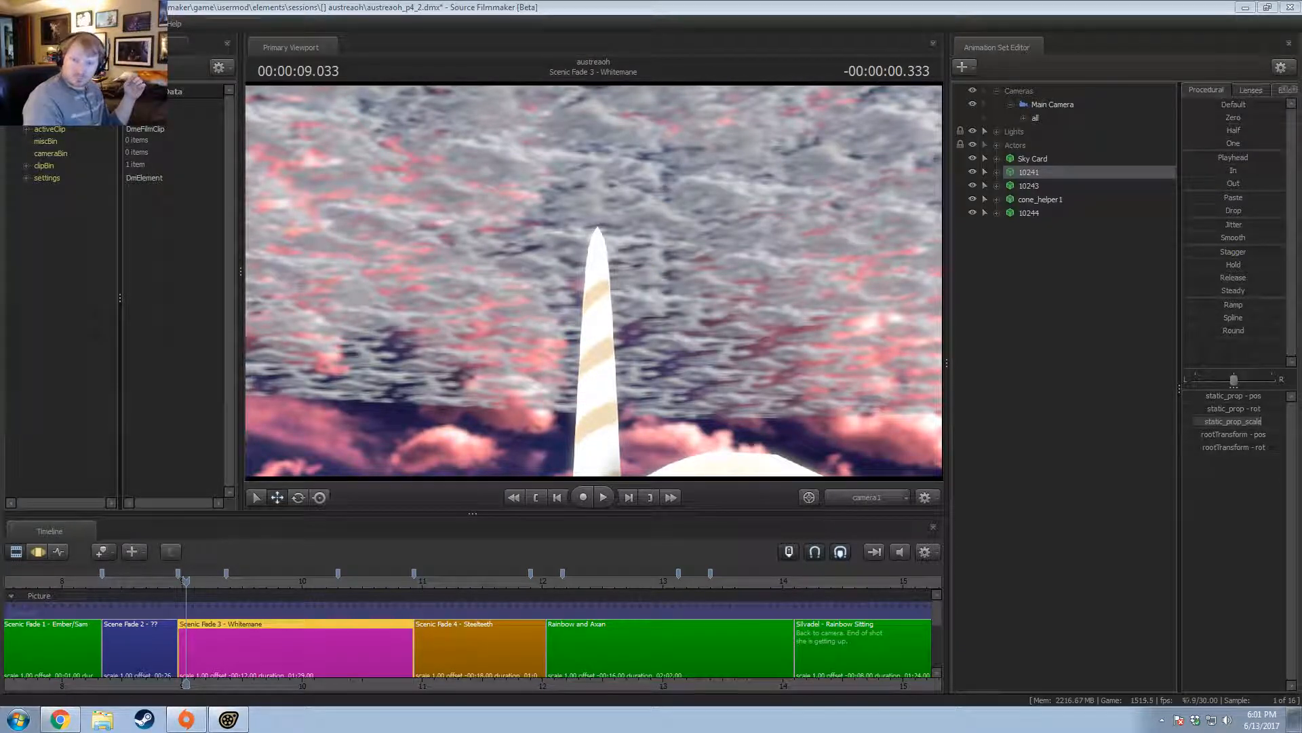
# Move the playhead to 00:00:09.200 and view Whitemane's face through the Work Camera.
pyautogui.click(643, 6)
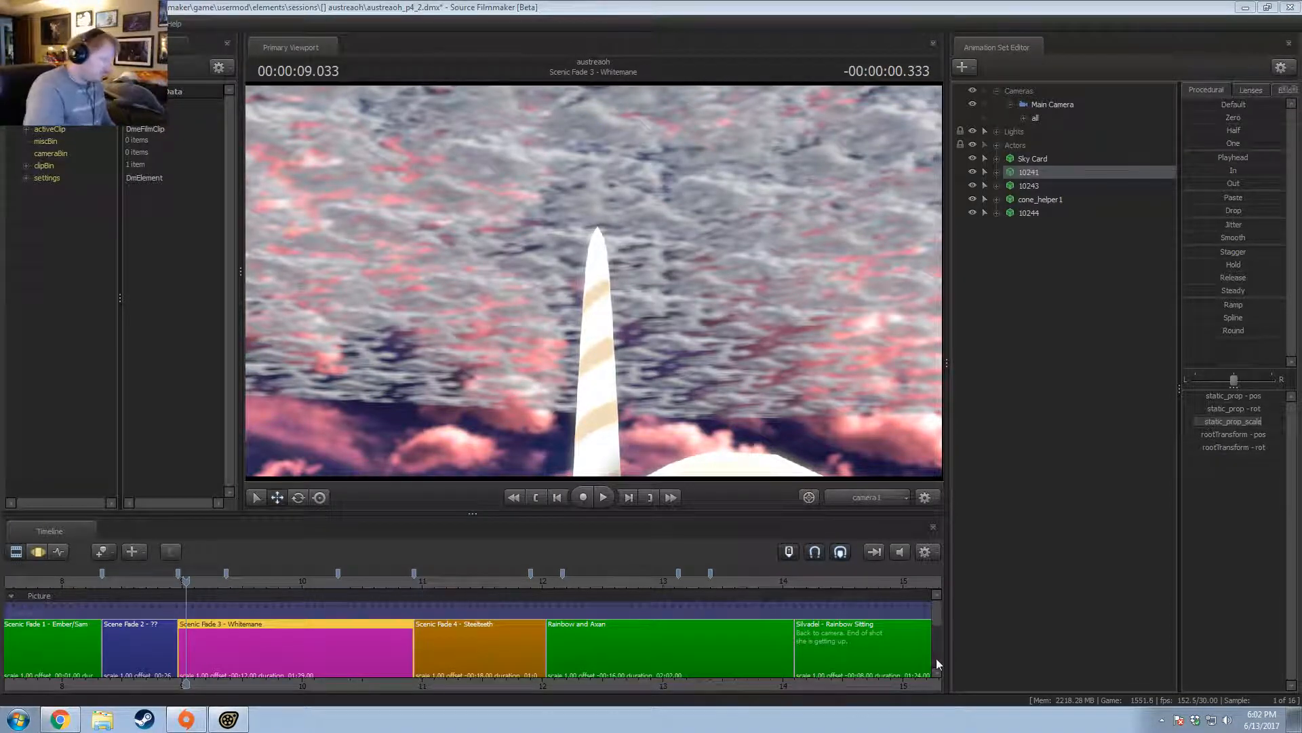
pyautogui.moveTo(182, 575); pyautogui.dragTo(211, 592)
pyautogui.click(877, 499)
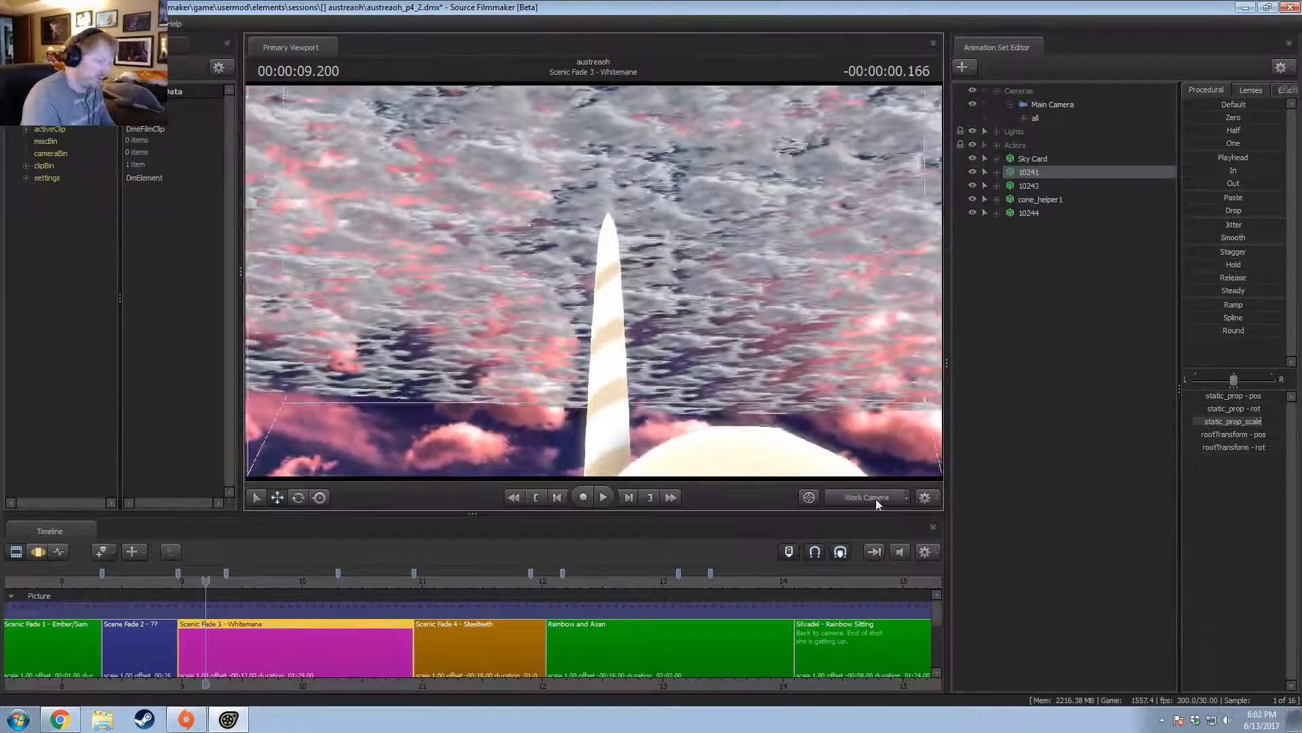
pyautogui.moveTo(594, 281); pyautogui.dragTo(636, 313)
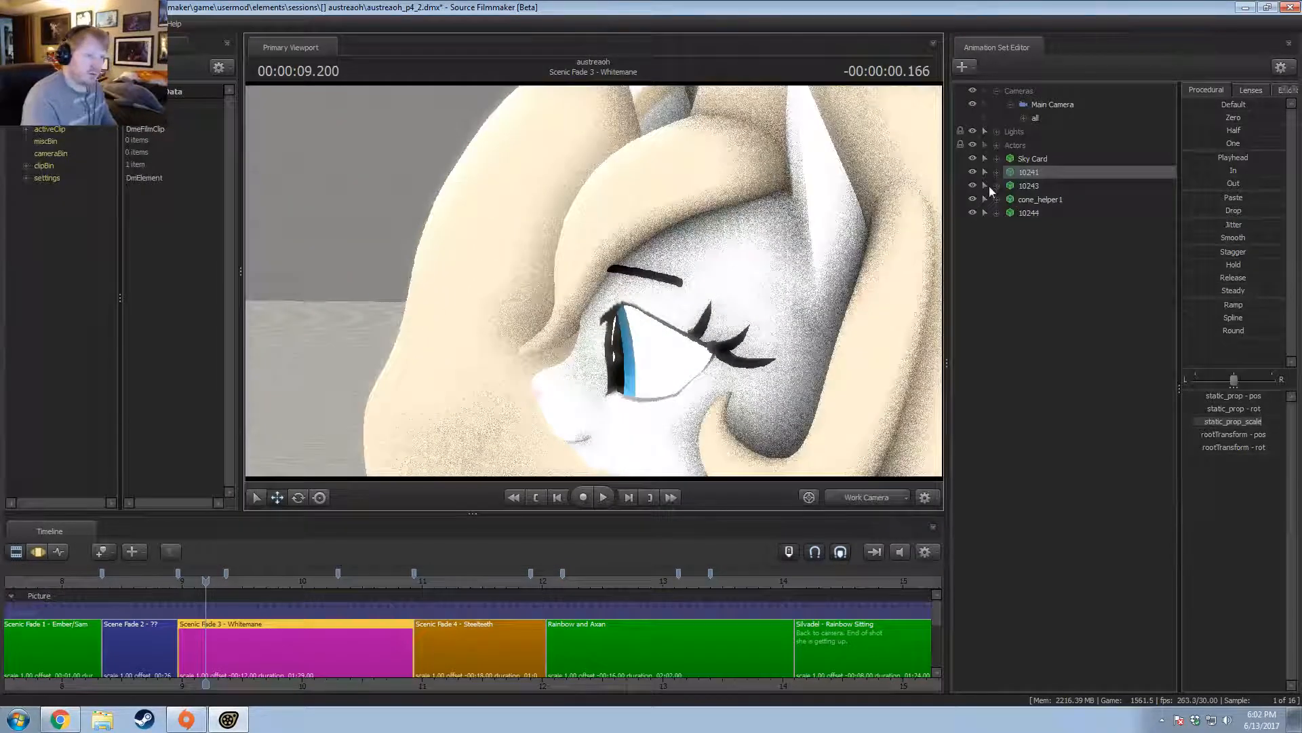
# Add scale controls to the RightEyeBrow and LeftEyeBrow bones in Whitemane's facial Eyebrows group.
pyautogui.click(997, 144)
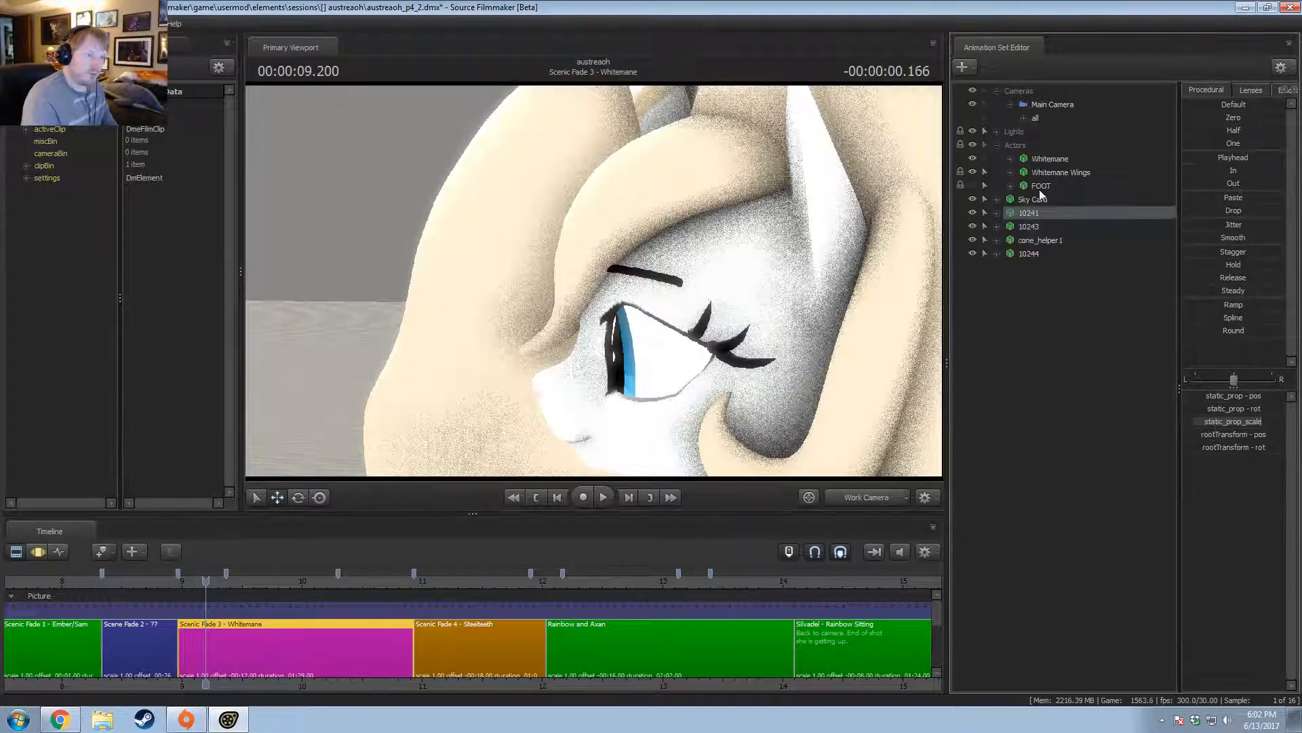
pyautogui.click(1010, 159)
pyautogui.click(1024, 172)
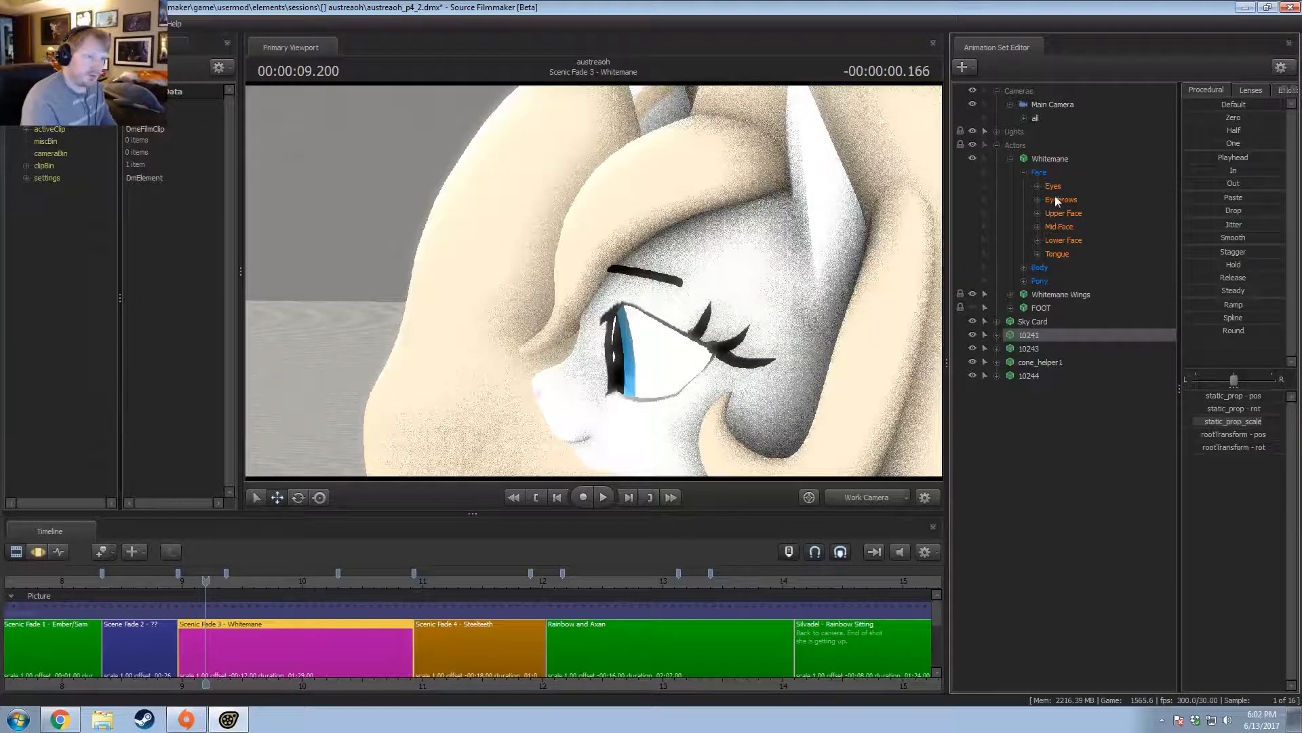
pyautogui.doubleClick(1059, 200)
pyautogui.click(1063, 214)
pyautogui.click(1083, 390)
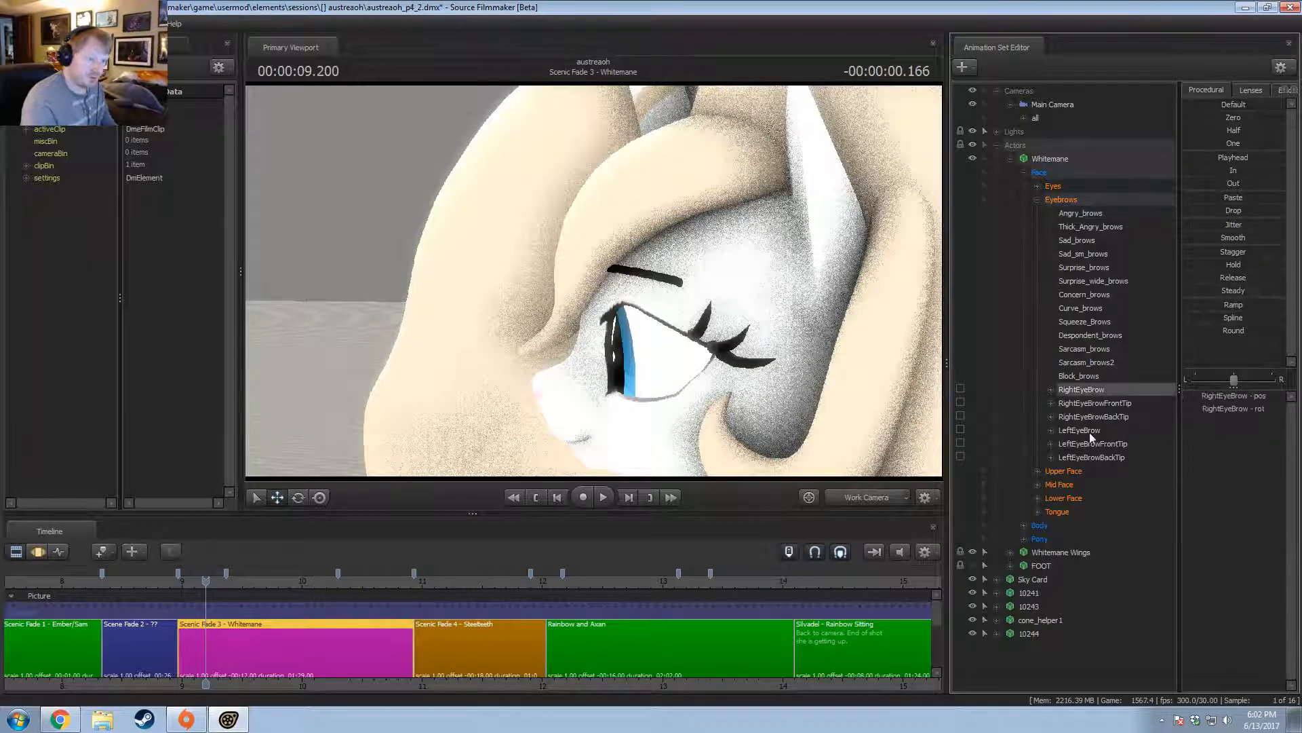
pyautogui.keyDown('ctrl'); pyautogui.click(1088, 432); pyautogui.keyUp('ctrl')
pyautogui.rightClick(1088, 433)
pyautogui.click(1124, 475)
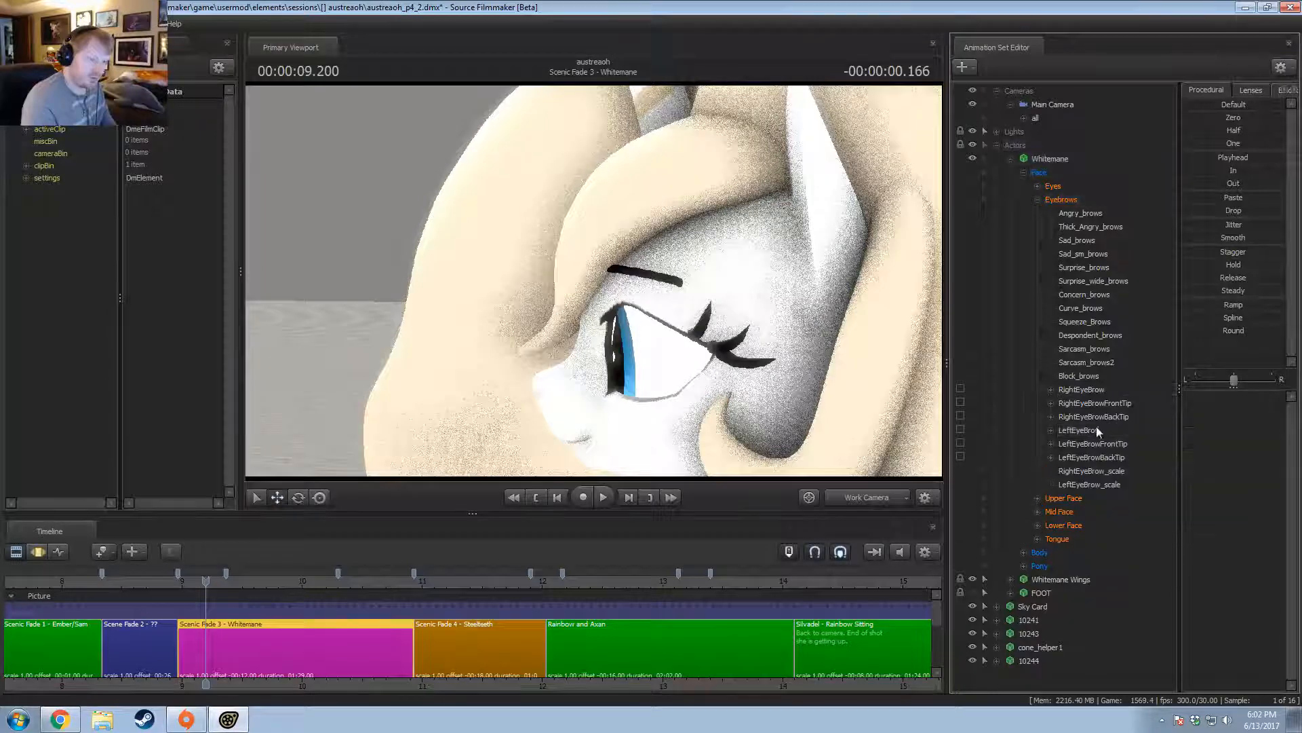
# Test full scale on RightEyeBrow_scale and LeftEyeBrow_scale, set both to zero, and inspect the model from several angles.
pyautogui.click(1089, 475)
pyautogui.keyDown('ctrl'); pyautogui.click(1093, 484); pyautogui.keyUp('ctrl')
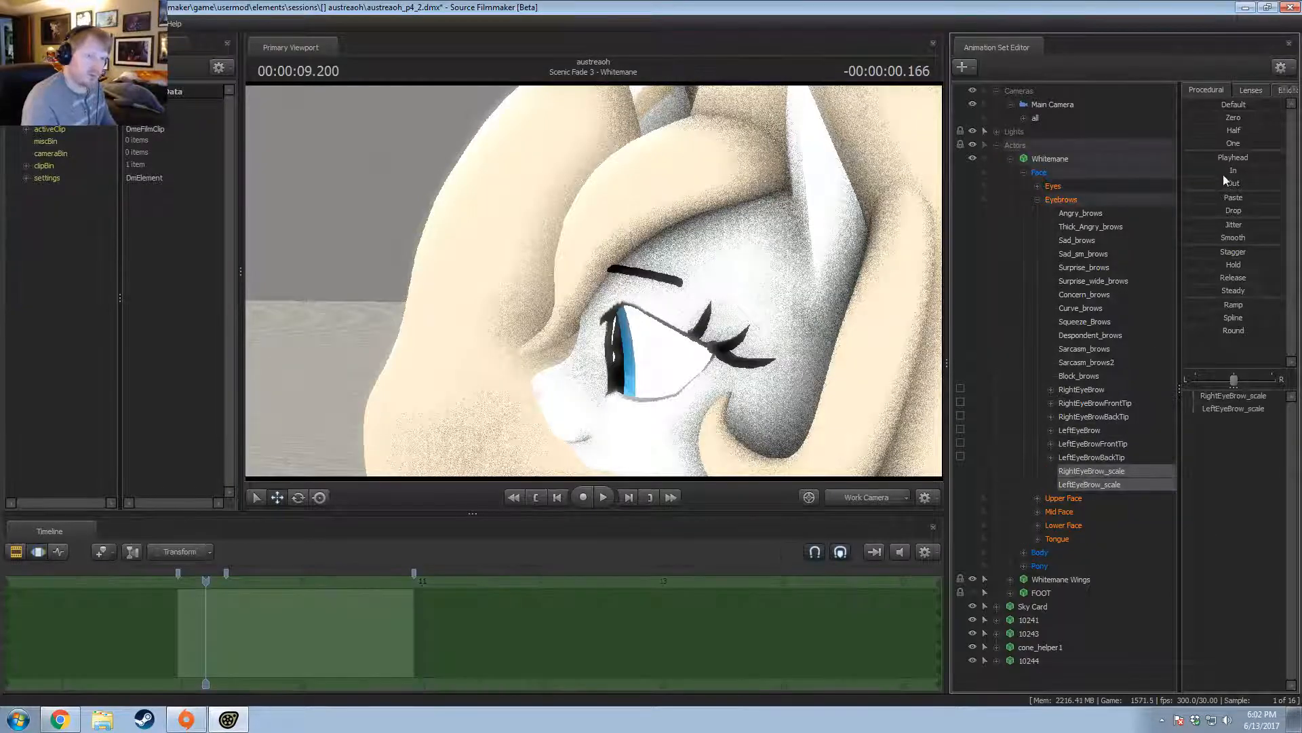
pyautogui.moveTo(1215, 141); pyautogui.dragTo(1282, 141)
pyautogui.moveTo(581, 234); pyautogui.dragTo(812, 240)
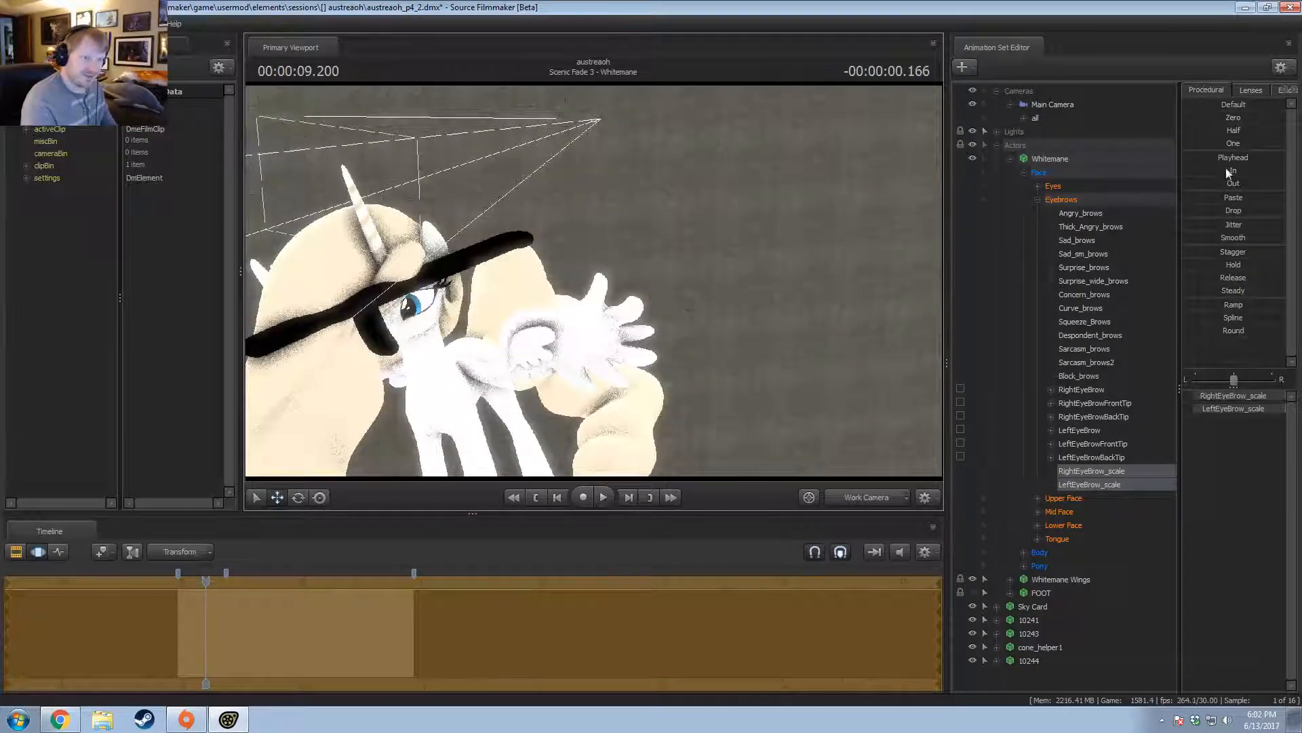
pyautogui.click(1229, 117)
pyautogui.moveTo(633, 202); pyautogui.dragTo(597, 285)
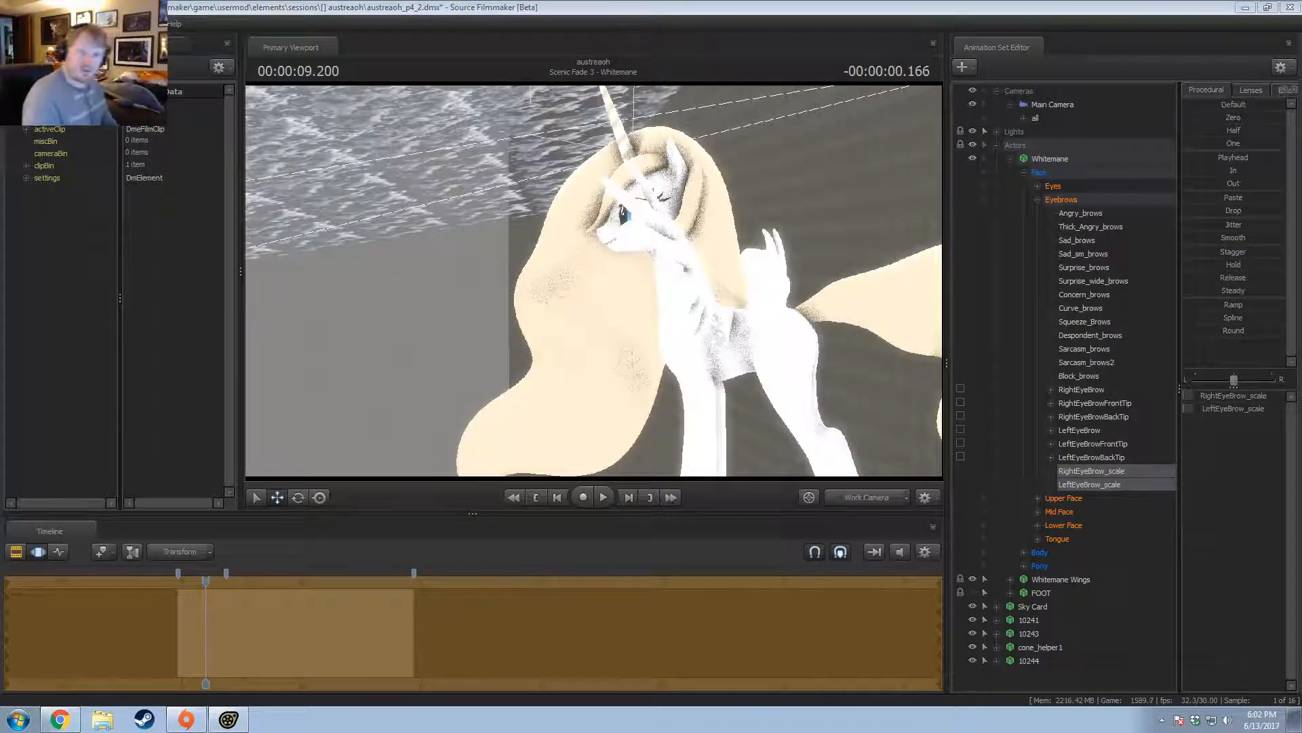
pyautogui.moveTo(628, 294); pyautogui.dragTo(595, 276)
pyautogui.press('Escape')
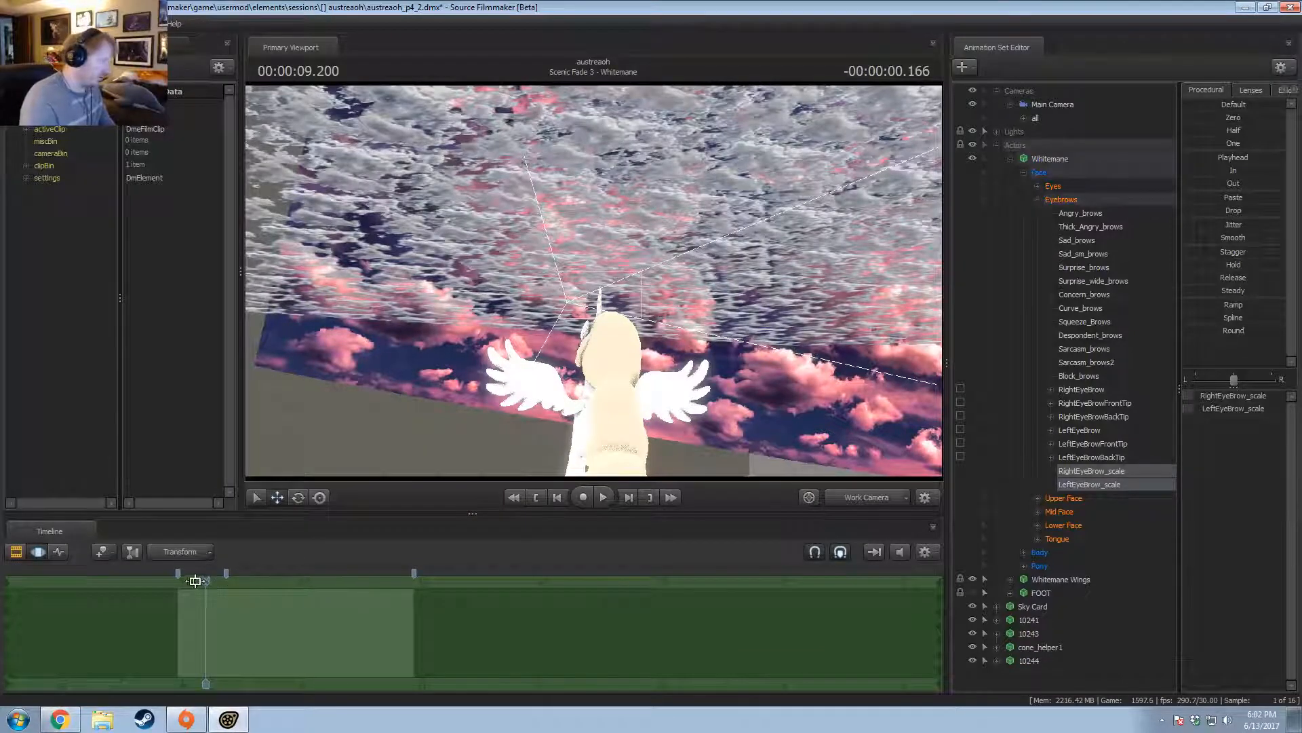
# Play back the Whitemane shot through camera1 from 00:00:09.033.
pyautogui.moveTo(205, 580); pyautogui.dragTo(186, 581)
pyautogui.click(866, 498)
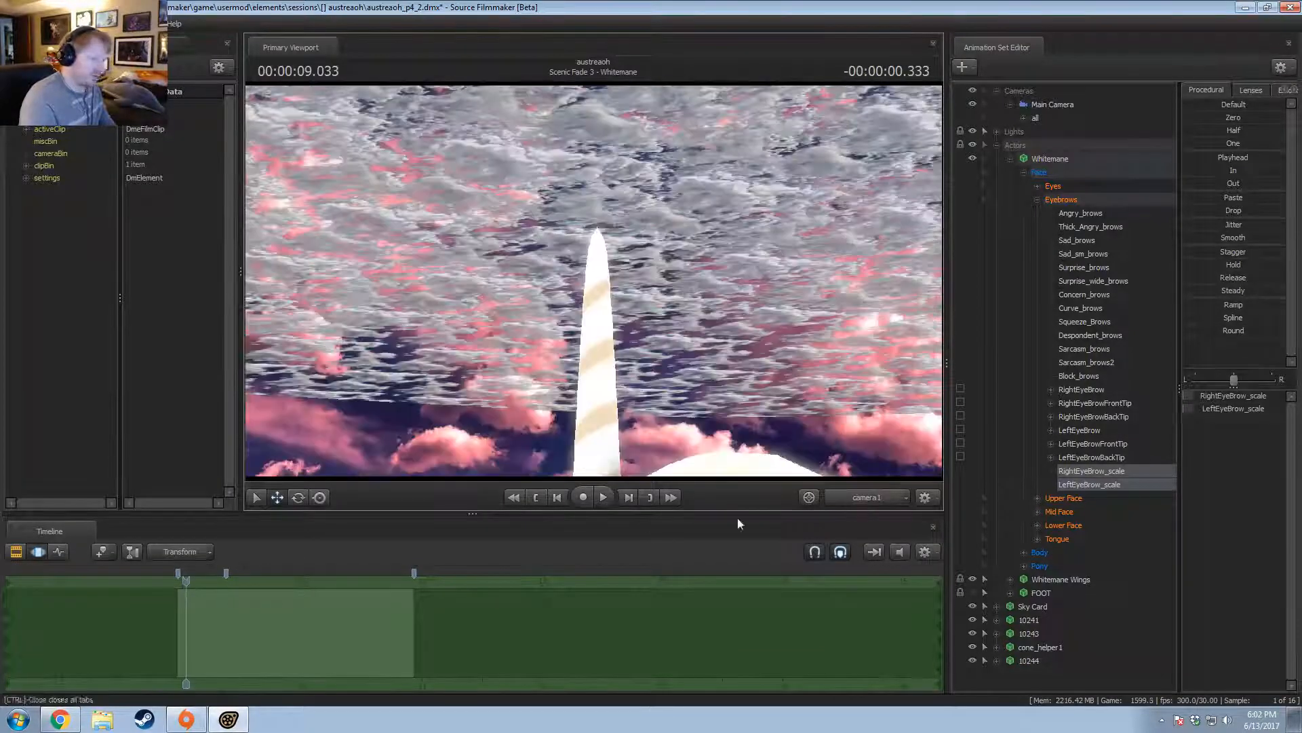
pyautogui.press('space')
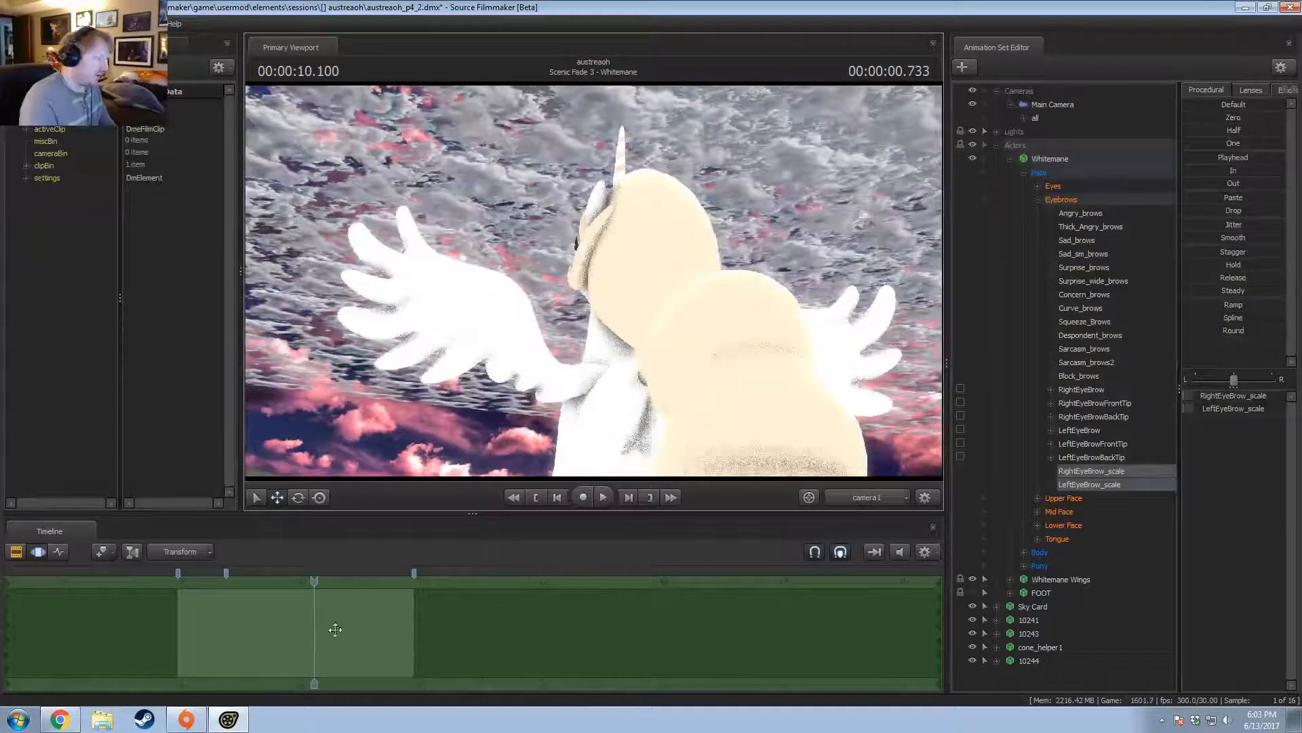
pyautogui.press('space')
# Select the Main Camera controls and set a time selection held up to 00:00:09.266, falling off to about 10.93 s.
pyautogui.click(1044, 94)
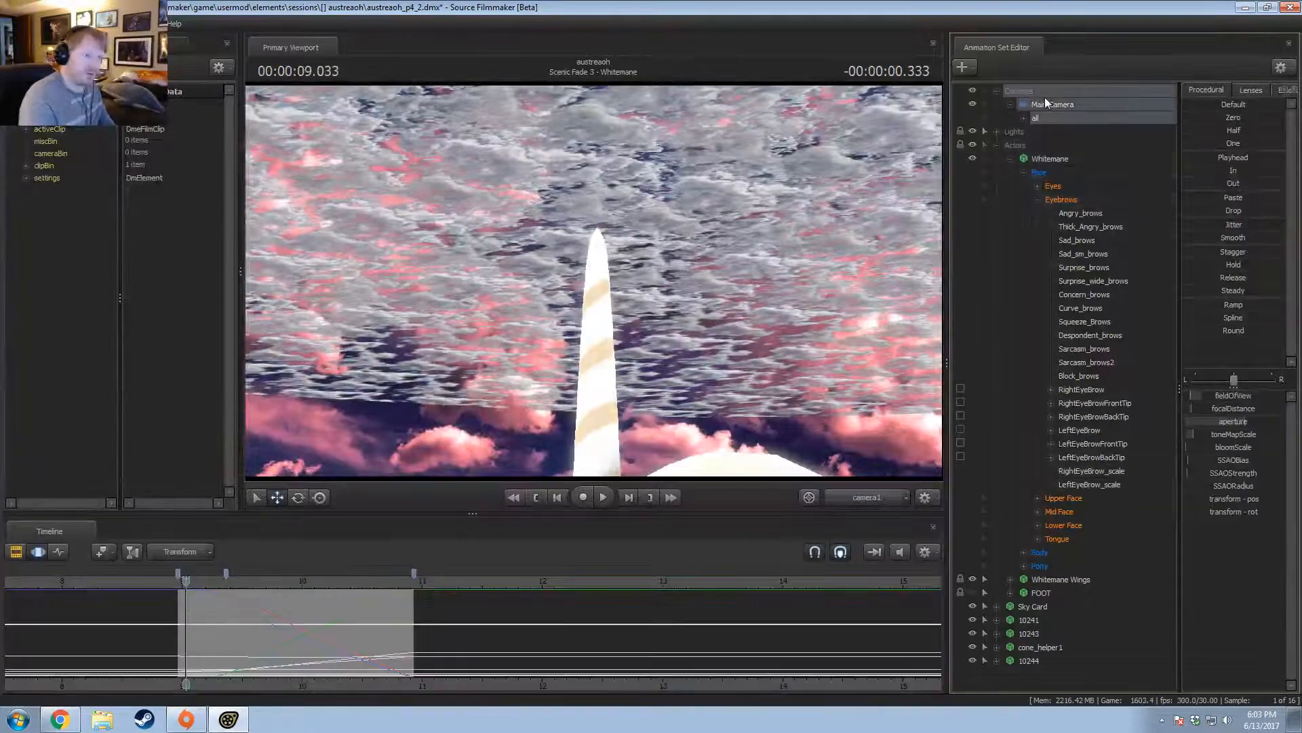
pyautogui.click(1024, 118)
pyautogui.scroll(5, 342, 613)
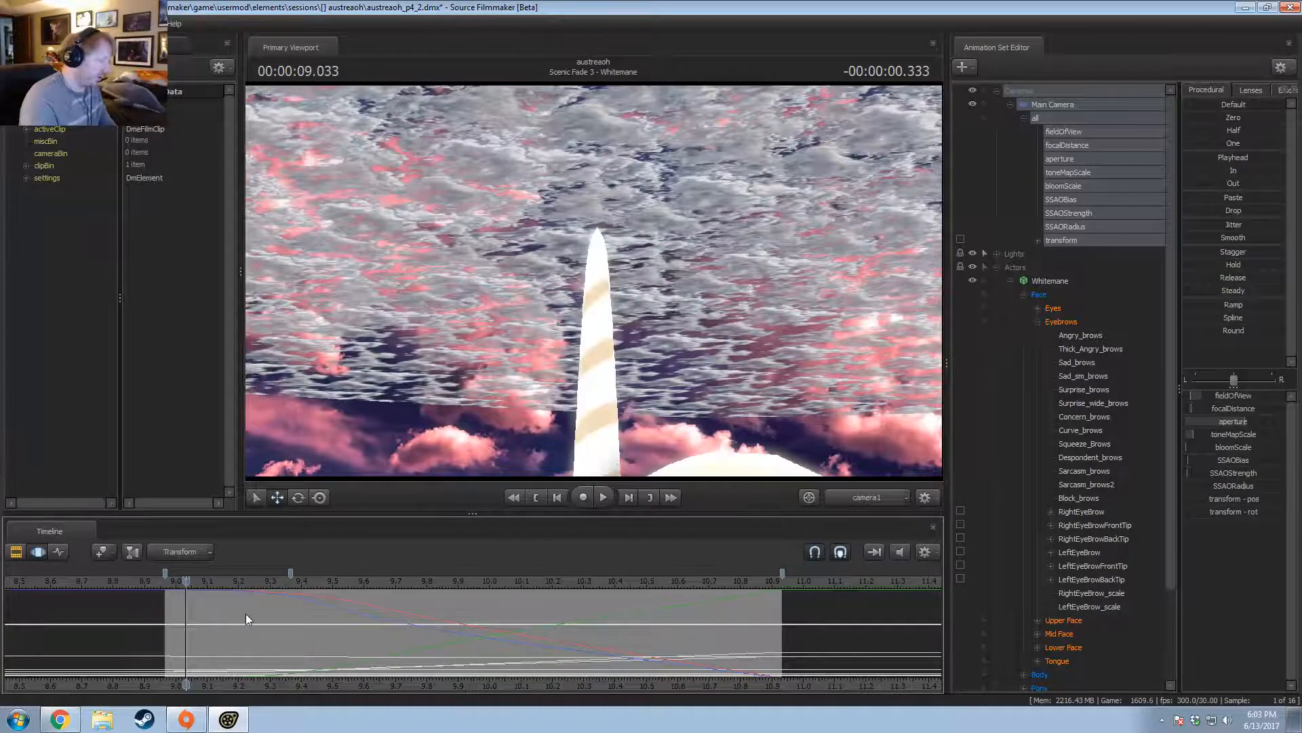
pyautogui.click(236, 620)
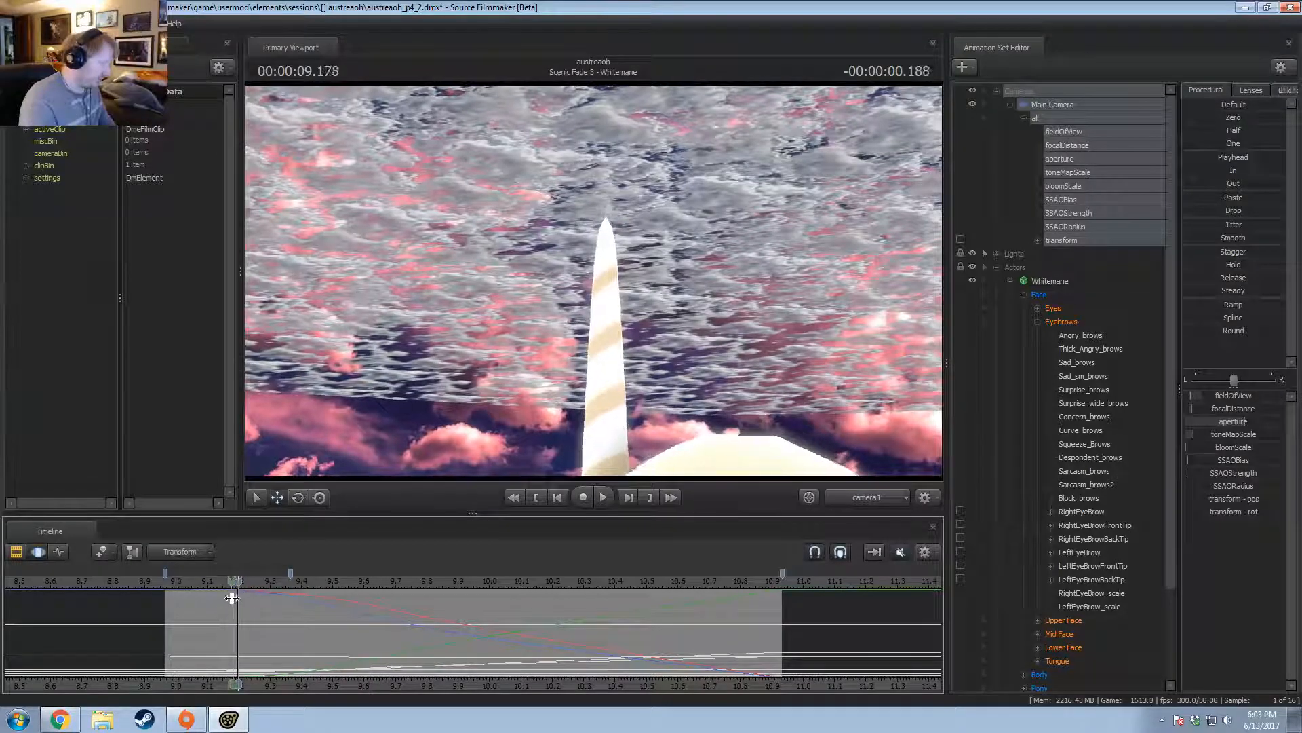
pyautogui.moveTo(237, 602); pyautogui.dragTo(1, 669)
pyautogui.scroll(3, 240, 644)
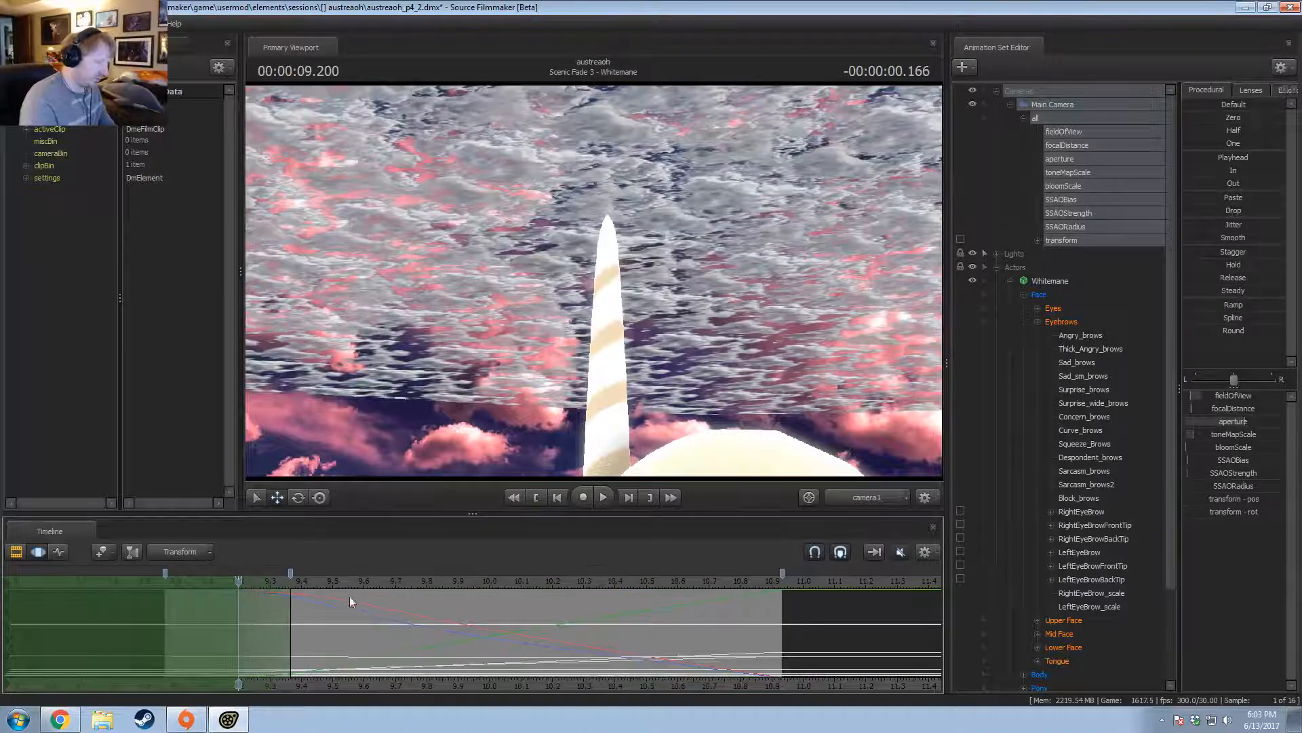
pyautogui.moveTo(285, 629); pyautogui.dragTo(776, 669)
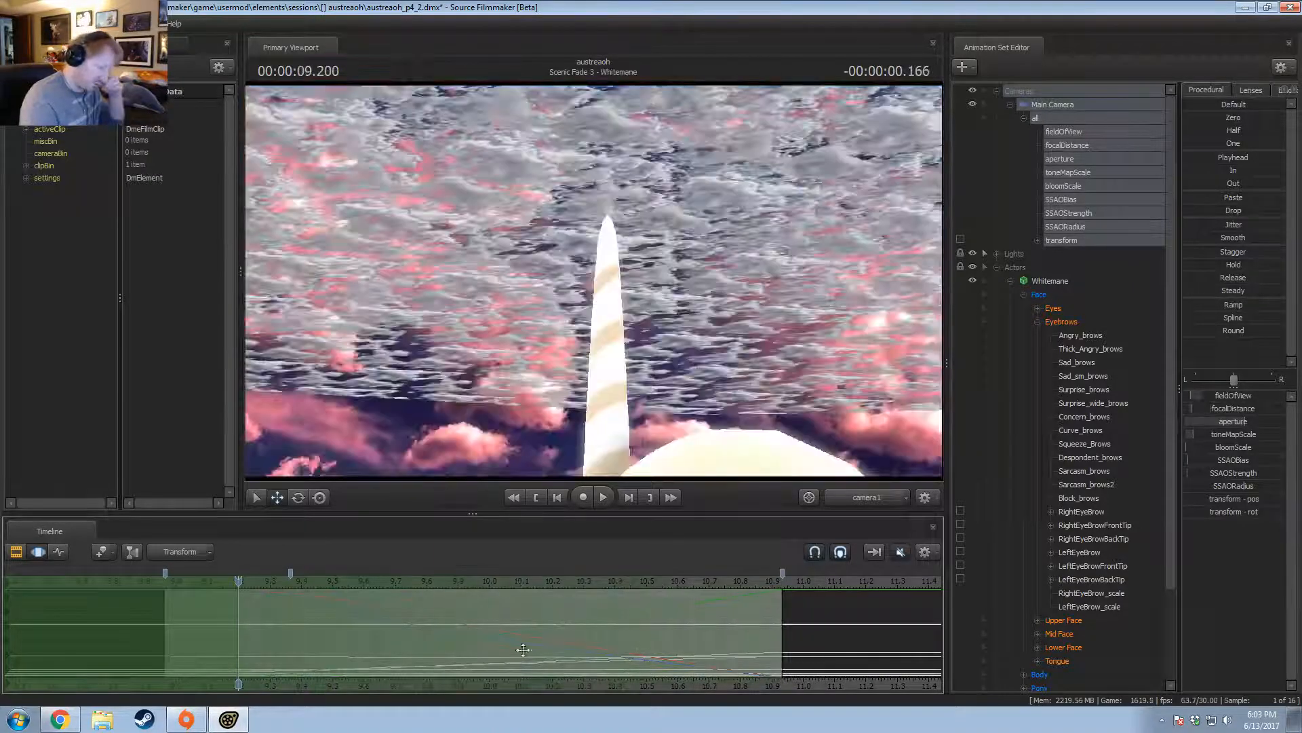
pyautogui.press('shift')
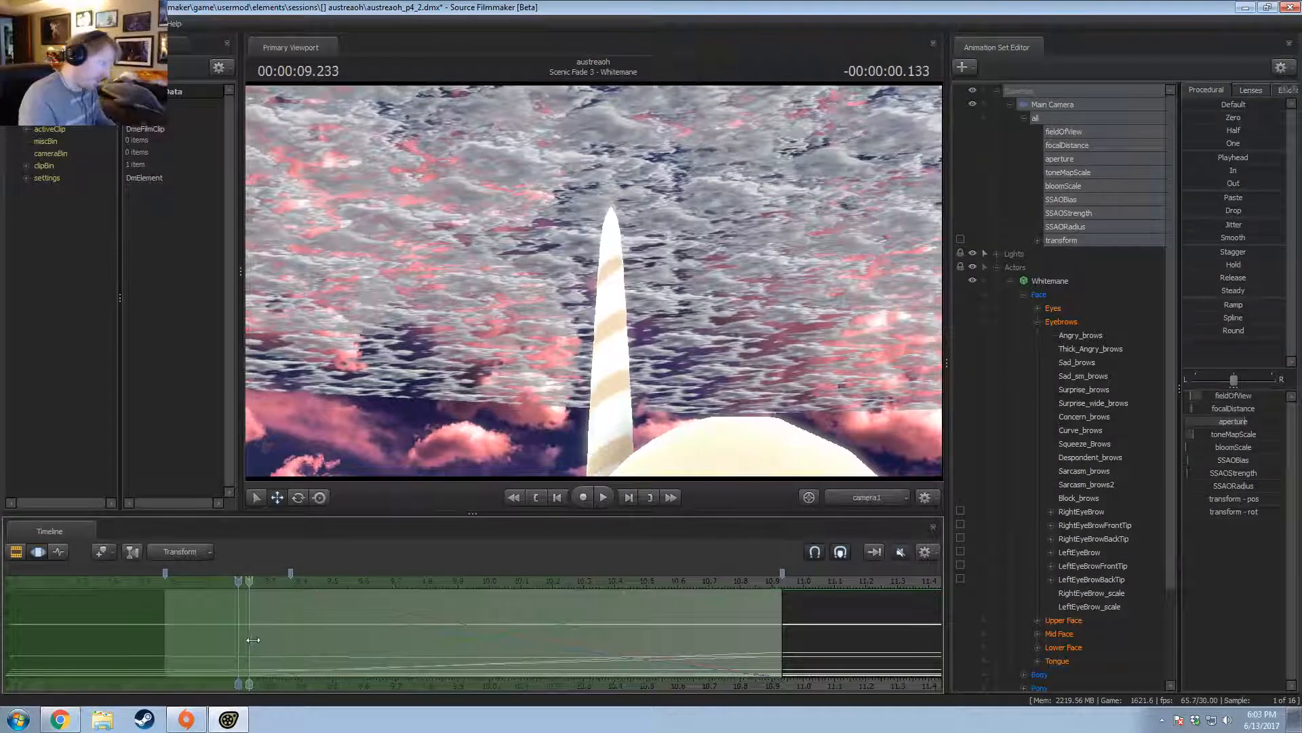
pyautogui.moveTo(238, 581); pyautogui.dragTo(261, 593)
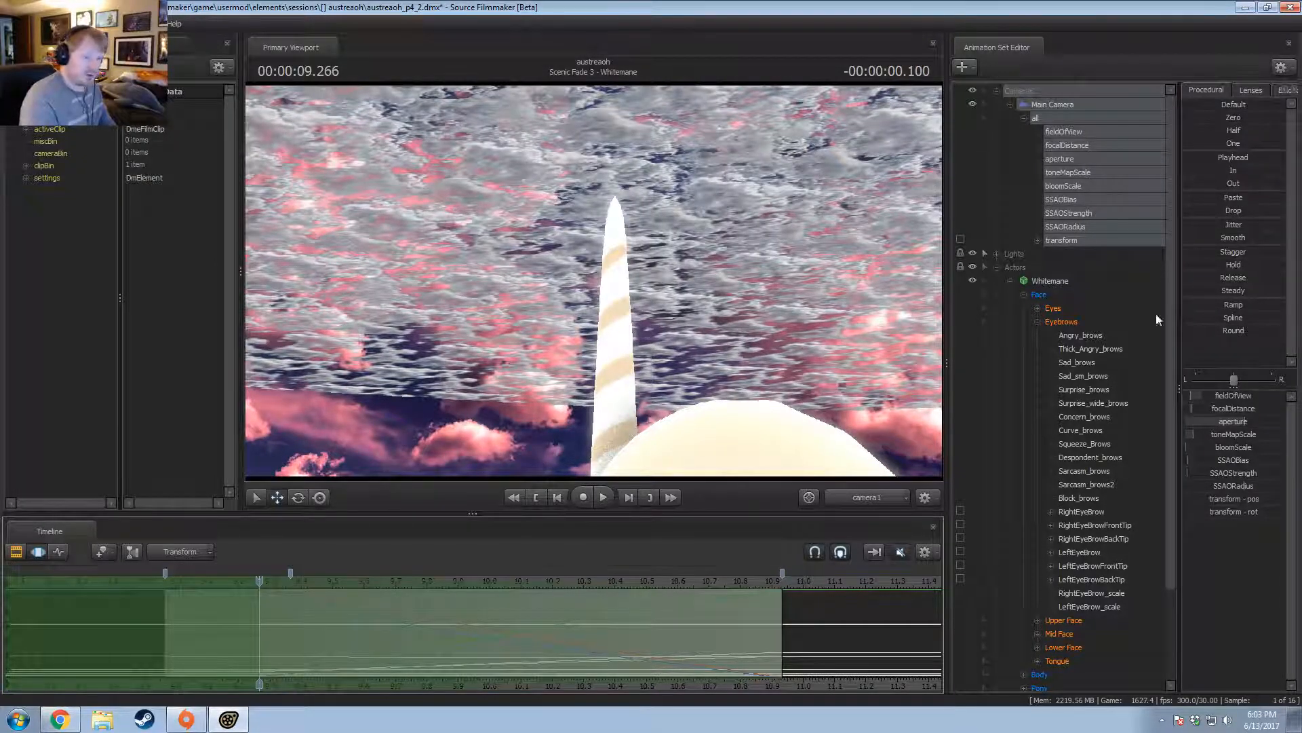
# Reframe the Main Camera in the viewport at 00:00:09.266 with all of its controls selected.
pyautogui.click(1061, 132)
pyautogui.click(1079, 145)
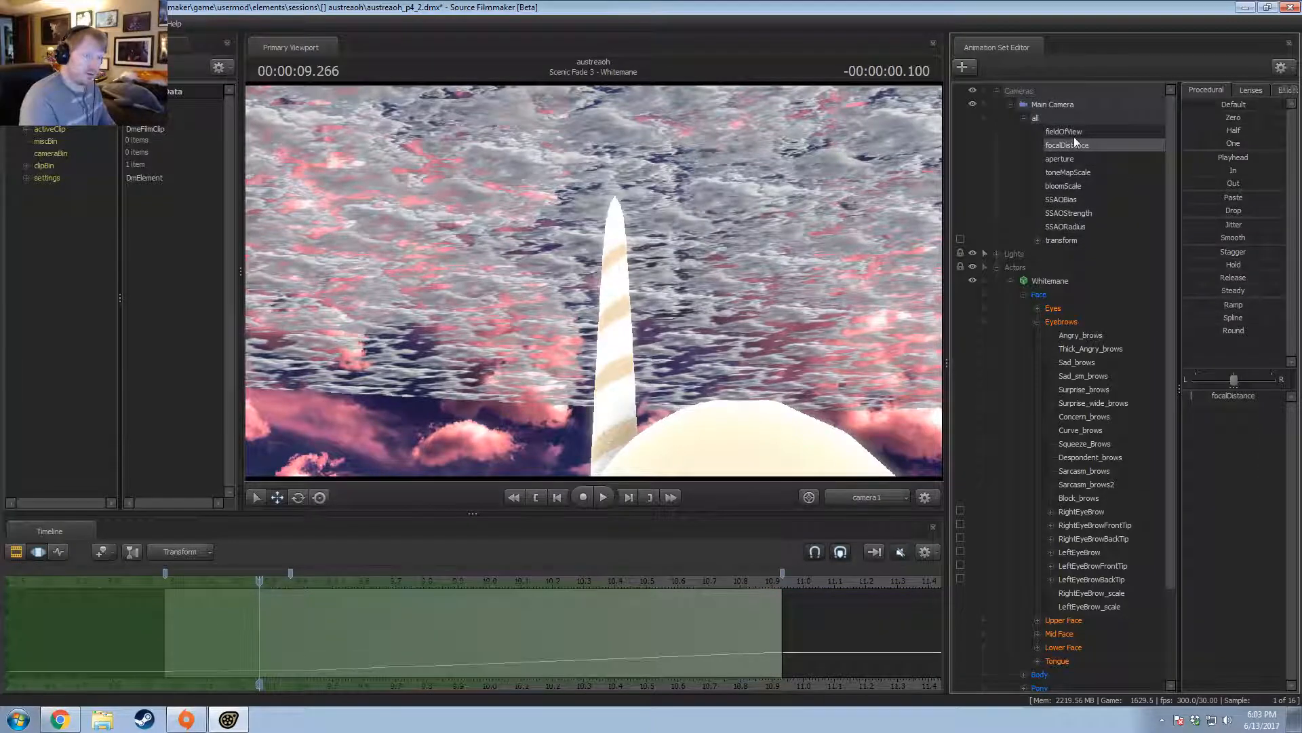
pyautogui.click(1068, 105)
pyautogui.moveTo(630, 312); pyautogui.dragTo(631, 270)
# Play the Whitemane shot twice to review the adjusted start of the camera move.
pyautogui.press('space')
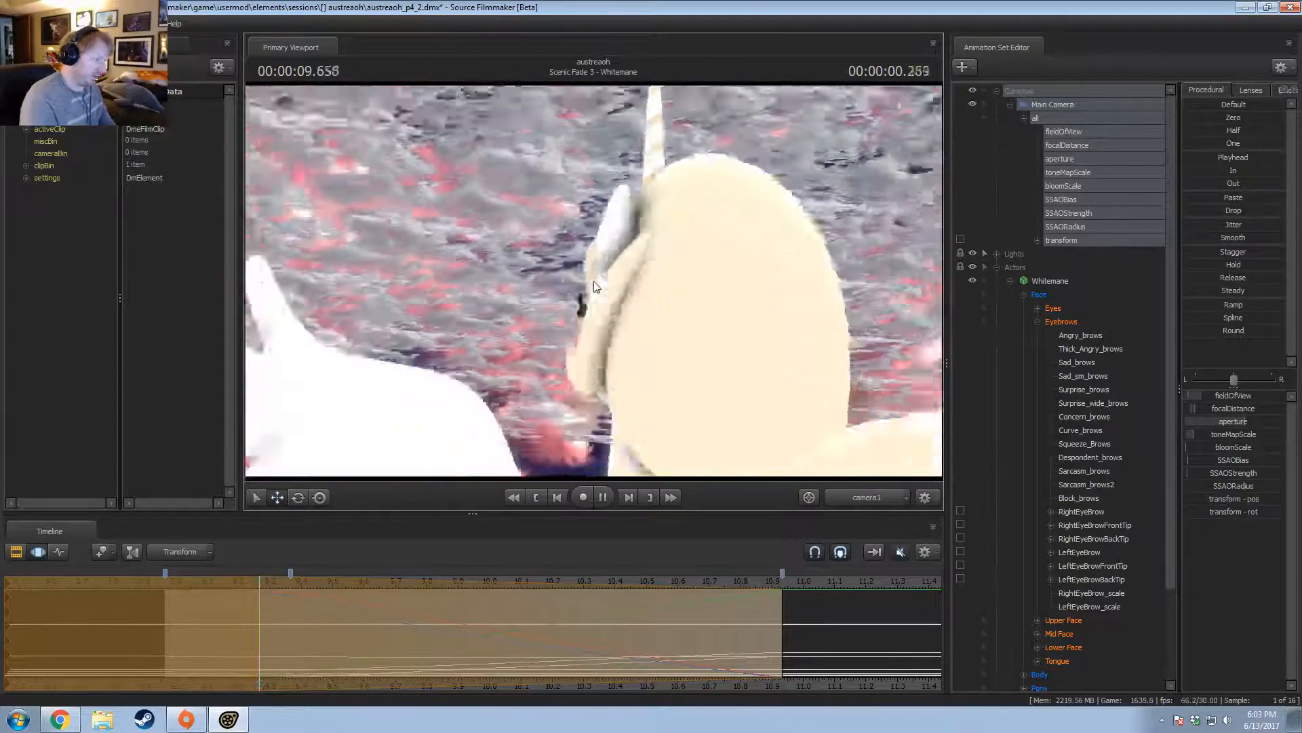
pyautogui.press('space')
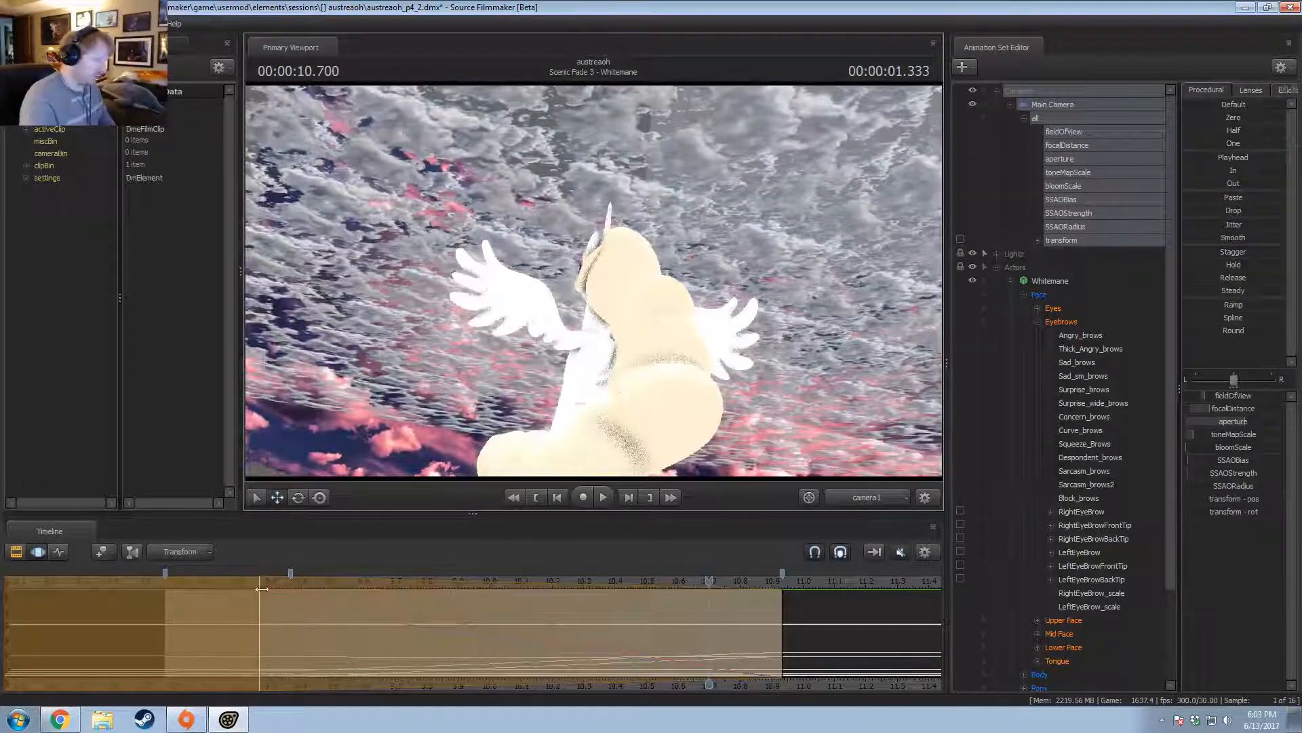
pyautogui.moveTo(708, 582); pyautogui.dragTo(213, 616)
pyautogui.press('space')
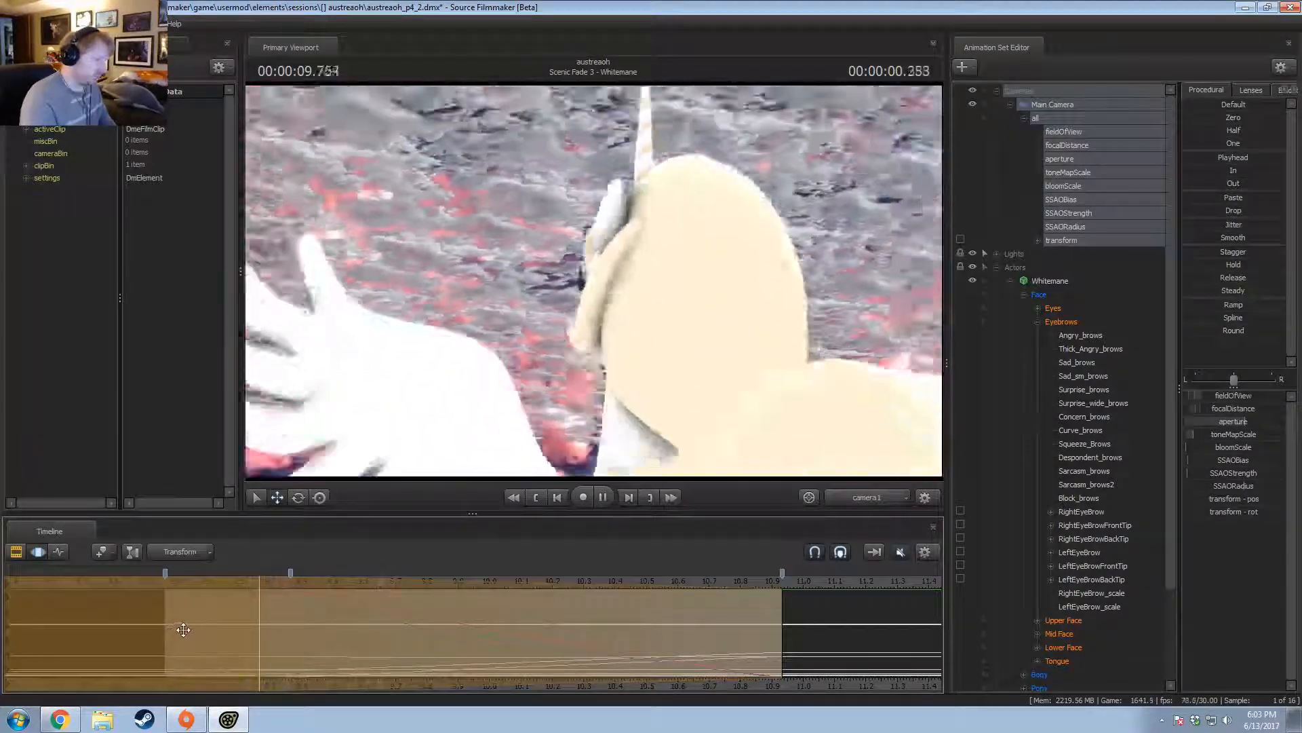
pyautogui.press('space')
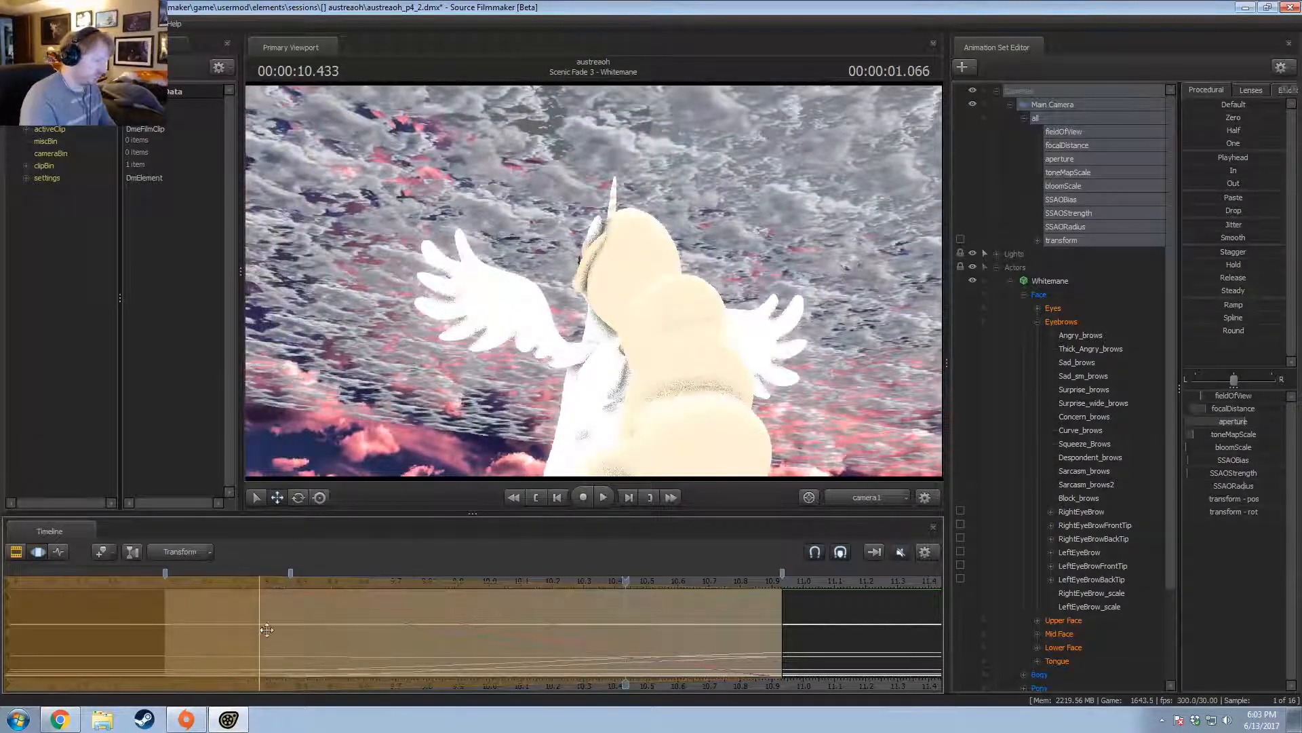
# Adjust the Main Camera closer to Whitemane at 00:00:10.900, with the change fading in from about 9.33 s.
pyautogui.moveTo(166, 650); pyautogui.dragTo(772, 623)
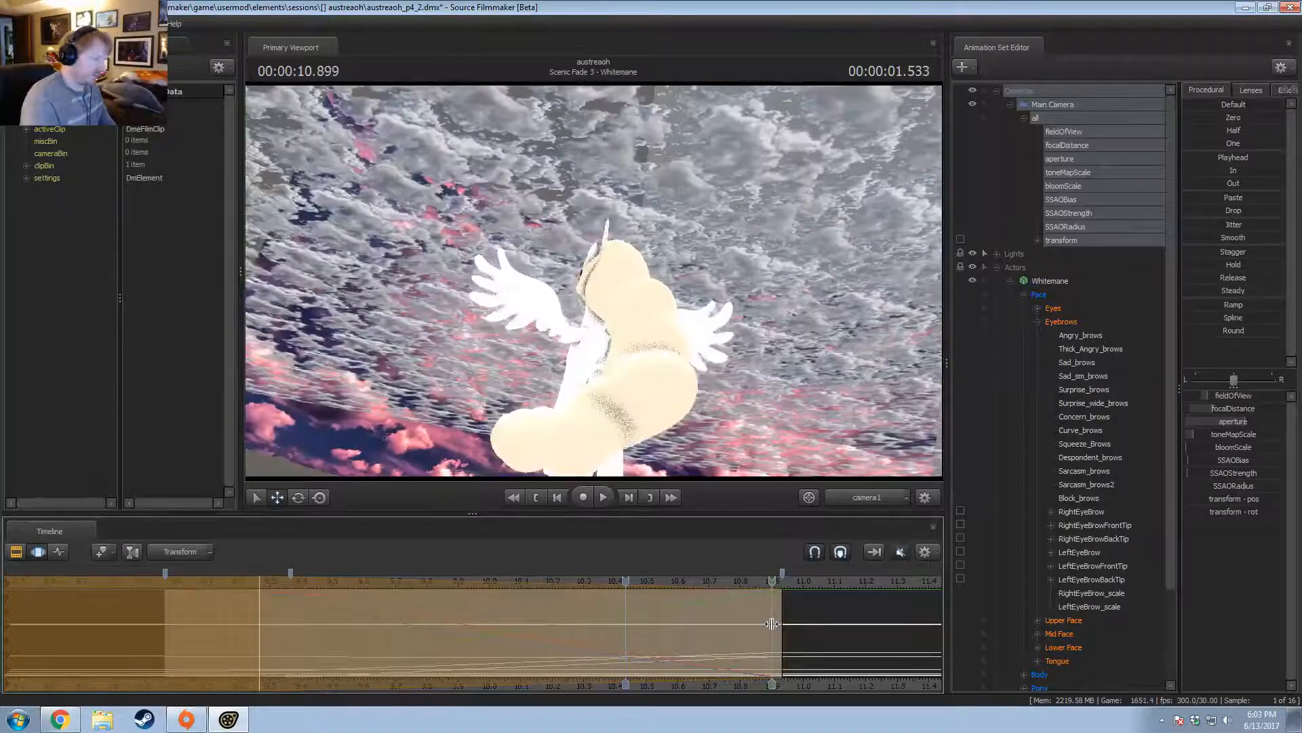
pyautogui.moveTo(772, 623); pyautogui.dragTo(772, 622)
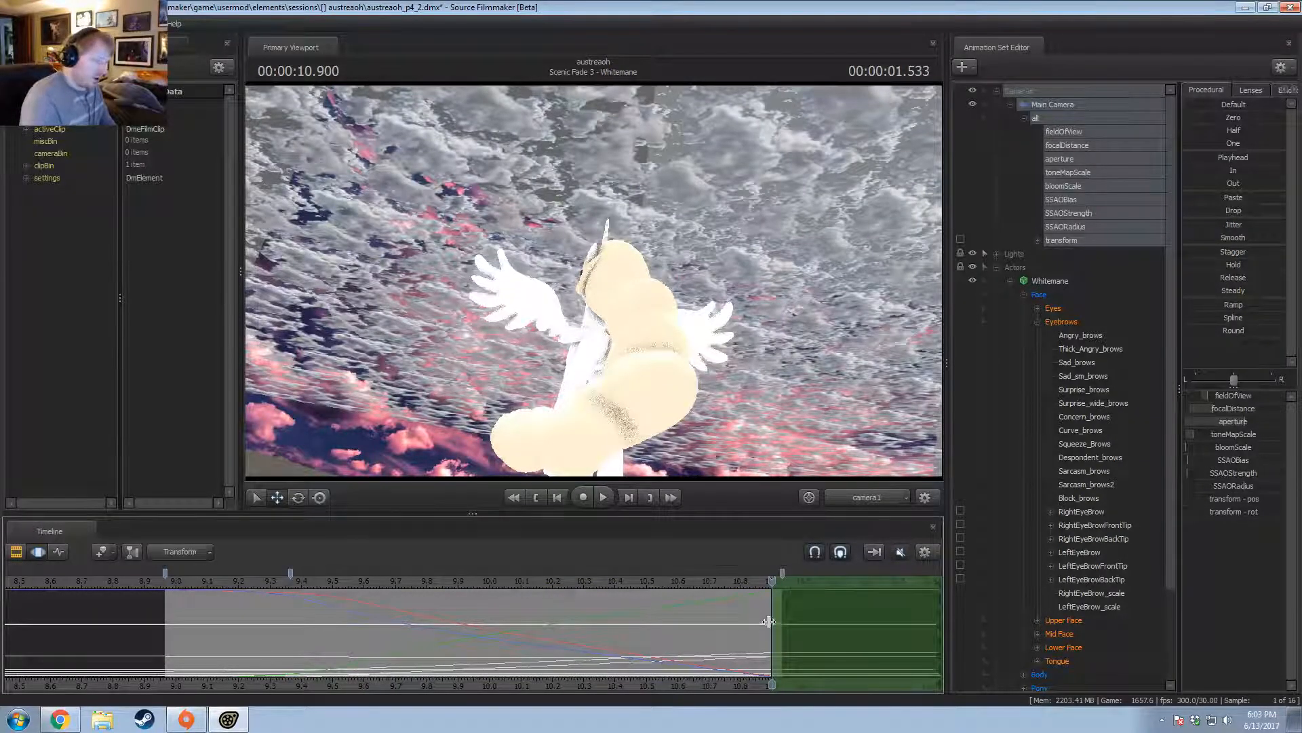
pyautogui.moveTo(772, 623)
pyautogui.mouseDown()
pyautogui.moveTo(246, 624)
pyautogui.moveTo(791, 625)
pyautogui.moveTo(773, 624)
pyautogui.moveTo(769, 605)
pyautogui.mouseUp()
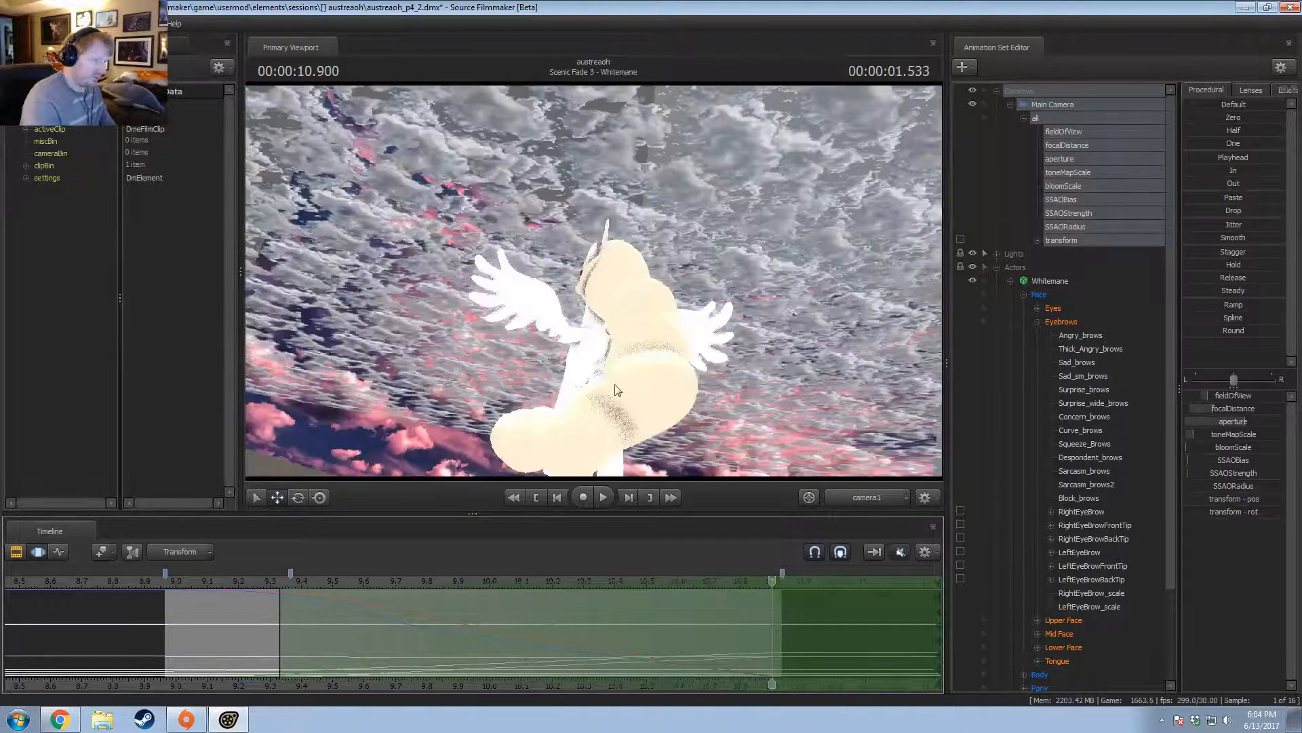
pyautogui.scroll(-3, 606, 394)
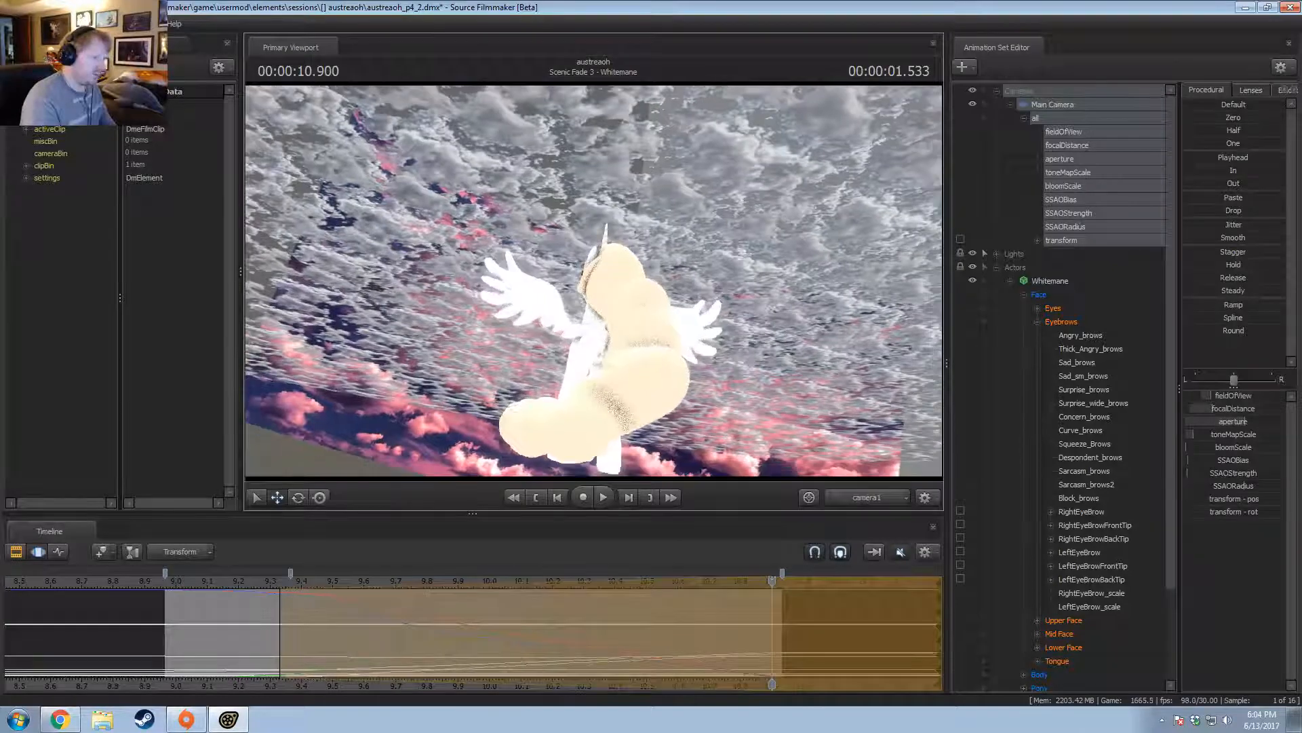
pyautogui.scroll(3, 595, 286)
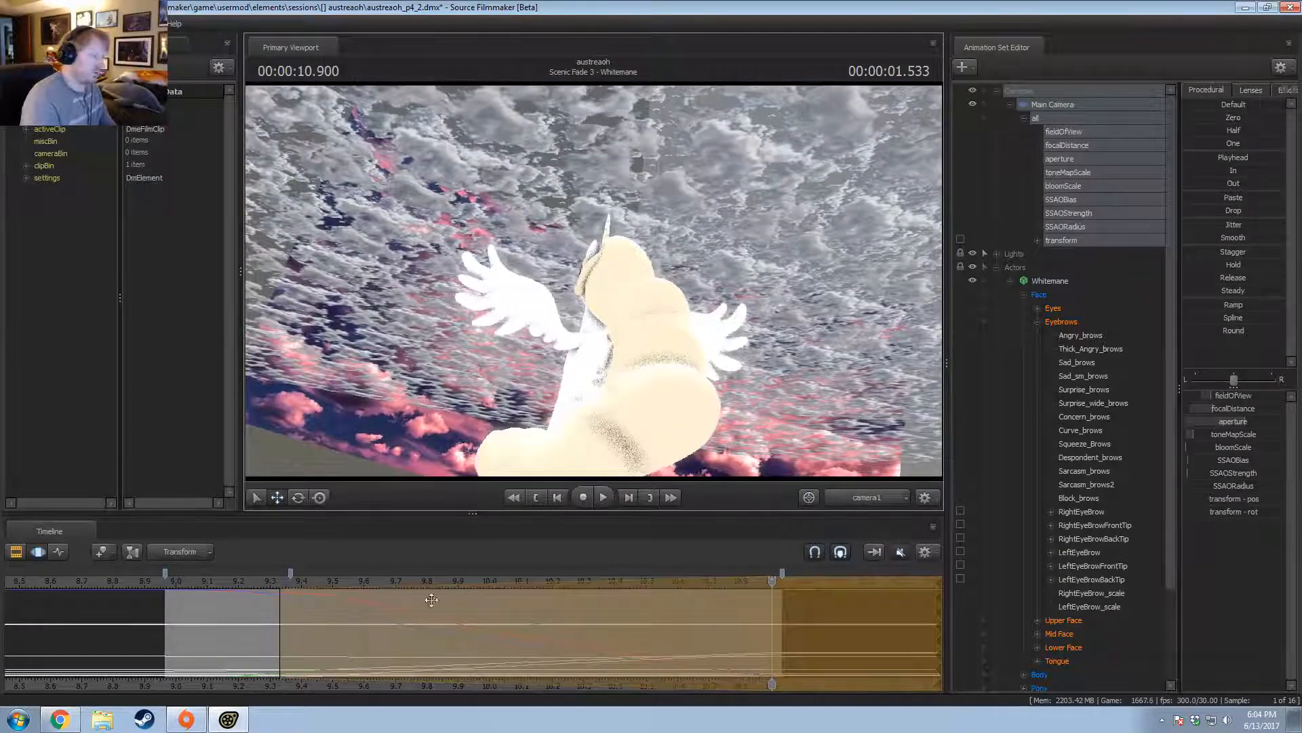
# Replay the Whitemane shot several times from about 9.2 s to review its ending framing, and return the playhead to 00:00:09.266.
pyautogui.click(240, 588)
pyautogui.press('space')
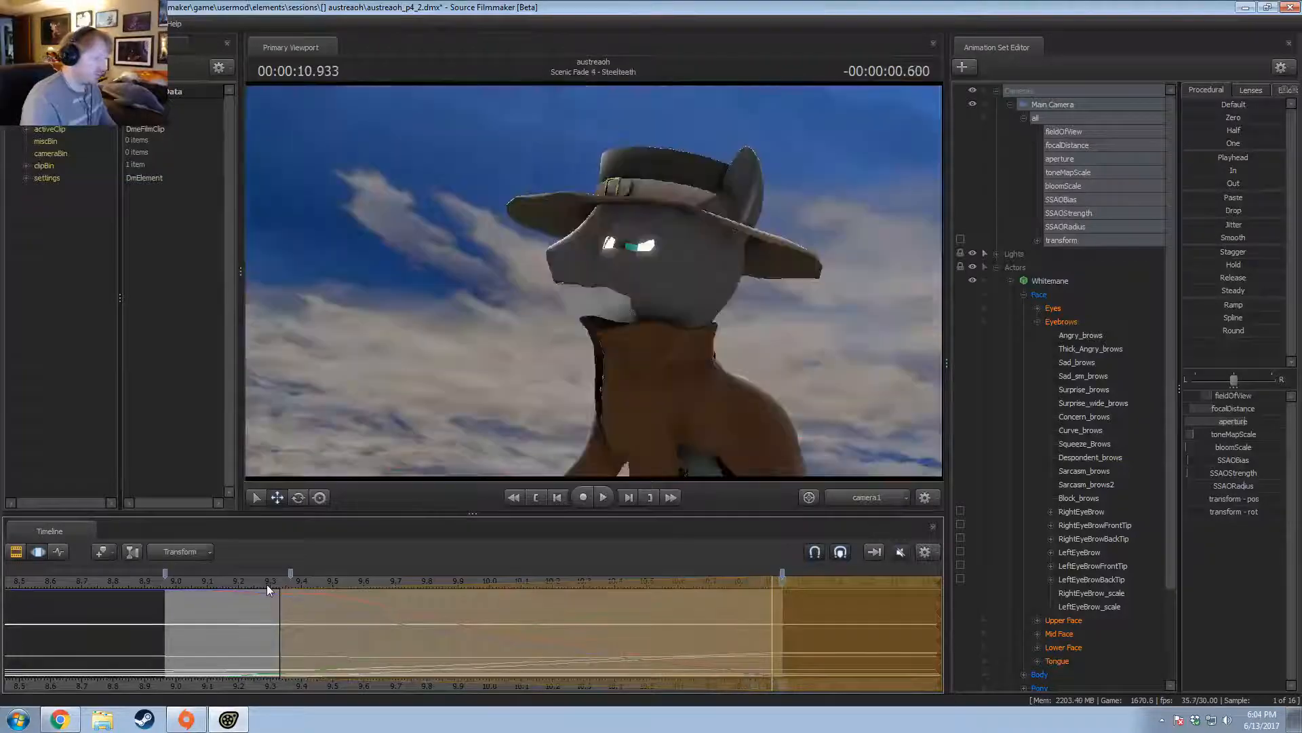
pyautogui.click(234, 583)
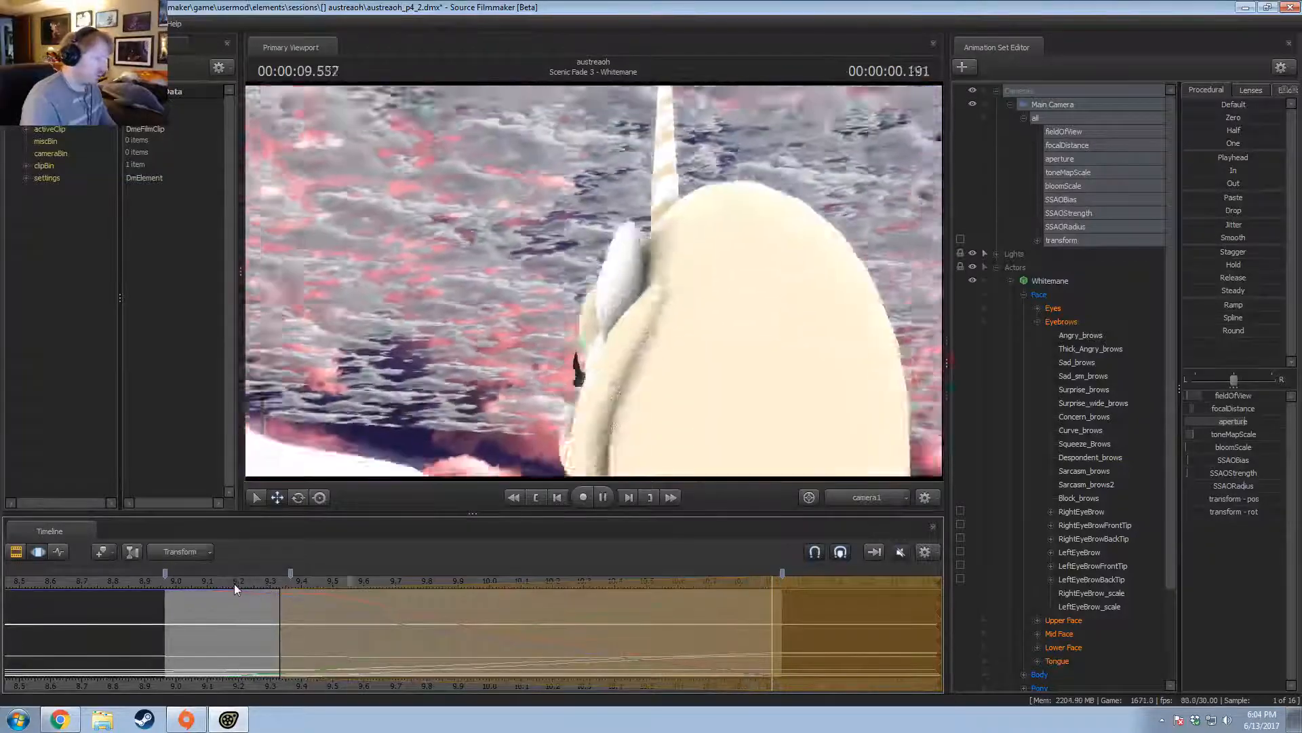
pyautogui.press('space')
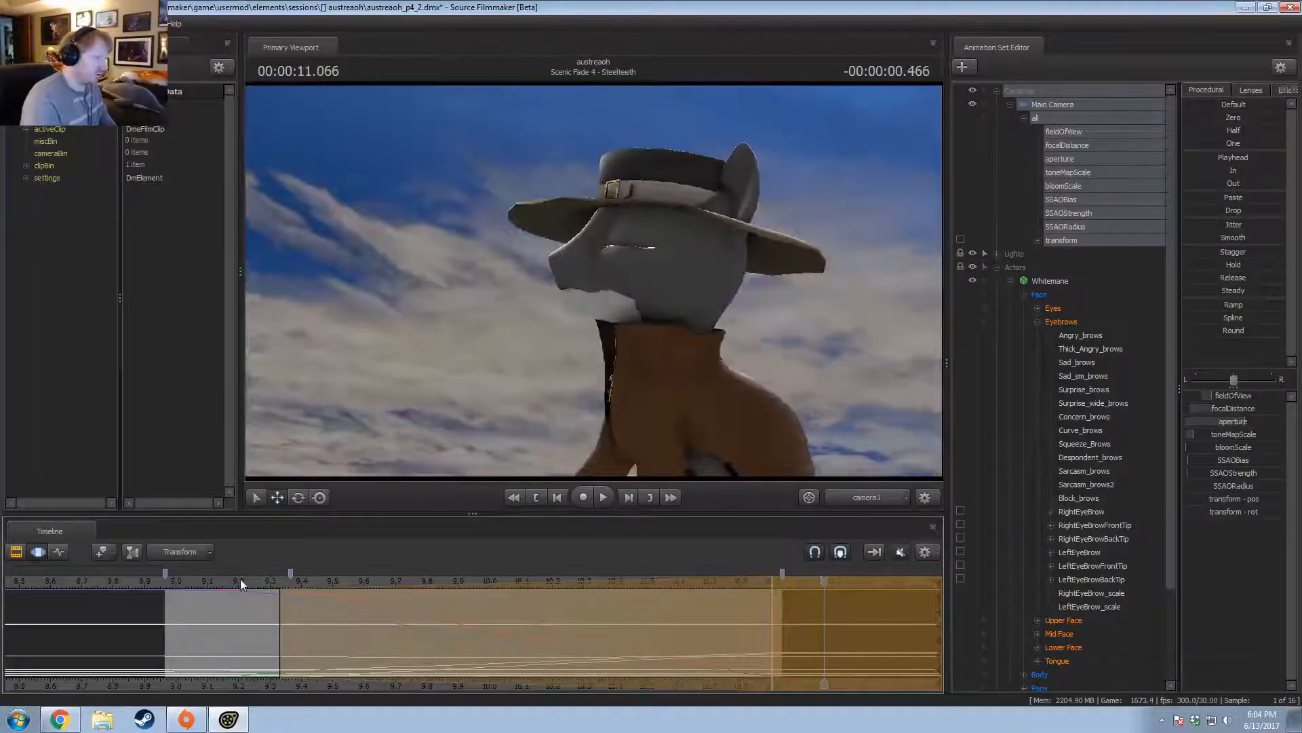
pyautogui.click(240, 579)
pyautogui.press('space')
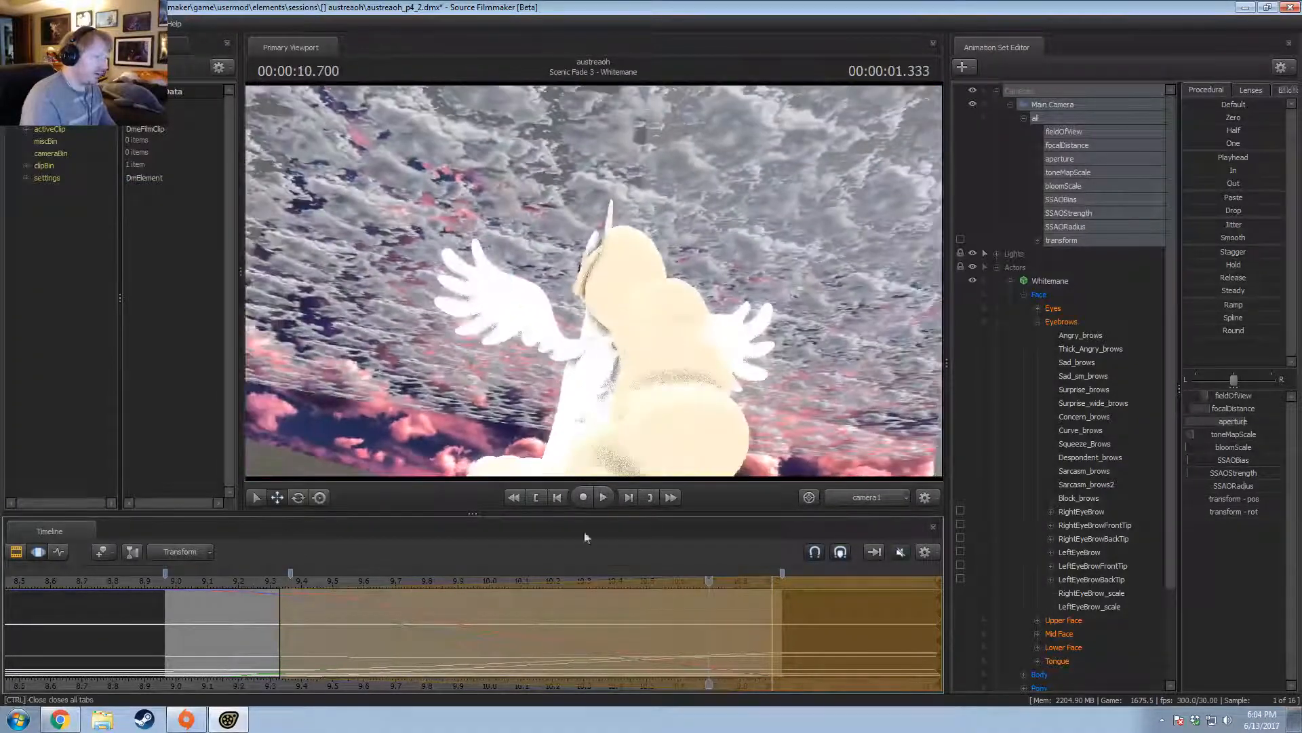
pyautogui.click(256, 584)
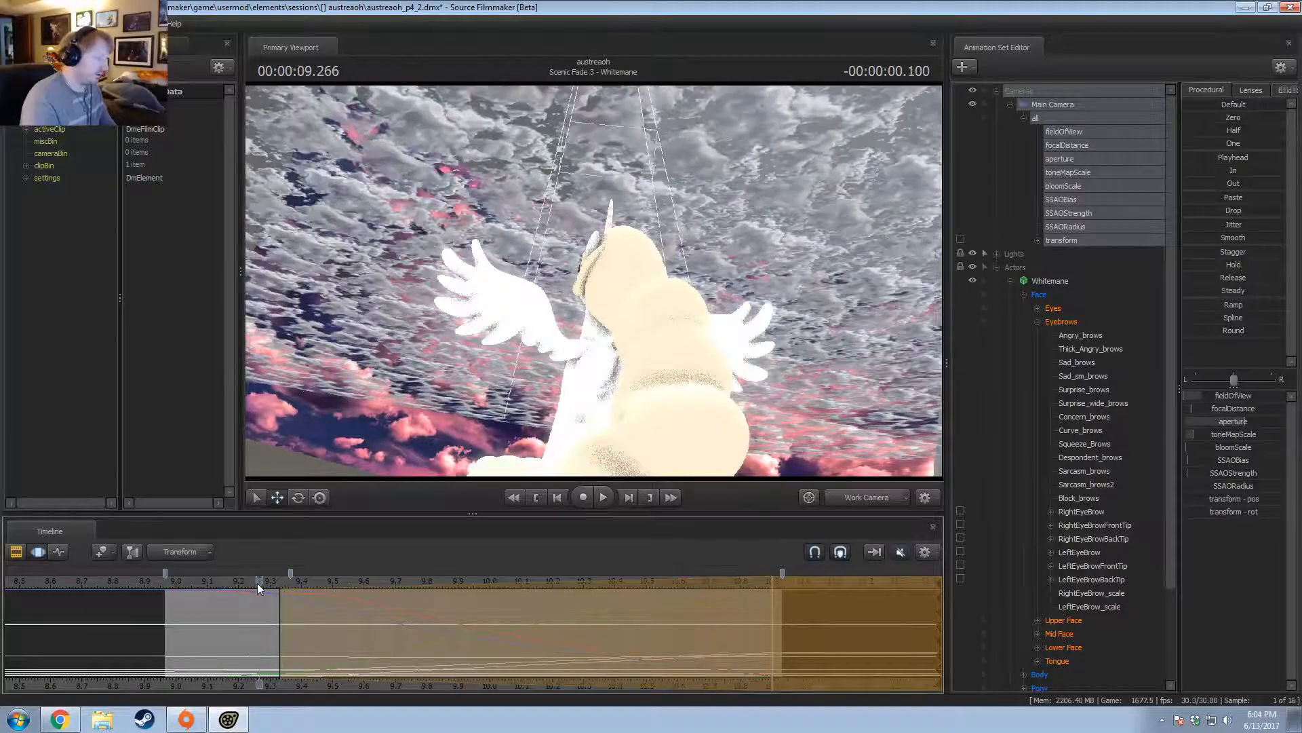
# Replay the Whitemane shot, move the playhead to 00:00:10.233 to review the clouds, and clear the time selection.
pyautogui.press('space')
pyautogui.press('space')
pyautogui.moveTo(531, 378); pyautogui.dragTo(514, 407)
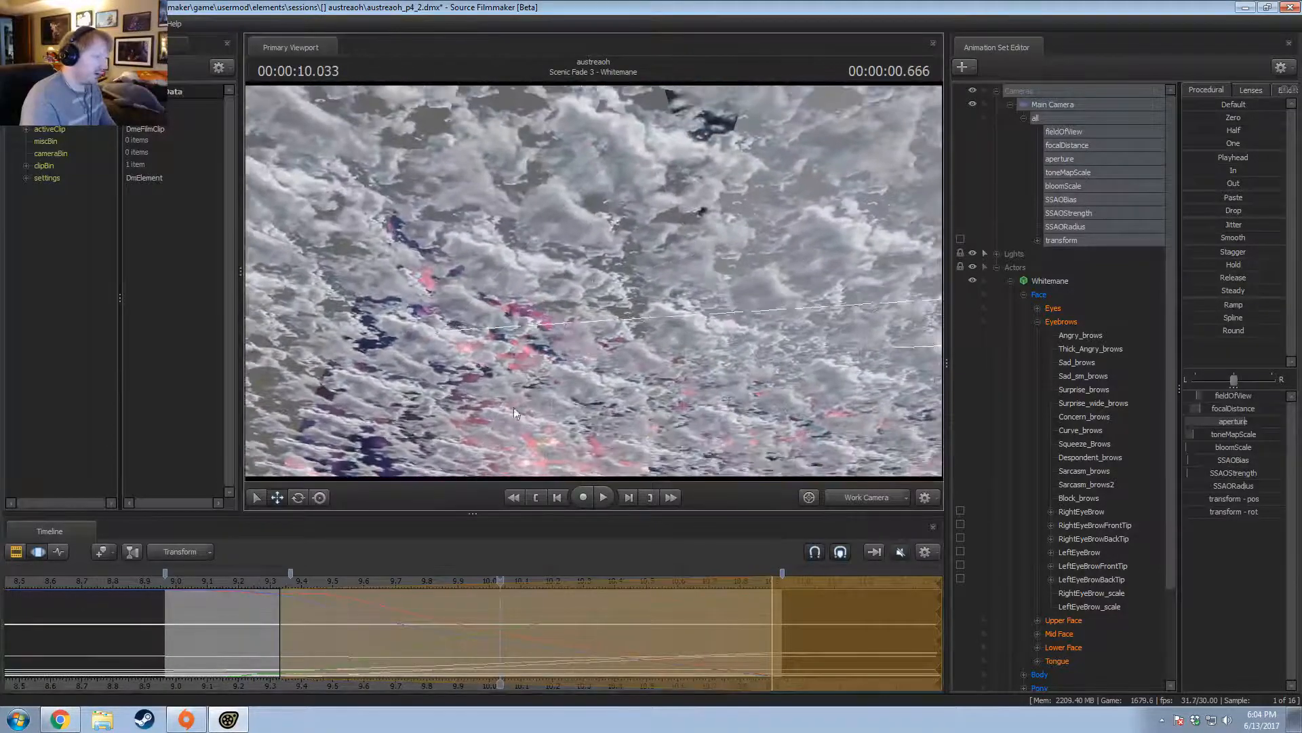
pyautogui.moveTo(500, 643); pyautogui.dragTo(561, 647)
pyautogui.press('Escape')
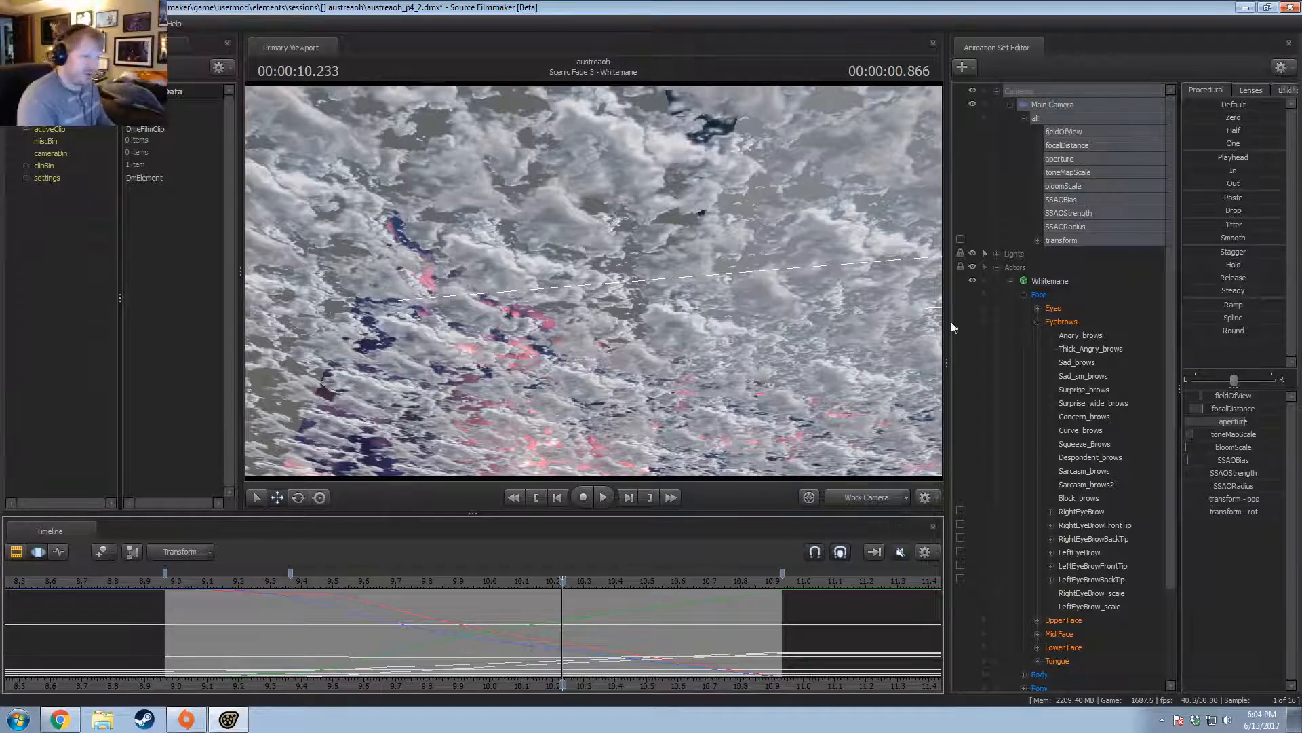
# Collapse the Actors group, place prop 10244 above cone_helper1, and group the props 10241, 10243 and 10244.
pyautogui.click(998, 267)
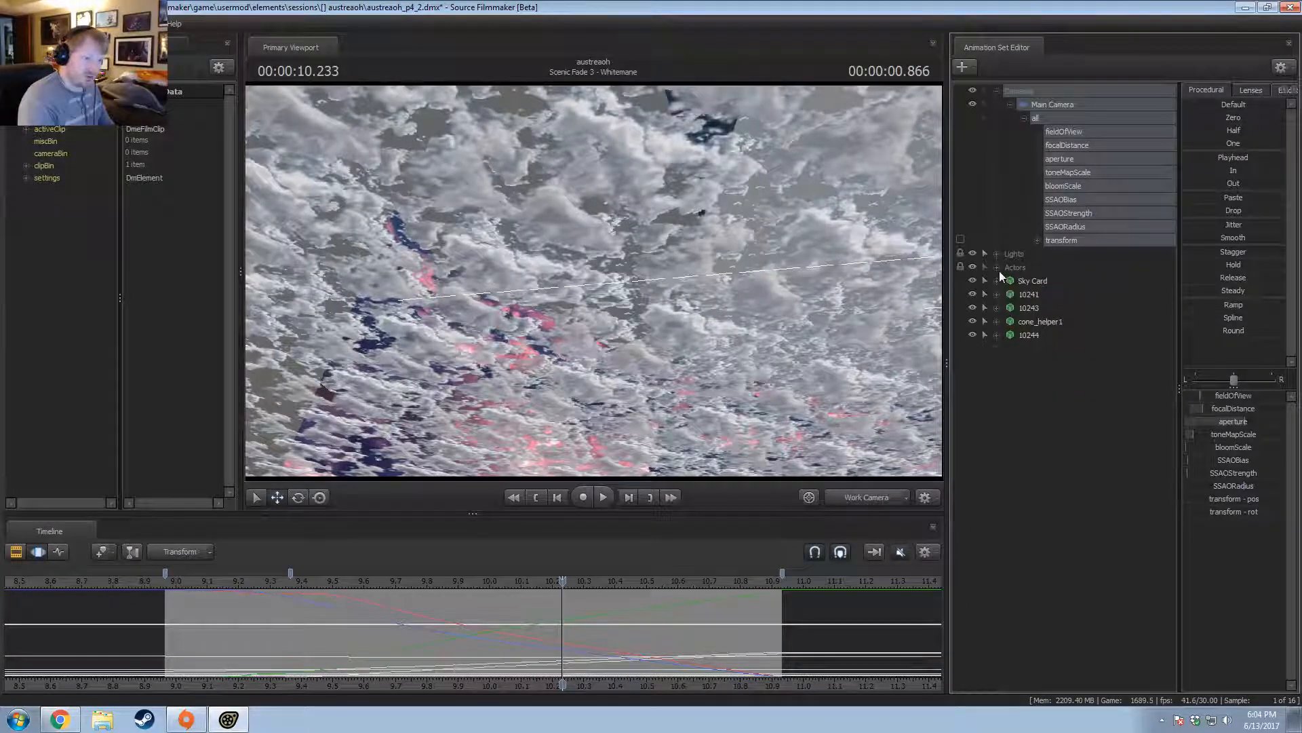
pyautogui.moveTo(1025, 336); pyautogui.dragTo(1031, 316)
pyautogui.click(1028, 294)
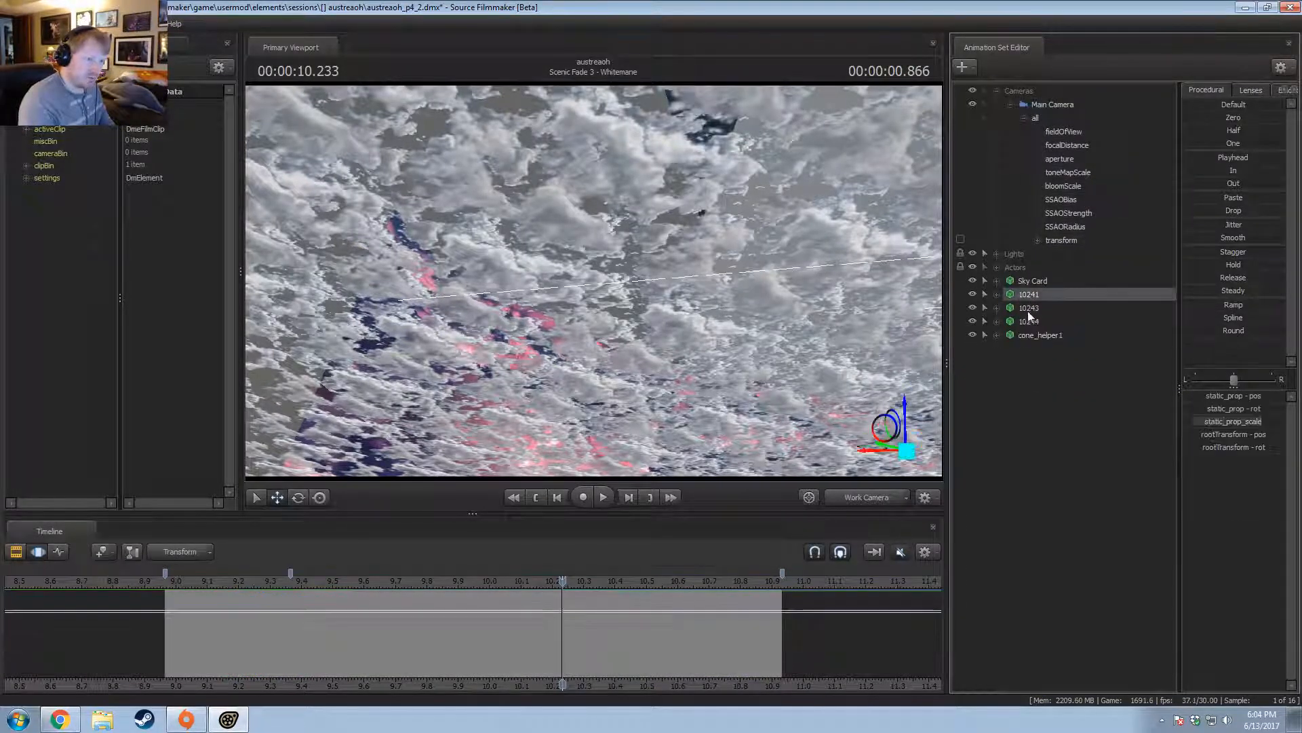
pyautogui.keyDown('shift'); pyautogui.click(1030, 320); pyautogui.keyUp('shift')
pyautogui.rightClick(1029, 320)
pyautogui.click(1053, 363)
# Rename the new group of cloud props as Clouds (old).
pyautogui.rightClick(1028, 301)
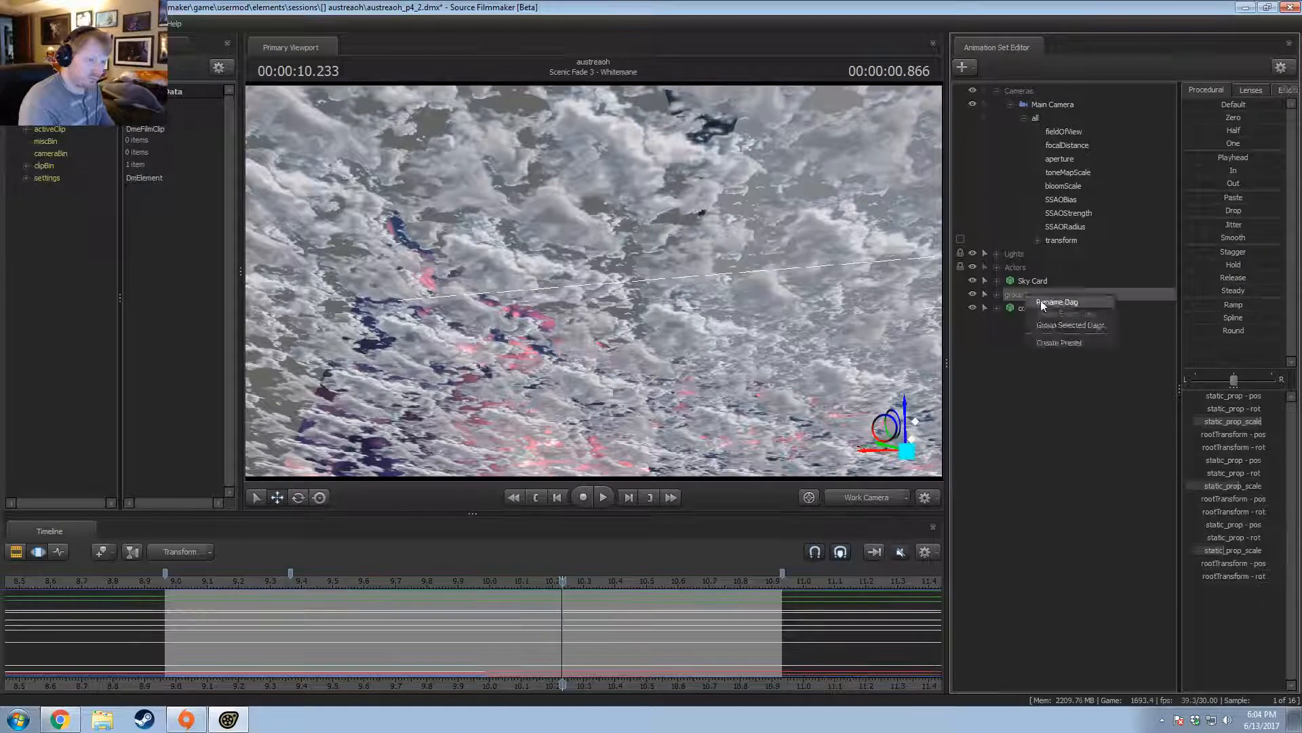
pyautogui.click(1046, 304)
pyautogui.write('Clouds (top)')
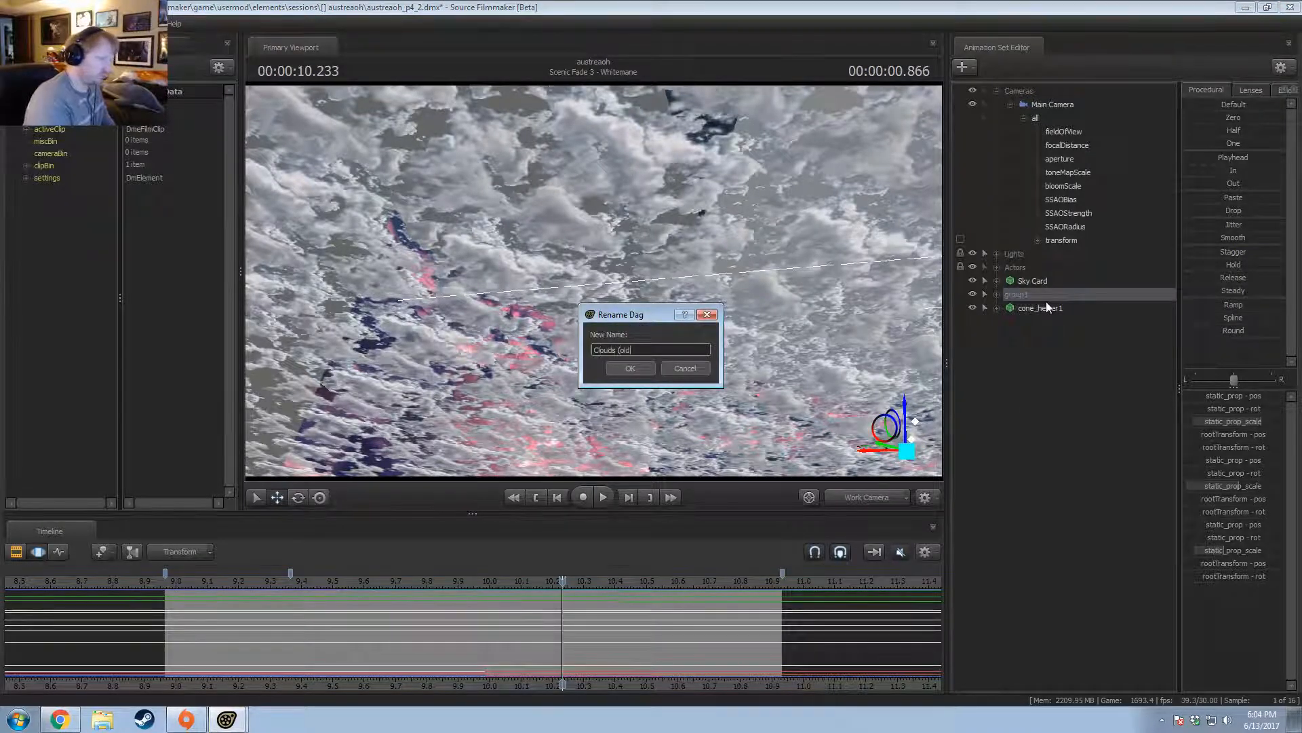
pyautogui.press('Return')
pyautogui.rightClick(1053, 295)
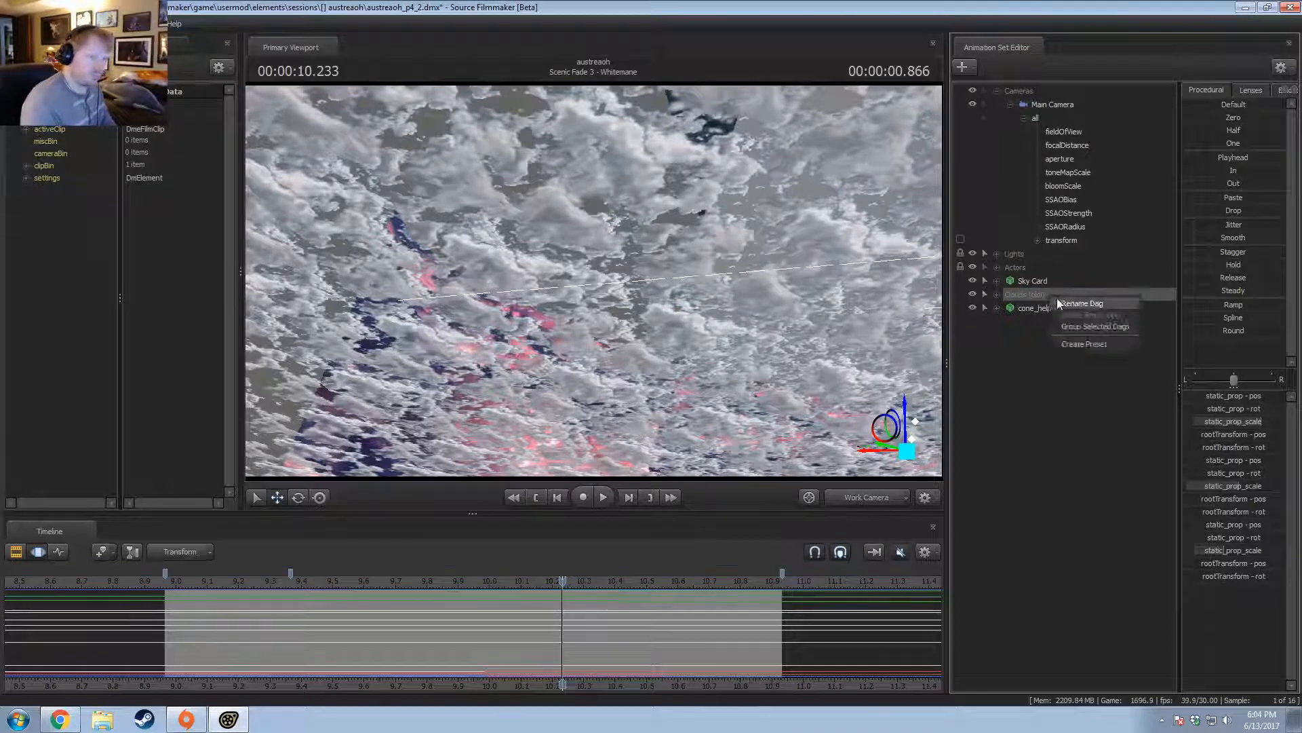
pyautogui.click(1069, 303)
pyautogui.write('Clouds (old0')
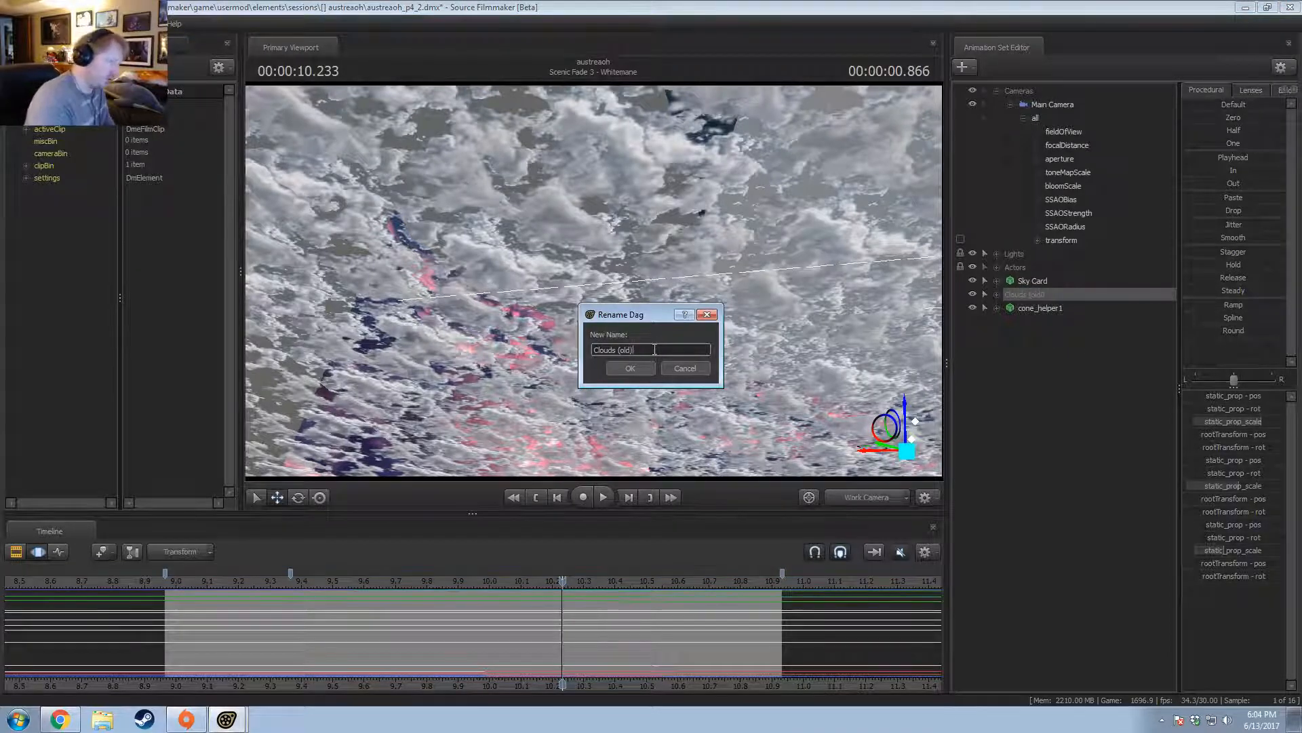
pyautogui.press('Return')
# Examine the contents of the Clouds group in the Scenic Fade 4 - Steelteeth shot and collapse it again.
pyautogui.press('F2')
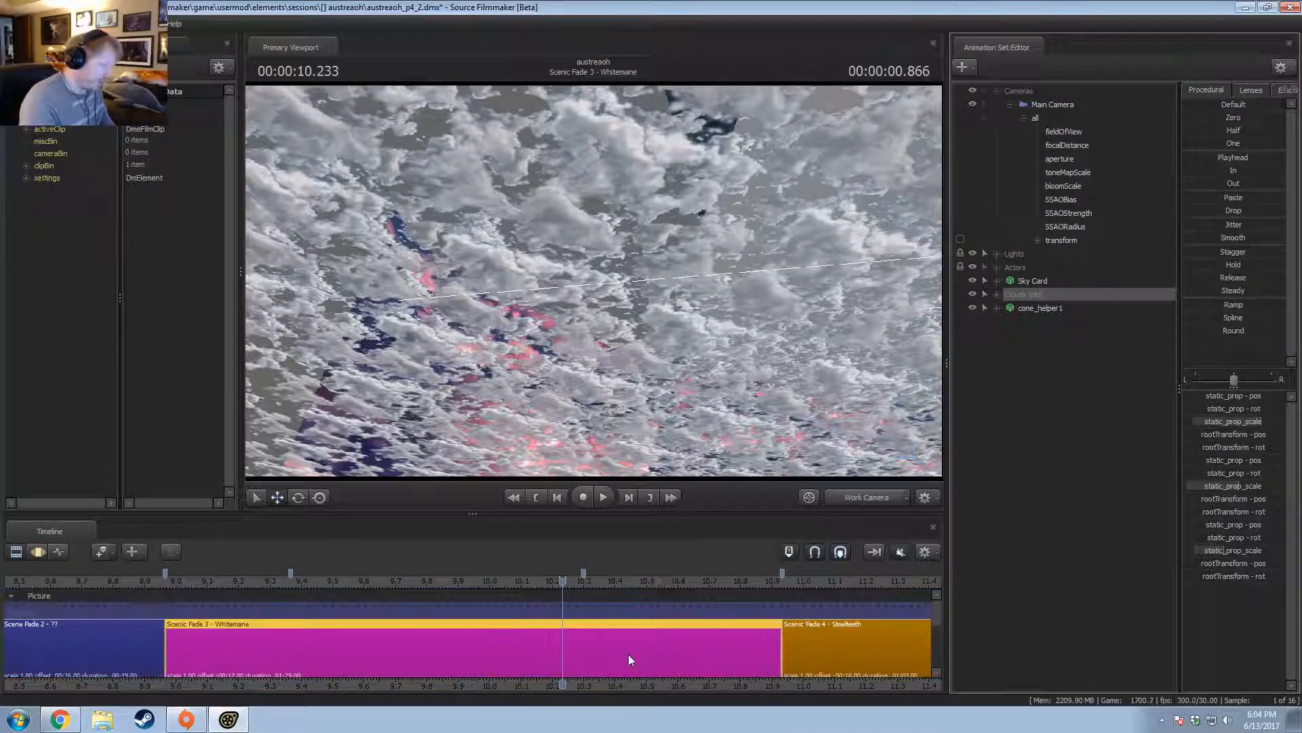
pyautogui.scroll(-3, 640, 651)
pyautogui.click(717, 654)
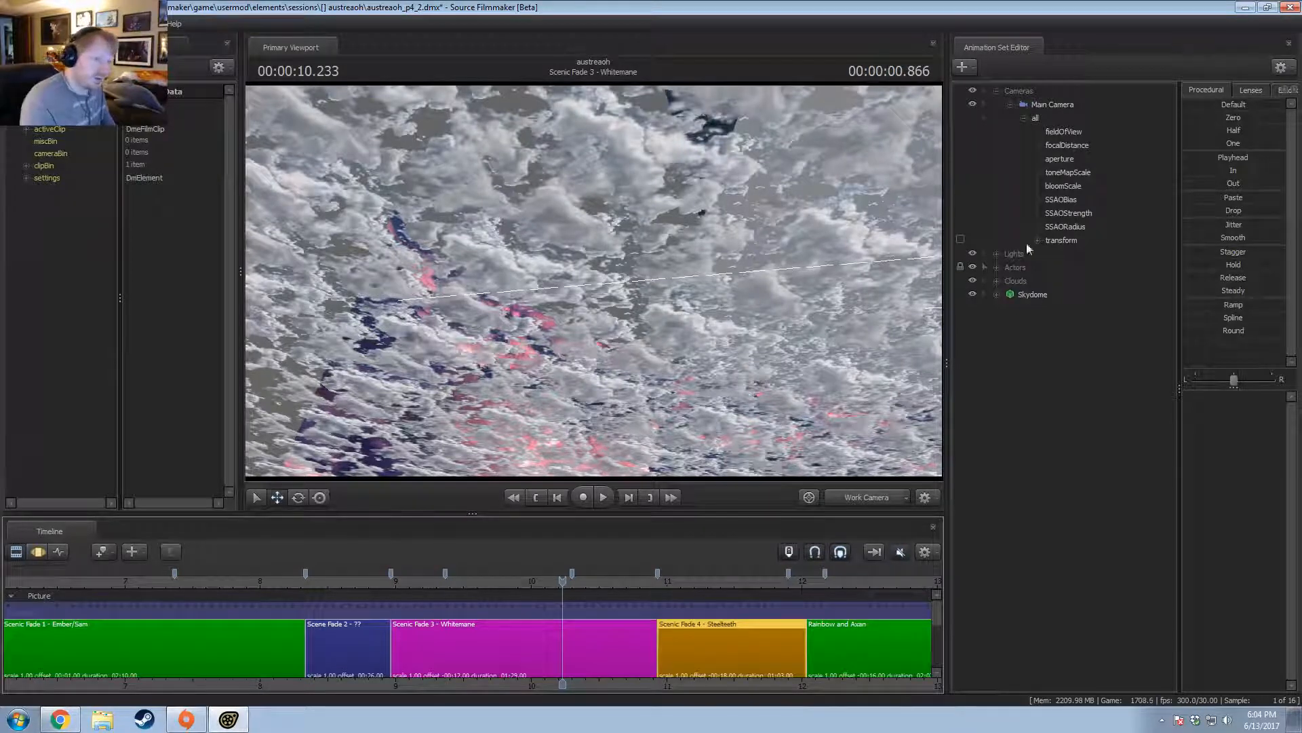
pyautogui.click(999, 283)
pyautogui.scroll(-15, 1090, 385)
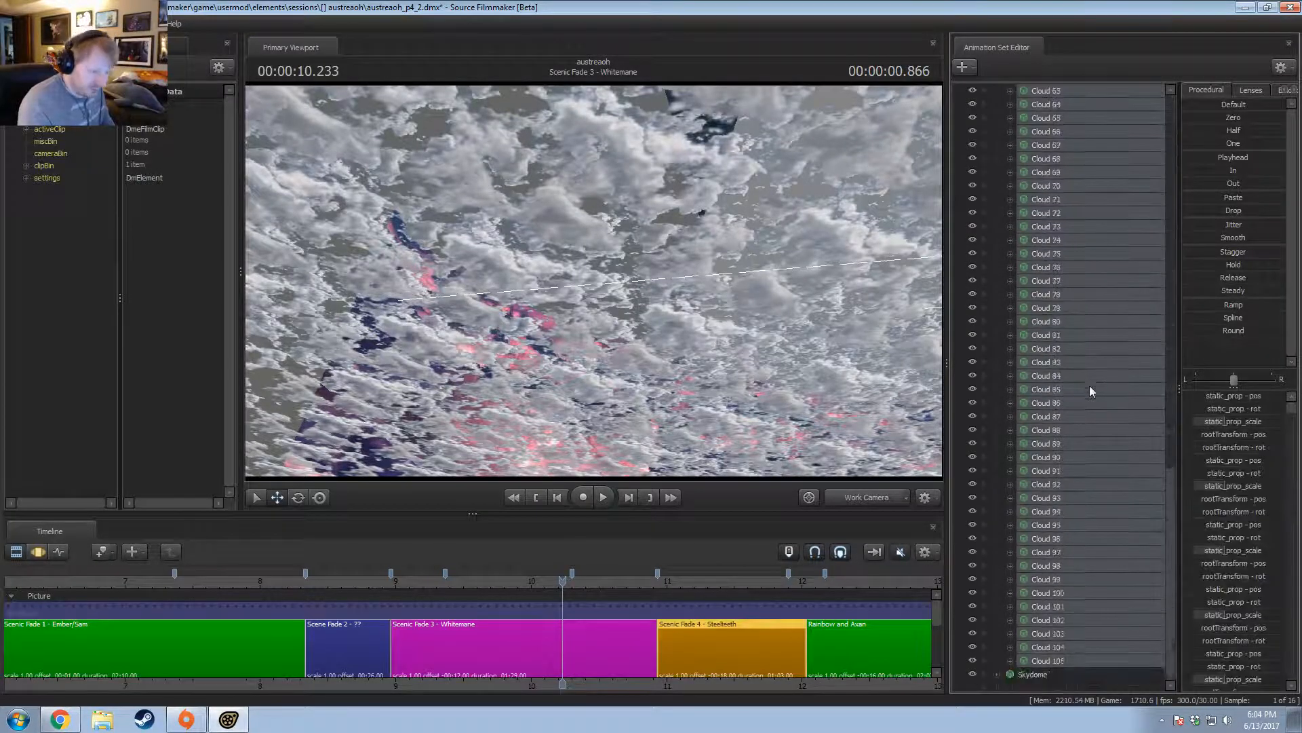
pyautogui.rightClick(1045, 297)
pyautogui.click(1056, 313)
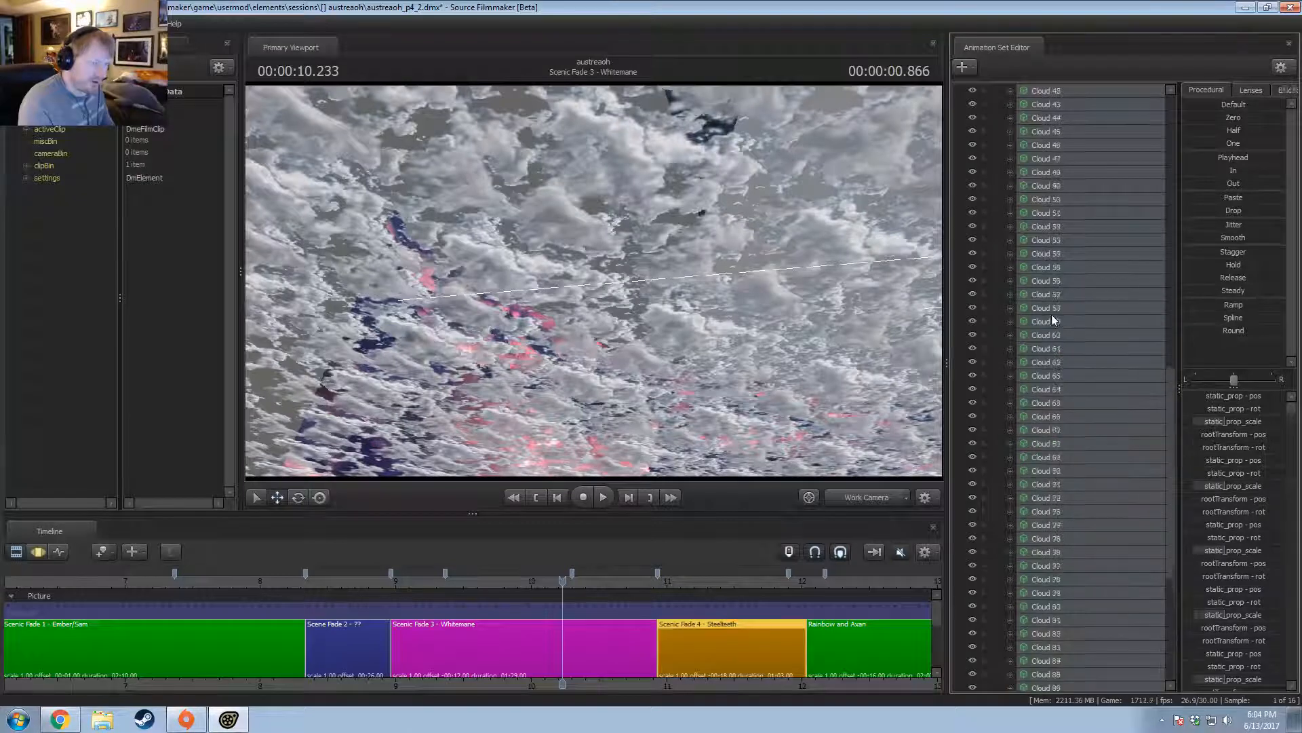
pyautogui.scroll(15, 1044, 311)
pyautogui.click(997, 280)
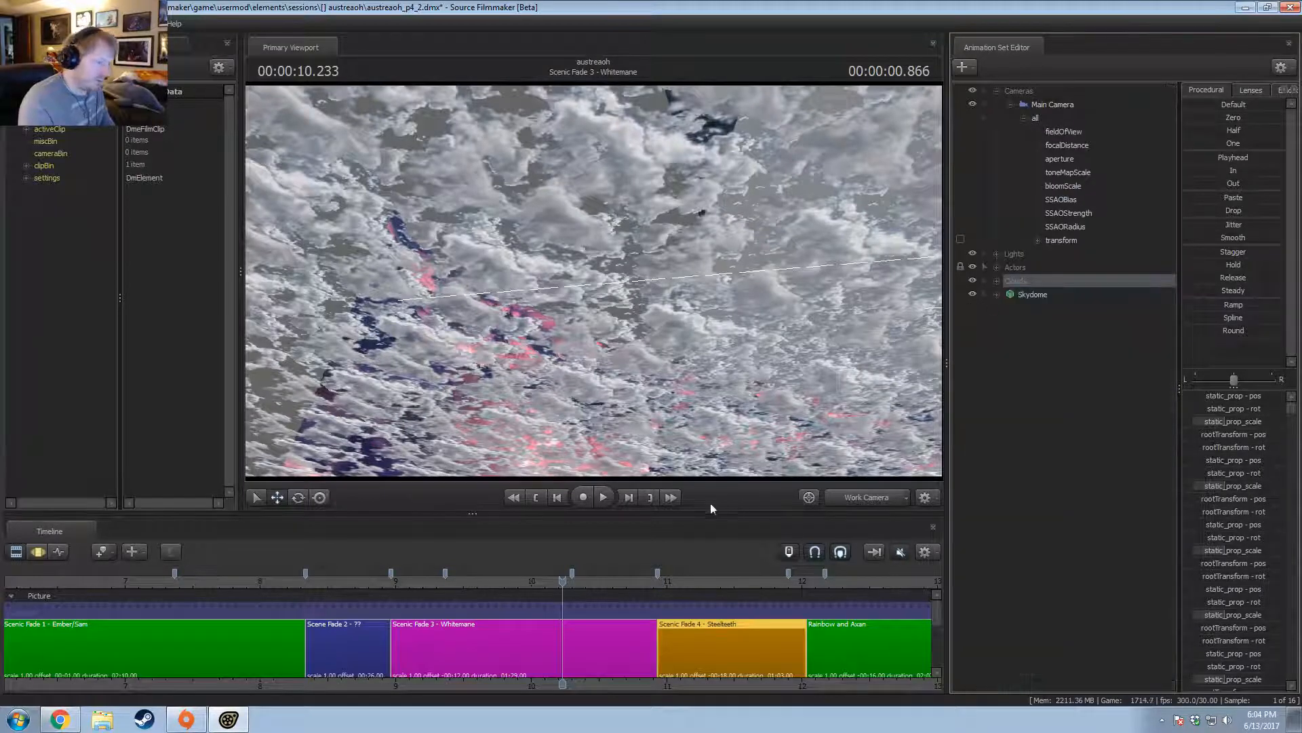
# Hide the Clouds (old) group in the Scenic Fade 3 - Whitemane shot and pull the work camera back to frame Whitemane against the Sky Card.
pyautogui.click(633, 653)
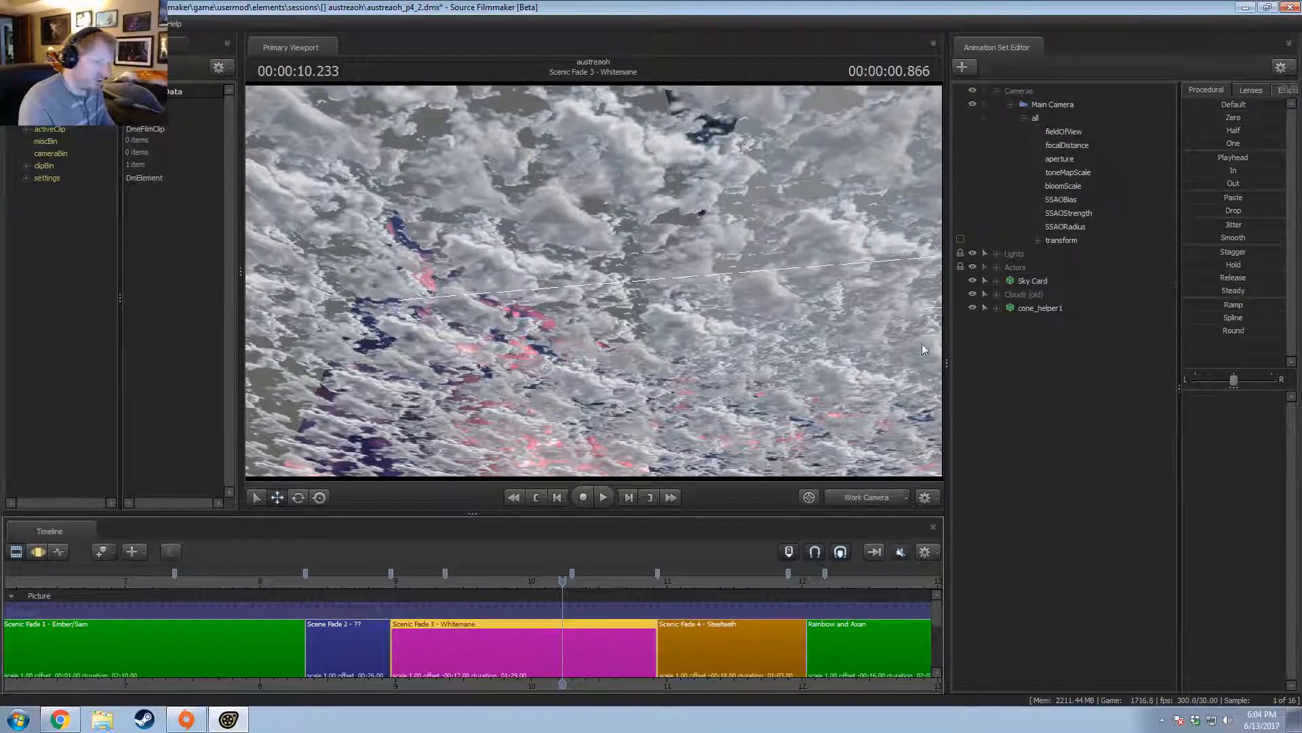
pyautogui.click(973, 293)
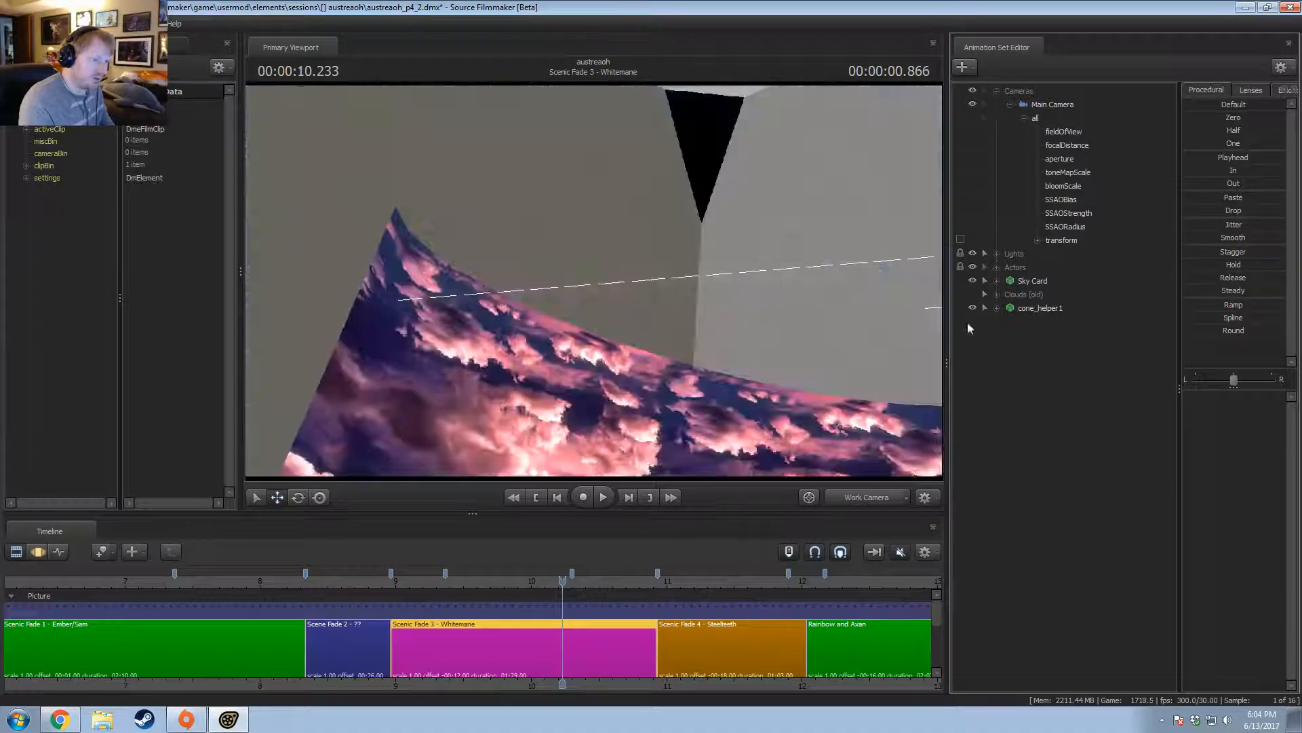
pyautogui.click(865, 500)
pyautogui.press('s')
pyautogui.moveTo(593, 280); pyautogui.dragTo(594, 282)
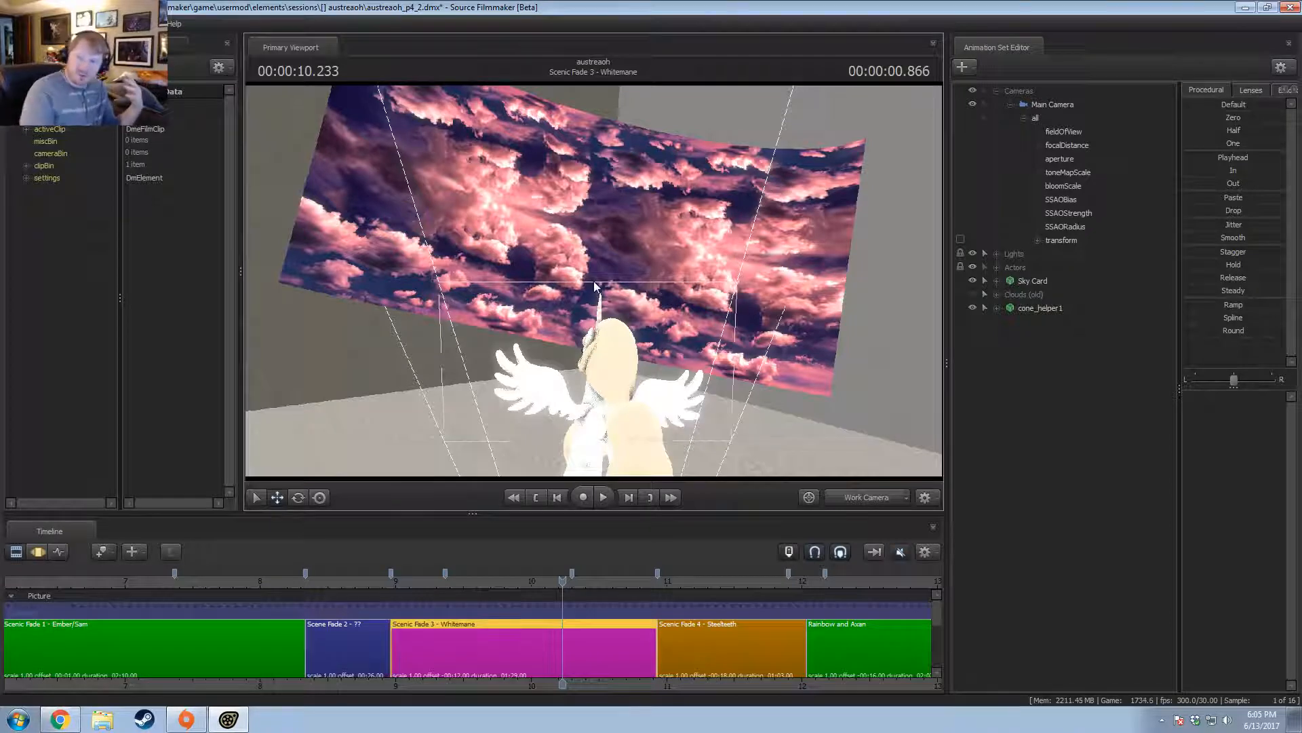
# Switch to the browser to examine the Fate/Stay Night opening reference at 1:19, mute it, and read its description.
pyautogui.click(57, 721)
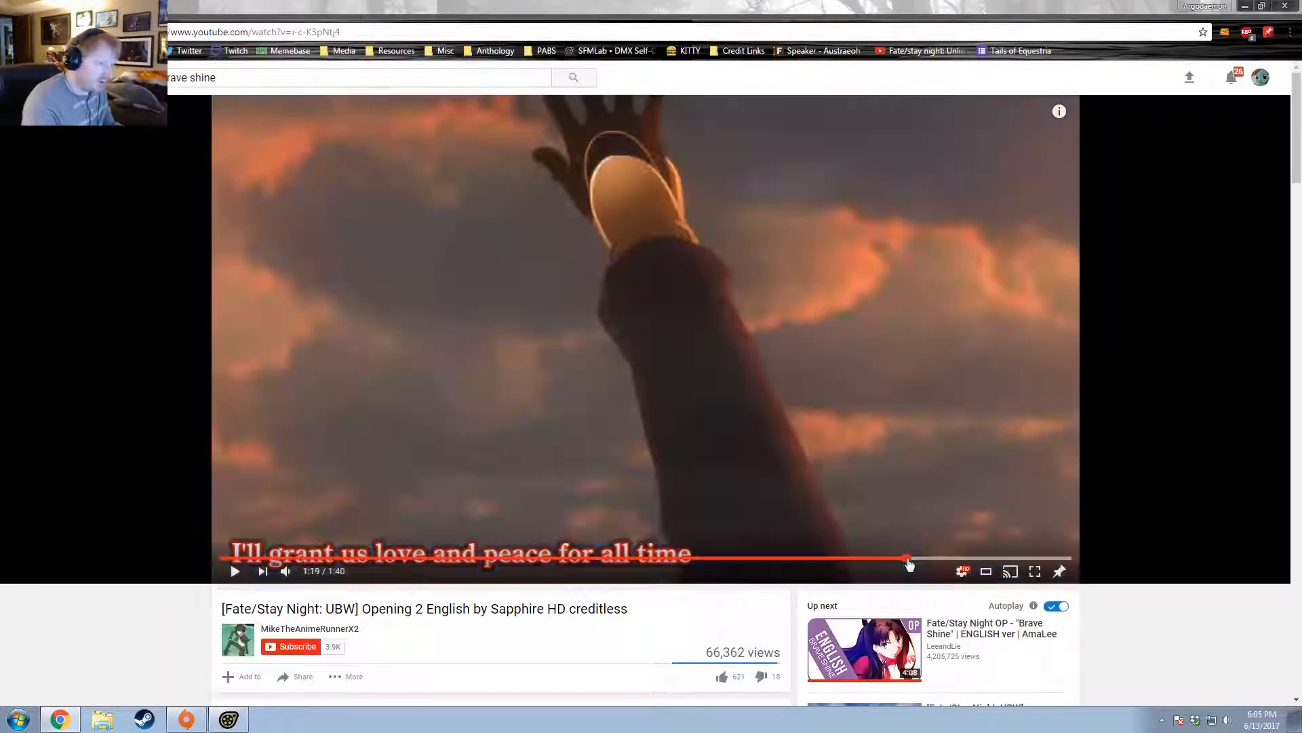
pyautogui.click(894, 557)
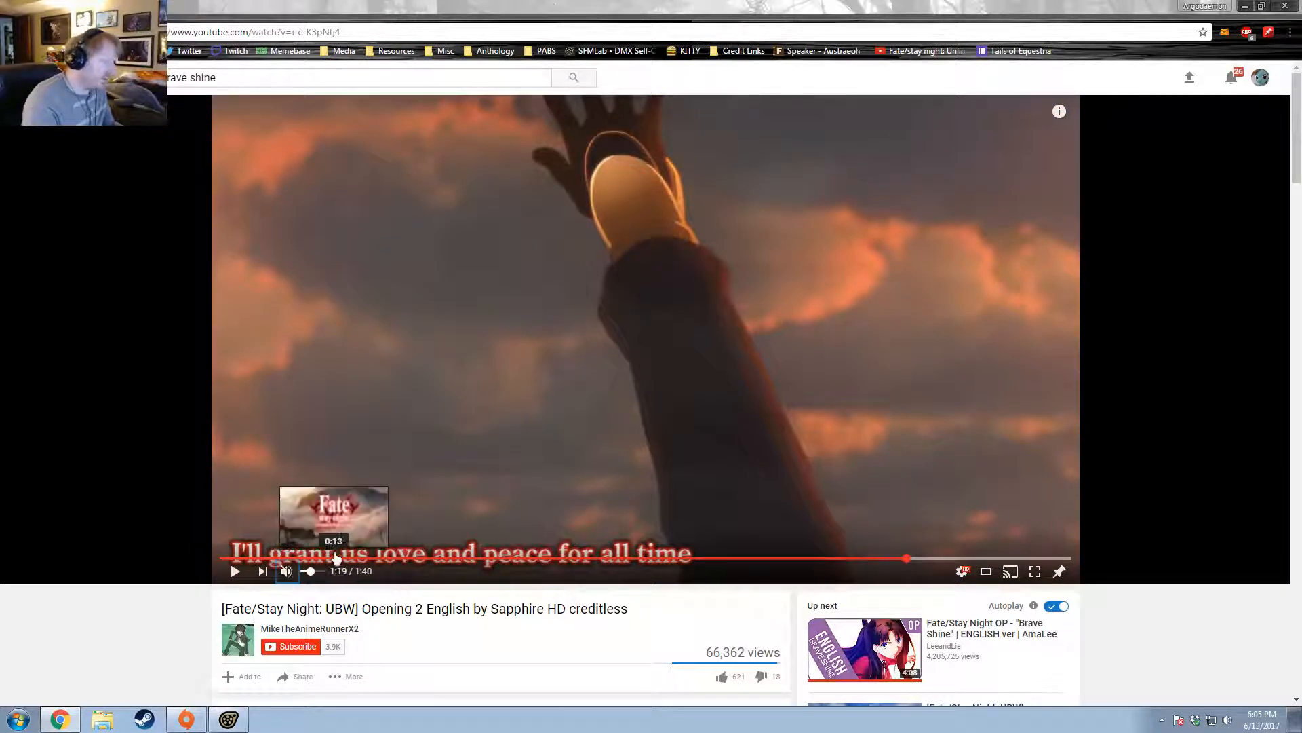
pyautogui.click(285, 570)
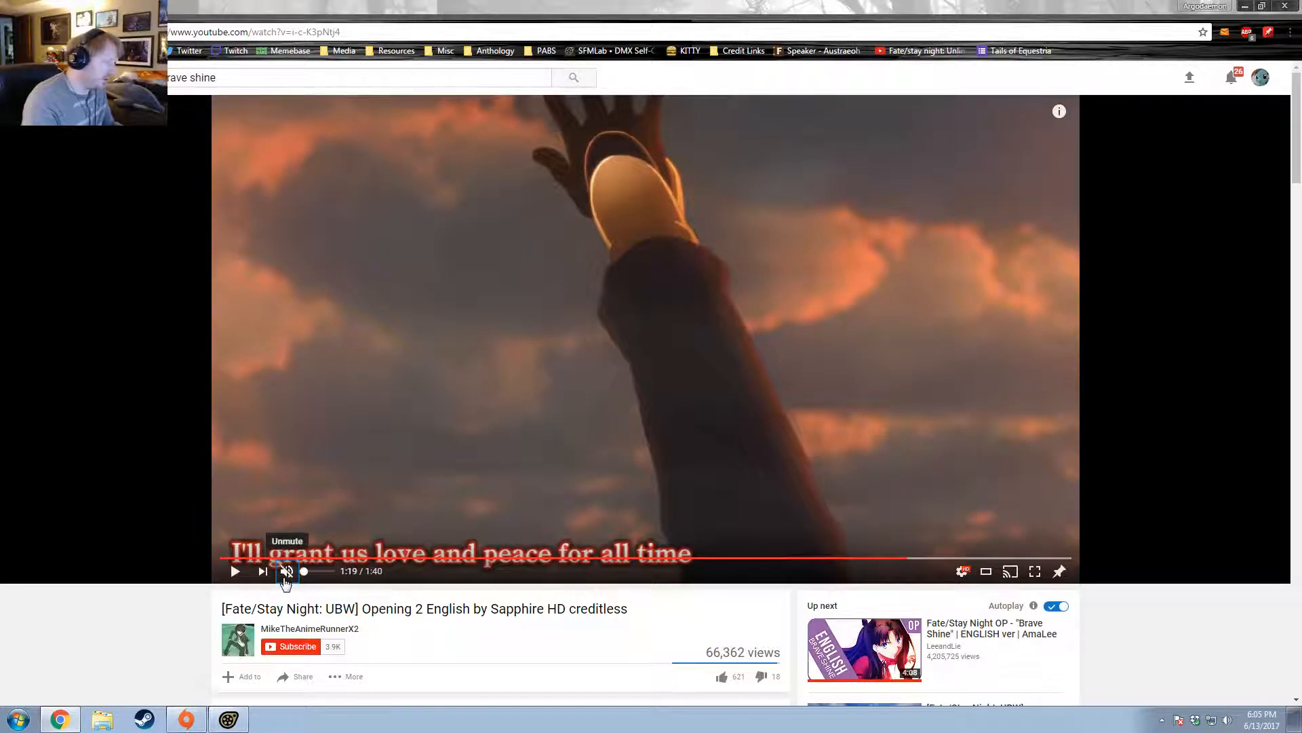
pyautogui.scroll(-7, 502, 557)
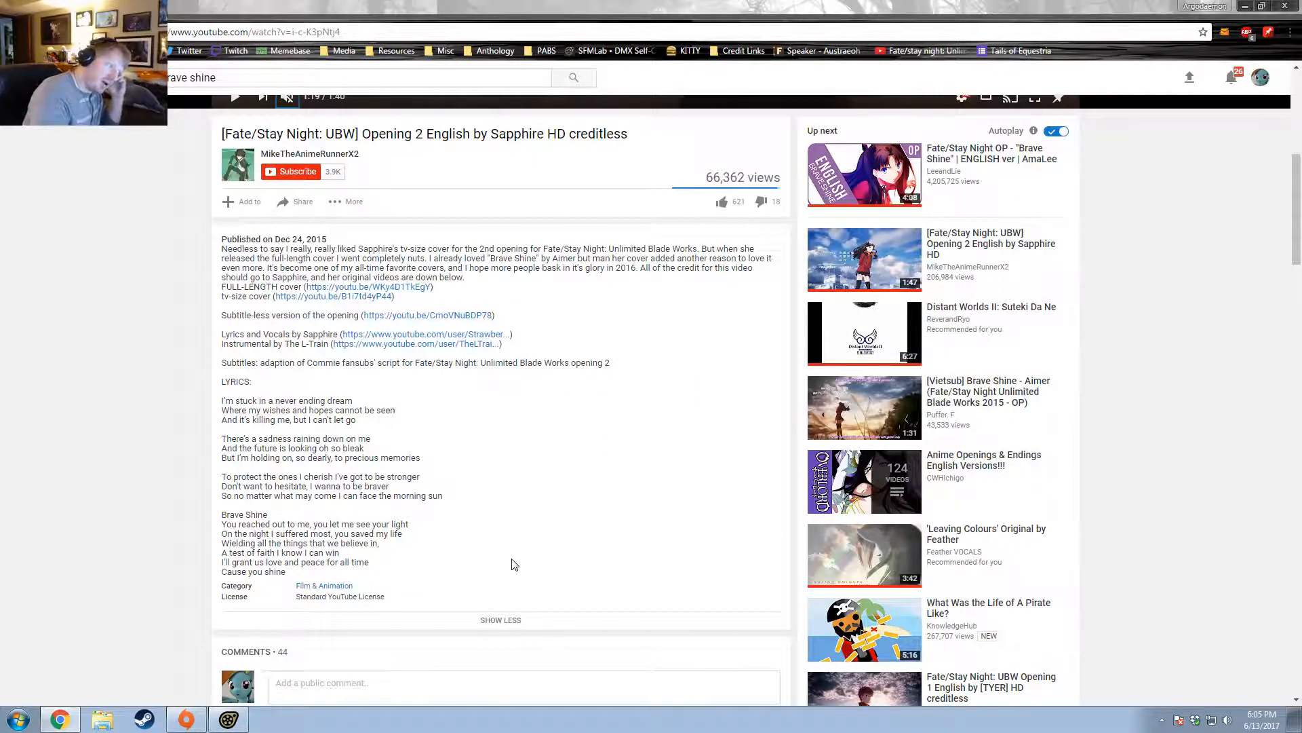
pyautogui.scroll(7, 572, 468)
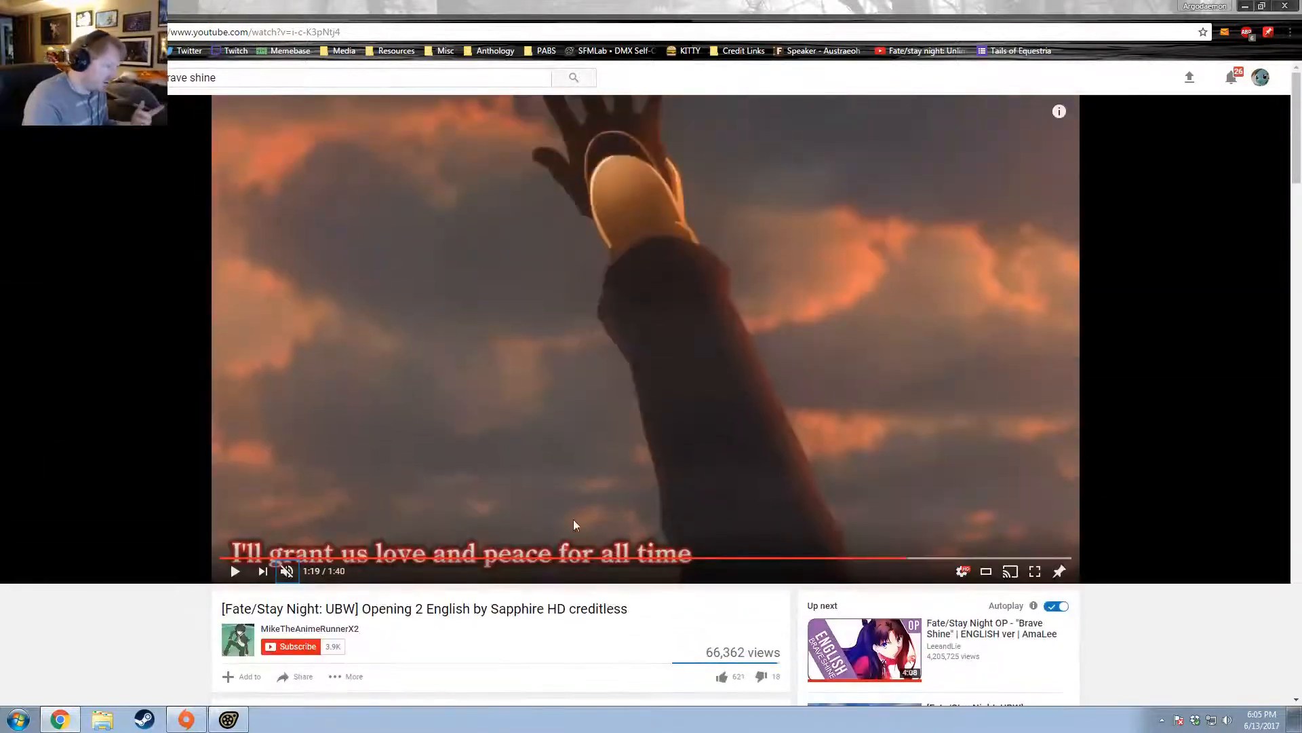
# Switch back to Source Filmmaker, show the whole sequence with its music tracks in an enlarged timeline, and save the session.
pyautogui.click(228, 719)
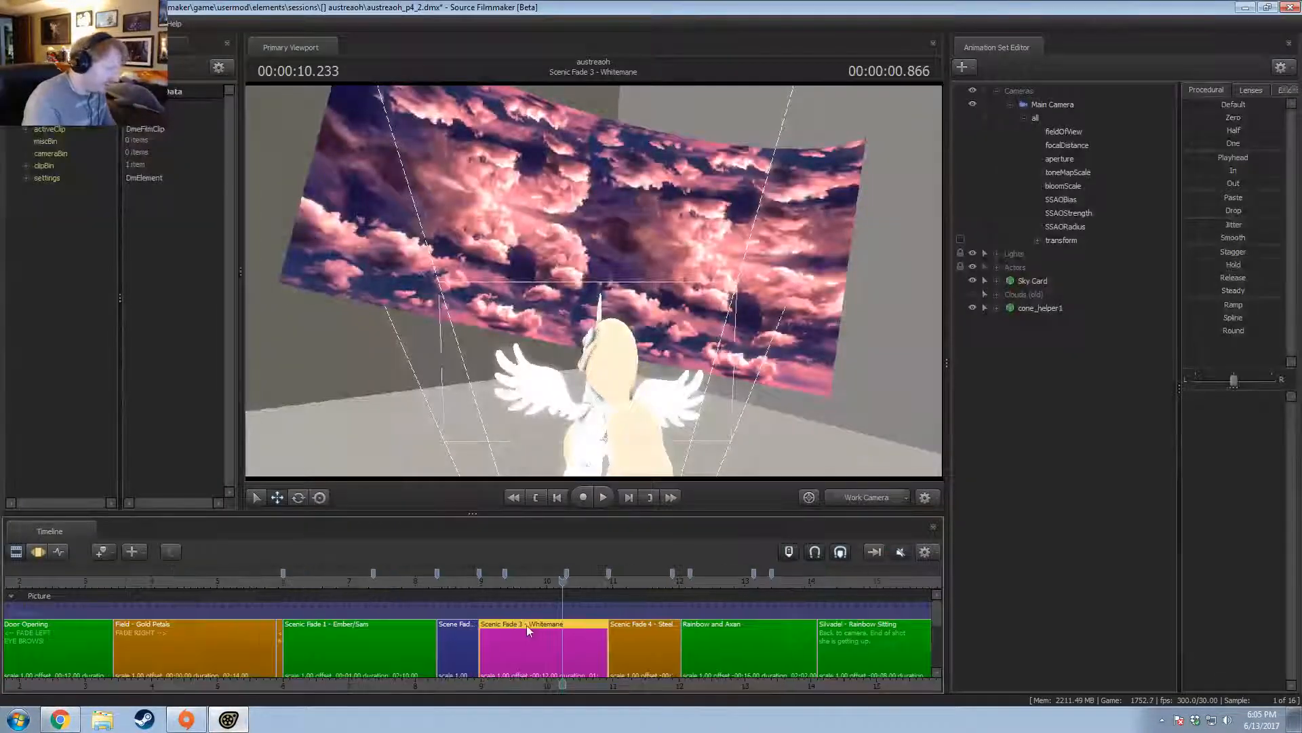
pyautogui.scroll(-3, 528, 629)
pyautogui.moveTo(296, 582); pyautogui.dragTo(289, 582)
pyautogui.scroll(-3, 523, 600)
pyautogui.press('F3')
pyautogui.press('F2')
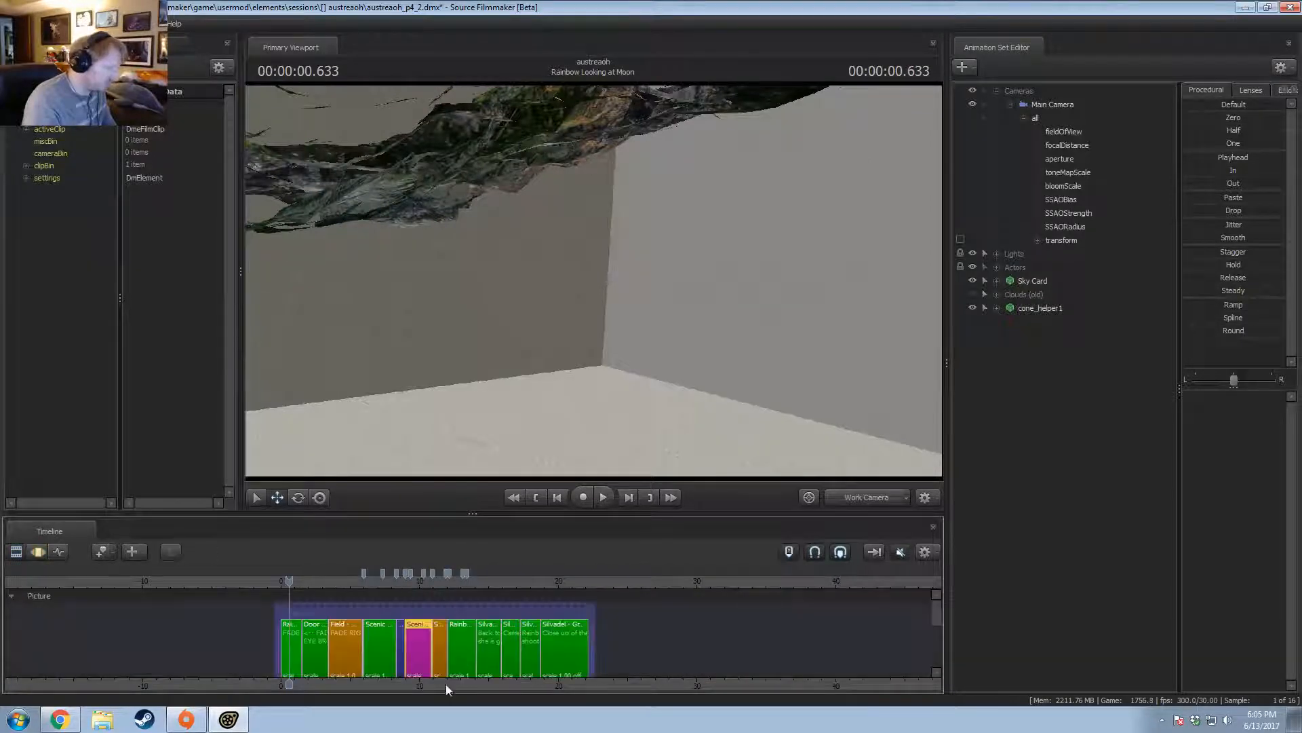
pyautogui.moveTo(446, 684); pyautogui.dragTo(564, 600, button='middle')
pyautogui.moveTo(567, 517); pyautogui.dragTo(563, 397)
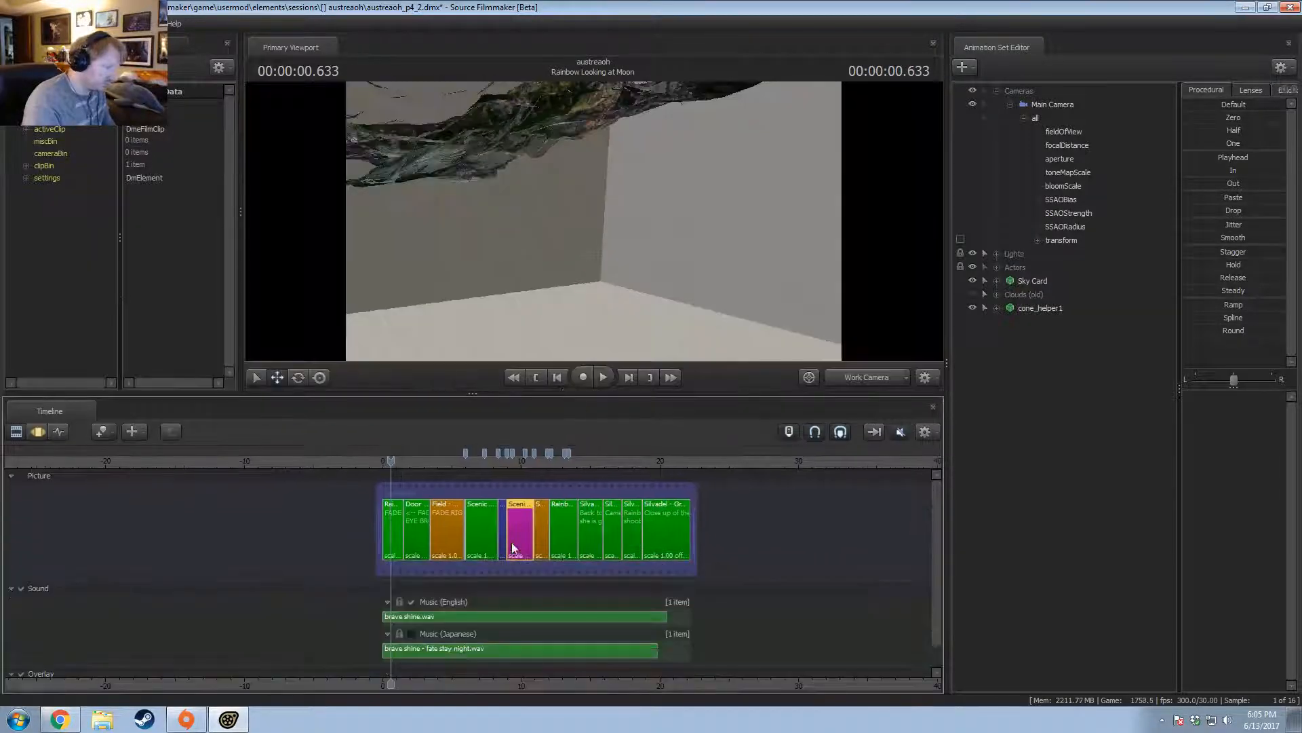
pyautogui.hotkey('ctrl', 's')
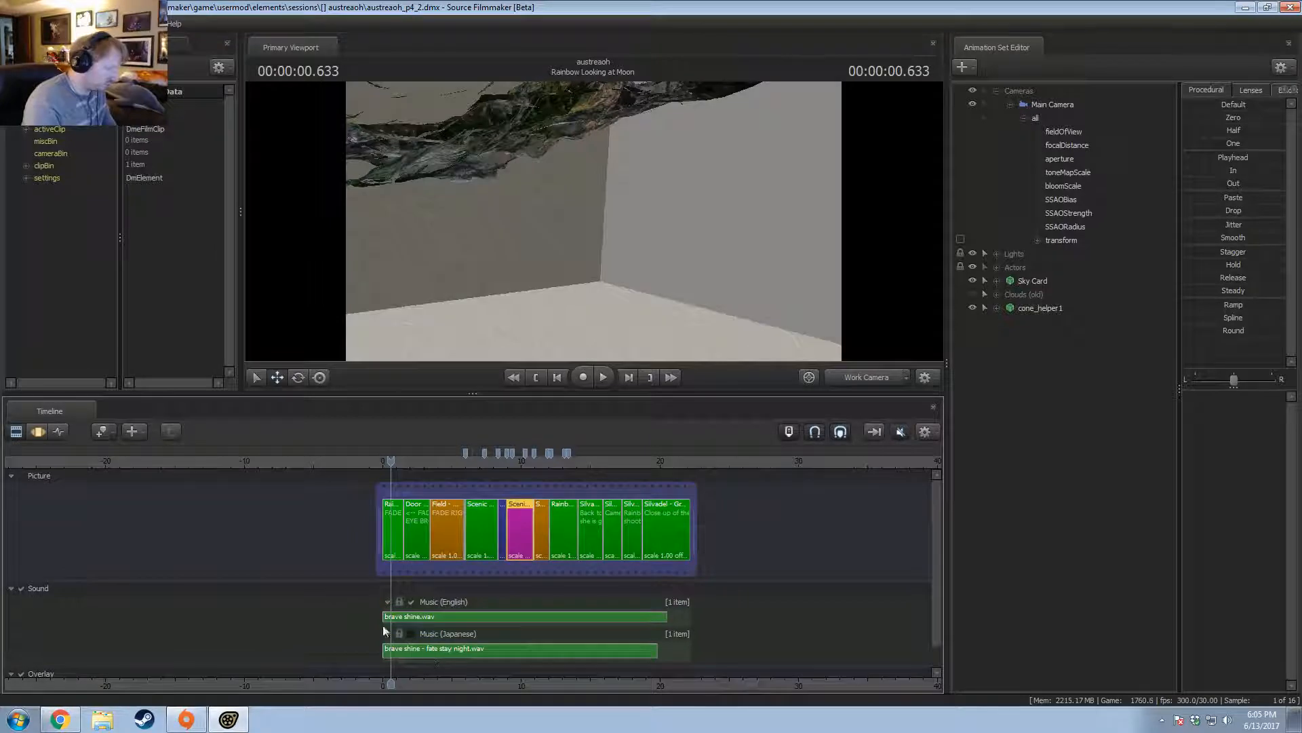
# Extend the sequence's start back to about -25 s and the English brave shine.wav clip's start to about -11 s.
pyautogui.moveTo(372, 529); pyautogui.dragTo(31, 530)
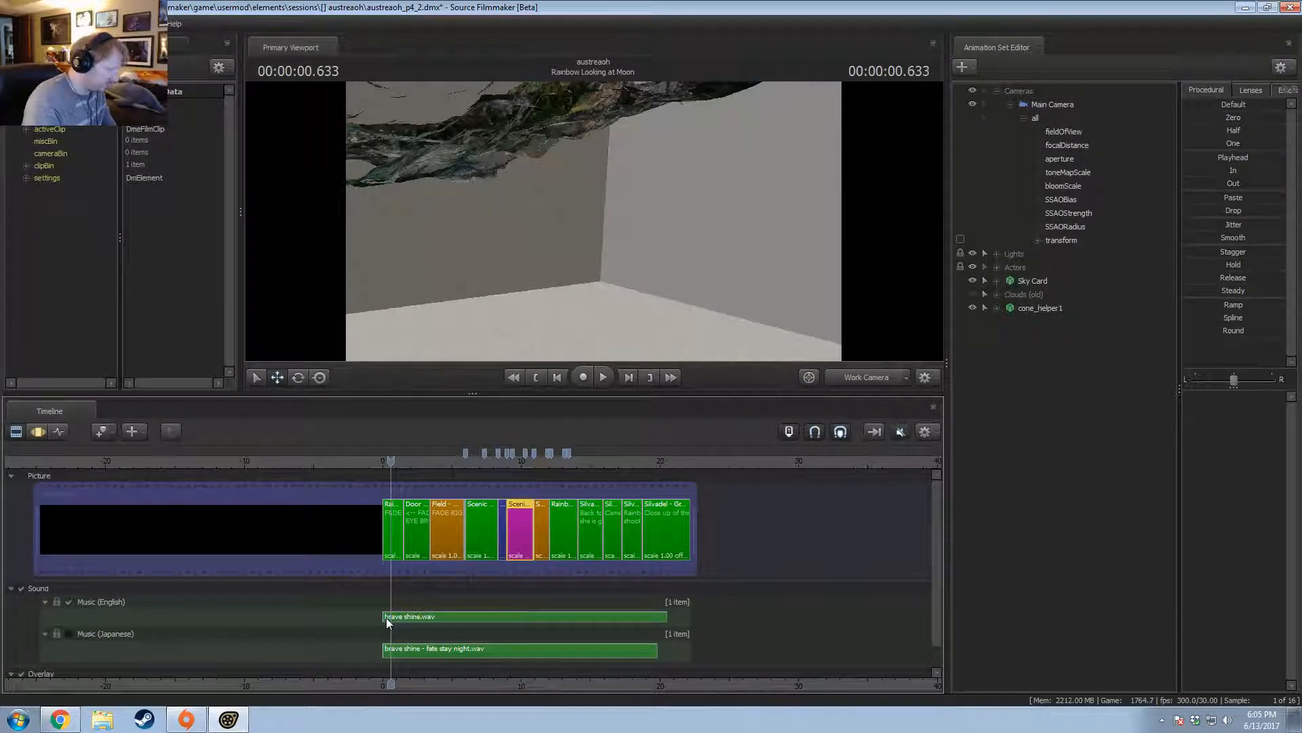
pyautogui.moveTo(385, 618); pyautogui.dragTo(234, 636)
# Unmute the timeline audio and play the English music from about -7.3 s and again near the clip's start.
pyautogui.click(282, 460)
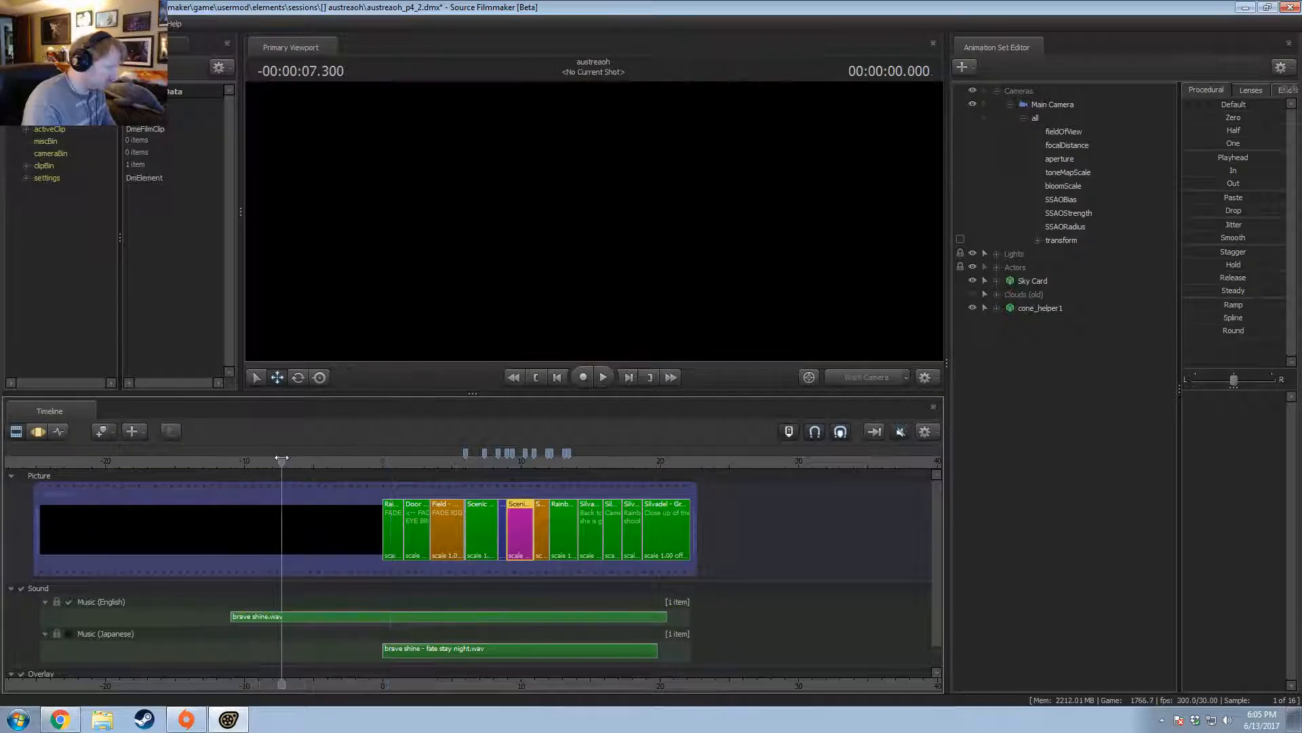
pyautogui.click(903, 433)
pyautogui.press('space')
pyautogui.press('space')
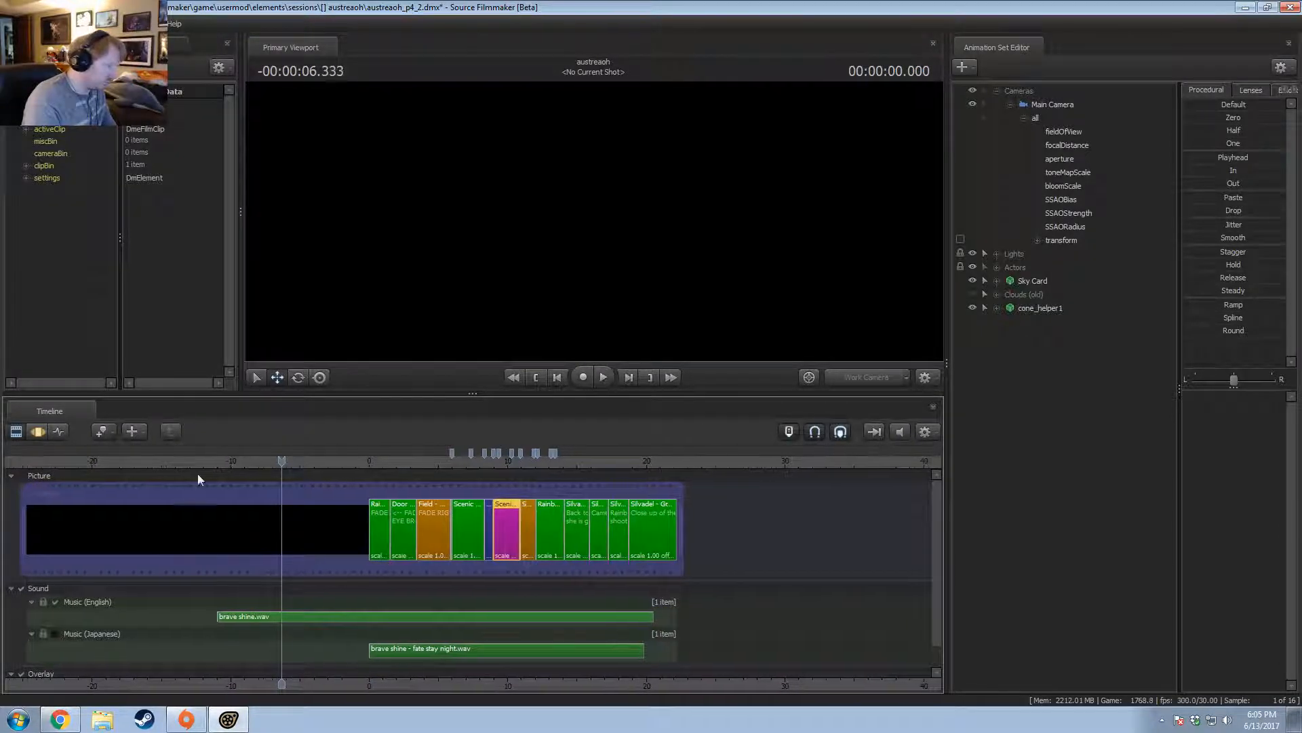
pyautogui.click(233, 462)
pyautogui.press('space')
pyautogui.moveTo(228, 463); pyautogui.dragTo(203, 463)
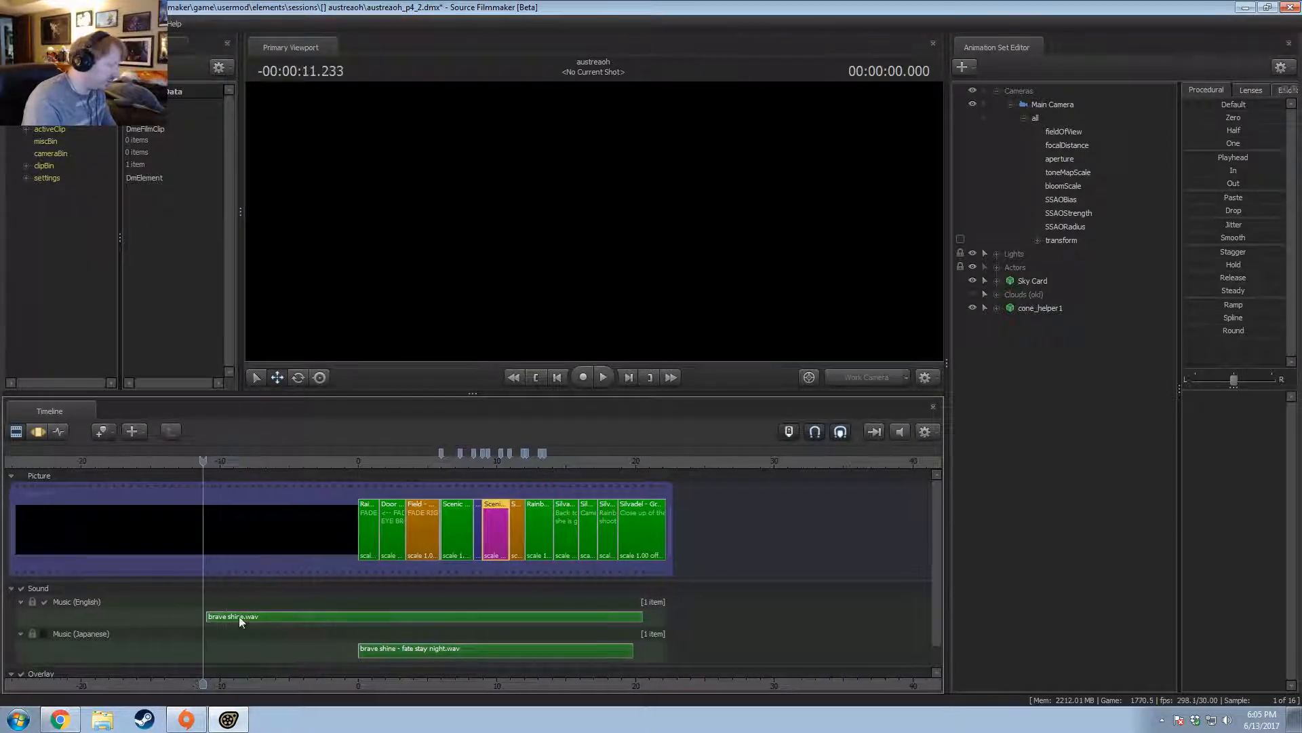
# Extend the English brave shine.wav clip's start further back to about -17 s and play the music from about -15 s.
pyautogui.moveTo(210, 619); pyautogui.dragTo(178, 618)
pyautogui.moveTo(189, 466); pyautogui.dragTo(163, 466)
pyautogui.moveTo(171, 616); pyautogui.dragTo(117, 615)
pyautogui.click(125, 465)
pyautogui.press('space')
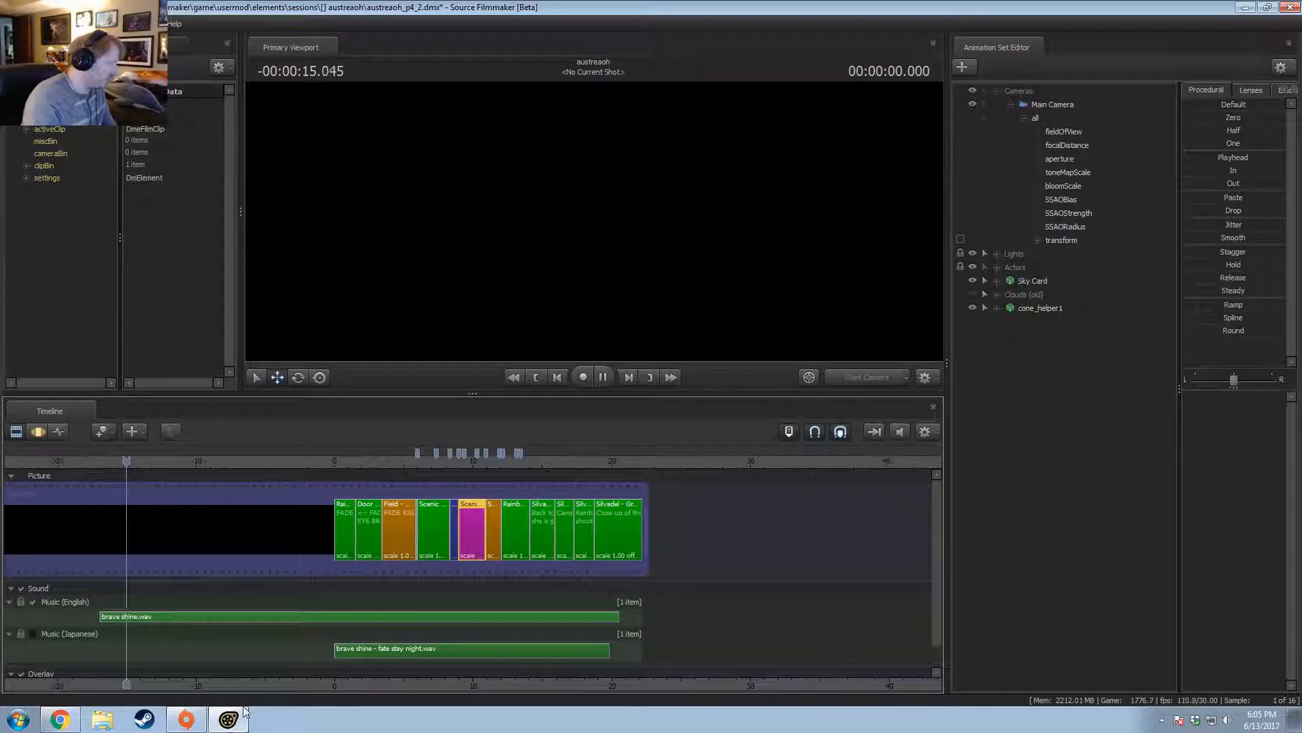
pyautogui.moveTo(198, 653); pyautogui.dragTo(475, 652, button='middle')
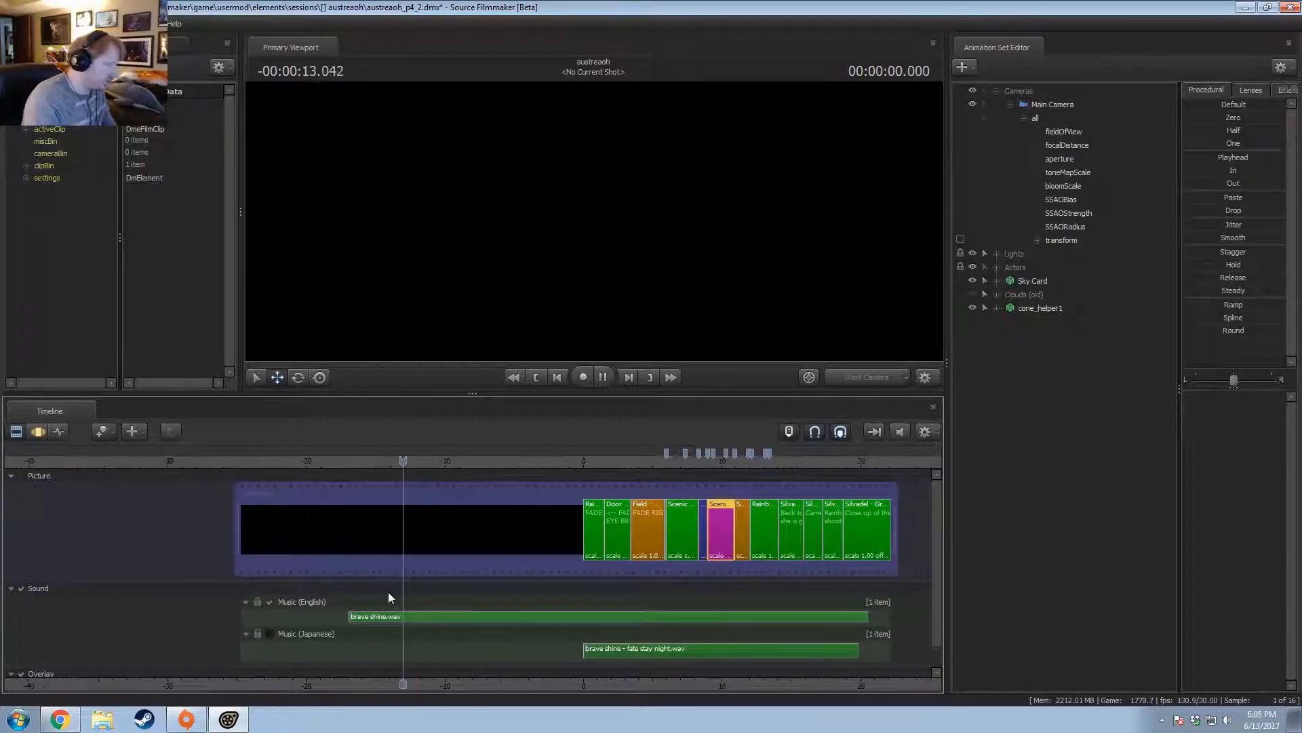
# Switch to the browser and review the Fate/Stay Night opening from about 0:52, pausing it at 1:08.
pyautogui.click(59, 719)
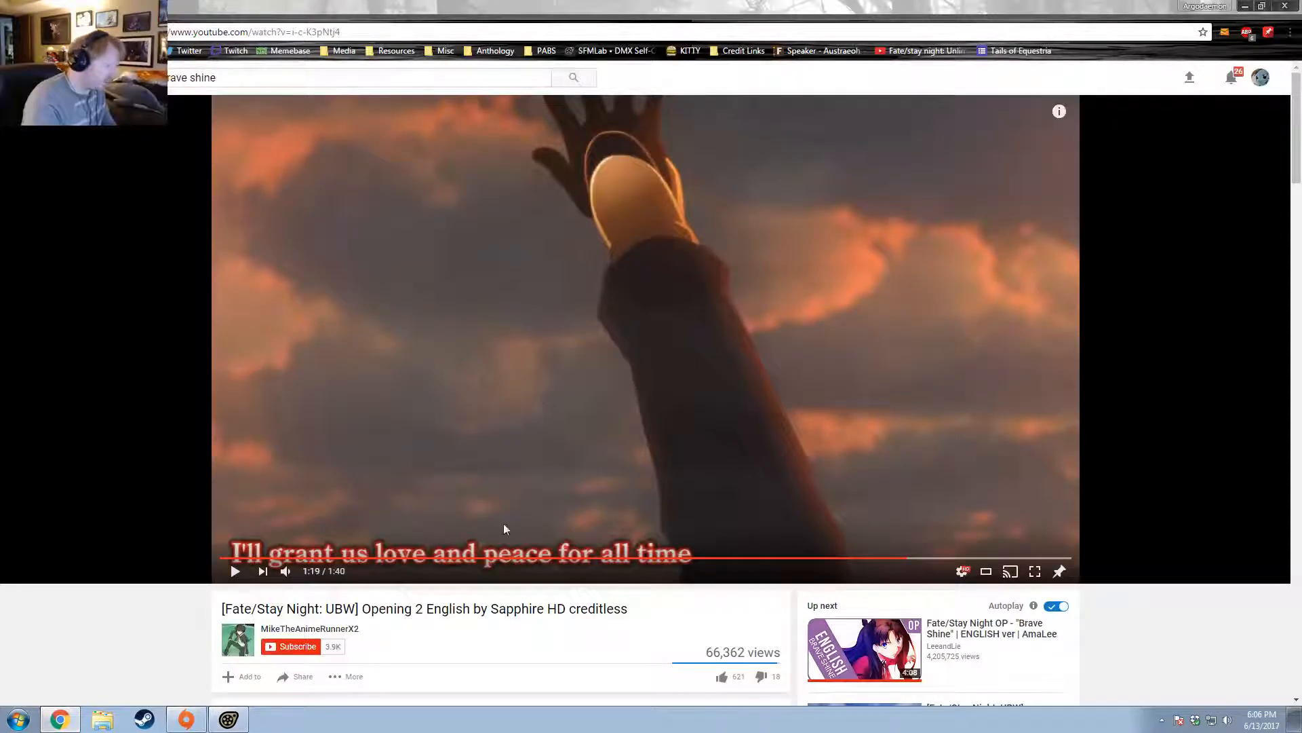
pyautogui.click(707, 558)
pyautogui.click(672, 561)
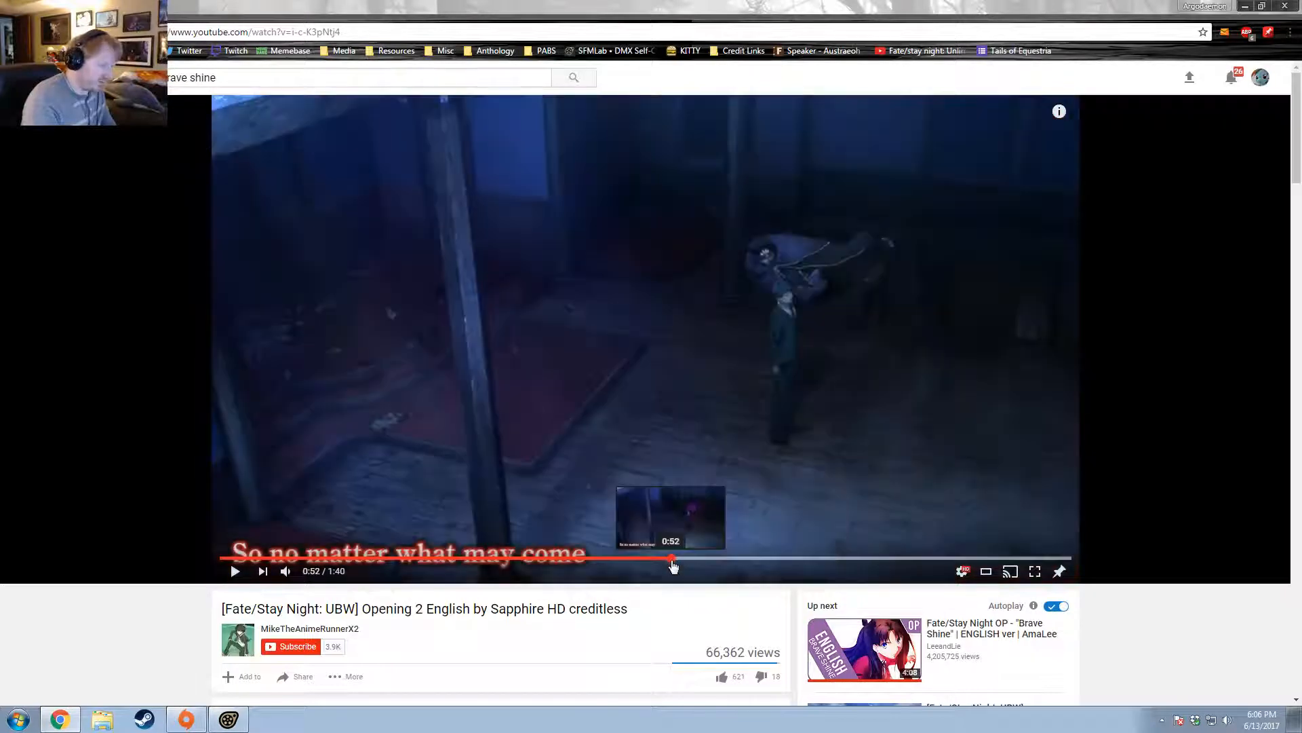
pyautogui.press('space')
pyautogui.press('space')
pyautogui.click(694, 558)
pyautogui.press('space')
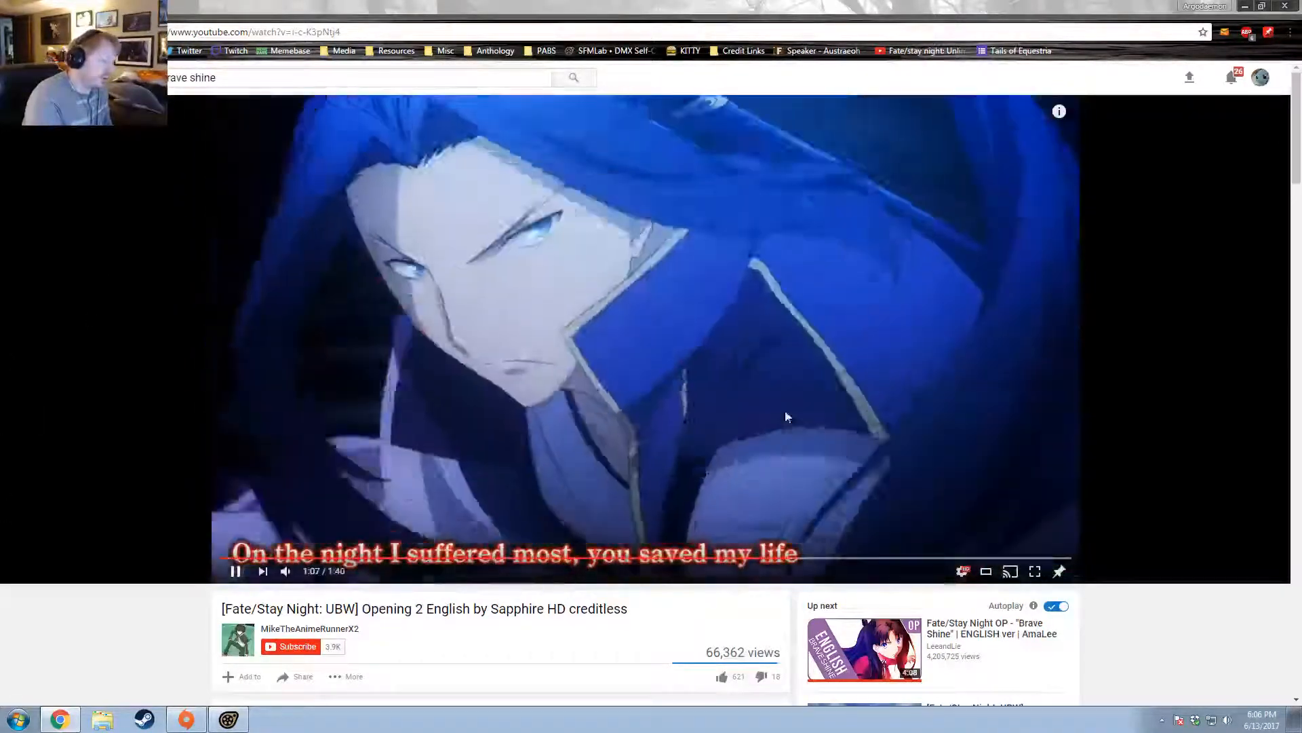
pyautogui.click(759, 353)
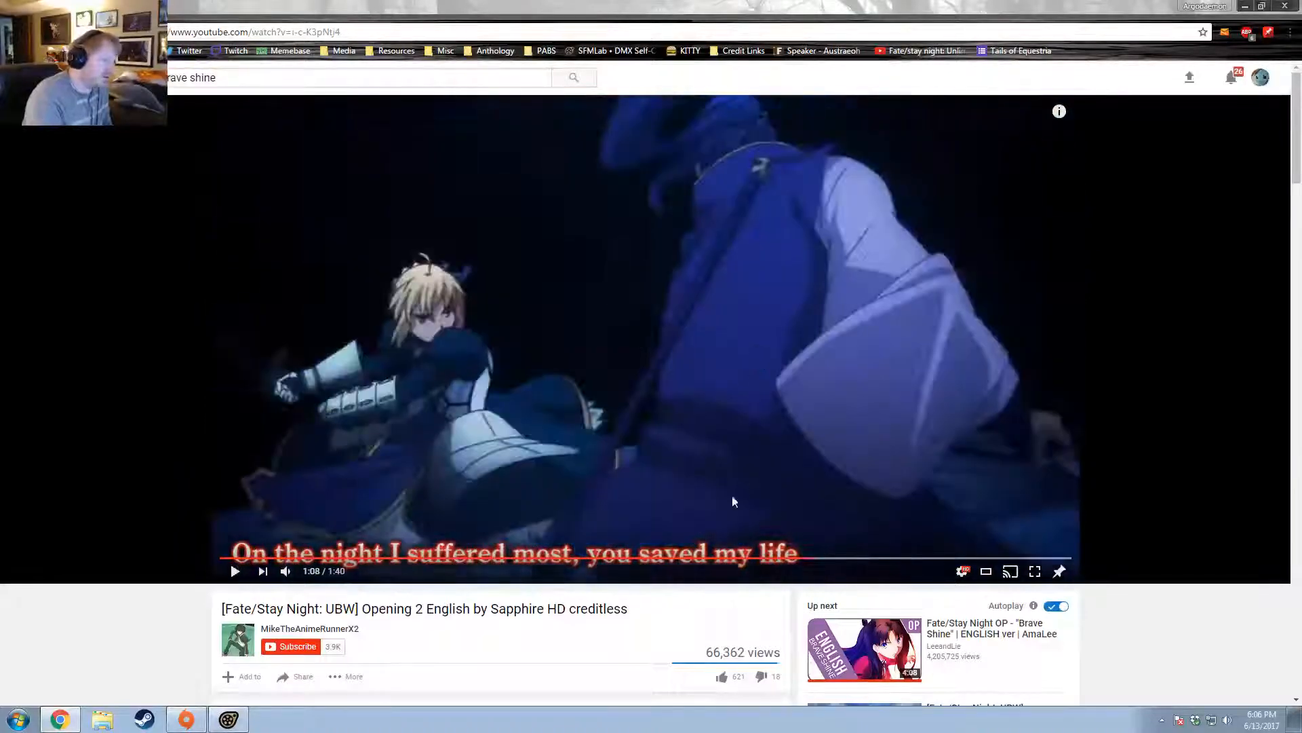
# Replay the Fate/Stay Night opening from about 0:56 and pause it at about 1:00.
pyautogui.click(721, 558)
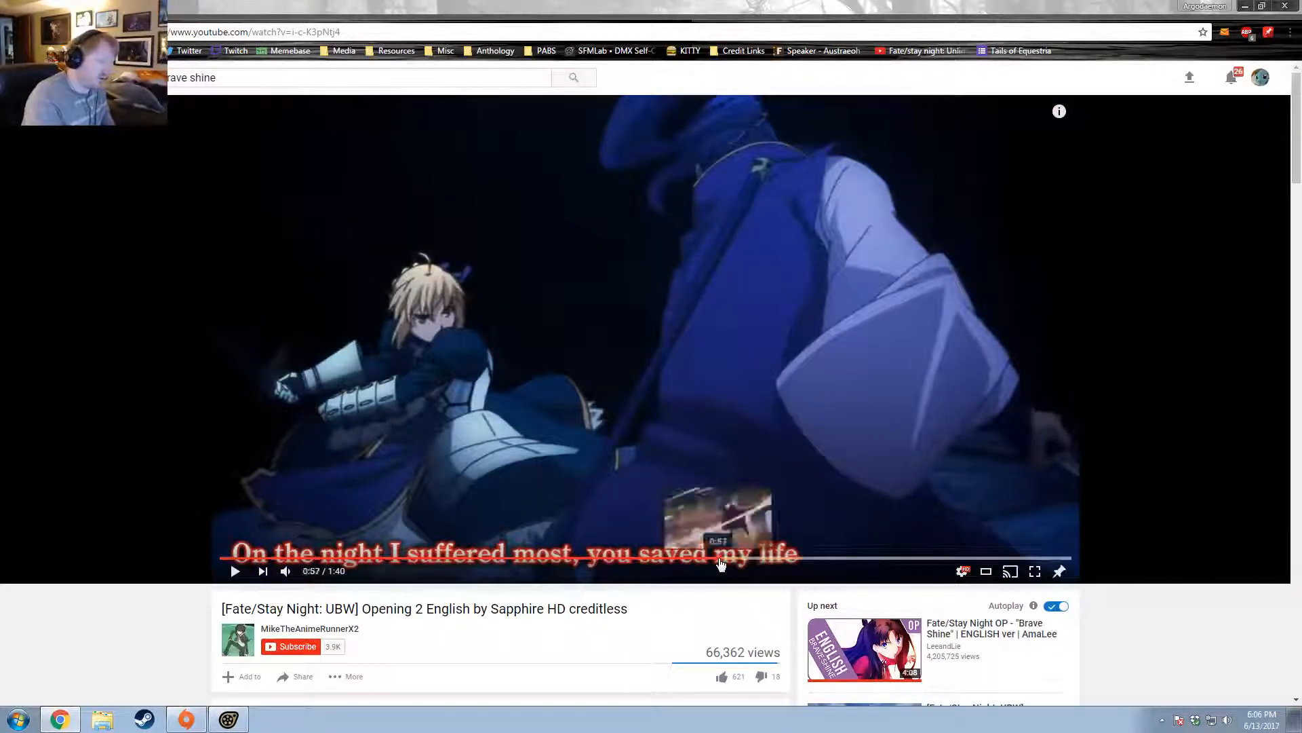
pyautogui.press('space')
pyautogui.click(705, 559)
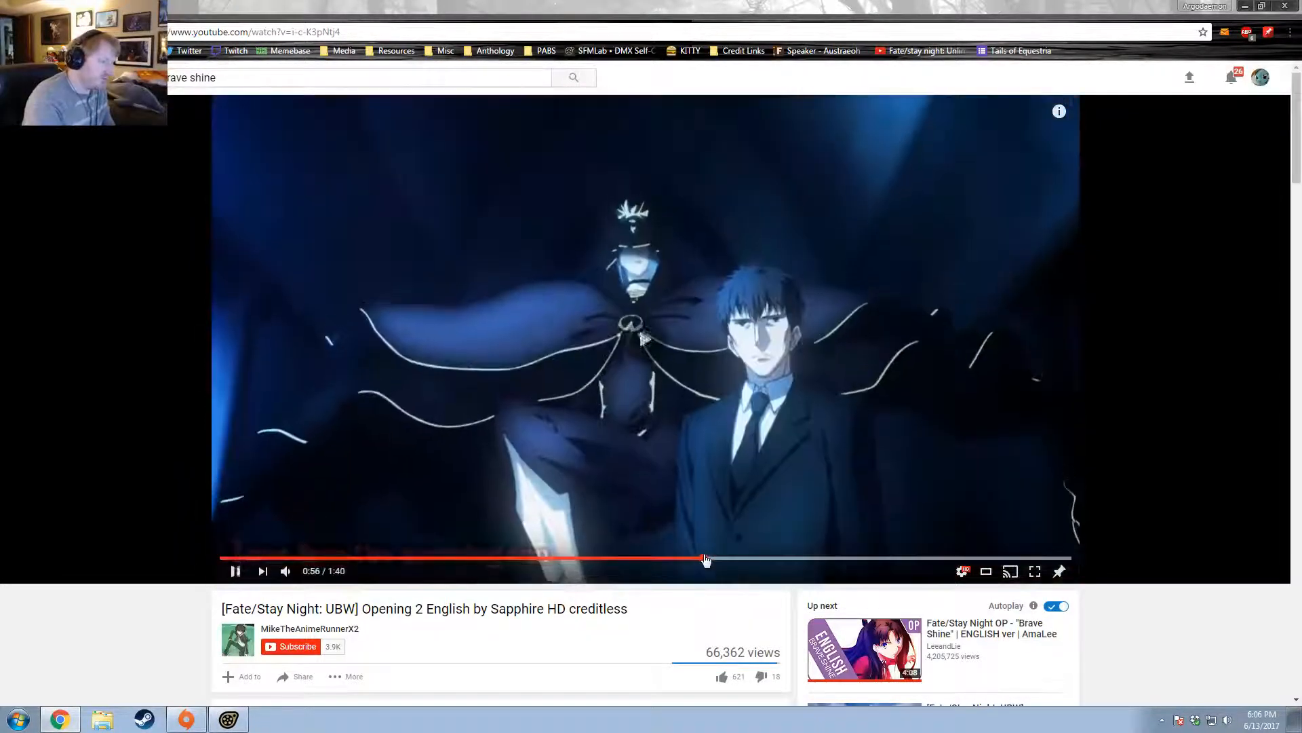
pyautogui.press('space')
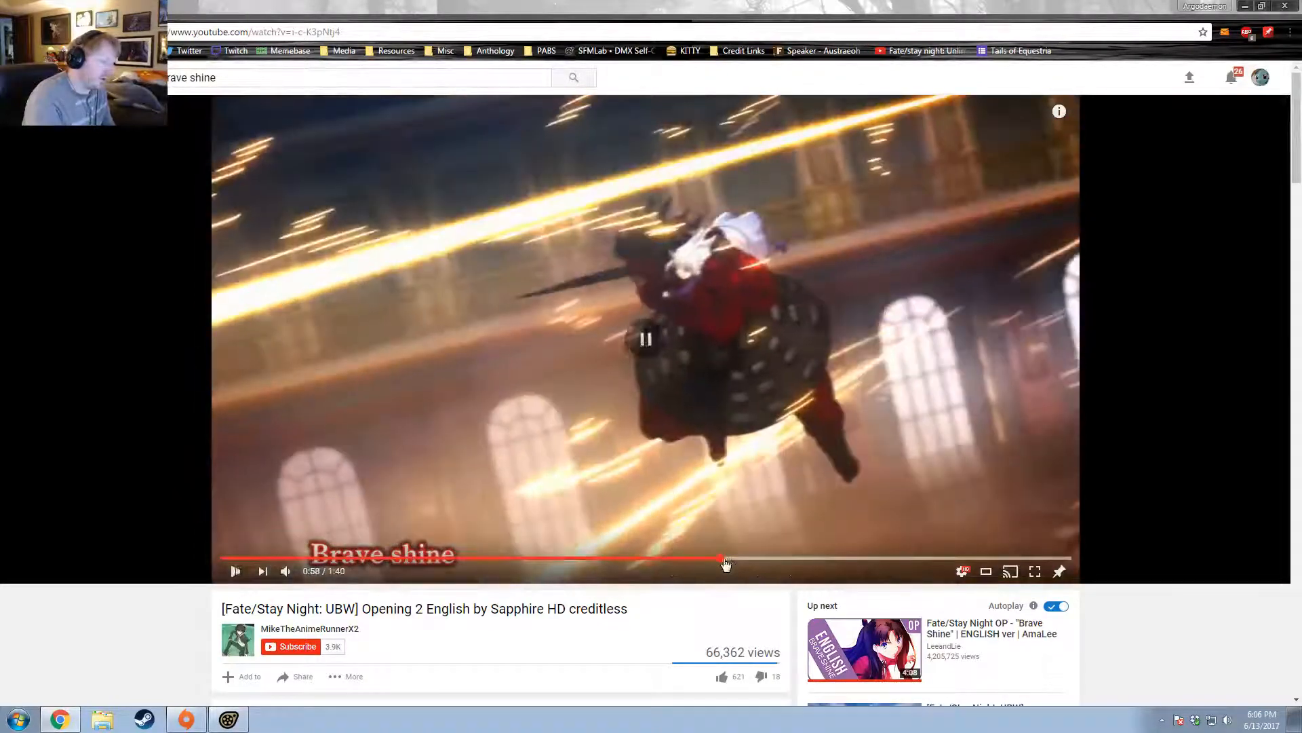
pyautogui.press('space')
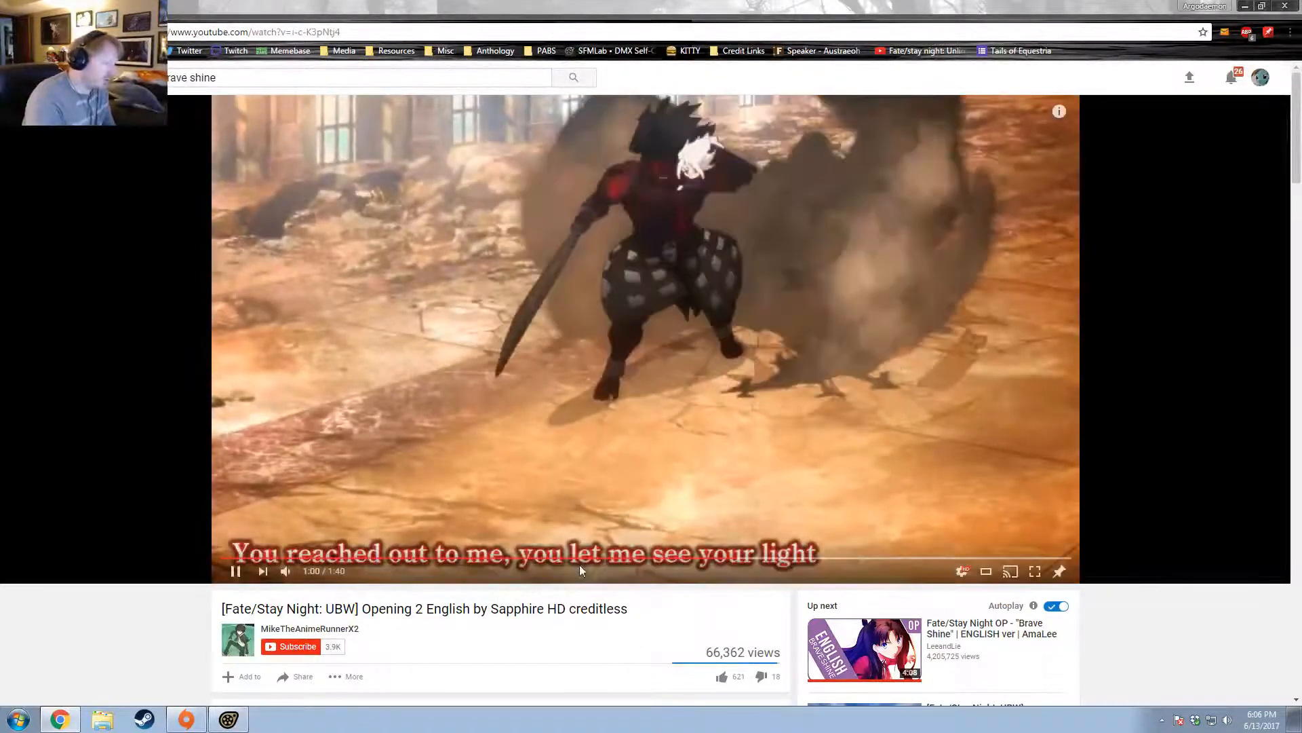
pyautogui.press('space')
# Switch to Source Filmmaker and play the English music from about -15 s, stopping at -6 s.
pyautogui.hotkey('alt', 'Tab')
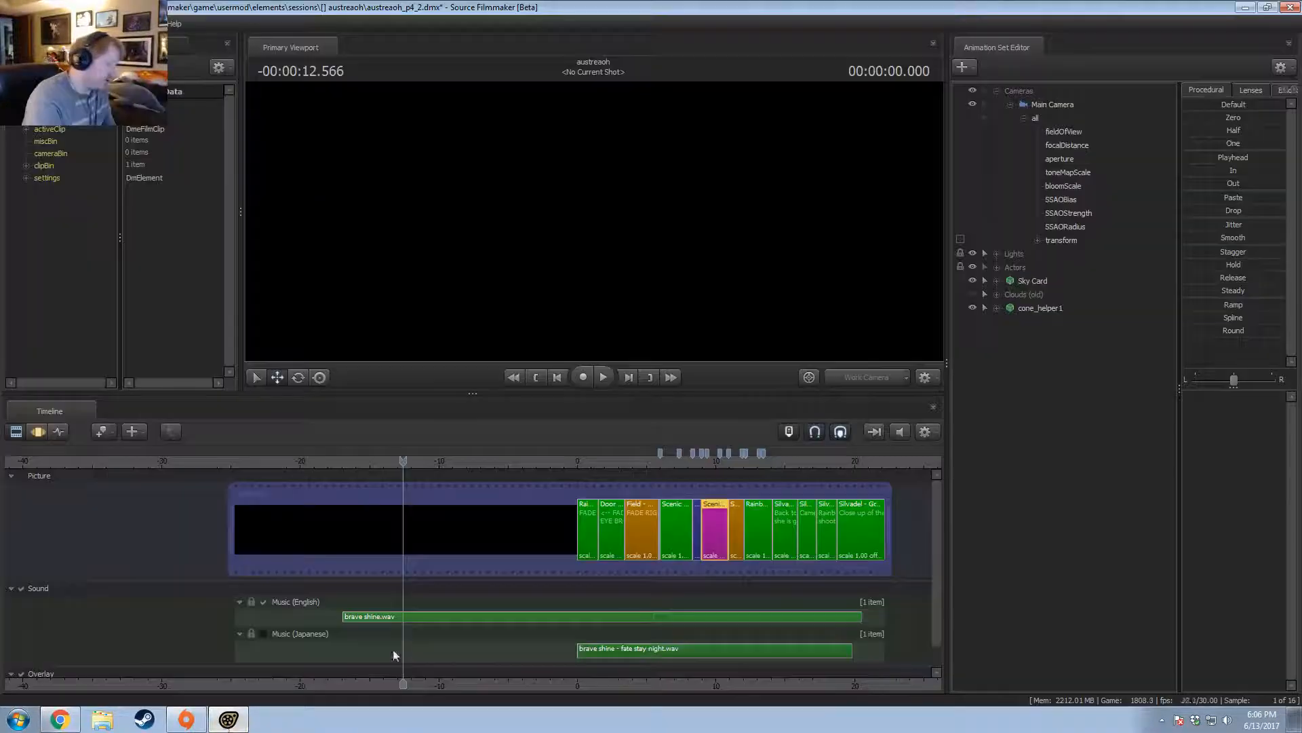
pyautogui.click(372, 461)
pyautogui.press('space')
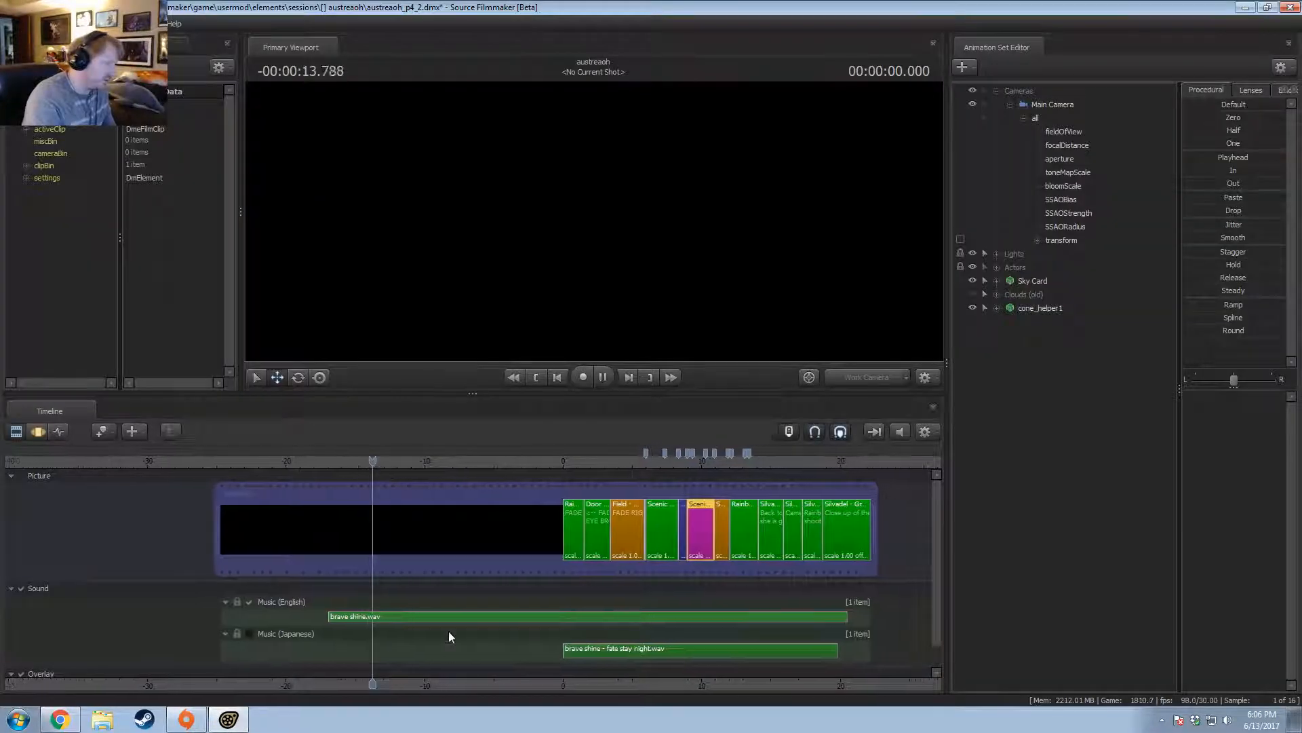
pyautogui.scroll(3, 420, 659)
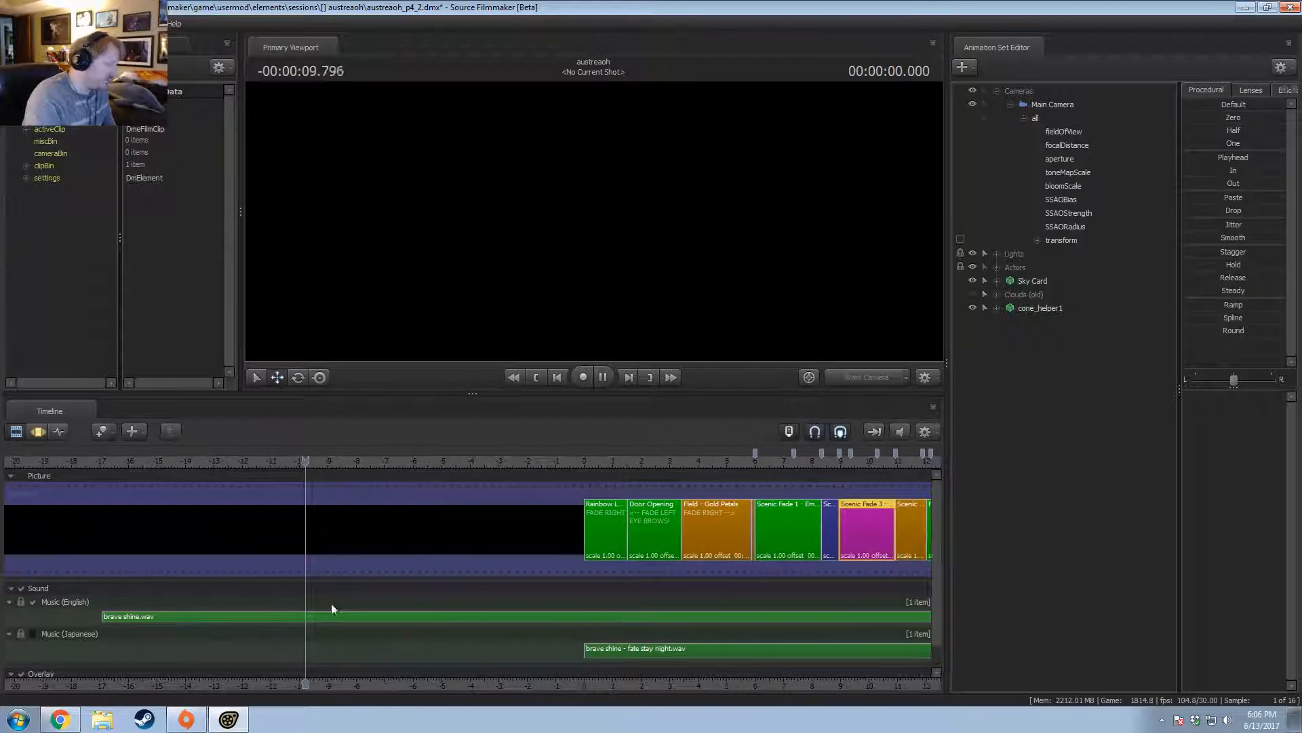
pyautogui.scroll(-4, 420, 506)
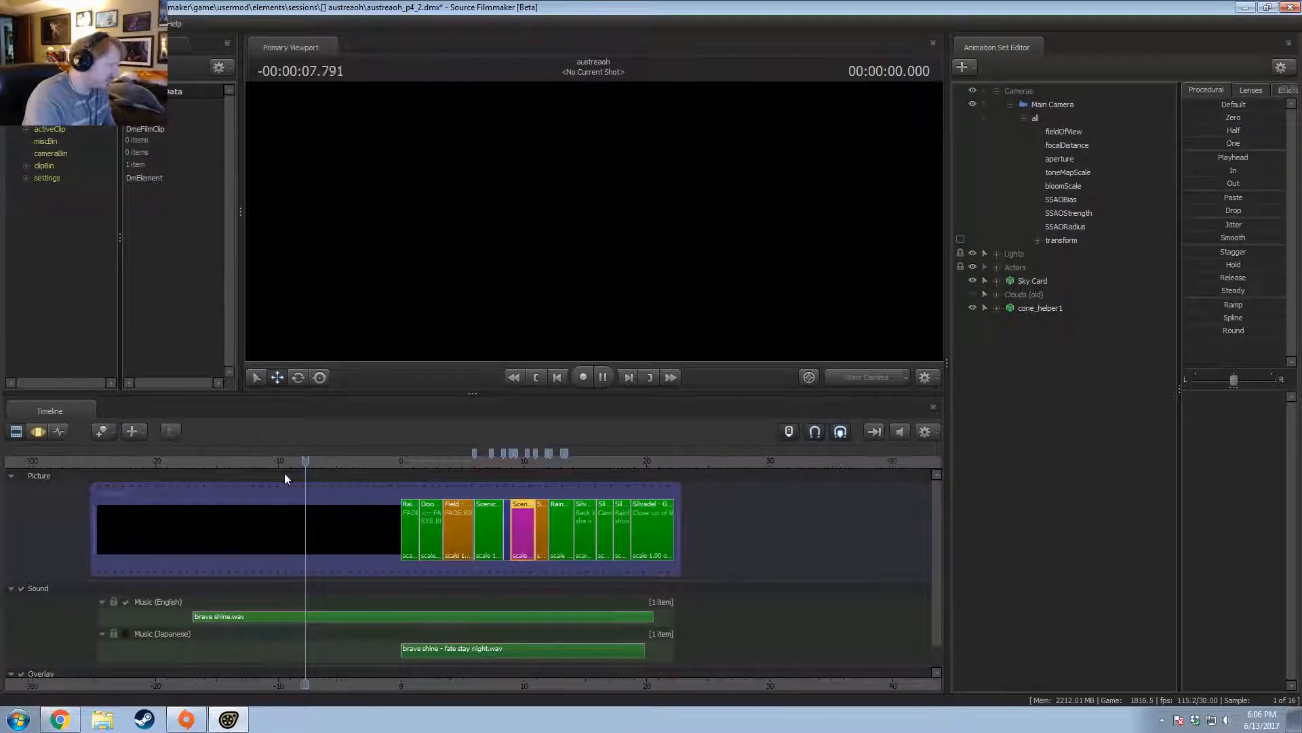
pyautogui.press('space')
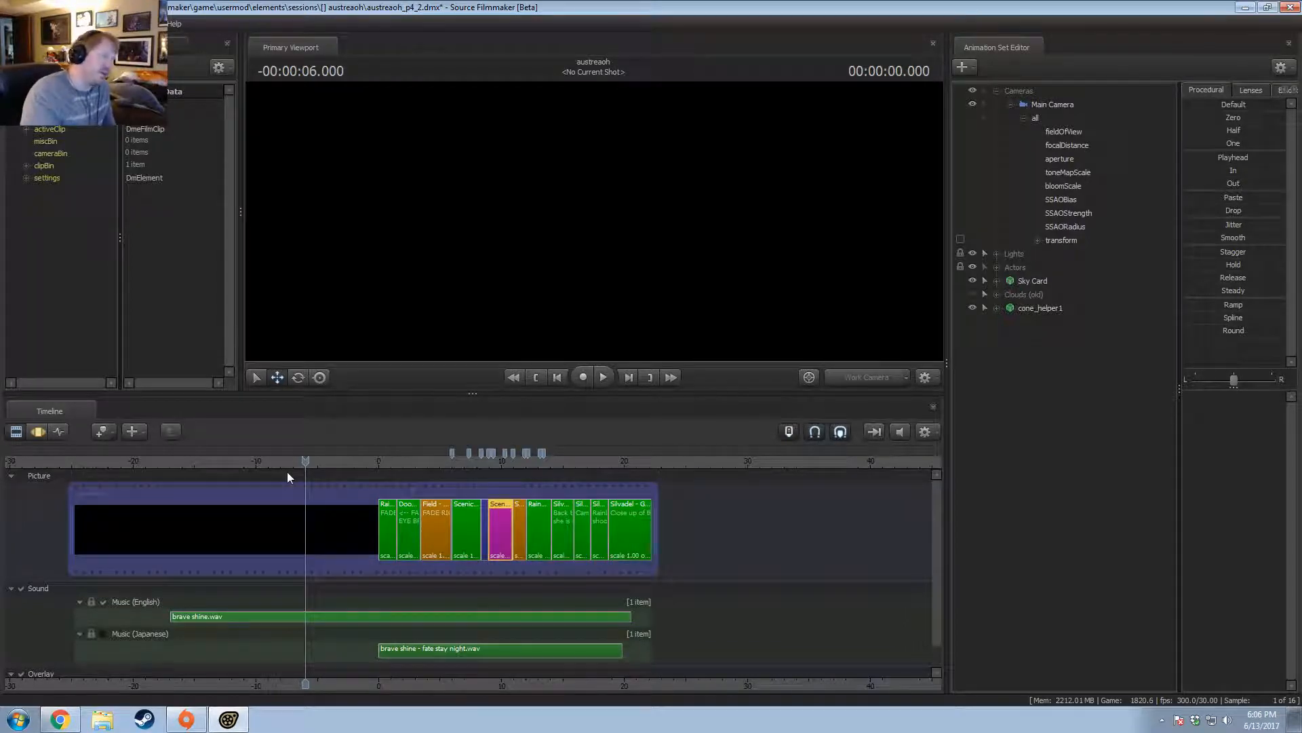
# Switch to the browser, move the opening video to 0:54 and read the lyrics in its description.
pyautogui.hotkey('alt', 'Tab')
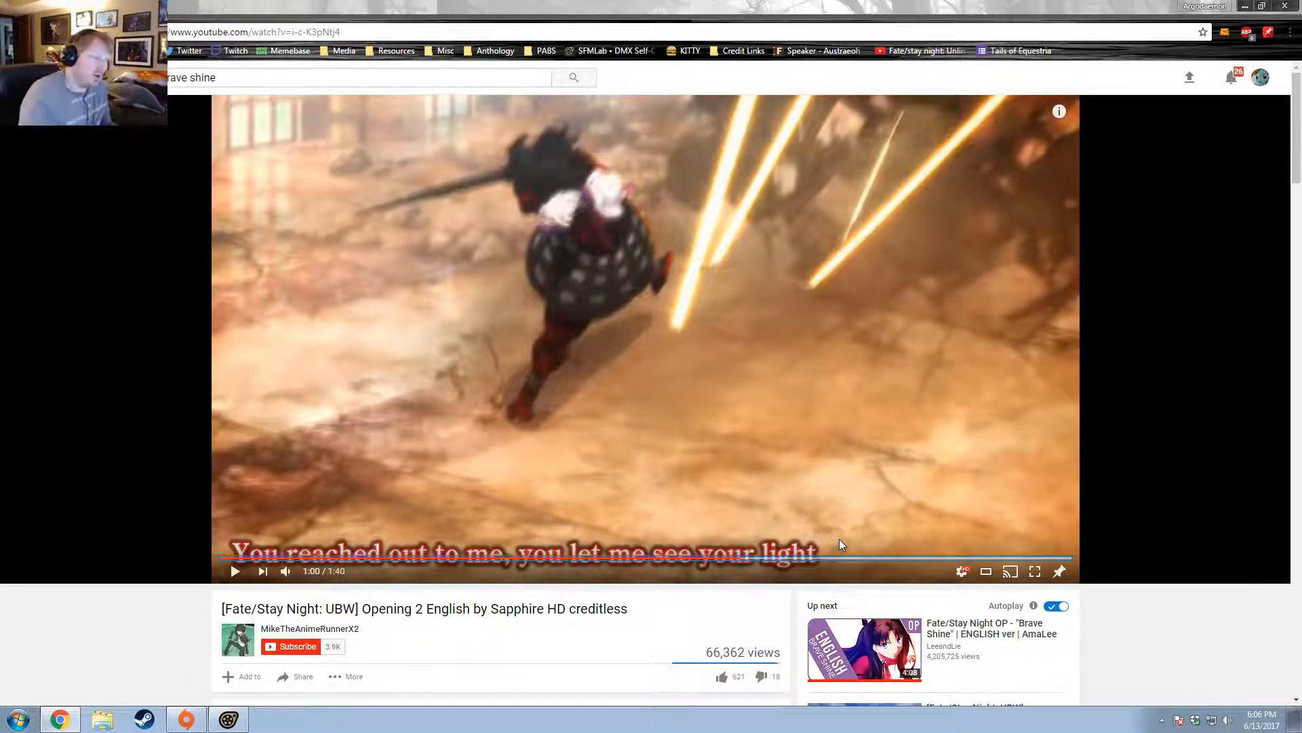
pyautogui.click(687, 560)
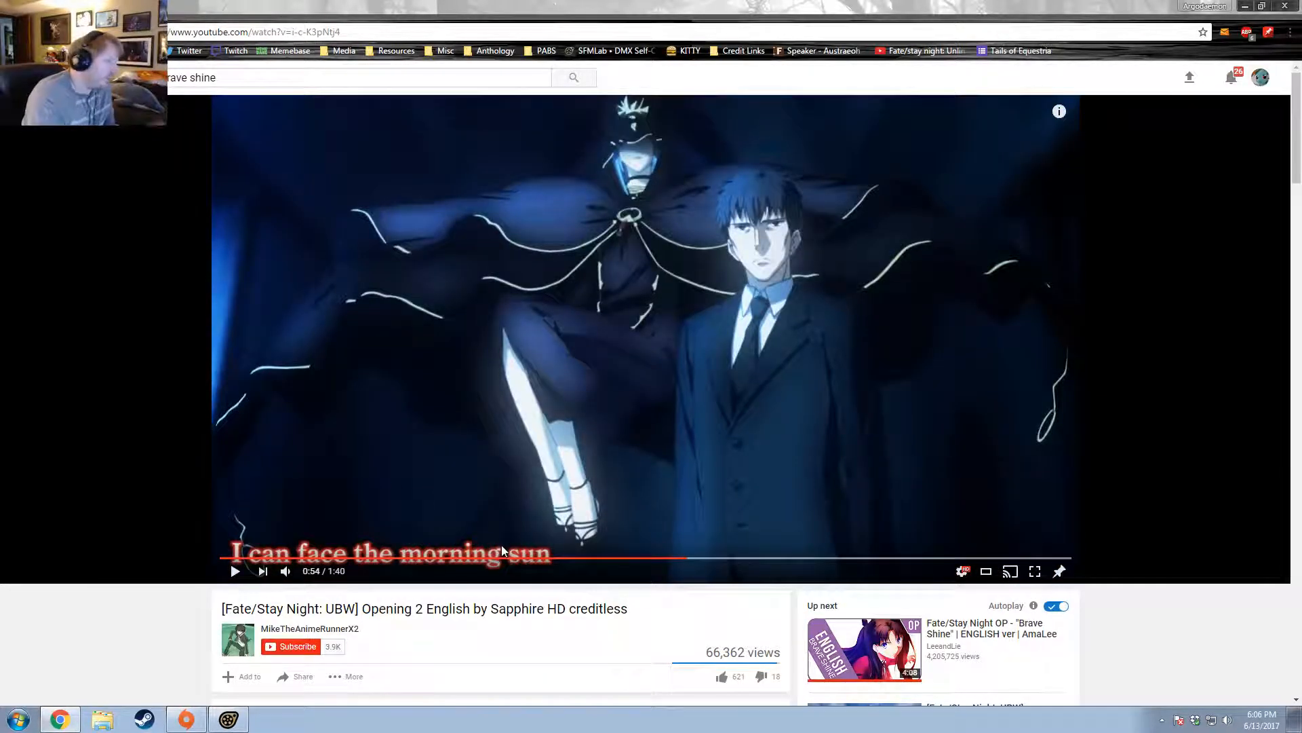
pyautogui.scroll(-7, 417, 528)
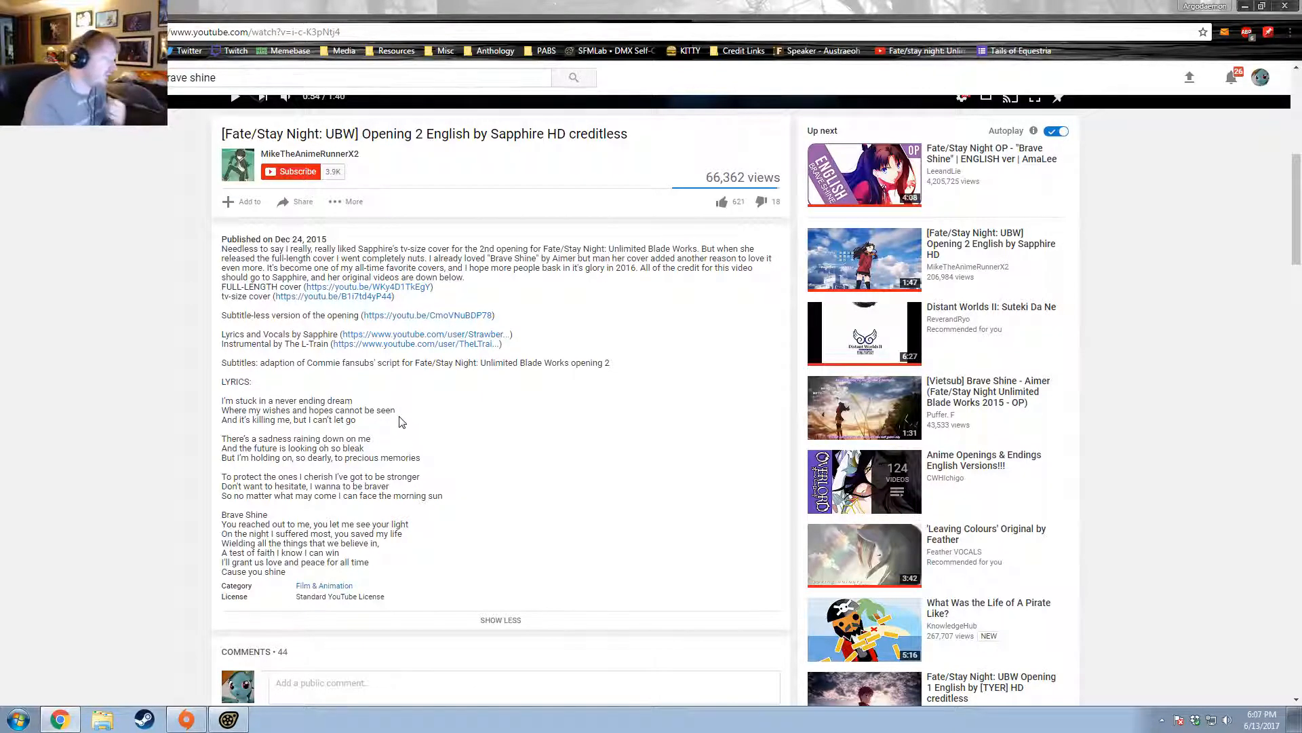
# Open the full-length cover linked in the description, read its complete lyrics, and return to the opening video.
pyautogui.click(336, 286)
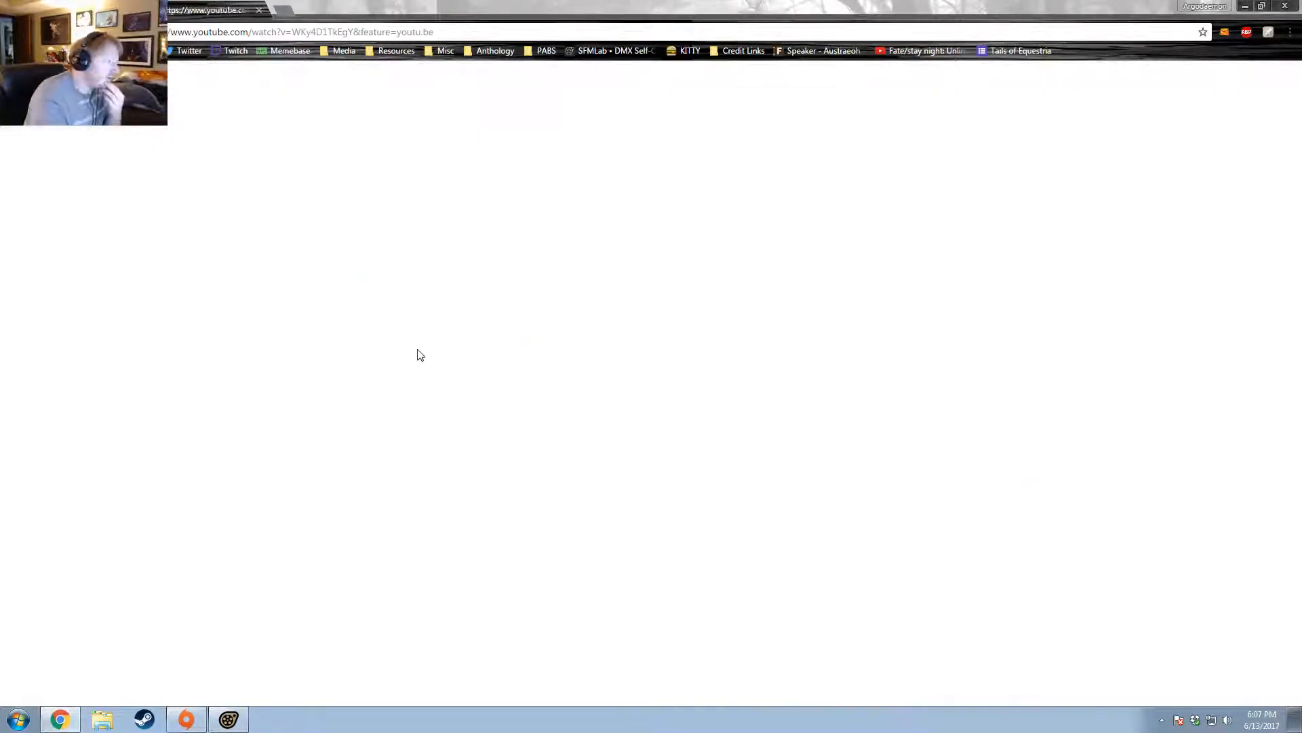
pyautogui.scroll(-6, 508, 407)
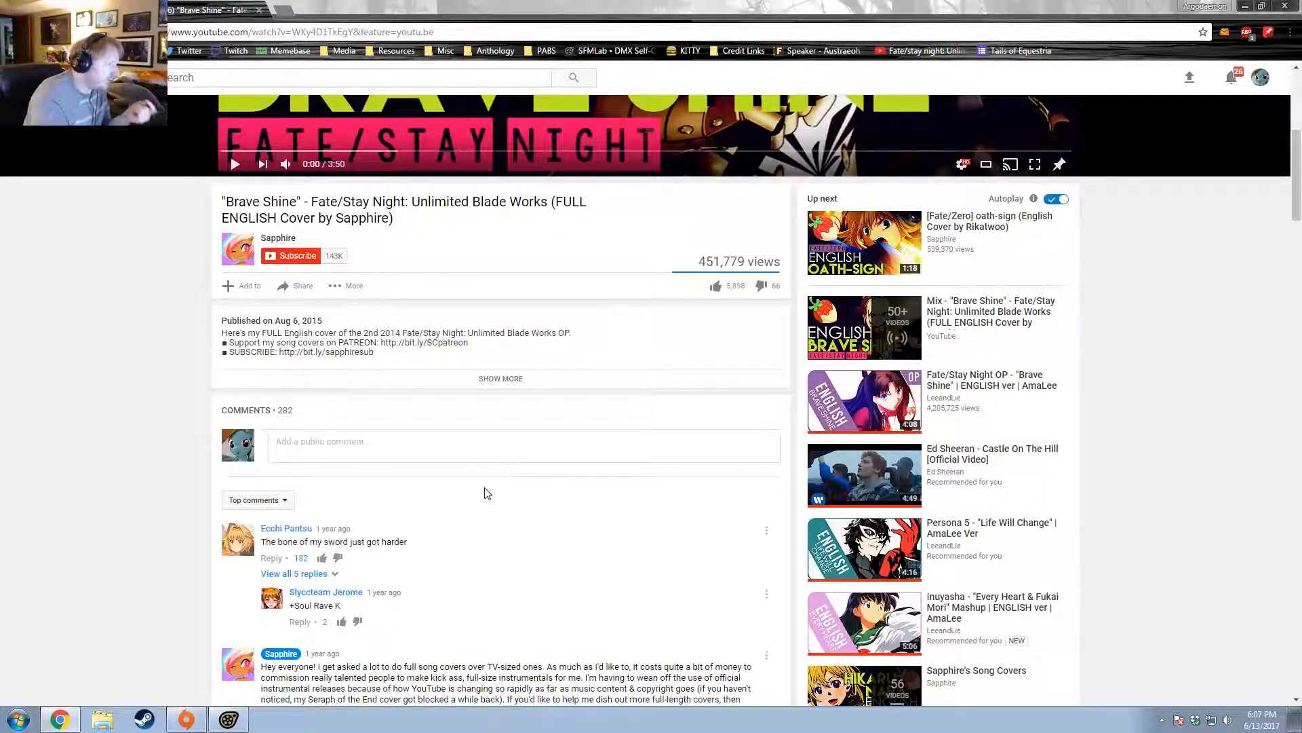
pyautogui.click(499, 380)
pyautogui.scroll(-3, 488, 400)
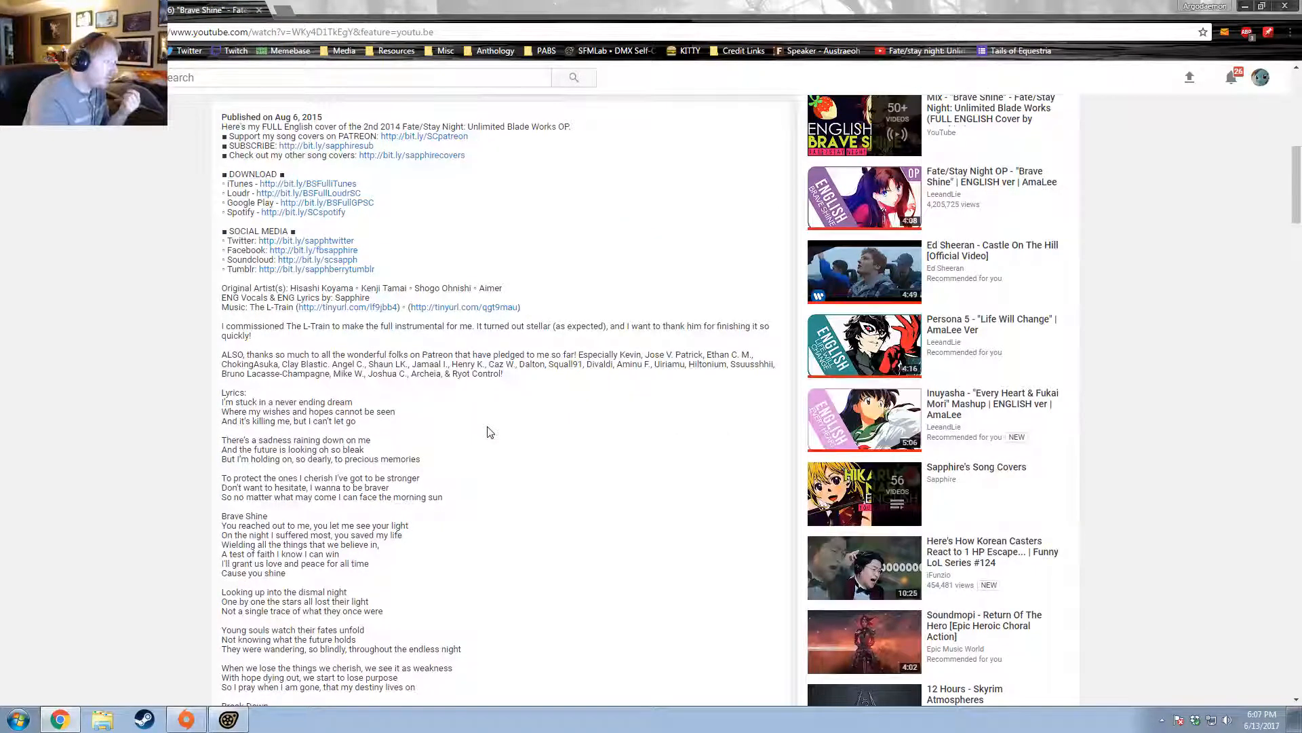
pyautogui.scroll(-5, 489, 431)
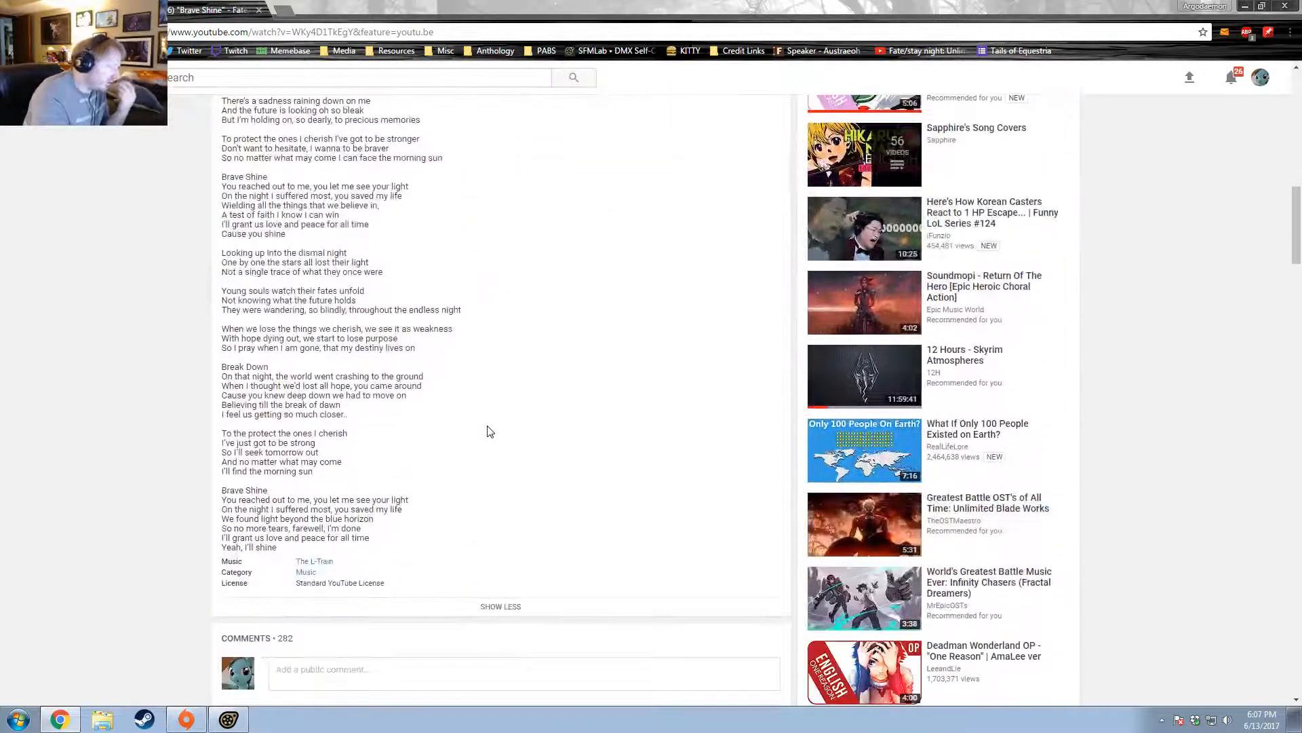
pyautogui.scroll(6, 490, 431)
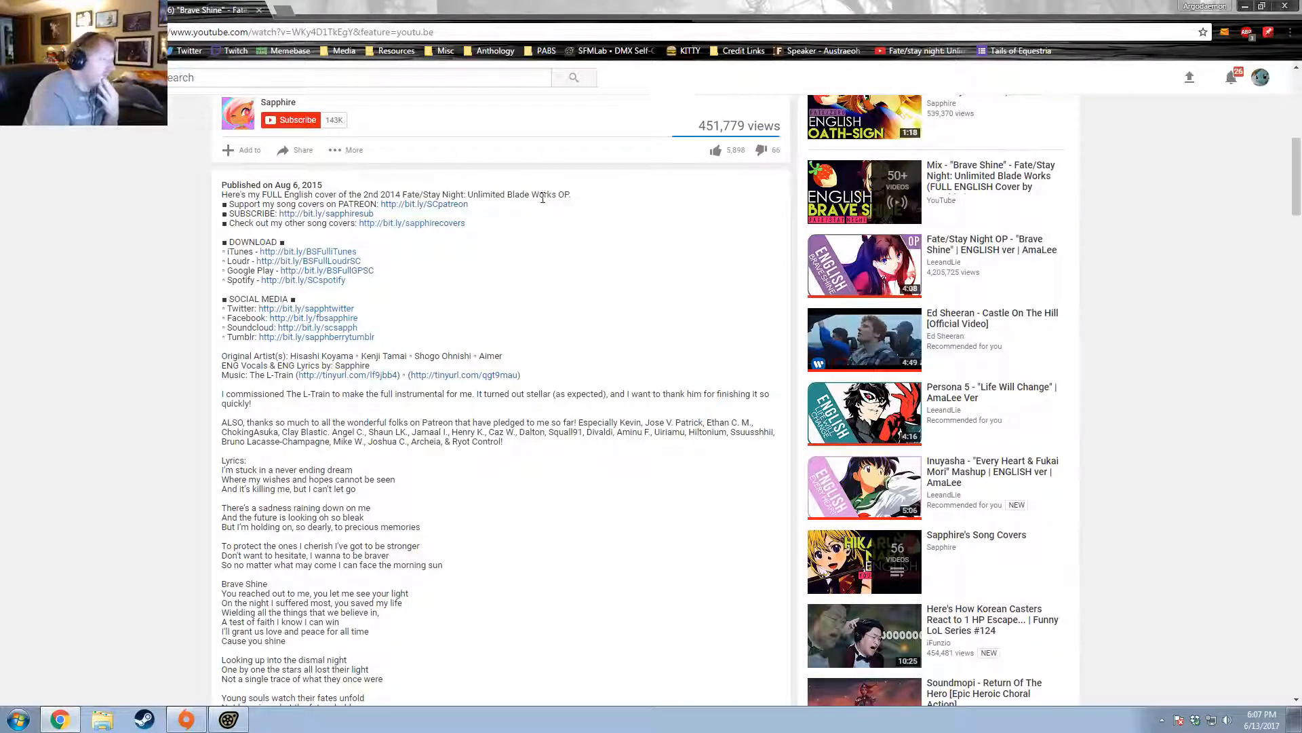
pyautogui.scroll(7, 557, 231)
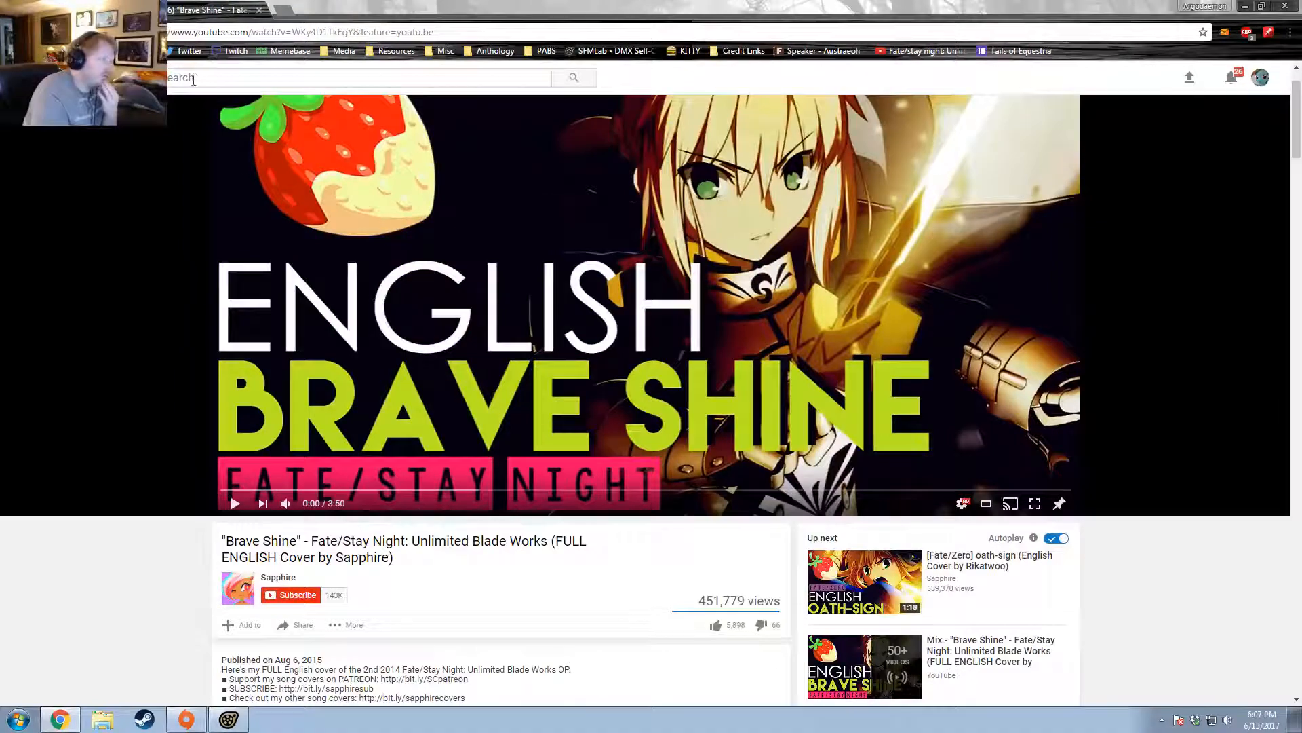
pyautogui.hotkey('alt', 'Left')
pyautogui.scroll(6, 441, 255)
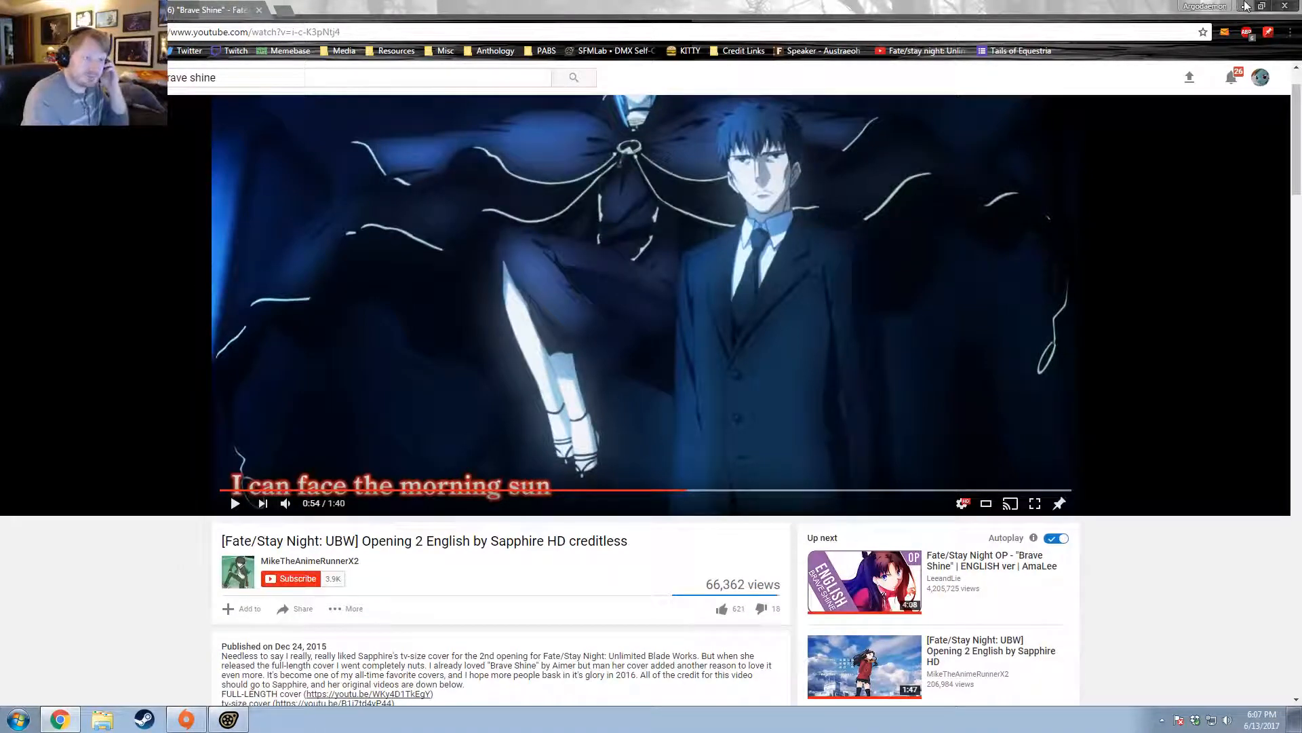
pyautogui.scroll(1, 719, 487)
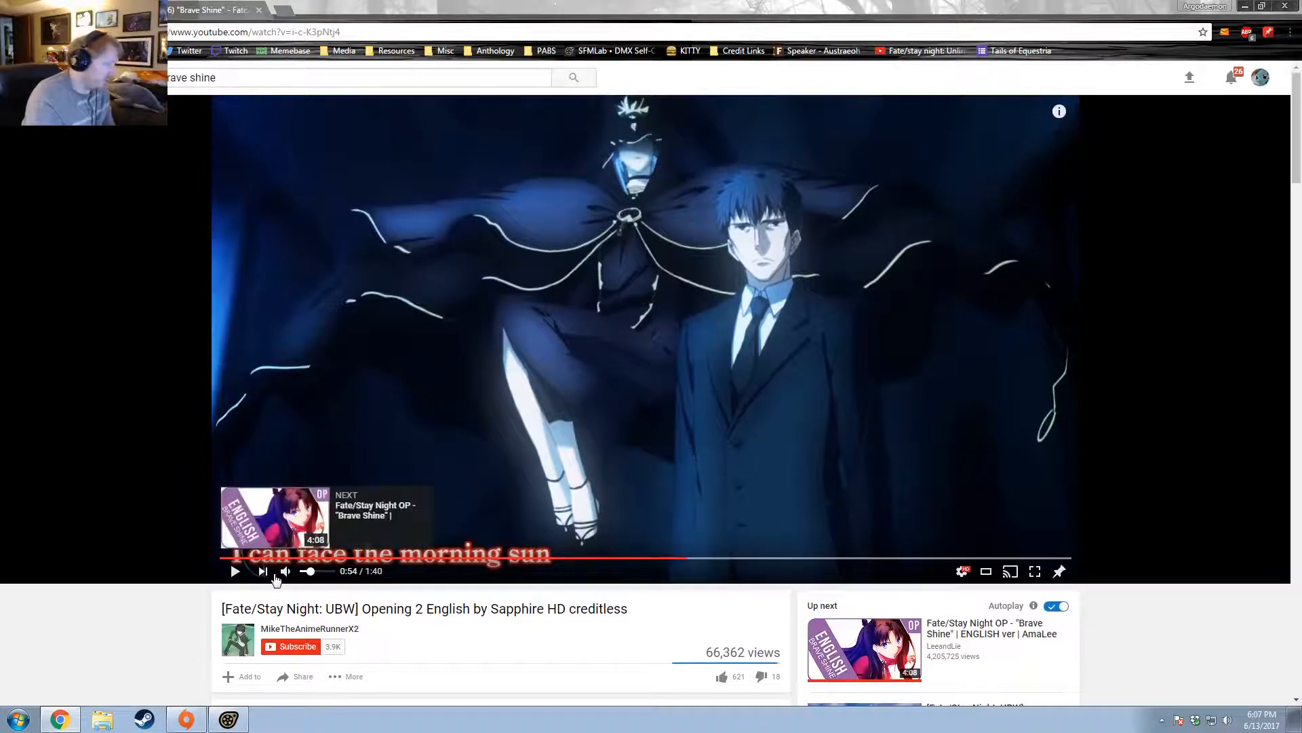
# Switch to Source Filmmaker, undo the backward extensions of the sequence and English brave shine.wav clip, and save the session.
pyautogui.hotkey('alt', 'Tab')
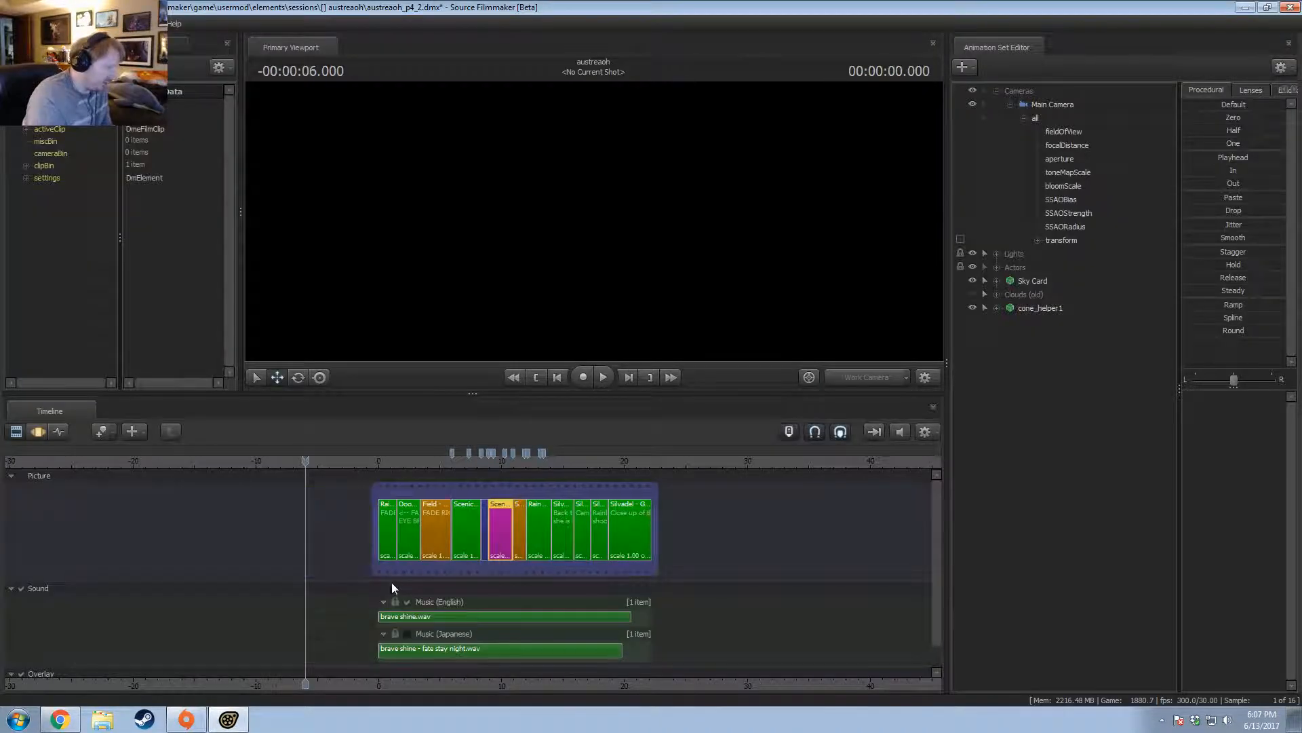
pyautogui.hotkey('alt', 'Tab')
pyautogui.hotkey('alt', 'Tab')
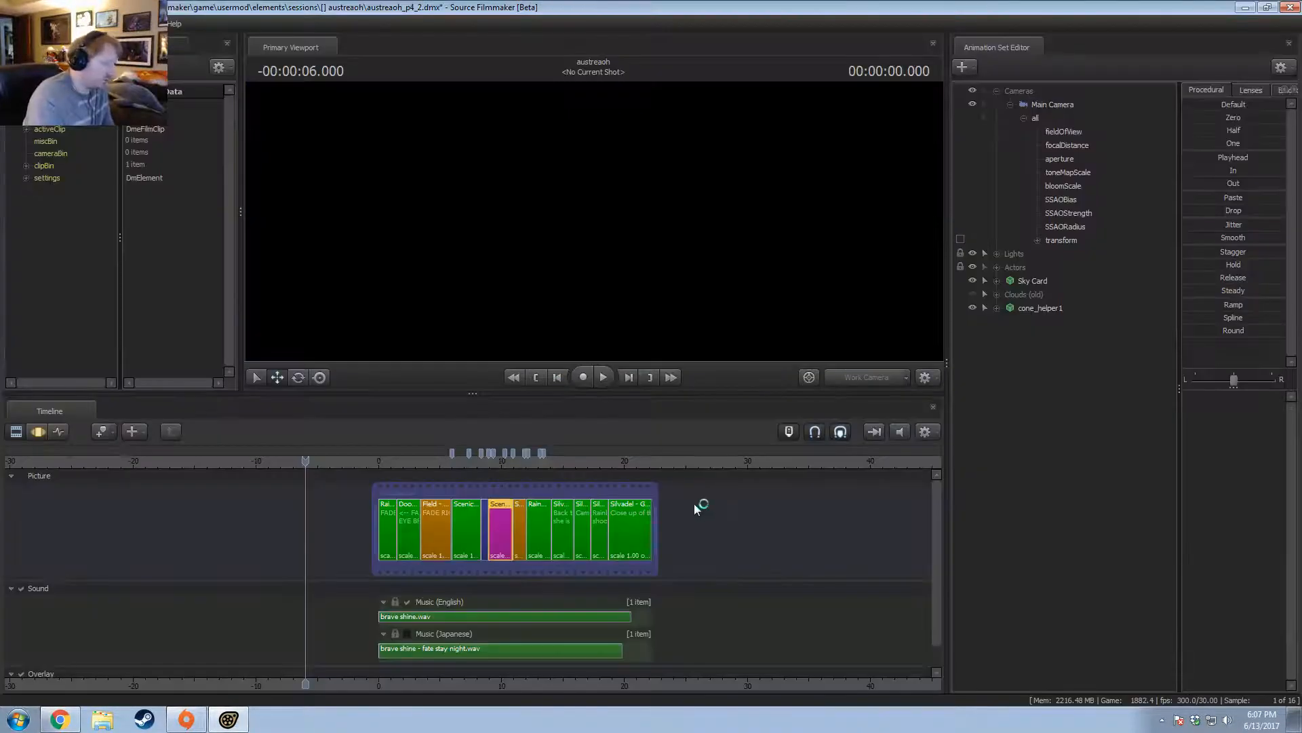
# Switch to the browser and review the opening muted from about 1:17, pausing on the silhouetted figure against the fiery clouds at 1:20.
pyautogui.hotkey('alt', 'Tab')
pyautogui.click(786, 560)
pyautogui.moveTo(787, 565); pyautogui.dragTo(883, 562)
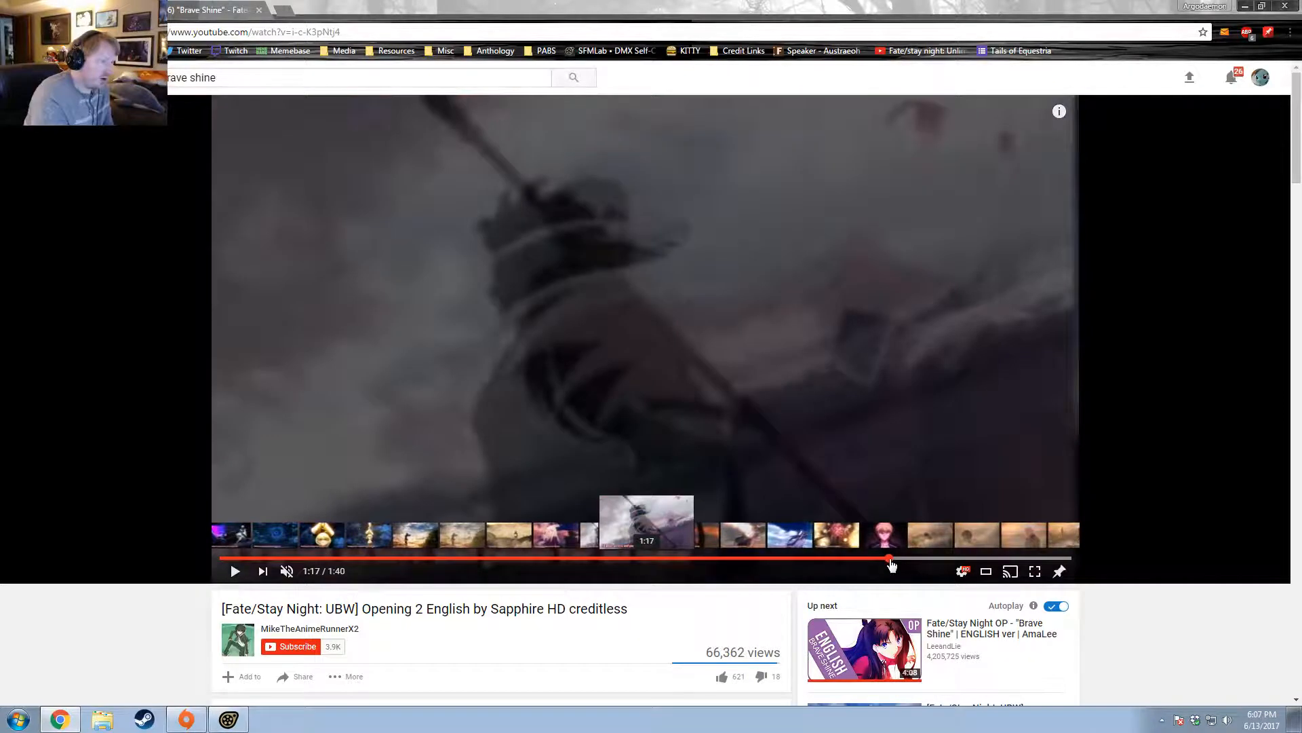
pyautogui.moveTo(891, 564); pyautogui.dragTo(891, 563)
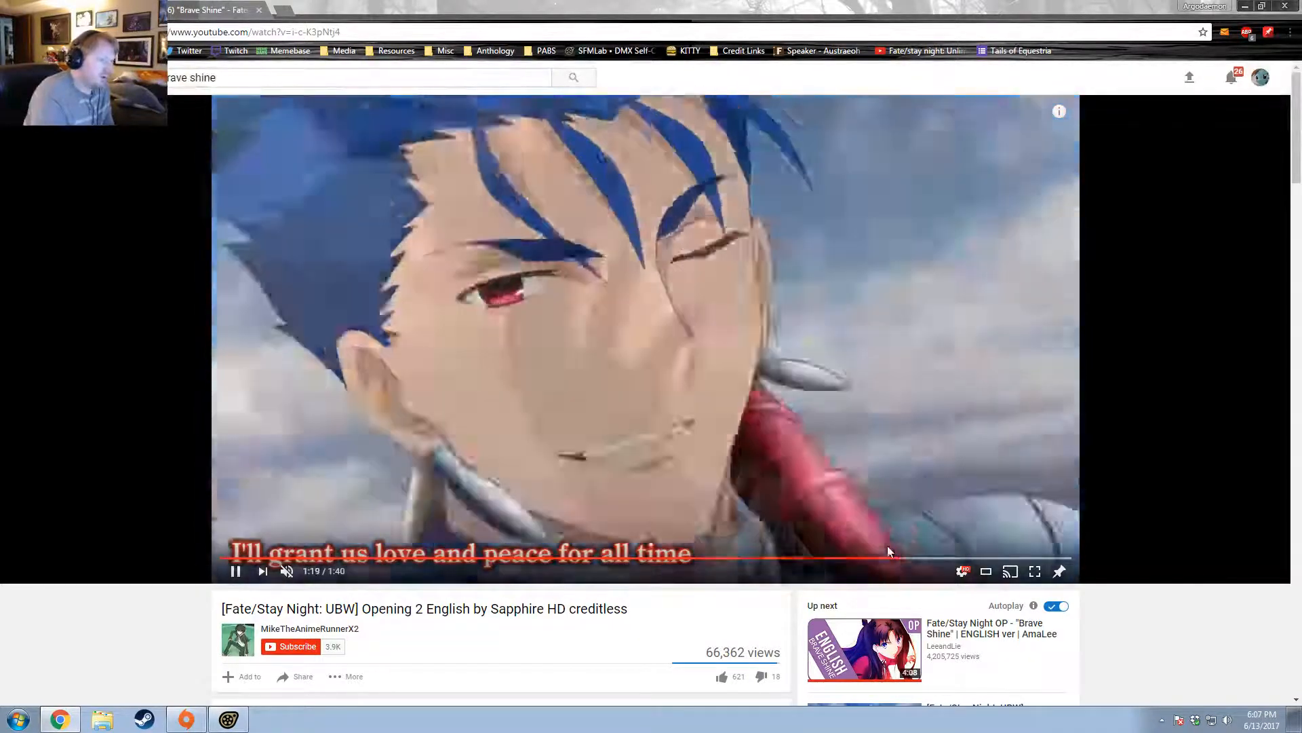
pyautogui.click(761, 183)
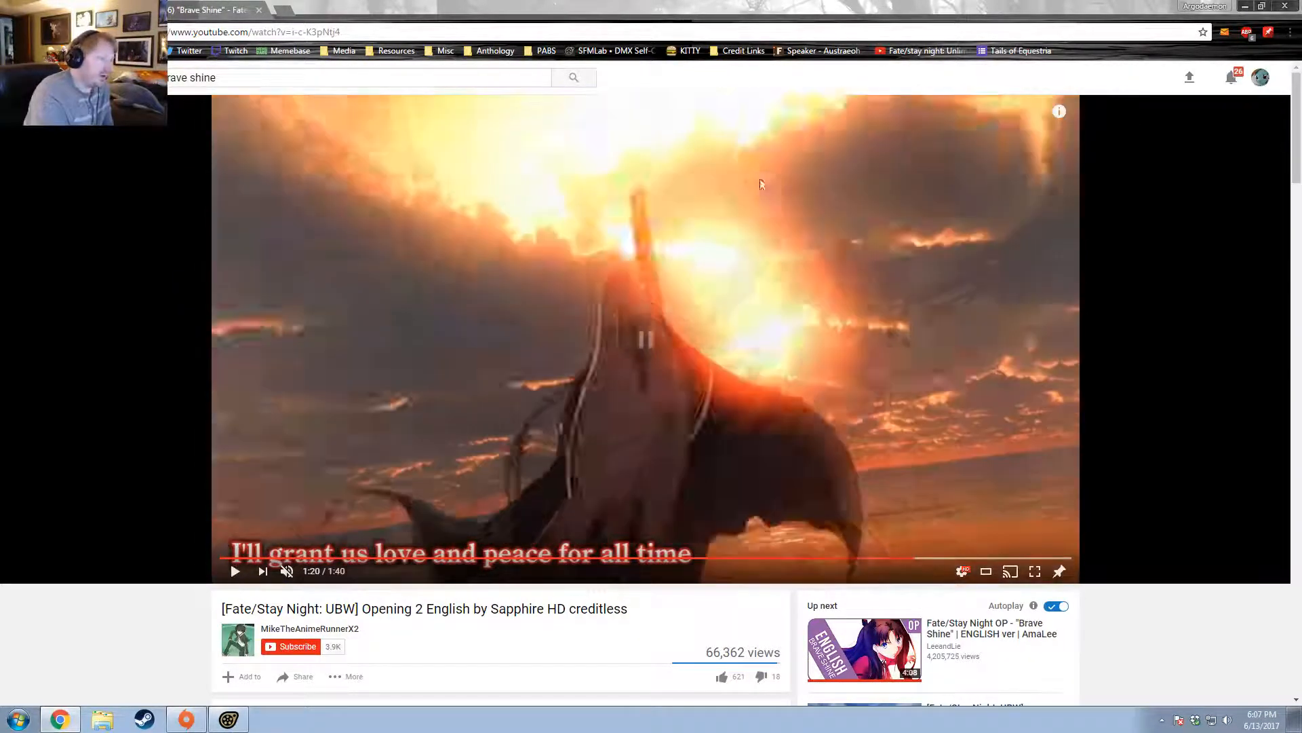
pyautogui.click(628, 184)
pyautogui.click(683, 238)
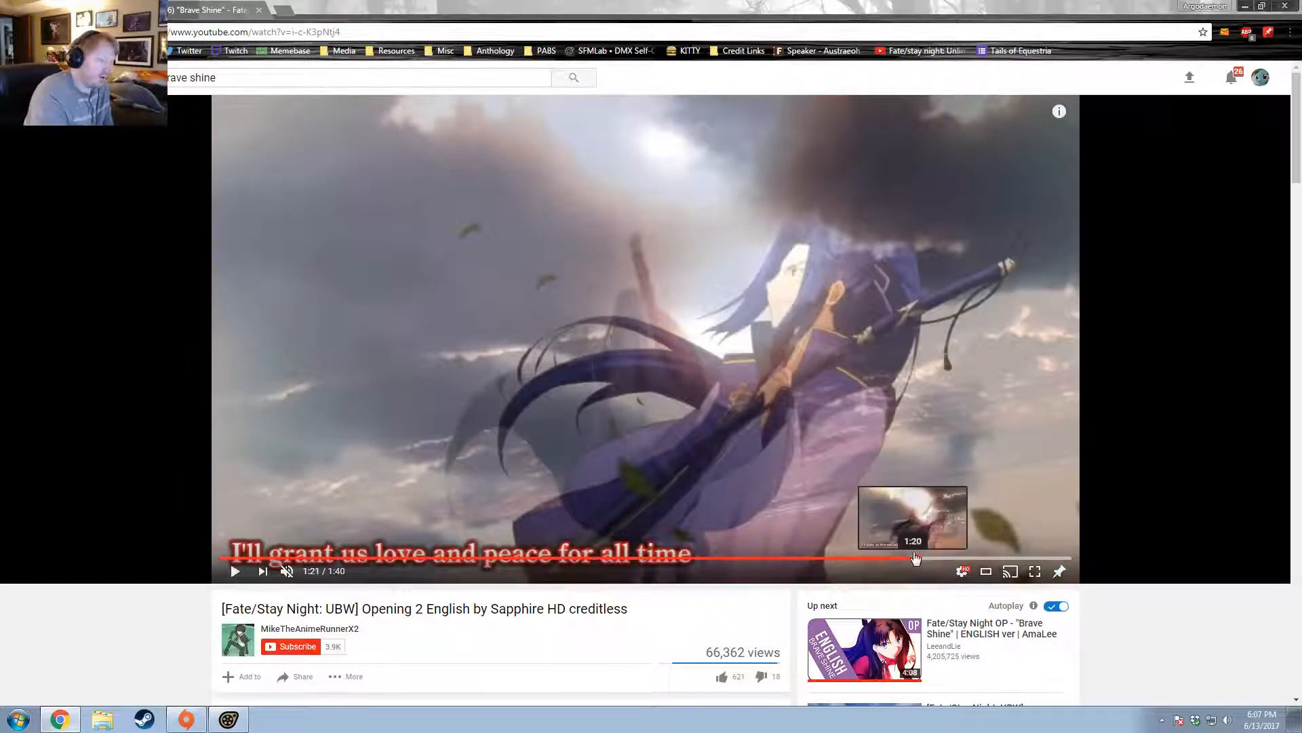
pyautogui.click(915, 558)
pyautogui.click(773, 278)
pyautogui.click(770, 276)
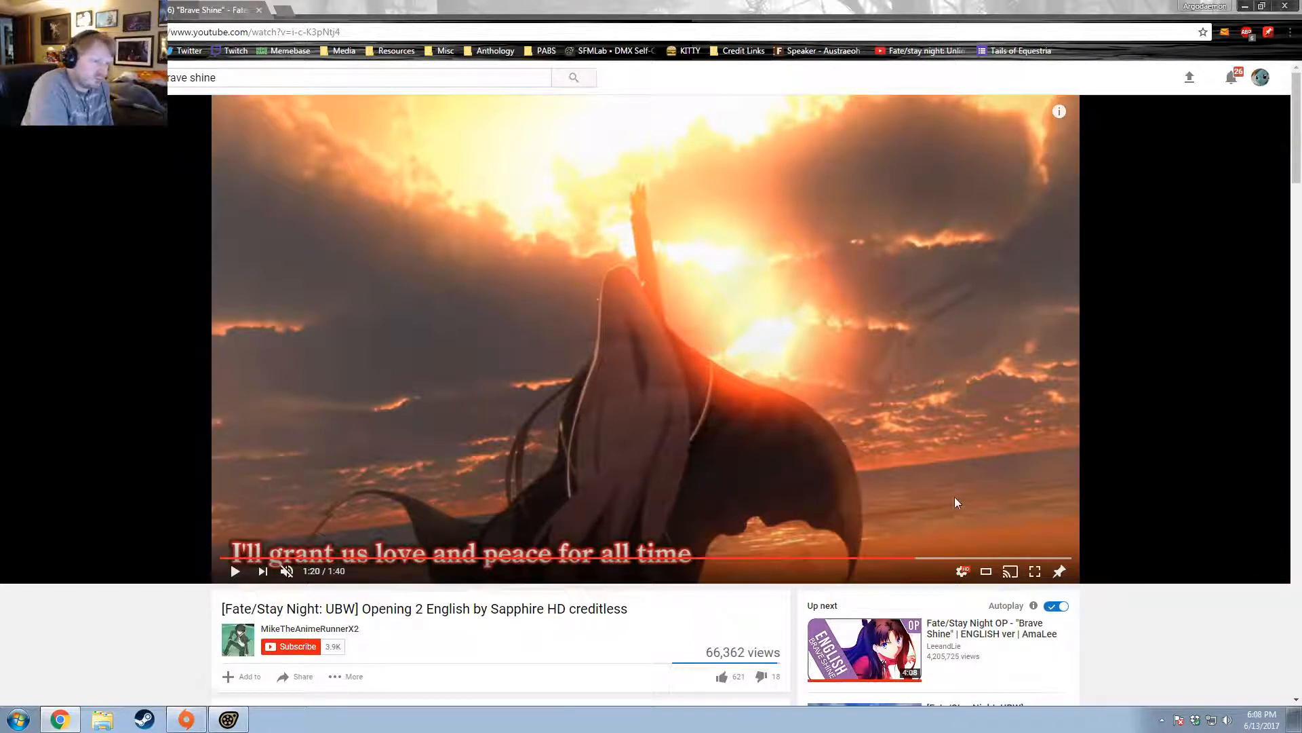
# Switch to Source Filmmaker, move the playhead to 9.166 s in Scenic Fade 3 - Whitemane, and enlarge the Primary Viewport.
pyautogui.hotkey('alt', 'Tab')
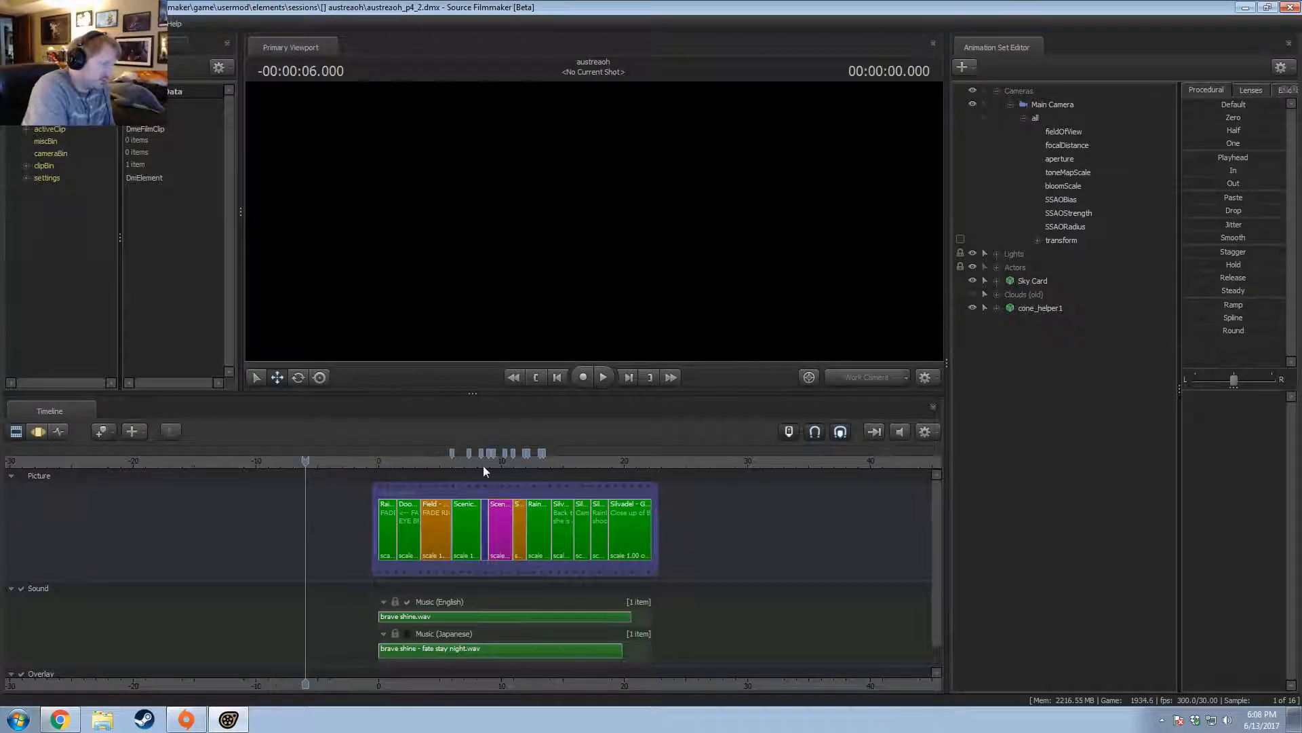
pyautogui.moveTo(483, 464); pyautogui.dragTo(491, 458)
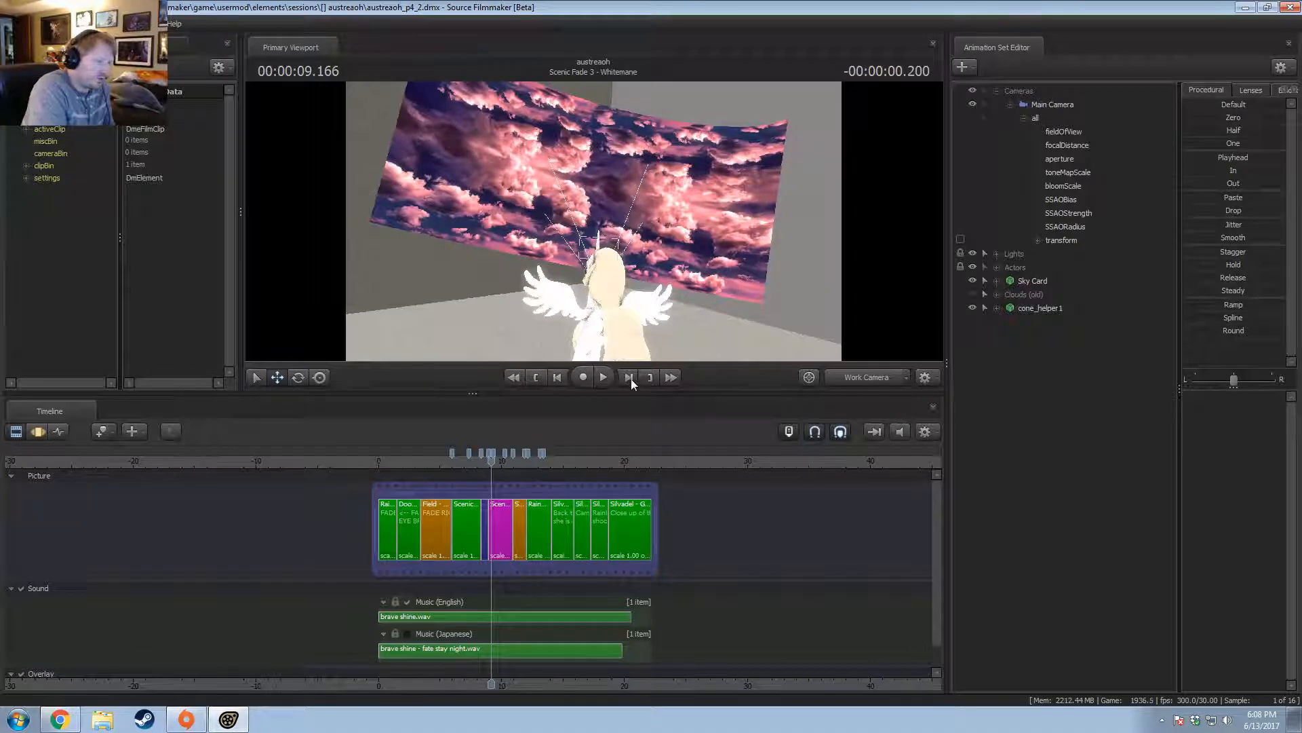
pyautogui.moveTo(631, 392); pyautogui.dragTo(626, 513)
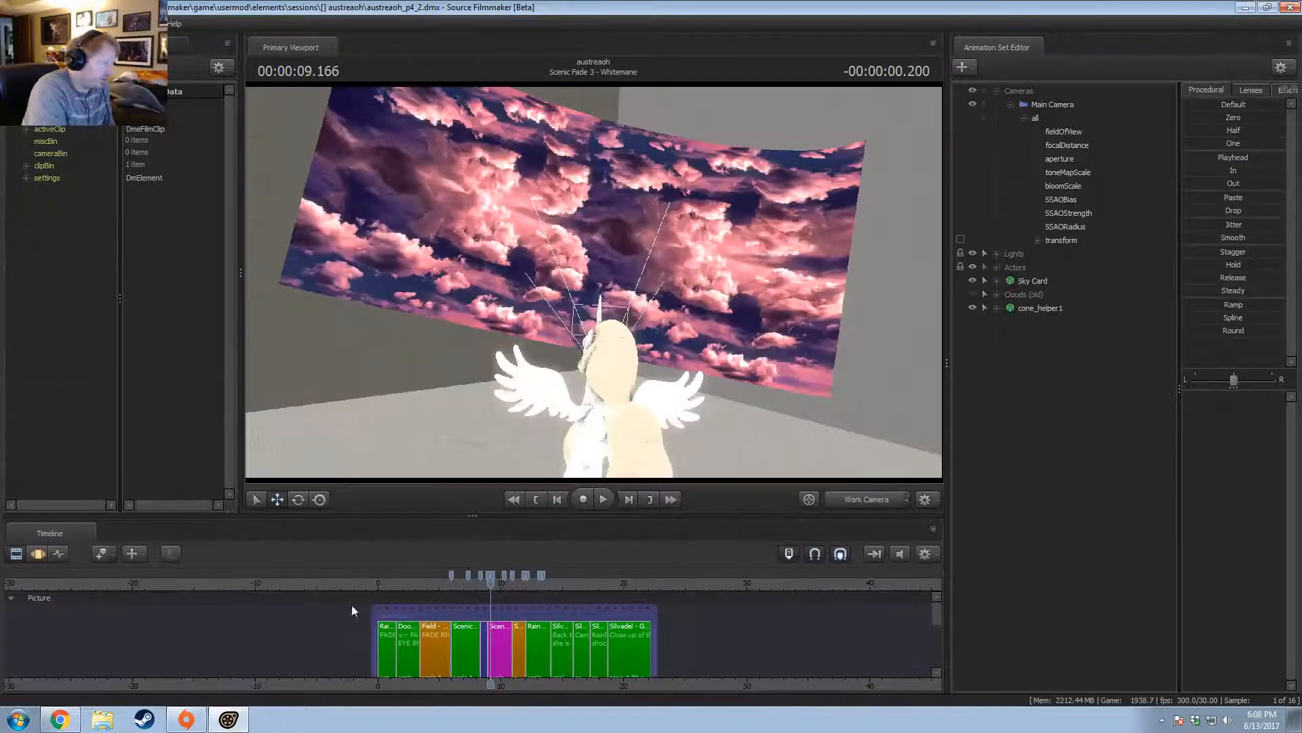
pyautogui.scroll(4, 495, 646)
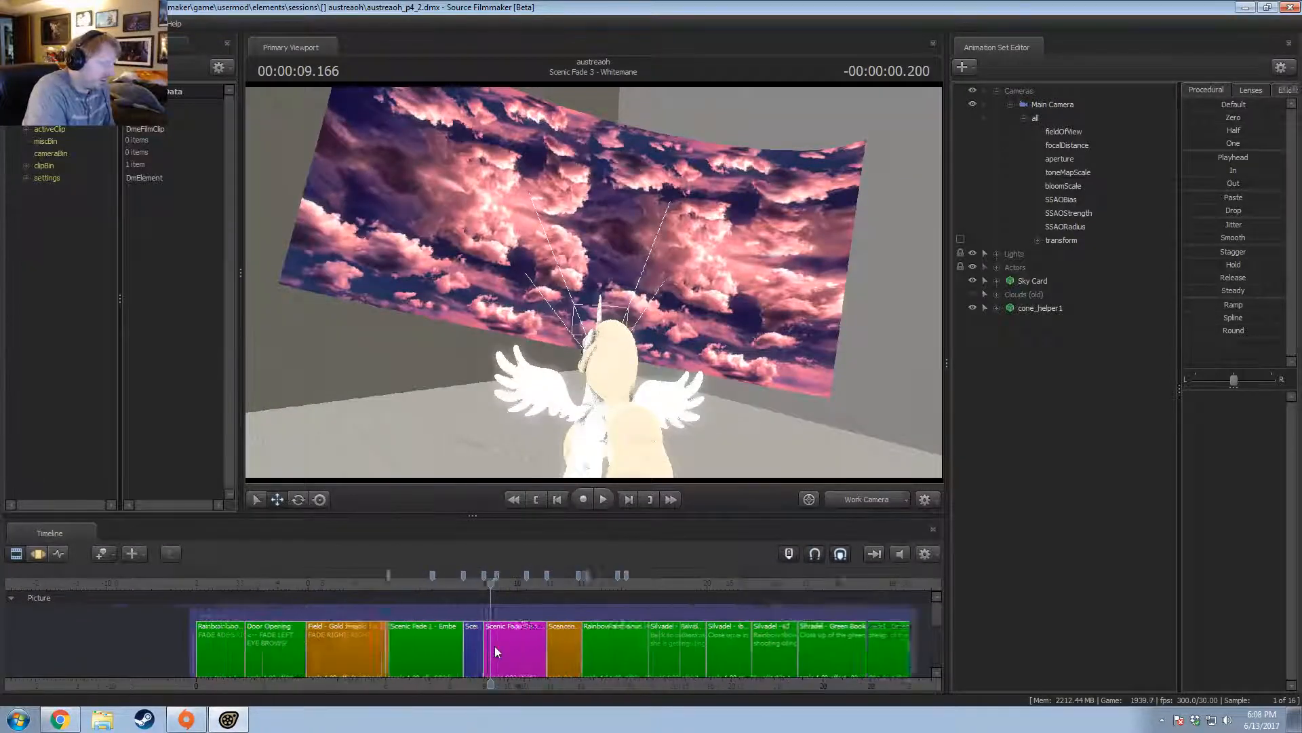
# Show the hidden cloud models of Scenic Fade 3 - Whitemane and select Cloud 1 through Cloud 105.
pyautogui.rightClick(1020, 361)
pyautogui.click(1089, 415)
pyautogui.click(1041, 321)
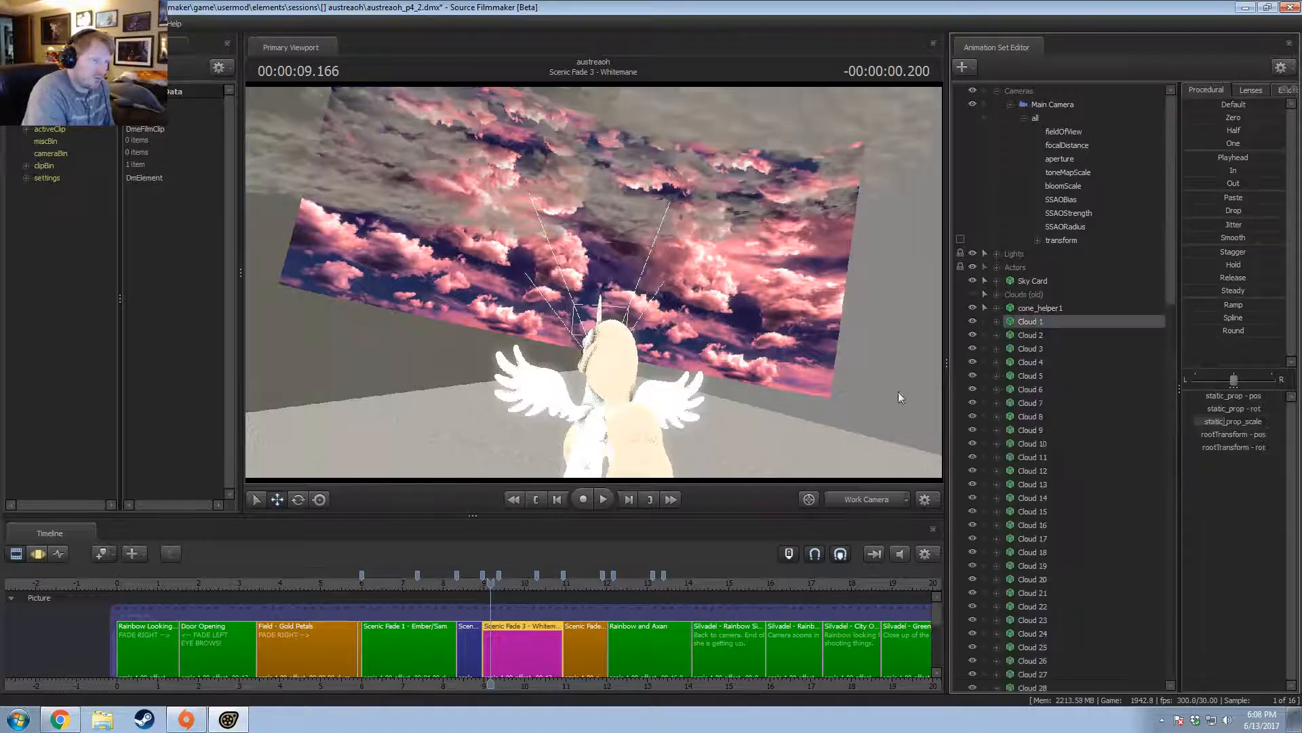
pyautogui.scroll(-20, 1051, 645)
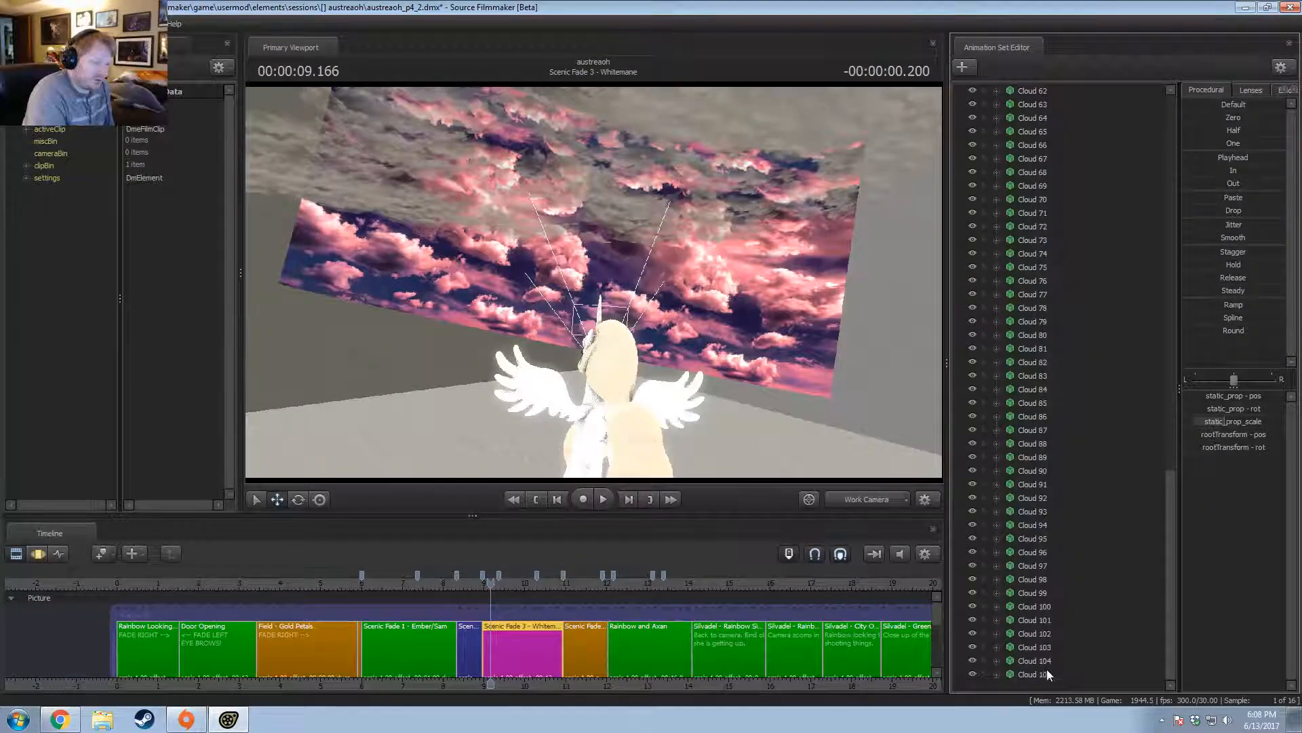
pyautogui.keyDown('shift'); pyautogui.click(1047, 669); pyautogui.keyUp('shift')
pyautogui.click(857, 499)
pyautogui.press('s')
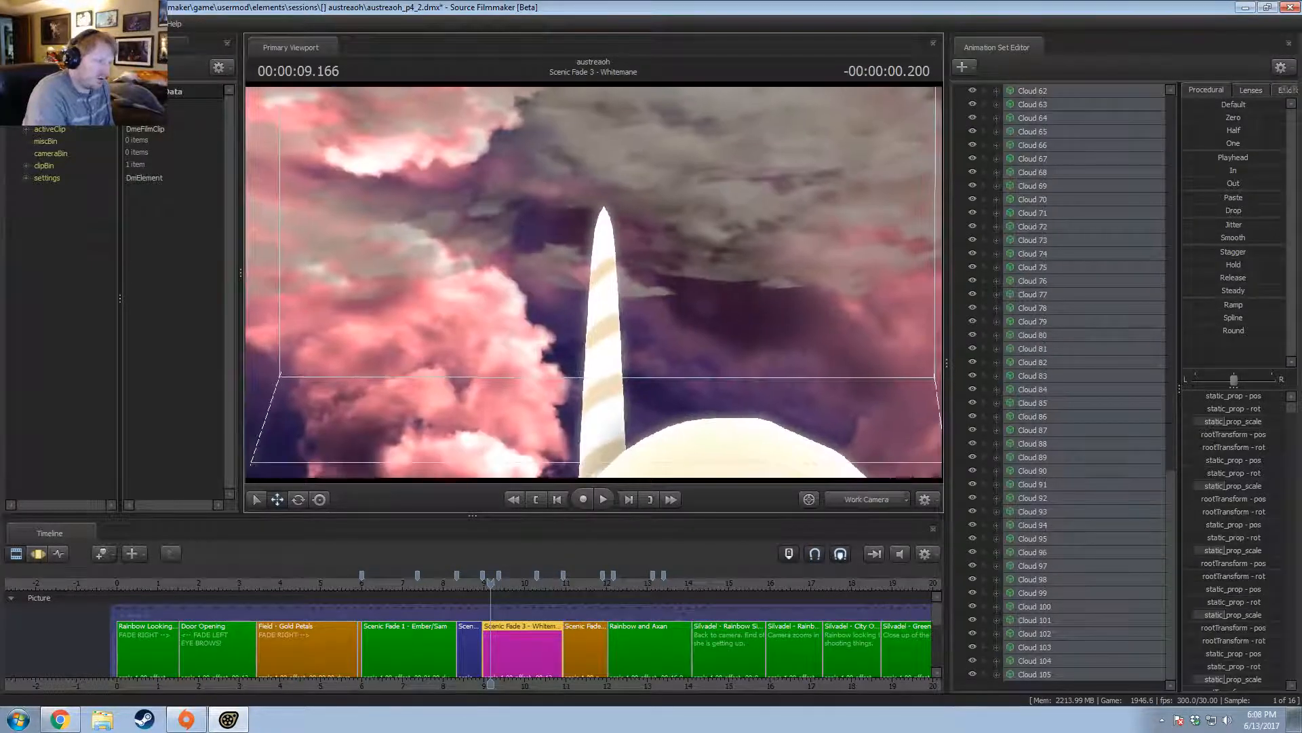
pyautogui.press('s')
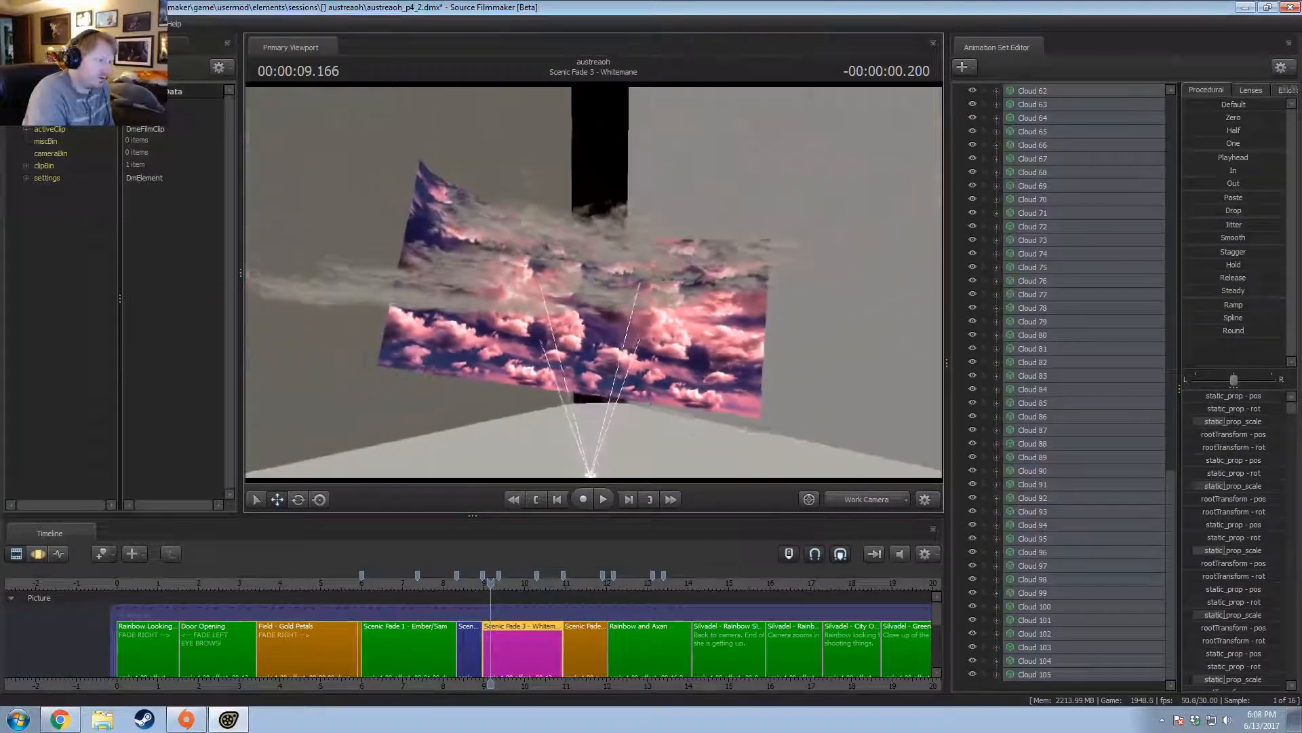
# Inspect the clouds against the sky card from the work camera, play the shot, and place the playhead at 9.833 s.
pyautogui.press('a')
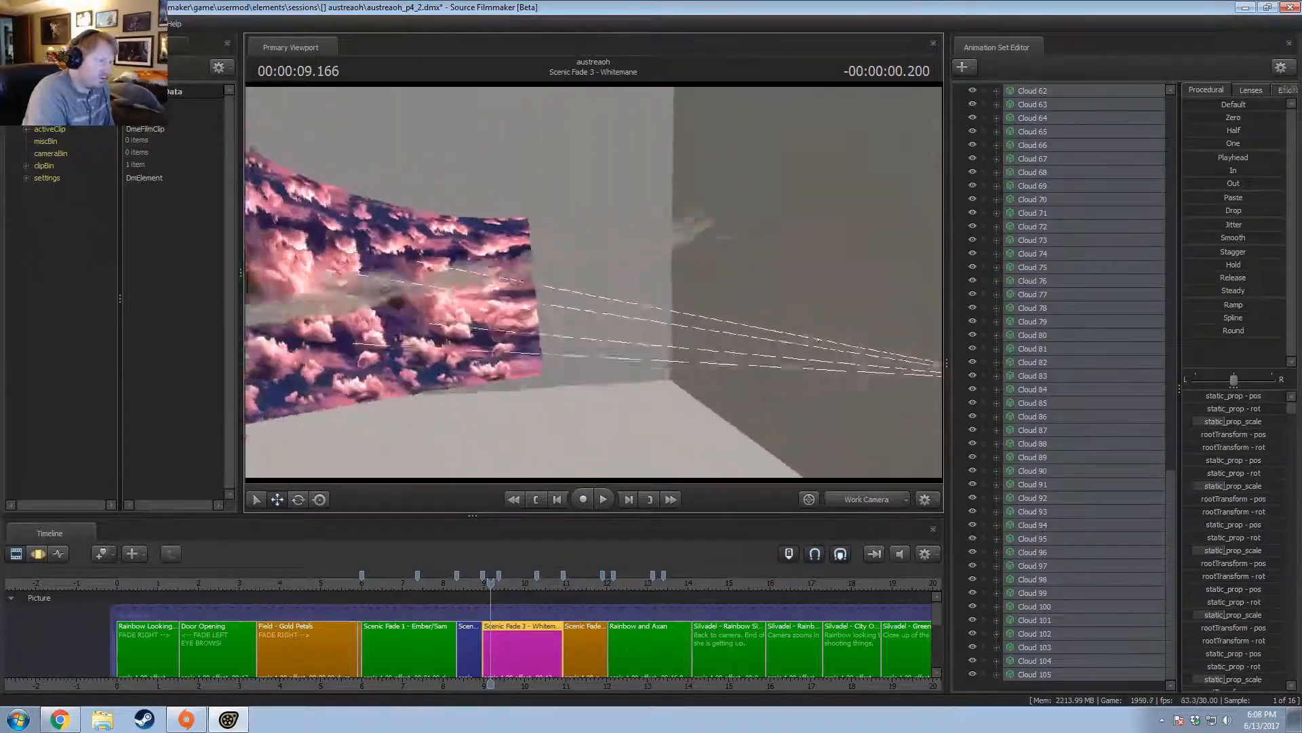
pyautogui.press('space')
pyautogui.press('space')
pyautogui.press('d')
pyautogui.moveTo(691, 329); pyautogui.dragTo(556, 328)
pyautogui.moveTo(494, 585); pyautogui.dragTo(466, 584)
pyautogui.press('space')
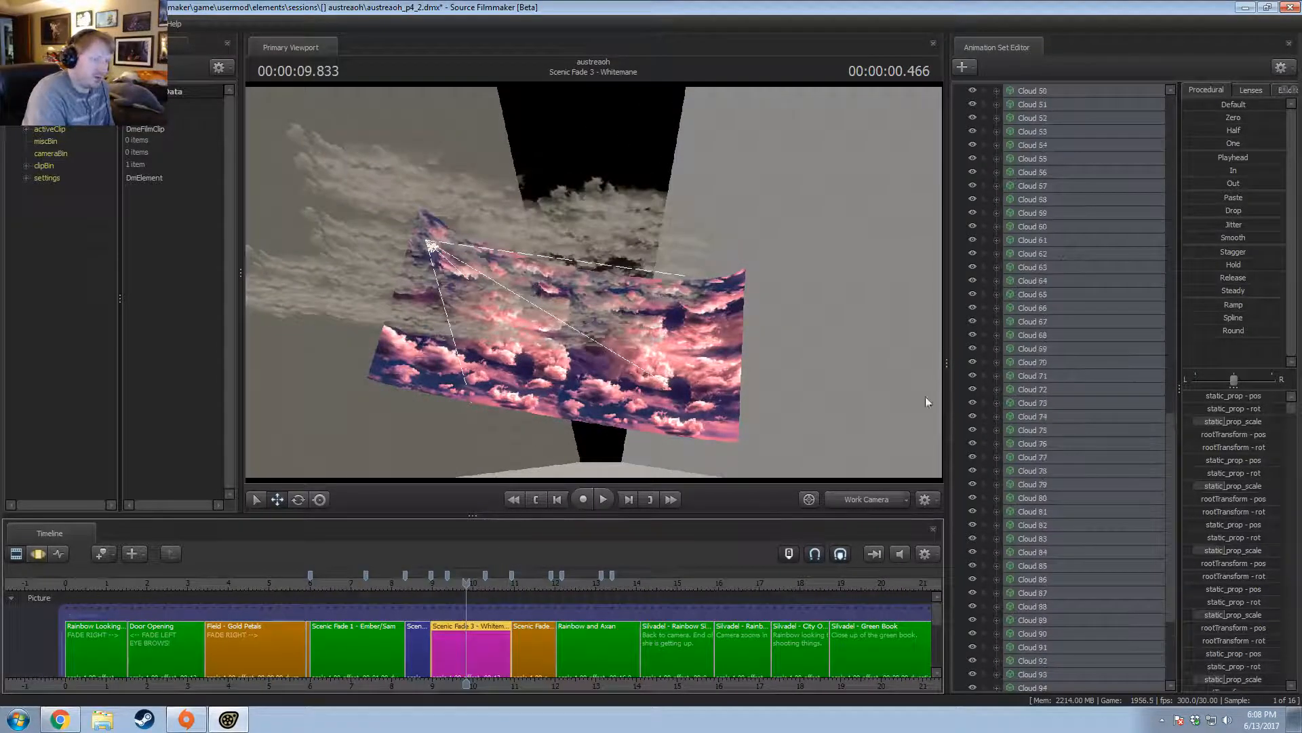
# Switch to the browser, replay the Fate/Stay Night opening from about 1:18 for its cloud look, and return to Source Filmmaker.
pyautogui.hotkey('alt', 'Tab')
pyautogui.click(904, 558)
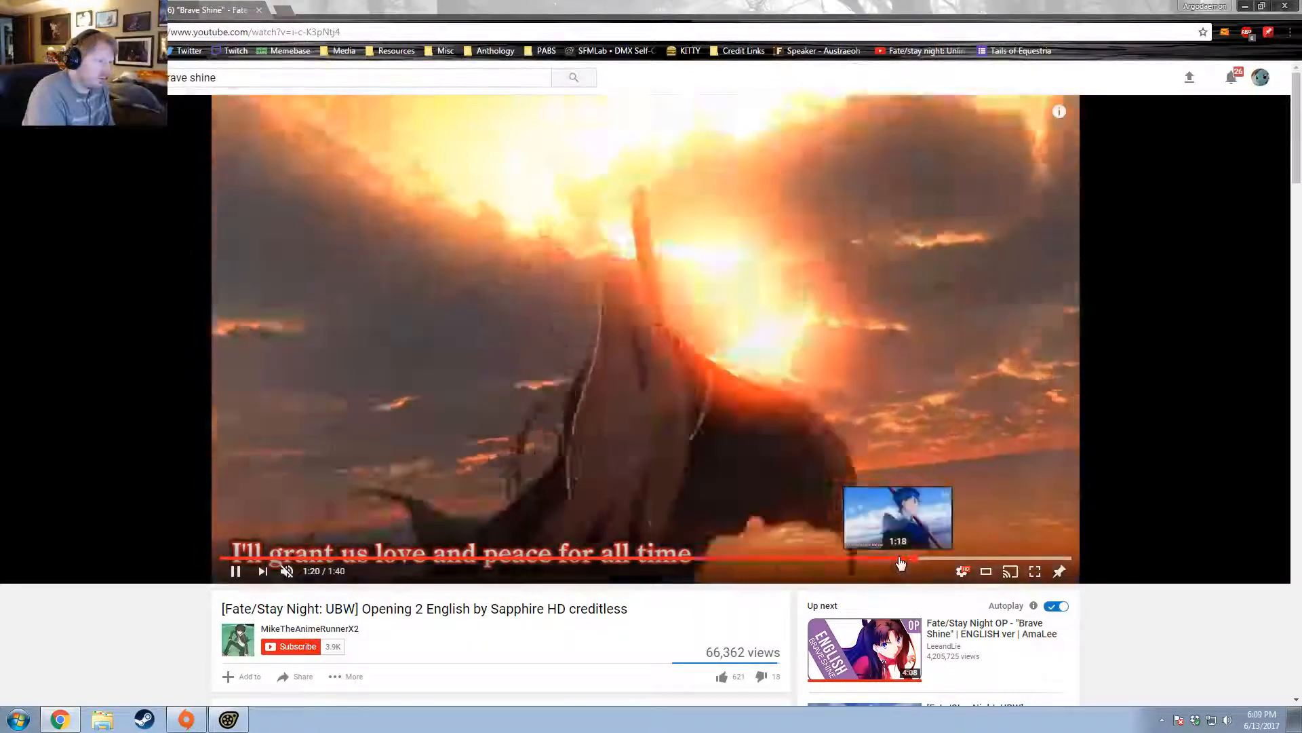
pyautogui.hotkey('alt', 'Tab')
# Bring the selected clouds into the Motion Editor with the rotation manipulator active and select all time.
pyautogui.scroll(15, 1054, 121)
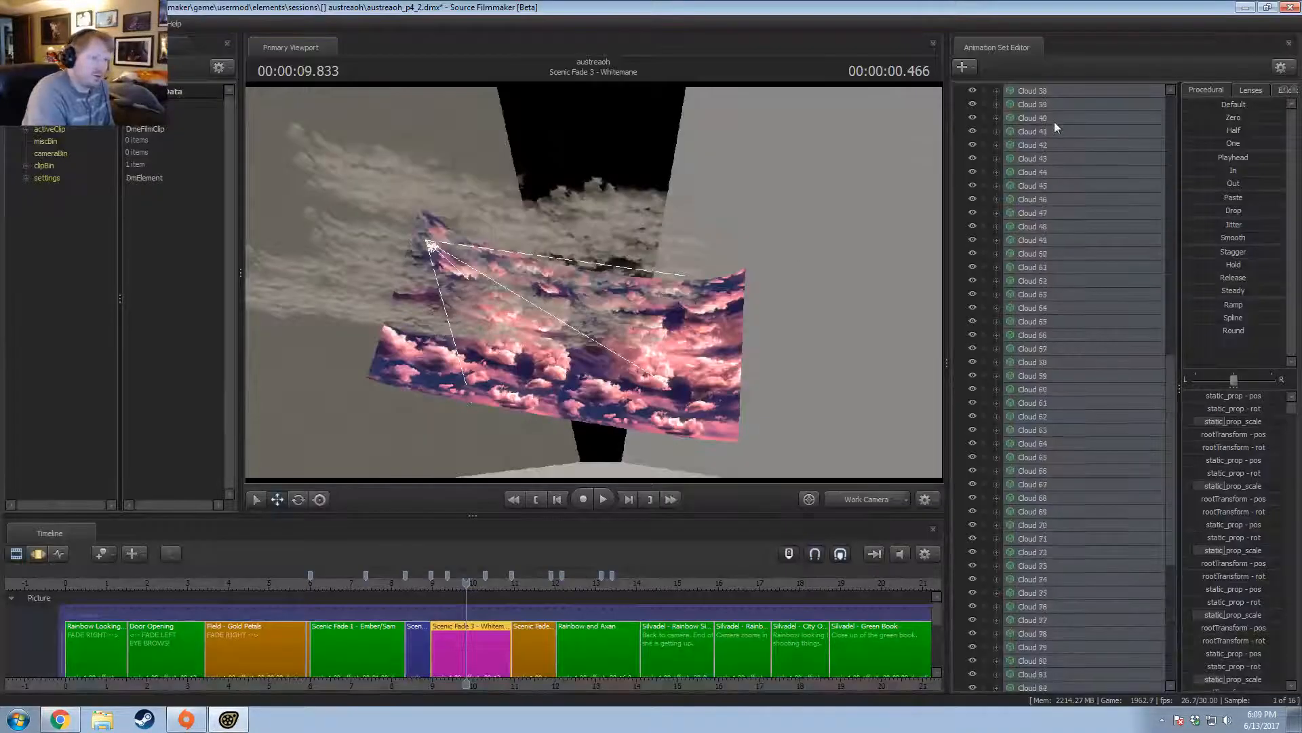
pyautogui.press('F4')
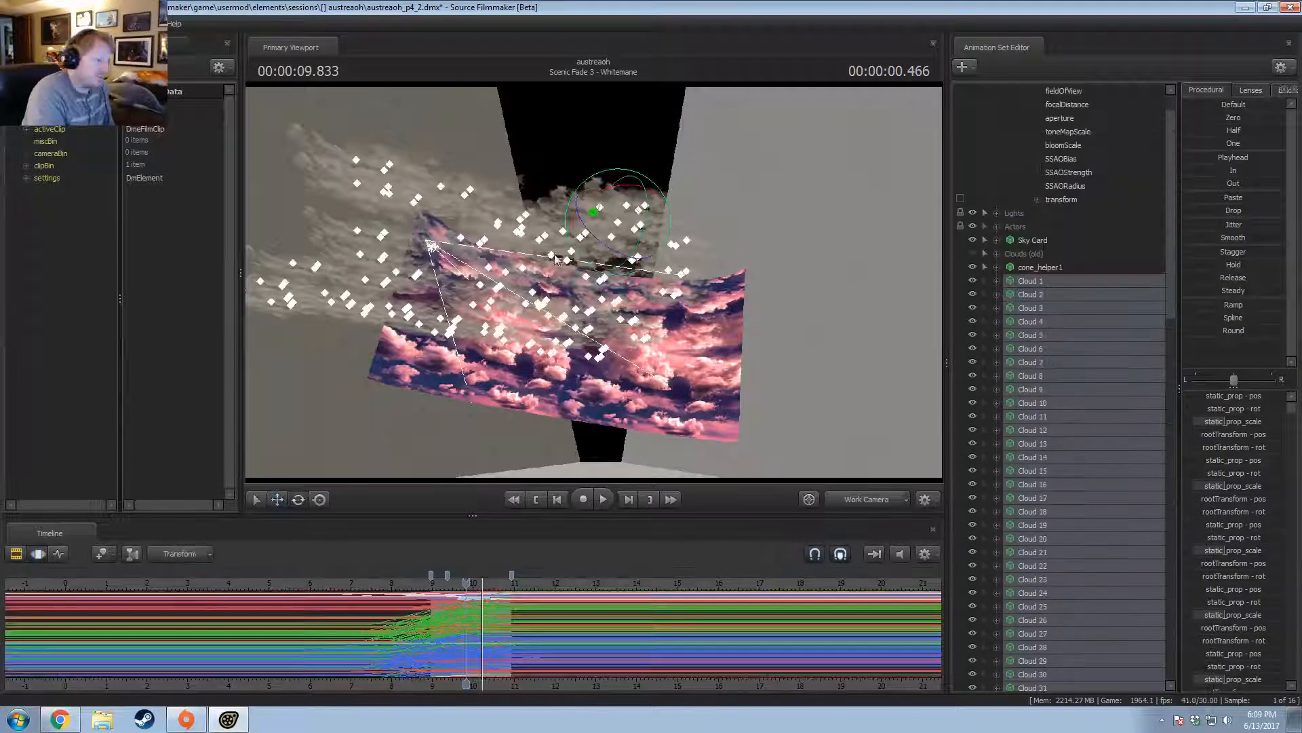
pyautogui.rightClick(626, 198)
pyautogui.click(627, 207)
pyautogui.press('shift')
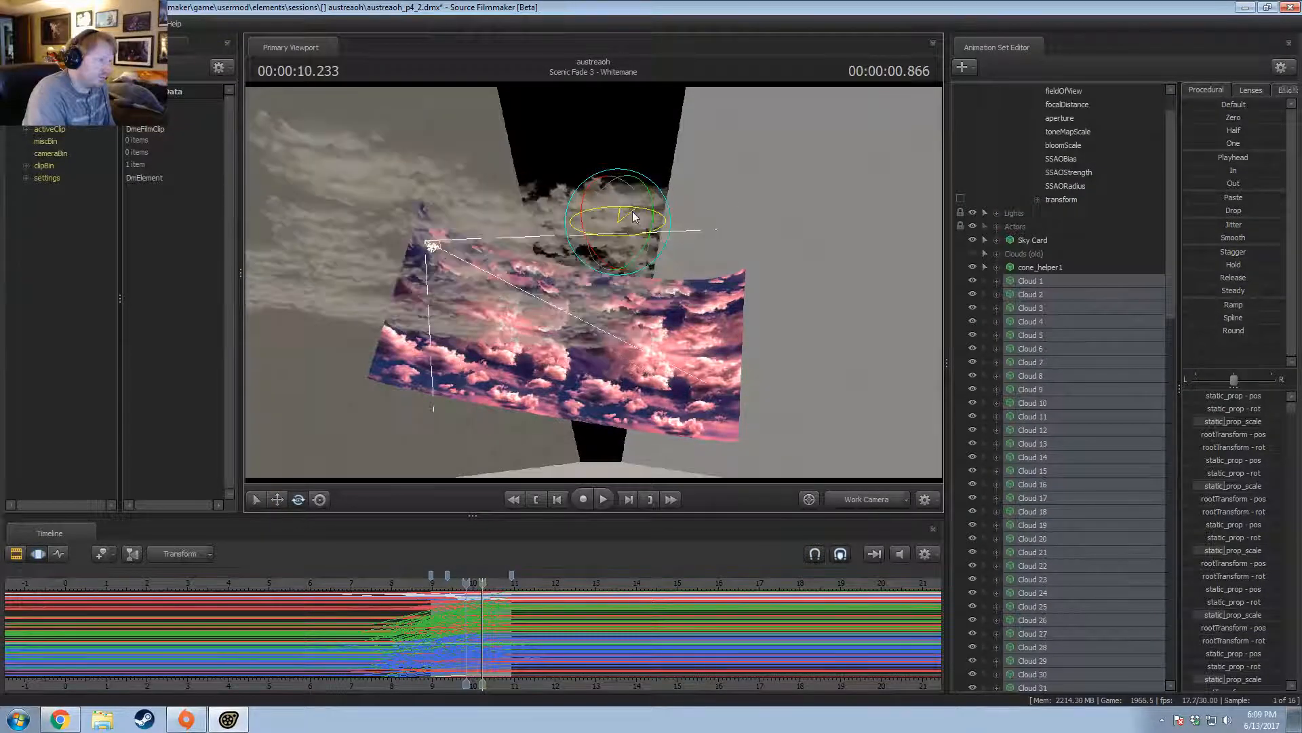
pyautogui.hotkey('ctrl', 'a')
# Rotate all selected clouds together for the whole shot to re-angle the cloud layer against the sky card.
pyautogui.moveTo(625, 267); pyautogui.dragTo(635, 260)
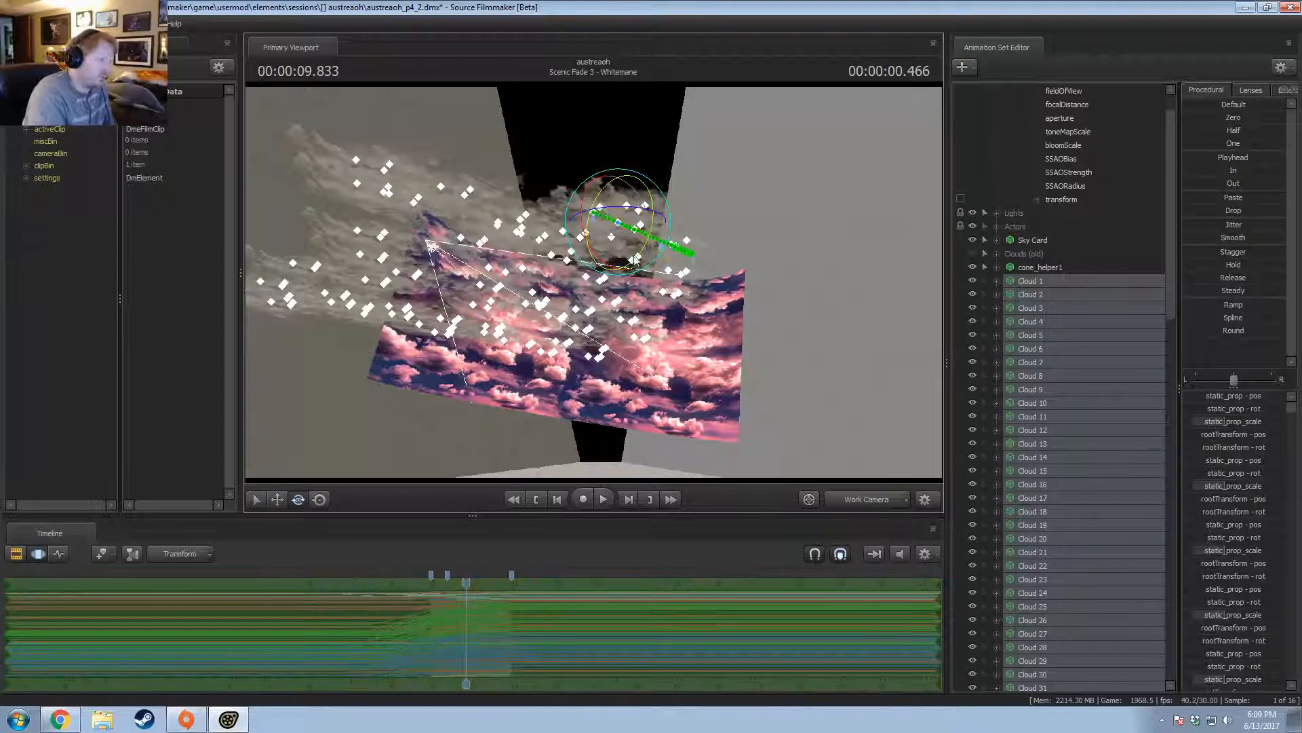
pyautogui.rightClick(621, 216)
pyautogui.click(641, 224)
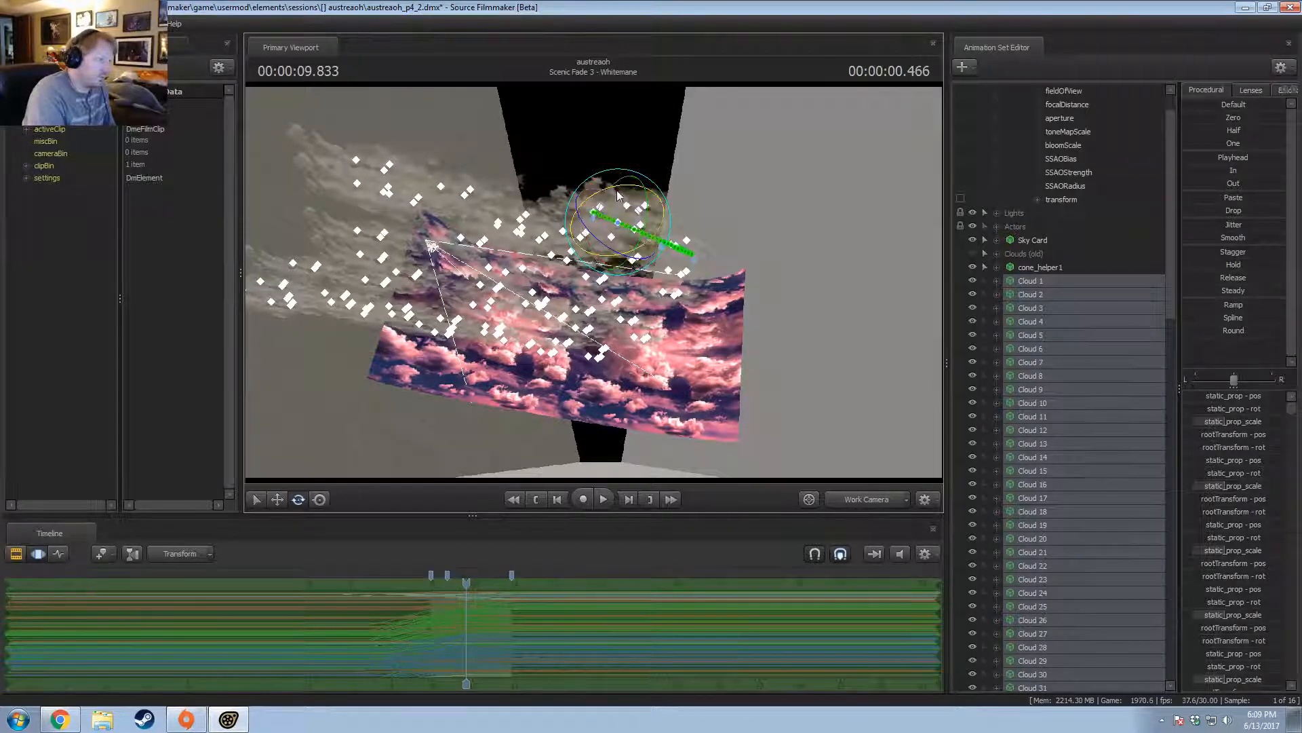
pyautogui.rightClick(620, 208)
pyautogui.moveTo(645, 228)
pyautogui.click(753, 227)
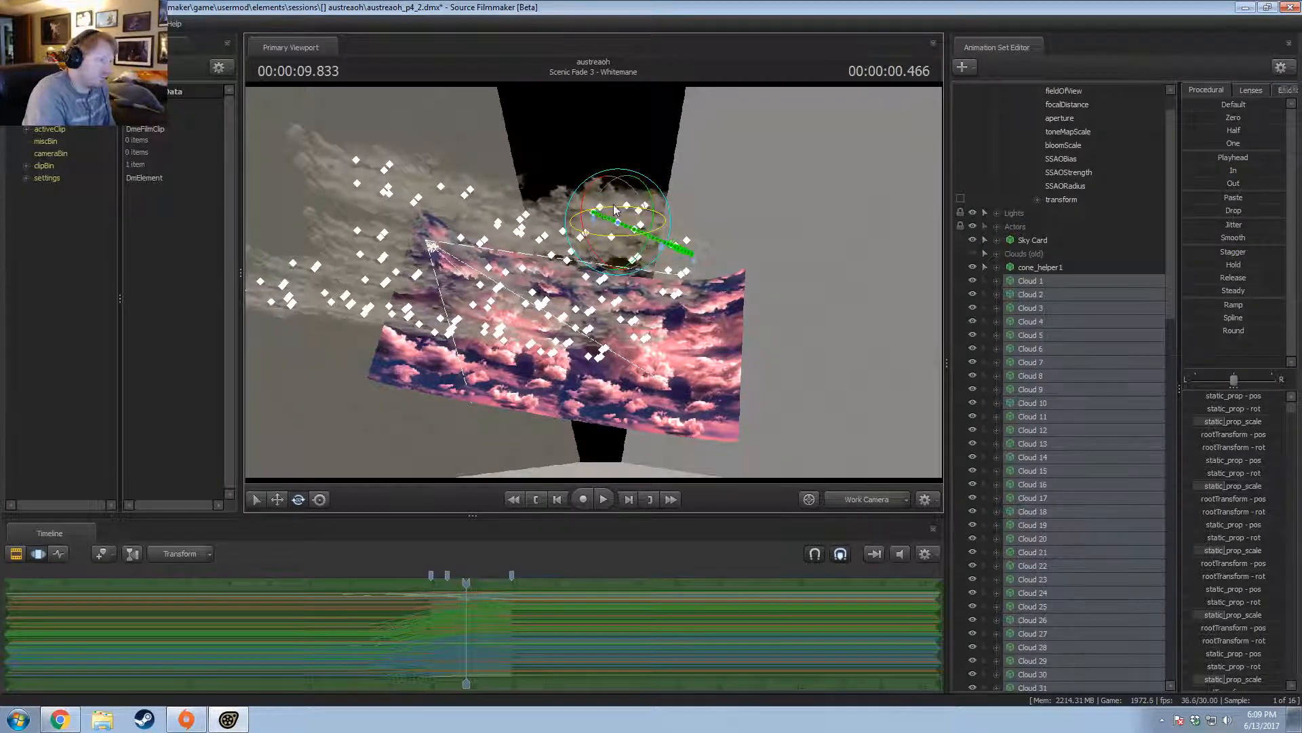
pyautogui.moveTo(614, 208); pyautogui.dragTo(644, 322)
pyautogui.moveTo(680, 223); pyautogui.dragTo(595, 282)
# Lower the selected clouds along their vertical axis and rotate them slightly beside the sky card.
pyautogui.press('w')
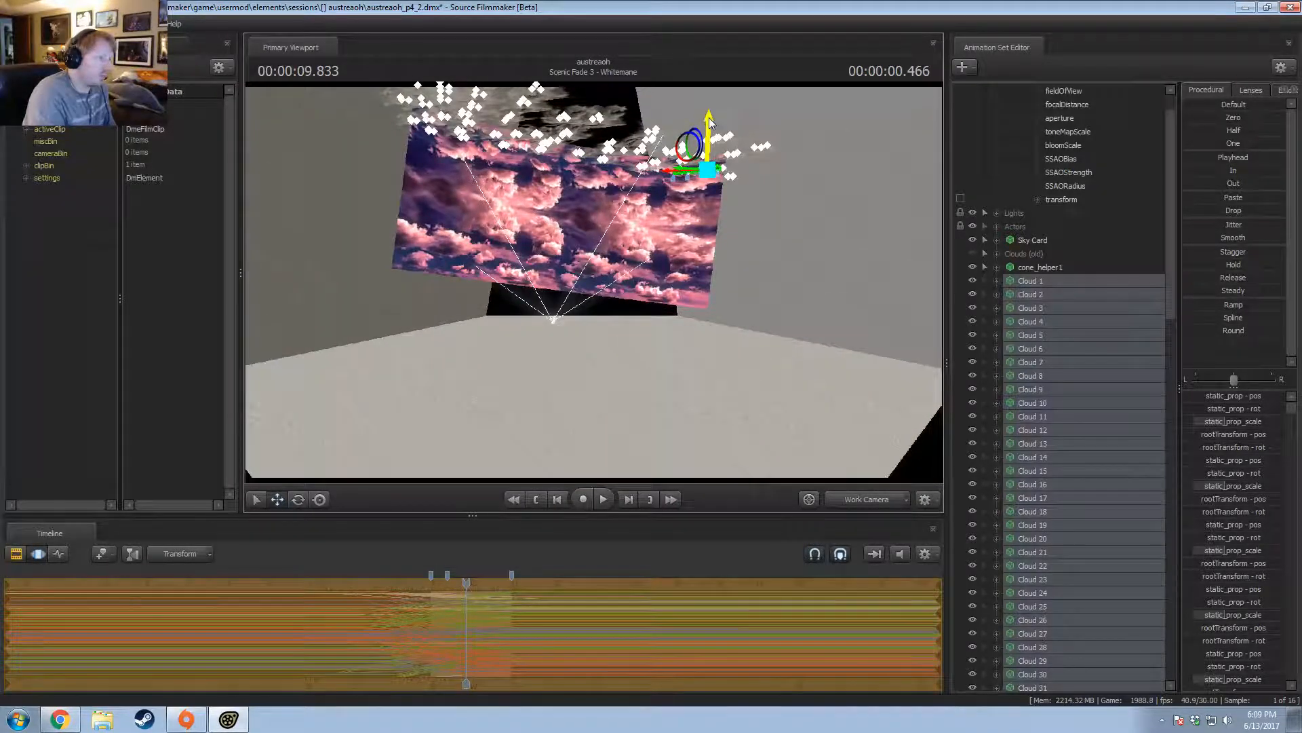
pyautogui.moveTo(709, 118); pyautogui.dragTo(662, 248)
pyautogui.press('e')
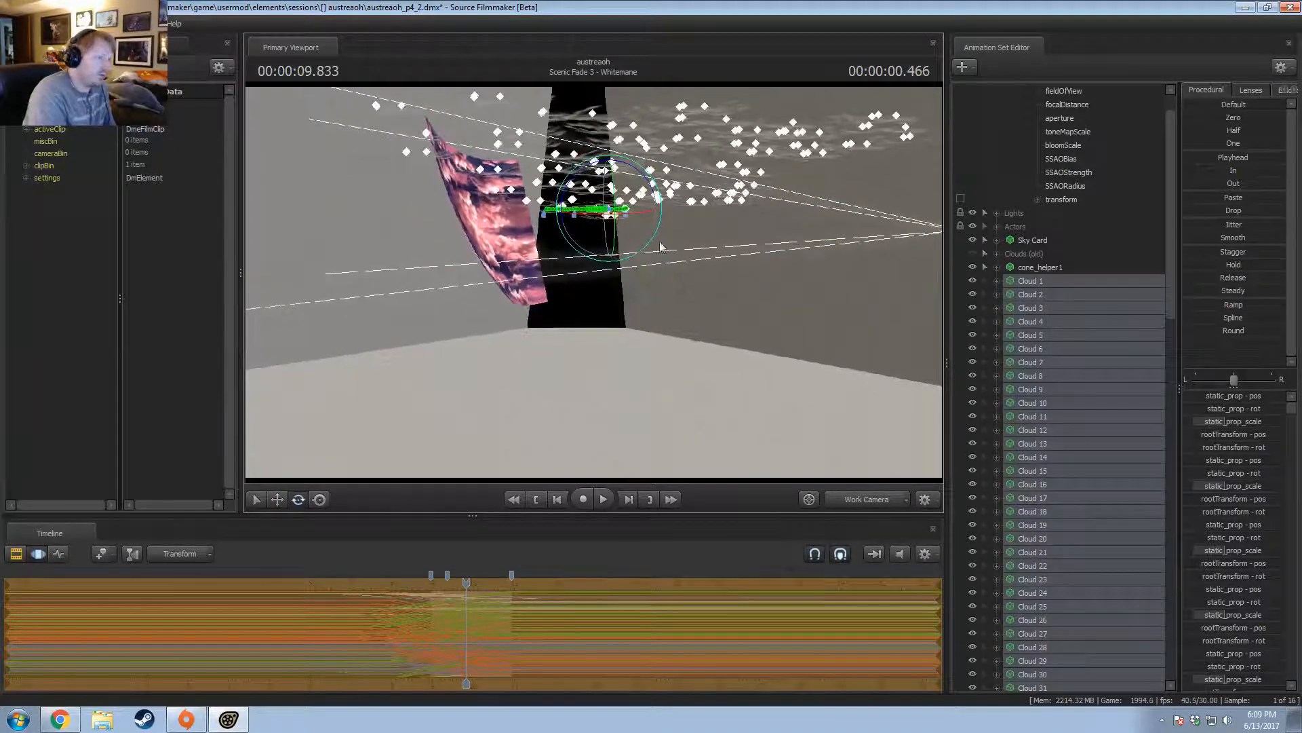
pyautogui.moveTo(661, 201); pyautogui.dragTo(661, 190)
pyautogui.keyDown('alt'); pyautogui.moveTo(755, 456); pyautogui.dragTo(605, 450); pyautogui.keyUp('alt')
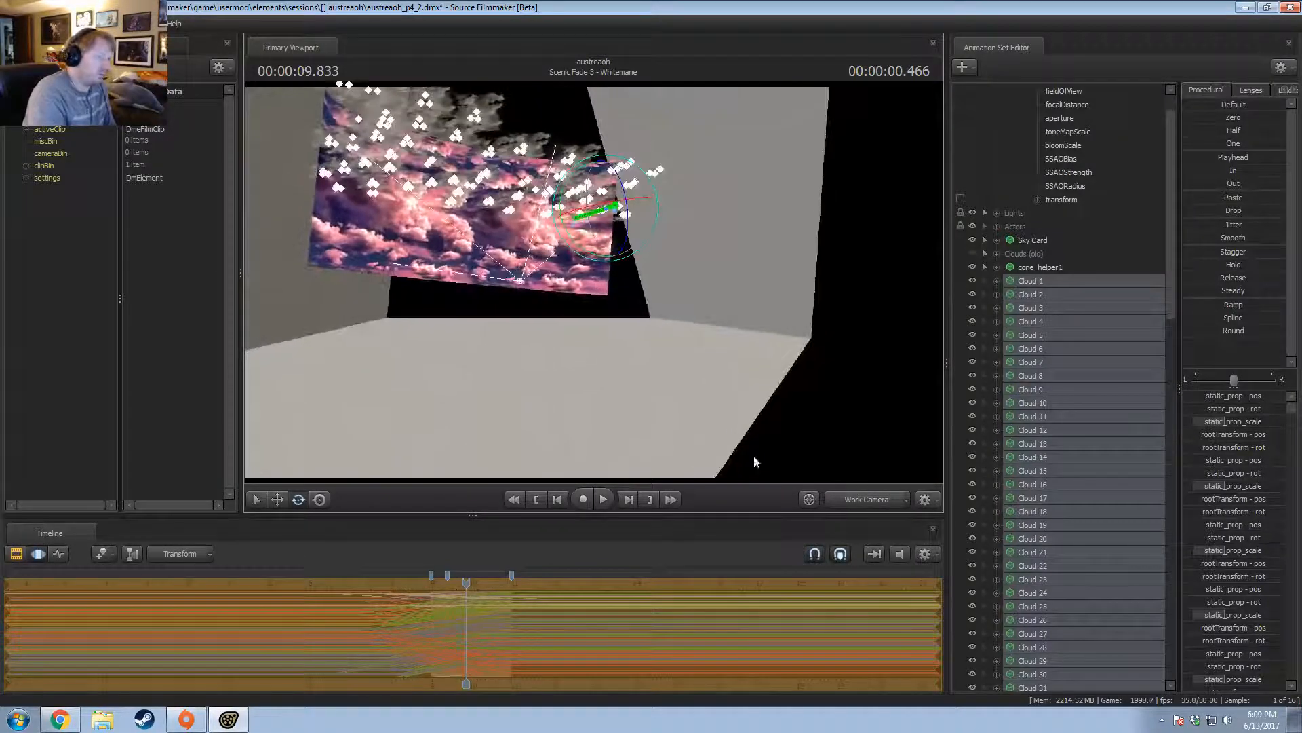
# Play the shot through camera1 from 9.133 s to check the adjusted clouds behind the character.
pyautogui.click(853, 505)
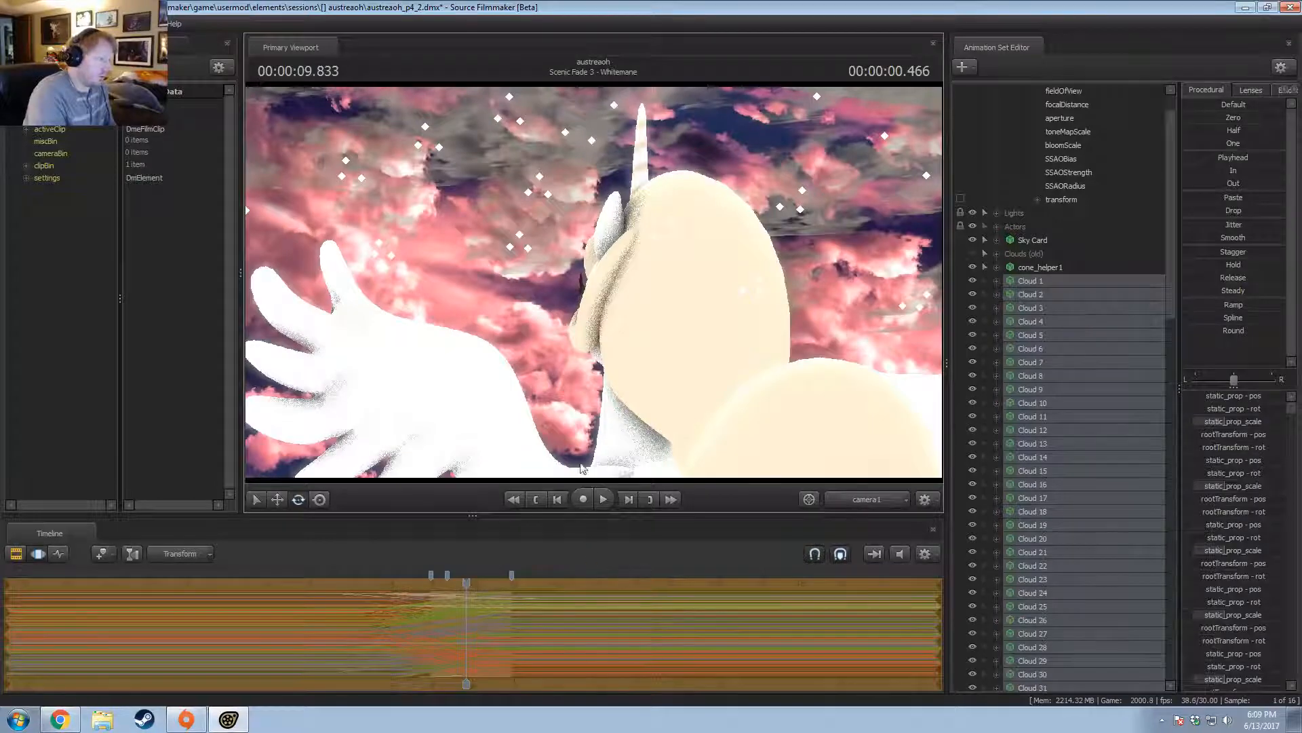
pyautogui.moveTo(465, 586); pyautogui.dragTo(438, 585)
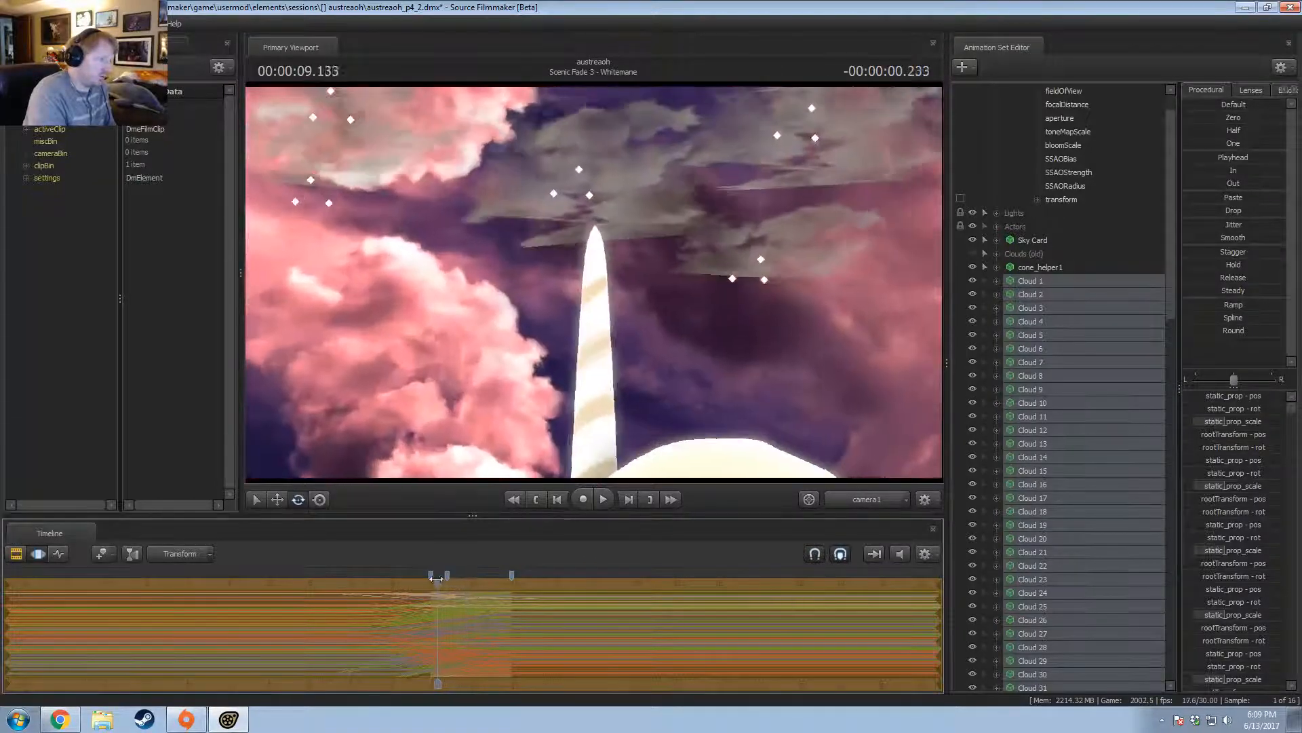
pyautogui.press('space')
pyautogui.press('space')
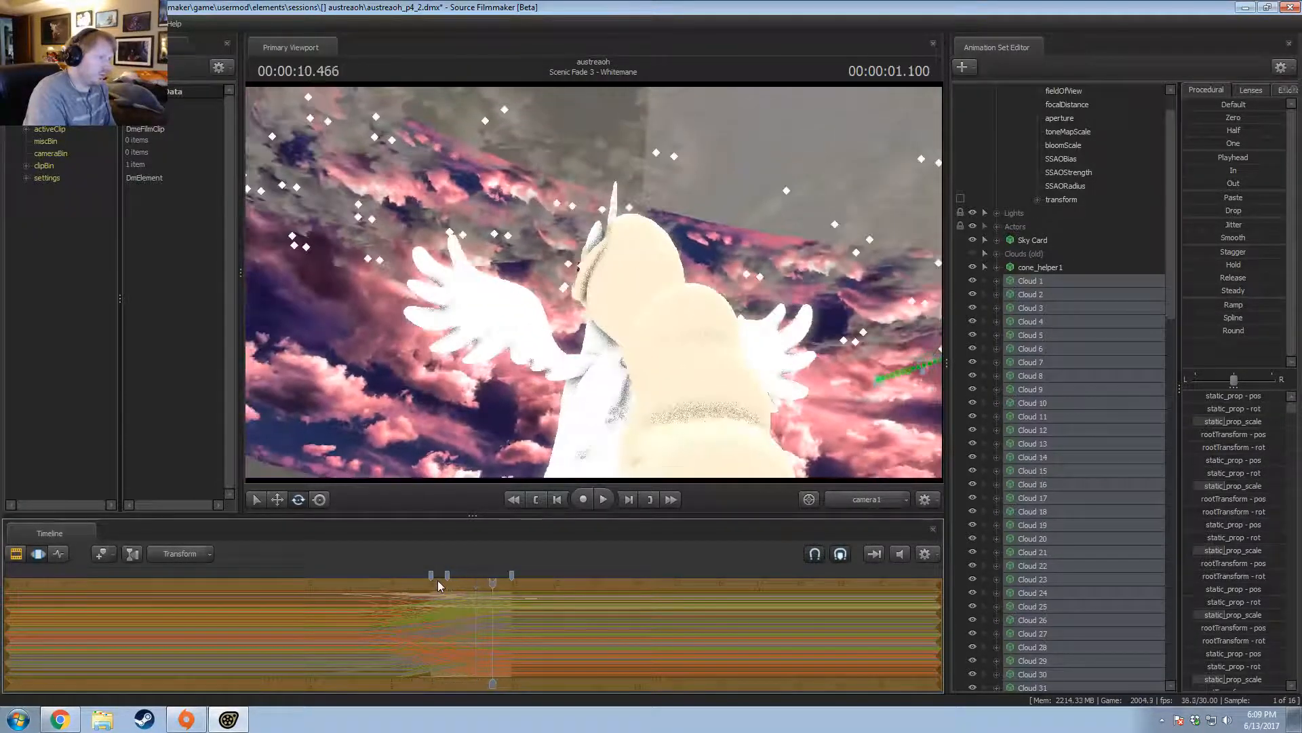
# From the work camera at 10.466 s, move the clouds further down over the sky card and return to camera1.
pyautogui.click(853, 500)
pyautogui.moveTo(681, 390); pyautogui.dragTo(679, 312)
pyautogui.press('w')
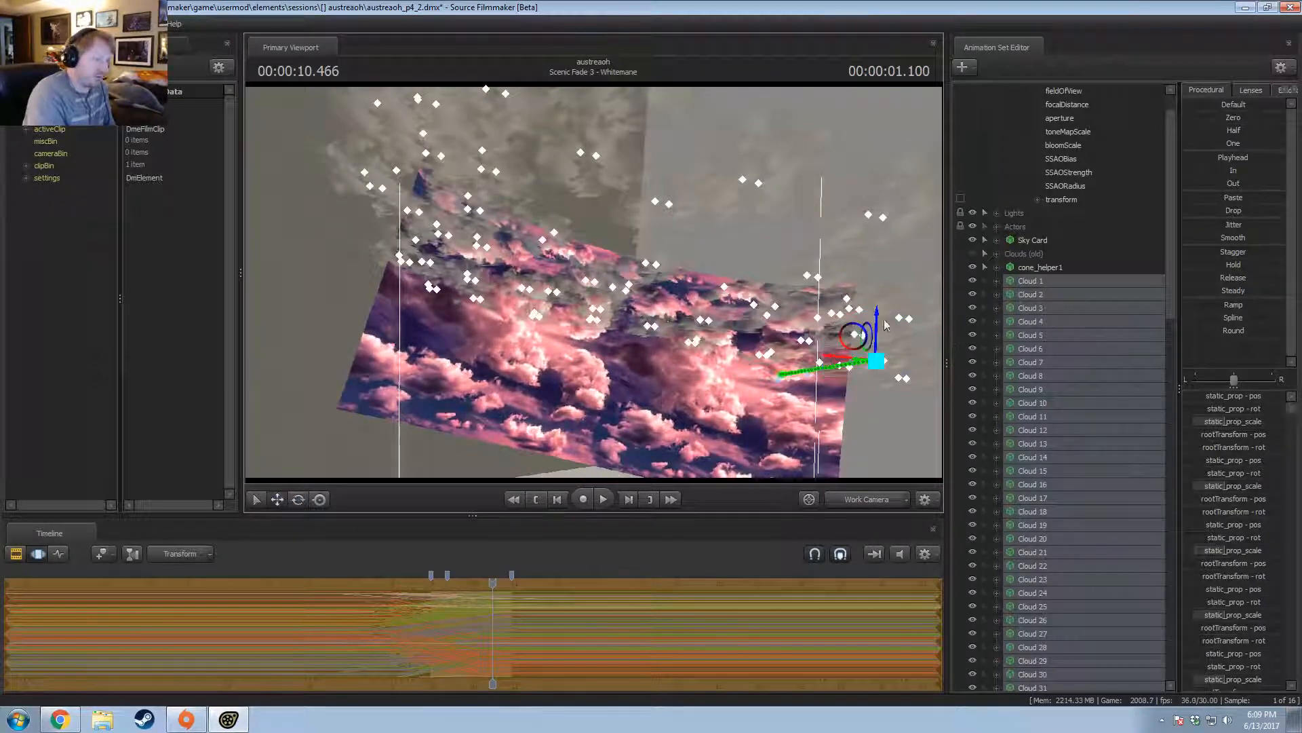
pyautogui.moveTo(878, 318); pyautogui.dragTo(886, 390)
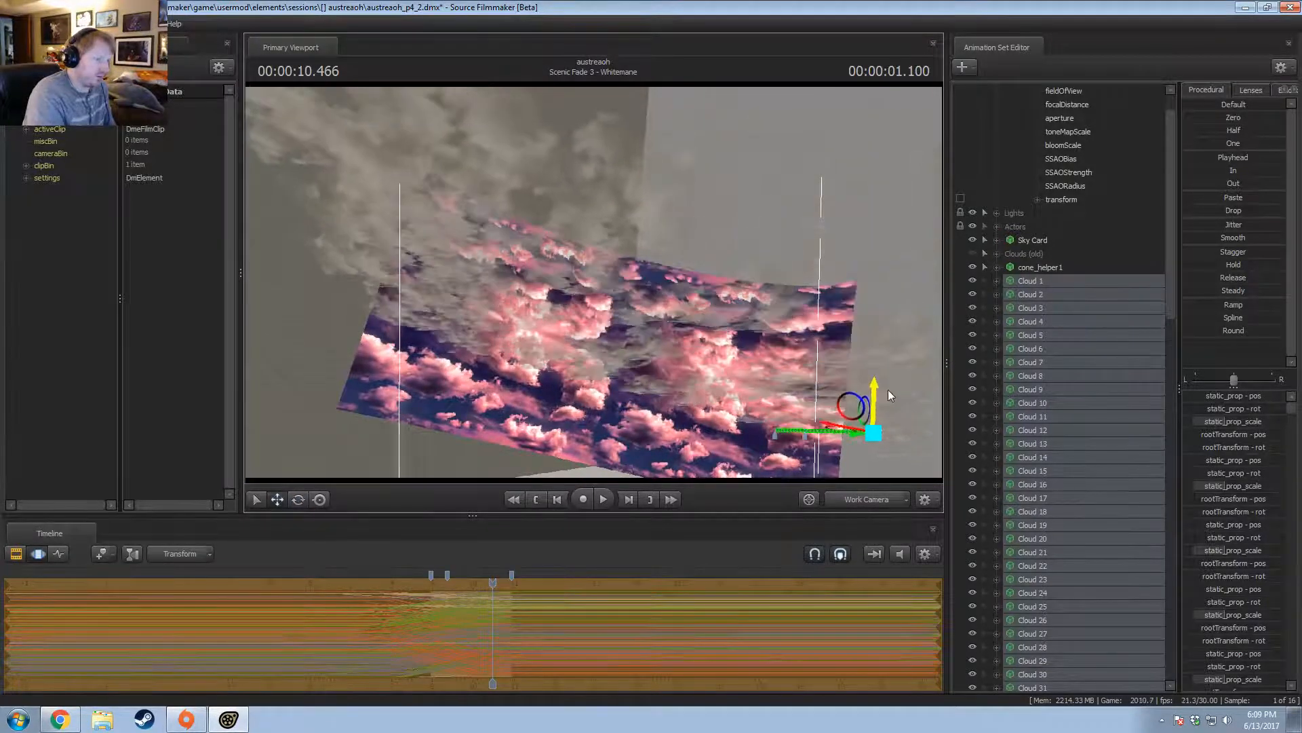
pyautogui.click(865, 500)
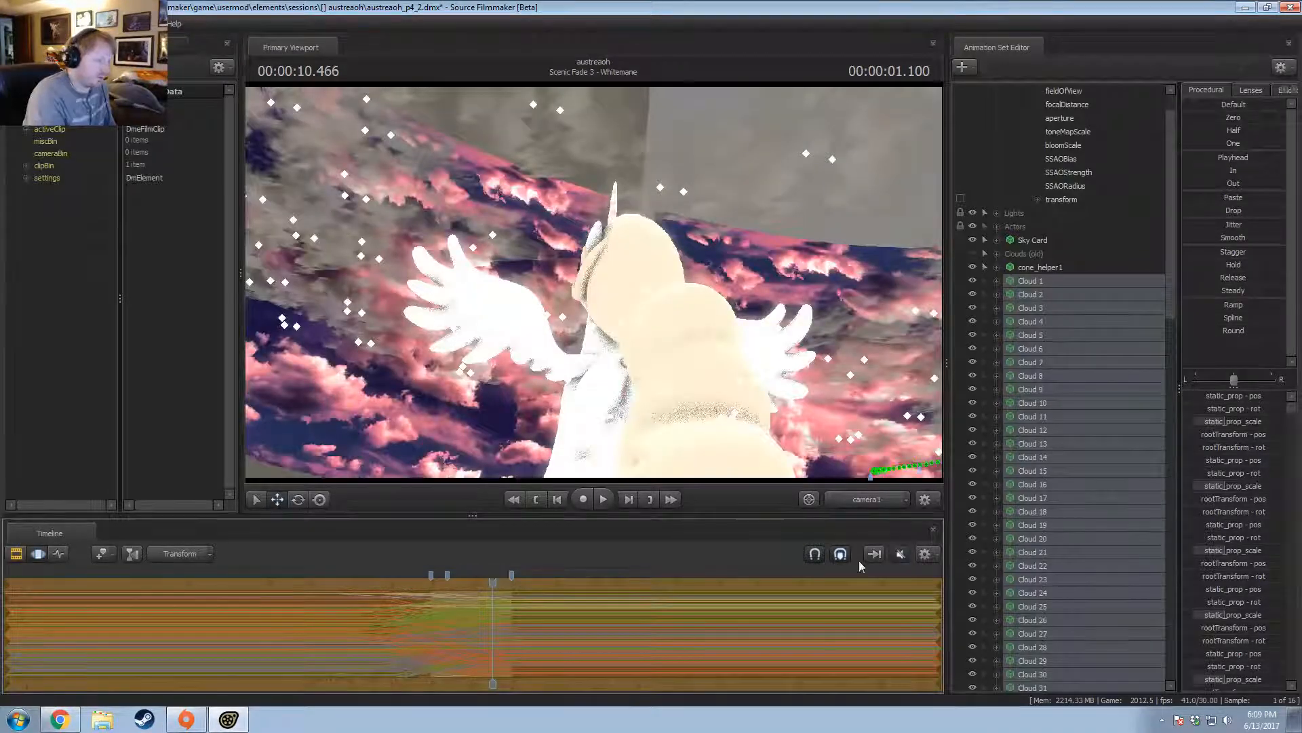
# Scrub and play Scenic Fade 3 - Whitemane through camera1 to review the lowered clouds' motion.
pyautogui.scroll(6, 491, 587)
pyautogui.moveTo(492, 586); pyautogui.dragTo(289, 618)
pyautogui.press('space')
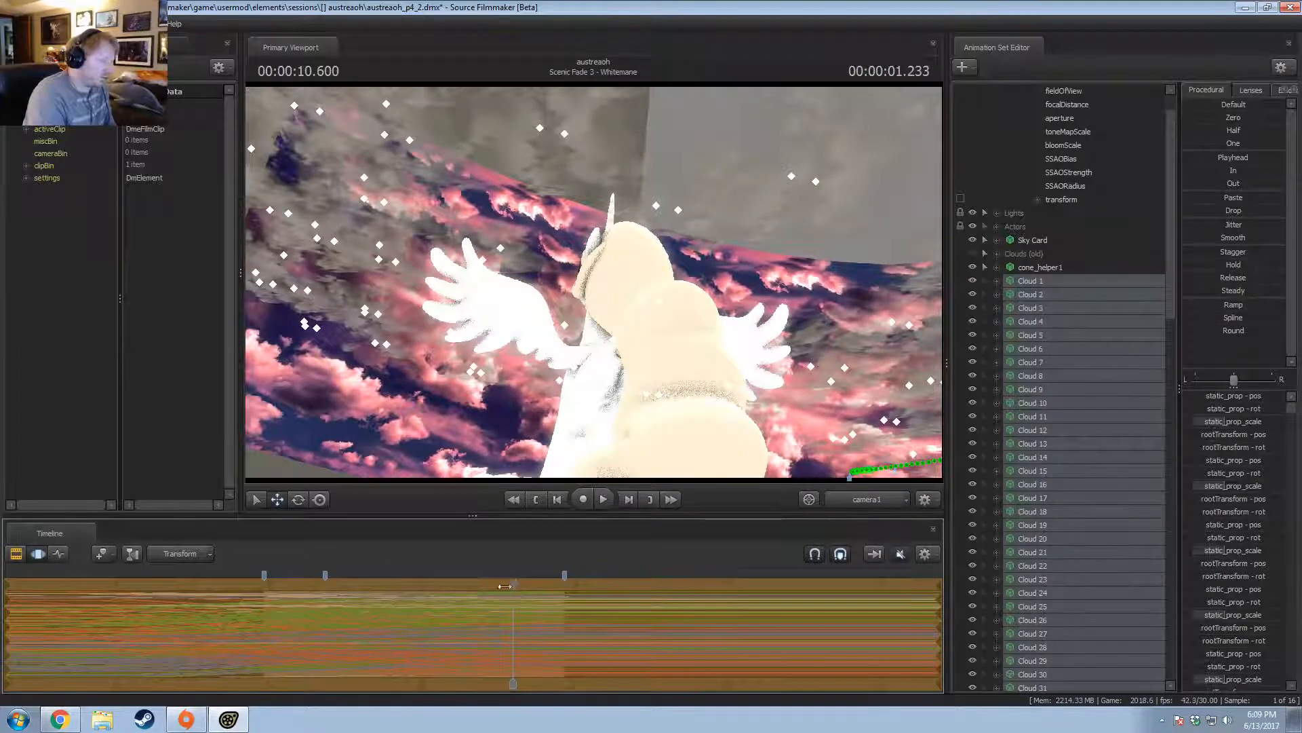
pyautogui.moveTo(504, 586); pyautogui.dragTo(284, 617)
pyautogui.scroll(-4, 284, 618)
# Select about 7.3 s to 10.9 s, turn off Bookmarks Attached To Log Data, and retime the clouds' motion to start at about 8.5 s.
pyautogui.press('shift')
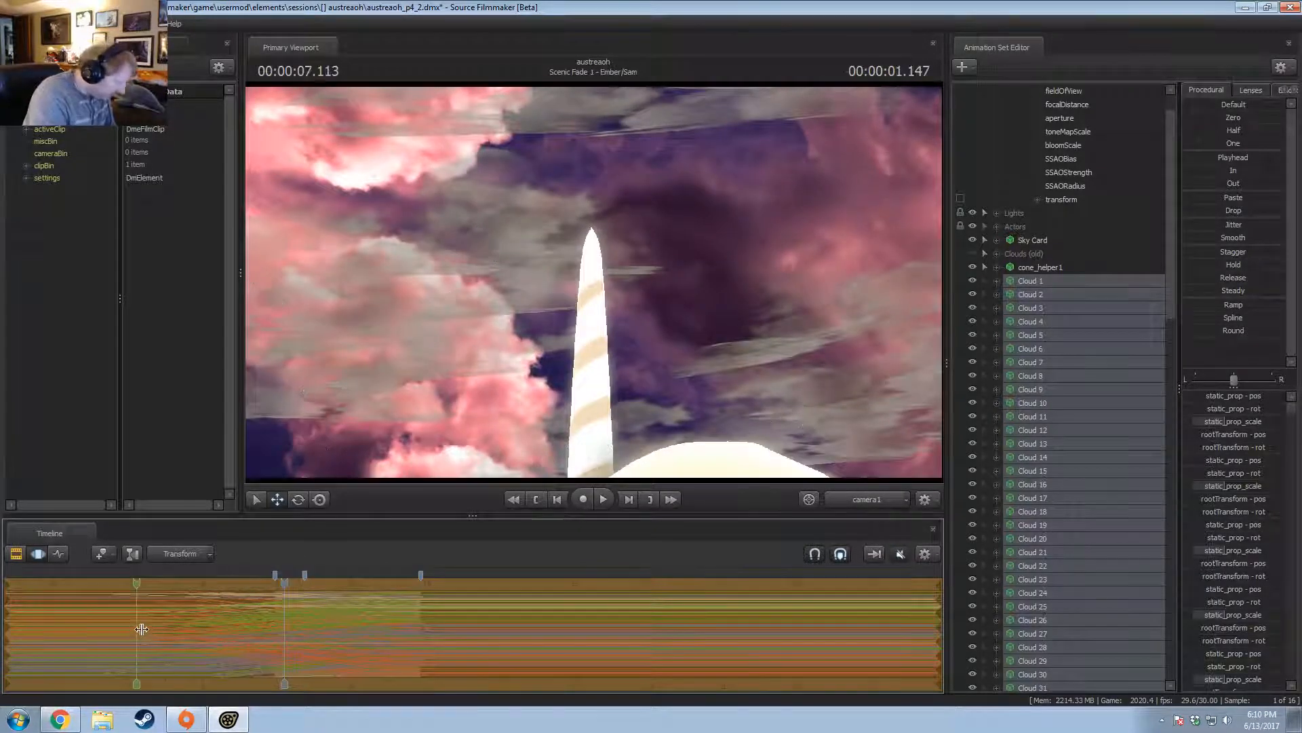
pyautogui.keyDown('shift'); pyautogui.moveTo(150, 628); pyautogui.dragTo(420, 640); pyautogui.keyUp('shift')
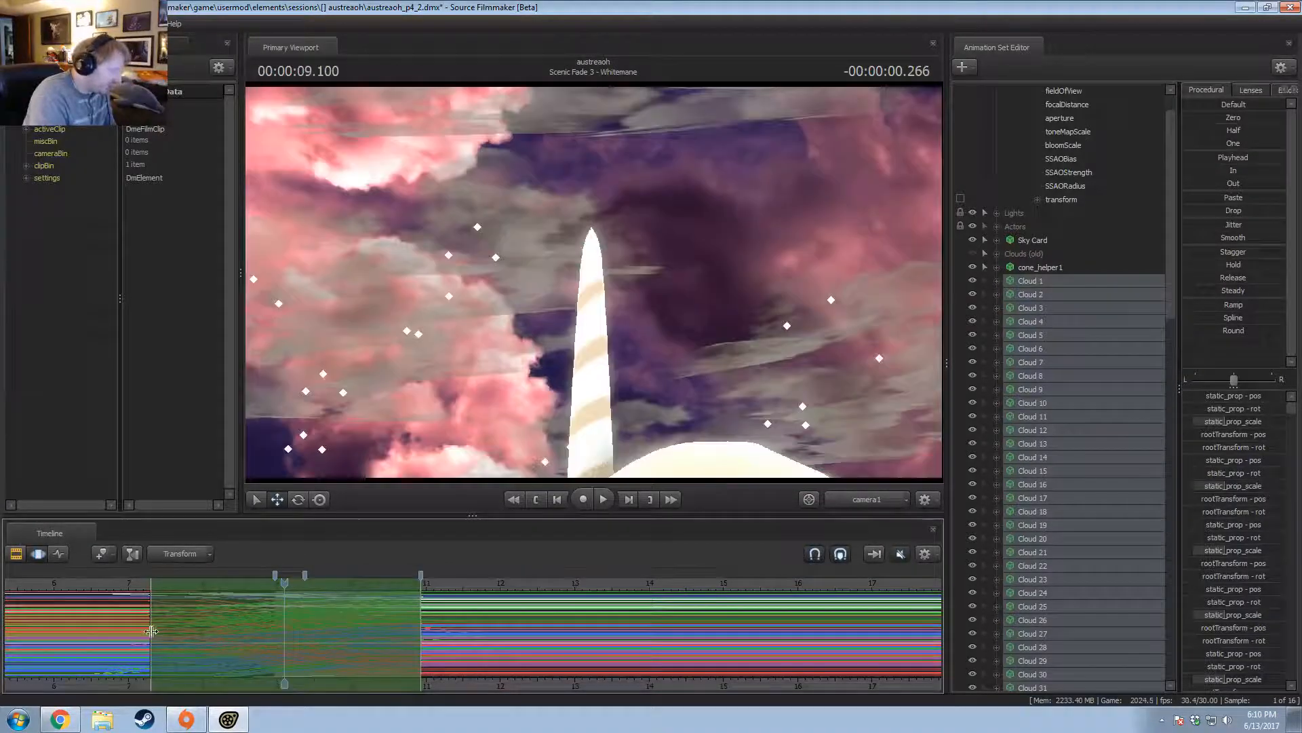
pyautogui.click(926, 553)
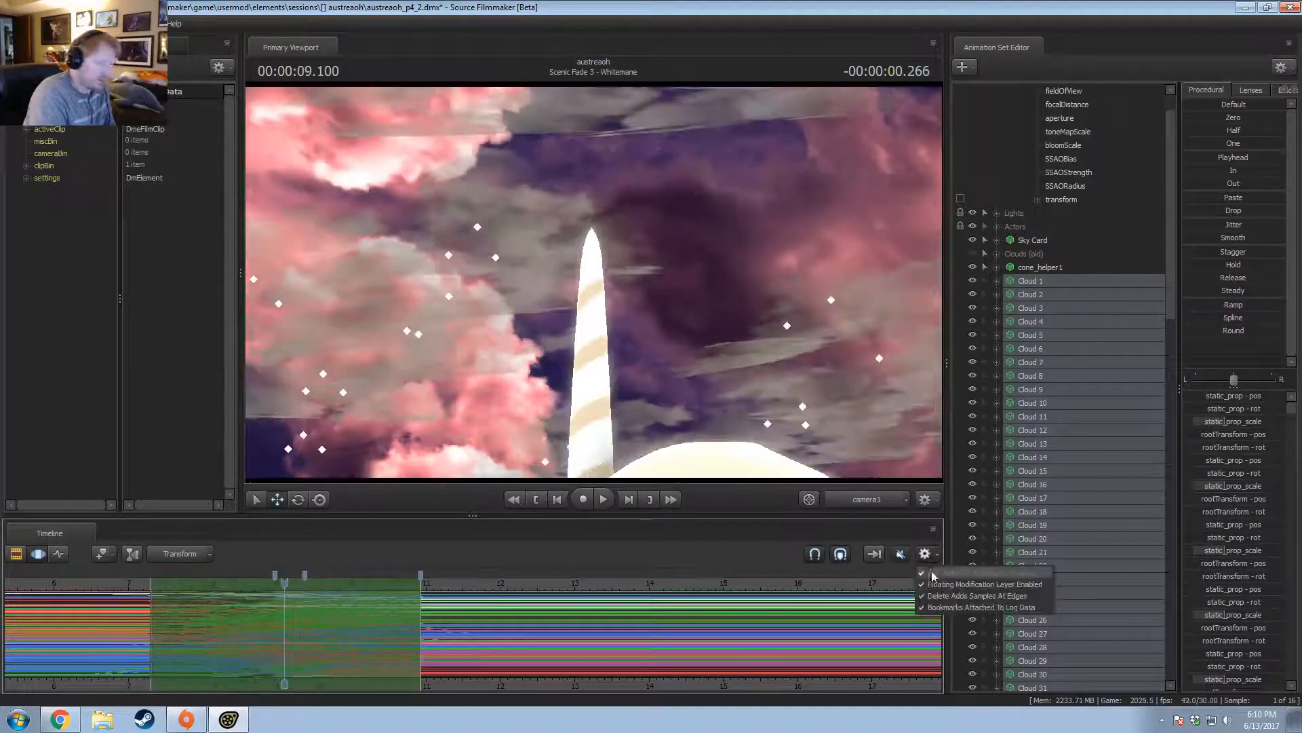
pyautogui.click(939, 607)
pyautogui.moveTo(155, 626); pyautogui.dragTo(239, 640)
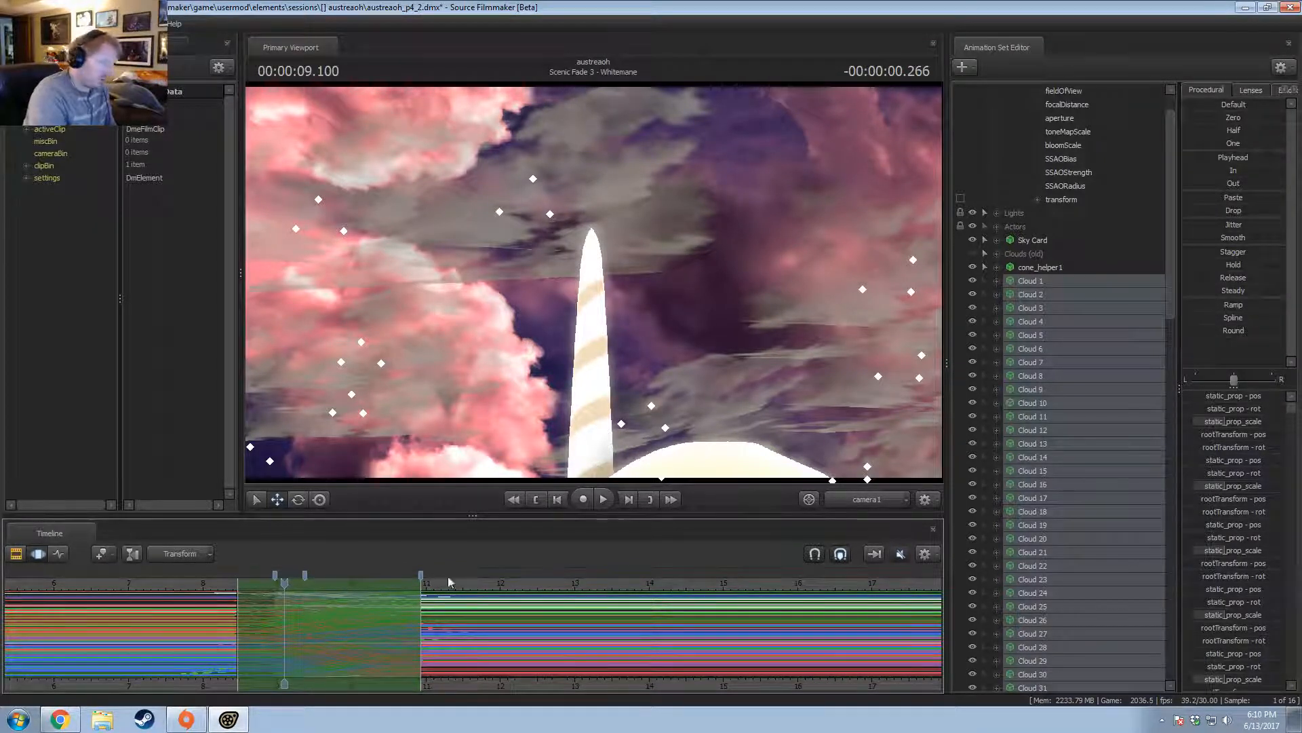
# Play the shot repeatedly from about 9 s to check the retimed cloud movement.
pyautogui.press('space')
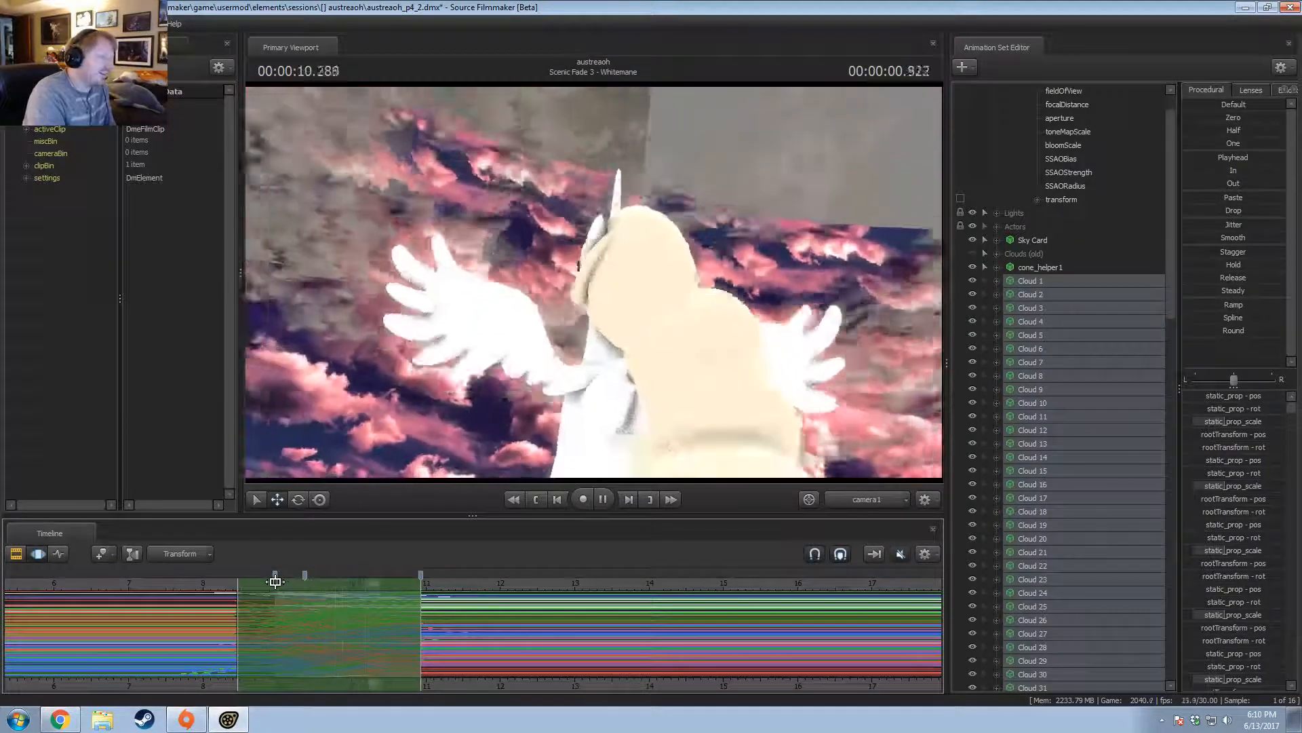
pyautogui.press('space')
pyautogui.press('space')
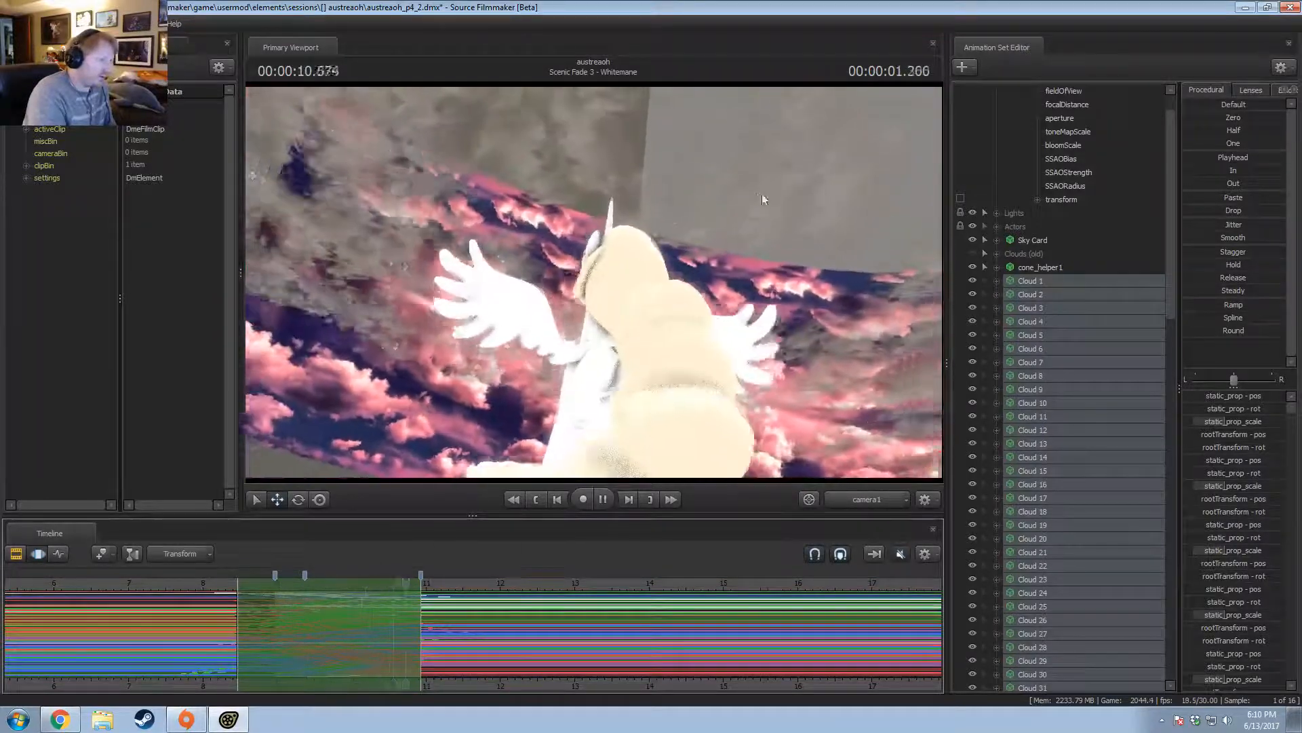
pyautogui.moveTo(407, 585); pyautogui.dragTo(277, 604)
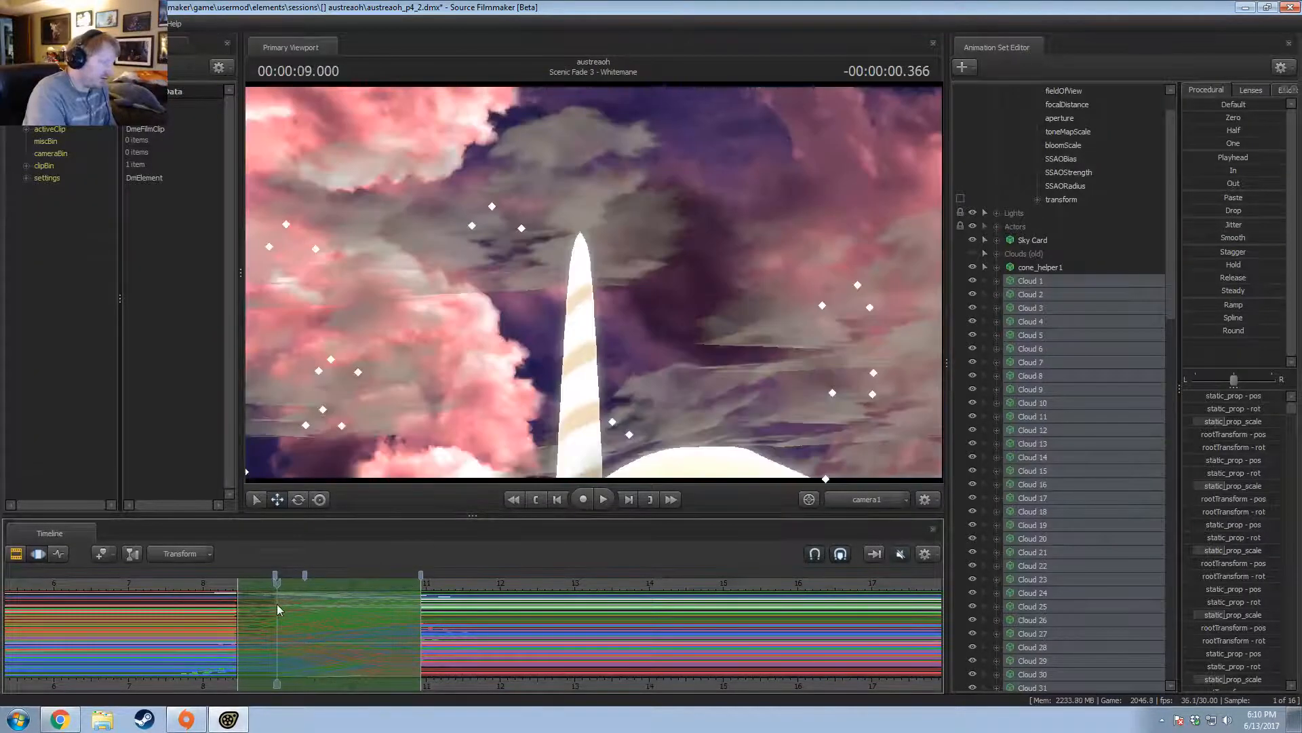
pyautogui.press('space')
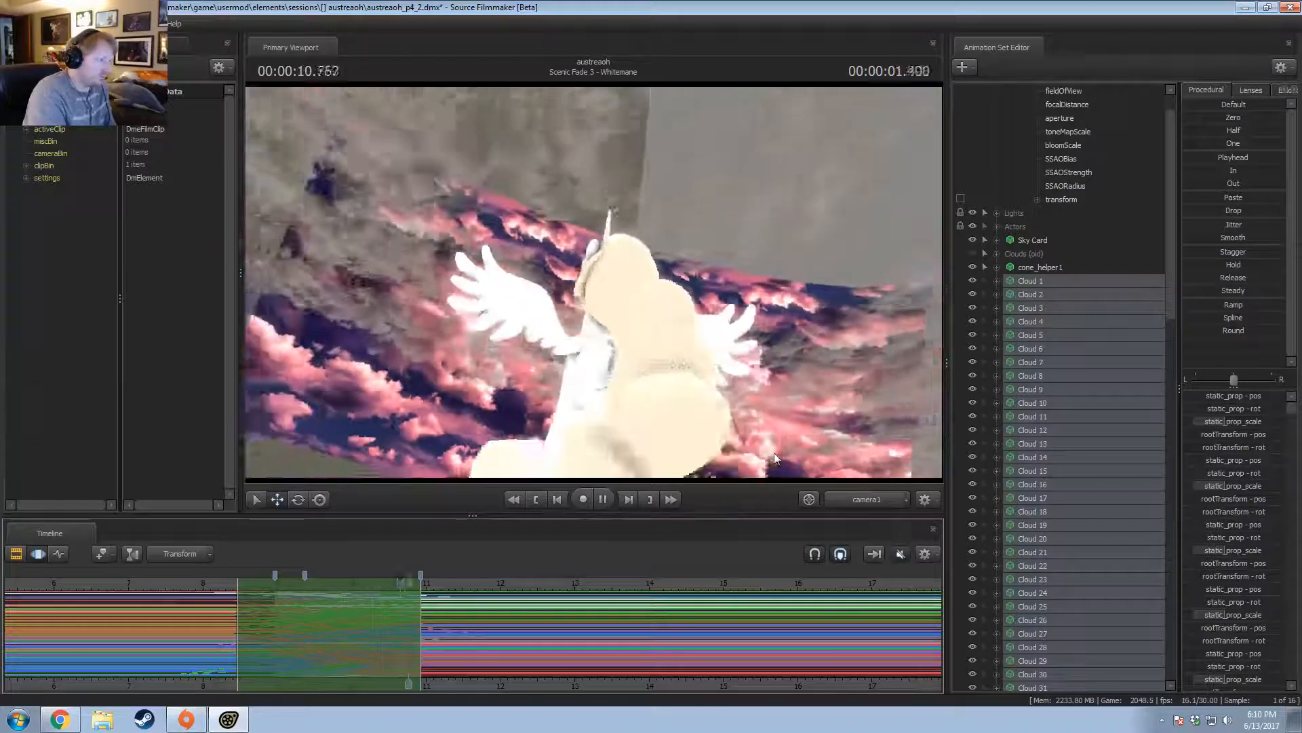
pyautogui.press('space')
# At 10.6 s, select all time and rotate the clouds slightly while viewing them from above with the work camera.
pyautogui.moveTo(293, 608); pyautogui.dragTo(400, 626)
pyautogui.hotkey('ctrl', 'a')
pyautogui.click(849, 503)
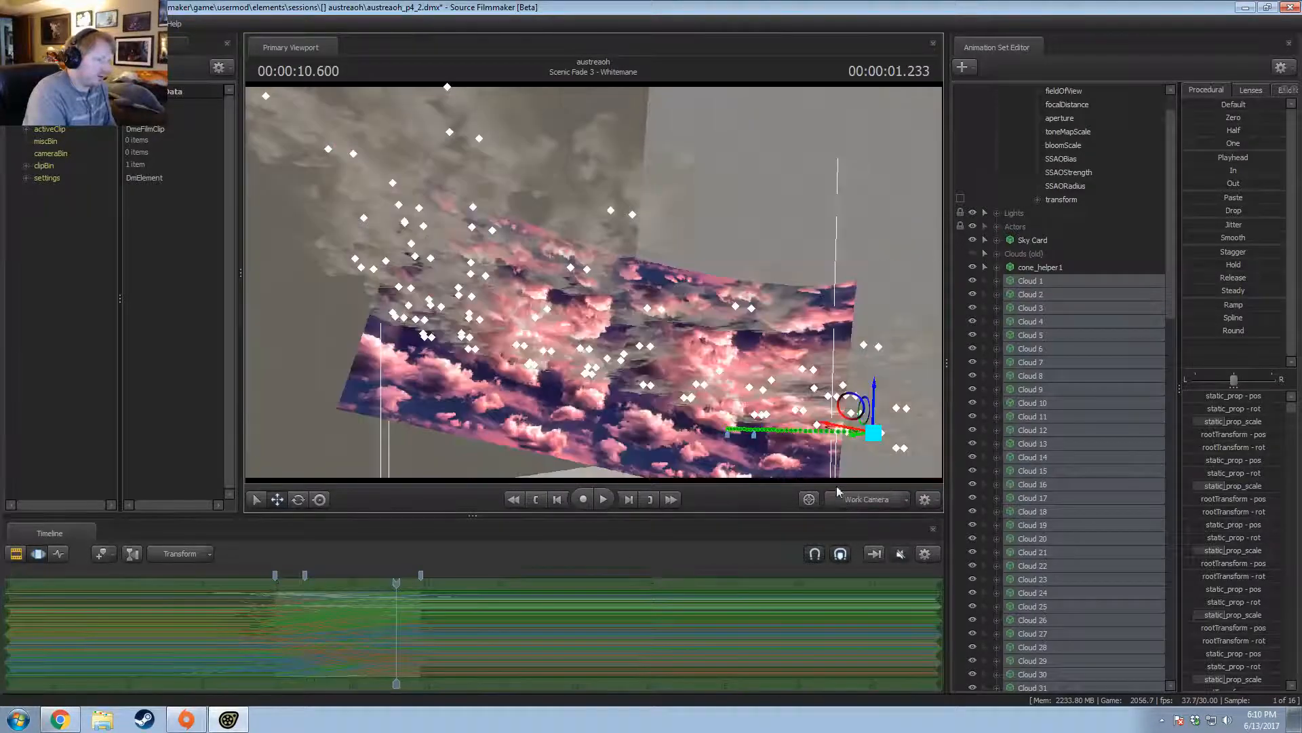
pyautogui.keyDown('alt'); pyautogui.moveTo(620, 386); pyautogui.dragTo(587, 333); pyautogui.keyUp('alt')
pyautogui.press('s')
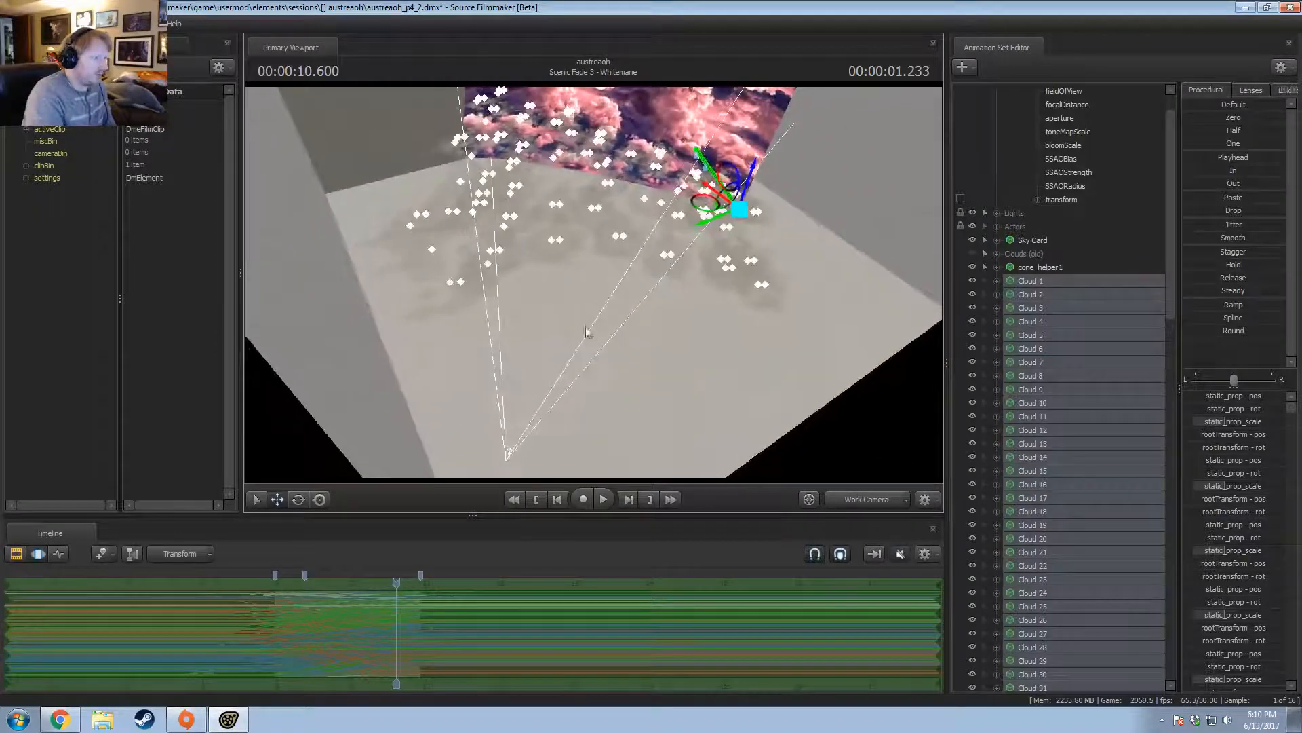
pyautogui.press('shift')
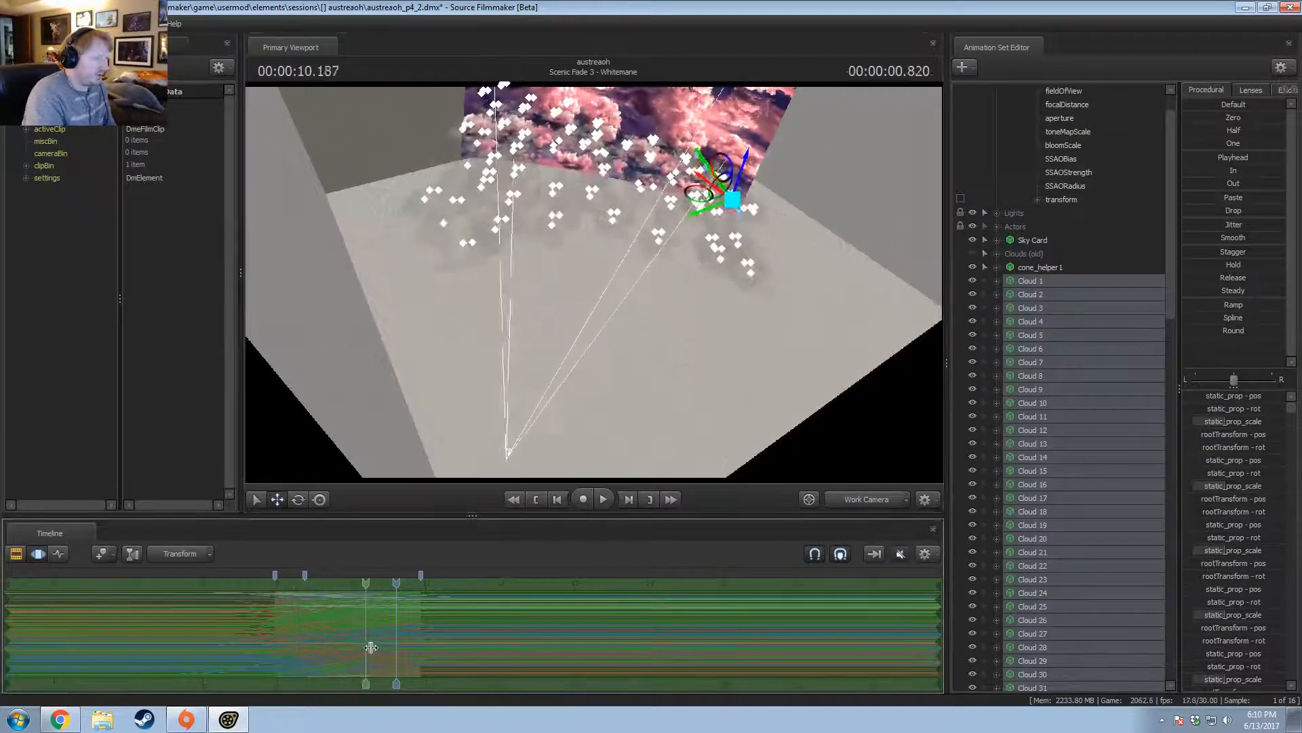
pyautogui.moveTo(489, 359); pyautogui.dragTo(507, 441)
pyautogui.press('shift')
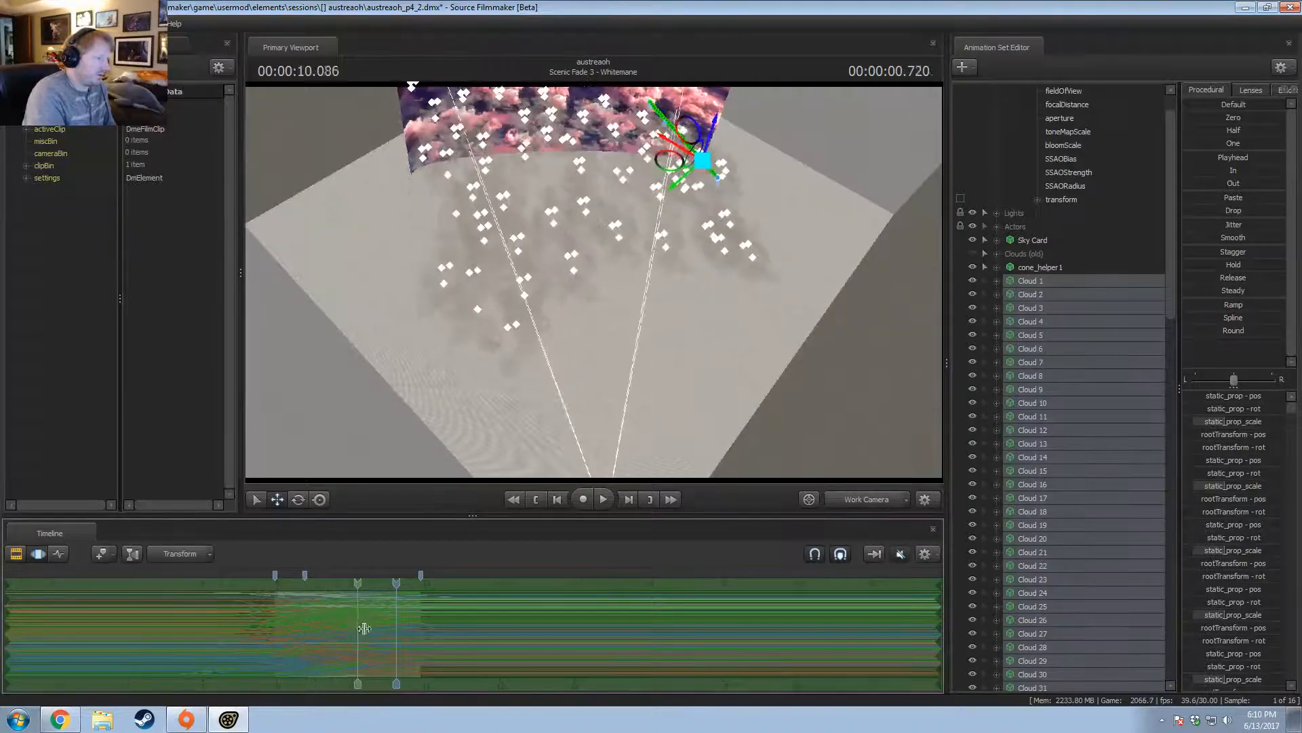
pyautogui.press('e')
pyautogui.moveTo(692, 204); pyautogui.dragTo(680, 200)
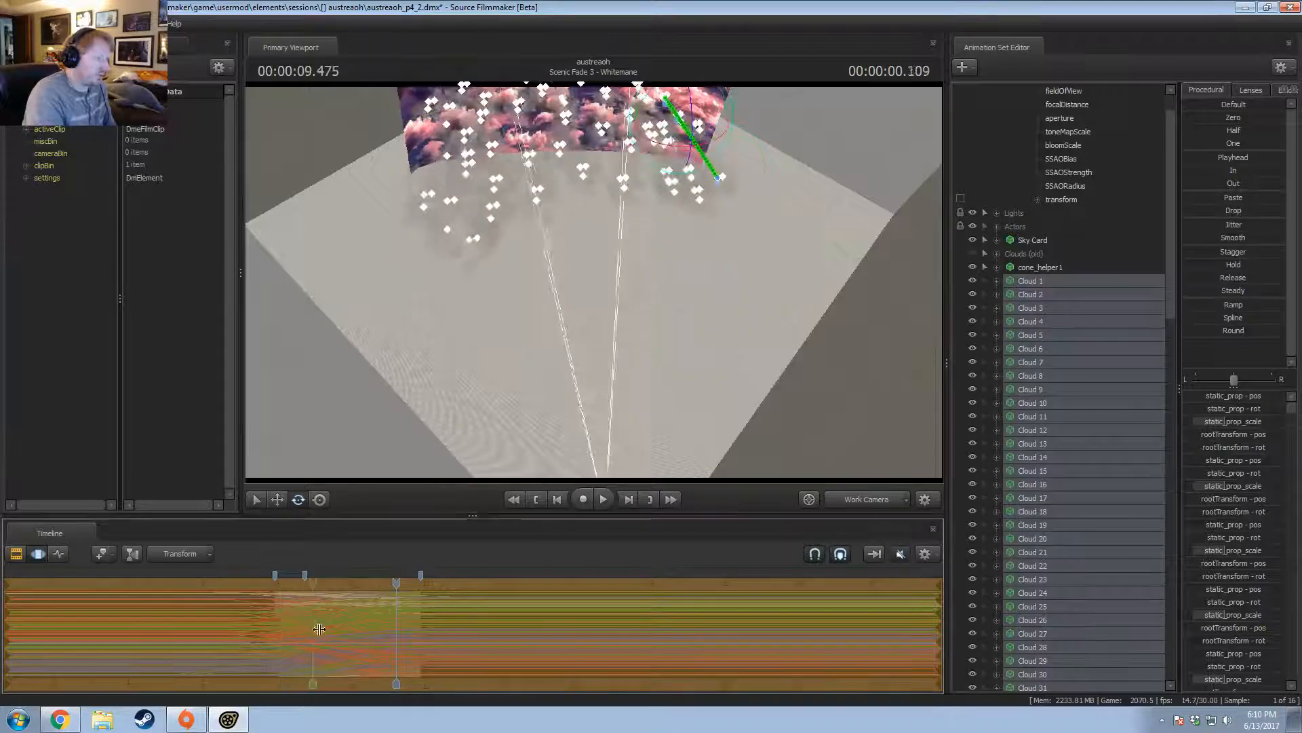
# Play the shot through camera1 from about 9 s to review the newly rotated clouds.
pyautogui.press('F4')
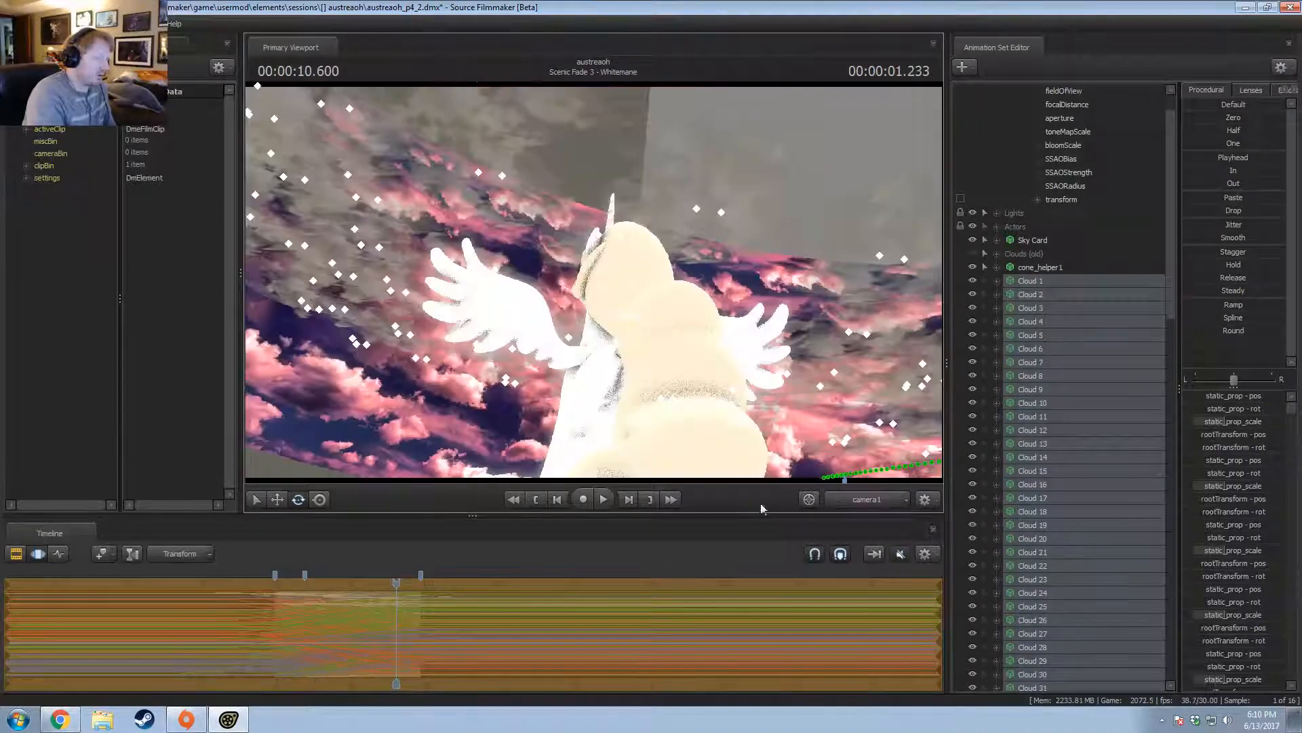
pyautogui.click(282, 597)
pyautogui.press('space')
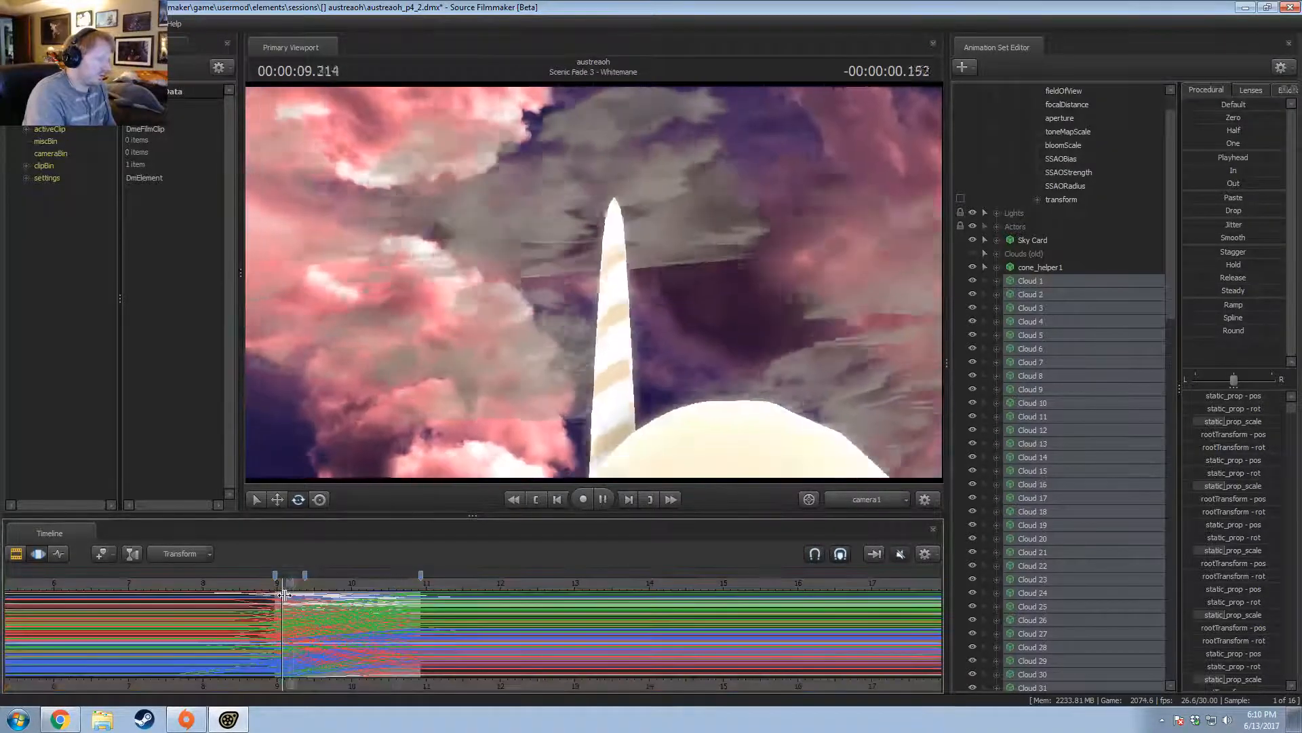
pyautogui.press('space')
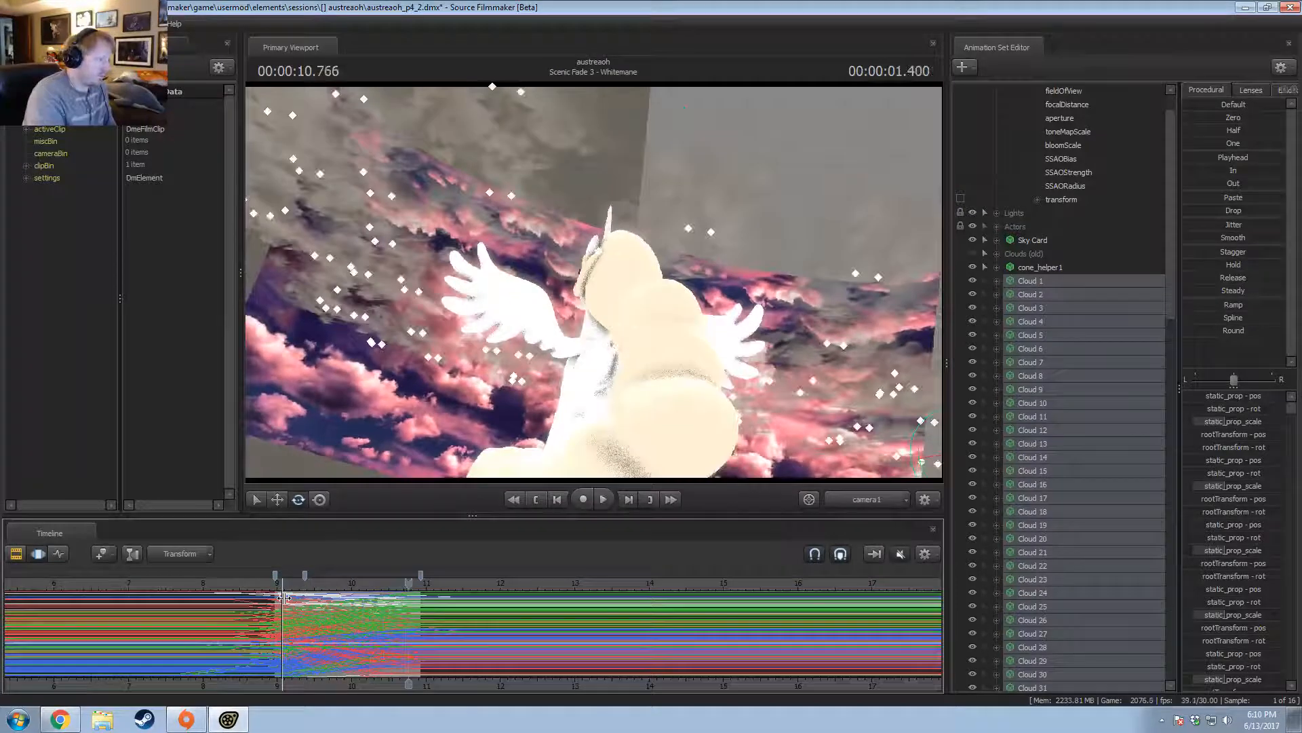
# Turn on viewport lighting and group the selected cloud animation sets under a new group named Clouds.
pyautogui.rightClick(532, 368)
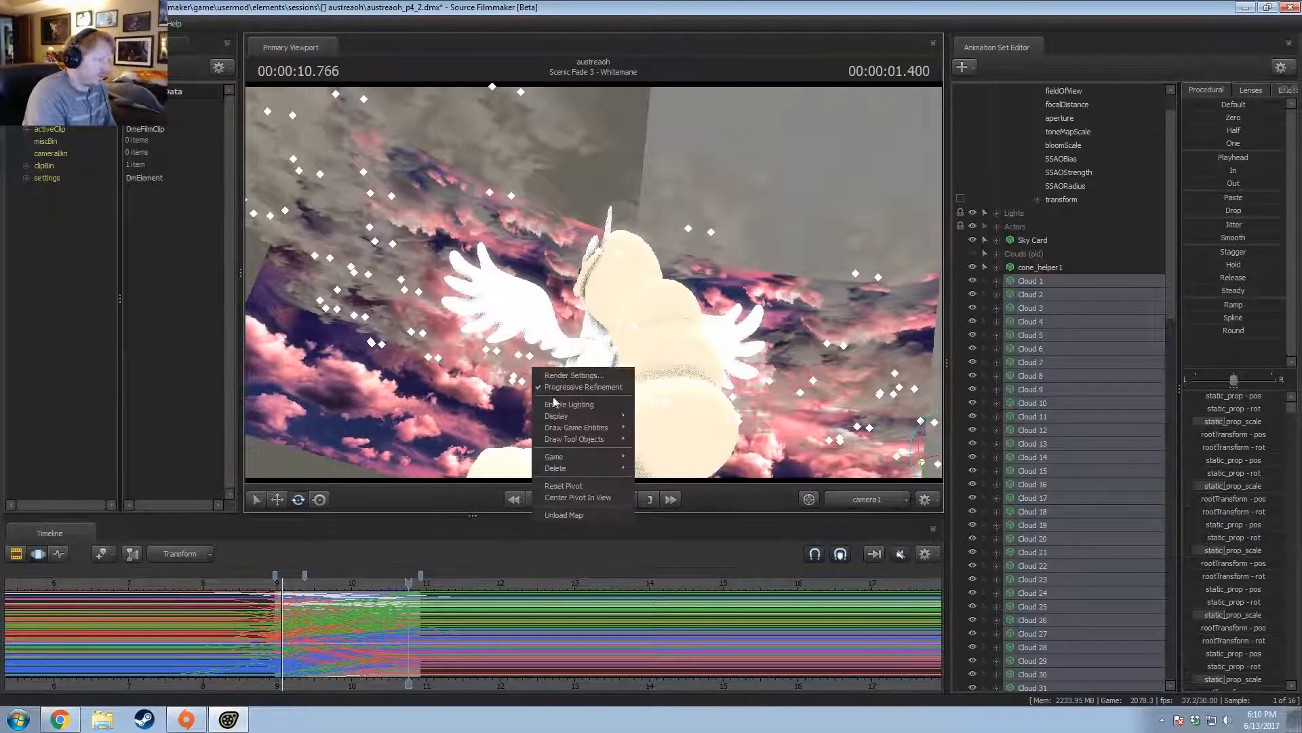
pyautogui.click(555, 398)
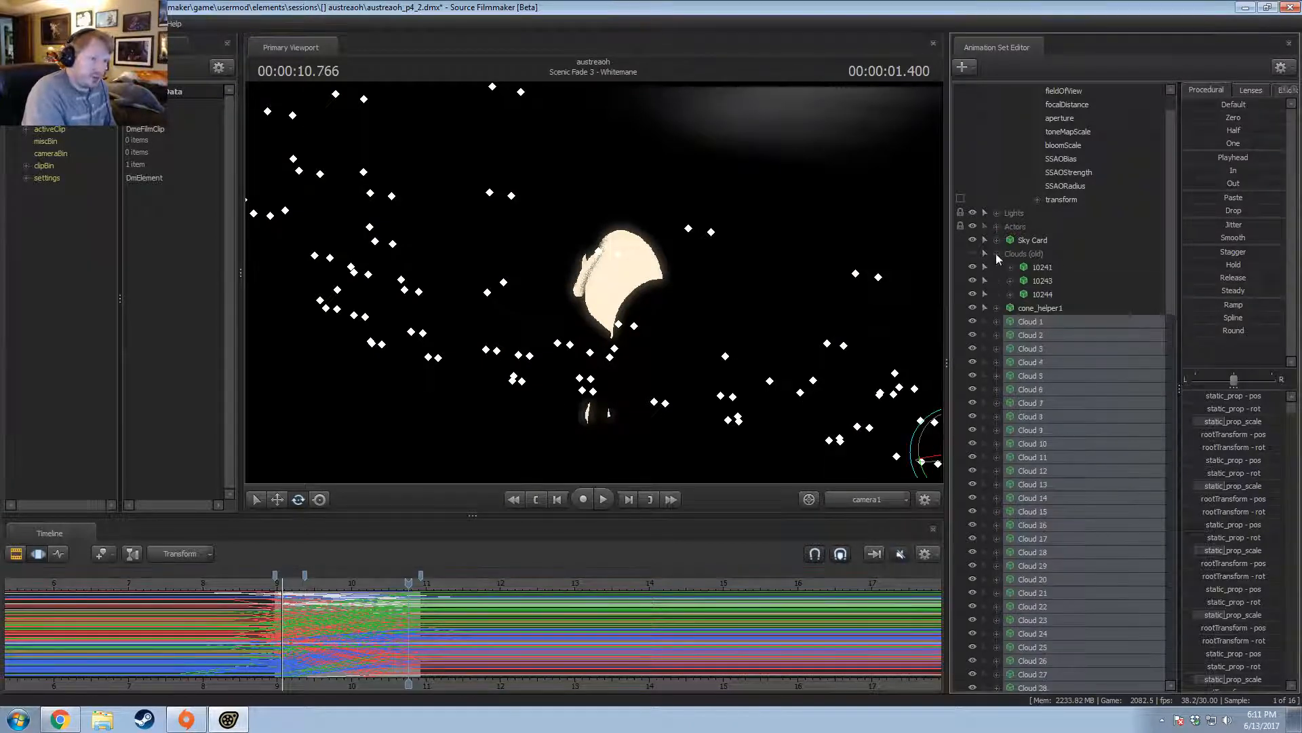
pyautogui.rightClick(1058, 374)
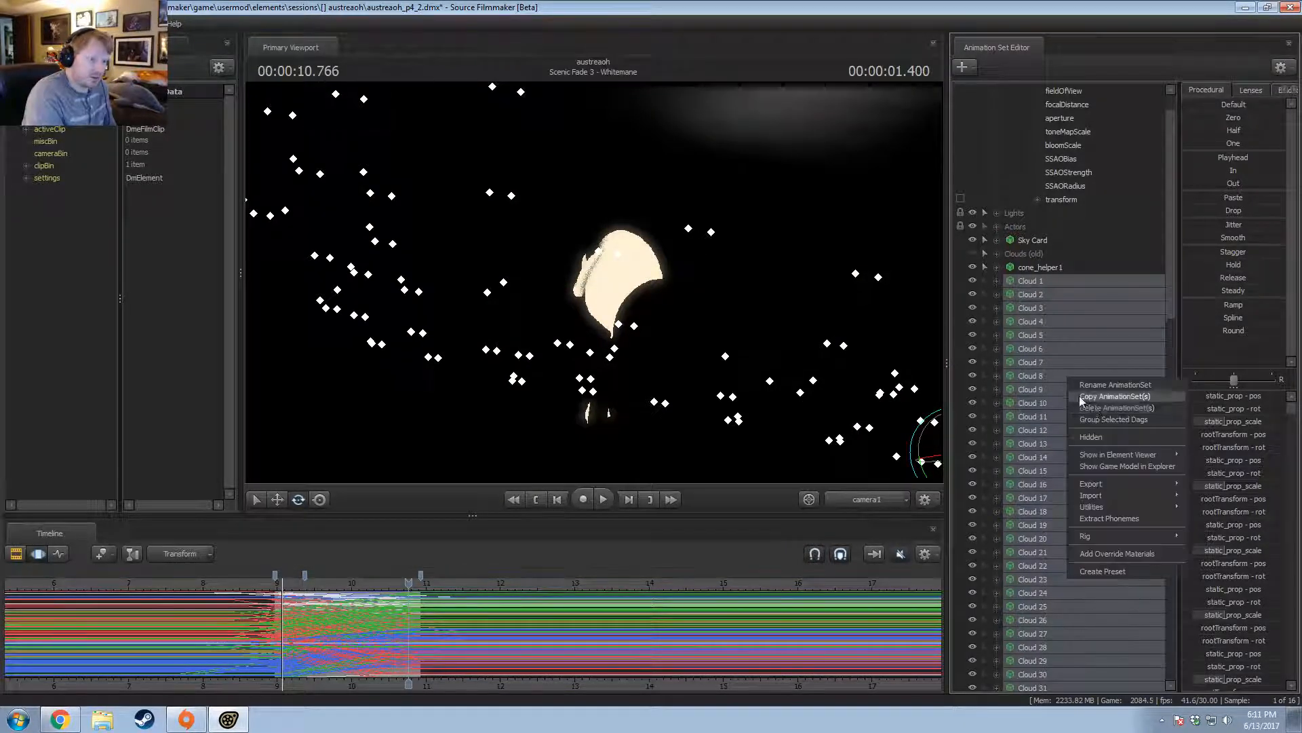
pyautogui.click(1096, 413)
pyautogui.rightClick(1037, 321)
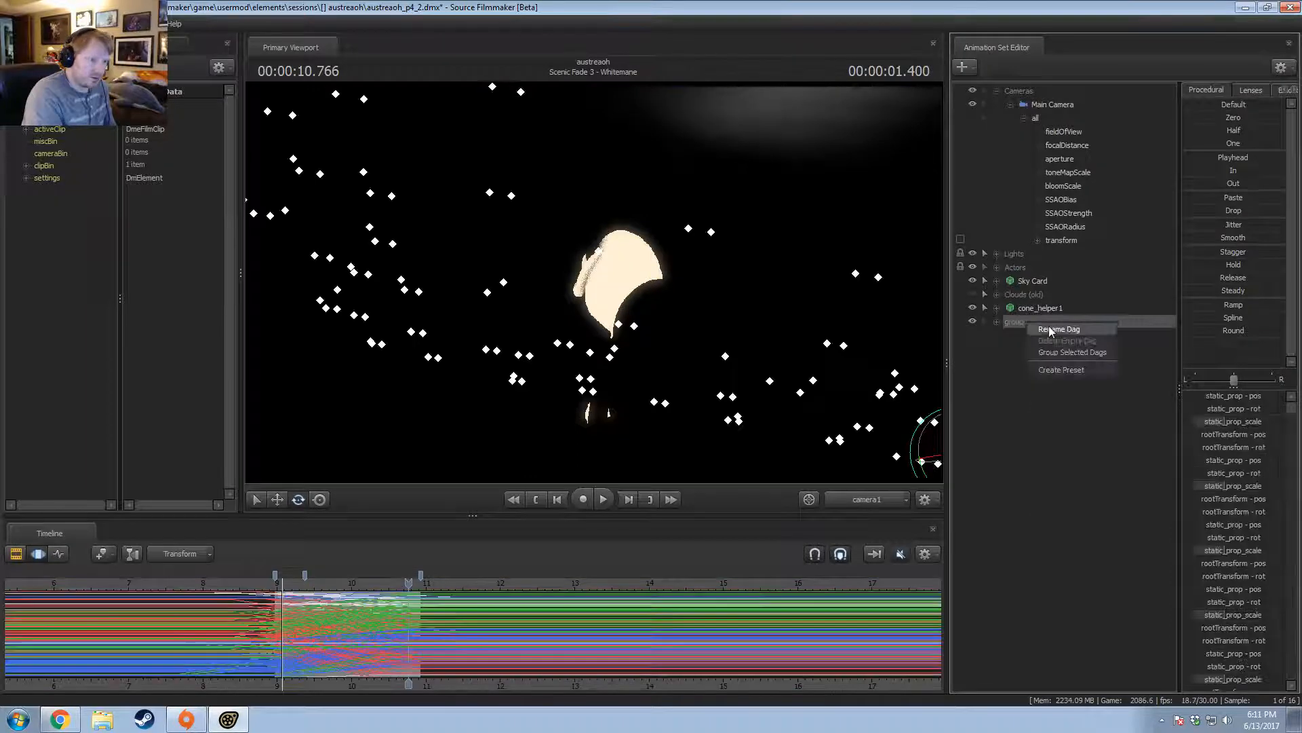
pyautogui.click(1049, 328)
pyautogui.write('c')
pyautogui.press('Return')
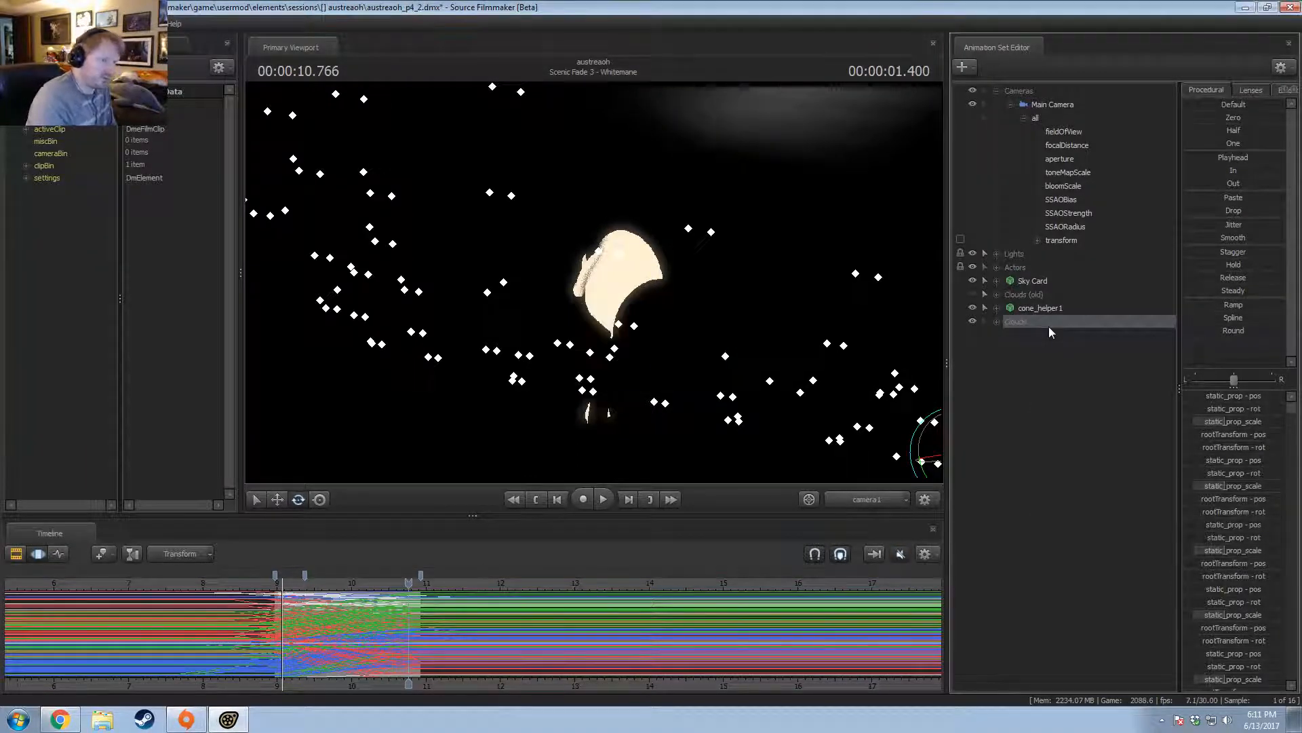
# Move the Clouds (old) group inside the Clouds group and collapse it.
pyautogui.click(996, 321)
pyautogui.moveTo(1024, 295); pyautogui.dragTo(1033, 332)
pyautogui.click(996, 307)
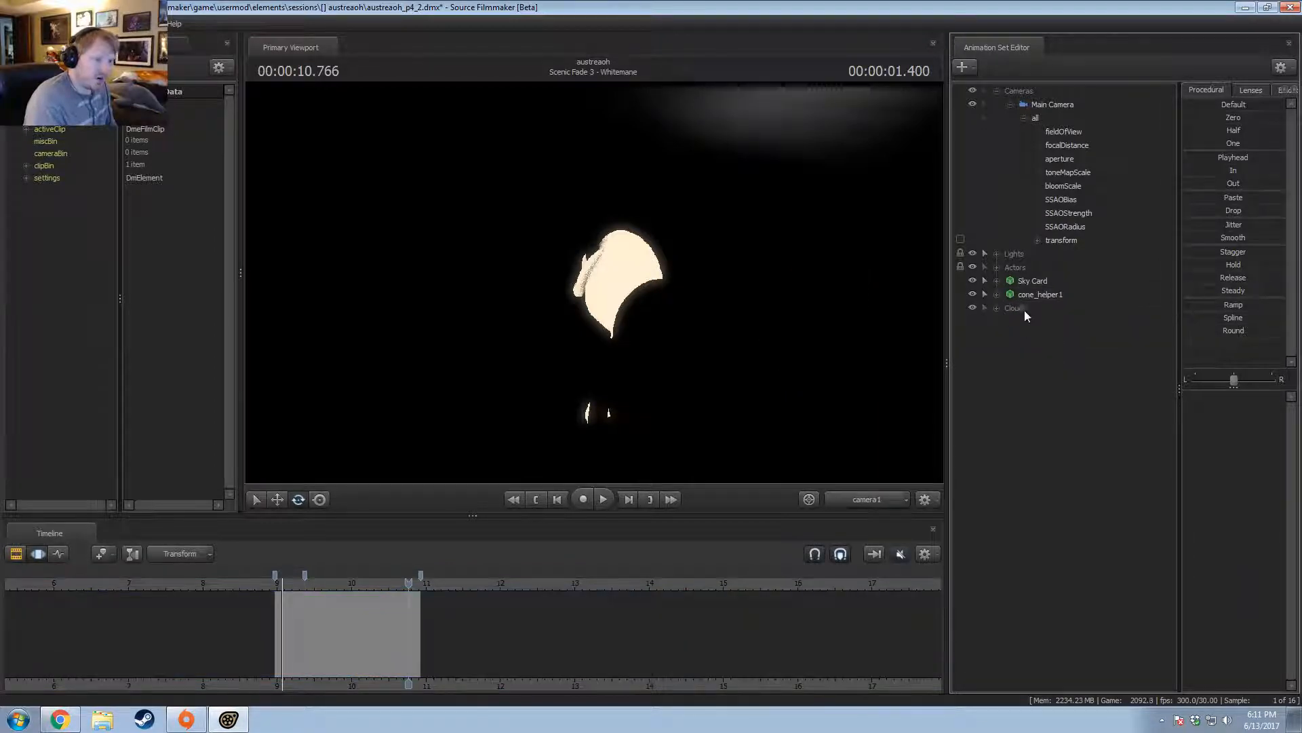
# Select the Sky Card and turn viewport lighting off.
pyautogui.click(1031, 293)
pyautogui.click(1032, 283)
pyautogui.rightClick(924, 283)
pyautogui.click(942, 320)
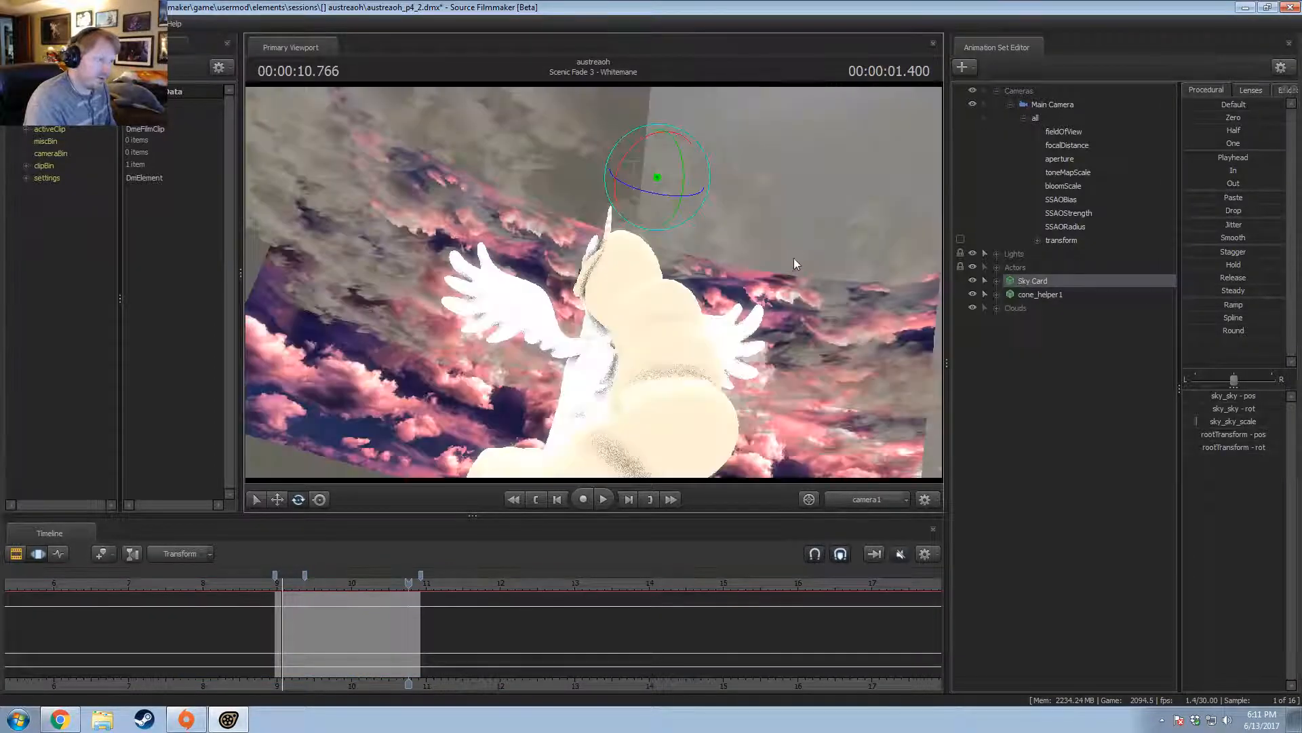
# Raise the Sky Card for all time and enlarge it with sky_sky_scale, checking the framing at about 10.9 s.
pyautogui.press('F2')
pyautogui.press('F3')
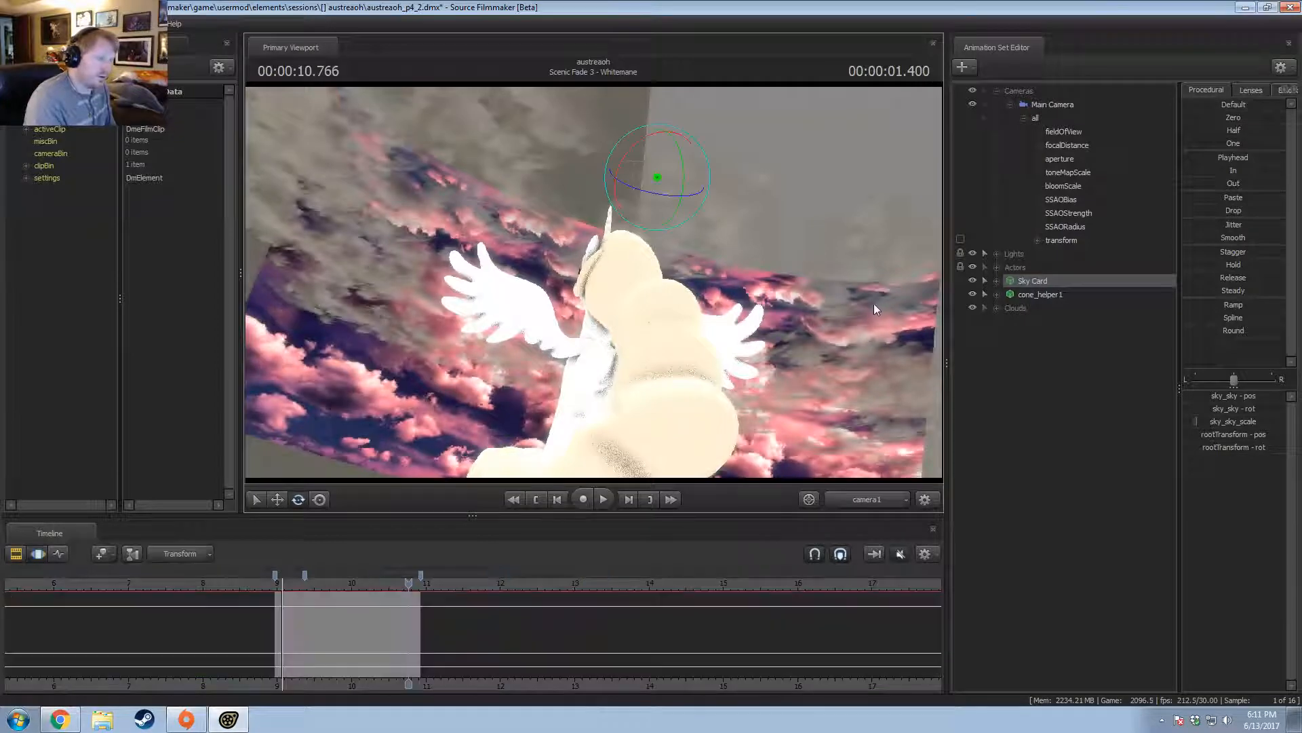
pyautogui.moveTo(683, 204); pyautogui.dragTo(617, 87)
pyautogui.hotkey('ctrl', 'a')
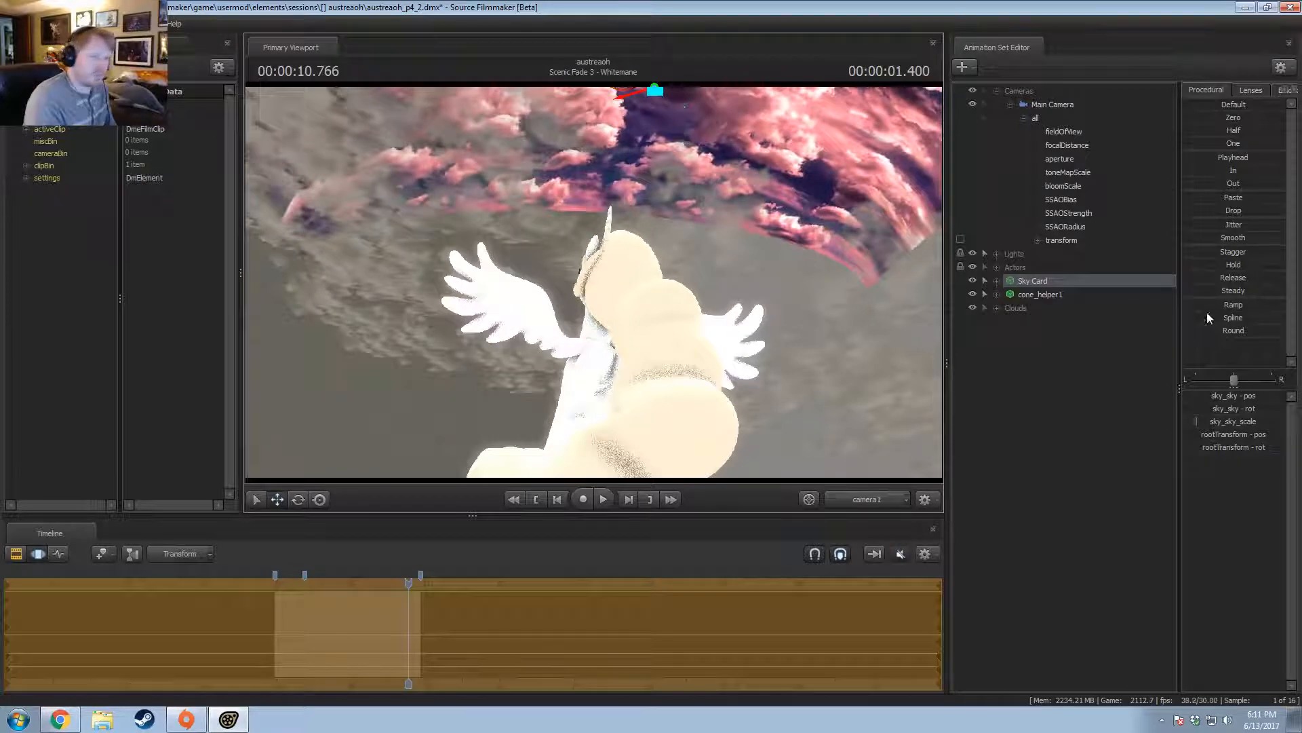
pyautogui.moveTo(1225, 421); pyautogui.dragTo(1231, 421)
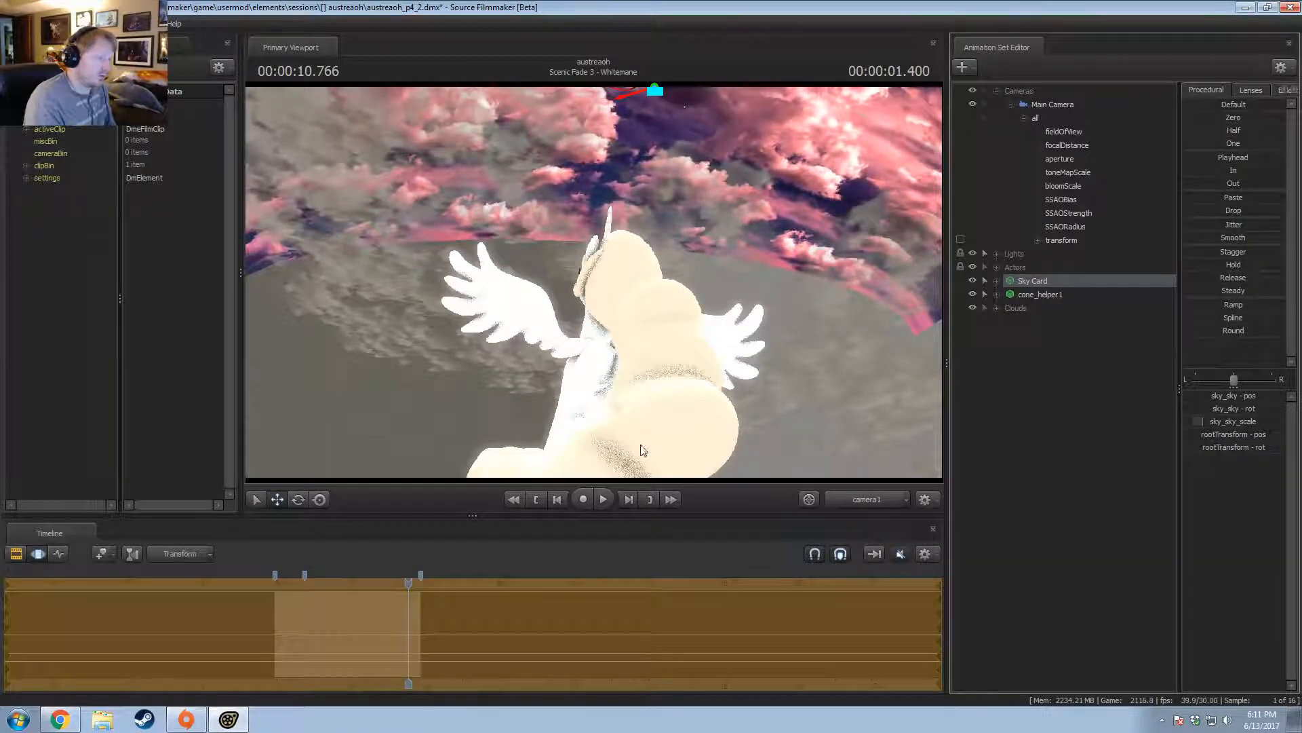
pyautogui.moveTo(408, 585)
pyautogui.mouseDown()
pyautogui.moveTo(296, 589)
pyautogui.moveTo(417, 603)
pyautogui.mouseUp()
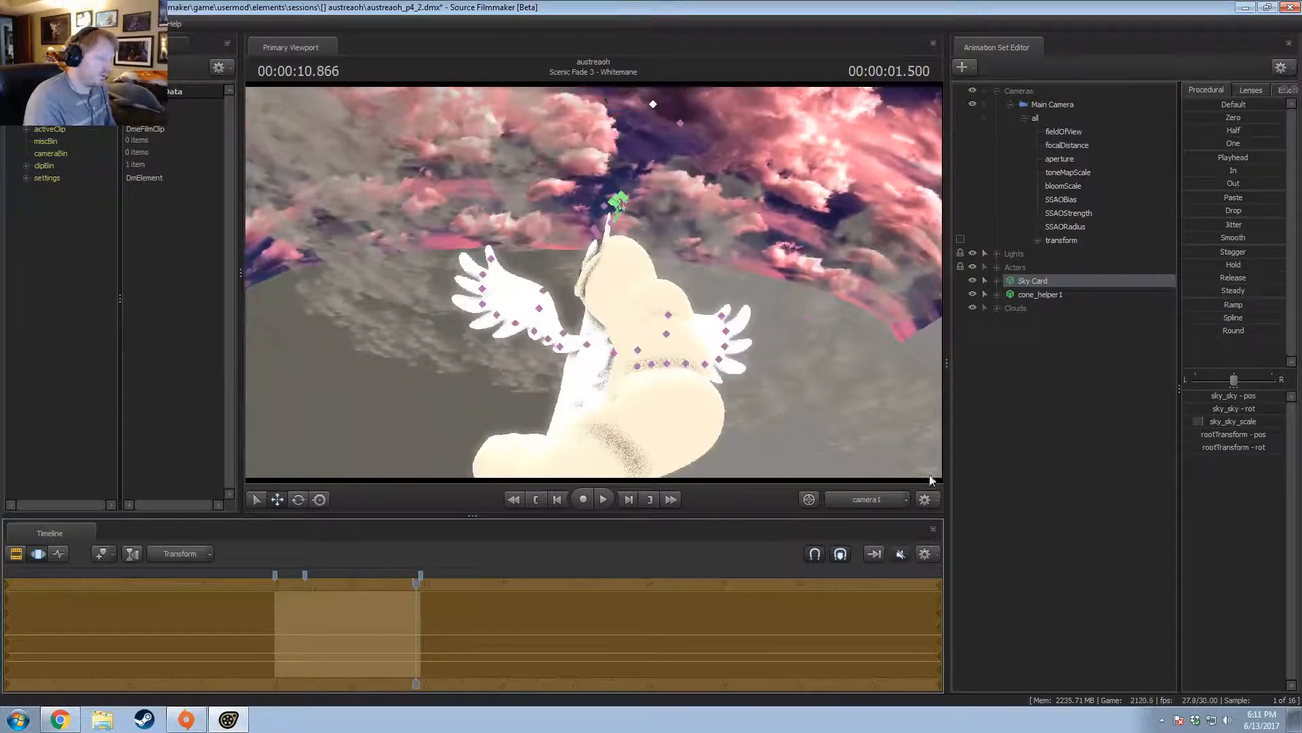
# At 9.9 s, view the scene through the work camera and rotate and reposition the Sky Card for all time.
pyautogui.click(879, 502)
pyautogui.moveTo(601, 286)
pyautogui.mouseDown()
pyautogui.moveTo(601, 265)
pyautogui.moveTo(601, 286)
pyautogui.mouseUp()
pyautogui.press('space')
pyautogui.press('space')
pyautogui.press('Left')
pyautogui.press('Left')
pyautogui.press('Left')
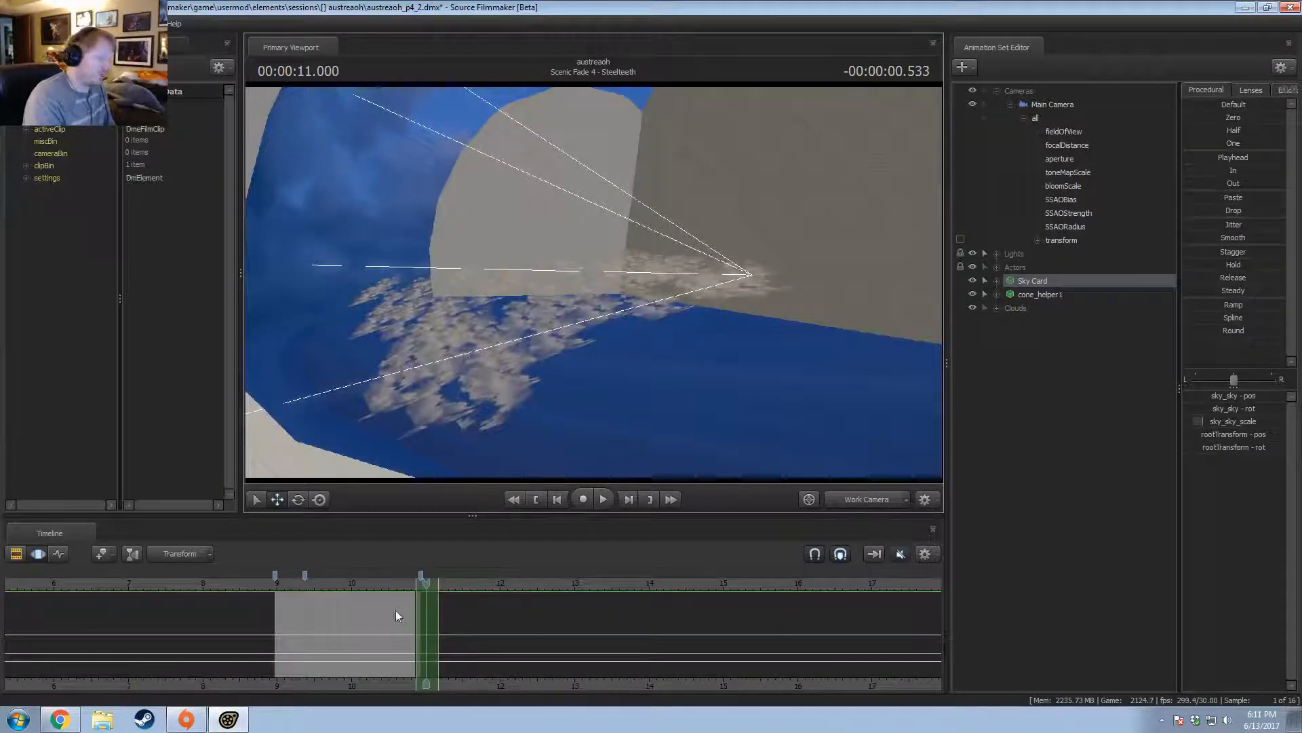
pyautogui.moveTo(426, 580); pyautogui.dragTo(344, 596)
pyautogui.press('Escape')
pyautogui.moveTo(594, 282)
pyautogui.mouseDown()
pyautogui.moveTo(597, 264)
pyautogui.moveTo(596, 282)
pyautogui.mouseUp()
pyautogui.press('e')
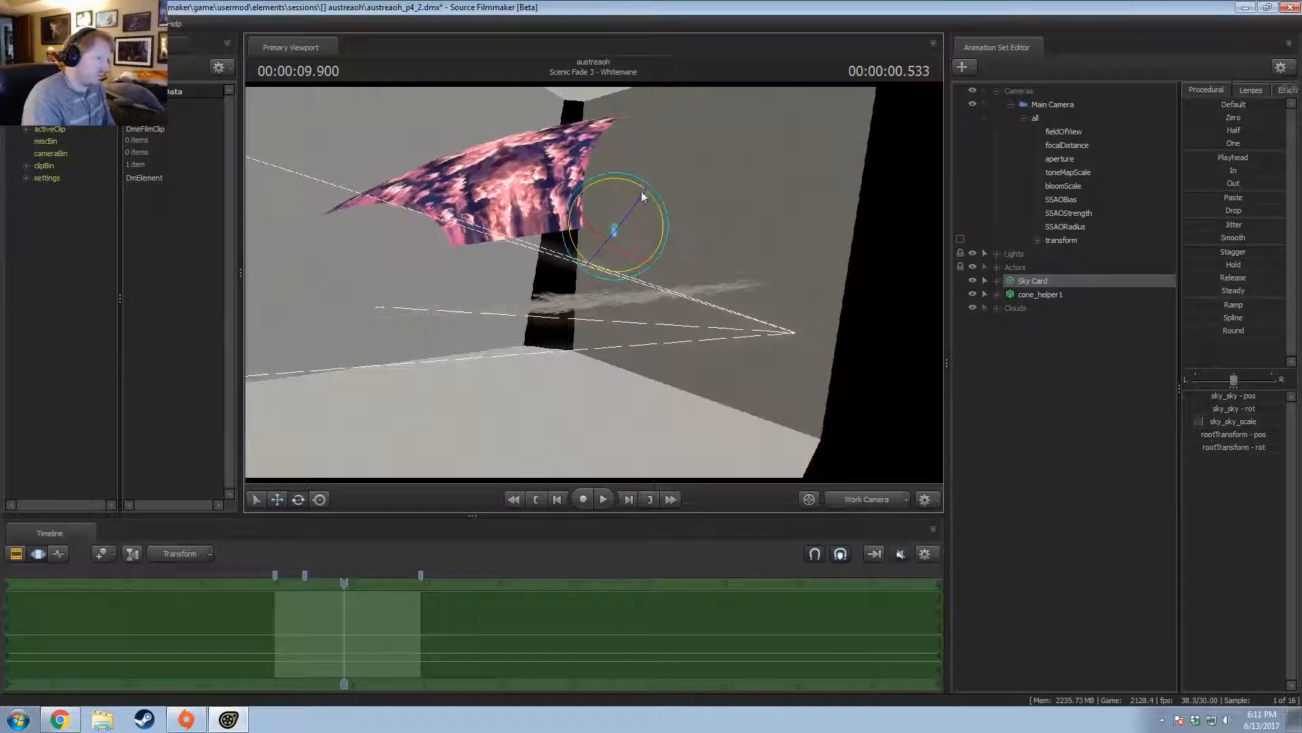
pyautogui.moveTo(654, 200); pyautogui.dragTo(641, 266)
pyautogui.press('w')
pyautogui.press('e')
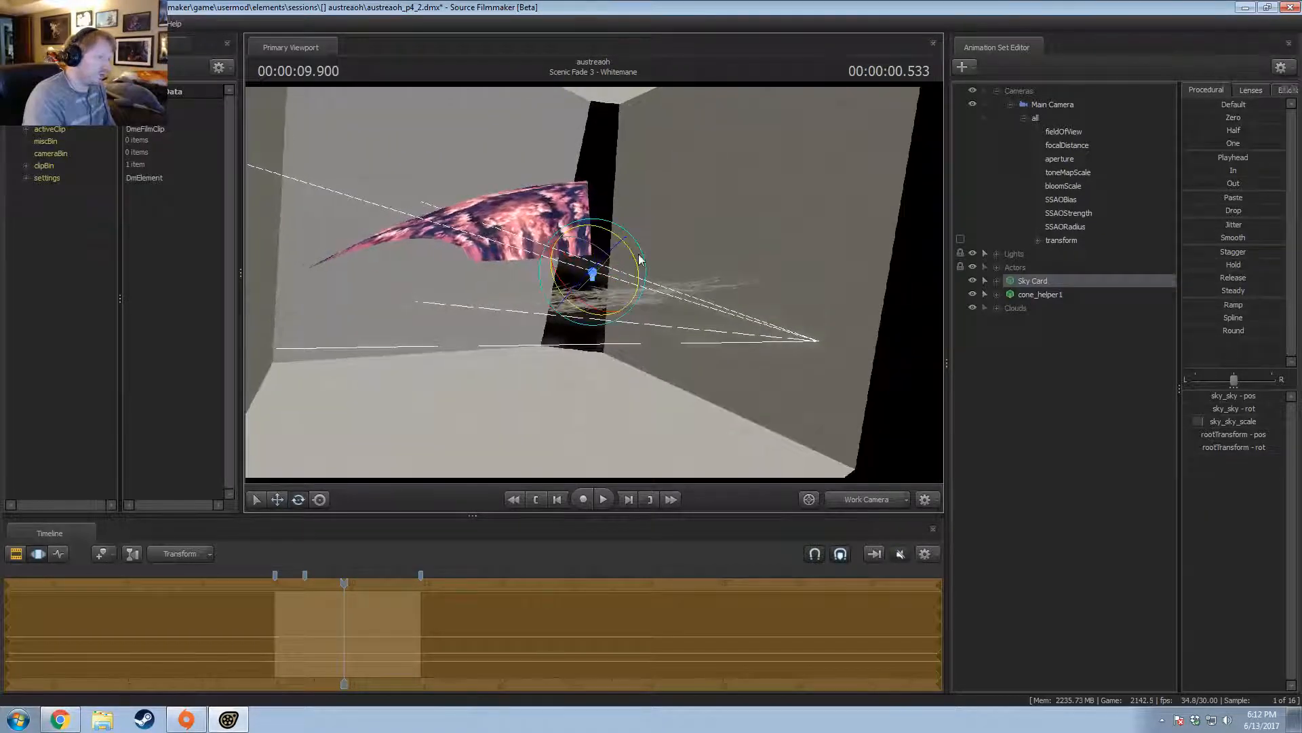
# Duplicate the Sky Card by copying and pasting its animation set.
pyautogui.rightClick(1030, 285)
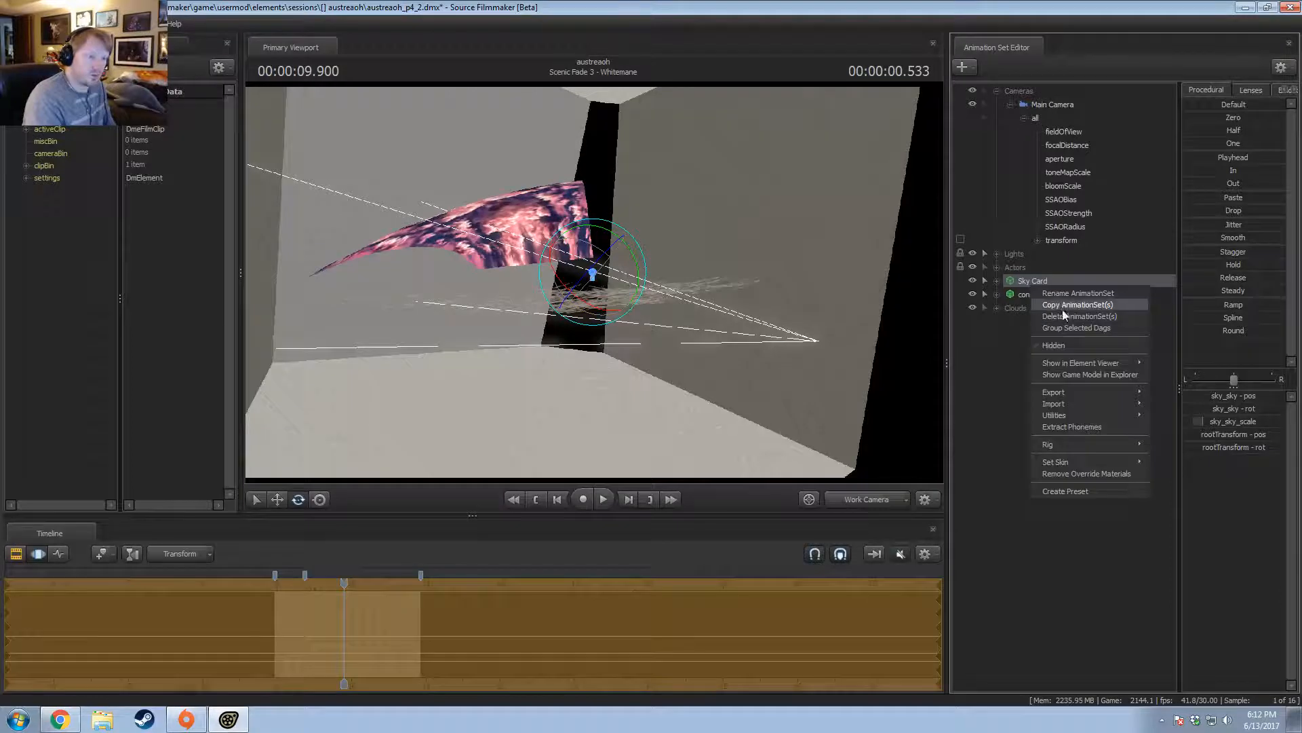
pyautogui.click(1062, 306)
pyautogui.rightClick(1032, 363)
pyautogui.click(1083, 432)
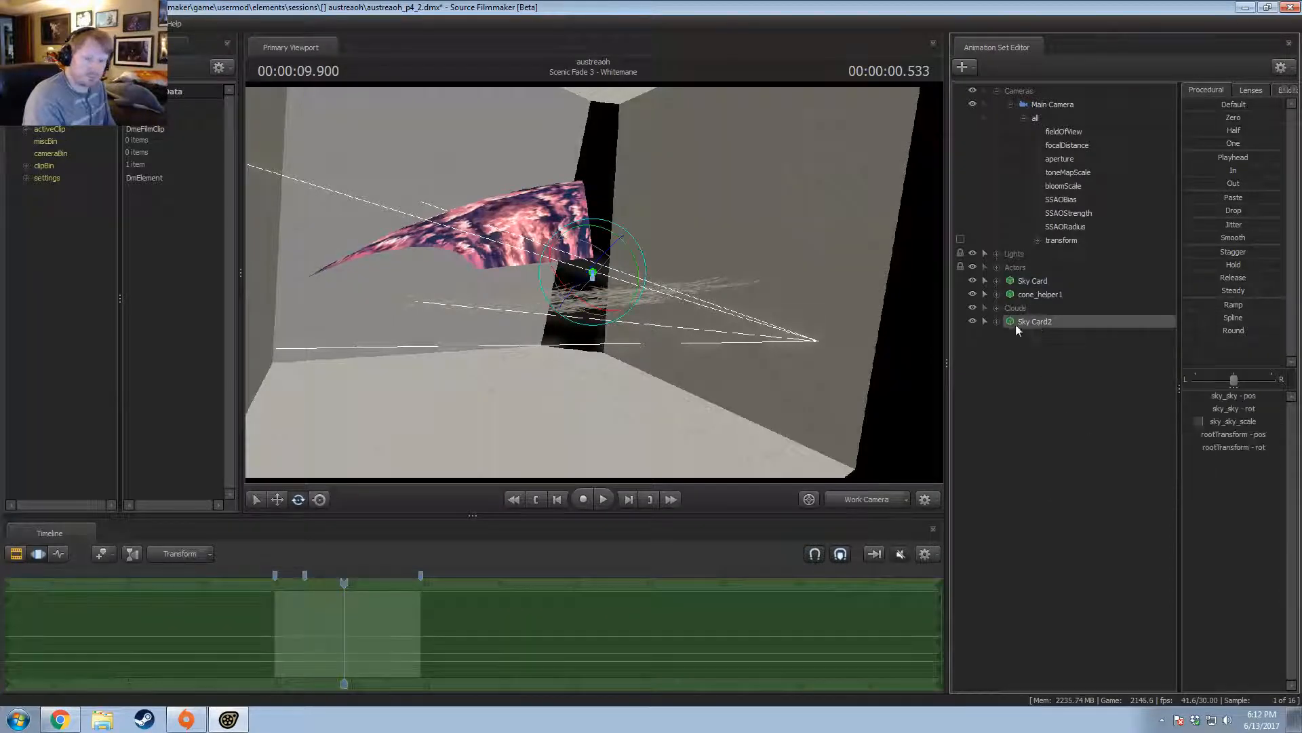
# Move and rotate Sky Card2 so it overlaps the original card and extends the curved sky.
pyautogui.keyDown('alt'); pyautogui.moveTo(700, 282); pyautogui.dragTo(671, 285); pyautogui.keyUp('alt')
pyautogui.press('w')
pyautogui.moveTo(596, 268)
pyautogui.mouseDown()
pyautogui.moveTo(750, 263)
pyautogui.moveTo(698, 282)
pyautogui.moveTo(619, 282)
pyautogui.moveTo(575, 265)
pyautogui.moveTo(619, 219)
pyautogui.moveTo(619, 135)
pyautogui.moveTo(594, 288)
pyautogui.mouseUp()
pyautogui.press('e')
pyautogui.press('w')
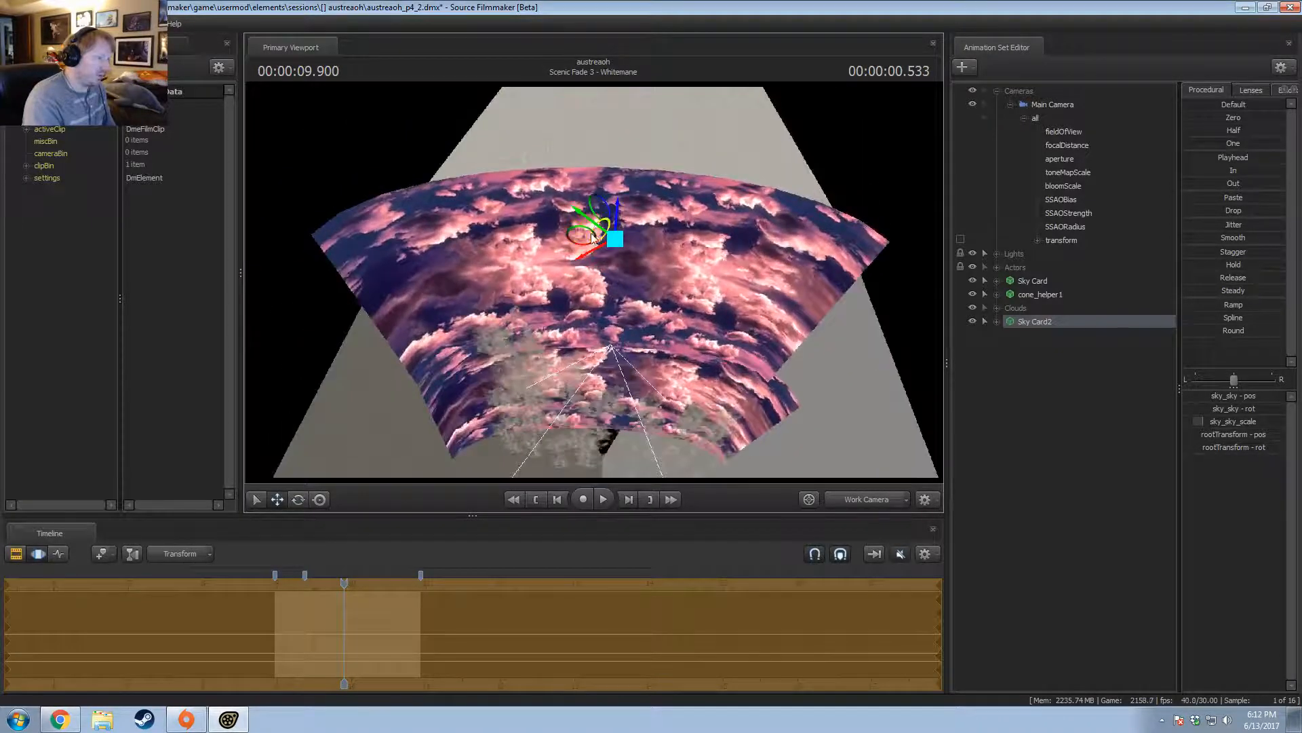
pyautogui.moveTo(593, 237); pyautogui.dragTo(625, 242)
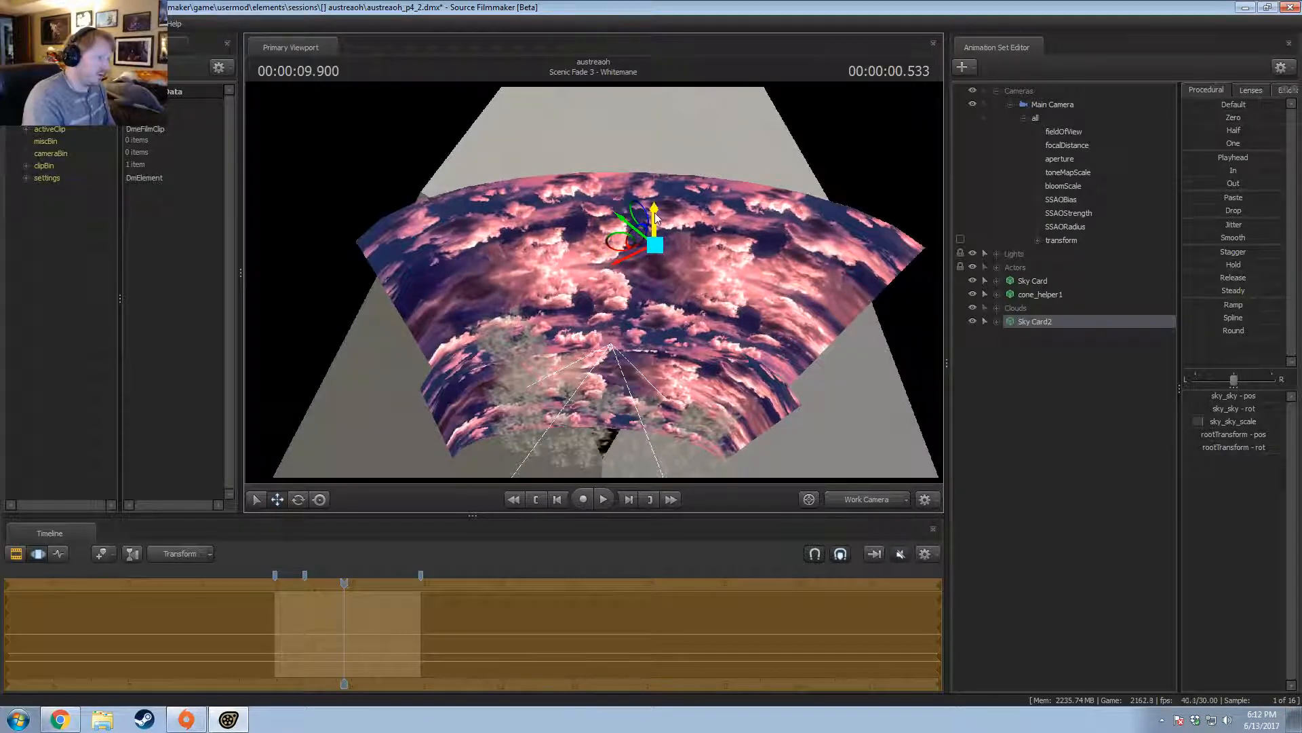
pyautogui.moveTo(653, 217); pyautogui.dragTo(594, 284)
# Review the combined sky cards through camera1 from about 9 s, and return to the work camera.
pyautogui.press('F3')
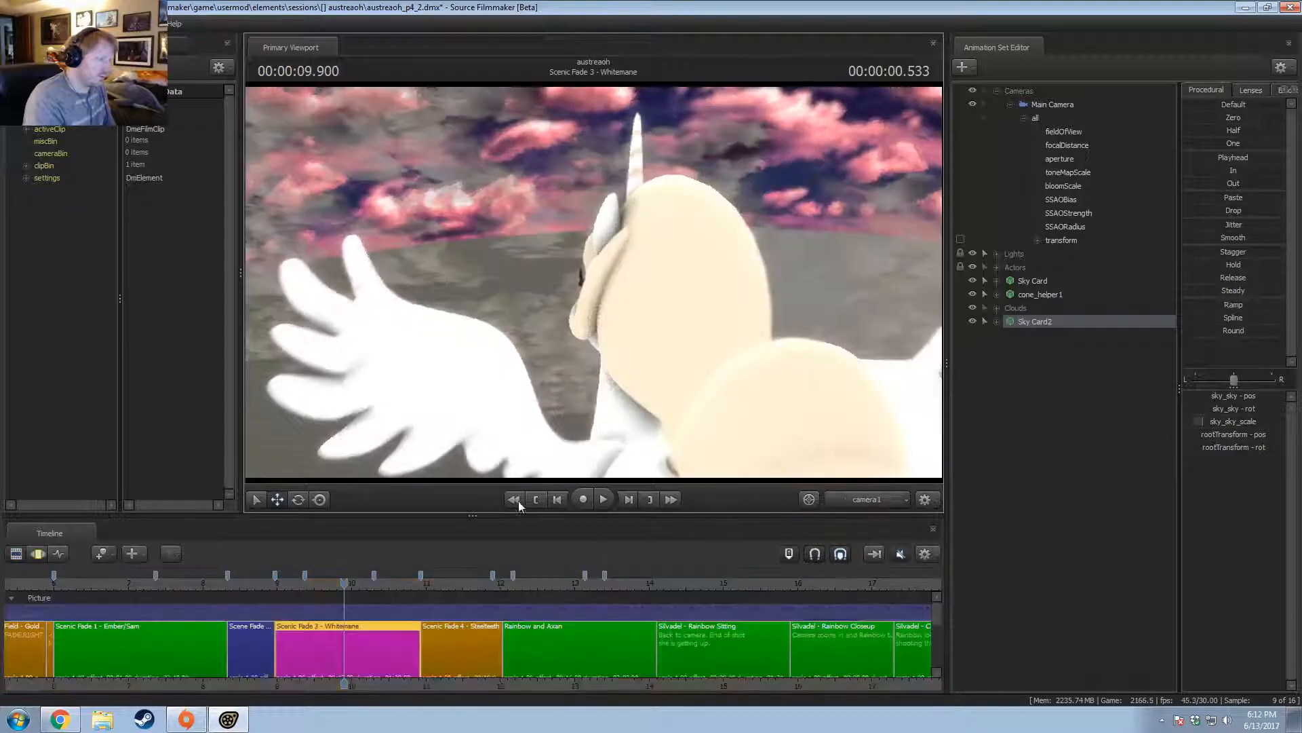
pyautogui.moveTo(281, 592); pyautogui.dragTo(345, 604)
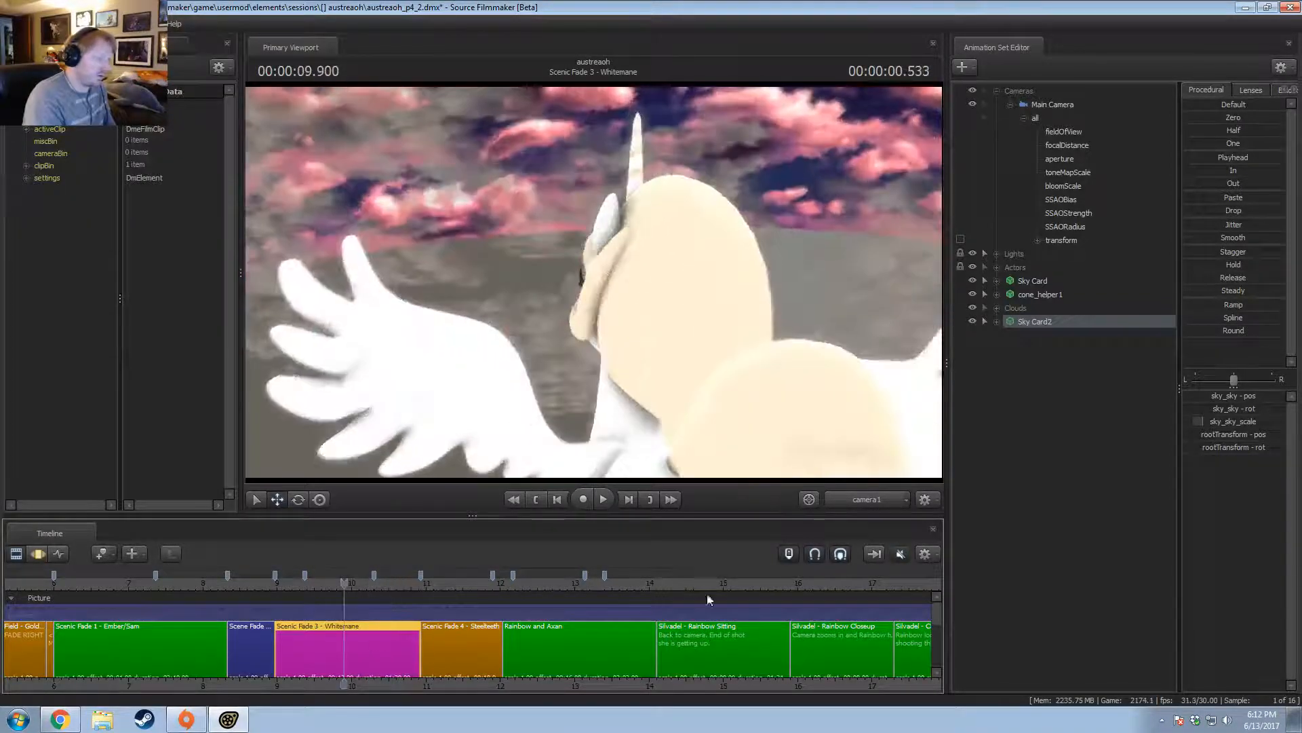
pyautogui.click(861, 495)
# Expand the Clouds group and examine the motion curves of Cloud 1 and Cloud 2 around 9 s.
pyautogui.click(994, 322)
pyautogui.click(1002, 318)
pyautogui.click(997, 308)
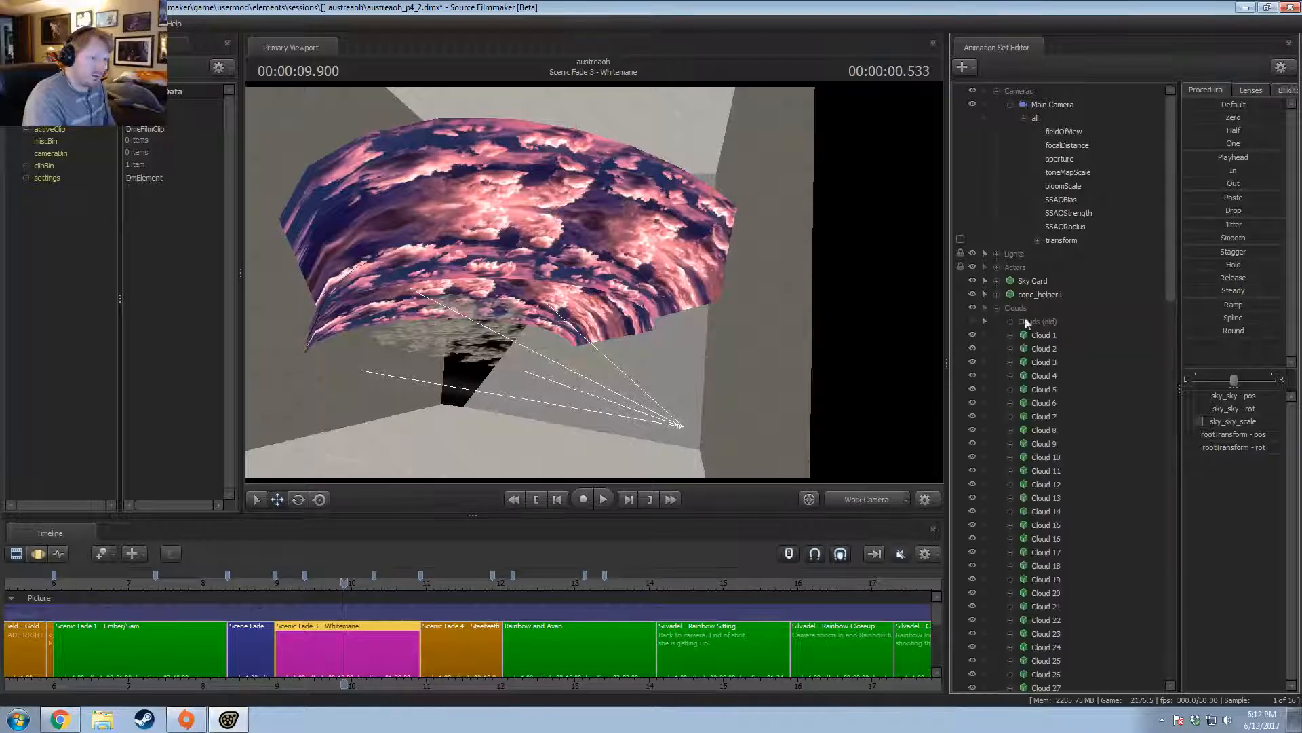
pyautogui.click(1044, 335)
pyautogui.press('F3')
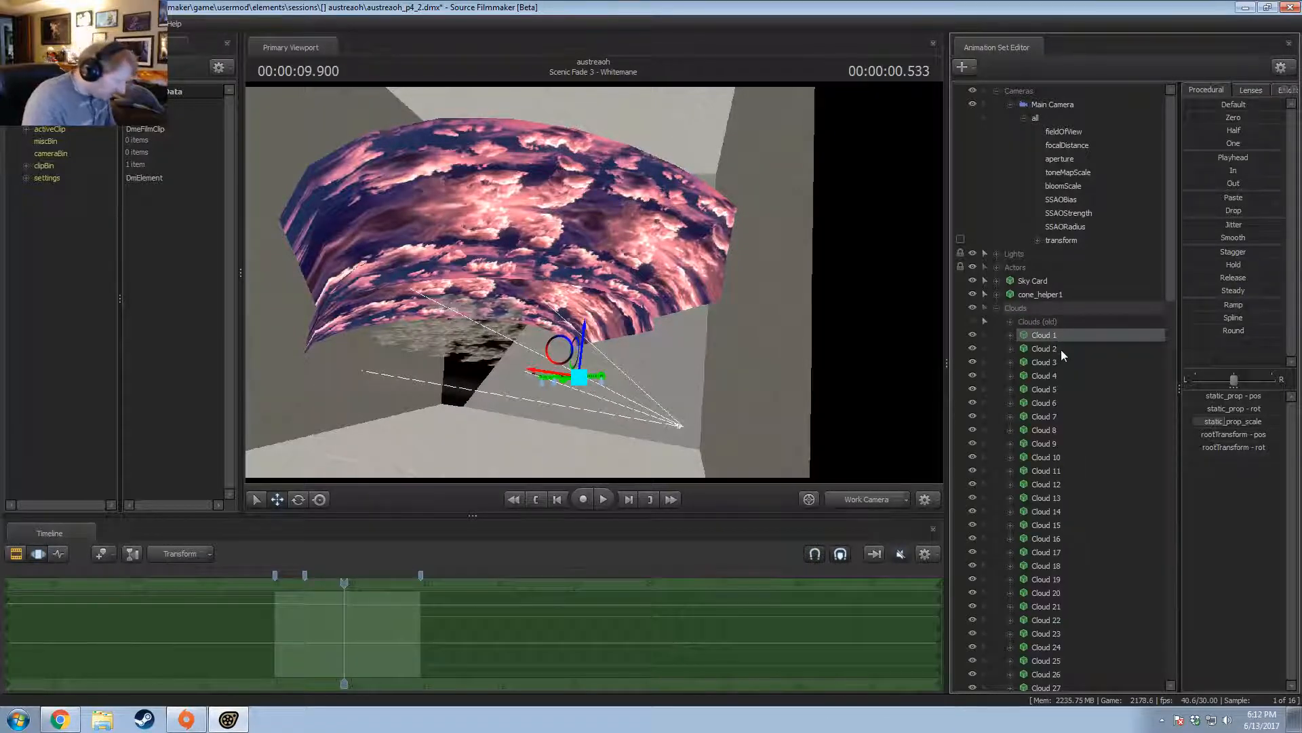
pyautogui.click(1058, 349)
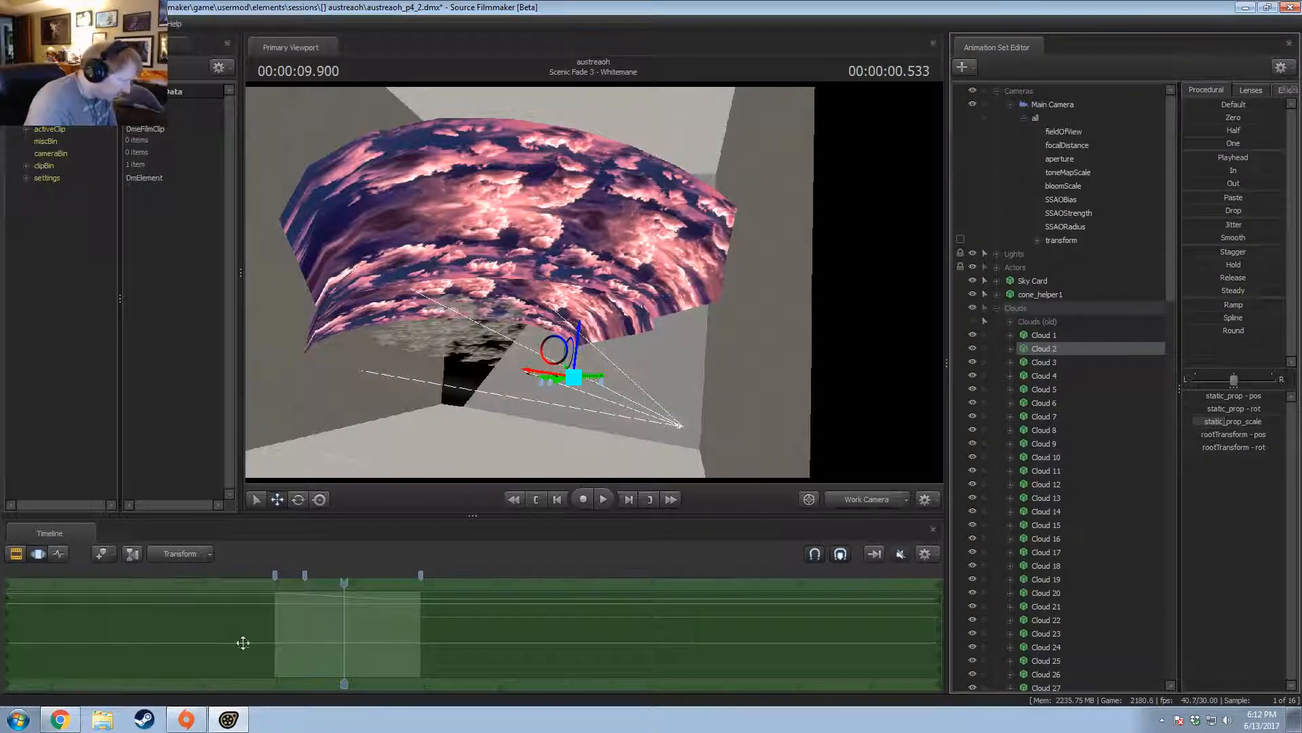
pyautogui.keyDown('alt'); pyautogui.moveTo(243, 643); pyautogui.dragTo(262, 661, button='right'); pyautogui.keyUp('alt')
pyautogui.click(217, 631)
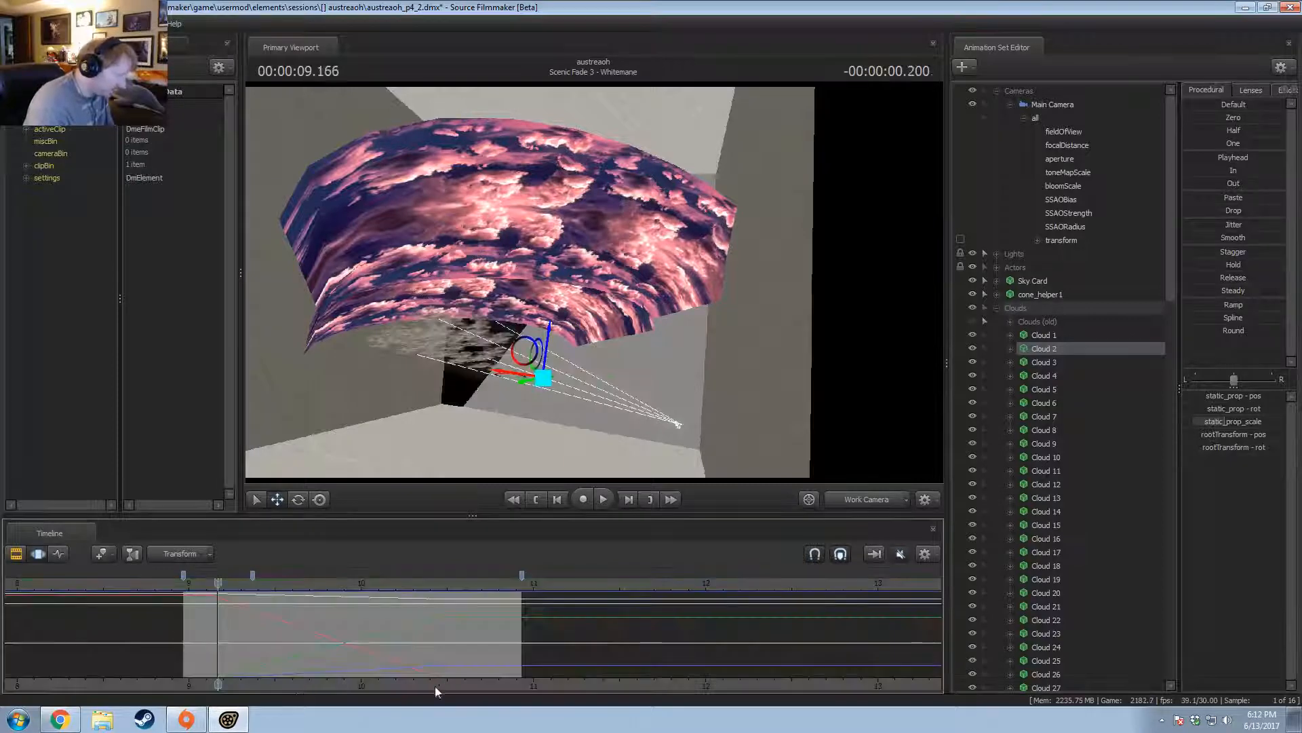
pyautogui.moveTo(435, 691); pyautogui.dragTo(625, 691, button='middle')
pyautogui.scroll(5, 569, 691)
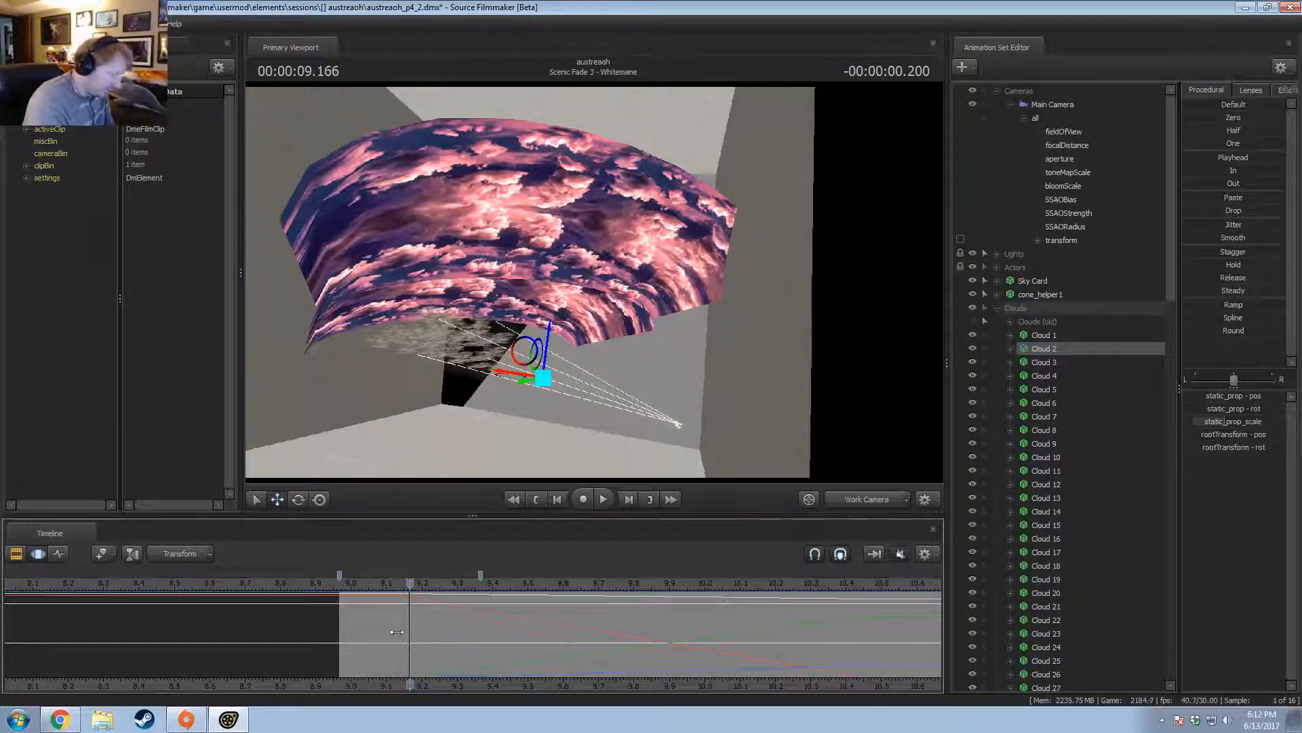
pyautogui.scroll(-5, 409, 614)
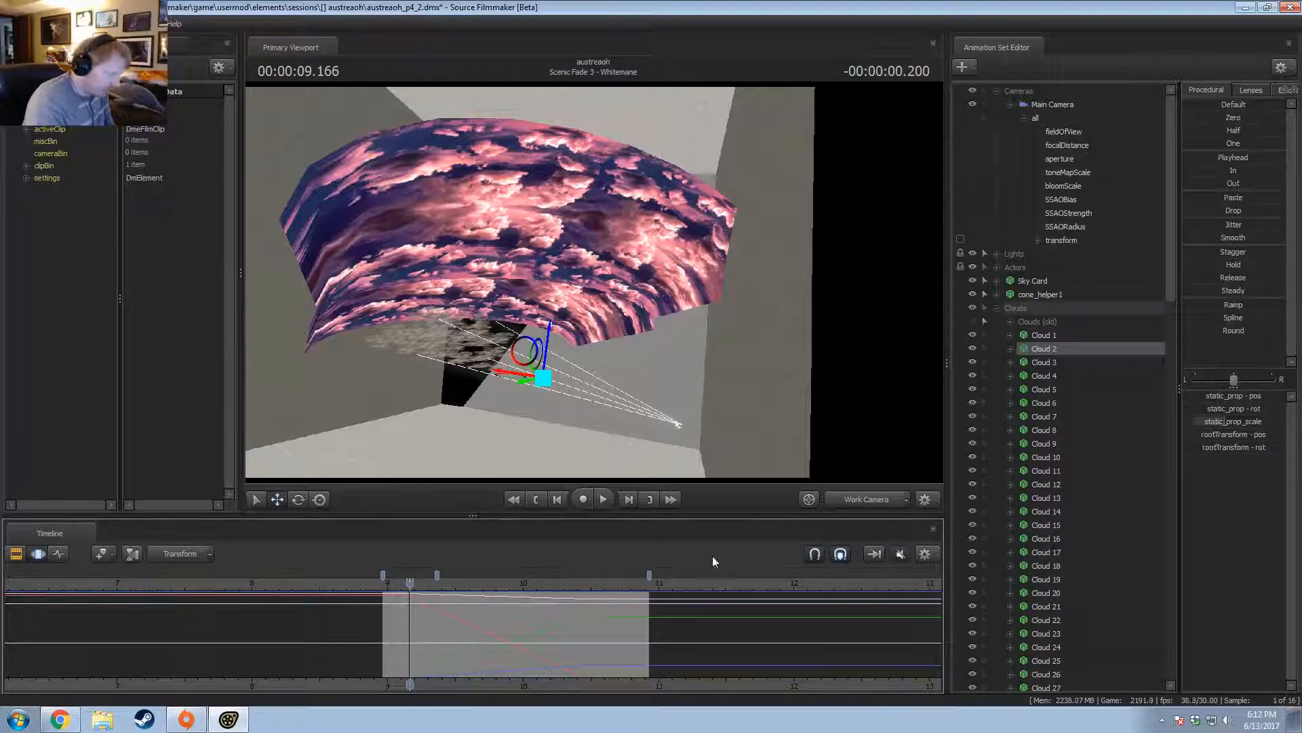
# Compare the motion curves of a range of clouds with those of Cloud 1, Cloud 2 and Cloud 3 individually.
pyautogui.scroll(-8, 1053, 366)
pyautogui.keyDown('shift'); pyautogui.click(1072, 511); pyautogui.keyUp('shift')
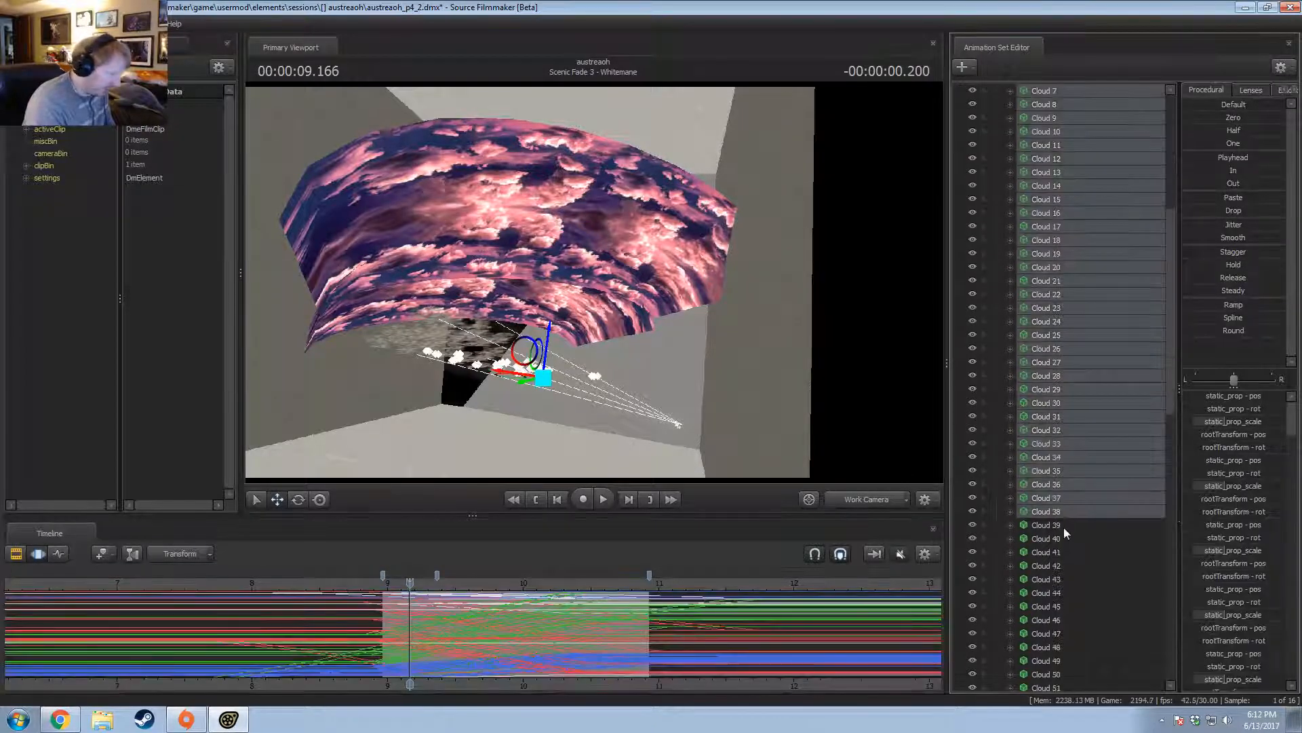
pyautogui.scroll(8, 1085, 364)
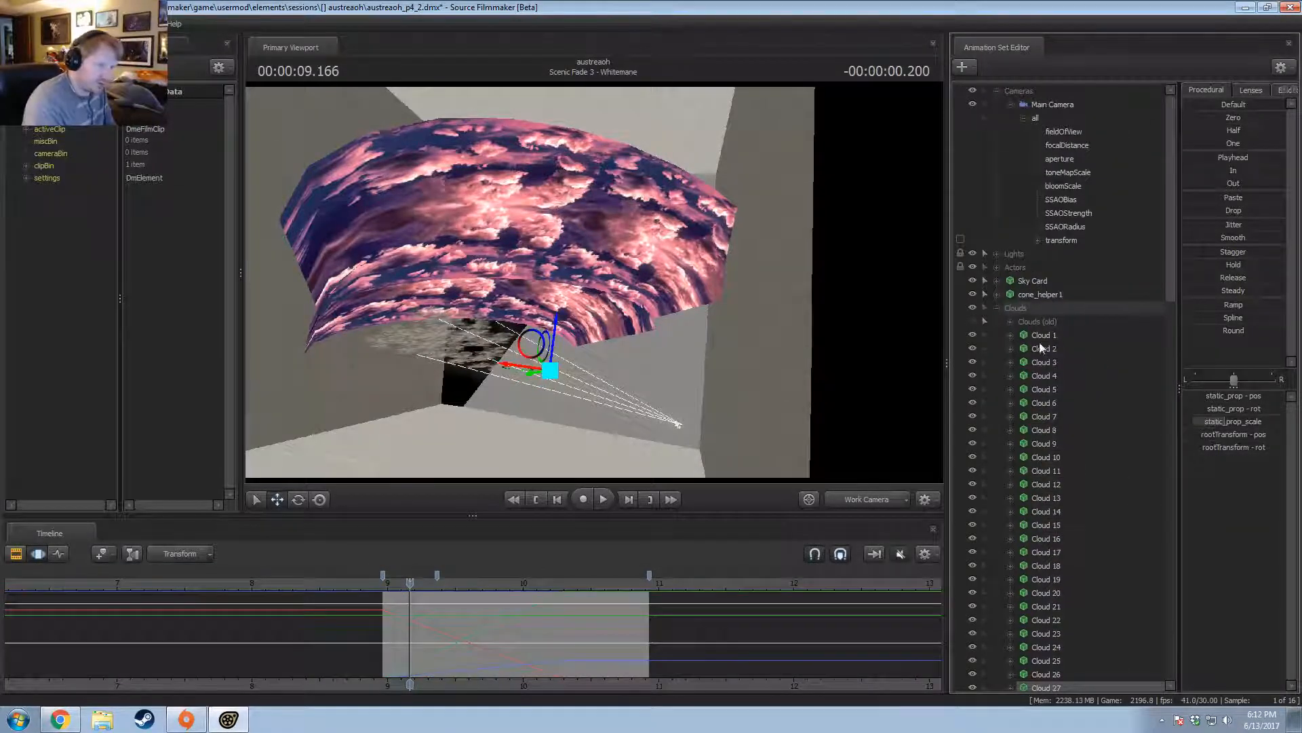
pyautogui.click(1040, 336)
pyautogui.click(1044, 348)
pyautogui.click(1046, 363)
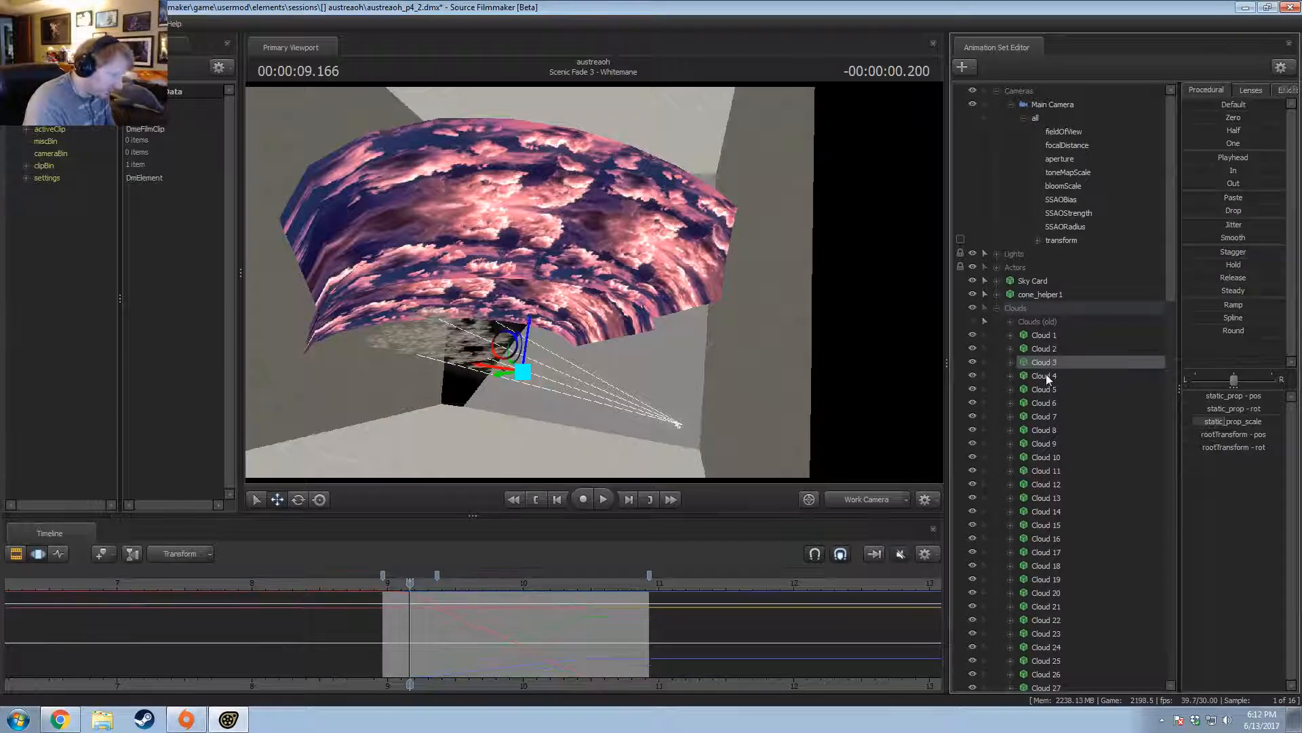
pyautogui.click(1042, 336)
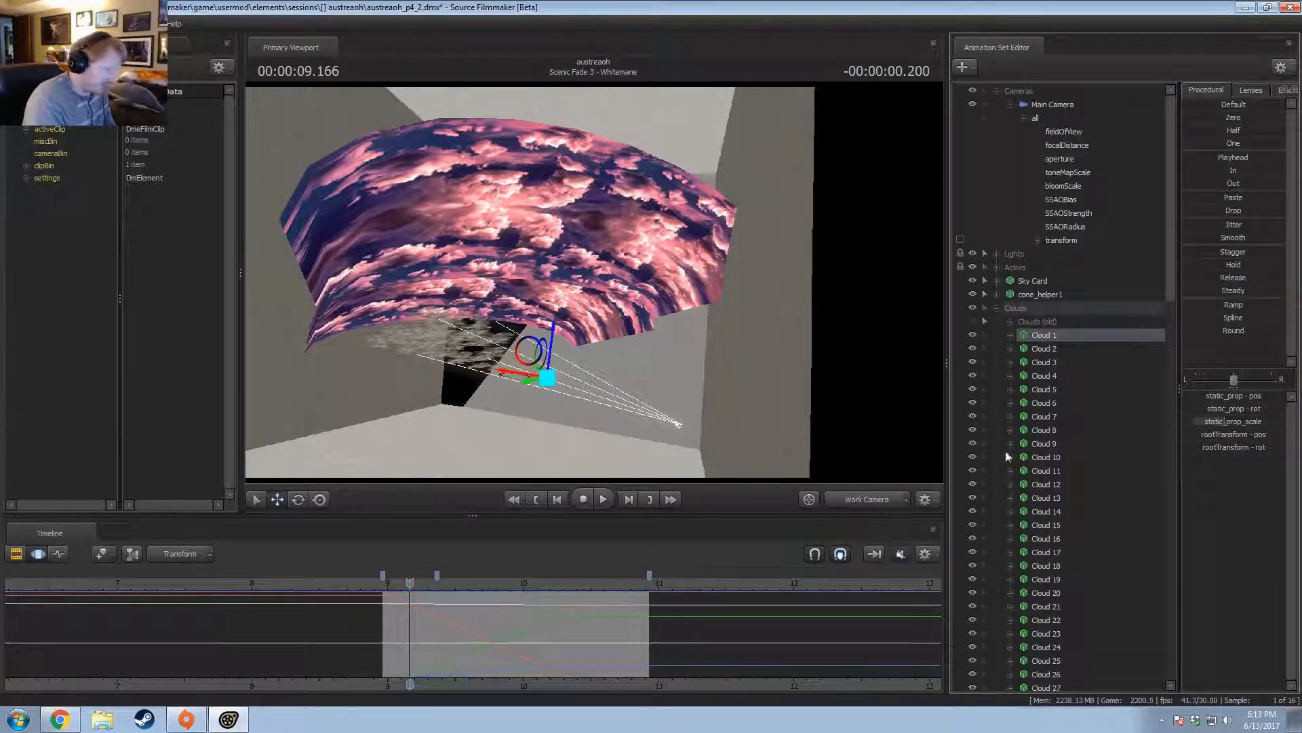
# Set the time selection on Cloud 1 to span the whole Scenic Fade 3 - Whitemane shot.
pyautogui.moveTo(396, 631); pyautogui.dragTo(573, 634)
pyautogui.scroll(-2, 443, 635)
pyautogui.scroll(4, 427, 627)
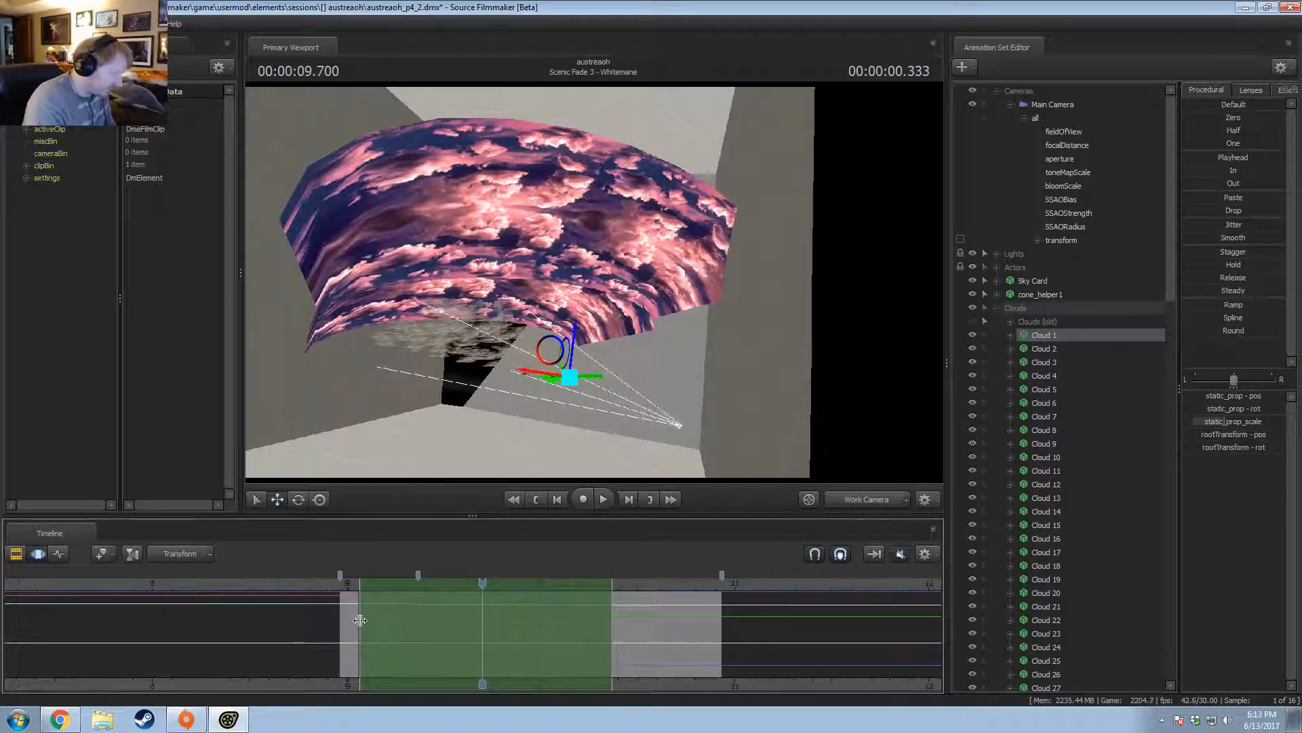
pyautogui.moveTo(361, 619); pyautogui.dragTo(357, 620)
pyautogui.rightClick(357, 620)
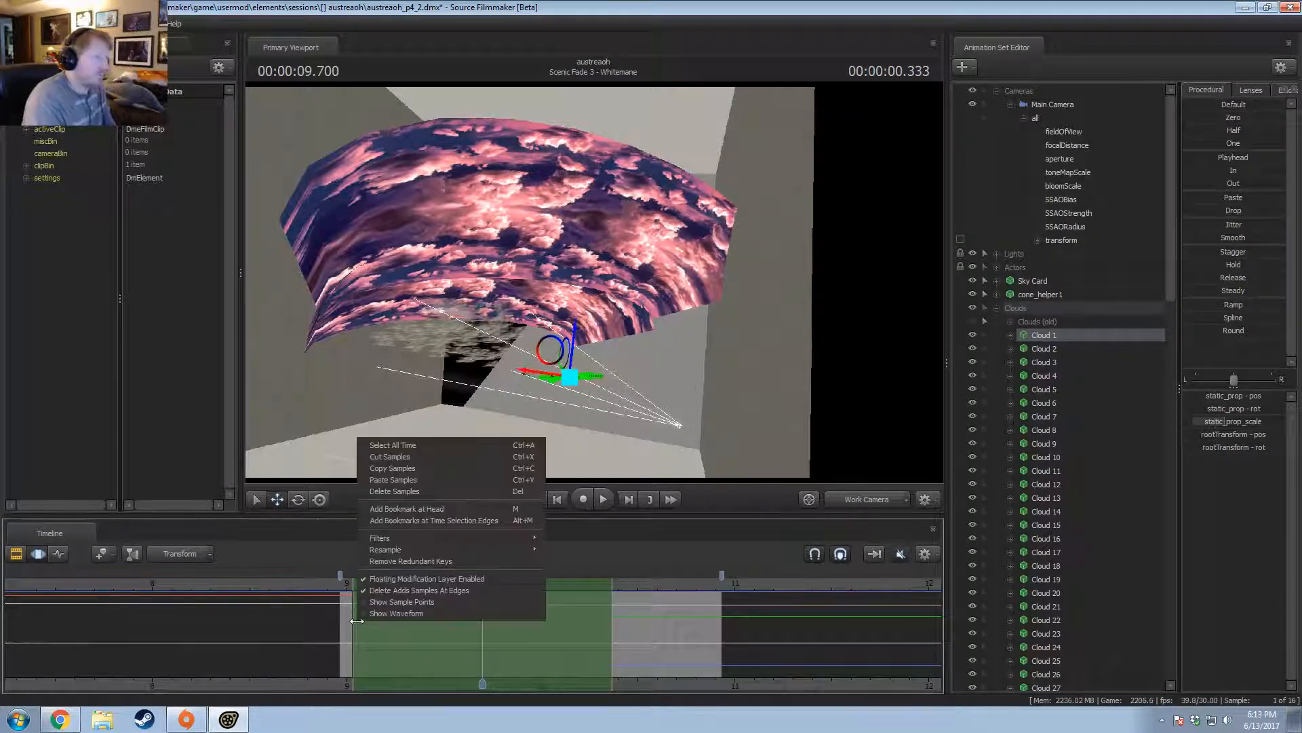
pyautogui.click(423, 664)
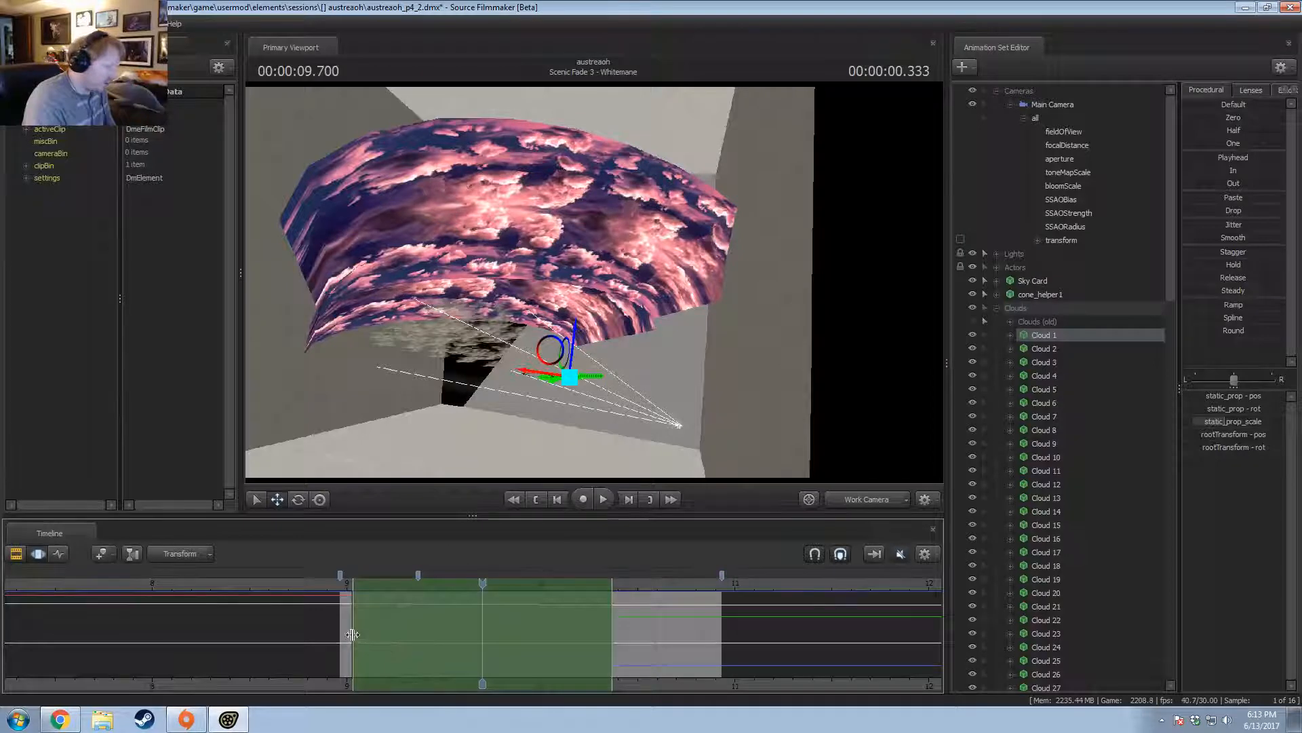
pyautogui.moveTo(620, 628); pyautogui.dragTo(722, 643)
# With Cloud 2 selected, narrow the time selection to about 9.3 s to 10.5 s, with a falloff to the shot's end.
pyautogui.click(1060, 350)
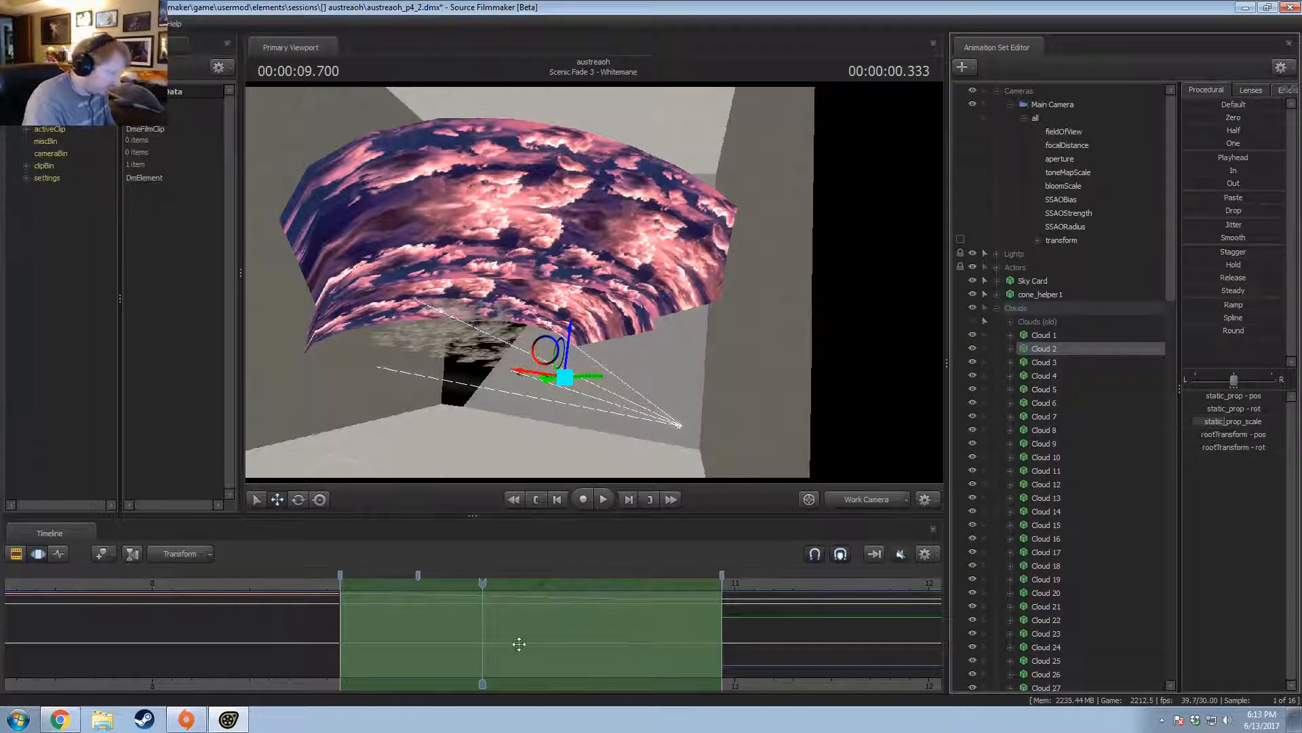
pyautogui.moveTo(342, 623); pyautogui.dragTo(405, 625)
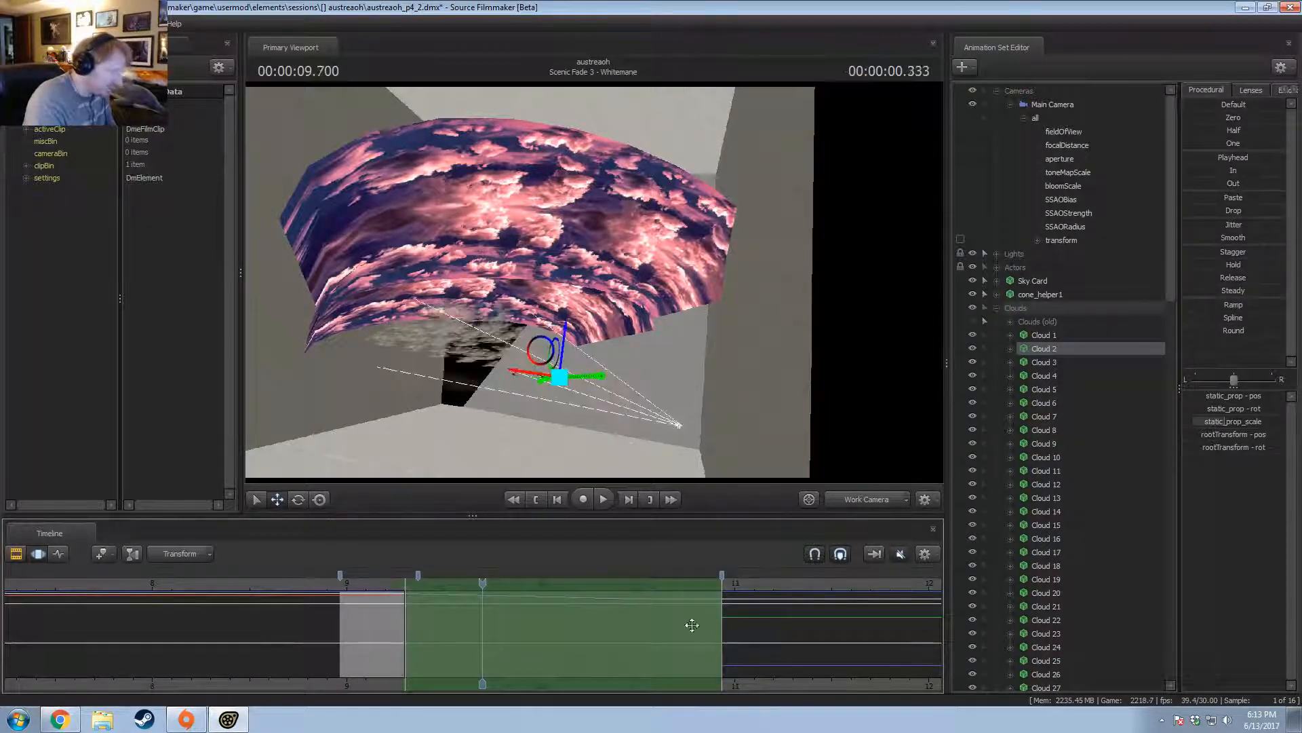
pyautogui.moveTo(723, 623); pyautogui.dragTo(638, 622)
pyautogui.scroll(-5, 1085, 474)
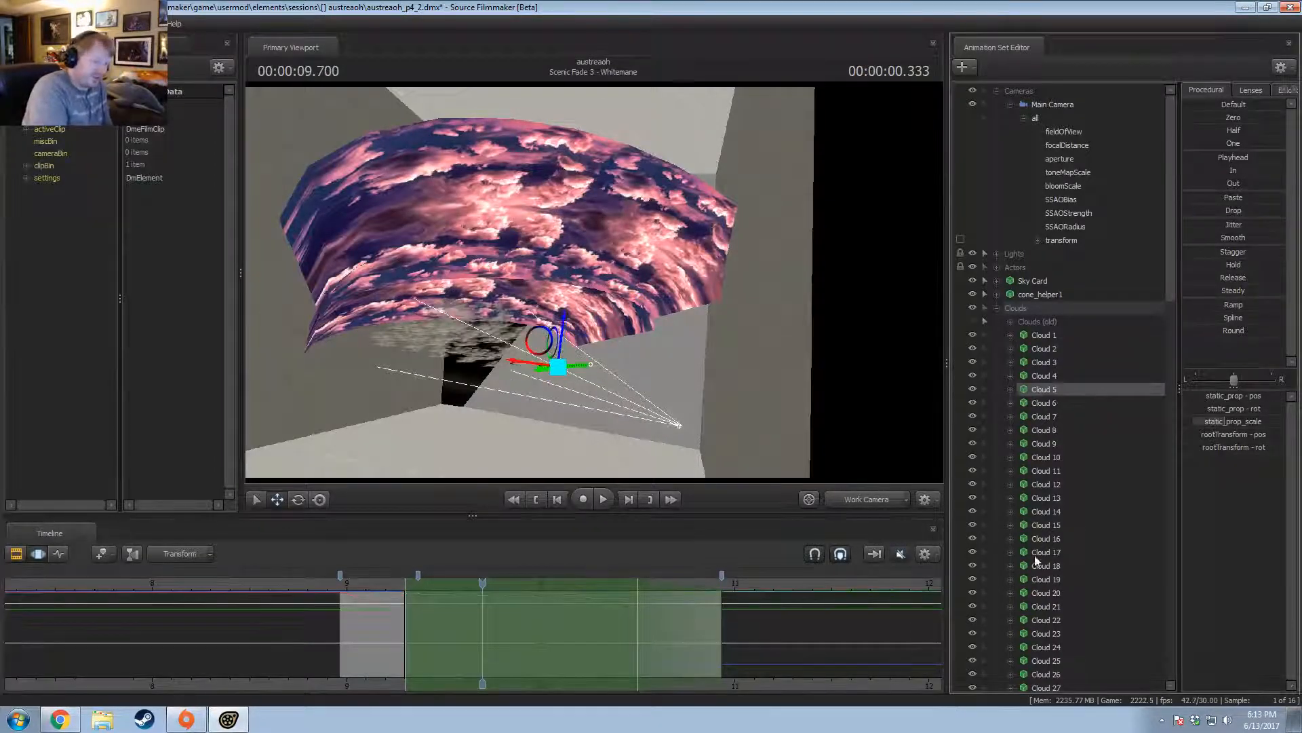
# Compare the motion curves of clouds across the list, including Cloud 35, Cloud 53 and Cloud 1, and play back the cloud motion from another angle.
pyautogui.click(1044, 539)
pyautogui.click(1047, 594)
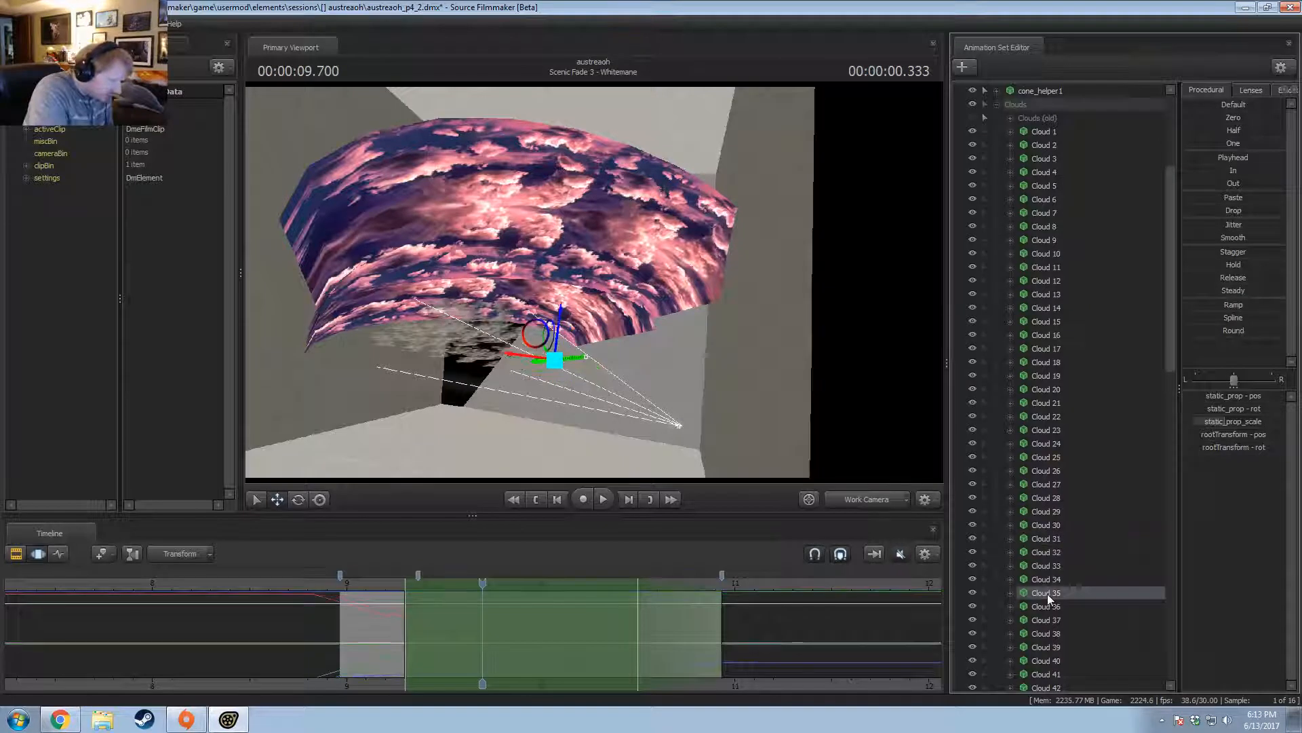
pyautogui.scroll(-6, 1047, 593)
pyautogui.click(1047, 593)
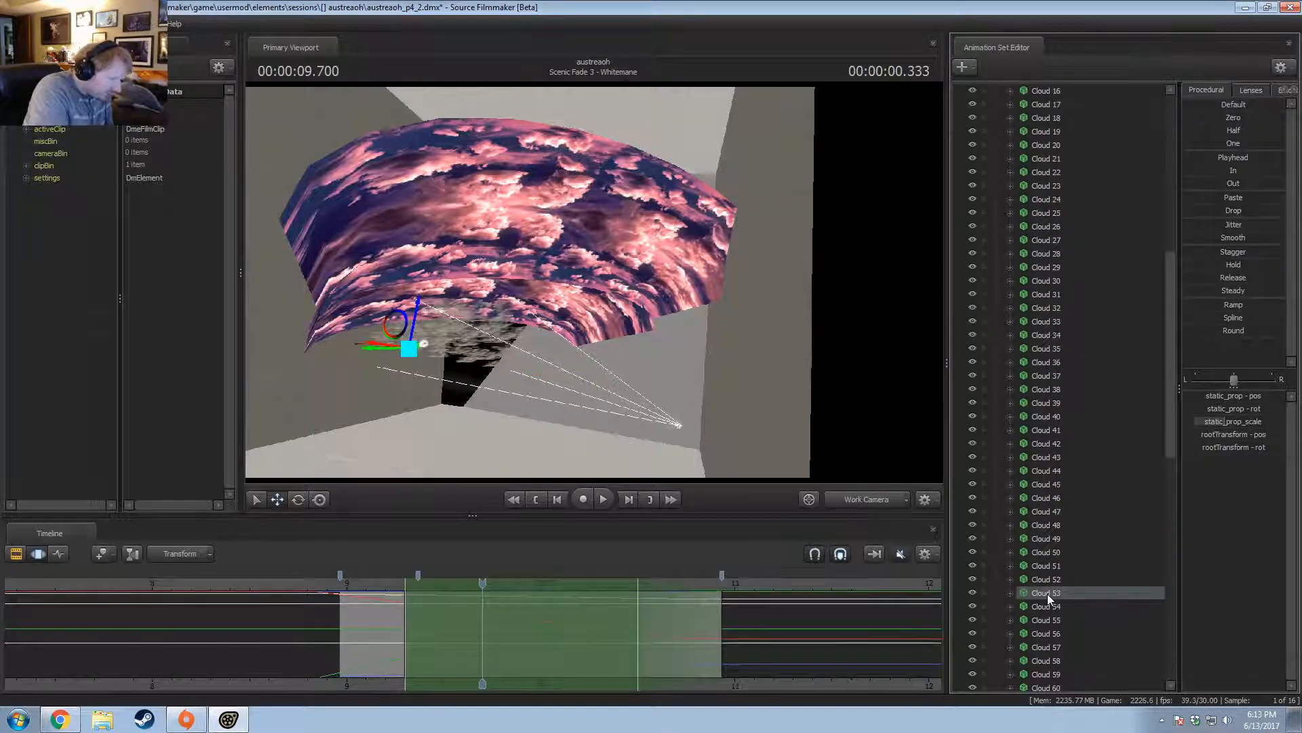
pyautogui.scroll(11, 1046, 559)
pyautogui.click(1036, 338)
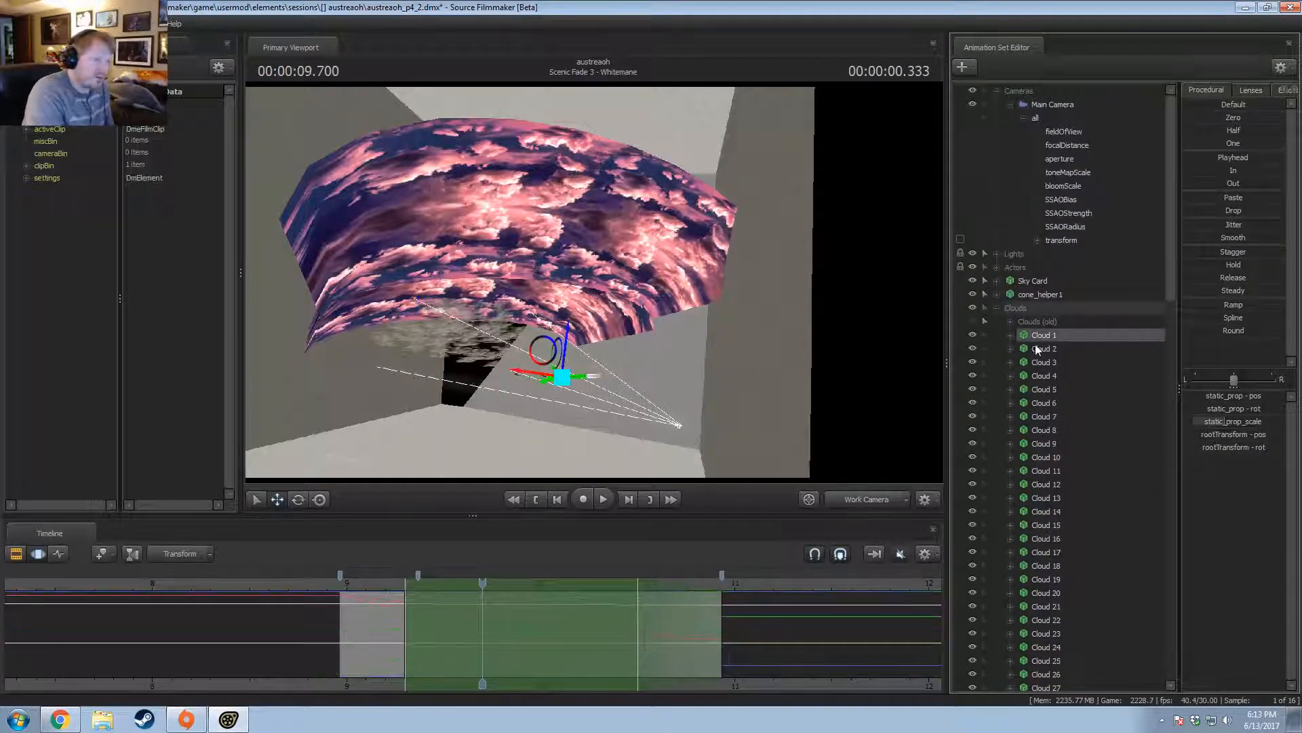
pyautogui.keyDown('alt'); pyautogui.moveTo(637, 336); pyautogui.dragTo(570, 279); pyautogui.keyUp('alt')
pyautogui.press('space')
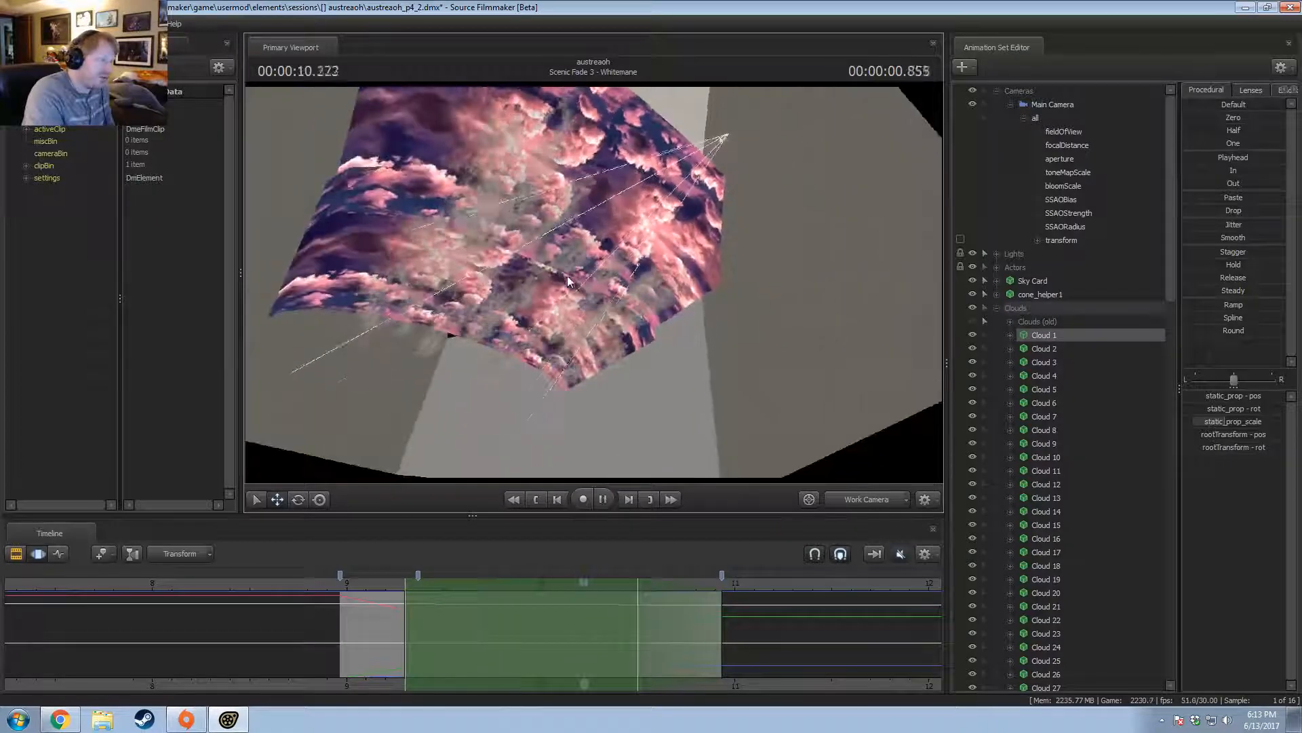
pyautogui.press('space')
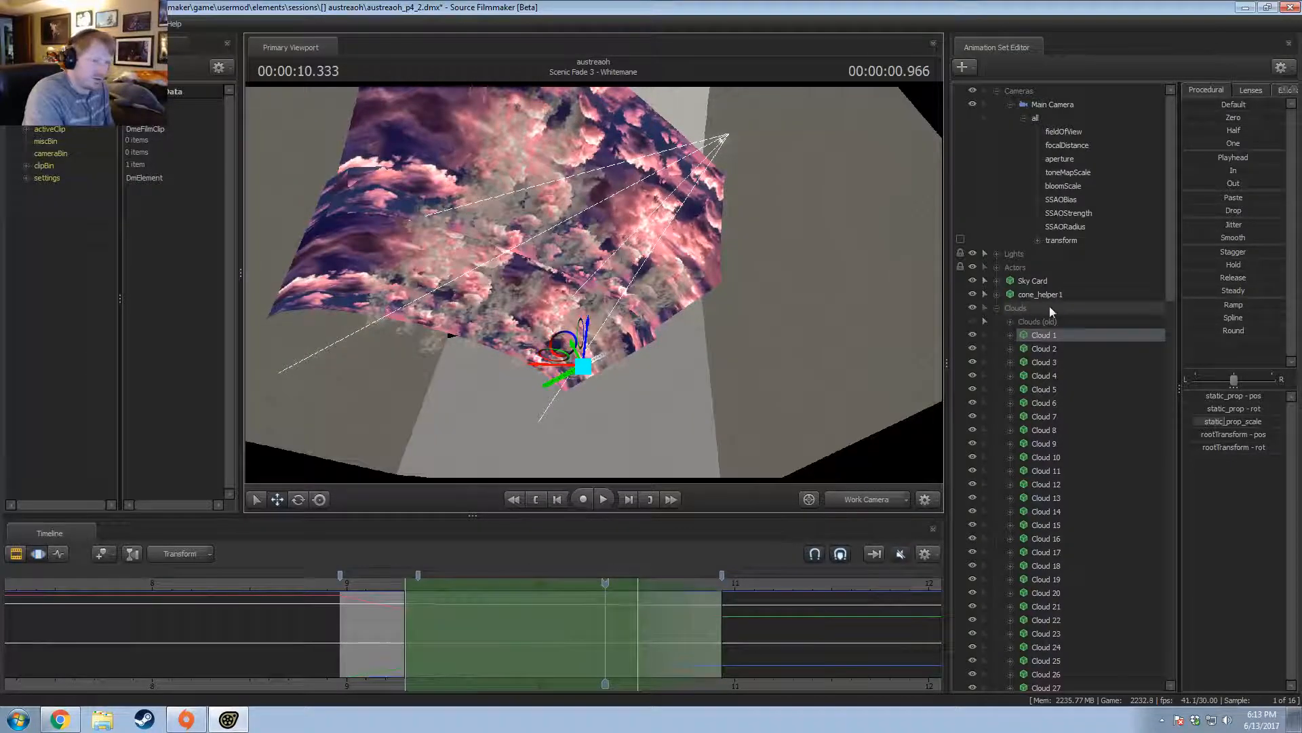
# Copy the Cloud 1 animation set.
pyautogui.scroll(-6, 1051, 548)
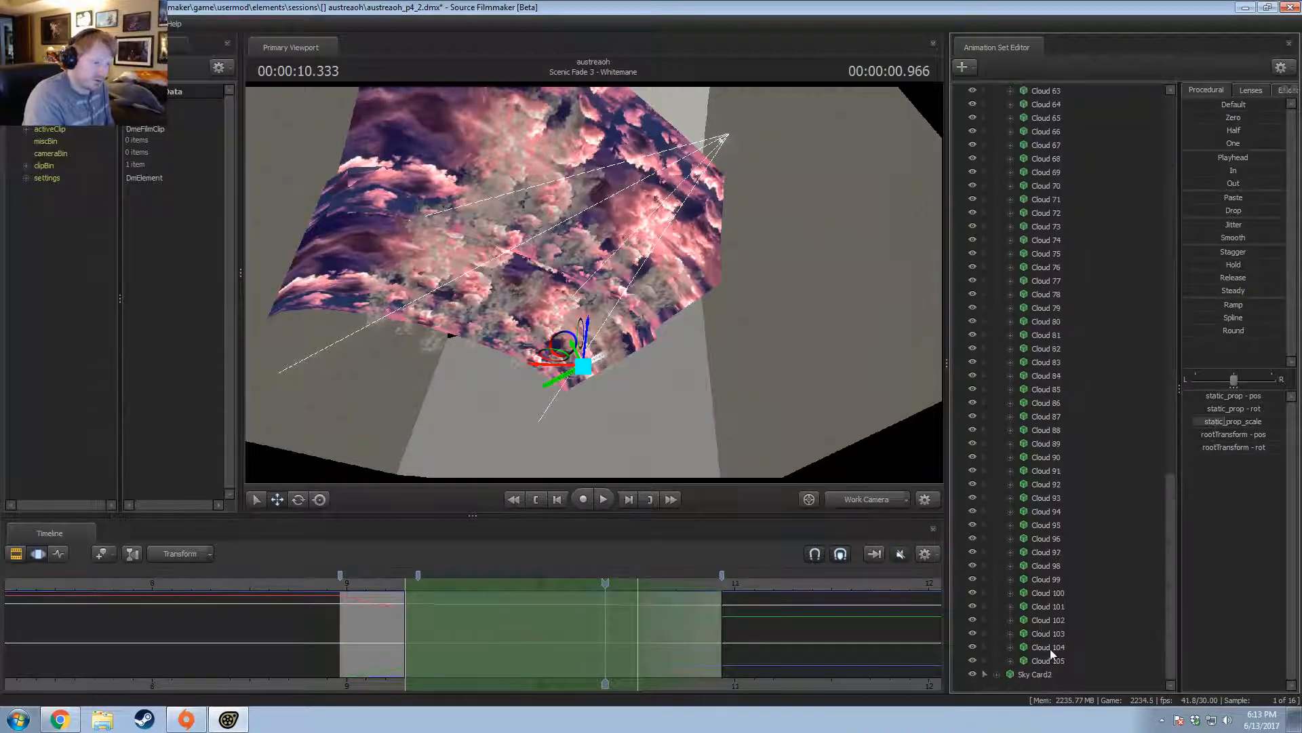
pyautogui.keyDown('shift'); pyautogui.click(1050, 650); pyautogui.keyUp('shift')
pyautogui.scroll(20, 1059, 475)
pyautogui.rightClick(1059, 383)
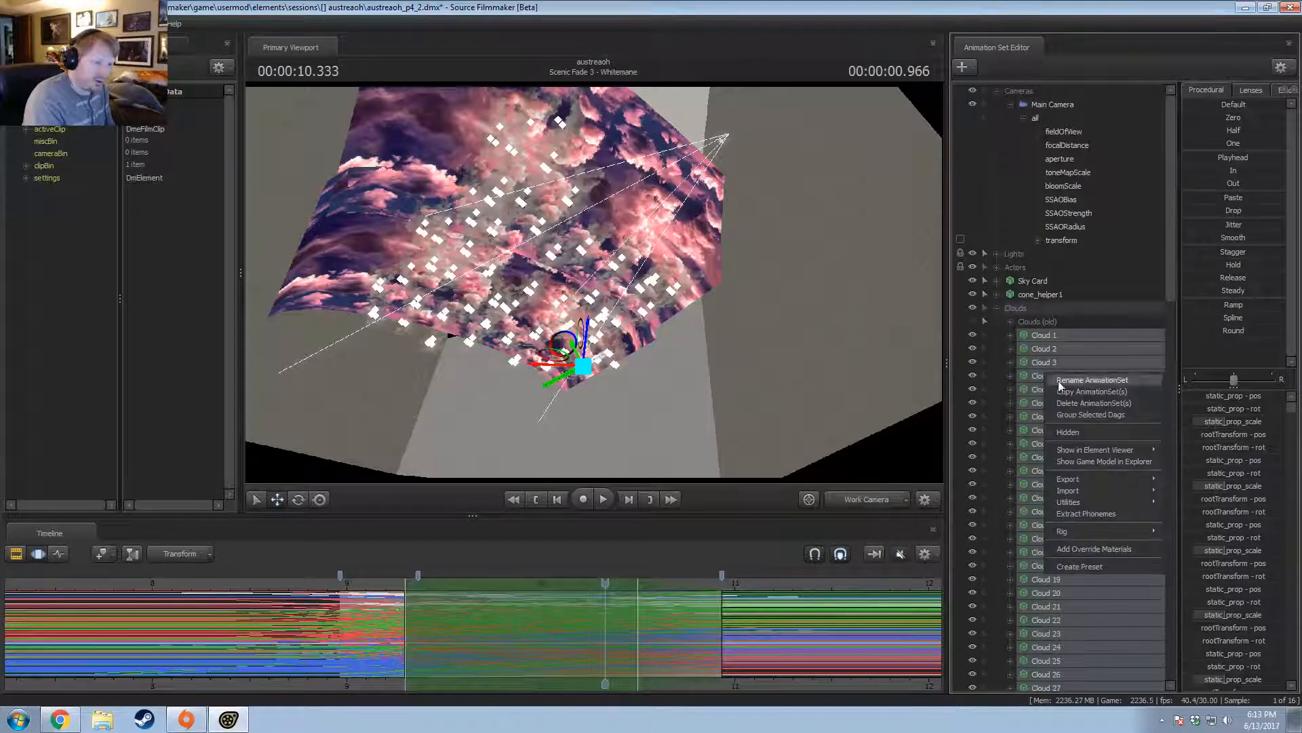
pyautogui.rightClick(1045, 332)
pyautogui.click(1039, 334)
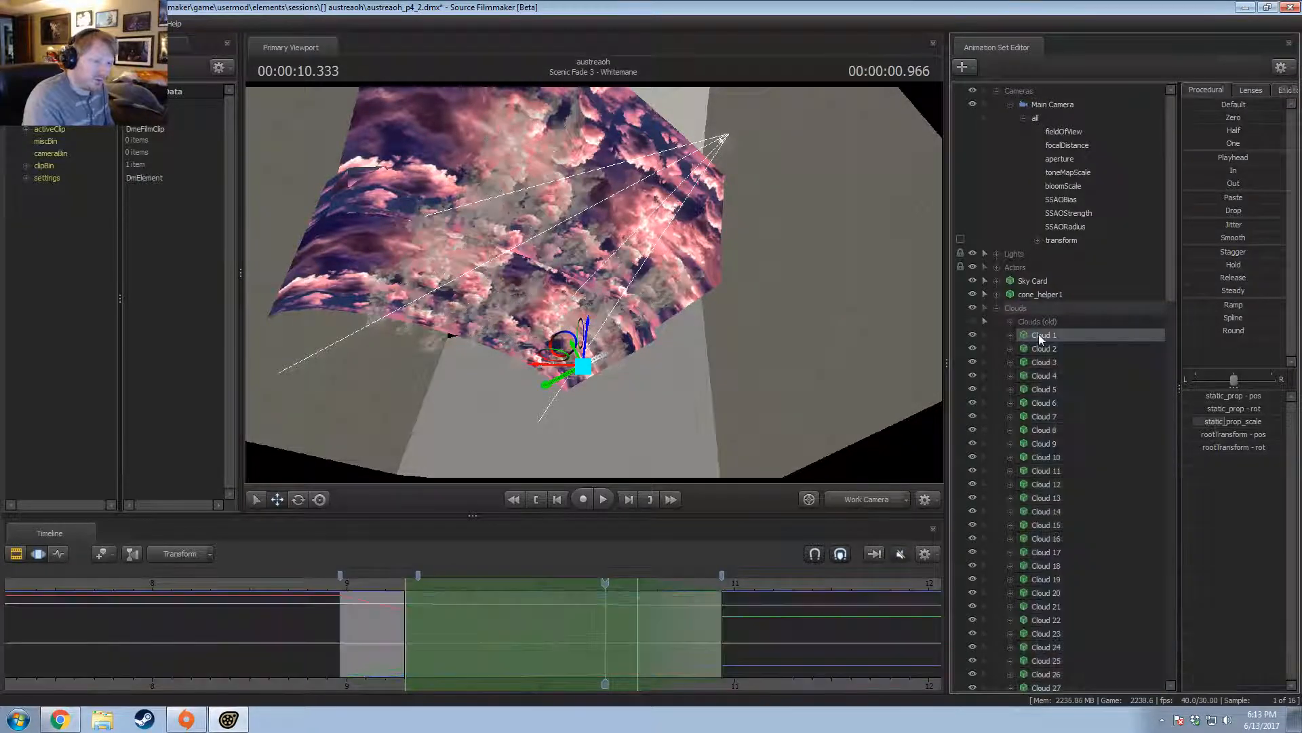
pyautogui.rightClick(1038, 333)
pyautogui.click(1048, 349)
# Delete all the cloud animation sets from Cloud 1 through Cloud 105.
pyautogui.scroll(-20, 1059, 474)
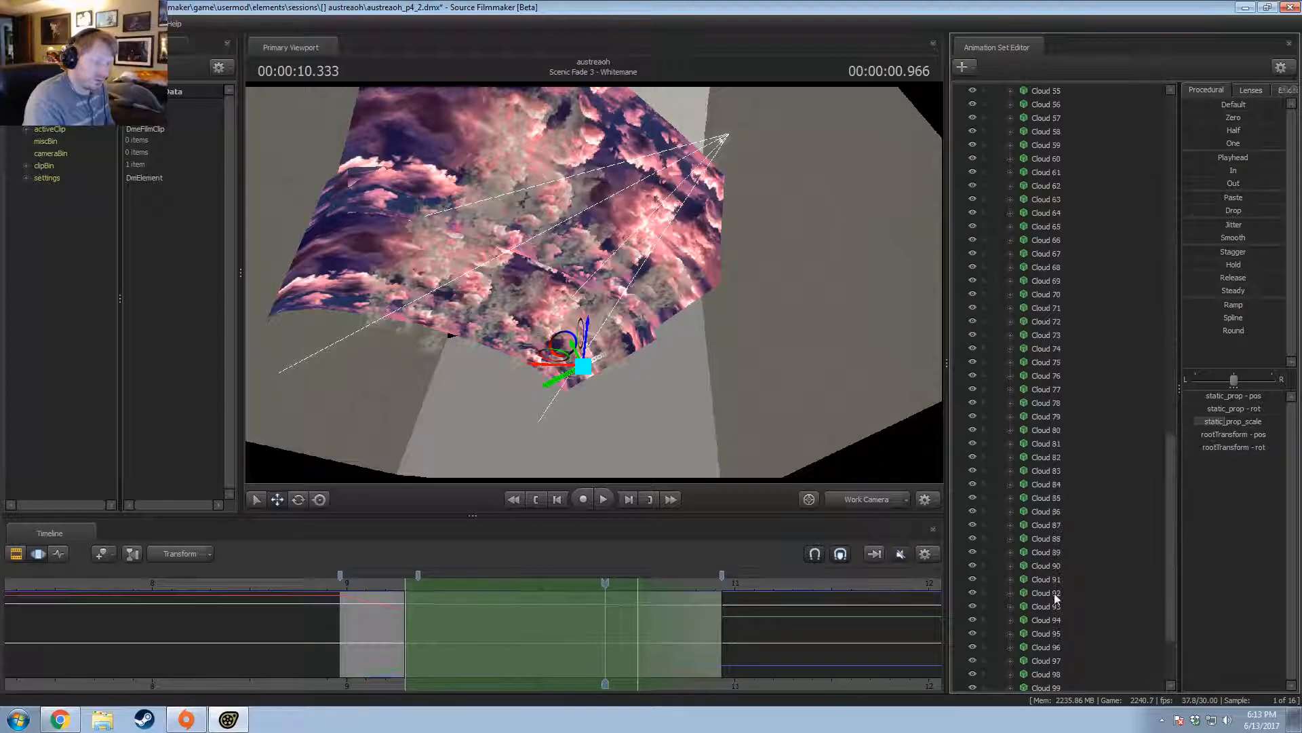
pyautogui.keyDown('shift'); pyautogui.click(1049, 655); pyautogui.keyUp('shift')
pyautogui.rightClick(1071, 371)
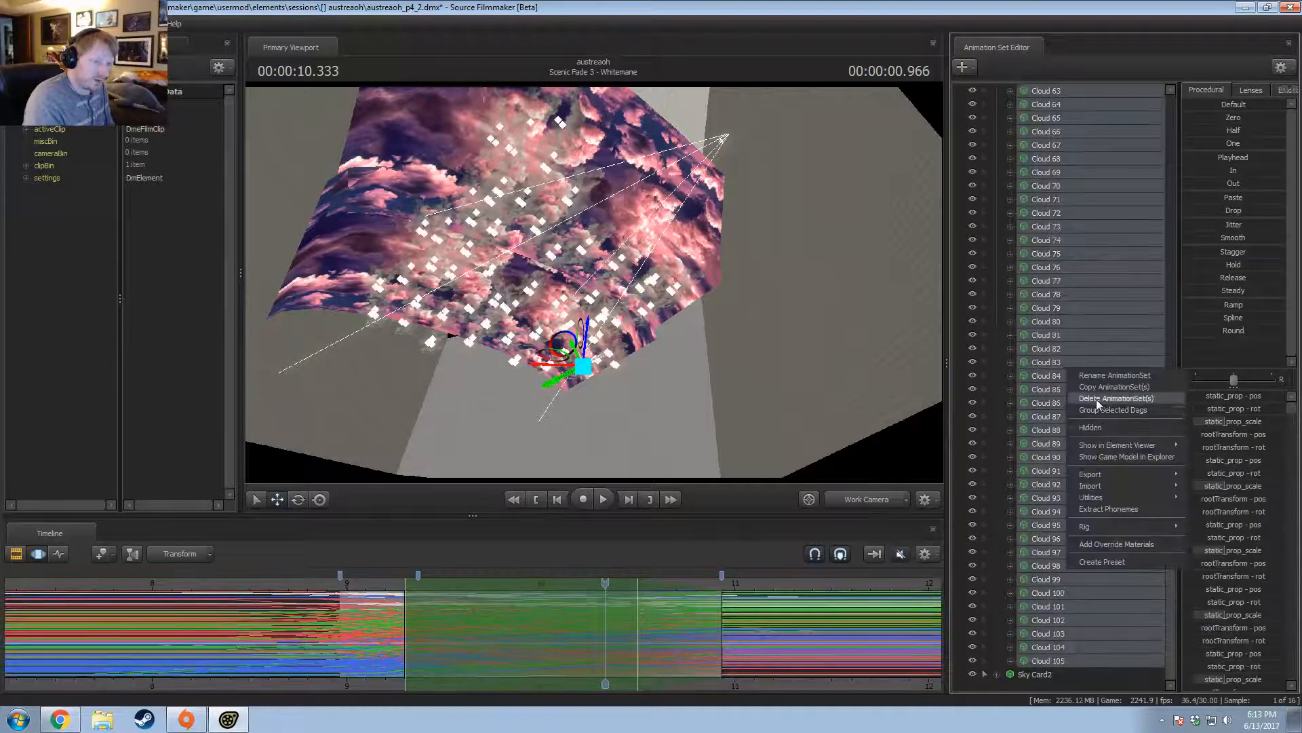
pyautogui.click(1098, 399)
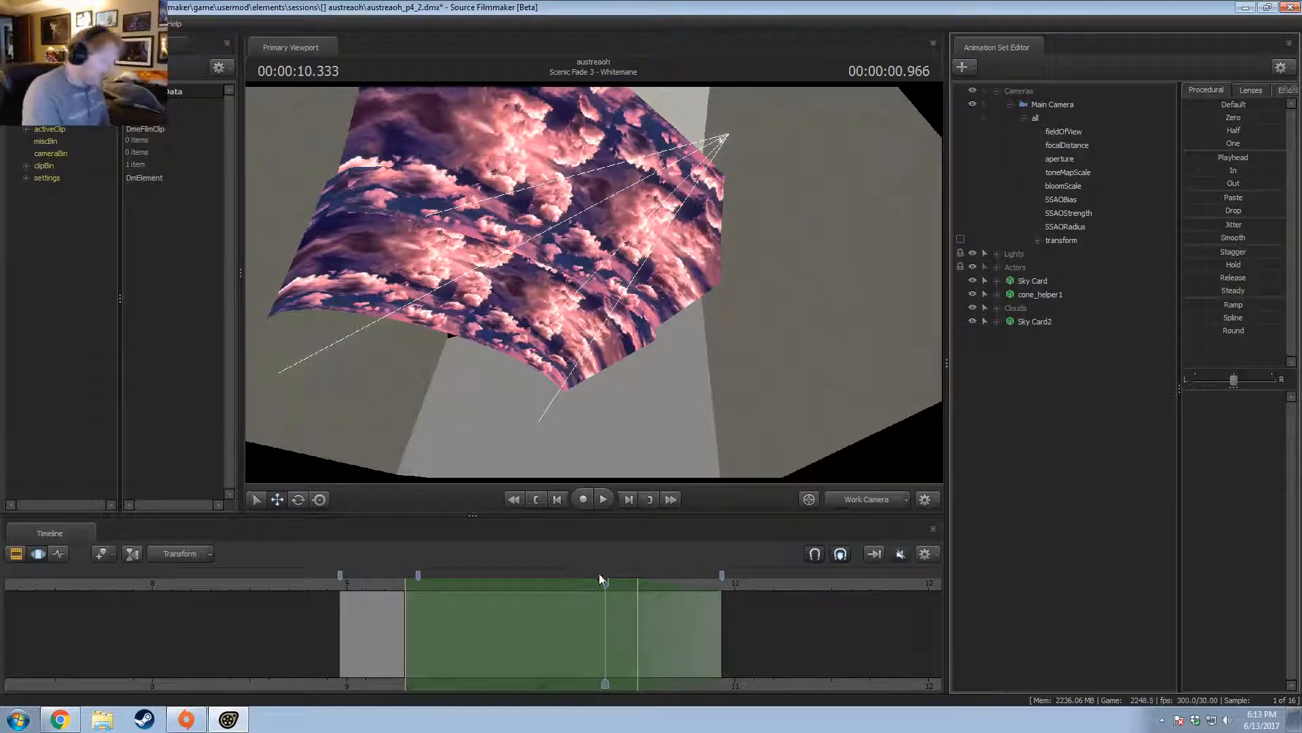
# Paste the copied Cloud 1 animation set back into the shot.
pyautogui.click(598, 619)
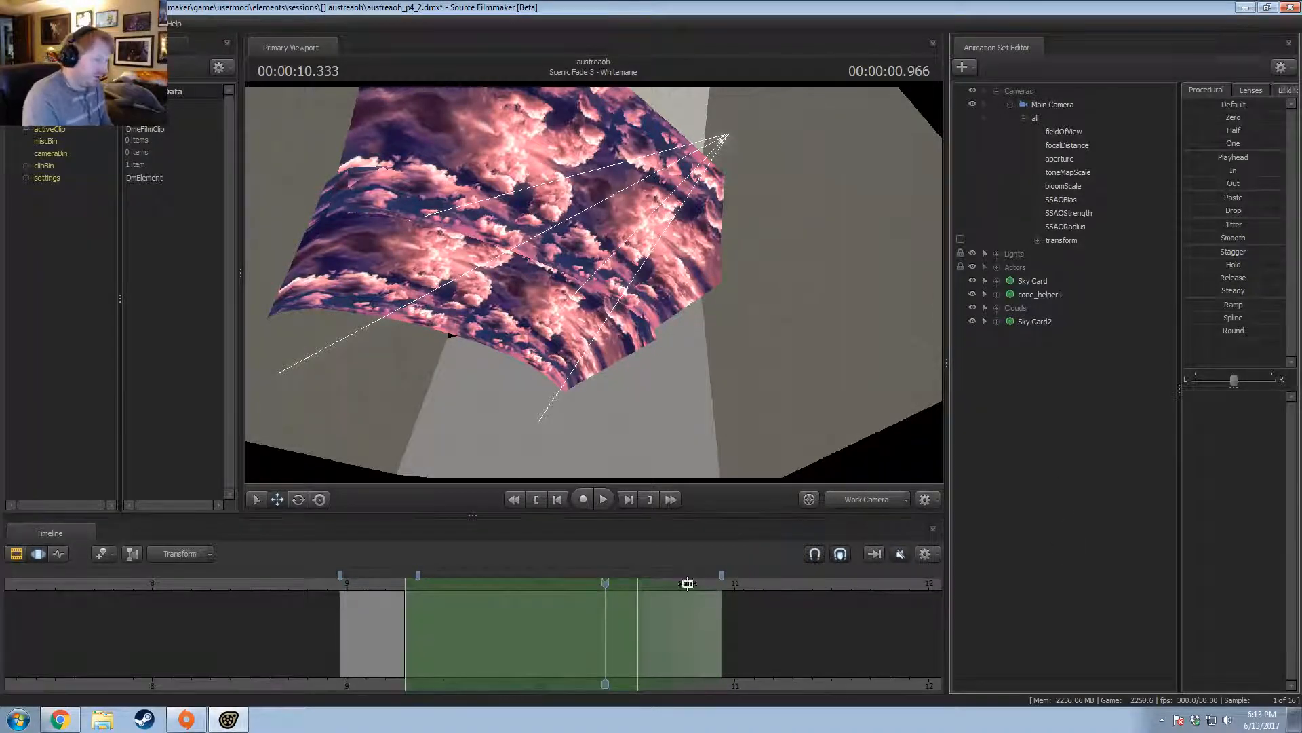
pyautogui.click(773, 596)
pyautogui.rightClick(1105, 401)
pyautogui.click(1139, 469)
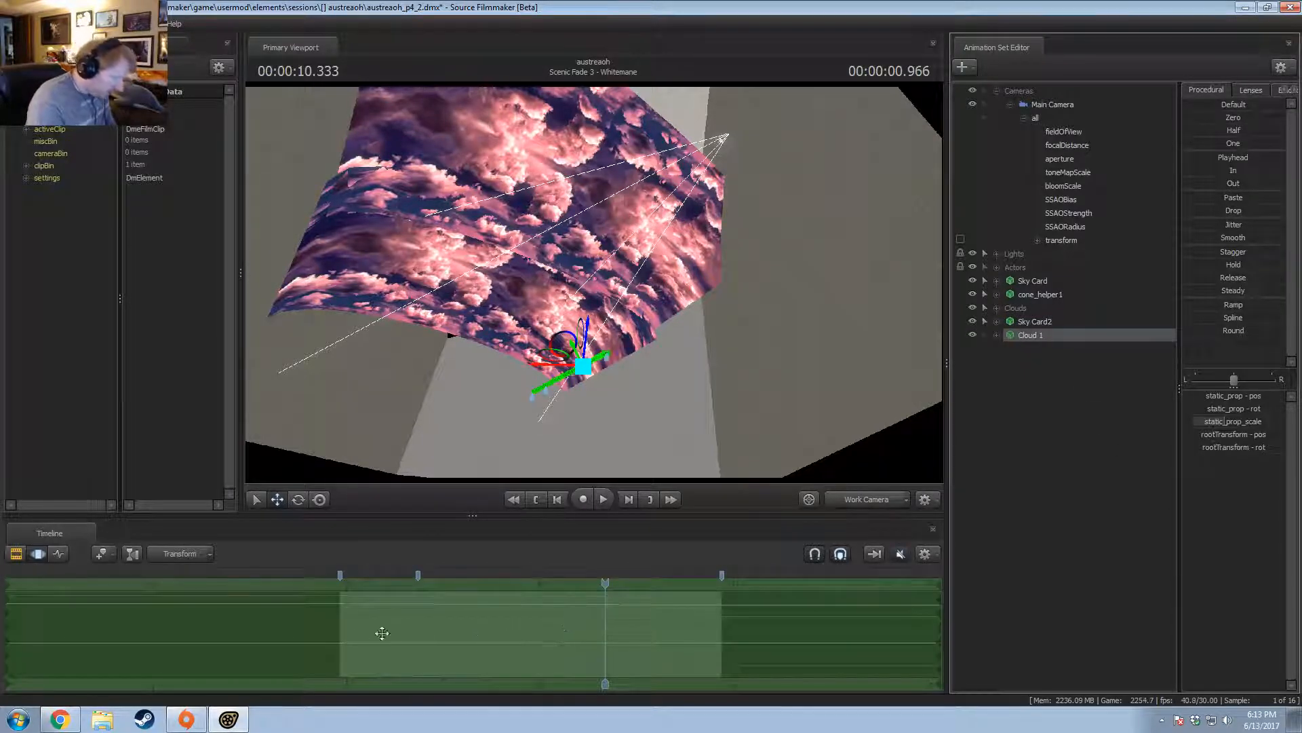
# Move Cloud 1 at the shot's last frame, 10.9 s, with the time selection ramping in from the shot's start.
pyautogui.click(338, 622)
pyautogui.press('space')
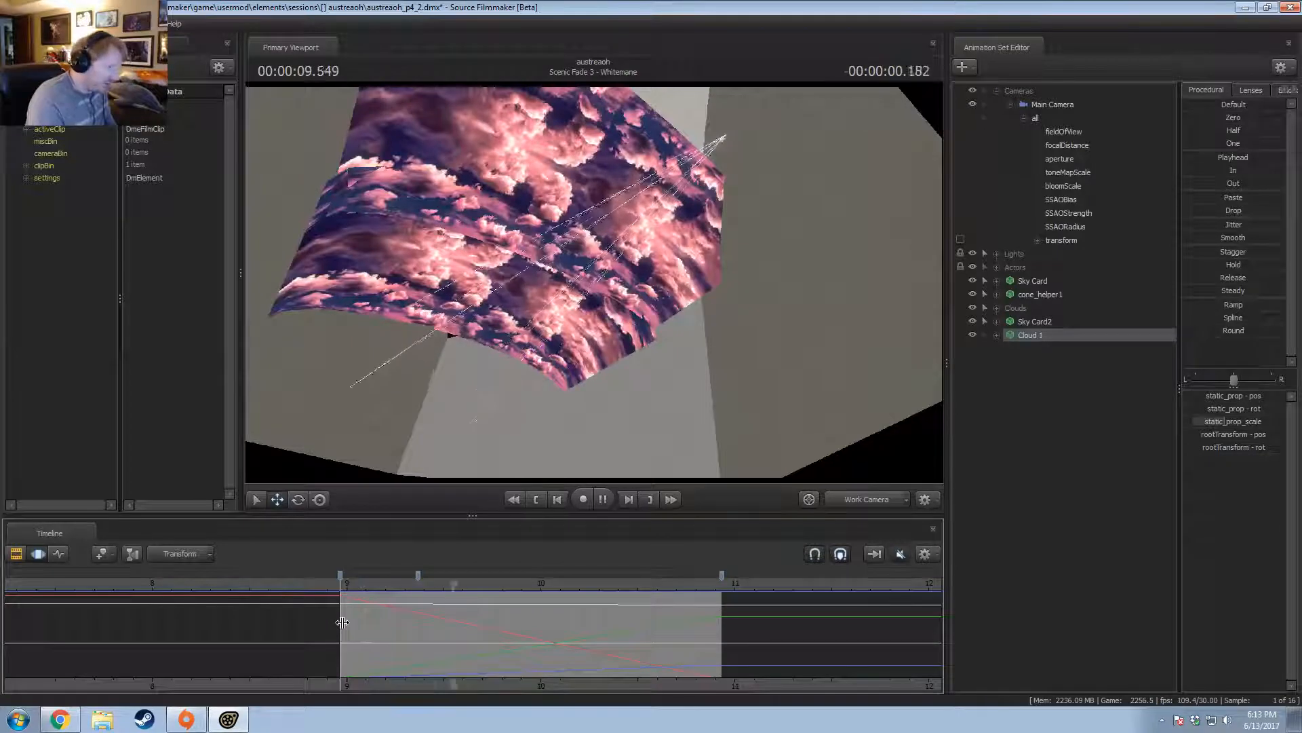
pyautogui.press('space')
pyautogui.moveTo(685, 624); pyautogui.dragTo(353, 628)
pyautogui.press('Right')
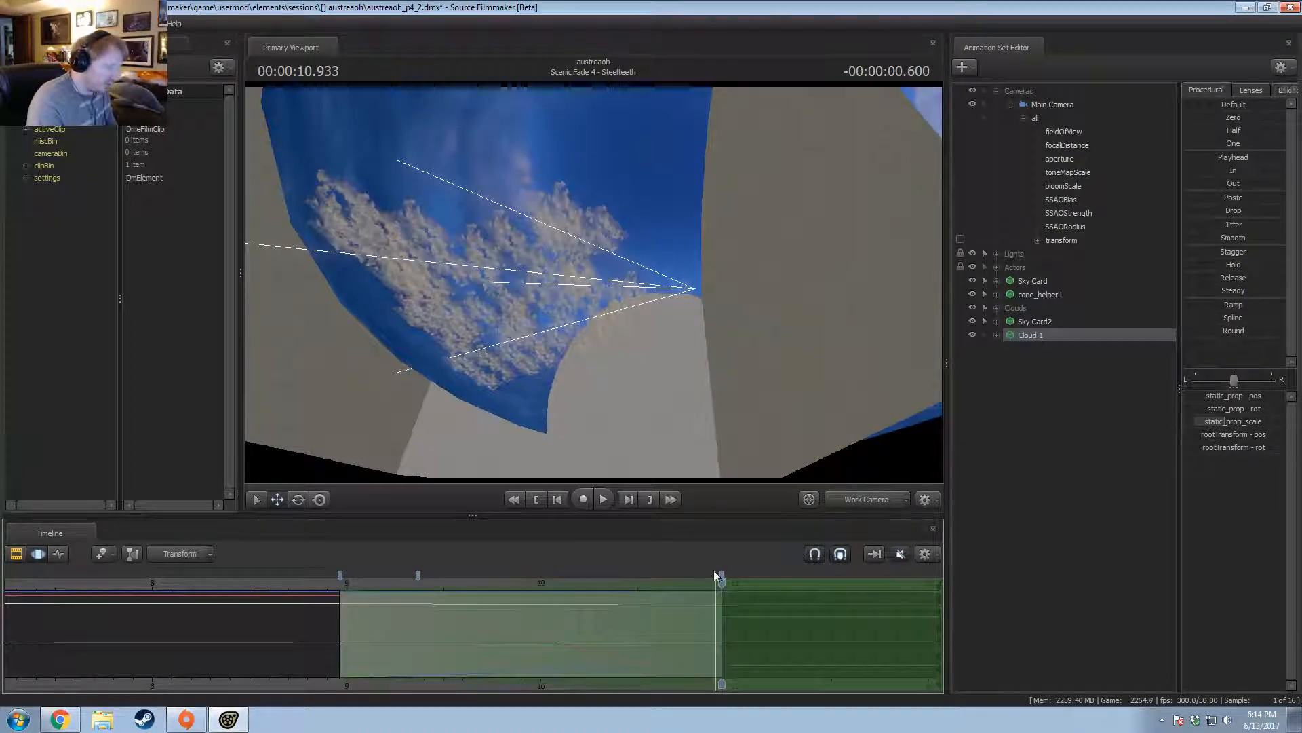
pyautogui.press('Left')
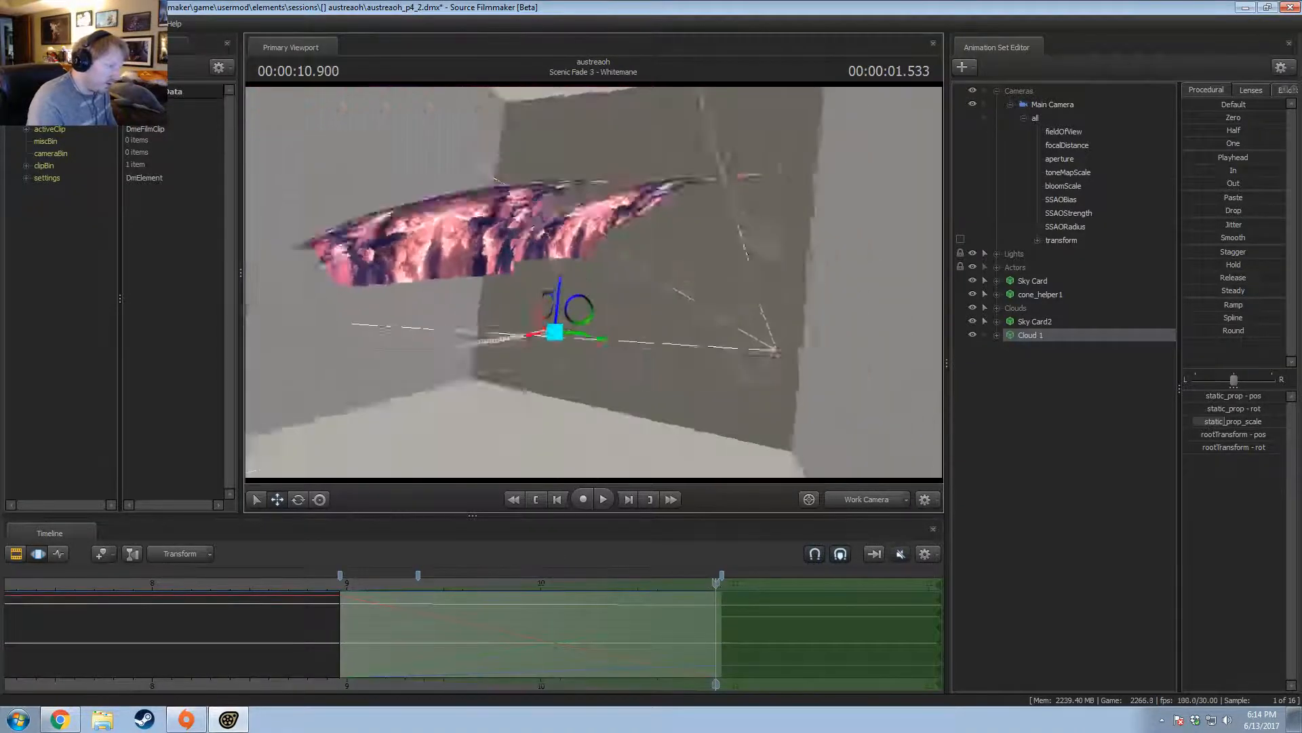
pyautogui.keyDown('alt'); pyautogui.moveTo(587, 230); pyautogui.dragTo(615, 174); pyautogui.keyUp('alt')
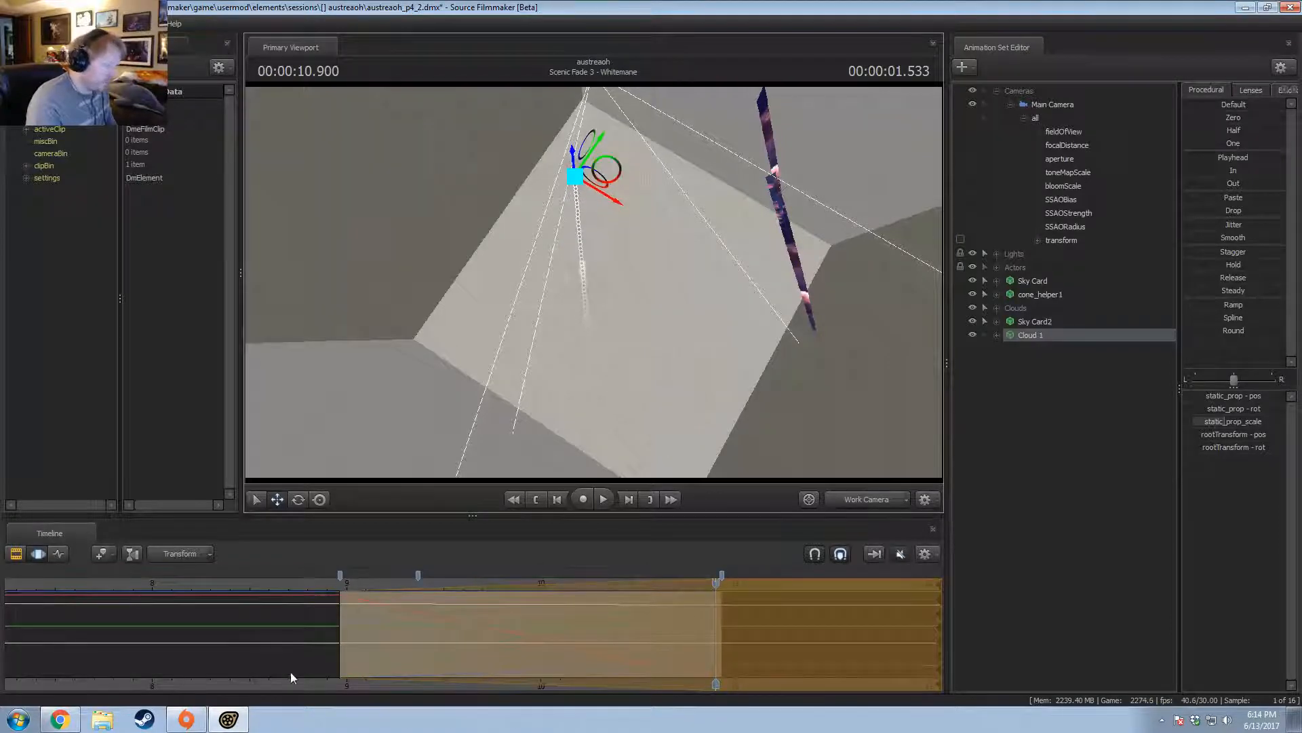
# Extend the ramp of Cloud 1's move back to about 8.3 s and play the motion, ending in the camera1 view.
pyautogui.moveTo(337, 624); pyautogui.dragTo(714, 604)
pyautogui.moveTo(593, 282); pyautogui.dragTo(522, 248)
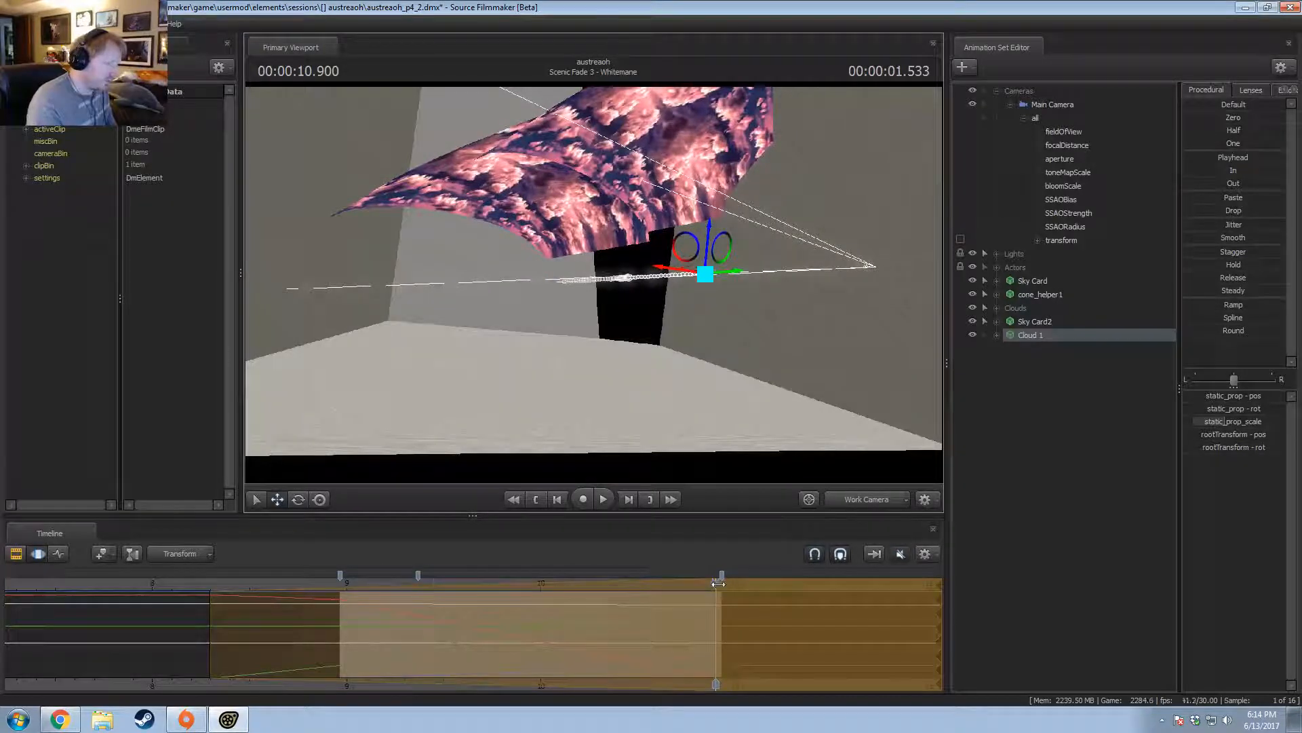
pyautogui.moveTo(719, 583); pyautogui.dragTo(376, 622)
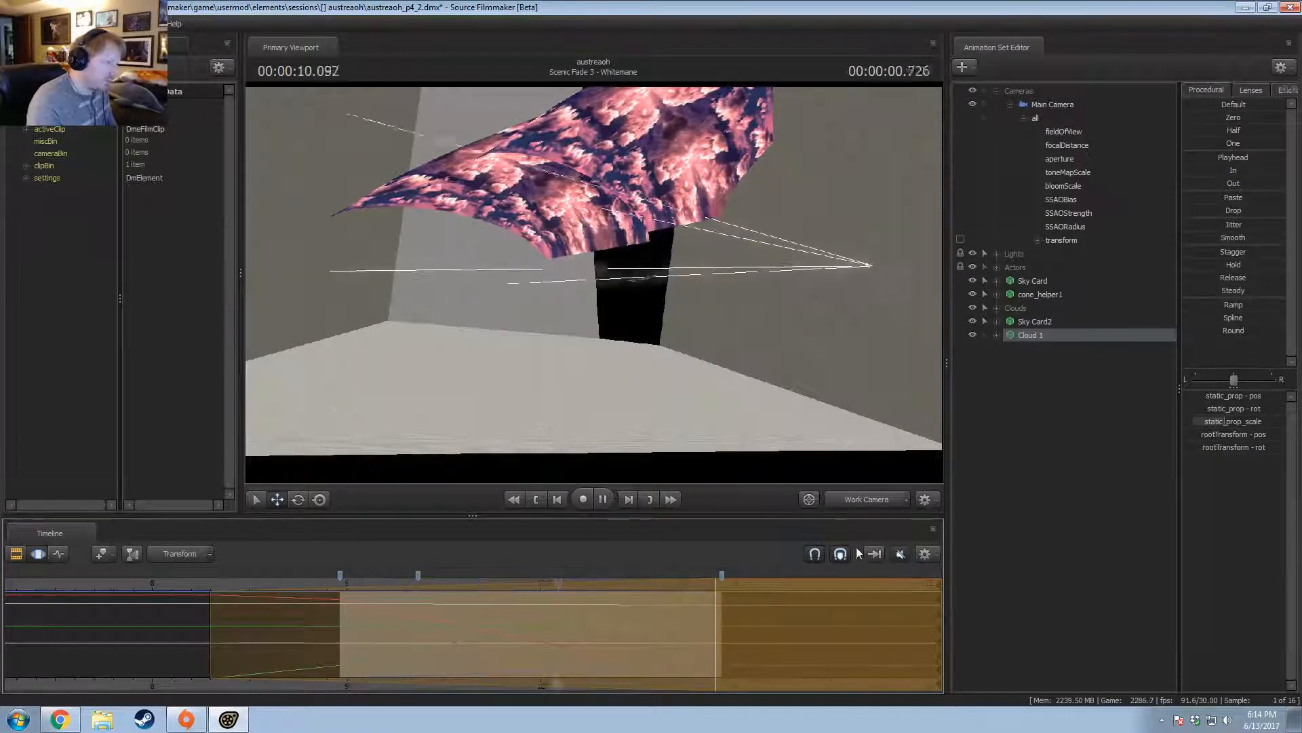
pyautogui.press('space')
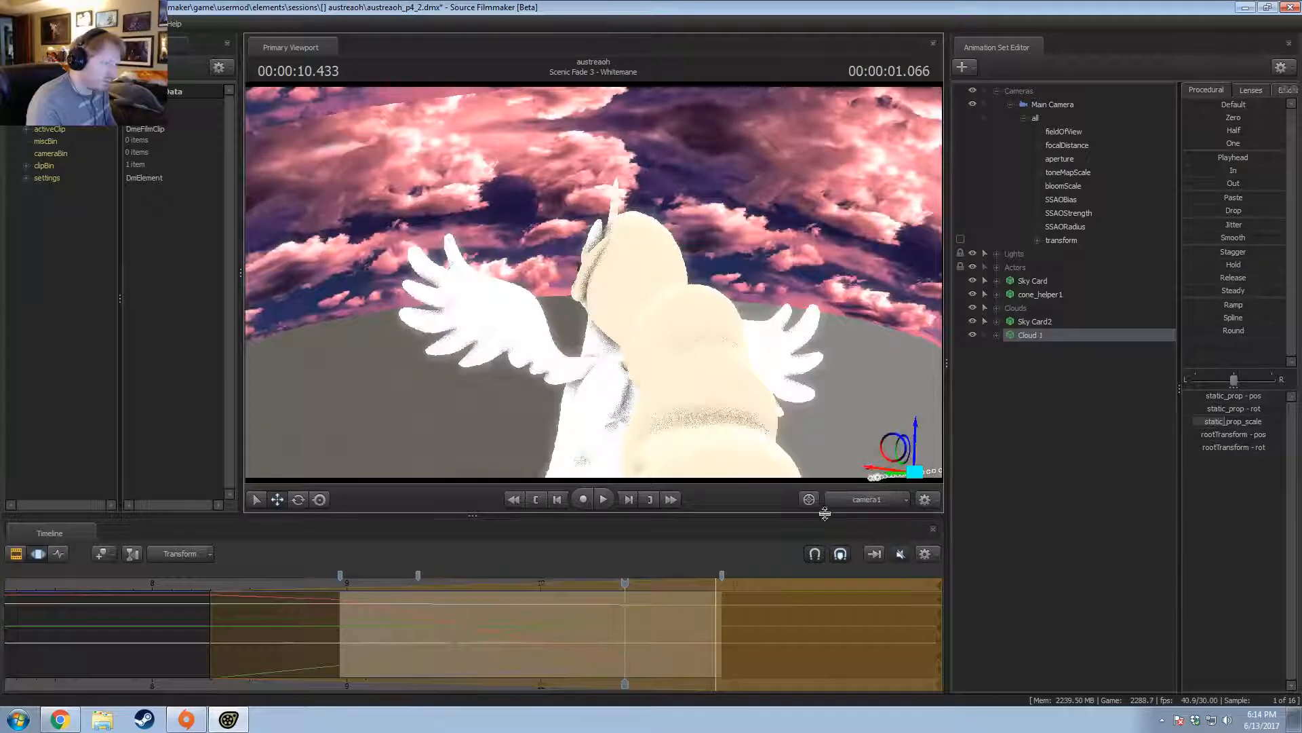
# Move Cloud 1 over all time to beside the winged character's head in camera1, and play back from the shot's start.
pyautogui.click(765, 611)
pyautogui.hotkey('ctrl', 'a')
pyautogui.moveTo(893, 460); pyautogui.dragTo(643, 224)
pyautogui.click(342, 608)
pyautogui.press('space')
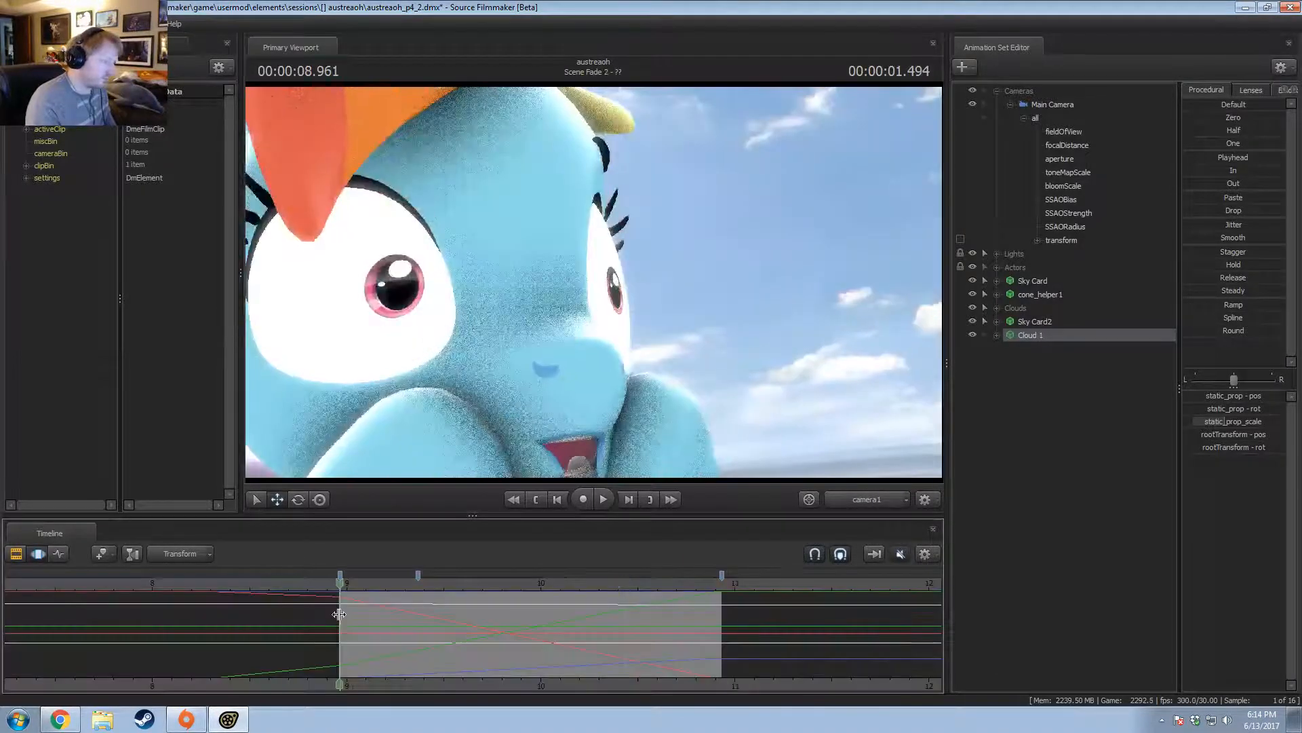
pyautogui.press('space')
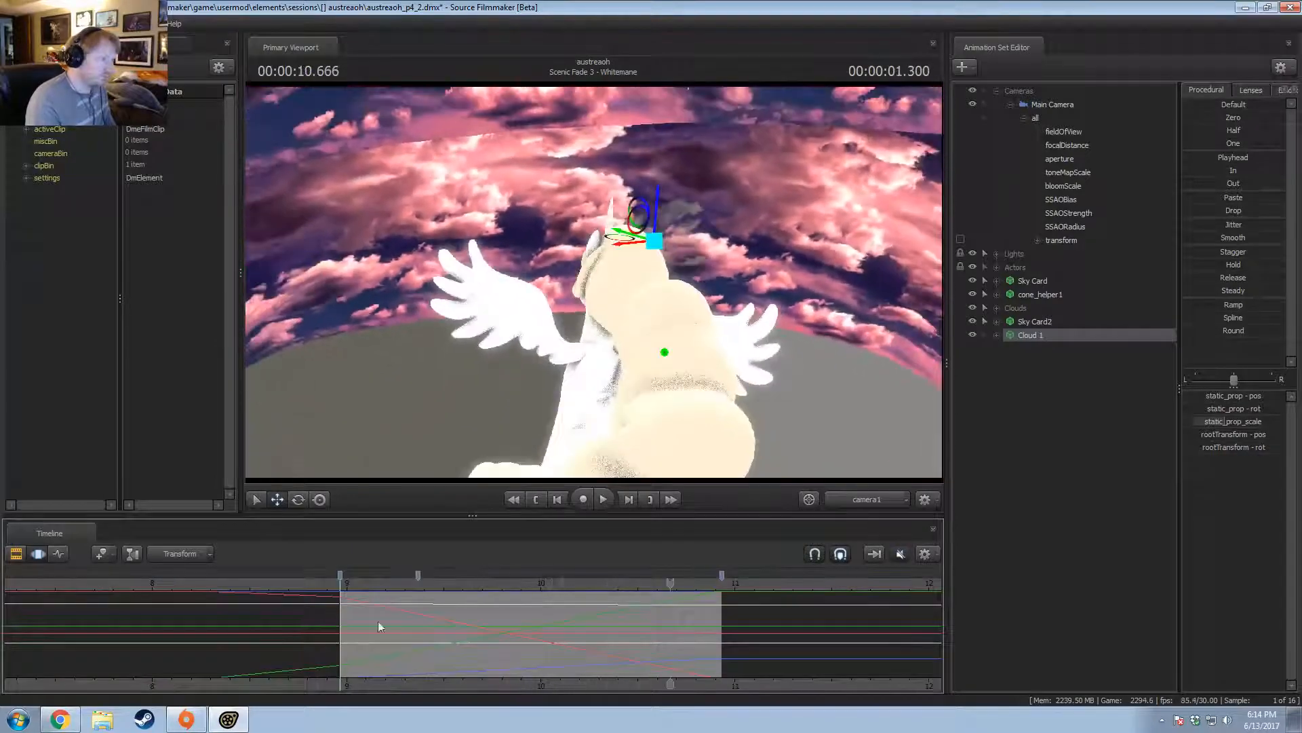
# Set the time selection to hold from 10.9 s onward, with a ramp beginning at the shot's start.
pyautogui.keyDown('shift'); pyautogui.moveTo(705, 609); pyautogui.dragTo(1049, 595); pyautogui.keyUp('shift')
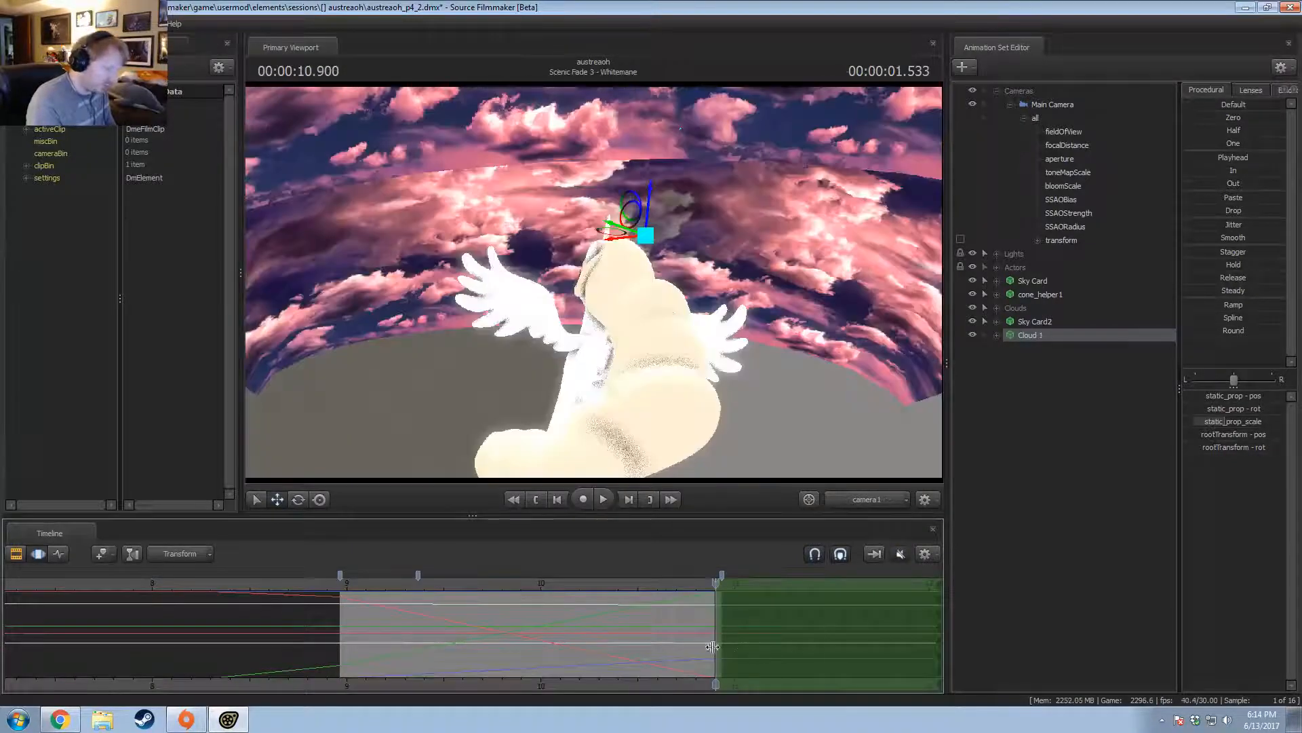
pyautogui.moveTo(712, 646); pyautogui.dragTo(331, 660)
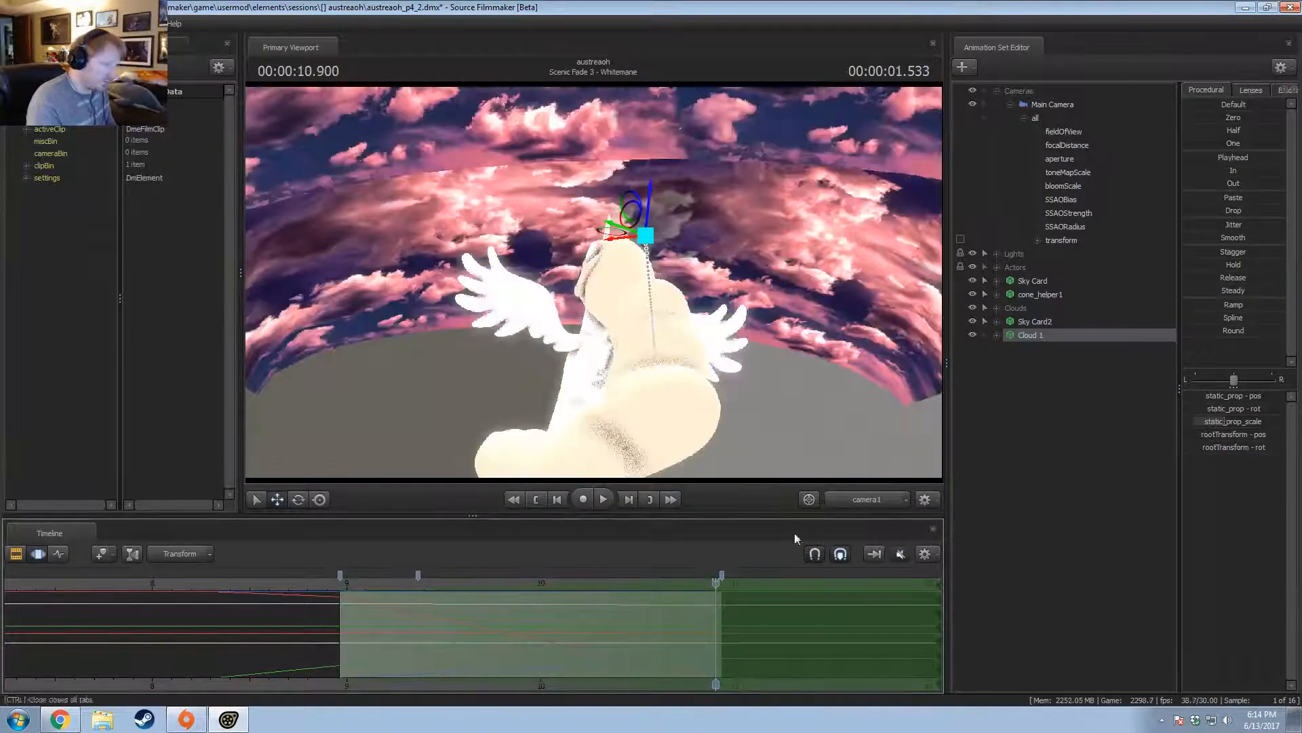
pyautogui.press('Escape')
# From the work camera, move Cloud 1 at 10.9 s far away from the sky cards to lengthen its path.
pyautogui.click(858, 497)
pyautogui.press('s')
pyautogui.moveTo(593, 282); pyautogui.dragTo(593, 283)
pyautogui.press('F2')
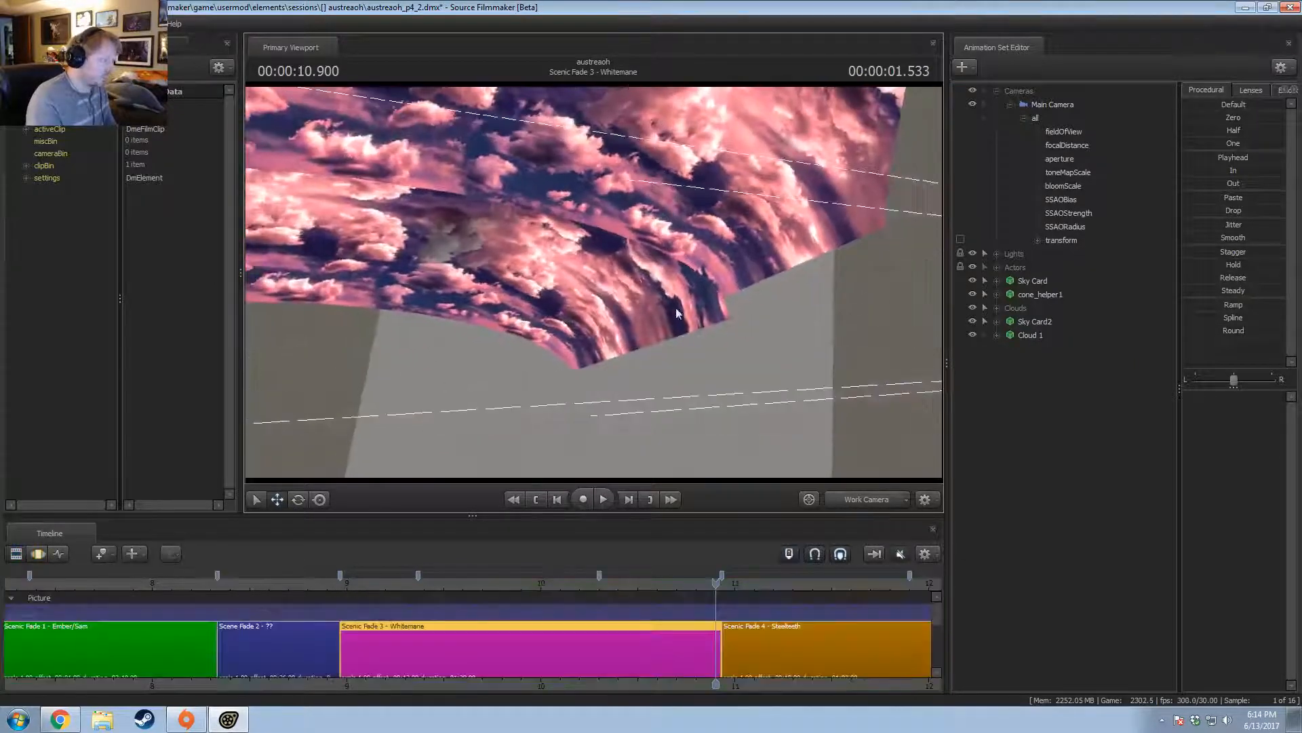
pyautogui.click(1043, 336)
pyautogui.press('F3')
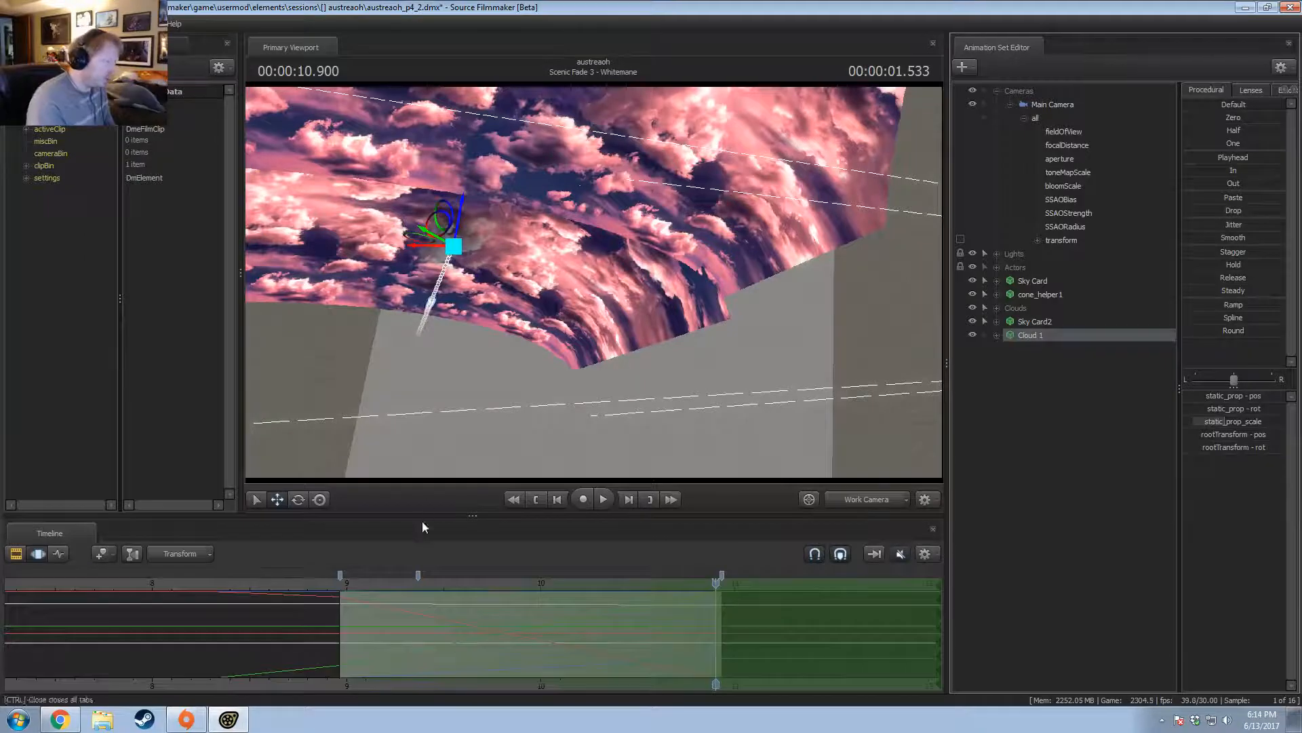
pyautogui.moveTo(432, 328); pyautogui.dragTo(617, 276)
pyautogui.moveTo(605, 224); pyautogui.dragTo(875, 241)
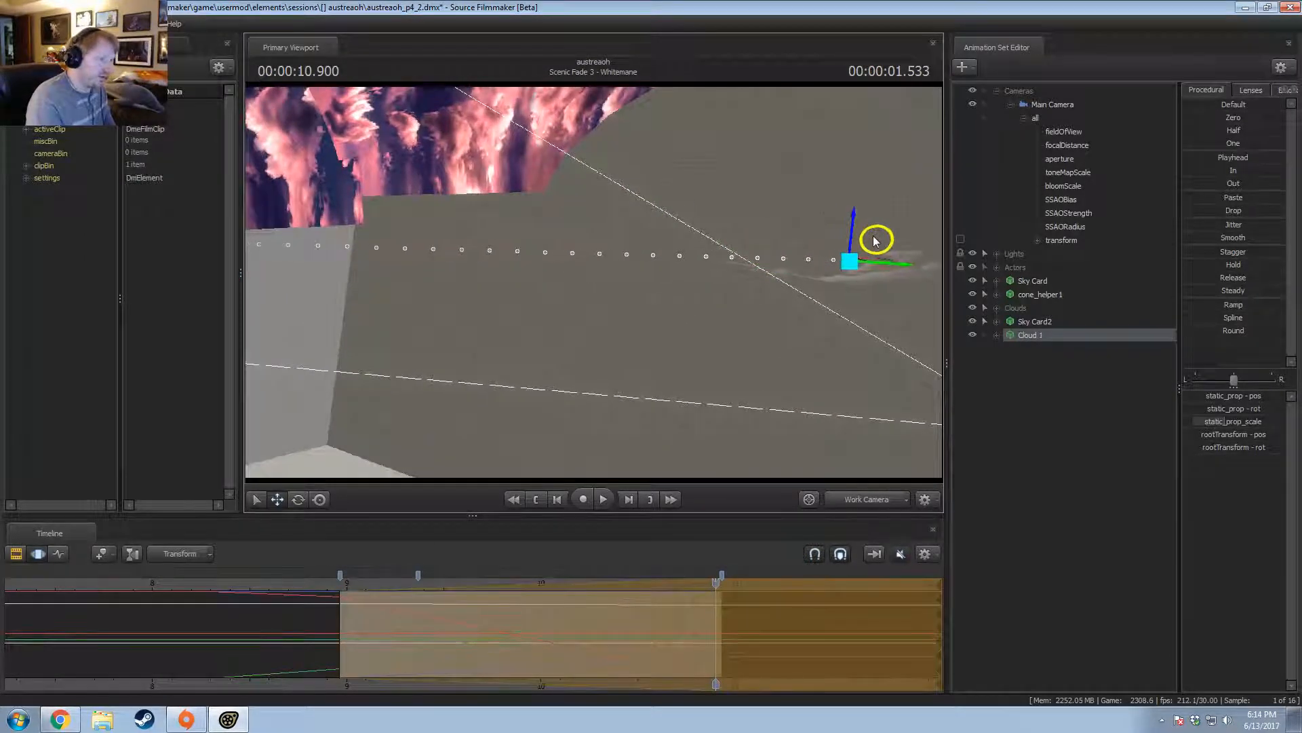
# Check Cloud 1's new motion path over the shot through camera1.
pyautogui.click(829, 505)
pyautogui.moveTo(344, 622)
pyautogui.mouseDown()
pyautogui.moveTo(332, 622)
pyautogui.moveTo(345, 626)
pyautogui.mouseUp()
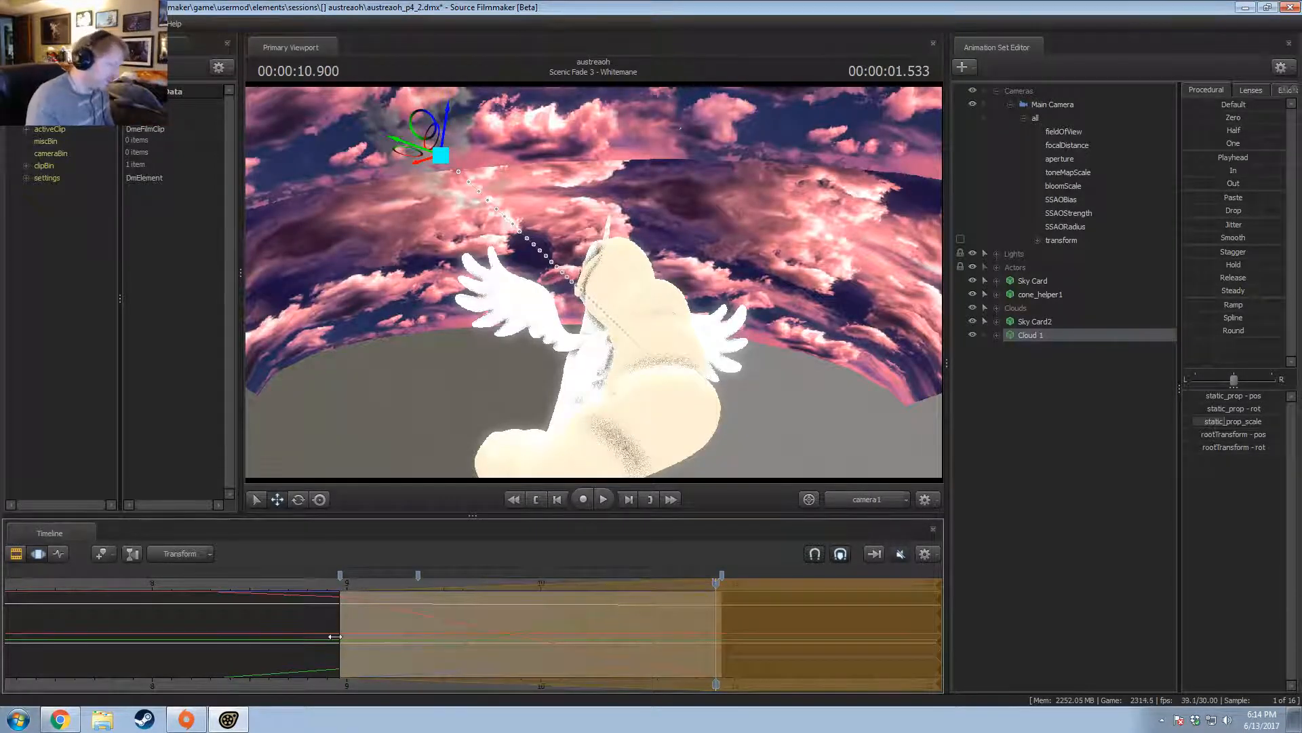
pyautogui.moveTo(335, 637)
pyautogui.mouseDown()
pyautogui.moveTo(245, 629)
pyautogui.moveTo(655, 611)
pyautogui.mouseUp()
pyautogui.click(714, 583)
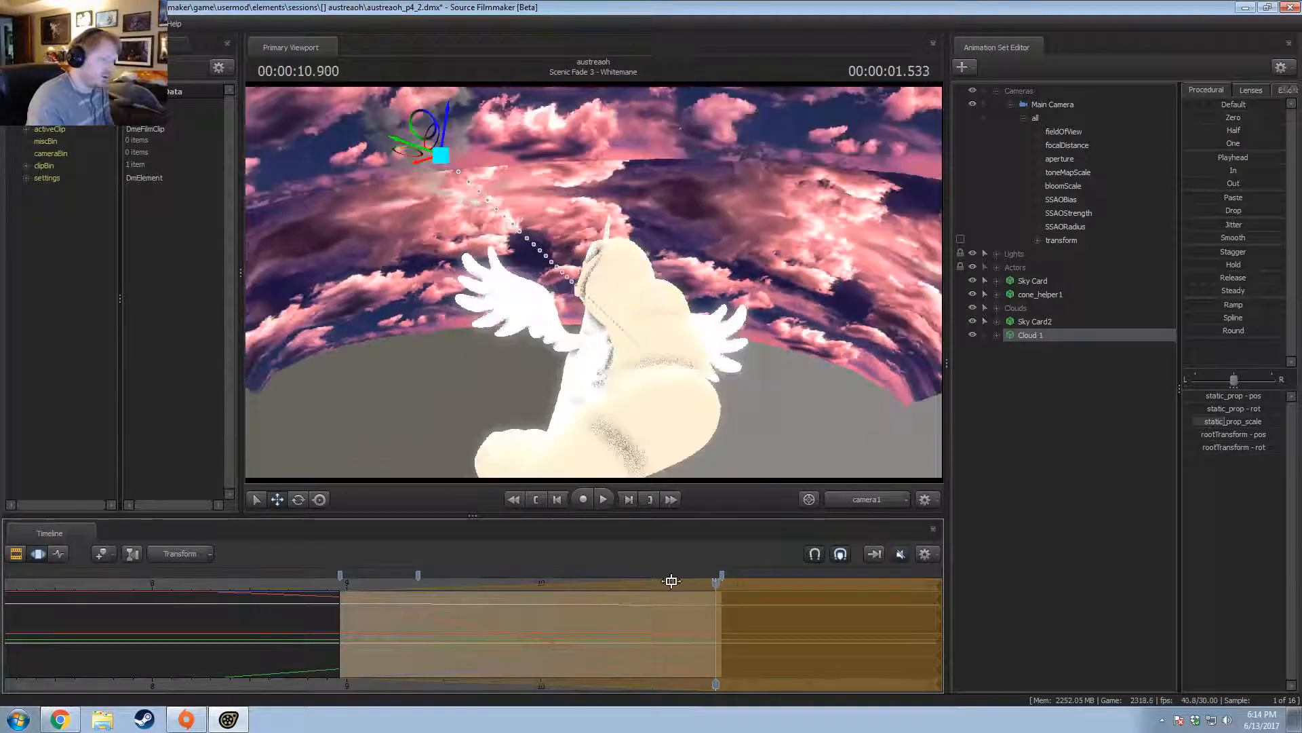
# Try moving Cloud 1 at 10.9 s to the sky above the winged character's head, and play the shot through camera1.
pyautogui.moveTo(671, 319); pyautogui.dragTo(685, 285)
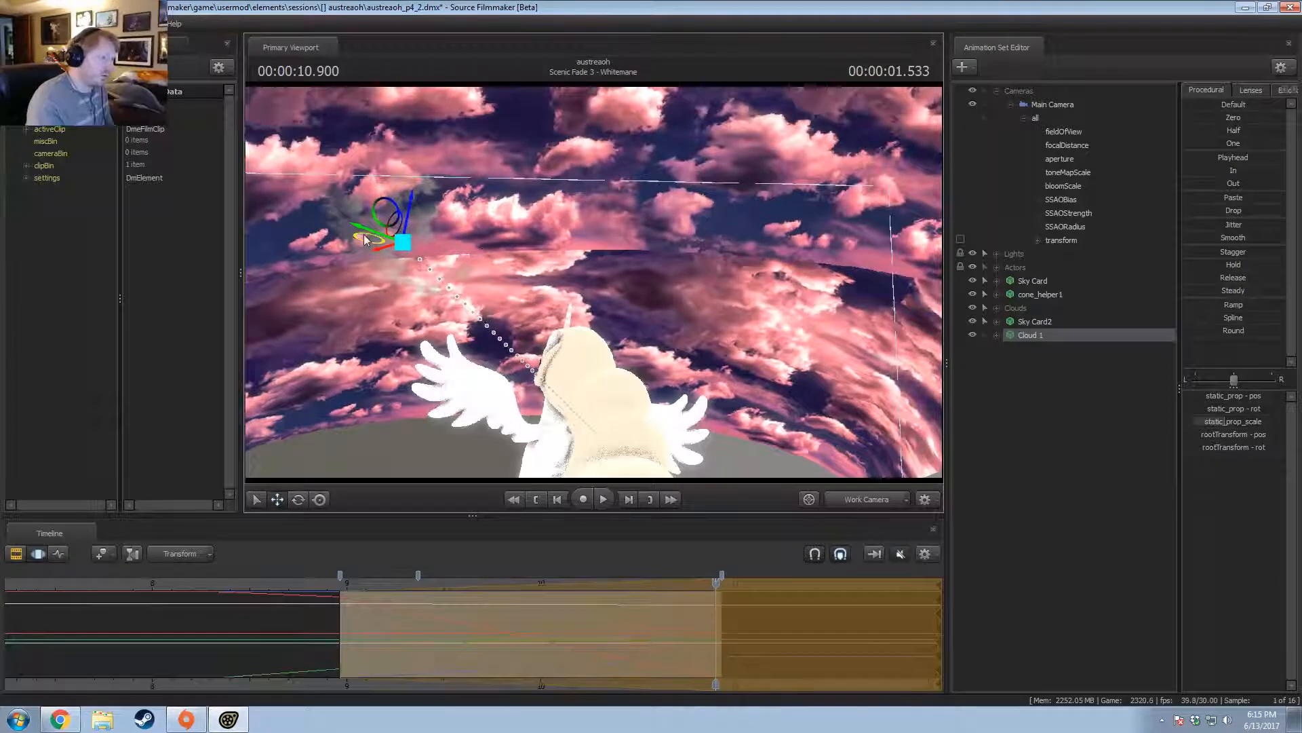
pyautogui.moveTo(370, 236); pyautogui.dragTo(590, 207)
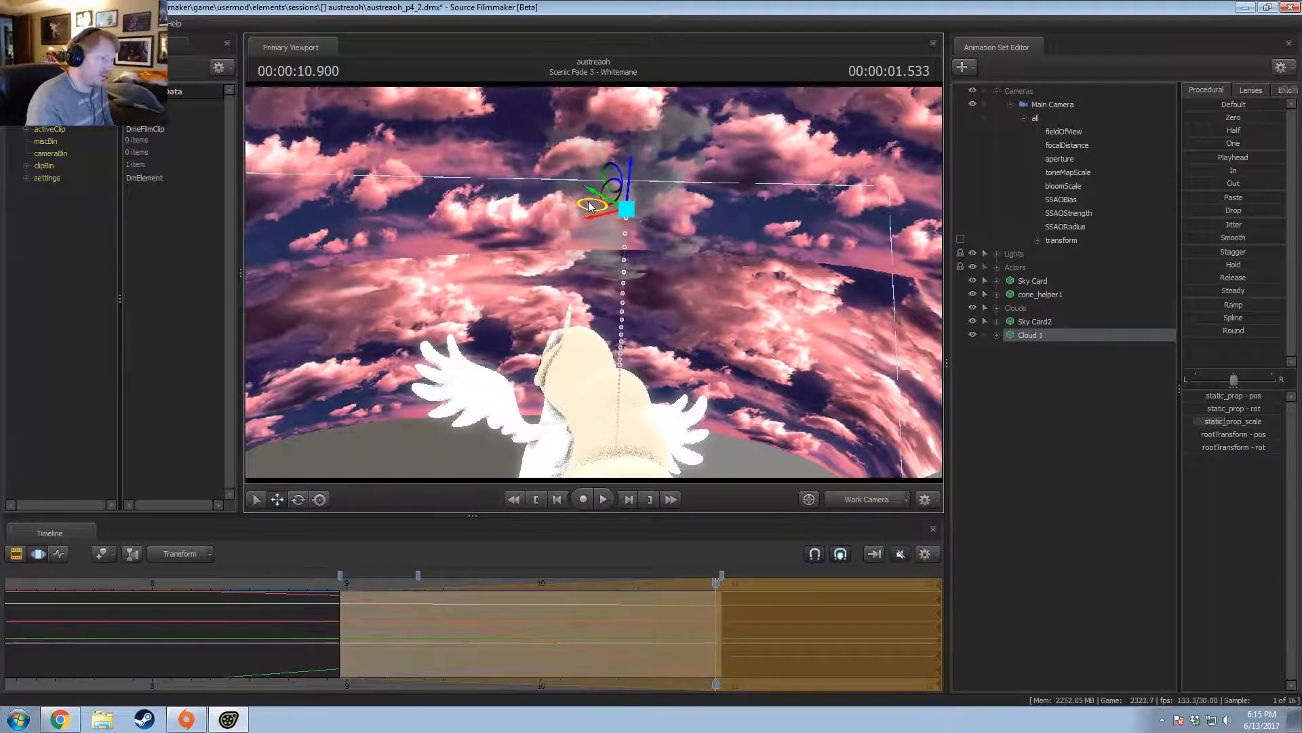
pyautogui.moveTo(358, 650); pyautogui.dragTo(719, 661, button='middle')
pyautogui.click(865, 504)
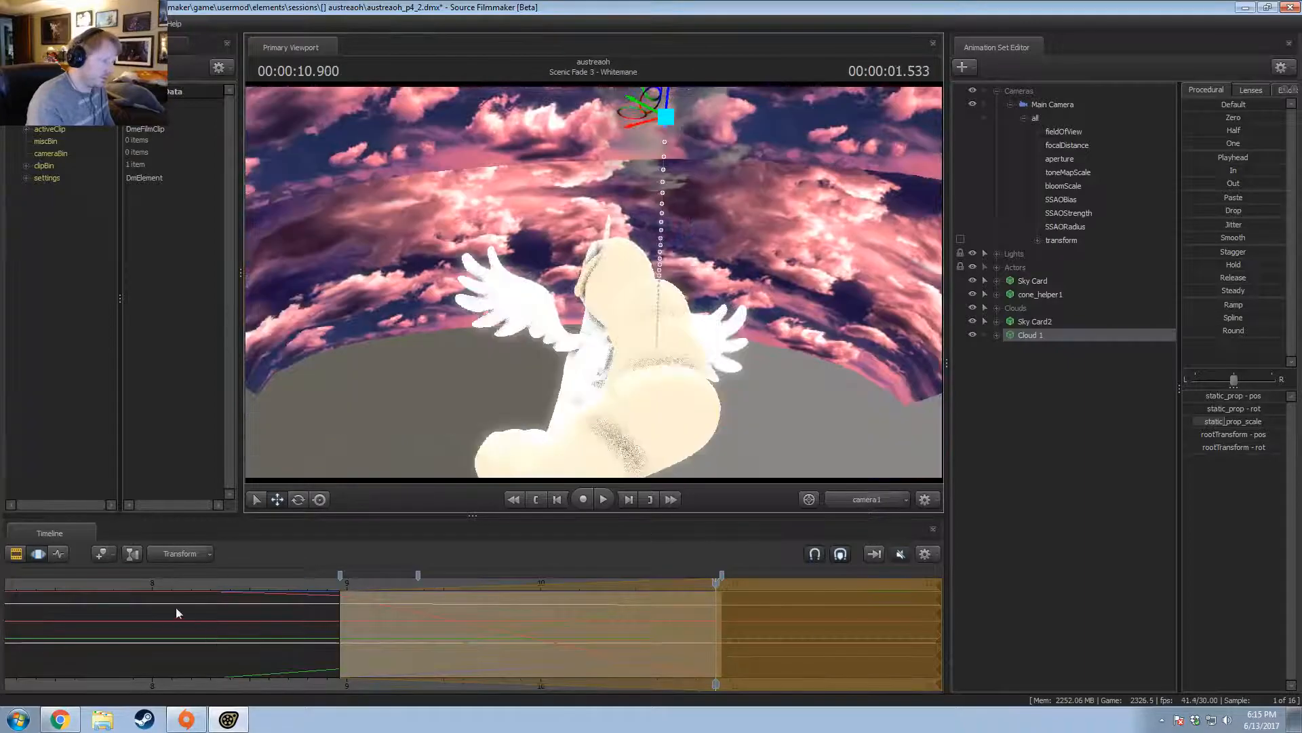
pyautogui.click(322, 581)
pyautogui.press('space')
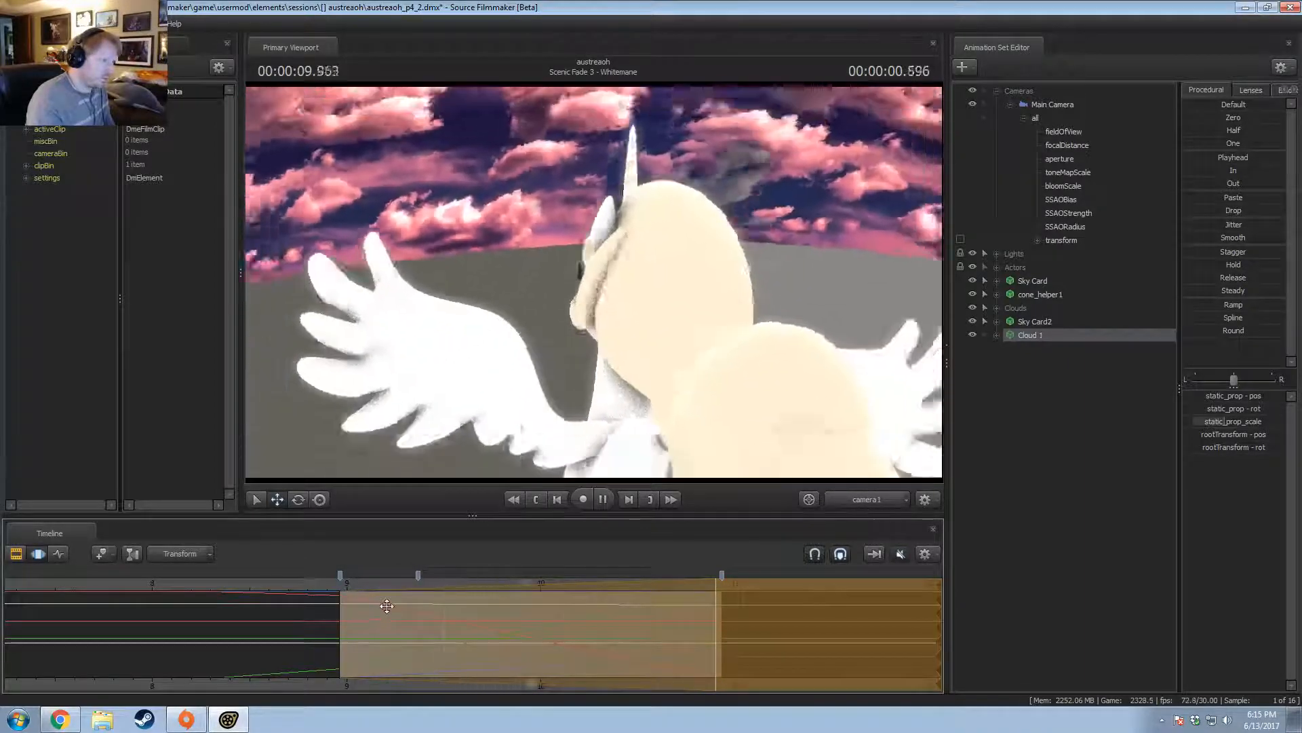
pyautogui.press('space')
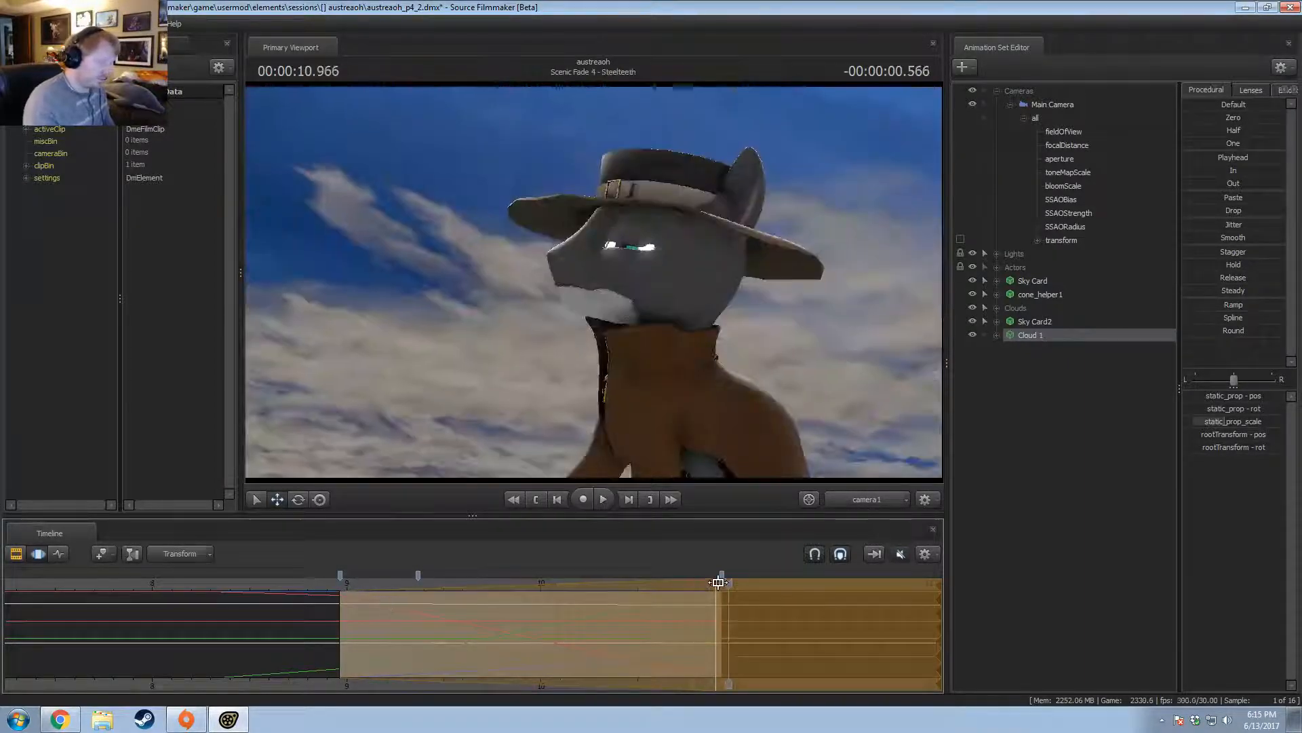
# Try moving Cloud 1 at 10.9 s much farther out from the work camera, centred high above the character.
pyautogui.click(717, 582)
pyautogui.click(838, 503)
pyautogui.moveTo(623, 285); pyautogui.dragTo(951, 169)
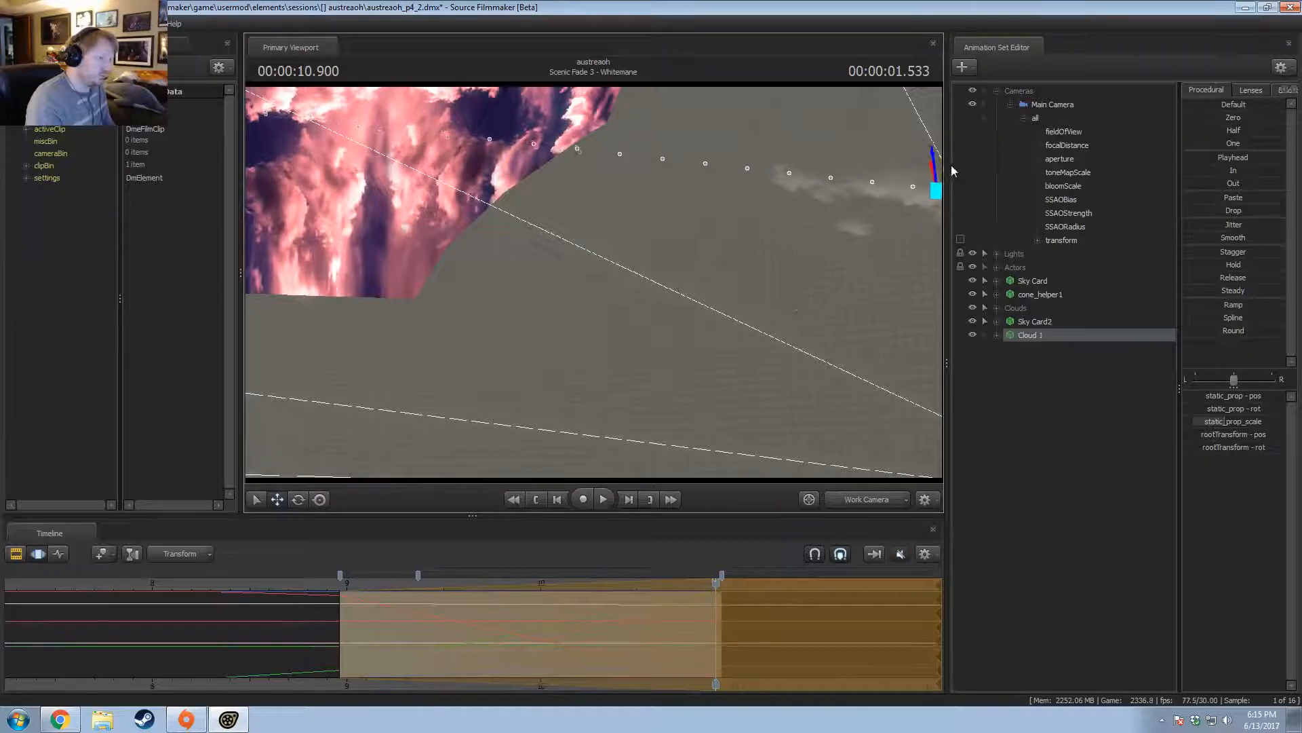
pyautogui.click(877, 499)
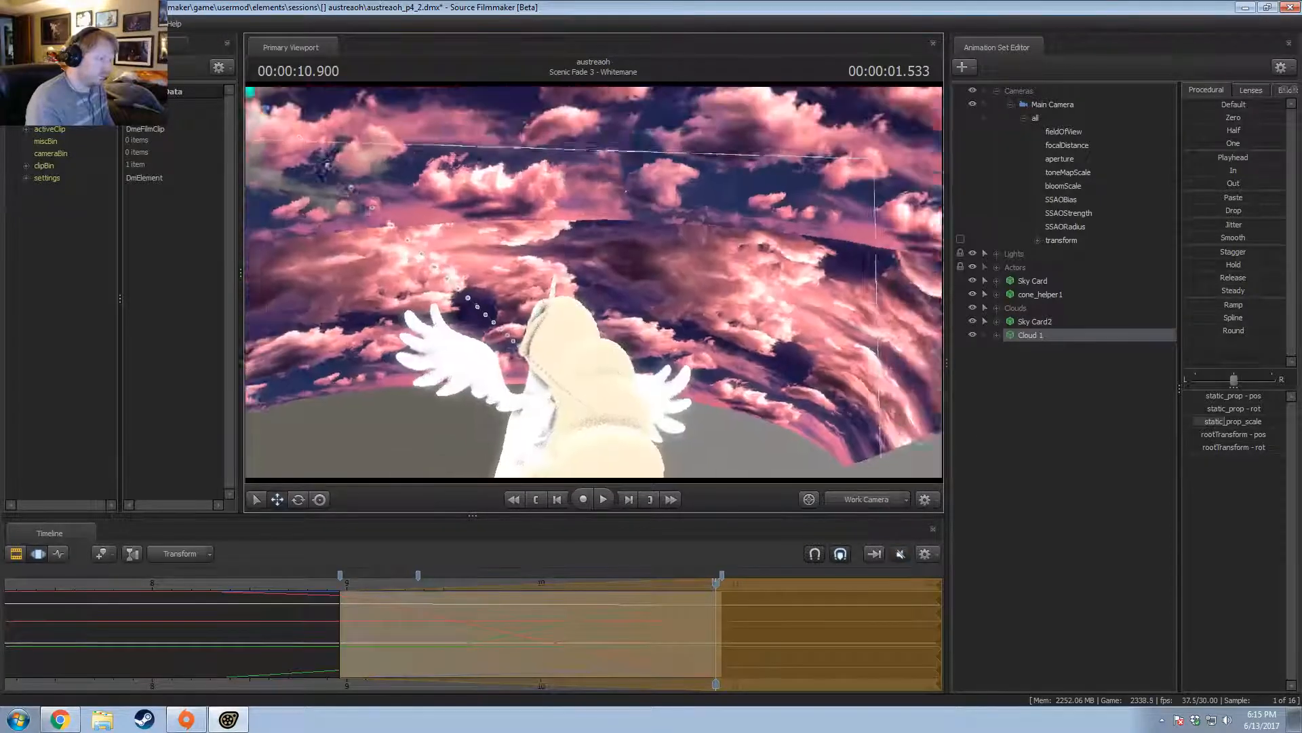
pyautogui.moveTo(435, 257)
pyautogui.mouseDown()
pyautogui.moveTo(400, 231)
pyautogui.moveTo(618, 216)
pyautogui.mouseUp()
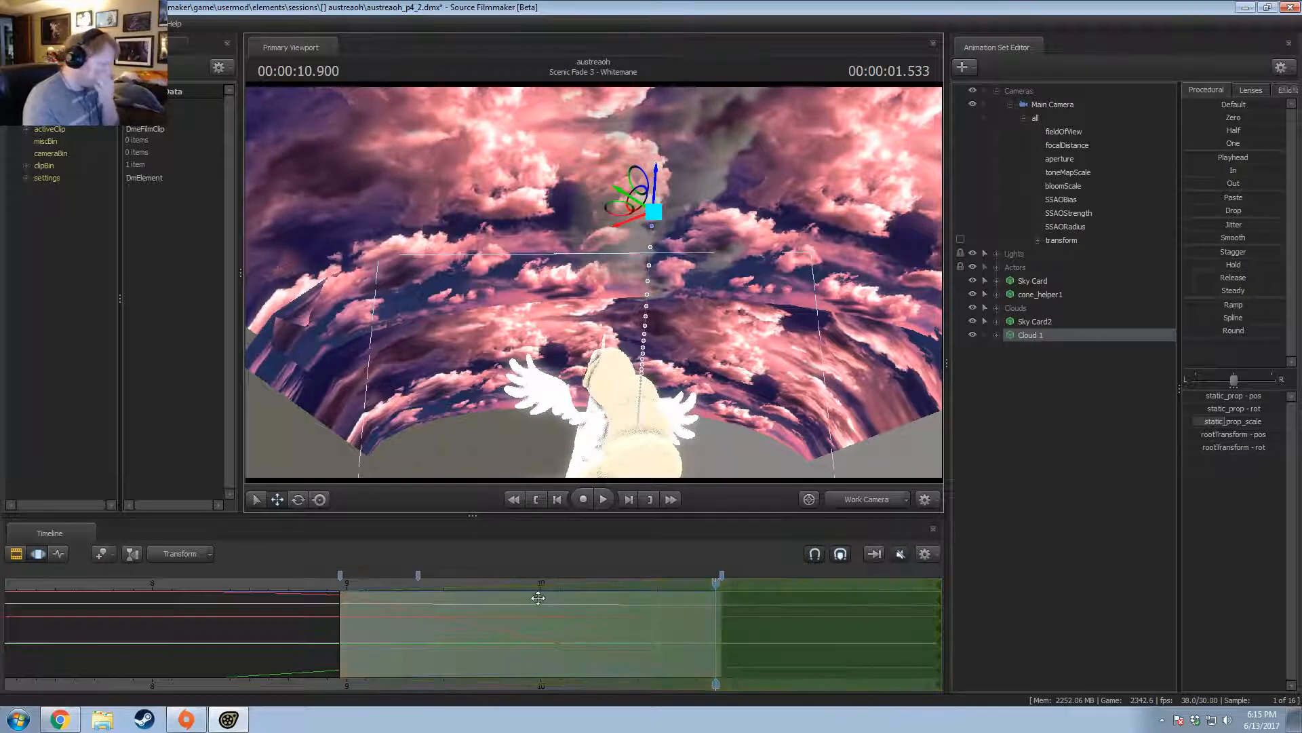
# Undo the recent Cloud 1 moves and time selection changes, back to before its placement beside the character's head.
pyautogui.hotkey('ctrl', 'z')
pyautogui.press('Right')
pyautogui.press('Right')
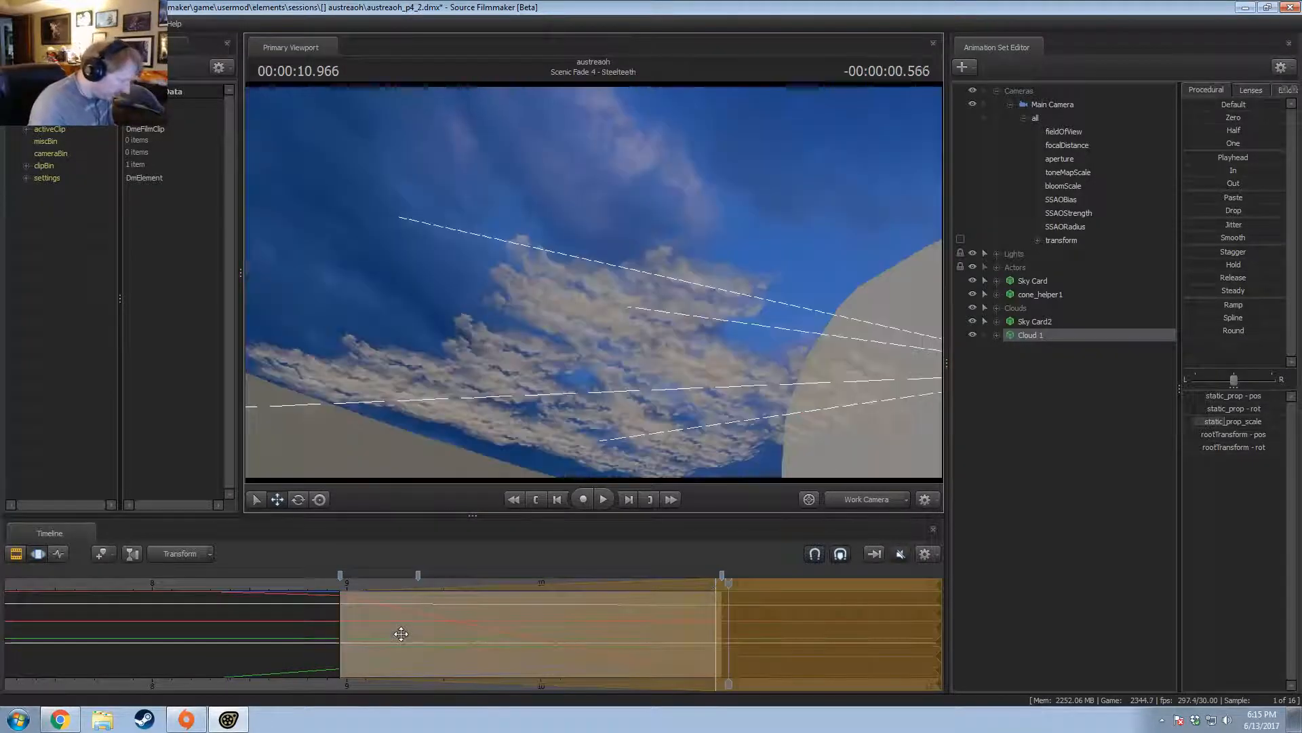
pyautogui.press('Left')
pyautogui.press('Left')
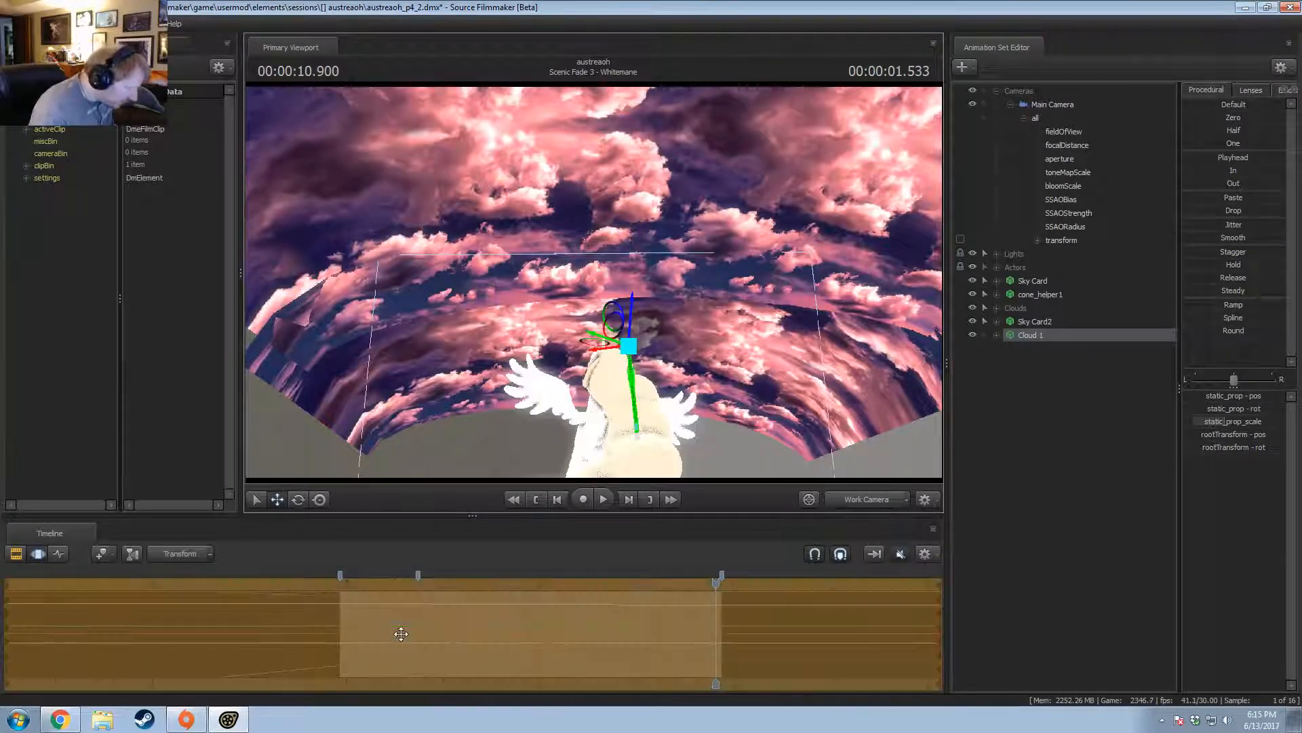
pyautogui.hotkey('ctrl', 'z')
pyautogui.hotkey('ctrl', 'z')
pyautogui.hotkey('ctrl', 'z')
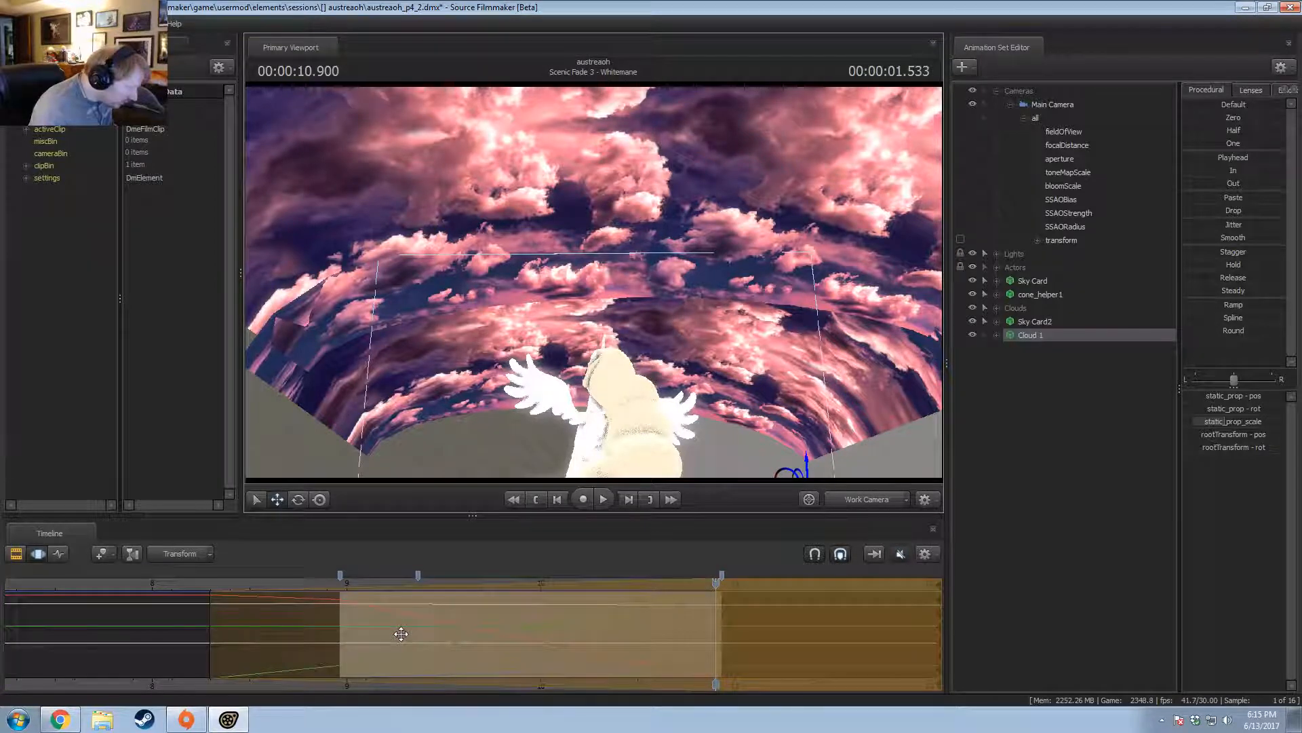
pyautogui.hotkey('ctrl', 'z')
pyautogui.hotkey('ctrl', 'z')
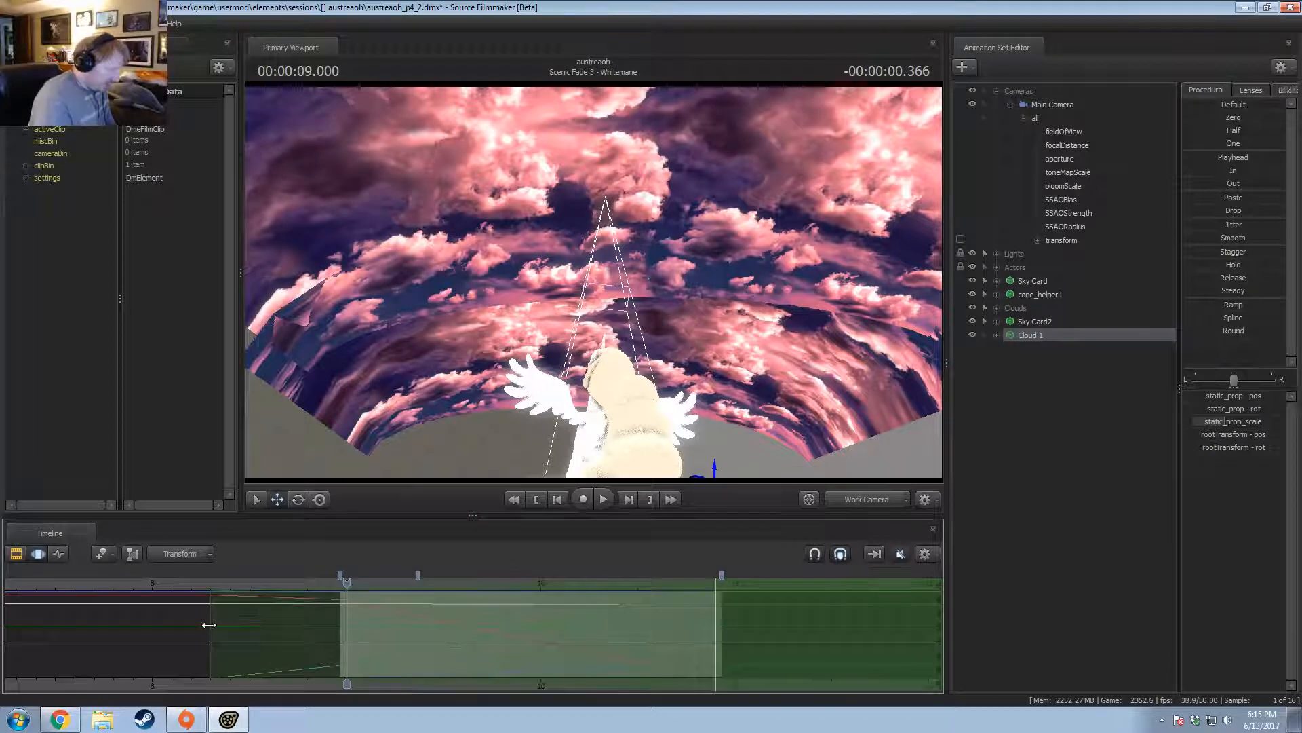
pyautogui.hotkey('ctrl', 'z')
pyautogui.hotkey('ctrl', 'z')
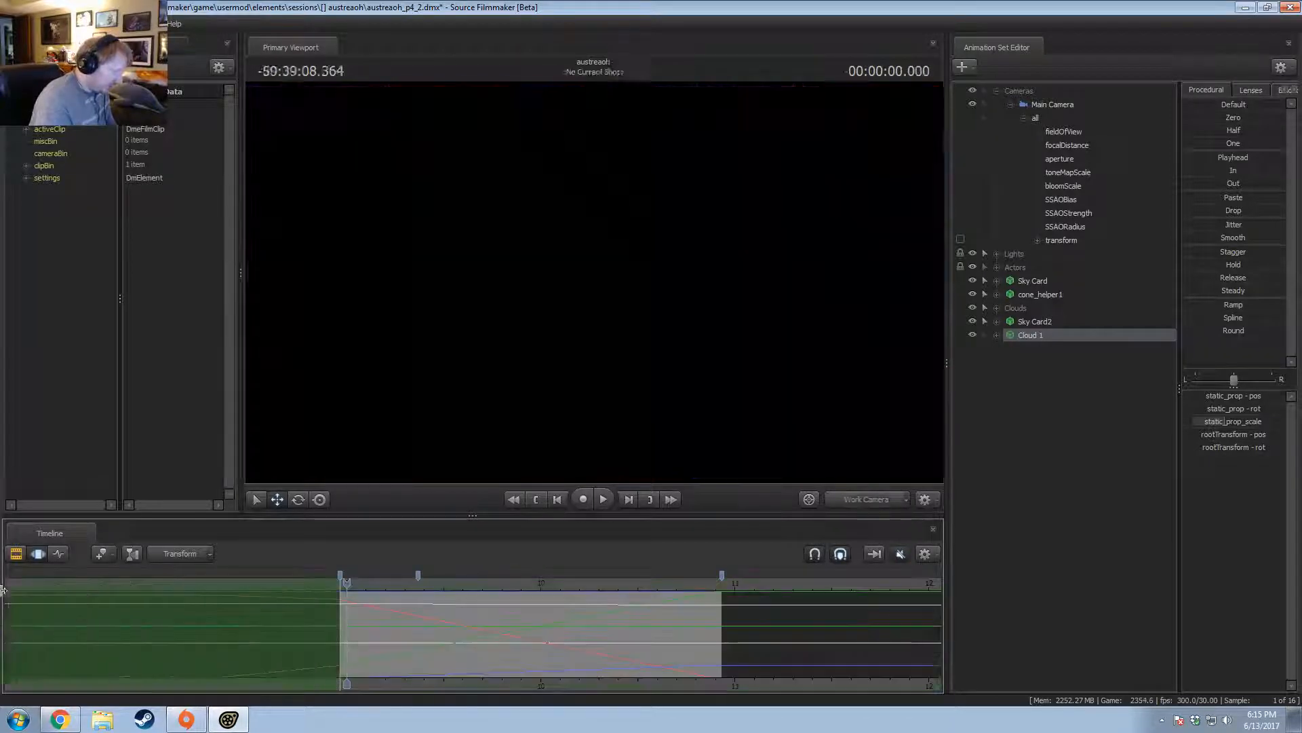
pyautogui.hotkey('ctrl', 'z')
pyautogui.hotkey('ctrl', 'z')
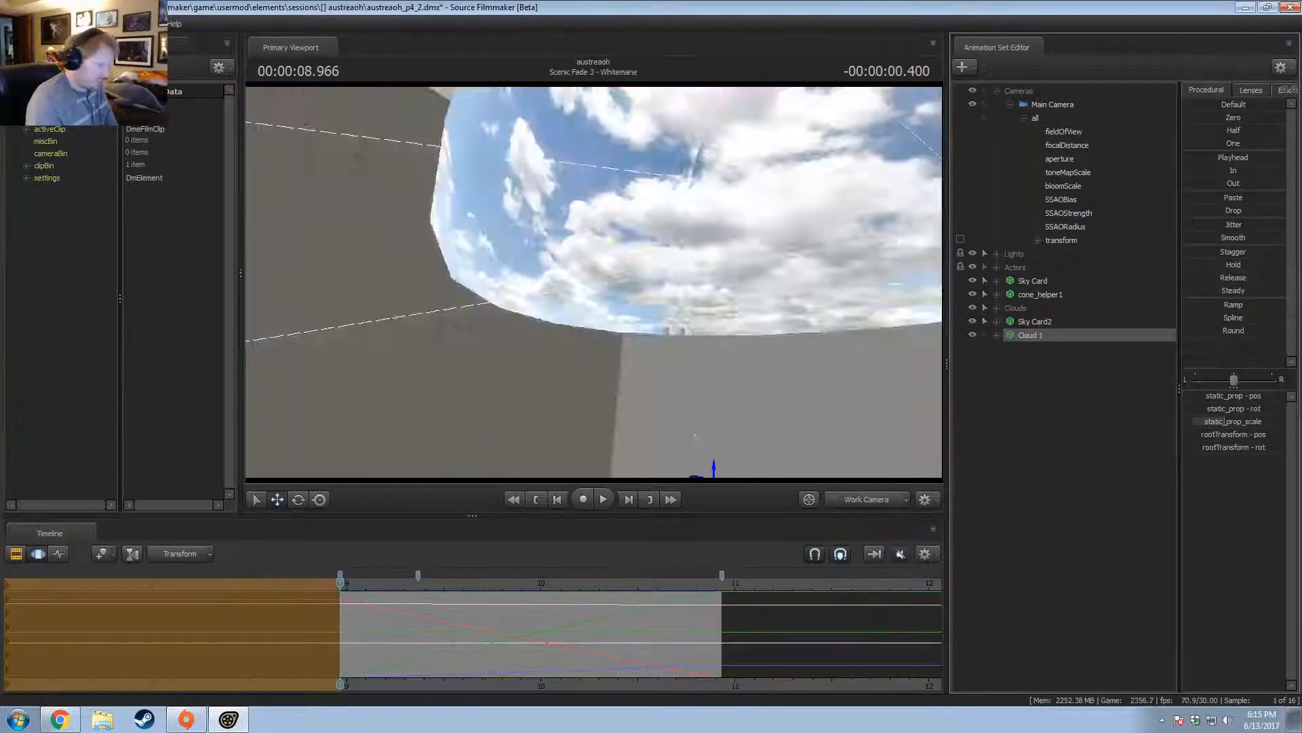
# Return to 10.9 s, redo the time selection, and move Cloud 1 beside the winged character's head.
pyautogui.moveTo(380, 628); pyautogui.dragTo(1090, 613)
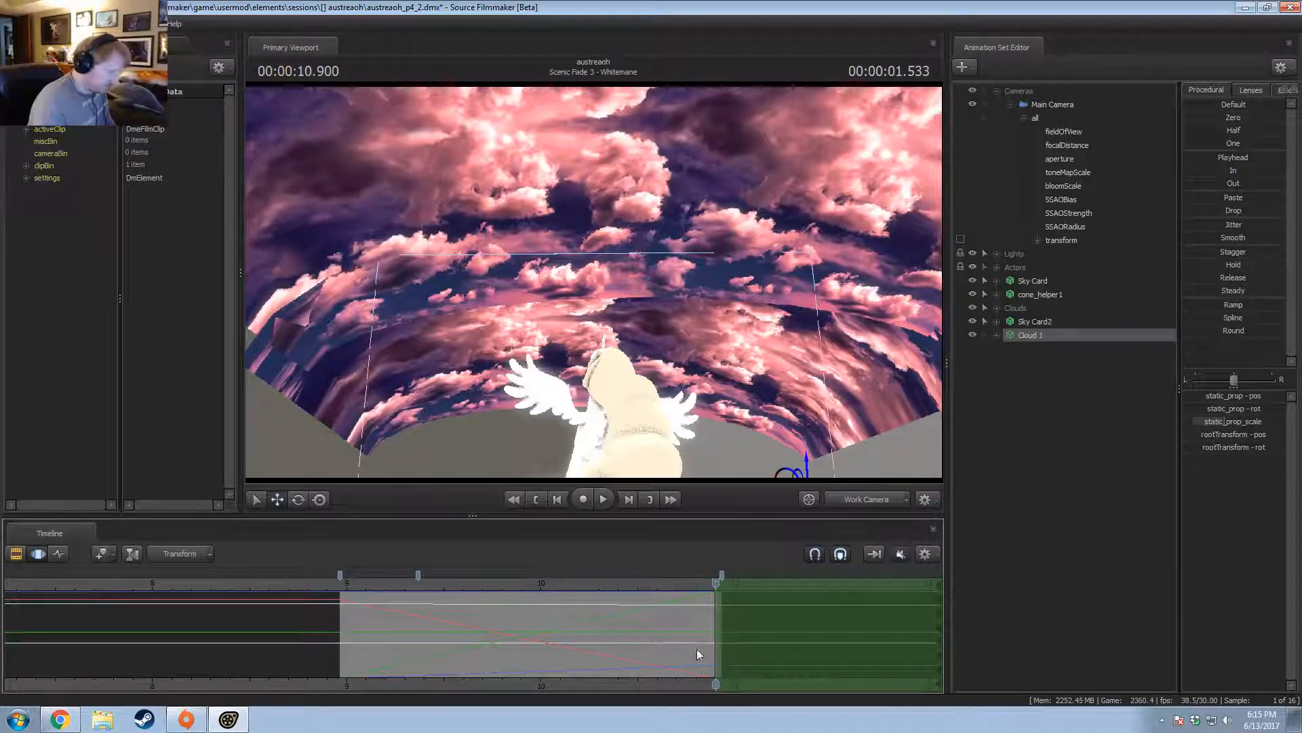
pyautogui.moveTo(707, 646); pyautogui.dragTo(214, 644)
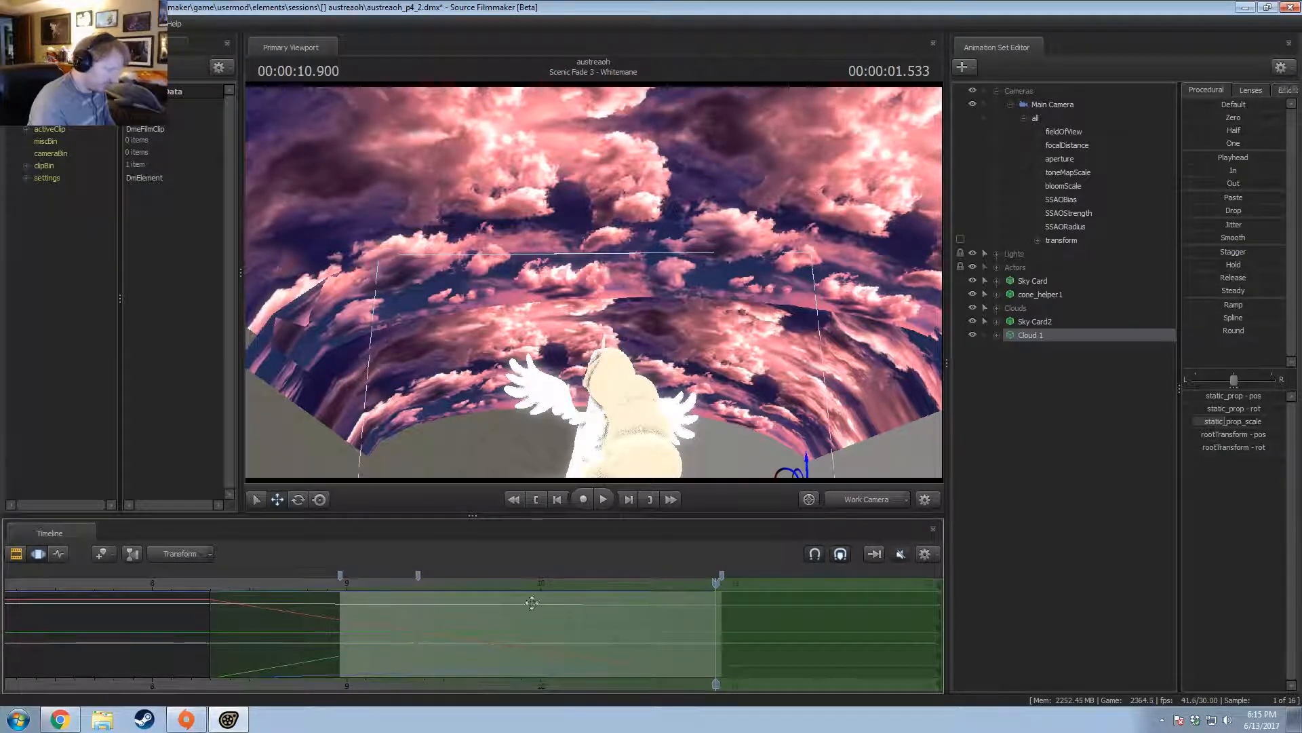
pyautogui.moveTo(709, 388); pyautogui.dragTo(594, 282)
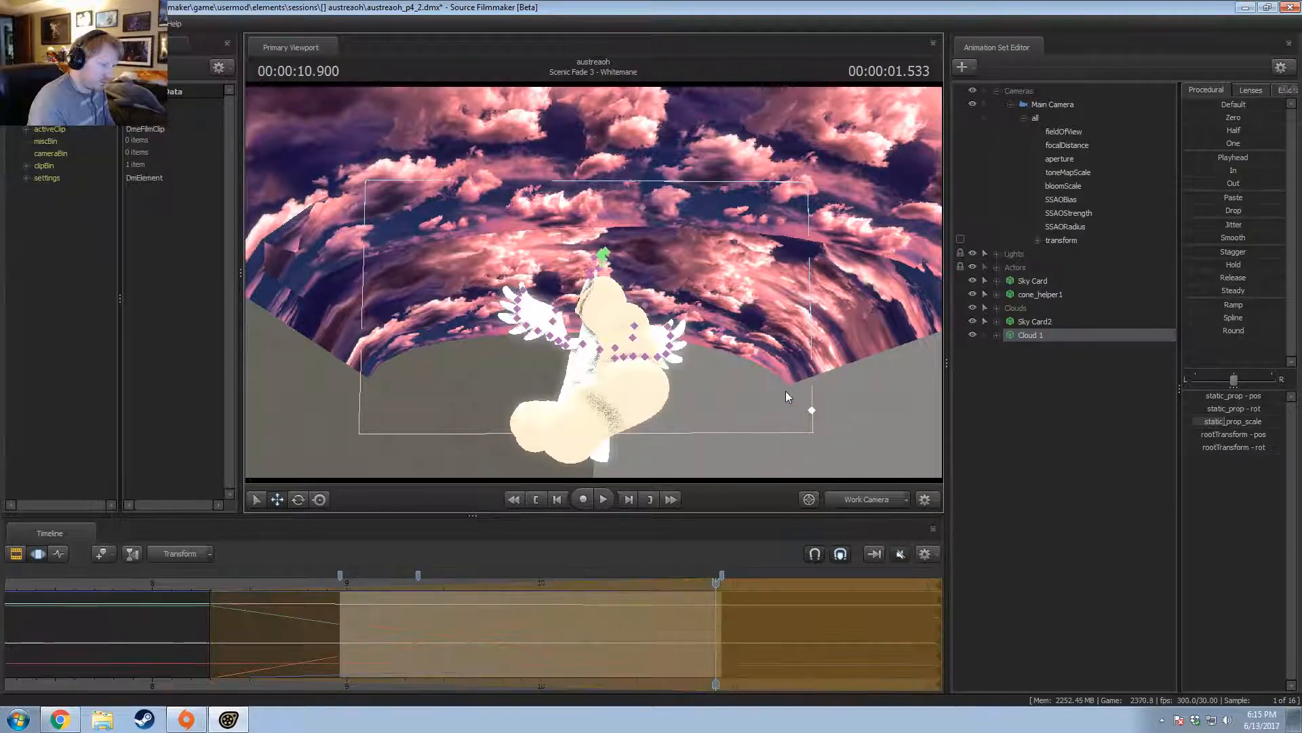
pyautogui.moveTo(751, 421); pyautogui.dragTo(552, 238)
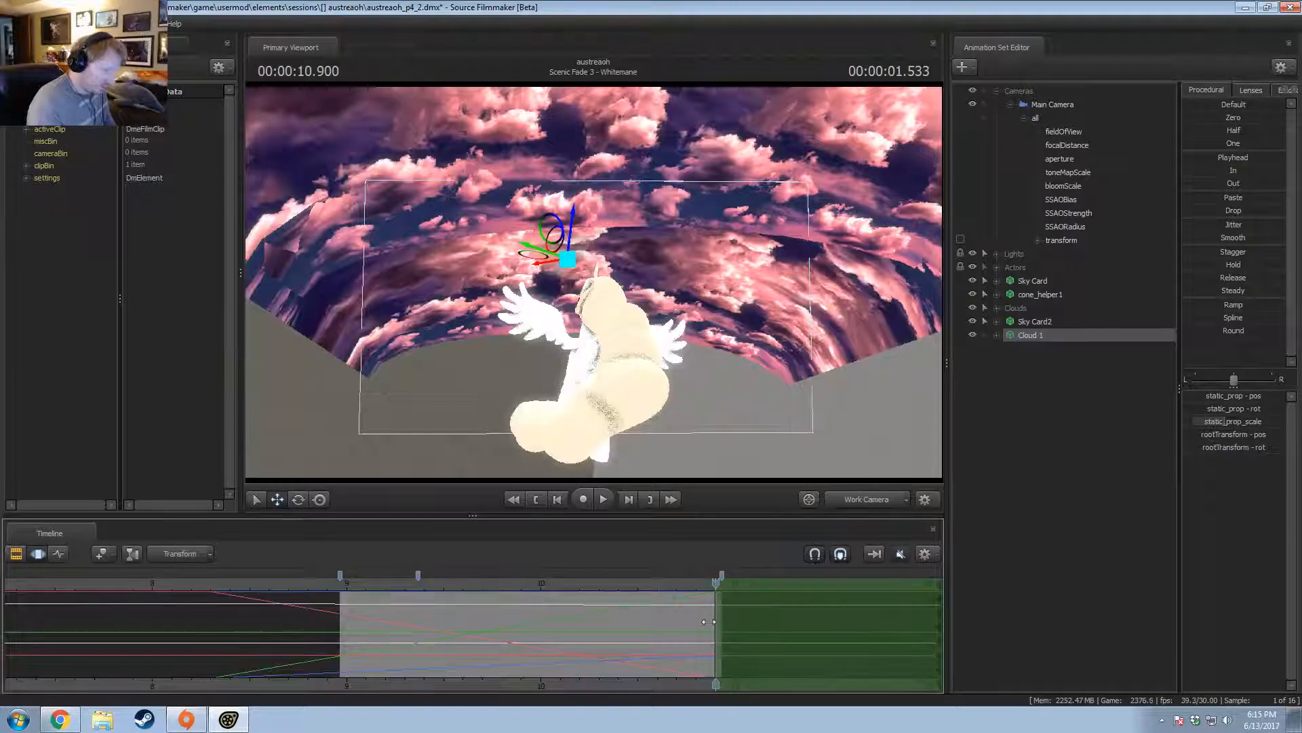
# Ramp the time selection from about 8.3 s into a hold, and move Cloud 1 at 10.9 s far beyond the sky cards.
pyautogui.moveTo(715, 616); pyautogui.dragTo(202, 637)
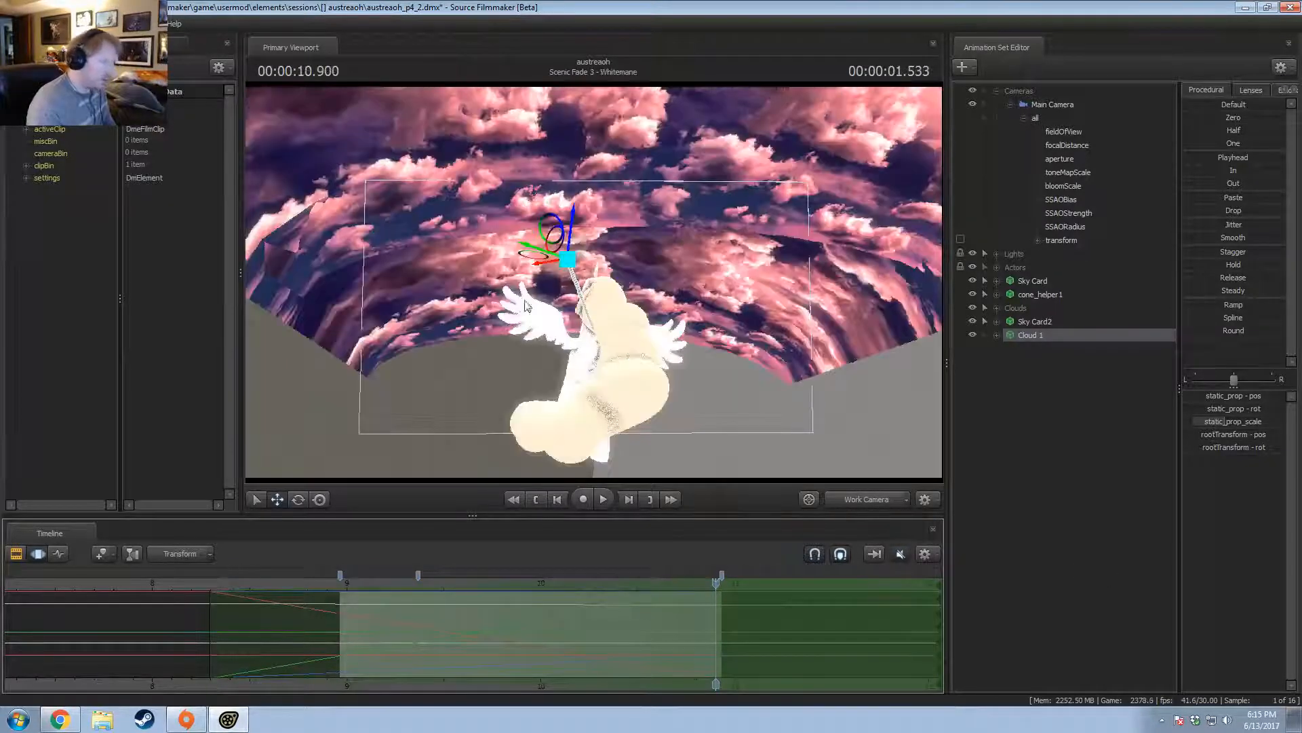
pyautogui.moveTo(547, 255); pyautogui.dragTo(594, 6)
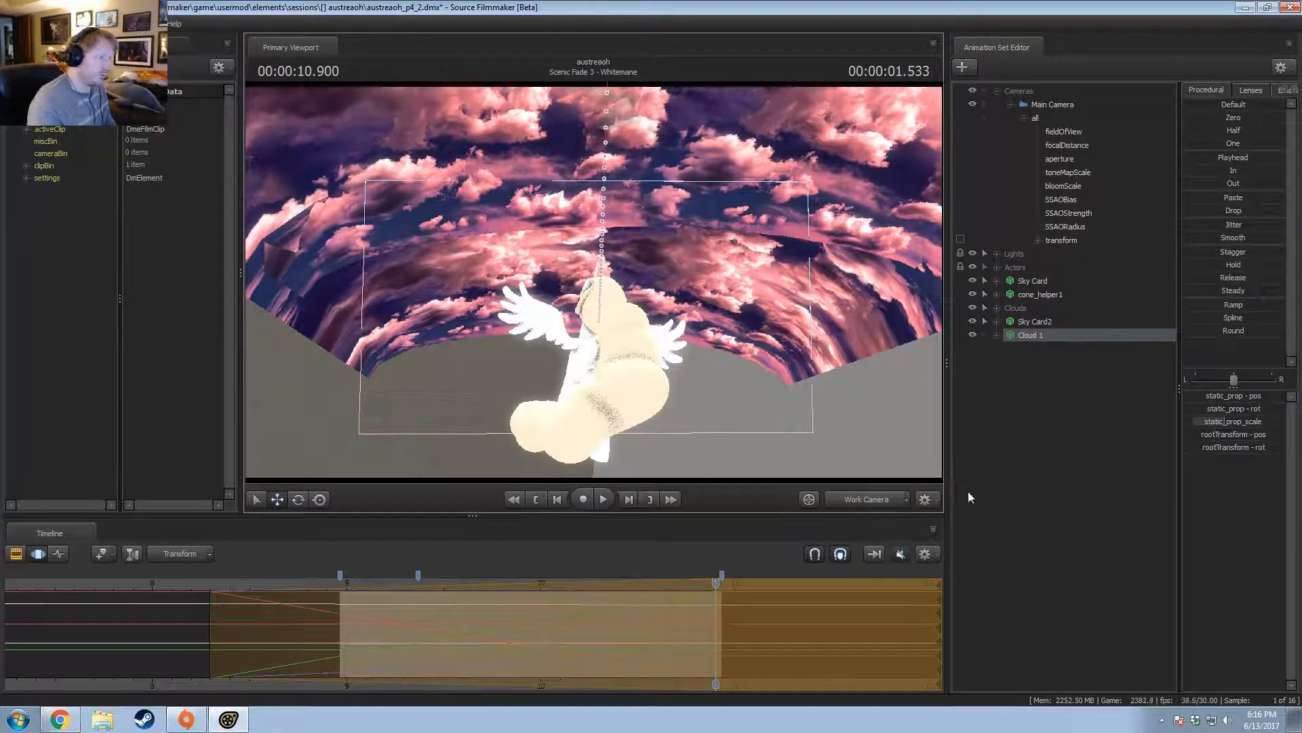
pyautogui.moveTo(746, 387); pyautogui.dragTo(574, 265)
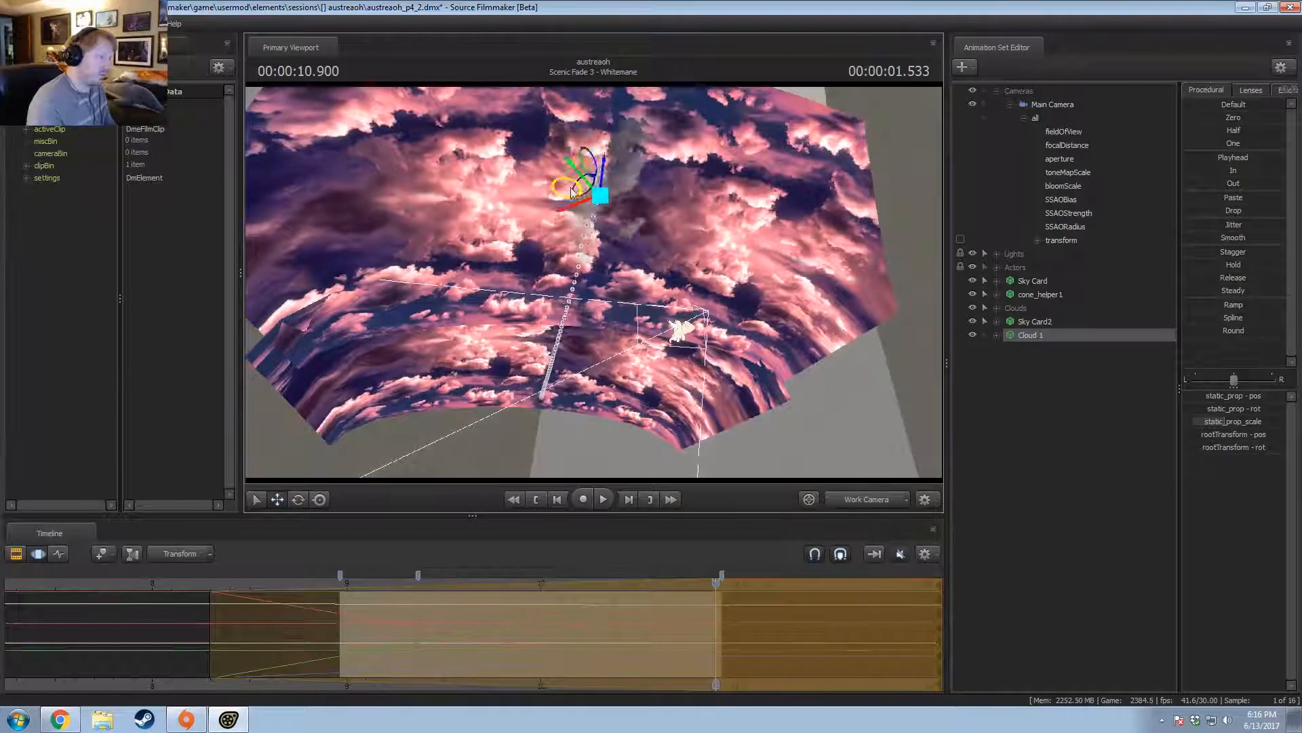
pyautogui.moveTo(571, 187); pyautogui.dragTo(601, 107)
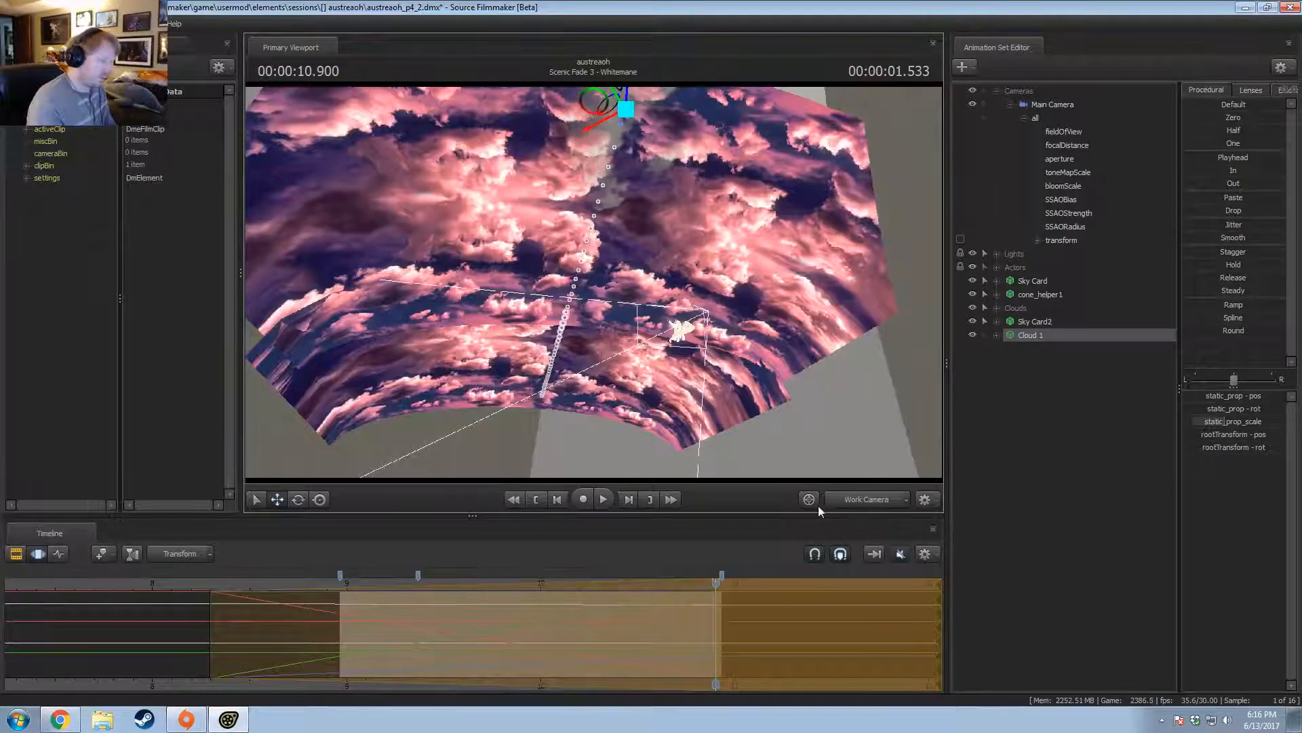
# Play the shot through camera1 to check Cloud 1's longer path, and return the playhead to 9 s.
pyautogui.click(856, 499)
pyautogui.moveTo(136, 586); pyautogui.dragTo(345, 601)
pyautogui.press('space')
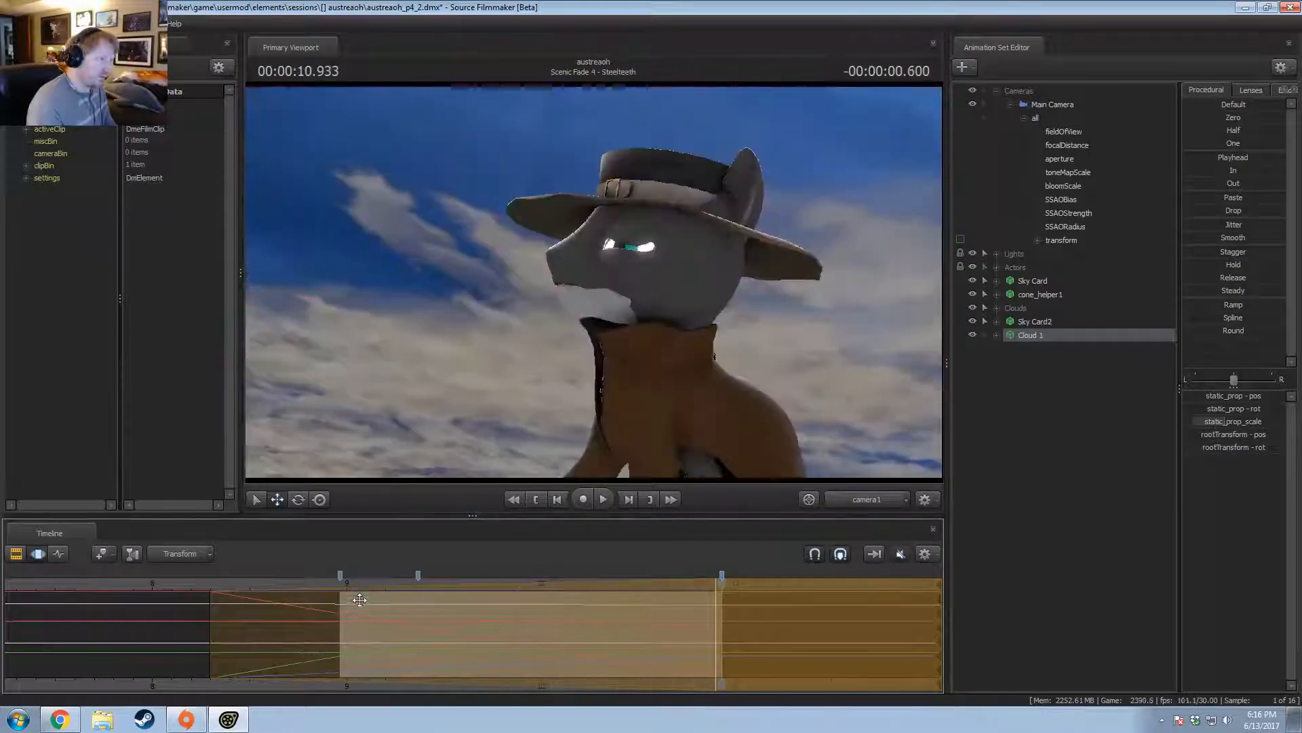
pyautogui.moveTo(181, 597); pyautogui.dragTo(348, 613)
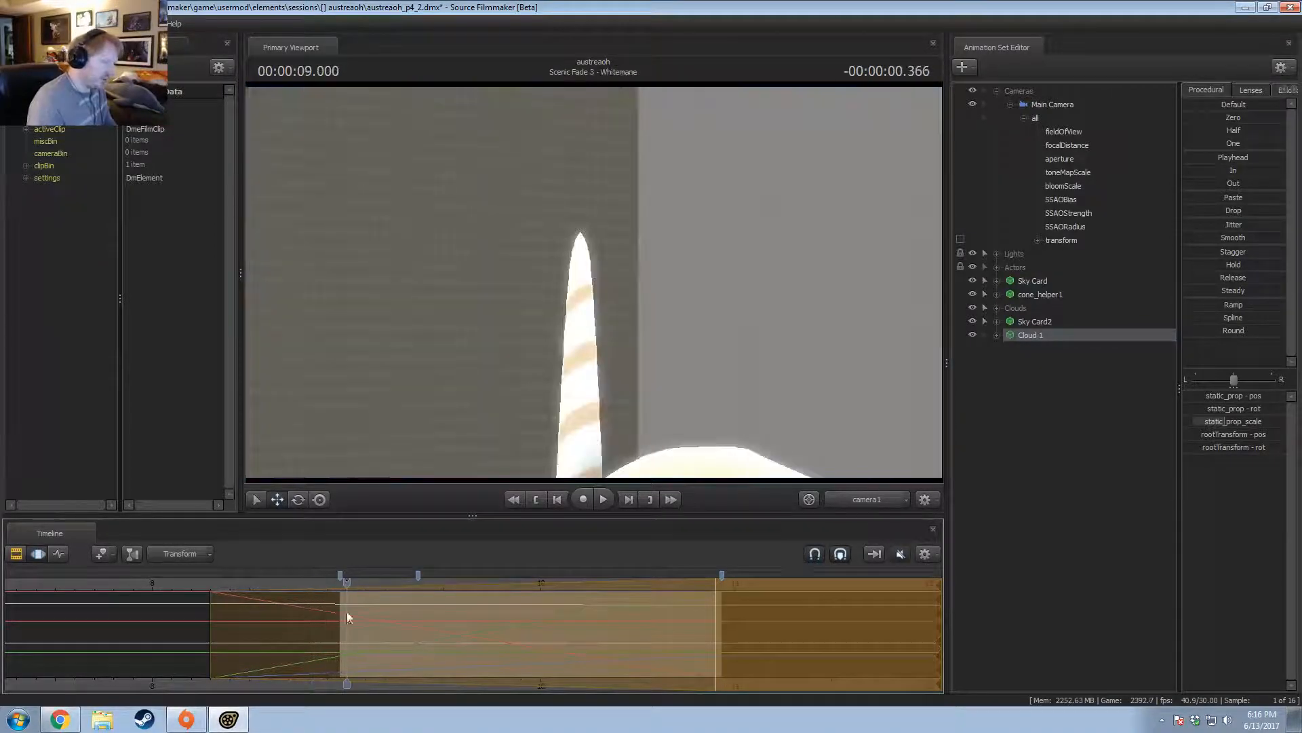
# From the work camera, reposition Cloud 1's whole motion path over all time relative to the camera and sky cards.
pyautogui.click(865, 500)
pyautogui.moveTo(674, 328); pyautogui.dragTo(595, 287)
pyautogui.moveTo(608, 340); pyautogui.dragTo(549, 359)
pyautogui.hotkey('ctrl', 'a')
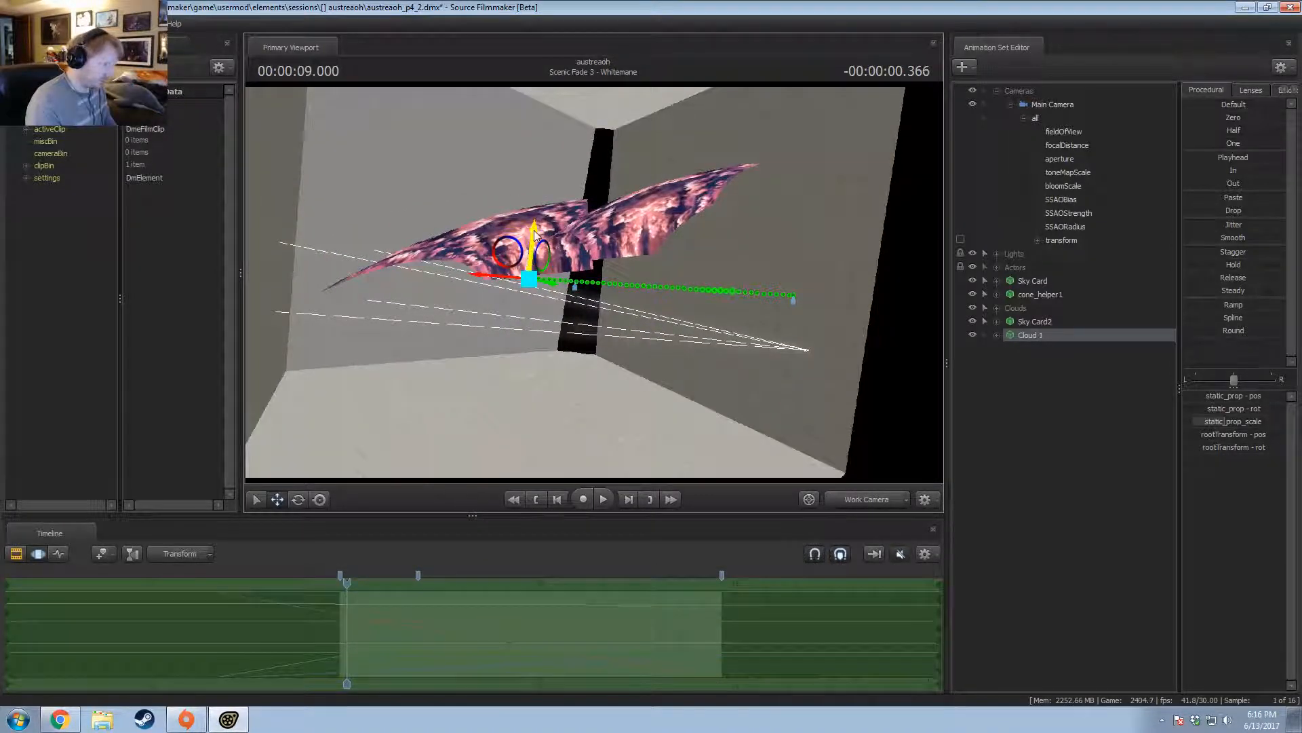
pyautogui.moveTo(535, 235); pyautogui.dragTo(581, 288)
pyautogui.moveTo(517, 314); pyautogui.dragTo(387, 326)
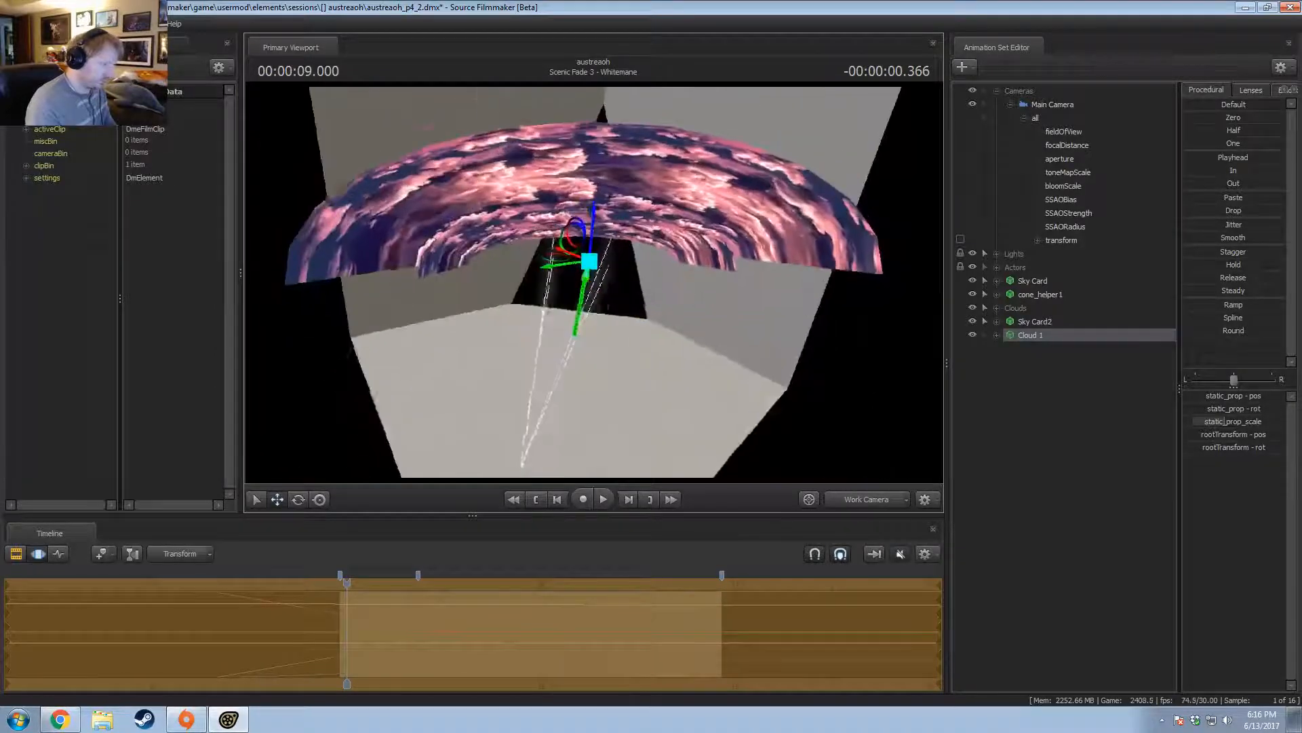
pyautogui.keyDown('alt'); pyautogui.moveTo(590, 379); pyautogui.dragTo(655, 433); pyautogui.keyUp('alt')
# Set the time selection to hold from 10.9 s with a ramp from 8.3 s, and centre Cloud 1 above the character in camera1.
pyautogui.click(717, 616)
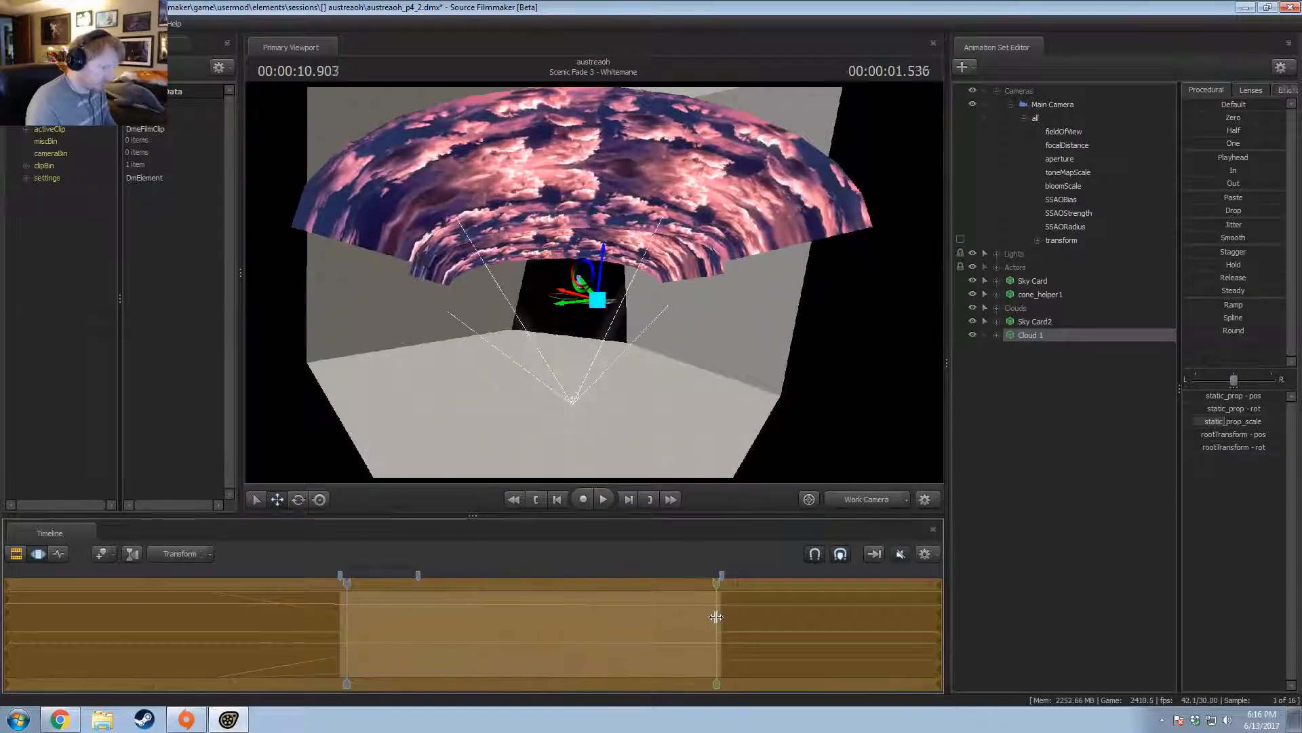
pyautogui.press('Return')
pyautogui.moveTo(715, 621); pyautogui.dragTo(204, 677)
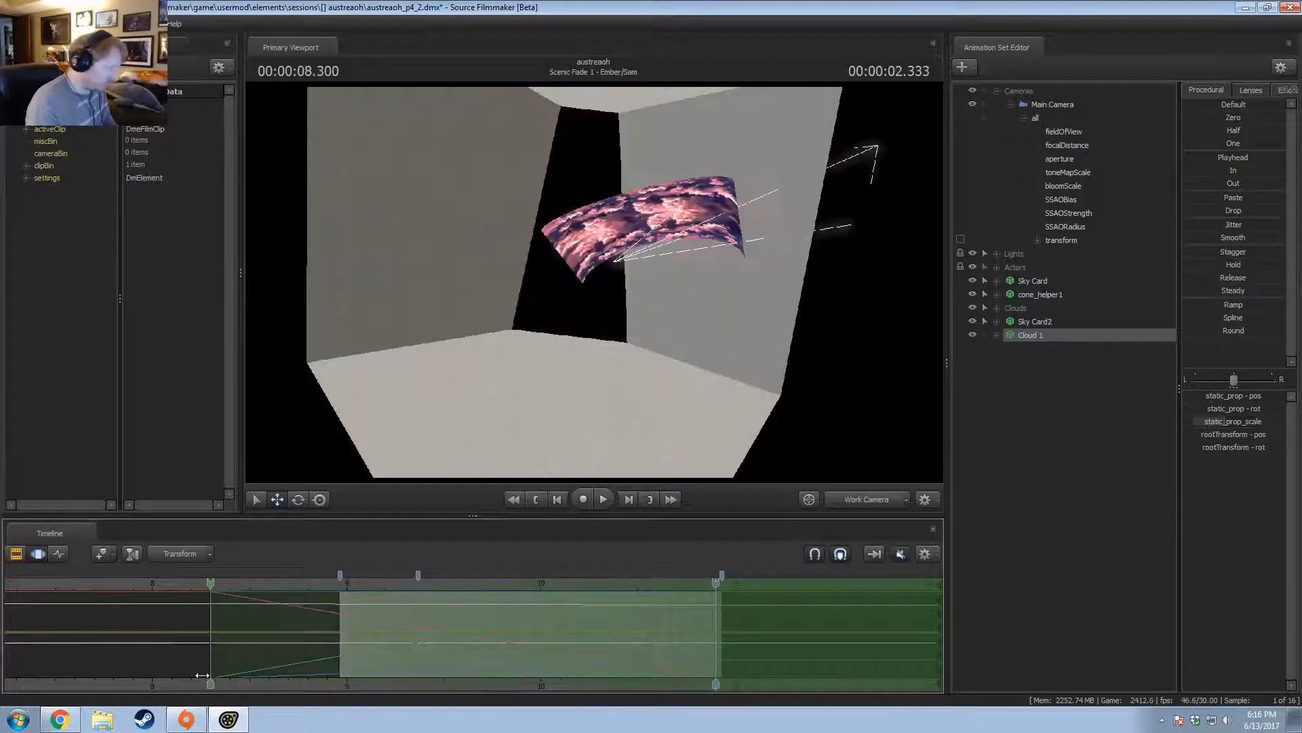
pyautogui.keyDown('alt'); pyautogui.moveTo(567, 271); pyautogui.dragTo(555, 300); pyautogui.keyUp('alt')
pyautogui.click(866, 500)
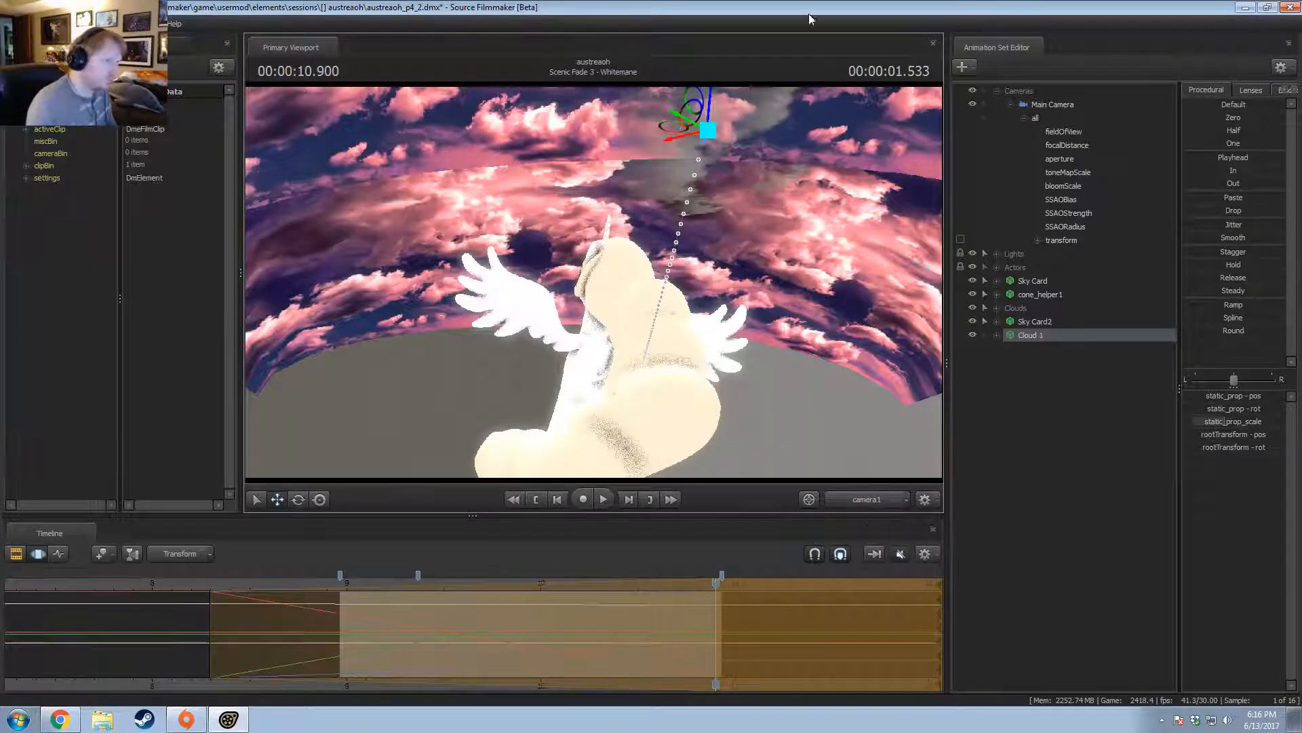
pyautogui.moveTo(665, 134); pyautogui.dragTo(606, 130)
# Play back the shot through camera1 to review Cloud 1's motion, and return the playhead to 10.9 s.
pyautogui.click(194, 593)
pyautogui.press('space')
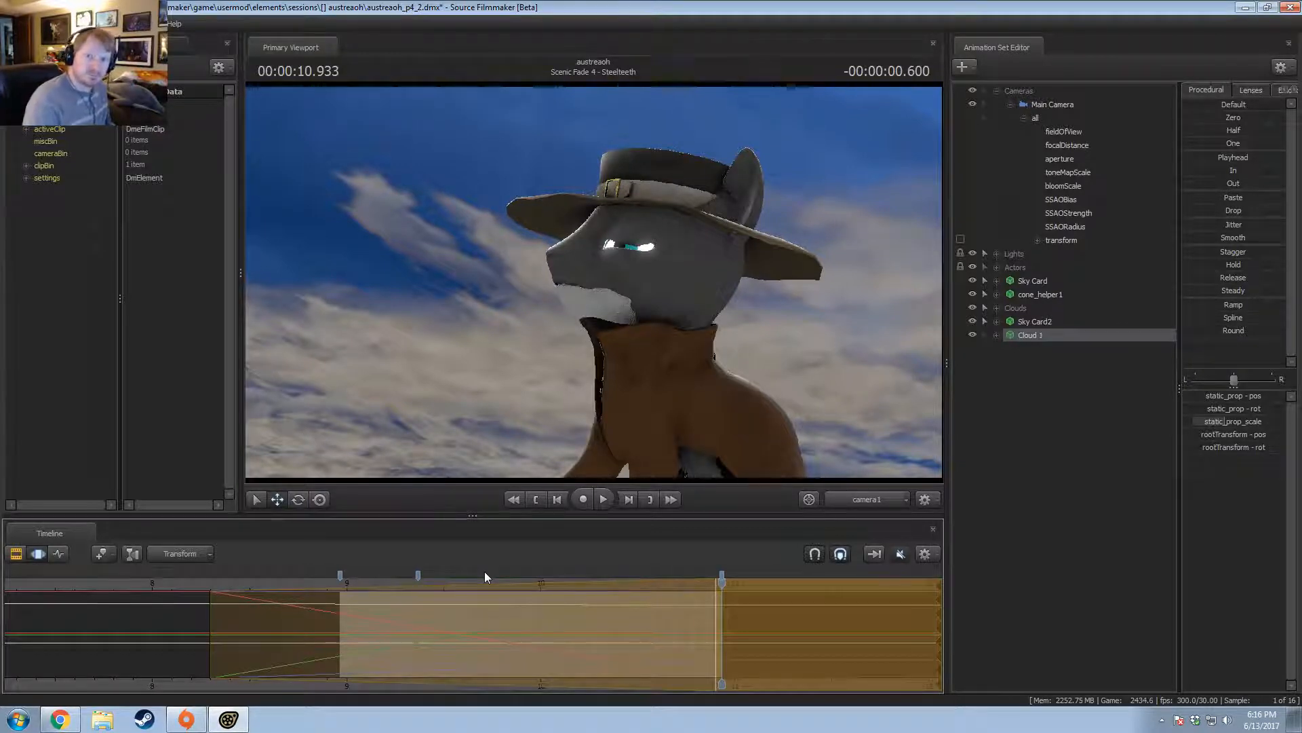
pyautogui.moveTo(294, 585); pyautogui.dragTo(715, 610)
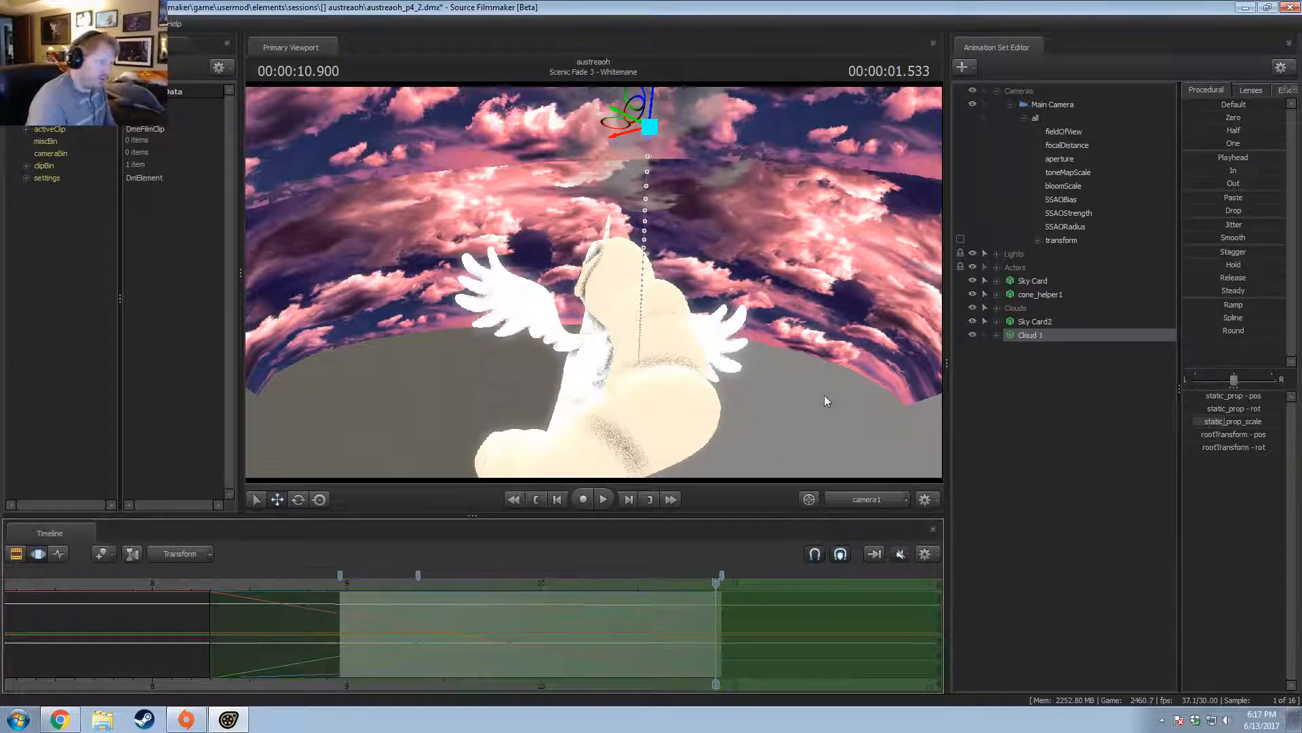
# Select all time in the work camera, duplicate Cloud 1 in the animation set list, and select the copy.
pyautogui.click(863, 502)
pyautogui.press('s')
pyautogui.moveTo(594, 282)
pyautogui.mouseDown()
pyautogui.moveTo(590, 251)
pyautogui.moveTo(593, 282)
pyautogui.mouseUp()
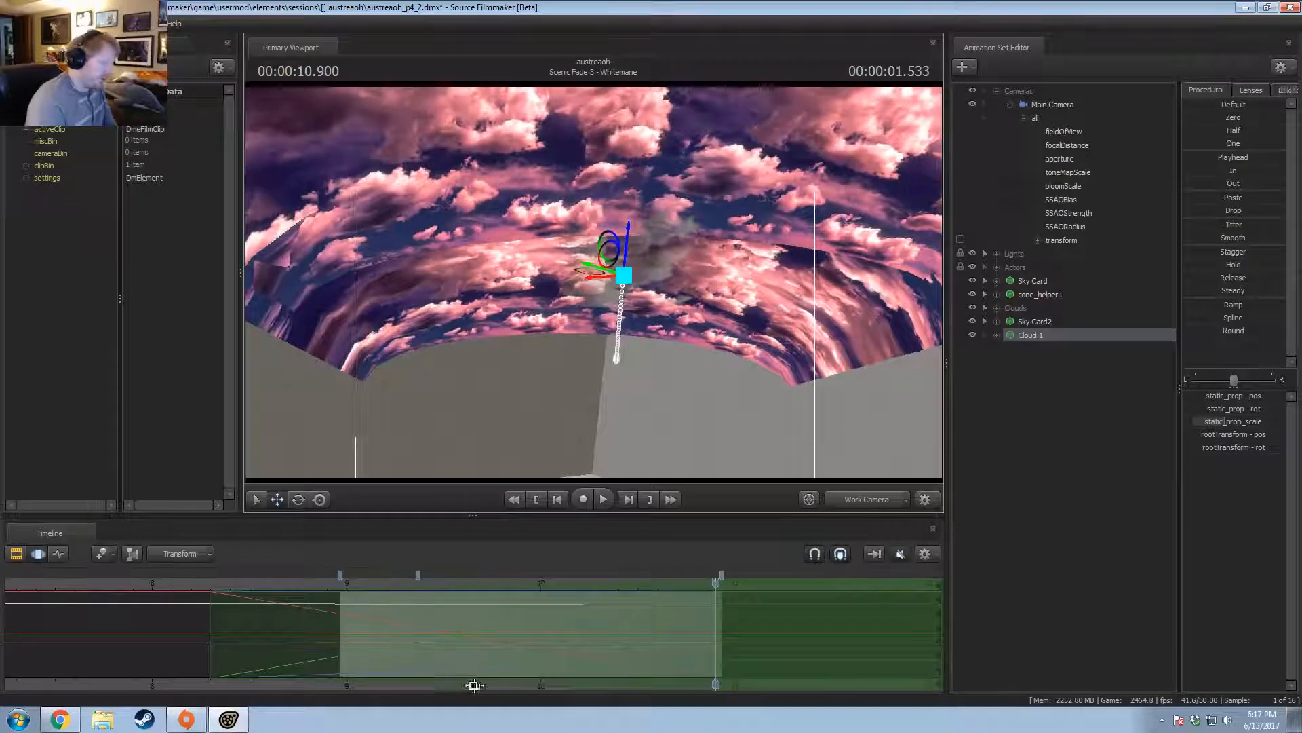
pyautogui.hotkey('ctrl', 'a')
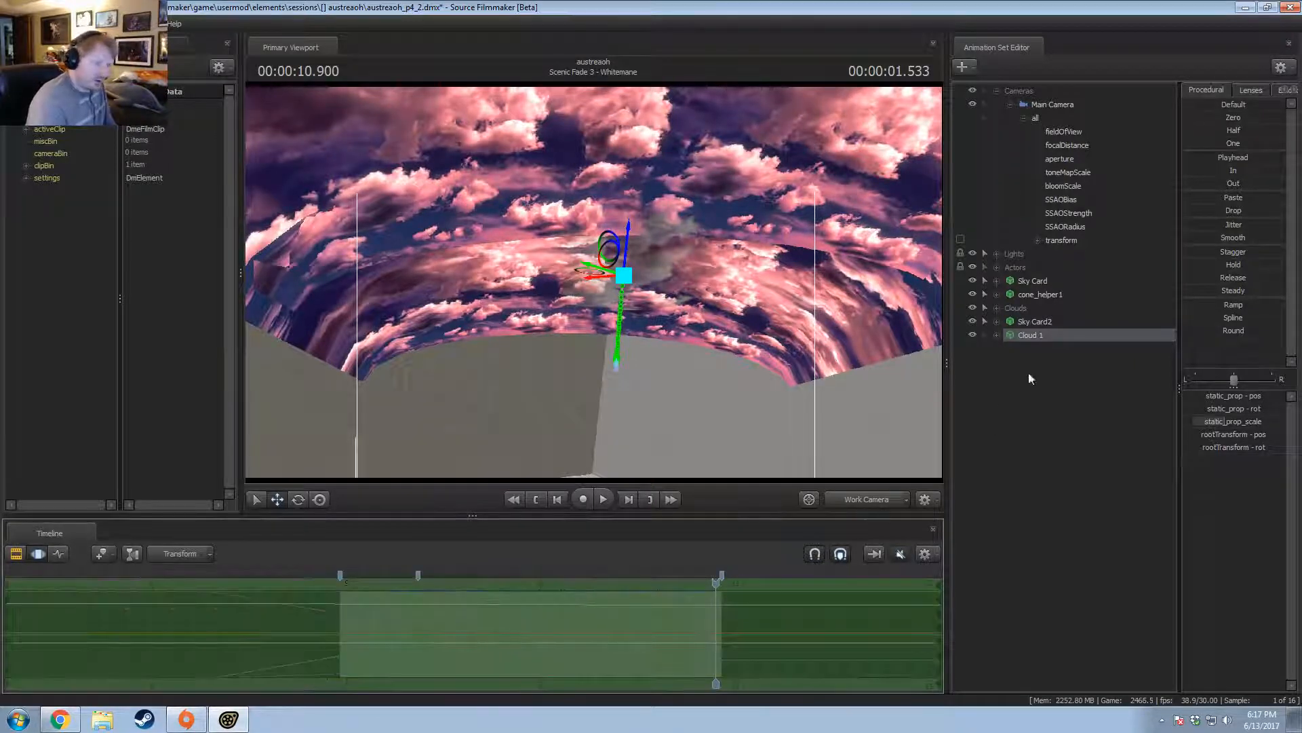
pyautogui.rightClick(1039, 332)
pyautogui.click(1045, 368)
pyautogui.rightClick(1033, 377)
pyautogui.click(1072, 447)
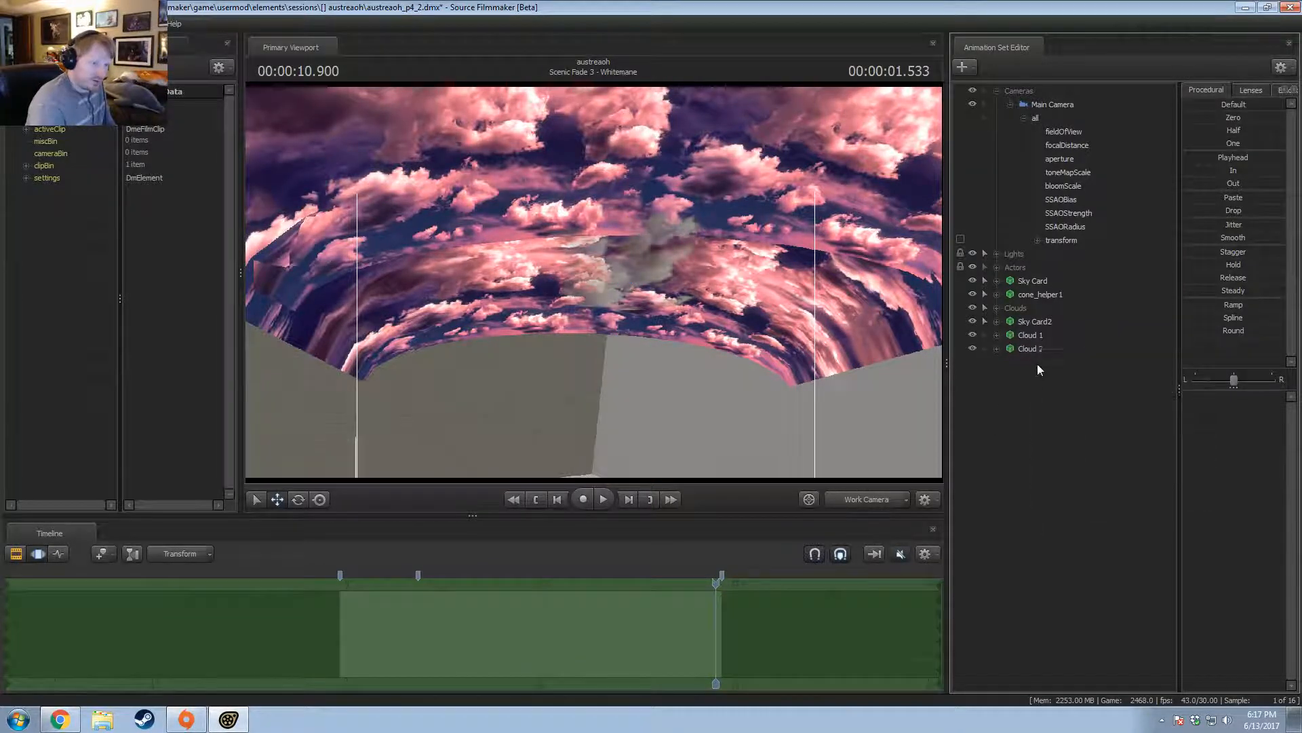
pyautogui.click(1034, 348)
pyautogui.keyDown('alt'); pyautogui.moveTo(750, 325); pyautogui.dragTo(750, 251); pyautogui.keyUp('alt')
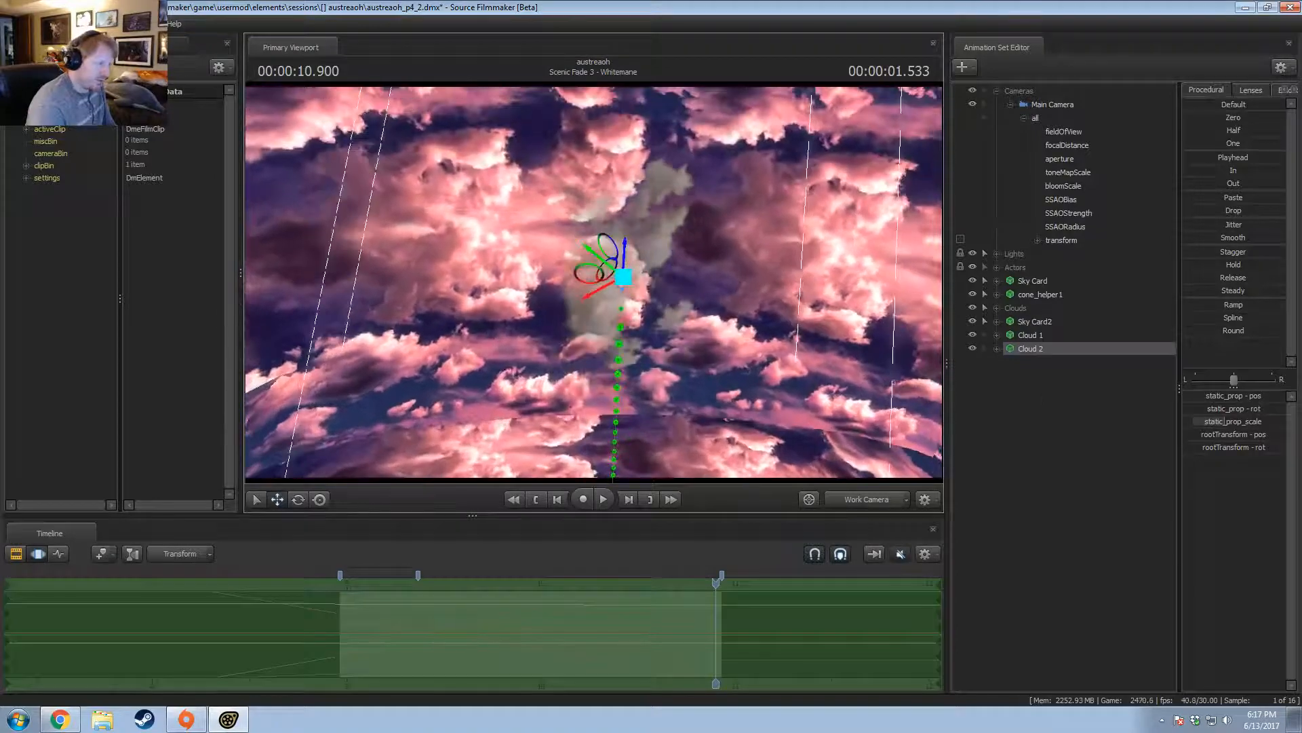
# Move the first Cloud 1 copy to the left of the original, switch the manipulation mode to Offset, and rotate the copy.
pyautogui.keyDown('alt'); pyautogui.moveTo(594, 282); pyautogui.dragTo(456, 278); pyautogui.keyUp('alt')
pyautogui.click(181, 554)
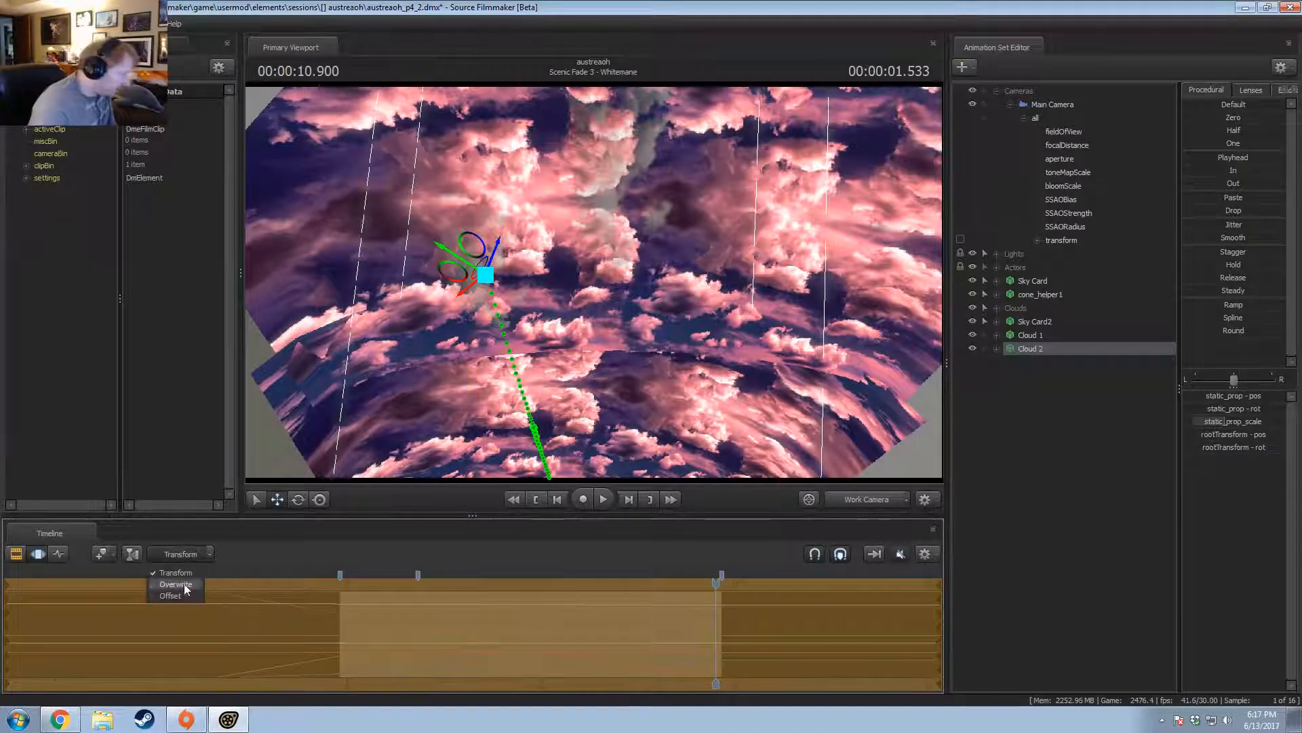
pyautogui.click(184, 595)
pyautogui.press('e')
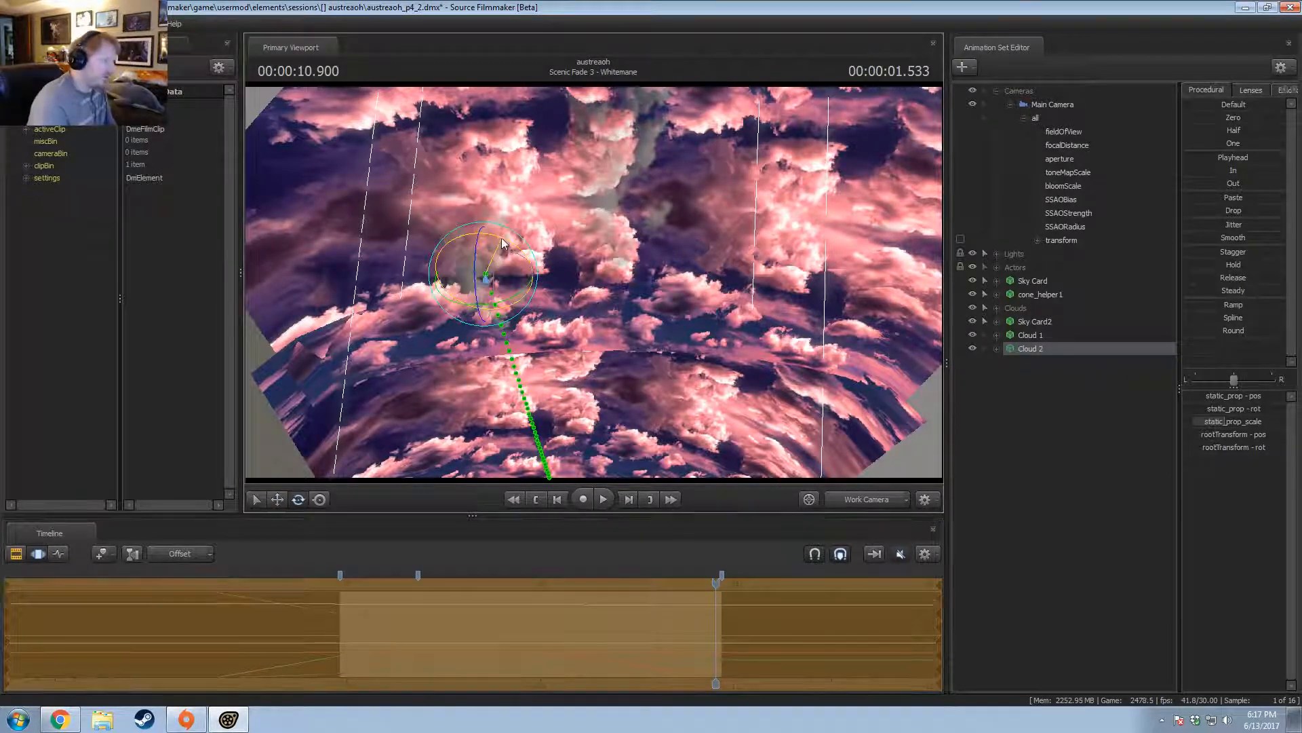
pyautogui.moveTo(466, 232); pyautogui.dragTo(454, 237)
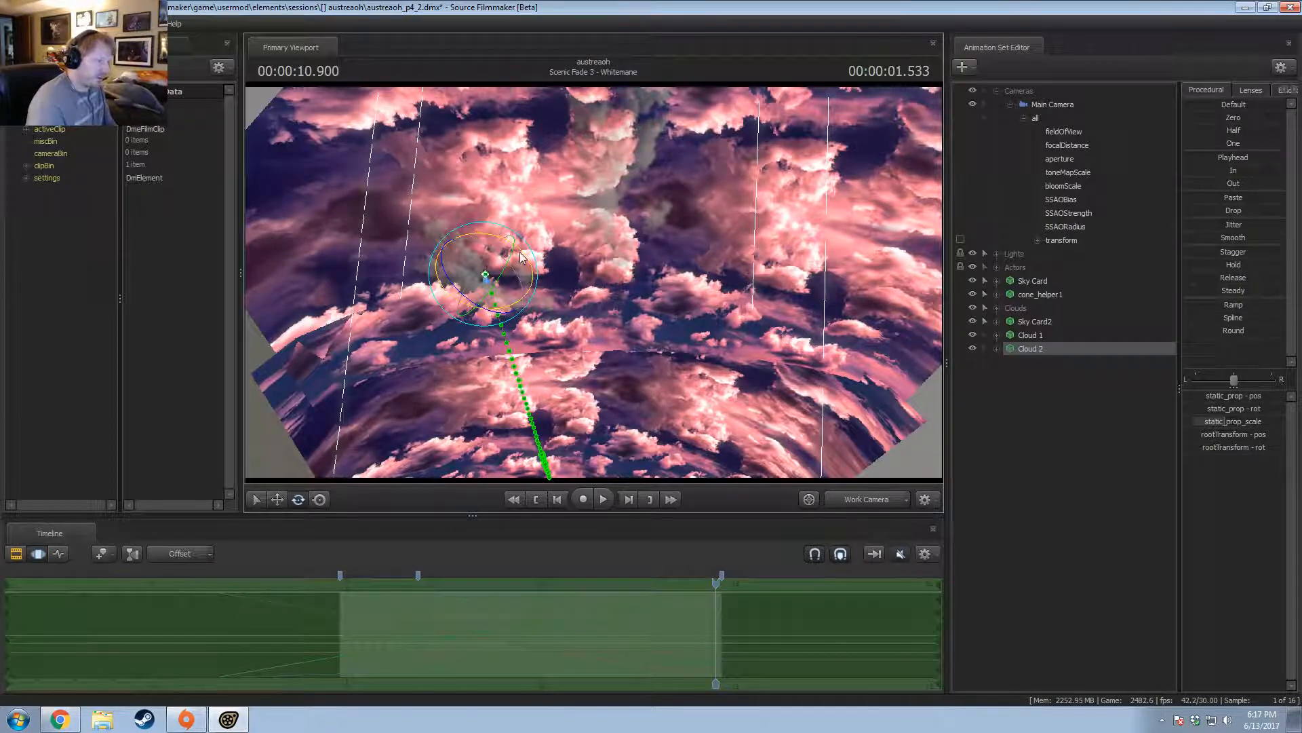
pyautogui.moveTo(521, 258); pyautogui.dragTo(521, 258)
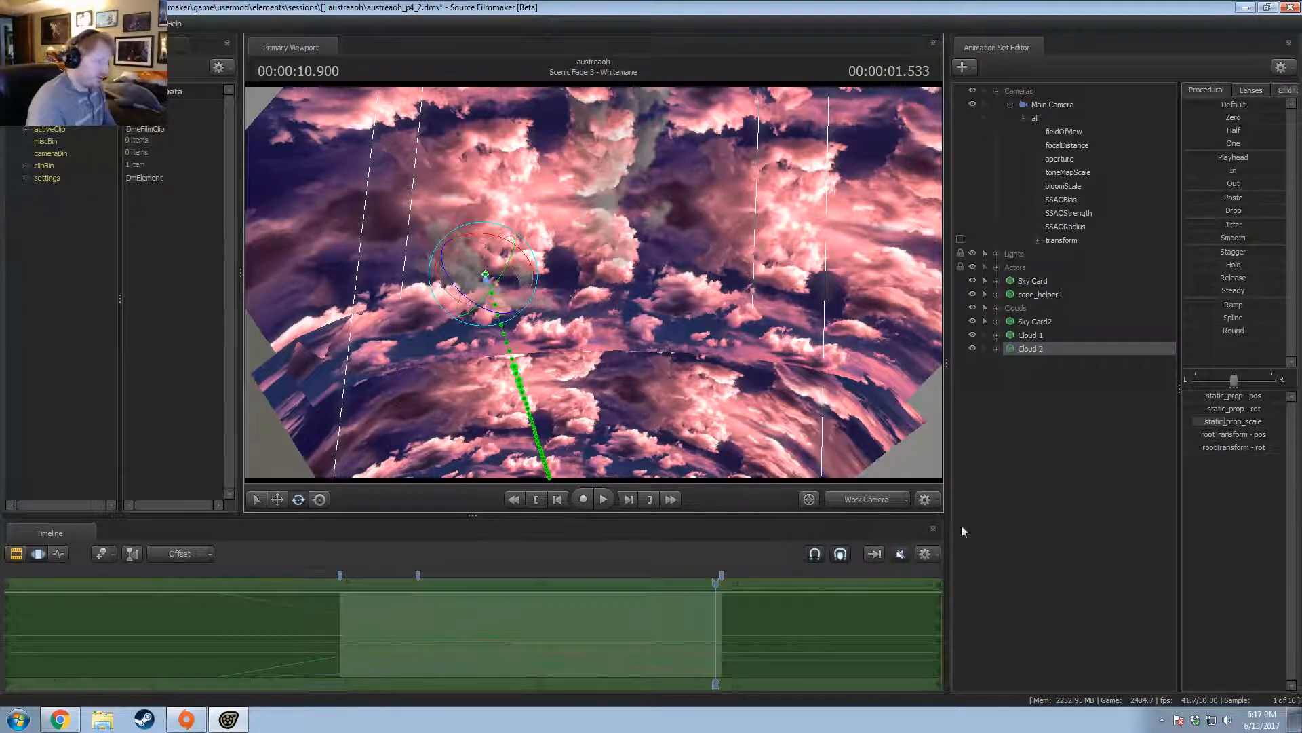
# Paste a second copy of Cloud 1, offset its whole motion path to the right of the original, and rotate it.
pyautogui.rightClick(1028, 368)
pyautogui.click(1054, 438)
pyautogui.click(1028, 363)
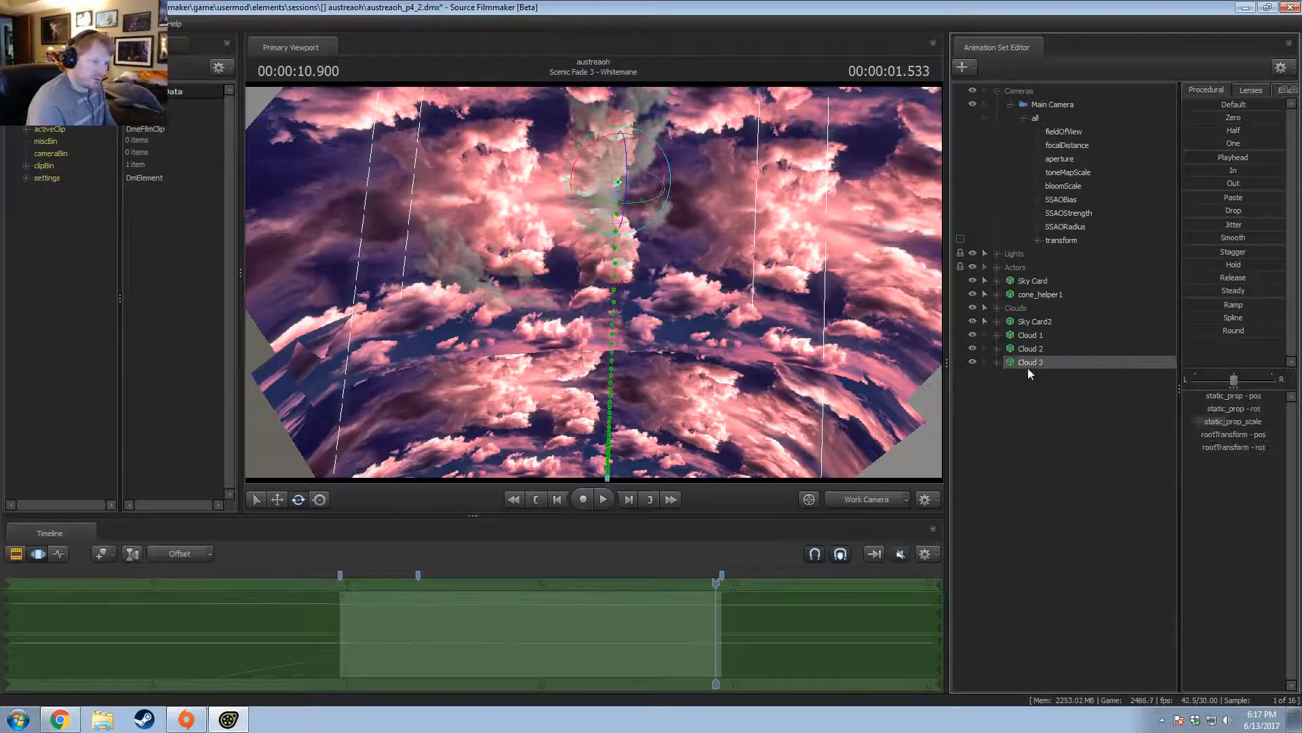
pyautogui.press('w')
pyautogui.moveTo(593, 193); pyautogui.dragTo(687, 238)
pyautogui.moveTo(710, 228); pyautogui.dragTo(730, 252)
pyautogui.press('e')
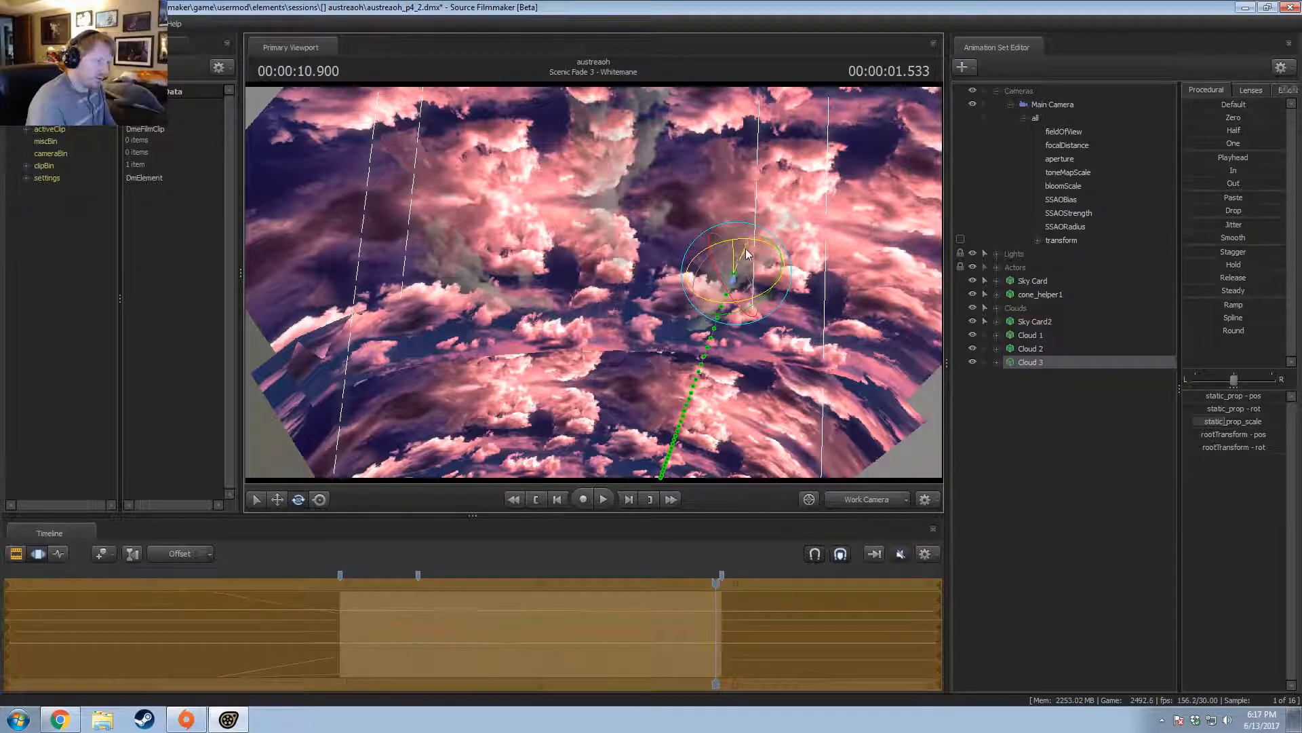
# Paste a third copy of Cloud 1, offset its motion path to the left of the original, and adjust its rotation.
pyautogui.rightClick(1088, 470)
pyautogui.click(1114, 541)
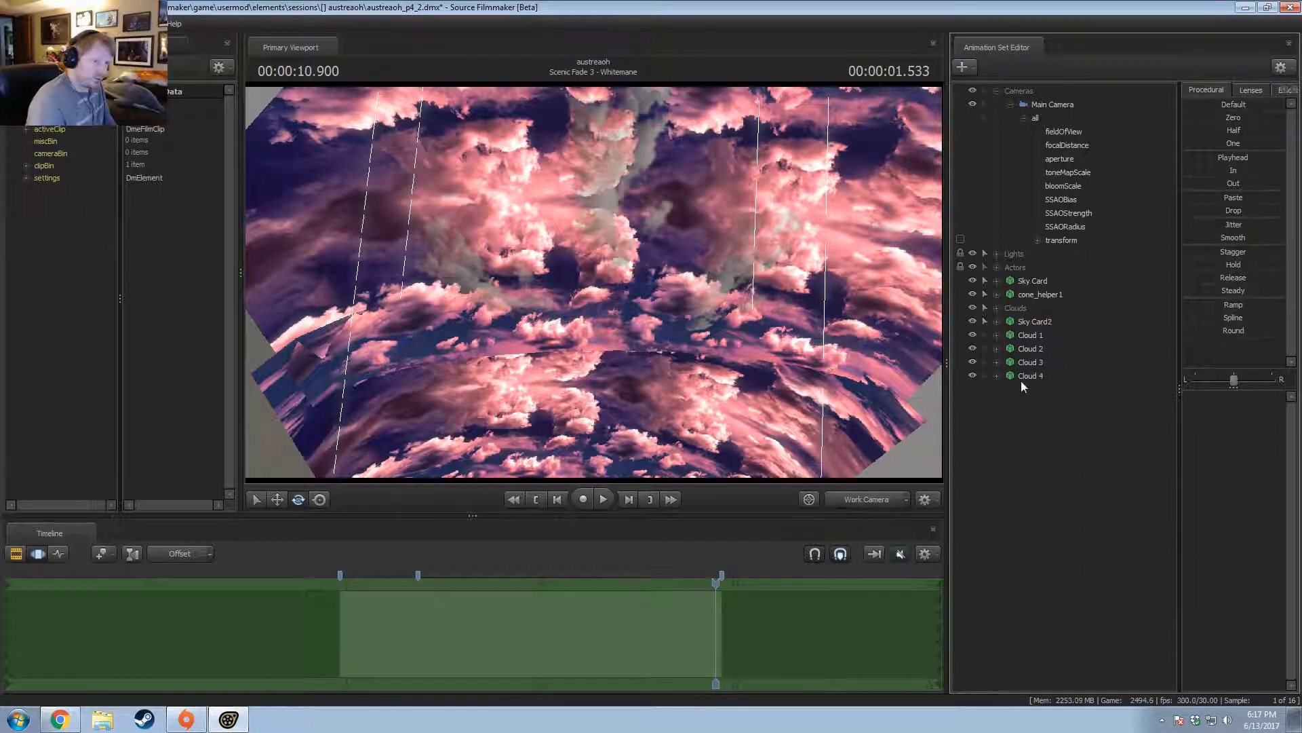
pyautogui.moveTo(580, 177); pyautogui.dragTo(541, 271)
pyautogui.press('e')
pyautogui.rightClick(541, 234)
pyautogui.click(567, 237)
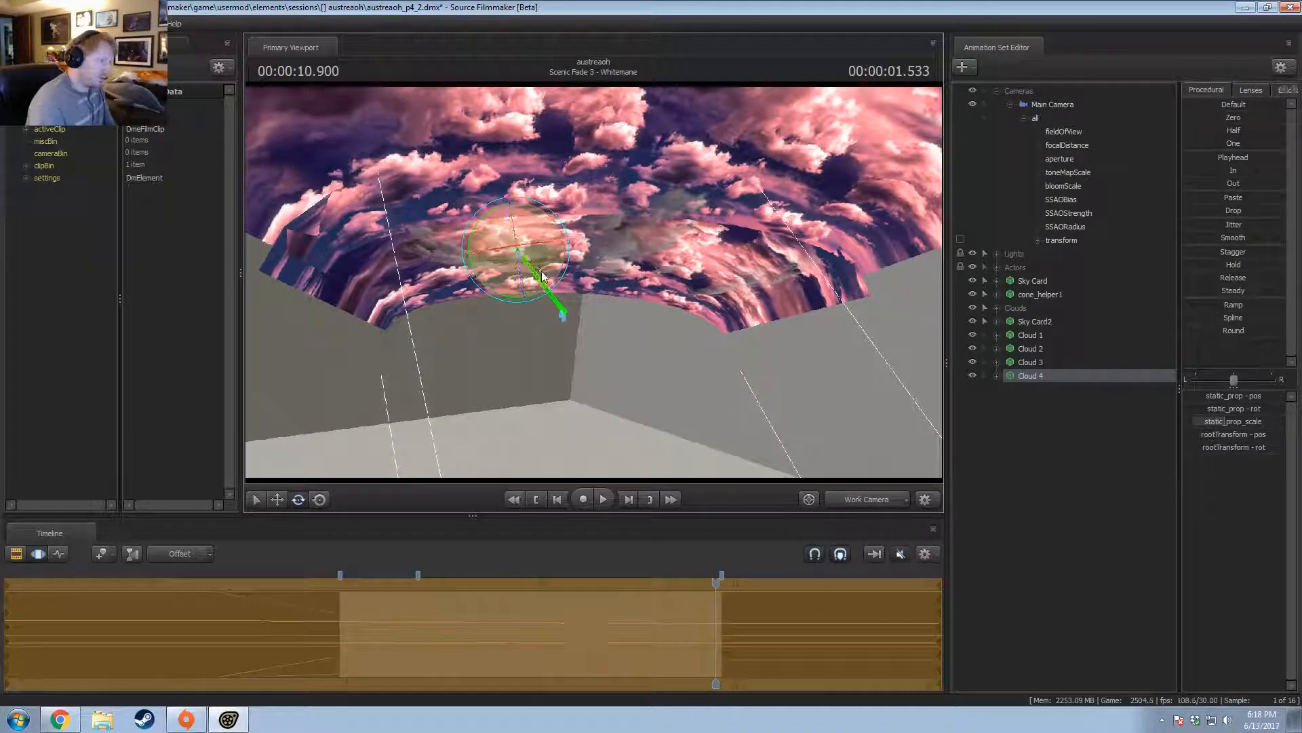
# Paste a fourth copy of Cloud 1, reposition its path just left of the original among the other clouds, and rotate it.
pyautogui.rightClick(1079, 468)
pyautogui.click(1097, 539)
pyautogui.click(1025, 388)
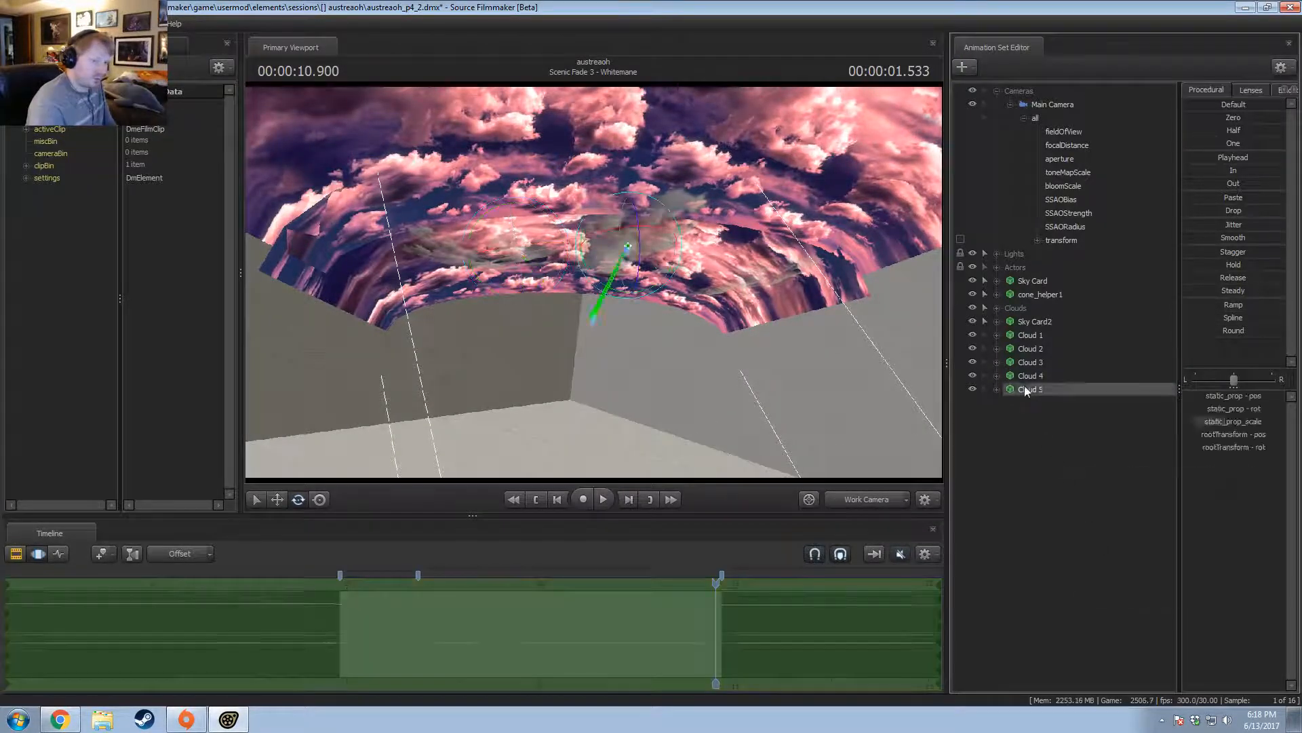
pyautogui.keyDown('alt'); pyautogui.moveTo(678, 319); pyautogui.dragTo(577, 253); pyautogui.keyUp('alt')
pyautogui.press('w')
pyautogui.press('e')
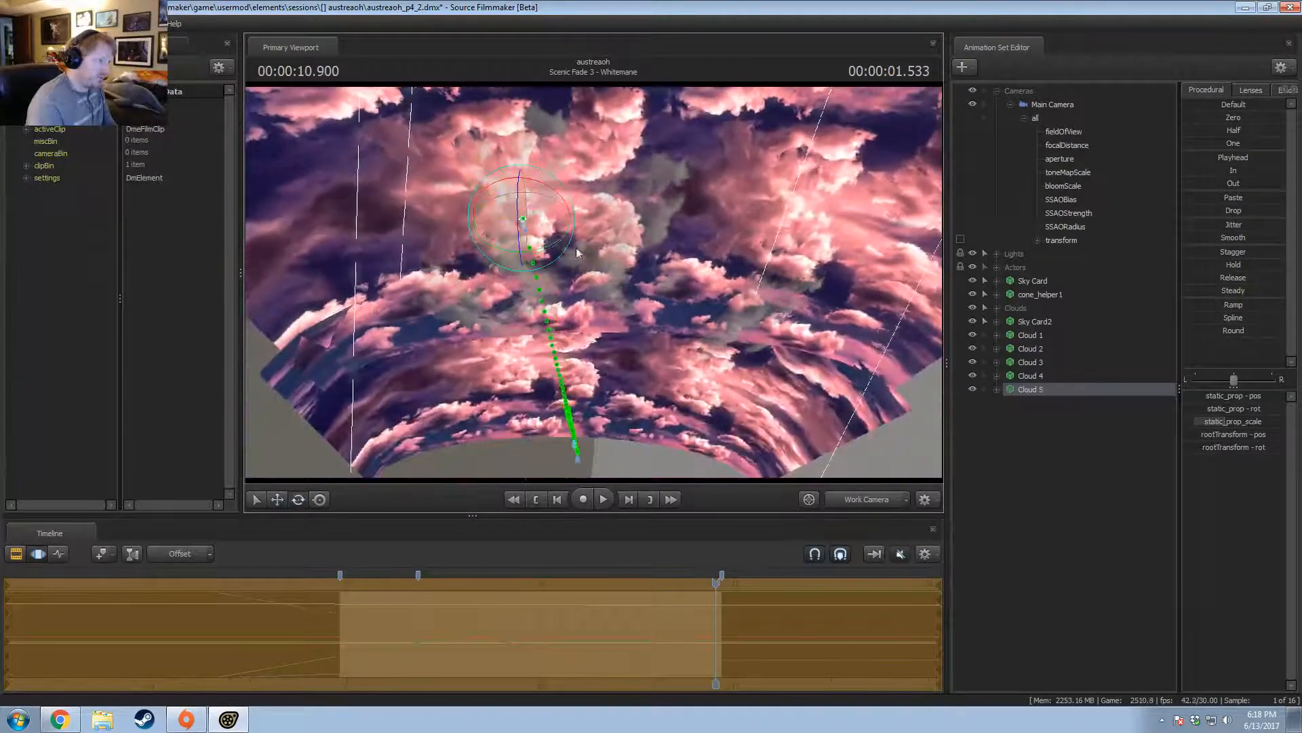
pyautogui.press('w')
pyautogui.moveTo(504, 223); pyautogui.dragTo(535, 177)
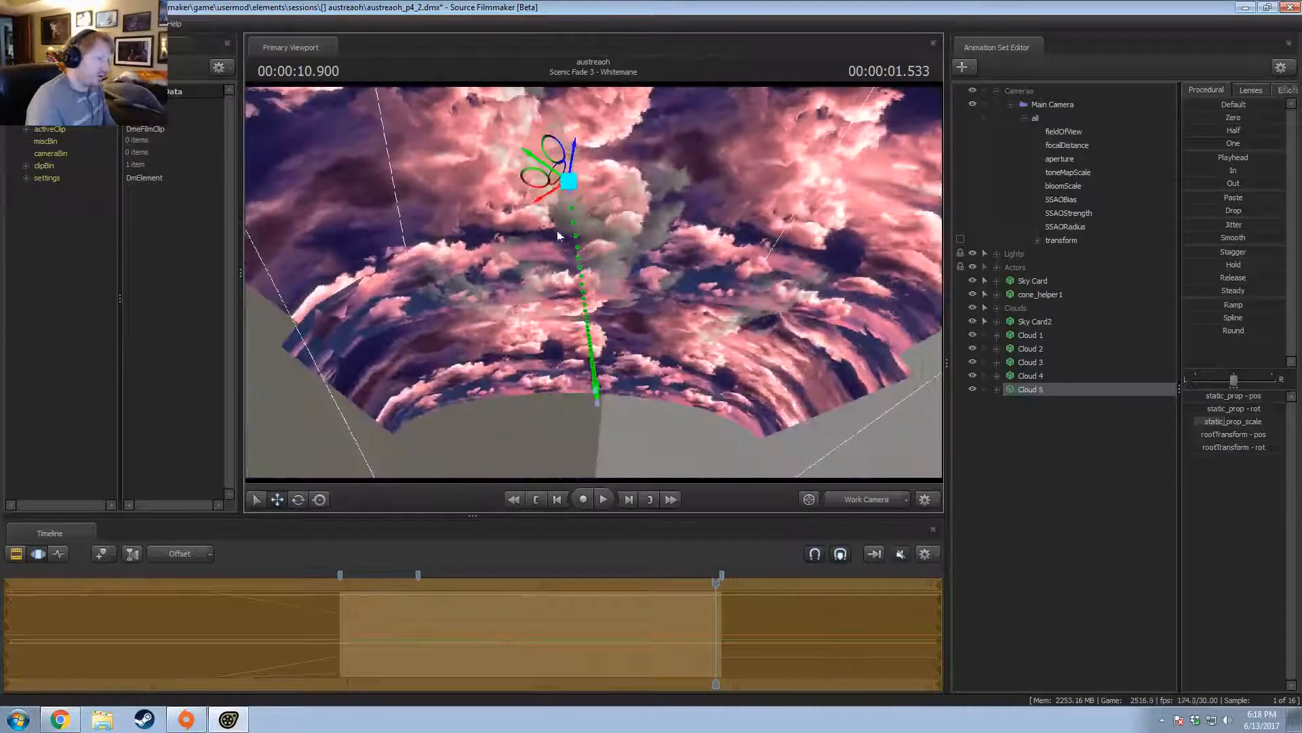
pyautogui.press('e')
# Show Cloud 1's game model in the element viewer and examine the options offered for its animation set.
pyautogui.rightClick(1027, 338)
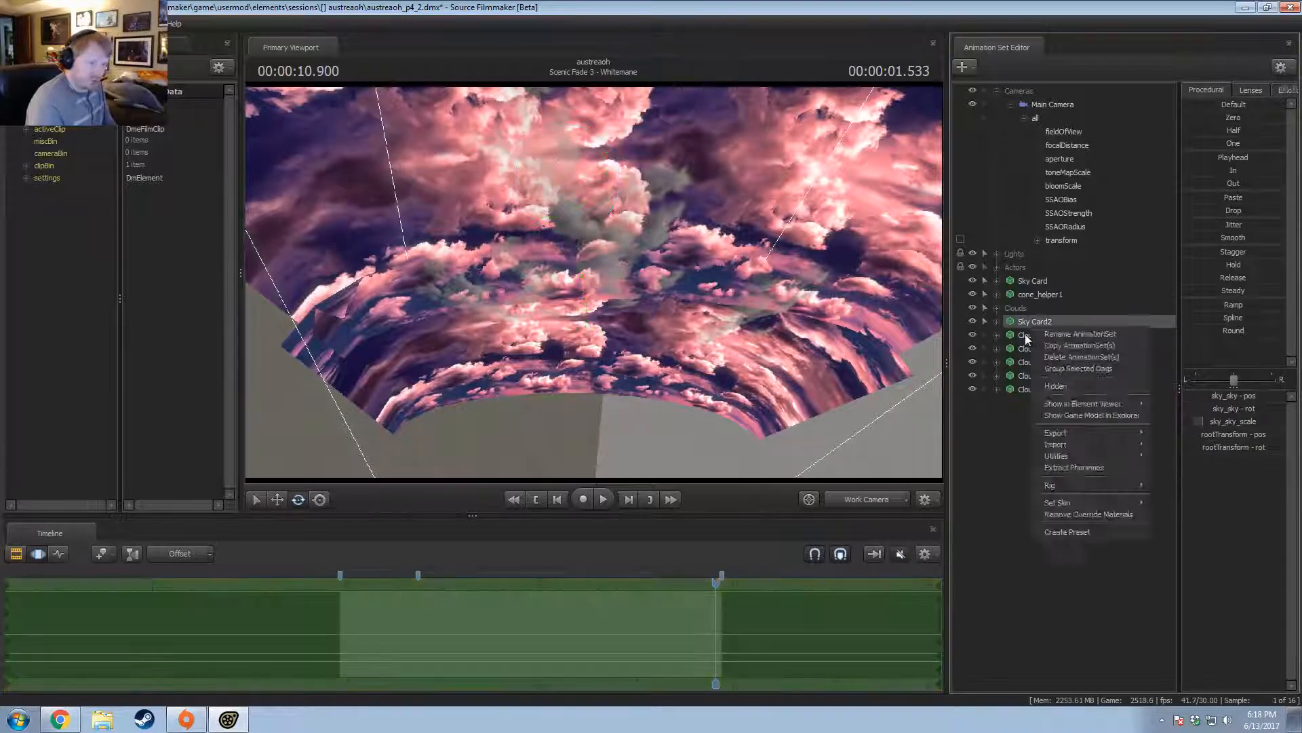
pyautogui.rightClick(1024, 334)
pyautogui.moveTo(1130, 412)
pyautogui.click(1177, 426)
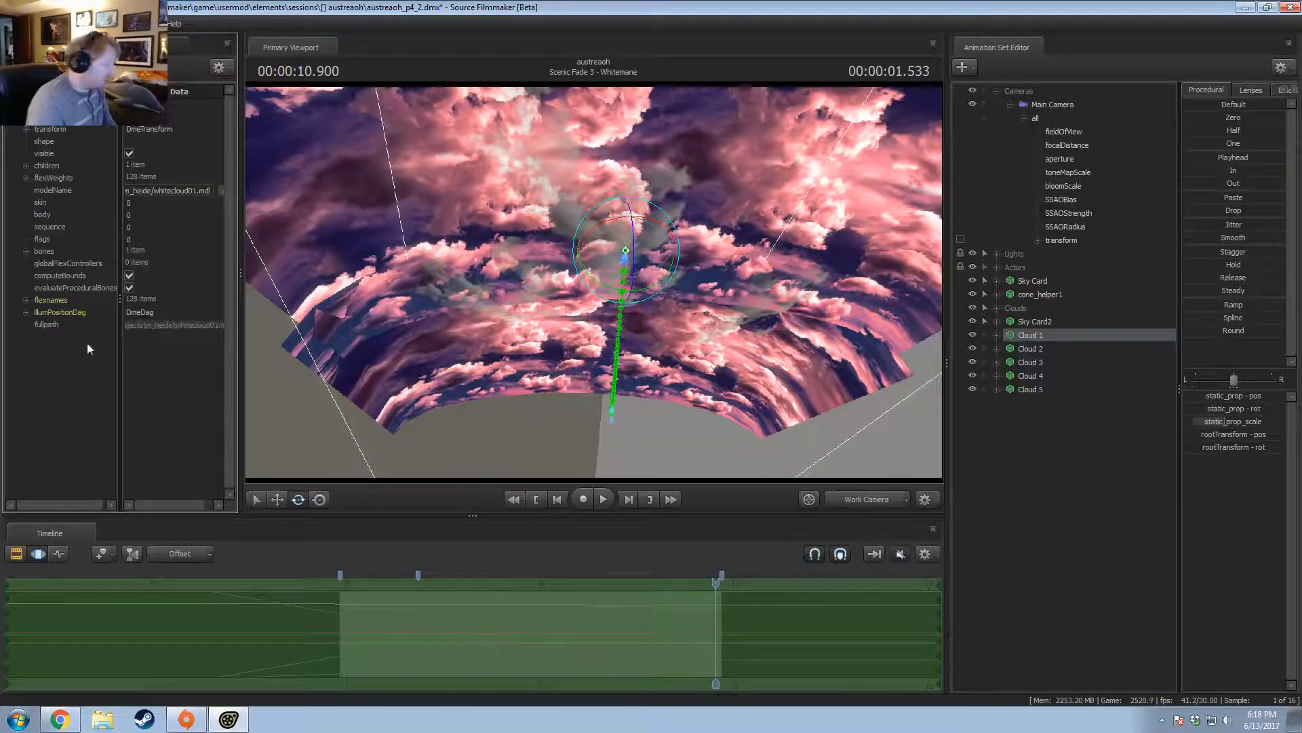
pyautogui.rightClick(1037, 335)
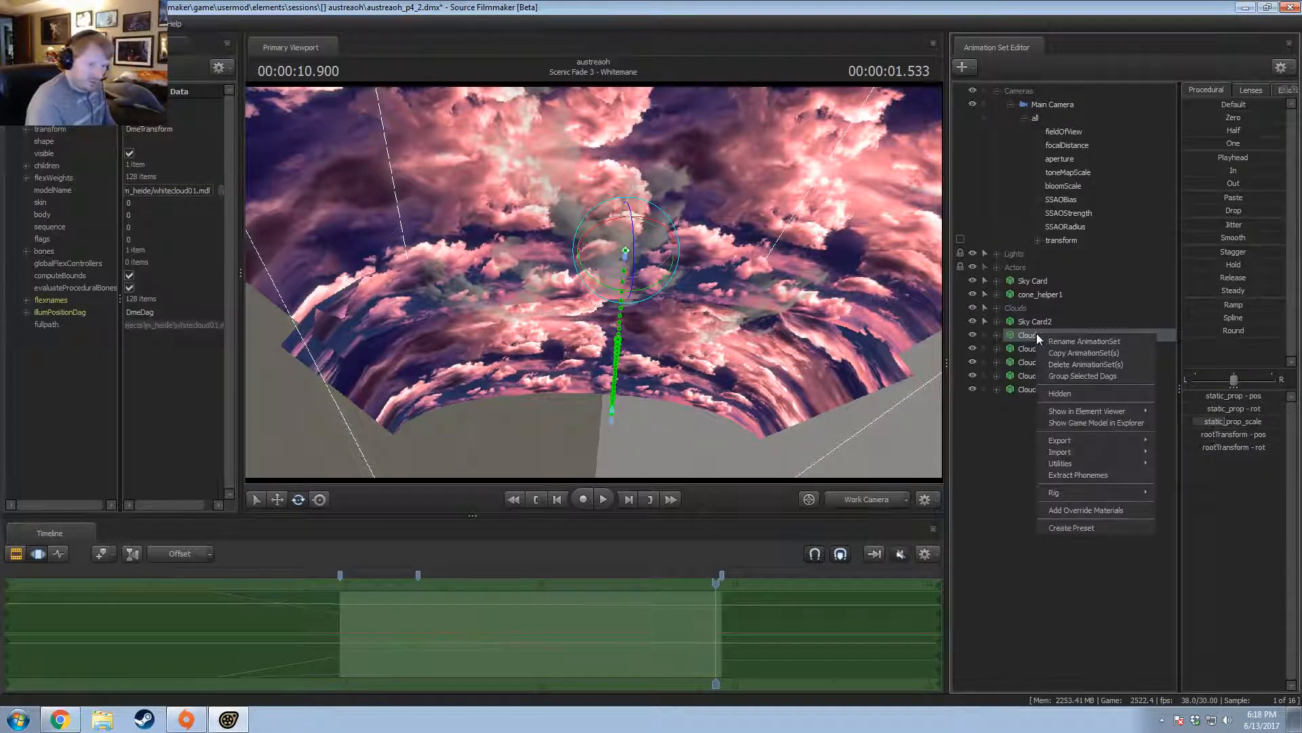
pyautogui.rightClick(772, 360)
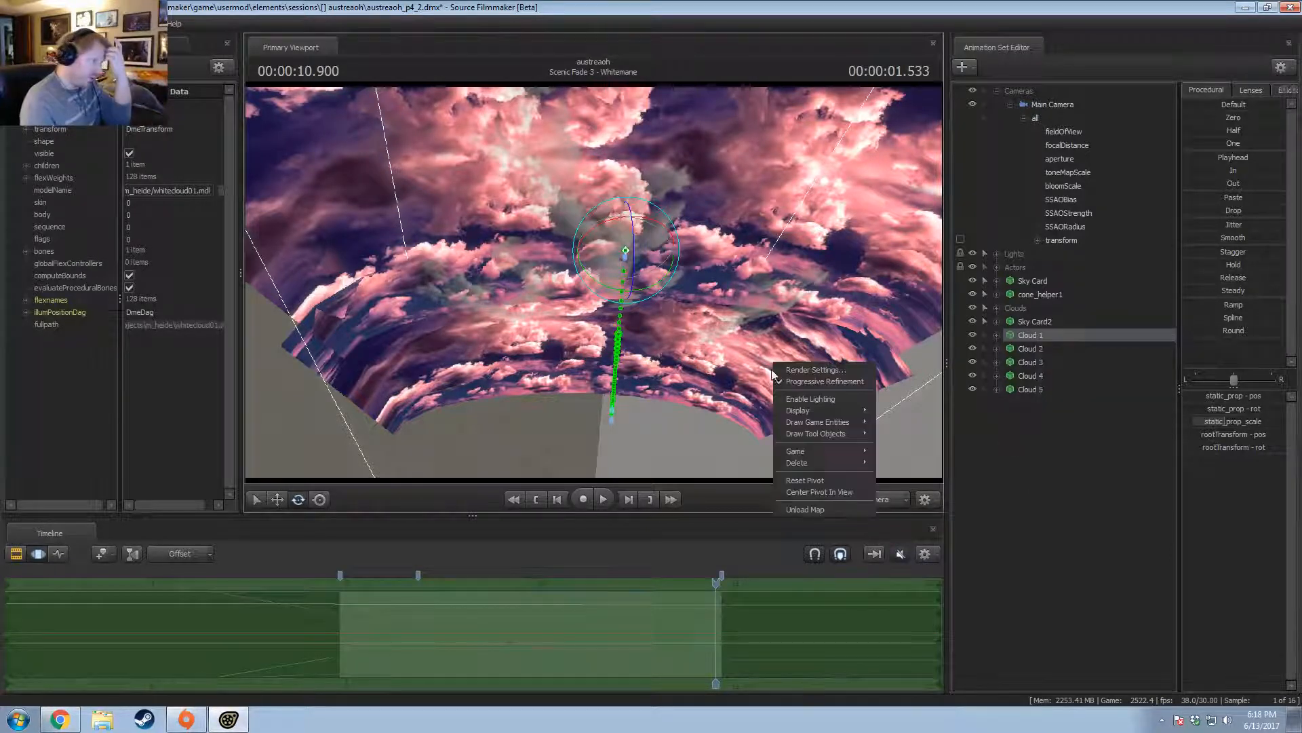
pyautogui.click(594, 283)
pyautogui.rightClick(593, 282)
pyautogui.click(593, 282)
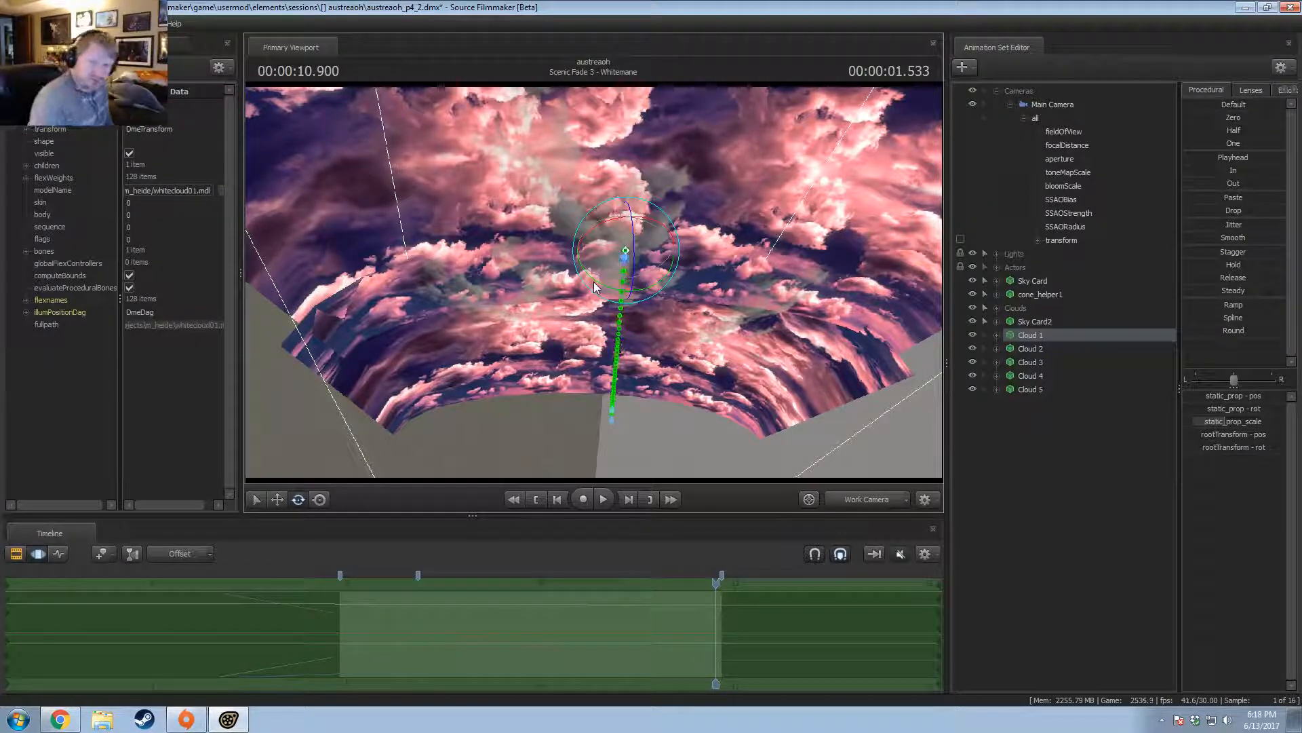
pyautogui.rightClick(1010, 486)
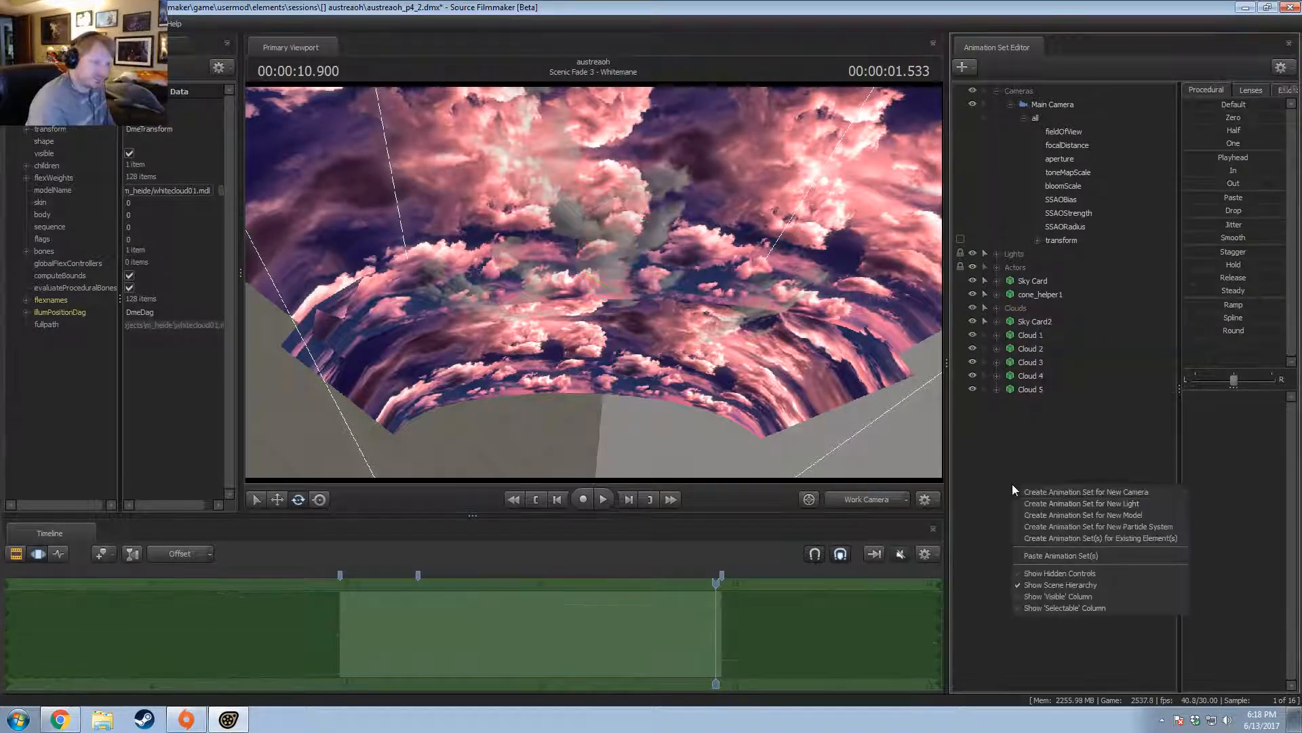
pyautogui.click(1032, 547)
pyautogui.click(1030, 403)
pyautogui.moveTo(595, 290); pyautogui.dragTo(595, 290)
pyautogui.press('Delete')
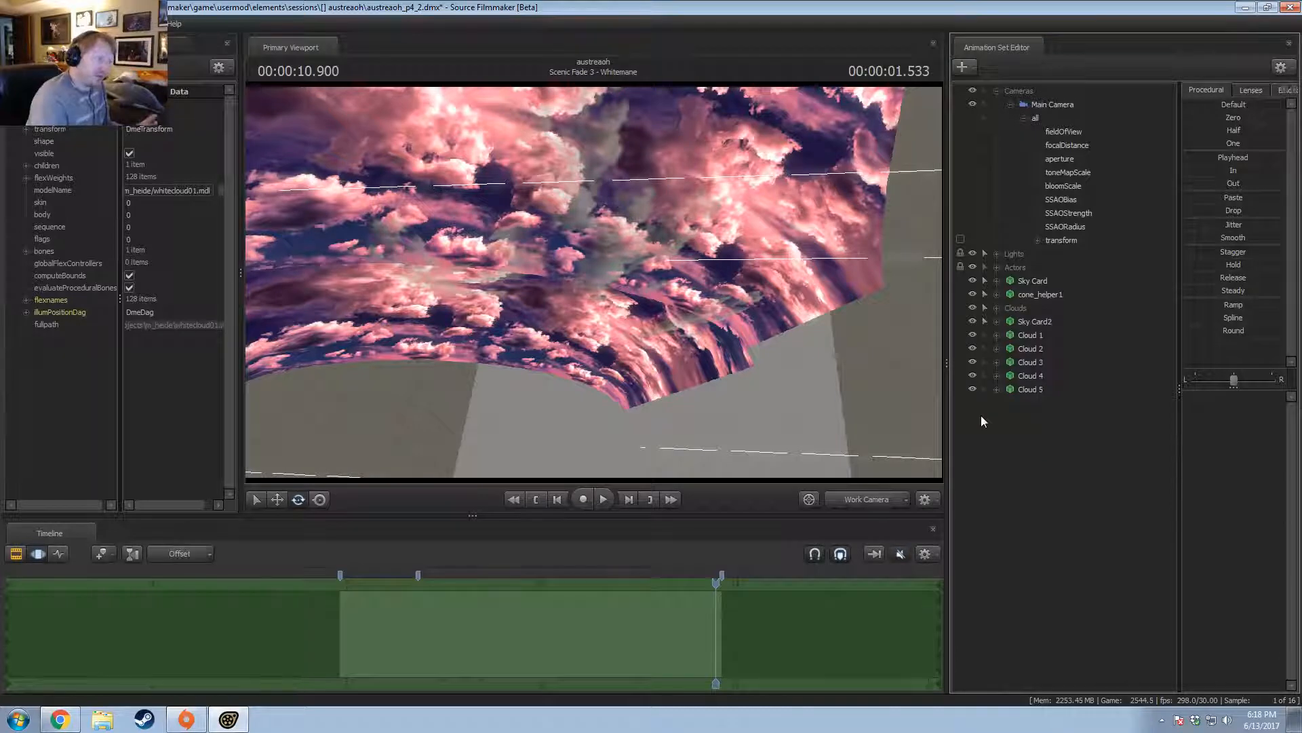
# Paste a fifth copy of Cloud 1, move its motion path to a free spot on the sky card, and rotate it.
pyautogui.click(1032, 333)
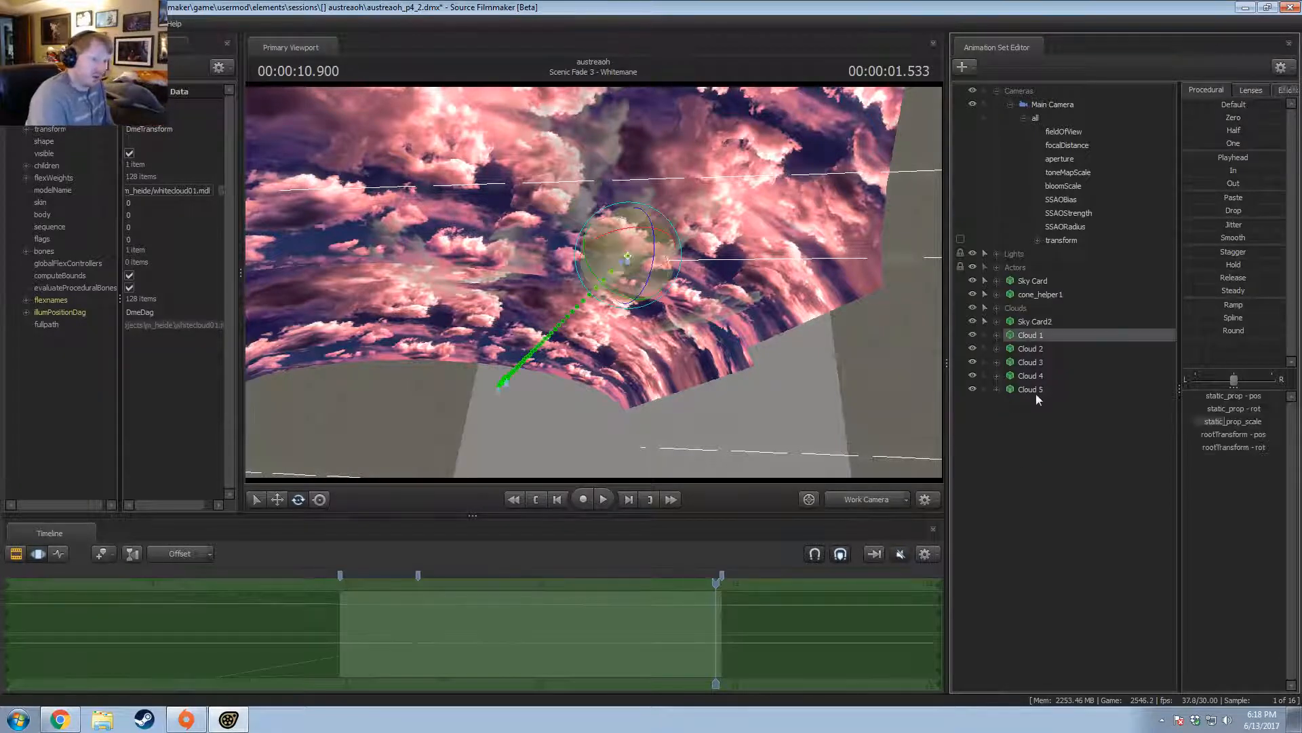
pyautogui.click(1036, 391)
pyautogui.rightClick(1046, 474)
pyautogui.click(1092, 529)
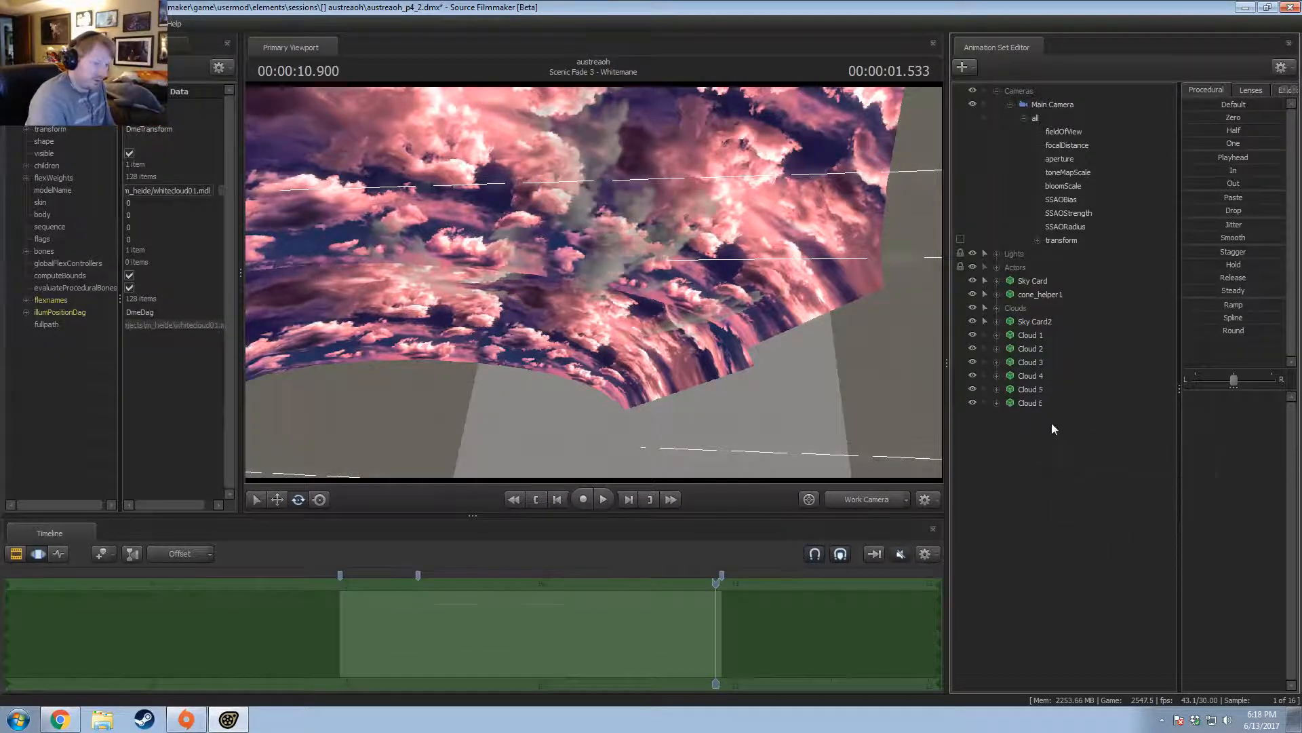
pyautogui.press('w')
pyautogui.keyDown('alt'); pyautogui.moveTo(746, 326); pyautogui.dragTo(597, 287); pyautogui.keyUp('alt')
pyautogui.click(1038, 393)
pyautogui.click(1012, 403)
pyautogui.moveTo(671, 257); pyautogui.dragTo(601, 308)
pyautogui.press('e')
pyautogui.press('w')
pyautogui.press('e')
# Paste a sixth copy of Cloud 1, offset its motion path across the sky card, and rotate it to vary its shape.
pyautogui.rightClick(978, 488)
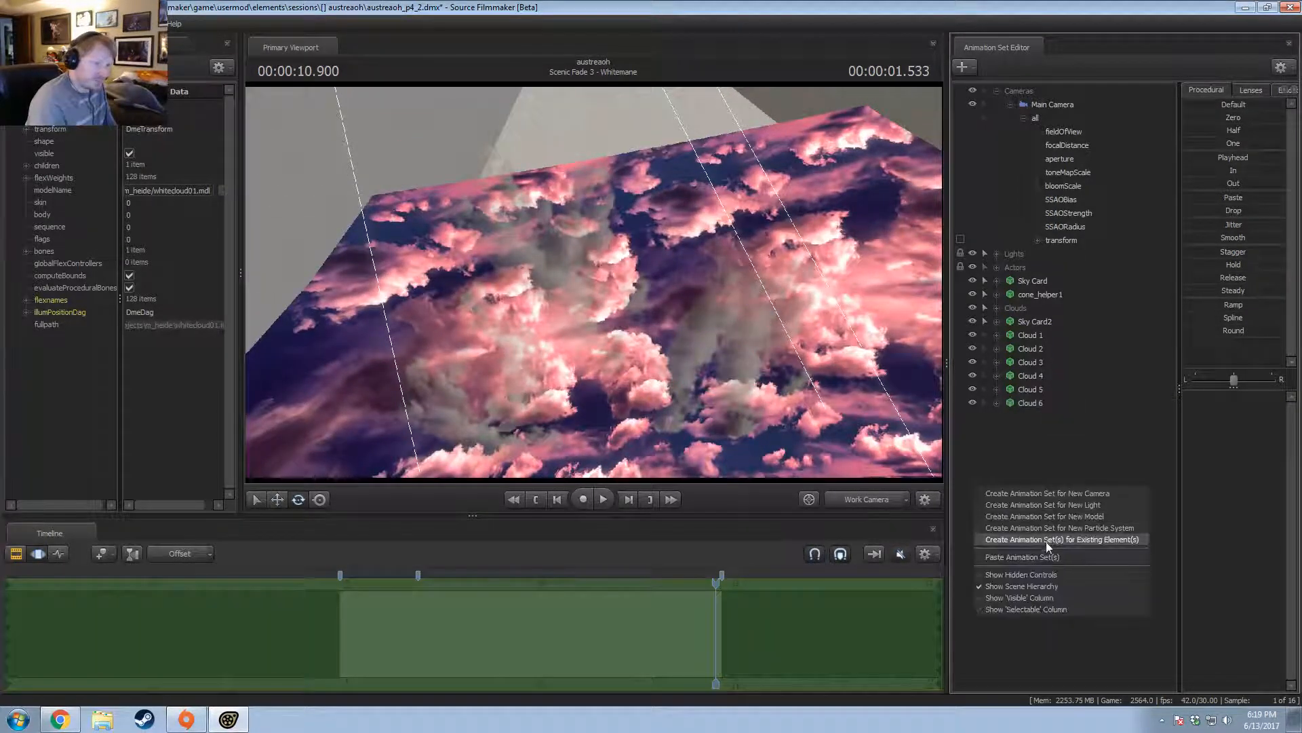
pyautogui.click(1045, 557)
pyautogui.click(1032, 417)
pyautogui.press('w')
pyautogui.moveTo(553, 277); pyautogui.dragTo(596, 285)
pyautogui.moveTo(703, 226); pyautogui.dragTo(628, 337)
pyautogui.press('e')
# Paste a seventh copy of Cloud 1 and adjust its position and height relative to the sky card and the other clouds.
pyautogui.rightClick(1073, 523)
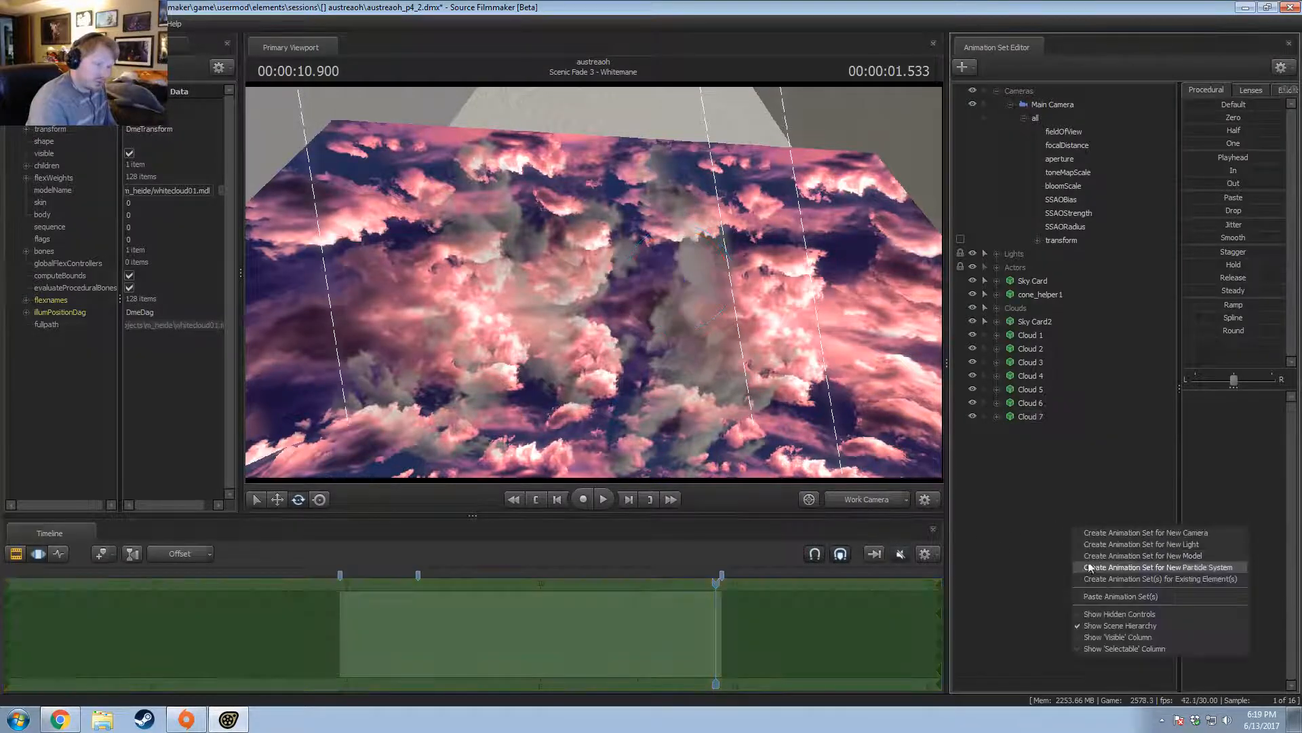
pyautogui.click(1102, 602)
pyautogui.press('w')
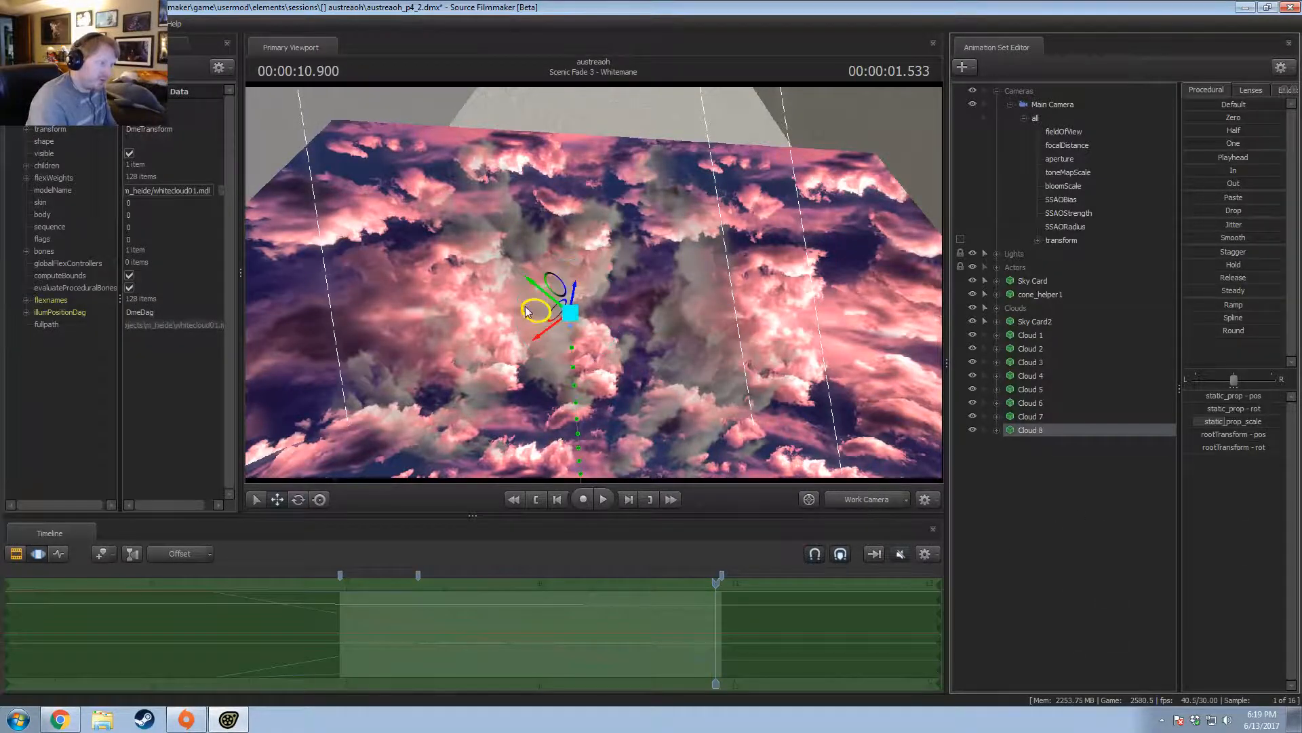
pyautogui.keyDown('alt'); pyautogui.moveTo(533, 310); pyautogui.dragTo(579, 229); pyautogui.keyUp('alt')
pyautogui.keyDown('alt'); pyautogui.moveTo(580, 229); pyautogui.dragTo(612, 264); pyautogui.keyUp('alt')
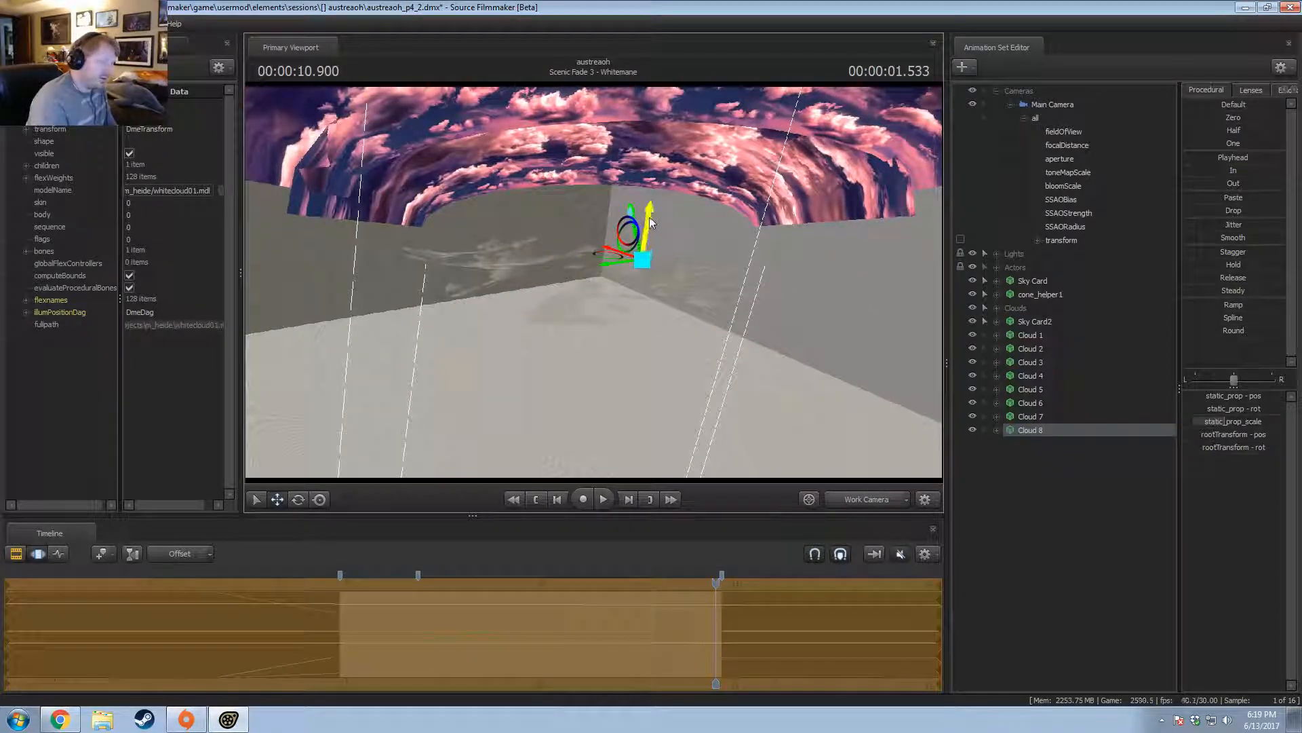
pyautogui.keyDown('alt'); pyautogui.moveTo(653, 245); pyautogui.dragTo(672, 299); pyautogui.keyUp('alt')
# Paste an eighth copy of Cloud 1 and offset its motion path to the far left side of the sky card.
pyautogui.rightClick(1055, 479)
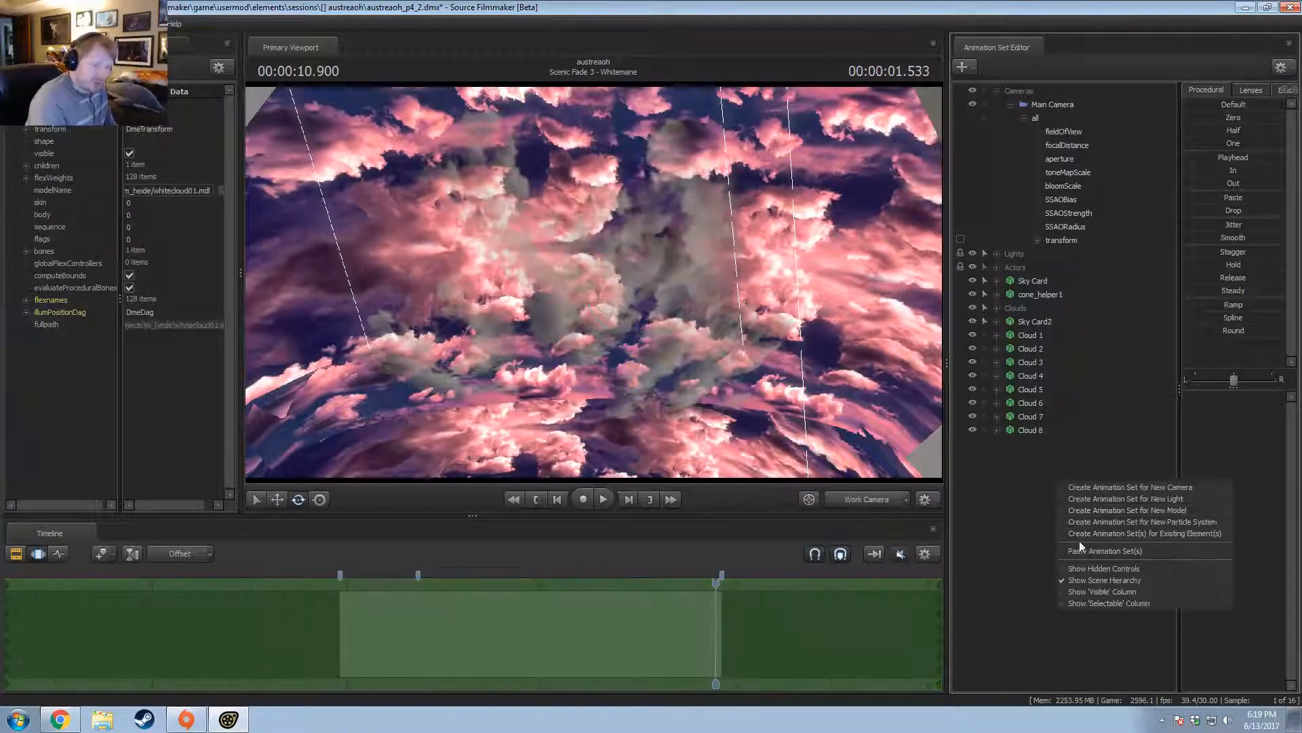
pyautogui.click(1085, 550)
pyautogui.click(1040, 440)
pyautogui.keyDown('alt'); pyautogui.moveTo(814, 449); pyautogui.dragTo(825, 441); pyautogui.keyUp('alt')
pyautogui.keyDown('alt'); pyautogui.moveTo(594, 282); pyautogui.dragTo(366, 226); pyautogui.keyUp('alt')
pyautogui.press('w')
pyautogui.keyDown('alt'); pyautogui.moveTo(585, 196); pyautogui.dragTo(593, 287); pyautogui.keyUp('alt')
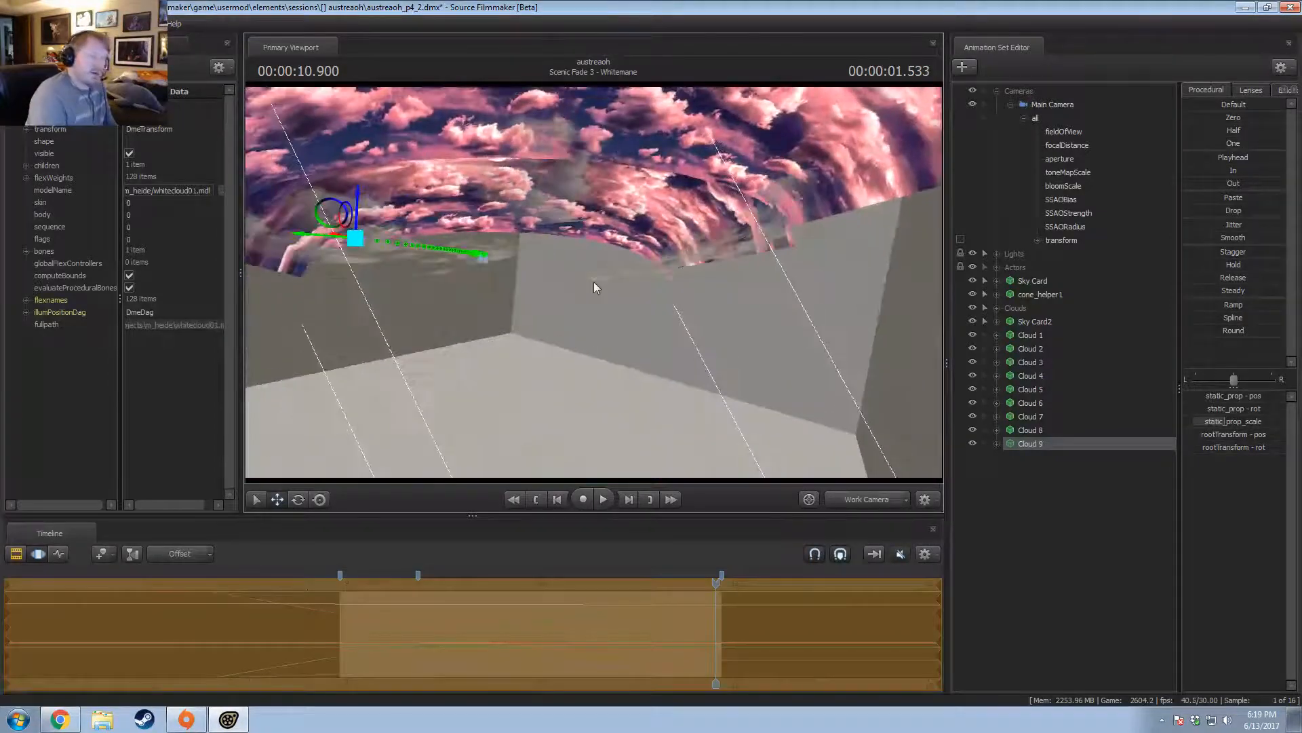
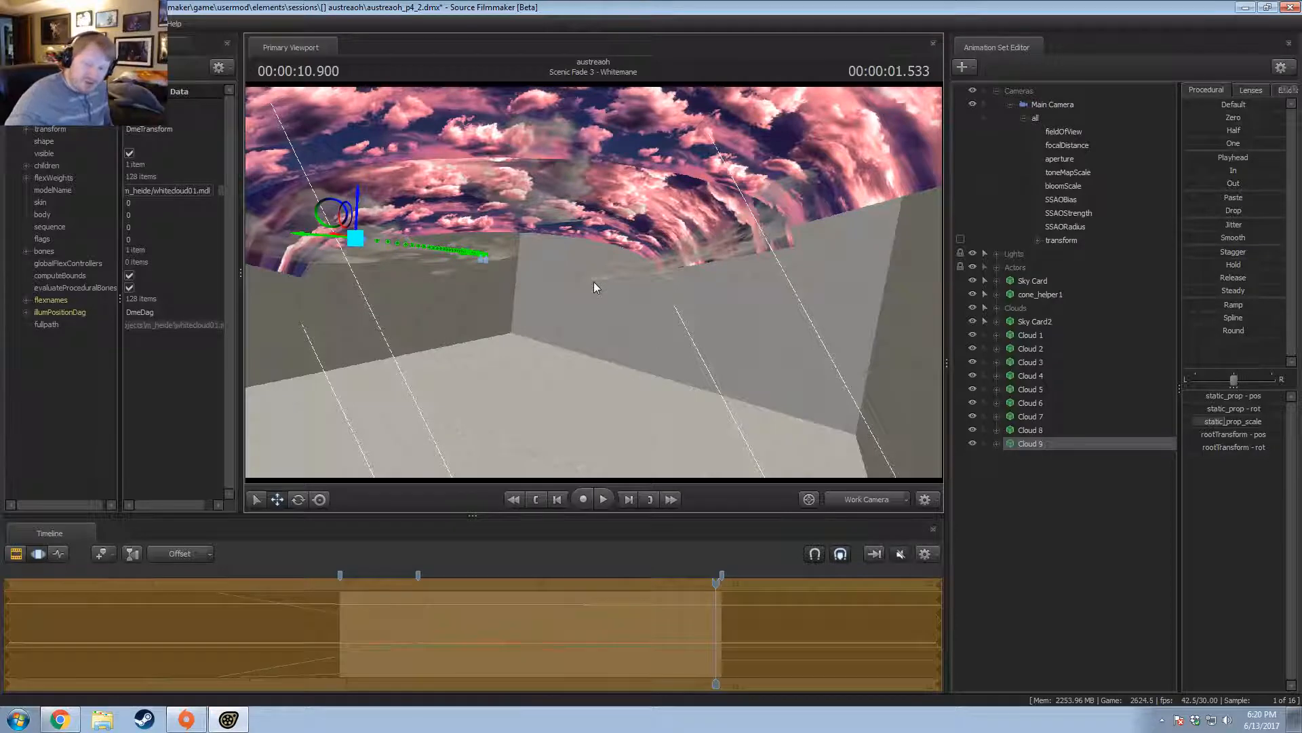
# Check the eighth copy's placement against the character, and refine its position on the left side of the sky.
pyautogui.click(875, 505)
pyautogui.moveTo(593, 281); pyautogui.dragTo(519, 183)
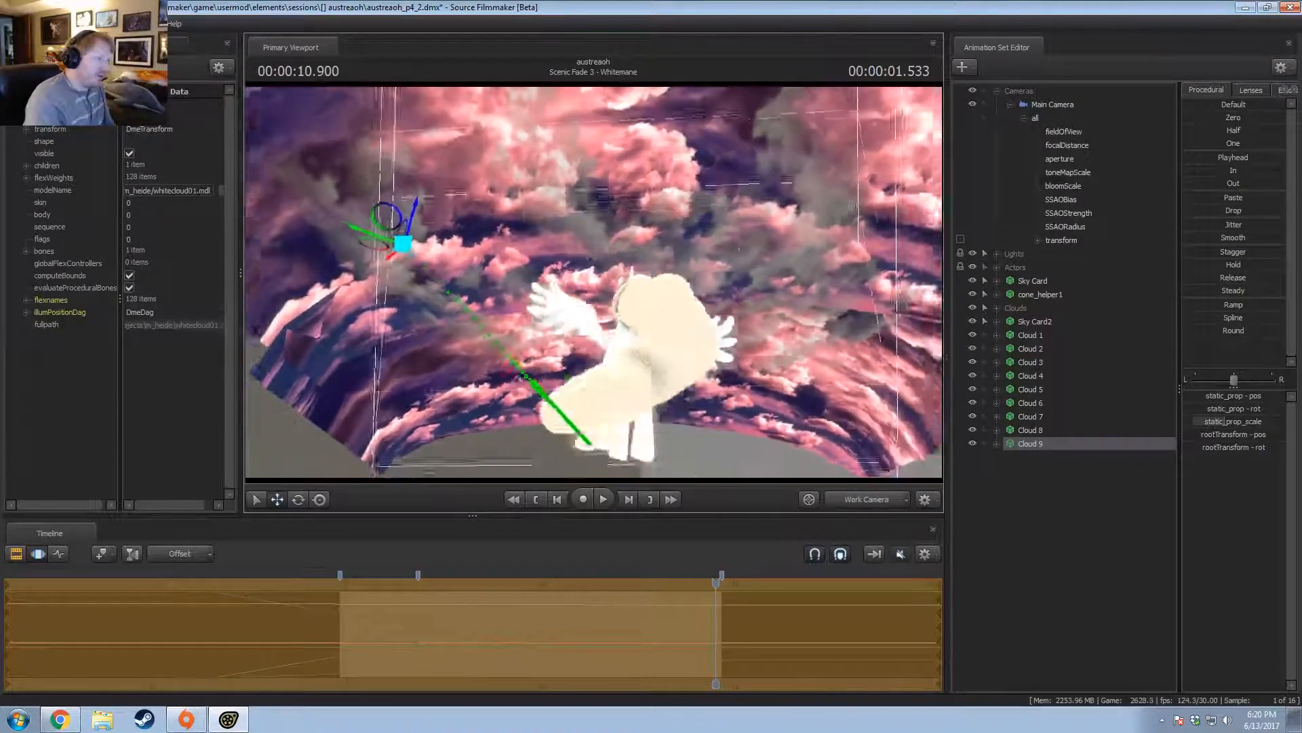
pyautogui.moveTo(505, 362); pyautogui.dragTo(449, 320)
pyautogui.press('w')
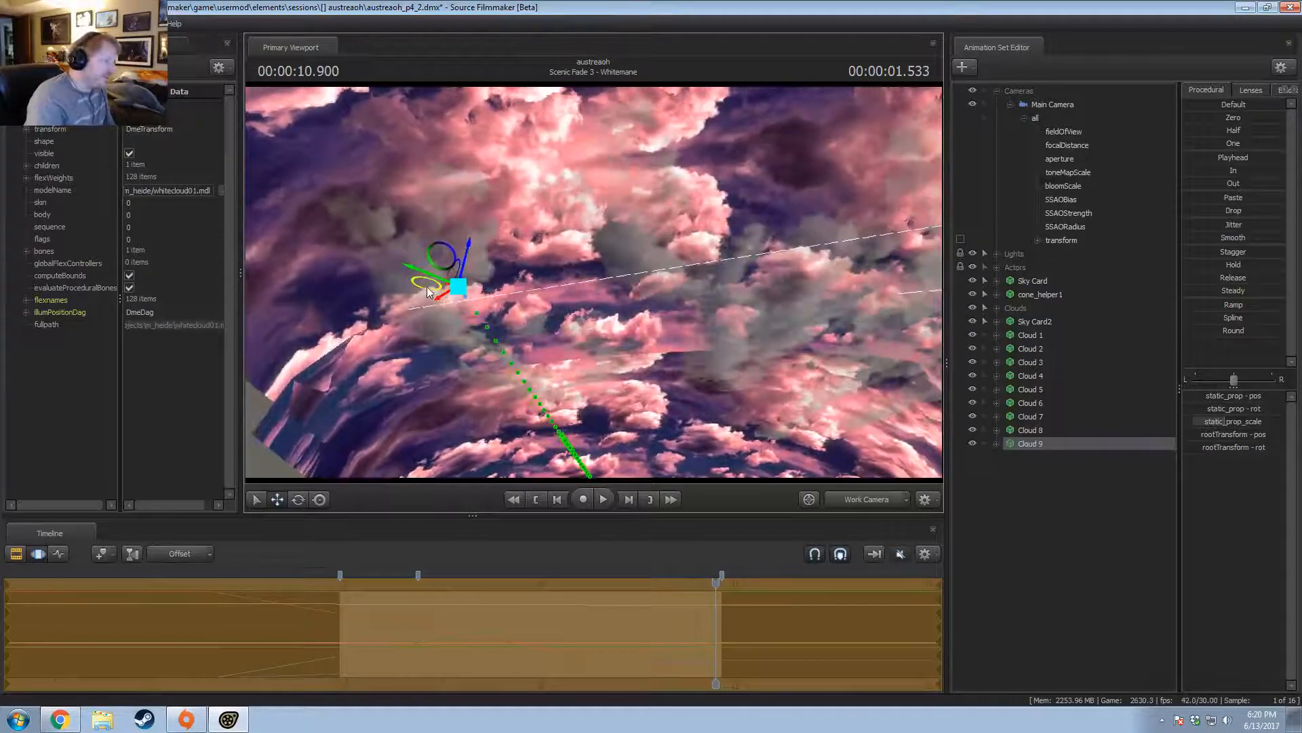
pyautogui.moveTo(439, 261); pyautogui.dragTo(484, 285)
# Paste a ninth copy of Cloud 1, move its motion path near the middle of the sky card, and rotate it.
pyautogui.rightClick(1100, 536)
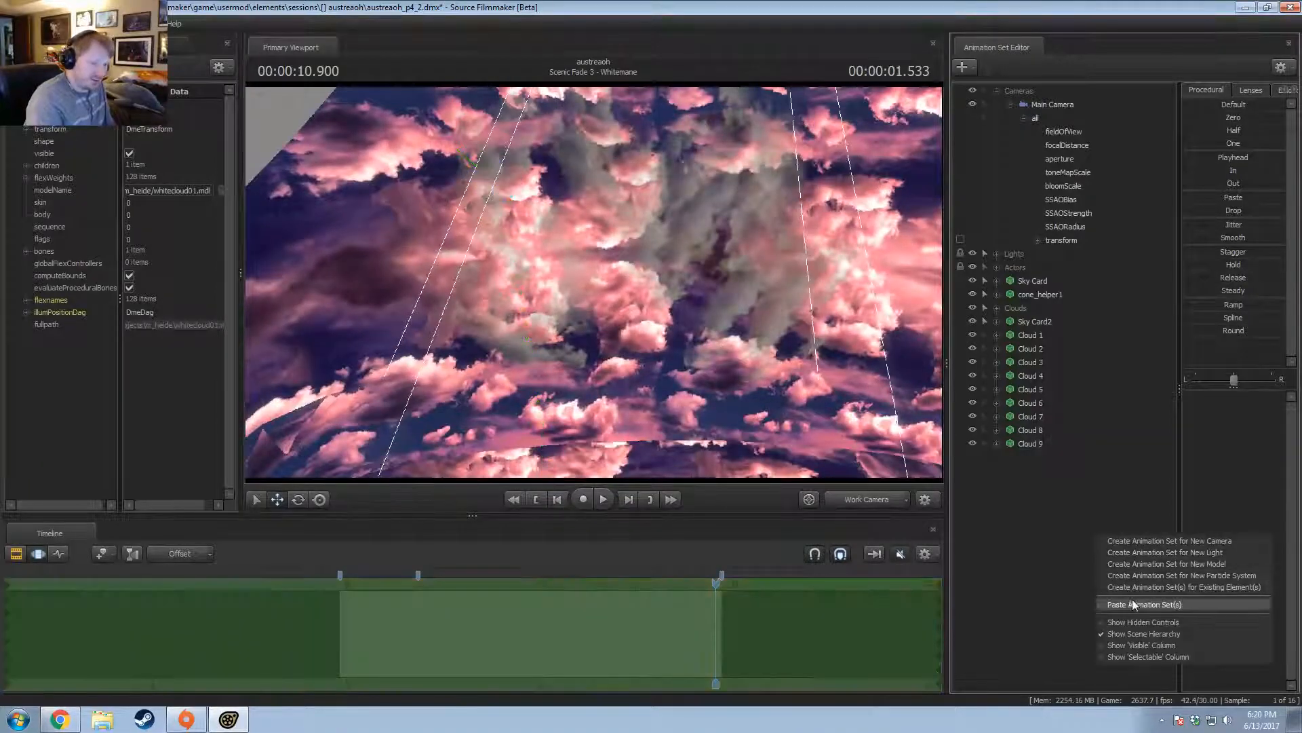
pyautogui.click(1129, 601)
pyautogui.keyDown('alt'); pyautogui.moveTo(438, 236); pyautogui.dragTo(441, 204); pyautogui.keyUp('alt')
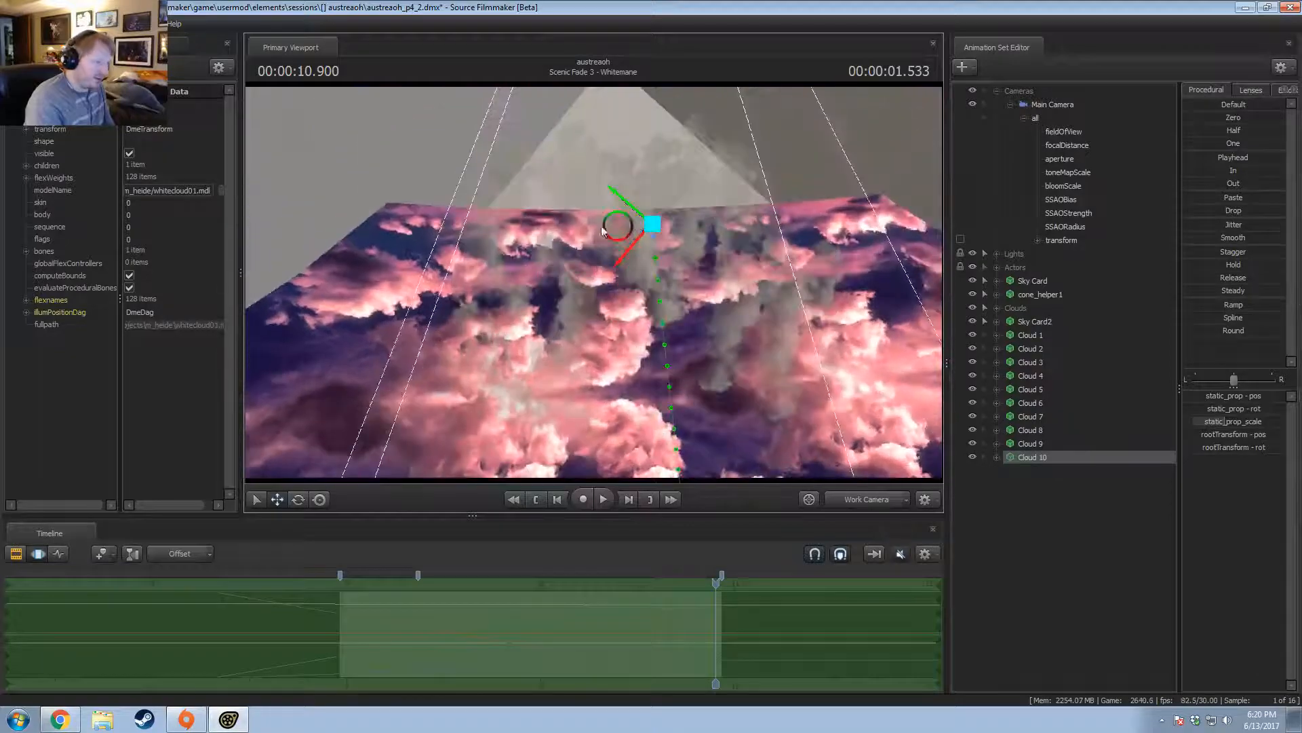
pyautogui.moveTo(610, 227); pyautogui.dragTo(598, 399)
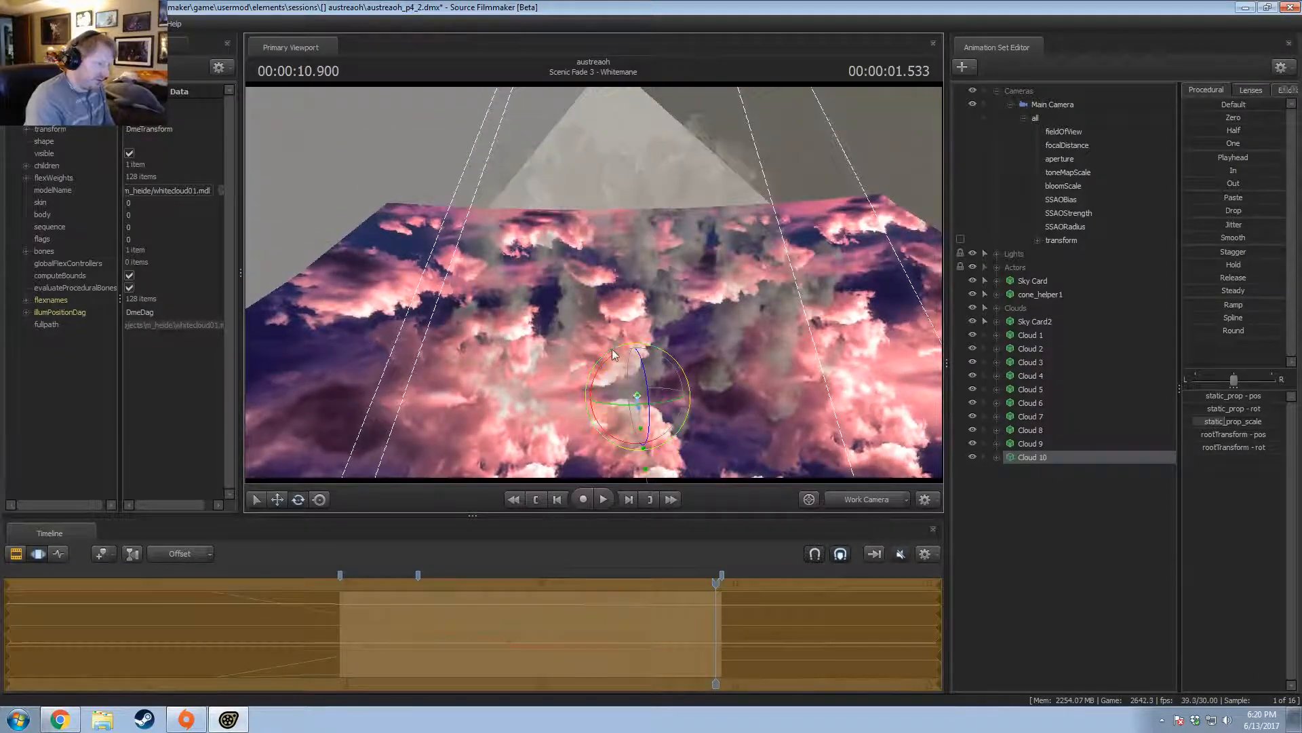
pyautogui.keyDown('alt'); pyautogui.moveTo(655, 351); pyautogui.dragTo(534, 190); pyautogui.keyUp('alt')
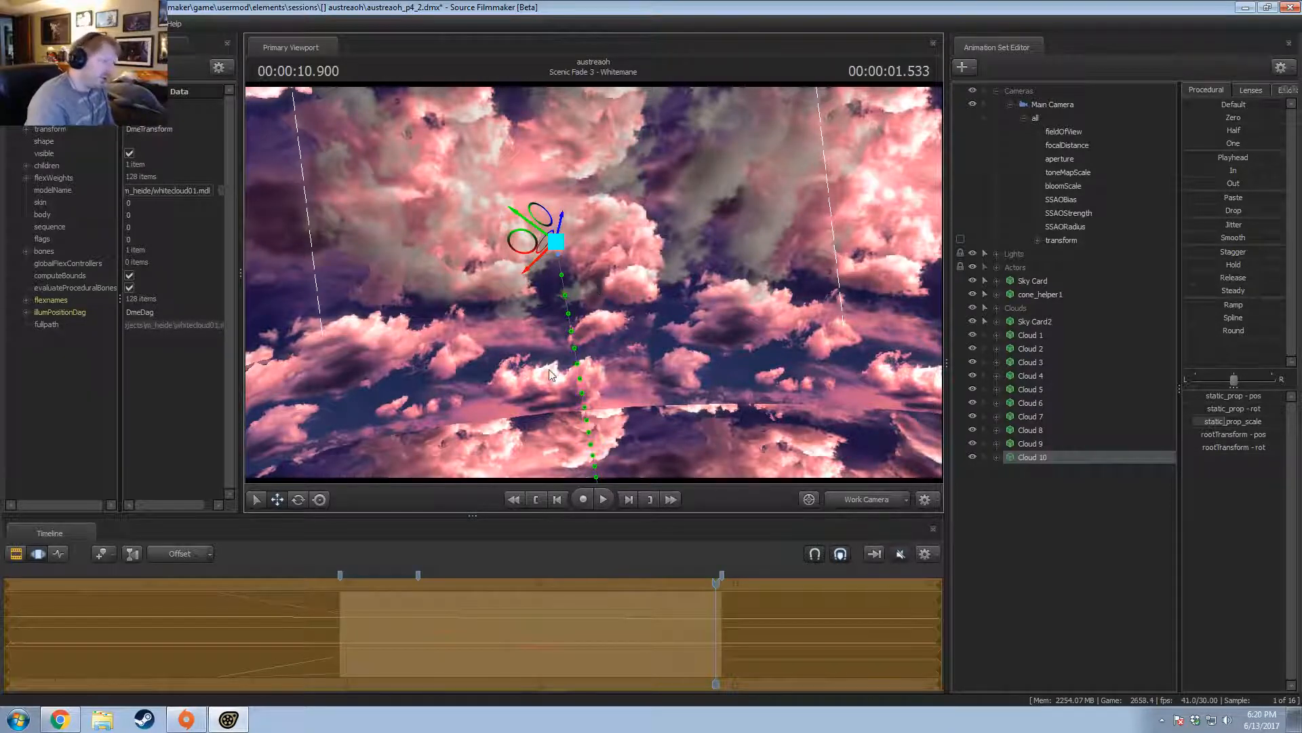
pyautogui.keyDown('alt'); pyautogui.moveTo(594, 287); pyautogui.dragTo(560, 267); pyautogui.keyUp('alt')
pyautogui.press('e')
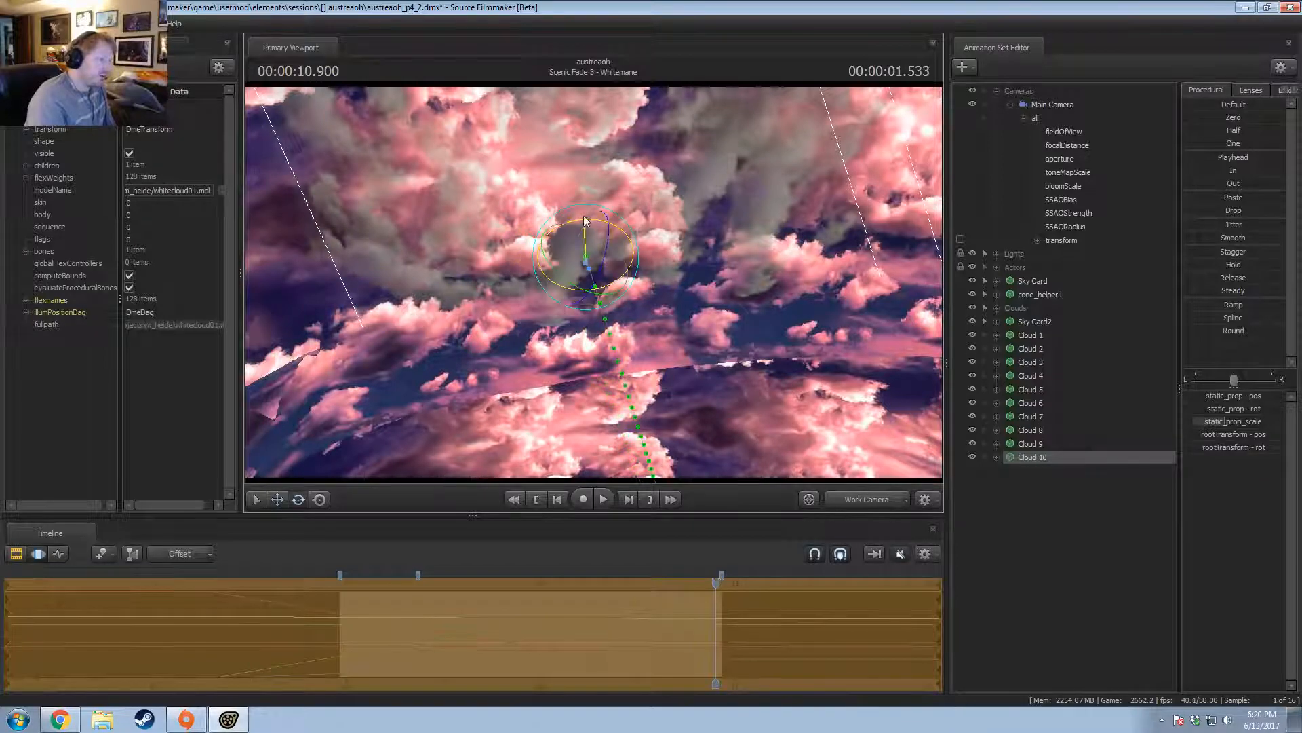
pyautogui.moveTo(584, 219); pyautogui.dragTo(595, 287)
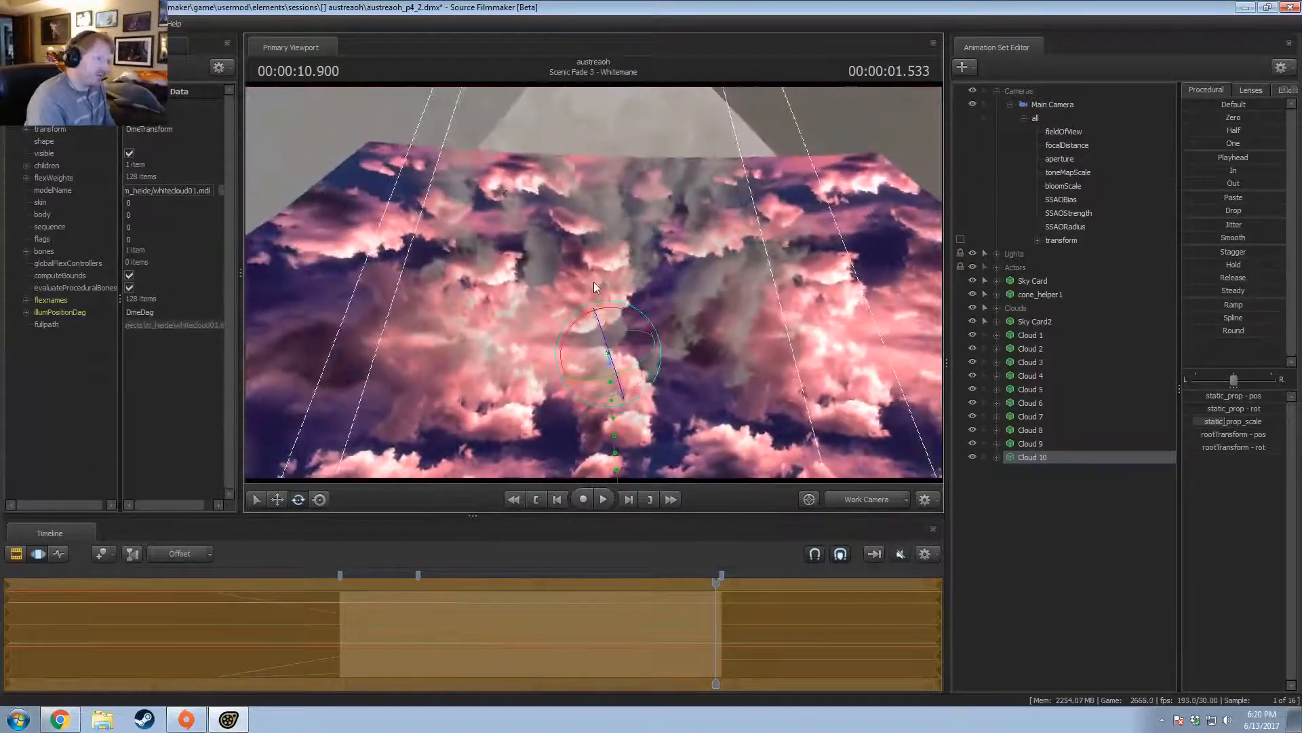
# Shift the ninth Cloud 1 copy toward the left side of the cloud mass, judging it from below the sky card.
pyautogui.press('w')
pyautogui.moveTo(579, 352); pyautogui.dragTo(539, 339)
pyautogui.keyDown('alt'); pyautogui.moveTo(576, 272); pyautogui.dragTo(736, 345); pyautogui.keyUp('alt')
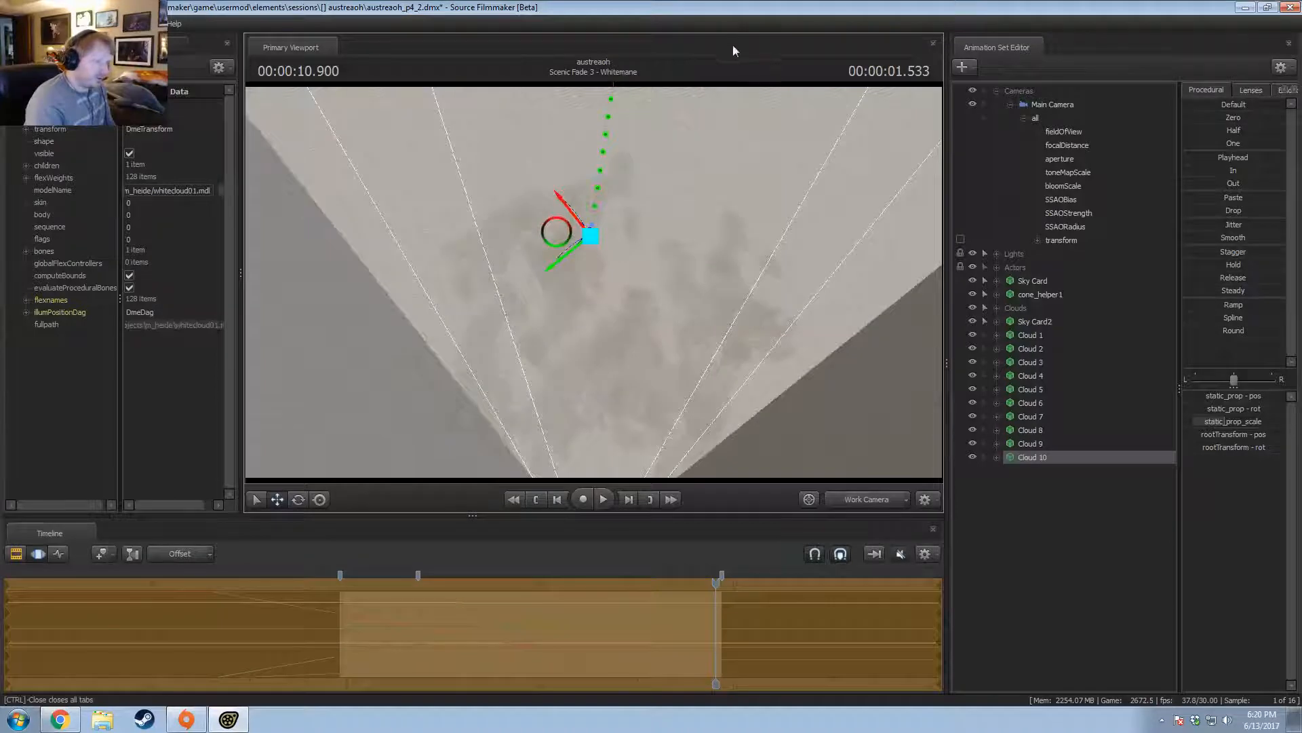
pyautogui.keyDown('alt'); pyautogui.moveTo(598, 311); pyautogui.dragTo(589, 352); pyautogui.keyUp('alt')
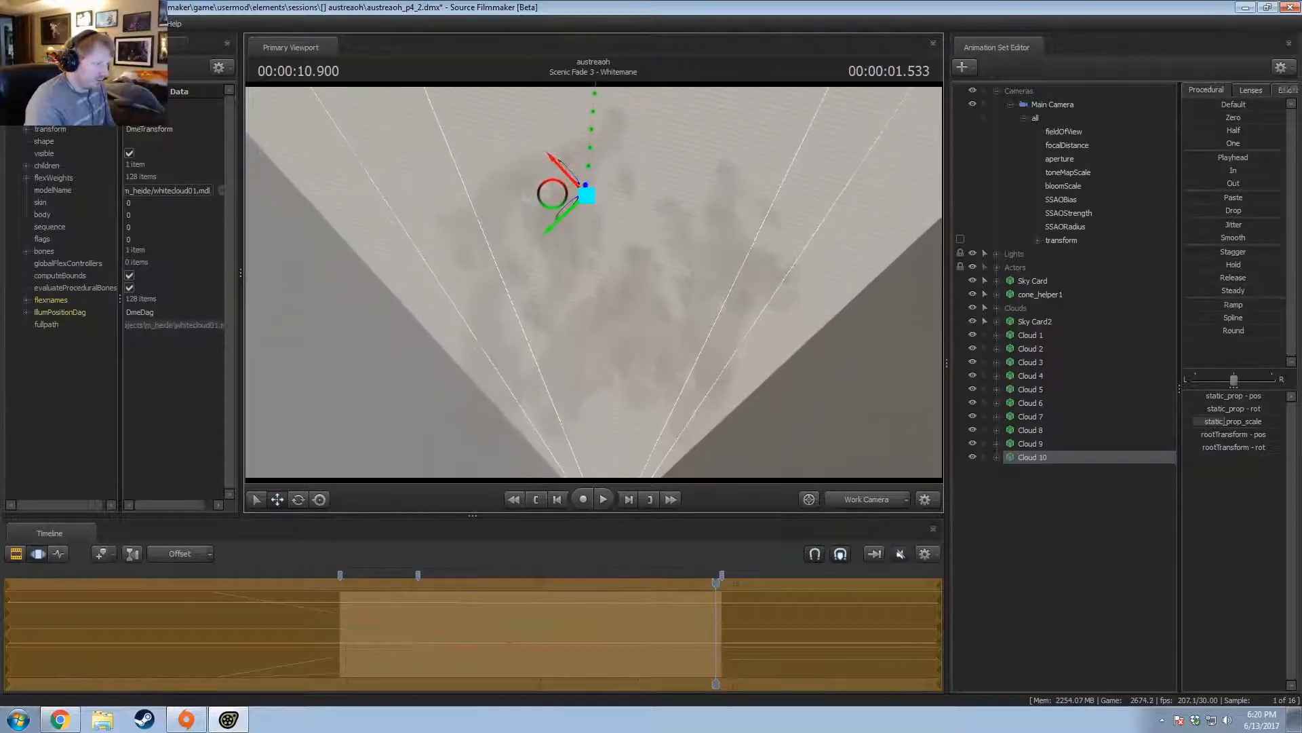
pyautogui.moveTo(584, 263); pyautogui.dragTo(552, 263, button='middle')
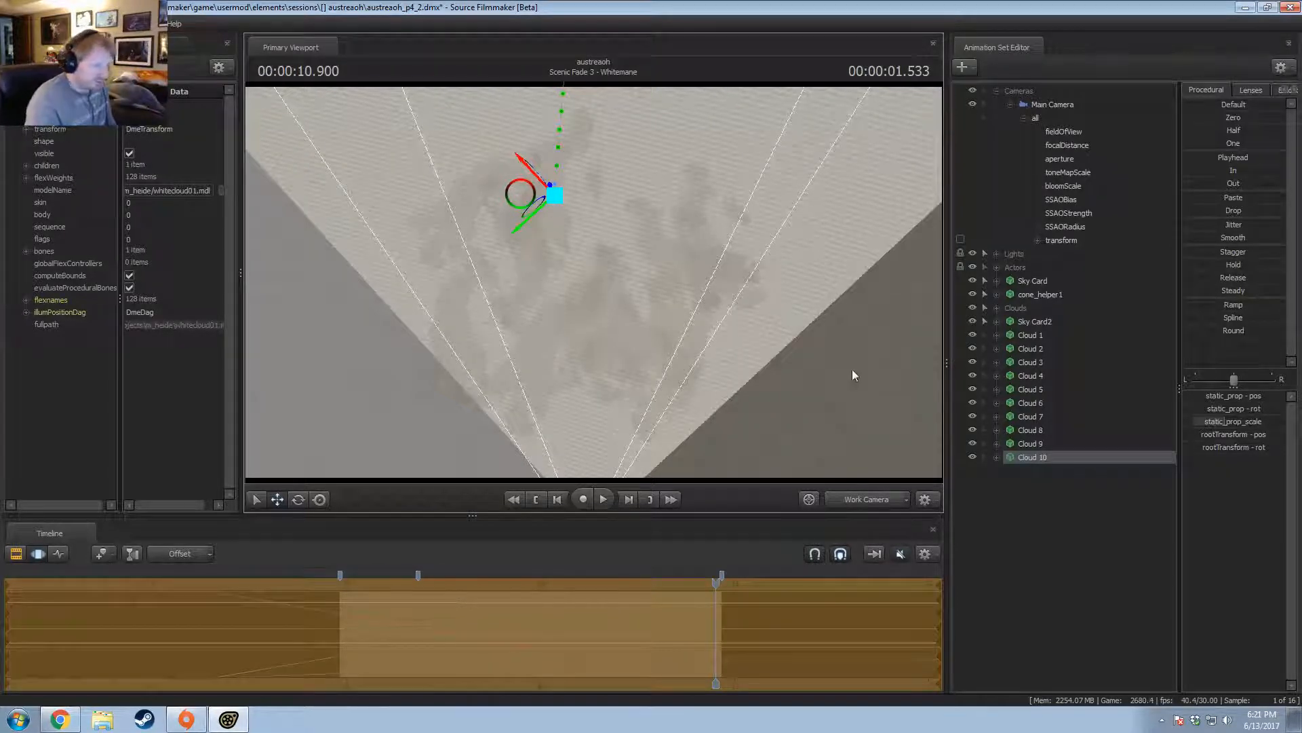
# Paste a tenth copy of Cloud 1, offset it to the right side of the cloud mass, and rotate it.
pyautogui.rightClick(1072, 514)
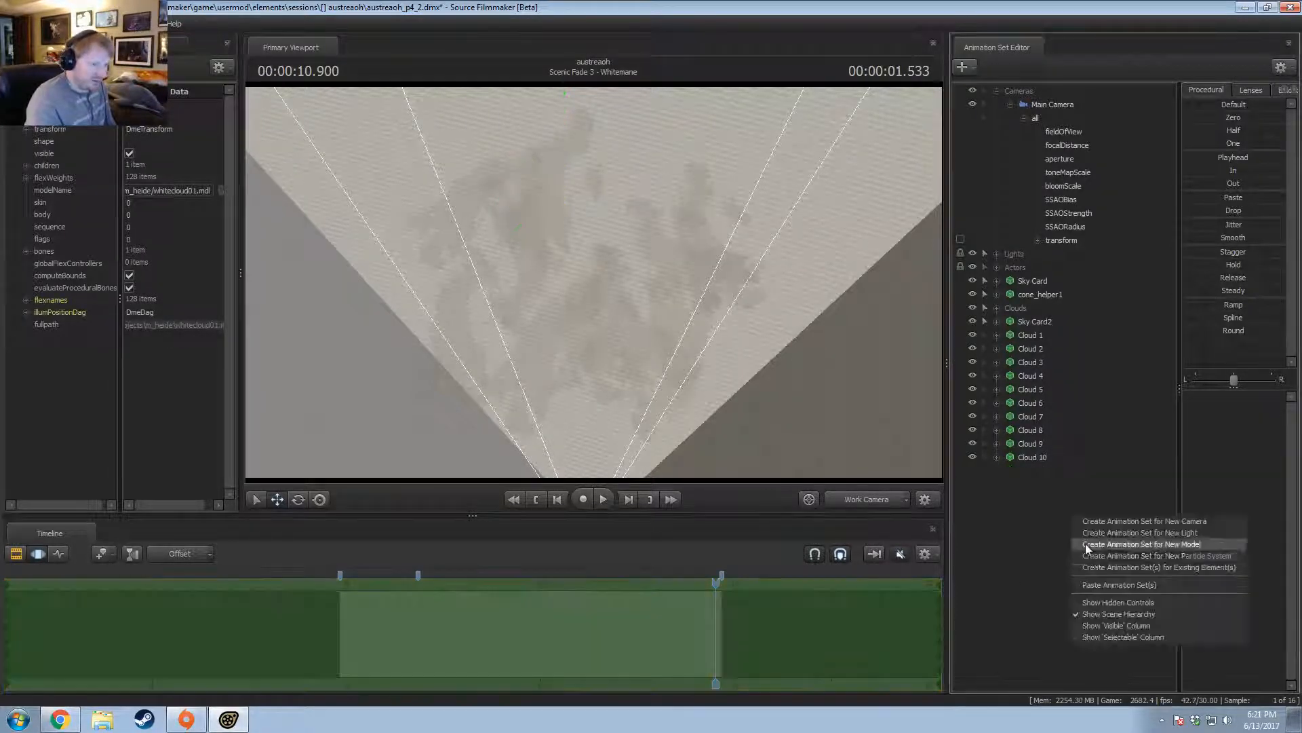
pyautogui.click(1098, 588)
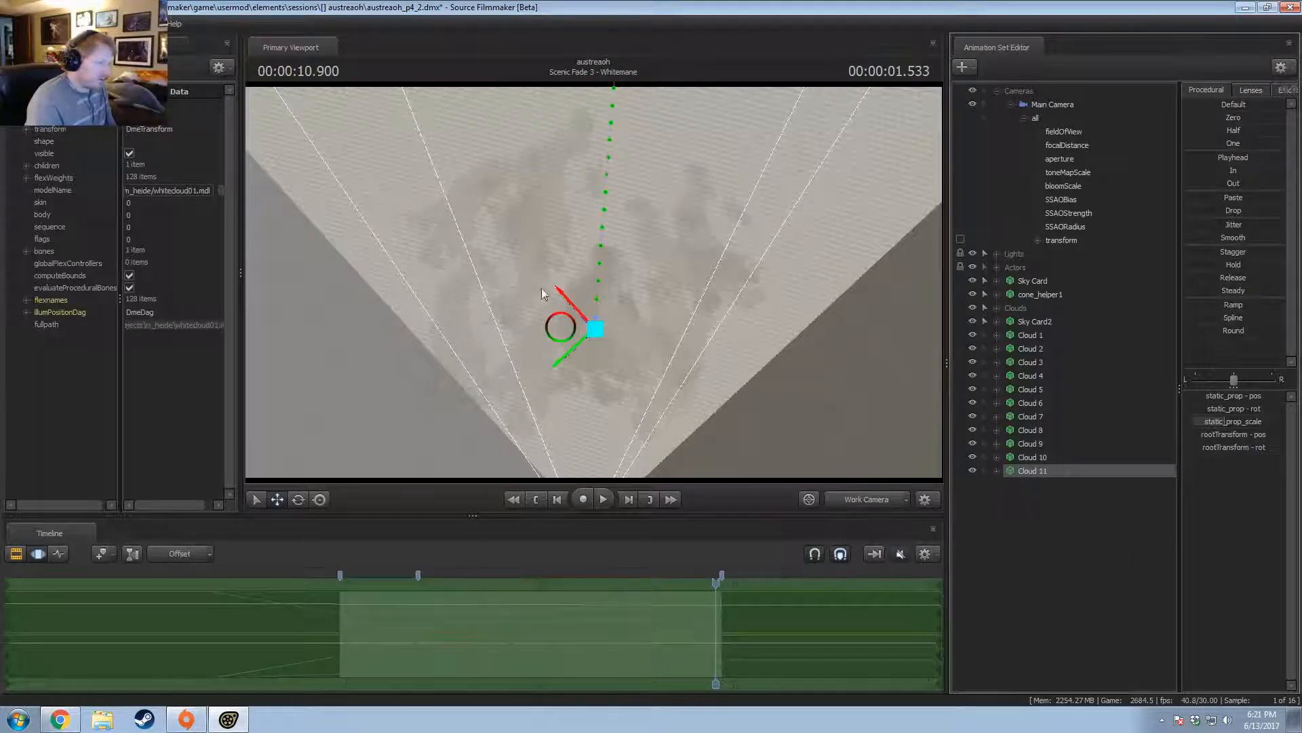
pyautogui.moveTo(555, 327); pyautogui.dragTo(697, 352)
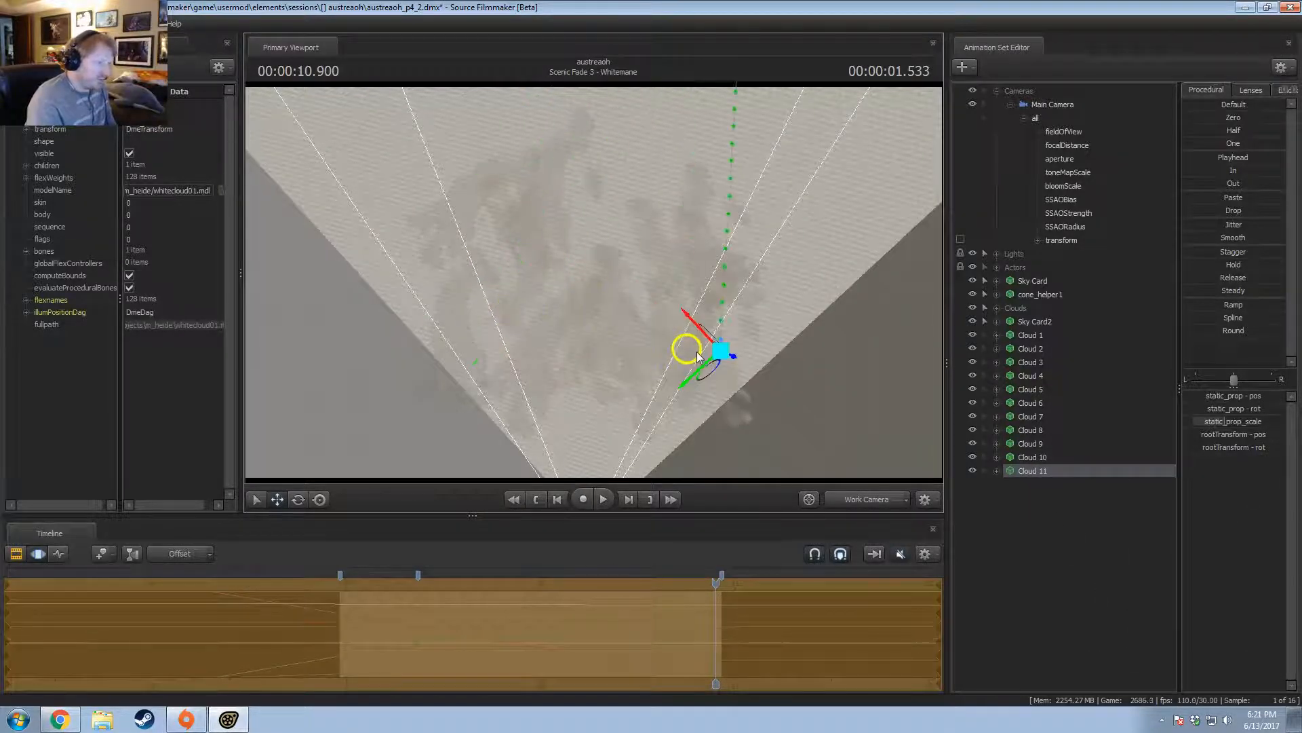
pyautogui.press('e')
pyautogui.moveTo(753, 393); pyautogui.dragTo(728, 283)
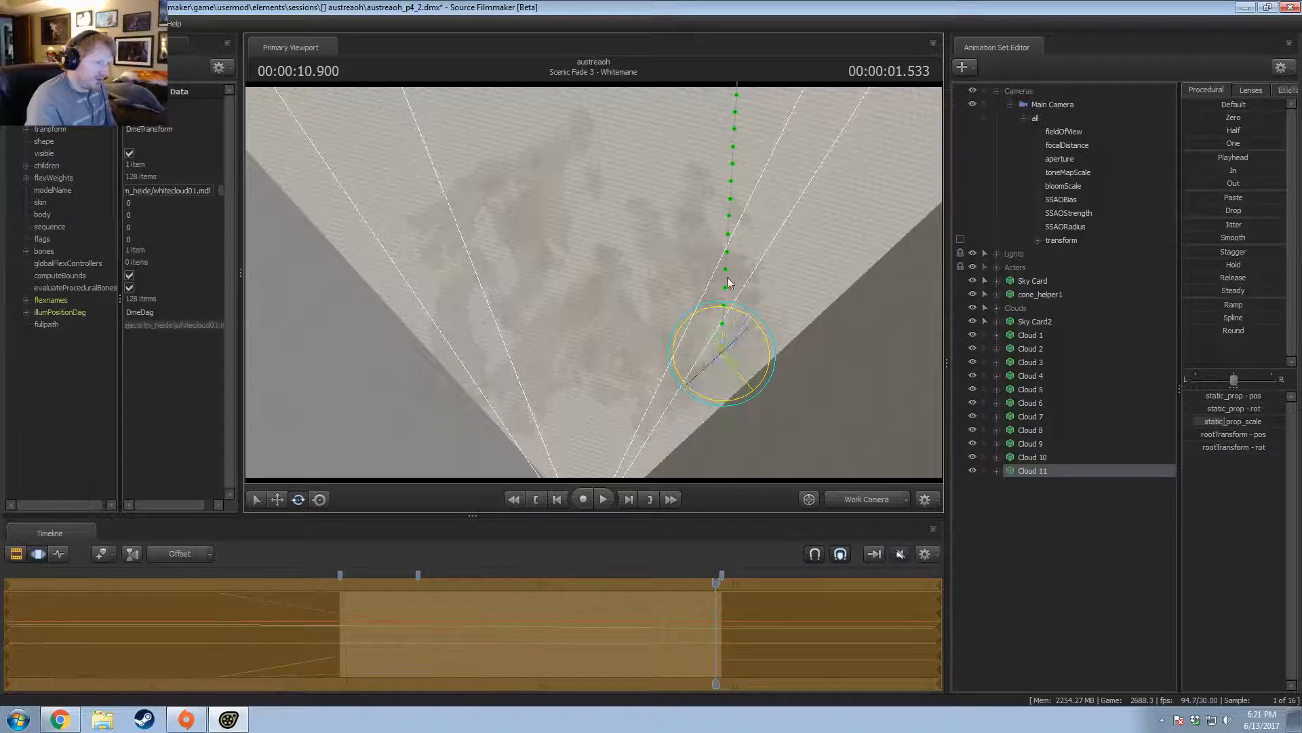
pyautogui.moveTo(687, 355); pyautogui.dragTo(656, 346)
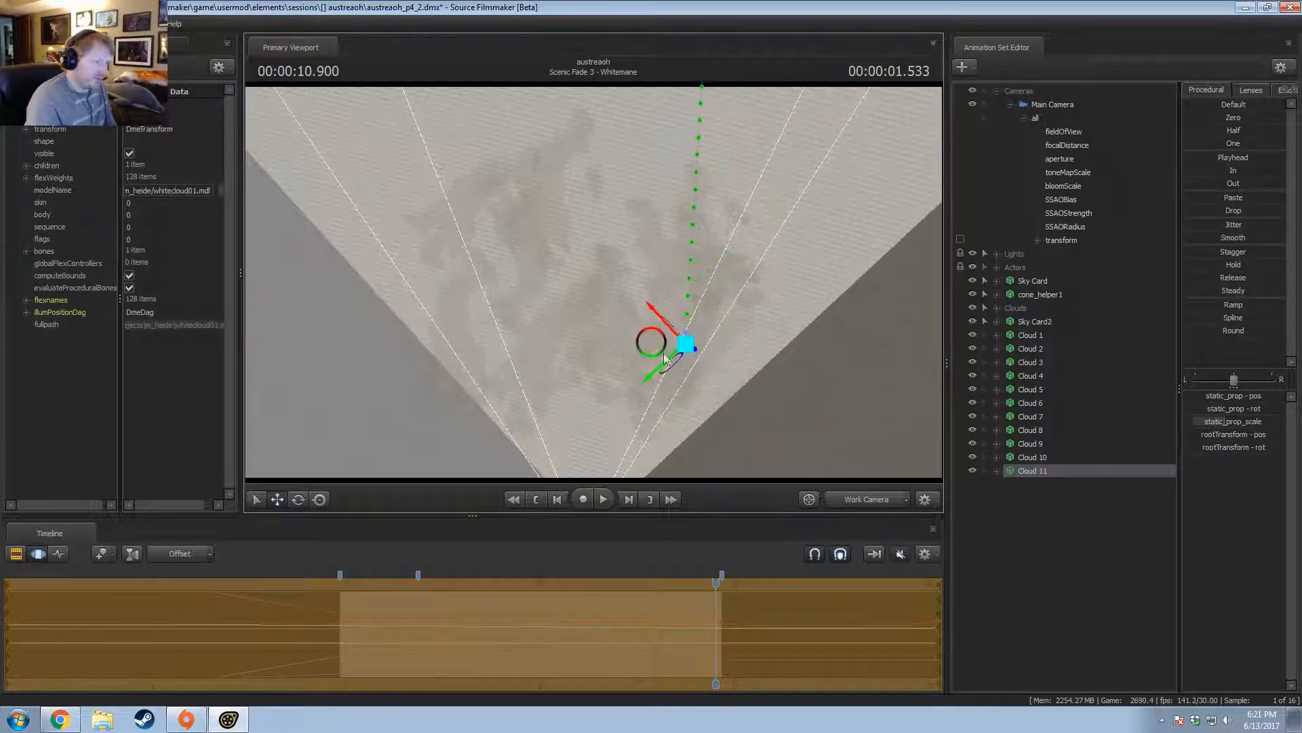
# Paste an eleventh copy of Cloud 1 and offset its motion path to the upper-left part of the cloud mass.
pyautogui.rightClick(1135, 616)
pyautogui.click(1160, 560)
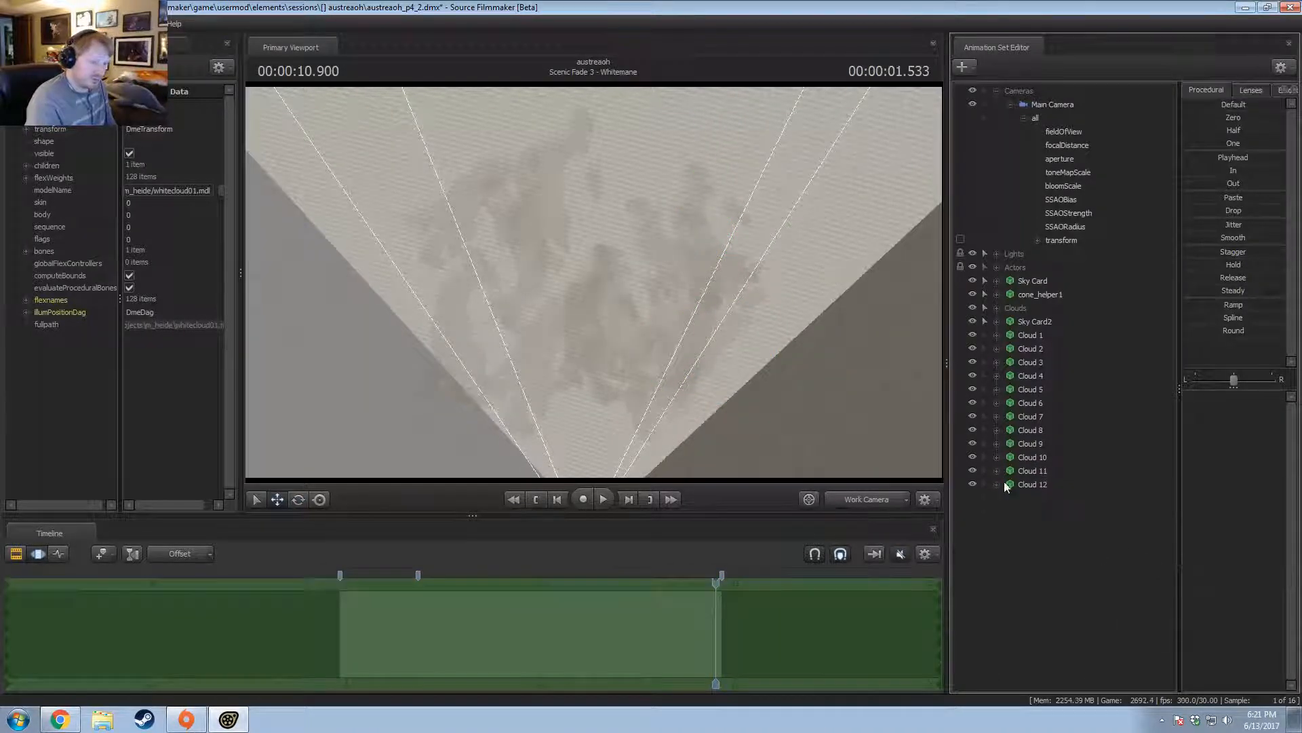
pyautogui.click(1019, 485)
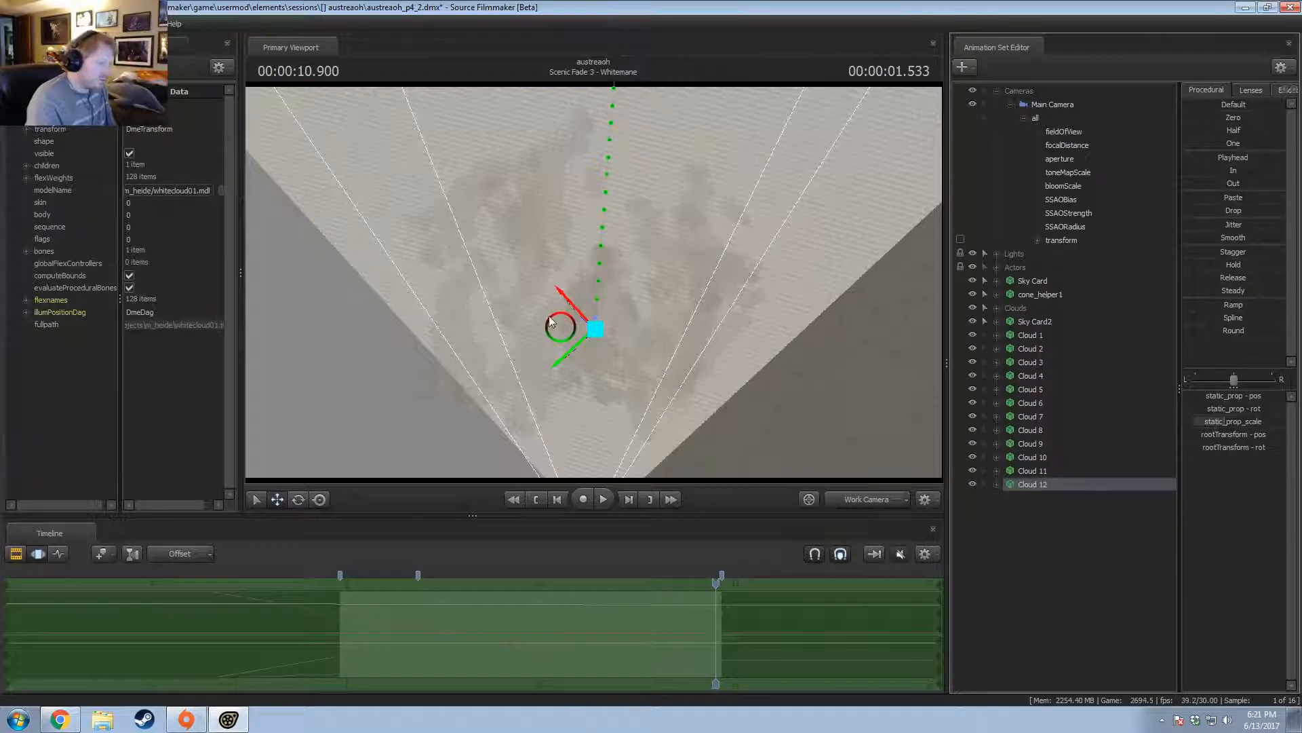
pyautogui.moveTo(551, 321); pyautogui.dragTo(534, 211)
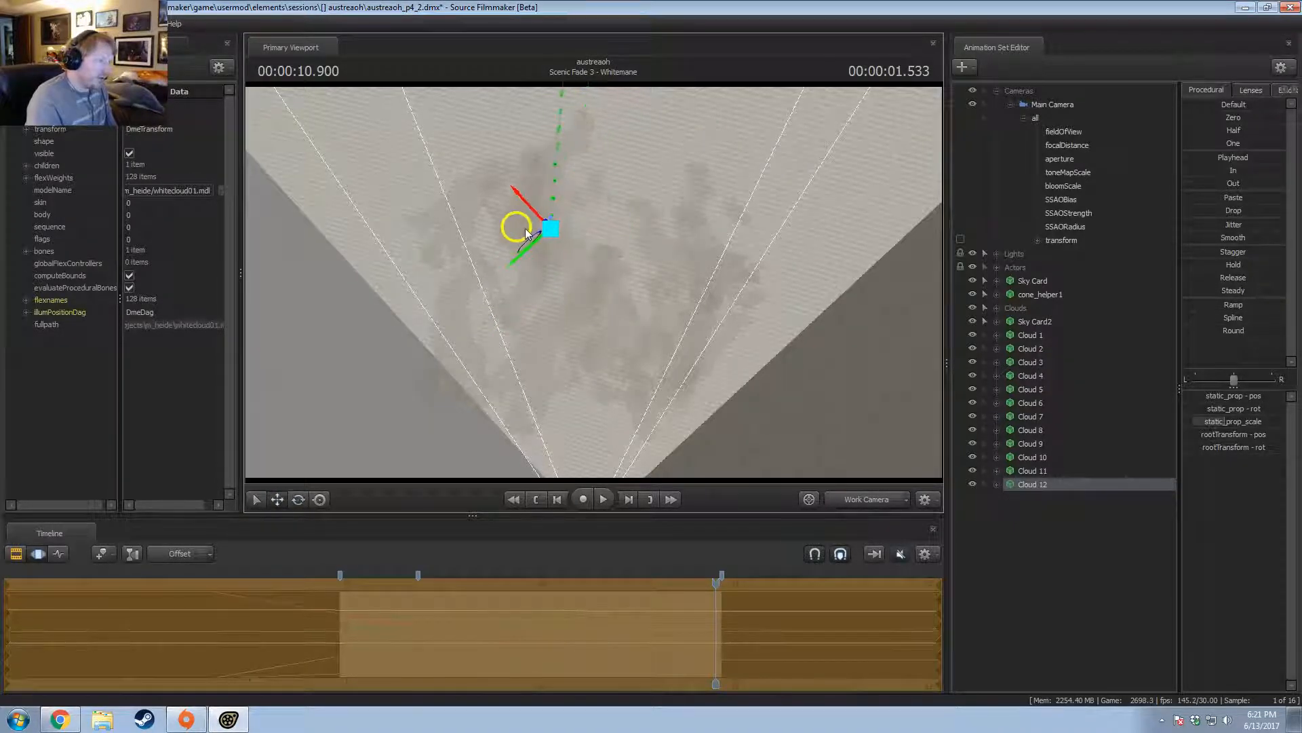
pyautogui.moveTo(526, 229); pyautogui.dragTo(530, 240)
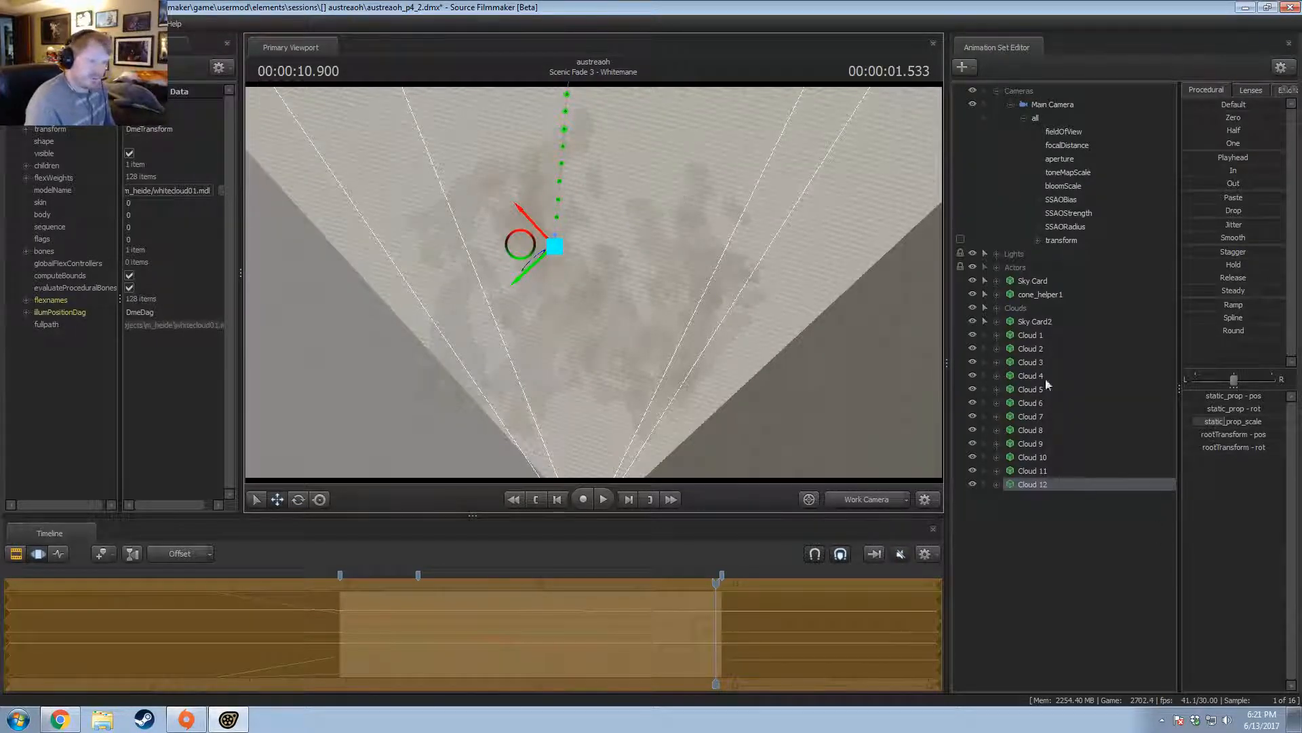
# At 10.533 seconds, copy Cloud 1 through Cloud 12 together, paste them as a new batch, and select the twelve copies.
pyautogui.click(1027, 335)
pyautogui.moveTo(592, 570); pyautogui.dragTo(644, 654)
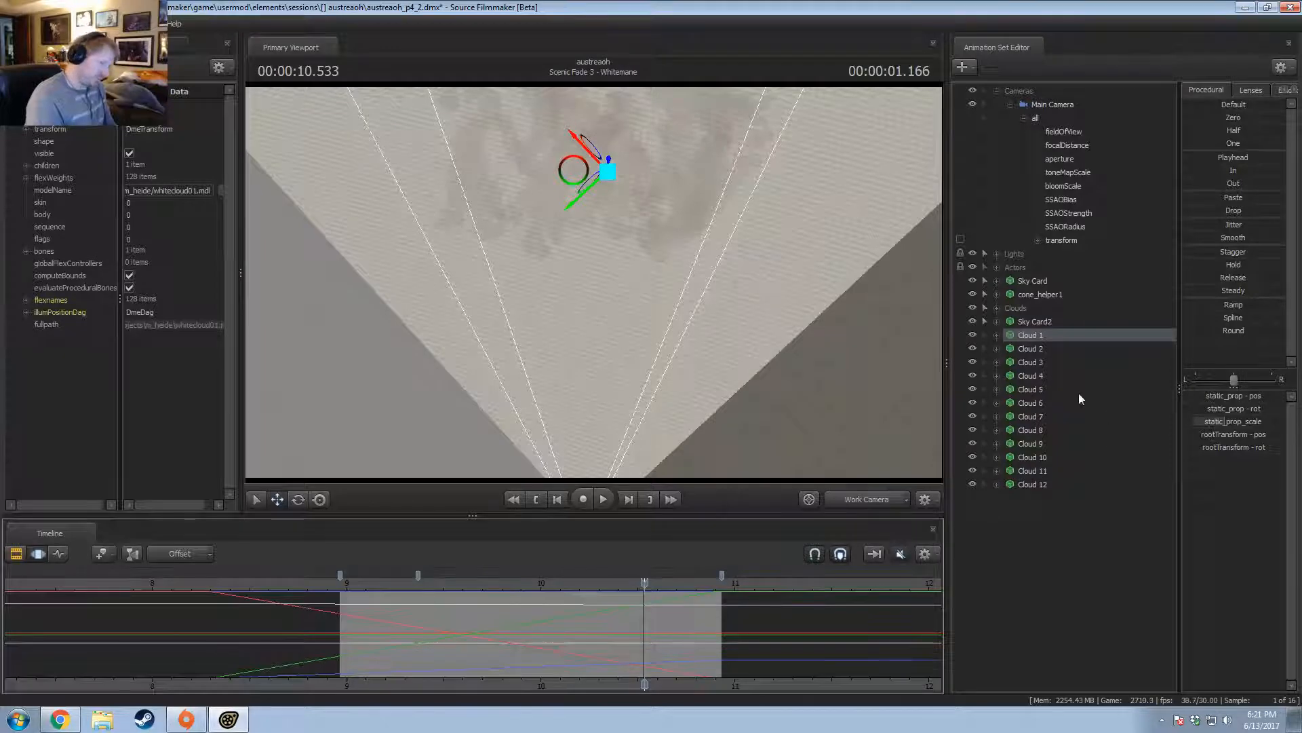
pyautogui.click(1045, 340)
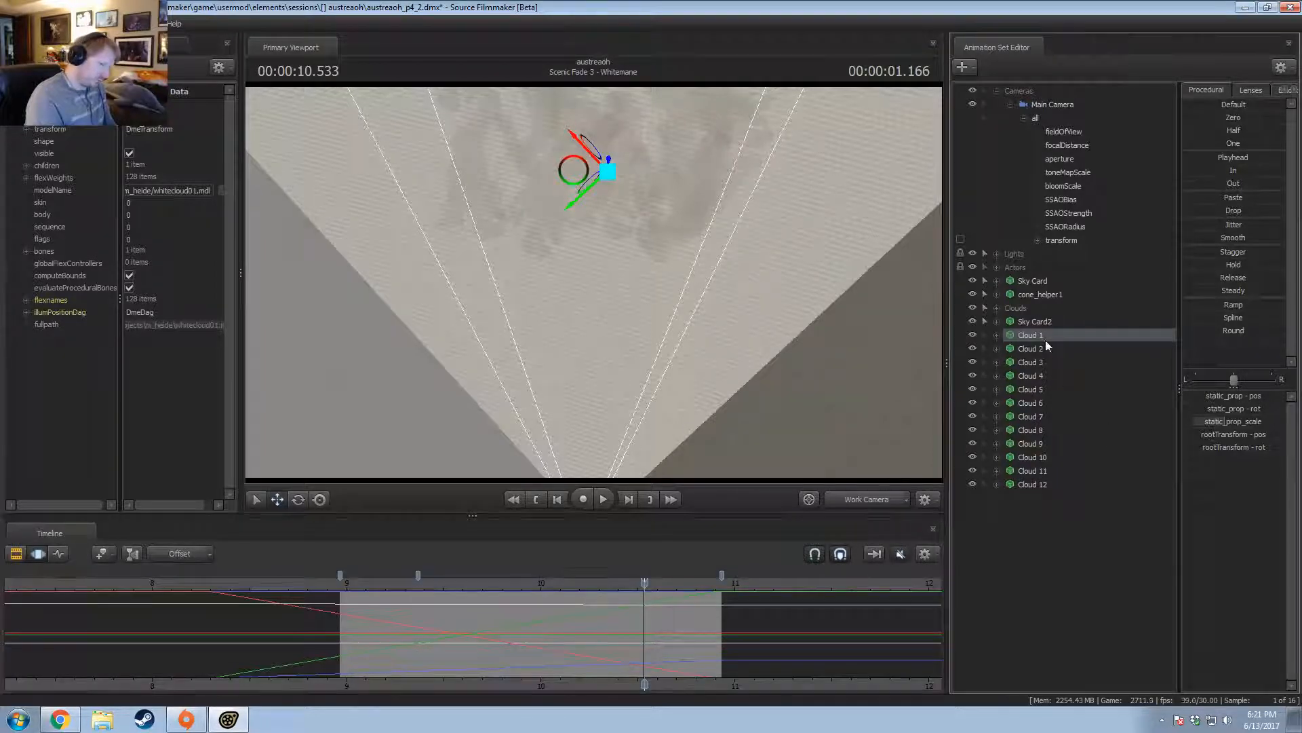
pyautogui.keyDown('shift'); pyautogui.click(1027, 482); pyautogui.keyUp('shift')
pyautogui.rightClick(1028, 478)
pyautogui.click(1052, 500)
pyautogui.rightClick(1011, 532)
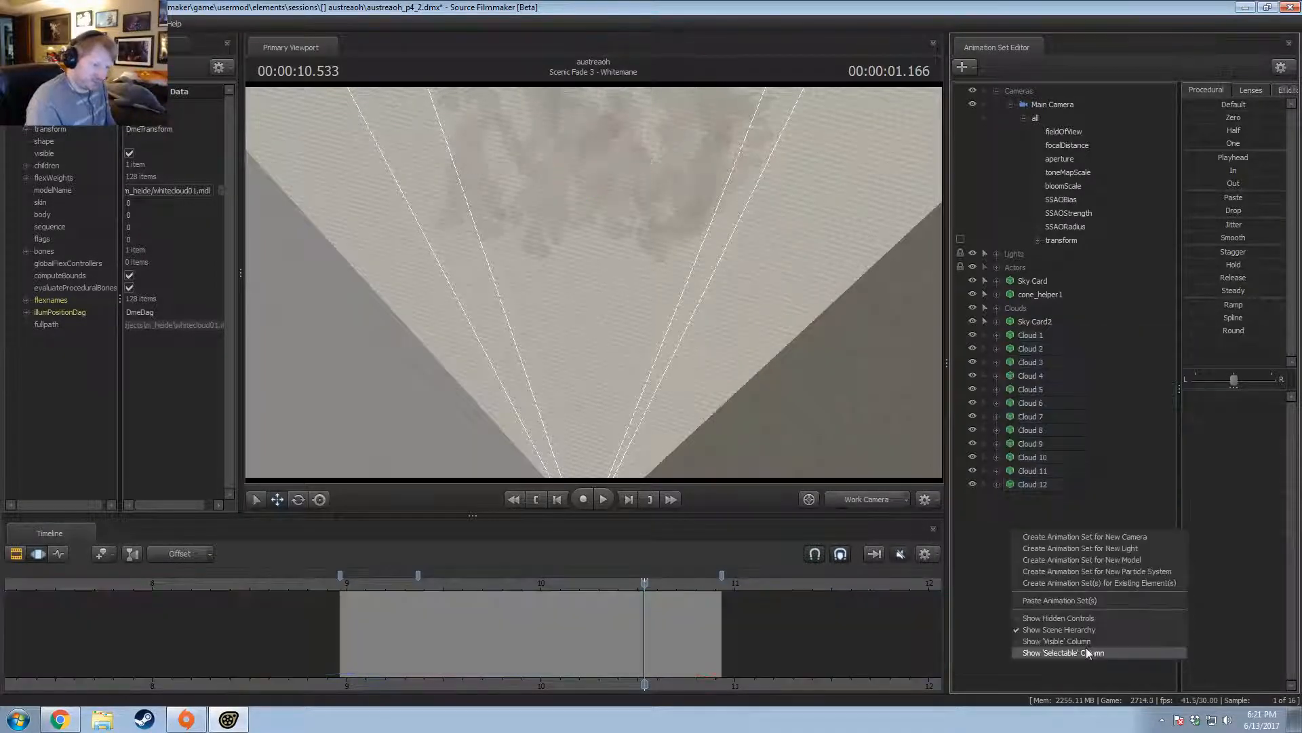
pyautogui.click(1067, 601)
pyautogui.click(1026, 497)
pyautogui.keyDown('shift'); pyautogui.click(1026, 646); pyautogui.keyUp('shift')
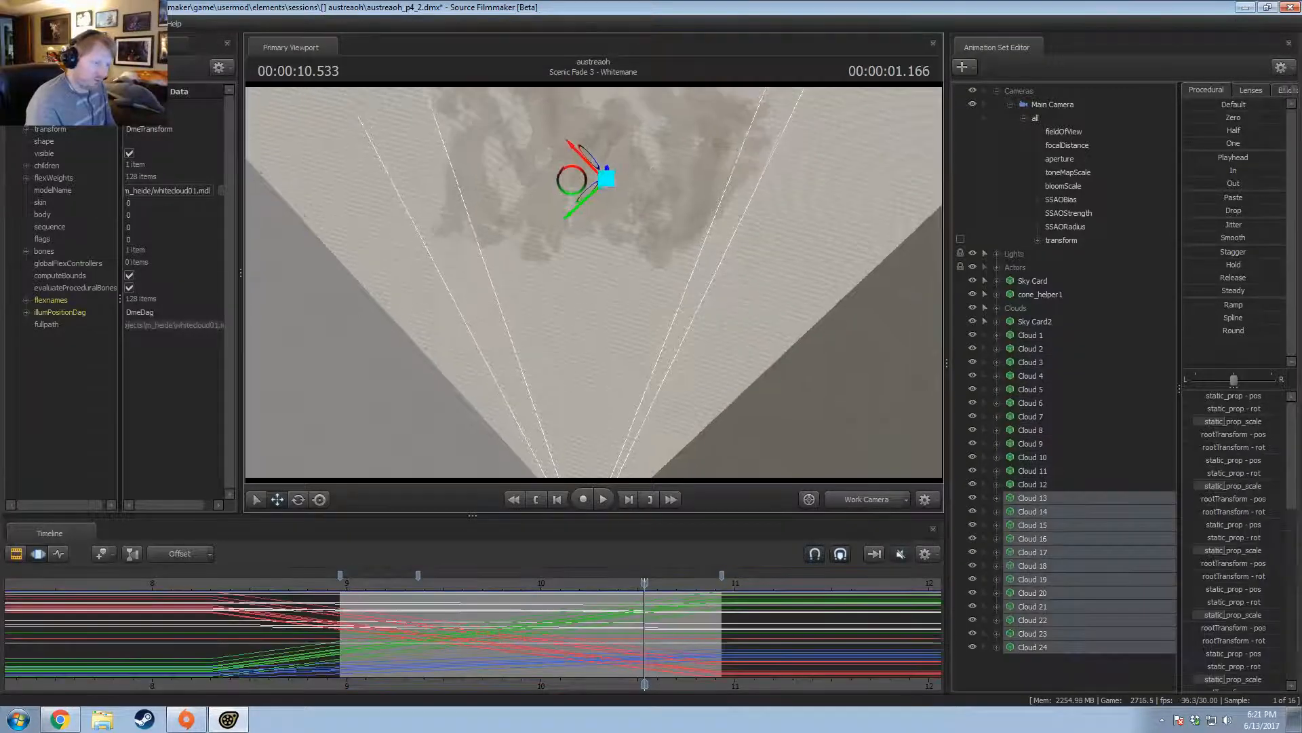
# Offset the pasted twelve-cloud batch toward the upper right of the original clouds and rotate it with Local rotation mode.
pyautogui.press('s')
pyautogui.moveTo(594, 319); pyautogui.dragTo(594, 285)
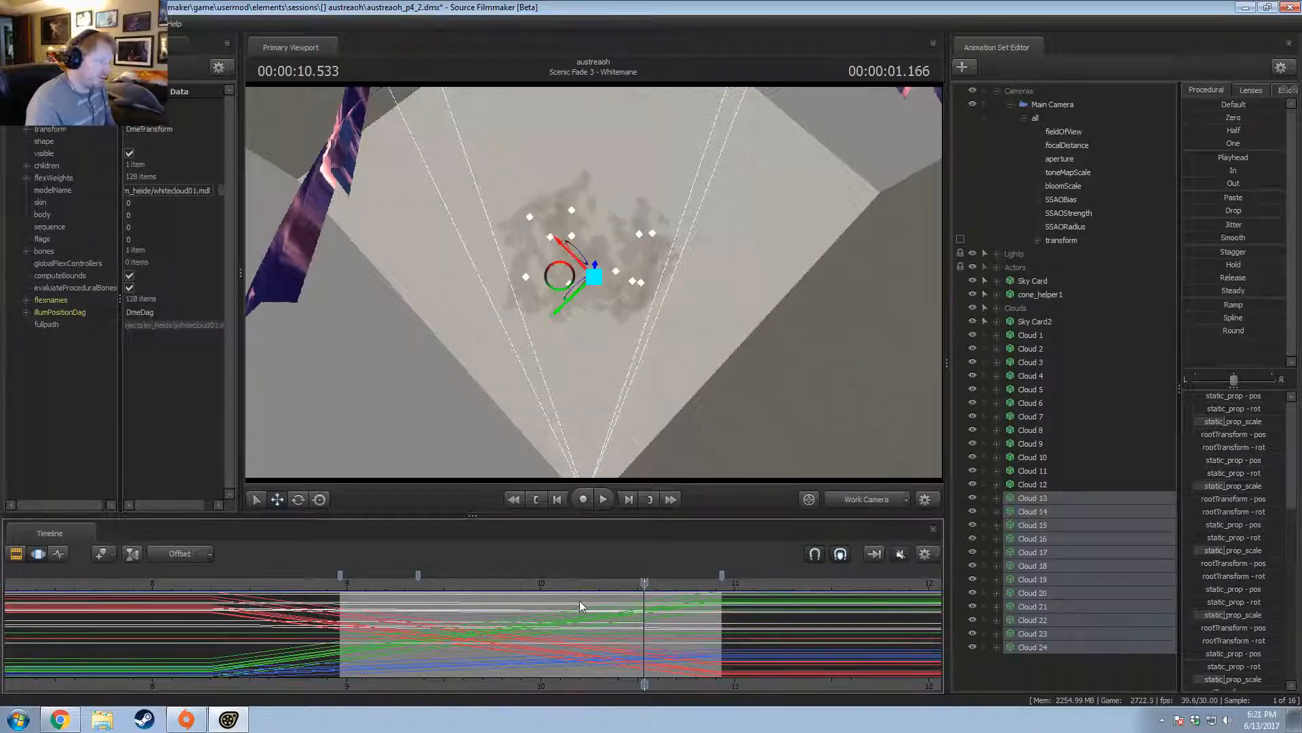
pyautogui.moveTo(560, 276); pyautogui.dragTo(646, 201)
pyautogui.press('e')
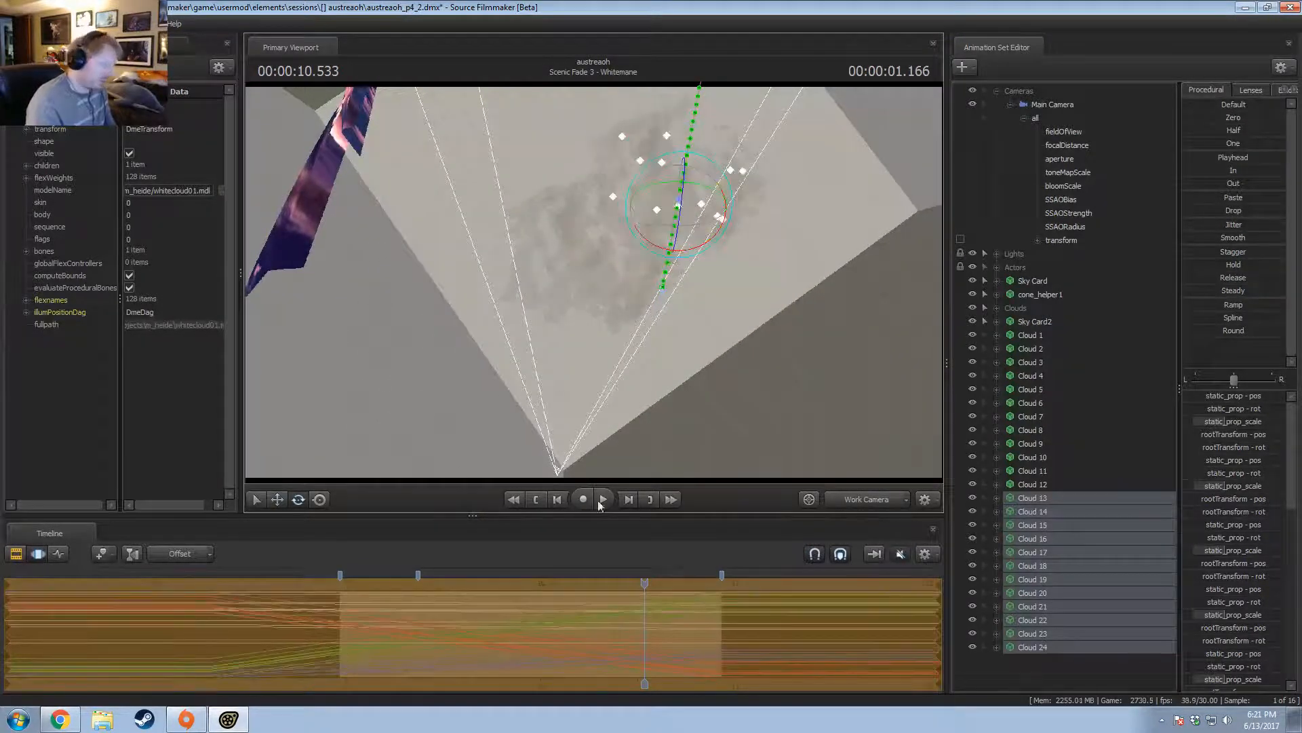
pyautogui.rightClick(662, 232)
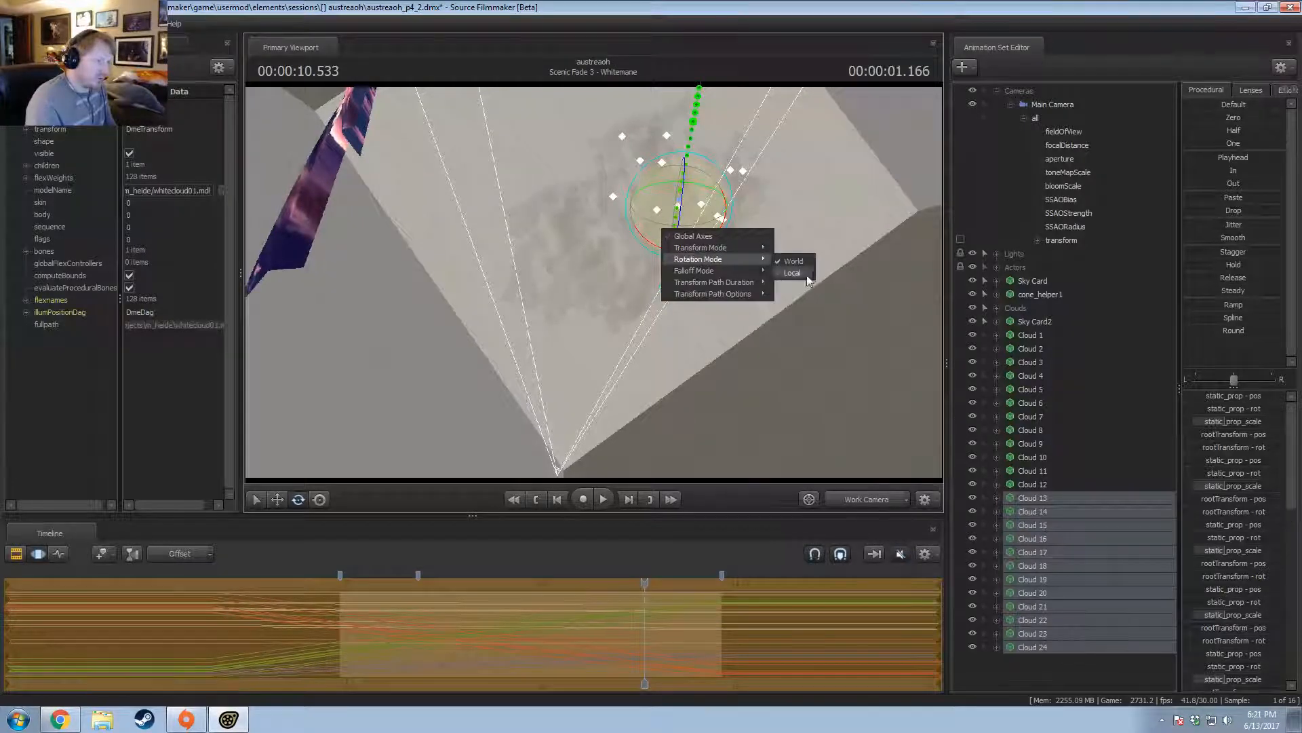
pyautogui.click(792, 273)
pyautogui.moveTo(647, 242); pyautogui.dragTo(656, 256)
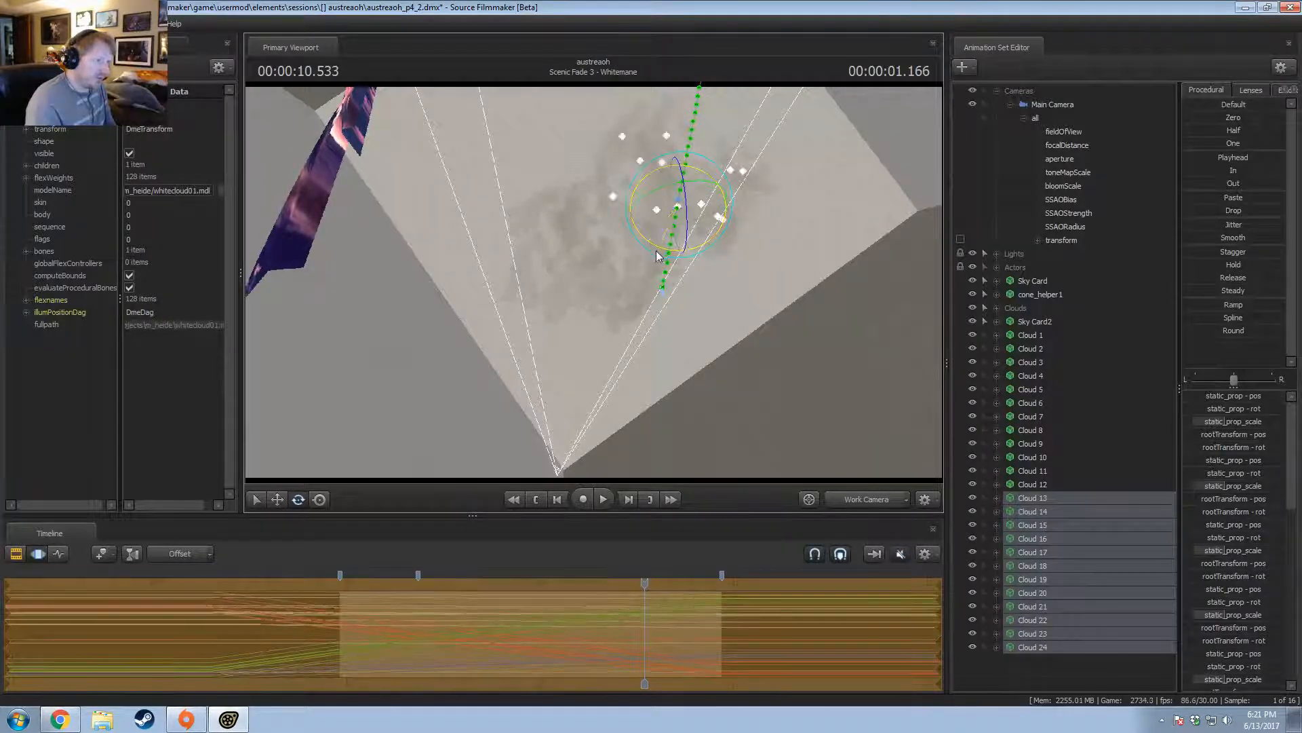
# Paste another batch of the twelve clouds, offset it to the upper left of the cloud mass, and rotate it.
pyautogui.rightClick(1031, 677)
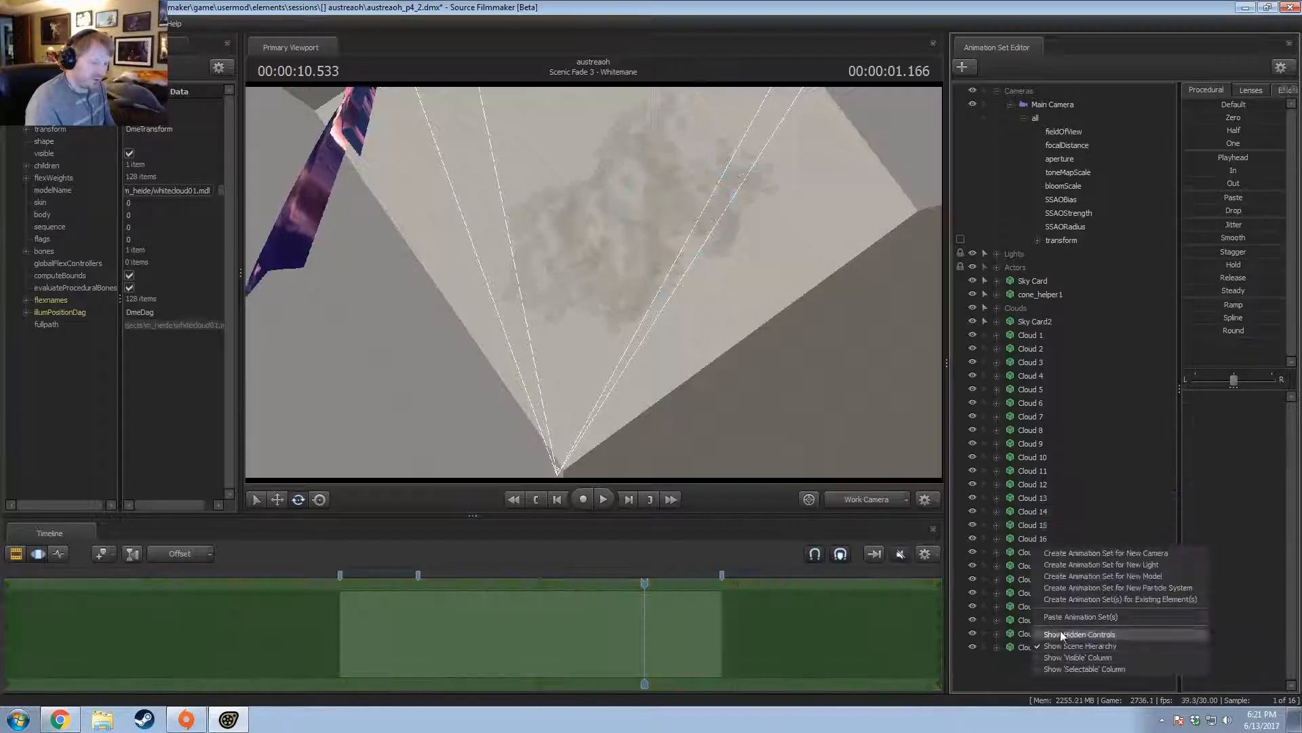
pyautogui.click(1061, 616)
pyautogui.click(1037, 662)
pyautogui.scroll(-3, 1037, 661)
pyautogui.keyDown('shift'); pyautogui.click(1032, 674); pyautogui.keyUp('shift')
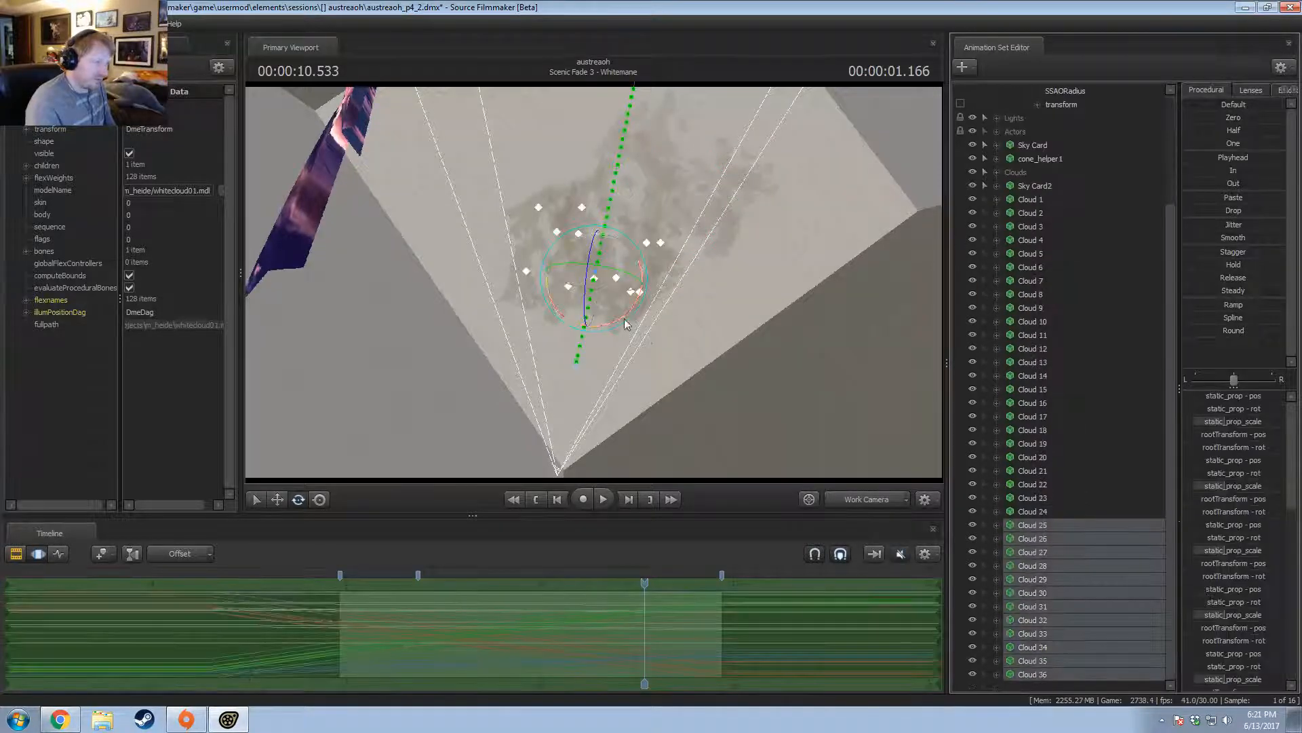
pyautogui.moveTo(565, 276); pyautogui.dragTo(474, 189)
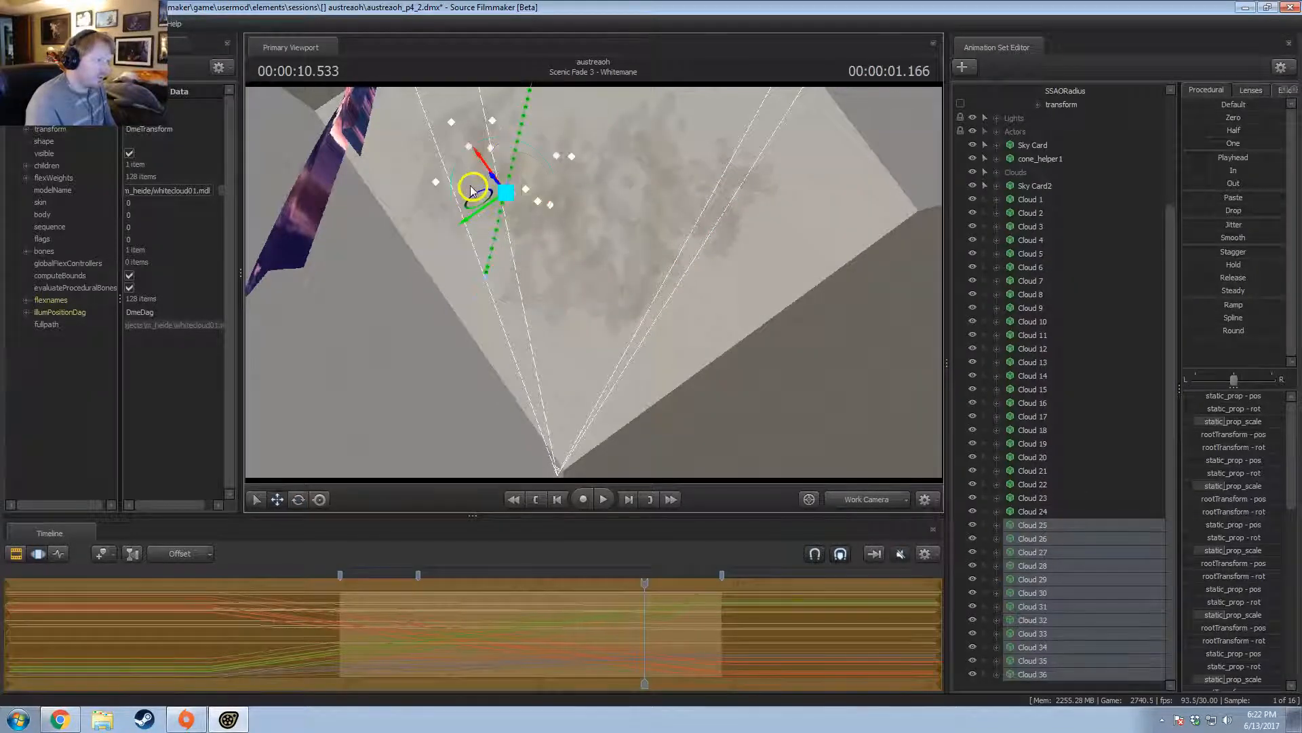
pyautogui.press('e')
pyautogui.rightClick(494, 229)
pyautogui.click(502, 235)
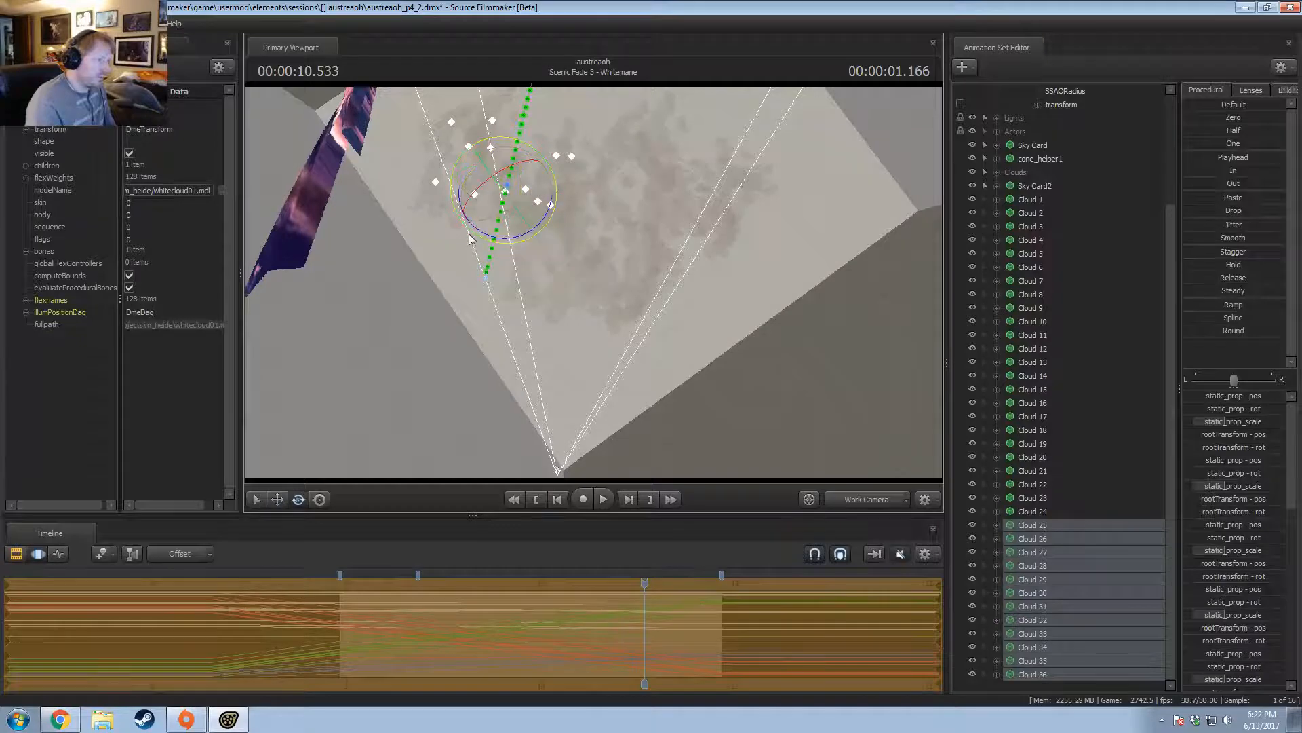
pyautogui.moveTo(492, 234); pyautogui.dragTo(606, 294)
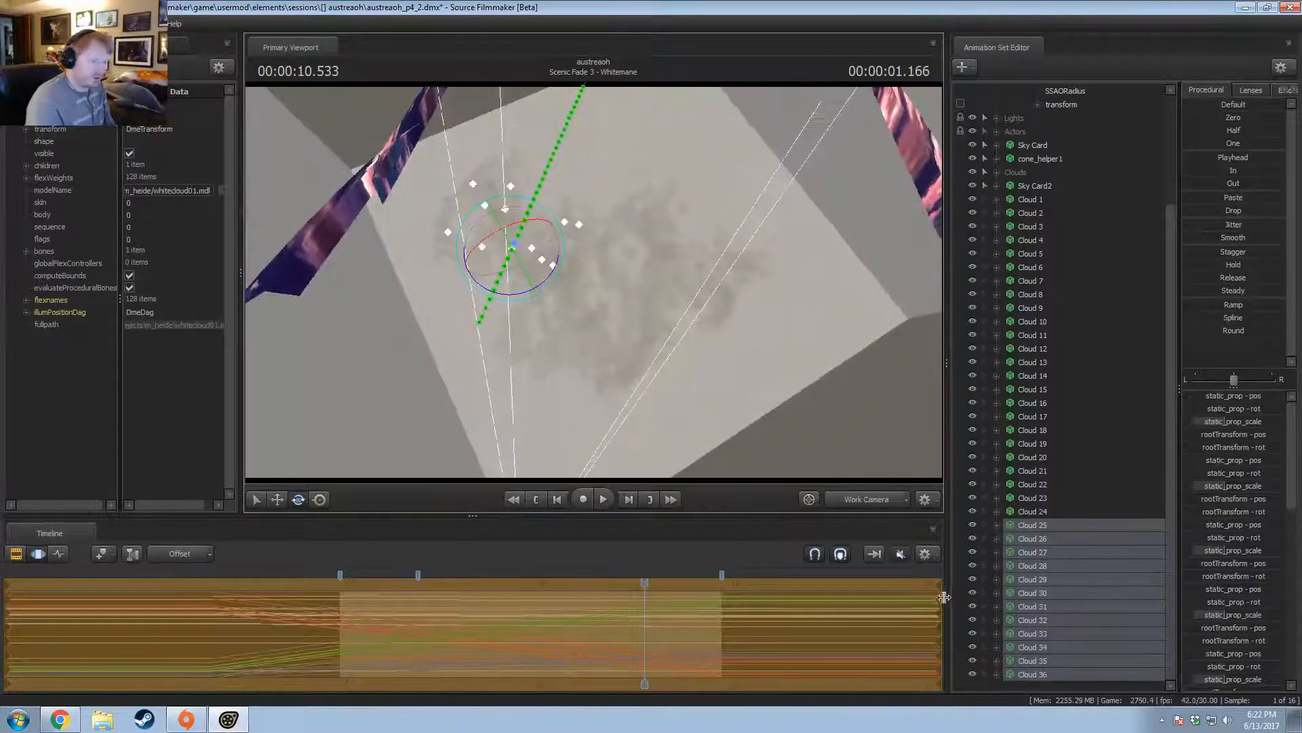
# Select Cloud 1 through Cloud 36 and collect them in the Clouds group.
pyautogui.click(1029, 199)
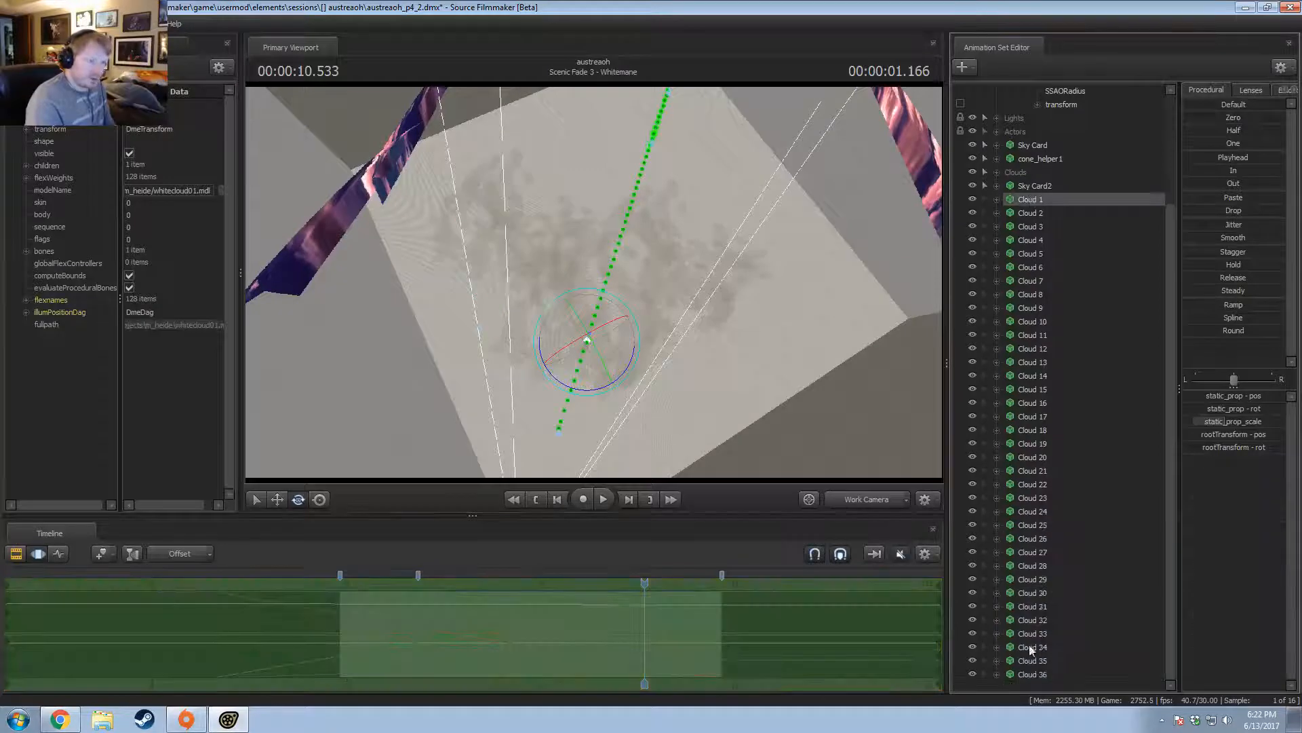
pyautogui.keyDown('shift'); pyautogui.click(1042, 674); pyautogui.keyUp('shift')
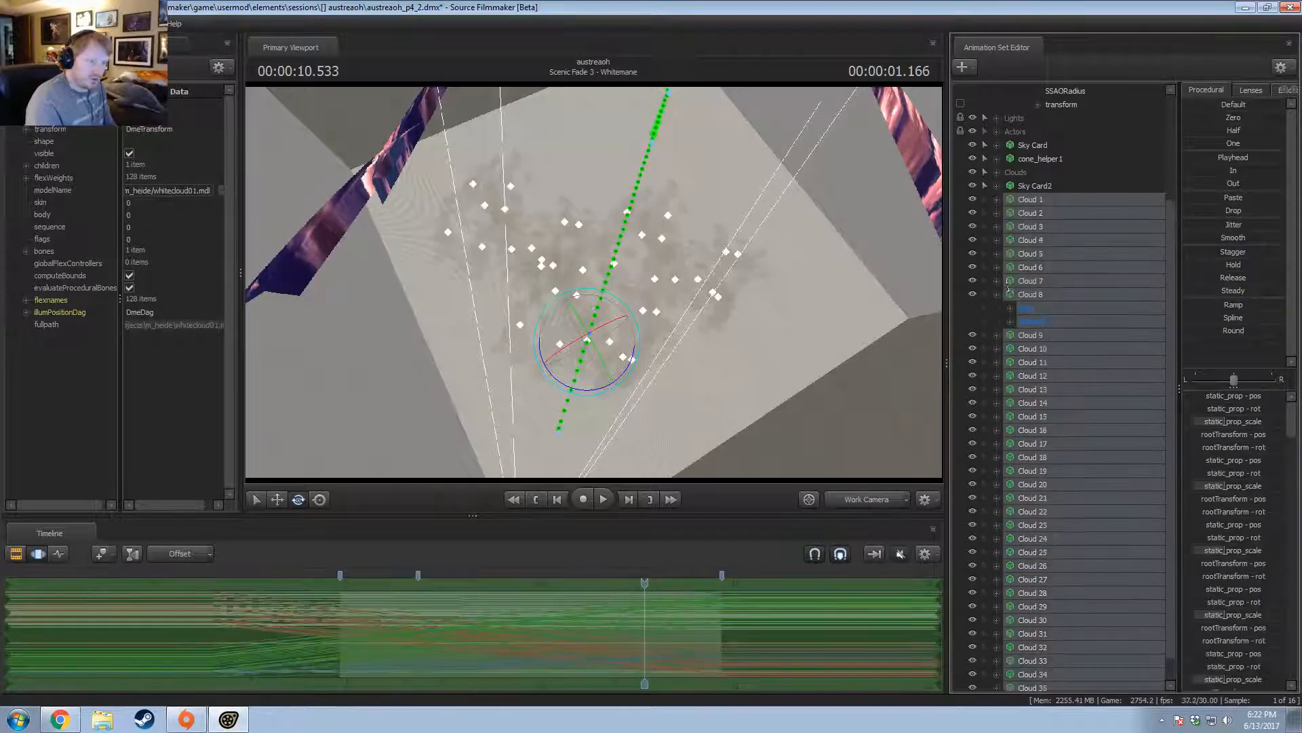
pyautogui.scroll(-1, 1008, 287)
pyautogui.click(996, 268)
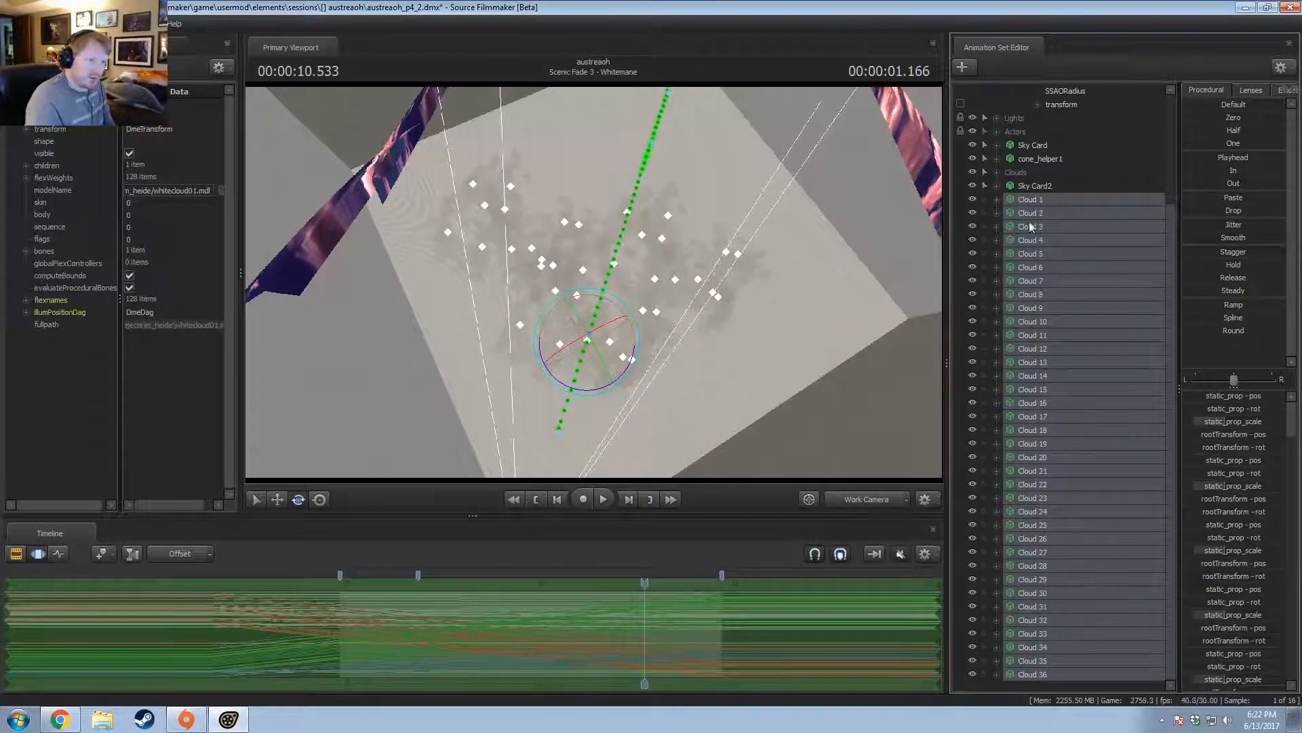
pyautogui.press('Return')
# Paste a third batch of the twelve clouds, select all of it, and offset it toward the upper edge of the cloud mass.
pyautogui.rightClick(1029, 350)
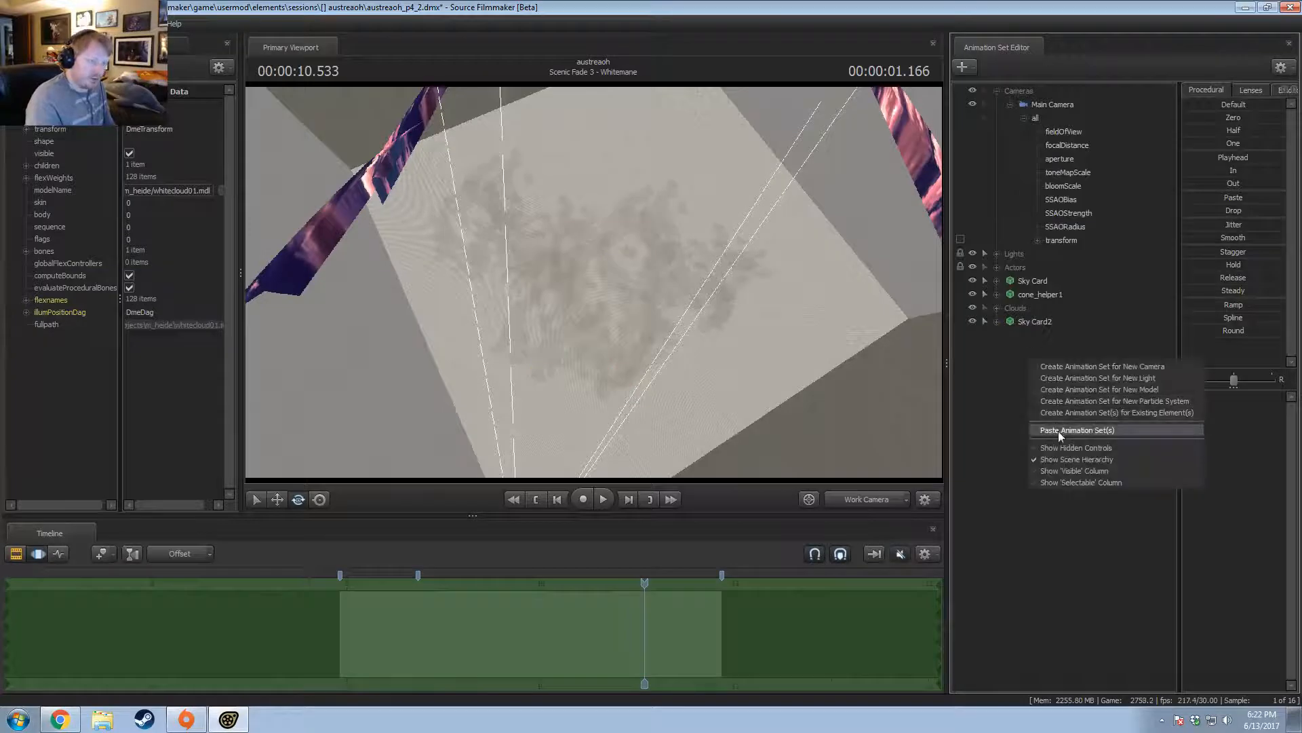
pyautogui.click(1058, 430)
pyautogui.click(1032, 334)
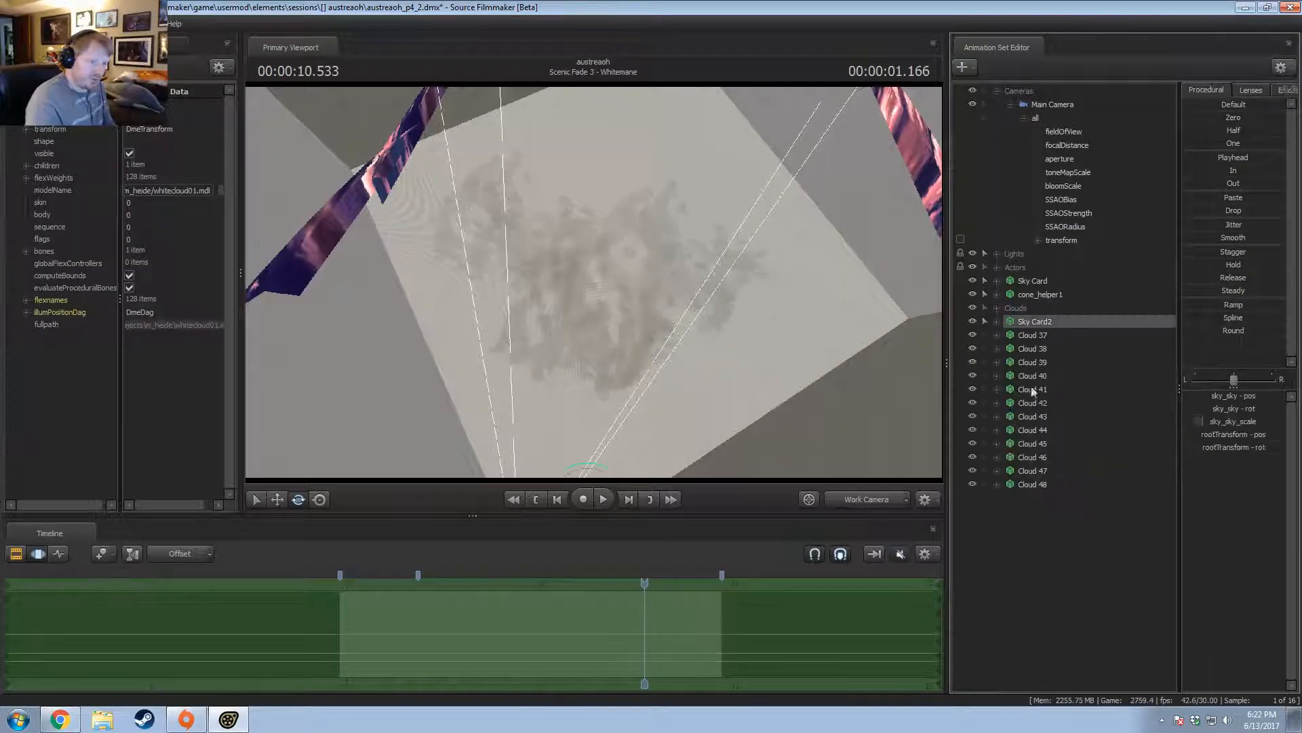
pyautogui.keyDown('shift'); pyautogui.click(1031, 483); pyautogui.keyUp('shift')
pyautogui.moveTo(563, 339); pyautogui.dragTo(541, 167)
pyautogui.press('e')
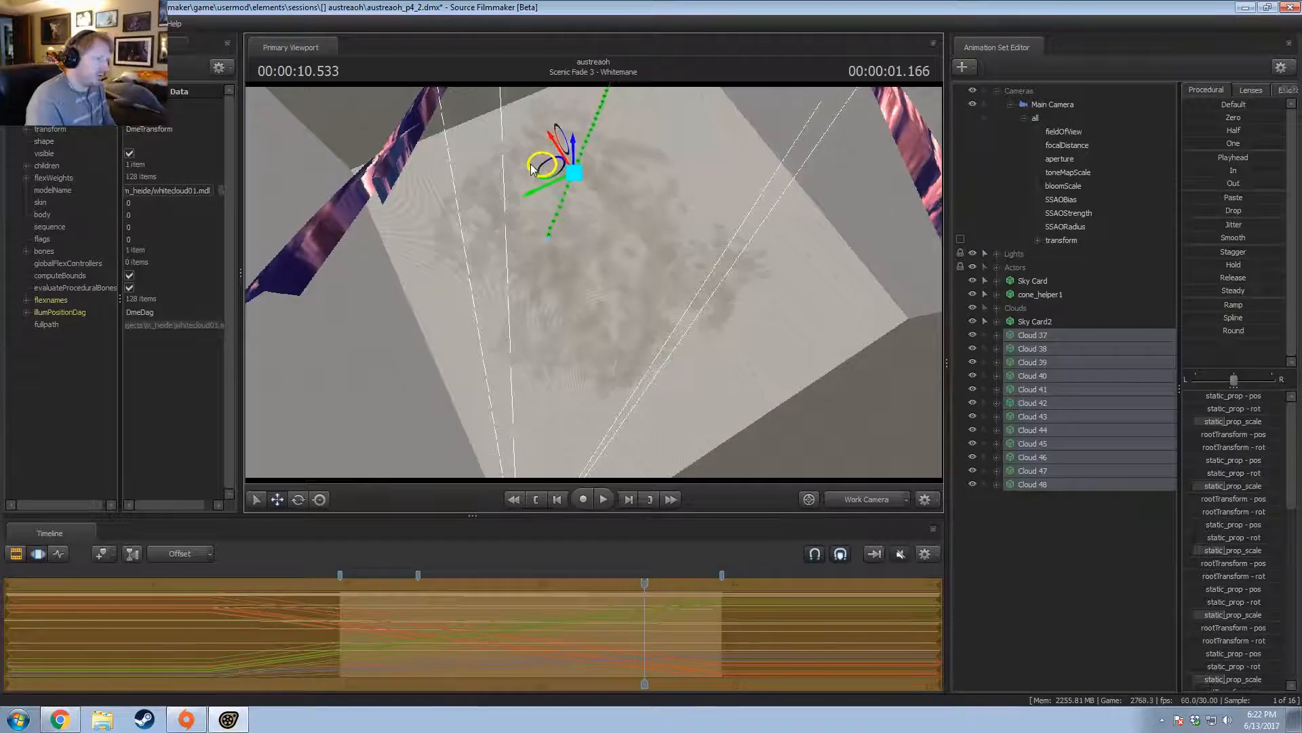
pyautogui.keyDown('alt'); pyautogui.moveTo(634, 208); pyautogui.dragTo(593, 282); pyautogui.keyUp('alt')
pyautogui.keyDown('alt'); pyautogui.moveTo(628, 231); pyautogui.dragTo(607, 132); pyautogui.keyUp('alt')
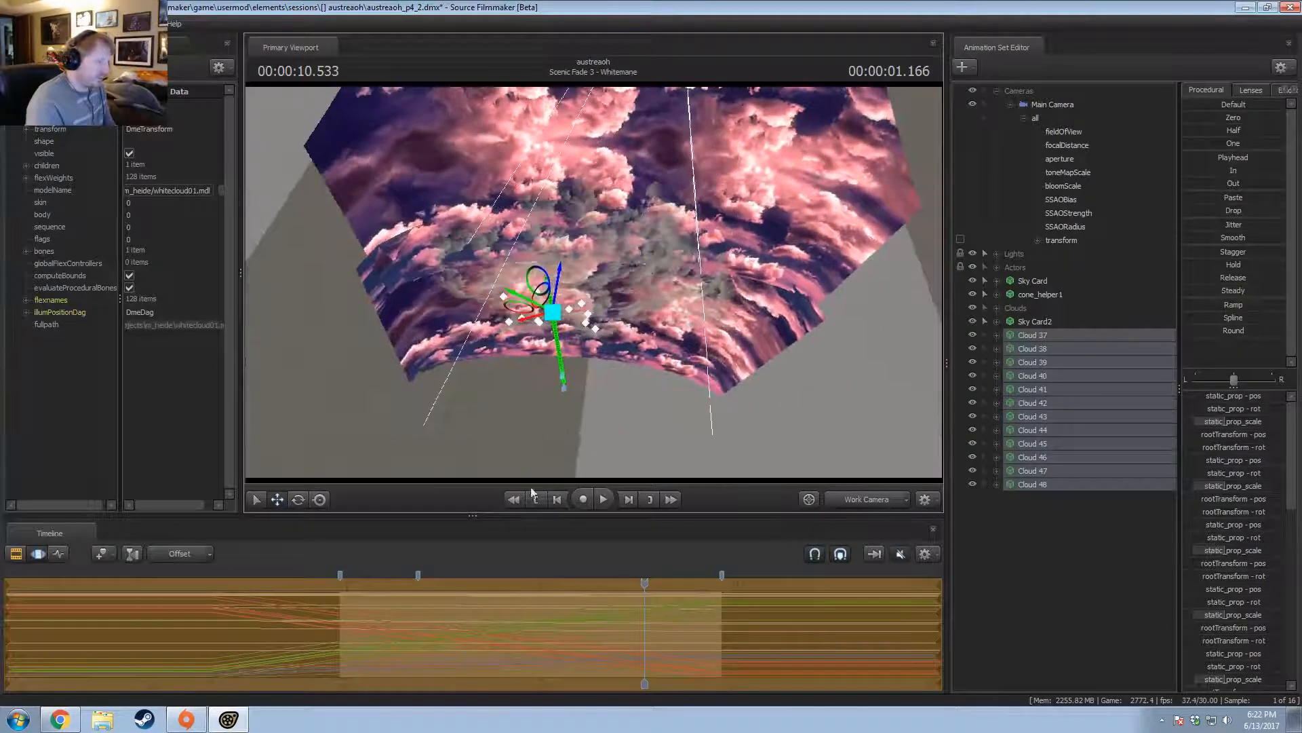
# Check the third batch's placement through camera1, scrubbing back to 9.466 seconds, and return to the work camera.
pyautogui.click(866, 499)
pyautogui.moveTo(549, 596); pyautogui.dragTo(496, 650)
pyautogui.press('Return')
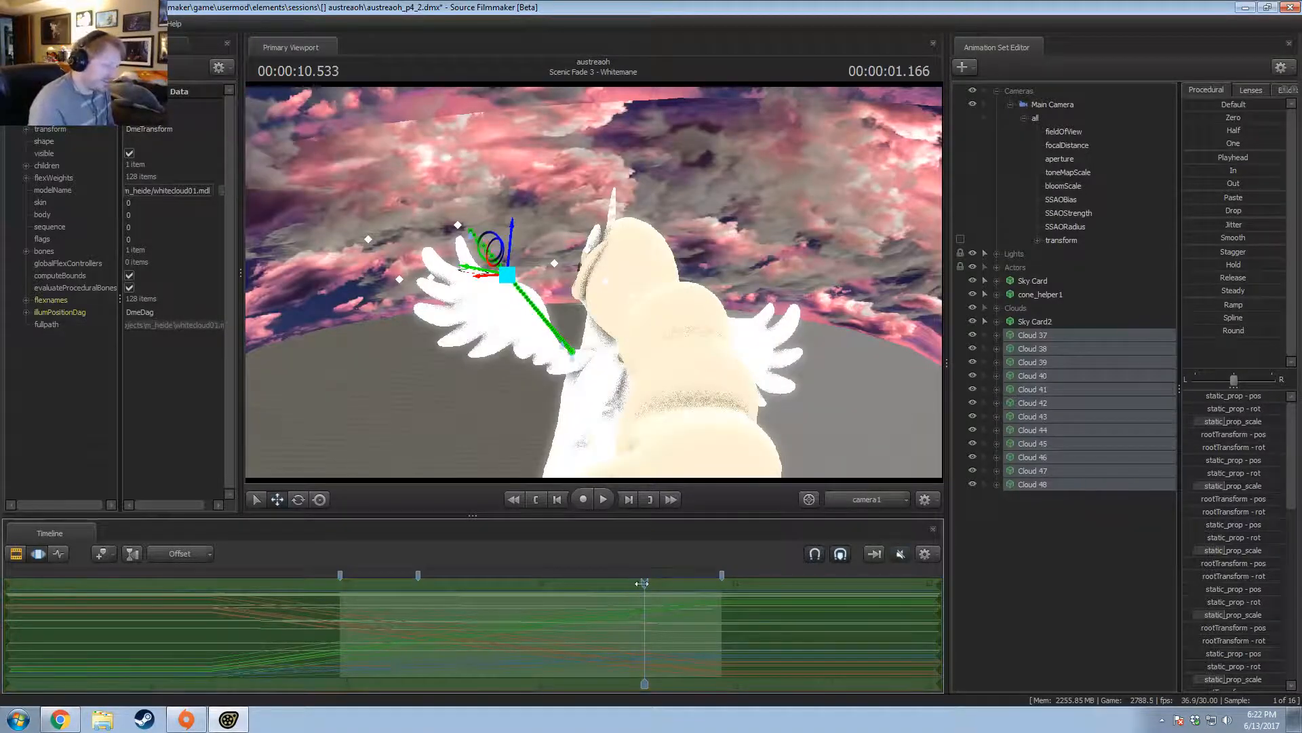
pyautogui.moveTo(642, 583); pyautogui.dragTo(437, 582)
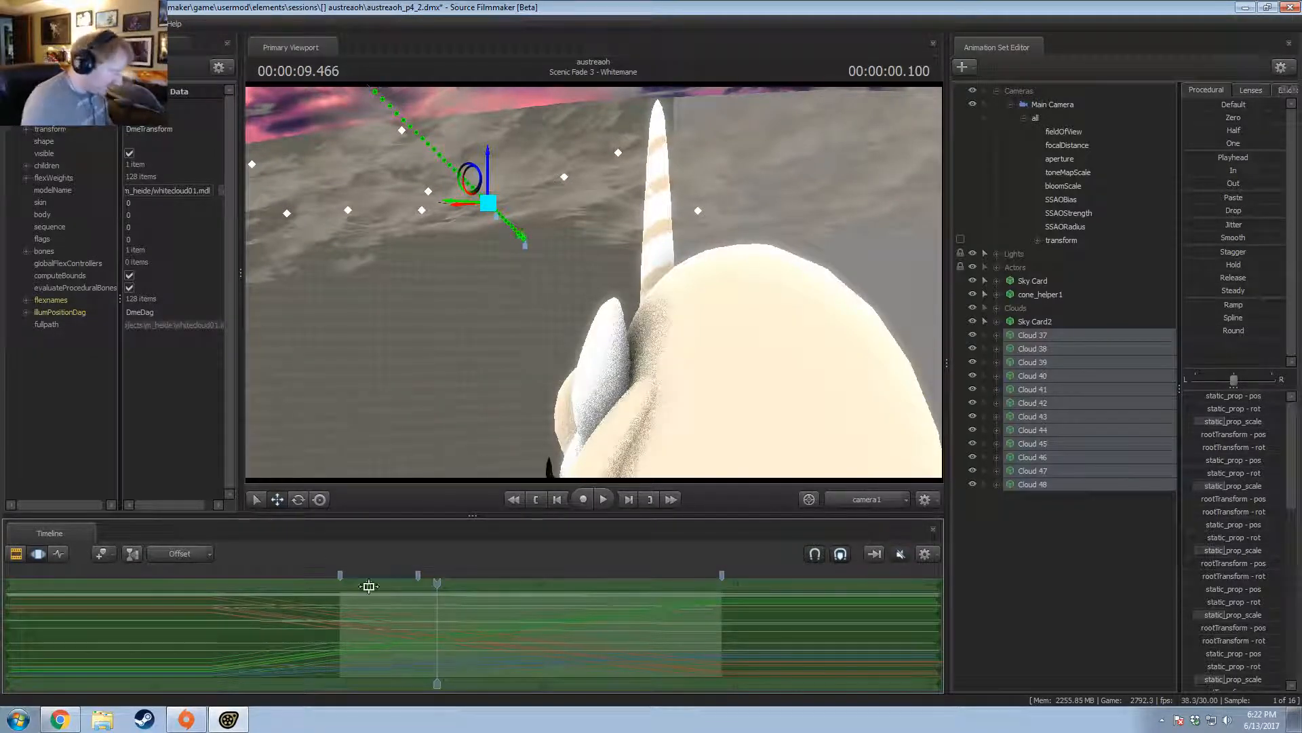
pyautogui.keyDown('ctrl'); pyautogui.click(863, 500); pyautogui.keyUp('ctrl')
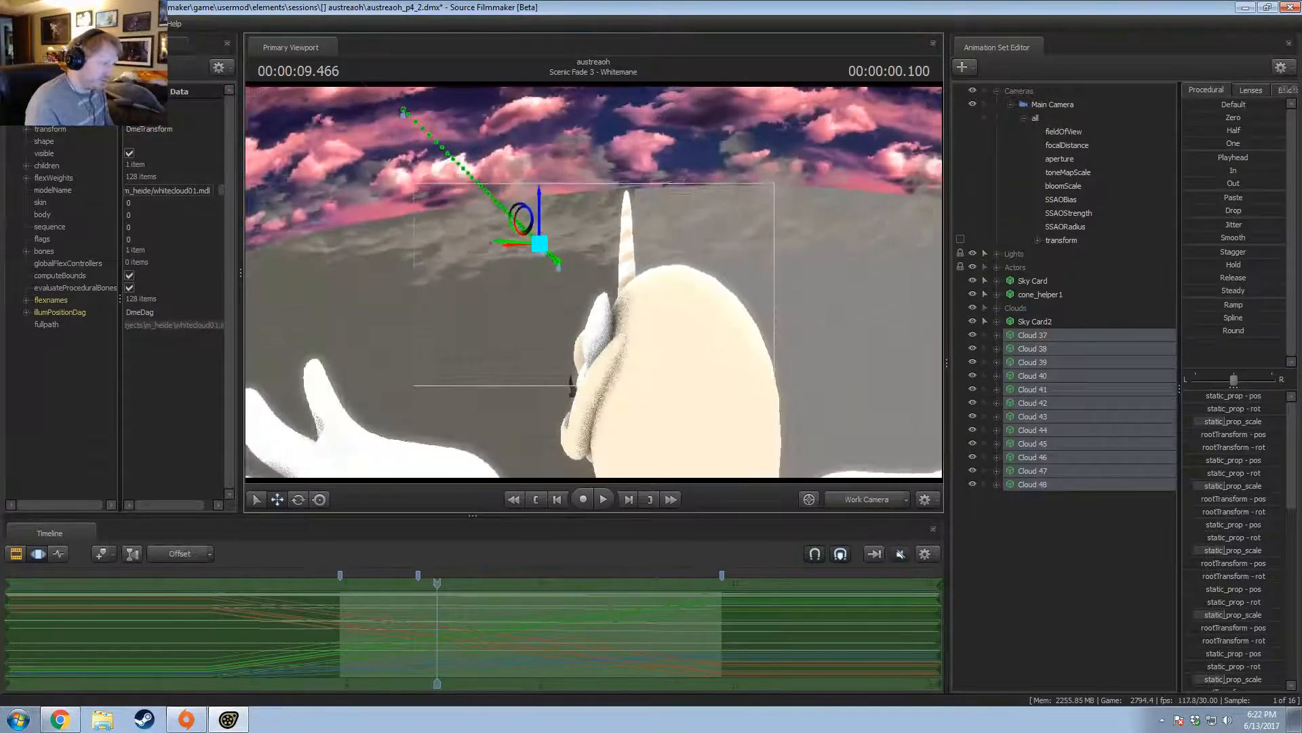
# Check the third batch from the work camera and camera1, and move Cloud 37 through Cloud 48 into the Clouds group.
pyautogui.moveTo(596, 279); pyautogui.dragTo(606, 182)
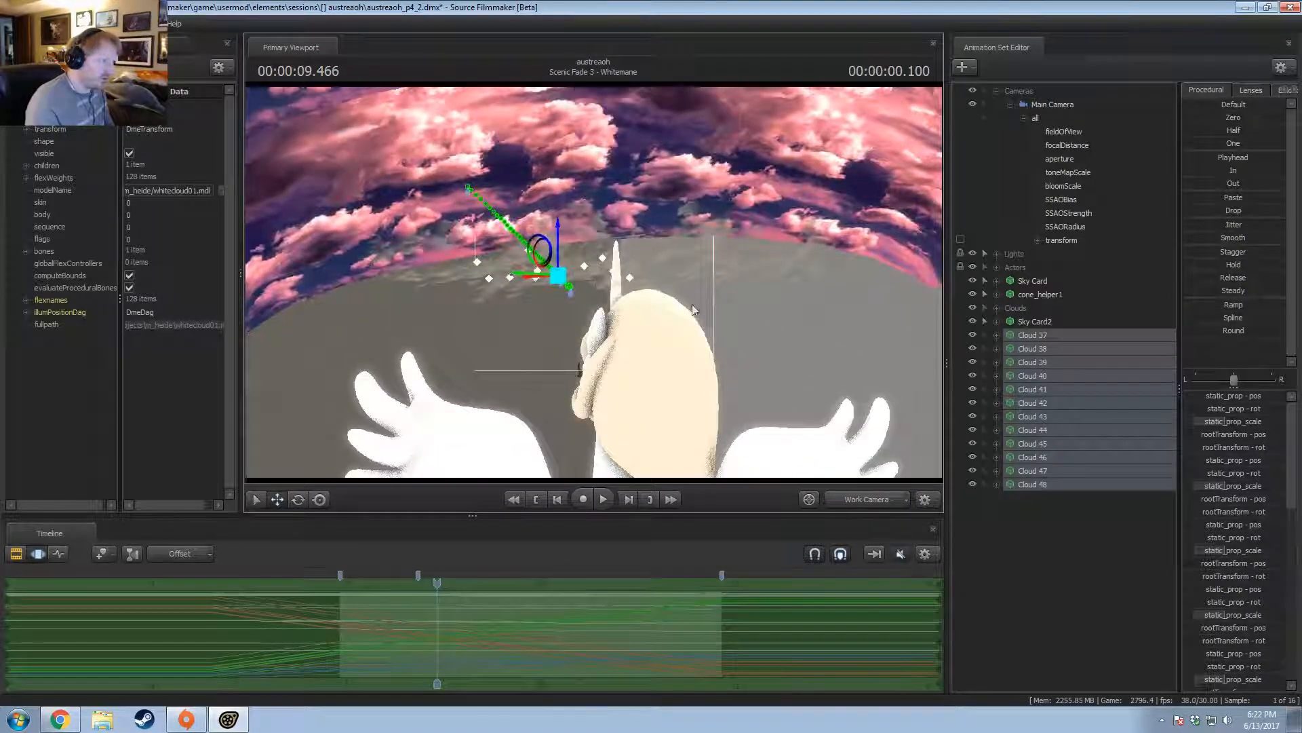
pyautogui.moveTo(693, 310); pyautogui.dragTo(706, 386, button='middle')
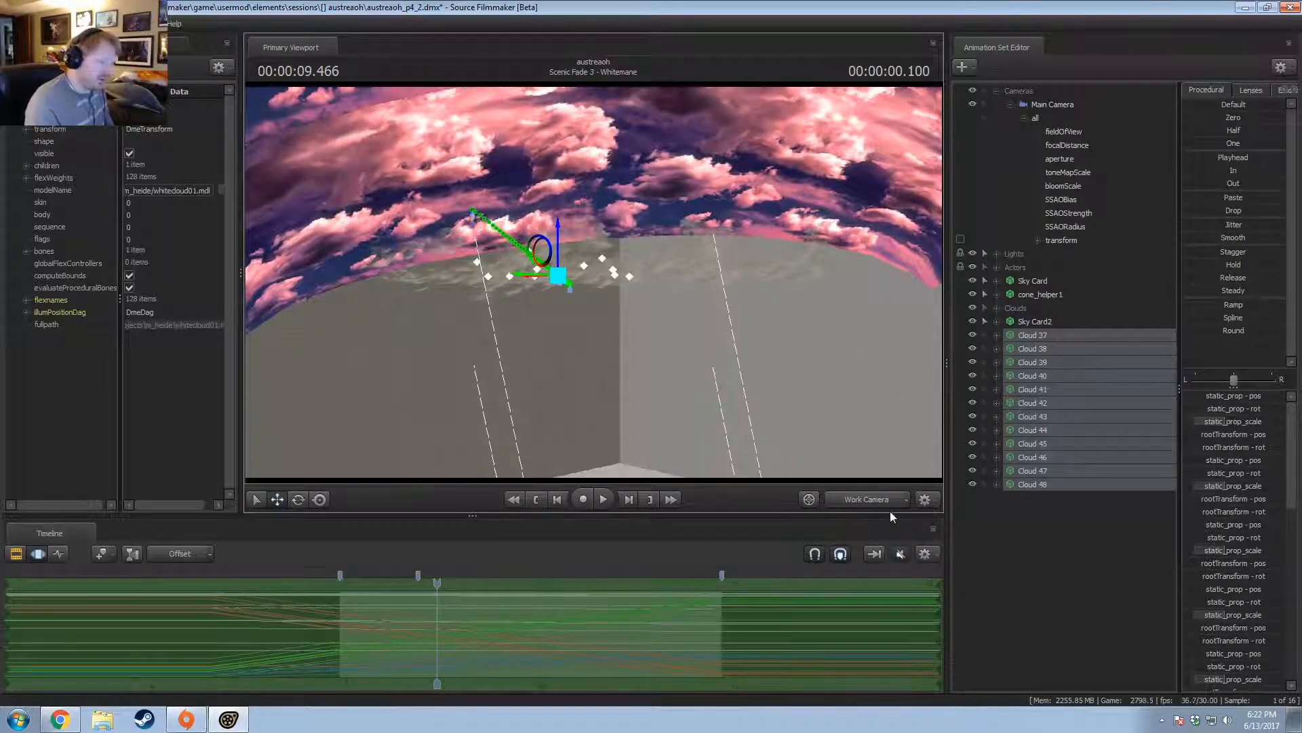
pyautogui.keyDown('ctrl'); pyautogui.click(874, 500); pyautogui.keyUp('ctrl')
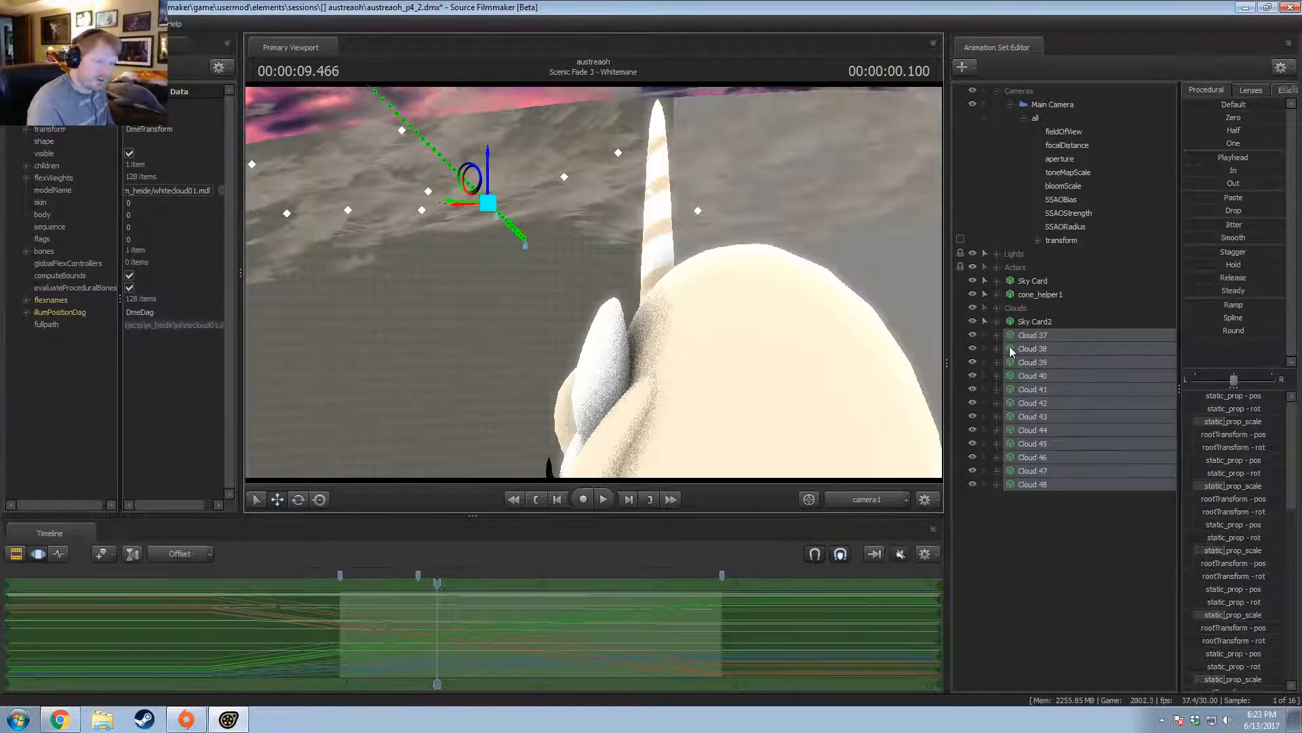
pyautogui.moveTo(1023, 337); pyautogui.dragTo(1012, 319)
# Select all the clouds in the Clouds group, exclude its nested group entry, and copy their animation sets.
pyautogui.click(997, 308)
pyautogui.click(1011, 308)
pyautogui.rightClick(1037, 358)
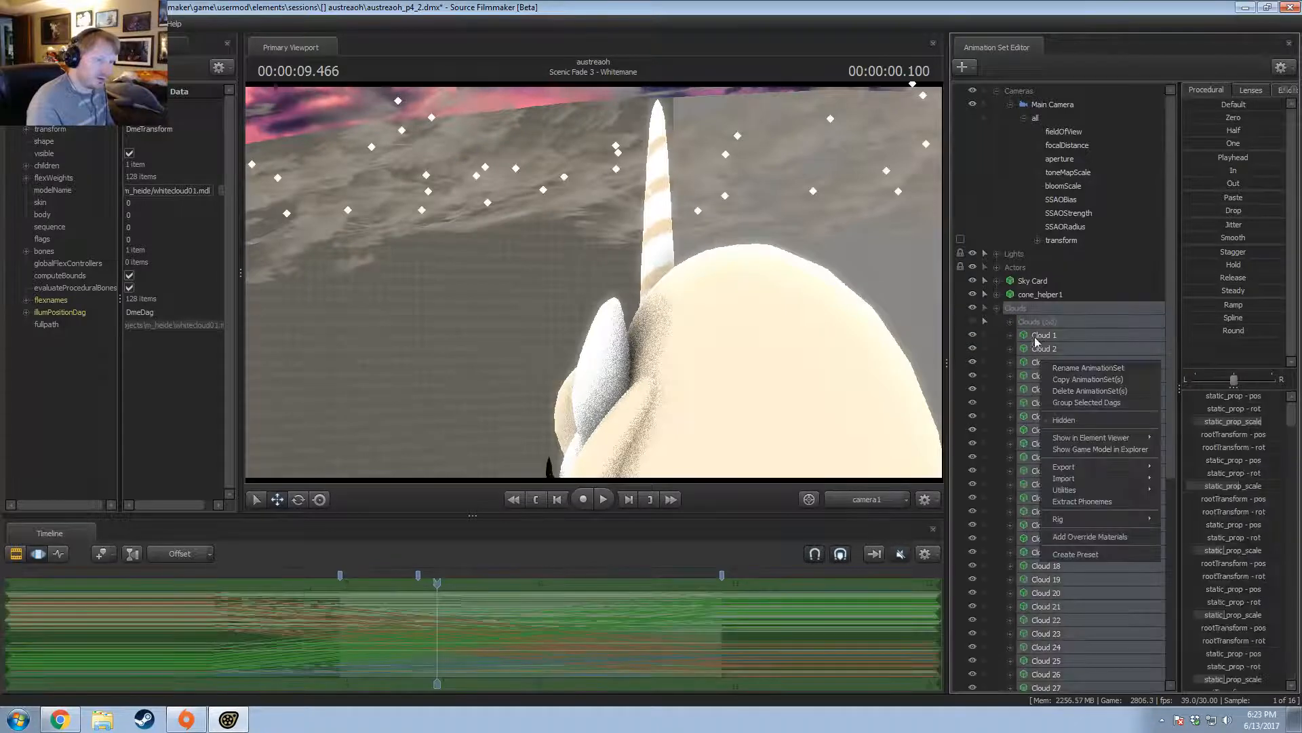
pyautogui.keyDown('ctrl'); pyautogui.click(1033, 324); pyautogui.keyUp('ctrl')
pyautogui.rightClick(1033, 332)
pyautogui.click(1056, 356)
pyautogui.click(997, 308)
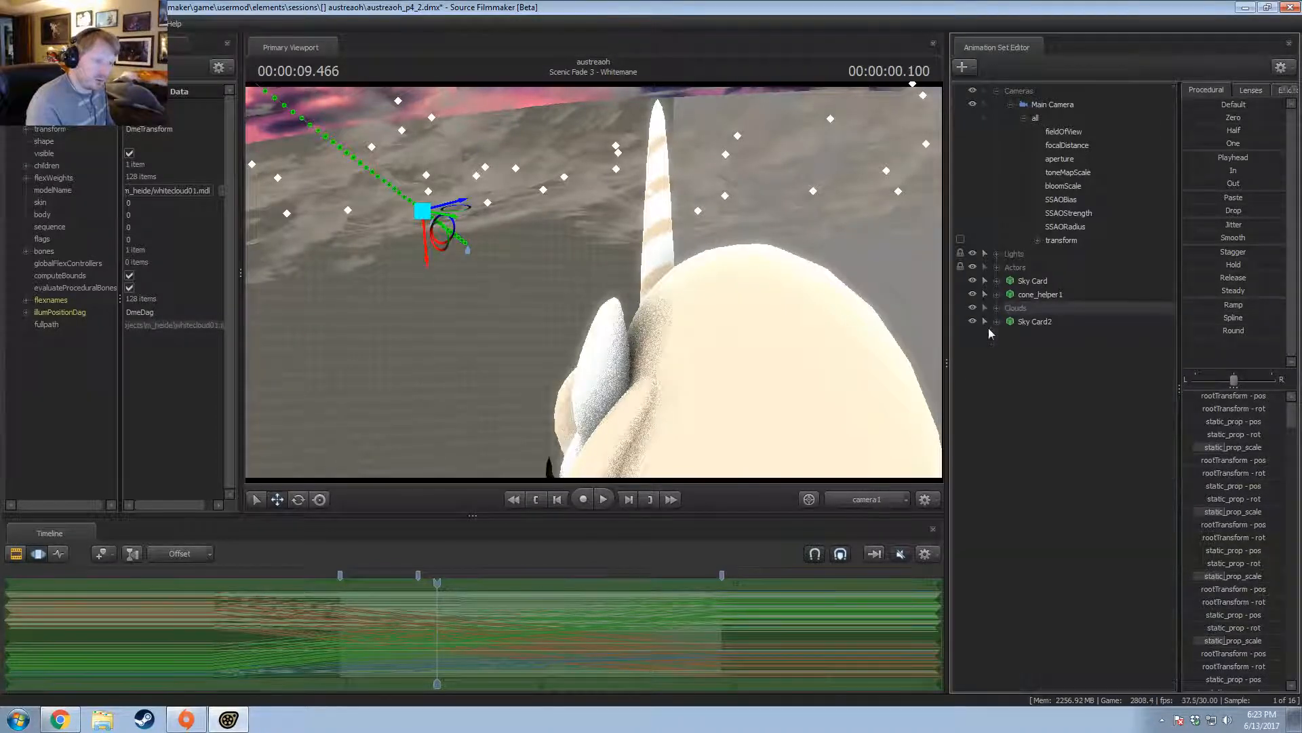
# Examine the cloud mass over time from the work camera and play it through camera1, stopping at 9.966 seconds.
pyautogui.click(854, 501)
pyautogui.moveTo(593, 281); pyautogui.dragTo(575, 343)
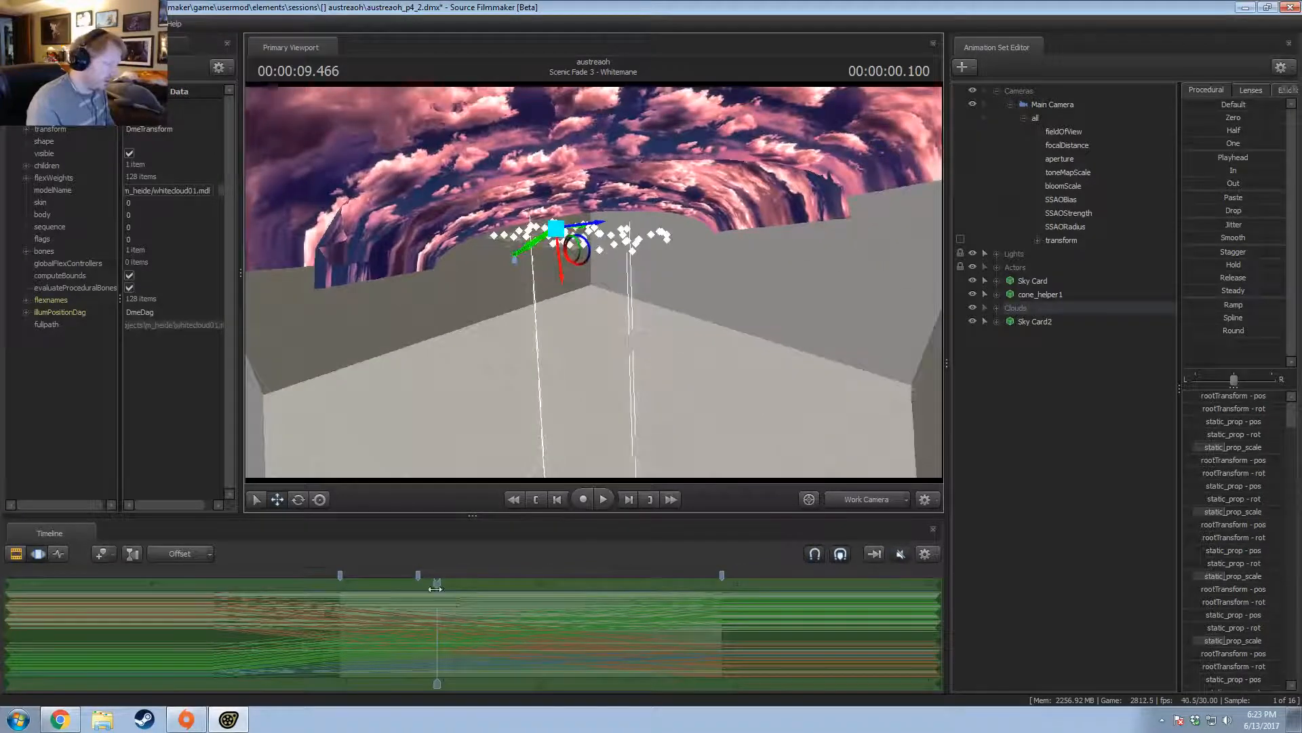
pyautogui.moveTo(435, 589); pyautogui.dragTo(654, 617)
pyautogui.moveTo(593, 305); pyautogui.dragTo(556, 305)
pyautogui.click(365, 615)
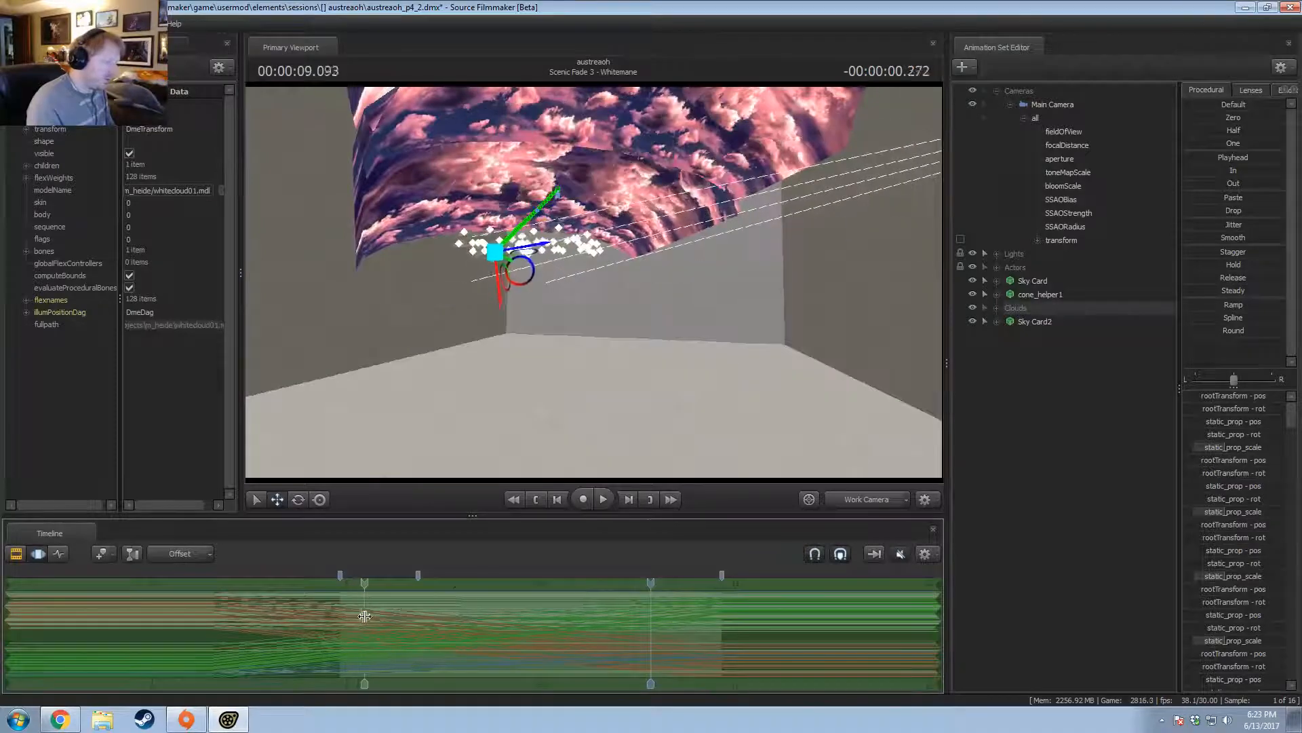
pyautogui.moveTo(364, 616); pyautogui.dragTo(496, 617)
pyautogui.keyDown('alt'); pyautogui.moveTo(594, 306); pyautogui.dragTo(746, 302); pyautogui.keyUp('alt')
pyautogui.click(864, 499)
pyautogui.press('space')
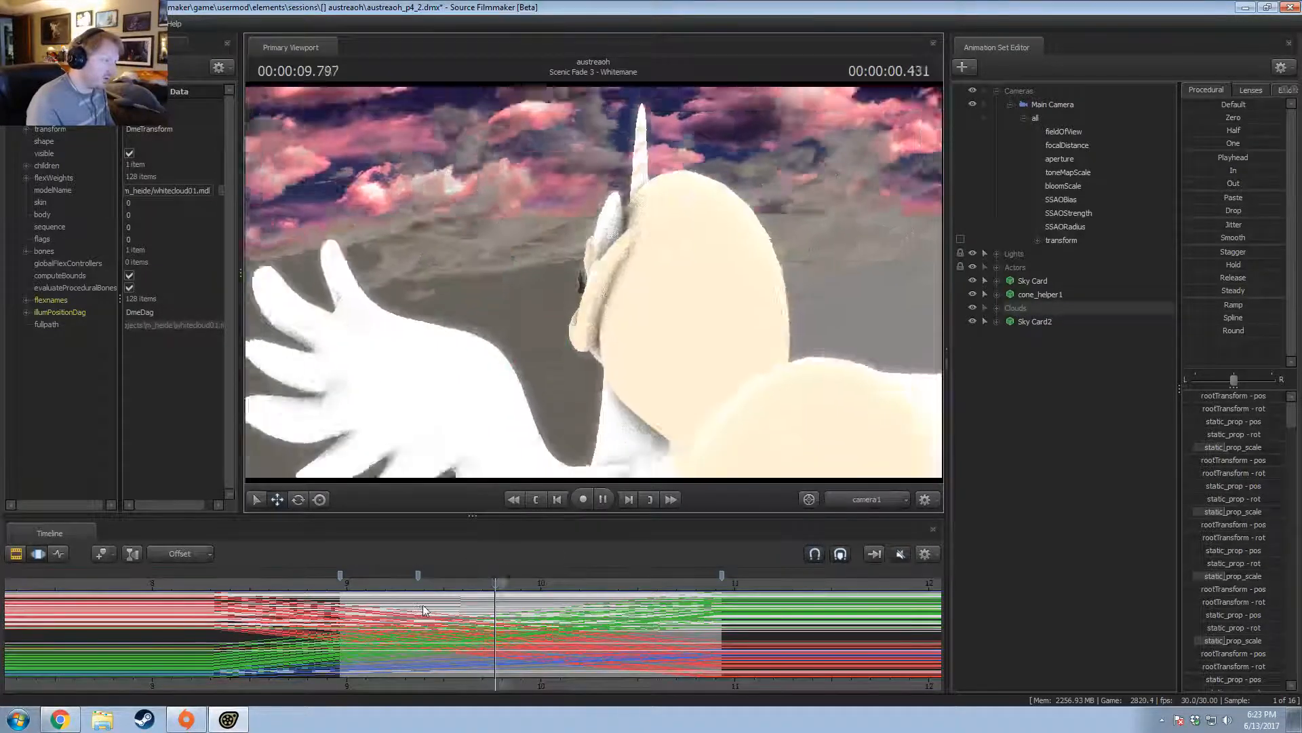
pyautogui.press('space')
pyautogui.moveTo(564, 590); pyautogui.dragTo(534, 573)
pyautogui.click(860, 495)
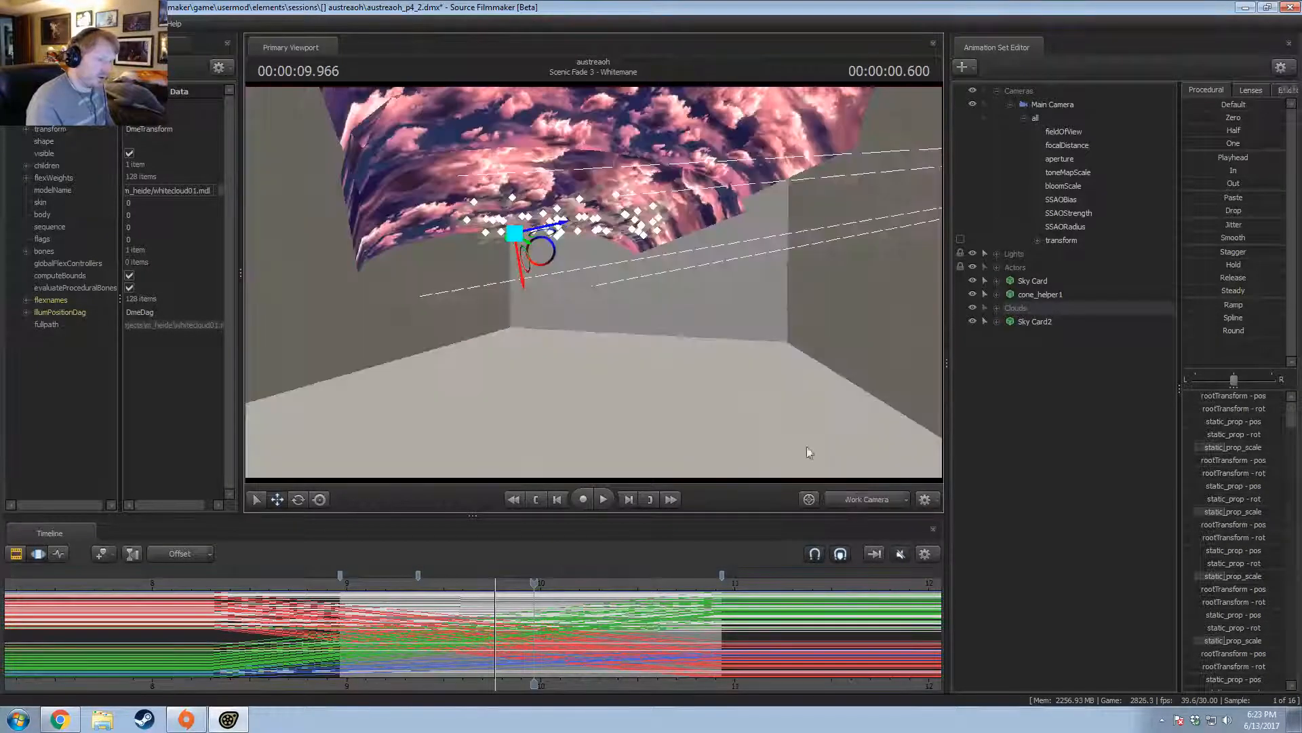
# Rotate all the clouds in the Clouds group together across the entire timeline so the cloud mass tilts downward.
pyautogui.keyDown('alt'); pyautogui.moveTo(808, 447); pyautogui.dragTo(576, 285); pyautogui.keyUp('alt')
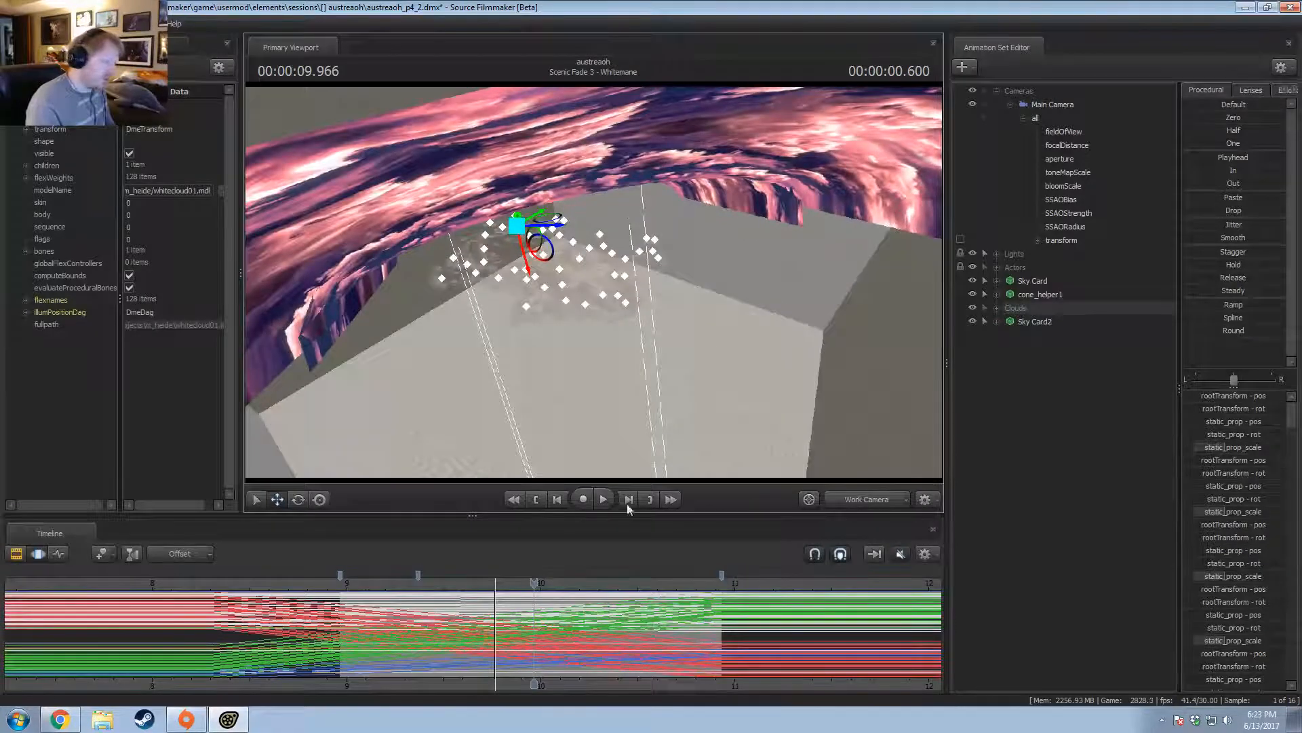
pyautogui.hotkey('ctrl', 'a')
pyautogui.keyDown('alt'); pyautogui.moveTo(519, 216); pyautogui.dragTo(592, 281); pyautogui.keyUp('alt')
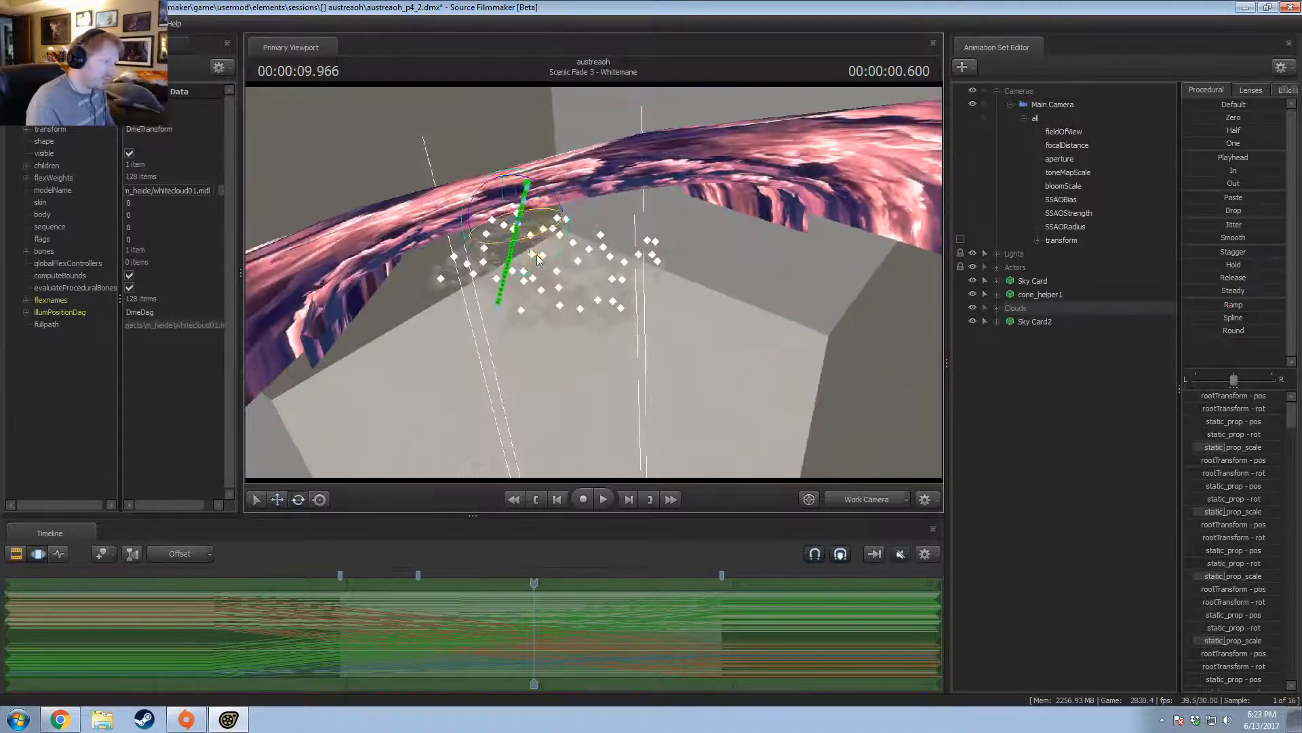
pyautogui.rightClick(538, 231)
pyautogui.click(536, 241)
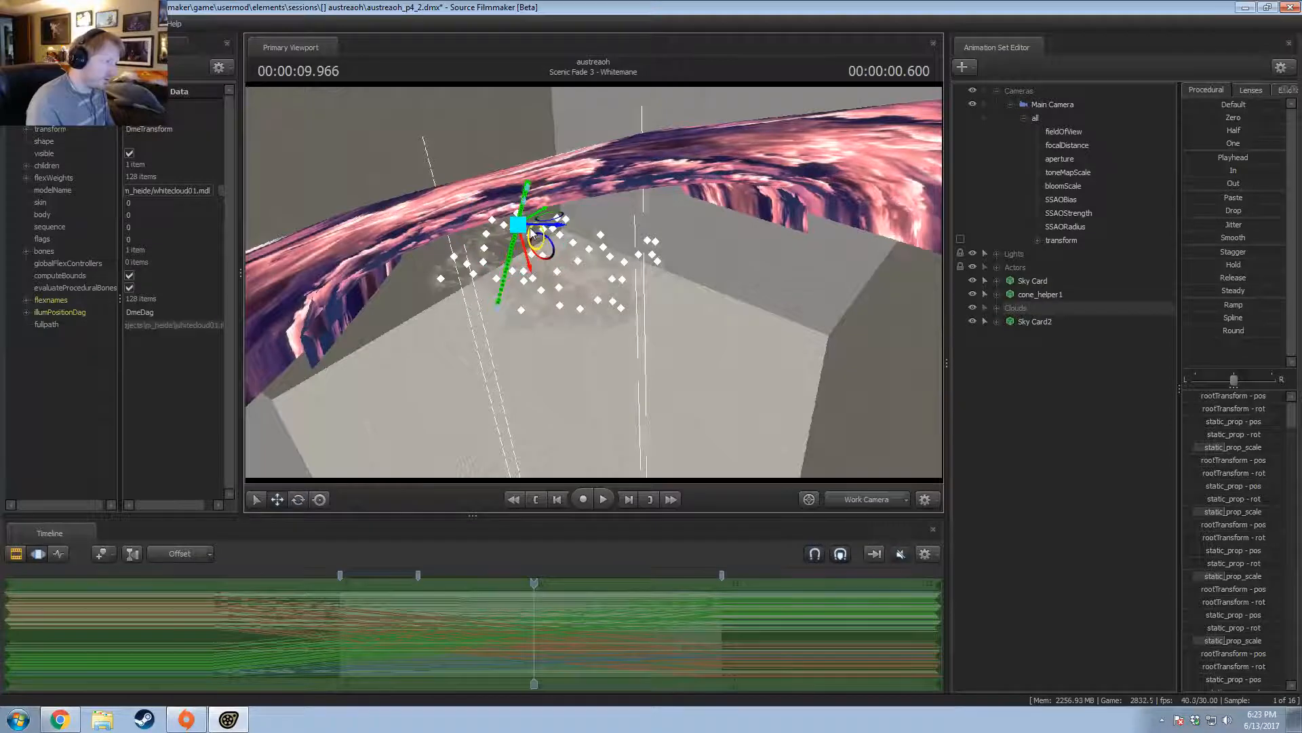
pyautogui.rightClick(533, 233)
pyautogui.click(550, 234)
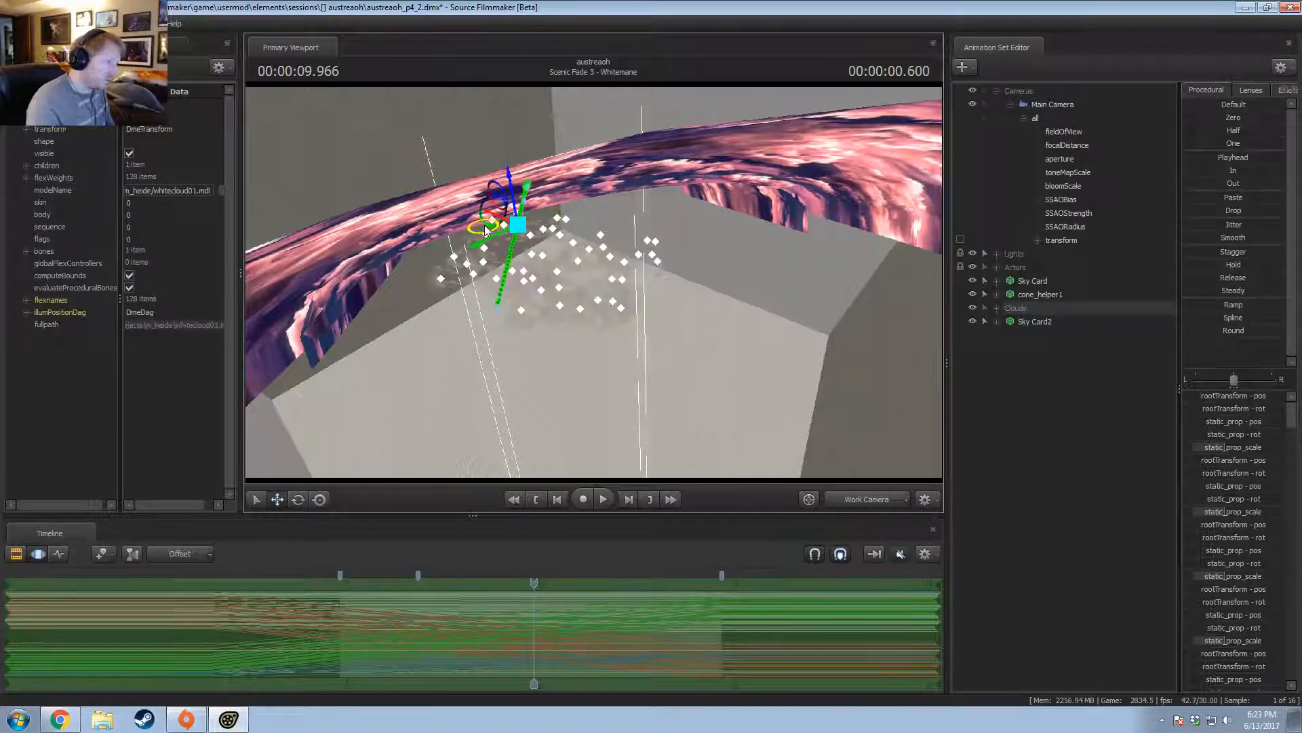
pyautogui.moveTo(485, 230); pyautogui.dragTo(485, 246)
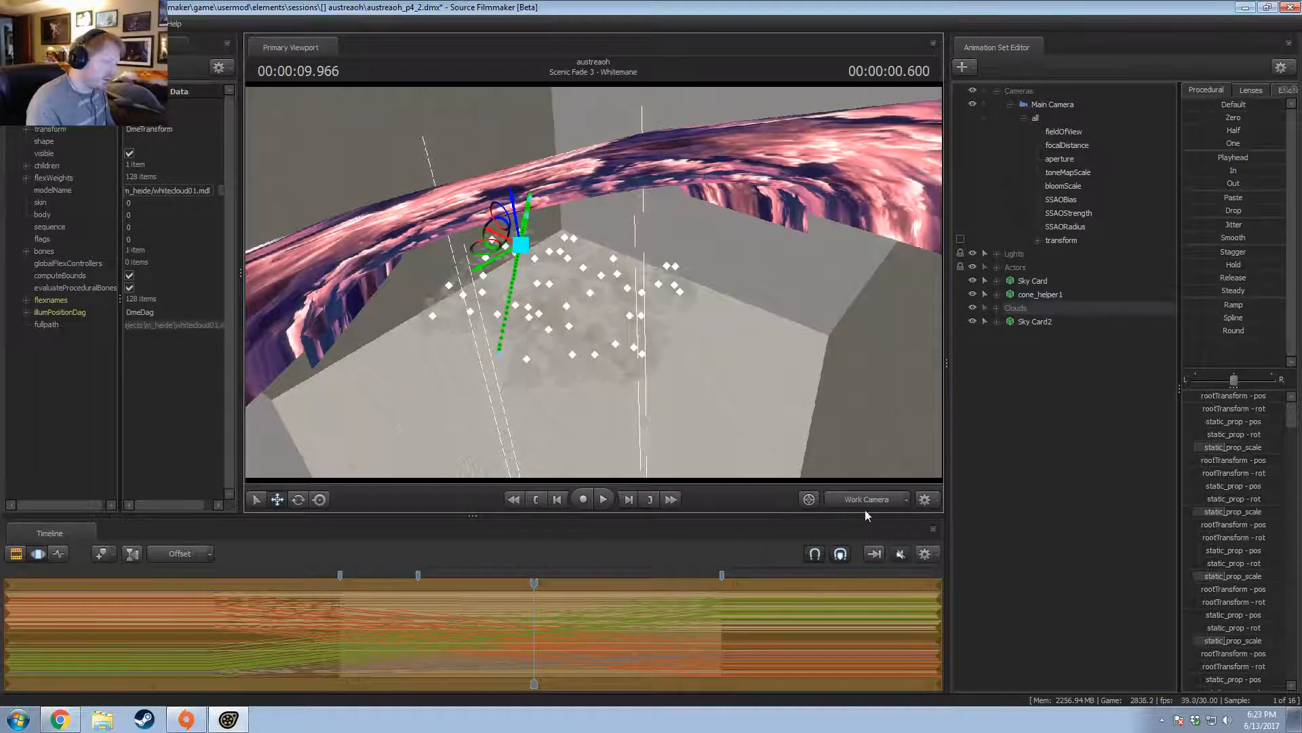
# Check the rotated clouds through camera1, scrubbing to 10.403 seconds, and return to the work camera.
pyautogui.click(866, 502)
pyautogui.moveTo(392, 639); pyautogui.dragTo(618, 645)
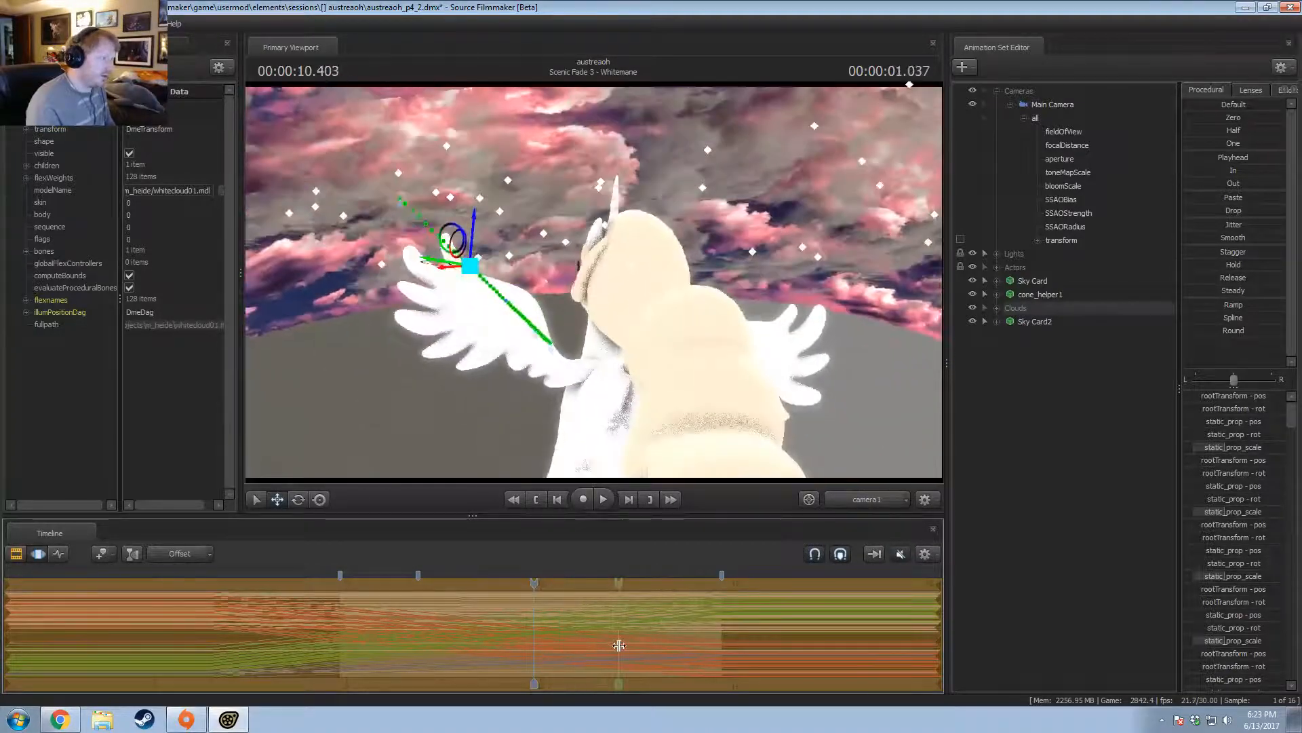
pyautogui.click(619, 645)
pyautogui.click(860, 499)
# Go to 10.866 seconds, paste the copied clouds, and select Cloud 49 through Cloud 96.
pyautogui.moveTo(804, 475); pyautogui.dragTo(692, 360)
pyautogui.moveTo(703, 584); pyautogui.dragTo(711, 583)
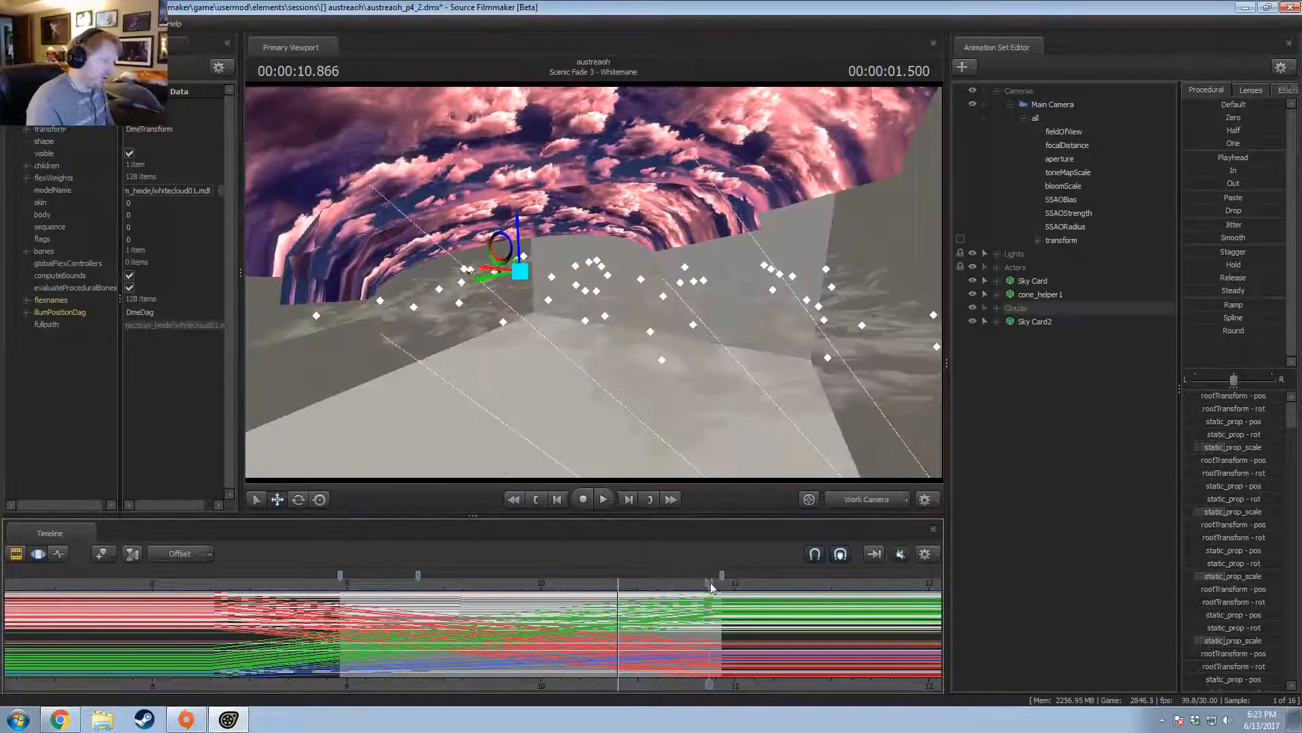
pyautogui.moveTo(594, 300)
pyautogui.keyDown('alt'); pyautogui.mouseDown()
pyautogui.moveTo(576, 284)
pyautogui.moveTo(582, 267)
pyautogui.moveTo(593, 300)
pyautogui.mouseUp(); pyautogui.keyUp('alt')
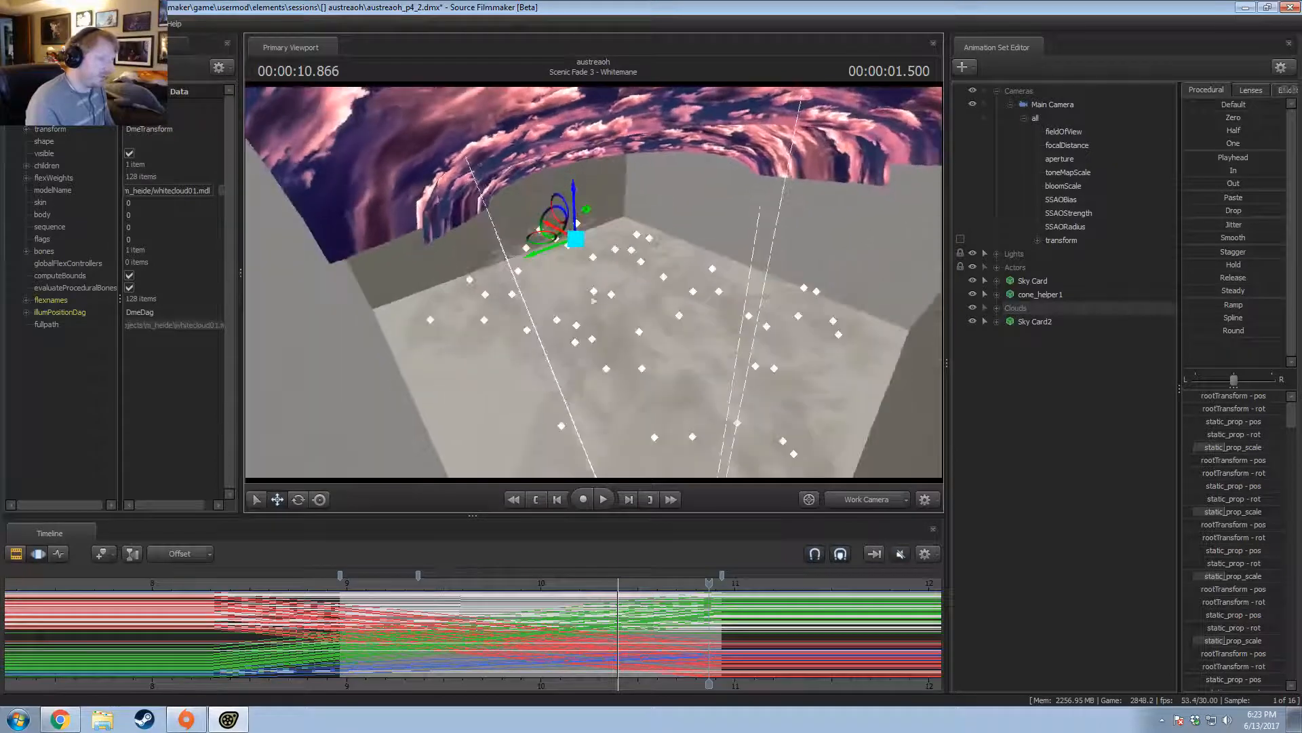
pyautogui.rightClick(1134, 493)
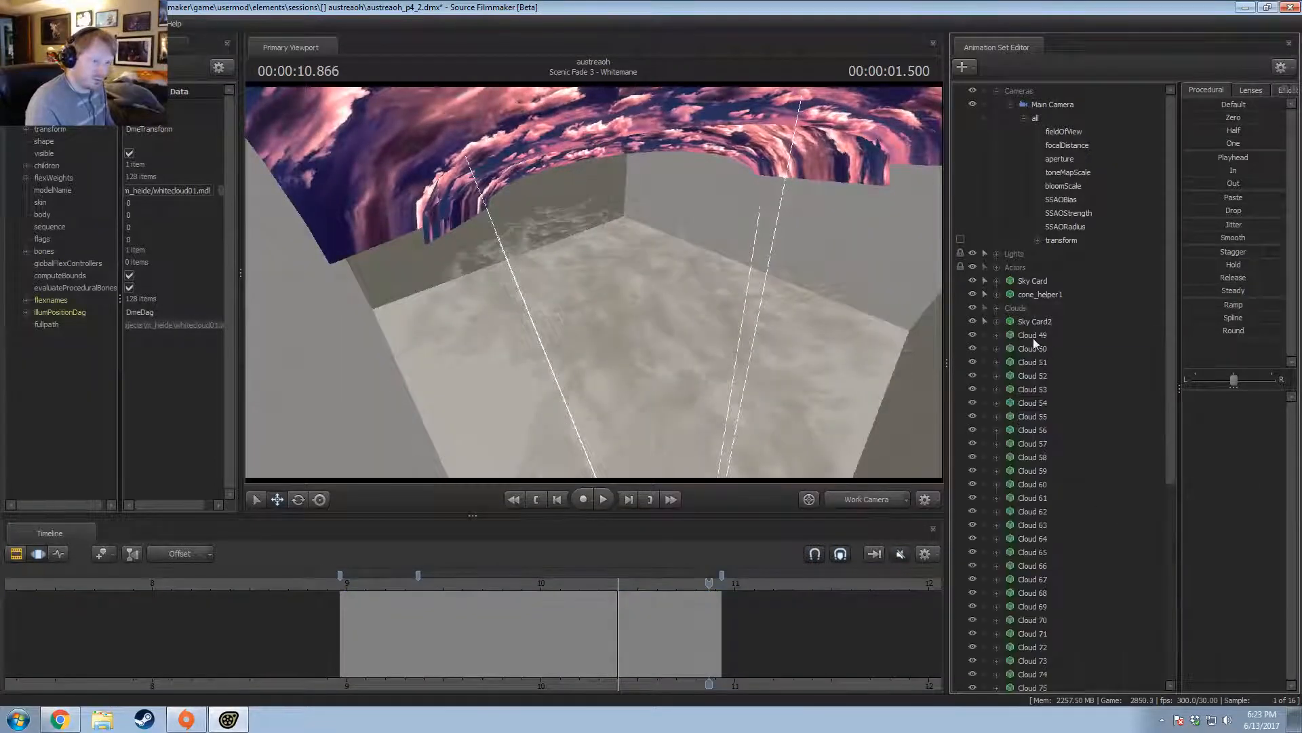
pyautogui.click(1033, 338)
pyautogui.scroll(-8, 1015, 628)
pyautogui.keyDown('shift'); pyautogui.click(1045, 670); pyautogui.keyUp('shift')
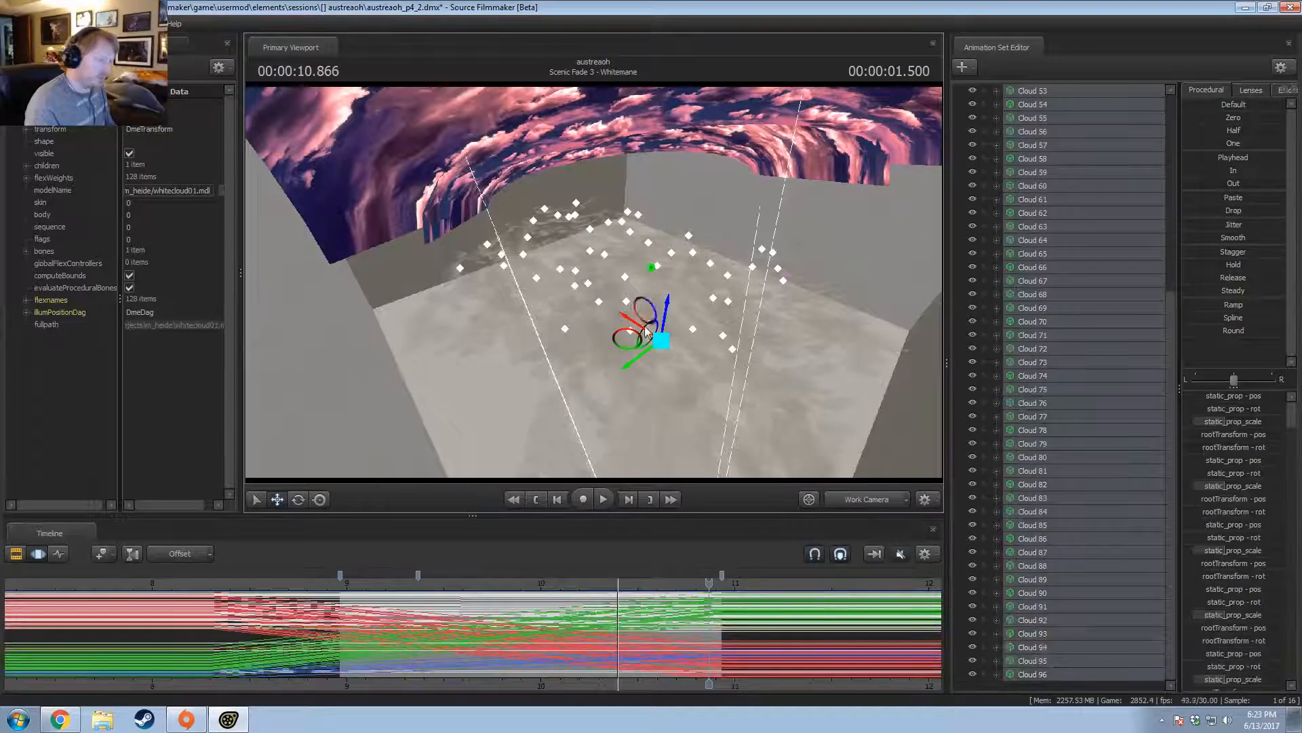
# Reposition Cloud 49 through Cloud 96 across the entire timeline and move them into the Clouds group.
pyautogui.keyDown('alt'); pyautogui.moveTo(704, 273); pyautogui.dragTo(589, 313); pyautogui.keyUp('alt')
pyautogui.hotkey('ctrl', 'a')
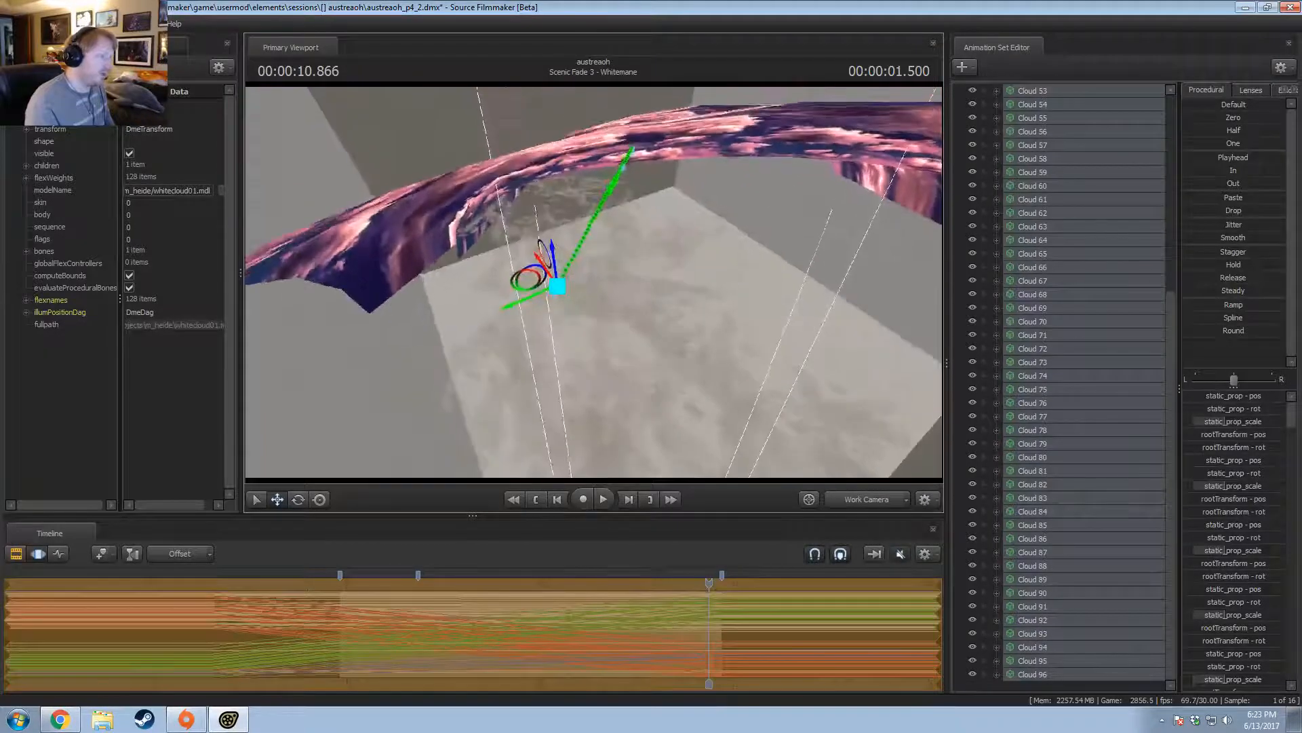
pyautogui.keyDown('alt'); pyautogui.moveTo(523, 280); pyautogui.dragTo(490, 279); pyautogui.keyUp('alt')
pyautogui.press('e')
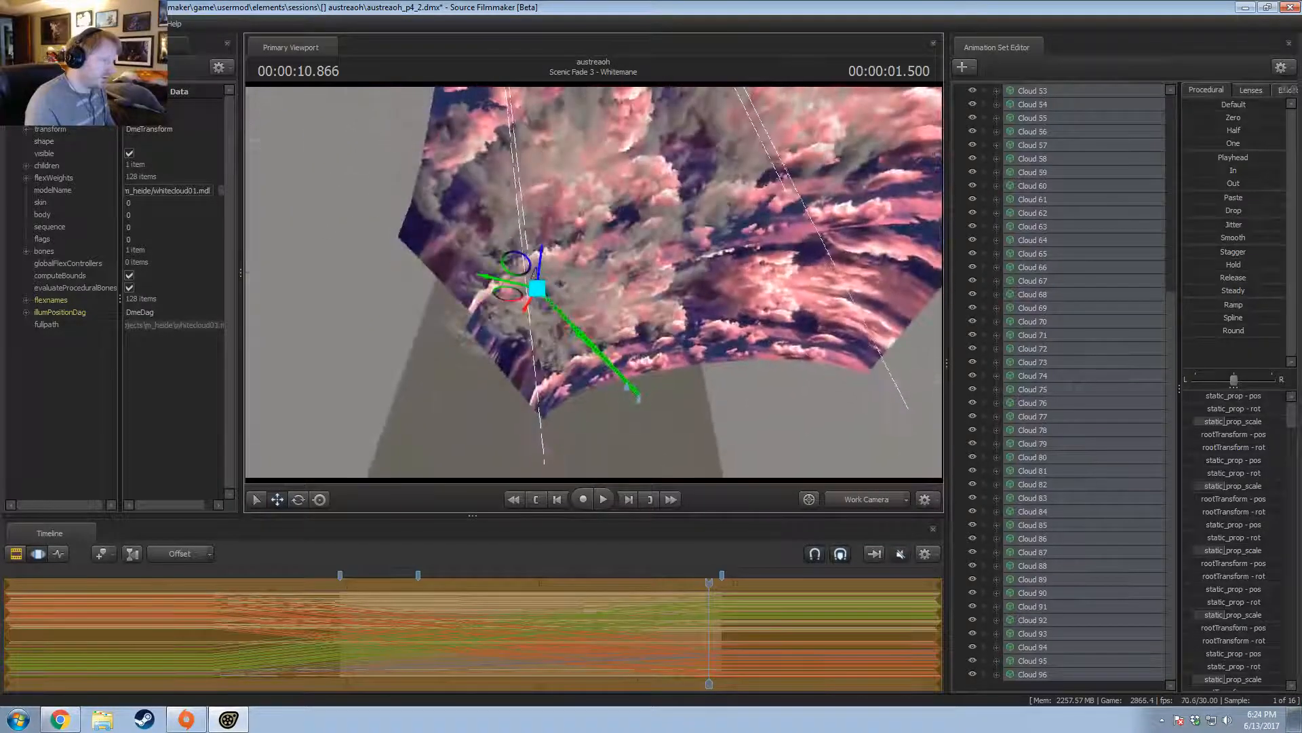
pyautogui.keyDown('alt'); pyautogui.moveTo(774, 409); pyautogui.dragTo(774, 409); pyautogui.keyUp('alt')
pyautogui.scroll(8, 1052, 350)
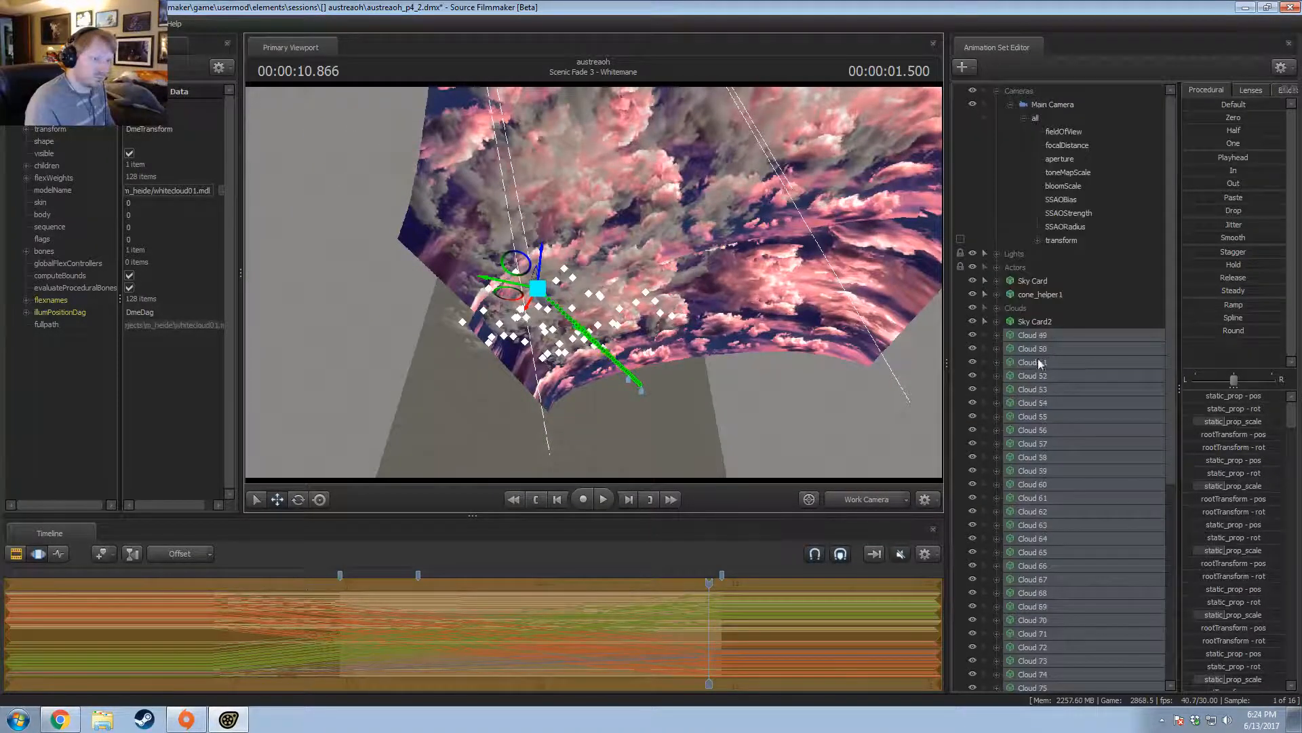
pyautogui.moveTo(1030, 336); pyautogui.dragTo(1021, 313)
# Paste another batch of the copied clouds and select Cloud 97 through Cloud 144.
pyautogui.rightClick(1036, 403)
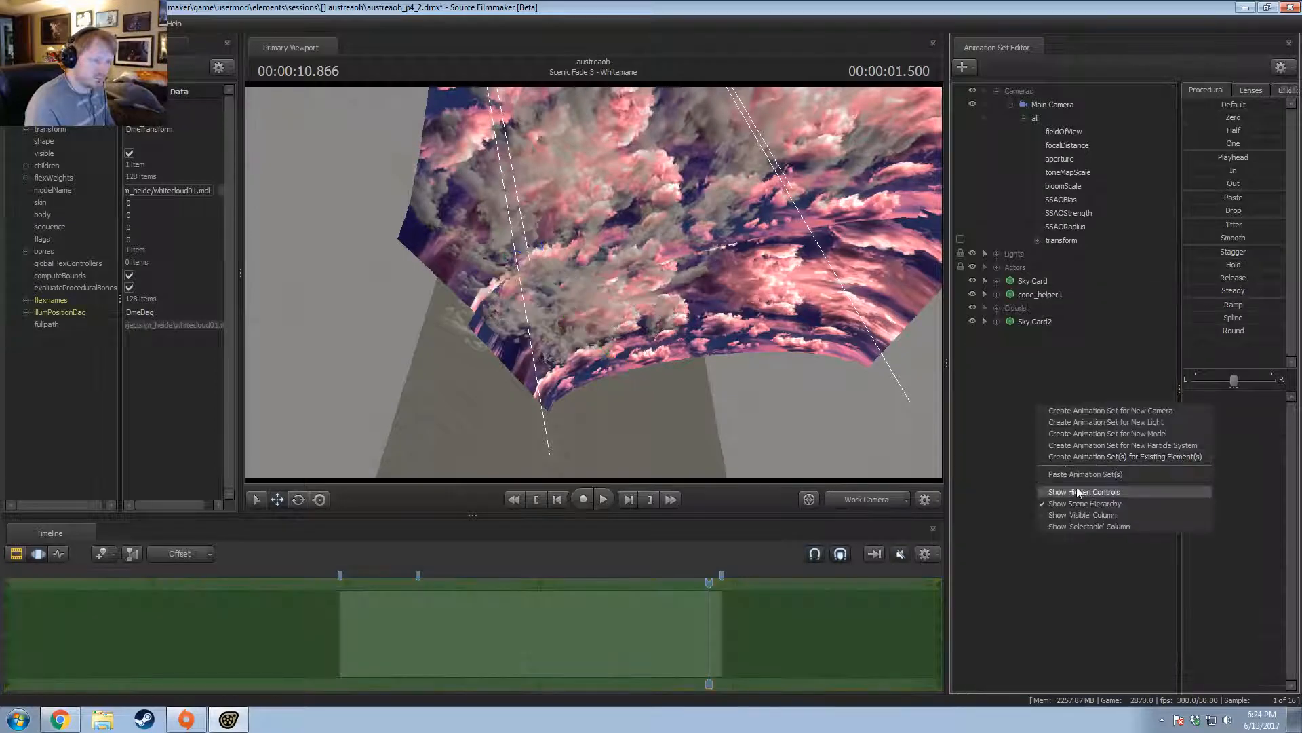
pyautogui.click(1075, 474)
pyautogui.click(1048, 336)
pyautogui.scroll(-7, 1036, 580)
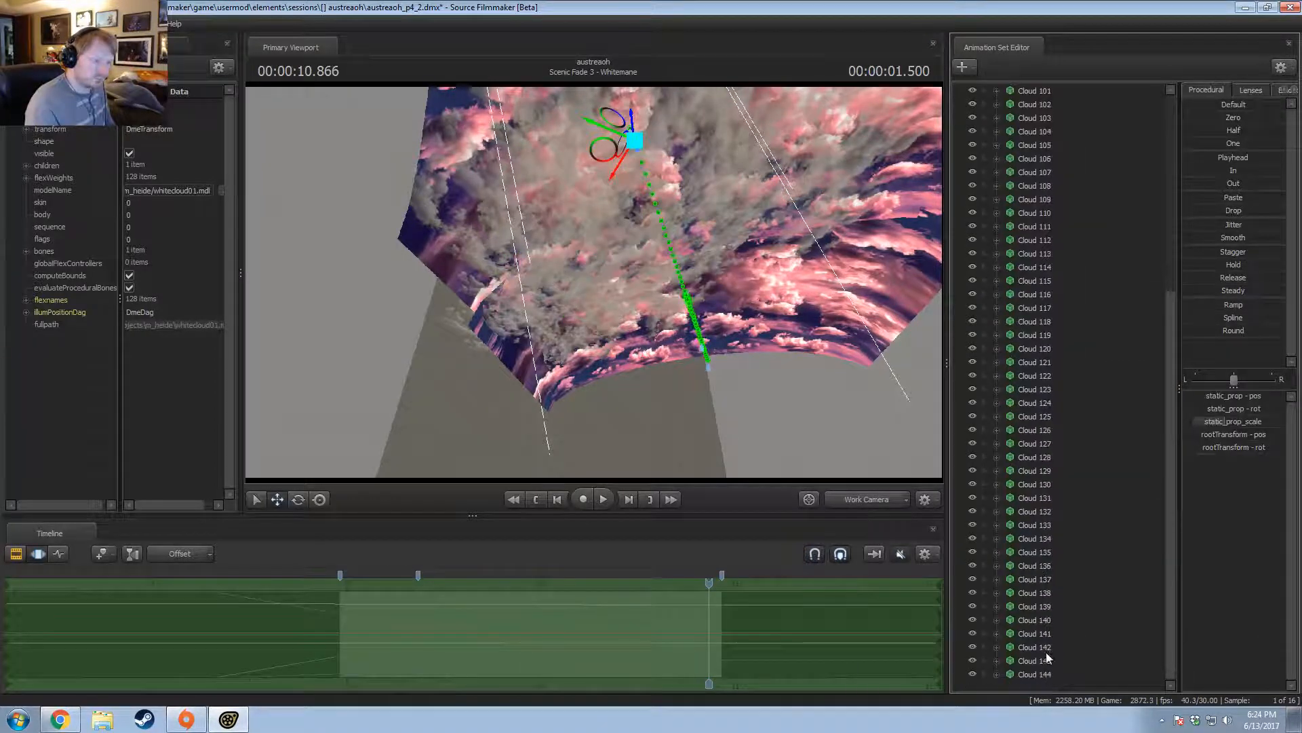
pyautogui.keyDown('shift'); pyautogui.click(1045, 672); pyautogui.keyUp('shift')
# Reposition Cloud 97 through Cloud 144 toward the far end of the cloud mass.
pyautogui.moveTo(747, 353); pyautogui.dragTo(794, 468)
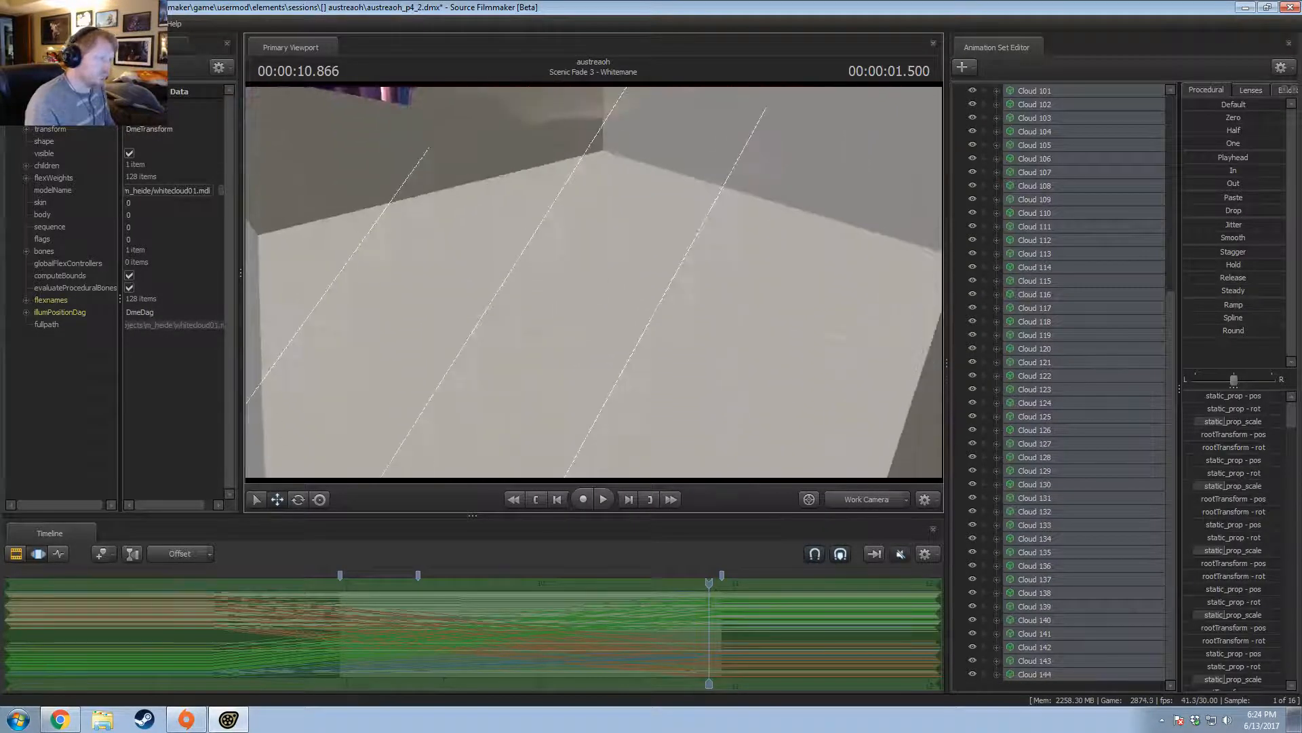
pyautogui.press('s')
pyautogui.moveTo(577, 461); pyautogui.dragTo(661, 266)
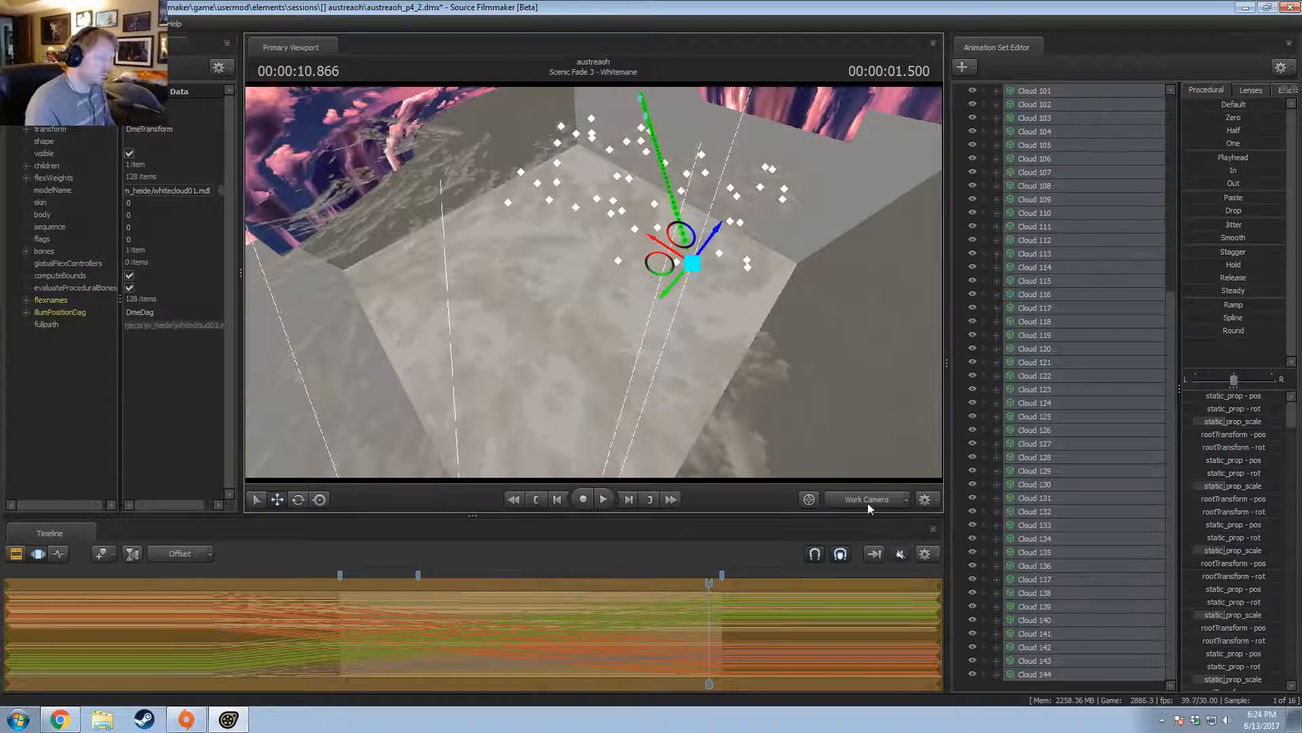
# Review the cloud movement through camera1 by scrubbing Scenic Fade 3 - Whitemane, and inspect the sky's edges from the work camera.
pyautogui.press('F3')
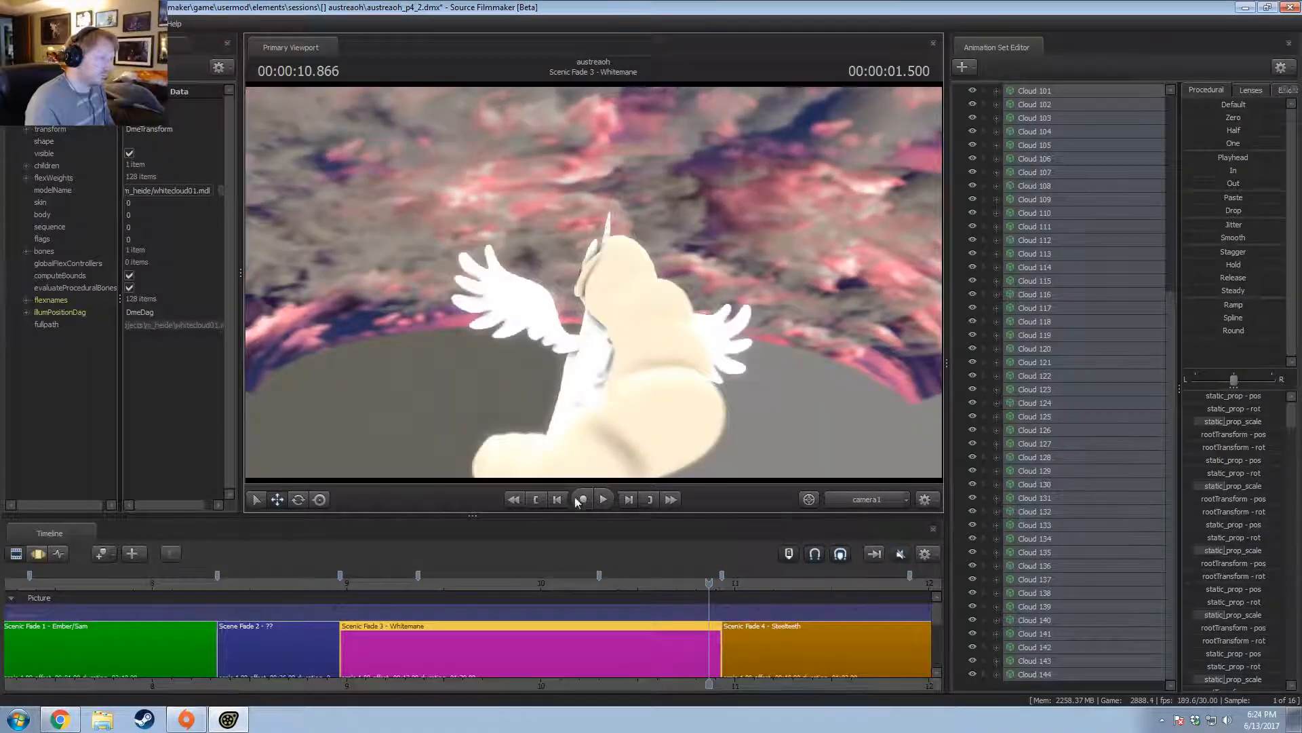
pyautogui.moveTo(398, 582); pyautogui.dragTo(715, 598)
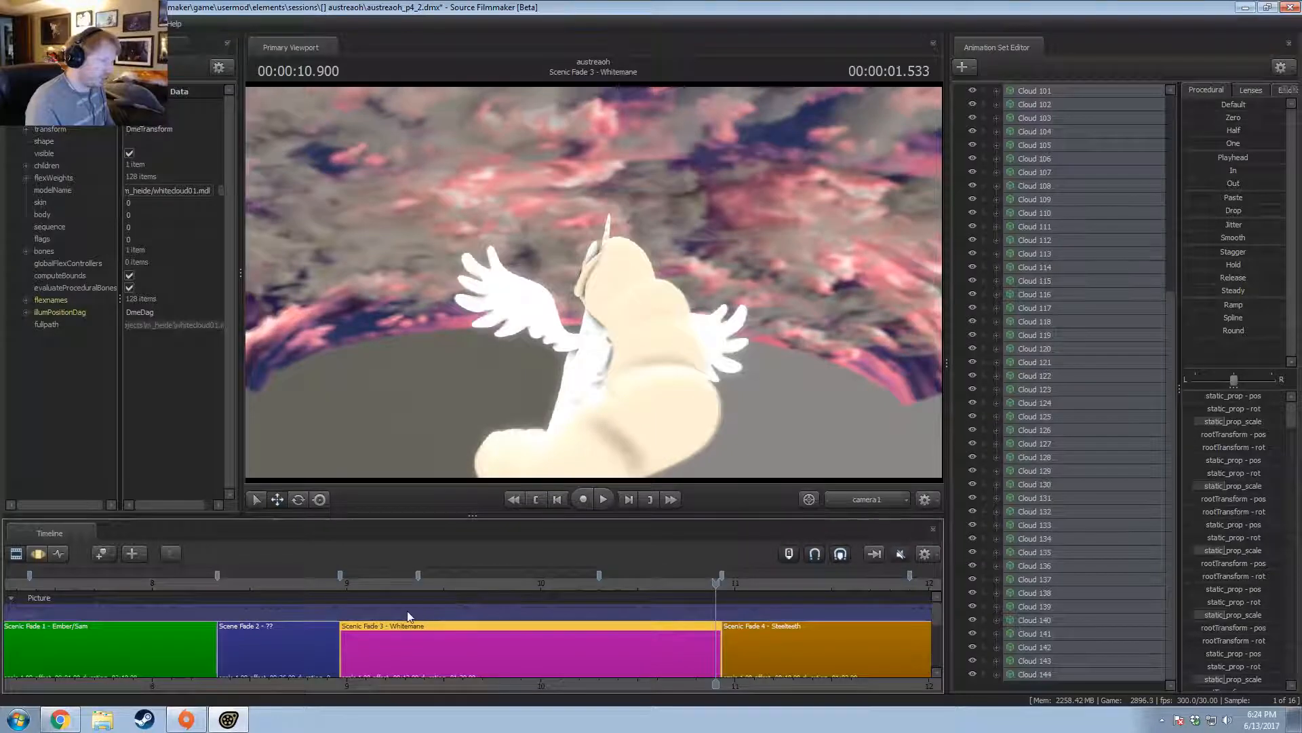
pyautogui.moveTo(370, 585); pyautogui.dragTo(714, 637)
pyautogui.click(866, 500)
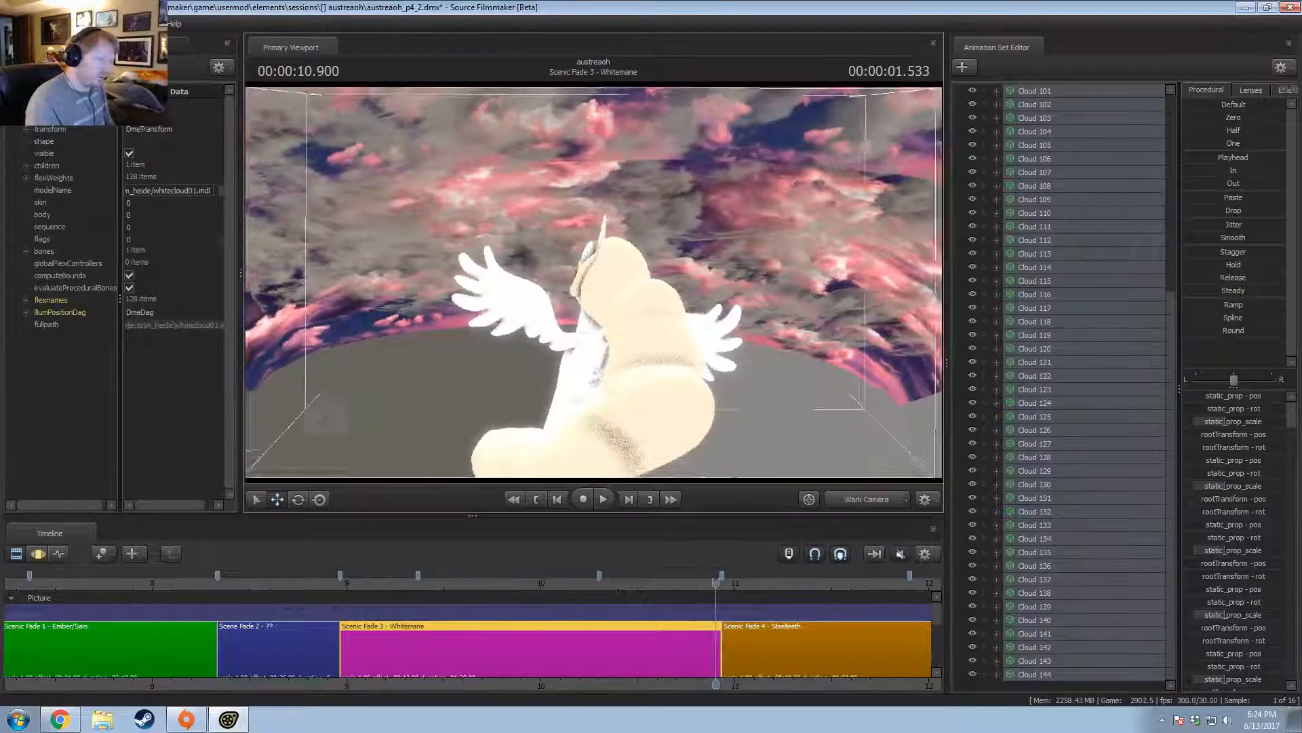
pyautogui.moveTo(589, 283)
pyautogui.mouseDown()
pyautogui.moveTo(814, 283)
pyautogui.moveTo(590, 283)
pyautogui.mouseUp()
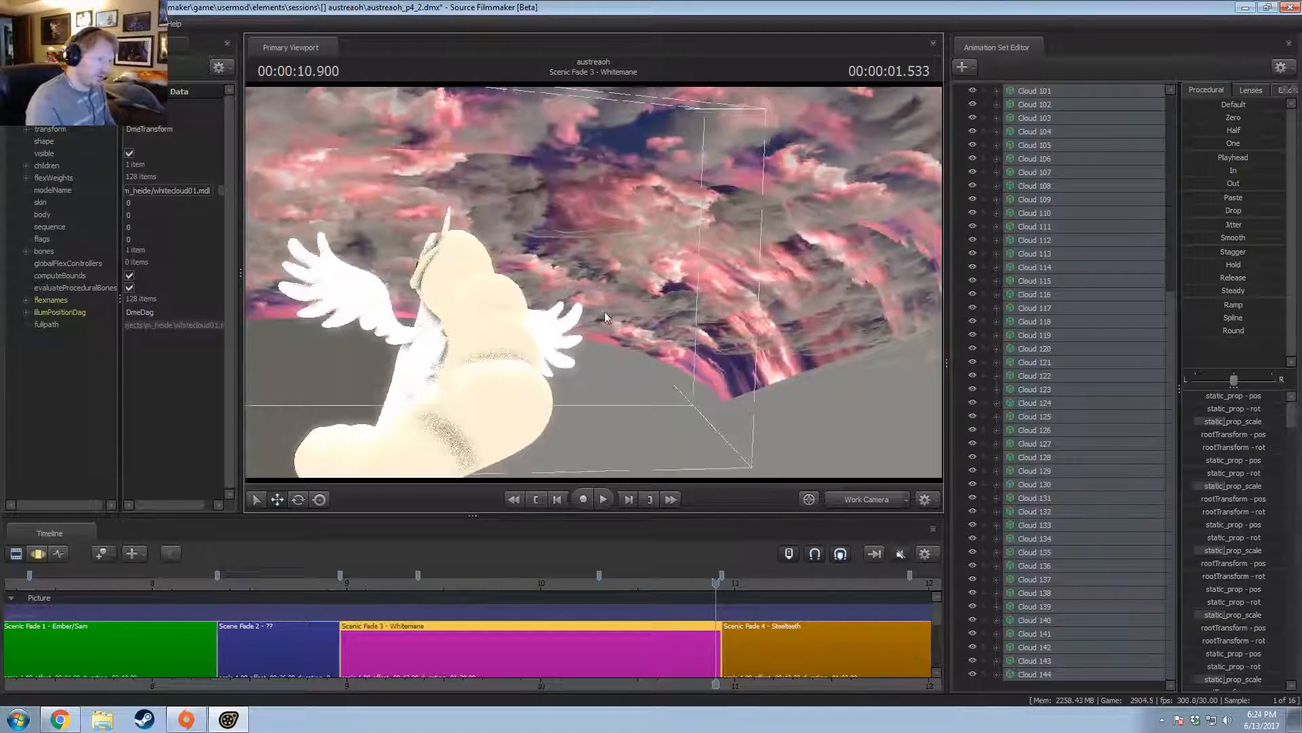
pyautogui.keyDown('ctrl'); pyautogui.click(858, 499); pyautogui.keyUp('ctrl')
pyautogui.moveTo(772, 320); pyautogui.dragTo(772, 203)
pyautogui.press('s')
pyautogui.moveTo(593, 282); pyautogui.dragTo(595, 291)
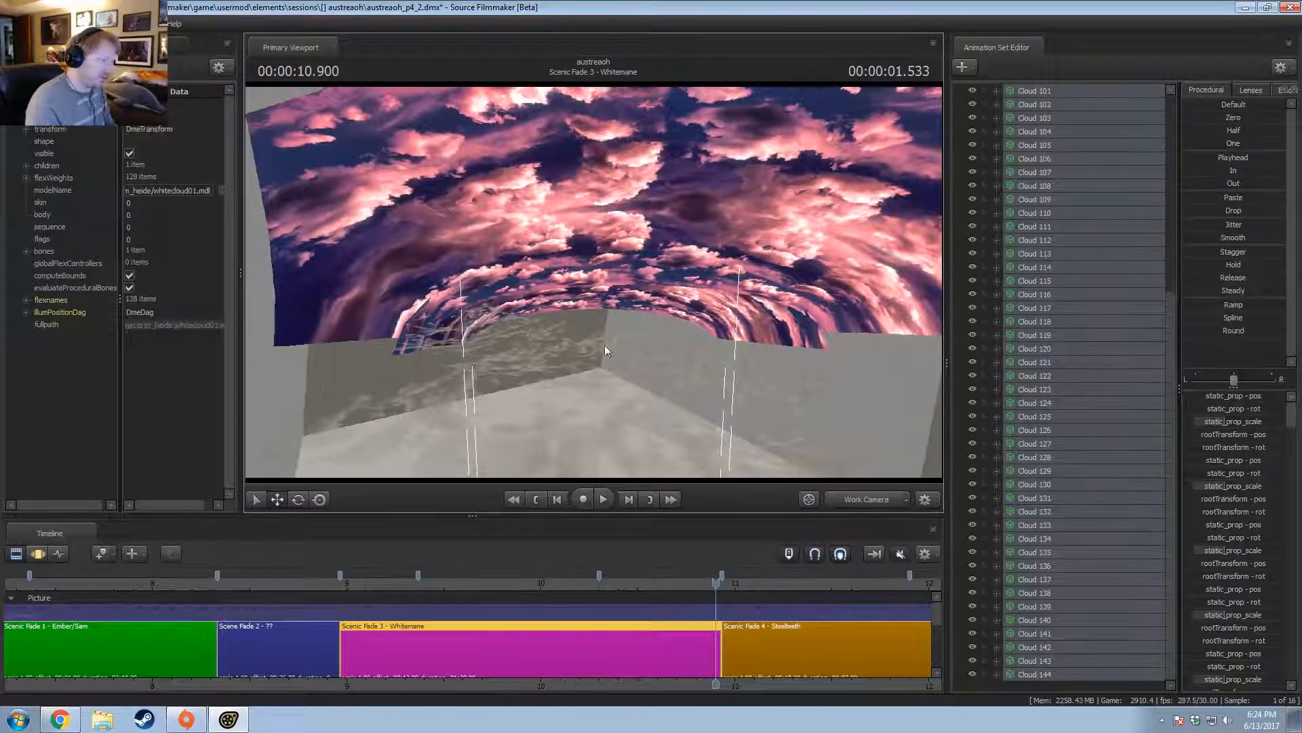
# Move Cloud 97 through Cloud 144 into the Clouds group and select the entire group.
pyautogui.scroll(7, 1033, 394)
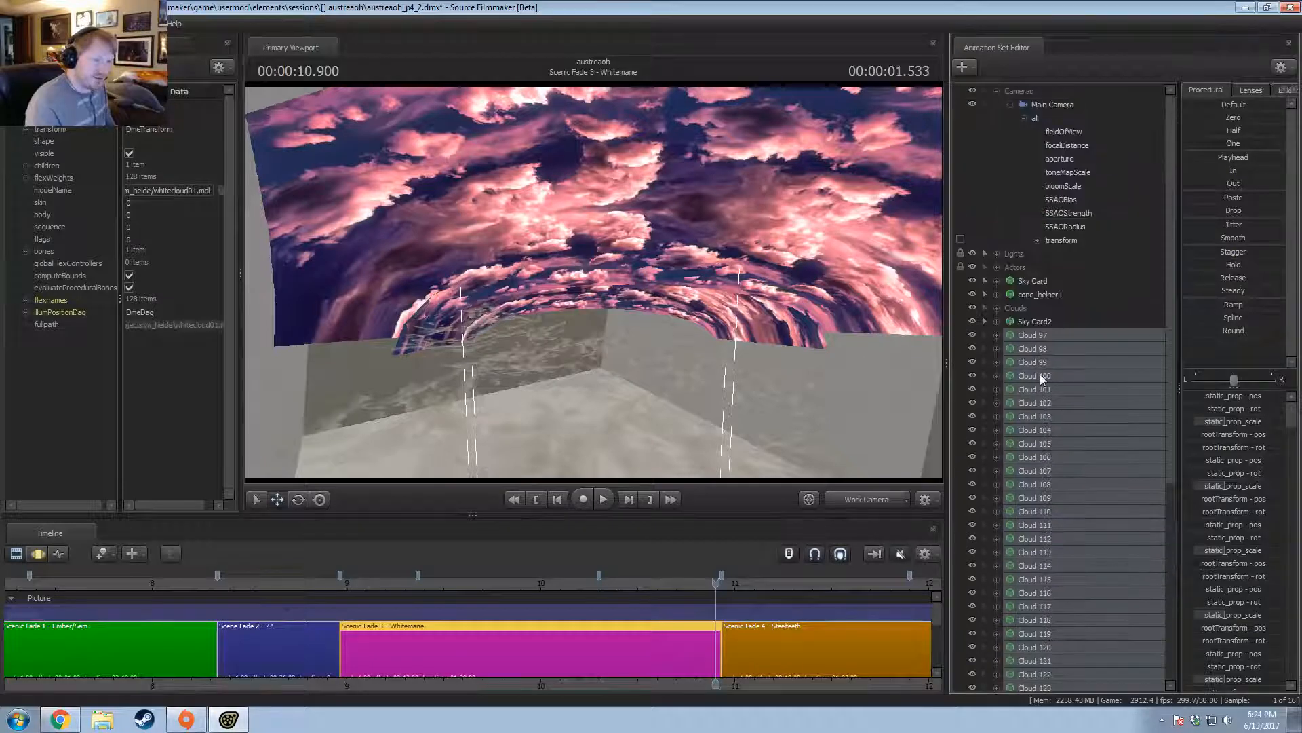
pyautogui.doubleClick(1025, 308)
pyautogui.moveTo(1025, 311); pyautogui.dragTo(1024, 311)
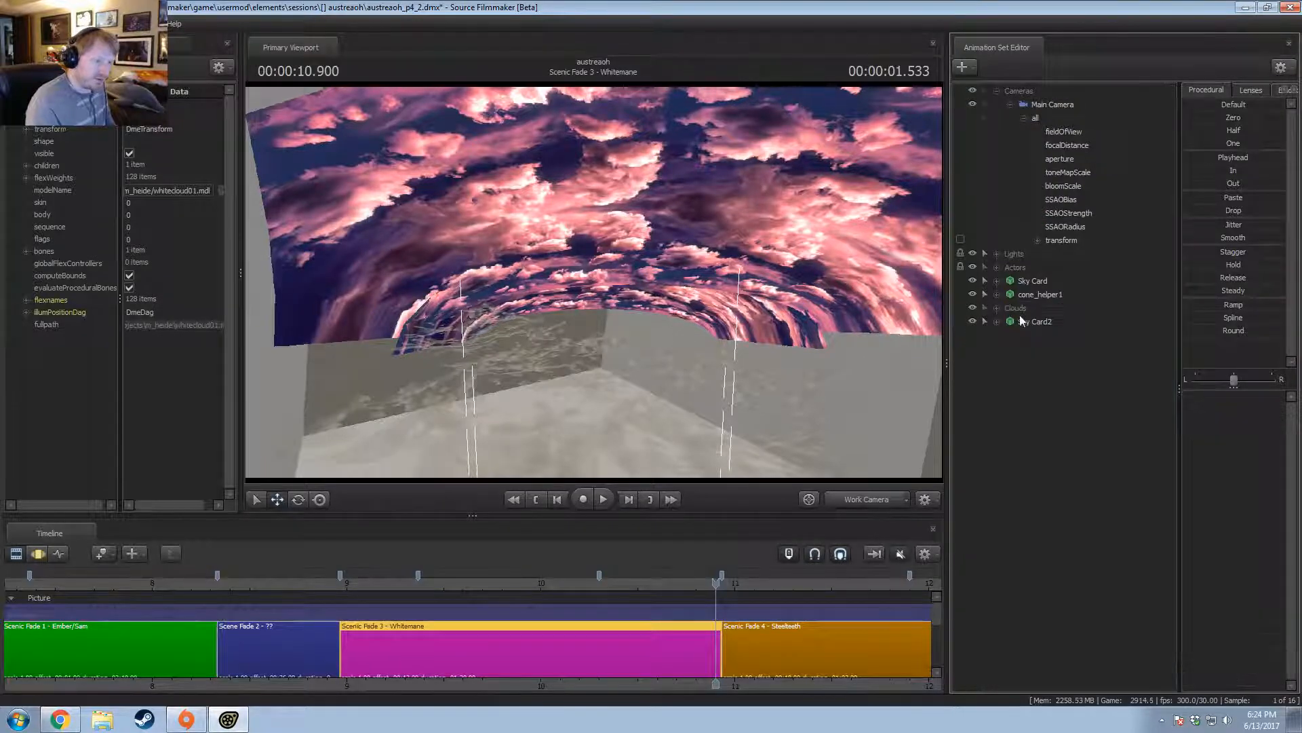
pyautogui.click(997, 308)
pyautogui.click(1031, 309)
# Show the console and open the selected clouds of Scenic Fade 3 - Whitemane in the Motion Editor.
pyautogui.moveTo(840, 384); pyautogui.dragTo(594, 319)
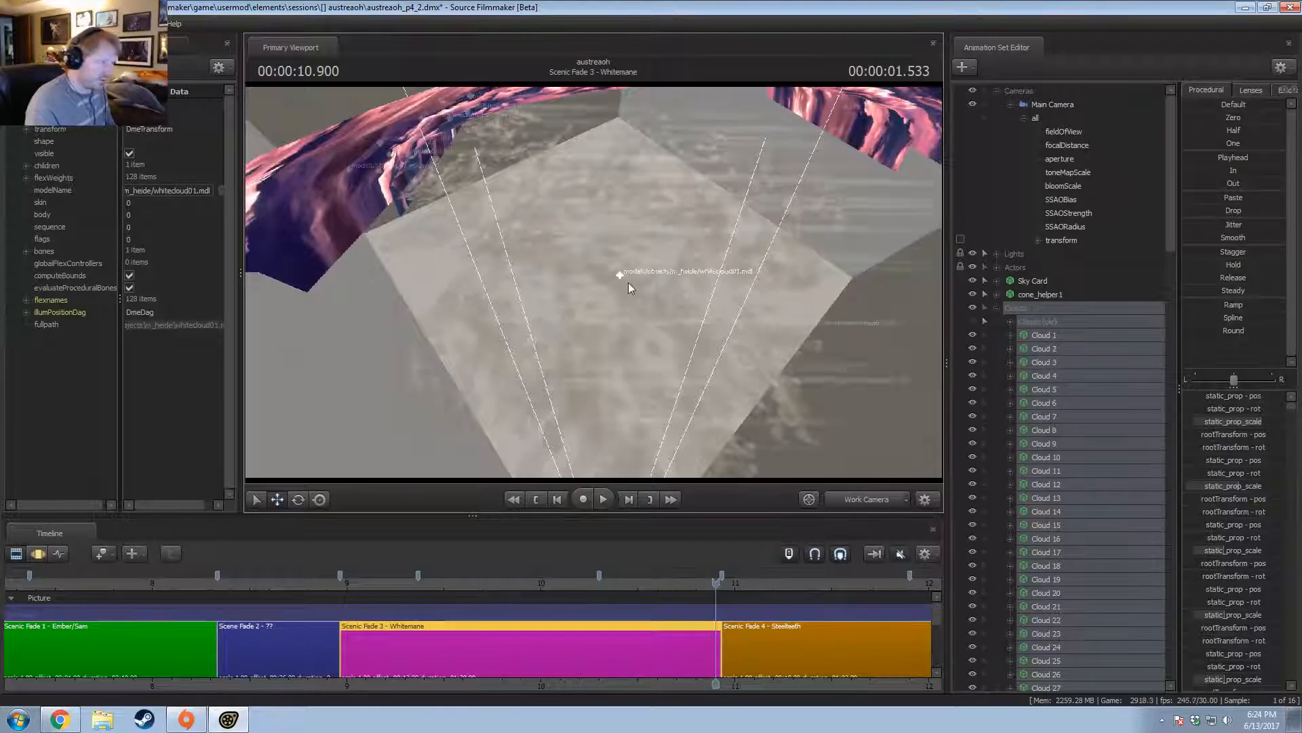
pyautogui.press('`')
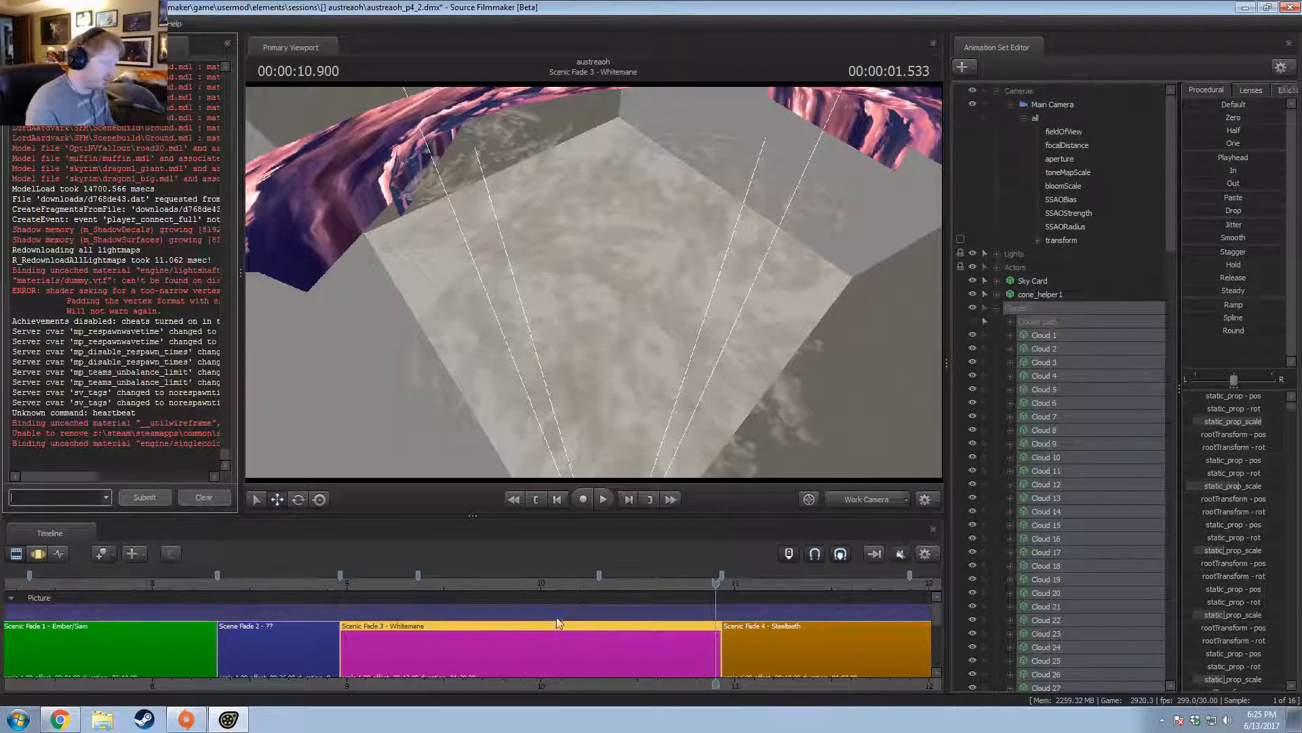
pyautogui.click(531, 634)
pyautogui.press('F3')
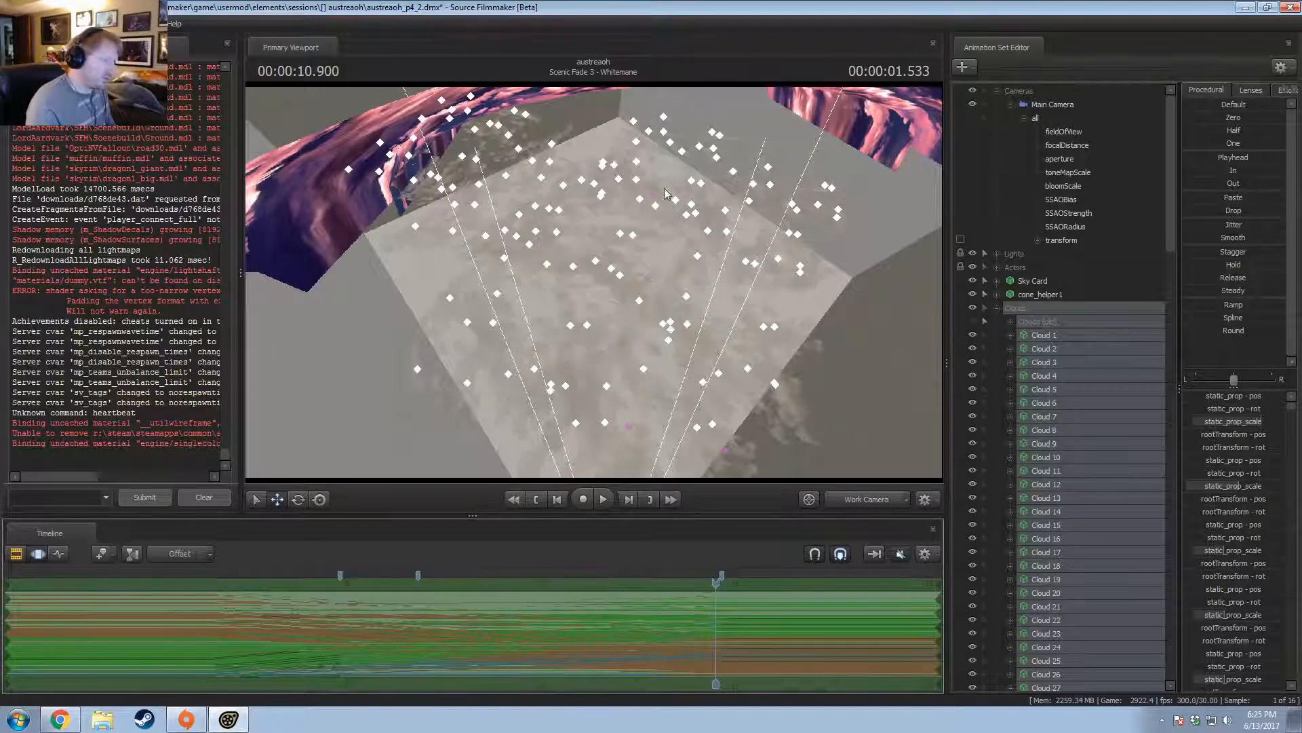
# Deselect the clouds, then collapse the Cameras group and expand the Clouds group in the animation set list.
pyautogui.click(1044, 309)
pyautogui.click(997, 309)
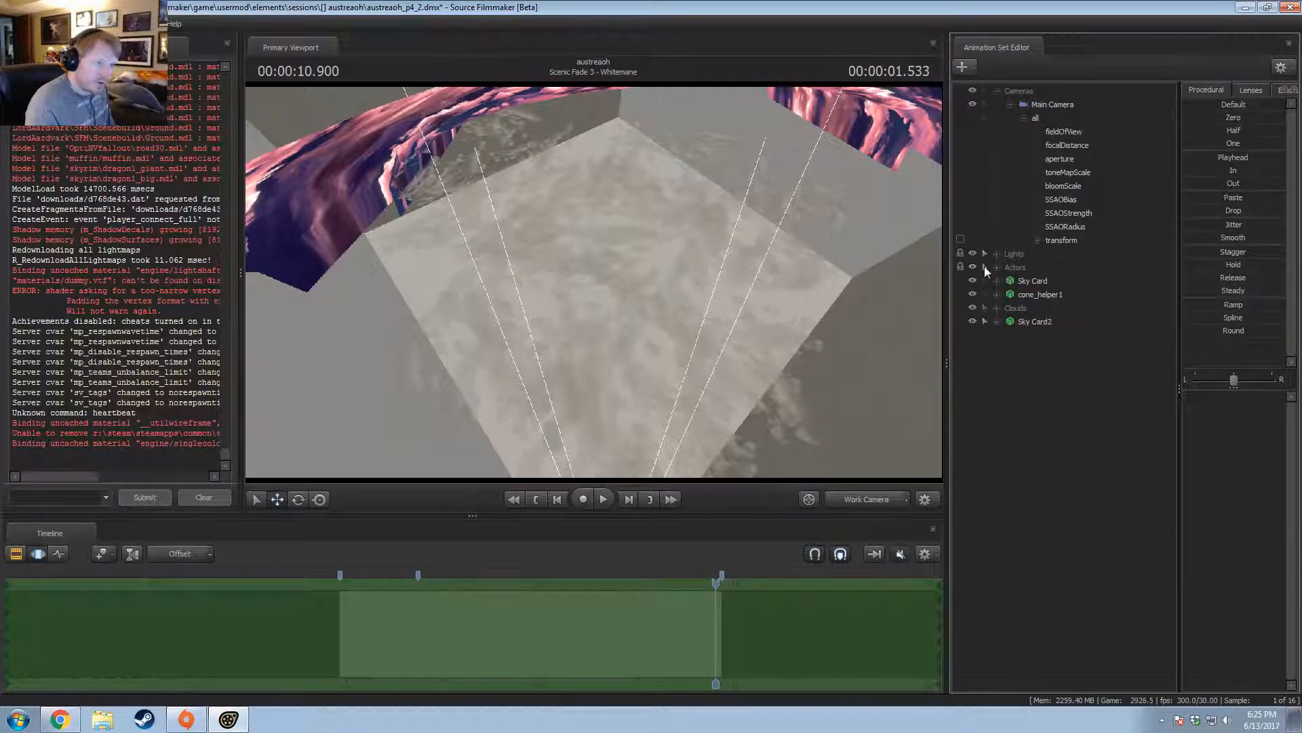
pyautogui.click(997, 91)
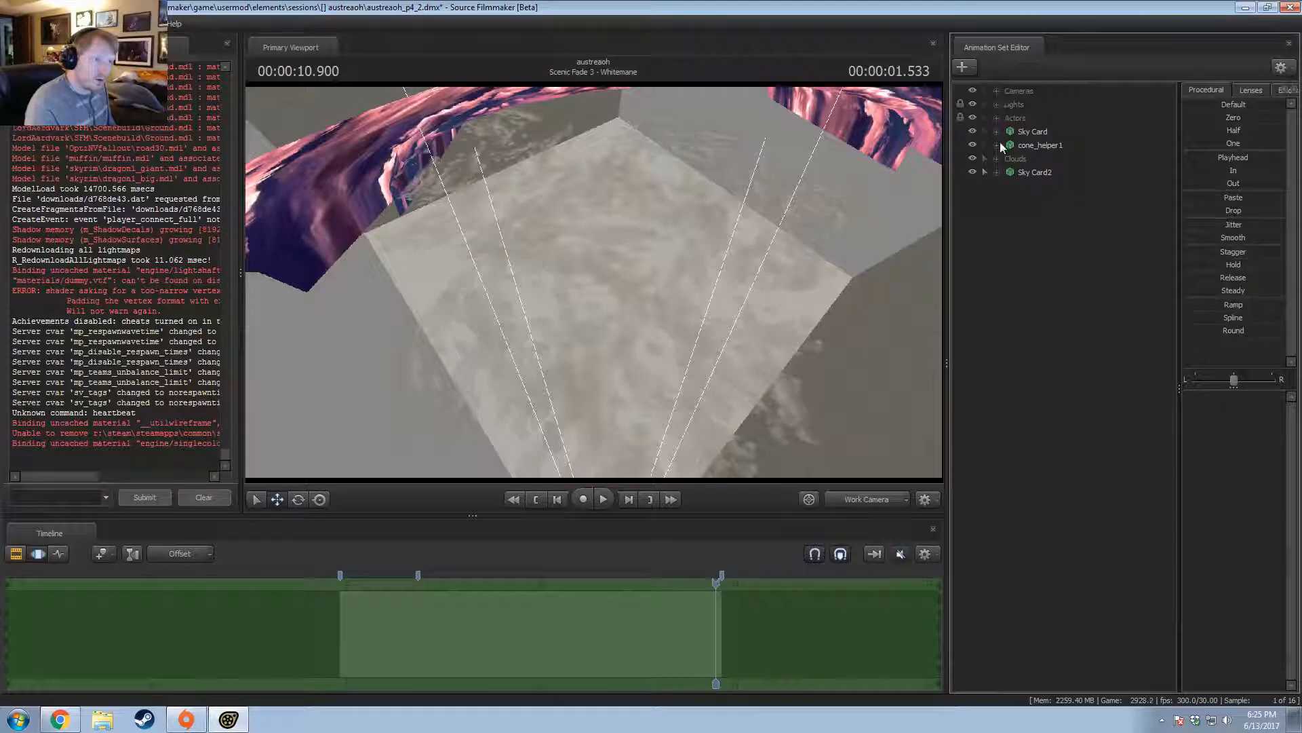
pyautogui.click(994, 159)
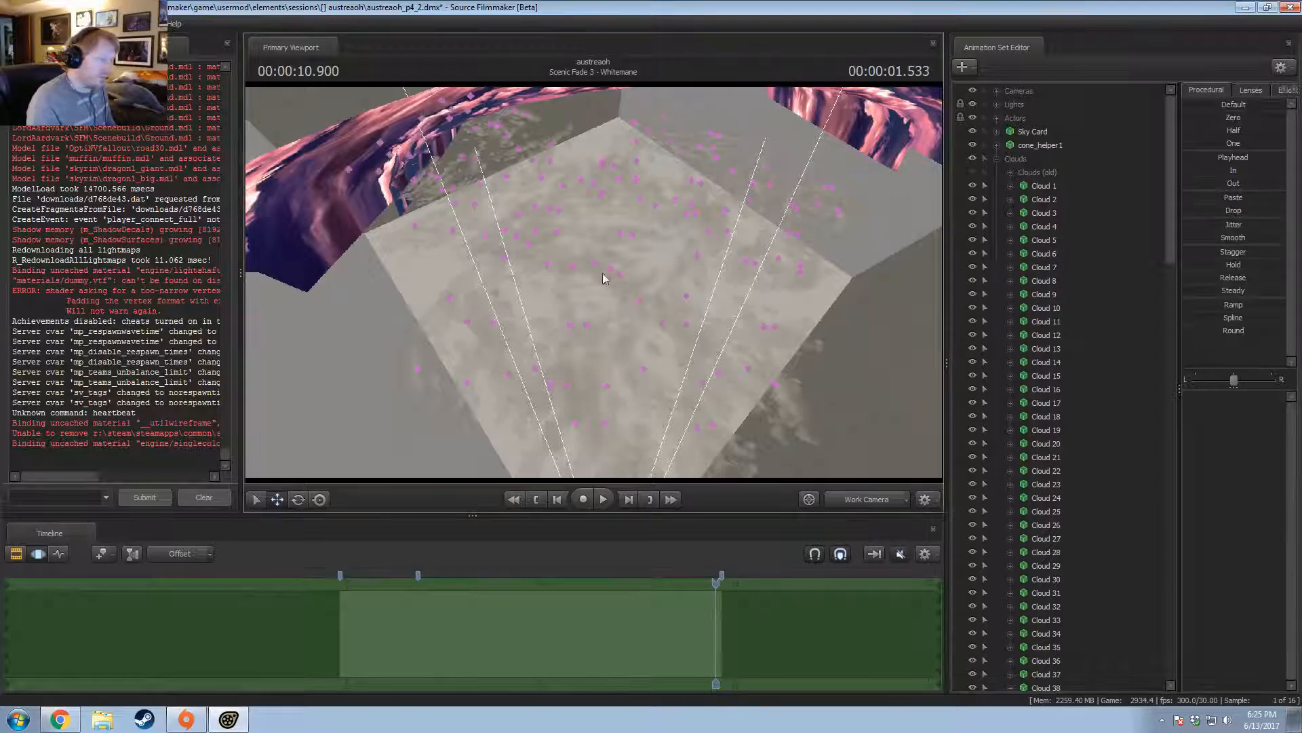
# Select the clouds at the far end of the cloud mass and inspect how they cover the sky.
pyautogui.moveTo(682, 108); pyautogui.dragTo(646, 213)
pyautogui.moveTo(652, 156)
pyautogui.mouseDown()
pyautogui.moveTo(311, 218)
pyautogui.moveTo(415, 303)
pyautogui.mouseUp()
pyautogui.moveTo(569, 309)
pyautogui.mouseDown()
pyautogui.moveTo(814, 340)
pyautogui.moveTo(861, 217)
pyautogui.mouseUp()
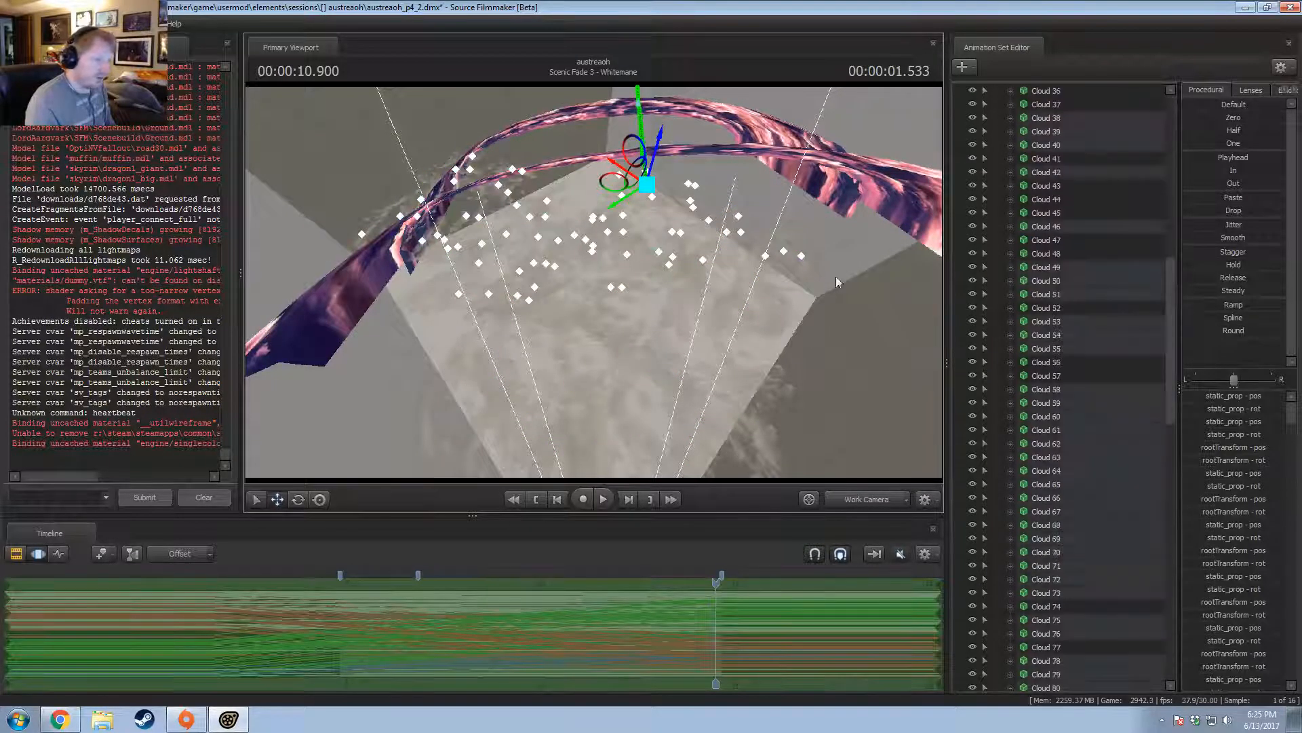
pyautogui.scroll(14, 1143, 280)
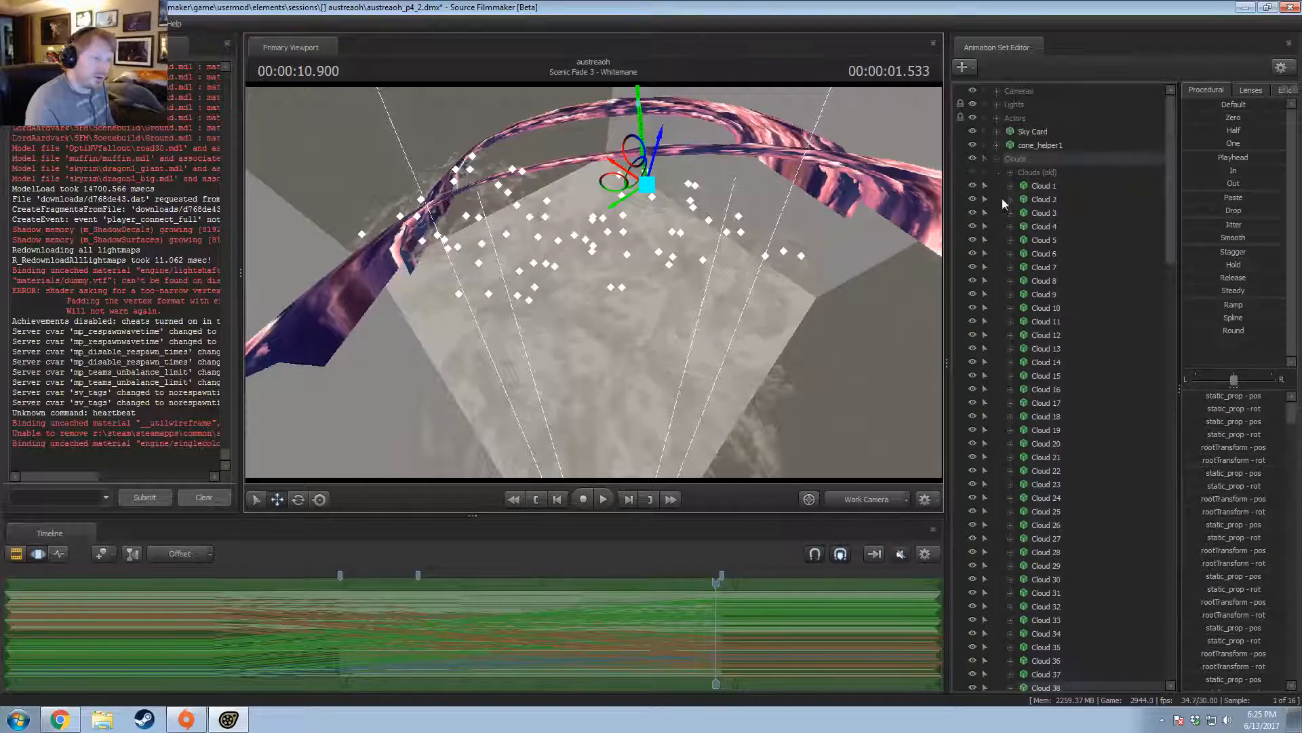
# Paste another batch of the copied clouds and select Cloud 145 through Cloud 192.
pyautogui.click(996, 158)
pyautogui.rightClick(1018, 260)
pyautogui.click(1065, 303)
pyautogui.click(1020, 188)
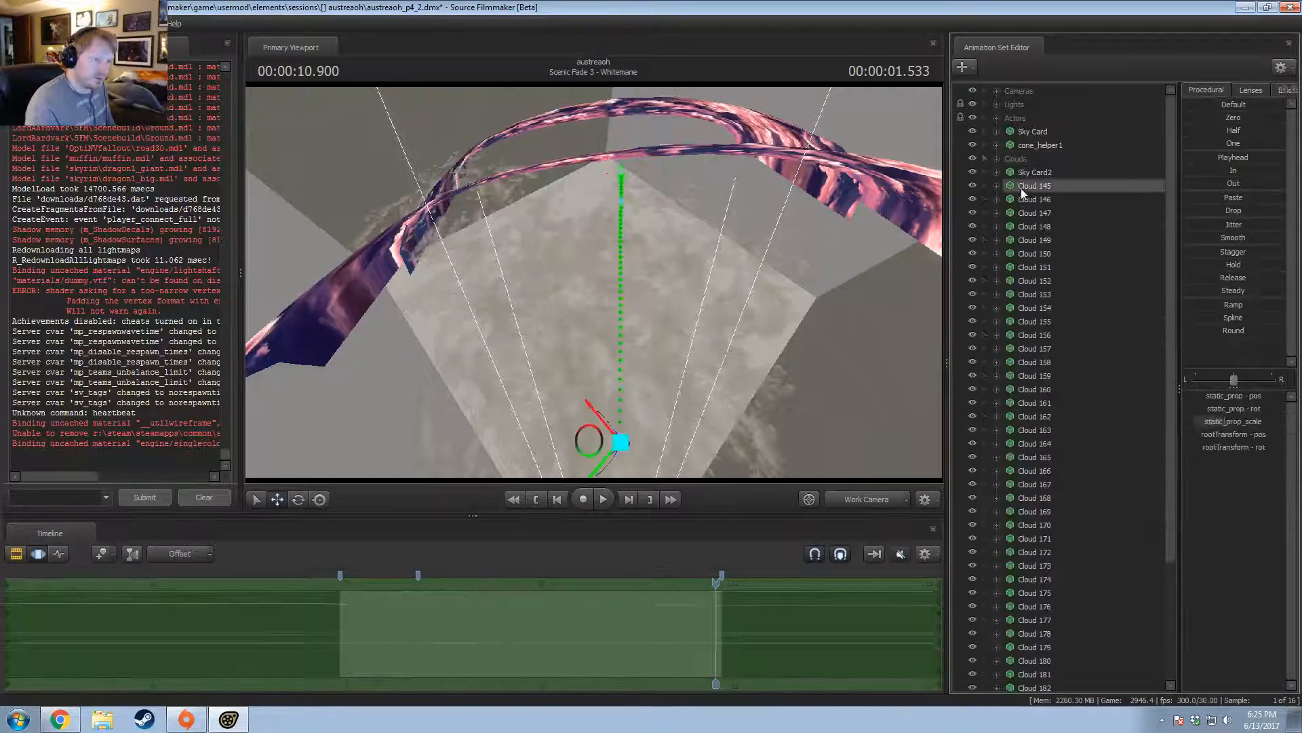
pyautogui.scroll(-4, 1014, 599)
pyautogui.keyDown('shift'); pyautogui.click(1063, 673); pyautogui.keyUp('shift')
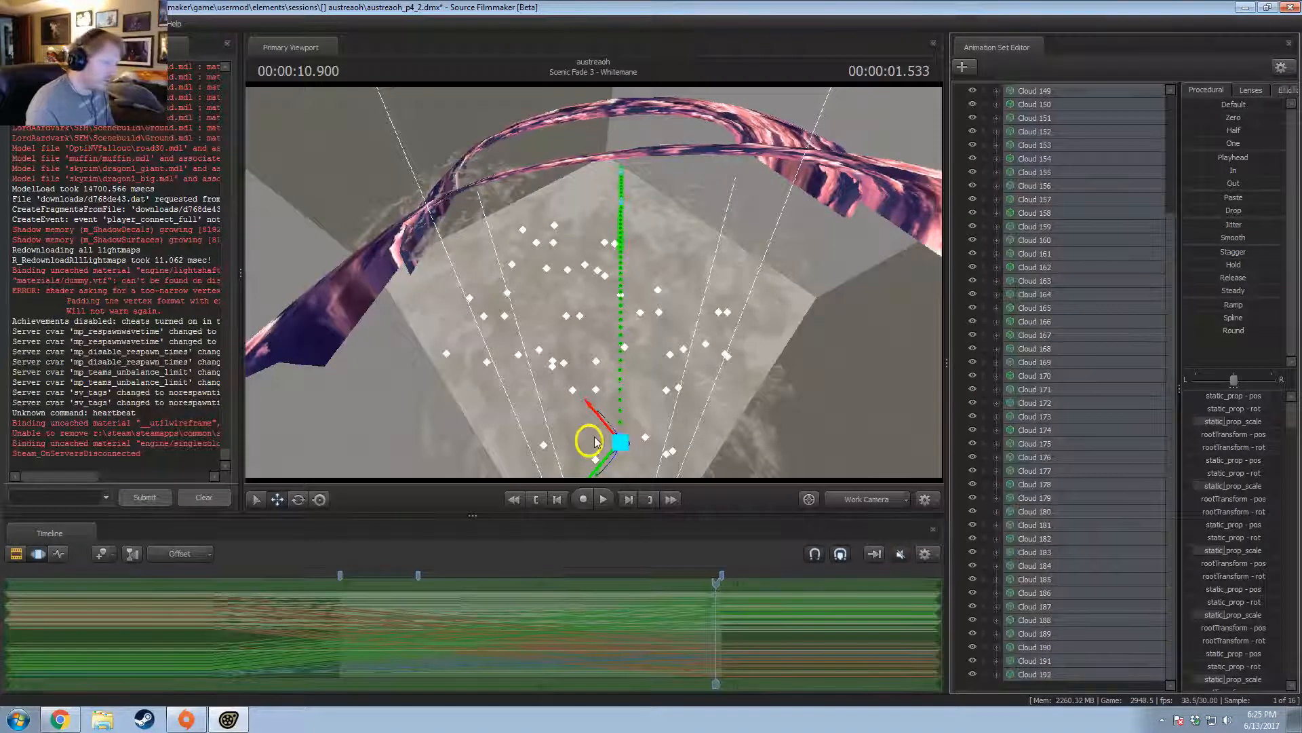
# Reposition Cloud 145 through Cloud 192 at the far end of the sky and check their placement through camera1.
pyautogui.rightClick(595, 439)
pyautogui.click(594, 440)
pyautogui.moveTo(594, 439); pyautogui.dragTo(574, 274)
pyautogui.moveTo(715, 582)
pyautogui.mouseDown()
pyautogui.moveTo(765, 582)
pyautogui.moveTo(716, 582)
pyautogui.mouseUp()
pyautogui.click(863, 500)
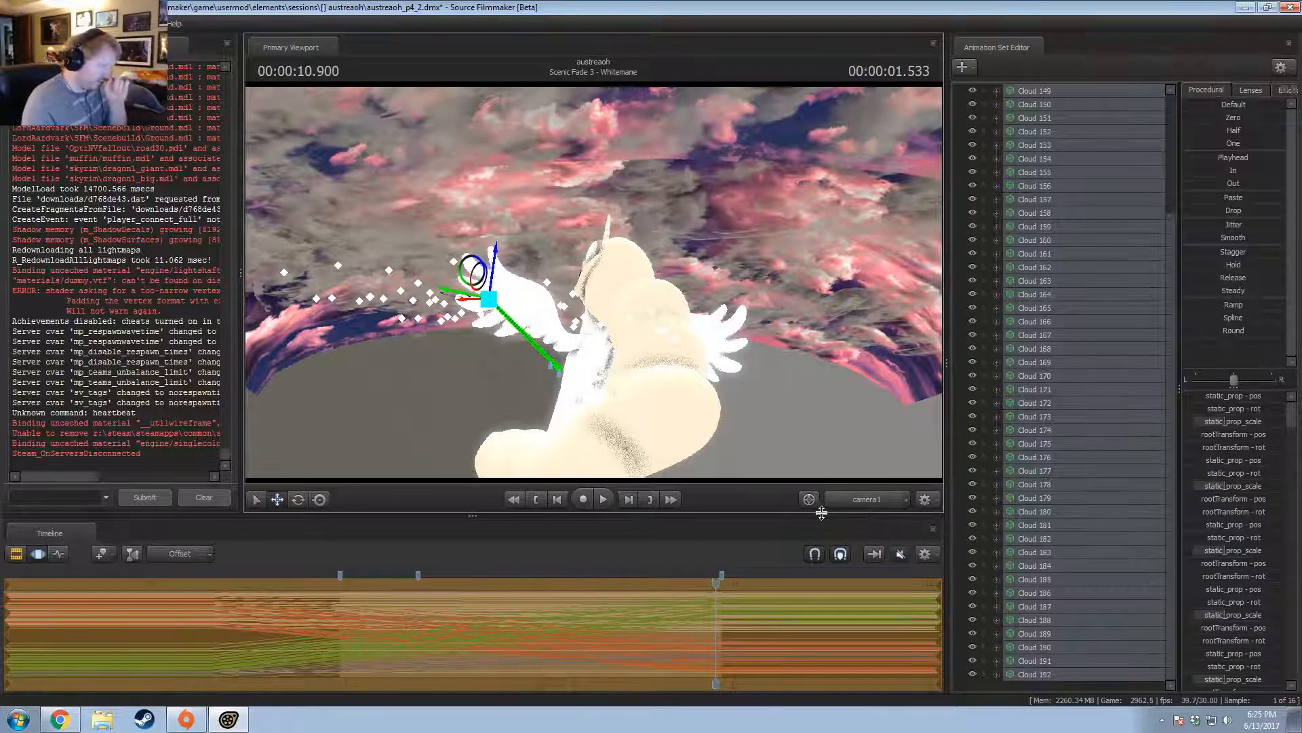
pyautogui.click(839, 499)
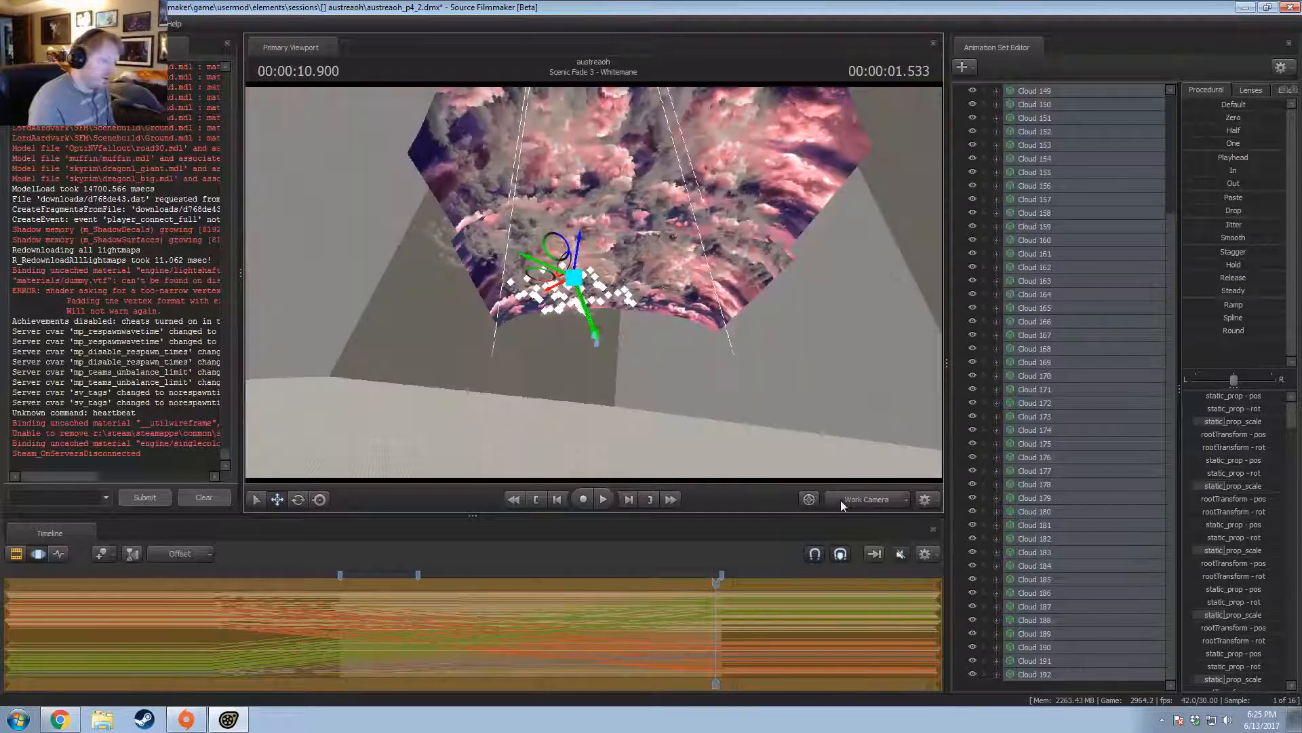
pyautogui.keyDown('alt'); pyautogui.moveTo(594, 282); pyautogui.dragTo(978, 232); pyautogui.keyUp('alt')
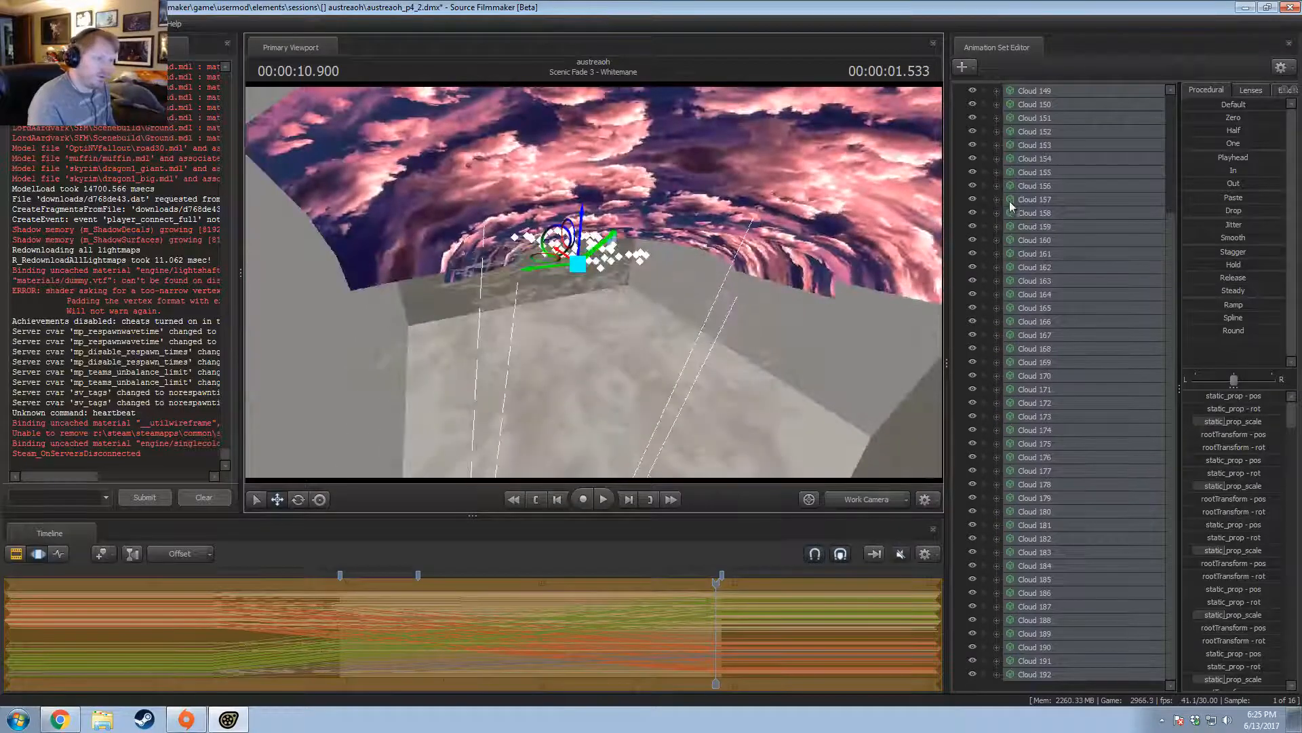
# Hide Sky Card and Sky Card2, placing Sky Card2 directly below Sky Card in the animation set list.
pyautogui.scroll(4, 1019, 590)
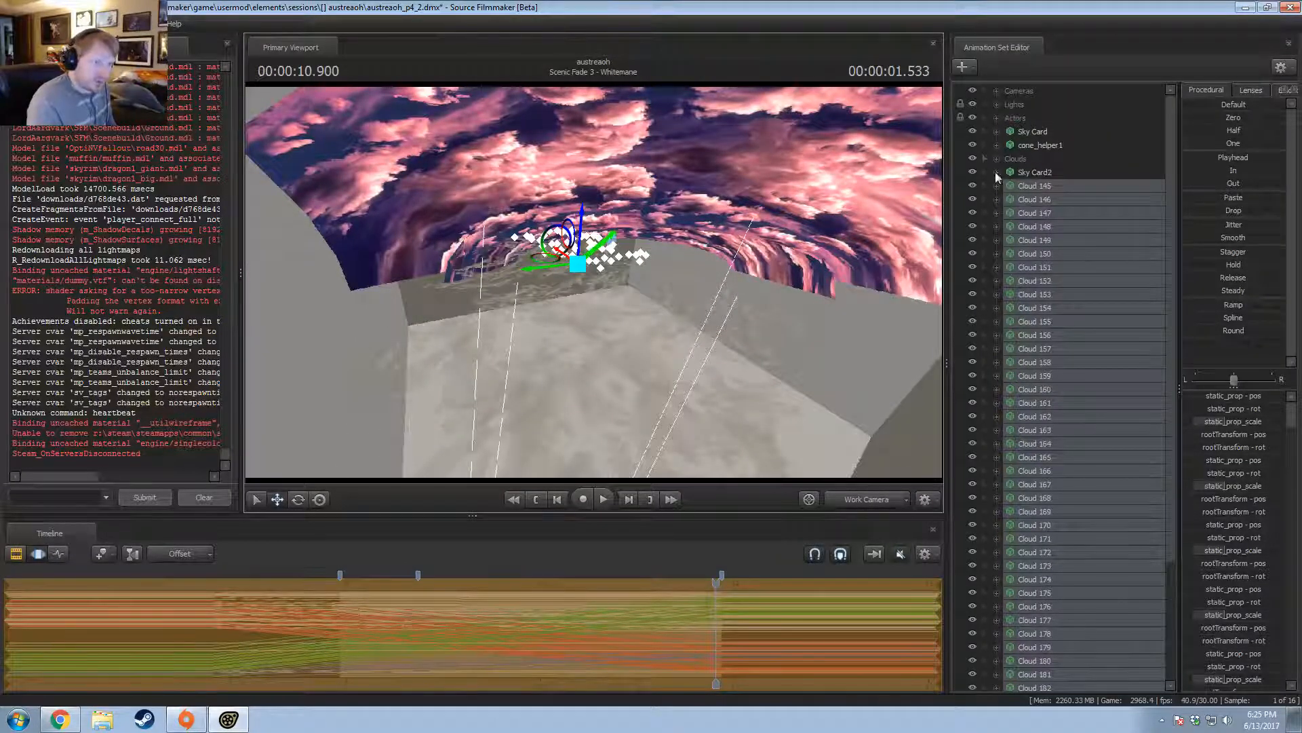
pyautogui.click(972, 172)
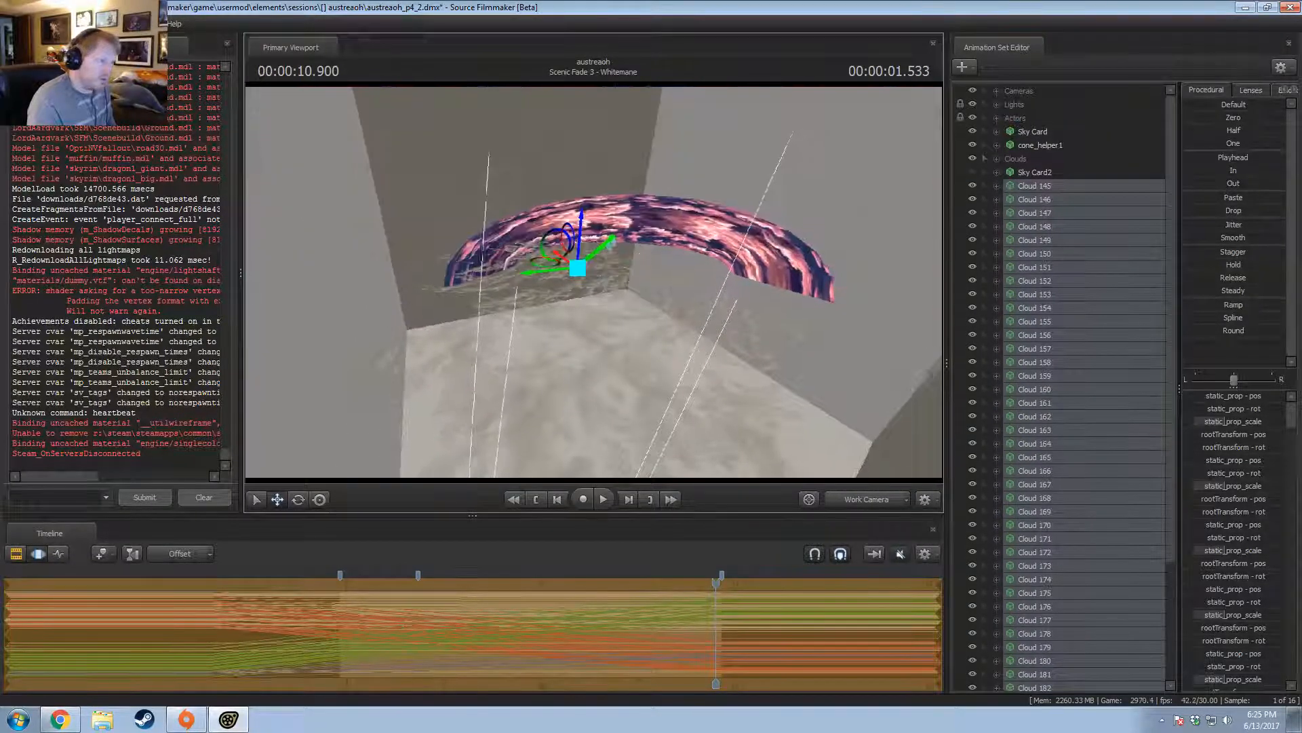
pyautogui.moveTo(1024, 170); pyautogui.dragTo(1026, 139)
pyautogui.click(977, 132)
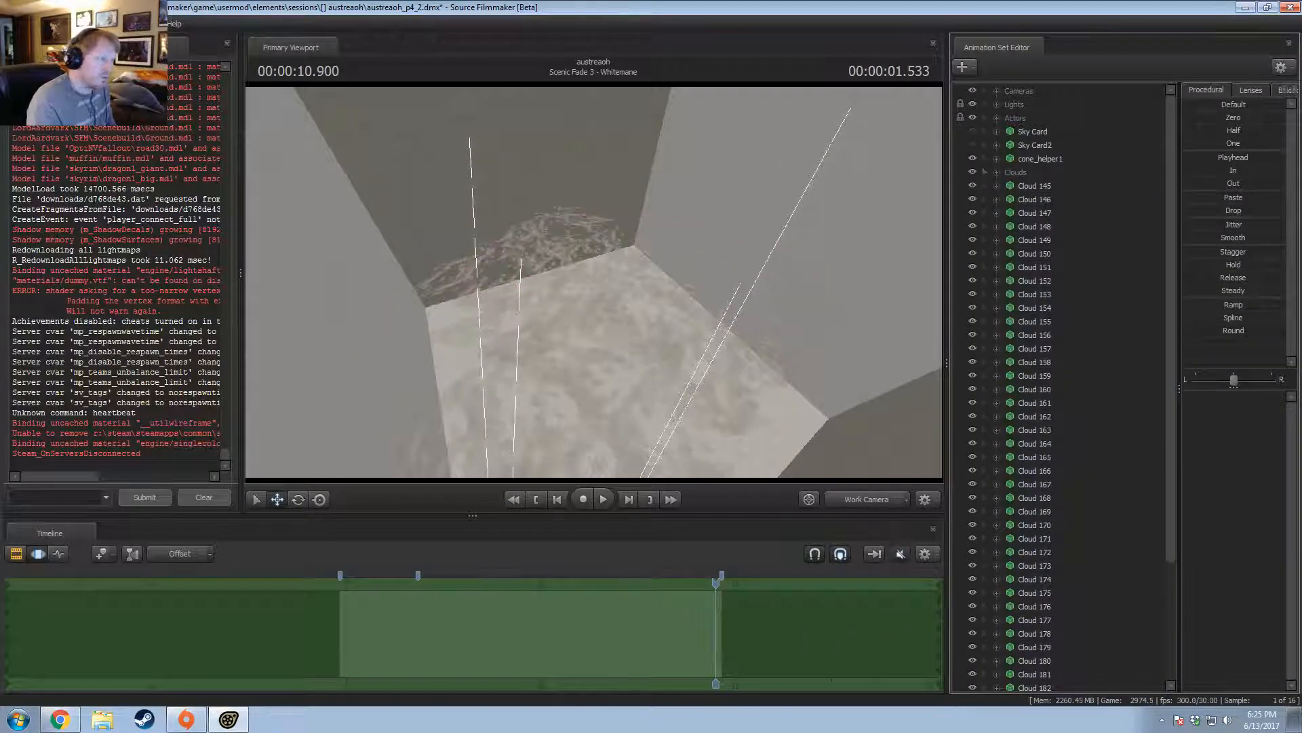
# Move Cloud 145 through Cloud 192 into the Clouds group.
pyautogui.moveTo(610, 291); pyautogui.dragTo(625, 300)
pyautogui.click(1028, 188)
pyautogui.scroll(-10, 1048, 310)
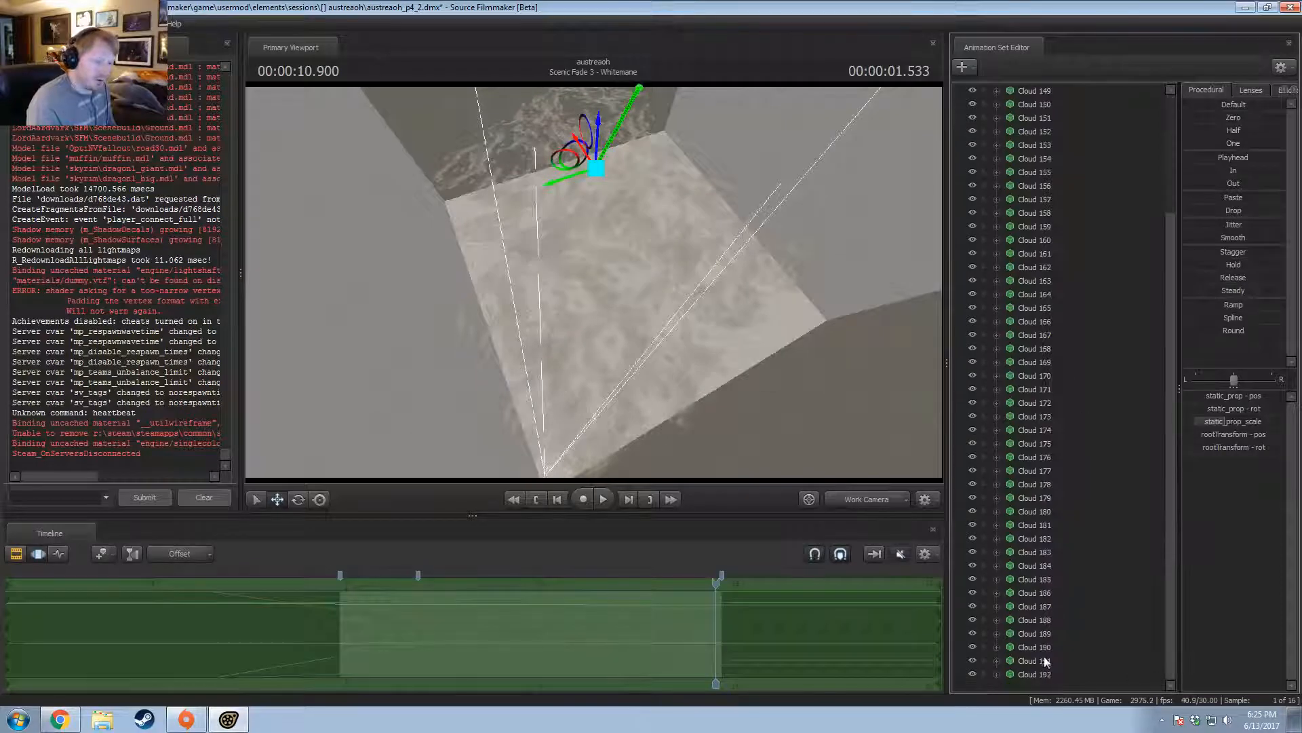
pyautogui.keyDown('shift'); pyautogui.click(1044, 657); pyautogui.keyUp('shift')
pyautogui.scroll(10, 1045, 268)
pyautogui.moveTo(1021, 207); pyautogui.dragTo(1023, 173)
# Paste a further batch of the copied clouds and select Cloud 193 through Cloud 240.
pyautogui.rightClick(1021, 205)
pyautogui.click(1076, 279)
pyautogui.click(1031, 226)
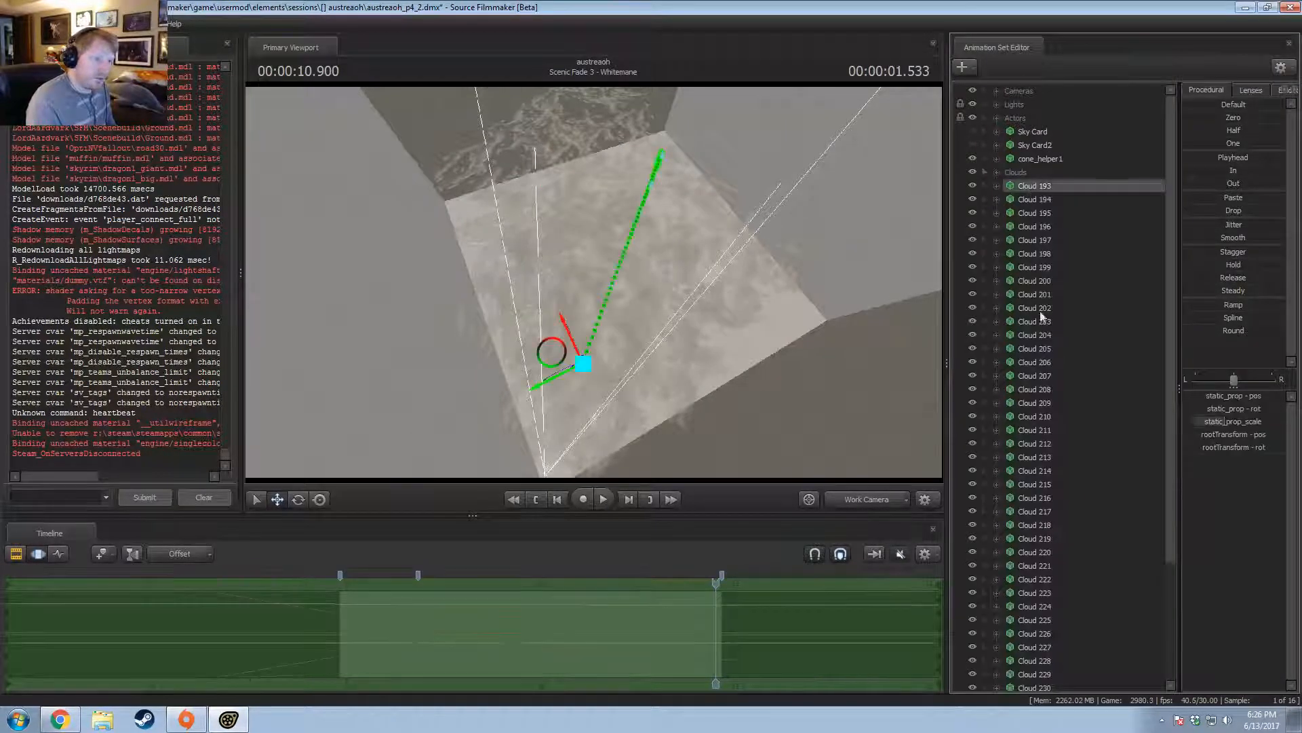
pyautogui.scroll(-4, 1021, 631)
pyautogui.keyDown('shift'); pyautogui.click(1039, 674); pyautogui.keyUp('shift')
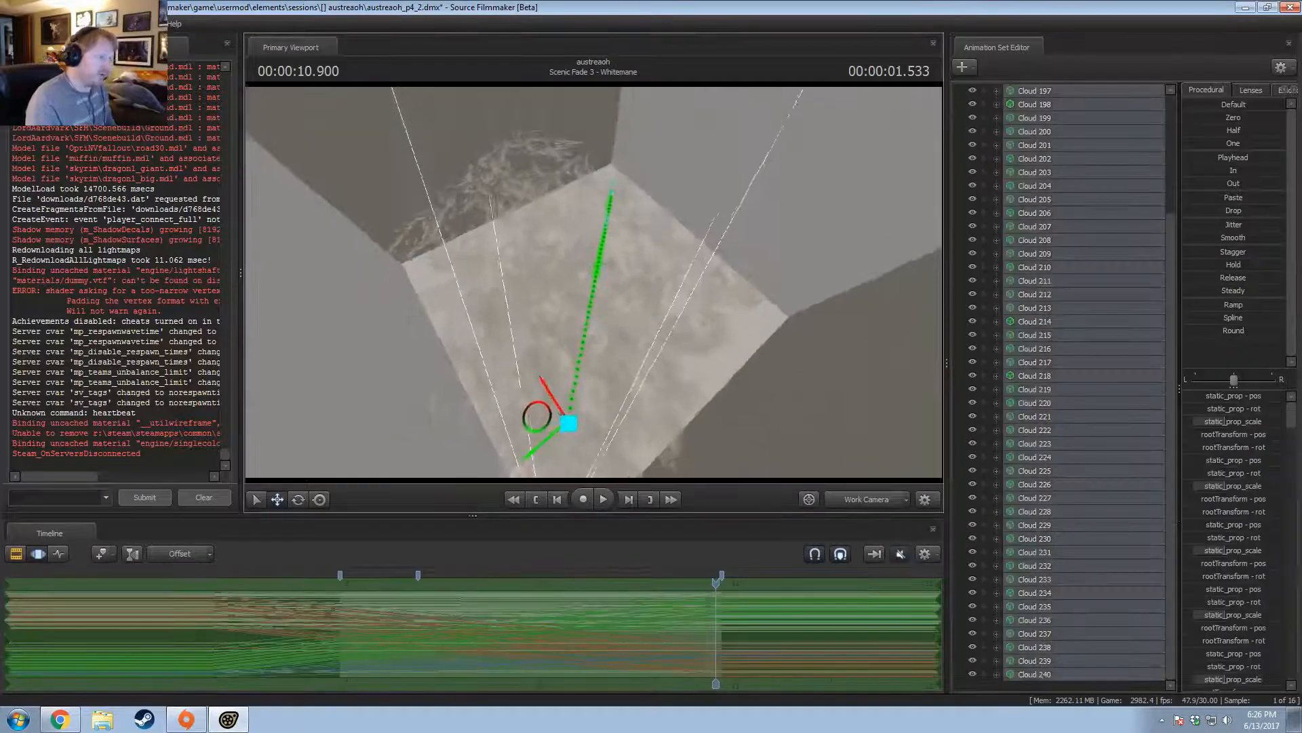
# Reposition Cloud 193 through Cloud 240 toward the opposite far corner of the room and scrub the shot to check their motion.
pyautogui.moveTo(571, 266); pyautogui.dragTo(593, 282)
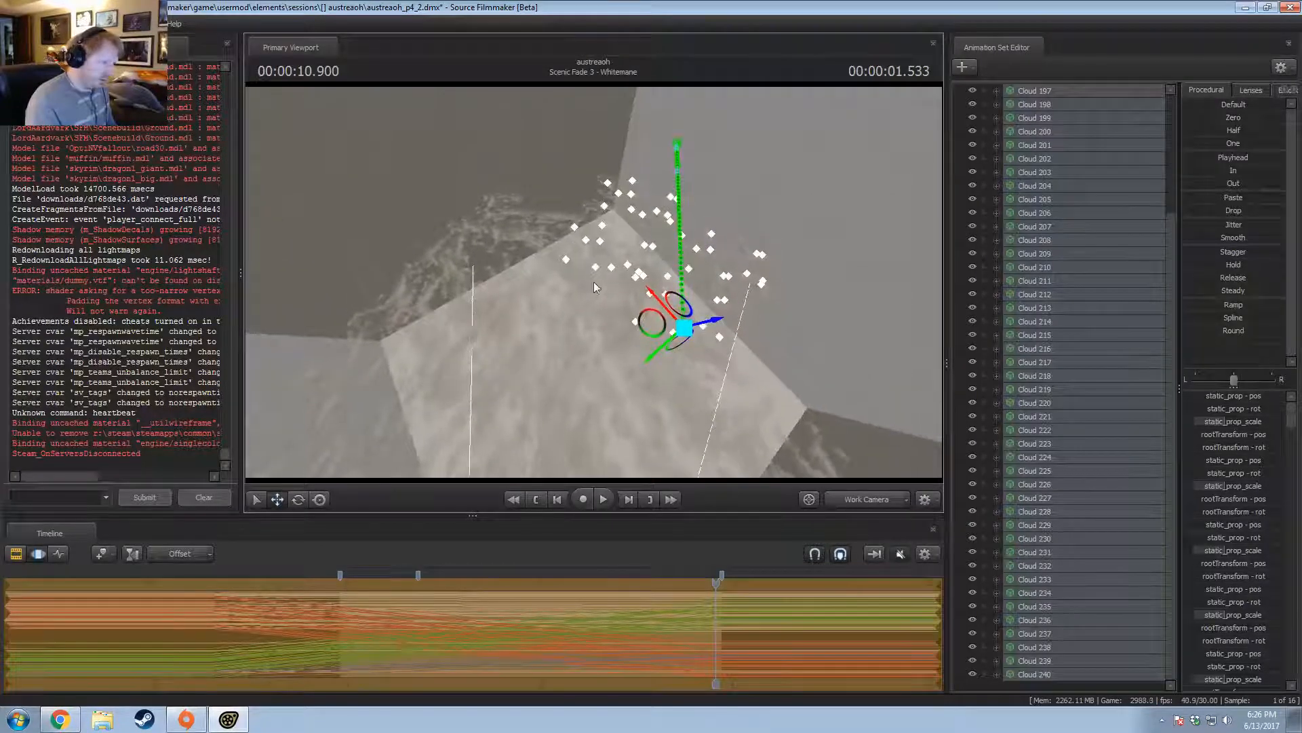
pyautogui.moveTo(663, 333); pyautogui.dragTo(688, 326)
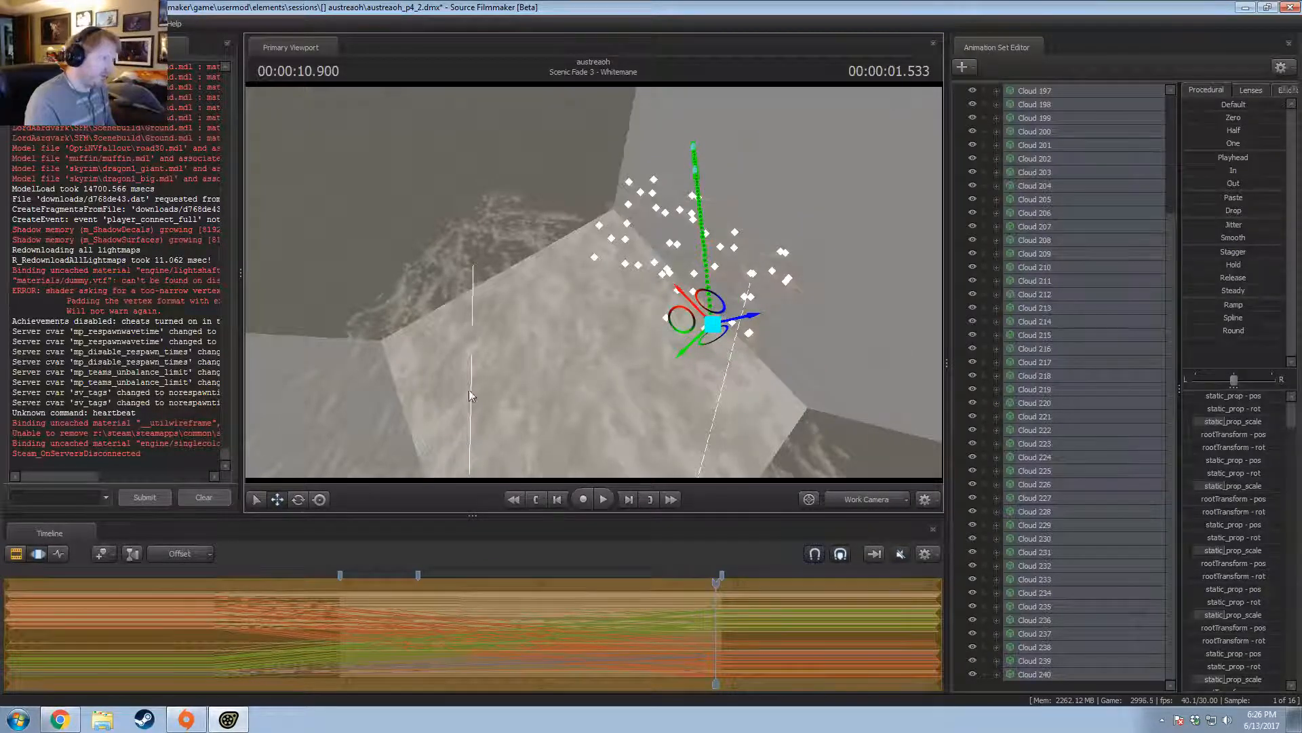
pyautogui.press('space')
pyautogui.press('space')
pyautogui.moveTo(773, 582); pyautogui.dragTo(626, 613)
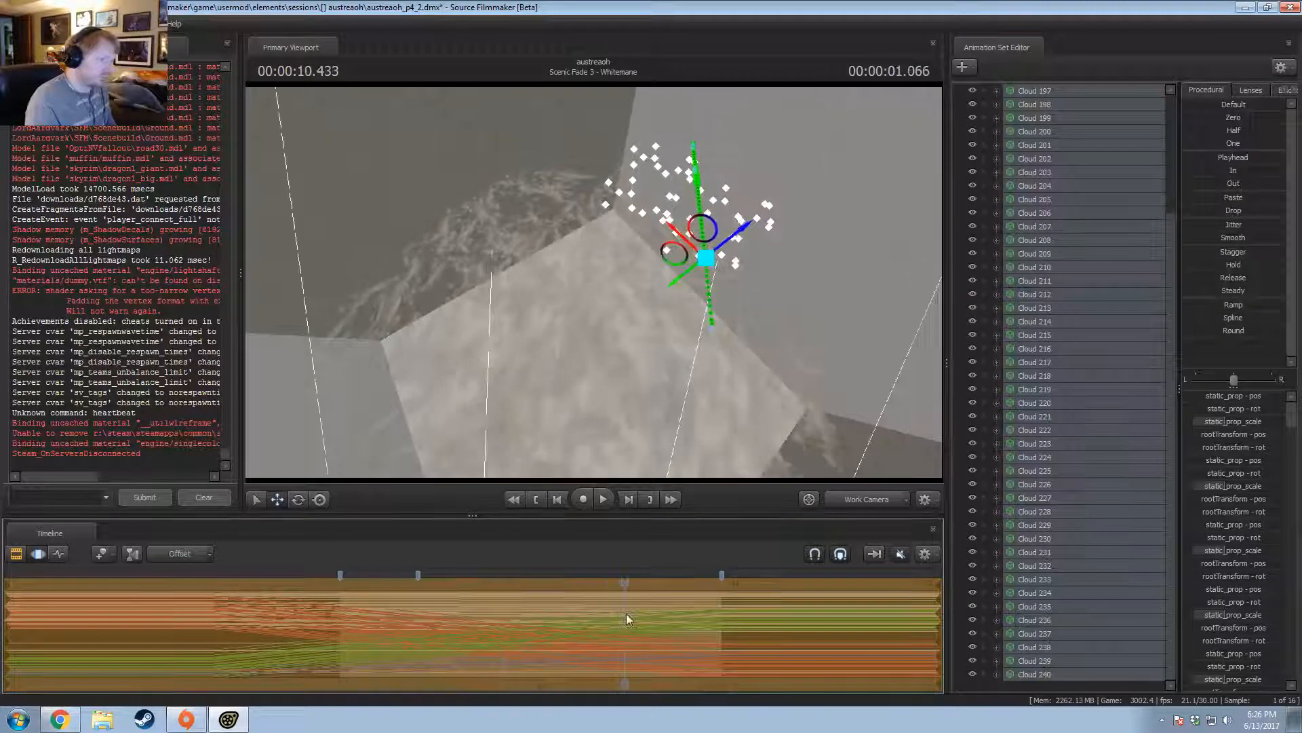
# Check the placement of Cloud 193 through Cloud 240 through camera1 and apply the position change.
pyautogui.moveTo(625, 285)
pyautogui.mouseDown()
pyautogui.moveTo(742, 293)
pyautogui.moveTo(617, 263)
pyautogui.mouseUp()
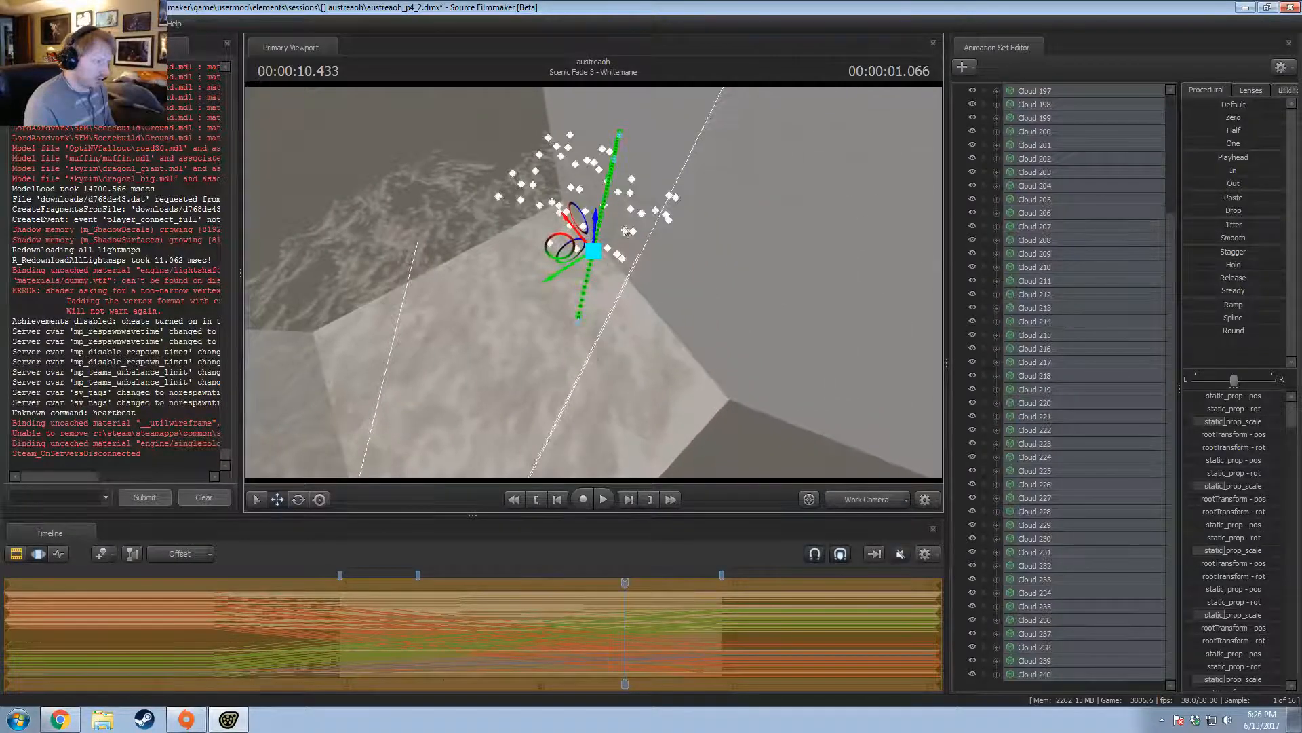
pyautogui.moveTo(549, 292); pyautogui.dragTo(784, 479)
pyautogui.click(868, 500)
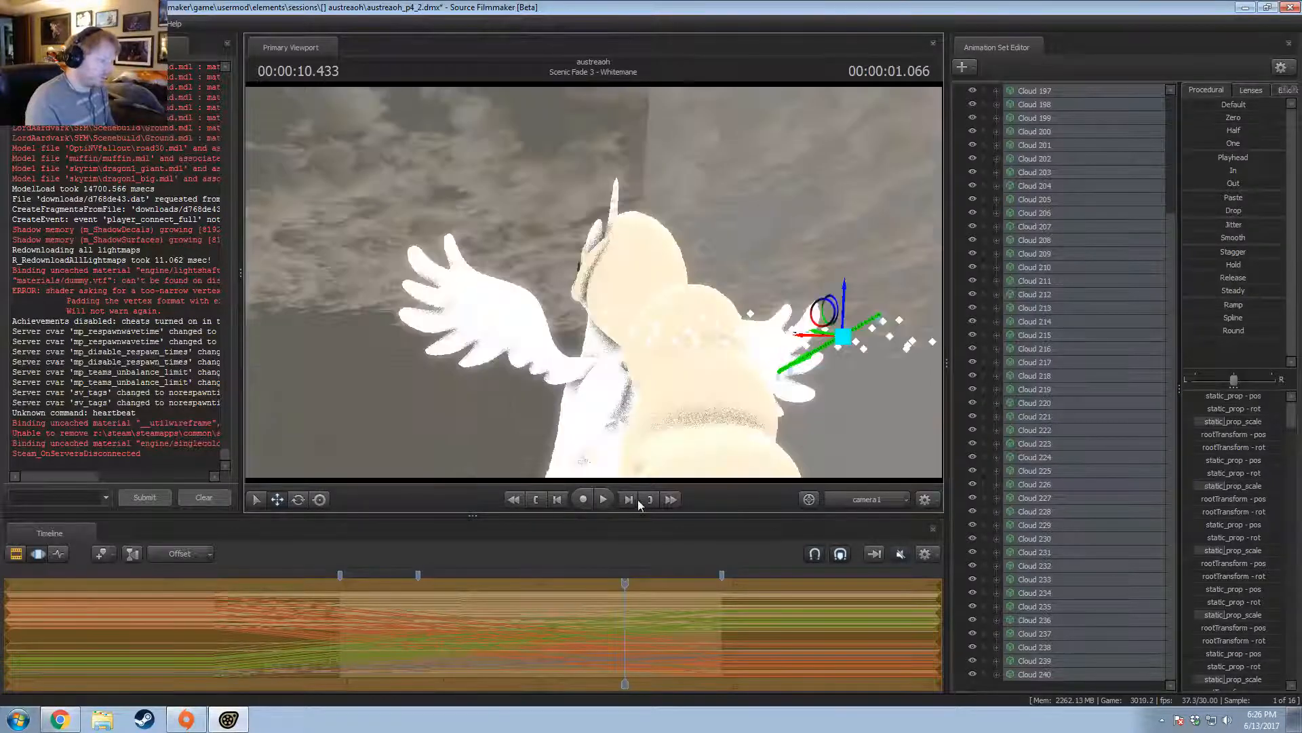
pyautogui.press('Return')
# Move Cloud 193 through Cloud 240 into the Clouds group and select the entire group.
pyautogui.scroll(4, 1020, 485)
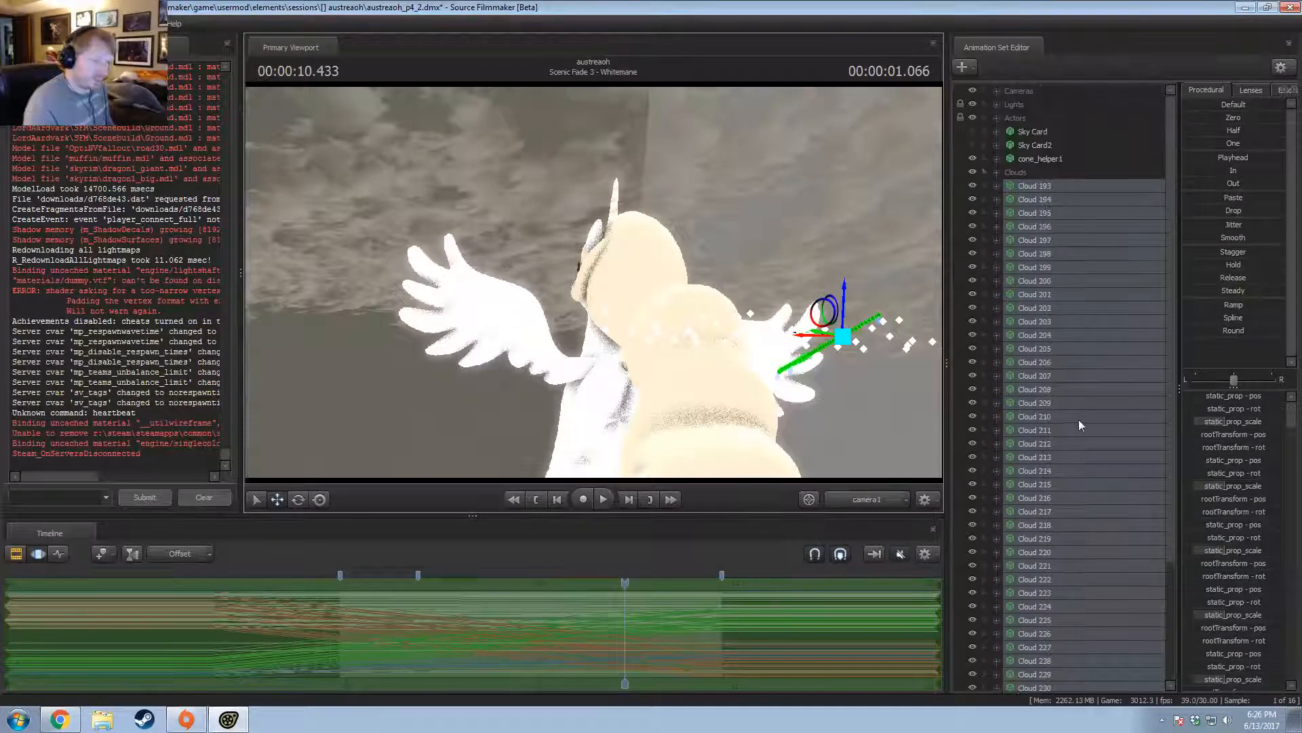
pyautogui.doubleClick(1025, 173)
pyautogui.press('Return')
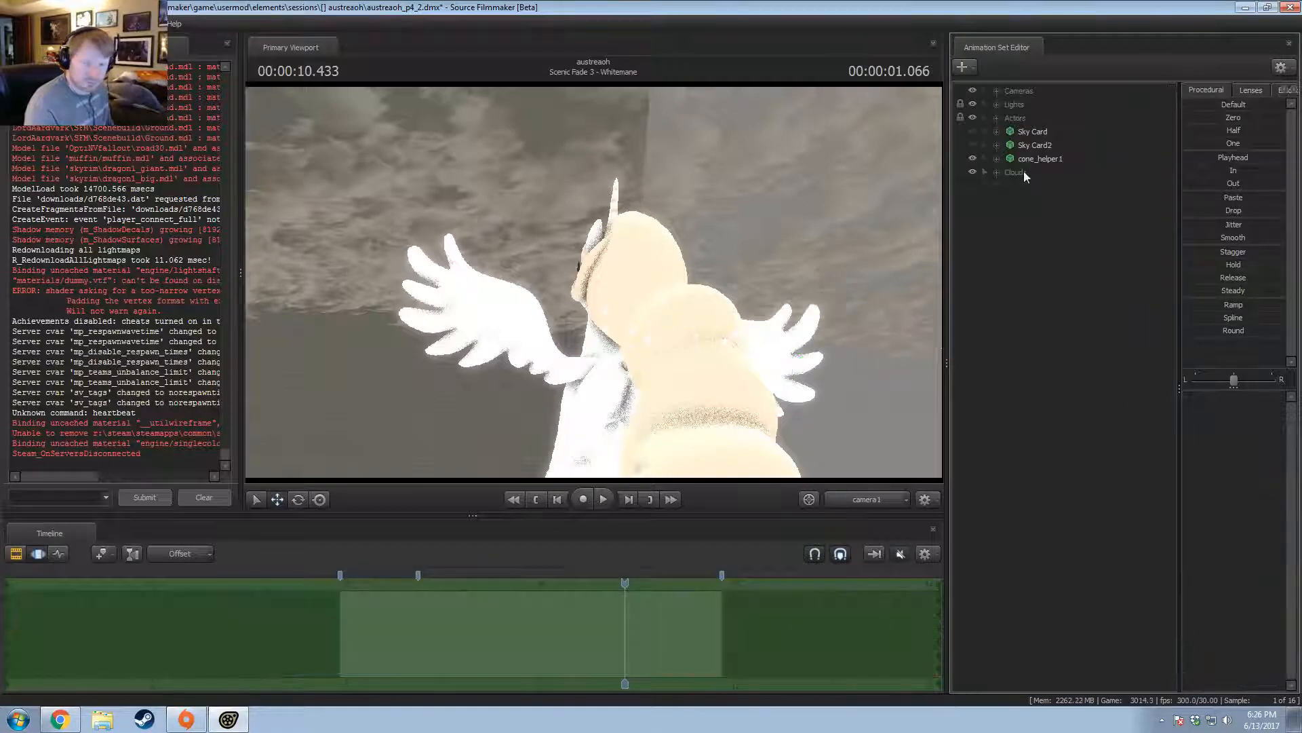
pyautogui.click(996, 172)
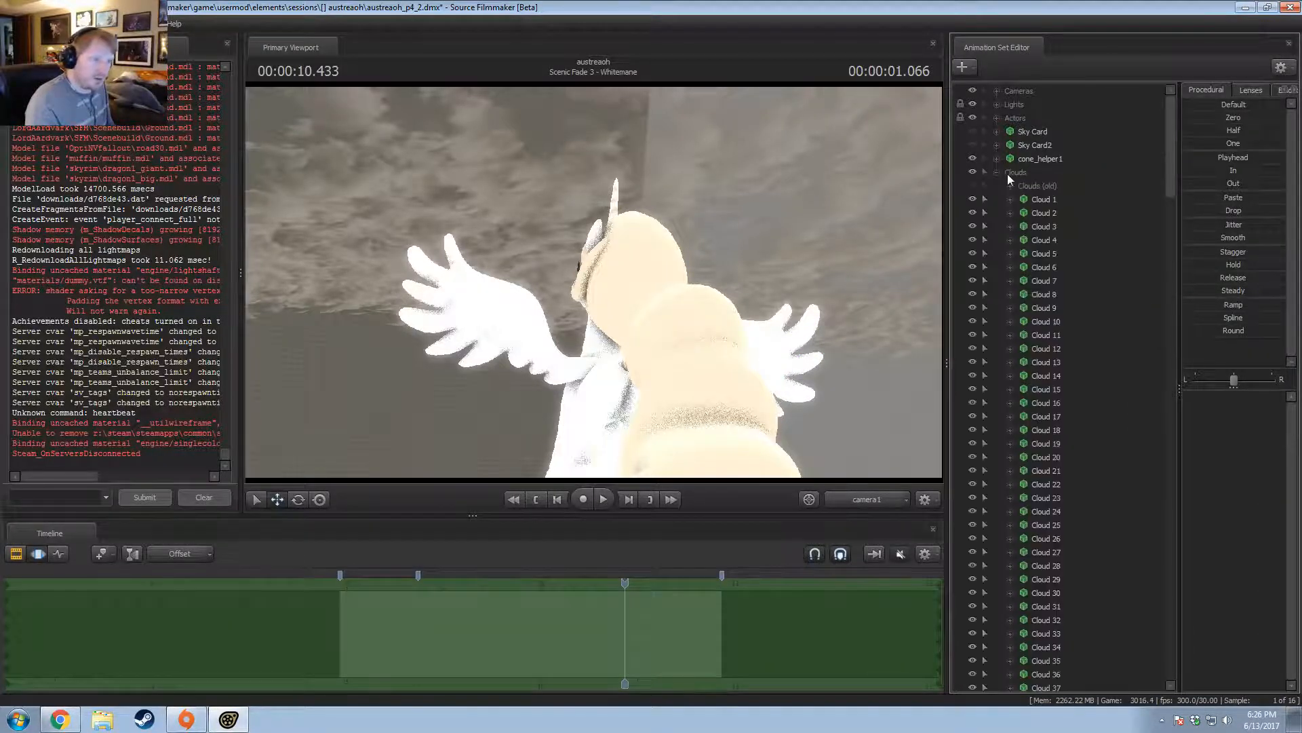
pyautogui.click(1016, 173)
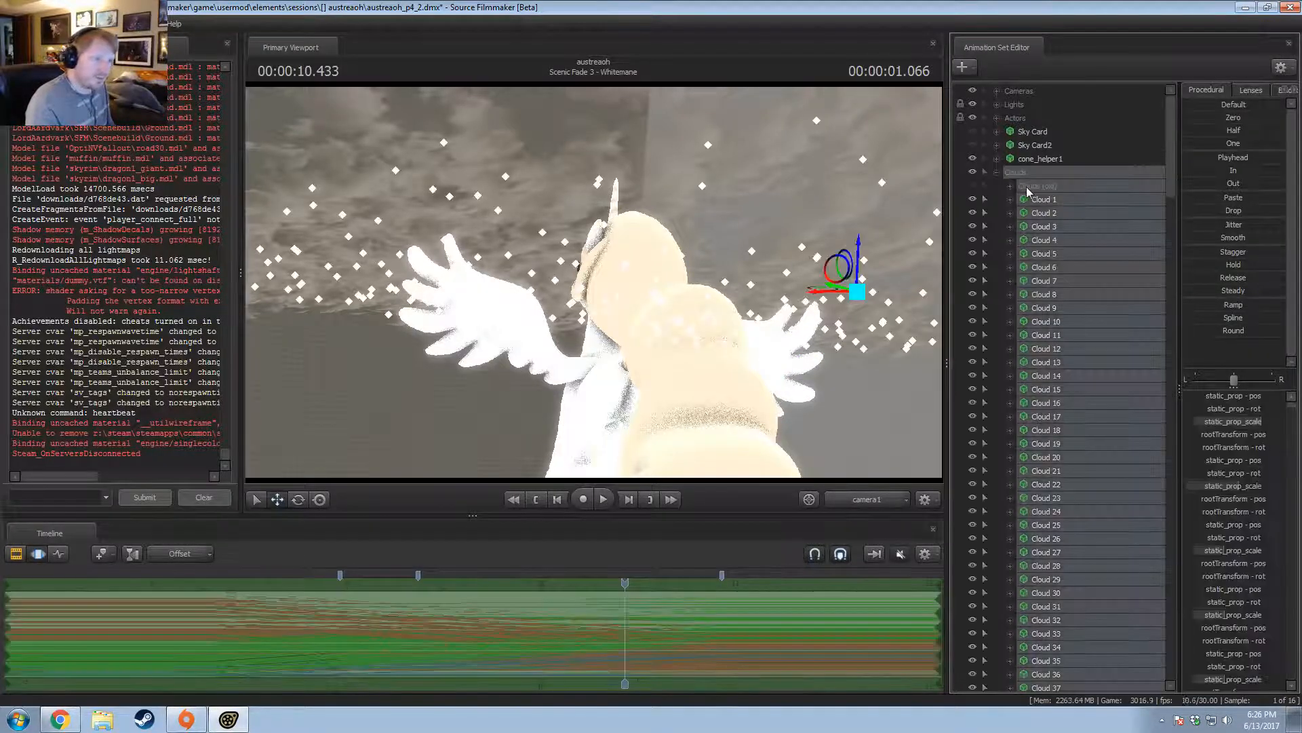
# Return to the work camera and open a secondary viewport above the Animation Set Editor.
pyautogui.click(872, 499)
pyautogui.moveTo(593, 282); pyautogui.dragTo(609, 318)
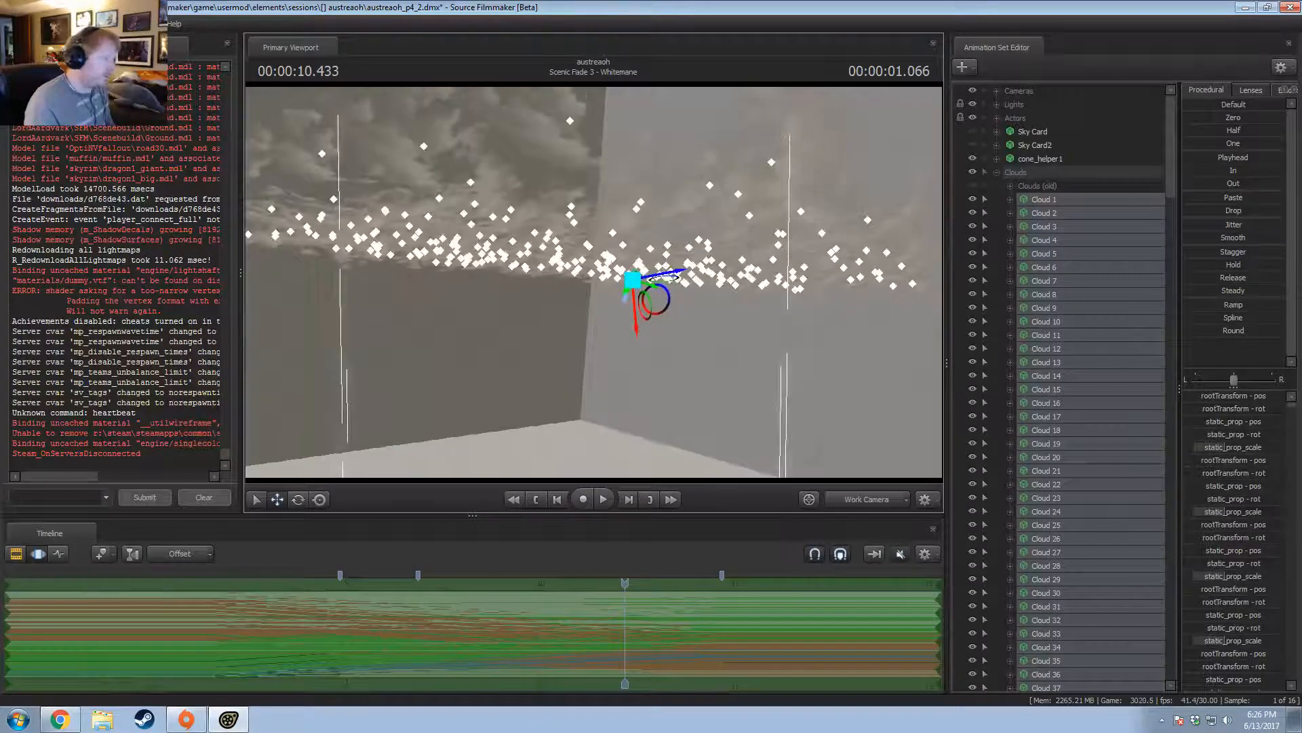
pyautogui.click(76, 23)
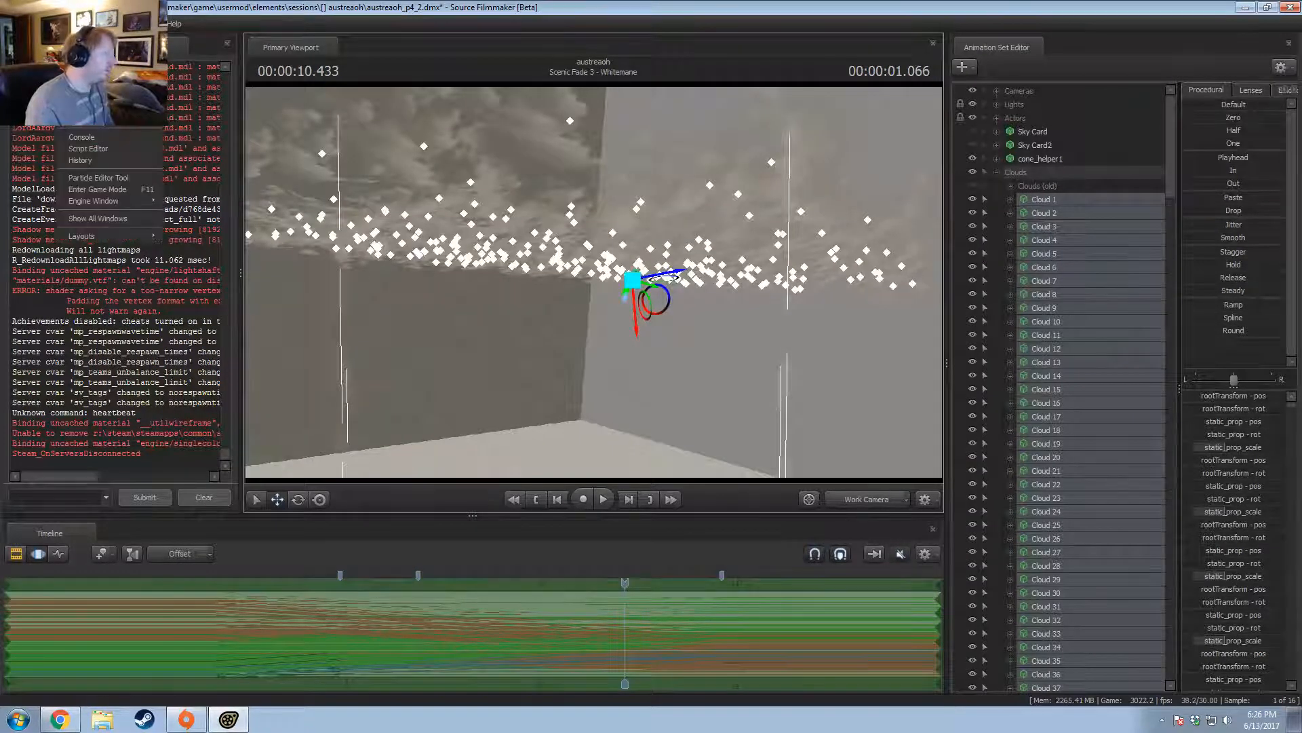
pyautogui.click(98, 55)
pyautogui.moveTo(566, 290); pyautogui.dragTo(1128, 308)
pyautogui.click(1225, 372)
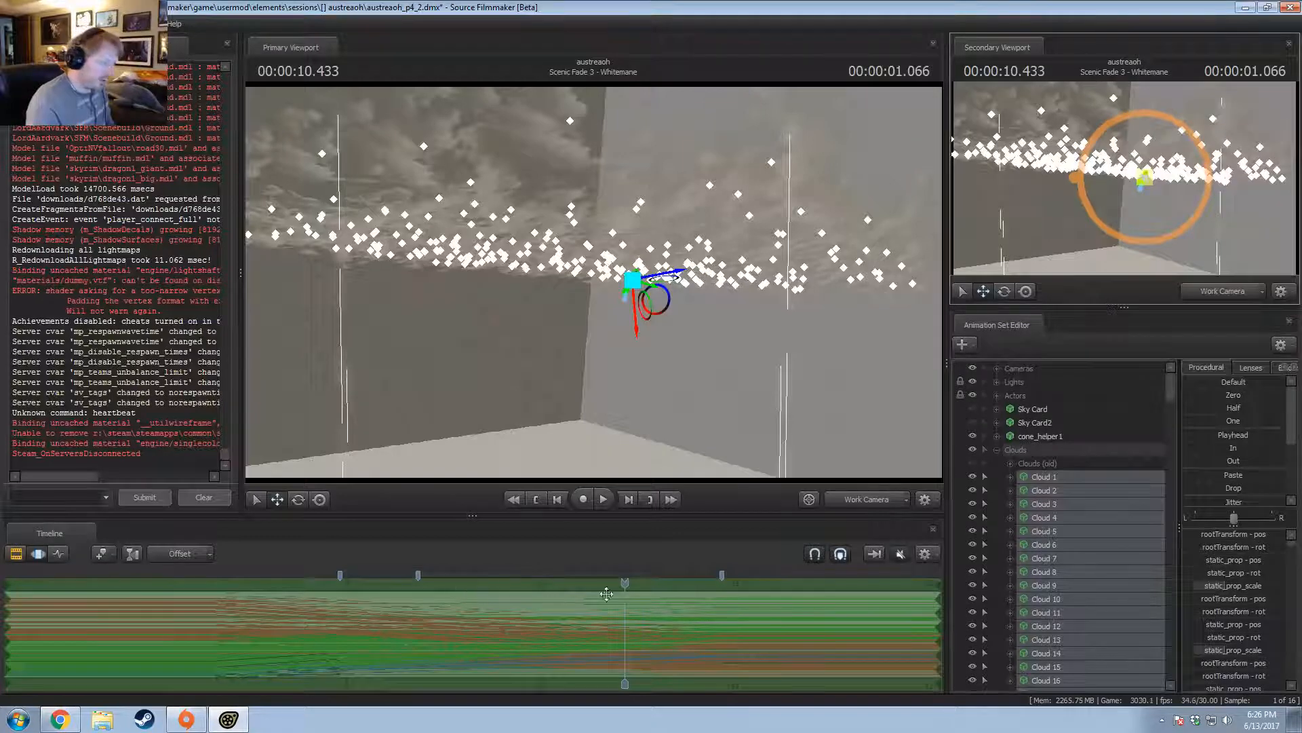
# Return to the Clip Editor and place the playhead at the end of Scenic Fade 3 - Whitemane.
pyautogui.press('F2')
pyautogui.scroll(-2, 636, 613)
pyautogui.click(675, 583)
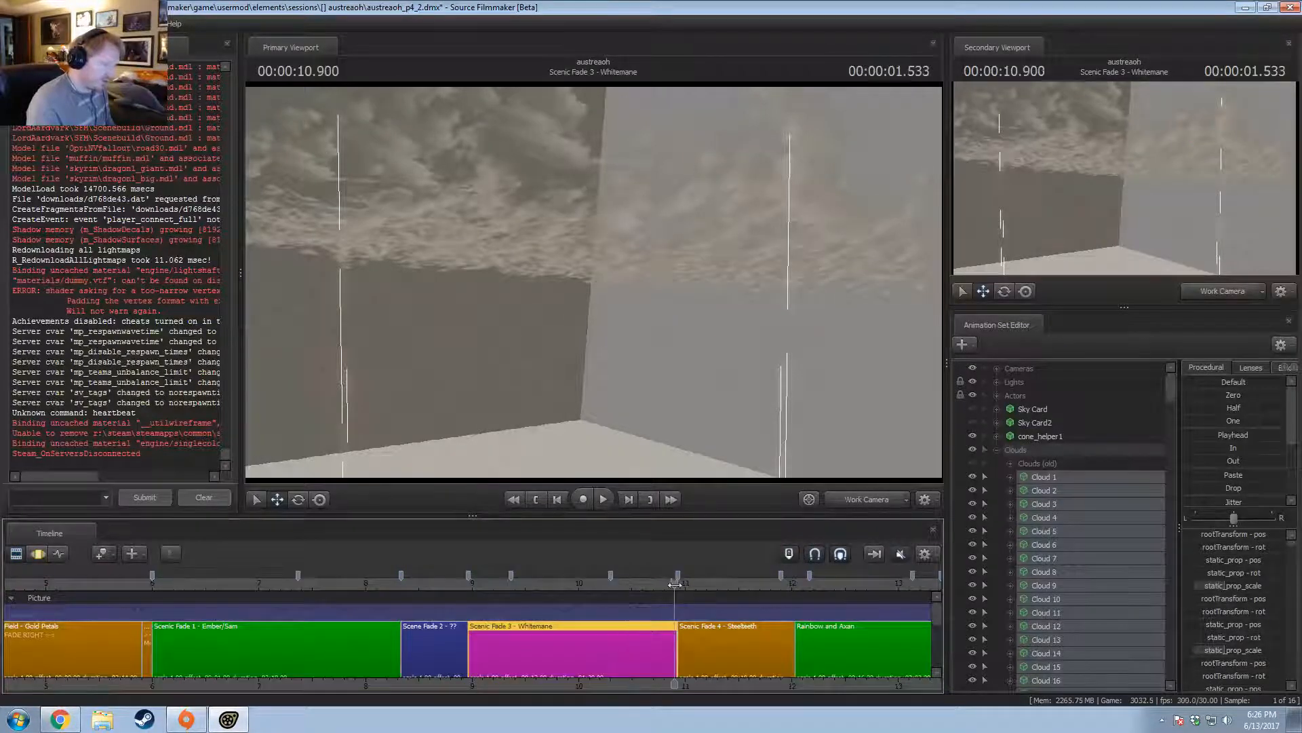
# Switch to the Fate/Stay Night opening on YouTube and find the cloud shot around 1:21 for reference.
pyautogui.hotkey('alt', 'Tab')
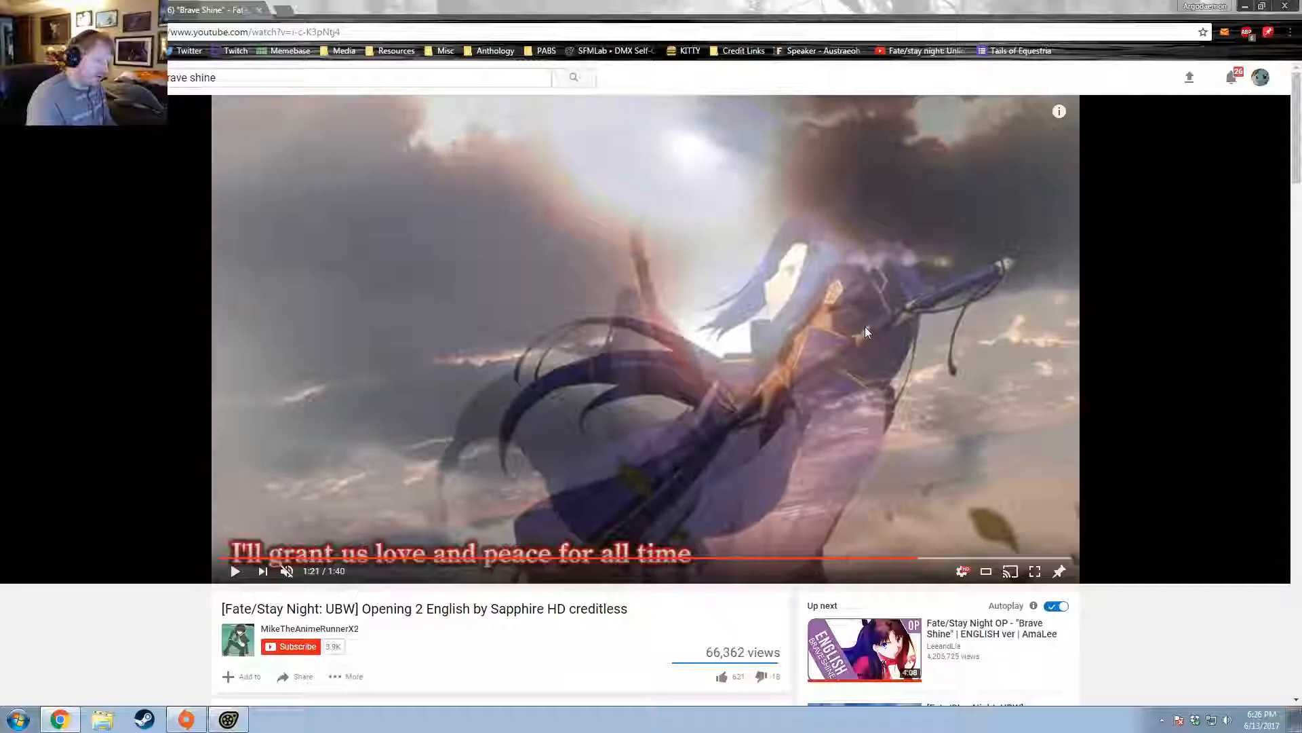
pyautogui.click(934, 558)
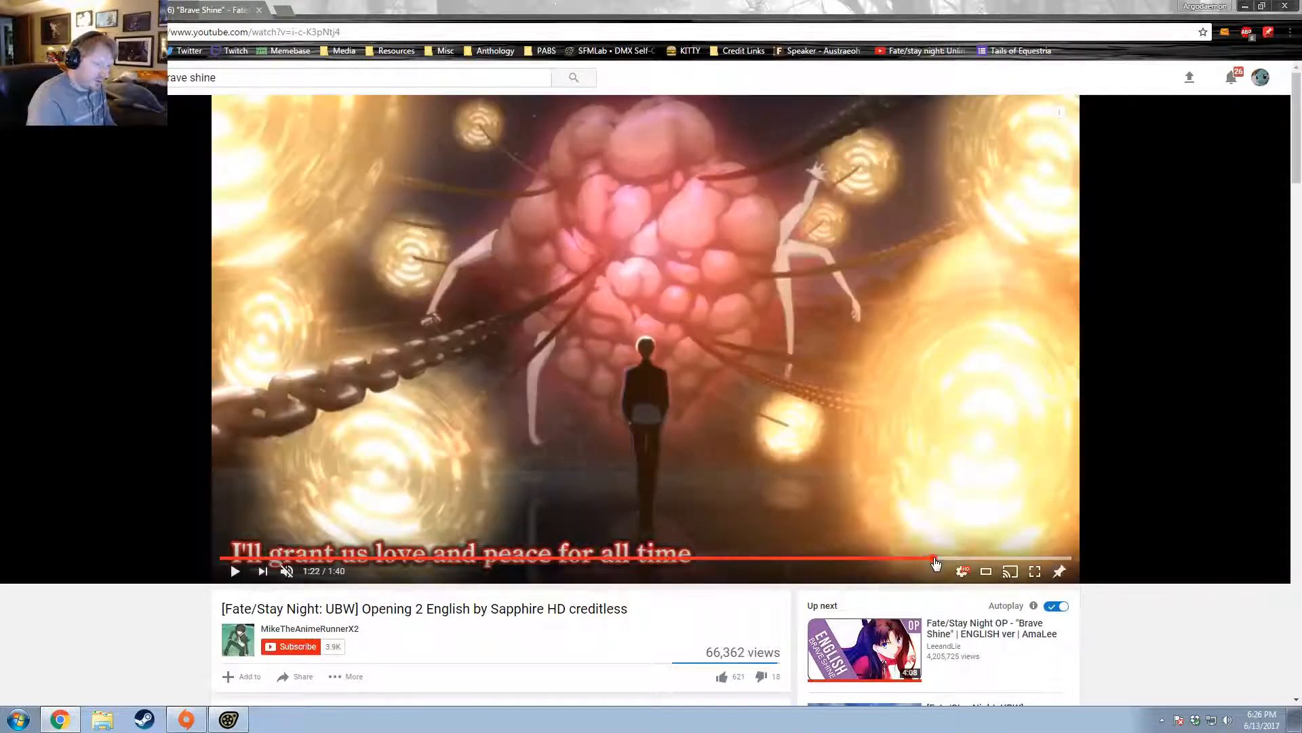
pyautogui.click(929, 558)
pyautogui.click(923, 557)
pyautogui.press('space')
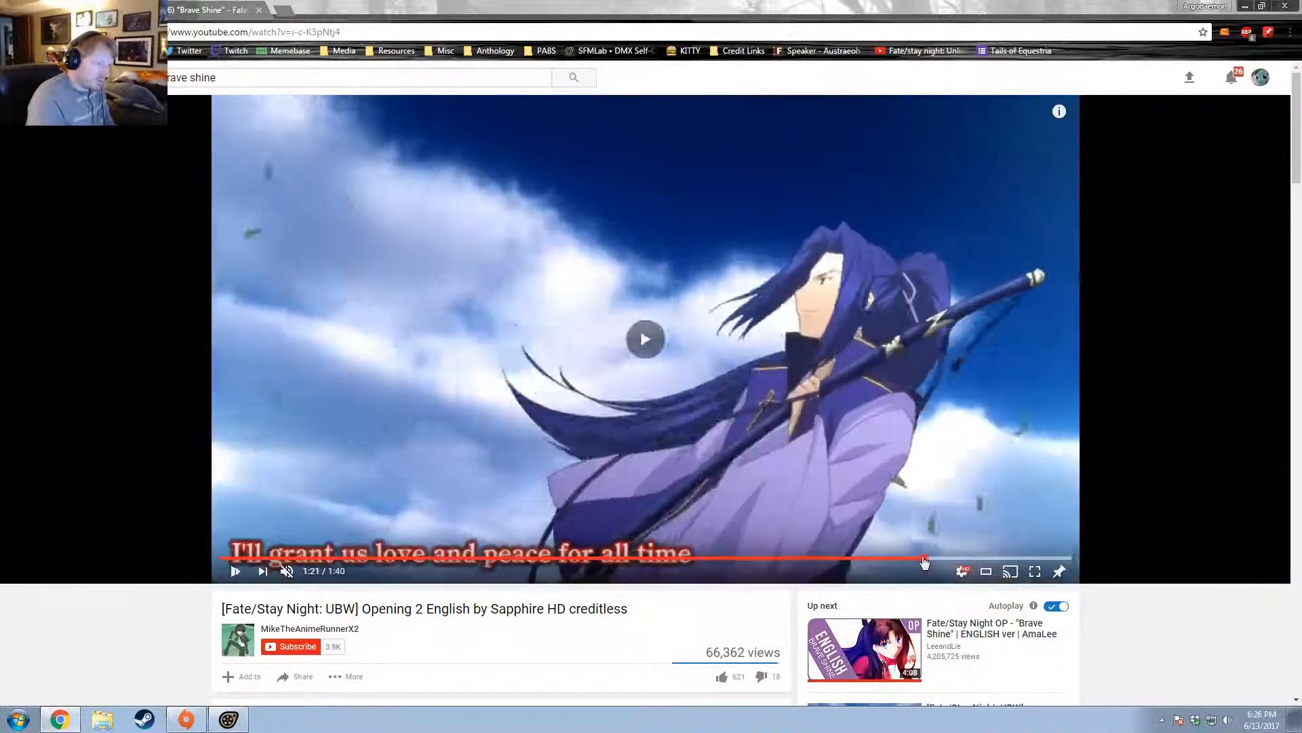
# Examine the crossfade into the blue-haired swordsman's cloud shot around 1:21 in the opening, frame by frame.
pyautogui.press('space')
pyautogui.click(922, 559)
pyautogui.click(919, 558)
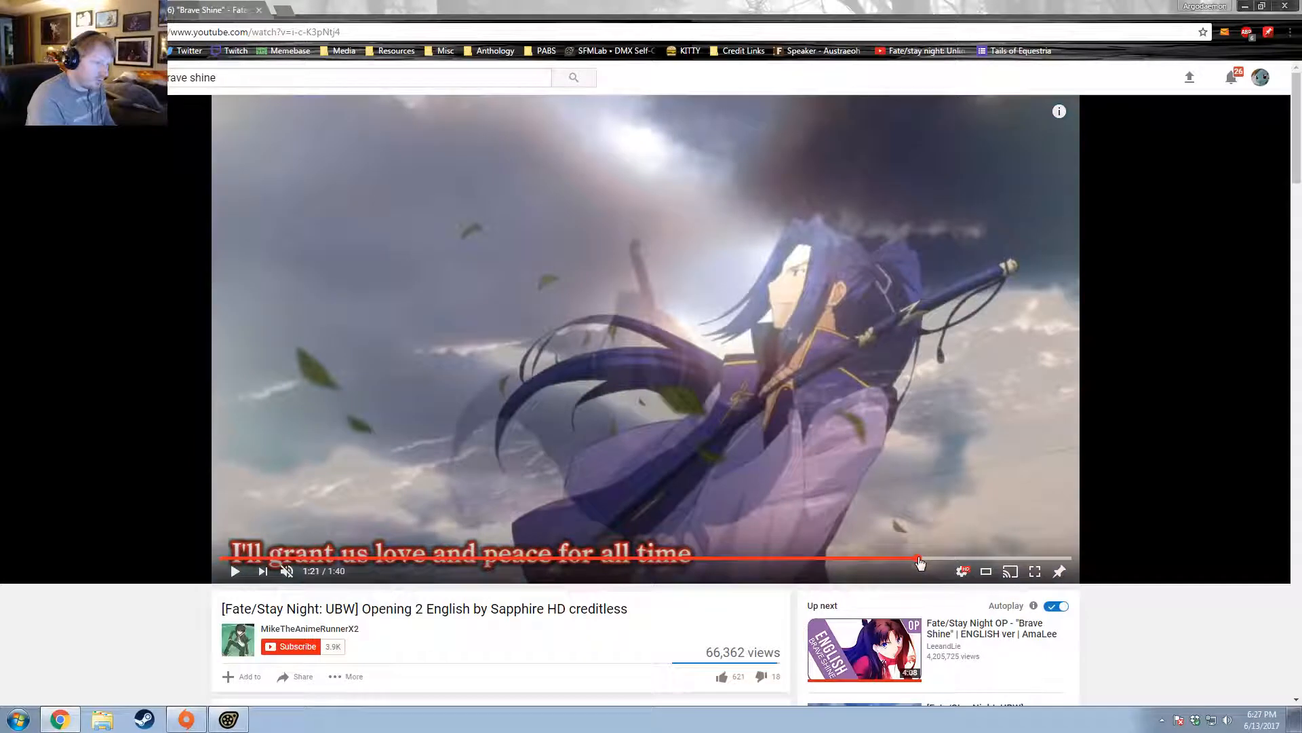
pyautogui.click(919, 558)
pyautogui.click(919, 558)
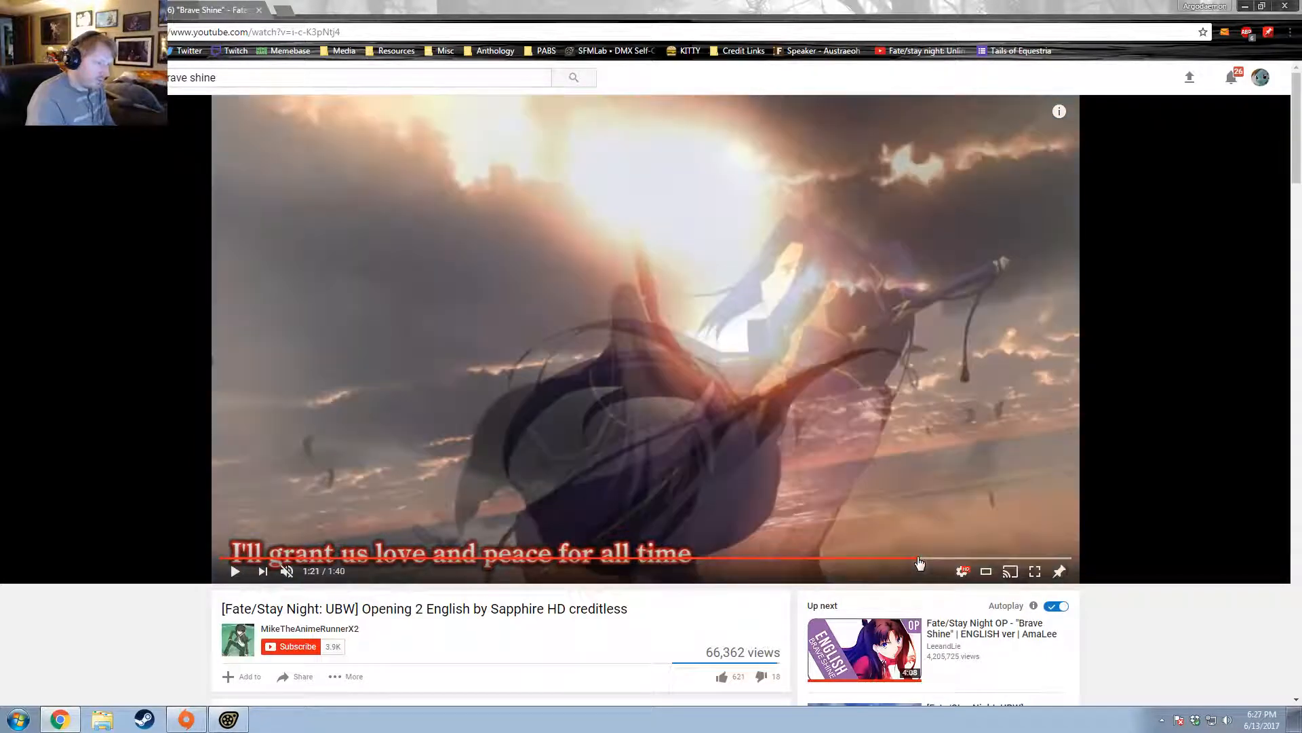
pyautogui.click(919, 559)
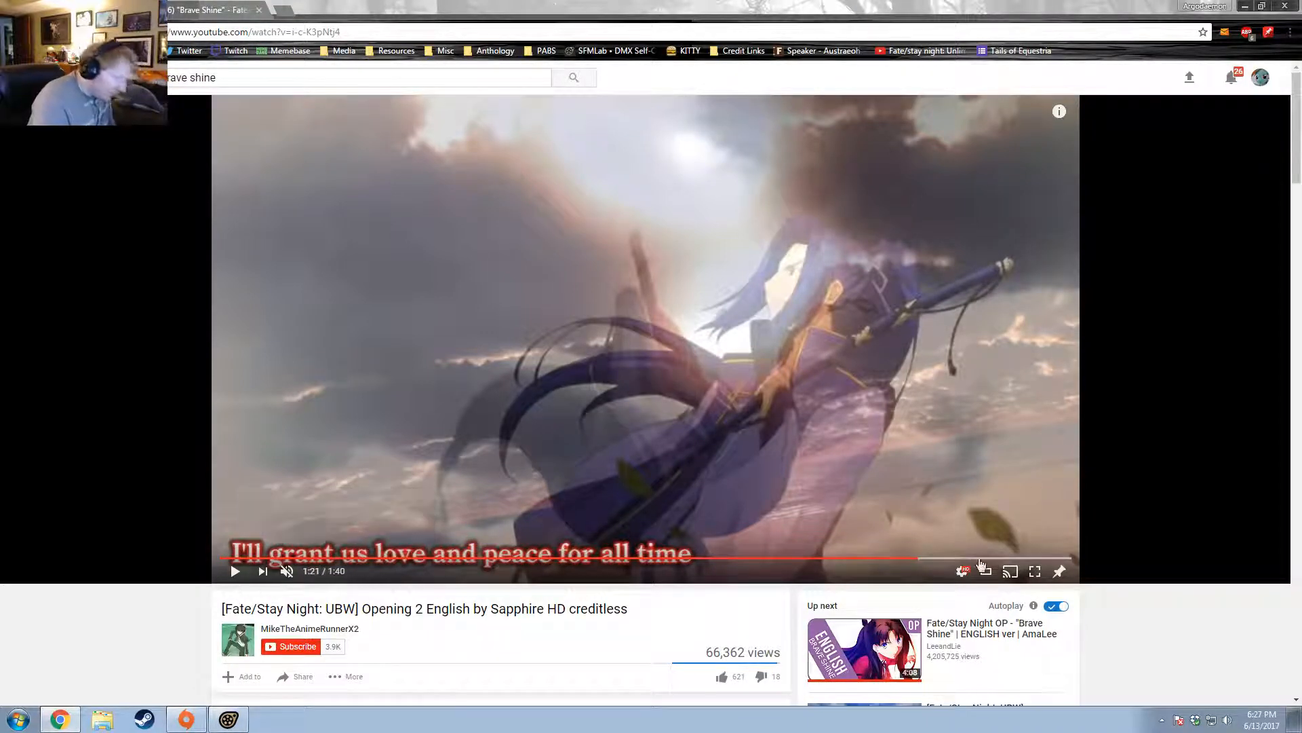
# Rewind the opening to 1:19 and set the video's playback speed to 0.25.
pyautogui.click(907, 558)
pyautogui.click(969, 575)
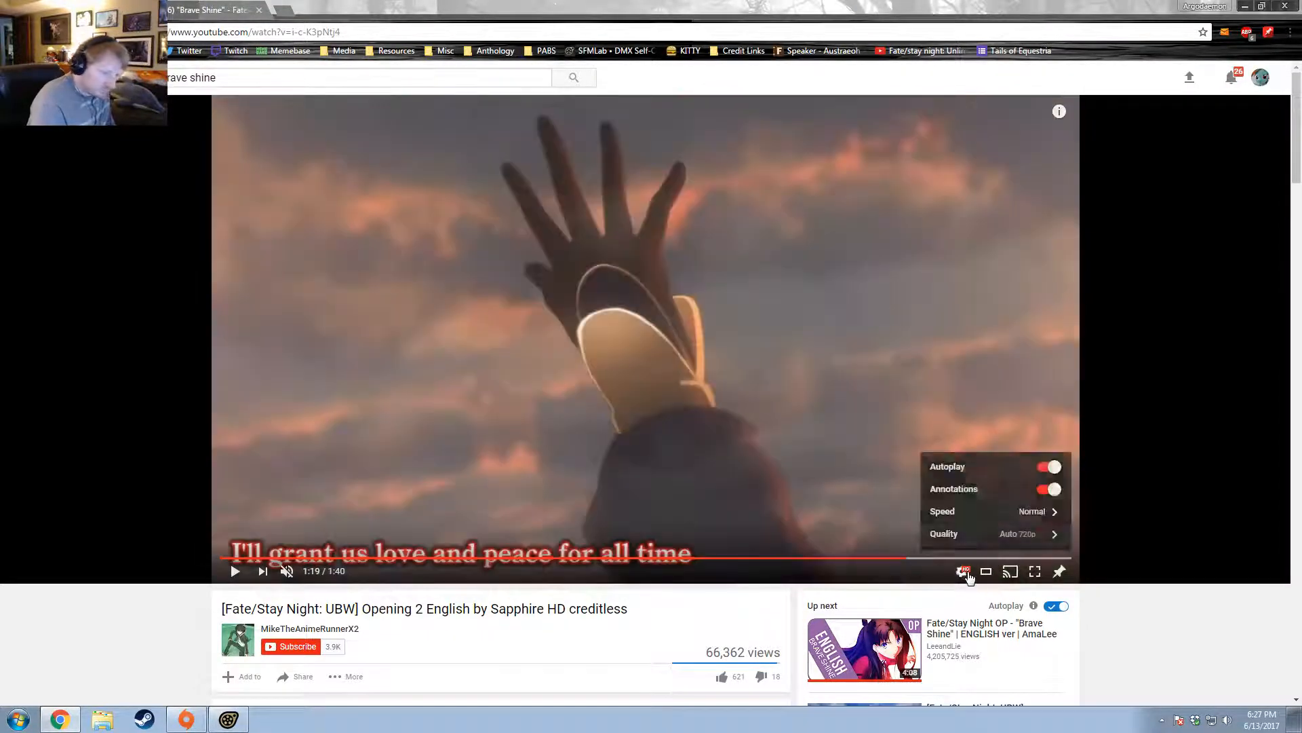
pyautogui.click(962, 514)
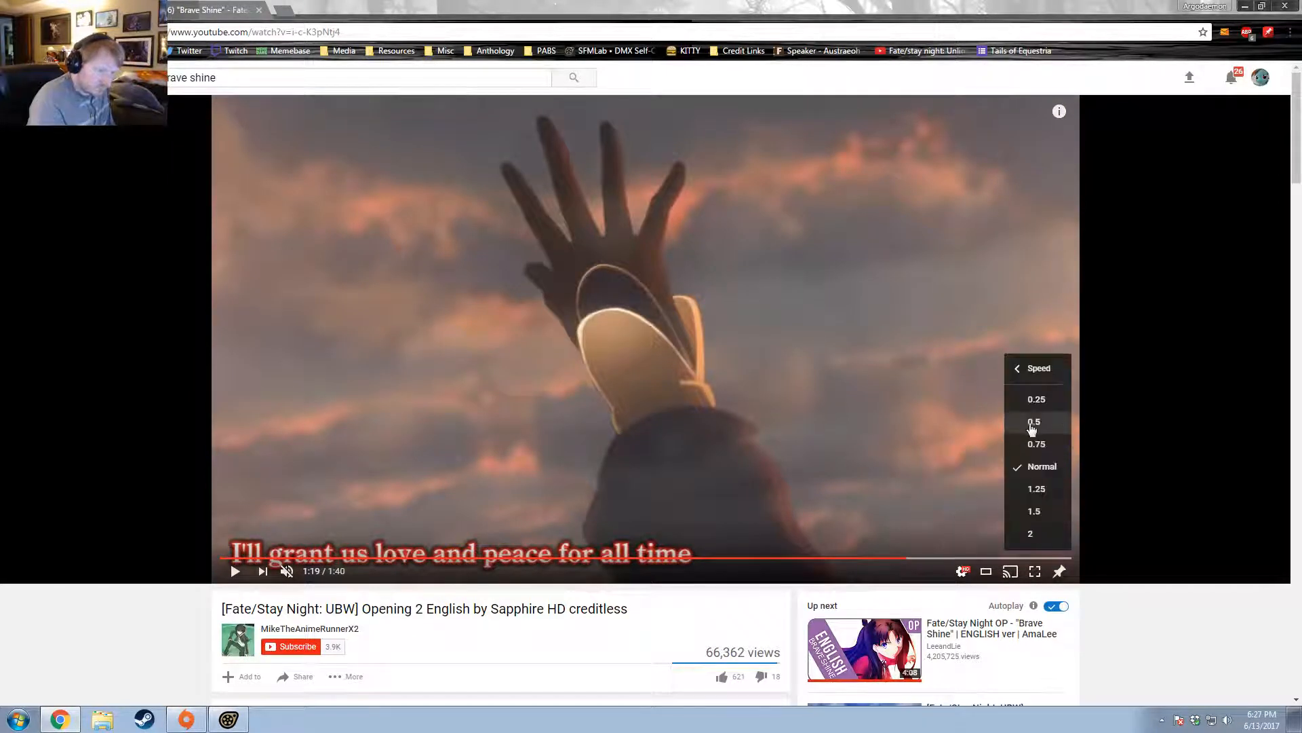
pyautogui.click(1035, 398)
# Play the slowed crossfade, pause it at 1:21 to study the clouds, and switch back to Source Filmmaker.
pyautogui.click(852, 483)
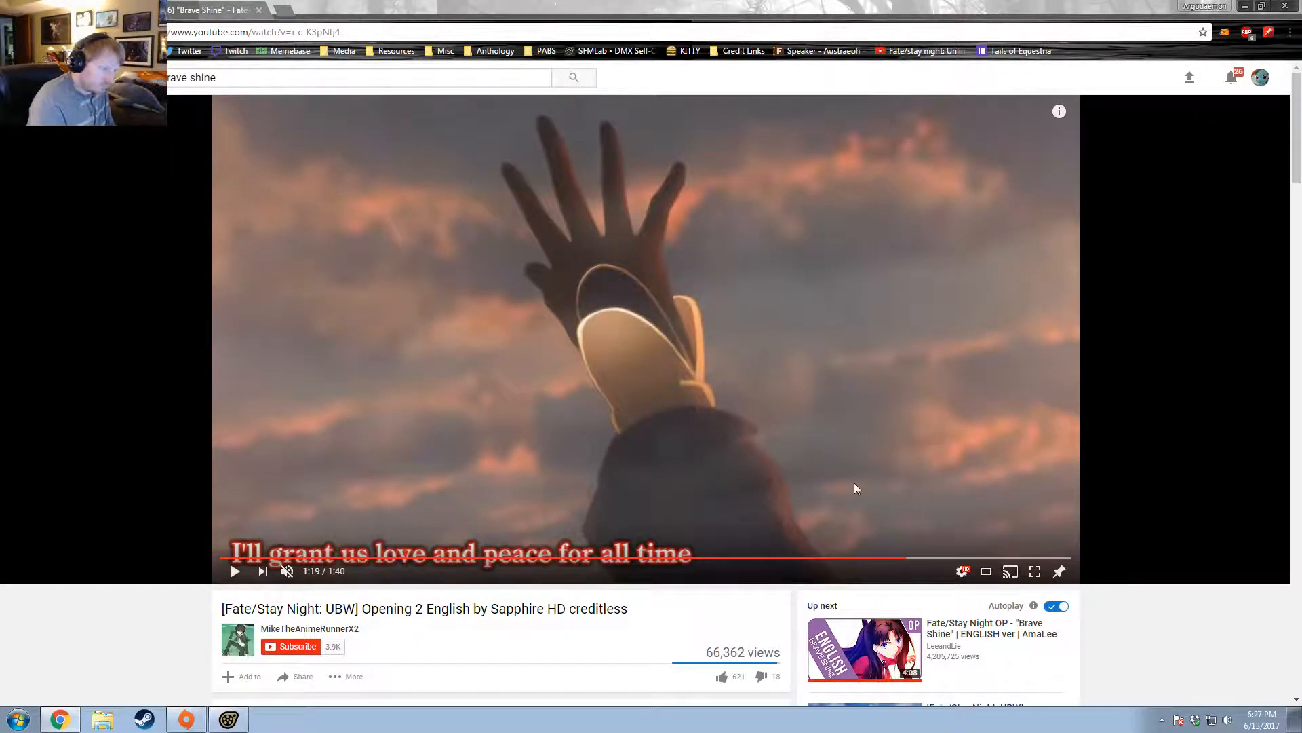
pyautogui.click(853, 487)
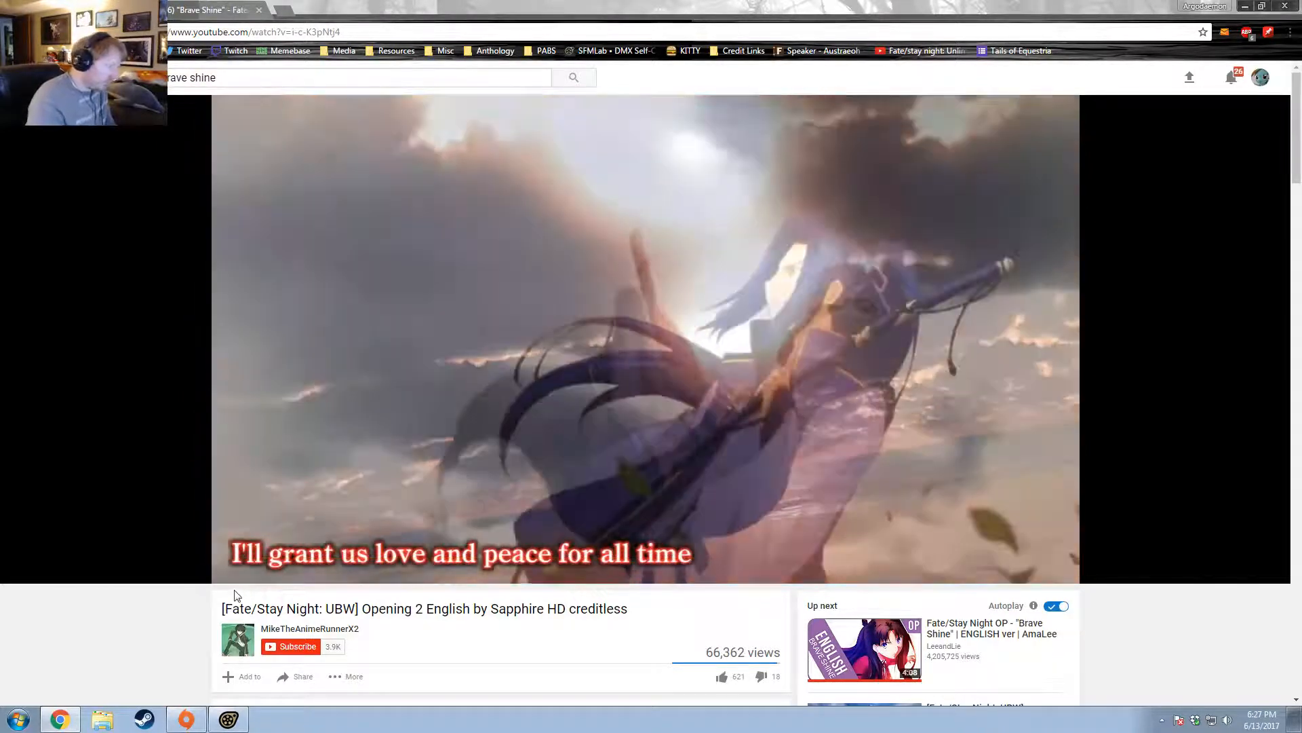
pyautogui.click(878, 506)
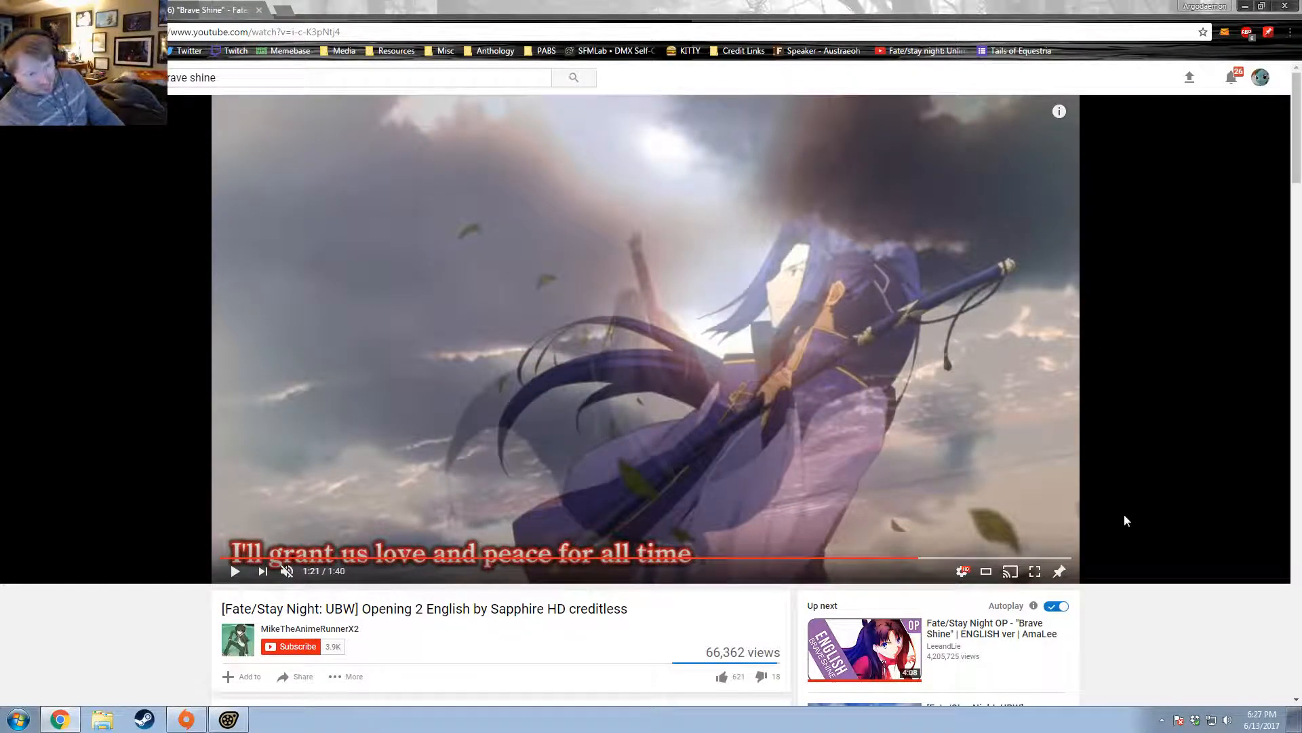
pyautogui.hotkey('alt', 'Tab')
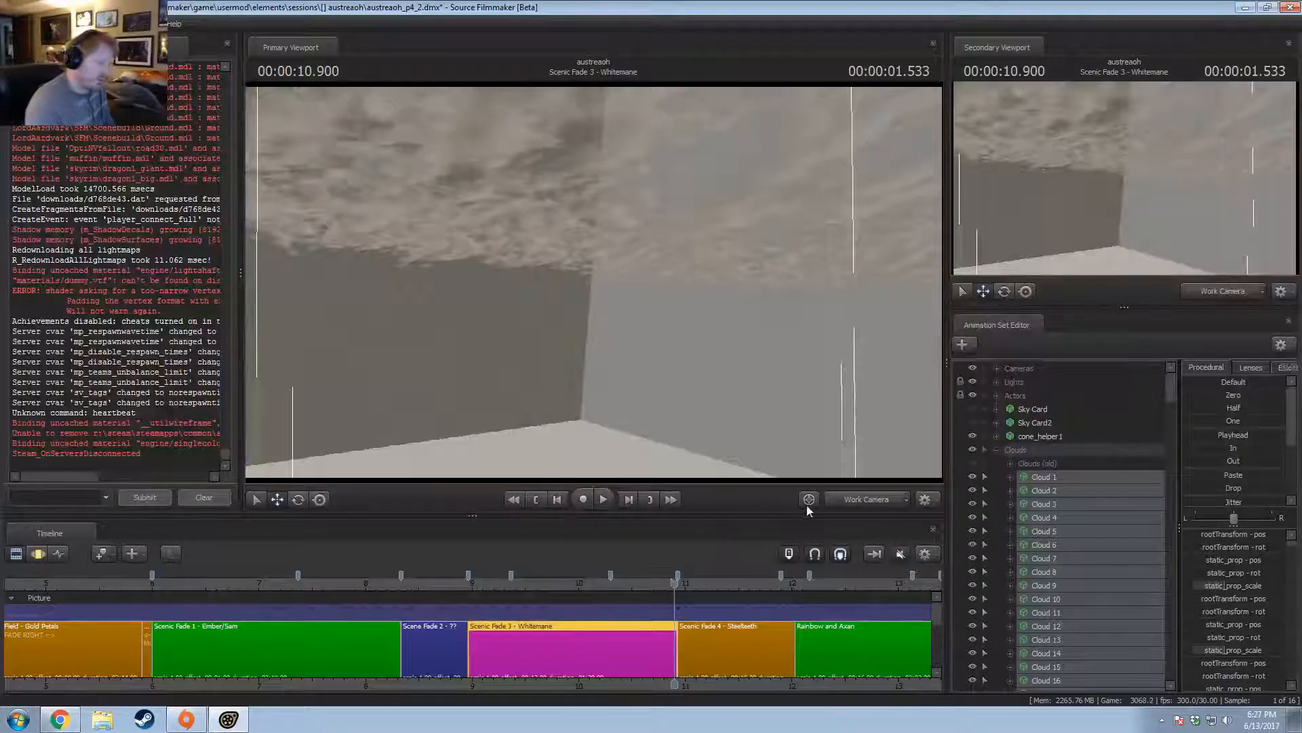
# Show camera1 in the secondary viewport, with the work camera pulled back in the primary one, and check the reference video.
pyautogui.click(875, 499)
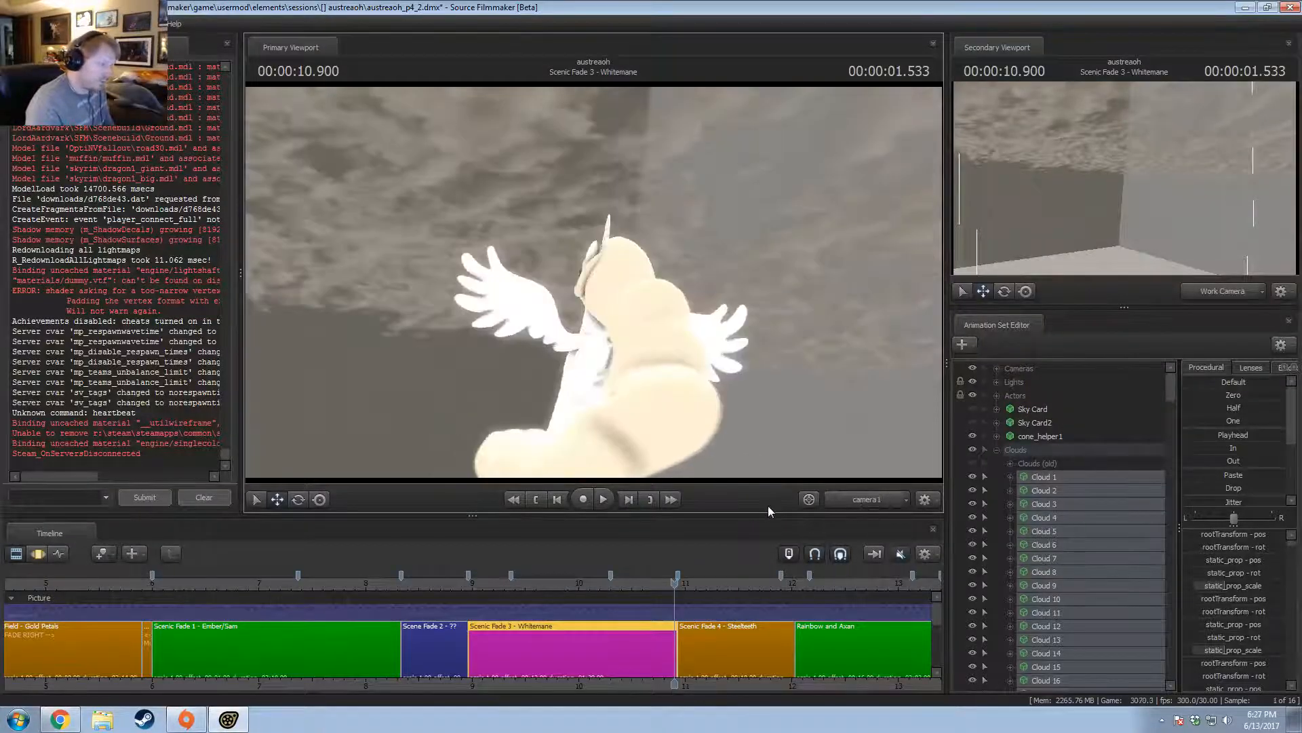
pyautogui.click(869, 500)
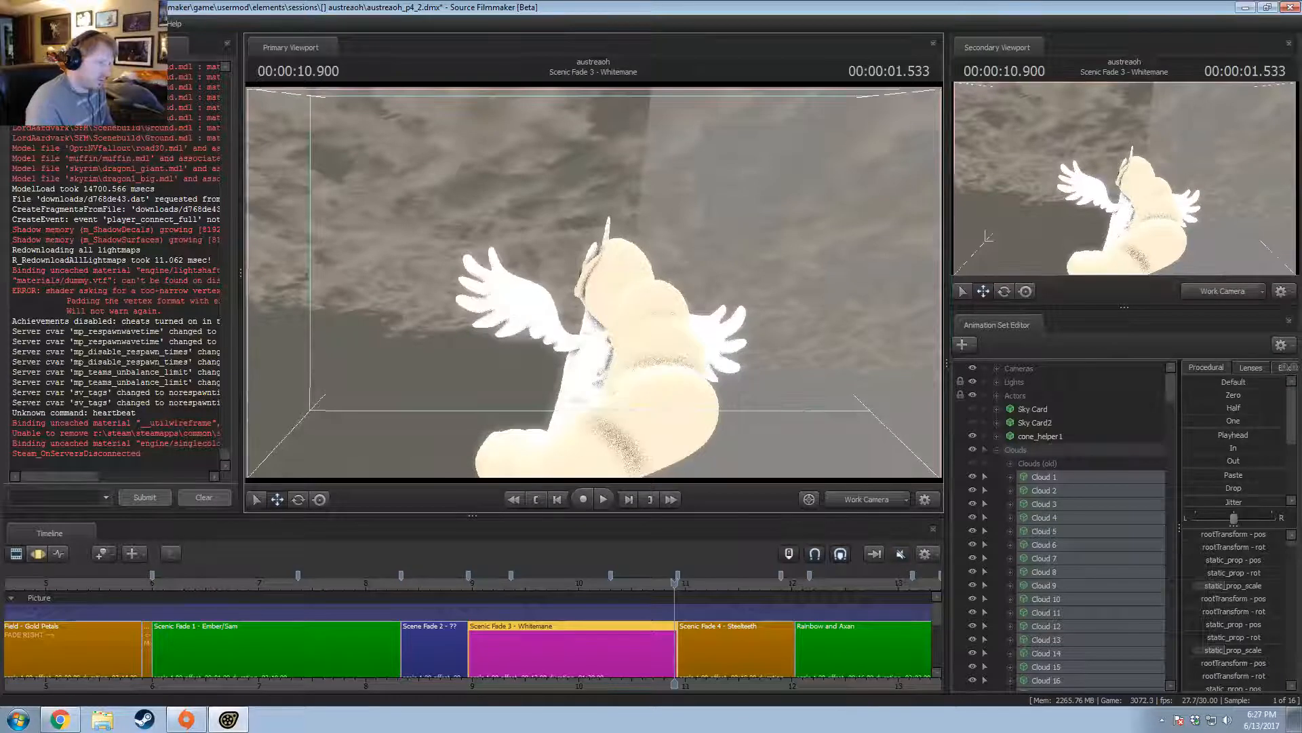
pyautogui.scroll(-5, 594, 281)
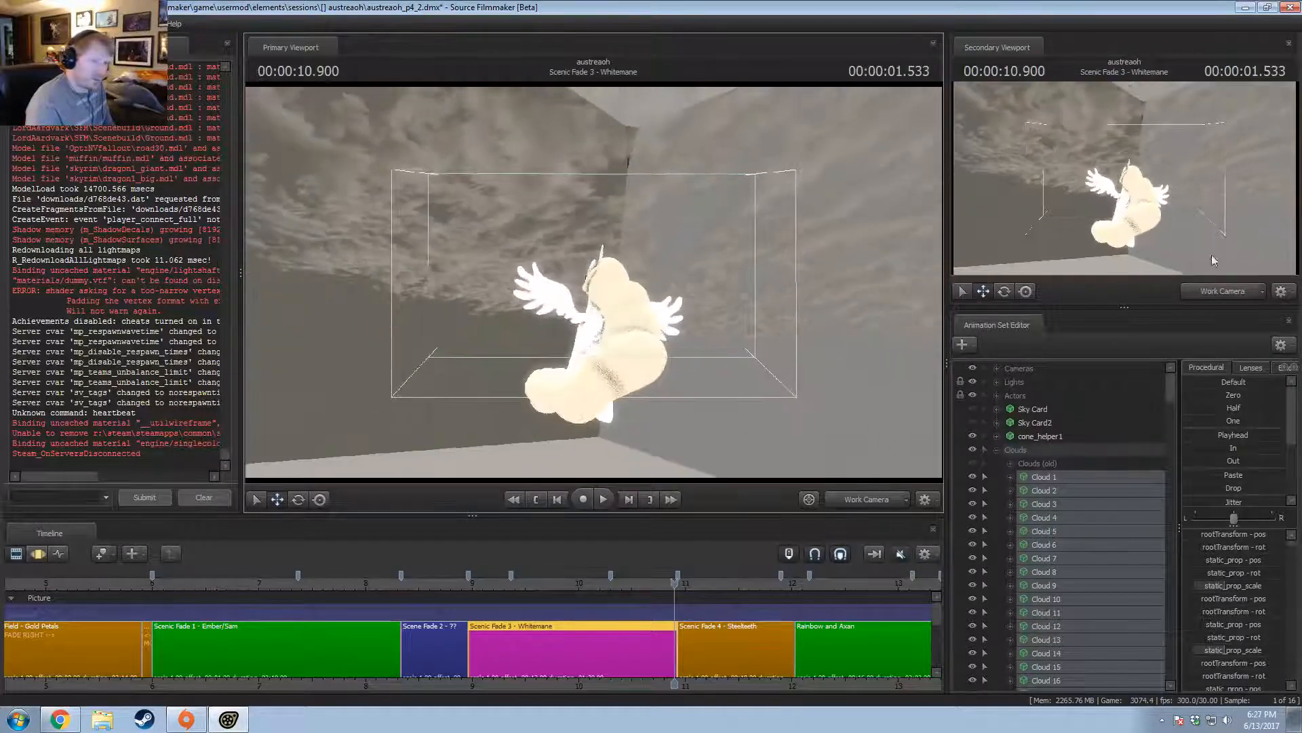
pyautogui.click(1215, 293)
pyautogui.moveTo(594, 282)
pyautogui.mouseDown()
pyautogui.moveTo(594, 258)
pyautogui.moveTo(593, 282)
pyautogui.mouseUp()
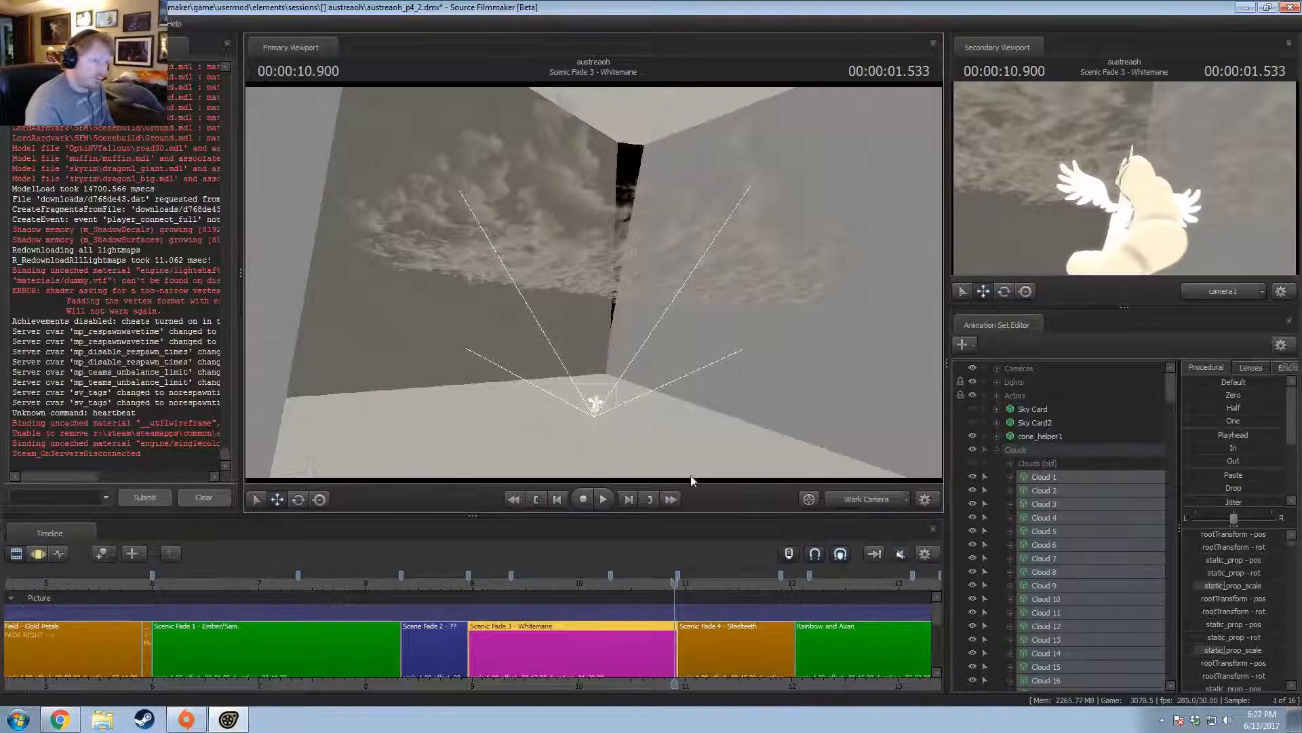
pyautogui.hotkey('alt', 'Tab')
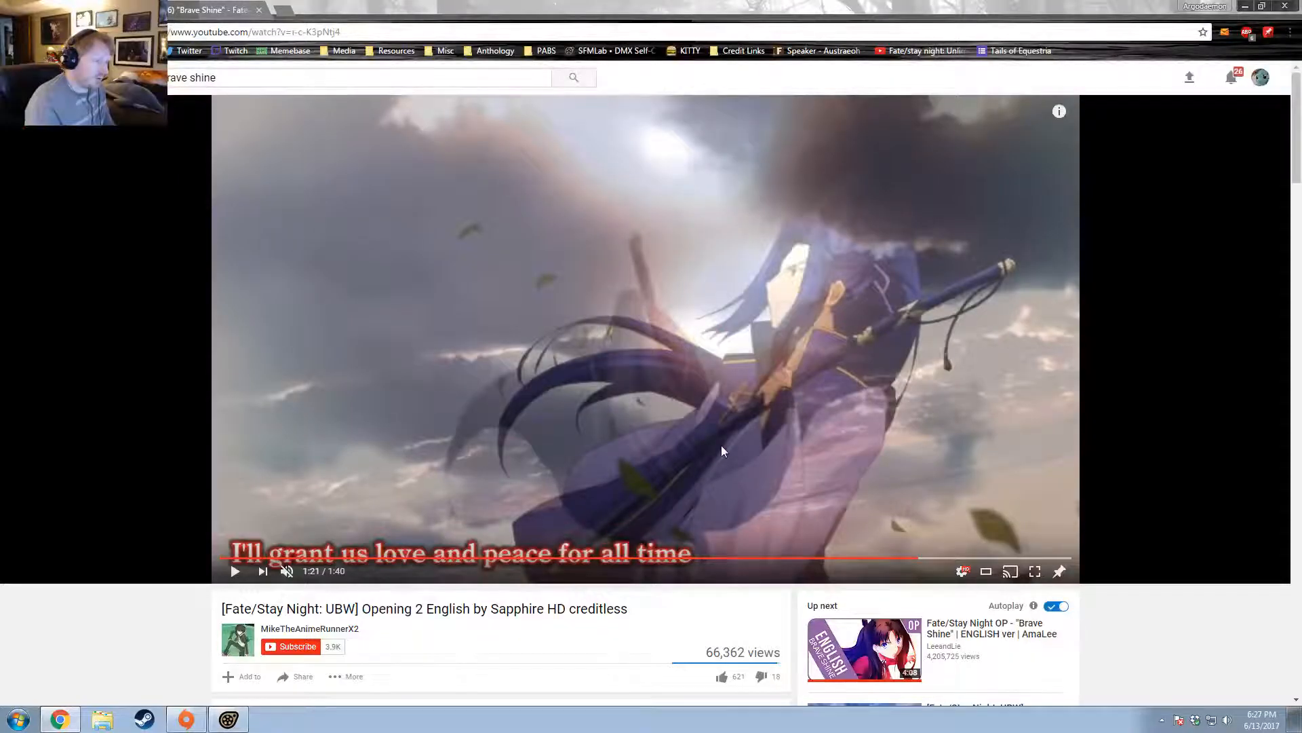
pyautogui.hotkey('alt', 'Tab')
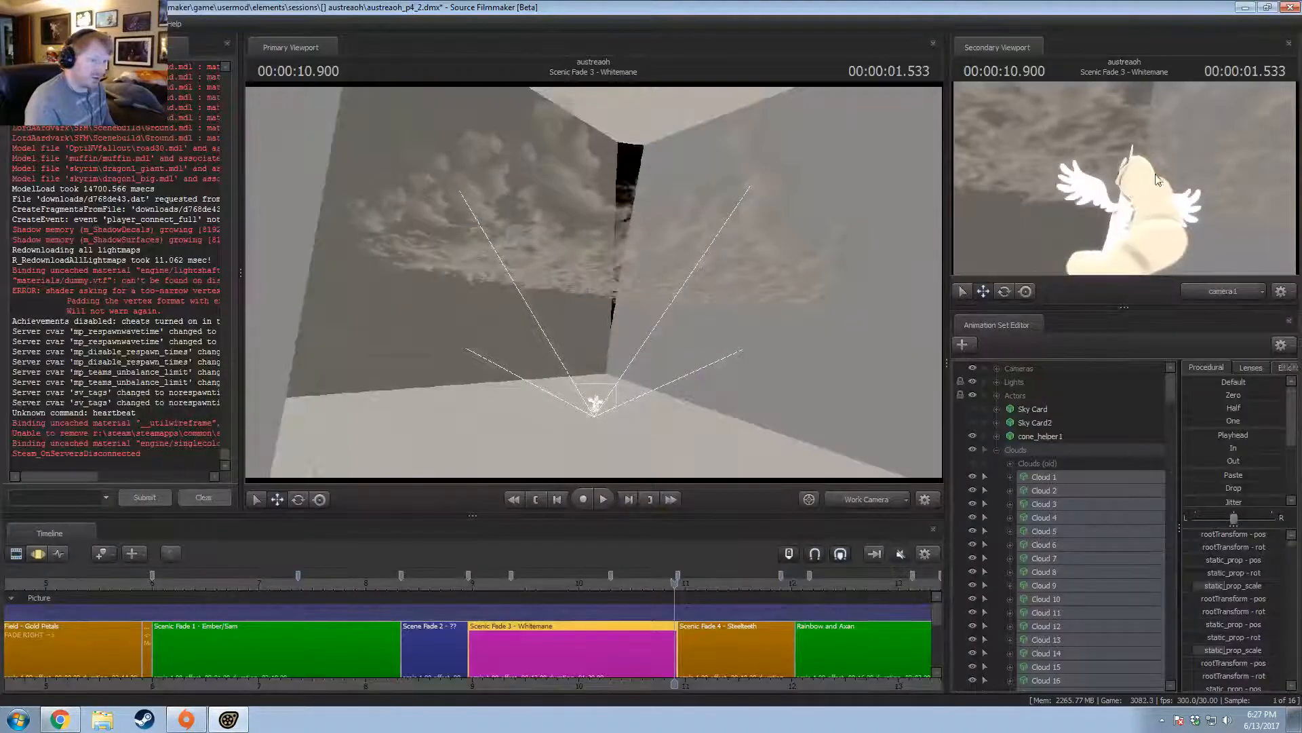
# Rotate the selected clouds in the motion editor so they tilt behind Whitemane in the camera1 view, comparing with the reference video.
pyautogui.press('F3')
pyautogui.press('e')
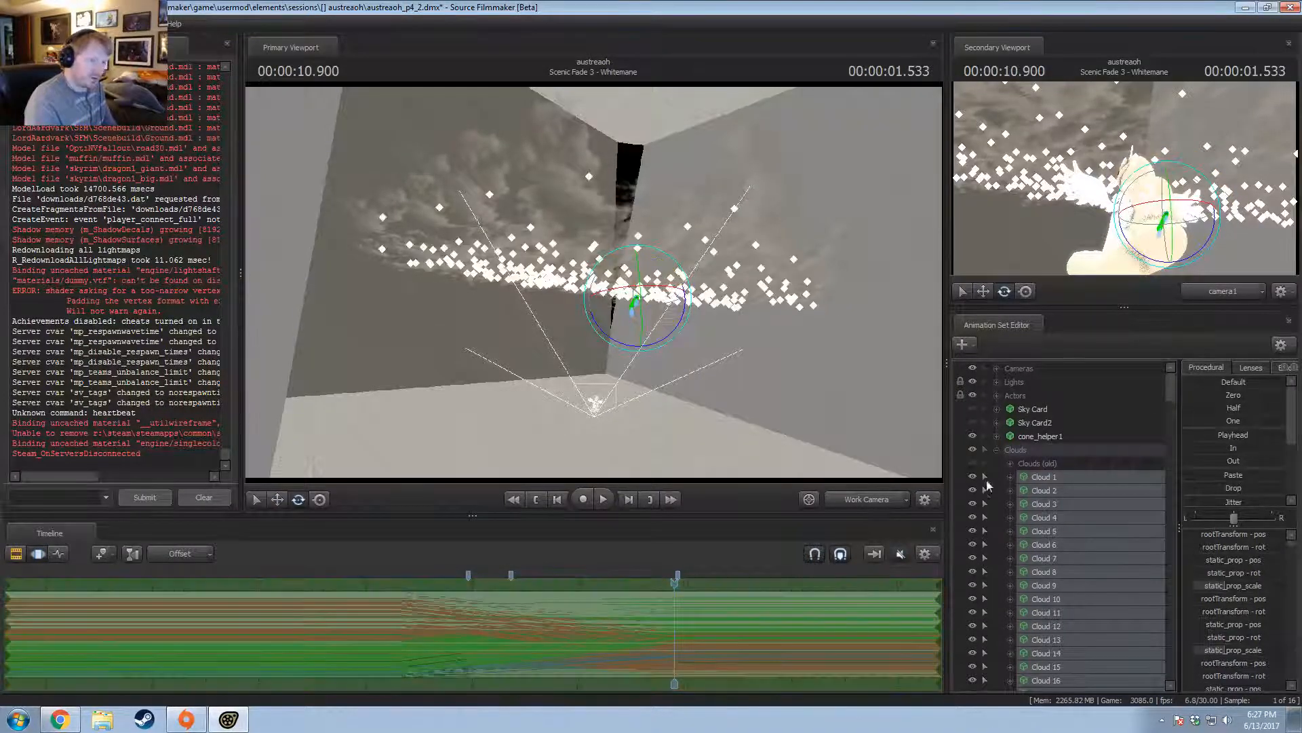
pyautogui.rightClick(638, 300)
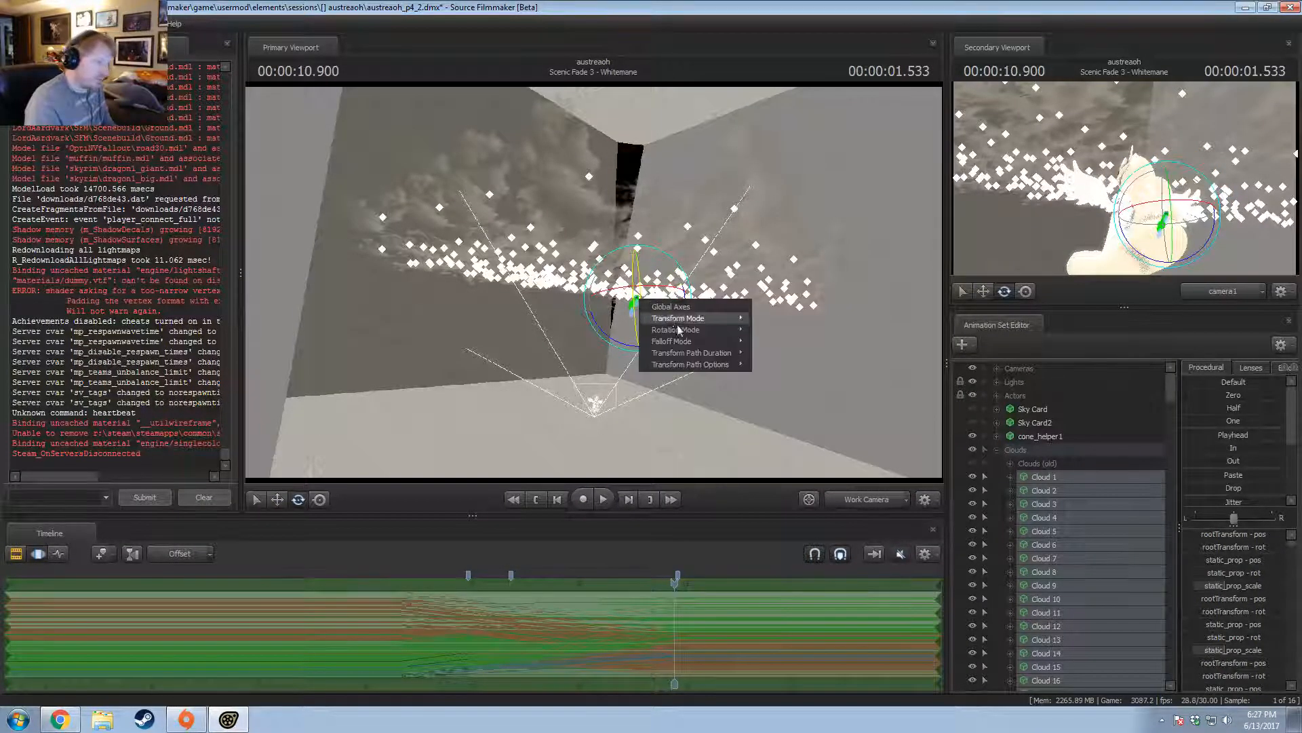
pyautogui.click(771, 332)
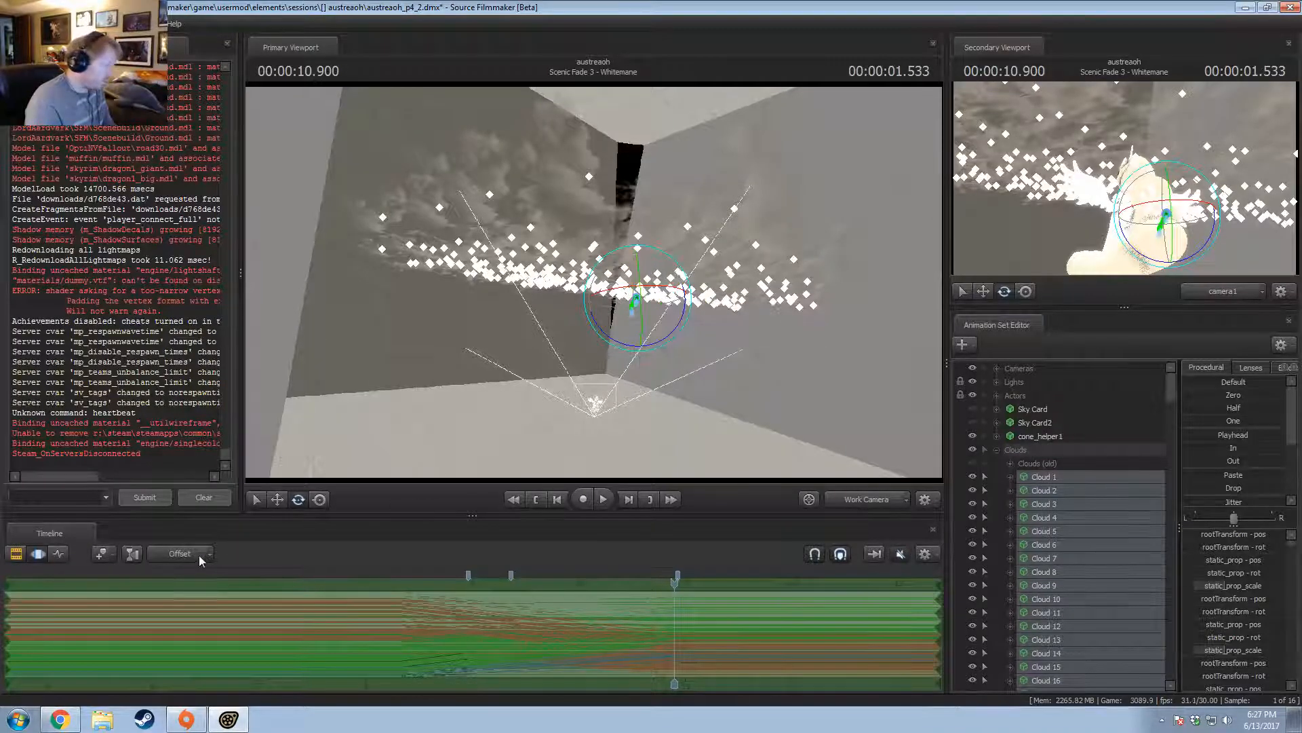
pyautogui.moveTo(652, 343); pyautogui.dragTo(636, 371)
pyautogui.rightClick(638, 343)
pyautogui.click(622, 324)
pyautogui.click(852, 500)
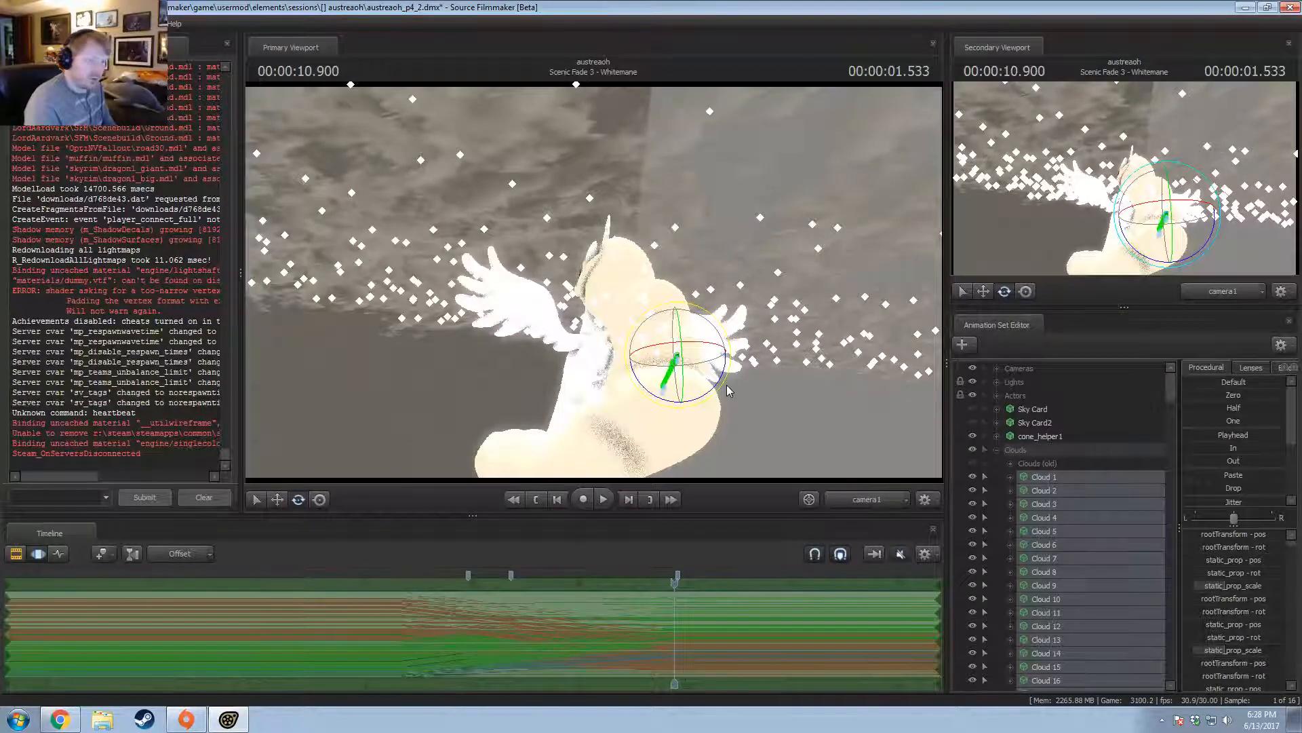
pyautogui.hotkey('alt', 'Tab')
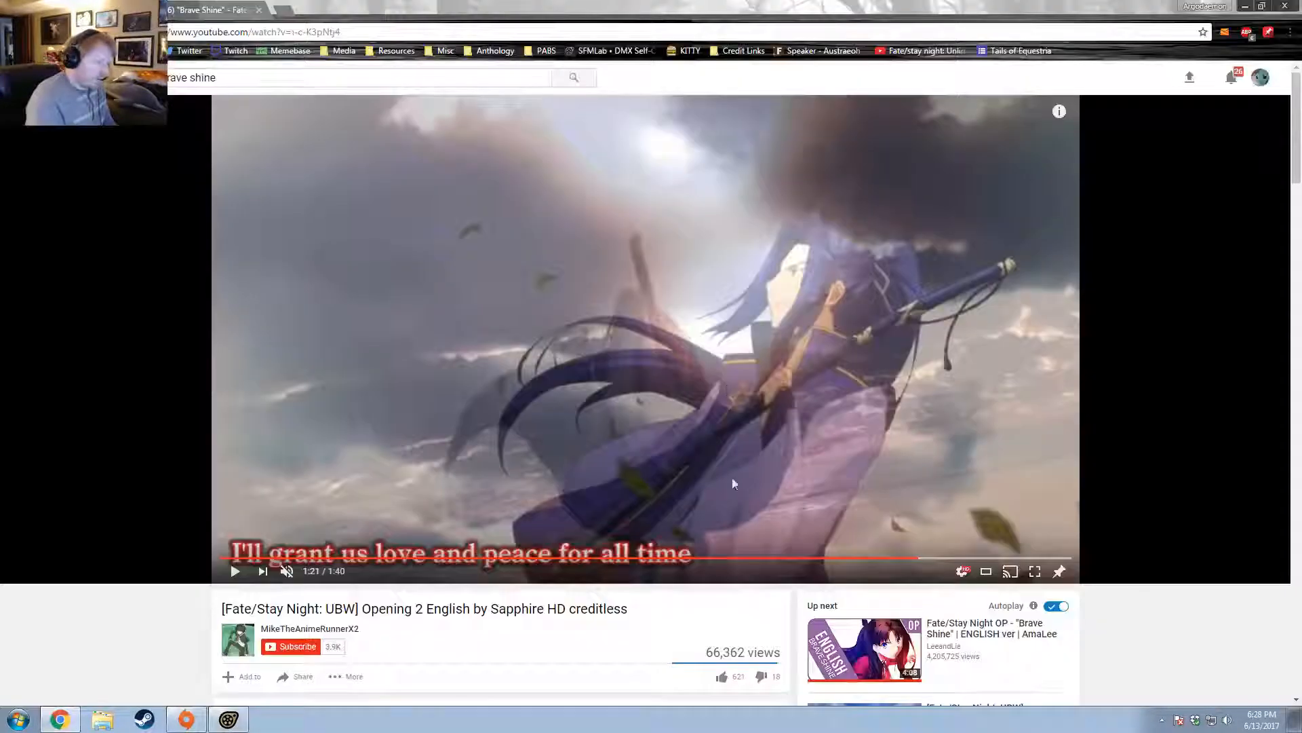
pyautogui.hotkey('alt', 'Tab')
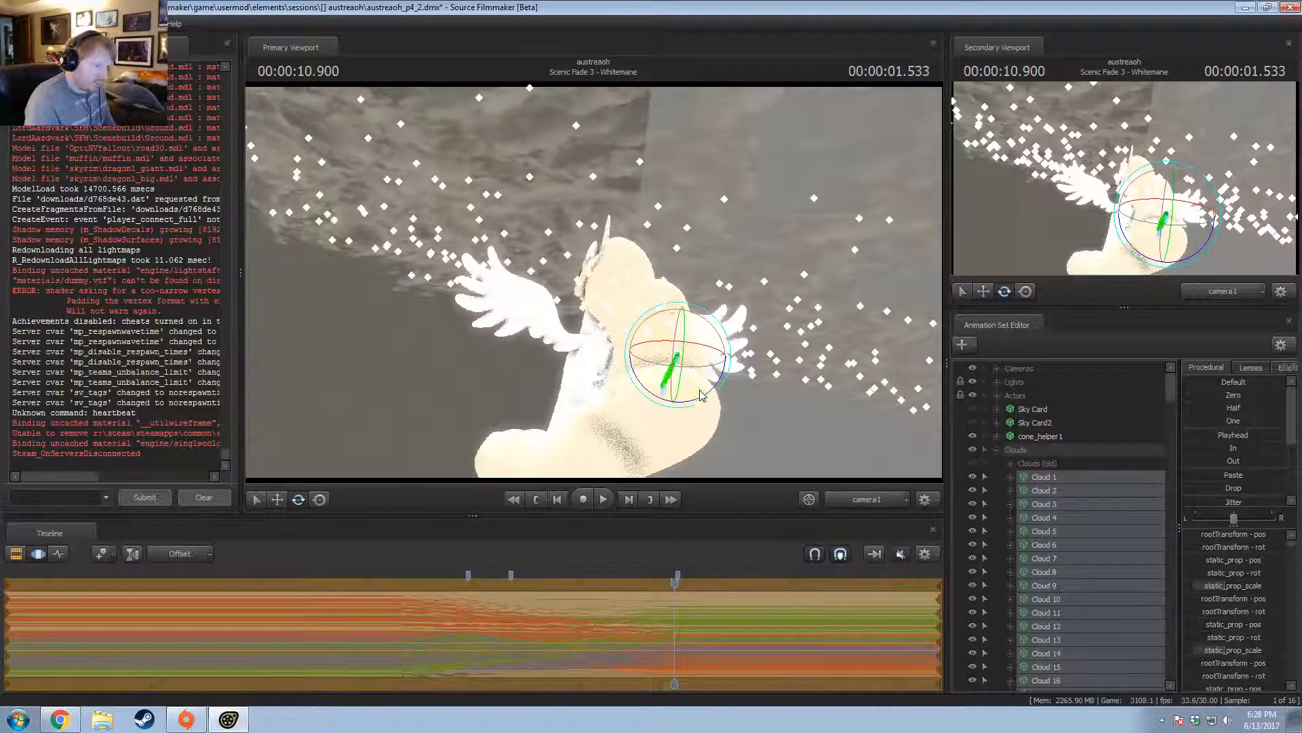
# Lower the selected clouds and adjust their tilt behind Whitemane as seen through camera1.
pyautogui.press('w')
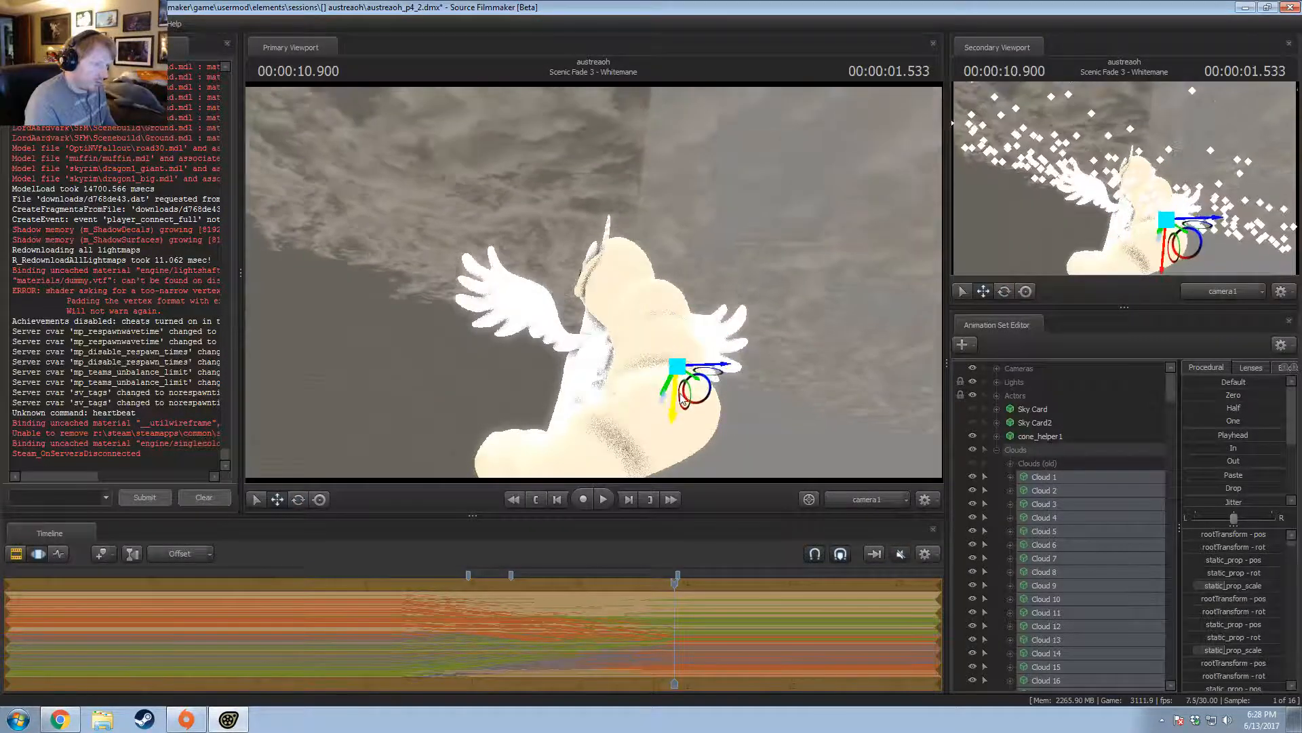
pyautogui.moveTo(678, 385); pyautogui.dragTo(684, 411)
pyautogui.press('e')
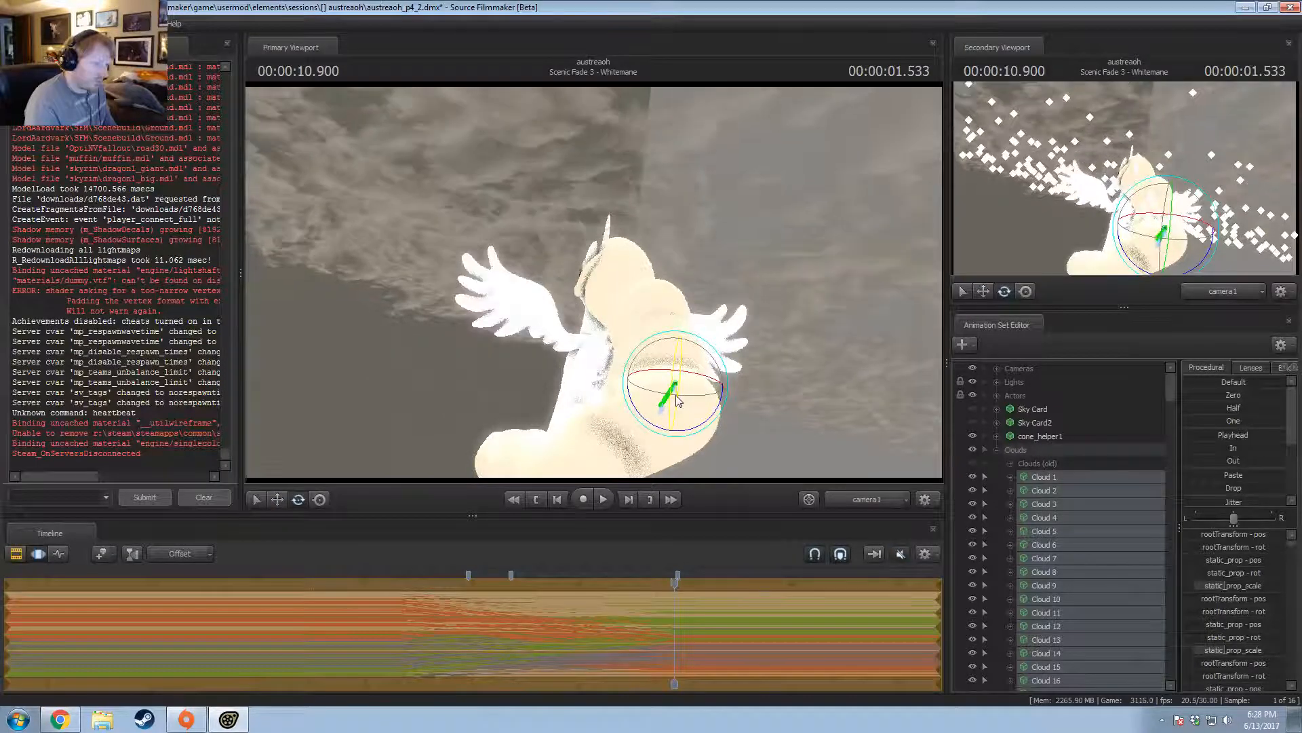
pyautogui.press('w')
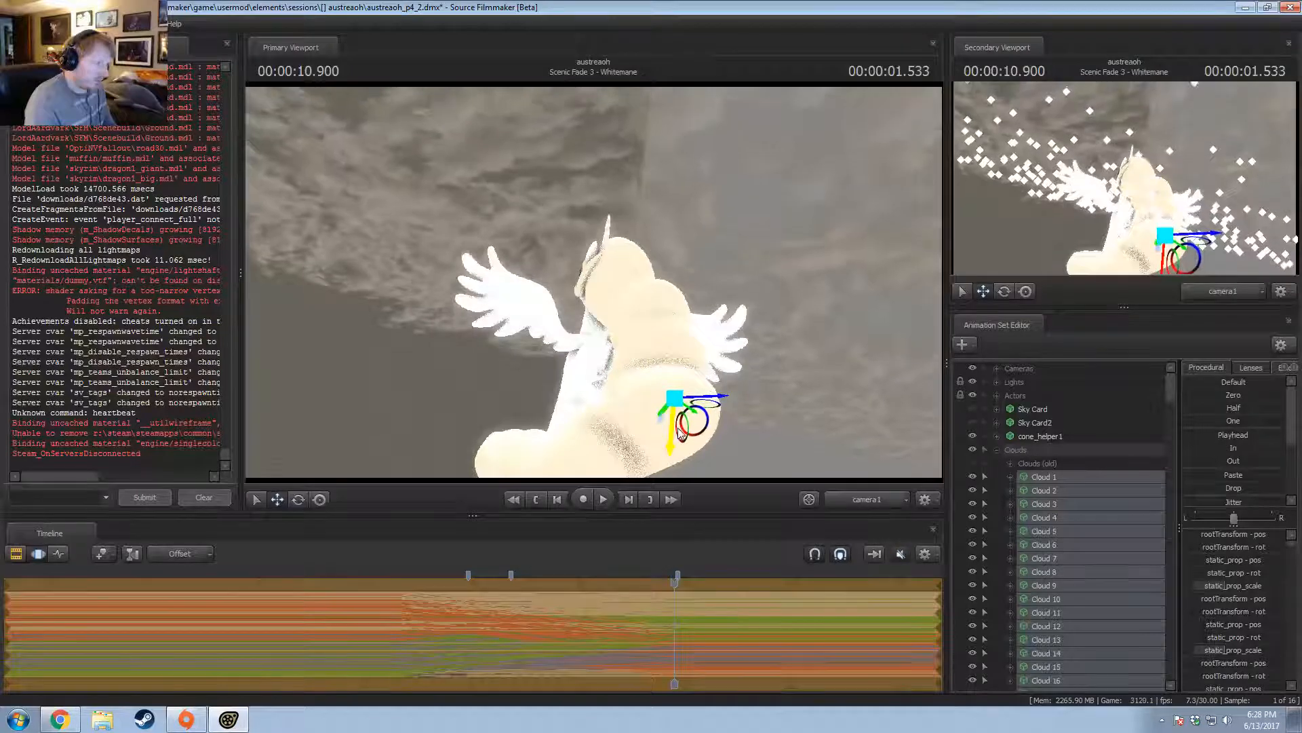
pyautogui.press('e')
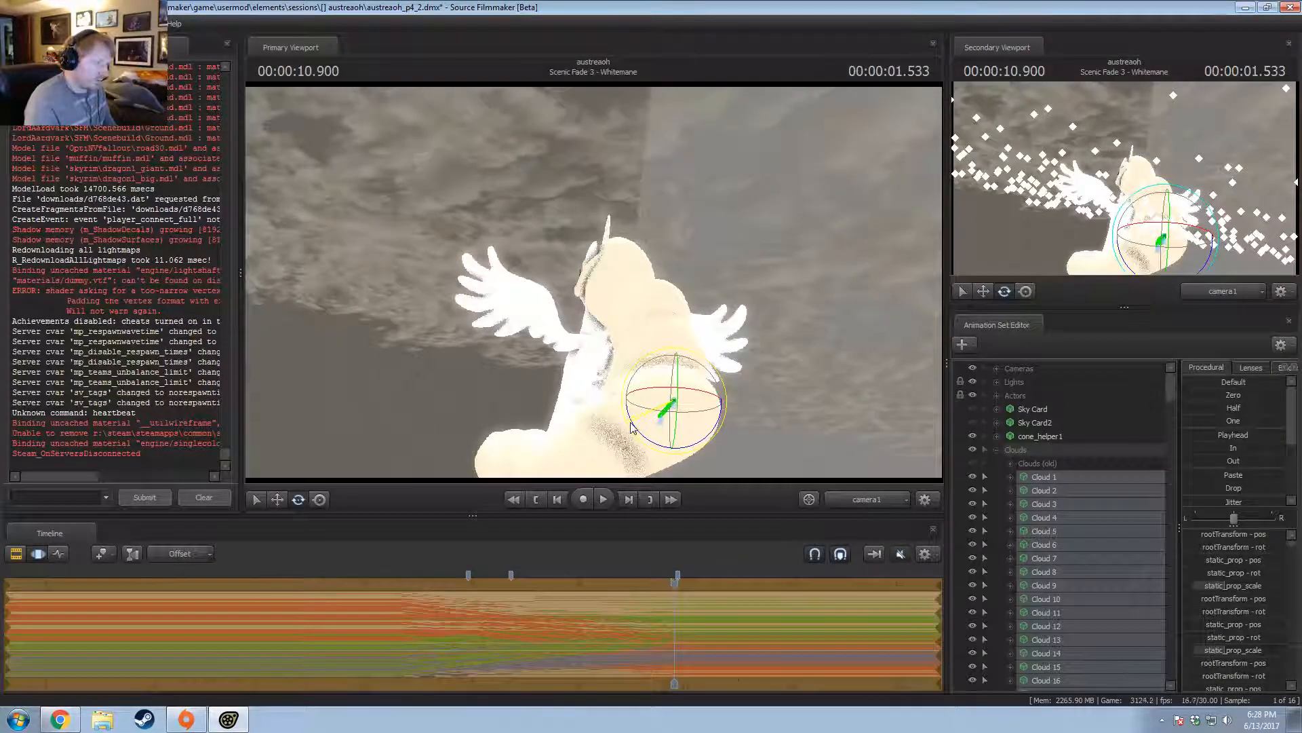
pyautogui.press('w')
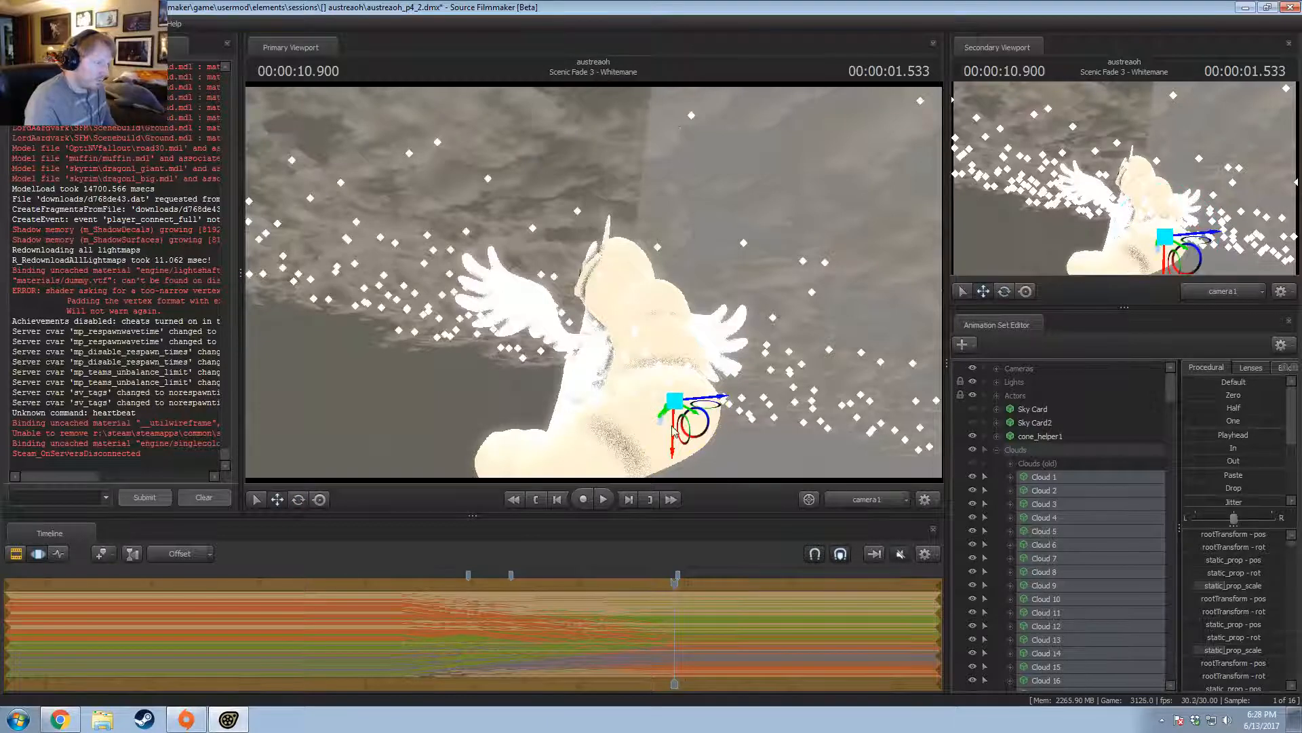
pyautogui.moveTo(670, 422); pyautogui.dragTo(680, 442)
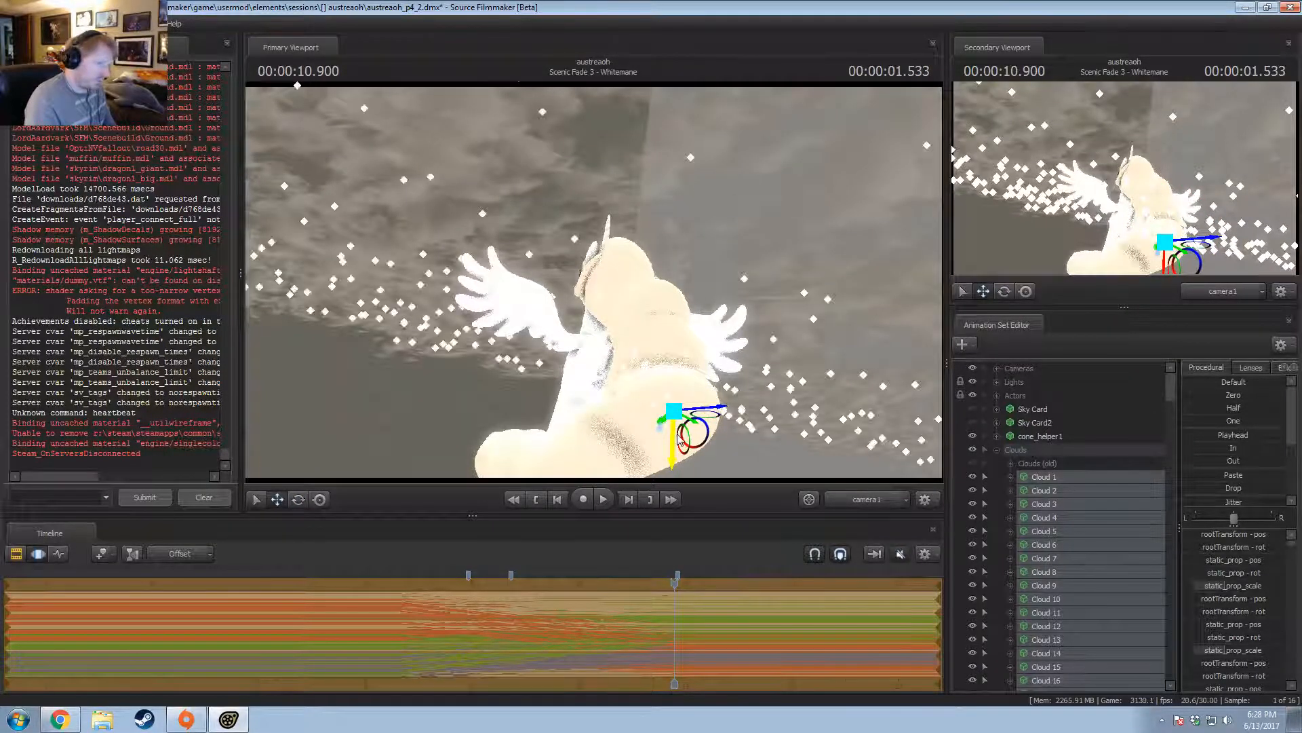
# Play back the Scenic Fade 3 shot in the clip editor and return the playhead to 10.766 seconds.
pyautogui.press('F2')
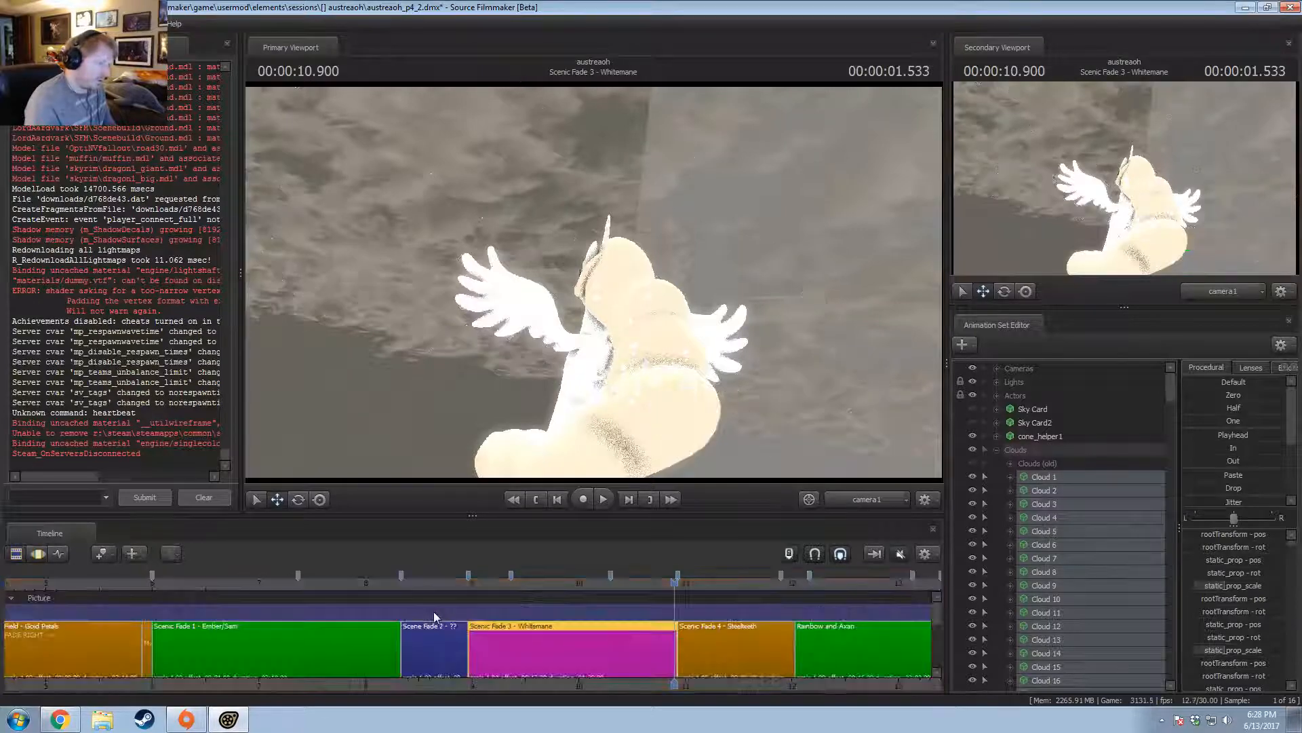
pyautogui.click(471, 584)
pyautogui.press('space')
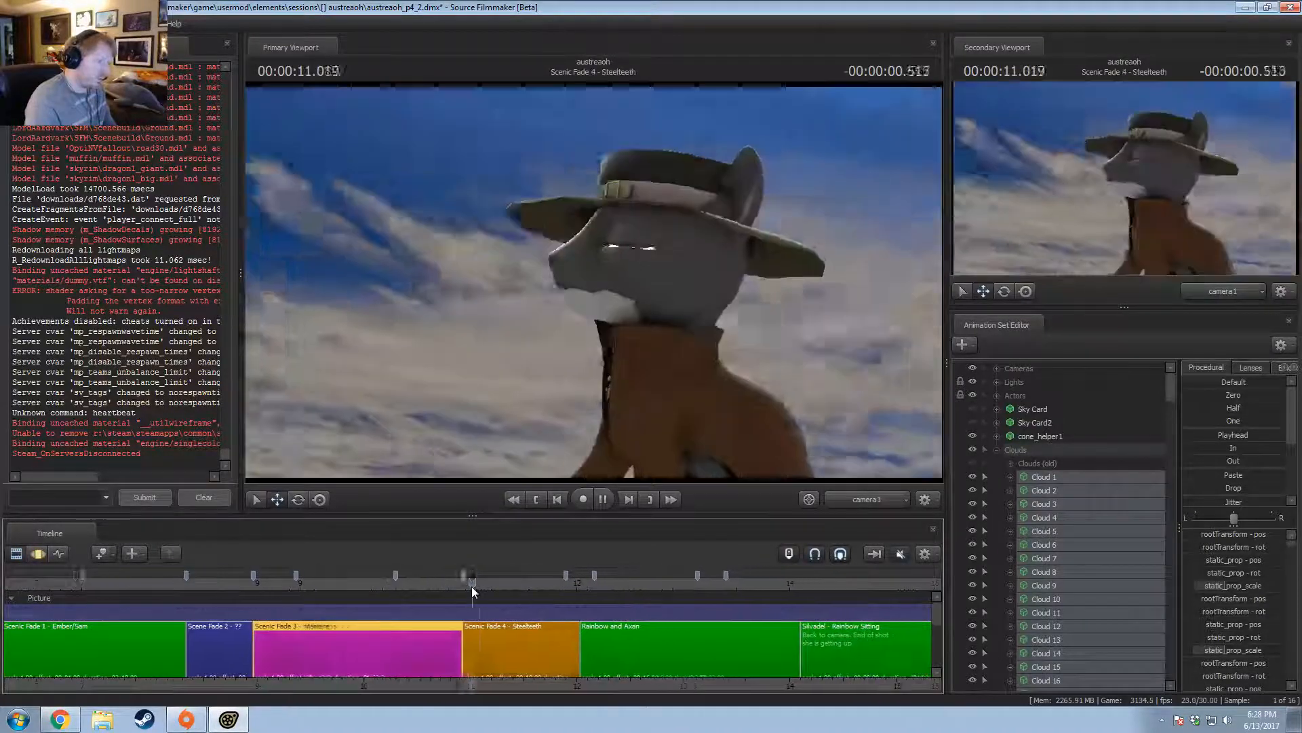
pyautogui.press('space')
pyautogui.moveTo(472, 582); pyautogui.dragTo(384, 600)
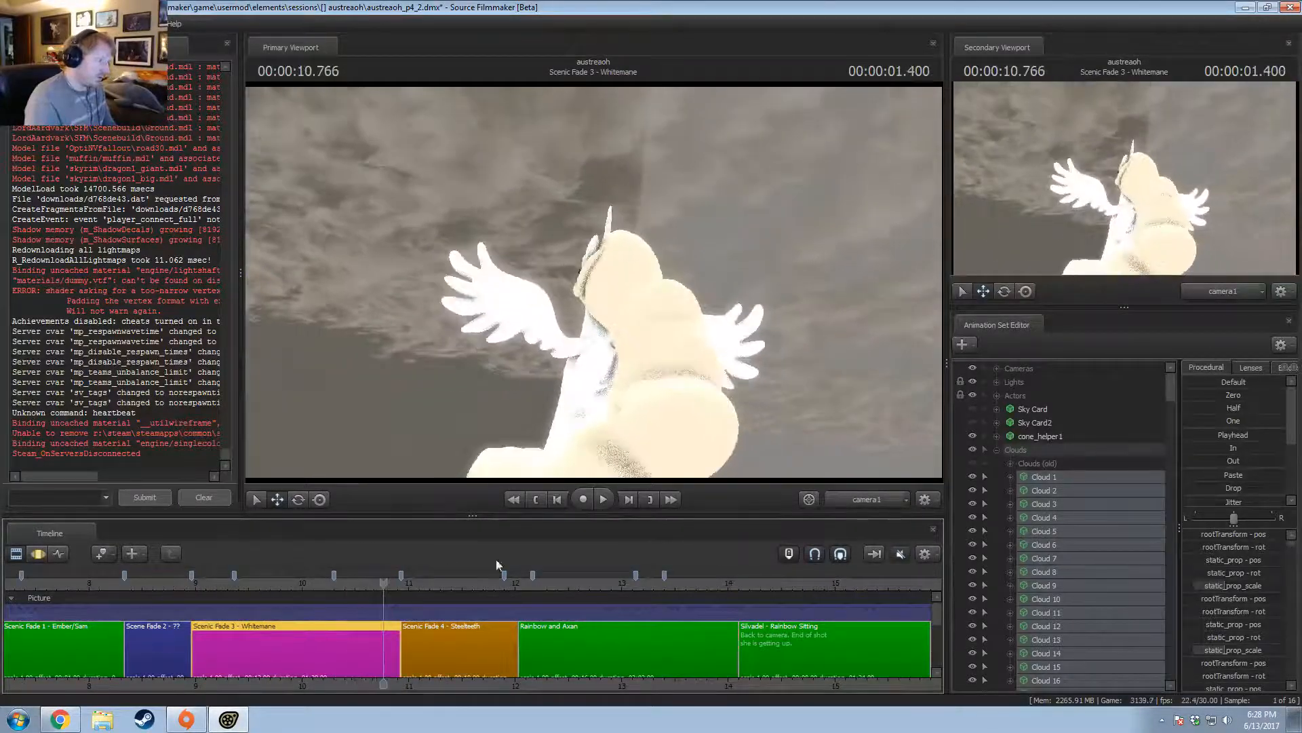
# Examine the set from above with the work camera and check the FOOT model in the Actors group.
pyautogui.click(871, 497)
pyautogui.moveTo(824, 399); pyautogui.dragTo(689, 463)
pyautogui.press('w')
pyautogui.press('d')
pyautogui.press('F3')
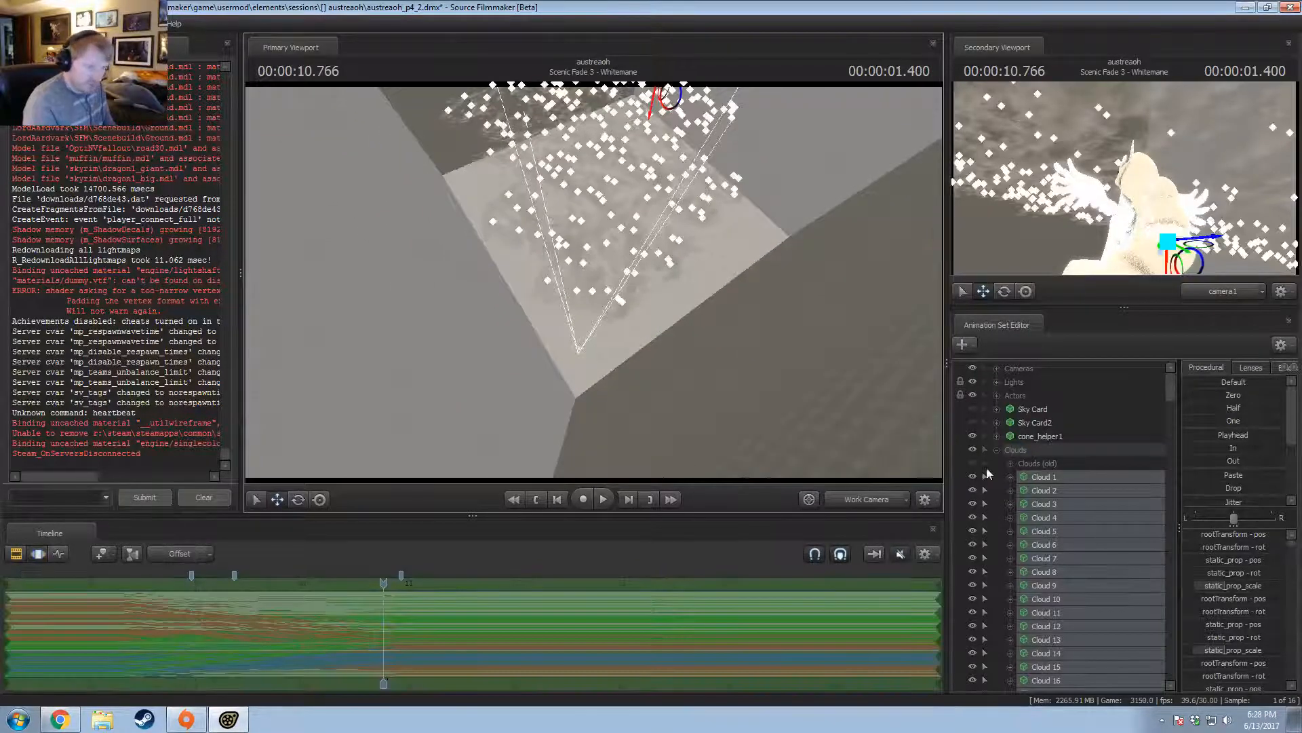
pyautogui.click(996, 450)
pyautogui.click(997, 395)
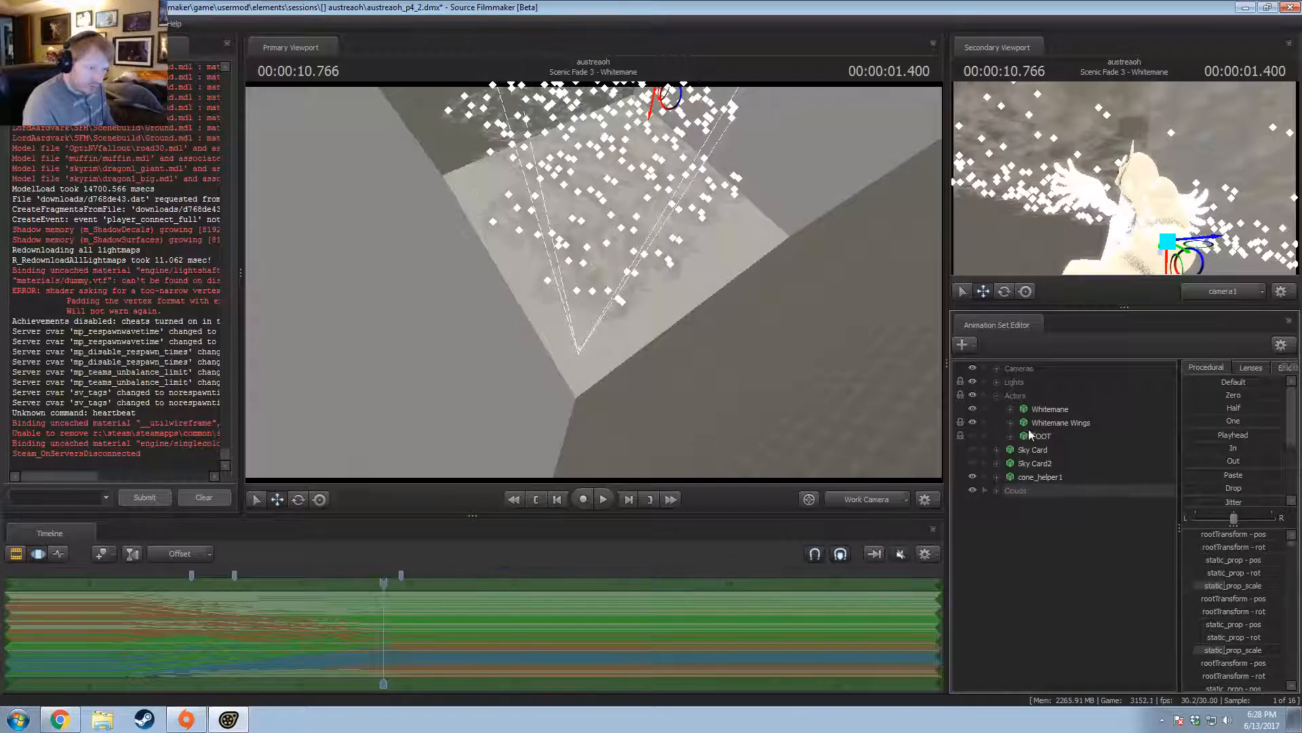
pyautogui.click(1028, 437)
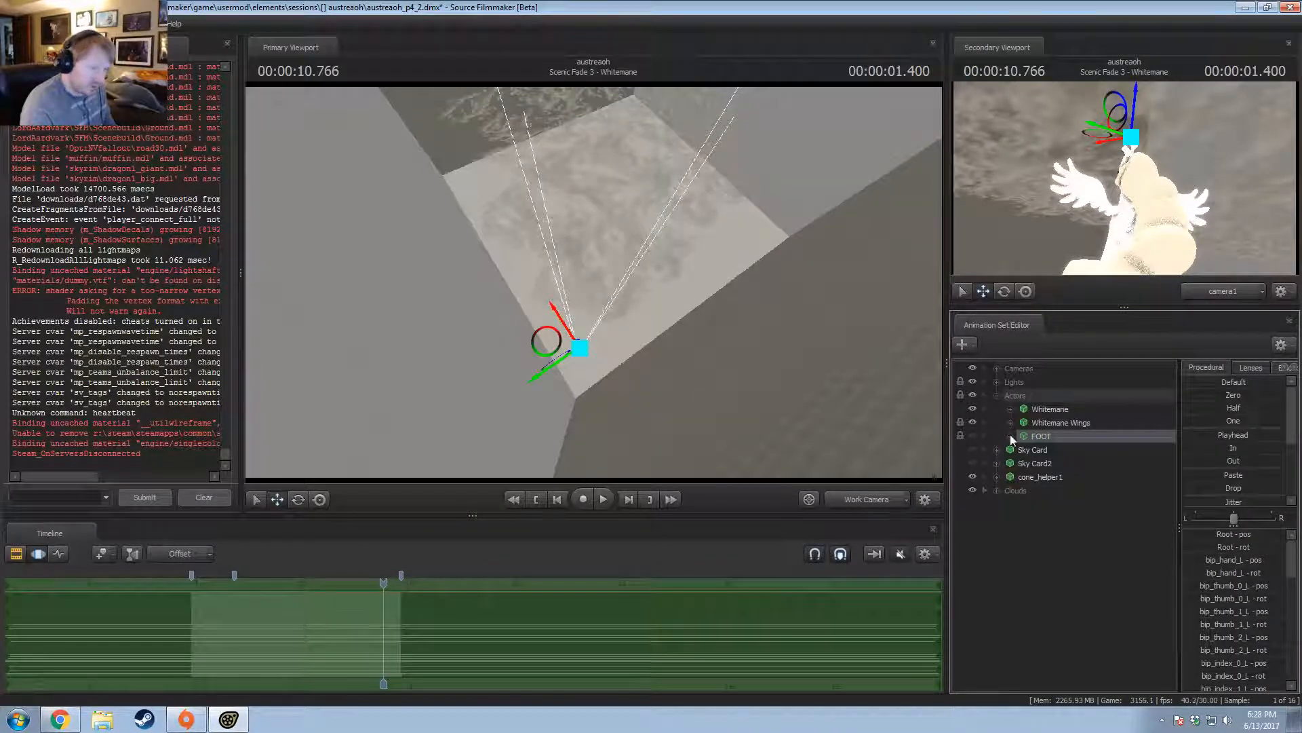
pyautogui.click(997, 396)
# Unlock the transforms of light1 in the Lights group.
pyautogui.click(996, 382)
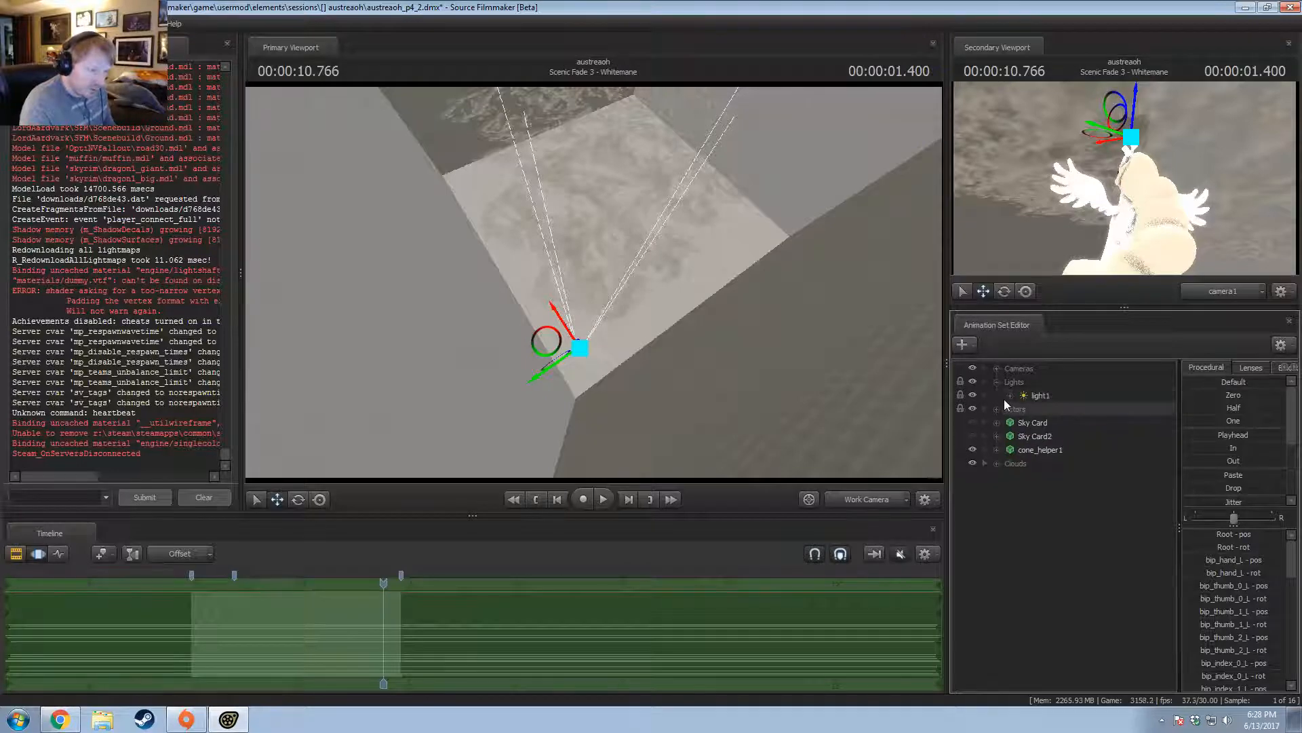
pyautogui.click(1031, 396)
pyautogui.rightClick(1031, 396)
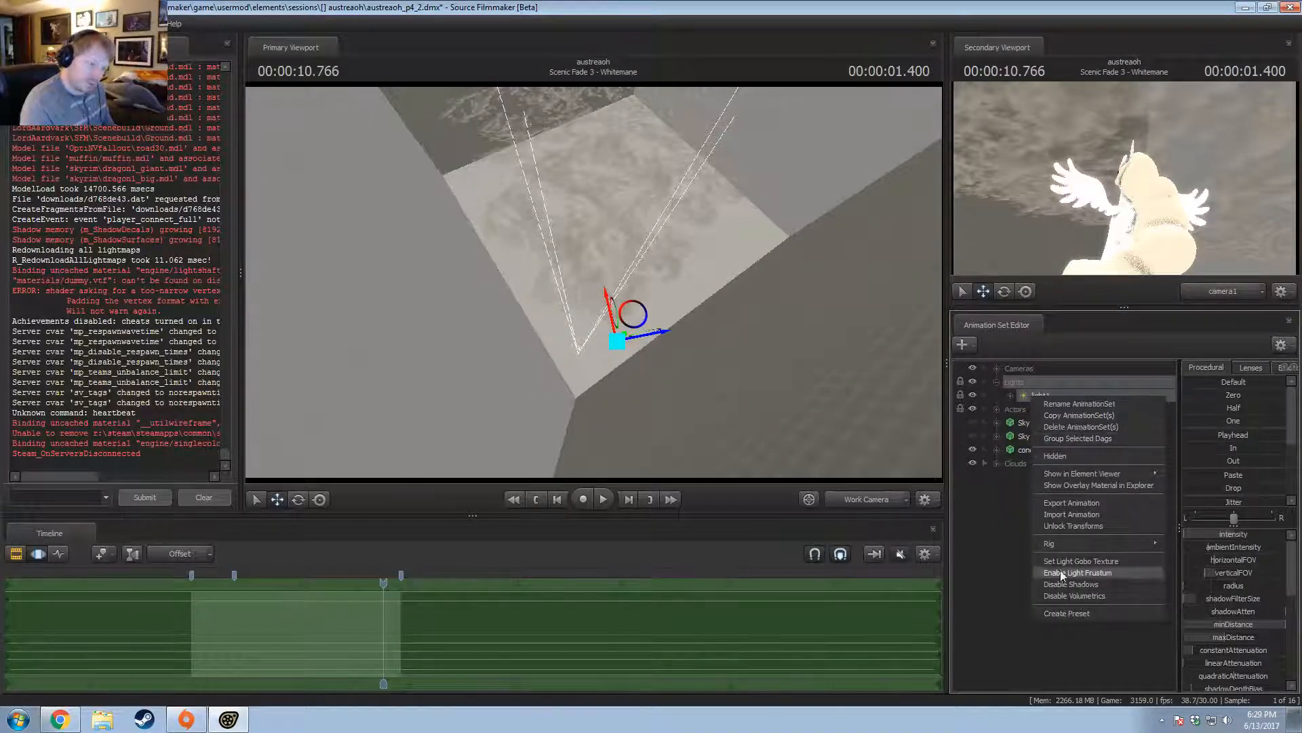
pyautogui.click(1058, 527)
# Move the cameras, lights, actors and clouds together as one set at 10.600 seconds and check the result through camera1.
pyautogui.click(1014, 368)
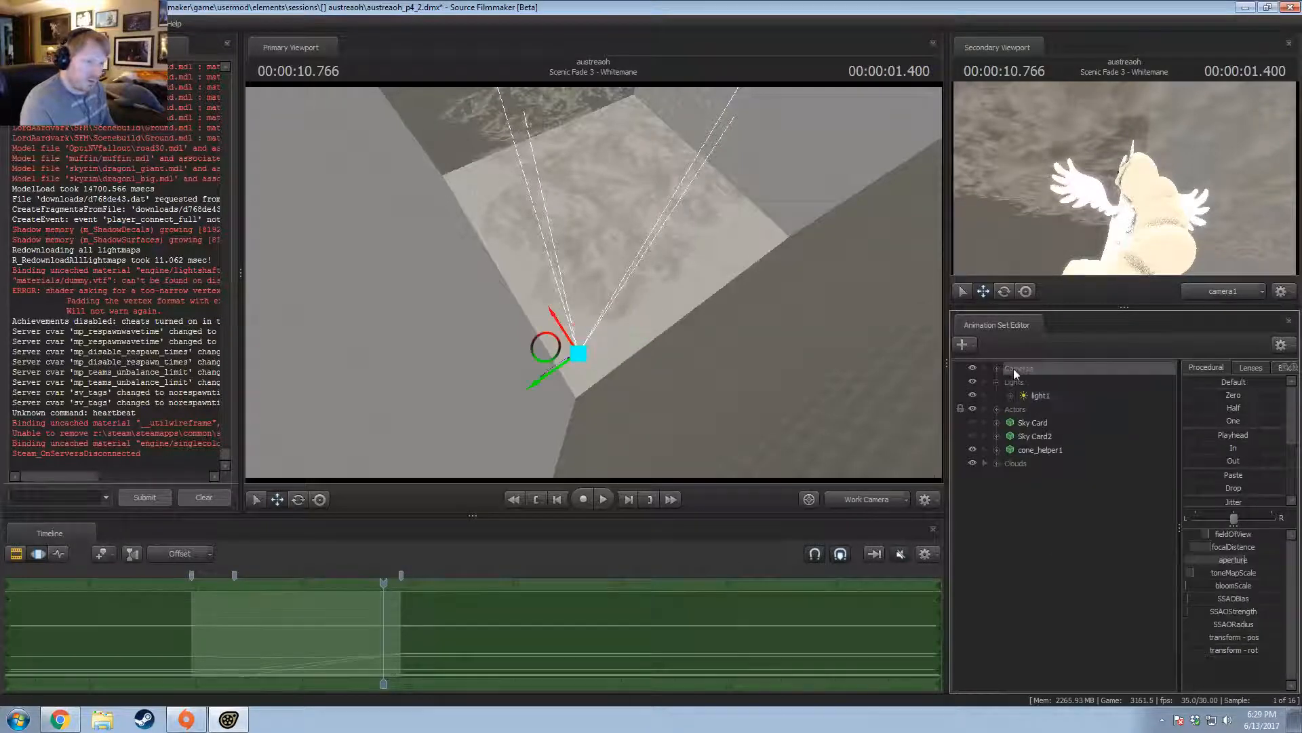
pyautogui.keyDown('shift'); pyautogui.click(1013, 462); pyautogui.keyUp('shift')
pyautogui.click(996, 368)
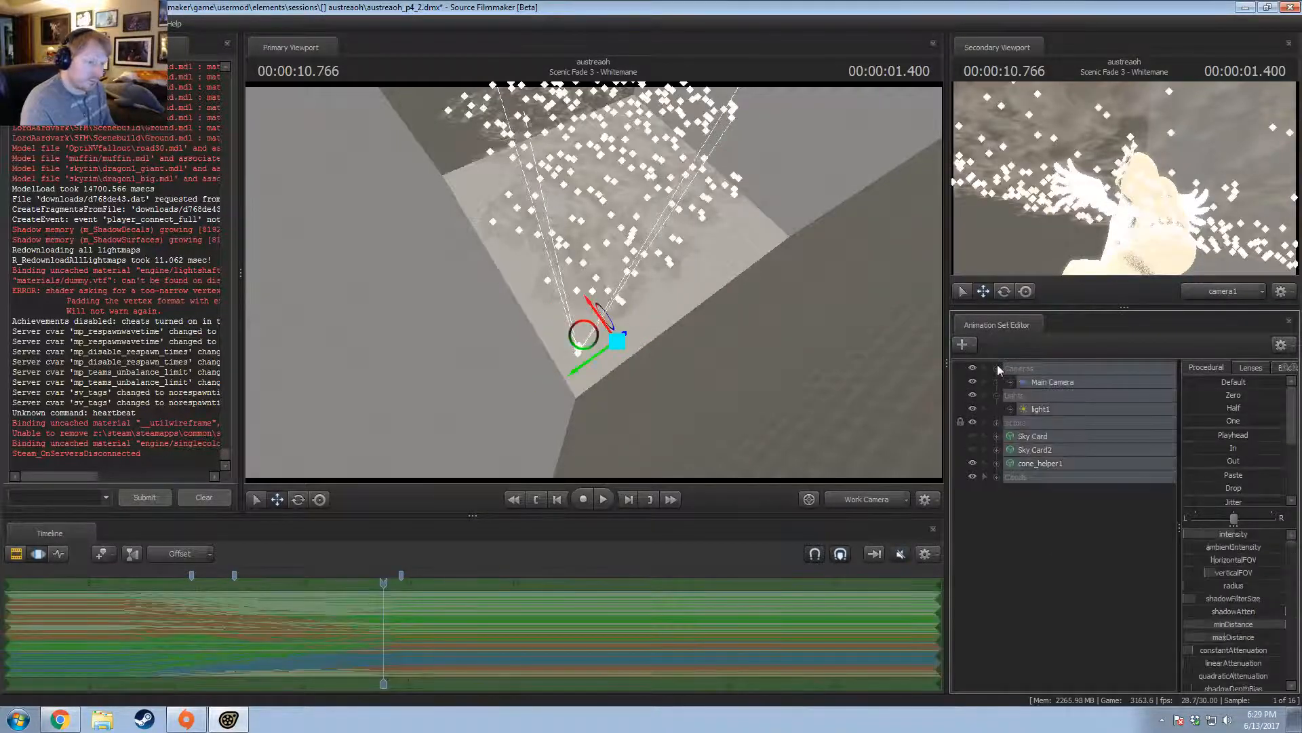
pyautogui.keyDown('alt'); pyautogui.moveTo(629, 307); pyautogui.dragTo(603, 361); pyautogui.keyUp('alt')
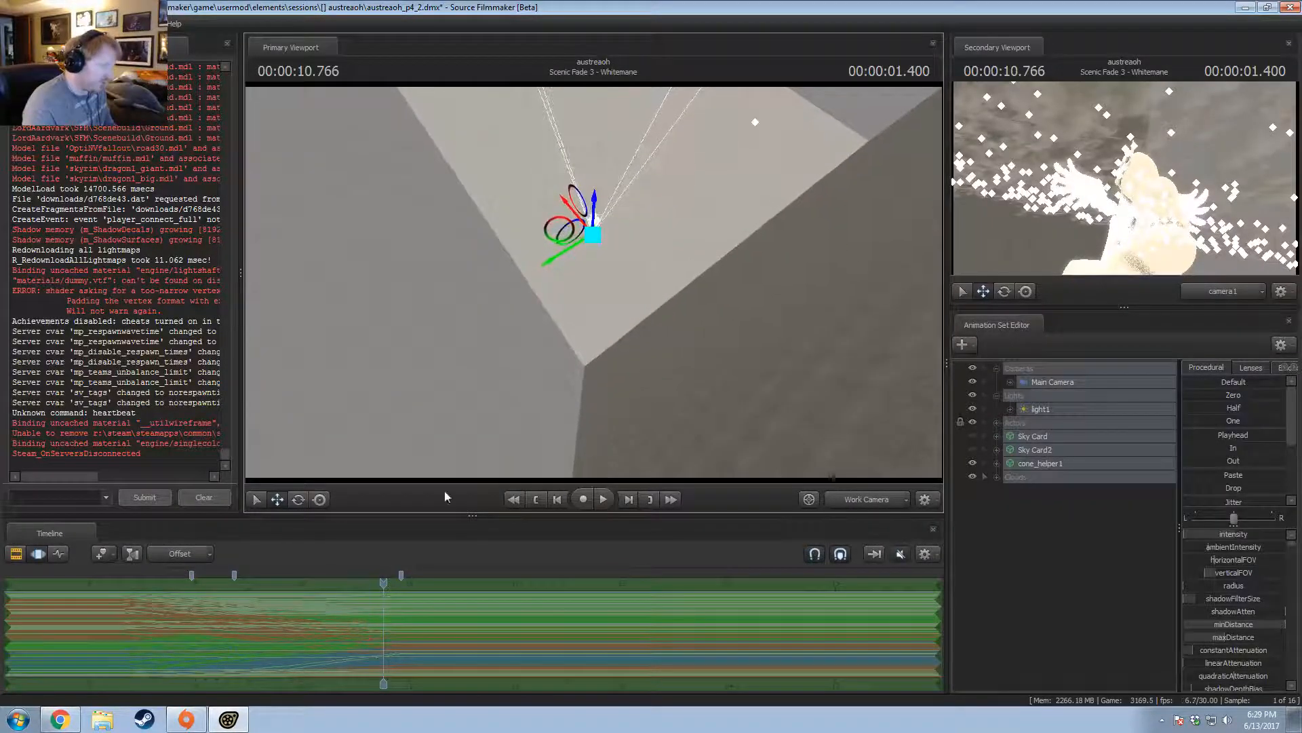
pyautogui.moveTo(385, 591)
pyautogui.mouseDown()
pyautogui.moveTo(399, 592)
pyautogui.moveTo(366, 593)
pyautogui.mouseUp()
pyautogui.moveTo(552, 232); pyautogui.dragTo(549, 348)
pyautogui.keyDown('alt'); pyautogui.moveTo(666, 397); pyautogui.dragTo(666, 285); pyautogui.keyUp('alt')
pyautogui.click(851, 500)
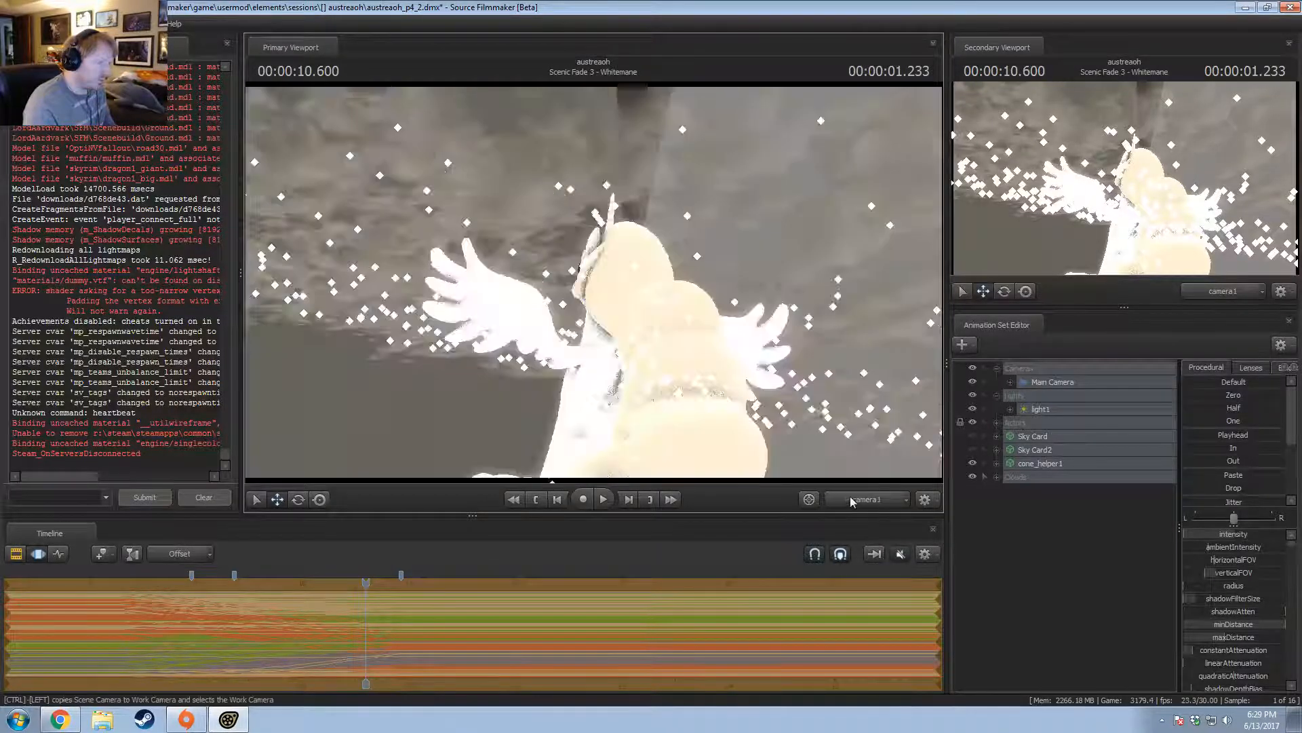
# Return to the clip editor and match the work camera to the scene camera's view in the primary viewport.
pyautogui.press('F2')
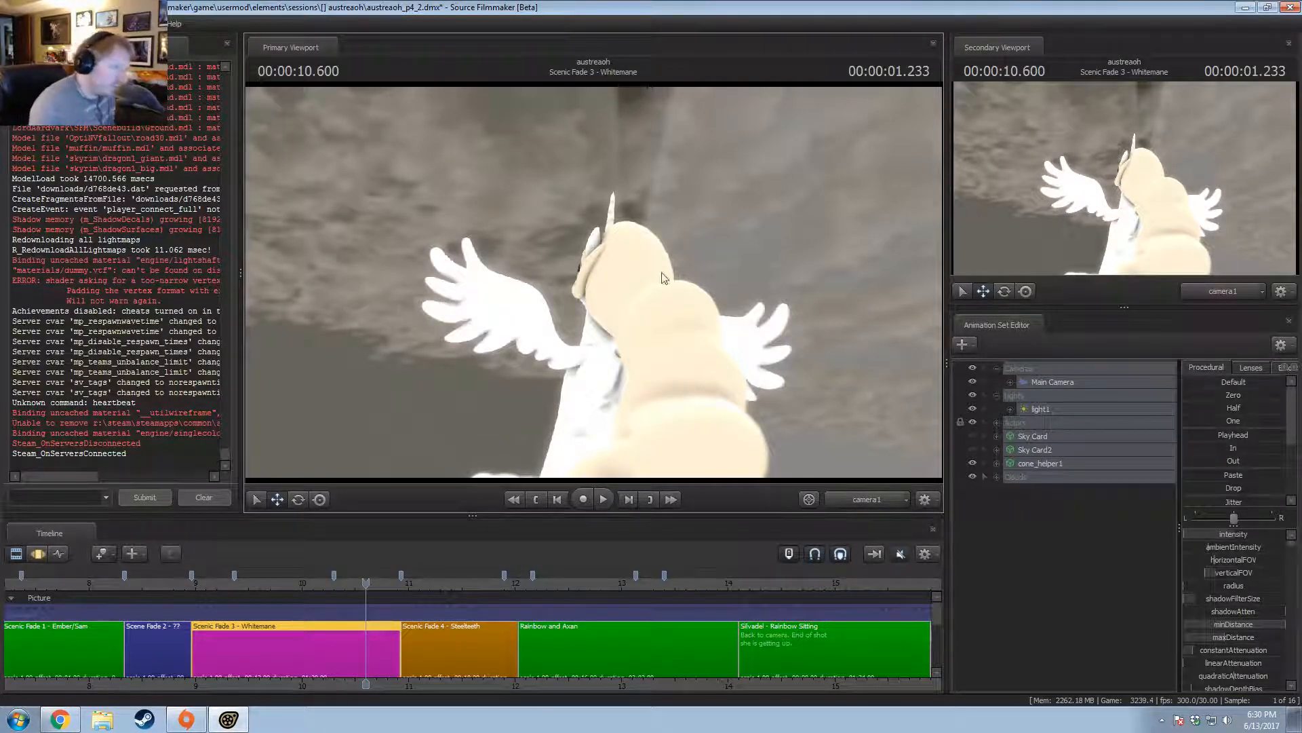
pyautogui.rightClick(598, 214)
pyautogui.click(644, 252)
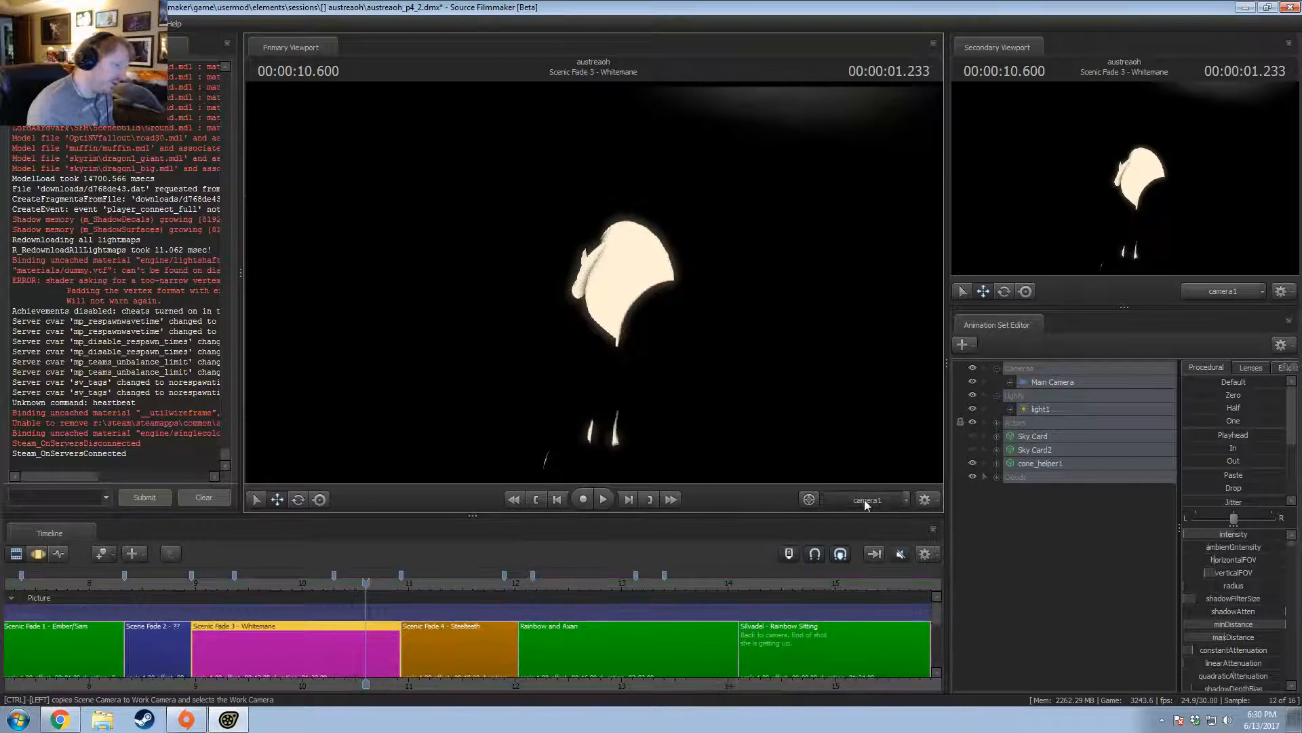
pyautogui.click(864, 499)
pyautogui.click(804, 416)
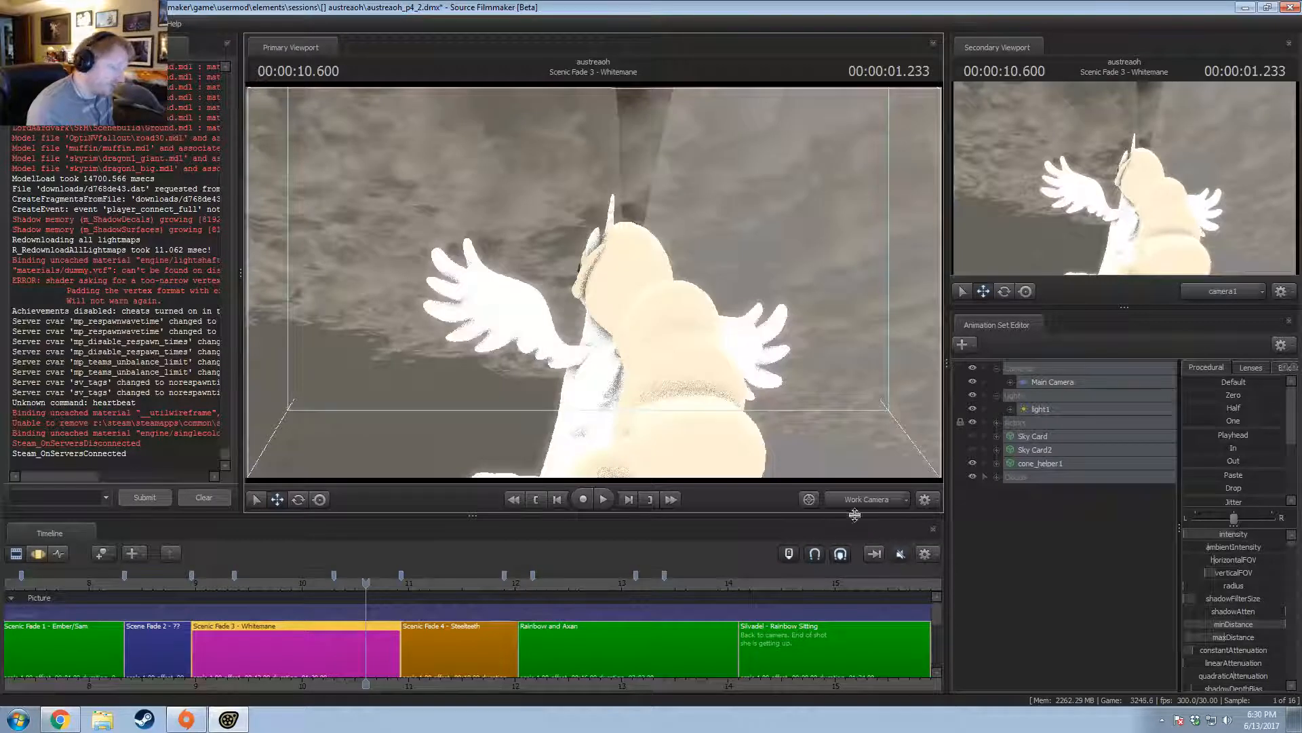
# Start creating an animation set for a new model and filter the model list by "skyrim".
pyautogui.click(1023, 530)
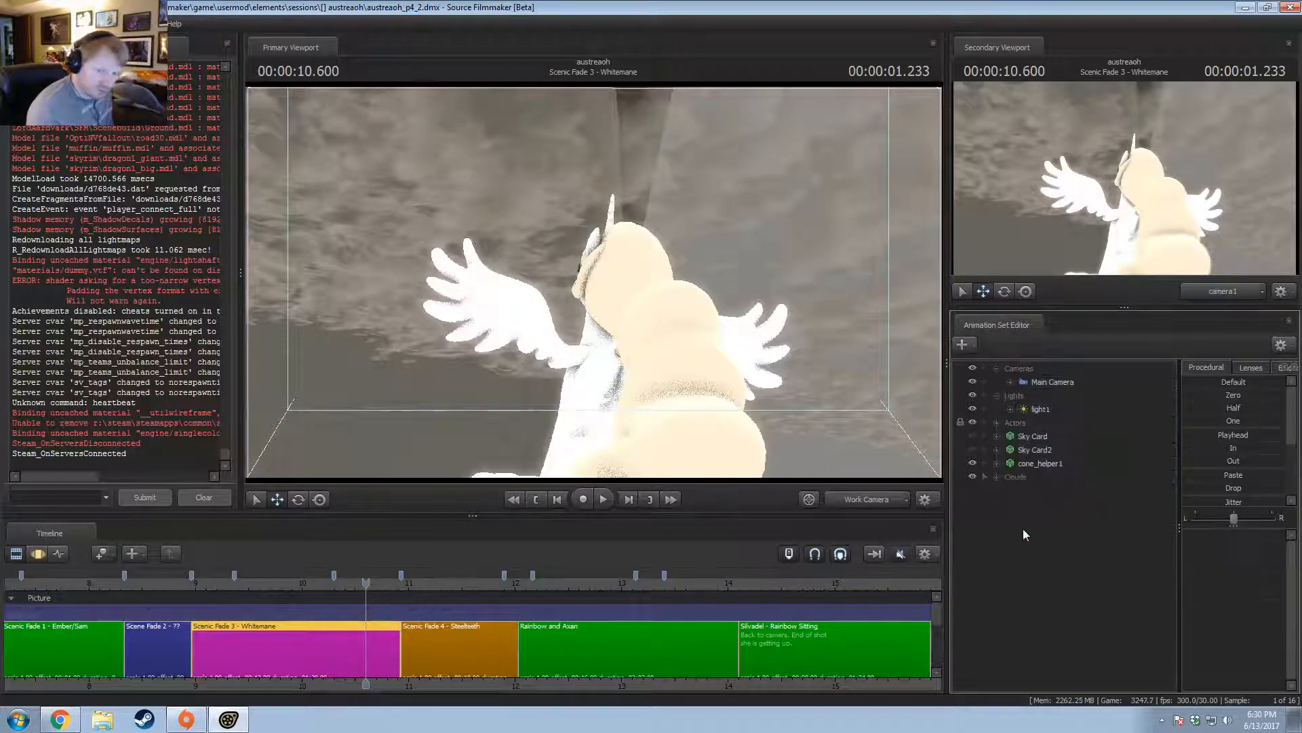
pyautogui.rightClick(1023, 529)
pyautogui.click(1058, 561)
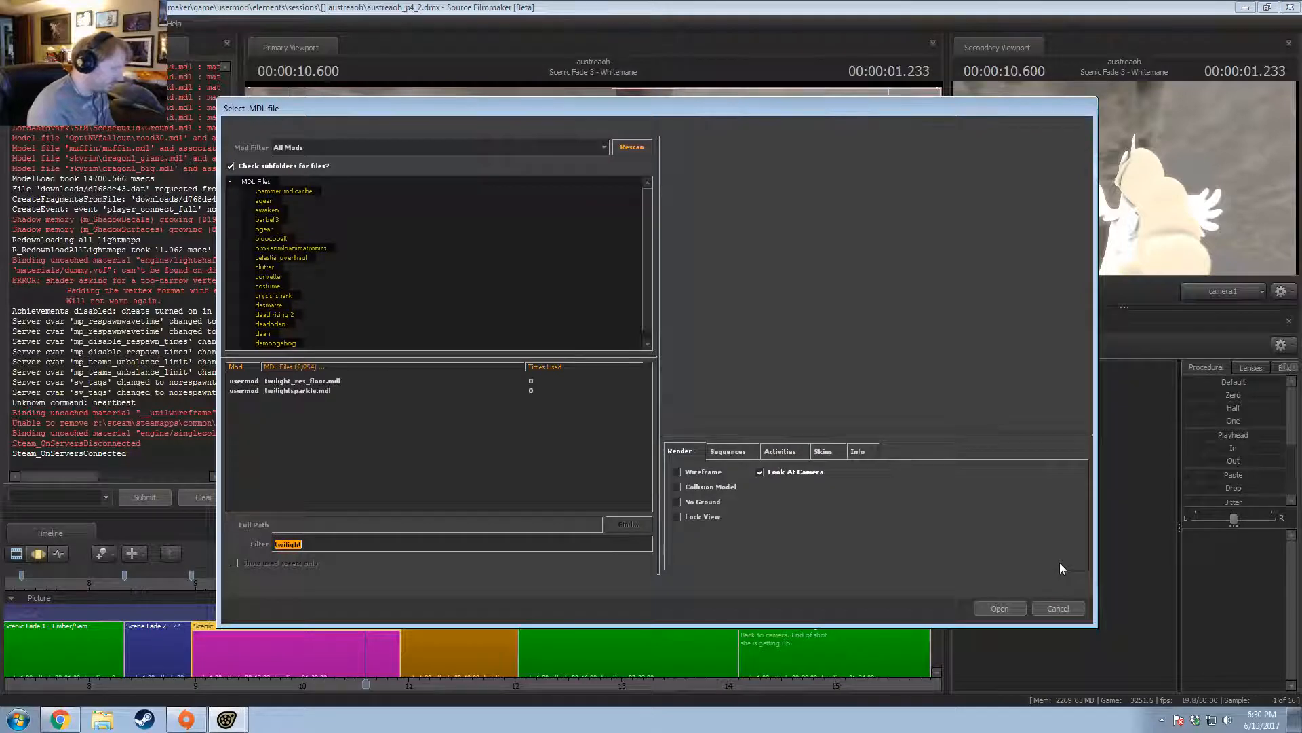
pyautogui.write('sky')
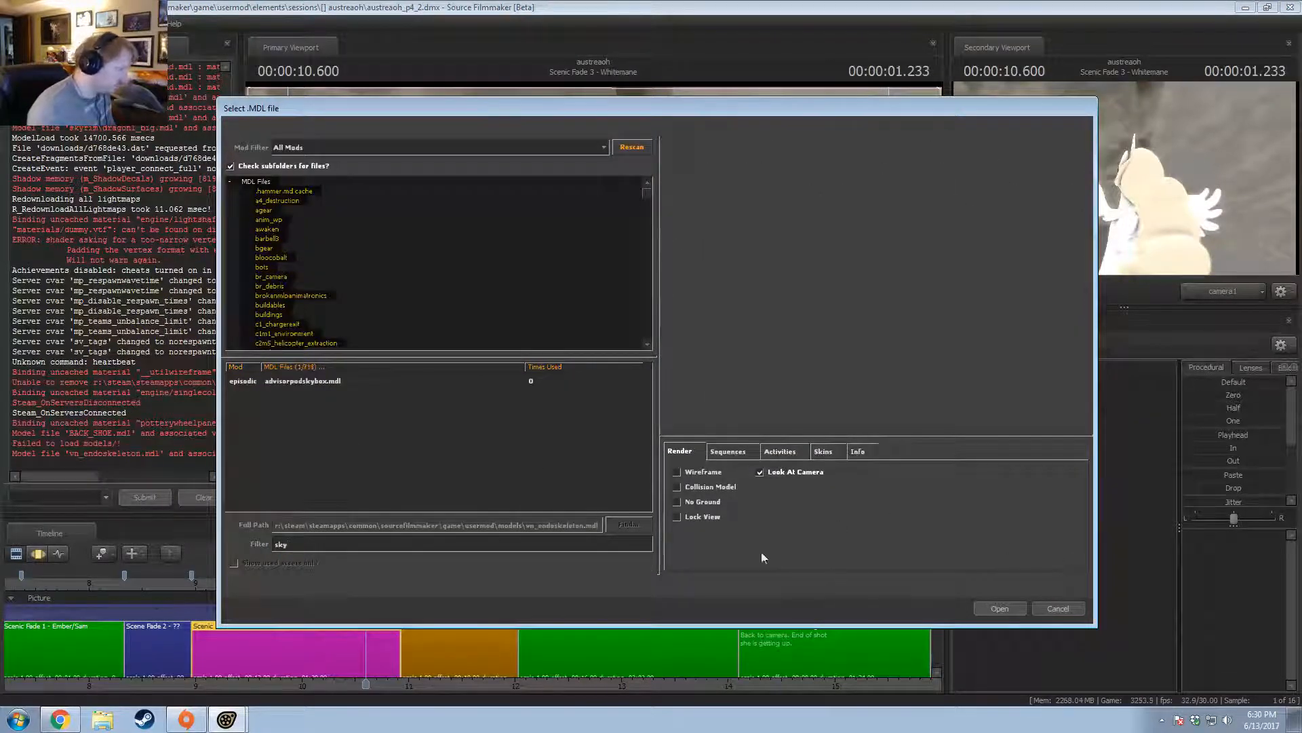
pyautogui.write('rim')
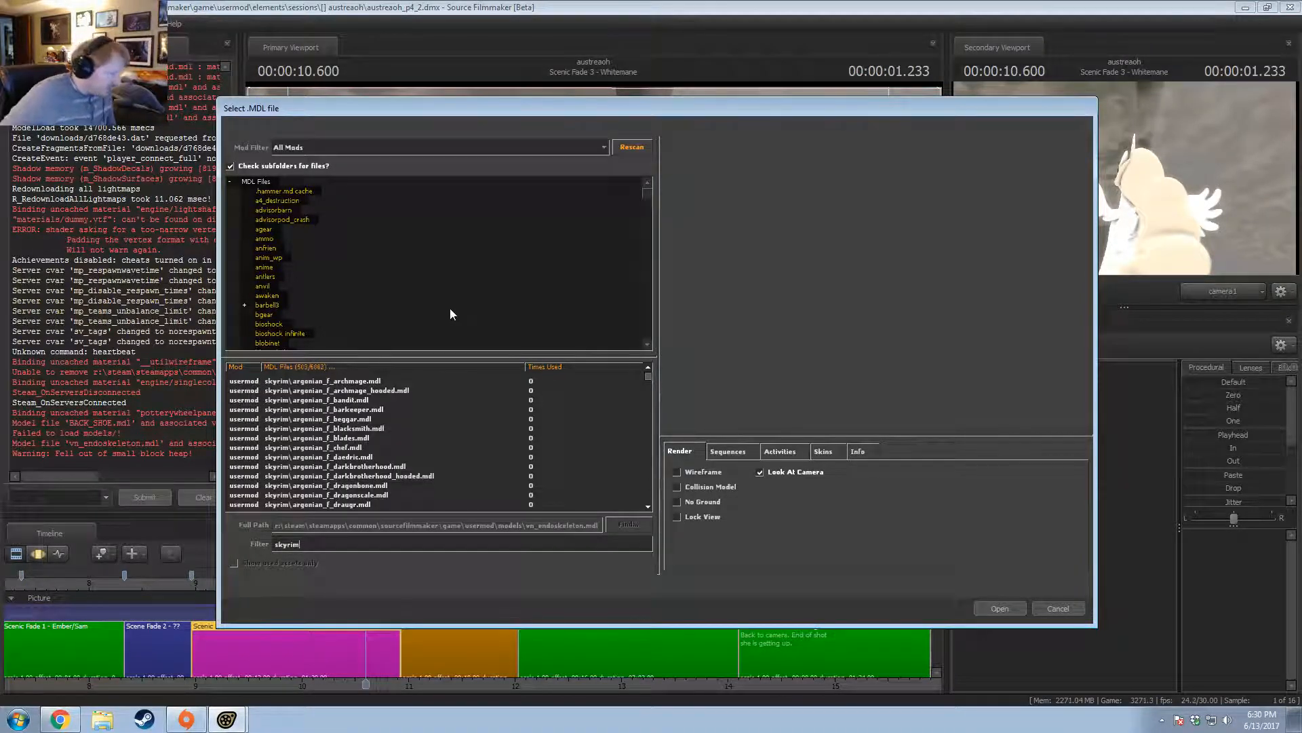
# Preview Skyrim models such as argonian_f_blacksmith, creature_giant2 and helmet_dwarven_f to find one suitable for a material demonstration.
pyautogui.click(369, 430)
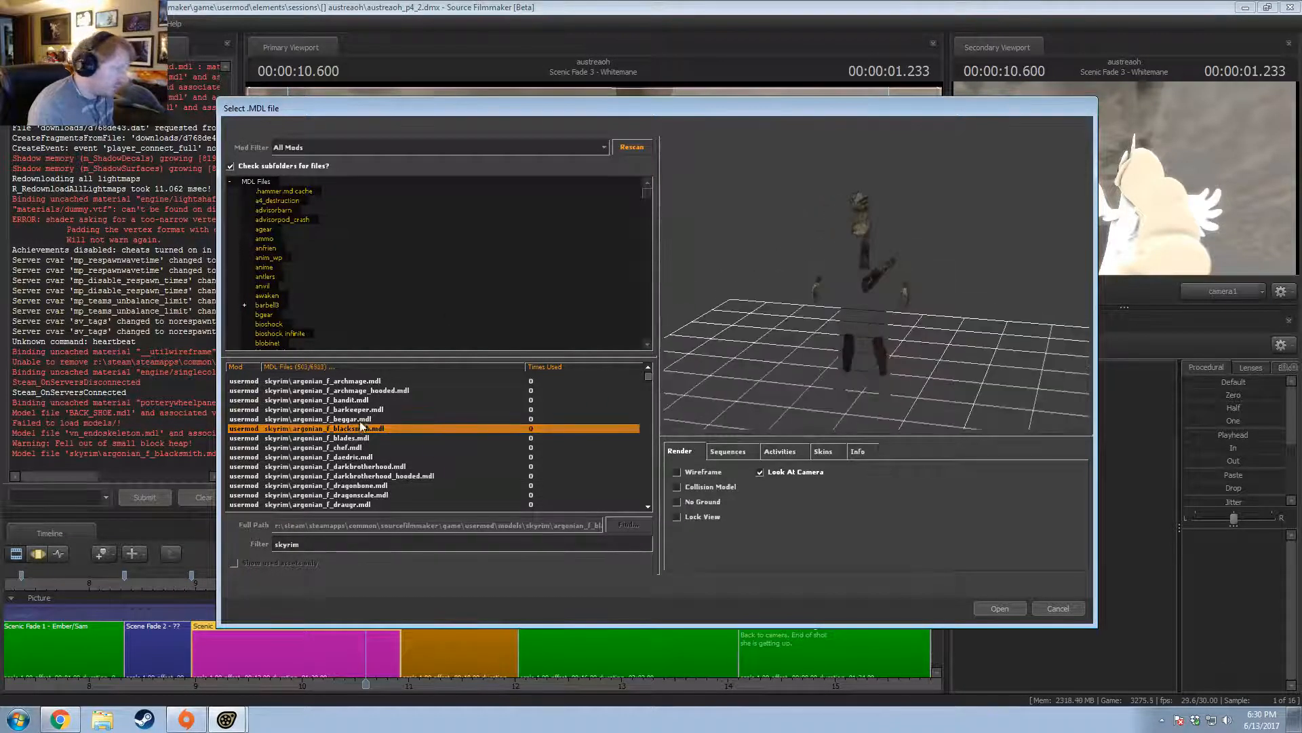
pyautogui.scroll(-15, 361, 426)
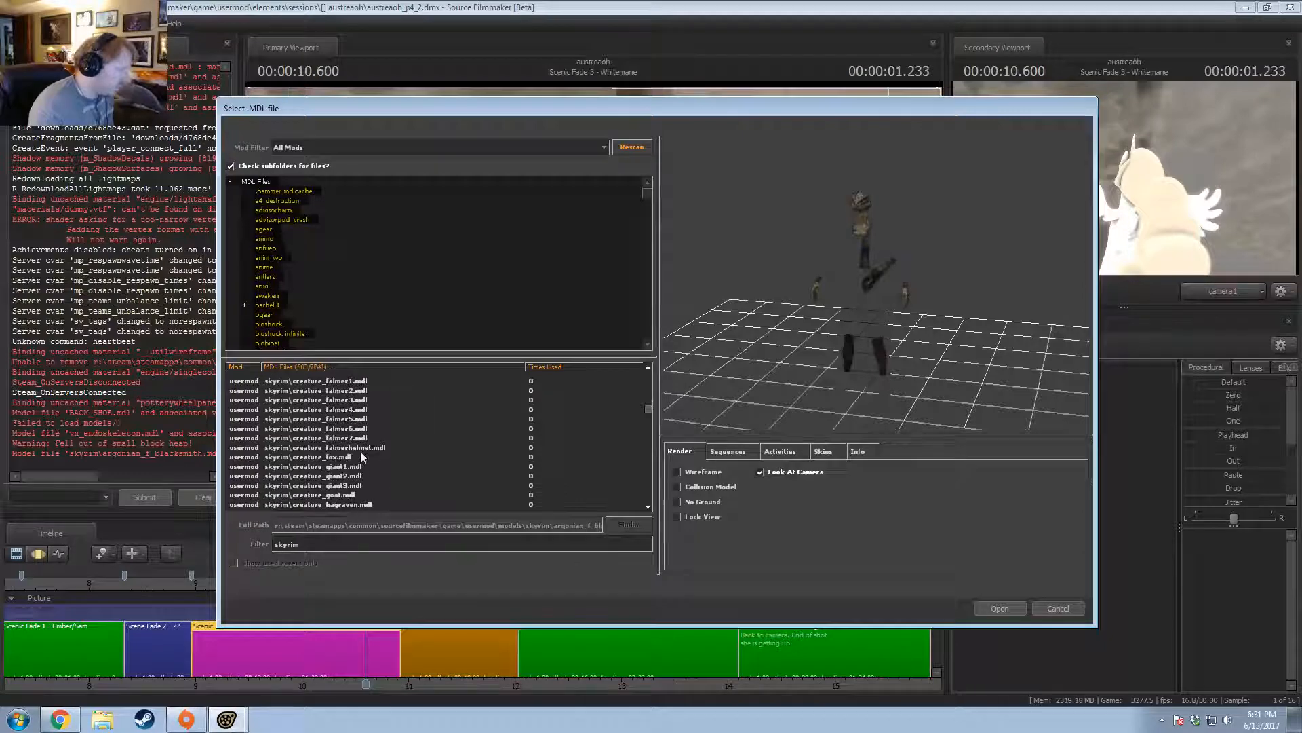
pyautogui.click(341, 476)
pyautogui.scroll(-10, 343, 477)
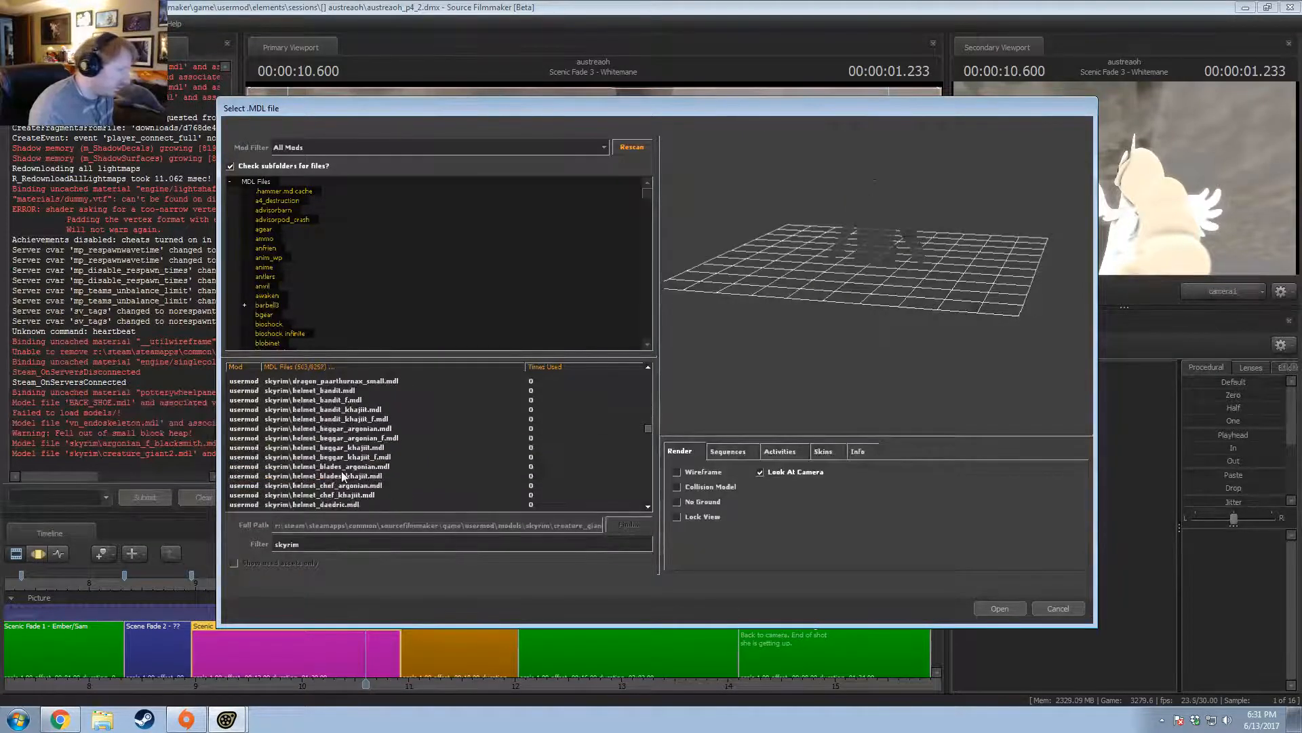
pyautogui.scroll(-6, 342, 475)
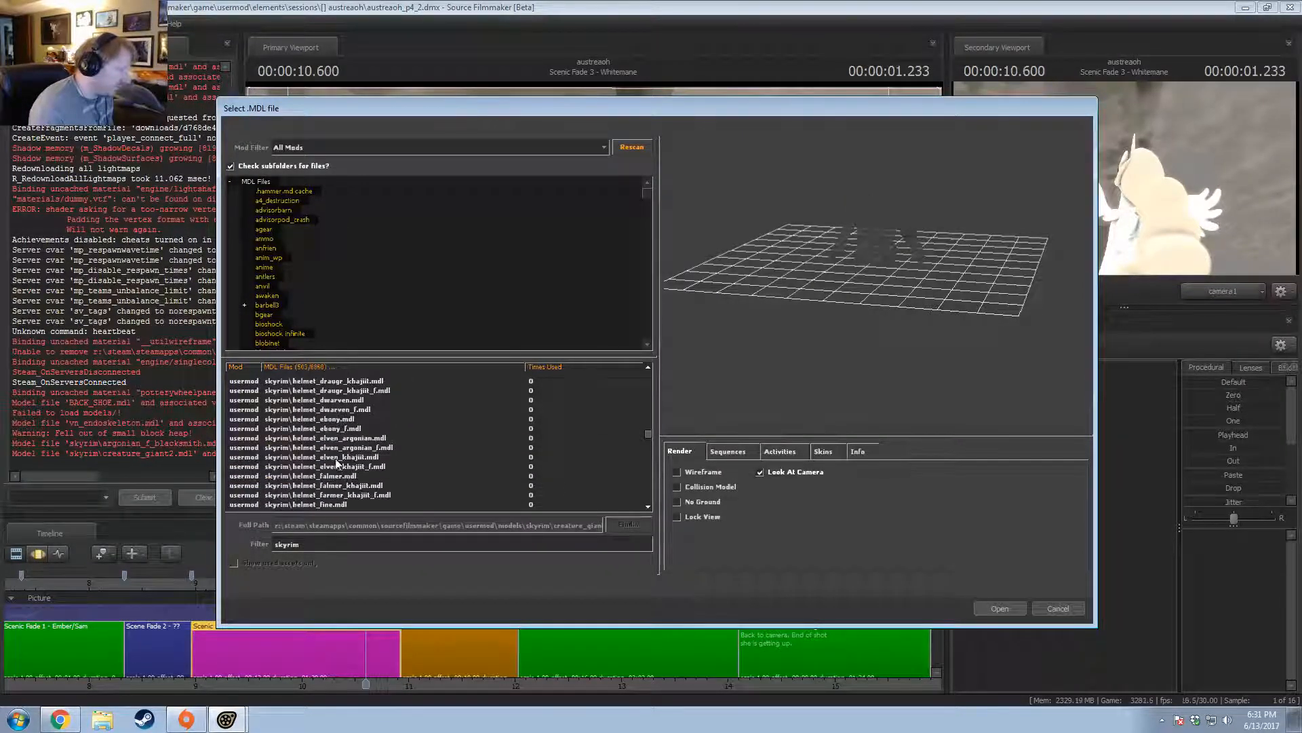
pyautogui.click(337, 411)
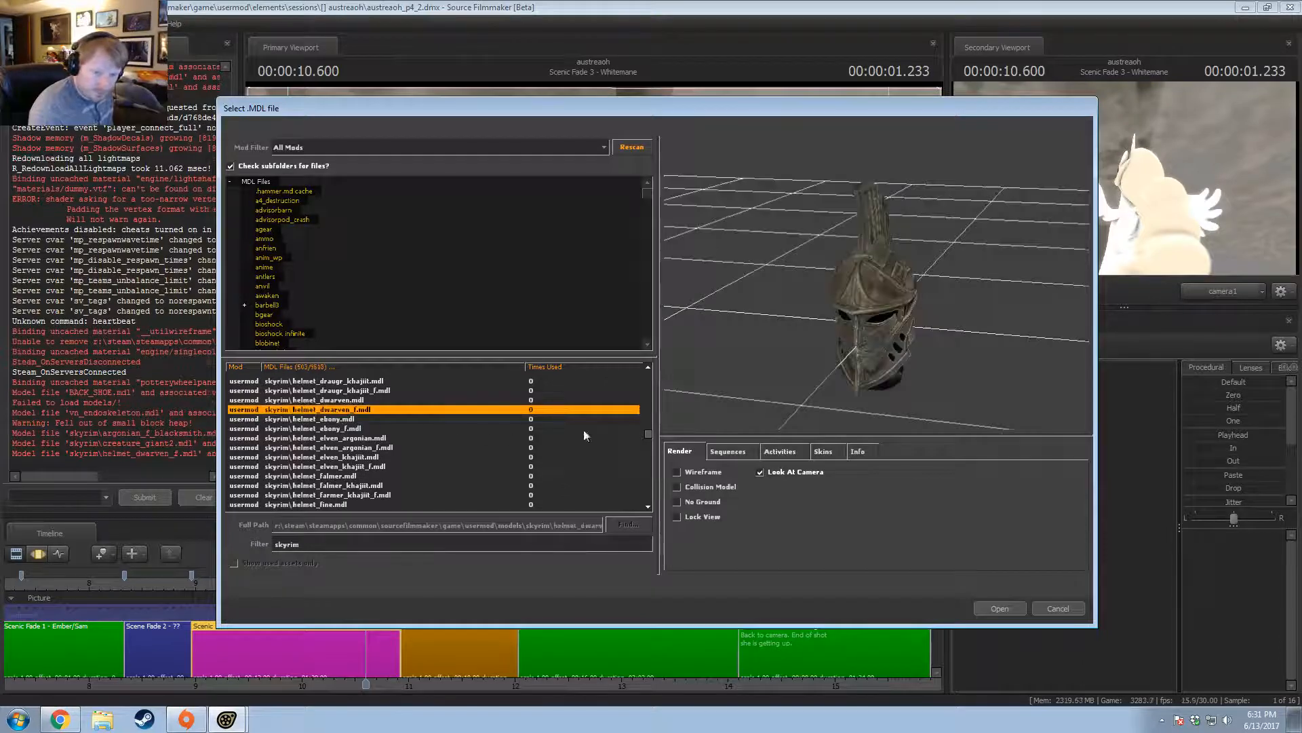
pyautogui.moveTo(909, 307); pyautogui.dragTo(882, 291)
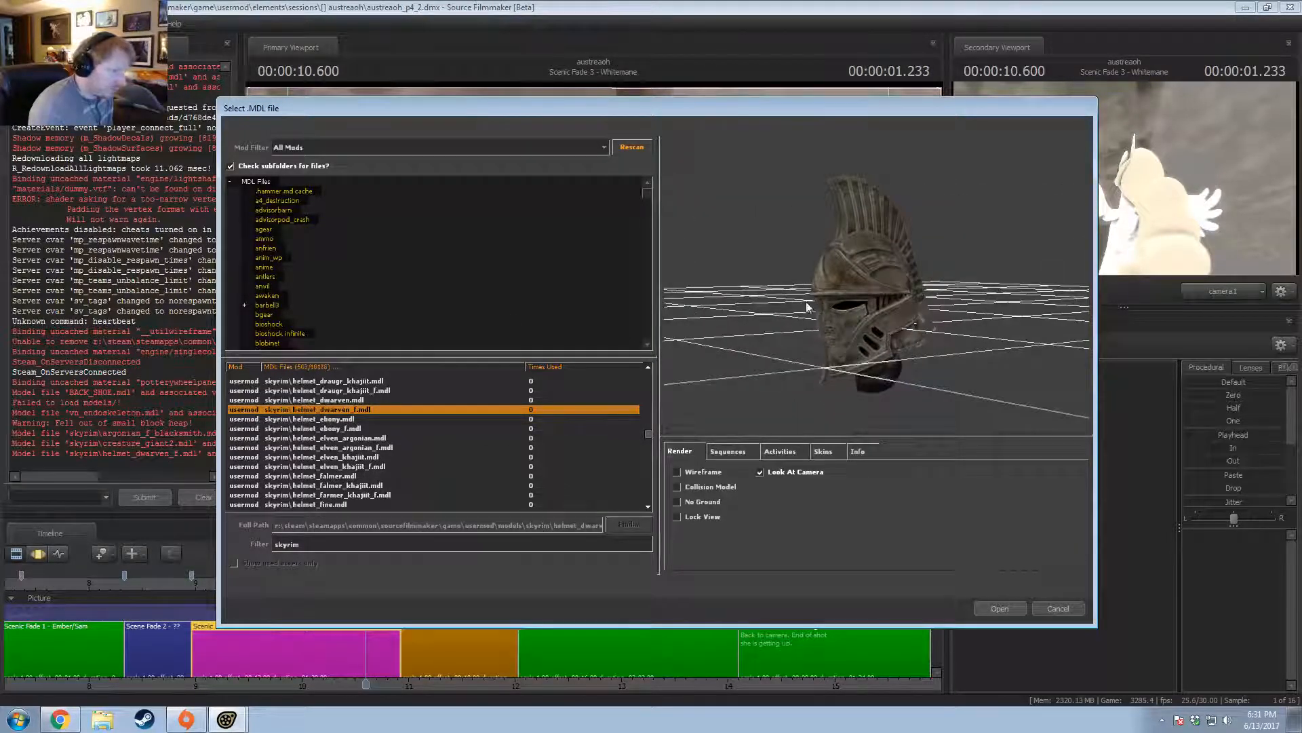
# Compare the dwarven, ebony, falmer and glass helmet models and add helmet_glass_khajiit.mdl to the shot.
pyautogui.click(310, 419)
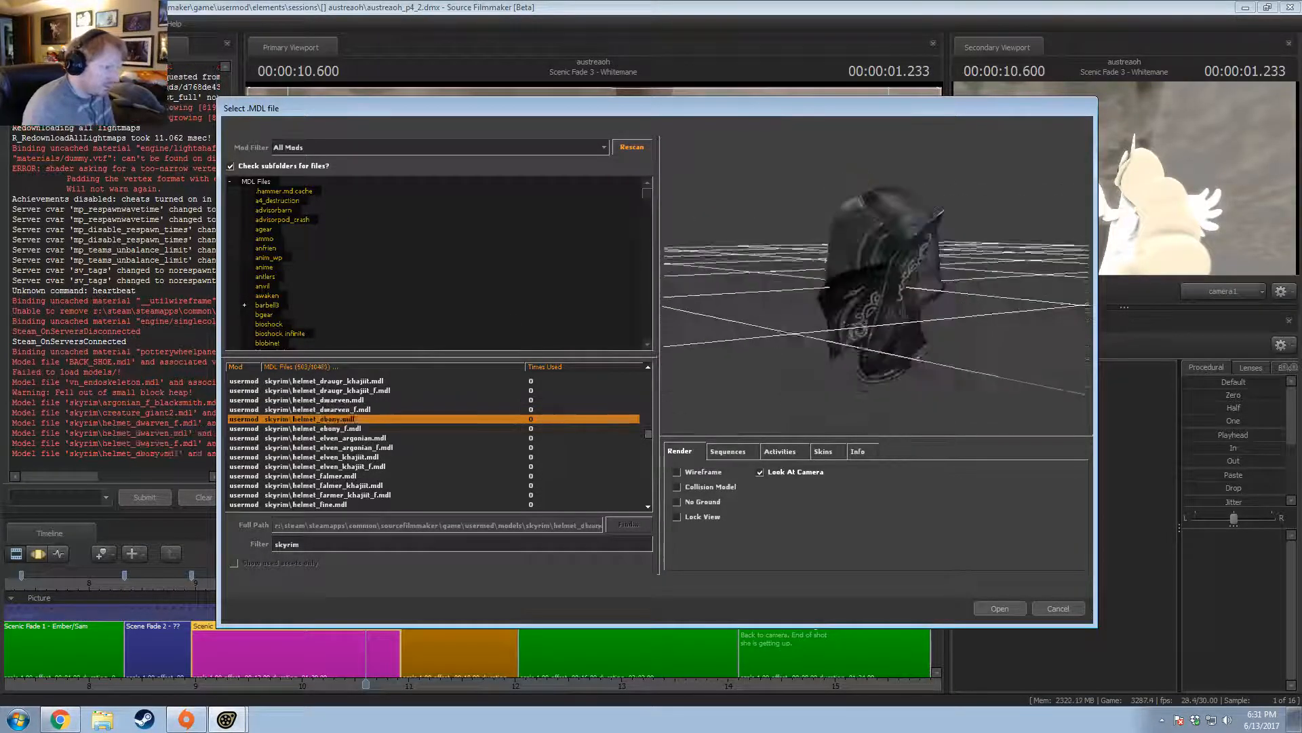
pyautogui.press('Up')
pyautogui.press('Up')
pyautogui.press('Up')
pyautogui.press('Up')
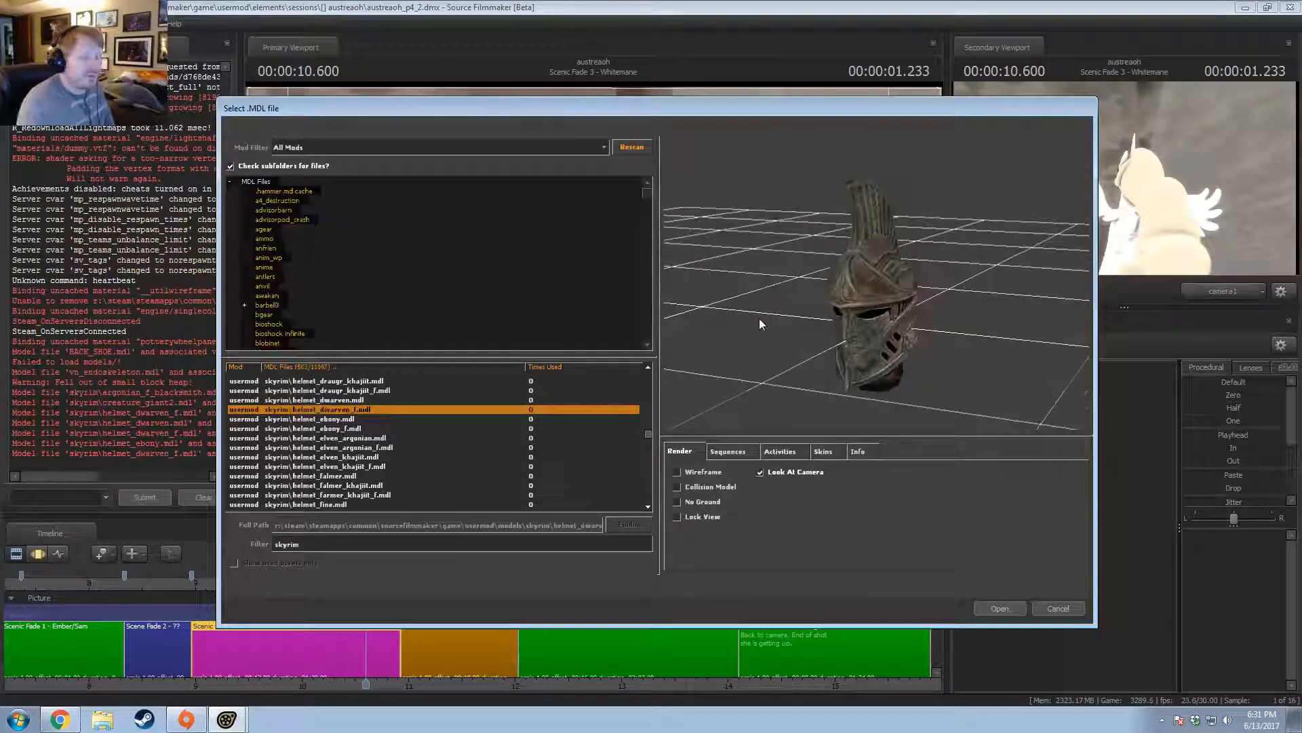
pyautogui.press('Down')
pyautogui.press('Down')
pyautogui.press('Down')
pyautogui.press('Down')
pyautogui.press('Down')
pyautogui.press('Down')
pyautogui.press('Down')
pyautogui.press('Down')
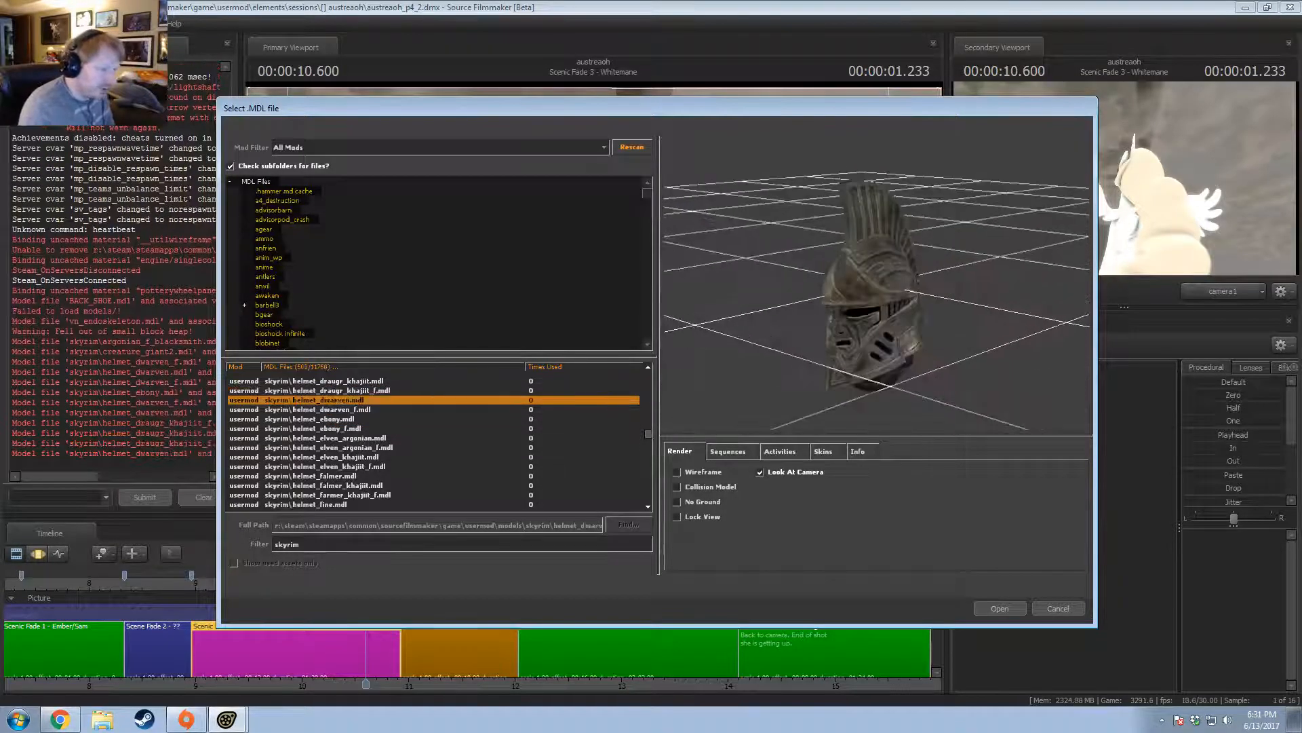
pyautogui.press('Down')
pyautogui.press('Down')
pyautogui.press('Down')
pyautogui.press('Down')
pyautogui.press('Down')
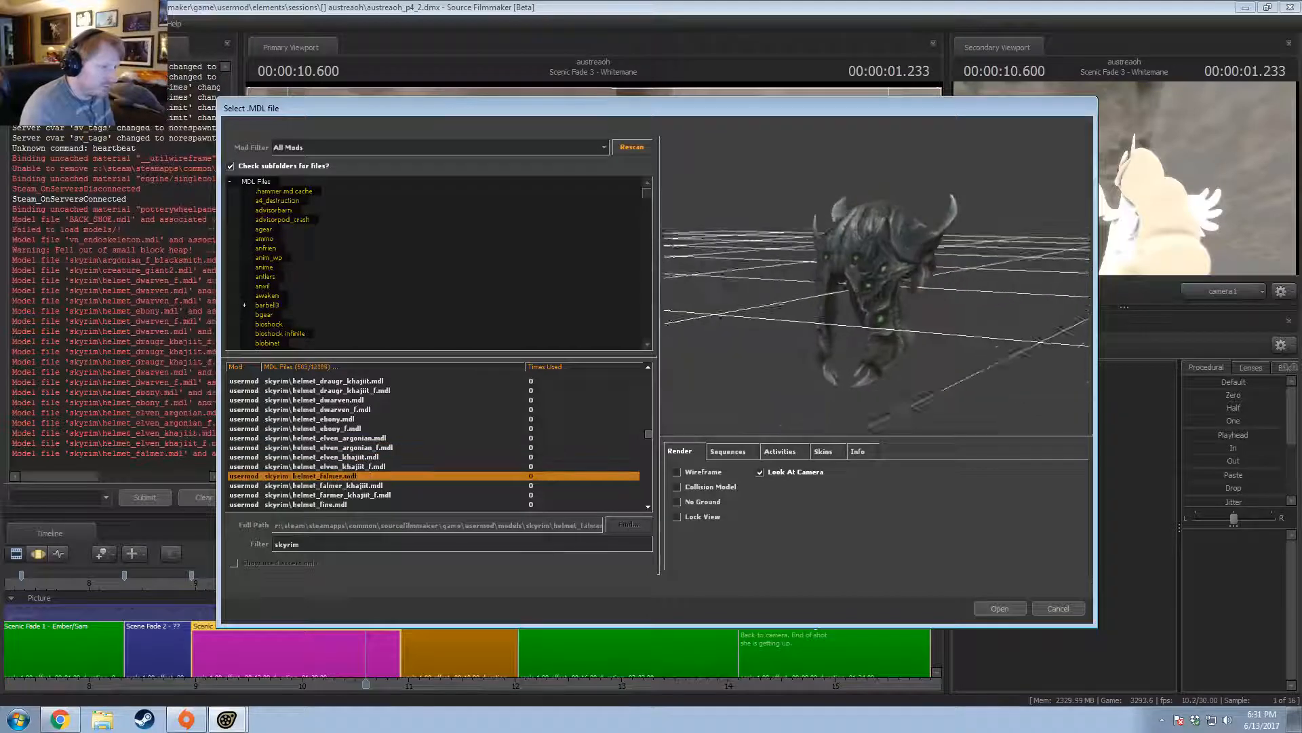
pyautogui.press('Down')
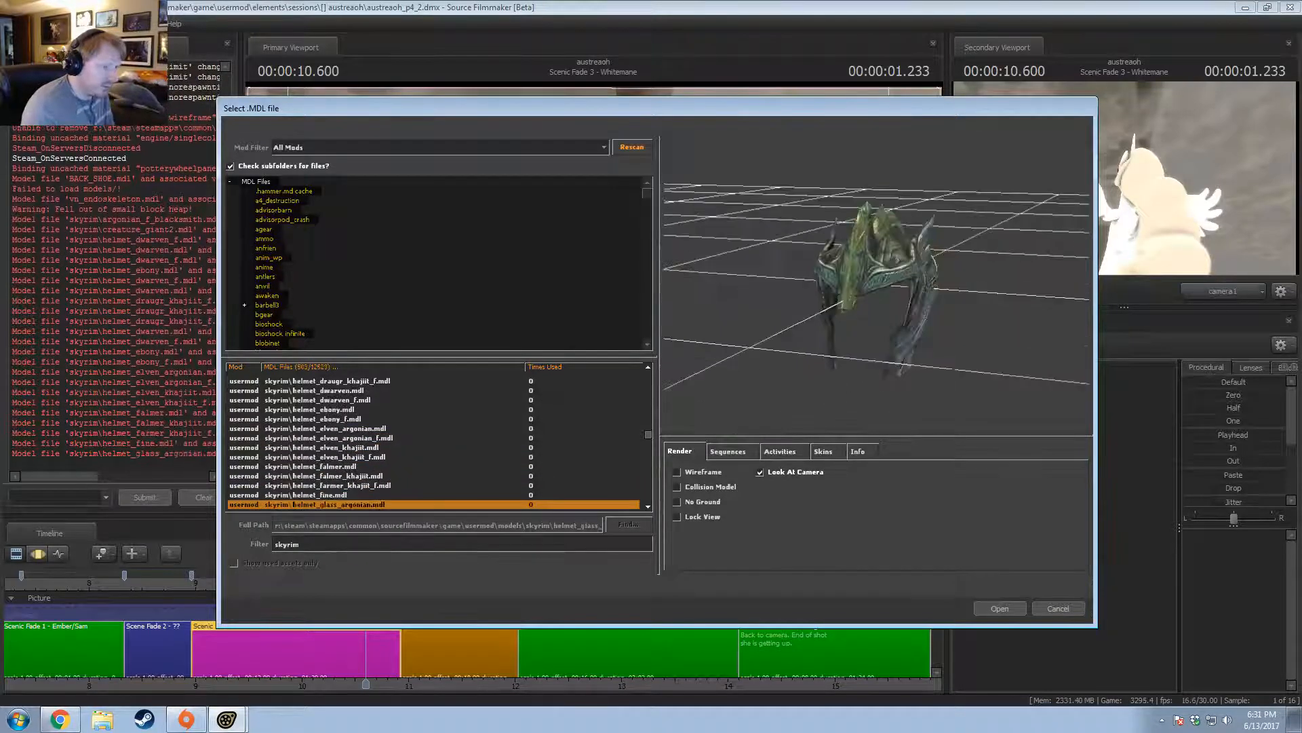
pyautogui.press('Down')
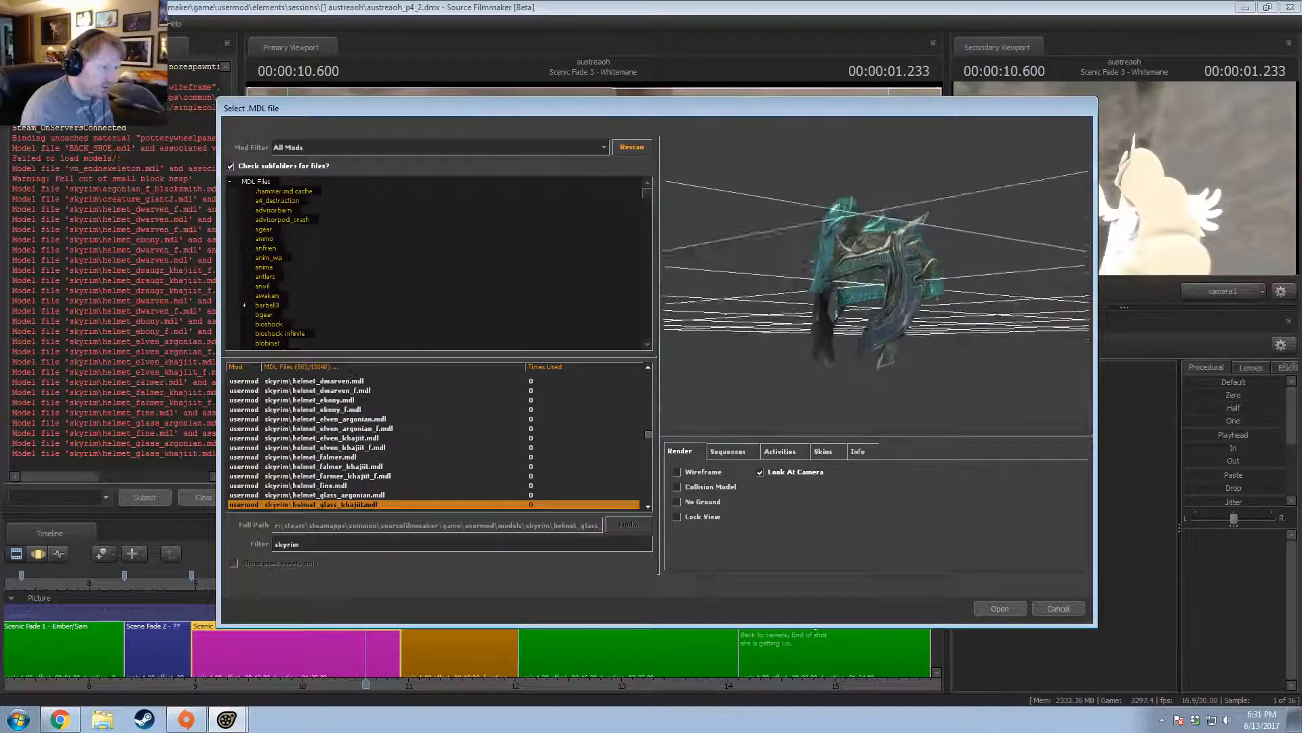
pyautogui.click(999, 609)
# Turn on lighting in the primary viewport and create an animation set for a new light.
pyautogui.rightClick(1036, 511)
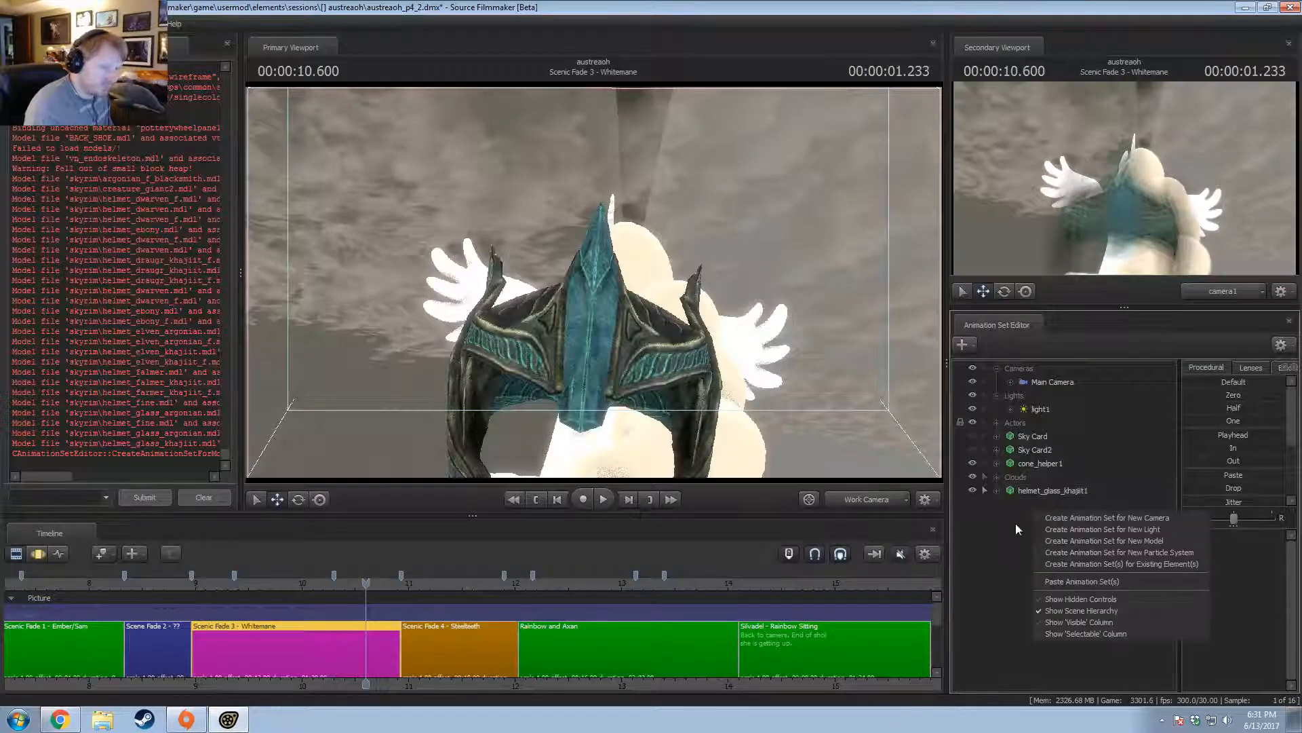
pyautogui.rightClick(808, 397)
pyautogui.click(843, 430)
pyautogui.rightClick(1063, 542)
pyautogui.moveTo(601, 271); pyautogui.dragTo(594, 287)
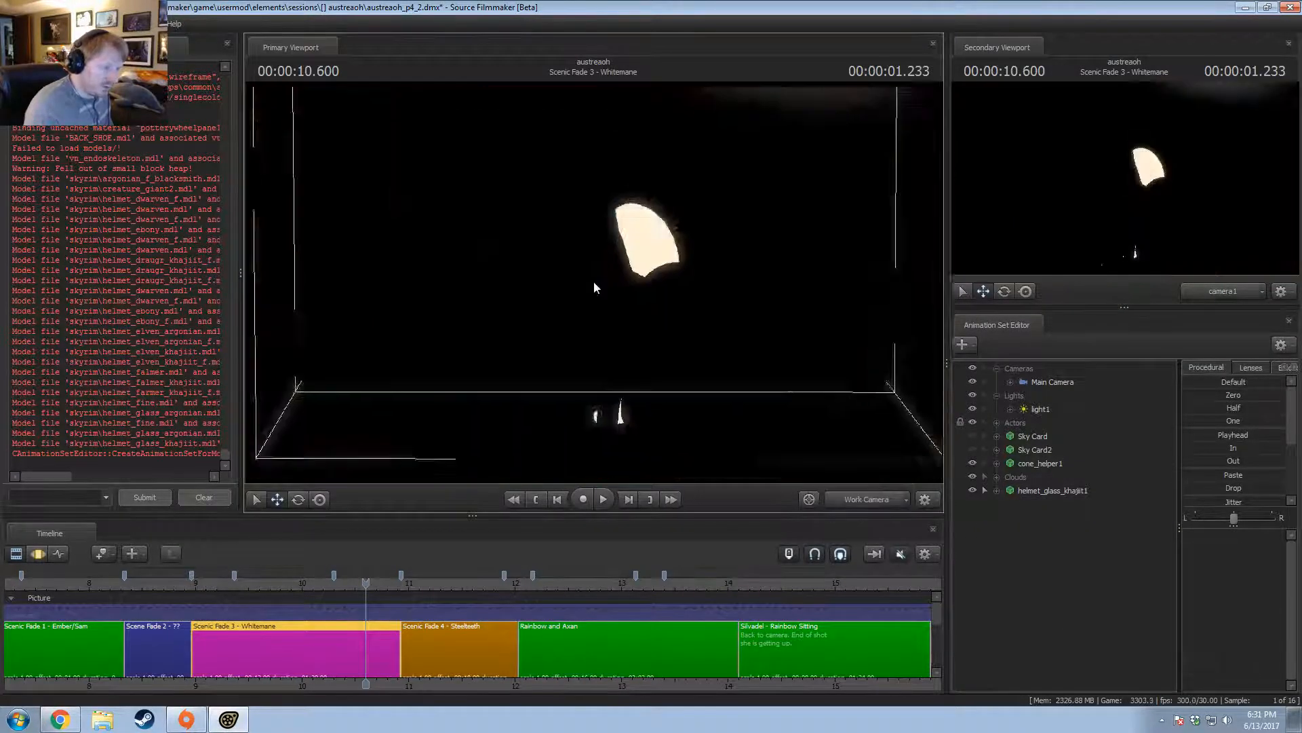
pyautogui.rightClick(1030, 527)
pyautogui.click(1123, 551)
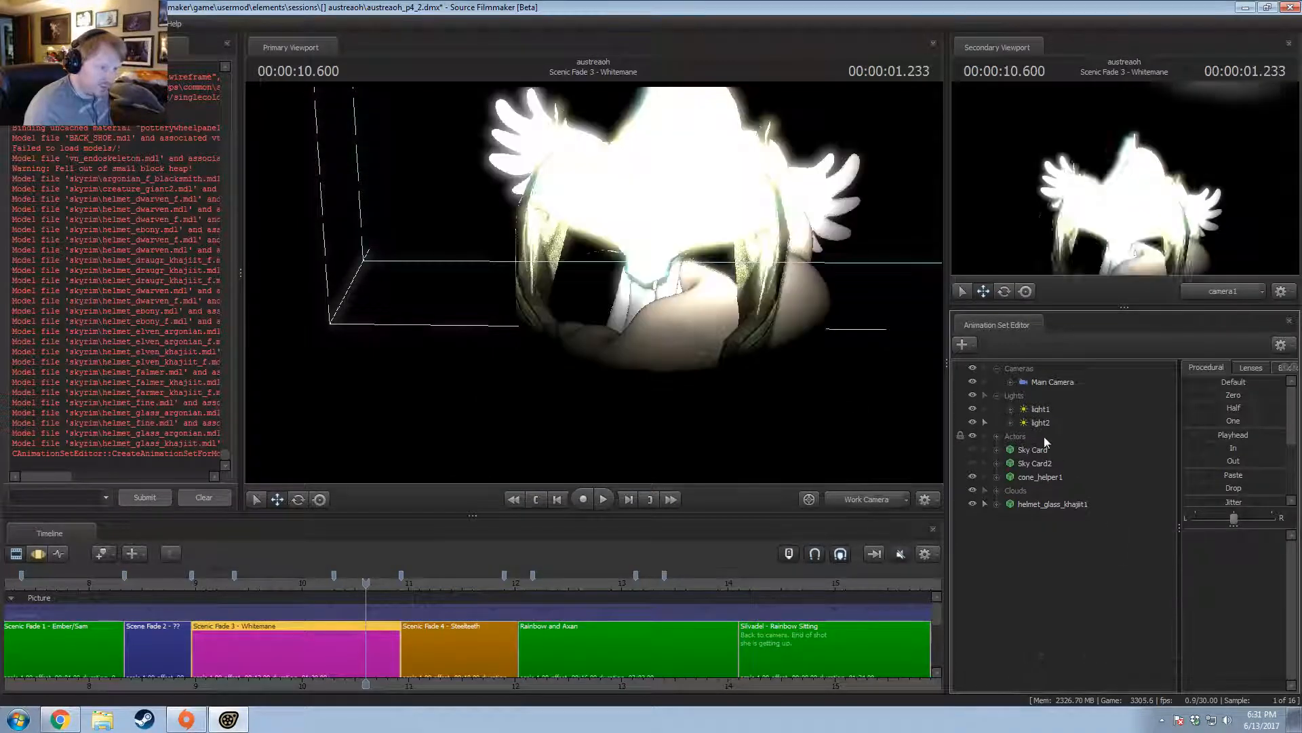
# Aim light2 at the glass helmet from the side and lower its intensity, checking the helmet through the work camera.
pyautogui.moveTo(1025, 423); pyautogui.dragTo(791, 331)
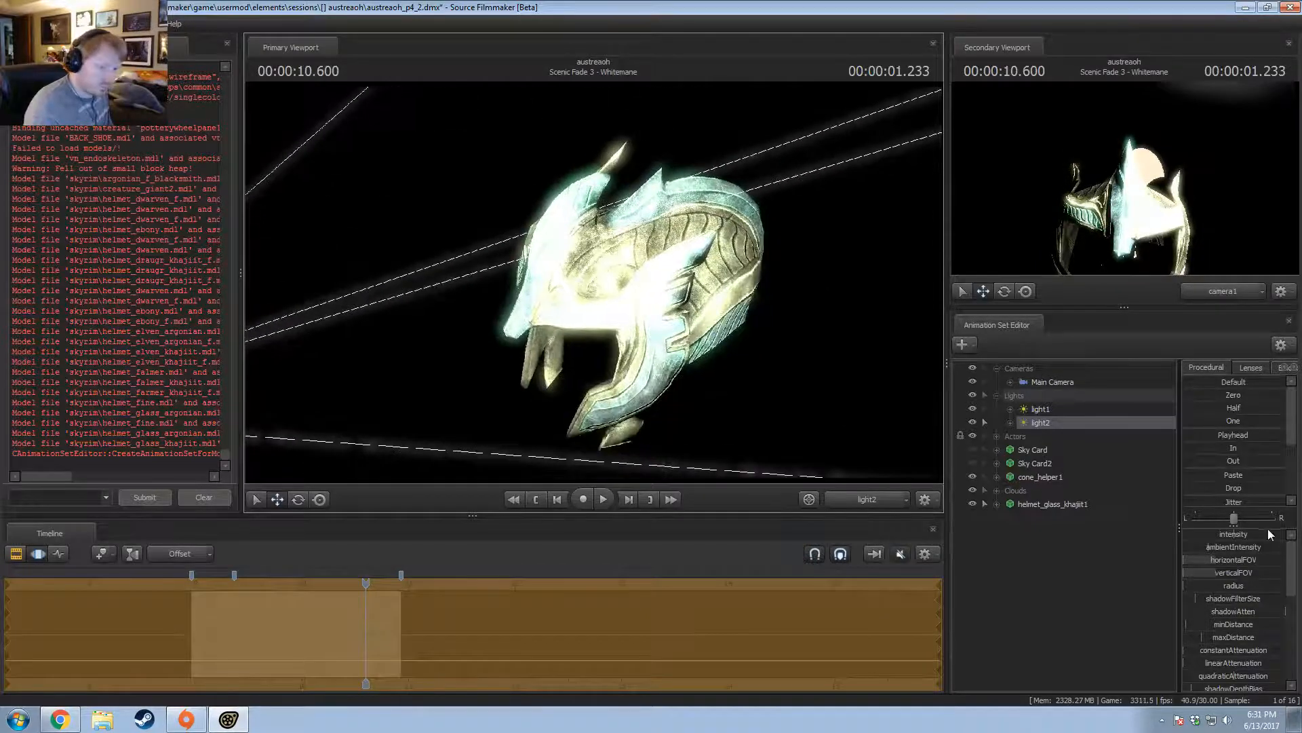
pyautogui.moveTo(1268, 534); pyautogui.dragTo(1226, 533)
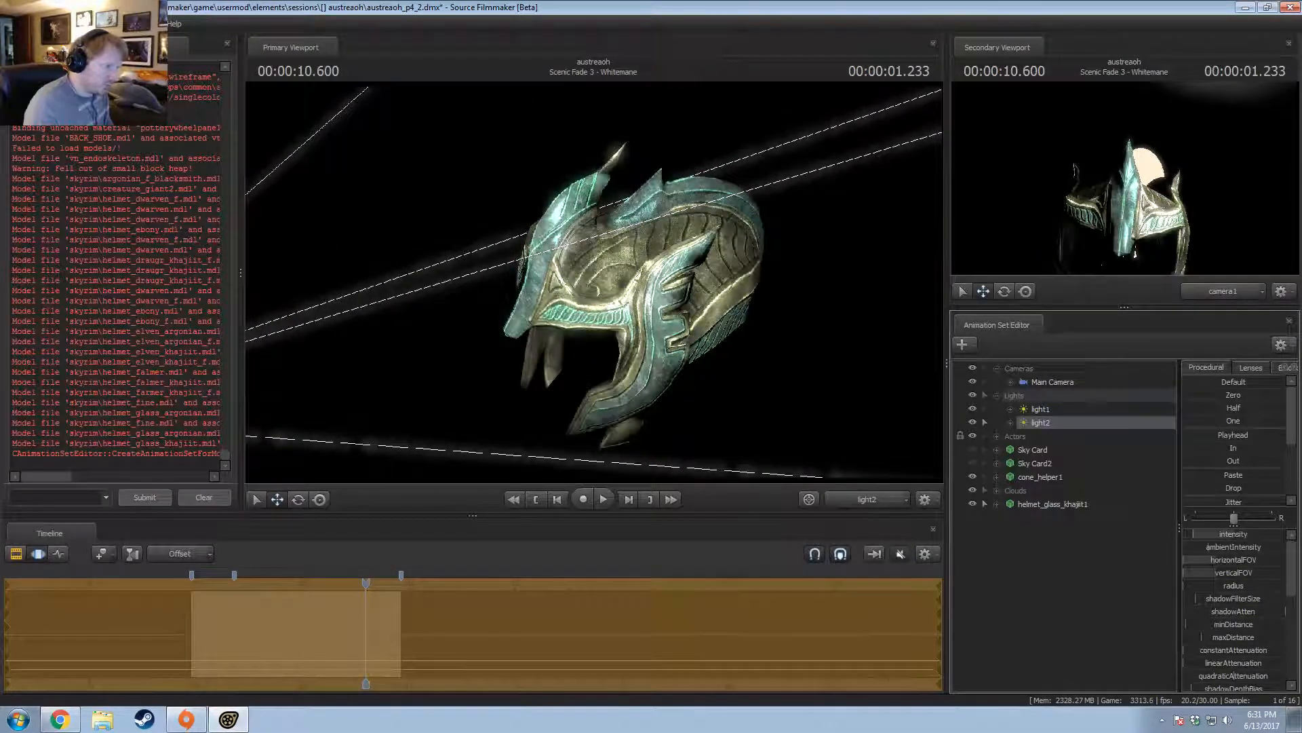
pyautogui.click(866, 499)
pyautogui.moveTo(846, 468); pyautogui.dragTo(529, 346)
pyautogui.moveTo(594, 282); pyautogui.dragTo(421, 400)
pyautogui.press('w')
pyautogui.press('d')
pyautogui.press('s')
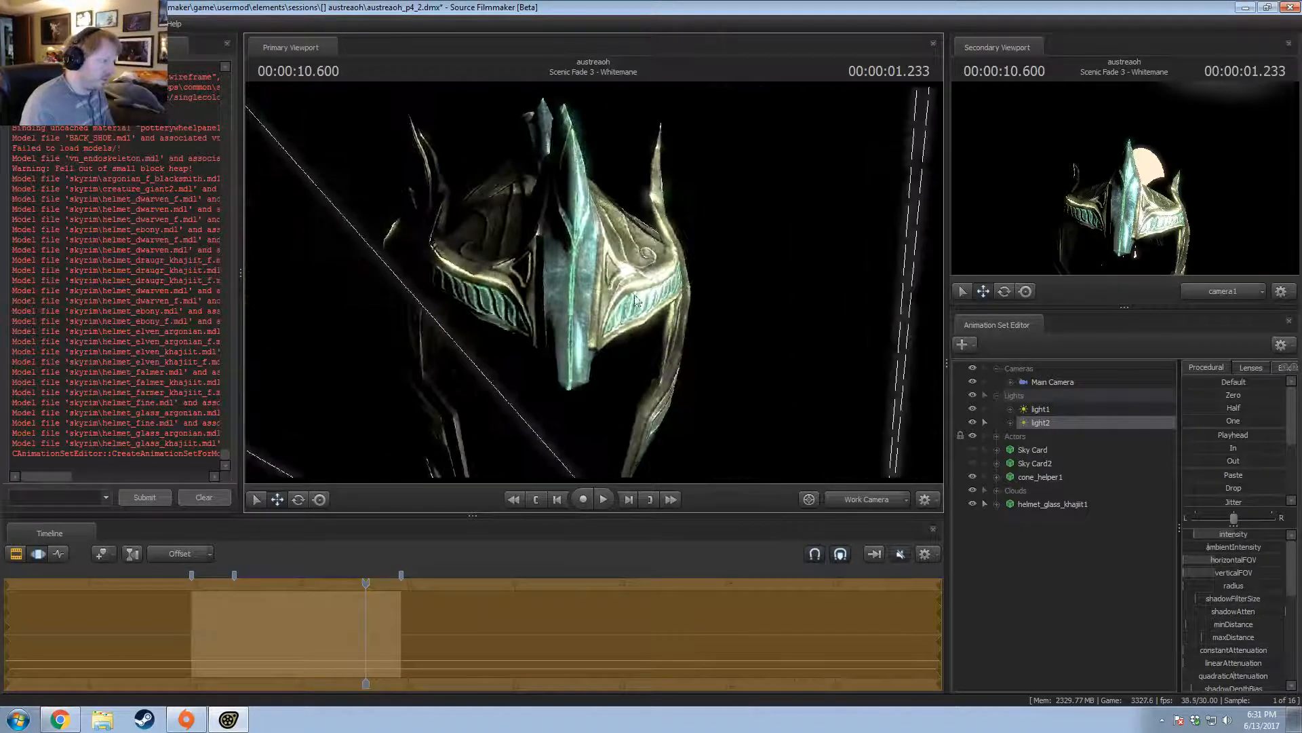
pyautogui.press('Return')
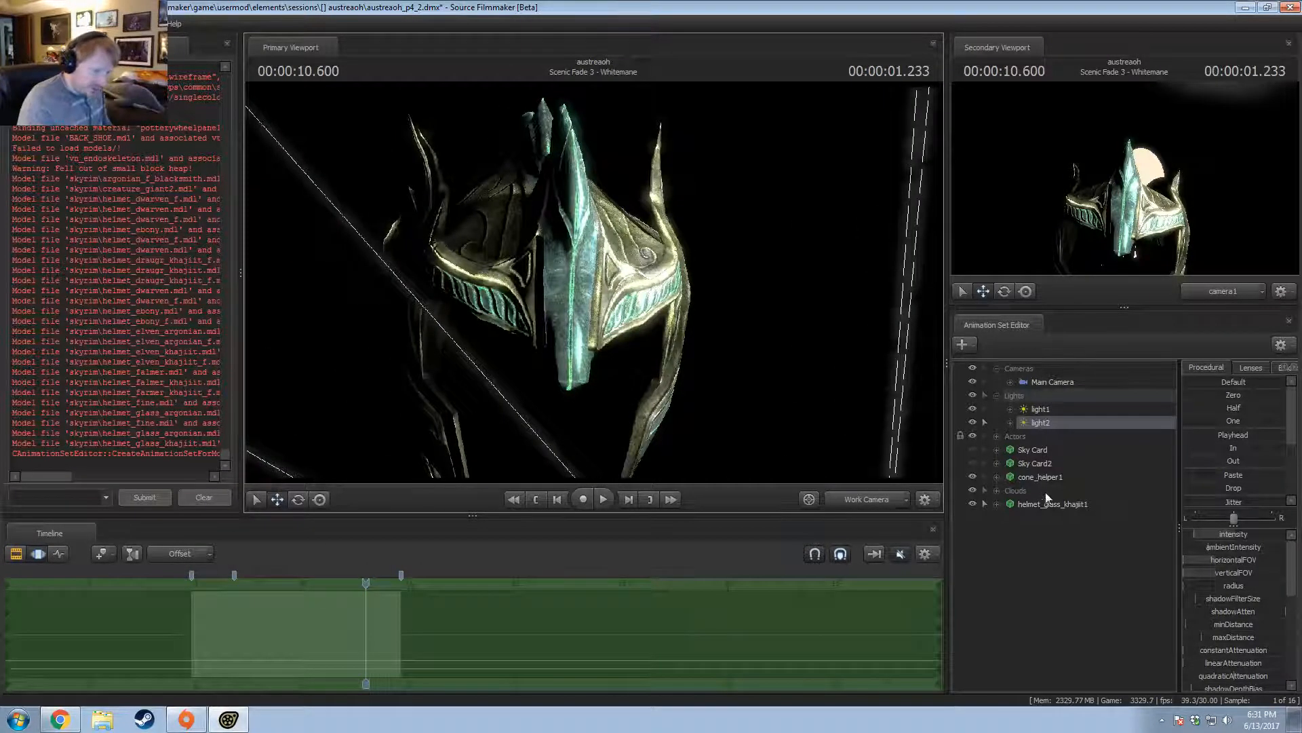
# Add override materials to the helmet_glass_khajiit1 animation set.
pyautogui.rightClick(1039, 422)
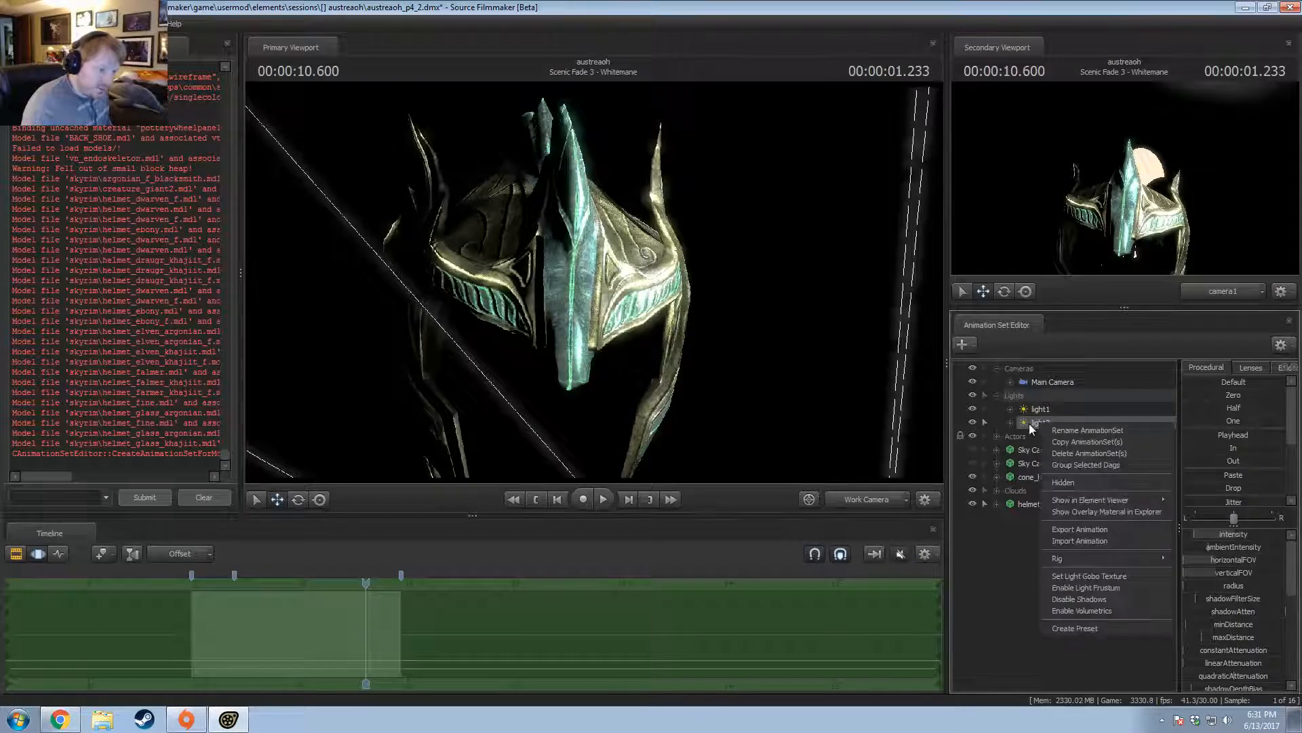
pyautogui.click(1002, 539)
pyautogui.rightClick(1033, 505)
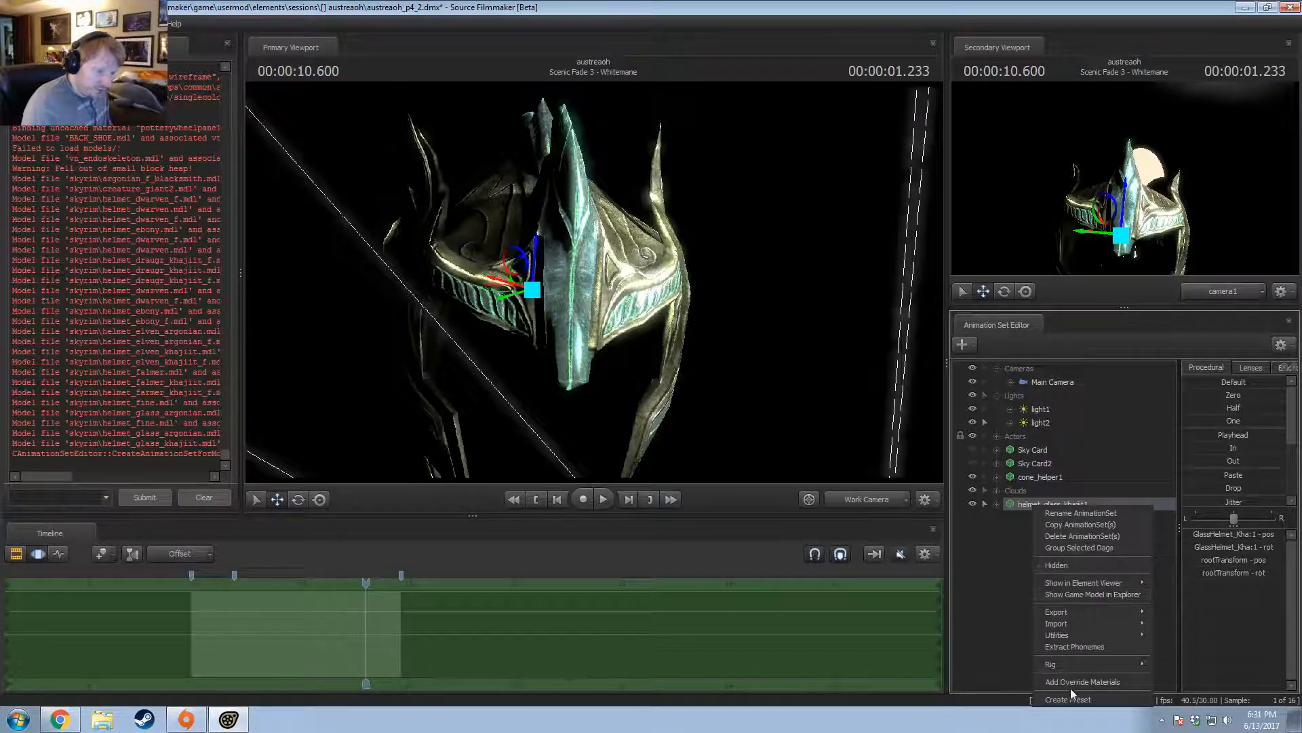
pyautogui.click(1072, 682)
# Show the helmet's model in the Element Viewer and inspect its materials, including glasshelmetblue.
pyautogui.rightClick(1054, 506)
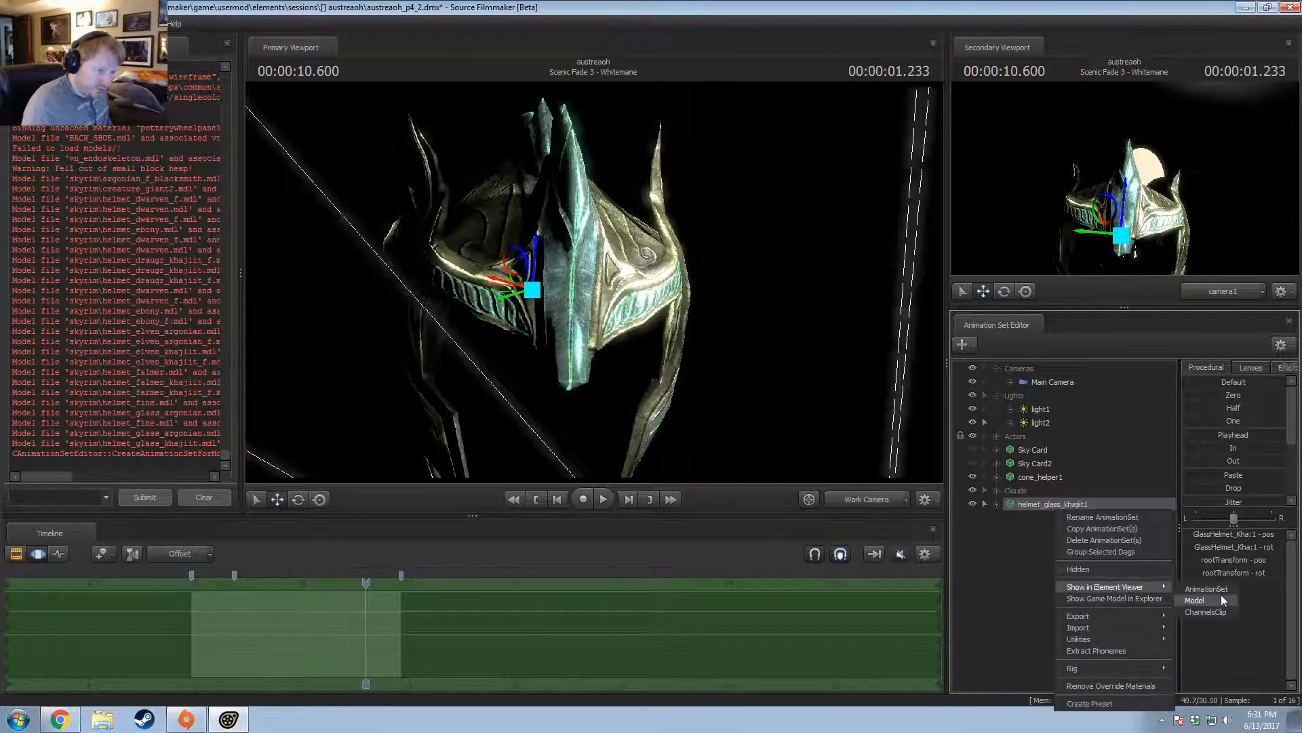
pyautogui.click(1194, 601)
pyautogui.click(26, 337)
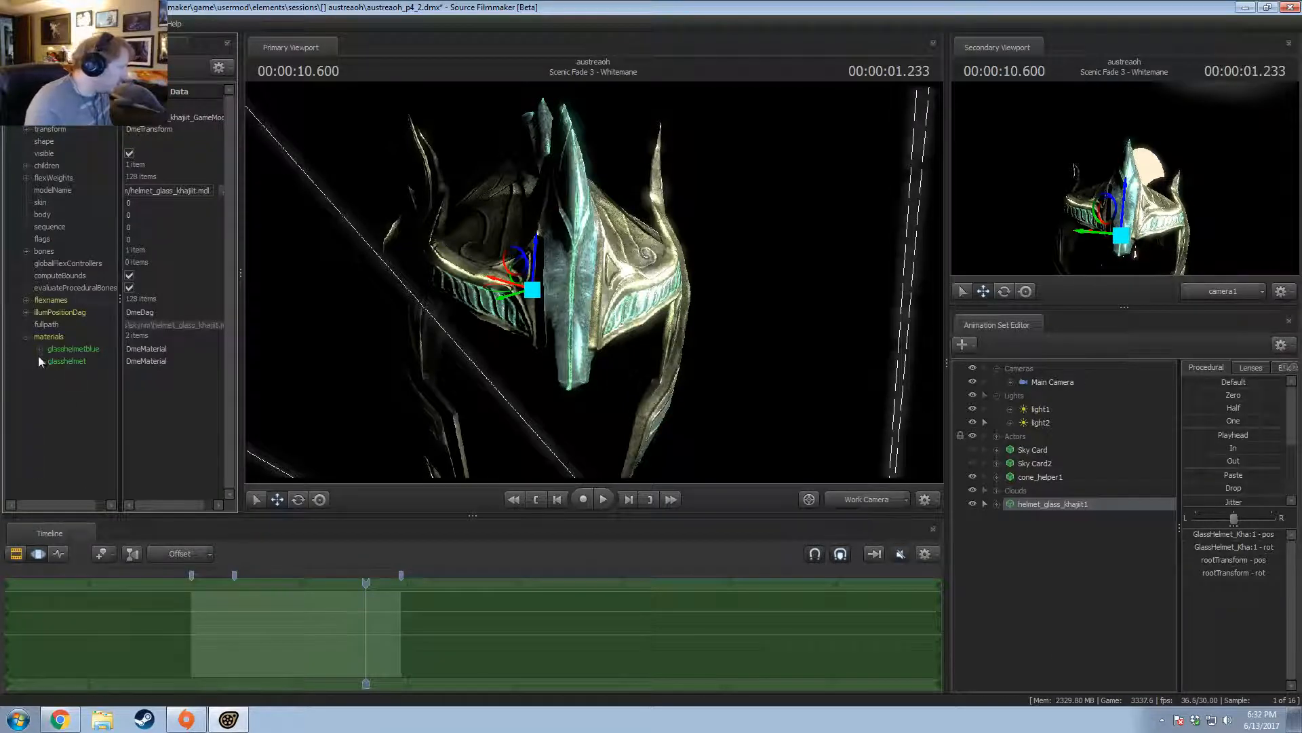
pyautogui.click(39, 350)
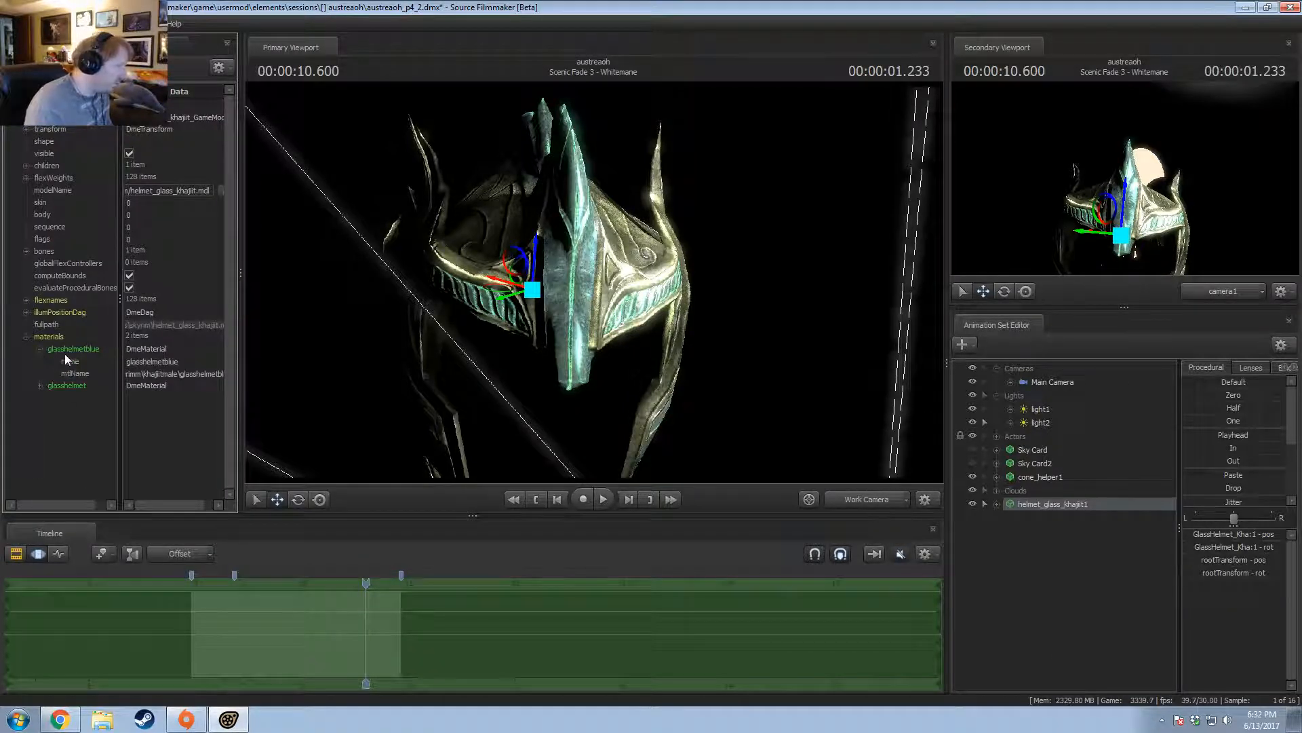
pyautogui.click(41, 352)
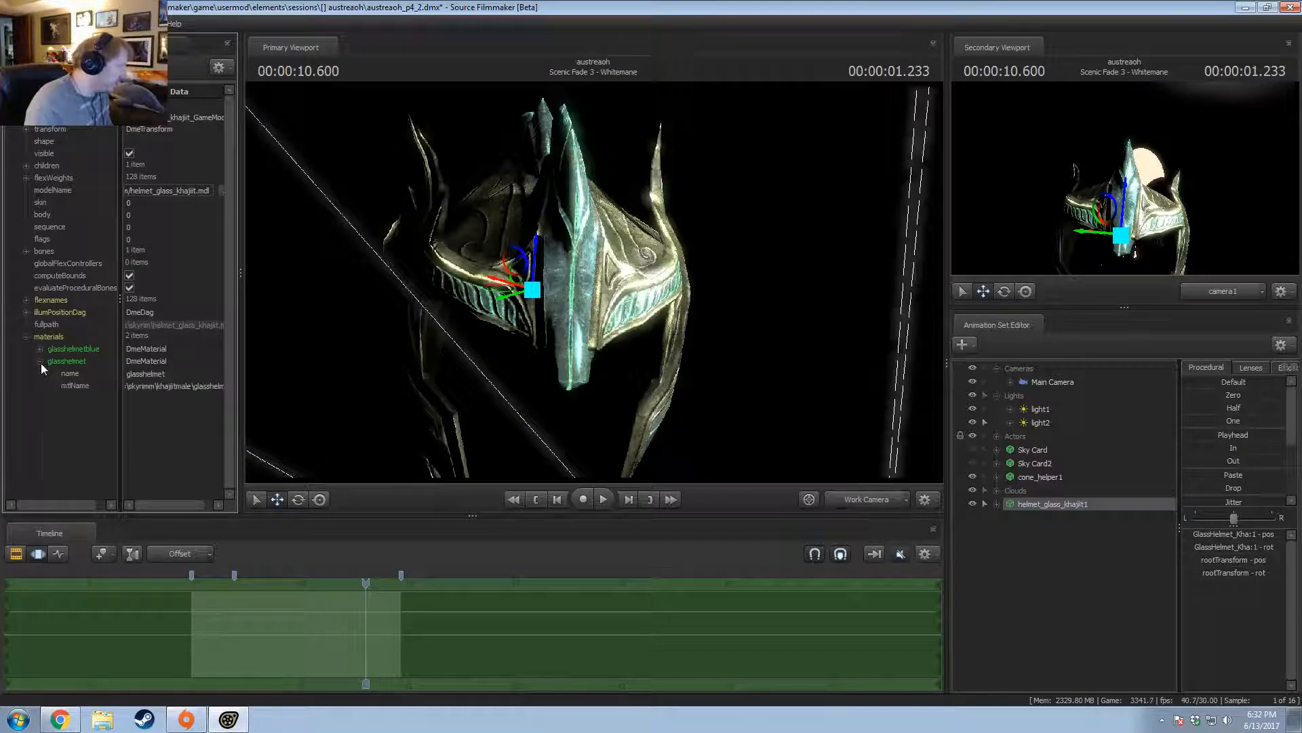
# Add a float attribute named $phongboost to the helmet's glasshelmet material.
pyautogui.click(41, 363)
pyautogui.rightClick(66, 359)
pyautogui.moveTo(97, 468)
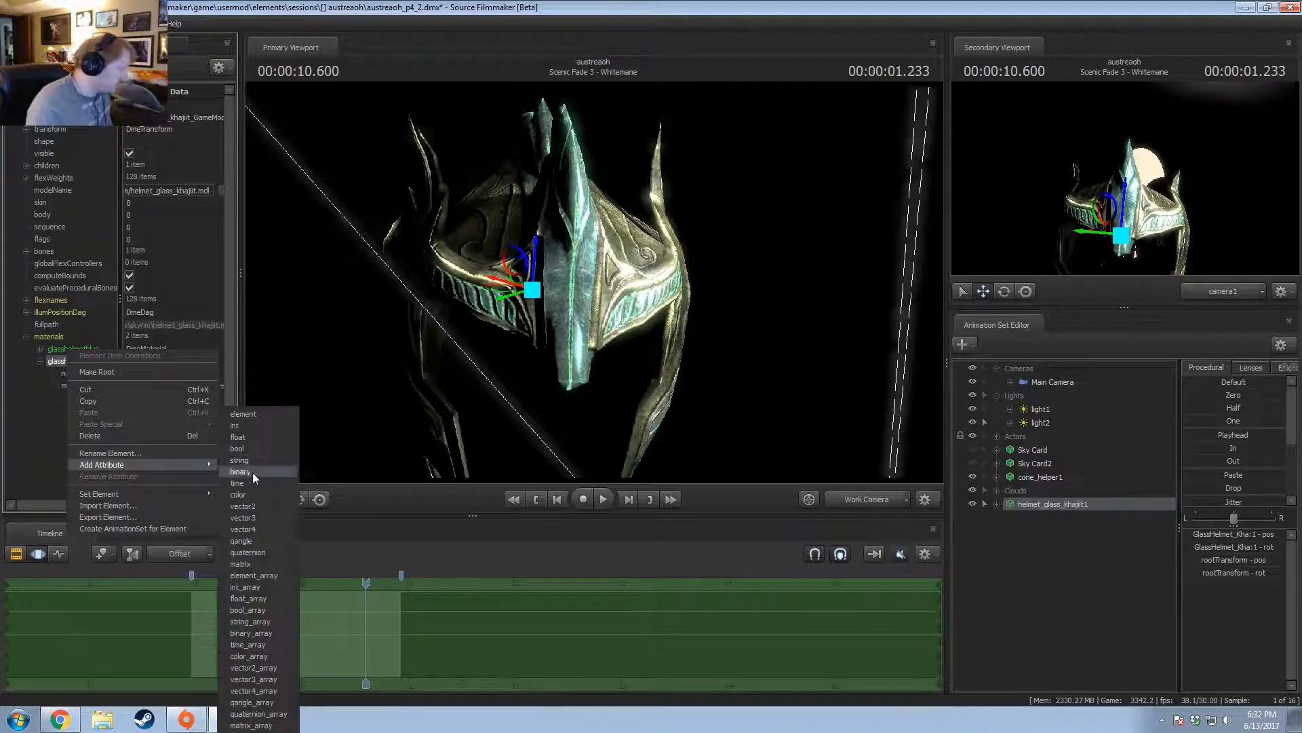
pyautogui.click(244, 439)
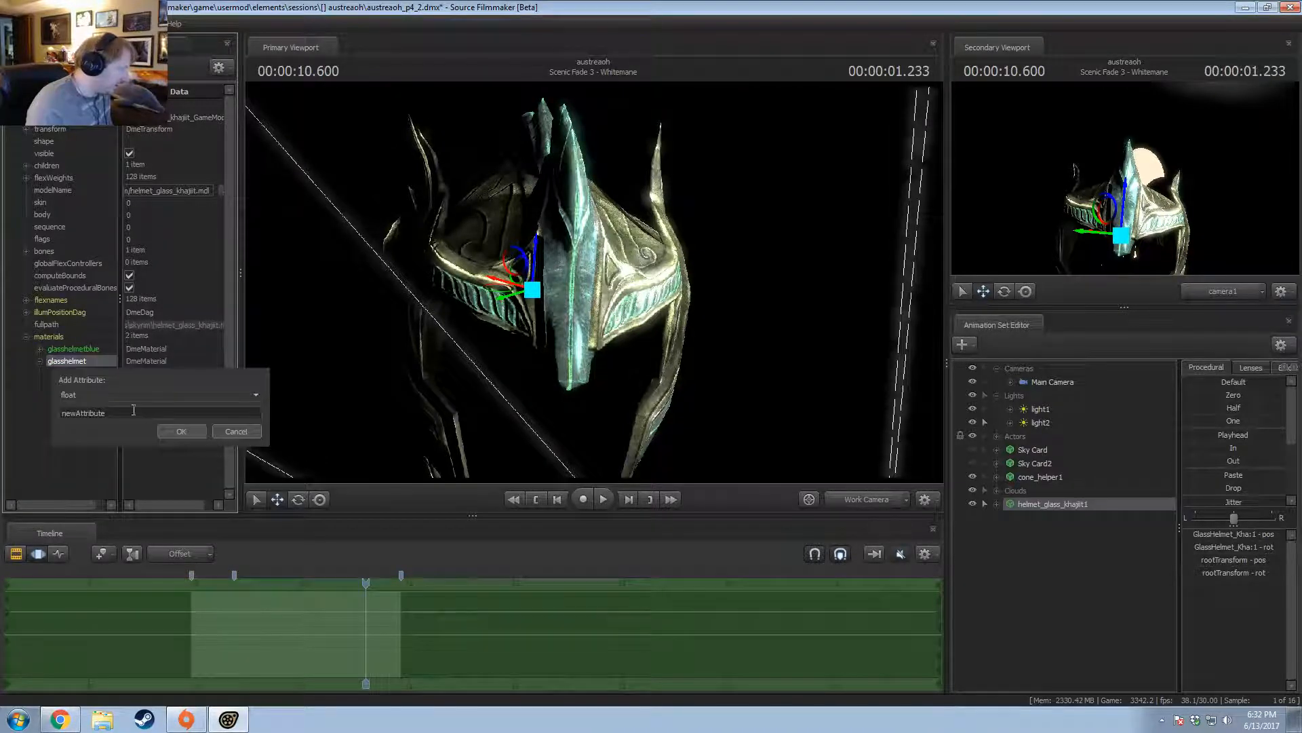
pyautogui.write('s')
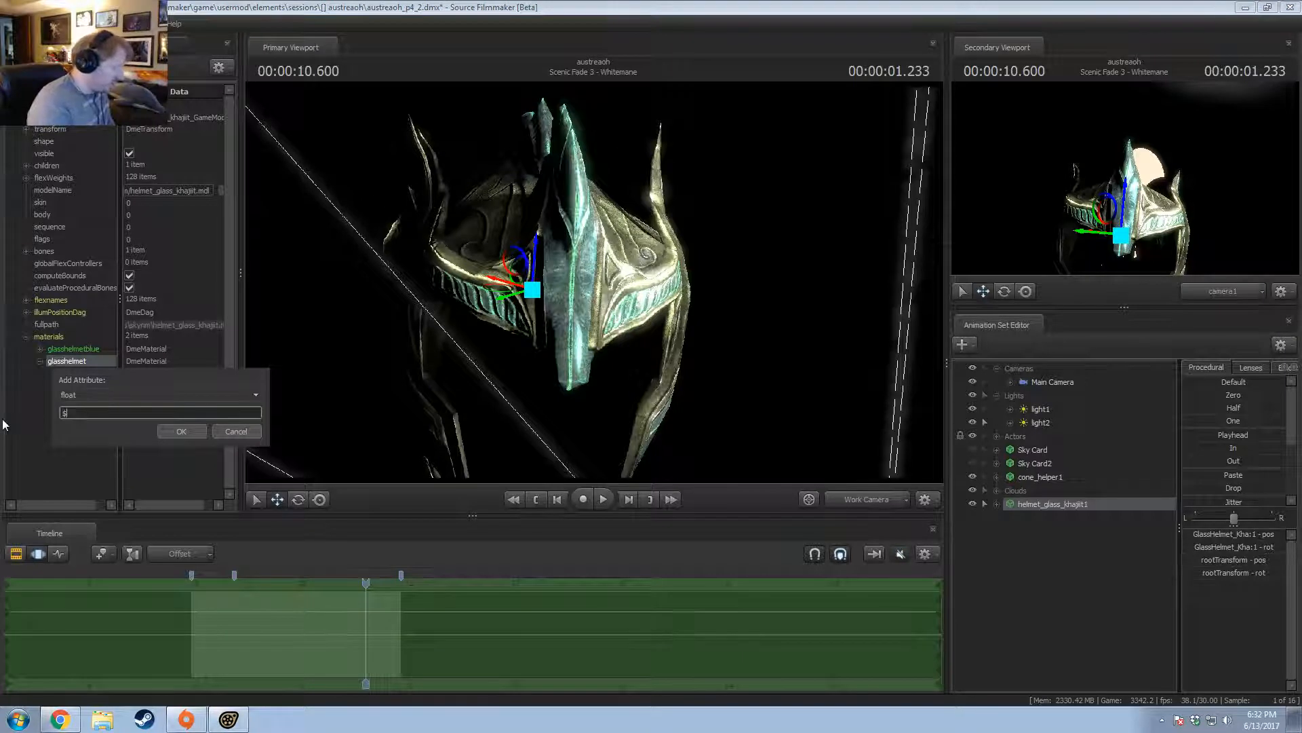
pyautogui.write('phongbost')
pyautogui.press('Return')
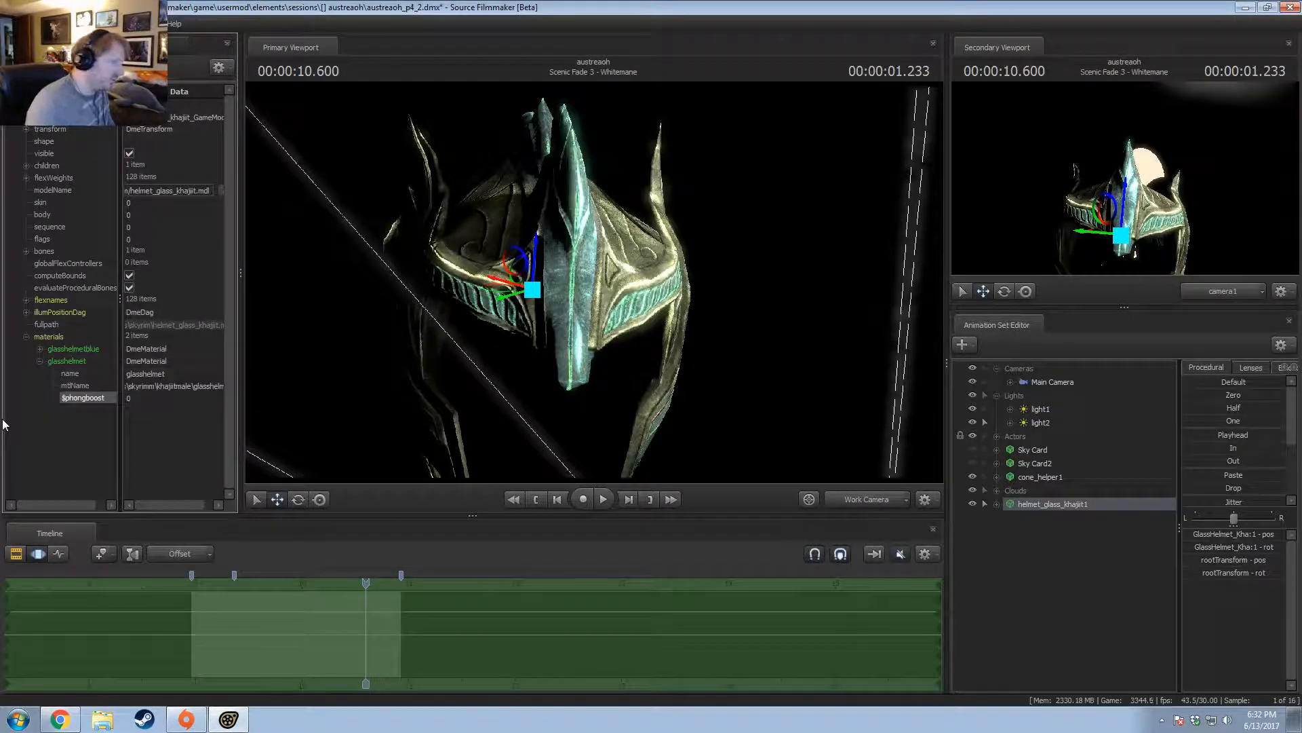
# Set the glasshelmet material's $phongboost to 100 and check the shine from another angle.
pyautogui.click(126, 398)
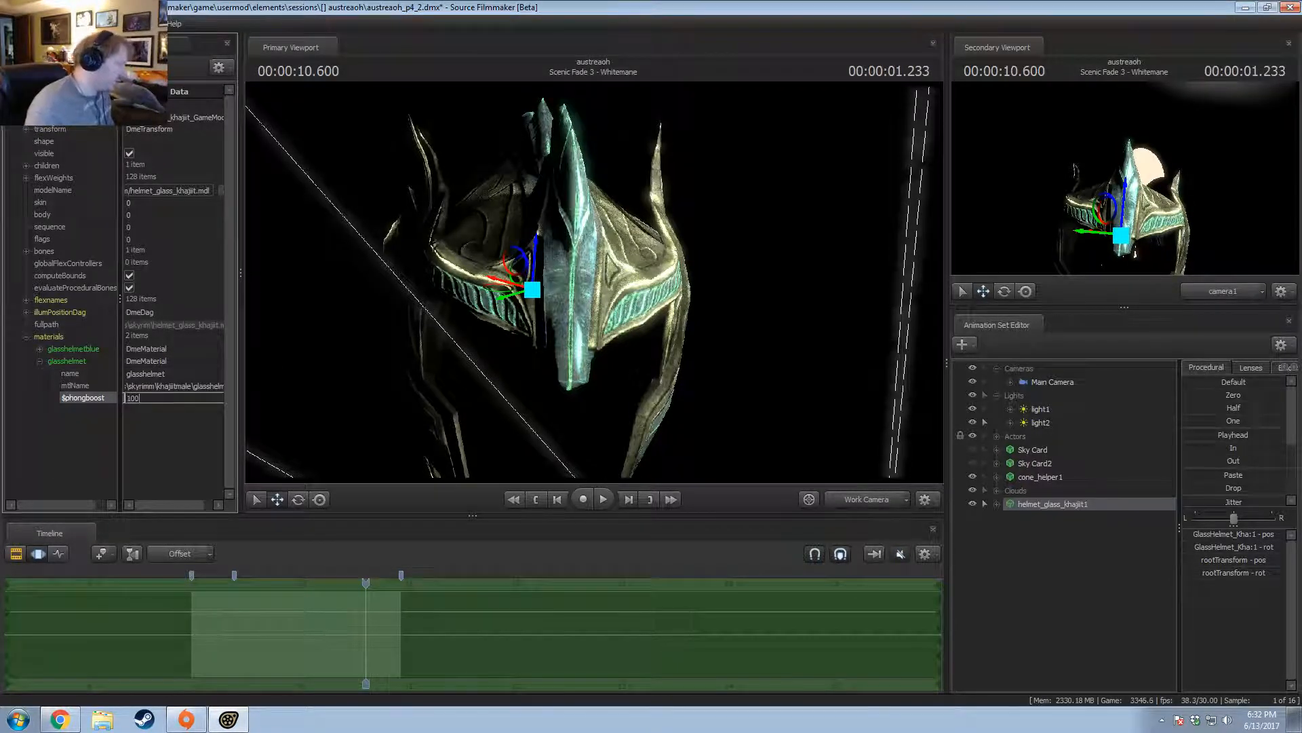
pyautogui.click(139, 386)
pyautogui.moveTo(595, 279)
pyautogui.keyDown('alt'); pyautogui.mouseDown()
pyautogui.moveTo(616, 265)
pyautogui.moveTo(604, 274)
pyautogui.moveTo(637, 271)
pyautogui.moveTo(535, 264)
pyautogui.moveTo(624, 271)
pyautogui.moveTo(631, 312)
pyautogui.moveTo(672, 275)
pyautogui.moveTo(556, 274)
pyautogui.moveTo(588, 287)
pyautogui.mouseUp(); pyautogui.keyUp('alt')
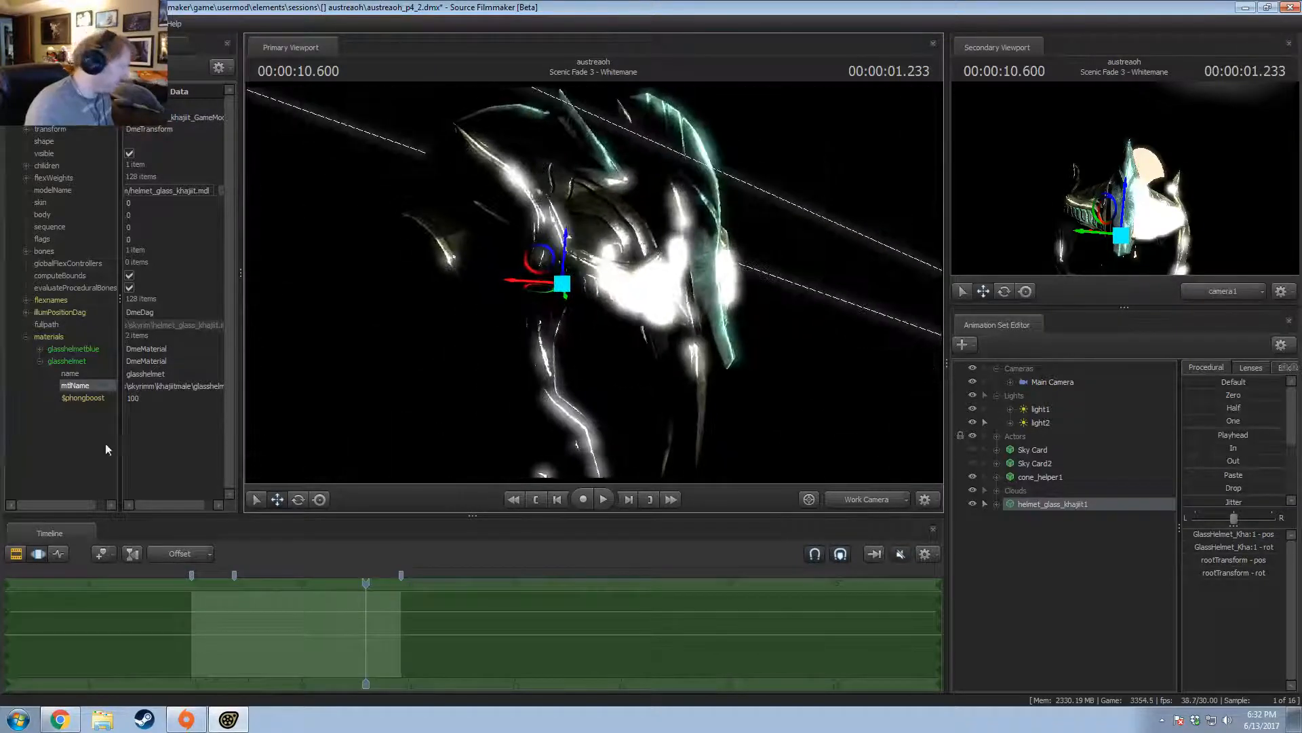
# Add a vector3 attribute named $phongtint to the helmet's glasshelmet material.
pyautogui.click(67, 361)
pyautogui.rightClick(67, 361)
pyautogui.moveTo(95, 460)
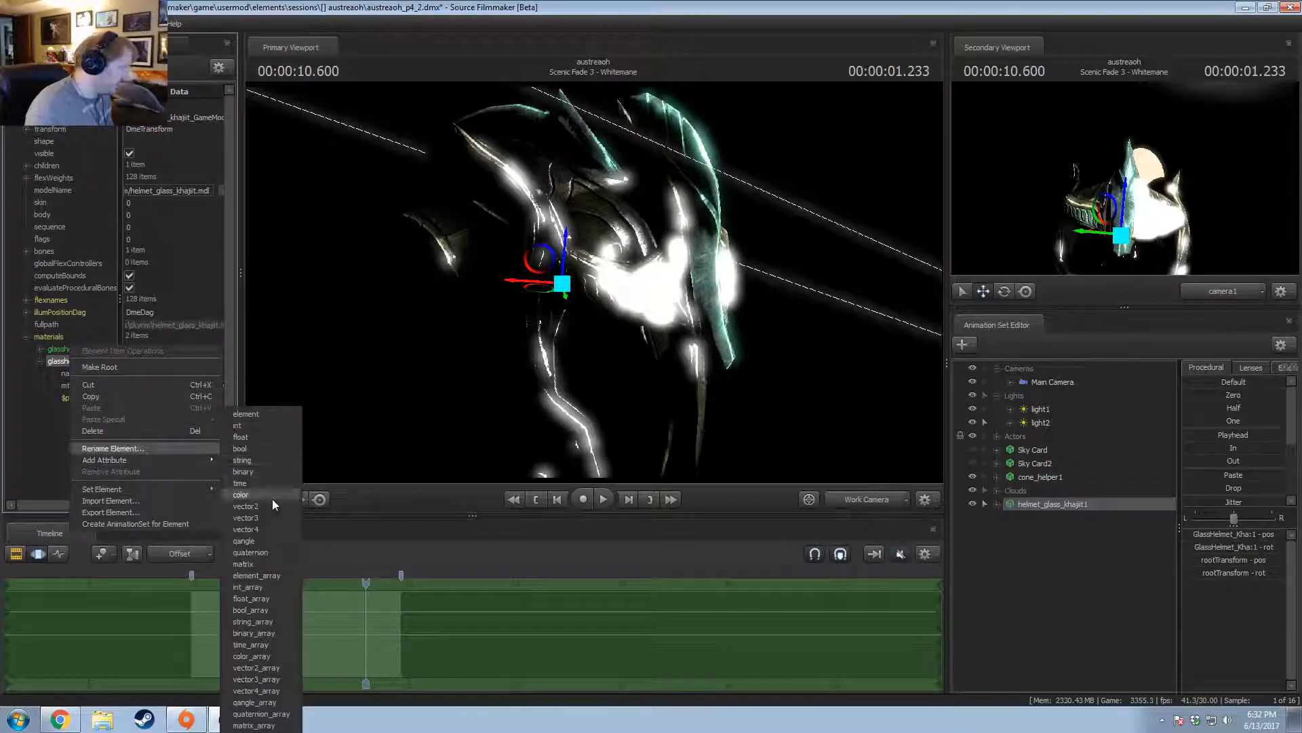
pyautogui.click(245, 517)
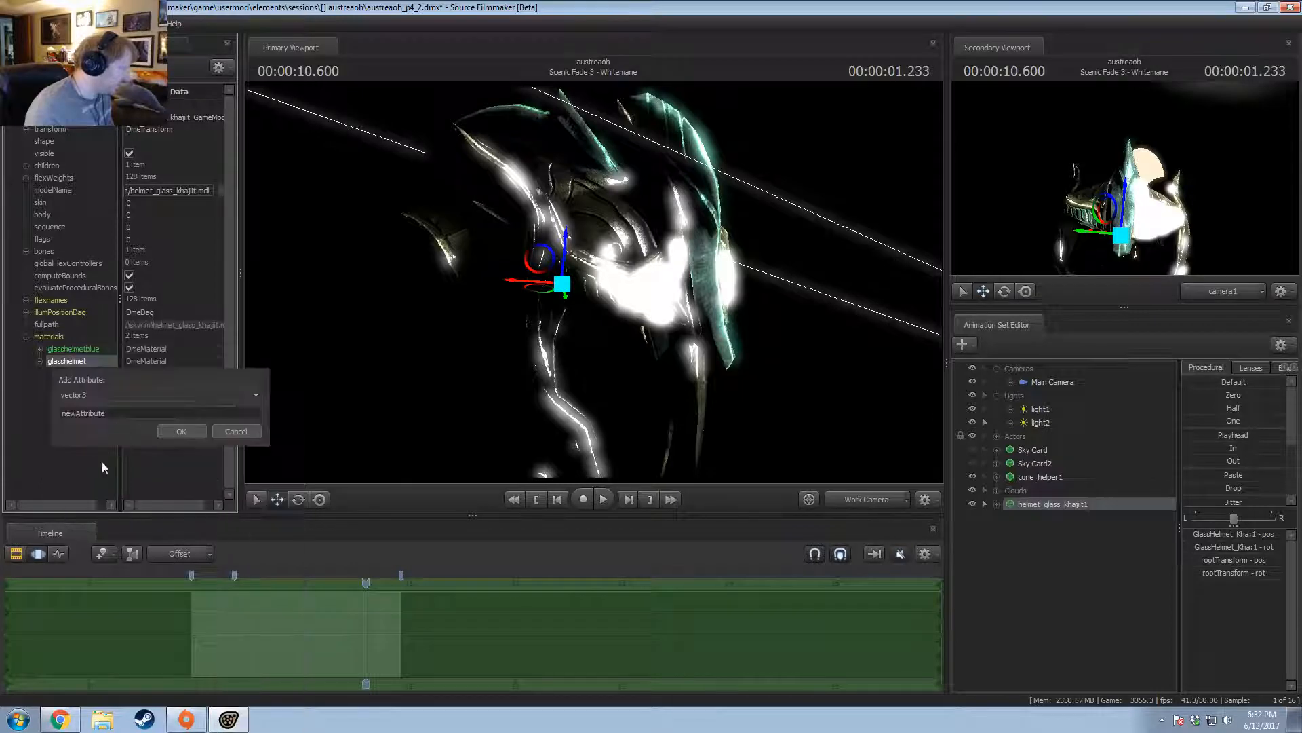
pyautogui.click(125, 400)
pyautogui.click(85, 399)
pyautogui.moveTo(107, 412); pyautogui.dragTo(0, 423)
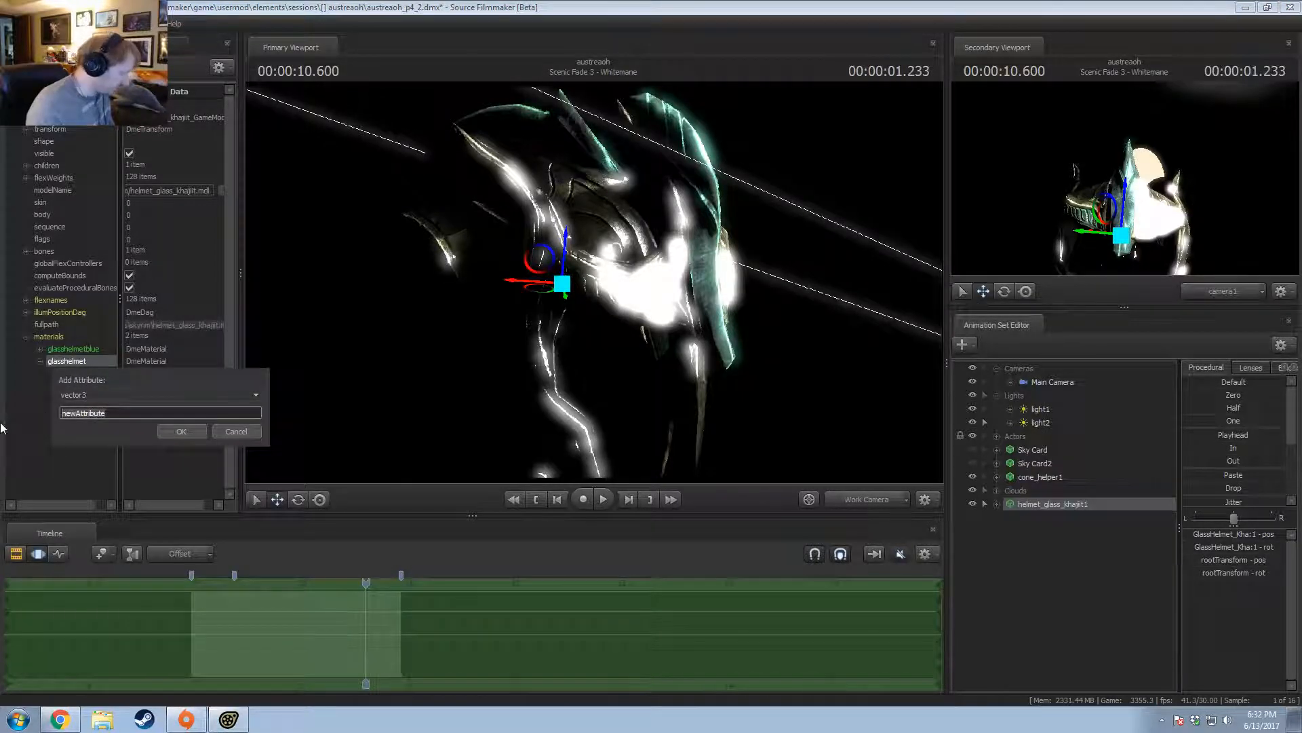
pyautogui.write('sph')
pyautogui.write('ongtin')
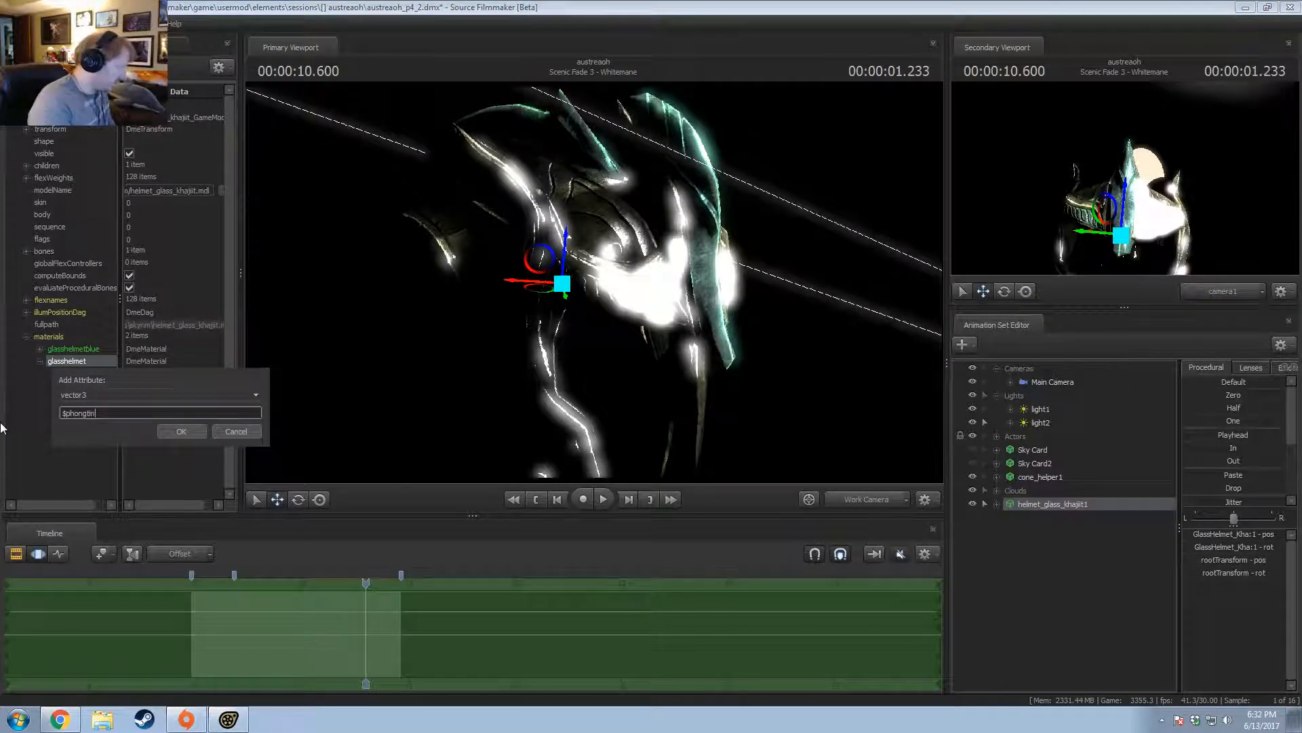
pyautogui.write('t')
pyautogui.press('Return')
# Set the glasshelmet material's $phongtint to 10 0 0.
pyautogui.moveTo(164, 409); pyautogui.dragTo(119, 415)
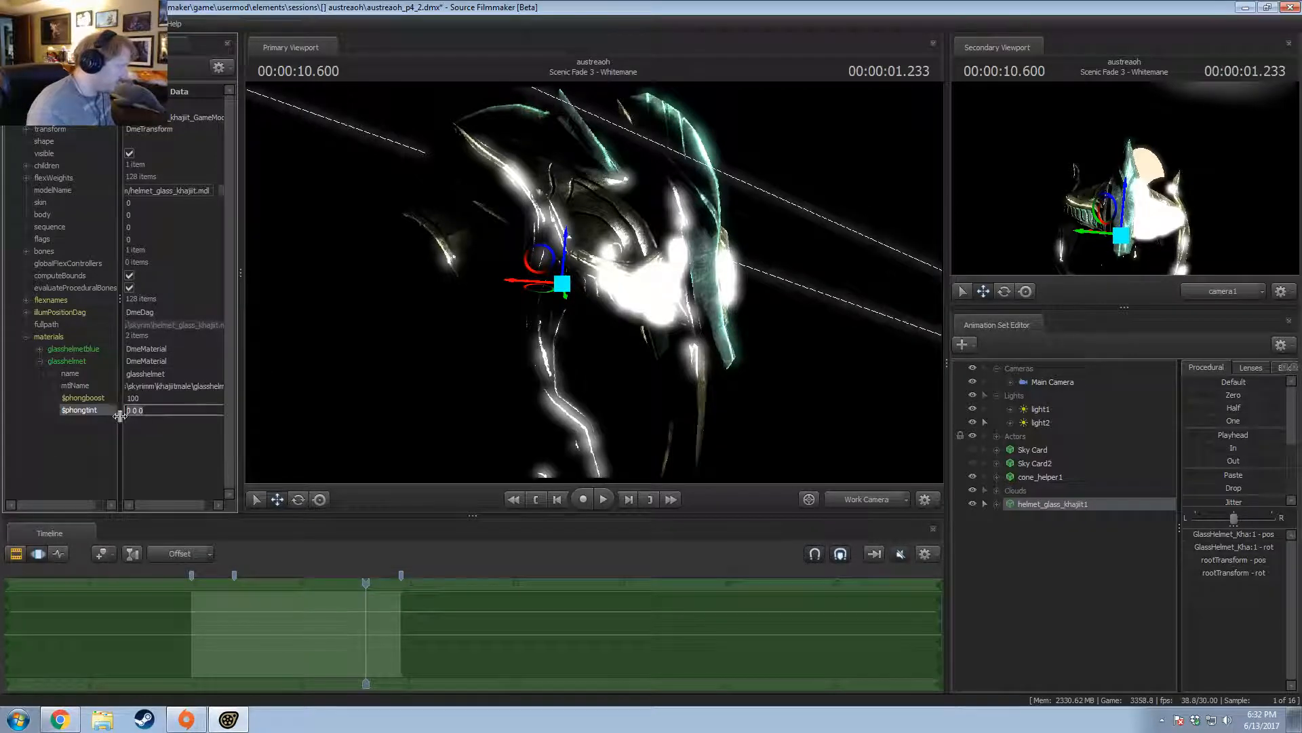
pyautogui.write('10 0 0')
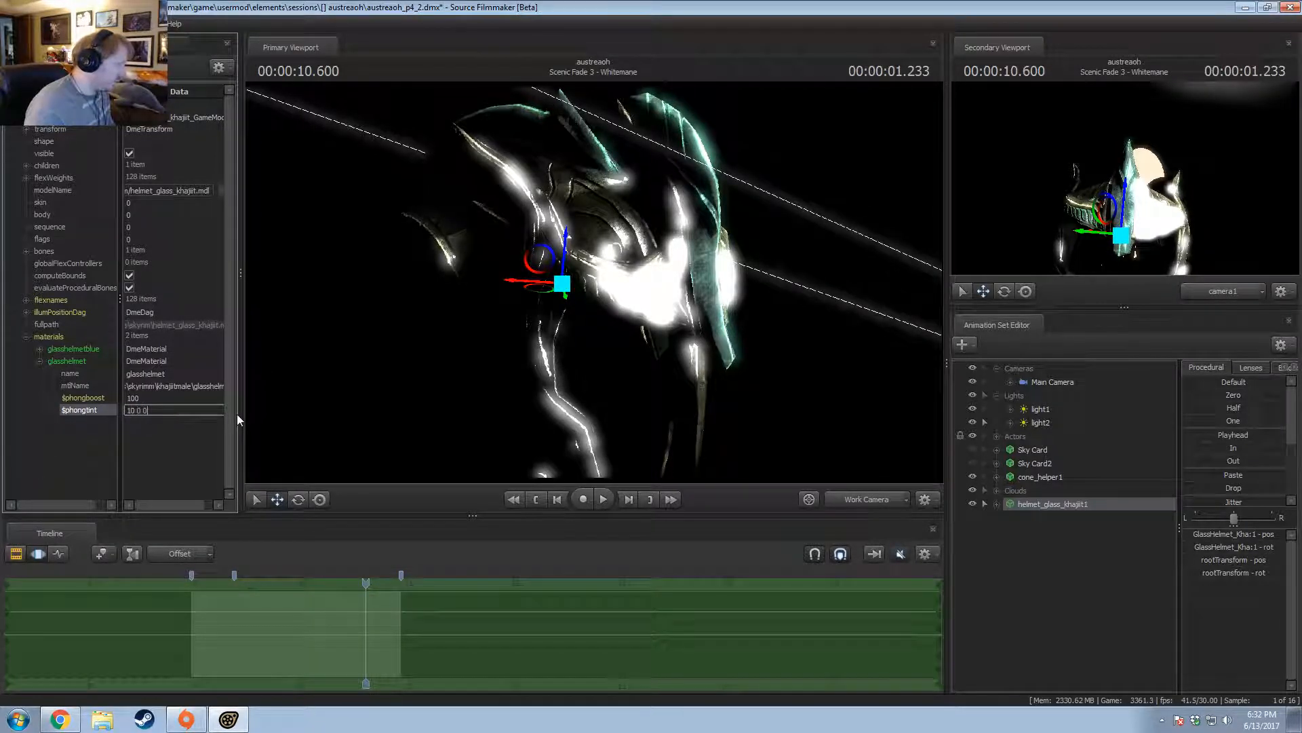
pyautogui.press('Return')
# Set the glasshelmet material's $phongtint to 1.2 1.0 0.6 and check the tinted shine from another angle.
pyautogui.moveTo(177, 410); pyautogui.dragTo(75, 426)
pyautogui.press('BackSpace')
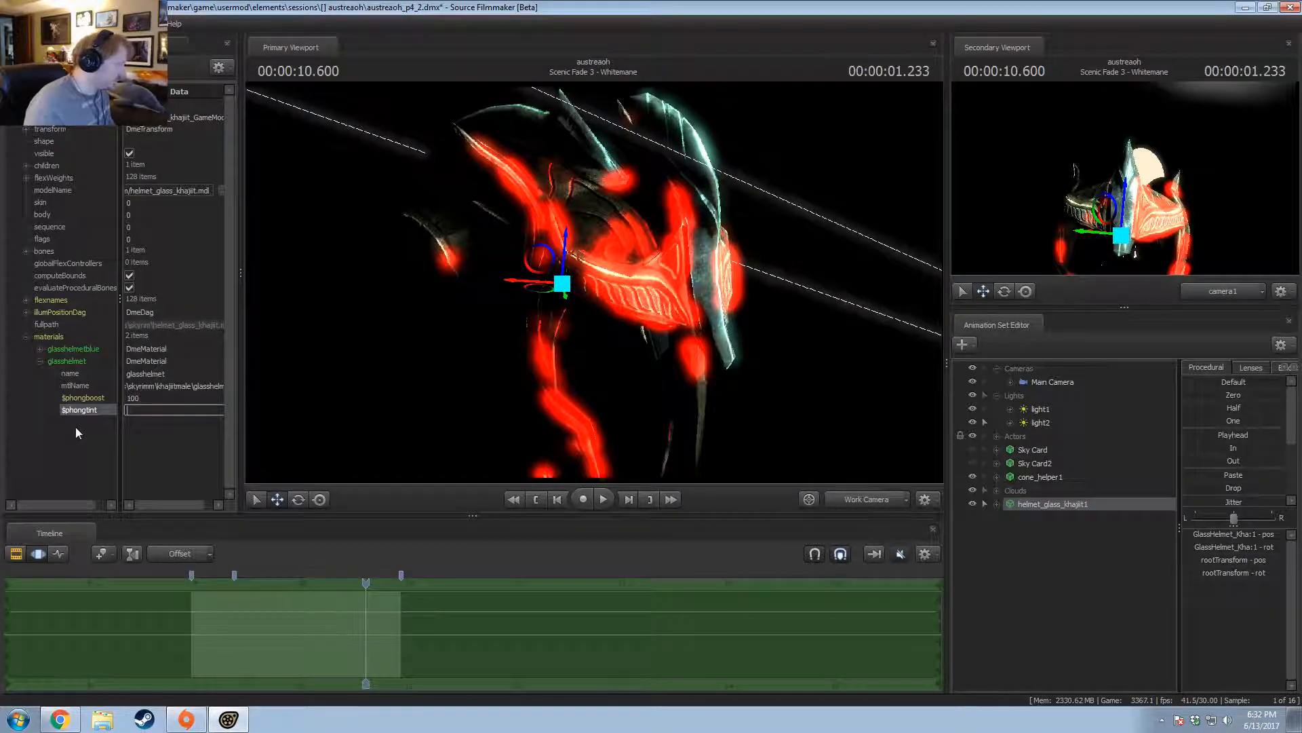
pyautogui.write('1.2 1.')
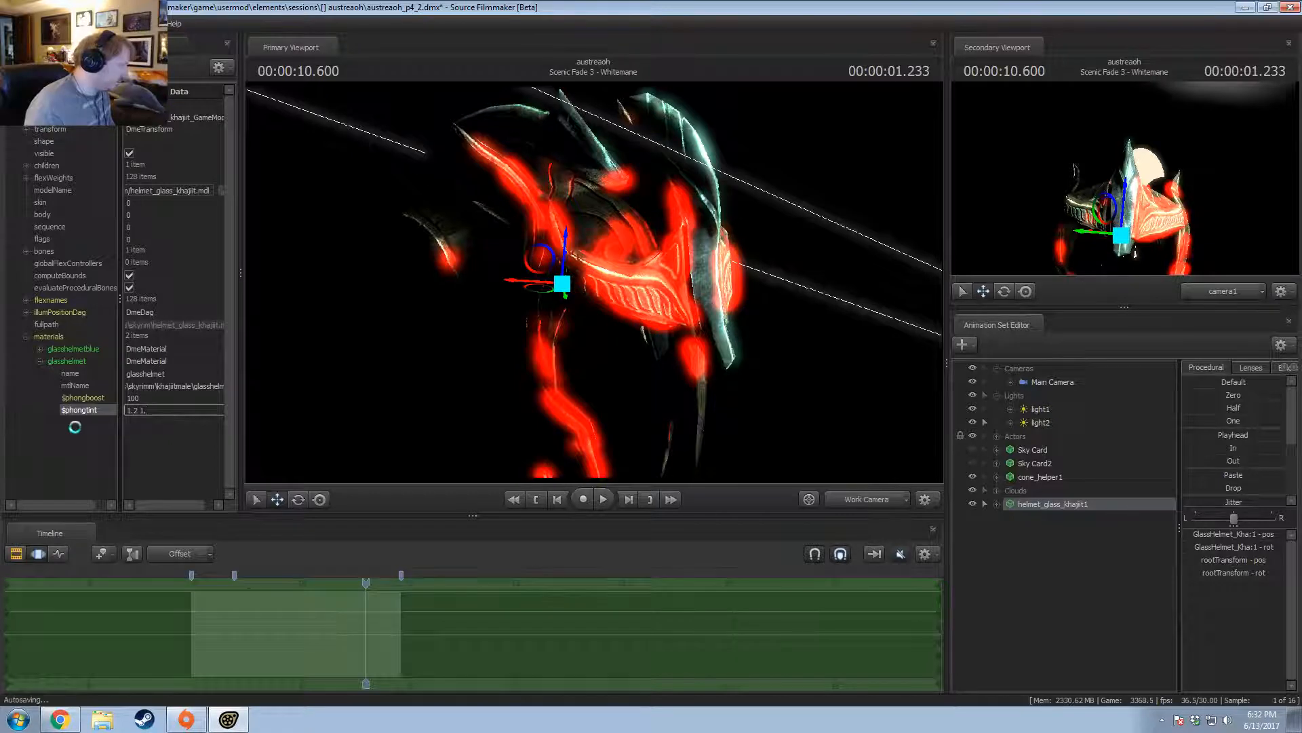
pyautogui.write('0 0.')
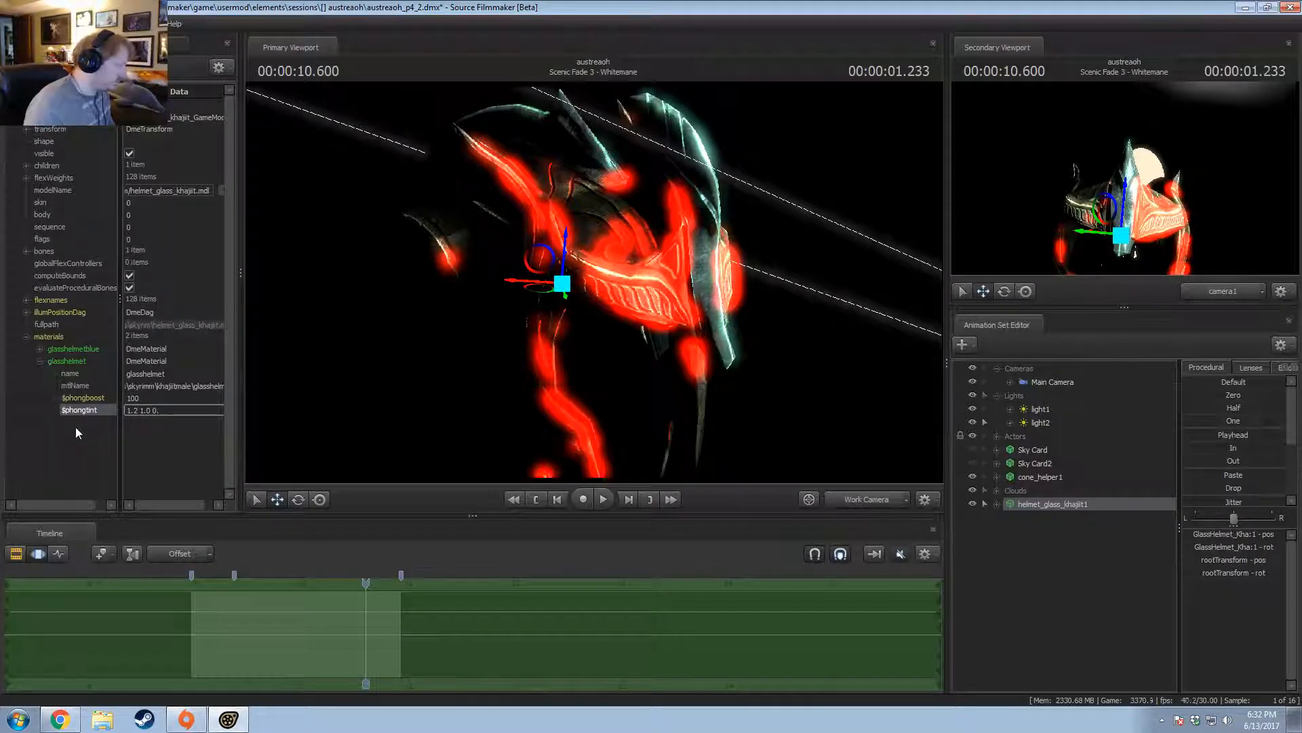
pyautogui.write('6')
pyautogui.click(185, 400)
pyautogui.keyDown('alt'); pyautogui.moveTo(671, 293); pyautogui.dragTo(302, 466); pyautogui.keyUp('alt')
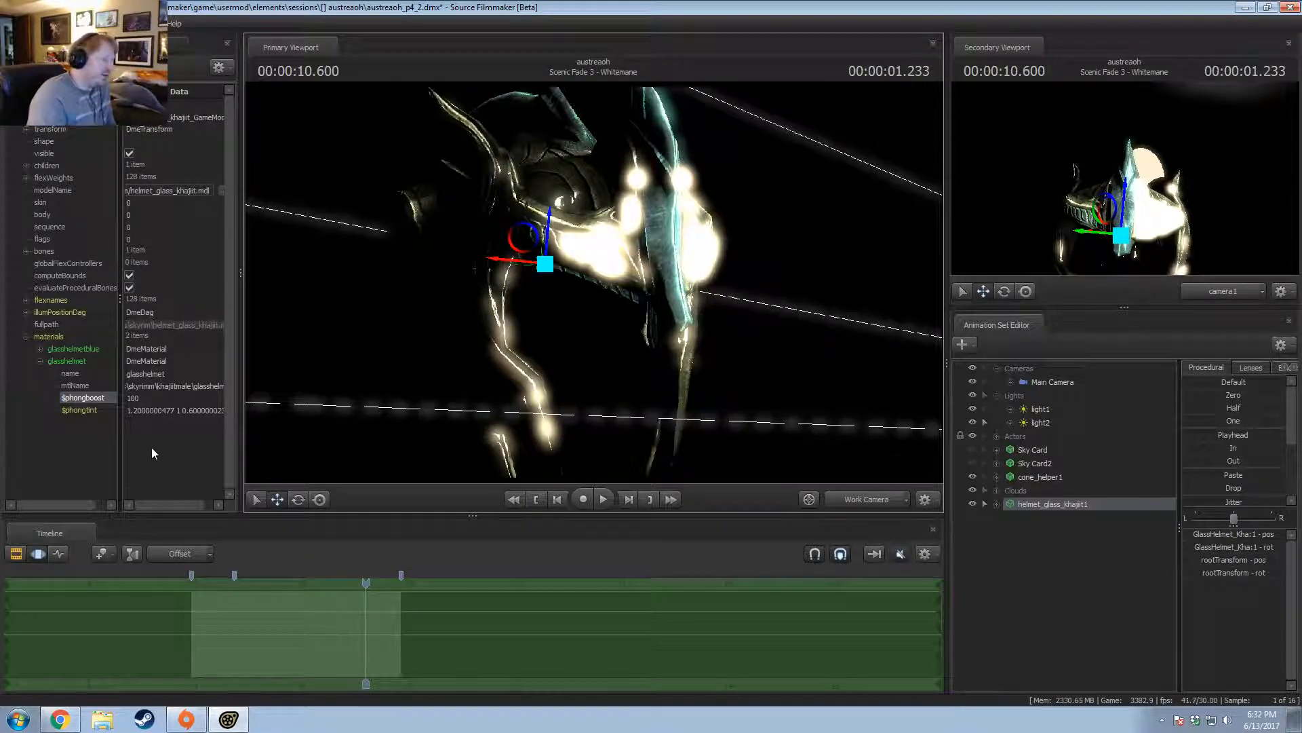
pyautogui.click(87, 398)
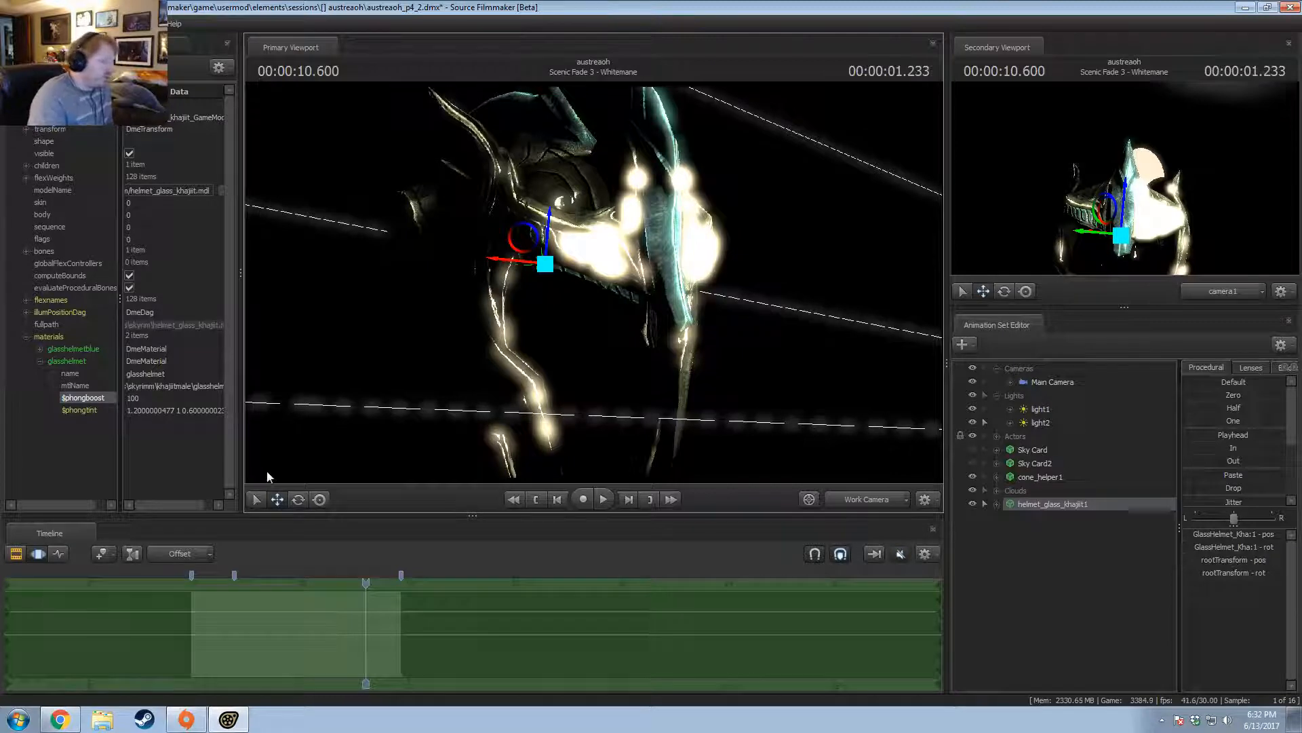
pyautogui.rightClick(84, 399)
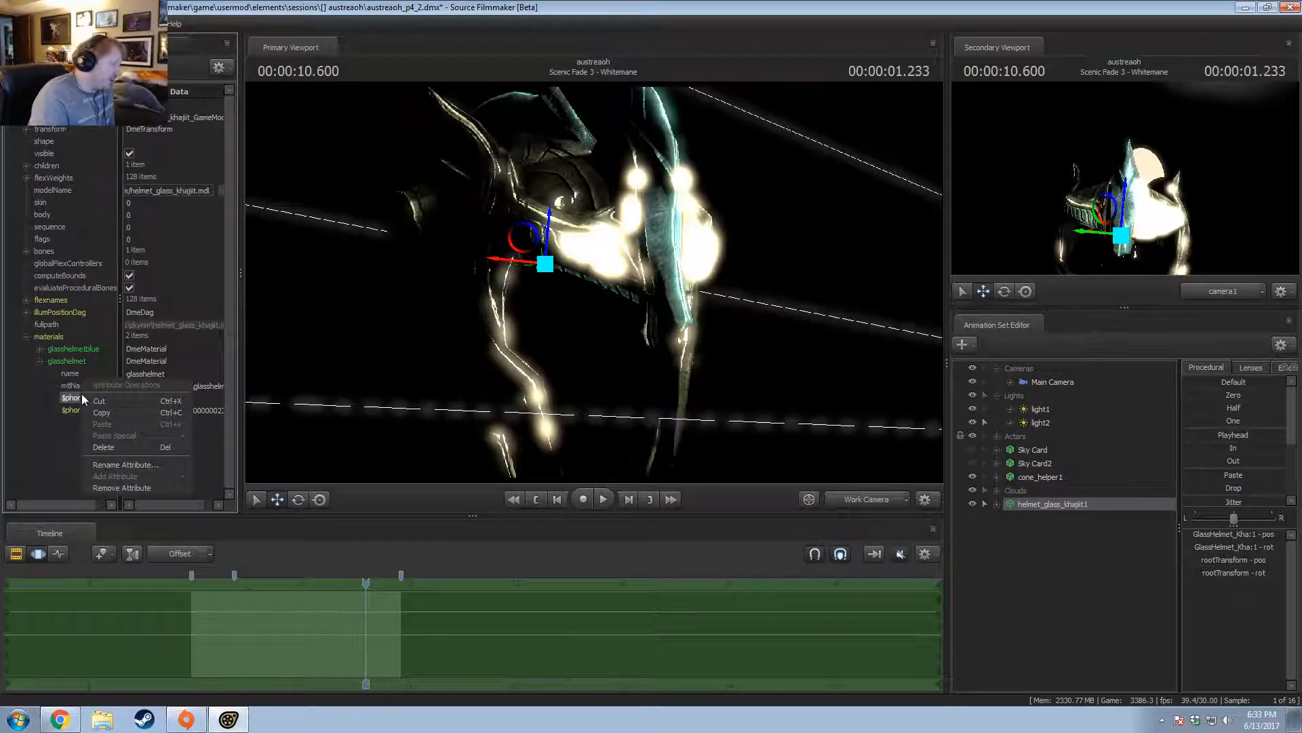
pyautogui.click(66, 425)
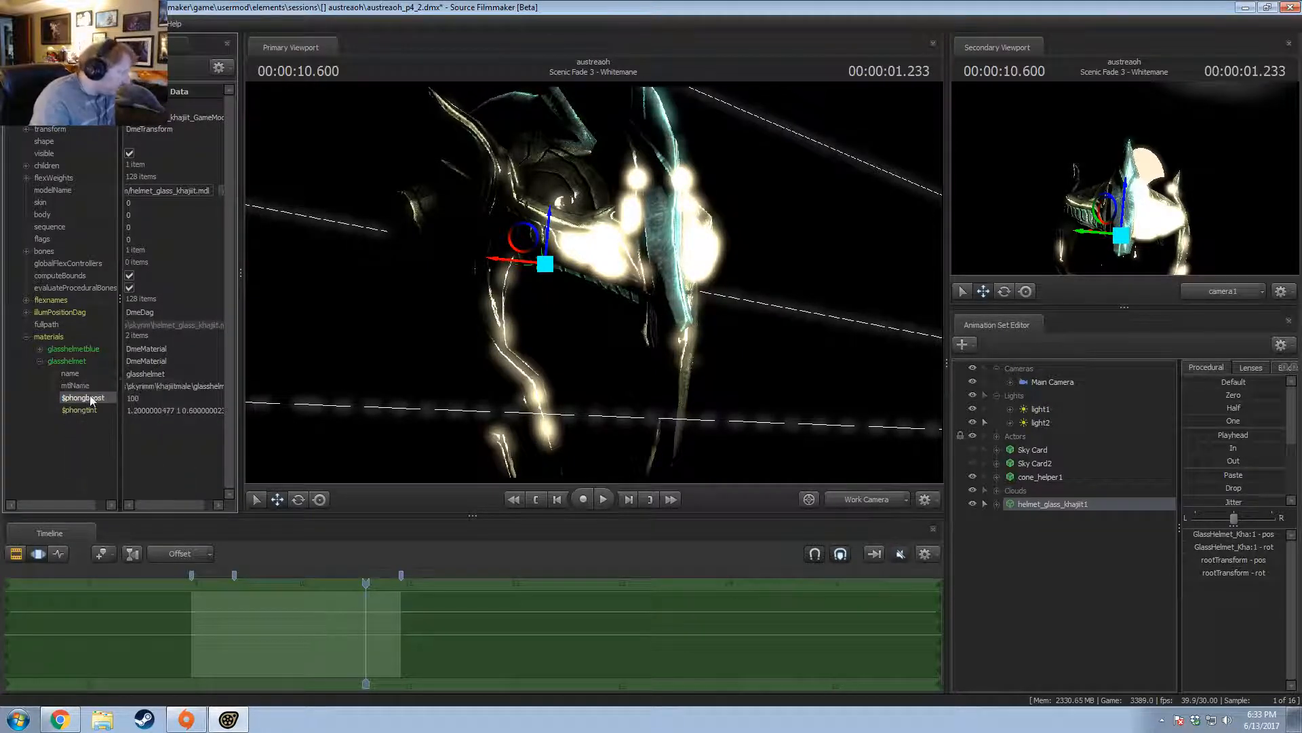
pyautogui.rightClick(89, 396)
pyautogui.click(85, 401)
pyautogui.rightClick(144, 399)
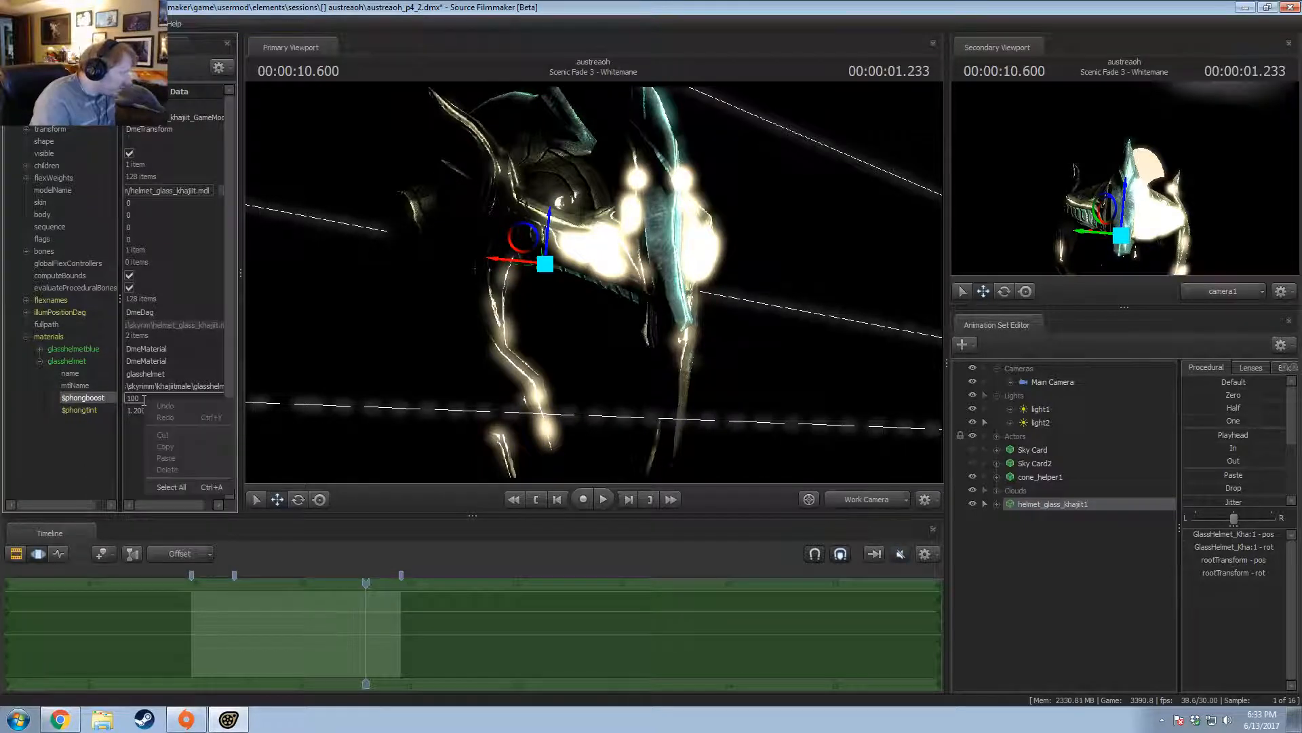
# Create an animation set for the glasshelmet material element, with a $phongboost control range of 0 to 100.
pyautogui.rightClick(79, 361)
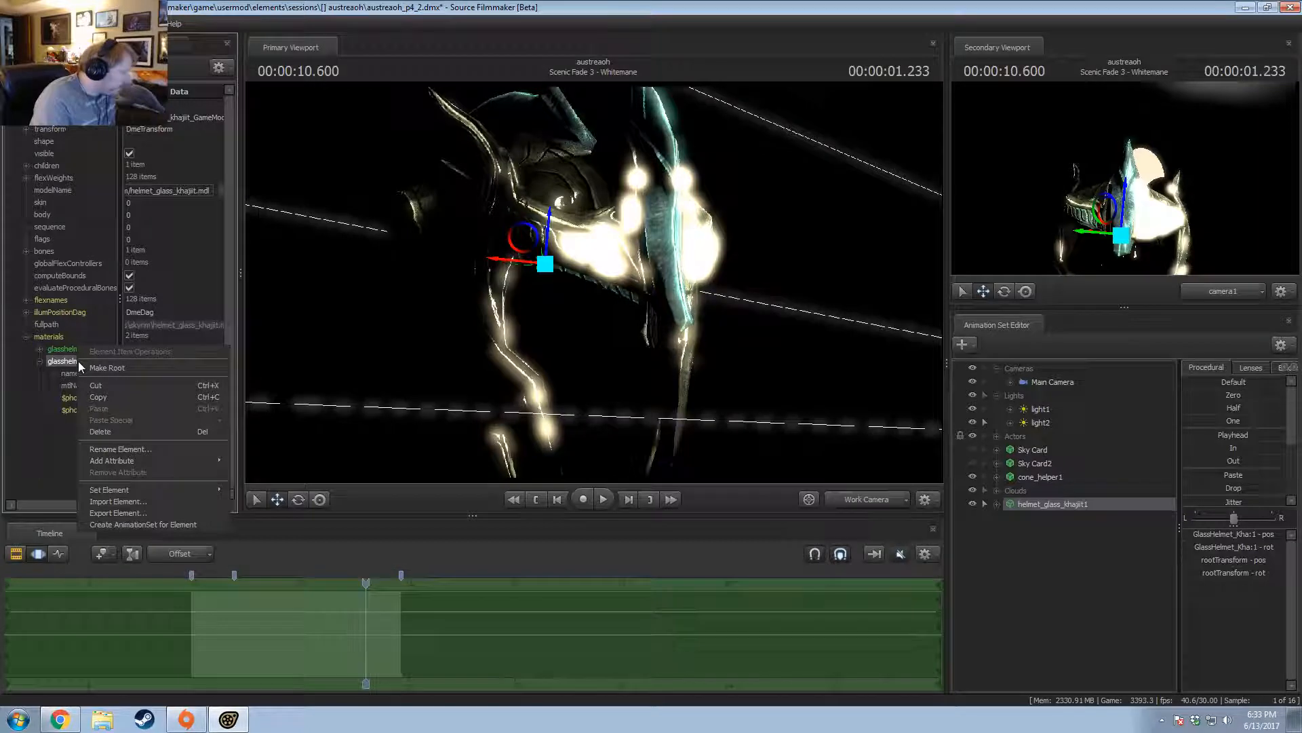
pyautogui.click(135, 525)
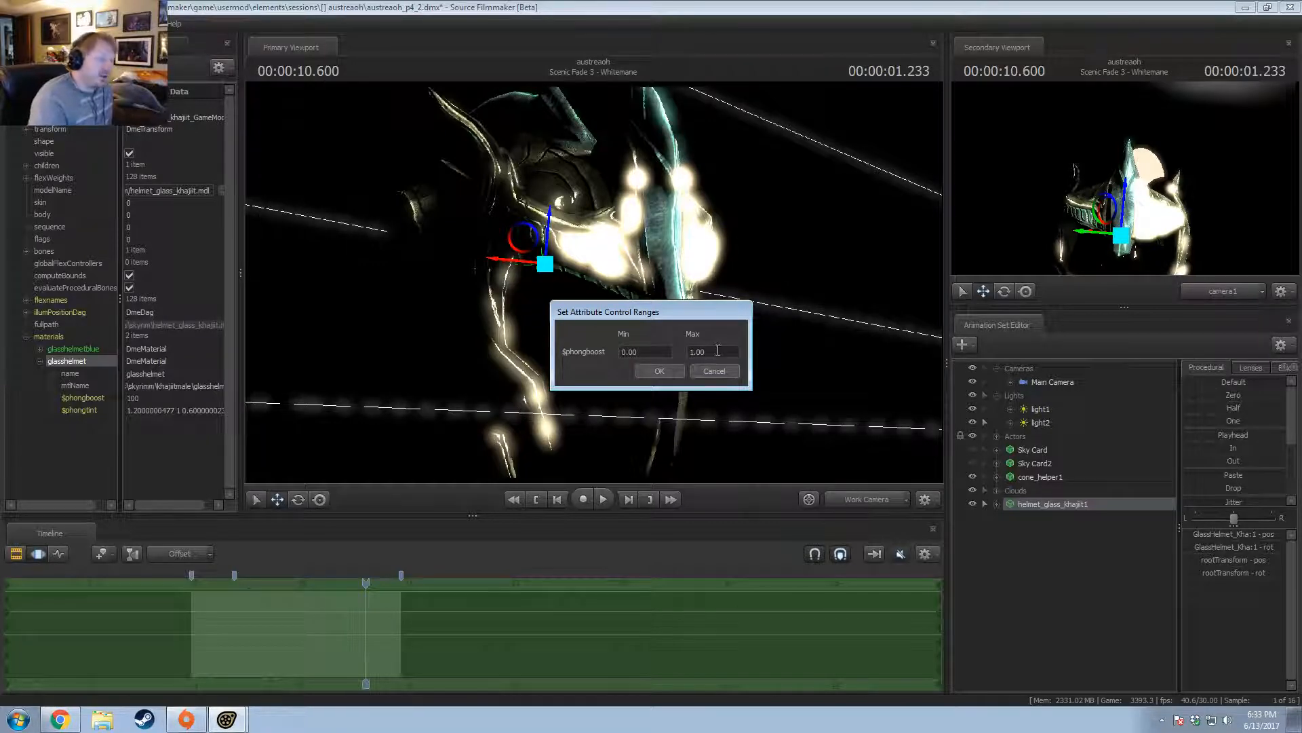
pyautogui.click(718, 350)
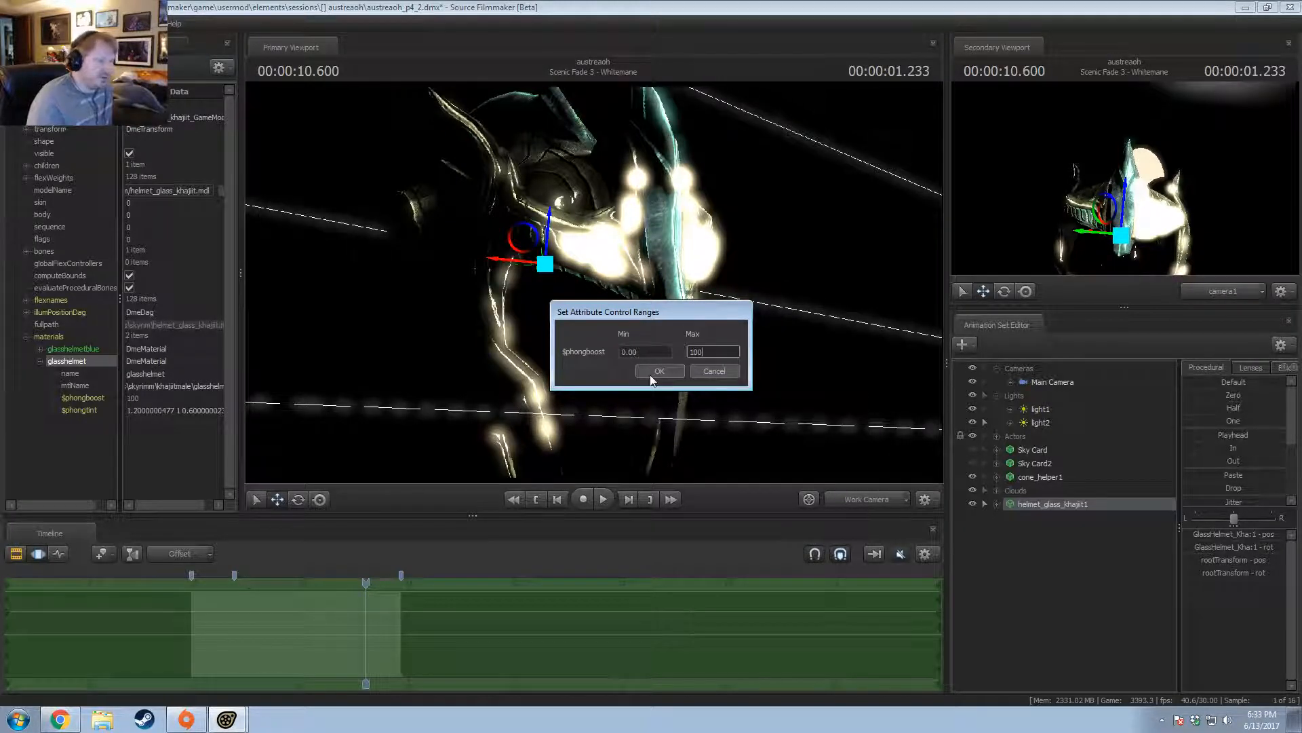
pyautogui.click(651, 374)
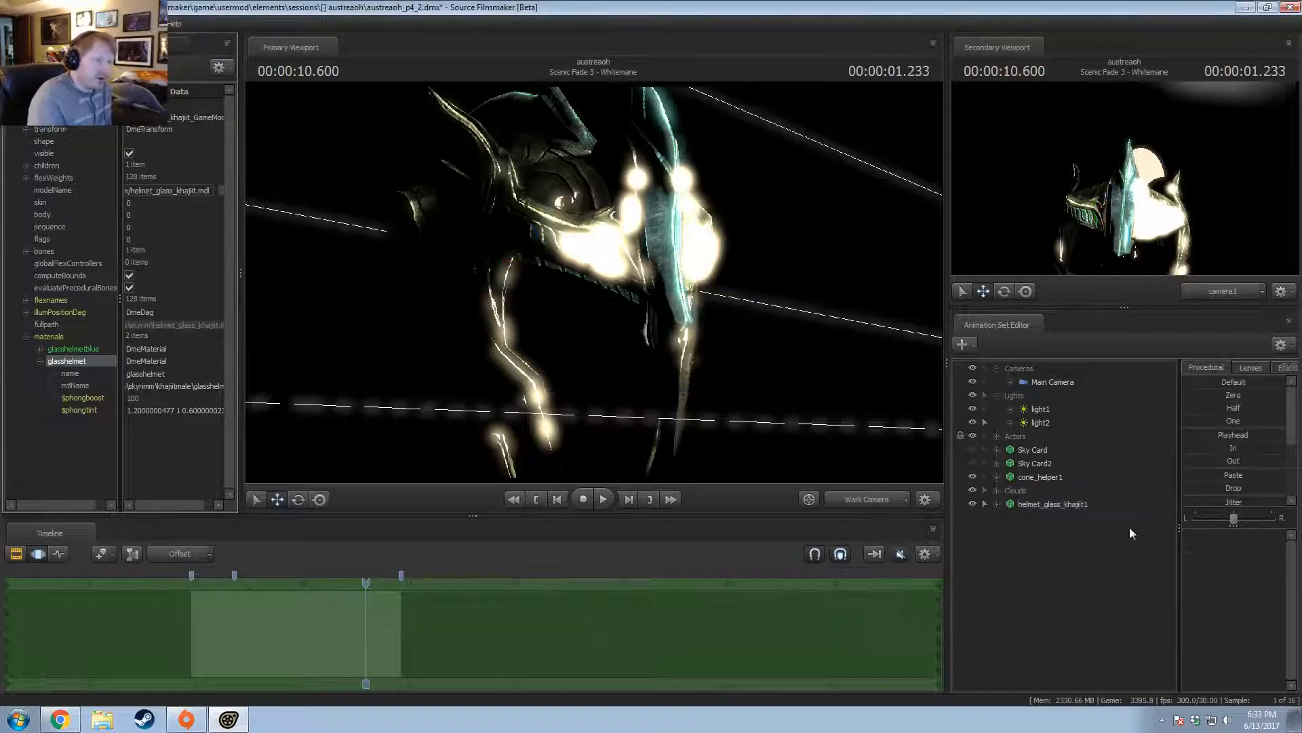
# Expand helmet_glass_khajiit1 in the Animation Set Editor and look through its controls for $phongboost.
pyautogui.click(997, 504)
pyautogui.click(1008, 531)
pyautogui.click(1010, 517)
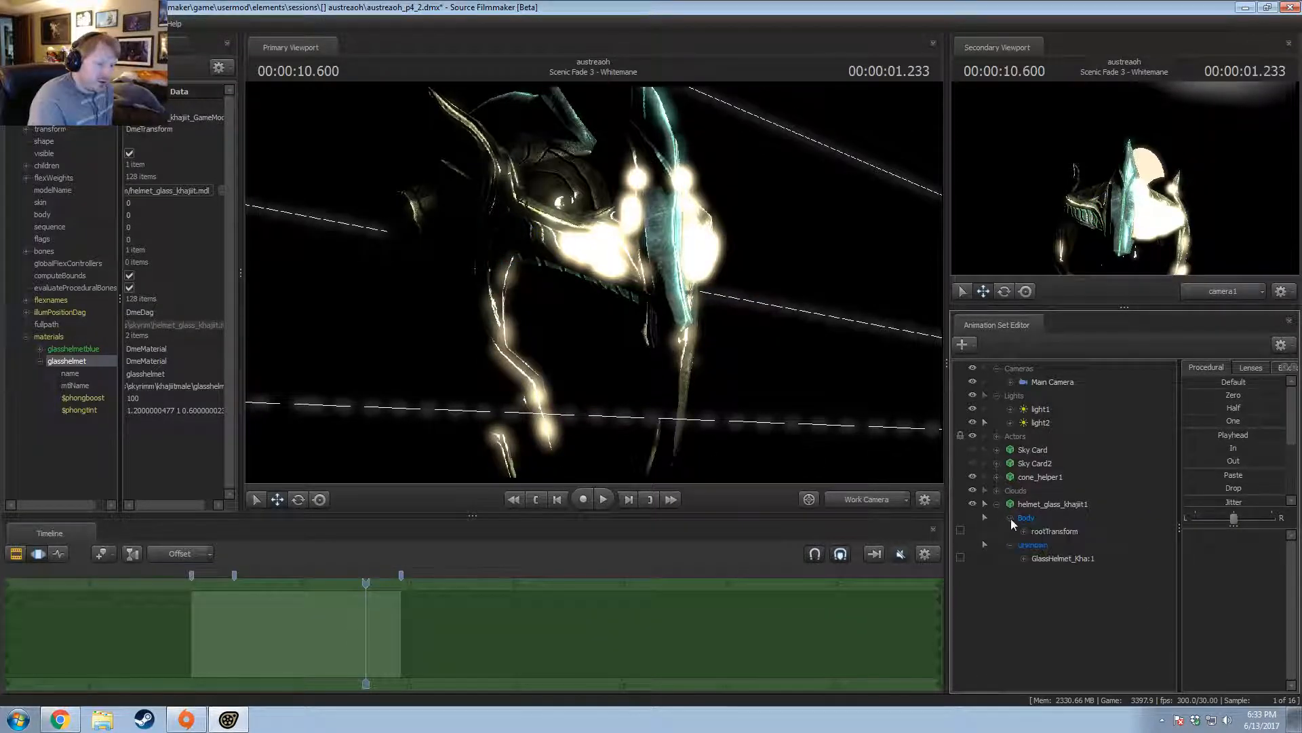
pyautogui.click(1039, 506)
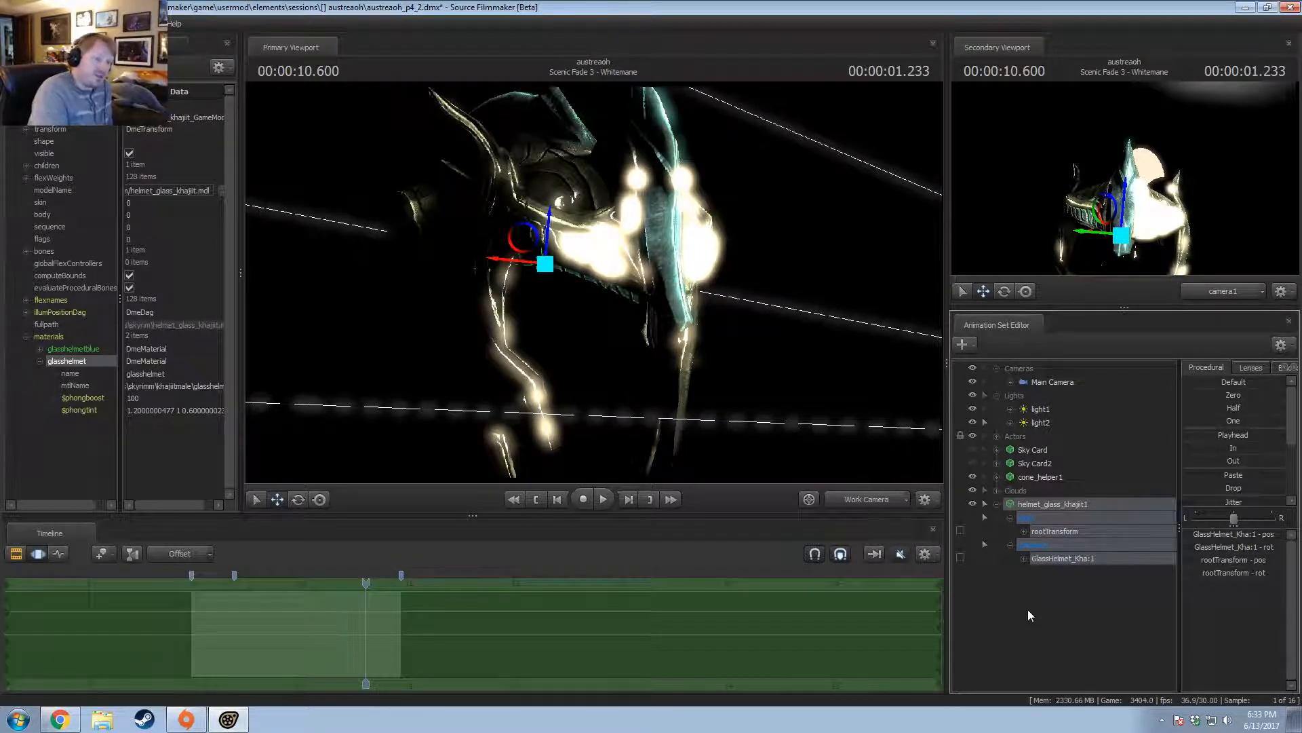
# Turn off the scene hierarchy display and expand the glasshelmet1 animation set to its $phongboost control.
pyautogui.click(1281, 345)
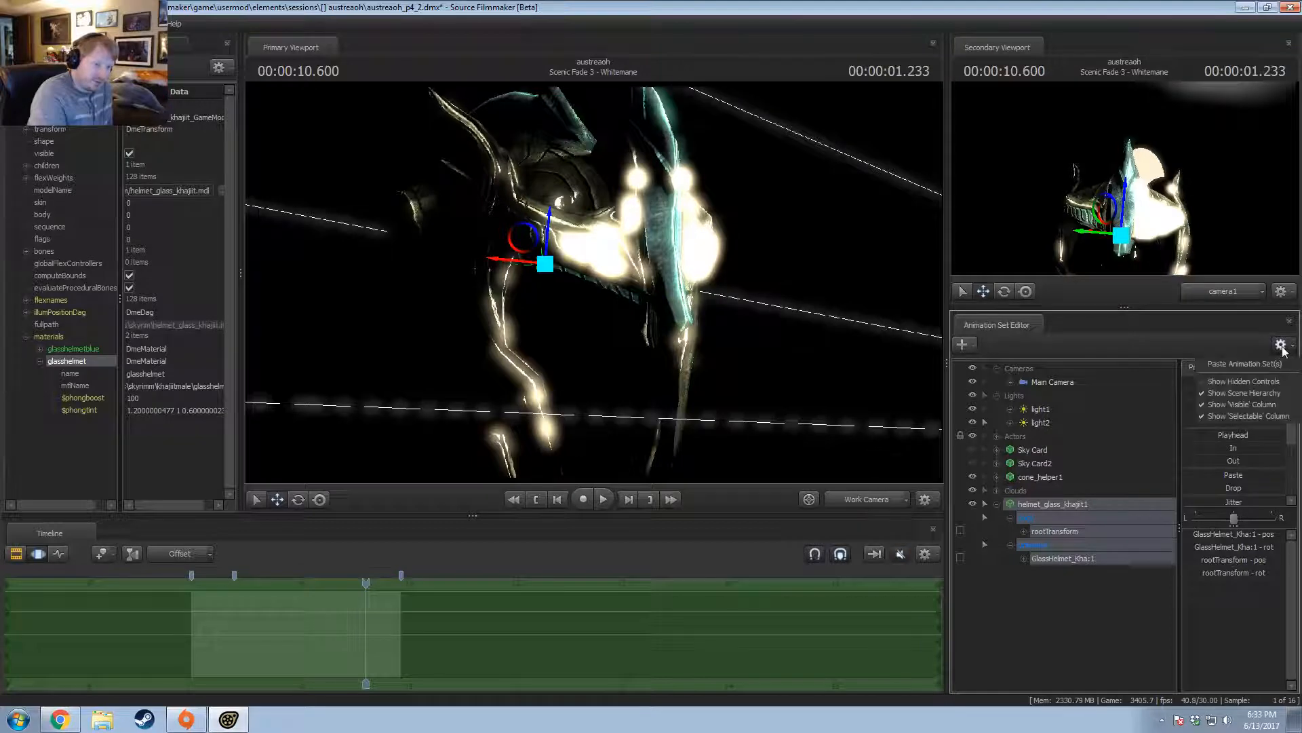
pyautogui.click(1234, 393)
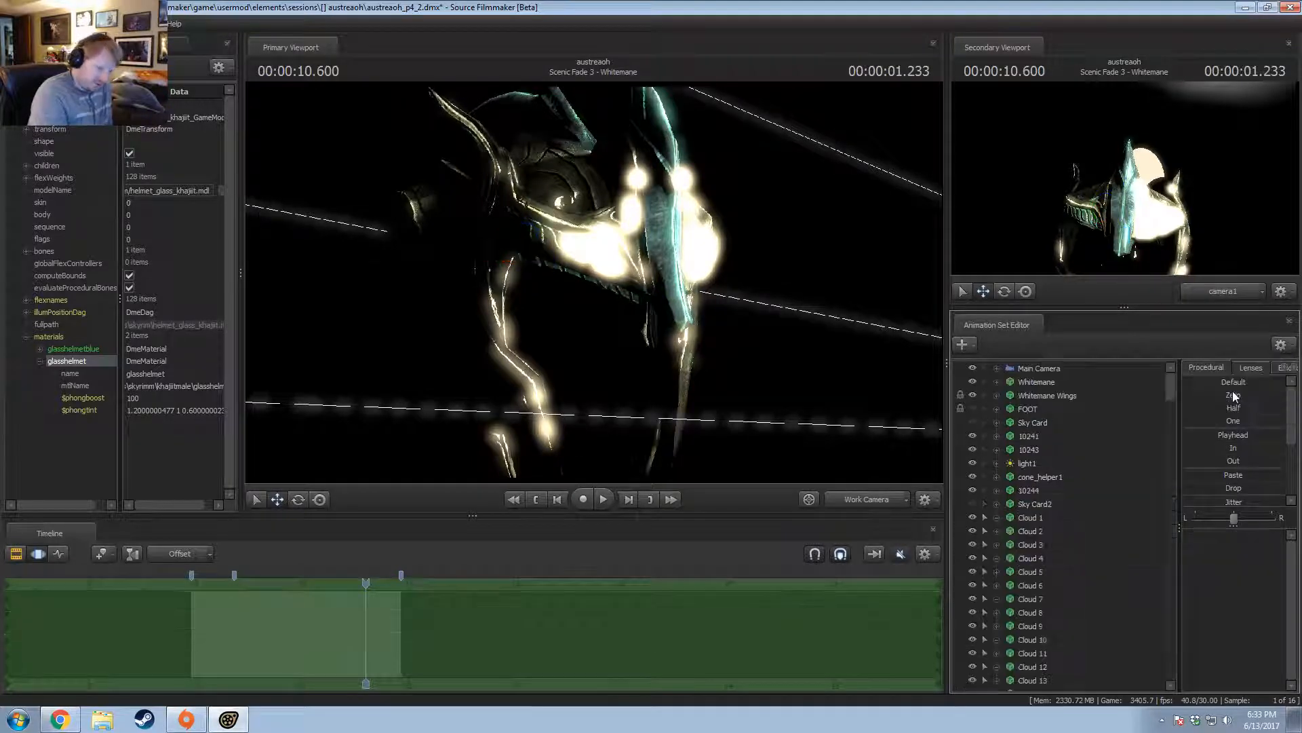
pyautogui.scroll(-10, 1066, 509)
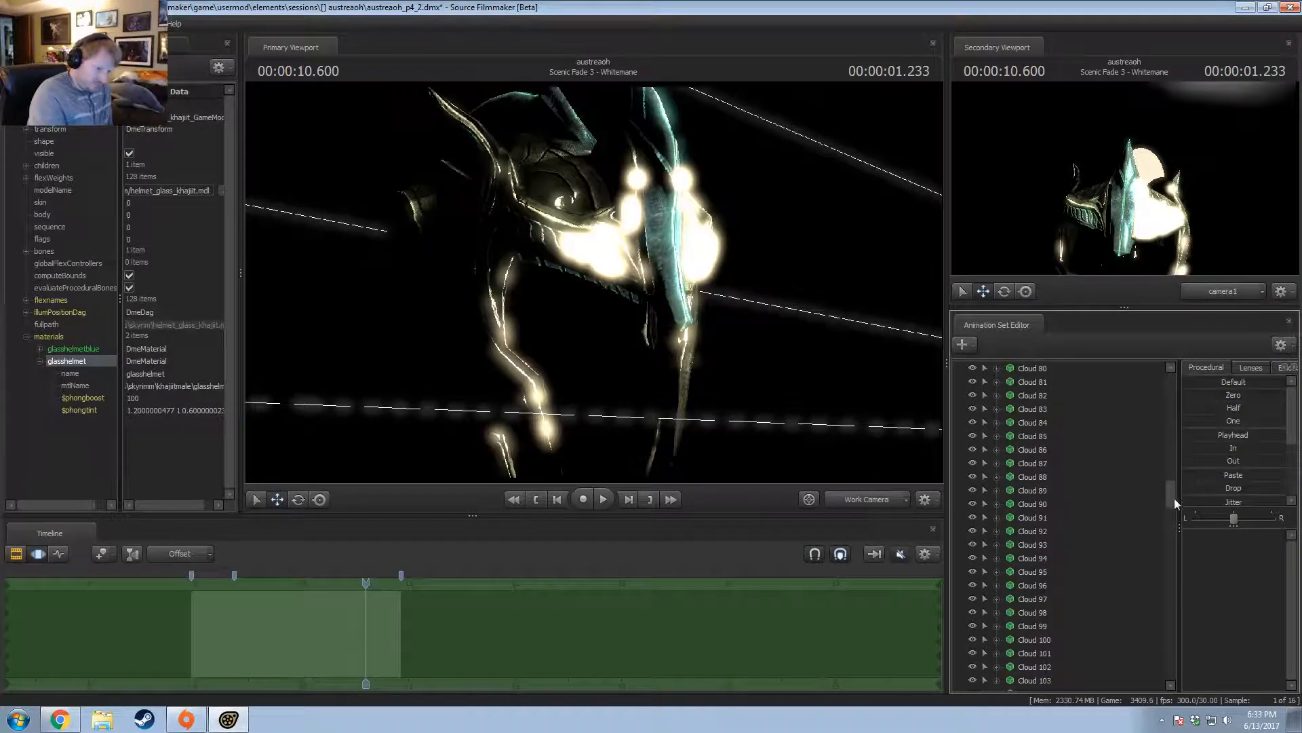
pyautogui.moveTo(1174, 498); pyautogui.dragTo(1178, 687)
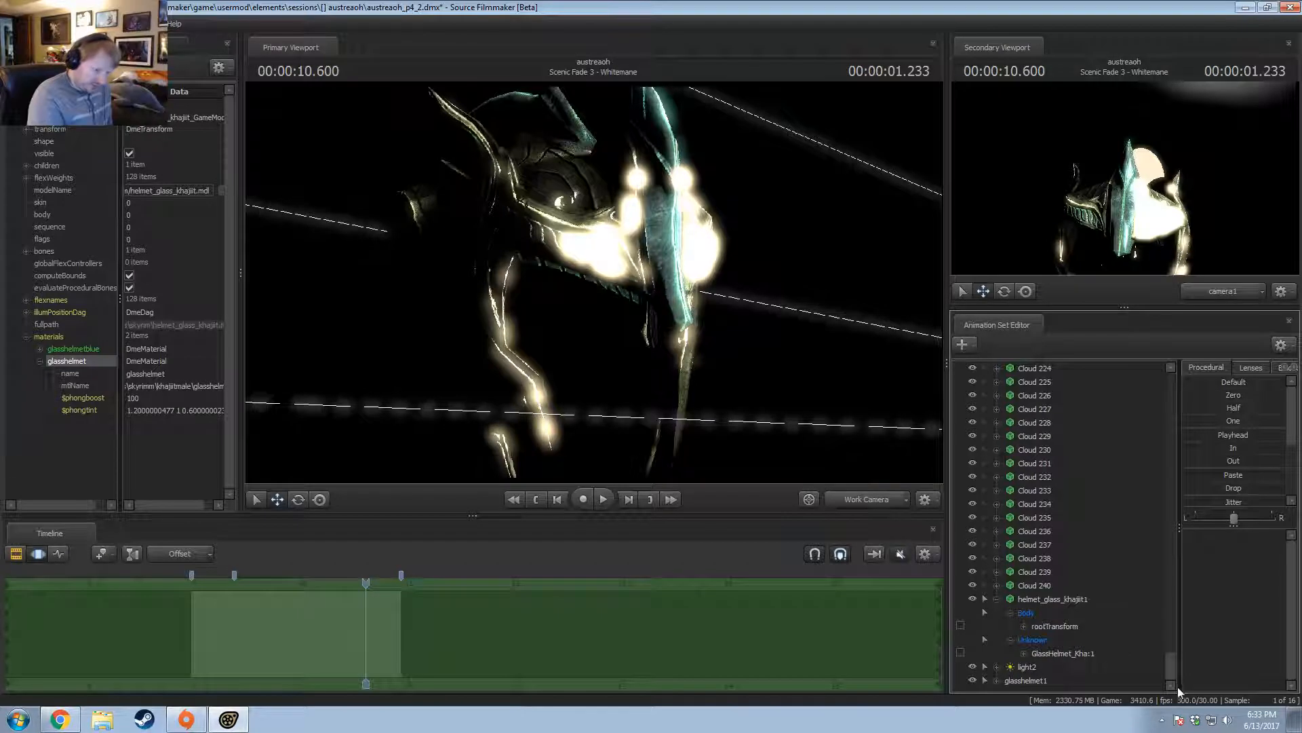
pyautogui.click(1009, 681)
pyautogui.click(996, 598)
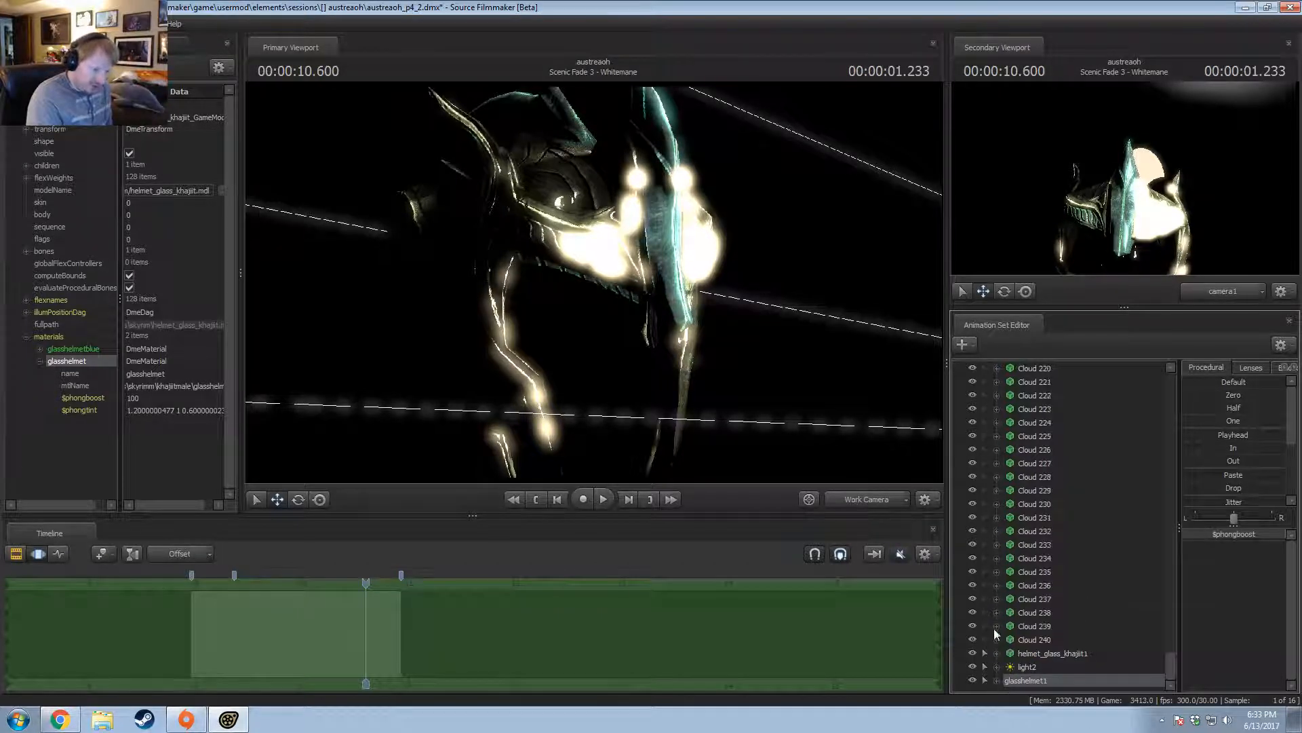
pyautogui.click(996, 680)
pyautogui.click(1012, 680)
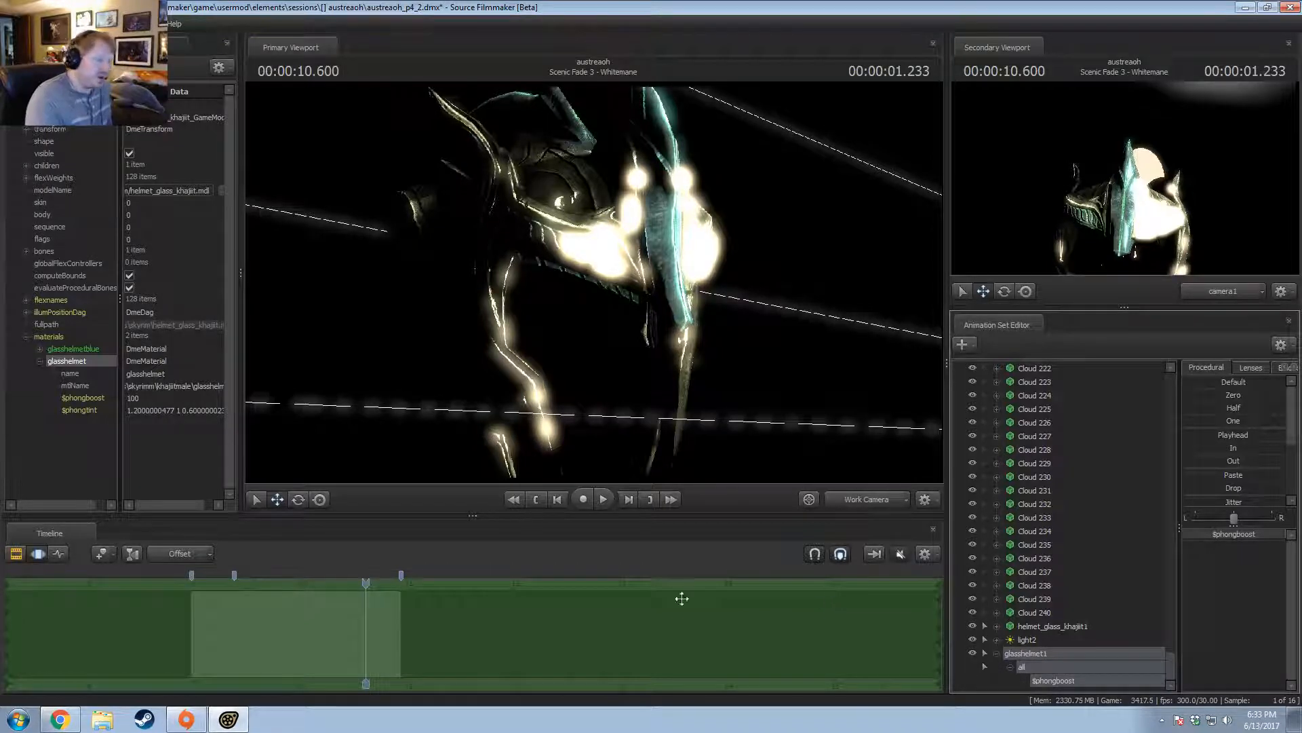
# Lower $phongboost to its minimum around 10.033 seconds, widen the time selection's falloff, and play back the result on the helmet.
pyautogui.moveTo(366, 616); pyautogui.dragTo(306, 618)
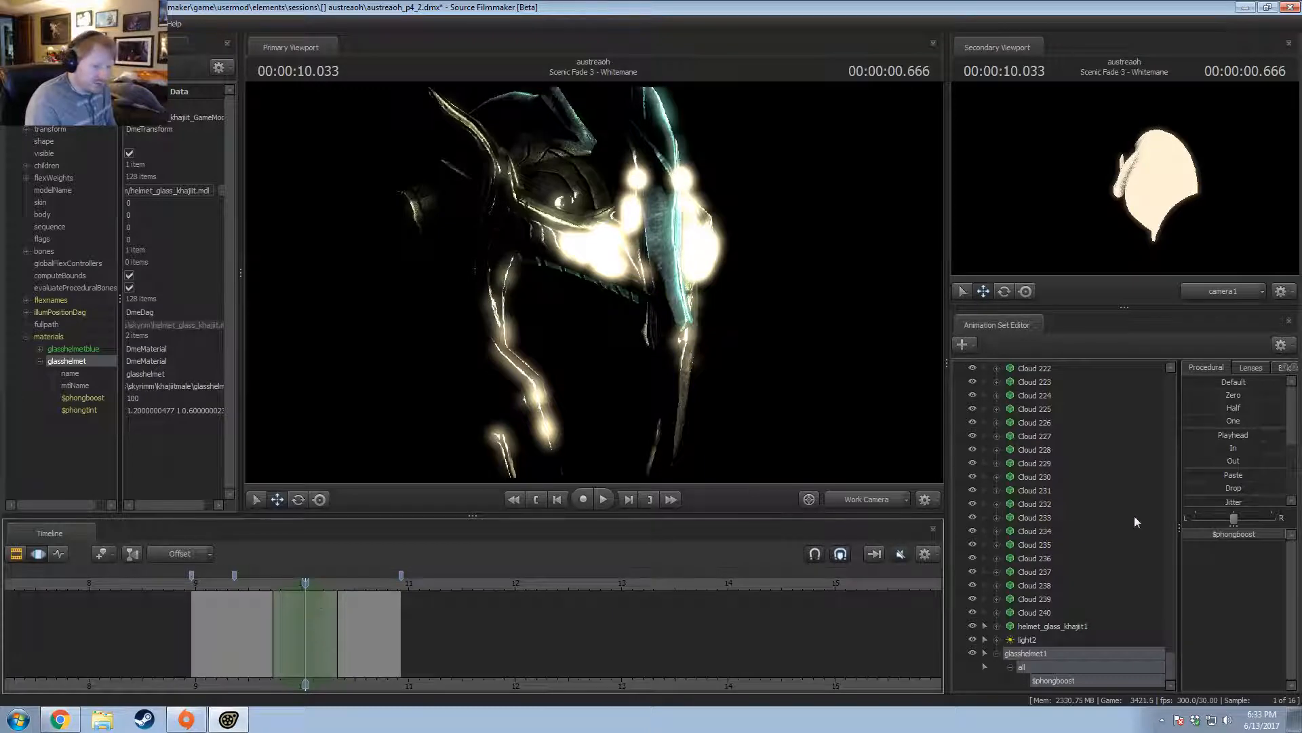
pyautogui.moveTo(1234, 534); pyautogui.dragTo(1183, 534)
pyautogui.moveTo(273, 591); pyautogui.dragTo(238, 592)
pyautogui.click(213, 585)
pyautogui.moveTo(427, 409); pyautogui.dragTo(595, 331)
pyautogui.press('space')
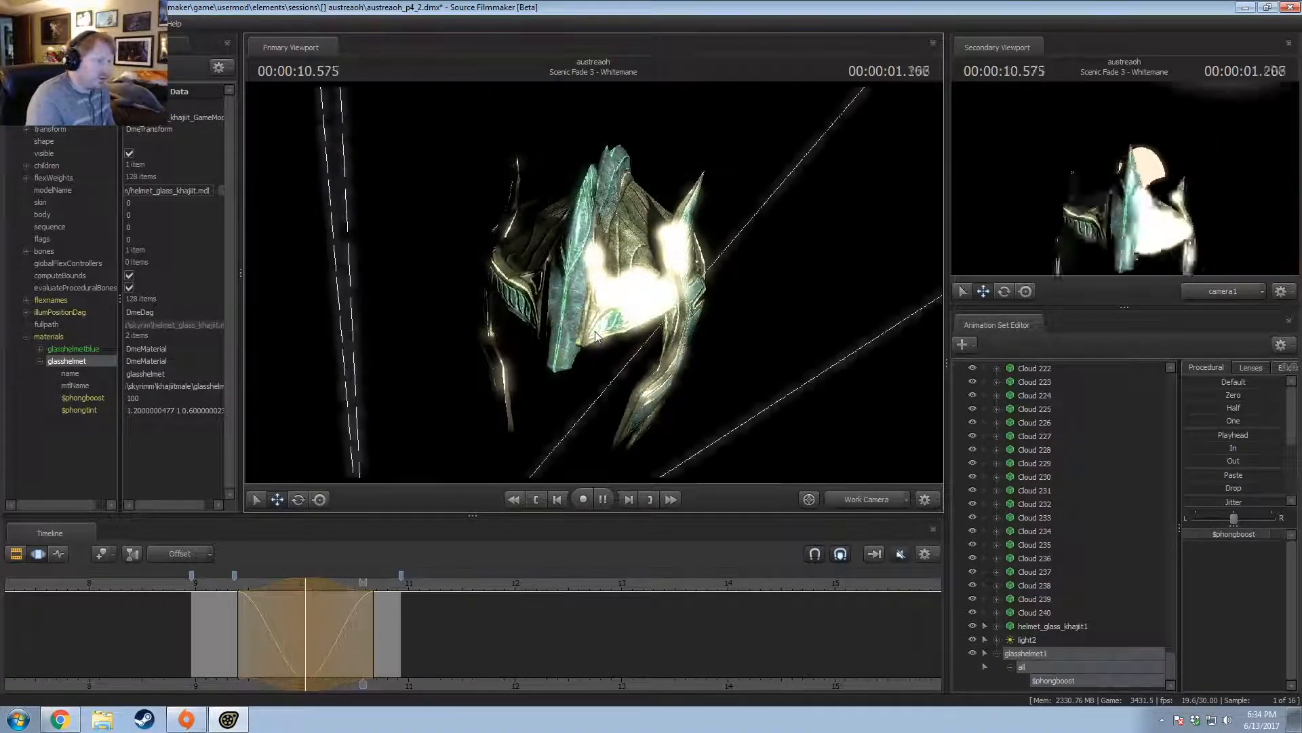
pyautogui.press('space')
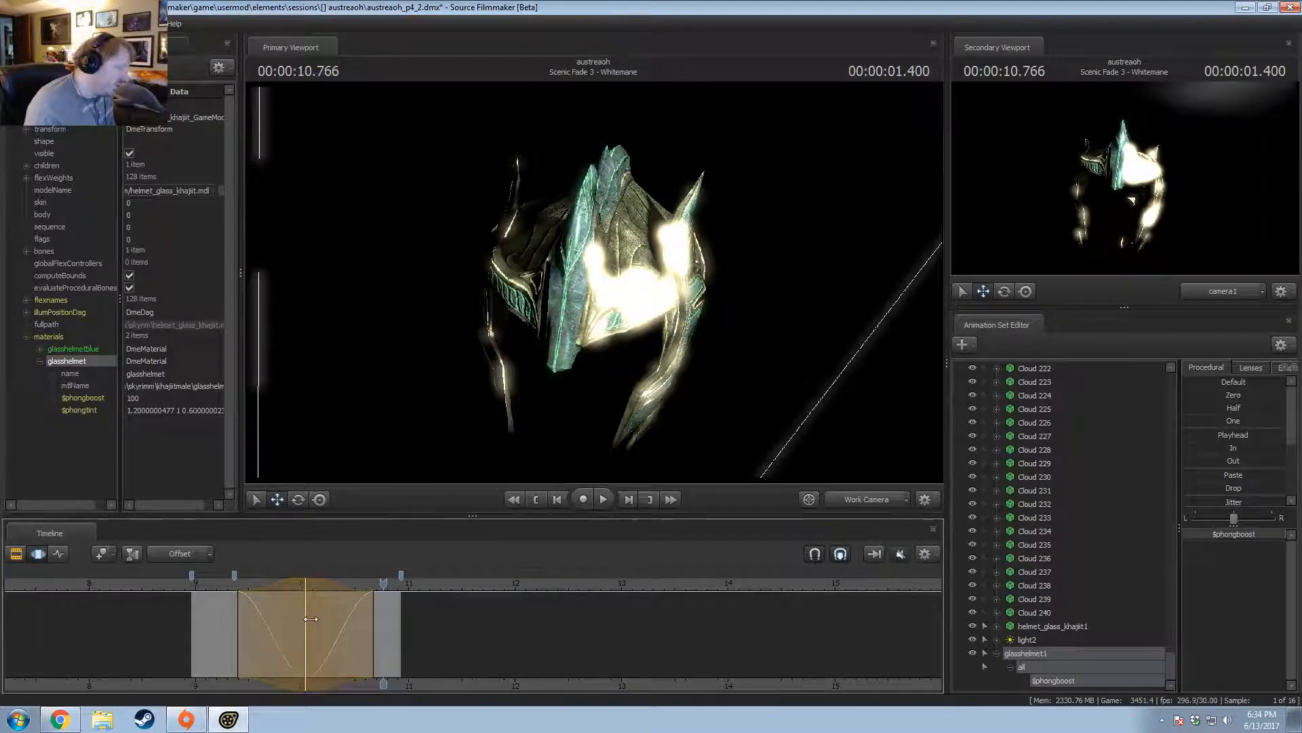
# Extend the lowered $phongboost selection back past the shot's start, end its falloff at about 10.5 seconds, and view the helmet at 9.566 seconds.
pyautogui.moveTo(300, 621); pyautogui.dragTo(4, 636)
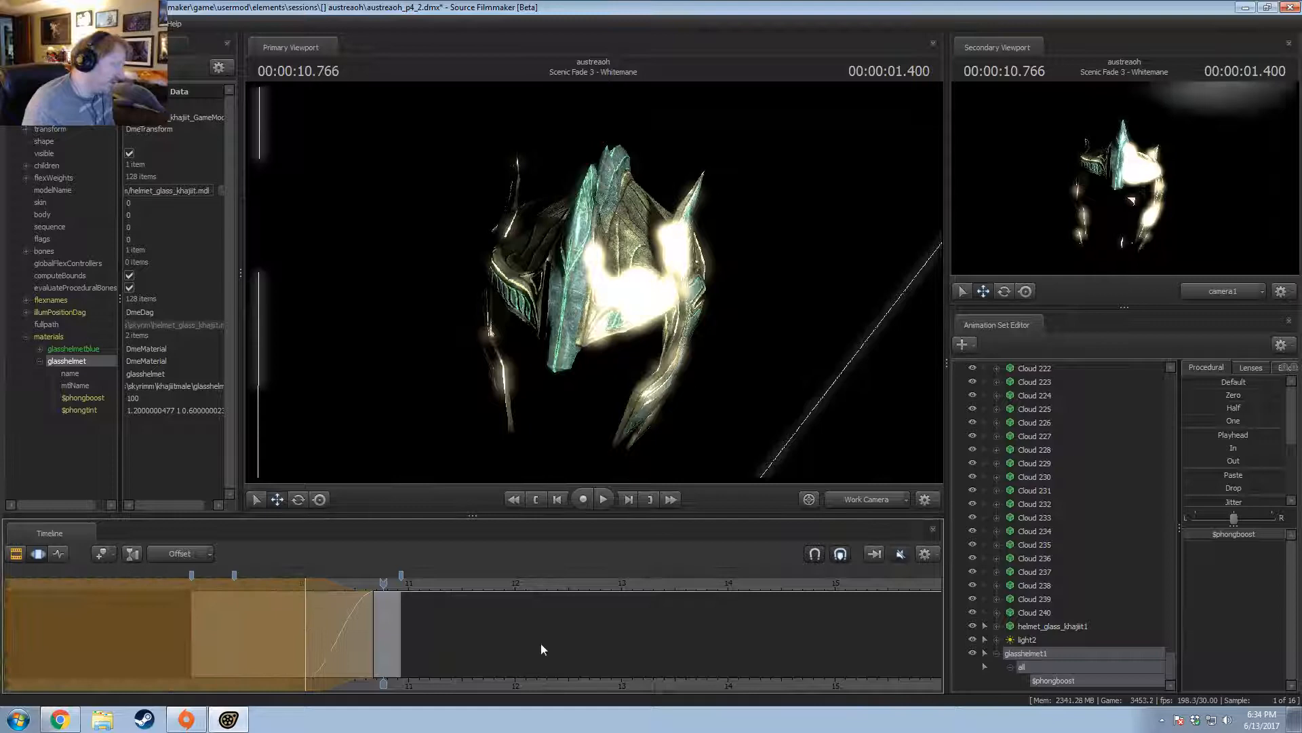
pyautogui.moveTo(383, 583); pyautogui.dragTo(311, 601)
pyautogui.moveTo(594, 282)
pyautogui.mouseDown()
pyautogui.moveTo(569, 298)
pyautogui.moveTo(672, 282)
pyautogui.moveTo(628, 255)
pyautogui.moveTo(576, 264)
pyautogui.moveTo(556, 336)
pyautogui.moveTo(587, 278)
pyautogui.mouseUp()
pyautogui.press('w')
pyautogui.press('s')
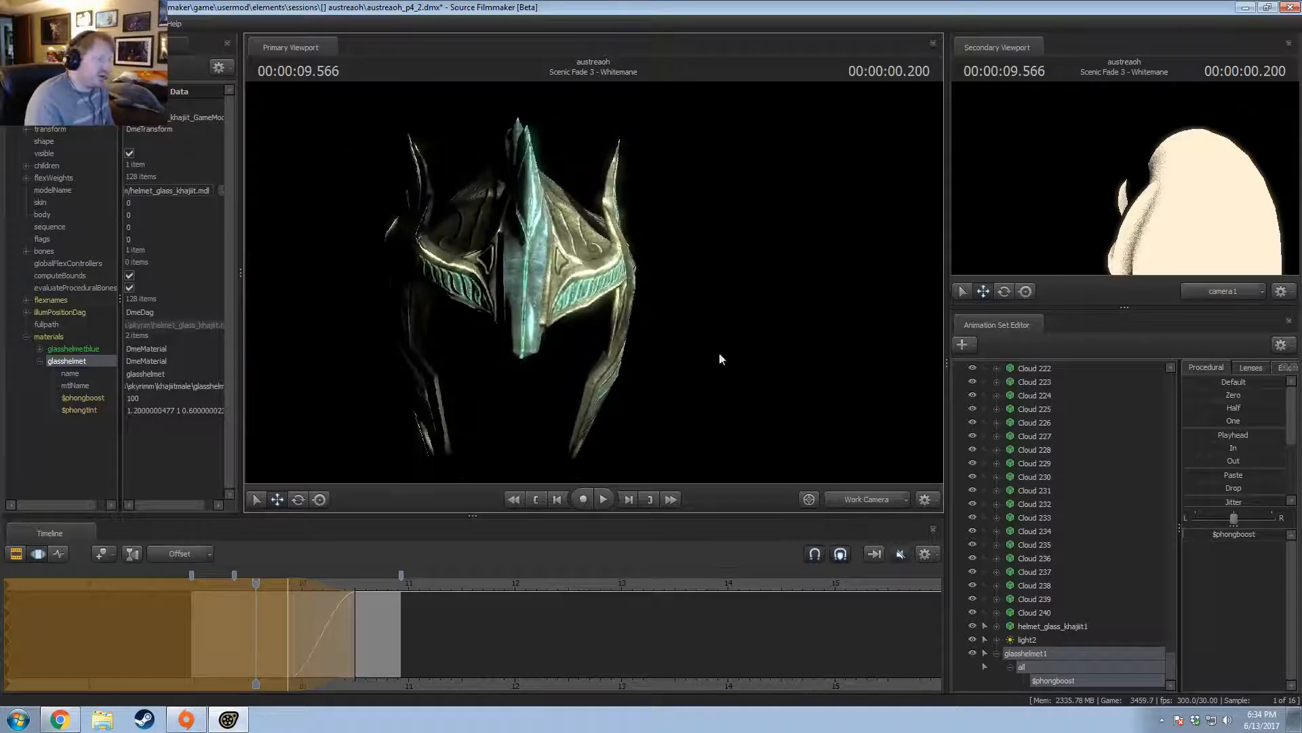
pyautogui.press('w')
pyautogui.moveTo(721, 358); pyautogui.dragTo(530, 335)
pyautogui.press('s')
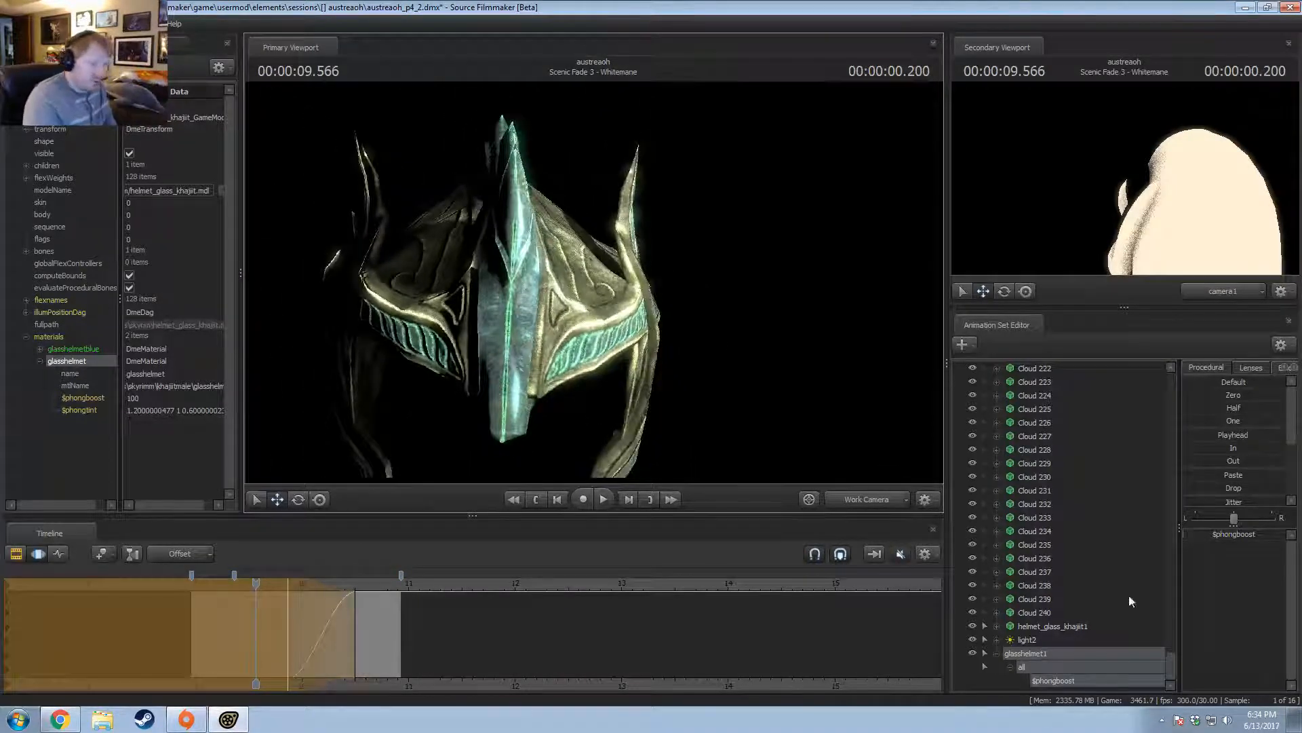
# Commit the $phongboost edit and play the shot from 9.566 seconds to check how the shine ramps up.
pyautogui.moveTo(1219, 536)
pyautogui.mouseDown()
pyautogui.moveTo(1236, 536)
pyautogui.moveTo(1220, 539)
pyautogui.mouseUp()
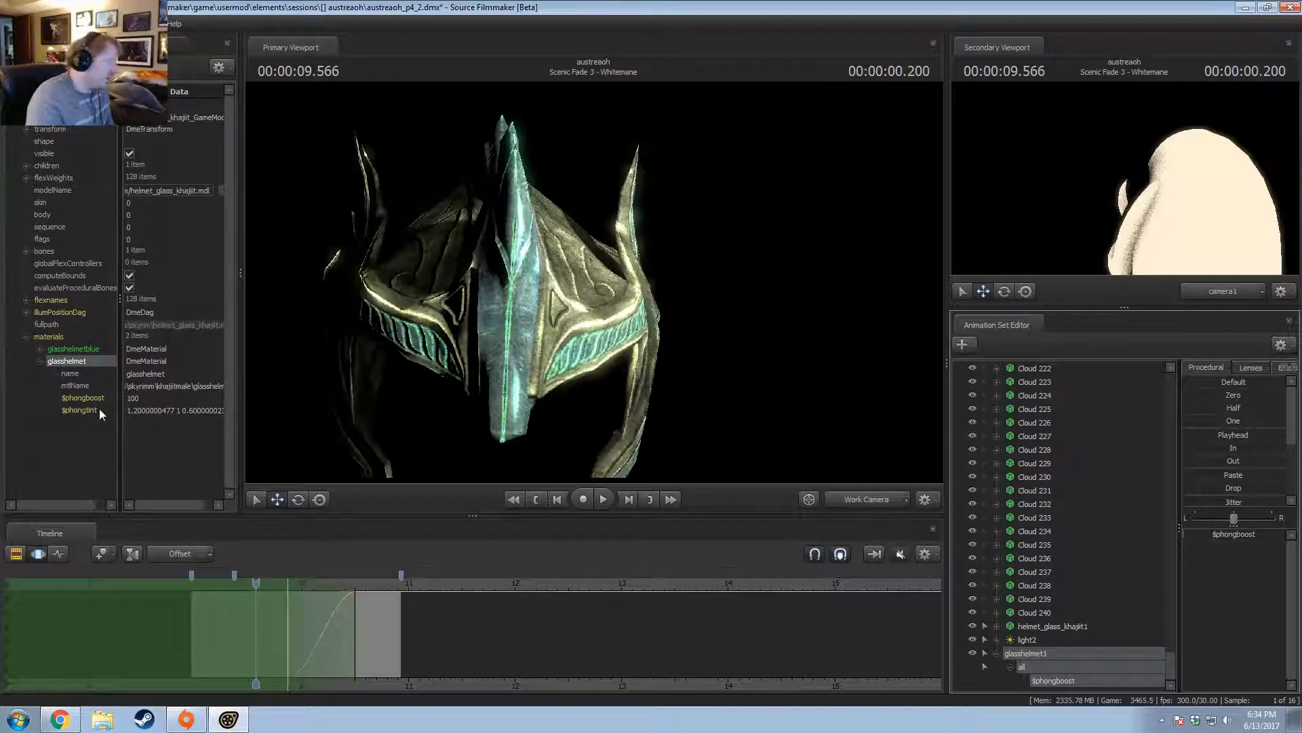
pyautogui.press('space')
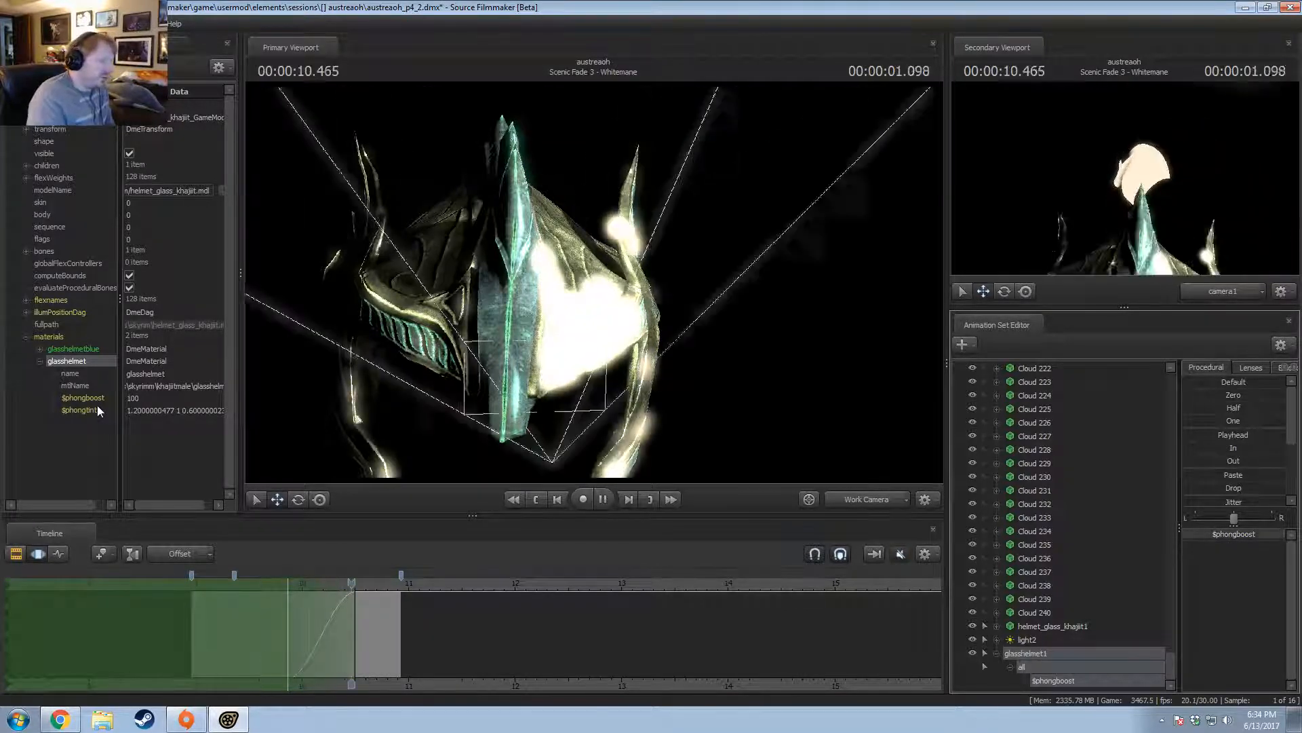
pyautogui.press('space')
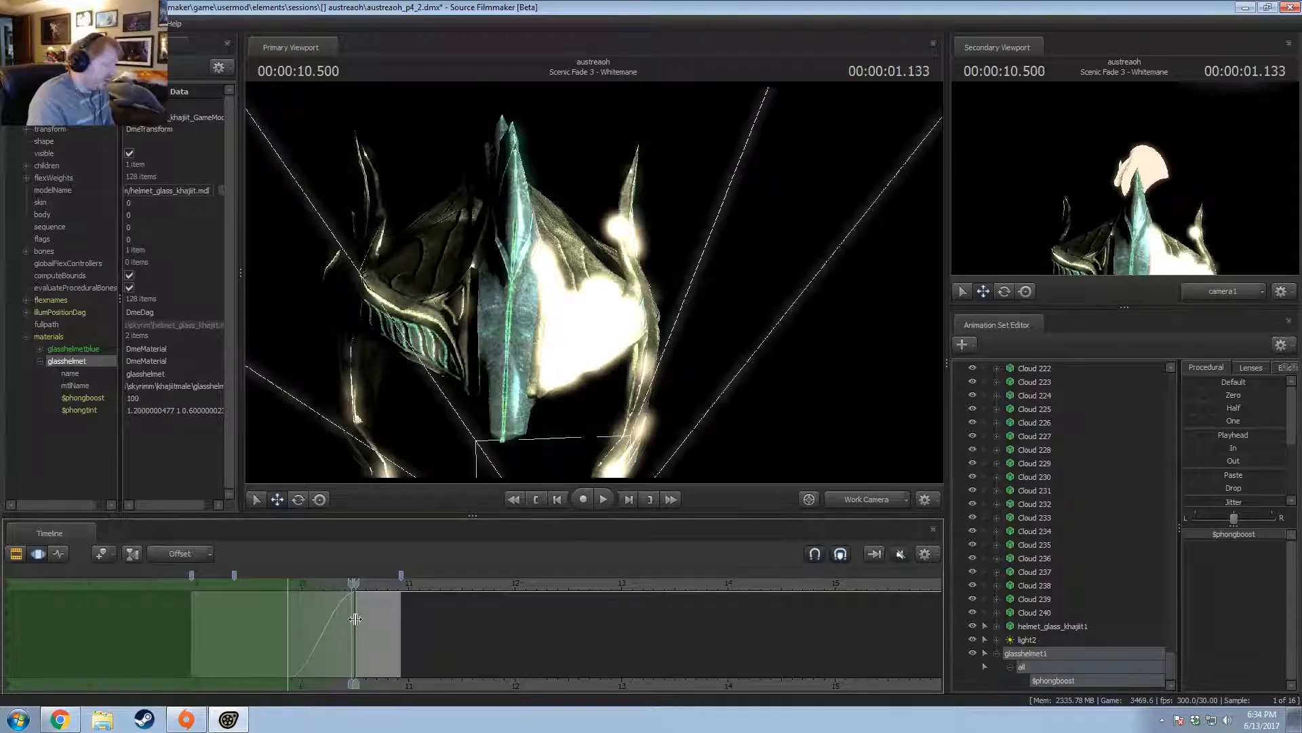
# Extend the time selection forward past the shot's end, keeping its falloff up to about 10.5 seconds.
pyautogui.click(492, 620)
pyautogui.moveTo(492, 620); pyautogui.dragTo(358, 625)
pyautogui.scroll(3, 358, 624)
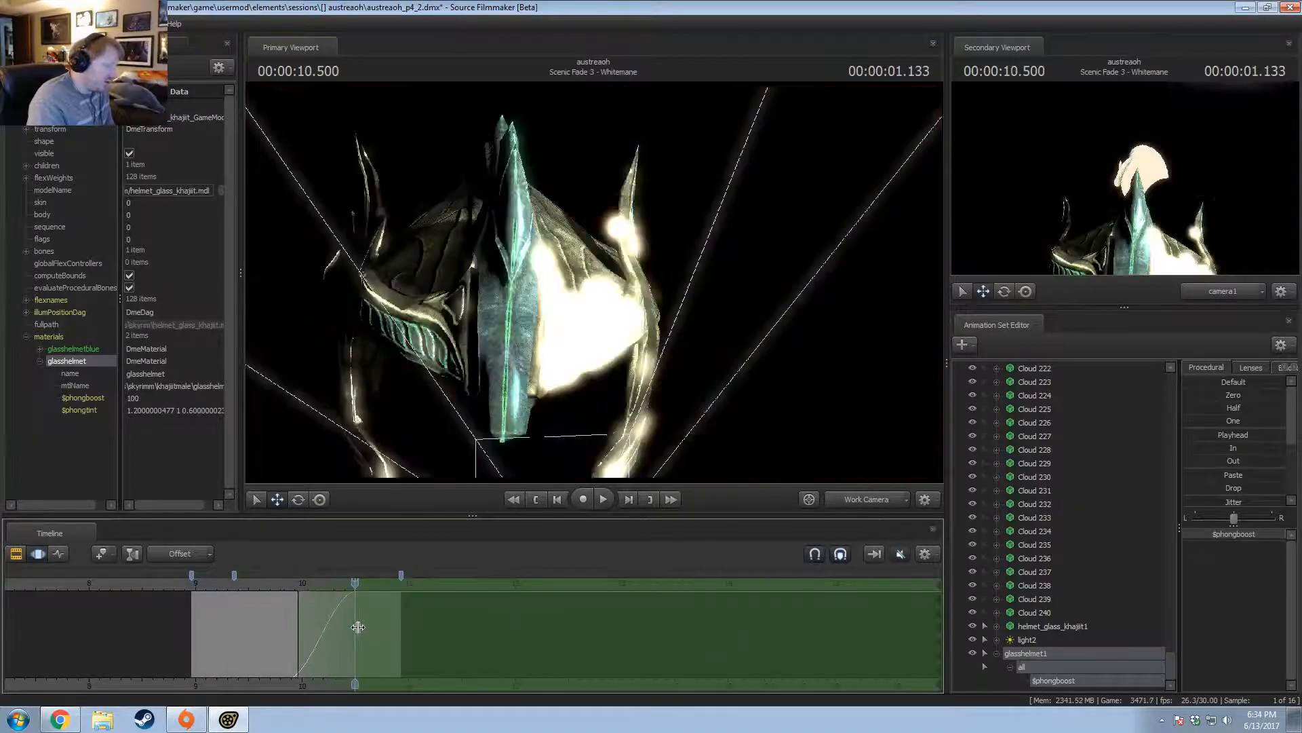
# Lower $phongboost to about 5.26 over the selection and play the shot from 9.666 seconds.
pyautogui.moveTo(1195, 533); pyautogui.dragTo(1187, 534)
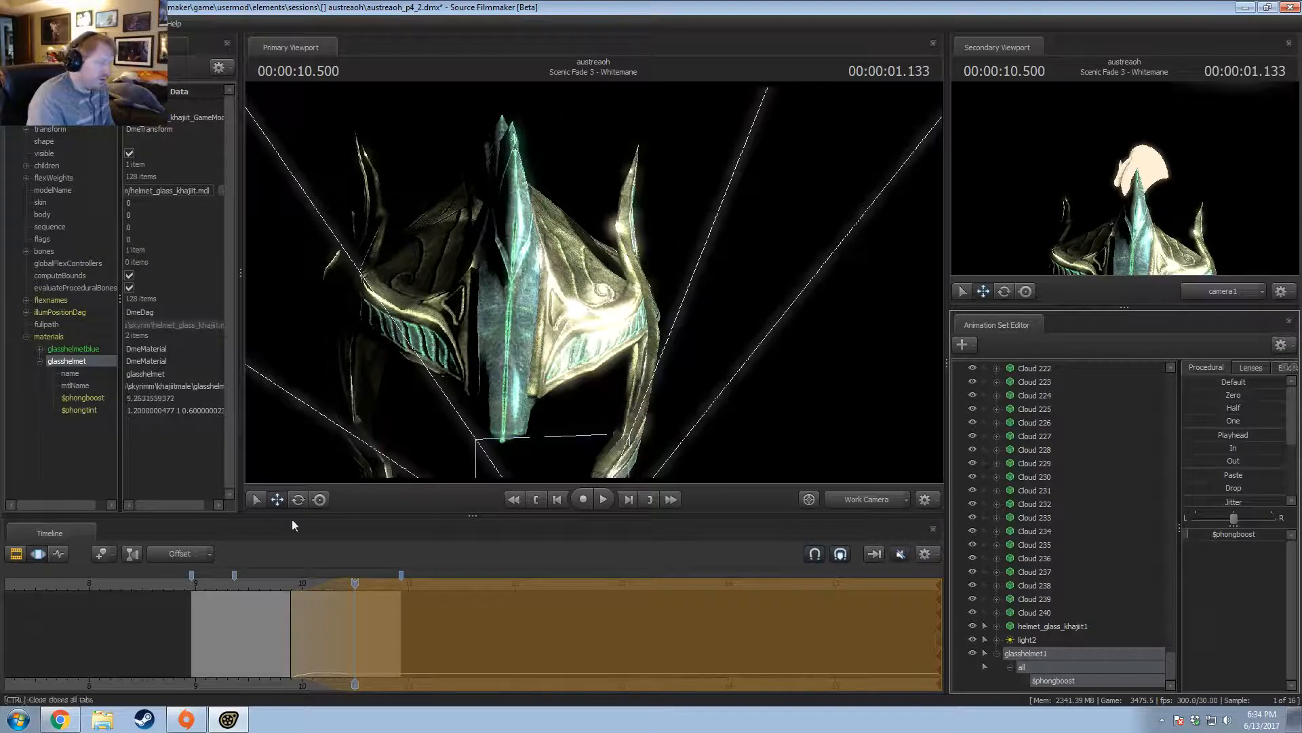
pyautogui.click(263, 583)
pyautogui.press('space')
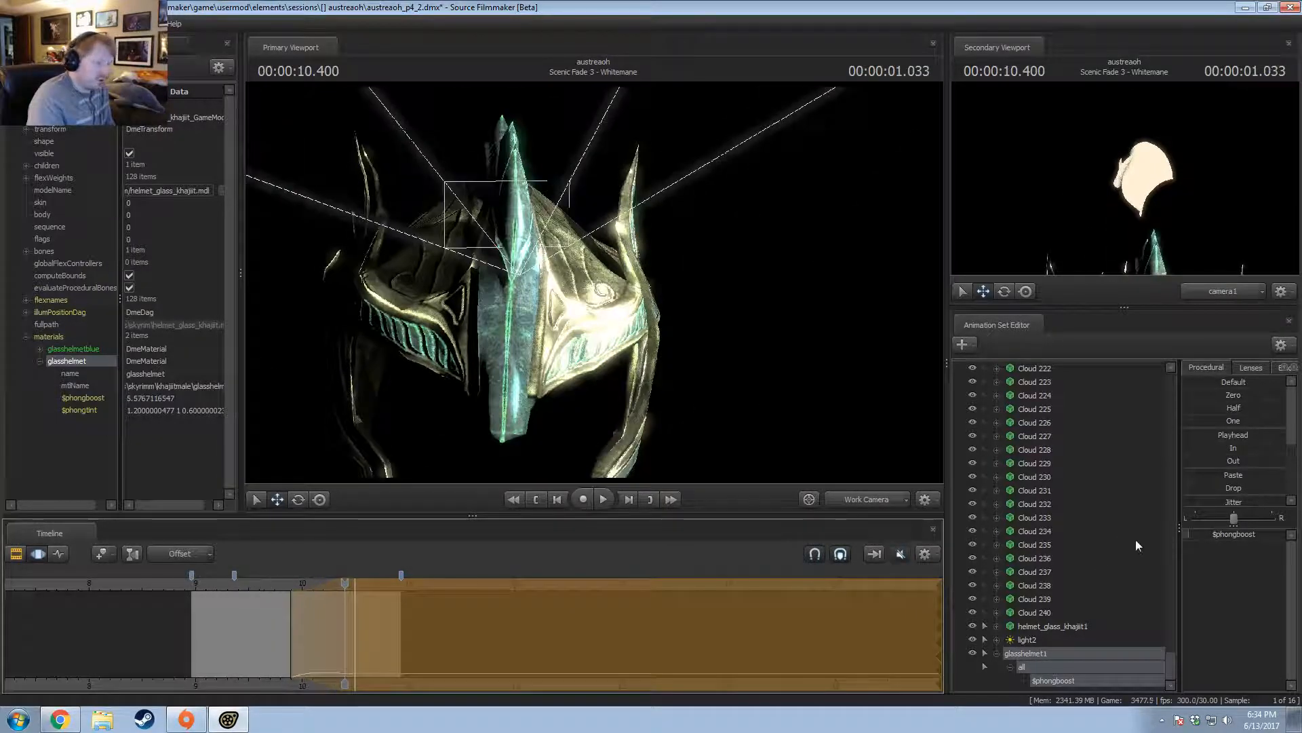
pyautogui.click(264, 587)
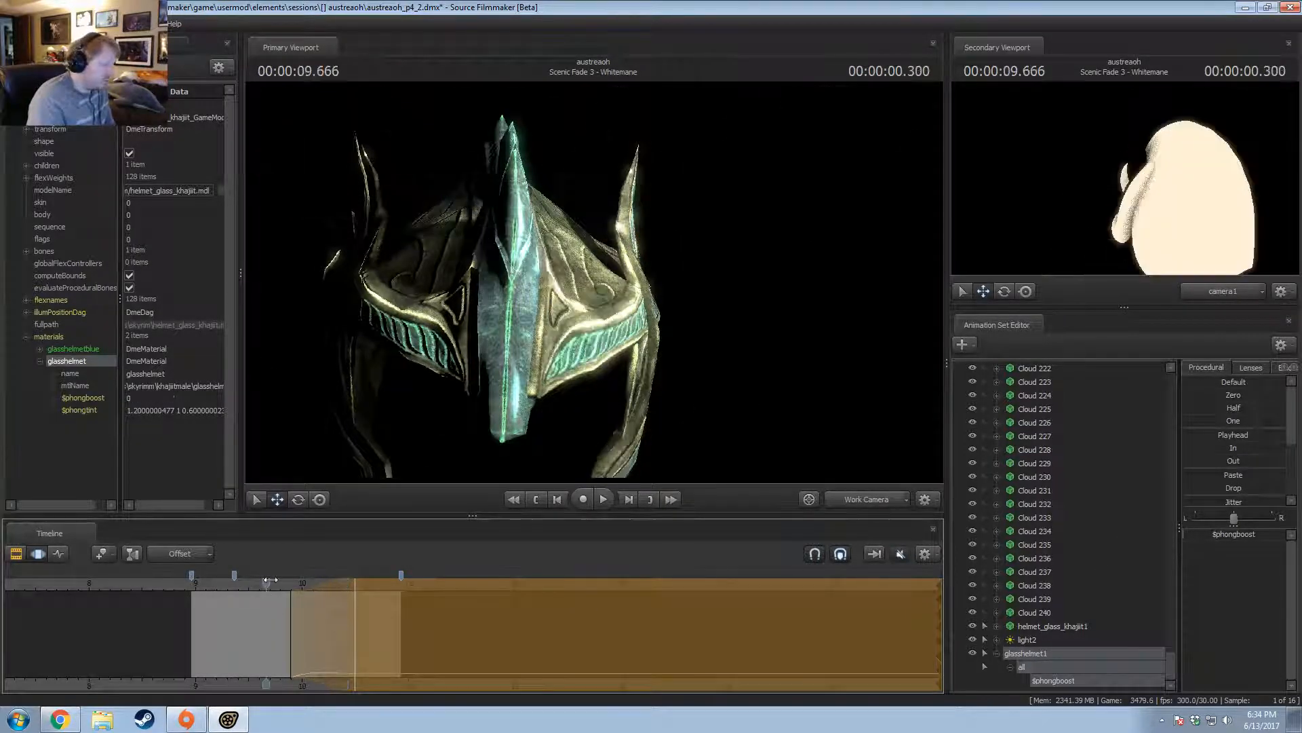
pyautogui.press('space')
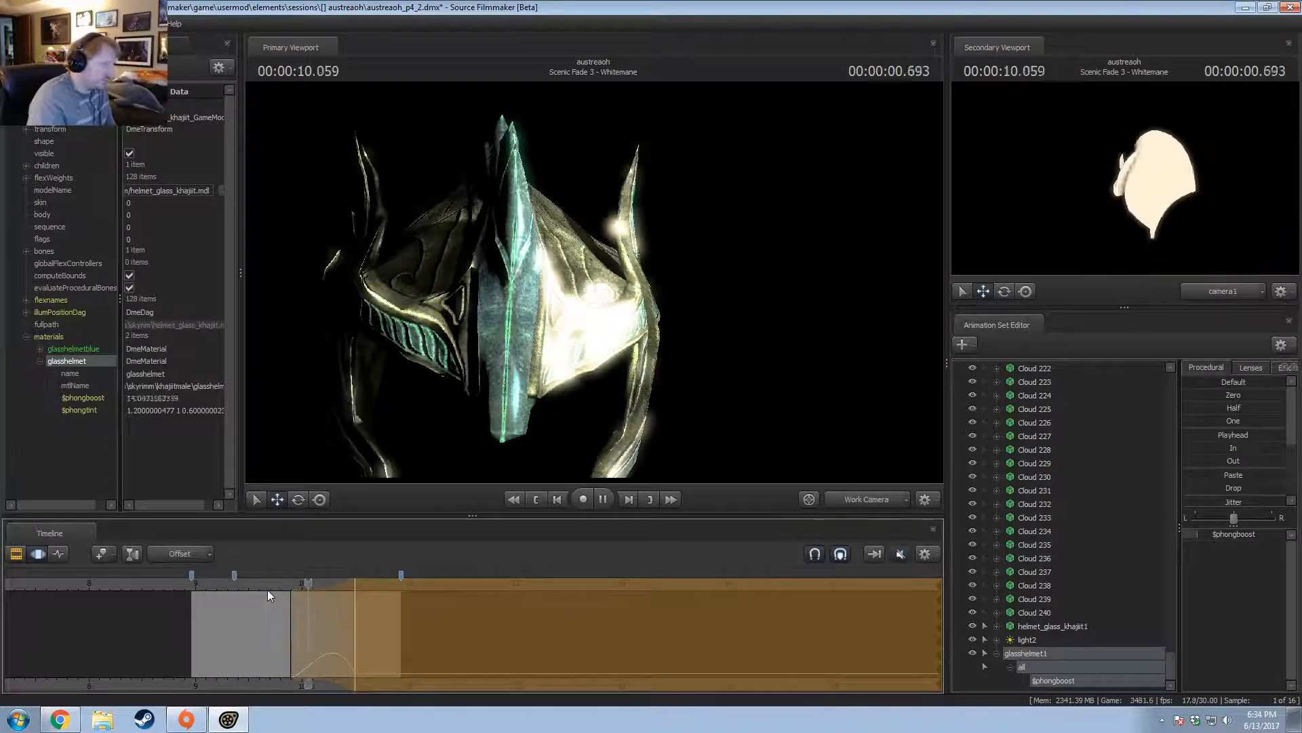
pyautogui.press('space')
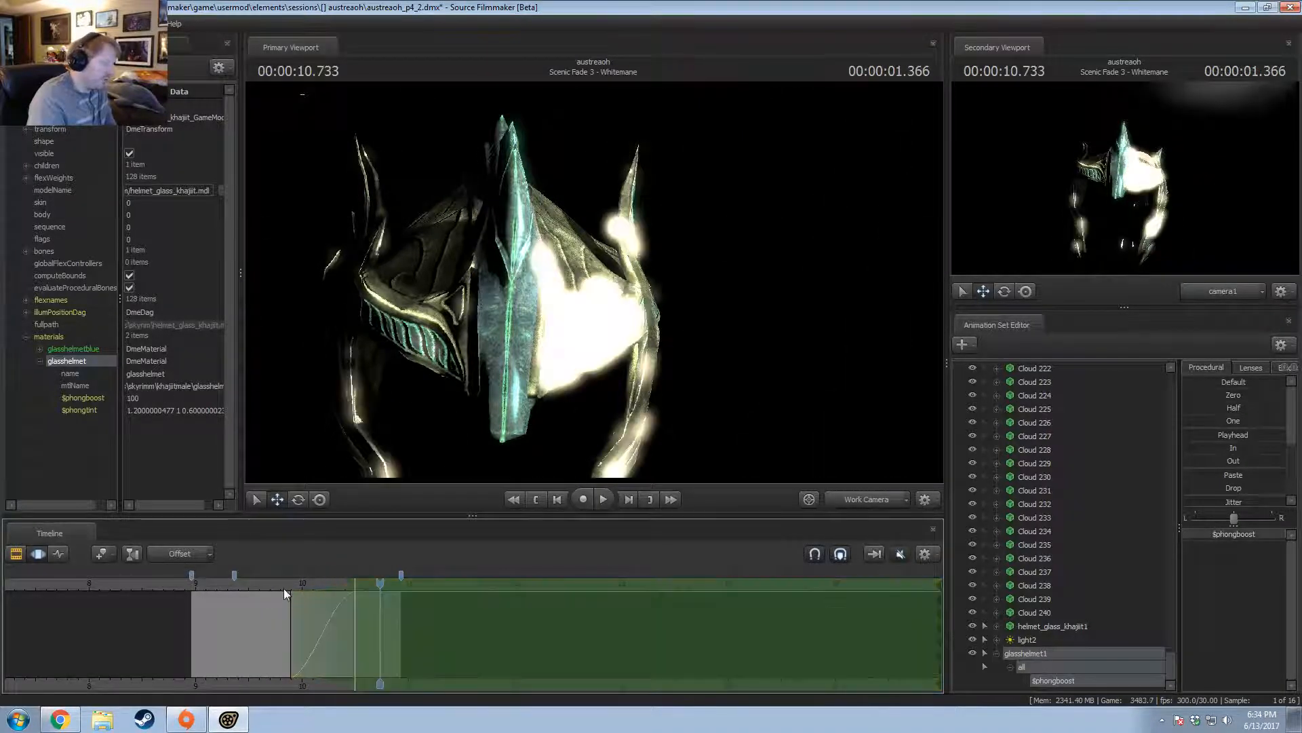
# Set $phongboost to about 12.5 over the selection with the playhead at 9.833 seconds, and play the shot.
pyautogui.click(284, 588)
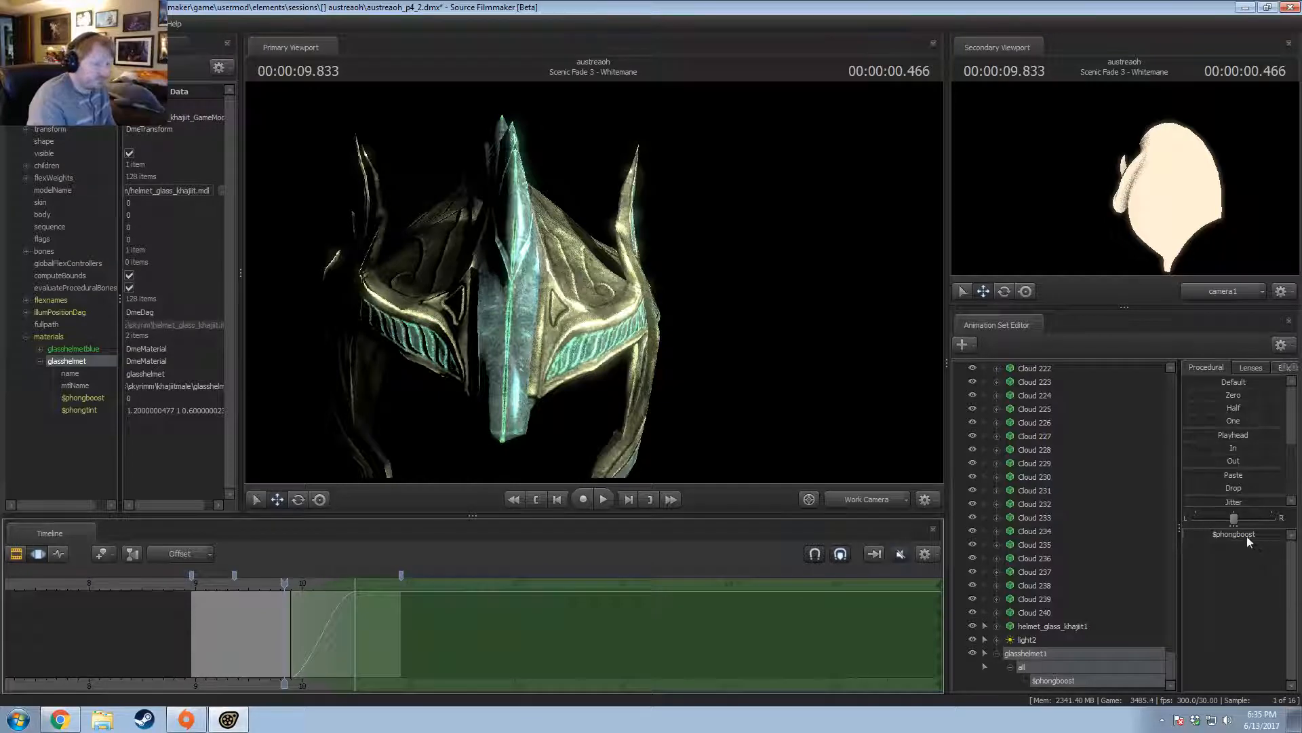
pyautogui.moveTo(1246, 535); pyautogui.dragTo(1185, 535)
pyautogui.press('space')
pyautogui.press('space')
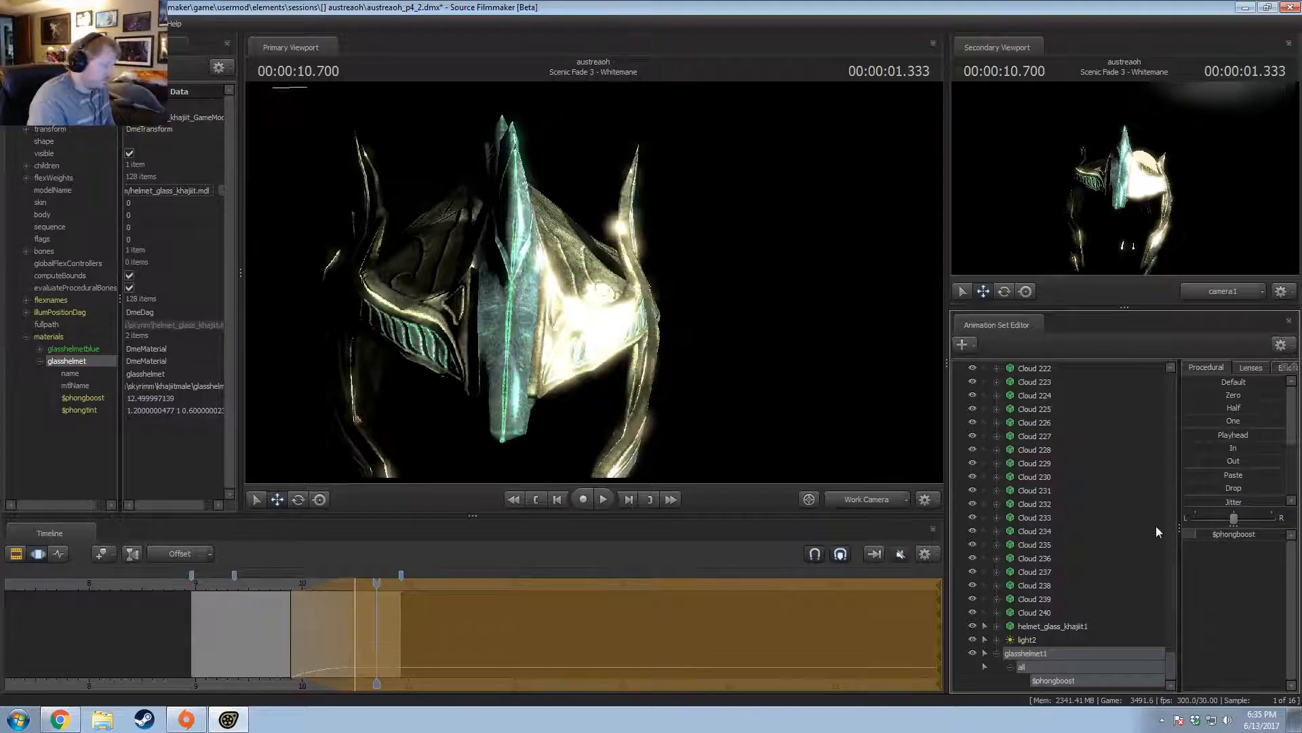
# Replay the shot from before 10 seconds to examine how the helmet's shine ramps up.
pyautogui.click(275, 583)
pyautogui.press('space')
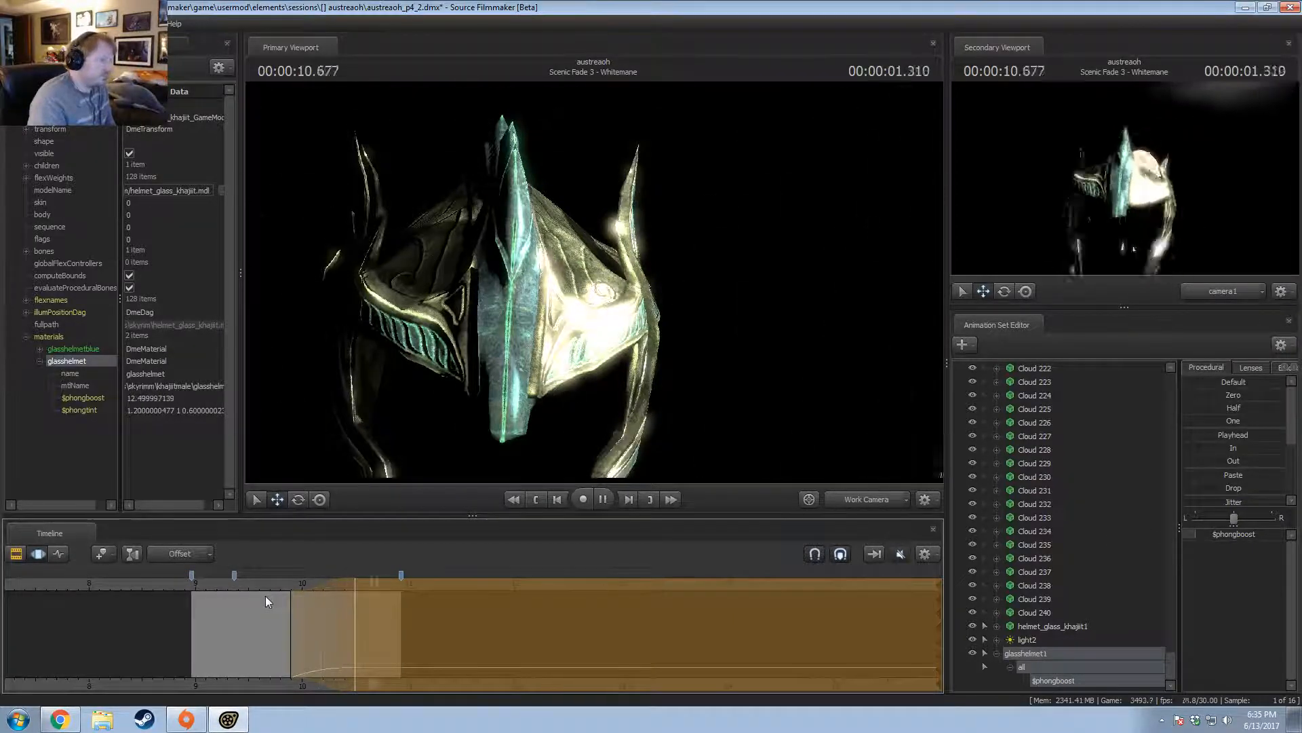
pyautogui.press('space')
pyautogui.click(222, 586)
pyautogui.press('space')
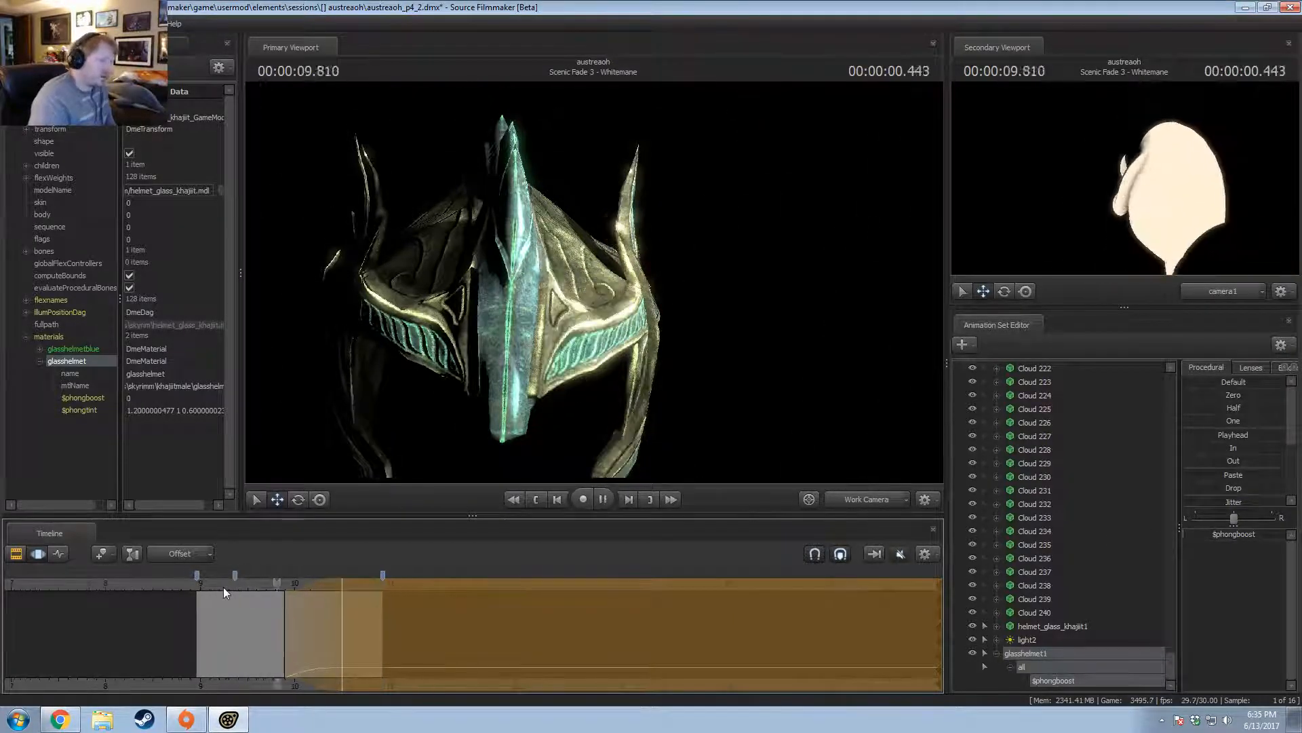
pyautogui.press('space')
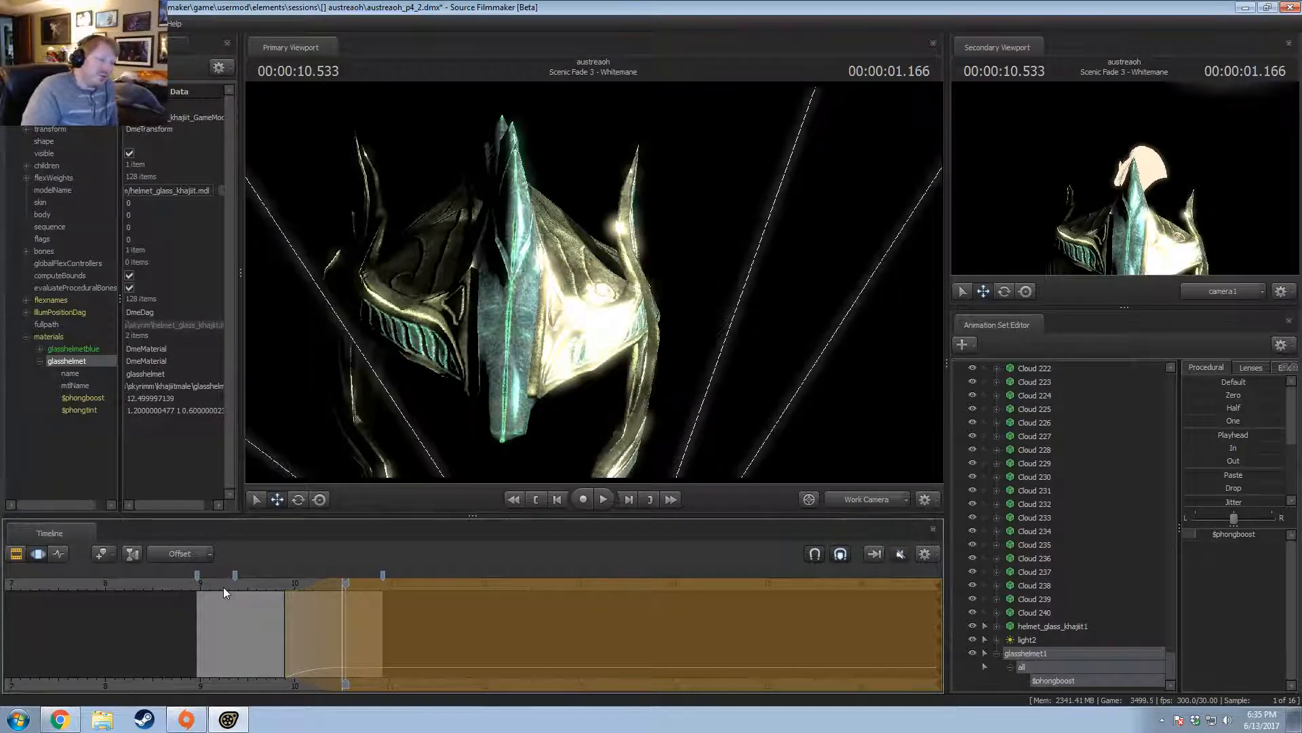
# Rotate light2 to light the helmet from another angle, view its front up close, and commit the edit.
pyautogui.click(1048, 639)
pyautogui.press('s')
pyautogui.moveTo(595, 283); pyautogui.dragTo(434, 309)
pyautogui.press('e')
pyautogui.press('w')
pyautogui.press('e')
pyautogui.moveTo(855, 120); pyautogui.dragTo(760, 135)
pyautogui.press('w')
pyautogui.press('w')
pyautogui.press('s')
pyautogui.press('w')
pyautogui.moveTo(593, 288)
pyautogui.mouseDown()
pyautogui.moveTo(552, 285)
pyautogui.moveTo(594, 287)
pyautogui.mouseUp()
pyautogui.press('w')
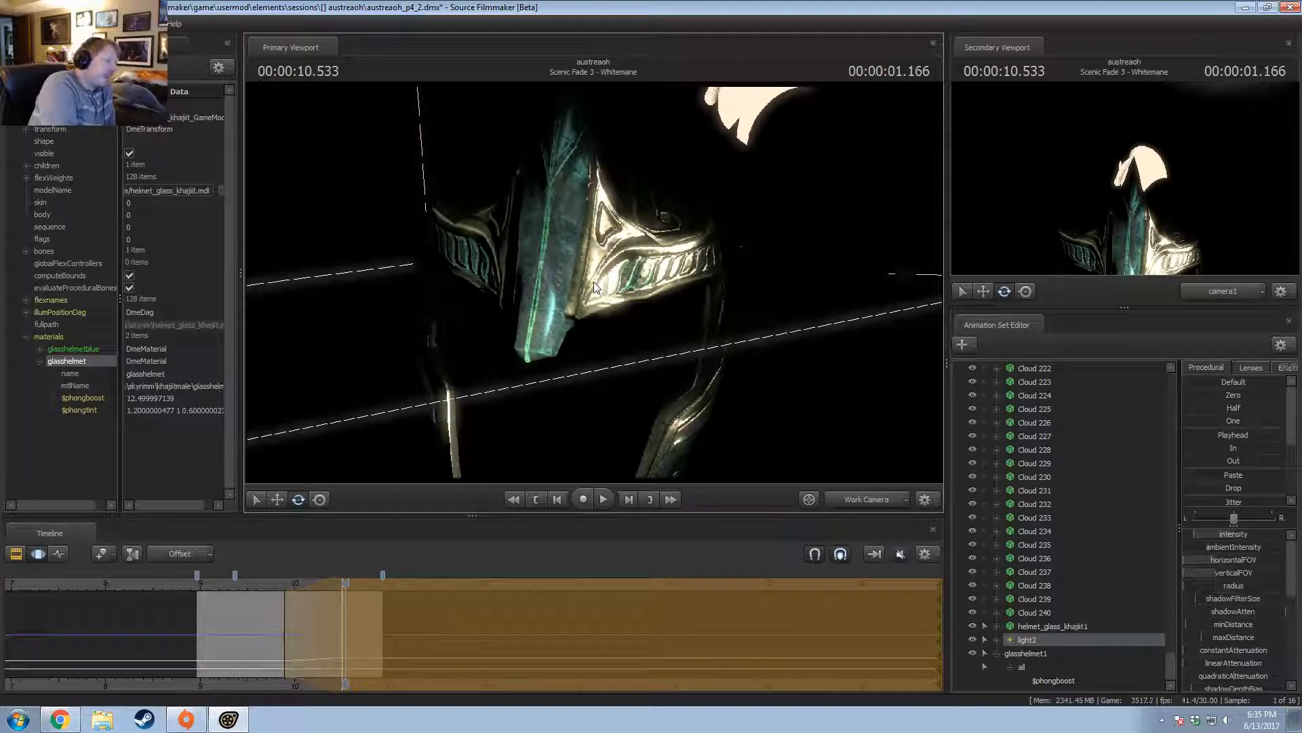
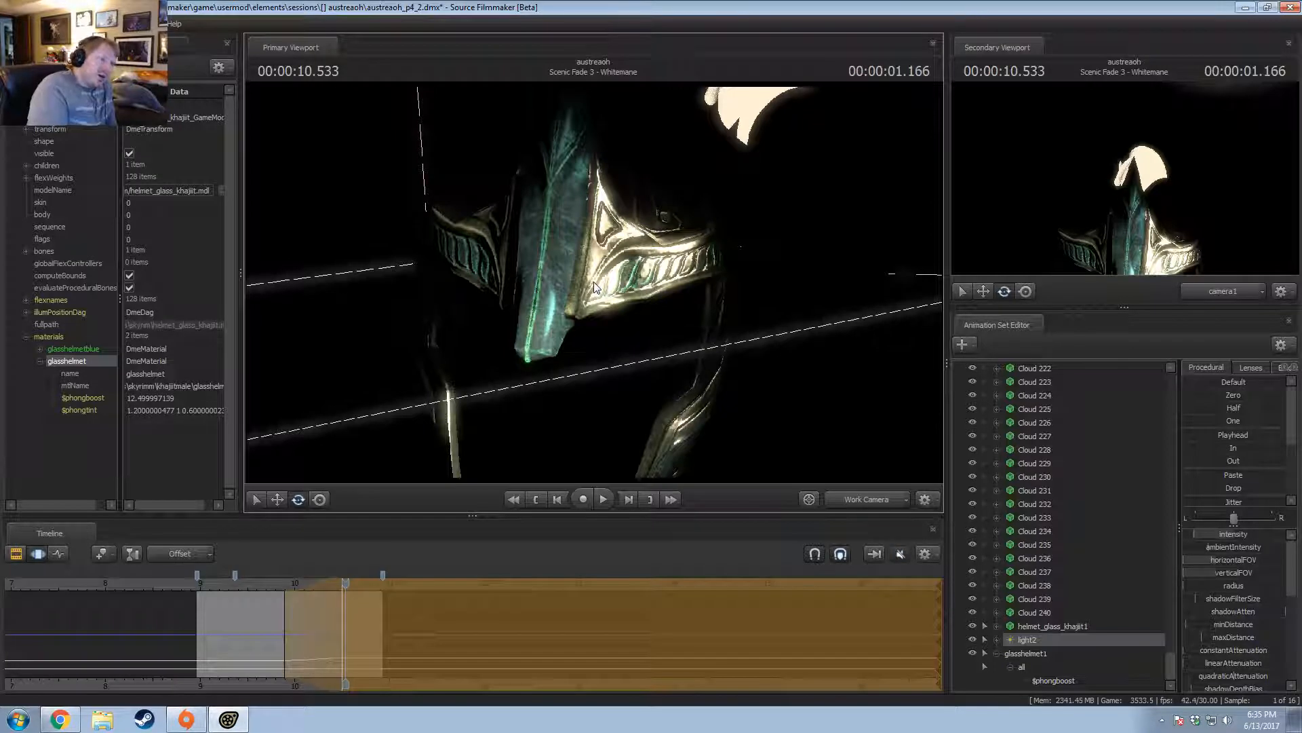
pyautogui.press('Return')
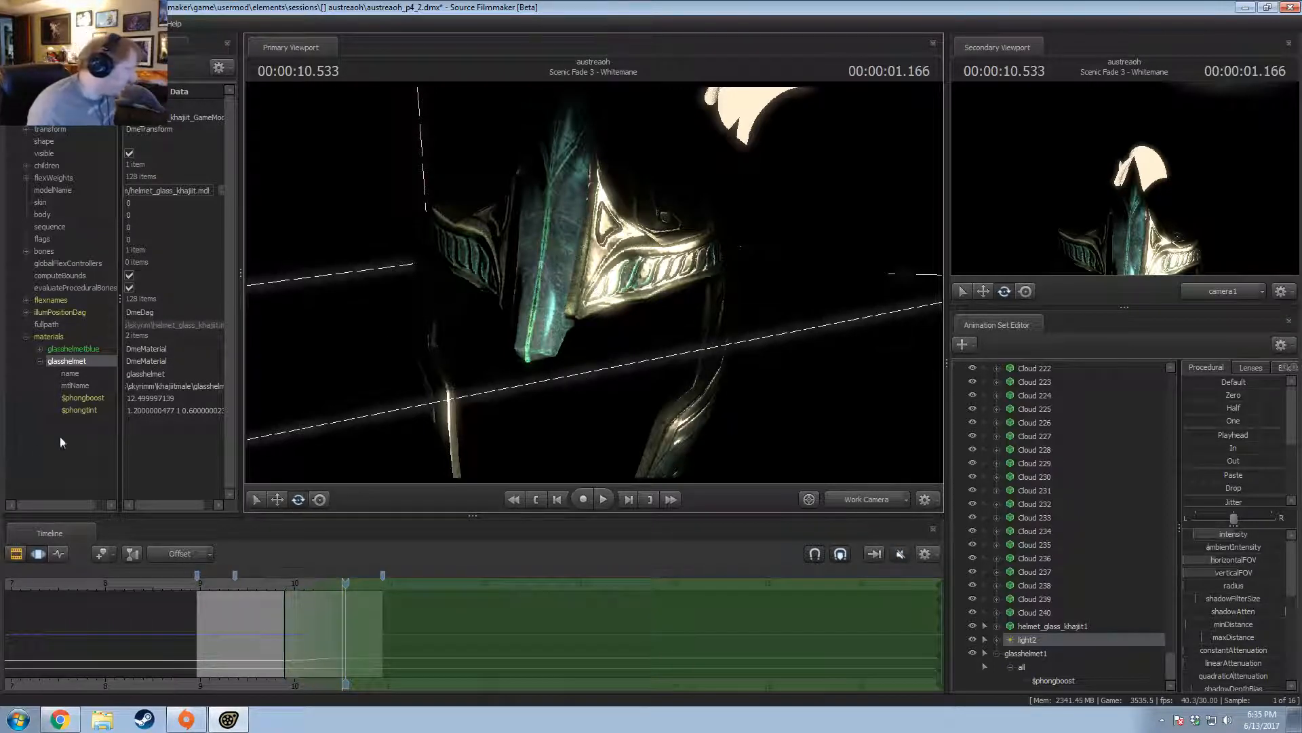
pyautogui.rightClick(88, 360)
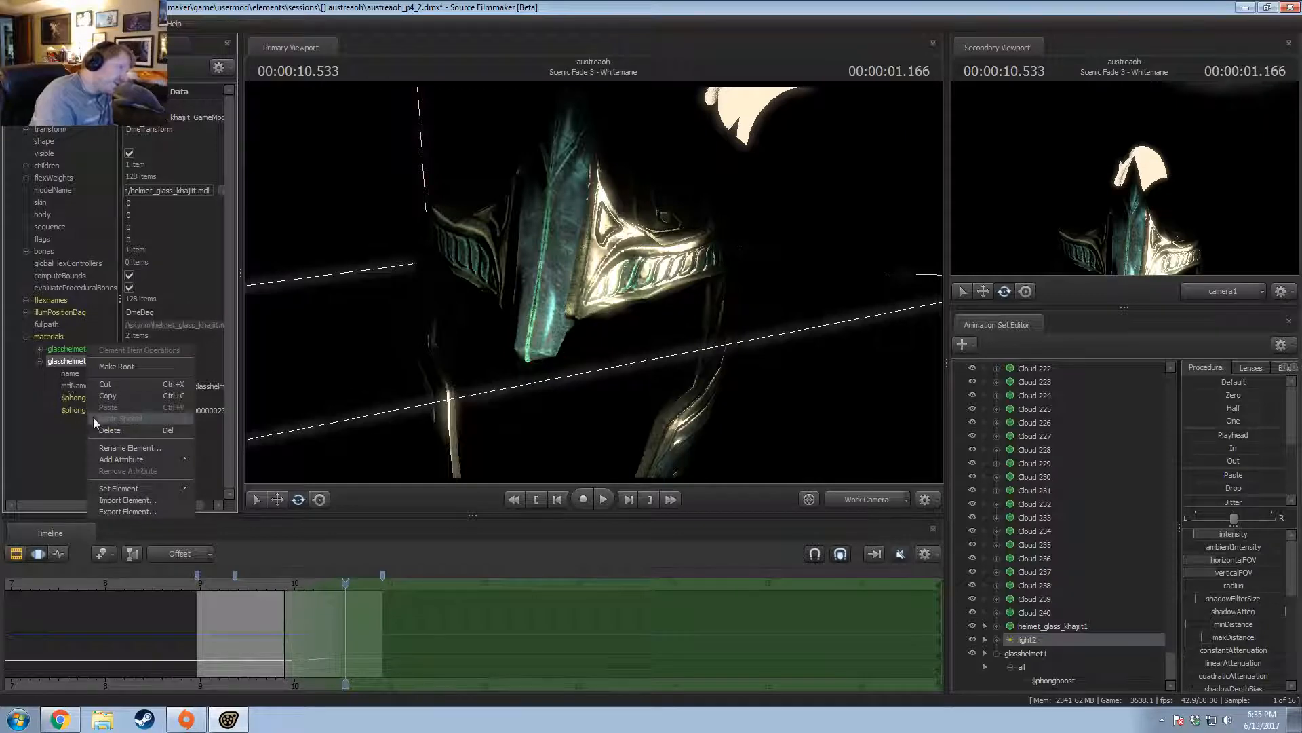
pyautogui.click(1044, 653)
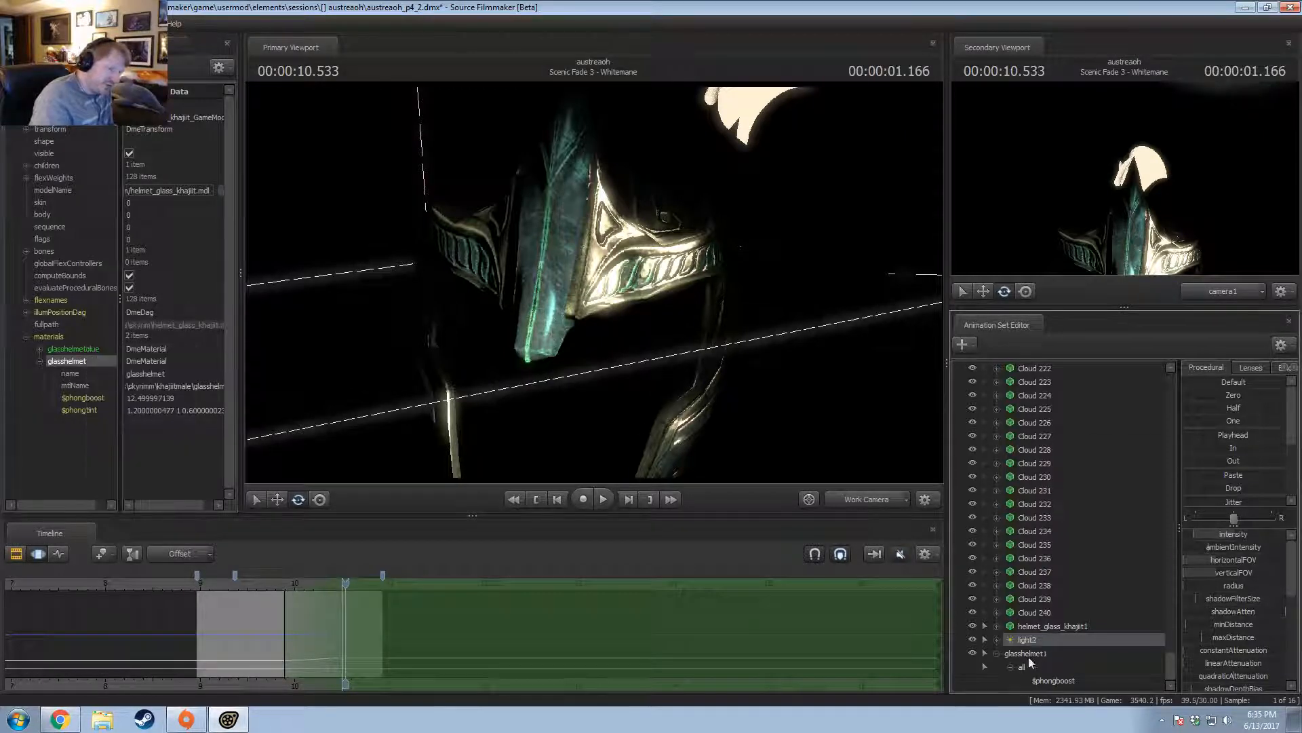
pyautogui.rightClick(1025, 656)
pyautogui.click(594, 283)
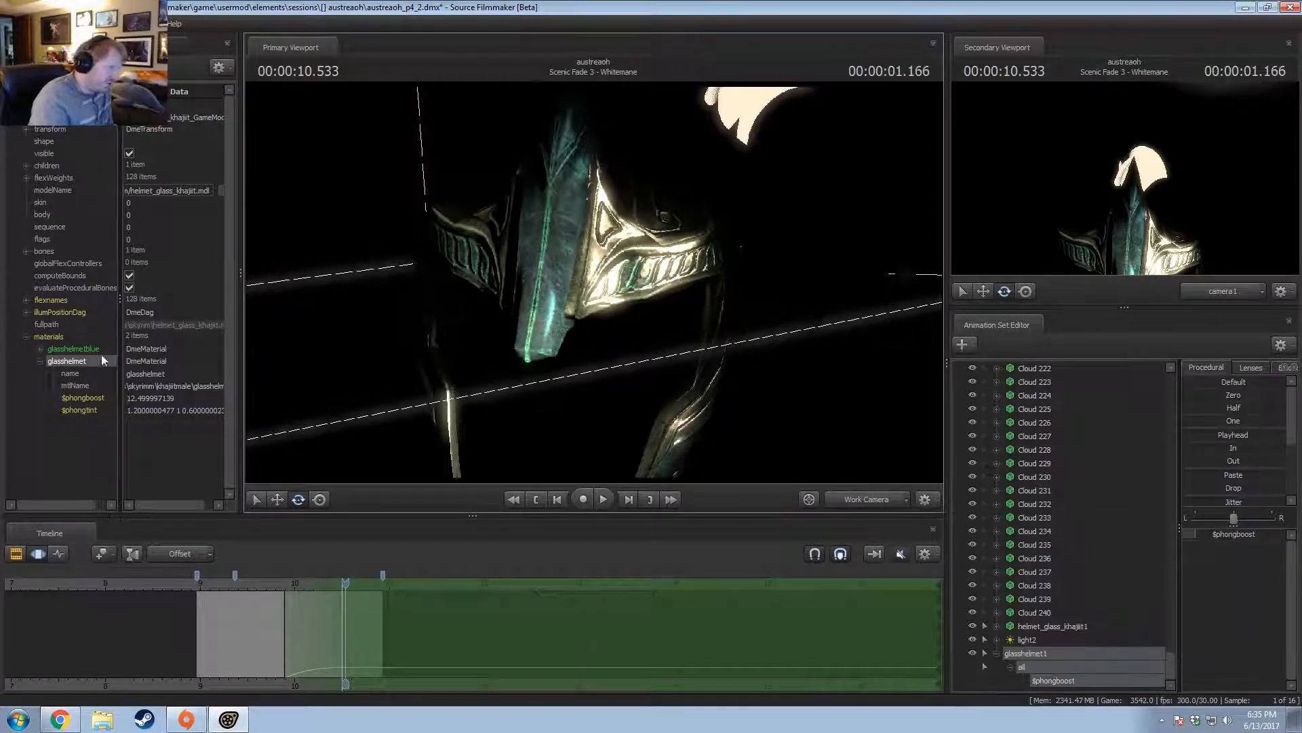
# Undo the light2 adjustment and the latest $phongboost edits.
pyautogui.hotkey('ctrl', 'z')
pyautogui.hotkey('ctrl', 'z')
pyautogui.hotkey('ctrl', 'z')
pyautogui.hotkey('ctrl', 'z')
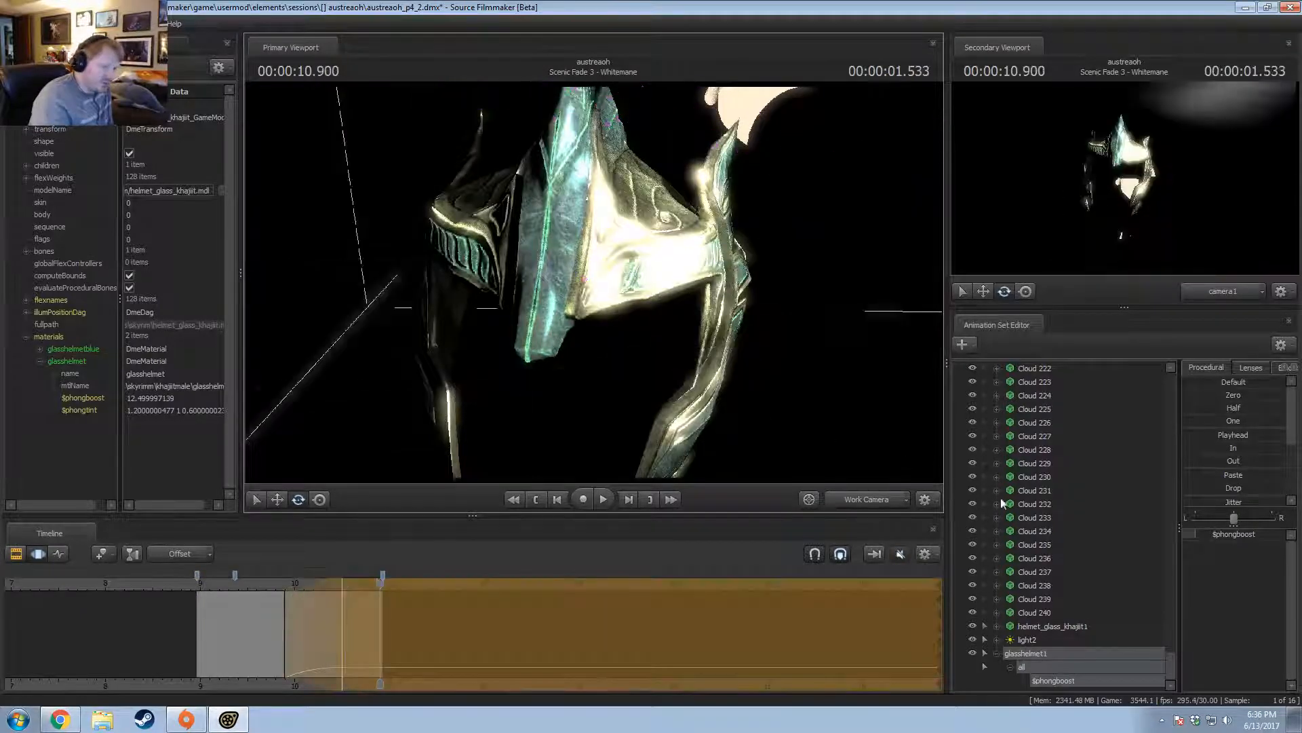
pyautogui.hotkey('ctrl', 'z')
pyautogui.hotkey('ctrl', 'z')
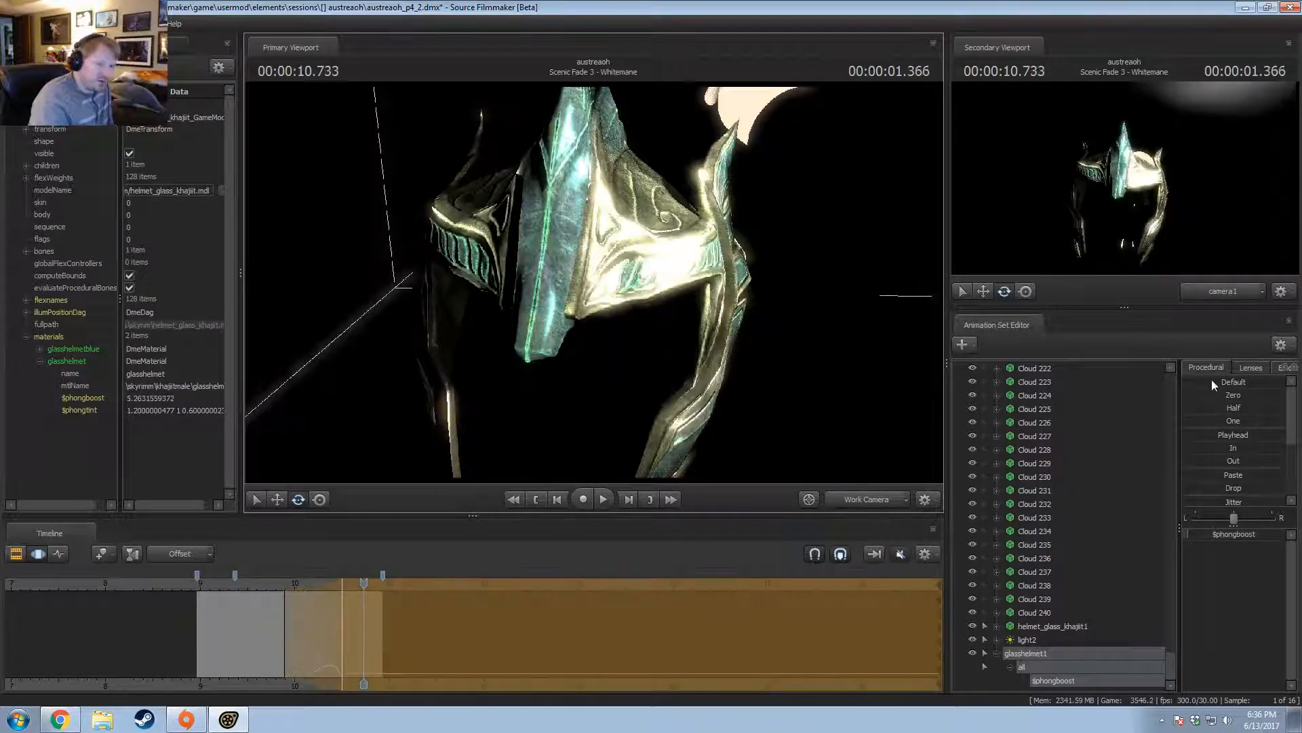
pyautogui.hotkey('ctrl', 'z')
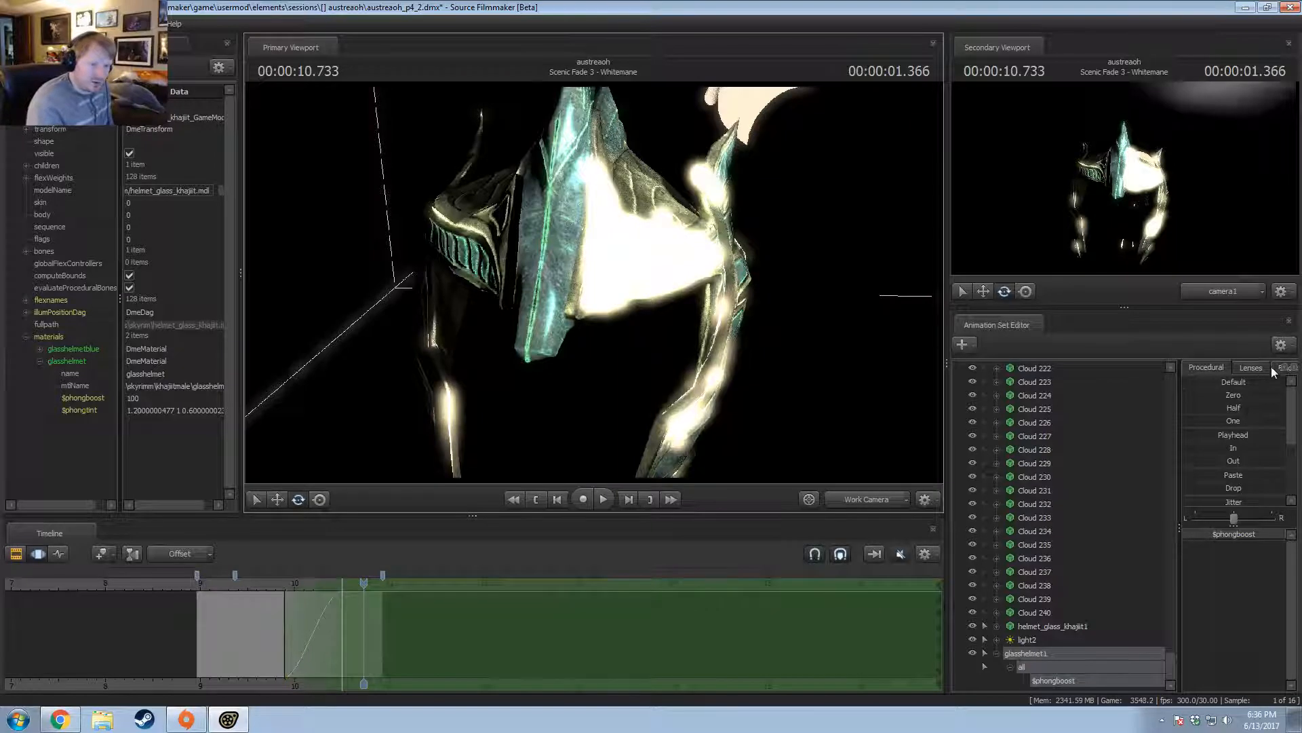
# Turn on the scene hierarchy display and delete the helmet_glass_khajiit1 animation set.
pyautogui.click(1281, 345)
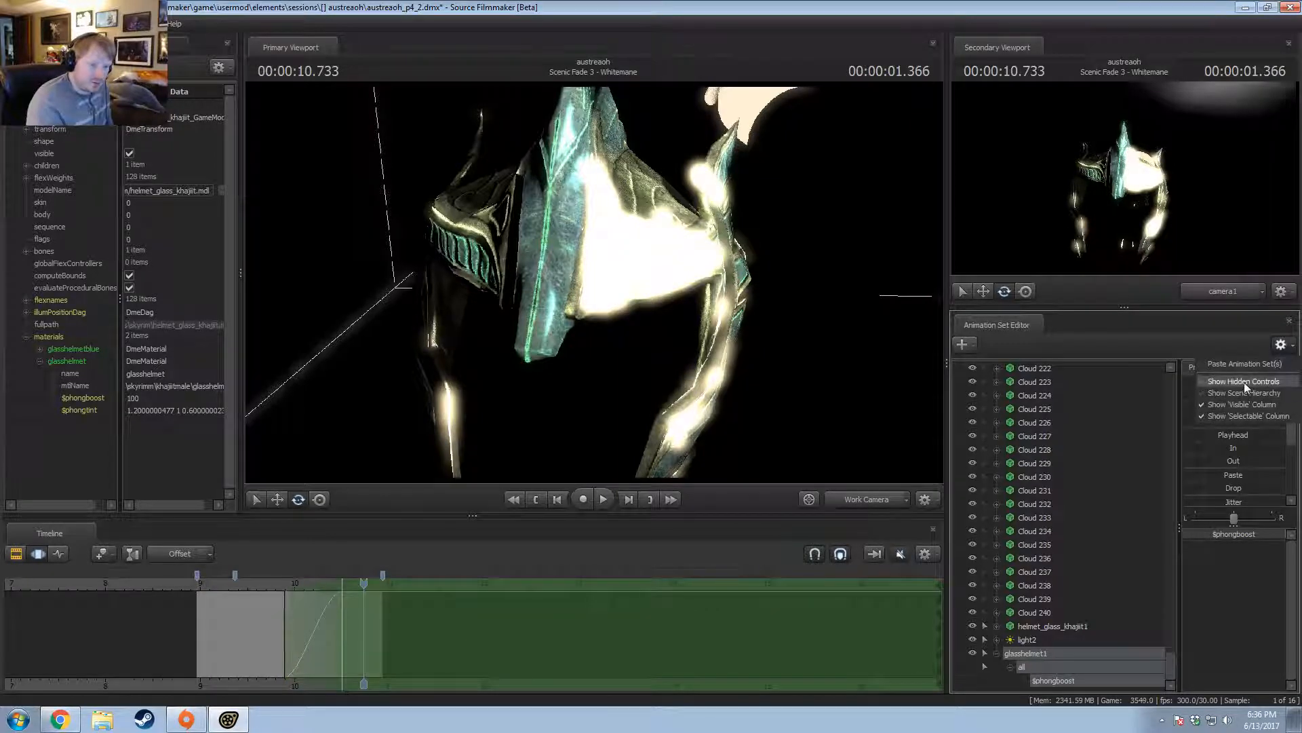
pyautogui.click(1247, 392)
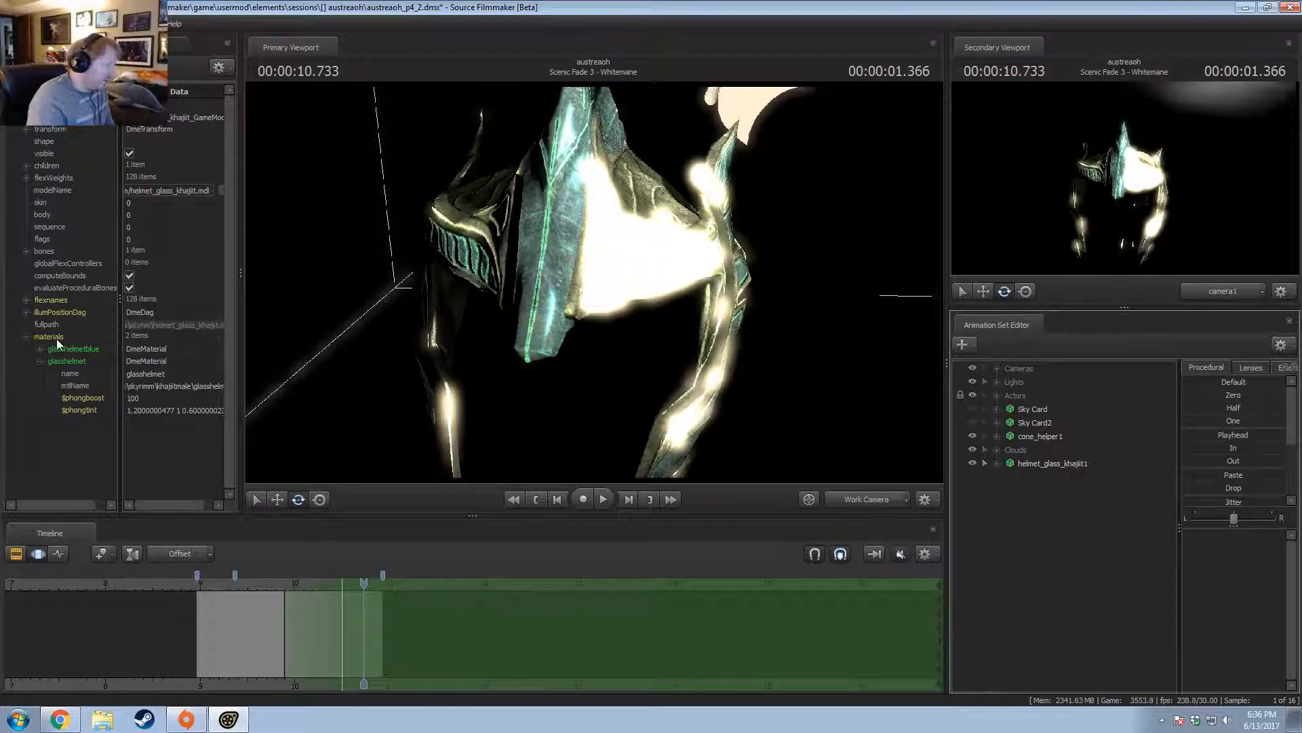
pyautogui.rightClick(1038, 463)
pyautogui.click(1062, 491)
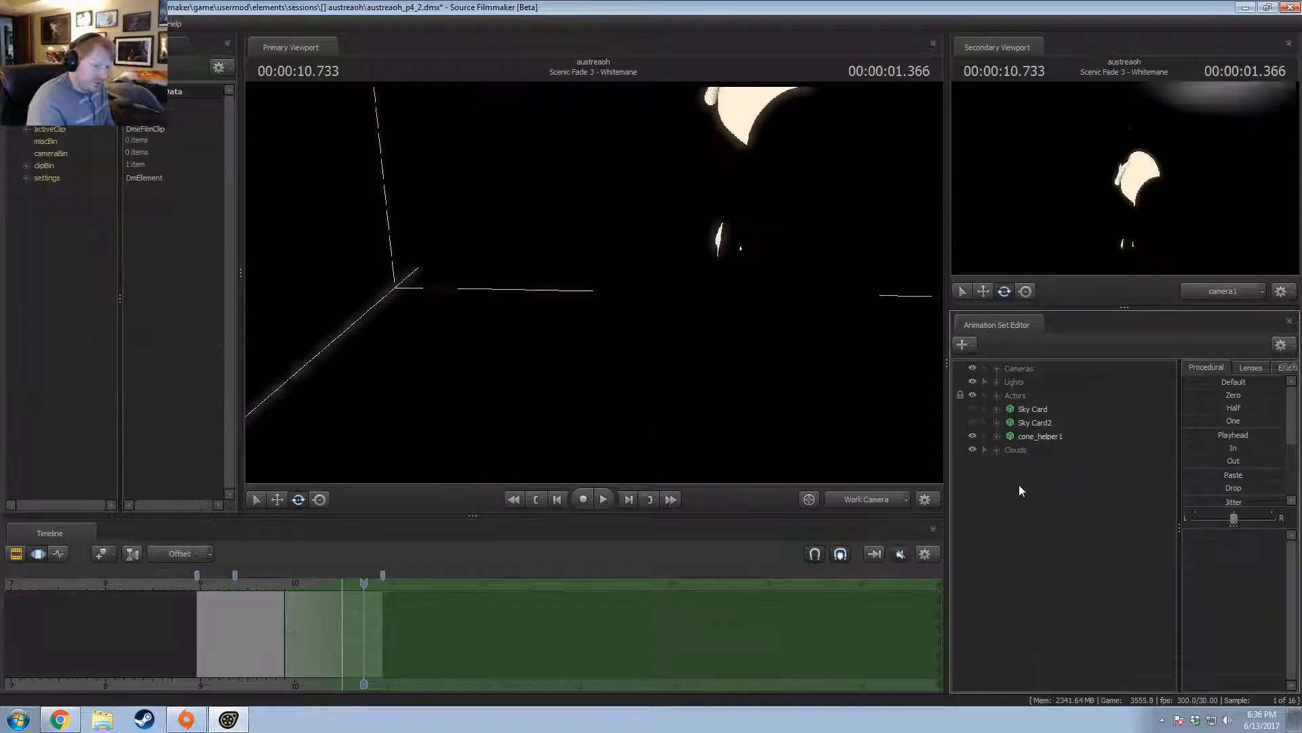
# Disable lighting in the primary viewport and switch its view to camera1.
pyautogui.rightClick(1019, 485)
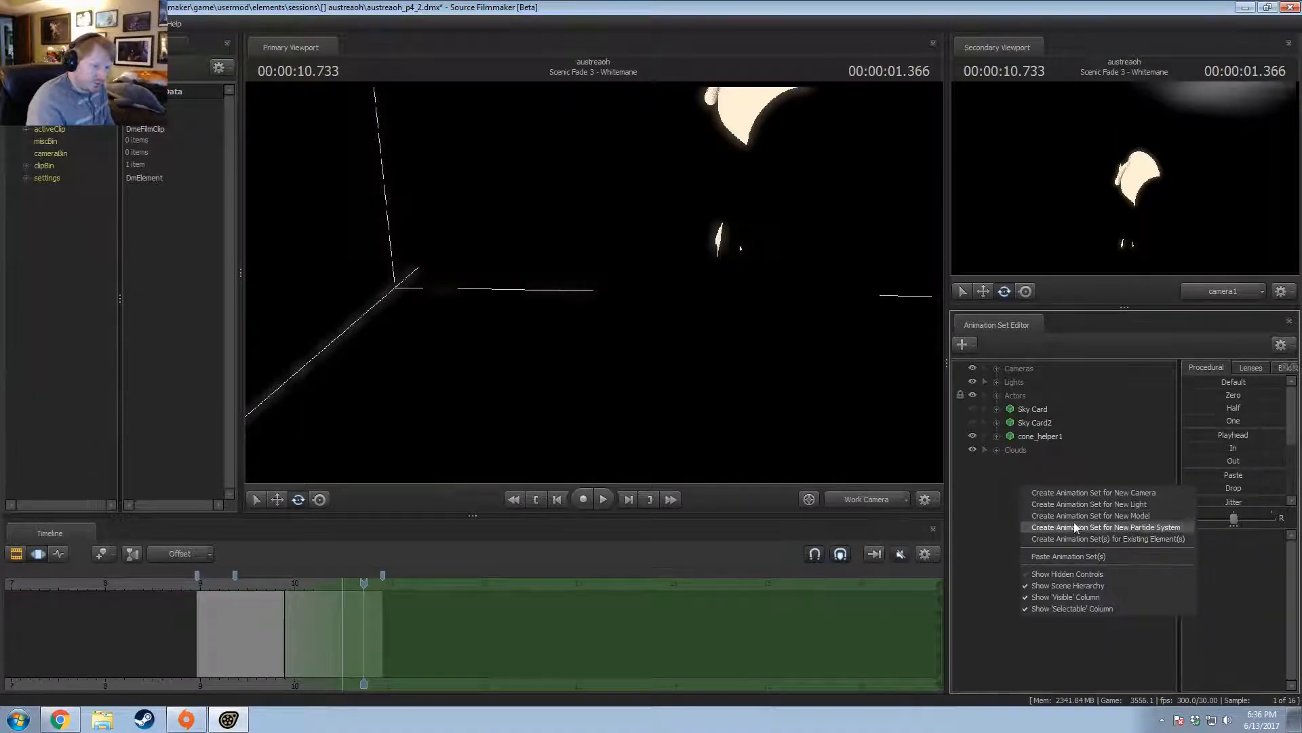
pyautogui.rightClick(619, 282)
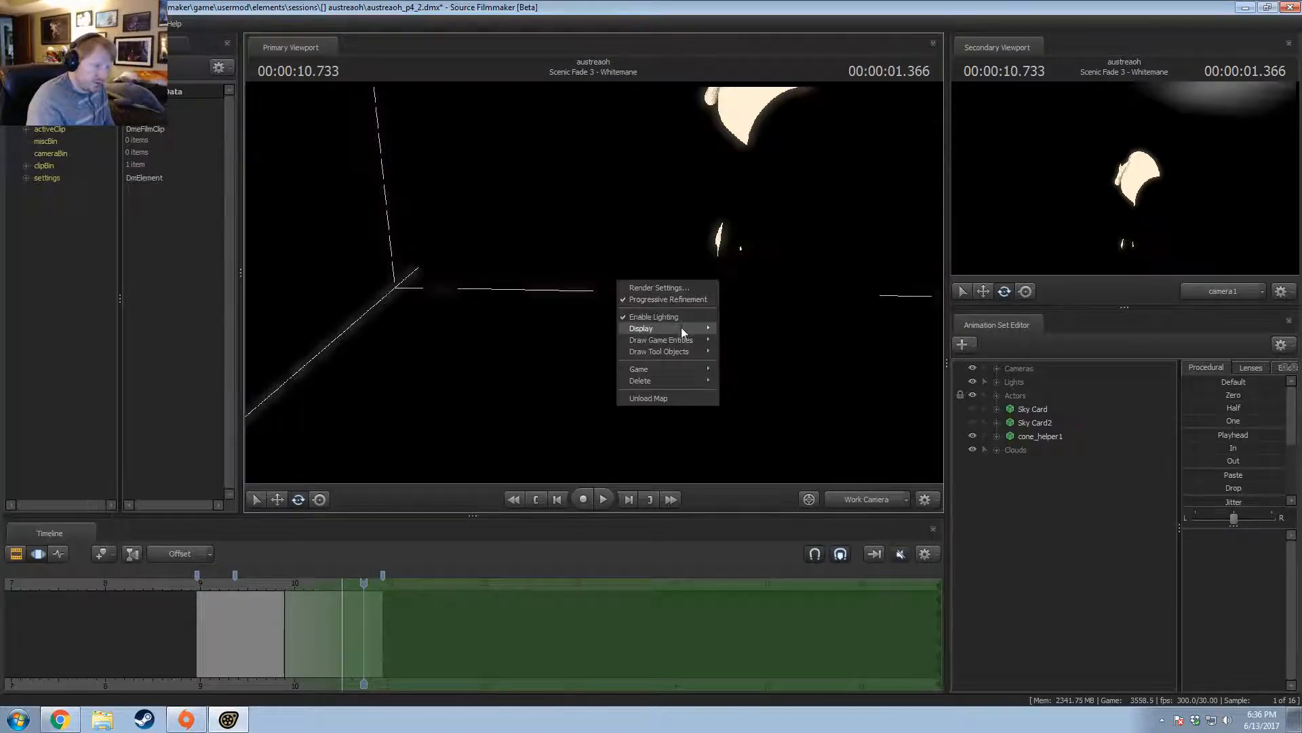
pyautogui.click(652, 317)
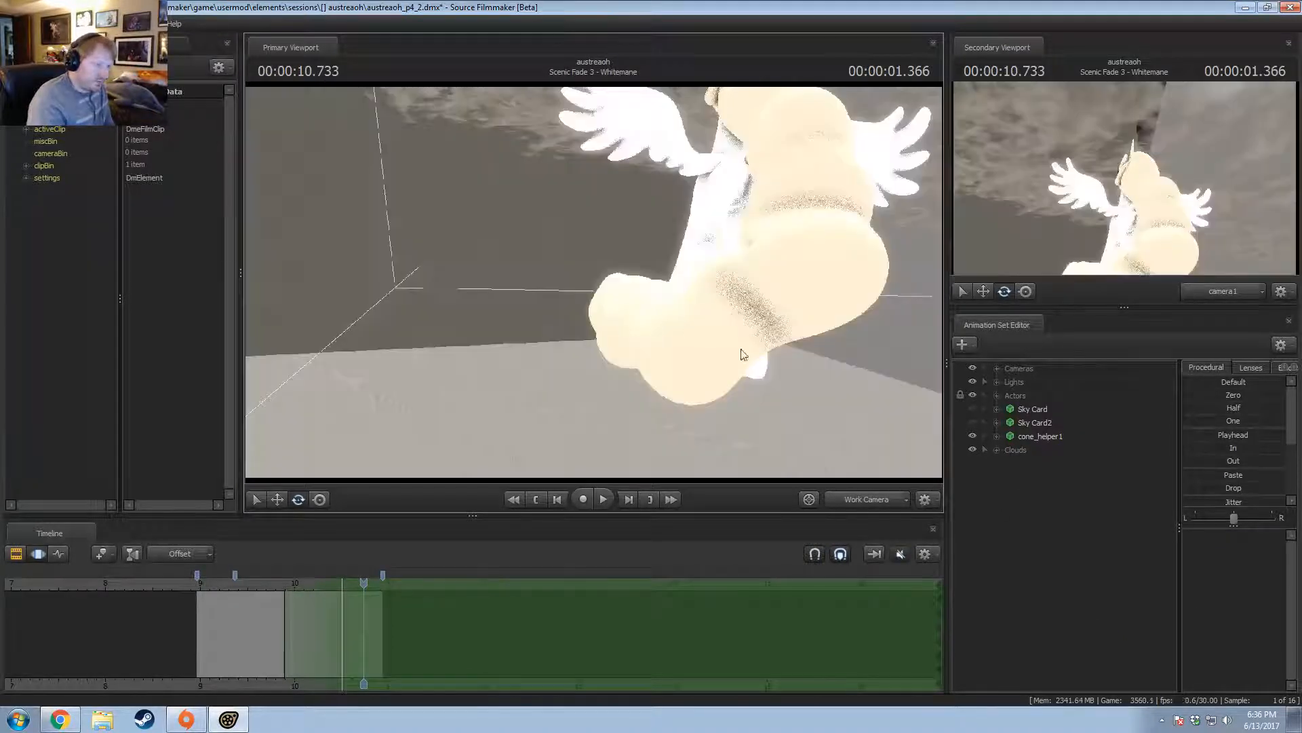
pyautogui.click(857, 493)
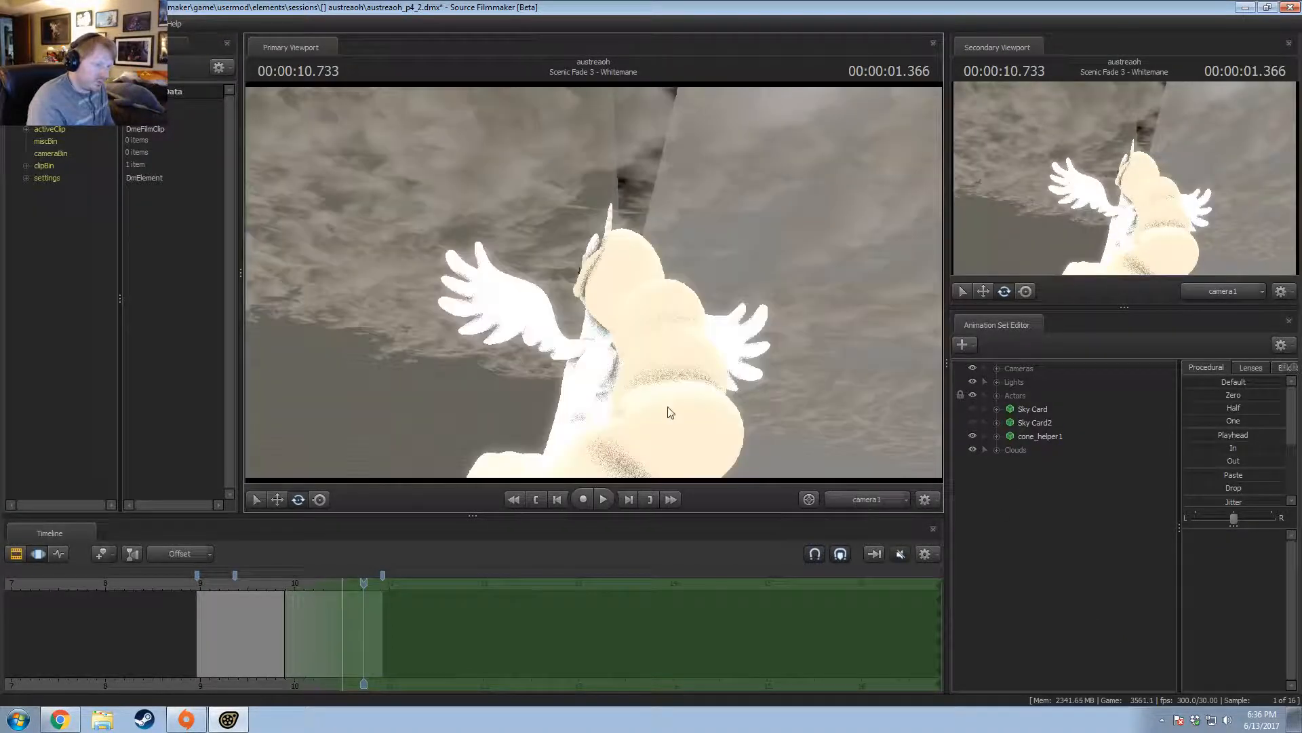
# Start an animation set for a new model and preview helmet_ebony.mdl among the Skyrim models.
pyautogui.rightClick(1022, 536)
pyautogui.click(1067, 562)
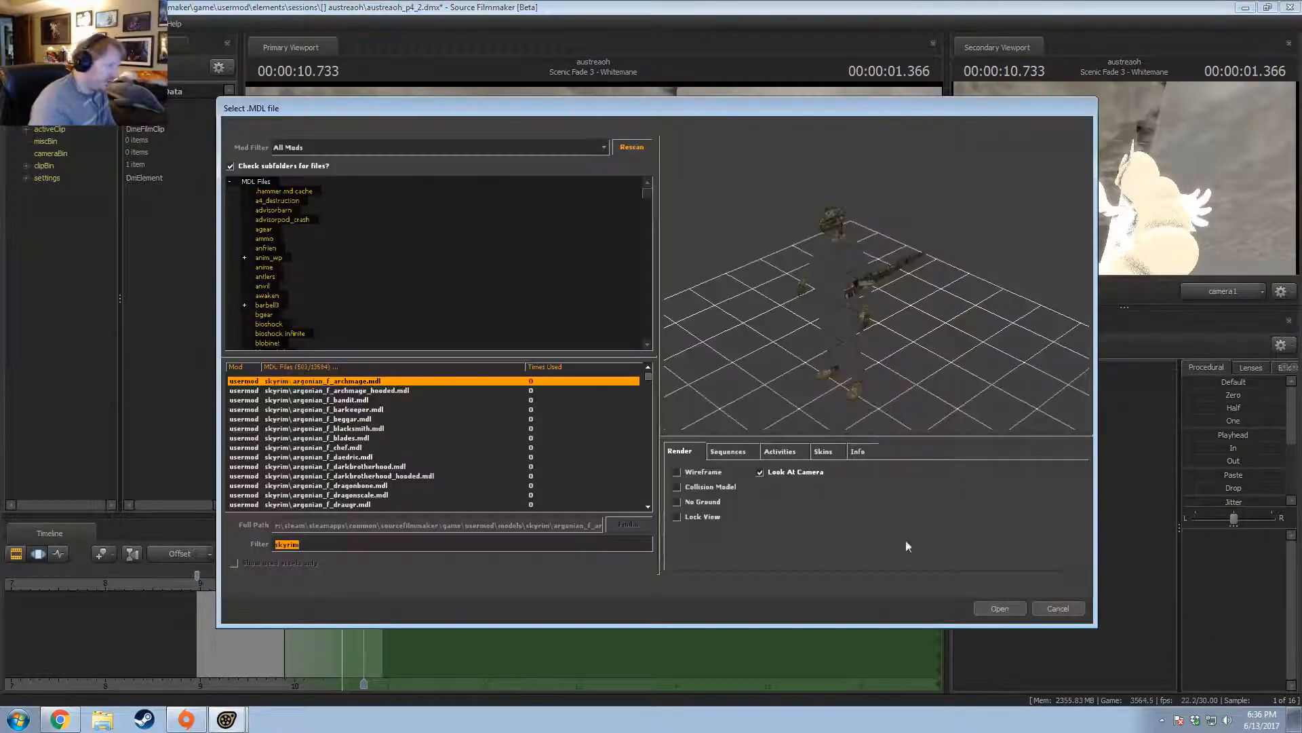
pyautogui.scroll(-10, 343, 461)
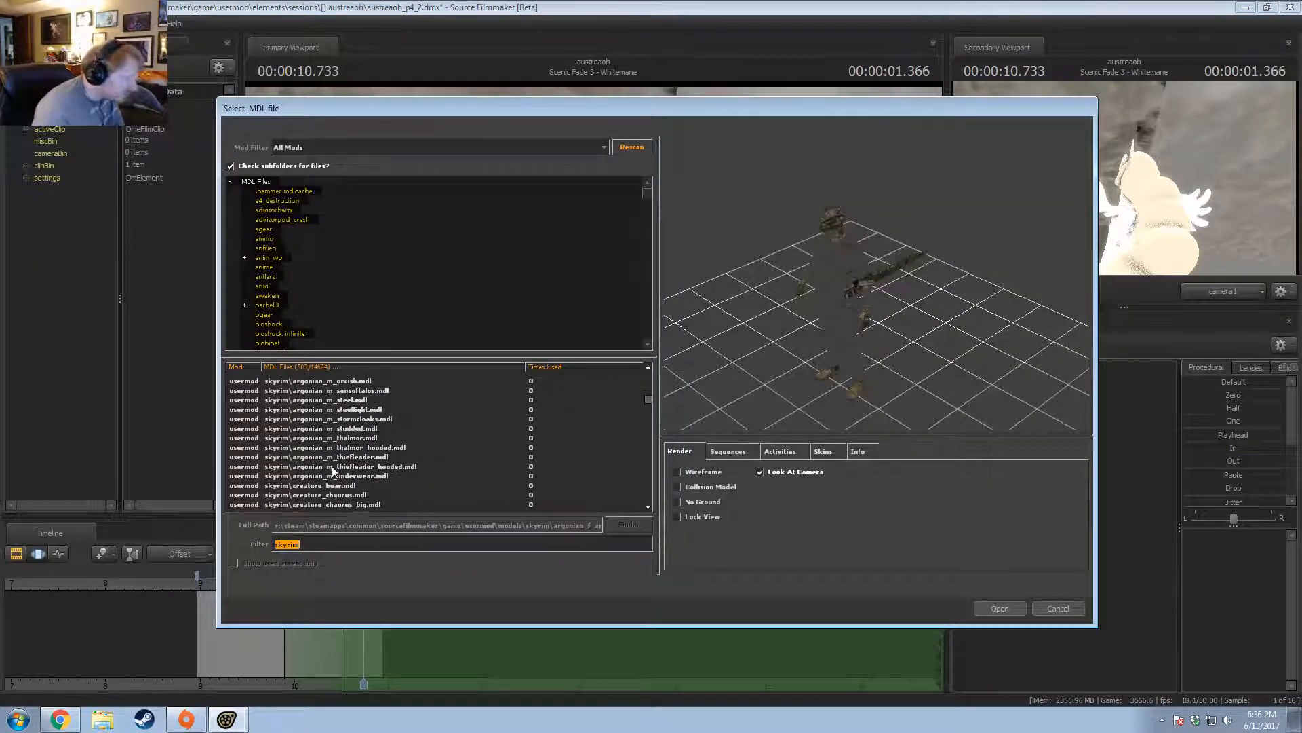
pyautogui.scroll(-12, 336, 481)
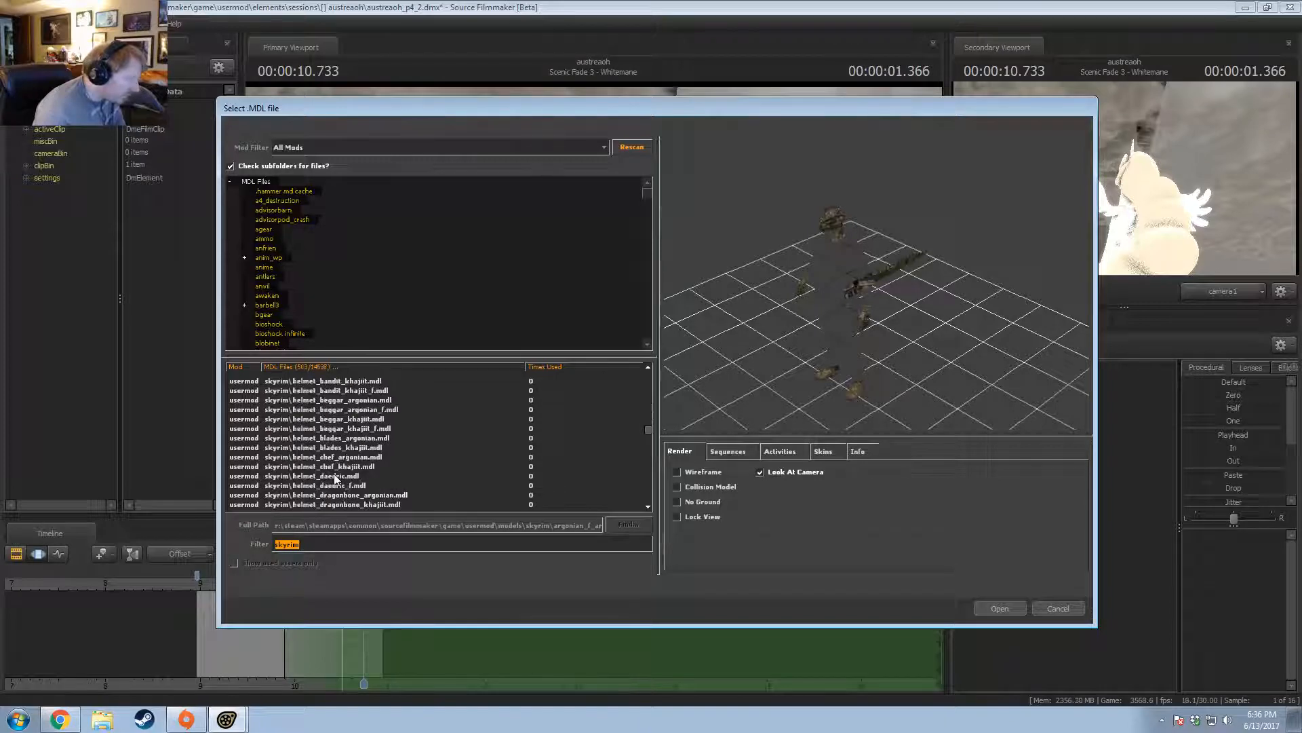
pyautogui.click(343, 486)
pyautogui.click(342, 476)
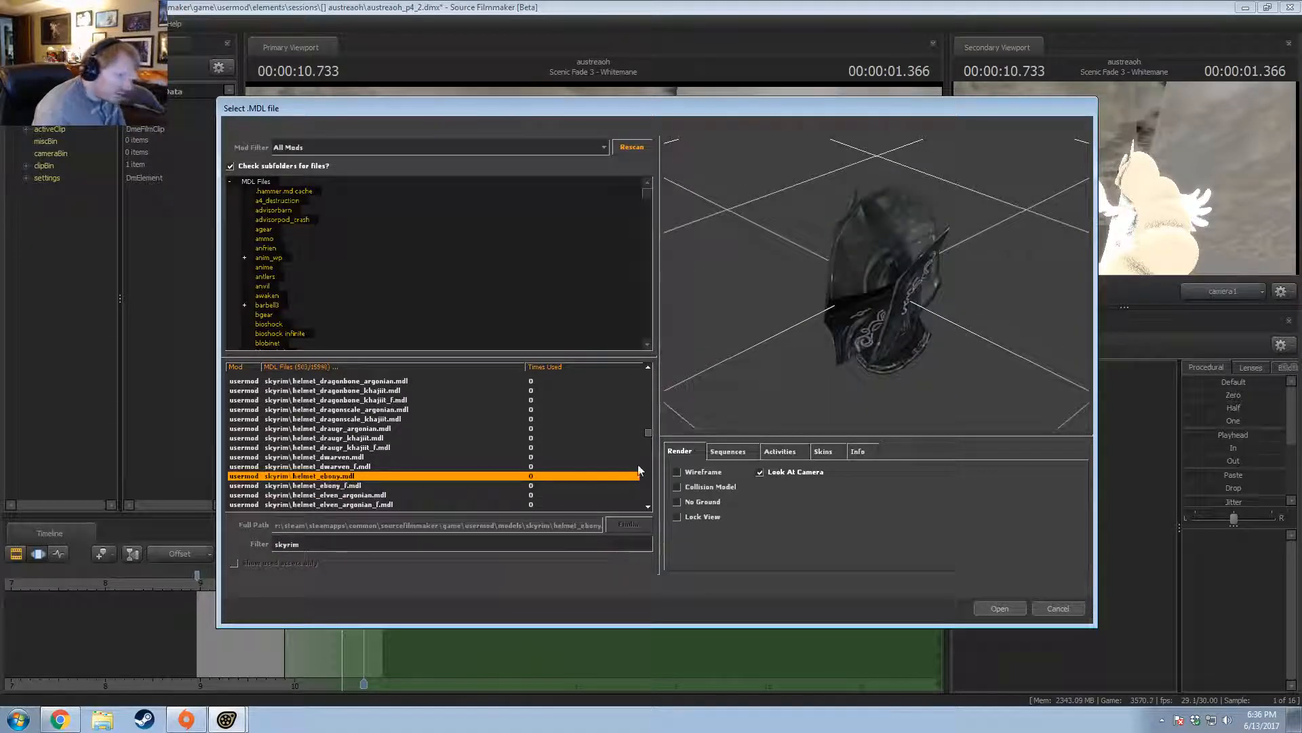
# Preview the Skyrim helmet models following helmet_ebony.mdl and load helmet_iron_khajiit.mdl into the shot.
pyautogui.press('Down')
pyautogui.press('Down')
pyautogui.press('Down')
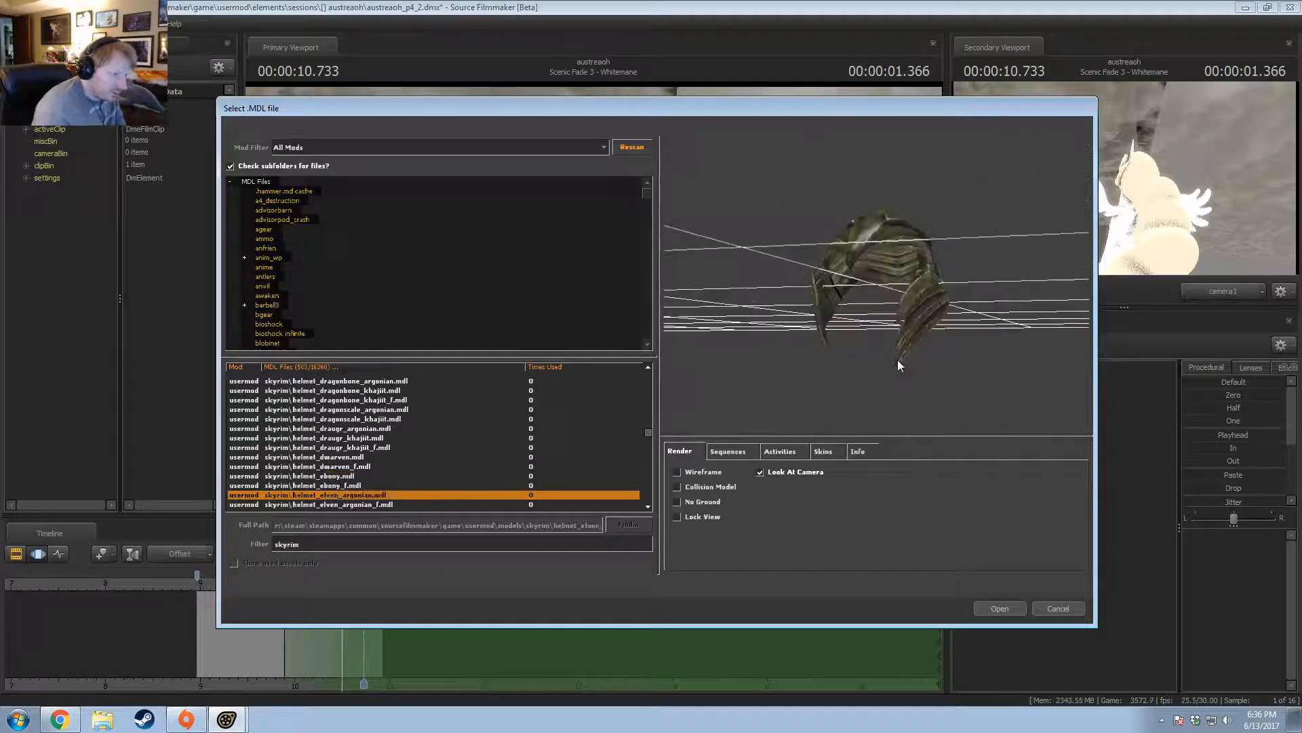
pyautogui.press('Down')
pyautogui.press('Down')
pyautogui.press('Down')
pyautogui.press('Down')
pyautogui.press('Down')
pyautogui.press('Down')
pyautogui.press('Down')
pyautogui.press('Down')
pyautogui.press('Down')
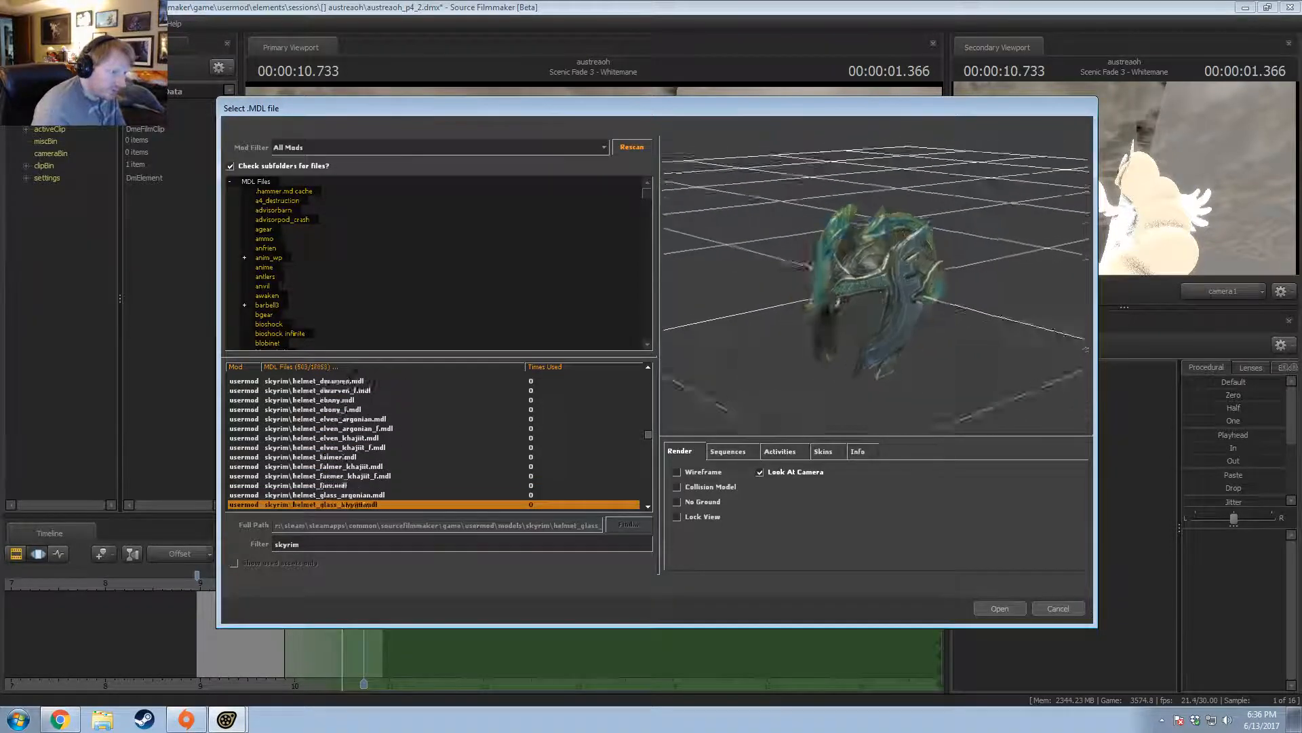
pyautogui.press('Down')
pyautogui.press('Down')
pyautogui.press('Down')
pyautogui.press('Down')
pyautogui.press('Down')
pyautogui.press('Down')
pyautogui.press('Down')
pyautogui.press('Down')
pyautogui.press('Down')
pyautogui.press('Down')
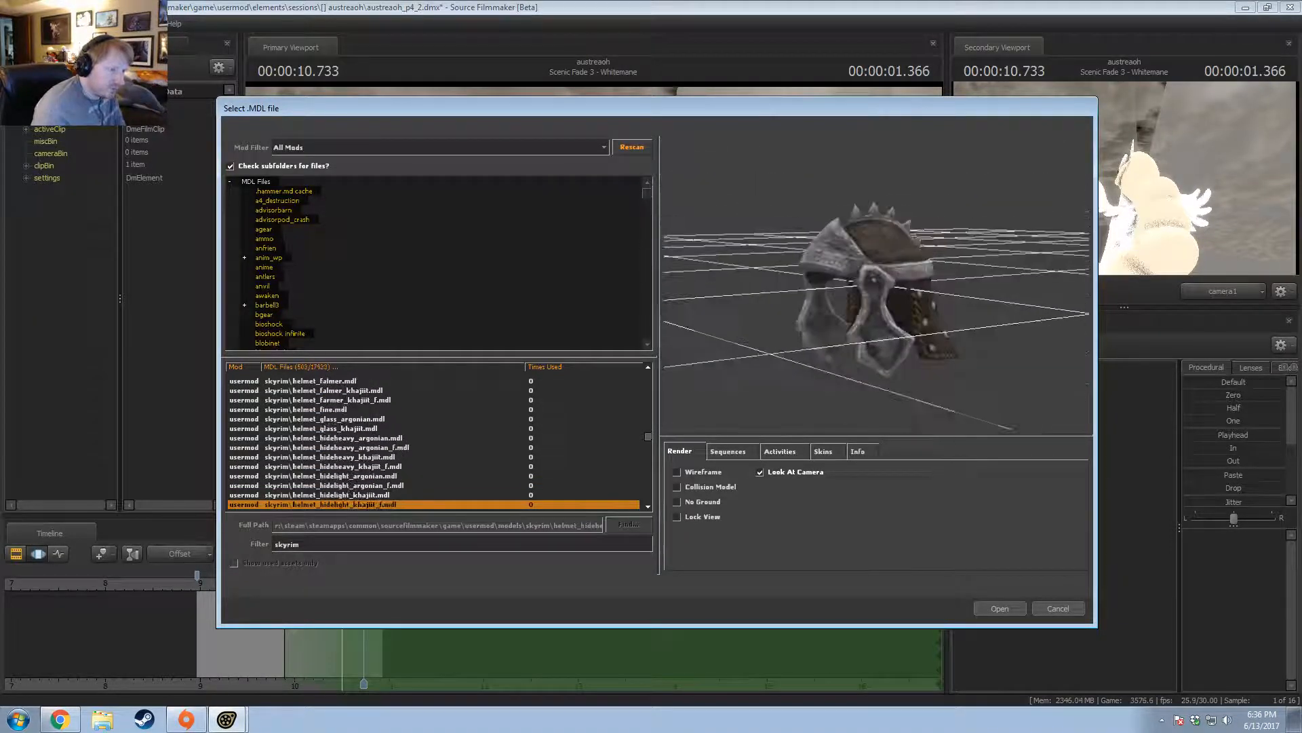
pyautogui.press('Down')
pyautogui.press('Down')
pyautogui.press('Down')
pyautogui.press('Down')
pyautogui.press('Down')
pyautogui.press('Down')
pyautogui.press('Down')
pyautogui.press('Down')
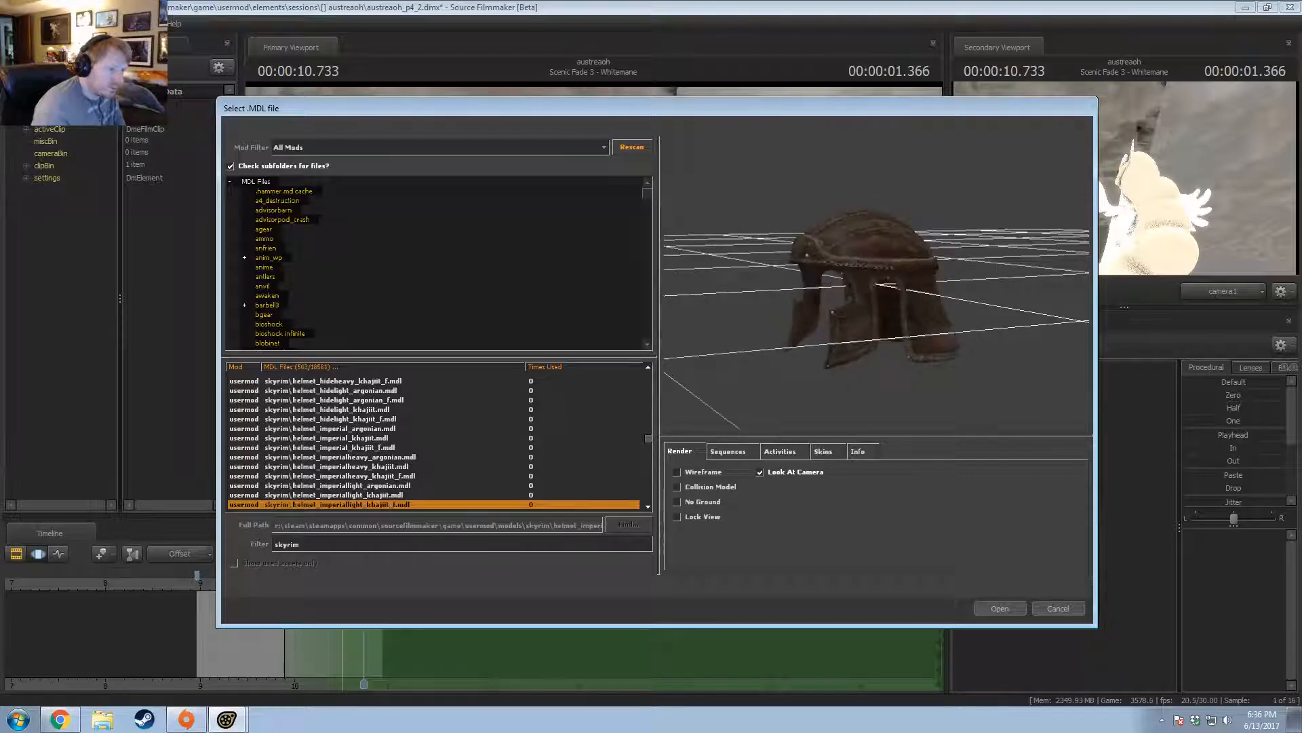
pyautogui.press('Down')
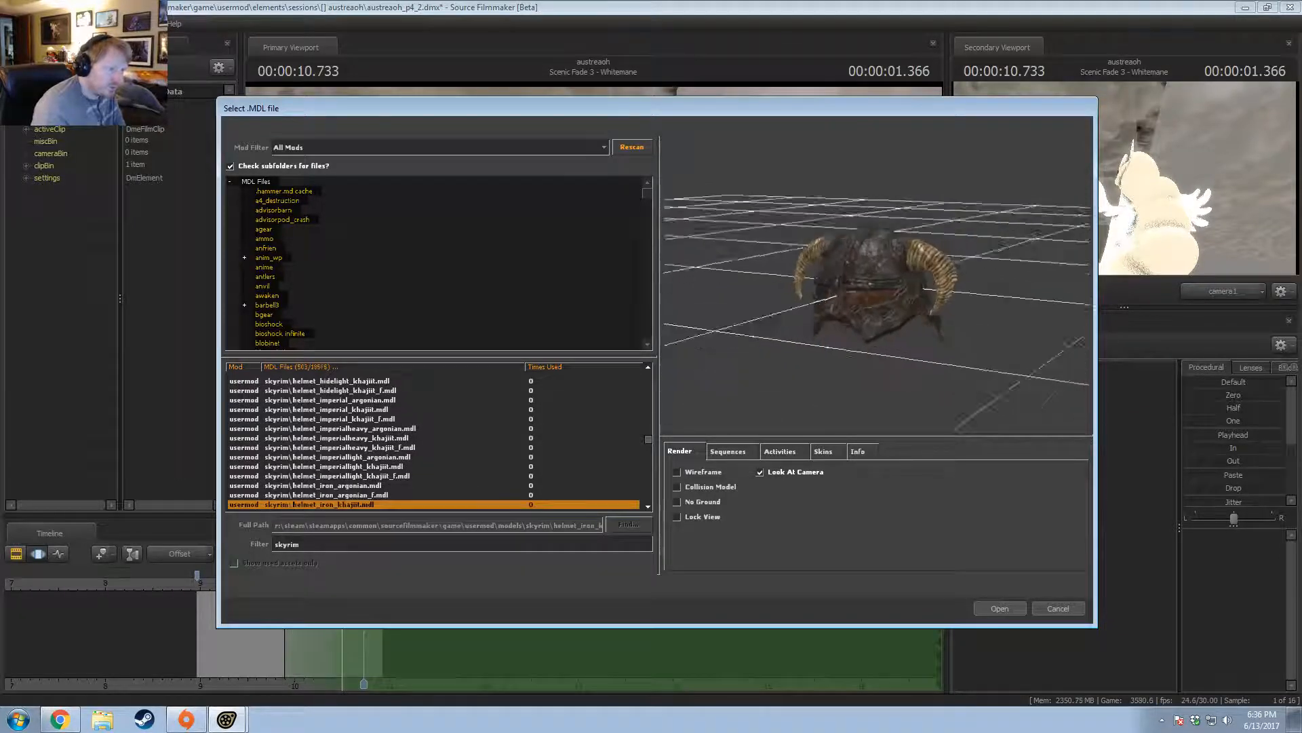
pyautogui.click(999, 607)
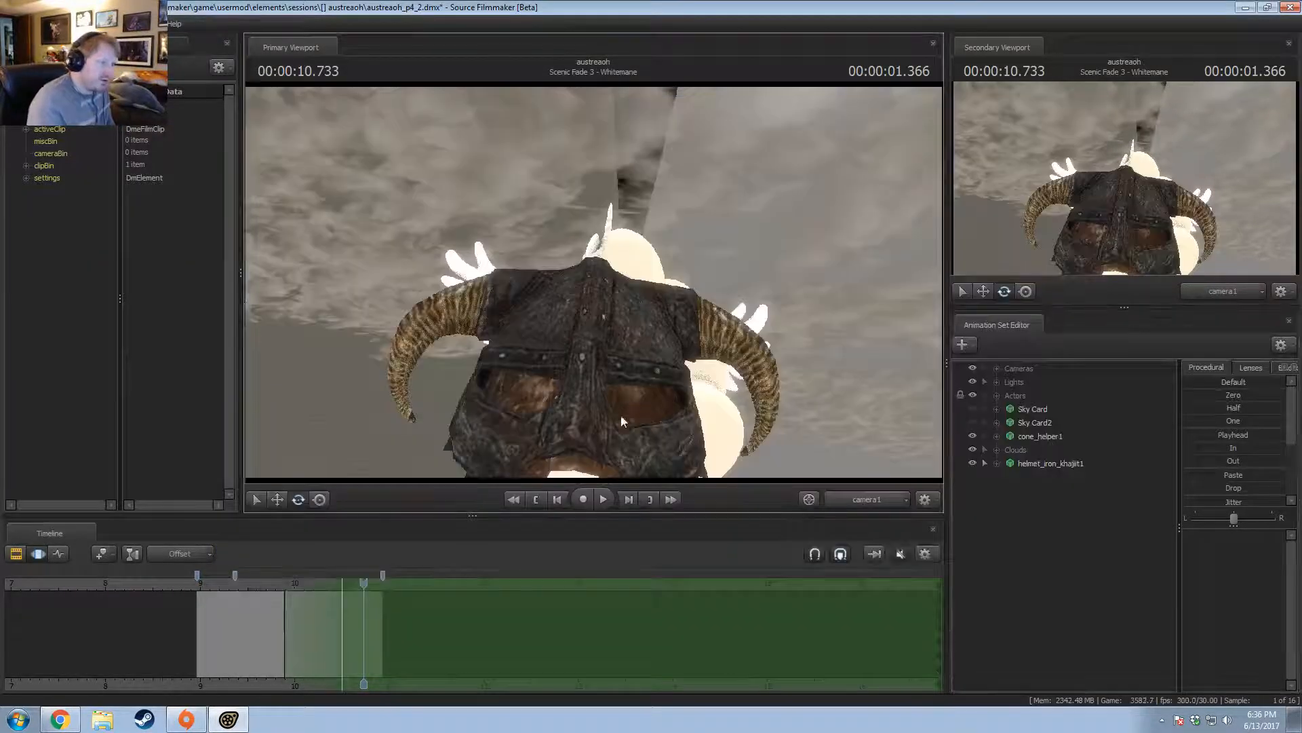
# Switch the primary viewport to the Work Camera and view the iron helmet from a slight angle.
pyautogui.click(866, 499)
pyautogui.click(448, 657)
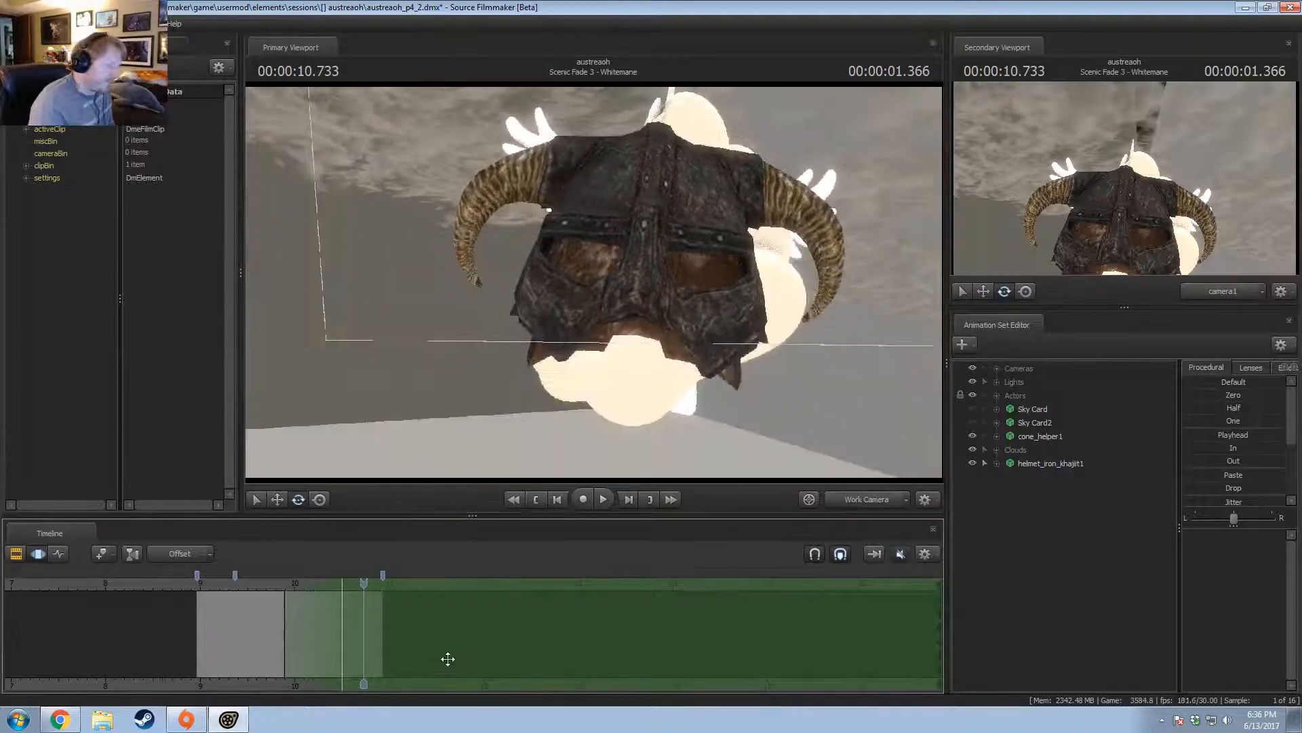
pyautogui.press('Escape')
pyautogui.moveTo(681, 286); pyautogui.dragTo(597, 288)
# Add override materials to helmet_iron_khajiit1 and show its game model in the Element Viewer.
pyautogui.rightClick(1019, 465)
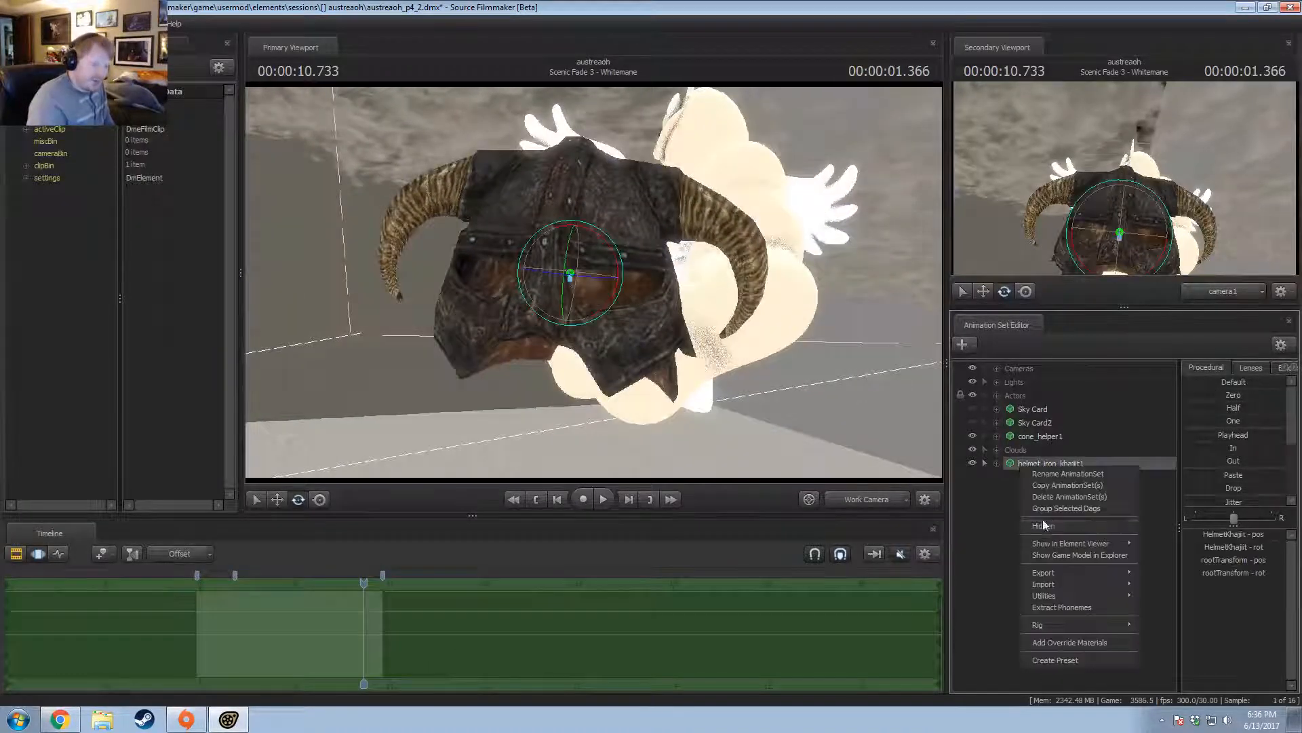
pyautogui.click(1166, 630)
pyautogui.rightClick(1048, 469)
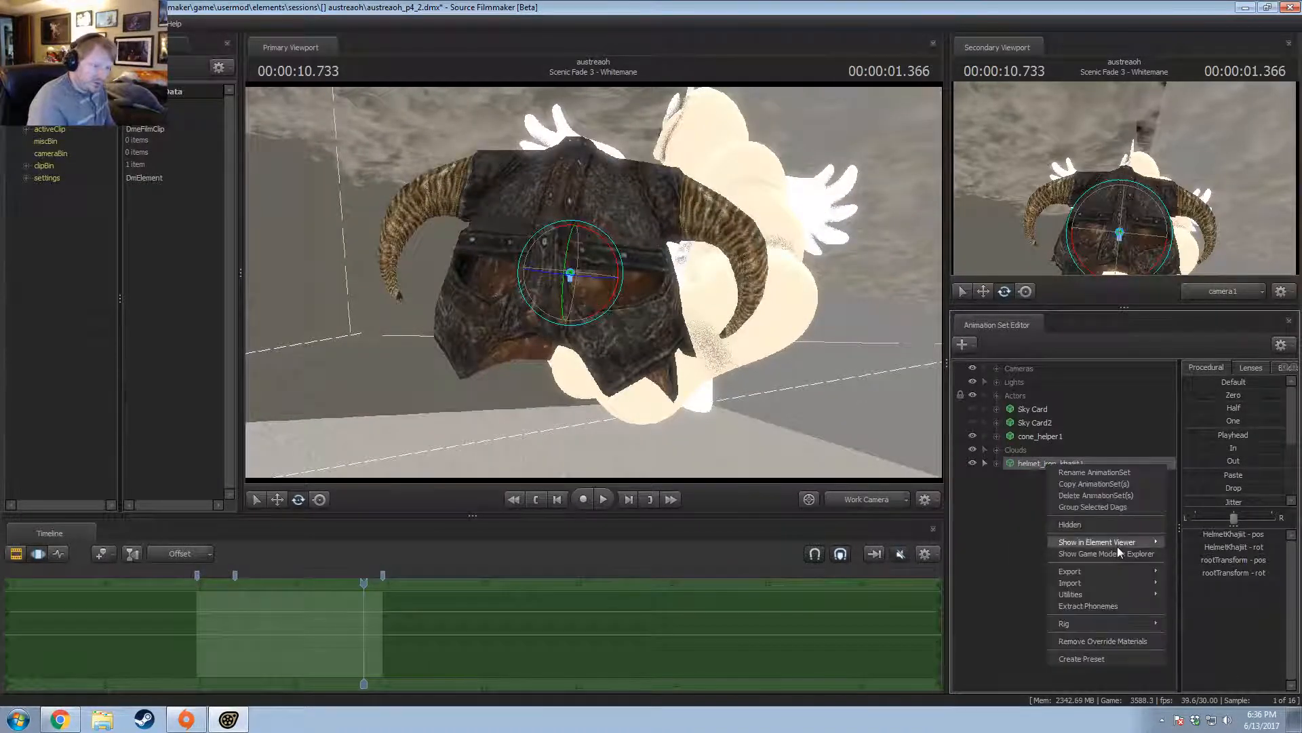
pyautogui.moveTo(1119, 545)
pyautogui.click(1177, 559)
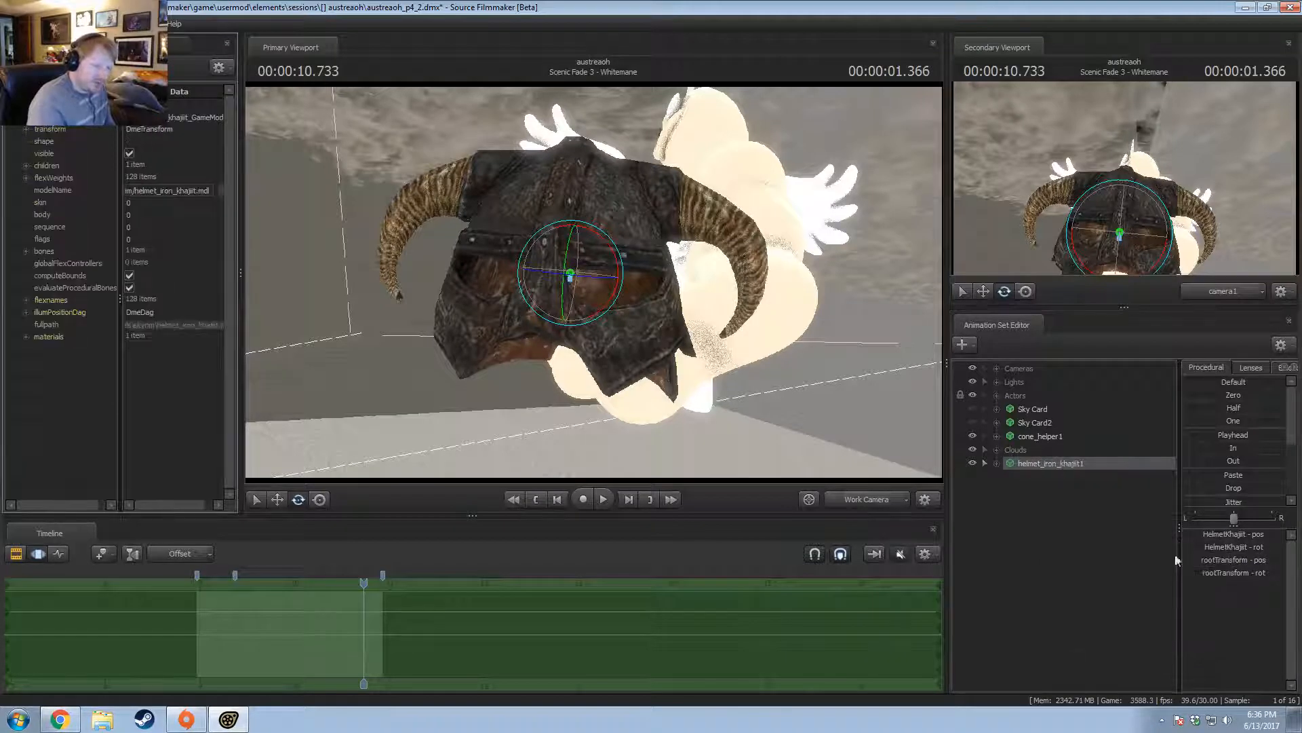
# Expand the helmet's ironhelmetplate material and copy its mtlName path.
pyautogui.click(22, 337)
pyautogui.click(39, 348)
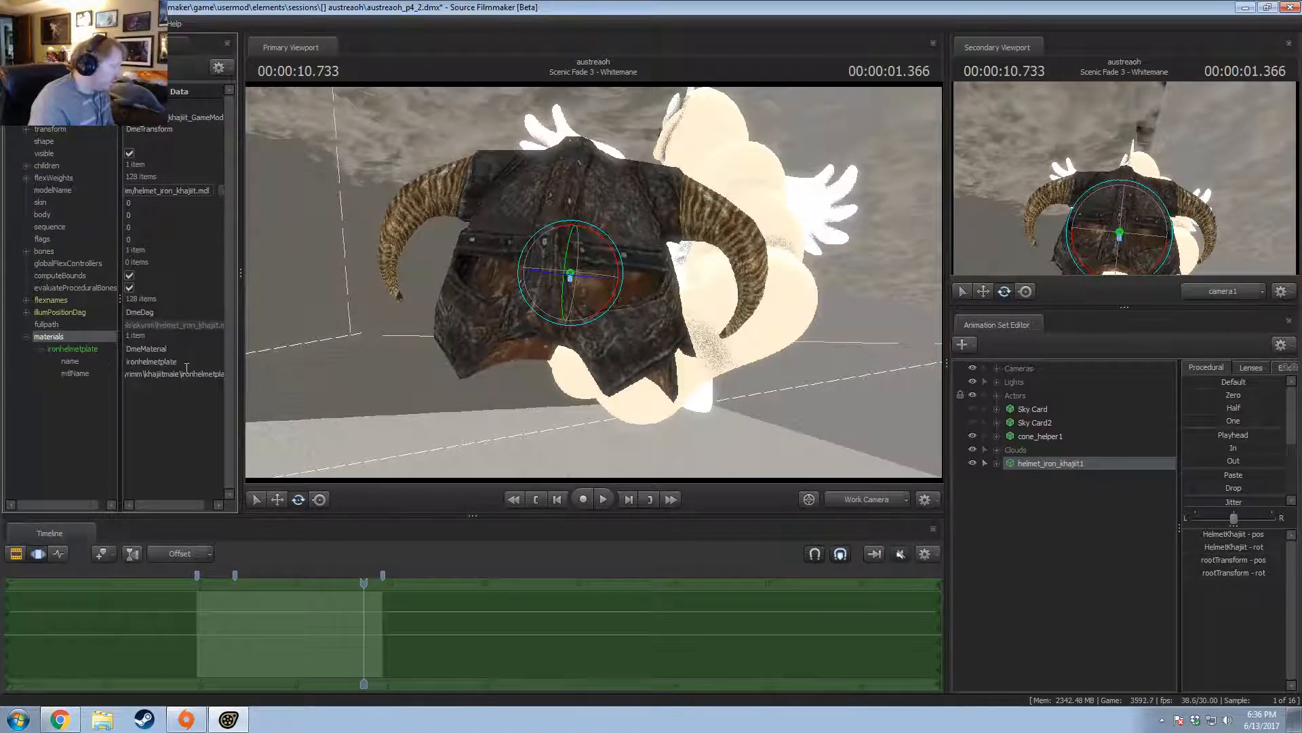
pyautogui.click(173, 374)
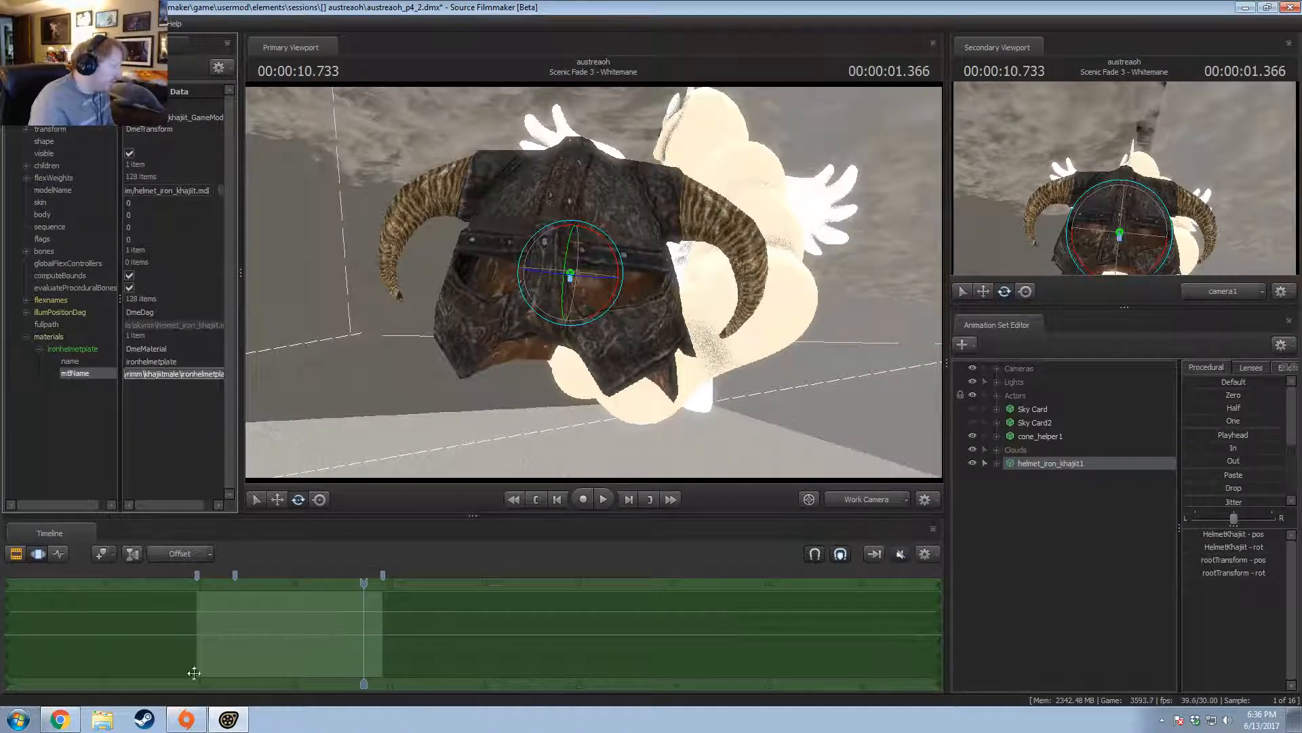
# Switch to Windows Explorer and open the usermod\materials\models\skyrimm\khajiitmale folder.
pyautogui.click(71, 722)
pyautogui.click(60, 719)
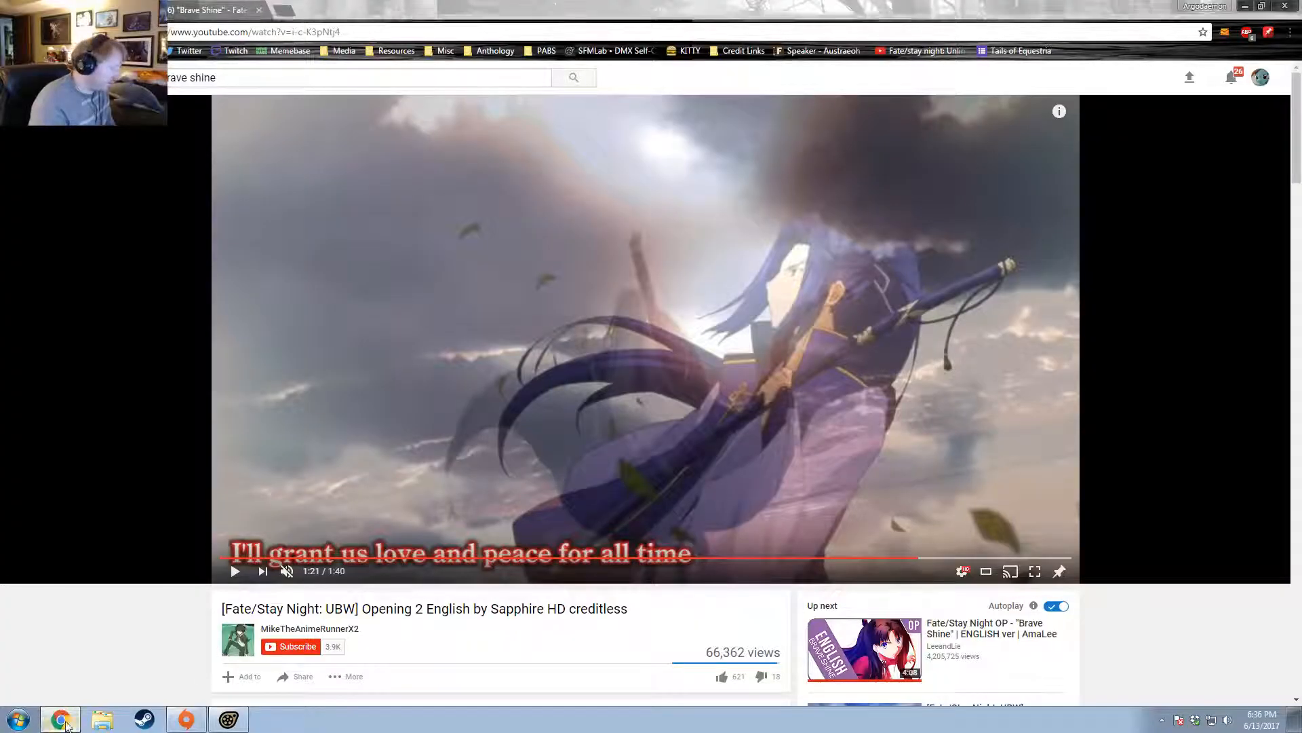
pyautogui.click(102, 719)
pyautogui.click(229, 360)
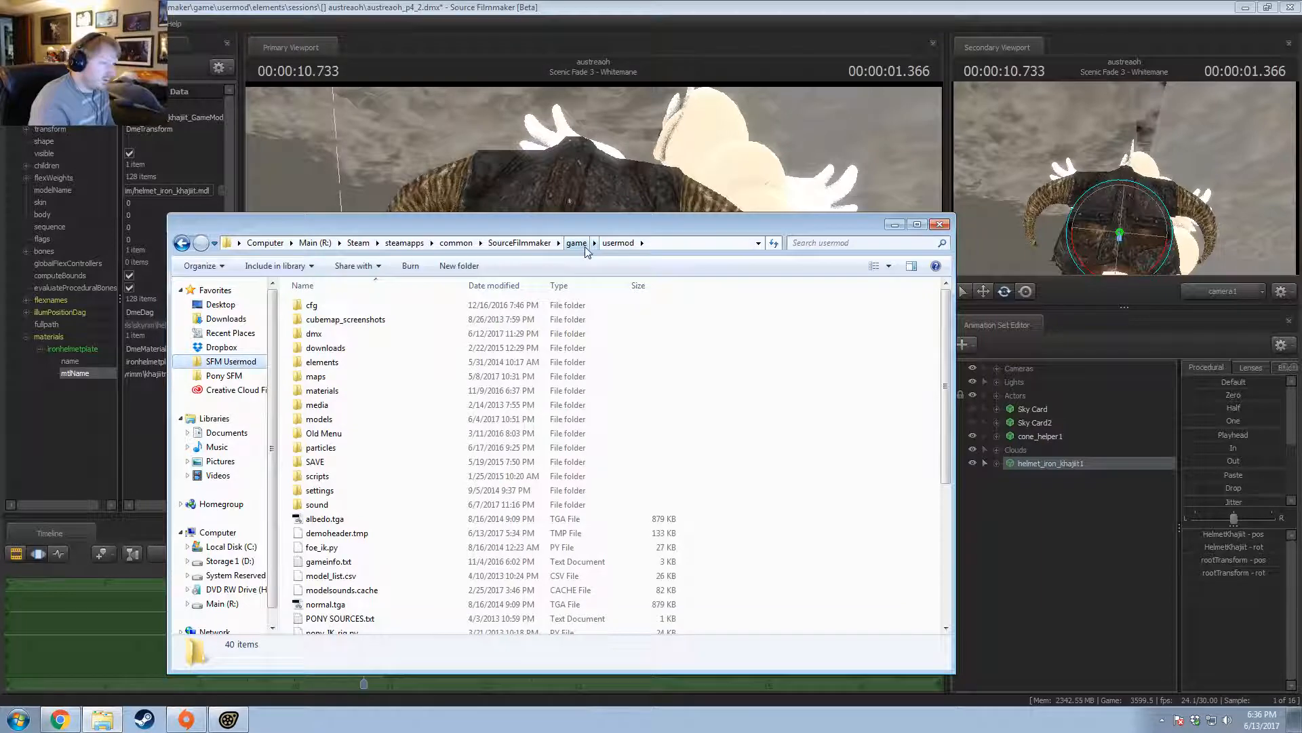
pyautogui.doubleClick(332, 392)
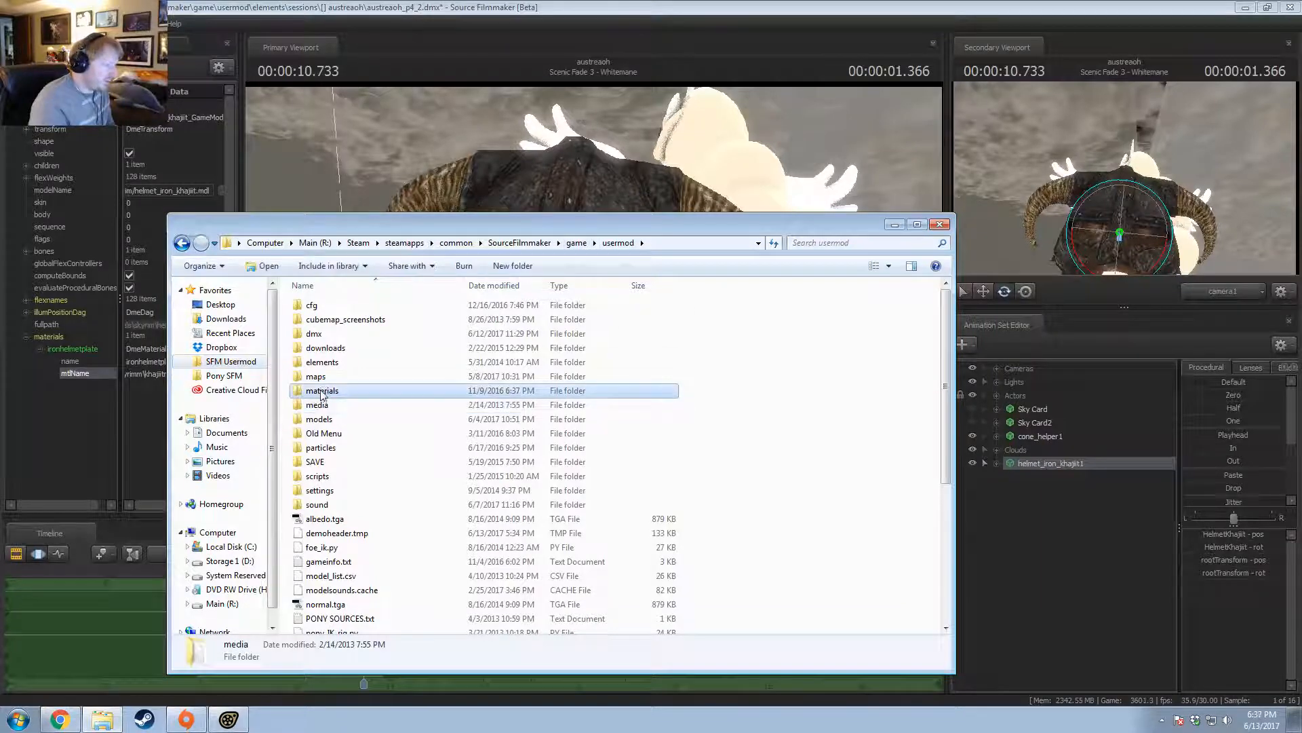
pyautogui.click(711, 244)
pyautogui.write('\\models\\skyrimm\\khajiitmale\\ironhelmetplate')
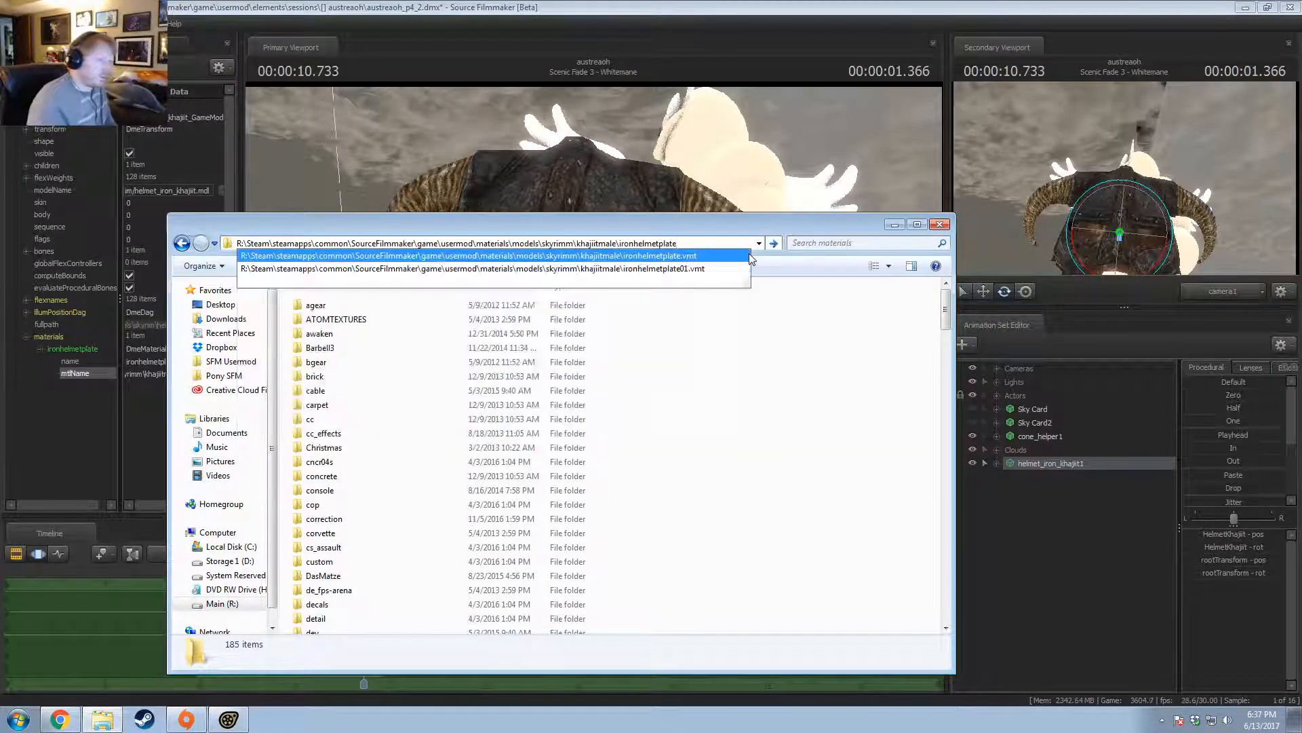
pyautogui.press('BackSpace')
pyautogui.press('BackSpace')
pyautogui.press('BackSpace')
pyautogui.press('BackSpace')
pyautogui.press('BackSpace')
pyautogui.press('BackSpace')
pyautogui.press('BackSpace')
pyautogui.press('BackSpace')
pyautogui.press('BackSpace')
pyautogui.press('BackSpace')
pyautogui.press('BackSpace')
pyautogui.press('BackSpace')
pyautogui.press('BackSpace')
pyautogui.press('BackSpace')
pyautogui.press('BackSpace')
pyautogui.press('BackSpace')
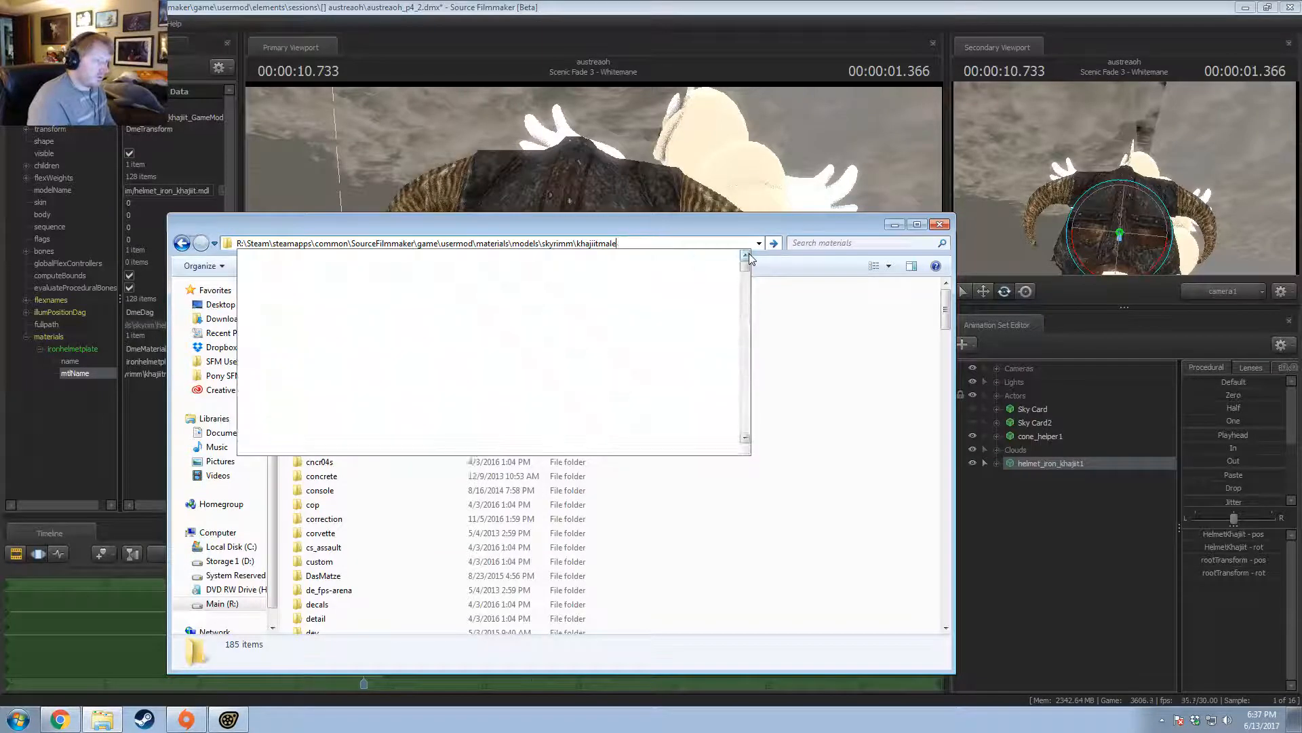
pyautogui.press('Return')
# Open ironhelmetplate.vmt from the khajiitmale folder in Notepad++ and review its $phong and $ambientocclusion parameters.
pyautogui.click(153, 390)
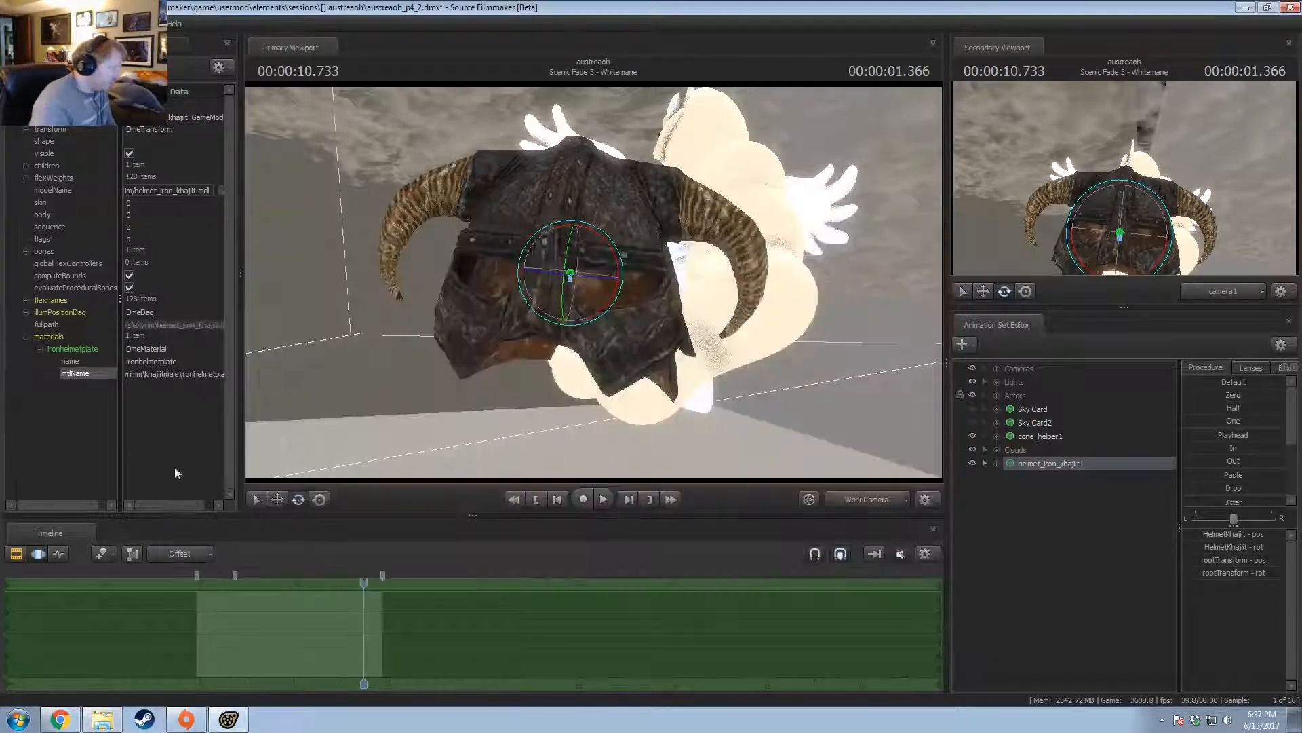
pyautogui.hotkey('alt', 'Tab')
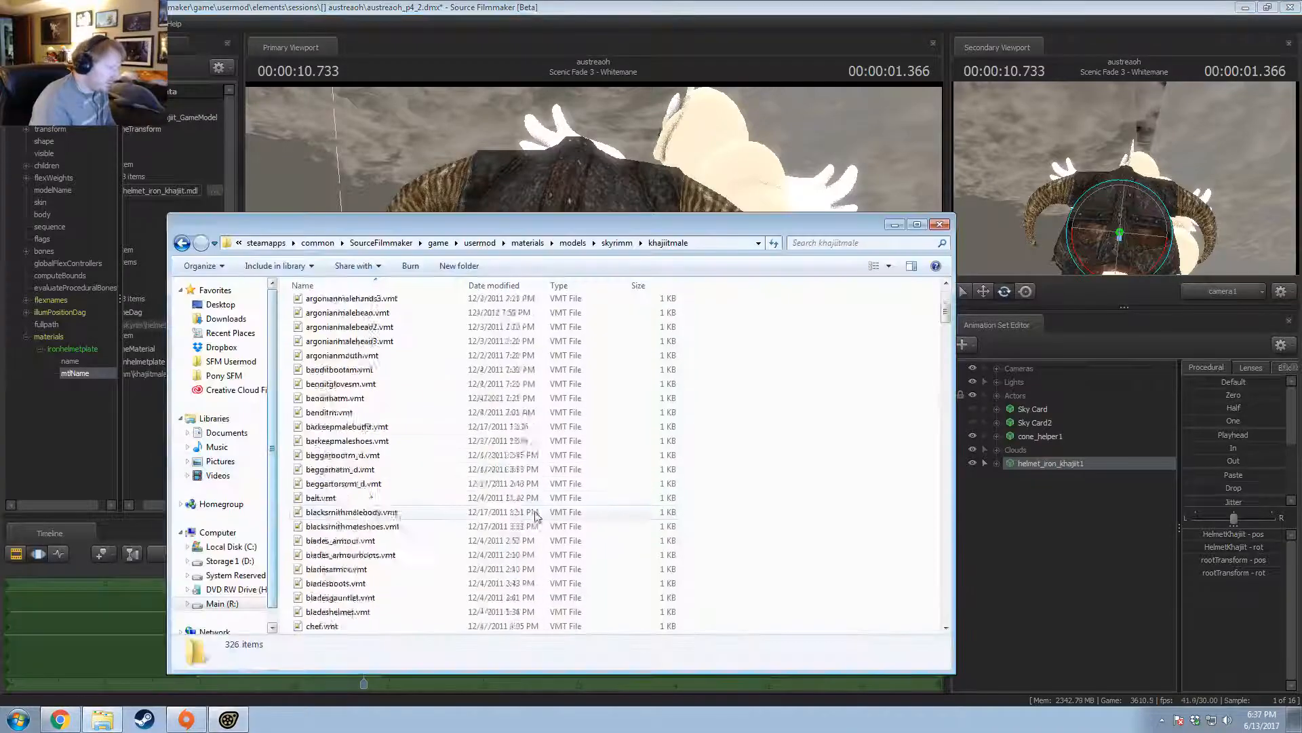
pyautogui.scroll(-20, 536, 516)
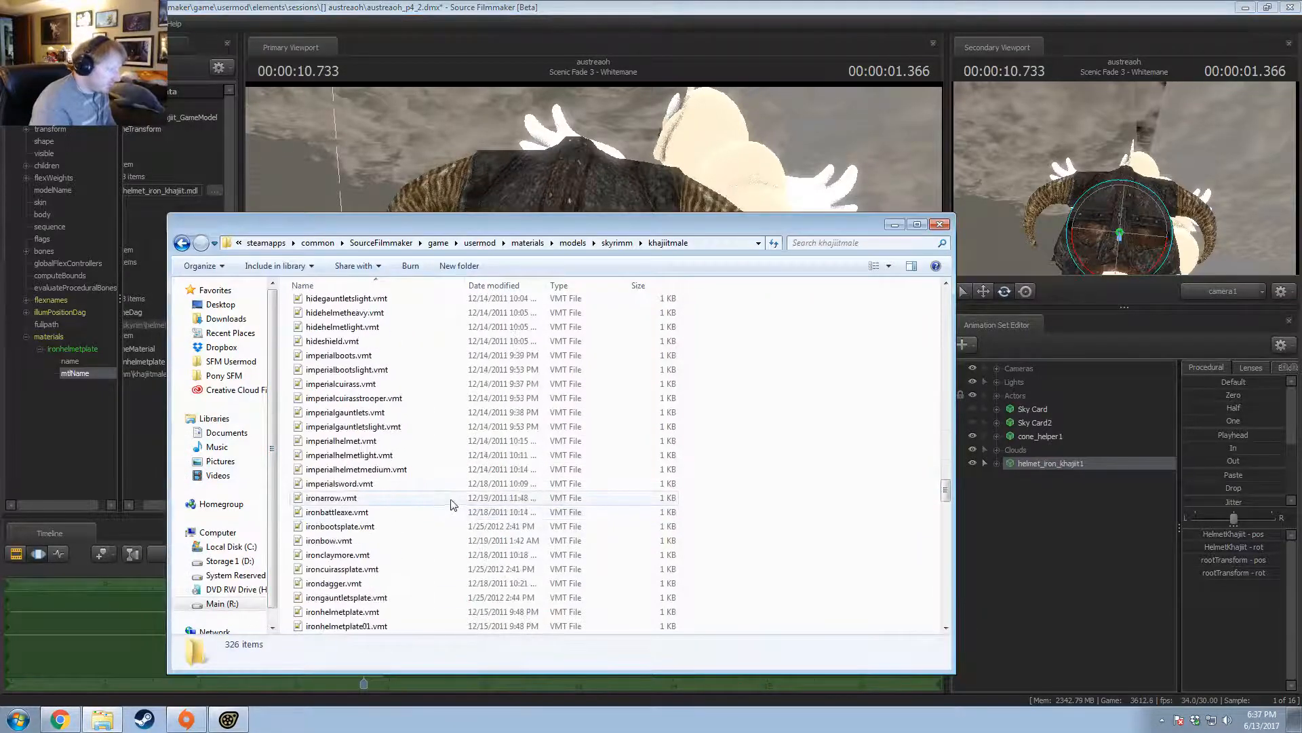
pyautogui.scroll(-9, 453, 504)
pyautogui.scroll(6, 453, 504)
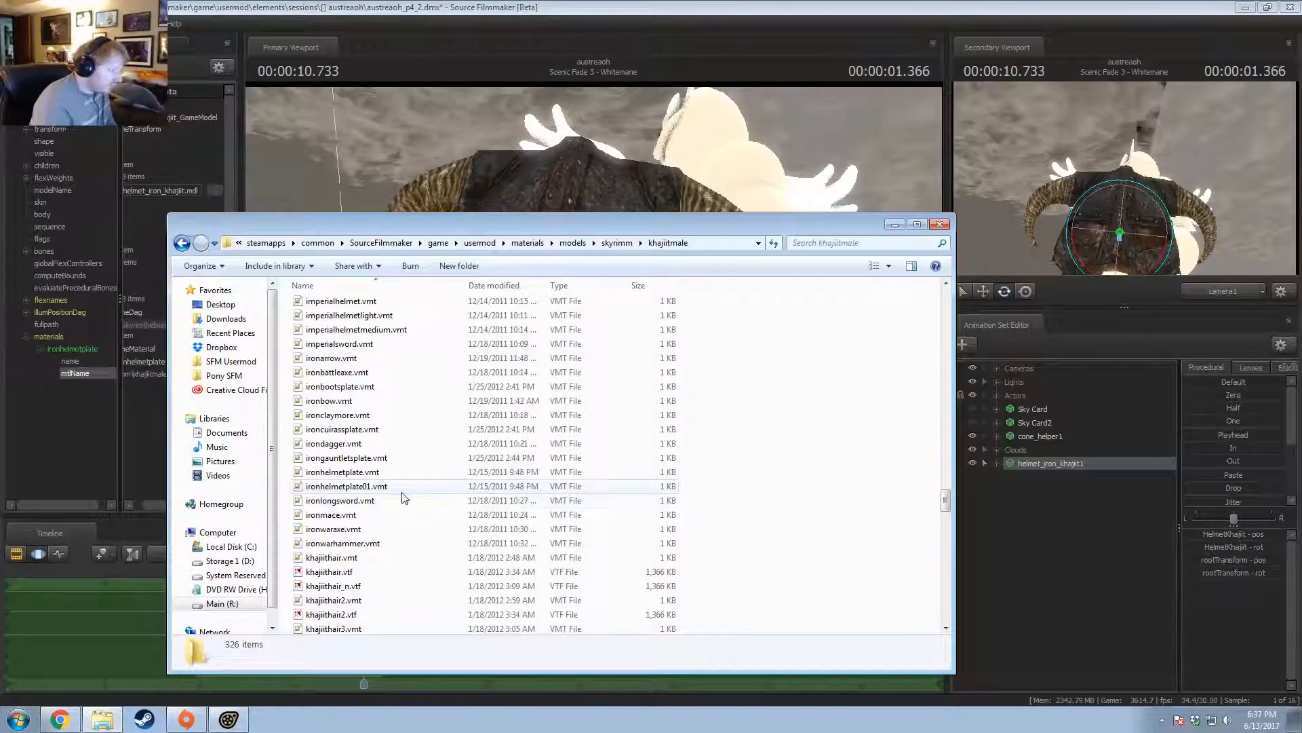
pyautogui.doubleClick(350, 471)
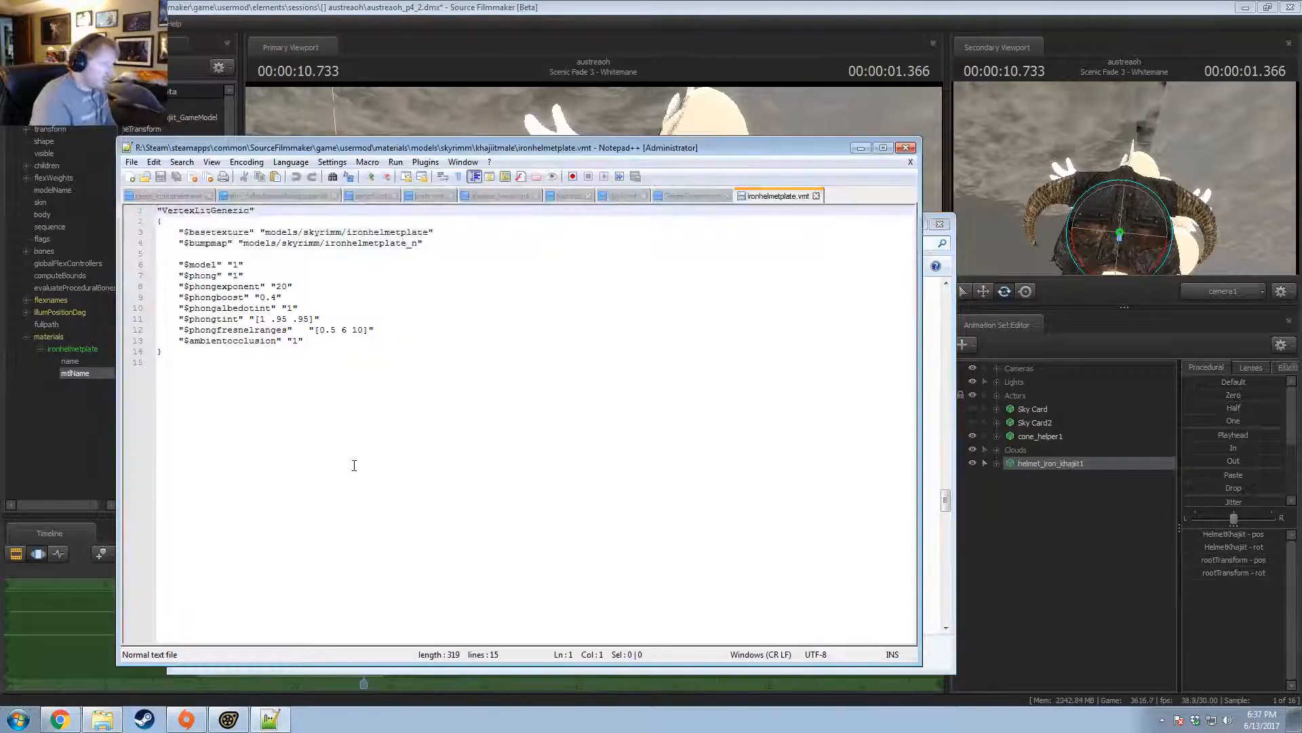
pyautogui.click(292, 350)
pyautogui.click(293, 341)
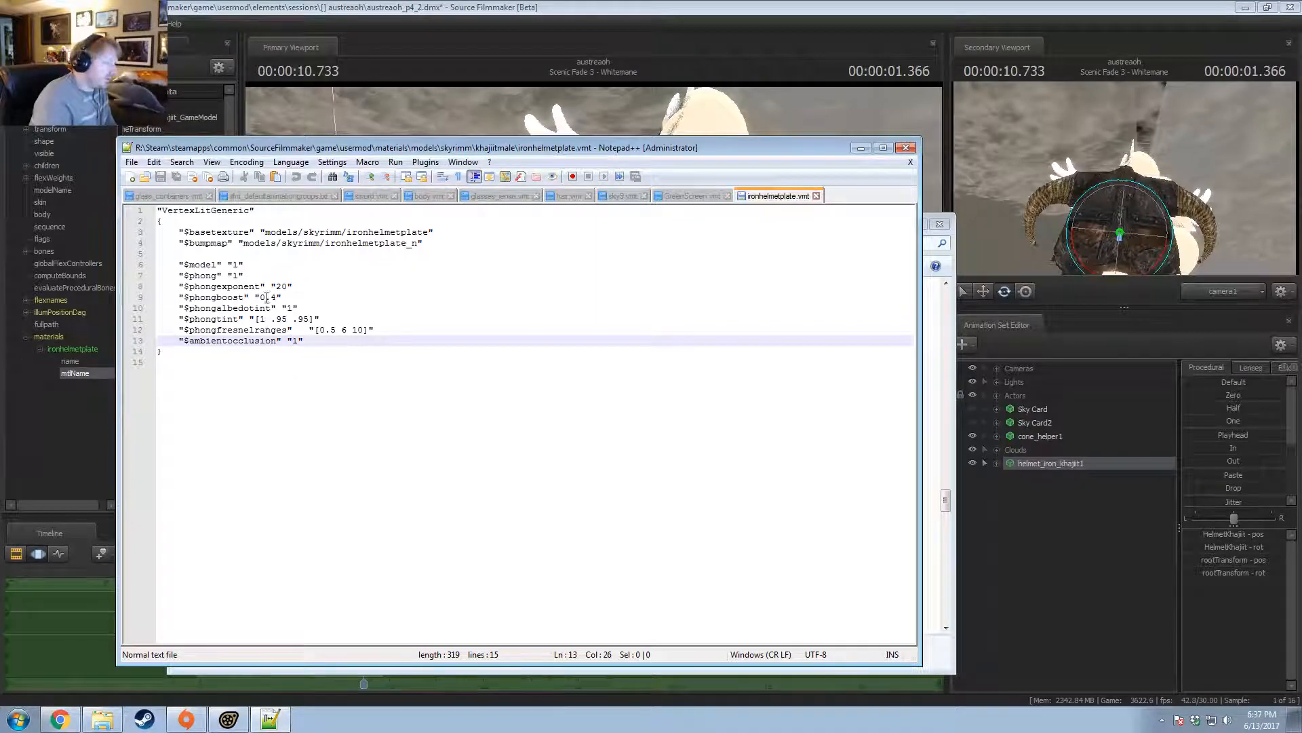
pyautogui.click(299, 301)
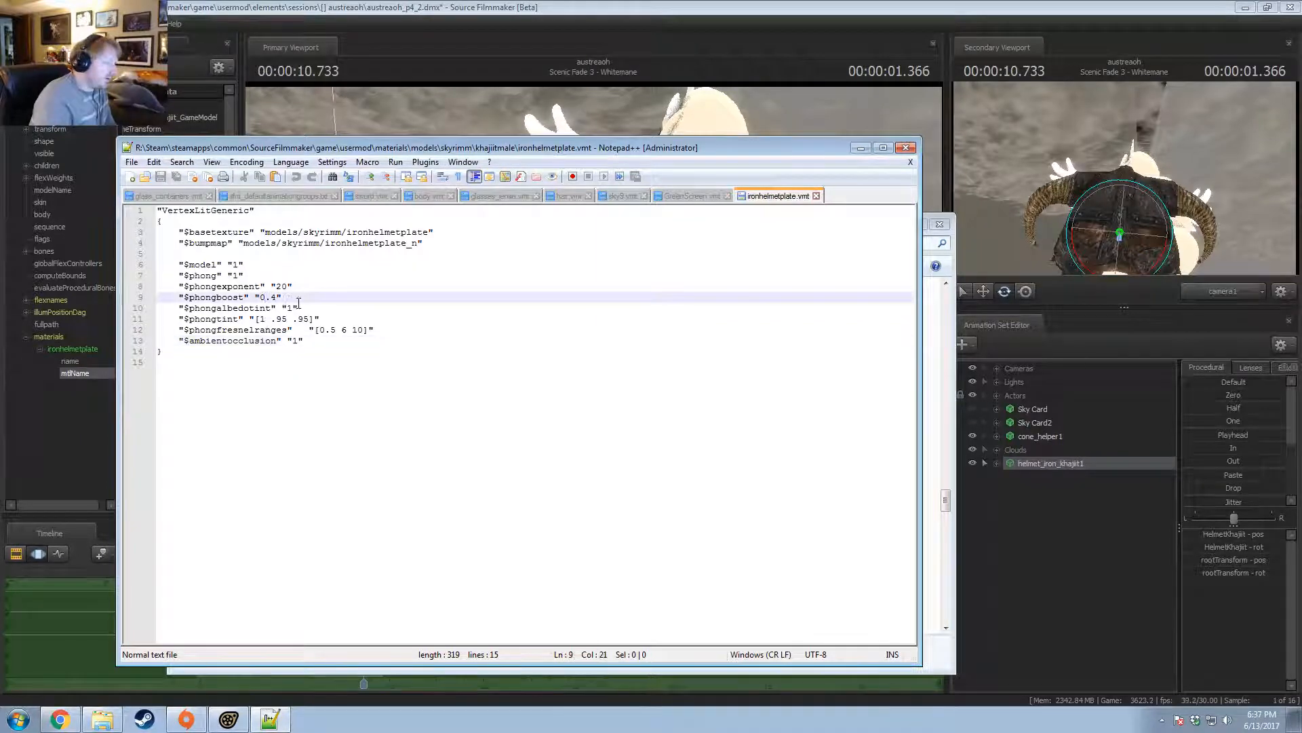
pyautogui.click(376, 322)
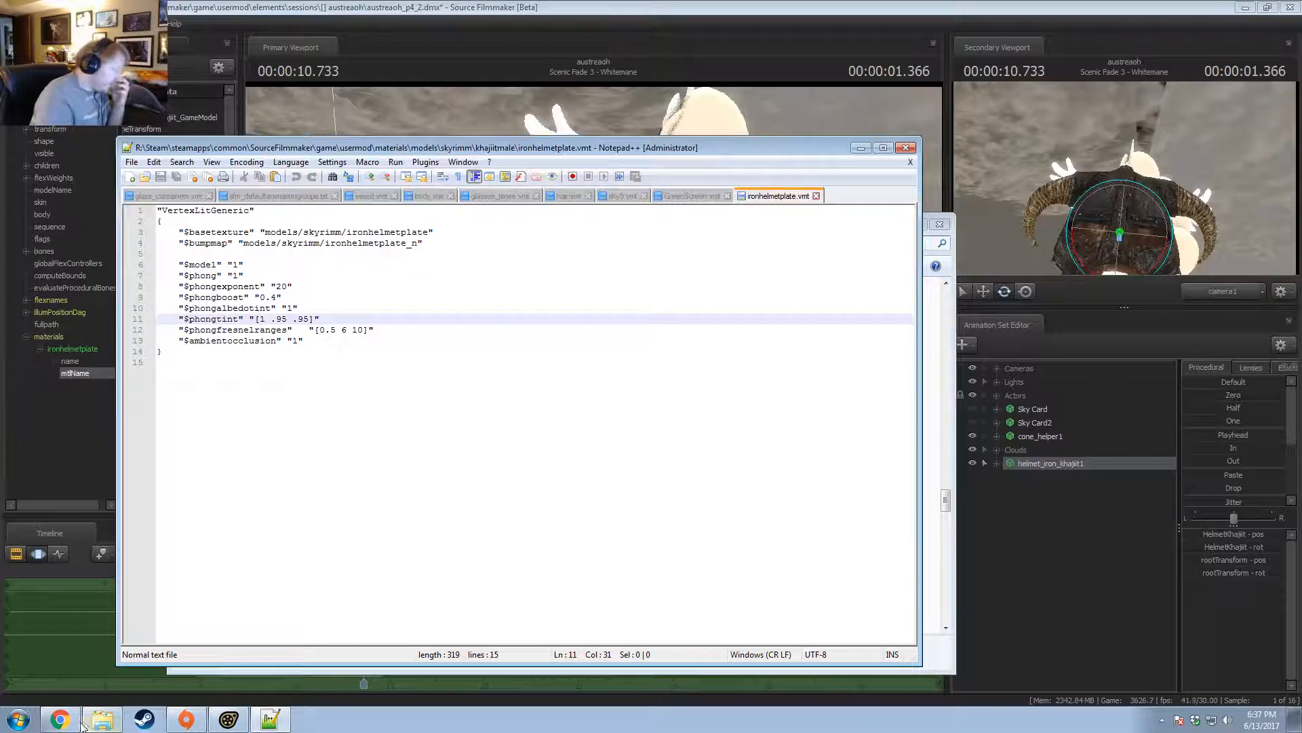
# Switch to Chrome and search Google for "vmt translate" in a new tab.
pyautogui.click(59, 719)
pyautogui.click(279, 15)
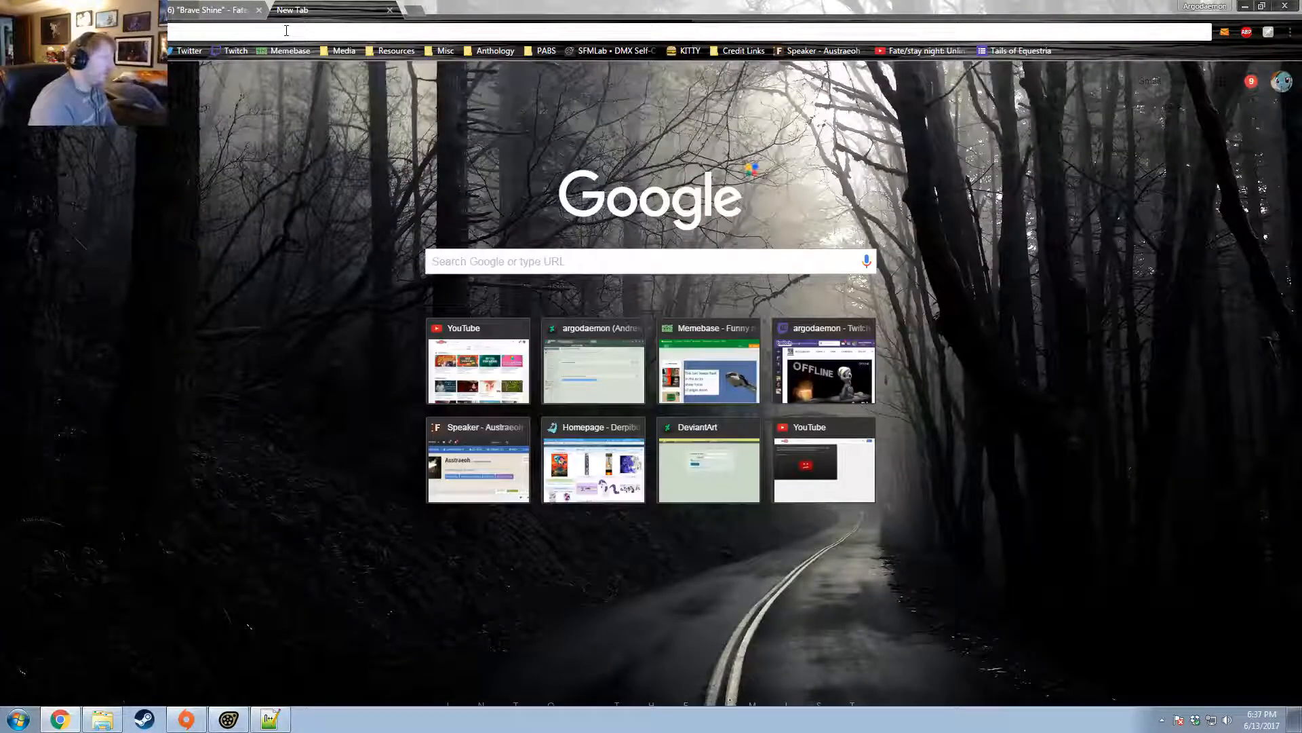
pyautogui.write('vmt translate')
pyautogui.press('Return')
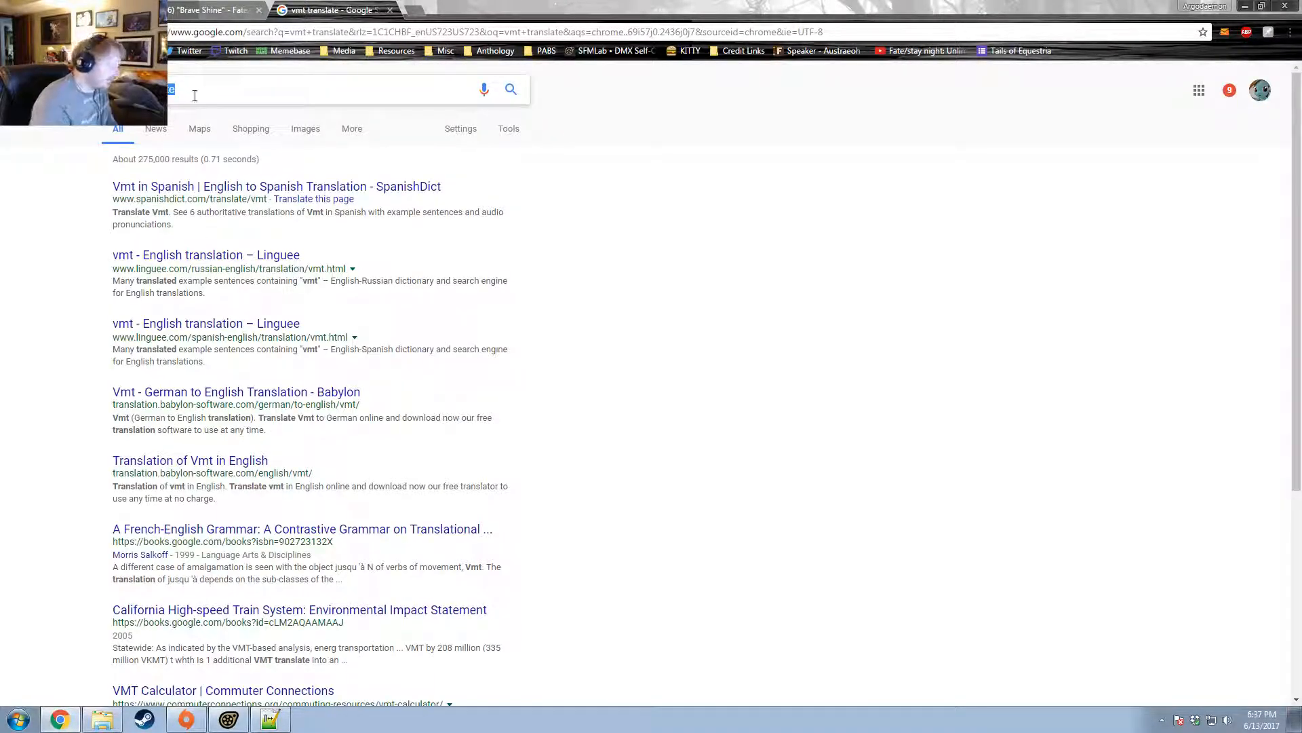
# Search Google for "vmt rotate" and read the $basetexturetransform section on the Valve Developer Community $basetexture page.
pyautogui.press('BackSpace')
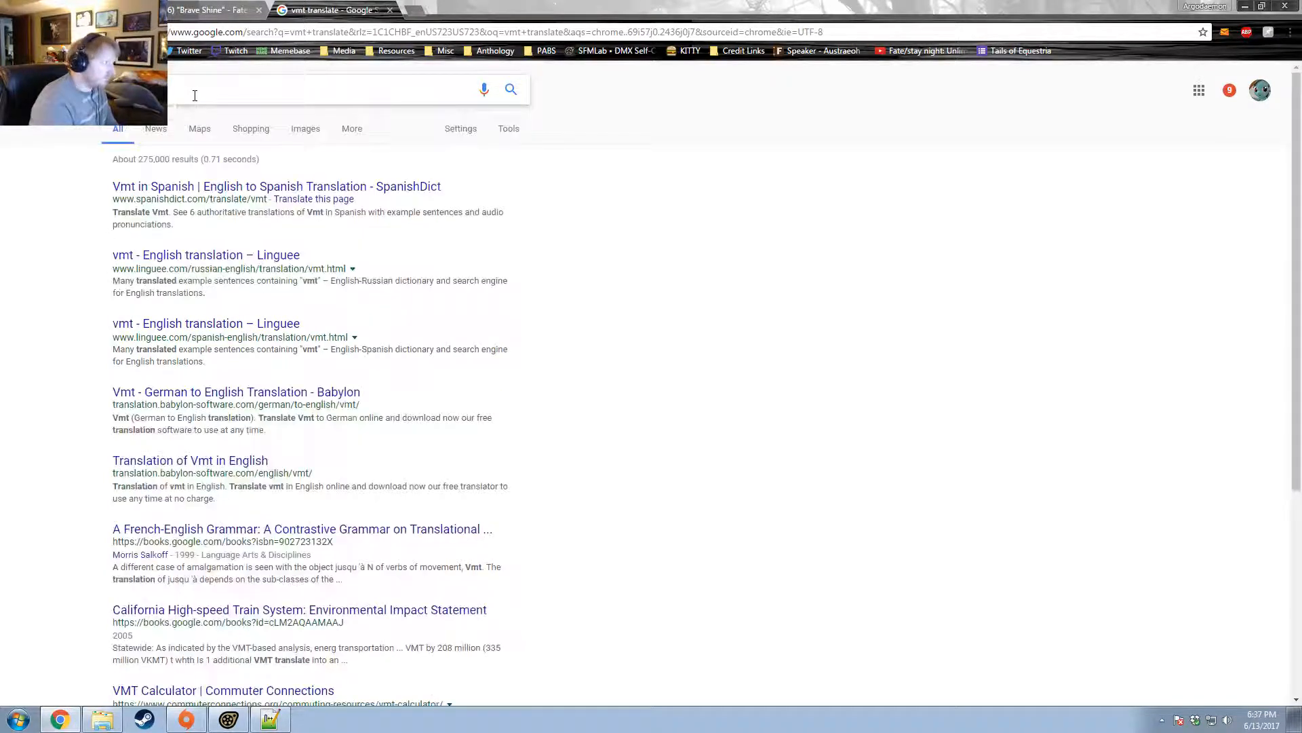
pyautogui.write('vmt rotate')
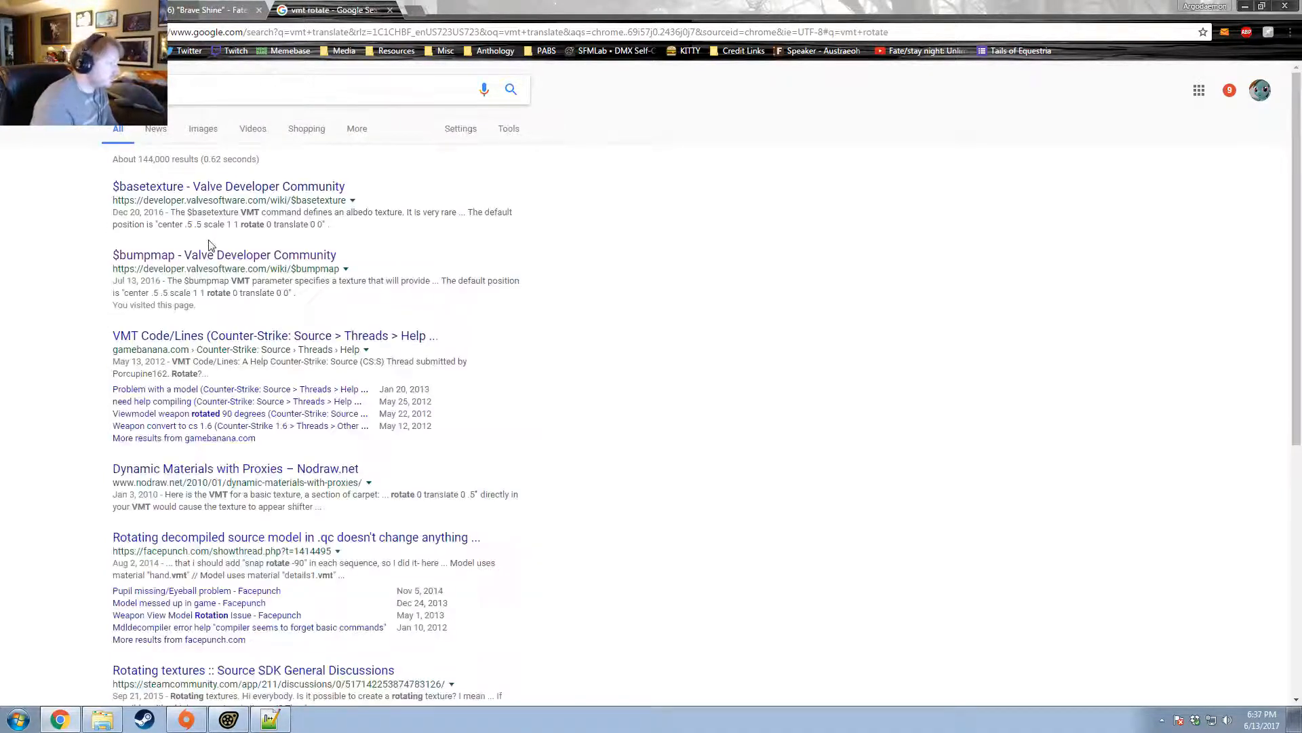
pyautogui.click(196, 186)
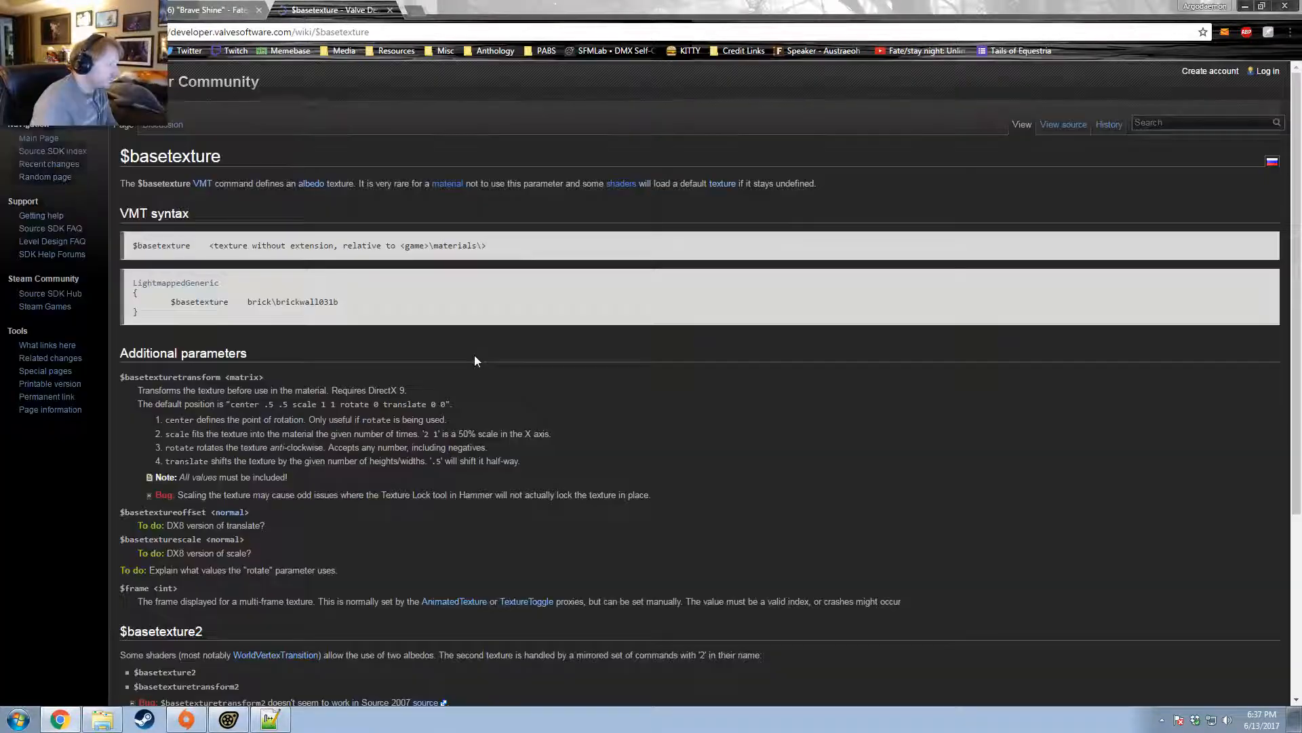
pyautogui.scroll(-3, 474, 356)
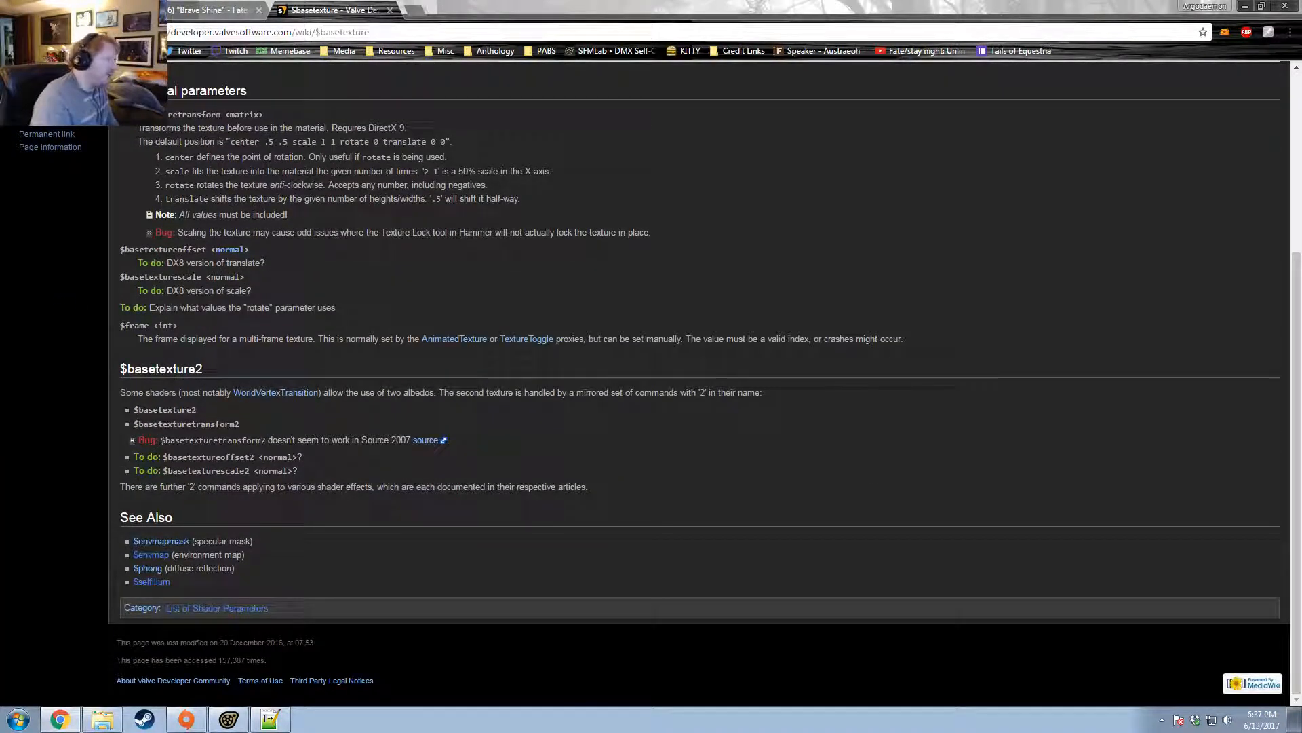
pyautogui.moveTo(200, 119); pyautogui.dragTo(225, 120)
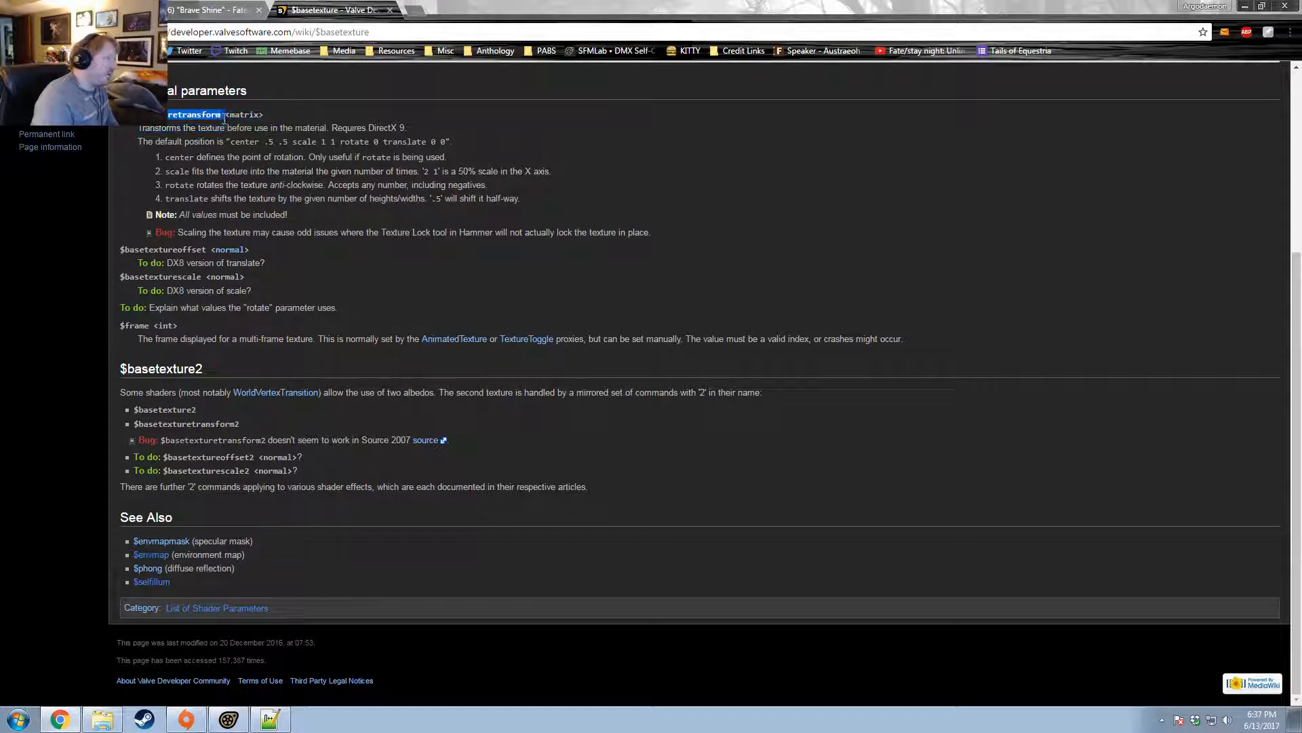
pyautogui.click(334, 158)
# Switch to ironhelmetplate.vmt in Notepad++ and insert an indented blank line between the $bumpmap and $model parameters.
pyautogui.hotkey('alt', 'Tab')
pyautogui.click(251, 253)
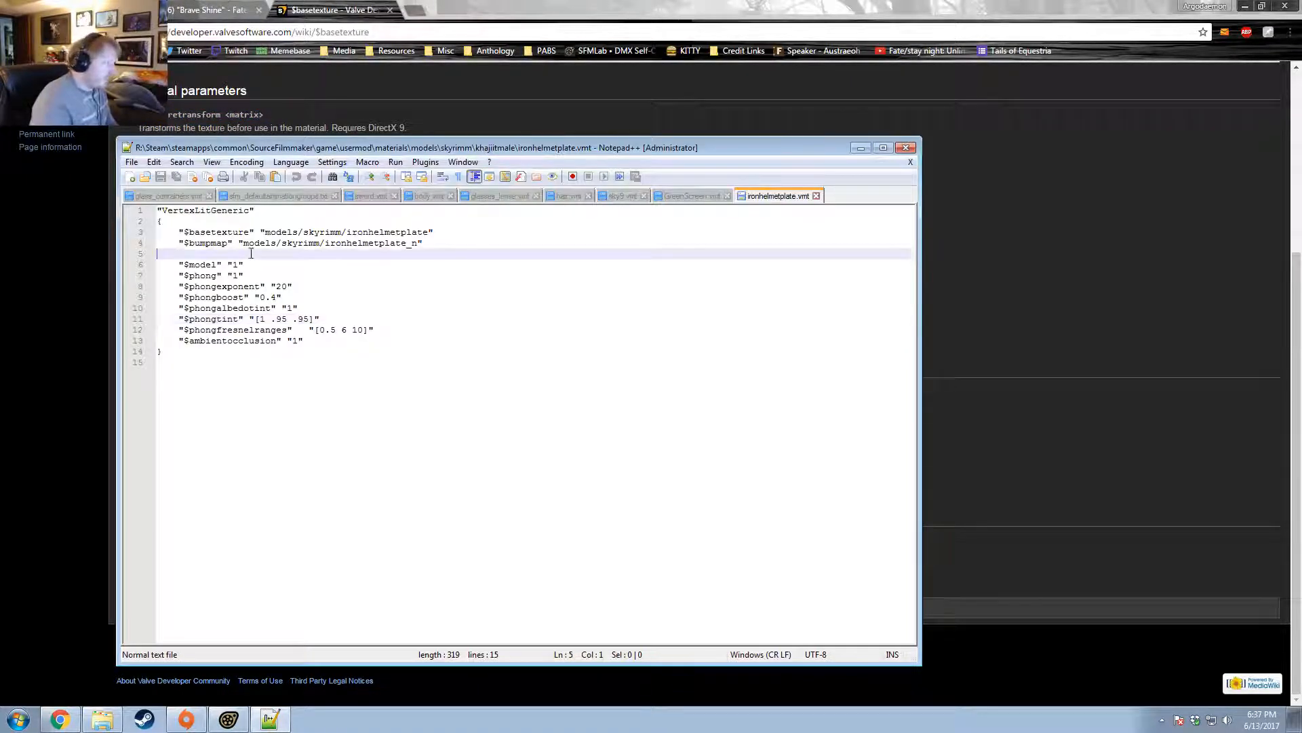
pyautogui.press('Return')
pyautogui.press('Return')
pyautogui.press('Up')
pyautogui.press('Tab')
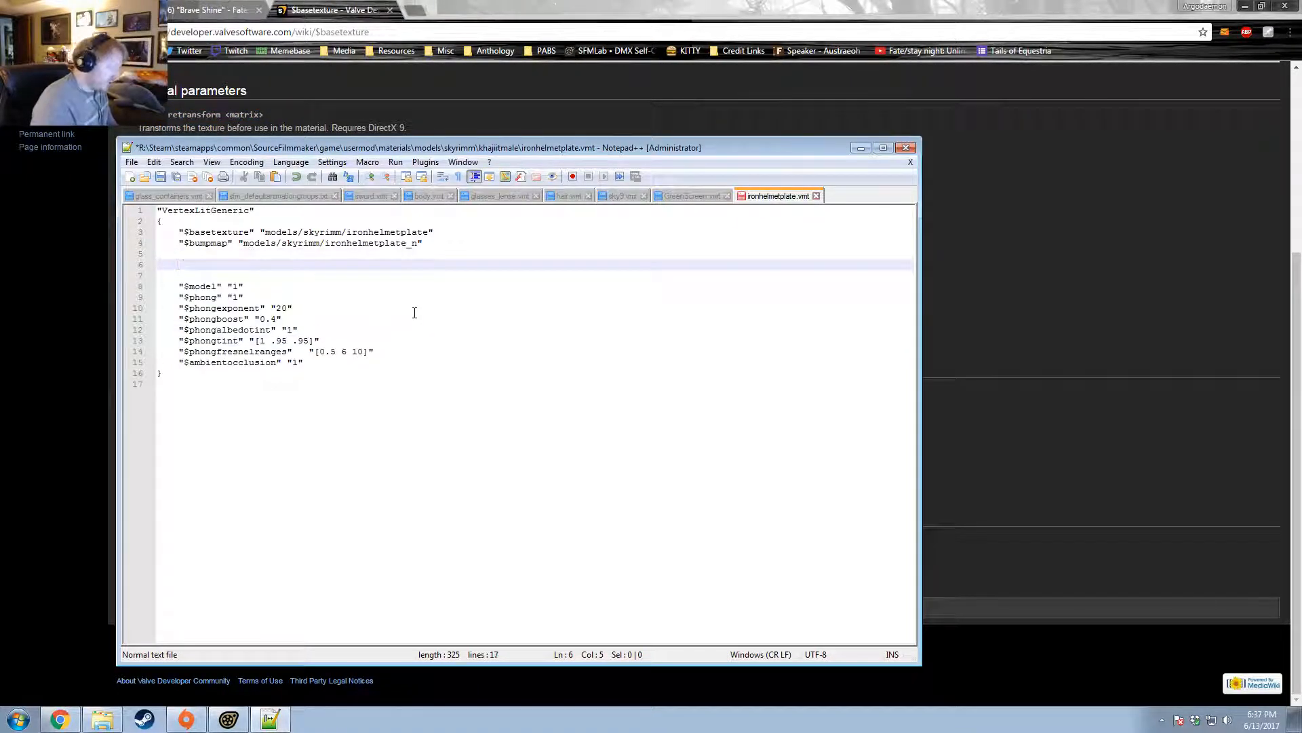
# Add a "$basetexturetransform" parameter with an empty quoted value on the new line.
pyautogui.write('"$"basetextur')
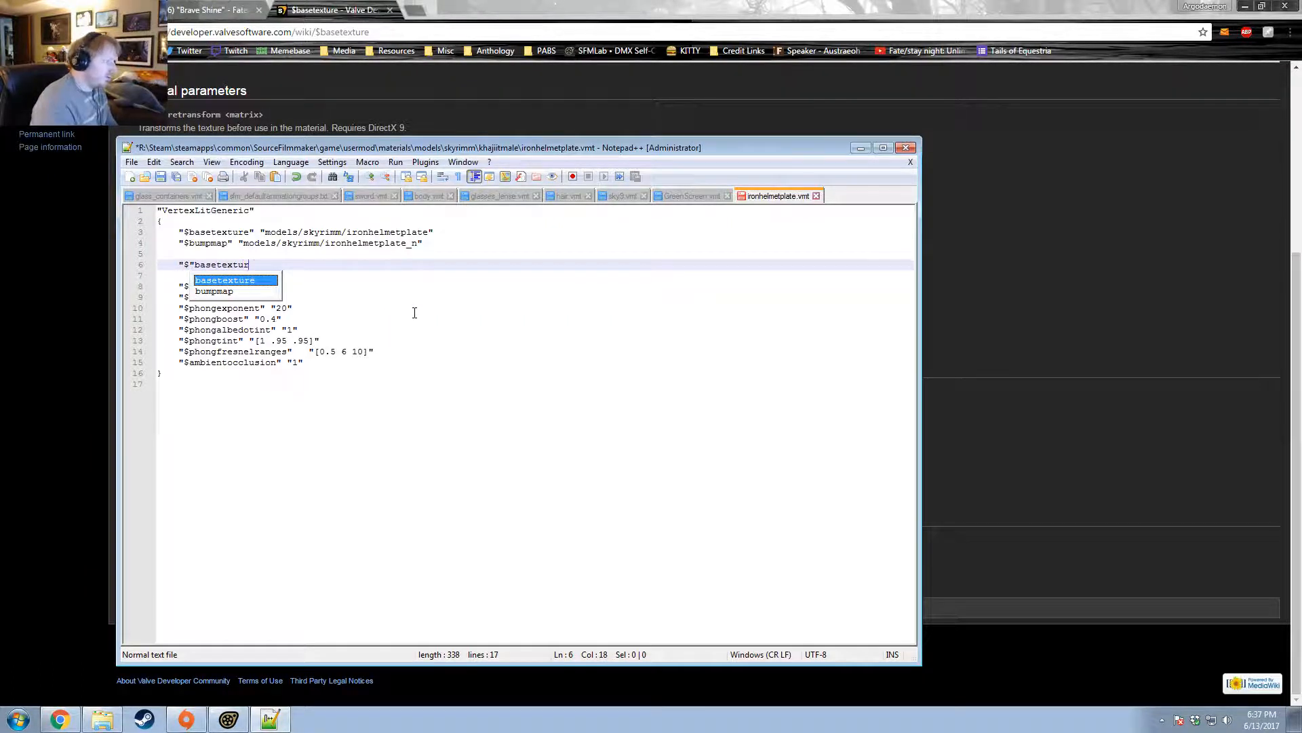
pyautogui.press('BackSpace')
pyautogui.press('BackSpace')
pyautogui.press('BackSpace')
pyautogui.press('BackSpace')
pyautogui.press('BackSpace')
pyautogui.press('BackSpace')
pyautogui.press('BackSpace')
pyautogui.press('BackSpace')
pyautogui.press('BackSpace')
pyautogui.press('BackSpace')
pyautogui.press('BackSpace')
pyautogui.write('bate')
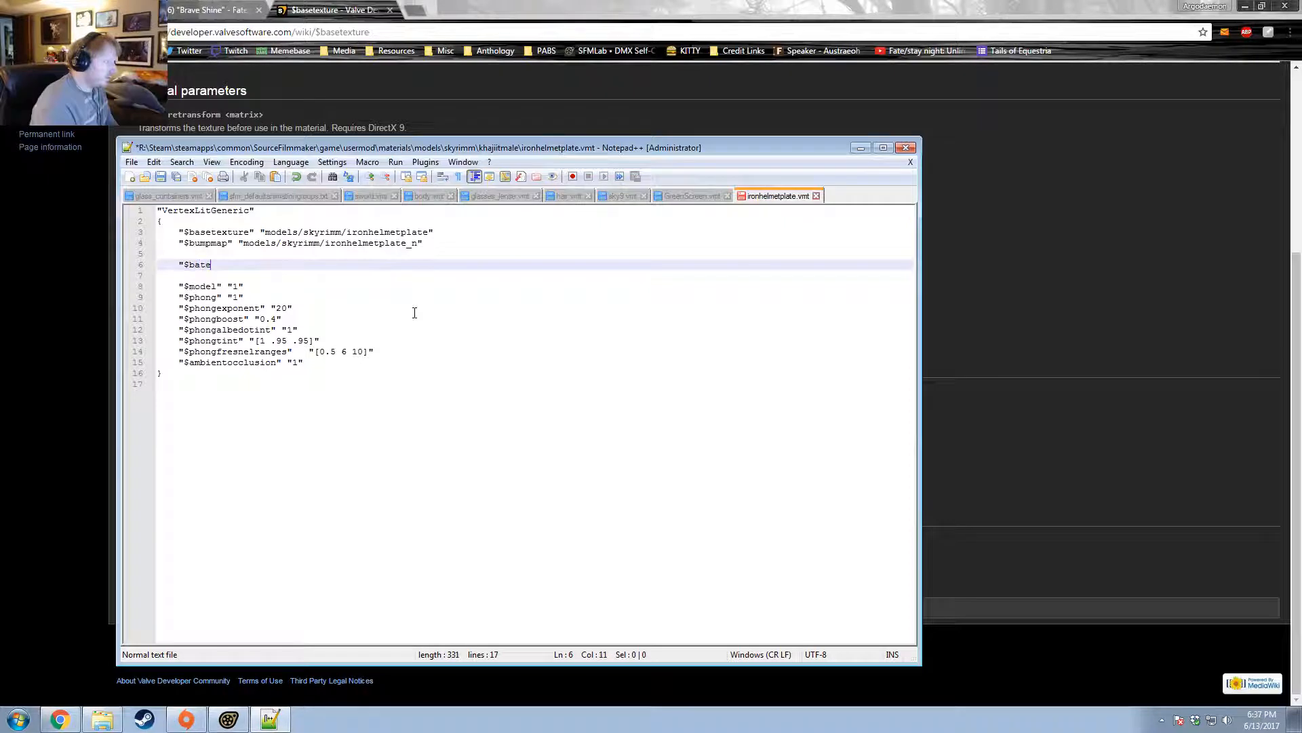
pyautogui.press('BackSpace')
pyautogui.press('BackSpace')
pyautogui.write('sett')
pyautogui.press('BackSpace')
pyautogui.write('extreu')
pyautogui.press('BackSpace')
pyautogui.write('uretransform')
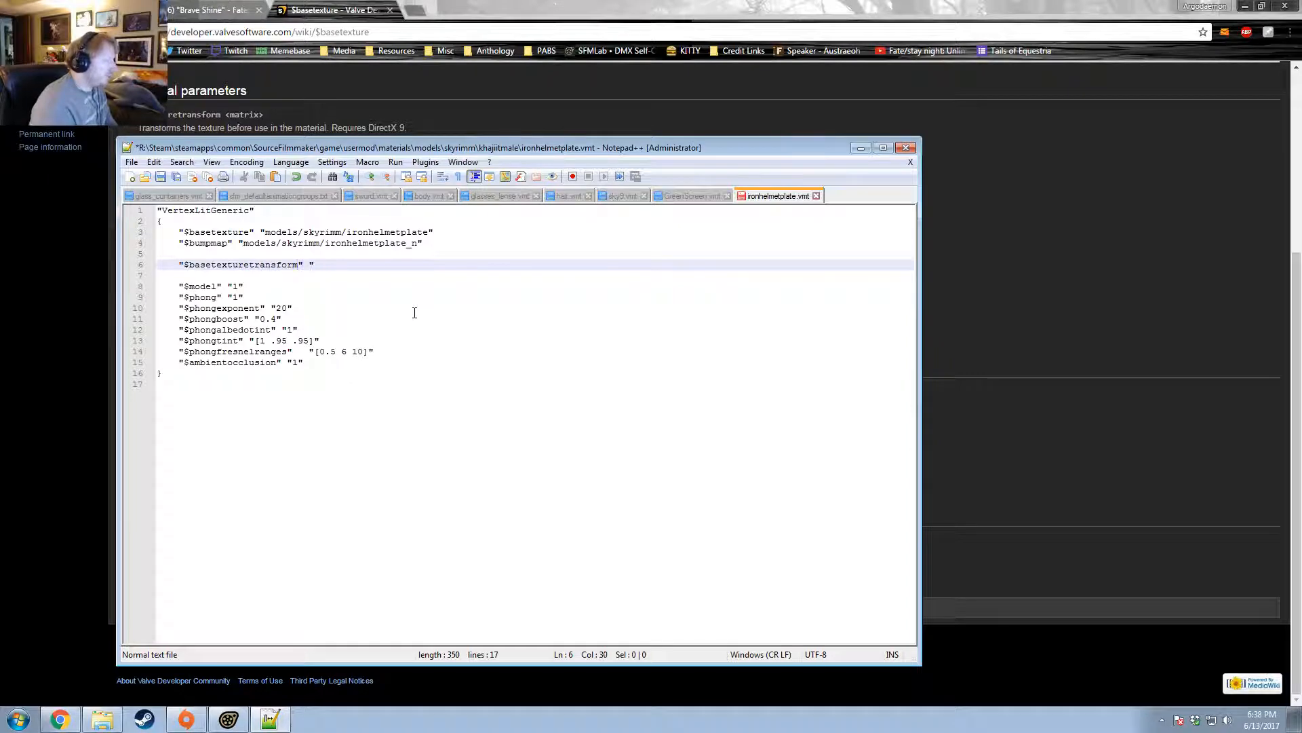
pyautogui.write('" "')
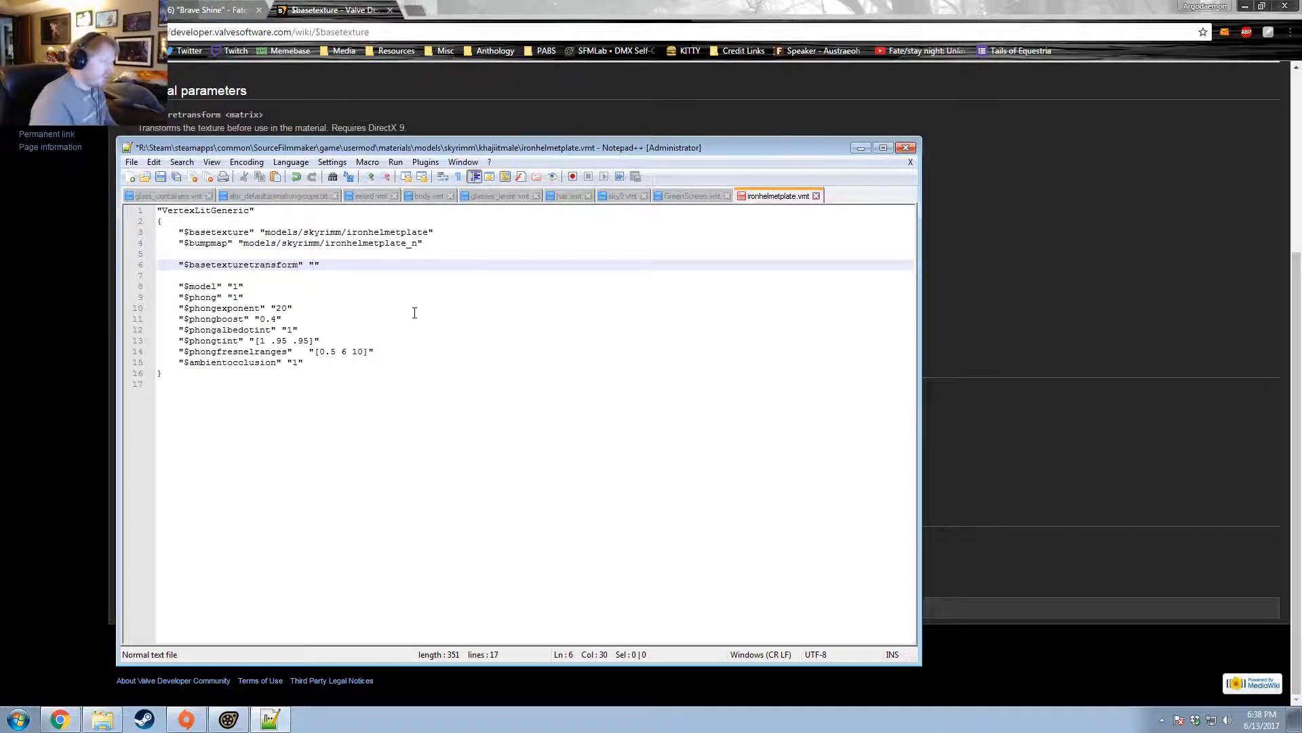
# Copy the default transform from the wiki into $basetexturetransform as "[center .5 .5 scale 1 1 rotate 0 translate 0 0]" and save the file.
pyautogui.hotkey('alt', 'Tab')
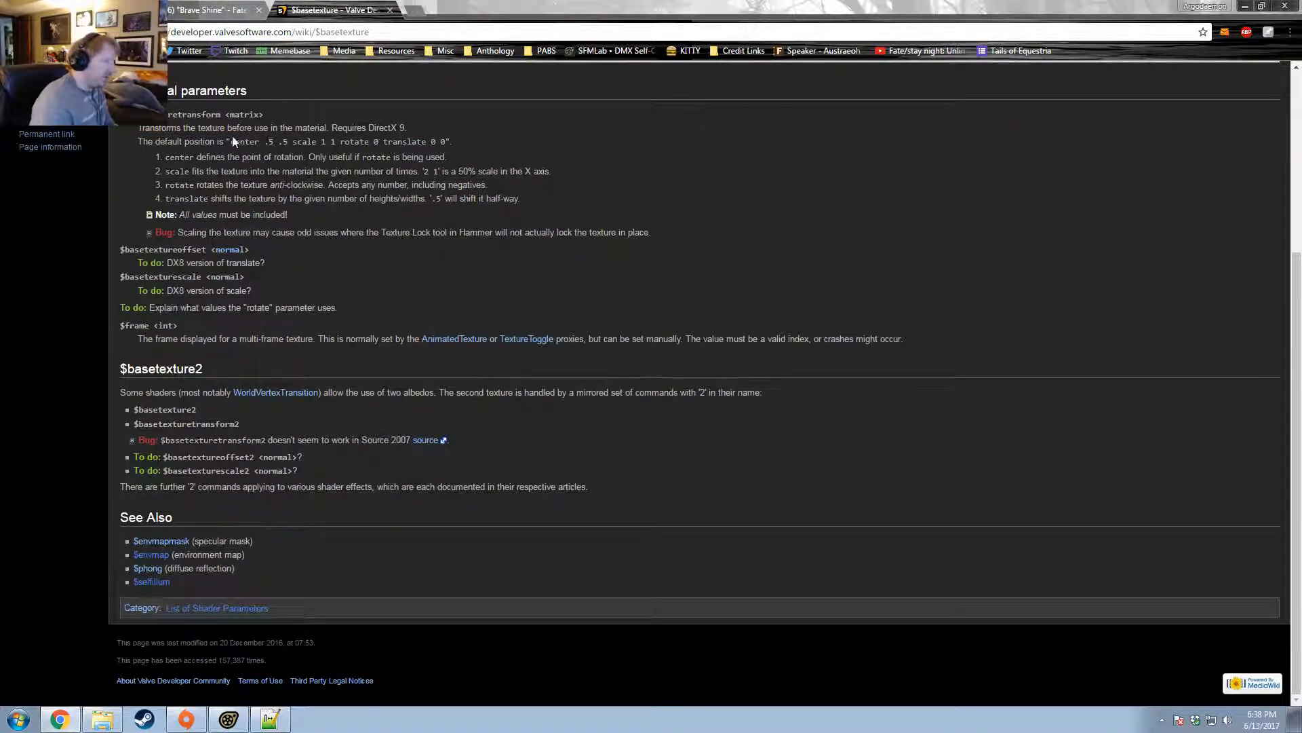
pyautogui.moveTo(232, 141); pyautogui.dragTo(448, 142)
pyautogui.hotkey('ctrl', 'c')
pyautogui.hotkey('alt', 'Tab')
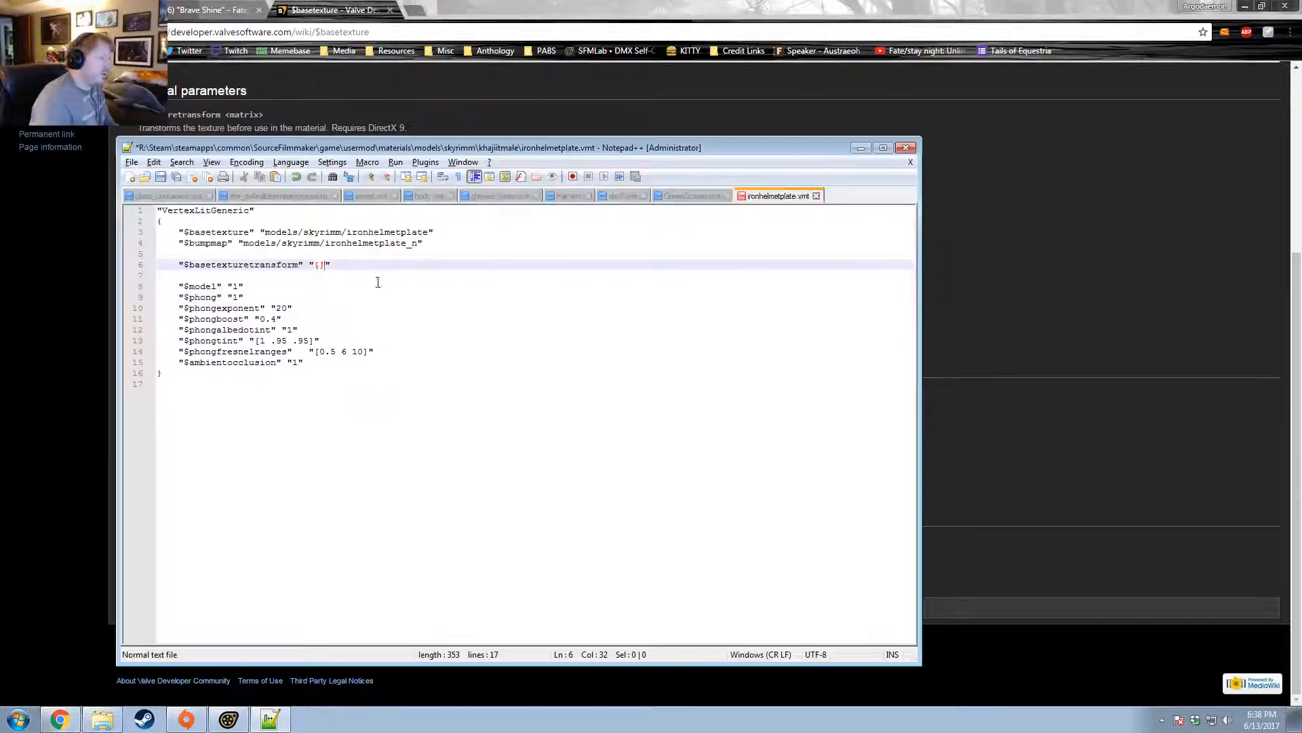
pyautogui.hotkey('ctrl', 'v')
pyautogui.hotkey('ctrl', 's')
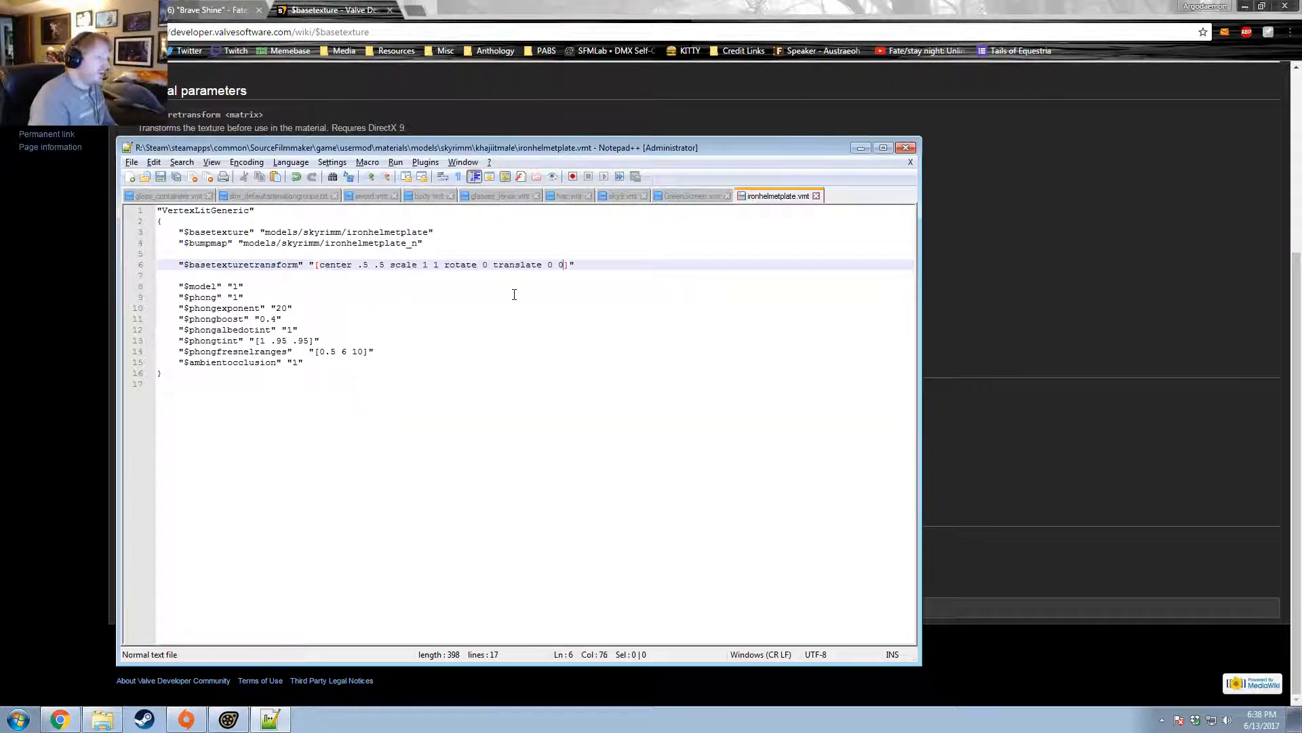
# Switch to Source Filmmaker and run mat_reloadmaterial ironhelmetplate in the console.
pyautogui.hotkey('alt', 'Tab')
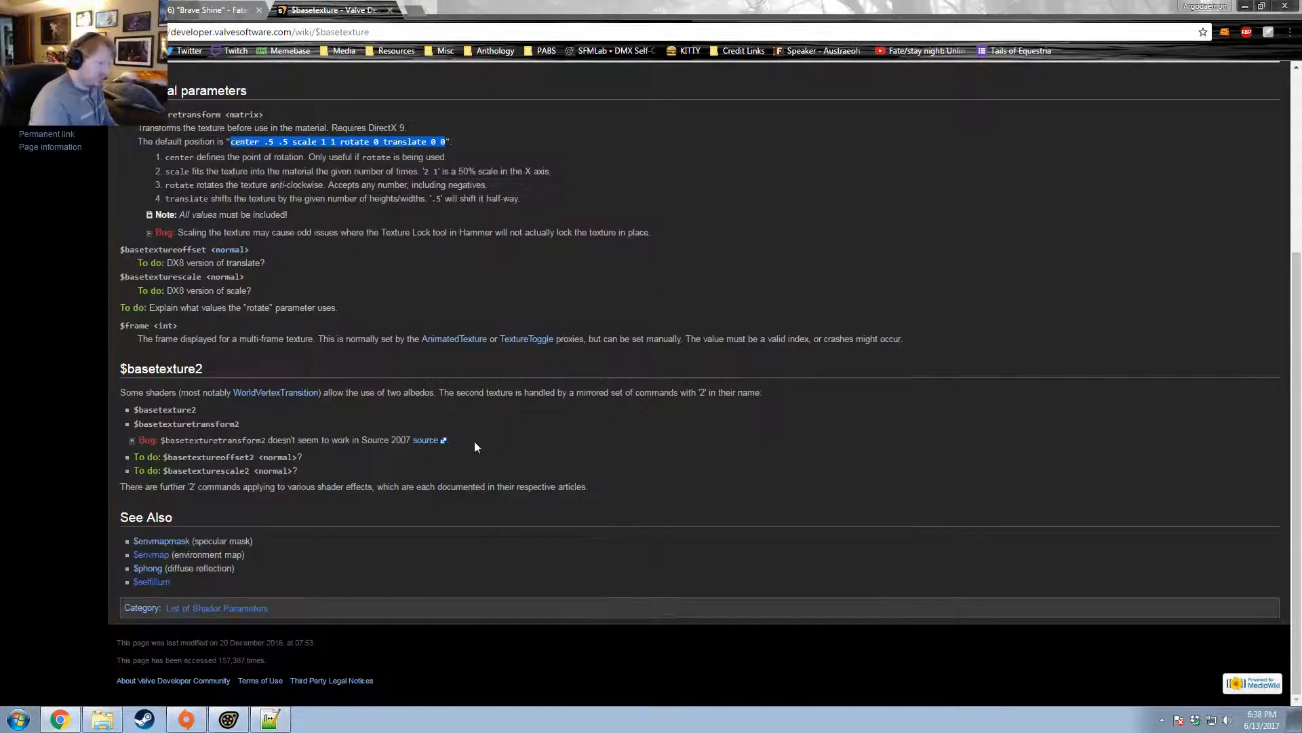
pyautogui.click(264, 724)
pyautogui.click(240, 722)
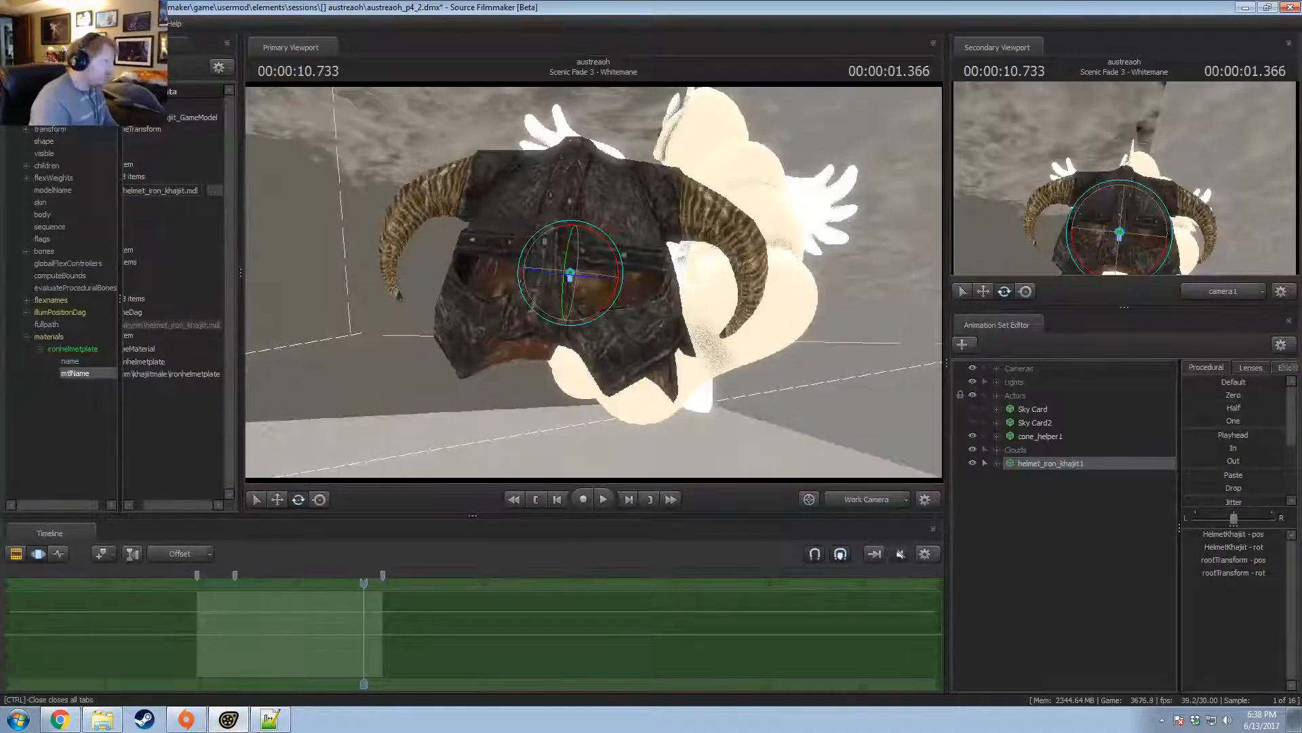
pyautogui.click(115, 47)
pyautogui.click(35, 496)
pyautogui.write('mat')
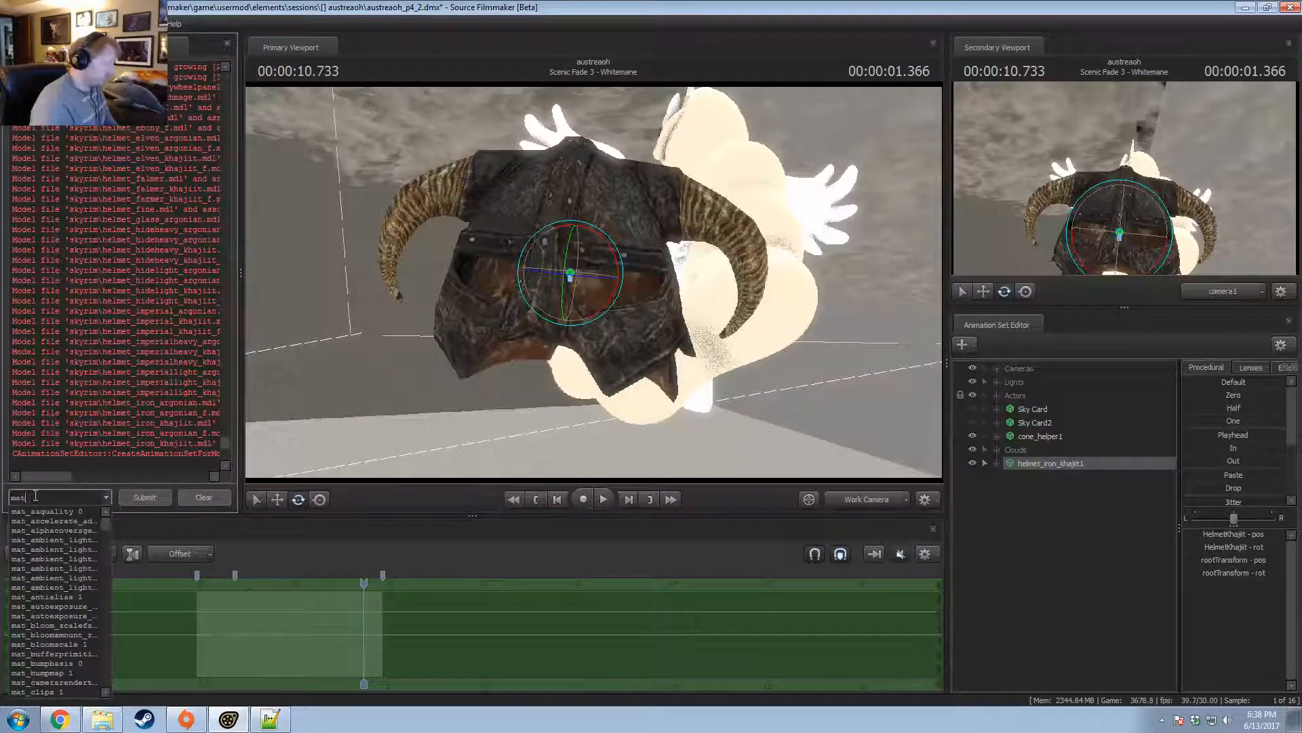
pyautogui.write('_reloadmaterial')
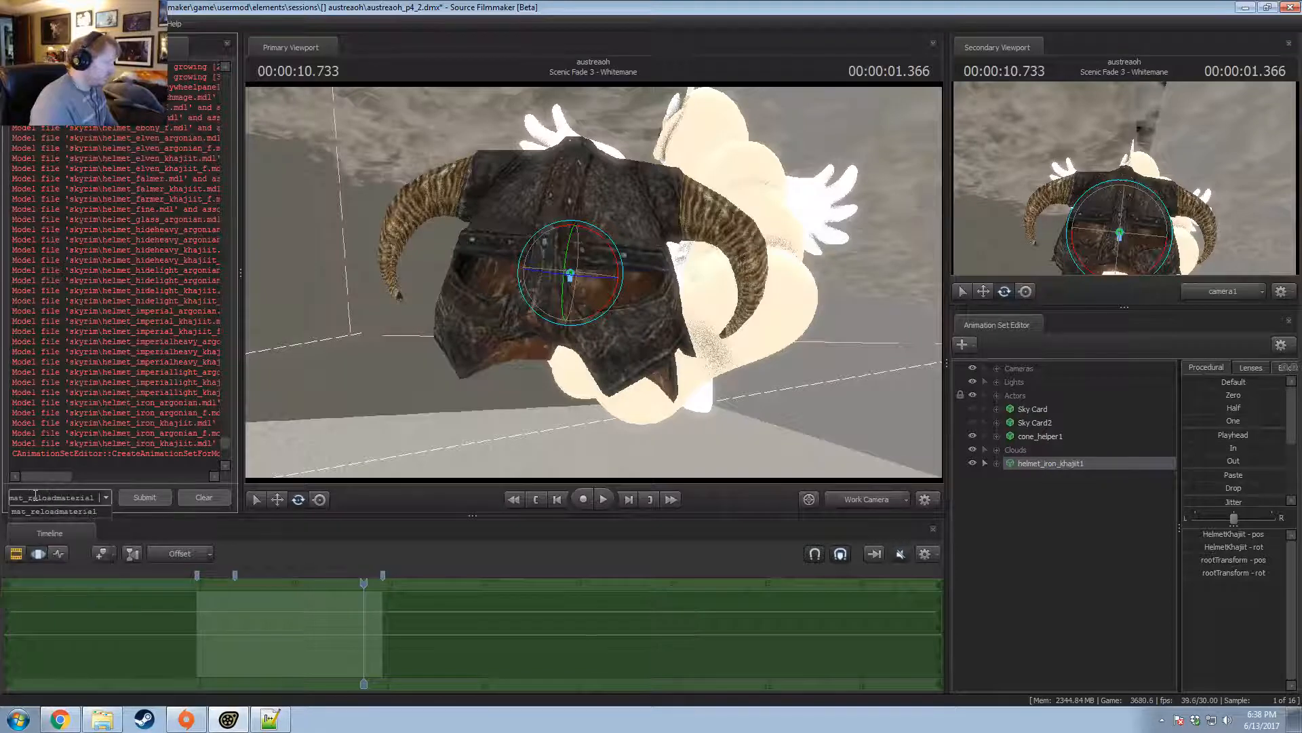
pyautogui.write(' ironhelmetplate')
pyautogui.press('Return')
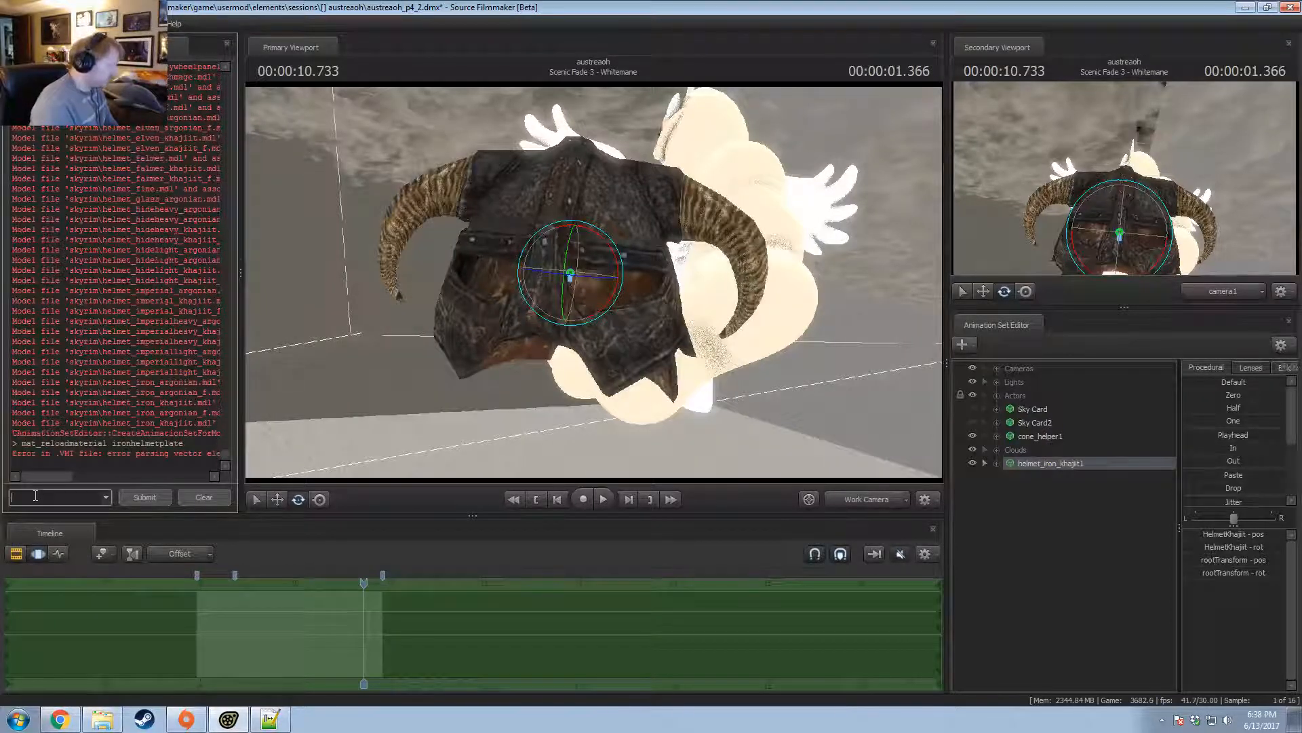
# Set $phongexponent to 400 in ironhelmetplate.vmt and save the file.
pyautogui.click(270, 718)
pyautogui.click(228, 719)
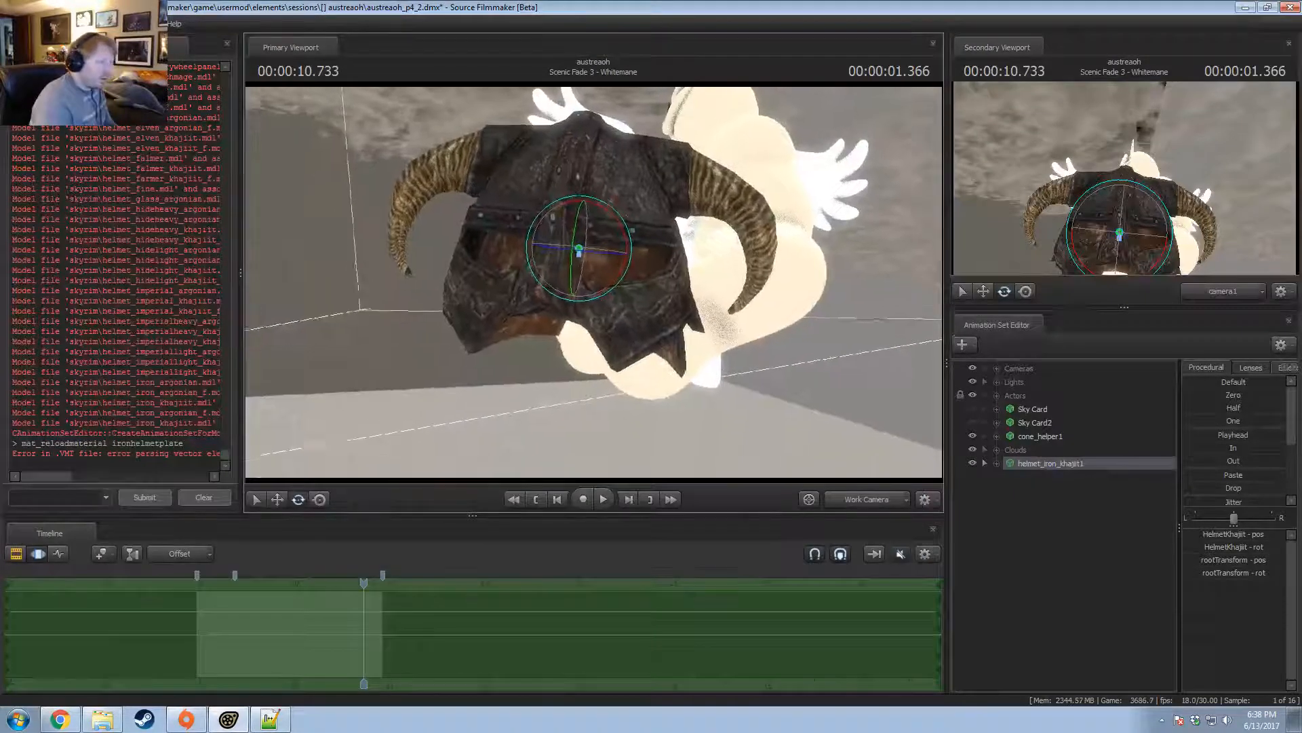
pyautogui.hotkey('alt', 'Tab')
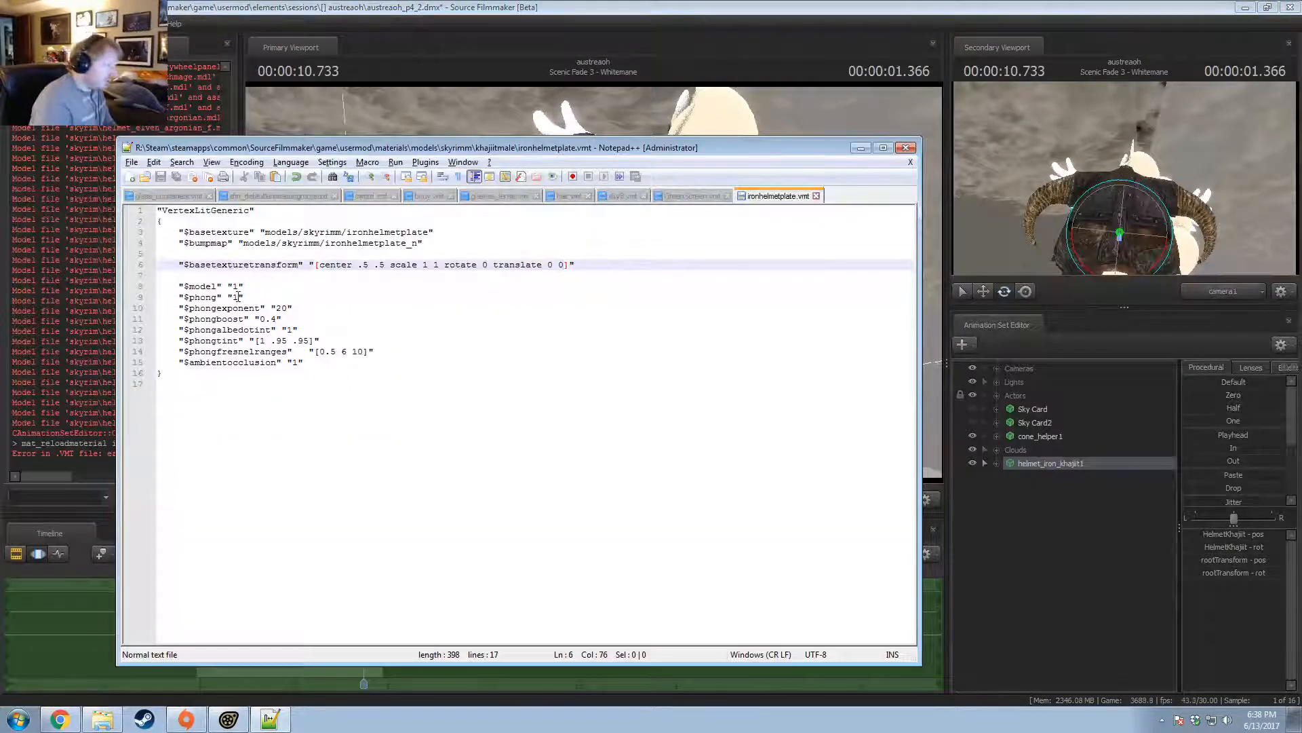
pyautogui.click(279, 297)
pyautogui.click(288, 308)
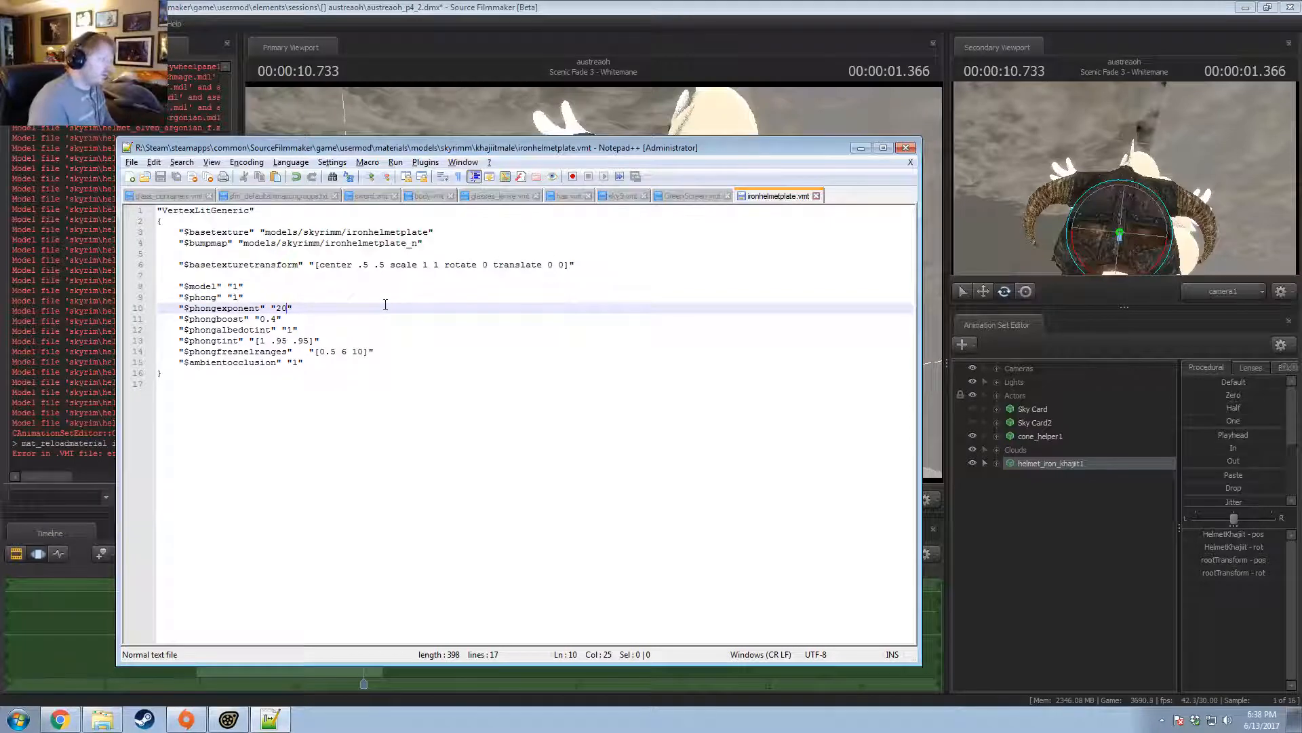
pyautogui.press('BackSpace')
pyautogui.press('BackSpace')
pyautogui.write('400')
pyautogui.hotkey('alt', 'Tab')
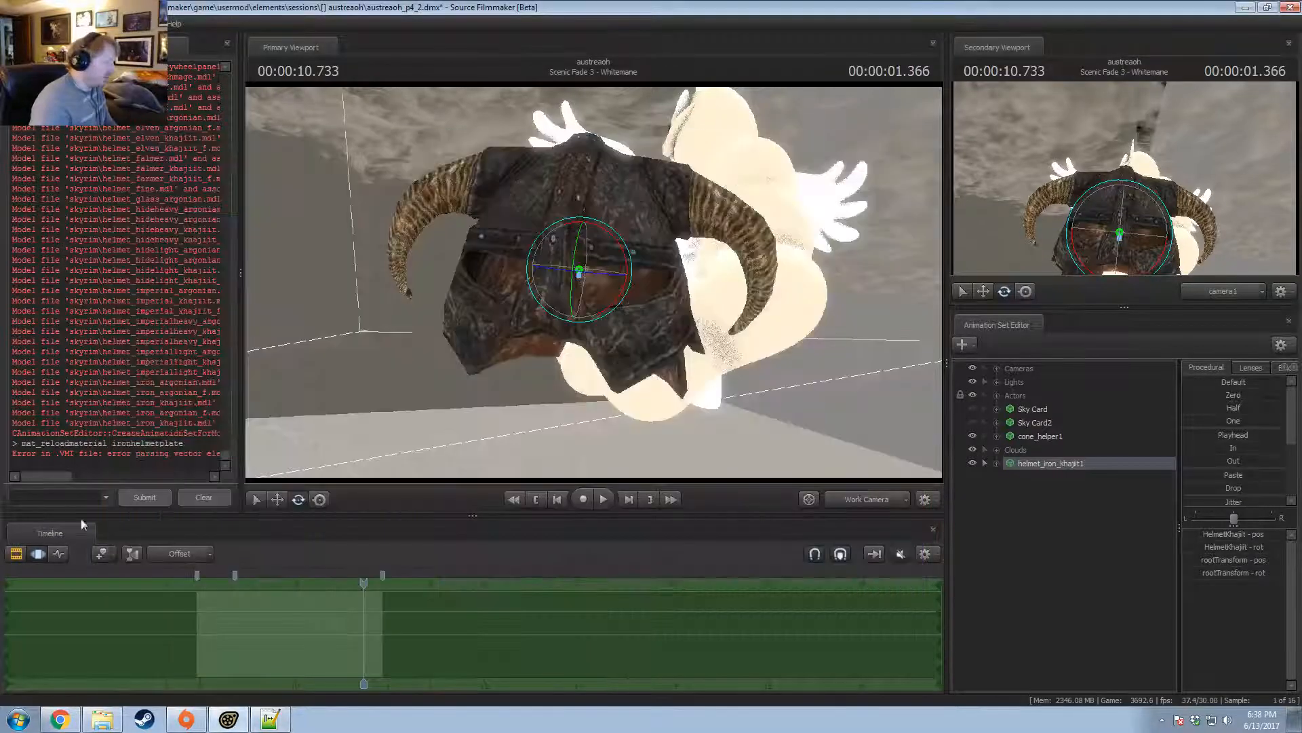
# Reload the ironhelmetplate material in Source Filmmaker and switch the primary viewport to lit rendering.
pyautogui.click(59, 496)
pyautogui.press('Up')
pyautogui.press('Return')
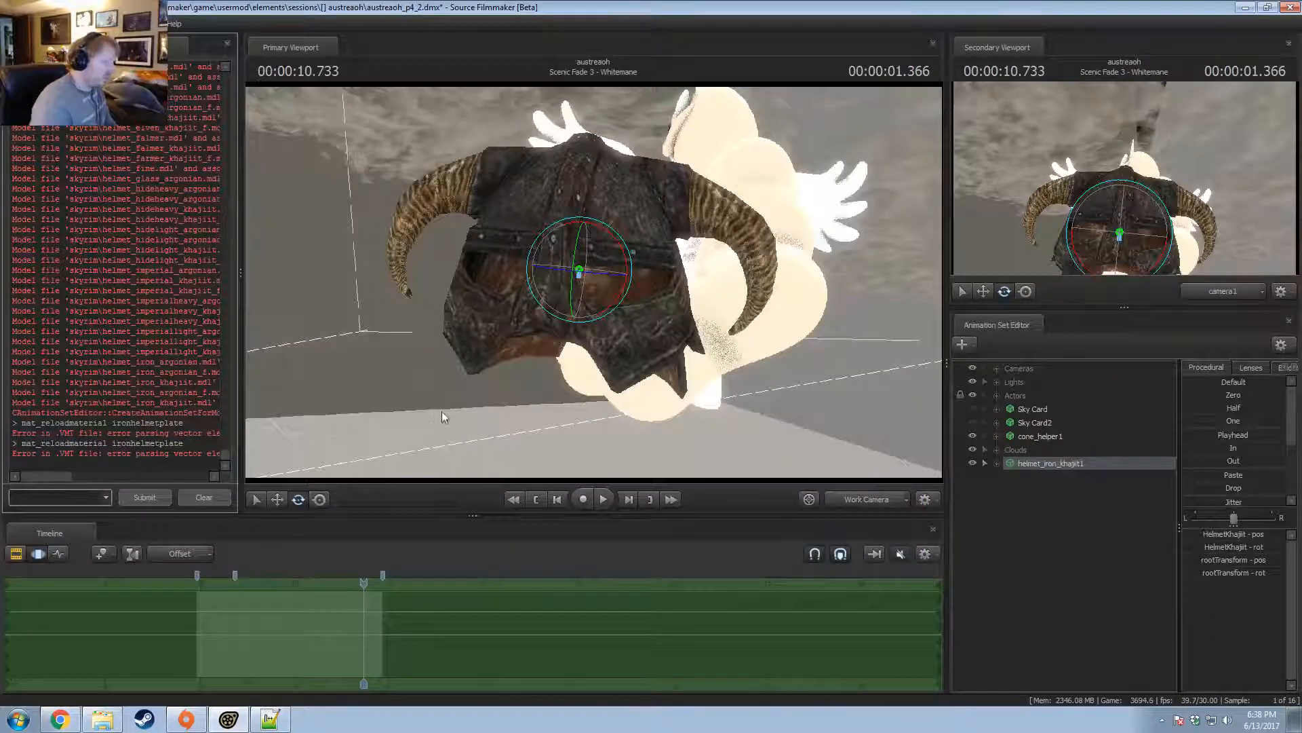
pyautogui.moveTo(442, 411); pyautogui.dragTo(596, 288)
pyautogui.rightClick(765, 323)
pyautogui.click(780, 363)
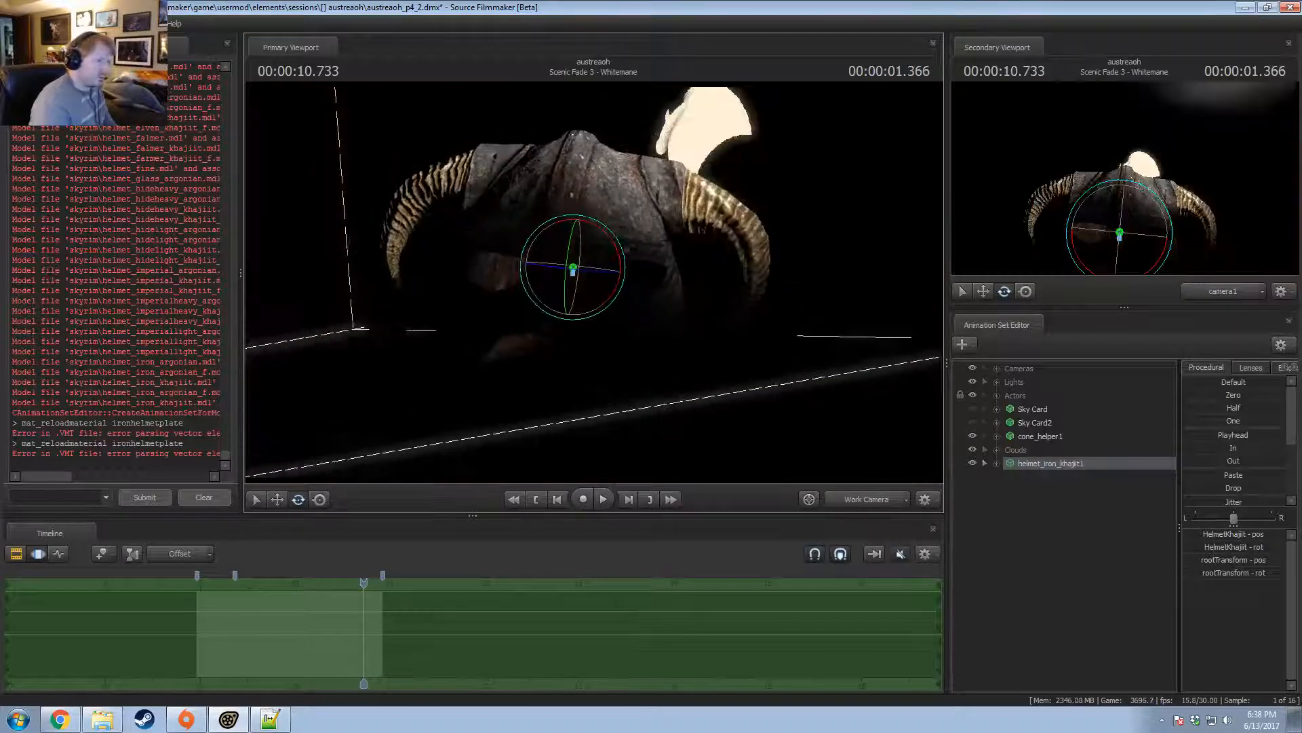
# Set $phongexponent to 20 and $phongboost to 400 in ironhelmetplate.vmt, and save the file.
pyautogui.hotkey('alt', 'Tab')
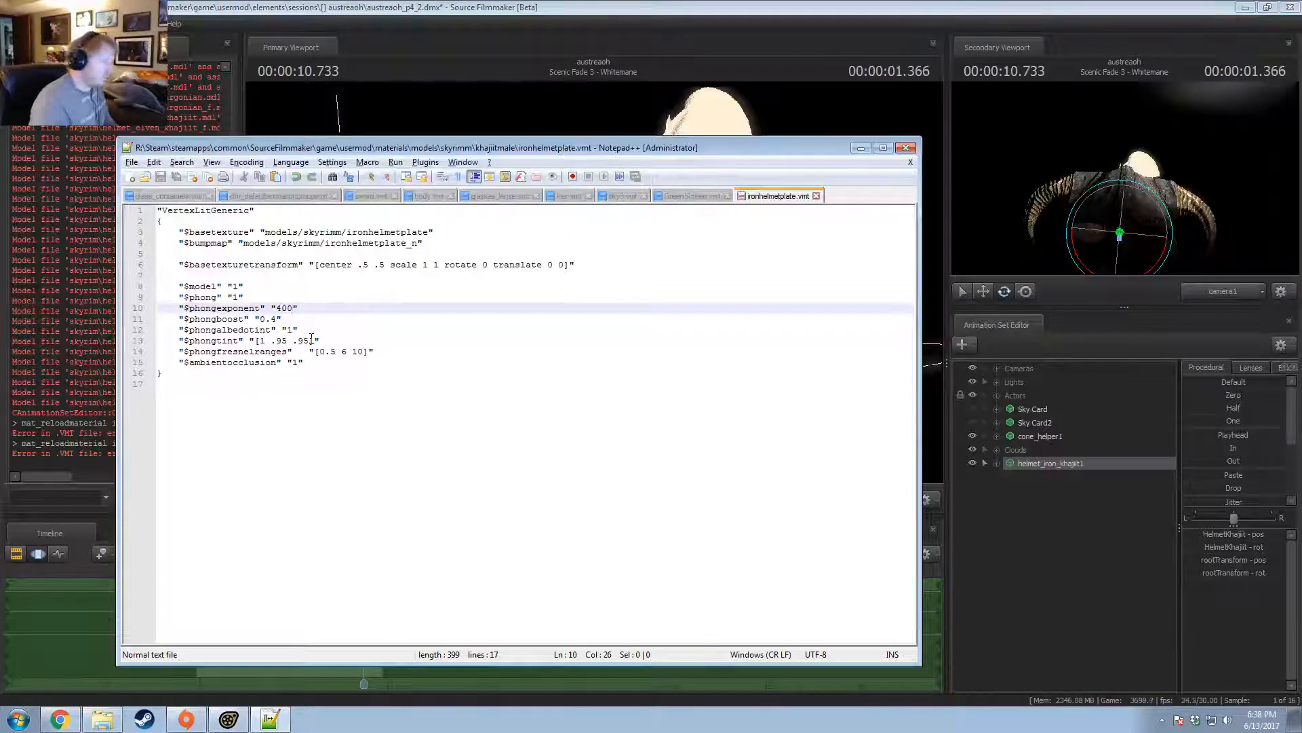
pyautogui.press('BackSpace')
pyautogui.press('BackSpace')
pyautogui.press('BackSpace')
pyautogui.write('20')
pyautogui.press('Down')
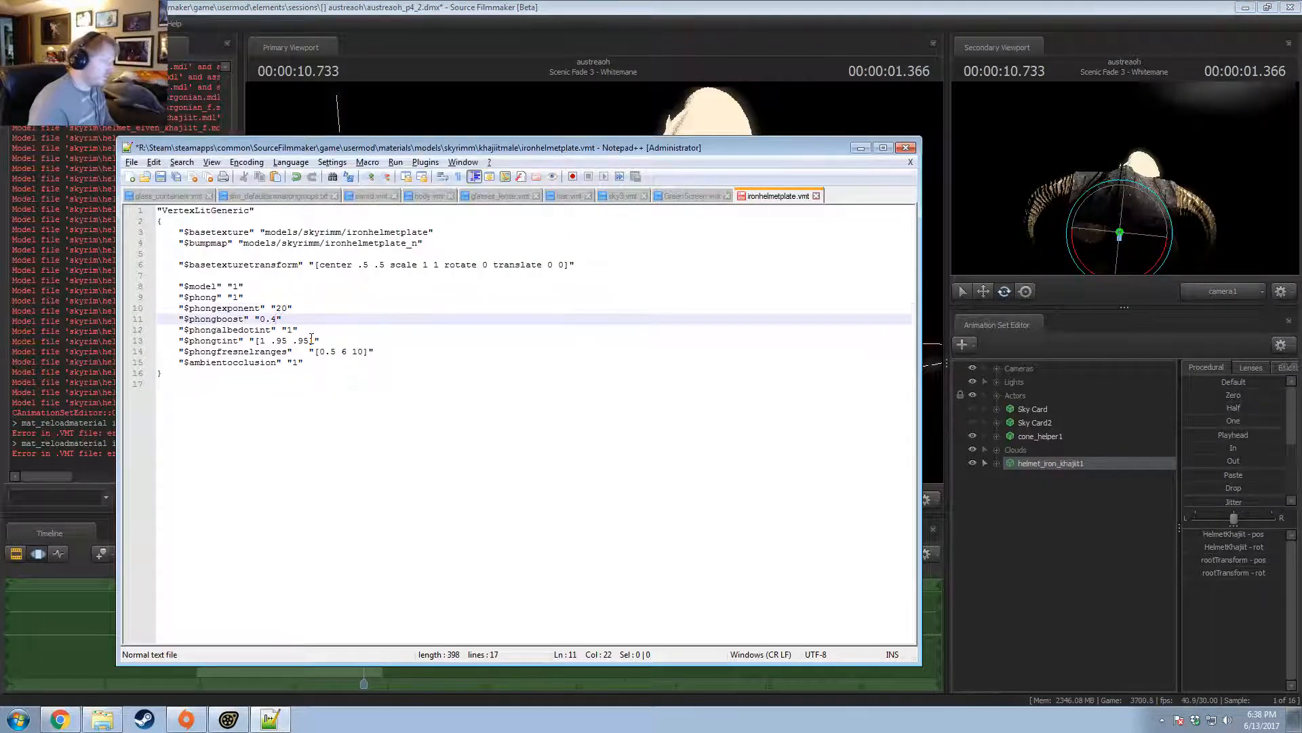
pyautogui.press('BackSpace')
pyautogui.press('BackSpace')
pyautogui.hotkey('ctrl', 's')
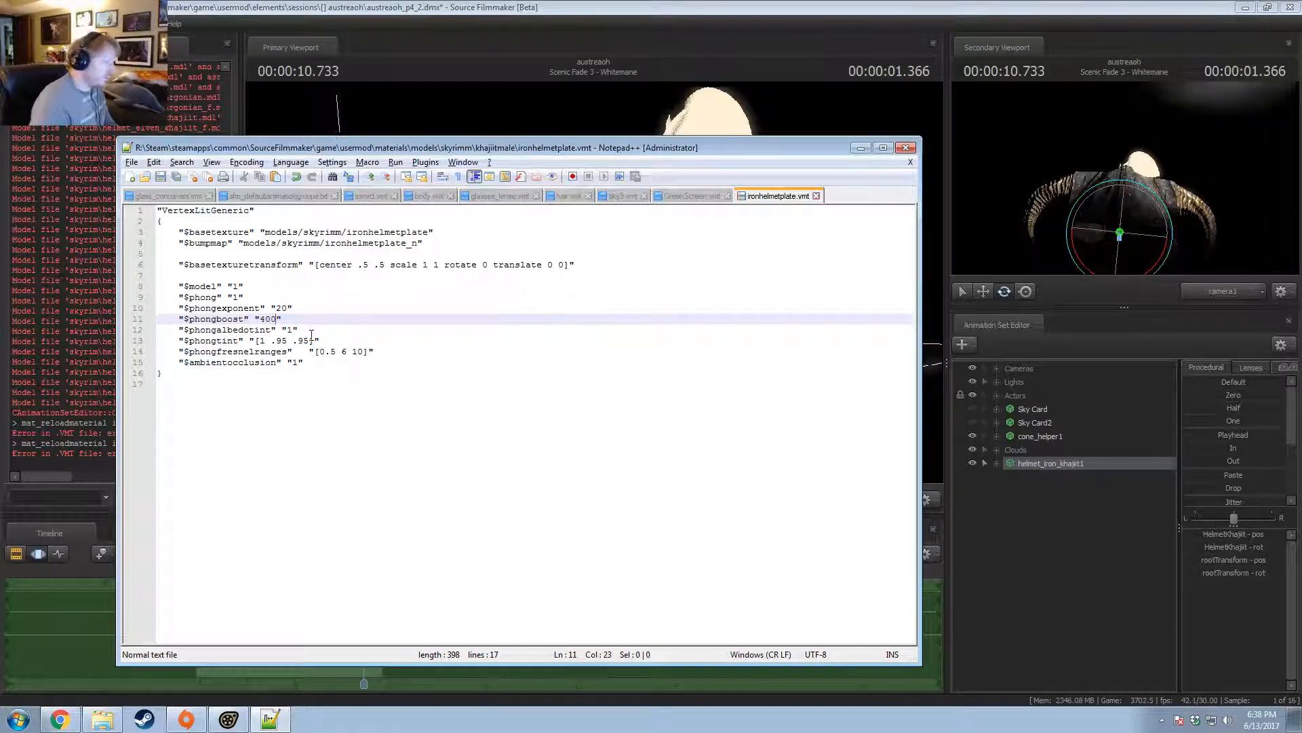
# Rerun mat_reloadmaterial ironhelmetplate in Source Filmmaker to preview the $phongboost change on the helmet.
pyautogui.click(59, 499)
pyautogui.press('Up')
pyautogui.press('Return')
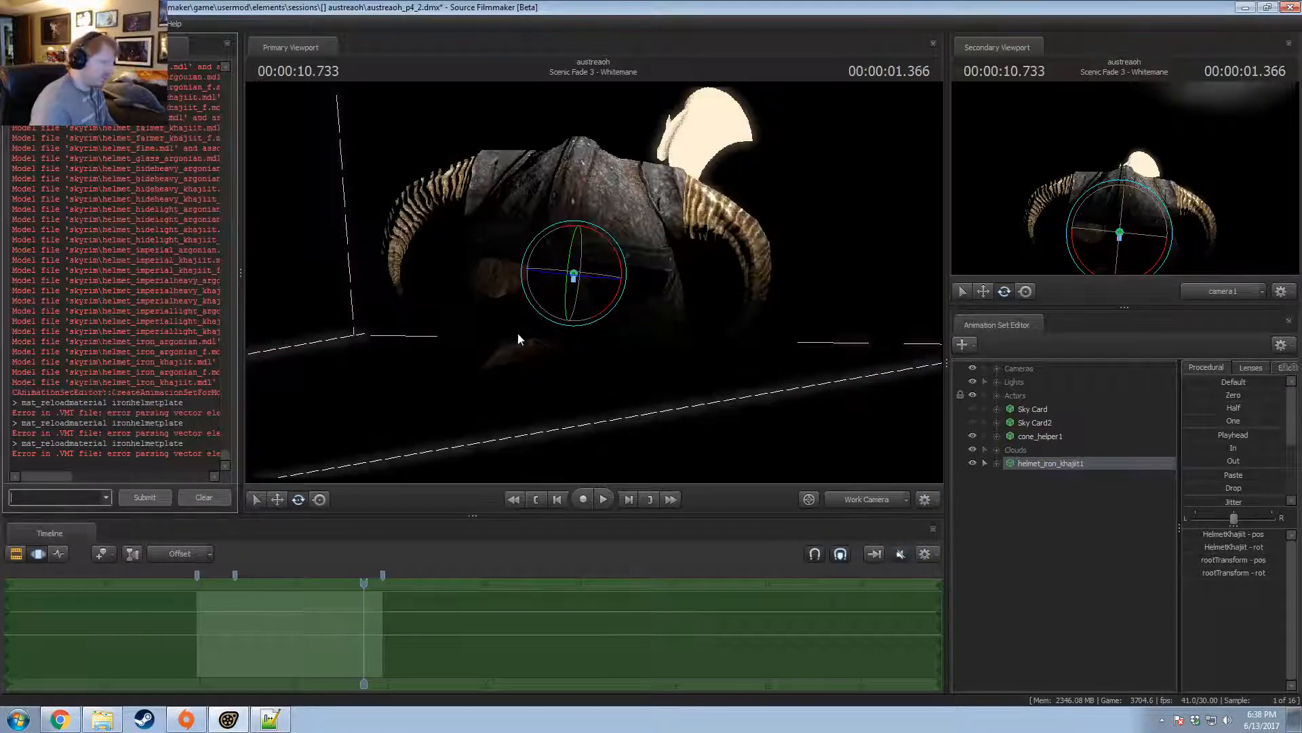
# Undo the $phongboost edit in ironhelmetplate.vmt, save it, and reload the material in Source Filmmaker.
pyautogui.hotkey('alt', 'Tab')
pyautogui.hotkey('ctrl', 'z')
pyautogui.hotkey('ctrl', 'z')
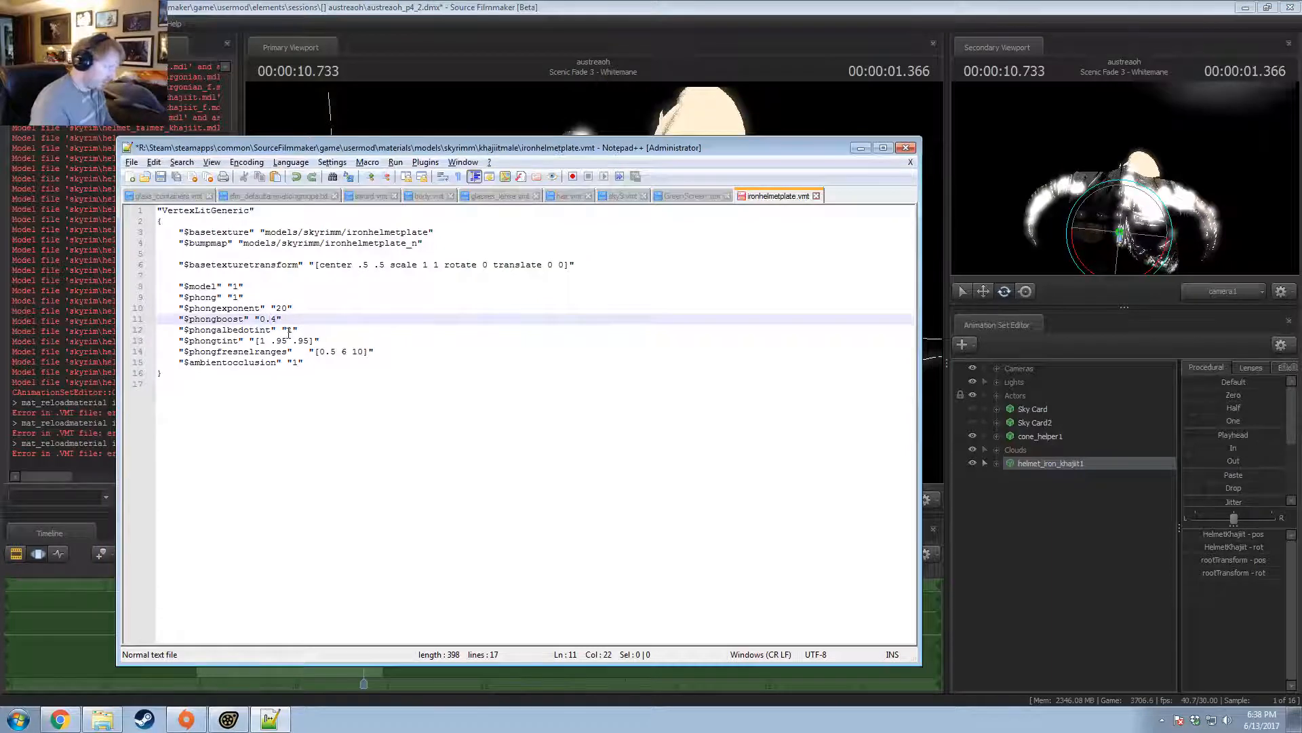
pyautogui.hotkey('ctrl', 's')
pyautogui.hotkey('alt', 'Tab')
pyautogui.click(69, 496)
pyautogui.press('Up')
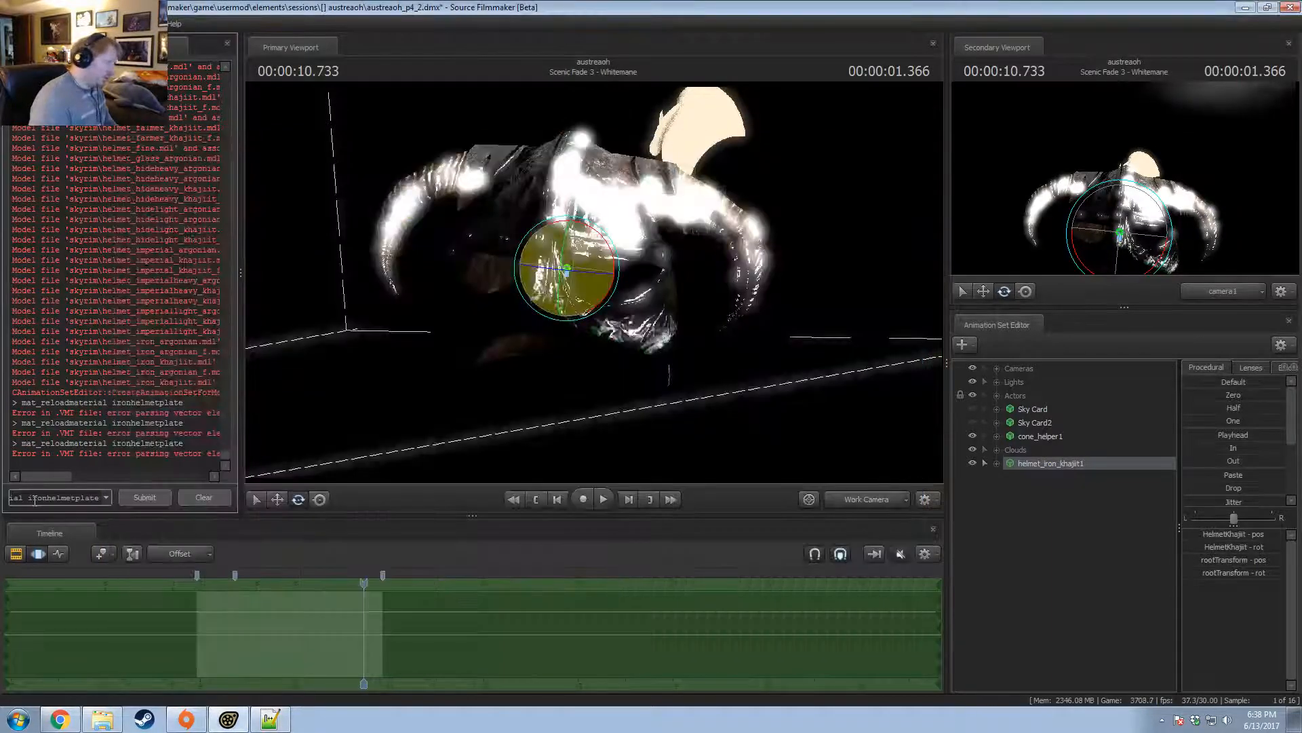
pyautogui.press('Return')
pyautogui.hotkey('alt', 'Tab')
pyautogui.hotkey('alt', 'Tab')
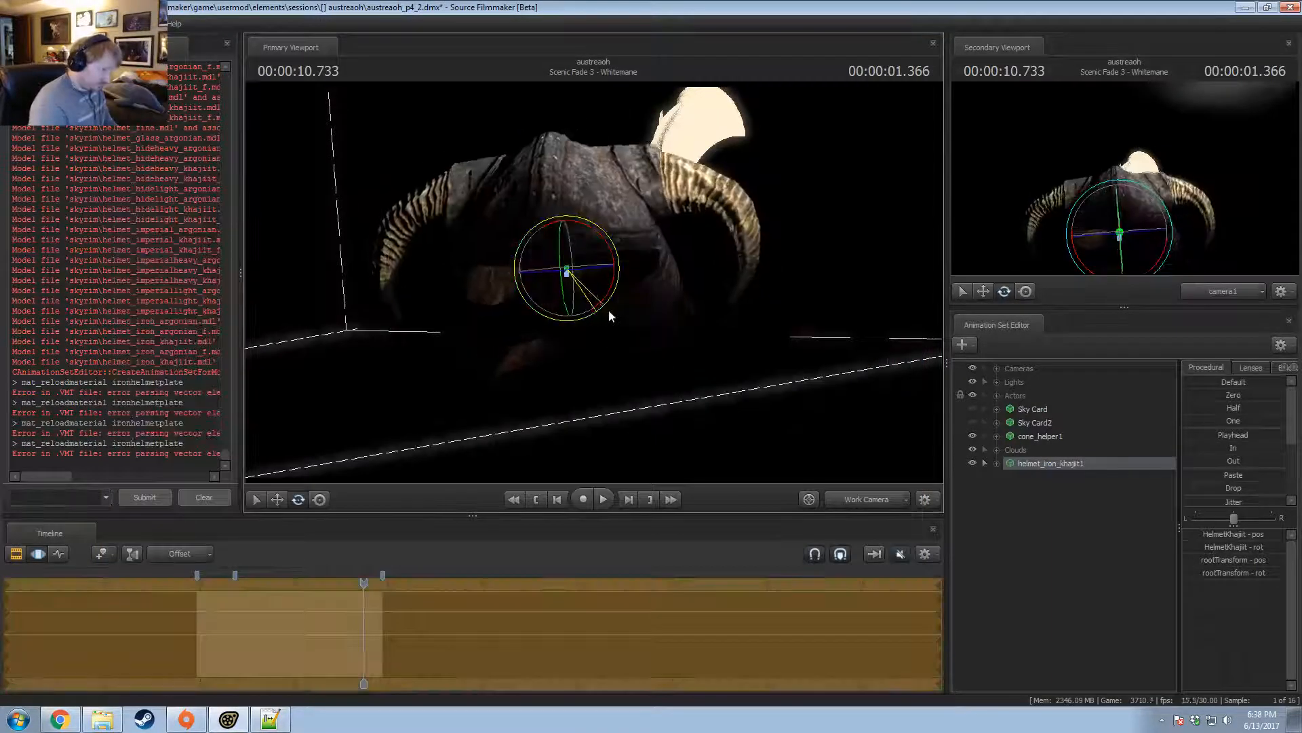
# Switch to Chrome and read the center and scale descriptions of $basetexturetransform on the wiki page.
pyautogui.hotkey('alt', 'Tab')
pyautogui.hotkey('alt', 'Tab')
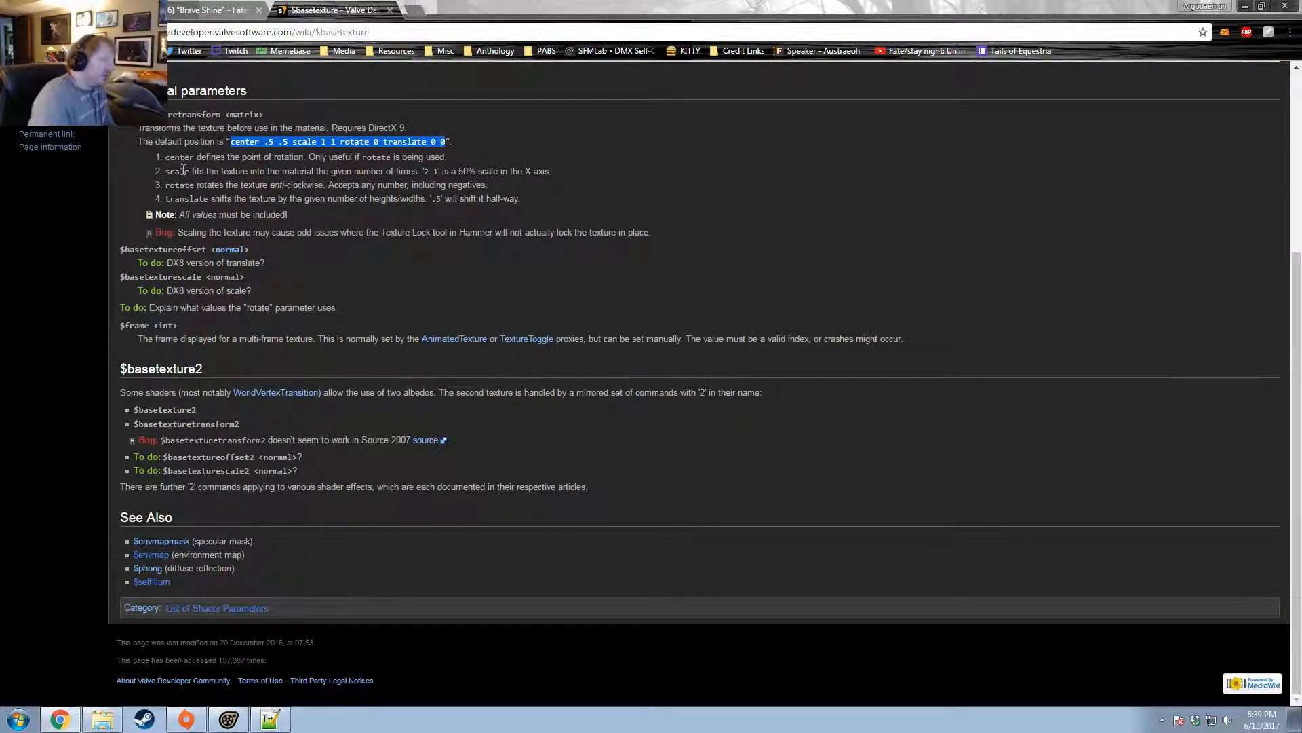
pyautogui.click(237, 141)
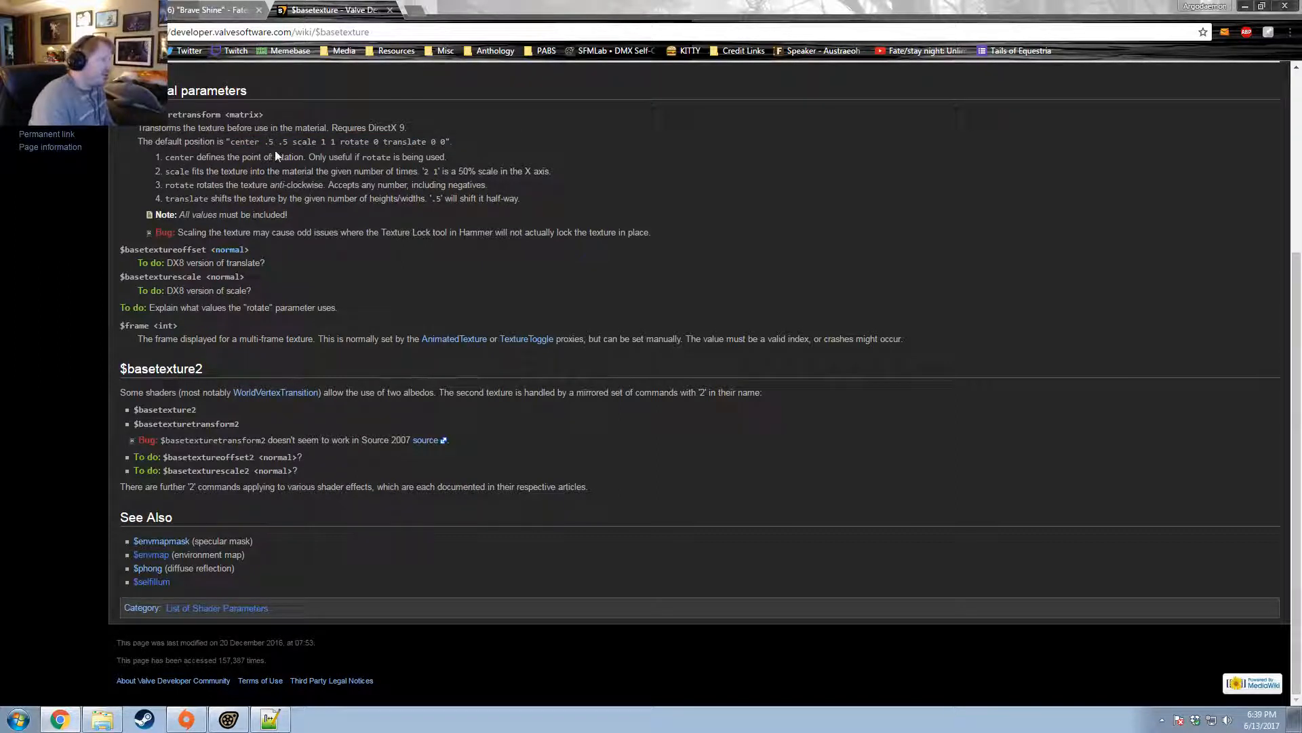
pyautogui.moveTo(176, 172); pyautogui.dragTo(292, 173)
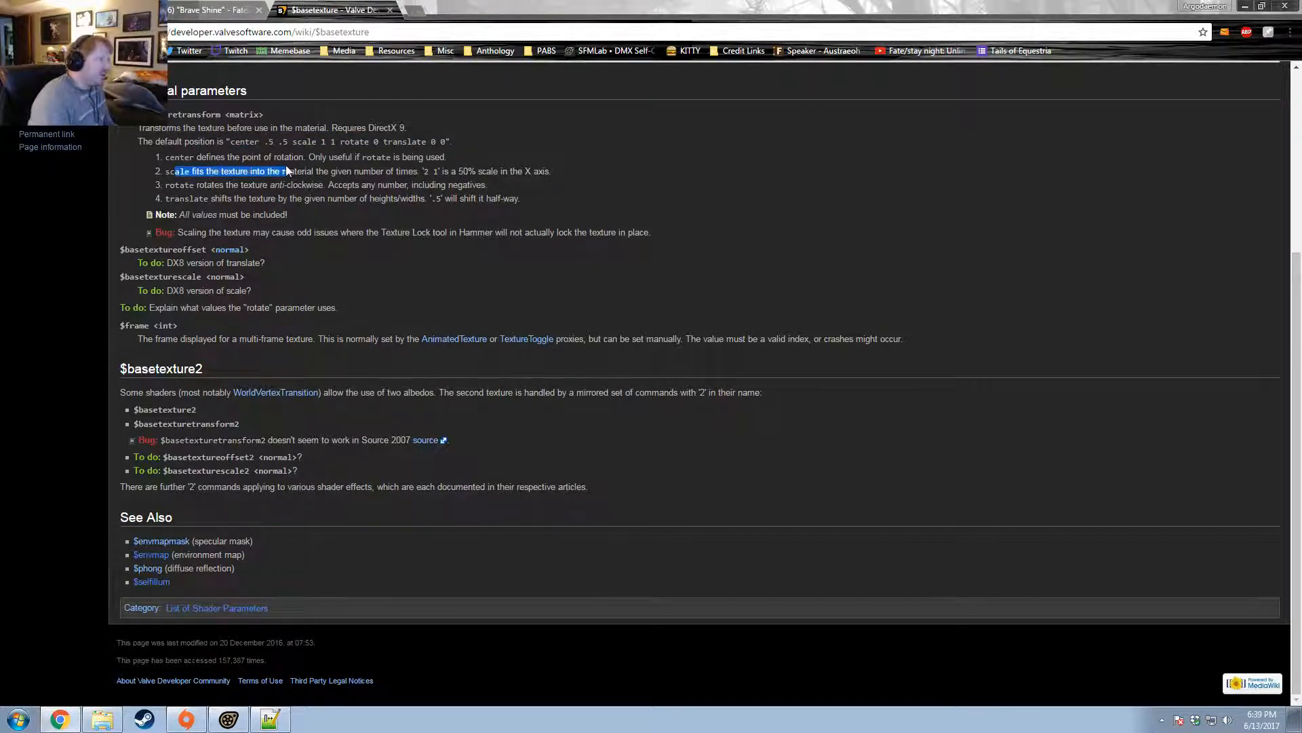
pyautogui.click(221, 177)
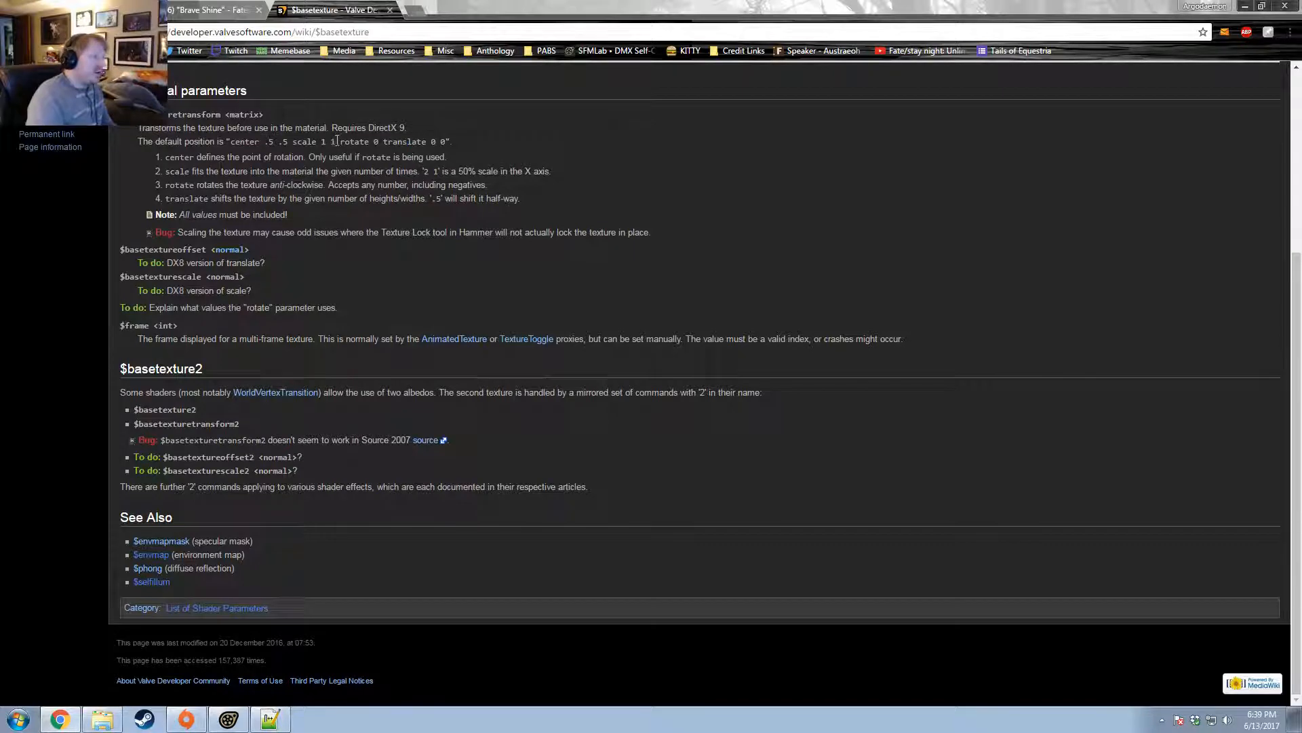
# Set the first scale value of $basetexturetransform to 2 in ironhelmetplate.vmt and save the file.
pyautogui.hotkey('alt', 'Tab')
pyautogui.click(426, 265)
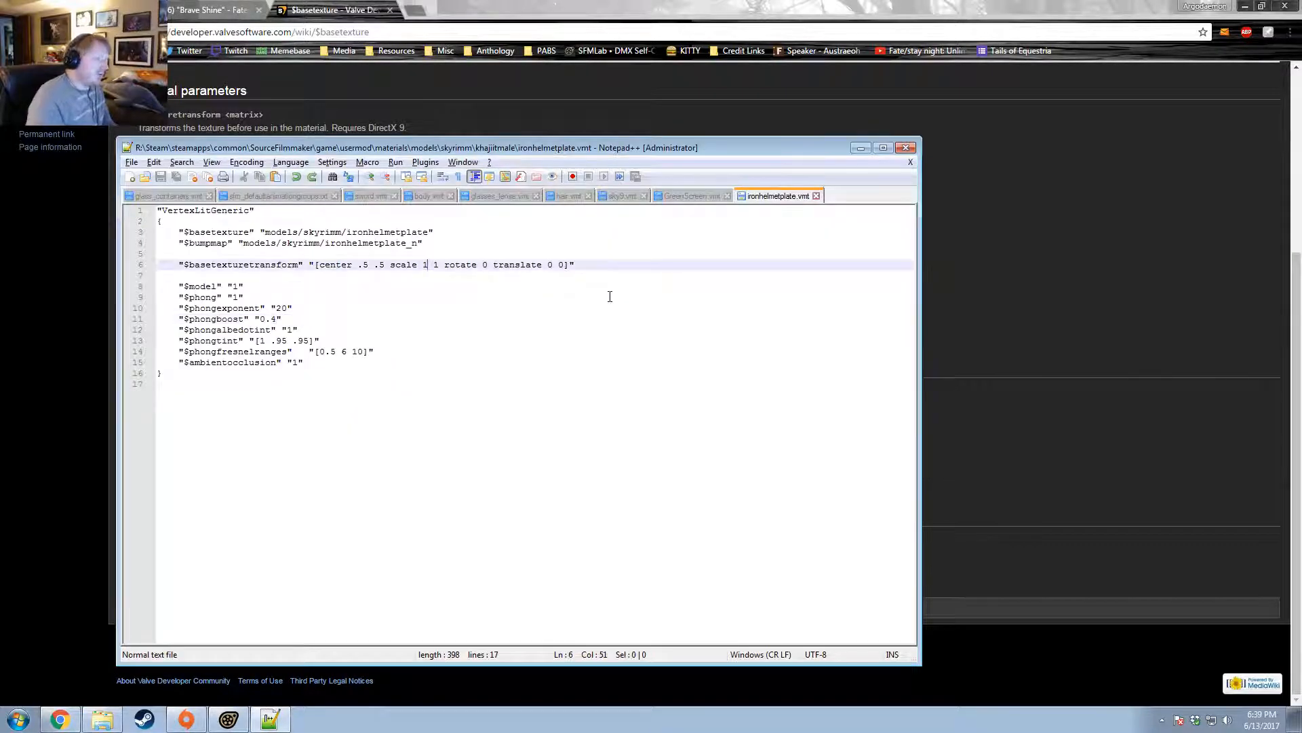
pyautogui.press('BackSpace')
pyautogui.write('2')
pyautogui.hotkey('ctrl', 's')
# Switch to Source Filmmaker and reload the ironhelmetplate material to apply the new texture scale.
pyautogui.hotkey('alt', 'Tab')
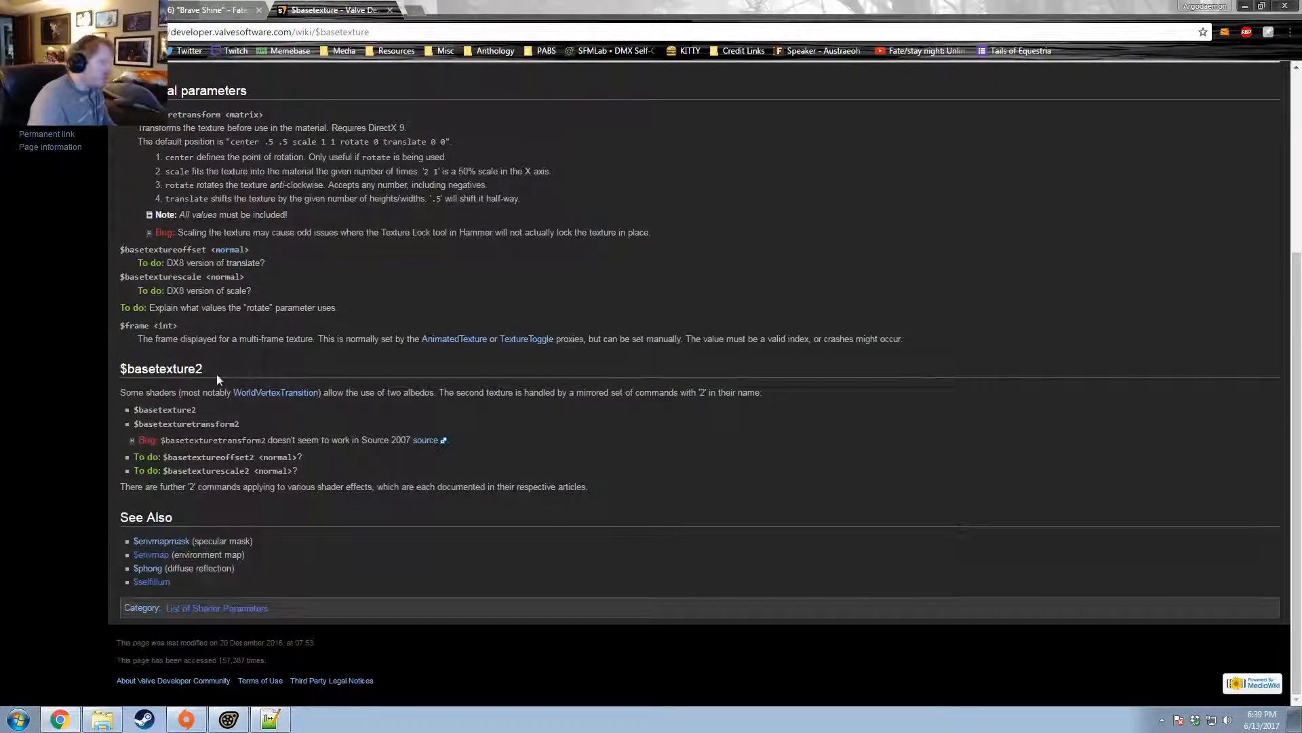
pyautogui.hotkey('alt', 'Tab')
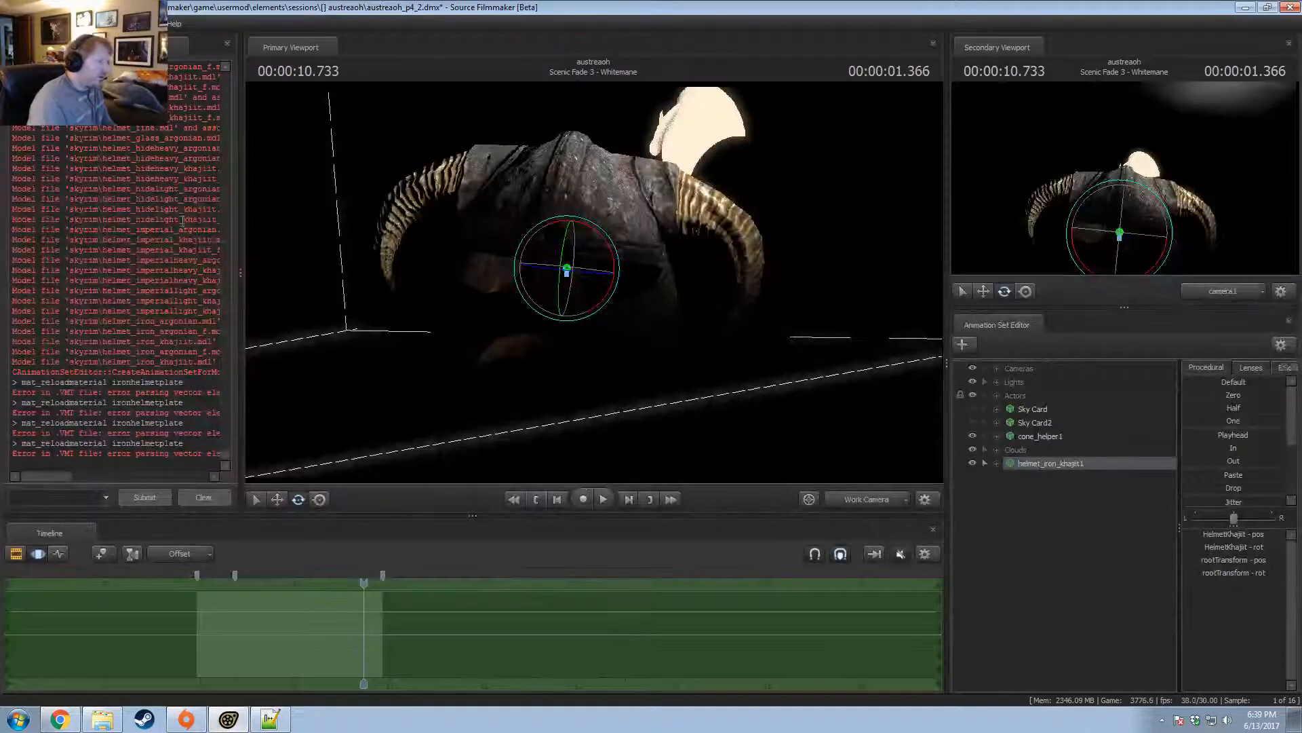
pyautogui.click(66, 496)
pyautogui.press('Up')
pyautogui.press('Return')
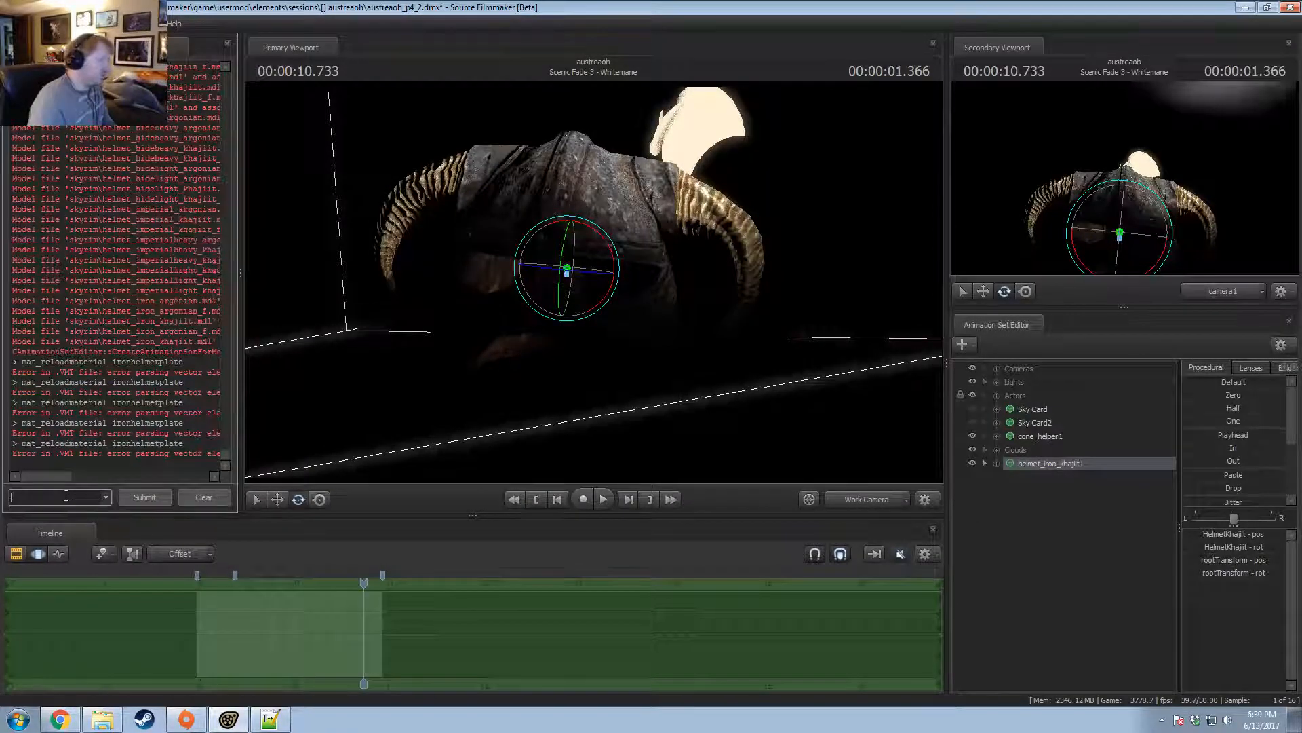
# Turn off scene lighting in the primary viewport so the whole iron helmet can be viewed unlit.
pyautogui.rightClick(597, 282)
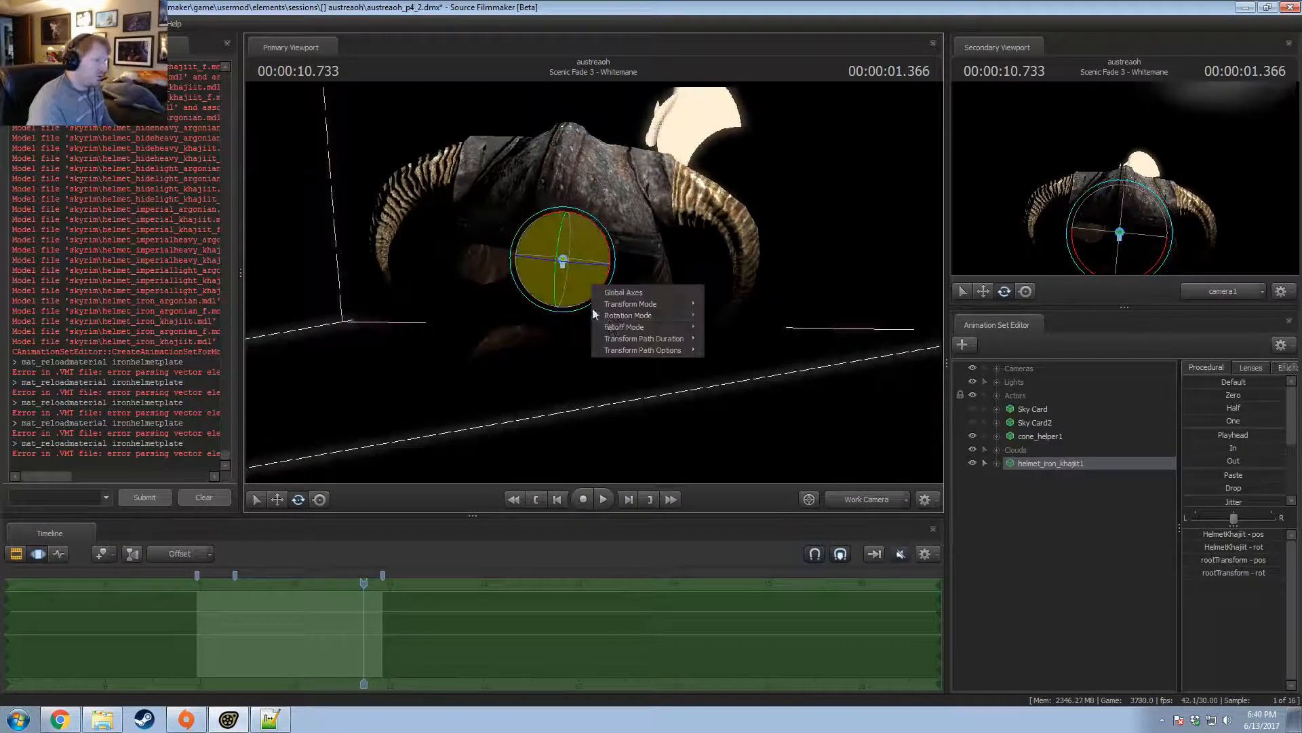
pyautogui.rightClick(475, 333)
pyautogui.click(511, 367)
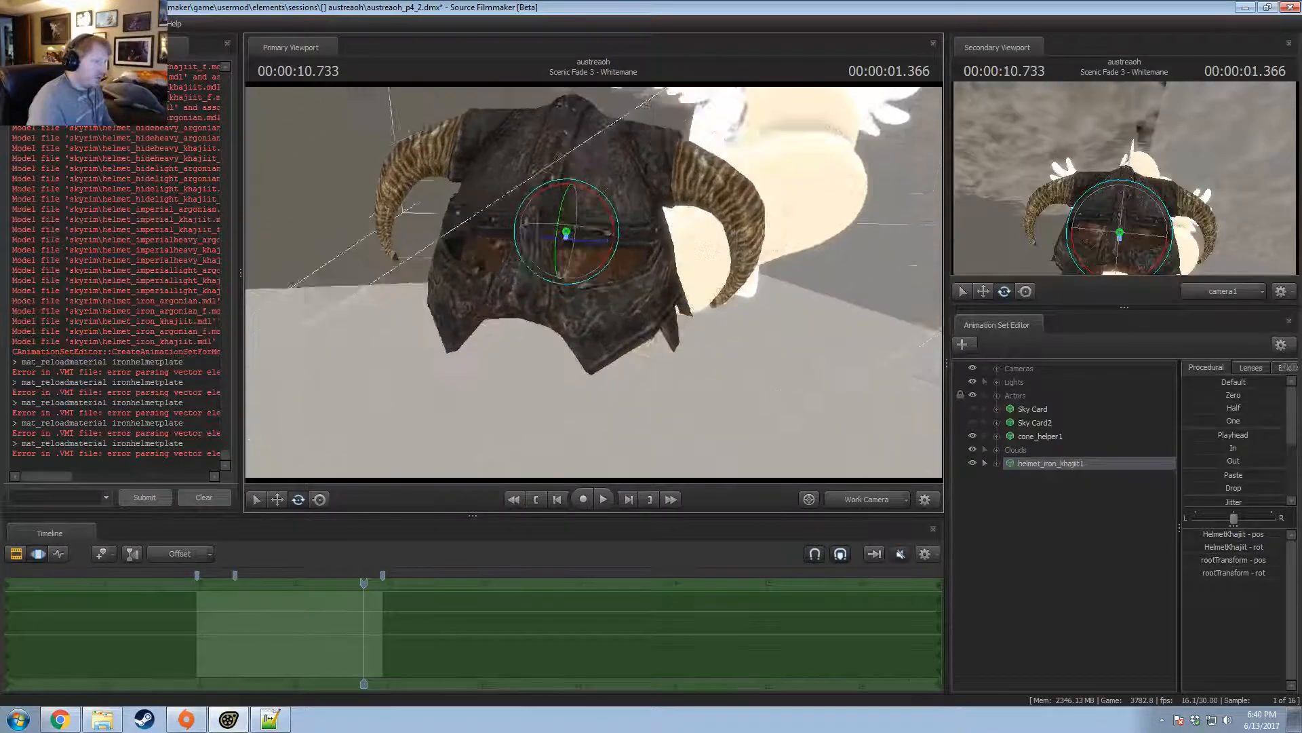
pyautogui.moveTo(594, 282)
pyautogui.keyDown('alt'); pyautogui.mouseDown()
pyautogui.moveTo(529, 285)
pyautogui.moveTo(589, 291)
pyautogui.mouseUp(); pyautogui.keyUp('alt')
# Set the first scale value of $basetexturetransform to 1 and rotate to 90 in ironhelmetplate.vmt, and save the file.
pyautogui.hotkey('alt', 'Tab')
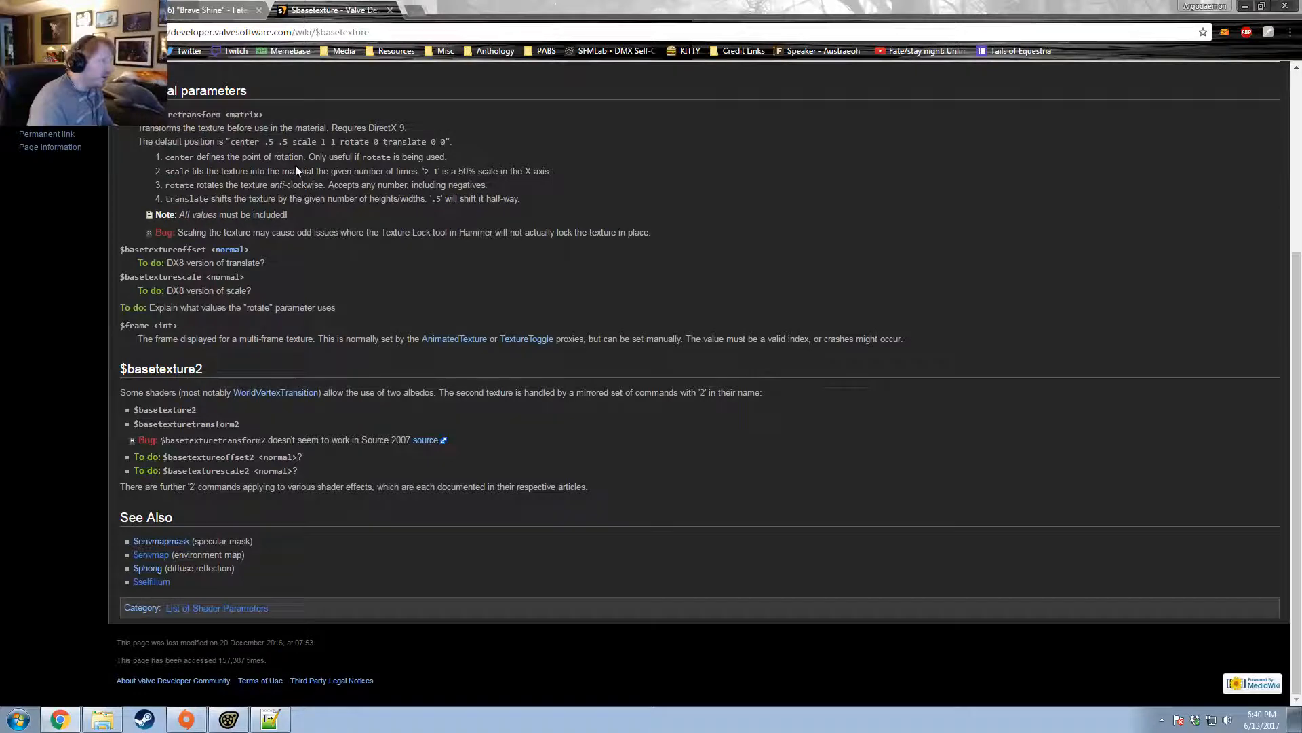
pyautogui.hotkey('alt', 'Tab')
pyautogui.hotkey('alt', 'Tab')
pyautogui.hotkey('alt', 'Tab')
pyautogui.press('Tab')
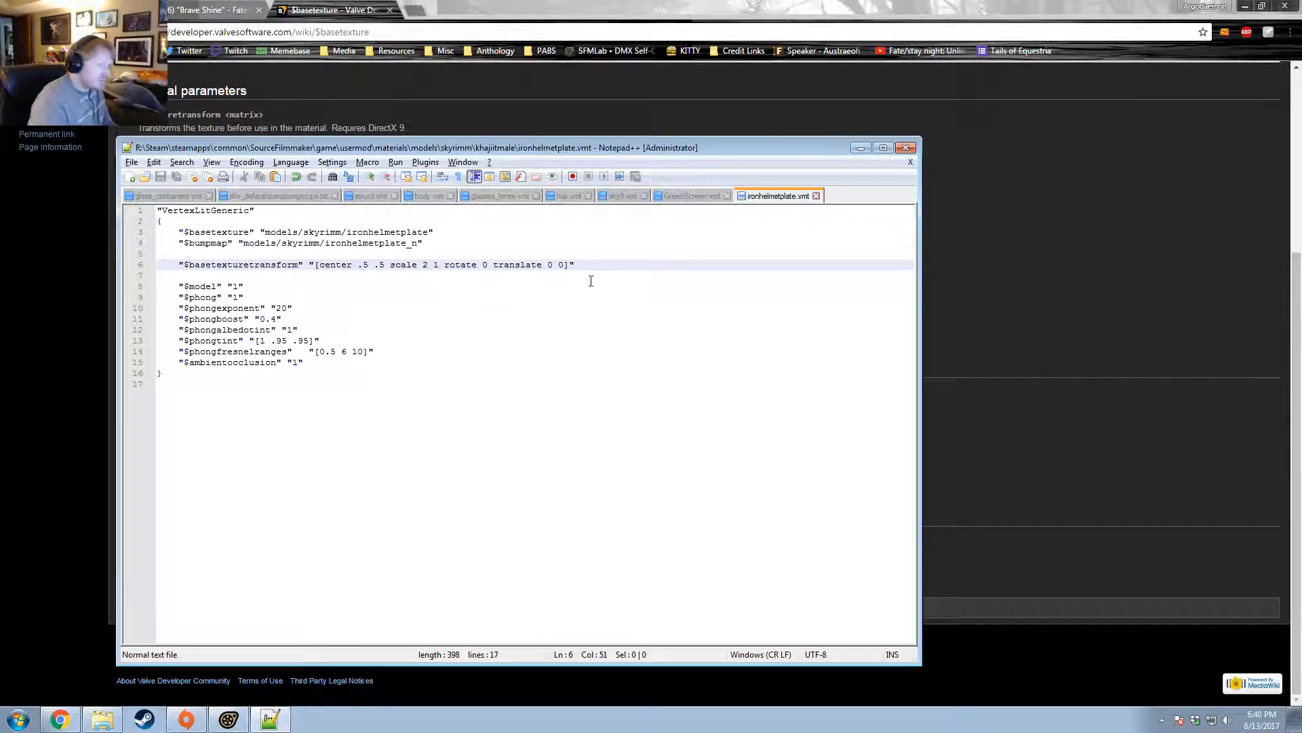
pyautogui.press('BackSpace')
pyautogui.write('1')
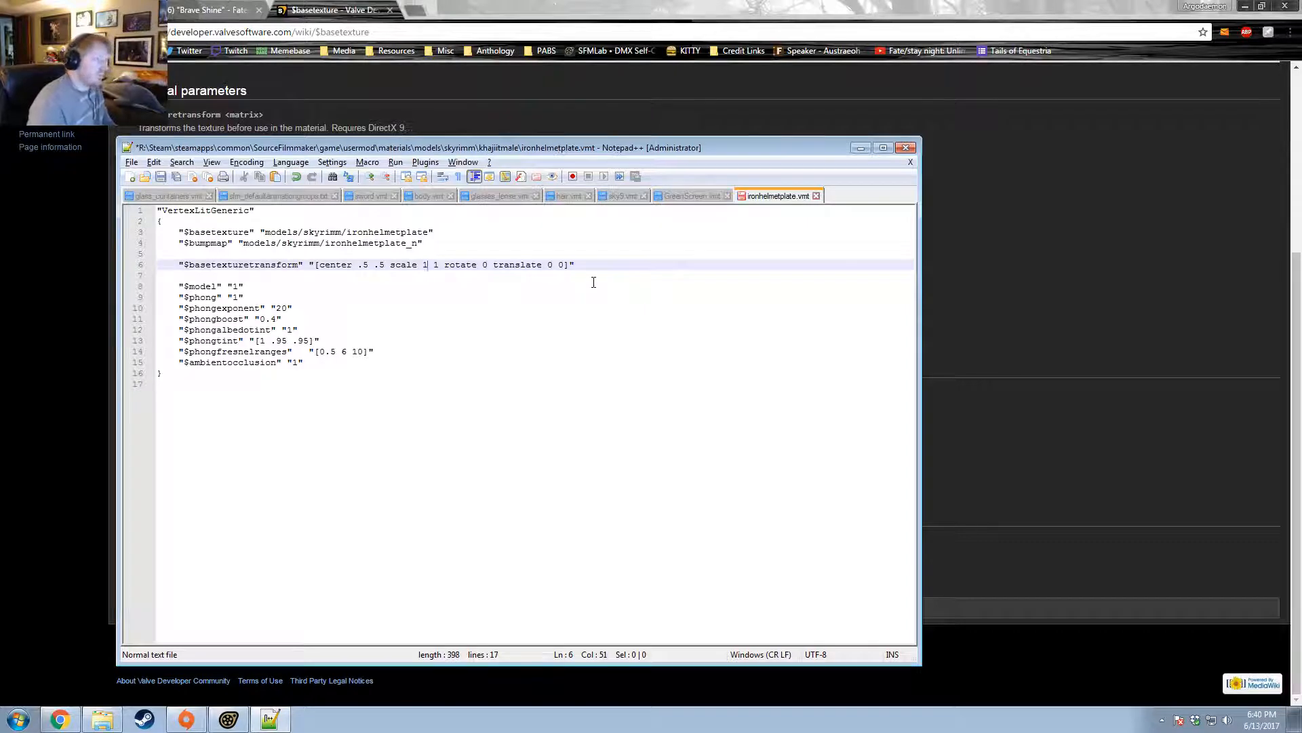
pyautogui.click(488, 264)
pyautogui.press('BackSpace')
# Switch to Source Filmmaker, reload the ironhelmetplate material, and compare the helmet with the wiki's rotate and translate descriptions.
pyautogui.hotkey('alt', 'Tab')
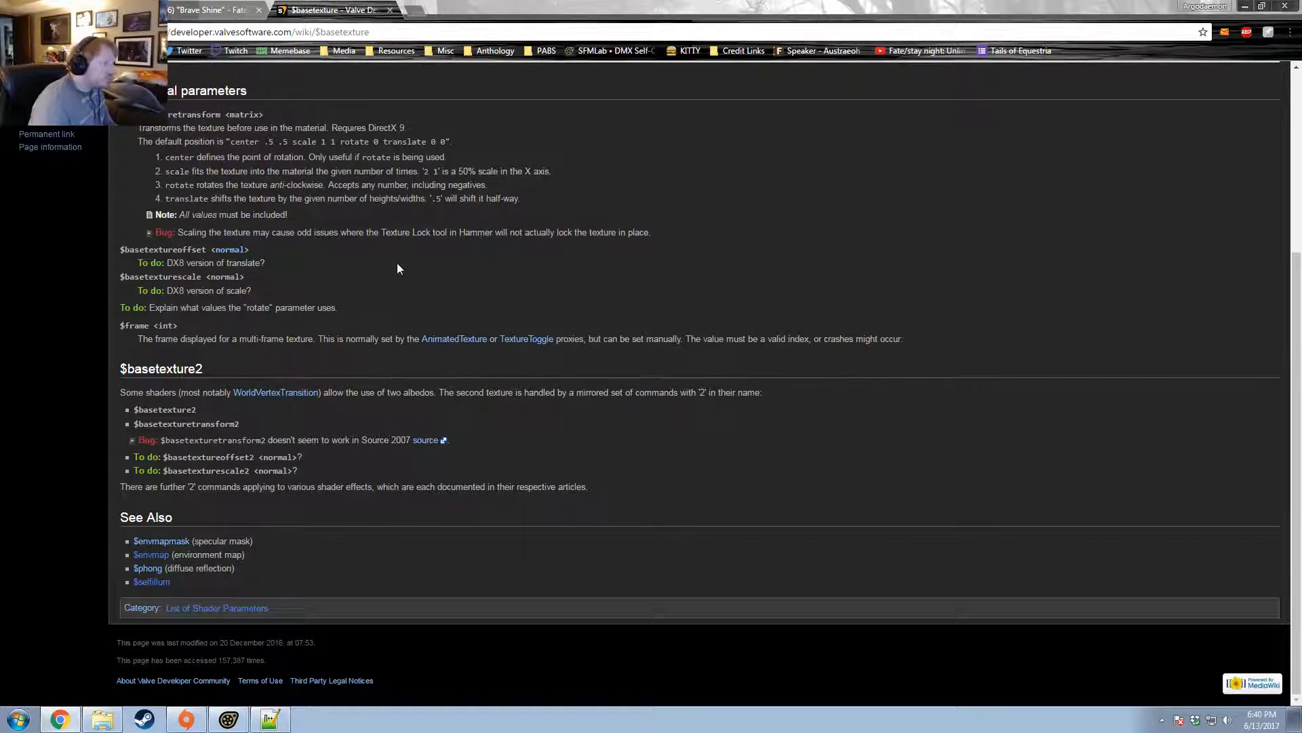
pyautogui.hotkey('alt', 'Tab')
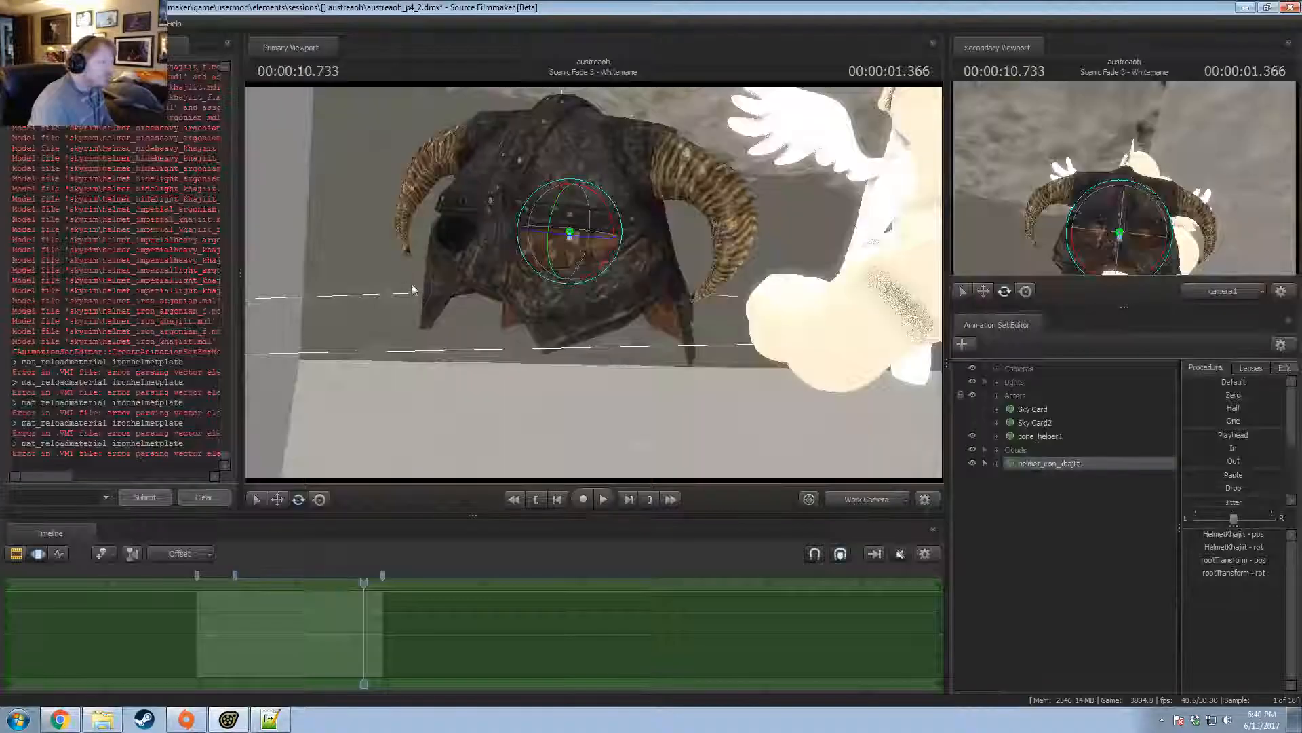
pyautogui.click(54, 498)
pyautogui.press('Up')
pyautogui.press('Return')
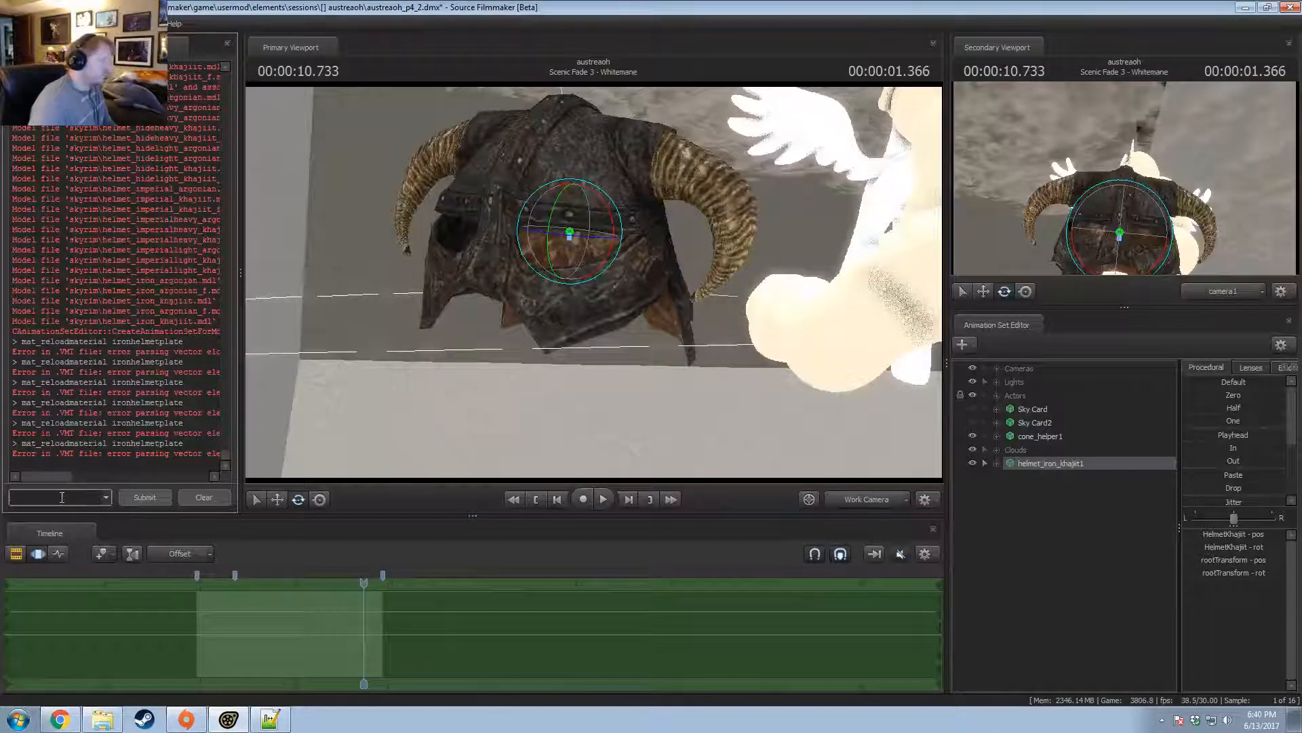
pyautogui.hotkey('alt', 'Tab')
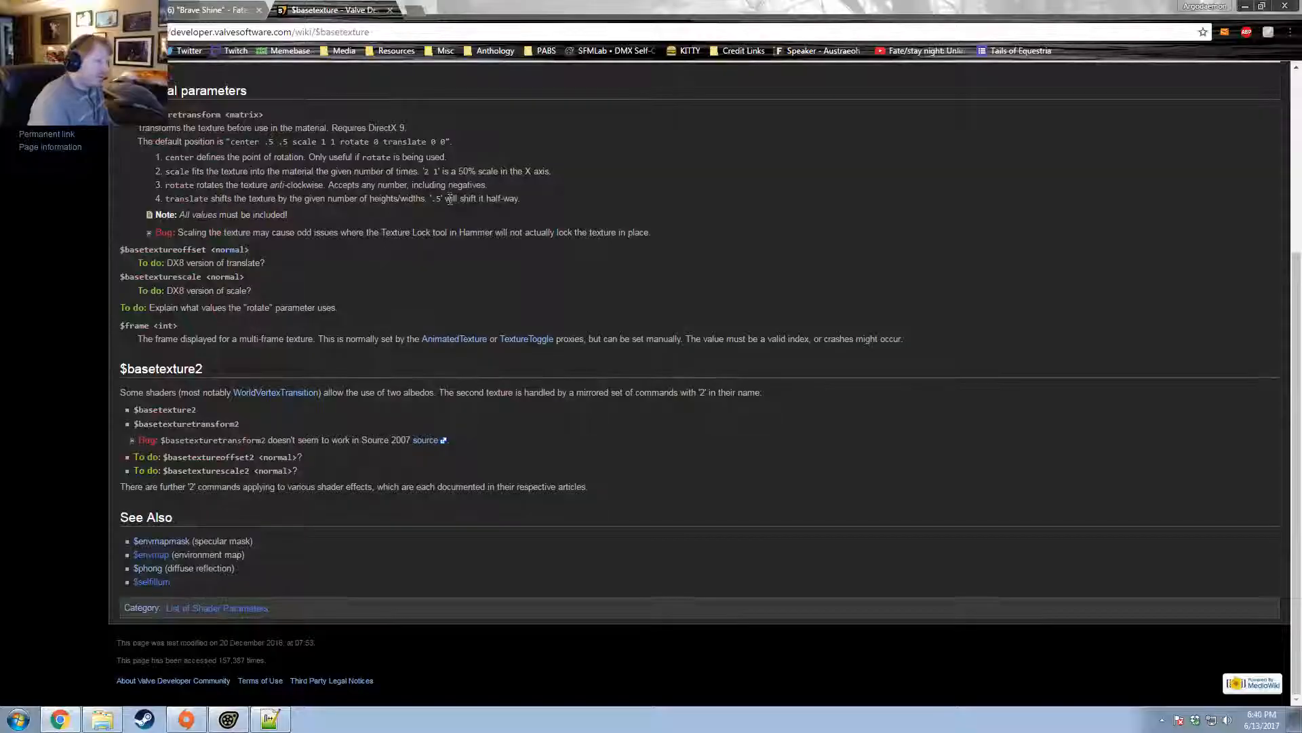
pyautogui.hotkey('alt', 'Tab')
pyautogui.hotkey('alt', 'Tab')
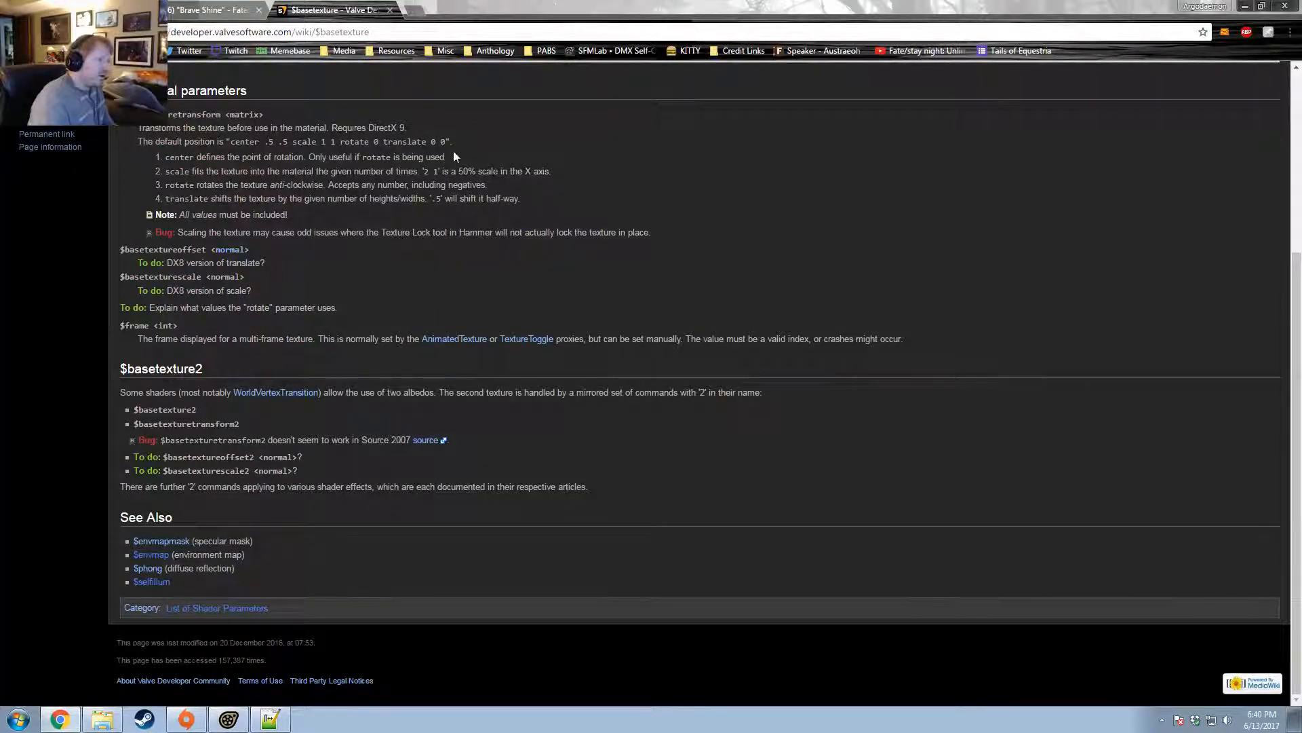
pyautogui.hotkey('alt', 'Tab')
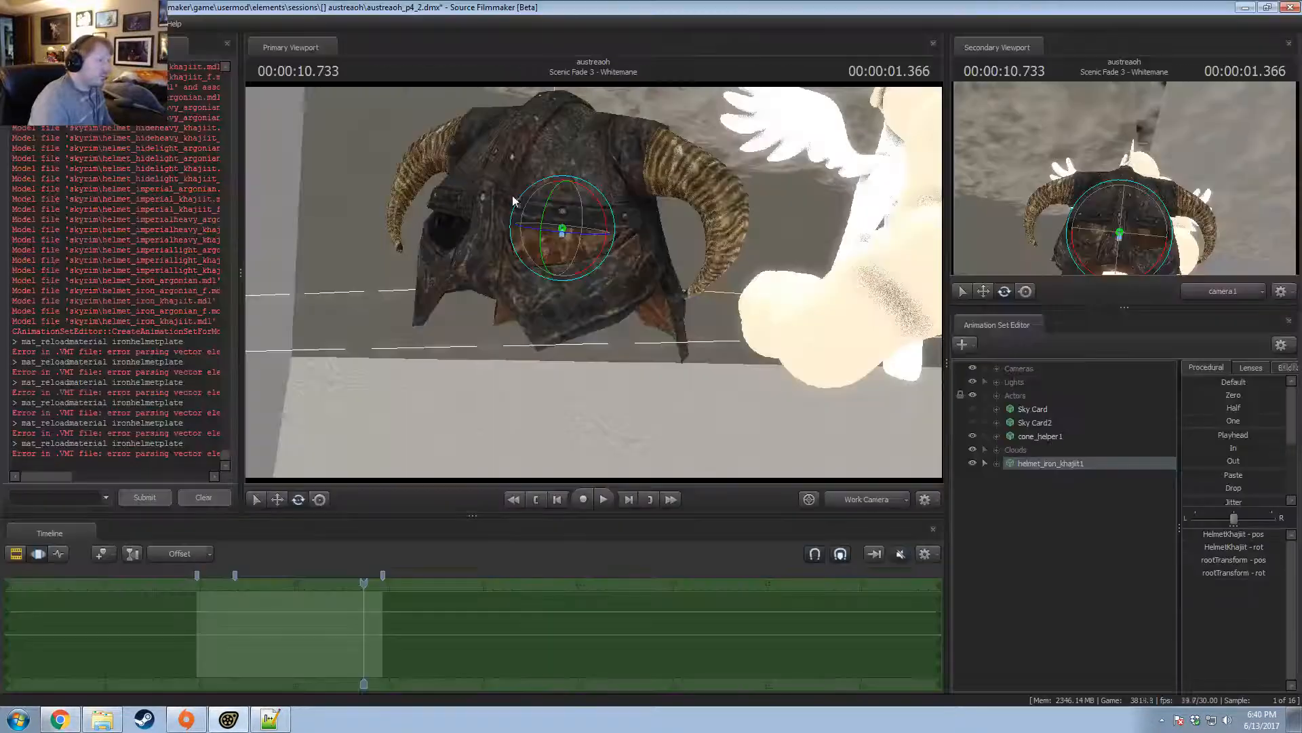
# Set rotate to 0 and the first translate value to 50 in ironhelmetplate.vmt, and save the file.
pyautogui.hotkey('alt', 'Tab')
pyautogui.hotkey('alt', 'Tab')
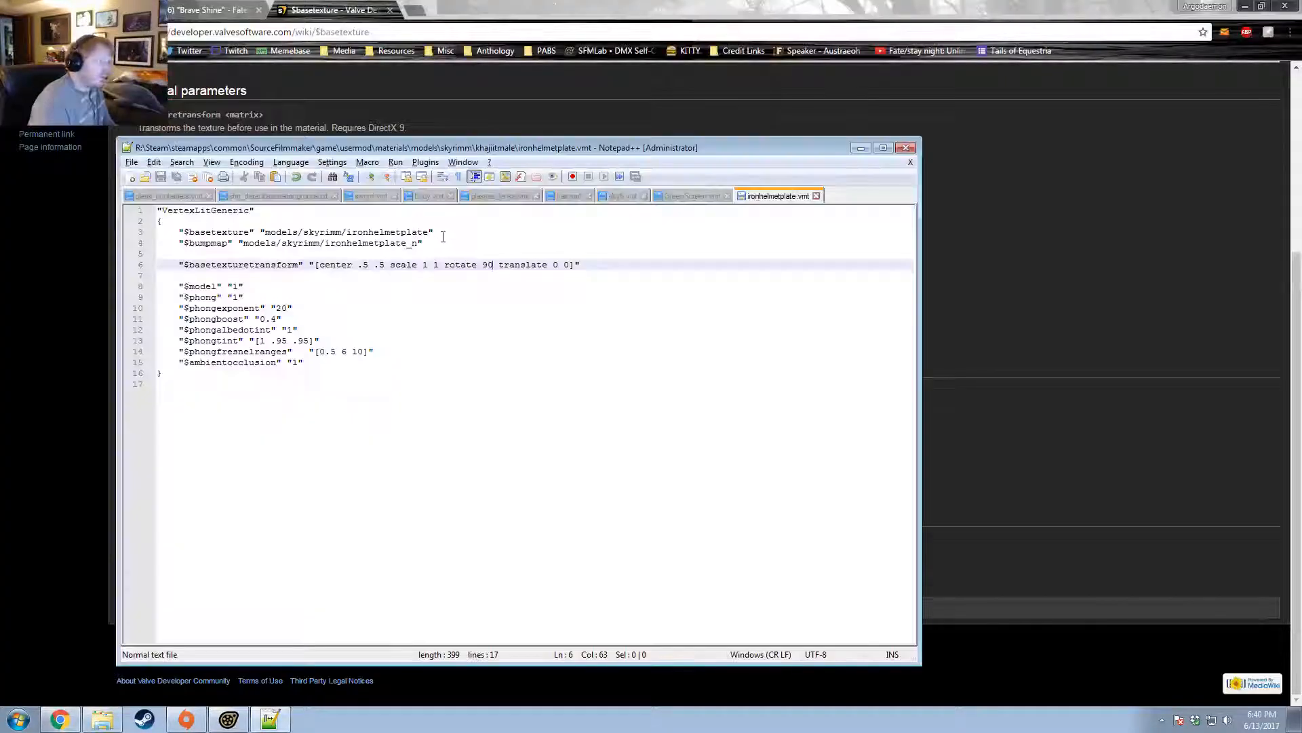
pyautogui.press('BackSpace')
pyautogui.press('BackSpace')
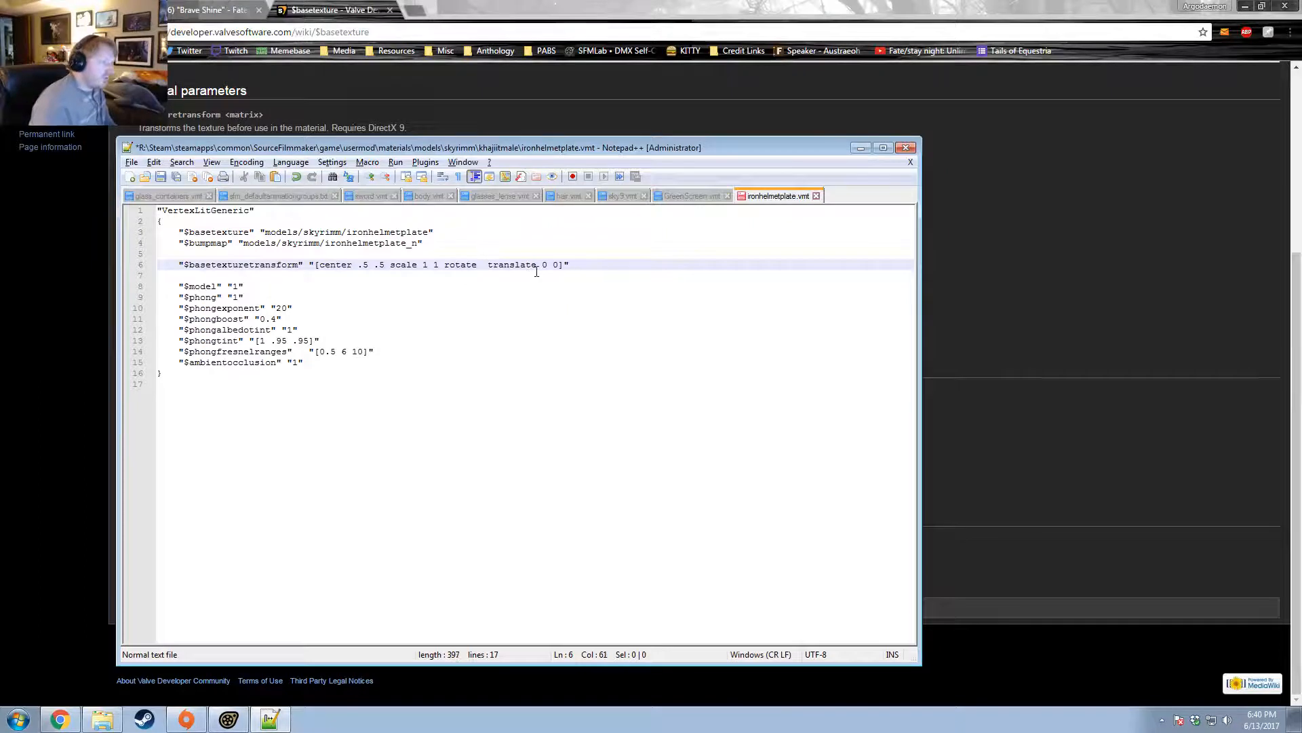
pyautogui.write('0')
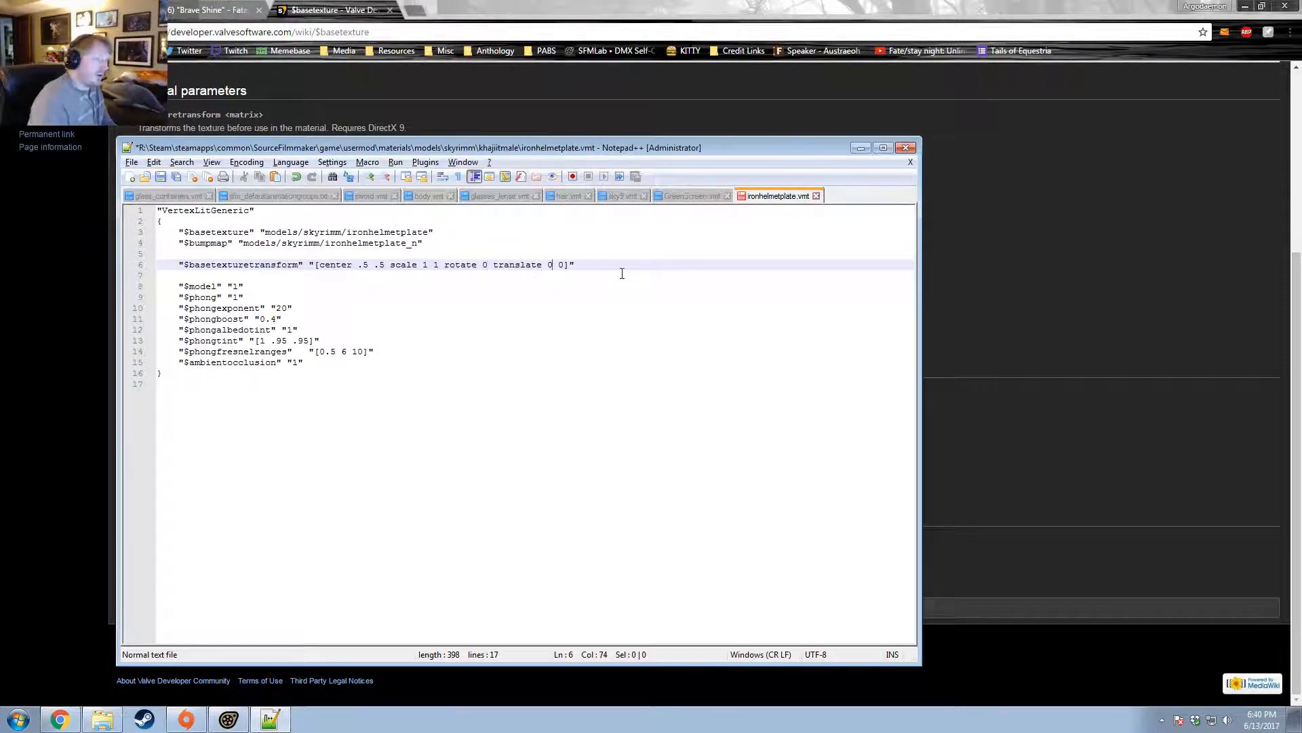
pyautogui.press('BackSpace')
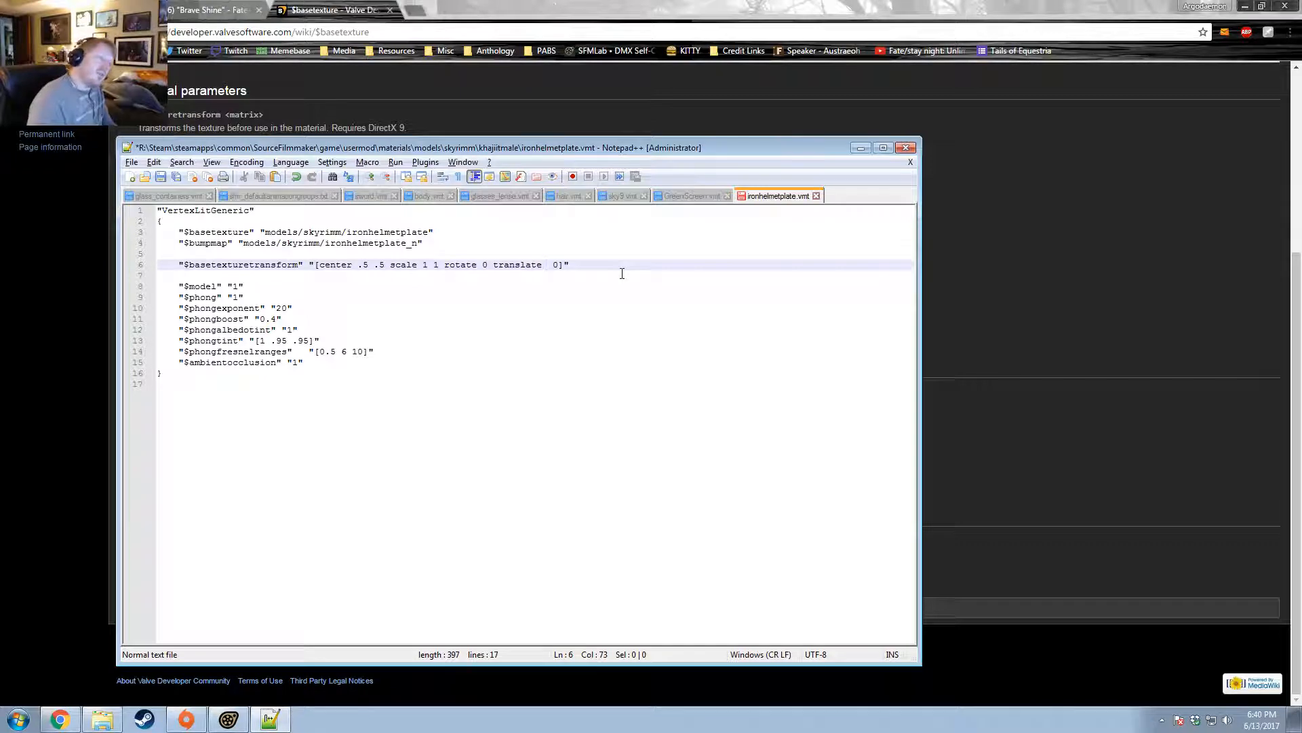
pyautogui.write('50')
pyautogui.hotkey('ctrl', 's')
# Switch to Source Filmmaker and reload the ironhelmetplate material to check the translated texture on the helmet.
pyautogui.hotkey('alt', 'Tab')
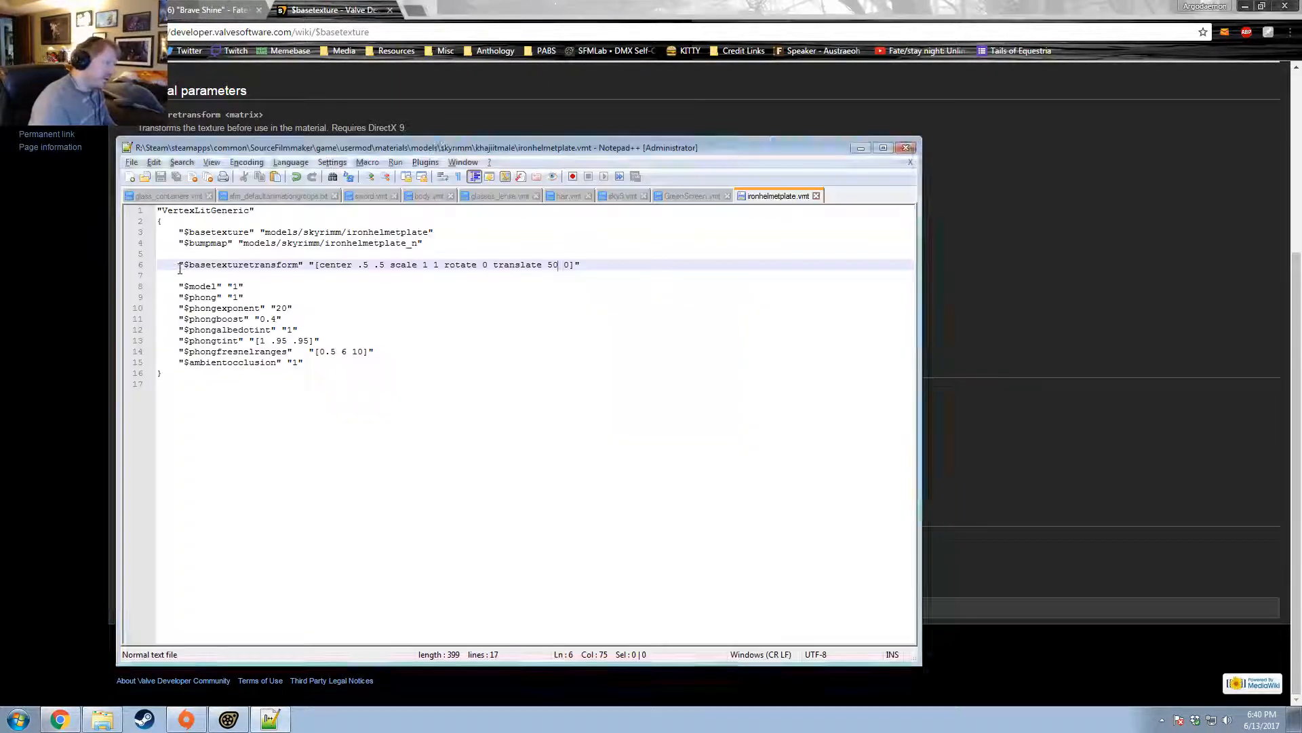
pyautogui.hotkey('alt', 'Tab')
pyautogui.hotkey('alt', 'Tab')
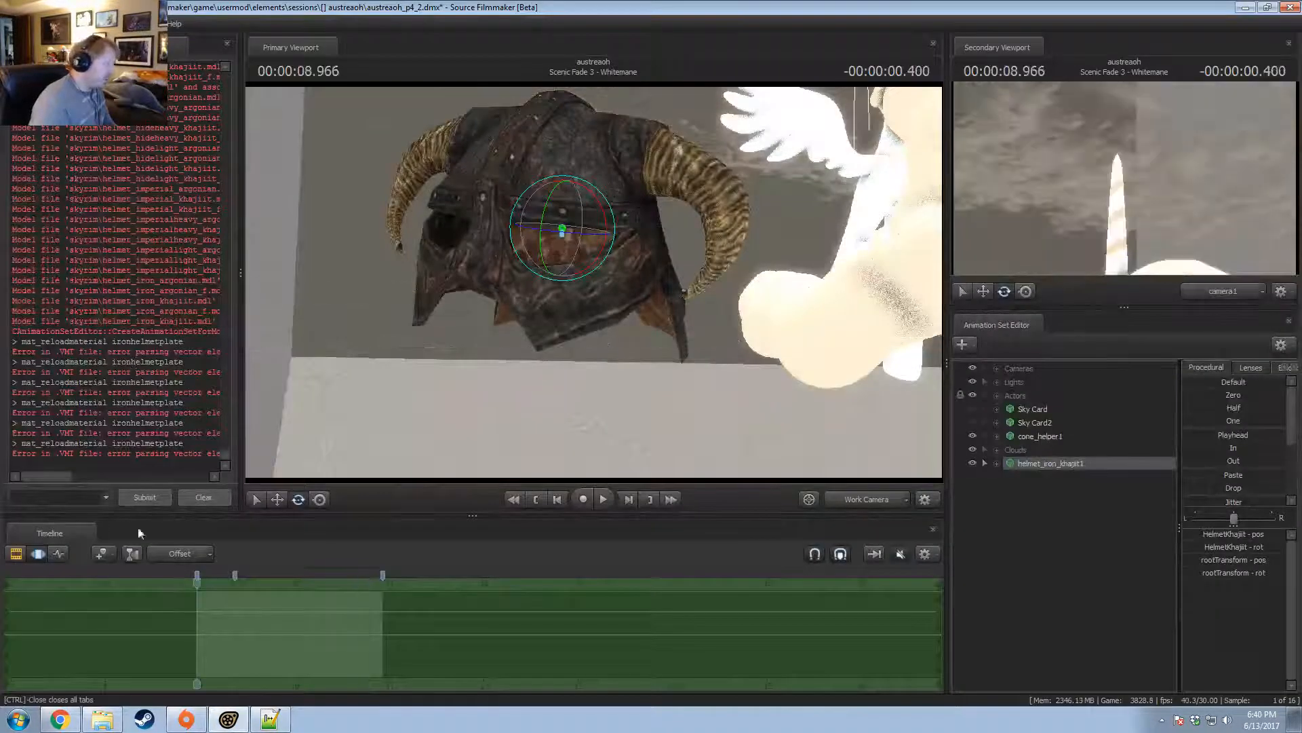
pyautogui.click(65, 502)
pyautogui.press('Up')
pyautogui.press('Return')
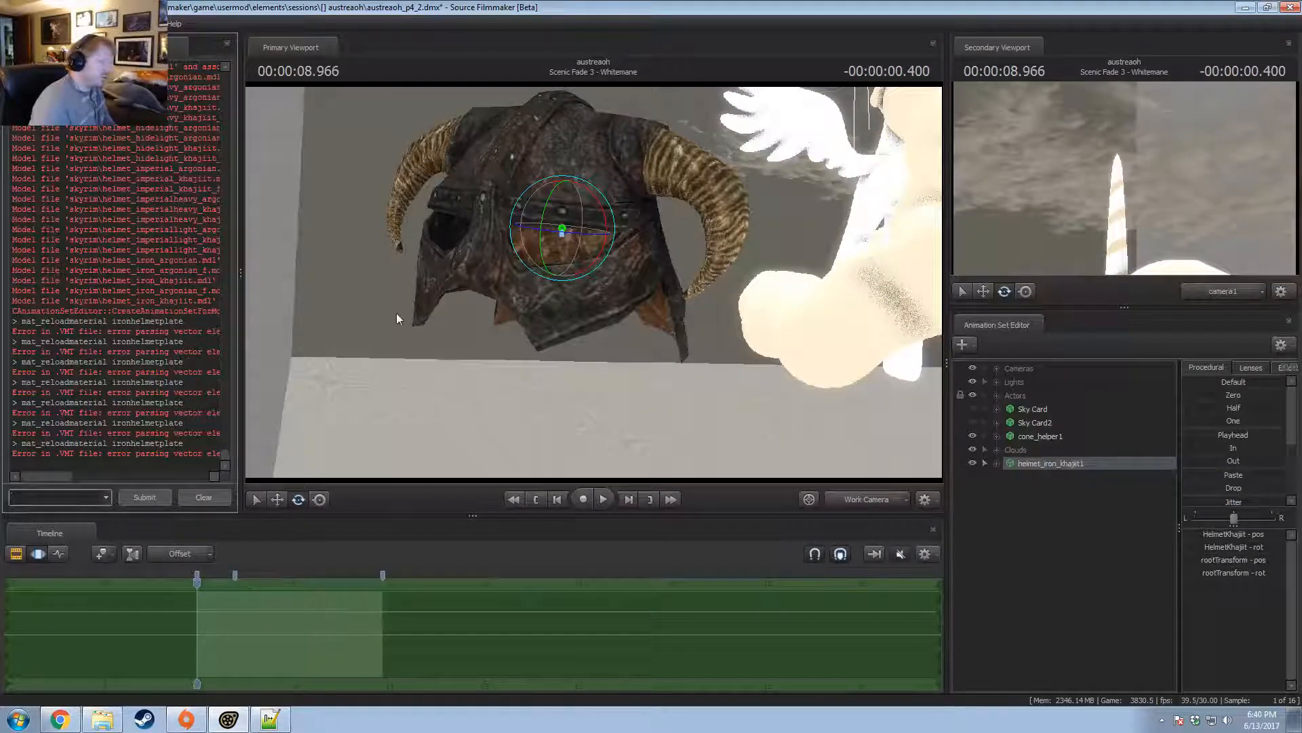
pyautogui.moveTo(396, 312); pyautogui.dragTo(597, 289)
pyautogui.hotkey('alt', 'Tab')
# Remove helmet_iron_khajiit1 from the shot and show the Clouds (old) group inside Clouds.
pyautogui.rightClick(1056, 461)
pyautogui.click(1084, 493)
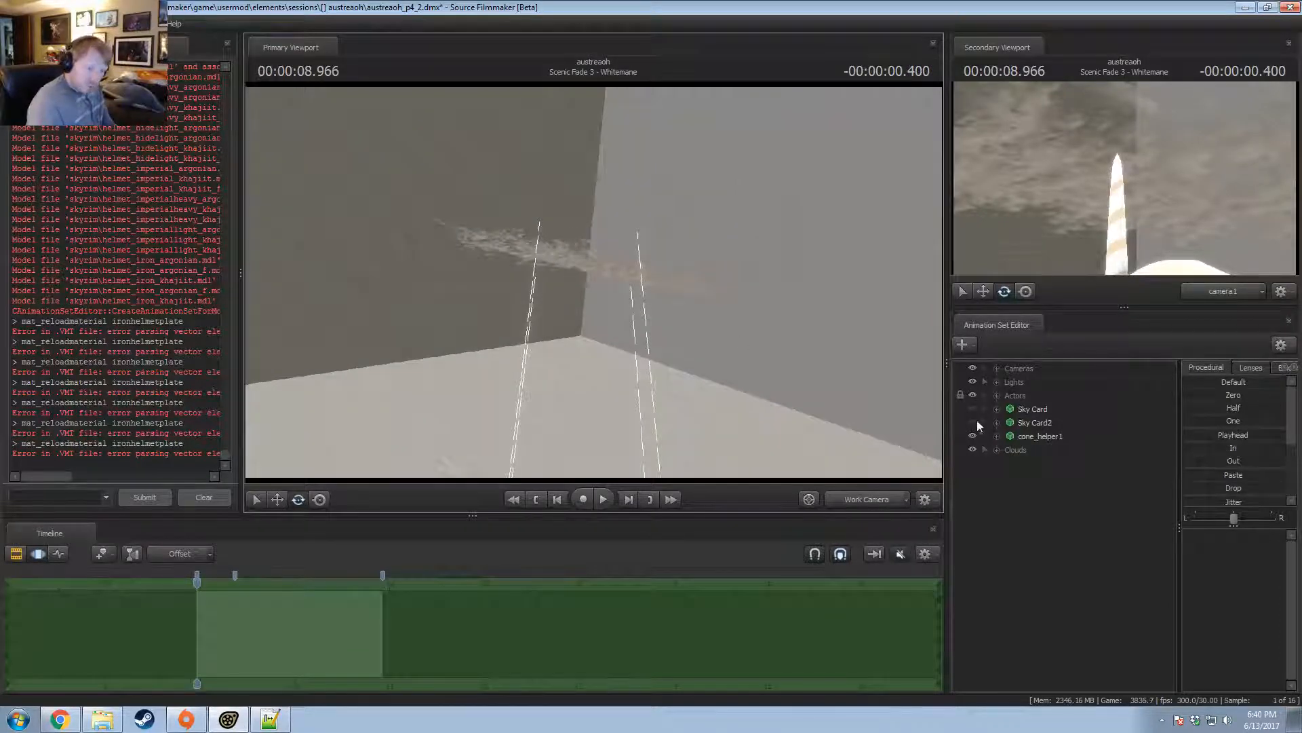
pyautogui.click(997, 449)
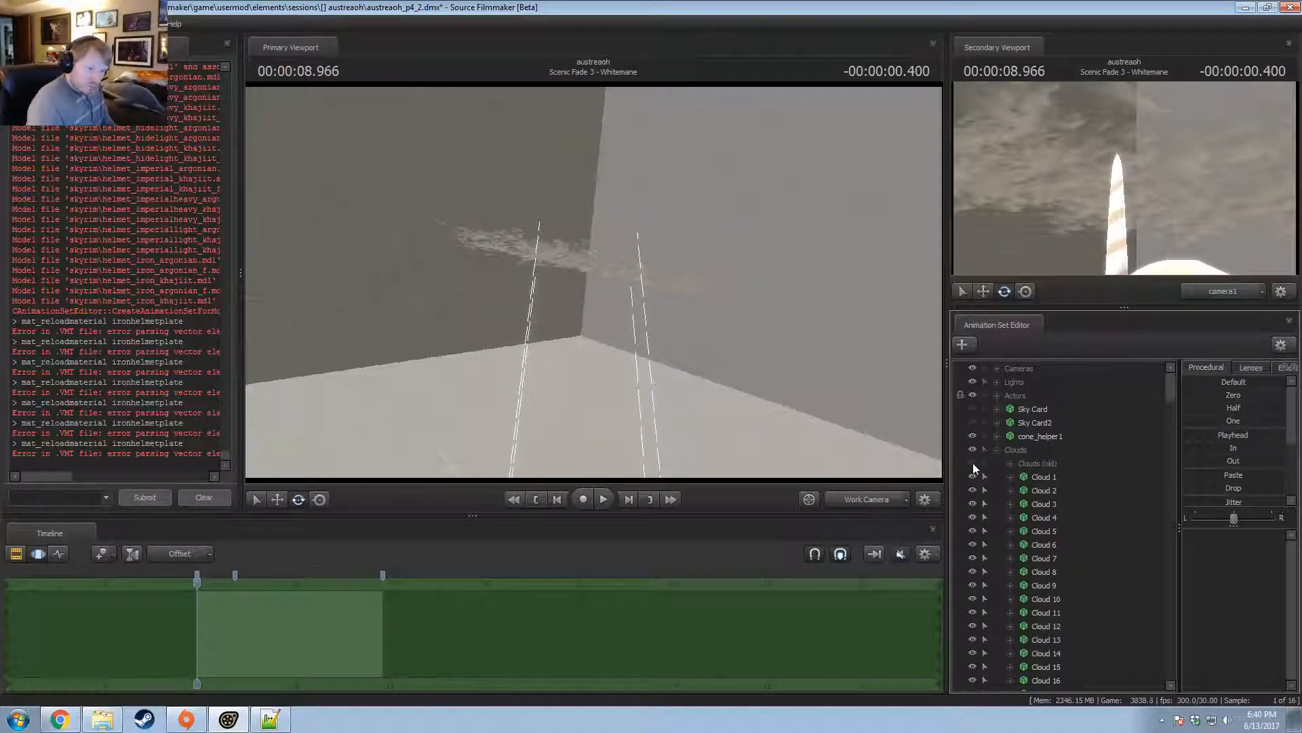
pyautogui.moveTo(733, 404); pyautogui.dragTo(715, 274)
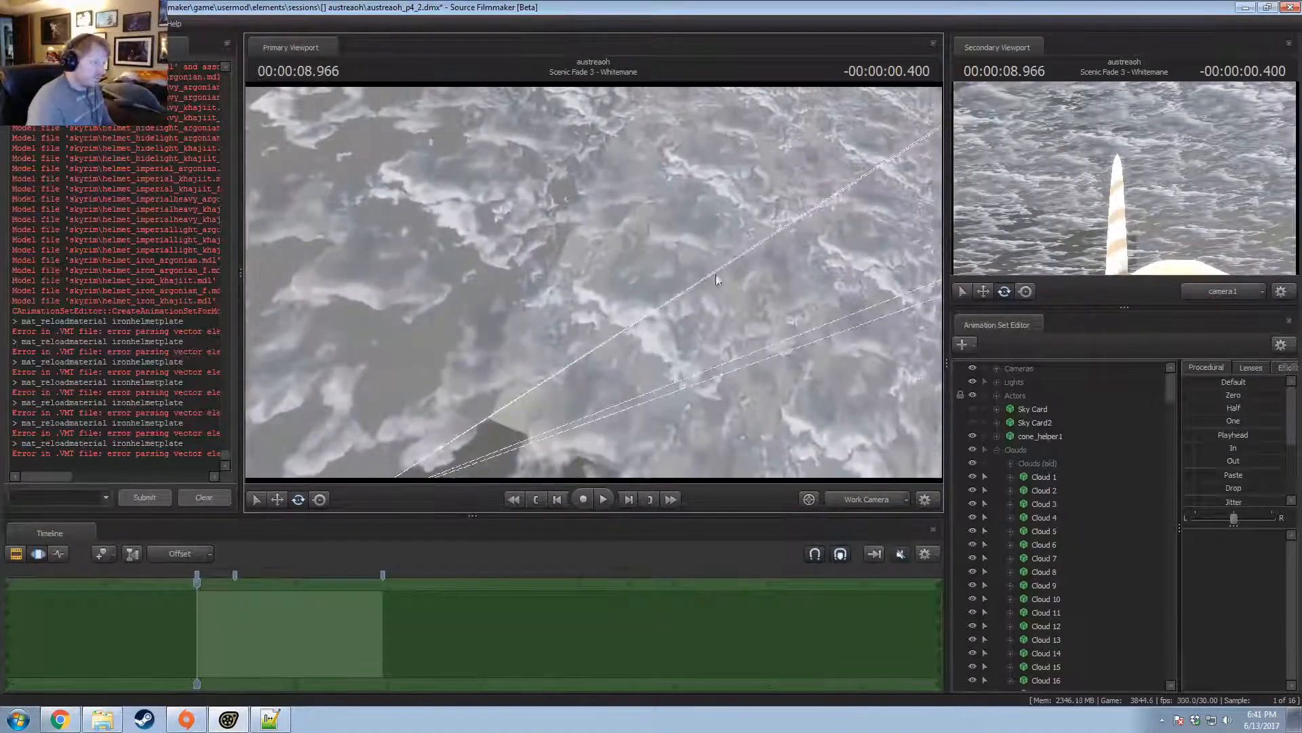
# Copy the $basetexturetransform line from ironhelmetplate.vmt into GreenScreen.vmt below the $bumpmap line.
pyautogui.hotkey('alt', 'Tab')
pyautogui.click(685, 196)
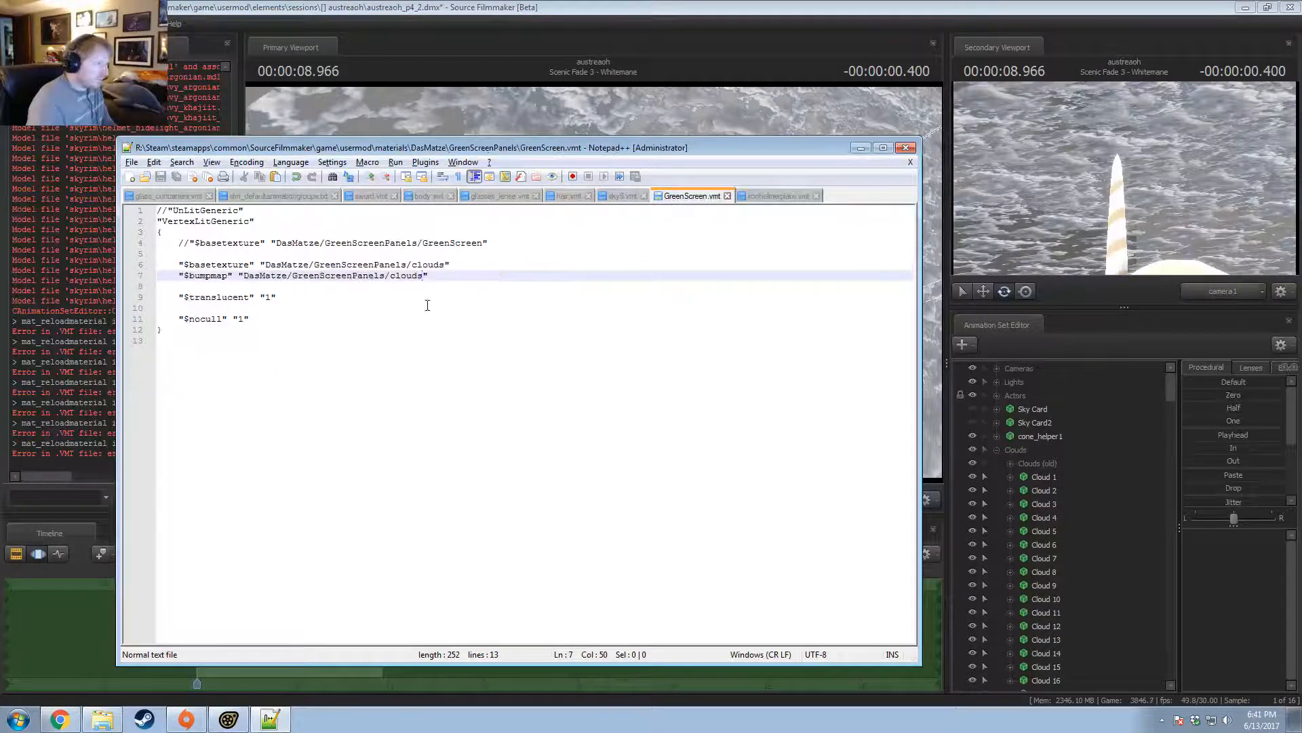
pyautogui.click(746, 195)
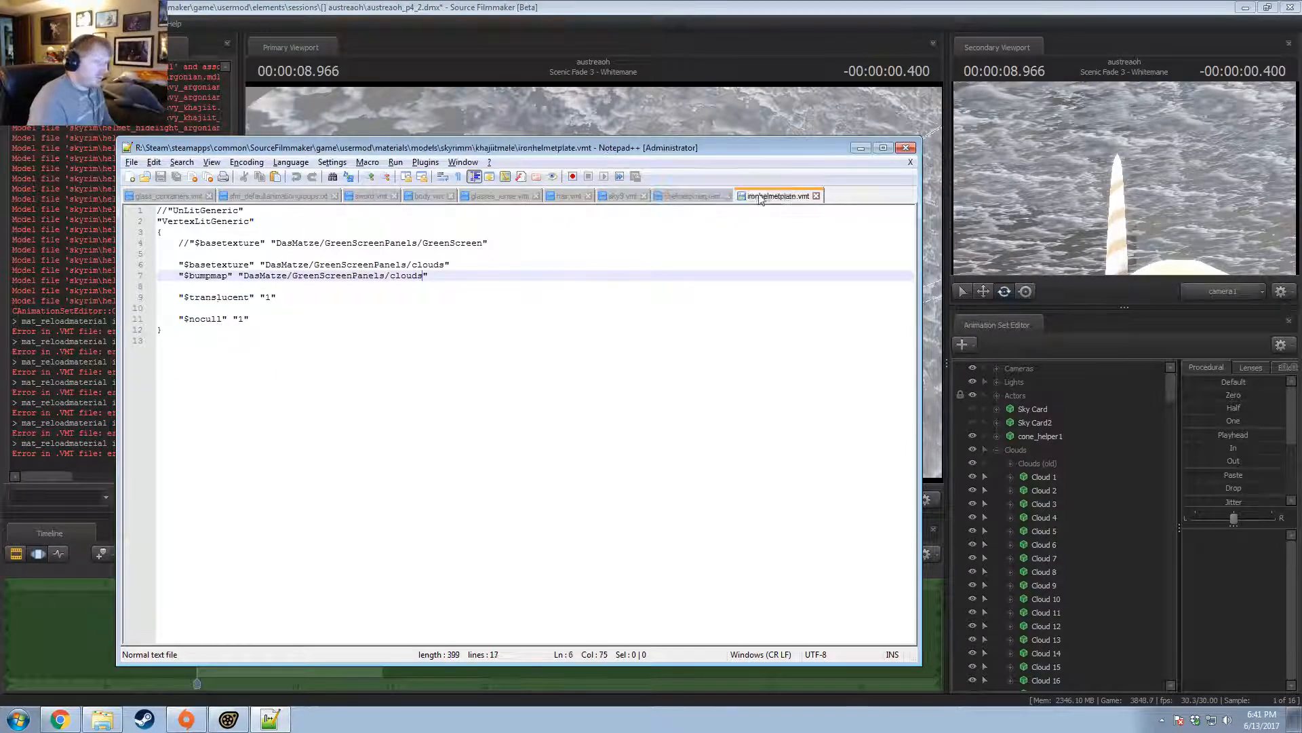
pyautogui.doubleClick(436, 264)
pyautogui.click(699, 196)
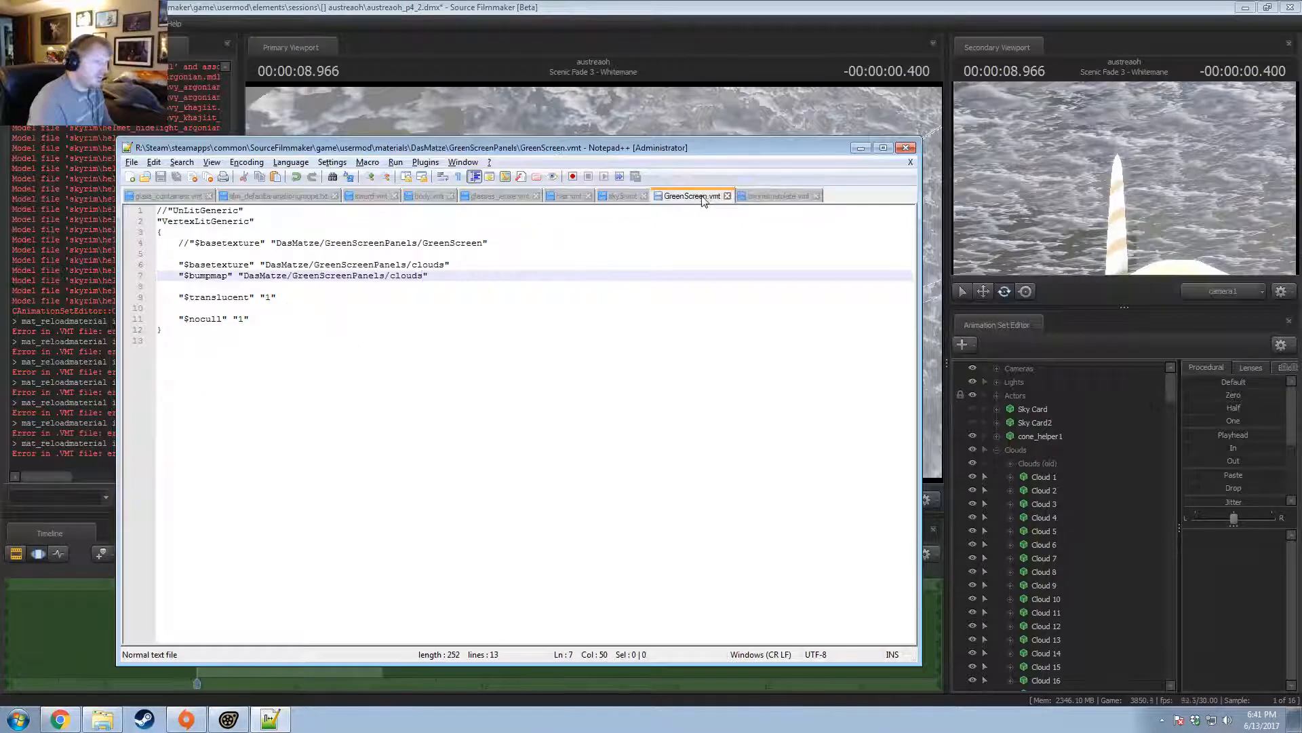
pyautogui.click(222, 285)
pyautogui.press('Return')
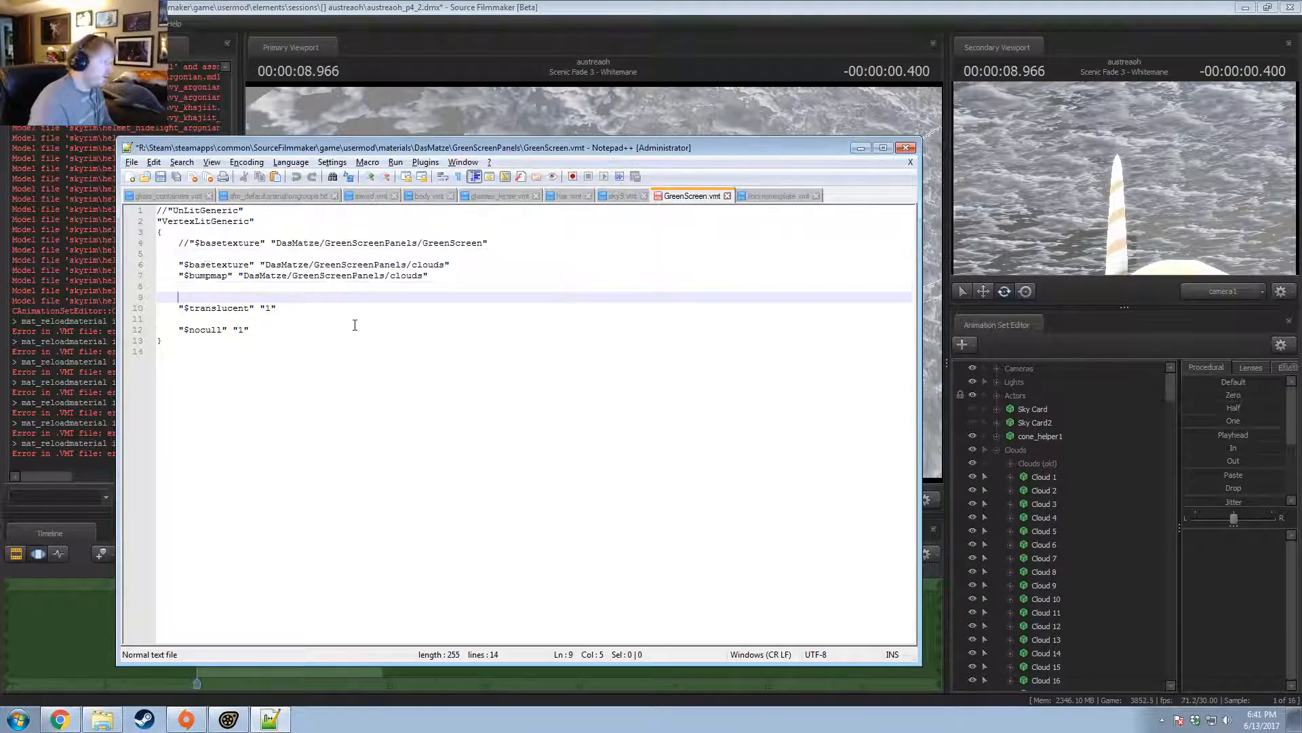
pyautogui.write('"$basetexturetransform" "[center .5 .5 scale 1 1 rotate 0 translate 50 0]"')
pyautogui.press('Delete')
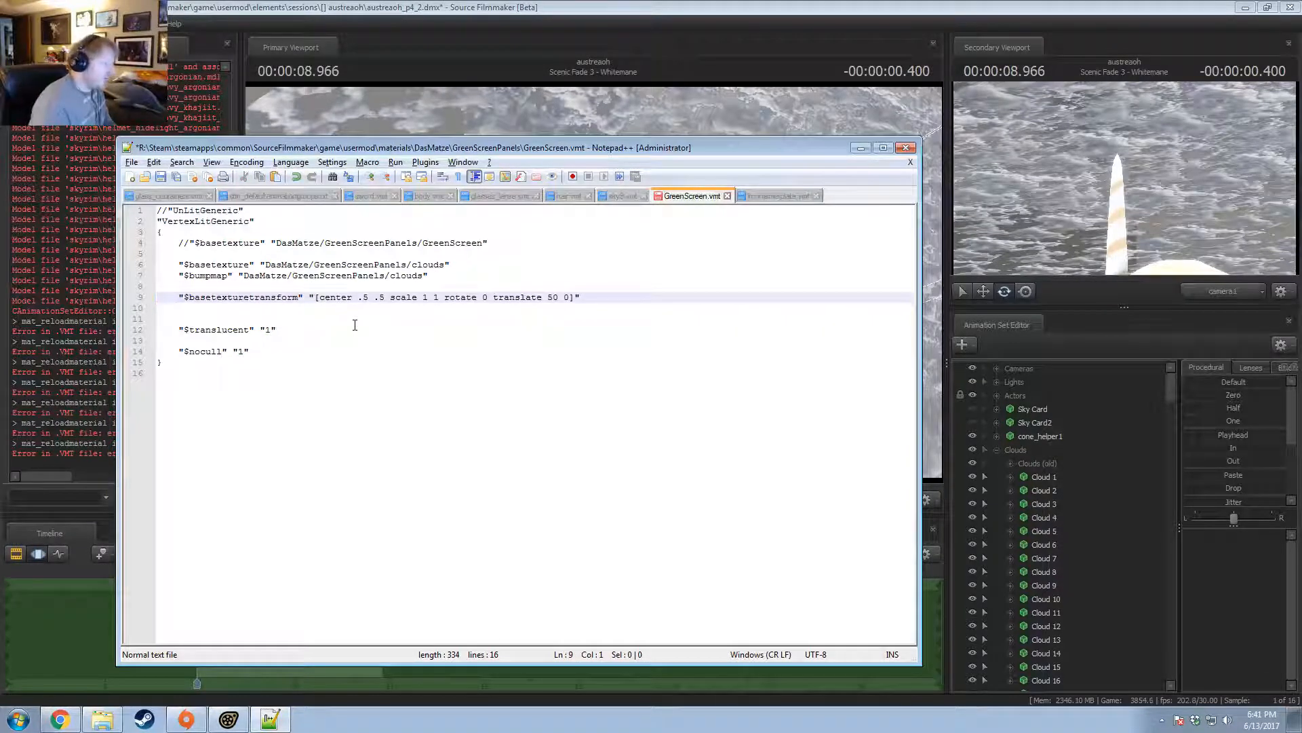
# Set the transform in GreenScreen.vmt to scale 2 1 and translate 0 0, save it, and reload all materials in Source Filmmaker.
pyautogui.doubleClick(425, 297)
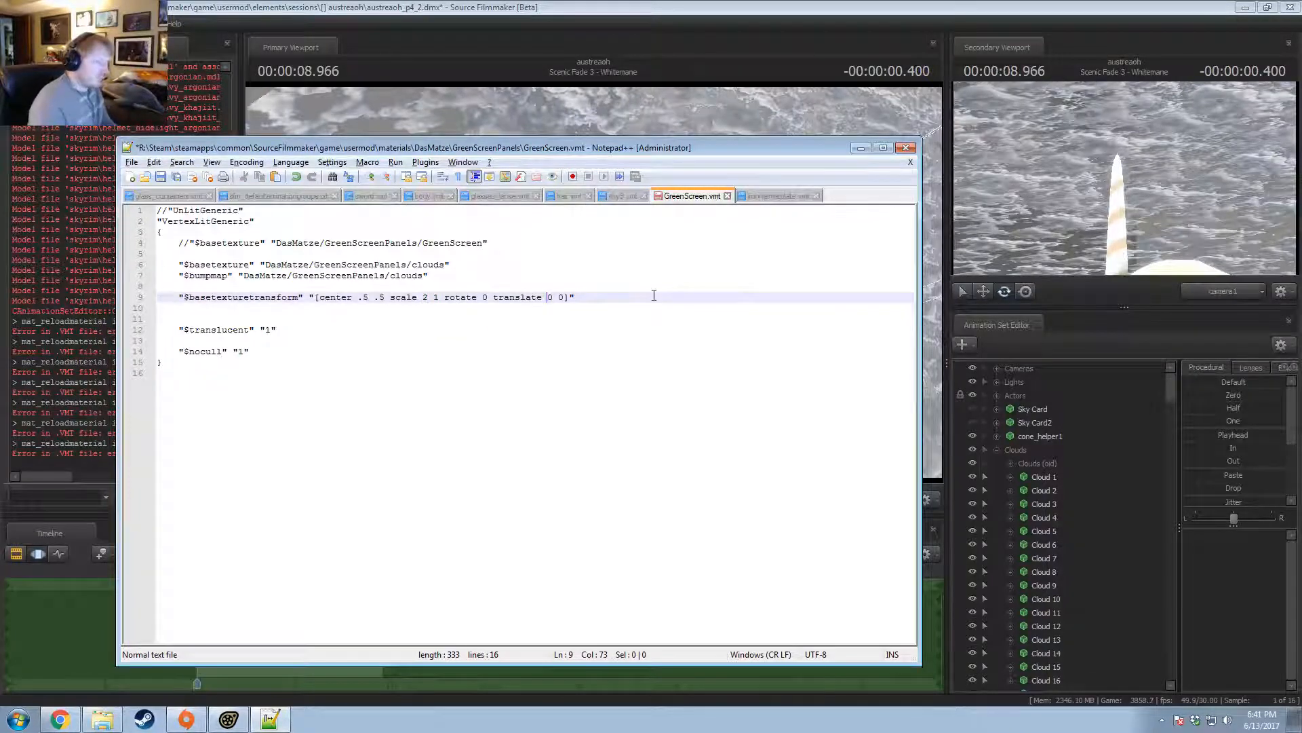
pyautogui.hotkey('ctrl', 's')
pyautogui.hotkey('alt', 'Tab')
pyautogui.click(146, 23)
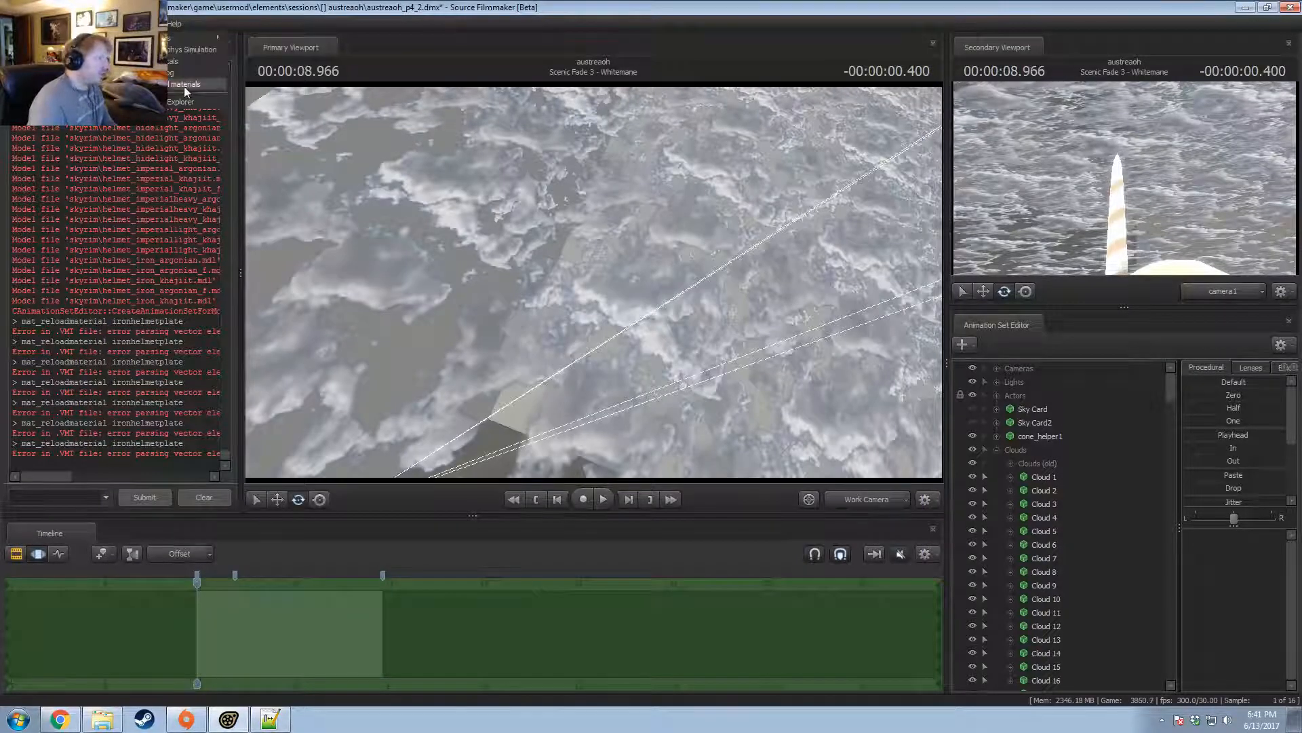
pyautogui.click(184, 86)
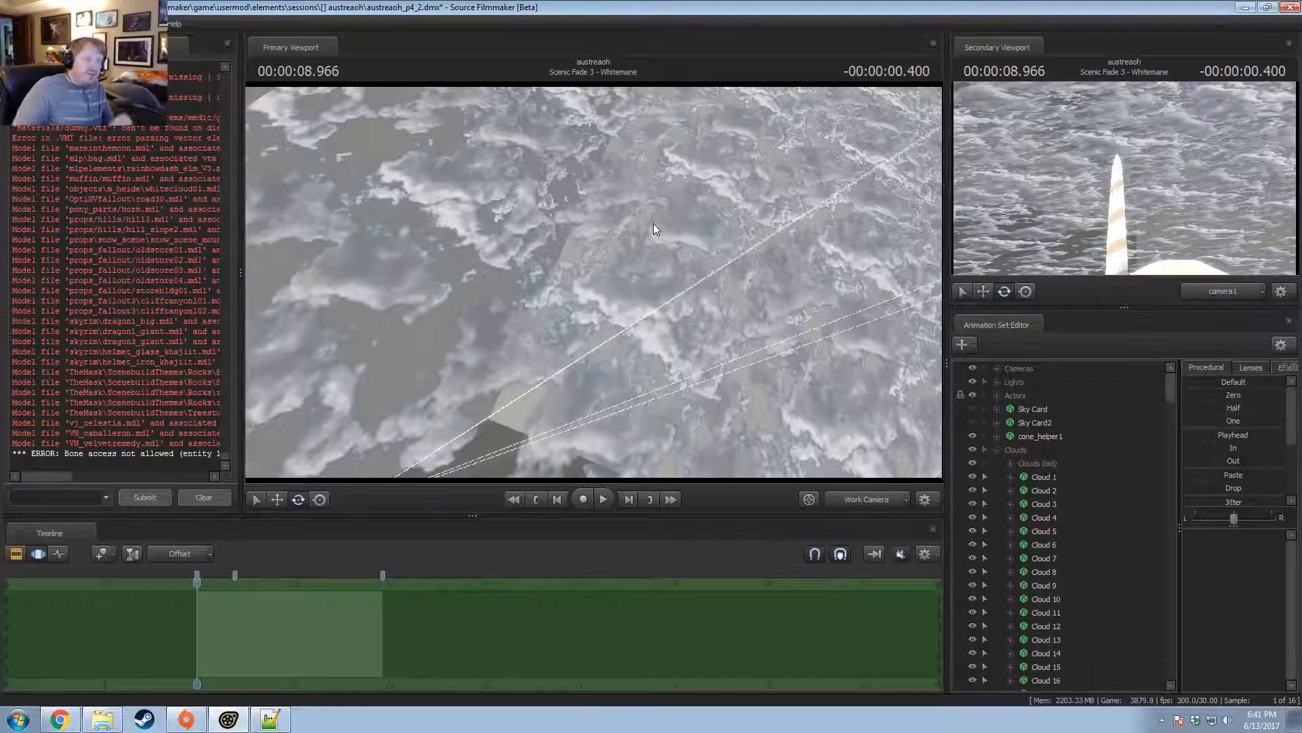
pyautogui.moveTo(653, 222); pyautogui.dragTo(593, 282)
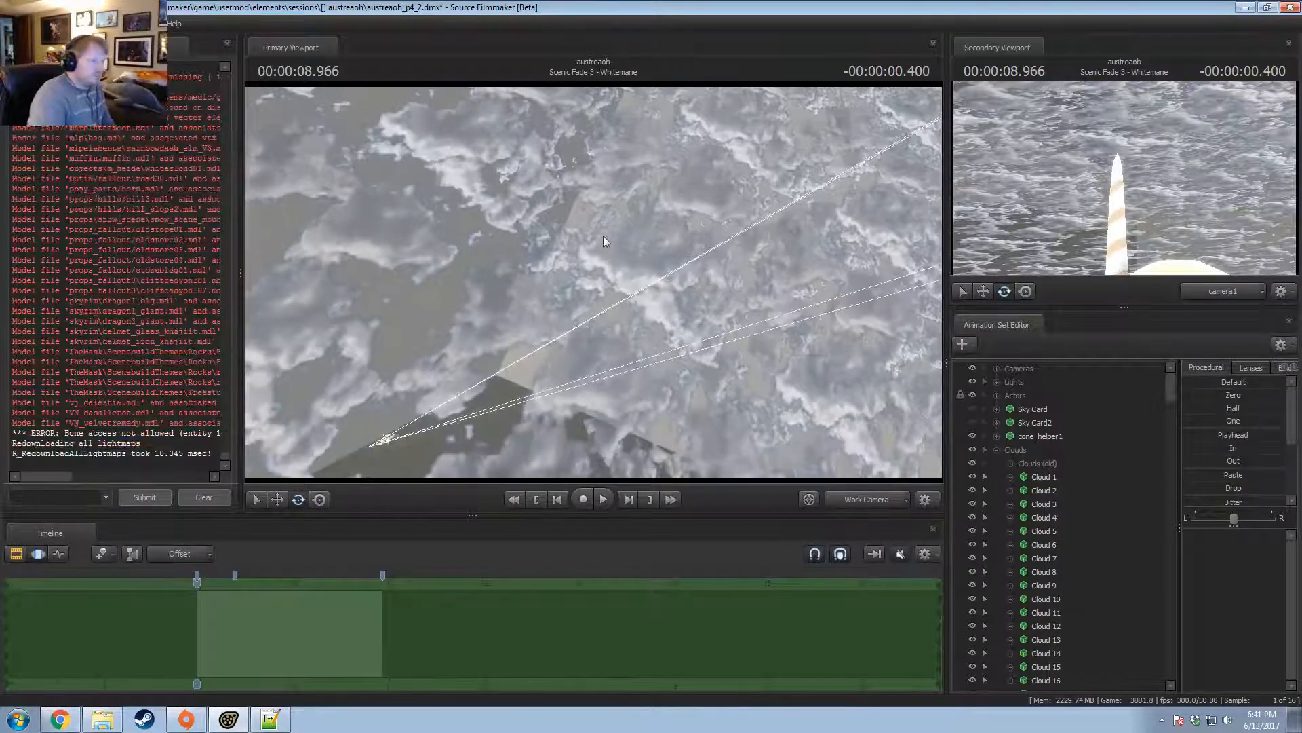
pyautogui.moveTo(604, 221); pyautogui.dragTo(592, 283)
# Copy the basetexturetransform parameter name from the $basetexture wiki page and return to GreenScreen.vmt in Notepad++.
pyautogui.hotkey('alt', 'Tab')
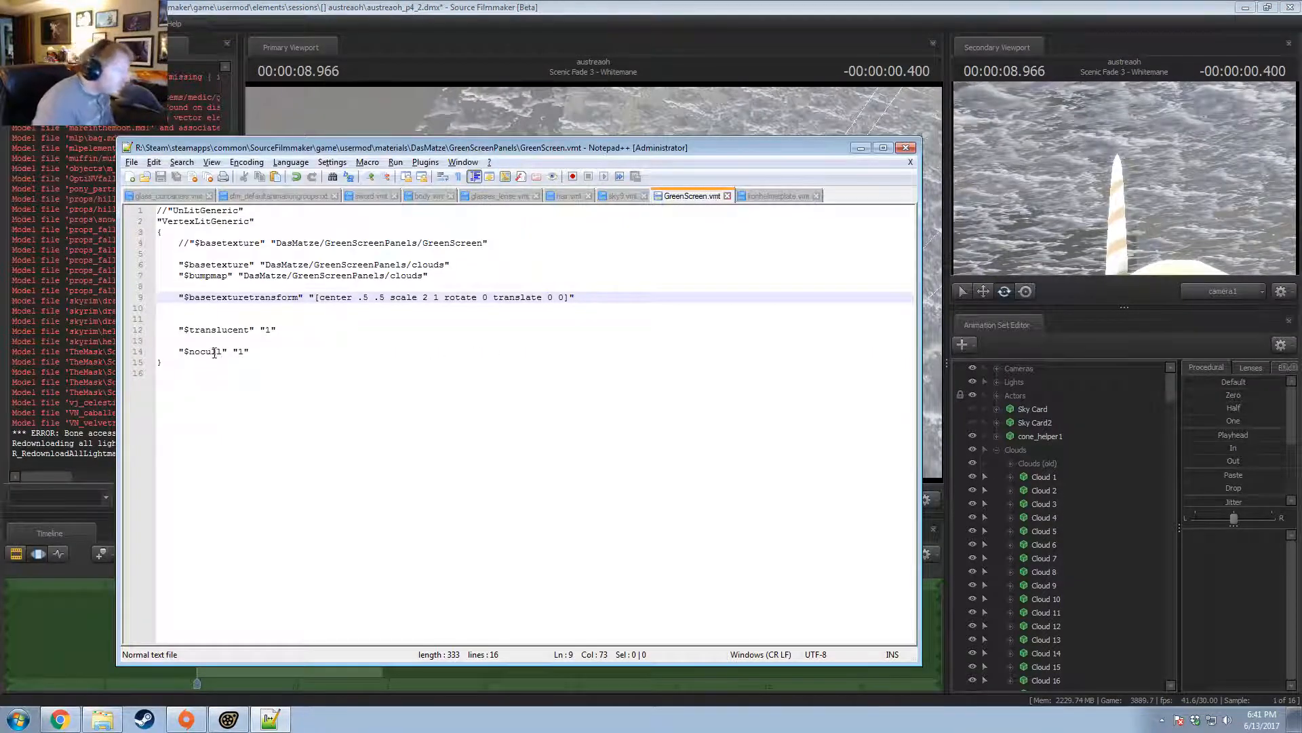
pyautogui.hotkey('alt', 'Tab')
pyautogui.hotkey('alt', 'Tab')
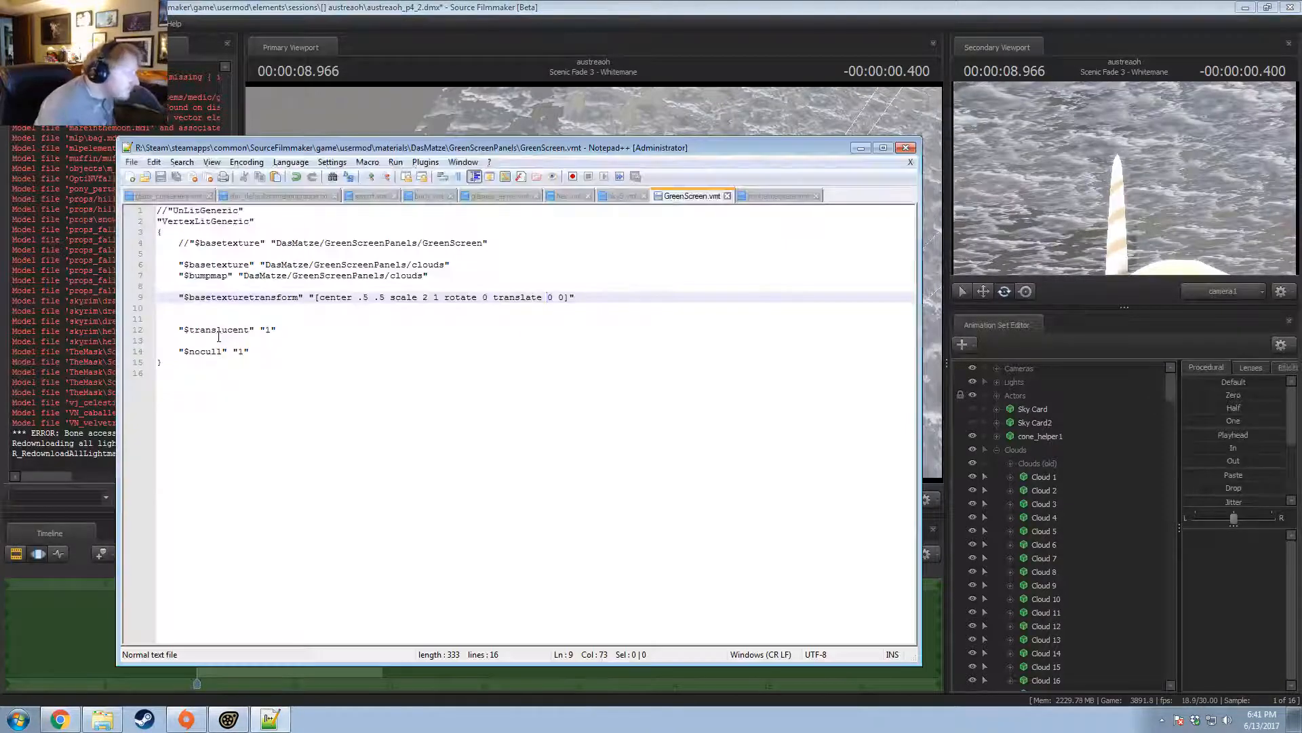
pyautogui.hotkey('alt', 'Tab')
pyautogui.press('Tab')
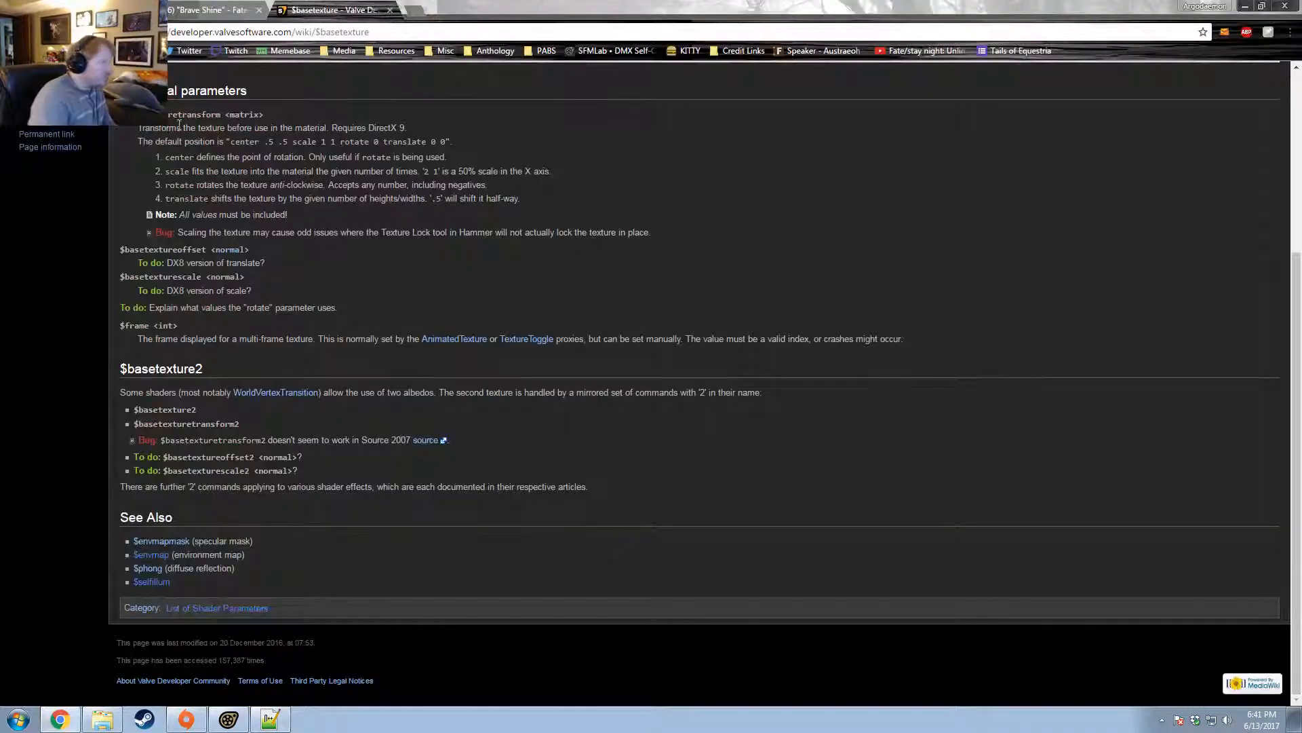
pyautogui.doubleClick(178, 113)
pyautogui.hotkey('ctrl', 'c')
pyautogui.hotkey('alt', 'Tab')
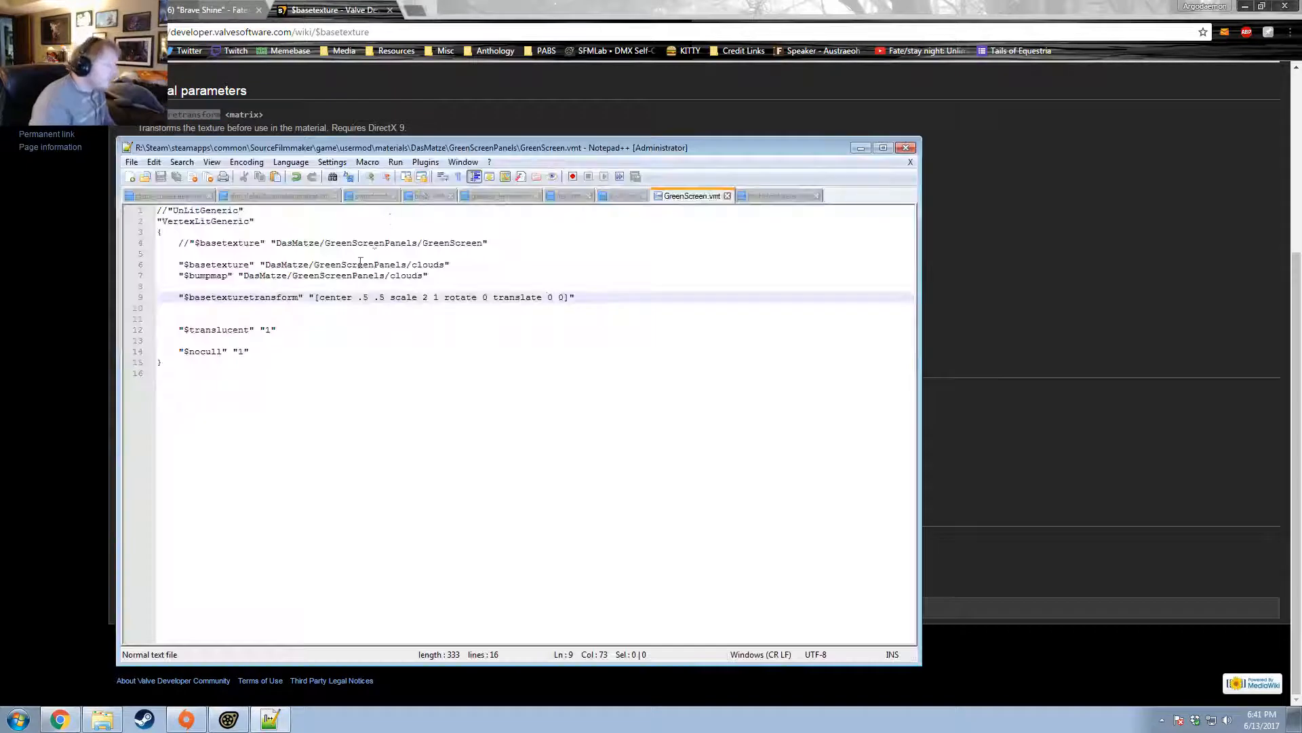
# Paste the copied parameter name over basetexturetransform in GreenScreen.vmt, save the file, and undo the duplicate paste.
pyautogui.doubleClick(255, 302)
pyautogui.hotkey('ctrl', 'v')
pyautogui.hotkey('ctrl', 's')
pyautogui.hotkey('ctrl', 'v')
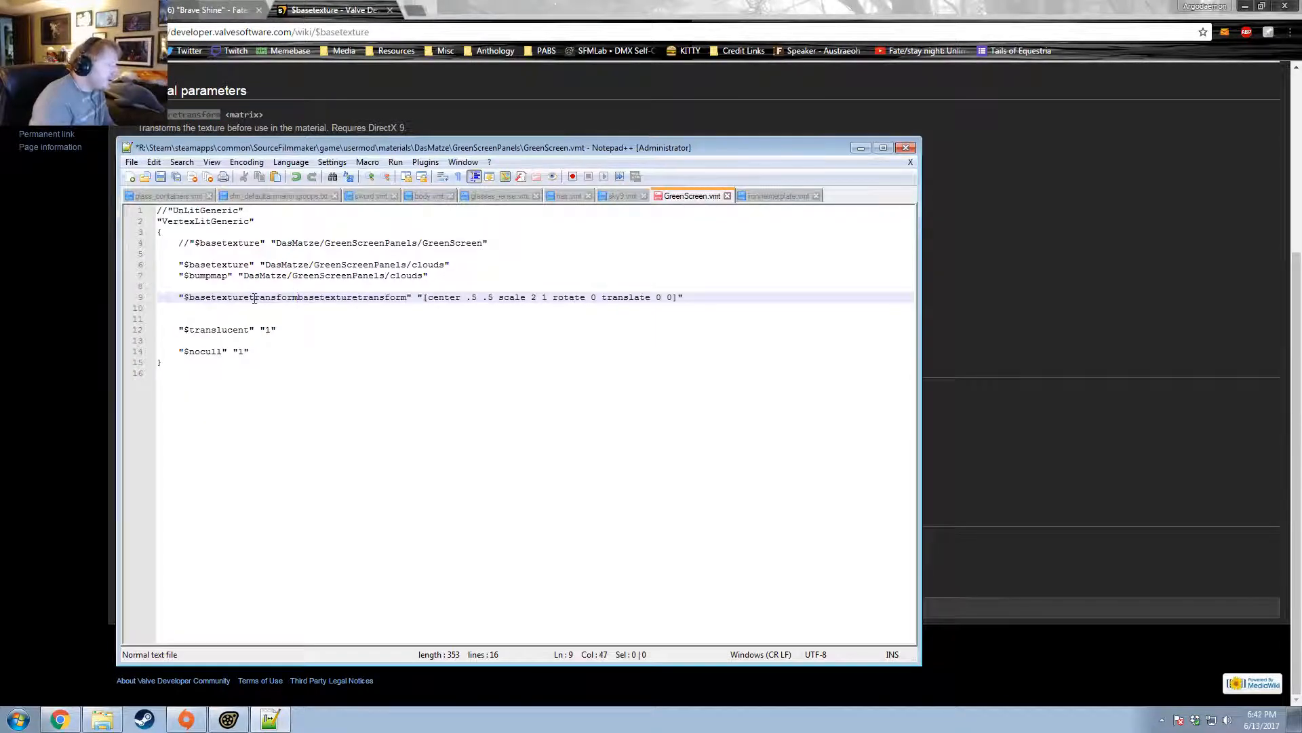
pyautogui.hotkey('ctrl', 'z')
# Check the default transform syntax on the wiki page, remove the square brackets around the transform value in GreenScreen.vmt, and save.
pyautogui.click(315, 299)
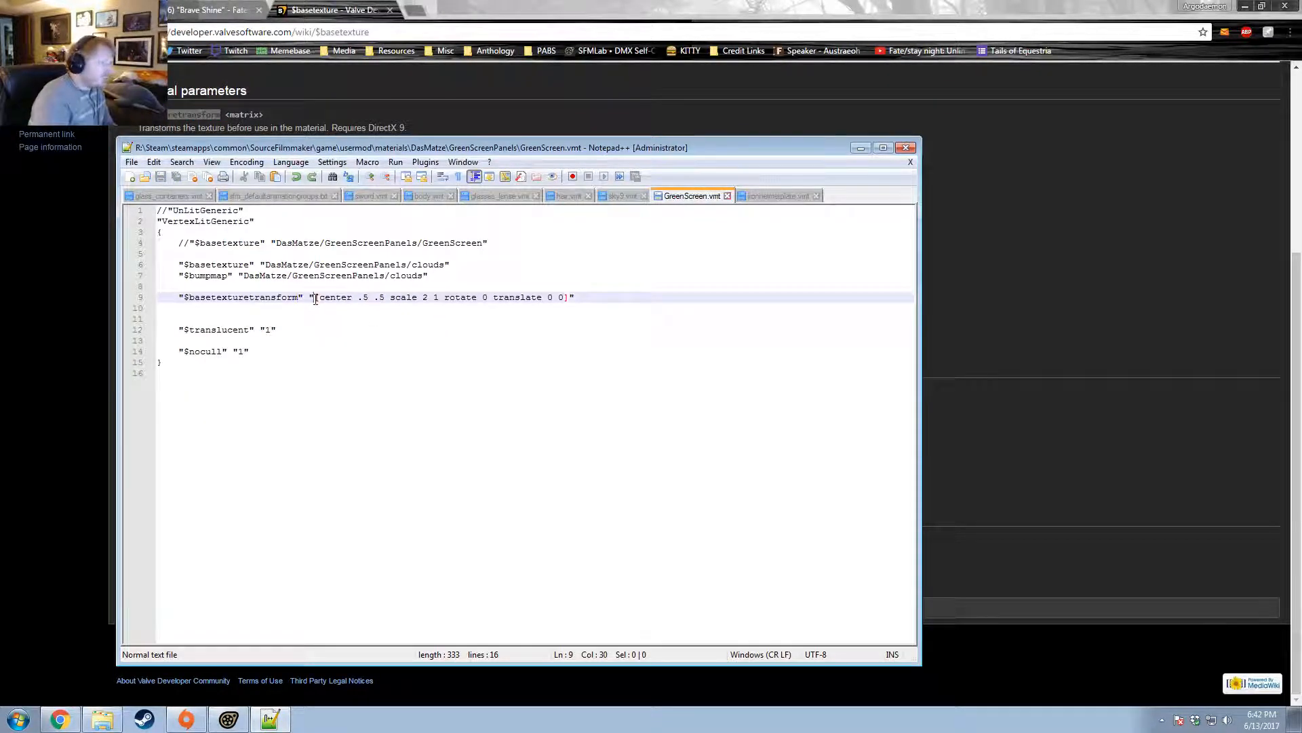
pyautogui.hotkey('alt', 'Tab')
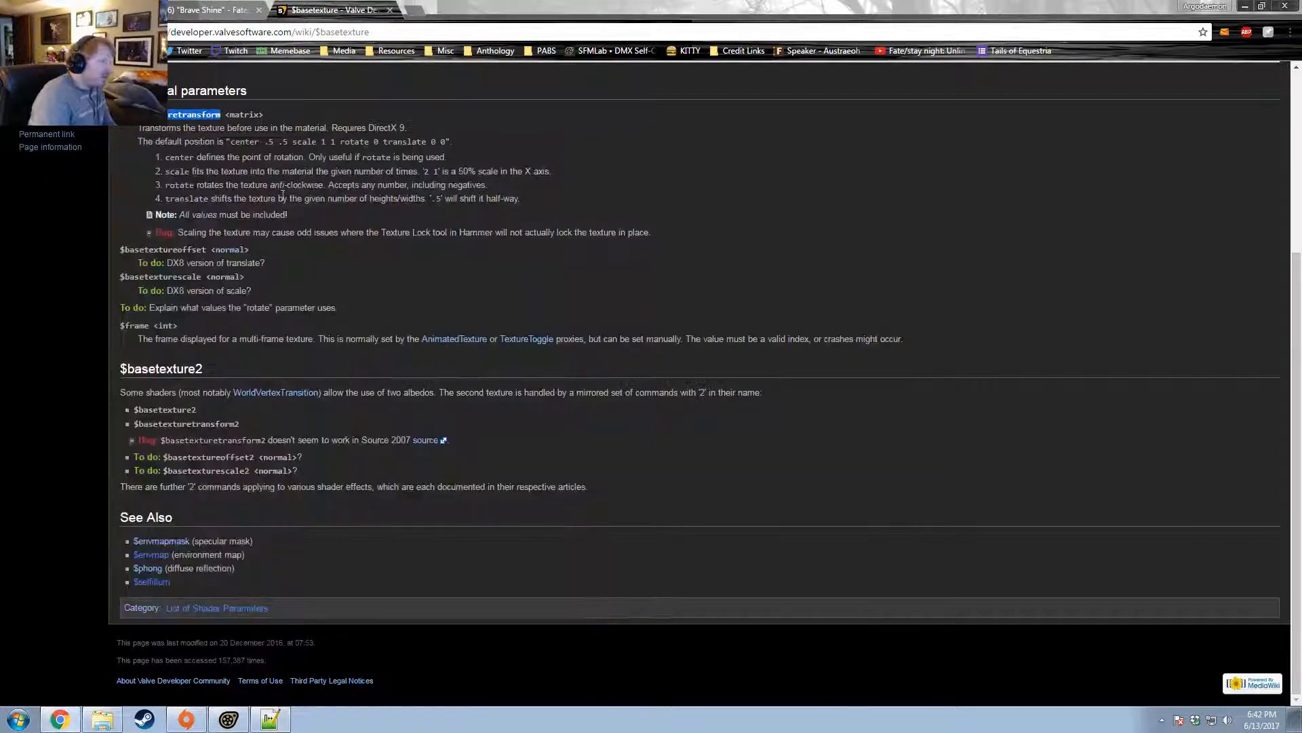
pyautogui.scroll(3, 455, 285)
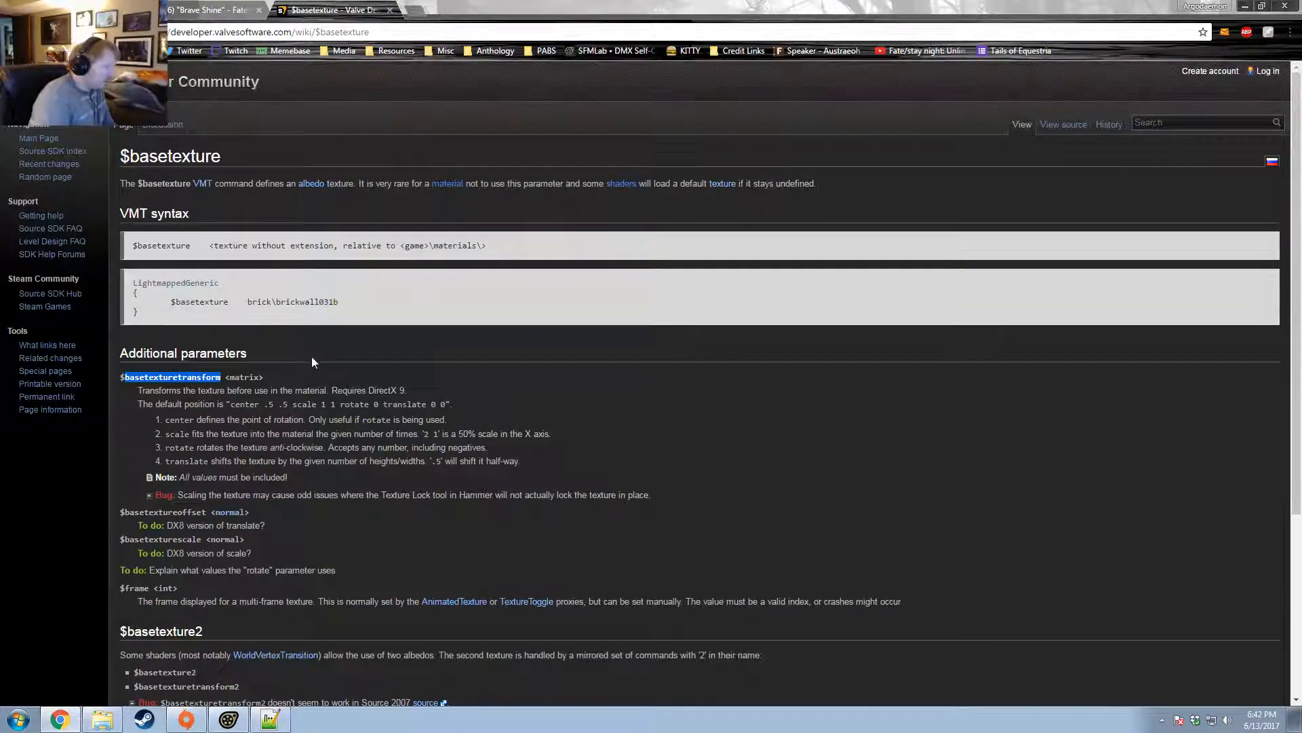
pyautogui.hotkey('alt', 'Tab')
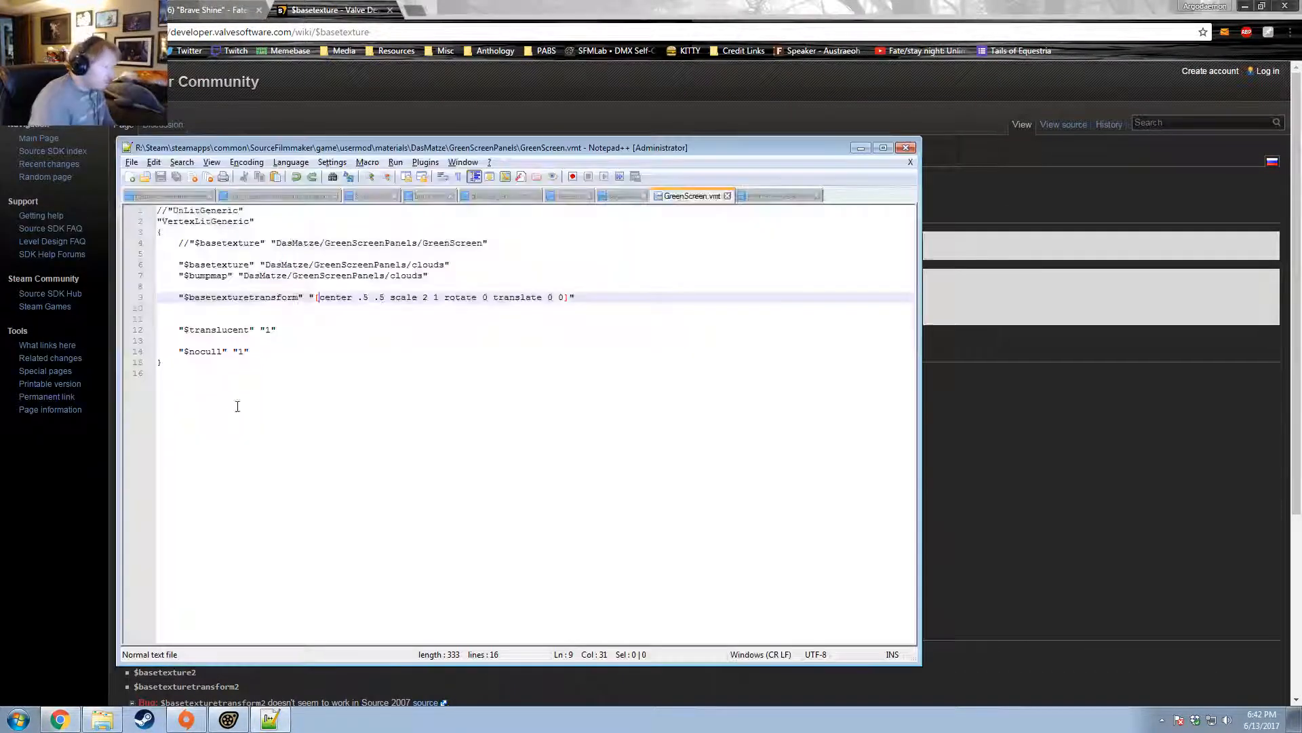
pyautogui.press('Return')
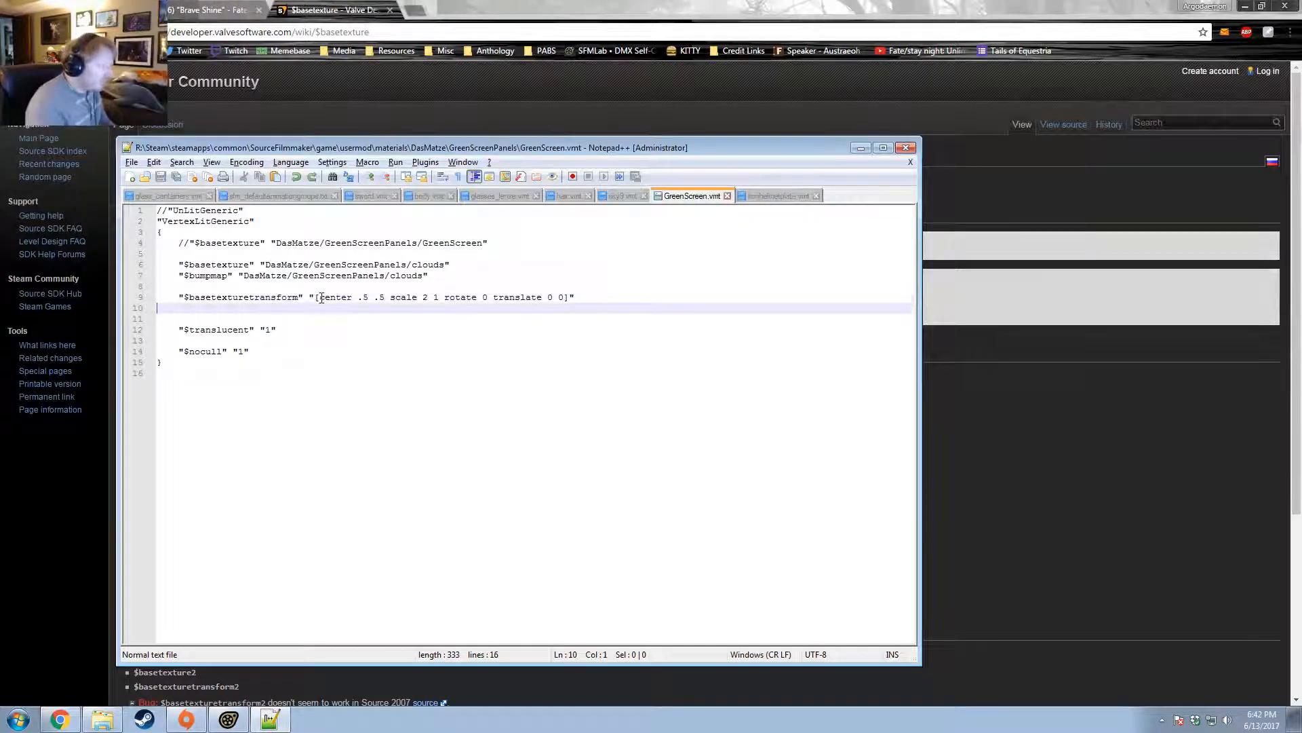
pyautogui.click(321, 299)
pyautogui.press('BackSpace')
pyautogui.click(565, 296)
pyautogui.press('BackSpace')
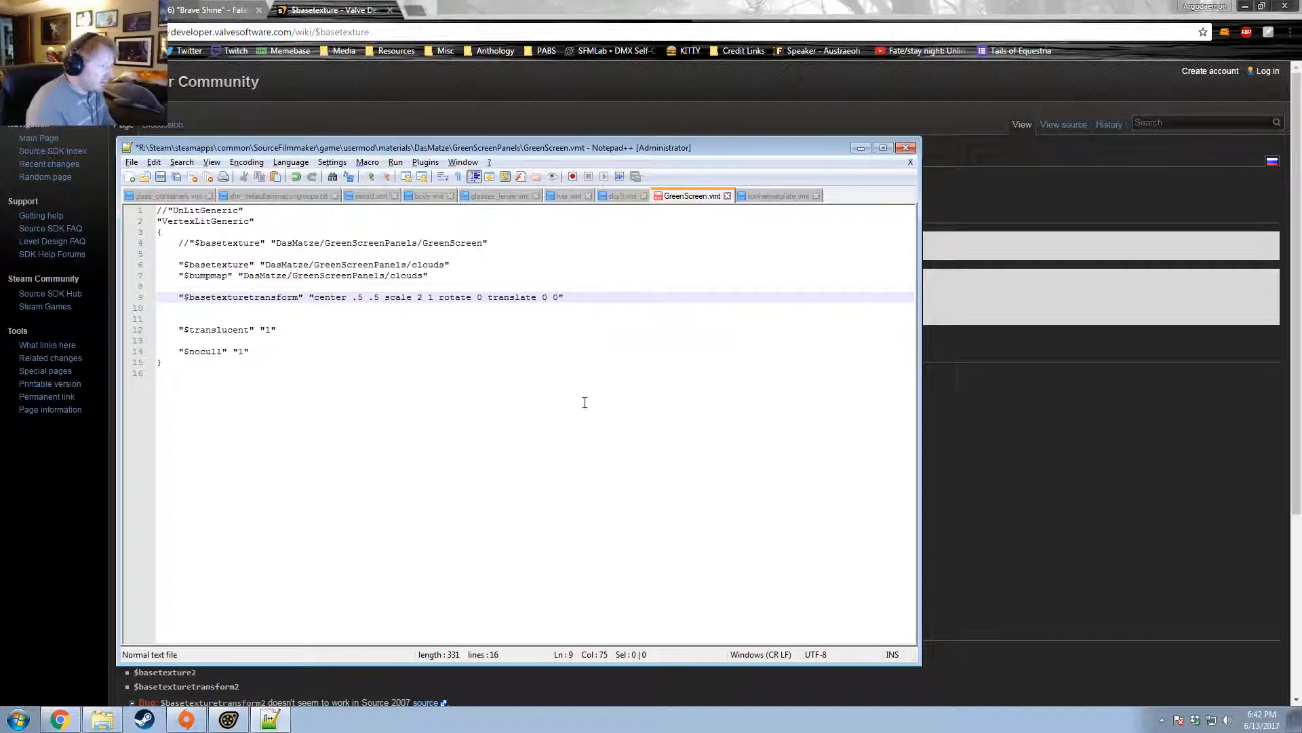
pyautogui.hotkey('ctrl', 's')
# Switch to Source Filmmaker, reload all materials, and examine the scaled texture on the clouds from several angles.
pyautogui.hotkey('alt', 'Tab')
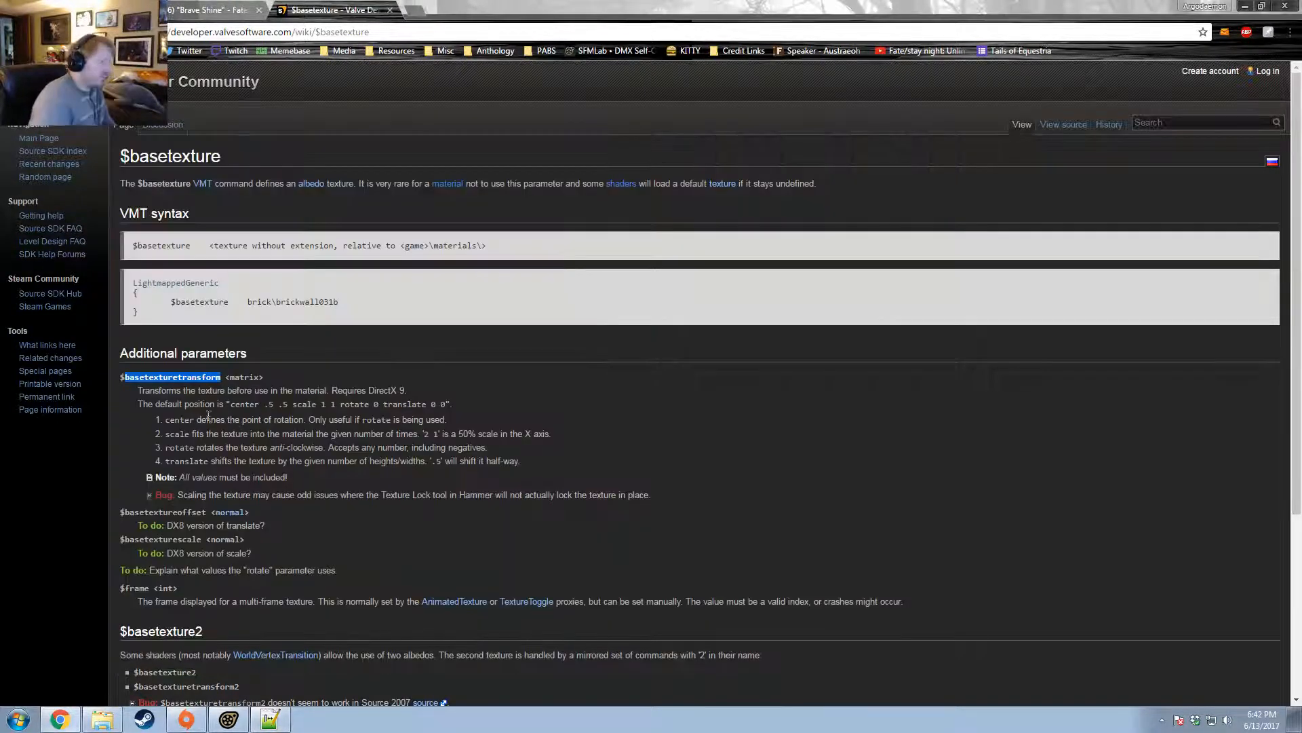
pyautogui.click(231, 717)
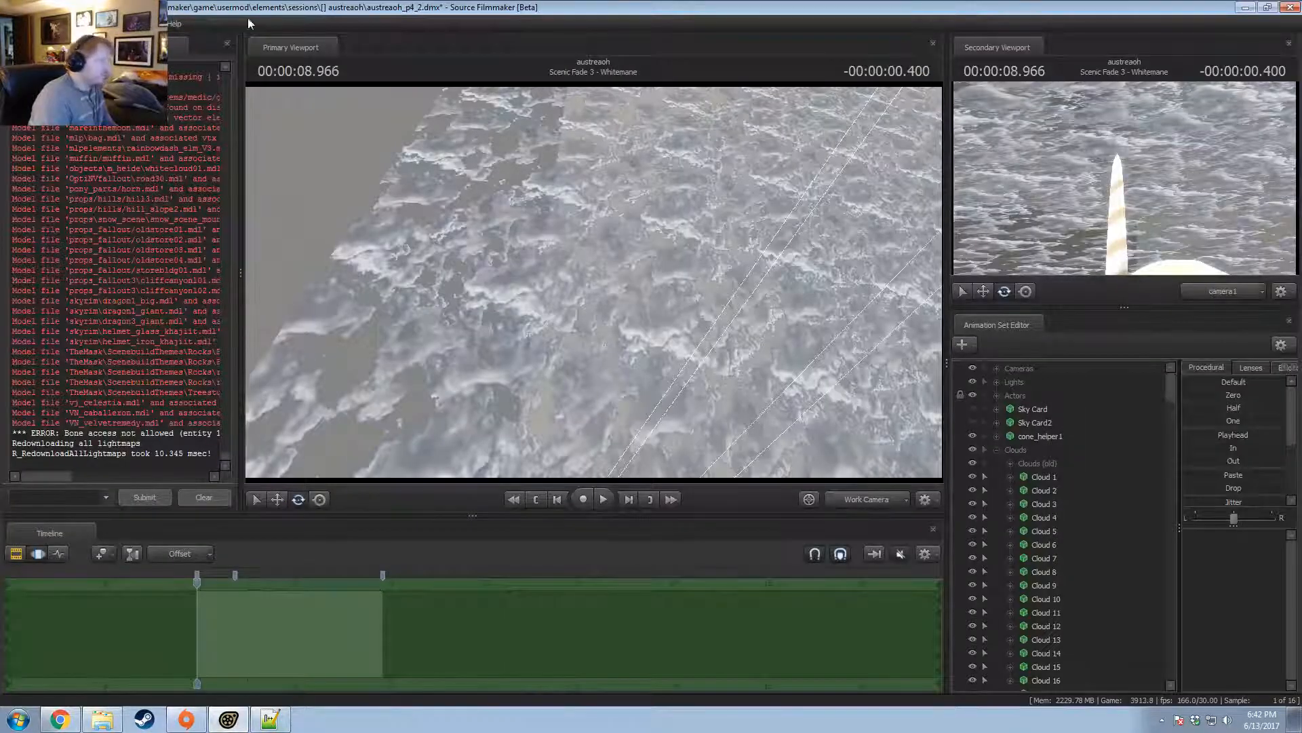
pyautogui.click(145, 24)
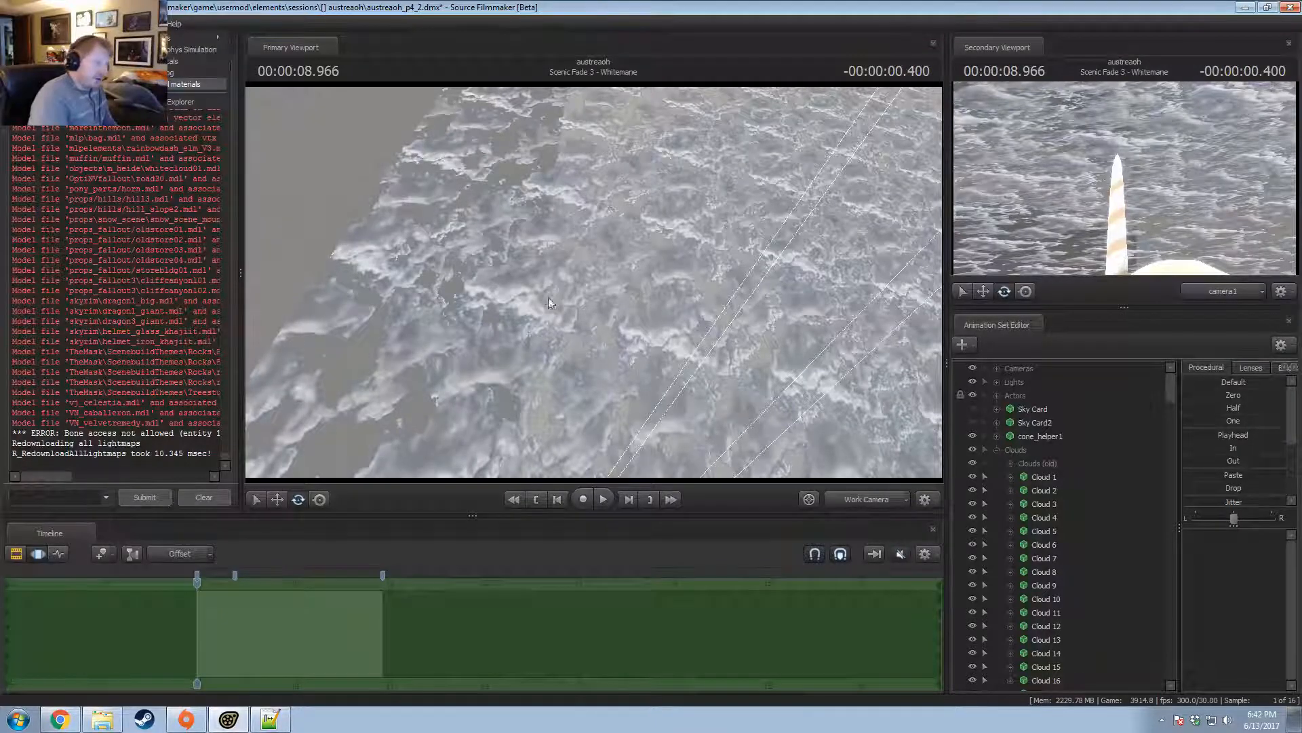
pyautogui.moveTo(548, 297); pyautogui.dragTo(604, 297)
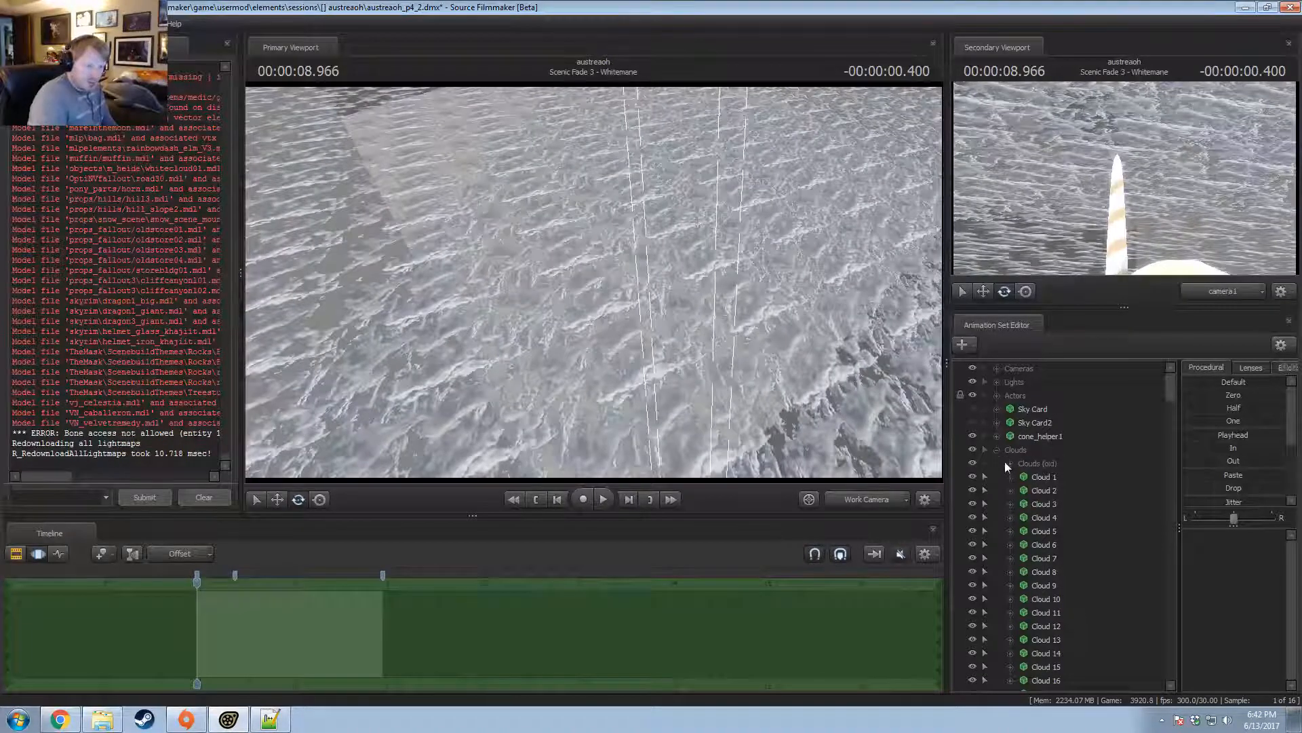
pyautogui.moveTo(746, 353); pyautogui.dragTo(570, 296)
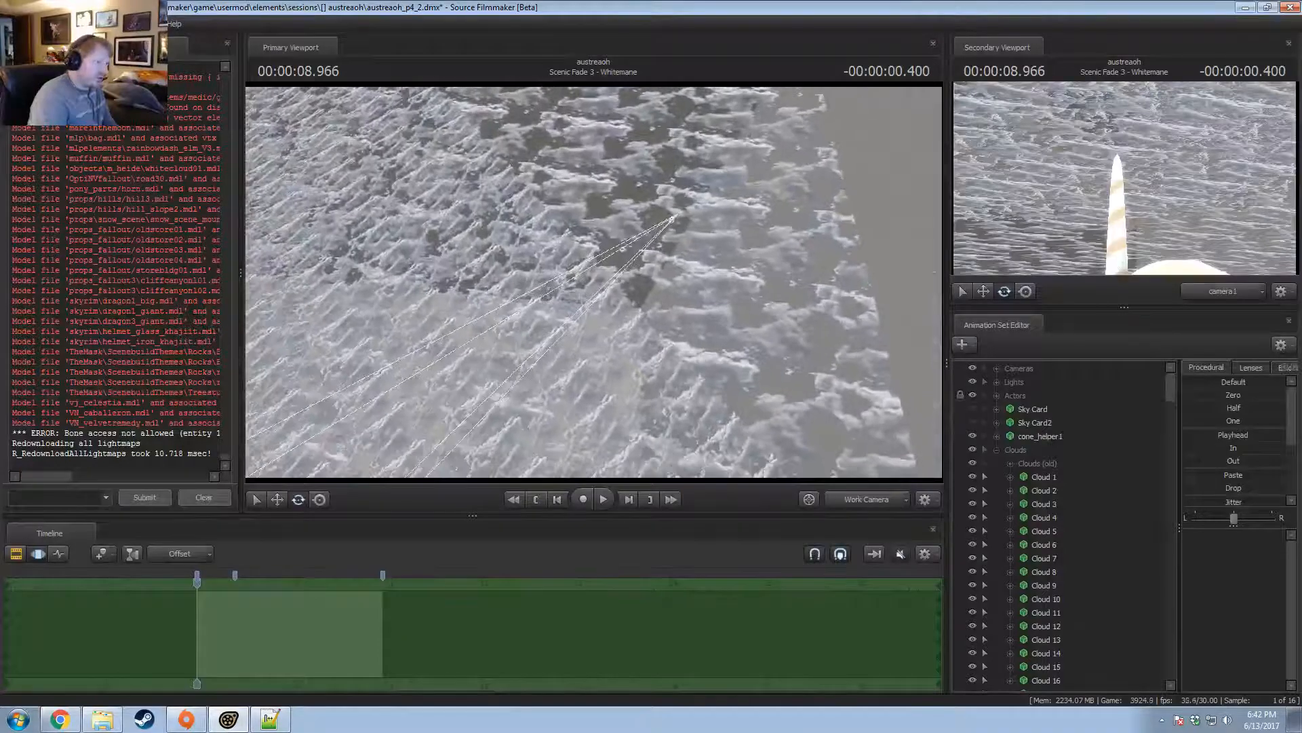
# Set the transform scale in GreenScreen.vmt to 4 1, save it, and reload all materials in Source Filmmaker.
pyautogui.hotkey('alt', 'Tab')
pyautogui.hotkey('alt', 'Tab')
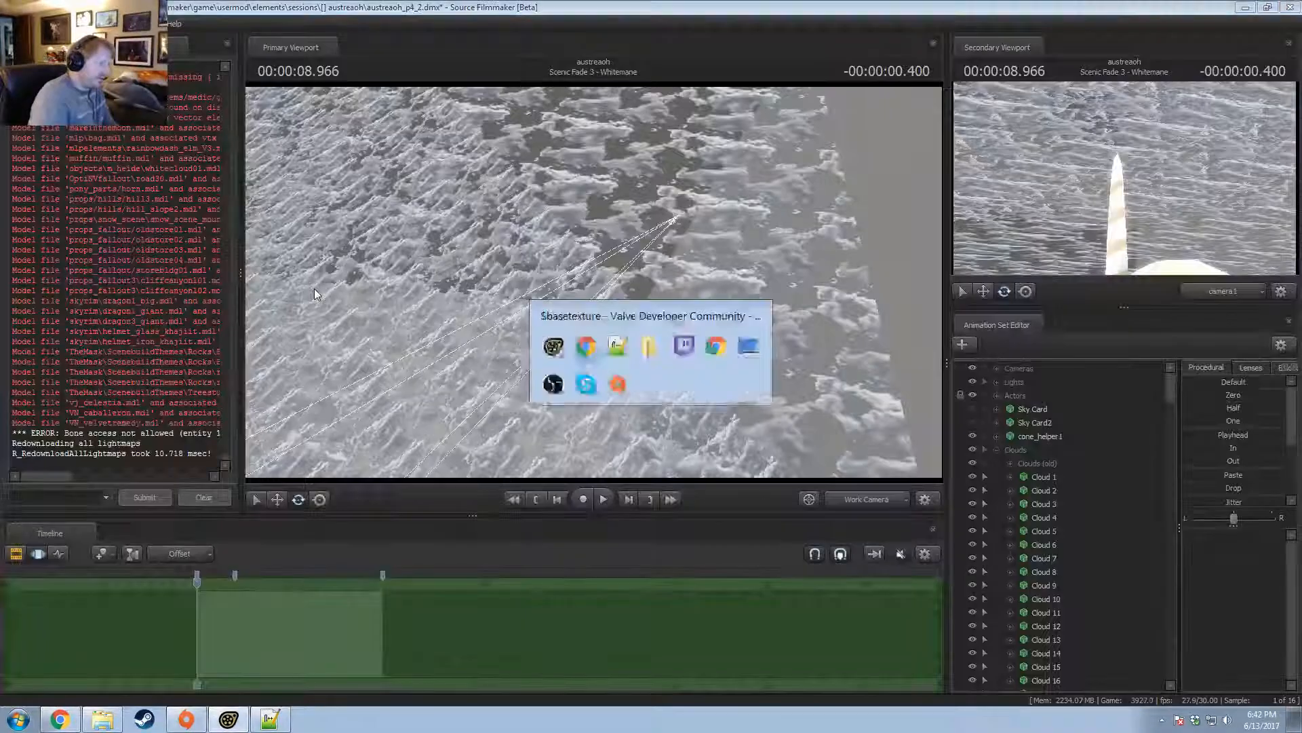
pyautogui.press('BackSpace')
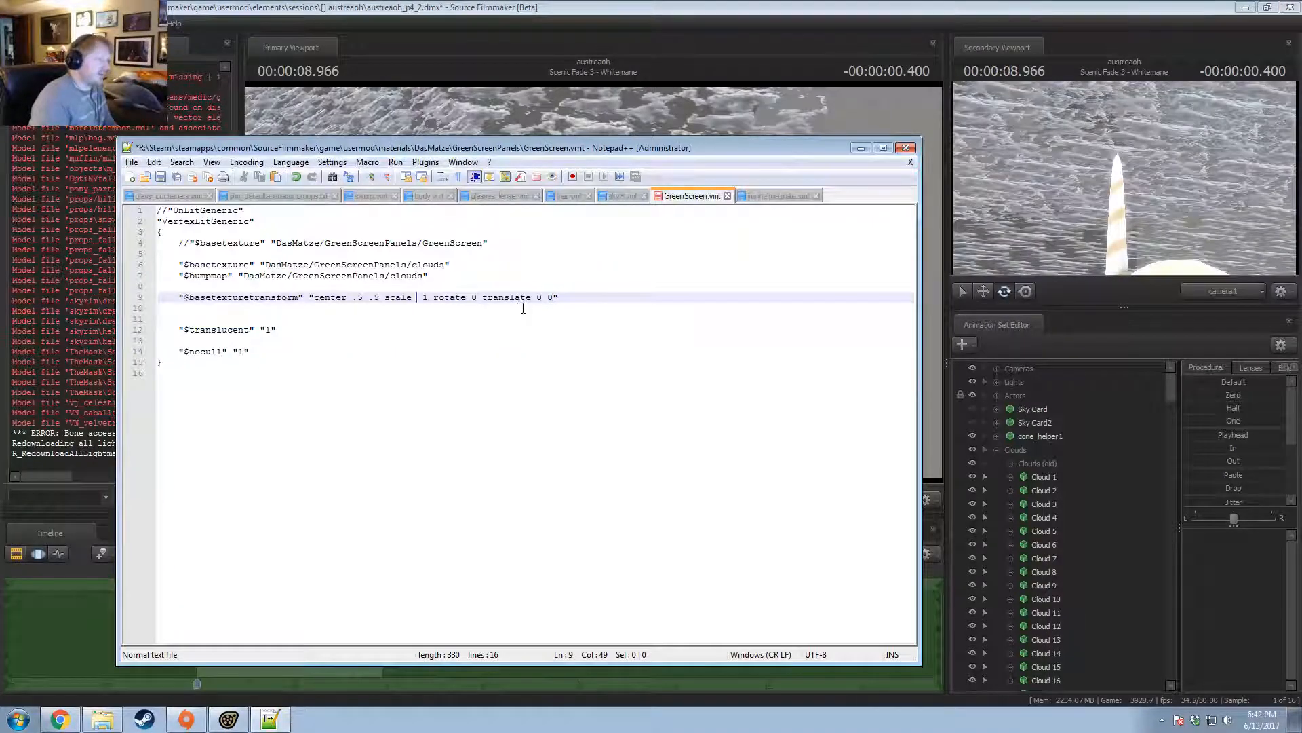
pyautogui.write('4')
pyautogui.hotkey('ctrl', 's')
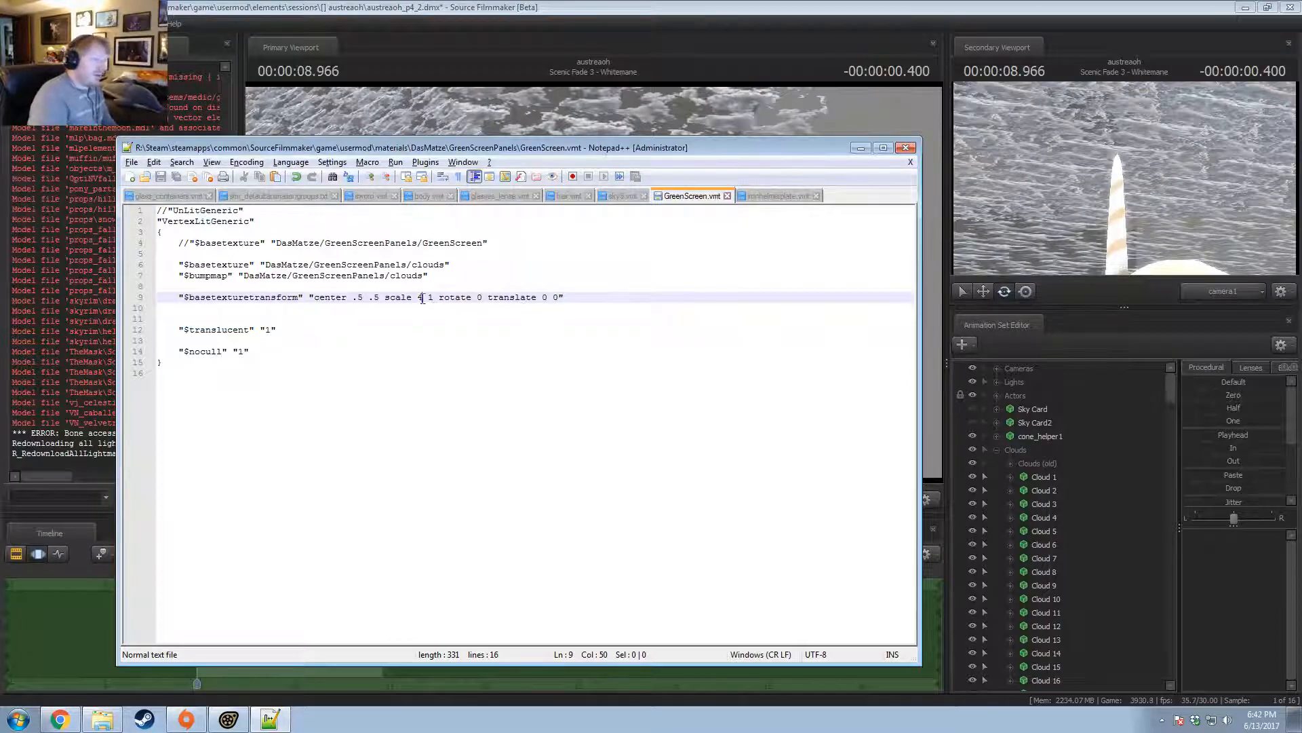
pyautogui.hotkey('alt', 'Tab')
pyautogui.click(142, 23)
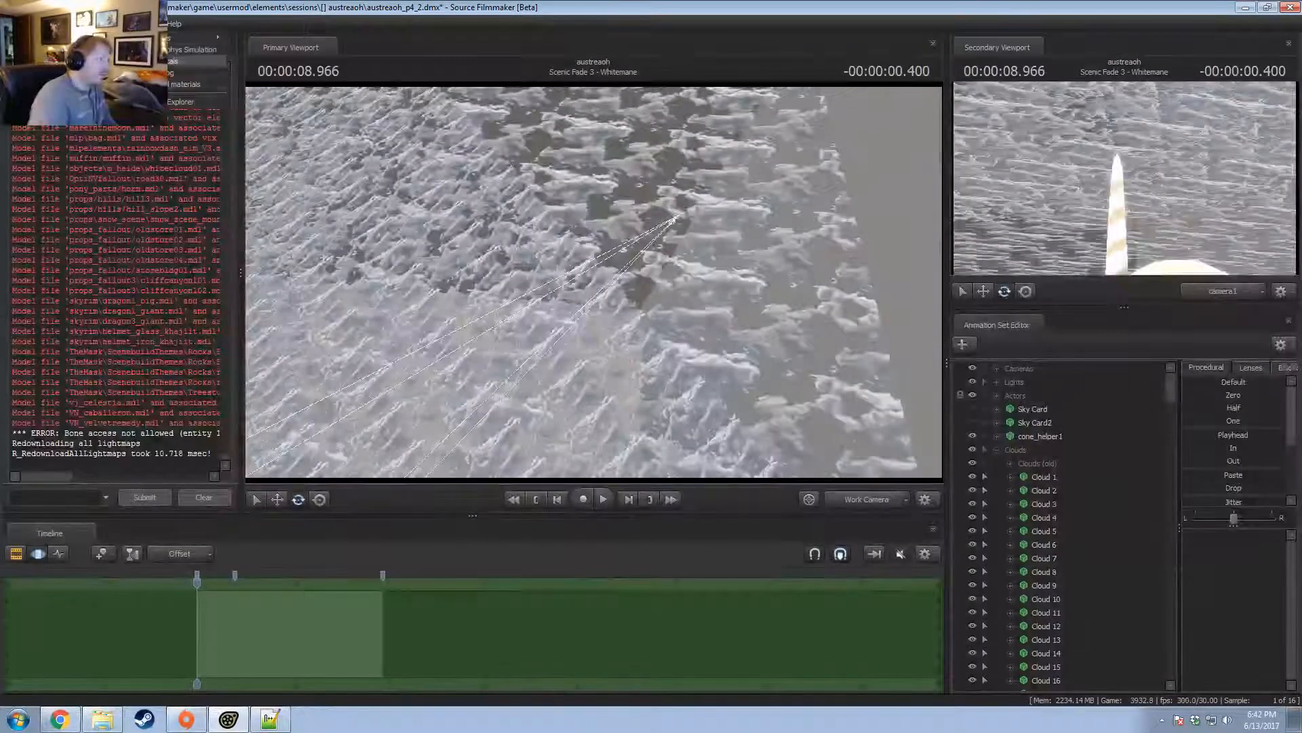
pyautogui.click(185, 84)
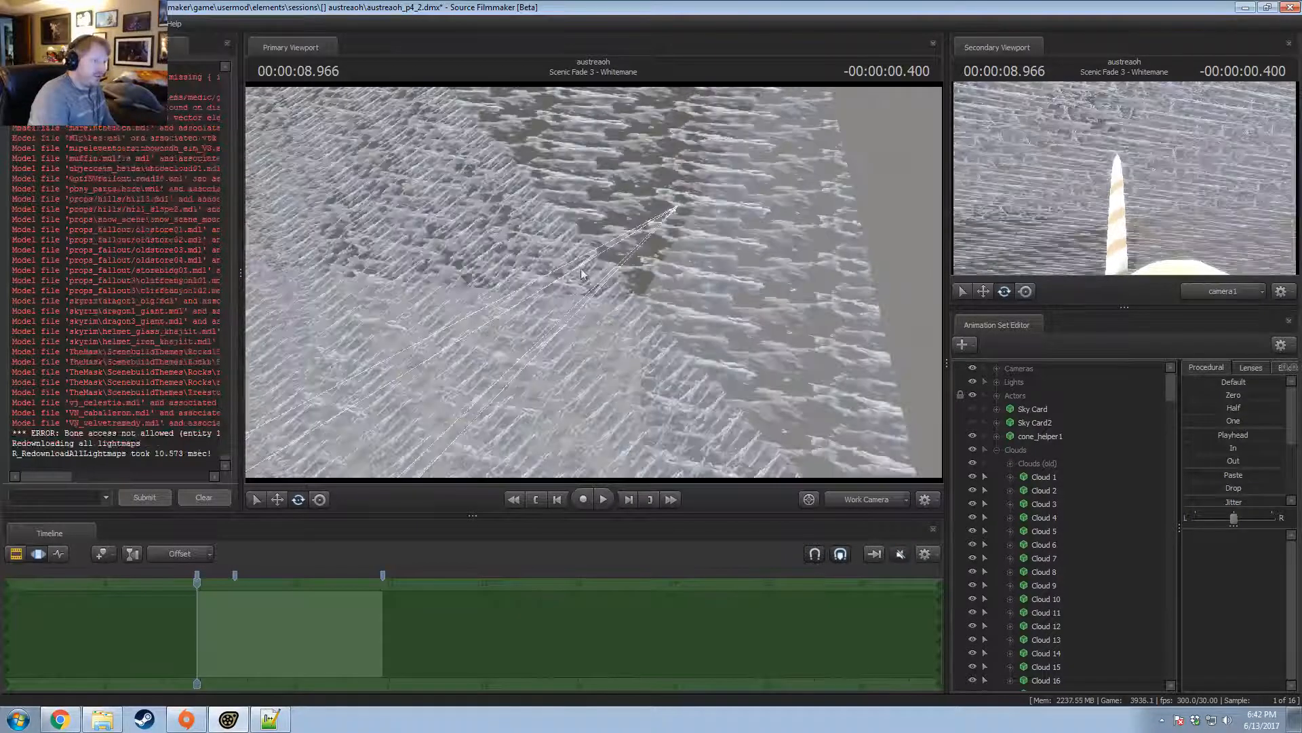
pyautogui.moveTo(593, 282)
pyautogui.mouseDown()
pyautogui.moveTo(668, 271)
pyautogui.moveTo(804, 282)
pyautogui.moveTo(601, 285)
pyautogui.mouseUp()
# Set the transform scale in GreenScreen.vmt to 4 4, reload all materials in Source Filmmaker, and inspect the tiled clouds.
pyautogui.hotkey('alt', 'Tab')
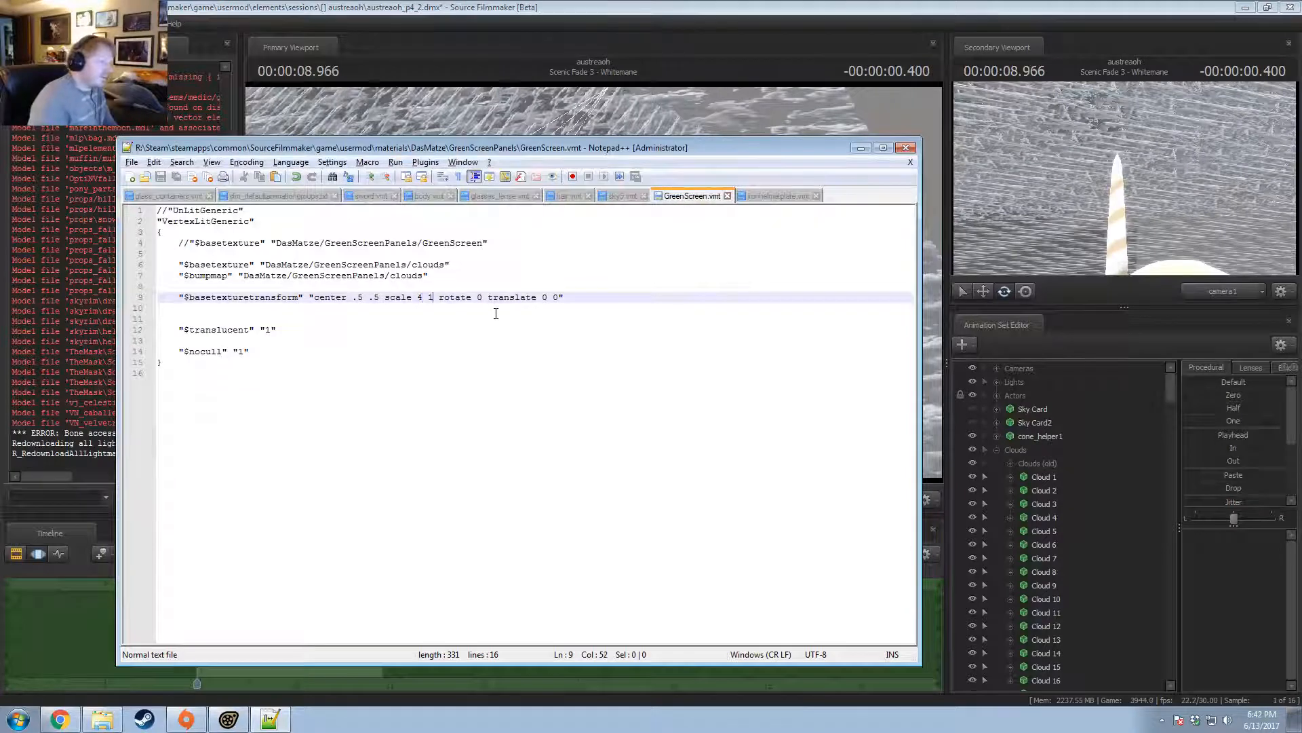
pyautogui.press('BackSpace')
pyautogui.write('4')
pyautogui.hotkey('alt', 'Tab')
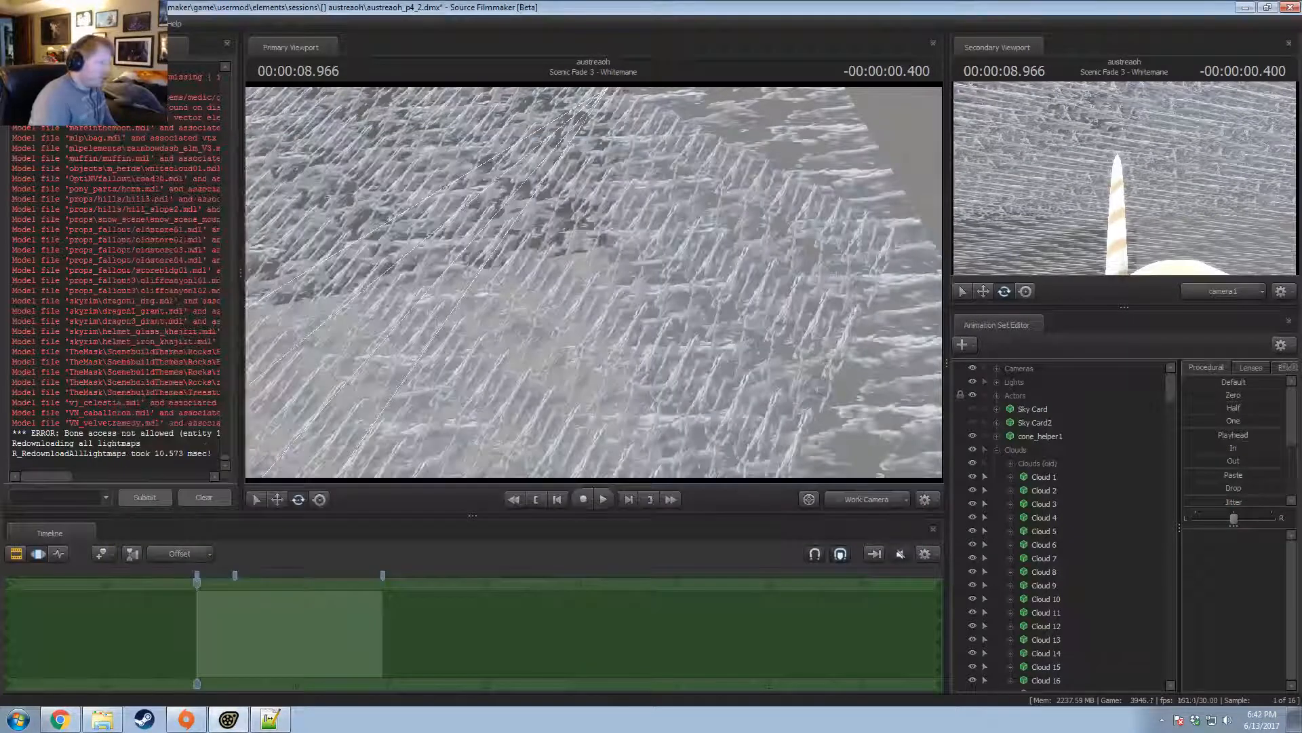
pyautogui.click(112, 23)
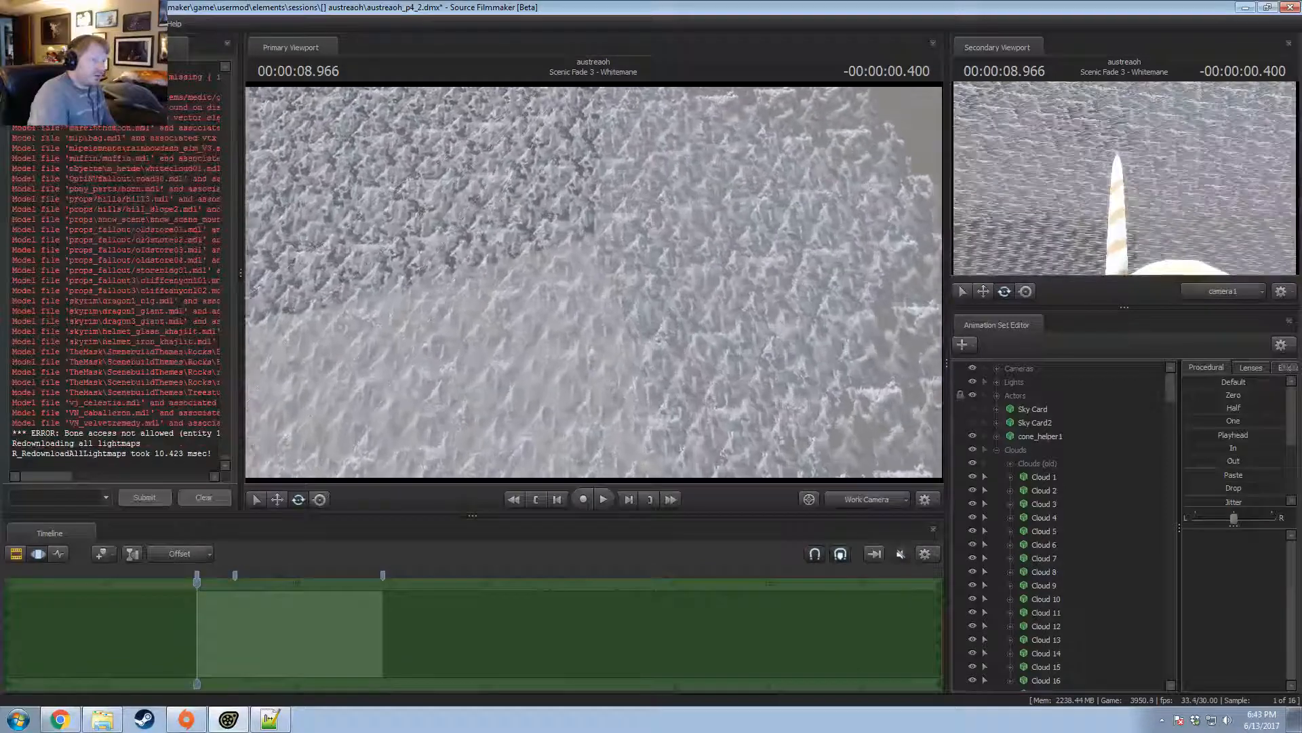
pyautogui.press('w')
pyautogui.moveTo(593, 281)
pyautogui.mouseDown()
pyautogui.moveTo(593, 203)
pyautogui.moveTo(593, 282)
pyautogui.mouseUp()
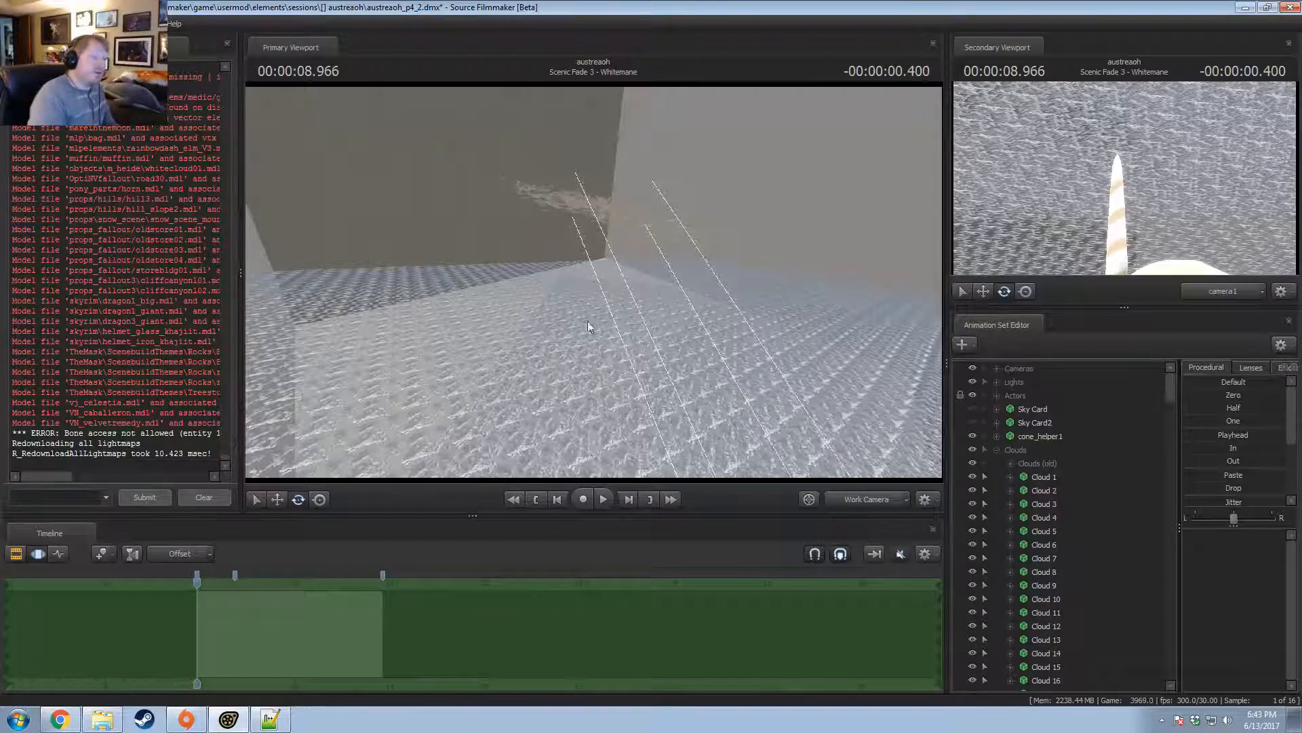
pyautogui.moveTo(593, 283)
pyautogui.mouseDown()
pyautogui.moveTo(593, 207)
pyautogui.moveTo(594, 282)
pyautogui.mouseUp()
pyautogui.press('x')
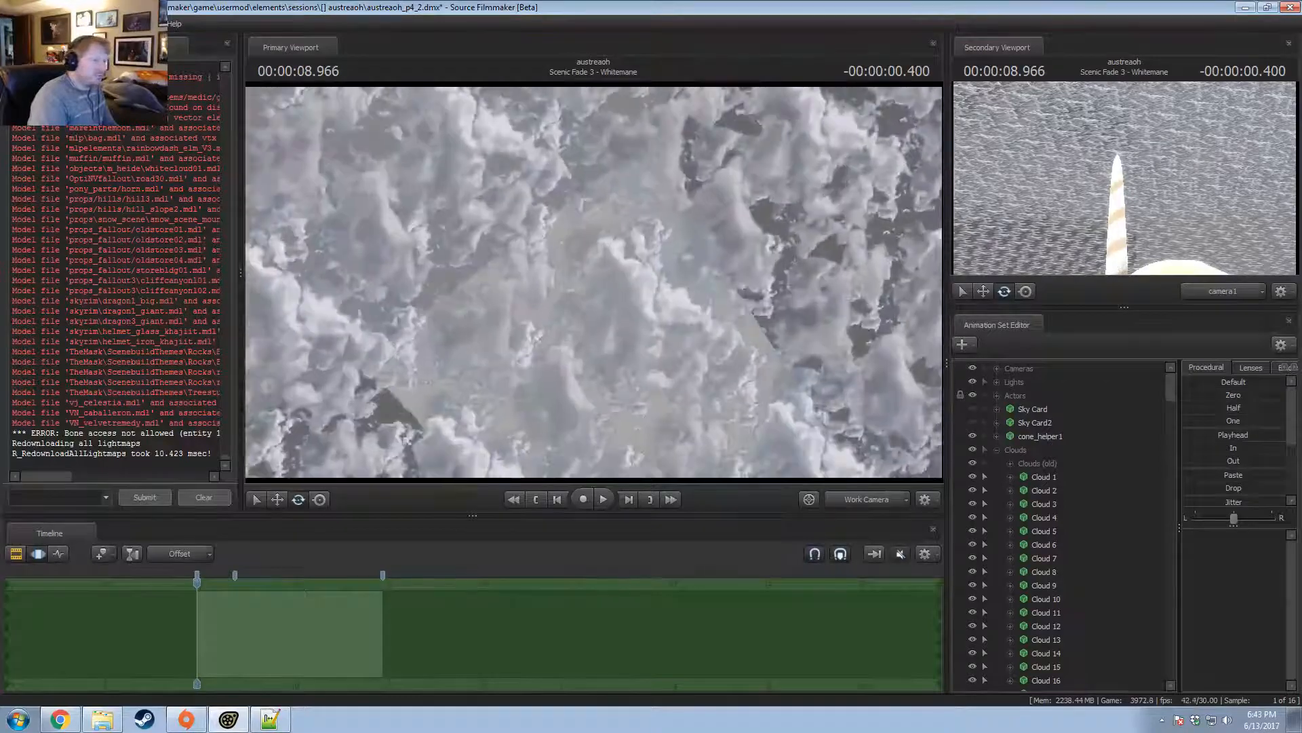
# Set the transform in GreenScreen.vmt to scale 1 1 and rotate 90, and save the file.
pyautogui.hotkey('alt', 'Tab')
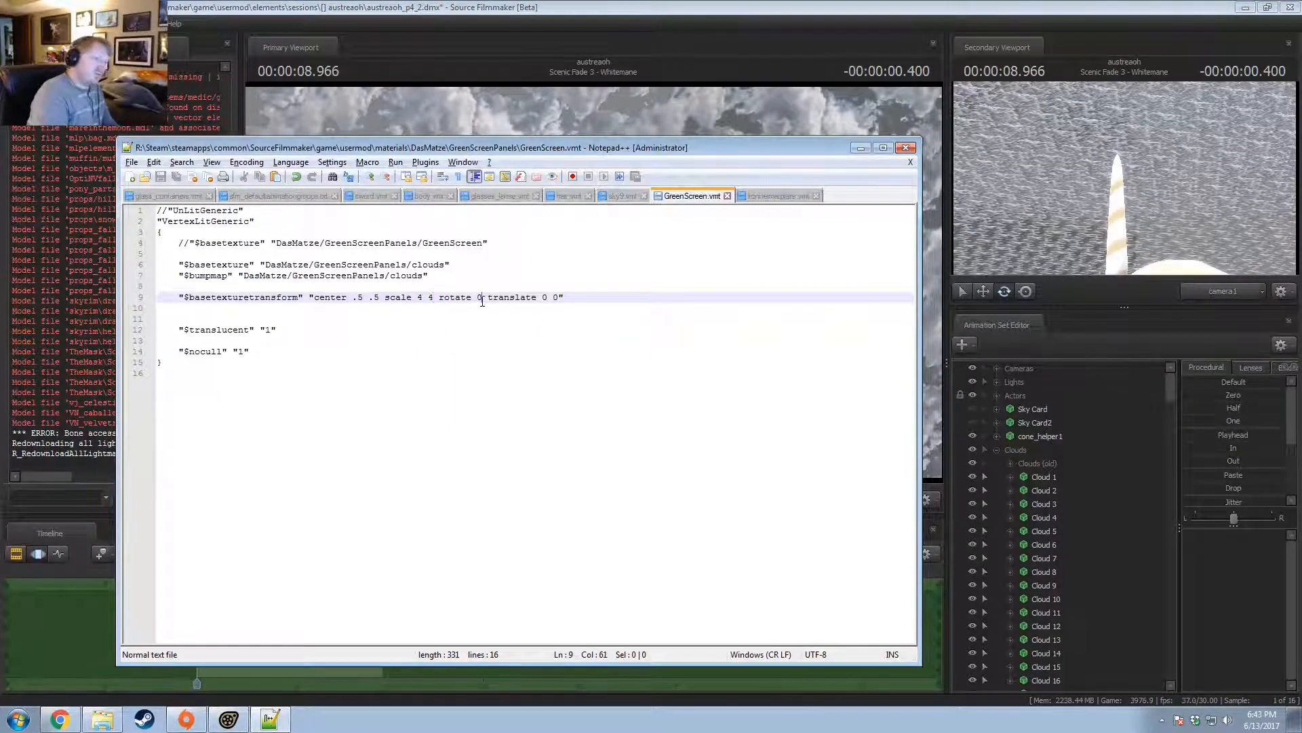
pyautogui.write('0')
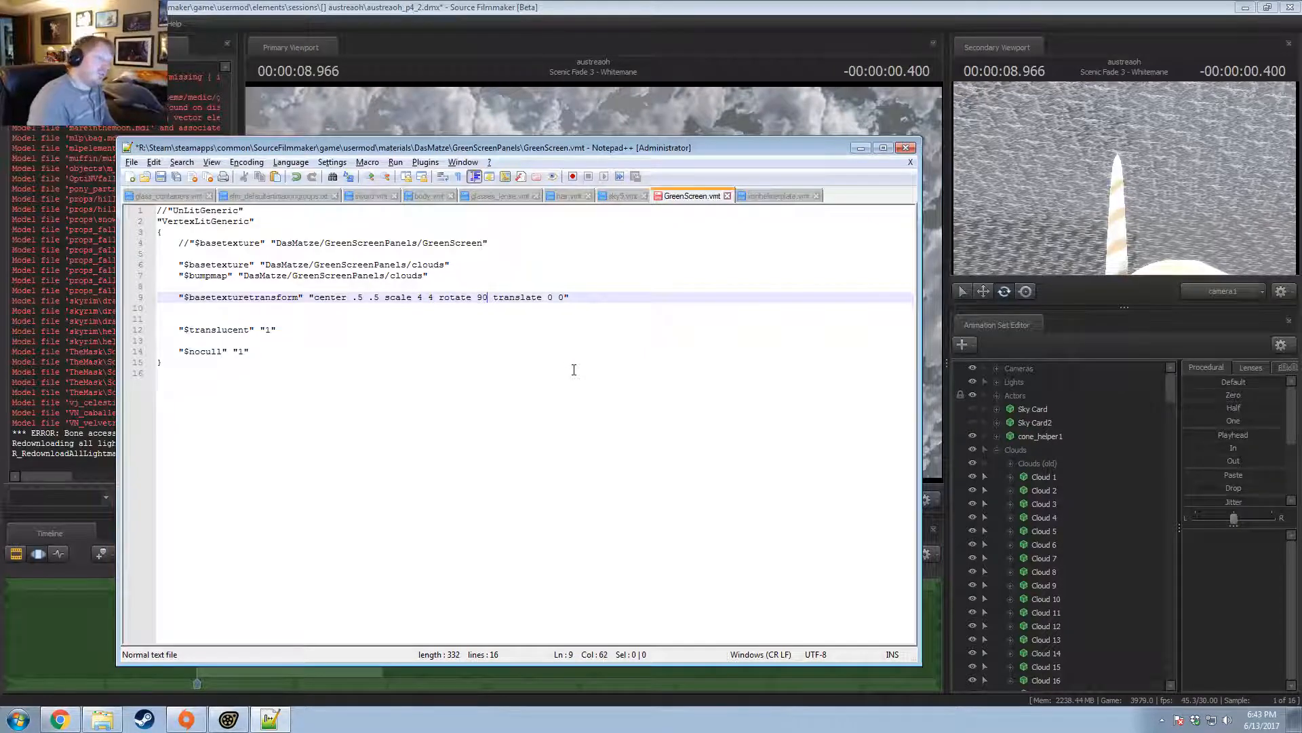
pyautogui.click(432, 298)
pyautogui.press('BackSpace')
pyautogui.press('BackSpace')
pyautogui.press('BackSpace')
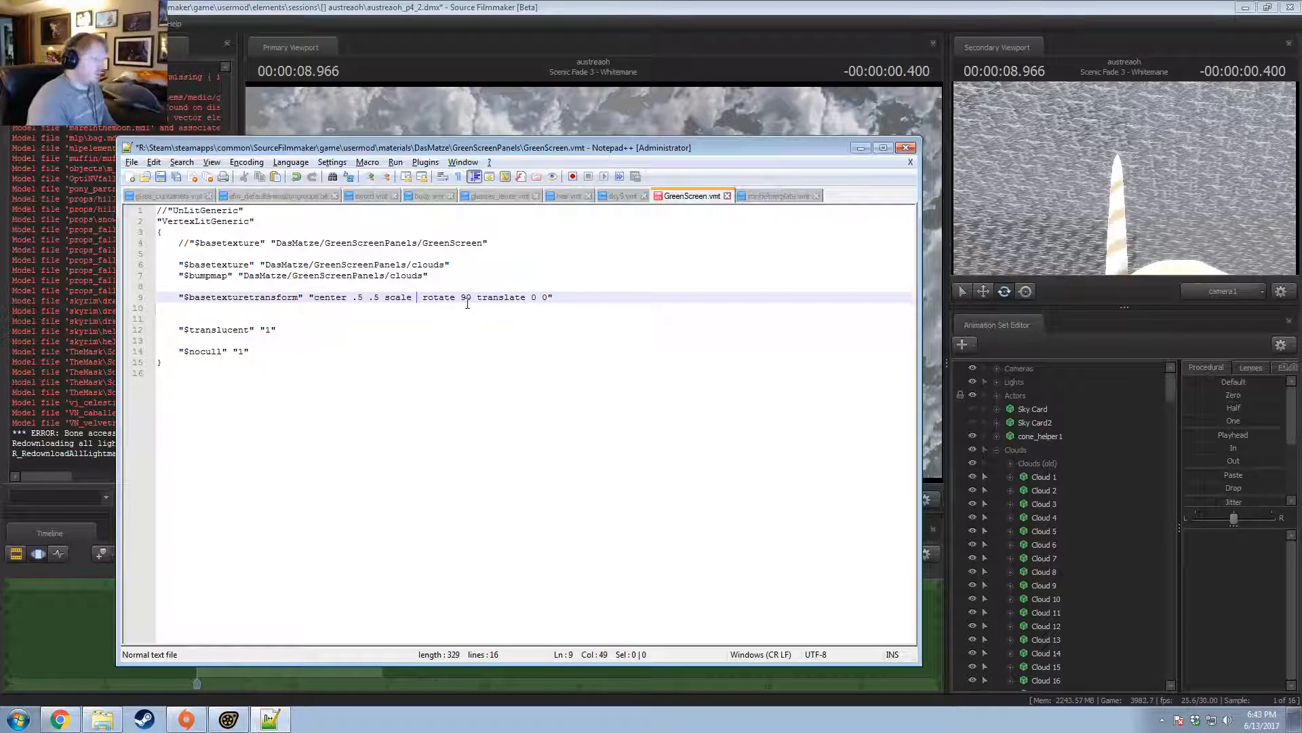
pyautogui.write('1 1')
pyautogui.hotkey('ctrl', 's')
# Switch to Source Filmmaker, run mat_reloadmaterial ironhelmetplate in the console, and reload all materials to check the clouds' rotation.
pyautogui.hotkey('alt', 'Tab')
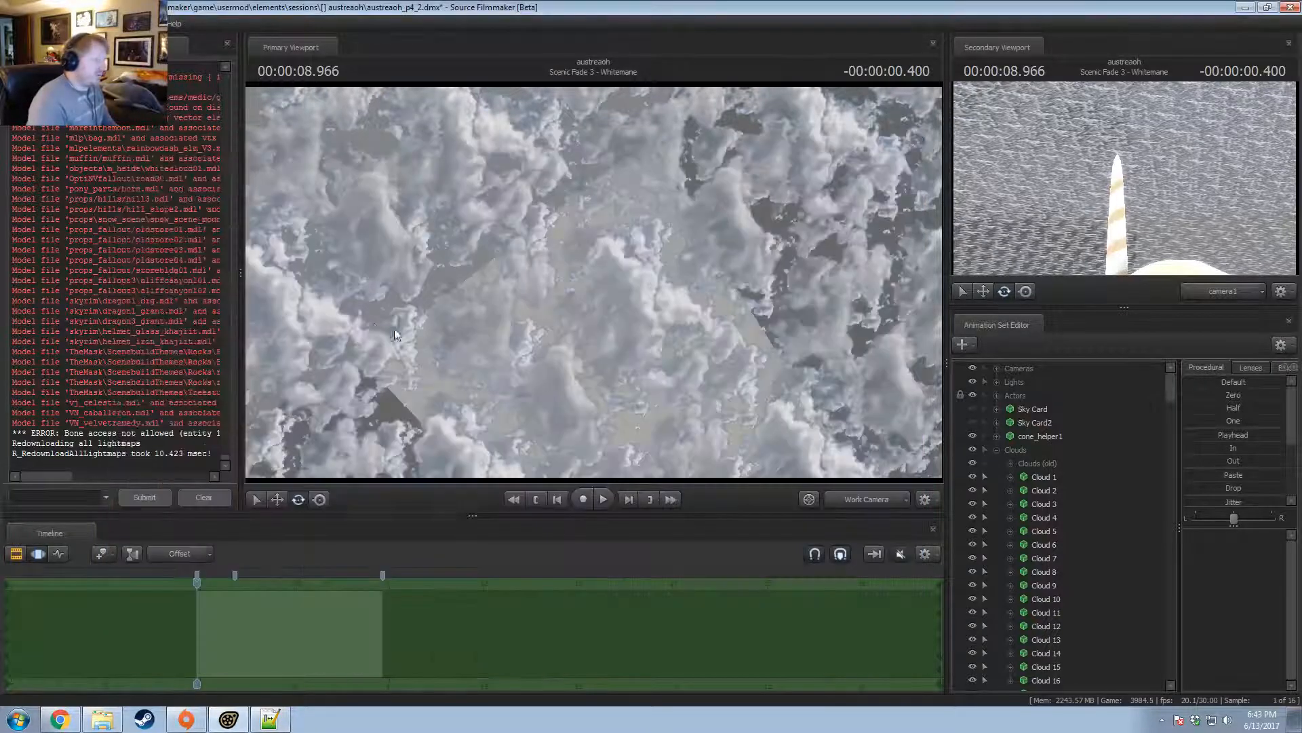
pyautogui.click(44, 501)
pyautogui.write('mat_reloadmaterial ironhelmetplate')
pyautogui.press('Return')
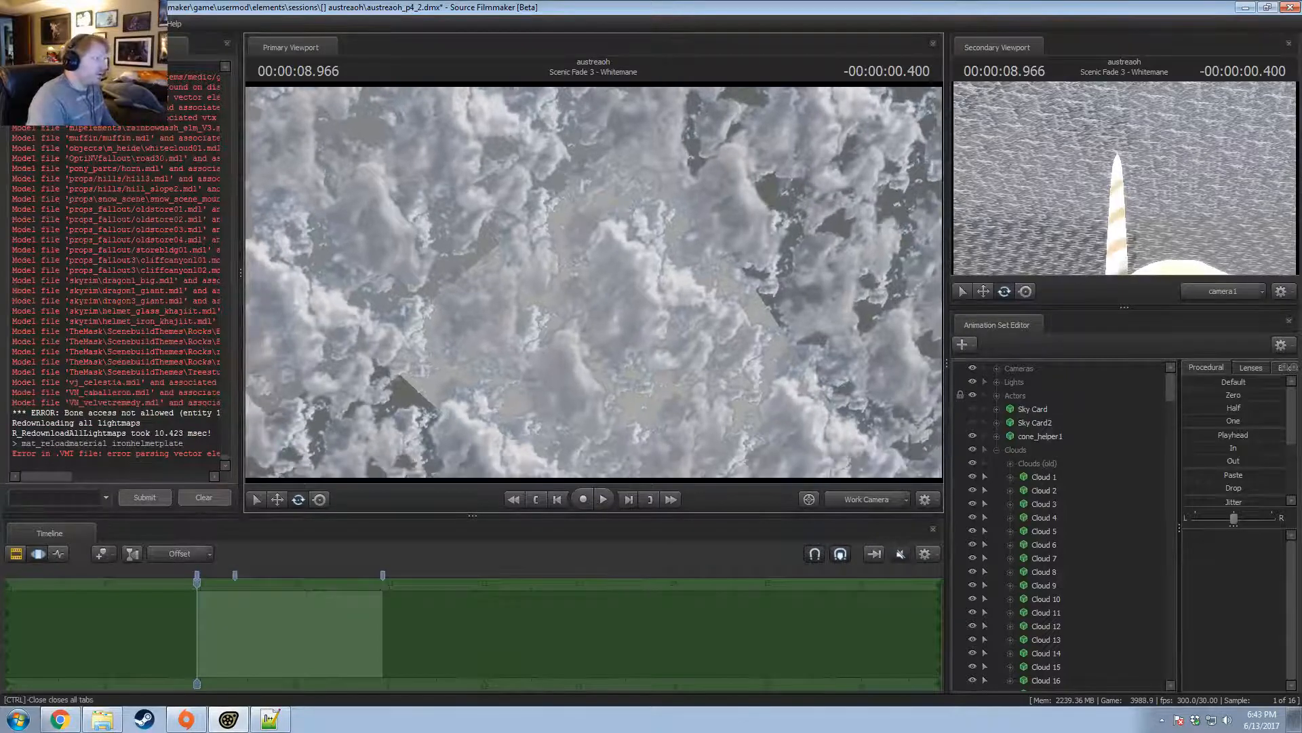
pyautogui.click(139, 24)
pyautogui.click(174, 86)
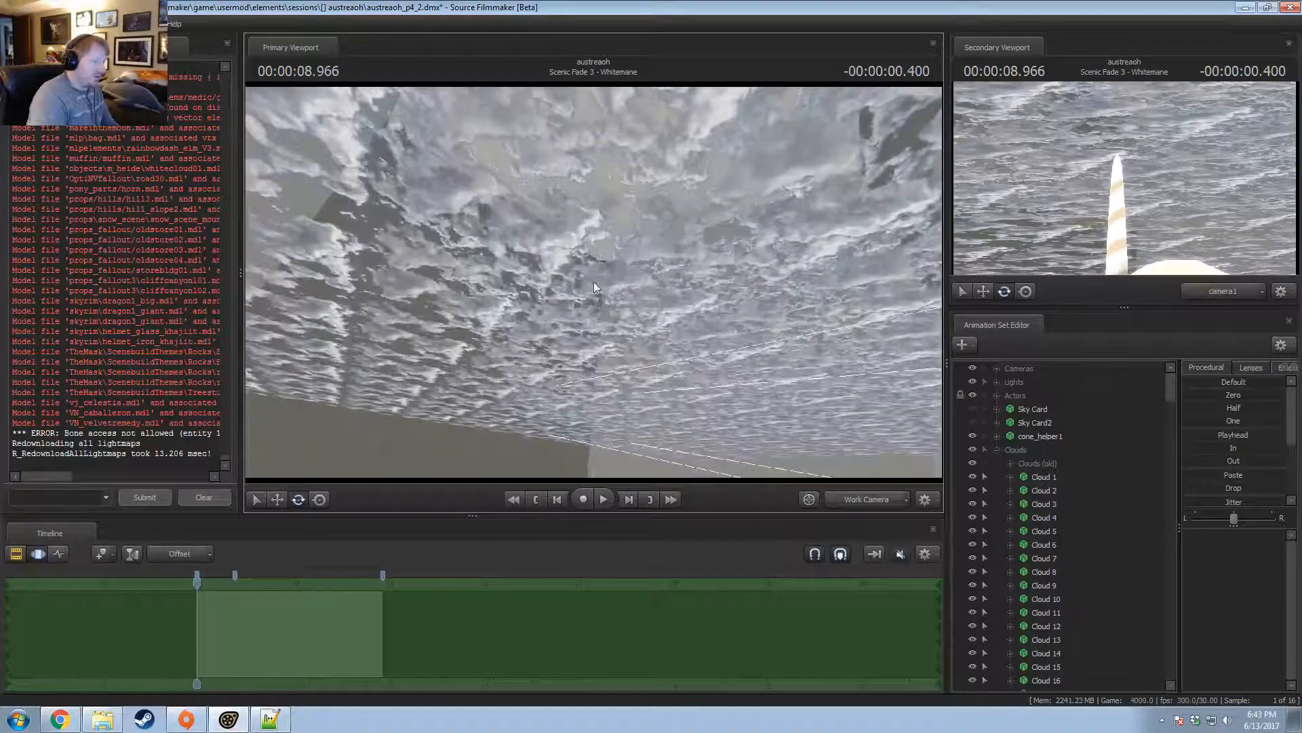
# Set the transform's rotate value in GreenScreen.vmt to 0, save the file, and reload all materials in Source Filmmaker.
pyautogui.hotkey('alt', 'Tab')
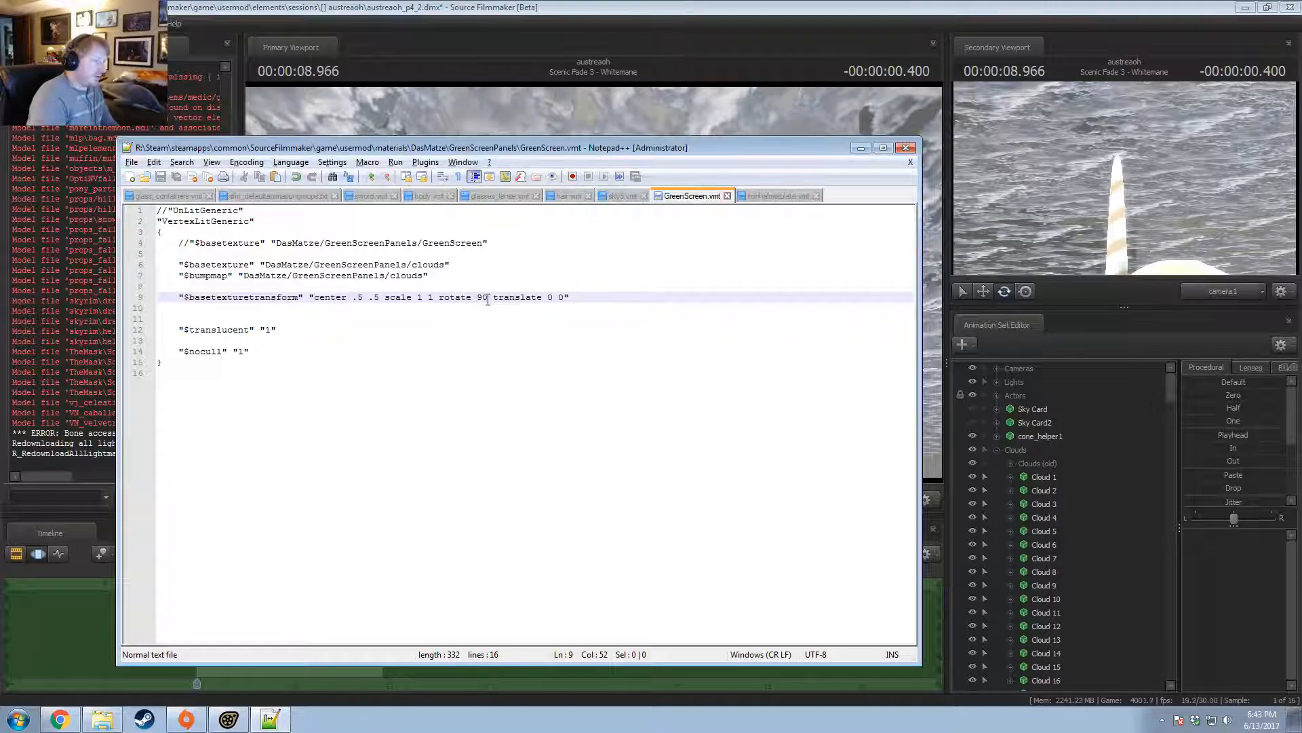
pyautogui.click(557, 299)
pyautogui.press('BackSpace')
pyautogui.press('BackSpace')
pyautogui.write('0')
pyautogui.hotkey('ctrl', 's')
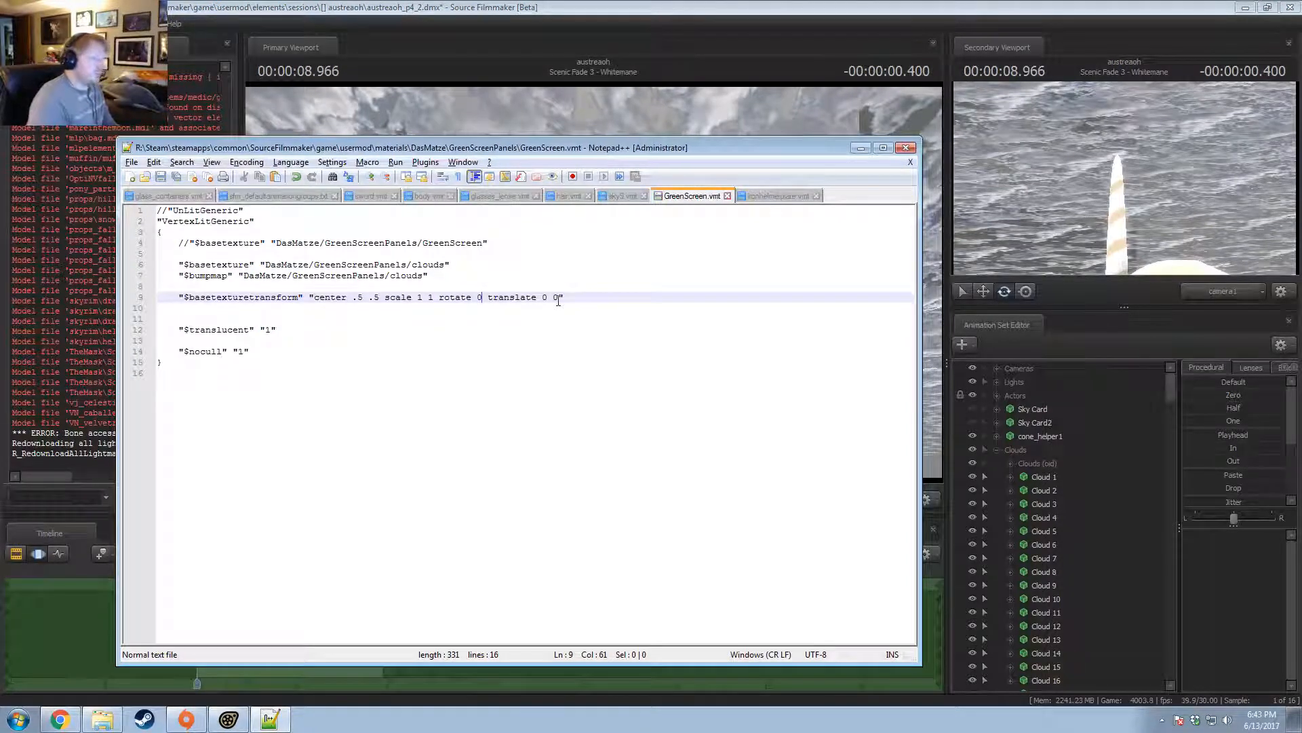
pyautogui.hotkey('alt', 'Tab')
pyautogui.click(145, 23)
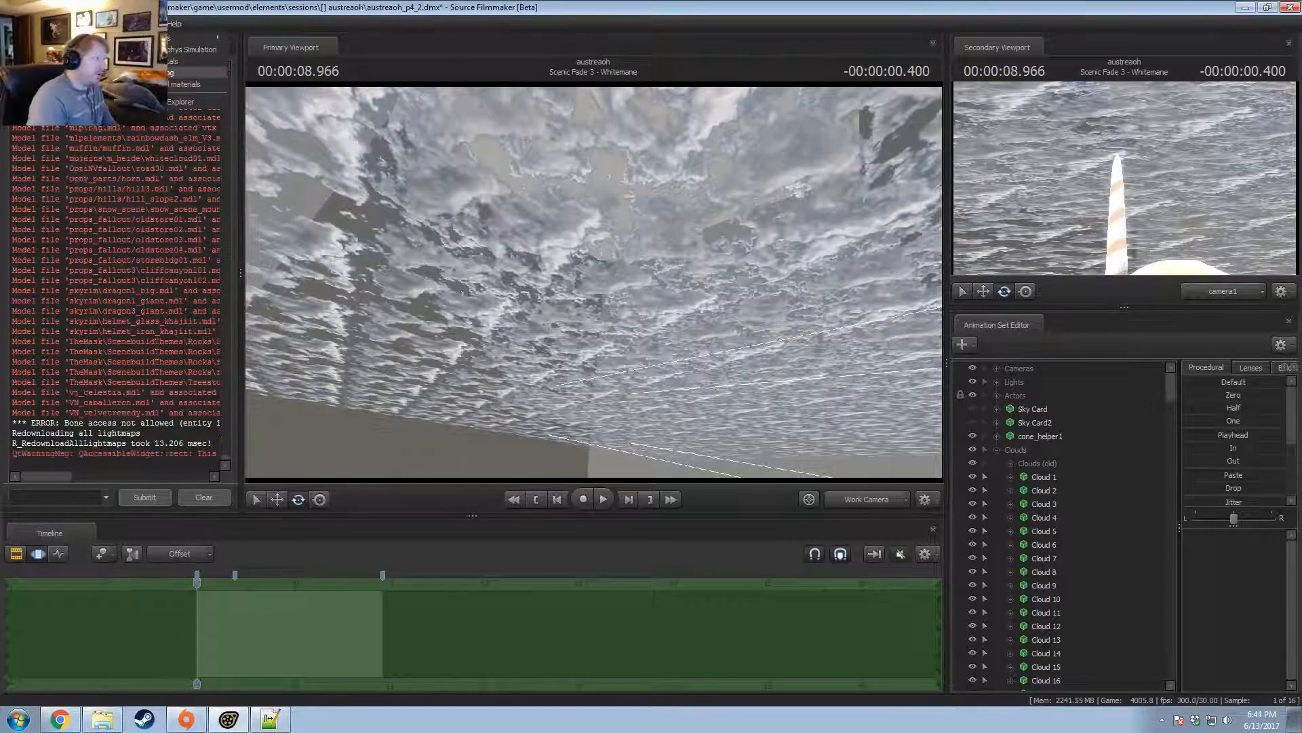
pyautogui.click(163, 84)
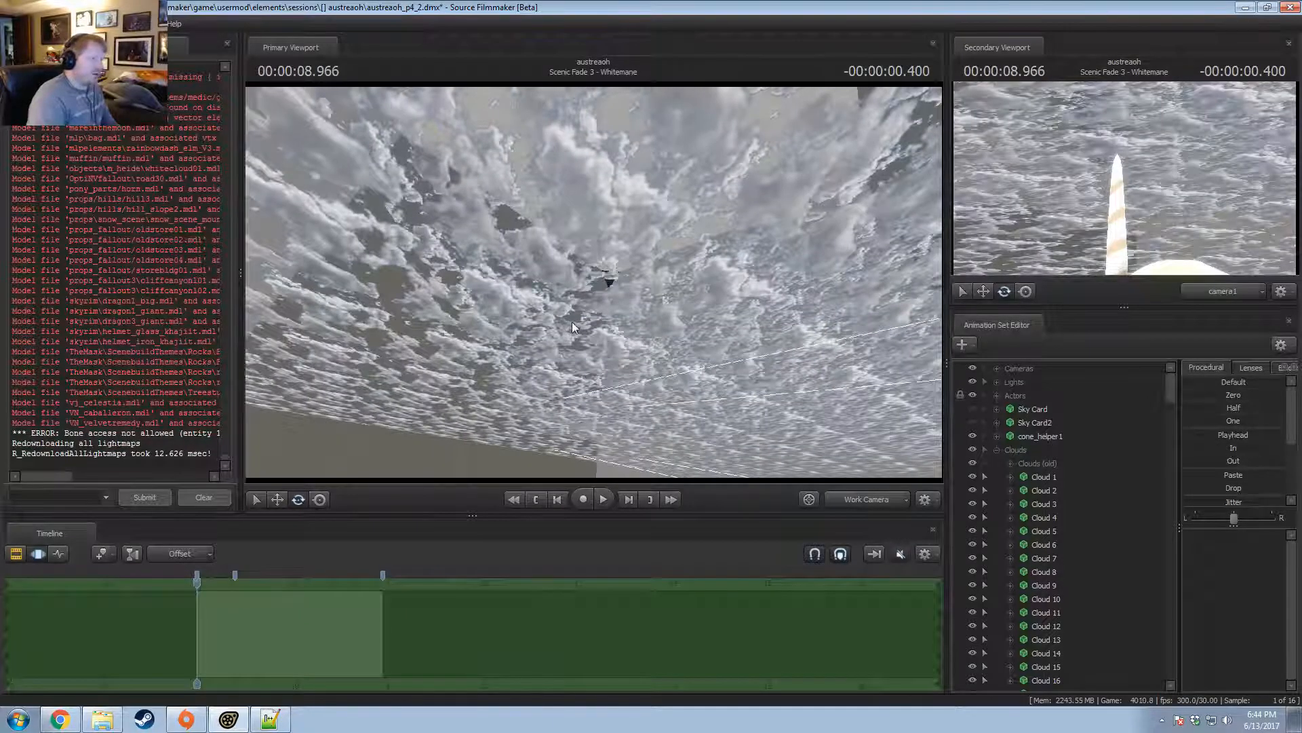
# Switch to ironhelmetplate.vmt in Notepad++, remove the square brackets from the $basetexturetransform value, and save the file.
pyautogui.hotkey('alt', 'Tab')
pyautogui.click(325, 301)
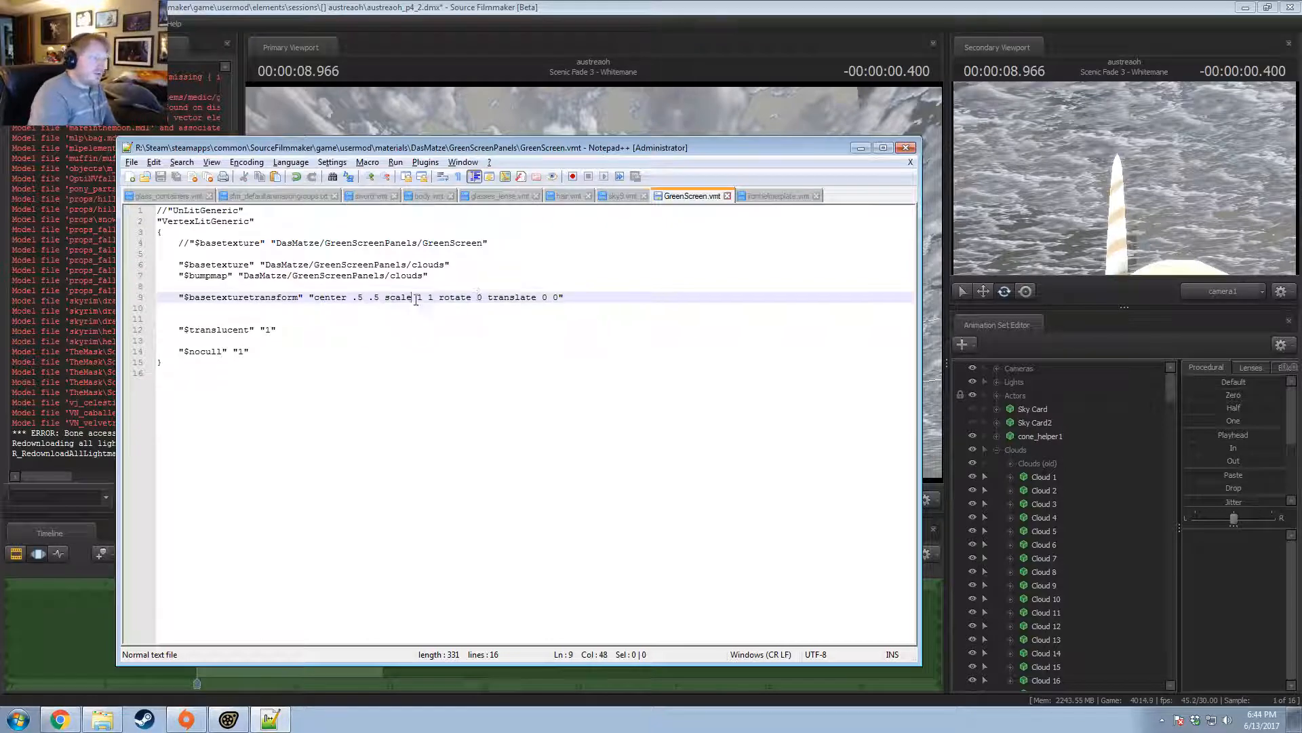
pyautogui.click(487, 301)
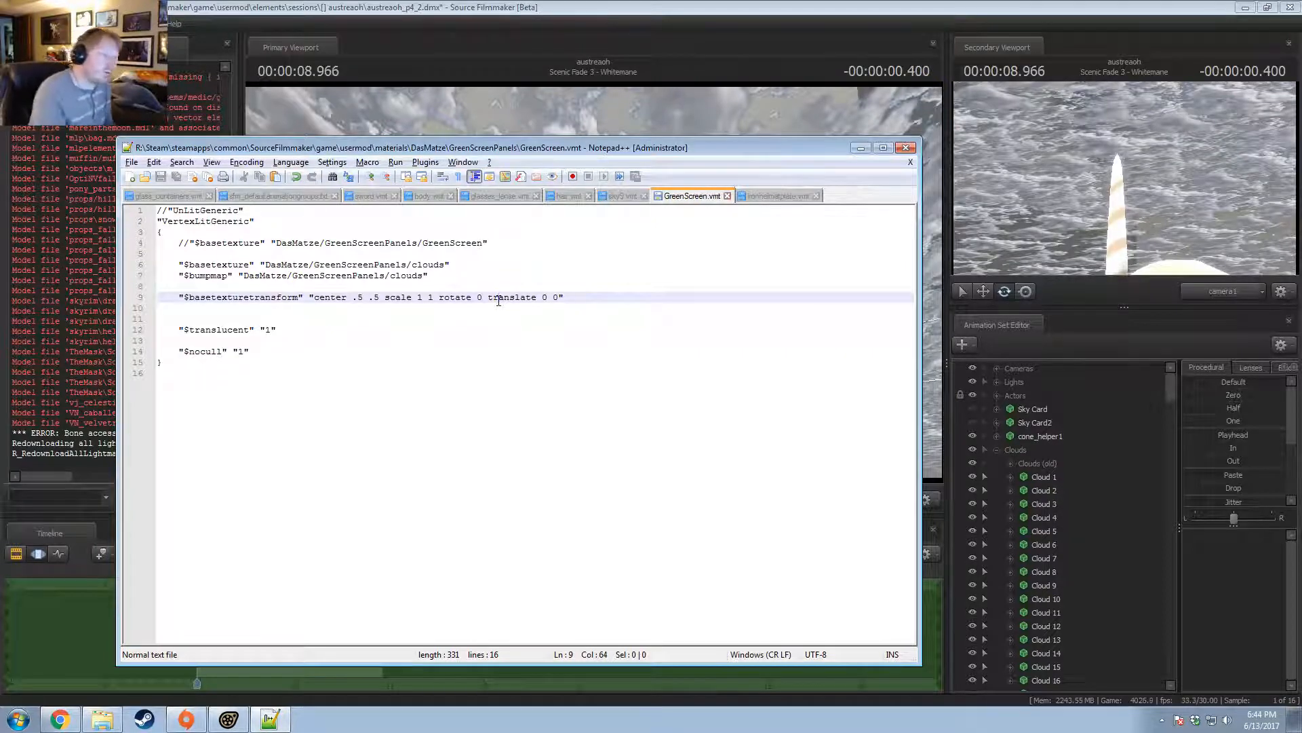
pyautogui.click(766, 196)
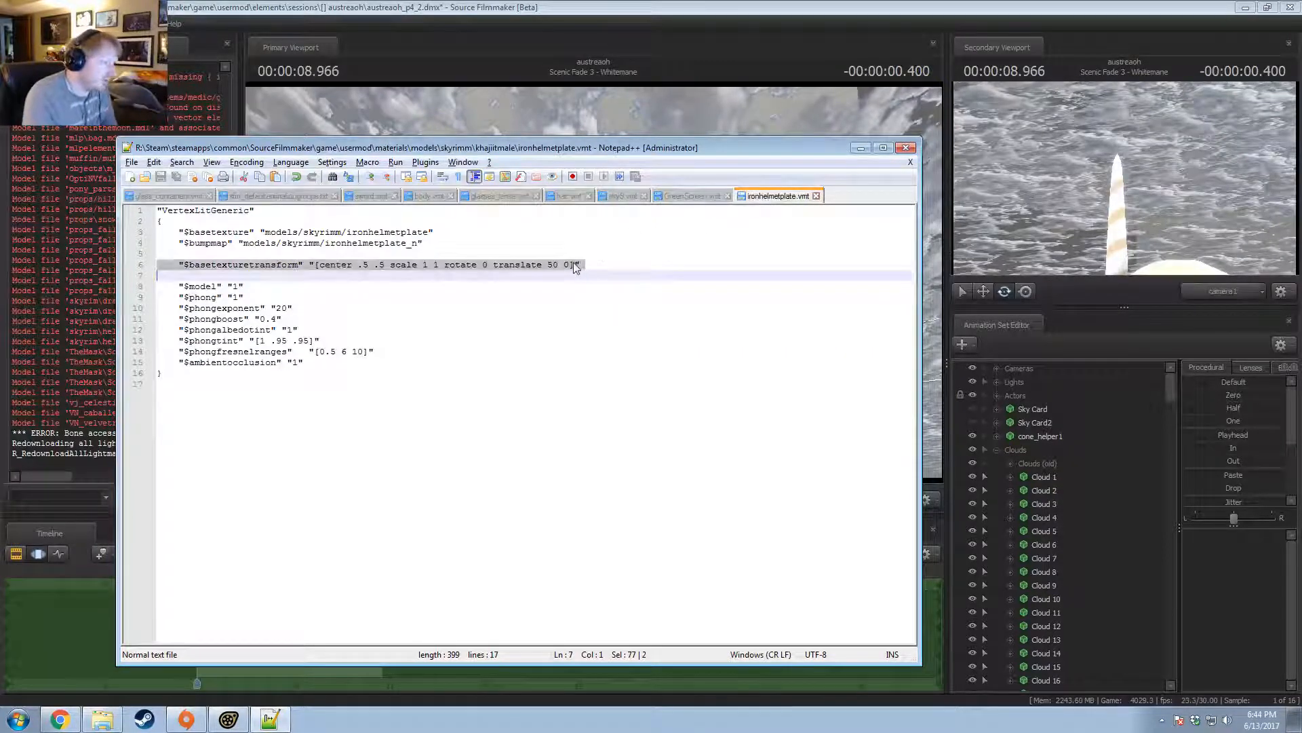
pyautogui.click(572, 263)
pyautogui.press('BackSpace')
pyautogui.click(312, 265)
pyautogui.press('Delete')
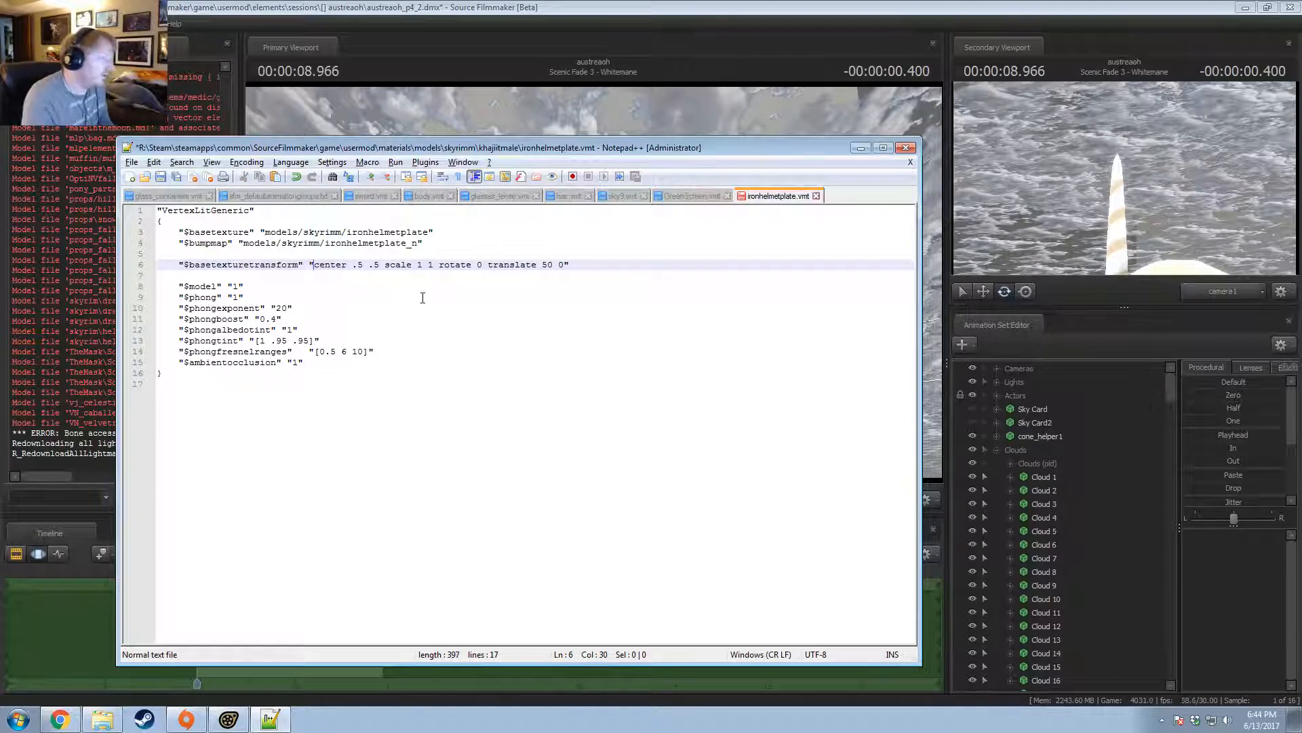
pyautogui.hotkey('ctrl', 's')
# Return to Source Filmmaker, collapse the Clouds group, and start creating an animation set for a new model.
pyautogui.click(860, 147)
pyautogui.moveTo(594, 282); pyautogui.dragTo(533, 224)
pyautogui.press('w')
pyautogui.click(995, 449)
pyautogui.rightClick(1021, 487)
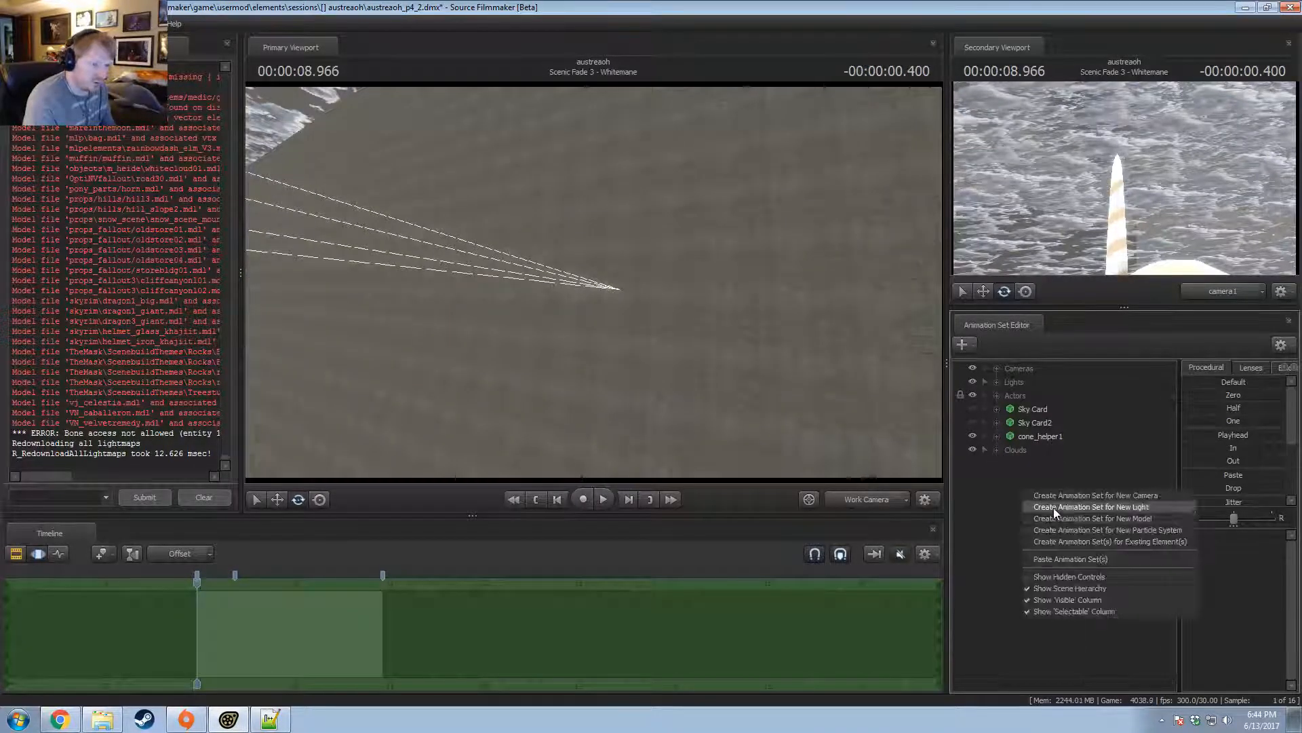
pyautogui.click(1068, 517)
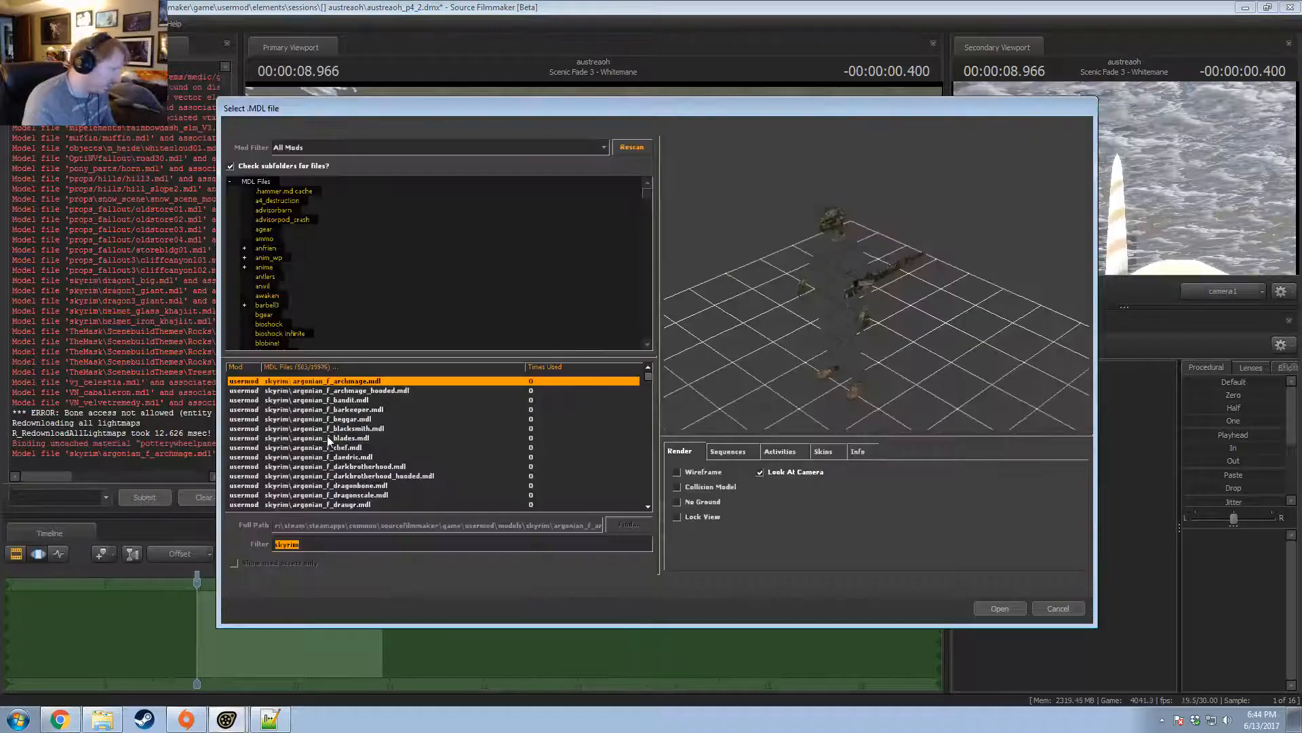
# Filter the model list by "skyrim helm" and add helmet_iron_khajiit.mdl to the scene.
pyautogui.scroll(-10, 315, 460)
pyautogui.scroll(-15, 315, 460)
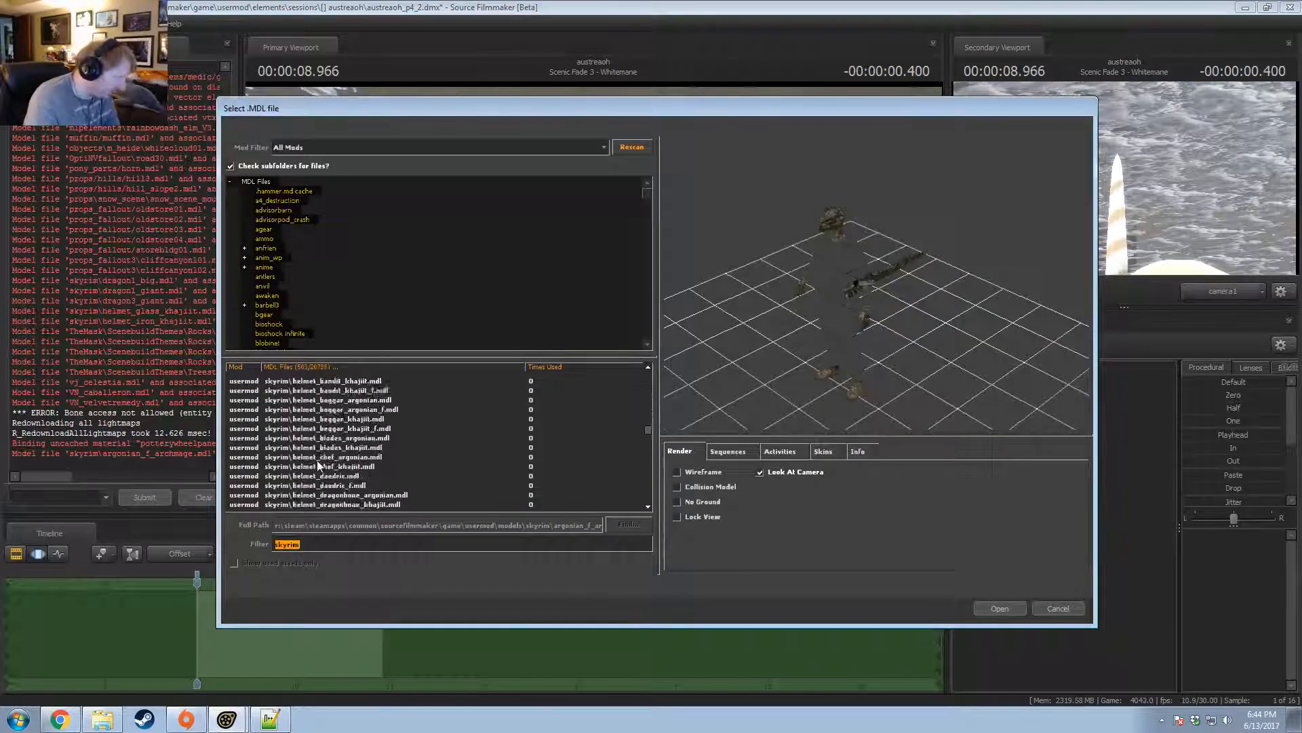
pyautogui.scroll(-3, 317, 466)
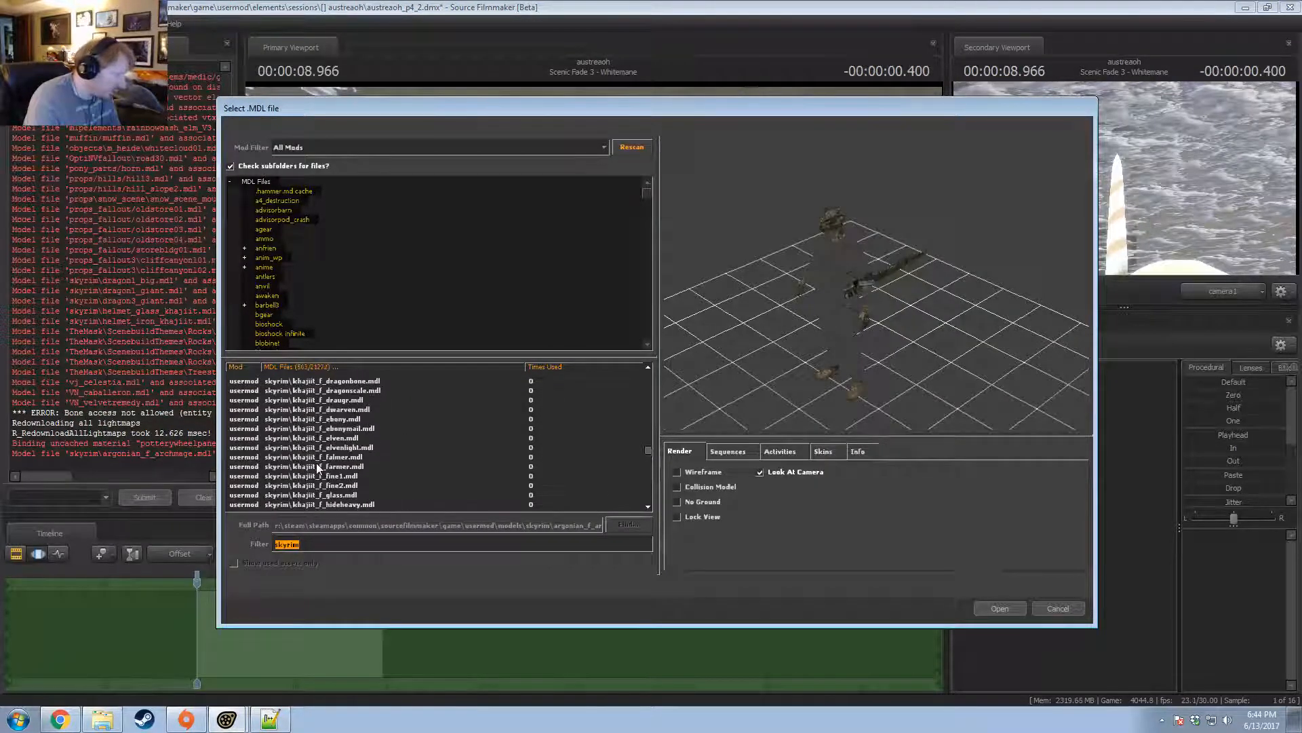
pyautogui.scroll(-8, 317, 467)
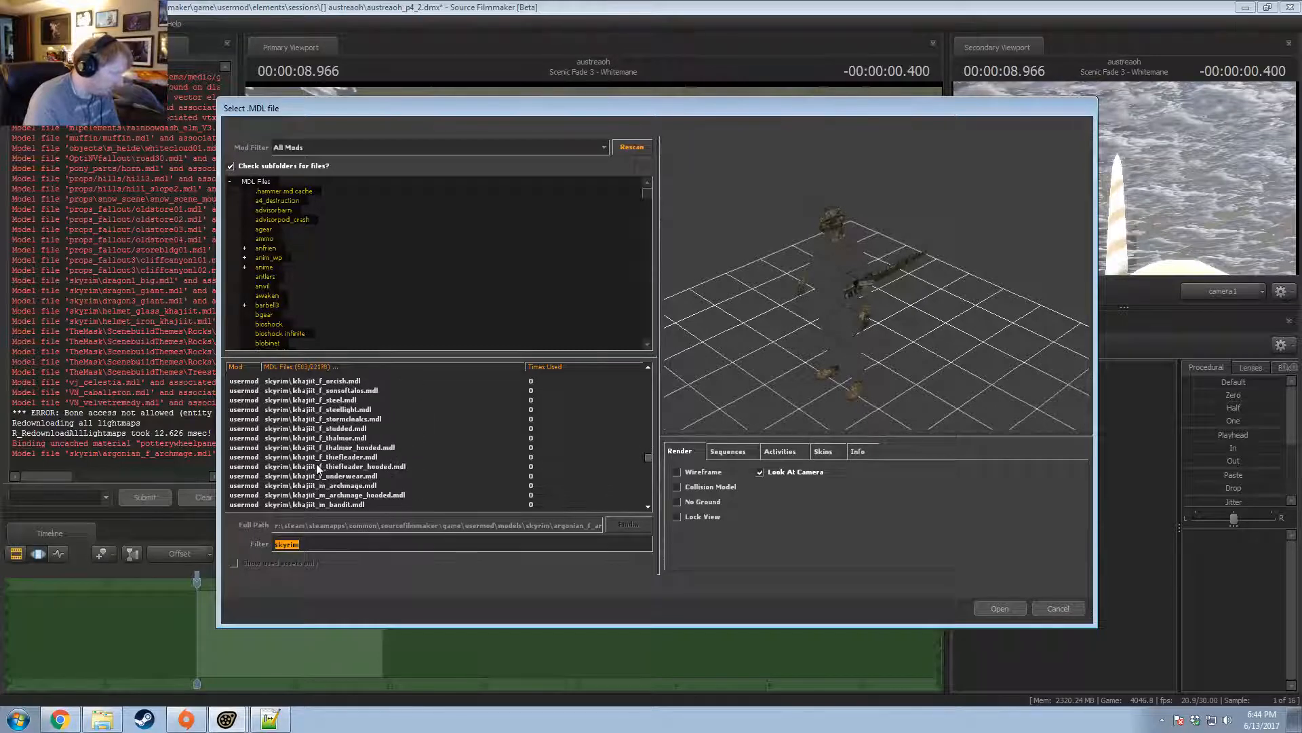
pyautogui.scroll(-7, 316, 467)
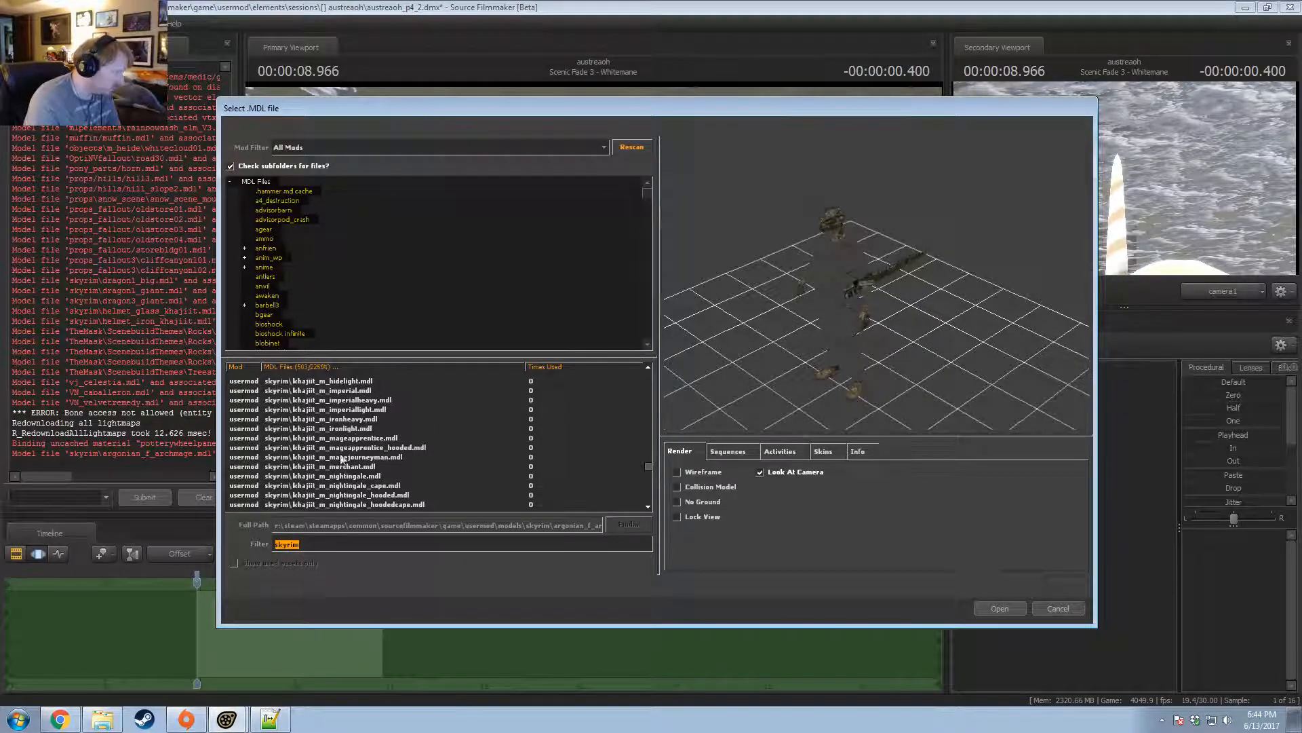
pyautogui.click(361, 419)
pyautogui.scroll(-7, 337, 491)
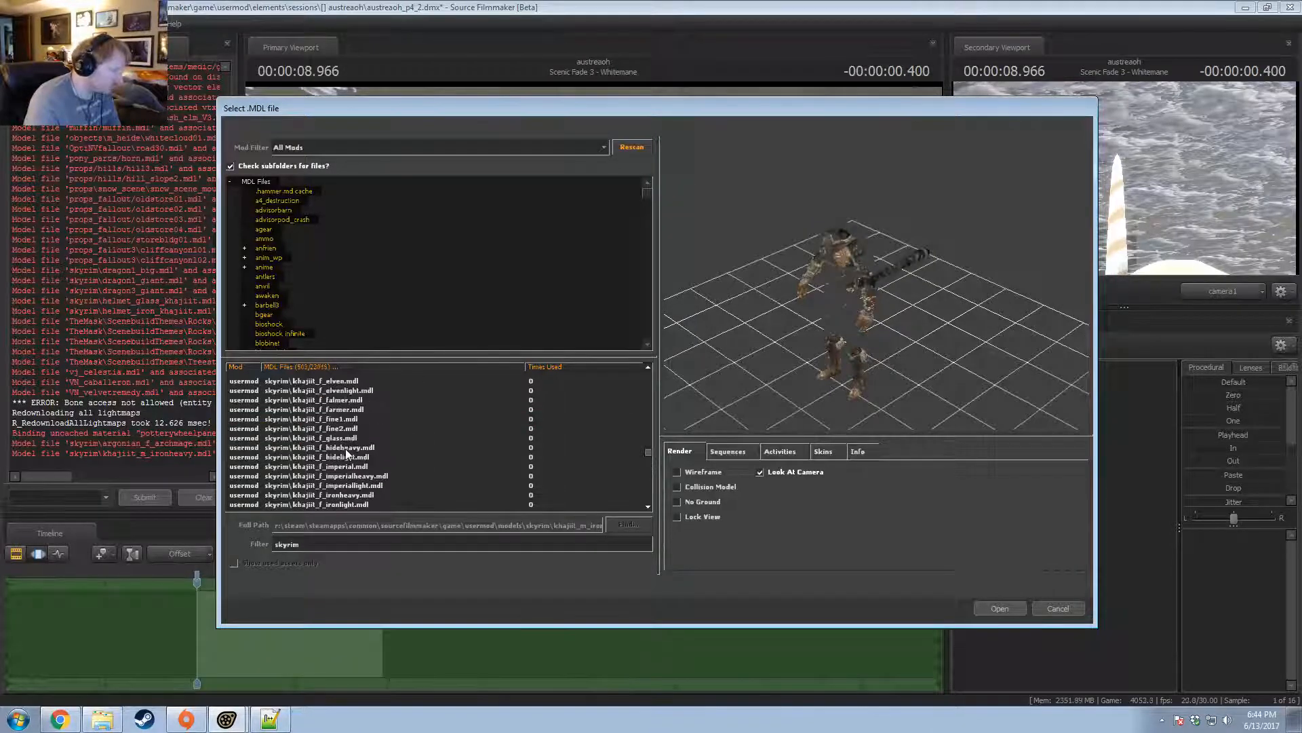
pyautogui.scroll(-4, 341, 459)
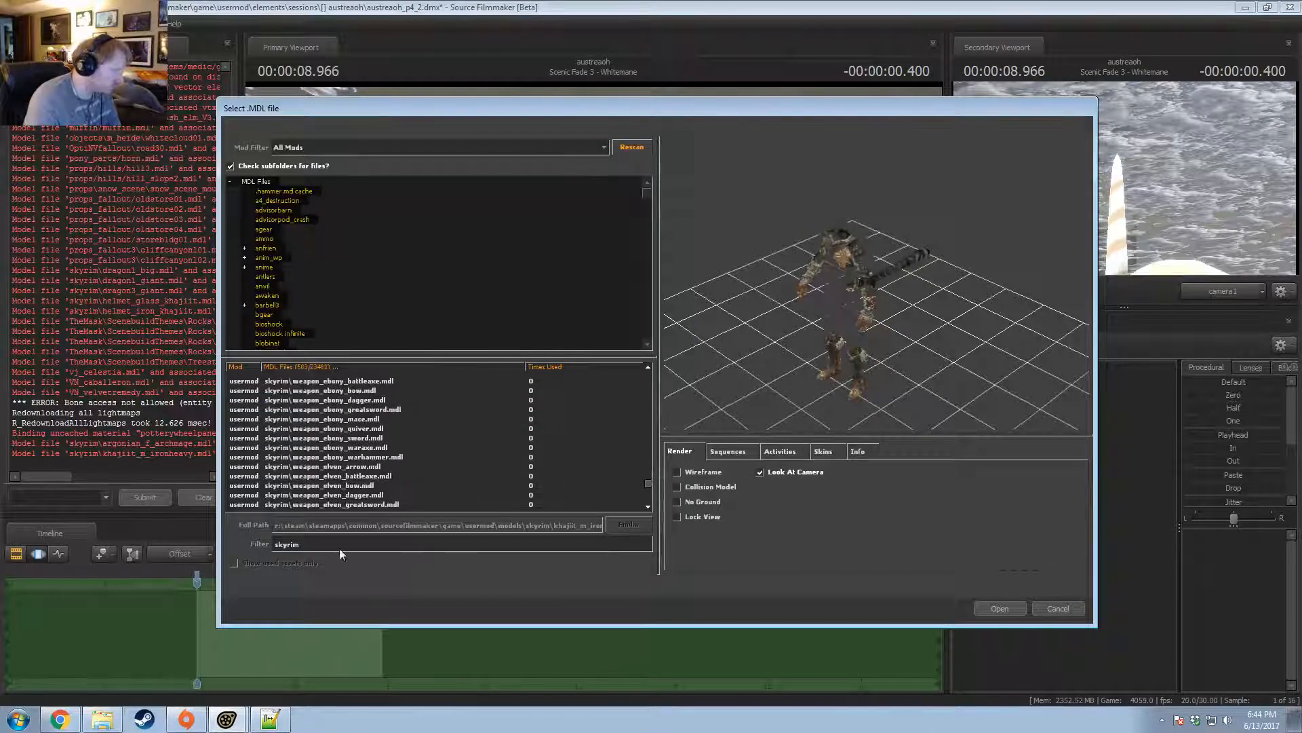
pyautogui.write('helm')
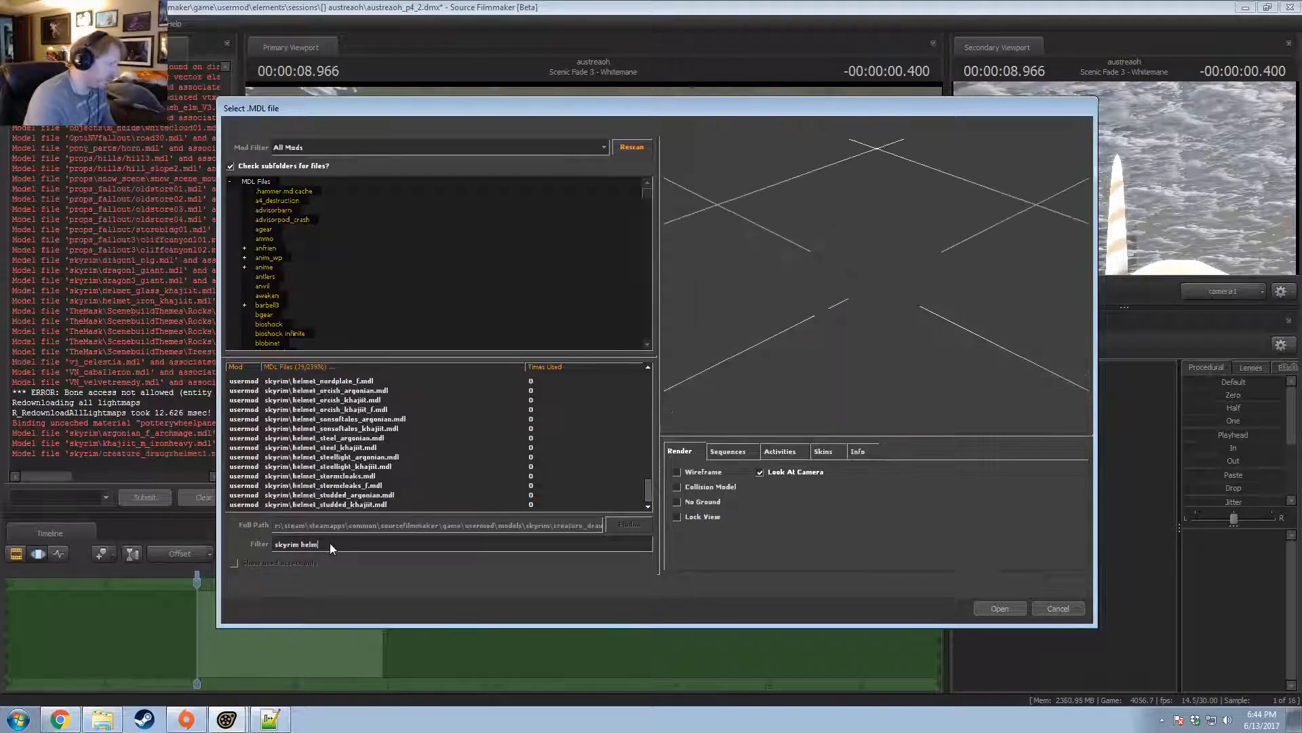
pyautogui.scroll(2, 332, 471)
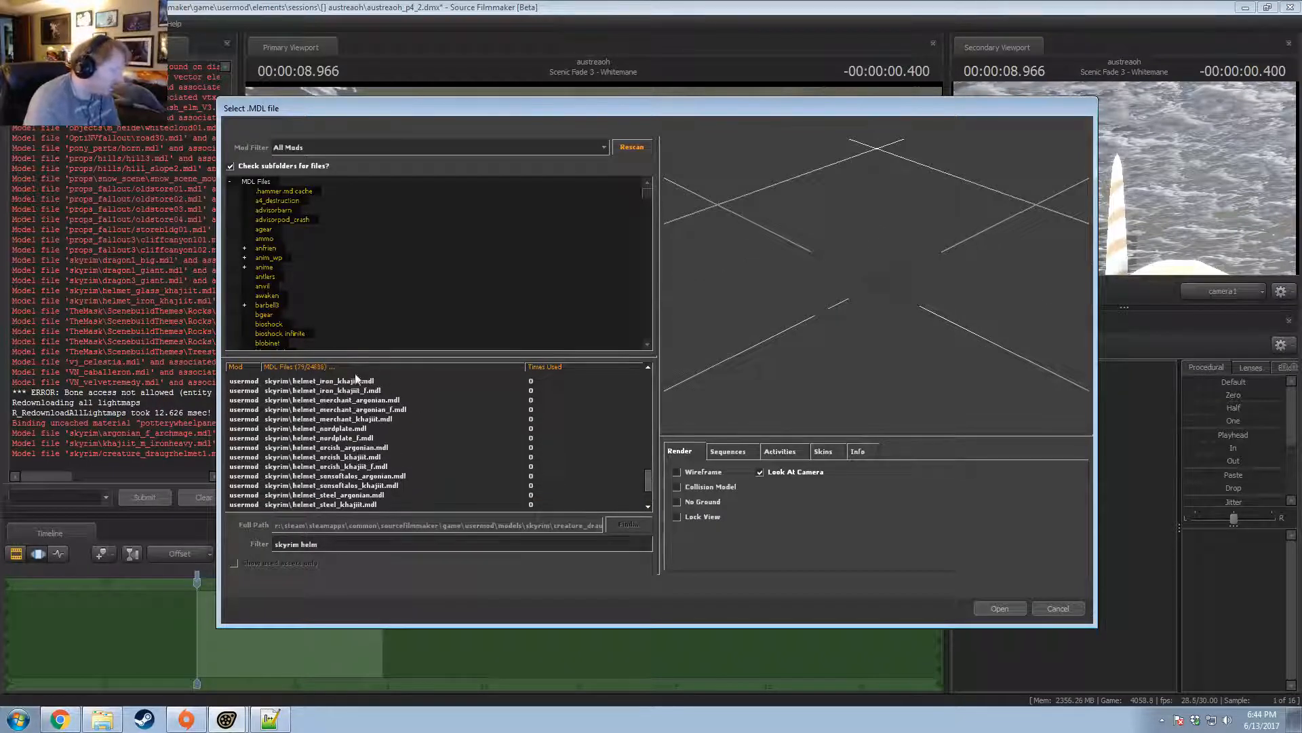
pyautogui.click(352, 381)
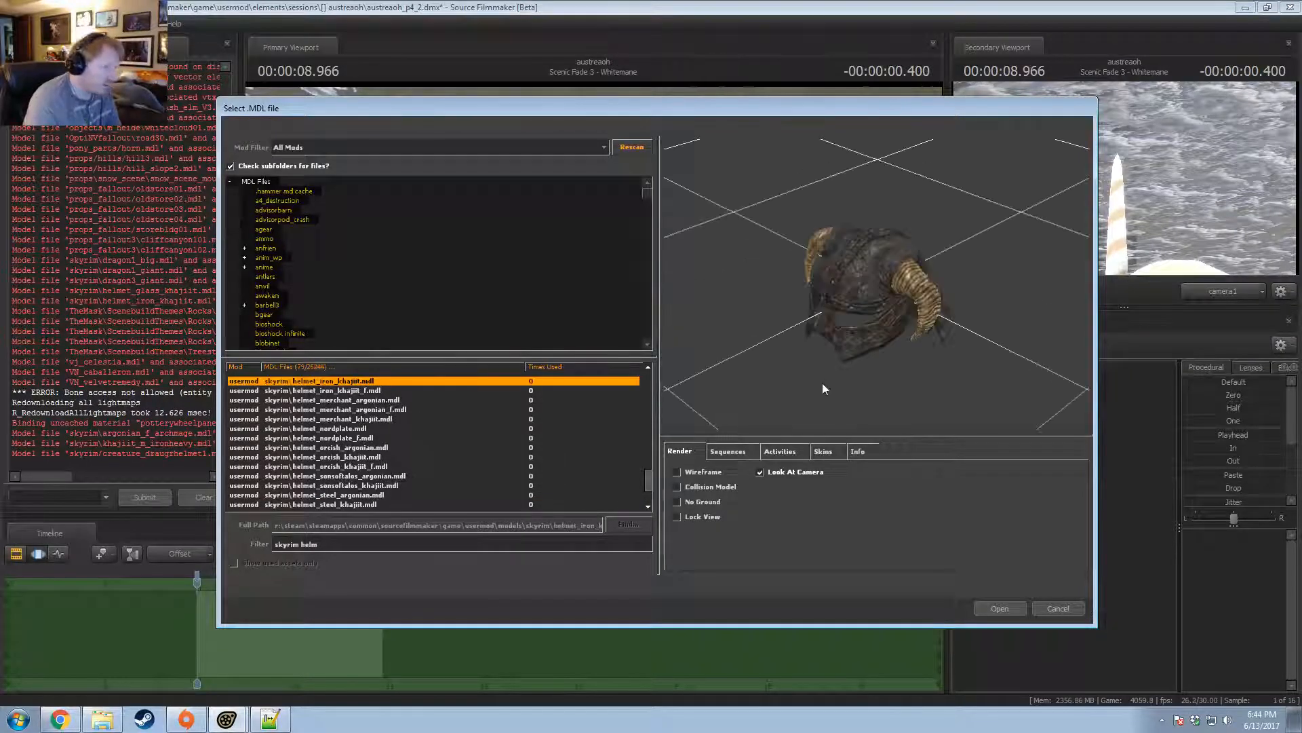
pyautogui.click(1000, 608)
# Run mat_reloadmaterial ironhelmetplate in the console to check the helmet's texture.
pyautogui.moveTo(594, 281)
pyautogui.mouseDown()
pyautogui.moveTo(489, 272)
pyautogui.moveTo(590, 284)
pyautogui.mouseUp()
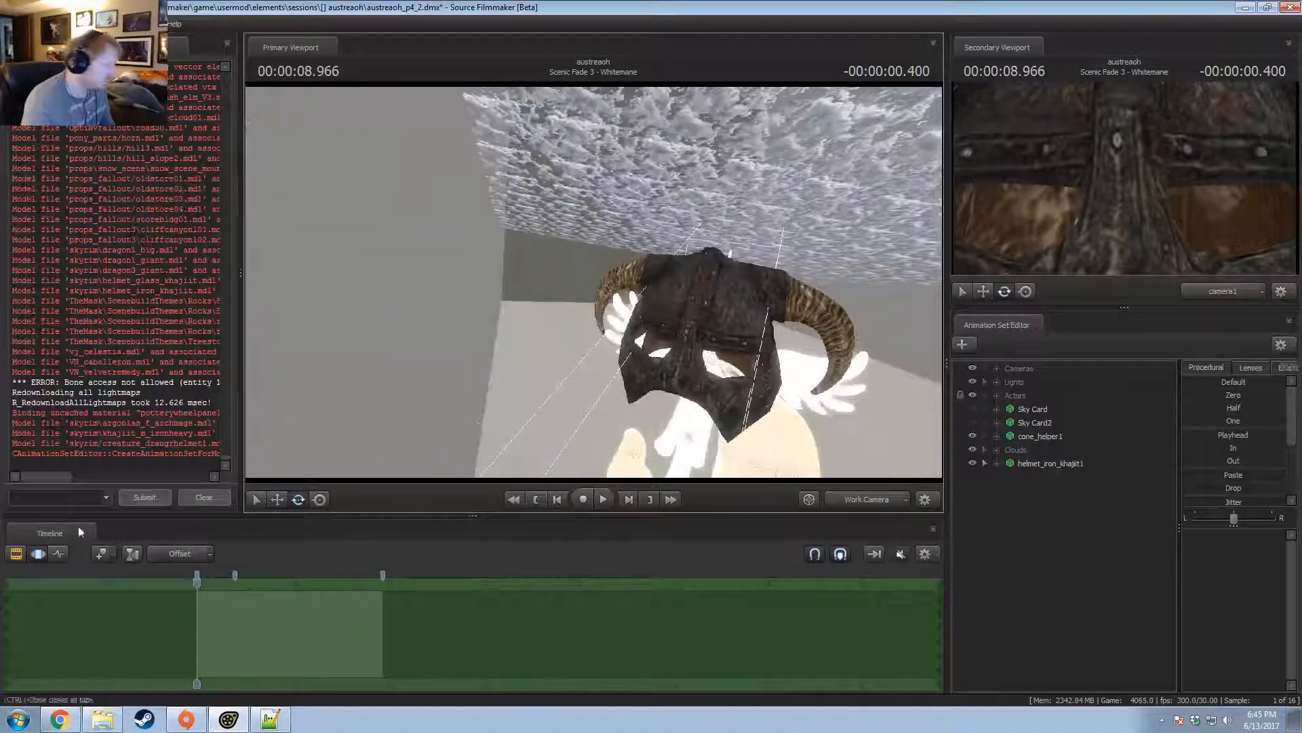
pyautogui.click(70, 500)
pyautogui.press('Up')
pyautogui.press('Return')
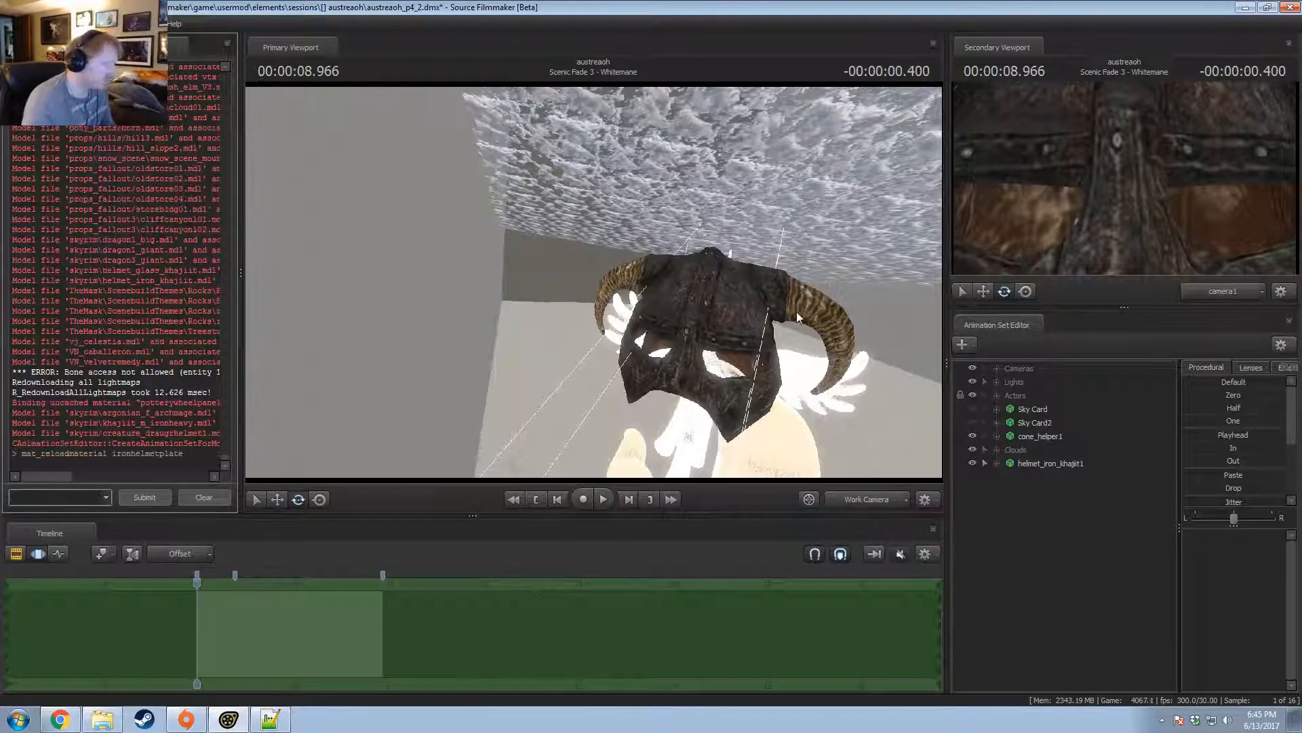
# In Notepad++, set the ironhelmetplate.vmt transform to rotate 90 and translate 0 0, and save the file.
pyautogui.hotkey('alt', 'Tab')
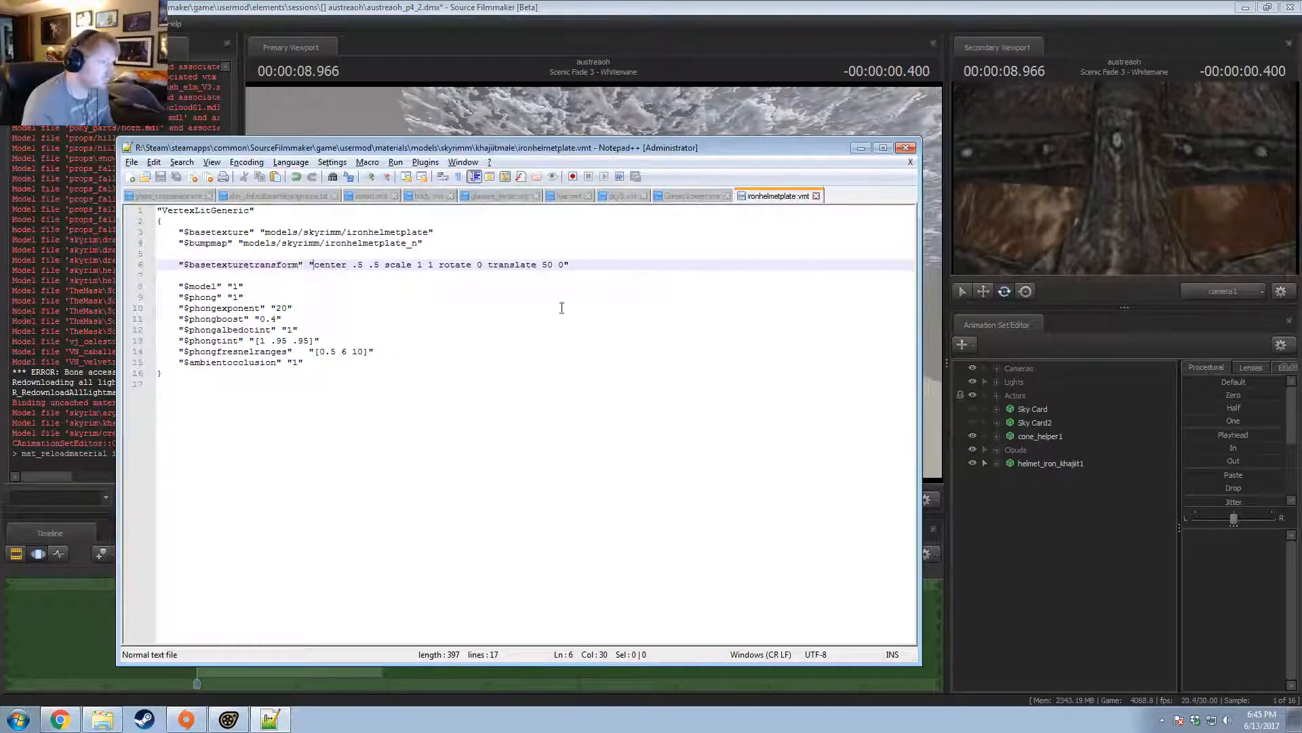
pyautogui.moveTo(552, 264); pyautogui.dragTo(557, 264)
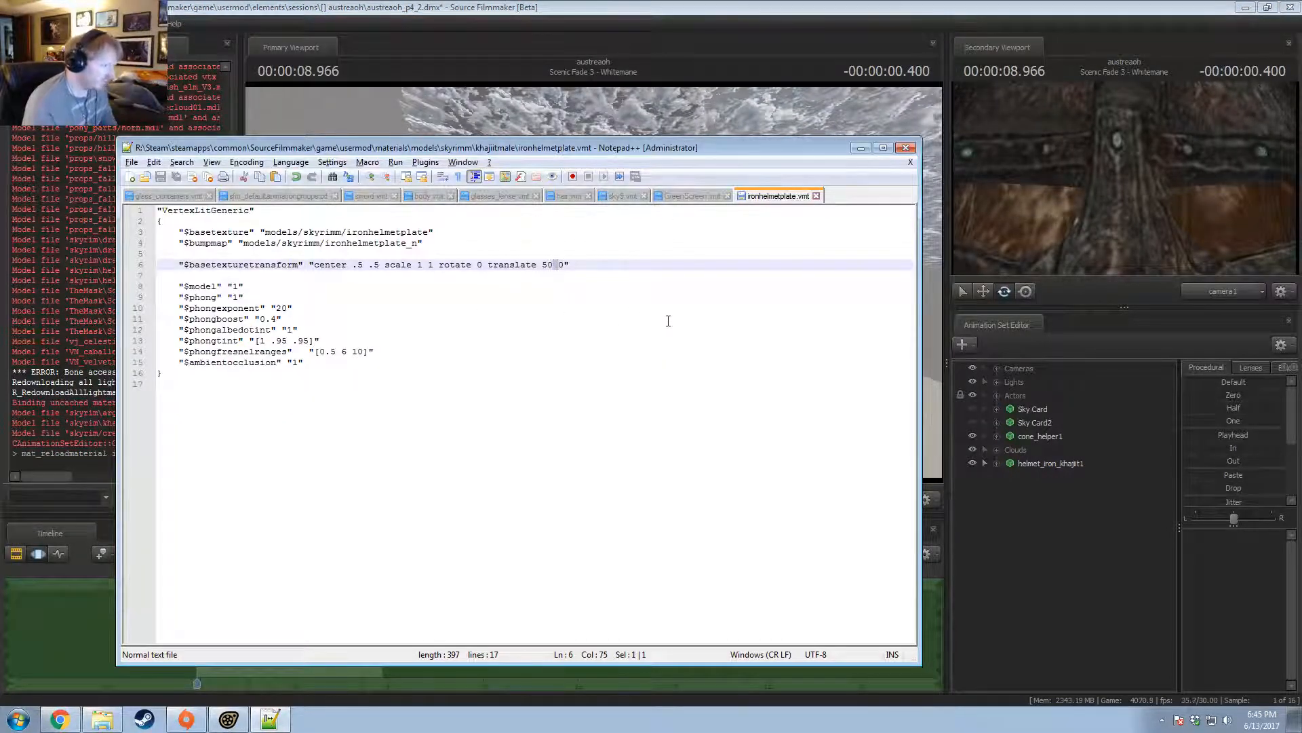
pyautogui.press('Left')
pyautogui.press('BackSpace')
pyautogui.press('BackSpace')
pyautogui.write('0')
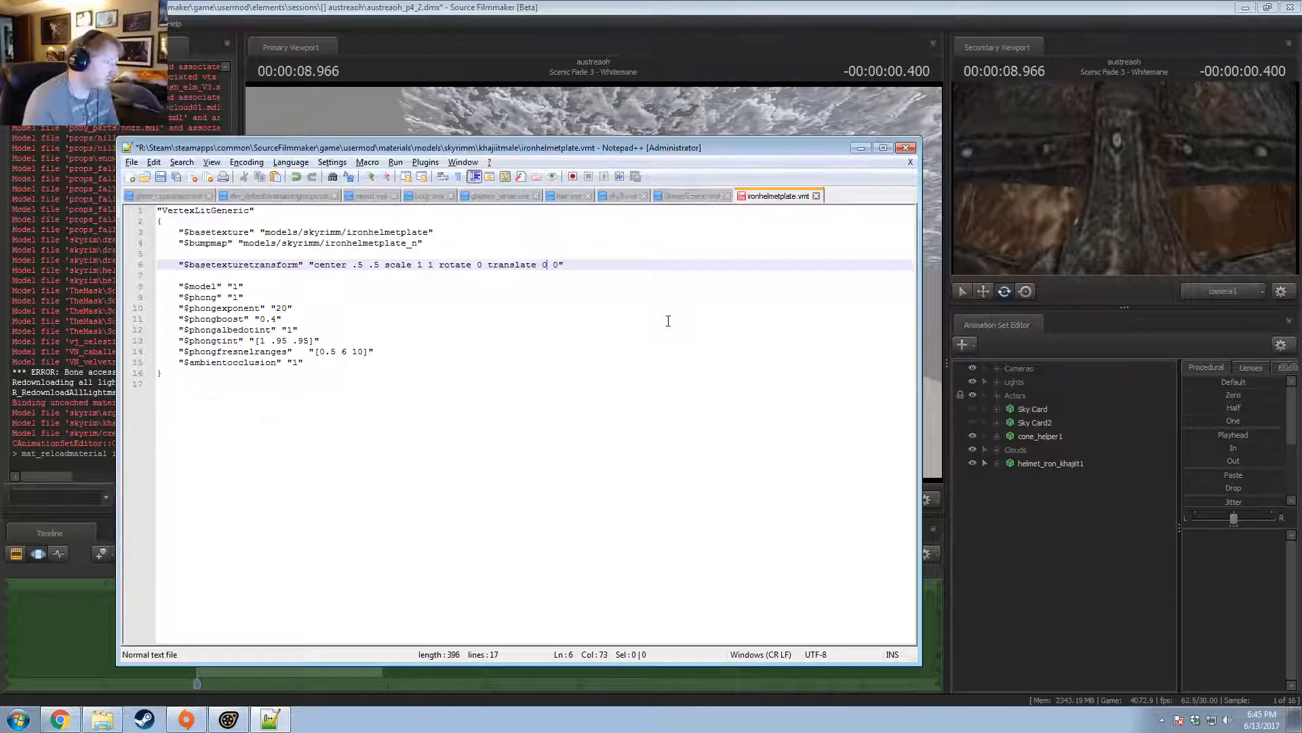
pyautogui.click(483, 264)
pyautogui.press('BackSpace')
pyautogui.write('90')
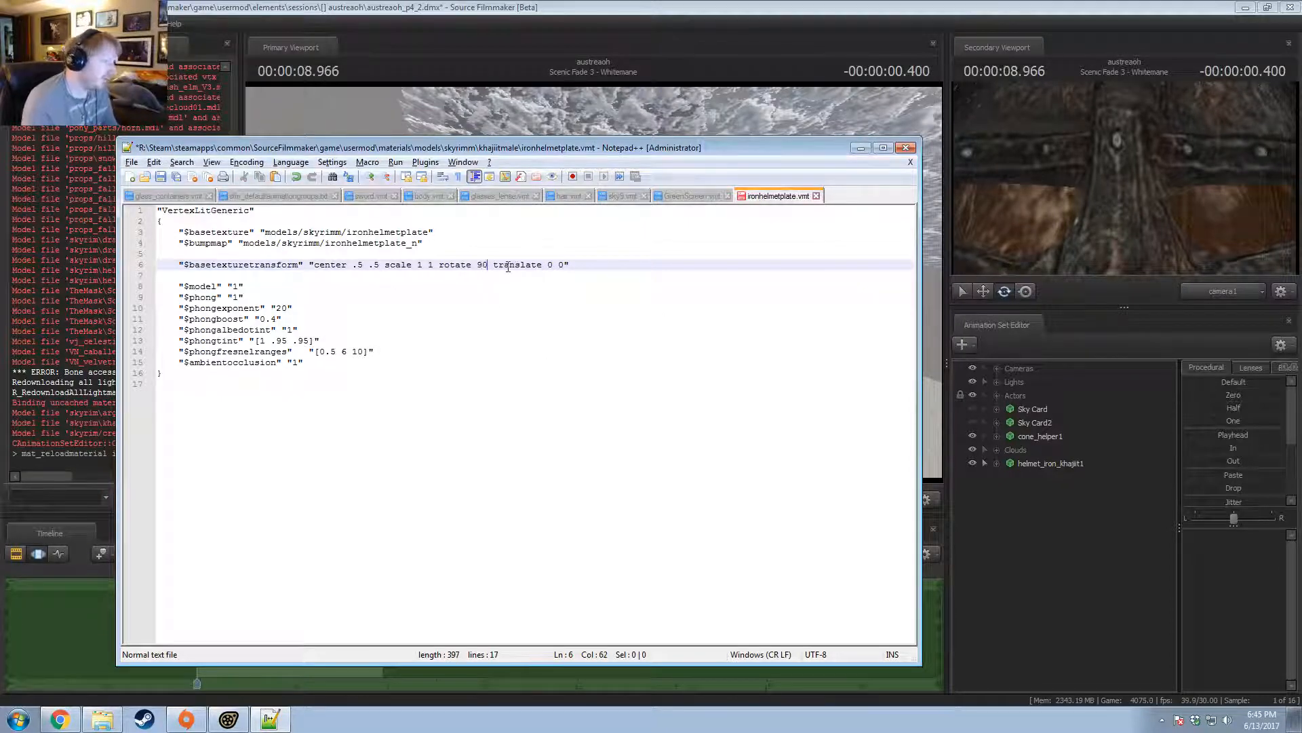
pyautogui.hotkey('ctrl', 's')
# Switch to Source Filmmaker, rerun mat_reloadmaterial ironhelmetplate, and inspect the rotated texture on the helmet from several sides.
pyautogui.hotkey('alt', 'Tab')
pyautogui.click(55, 500)
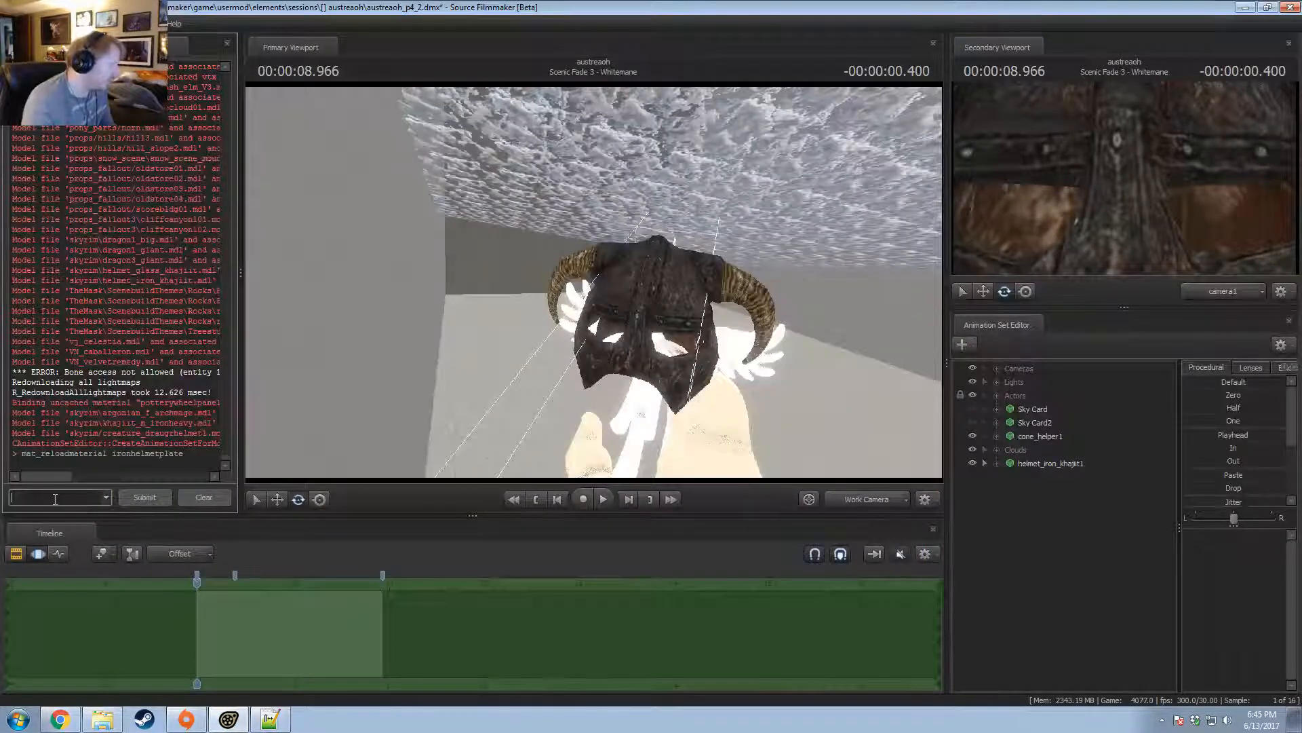
pyautogui.press('Up')
pyautogui.press('Return')
pyautogui.moveTo(594, 282); pyautogui.dragTo(596, 282)
pyautogui.press('w')
pyautogui.press('s')
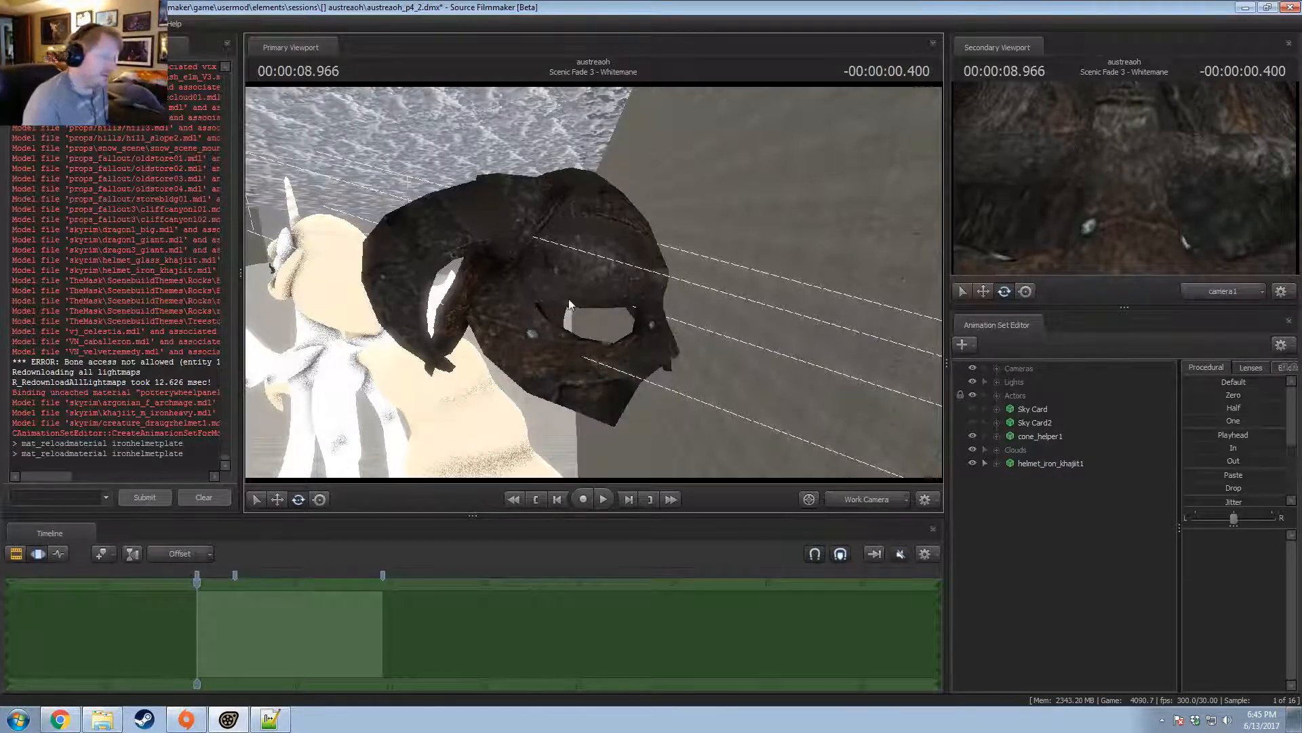
pyautogui.moveTo(699, 295); pyautogui.dragTo(593, 282)
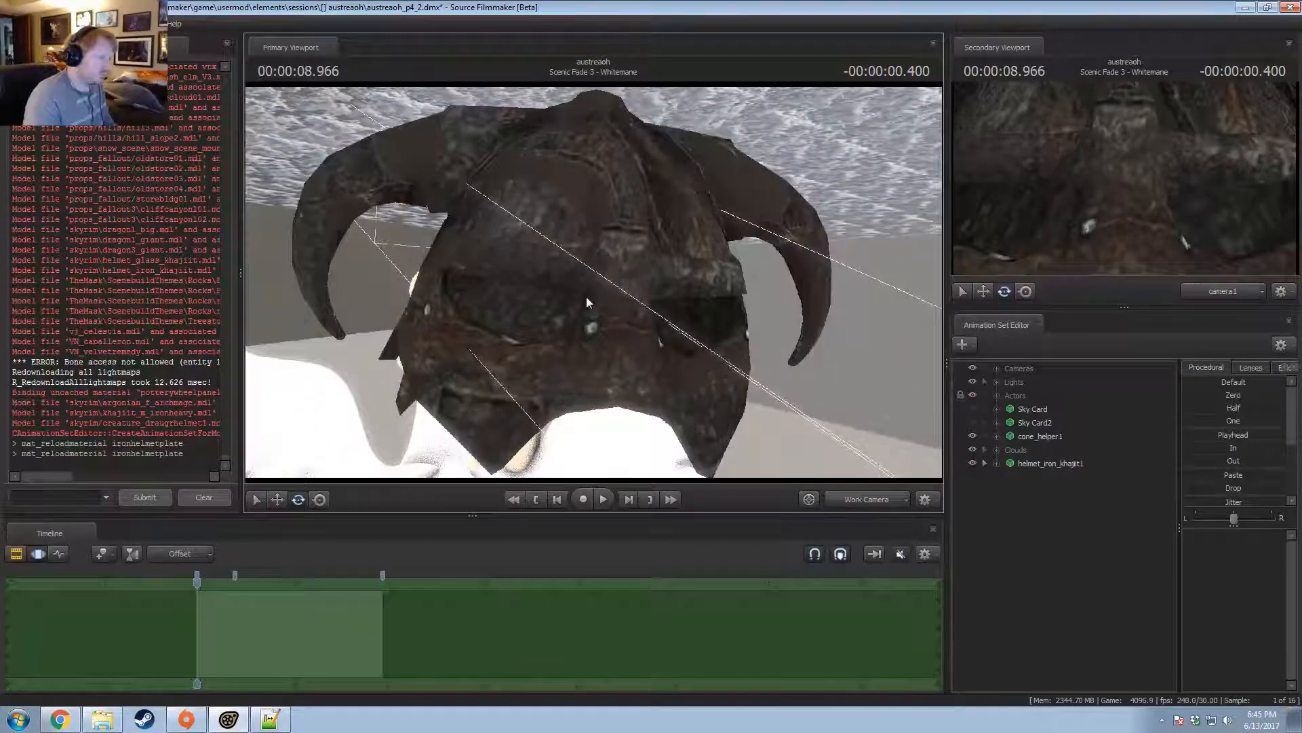
# Delete the iron helmet's animation set from the scene.
pyautogui.click(1065, 463)
pyautogui.rightClick(1065, 463)
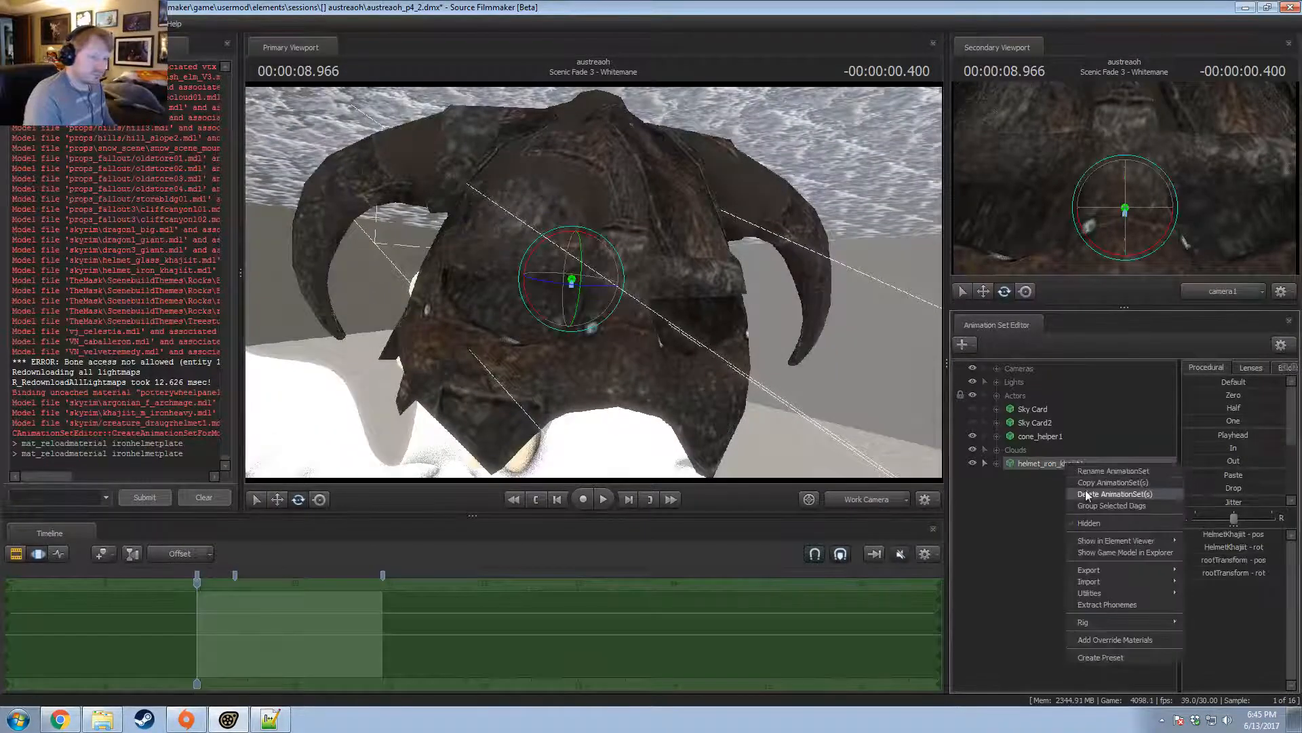
pyautogui.click(1086, 494)
# Switch to Notepad++, delete the $basetexturetransform line from ironhelmetplate.vmt, save the file, and close it.
pyautogui.hotkey('alt', 'Tab')
pyautogui.moveTo(590, 266); pyautogui.dragTo(90, 266)
pyautogui.press('BackSpace')
pyautogui.press('BackSpace')
pyautogui.press('BackSpace')
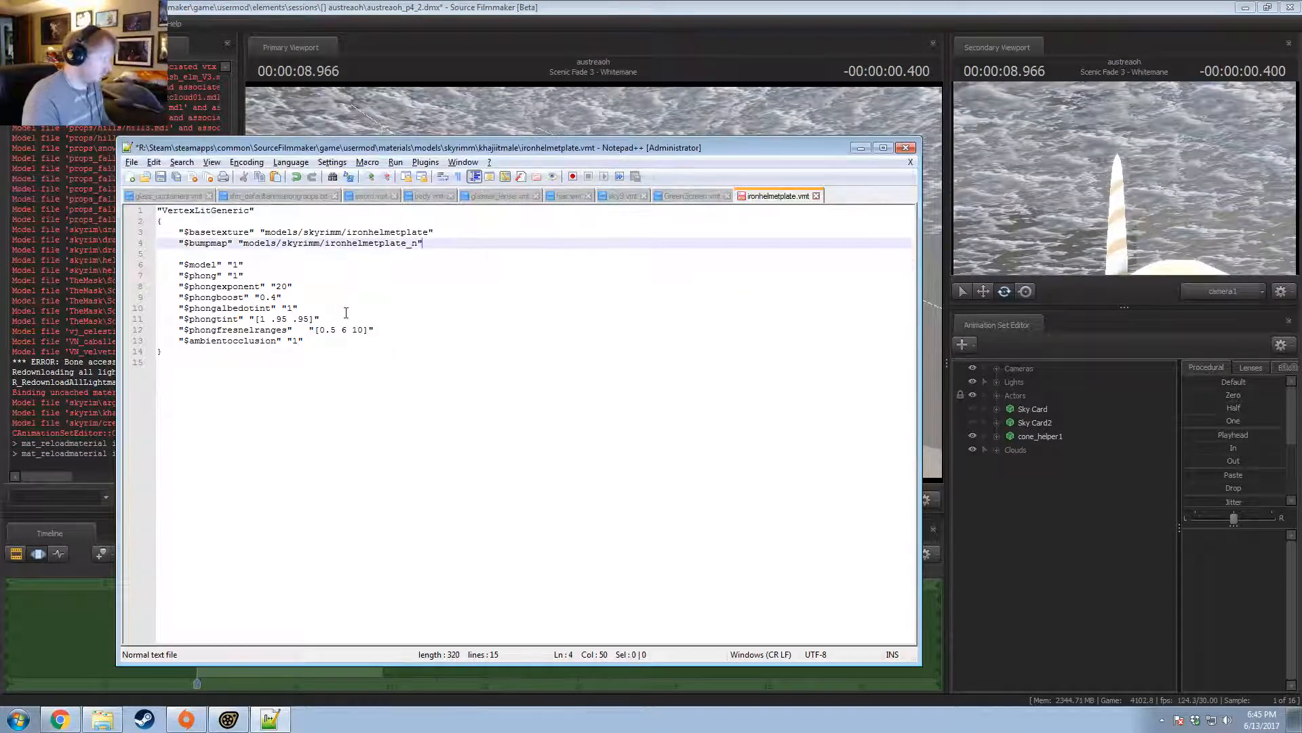
pyautogui.hotkey('ctrl', 's')
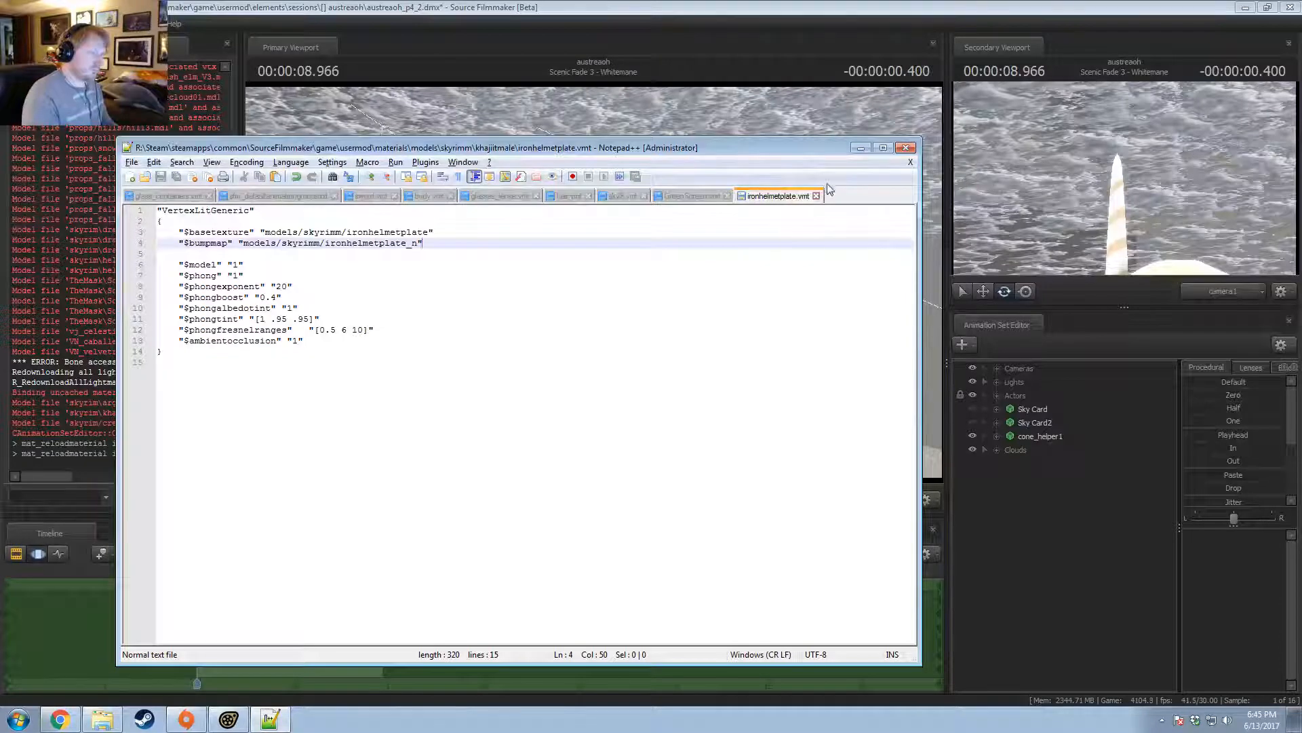
pyautogui.click(816, 196)
# Return to Source Filmmaker, toggle the visibility of the Clouds (old) group, and examine the clouds around the character.
pyautogui.click(778, 8)
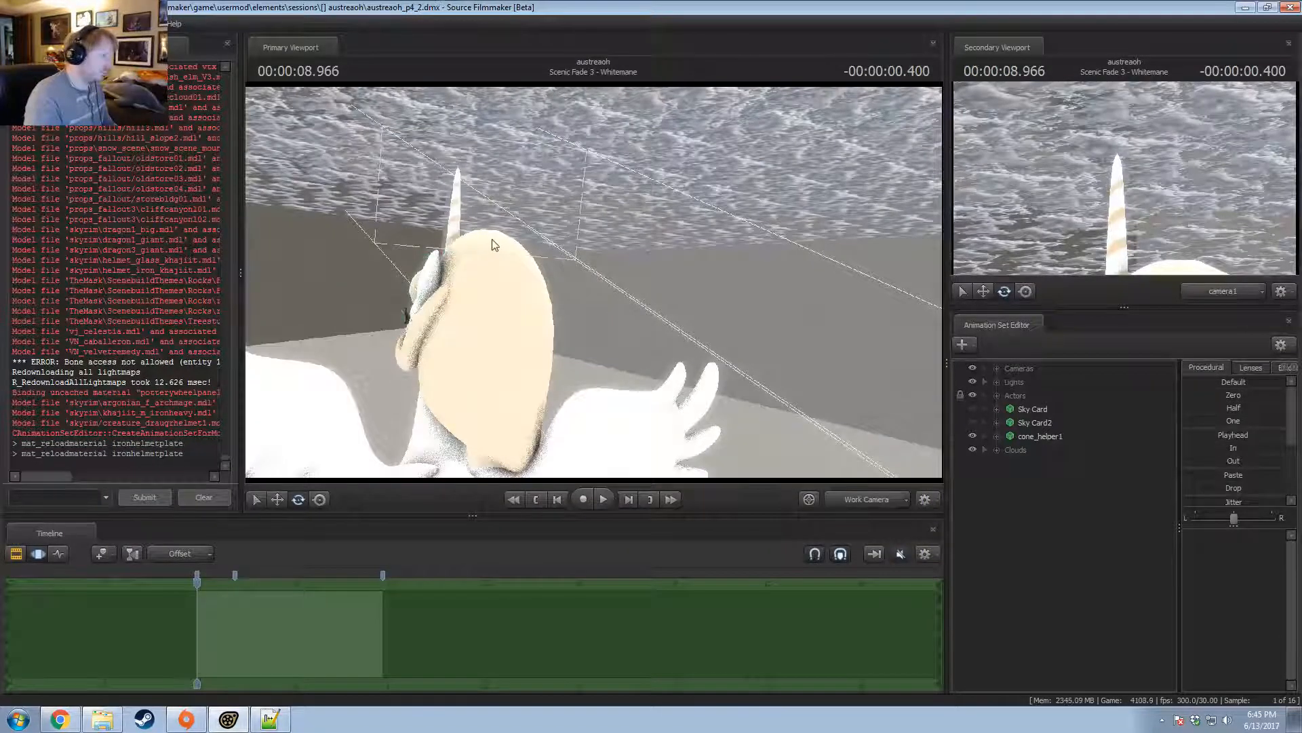
pyautogui.click(996, 449)
pyautogui.click(972, 462)
pyautogui.click(997, 449)
pyautogui.moveTo(905, 457); pyautogui.dragTo(755, 304)
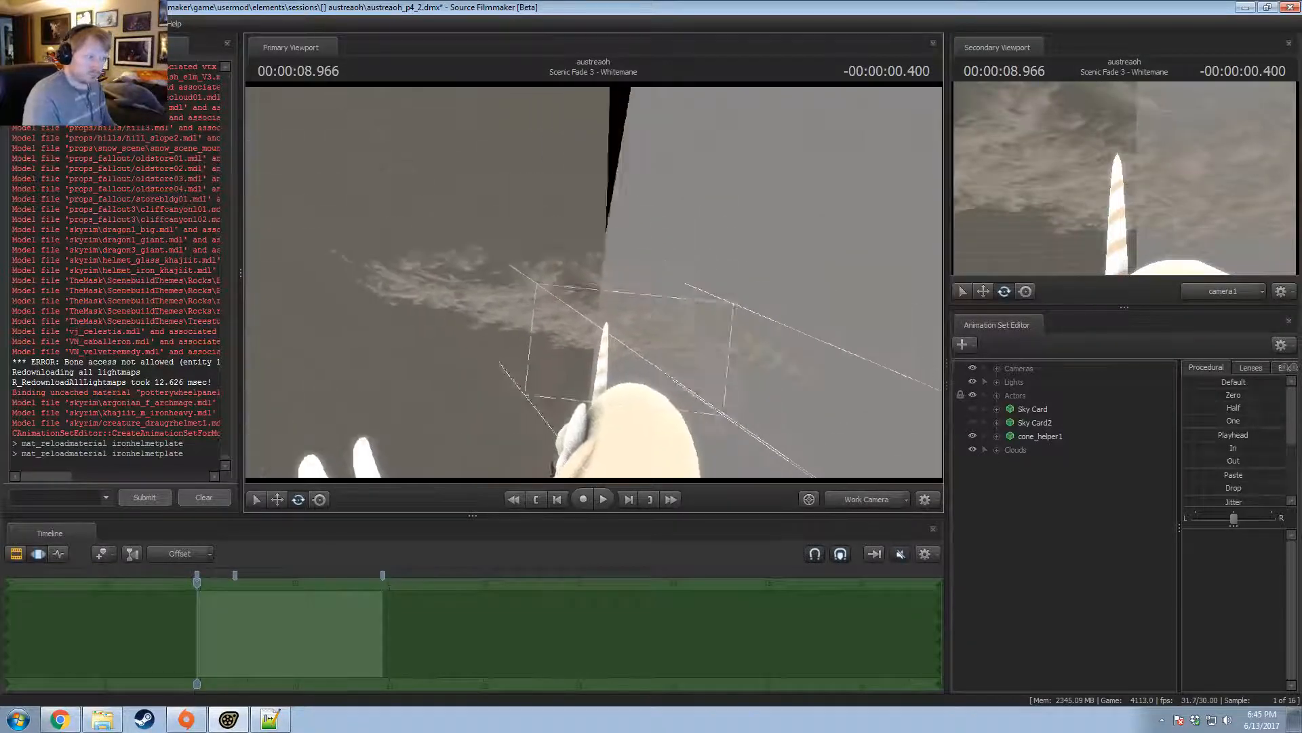
pyautogui.moveTo(593, 283)
pyautogui.mouseDown()
pyautogui.moveTo(580, 285)
pyautogui.moveTo(593, 283)
pyautogui.mouseUp()
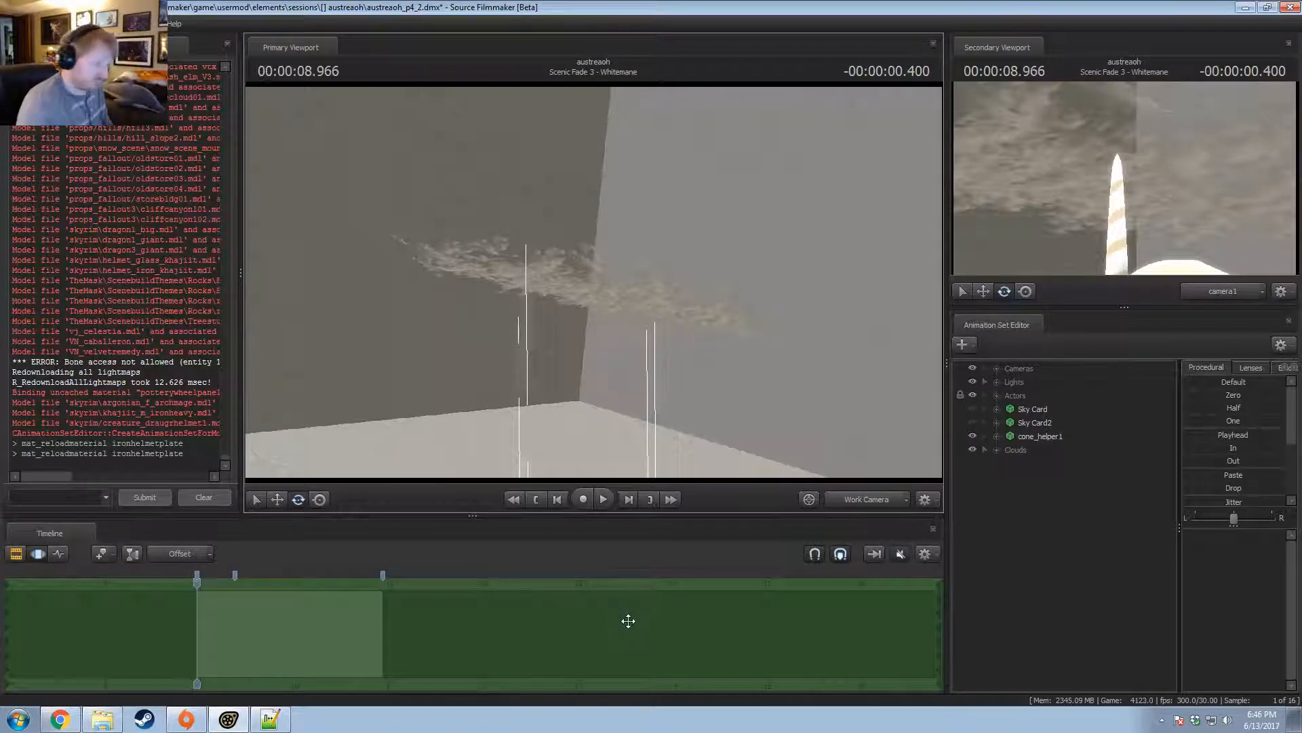
pyautogui.moveTo(594, 282); pyautogui.dragTo(577, 317)
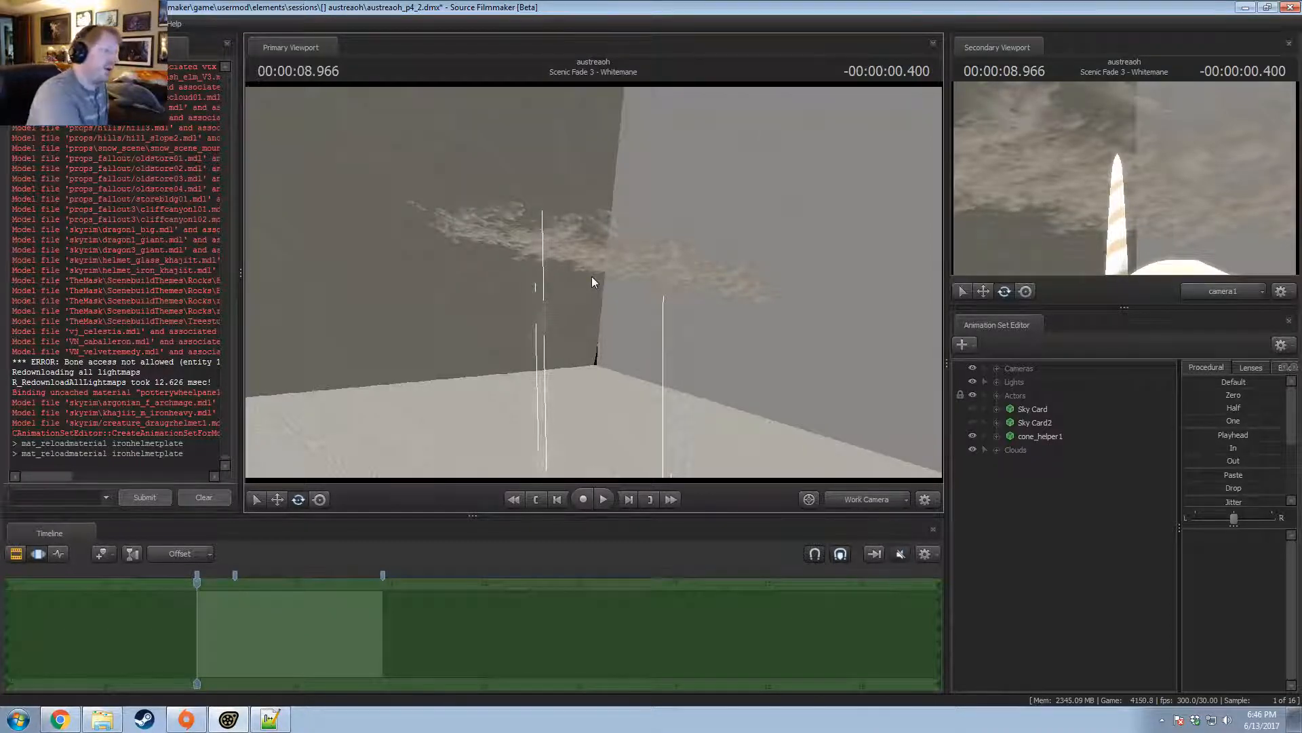
# Toggle the visibility of cone_helper1 to identify the helper object in the viewport.
pyautogui.moveTo(609, 254)
pyautogui.mouseDown()
pyautogui.moveTo(587, 158)
pyautogui.moveTo(615, 133)
pyautogui.moveTo(582, 251)
pyautogui.moveTo(614, 231)
pyautogui.mouseUp()
pyautogui.press('w')
pyautogui.click(992, 436)
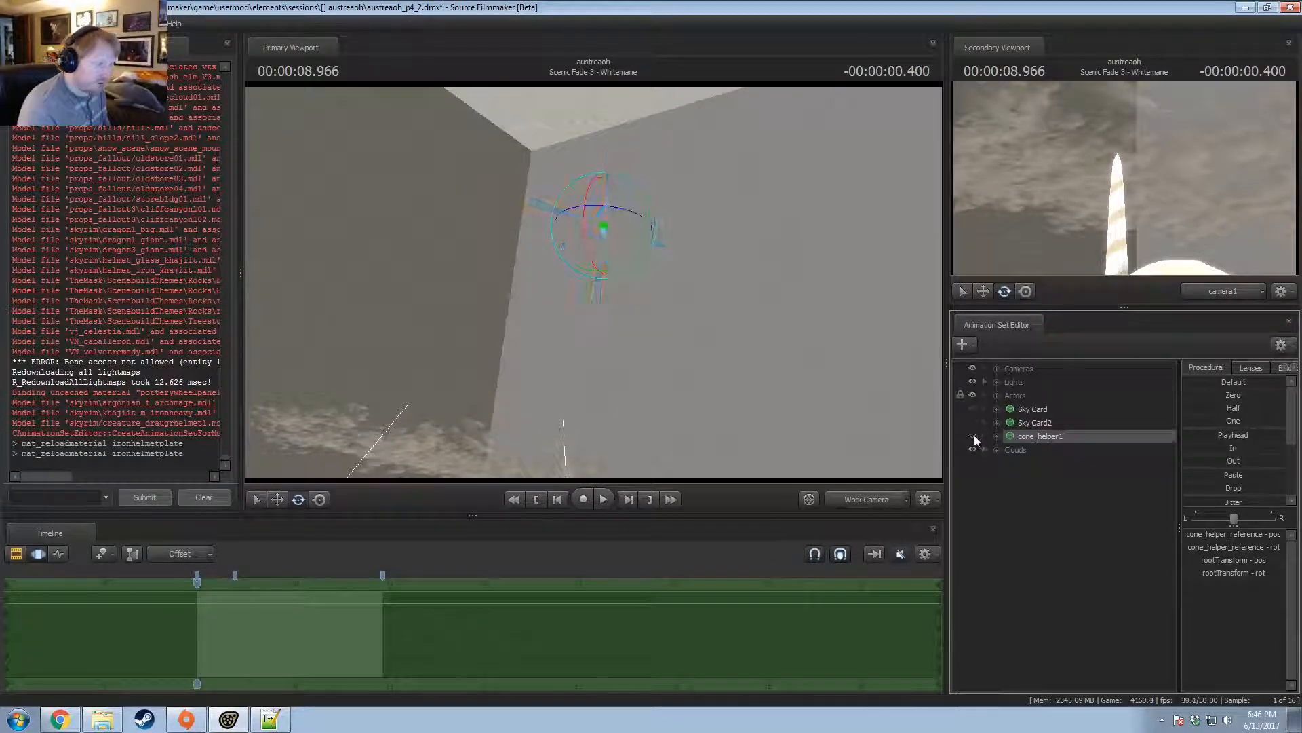
pyautogui.rightClick(1031, 435)
pyautogui.click(1014, 438)
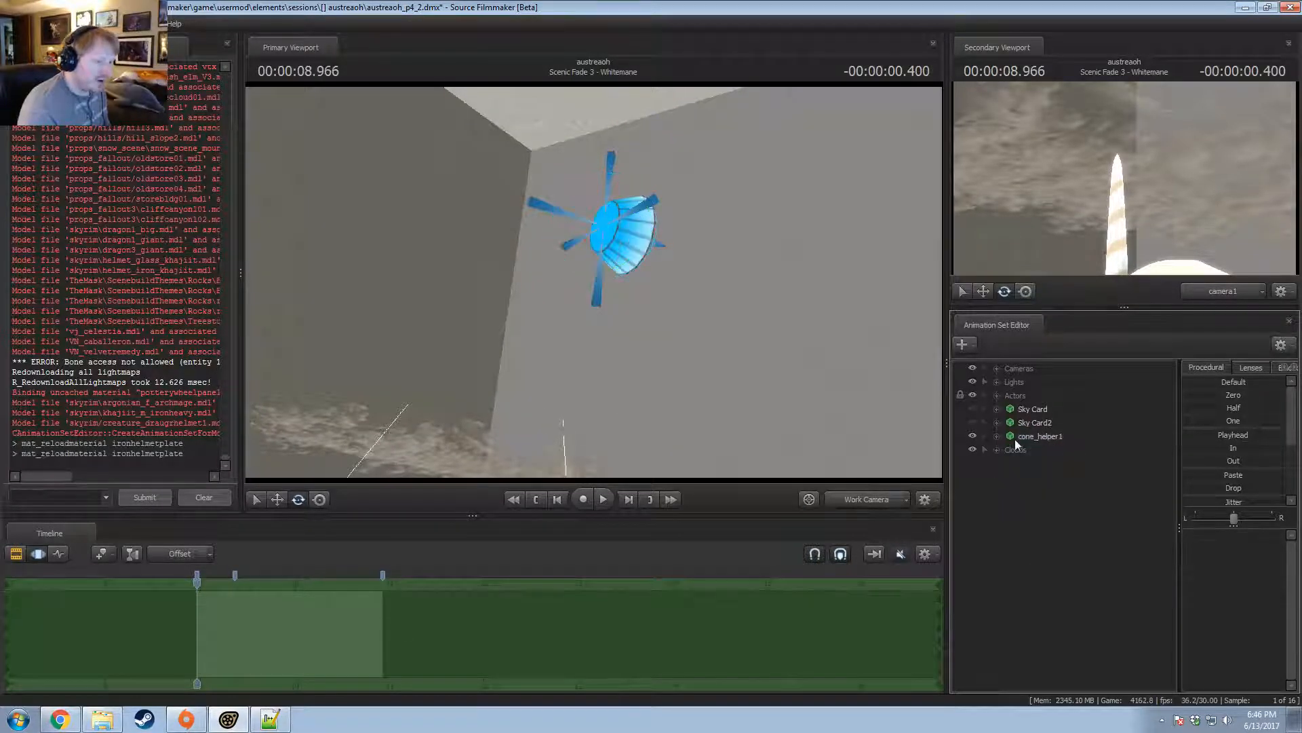
# Move cone_helper1 into the hidden Clouds (old) group and collapse the Clouds group.
pyautogui.click(997, 449)
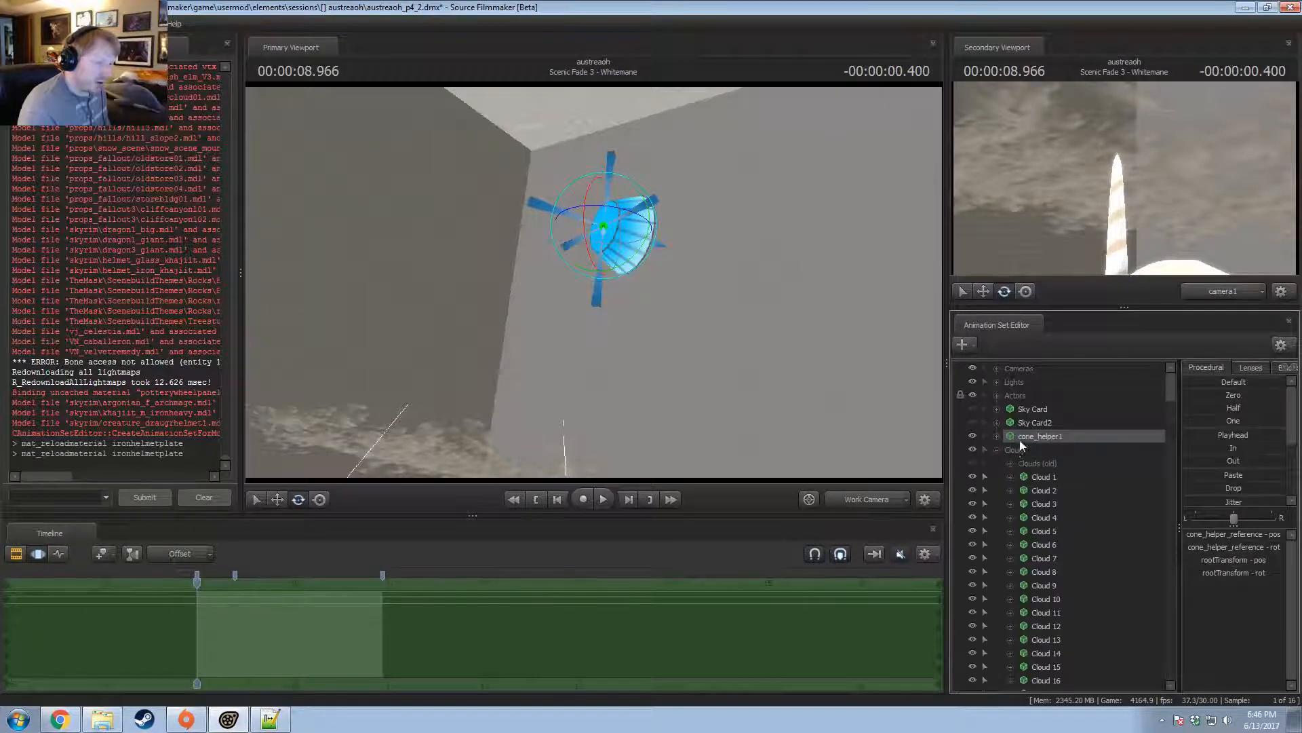
pyautogui.click(1011, 464)
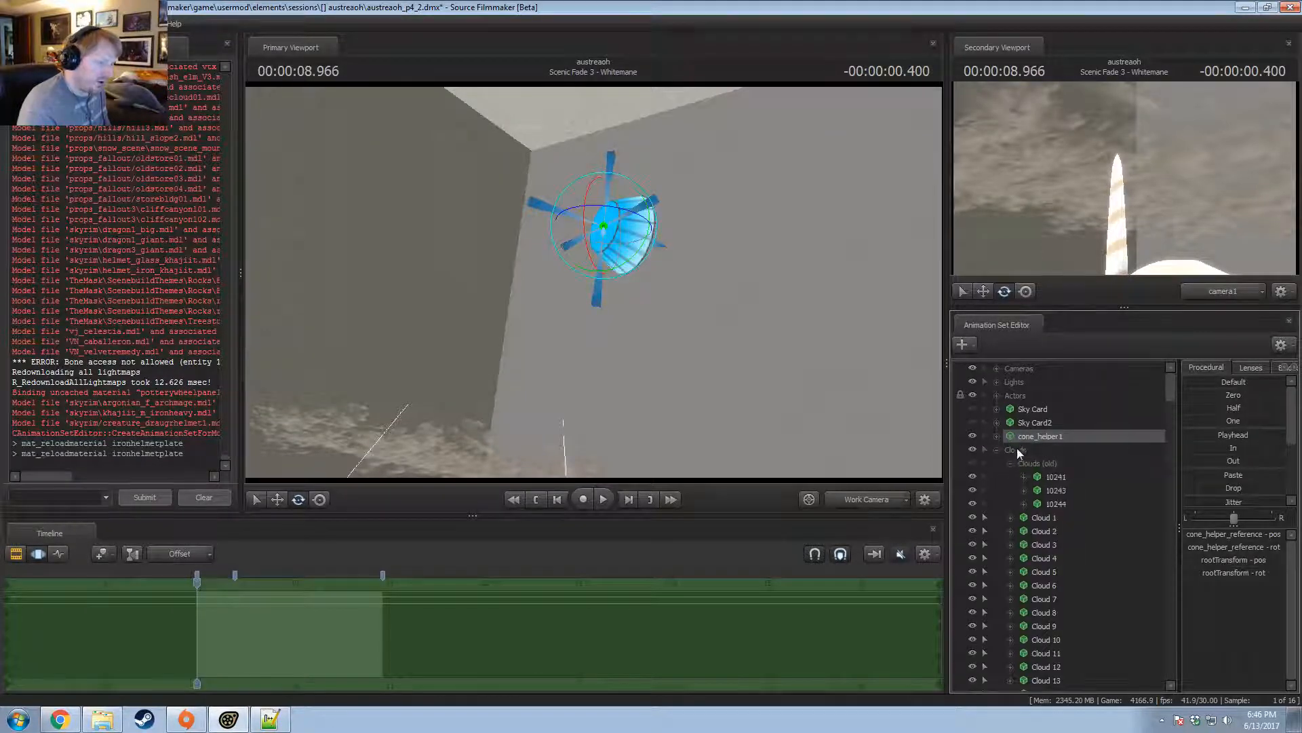
pyautogui.moveTo(1021, 436); pyautogui.dragTo(1033, 470)
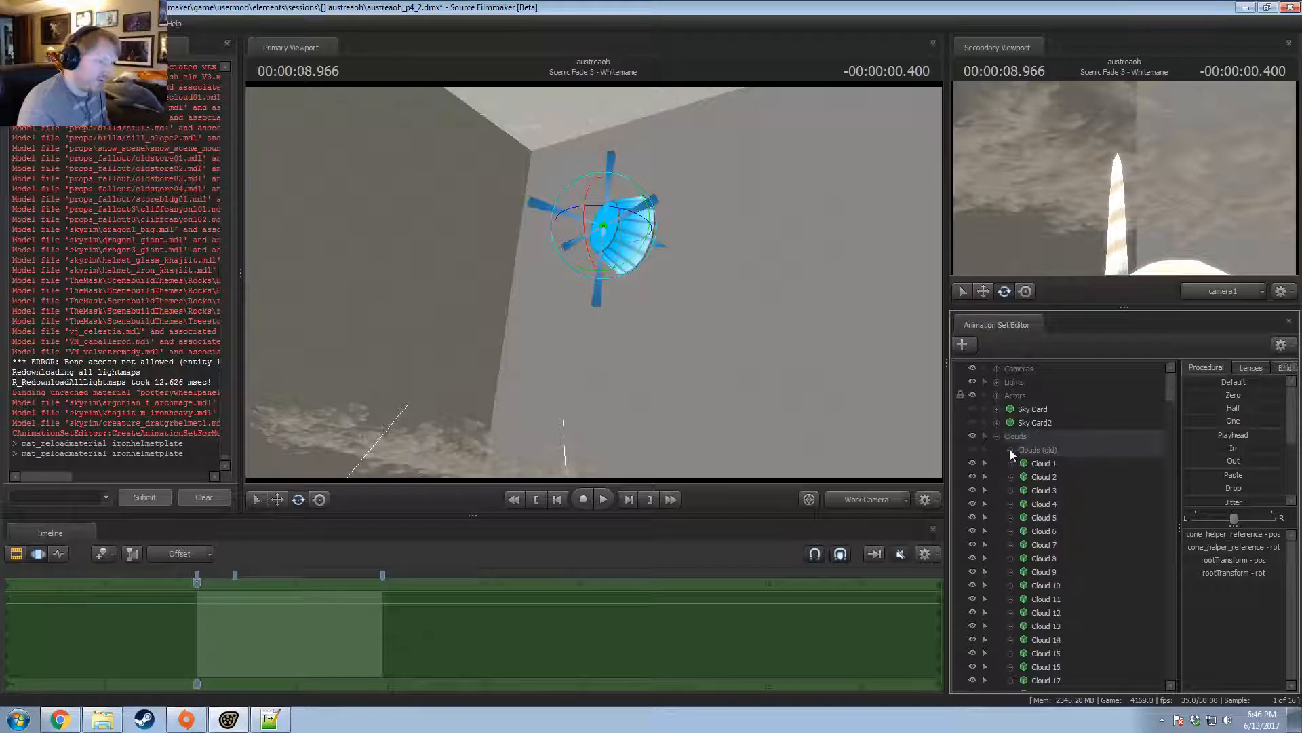
pyautogui.click(972, 463)
pyautogui.click(1010, 449)
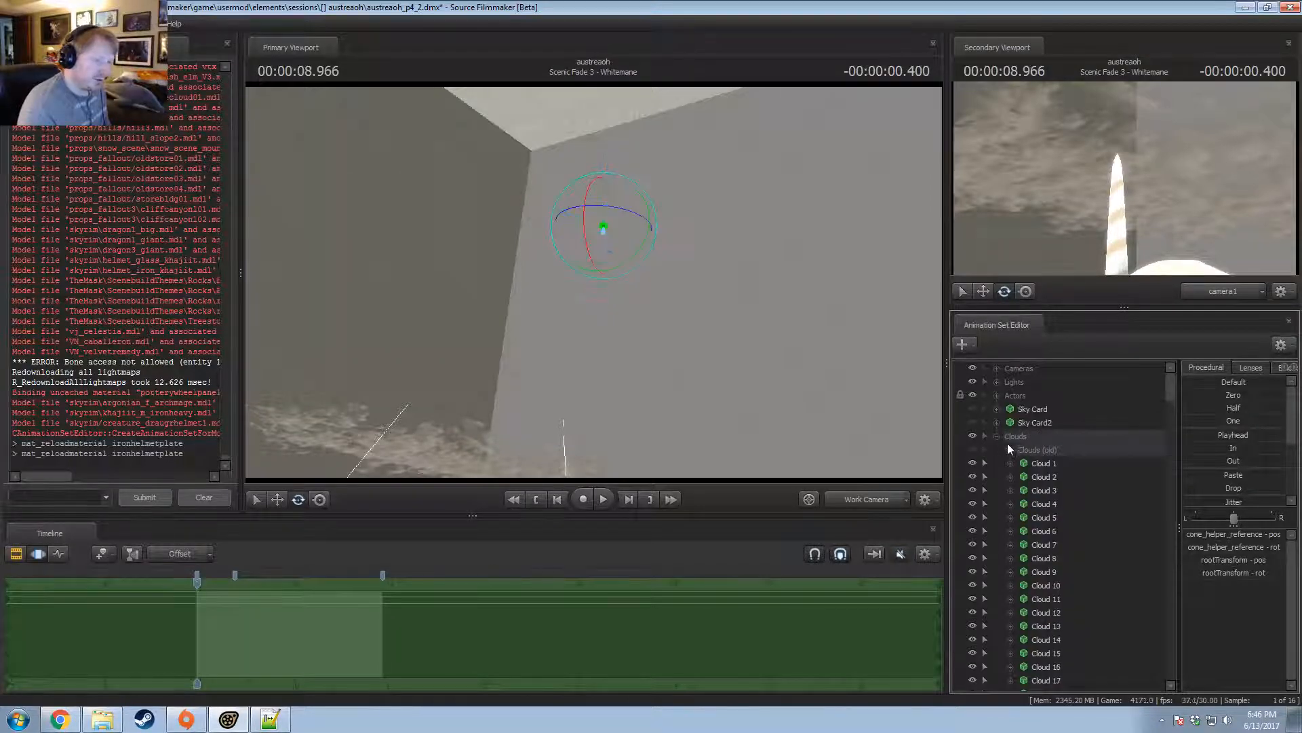
pyautogui.click(996, 436)
# Play and scrub the Scenic Fade 3 - Whitemane shot from the Work Camera and through camera1 to check the cloud movement.
pyautogui.click(771, 368)
pyautogui.moveTo(594, 282)
pyautogui.mouseDown()
pyautogui.moveTo(585, 319)
pyautogui.moveTo(594, 282)
pyautogui.mouseUp()
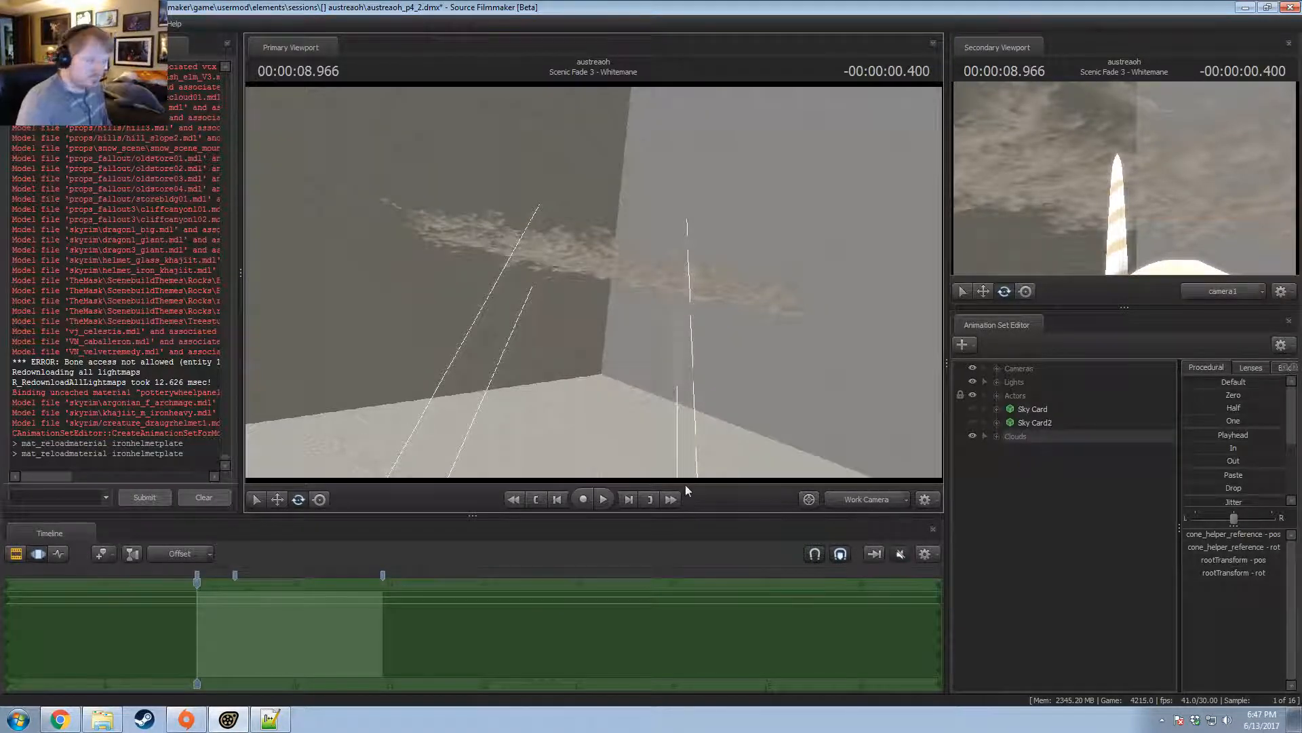
pyautogui.press('space')
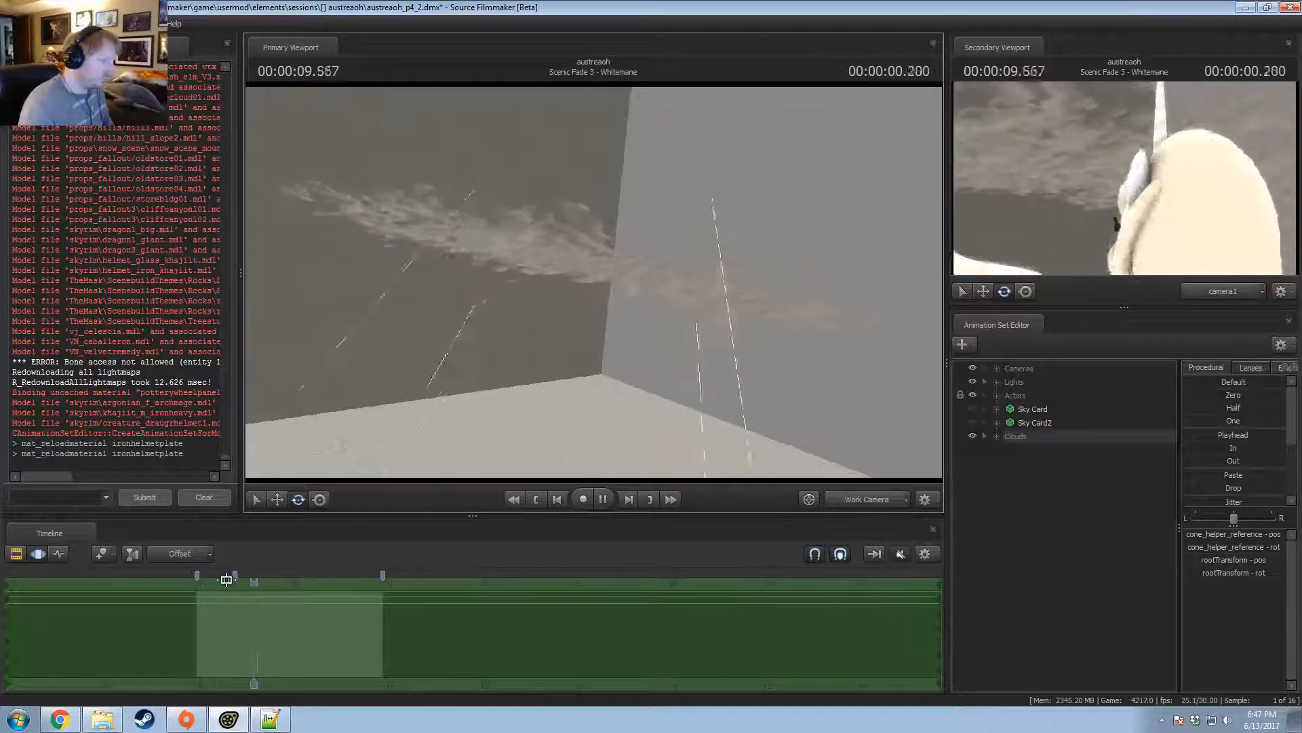
pyautogui.press('space')
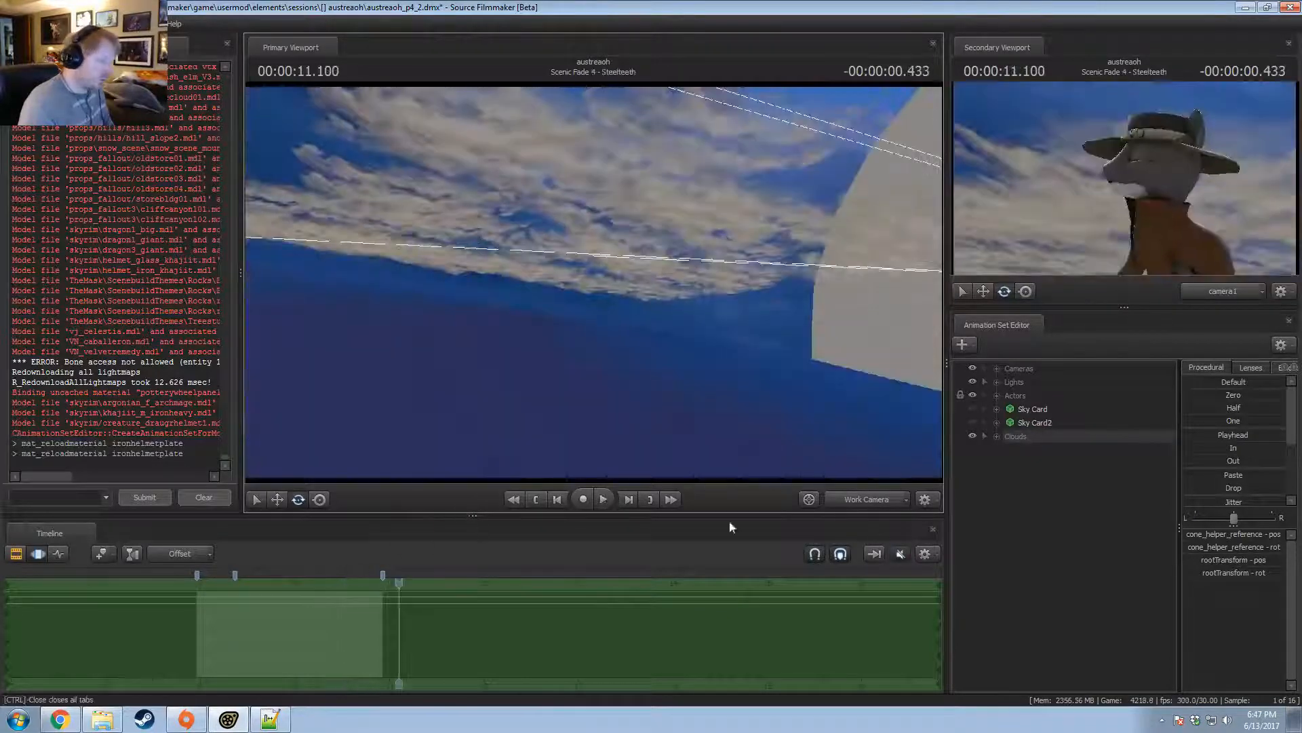
pyautogui.click(848, 501)
pyautogui.moveTo(245, 622); pyautogui.dragTo(207, 622)
pyautogui.press('space')
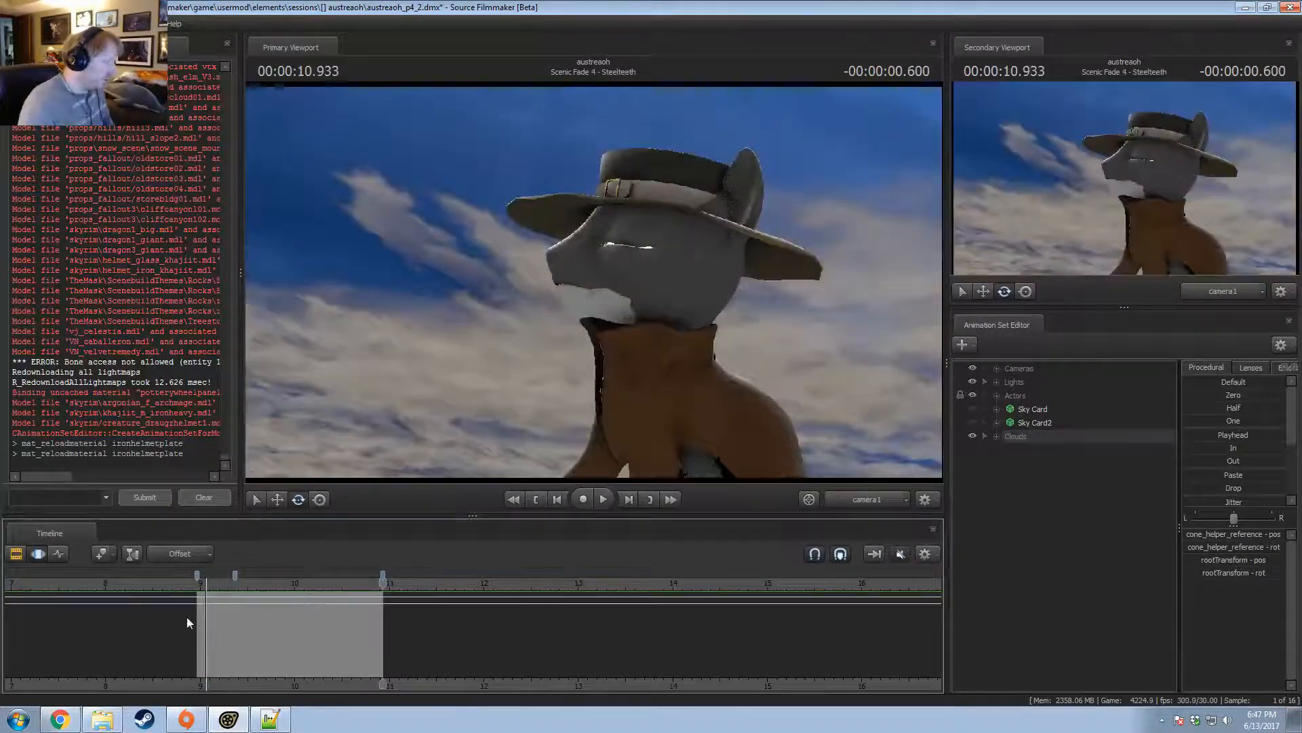
pyautogui.moveTo(188, 622); pyautogui.dragTo(369, 611)
pyautogui.moveTo(338, 610)
pyautogui.mouseDown()
pyautogui.moveTo(253, 613)
pyautogui.moveTo(339, 613)
pyautogui.mouseUp()
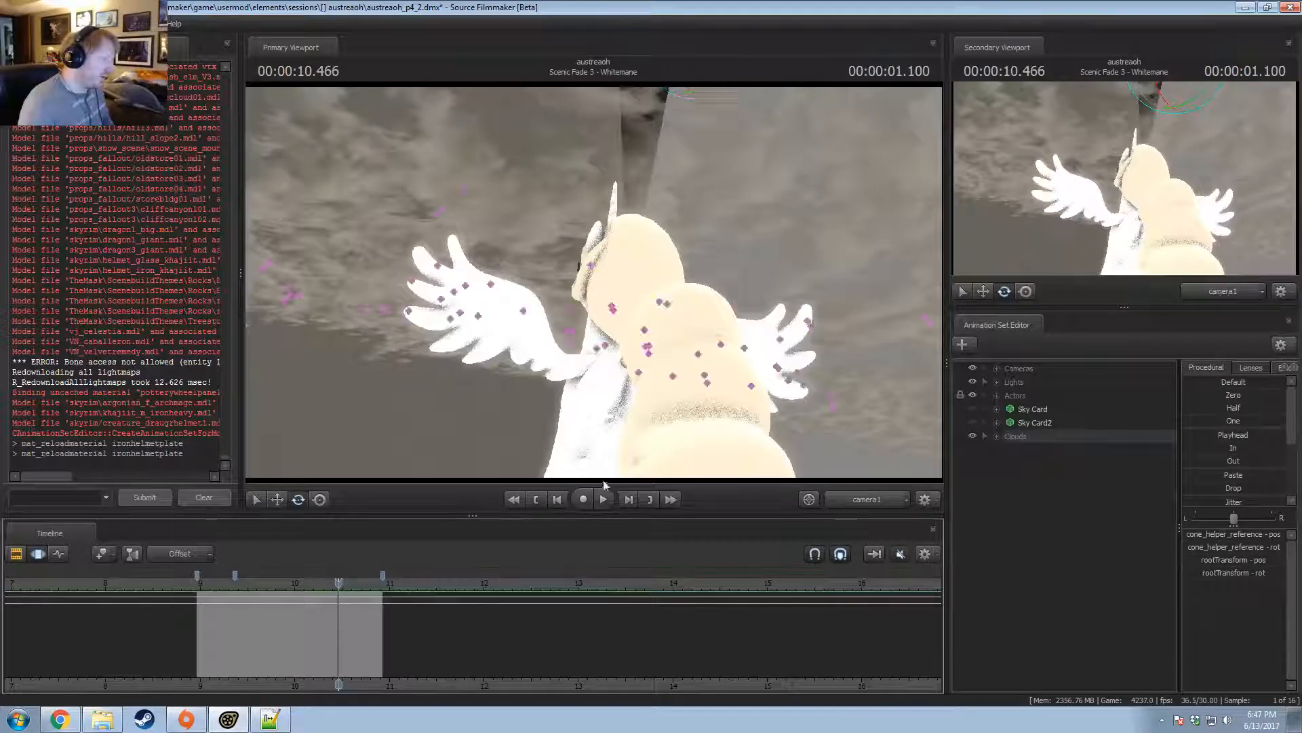
# Alternate between the Work Camera and camera1 near the shot's end and inspect the cloud layer against the camera frustum.
pyautogui.click(877, 497)
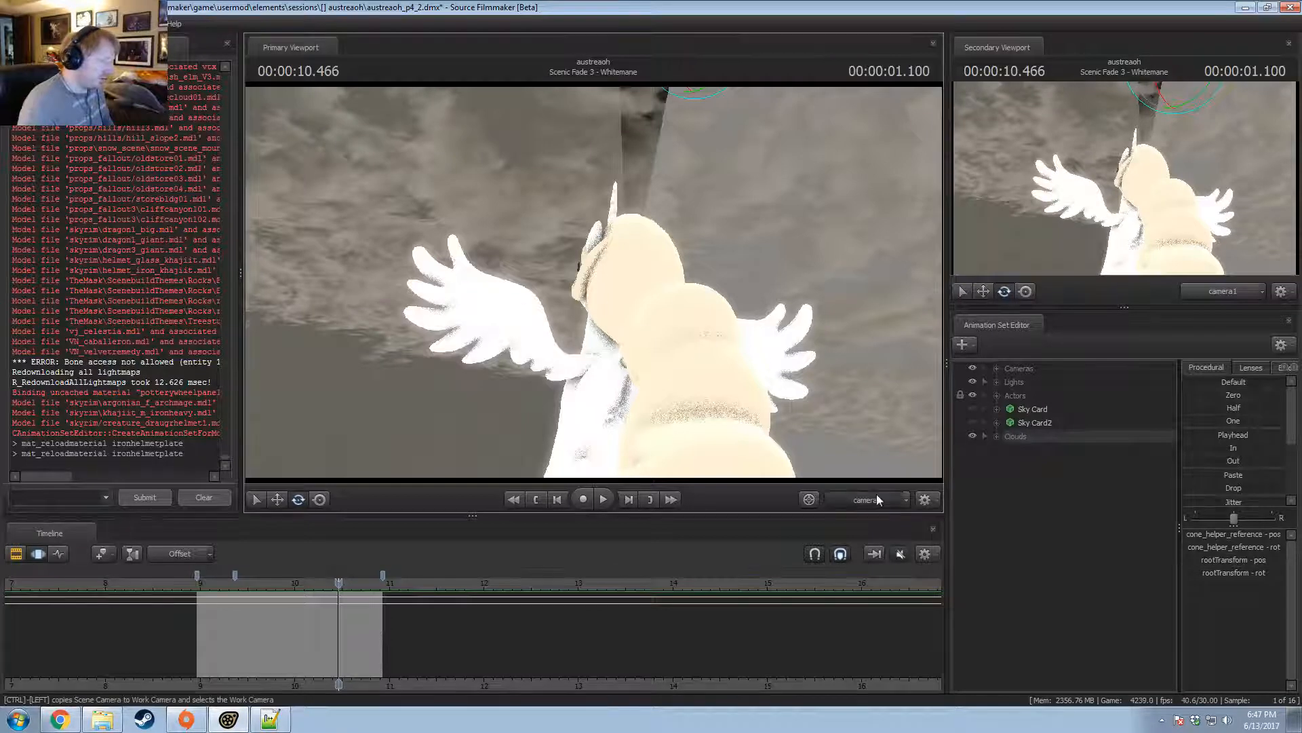
pyautogui.moveTo(594, 282)
pyautogui.mouseDown()
pyautogui.moveTo(353, 283)
pyautogui.moveTo(339, 285)
pyautogui.moveTo(485, 303)
pyautogui.moveTo(305, 305)
pyautogui.moveTo(577, 356)
pyautogui.moveTo(597, 339)
pyautogui.moveTo(587, 360)
pyautogui.moveTo(560, 359)
pyautogui.moveTo(580, 326)
pyautogui.moveTo(590, 390)
pyautogui.moveTo(593, 282)
pyautogui.mouseUp()
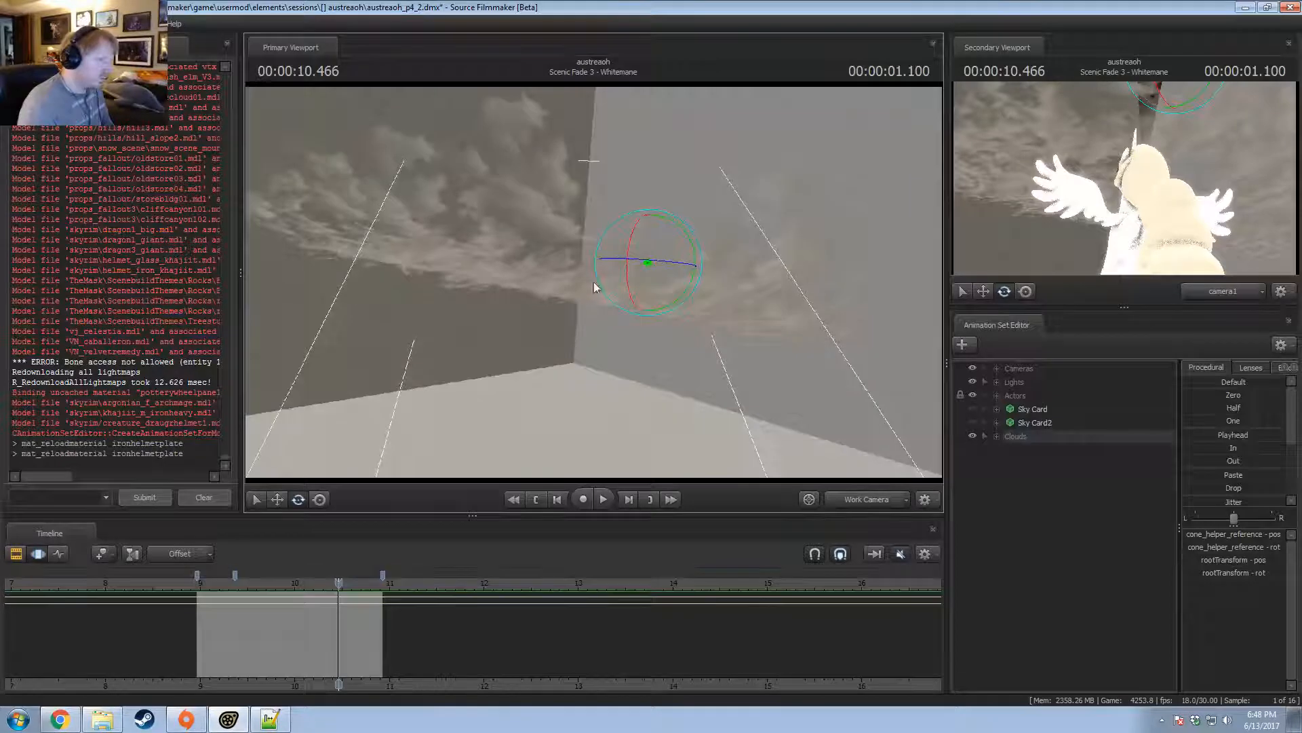
pyautogui.click(255, 595)
pyautogui.click(867, 499)
pyautogui.press('space')
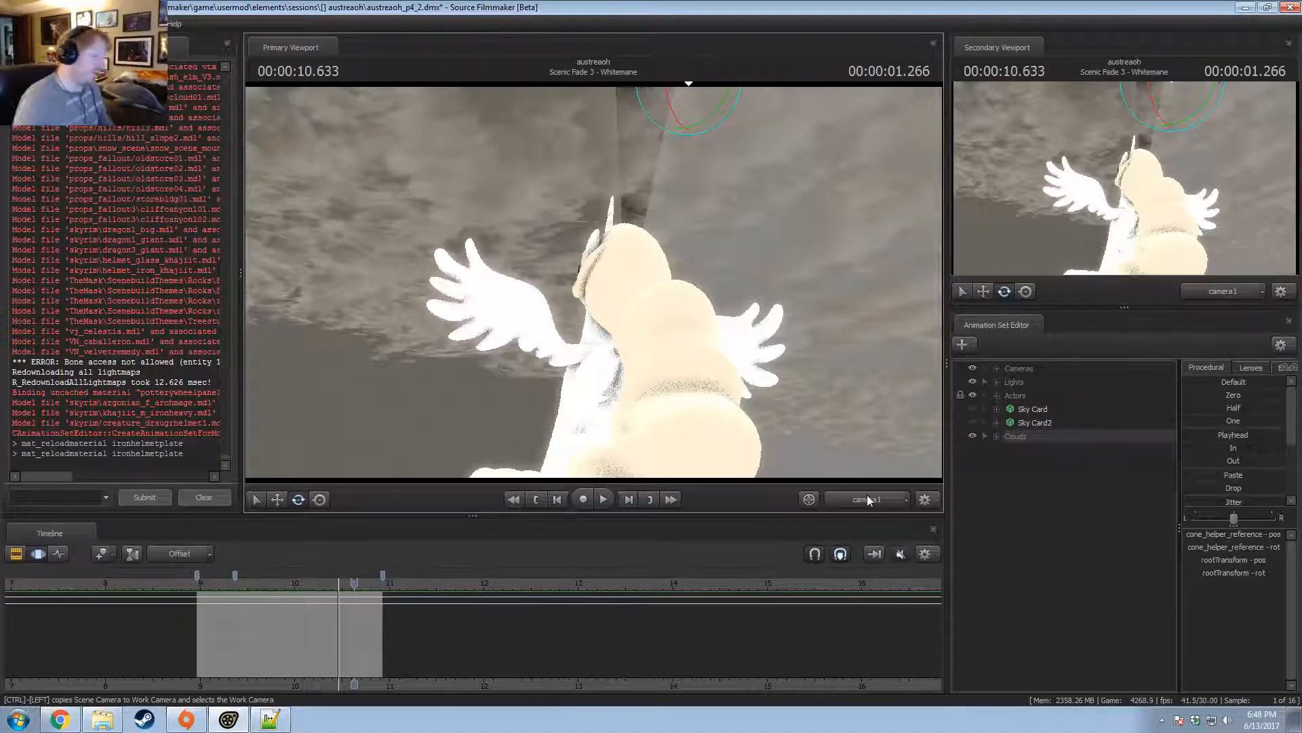
pyautogui.click(878, 504)
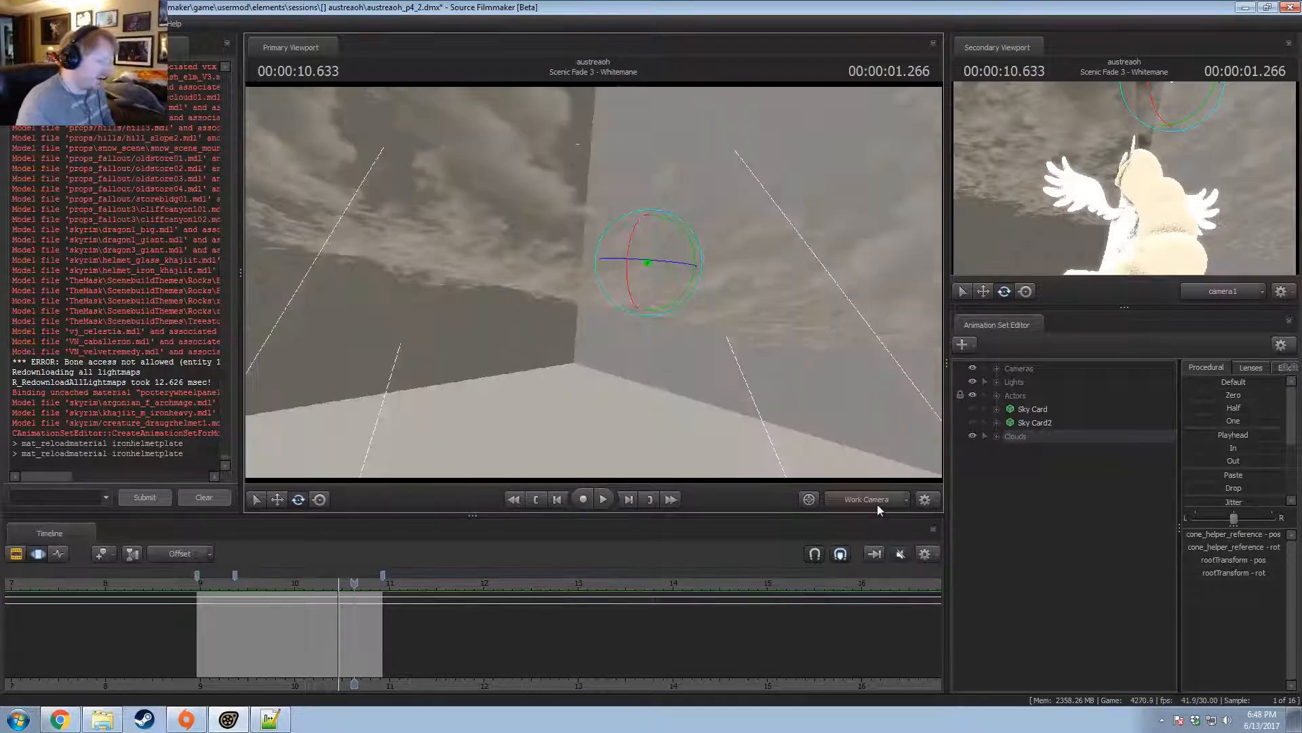
pyautogui.moveTo(610, 285)
pyautogui.keyDown('alt'); pyautogui.mouseDown()
pyautogui.moveTo(542, 278)
pyautogui.moveTo(657, 104)
pyautogui.moveTo(644, 88)
pyautogui.moveTo(546, 329)
pyautogui.moveTo(594, 283)
pyautogui.mouseUp(); pyautogui.keyUp('alt')
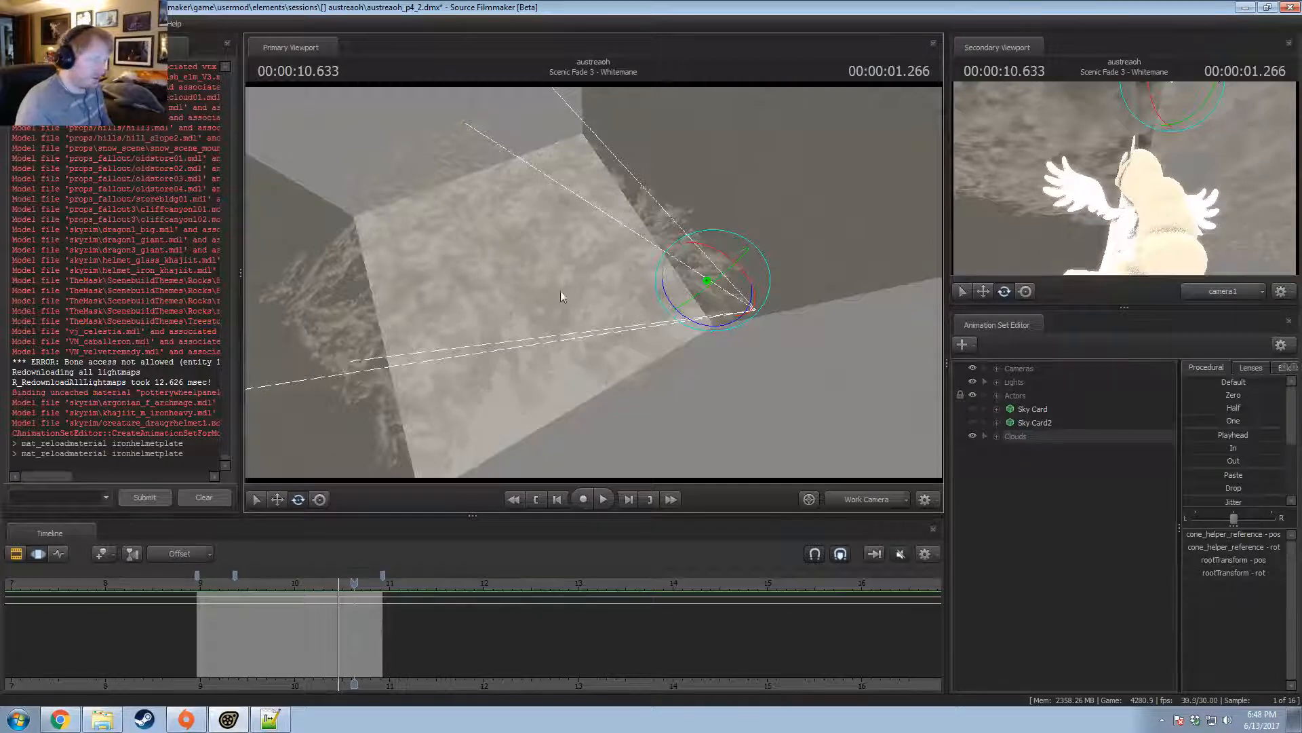
pyautogui.press('space')
pyautogui.press('space')
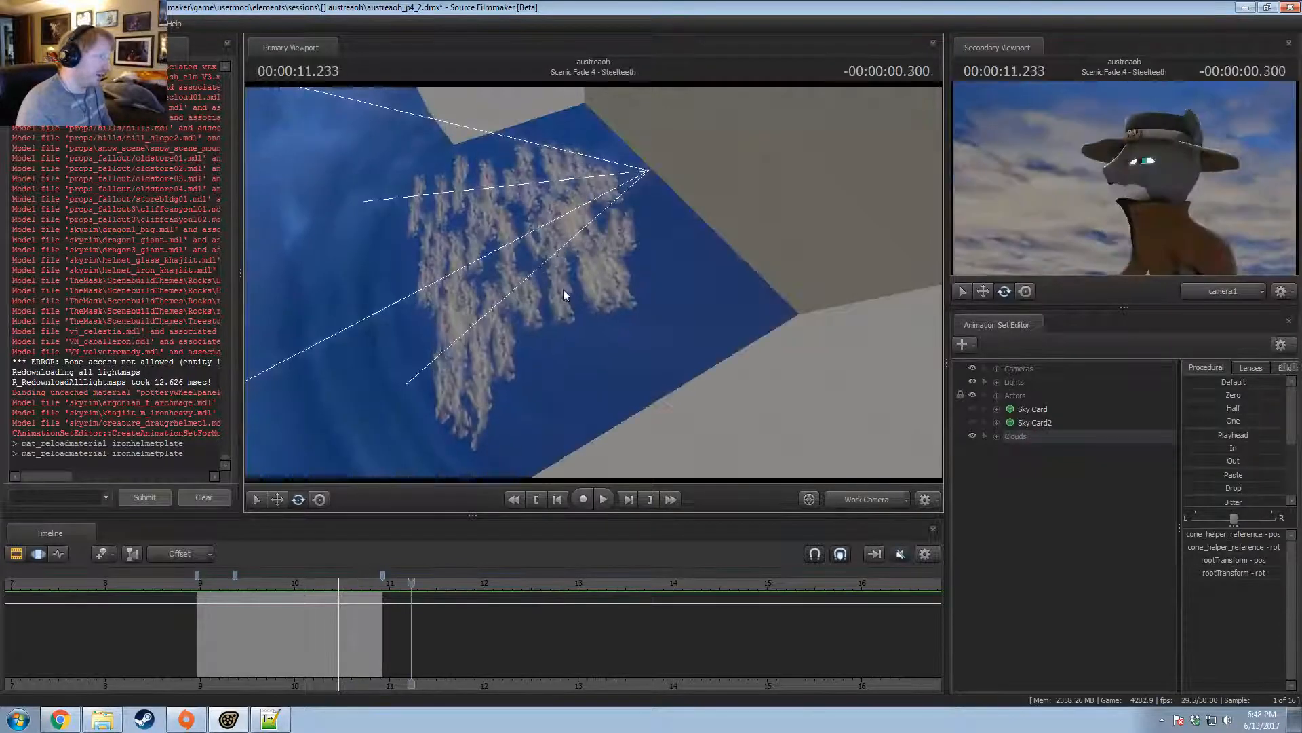
pyautogui.moveTo(271, 595)
pyautogui.mouseDown()
pyautogui.moveTo(246, 597)
pyautogui.moveTo(388, 630)
pyautogui.moveTo(327, 636)
pyautogui.moveTo(376, 652)
pyautogui.moveTo(324, 652)
pyautogui.moveTo(402, 658)
pyautogui.moveTo(276, 675)
pyautogui.moveTo(380, 670)
pyautogui.mouseUp()
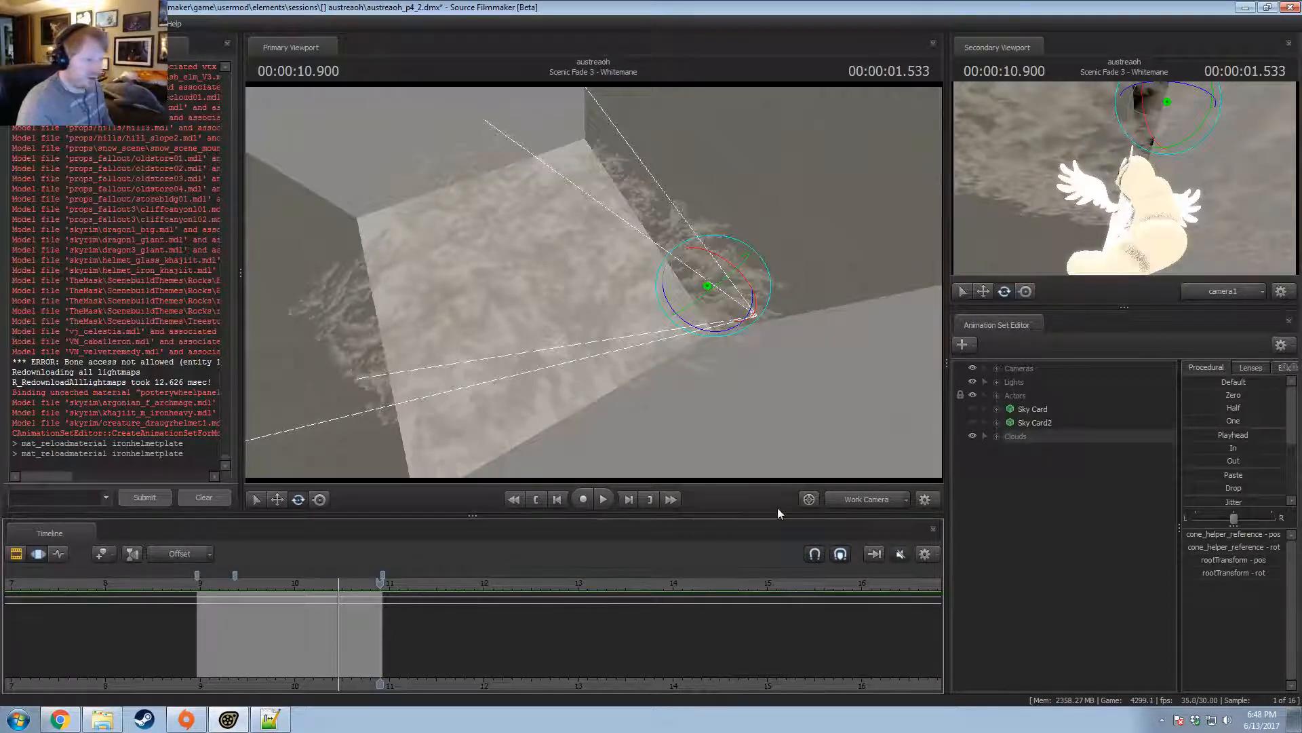
# Through camera1, select the entire time range and all clouds except Clouds (old), and shift them together with the move manipulator.
pyautogui.click(836, 500)
pyautogui.hotkey('ctrl', 'a')
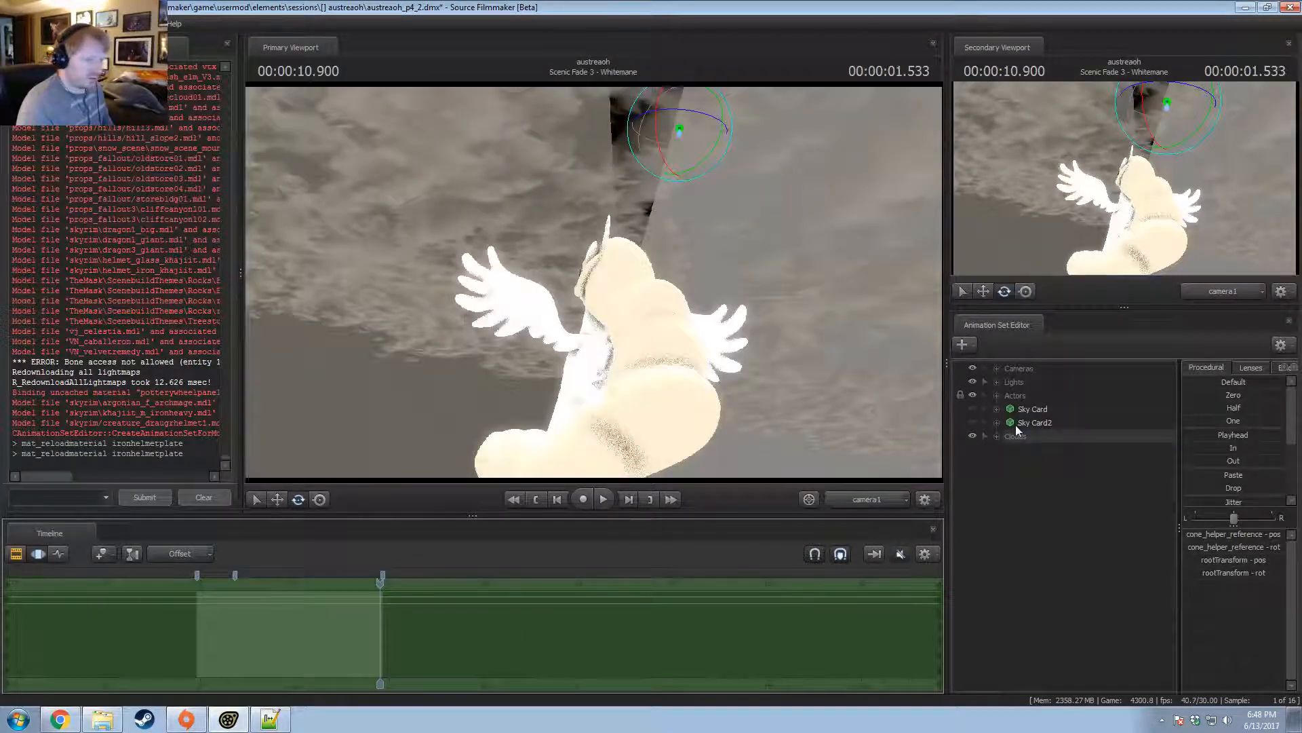
pyautogui.click(987, 436)
pyautogui.click(1036, 446)
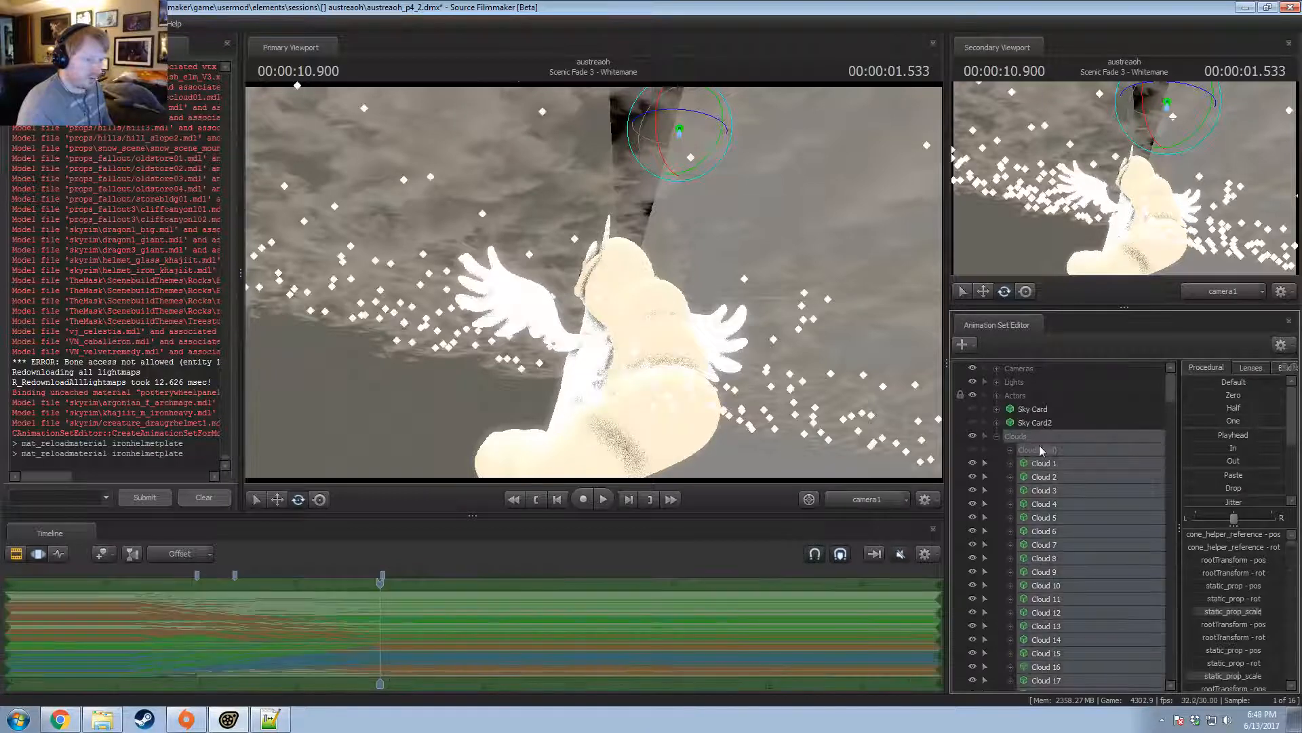
pyautogui.moveTo(727, 425); pyautogui.dragTo(738, 425)
pyautogui.press('w')
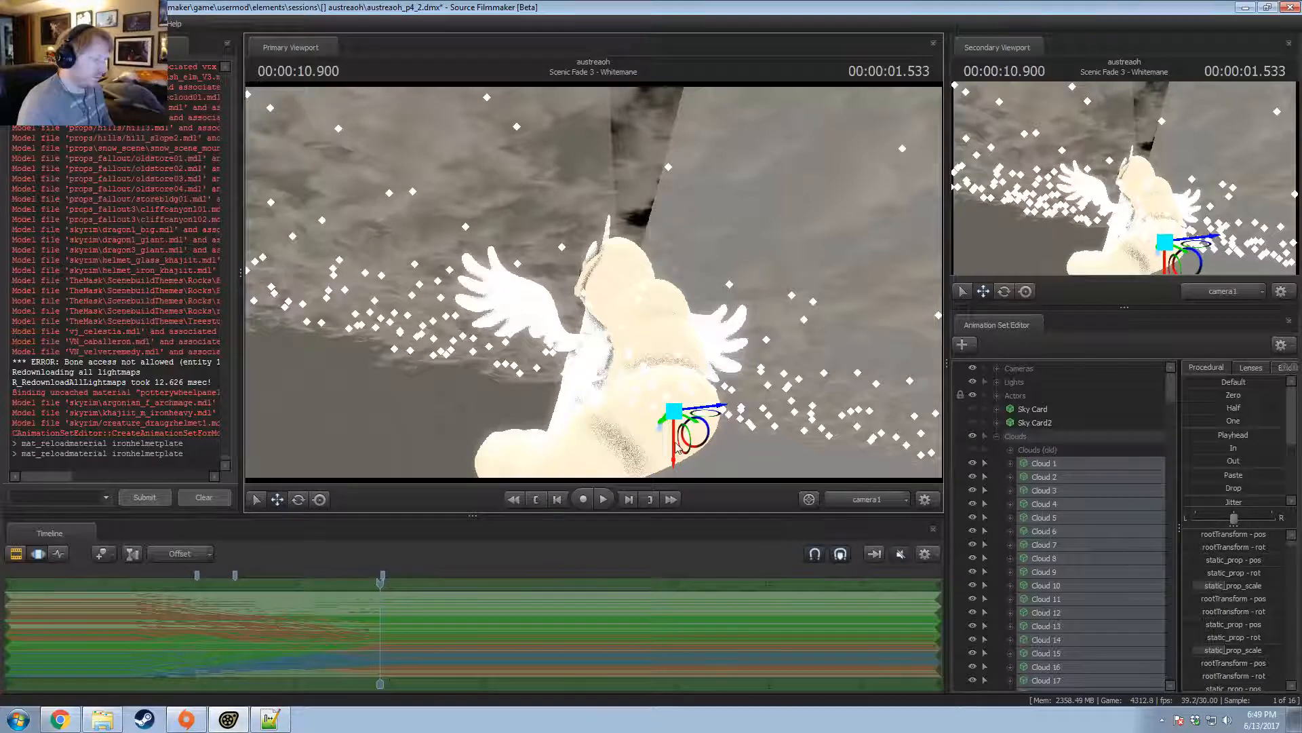
pyautogui.moveTo(675, 448); pyautogui.dragTo(676, 447)
# Switch to the Clip Editor and play back the Scenic Fade 3 - Whitemane shot to review the shifted clouds.
pyautogui.press('F2')
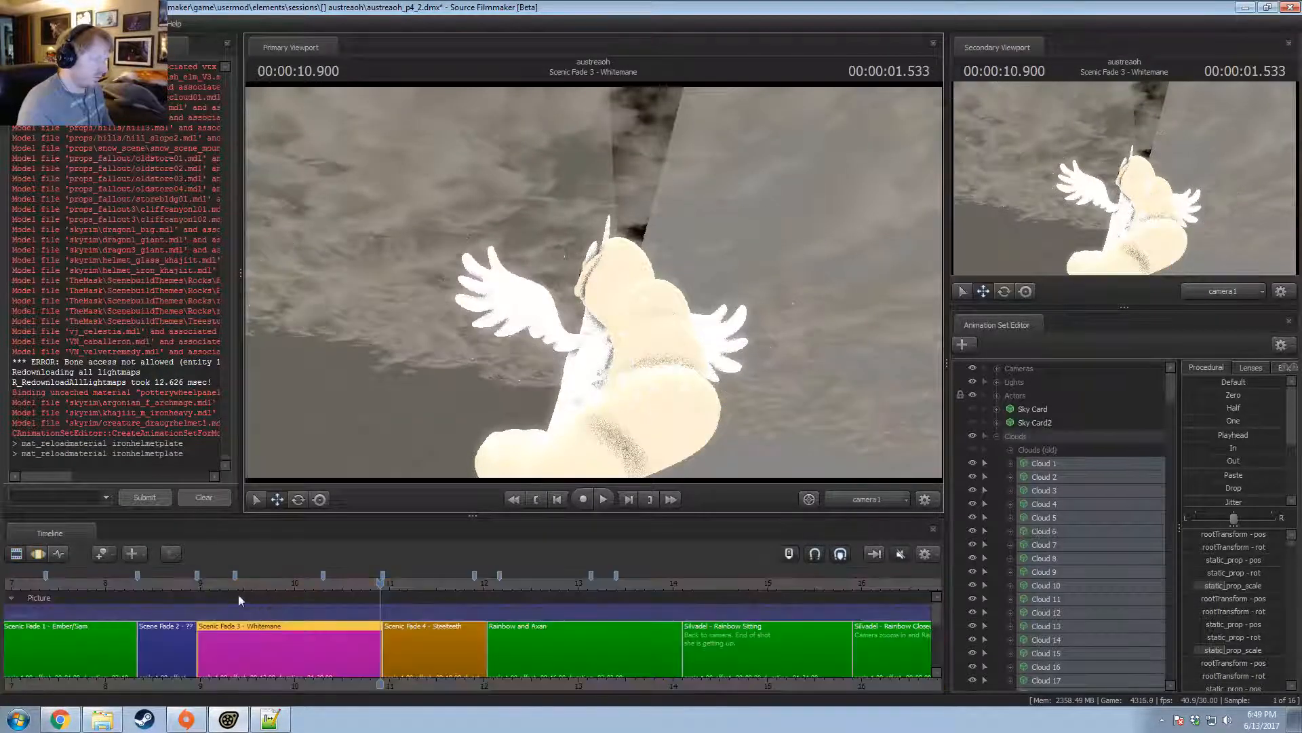
pyautogui.moveTo(207, 586); pyautogui.dragTo(202, 585)
pyautogui.press('space')
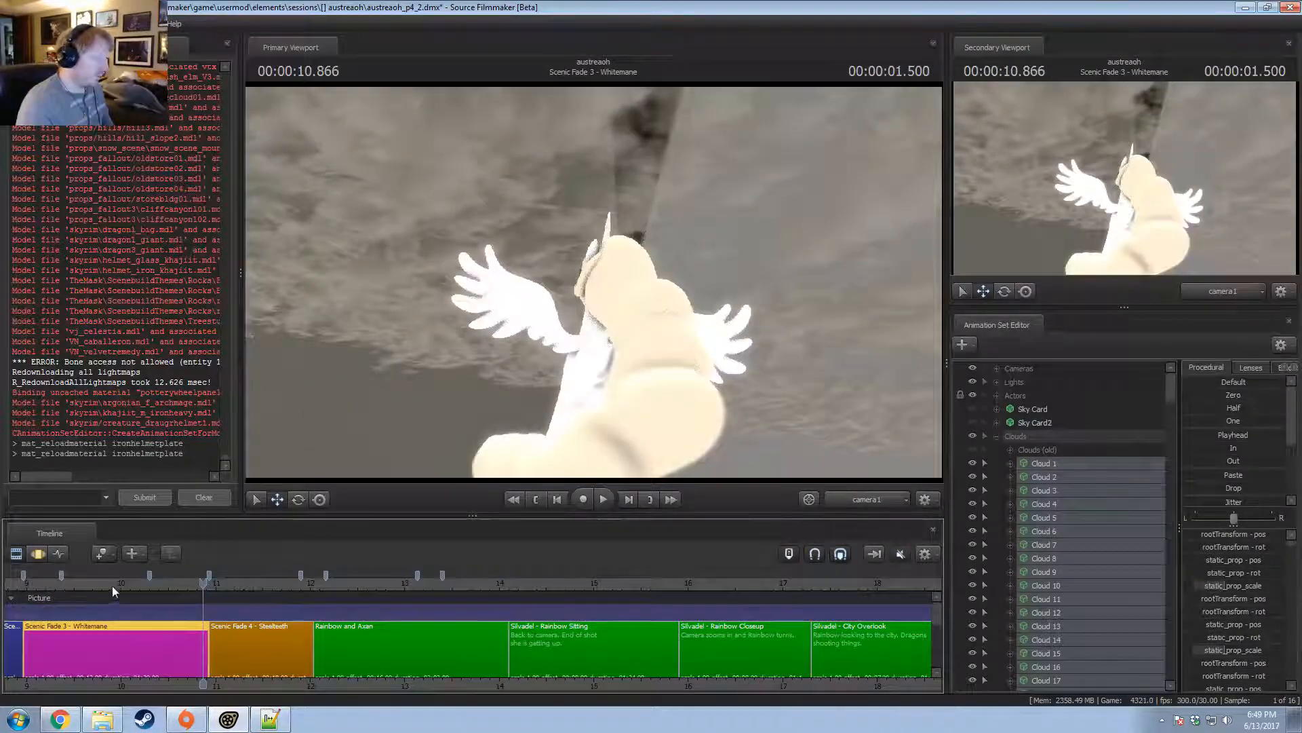
pyautogui.press('space')
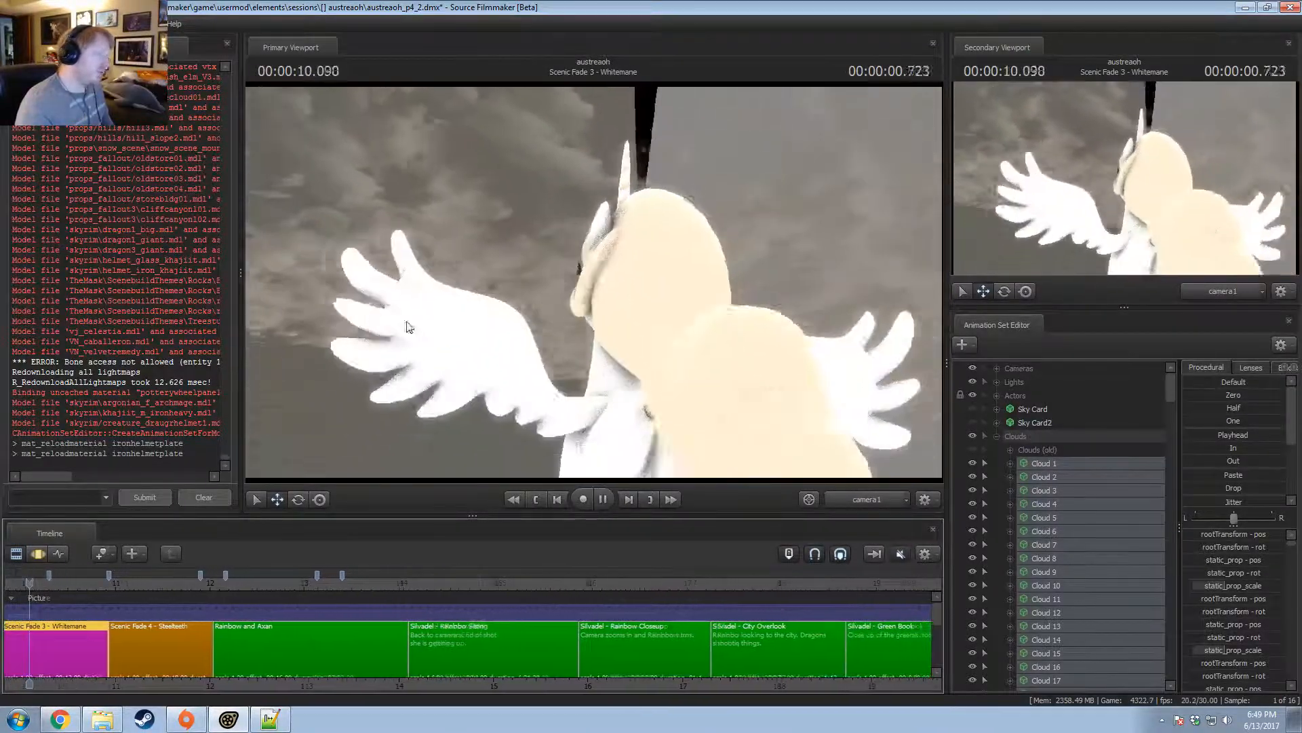
pyautogui.press('space')
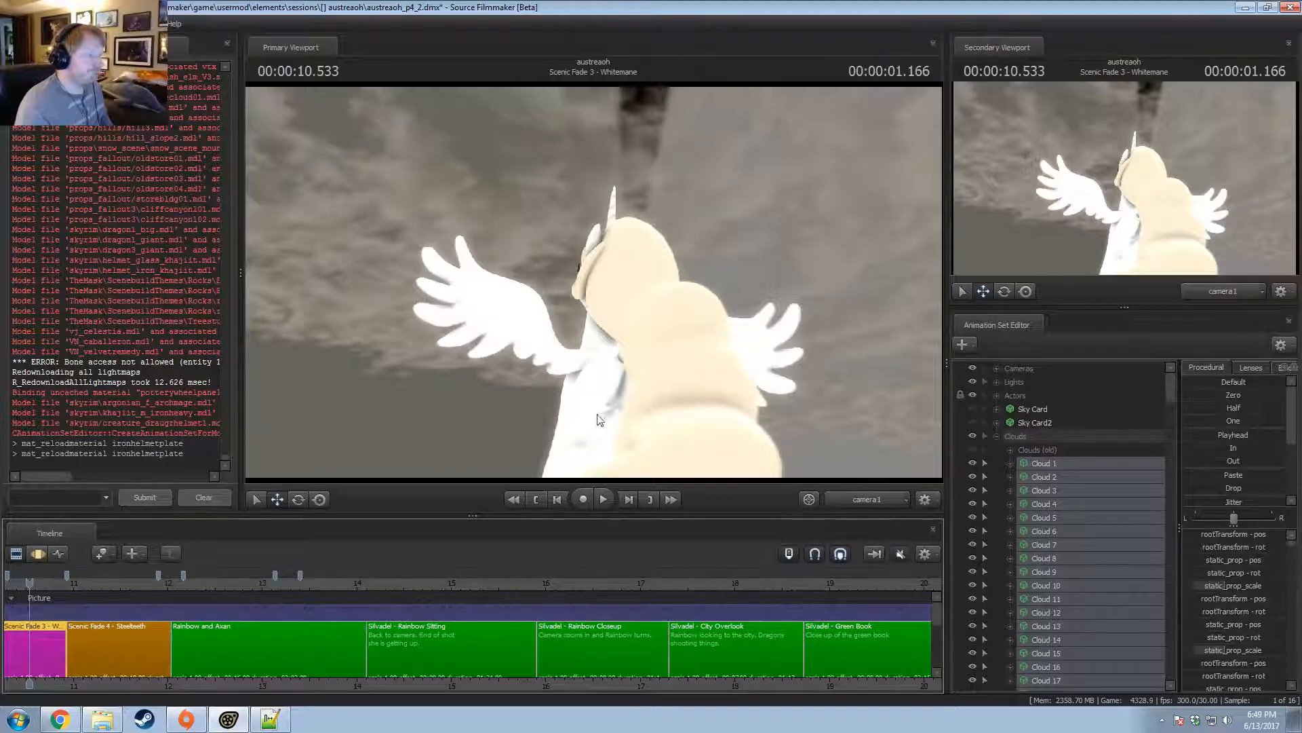
# Switch to Chrome and close the tab with the full English "Brave Shine" cover video.
pyautogui.hotkey('alt', 'Tab')
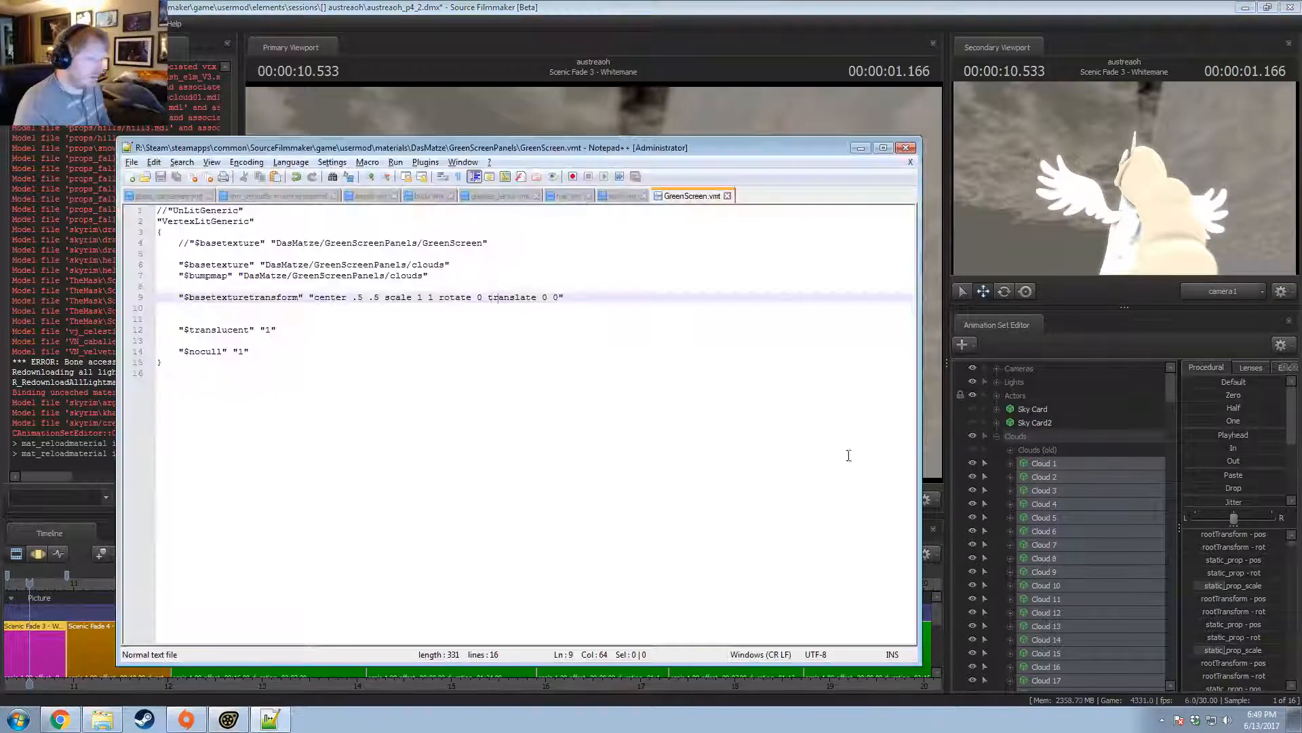
pyautogui.hotkey('alt', 'Tab')
pyautogui.hotkey('alt', 'Tab')
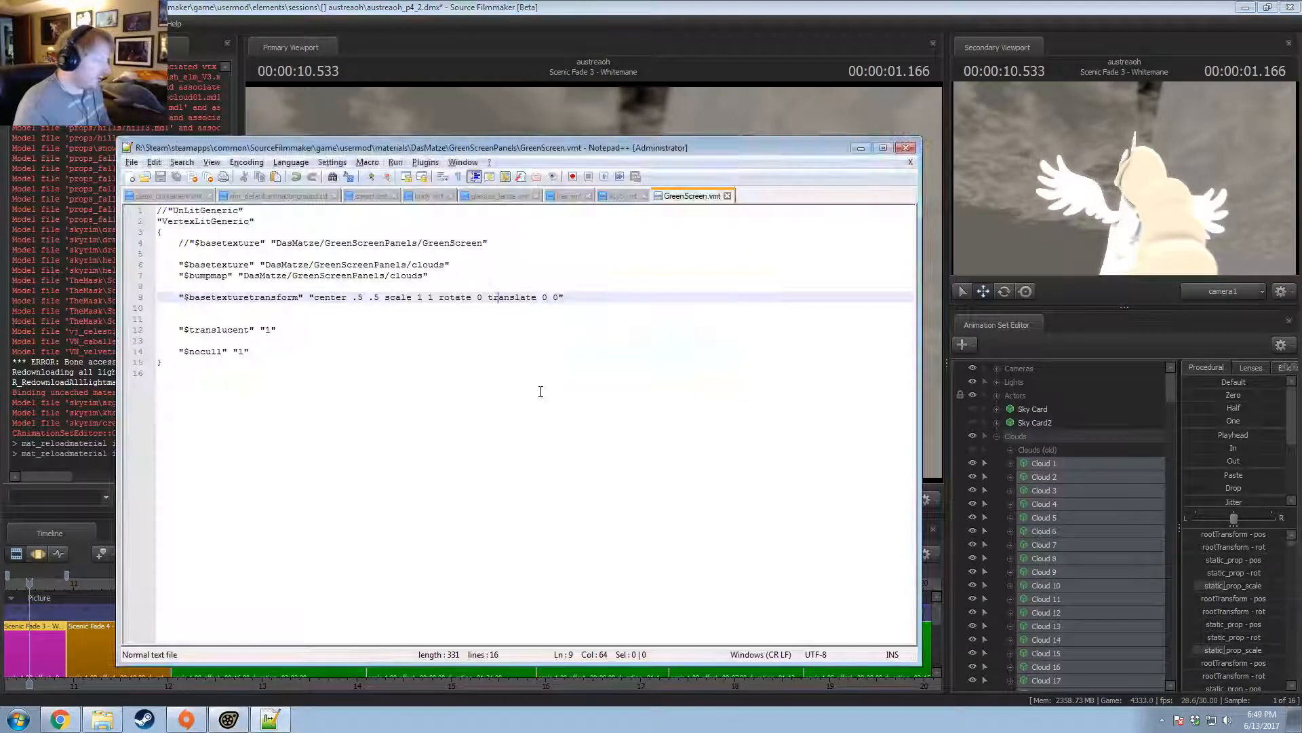
pyautogui.hotkey('alt', 'Tab')
pyautogui.press('Tab')
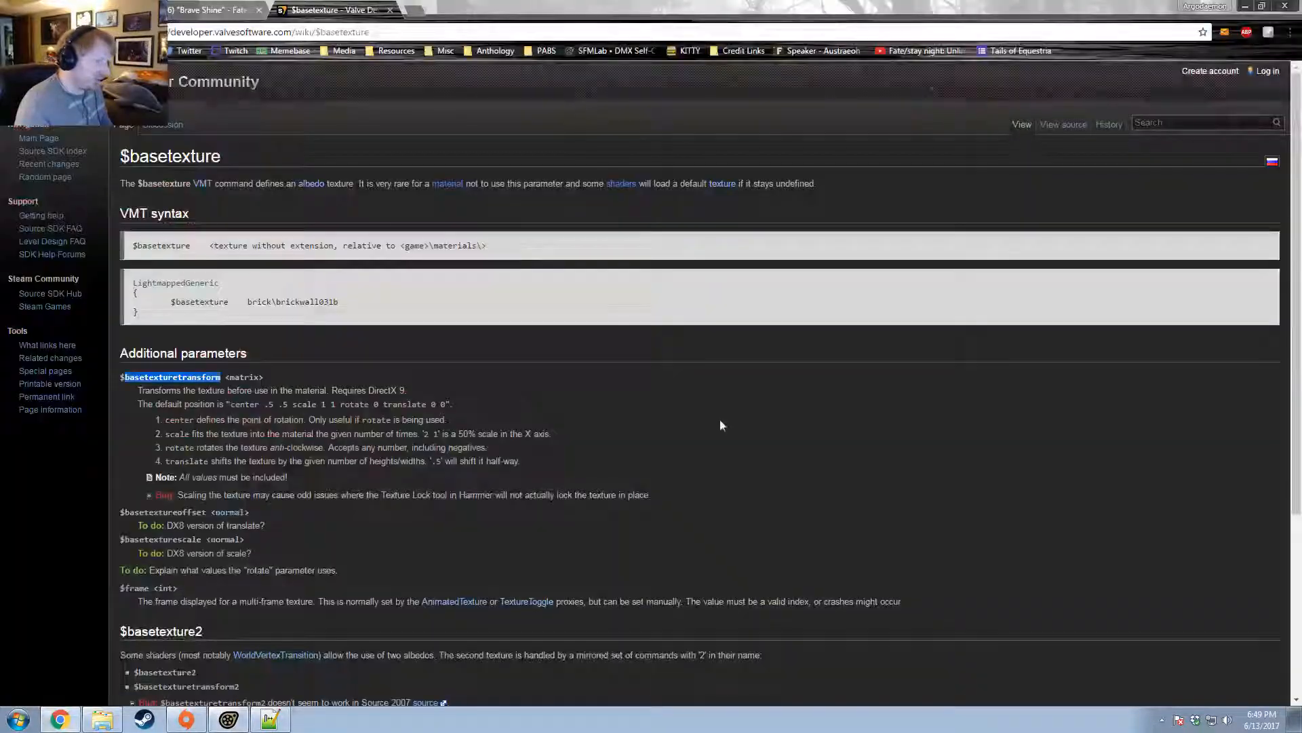
pyautogui.click(203, 9)
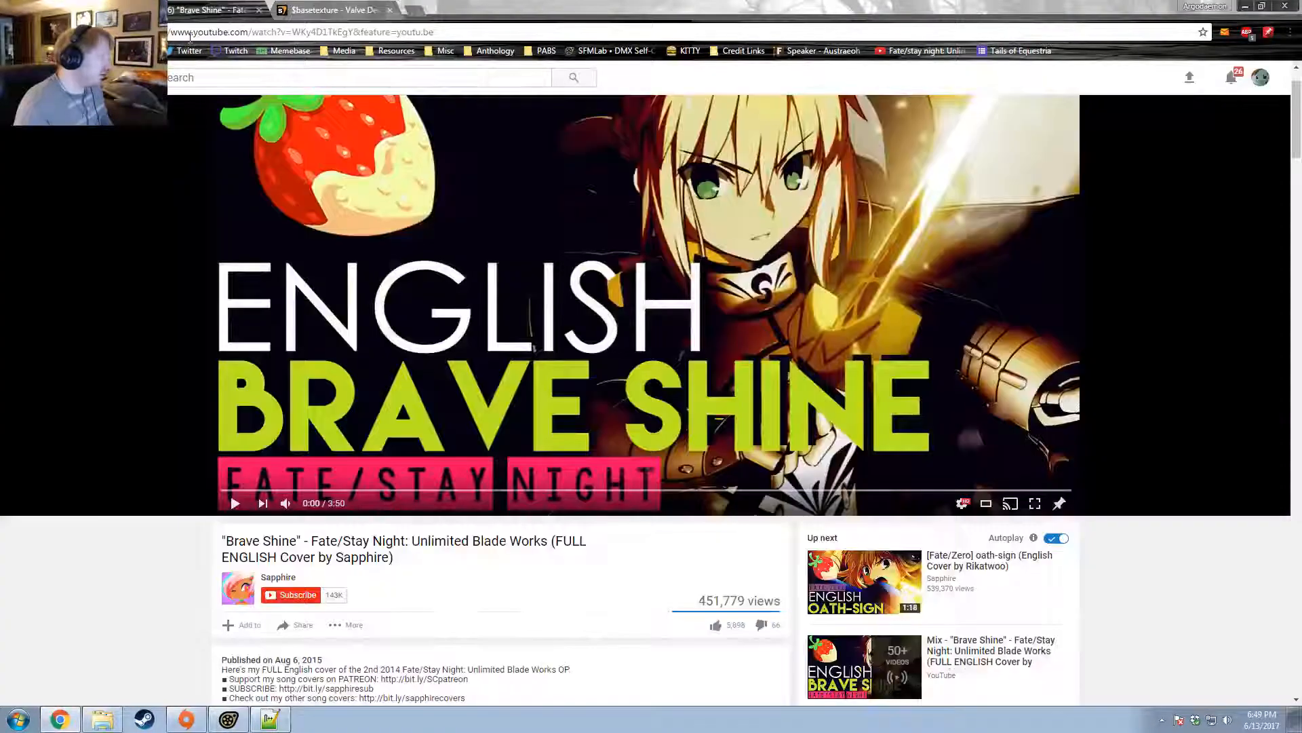
pyautogui.click(259, 10)
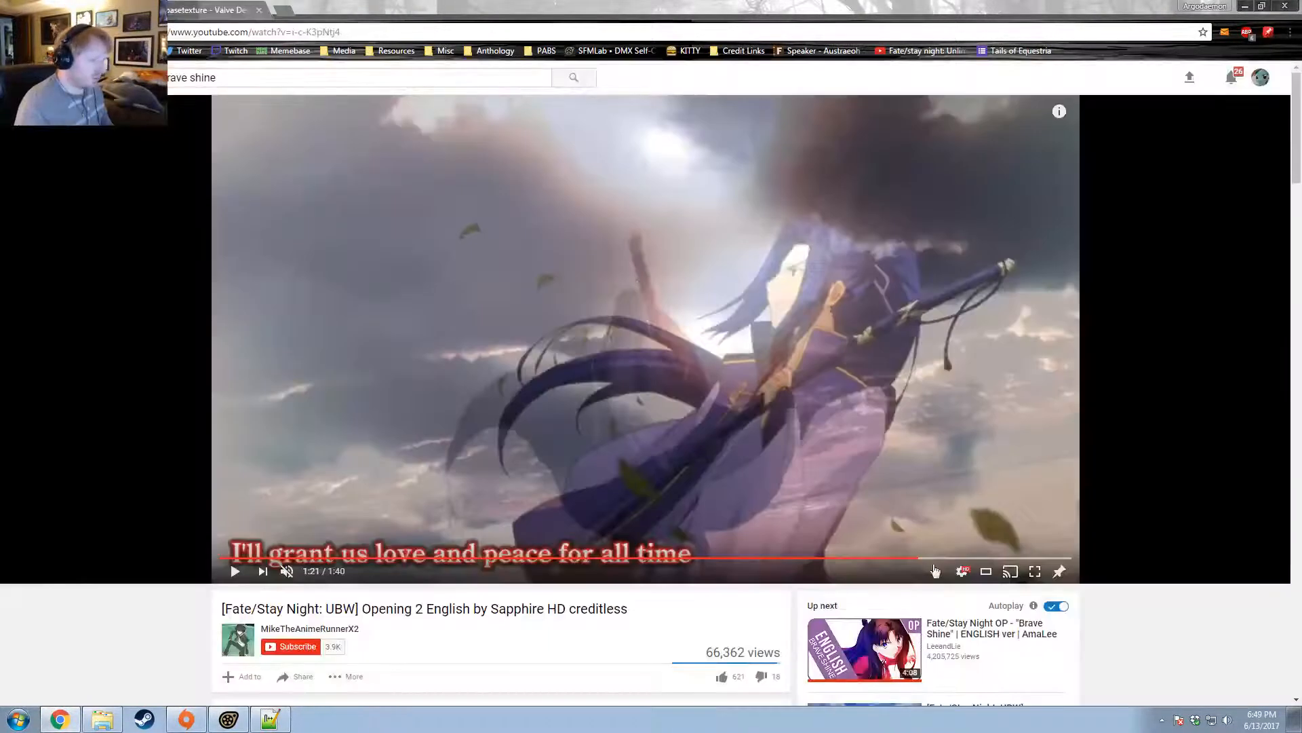
# Replay the Fate/Stay Night: UBW Opening 2 reference video around 1:20 to study the clouds and light behind the figure.
pyautogui.click(917, 559)
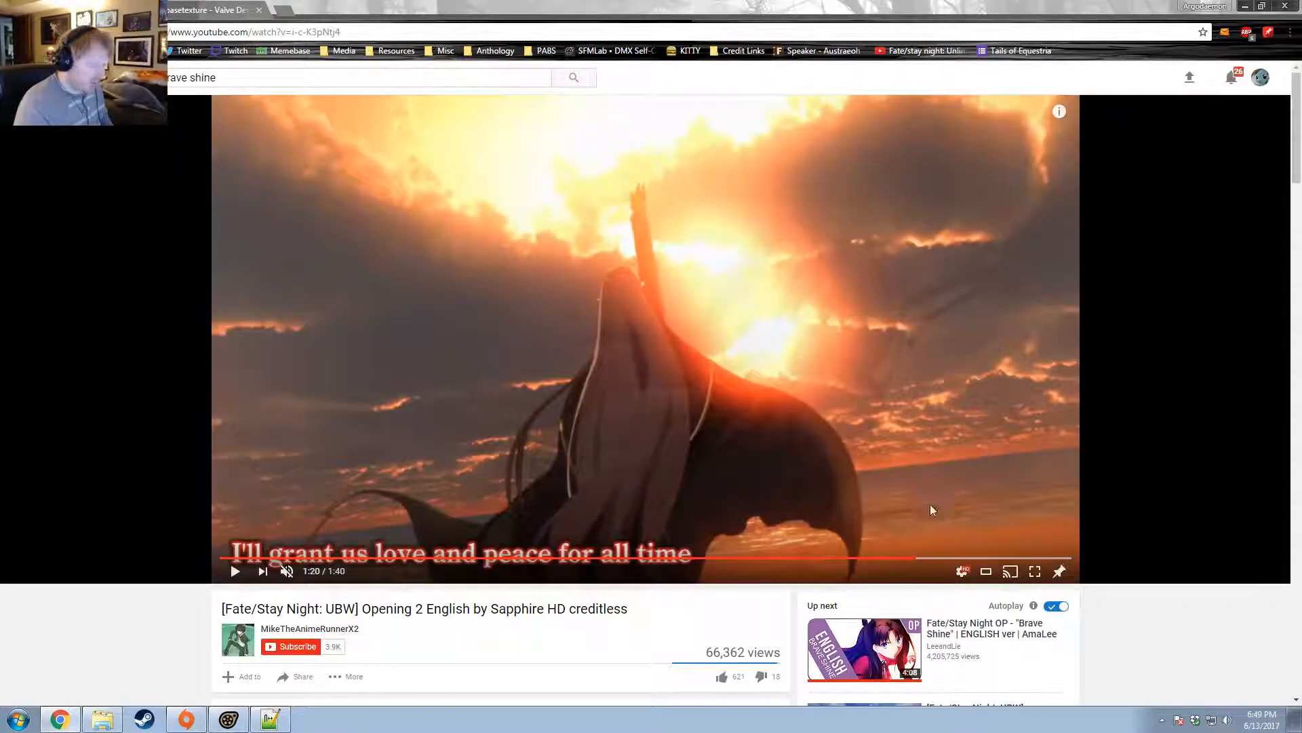
pyautogui.press('space')
pyautogui.press('space')
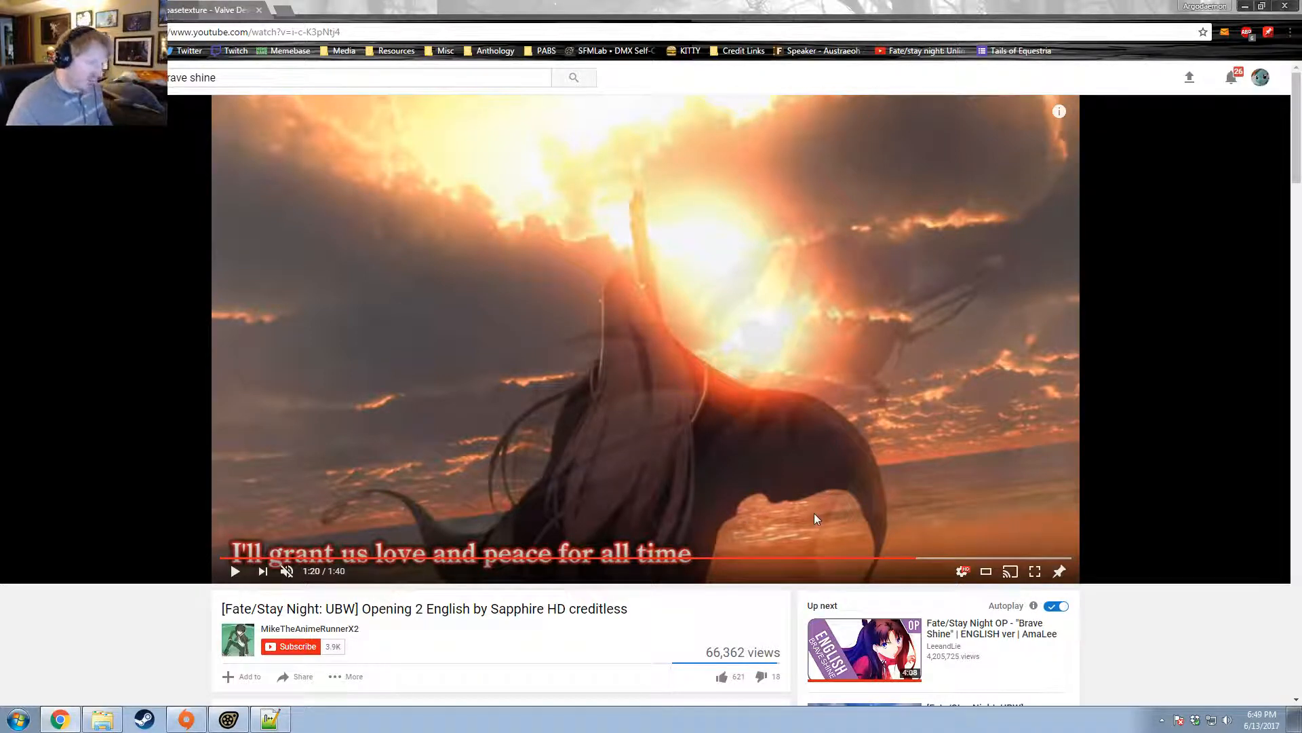
pyautogui.click(917, 559)
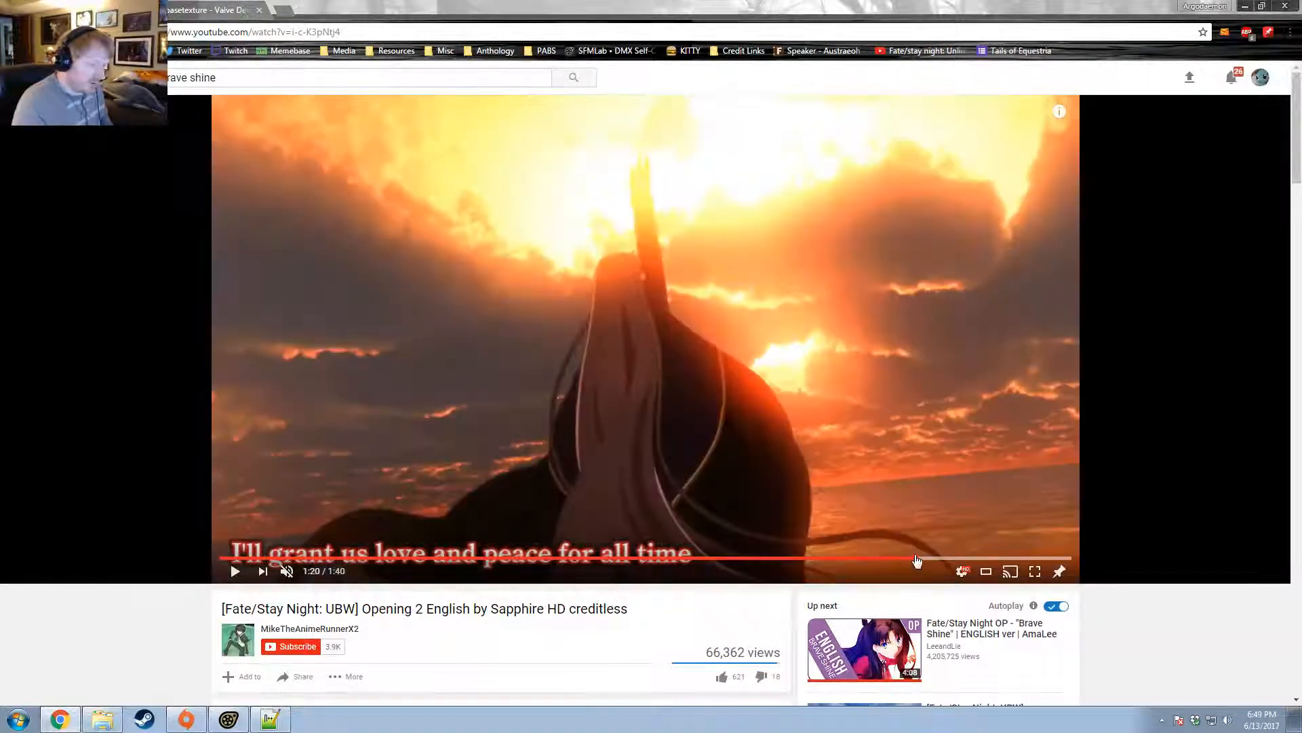
pyautogui.press('space')
pyautogui.click(911, 559)
pyautogui.press('space')
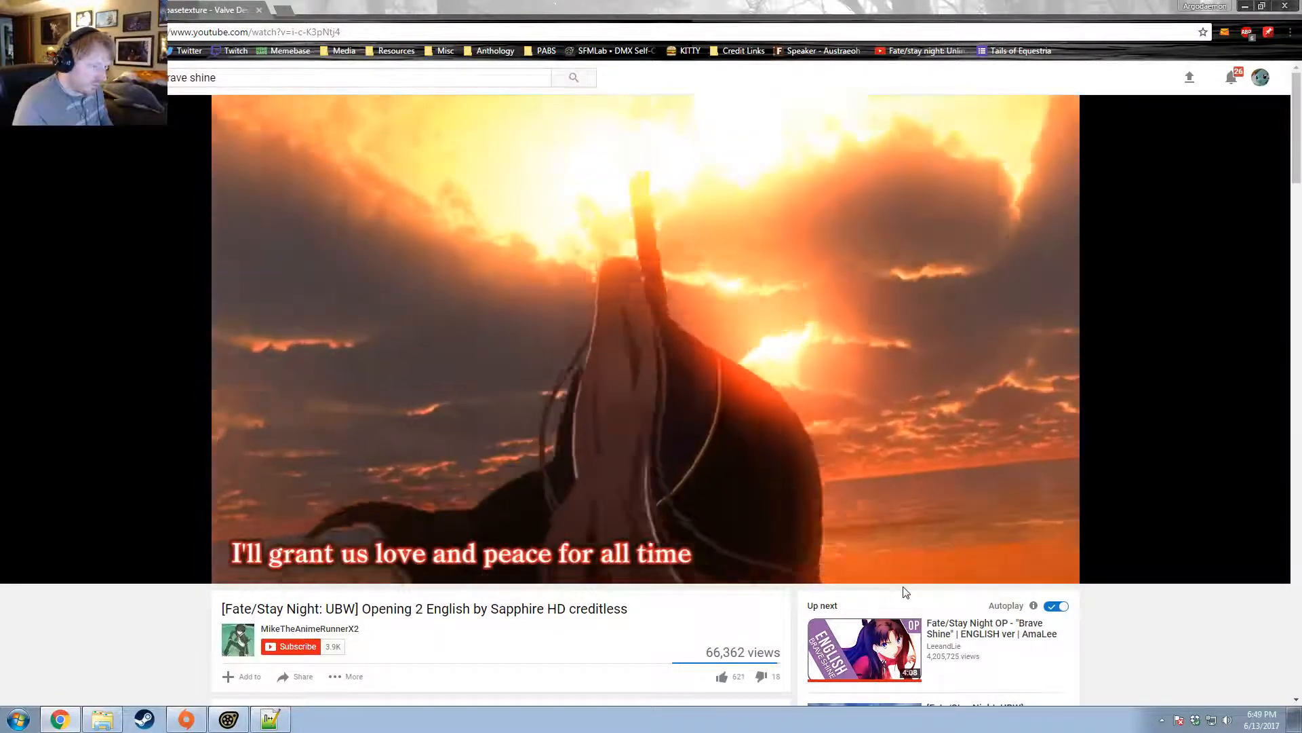
pyautogui.press('space')
pyautogui.press('space')
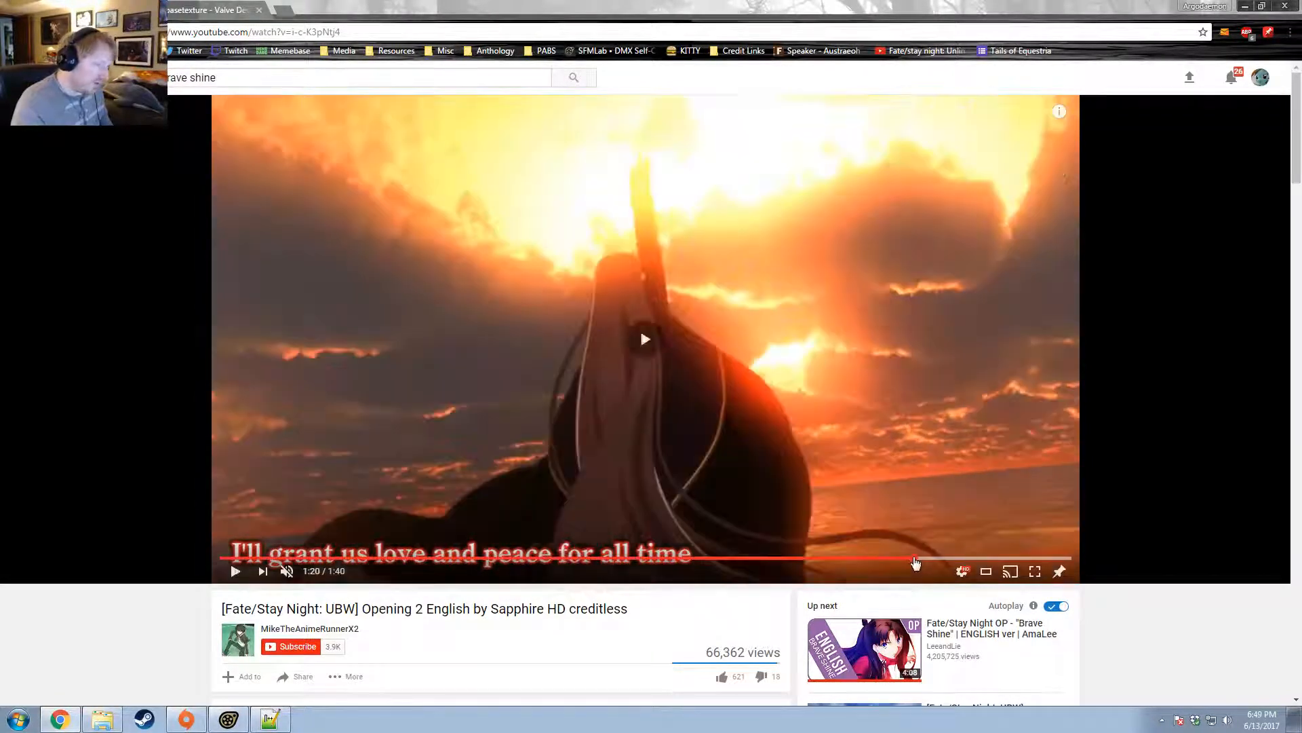
# Switch back to Source Filmmaker, bring the Scenic Fade 3 - Whitemane shot and its neighbours into view in the timeline, and save the session.
pyautogui.press('space')
pyautogui.hotkey('alt', 'Tab')
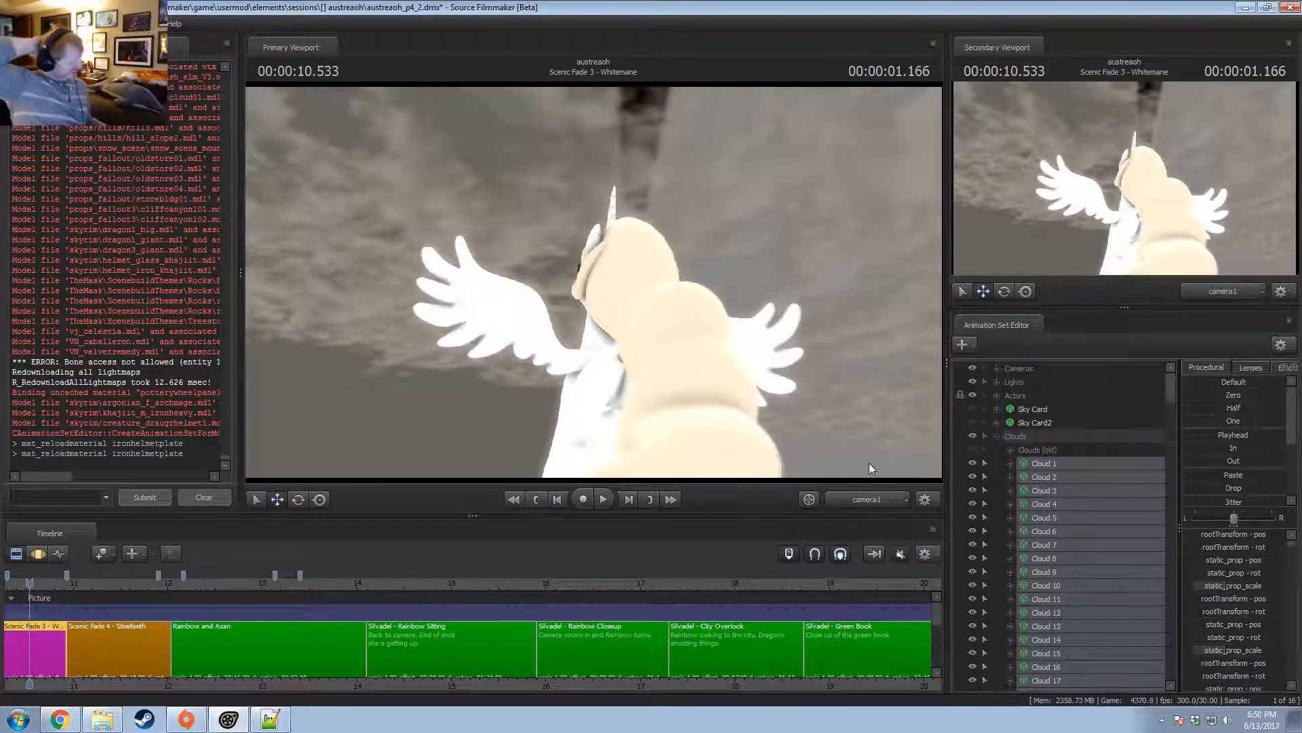
pyautogui.scroll(-2, 547, 610)
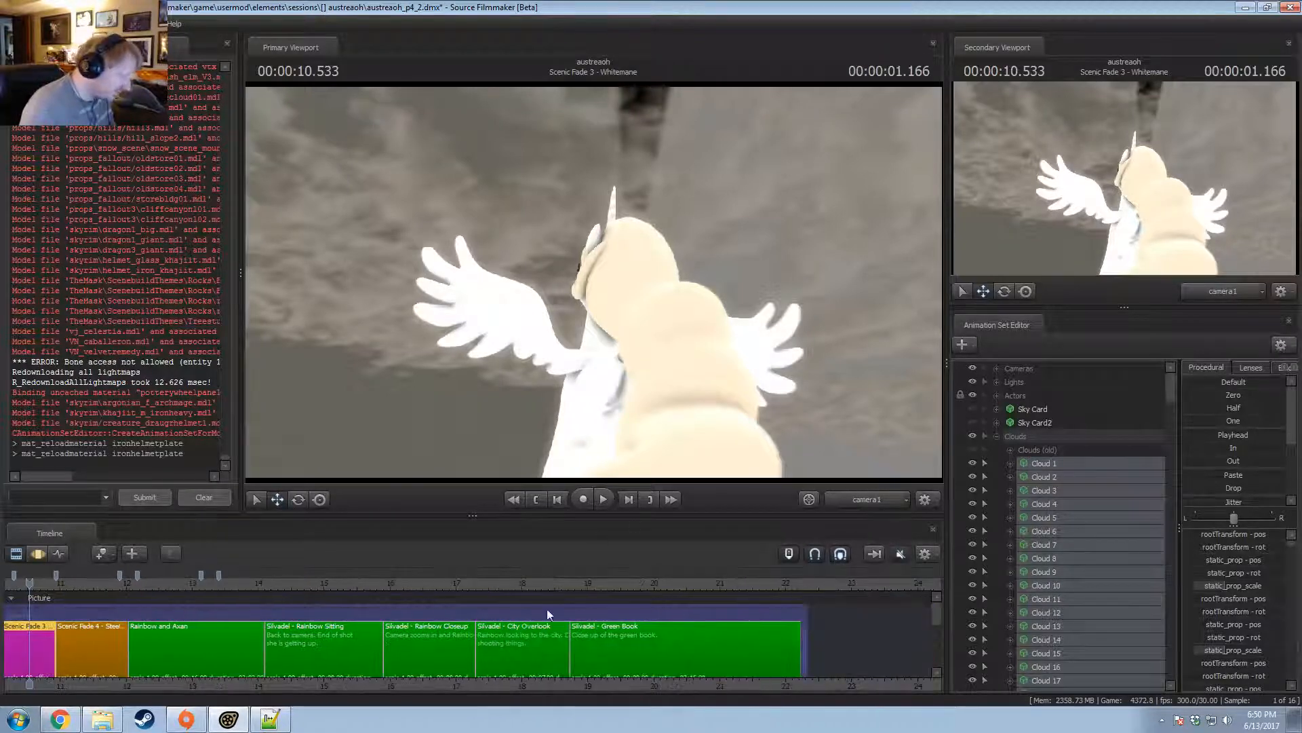
pyautogui.moveTo(453, 672); pyautogui.dragTo(882, 548, button='middle')
pyautogui.scroll(2, 720, 599)
pyautogui.scroll(3, 716, 593)
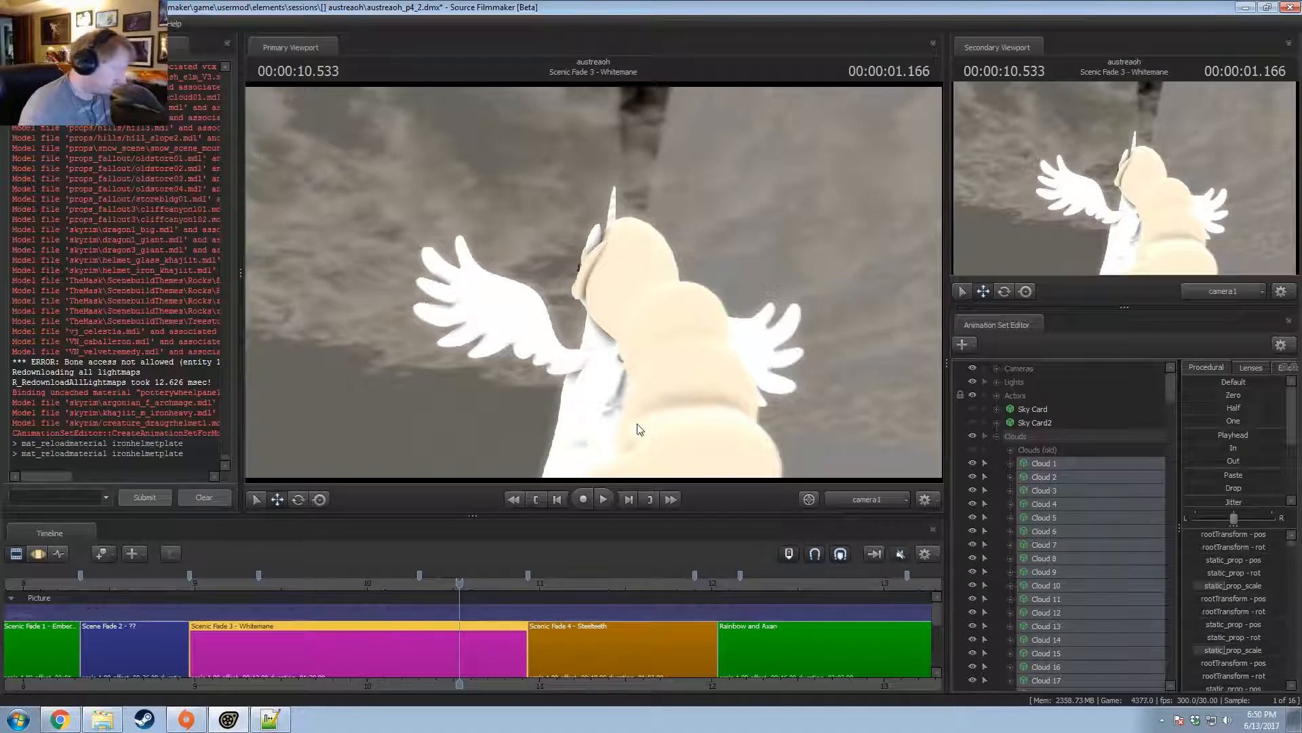
pyautogui.hotkey('ctrl', 's')
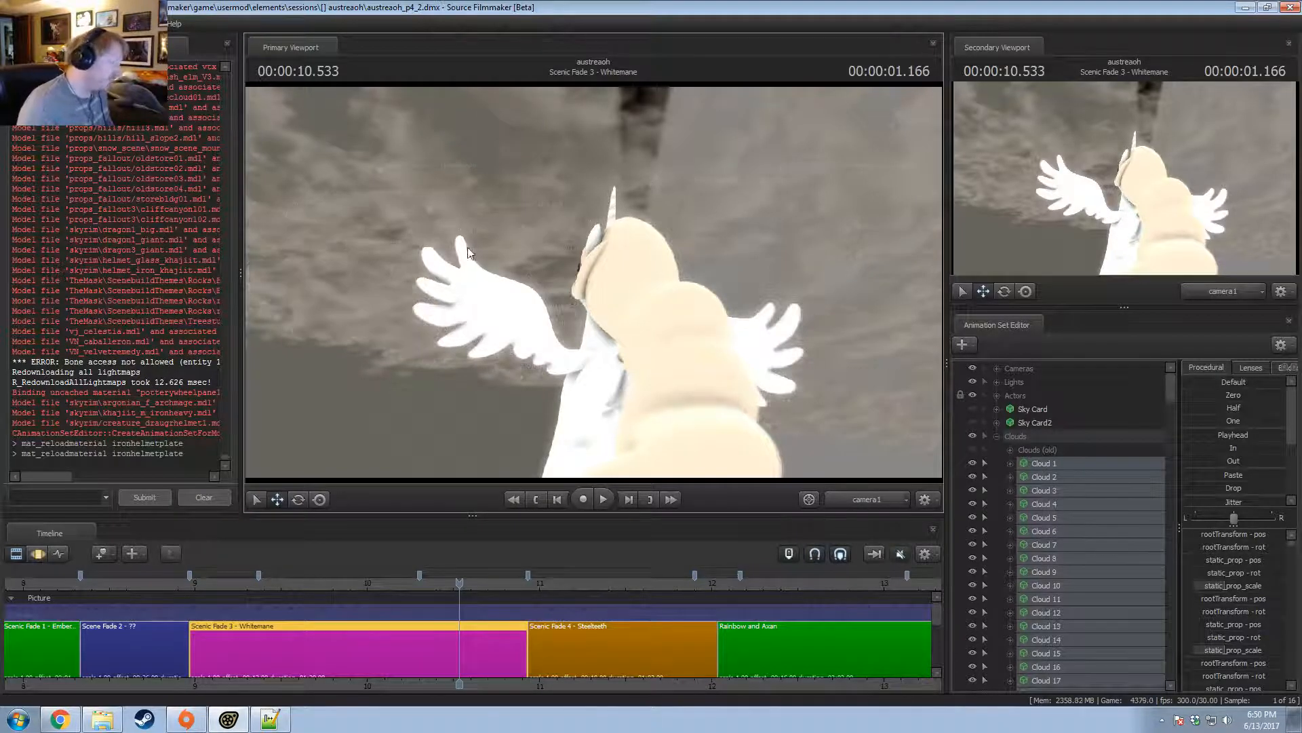
pyautogui.rightClick(291, 638)
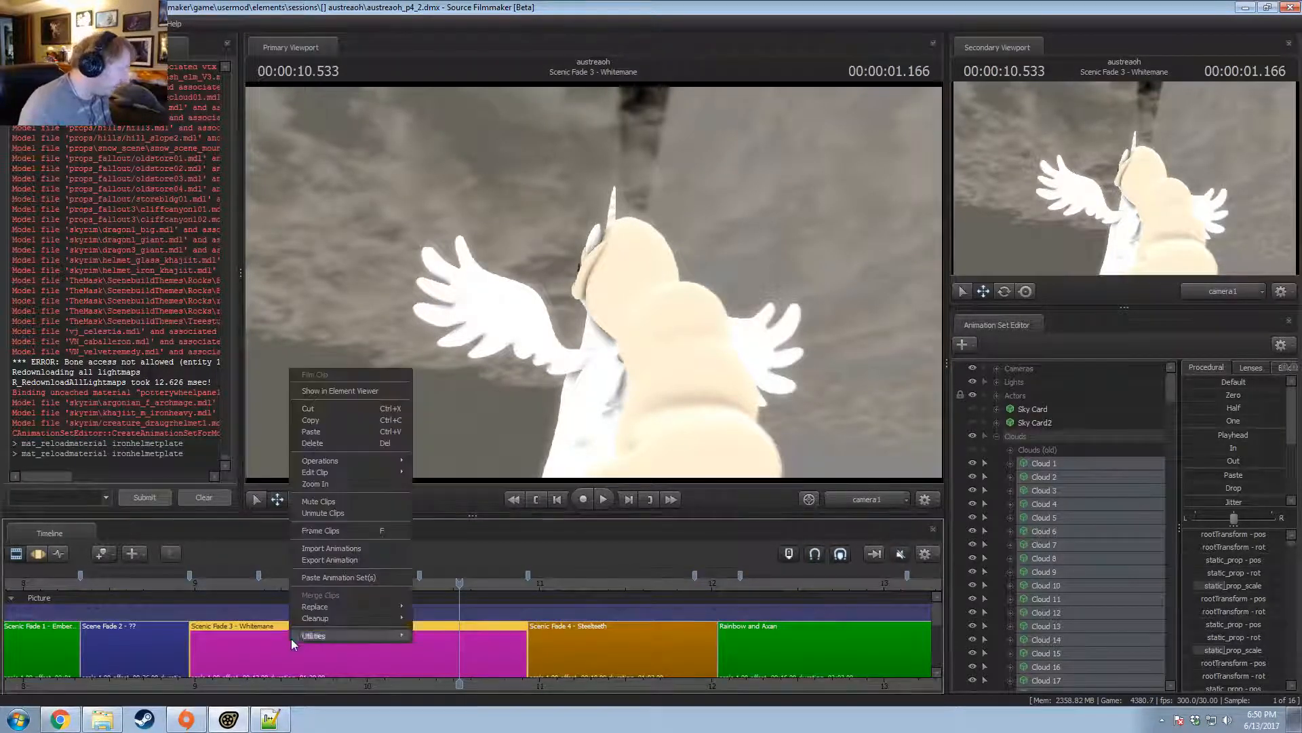
pyautogui.scroll(-2, 213, 660)
pyautogui.scroll(-3, 214, 660)
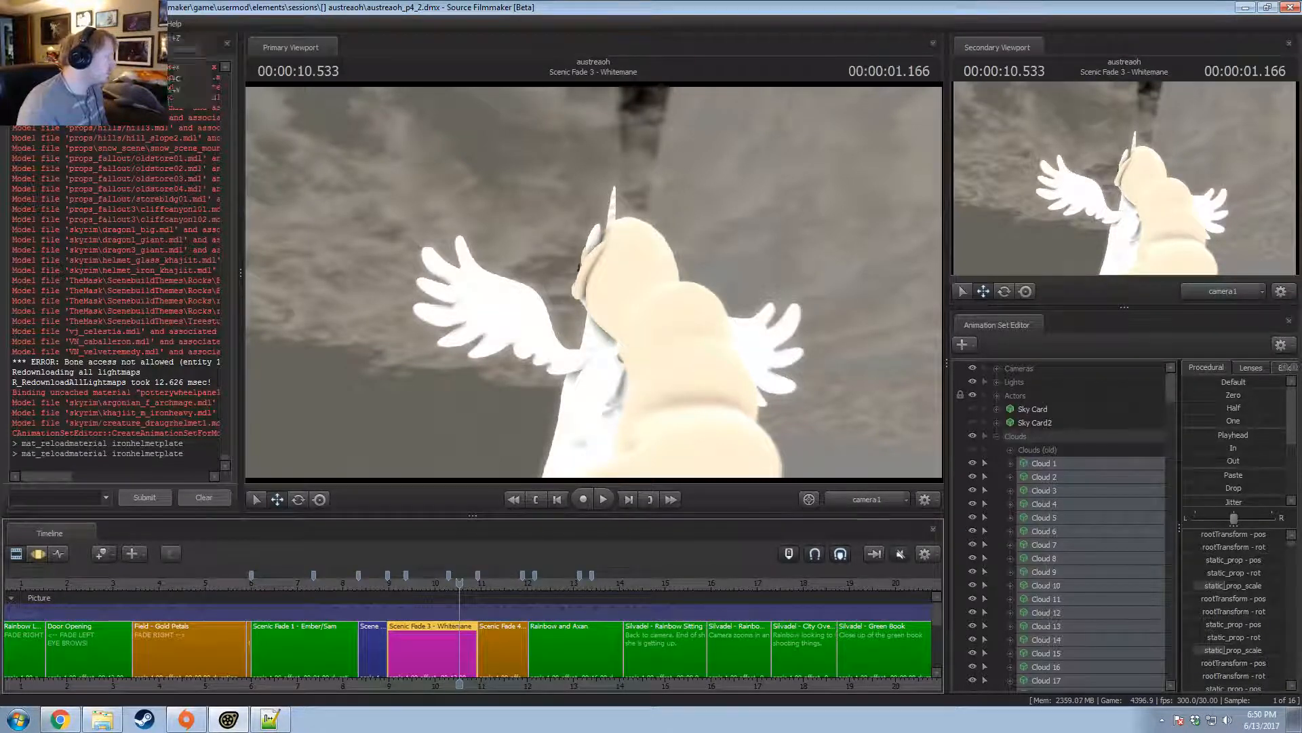
# Open the session alushy2_30_2.dmx from the "[] alushy - shoot to thrill" sessions folder.
pyautogui.click(15, 23)
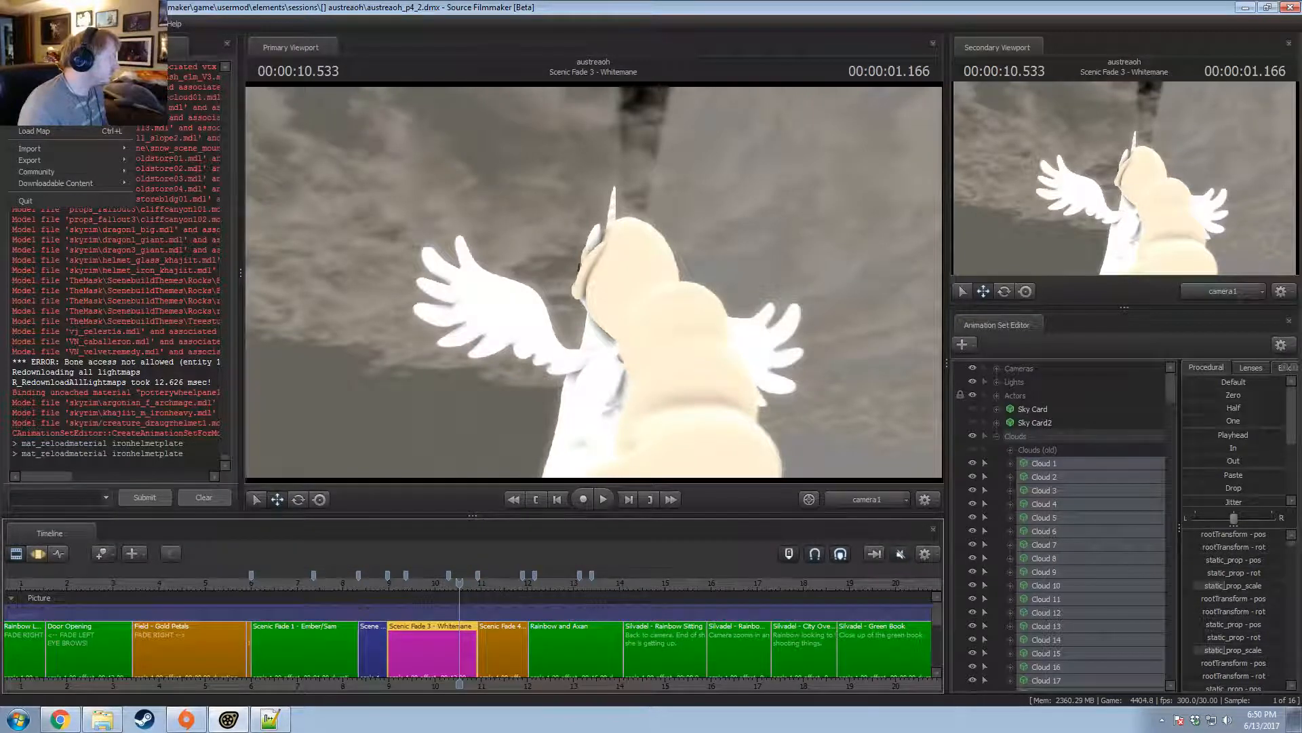
pyautogui.click(34, 51)
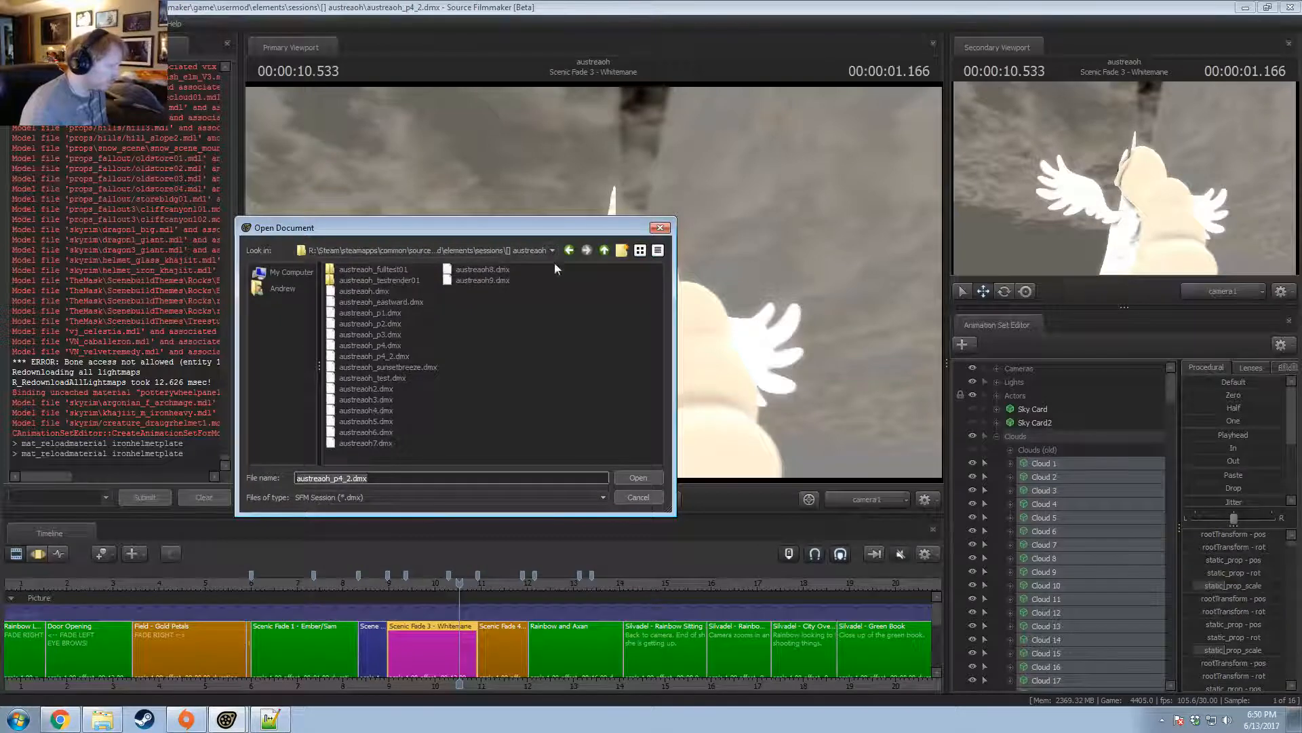
pyautogui.click(605, 250)
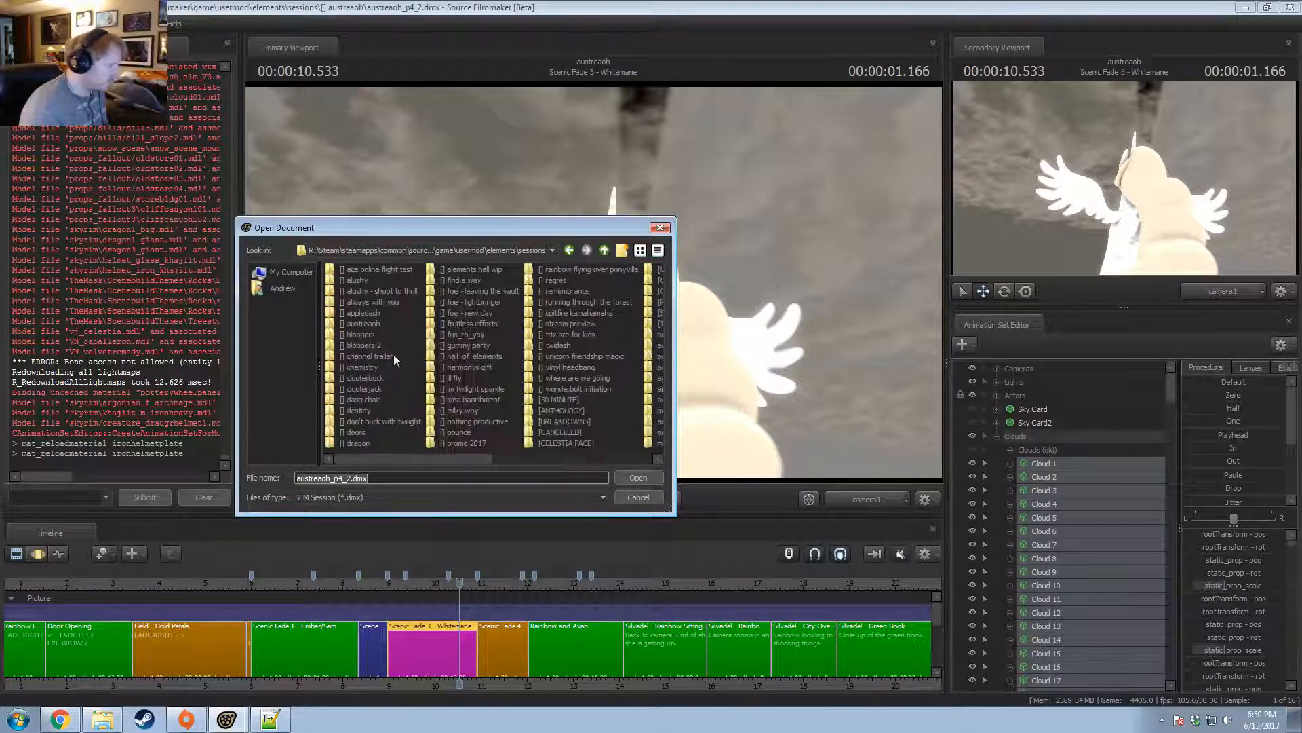
pyautogui.doubleClick(361, 290)
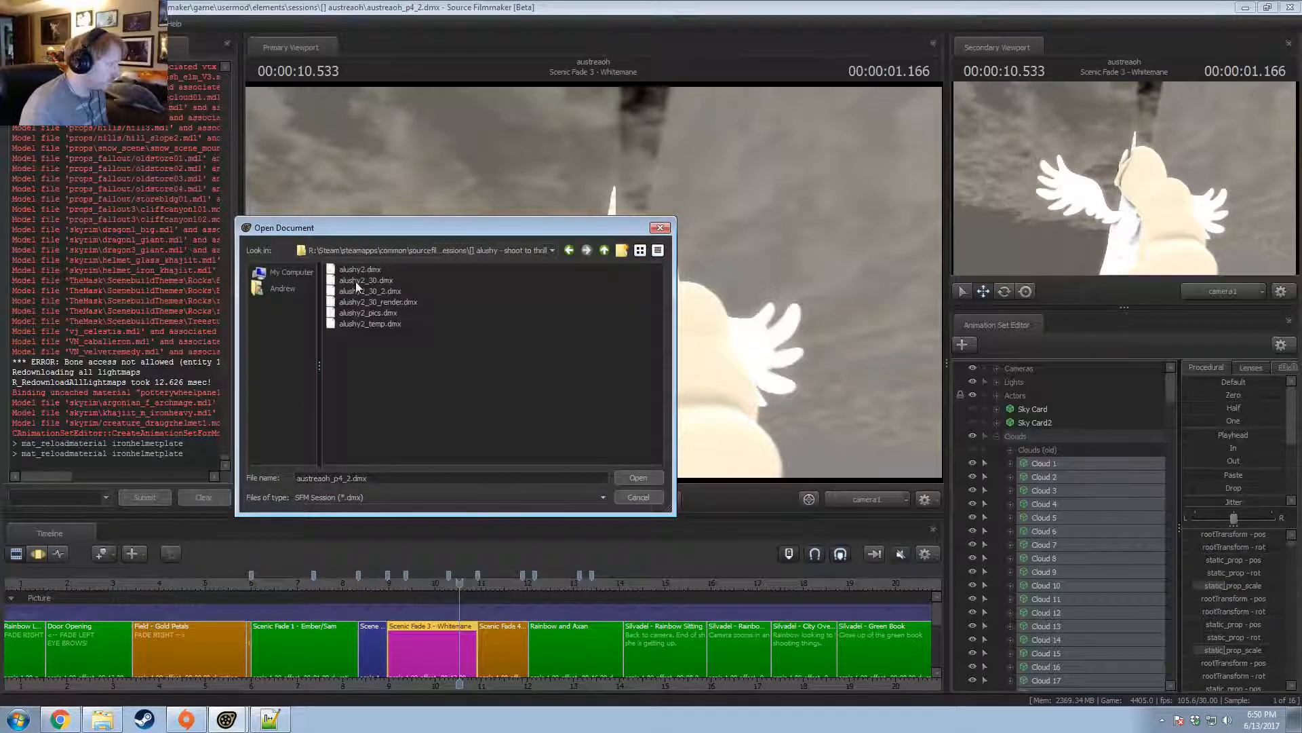
pyautogui.doubleClick(359, 288)
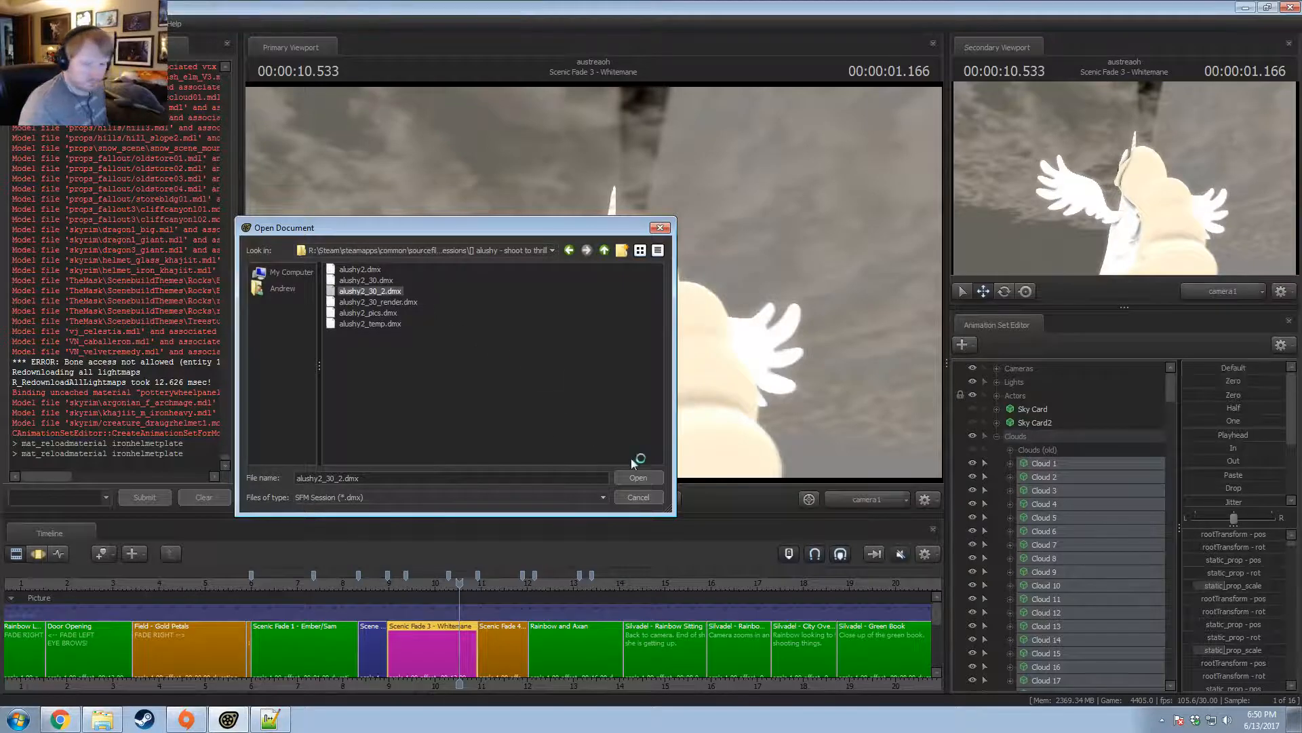
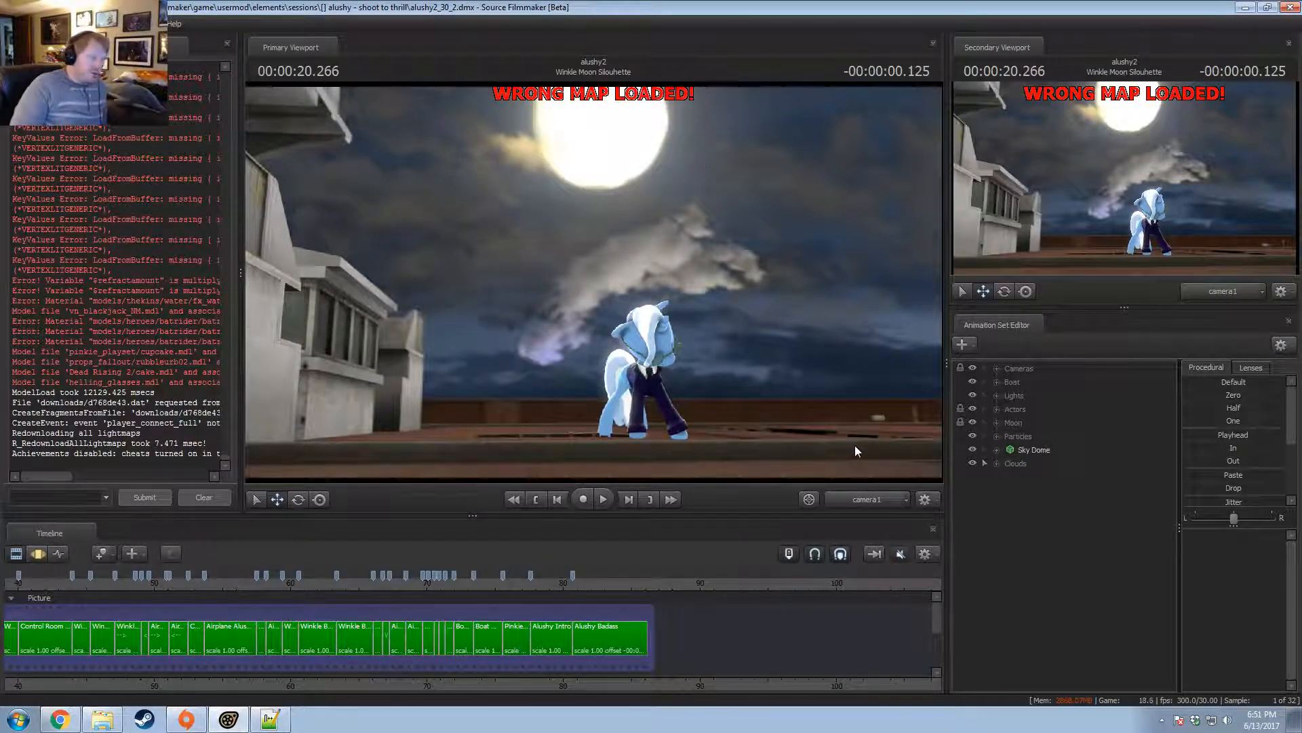
# Look over the loaded session's shots and expand activeClip in the Element Viewer to check its mapname.
pyautogui.scroll(-1, 309, 633)
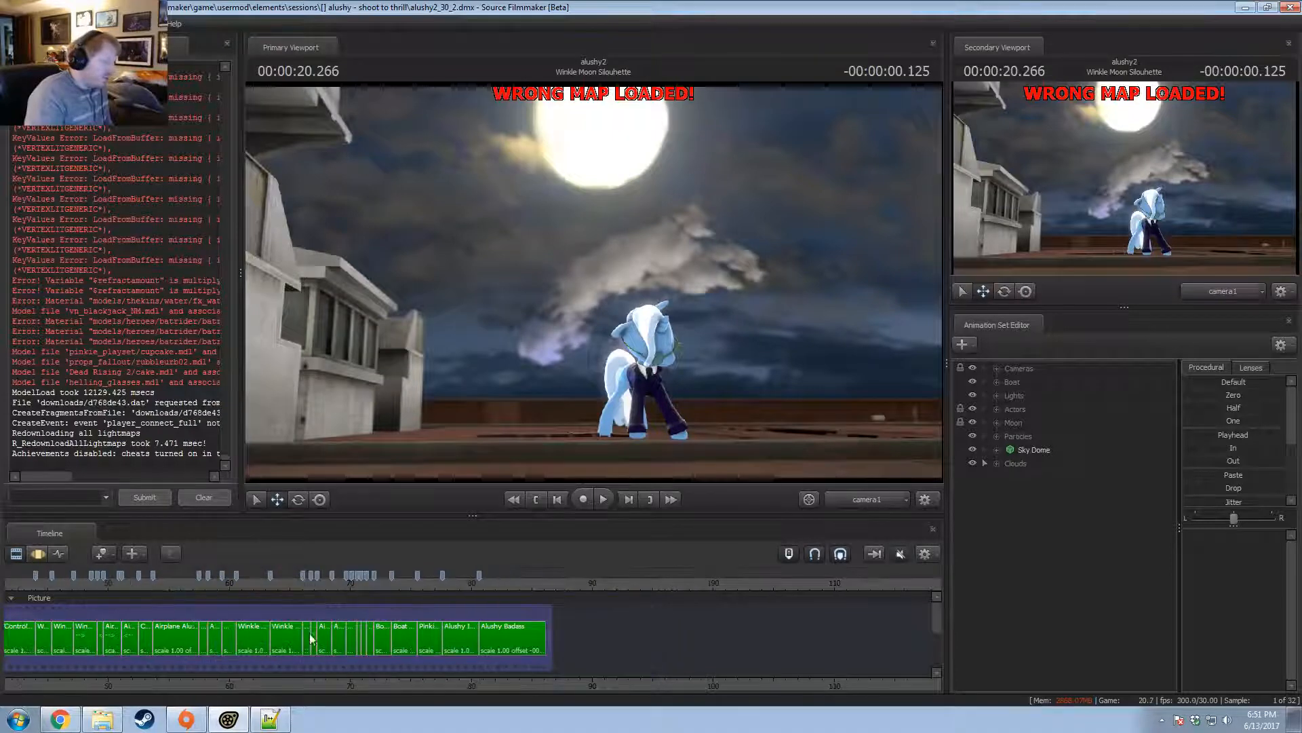
pyautogui.moveTo(290, 668); pyautogui.dragTo(446, 648, button='middle')
pyautogui.scroll(-3, 441, 635)
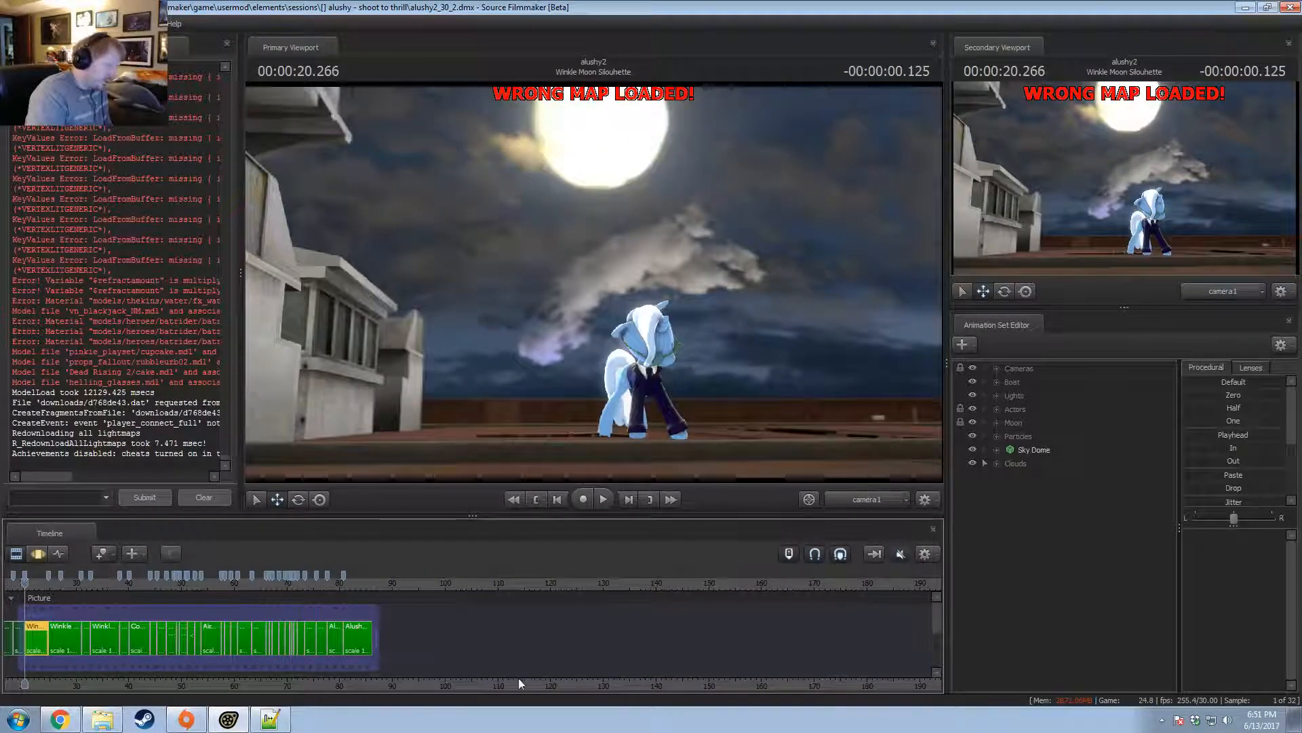
pyautogui.moveTo(518, 678); pyautogui.dragTo(689, 618, button='middle')
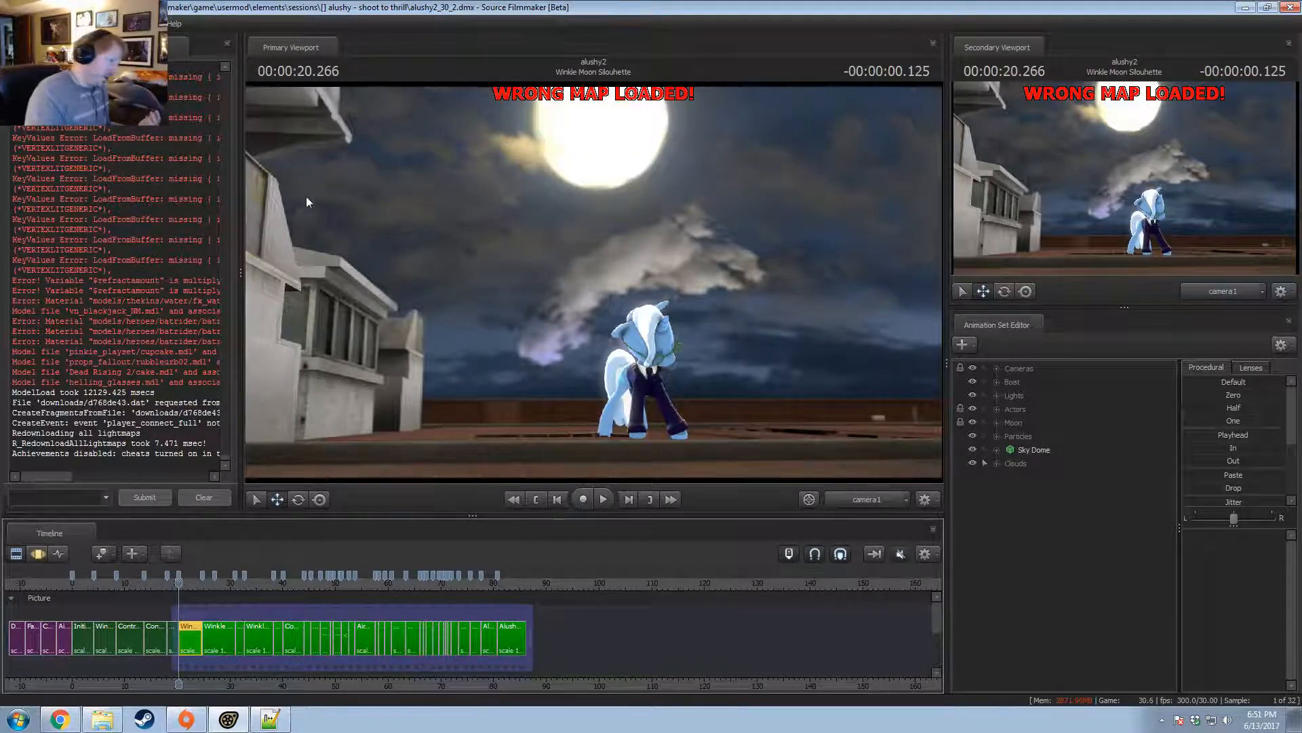
pyautogui.click(51, 46)
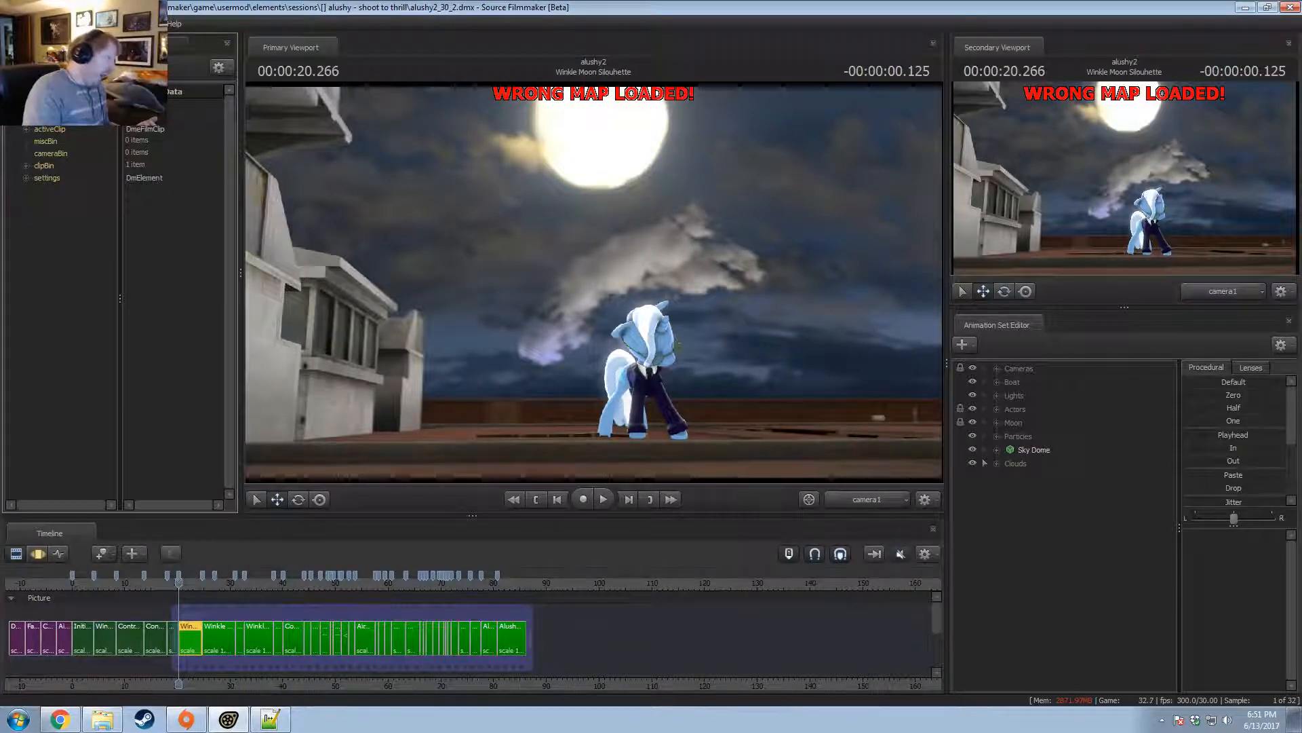
pyautogui.click(27, 129)
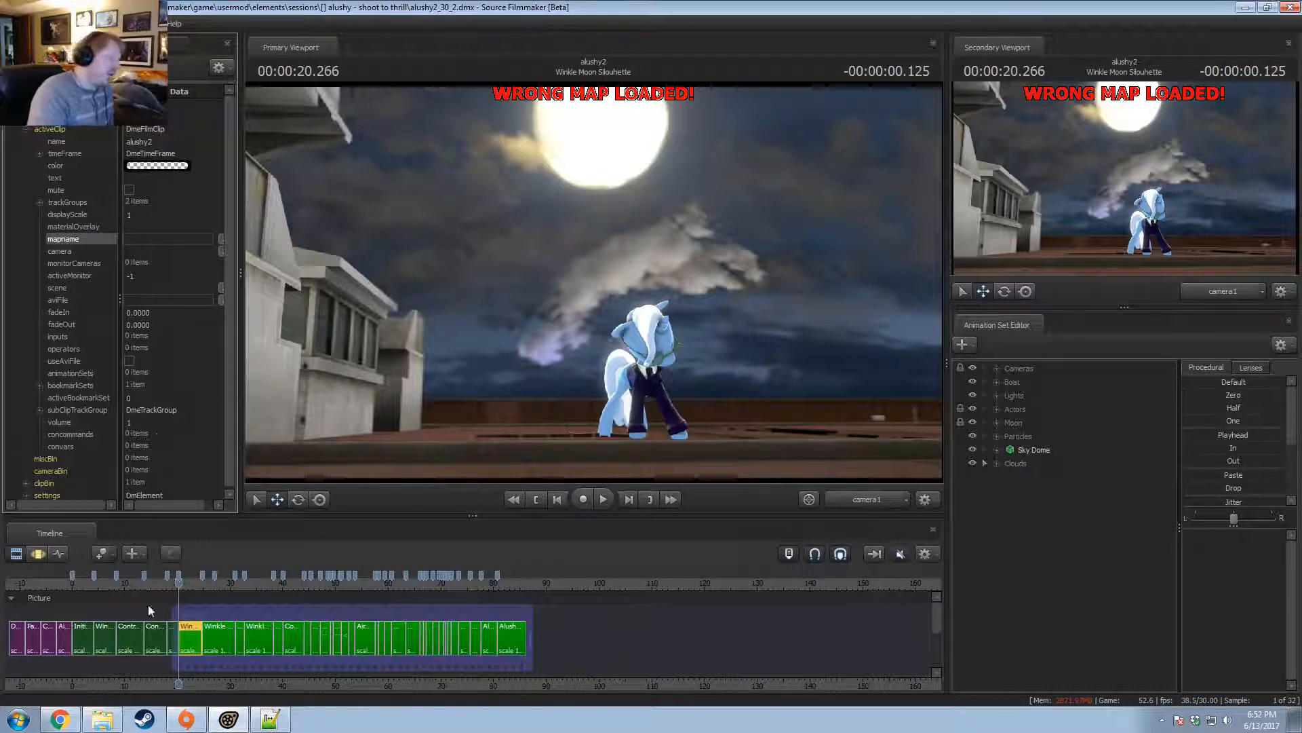
# Show the Winkle Moon Silouhette clip in the Element Viewer to read its mapname.
pyautogui.scroll(8, 148, 604)
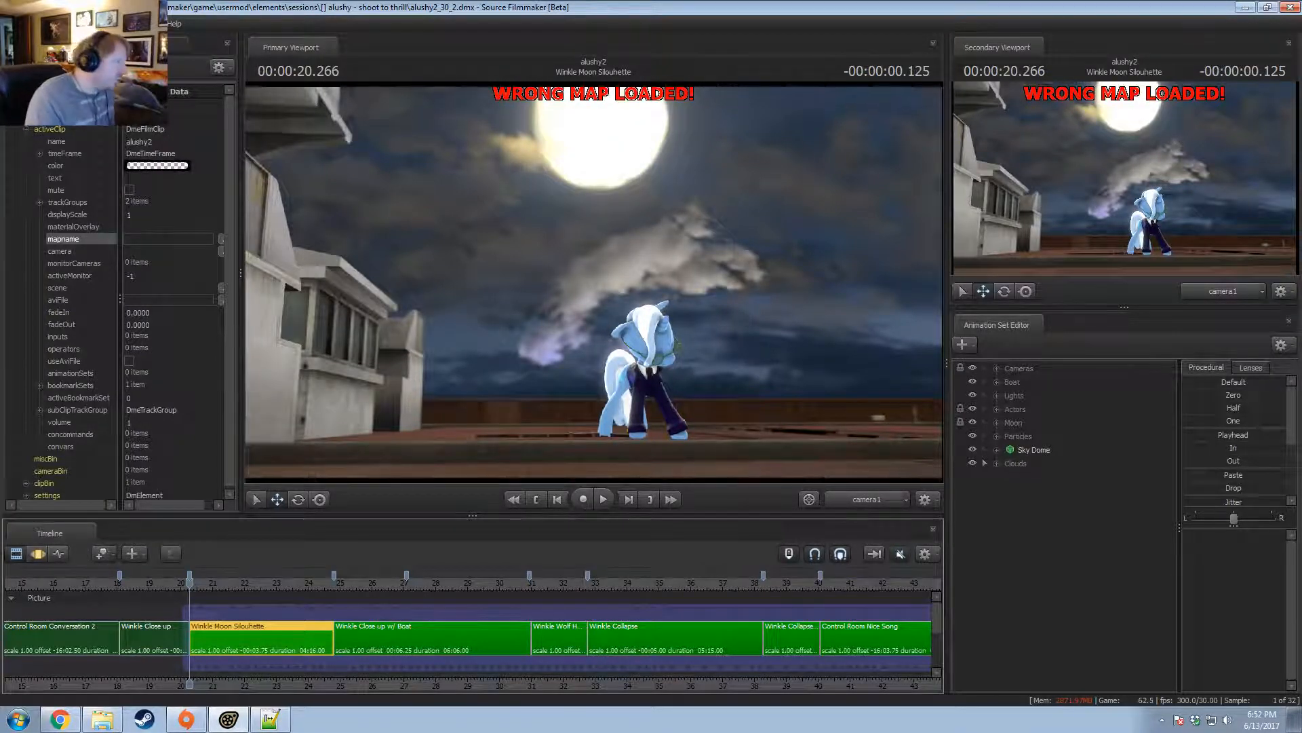
pyautogui.rightClick(468, 226)
pyautogui.click(289, 557)
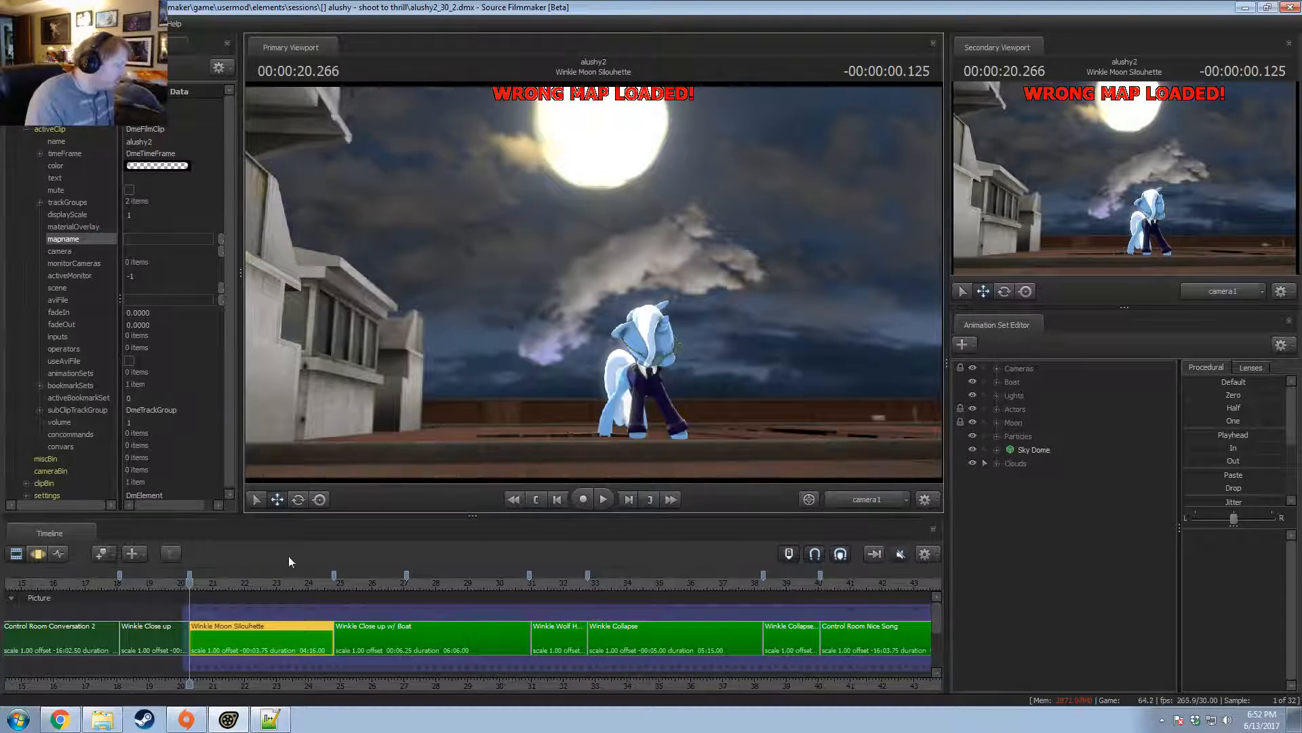
pyautogui.rightClick(267, 625)
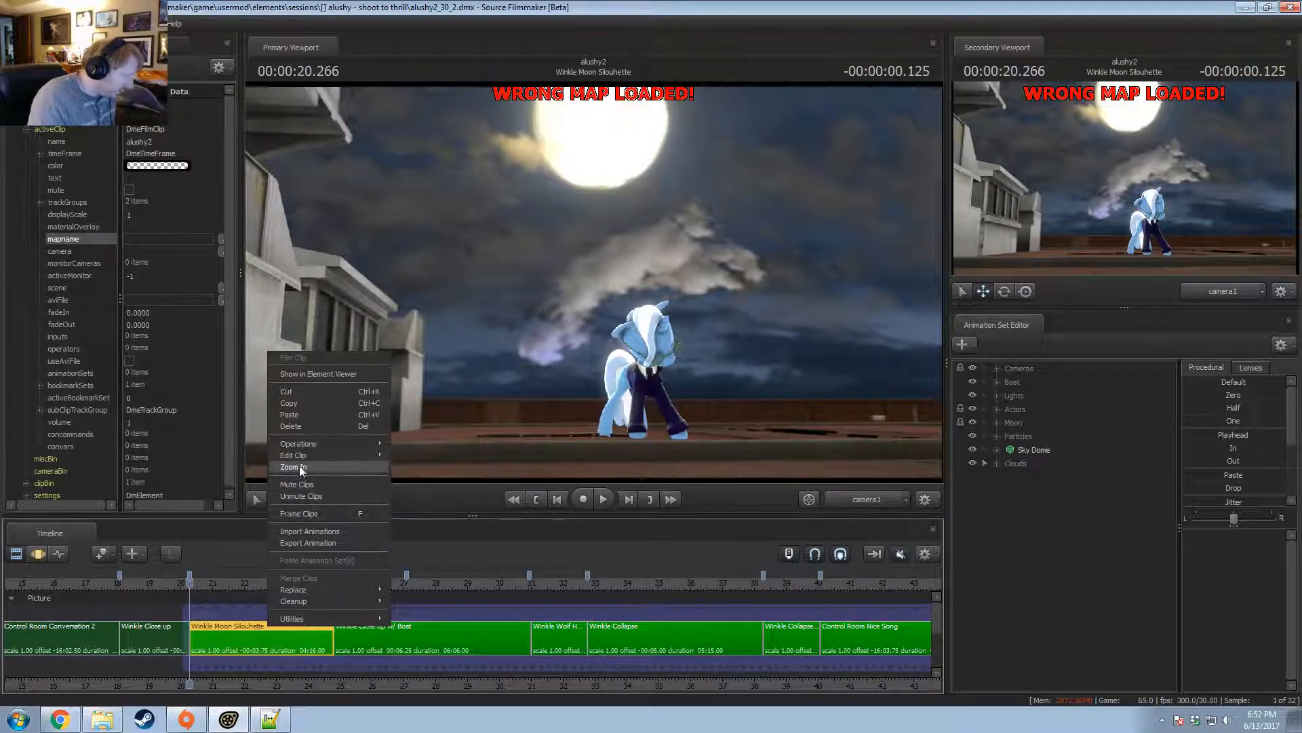
pyautogui.click(312, 374)
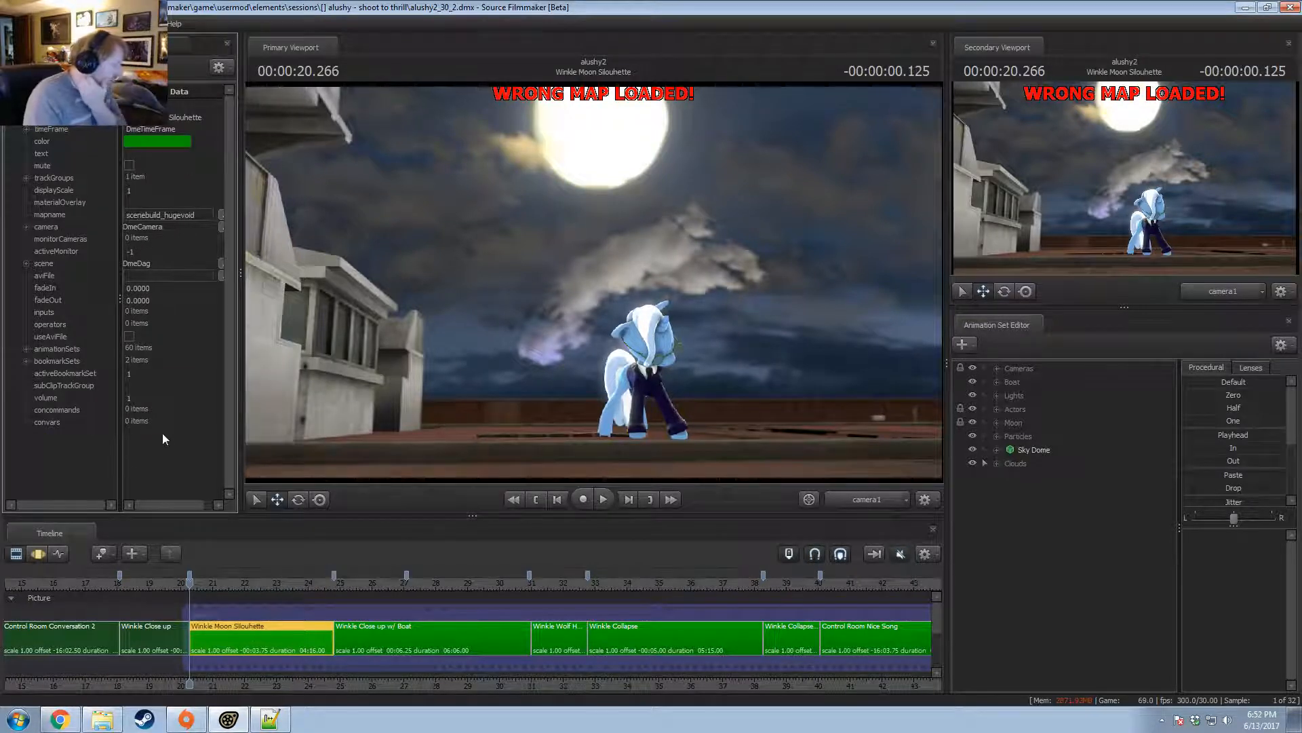
# Through the Work Camera, inspect the Winkle Moon Silouhette set and turn its lighting off and on again.
pyautogui.scroll(-3, 340, 592)
pyautogui.scroll(-2, 341, 592)
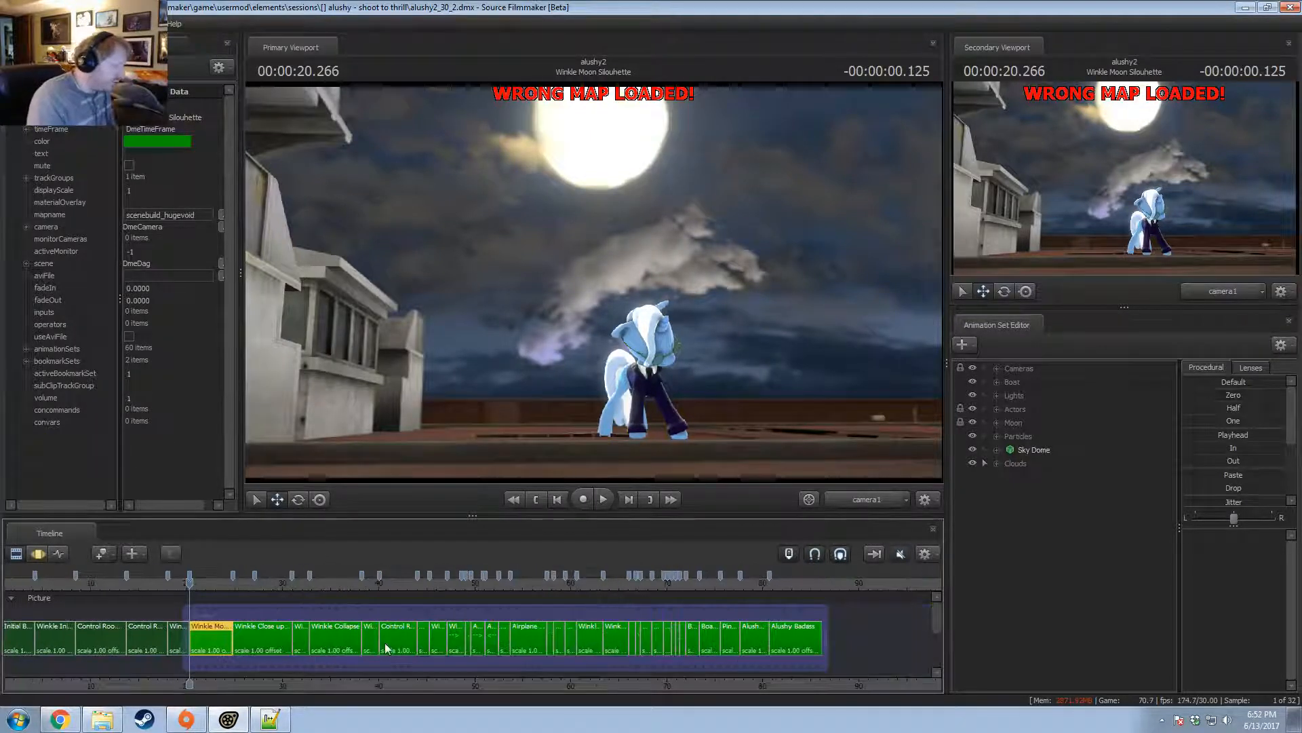
pyautogui.click(871, 504)
pyautogui.moveTo(595, 283)
pyautogui.mouseDown()
pyautogui.moveTo(610, 407)
pyautogui.moveTo(595, 283)
pyautogui.mouseUp()
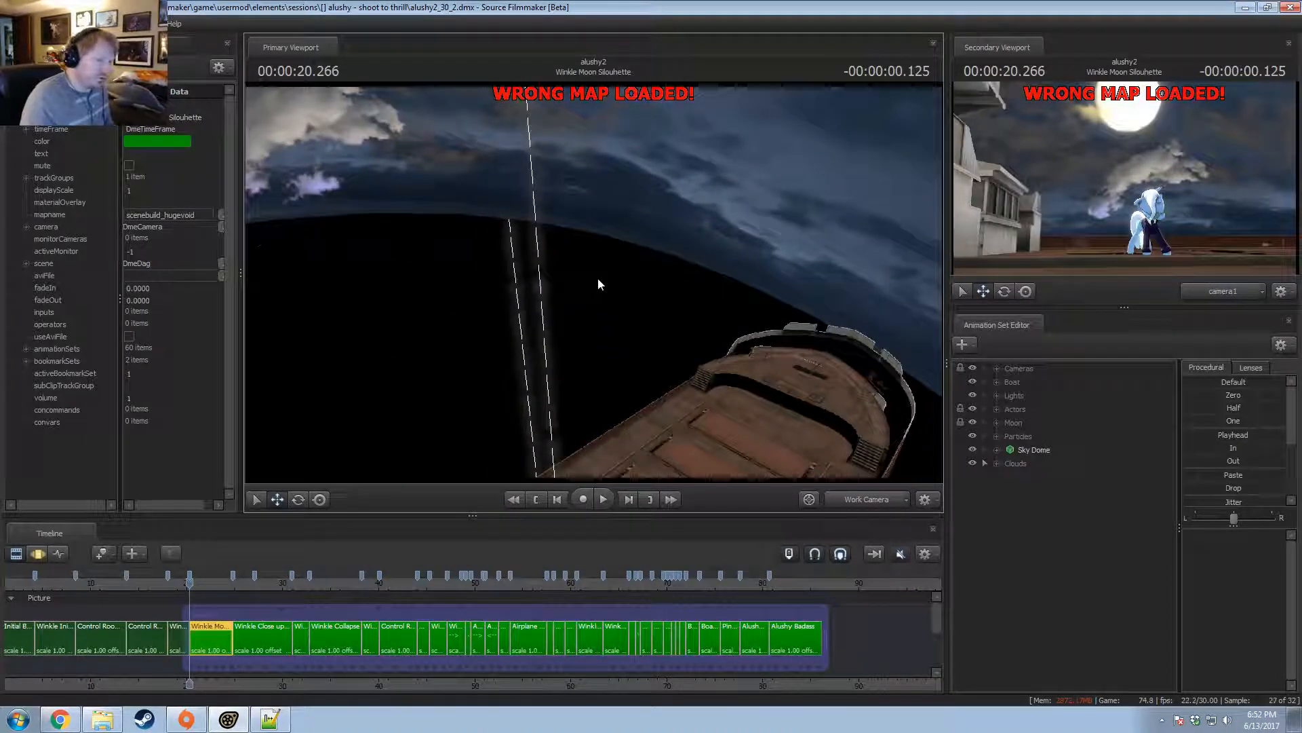
pyautogui.rightClick(494, 257)
pyautogui.click(550, 294)
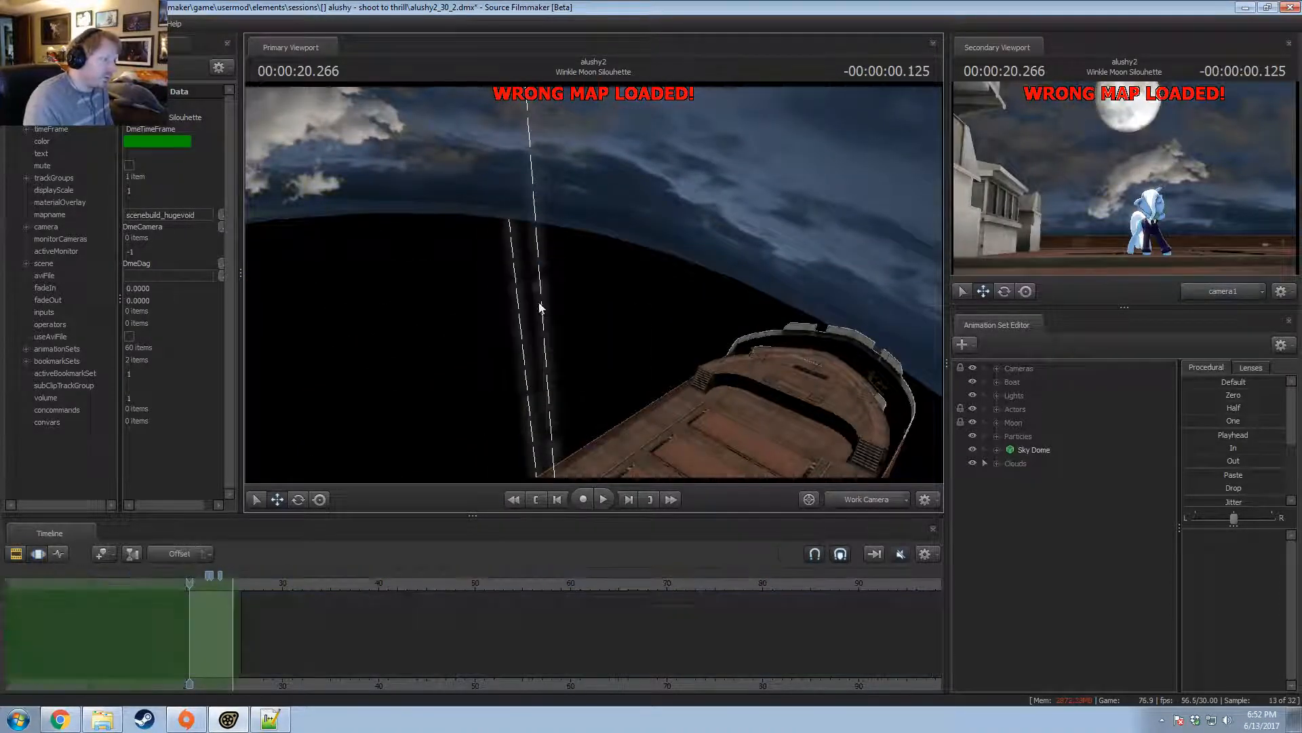
pyautogui.moveTo(540, 307); pyautogui.dragTo(594, 283)
pyautogui.rightClick(682, 336)
pyautogui.click(724, 372)
# Find the Boat On Fire shot near the end of the sequence, move the playhead there and select the clip.
pyautogui.scroll(3, 450, 633)
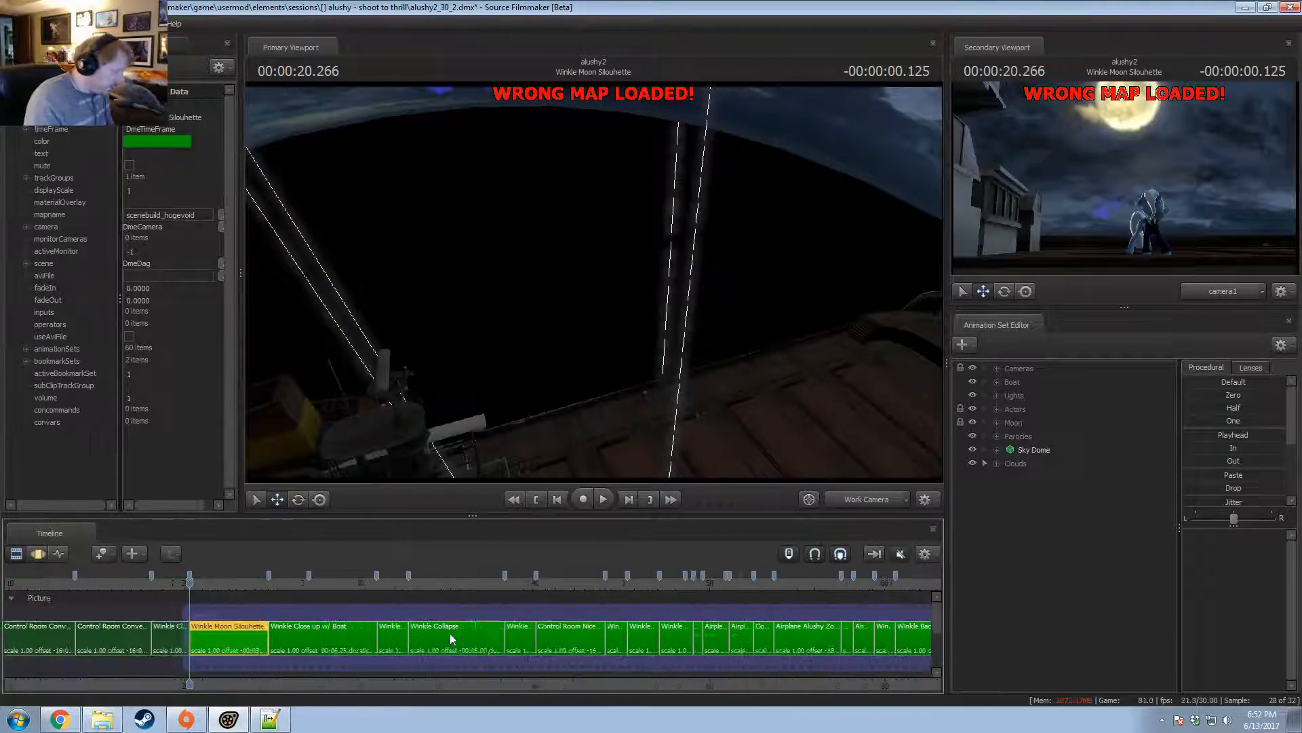
pyautogui.scroll(2, 451, 685)
pyautogui.scroll(-4, 448, 692)
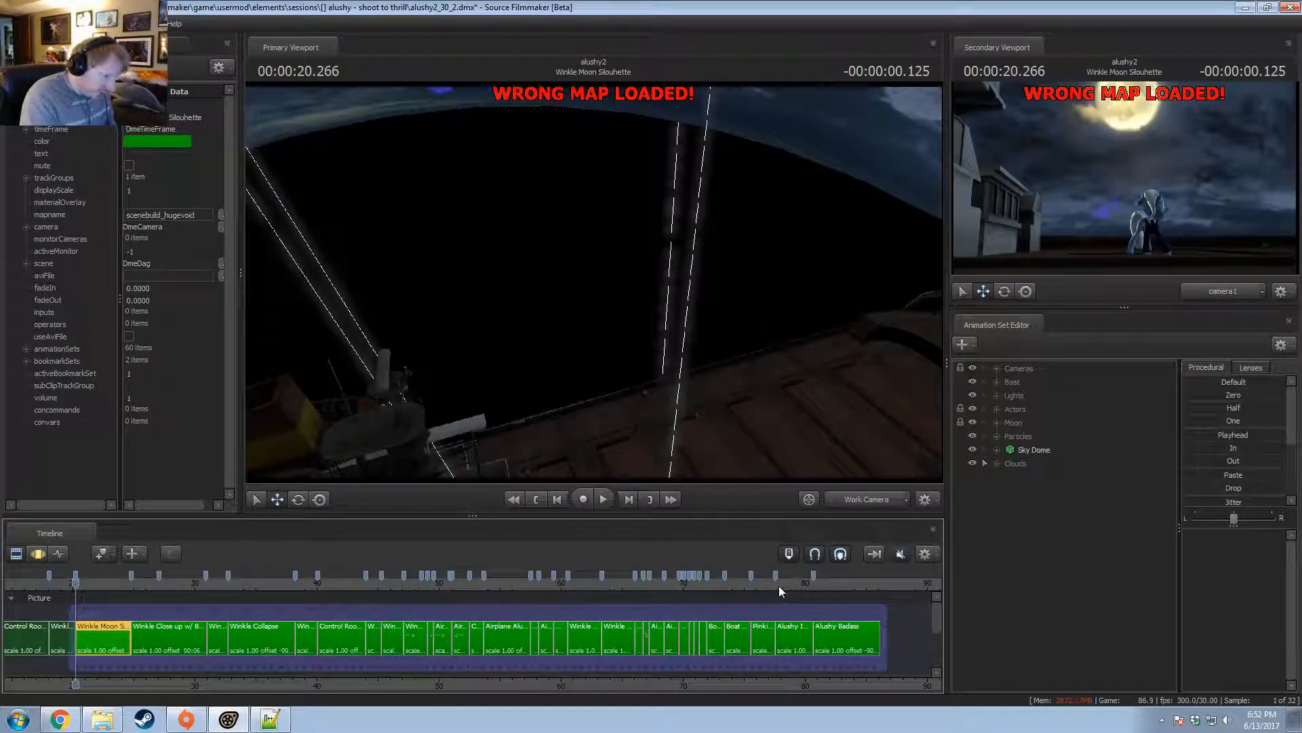
pyautogui.click(739, 584)
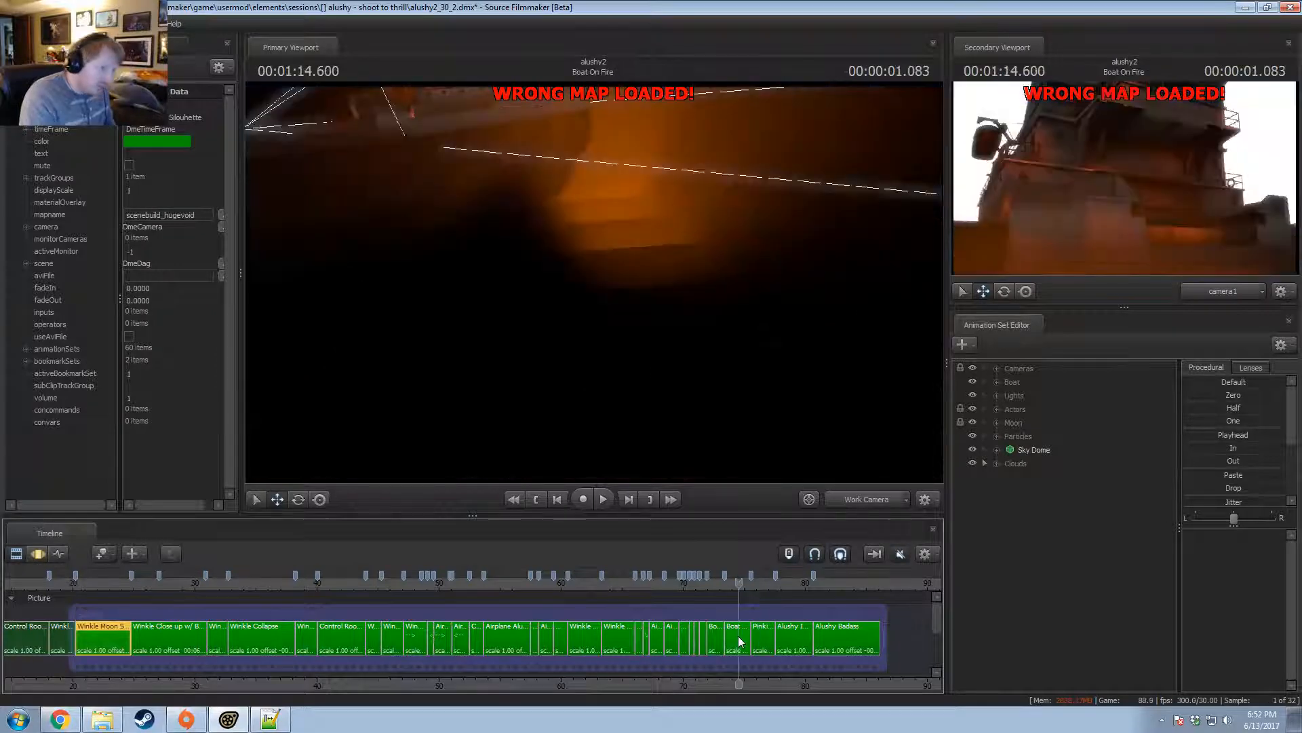
pyautogui.click(739, 638)
# View the boat shots through their scene cameras and place the playhead in Boat Go Boom at about 1:12.333.
pyautogui.moveTo(721, 589); pyautogui.dragTo(714, 586)
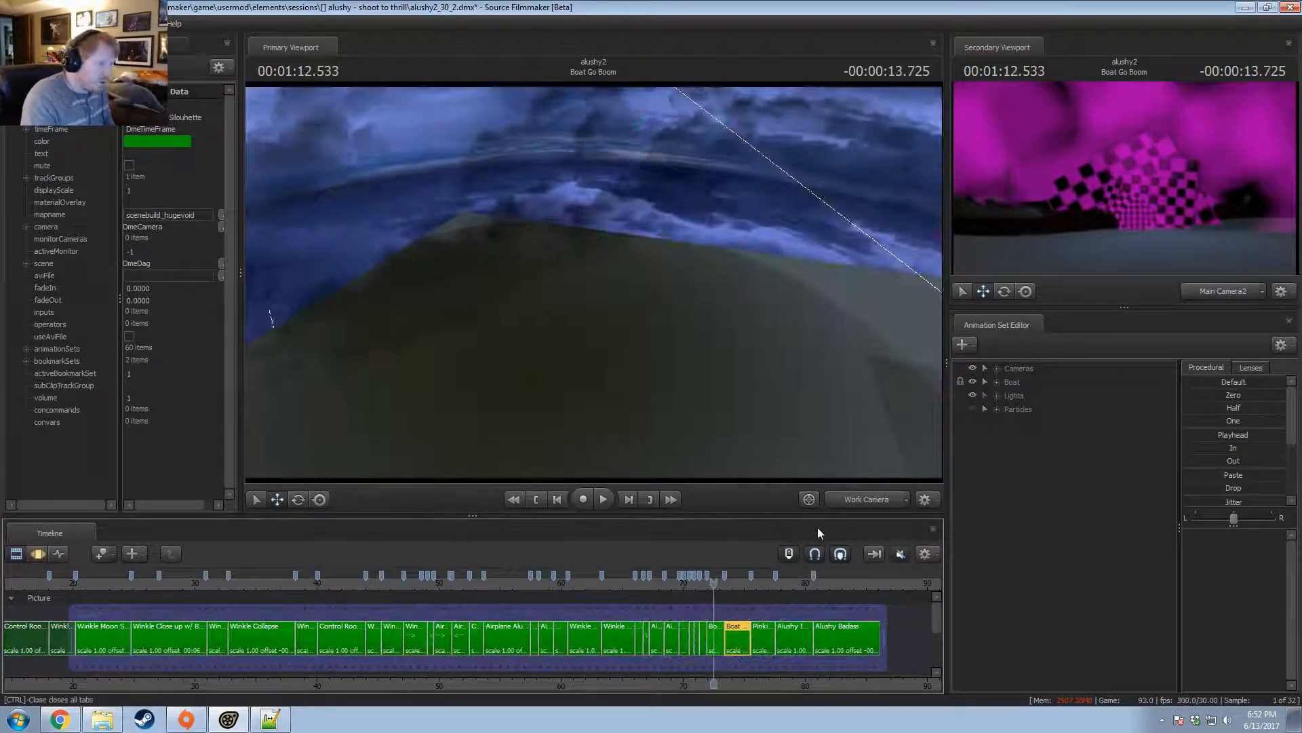
pyautogui.click(849, 500)
pyautogui.press('space')
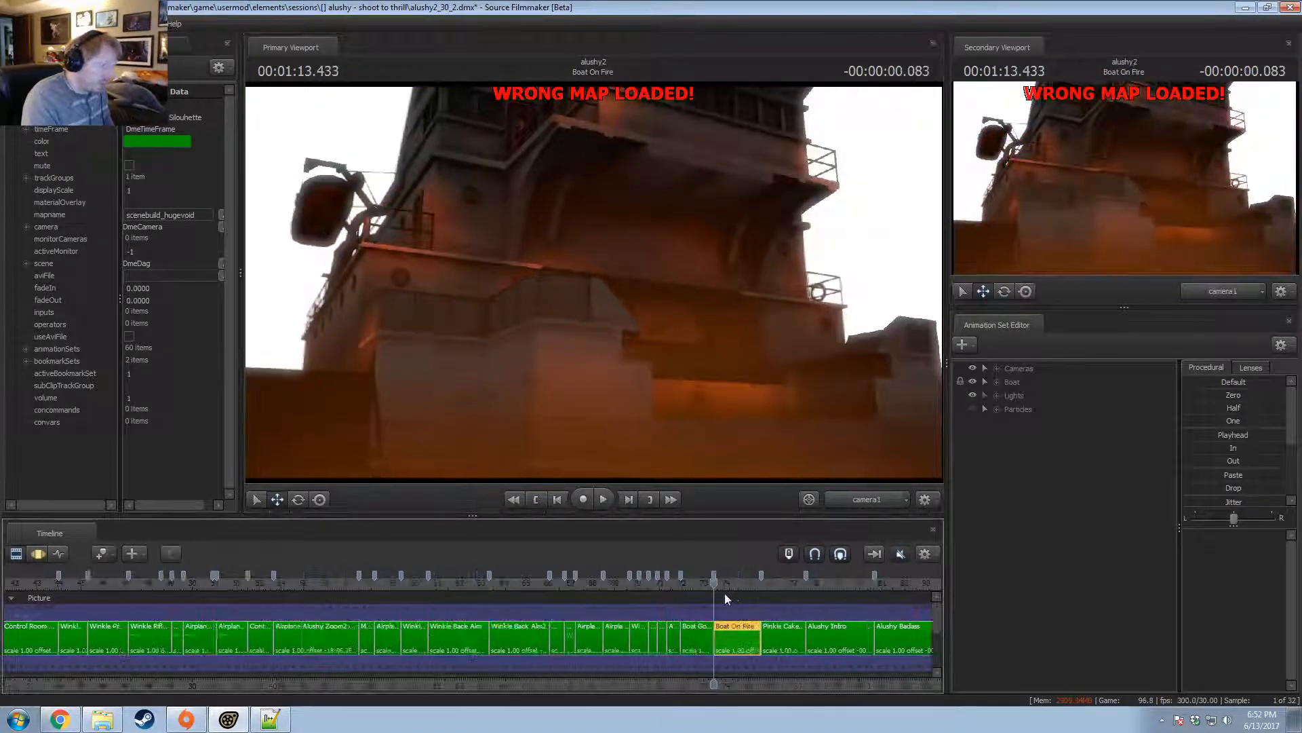
pyautogui.scroll(5, 725, 593)
pyautogui.click(669, 581)
# Refresh the Boat Go Boom shot by turning its lighting off and on again.
pyautogui.rightClick(560, 338)
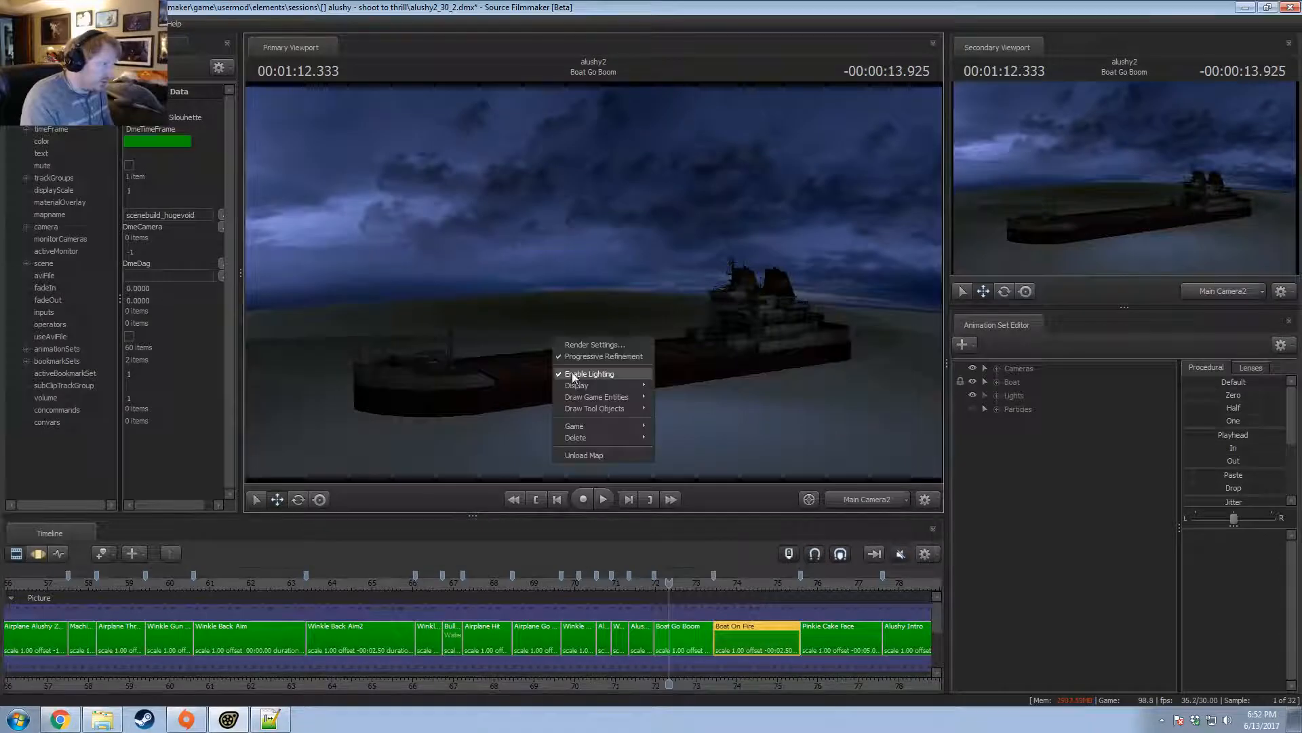
pyautogui.click(573, 373)
pyautogui.rightClick(579, 324)
pyautogui.click(602, 360)
# Through the Work Camera, enable drawing of Other Entities for the Boat Go Boom shot and inspect the water around the ship.
pyautogui.press('F3')
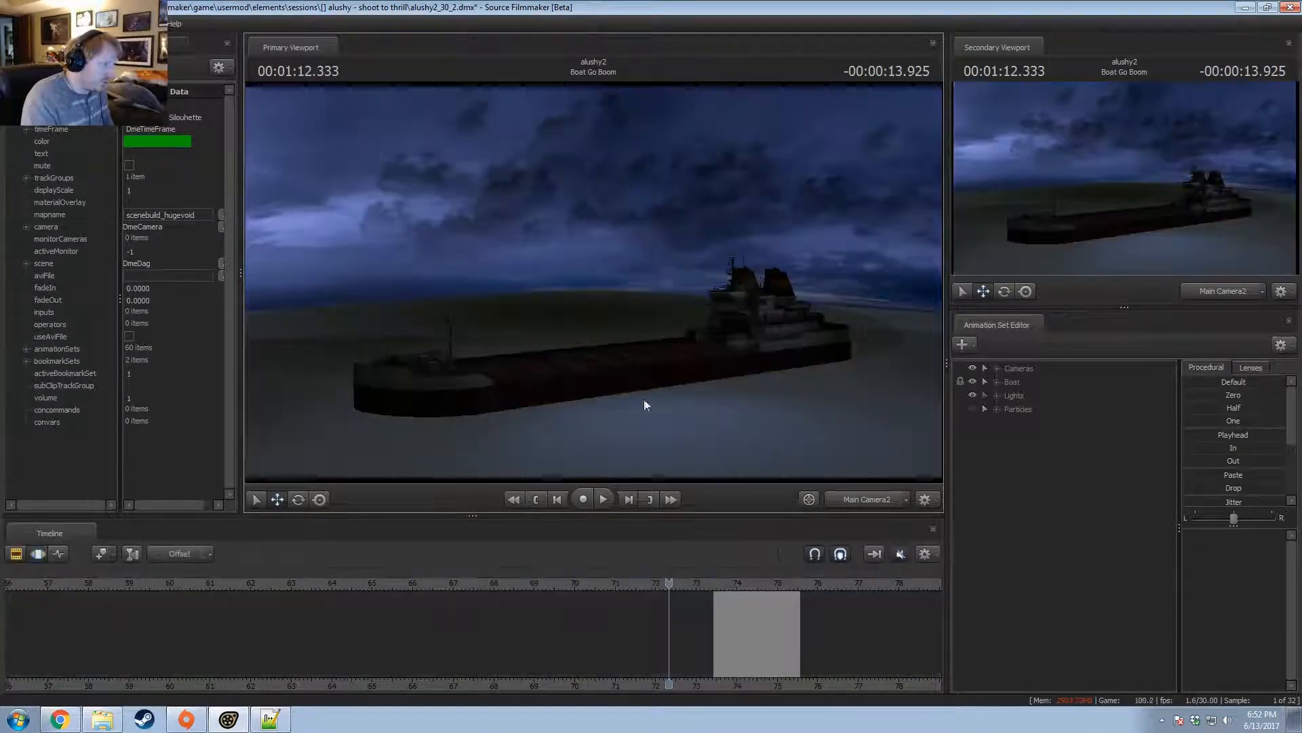
pyautogui.click(891, 505)
pyautogui.moveTo(594, 282); pyautogui.dragTo(764, 268)
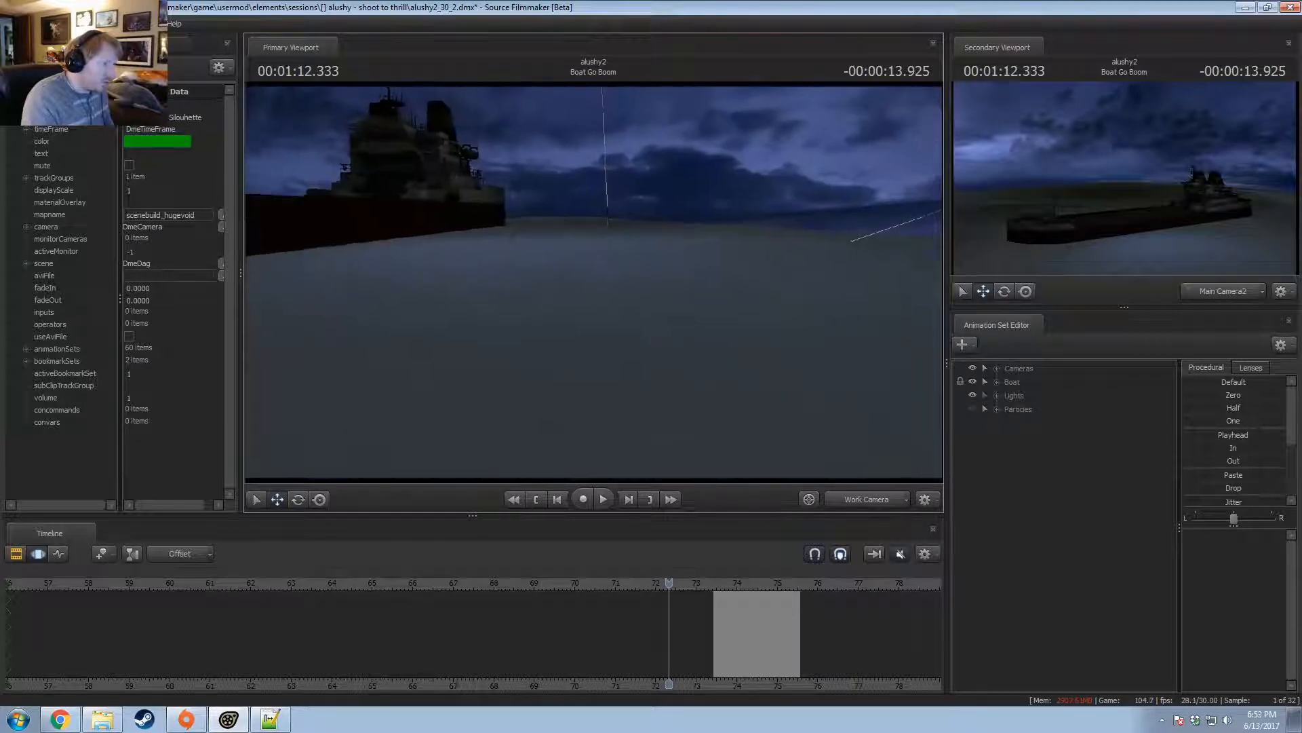
pyautogui.rightClick(594, 281)
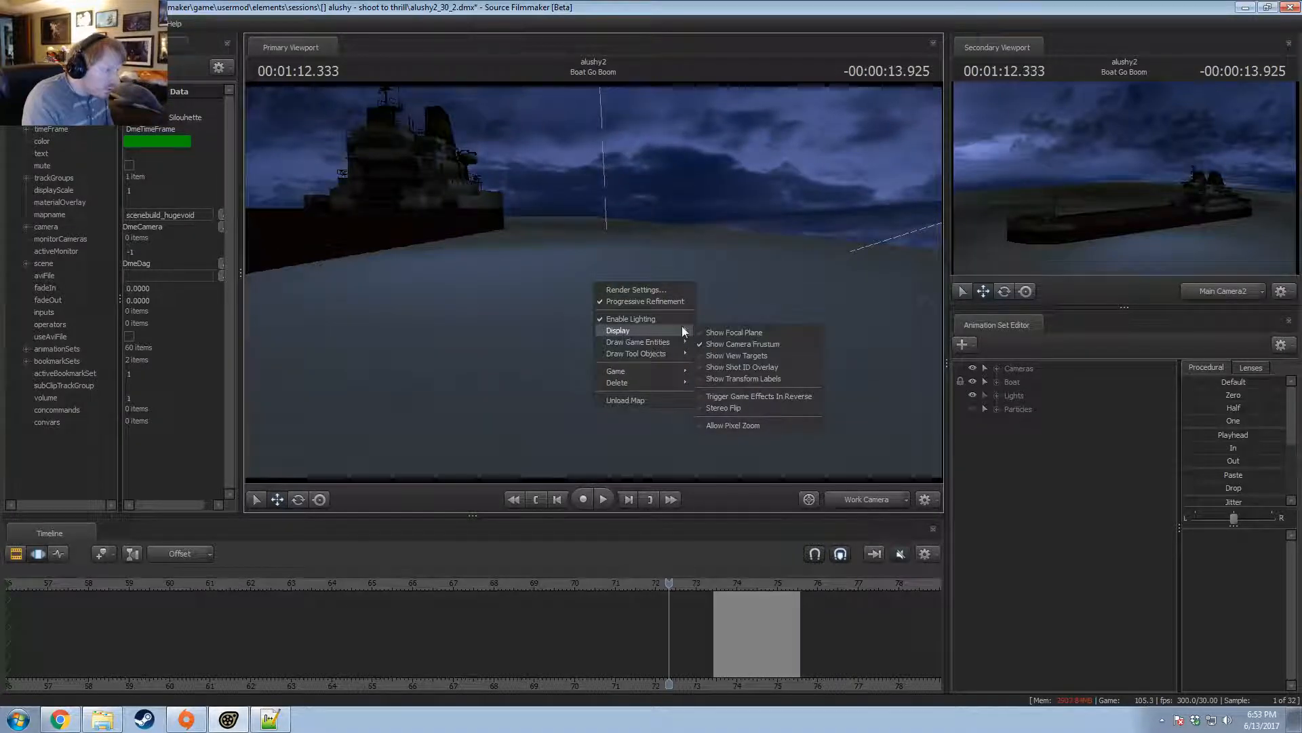
pyautogui.moveTo(650, 345)
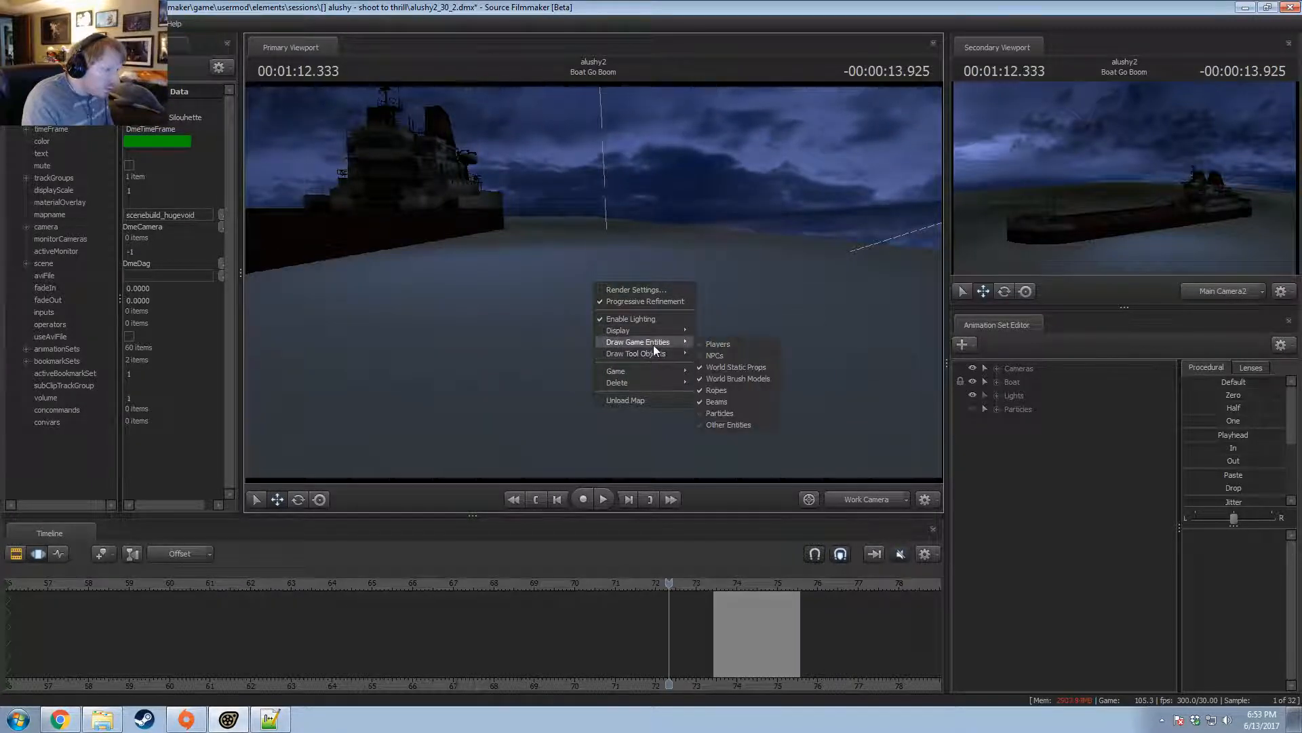
pyautogui.click(720, 425)
pyautogui.moveTo(669, 327); pyautogui.dragTo(593, 294)
pyautogui.press('w')
# Return to the shot clips and show the Boat On Fire clip's properties in the Element Viewer.
pyautogui.press('F2')
pyautogui.rightClick(745, 644)
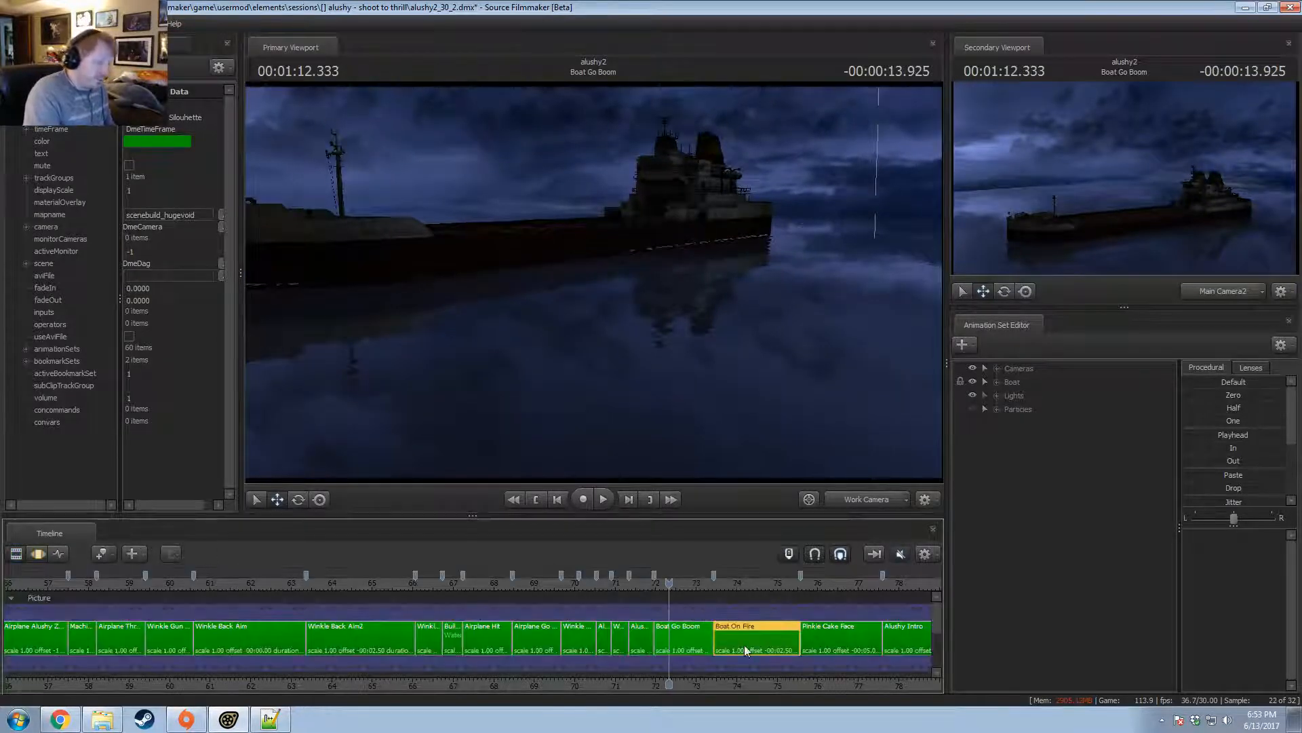
pyautogui.moveTo(785, 475)
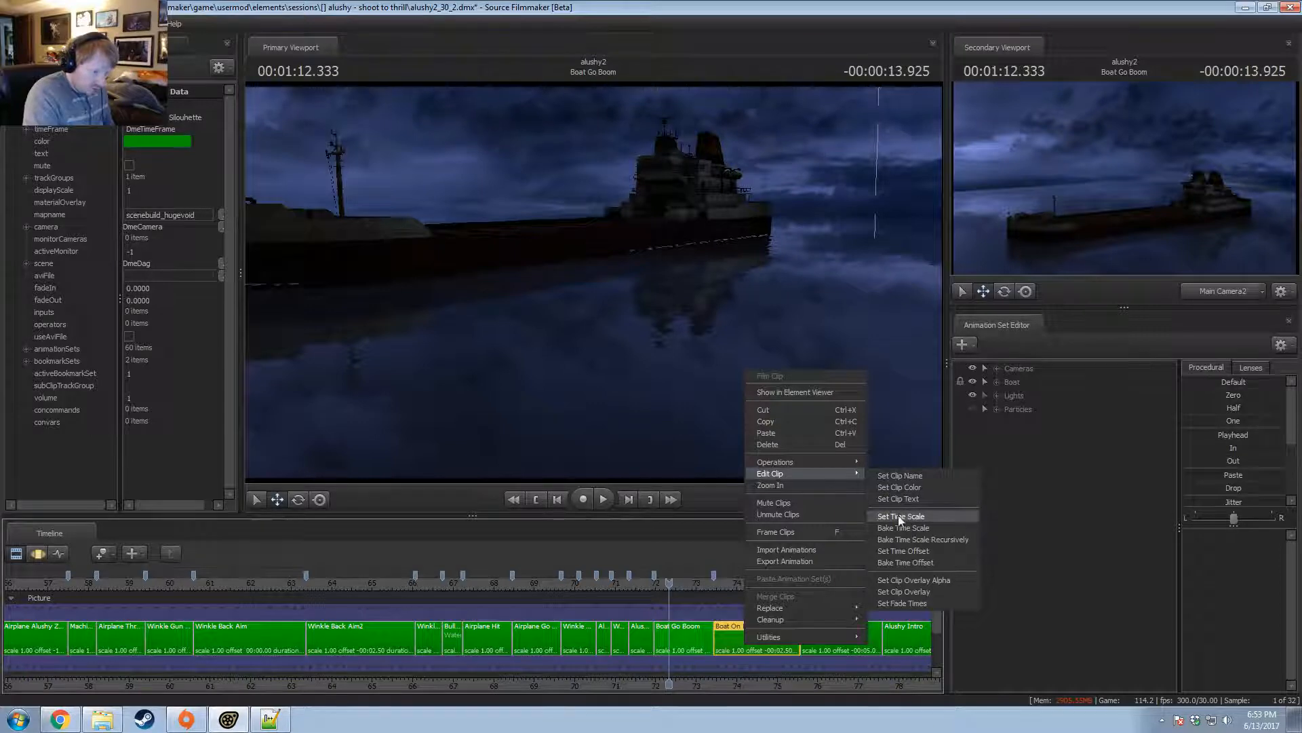
pyautogui.click(807, 391)
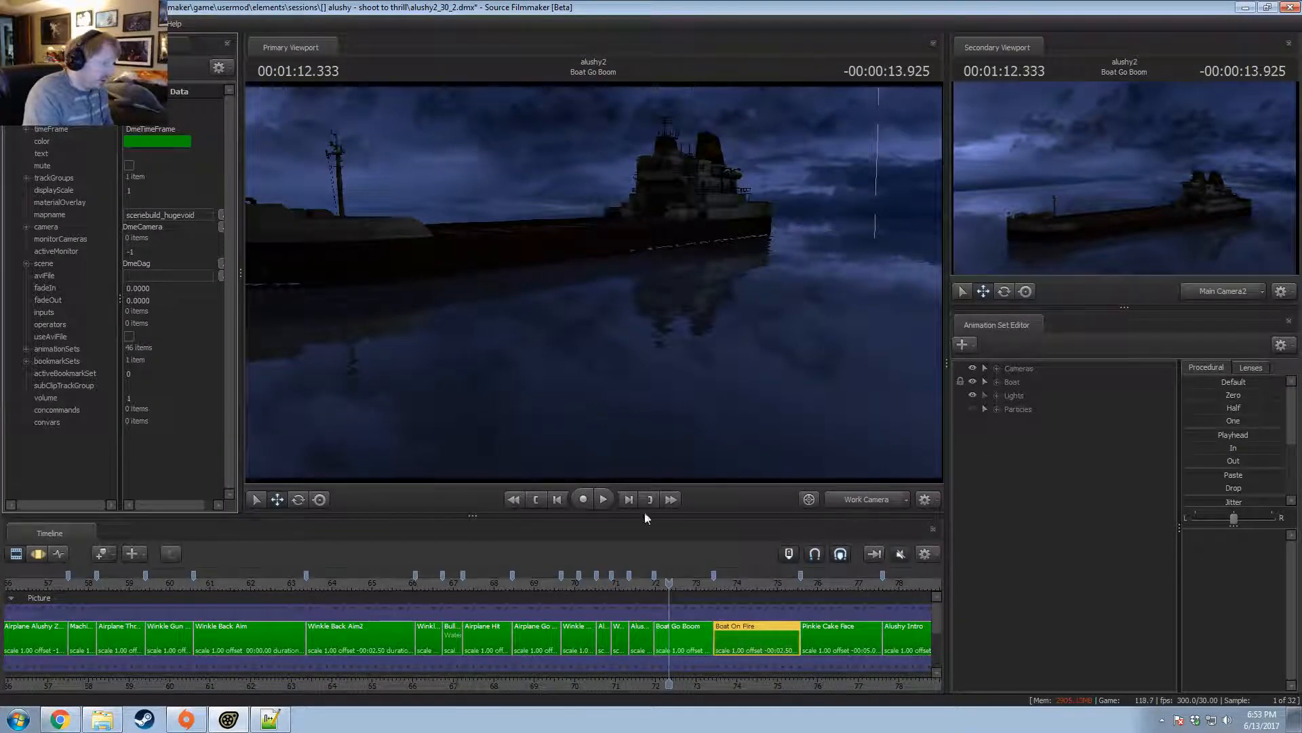
# Show the Boat Go Boom clip in the Element Viewer and examine its mapname value.
pyautogui.rightClick(775, 643)
pyautogui.click(677, 633)
pyautogui.rightClick(675, 629)
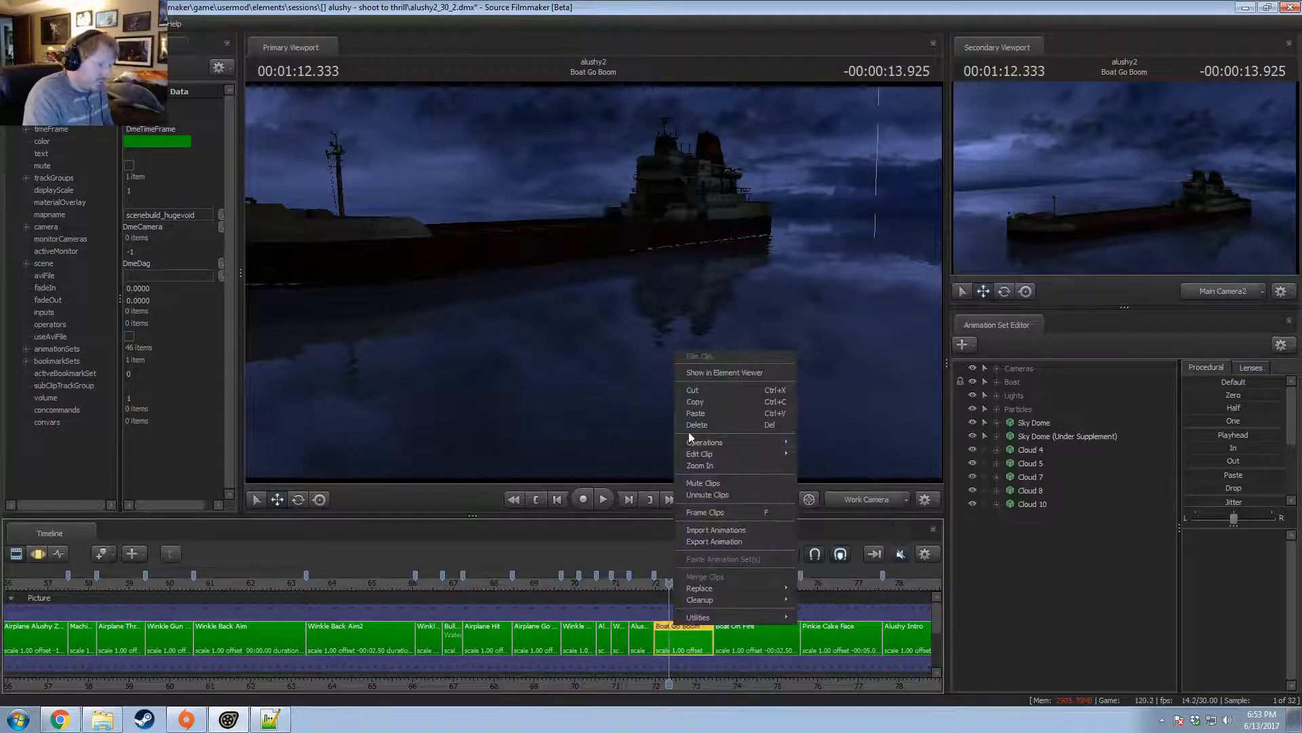
pyautogui.moveTo(703, 454)
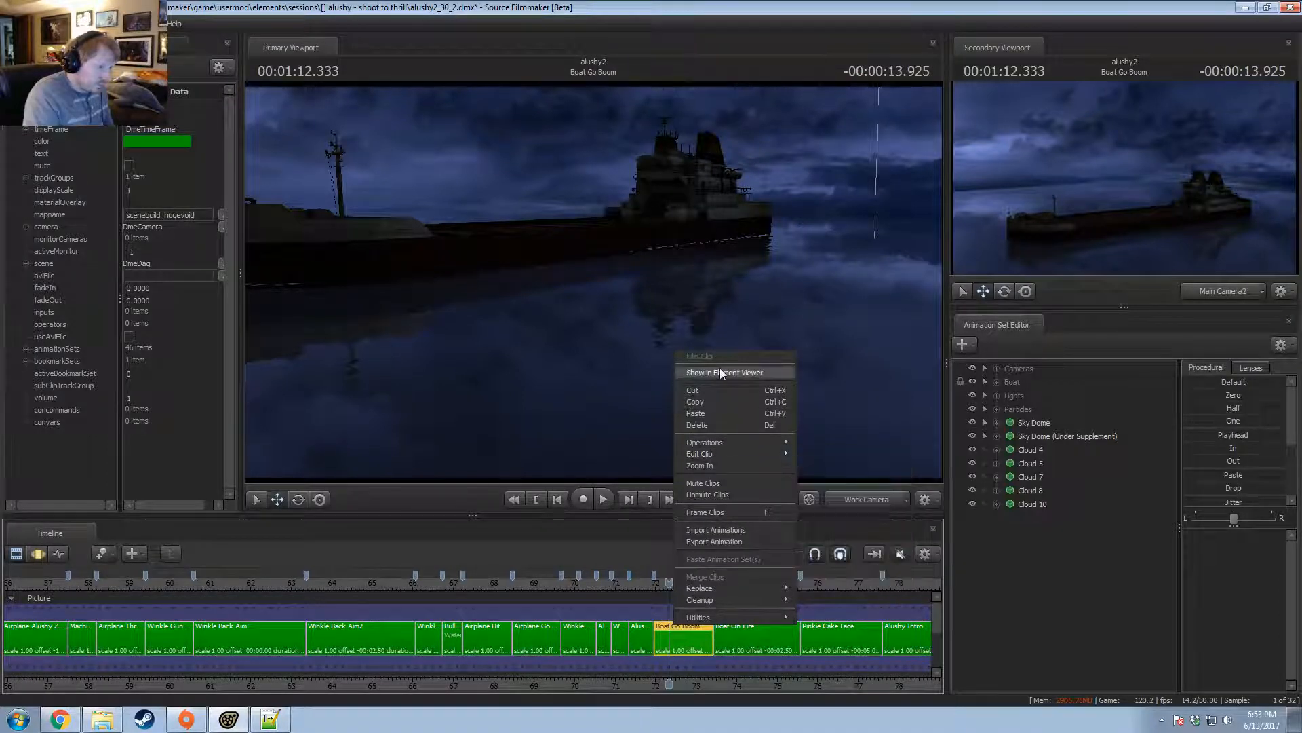
pyautogui.click(720, 372)
pyautogui.click(188, 215)
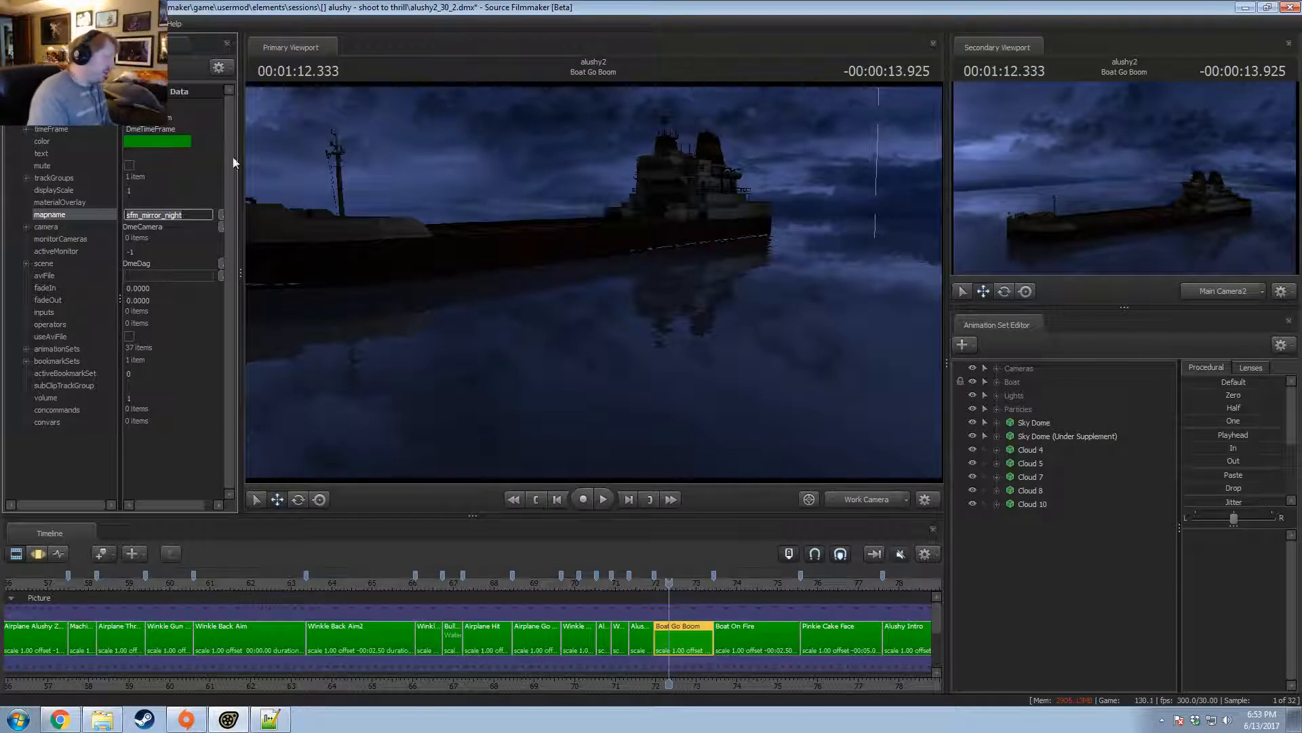
pyautogui.click(185, 215)
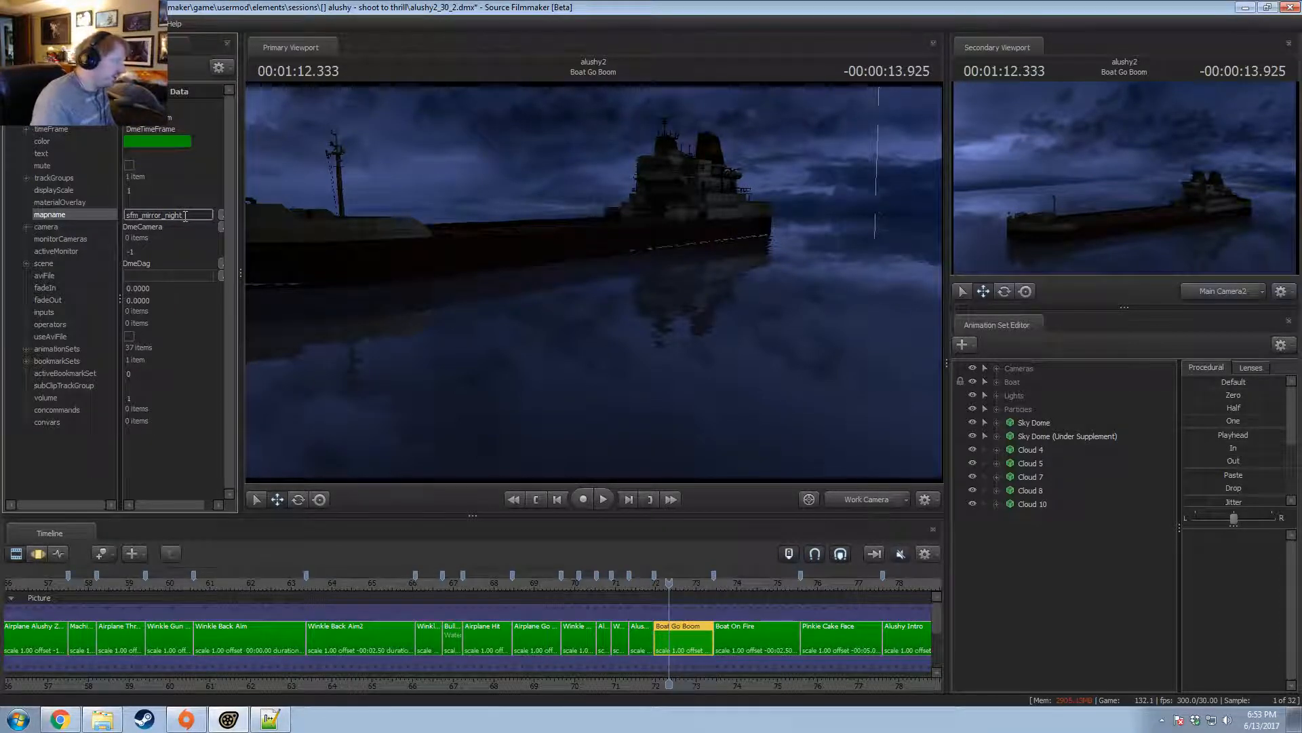
# Move the playhead to 1:12.466 within Boat Go Boom and select its mapname text again.
pyautogui.click(661, 584)
pyautogui.click(674, 585)
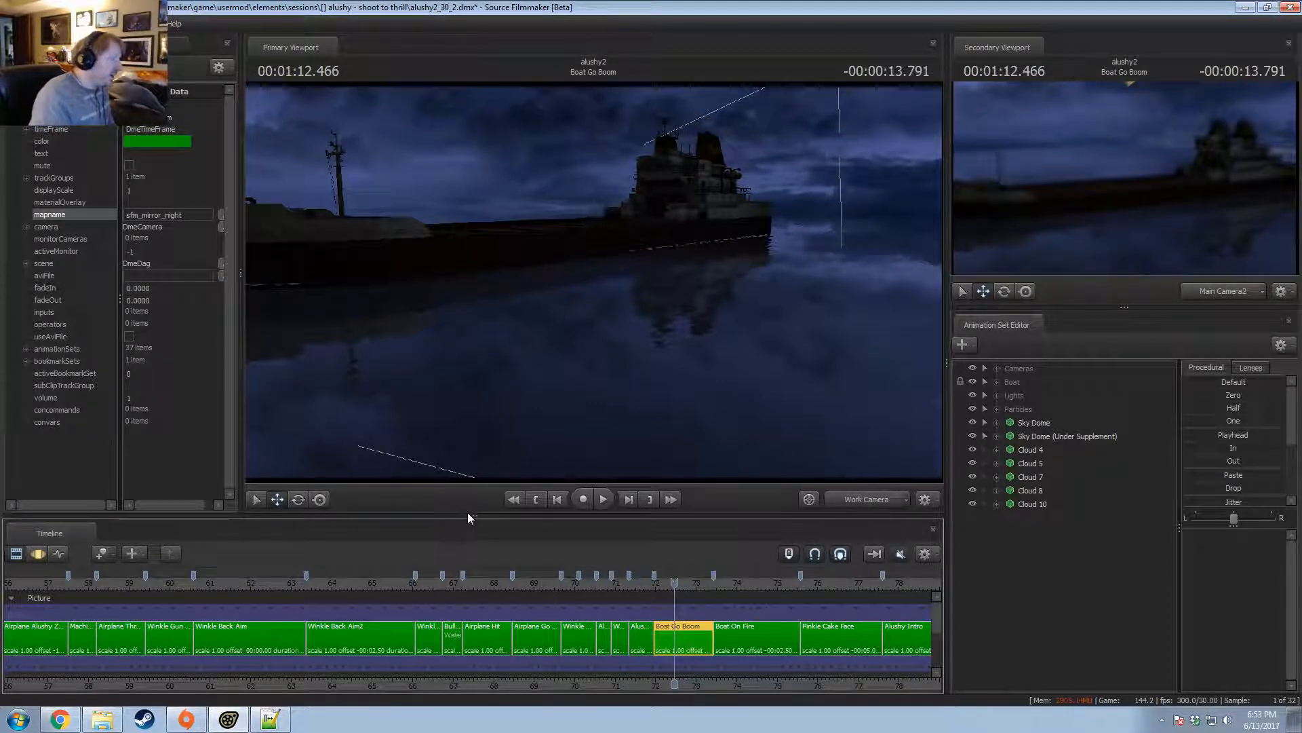
pyautogui.click(186, 215)
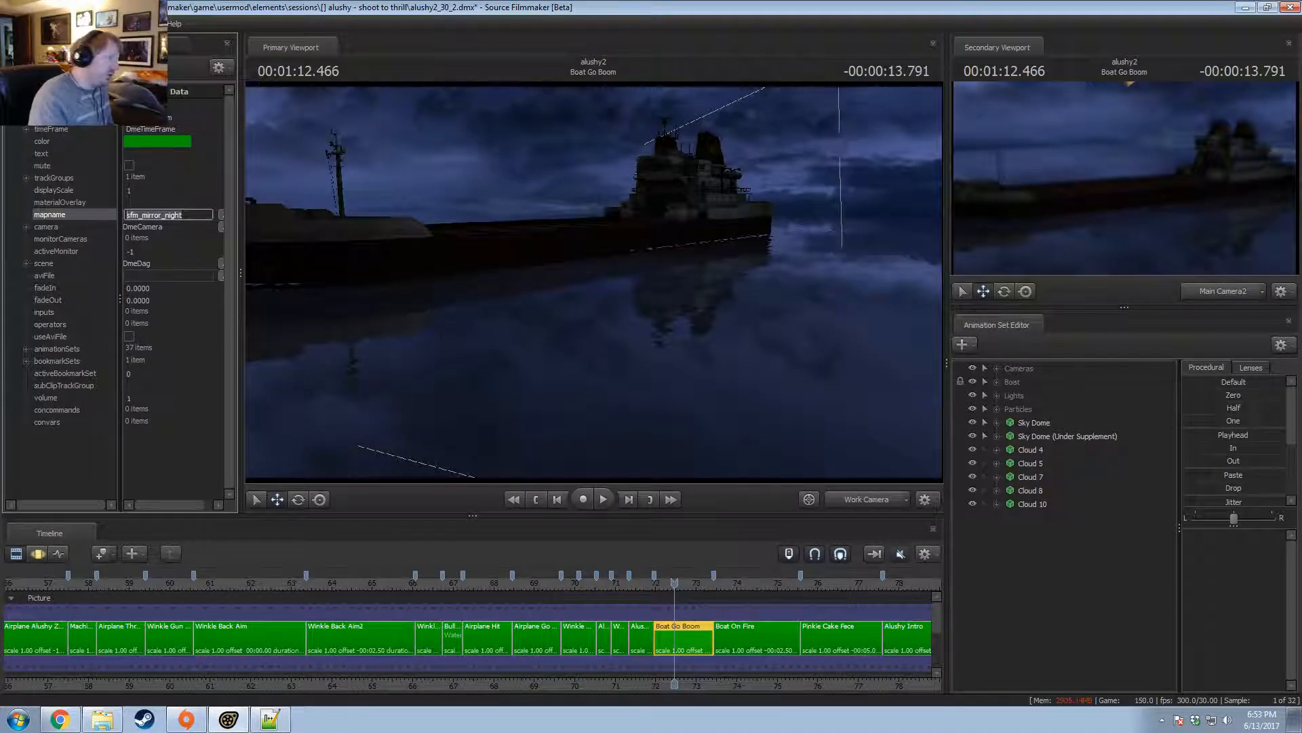
# Load the scenebuild_hugevoid map with the changelevel console command and view the Boat Go Boom shot in it.
pyautogui.press('`')
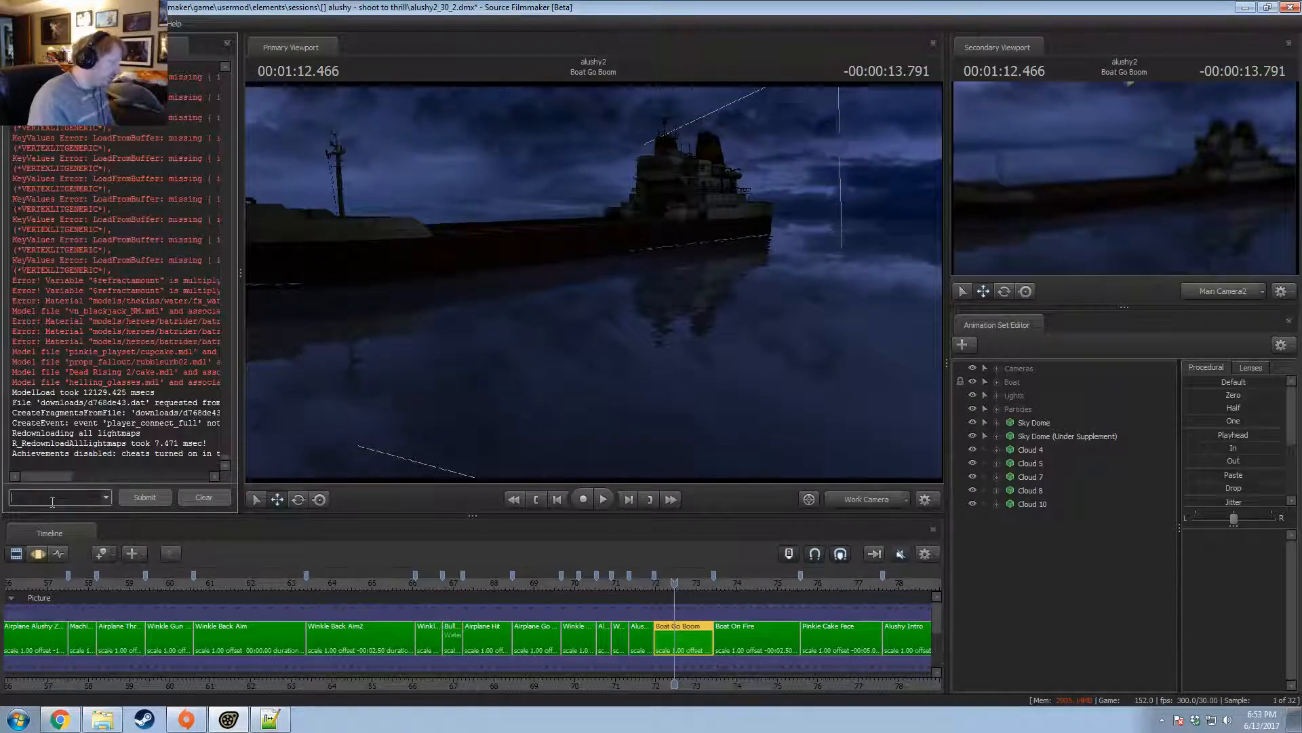
pyautogui.write('change')
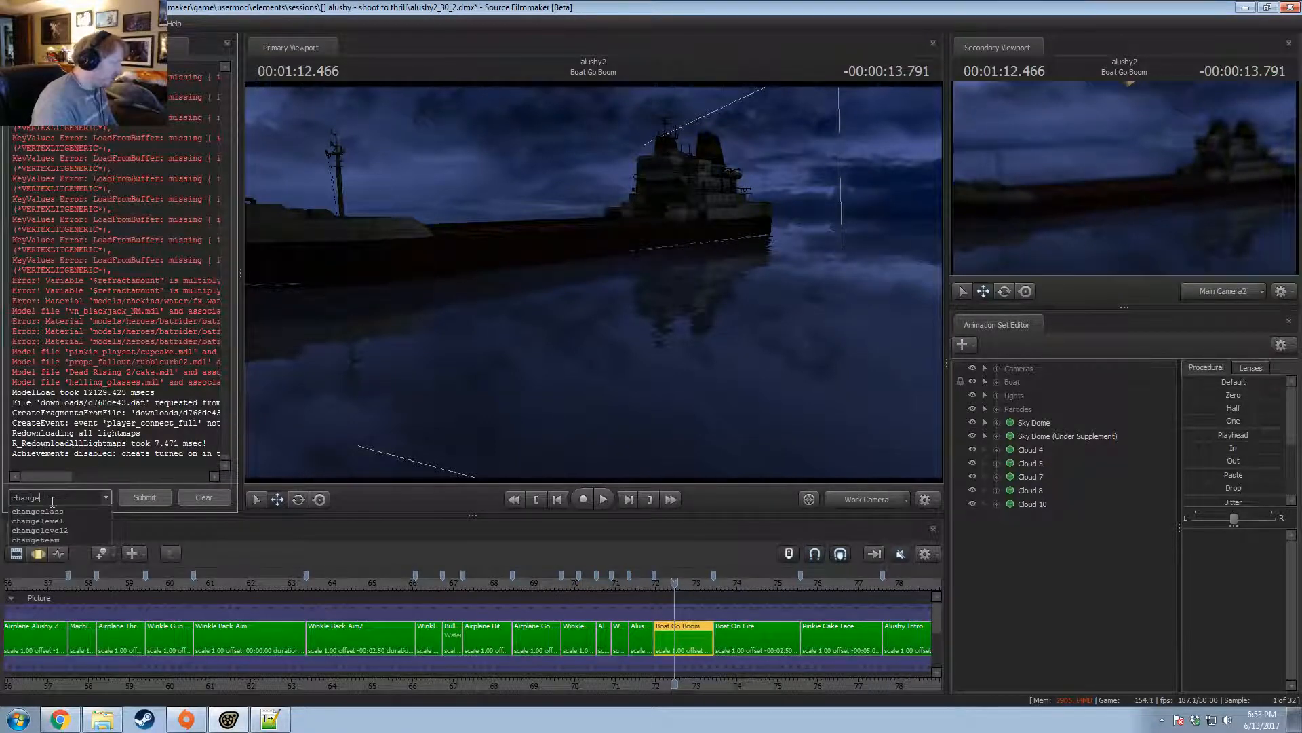
pyautogui.write('level sc')
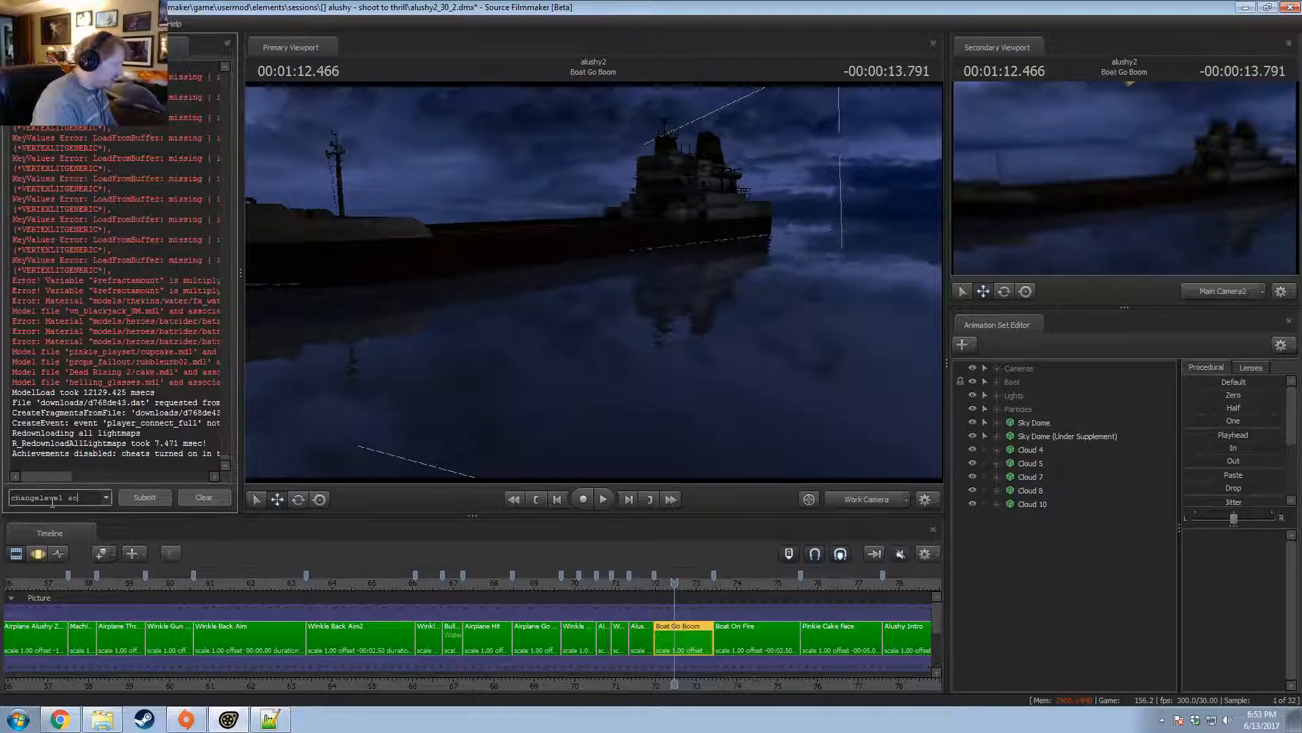
pyautogui.write('enebuild')
pyautogui.press('BackSpace')
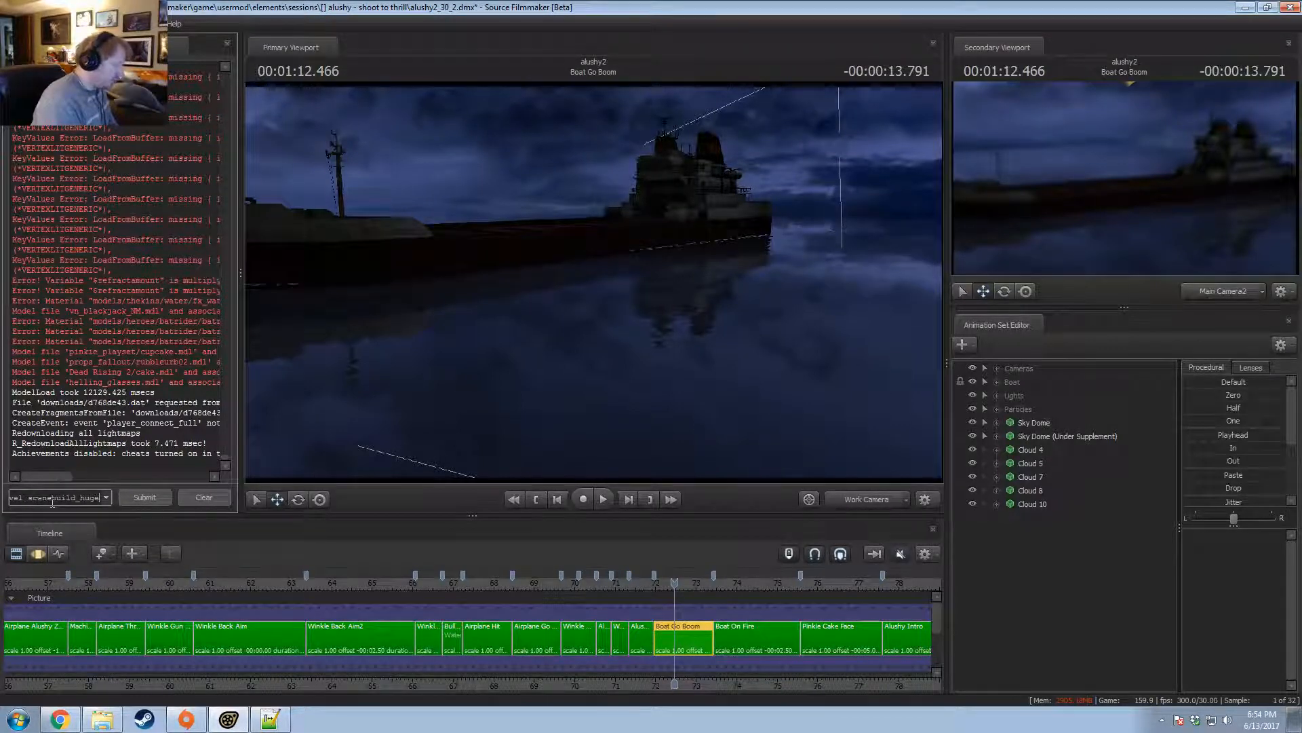
pyautogui.press('Return')
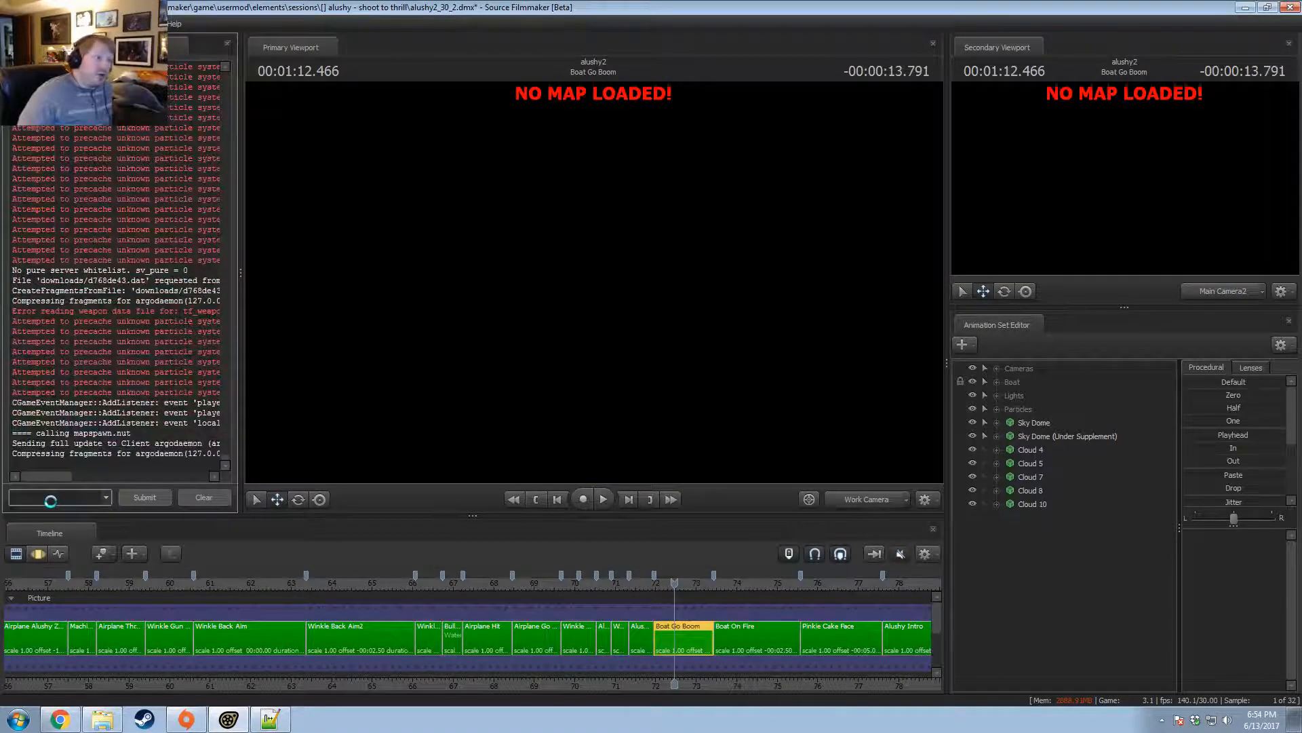
pyautogui.rightClick(596, 331)
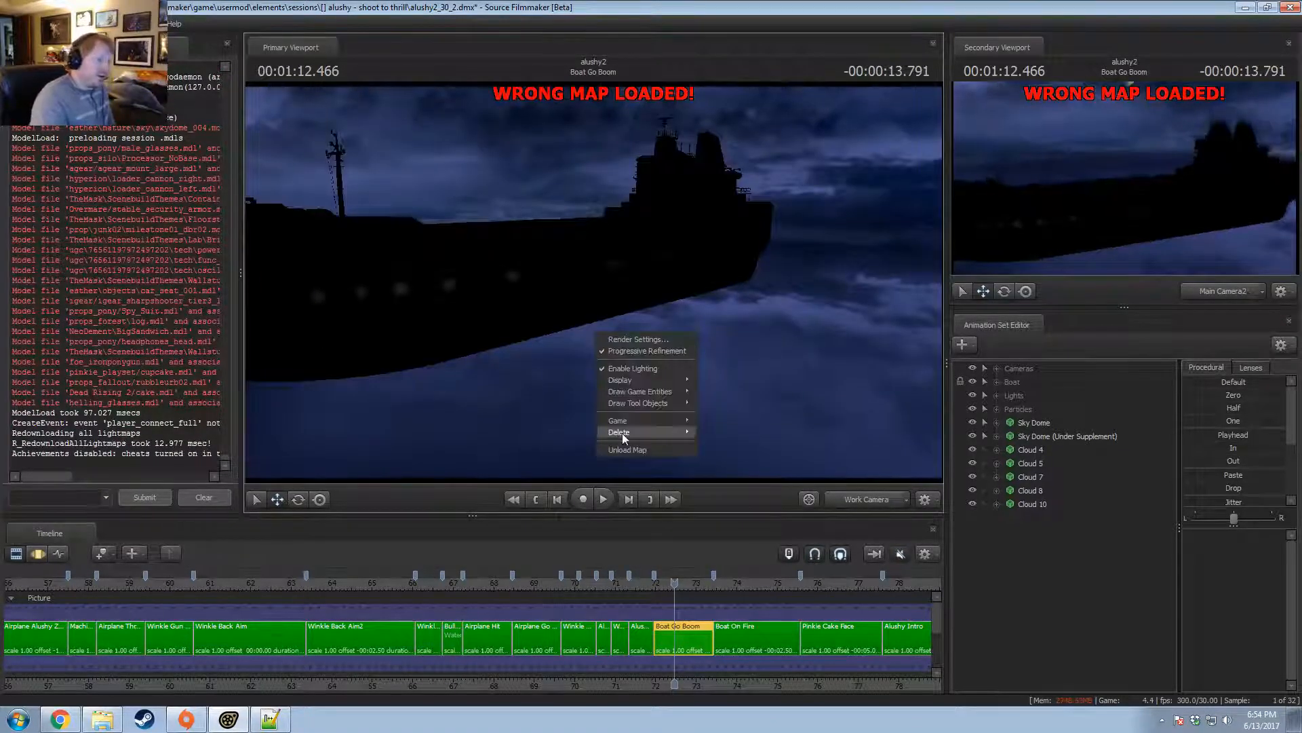
pyautogui.click(491, 305)
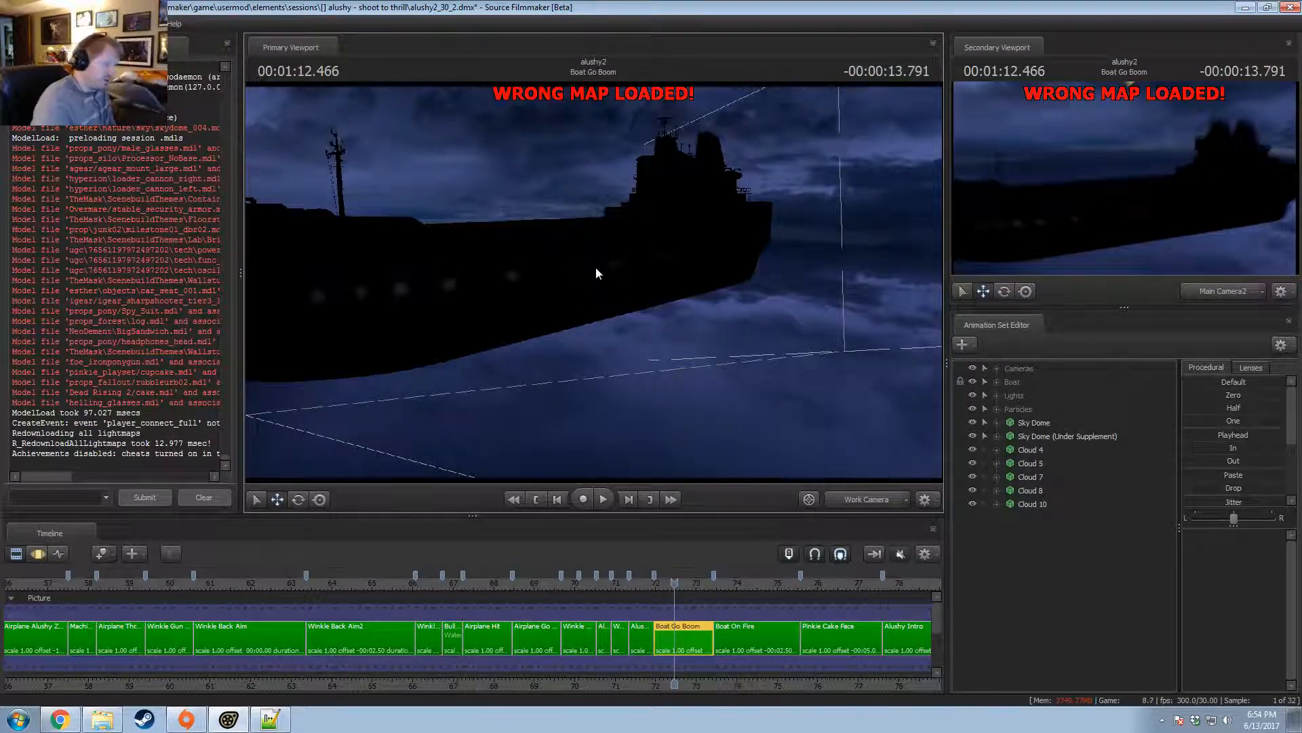
# Move the playhead to 0:21.666 in the Winkle Moon Silouhette shot and view it through camera1.
pyautogui.scroll(-5, 460, 597)
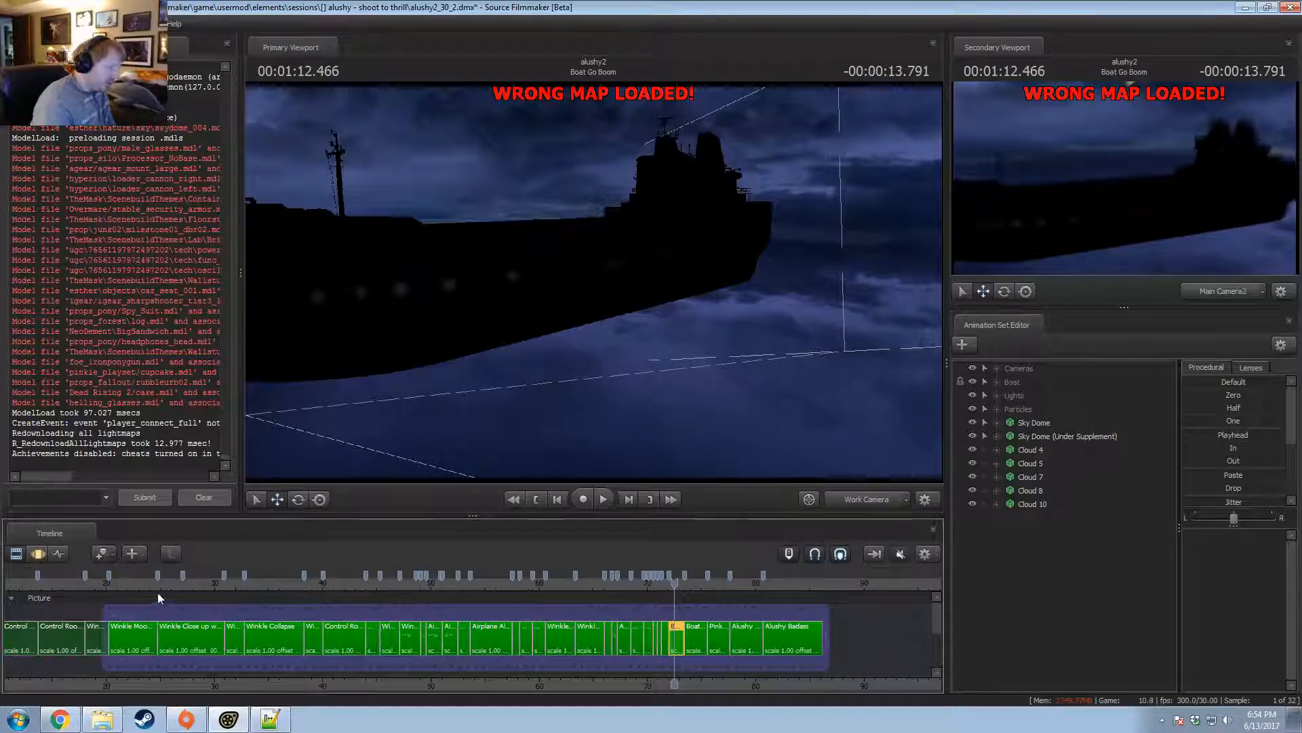
pyautogui.click(124, 582)
pyautogui.click(856, 502)
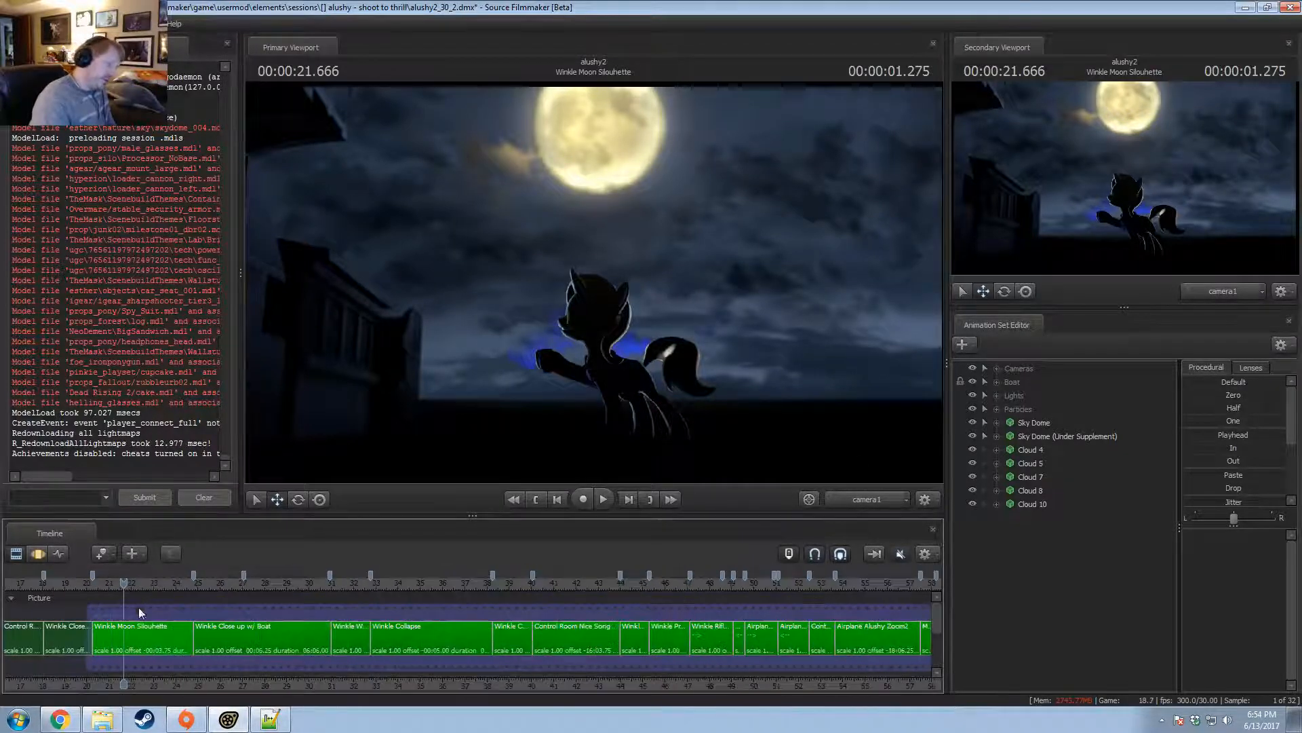
pyautogui.scroll(3, 144, 621)
pyautogui.scroll(-2, 143, 620)
pyautogui.scroll(-1, 170, 589)
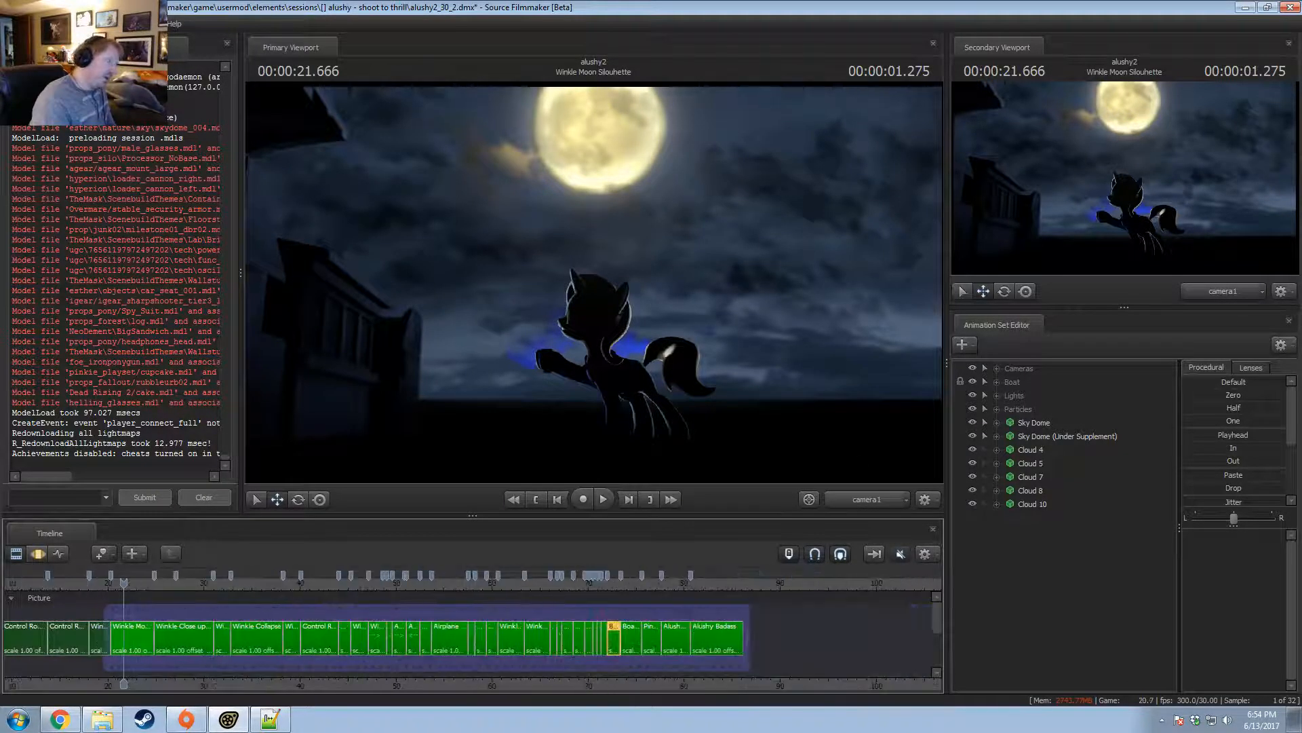
# Open the recent session austreaoh_p4_2.dmx, continuing without saving the current session.
pyautogui.click(15, 23)
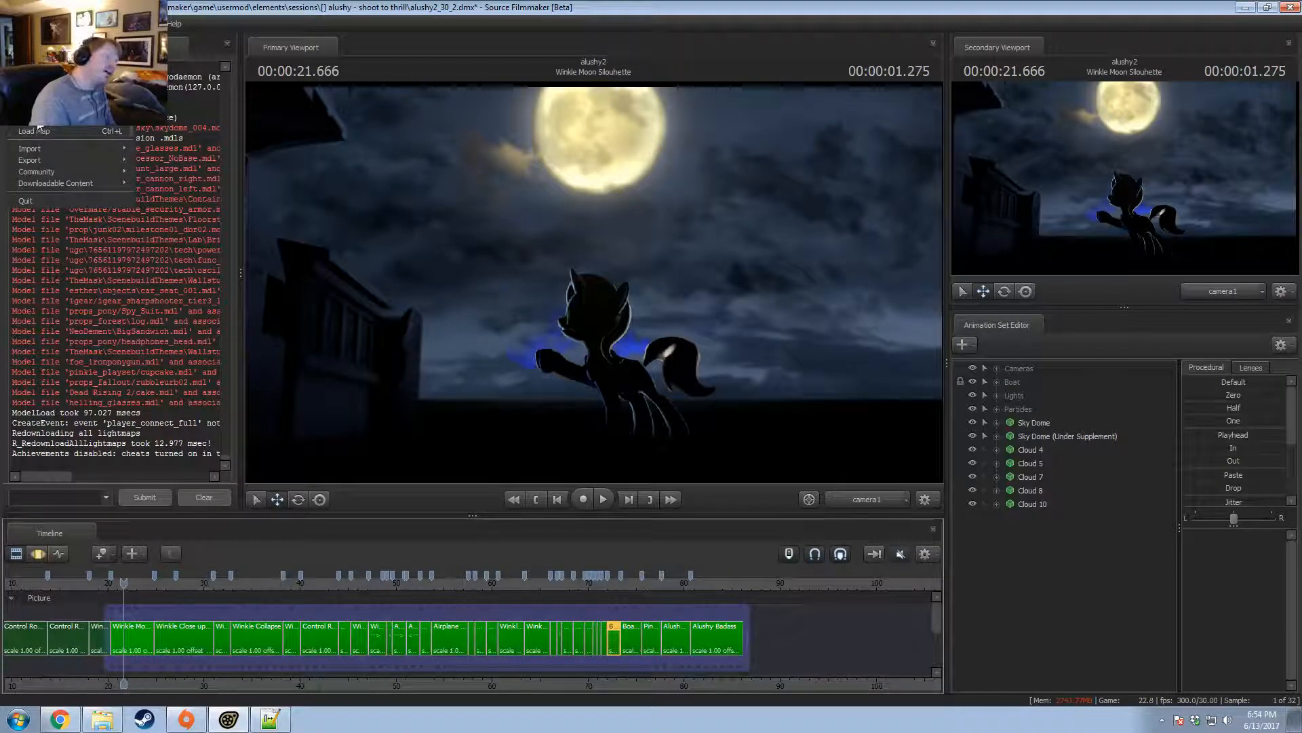
pyautogui.moveTo(38, 126)
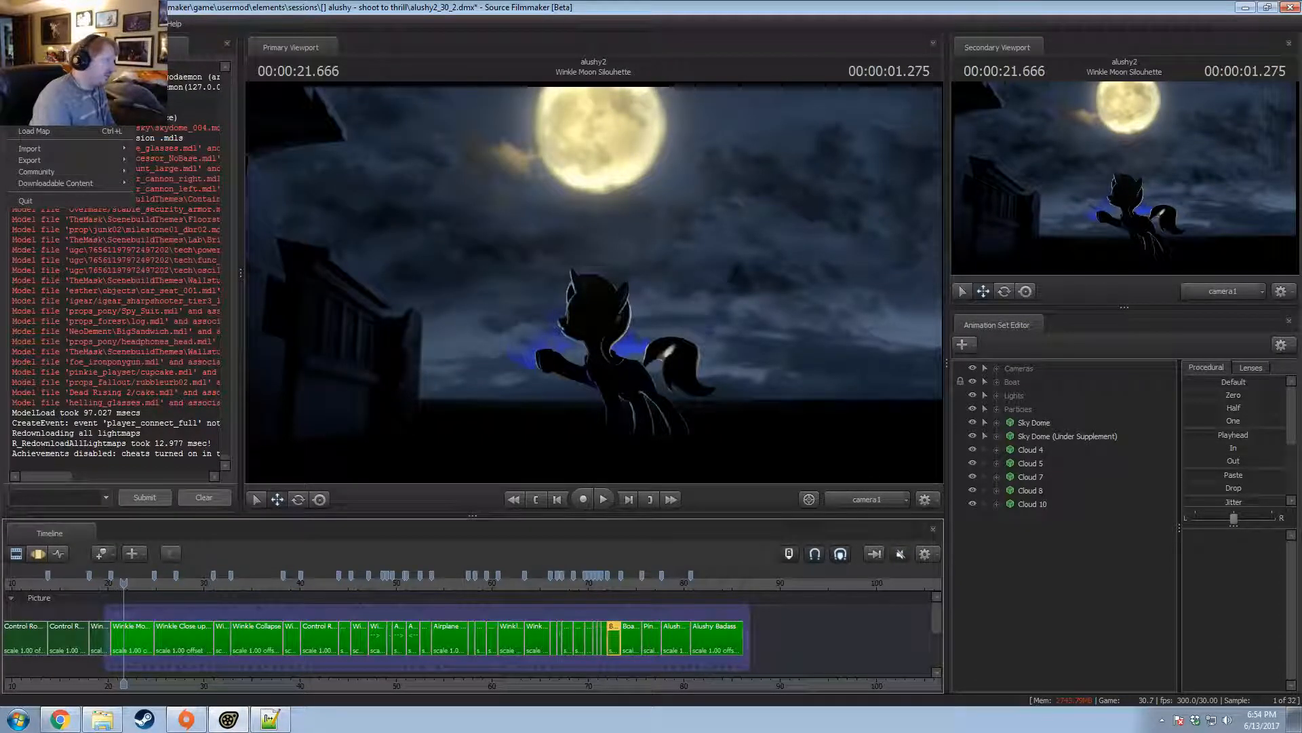
pyautogui.moveTo(54, 116)
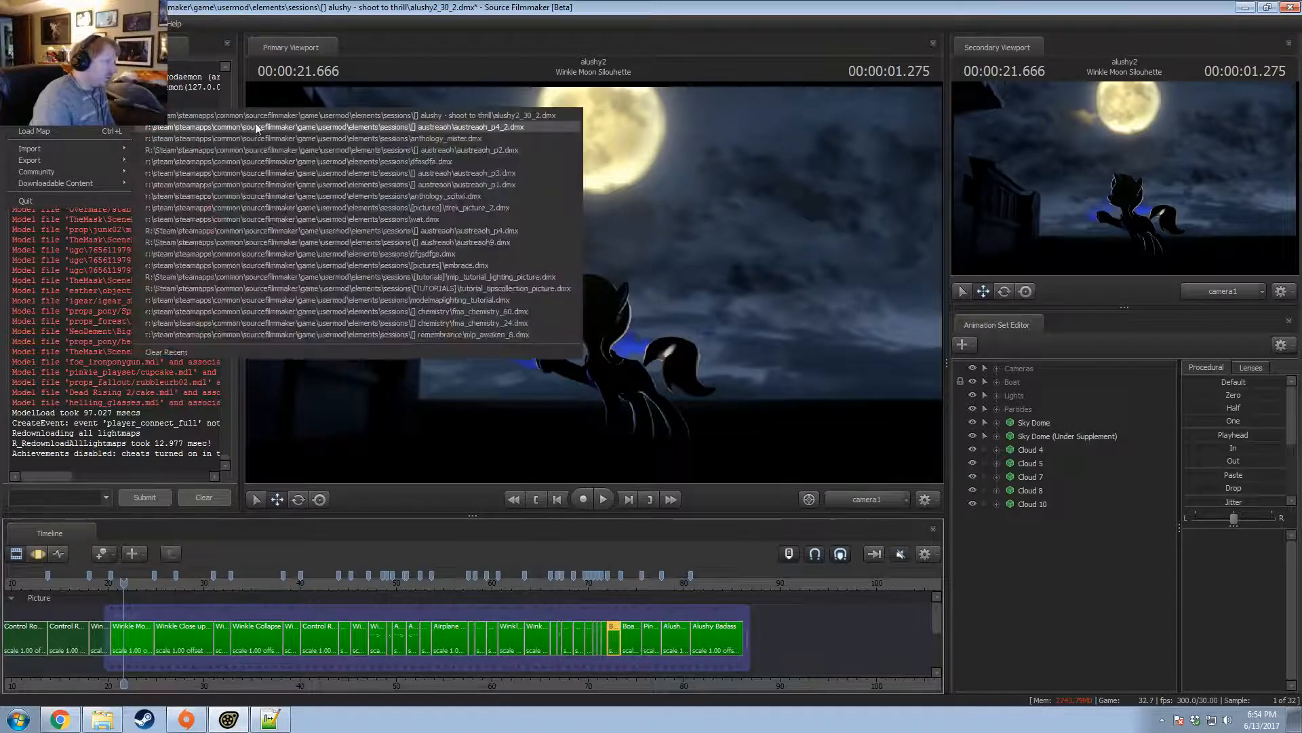
pyautogui.click(442, 126)
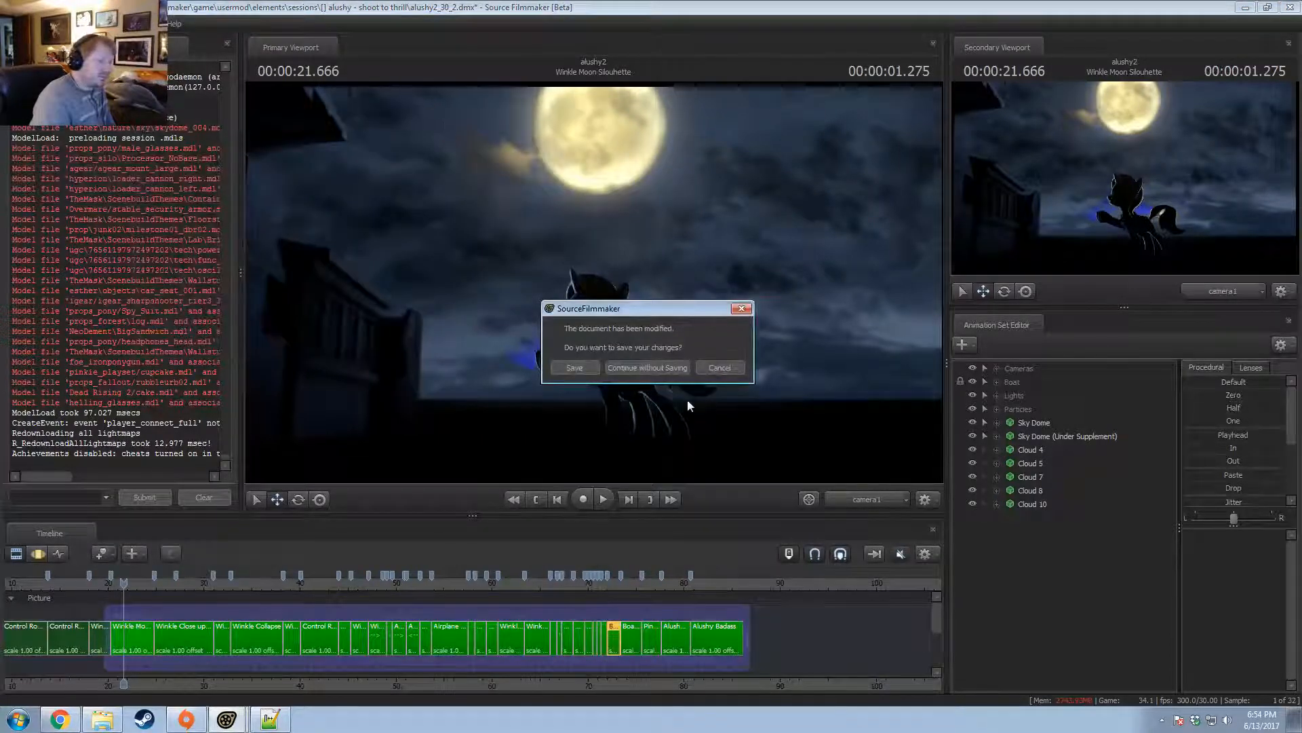
pyautogui.click(666, 372)
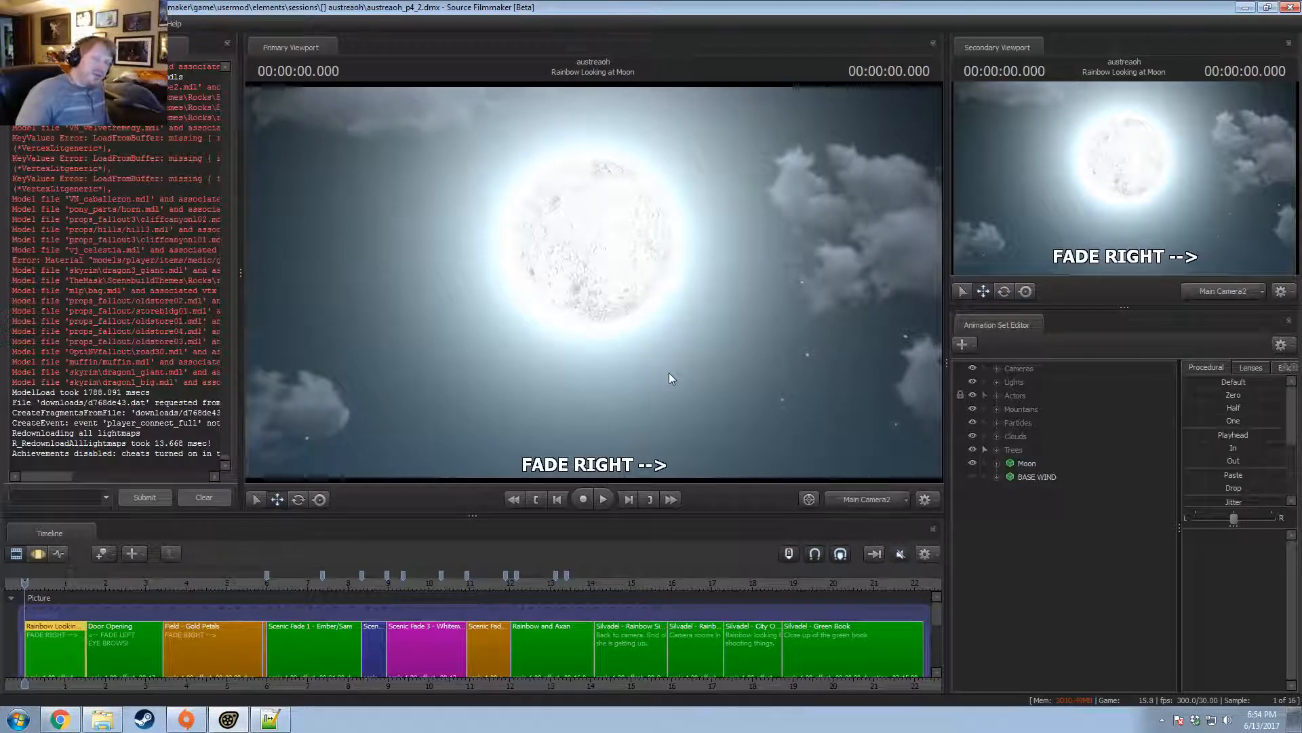
# Show the Scenic Fade 3 - Whitemane clip in the Element Viewer and set its mapname to sfm_mirror_night.
pyautogui.scroll(2, 447, 645)
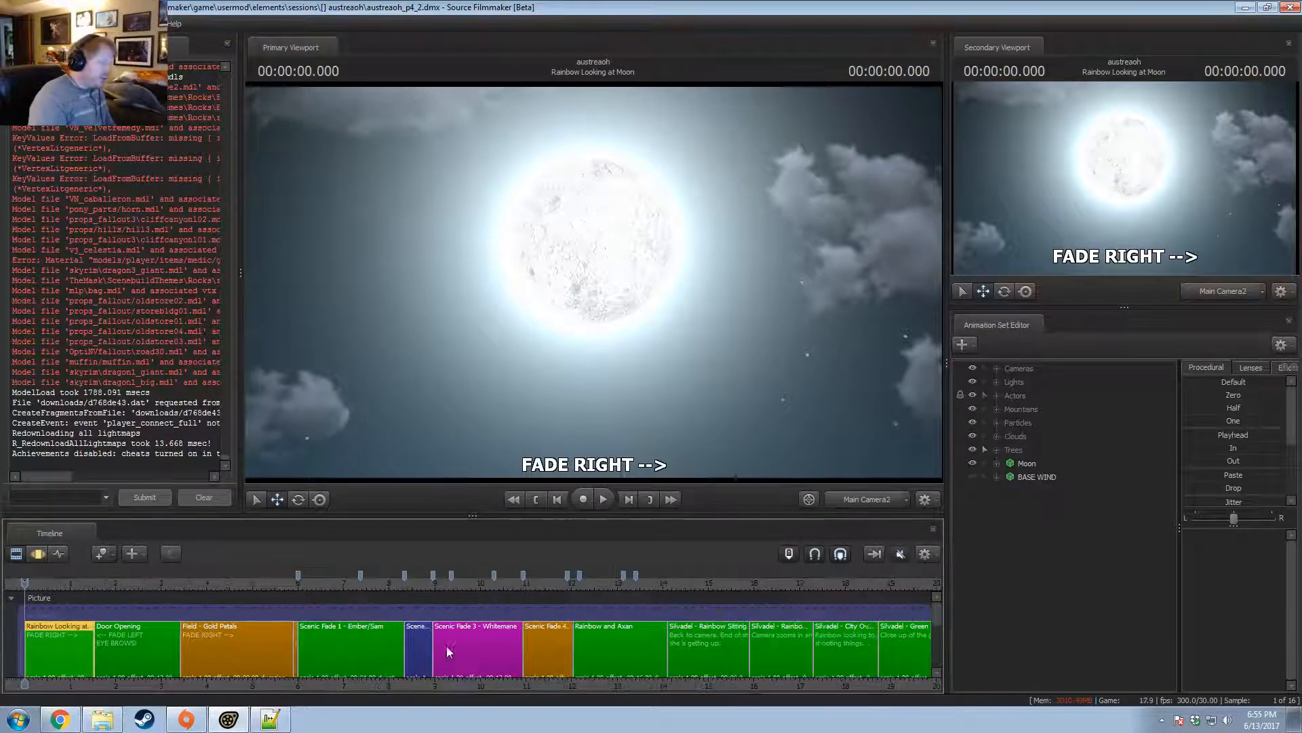
pyautogui.click(520, 596)
pyautogui.scroll(5, 532, 602)
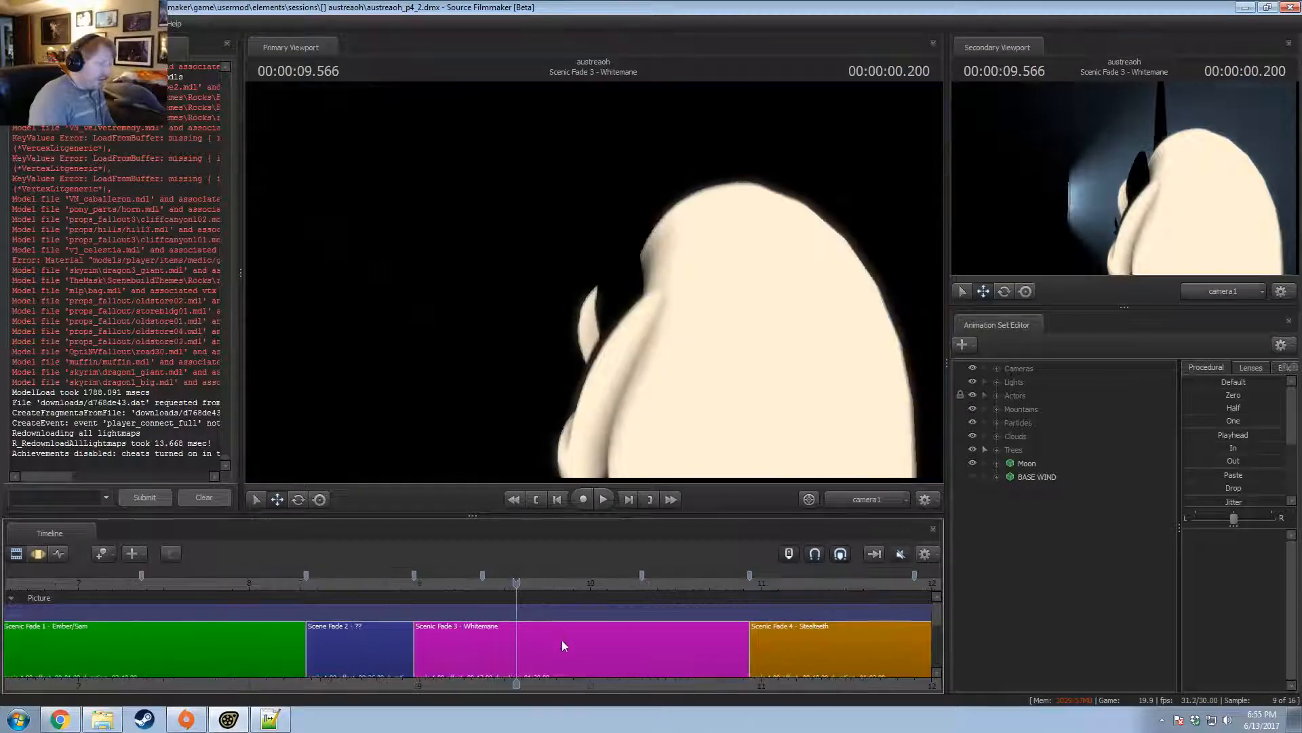
pyautogui.rightClick(560, 642)
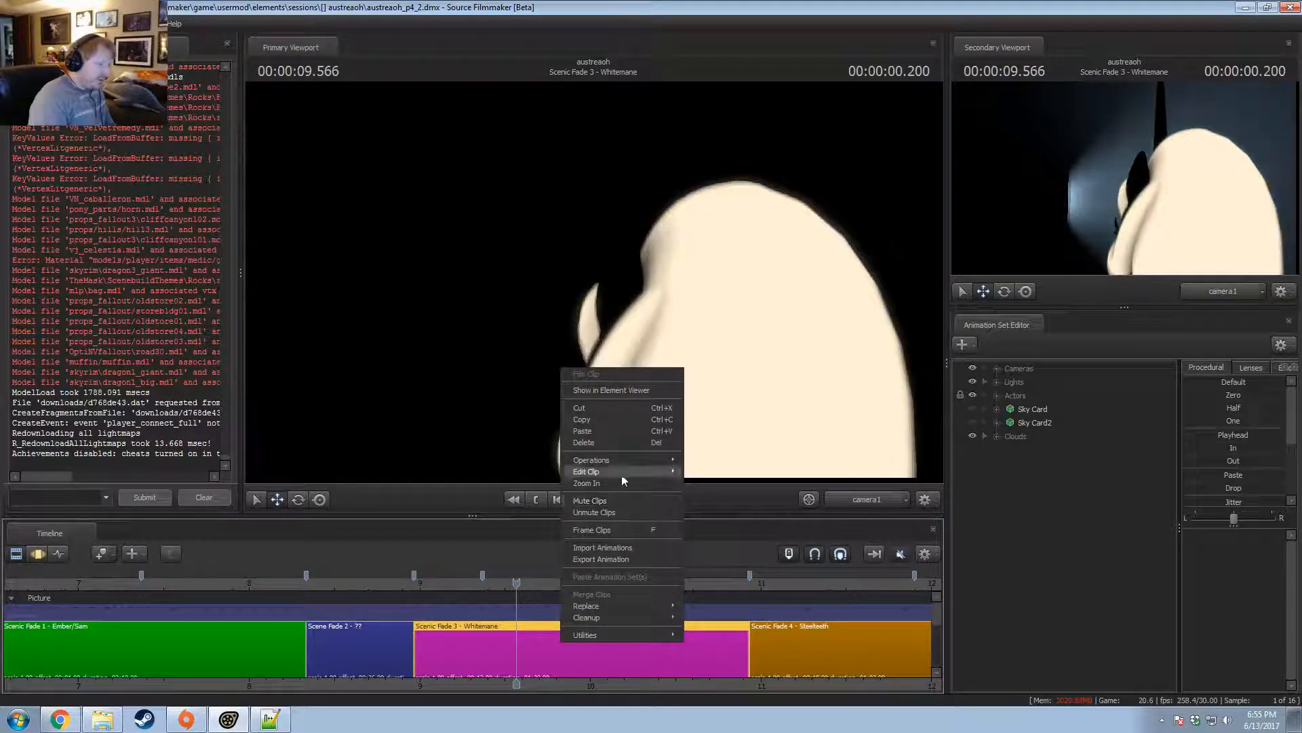
pyautogui.click(603, 390)
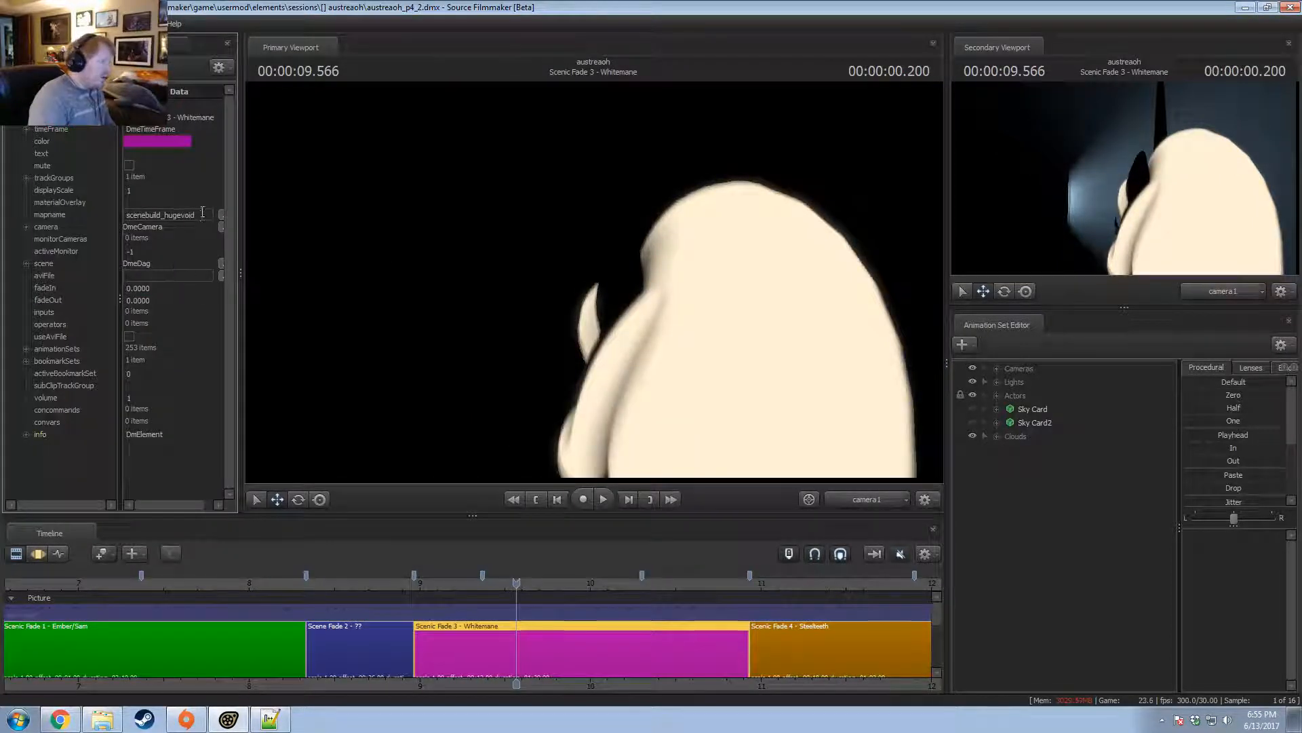
pyautogui.moveTo(202, 213); pyautogui.dragTo(46, 225)
pyautogui.write('sfm_mirror_night')
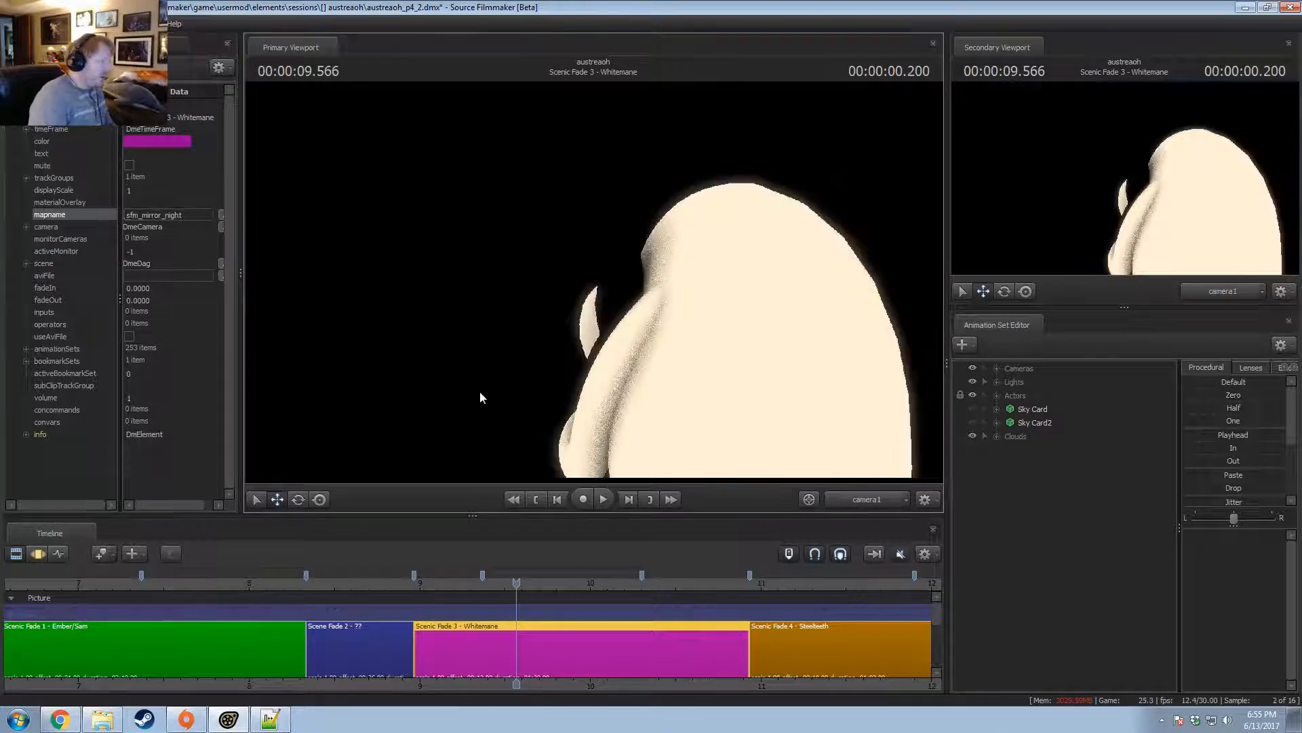
# Move the playhead to about 10.3 seconds in the Scenic Fade 3 - Whitemane shot and turn off the primary viewport's lighting.
pyautogui.moveTo(528, 580); pyautogui.dragTo(590, 595)
pyautogui.click(865, 497)
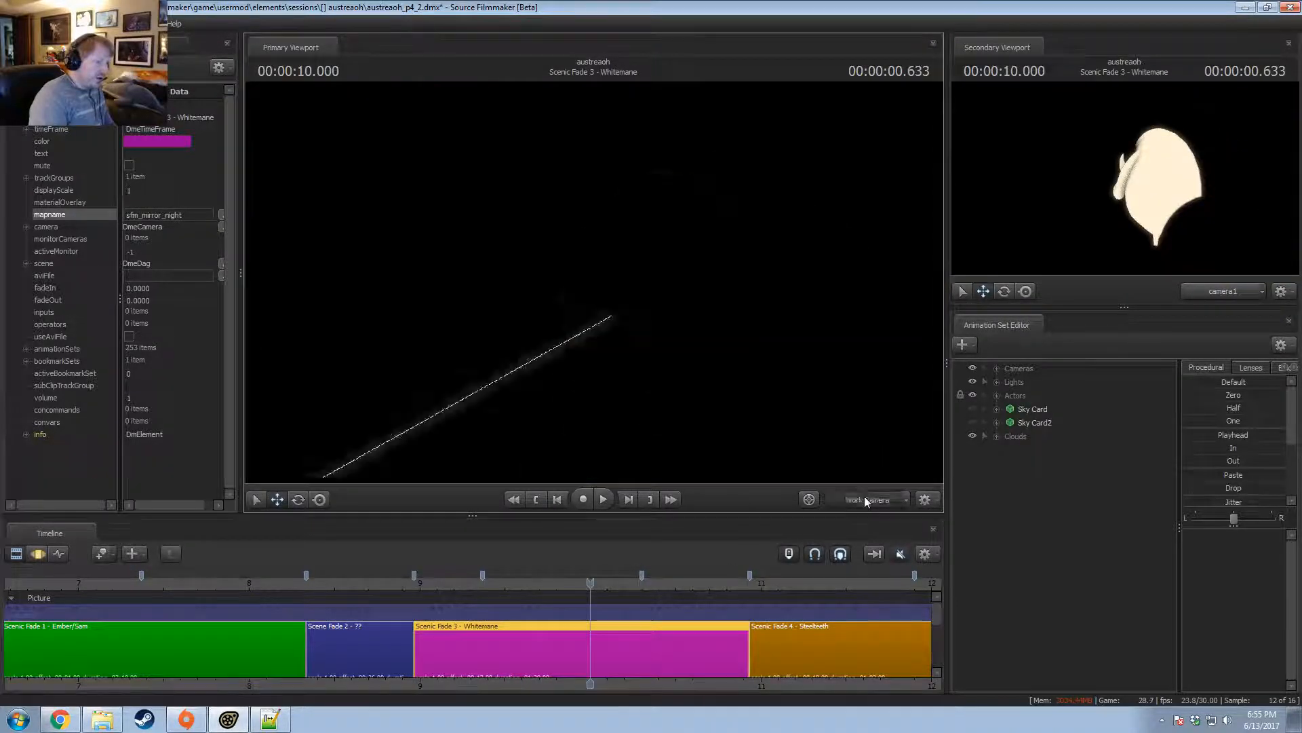
pyautogui.rightClick(575, 311)
pyautogui.click(606, 354)
pyautogui.click(510, 380)
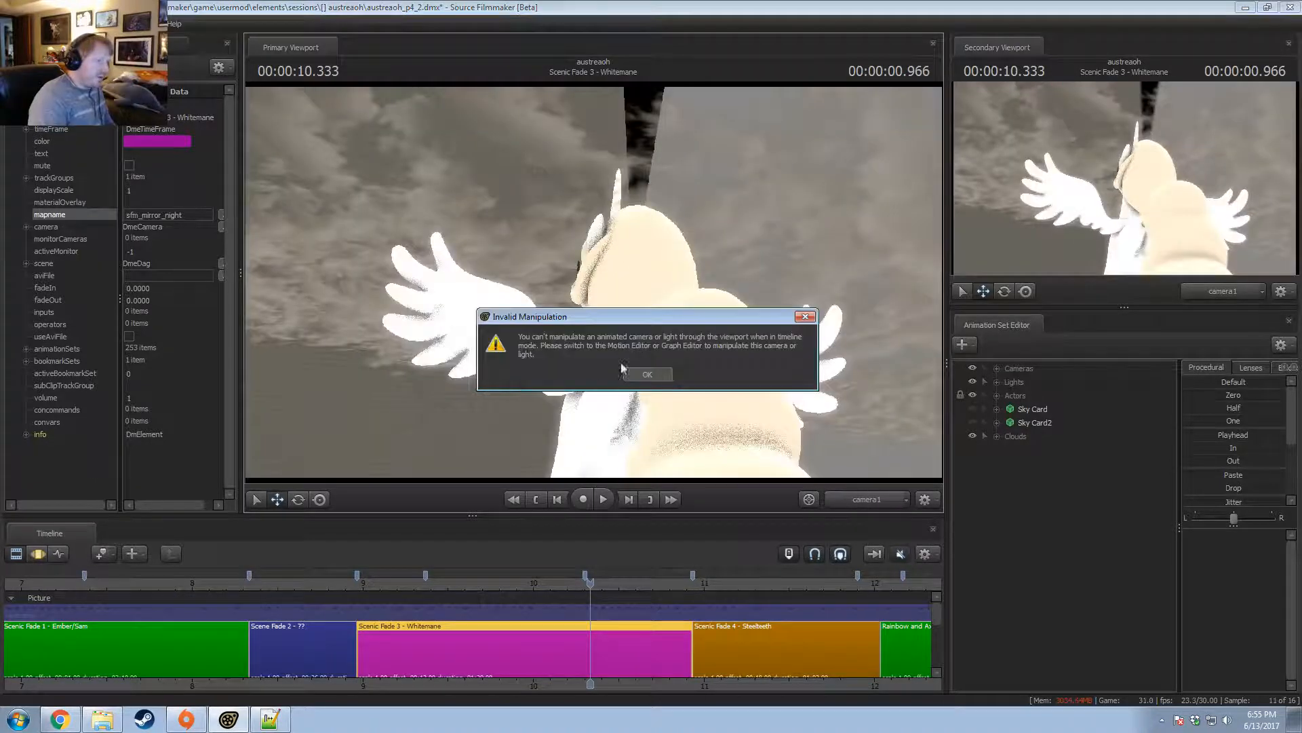
pyautogui.click(628, 372)
pyautogui.press('F3')
pyautogui.press('F2')
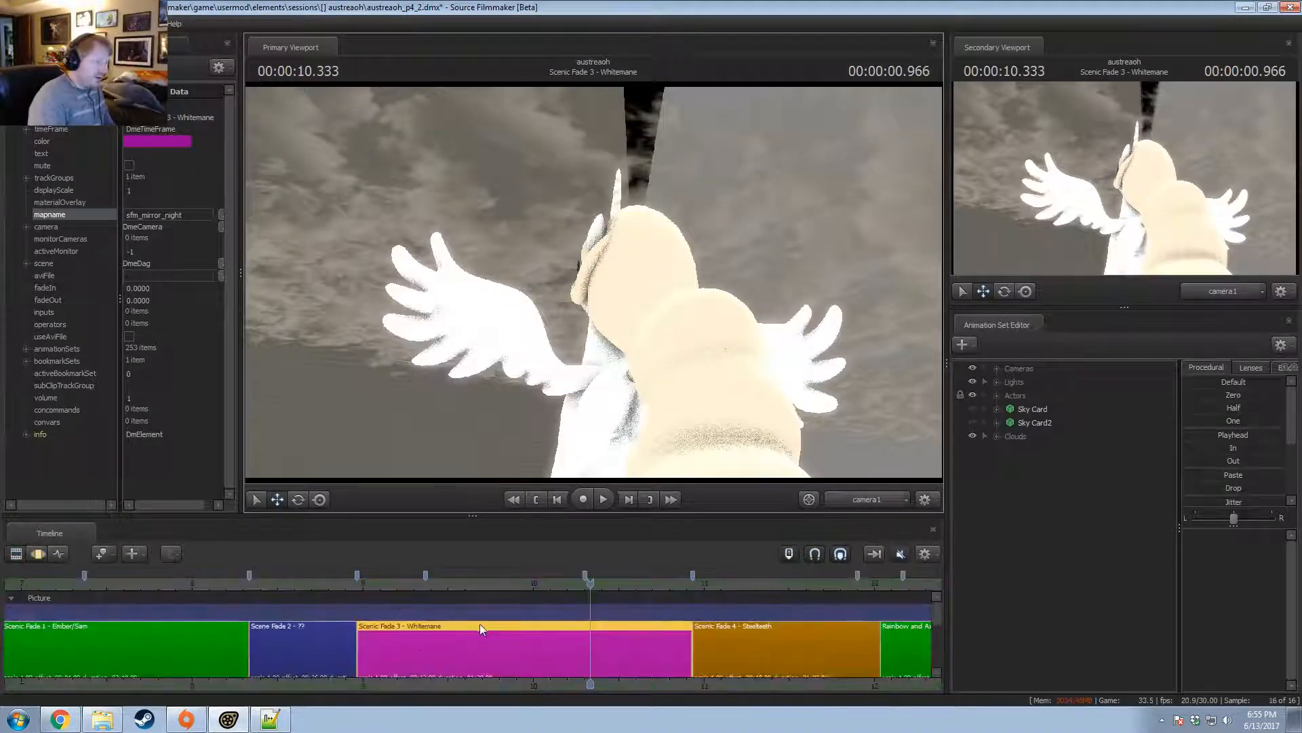
# Show the Scene Fade 2 clip in the Element Viewer and check its mapname.
pyautogui.scroll(-3, 478, 624)
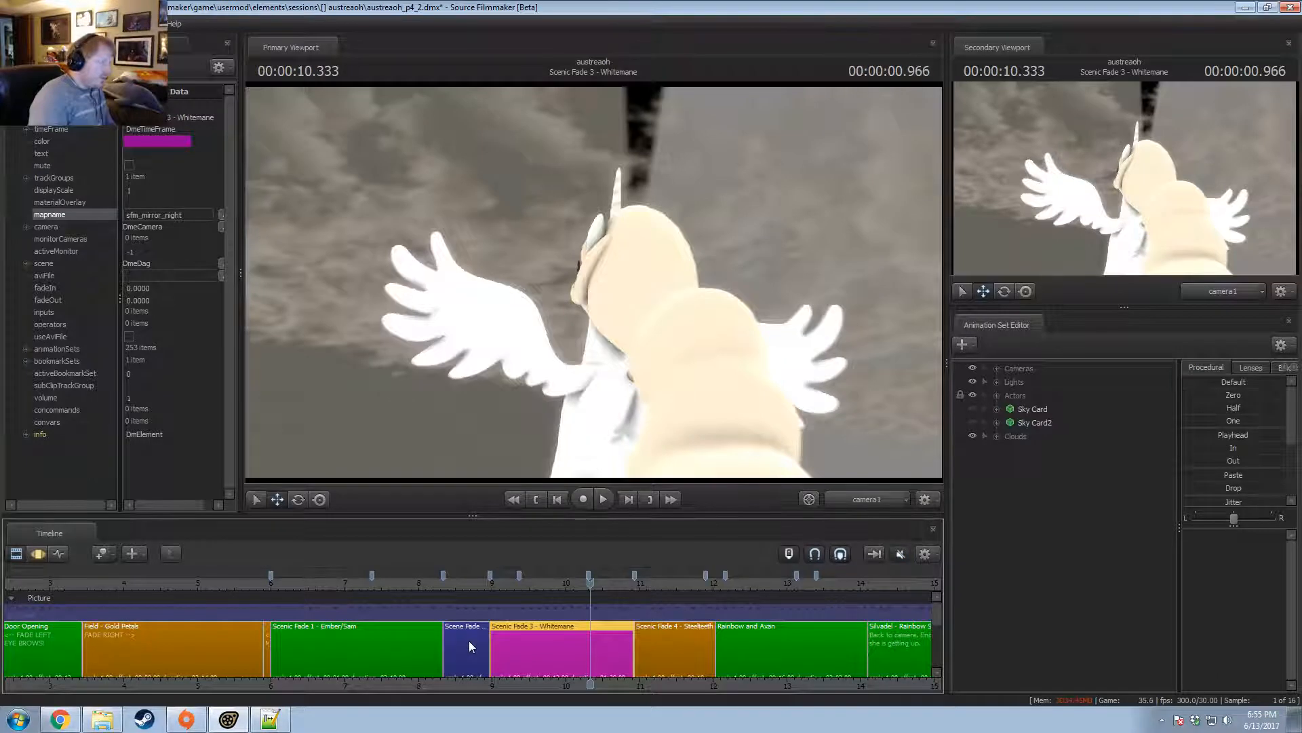
pyautogui.click(470, 641)
pyautogui.rightClick(470, 641)
pyautogui.moveTo(508, 471)
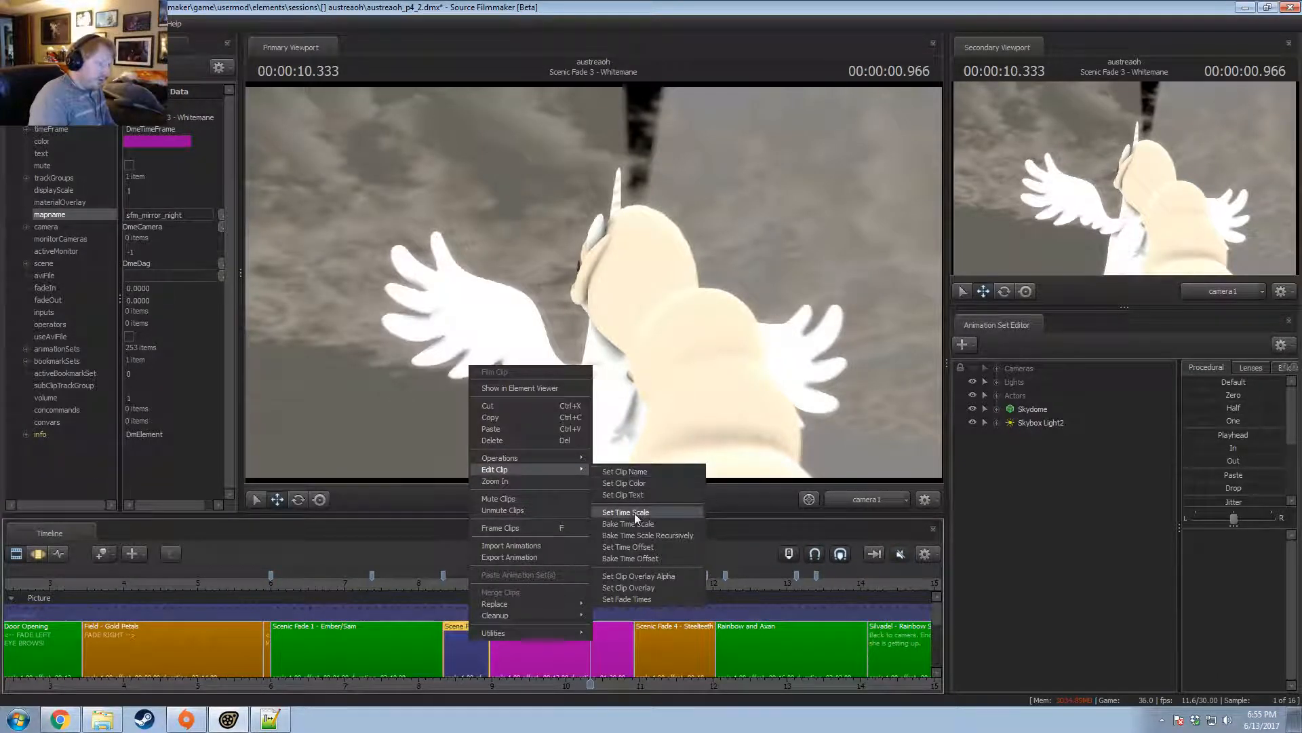
pyautogui.click(532, 388)
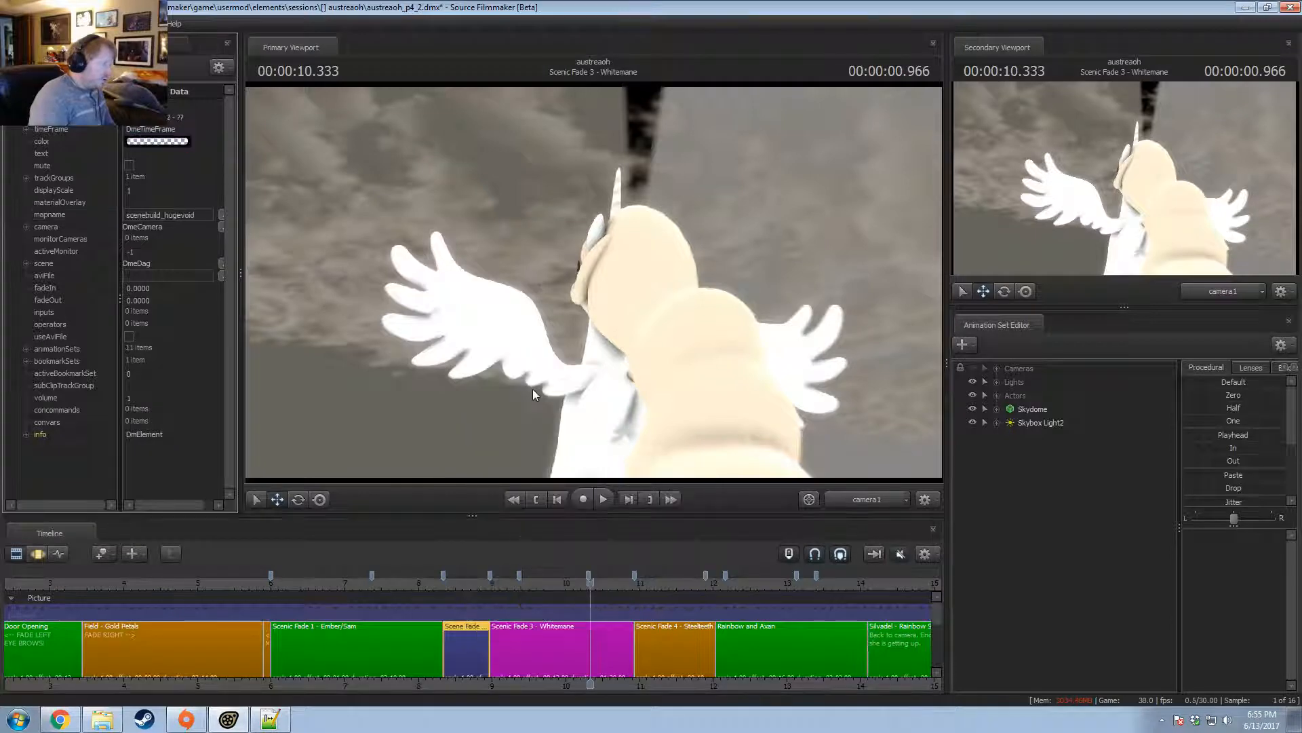
pyautogui.scroll(-2, 441, 601)
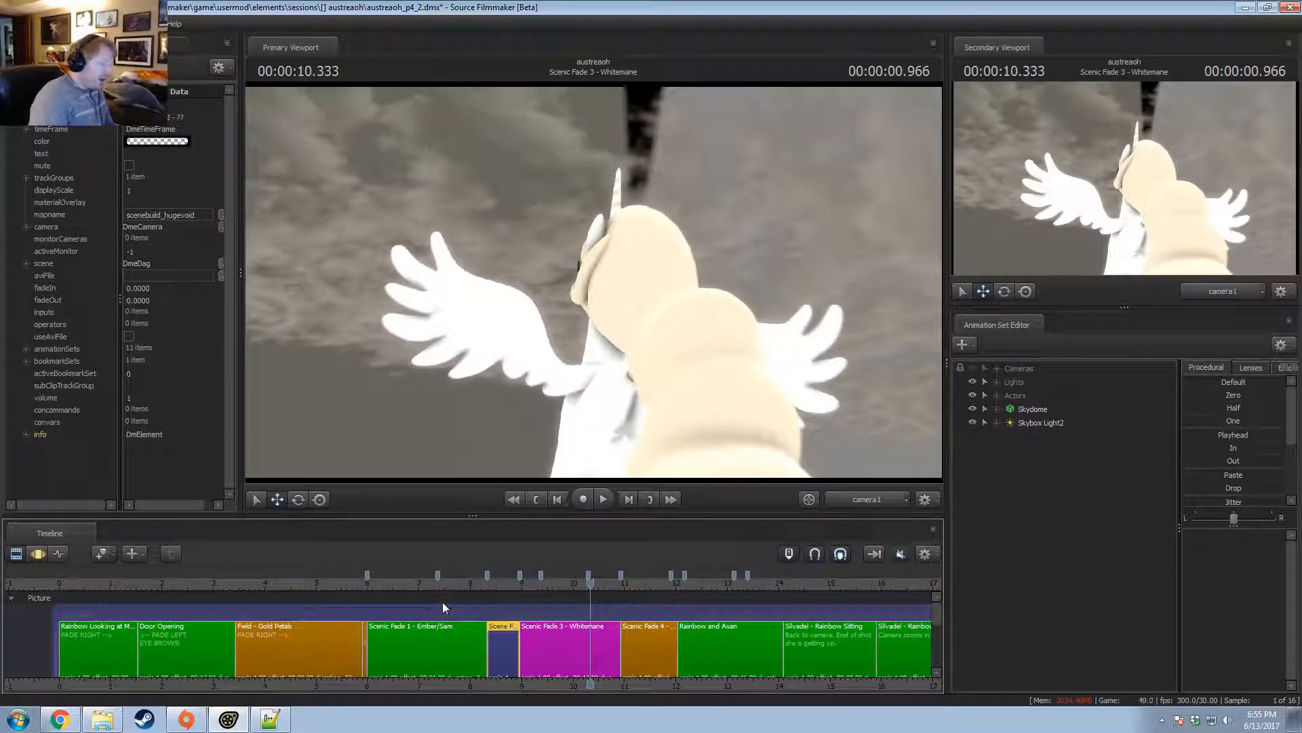
pyautogui.click(172, 299)
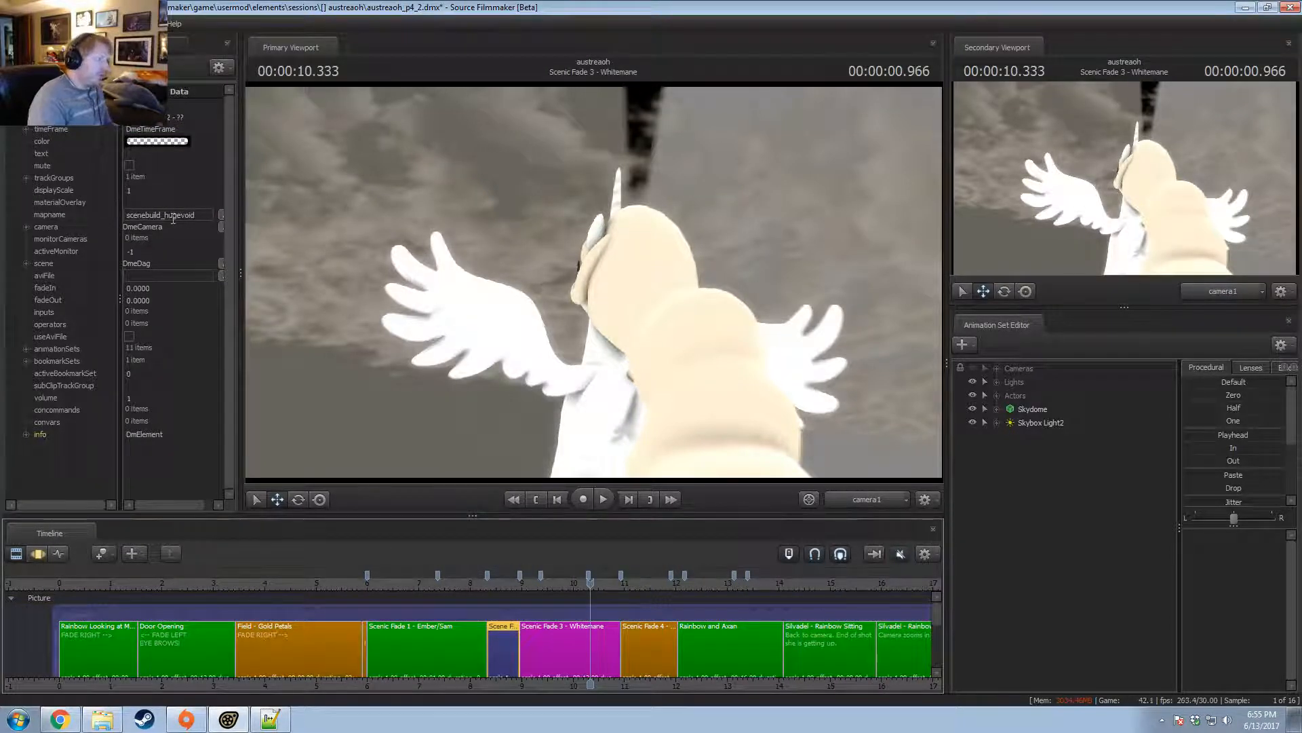
# Return the Element Viewer to the session's root, expand activeClip and clear its mapname.
pyautogui.click(33, 67)
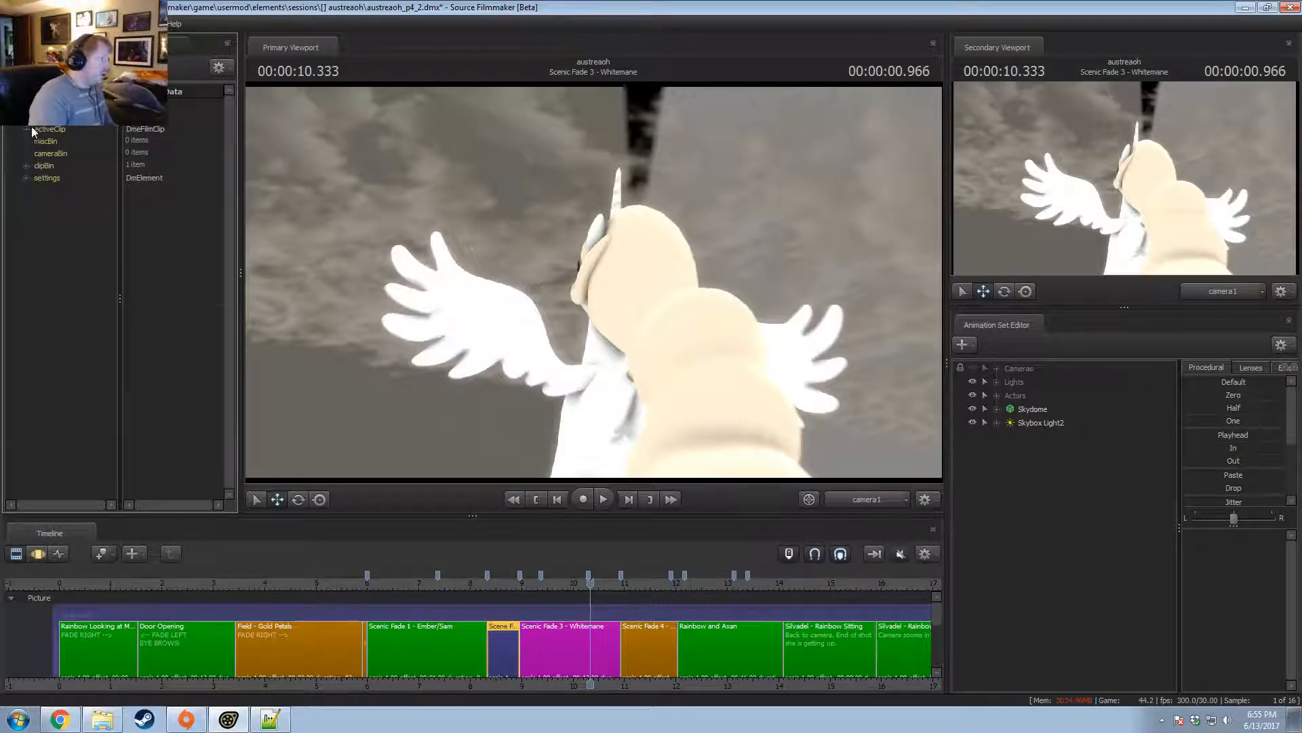
pyautogui.click(27, 129)
pyautogui.doubleClick(186, 239)
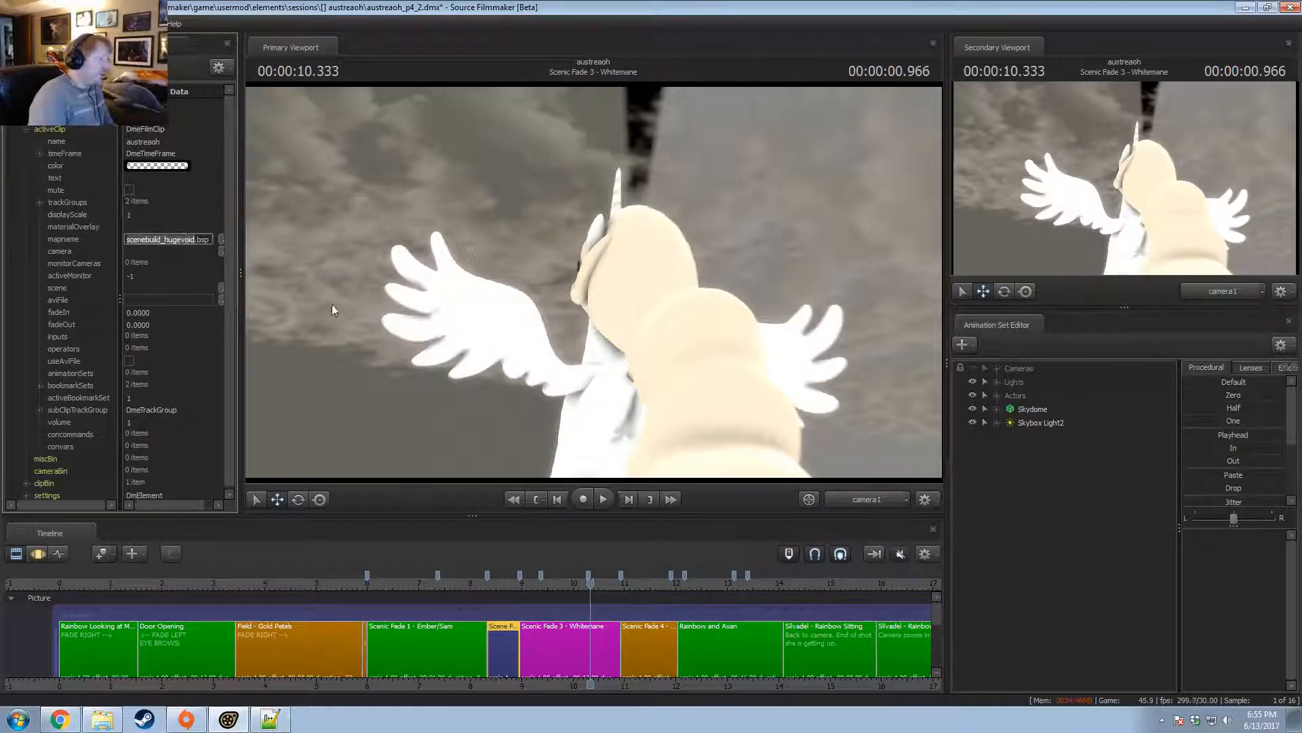
pyautogui.press('Delete')
pyautogui.press('Delete')
pyautogui.press('Delete')
pyautogui.press('Delete')
pyautogui.press('Delete')
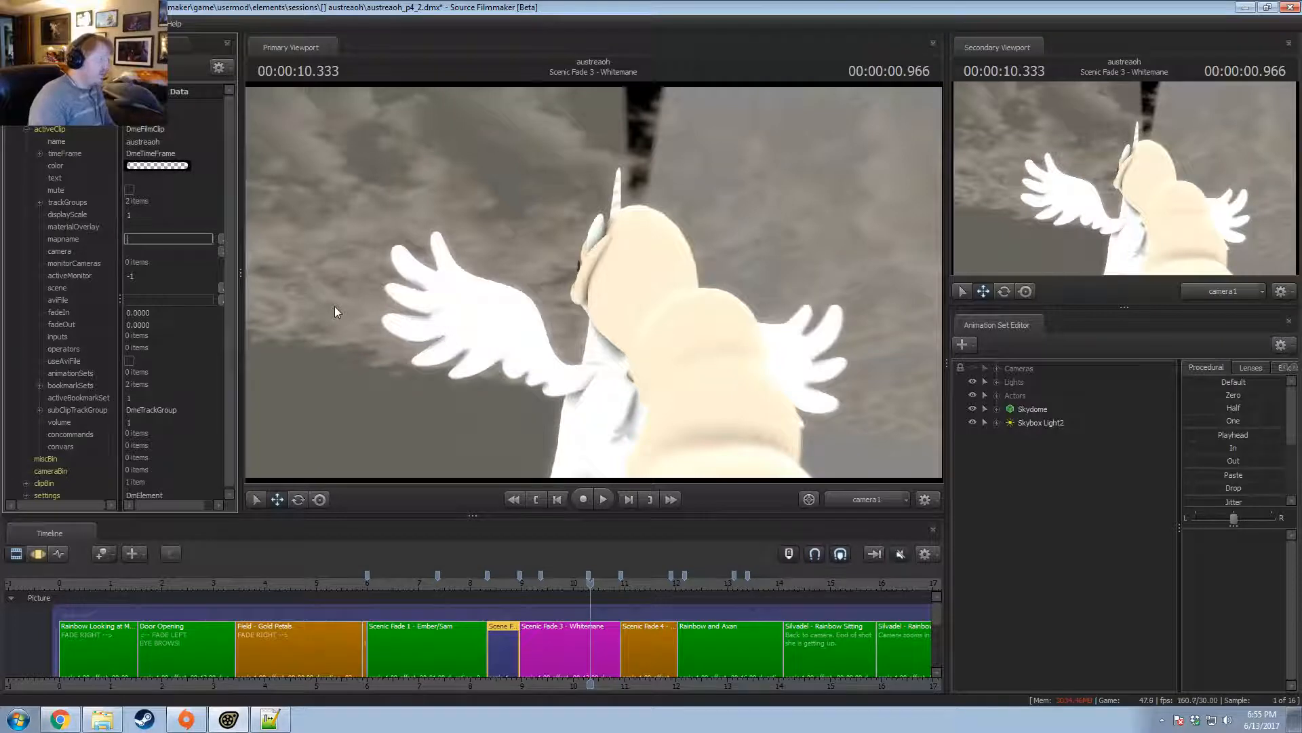
# Preview the Whitemane shot near 9.7 seconds and show its clip in the Element Viewer to recheck the mapname.
pyautogui.click(563, 631)
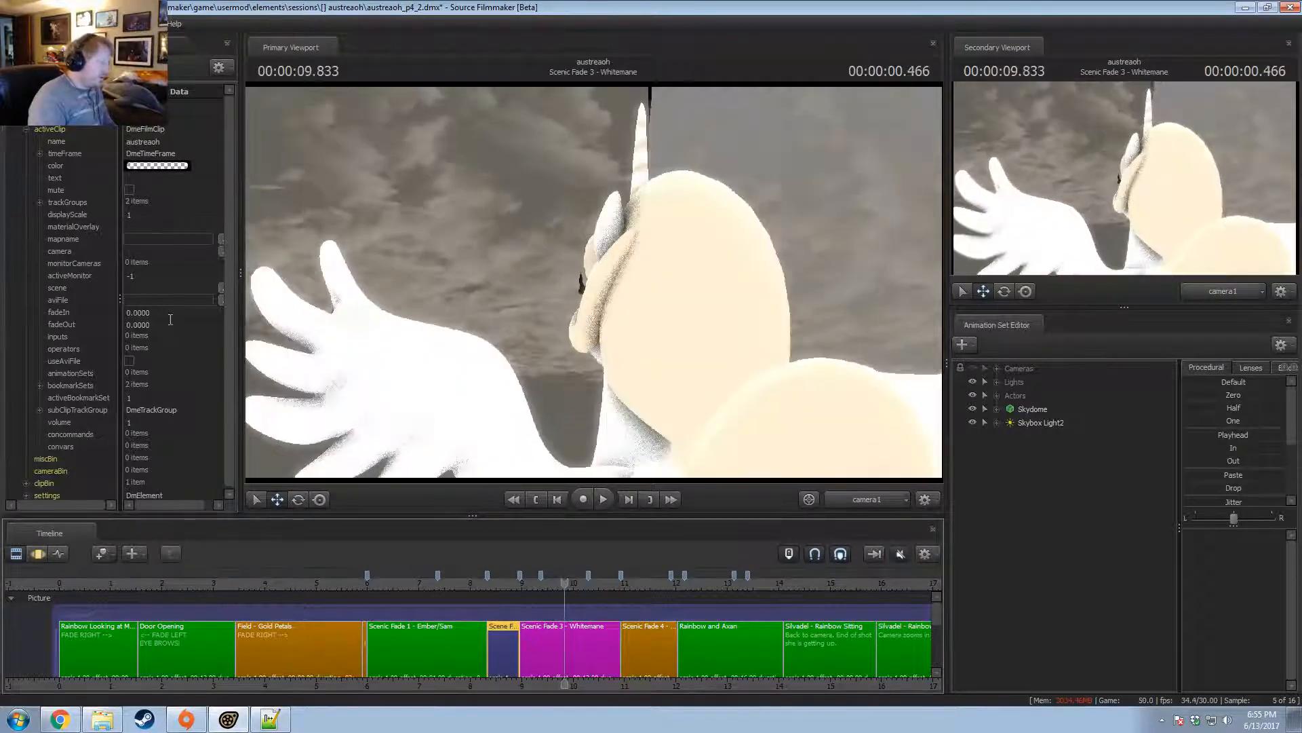
pyautogui.click(153, 226)
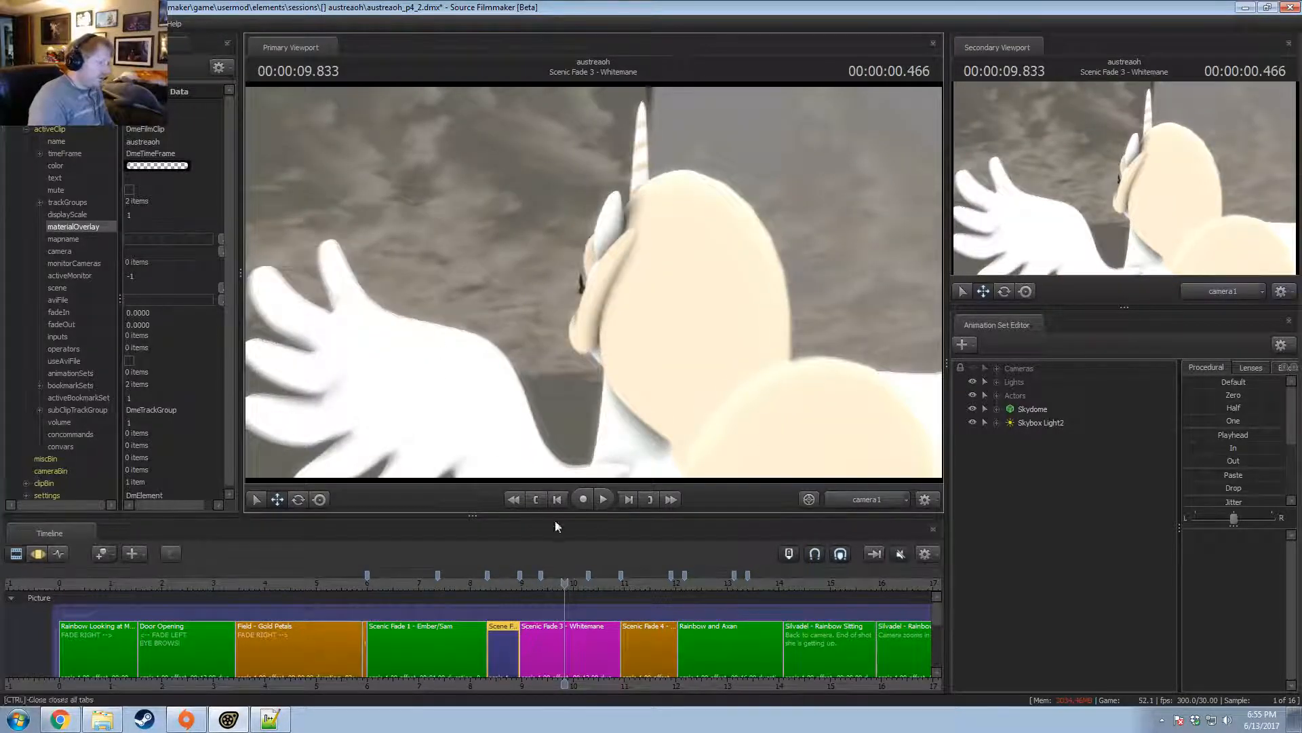
pyautogui.click(553, 586)
pyautogui.rightClick(575, 629)
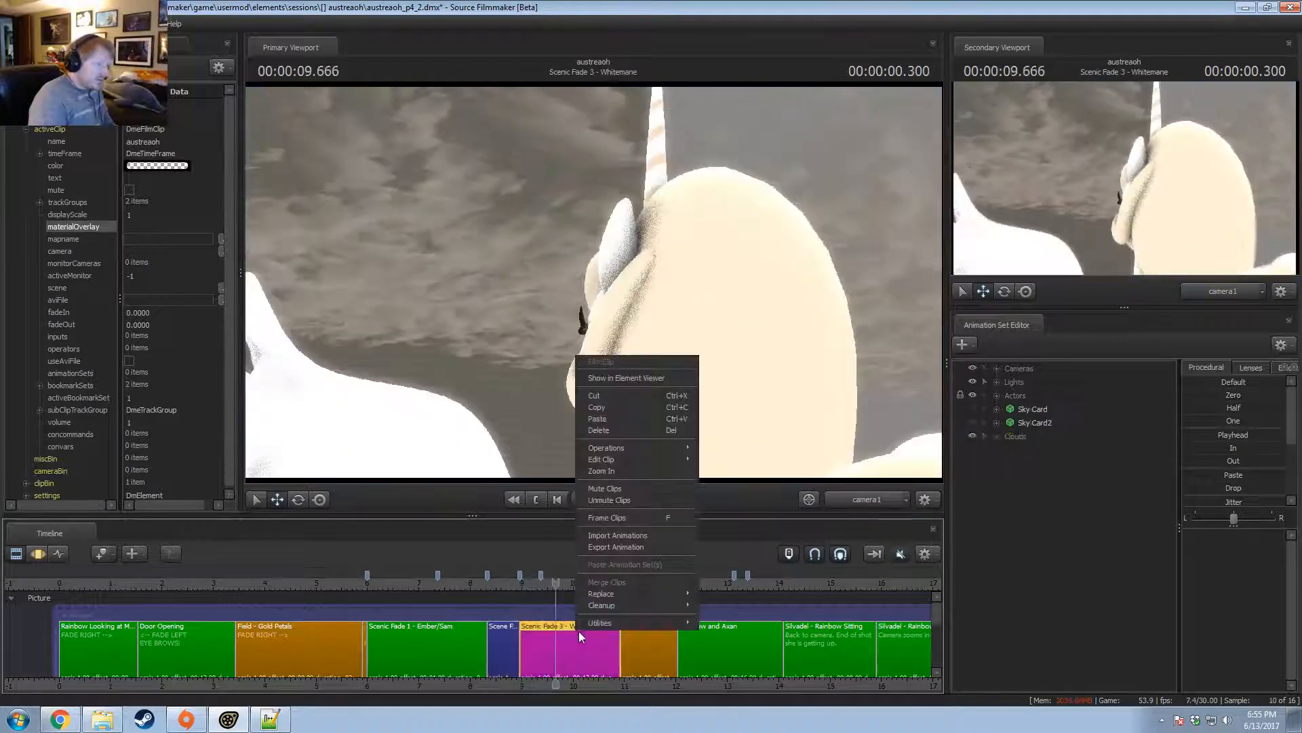
pyautogui.click(612, 376)
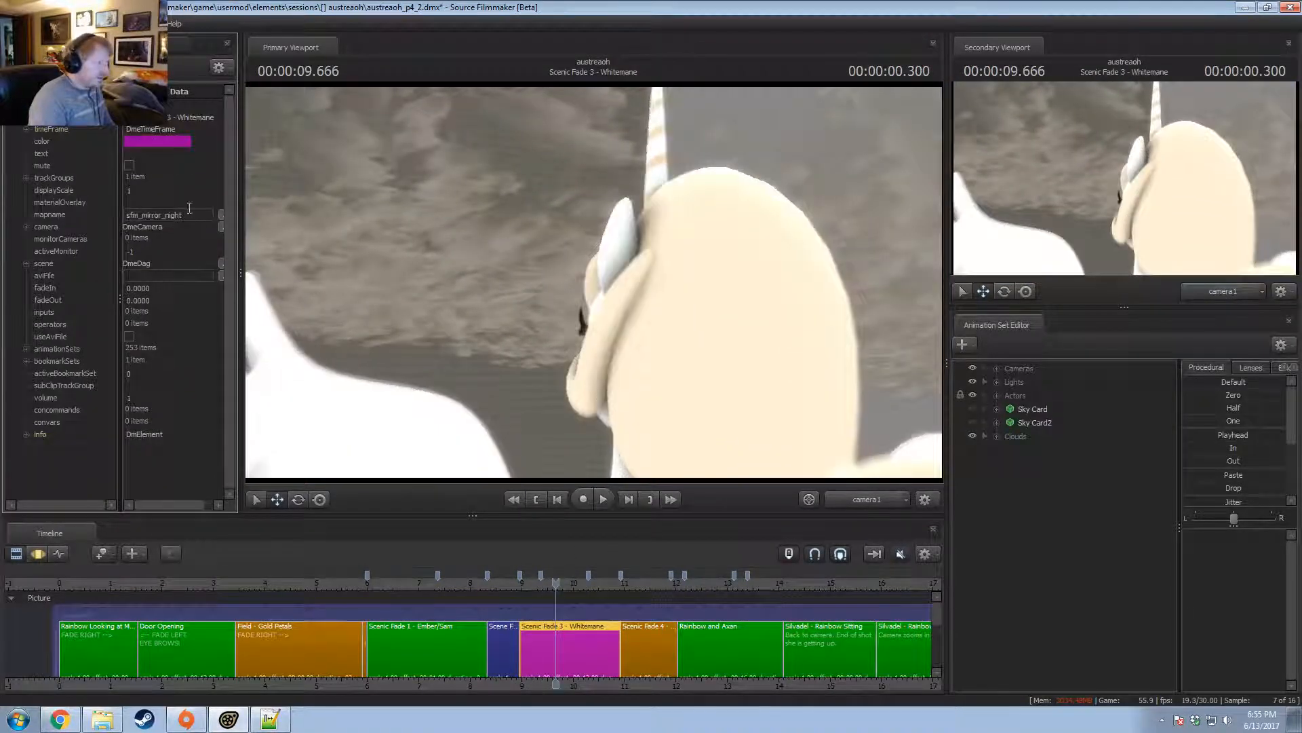
pyautogui.rightClick(386, 235)
pyautogui.click(342, 274)
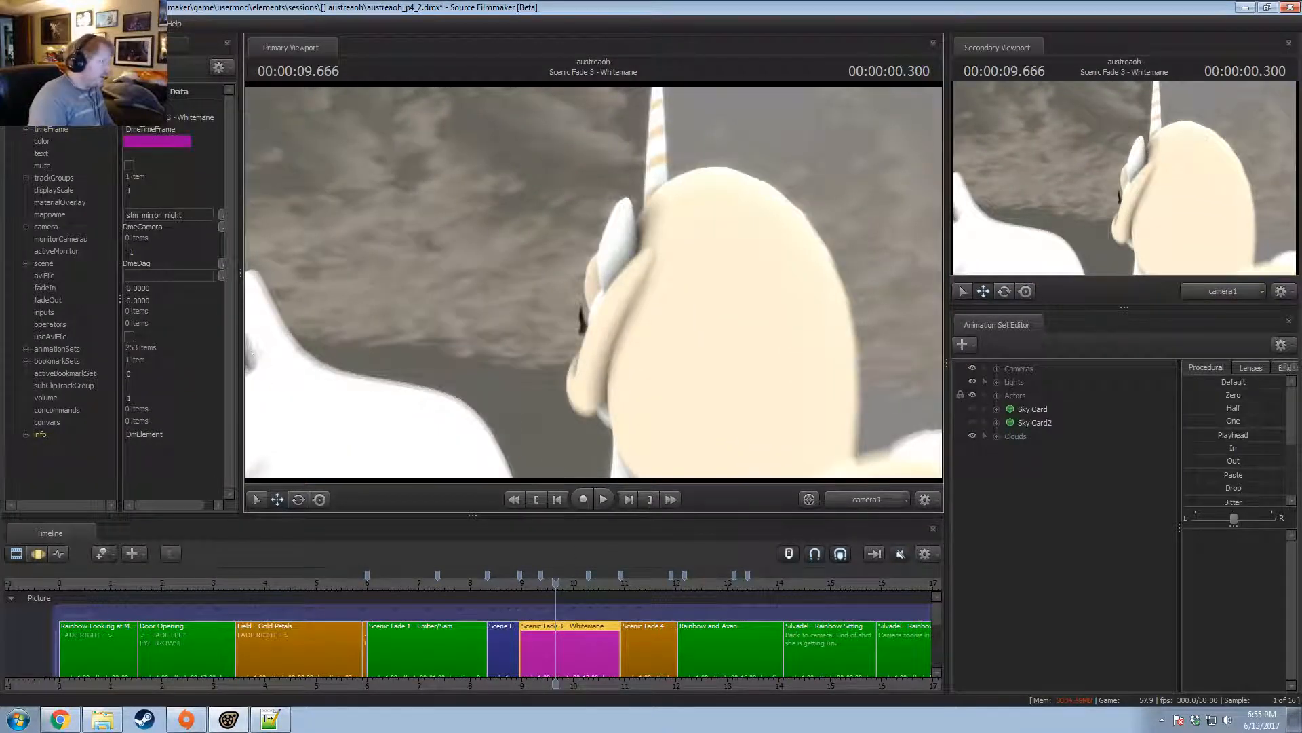
# Scrub the Whitemane shot to about 10.4 seconds and toggle the primary viewport's lighting on and back off for comparison.
pyautogui.click(558, 595)
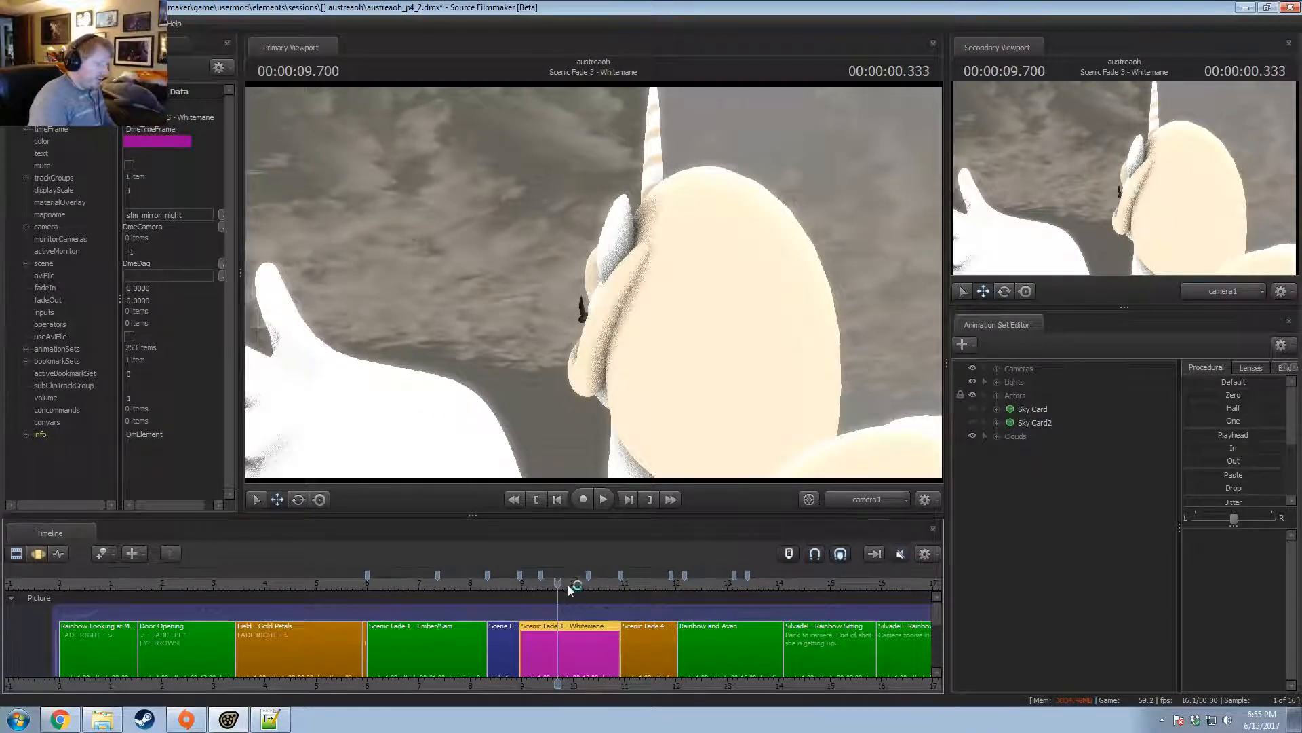
pyautogui.moveTo(568, 584)
pyautogui.mouseDown()
pyautogui.moveTo(631, 605)
pyautogui.moveTo(576, 591)
pyautogui.mouseUp()
pyautogui.rightClick(523, 270)
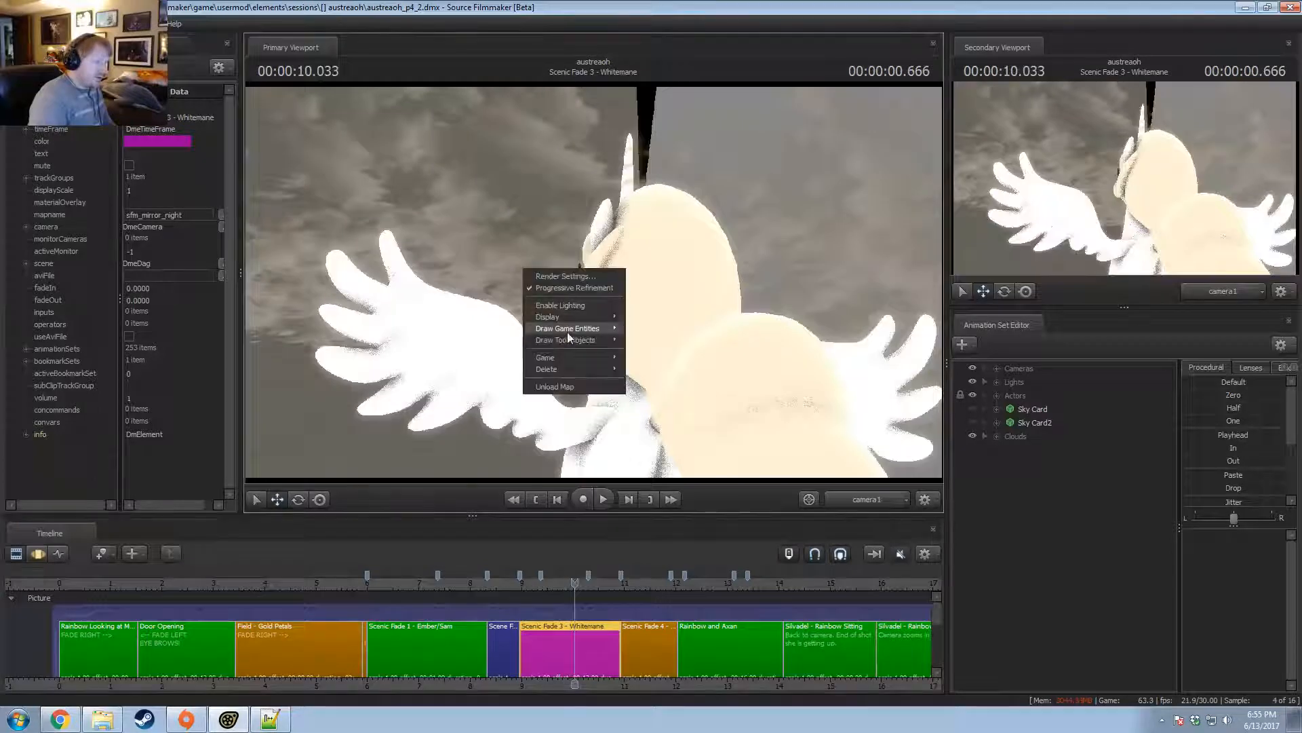
pyautogui.click(560, 306)
pyautogui.rightClick(519, 333)
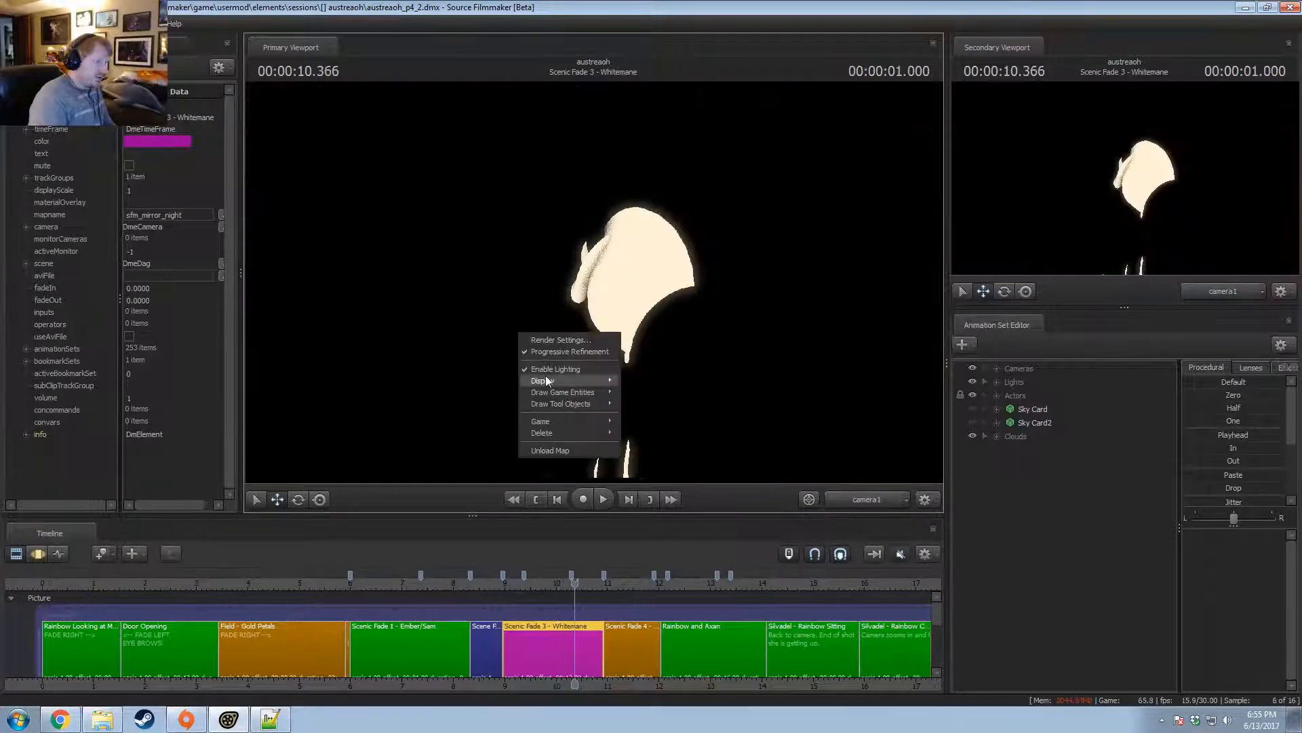
pyautogui.click(546, 368)
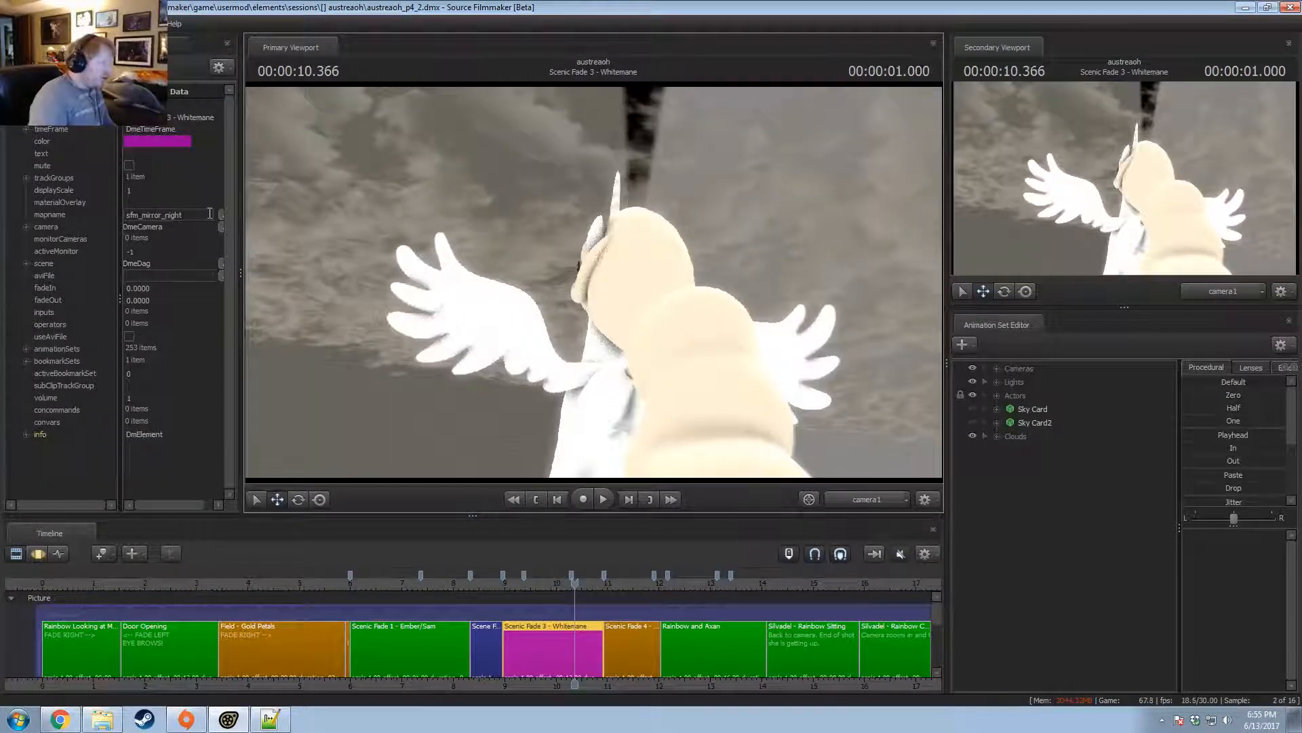
# Return the Element Viewer to the session's root and close the austreaoh_p4_2.dmx session.
pyautogui.click(17, 67)
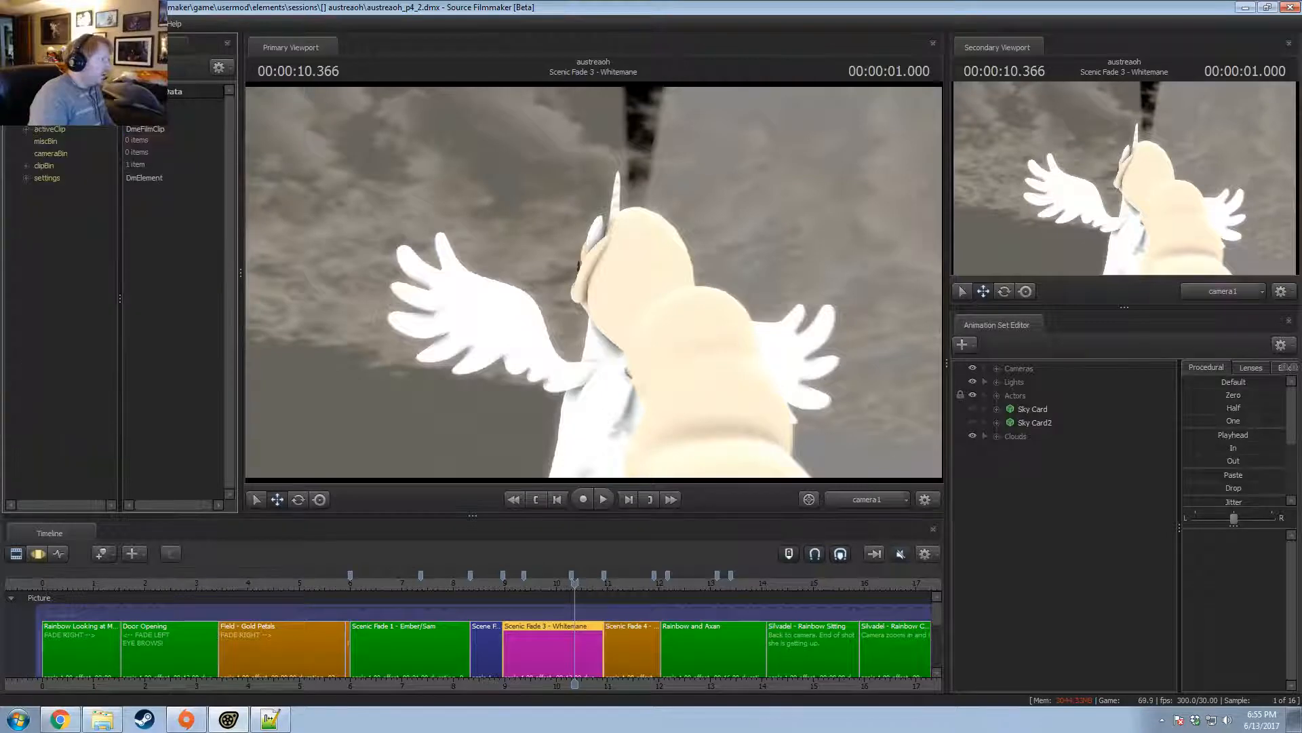
pyautogui.click(15, 23)
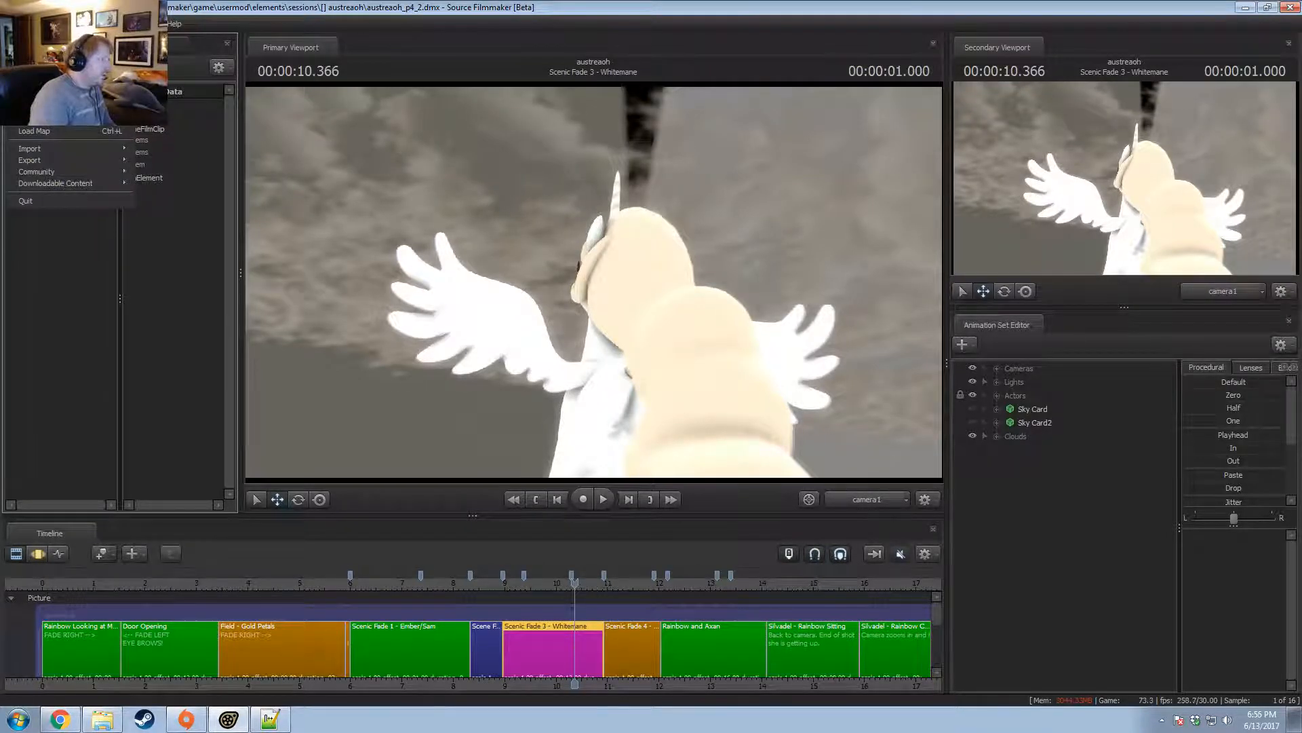
pyautogui.click(27, 72)
pyautogui.click(15, 23)
pyautogui.click(27, 49)
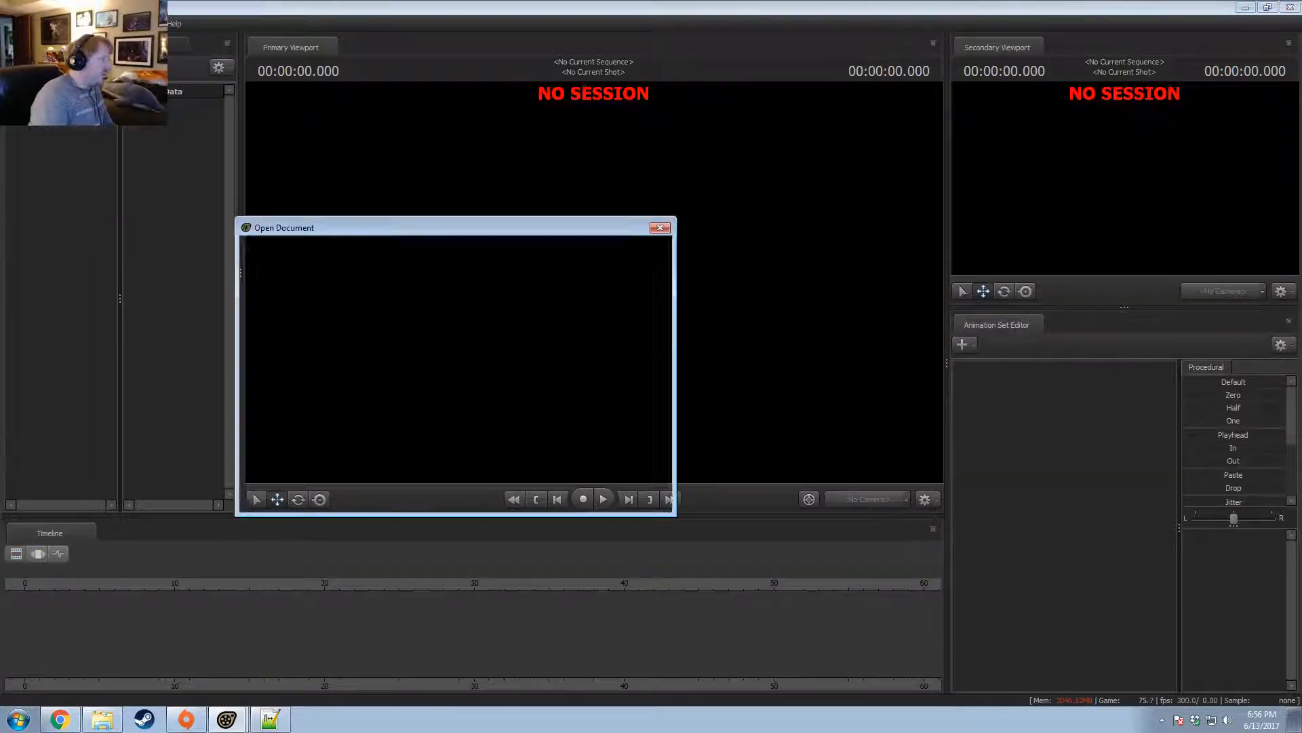
pyautogui.click(653, 498)
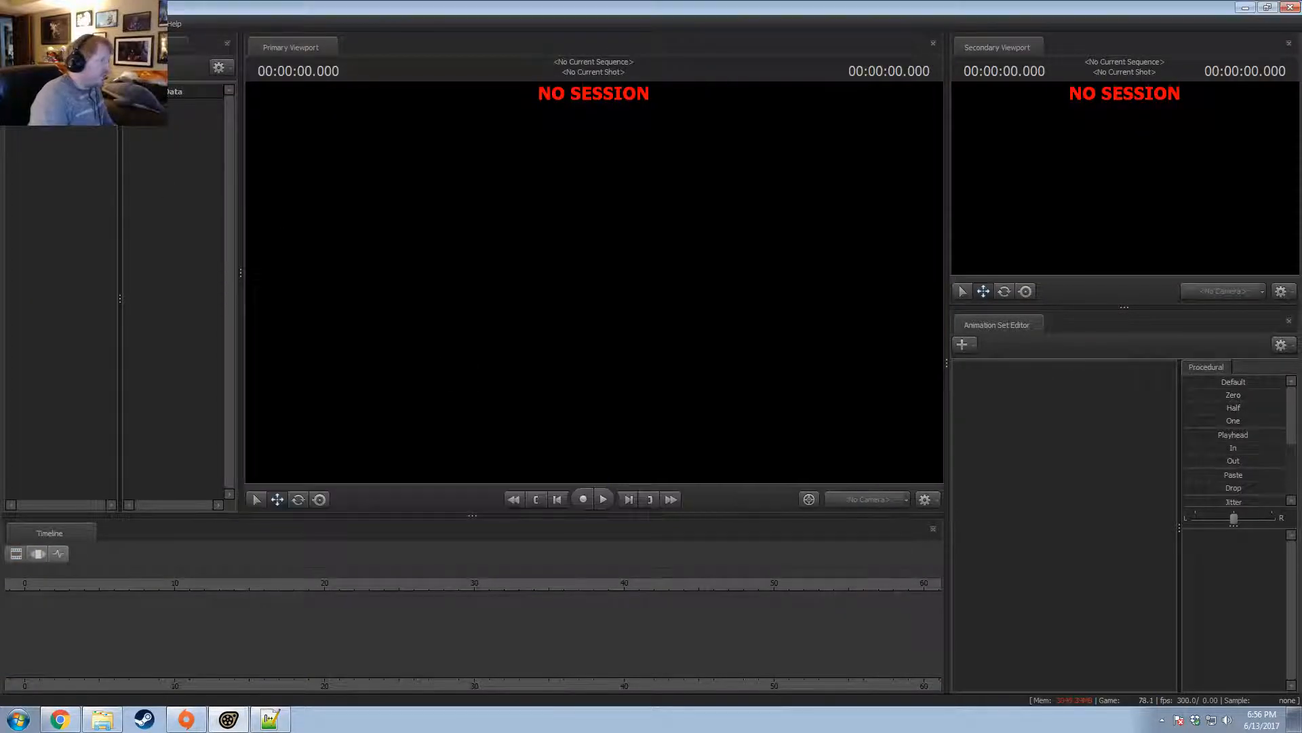
# Reopen the austreaoh_p4_2.dmx session from the recently used sessions.
pyautogui.click(15, 23)
pyautogui.moveTo(48, 115)
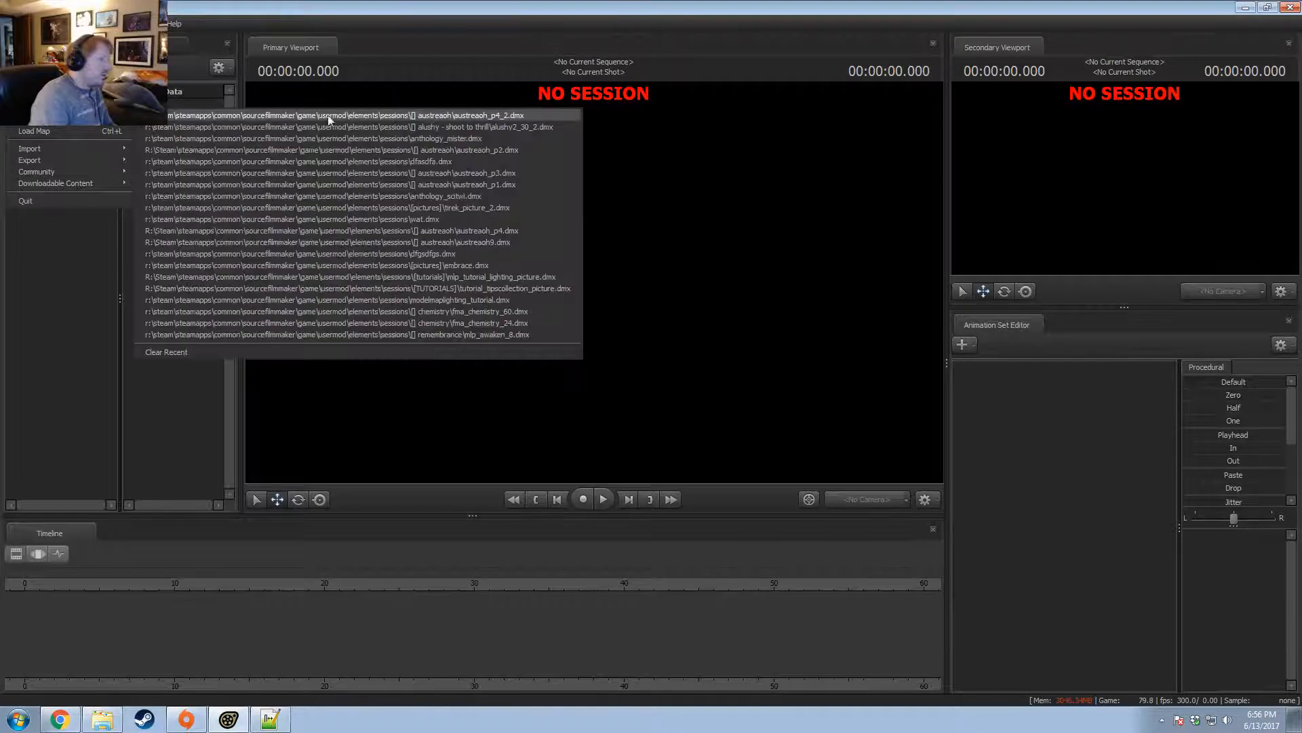
pyautogui.click(457, 116)
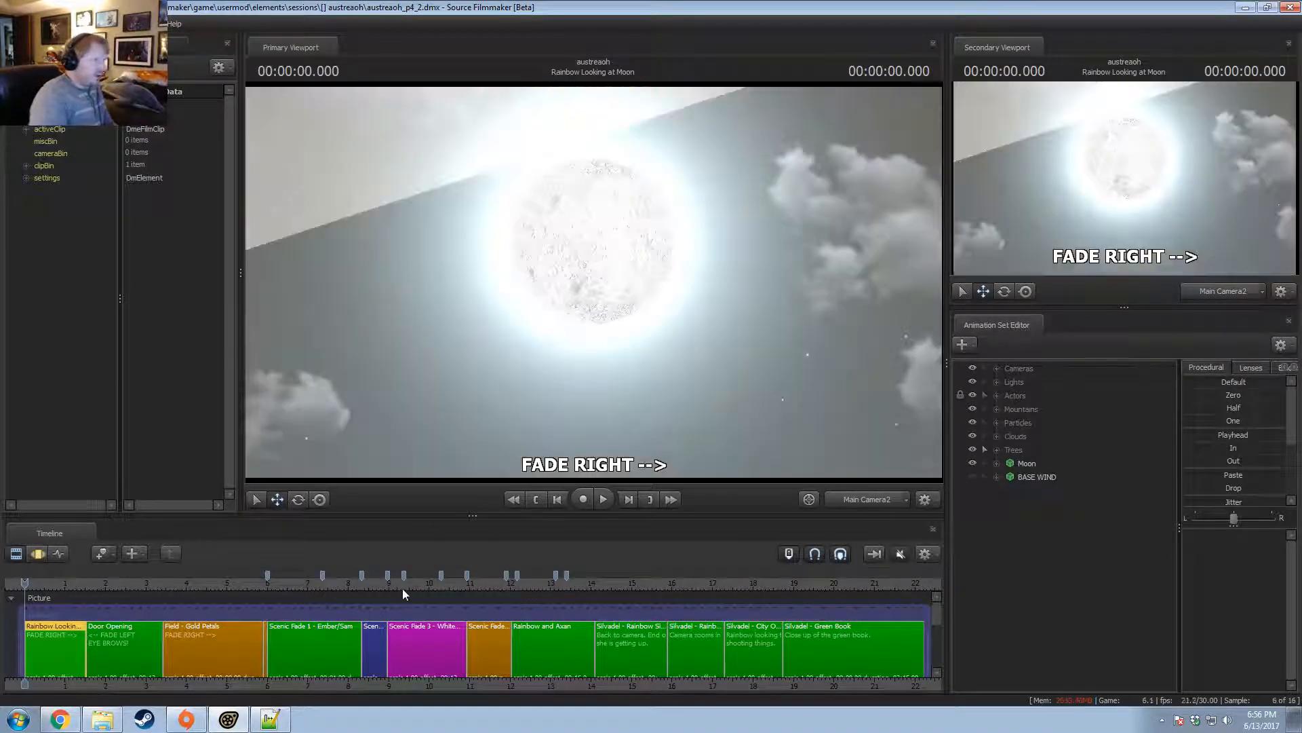
# Preview the Whitemane shot around 9.7 seconds and toggle the primary viewport's lighting off and back on for comparison.
pyautogui.moveTo(402, 588)
pyautogui.mouseDown()
pyautogui.moveTo(431, 588)
pyautogui.moveTo(382, 595)
pyautogui.moveTo(418, 601)
pyautogui.mouseUp()
pyautogui.rightClick(500, 417)
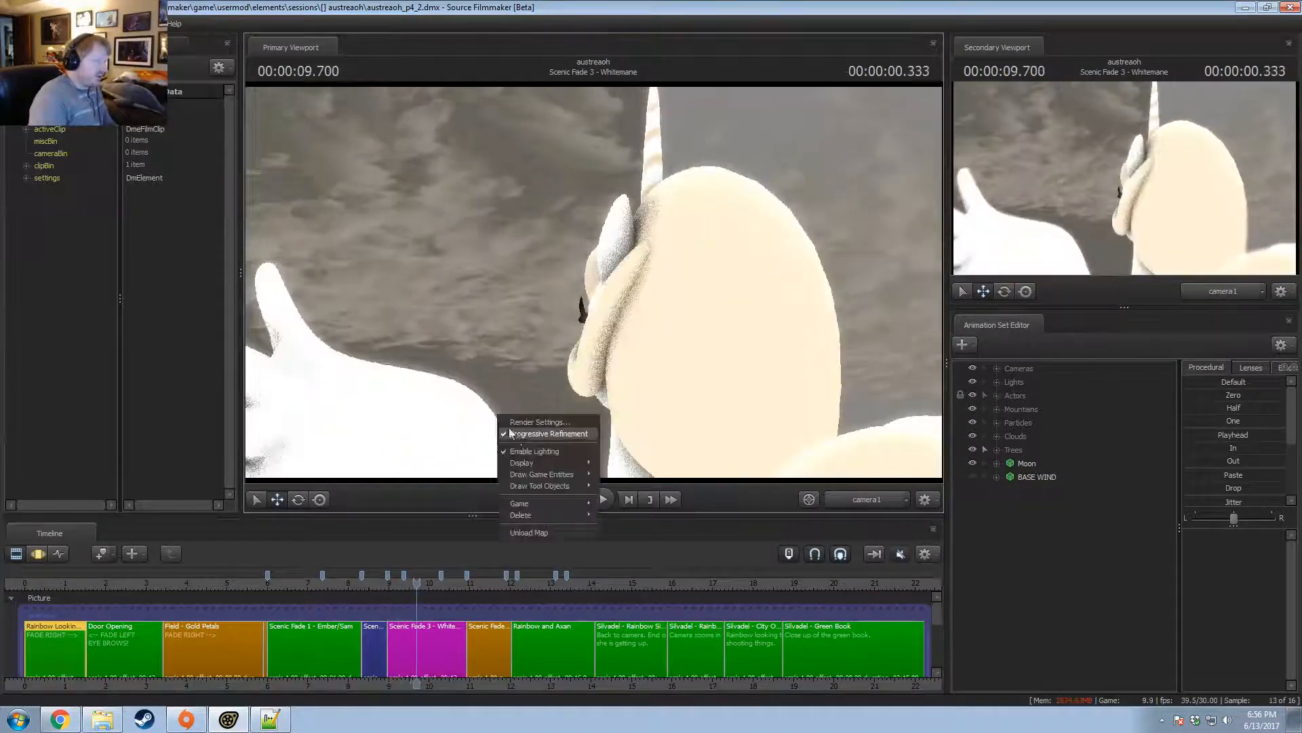
pyautogui.click(518, 450)
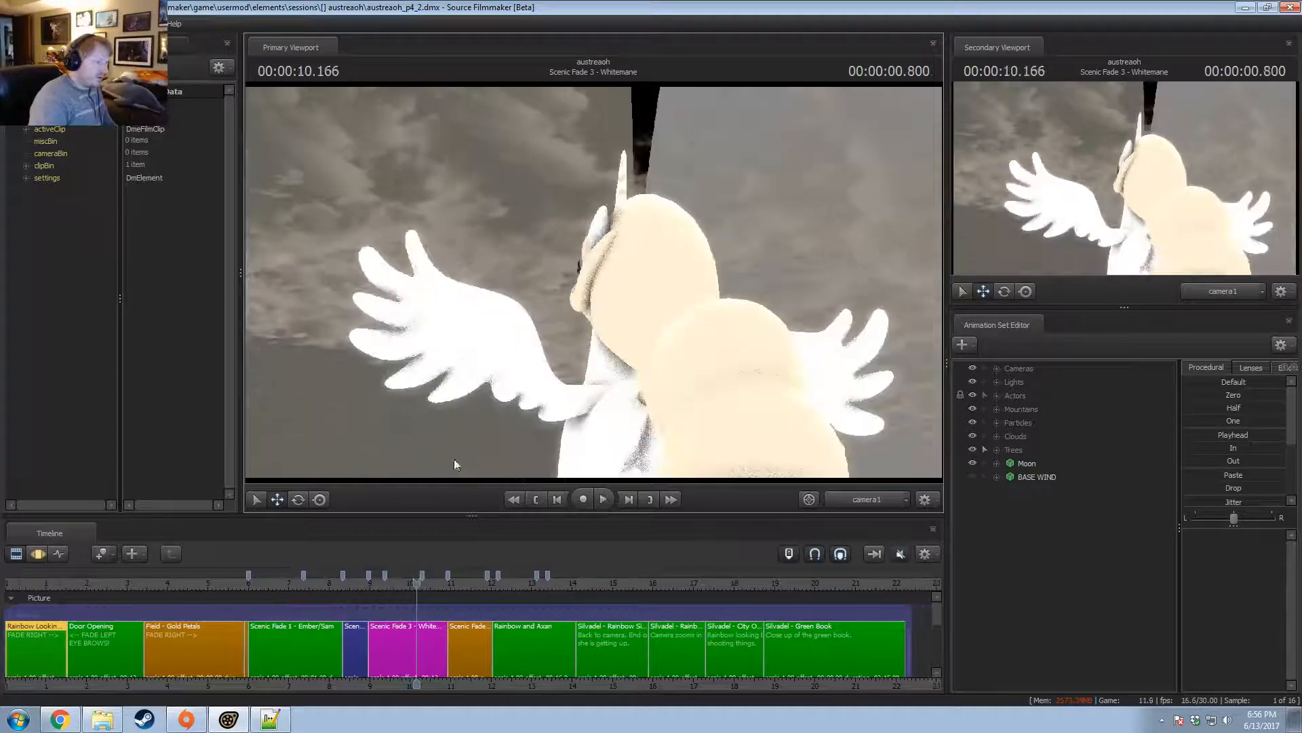
pyautogui.rightClick(466, 416)
pyautogui.click(485, 451)
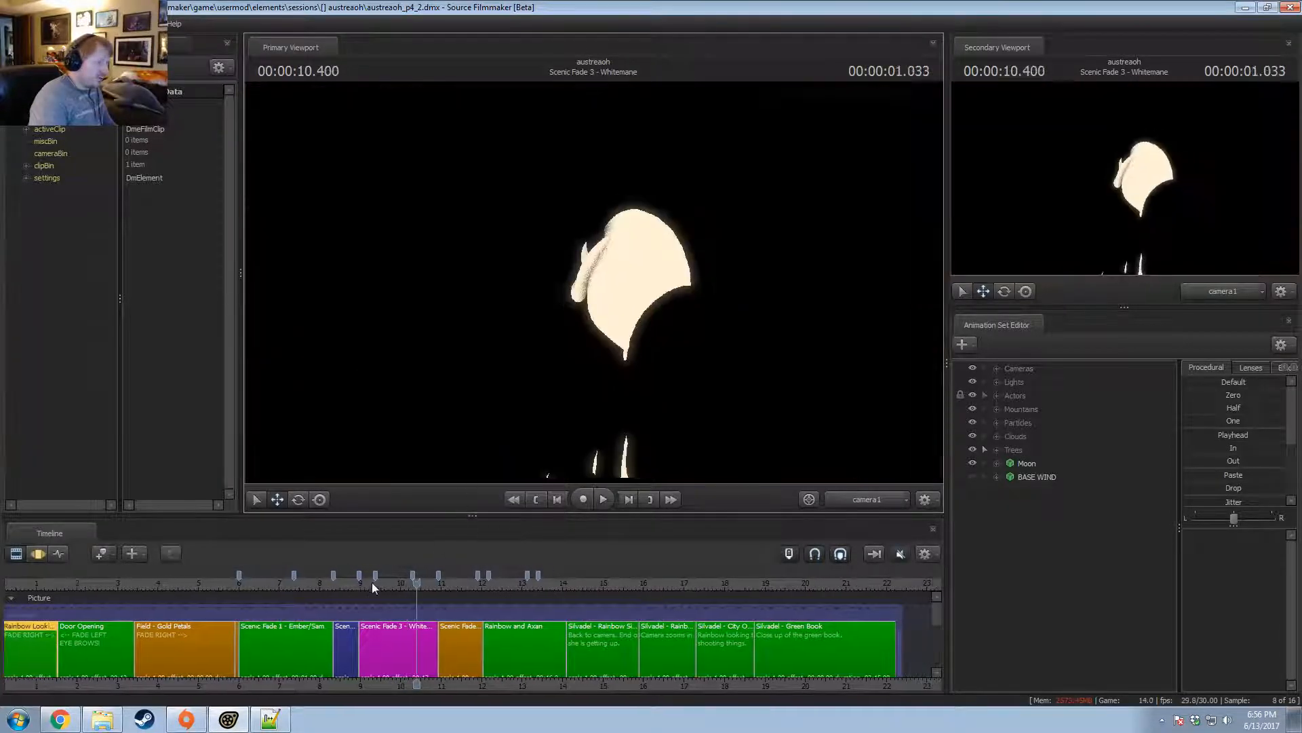
pyautogui.moveTo(372, 582); pyautogui.dragTo(368, 579)
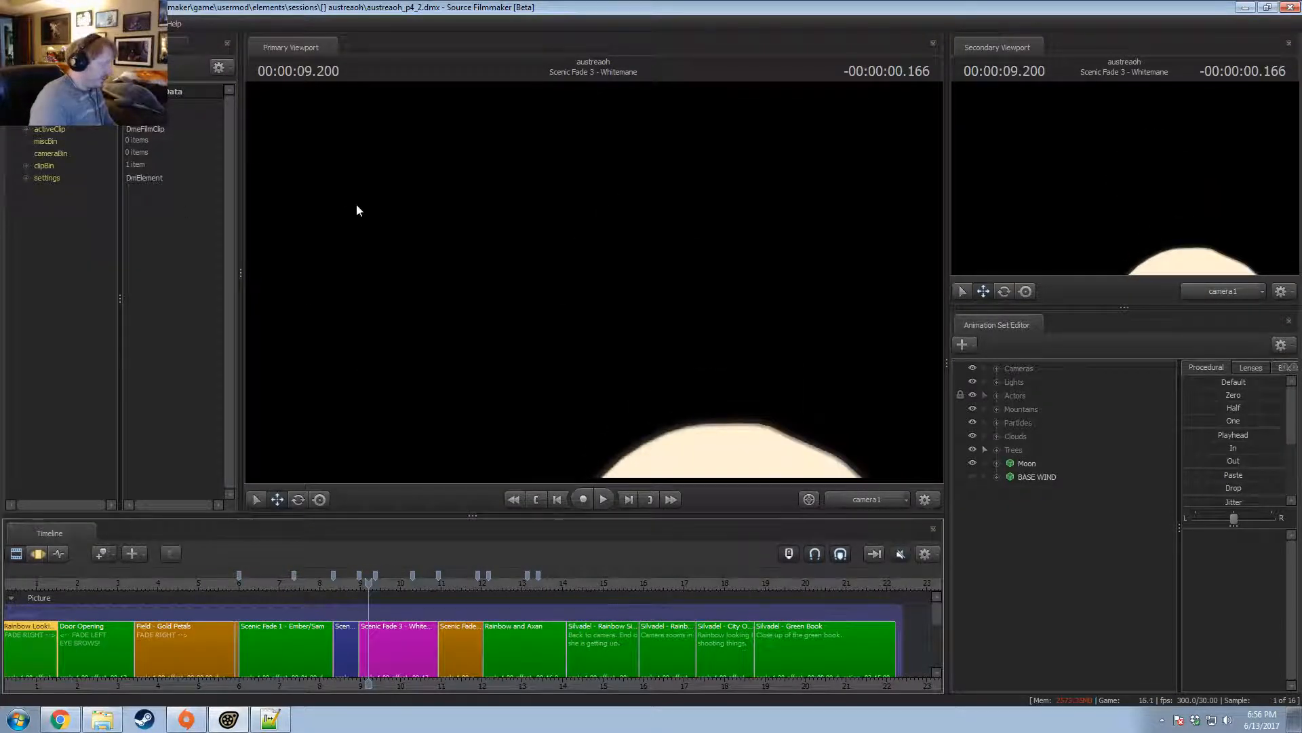
# Load the map with the console command changelevel sfm_mirror_night and preview the Whitemane shot up to about 9.9 seconds.
pyautogui.press('`')
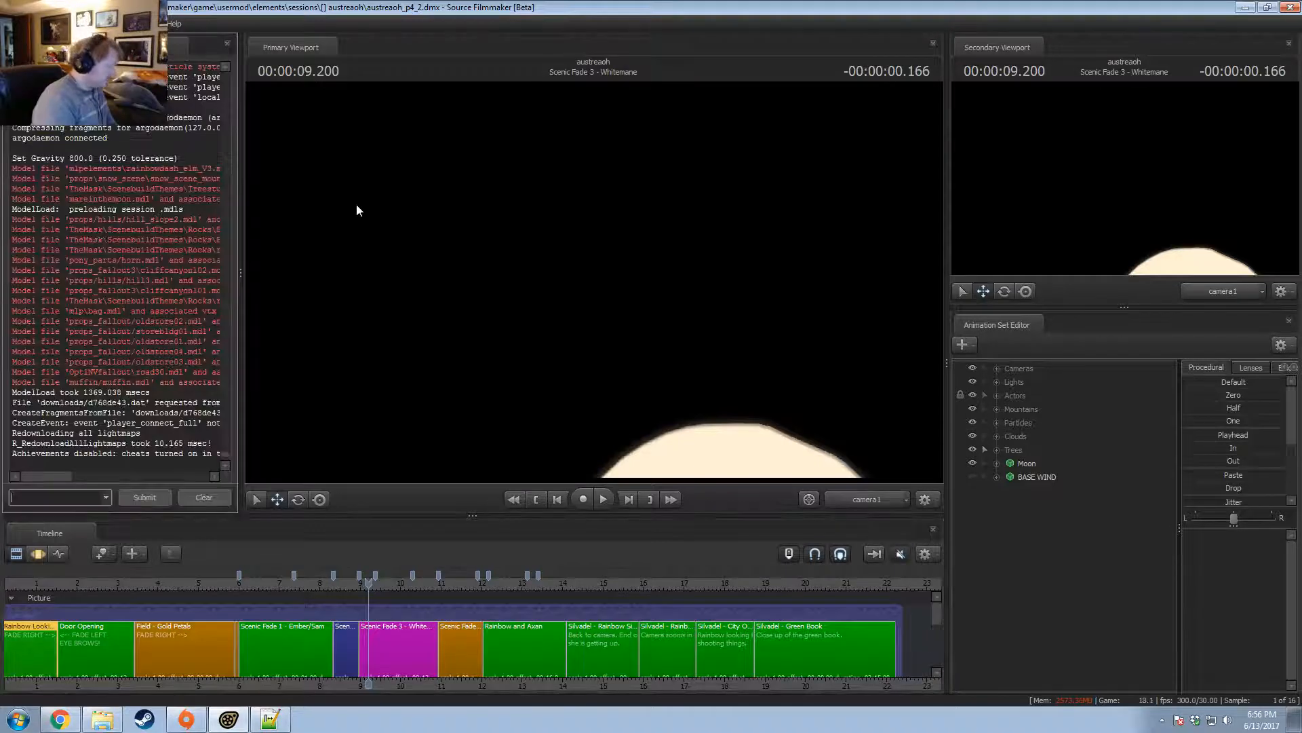
pyautogui.write('changelevel ')
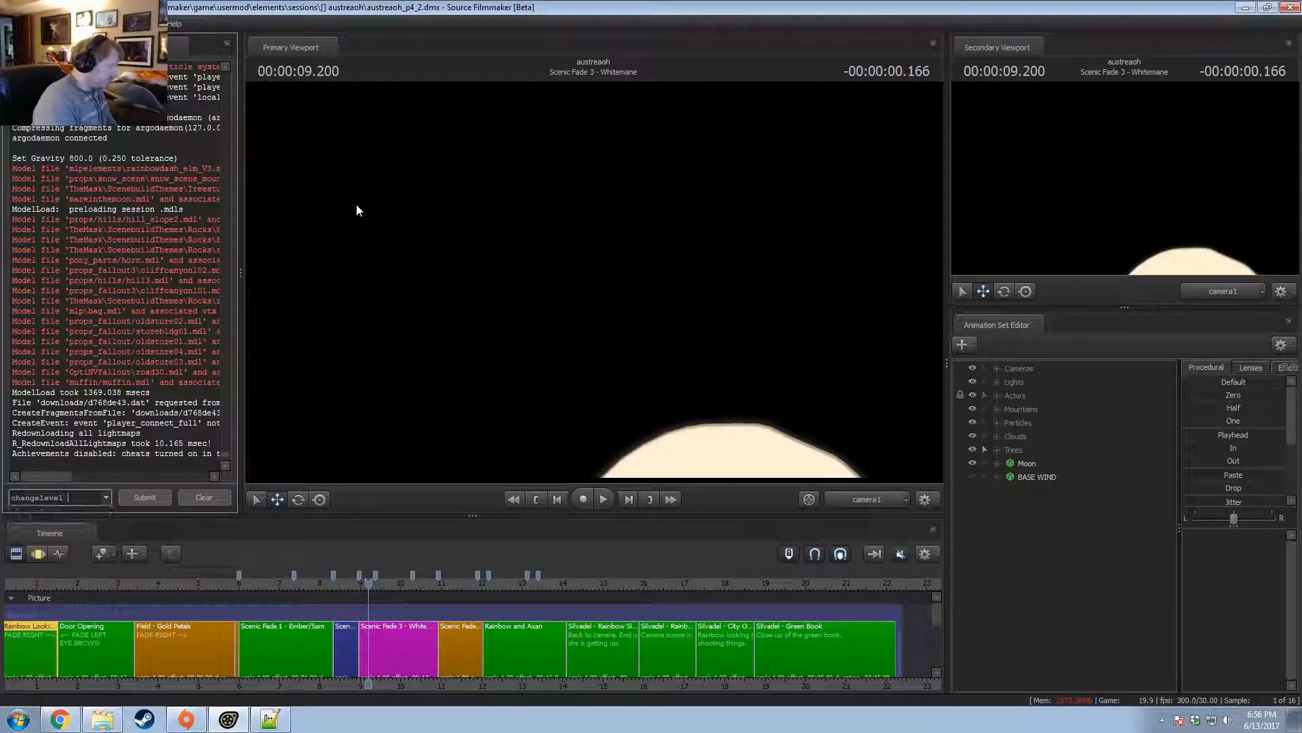
pyautogui.write('sfm_mirror_night')
pyautogui.press('Return')
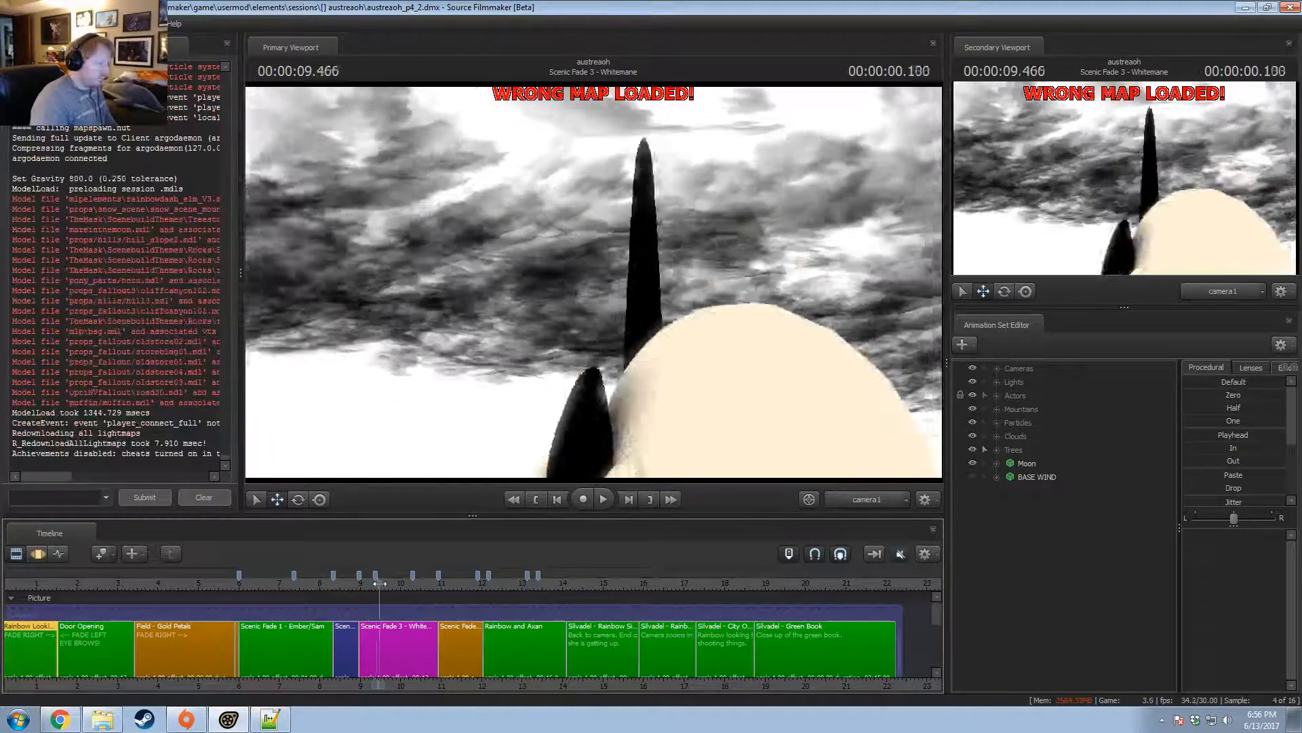
pyautogui.moveTo(374, 584)
pyautogui.mouseDown()
pyautogui.moveTo(273, 583)
pyautogui.moveTo(394, 593)
pyautogui.mouseUp()
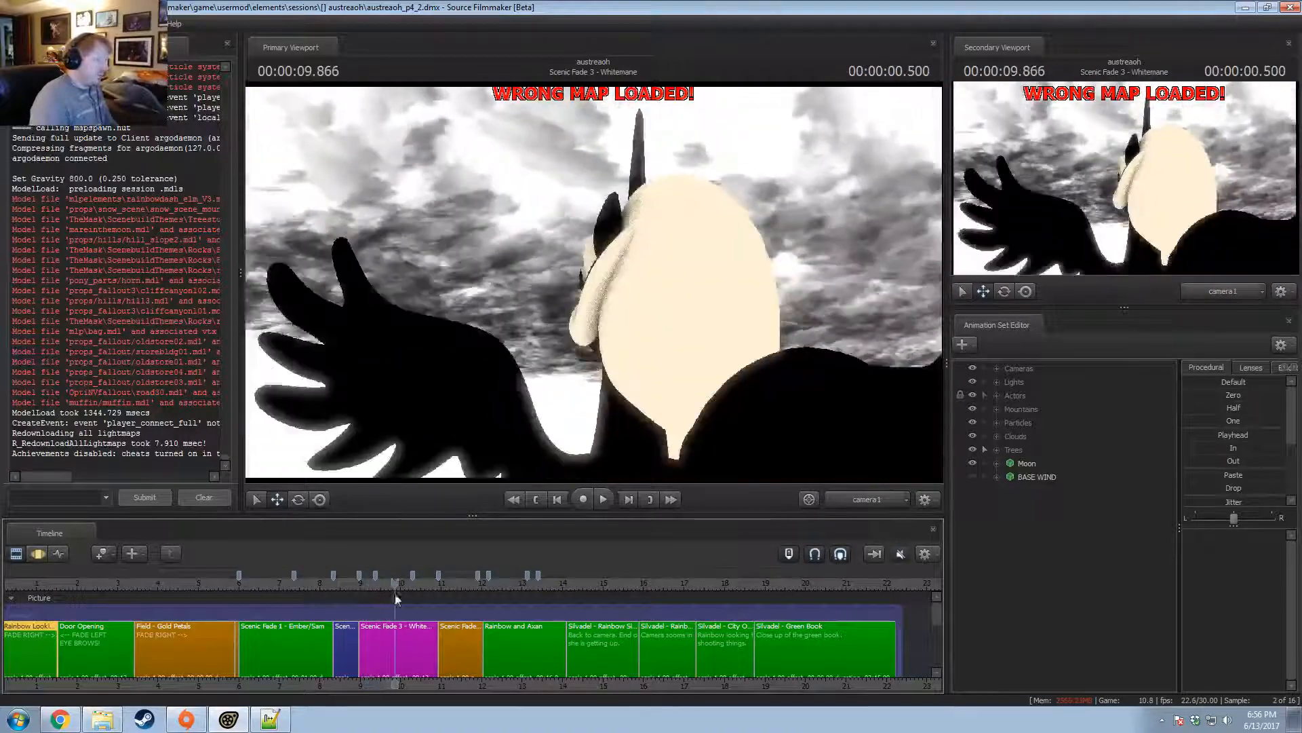
# Show the Whitemane clip in the Element Viewer and shorten its mapname to sfm_mirror_night without the .bsp extension.
pyautogui.rightClick(400, 629)
pyautogui.click(448, 373)
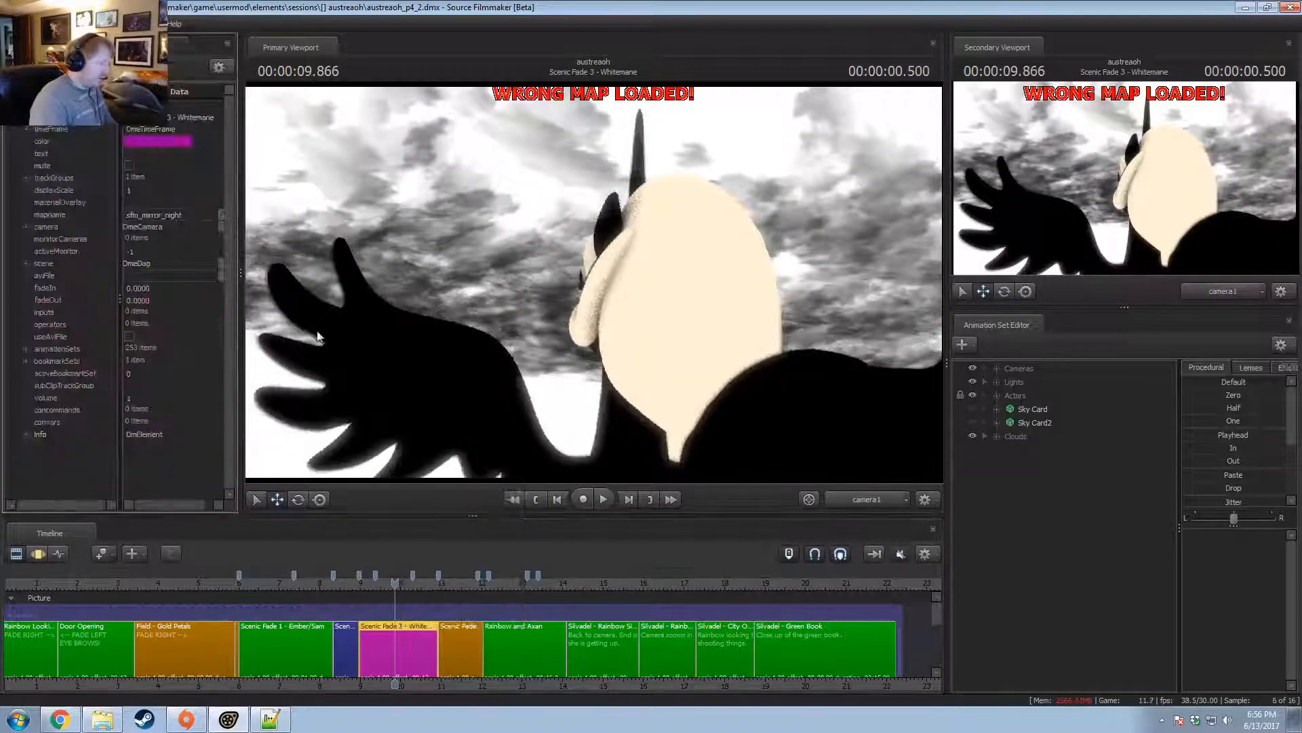
pyautogui.click(203, 215)
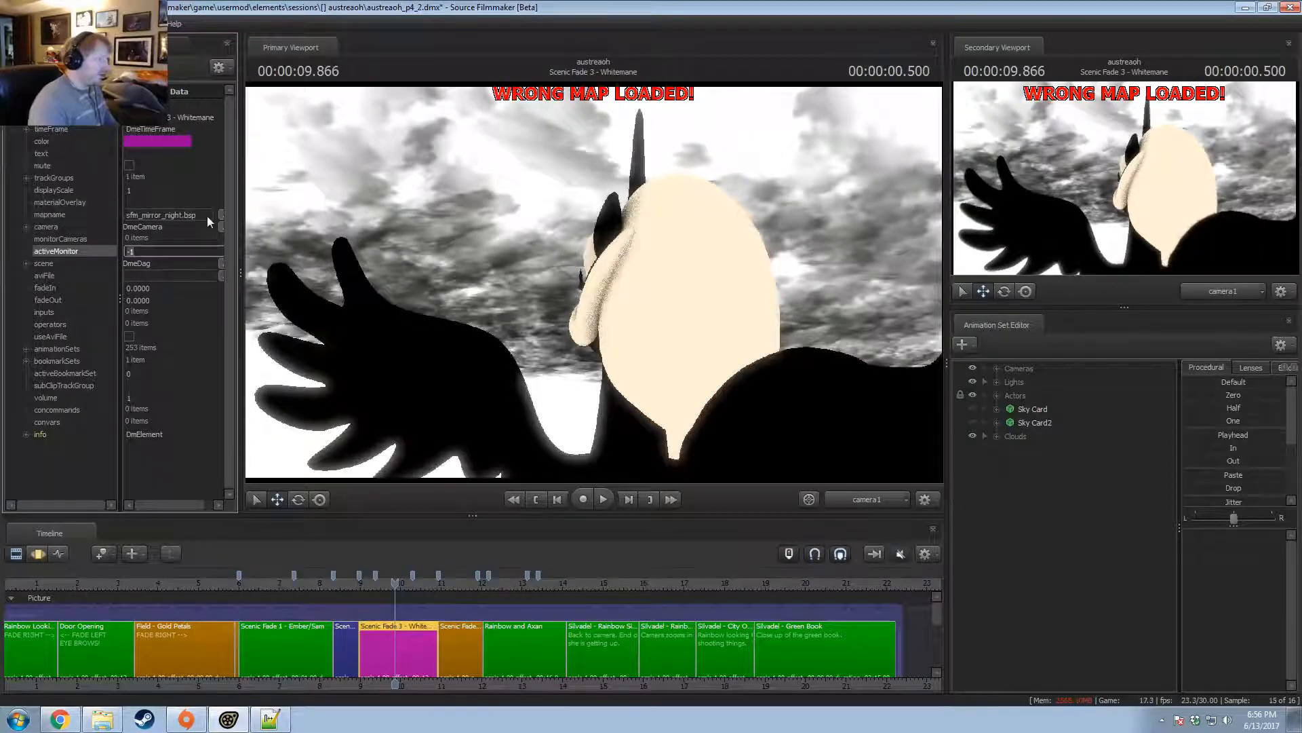
pyautogui.press('Return')
pyautogui.click(202, 217)
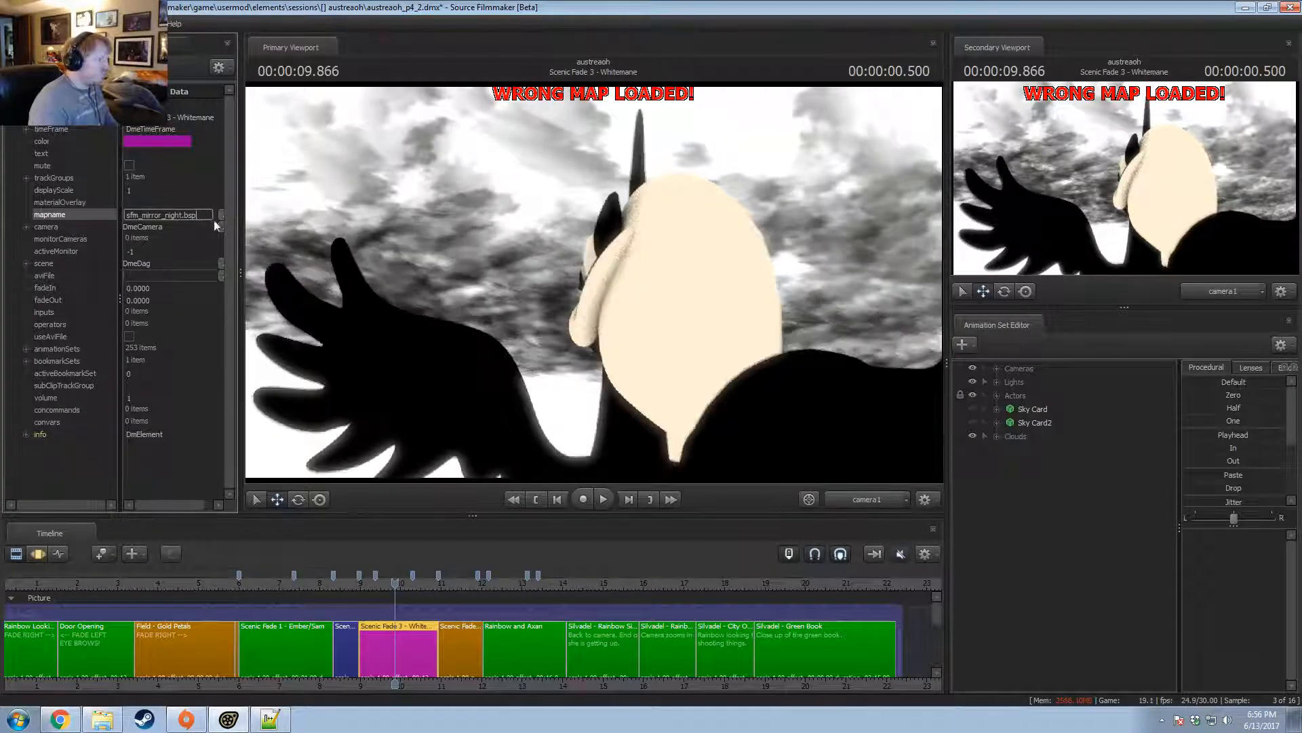
pyautogui.press('BackSpace')
pyautogui.press('BackSpace')
pyautogui.press('BackSpace')
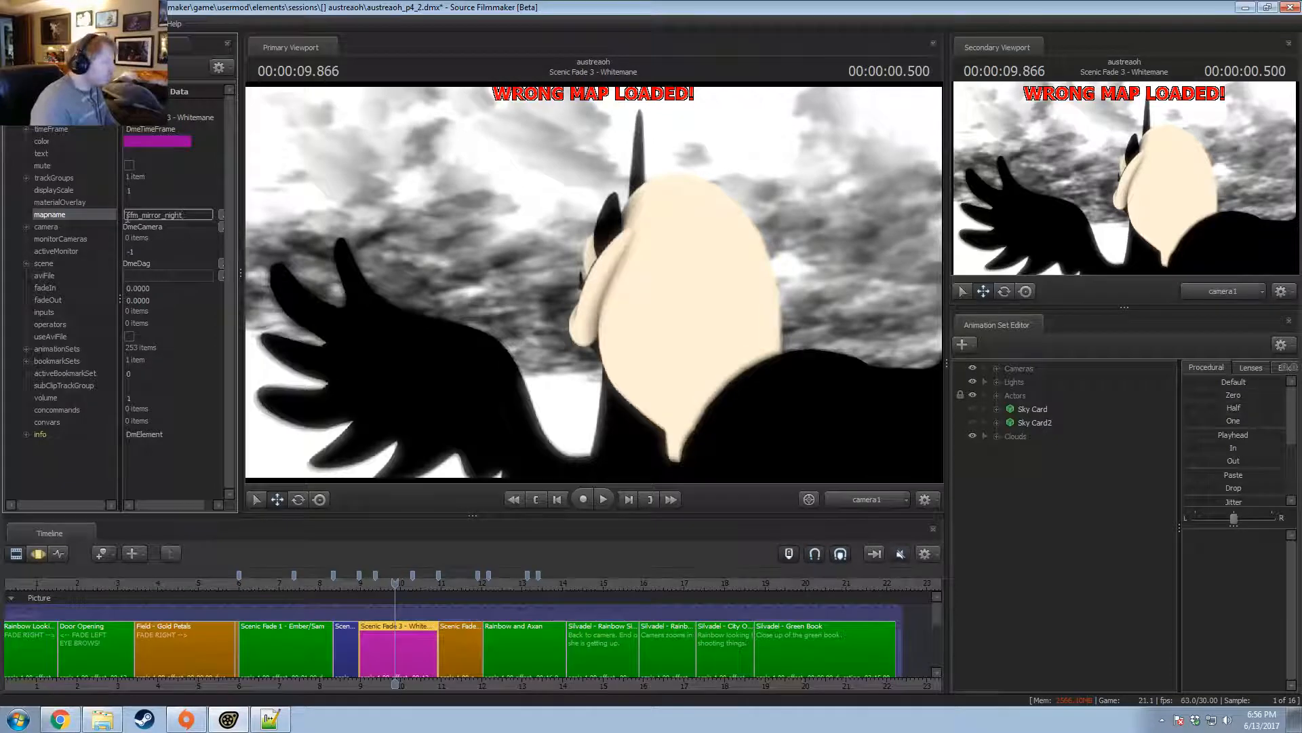
pyautogui.press('BackSpace')
pyautogui.press('Return')
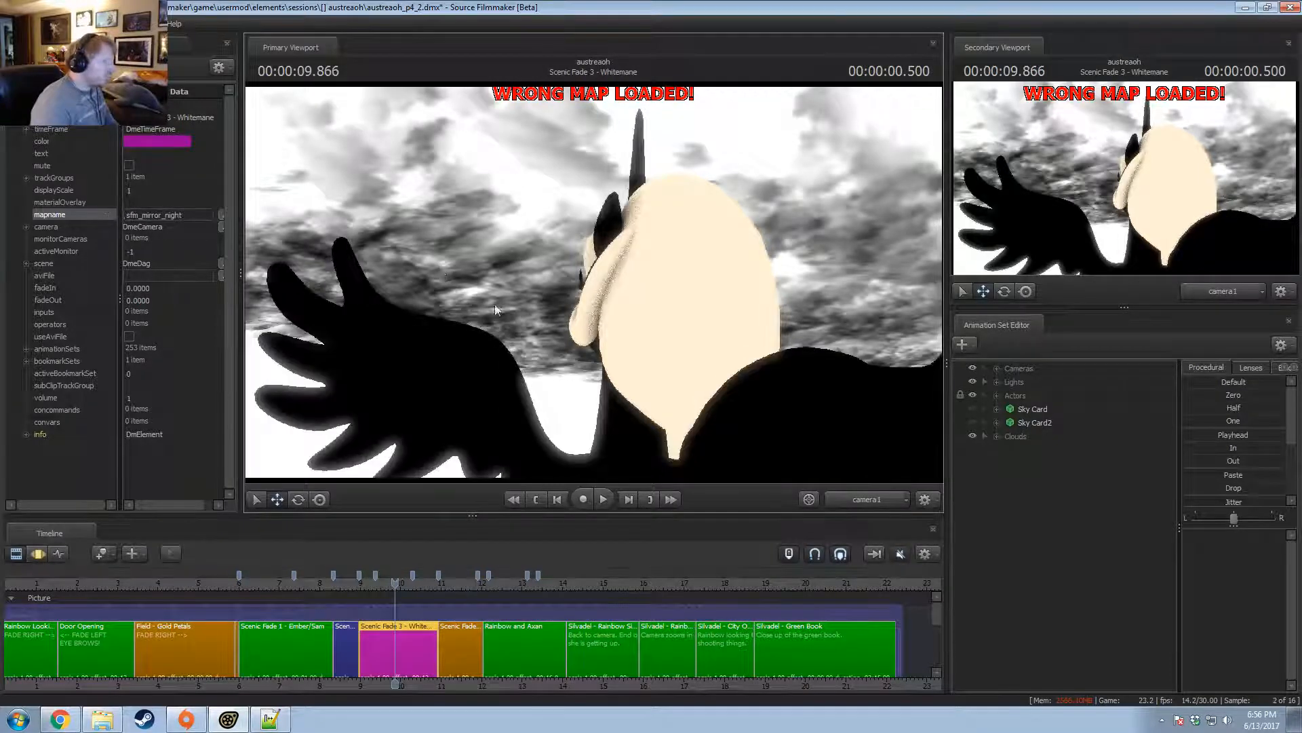
# Move to about 10.1 seconds and inspect the Whitemane scene through the primary viewport's Work Camera.
pyautogui.moveTo(393, 584)
pyautogui.mouseDown()
pyautogui.moveTo(382, 585)
pyautogui.moveTo(415, 596)
pyautogui.moveTo(404, 597)
pyautogui.mouseUp()
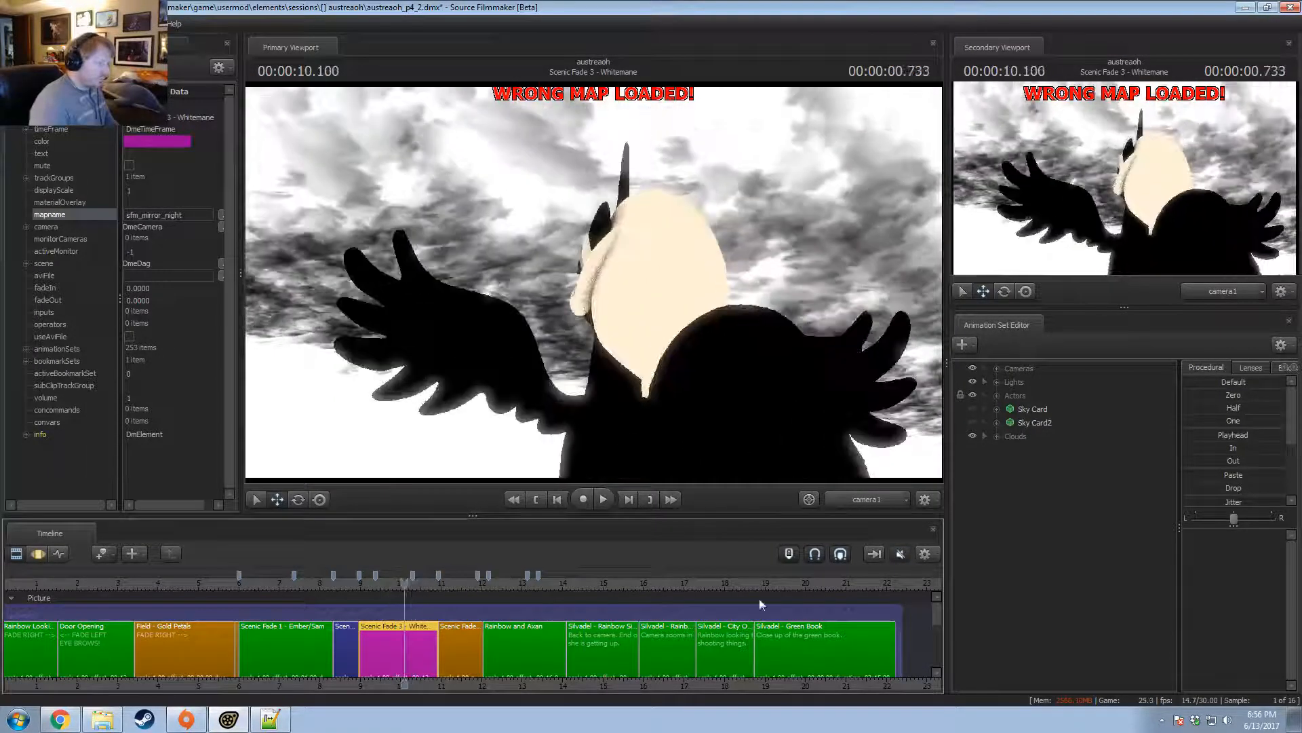
pyautogui.click(878, 502)
pyautogui.moveTo(666, 378); pyautogui.dragTo(712, 183)
pyautogui.press('s')
pyautogui.press('z')
pyautogui.press('z')
pyautogui.moveTo(522, 346); pyautogui.dragTo(505, 300)
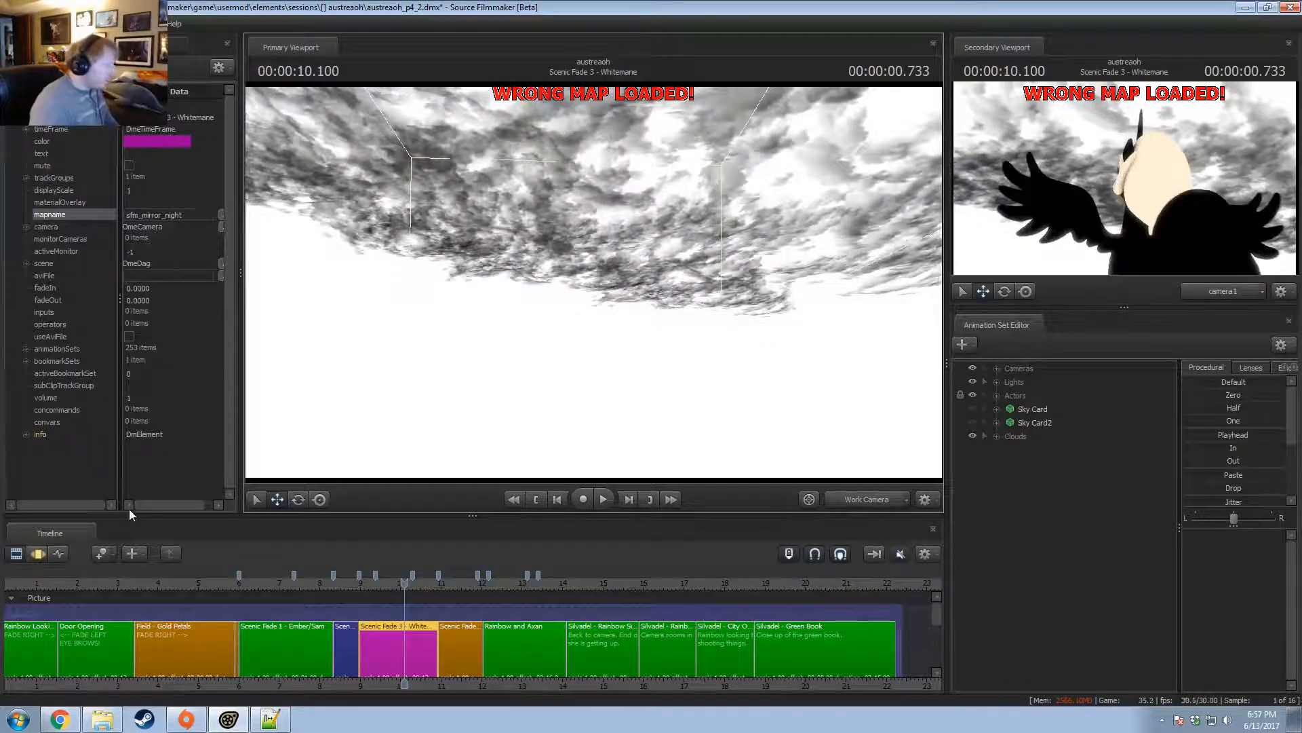
# Set the Whitemane clip's mapname to the workshop file sfm_mirror_night.bsp, browsing the BSP files of all mods.
pyautogui.click(221, 214)
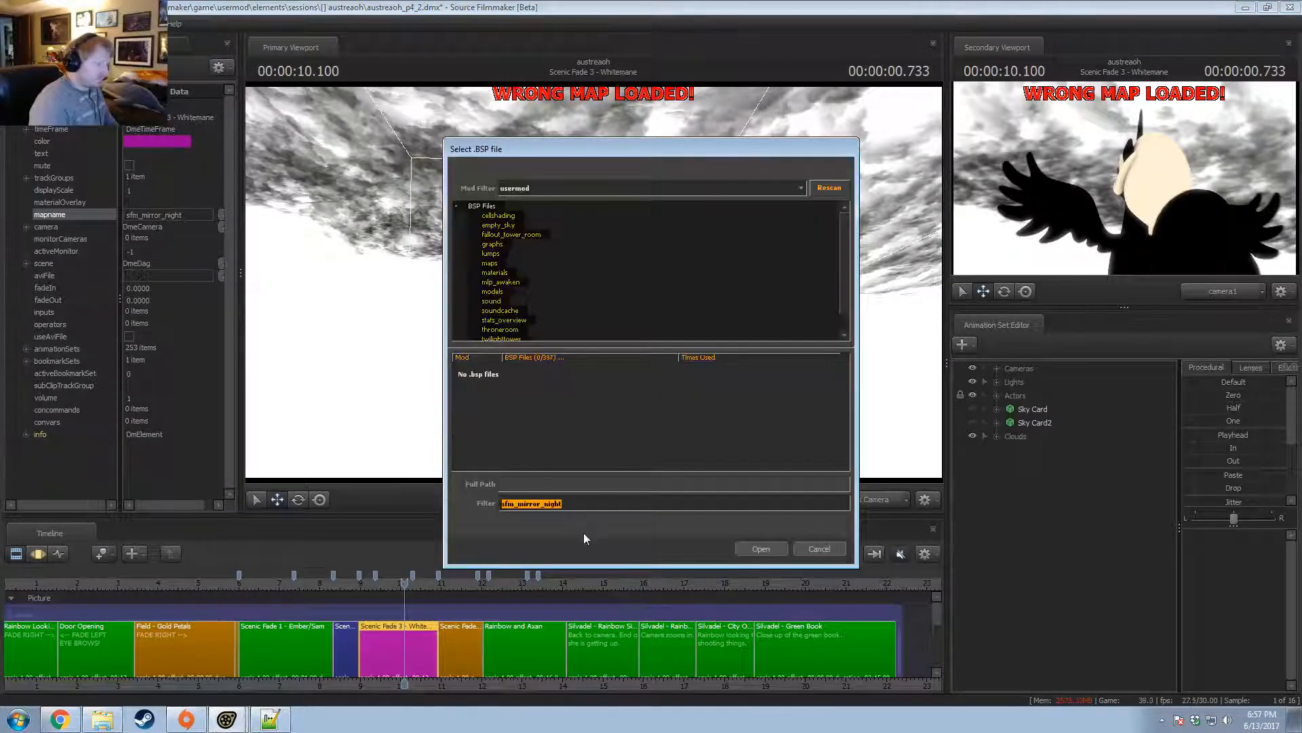
pyautogui.click(527, 194)
pyautogui.click(526, 202)
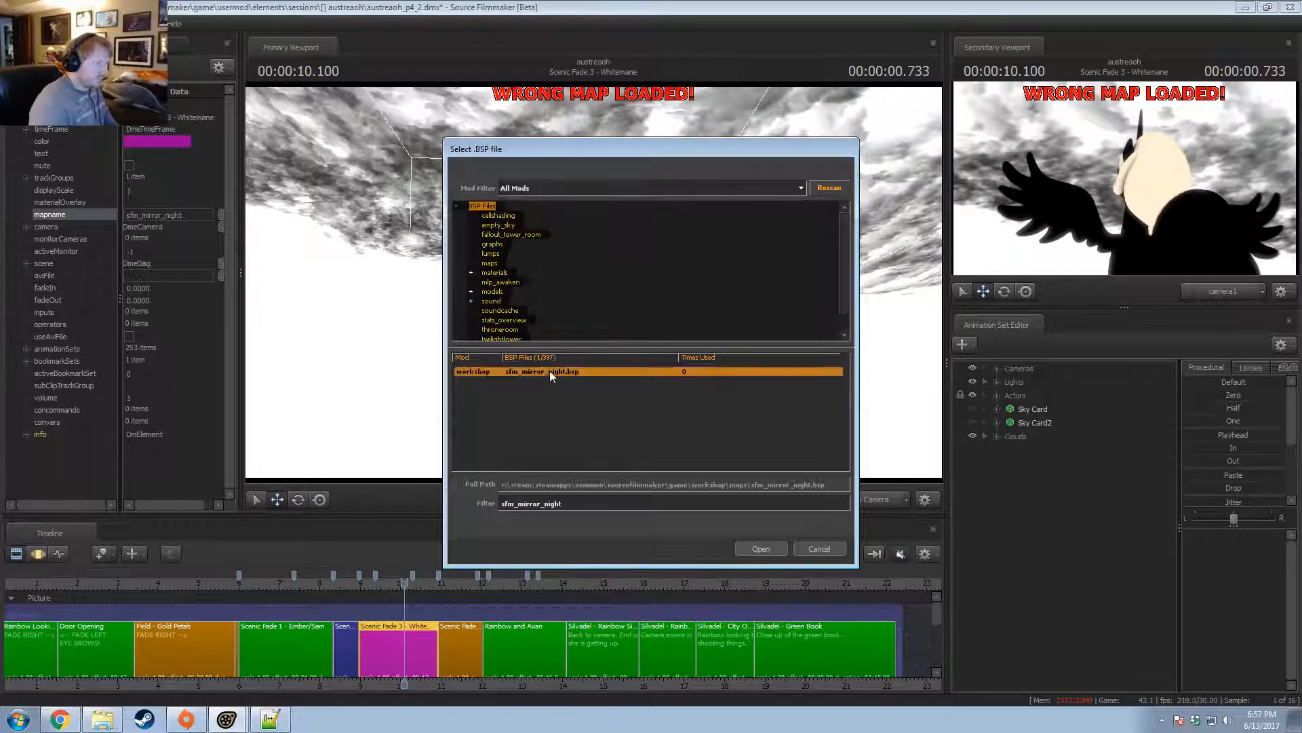
pyautogui.click(760, 548)
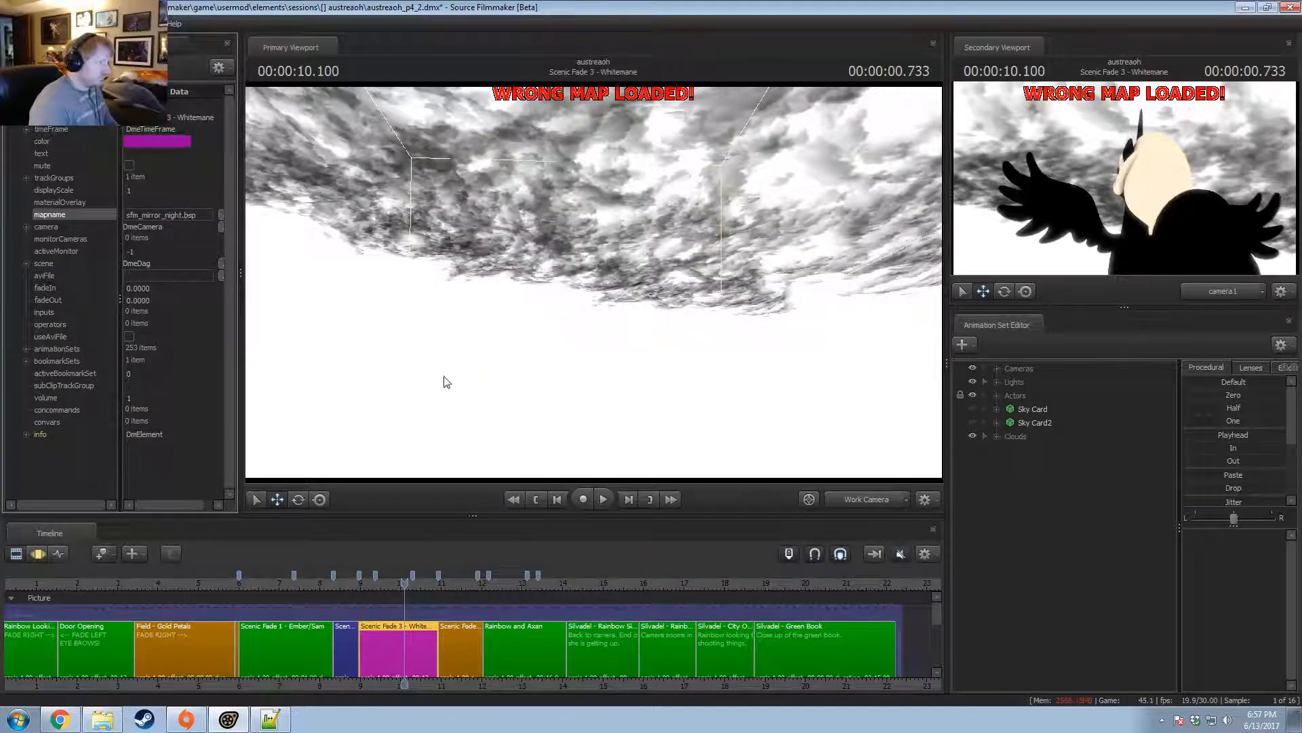
# Return the Element Viewer to the session's root, expand activeClip and clear its scenebuild_hugevoid.bsp mapname.
pyautogui.moveTo(437, 513); pyautogui.dragTo(393, 500)
pyautogui.moveTo(381, 569)
pyautogui.mouseDown()
pyautogui.moveTo(350, 570)
pyautogui.moveTo(392, 570)
pyautogui.mouseUp()
pyautogui.click(15, 67)
pyautogui.click(24, 129)
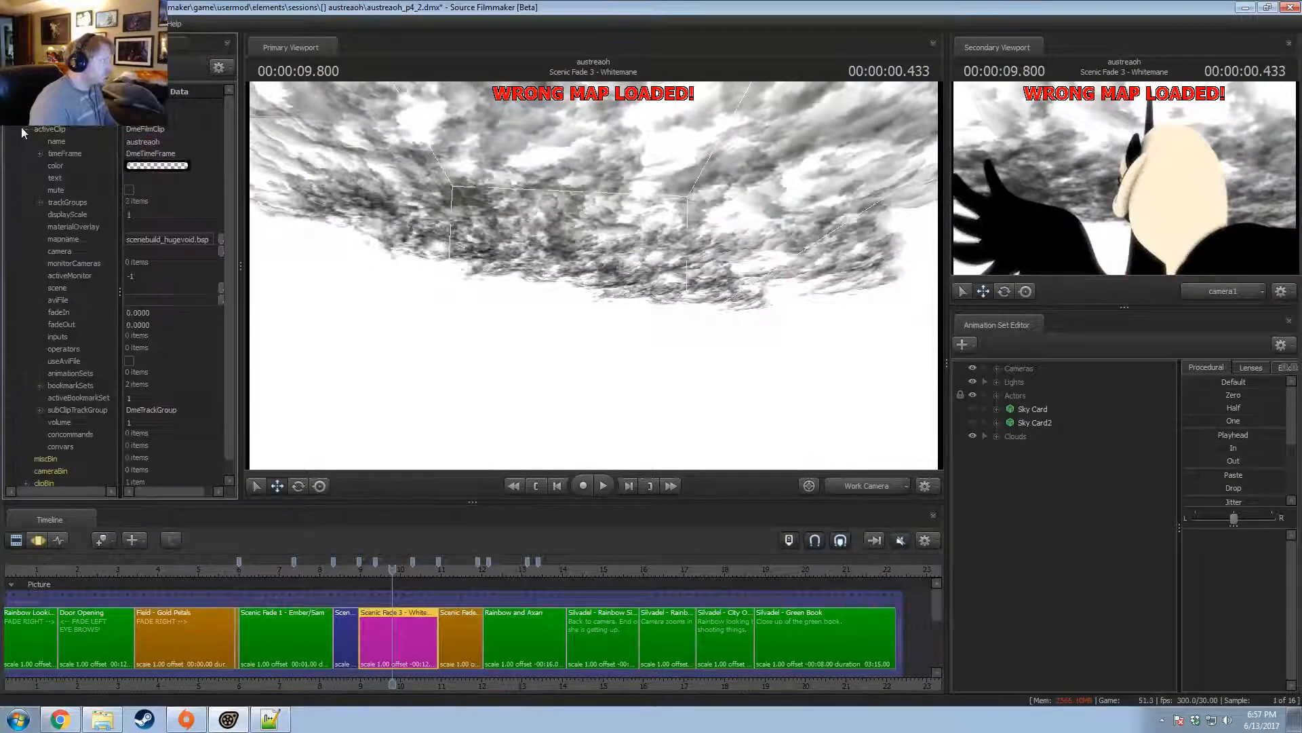
pyautogui.doubleClick(175, 237)
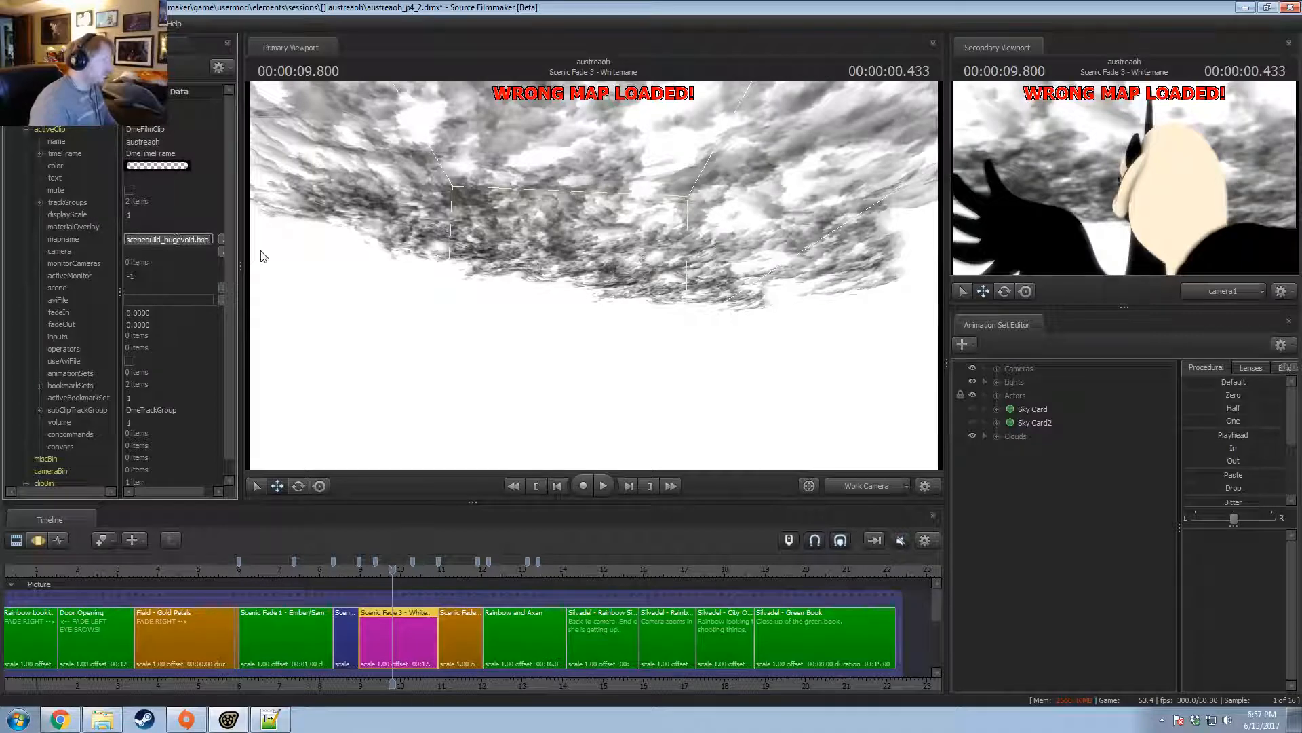
pyautogui.press('BackSpace')
pyautogui.click(163, 228)
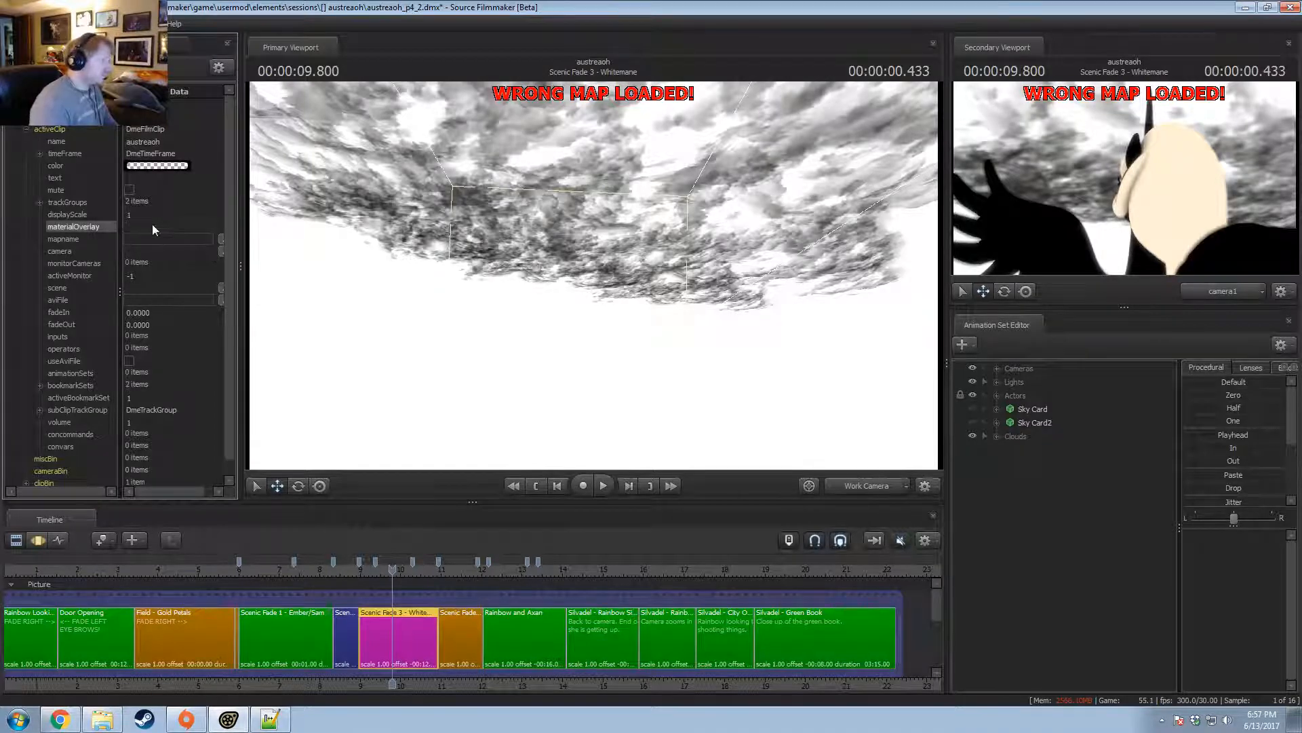
pyautogui.click(147, 239)
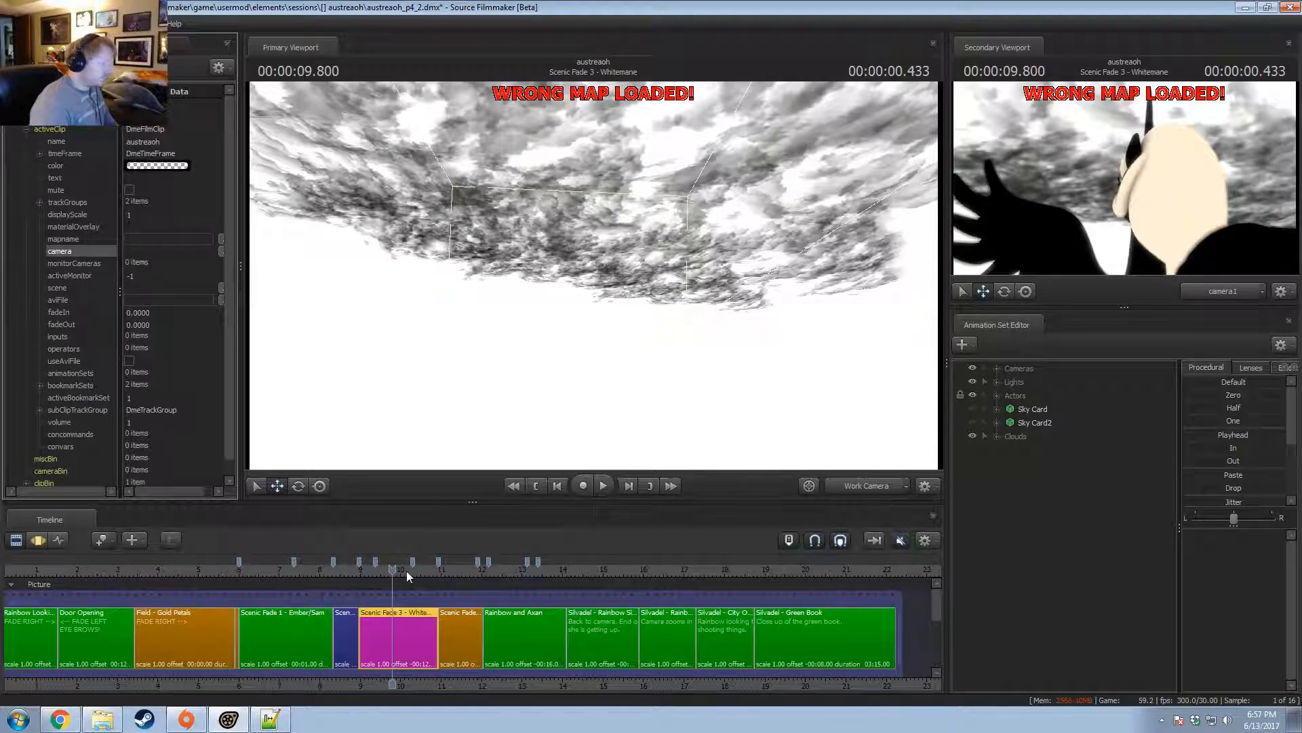
# Save and close the session and reopen austreaoh_p4_2.dmx from the recent sessions.
pyautogui.moveTo(407, 575); pyautogui.dragTo(373, 572)
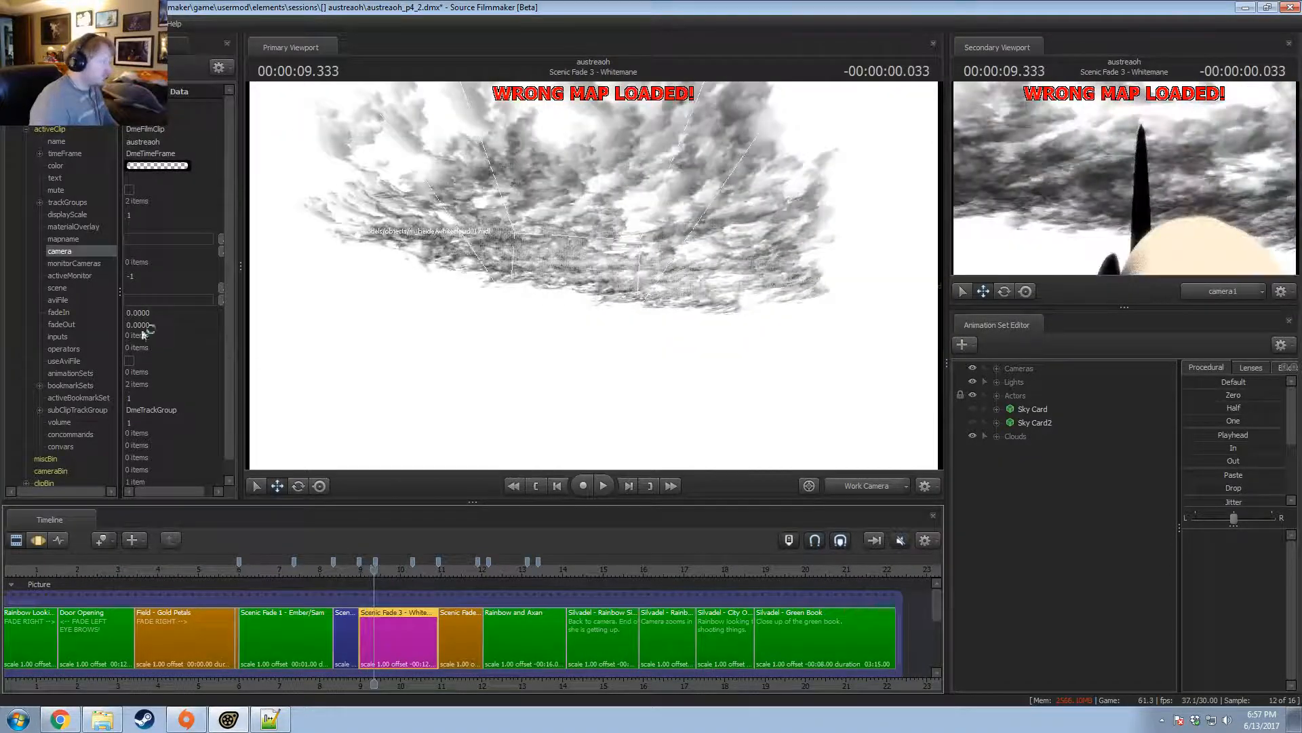
pyautogui.hotkey('ctrl', 's')
pyautogui.click(14, 23)
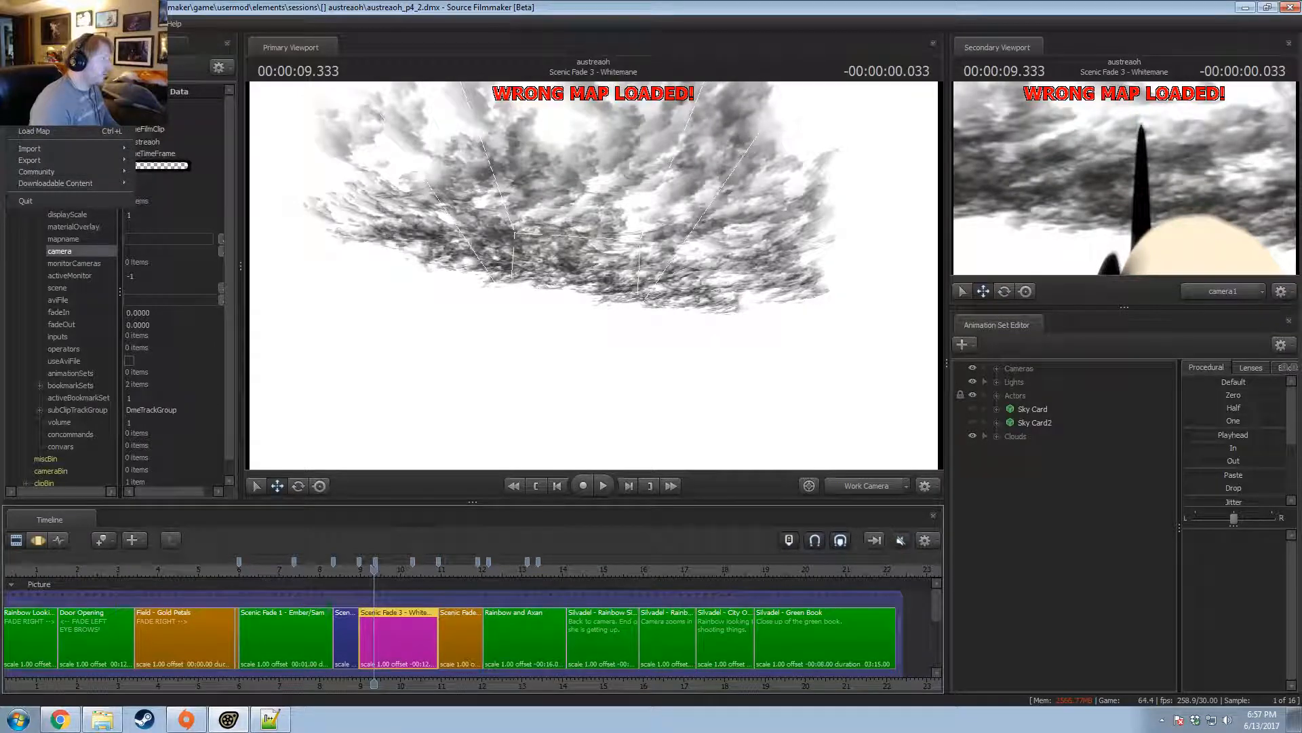
pyautogui.click(25, 62)
pyautogui.click(14, 23)
pyautogui.moveTo(42, 117)
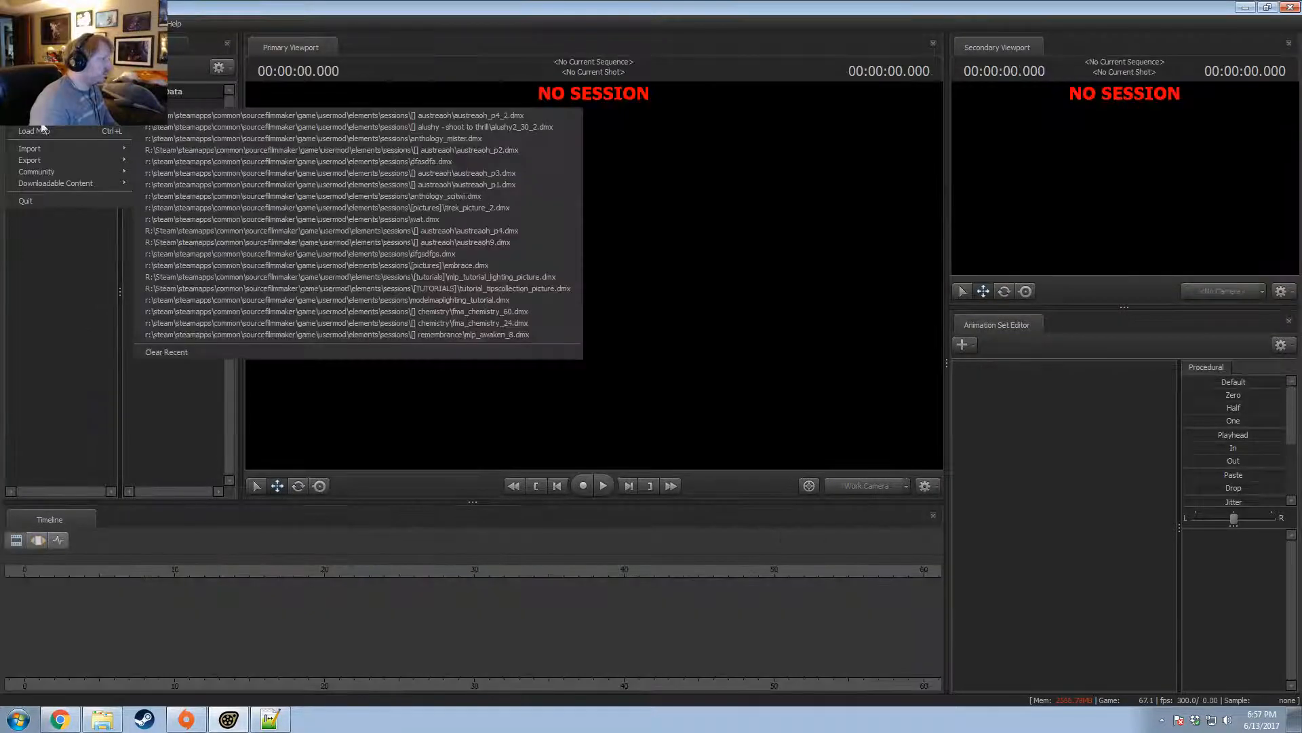
pyautogui.click(400, 117)
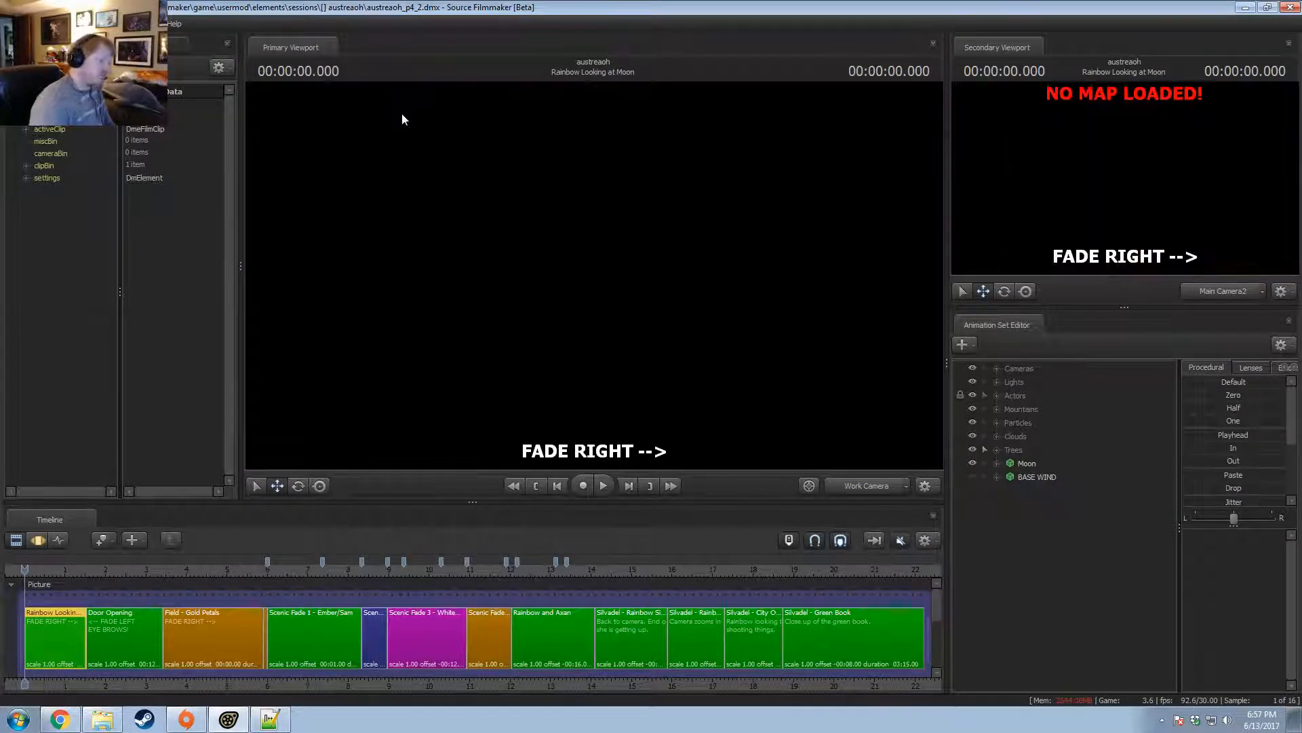
# Play the session's opening, jump to the Whitemane shot near 9.6 seconds and play it through camera1 in the primary viewport.
pyautogui.press('space')
pyautogui.press('space')
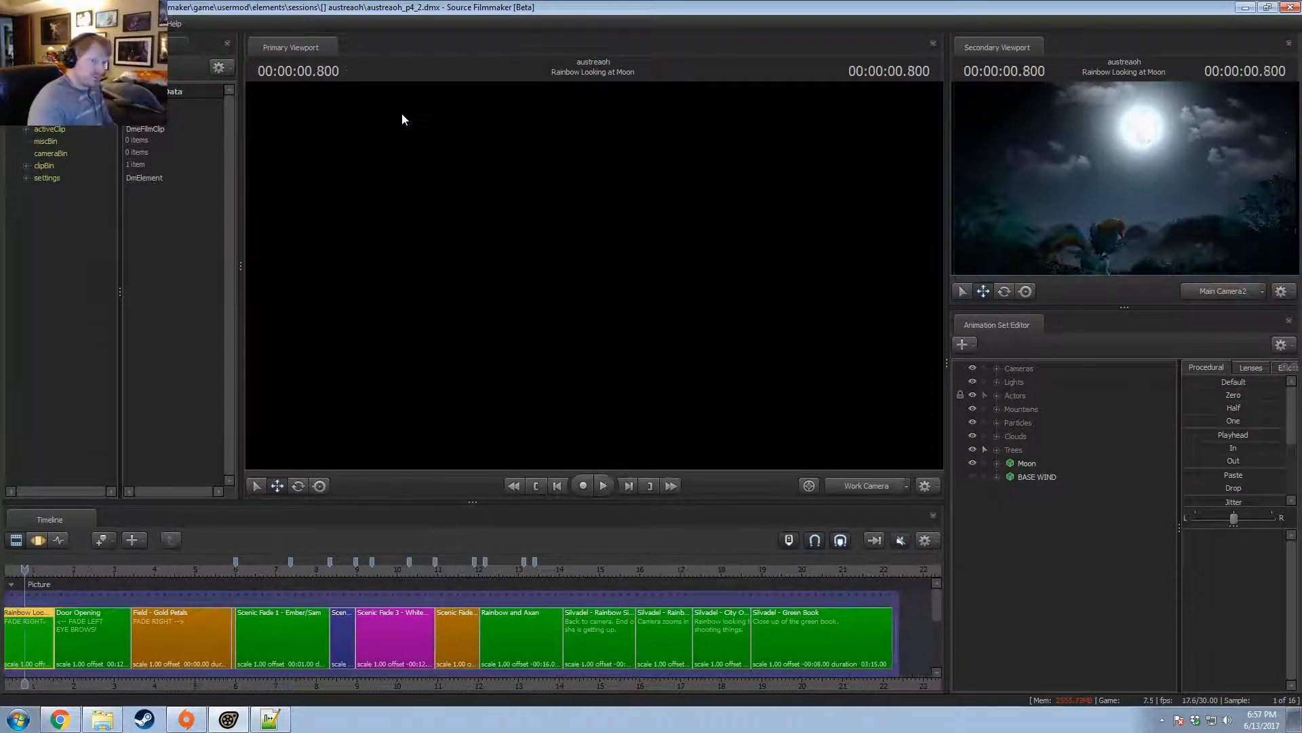
pyautogui.click(383, 567)
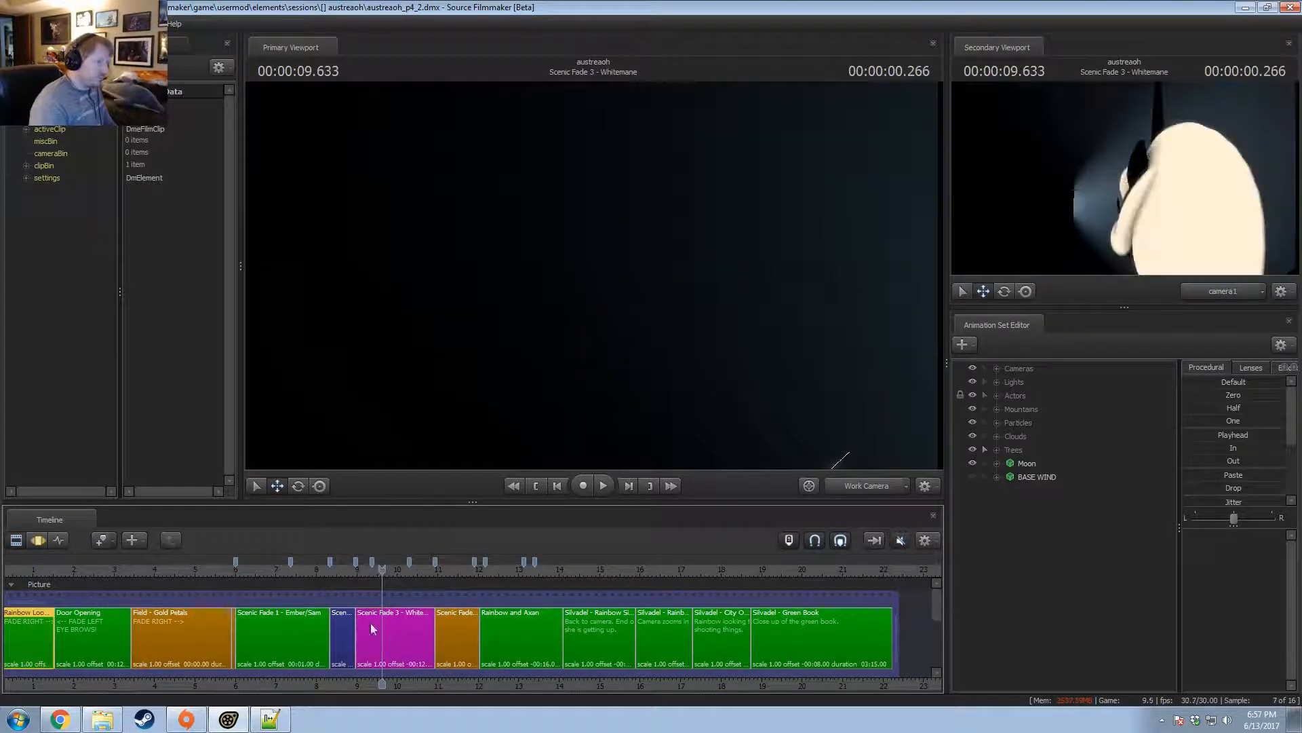
pyautogui.click(875, 486)
pyautogui.press('space')
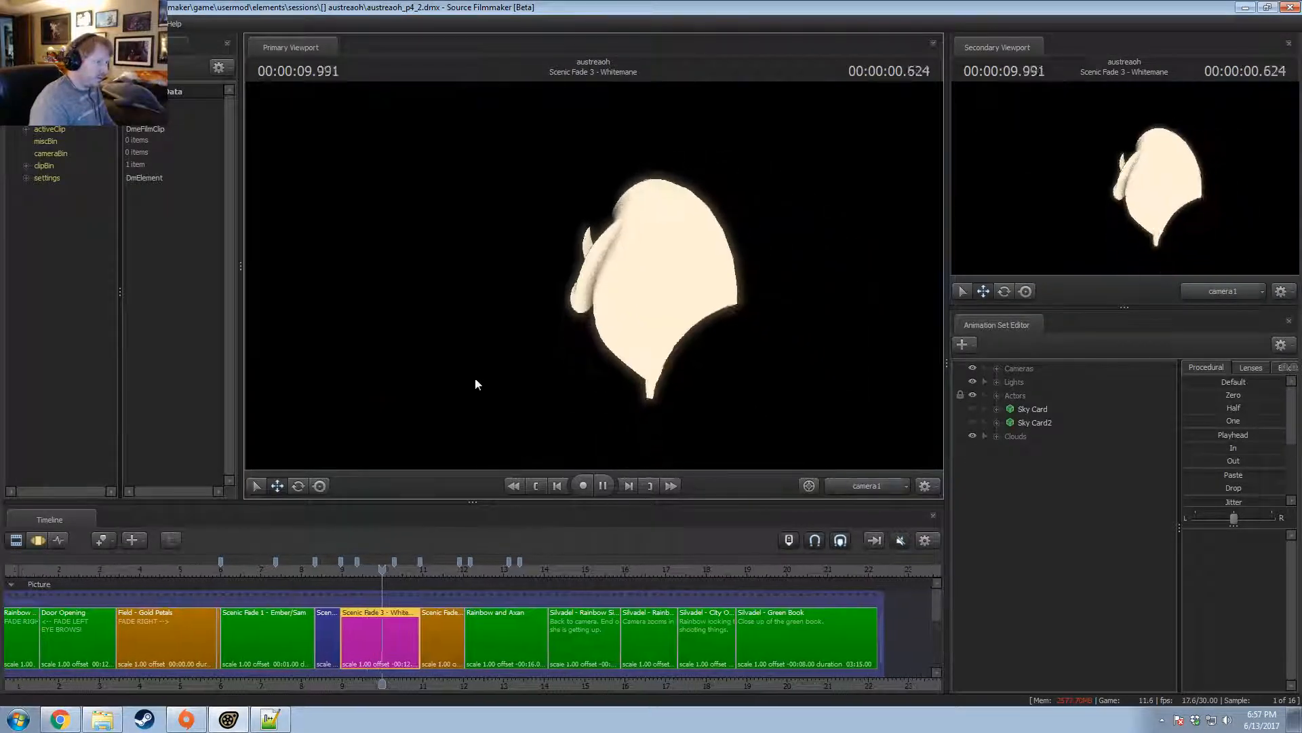
pyautogui.press('space')
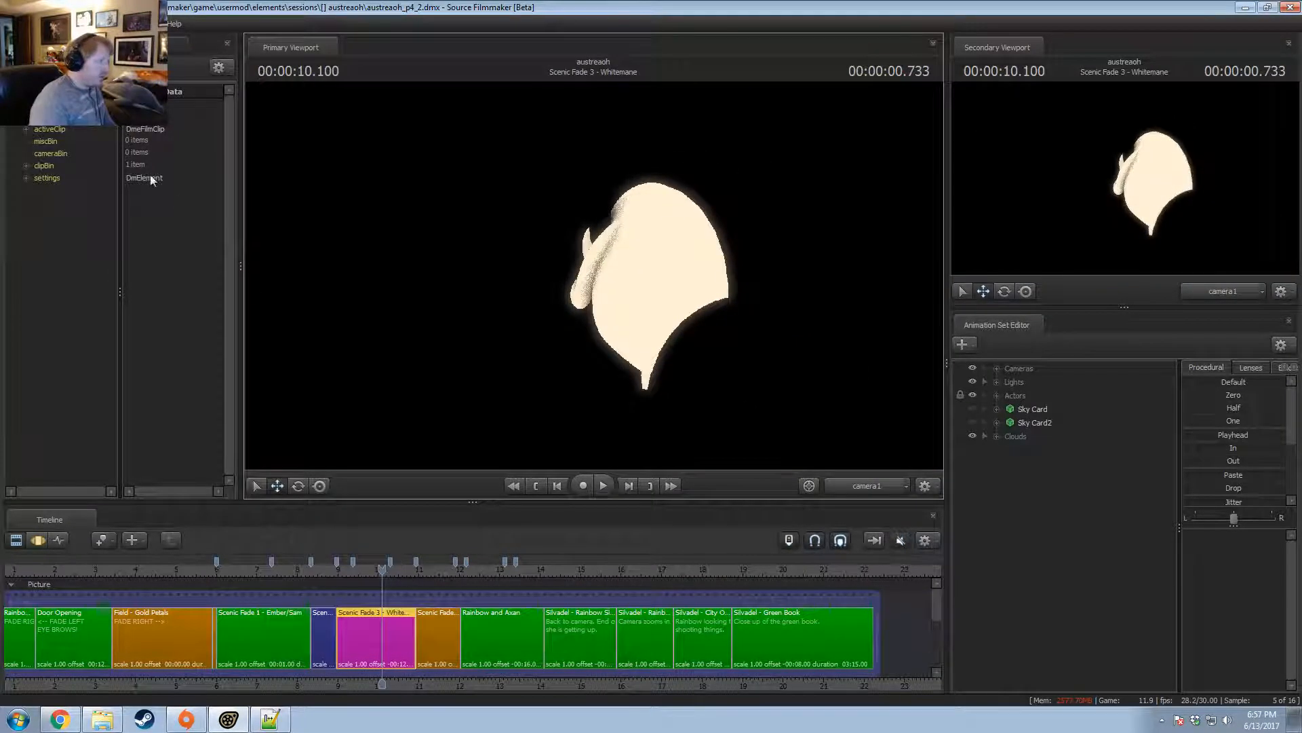
# Unload the map from the primary viewport and clear the activeClip's scenebuild_hugevoid.bsp mapname.
pyautogui.click(24, 128)
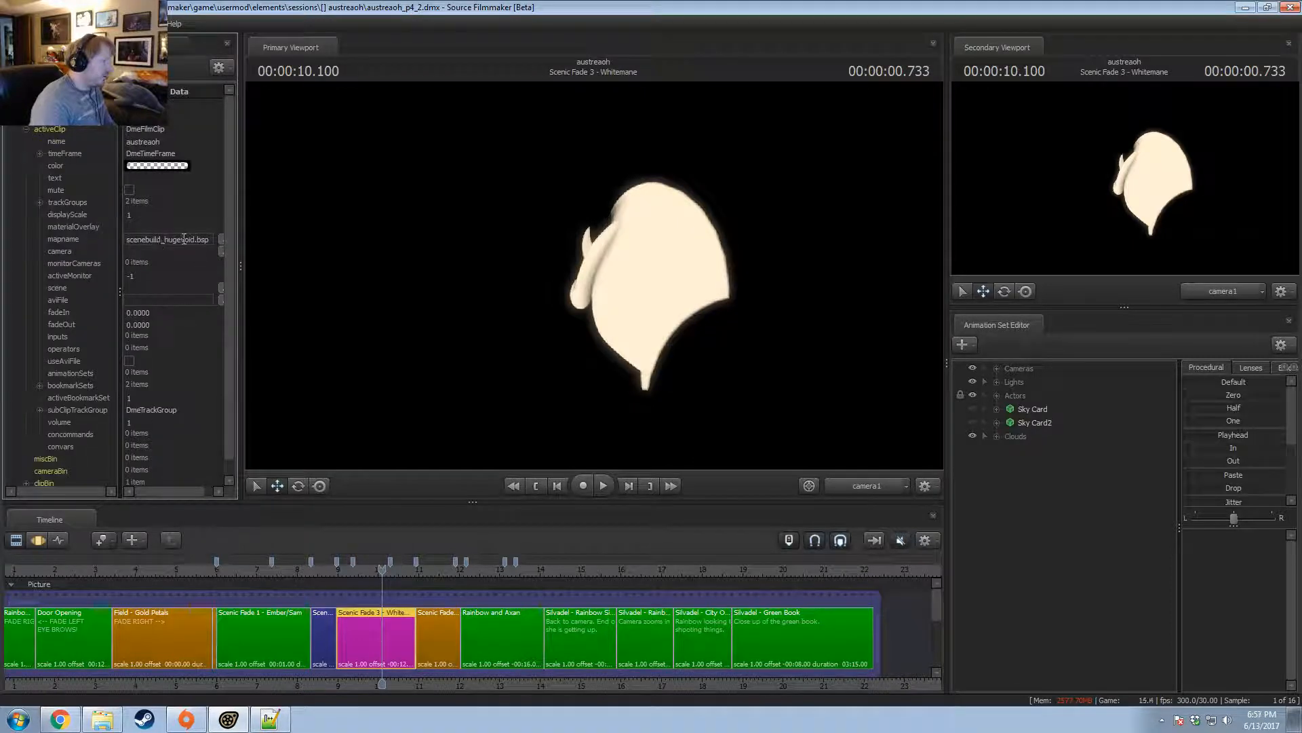
pyautogui.rightClick(391, 224)
pyautogui.click(416, 341)
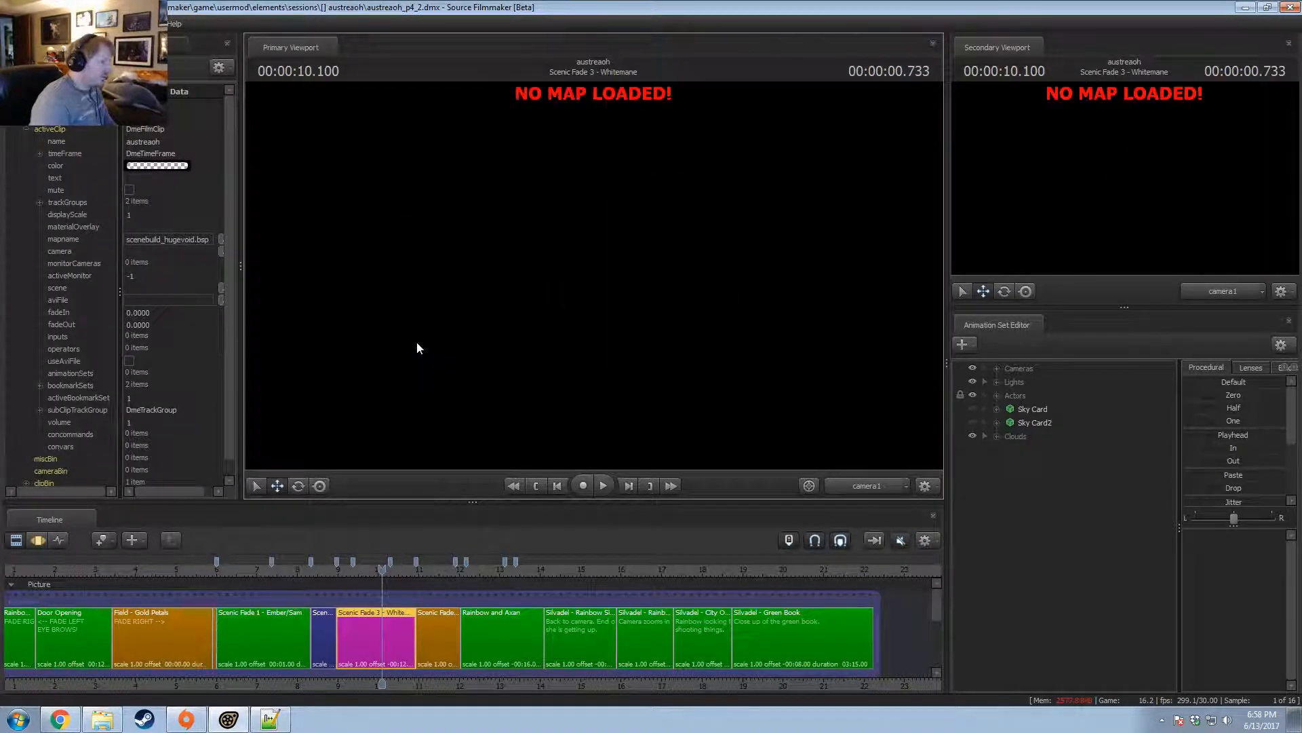
pyautogui.click(178, 241)
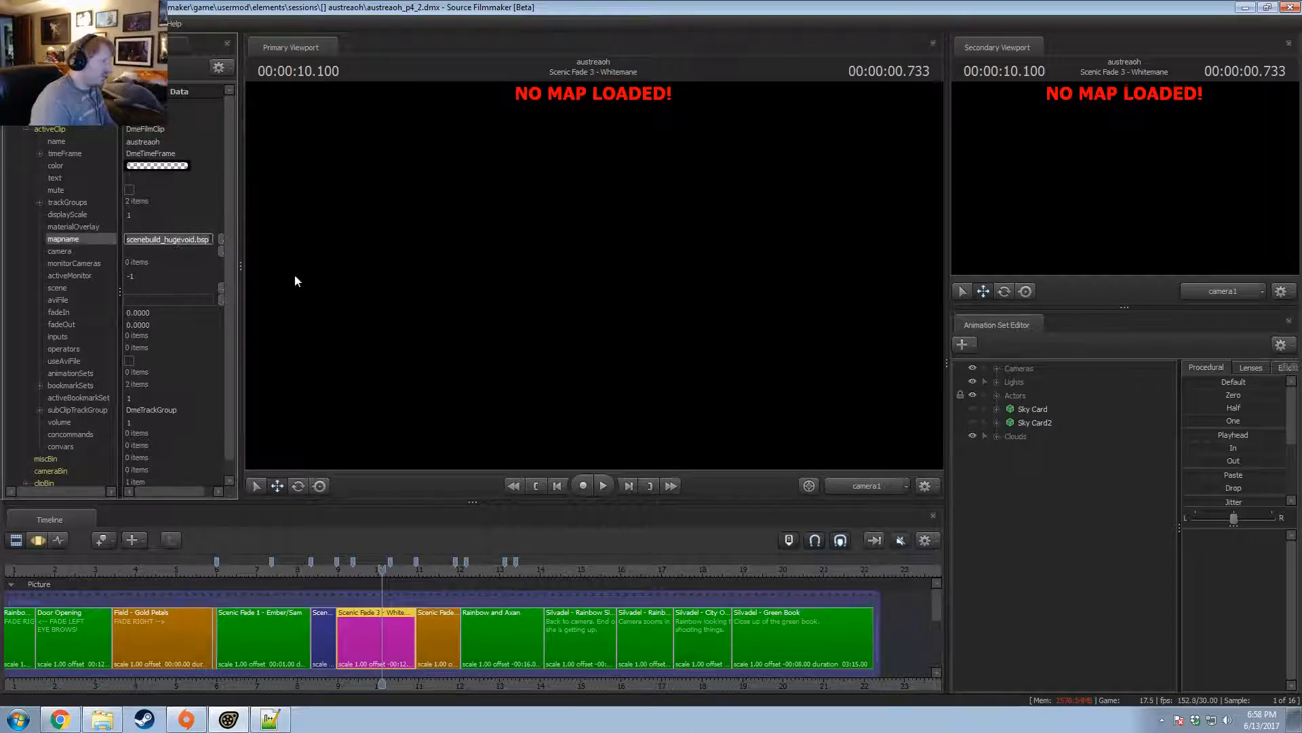
pyautogui.press('BackSpace')
pyautogui.click(339, 276)
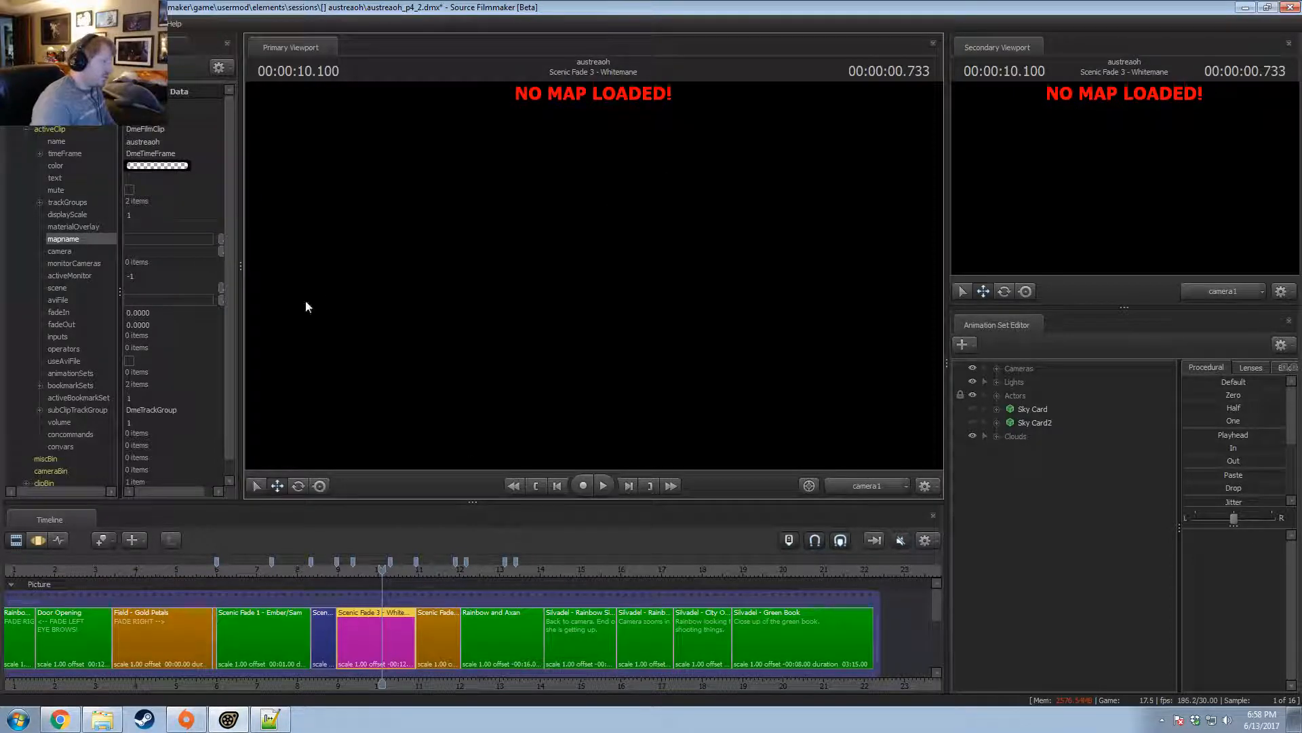
# Show the Scenic Fade 3 - Whitemane clip in the Element Viewer and set its mapname to sfm_mirror_night, without the file extension.
pyautogui.scroll(-2, 385, 633)
pyautogui.moveTo(393, 670); pyautogui.dragTo(510, 666, button='middle')
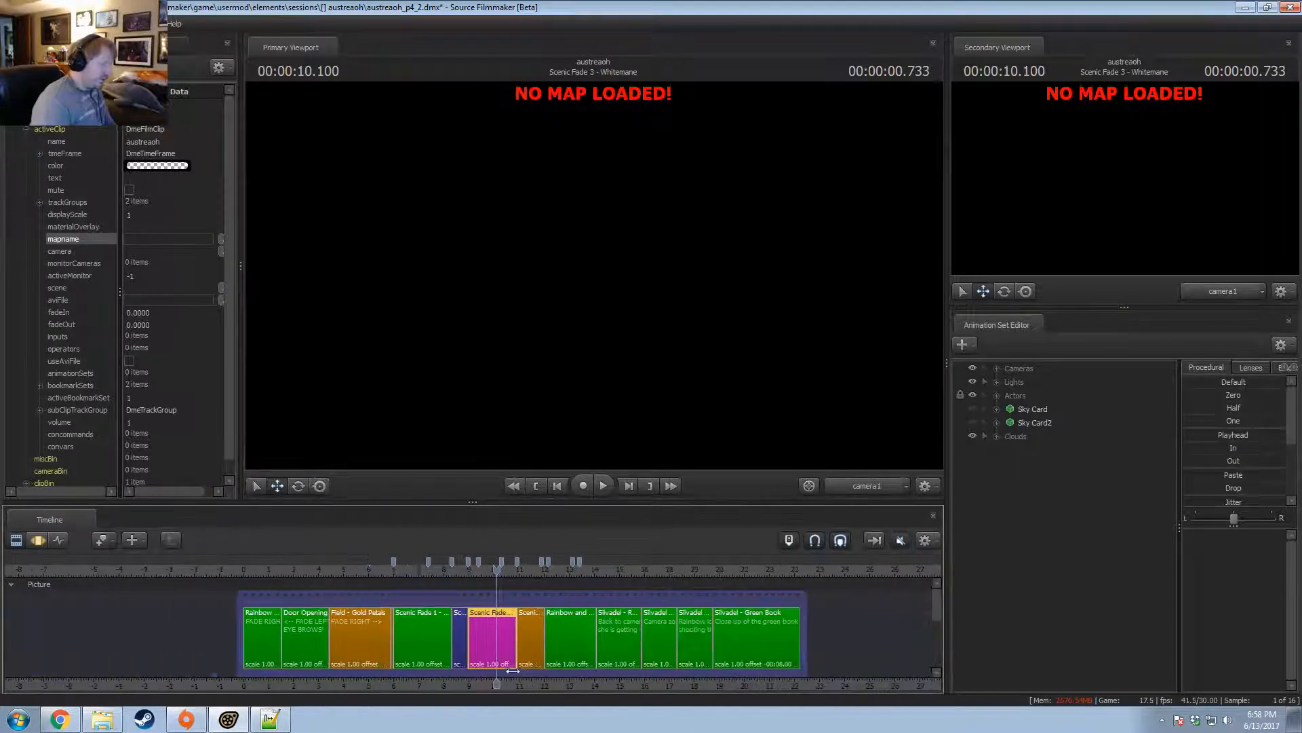
pyautogui.scroll(2, 494, 648)
pyautogui.scroll(2, 494, 646)
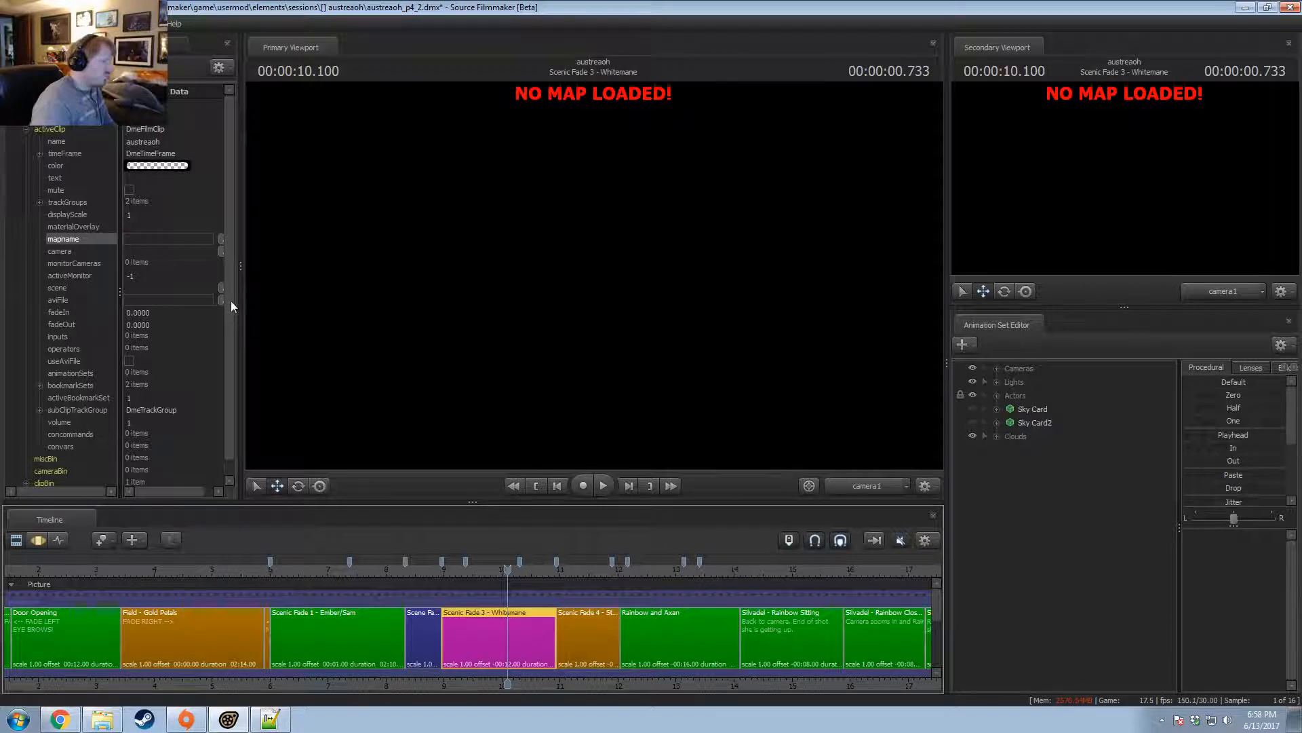
pyautogui.rightClick(523, 617)
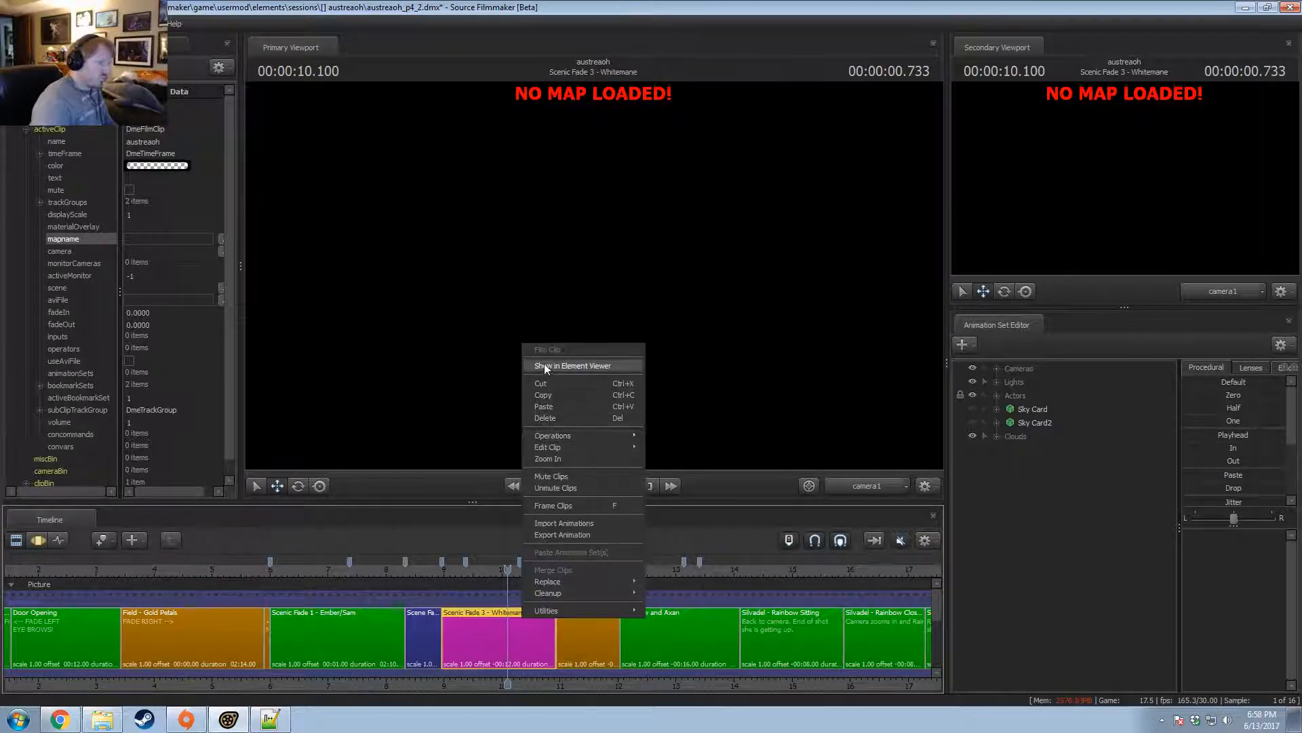
pyautogui.click(577, 366)
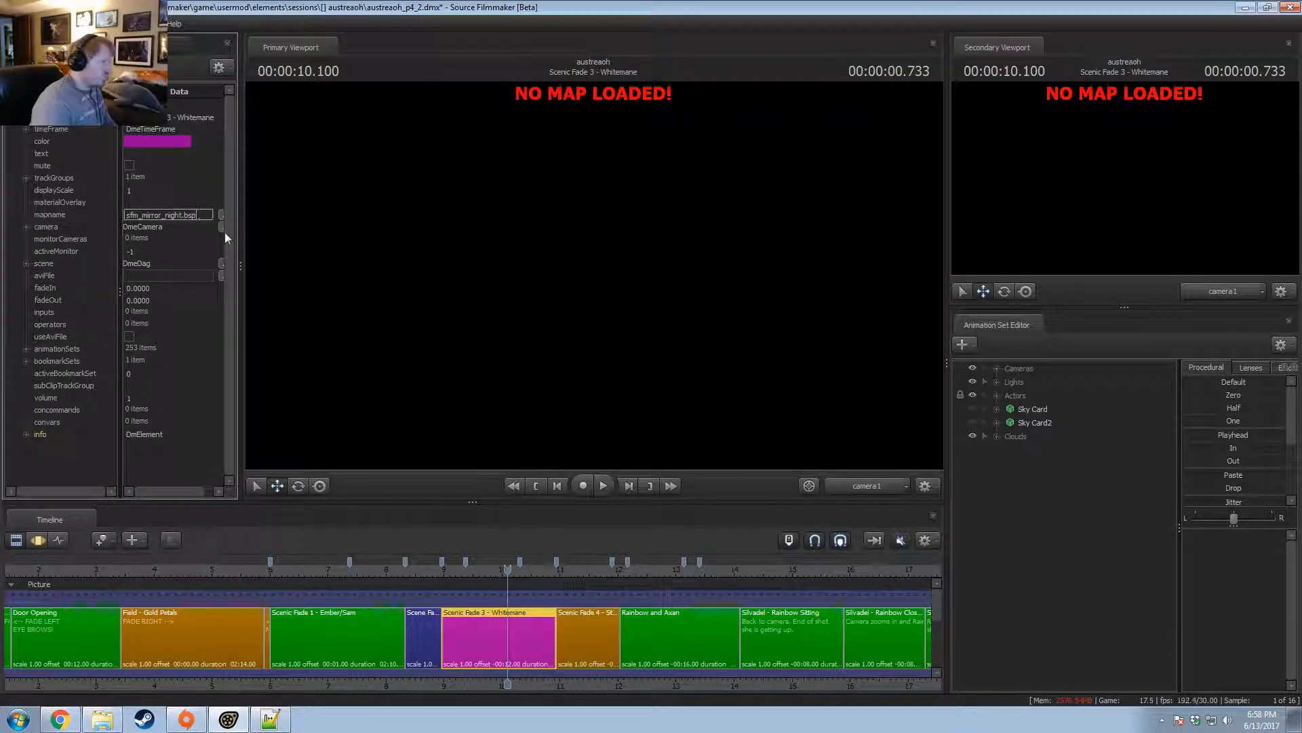
pyautogui.press('BackSpace')
pyautogui.press('BackSpace')
# Load the mirror night map for the Whitemane shot in the primary viewport.
pyautogui.rightClick(407, 238)
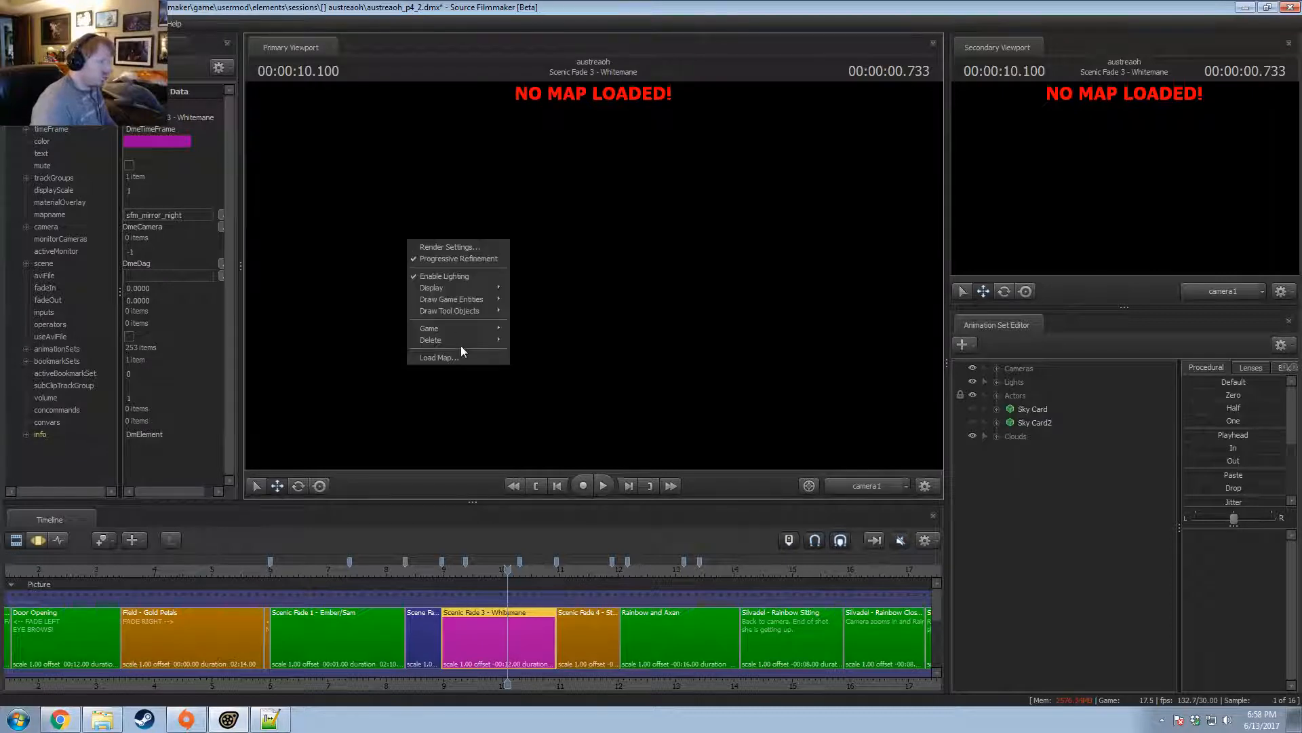
pyautogui.click(460, 350)
pyautogui.doubleClick(533, 372)
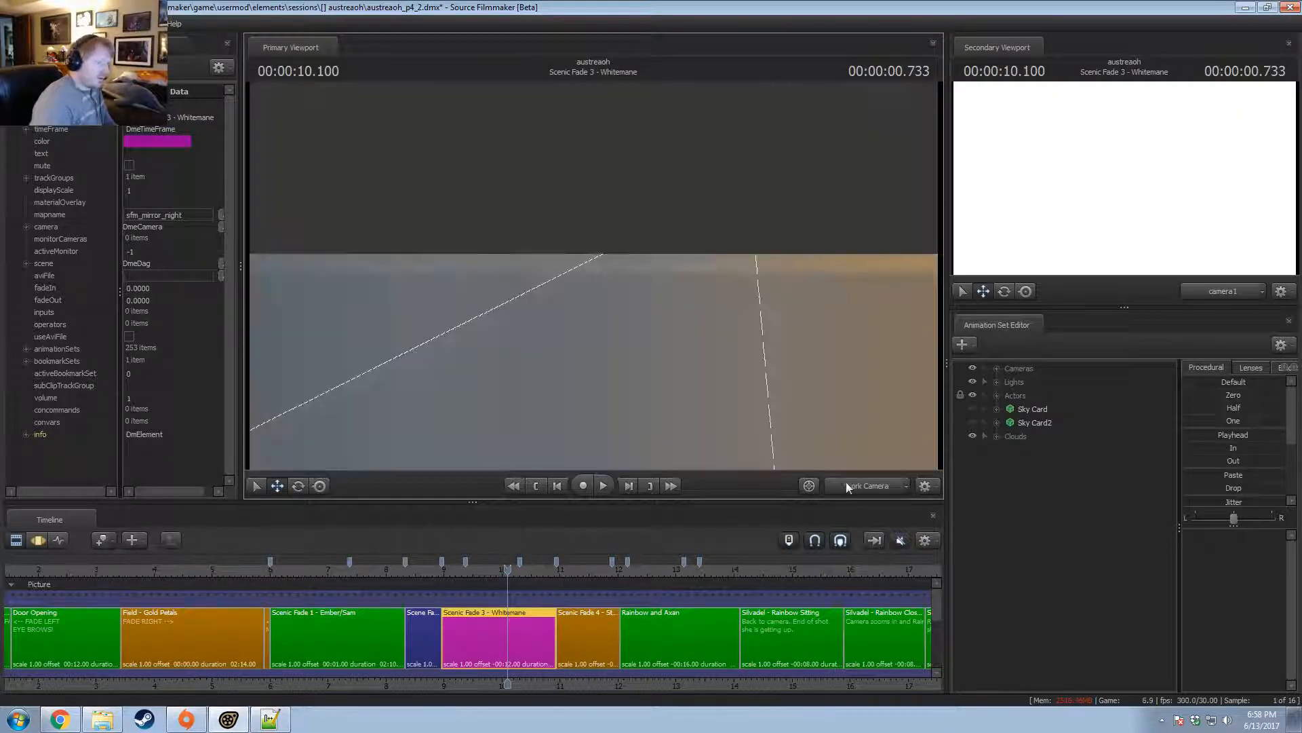
# Go to about 9.166 seconds and select all of the shot's animation set groups, from Cameras to Clouds.
pyautogui.moveTo(462, 577)
pyautogui.mouseDown()
pyautogui.moveTo(432, 577)
pyautogui.moveTo(451, 575)
pyautogui.mouseUp()
pyautogui.click(863, 484)
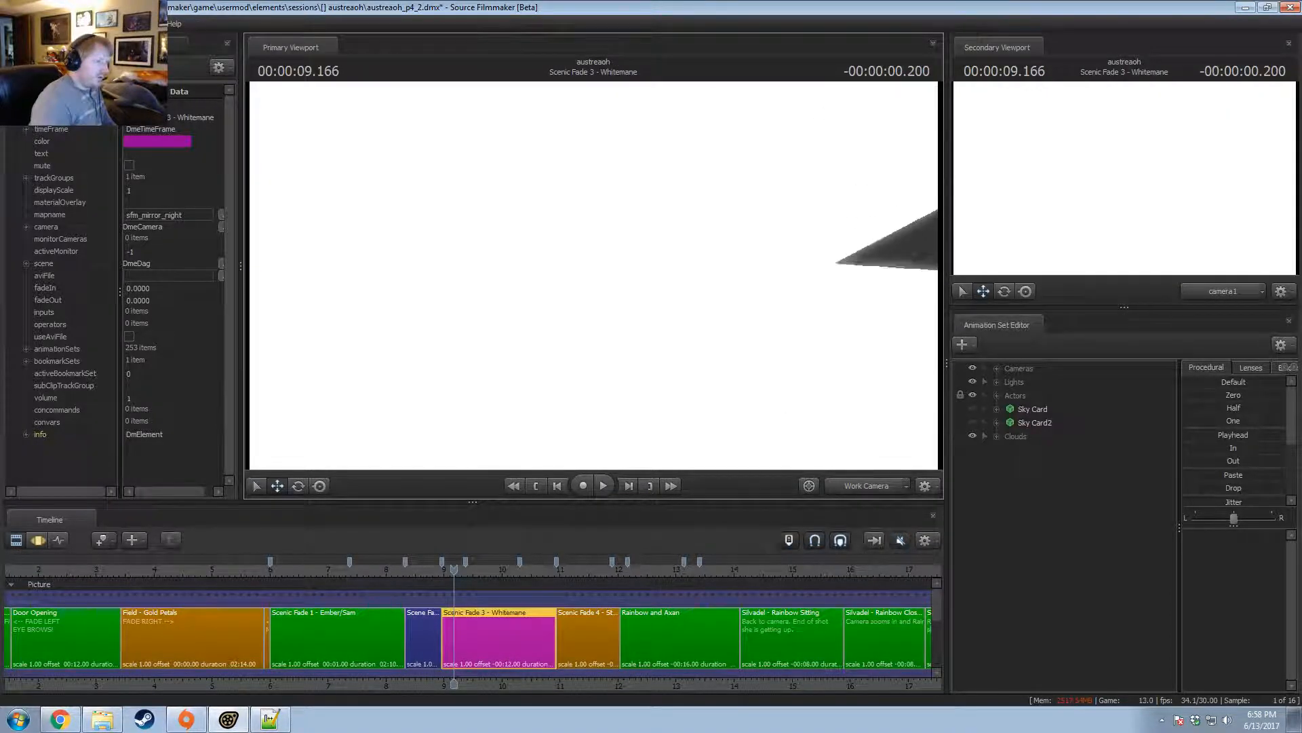
pyautogui.moveTo(594, 275); pyautogui.dragTo(908, 298)
pyautogui.press('w')
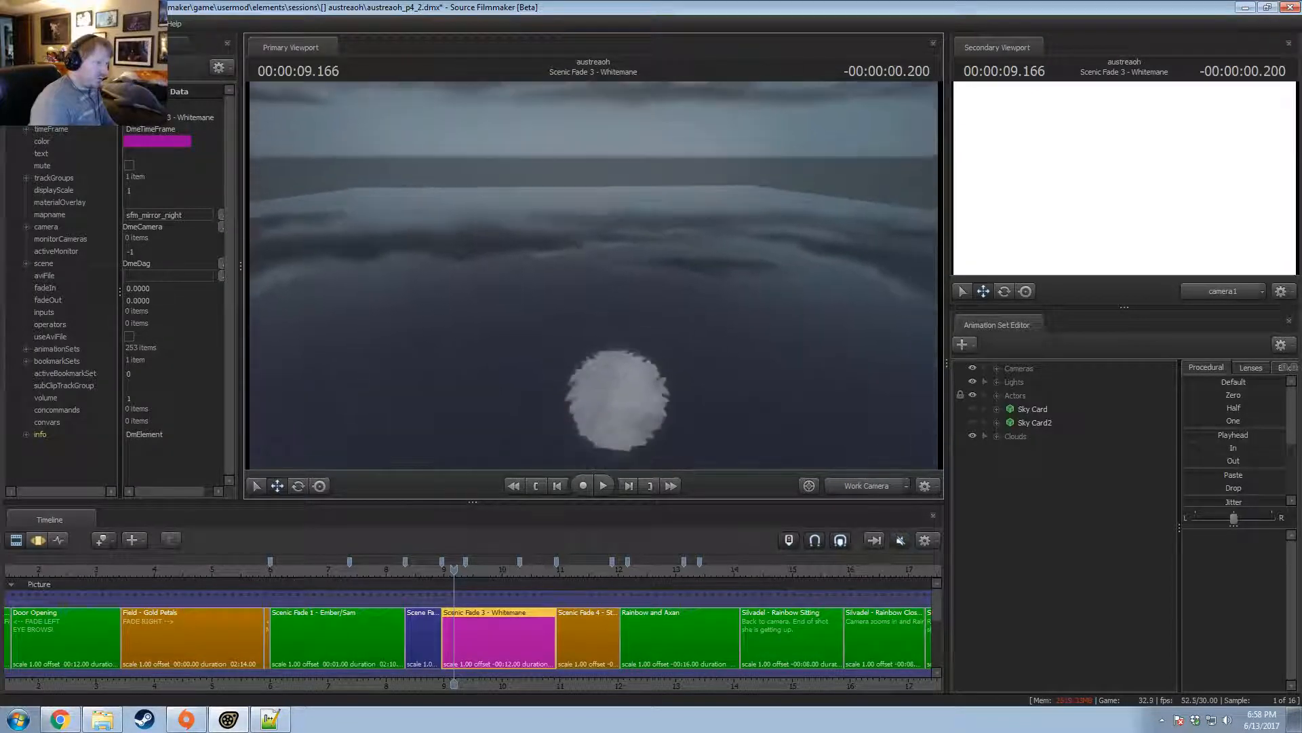
pyautogui.click(1008, 369)
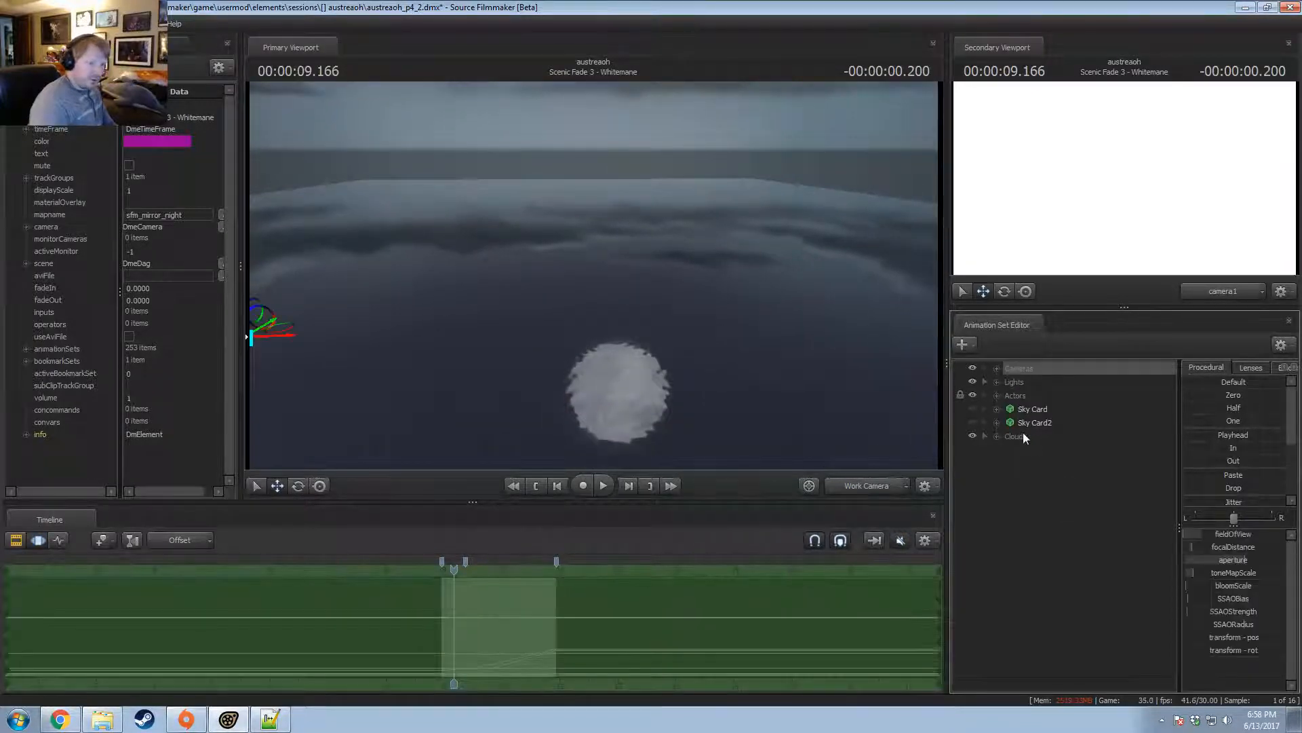
pyautogui.keyDown('shift'); pyautogui.click(1021, 436); pyautogui.keyUp('shift')
pyautogui.click(997, 368)
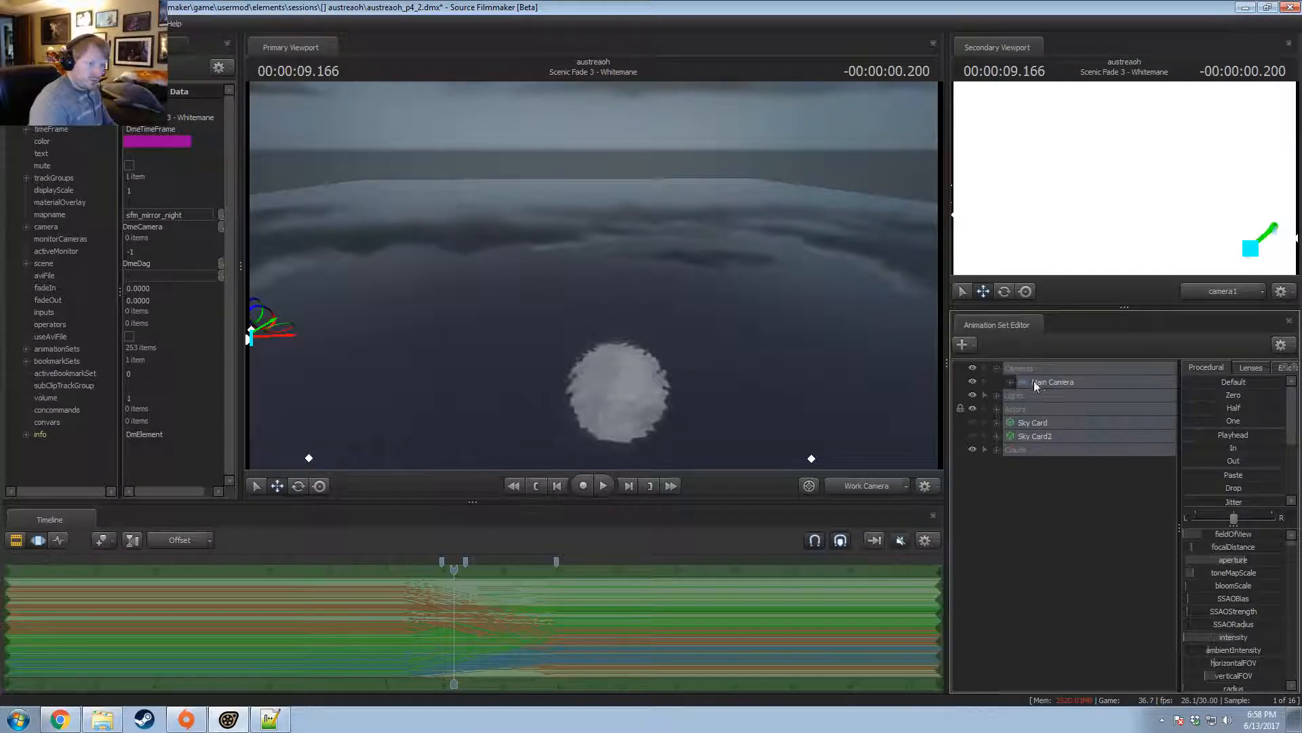
# Try to move and rotate the whole selection of cameras, lights, actors and clouds into place over the water, using Offset mode.
pyautogui.moveTo(685, 335); pyautogui.dragTo(593, 274)
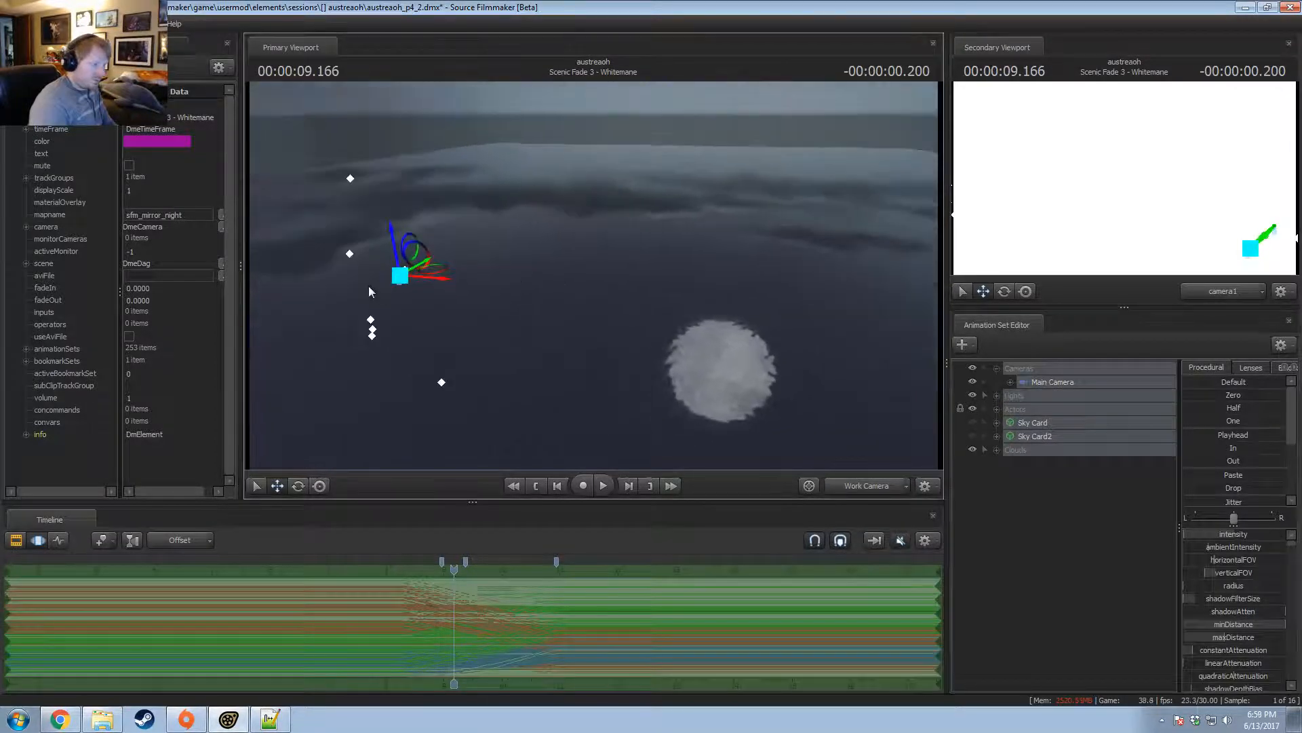
pyautogui.moveTo(400, 275); pyautogui.dragTo(536, 433)
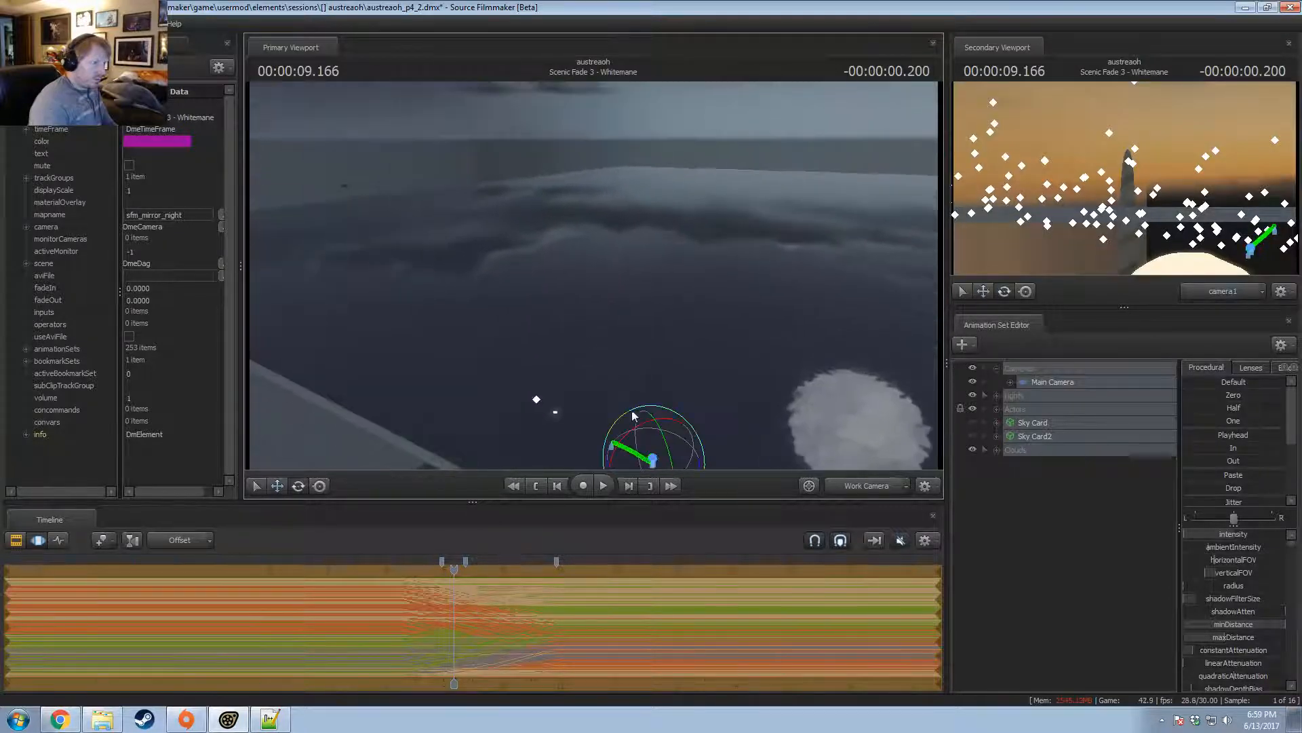
pyautogui.moveTo(632, 415); pyautogui.dragTo(615, 292)
pyautogui.moveTo(633, 415); pyautogui.dragTo(604, 395)
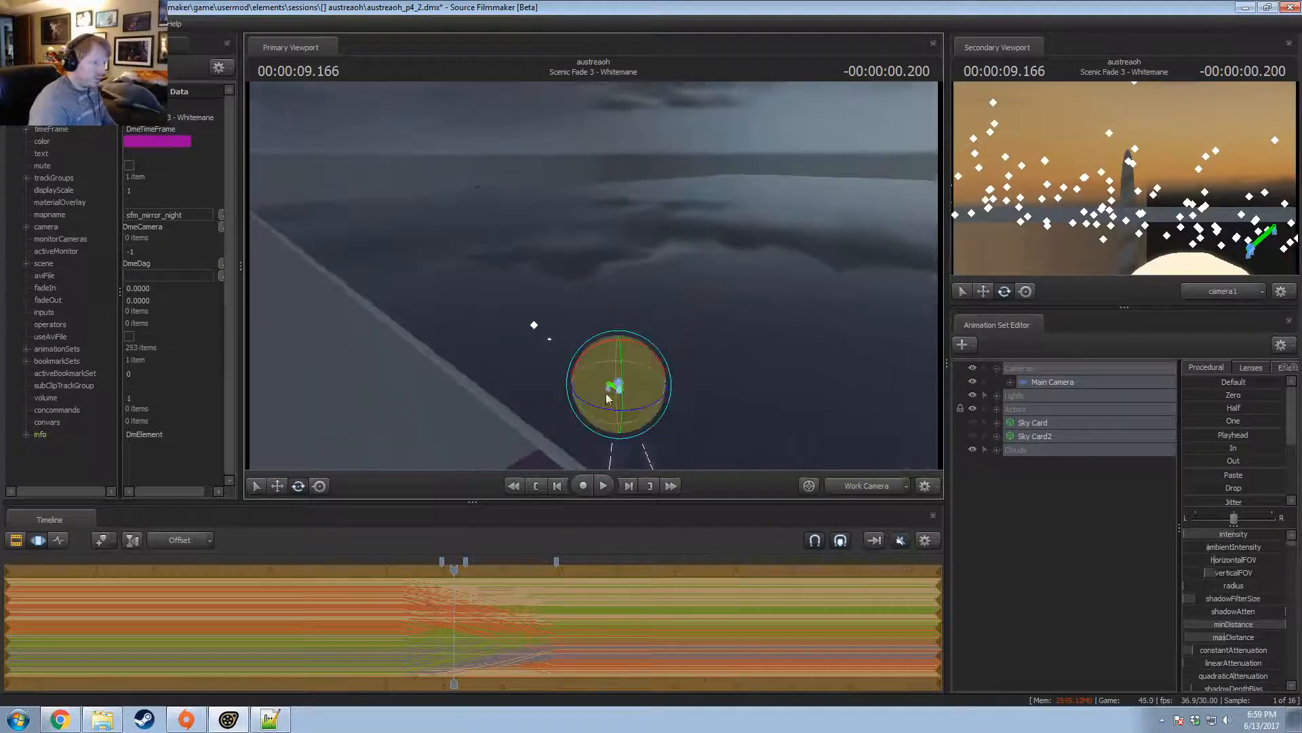
pyautogui.press('w')
pyautogui.moveTo(620, 346); pyautogui.dragTo(687, 343)
pyautogui.press('e')
pyautogui.press('d')
pyautogui.press('w')
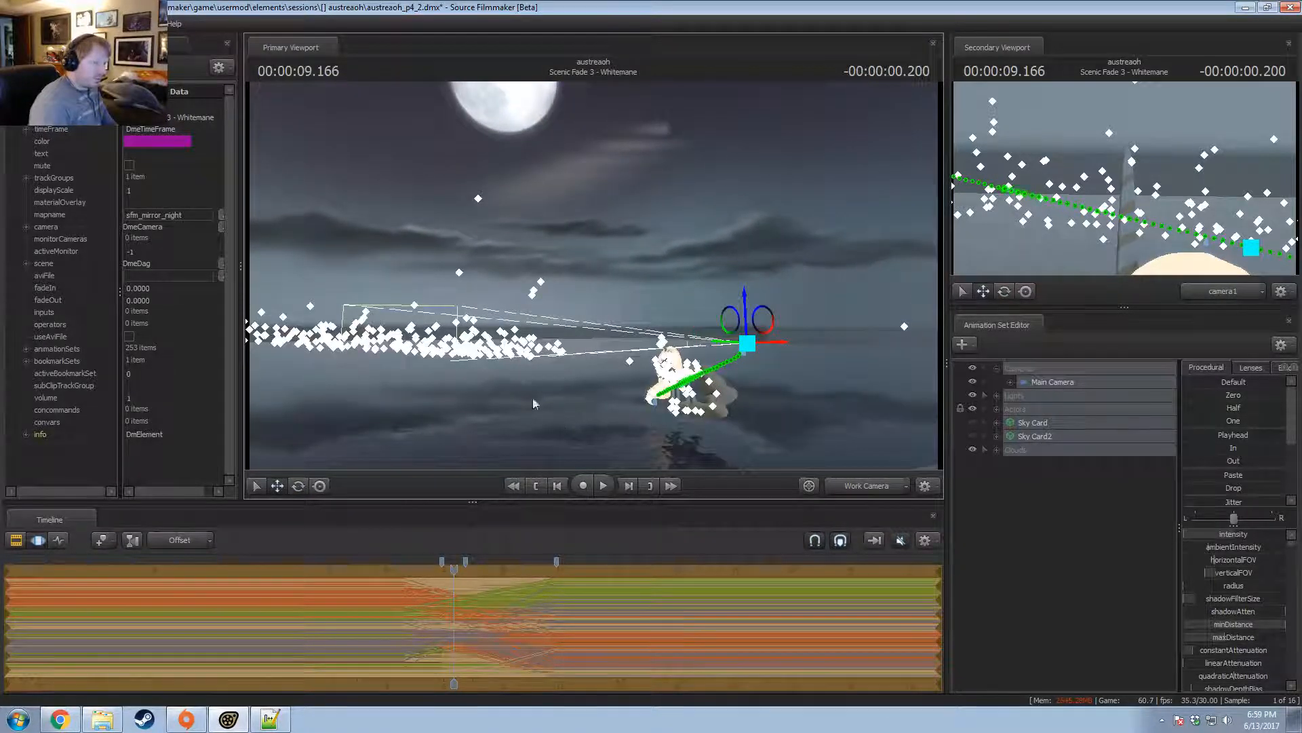
# Try to raise the selected scene elements higher above the water, and revert the offset placement.
pyautogui.keyDown('alt'); pyautogui.moveTo(532, 404); pyautogui.dragTo(611, 275); pyautogui.keyUp('alt')
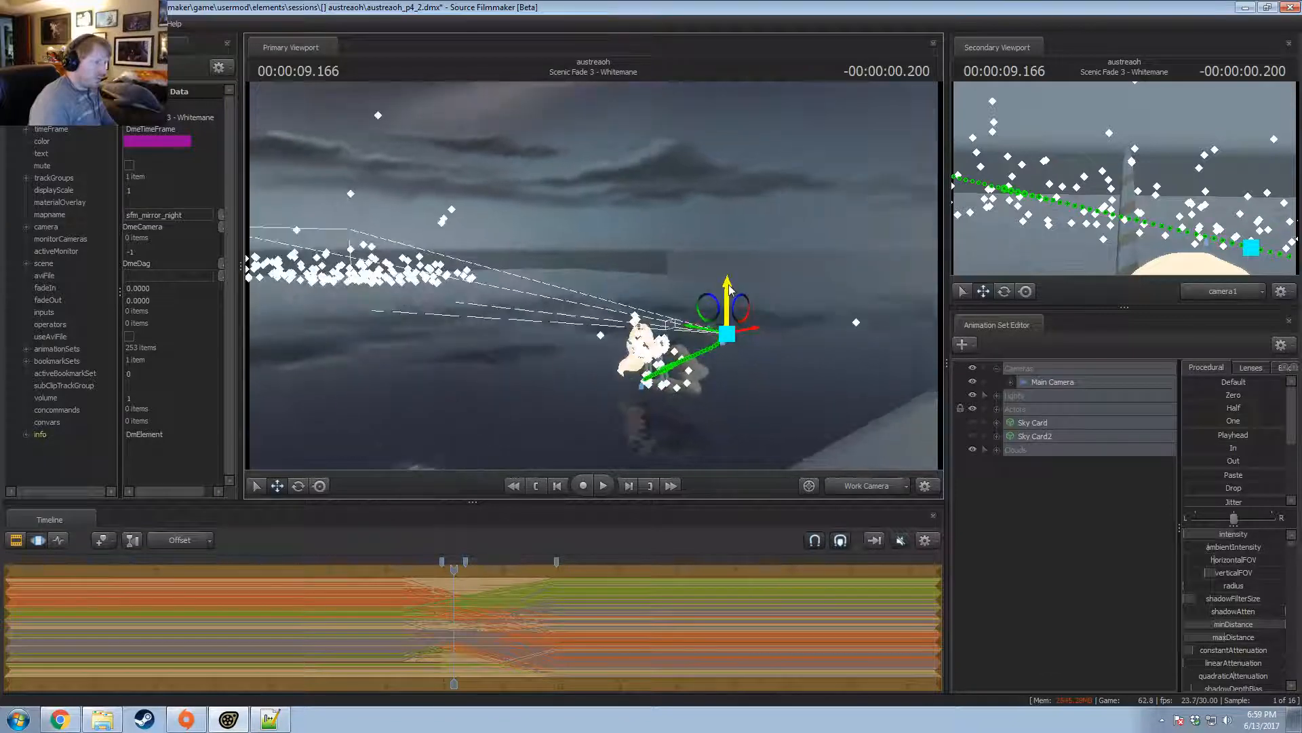
pyautogui.moveTo(729, 290); pyautogui.dragTo(730, 227)
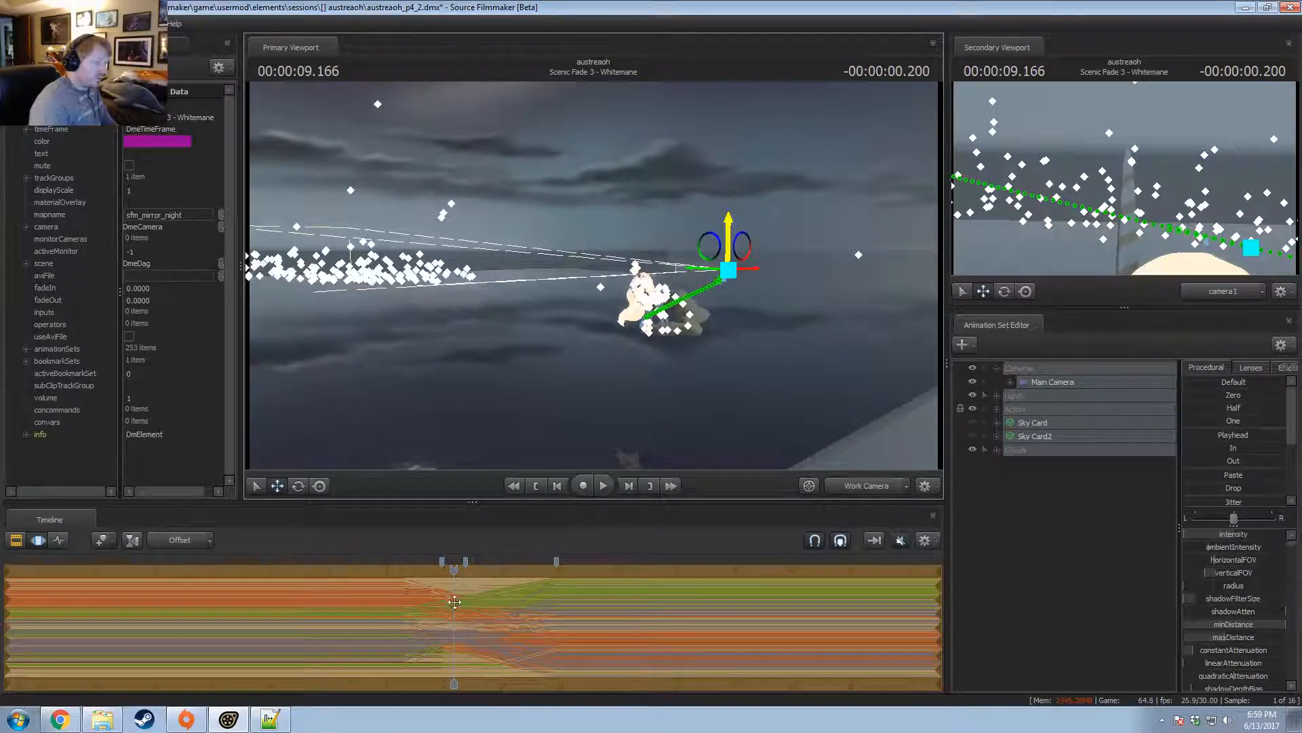
pyautogui.moveTo(454, 601); pyautogui.dragTo(529, 611)
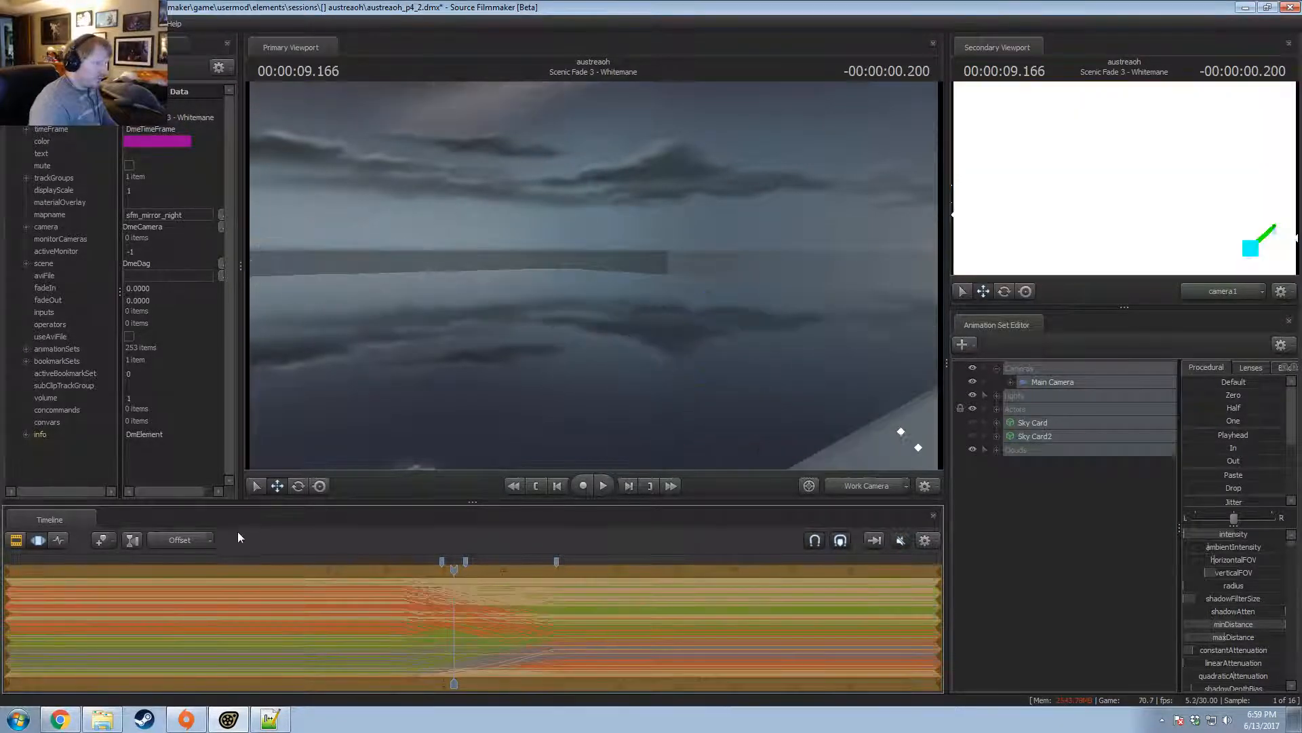
pyautogui.press('Return')
# Set the motion editor's manipulation mode to Transform.
pyautogui.moveTo(726, 297); pyautogui.dragTo(611, 339)
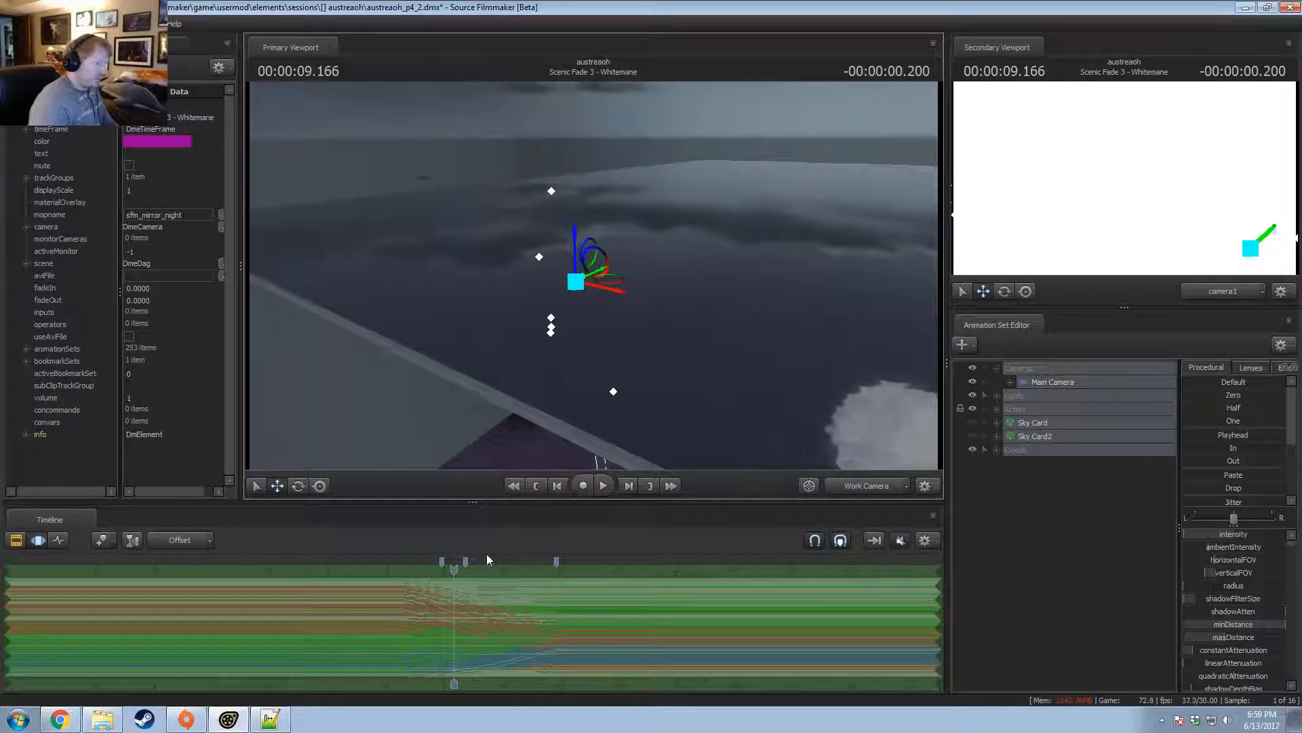
pyautogui.click(178, 541)
pyautogui.click(176, 556)
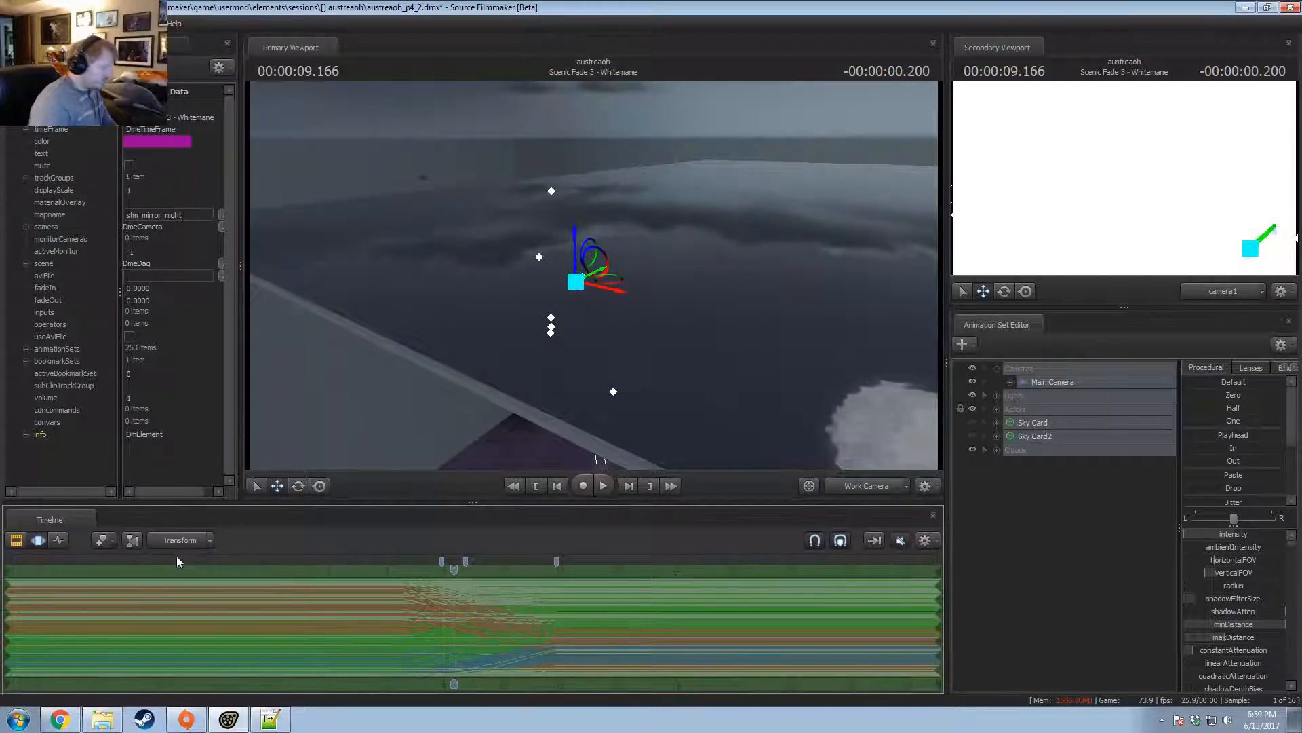
# Move the selected scene elements together to the night map's water area and raise them above the surface.
pyautogui.rightClick(578, 286)
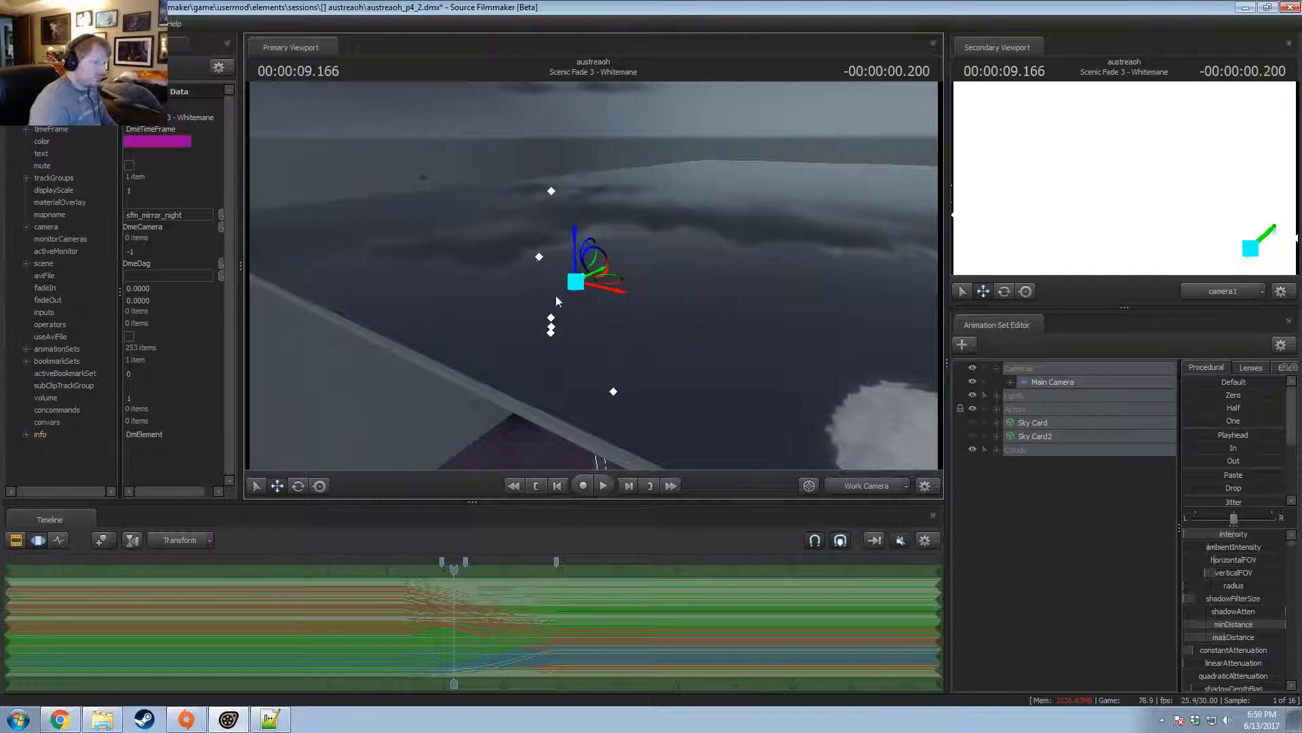
pyautogui.moveTo(576, 285); pyautogui.dragTo(770, 464)
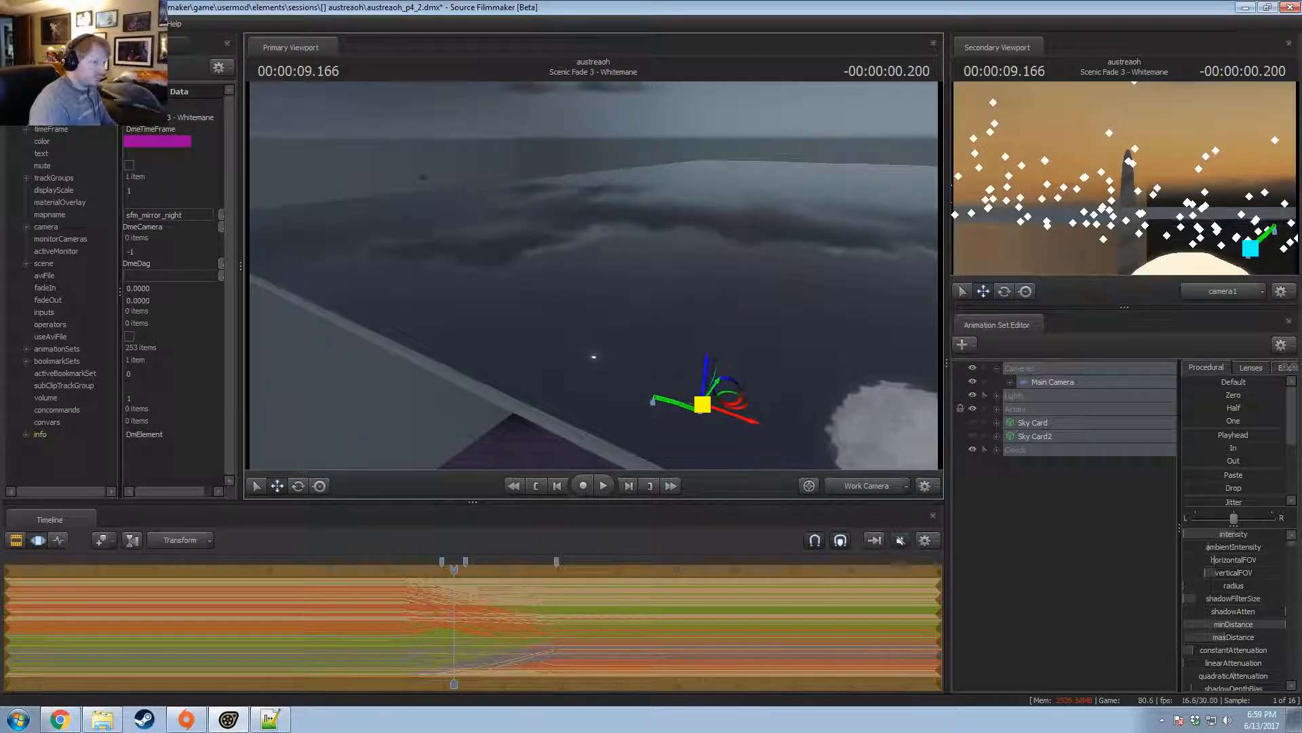
pyautogui.moveTo(628, 333); pyautogui.dragTo(738, 333)
pyautogui.press('e')
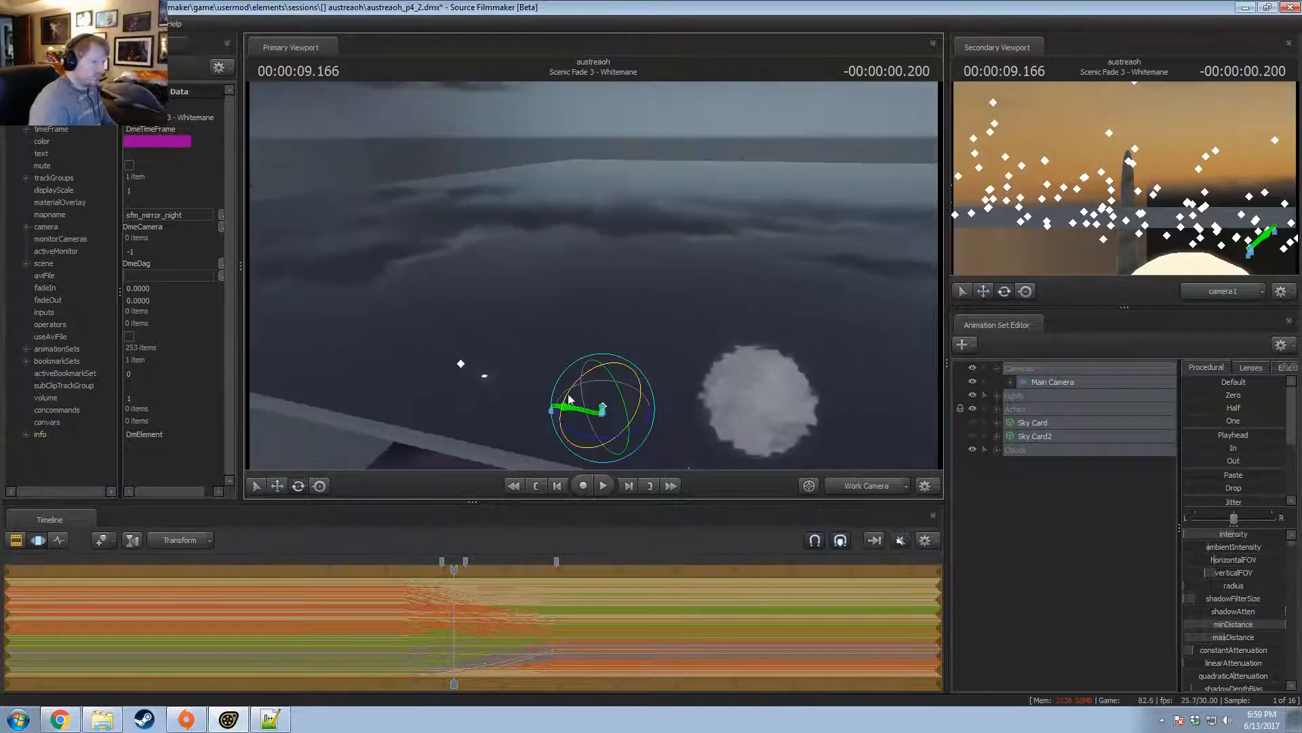
pyautogui.press('w')
pyautogui.moveTo(604, 374); pyautogui.dragTo(593, 333)
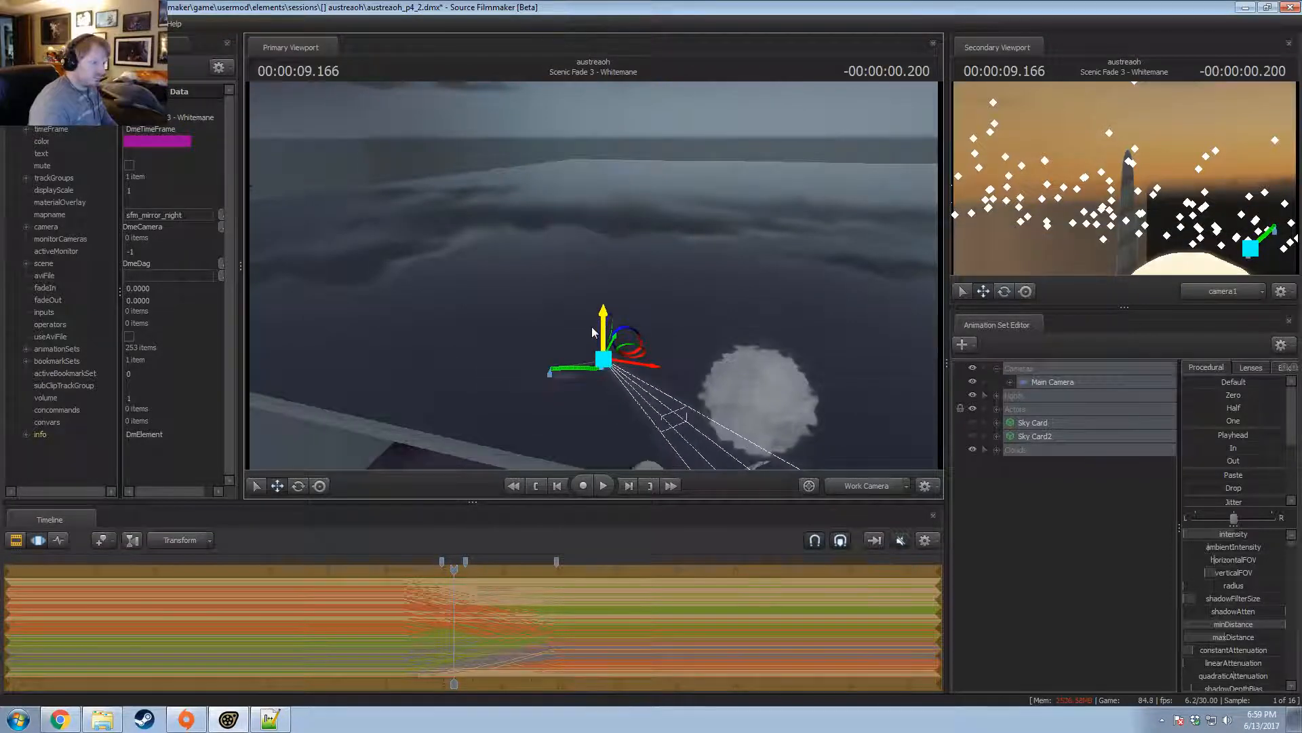
pyautogui.moveTo(605, 278); pyautogui.dragTo(759, 386)
pyautogui.press('e')
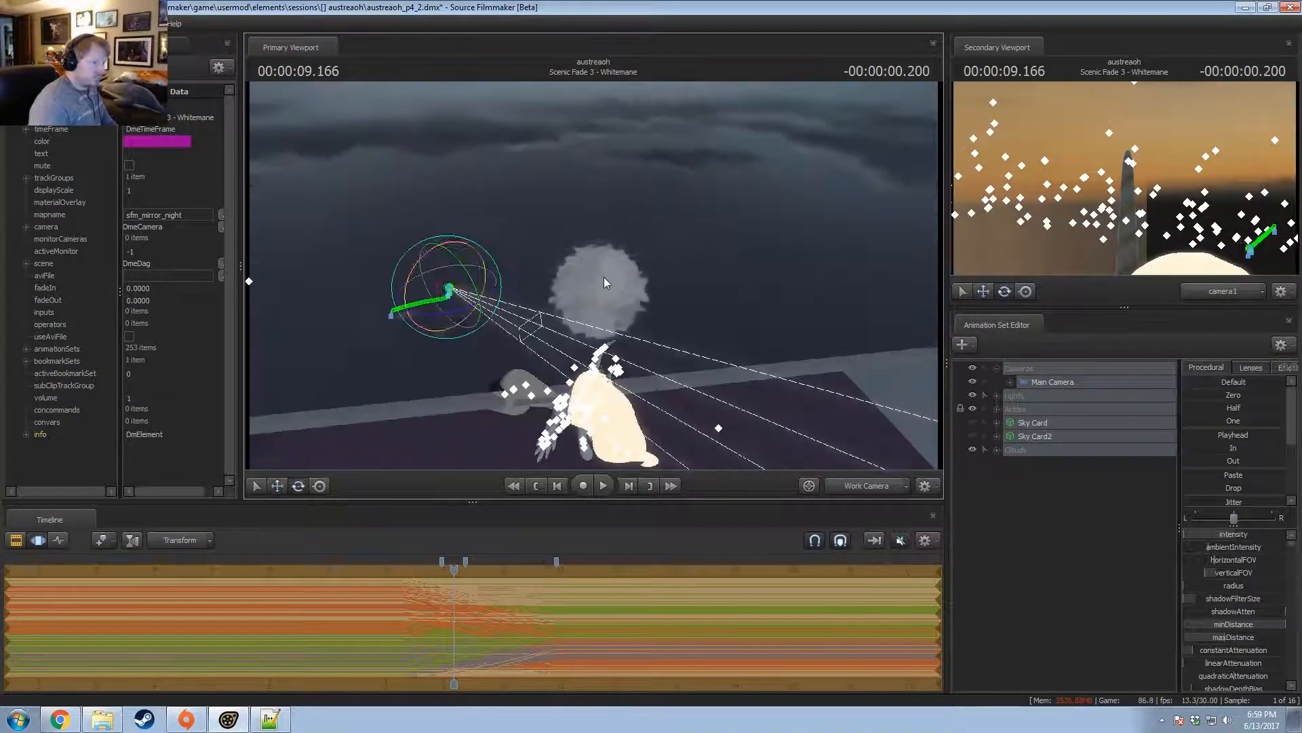
pyautogui.press('w')
pyautogui.moveTo(441, 255); pyautogui.dragTo(414, 202)
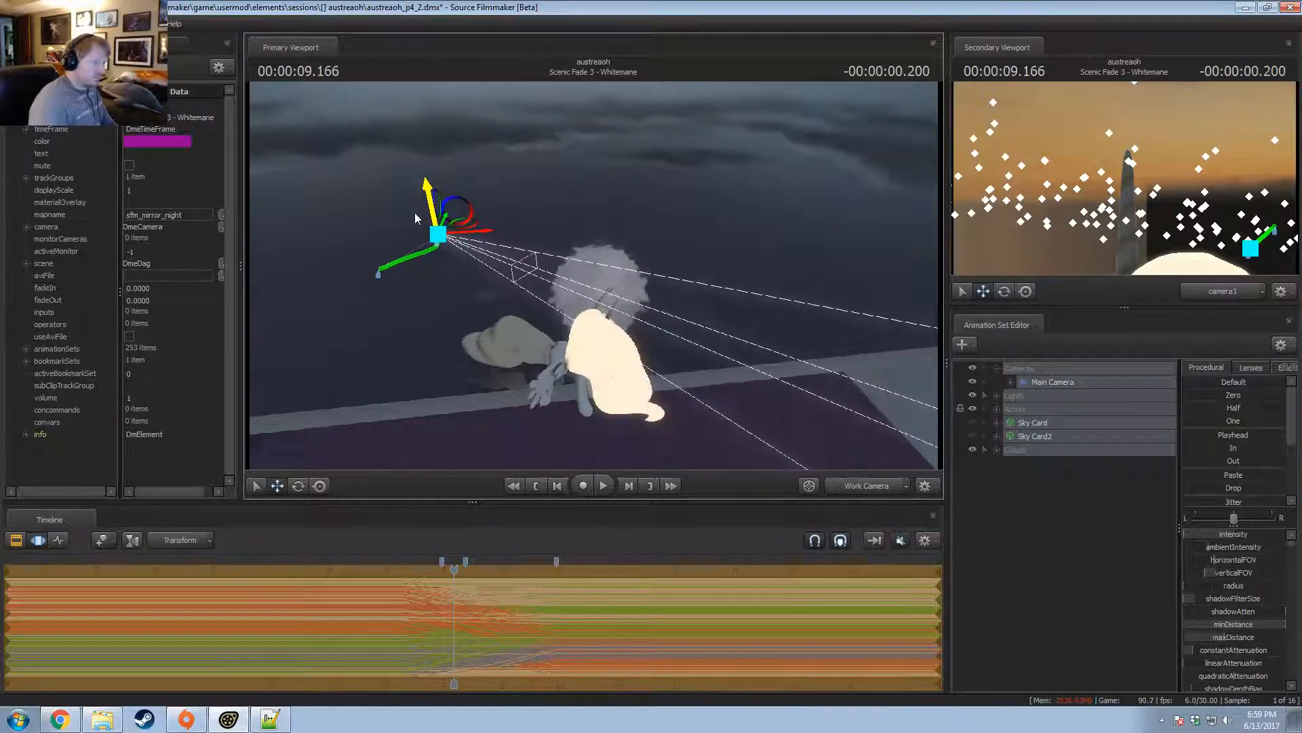
# Rotate the selected scene elements as one group and play the shot to 10.000 seconds.
pyautogui.press('e')
pyautogui.moveTo(431, 255); pyautogui.dragTo(494, 196)
pyautogui.moveTo(541, 253); pyautogui.dragTo(597, 294)
pyautogui.press('w')
pyautogui.press('space')
pyautogui.press('space')
# Change the rotation manipulator's axis orientation, turn the selected scene elements about the vertical axis and reposition them over the water.
pyautogui.moveTo(662, 354); pyautogui.dragTo(841, 94)
pyautogui.press('s')
pyautogui.press('d')
pyautogui.press('w')
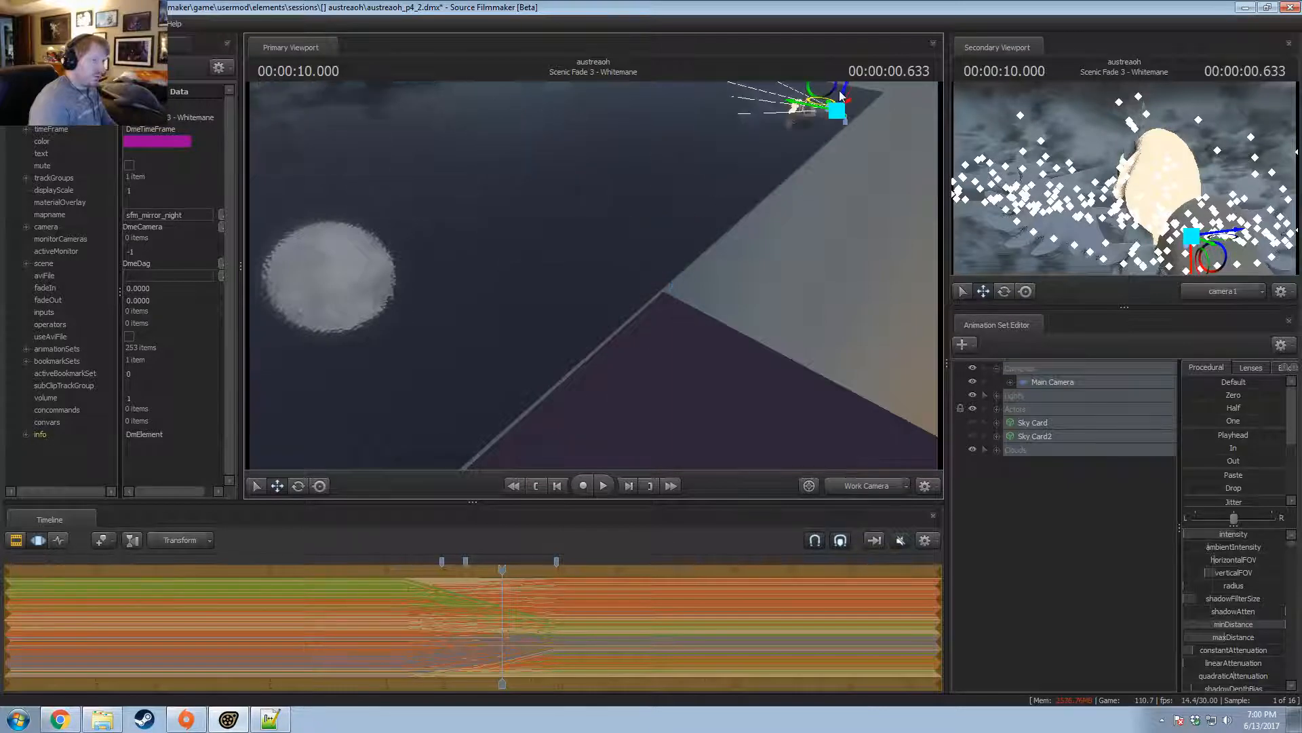
pyautogui.moveTo(706, 139); pyautogui.dragTo(698, 94)
pyautogui.press('e')
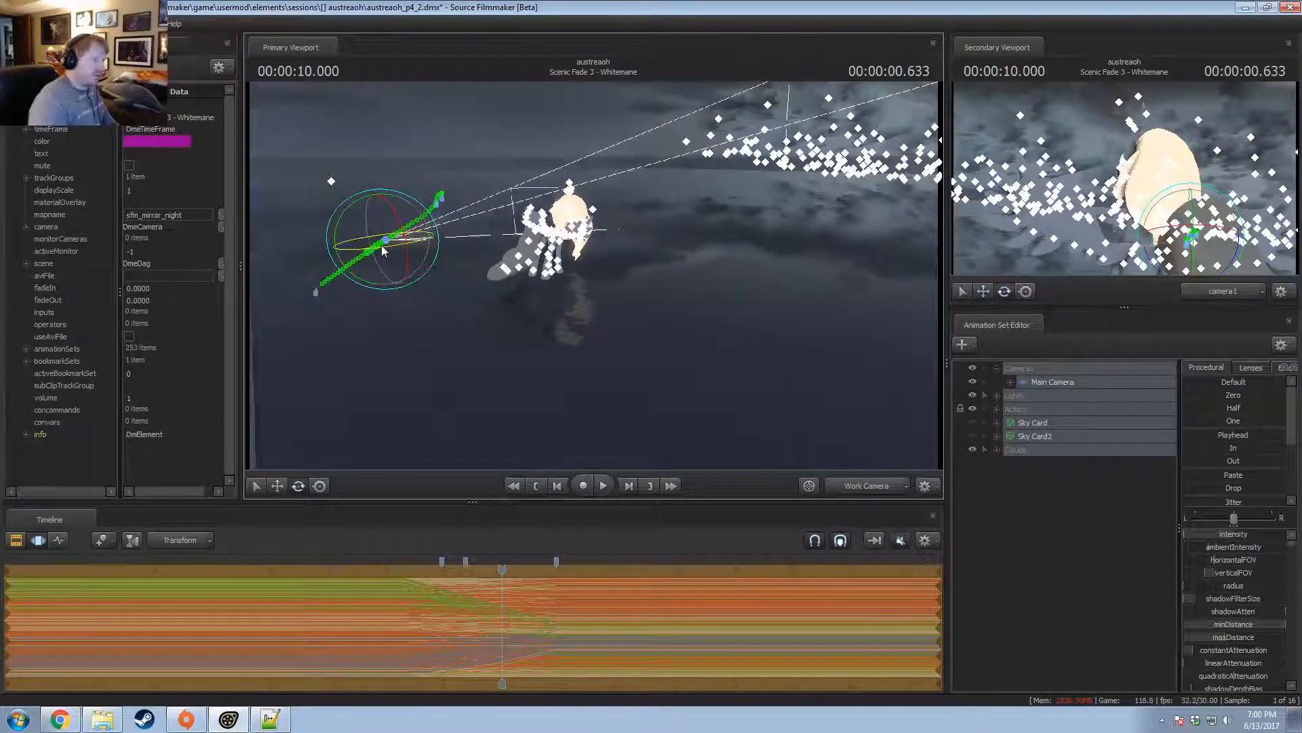
pyautogui.rightClick(390, 258)
pyautogui.click(405, 268)
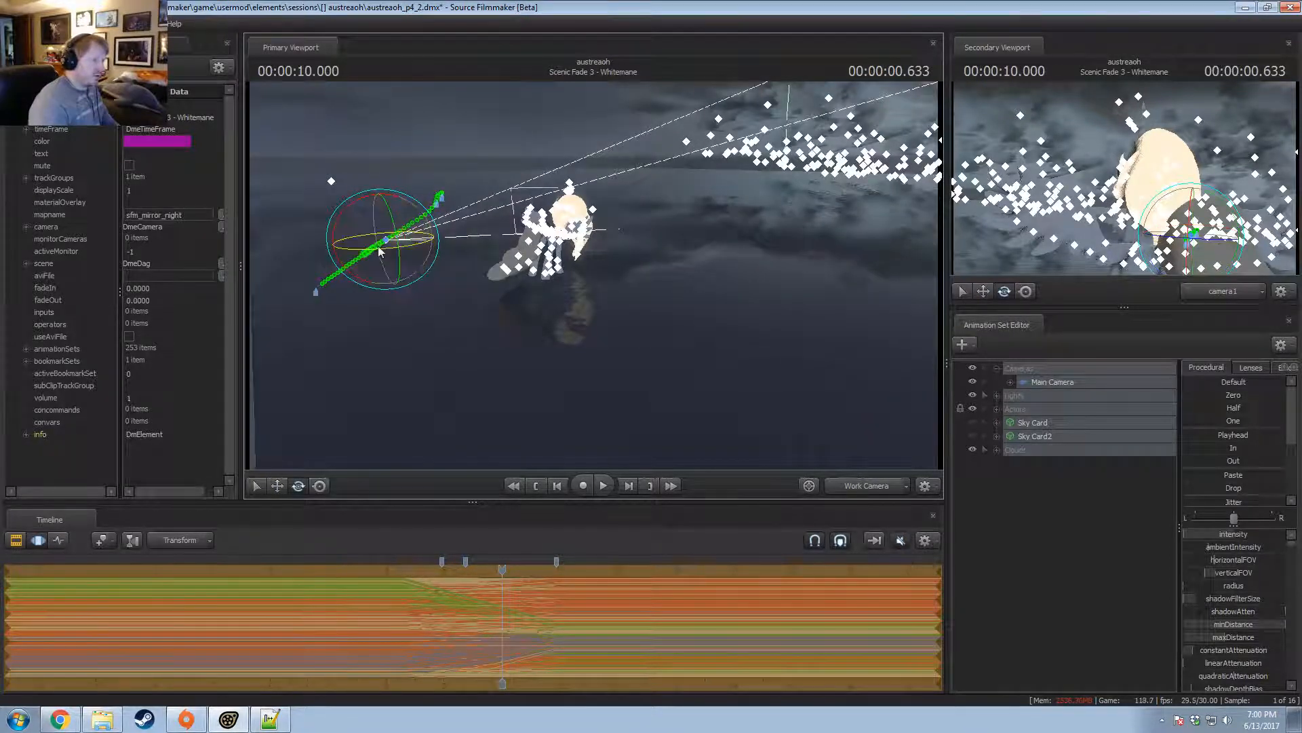
pyautogui.moveTo(377, 249); pyautogui.dragTo(688, 448)
pyautogui.press('w')
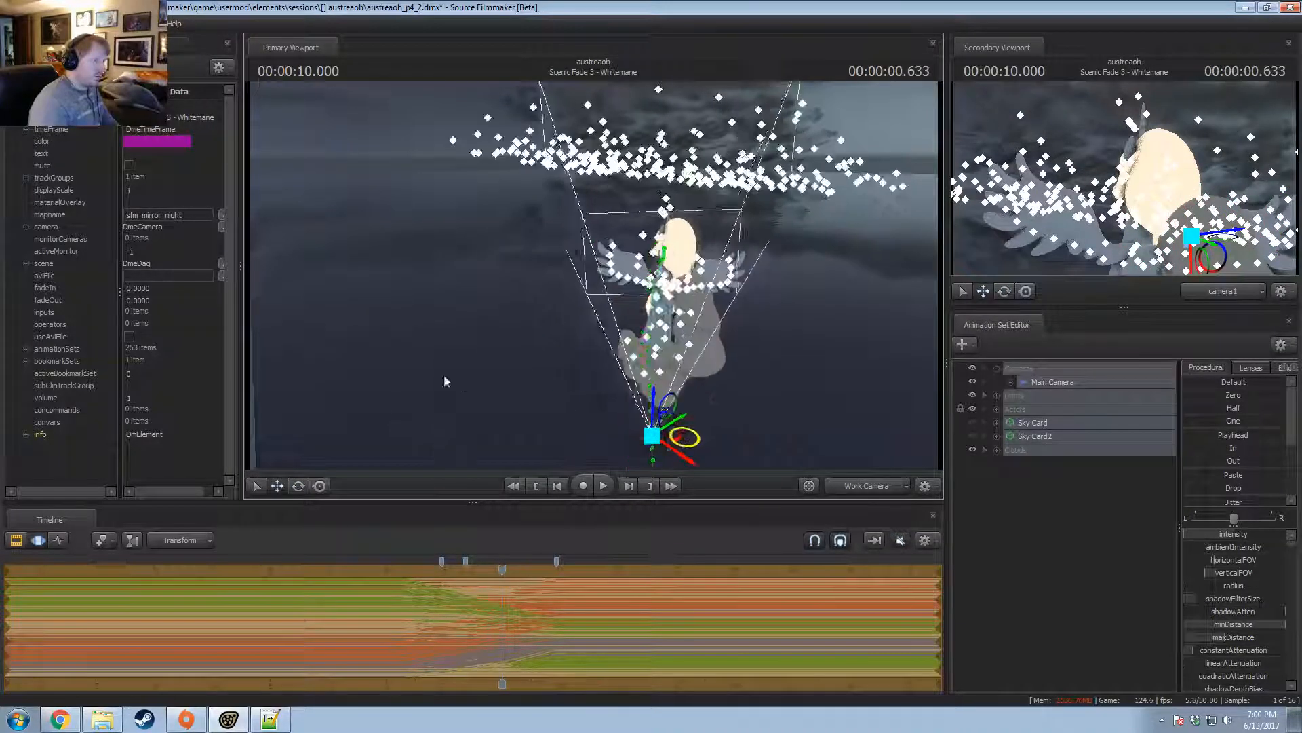
# Play the Whitemane shot from 10.000 seconds into the Scenic Fade 4 - Steelteeth clip to check the new placement.
pyautogui.keyDown('alt'); pyautogui.moveTo(444, 377); pyautogui.dragTo(625, 272); pyautogui.keyUp('alt')
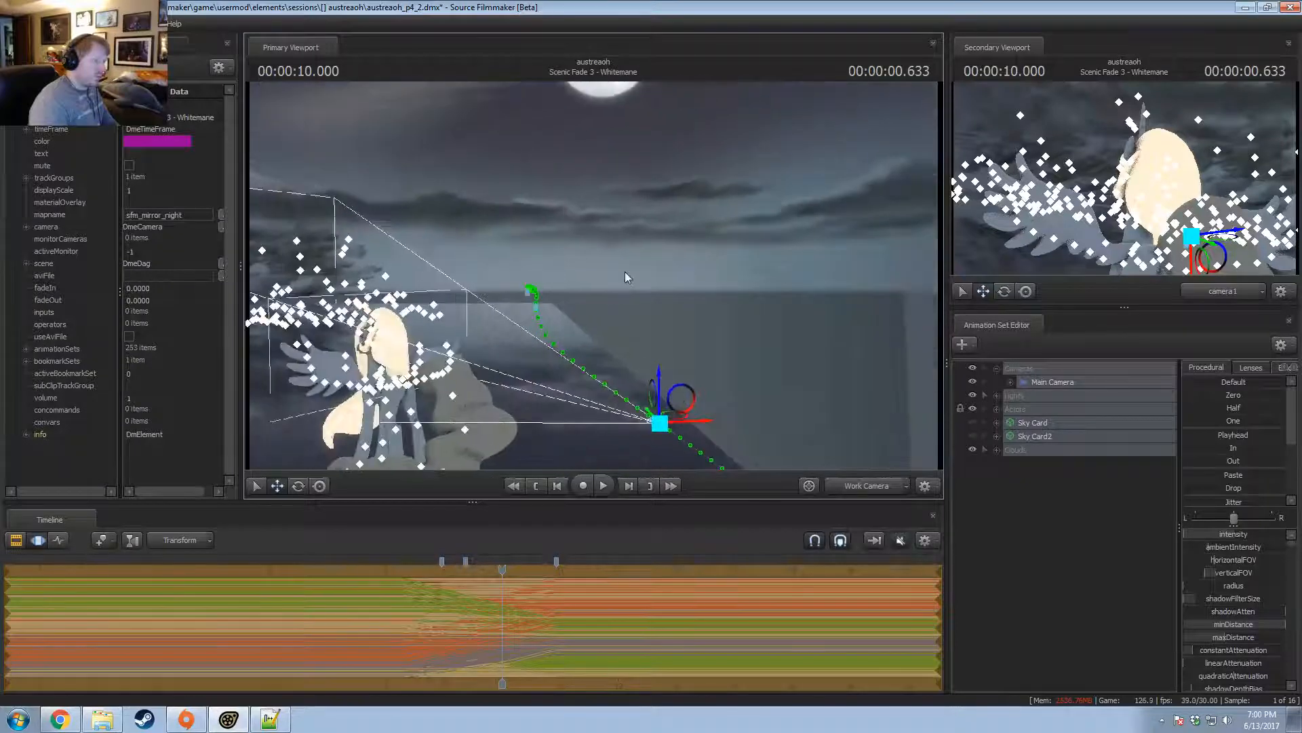
pyautogui.press('space')
pyautogui.press('space')
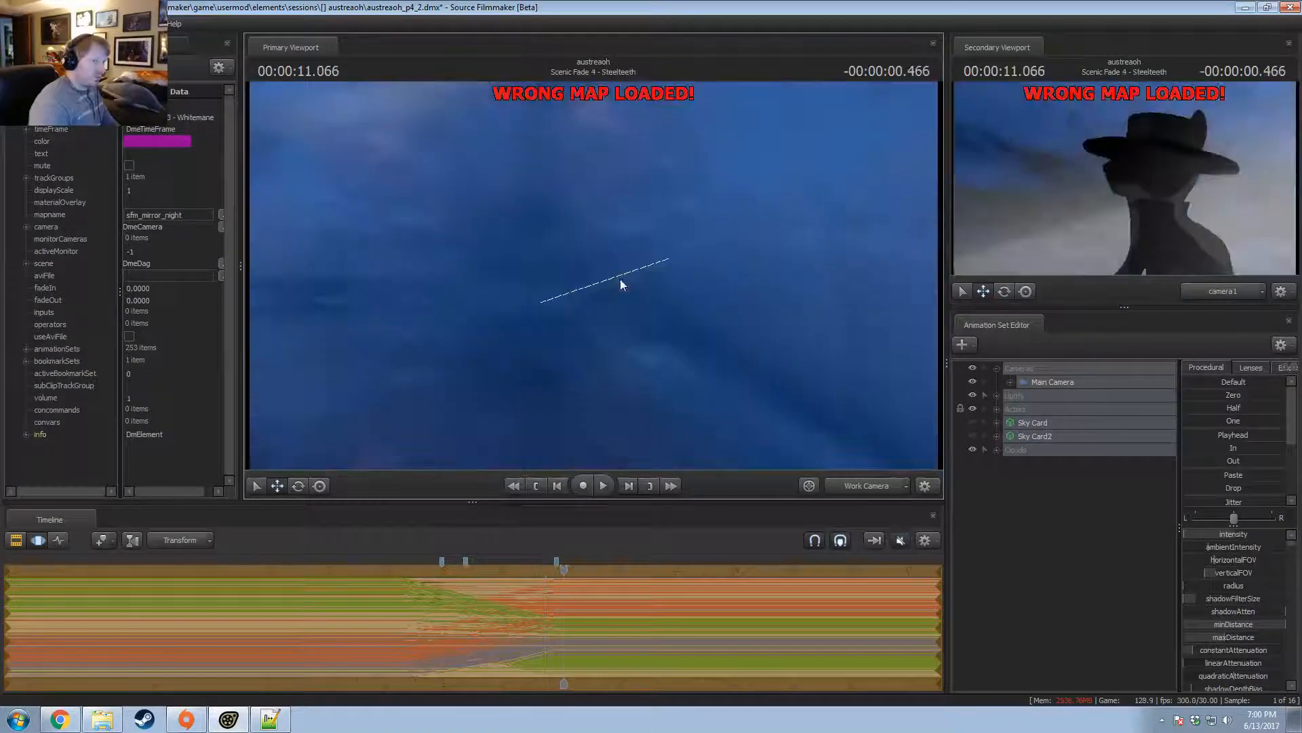
# Play the Whitemane shot through camera1 from 9.000 to 10.600 seconds and show the clips on the timeline.
pyautogui.moveTo(565, 576); pyautogui.dragTo(441, 580)
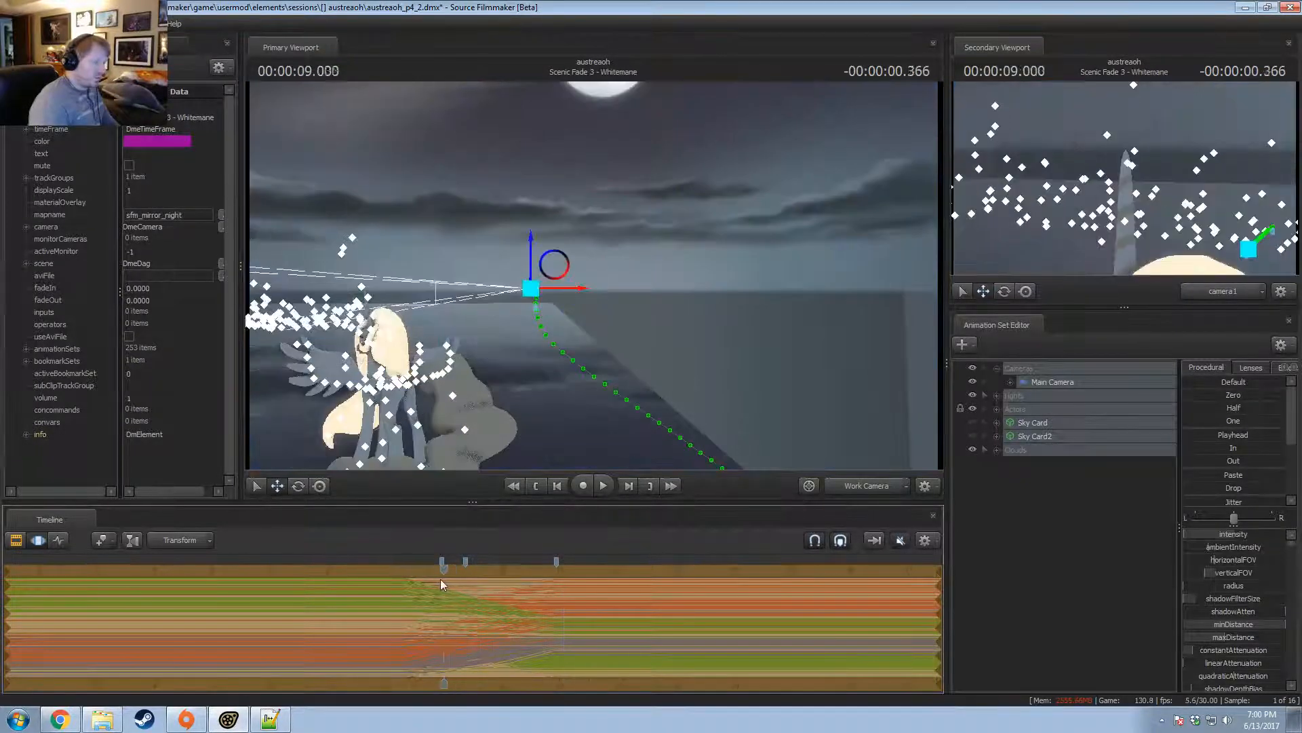
pyautogui.press('space')
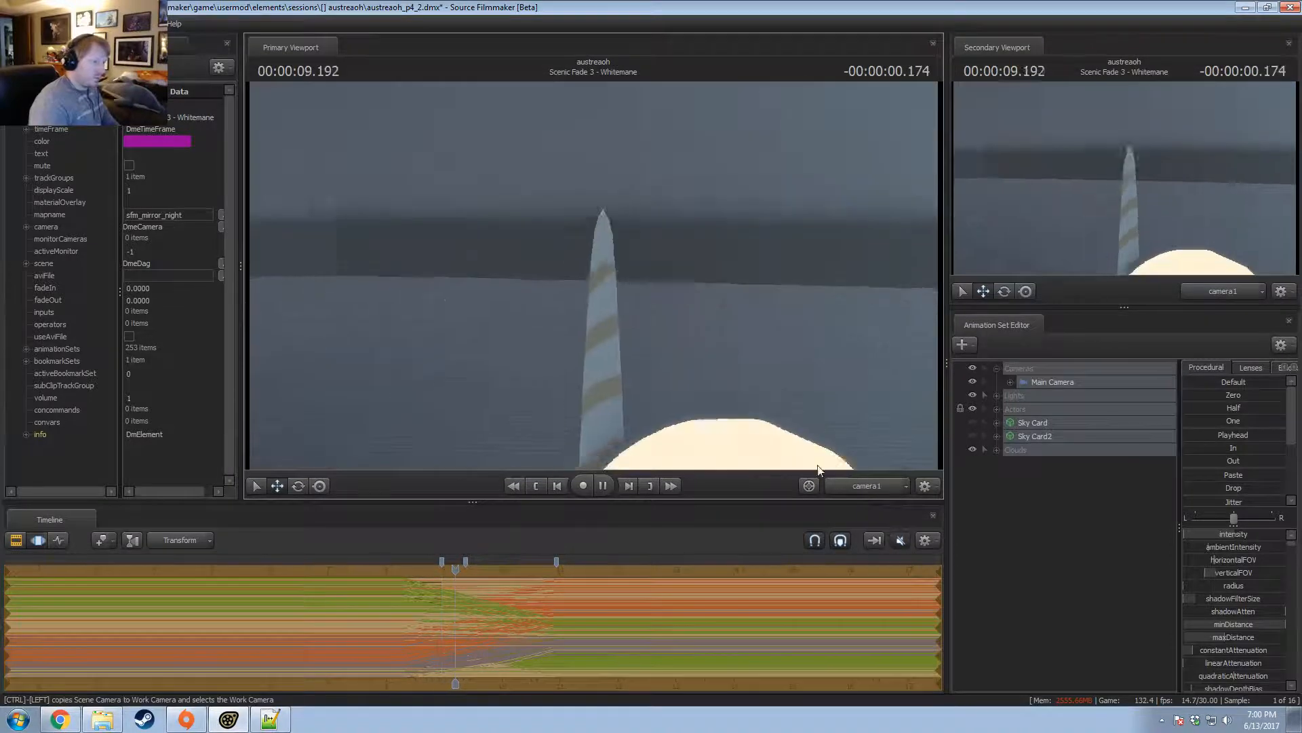
pyautogui.press('F2')
pyautogui.press('space')
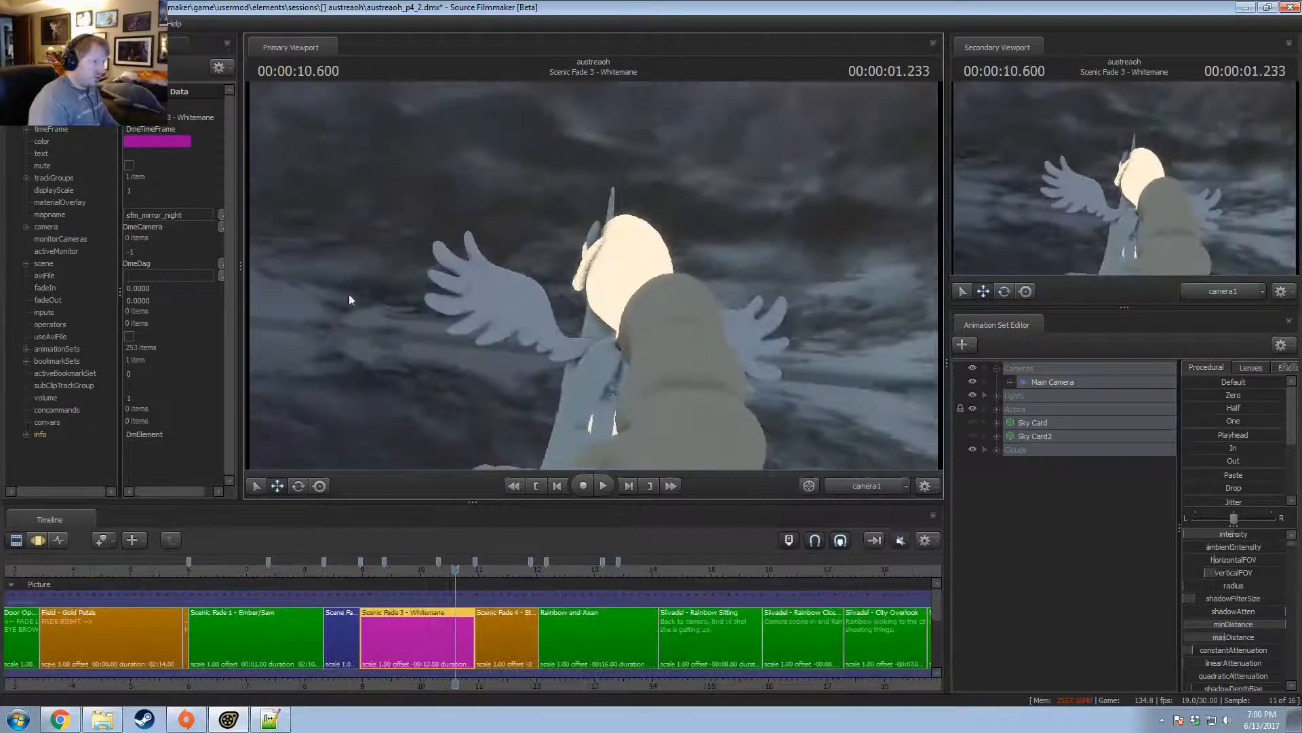
# Review part of the Whitemane shot again and place the playhead at the shot's end, 10.900 seconds.
pyautogui.moveTo(415, 564); pyautogui.dragTo(370, 574)
pyautogui.press('space')
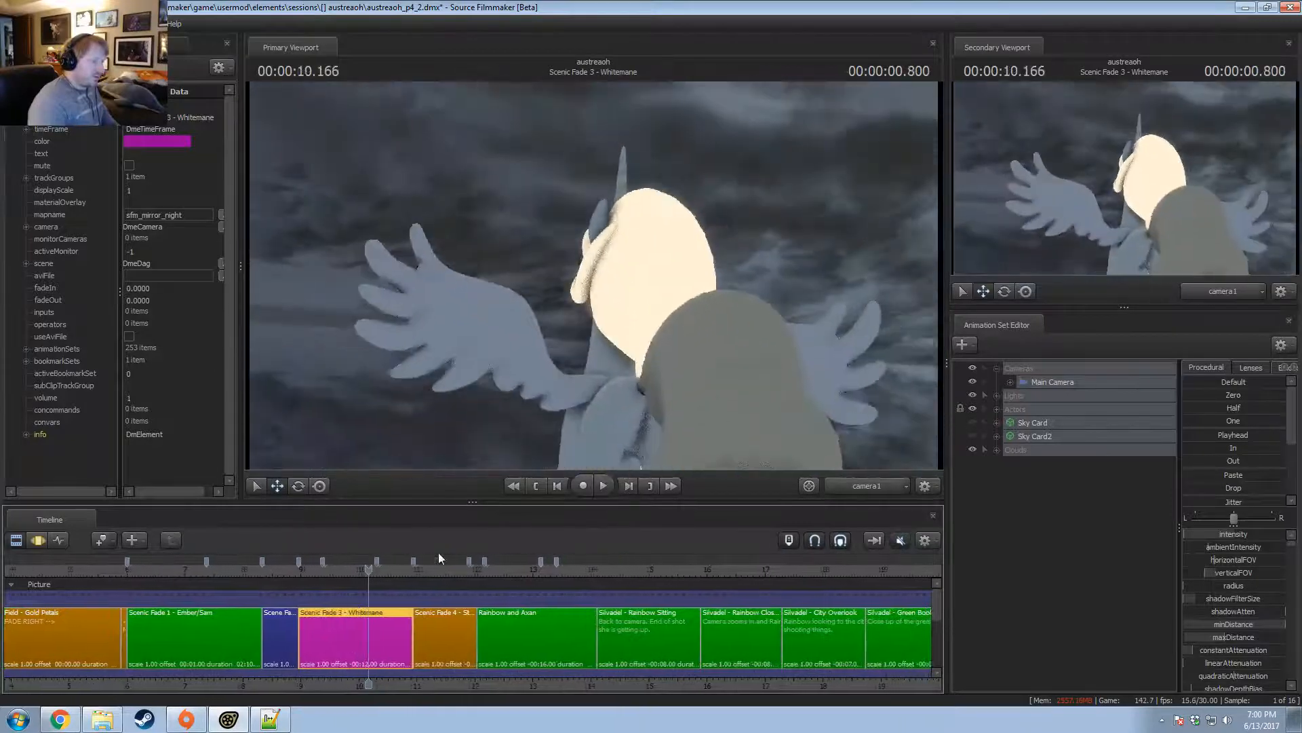
pyautogui.press('space')
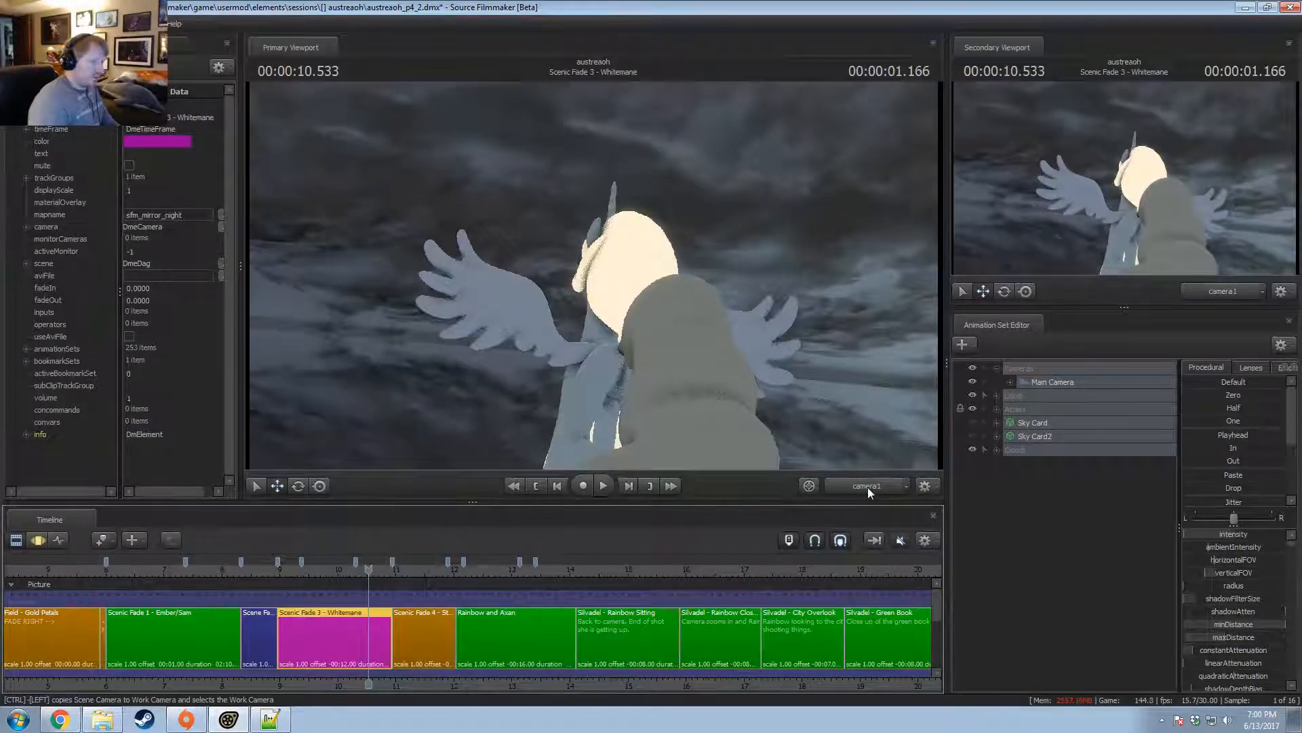
pyautogui.moveTo(369, 573); pyautogui.dragTo(390, 569)
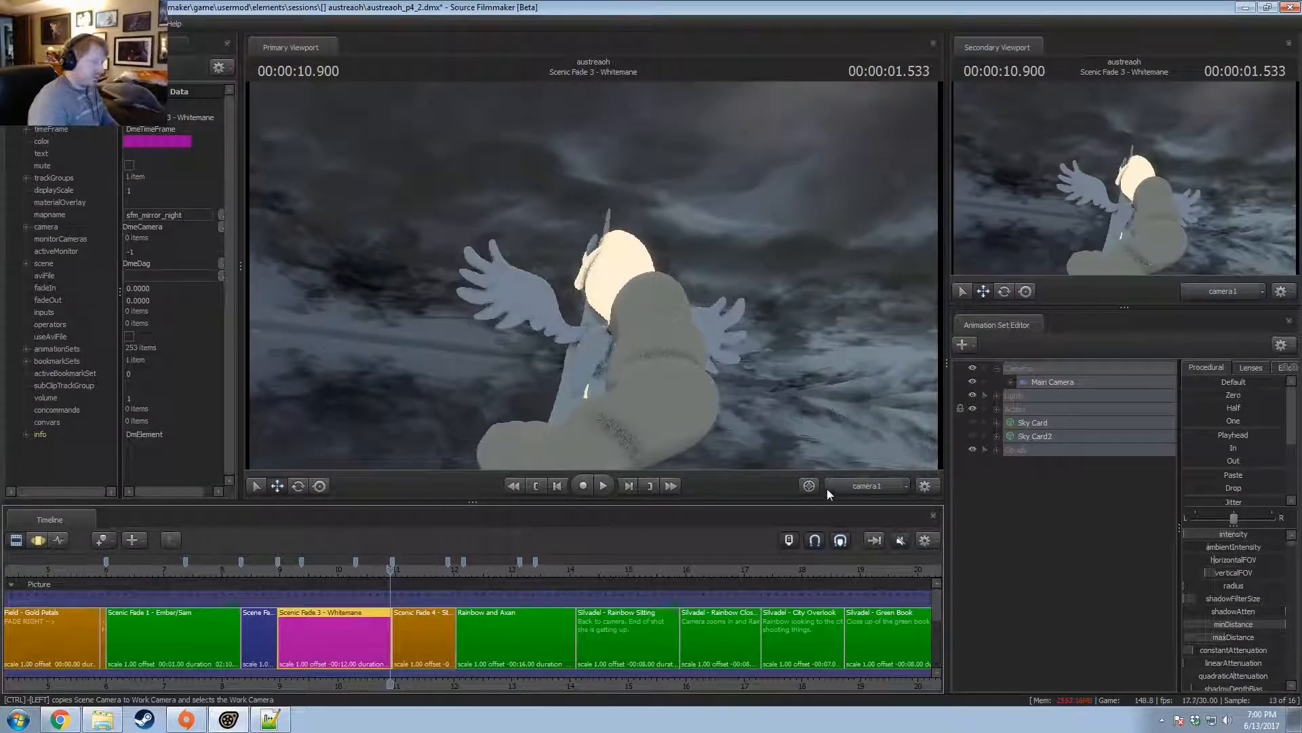
# Select only the Main Camera and try to mark a time selection around the shot's end for motion editing.
pyautogui.click(1032, 383)
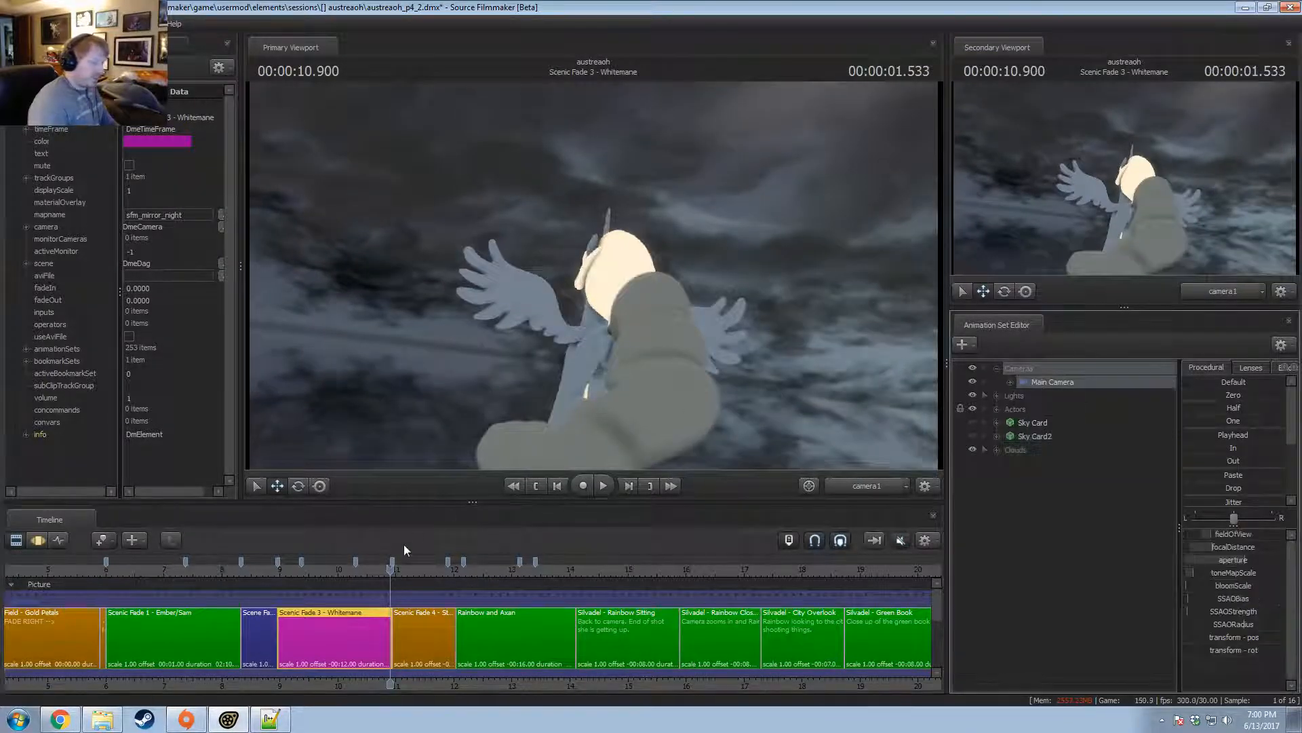
pyautogui.press('F3')
pyautogui.scroll(5, 391, 603)
pyautogui.keyDown('shift'); pyautogui.moveTo(391, 604); pyautogui.dragTo(428, 637); pyautogui.keyUp('shift')
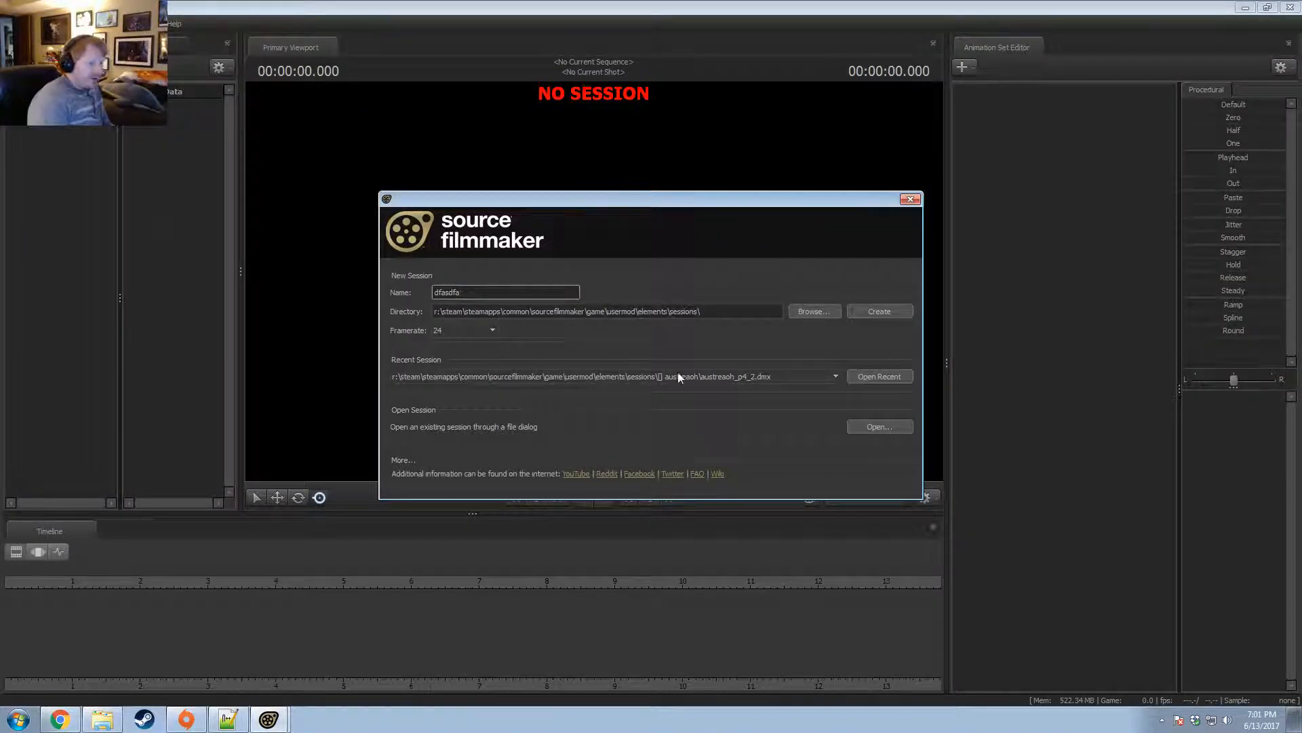
# Reopen the recent session austreaoh_p4_2.dmx and unload the map at 9.233 seconds, in the Whitemane shot.
pyautogui.click(866, 381)
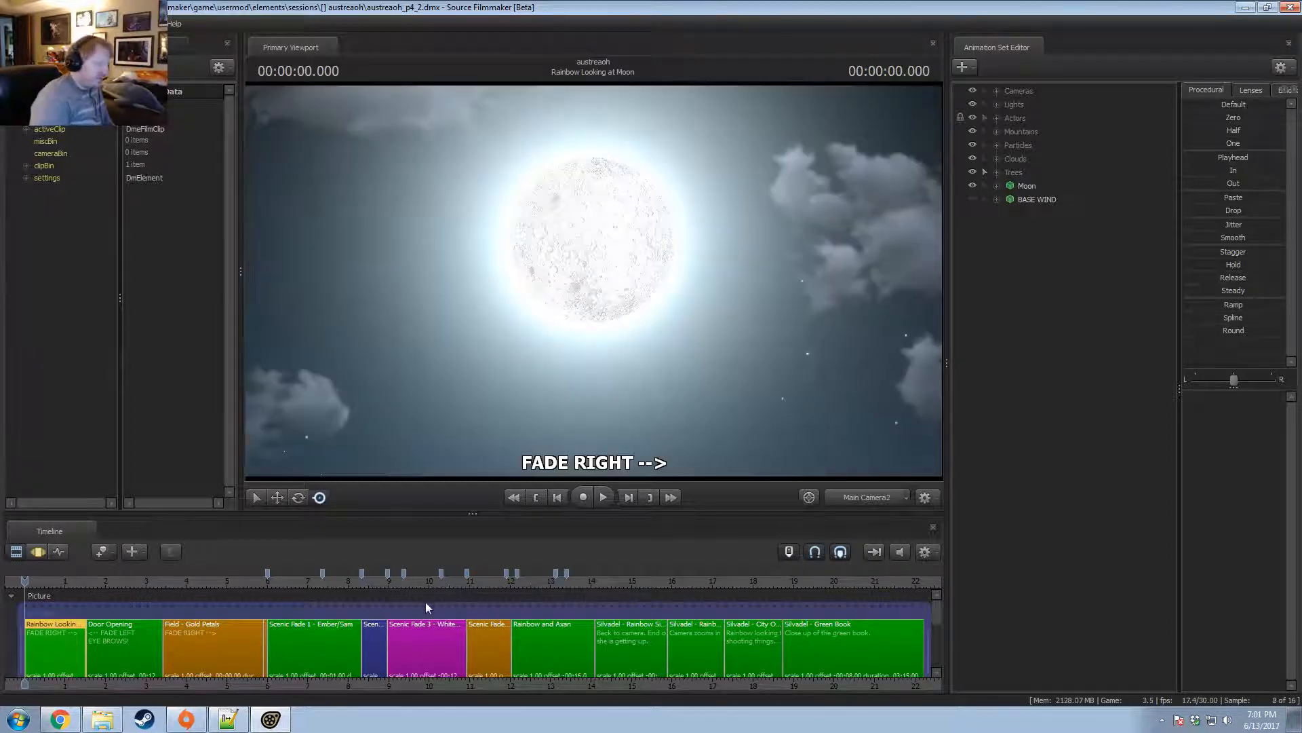
pyautogui.moveTo(382, 584); pyautogui.dragTo(398, 582)
pyautogui.rightClick(688, 379)
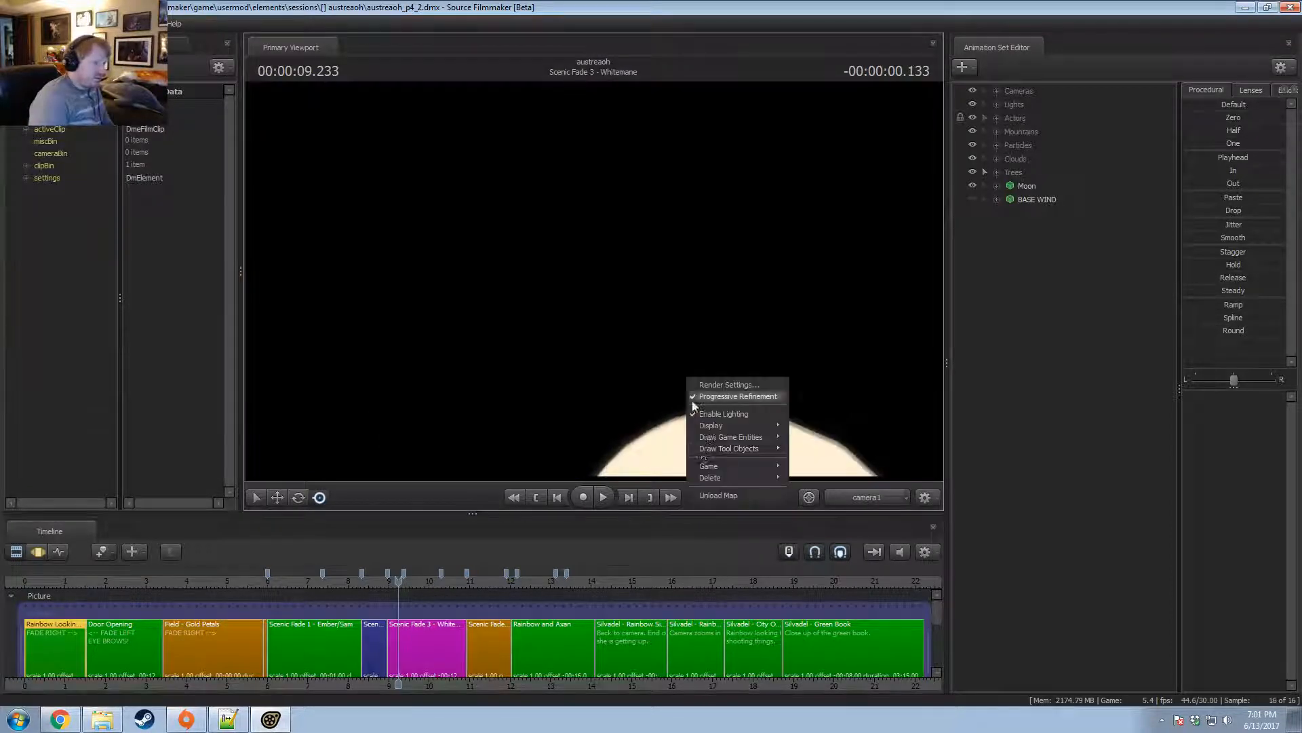
pyautogui.click(713, 495)
# Load sfm_mirror_night.bsp by filtering the maps of all mods for "mirror night".
pyautogui.rightClick(652, 354)
pyautogui.click(686, 475)
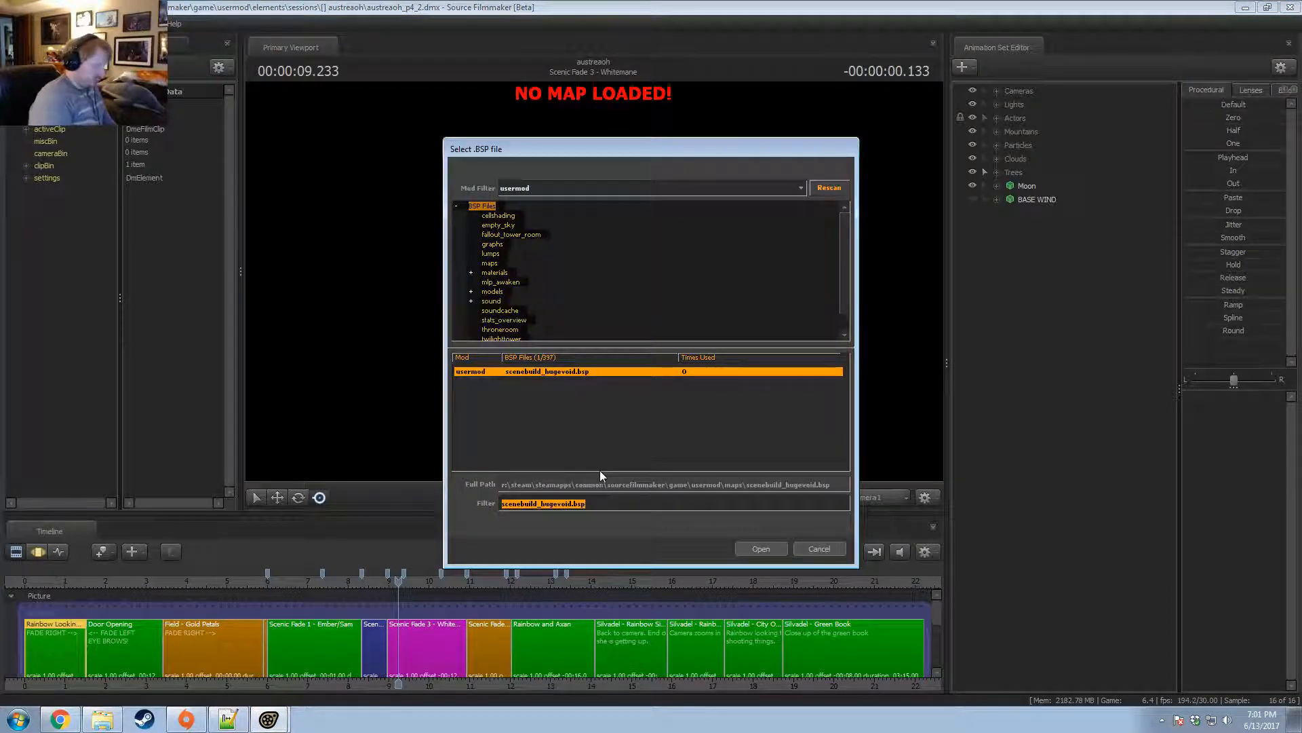
pyautogui.write('mirror night')
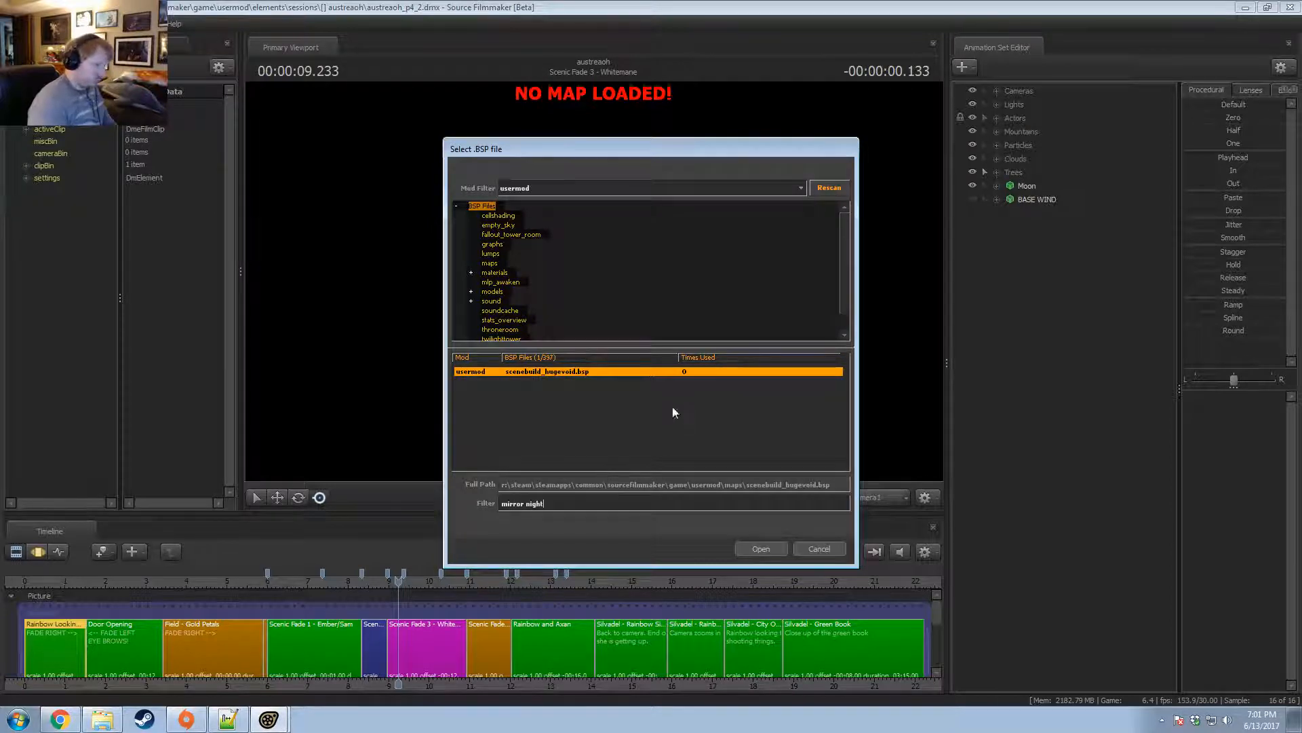
pyautogui.click(534, 192)
pyautogui.click(530, 199)
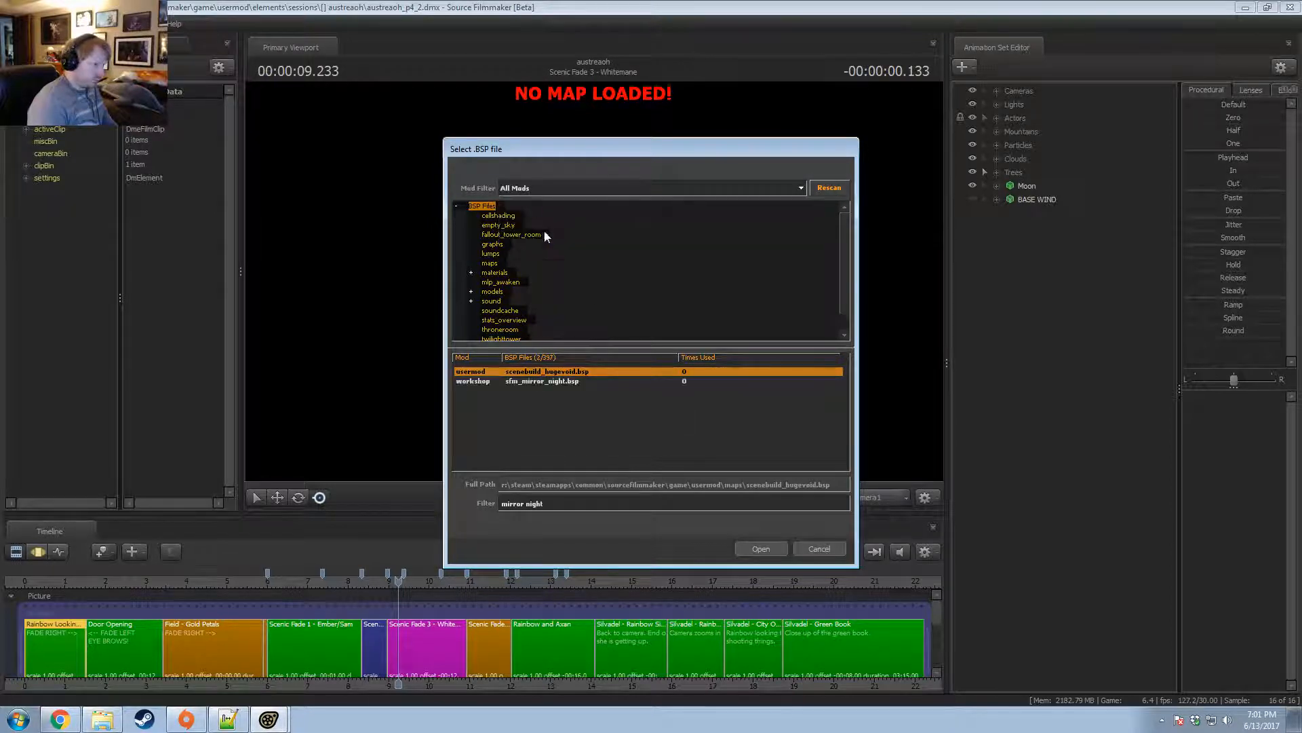
pyautogui.doubleClick(564, 380)
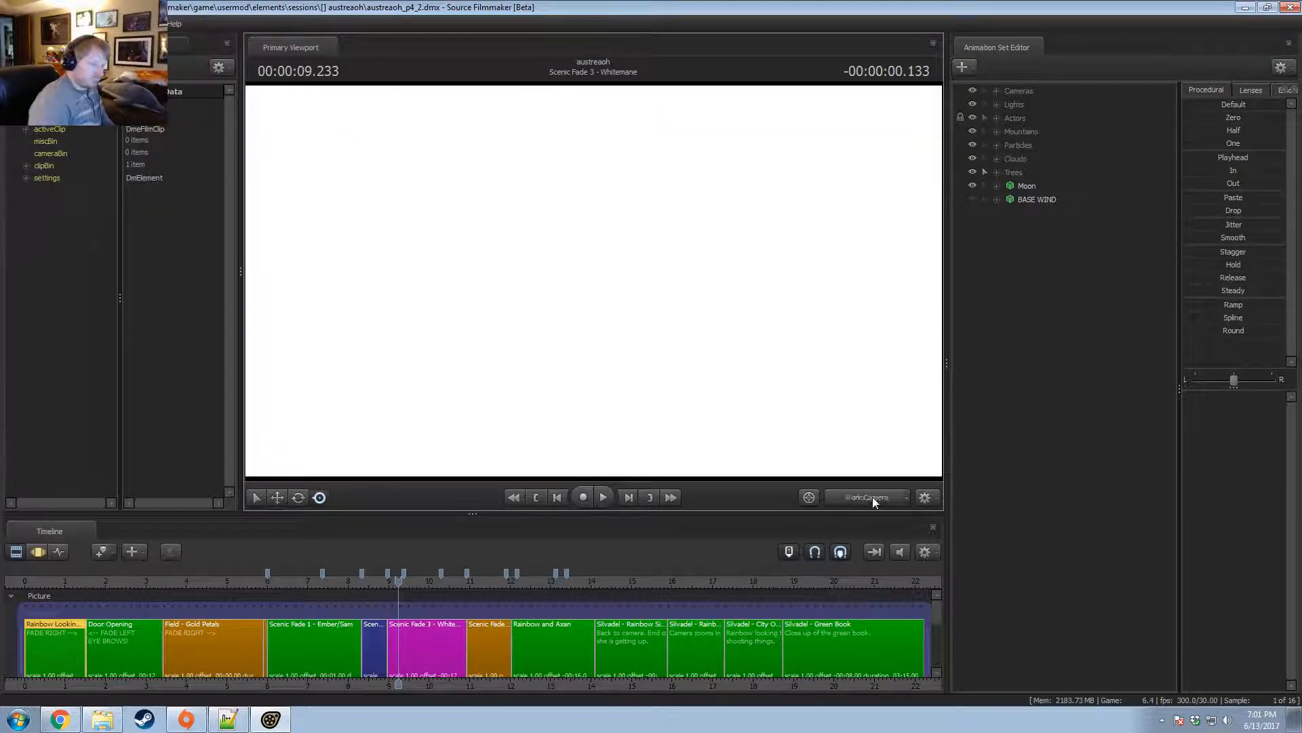
# Make Scenic Fade 3 - Whitemane the active shot and select its cameras, lights, actors and clouds together for motion editing.
pyautogui.click(457, 633)
pyautogui.click(864, 501)
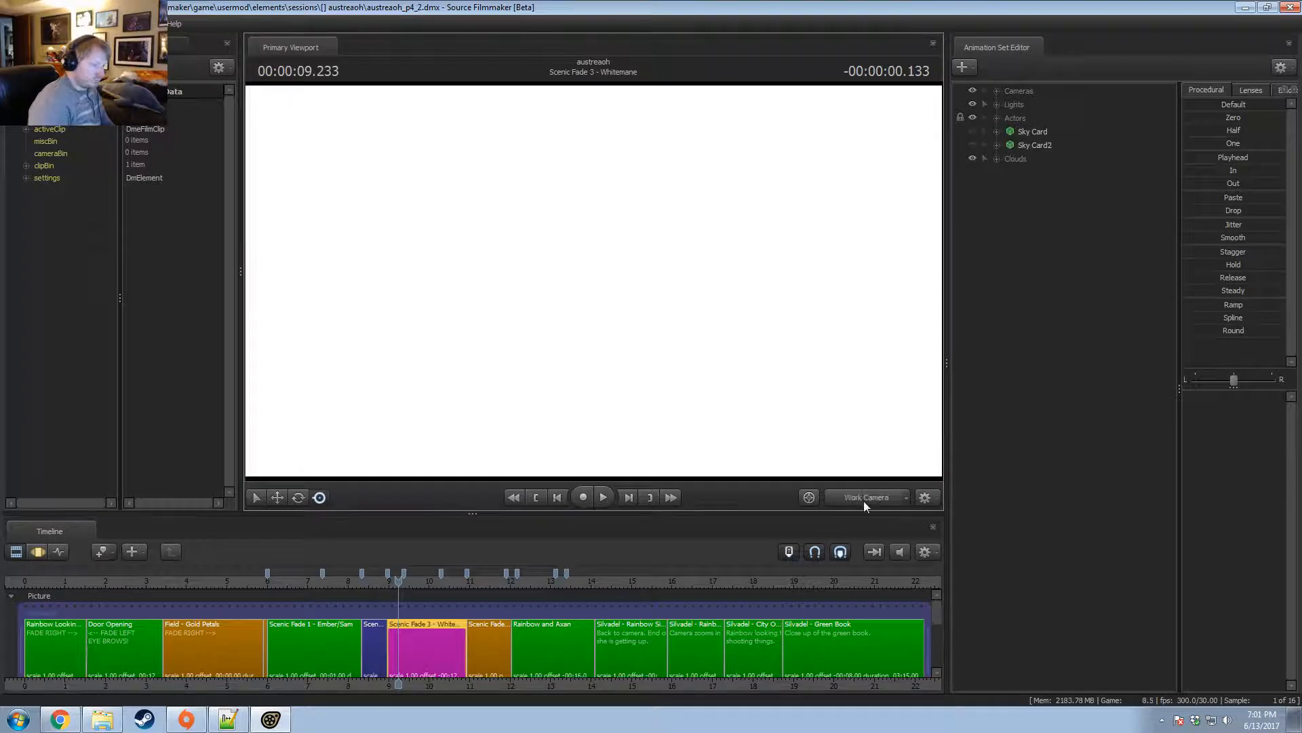
pyautogui.moveTo(594, 280); pyautogui.dragTo(557, 98)
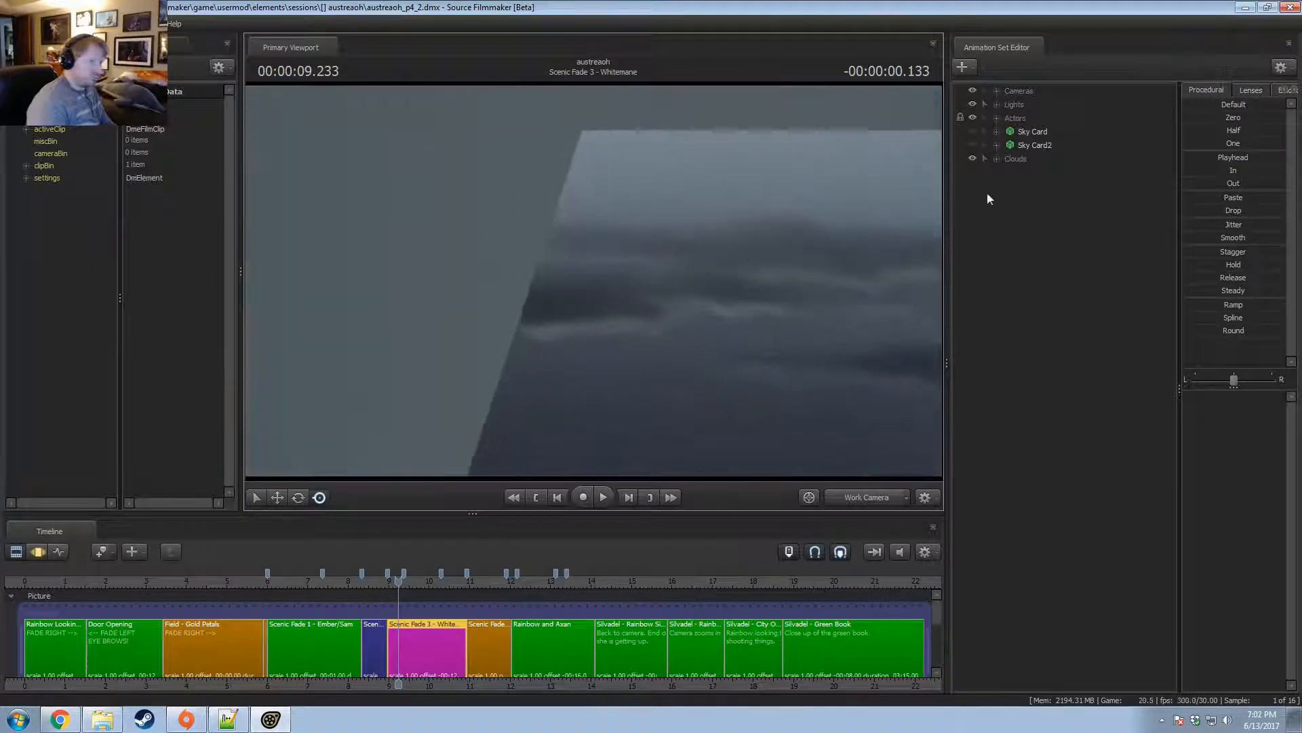
pyautogui.press('F3')
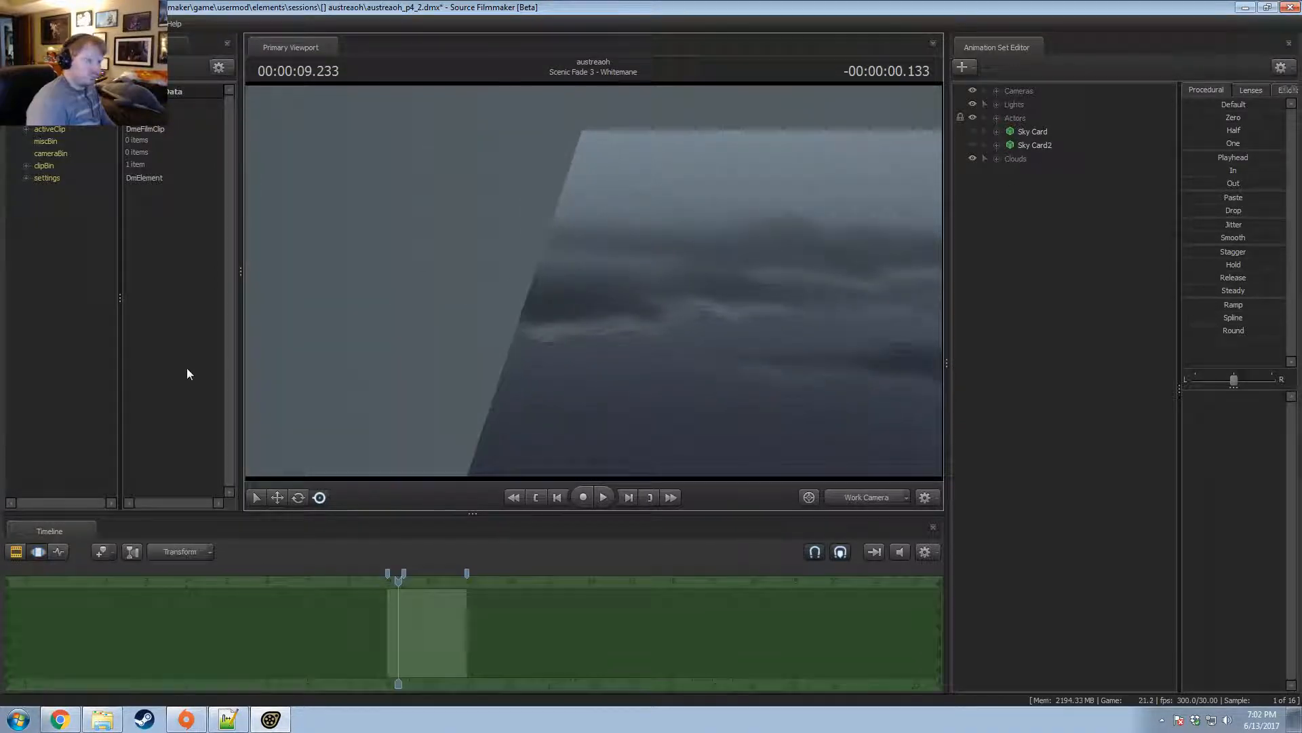
pyautogui.click(1020, 92)
pyautogui.keyDown('shift'); pyautogui.click(1017, 158); pyautogui.keyUp('shift')
pyautogui.click(996, 91)
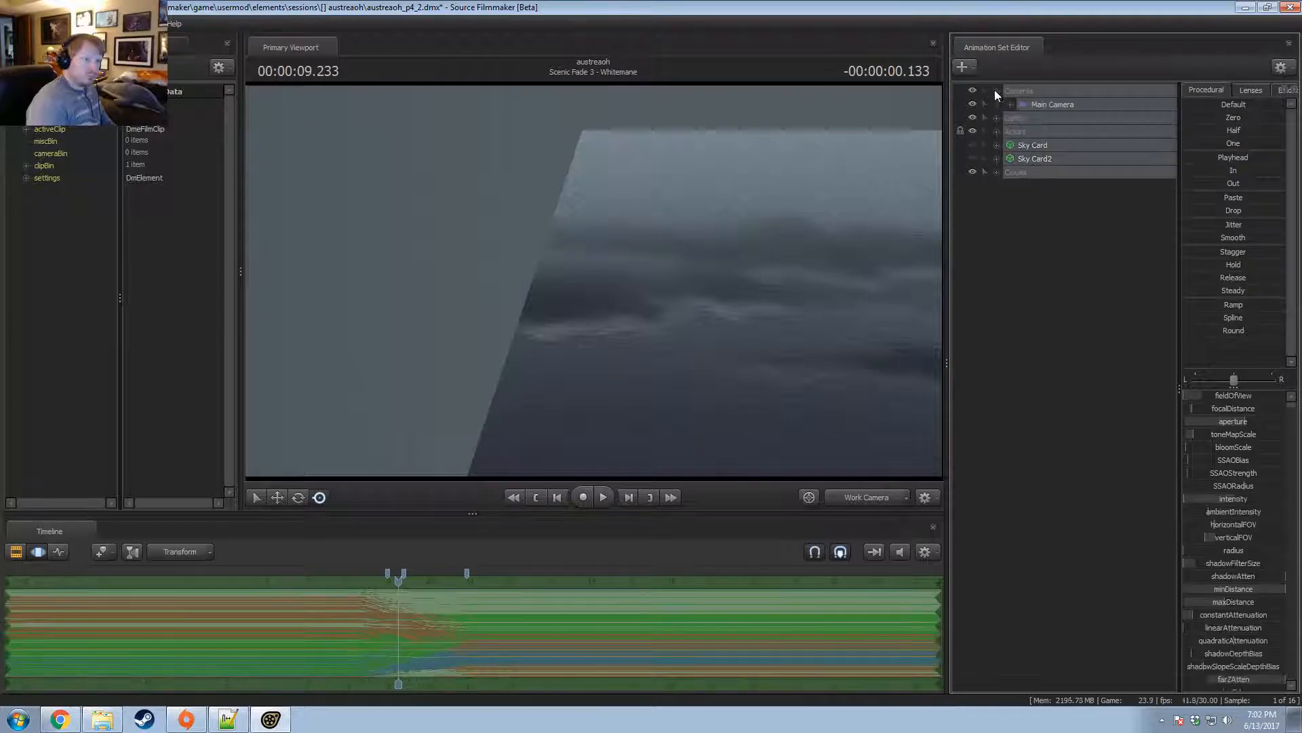
pyautogui.keyDown('ctrl'); pyautogui.click(1051, 106); pyautogui.keyUp('ctrl')
pyautogui.keyDown('ctrl'); pyautogui.click(1061, 107); pyautogui.keyUp('ctrl')
pyautogui.press('F2')
pyautogui.press('F3')
# Mute the timeline's audio playback while viewing the selected scene elements through the work camera.
pyautogui.moveTo(730, 231); pyautogui.dragTo(581, 291)
pyautogui.moveTo(324, 267); pyautogui.dragTo(401, 363)
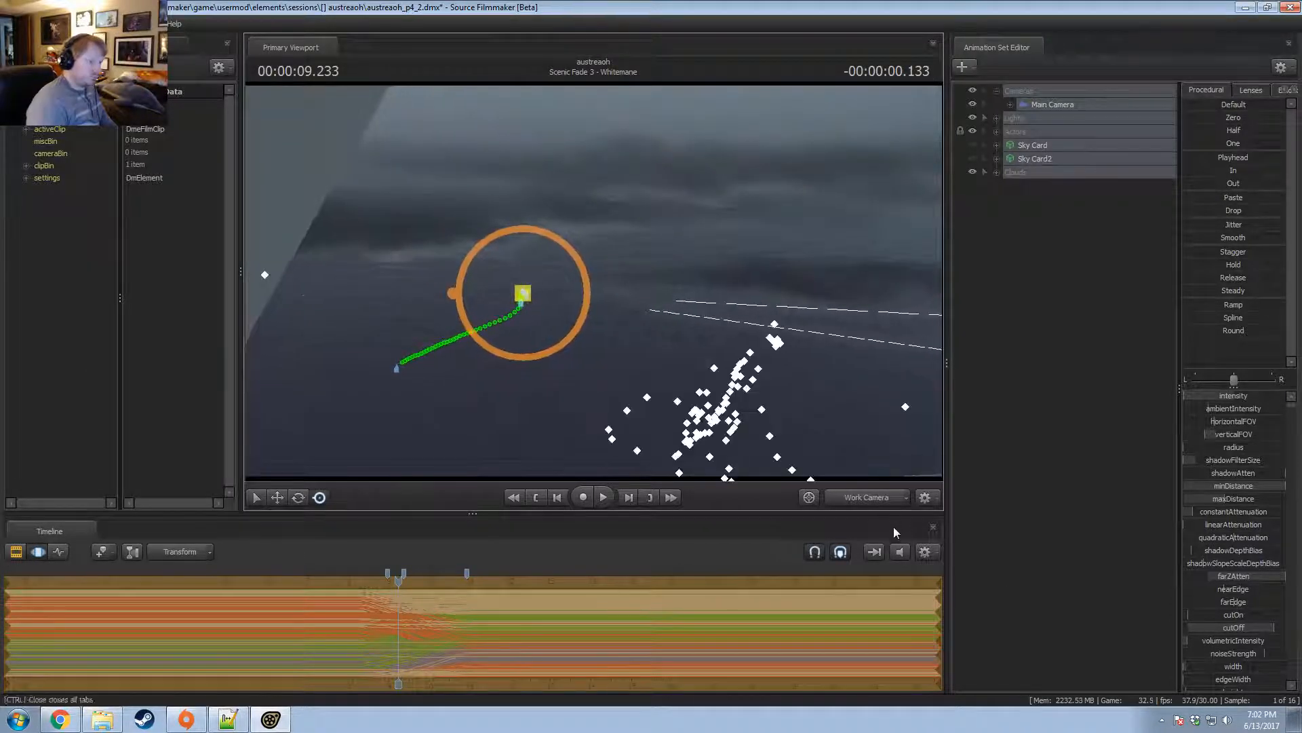
pyautogui.click(876, 497)
pyautogui.click(872, 501)
pyautogui.click(902, 552)
pyautogui.moveTo(559, 295); pyautogui.dragTo(451, 360)
# Change the rotation manipulator's axis orientation and turn the selected scene elements about the vertical axis.
pyautogui.press('e')
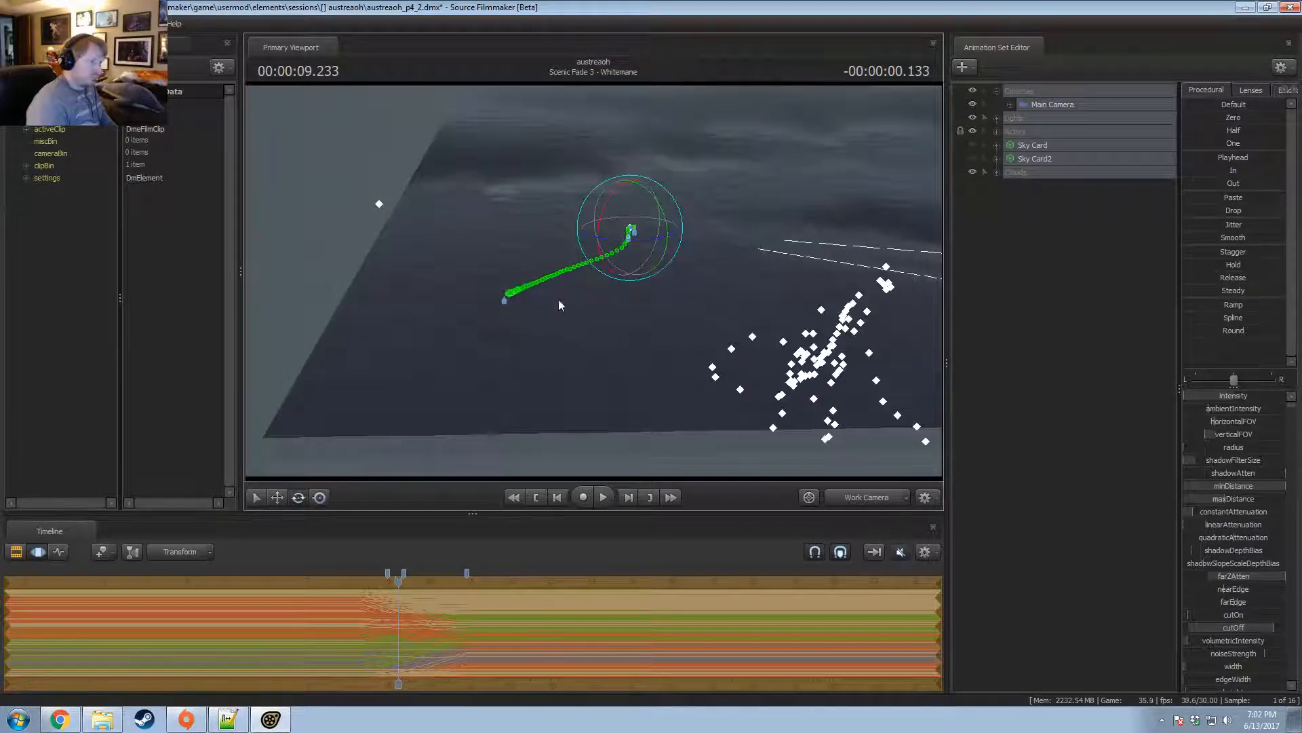
pyautogui.rightClick(663, 218)
pyautogui.click(679, 222)
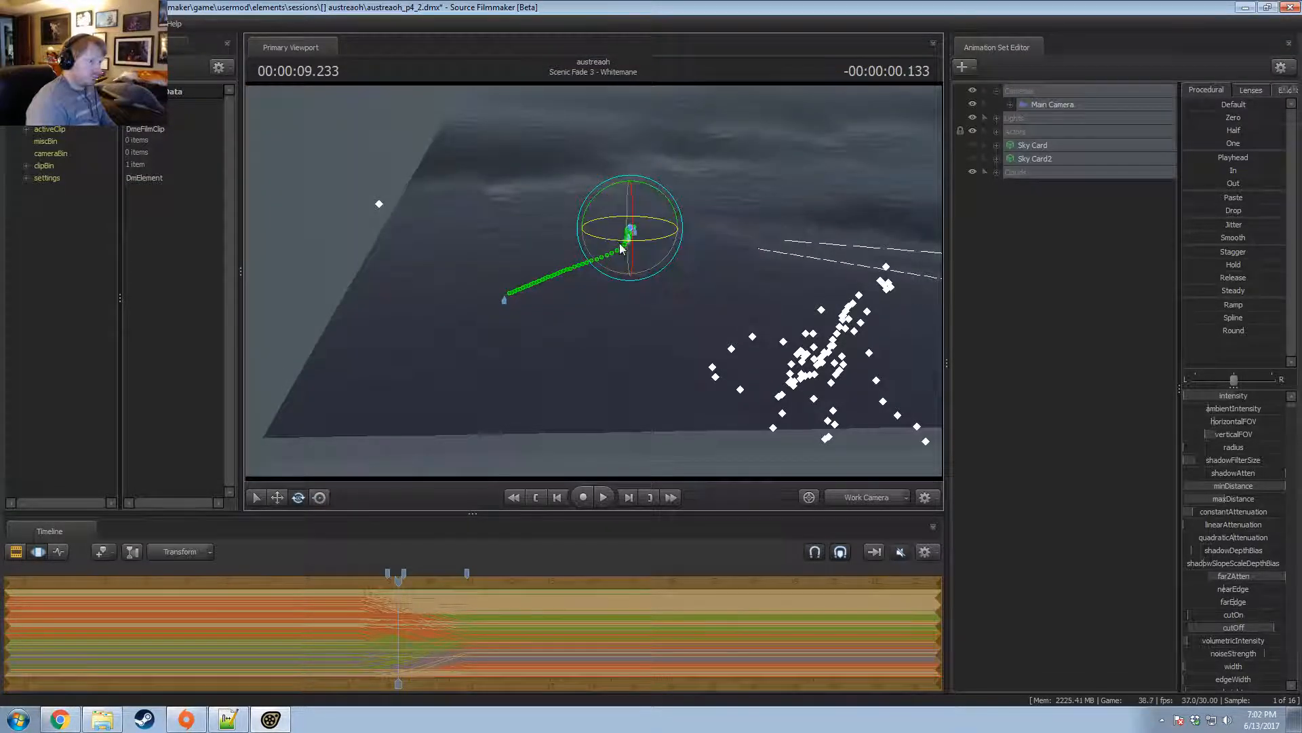
pyautogui.moveTo(620, 243); pyautogui.dragTo(584, 53)
# Move the selected scene elements together over the map's water and adjust their placement above the surface.
pyautogui.press('w')
pyautogui.moveTo(587, 135); pyautogui.dragTo(719, 101)
pyautogui.press('e')
pyautogui.keyDown('alt'); pyautogui.moveTo(596, 281); pyautogui.dragTo(543, 339); pyautogui.keyUp('alt')
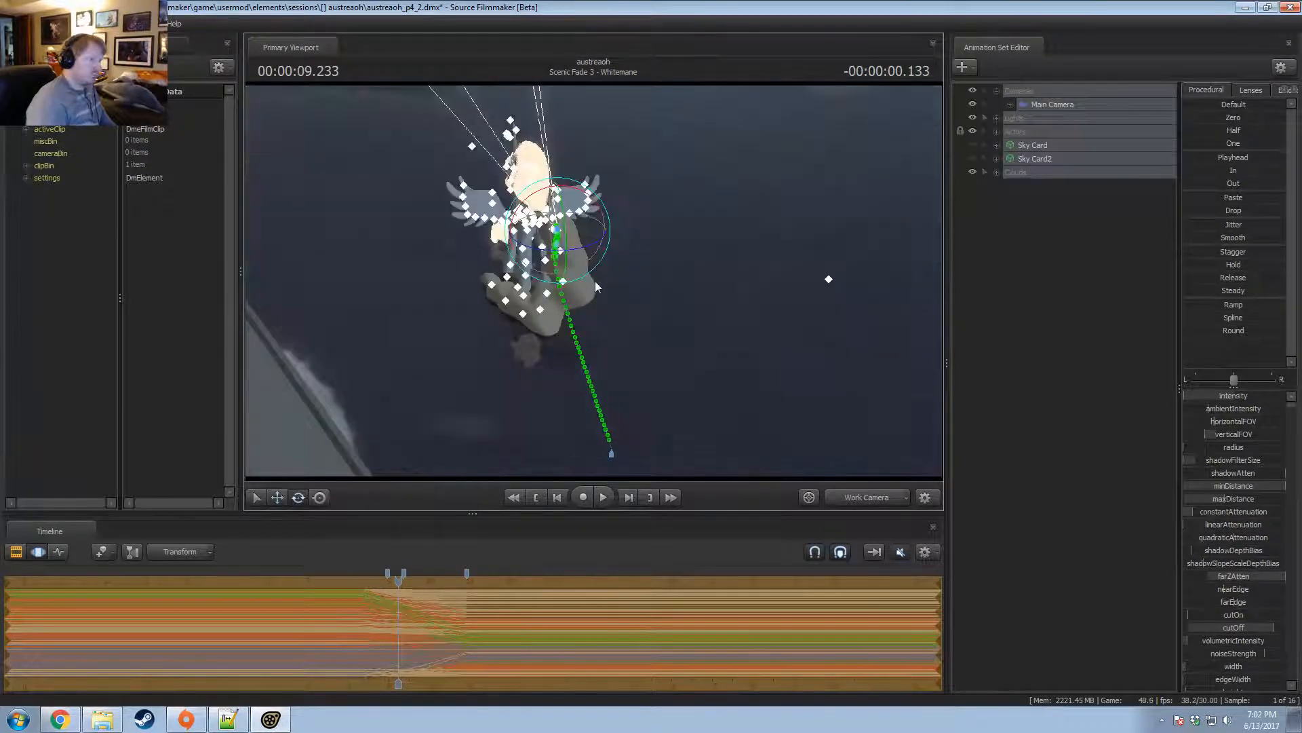
pyautogui.moveTo(539, 259); pyautogui.dragTo(620, 254)
pyautogui.press('w')
pyautogui.press('e')
pyautogui.press('w')
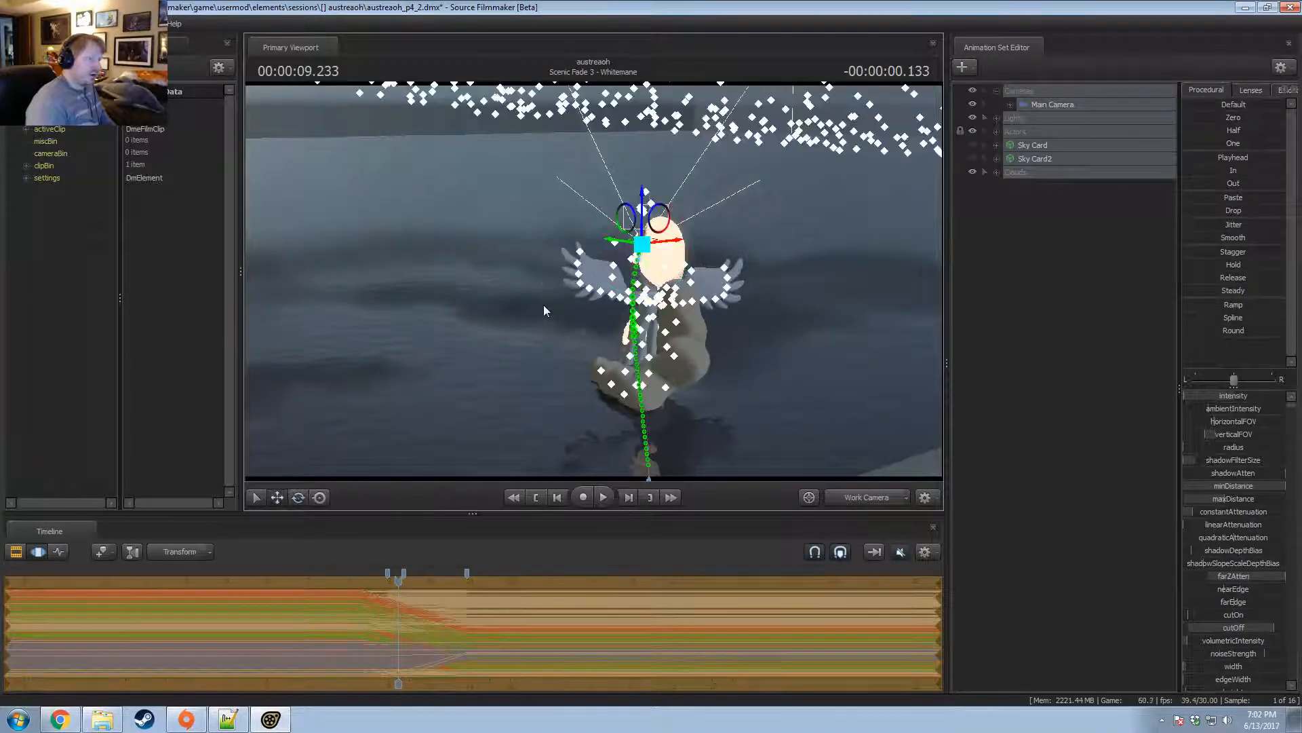
# Play the Whitemane shot twice in the work camera to check the group's placement, stopping at 10.766 seconds.
pyautogui.keyDown('alt'); pyautogui.moveTo(544, 311); pyautogui.dragTo(595, 285); pyautogui.keyUp('alt')
pyautogui.press('space')
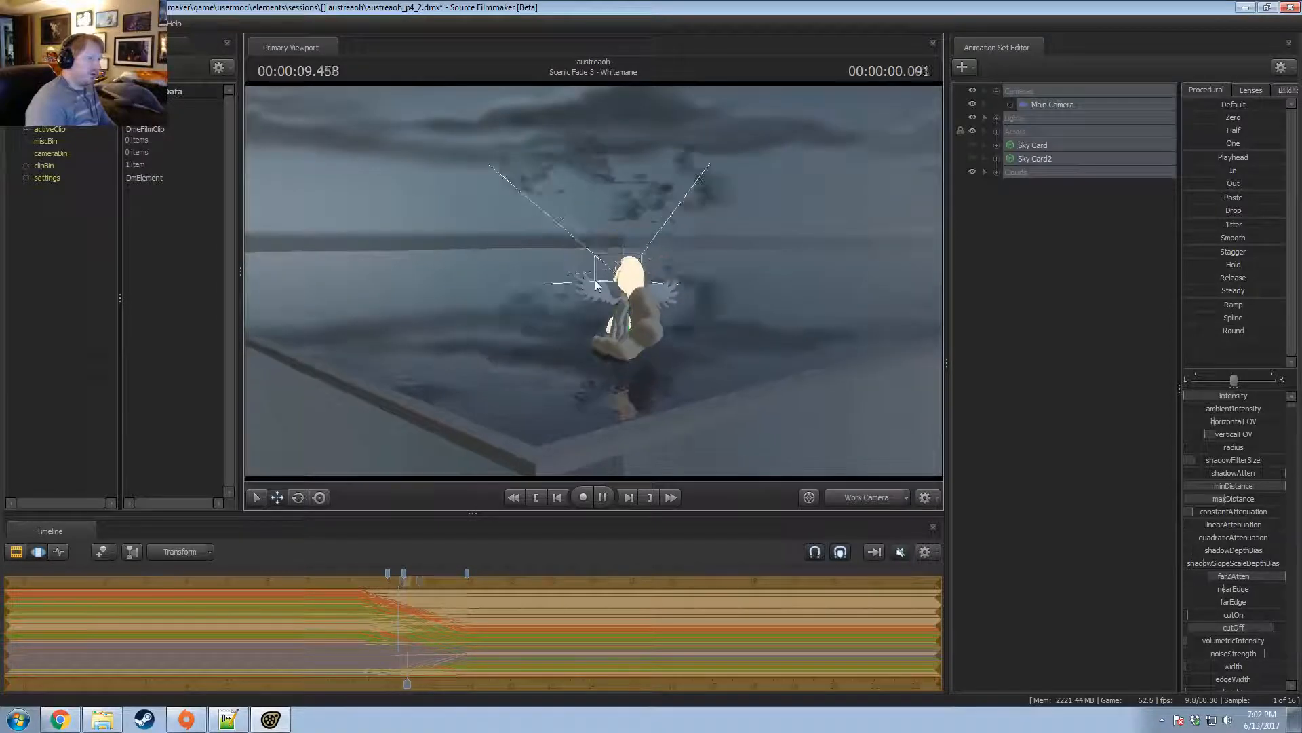
pyautogui.press('space')
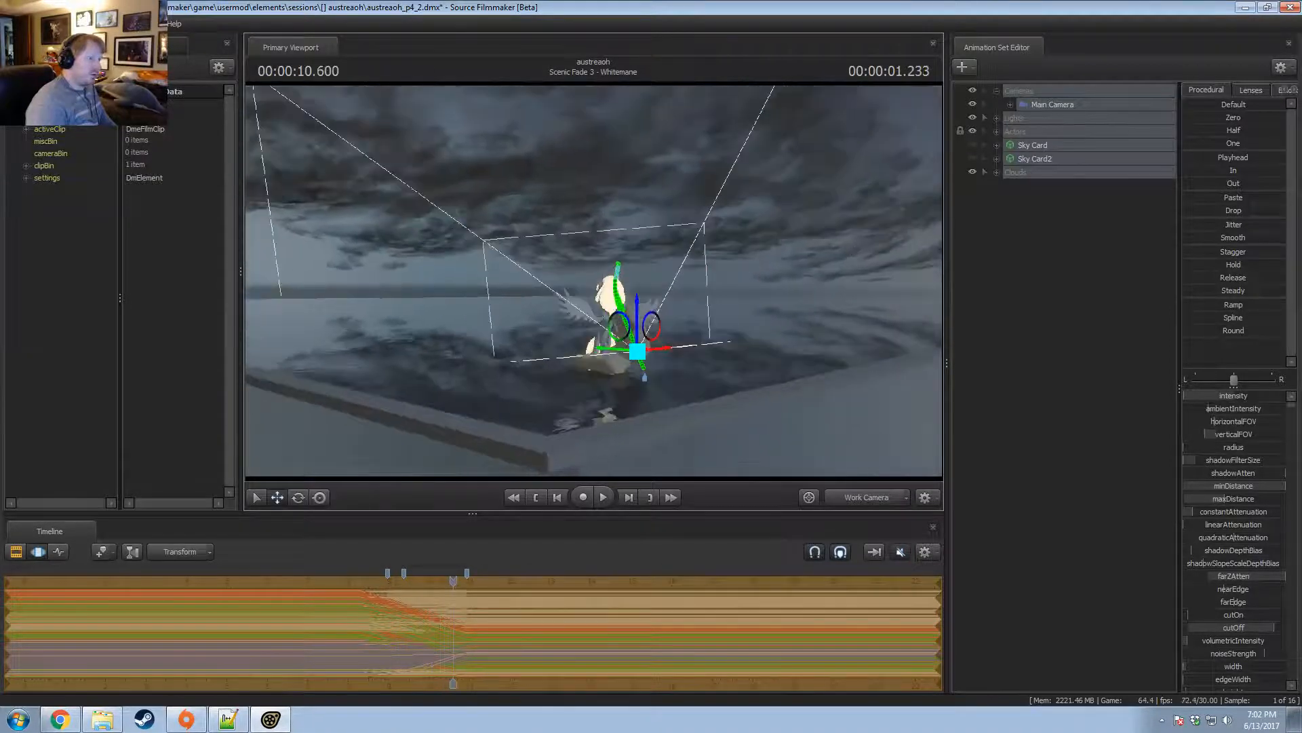
pyautogui.keyDown('alt'); pyautogui.moveTo(595, 285); pyautogui.dragTo(474, 498); pyautogui.keyUp('alt')
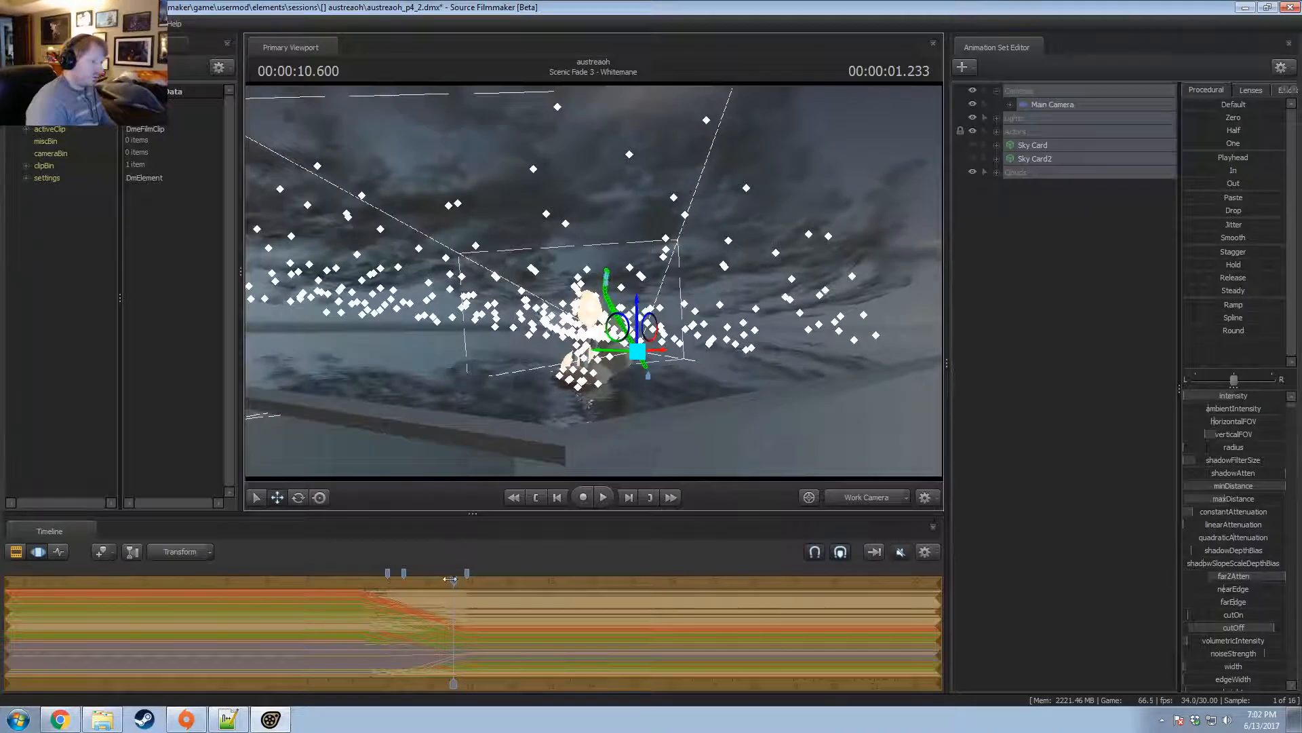
pyautogui.moveTo(451, 578); pyautogui.dragTo(392, 575)
pyautogui.press('space')
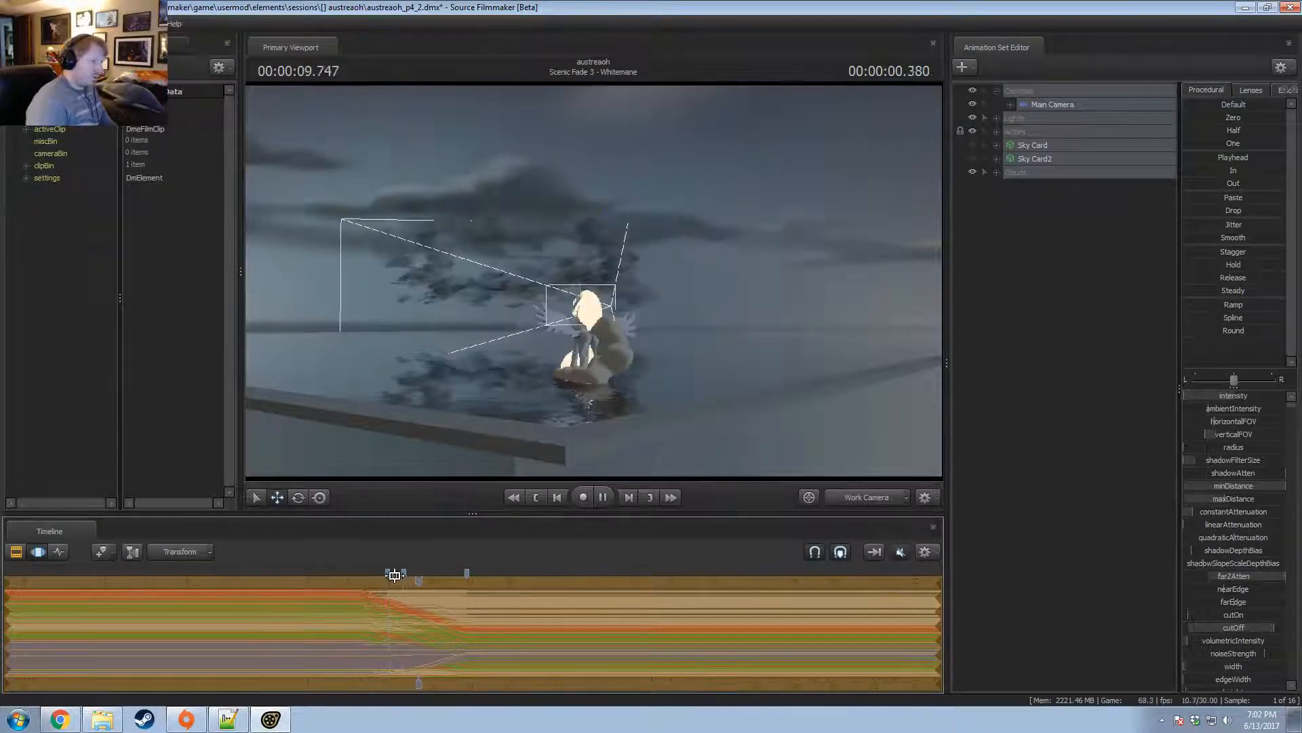
pyautogui.press('space')
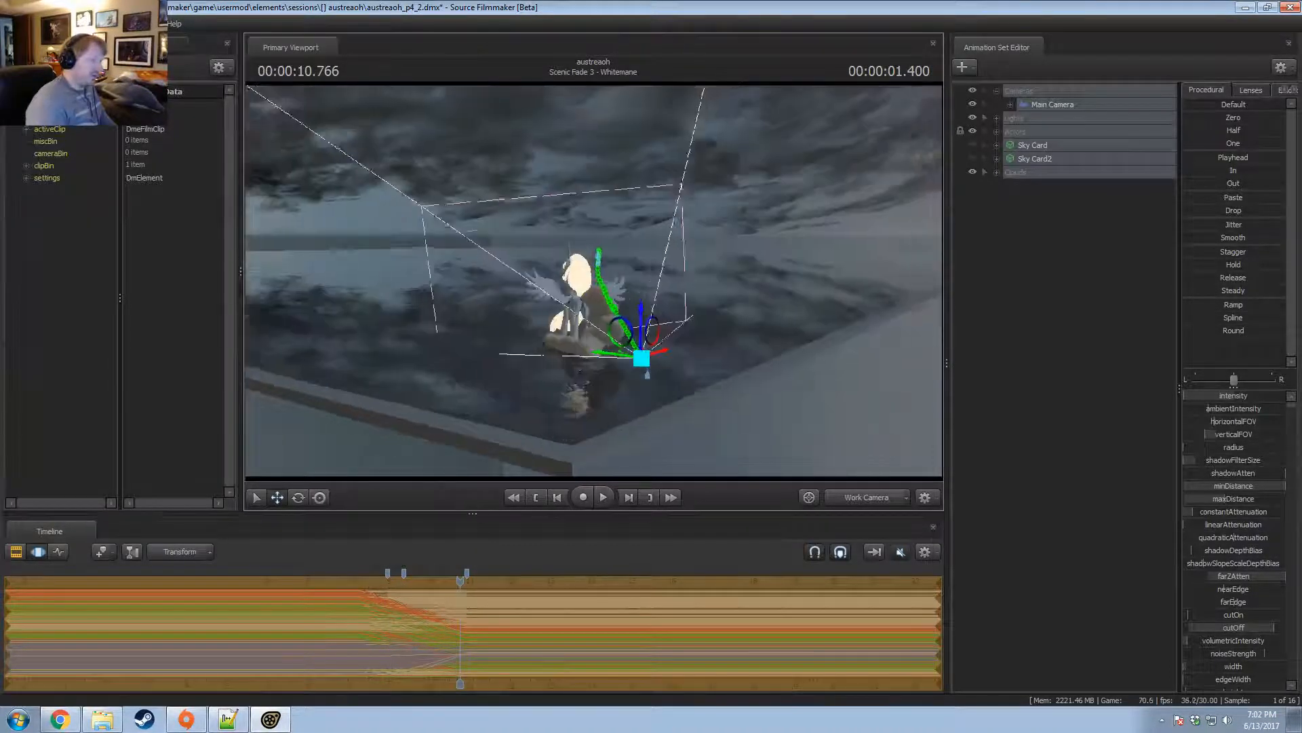
# Play on toward the end of the shot and set the playhead to 10.900 seconds.
pyautogui.moveTo(591, 279); pyautogui.dragTo(460, 299)
pyautogui.press('space')
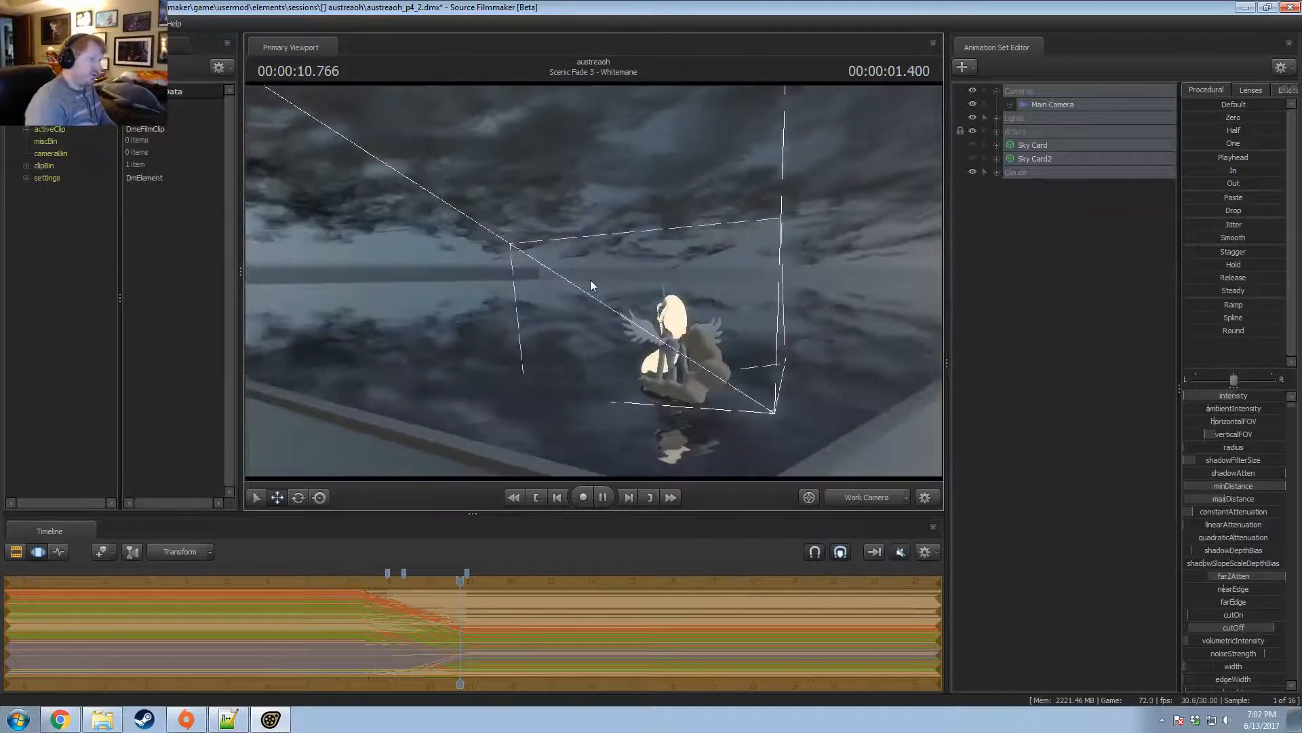
pyautogui.press('space')
pyautogui.moveTo(471, 579); pyautogui.dragTo(465, 578)
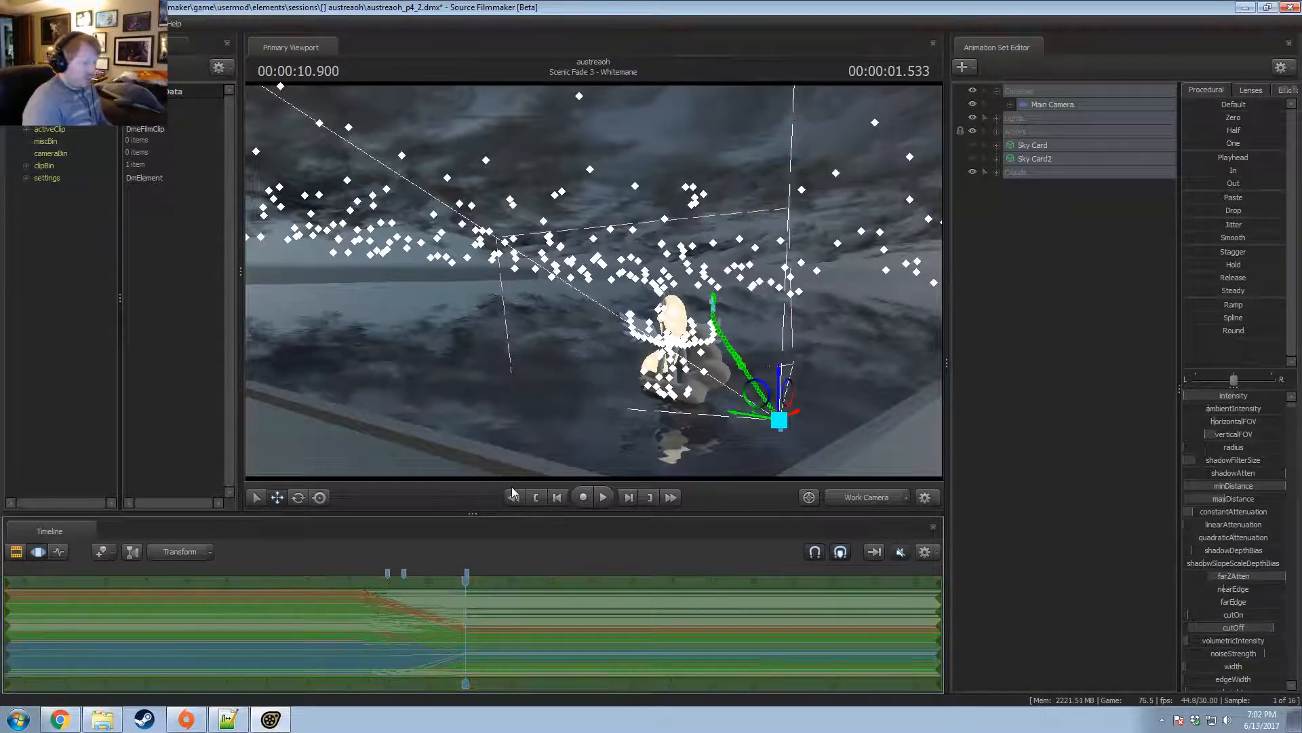
# Examine the relocated scene at 10.433 seconds and view it through camera1.
pyautogui.scroll(3, 430, 641)
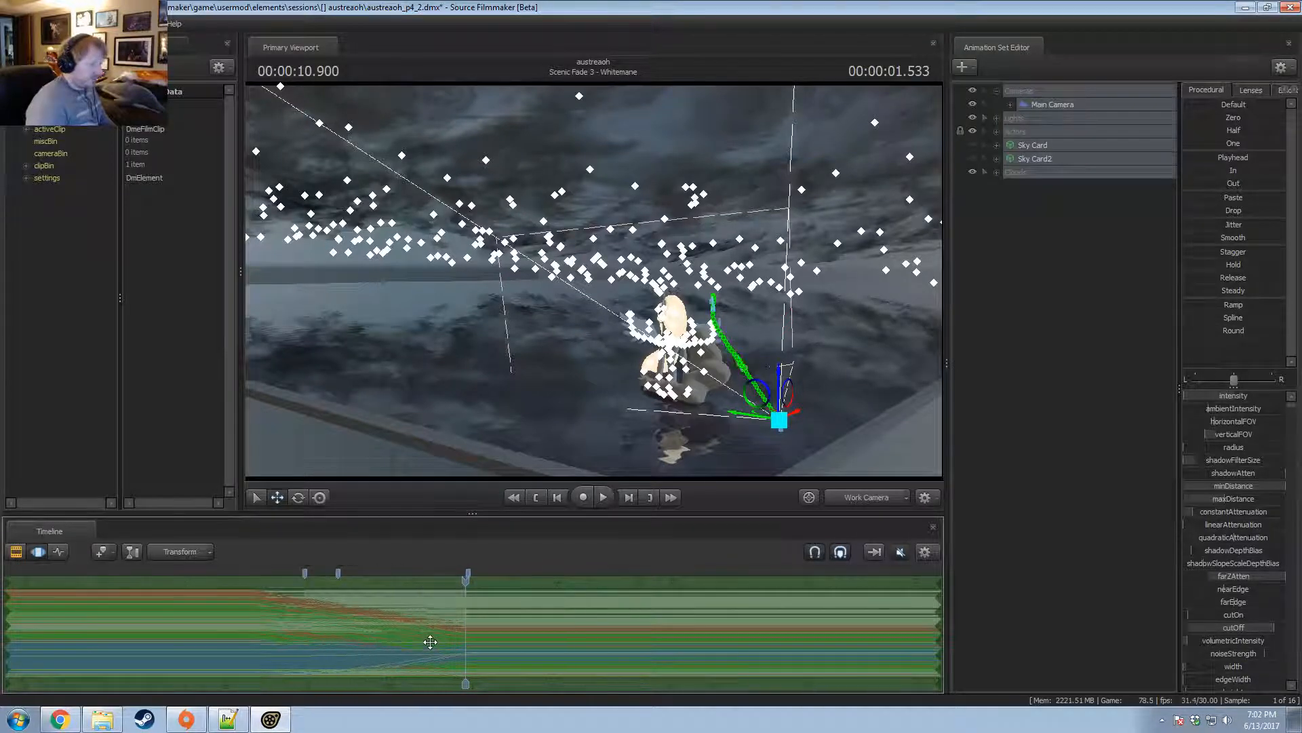
pyautogui.rightClick(517, 398)
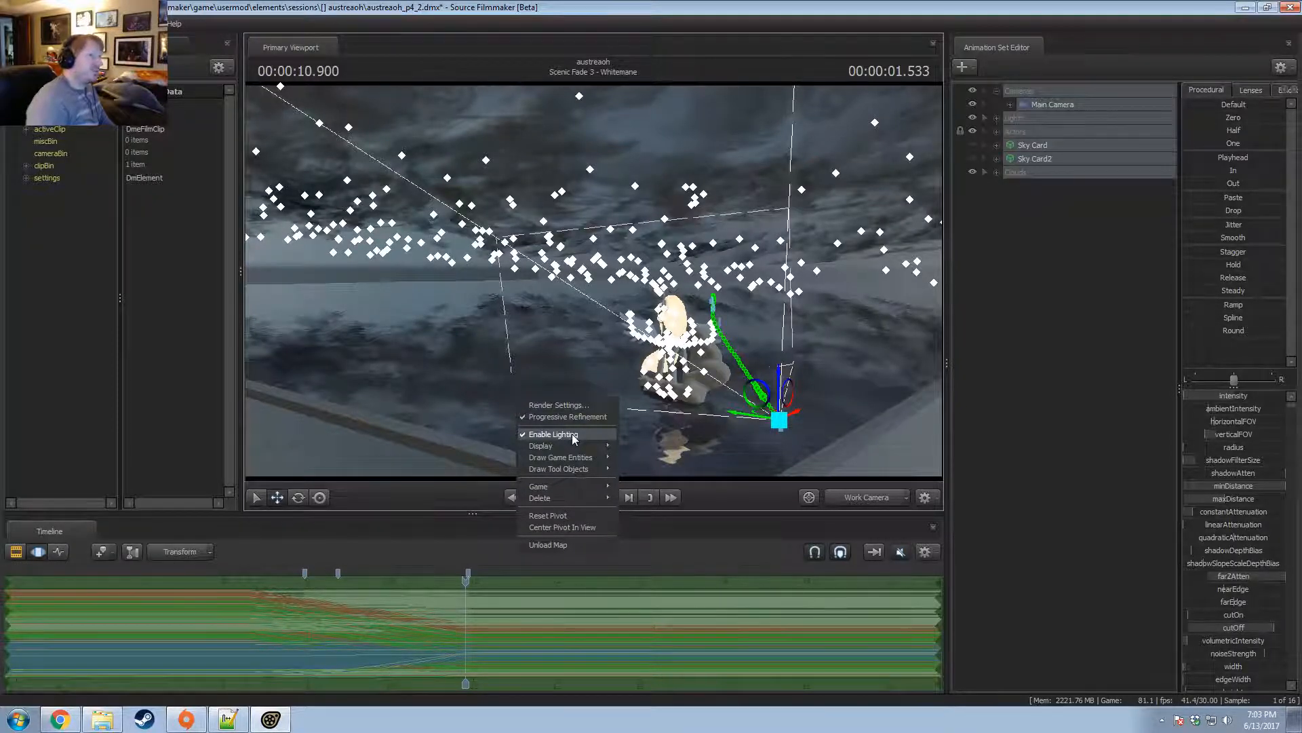
pyautogui.click(442, 540)
pyautogui.scroll(3, 318, 636)
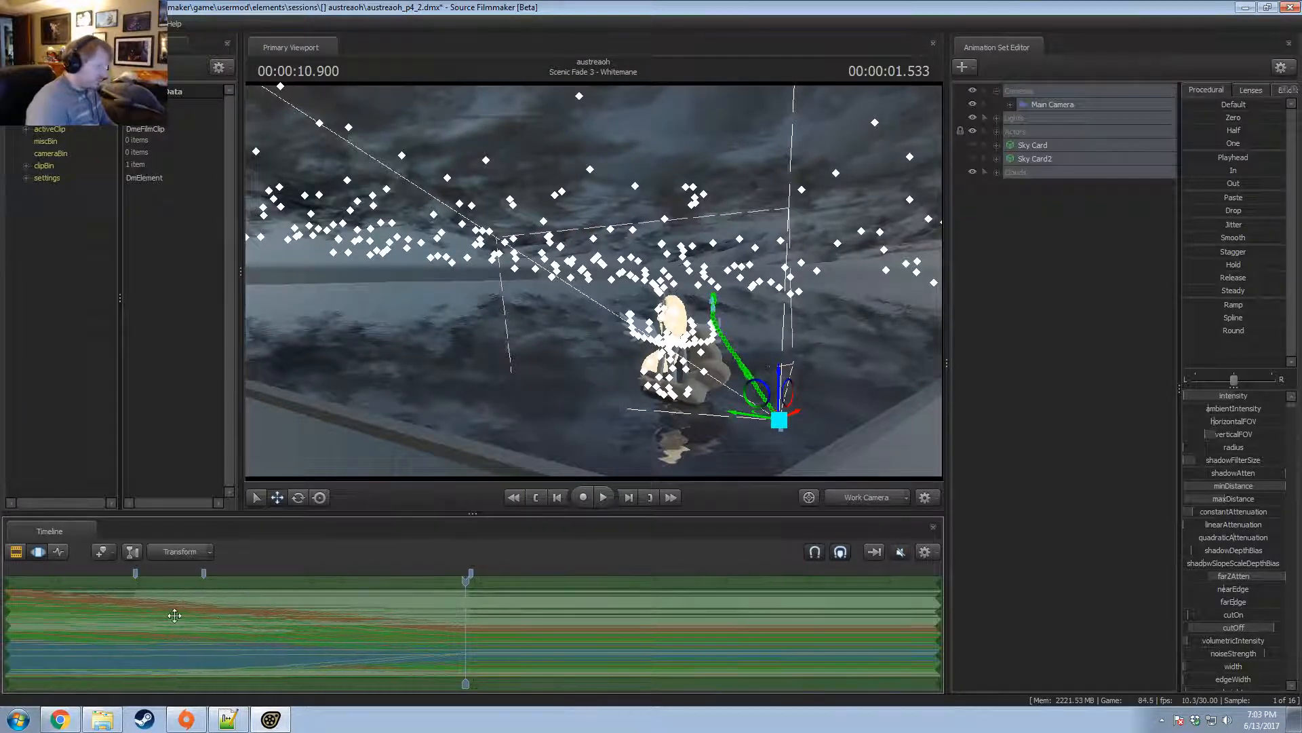
pyautogui.moveTo(174, 615); pyautogui.dragTo(431, 615, button='middle')
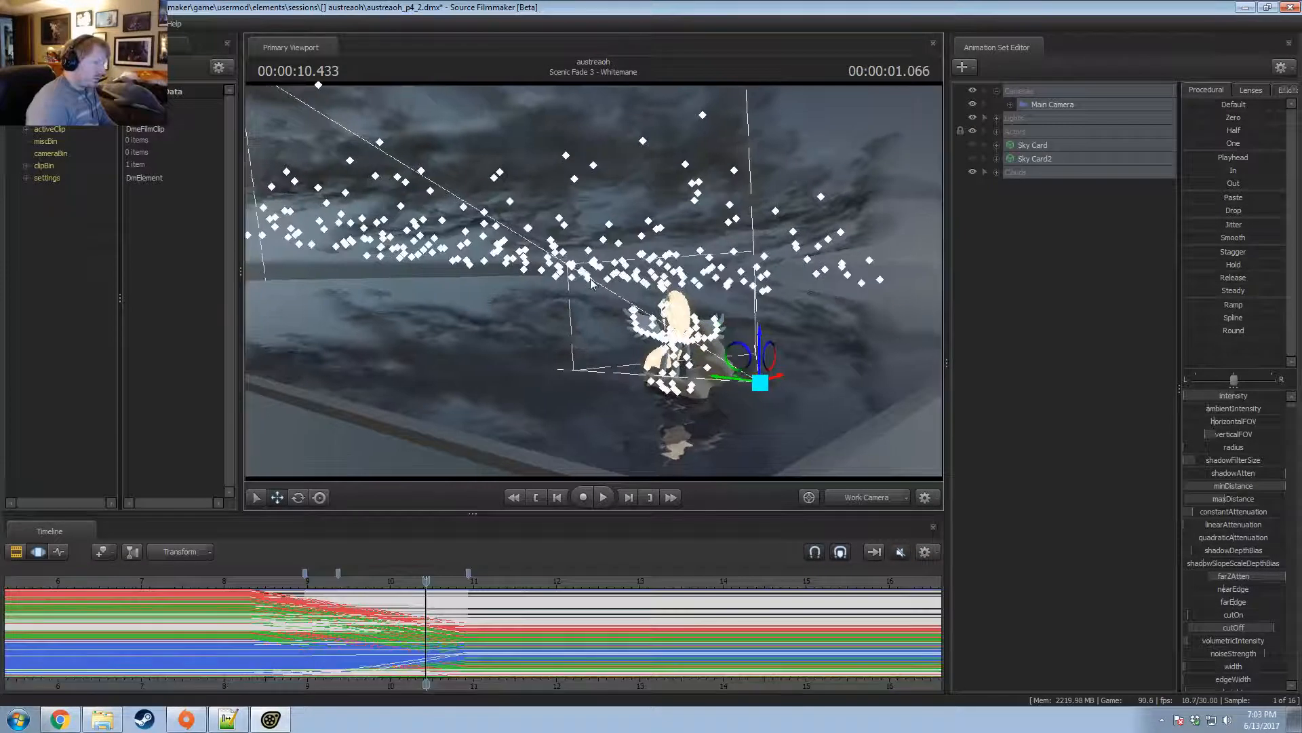
pyautogui.moveTo(590, 283)
pyautogui.mouseDown()
pyautogui.moveTo(587, 230)
pyautogui.moveTo(624, 275)
pyautogui.moveTo(597, 281)
pyautogui.moveTo(718, 388)
pyautogui.mouseUp()
pyautogui.click(880, 501)
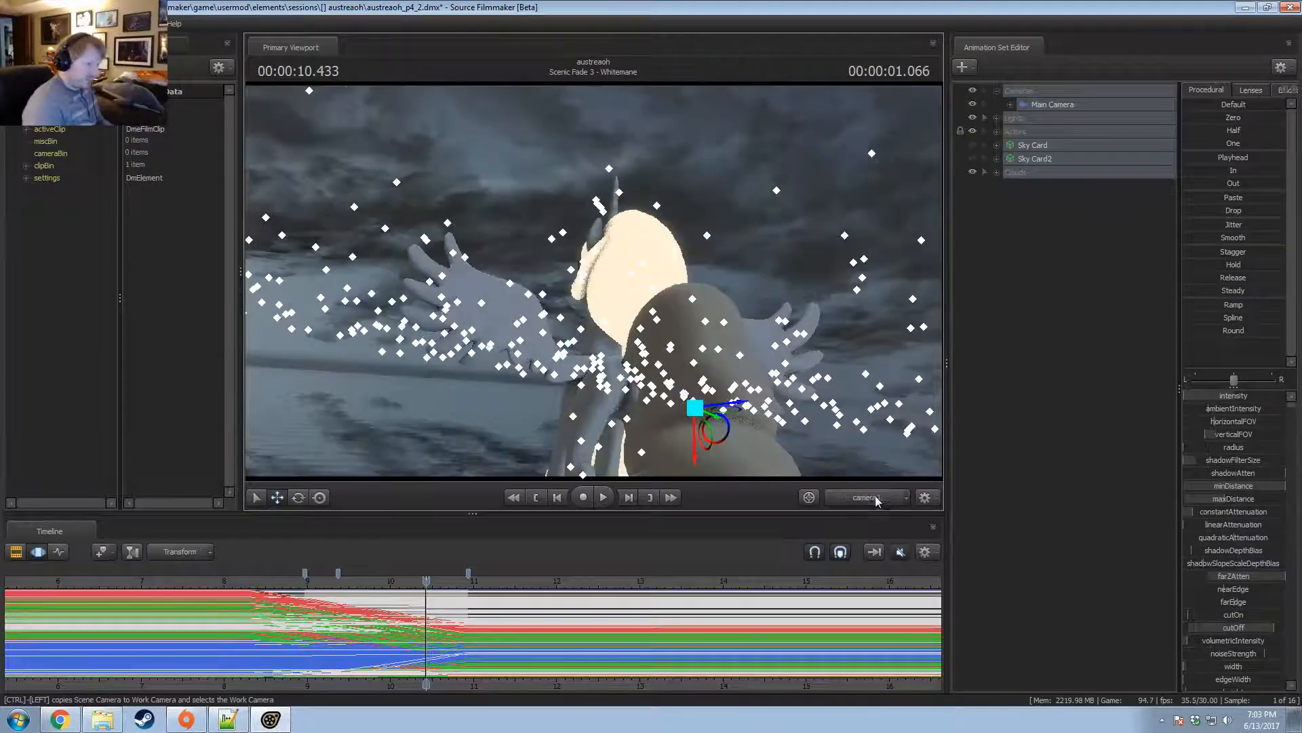
# Set the playhead to 10.900 seconds near the end of the Whitemane shot and select only the Main Camera.
pyautogui.moveTo(426, 587); pyautogui.dragTo(467, 604)
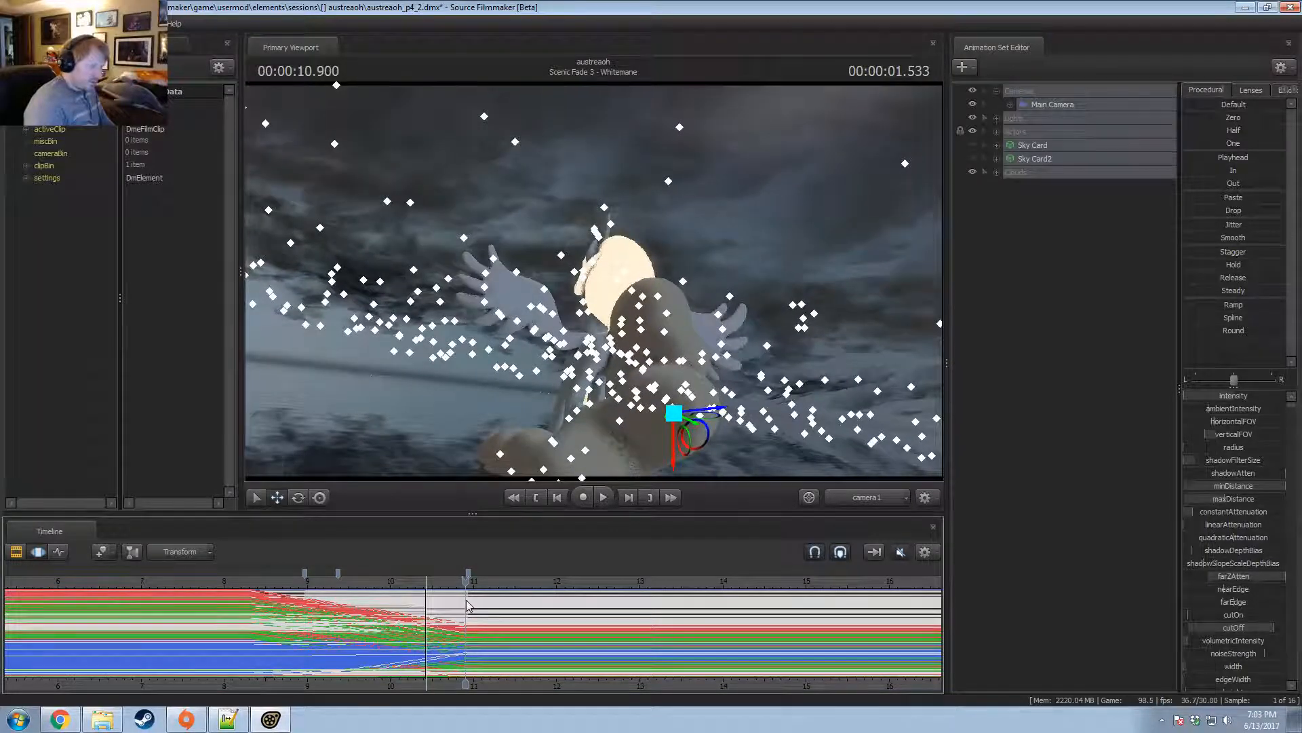
pyautogui.scroll(10, 468, 605)
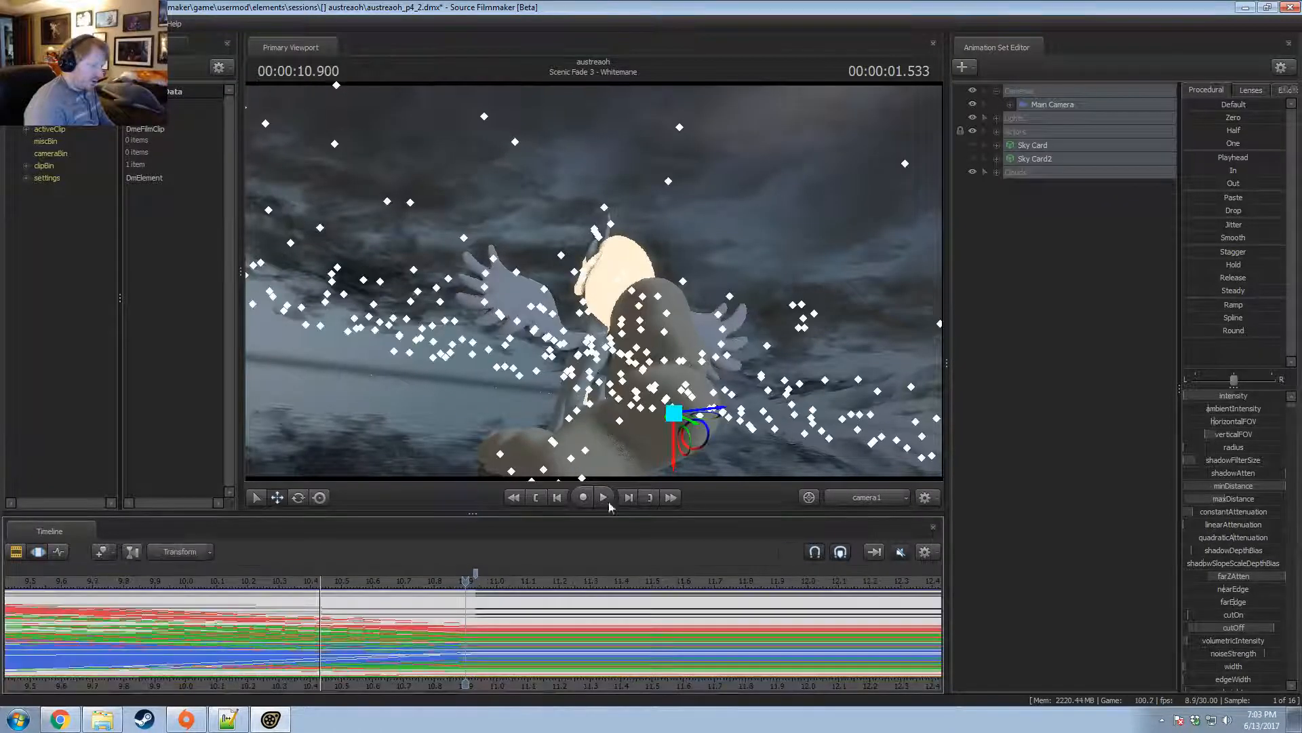
pyautogui.click(1025, 106)
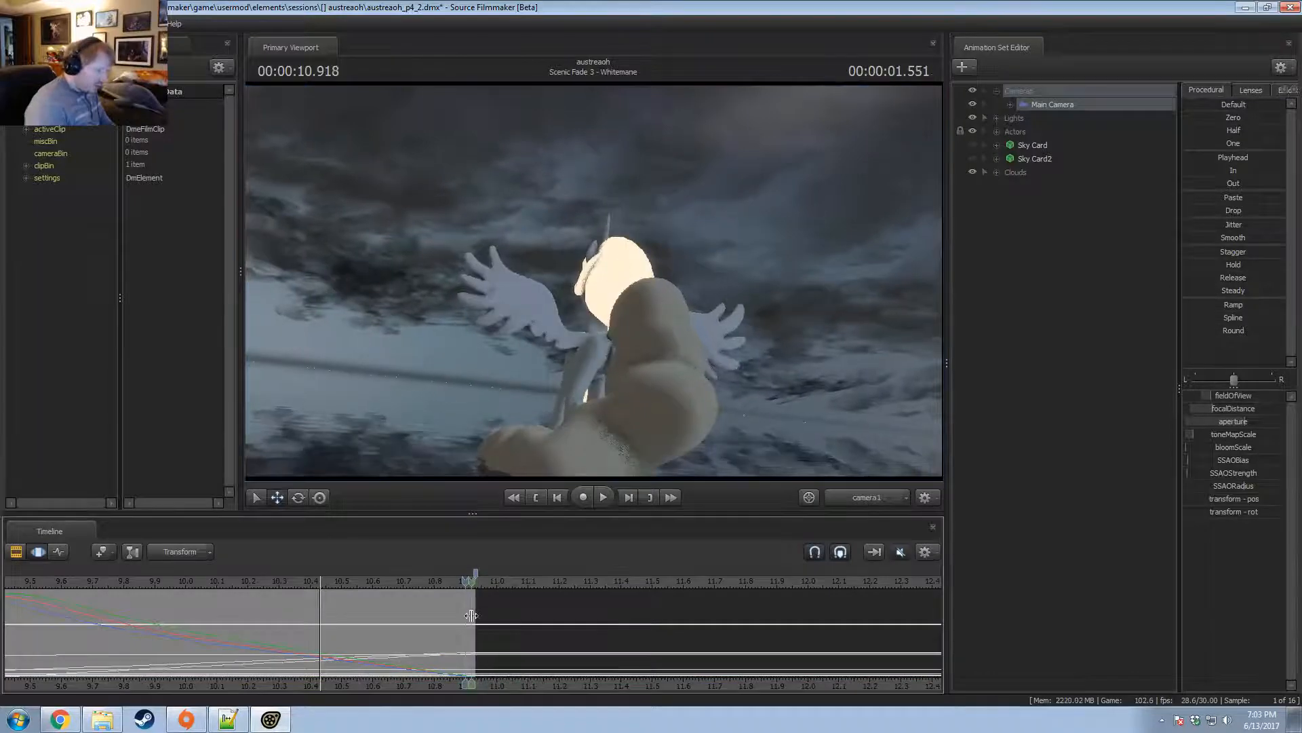
pyautogui.click(468, 615)
pyautogui.moveTo(468, 615); pyautogui.dragTo(466, 618)
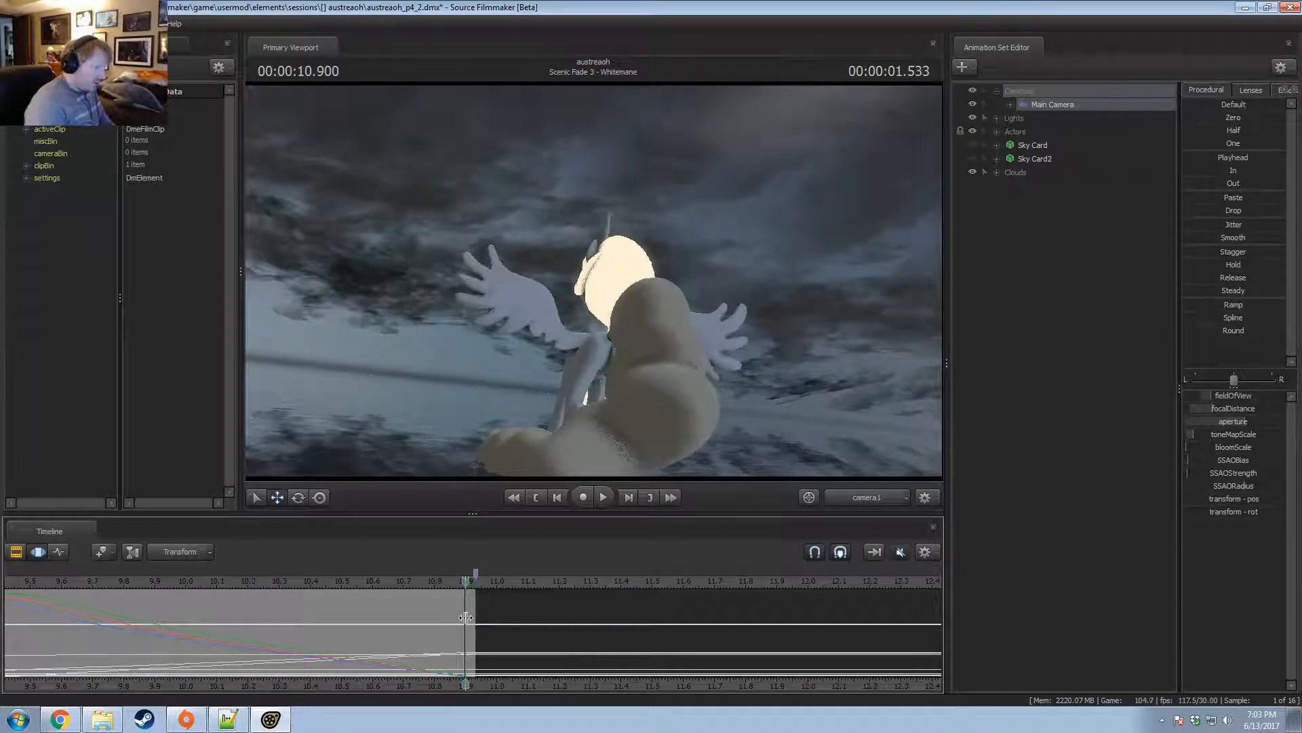
pyautogui.hotkey('ctrl', 'a')
pyautogui.press('Escape')
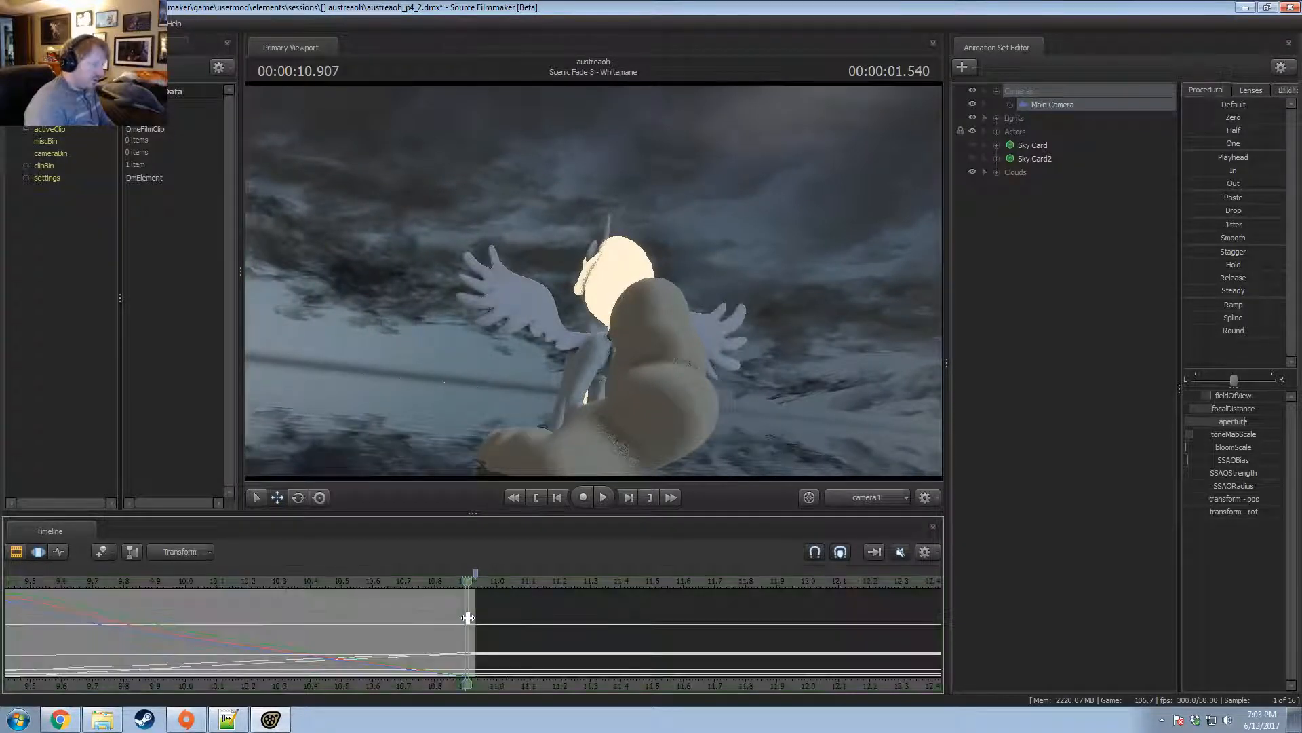
pyautogui.click(468, 618)
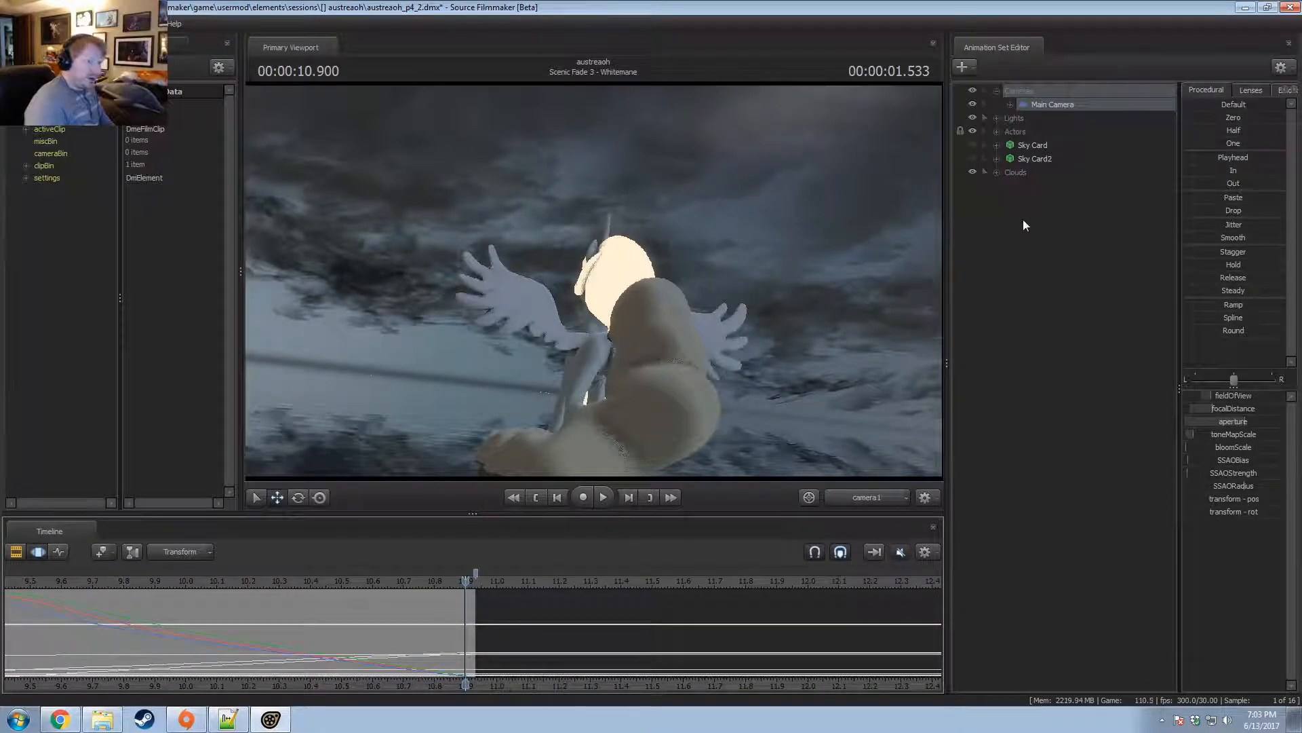
# Add the Whitemane actor to the Main Camera selection, switch to the work camera and show camera1 in a secondary viewport.
pyautogui.click(1000, 131)
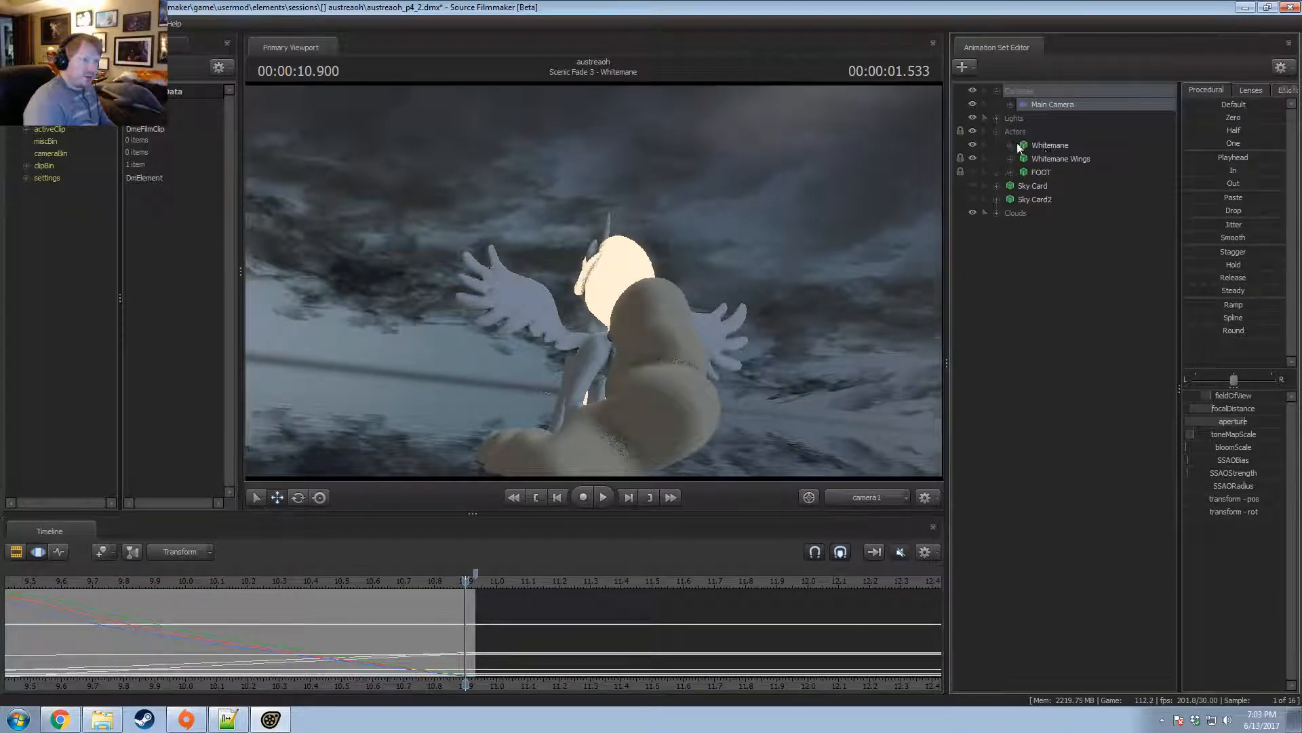
pyautogui.click(1055, 148)
pyautogui.click(881, 493)
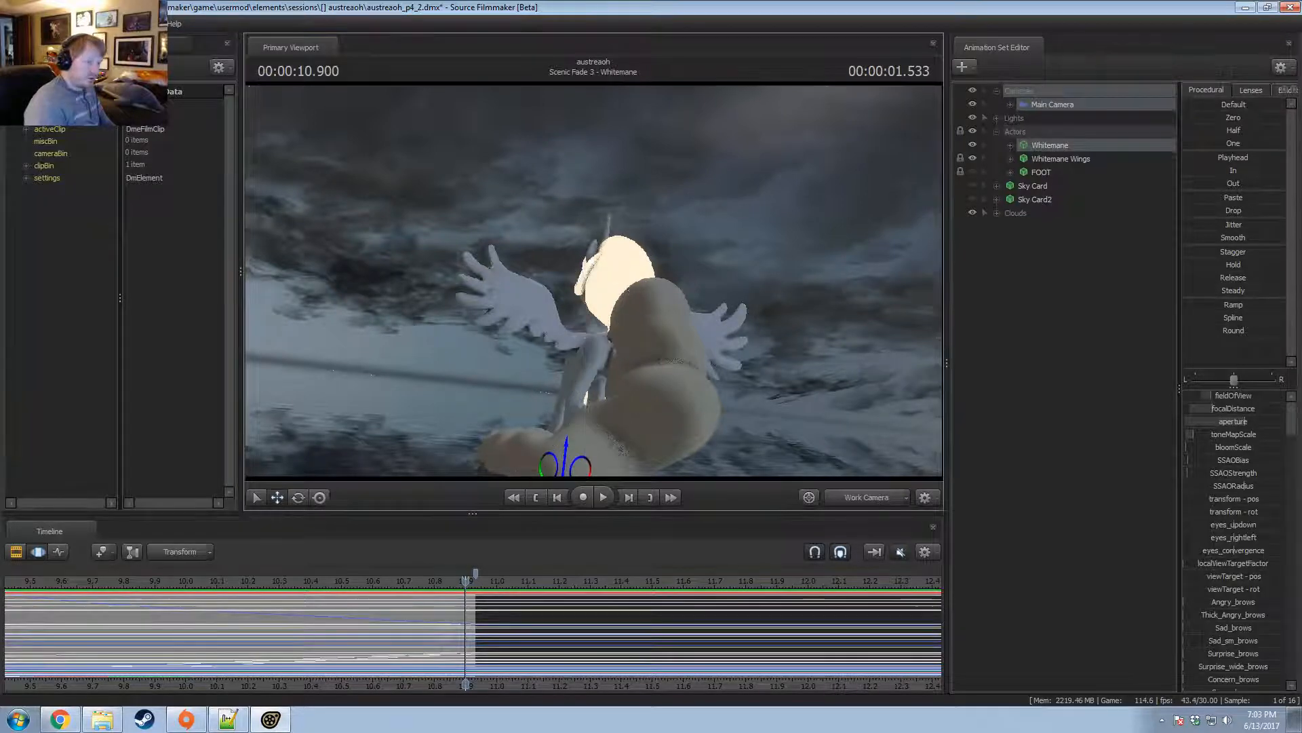
pyautogui.moveTo(594, 281); pyautogui.dragTo(648, 346)
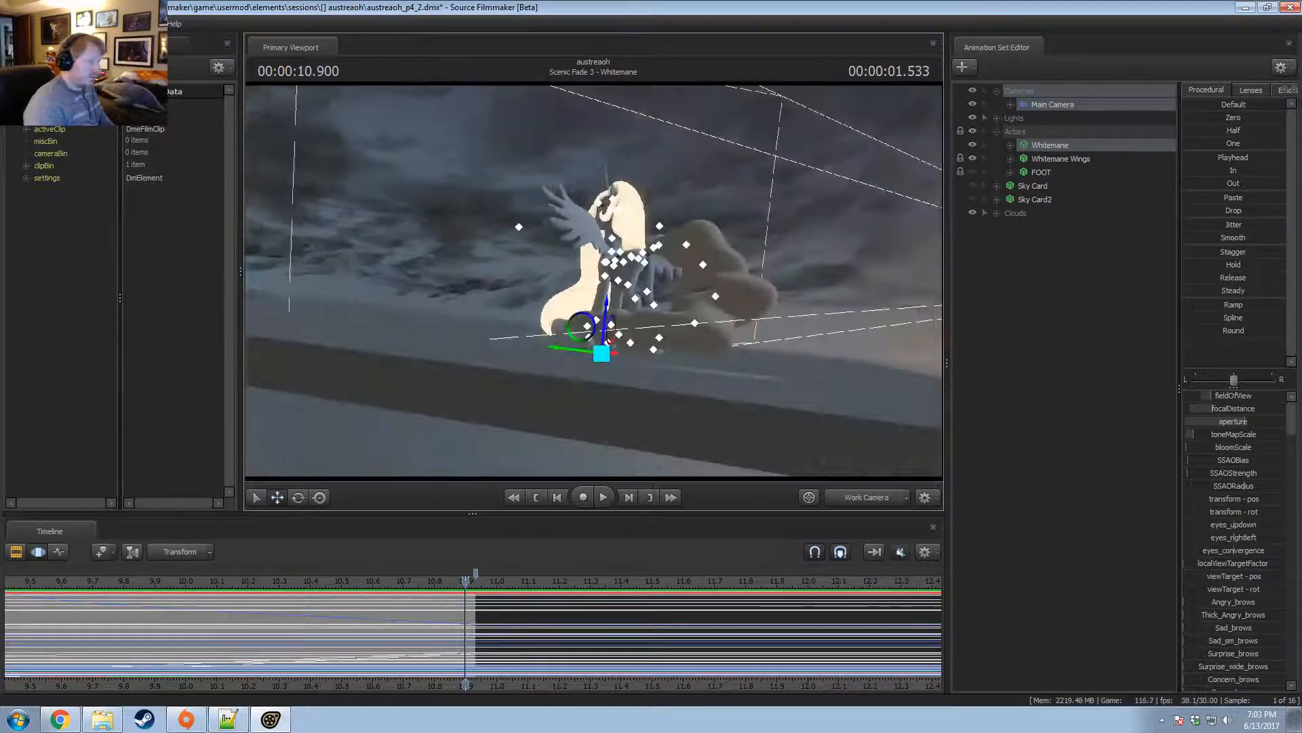
pyautogui.click(79, 23)
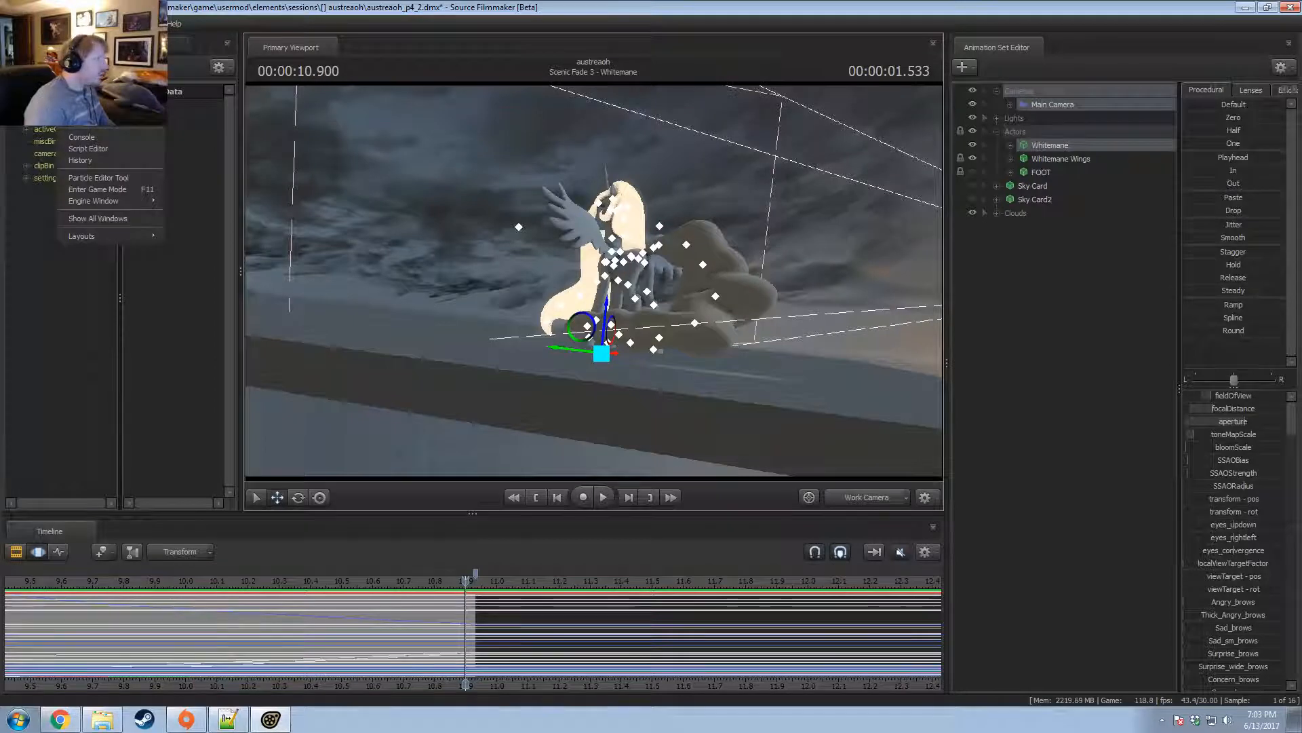
pyautogui.click(102, 51)
pyautogui.moveTo(520, 285); pyautogui.dragTo(1122, 310)
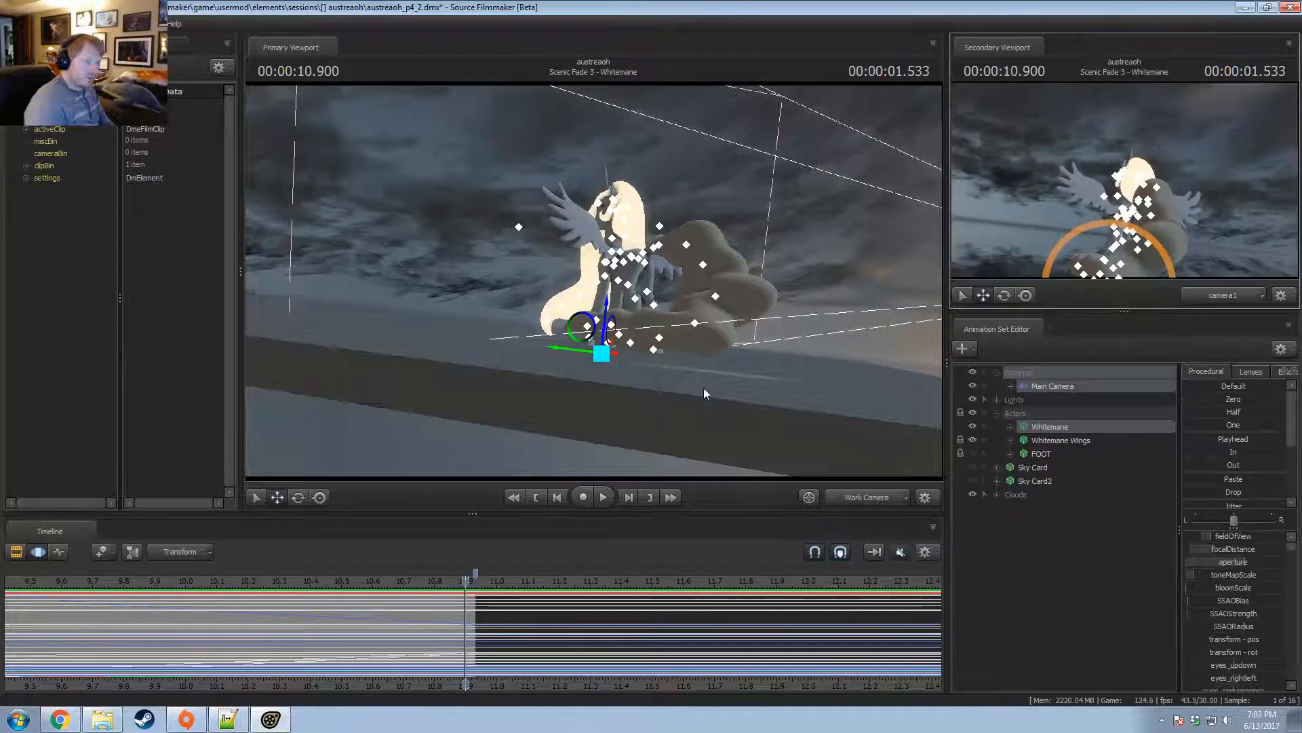
# Rotate Whitemane and the Main Camera together across the whole timeline while checking the framing through camera1.
pyautogui.press('e')
pyautogui.keyDown('alt'); pyautogui.moveTo(677, 373); pyautogui.dragTo(625, 385); pyautogui.keyUp('alt')
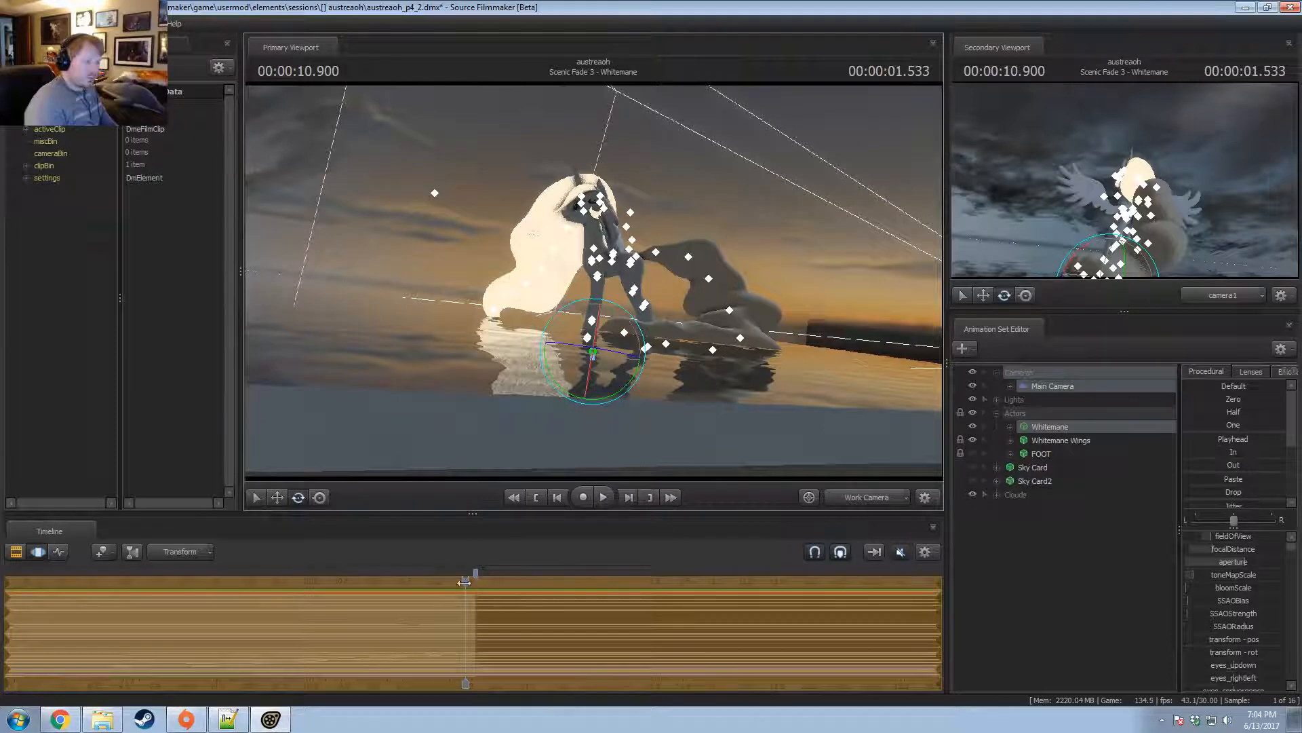
pyautogui.moveTo(464, 582); pyautogui.dragTo(470, 609)
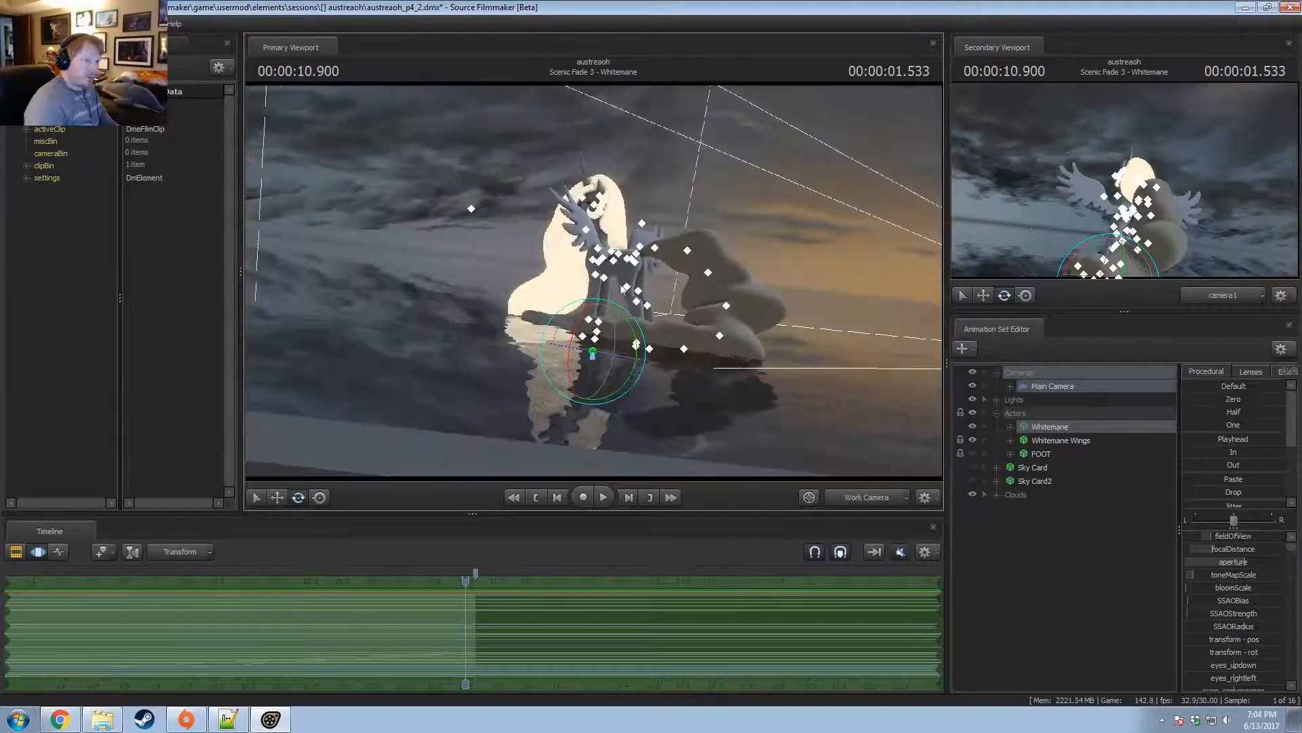
# Rotate the Main Camera alone, with a time selection that eases in from about 9.4 to 10.9 seconds.
pyautogui.click(1045, 385)
pyautogui.click(476, 610)
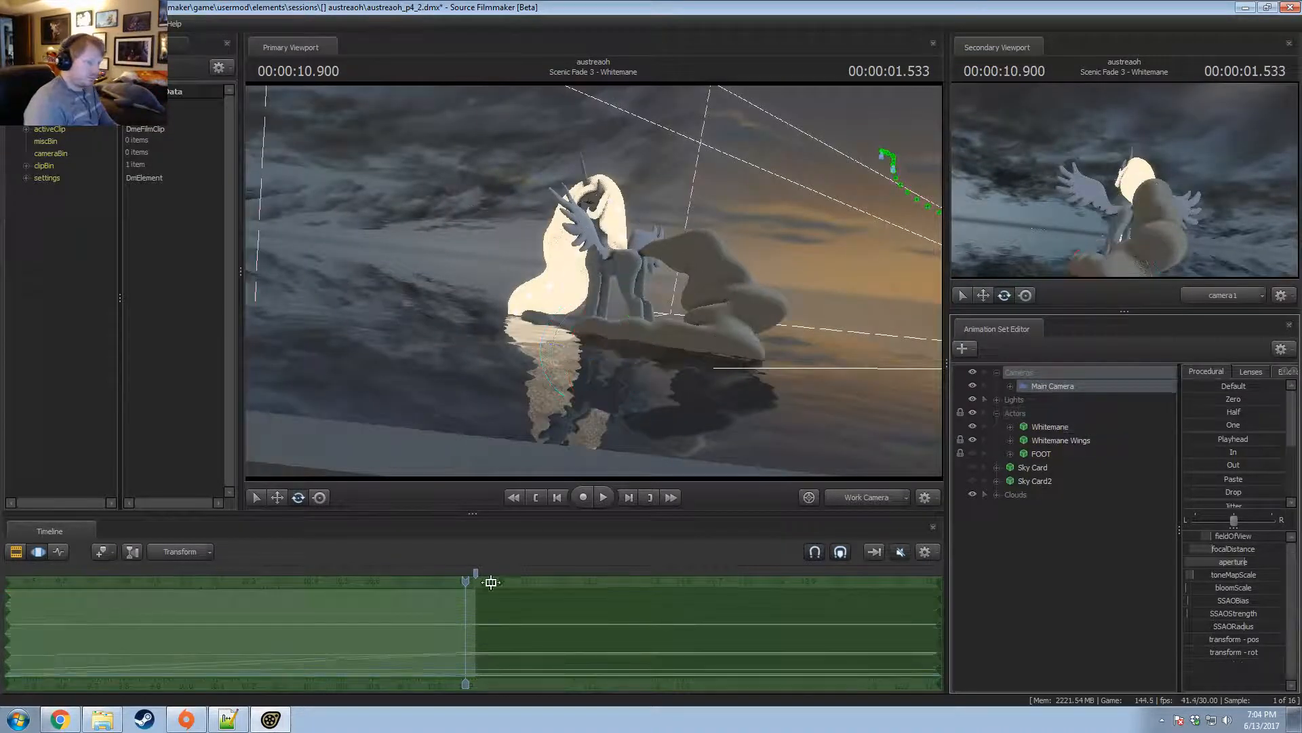
pyautogui.moveTo(475, 612)
pyautogui.mouseDown()
pyautogui.moveTo(203, 644)
pyautogui.moveTo(224, 660)
pyautogui.mouseUp()
pyautogui.scroll(-3, 570, 618)
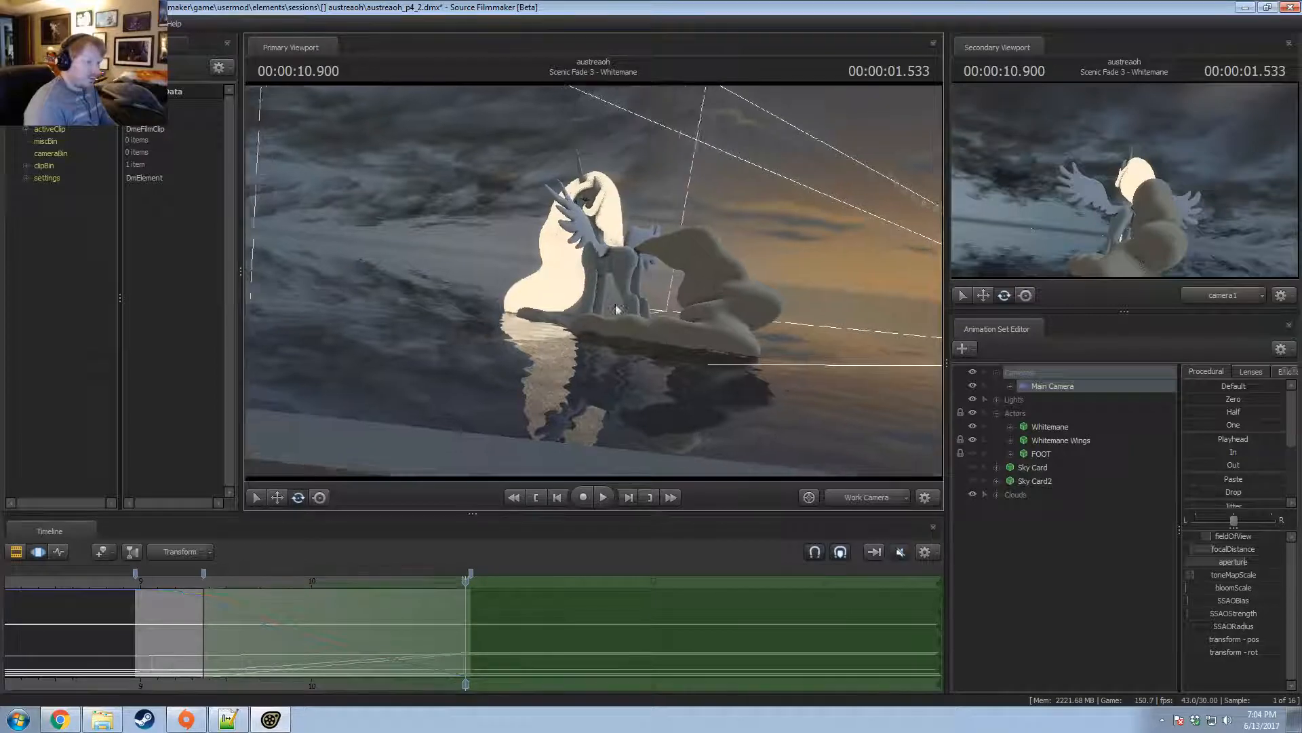
pyautogui.click(860, 496)
pyautogui.press('s')
pyautogui.moveTo(779, 434); pyautogui.dragTo(611, 246)
pyautogui.click(614, 248)
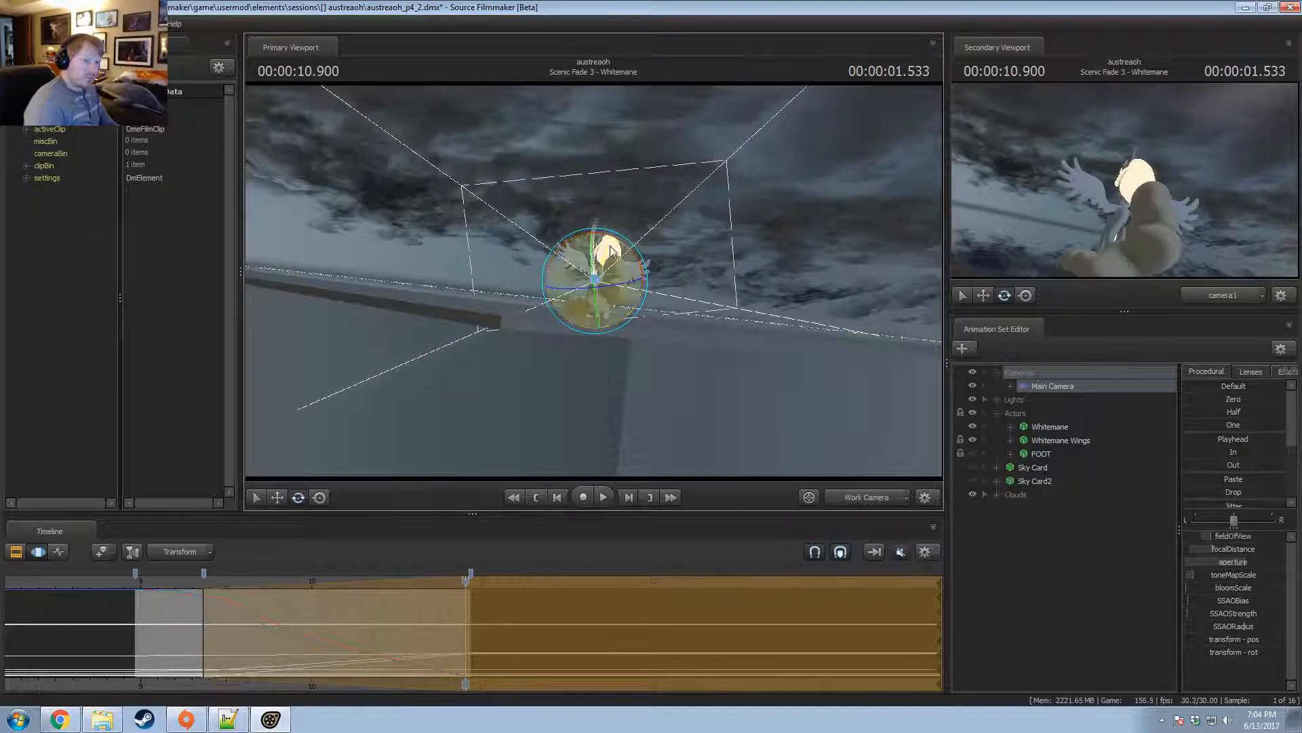
# Play the Whitemane shot repeatedly from its opening to check the adjusted camera motion in both viewports.
pyautogui.click(152, 581)
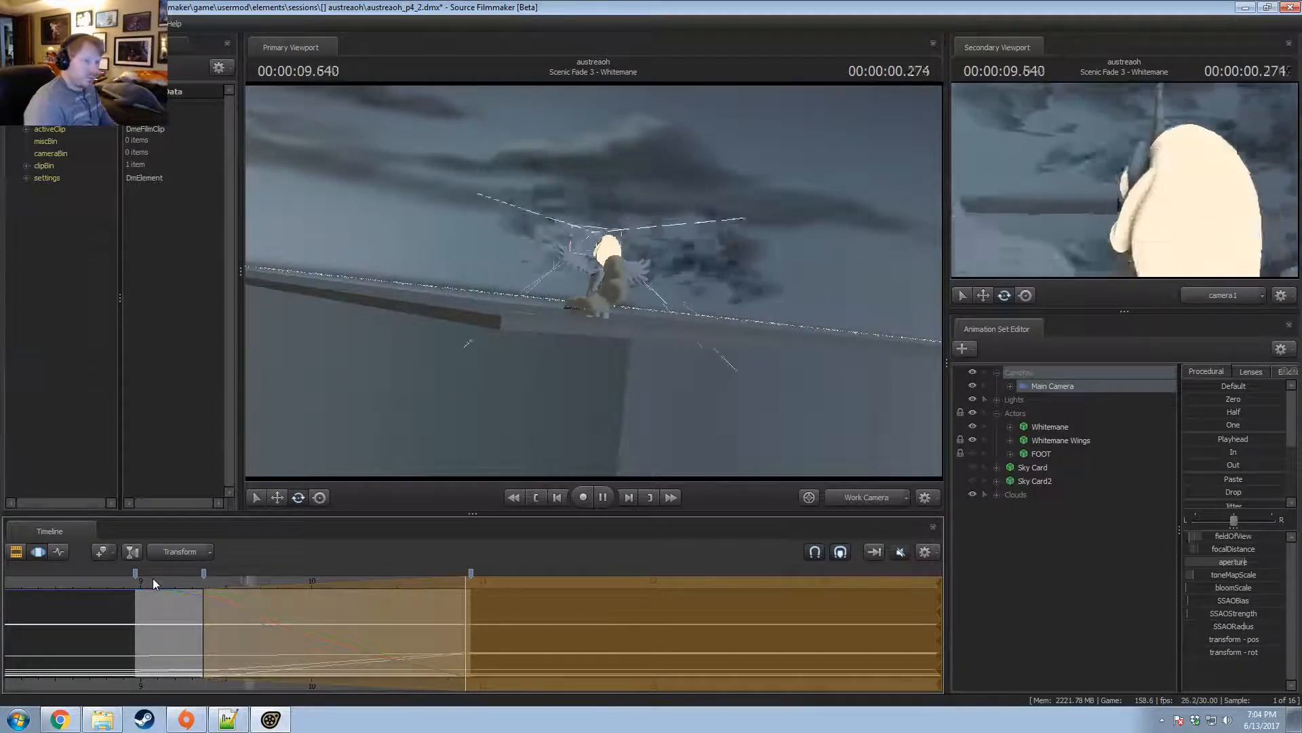
pyautogui.press('space')
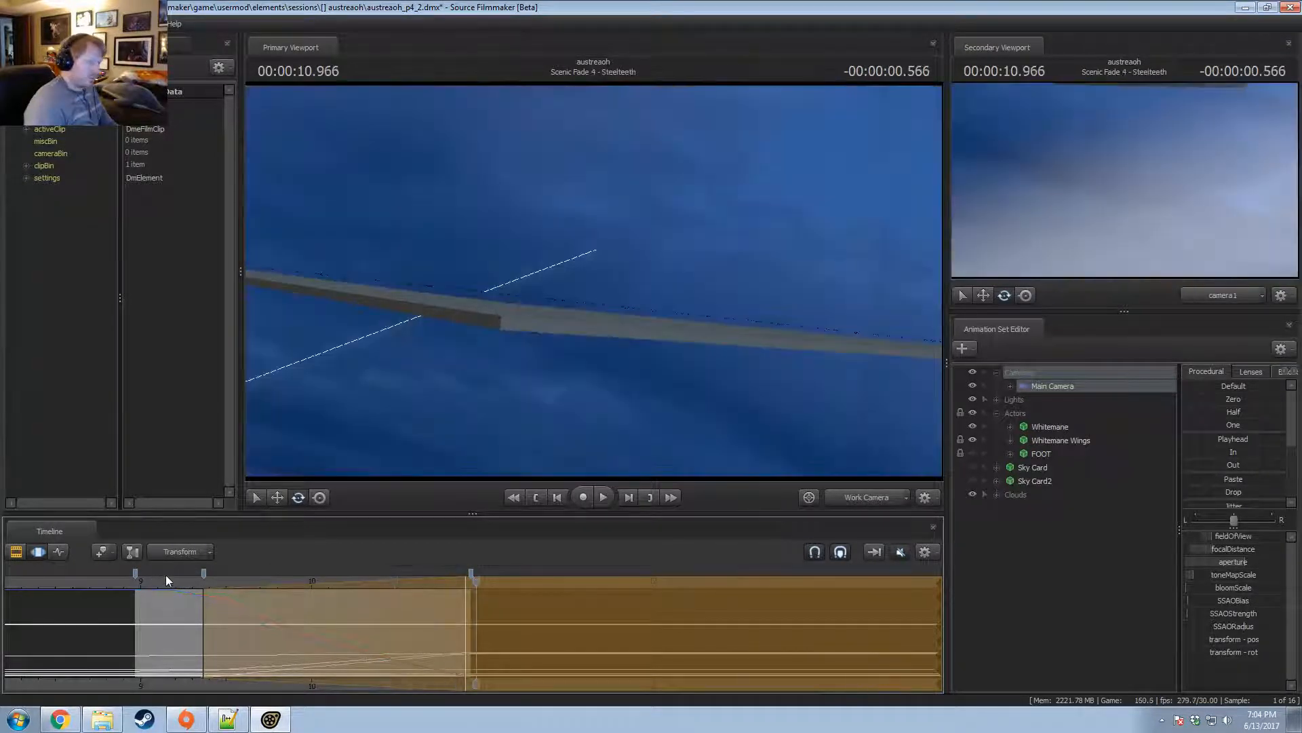
pyautogui.click(166, 575)
pyautogui.press('space')
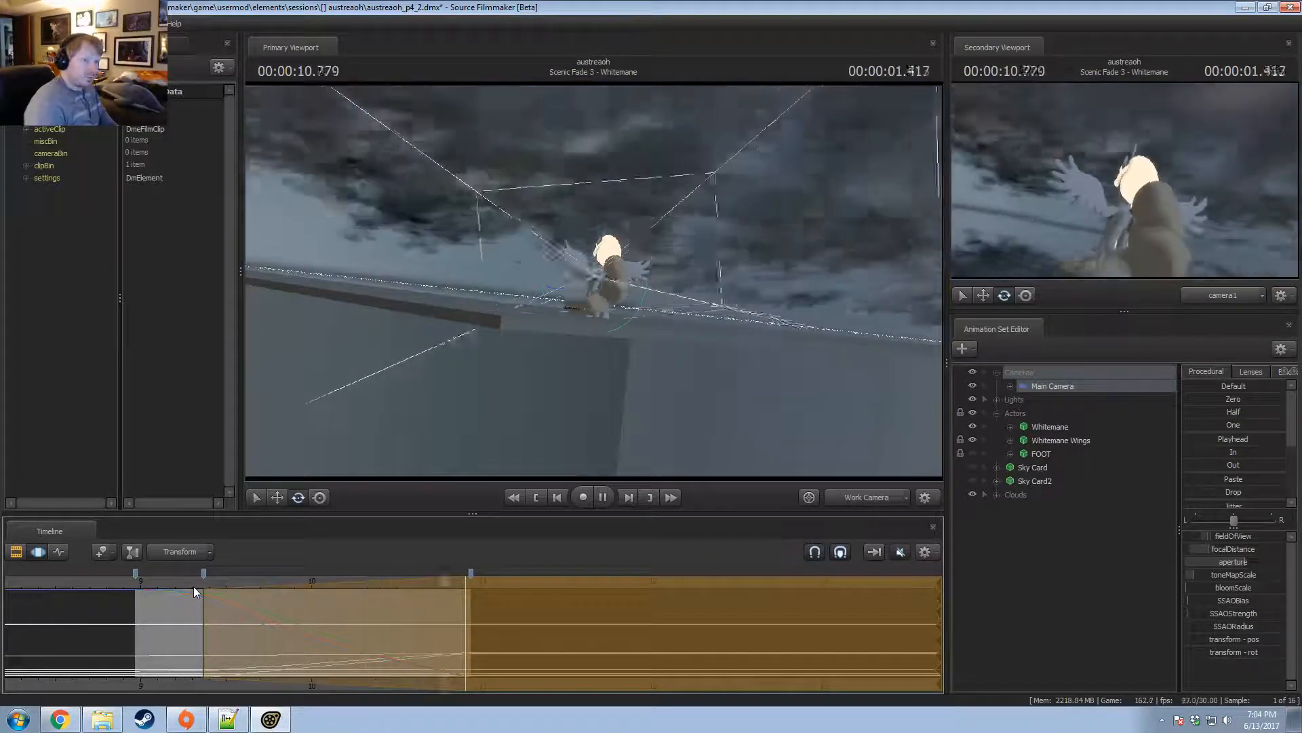
pyautogui.press('space')
pyautogui.click(193, 585)
pyautogui.press('space')
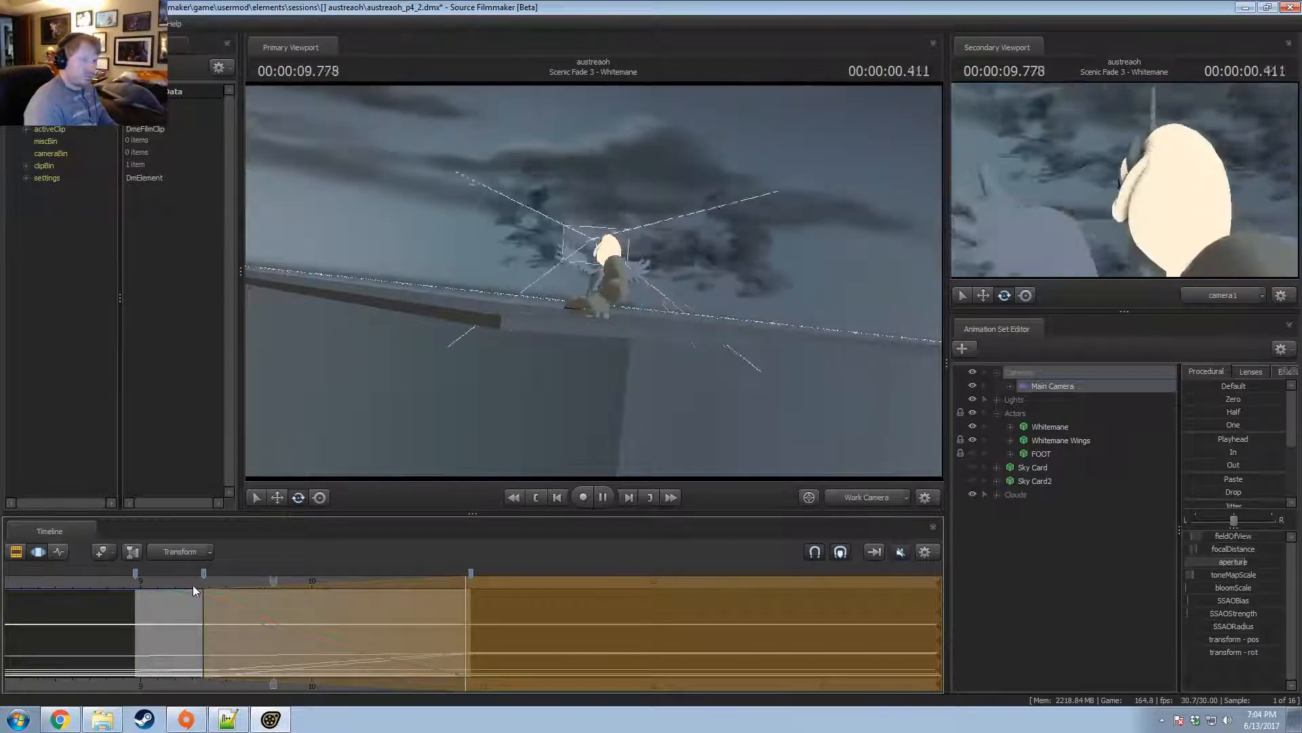
pyautogui.click(193, 584)
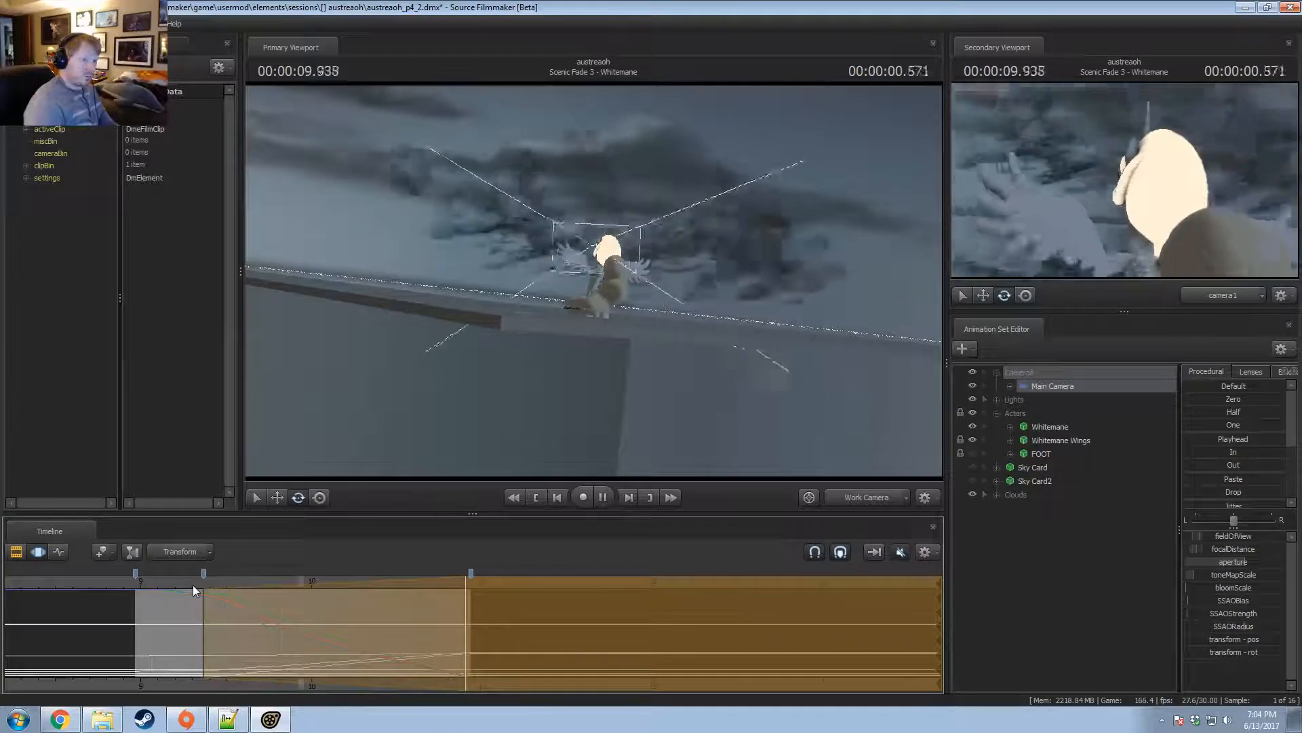
pyautogui.press('space')
# Select the entire Clouds group, tilt it slightly in the Motion Editor and lower it behind Whitemane.
pyautogui.press('F3')
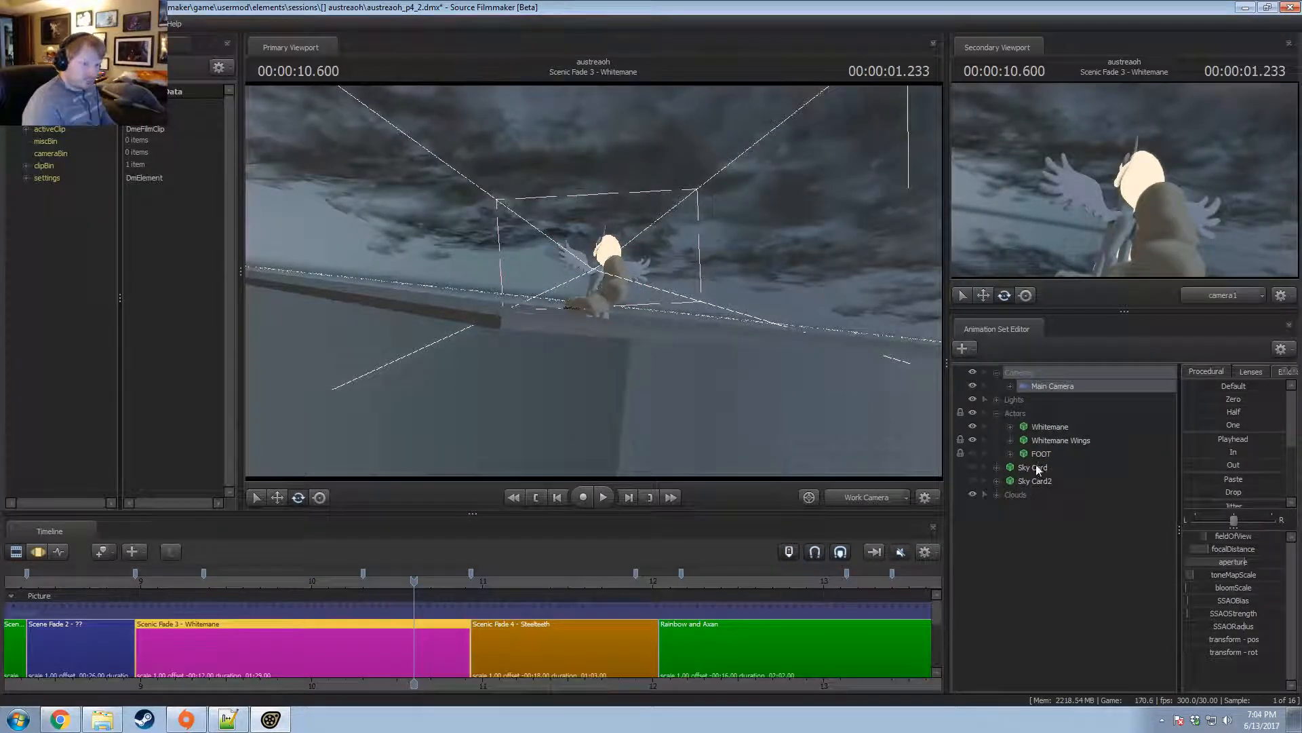
pyautogui.click(1017, 493)
pyautogui.click(997, 494)
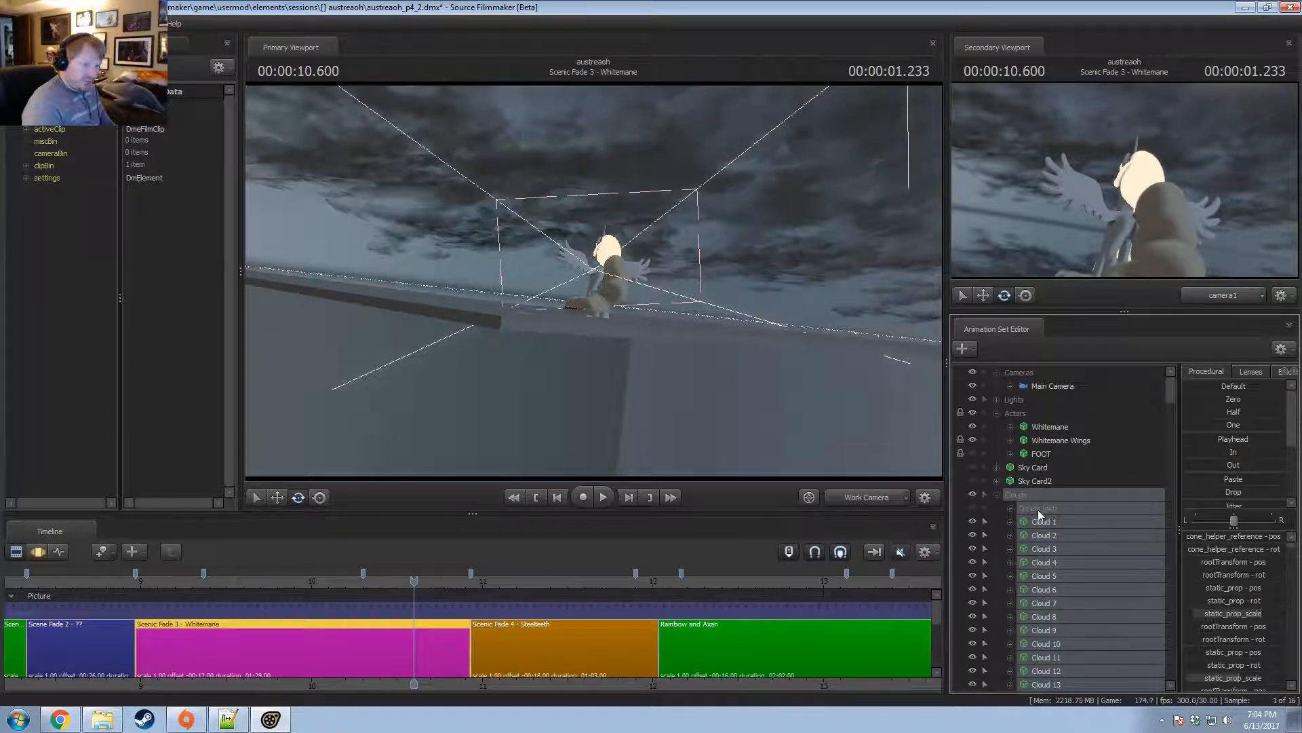
pyautogui.press('F4')
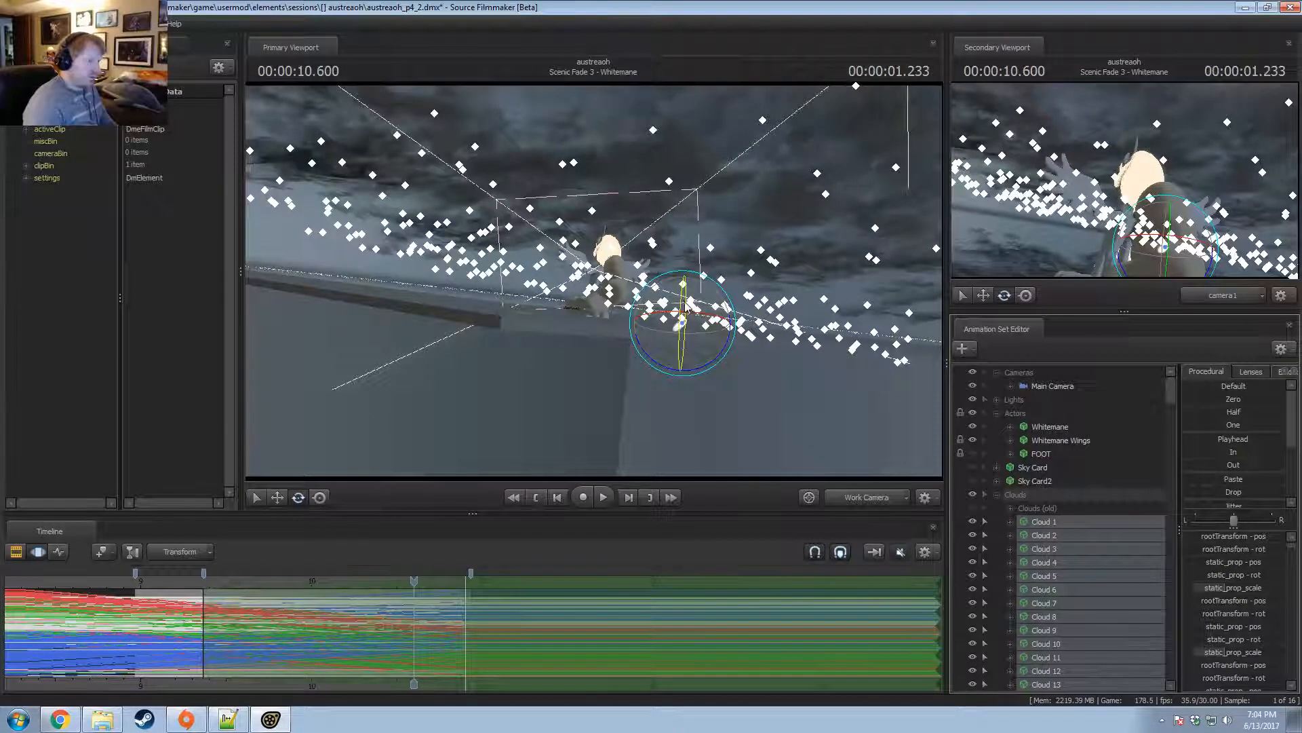
pyautogui.moveTo(684, 305); pyautogui.dragTo(684, 291)
pyautogui.press('w')
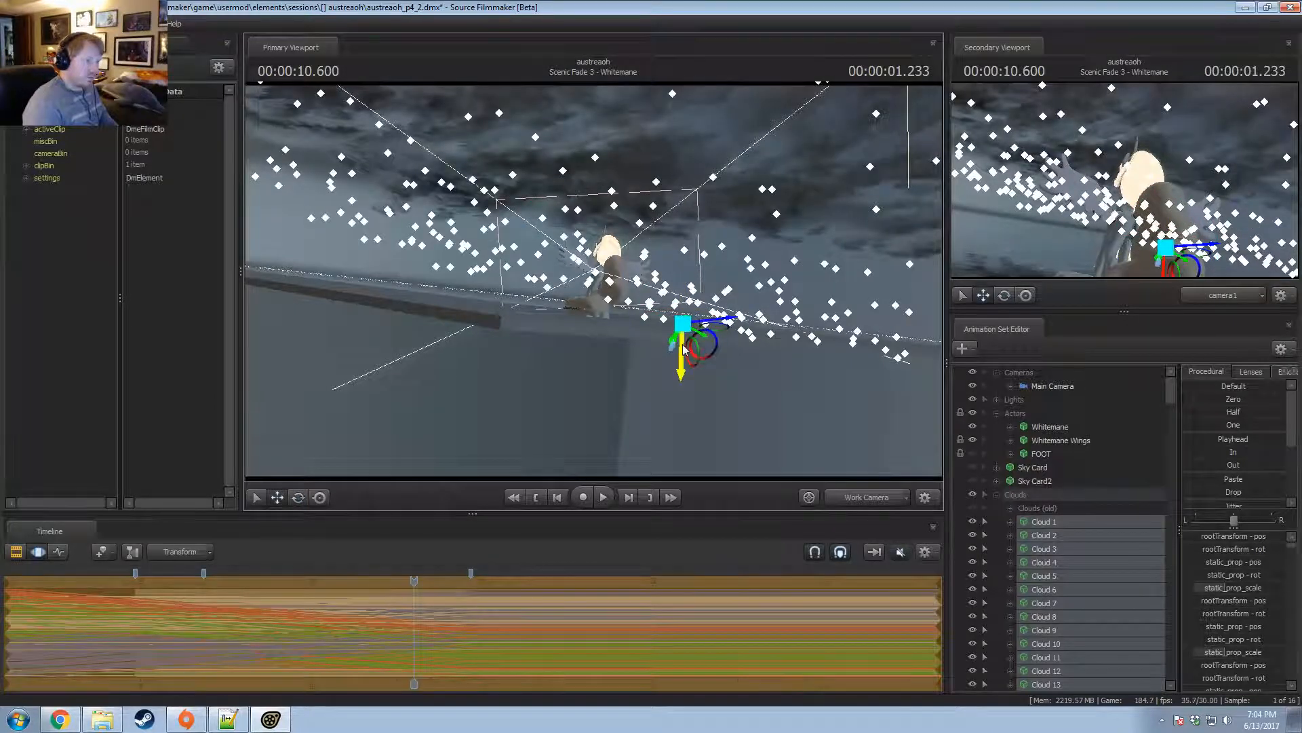
pyautogui.moveTo(684, 349); pyautogui.dragTo(681, 383)
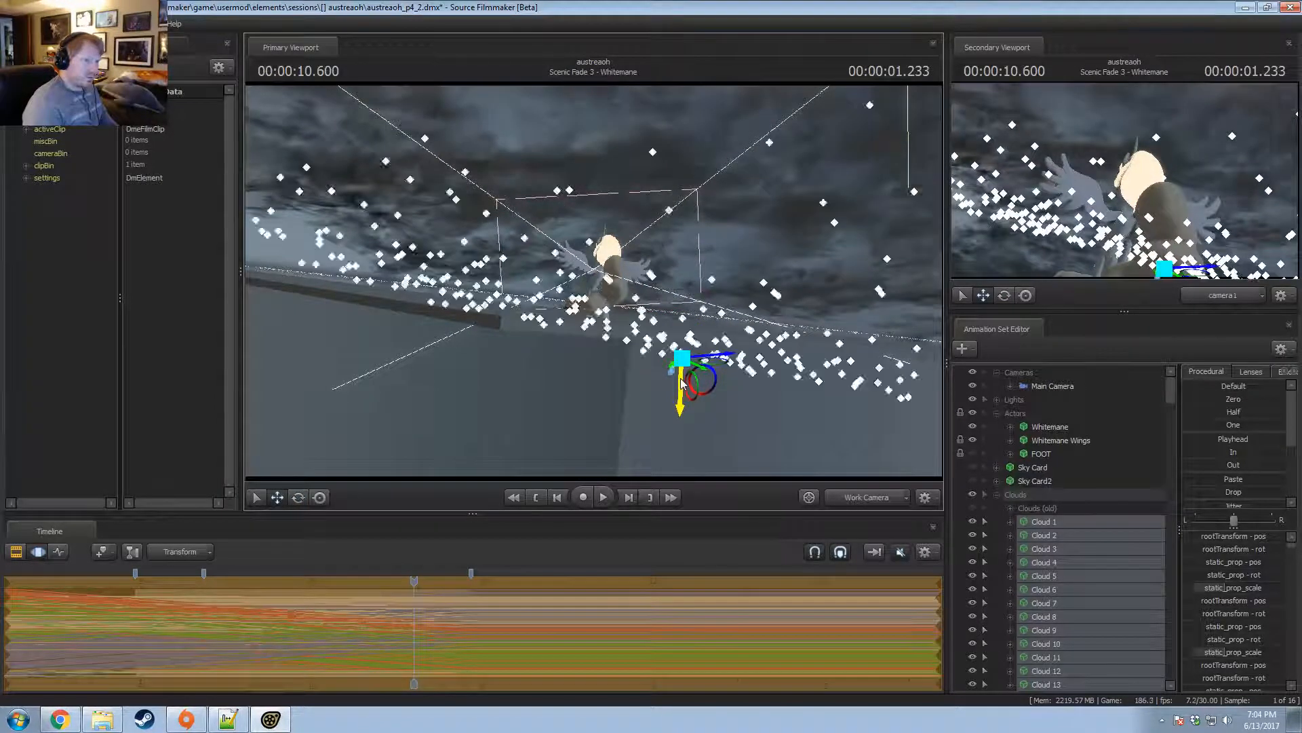
pyautogui.press('F2')
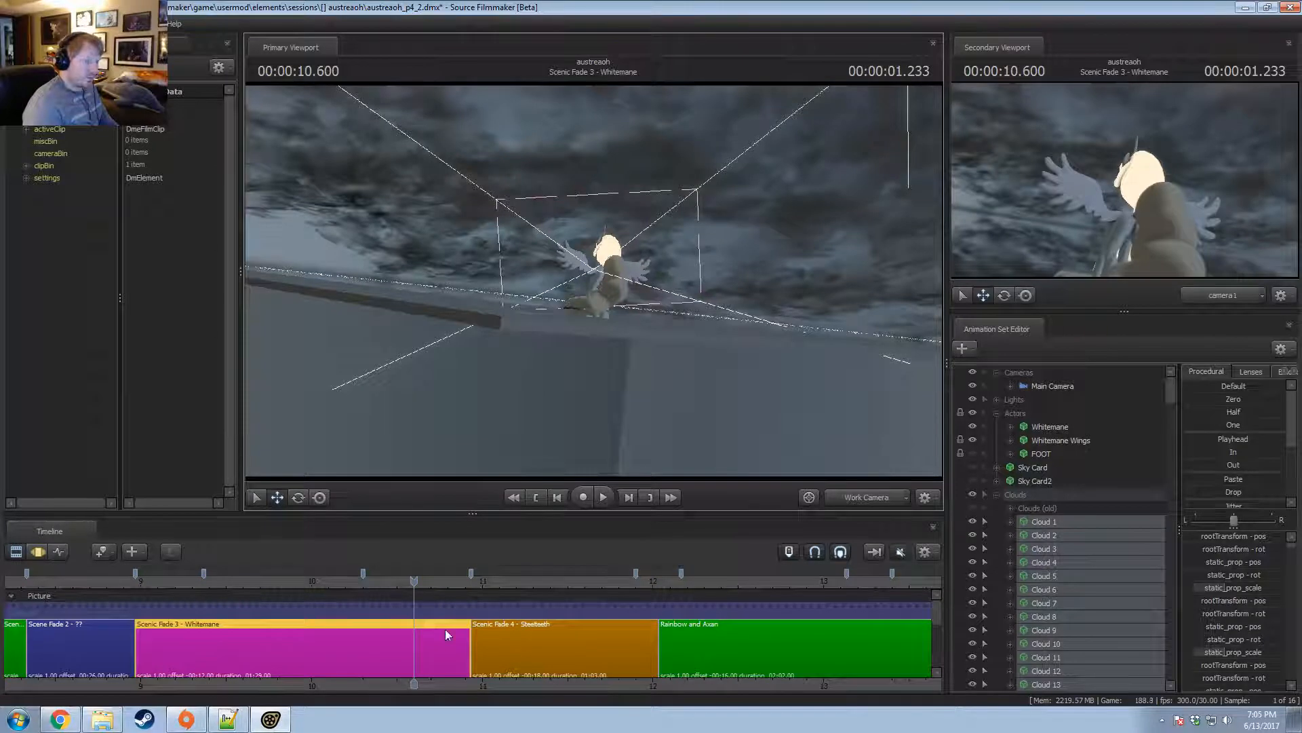
# Play the Whitemane shot from 9.133 seconds into Scenic Fade 4 - Steelteeth to check the cloud motion.
pyautogui.moveTo(399, 590); pyautogui.dragTo(163, 606)
pyautogui.press('space')
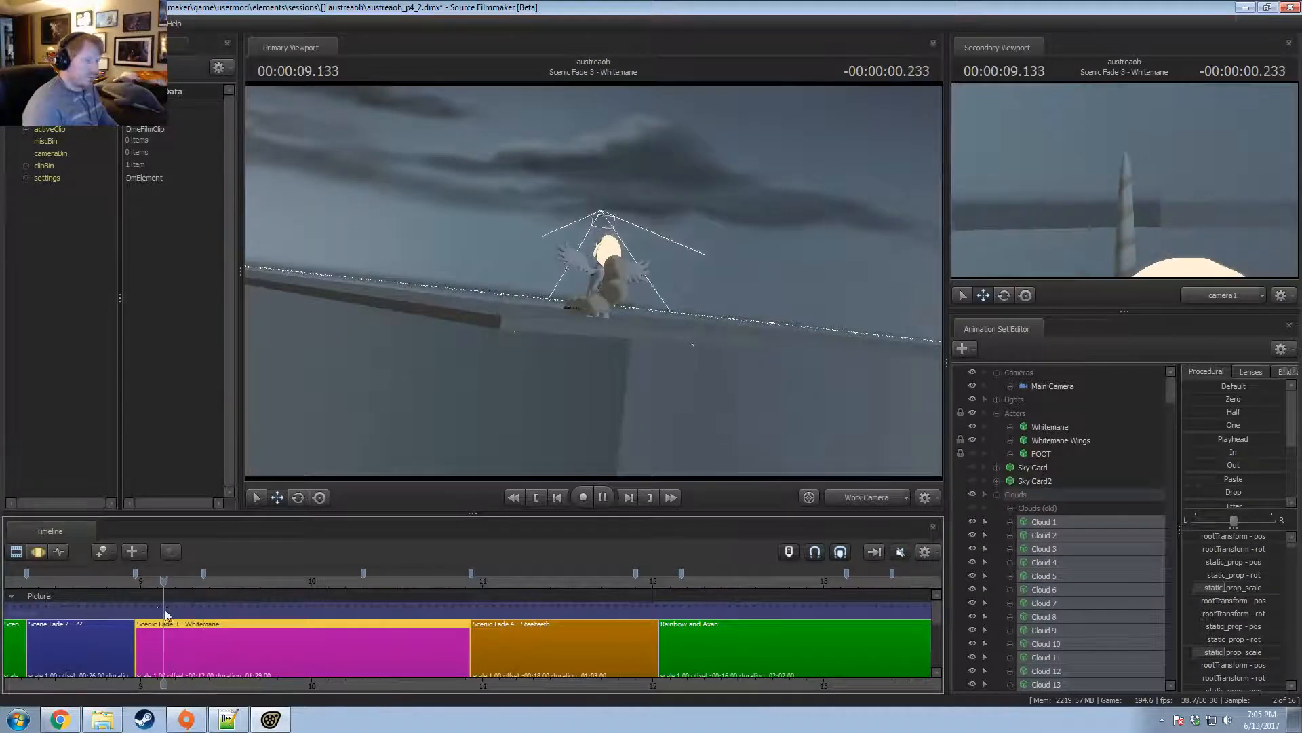
pyautogui.press('space')
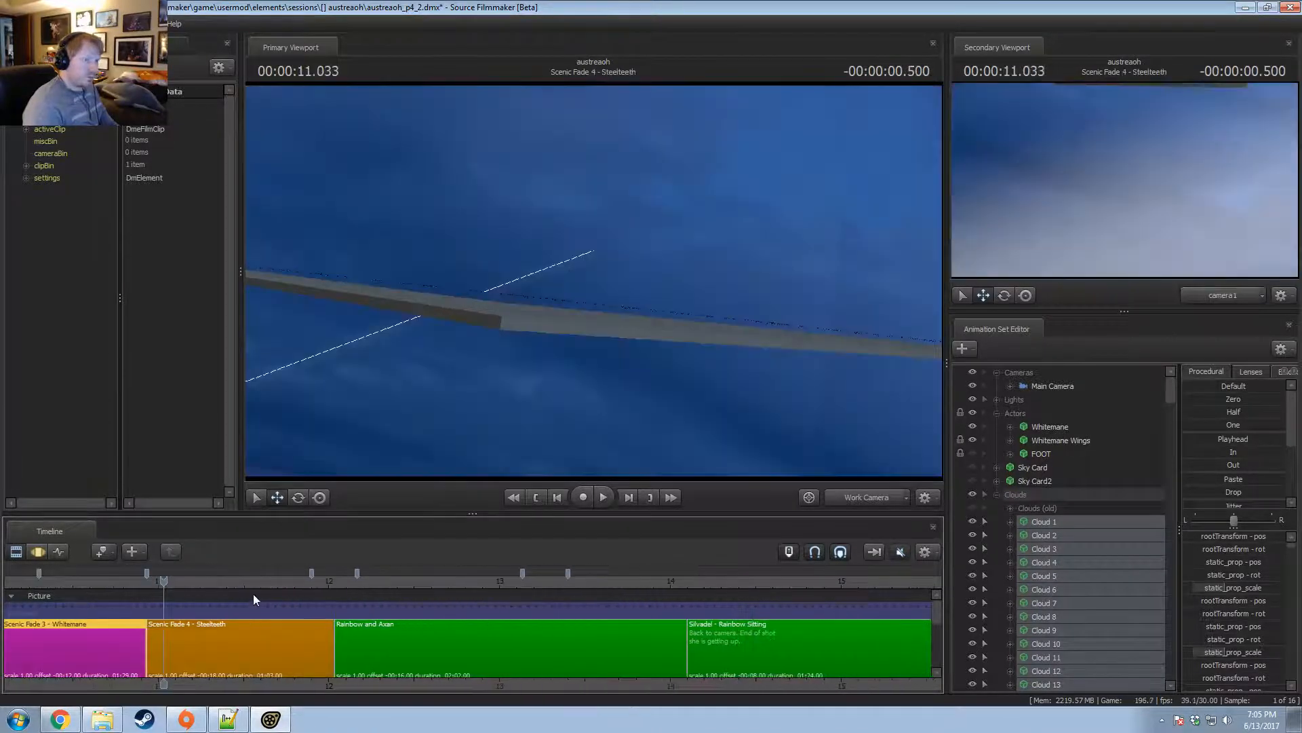
pyautogui.press('space')
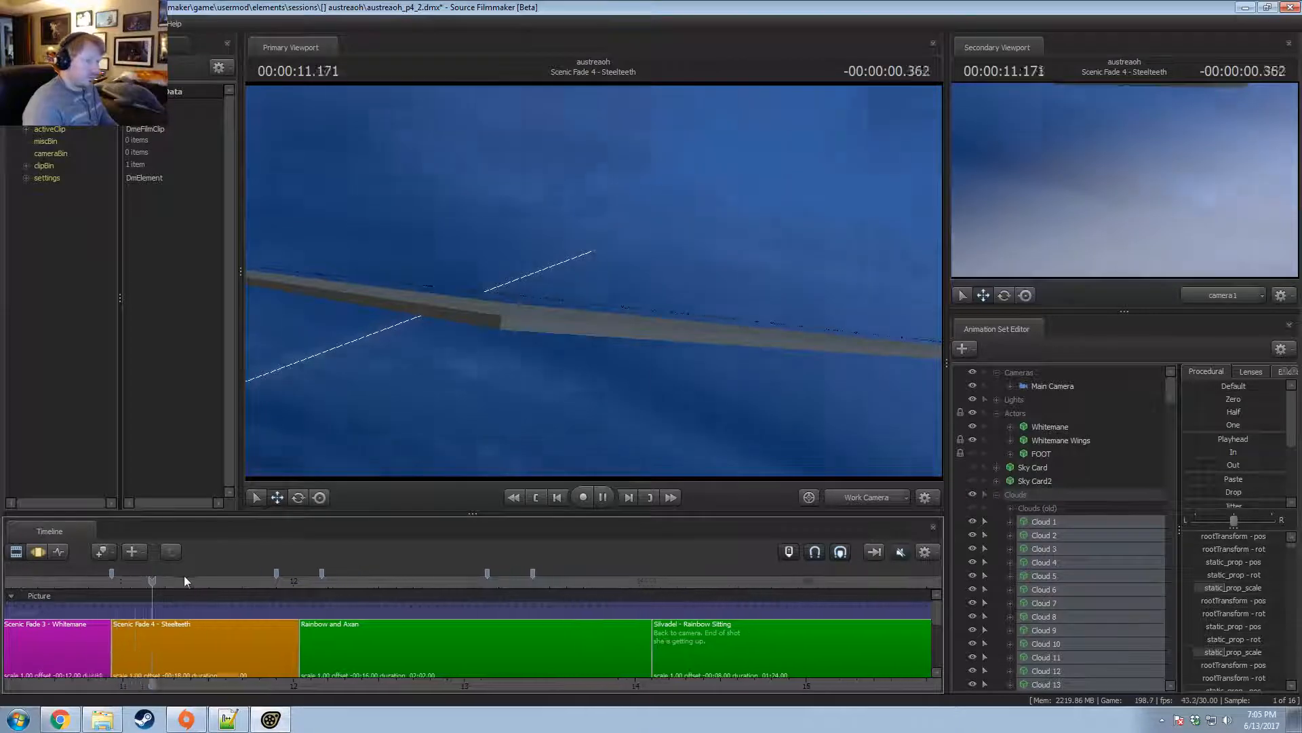
pyautogui.press('space')
pyautogui.keyDown('alt'); pyautogui.moveTo(192, 580); pyautogui.dragTo(916, 677, button='right'); pyautogui.keyUp('alt')
pyautogui.moveTo(302, 651); pyautogui.dragTo(831, 638, button='middle')
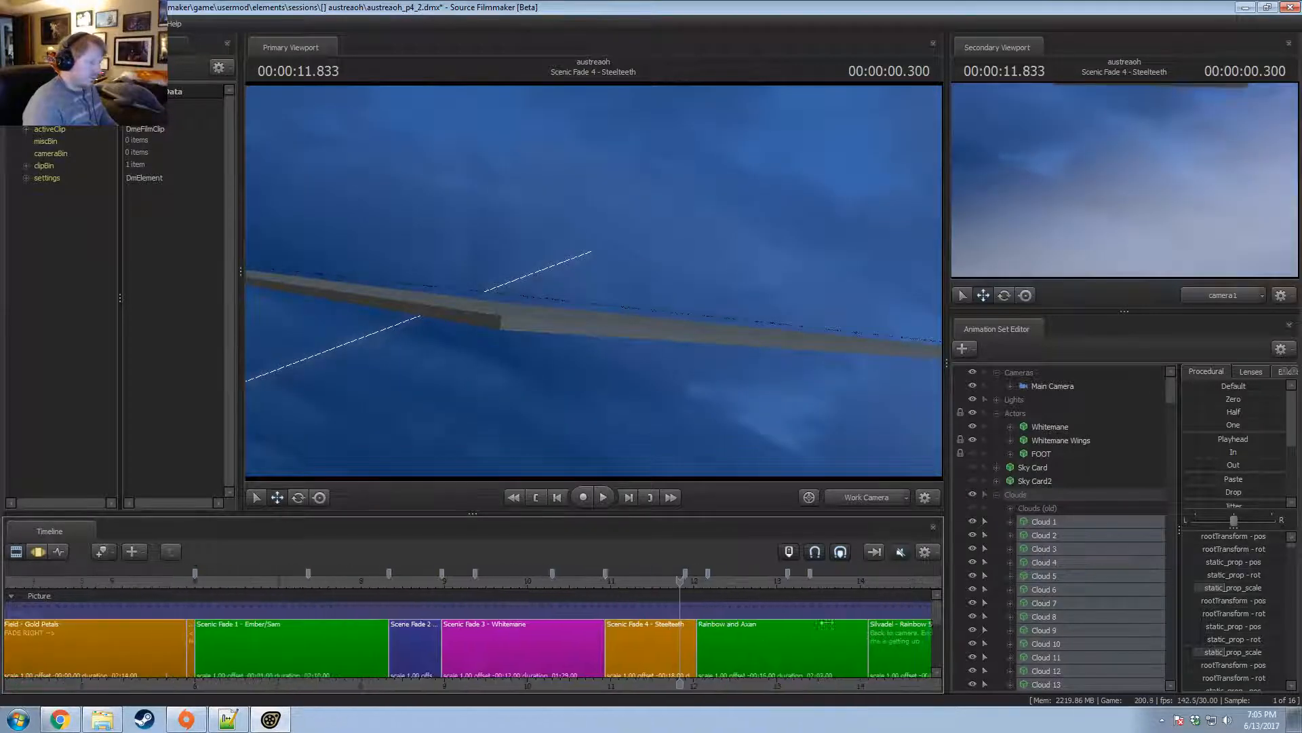
# Replay the Whitemane shot from its opening in the clip timeline and examine the clouds up to 10.300 seconds.
pyautogui.keyDown('alt'); pyautogui.moveTo(831, 638); pyautogui.dragTo(325, 623, button='right'); pyautogui.keyUp('alt')
pyautogui.scroll(1, 327, 628)
pyautogui.click(208, 585)
pyautogui.scroll(3, 233, 661)
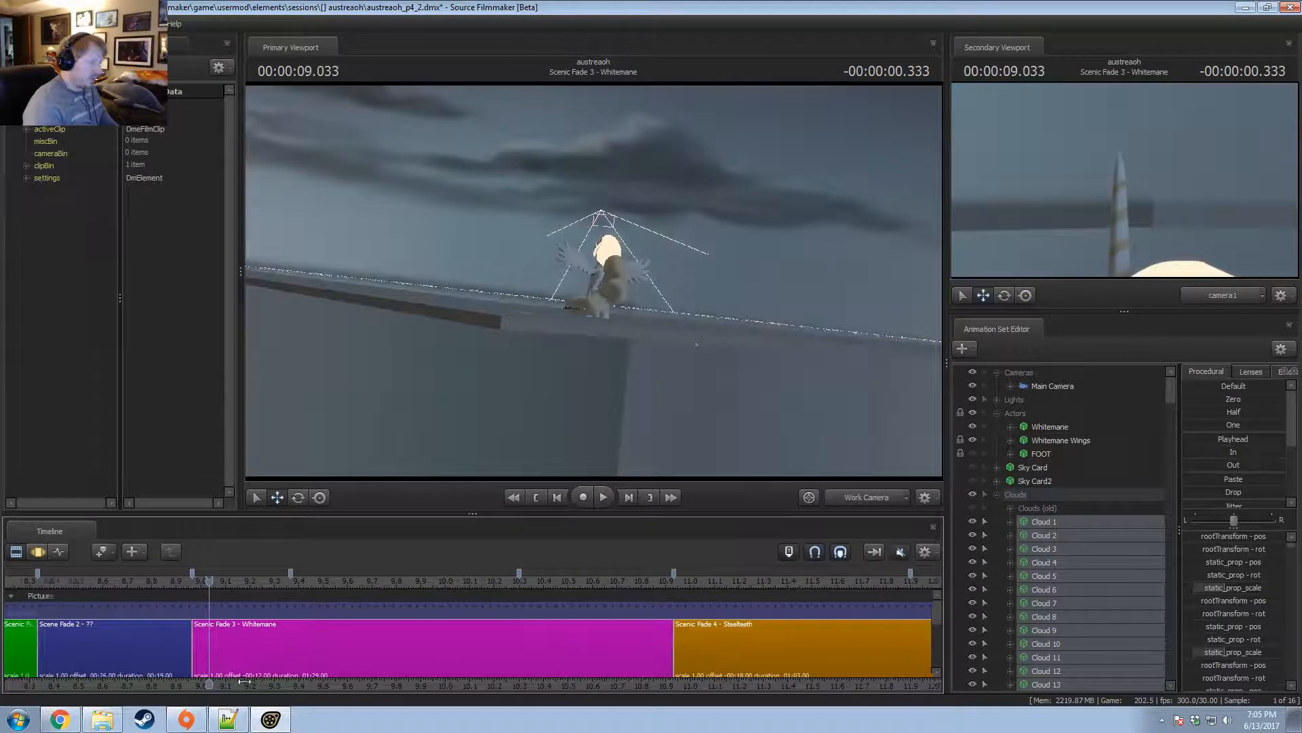
pyautogui.moveTo(234, 660); pyautogui.dragTo(327, 668, button='middle')
pyautogui.press('space')
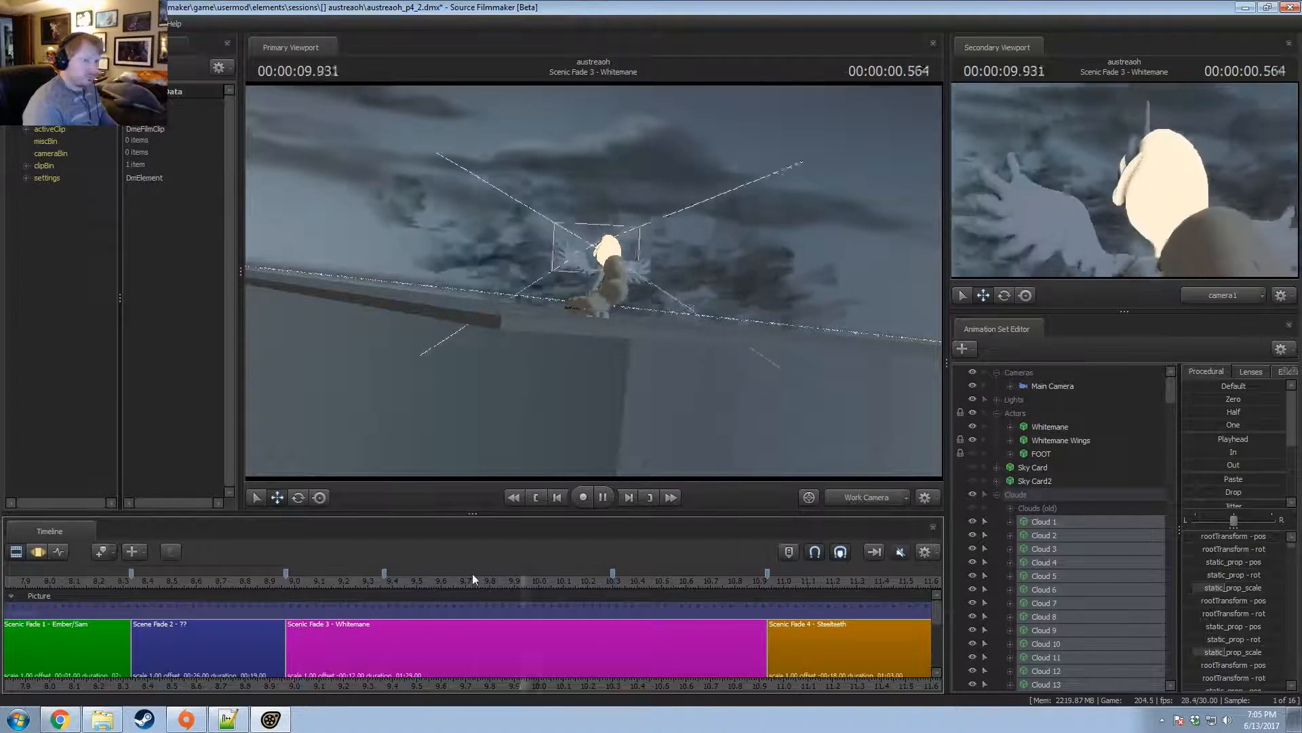
pyautogui.click(291, 581)
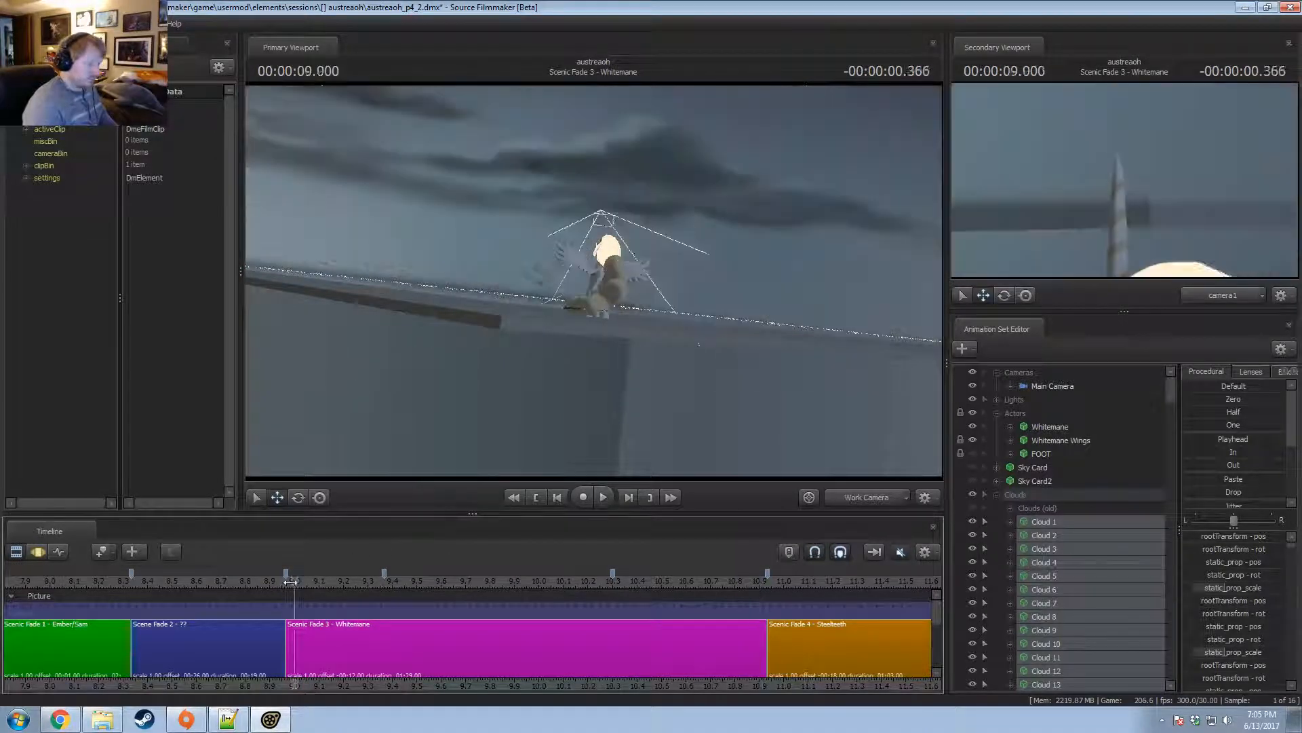
pyautogui.moveTo(311, 582); pyautogui.dragTo(350, 612)
pyautogui.press('space')
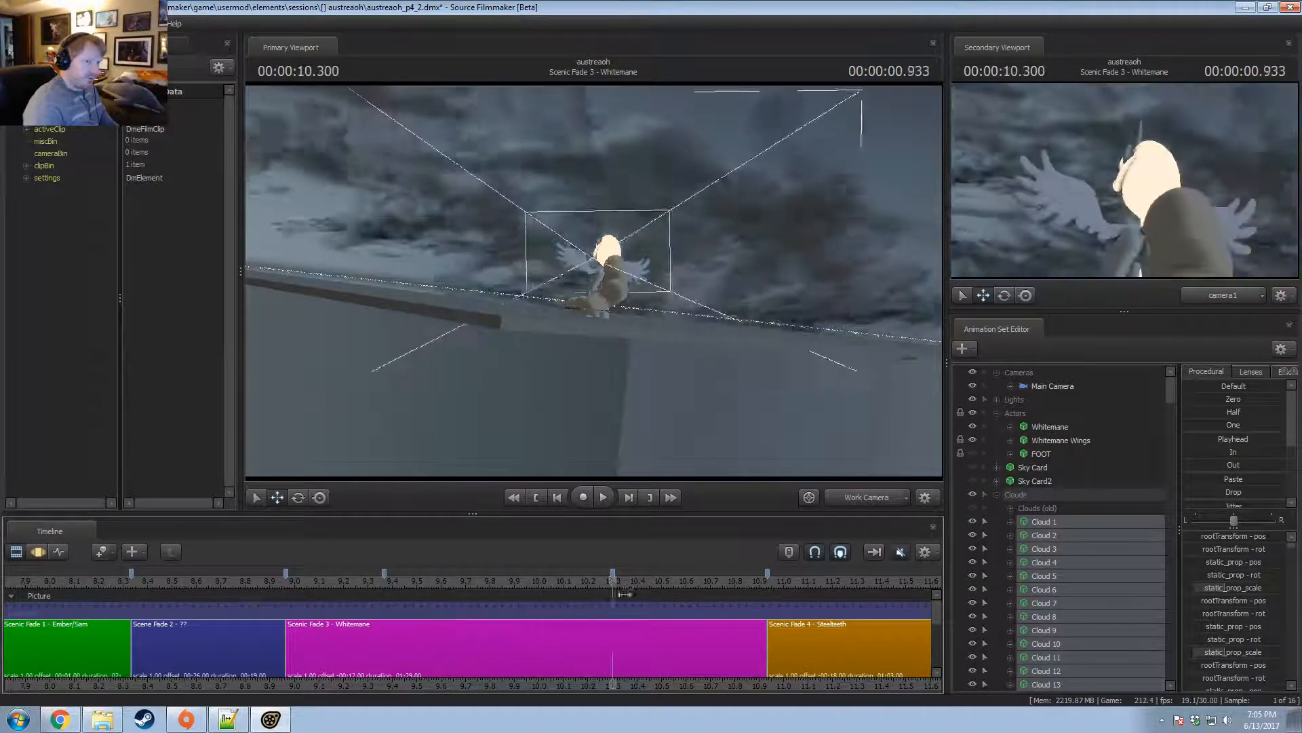
# Move the playhead to 10.833 seconds and remove the Clouds (old) subgroup from the Clouds listing.
pyautogui.moveTo(707, 576); pyautogui.dragTo(744, 572)
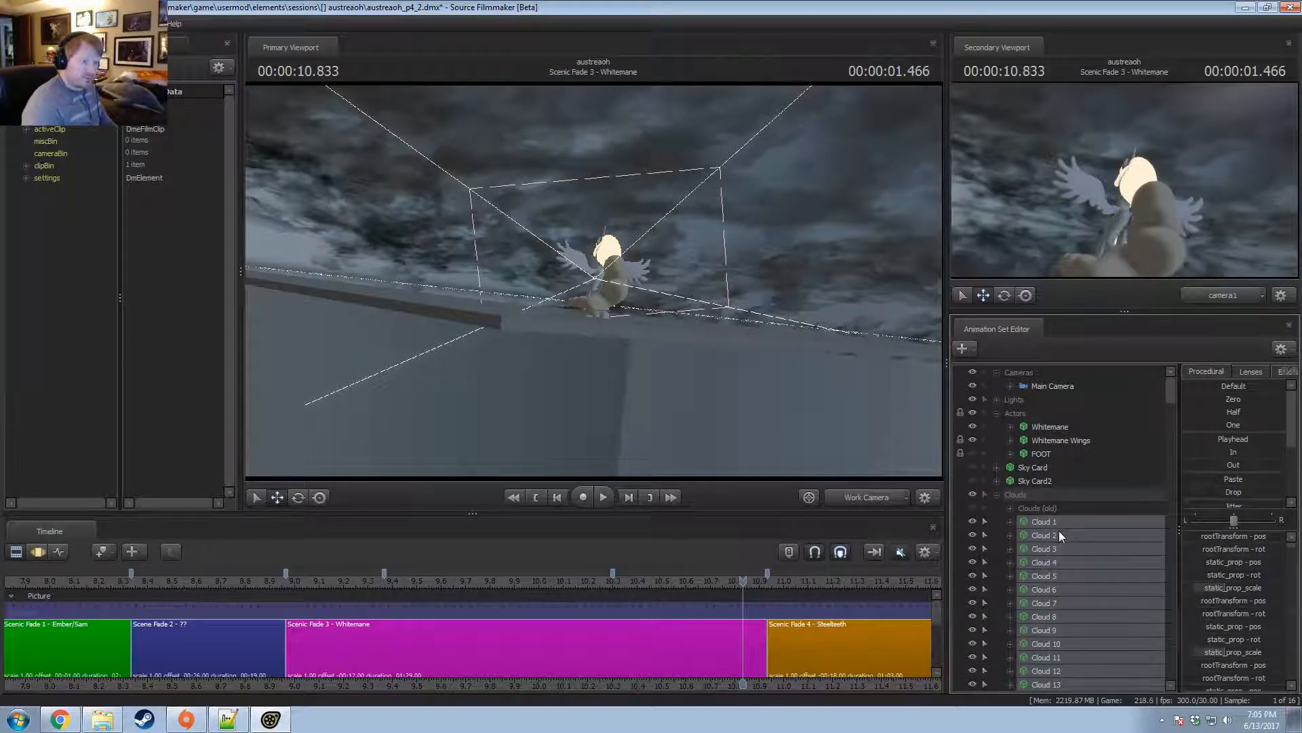
pyautogui.rightClick(1060, 530)
pyautogui.click(999, 494)
pyautogui.click(999, 494)
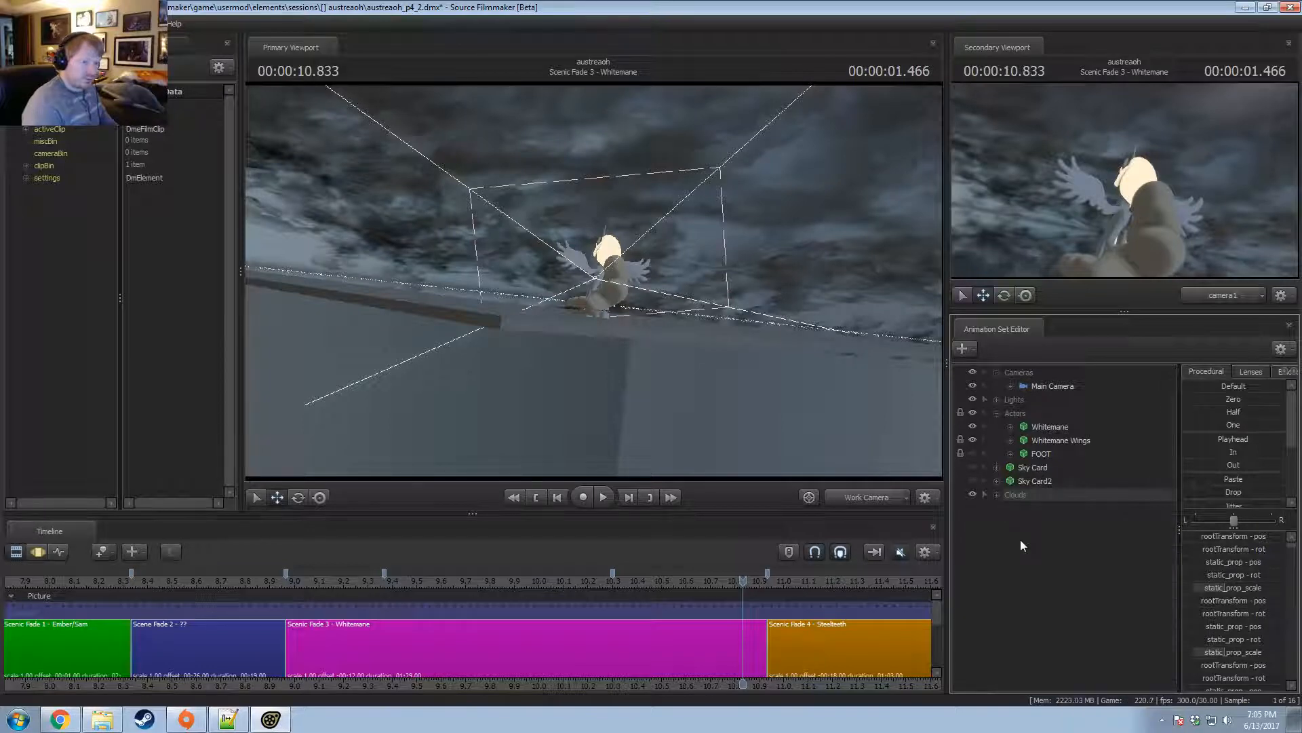
pyautogui.rightClick(1021, 540)
pyautogui.click(1072, 609)
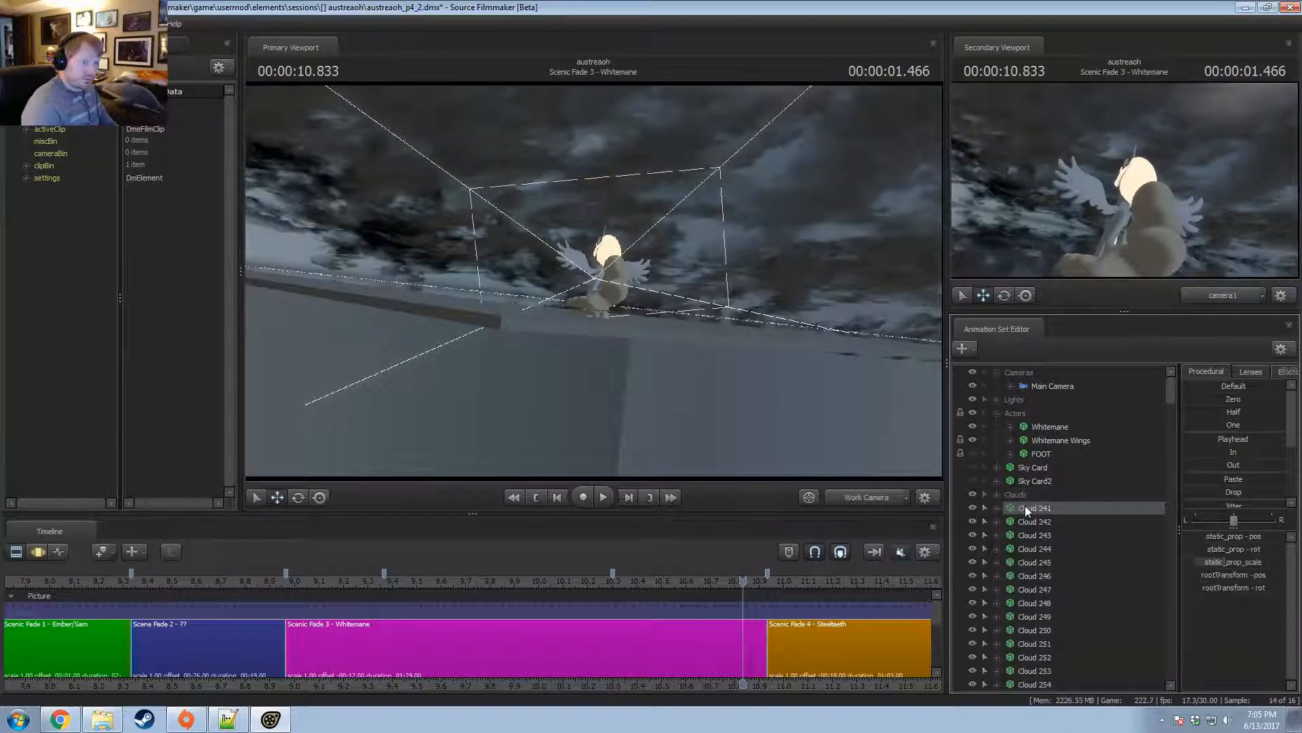
# Select Cloud 241 through Cloud 480 and tilt them together behind Whitemane in the Motion Editor.
pyautogui.scroll(-20, 1031, 536)
pyautogui.scroll(-20, 1032, 563)
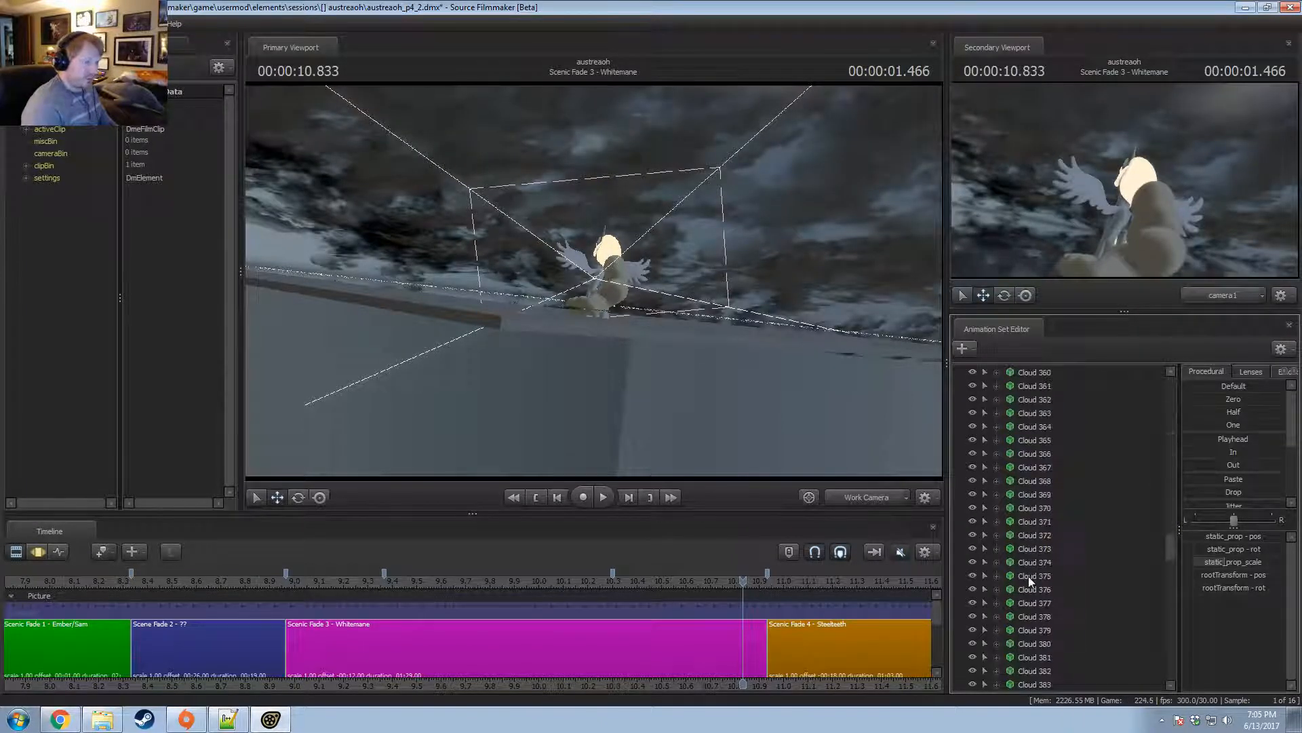
pyautogui.keyDown('shift'); pyautogui.click(1045, 672); pyautogui.keyUp('shift')
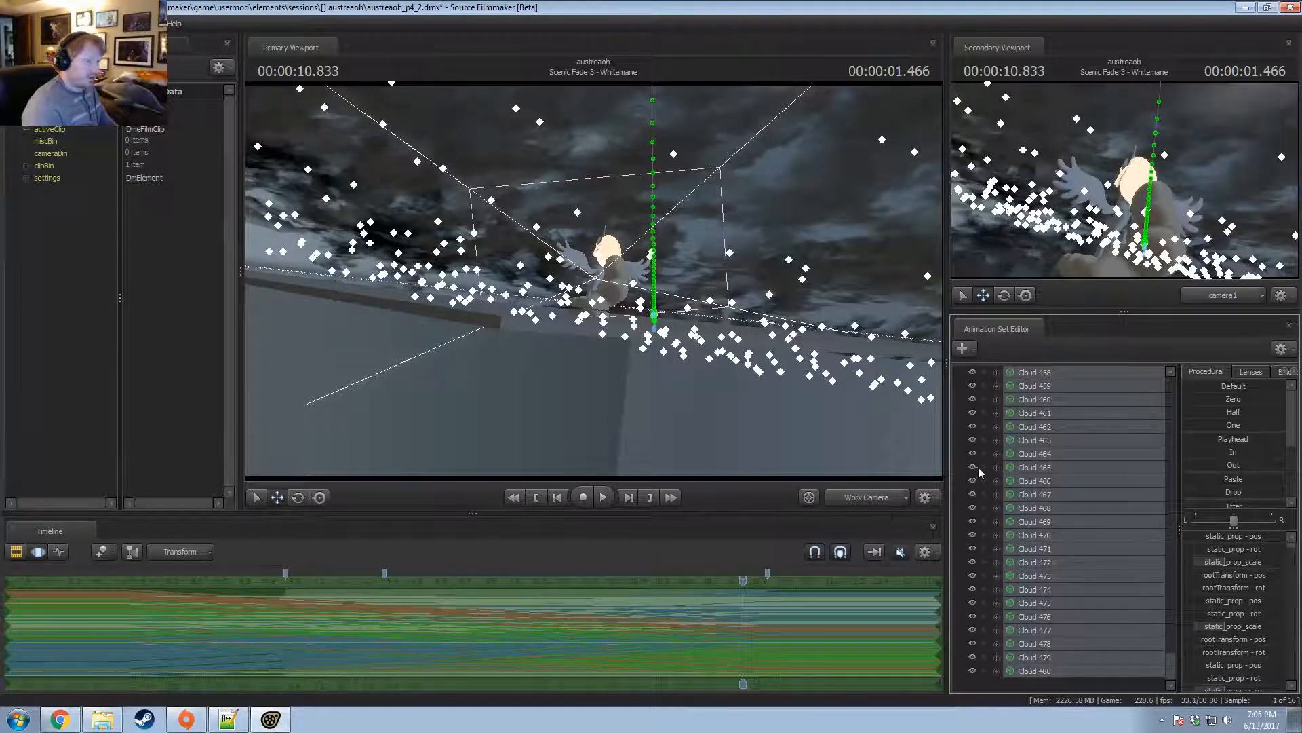
pyautogui.moveTo(852, 384); pyautogui.dragTo(552, 220)
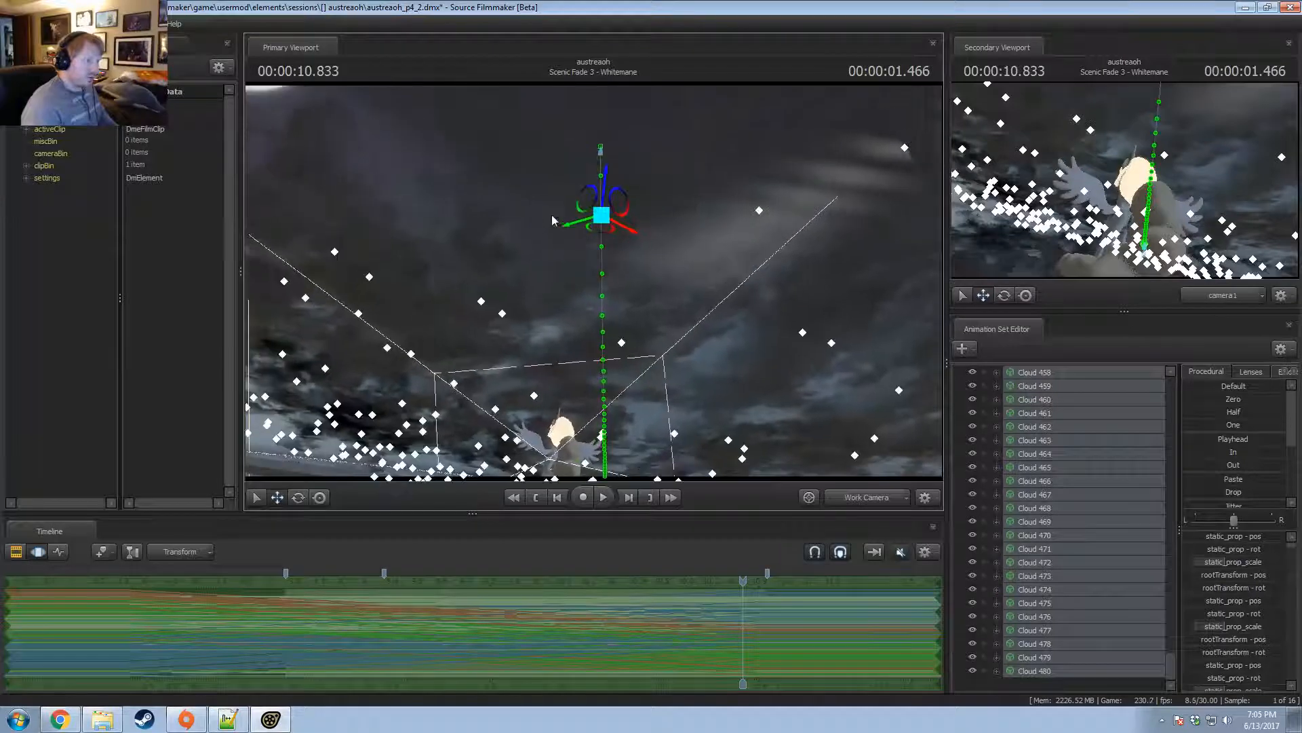
pyautogui.moveTo(604, 171); pyautogui.dragTo(483, 140)
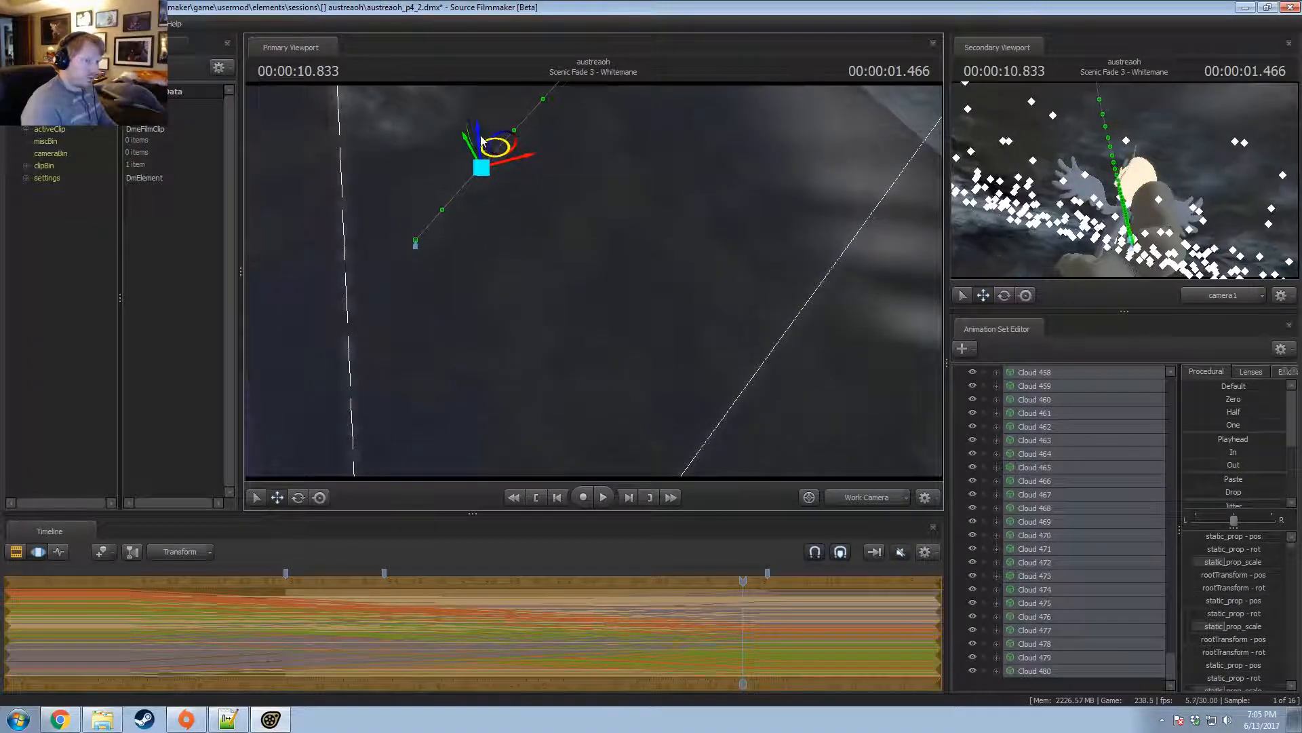
# Play the Whitemane shot from near its opening to 10.666 seconds to check the tilted clouds.
pyautogui.press('F2')
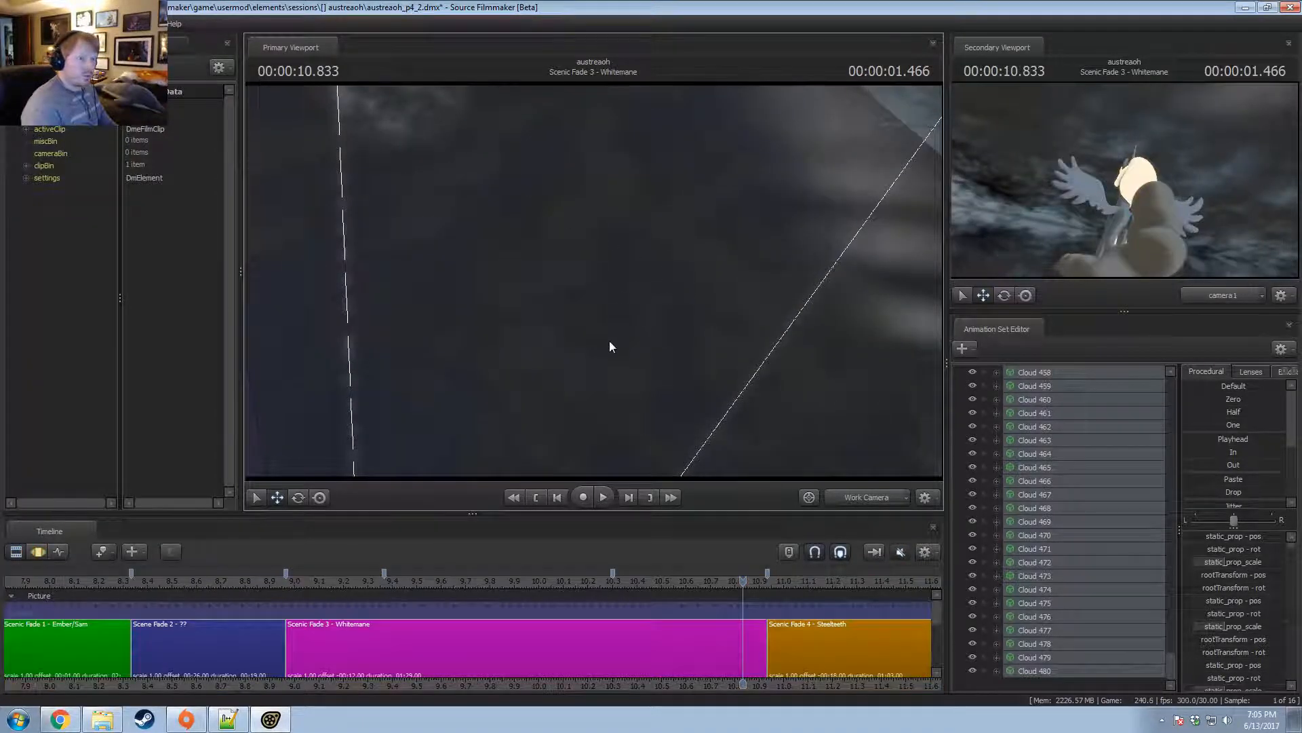
pyautogui.click(299, 582)
pyautogui.press('space')
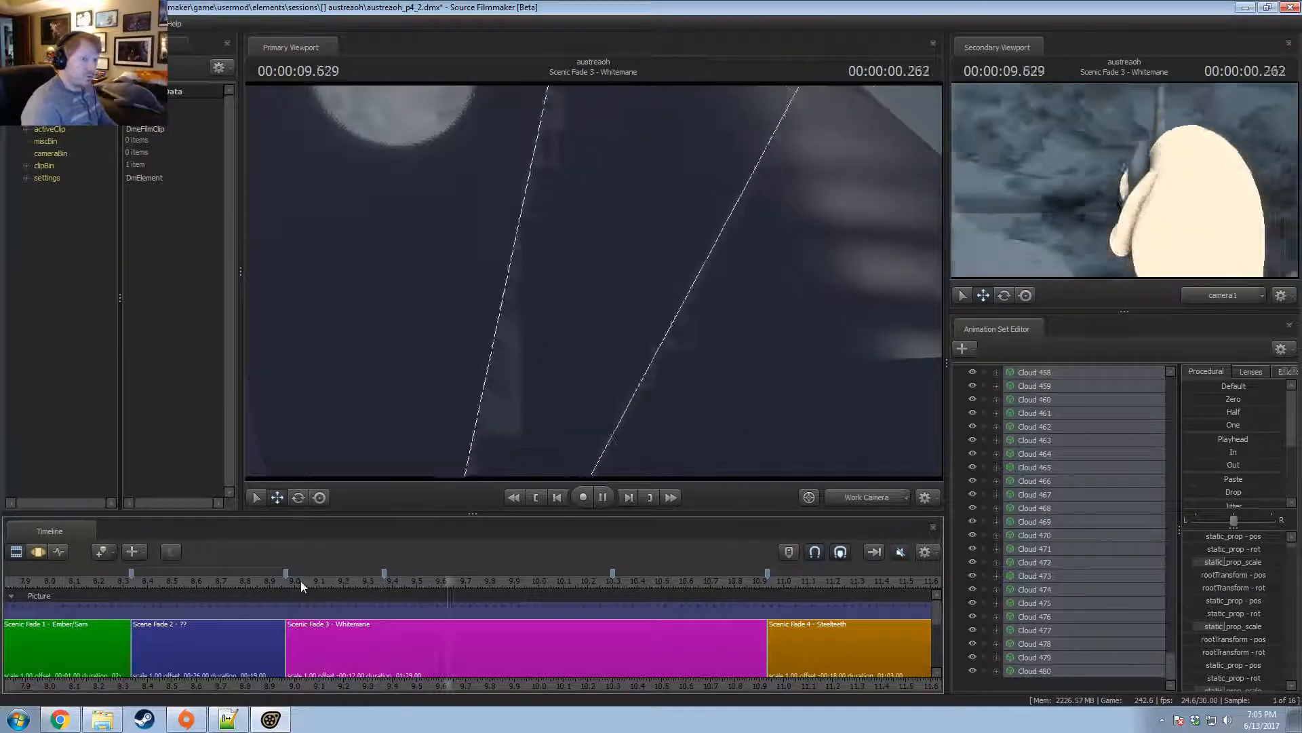
pyautogui.press('space')
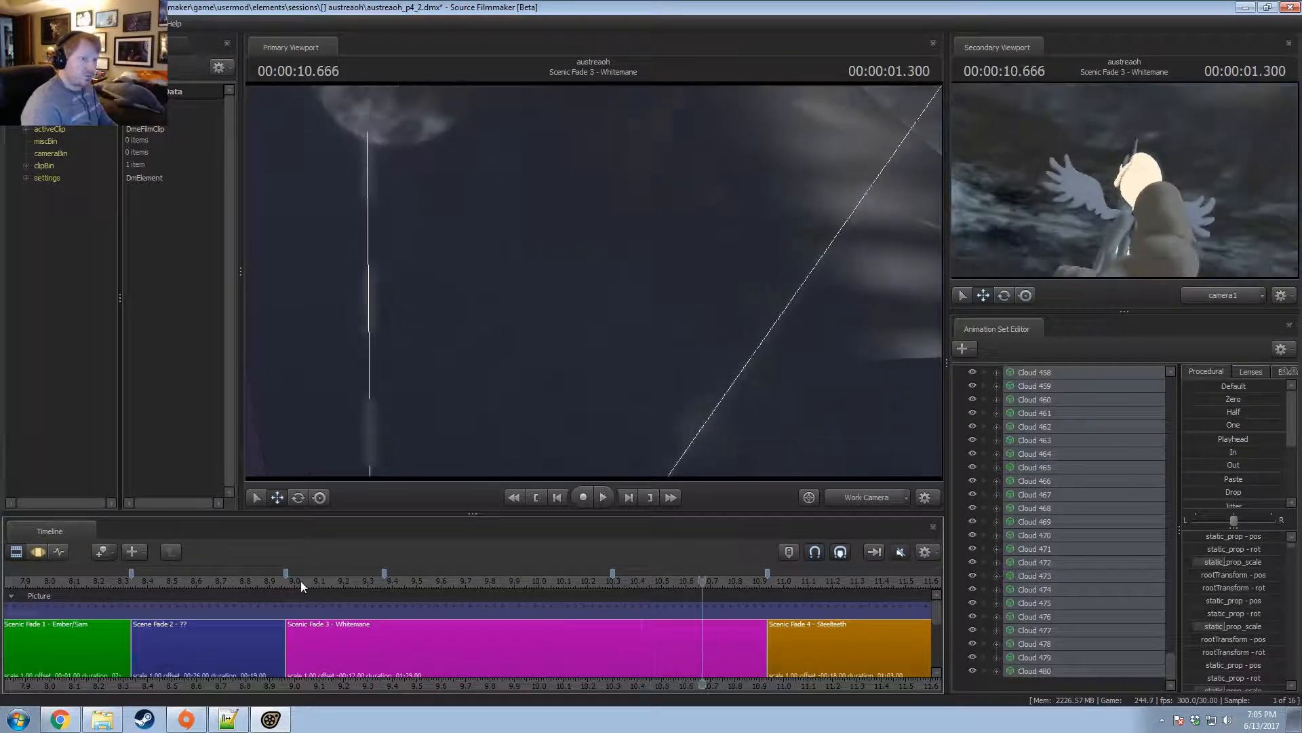
# Collapse the Actors and Clouds groups in the animation set list.
pyautogui.scroll(20, 995, 405)
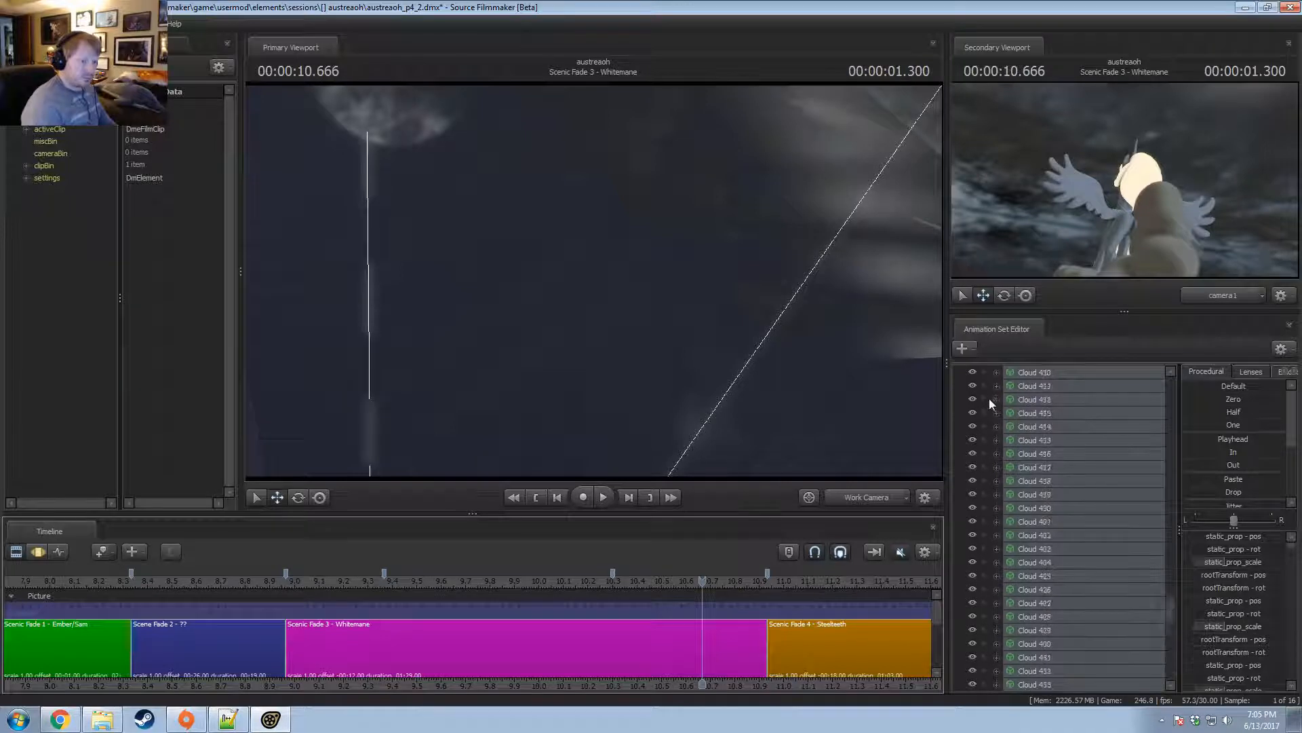
pyautogui.moveTo(1170, 579); pyautogui.dragTo(1177, 393)
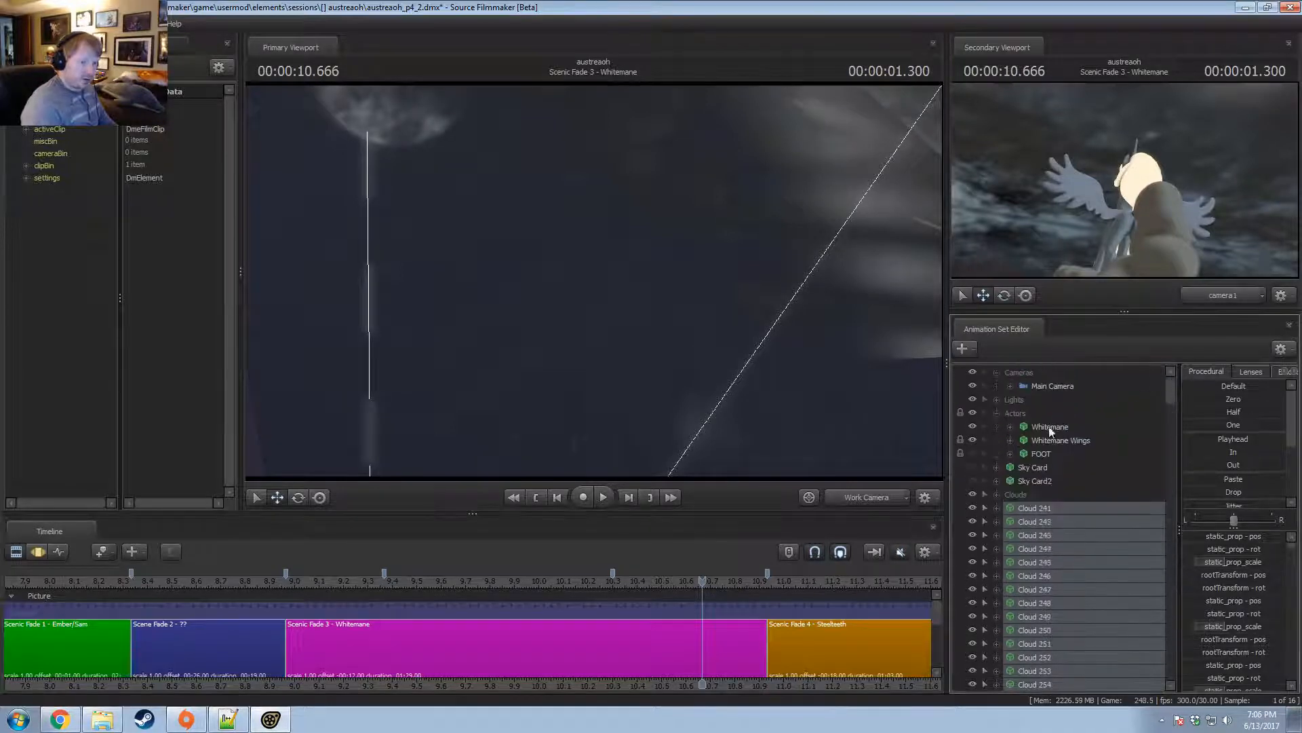
pyautogui.click(994, 414)
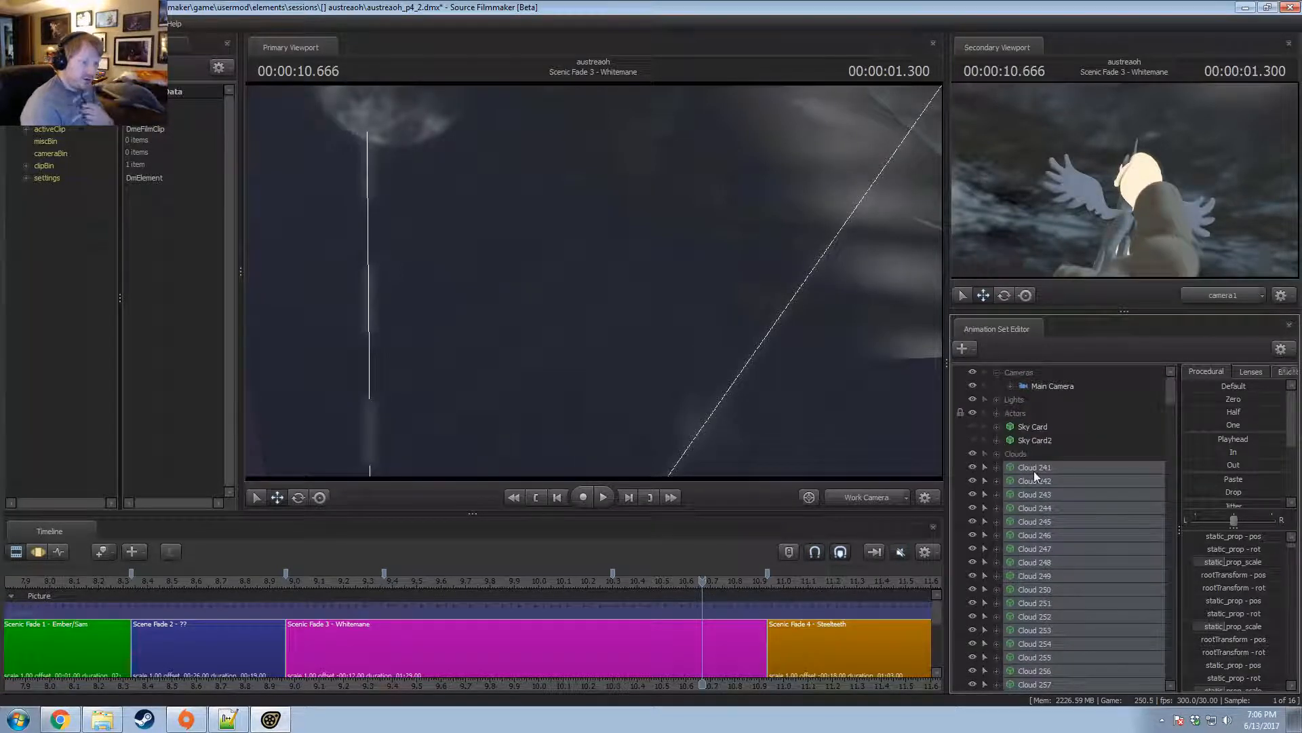
pyautogui.click(1021, 454)
pyautogui.moveTo(1021, 460); pyautogui.dragTo(1020, 457)
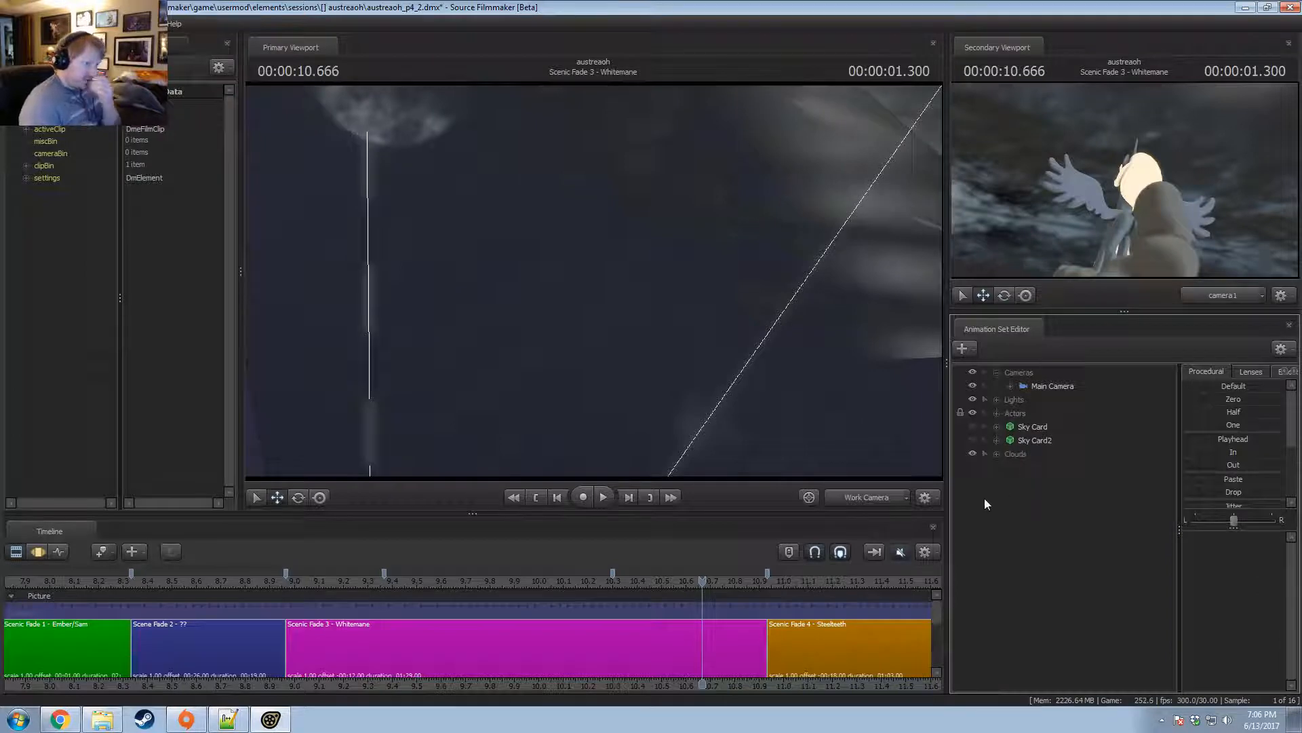
# Make Sky Card and Sky Card2 visible, select Sky Card2 and match the work camera to camera1 to view both cards.
pyautogui.rightClick(653, 285)
pyautogui.click(593, 281)
pyautogui.press('F3')
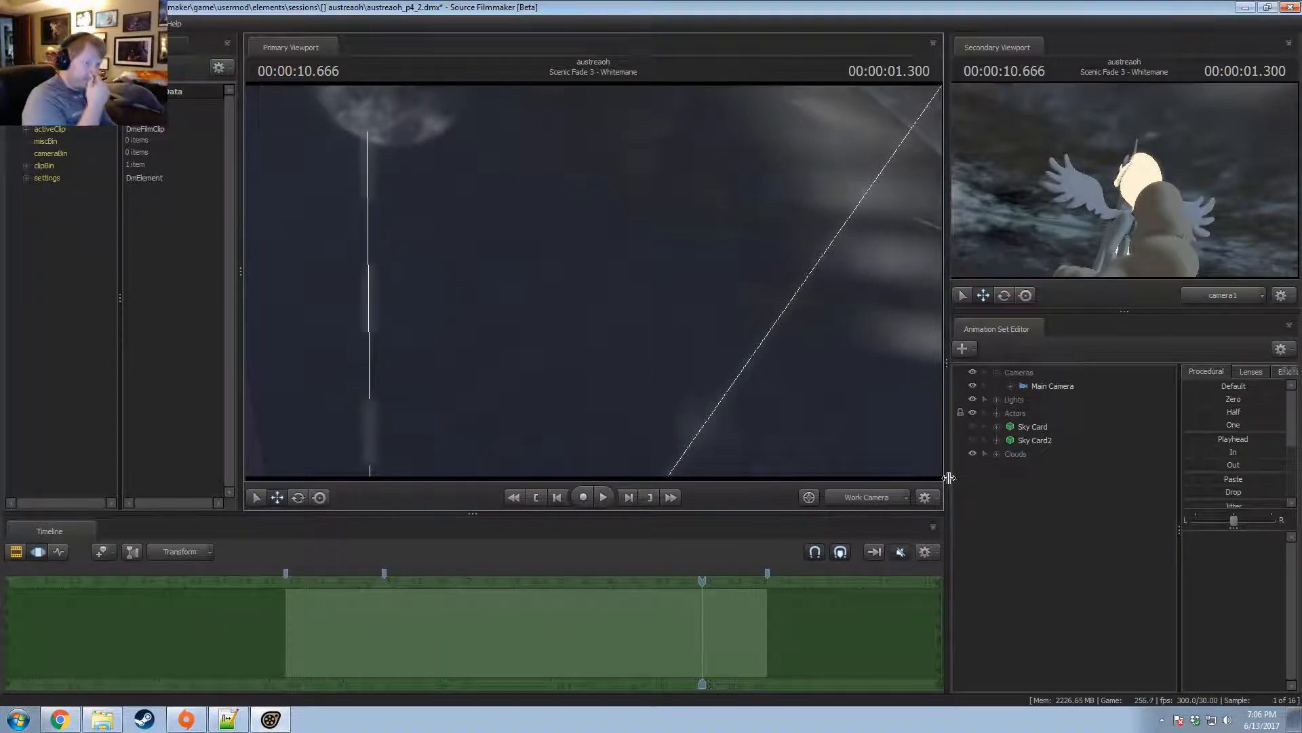
pyautogui.click(974, 426)
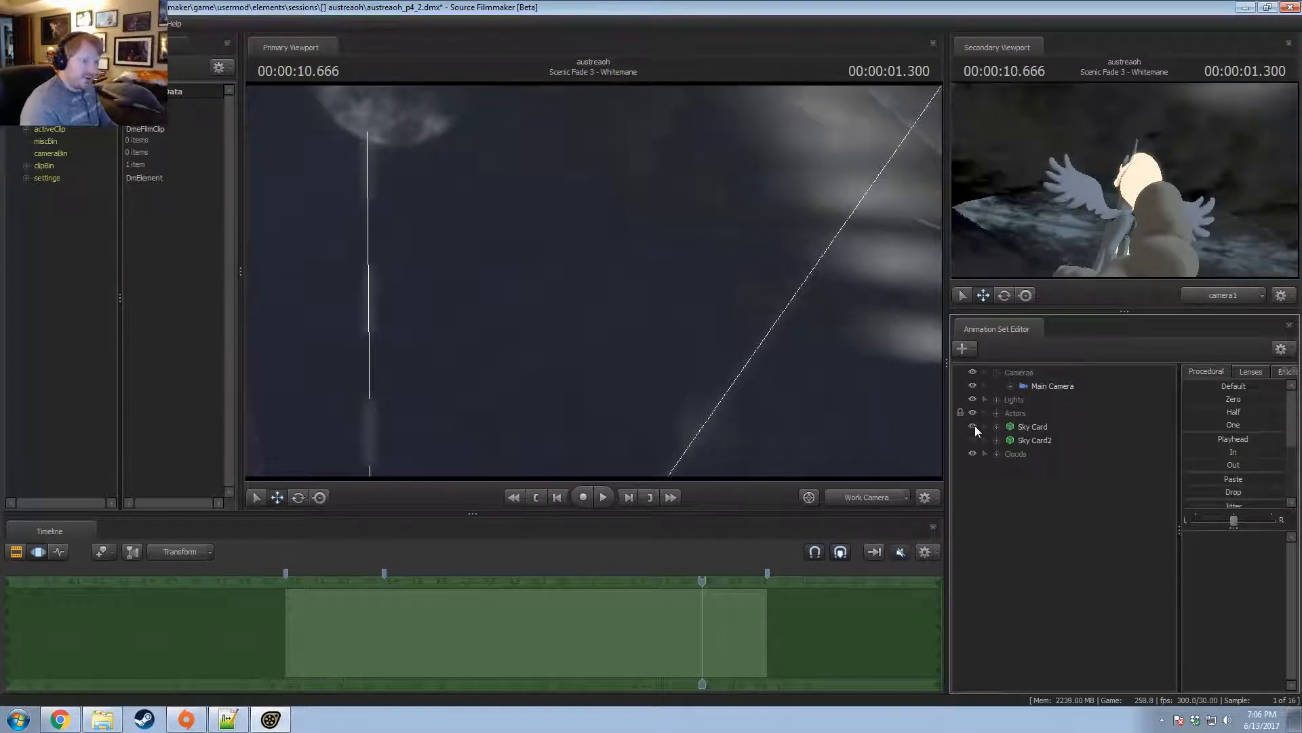
pyautogui.click(972, 440)
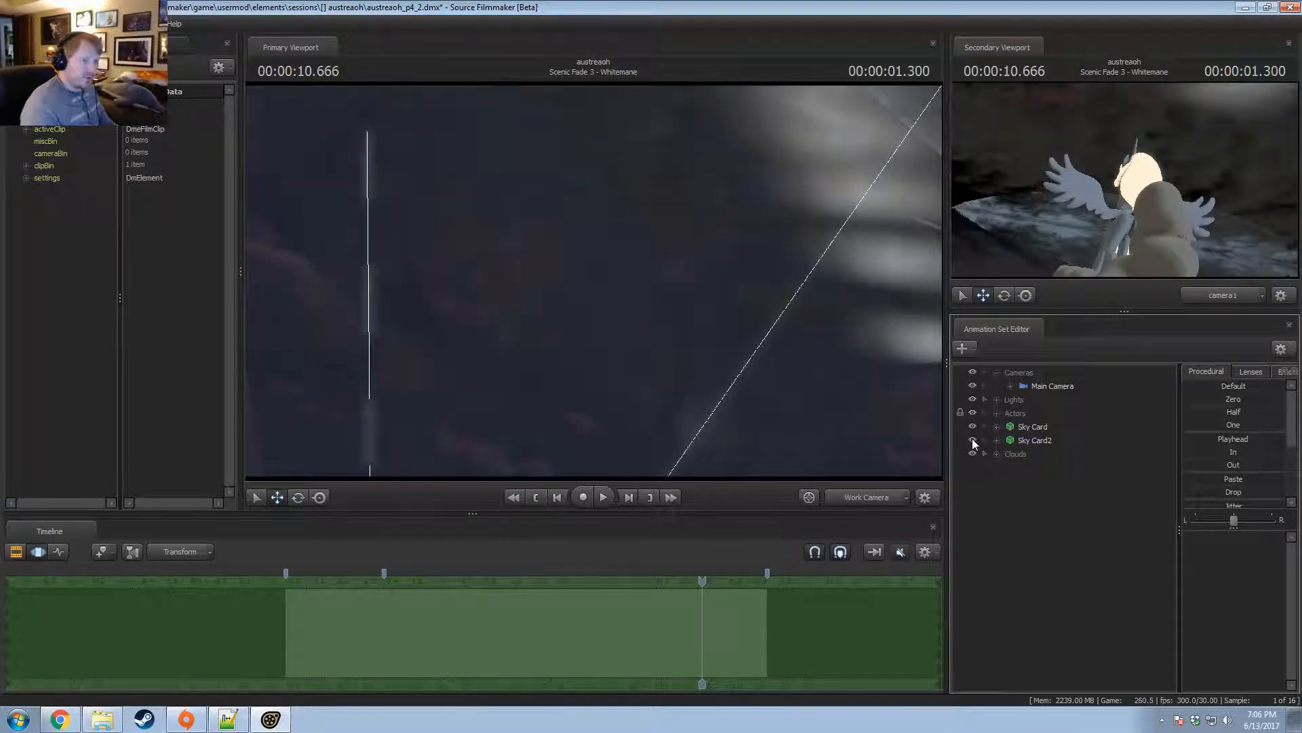
pyautogui.click(1036, 440)
pyautogui.click(856, 498)
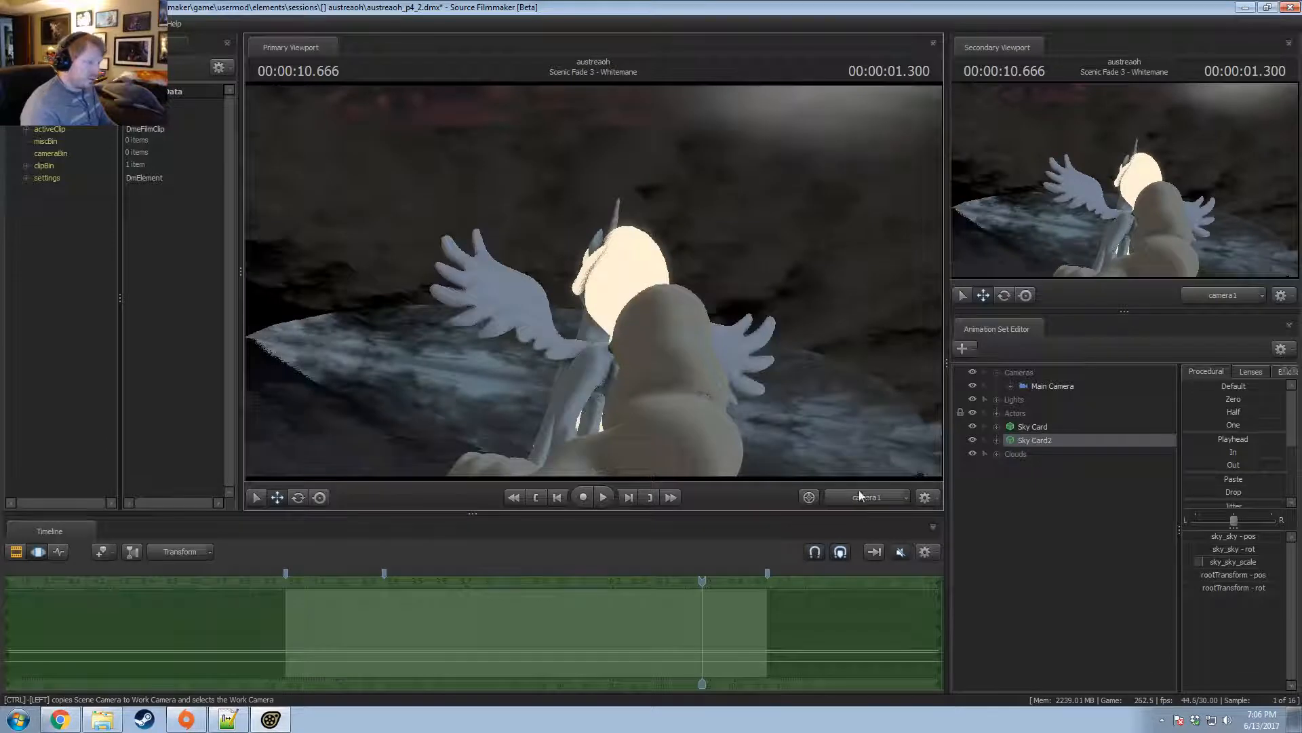
pyautogui.keyDown('ctrl'); pyautogui.click(876, 494); pyautogui.keyUp('ctrl')
pyautogui.moveTo(593, 280)
pyautogui.mouseDown()
pyautogui.moveTo(556, 251)
pyautogui.moveTo(584, 237)
pyautogui.moveTo(597, 268)
pyautogui.moveTo(678, 272)
pyautogui.moveTo(685, 299)
pyautogui.moveTo(672, 290)
pyautogui.moveTo(668, 318)
pyautogui.moveTo(594, 280)
pyautogui.mouseUp()
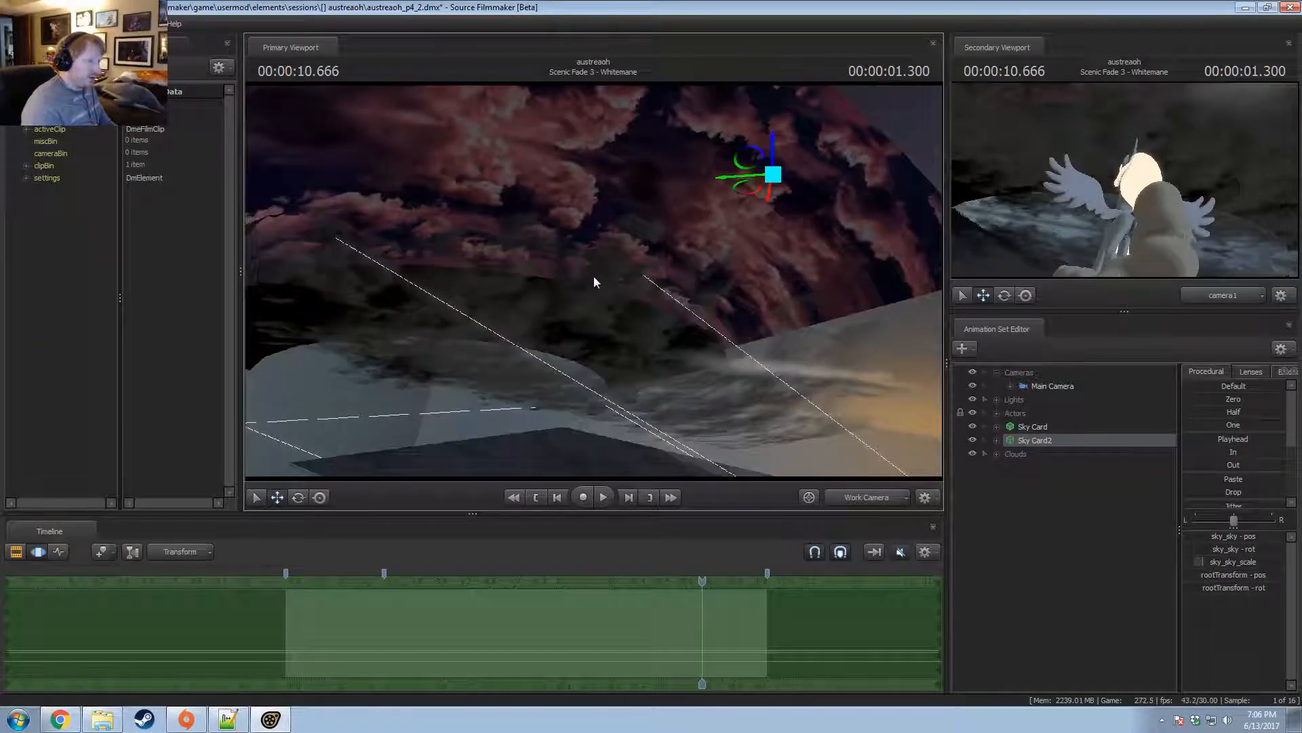
# Rotate and reposition Sky Card behind Whitemane in the Motion Editor and check it through camera1.
pyautogui.click(1032, 427)
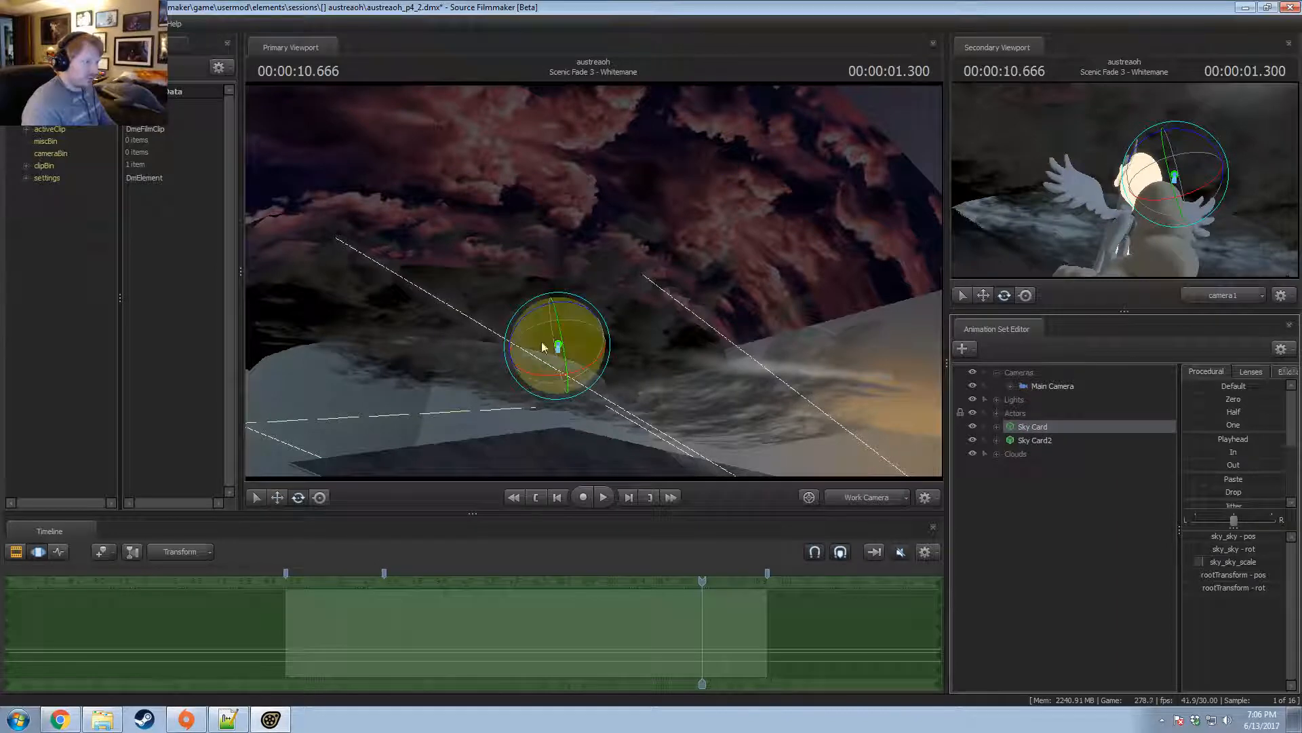
pyautogui.moveTo(553, 345); pyautogui.dragTo(601, 296)
pyautogui.press('w')
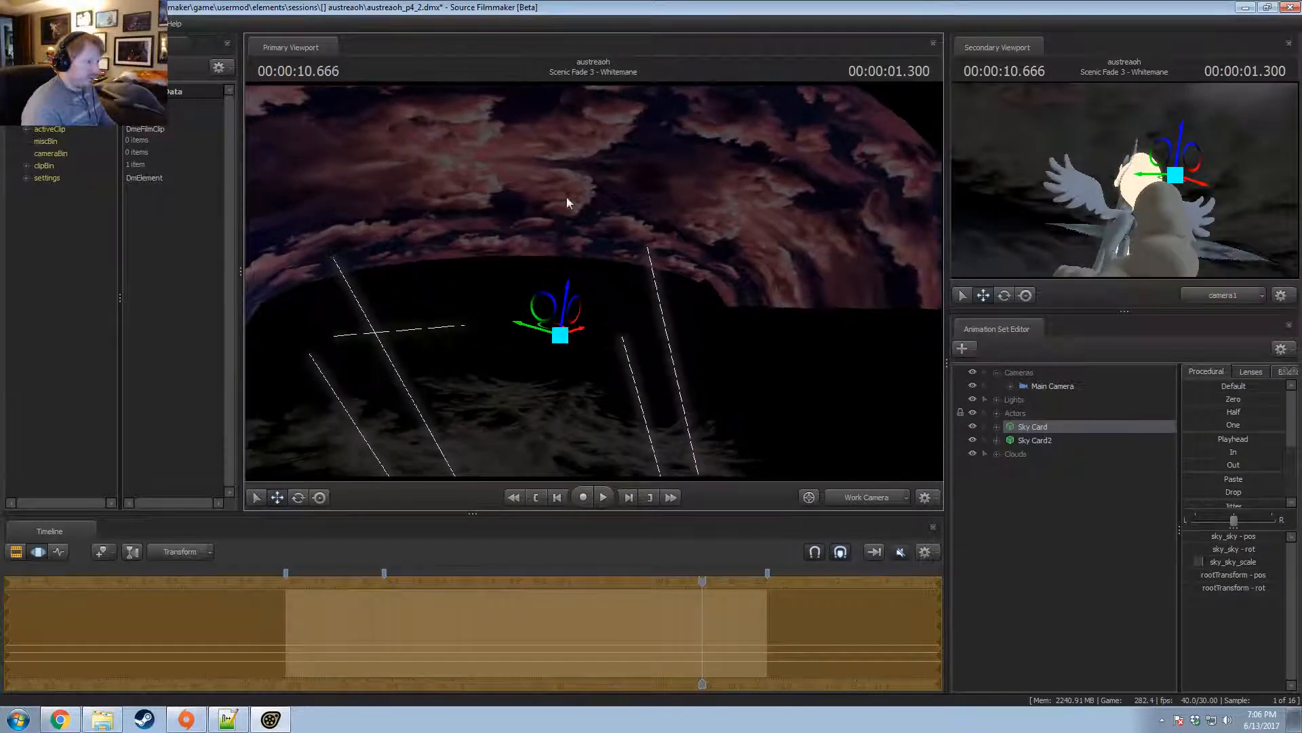
pyautogui.moveTo(546, 331); pyautogui.dragTo(570, 296)
pyautogui.press('e')
pyautogui.press('w')
pyautogui.press('F2')
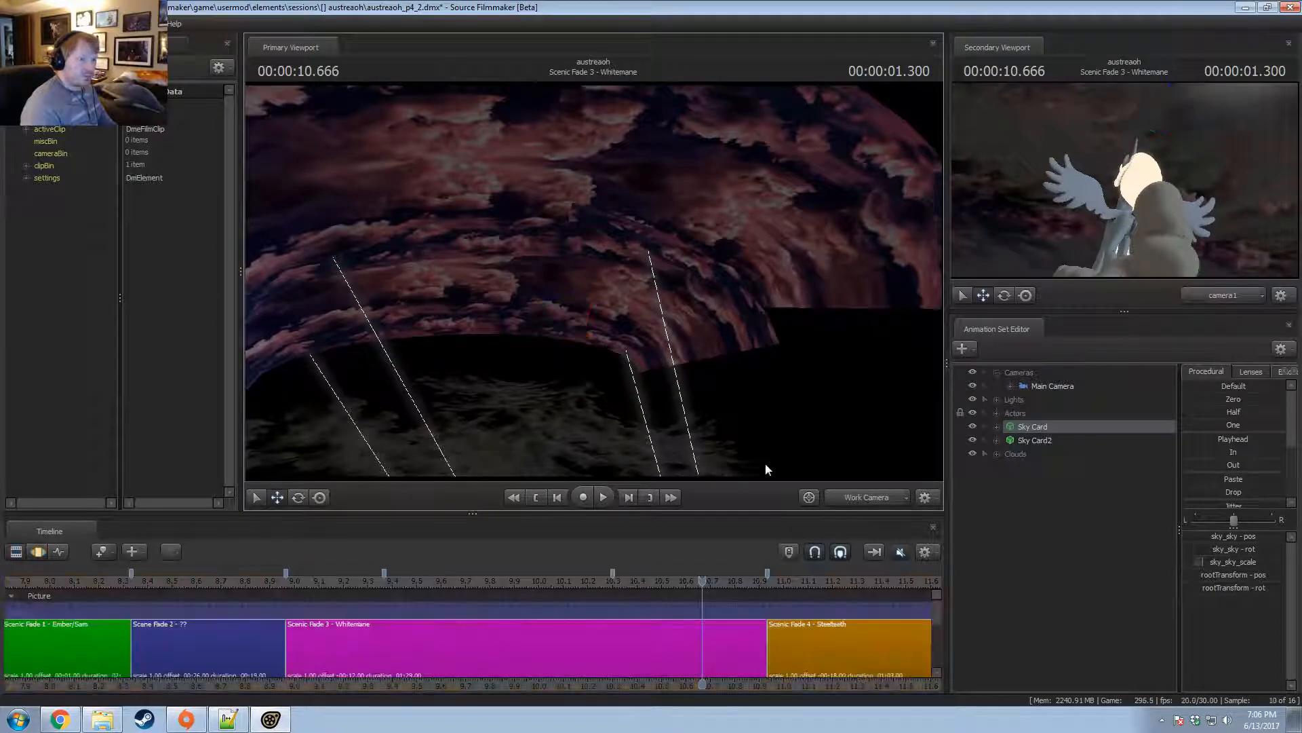
pyautogui.click(850, 496)
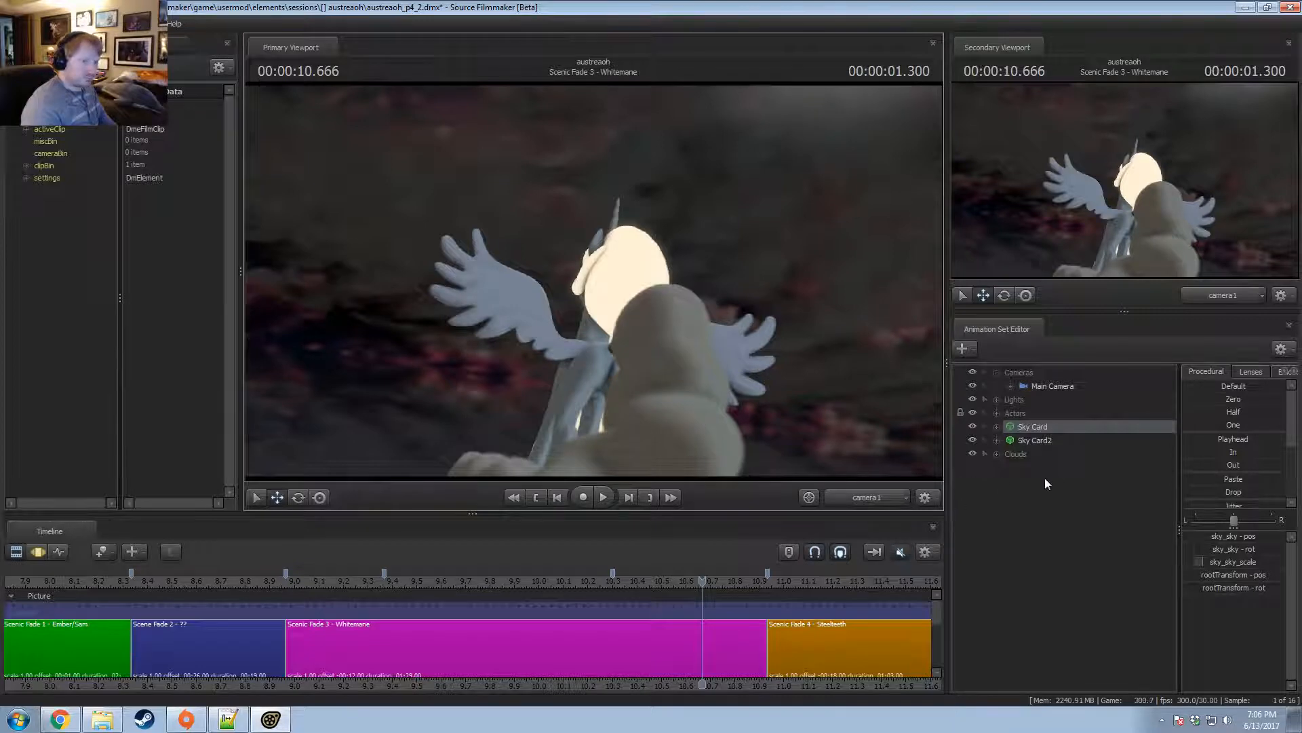
# Examine Sky Card from the work camera along with its skin options and its expanded Body and Unknown controls.
pyautogui.press('F3')
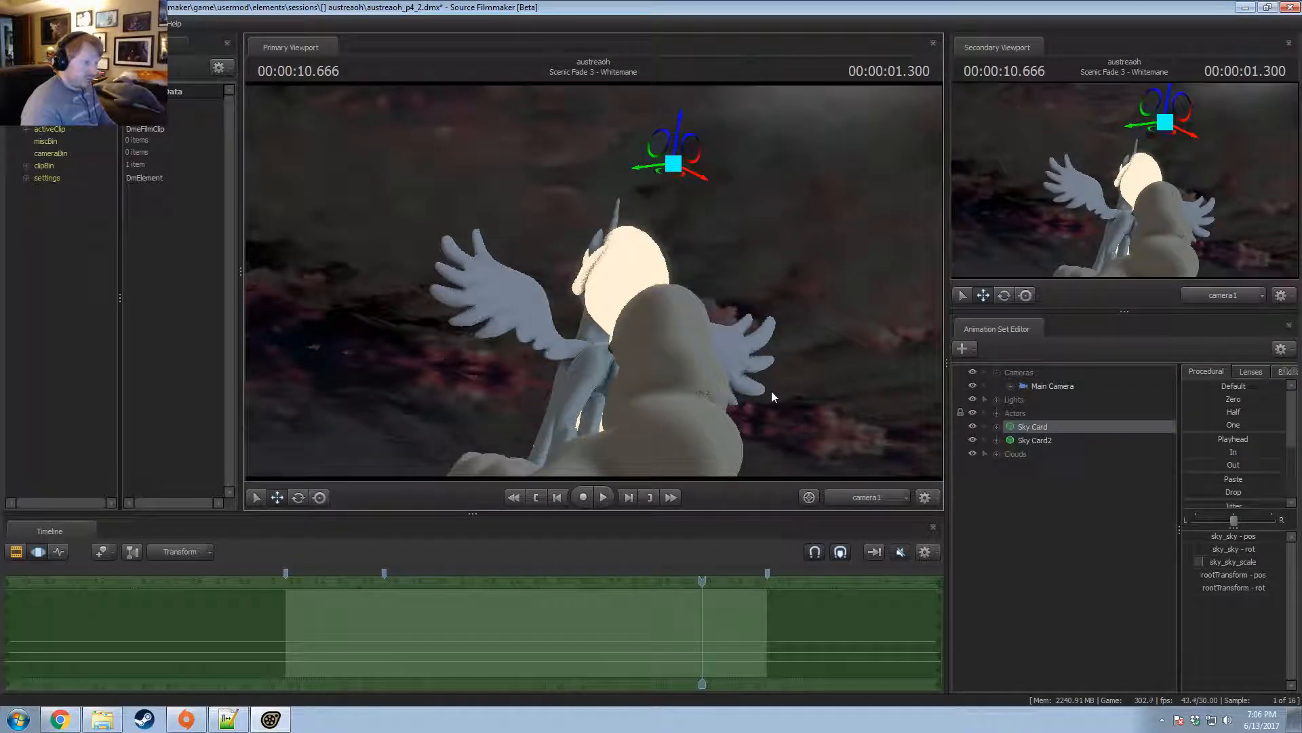
pyautogui.click(872, 497)
pyautogui.moveTo(679, 306); pyautogui.dragTo(679, 133)
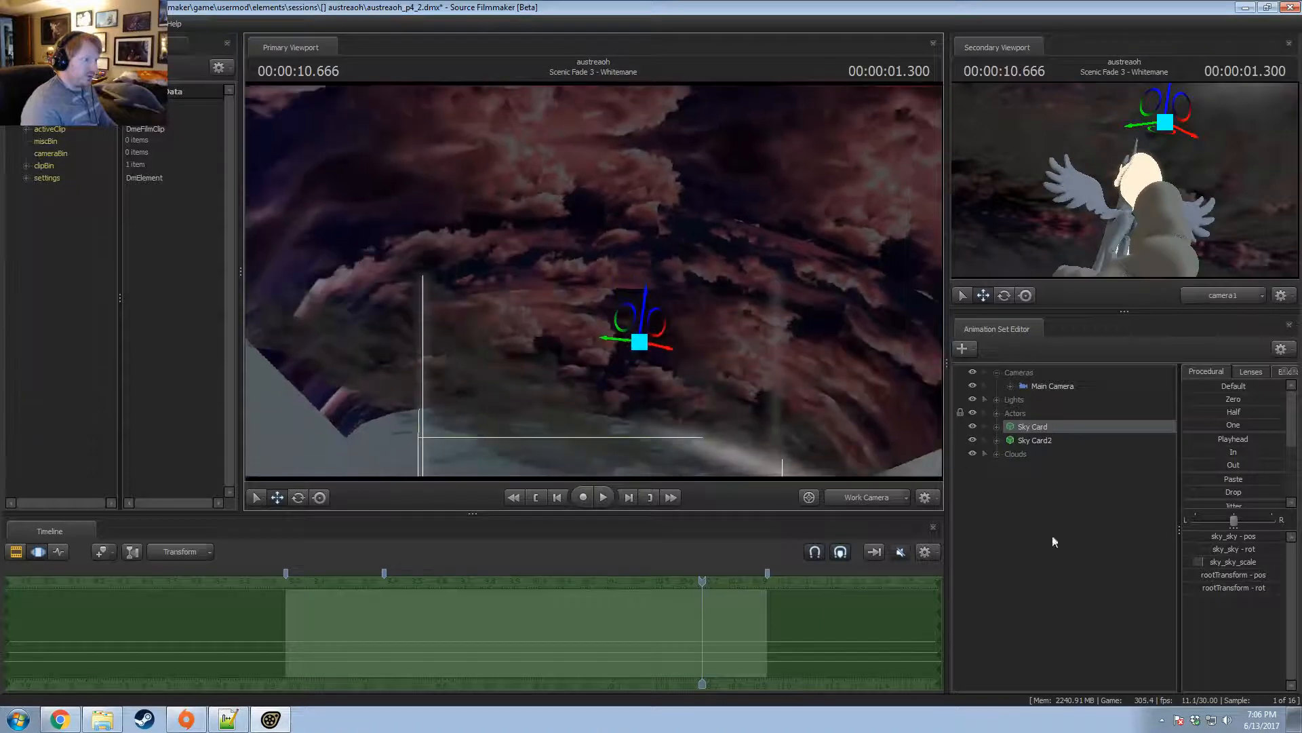
pyautogui.click(993, 426)
pyautogui.rightClick(1019, 428)
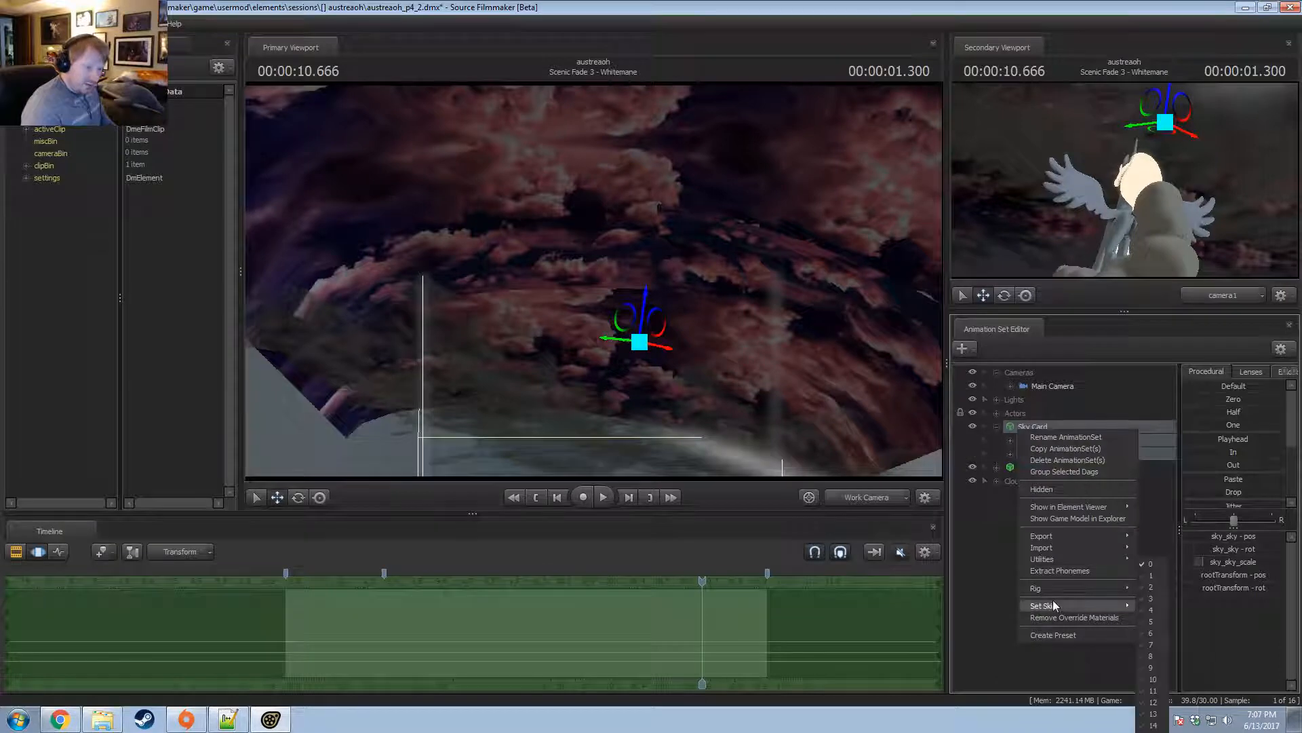
pyautogui.moveTo(1046, 605)
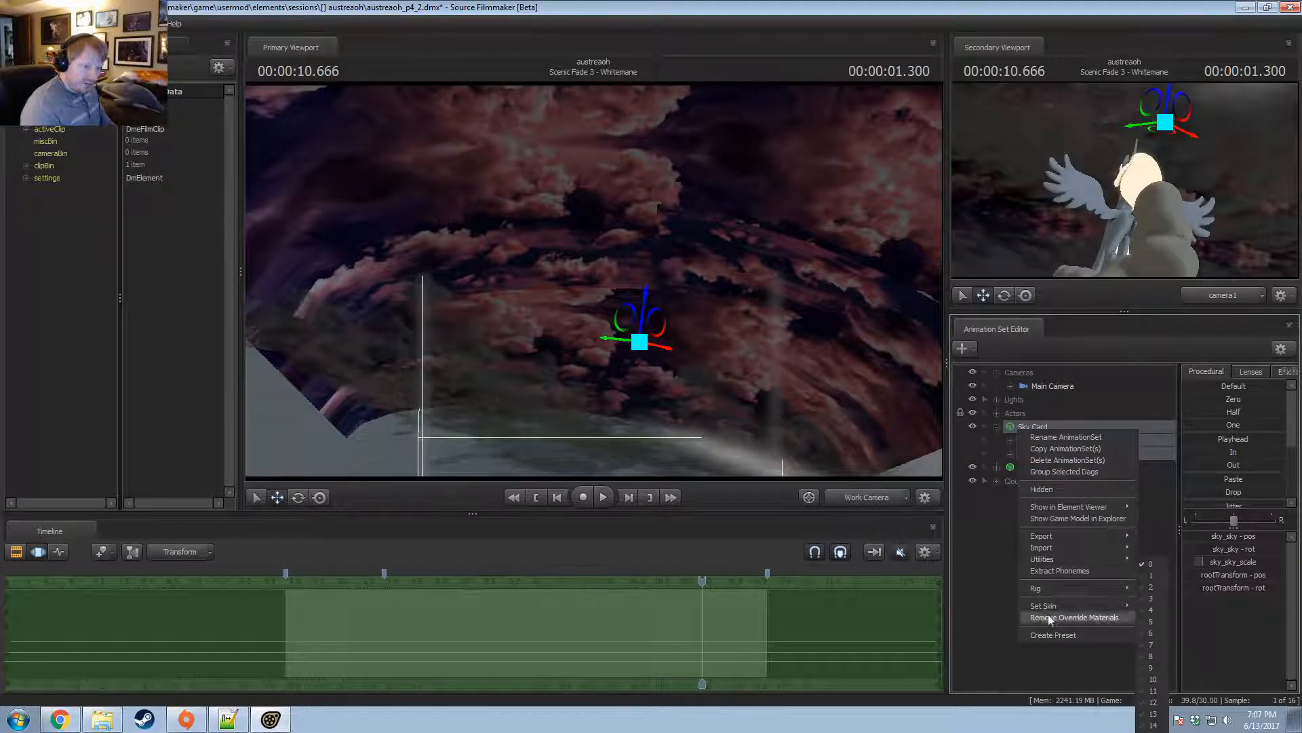
pyautogui.click(1010, 454)
pyautogui.click(1011, 467)
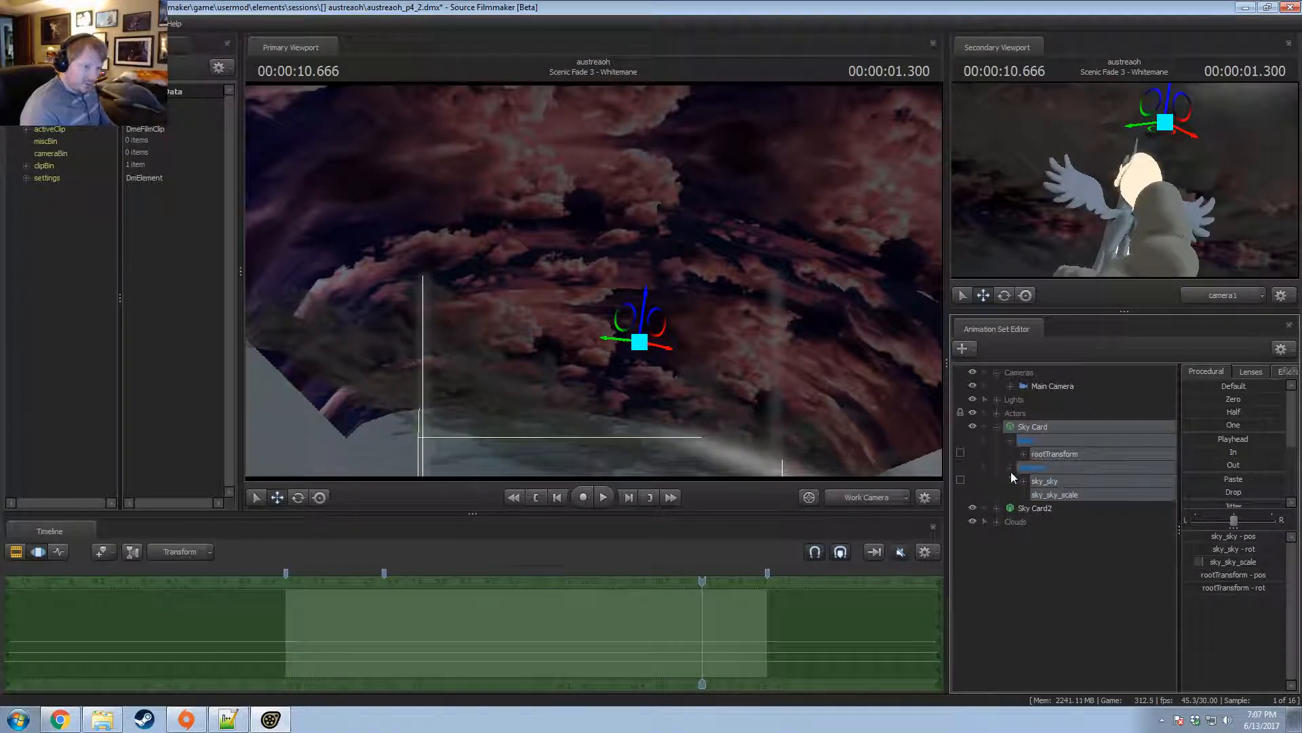
pyautogui.click(1059, 493)
# Remove the override materials from Sky Card and Sky Card2.
pyautogui.click(1044, 428)
pyautogui.rightClick(1044, 429)
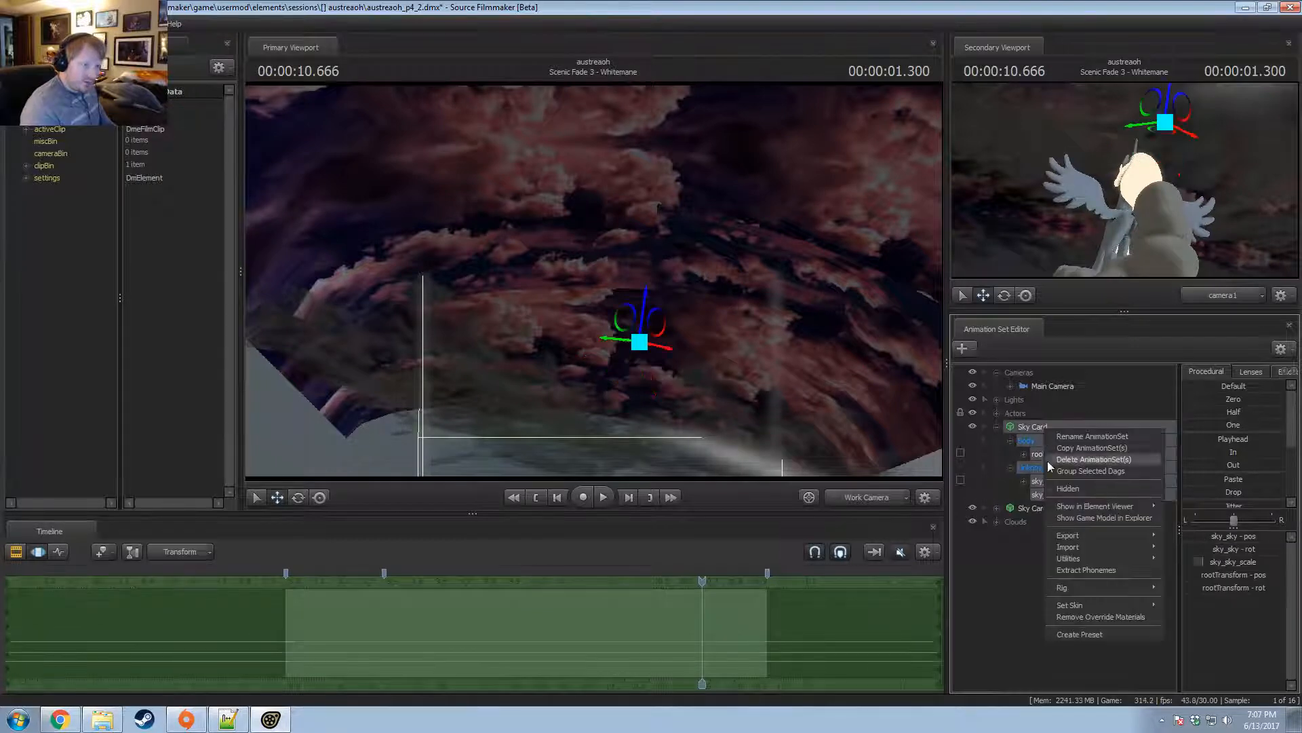
pyautogui.rightClick(1032, 427)
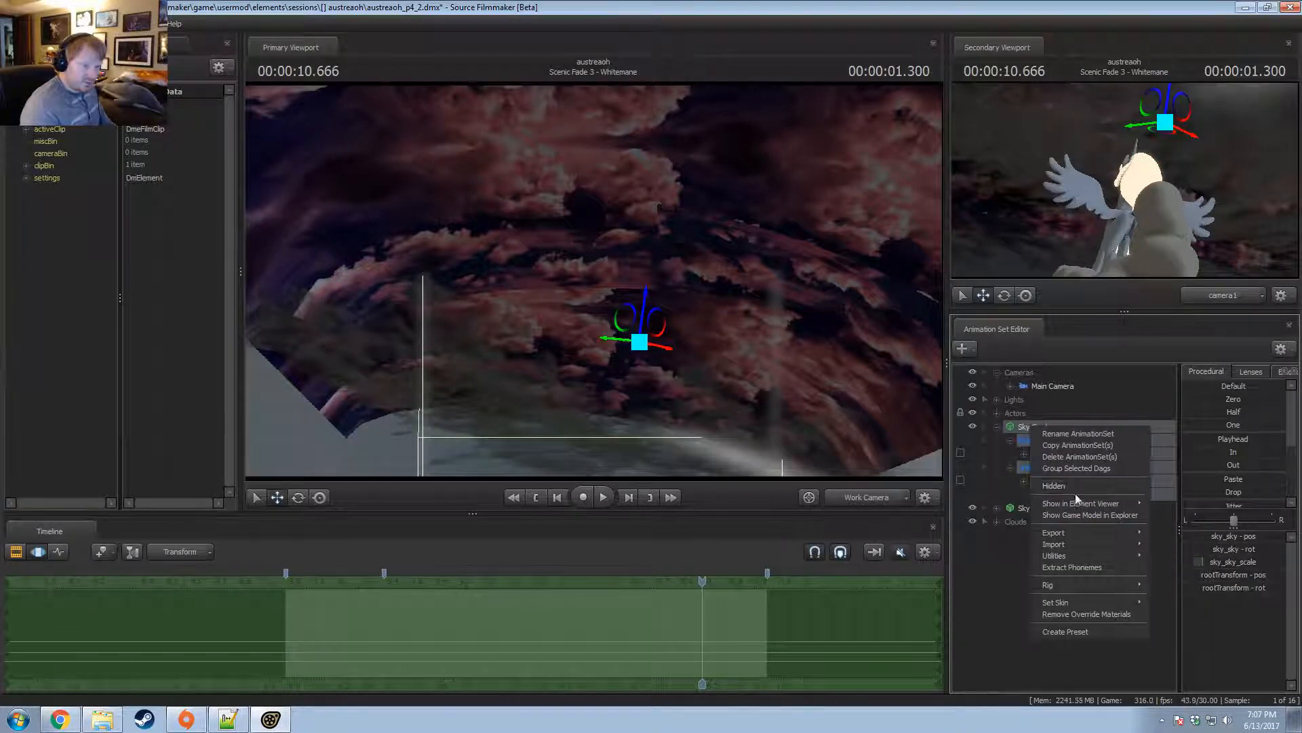
pyautogui.click(1086, 615)
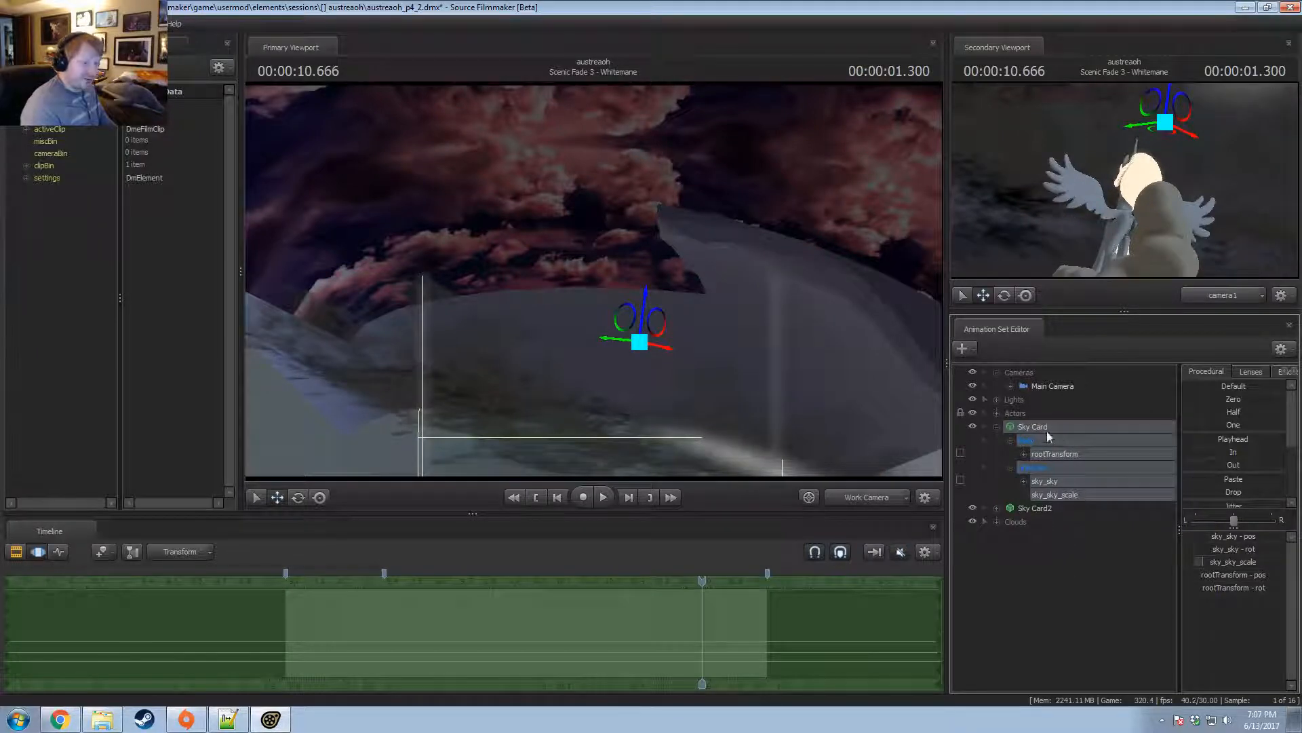
pyautogui.click(1034, 509)
pyautogui.rightClick(1030, 514)
pyautogui.click(1058, 700)
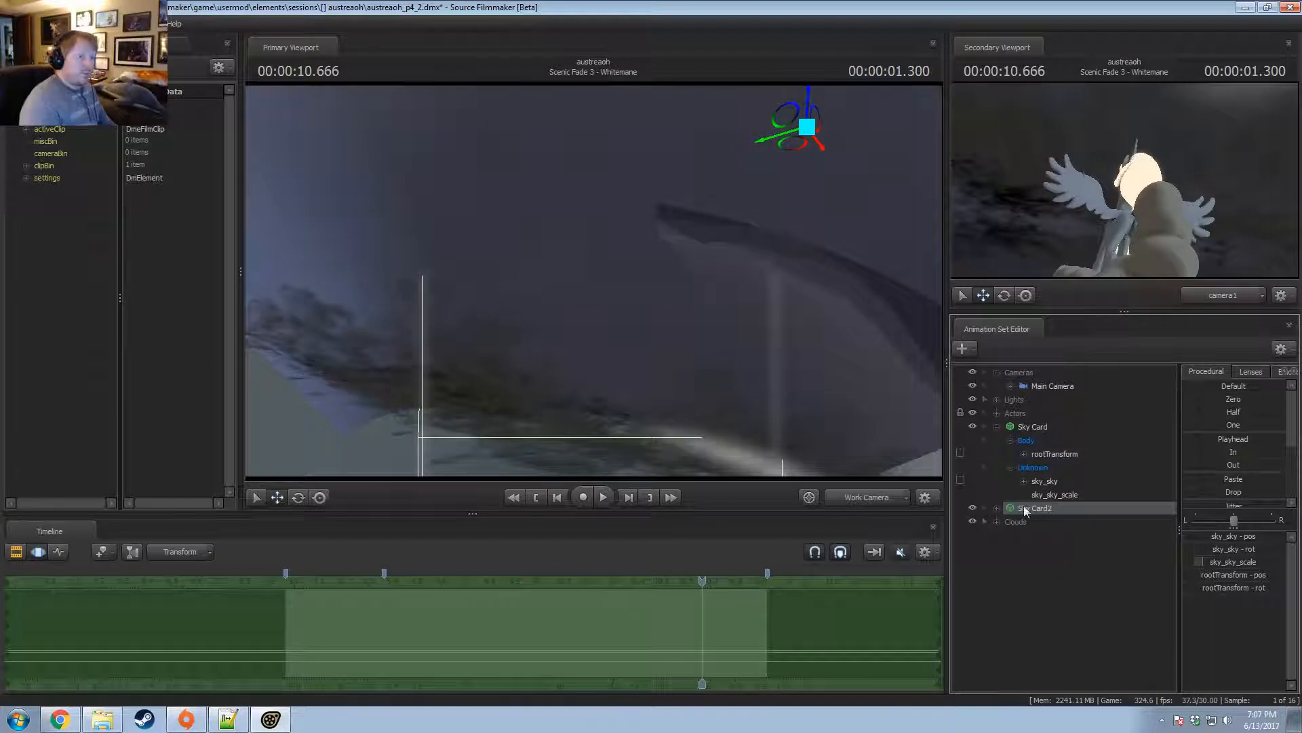
# Load the rig script that adds a skin control onto Sky Card and raise its skin value to the bright cloudy sky.
pyautogui.click(1034, 427)
pyautogui.rightClick(1038, 426)
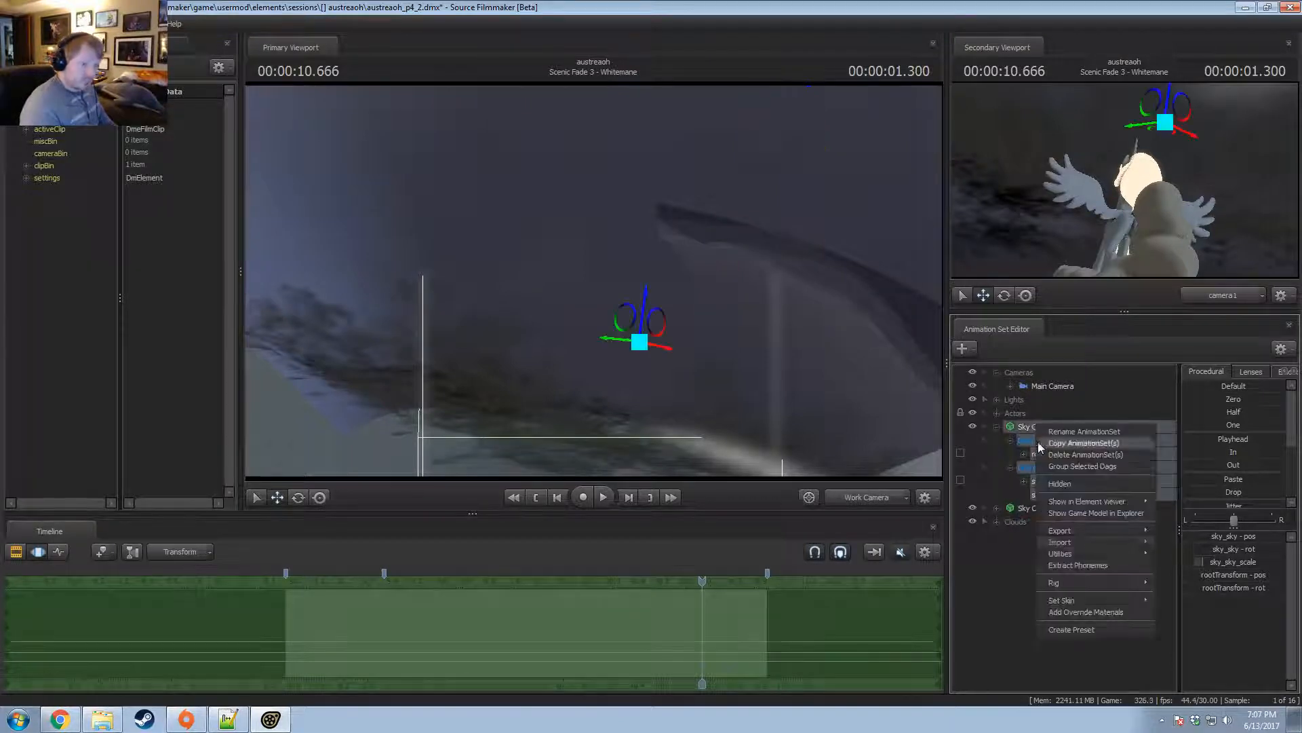
pyautogui.moveTo(1071, 601)
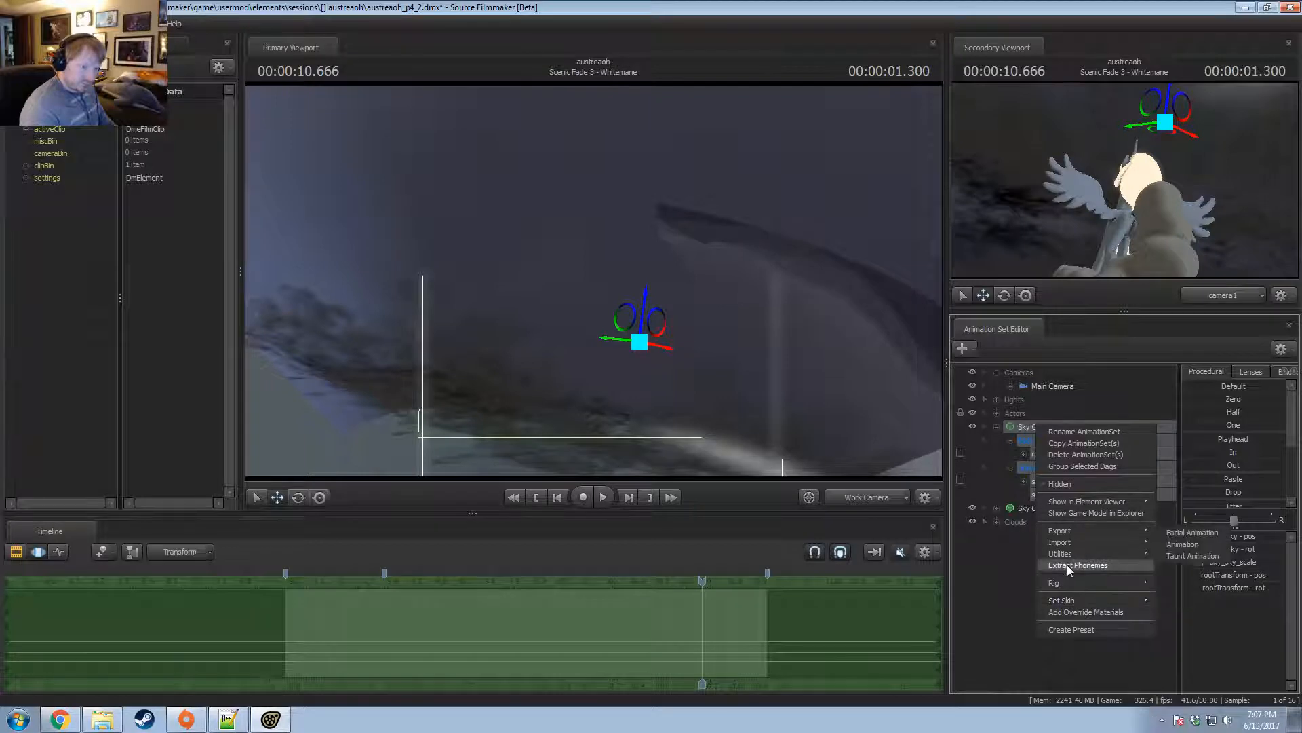
pyautogui.click(1192, 501)
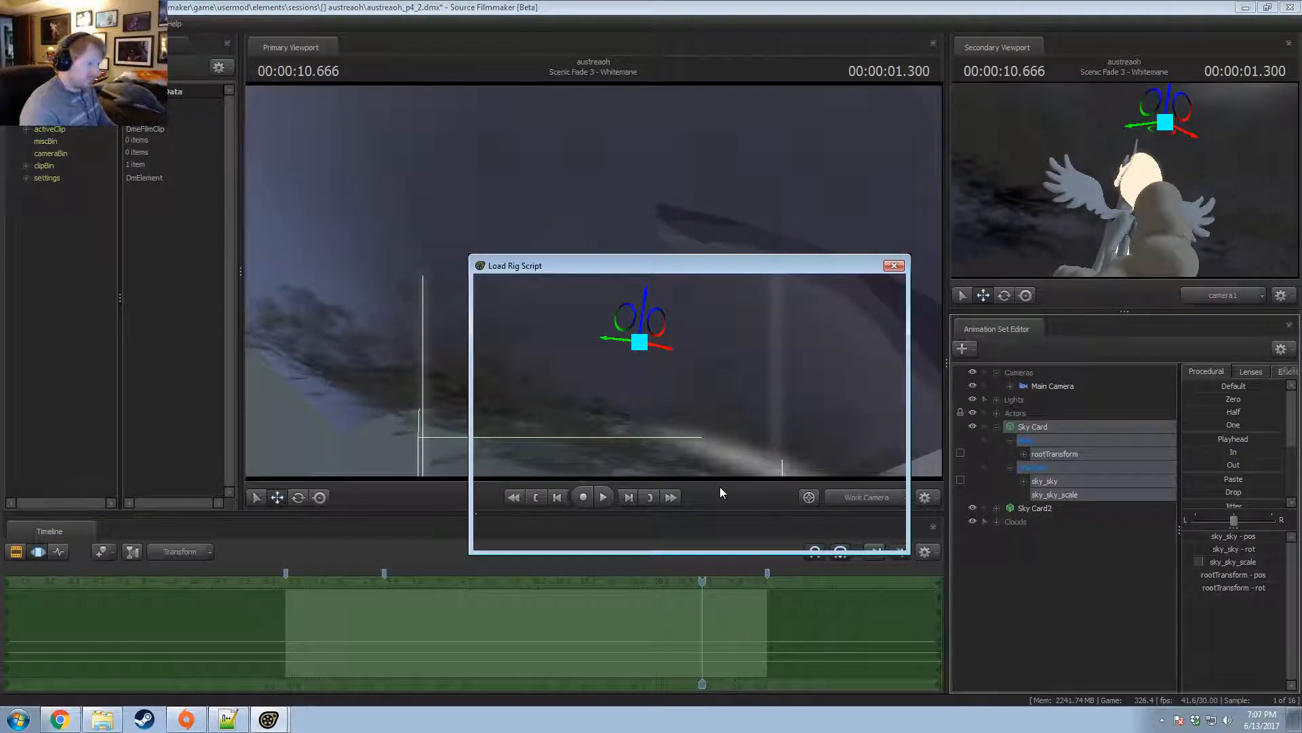
pyautogui.doubleClick(595, 319)
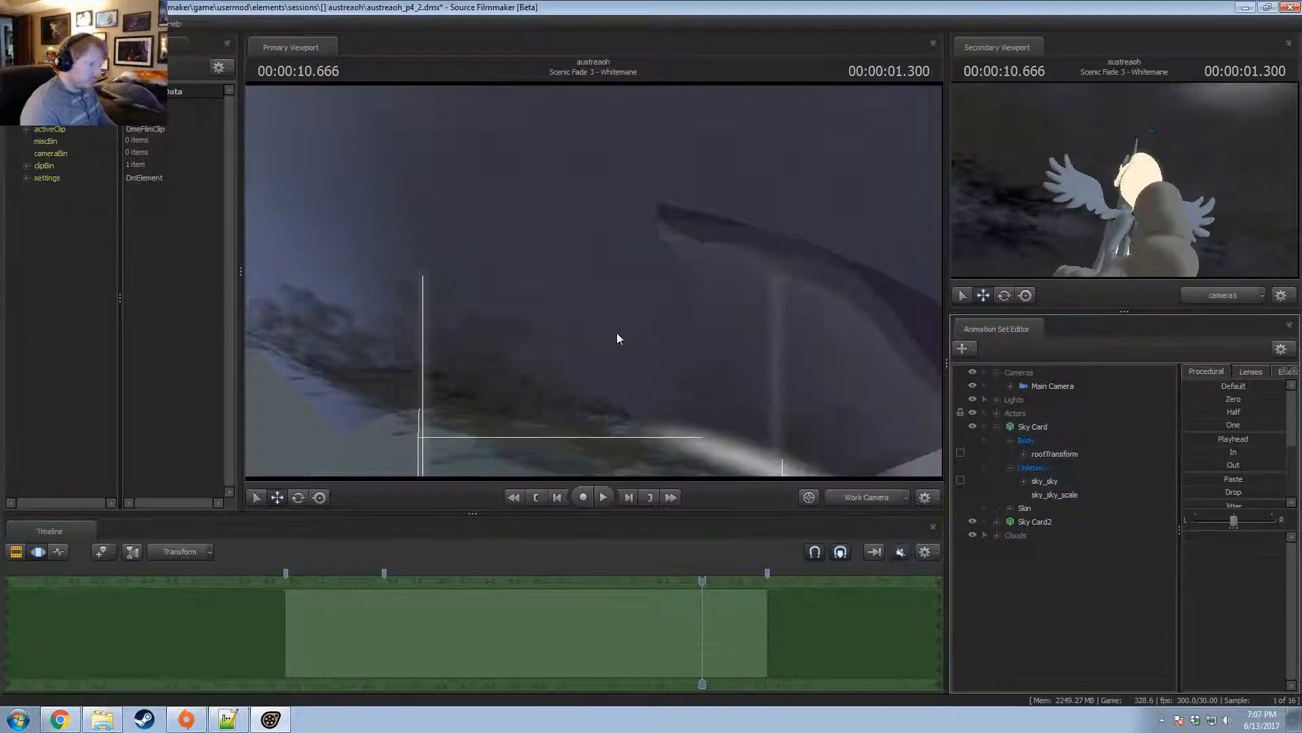
pyautogui.click(1030, 427)
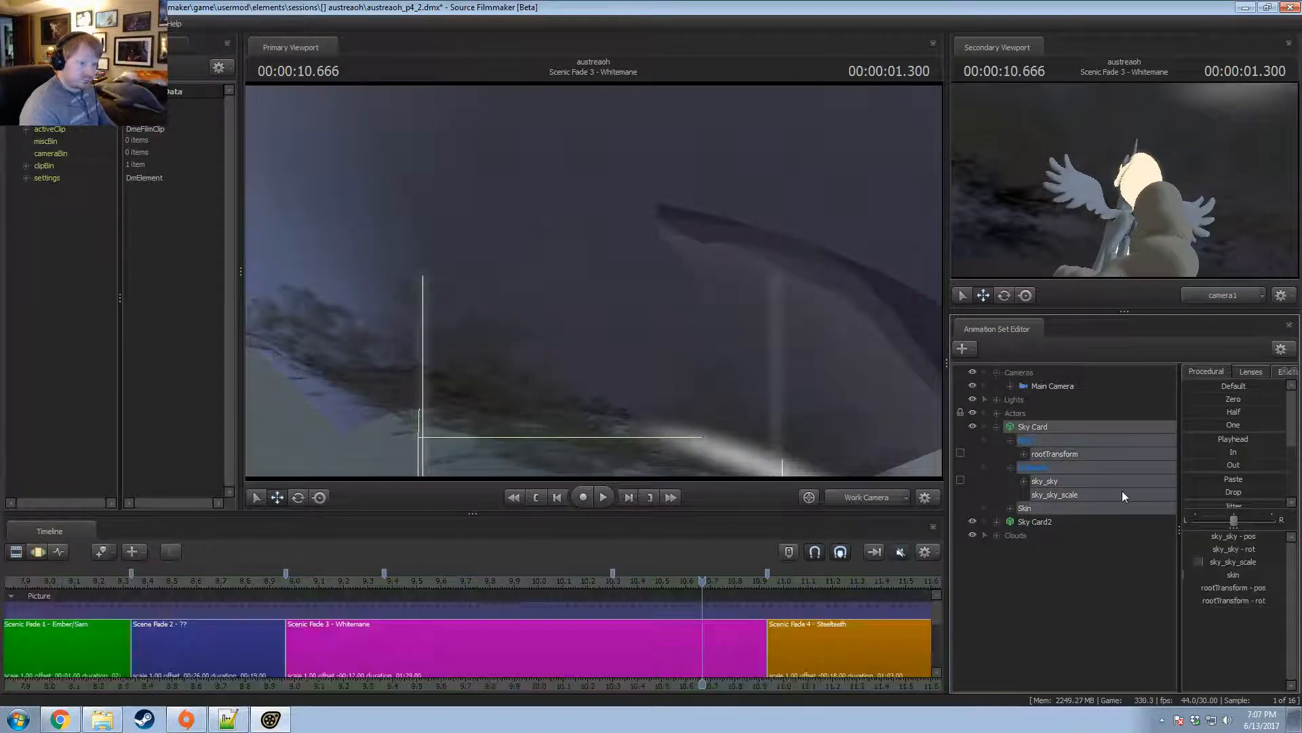
pyautogui.moveTo(1229, 573)
pyautogui.mouseDown()
pyautogui.moveTo(1211, 573)
pyautogui.moveTo(1298, 588)
pyautogui.moveTo(1240, 577)
pyautogui.mouseUp()
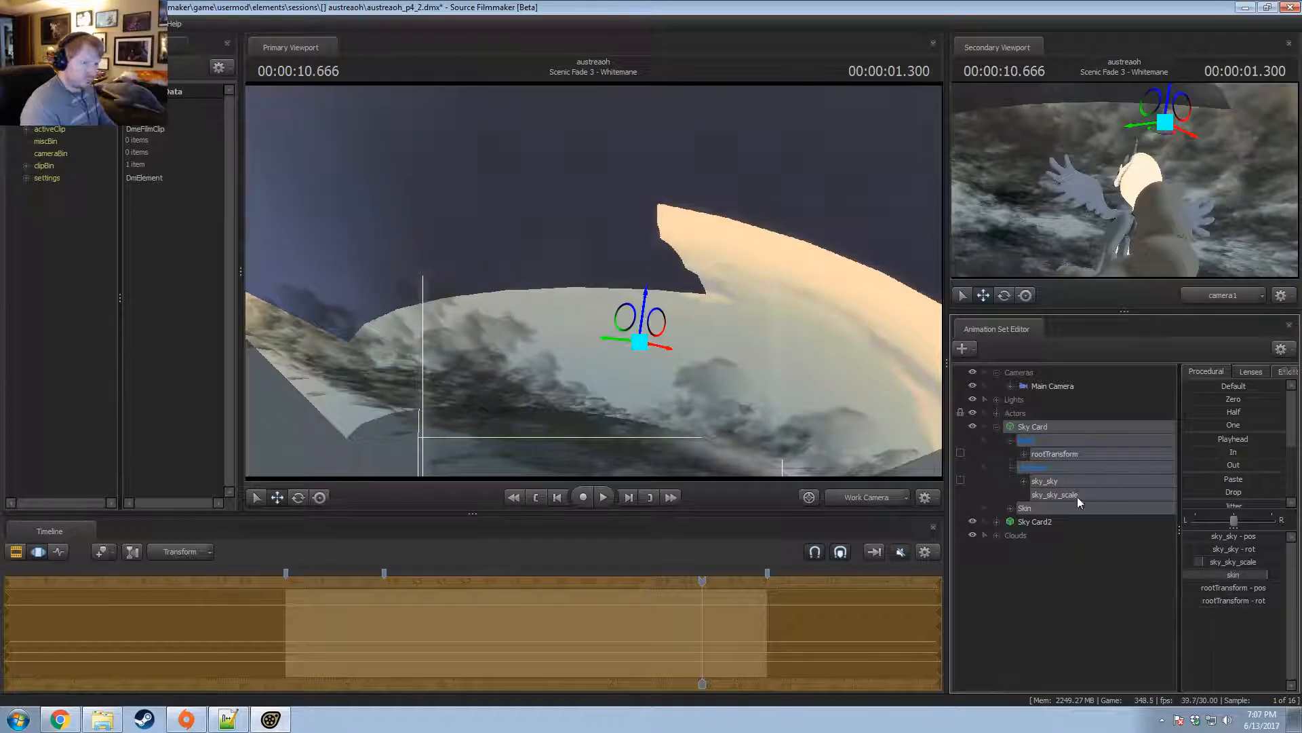
# Try to set the middle rotation value of Sky Card's sky_sky control to 0.
pyautogui.click(1034, 506)
pyautogui.click(1042, 493)
pyautogui.click(1043, 455)
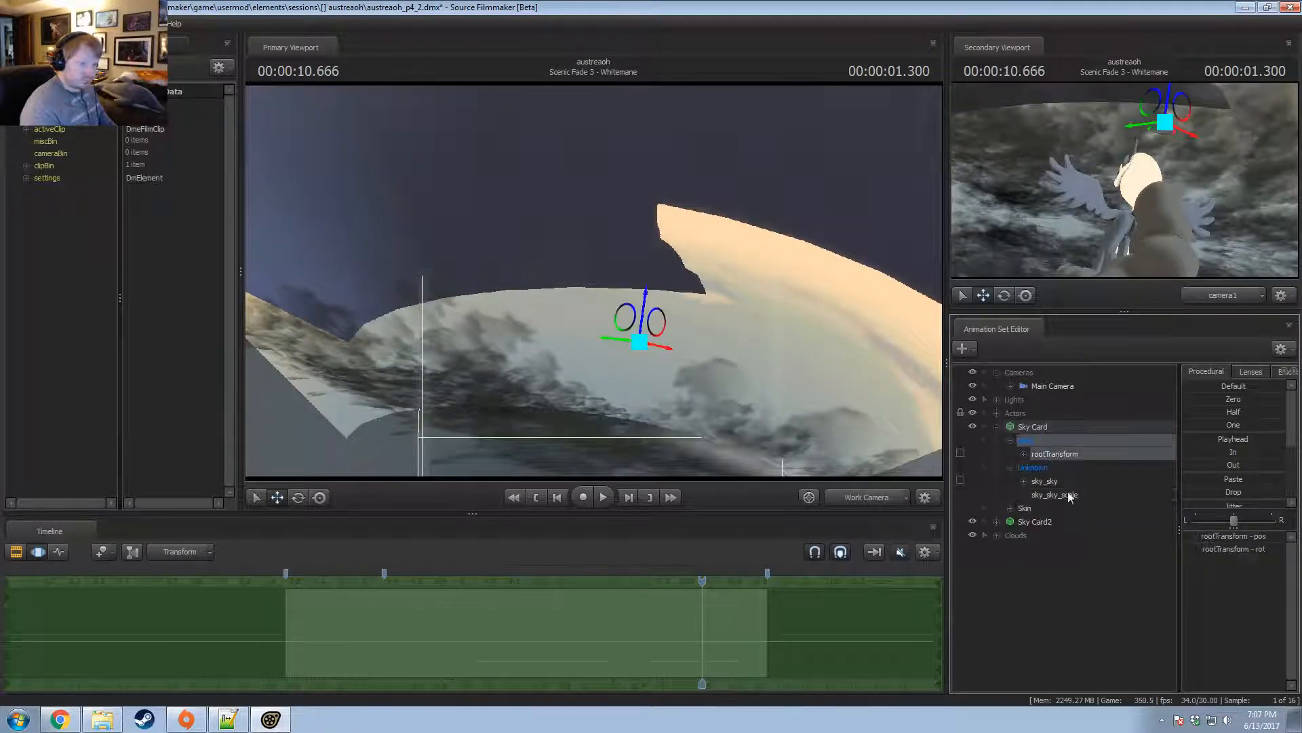
pyautogui.click(1045, 481)
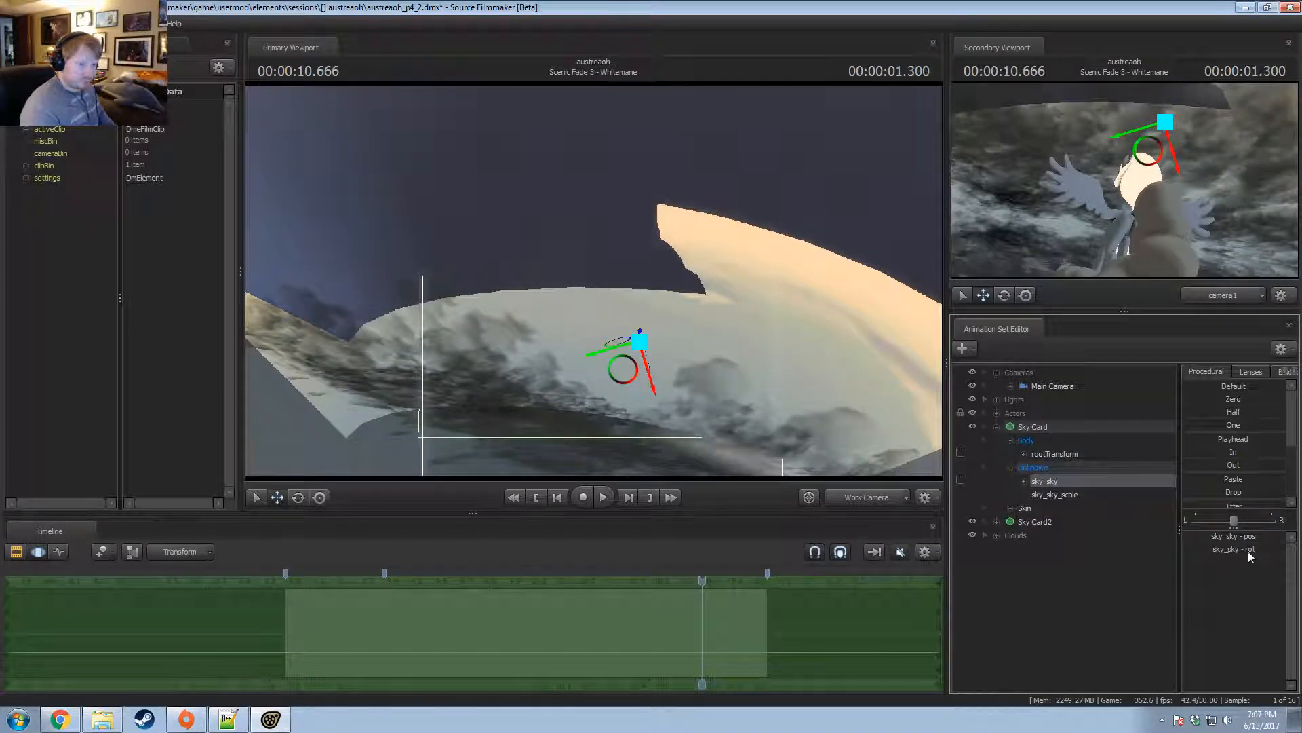
pyautogui.moveTo(1256, 550)
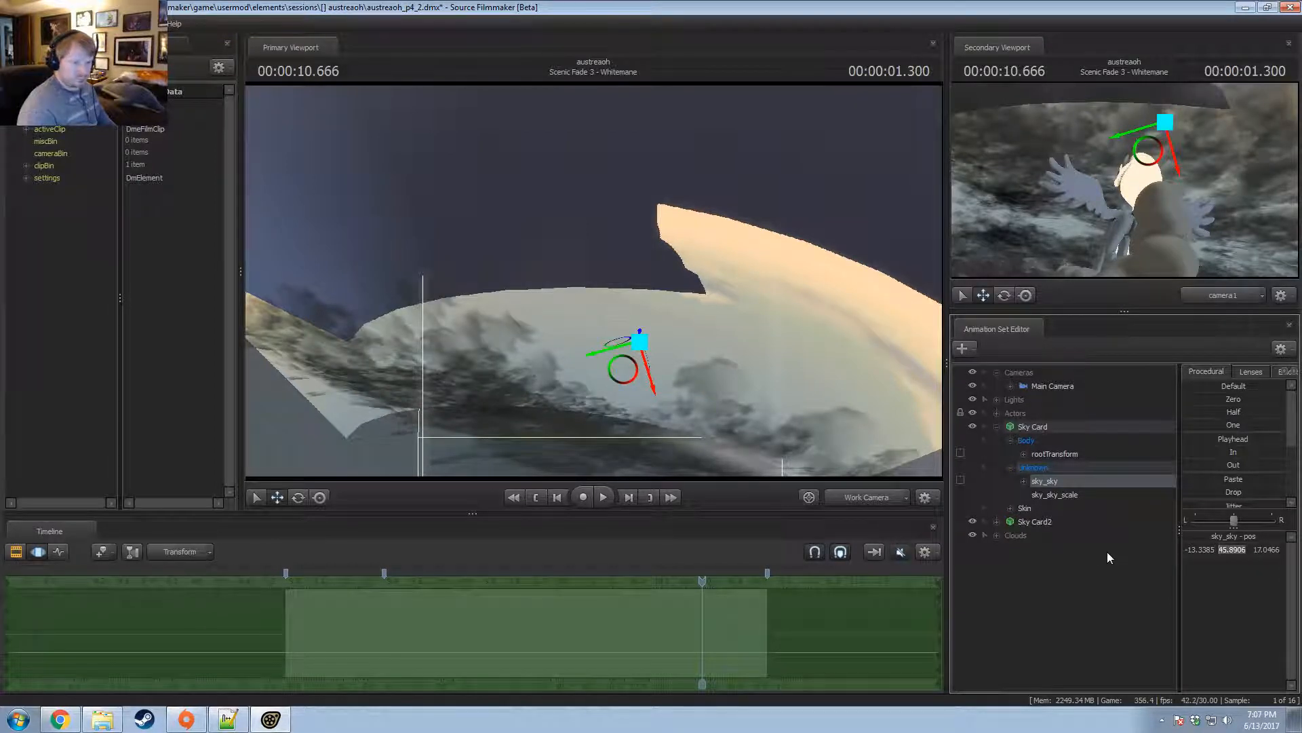
pyautogui.press('BackSpace')
pyautogui.write('0')
pyautogui.press('Return')
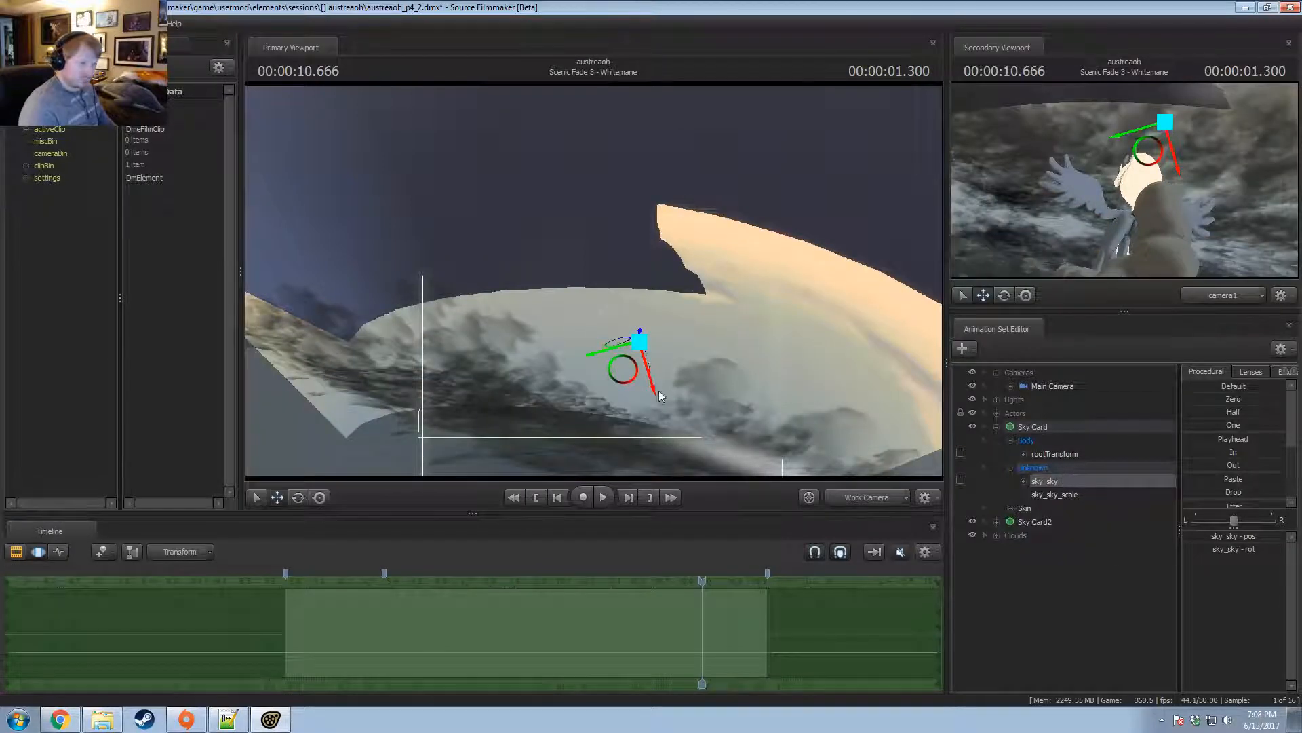
# Examine Sky Card's rootTransform, its rotation manipulator and its axis options from the work camera.
pyautogui.click(1066, 454)
pyautogui.press('e')
pyautogui.keyDown('alt'); pyautogui.moveTo(782, 360); pyautogui.dragTo(811, 388); pyautogui.keyUp('alt')
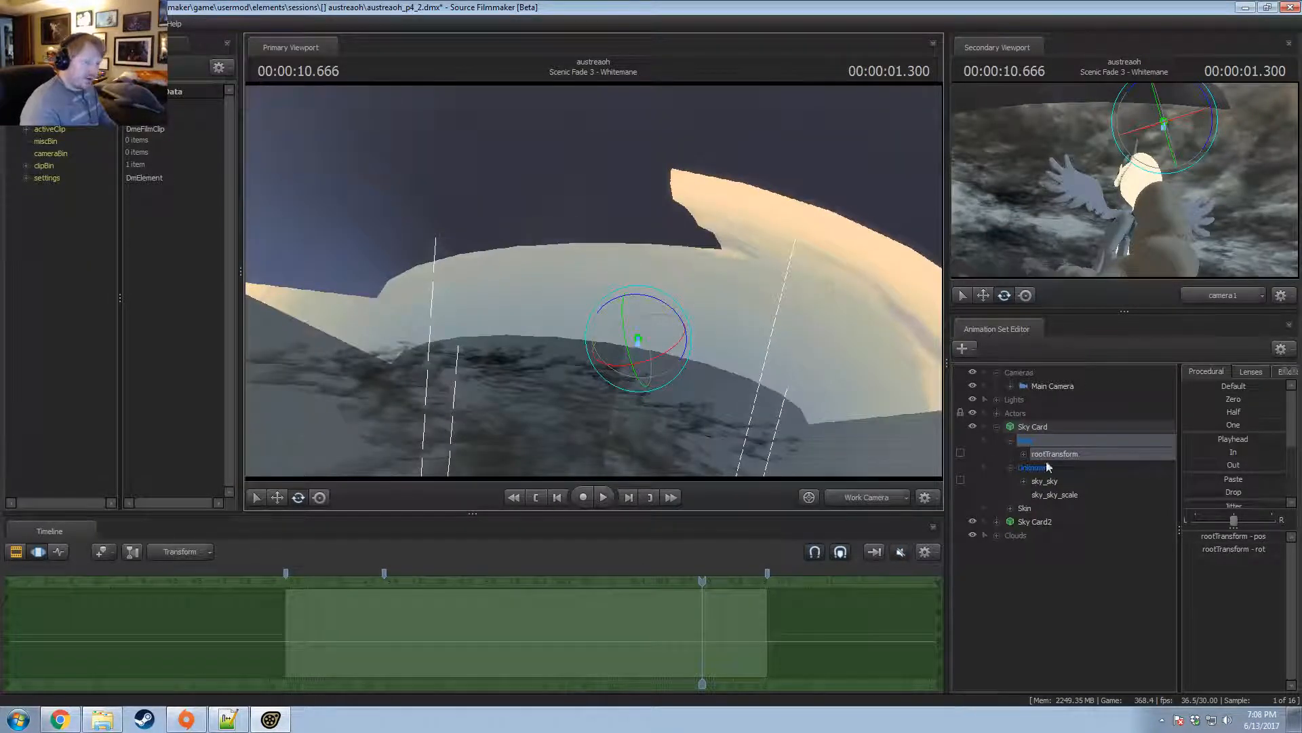
pyautogui.click(1044, 429)
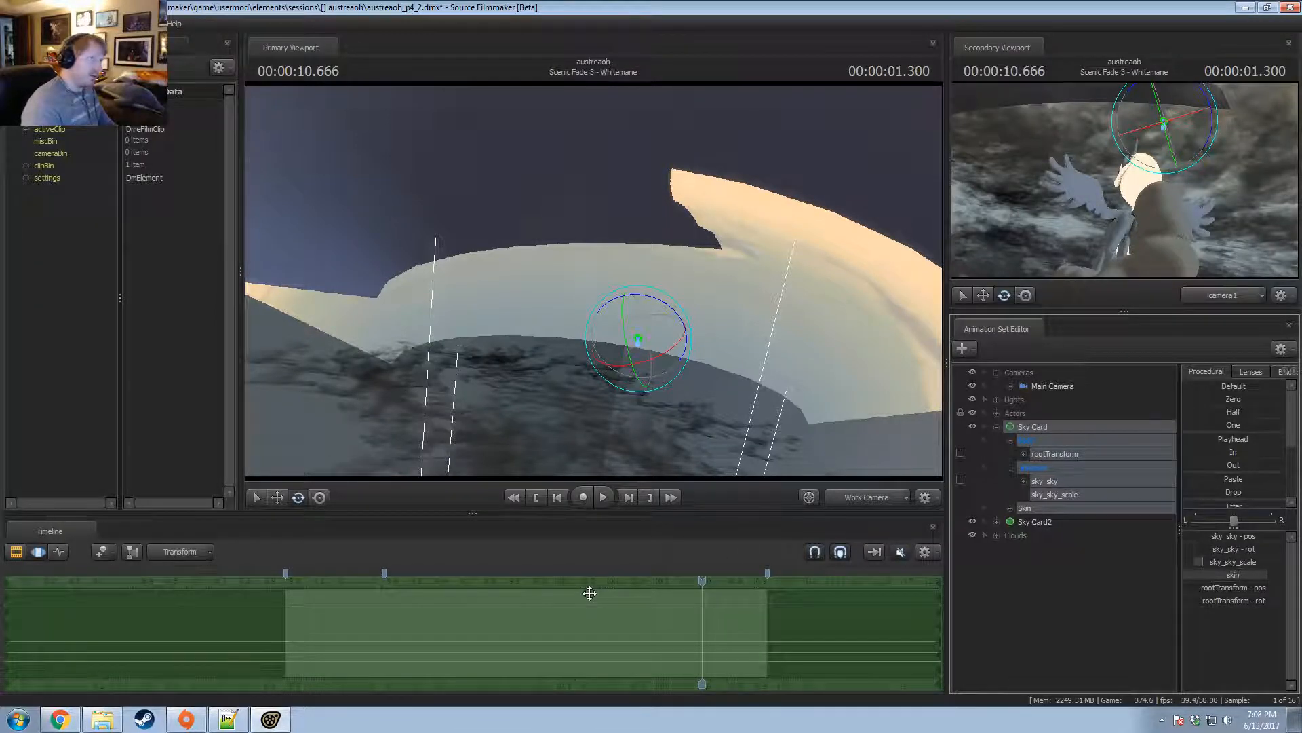
pyautogui.keyDown('alt'); pyautogui.moveTo(754, 409); pyautogui.dragTo(830, 347); pyautogui.keyUp('alt')
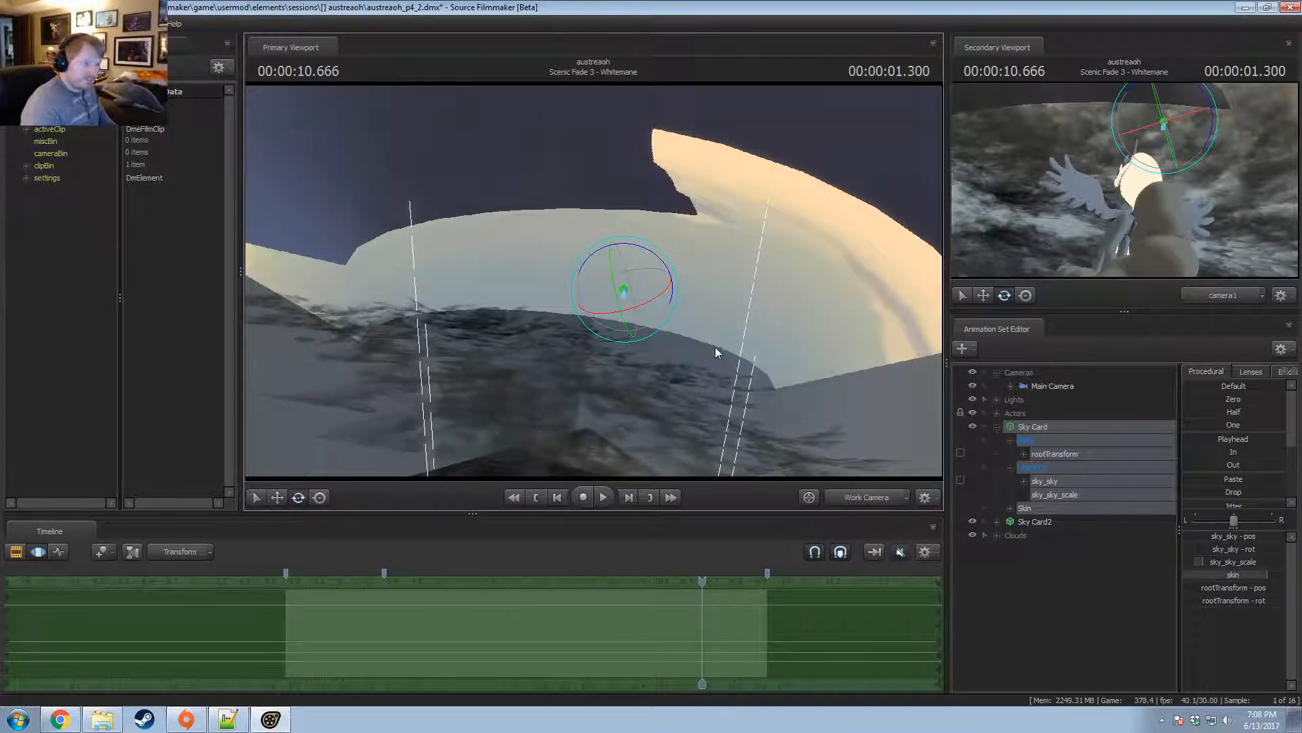
pyautogui.rightClick(651, 297)
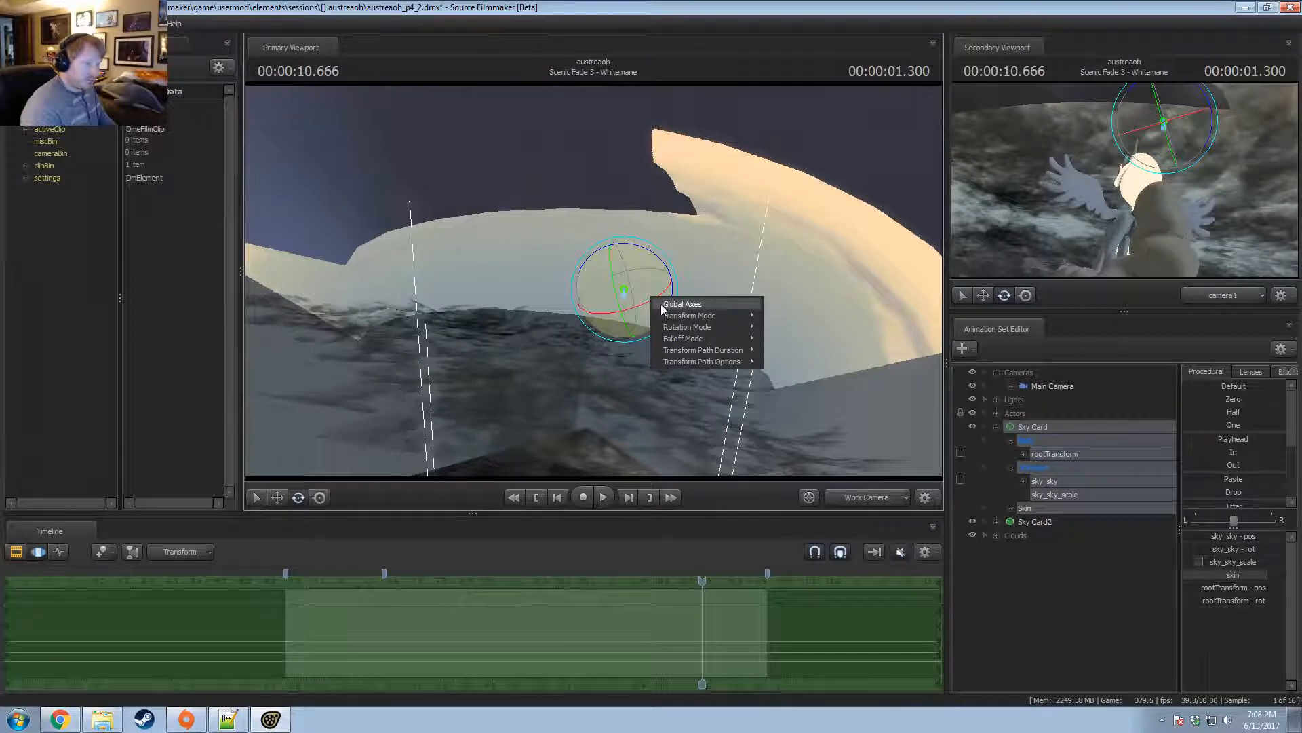
pyautogui.click(1035, 454)
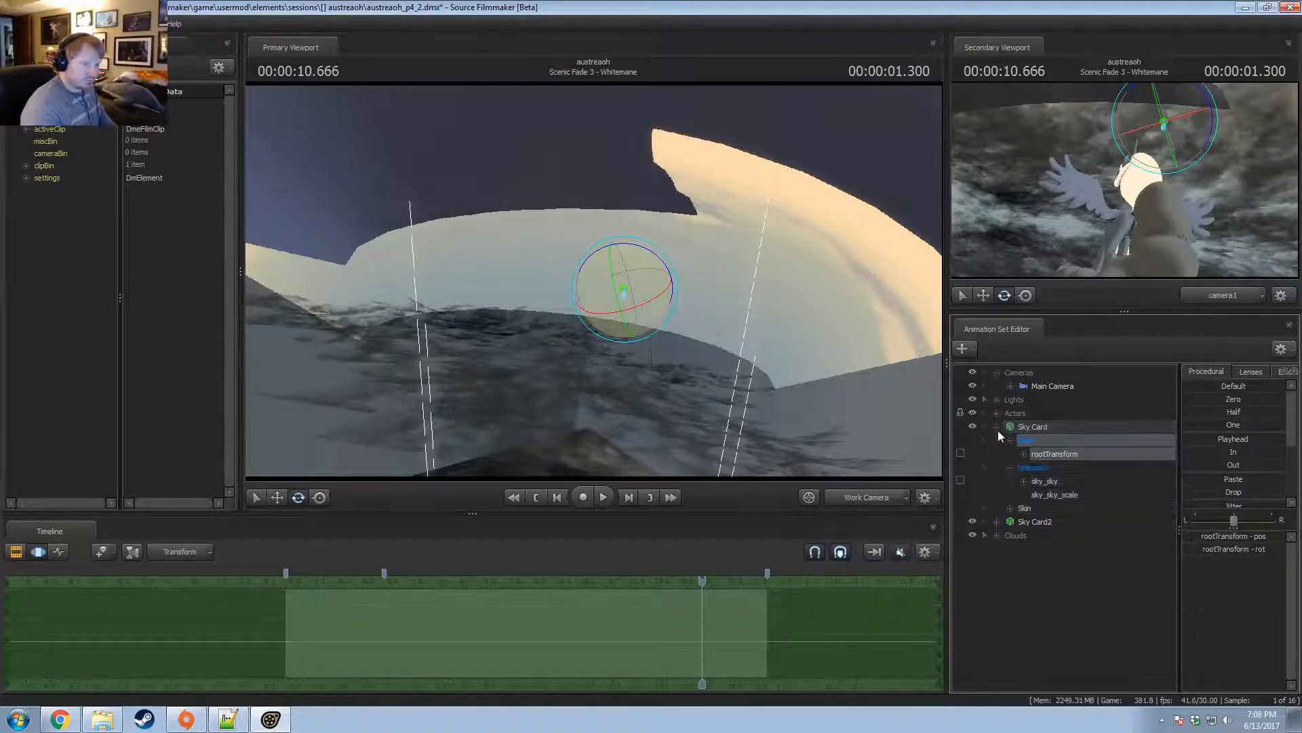
# Select Sky Card and Sky Card2 together, rotate them and move them lower around the camera's field of view.
pyautogui.click(998, 427)
pyautogui.keyDown('ctrl'); pyautogui.click(1037, 440); pyautogui.keyUp('ctrl')
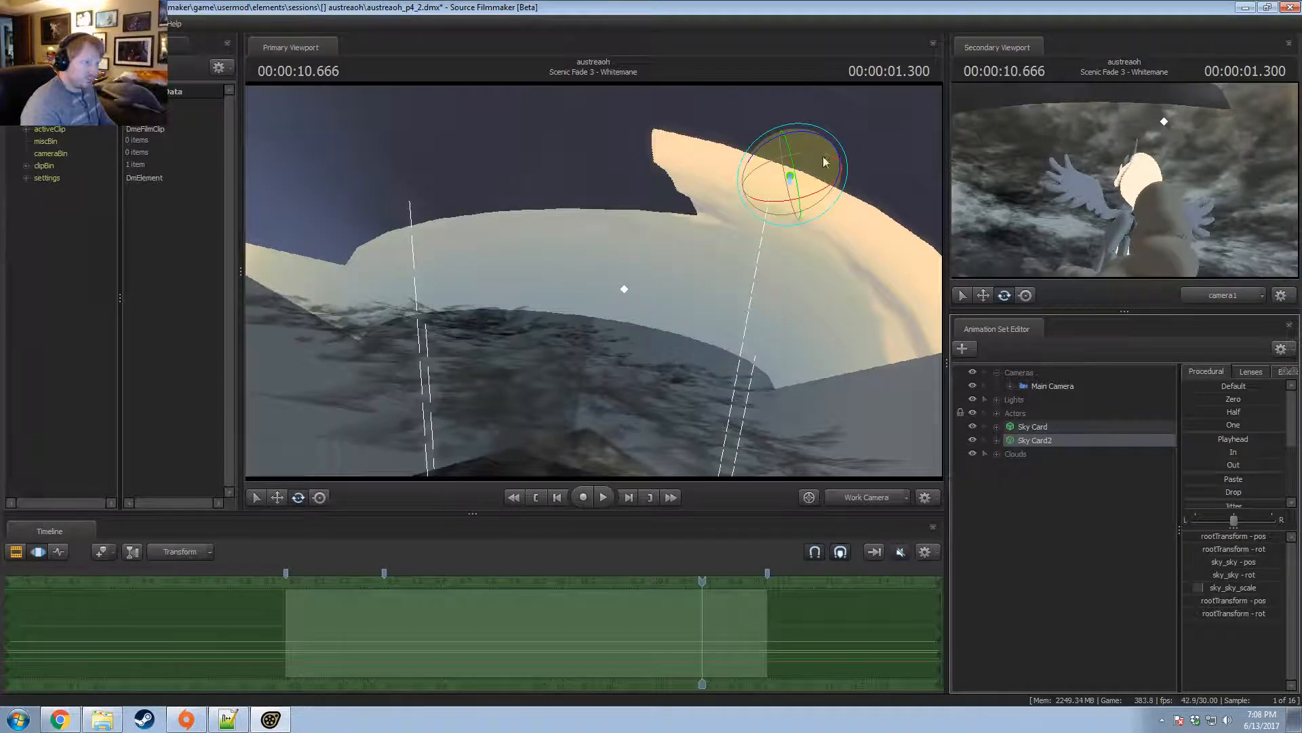
pyautogui.moveTo(823, 161); pyautogui.dragTo(515, 285)
pyautogui.press('w')
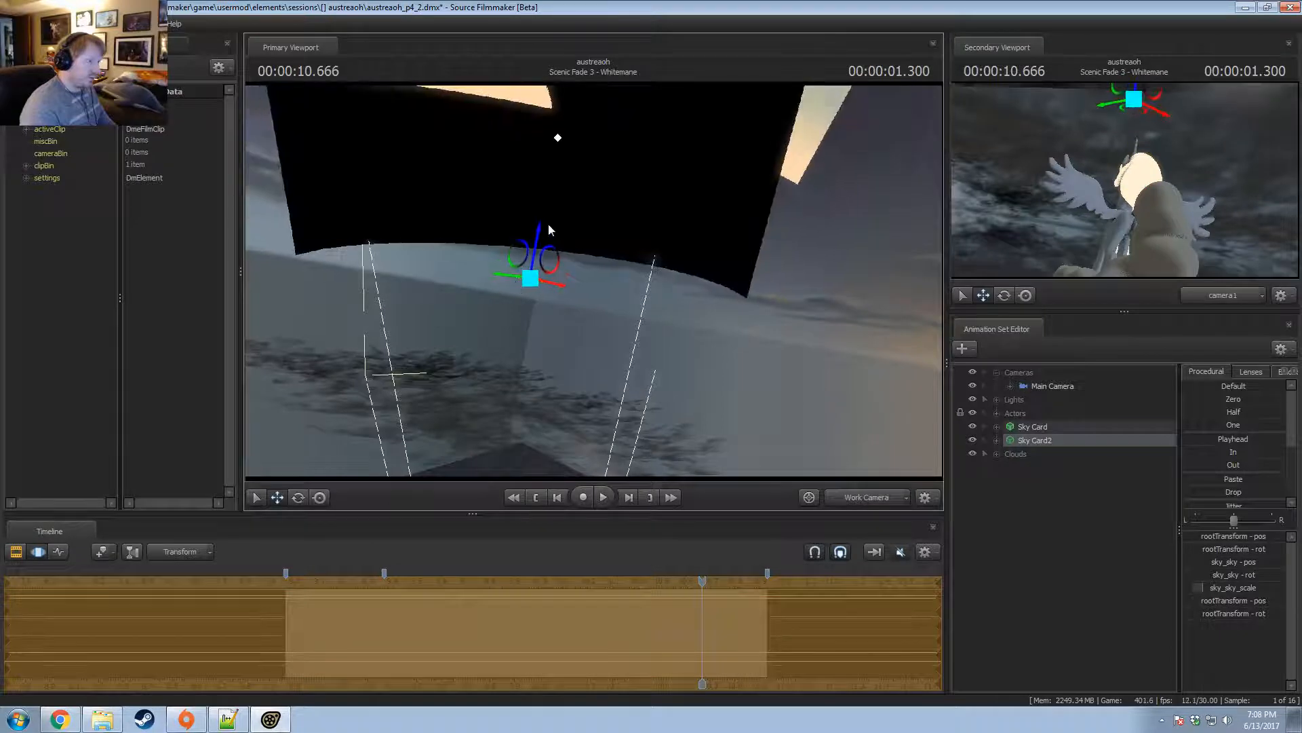
pyautogui.moveTo(540, 230); pyautogui.dragTo(519, 406)
pyautogui.moveTo(570, 358); pyautogui.dragTo(475, 468)
pyautogui.keyDown('alt'); pyautogui.moveTo(516, 414); pyautogui.dragTo(601, 398); pyautogui.keyUp('alt')
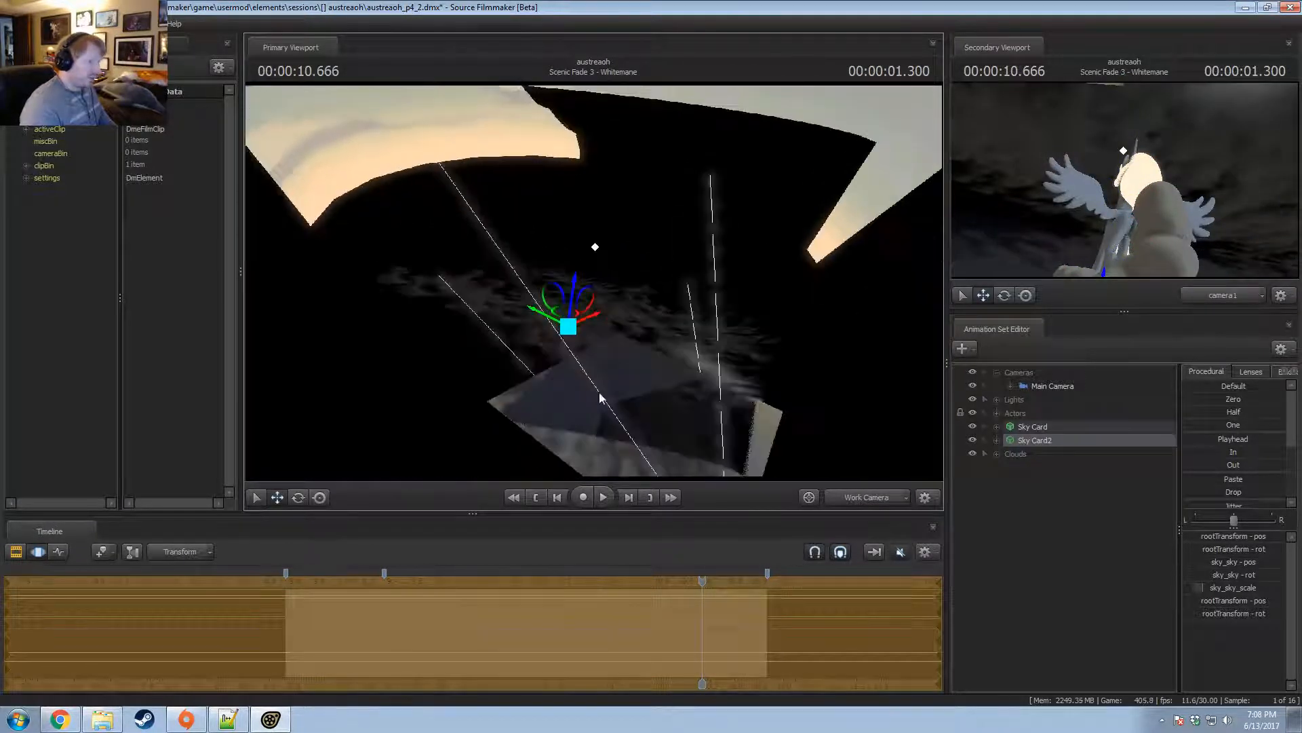
# Move both sky cards further into place behind the clouds with the playhead at 10.900.
pyautogui.moveTo(705, 585); pyautogui.dragTo(758, 575)
pyautogui.moveTo(611, 380); pyautogui.dragTo(610, 336)
pyautogui.keyDown('alt'); pyautogui.moveTo(677, 311); pyautogui.dragTo(639, 344); pyautogui.keyUp('alt')
pyautogui.press('e')
# Load the same skin control rig script onto Sky Card2, raise its skin value and apply the change.
pyautogui.click(1038, 428)
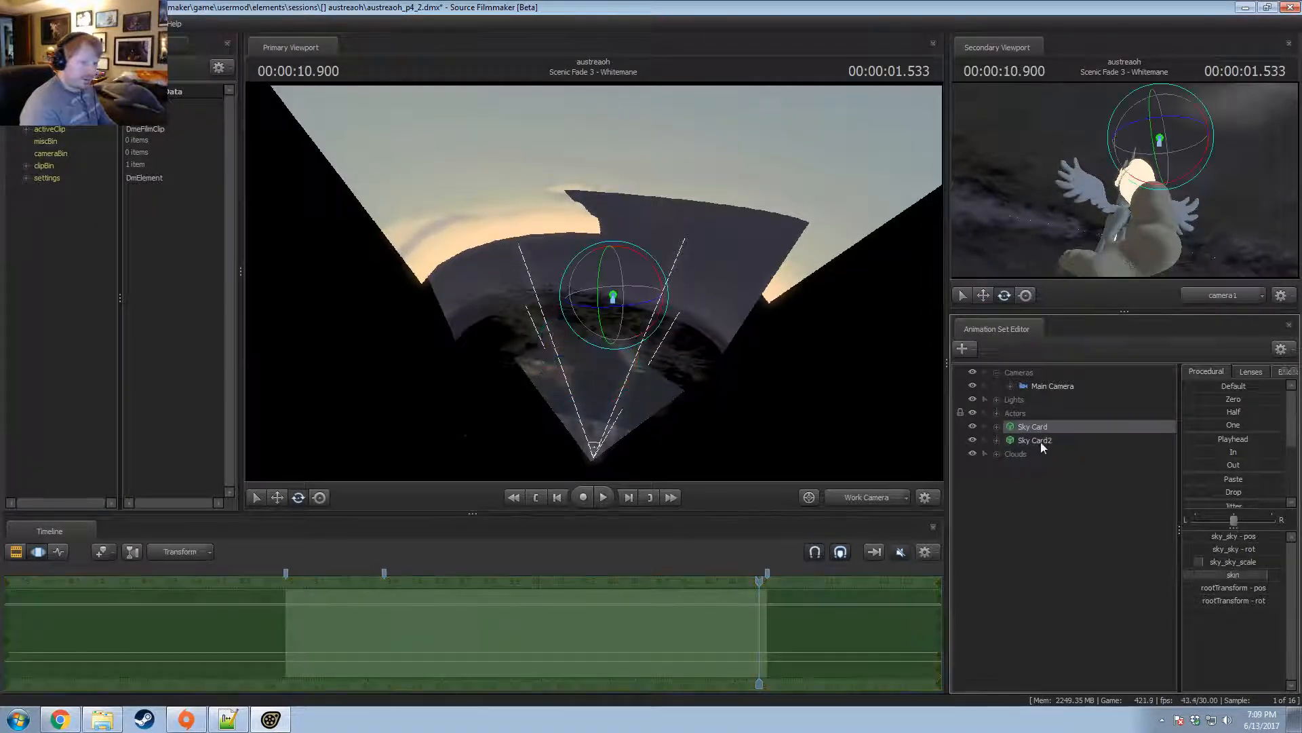
pyautogui.click(1040, 441)
pyautogui.rightClick(1041, 441)
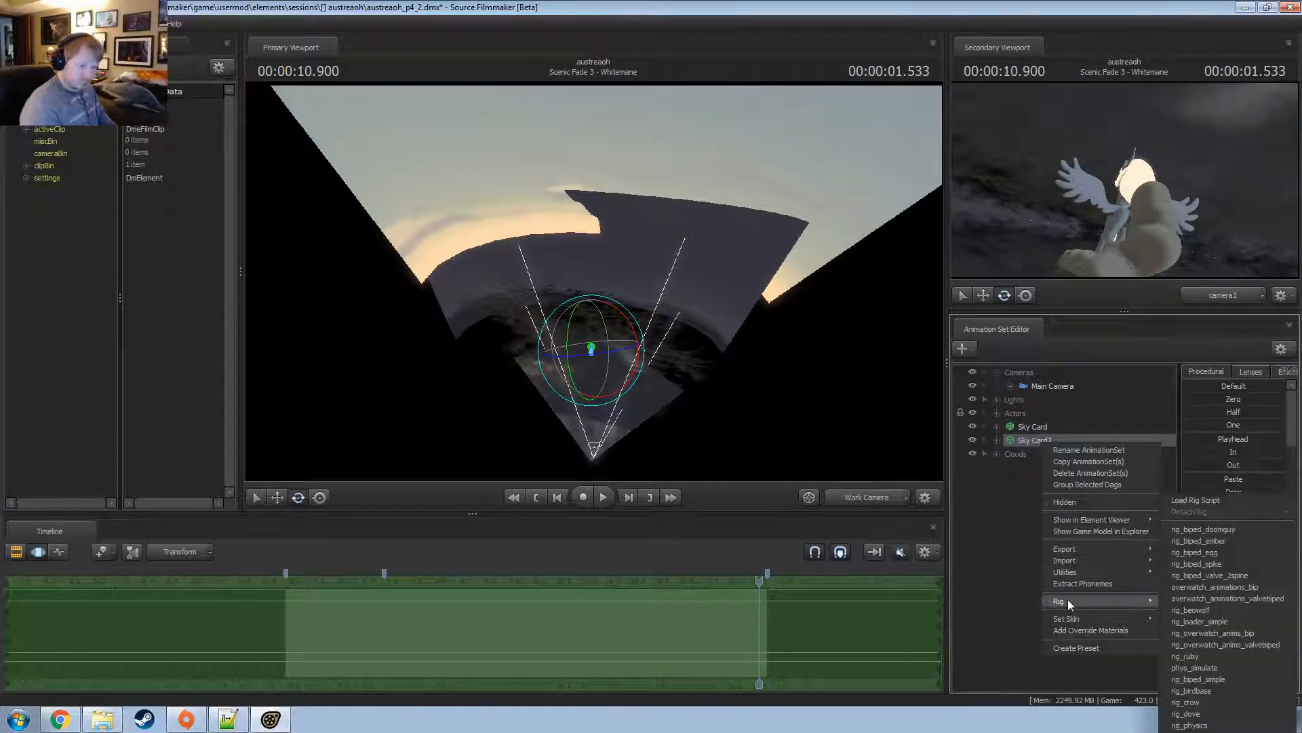
pyautogui.click(1194, 500)
pyautogui.doubleClick(620, 319)
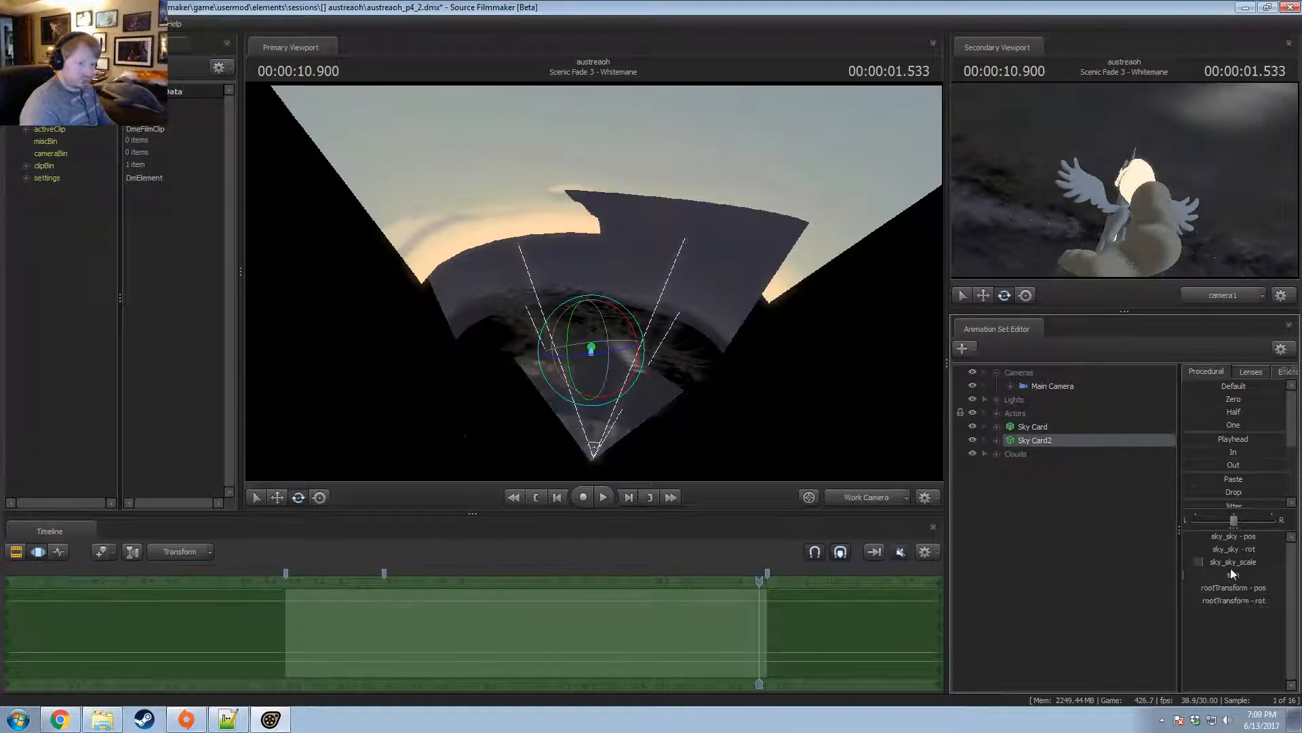
pyautogui.click(1220, 574)
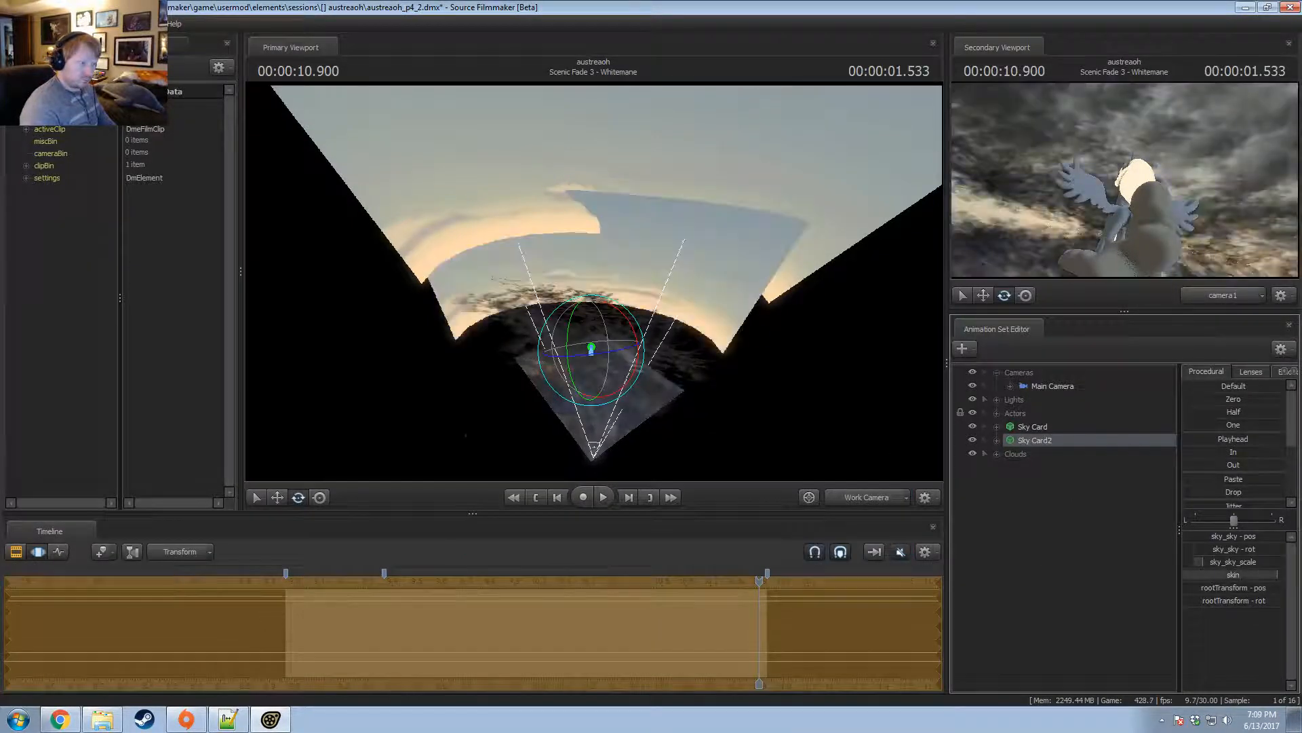
pyautogui.press('F2')
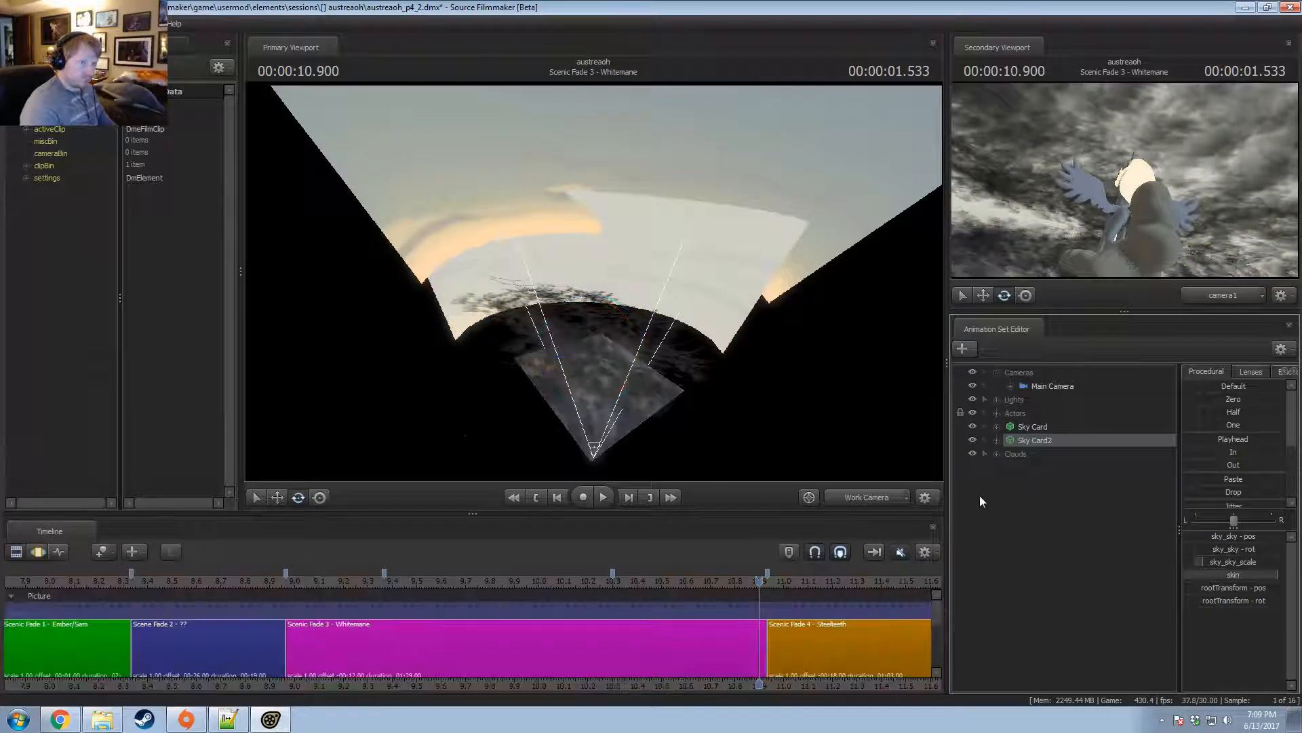
pyautogui.press('F3')
# Rotate Sky Card2 on its own in the work camera view and apply its new orientation.
pyautogui.click(1037, 429)
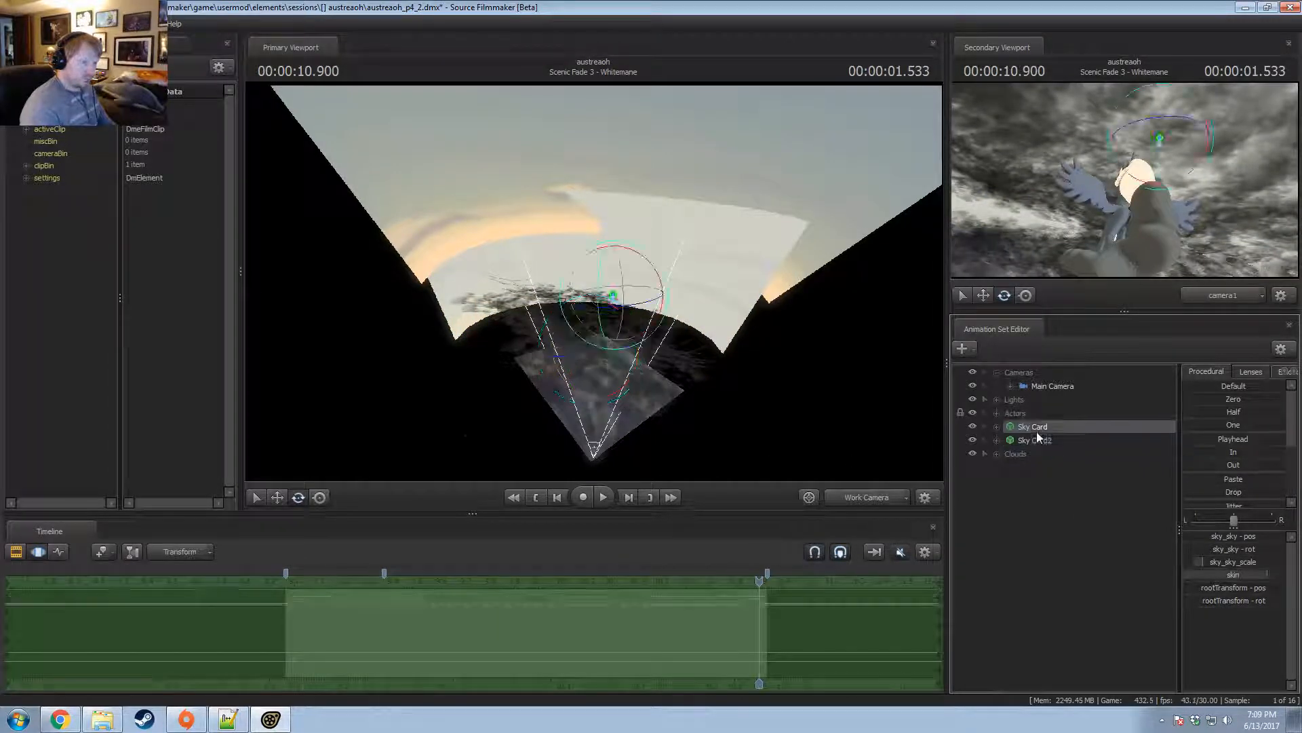
pyautogui.click(1038, 440)
pyautogui.moveTo(589, 328); pyautogui.dragTo(613, 302)
pyautogui.press('w')
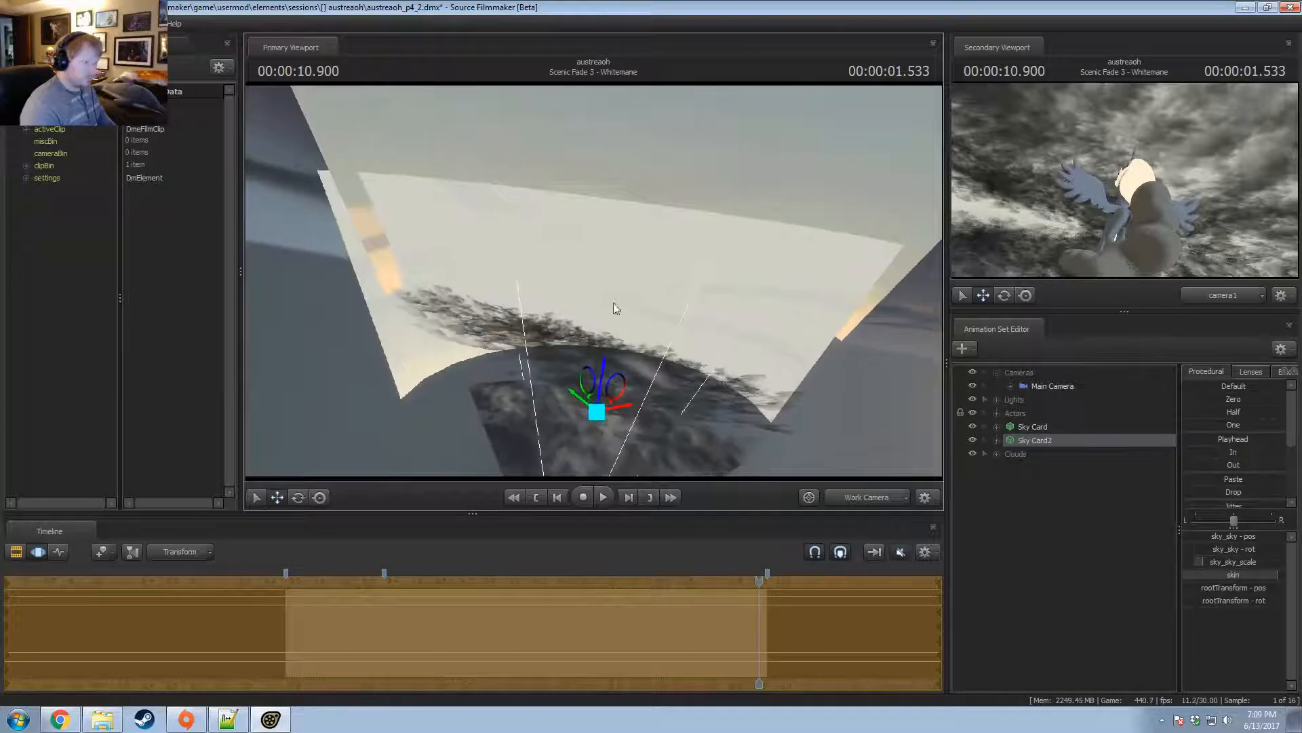
pyautogui.press('F2')
# Lower Sky Card2's skin value slightly to the blue and orange sunset sky and apply it.
pyautogui.click(1228, 575)
pyautogui.press('F3')
pyautogui.moveTo(1277, 575); pyautogui.dragTo(1268, 575)
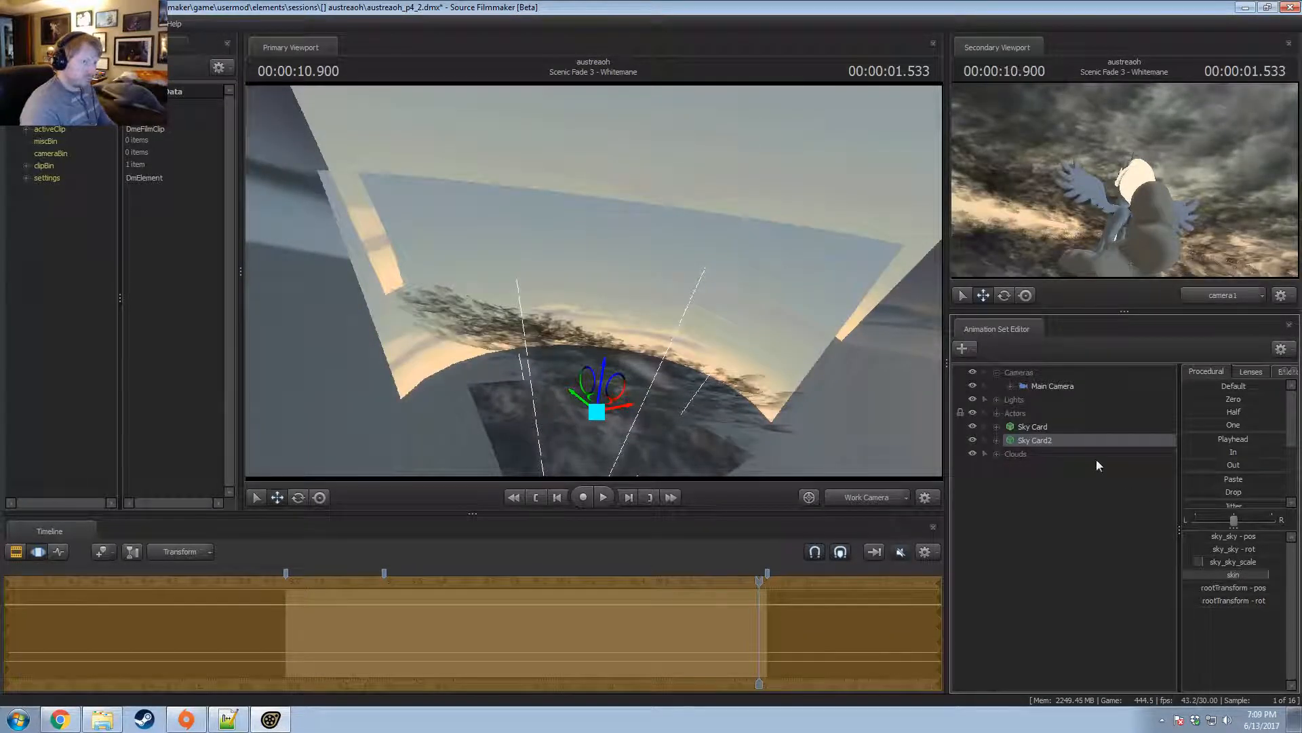
pyautogui.press('F2')
pyautogui.press('F3')
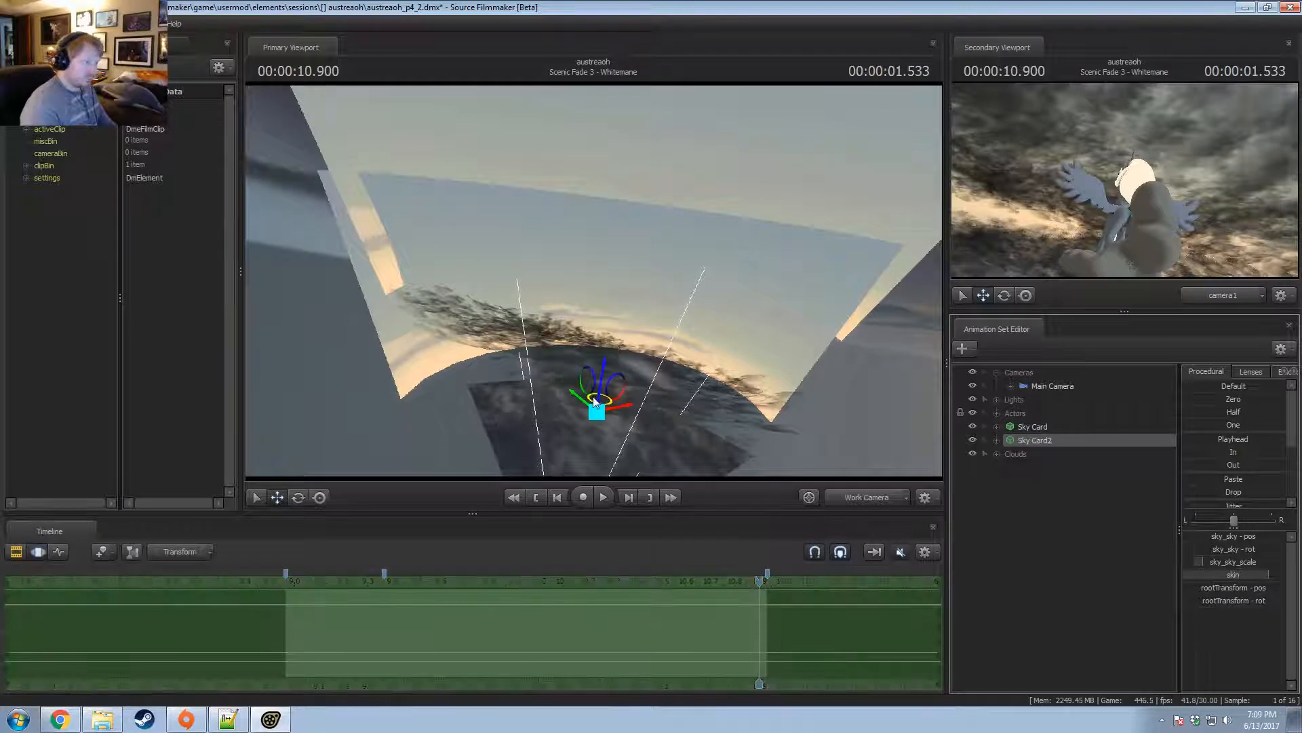
# Nudge Sky Card2 slightly so it lines up with the surrounding sky, apply it and check the cards from a lower angle.
pyautogui.moveTo(594, 400); pyautogui.dragTo(601, 404)
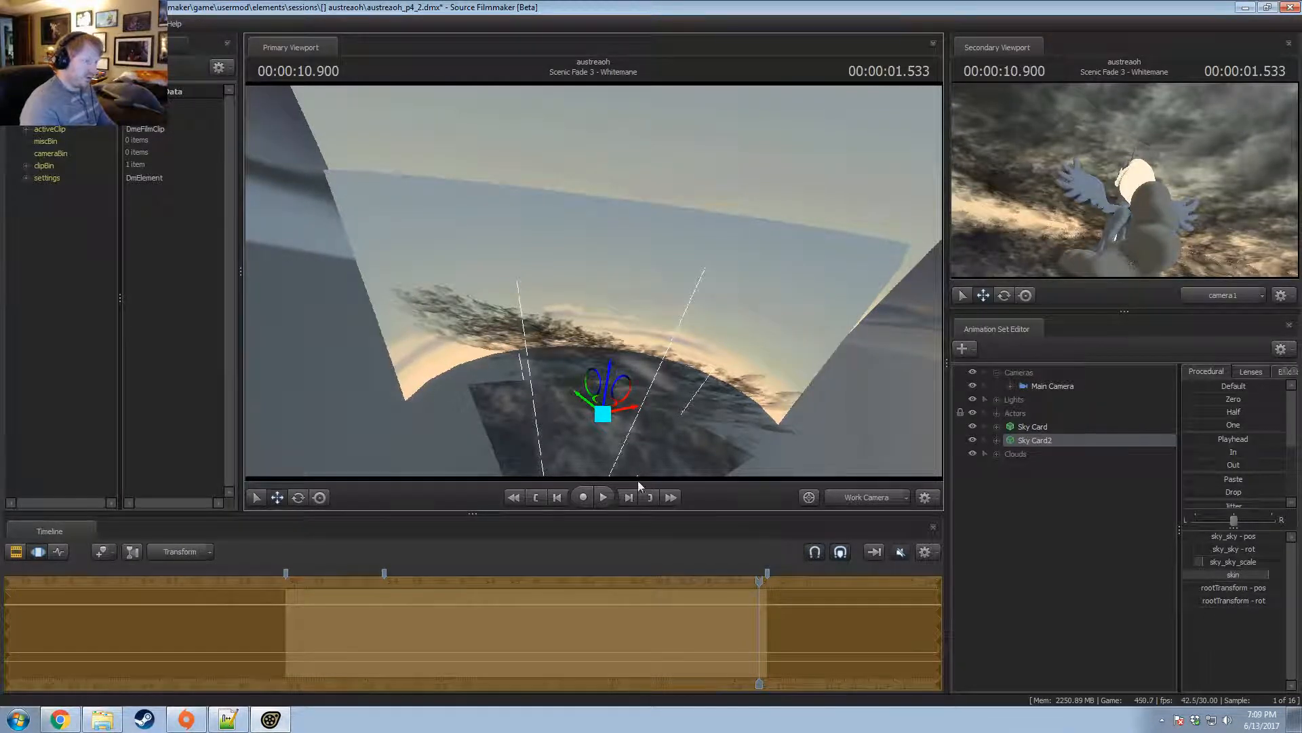
pyautogui.press('F2')
pyautogui.press('F3')
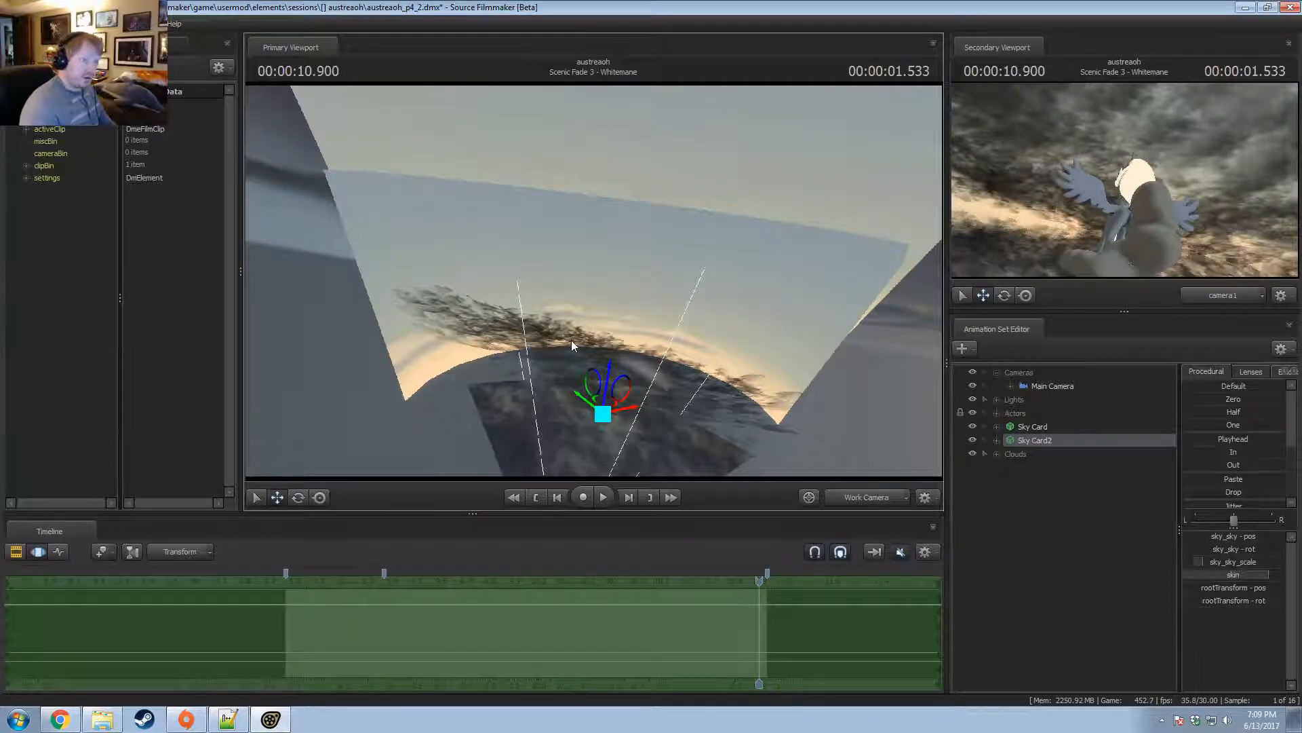
pyautogui.press('F2')
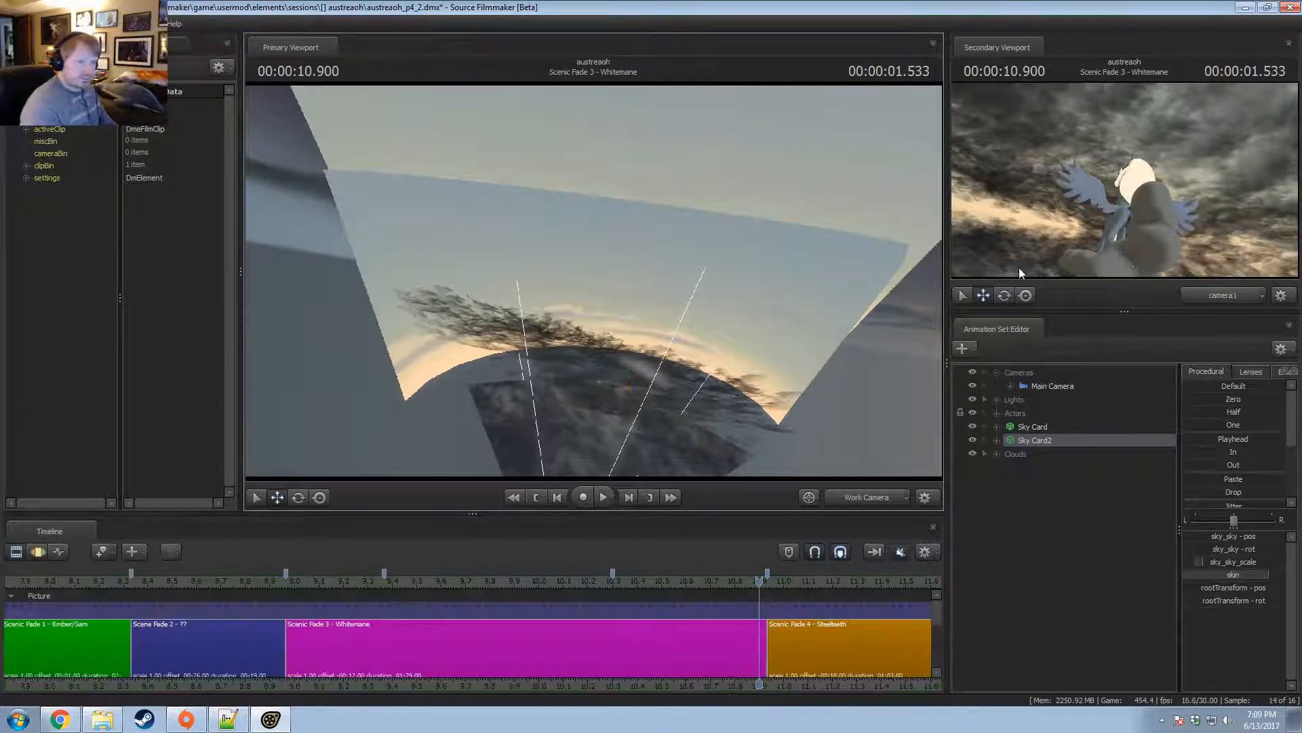
pyautogui.press('F3')
pyautogui.keyDown('alt'); pyautogui.moveTo(547, 387); pyautogui.dragTo(546, 292); pyautogui.keyUp('alt')
# Select all the clouds in the Clouds group except Clouds (old), rotate them slightly together and apply the change.
pyautogui.press('F2')
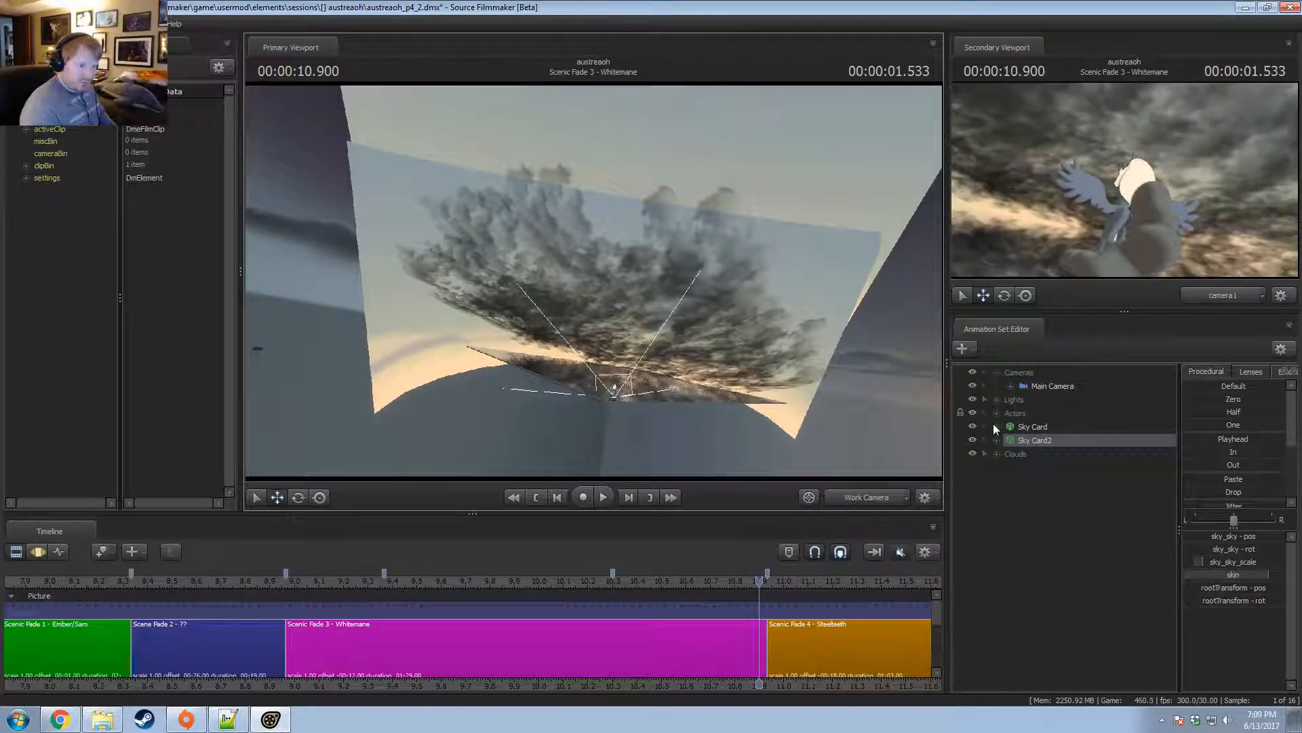
pyautogui.doubleClick(1008, 455)
pyautogui.keyDown('ctrl'); pyautogui.click(1024, 467); pyautogui.keyUp('ctrl')
pyautogui.press('F3')
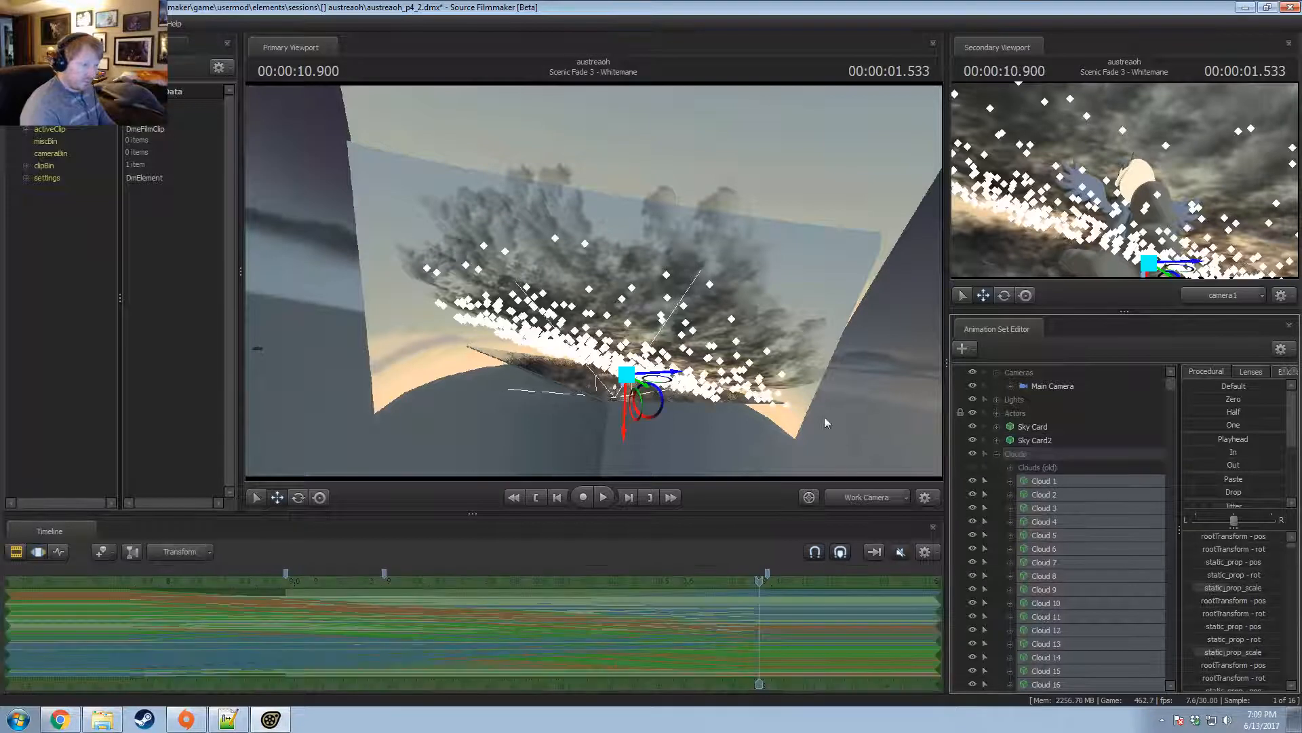
pyautogui.press('e')
pyautogui.moveTo(678, 405); pyautogui.dragTo(681, 404)
pyautogui.press('F2')
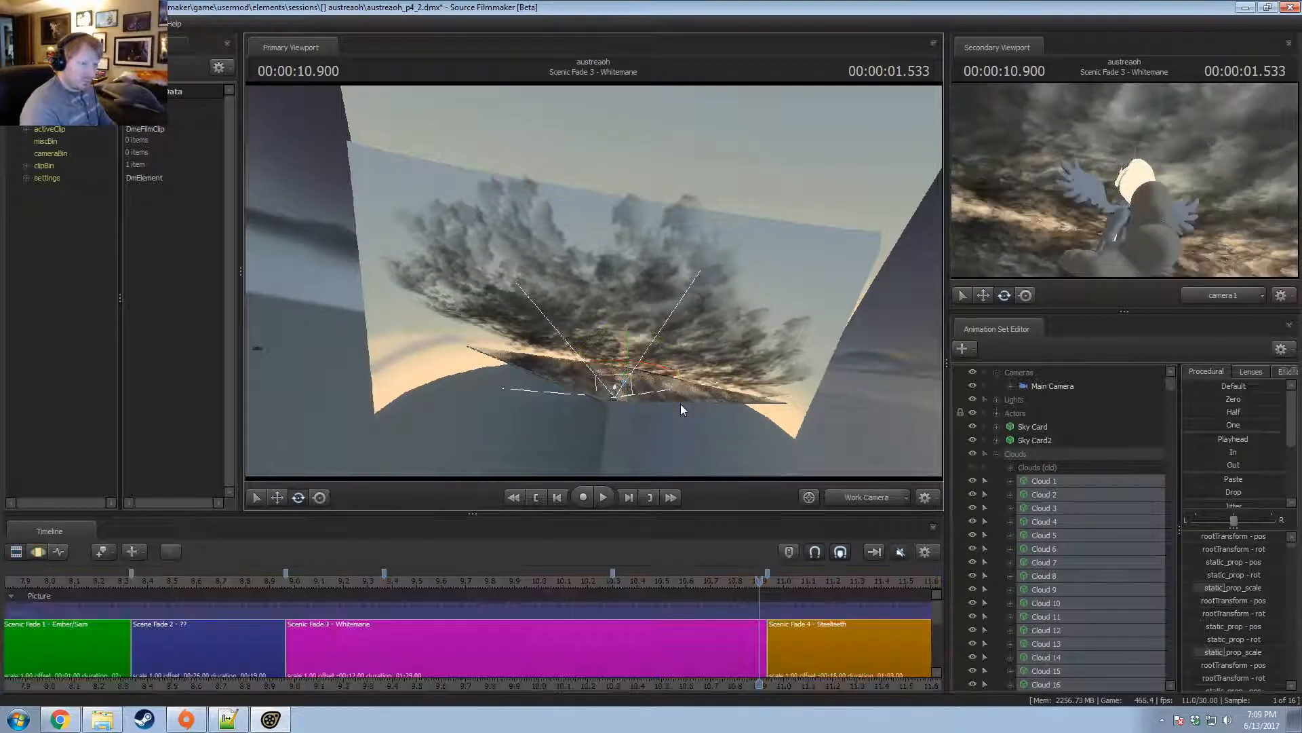
# Play the Scenic Fade 3 - Whitemane shot from its beginning to review the clouds and sky cards.
pyautogui.press('space')
pyautogui.press('space')
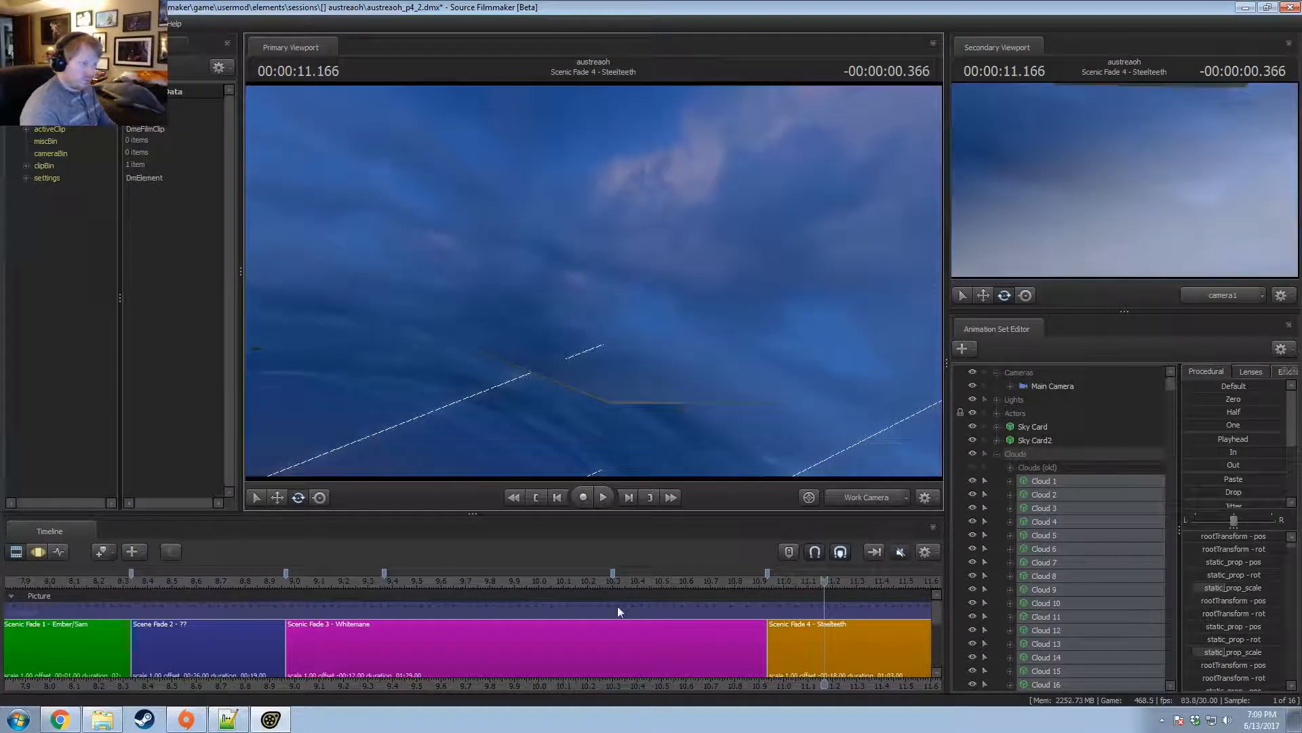
pyautogui.click(303, 582)
pyautogui.press('space')
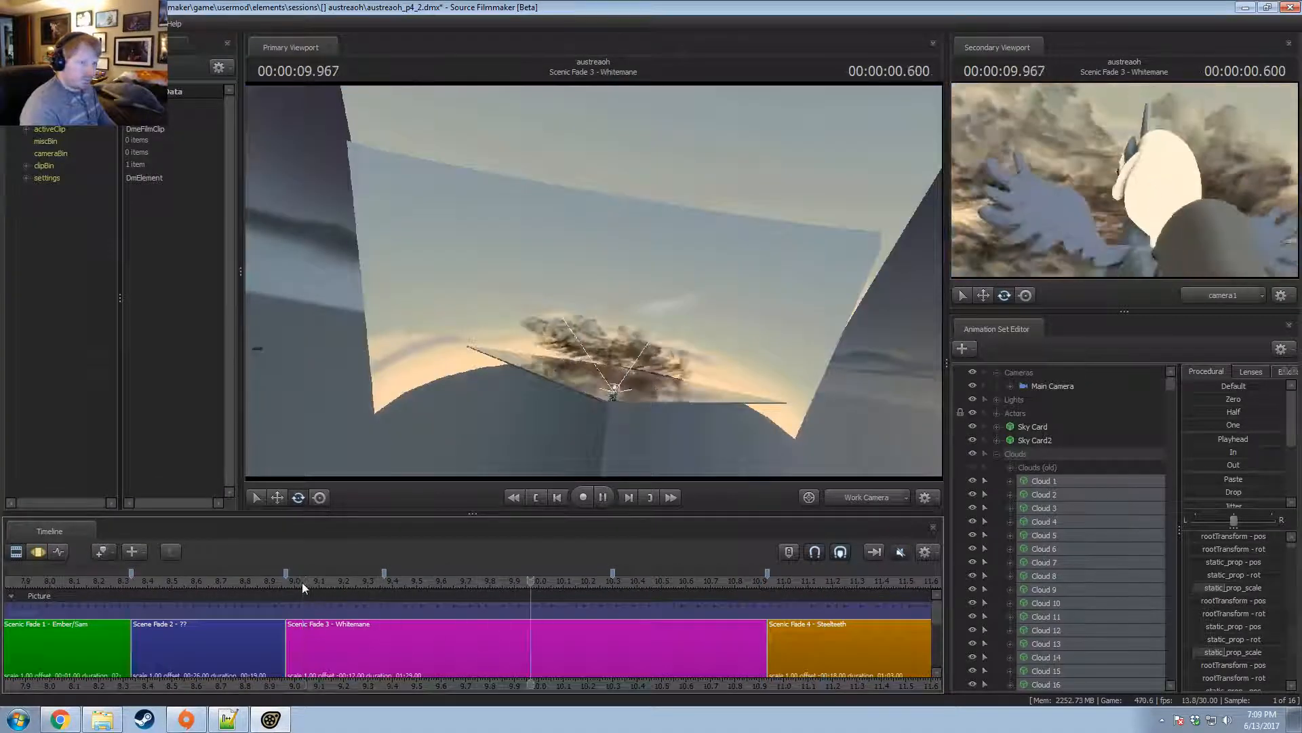
# Play and scrub through the Scenic Fade 3 - Whitemane shot to review the character against the moving clouds and sky.
pyautogui.press('space')
pyautogui.moveTo(500, 582); pyautogui.dragTo(693, 591)
pyautogui.press('space')
pyautogui.press('space')
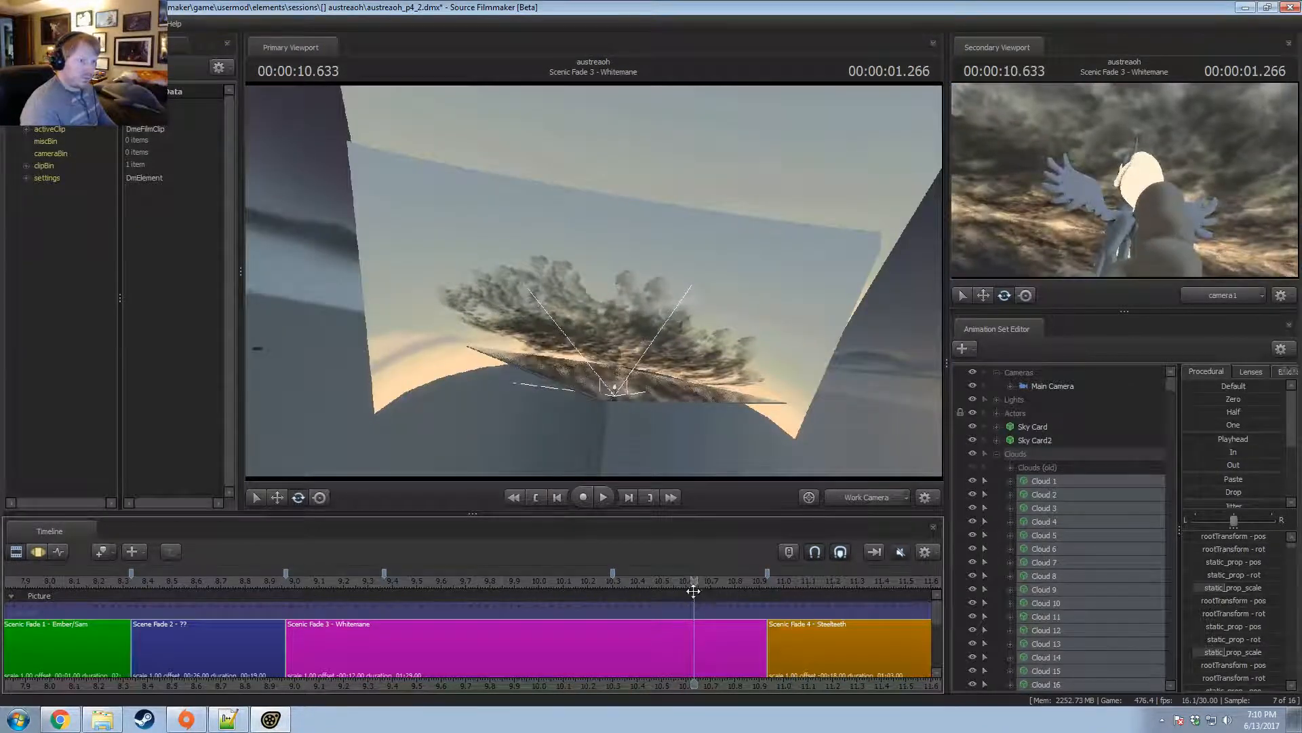
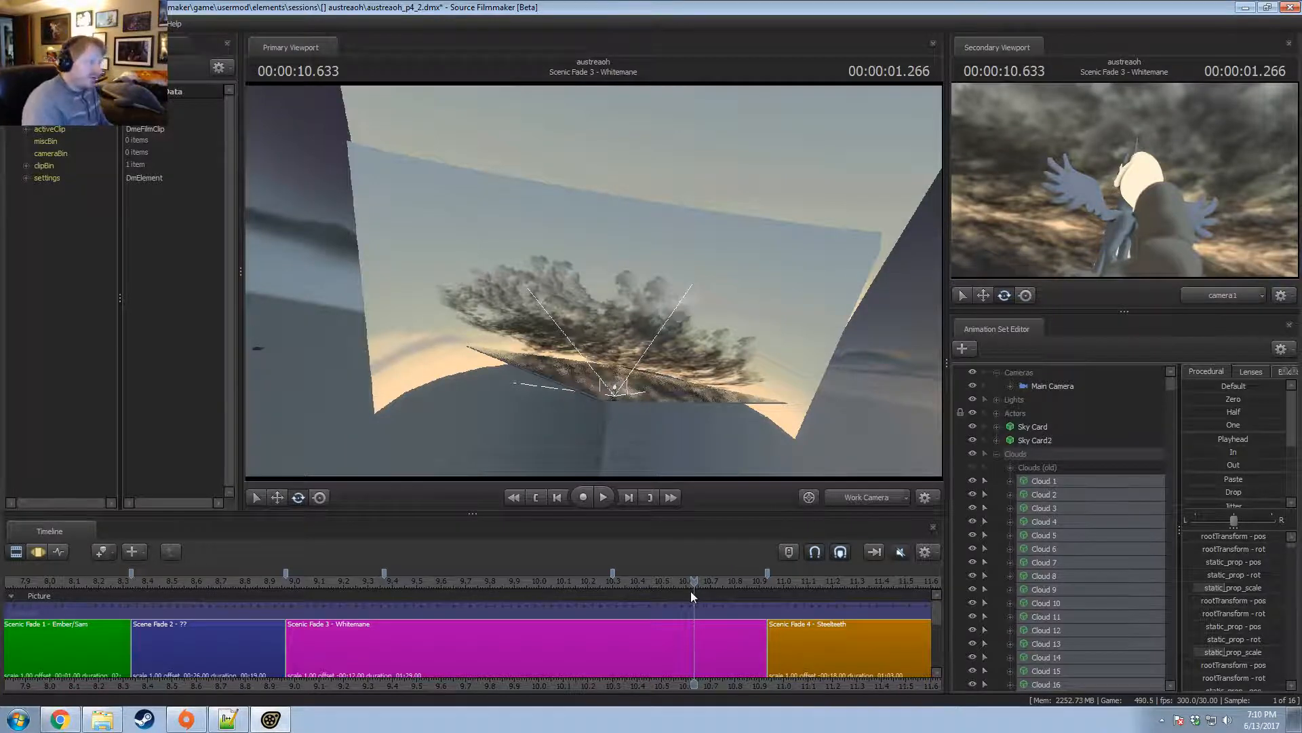
pyautogui.moveTo(400, 582); pyautogui.dragTo(702, 582)
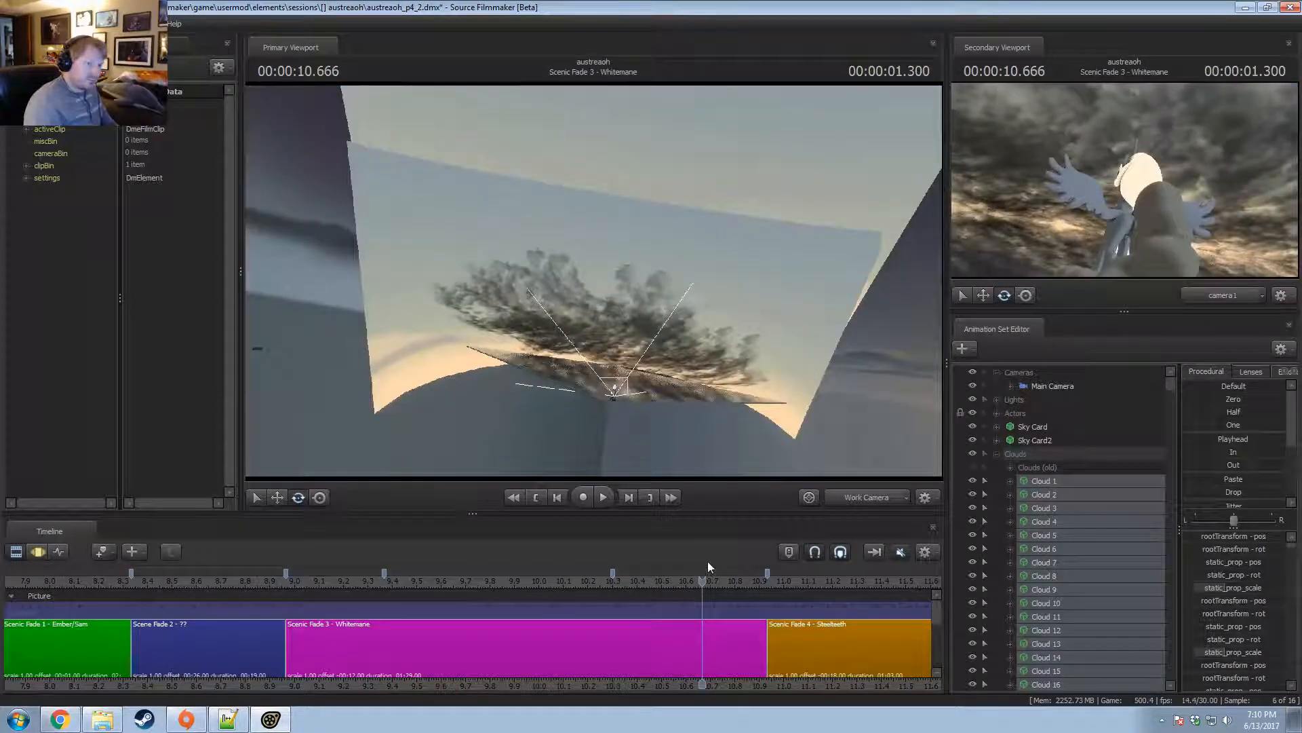
pyautogui.press('space')
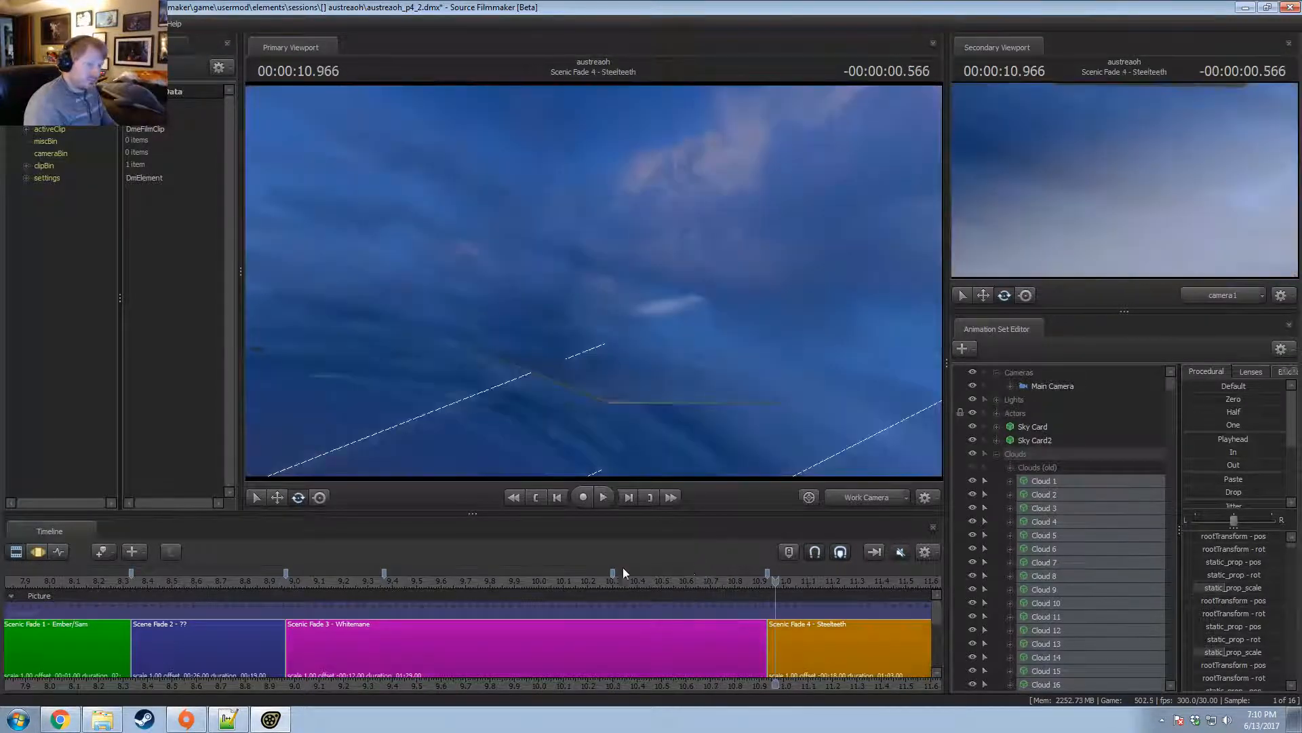
pyautogui.moveTo(486, 578); pyautogui.dragTo(621, 609)
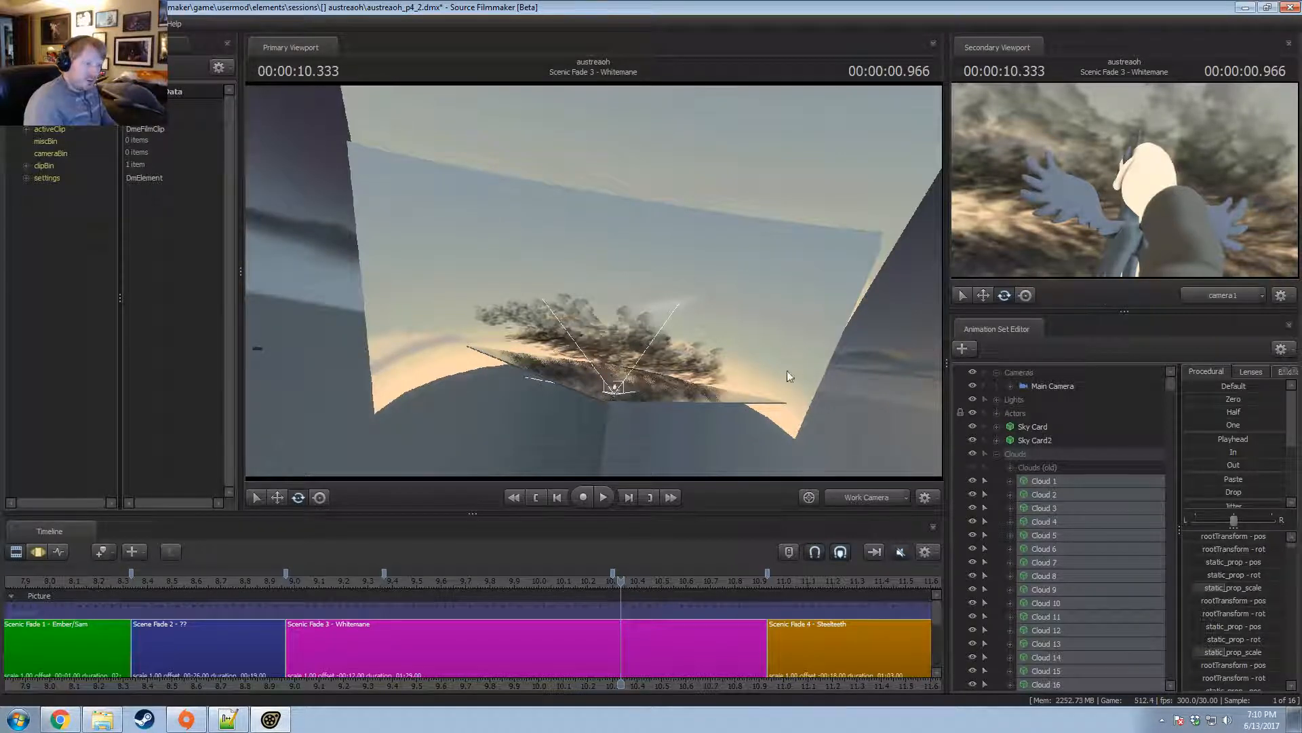
# Switch to Chrome to check the sunset sky in the paused reference video and return to Source Filmmaker.
pyautogui.hotkey('alt', 'Tab')
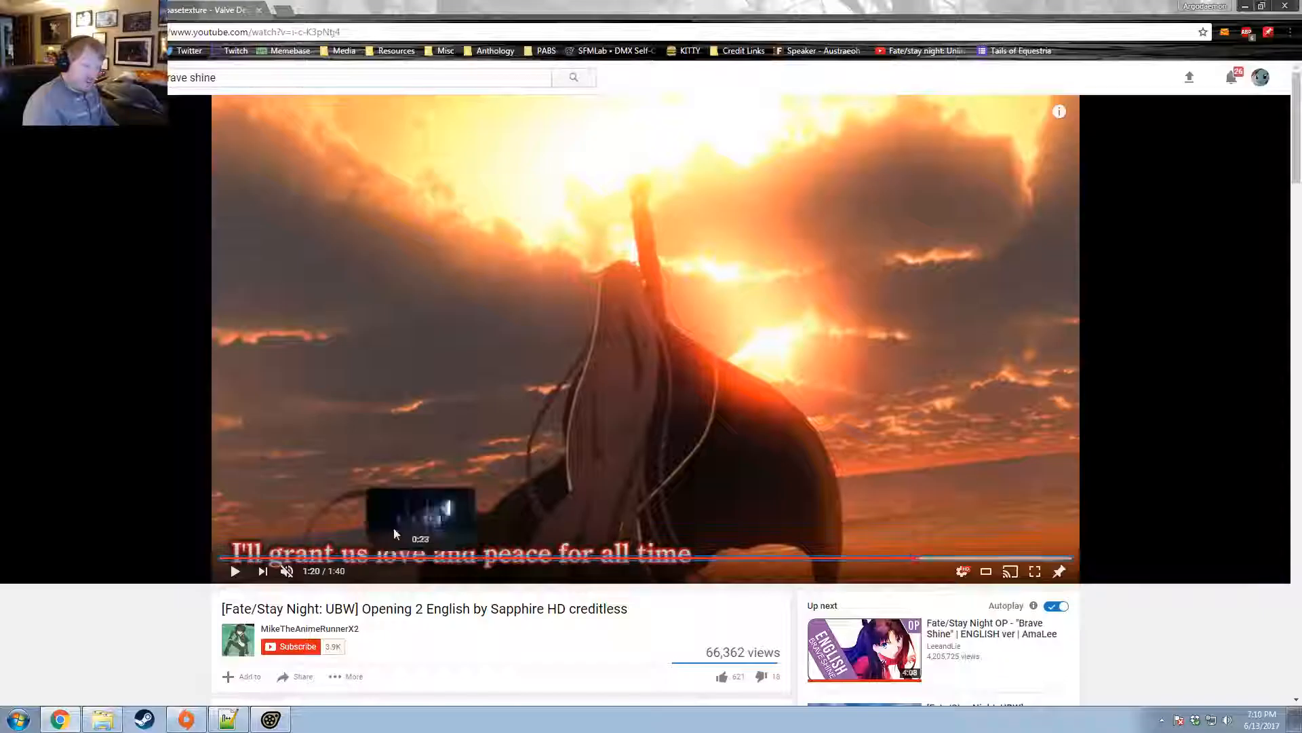
pyautogui.hotkey('alt', 'Tab')
pyautogui.hotkey('alt', 'Tab')
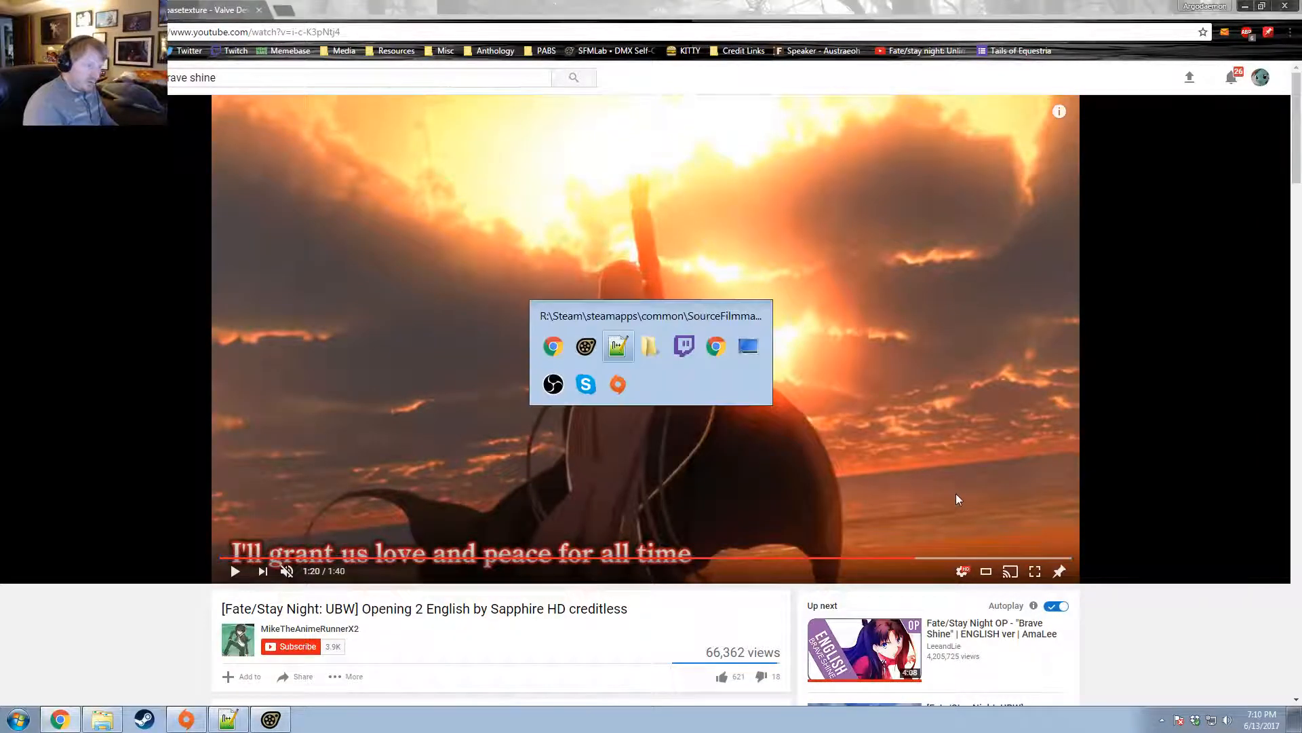
pyautogui.hotkey('alt', 'Tab')
pyautogui.hotkey('alt', 'Tab')
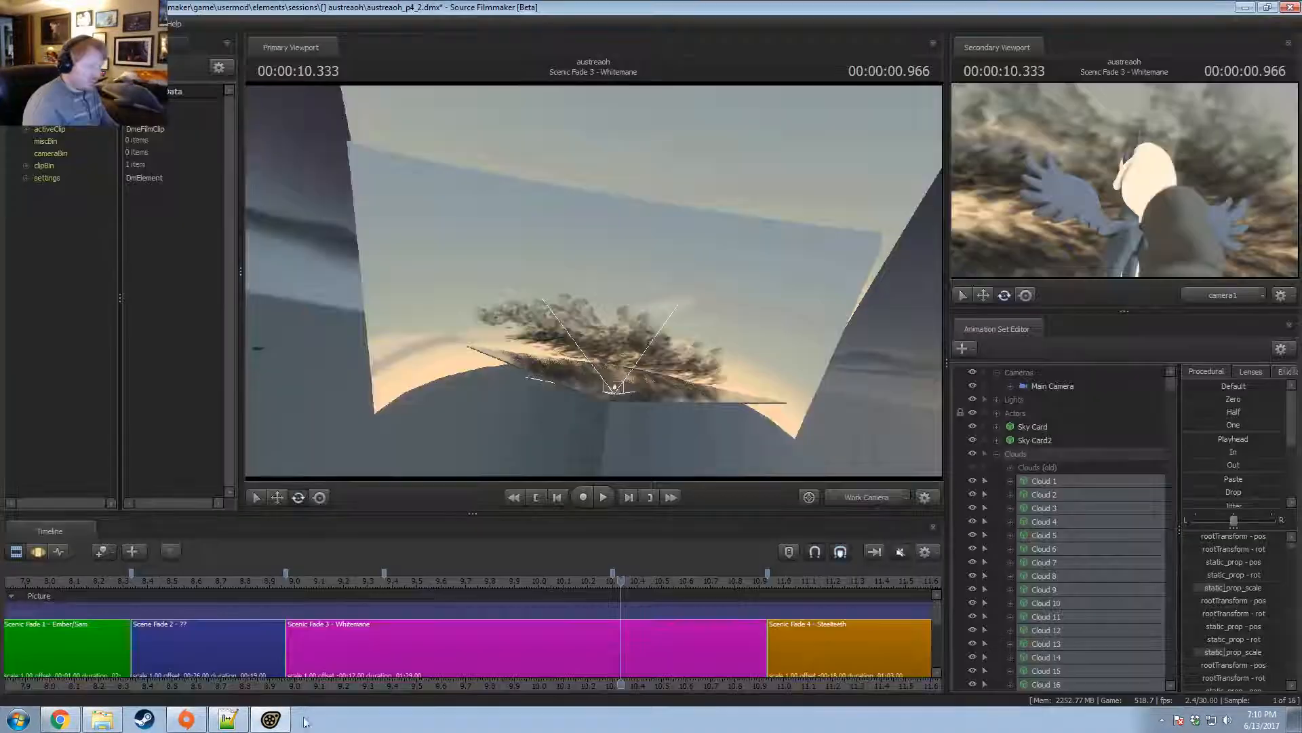
# Show Cloud 1's model properties in the Element Viewer and collapse the Clouds group.
pyautogui.click(1048, 481)
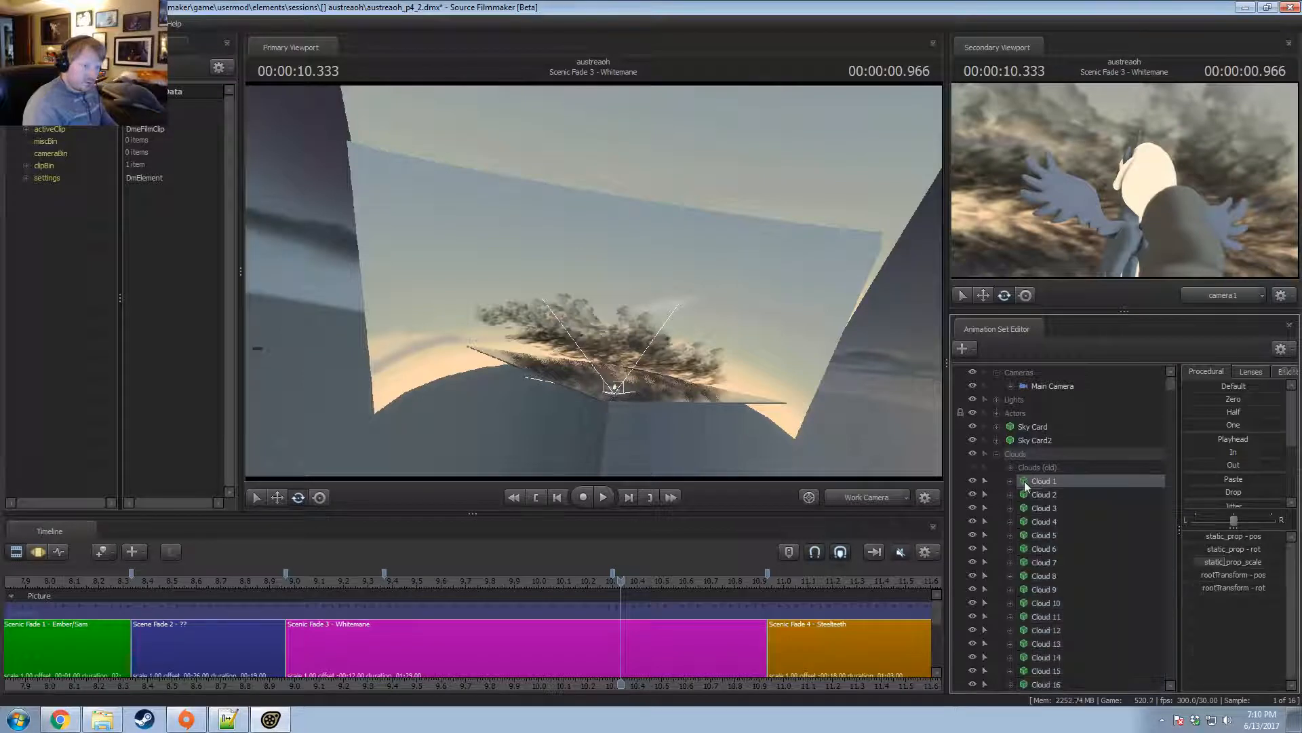
pyautogui.rightClick(1037, 482)
pyautogui.moveTo(1088, 560)
pyautogui.click(1183, 569)
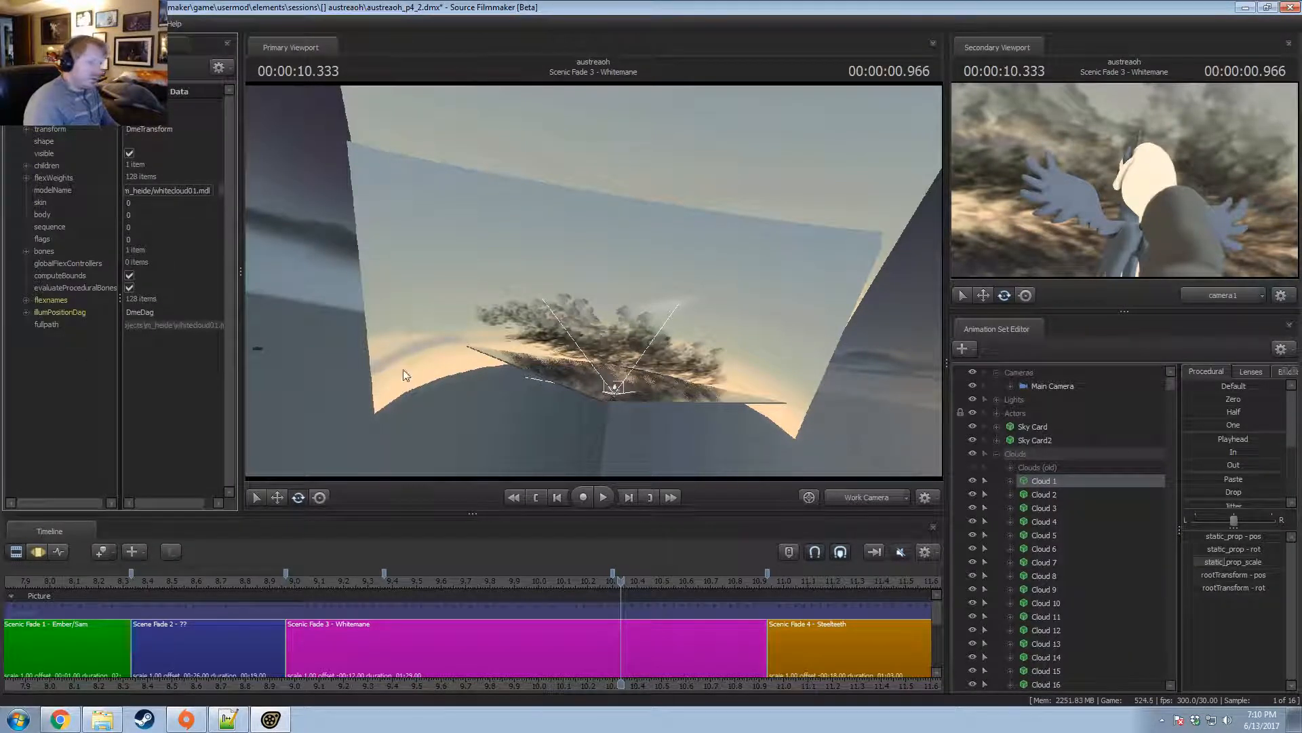
pyautogui.click(996, 454)
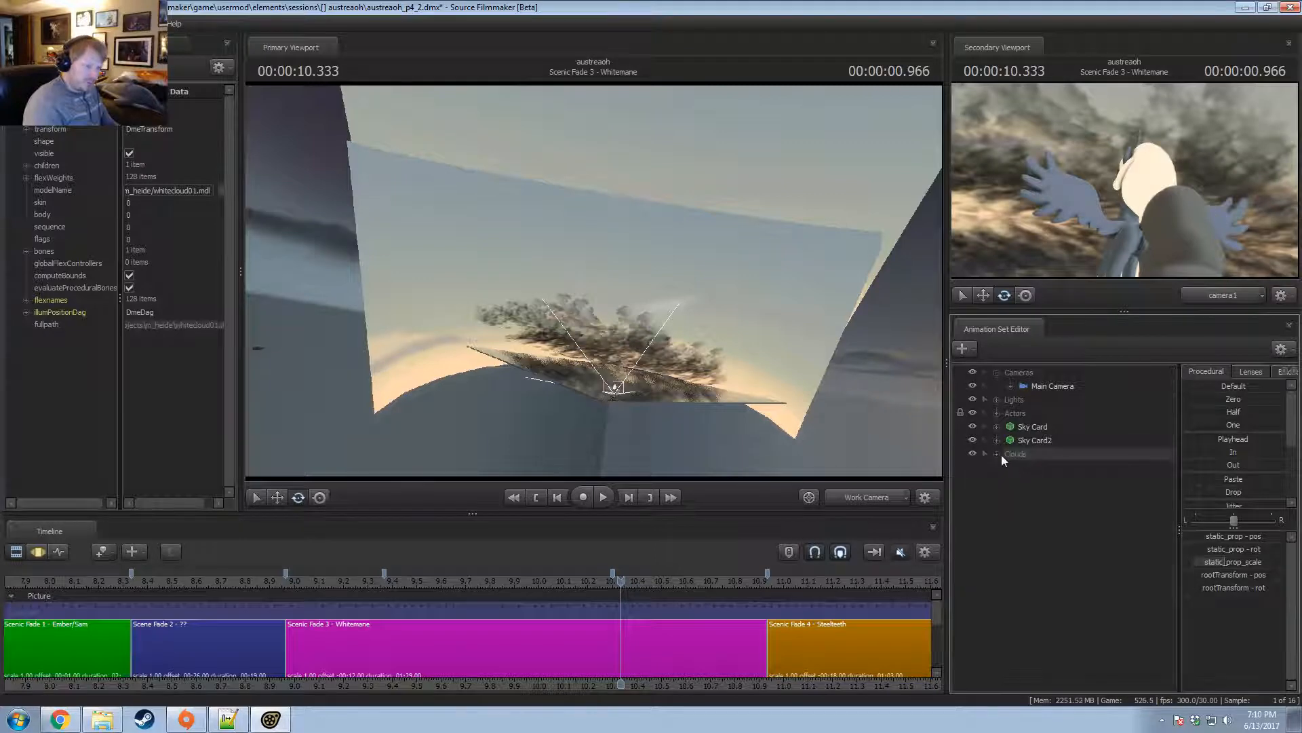
# Show the model properties of the first Sky Card in the Element Viewer.
pyautogui.click(1028, 431)
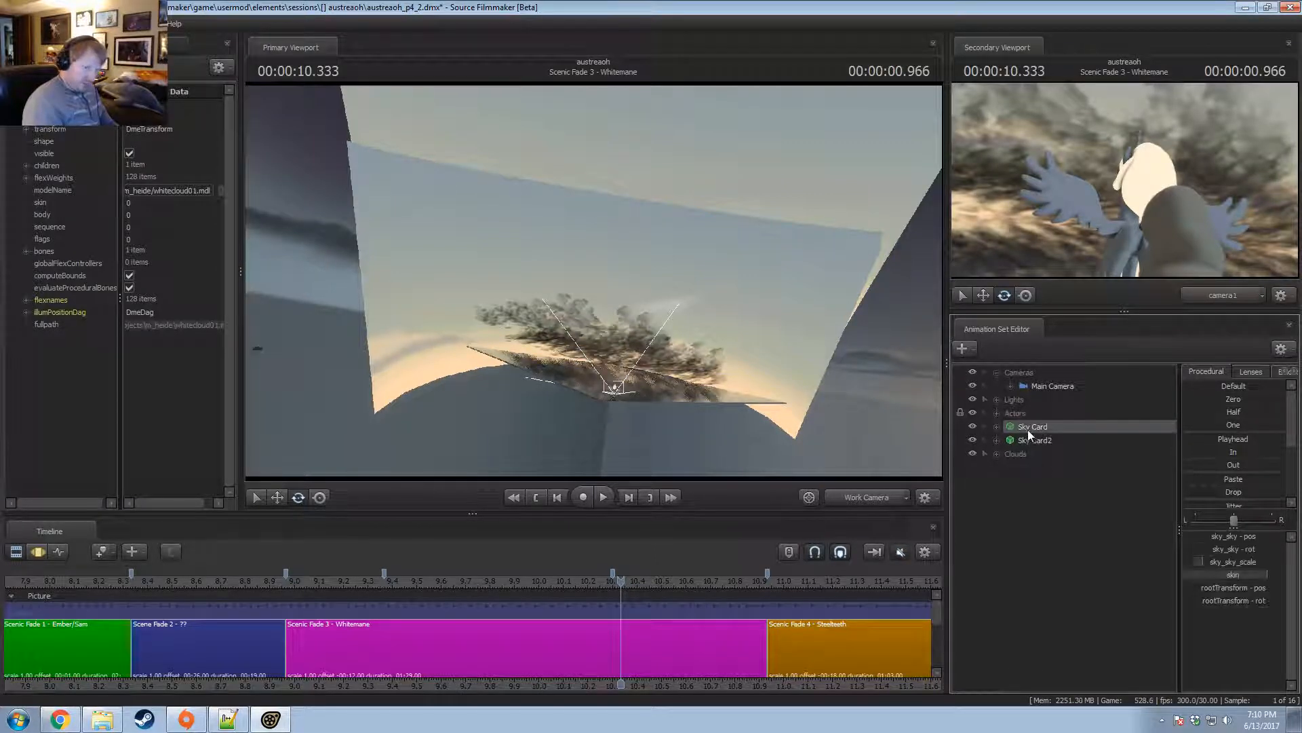
pyautogui.rightClick(1028, 429)
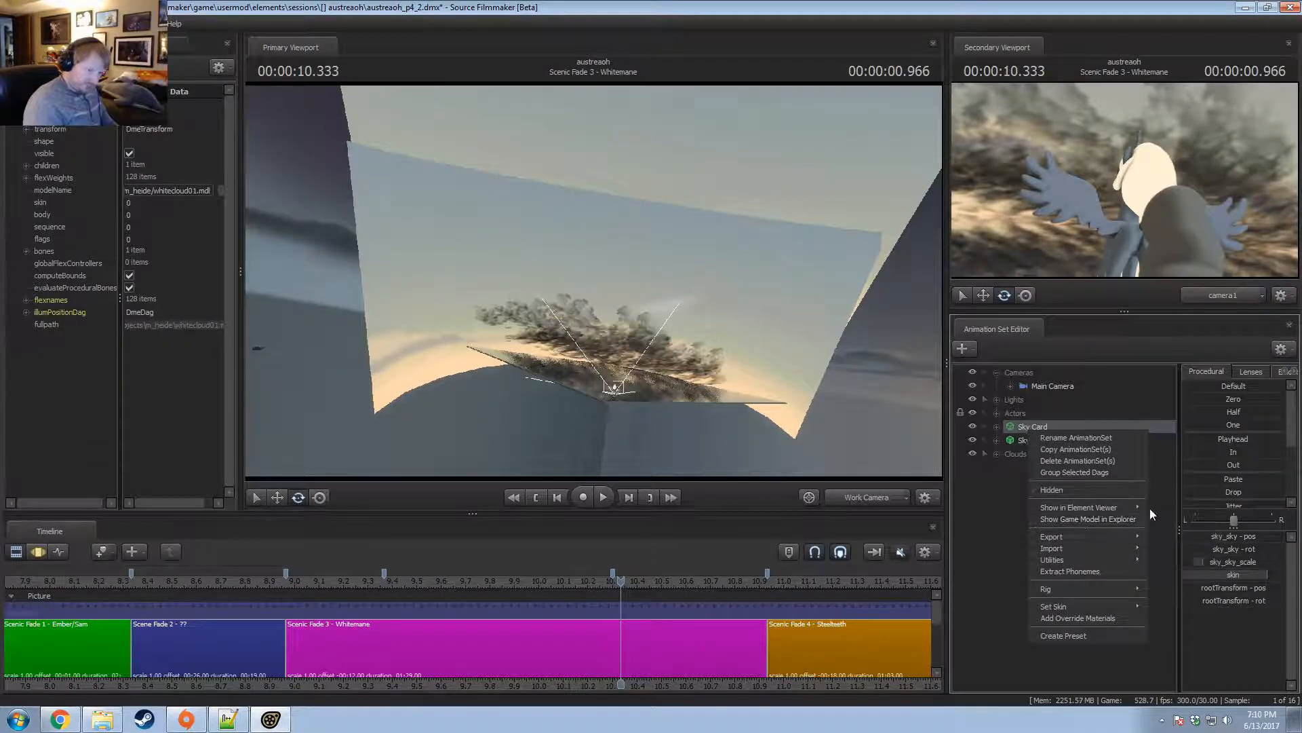
pyautogui.click(1180, 520)
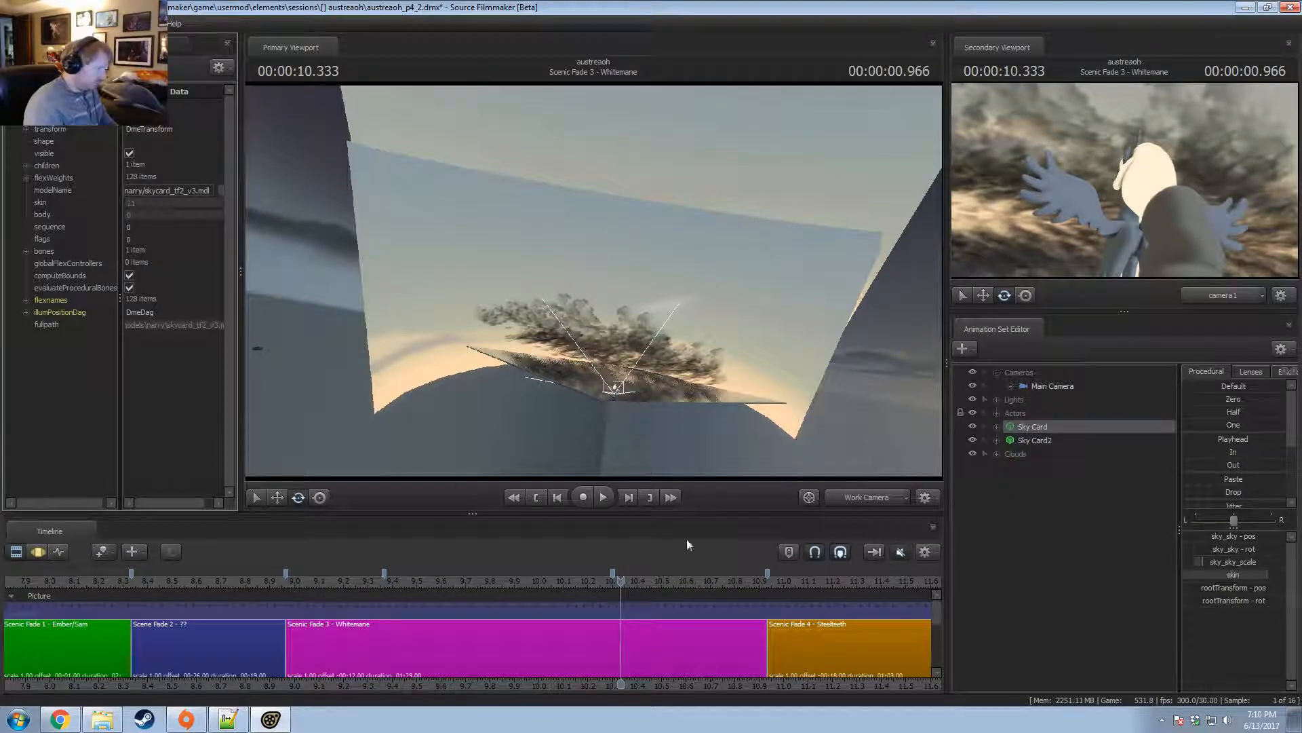
# Add override materials to Sky Card, expand its materials list and check the sky1 material's path.
pyautogui.rightClick(1080, 431)
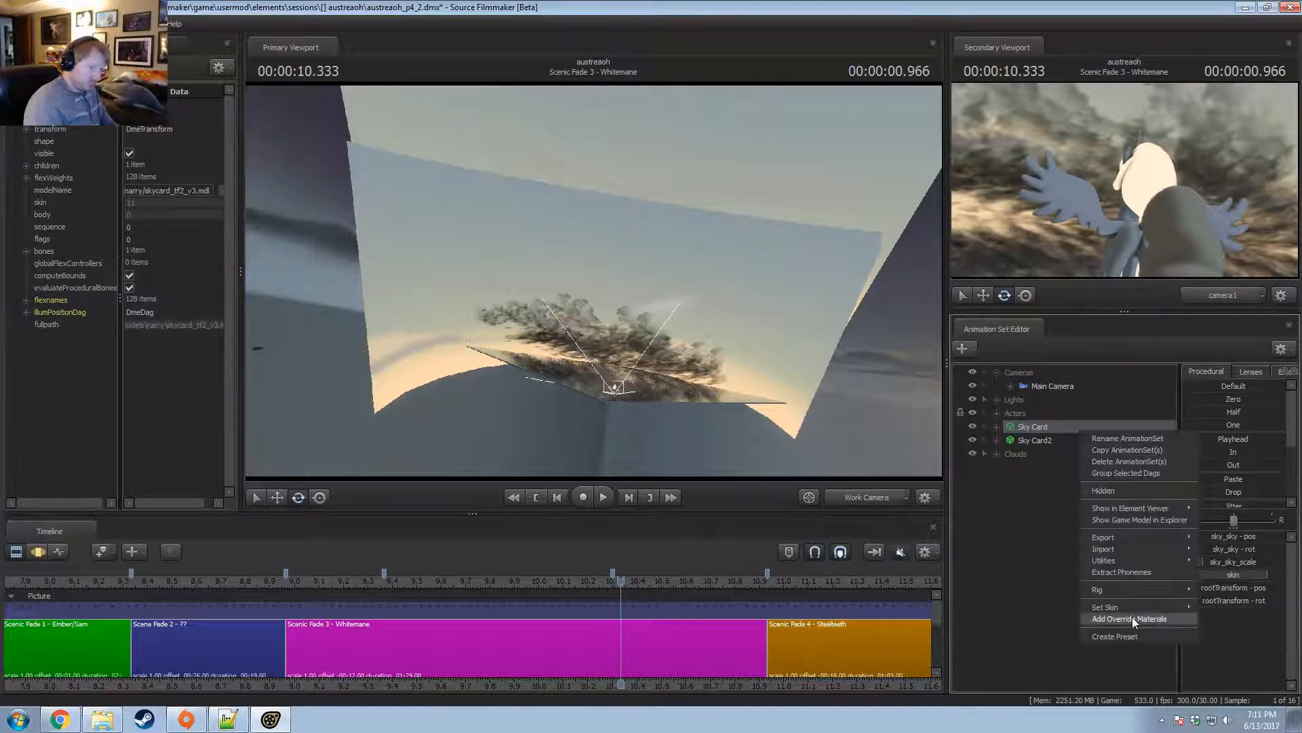
pyautogui.click(1132, 616)
pyautogui.click(26, 337)
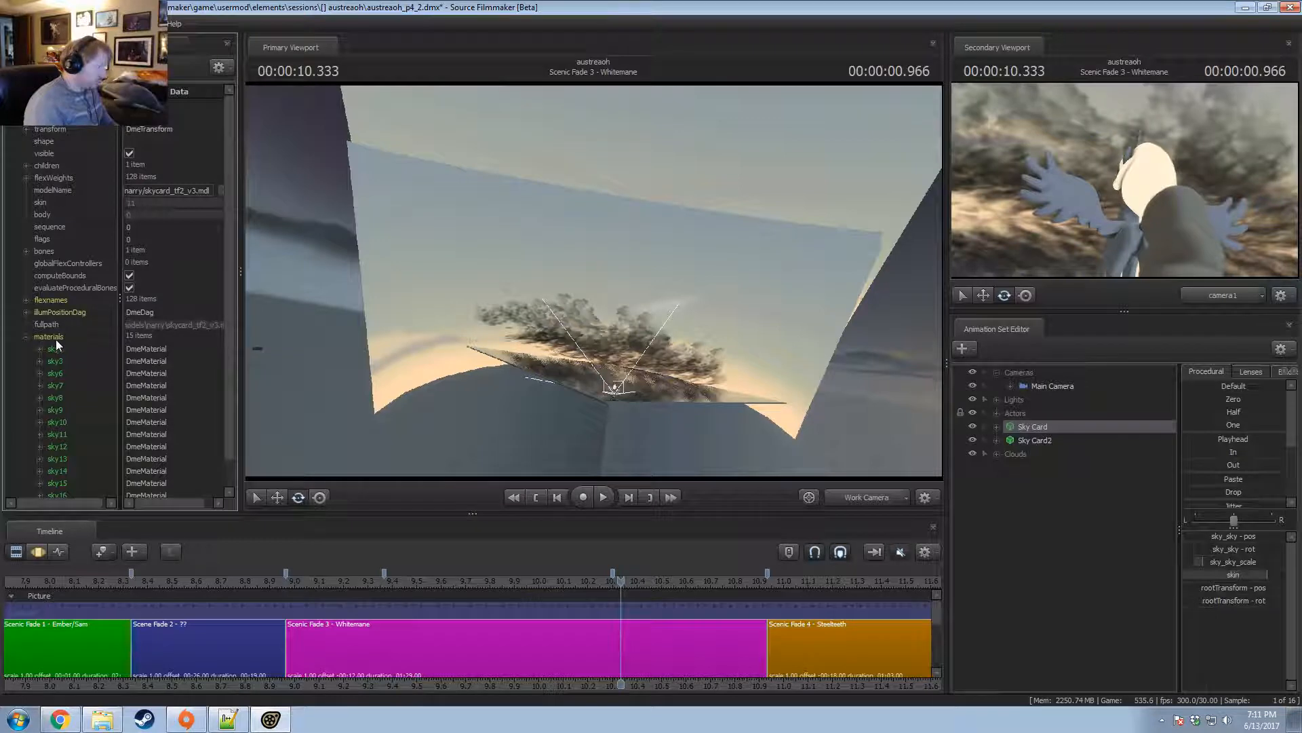
pyautogui.click(40, 349)
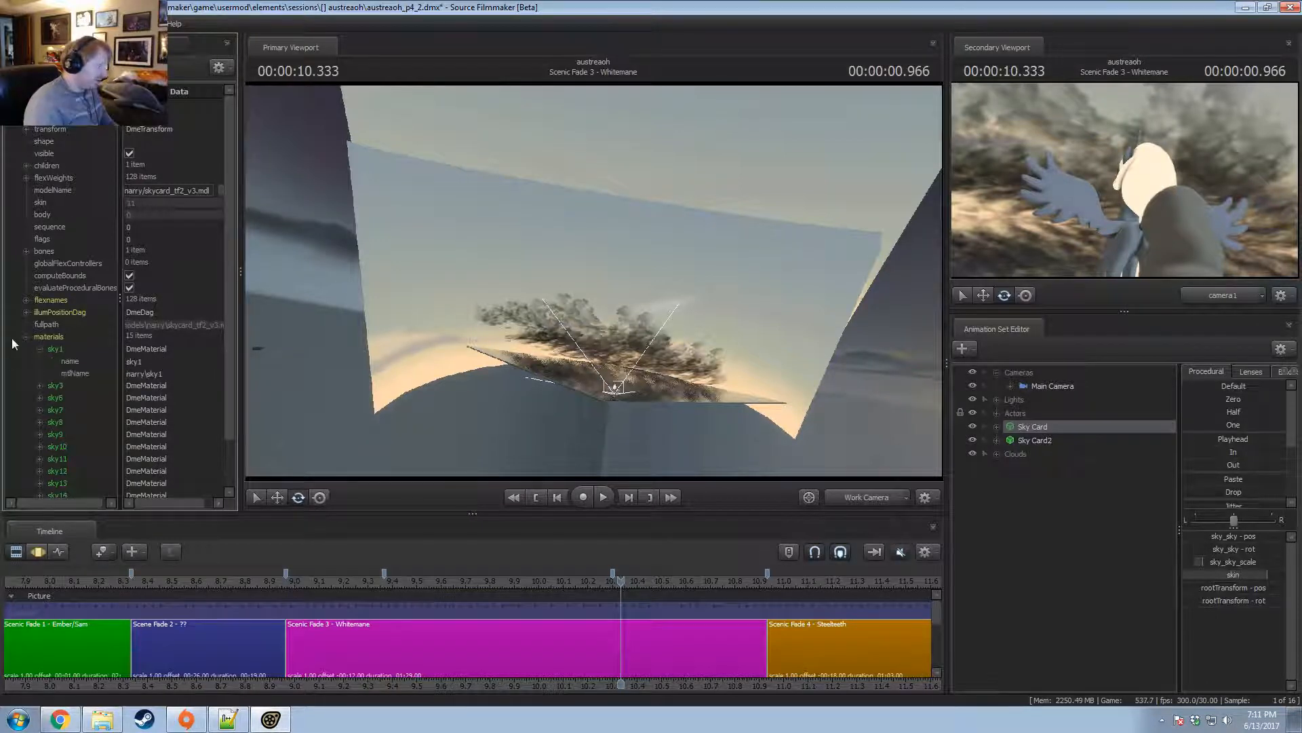
pyautogui.click(39, 349)
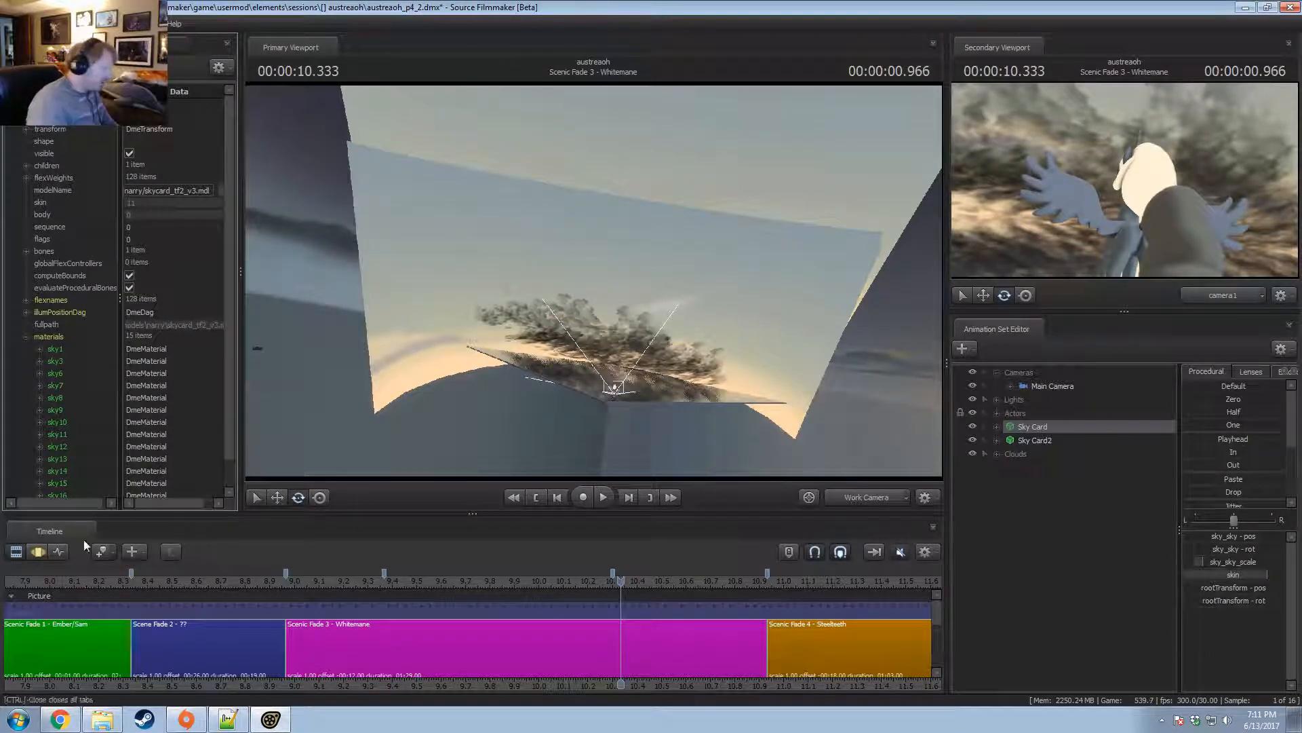
# Switch to Windows Explorer and open the game's workshop\materials\narry folder.
pyautogui.click(101, 719)
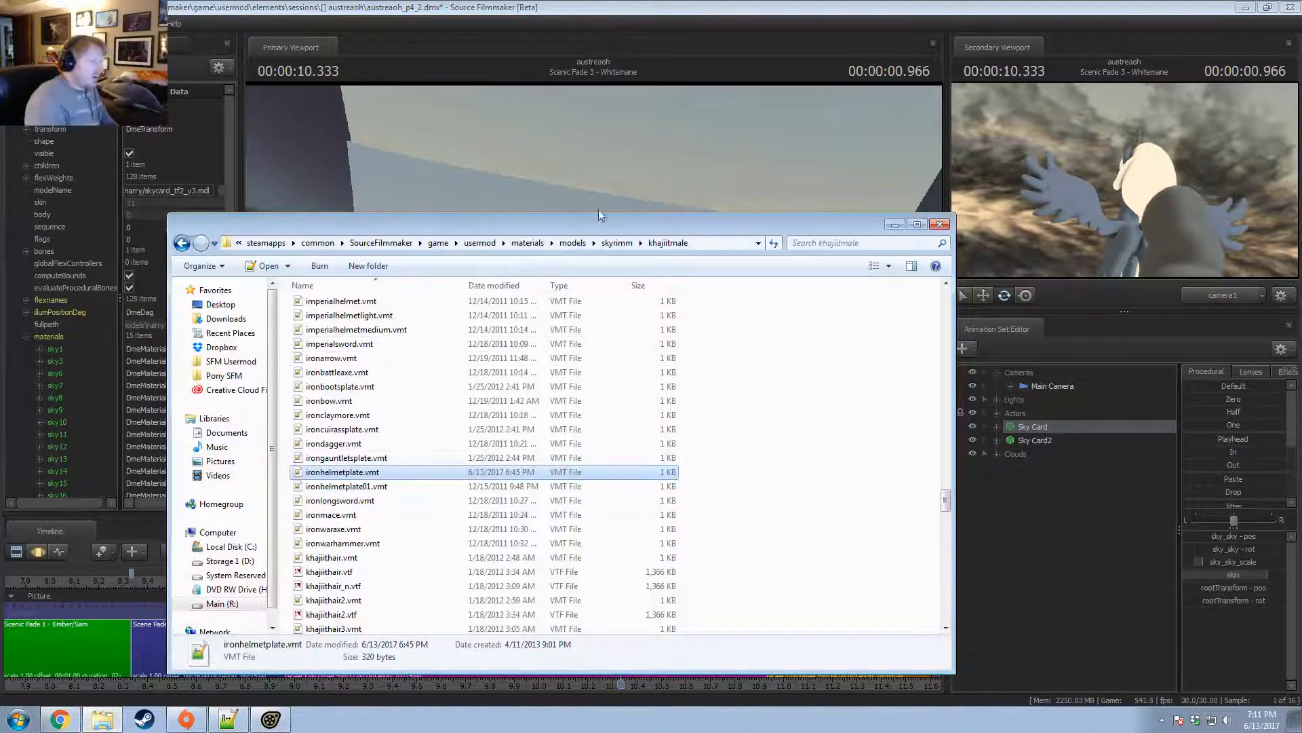
pyautogui.click(439, 242)
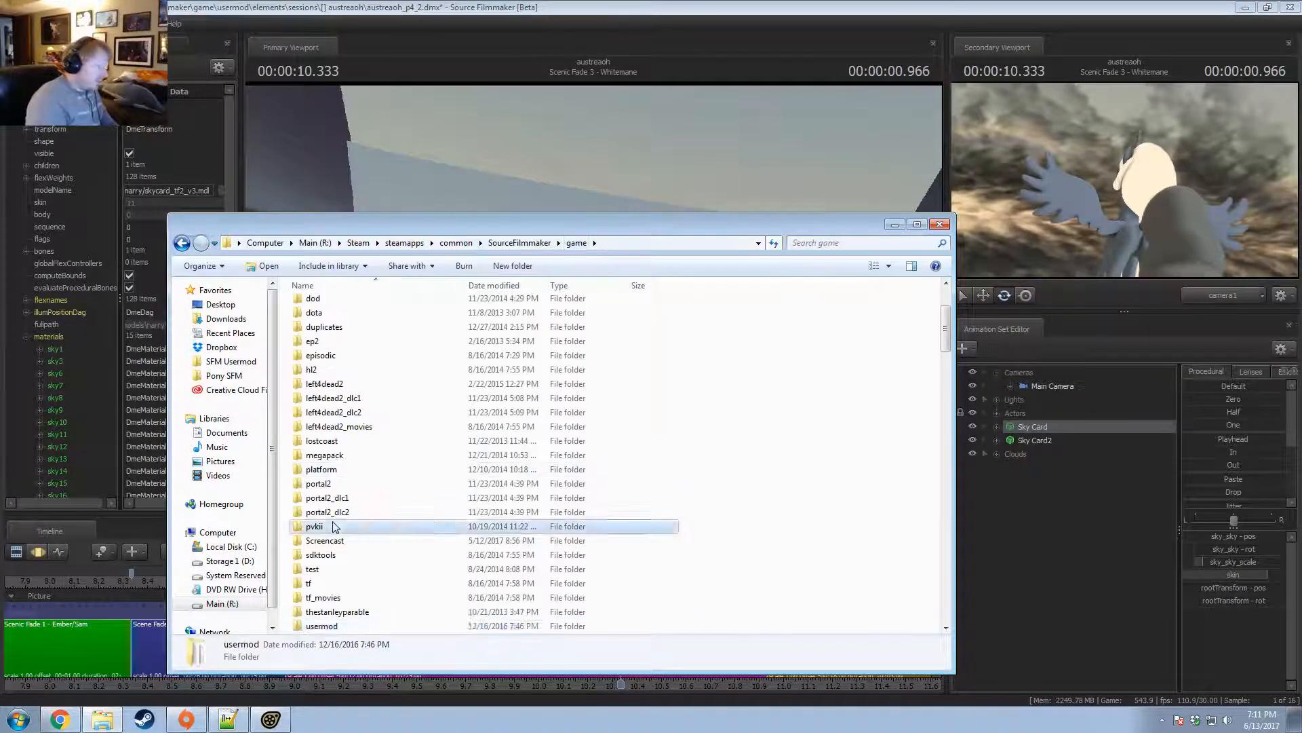
pyautogui.scroll(-3, 322, 383)
pyautogui.click(320, 384)
pyautogui.doubleClick(321, 384)
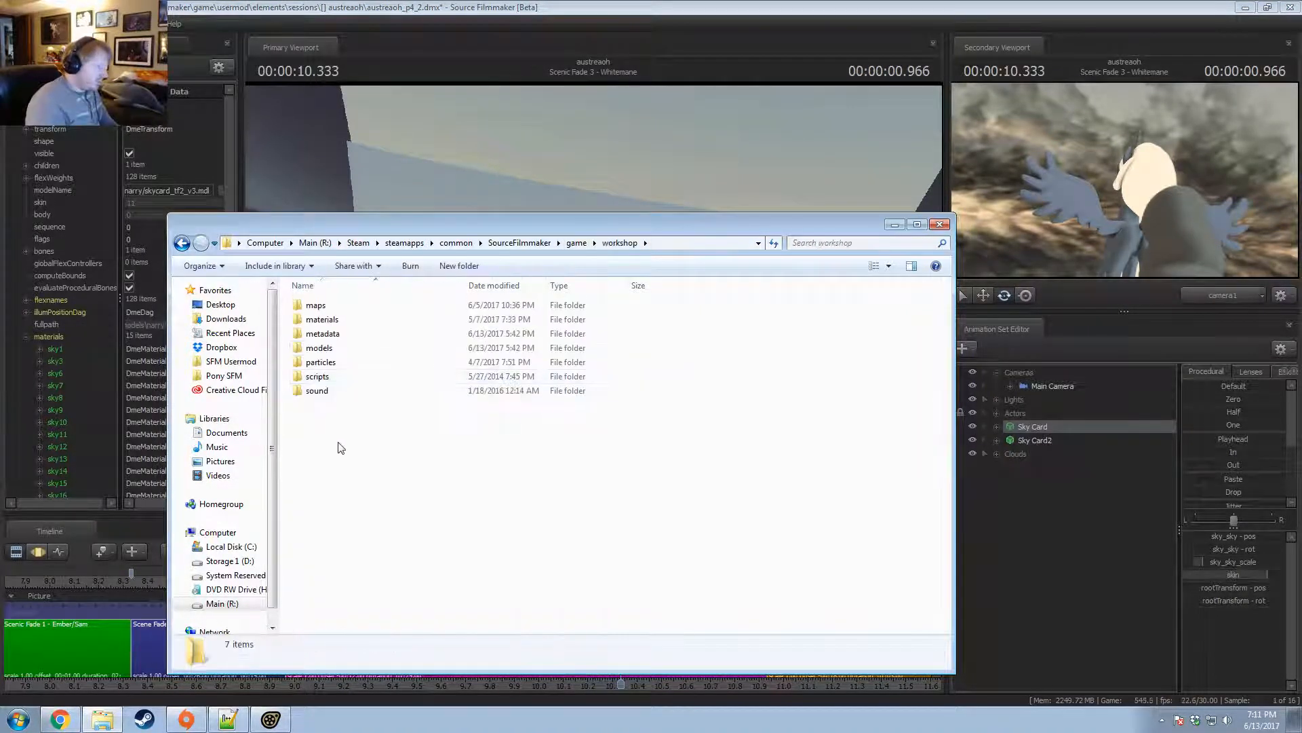
pyautogui.doubleClick(320, 313)
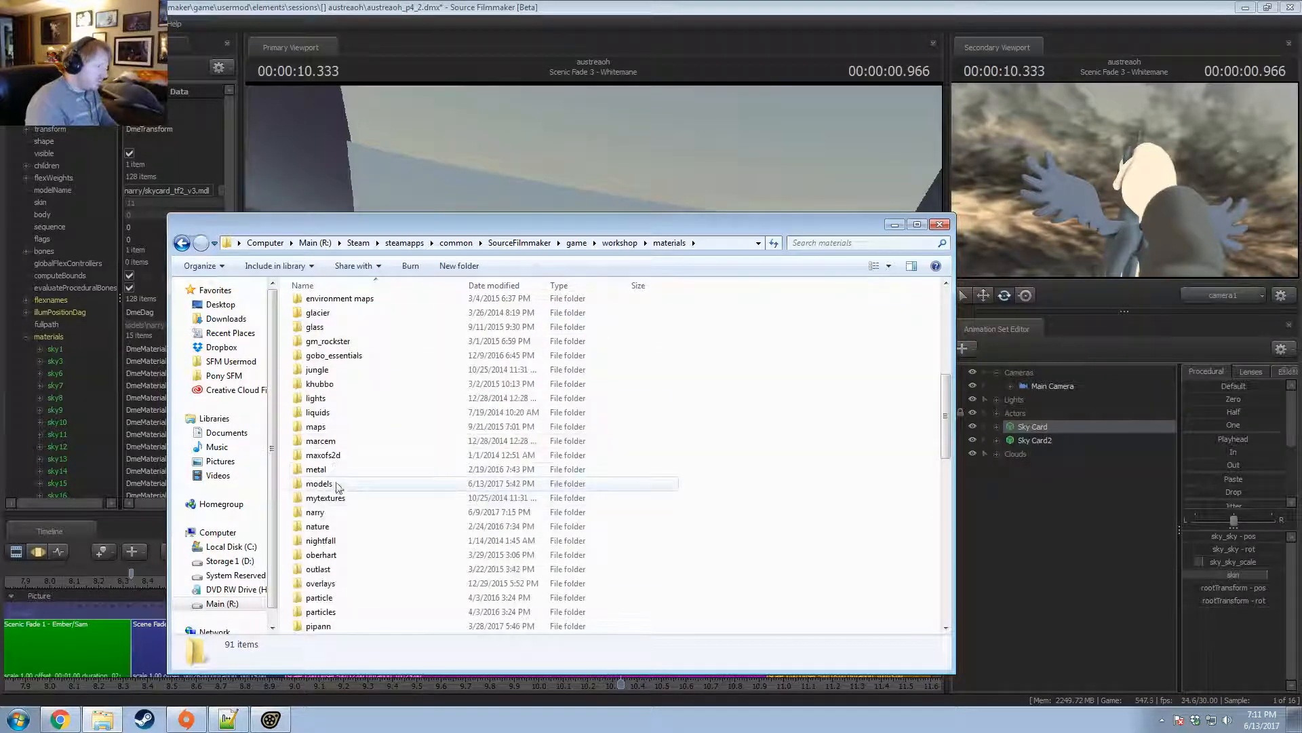
pyautogui.doubleClick(318, 512)
# Find sky16.vtf among the sky textures, preview it in VTFEdit and close the preview.
pyautogui.scroll(-8, 339, 434)
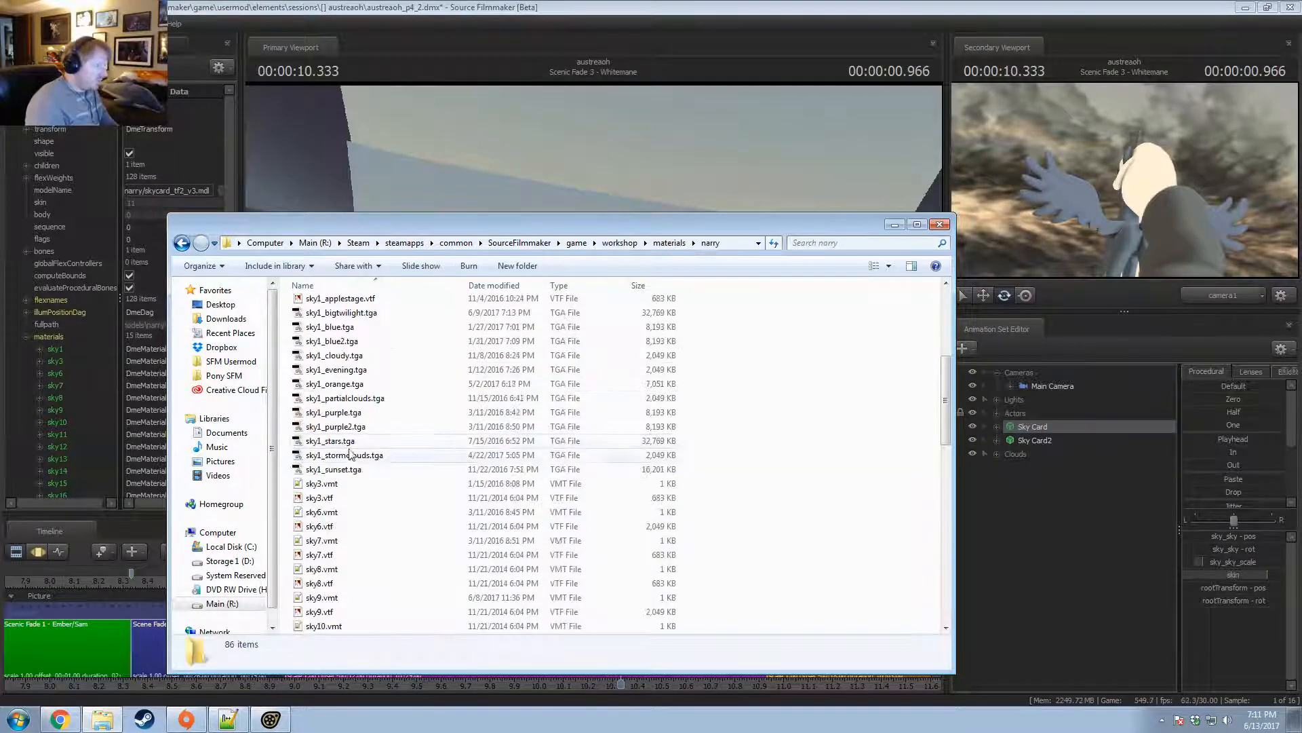
pyautogui.scroll(-3, 348, 461)
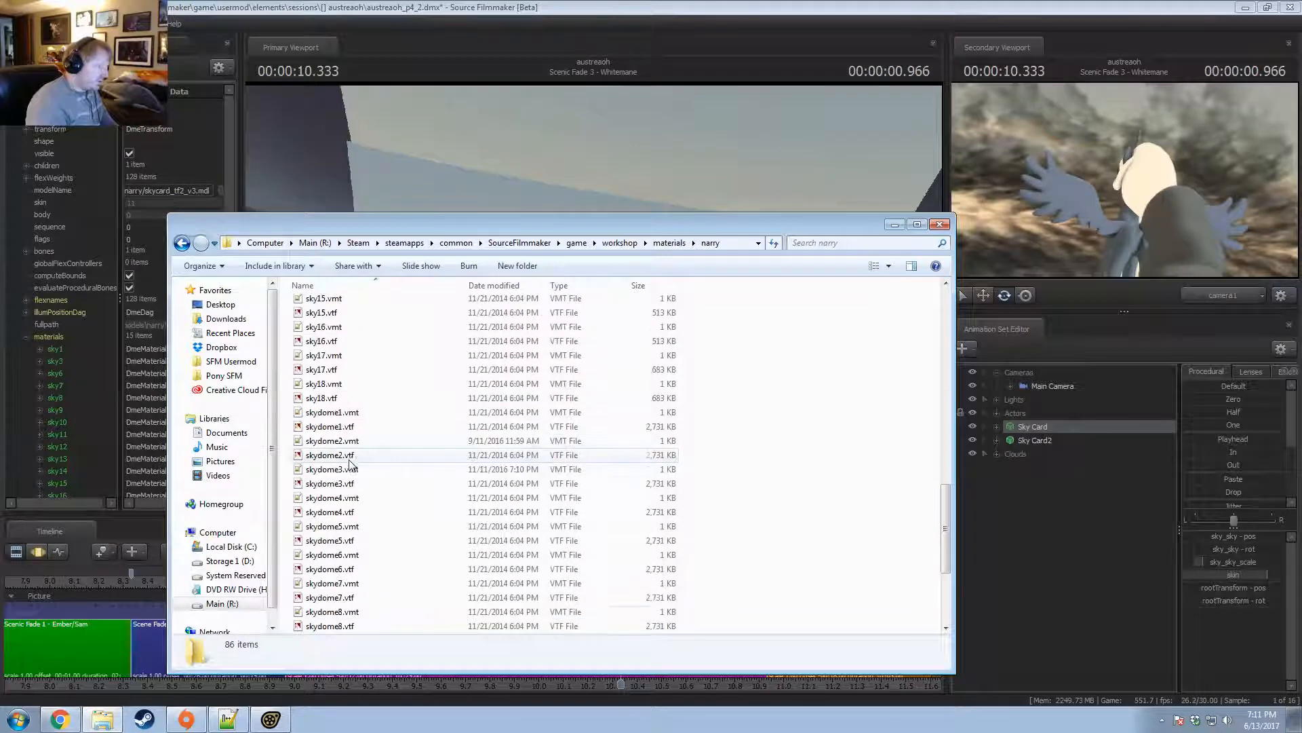
pyautogui.scroll(-4, 339, 455)
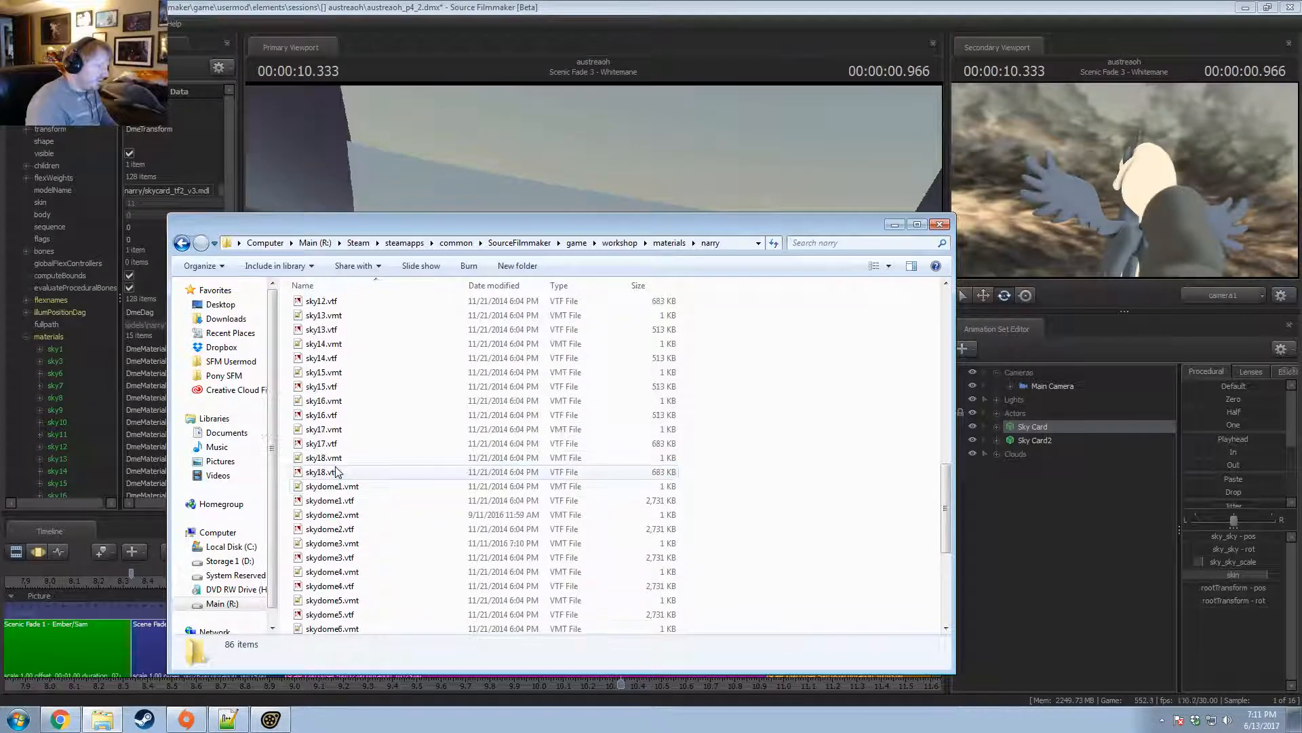
pyautogui.doubleClick(324, 414)
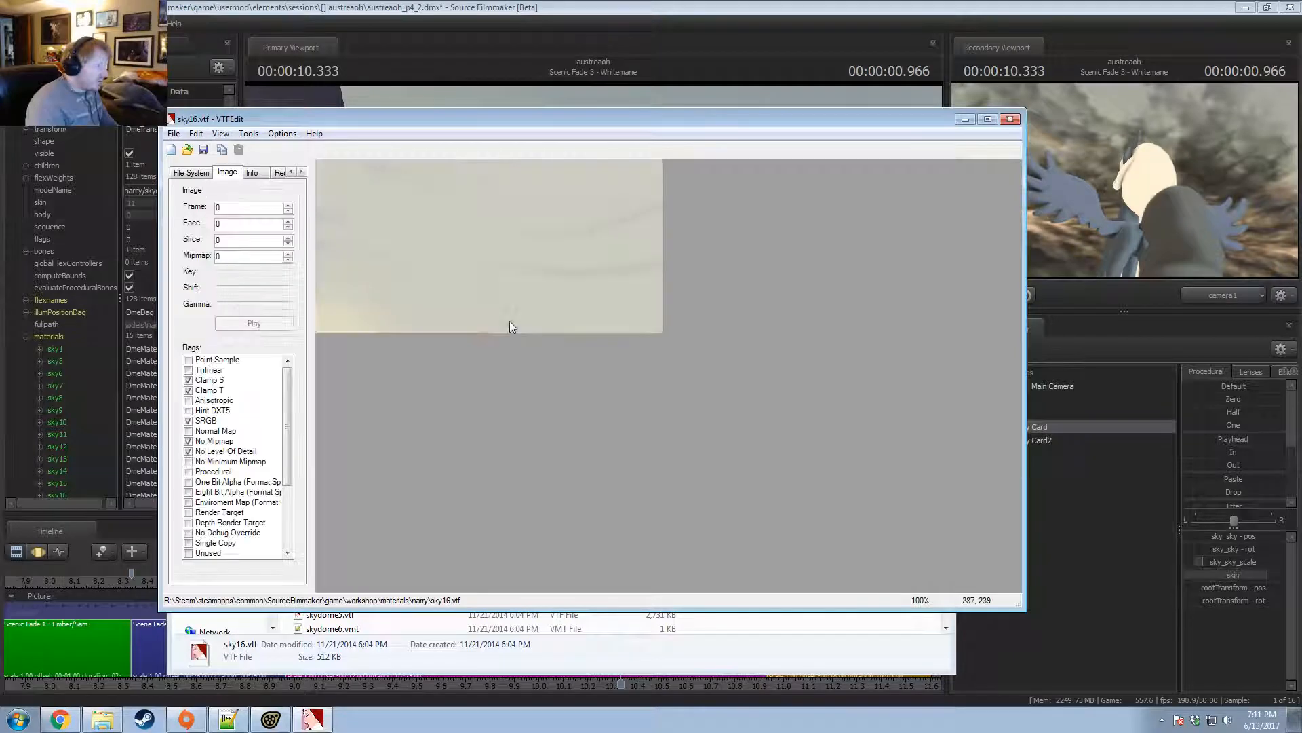
pyautogui.click(1011, 119)
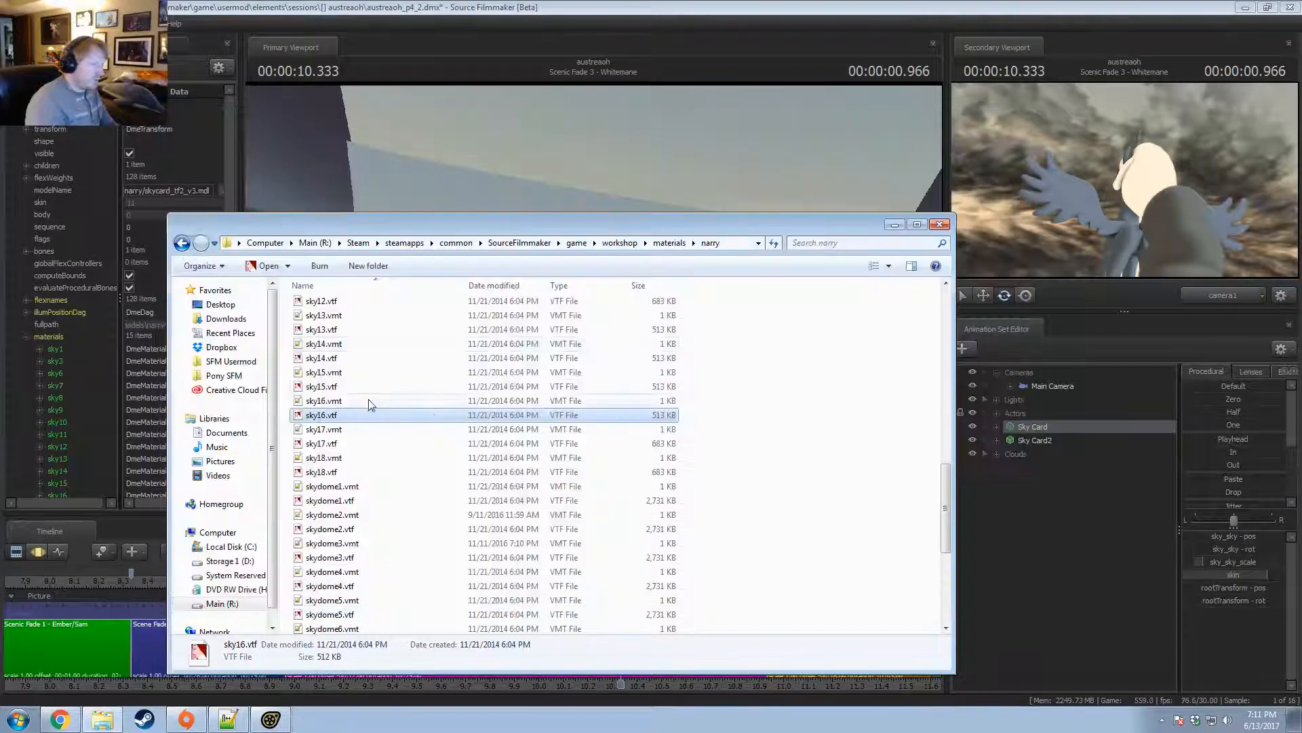
# Open sky15.vtf in VTFEdit and export it as sky15.tga into the workshop\materials\narry folder.
pyautogui.doubleClick(326, 392)
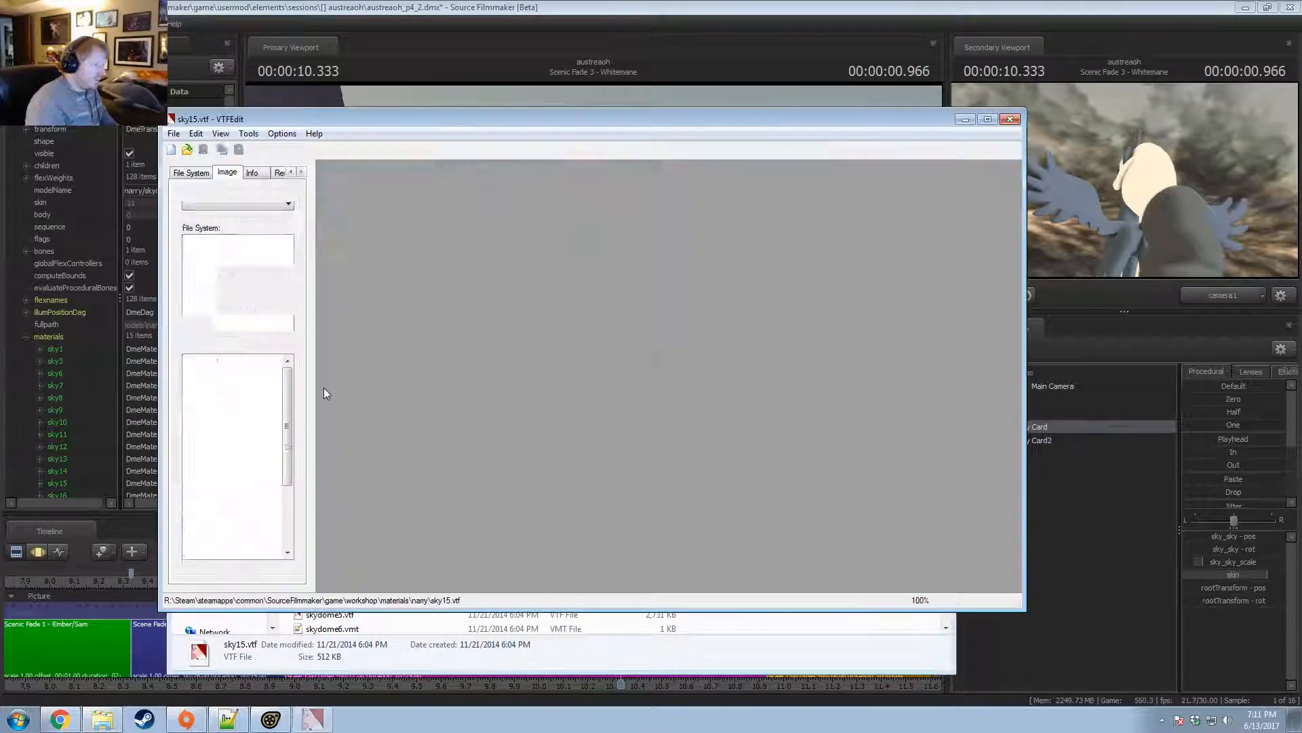
pyautogui.click(174, 134)
pyautogui.click(76, 235)
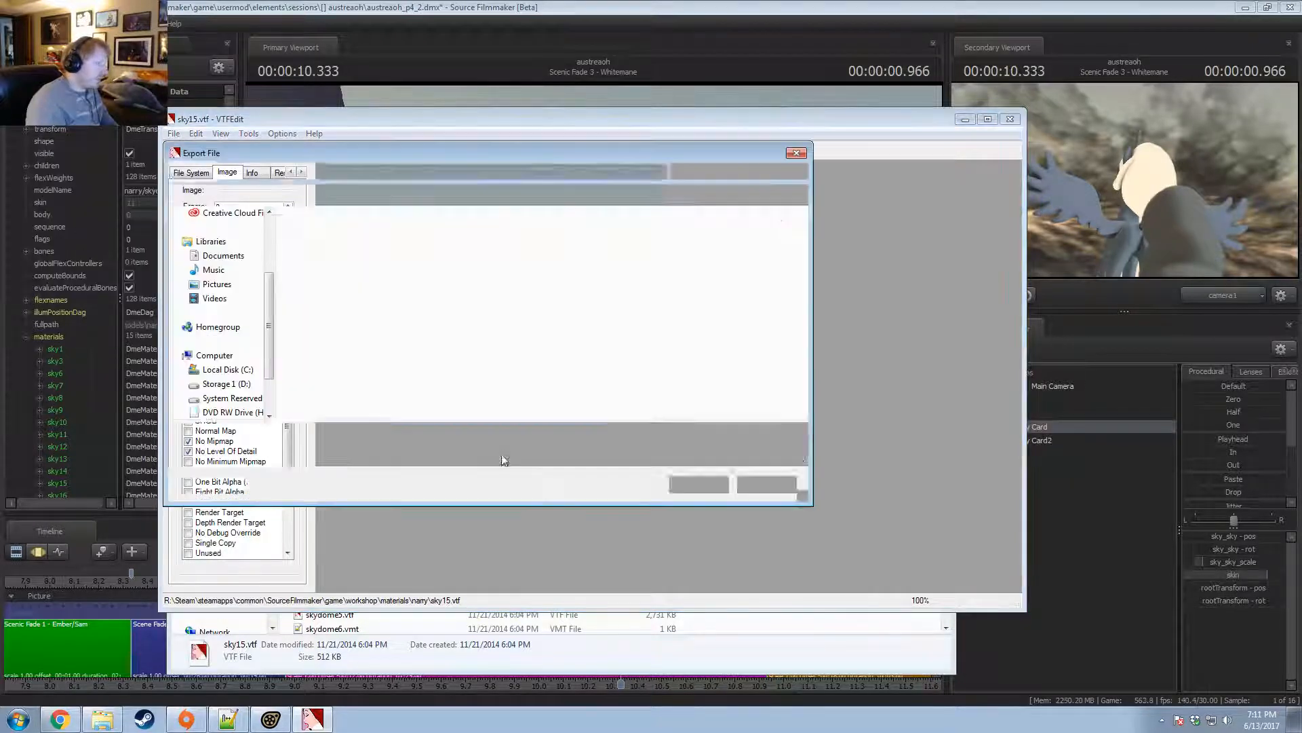
pyautogui.hotkey('alt', 'Tab')
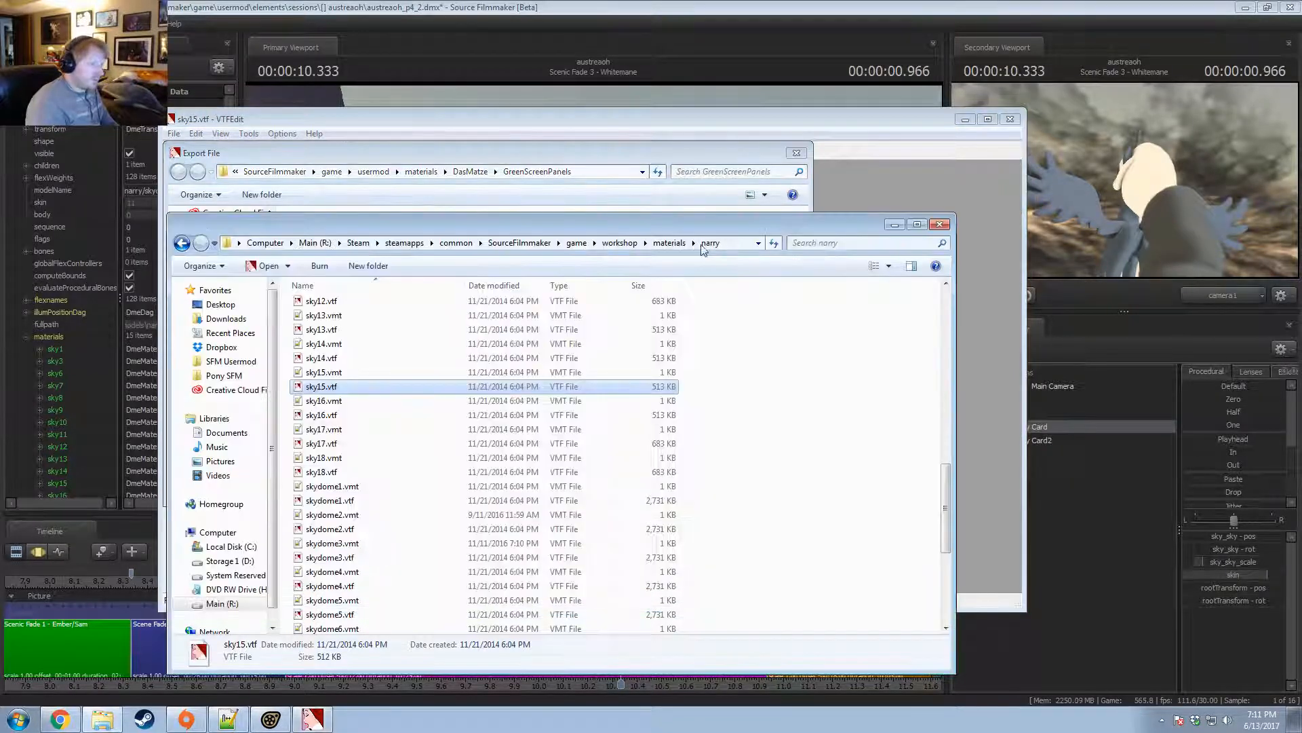
pyautogui.click(747, 243)
pyautogui.hotkey('ctrl', 'c')
pyautogui.click(606, 172)
pyautogui.hotkey('ctrl', 'v')
pyautogui.press('Return')
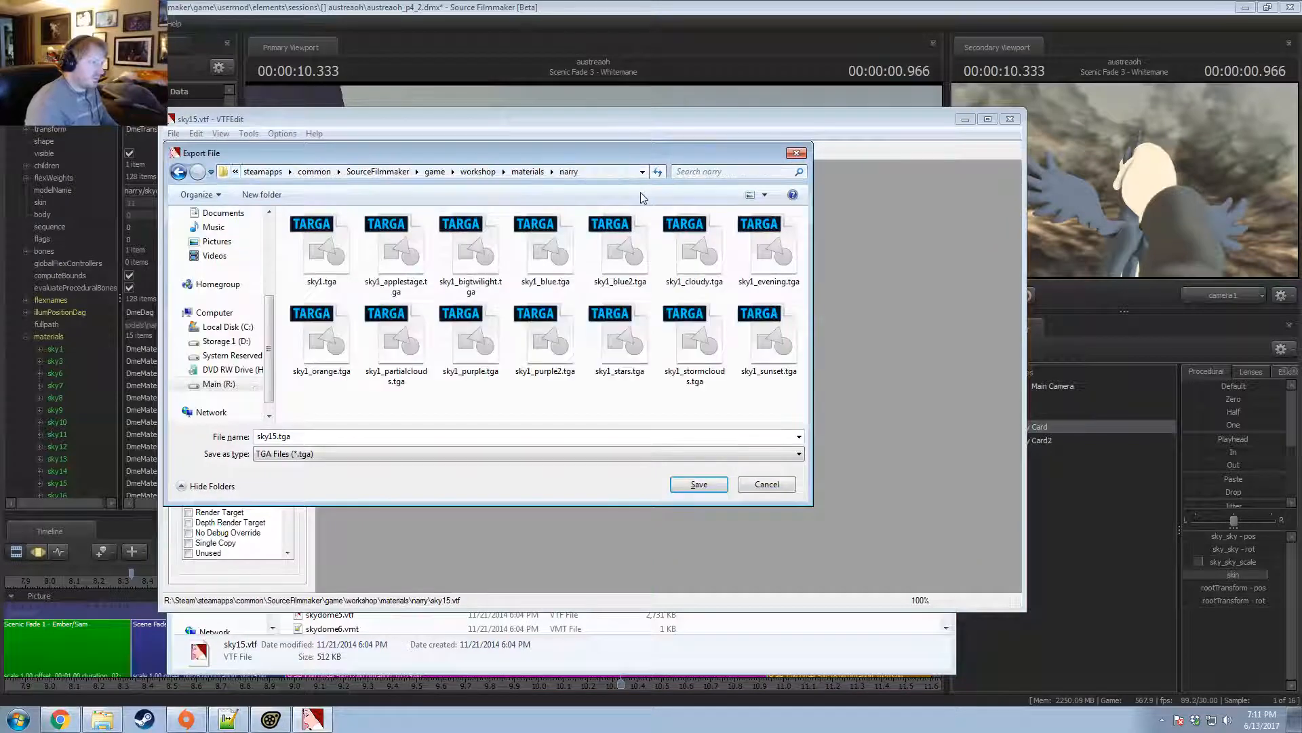
pyautogui.click(721, 483)
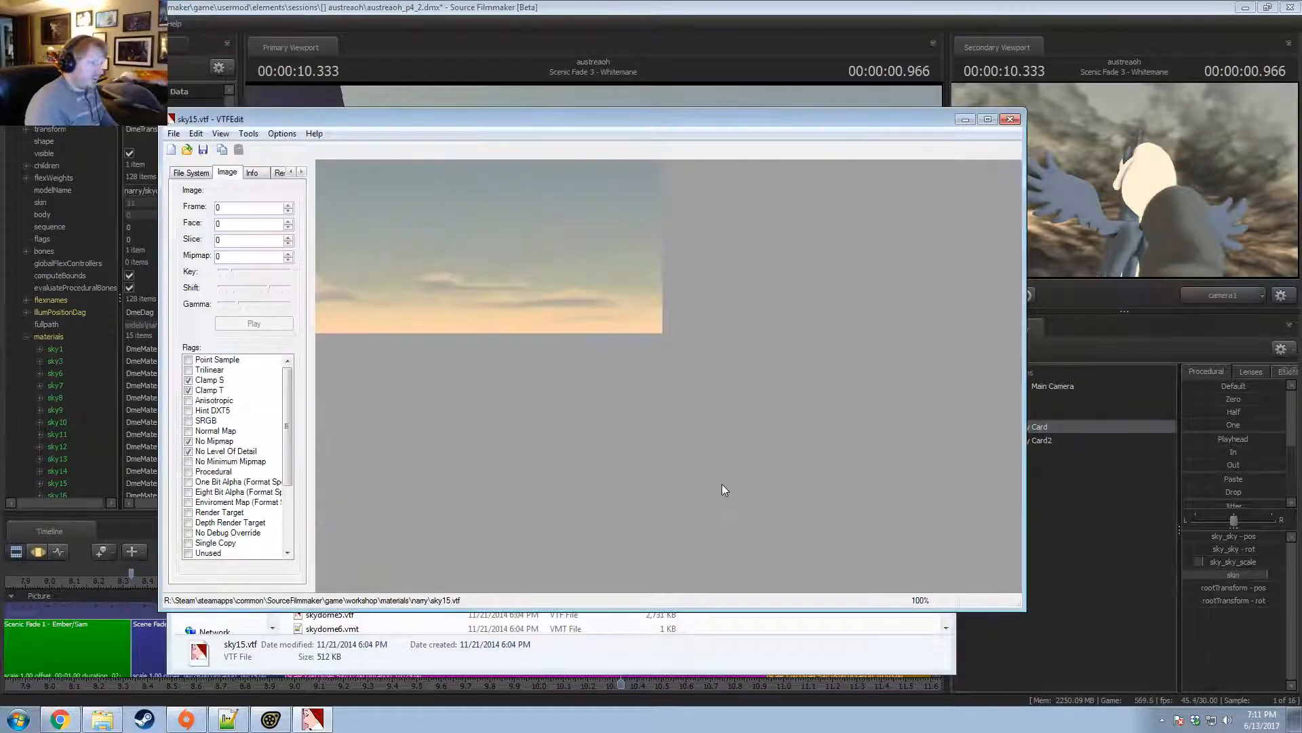
# Open the exported sky15.tga from the narry folder in Photoshop.
pyautogui.hotkey('alt', 'Tab')
pyautogui.doubleClick(322, 372)
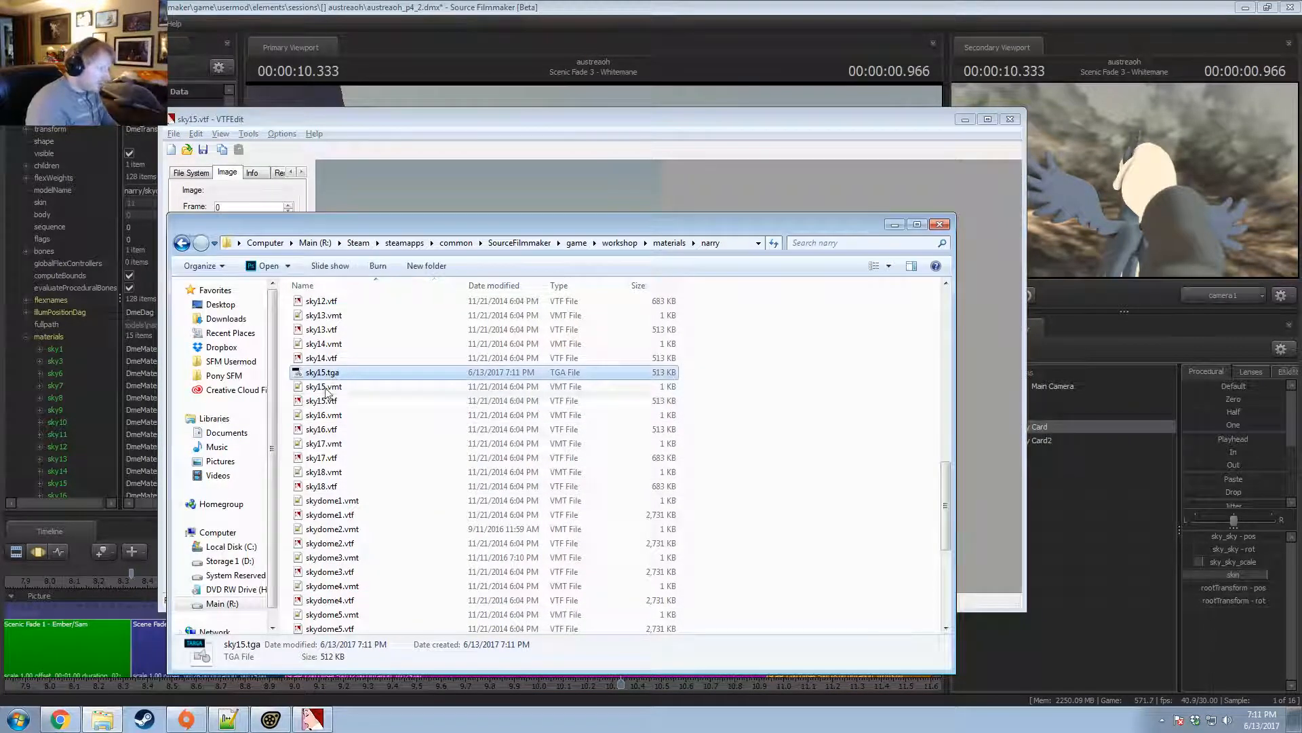
pyautogui.click(76, 721)
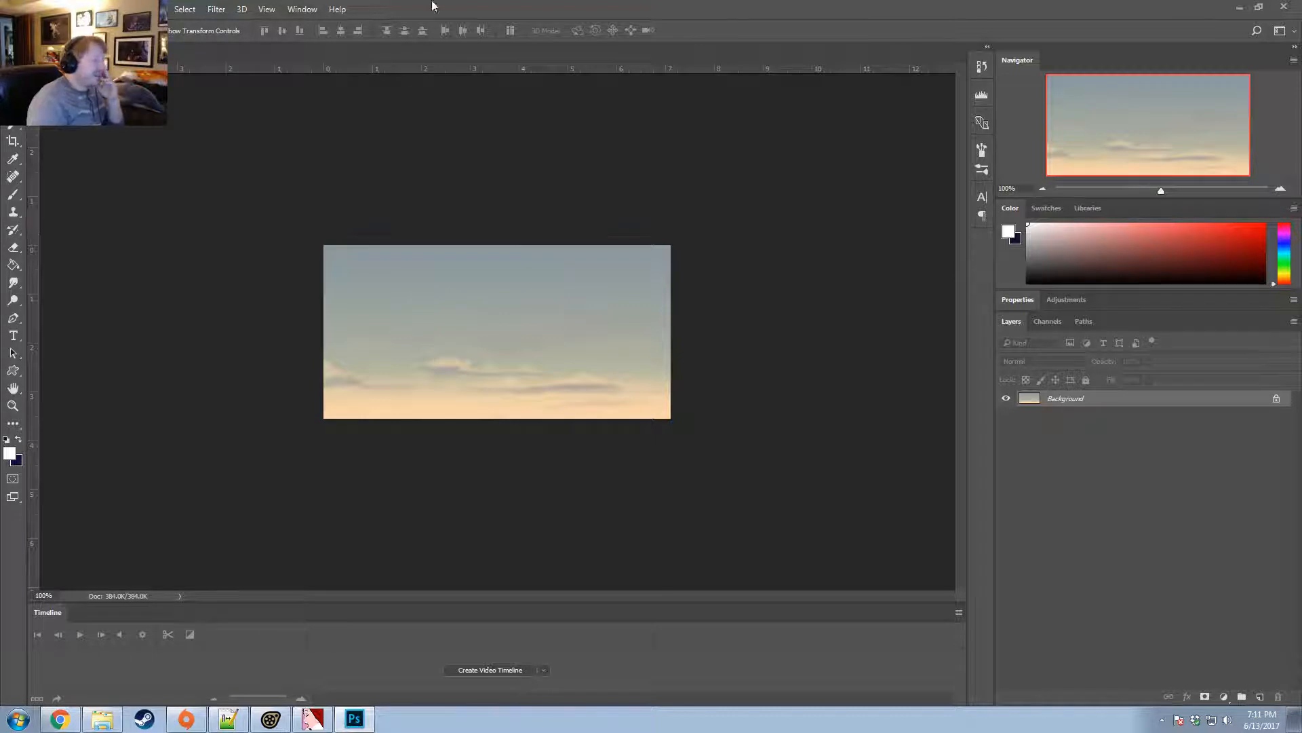
pyautogui.click(179, 9)
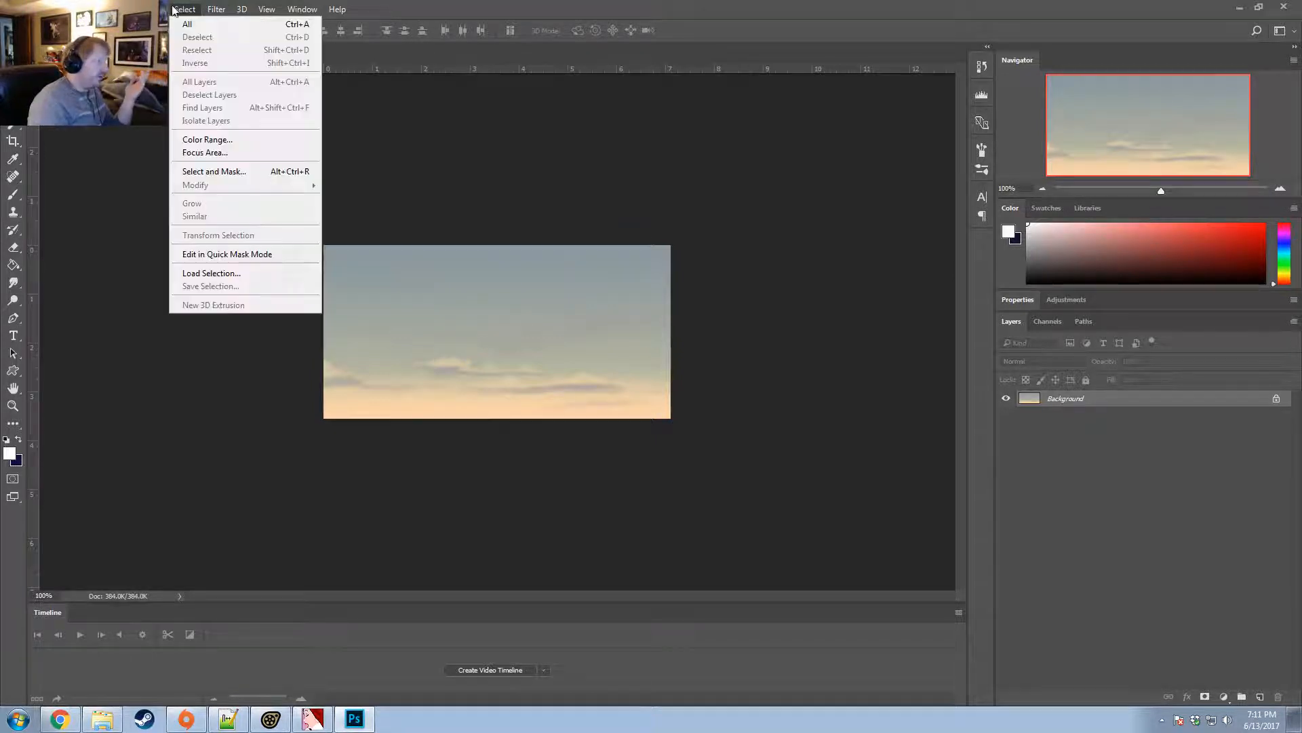
# Start a Hue/Saturation adjustment on the background sky image.
pyautogui.click(89, 10)
pyautogui.moveTo(122, 43)
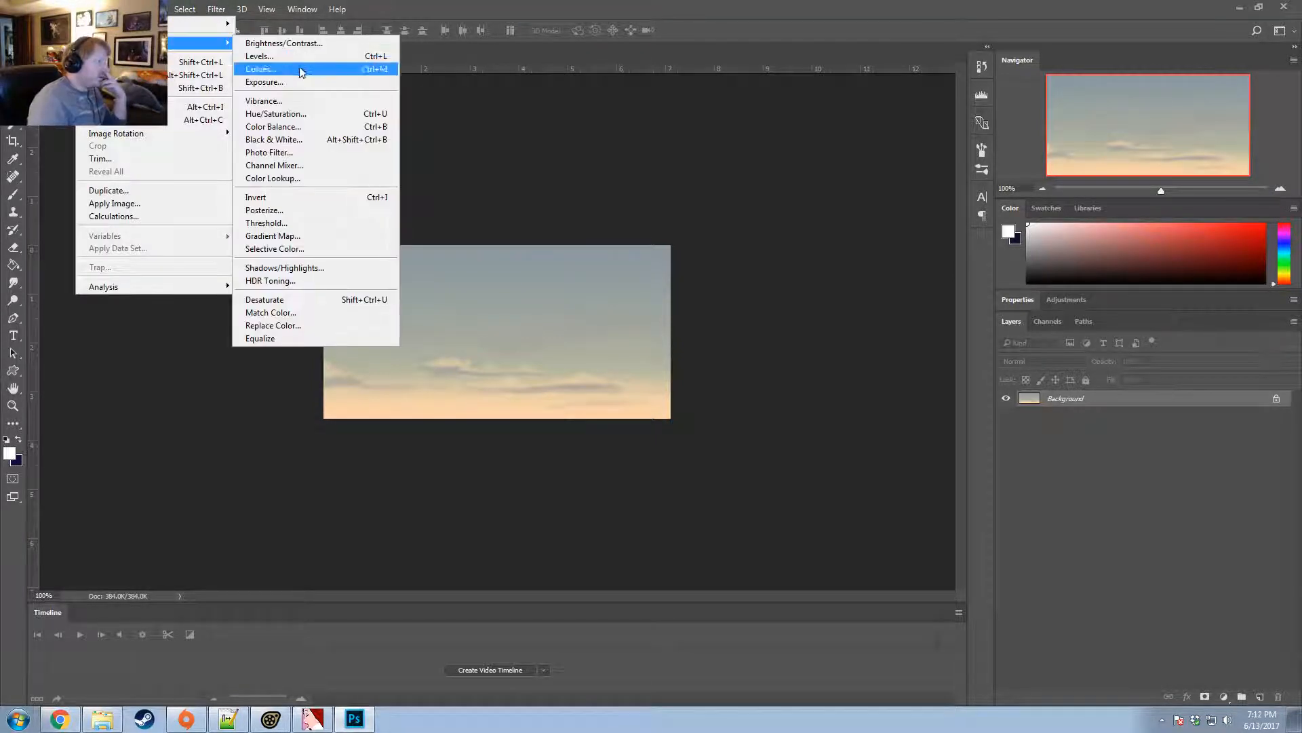
pyautogui.click(275, 117)
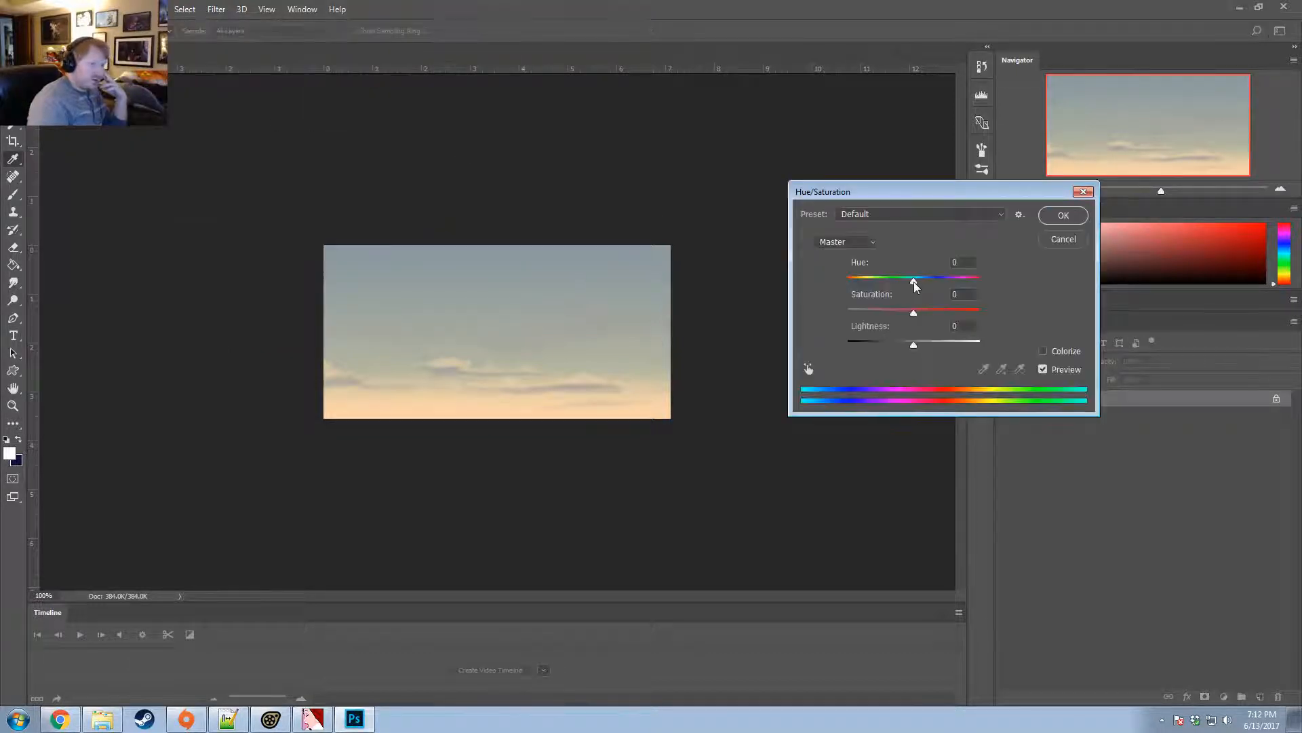
# Try a master hue of -16 with saturation +19 on the whole sky, and return both values to 0.
pyautogui.moveTo(915, 284); pyautogui.dragTo(909, 362)
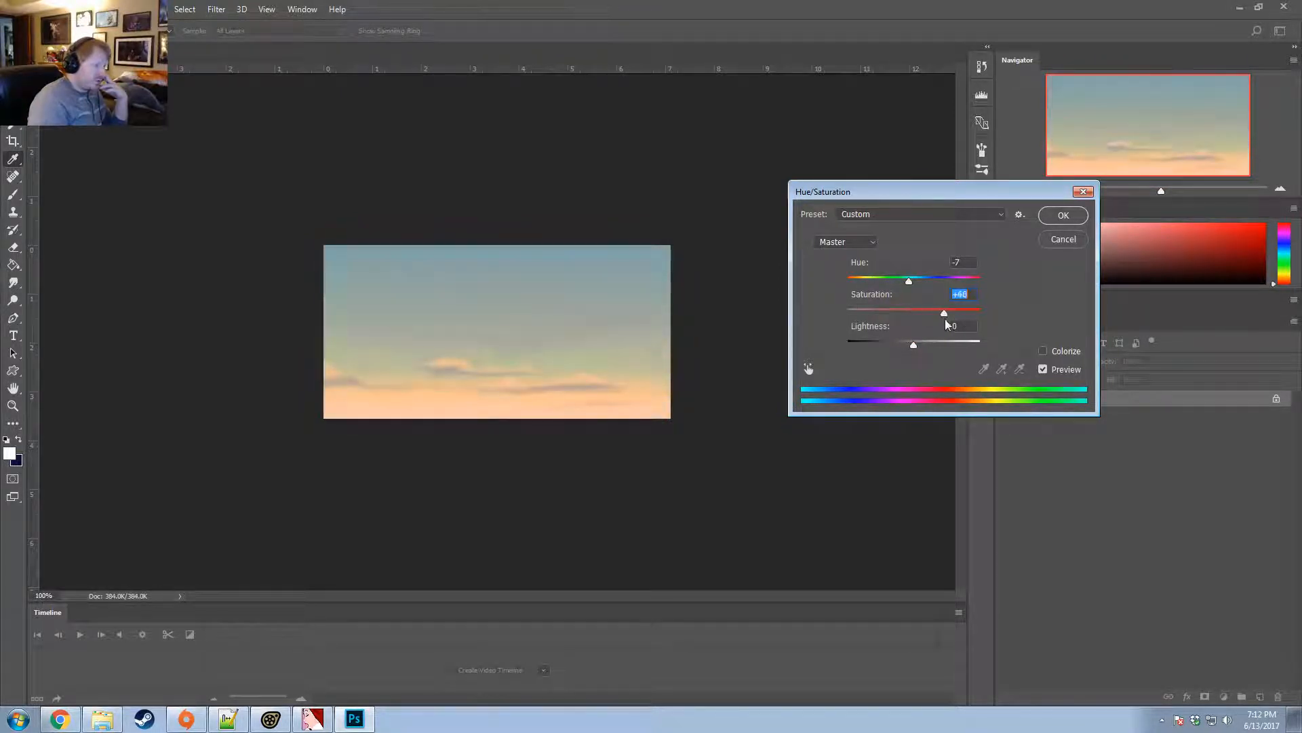
pyautogui.moveTo(946, 319); pyautogui.dragTo(966, 325)
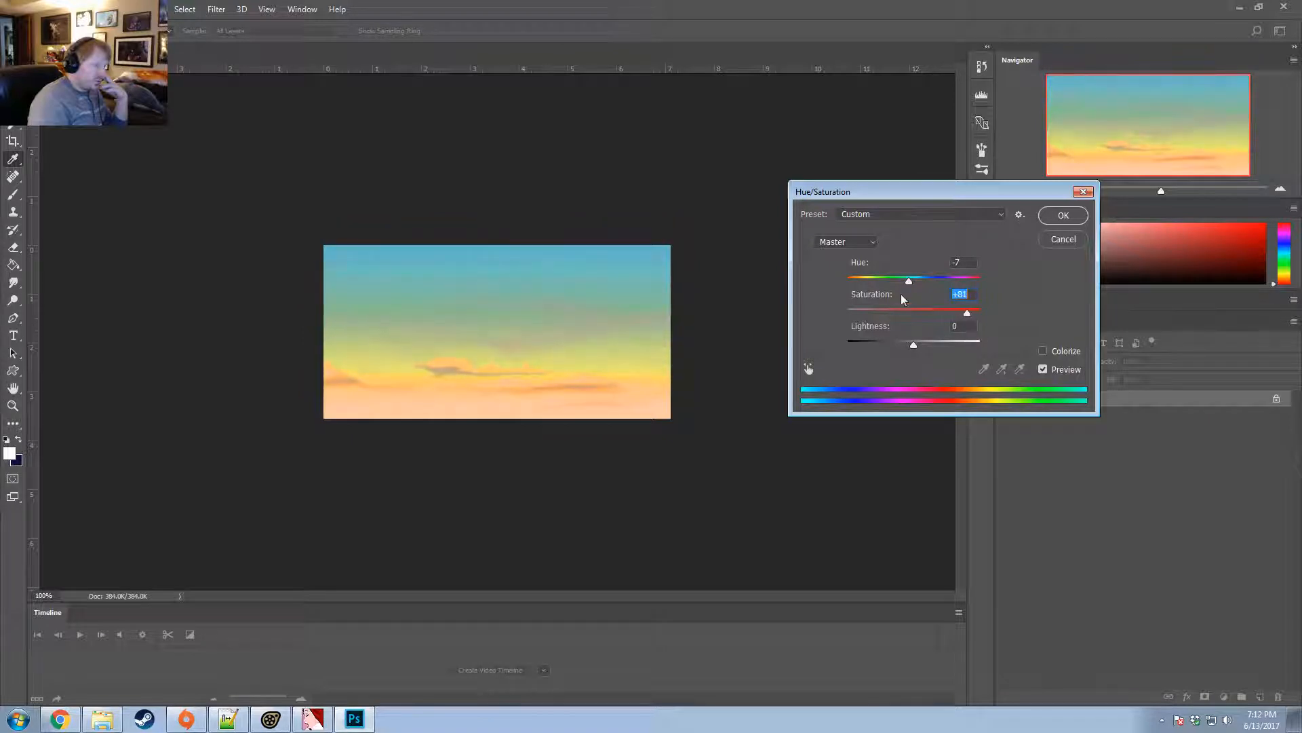
pyautogui.moveTo(909, 281); pyautogui.dragTo(903, 282)
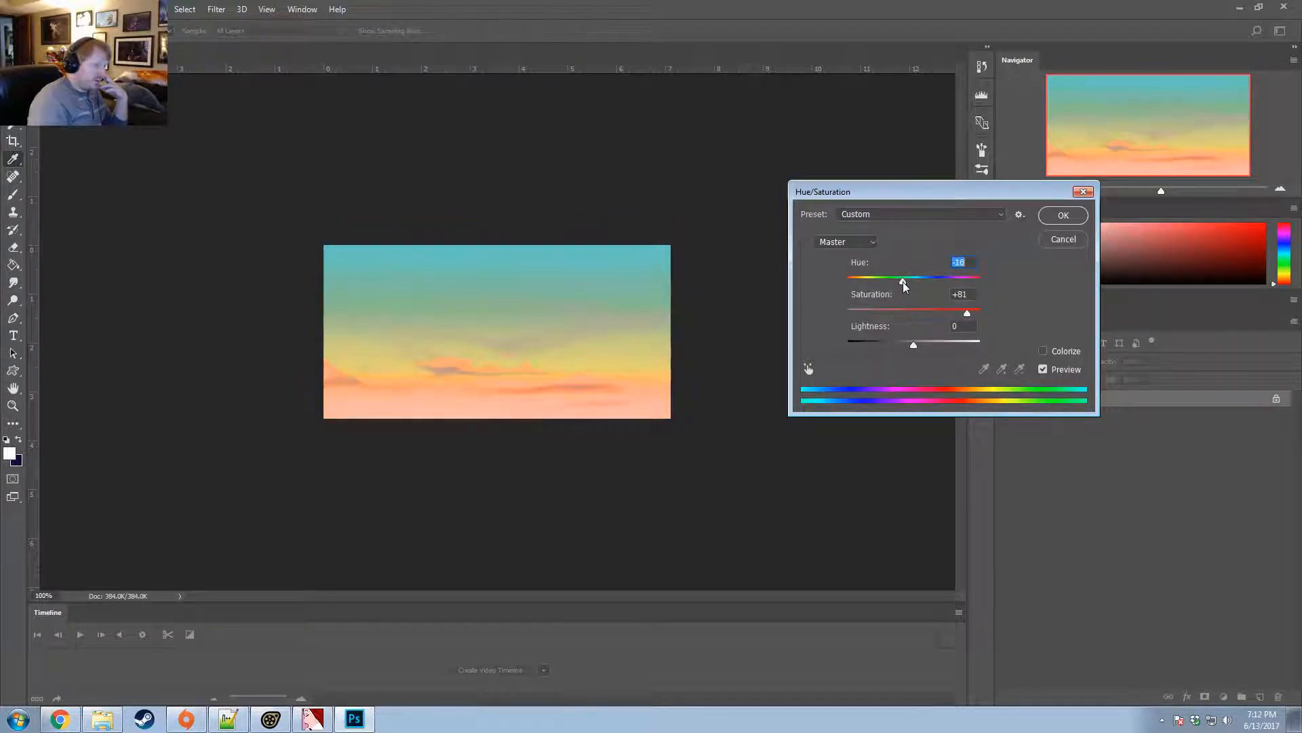
pyautogui.moveTo(967, 313); pyautogui.dragTo(934, 305)
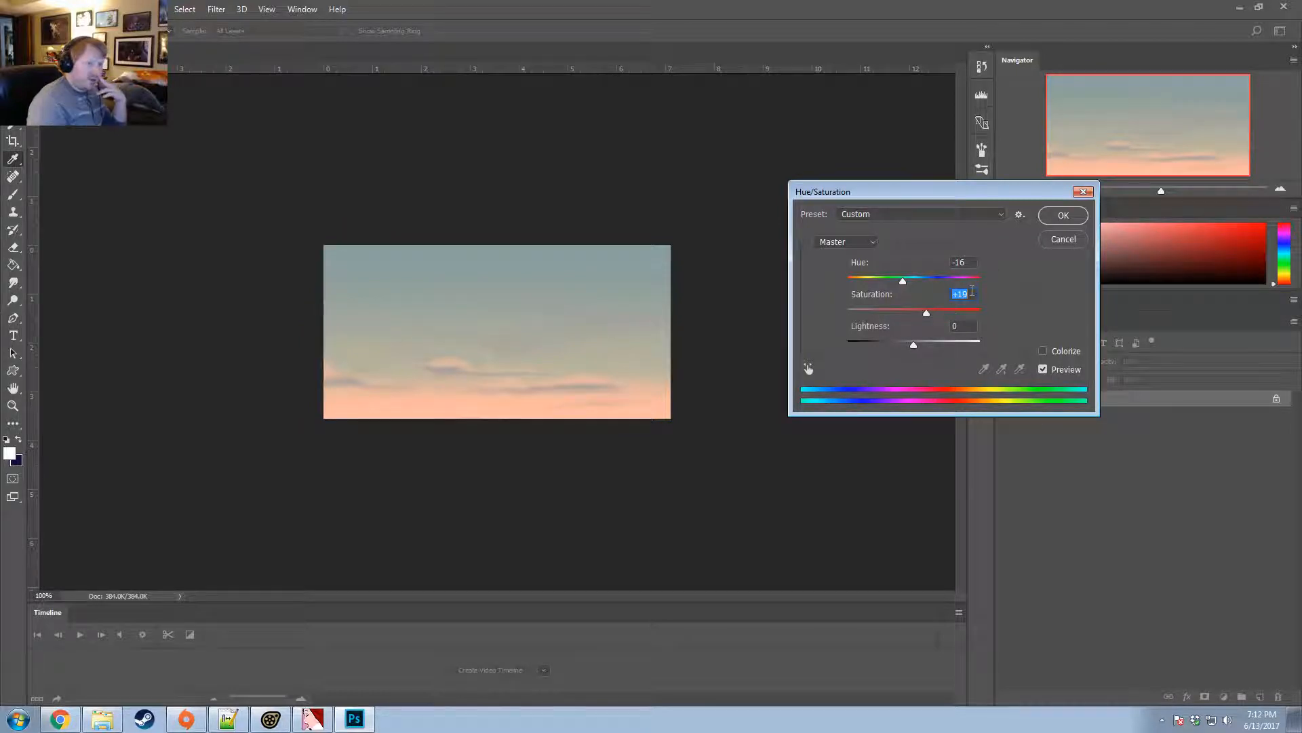
pyautogui.scroll(-19, 970, 294)
pyautogui.scroll(12, 969, 262)
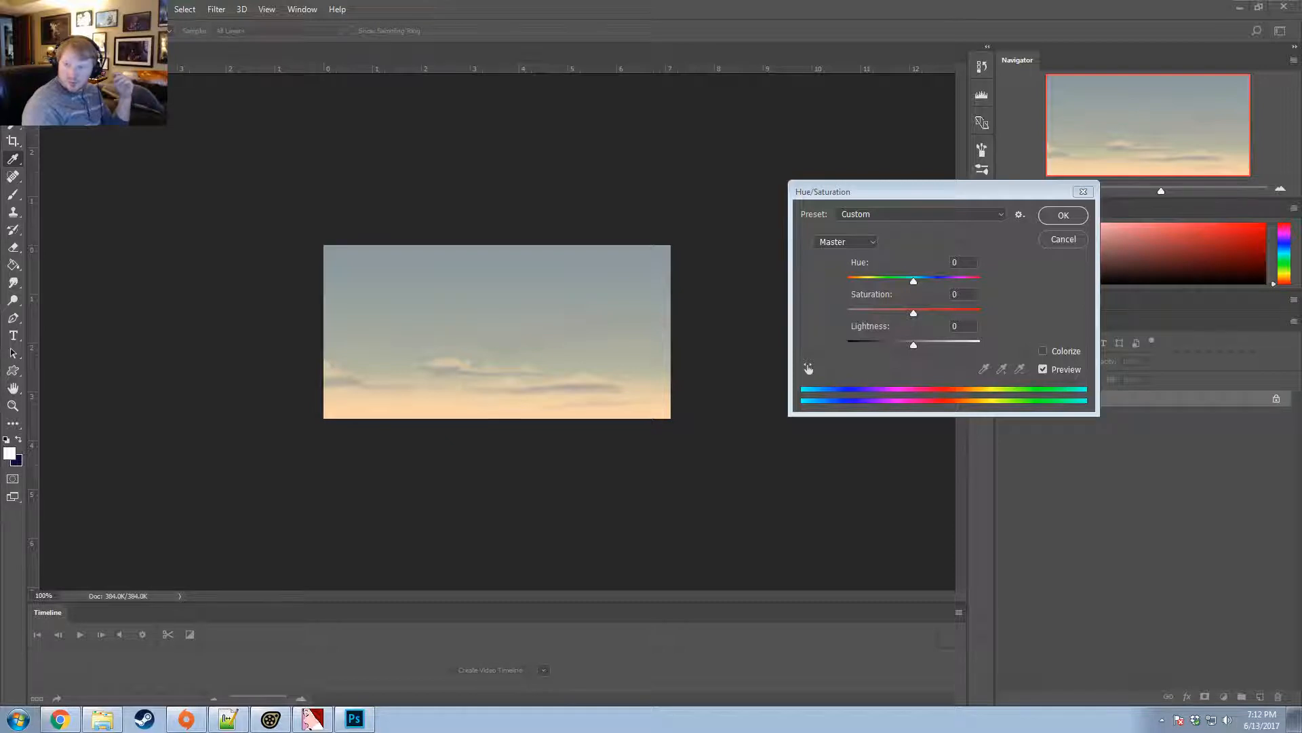
pyautogui.click(666, 317)
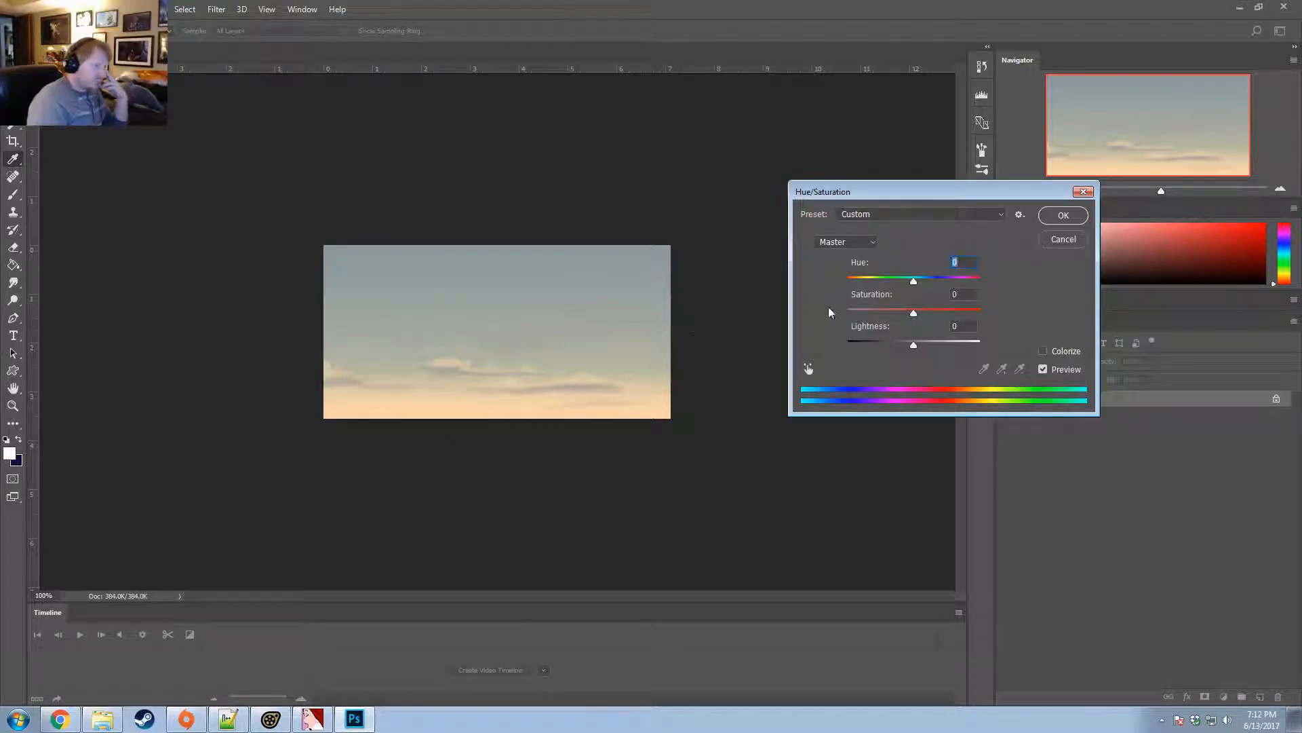
# Adjust only the yellows of the sky with hue -20 and saturation +68.
pyautogui.click(856, 242)
pyautogui.click(839, 270)
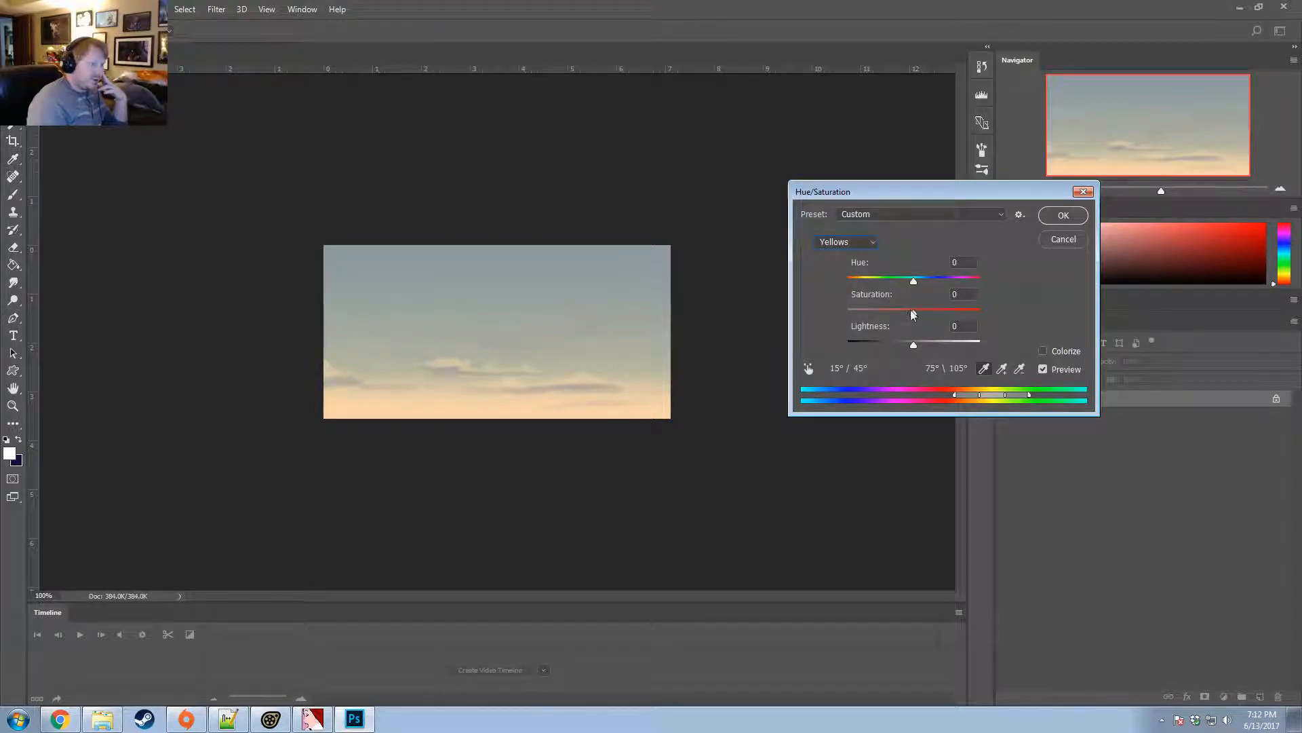
pyautogui.moveTo(913, 314); pyautogui.dragTo(898, 288)
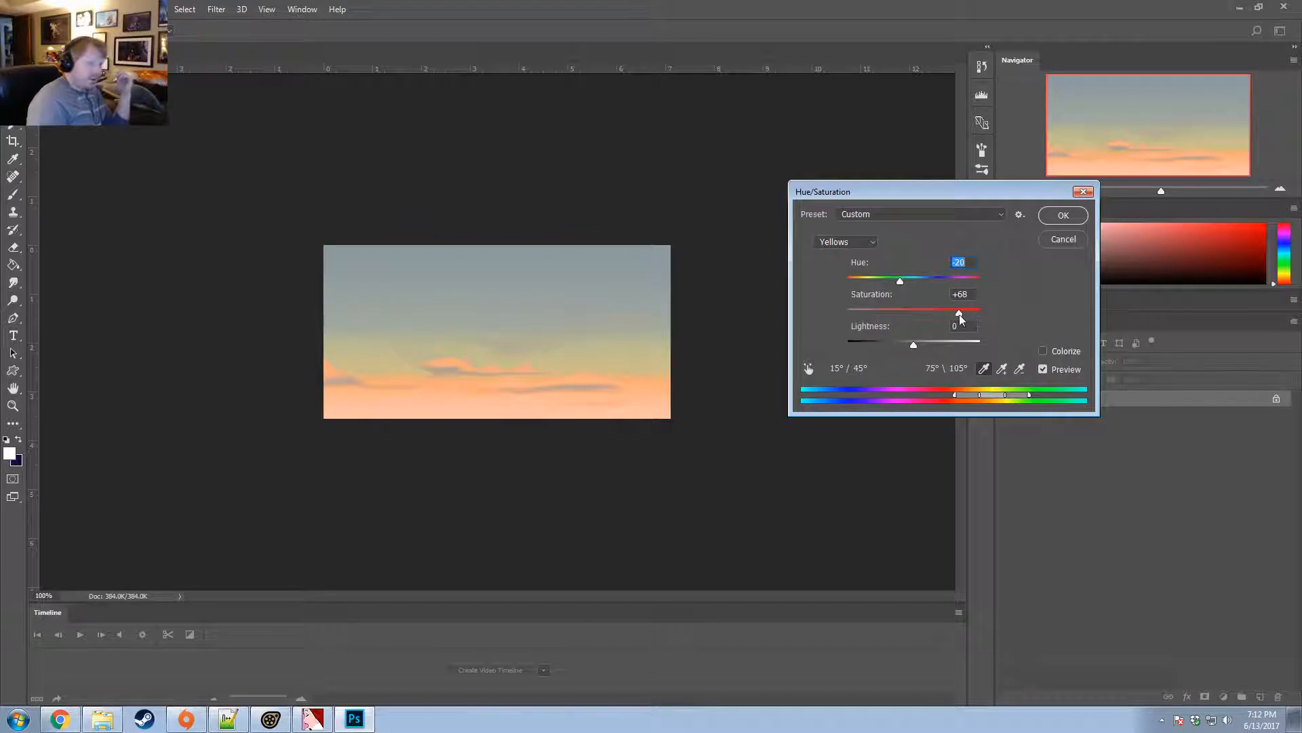
# Try recoloring the sky's blues, shifting the range to 149°/179° and 209°/239° with hue +60 and saturation +2, and return the hue to 0.
pyautogui.click(871, 242)
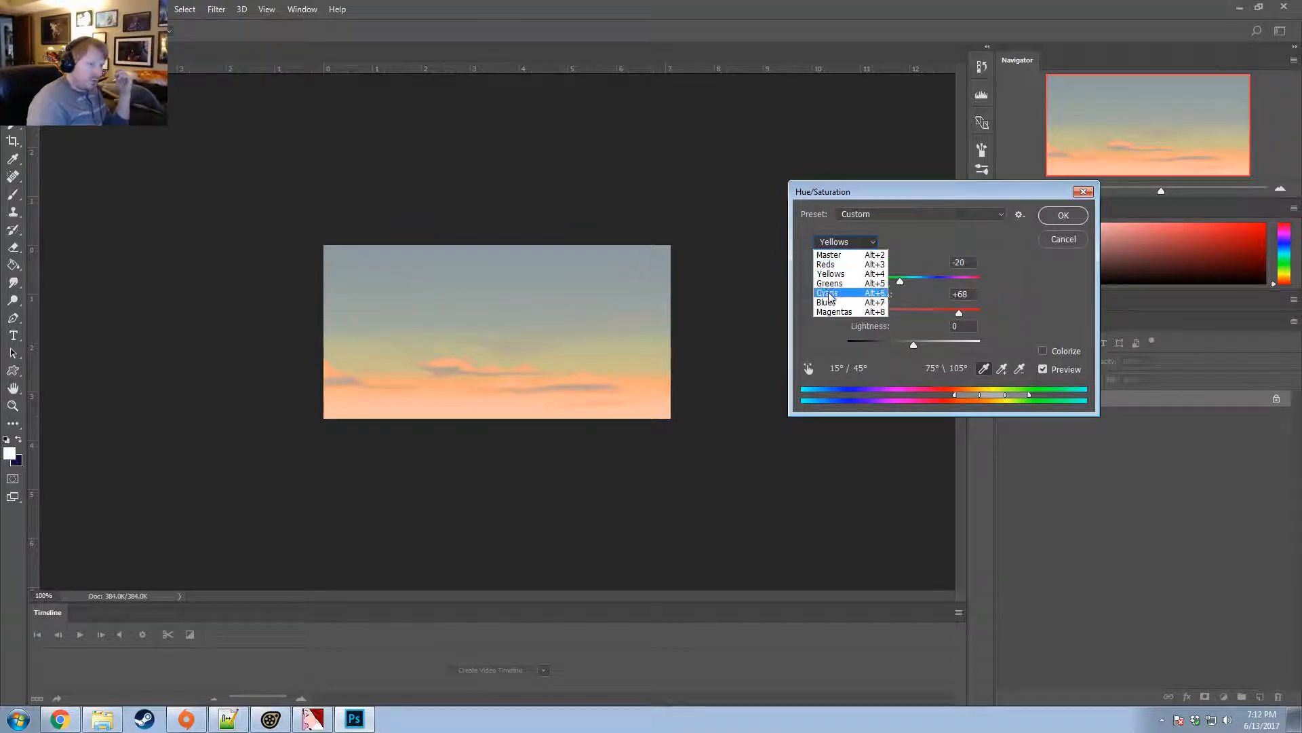
pyautogui.click(828, 303)
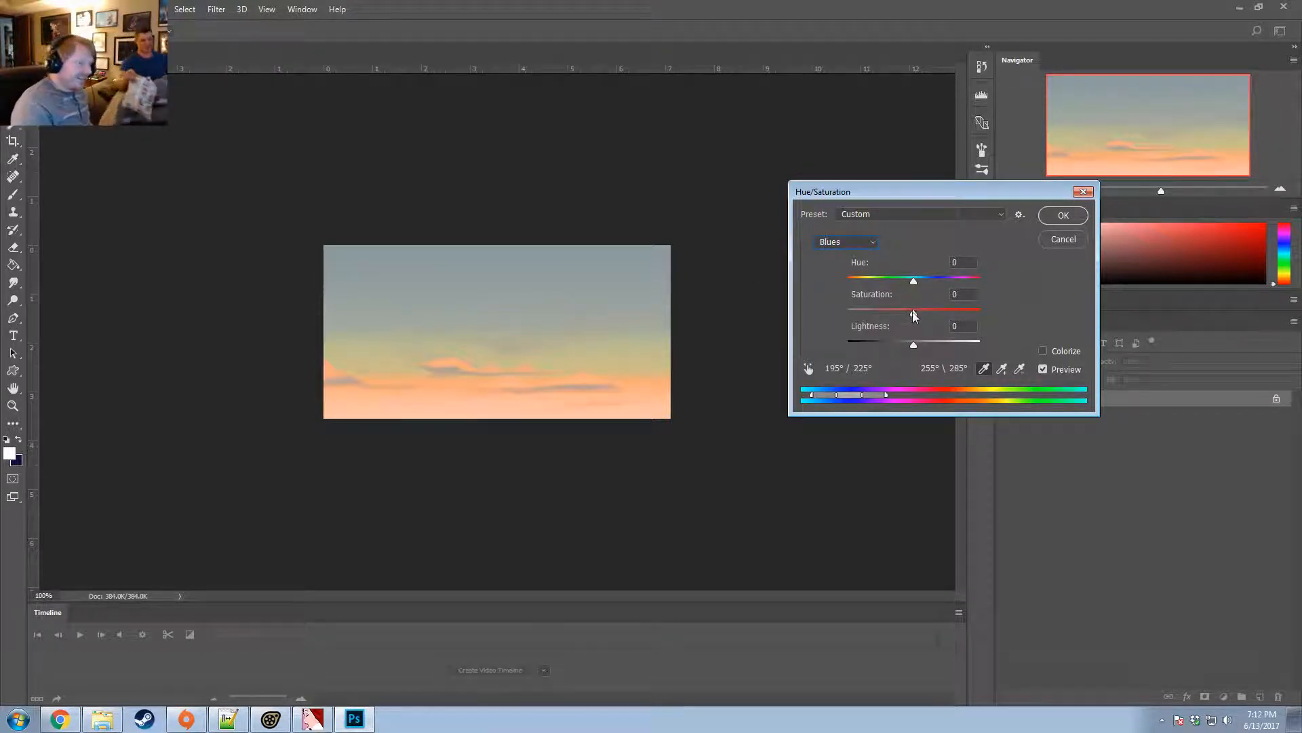
pyautogui.moveTo(895, 310); pyautogui.dragTo(934, 294)
pyautogui.moveTo(851, 396); pyautogui.dragTo(814, 394)
pyautogui.moveTo(938, 285); pyautogui.dragTo(914, 307)
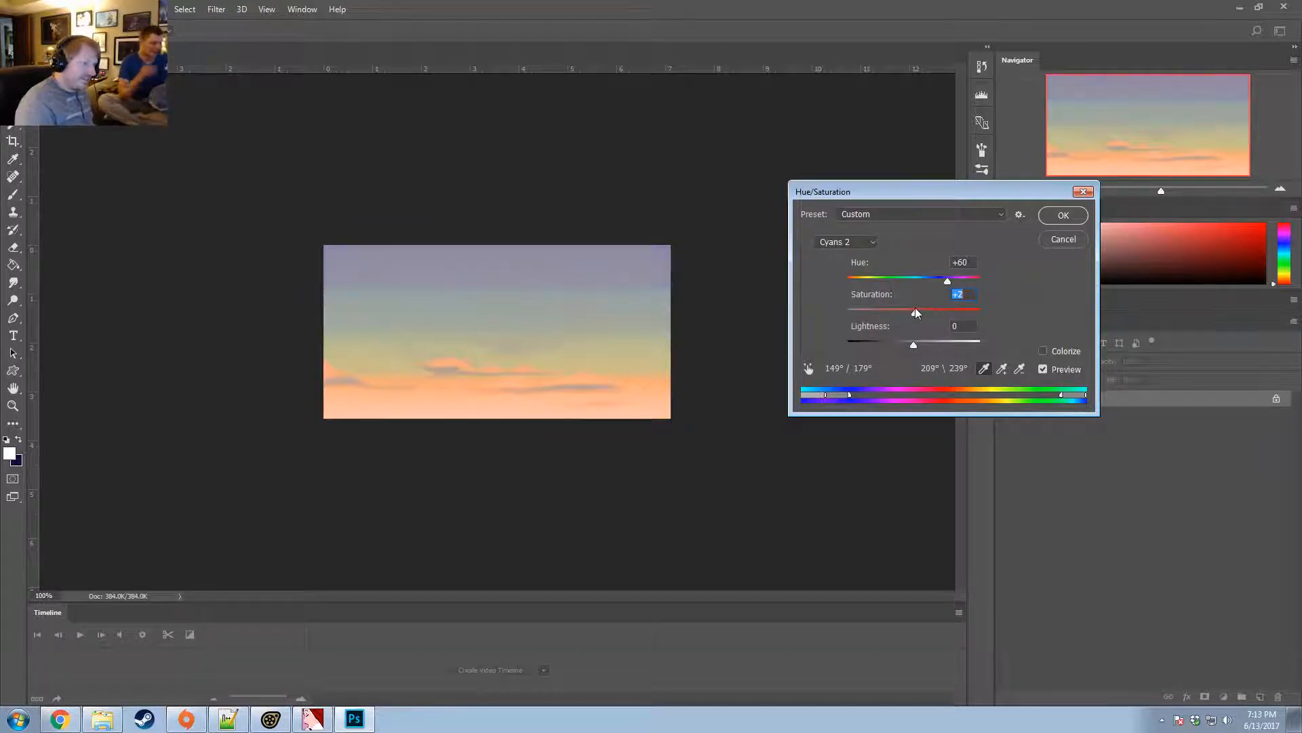
pyautogui.click(855, 242)
pyautogui.click(856, 242)
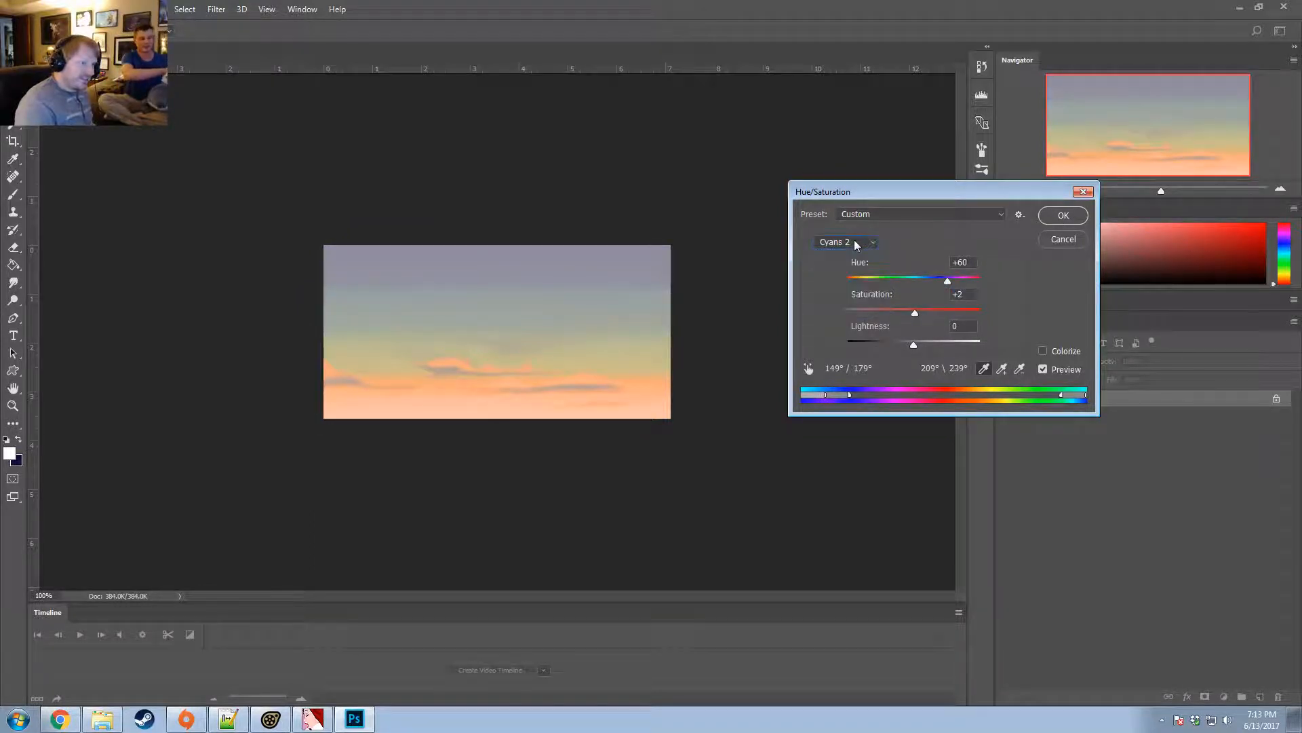
pyautogui.click(970, 263)
pyautogui.scroll(-20, 969, 264)
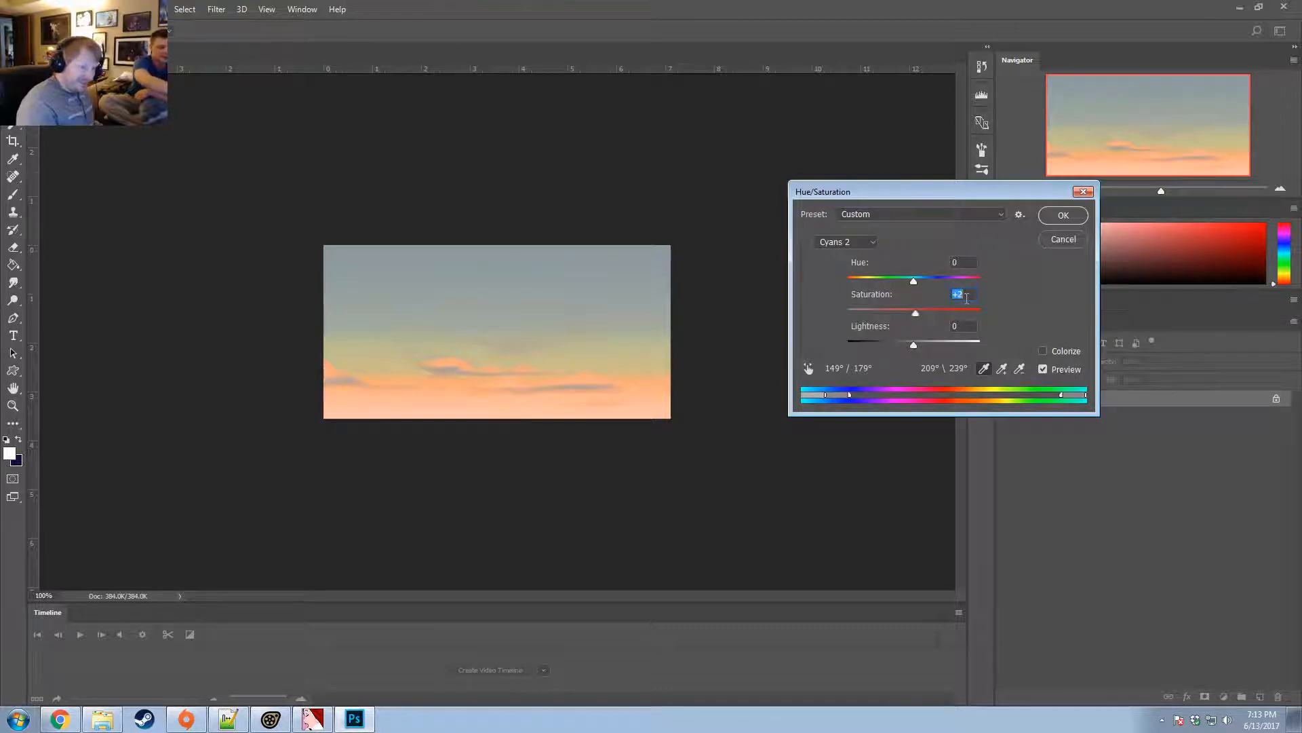
# For the cyans, extend the lower color range to 121°/152° and set hue to +177 and saturation to +92.
pyautogui.click(846, 242)
pyautogui.click(856, 294)
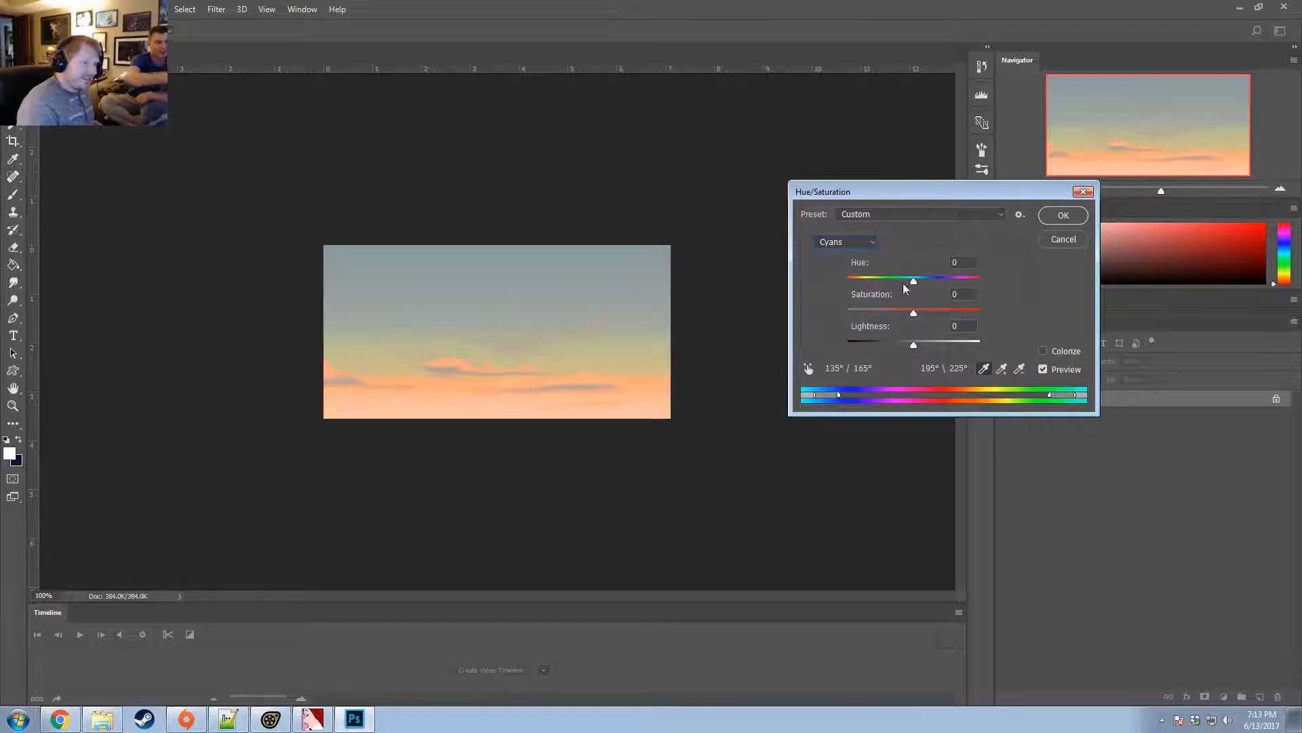
pyautogui.moveTo(914, 281)
pyautogui.mouseDown()
pyautogui.moveTo(837, 287)
pyautogui.moveTo(909, 295)
pyautogui.mouseUp()
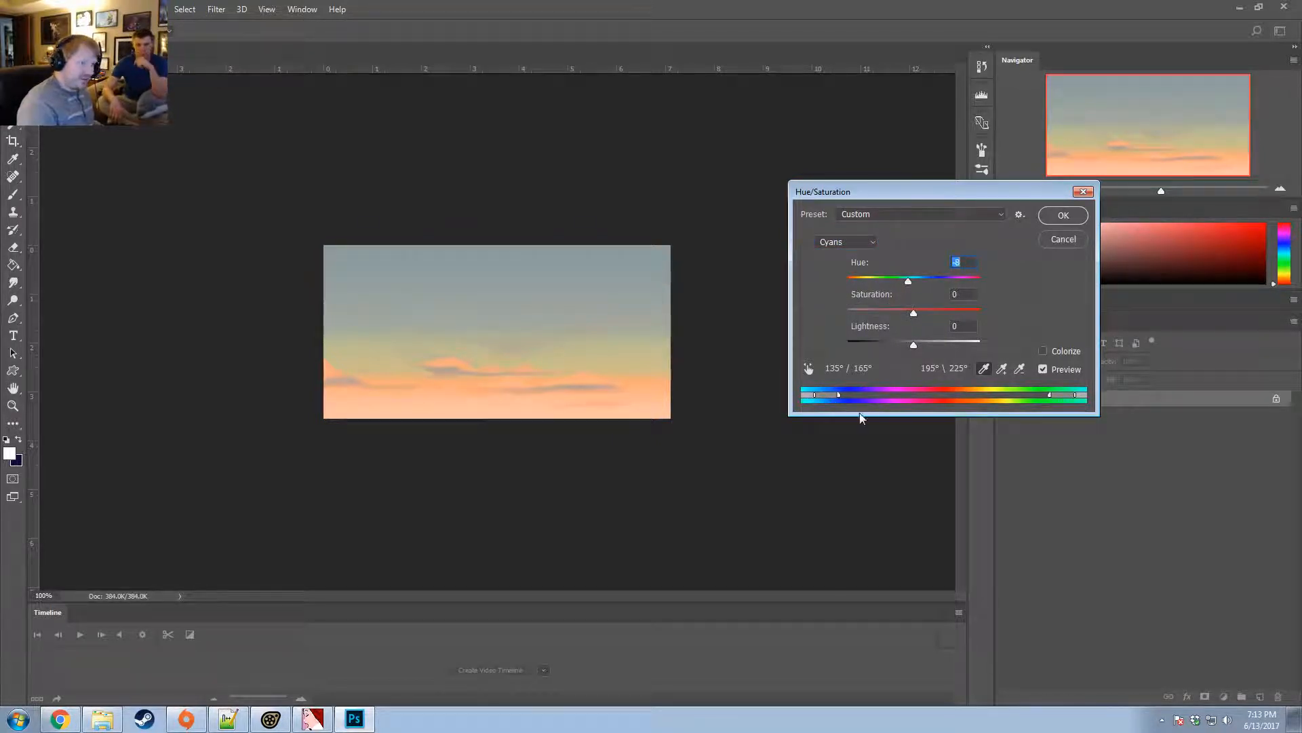
pyautogui.moveTo(1057, 395); pyautogui.dragTo(1046, 394)
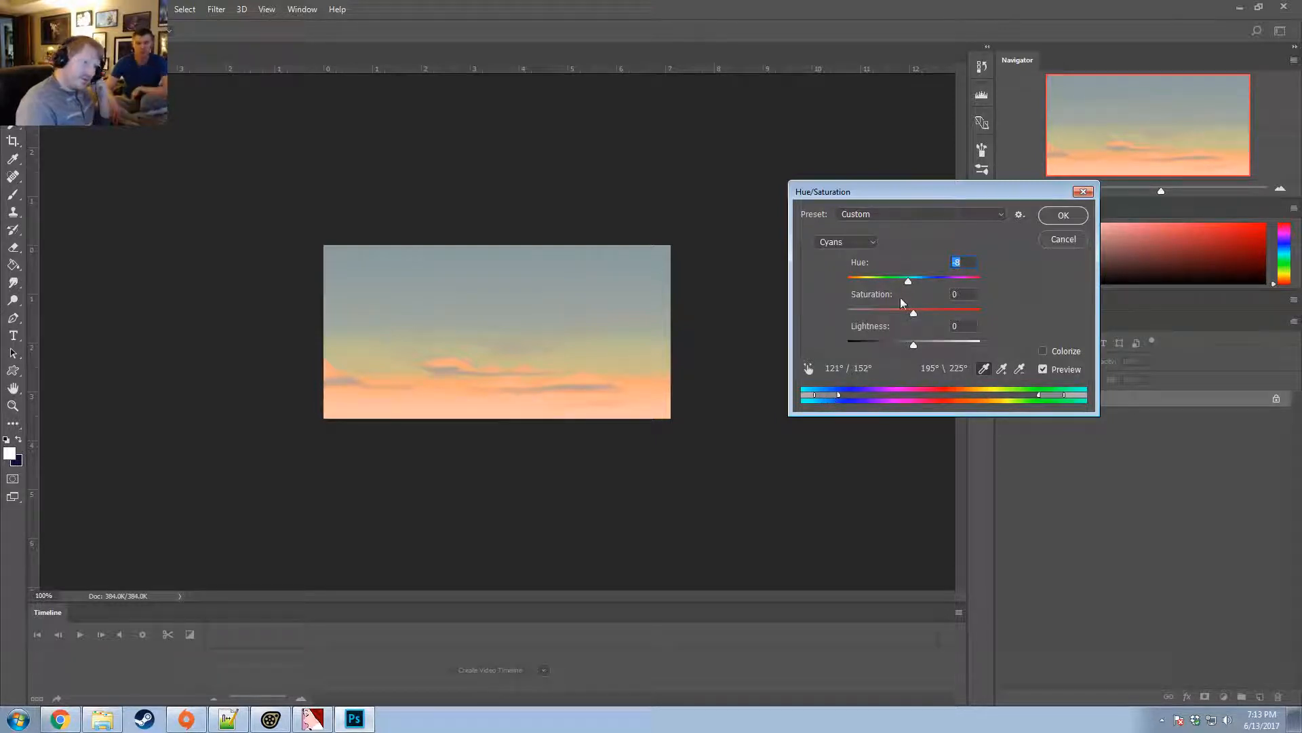
pyautogui.moveTo(910, 280); pyautogui.dragTo(982, 281)
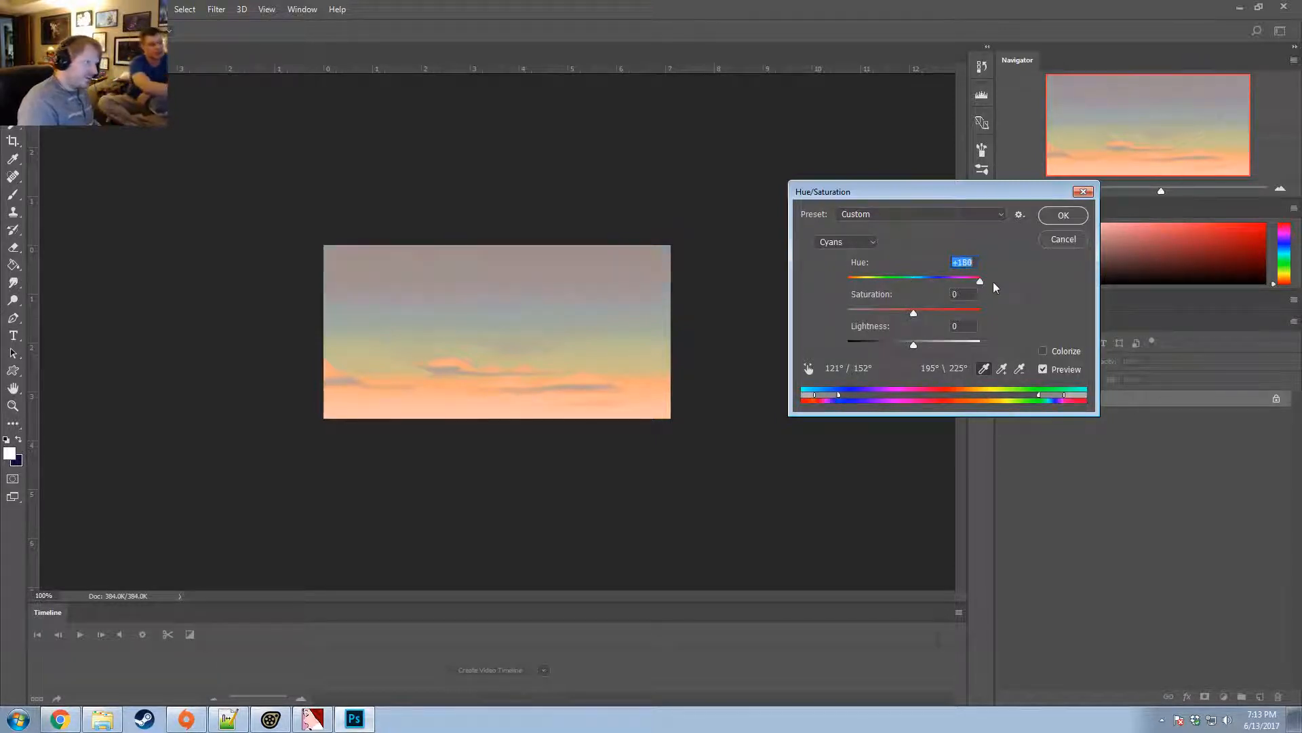
pyautogui.moveTo(915, 314); pyautogui.dragTo(975, 317)
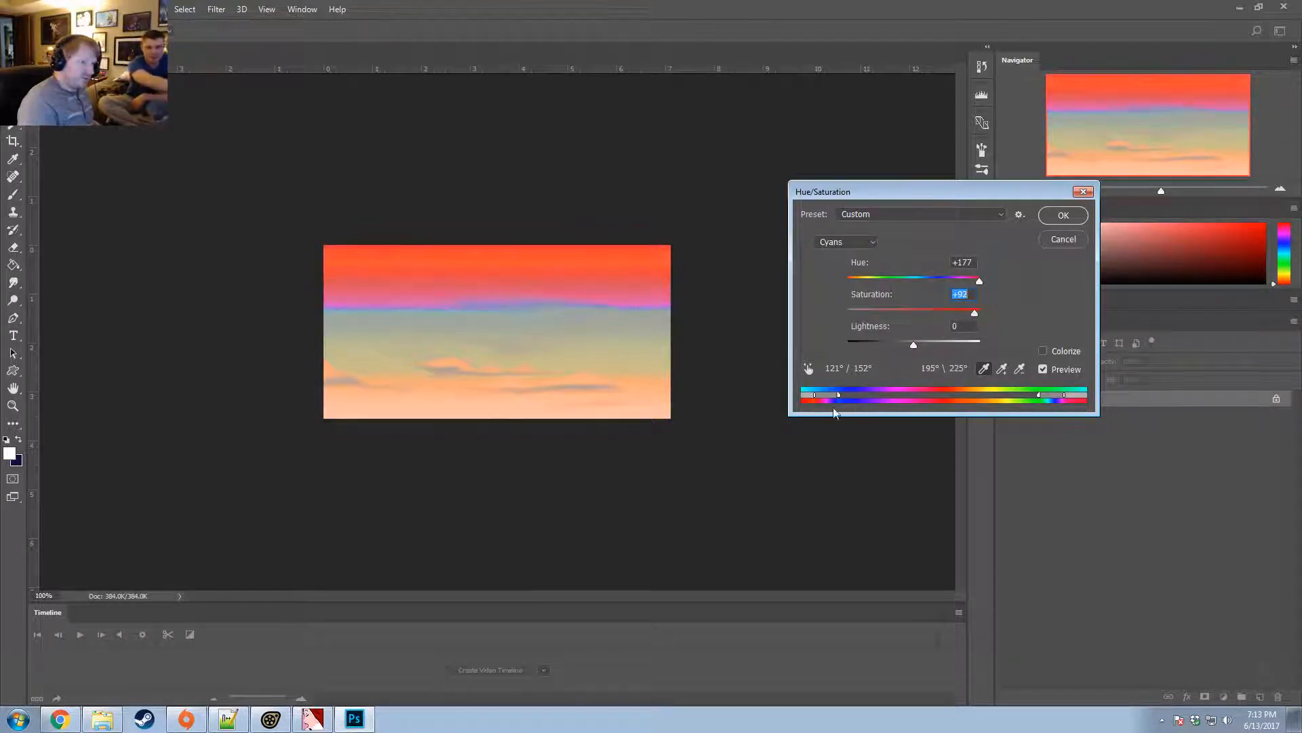
# Widen the cyans' color range into the yellows, reduce the hue and saturation for a muted purple upper sky, and apply the adjustment.
pyautogui.moveTo(830, 394); pyautogui.dragTo(834, 396)
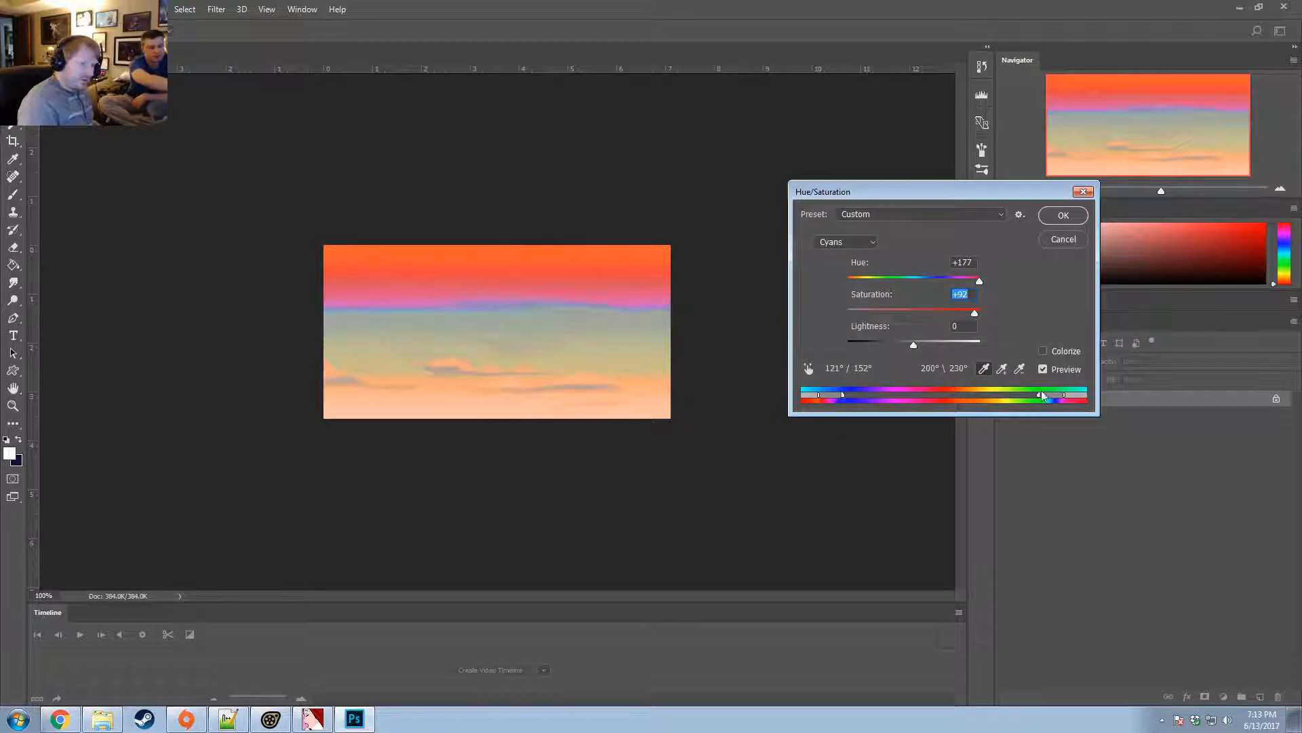
pyautogui.moveTo(1044, 394)
pyautogui.mouseDown()
pyautogui.moveTo(980, 384)
pyautogui.moveTo(1025, 395)
pyautogui.mouseUp()
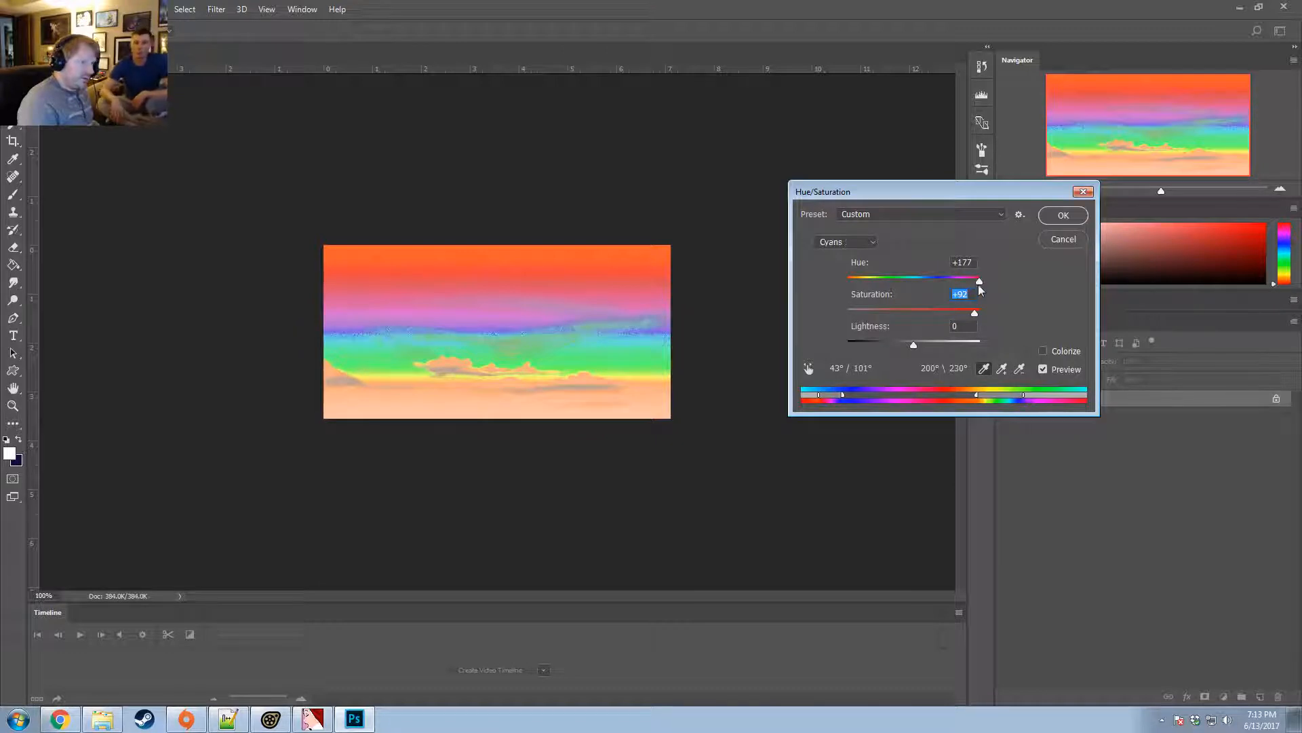
pyautogui.moveTo(979, 282); pyautogui.dragTo(971, 280)
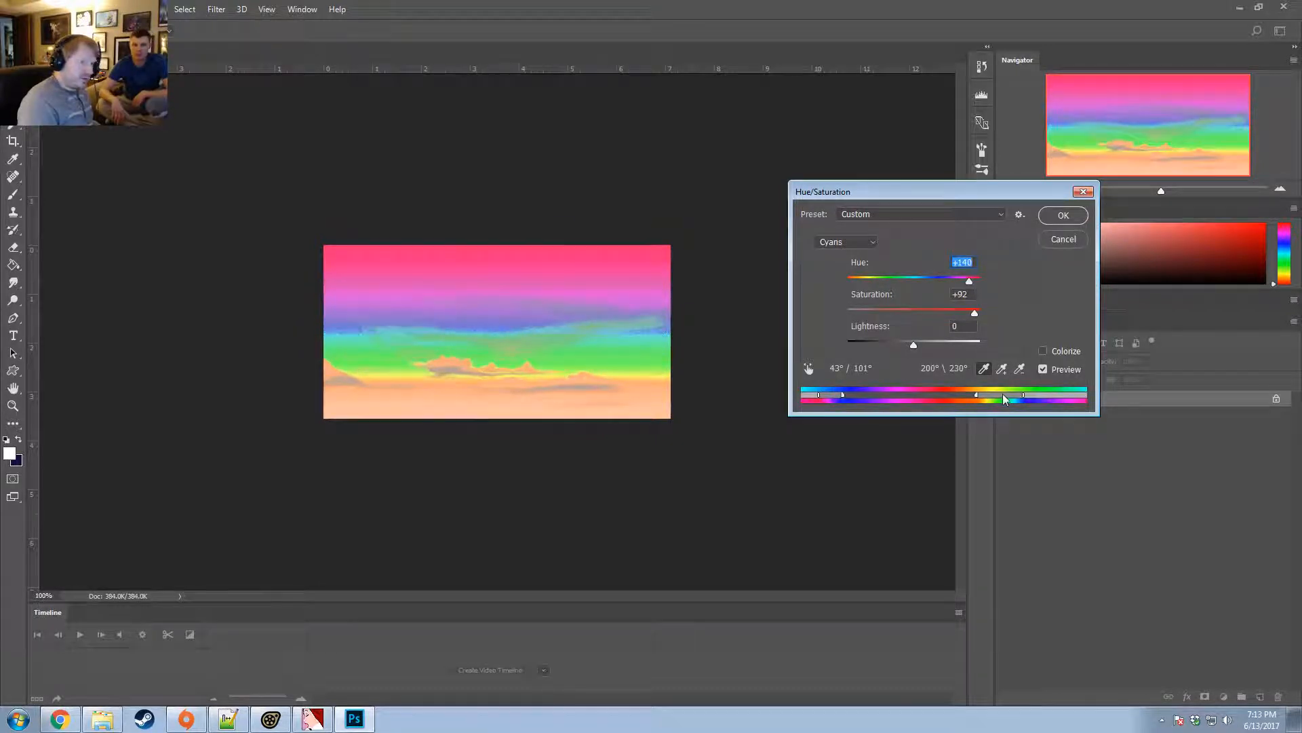
pyautogui.moveTo(1020, 396); pyautogui.dragTo(994, 390)
pyautogui.moveTo(974, 312); pyautogui.dragTo(959, 281)
pyautogui.press('Return')
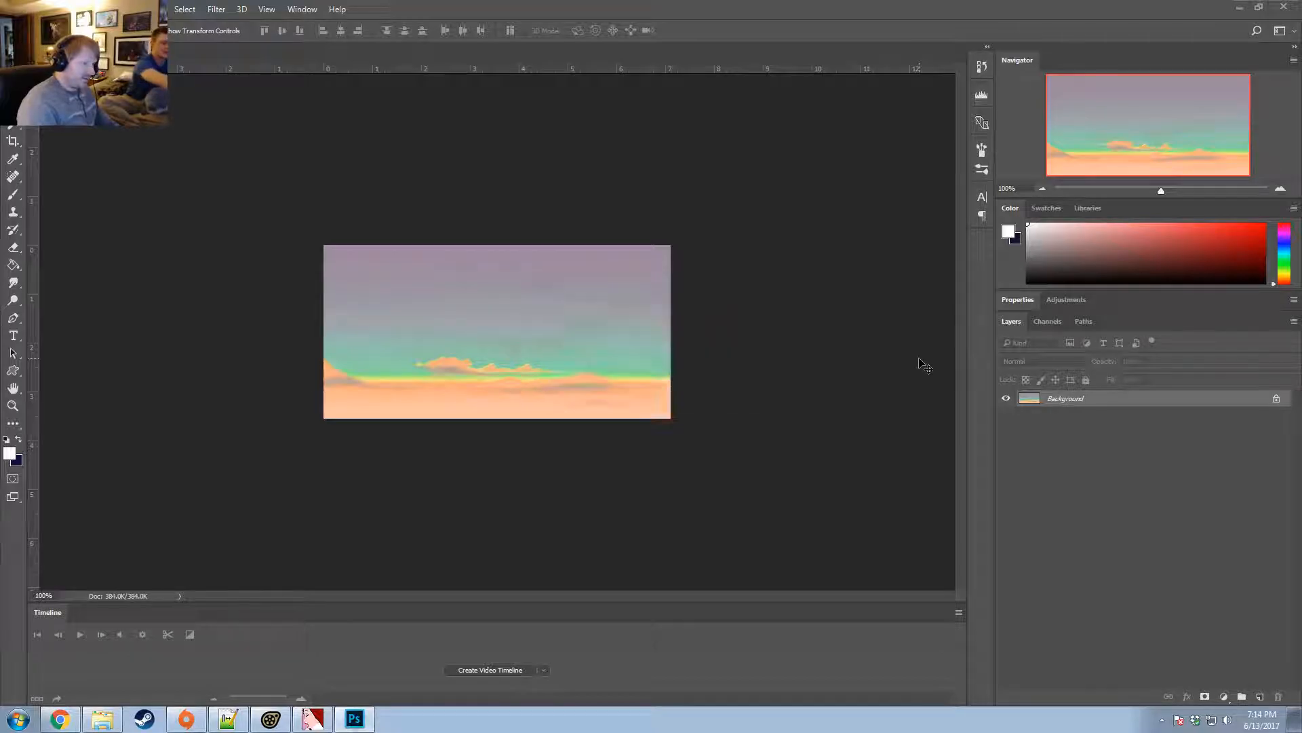
# Add a new empty layer in Normal mode at 100% opacity above the Background layer.
pyautogui.hotkey('alt', 'Tab')
pyautogui.hotkey('alt', 'Tab')
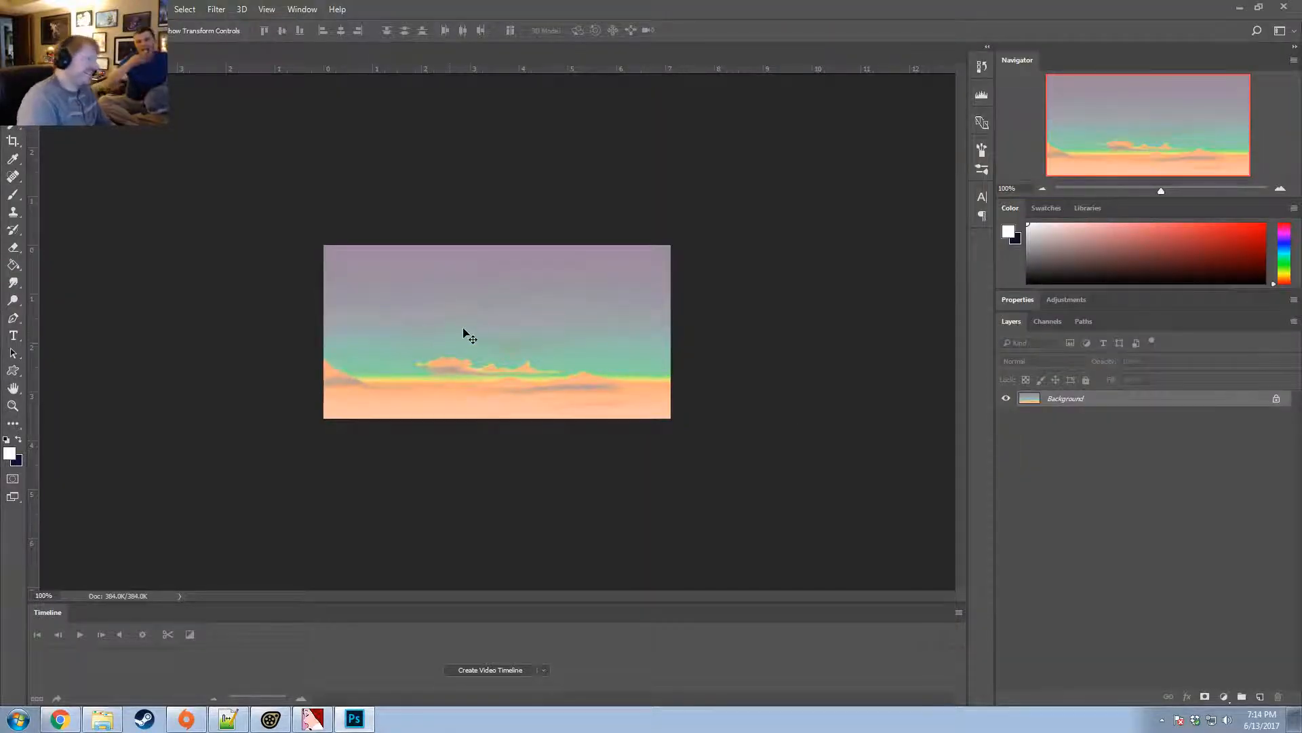
pyautogui.hotkey('ctrl', 'shift', 'n')
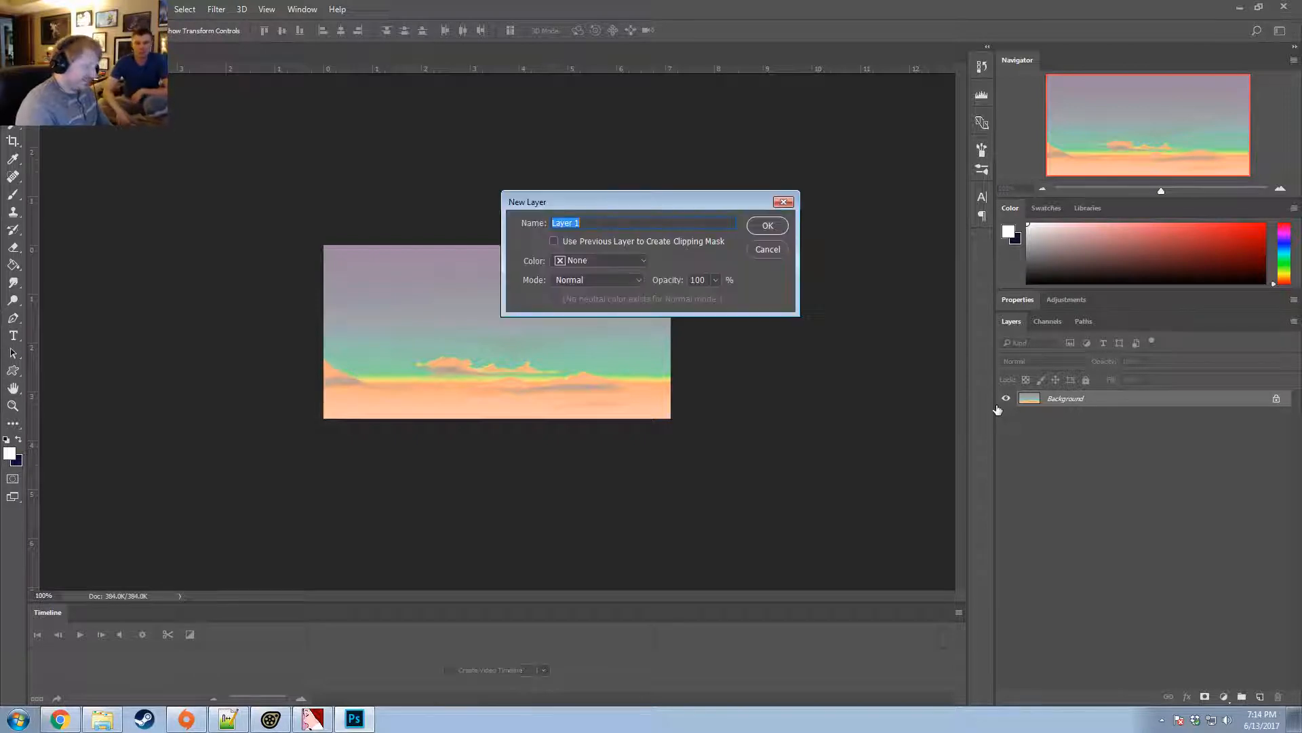
pyautogui.press('Return')
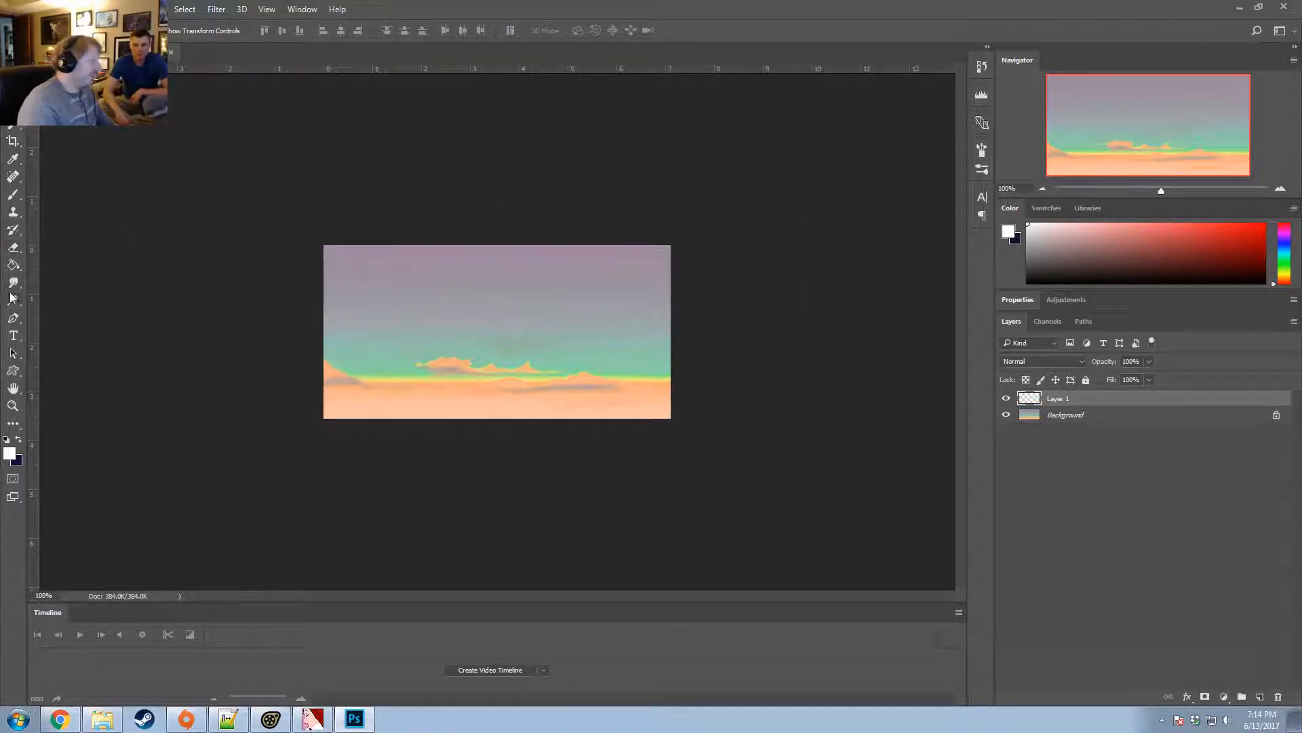
# Choose the Gradient tool and set the first color stop of its custom gradient to orange ff8a00.
pyautogui.moveTo(13, 264); pyautogui.dragTo(42, 278)
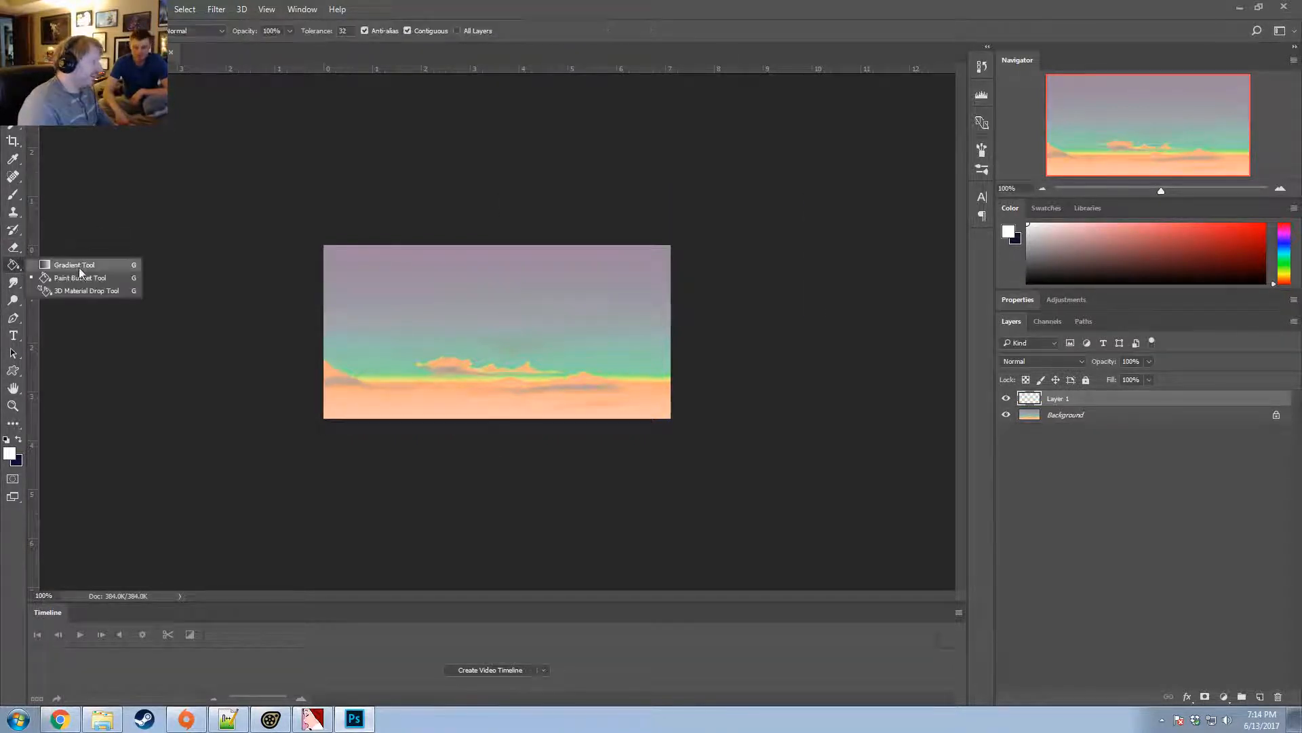
pyautogui.click(71, 265)
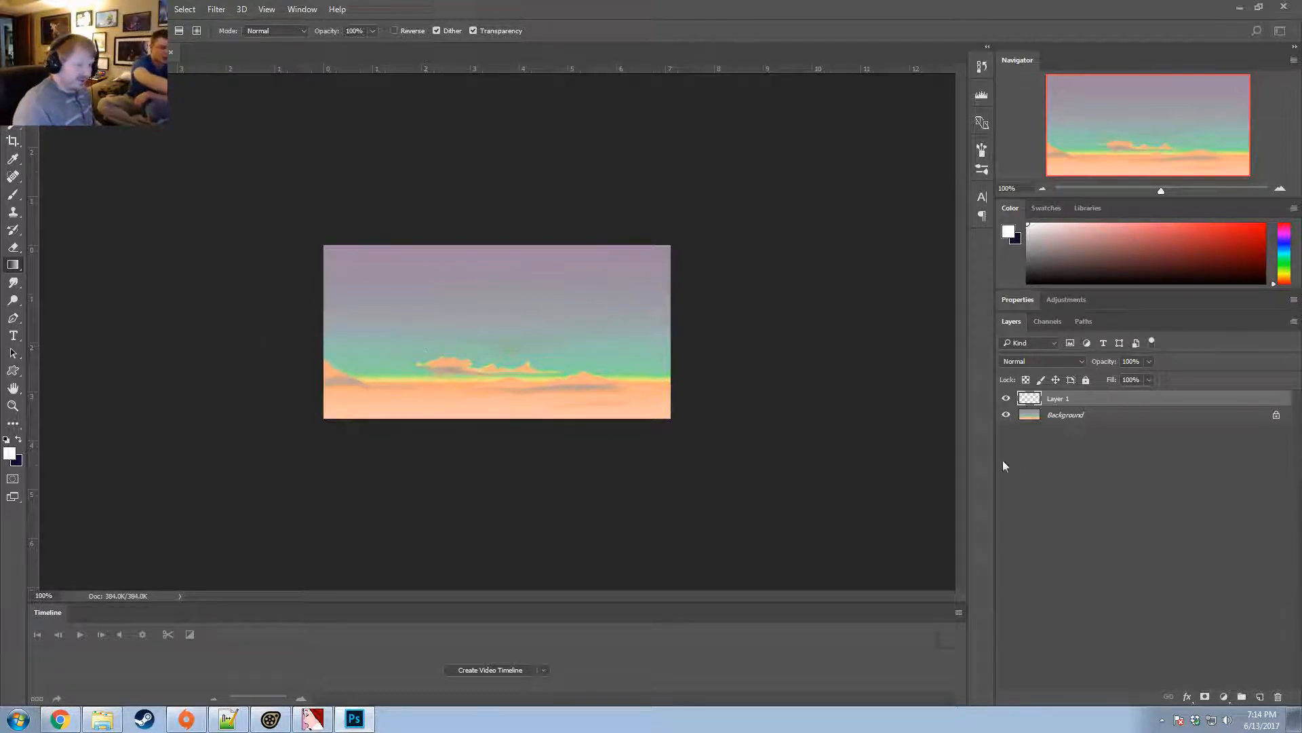
pyautogui.click(73, 30)
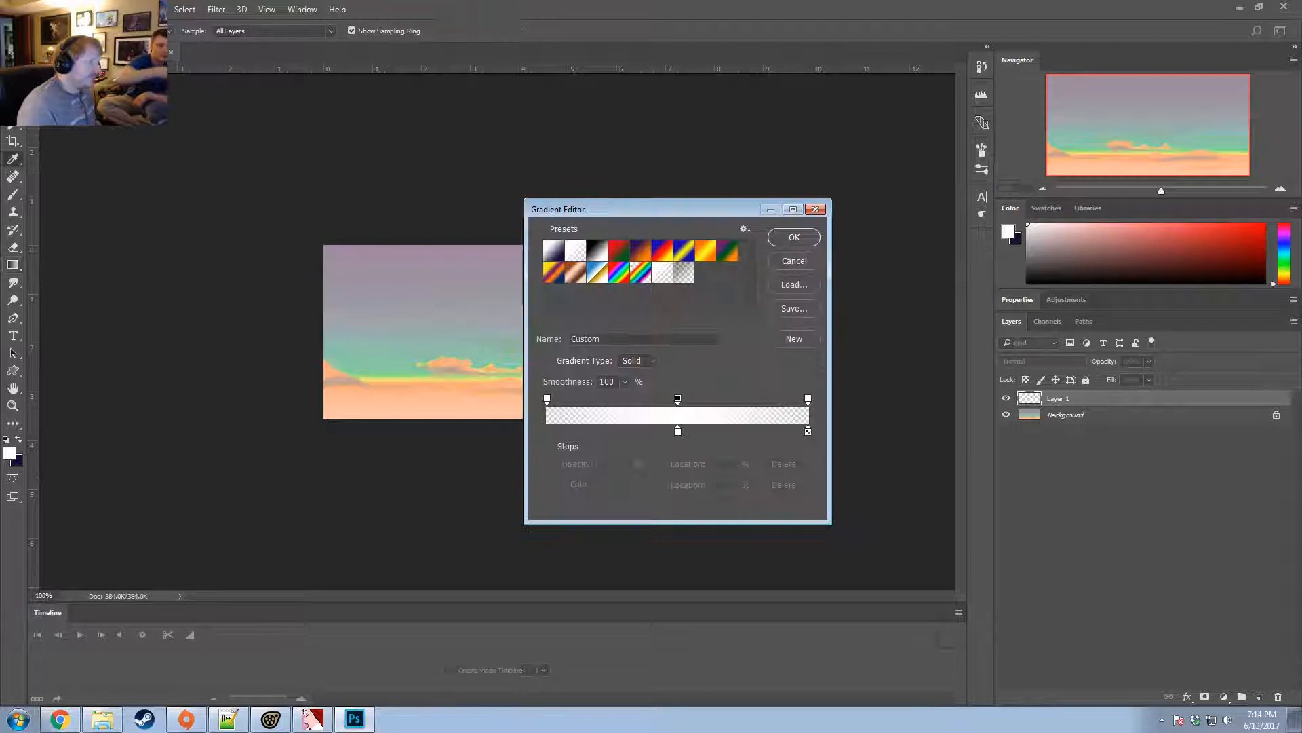
pyautogui.click(548, 430)
pyautogui.click(607, 483)
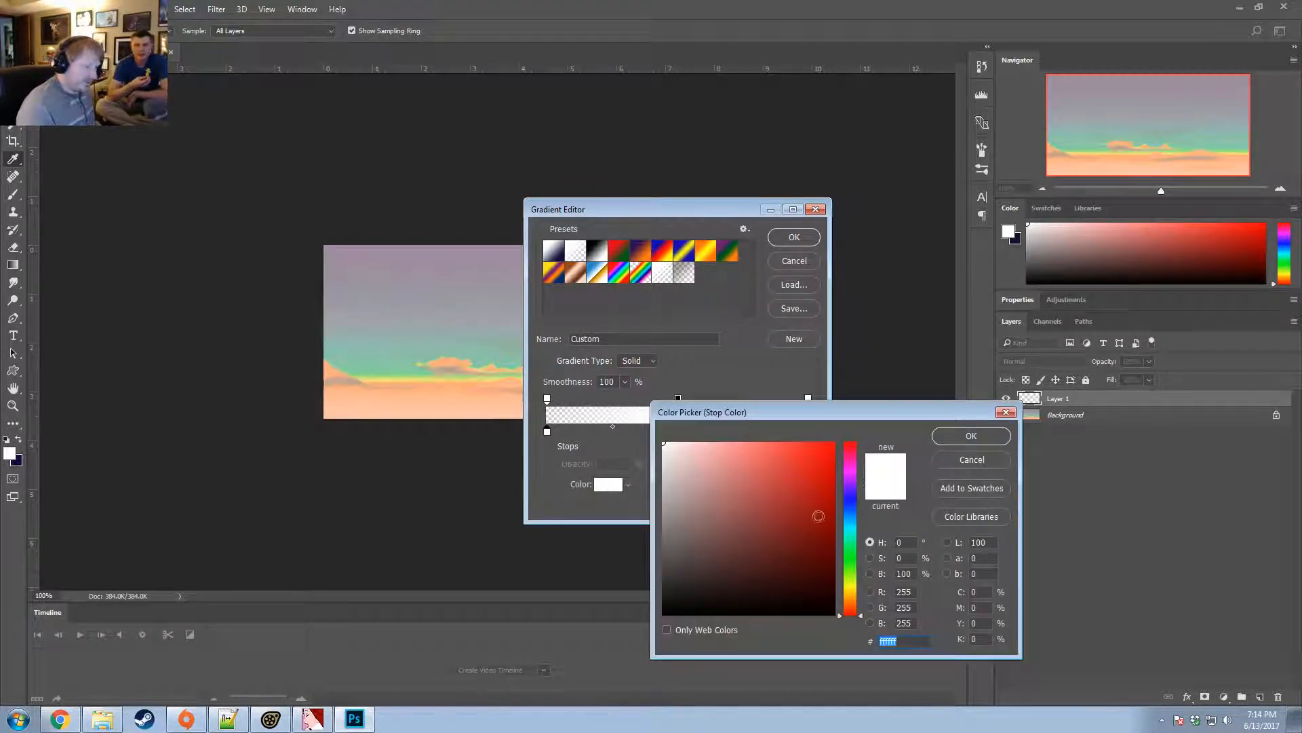
pyautogui.click(850, 599)
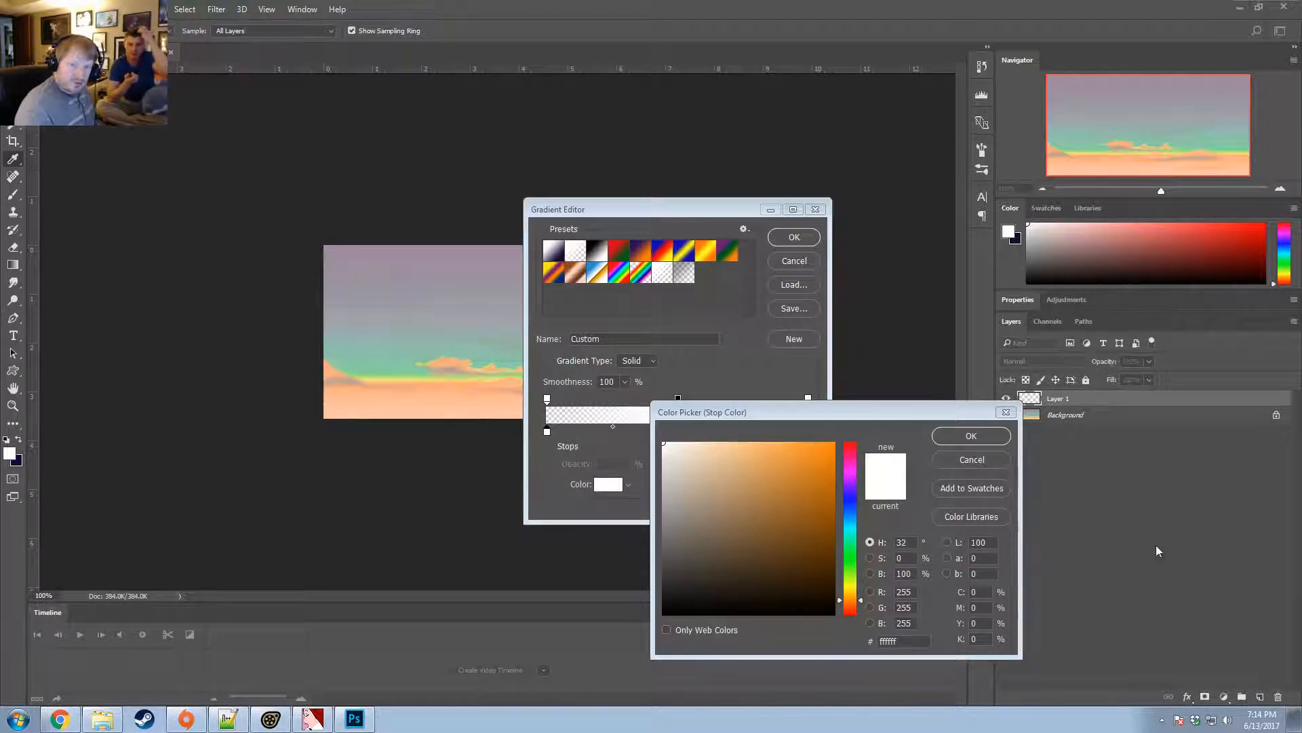
pyautogui.click(758, 421)
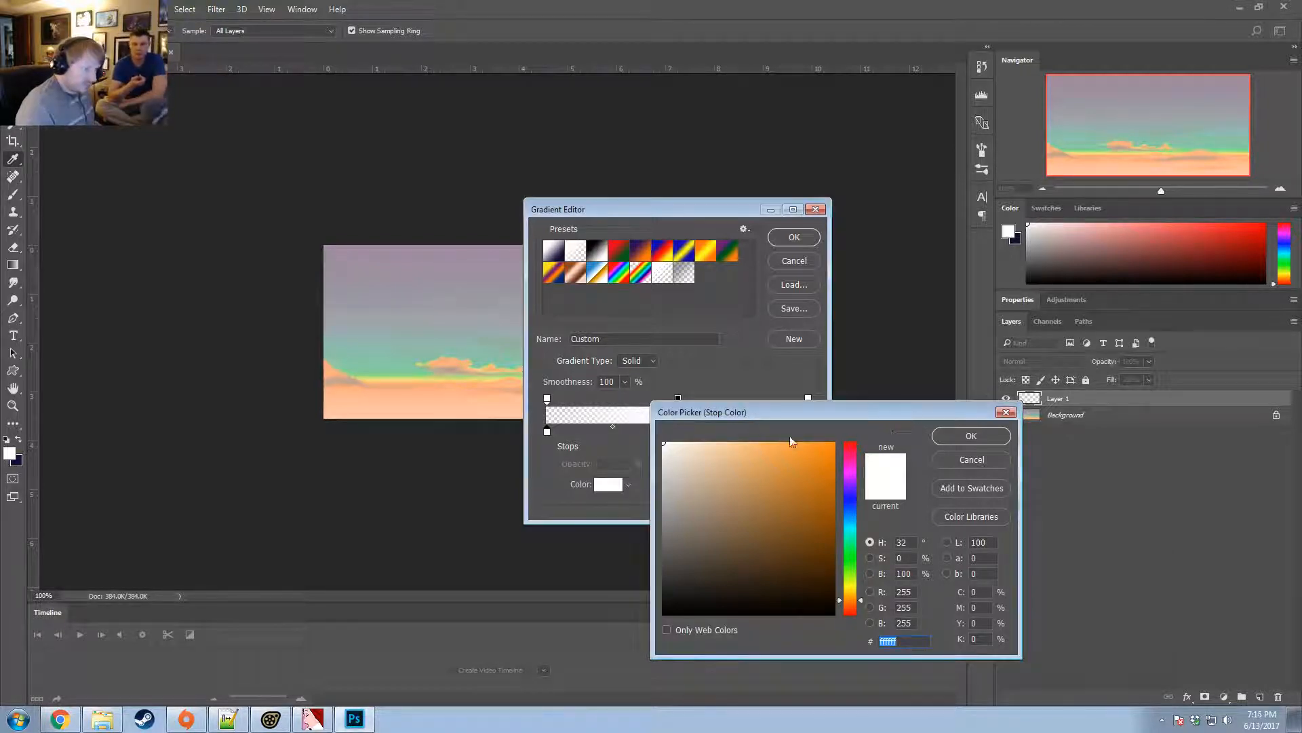
pyautogui.click(834, 442)
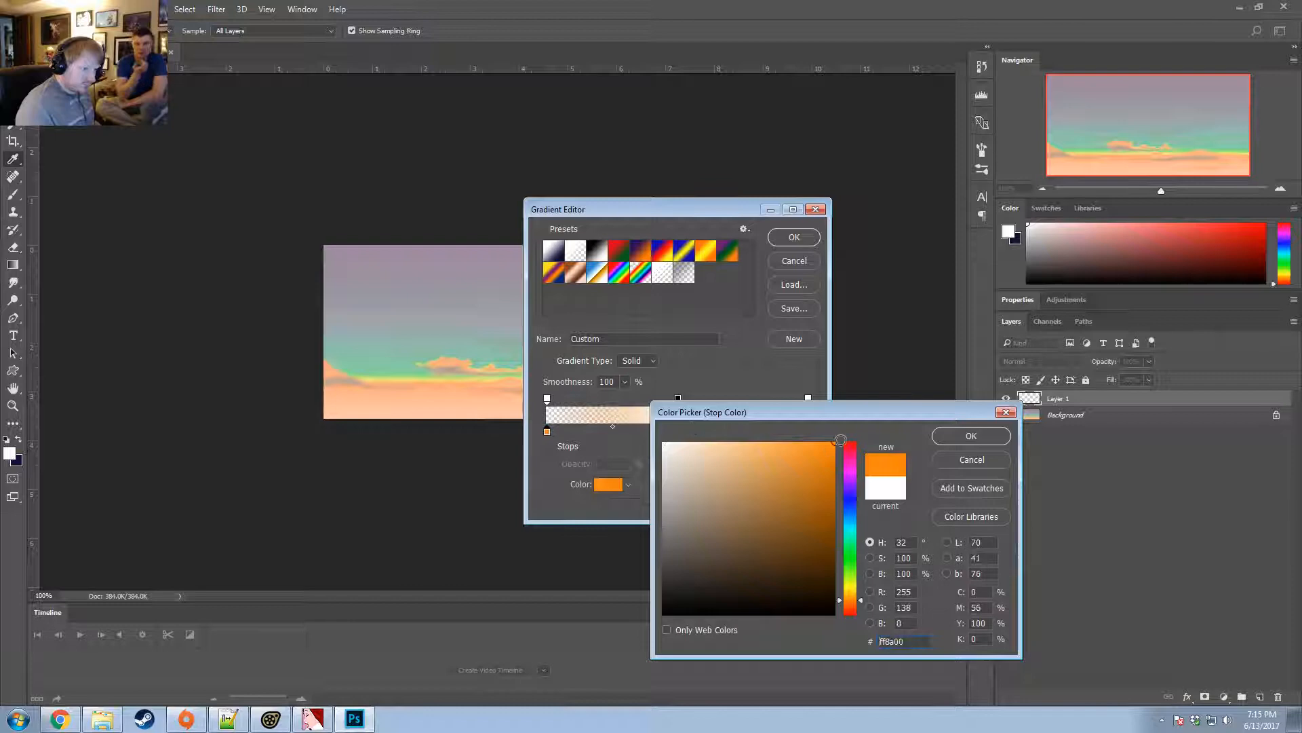
pyautogui.click(954, 441)
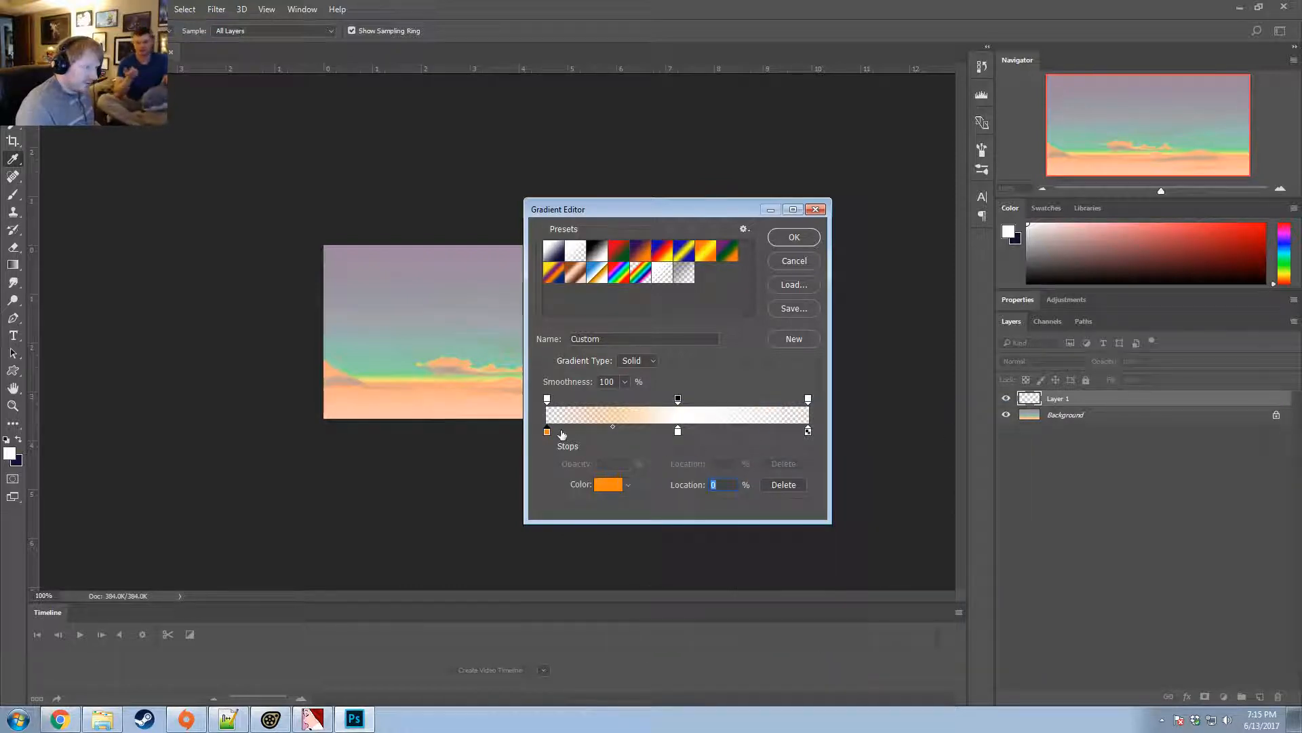
# Set the opacity of the gradient's first opacity stop to 100%.
pyautogui.click(547, 401)
pyautogui.click(623, 465)
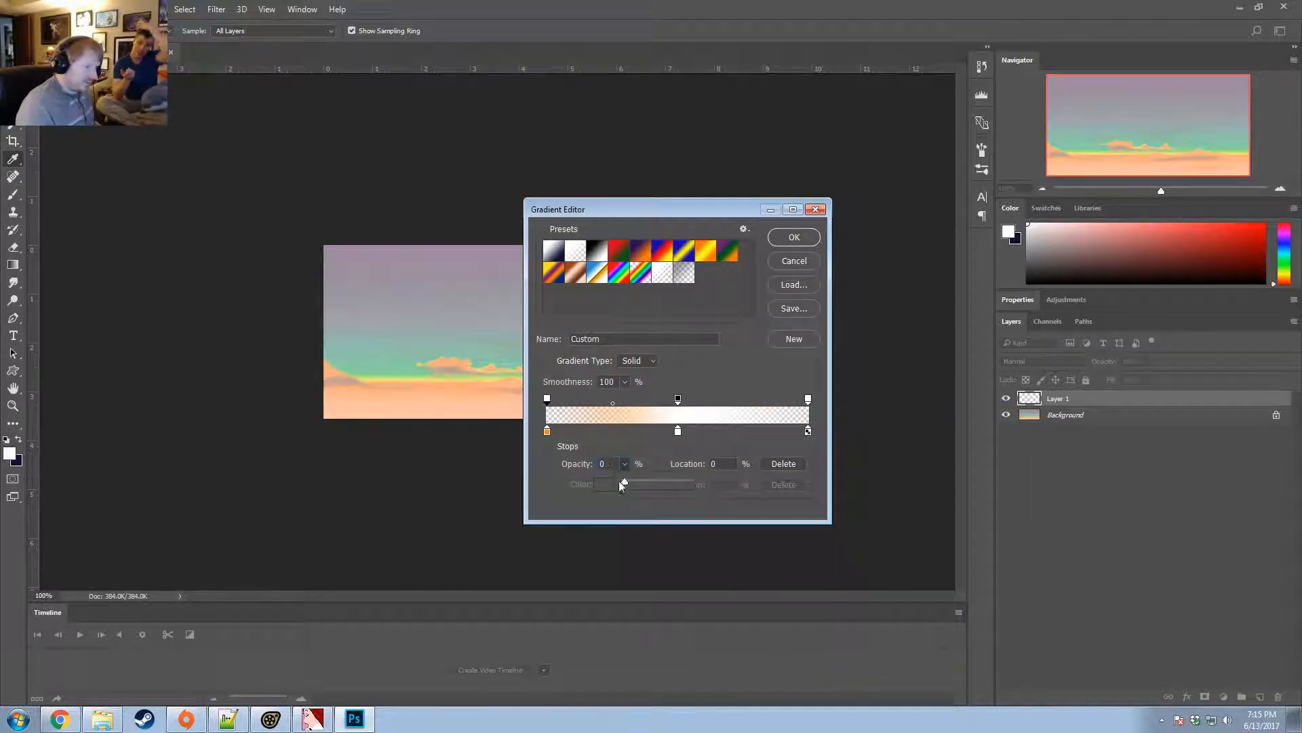
pyautogui.moveTo(619, 481); pyautogui.dragTo(759, 478)
pyautogui.click(649, 444)
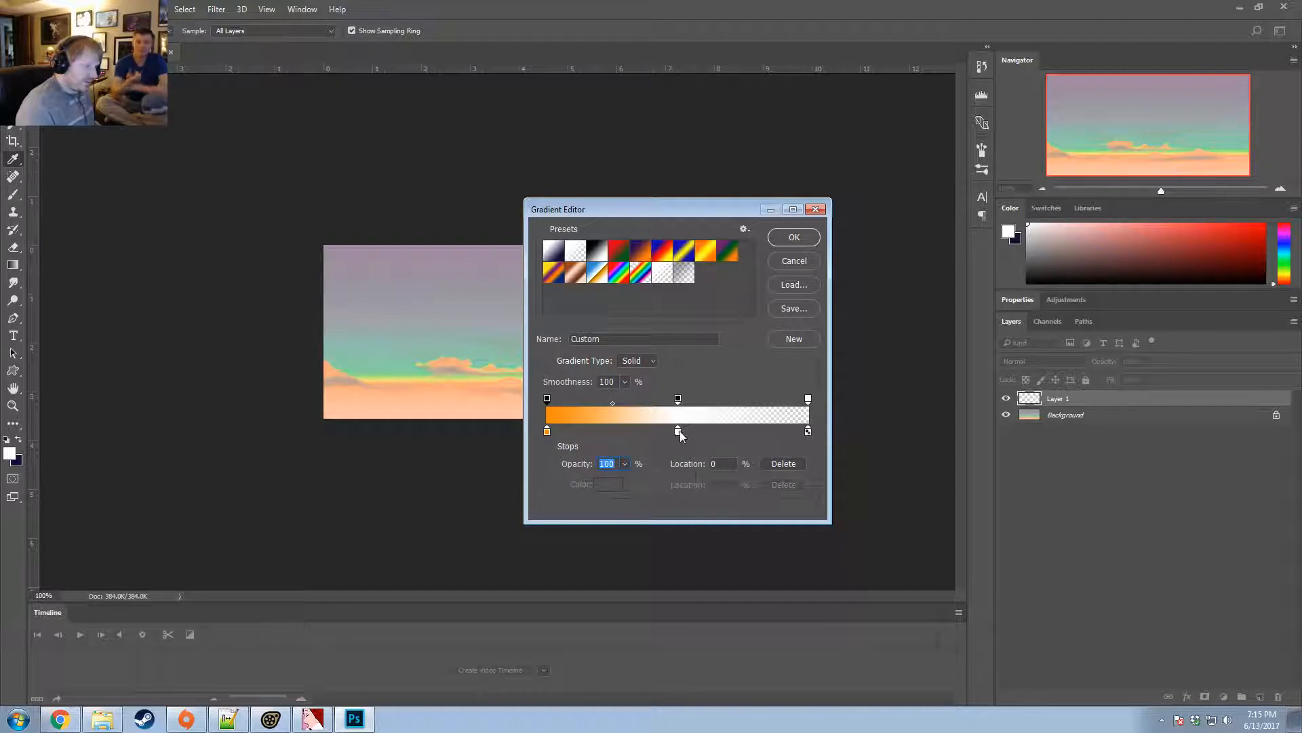
# Open the color of the gradient's last color stop and shift its hue to magenta.
pyautogui.click(678, 430)
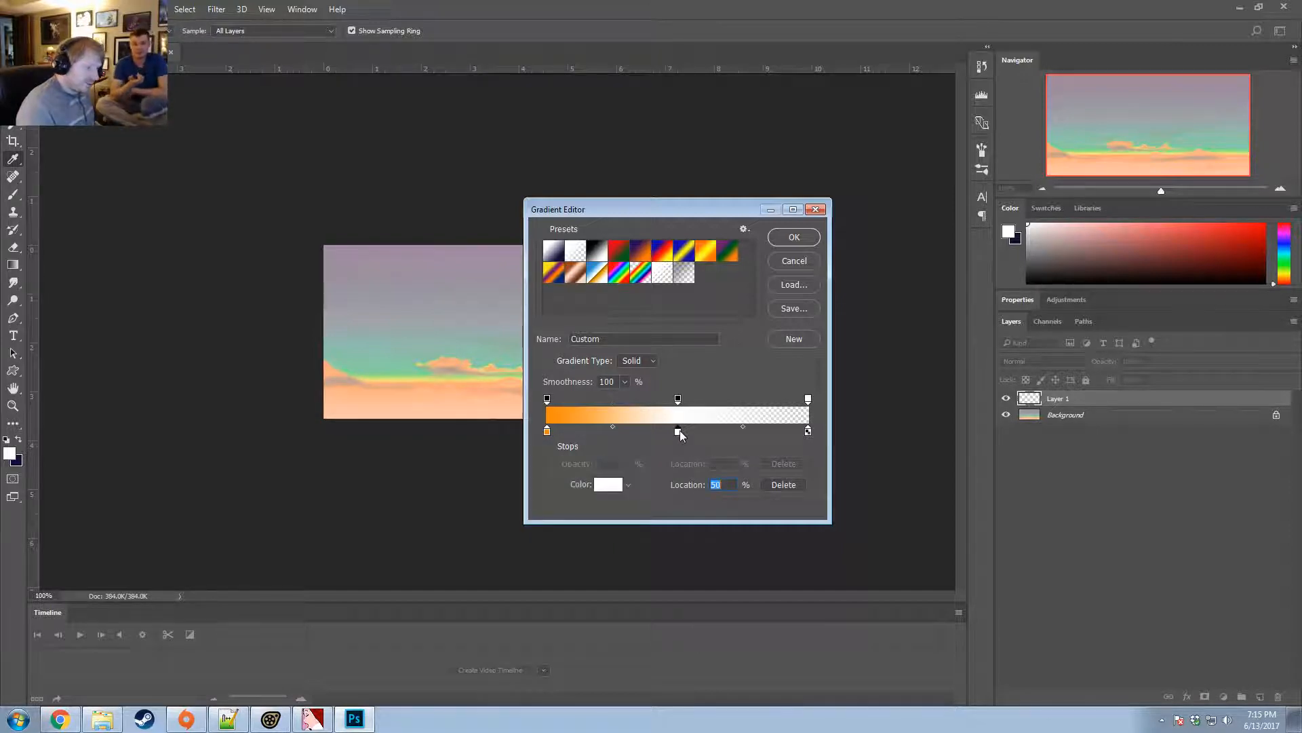
pyautogui.click(808, 432)
pyautogui.click(608, 484)
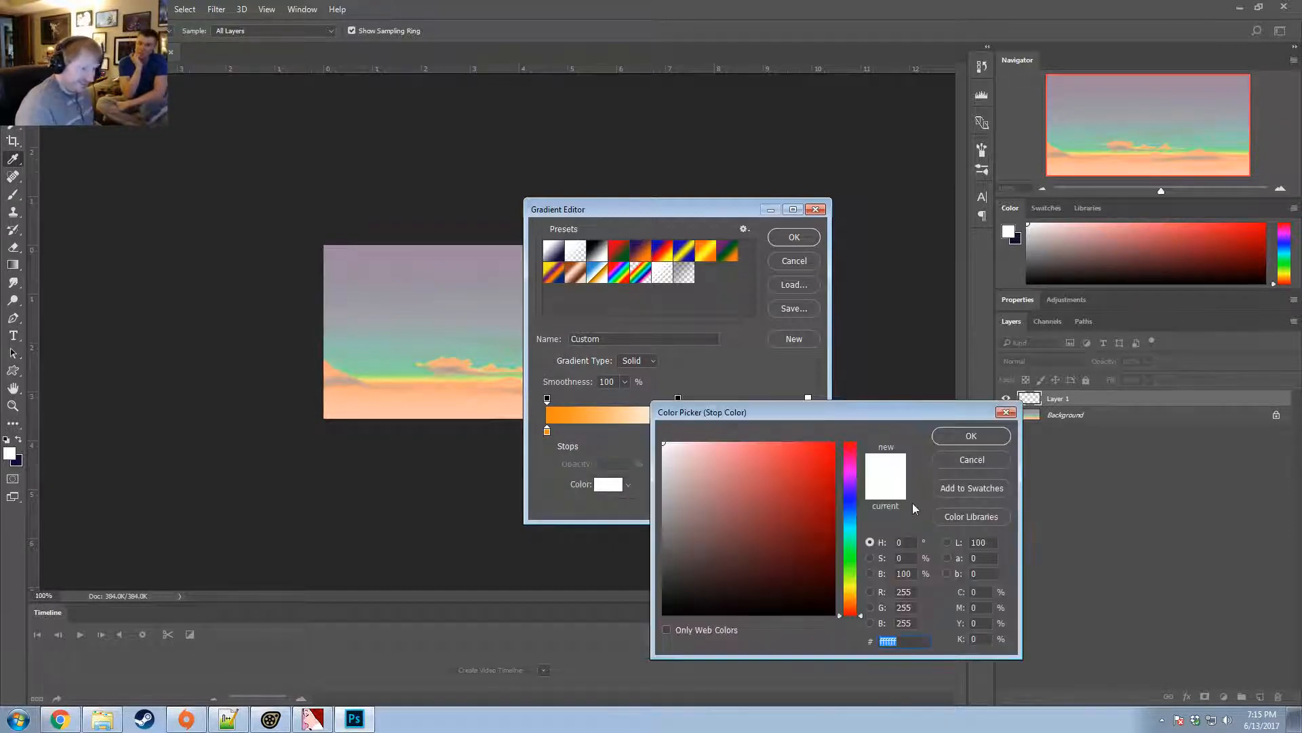
pyautogui.click(852, 479)
pyautogui.moveTo(852, 479); pyautogui.dragTo(852, 470)
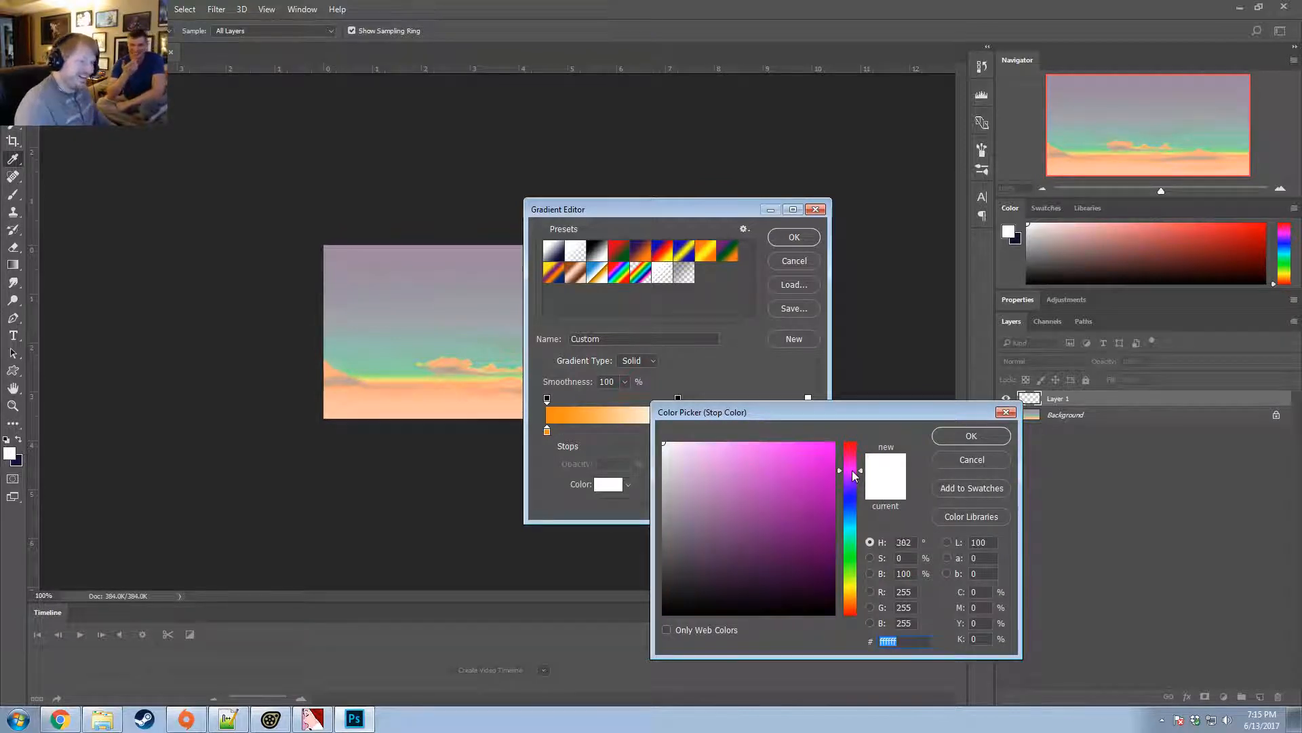
# Switch to Chrome to check the sunset colors in the paused YouTube reference video, and return to Photoshop.
pyautogui.hotkey('alt', 'Tab')
pyautogui.hotkey('alt', 'Tab')
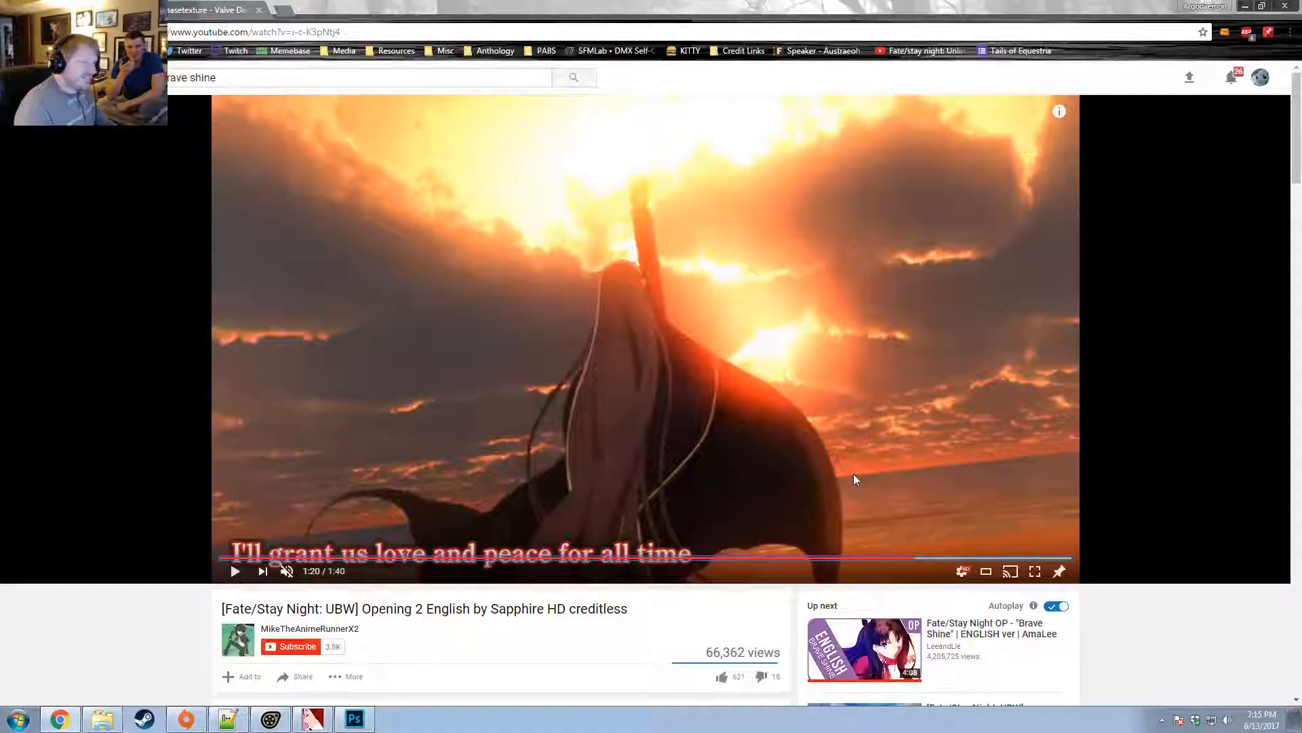
pyautogui.hotkey('alt', 'Tab')
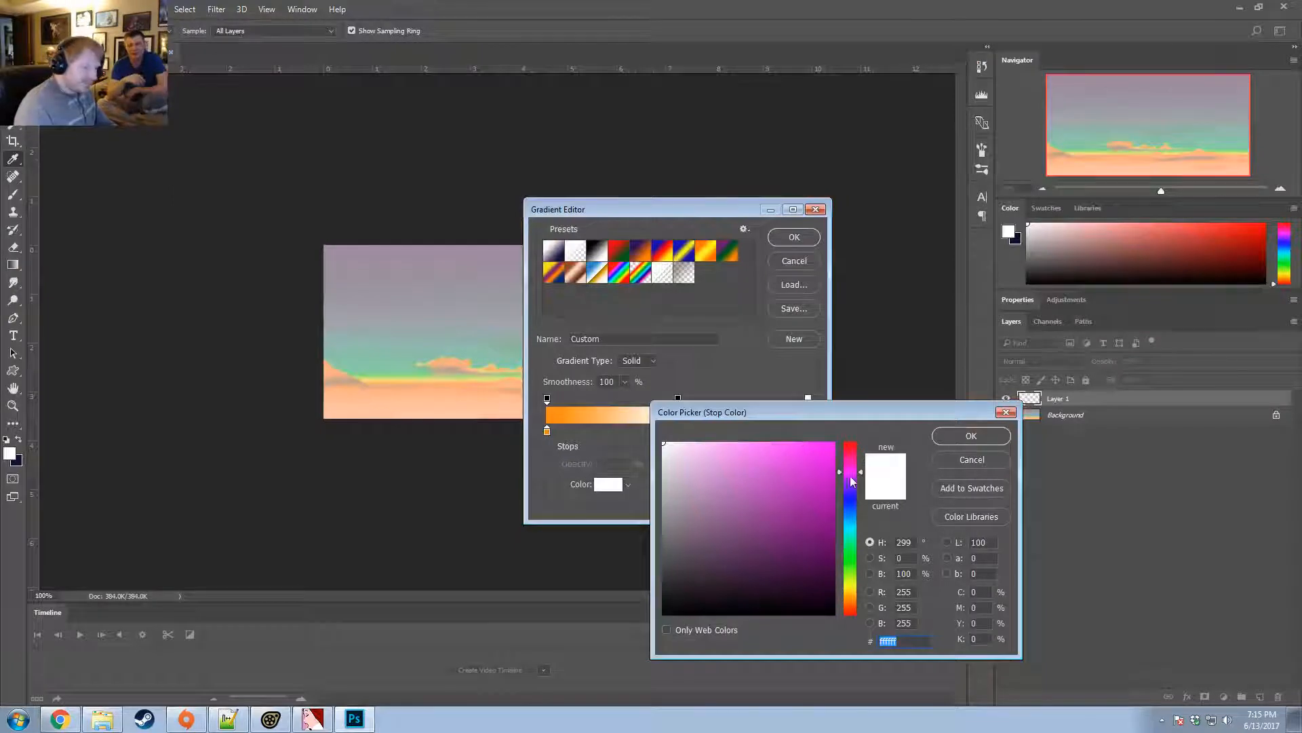
# Set the last color stop to a muted dark purple, 493a5c, with a hue of 265°.
pyautogui.moveTo(852, 476); pyautogui.dragTo(854, 489)
pyautogui.click(850, 488)
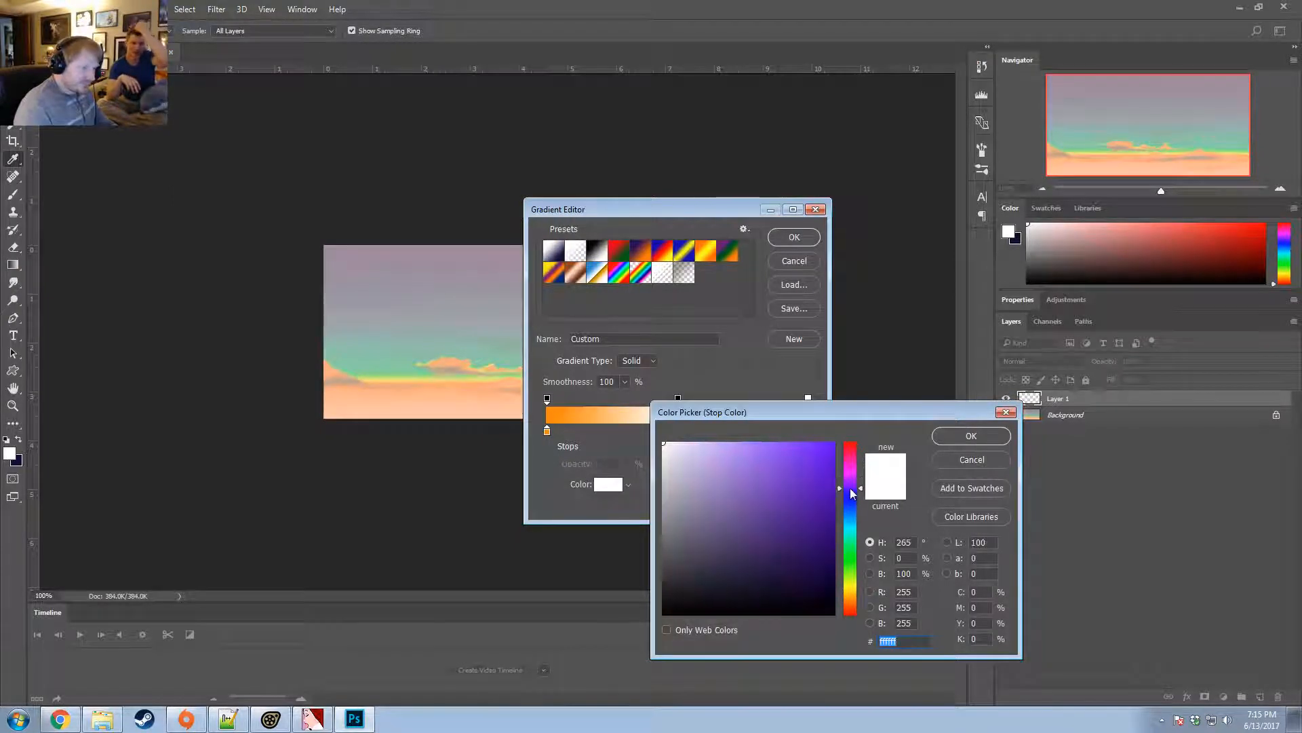
pyautogui.click(792, 441)
pyautogui.moveTo(792, 441); pyautogui.dragTo(787, 441)
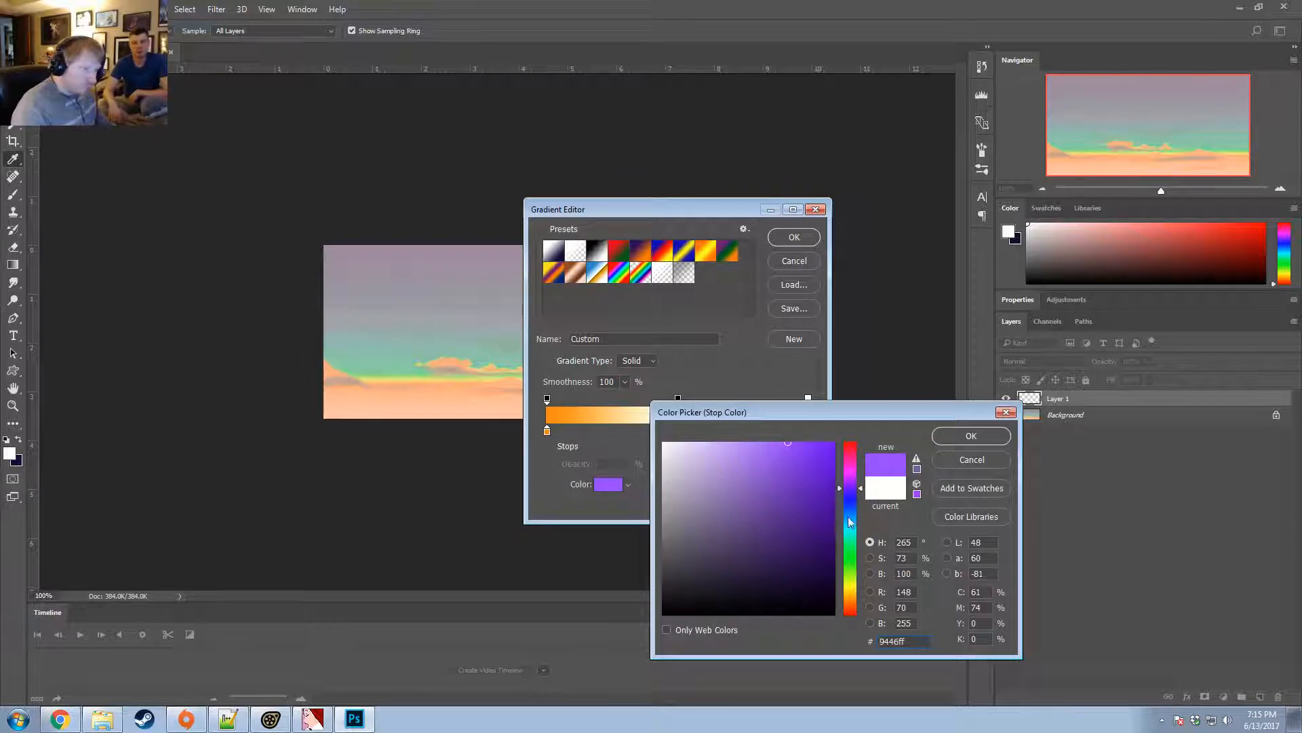
pyautogui.click(780, 507)
pyautogui.moveTo(780, 506)
pyautogui.mouseDown()
pyautogui.moveTo(758, 544)
pyautogui.moveTo(719, 543)
pyautogui.moveTo(725, 552)
pyautogui.mouseUp()
pyautogui.click(960, 431)
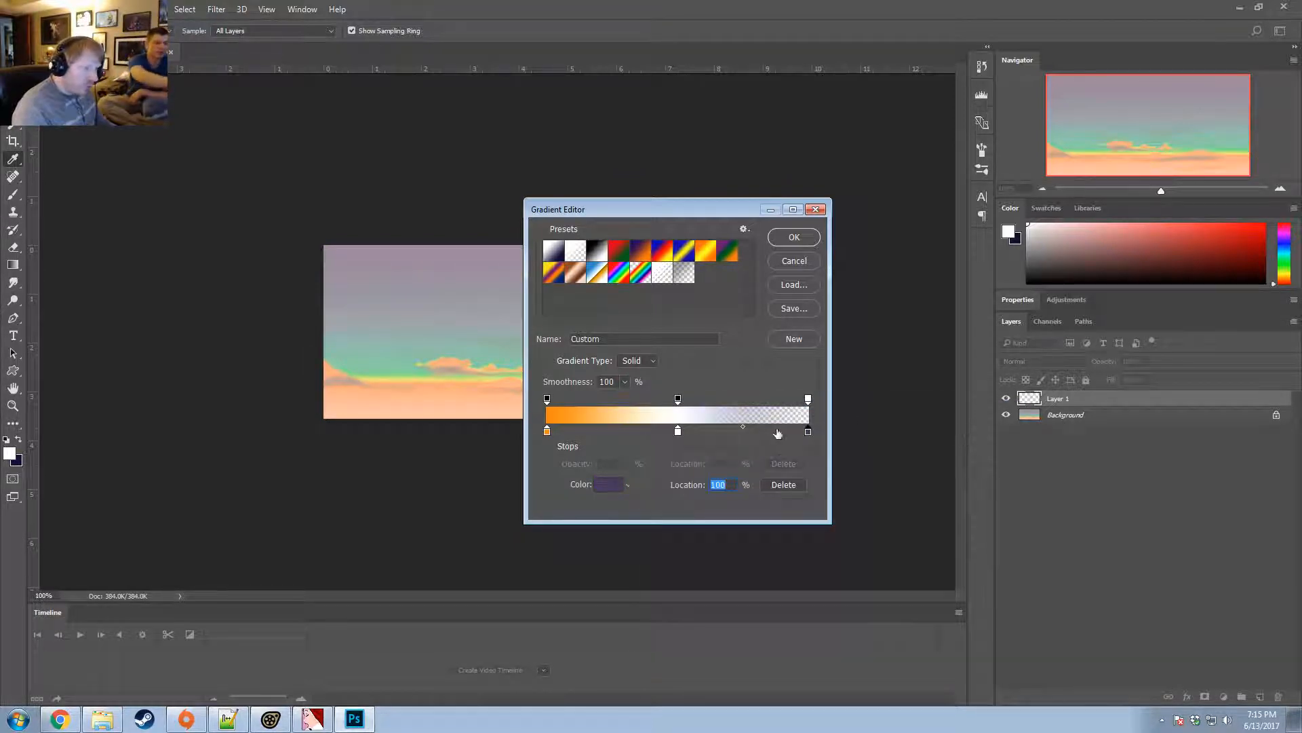
# Set the last opacity stop to 100% and remove the middle color stop and middle opacity stop from the gradient.
pyautogui.click(809, 400)
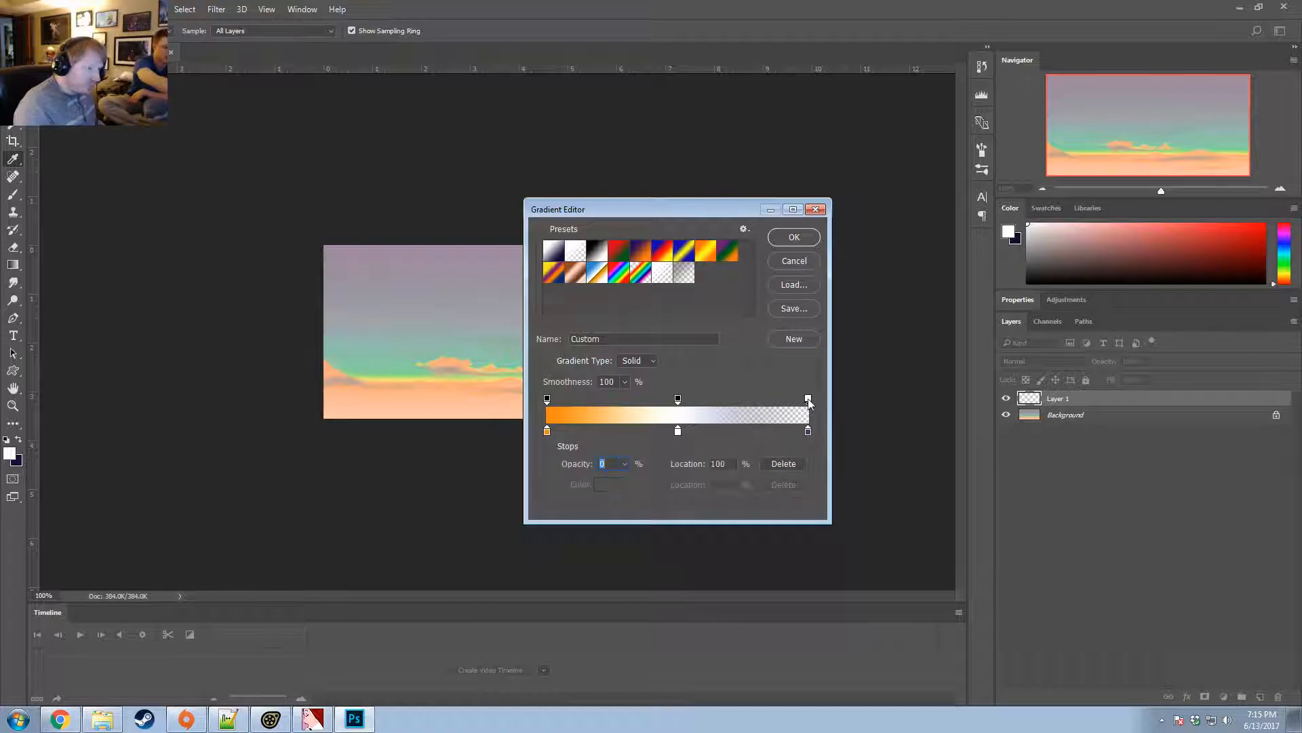
pyautogui.click(624, 465)
pyautogui.click(771, 389)
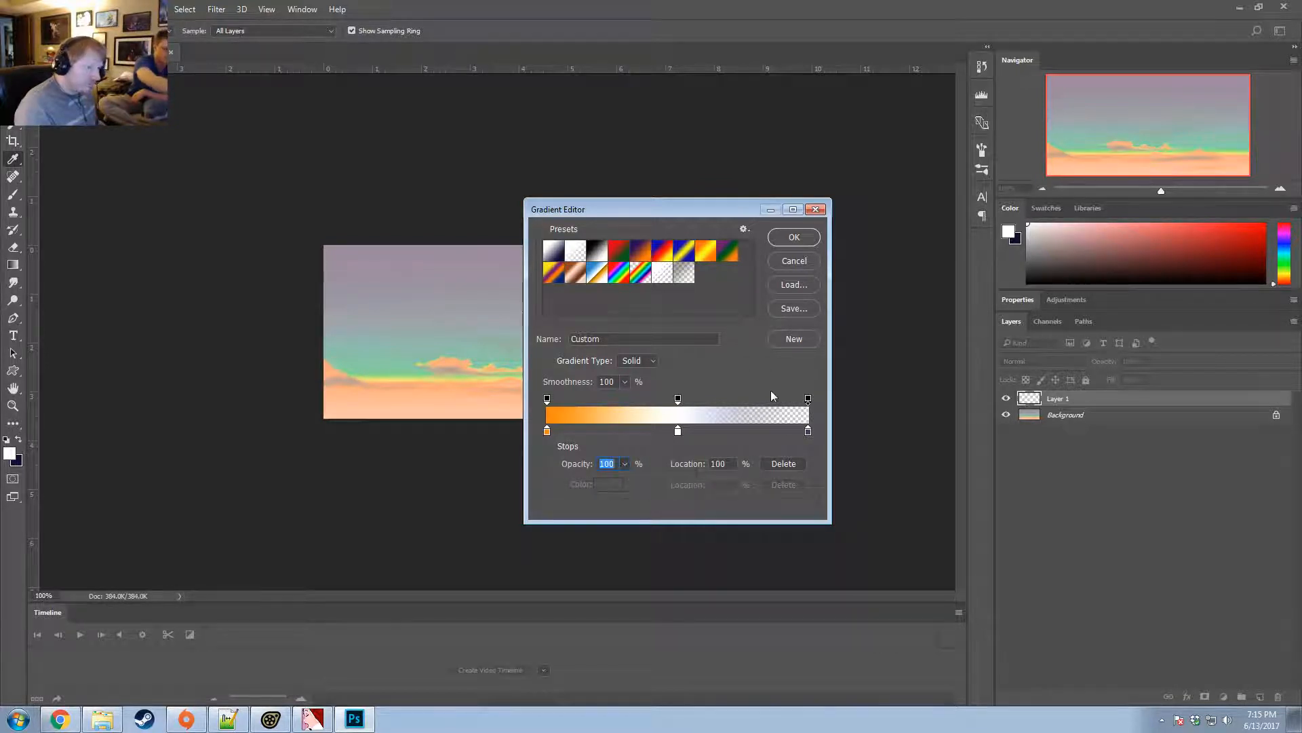
pyautogui.moveTo(678, 430); pyautogui.dragTo(673, 482)
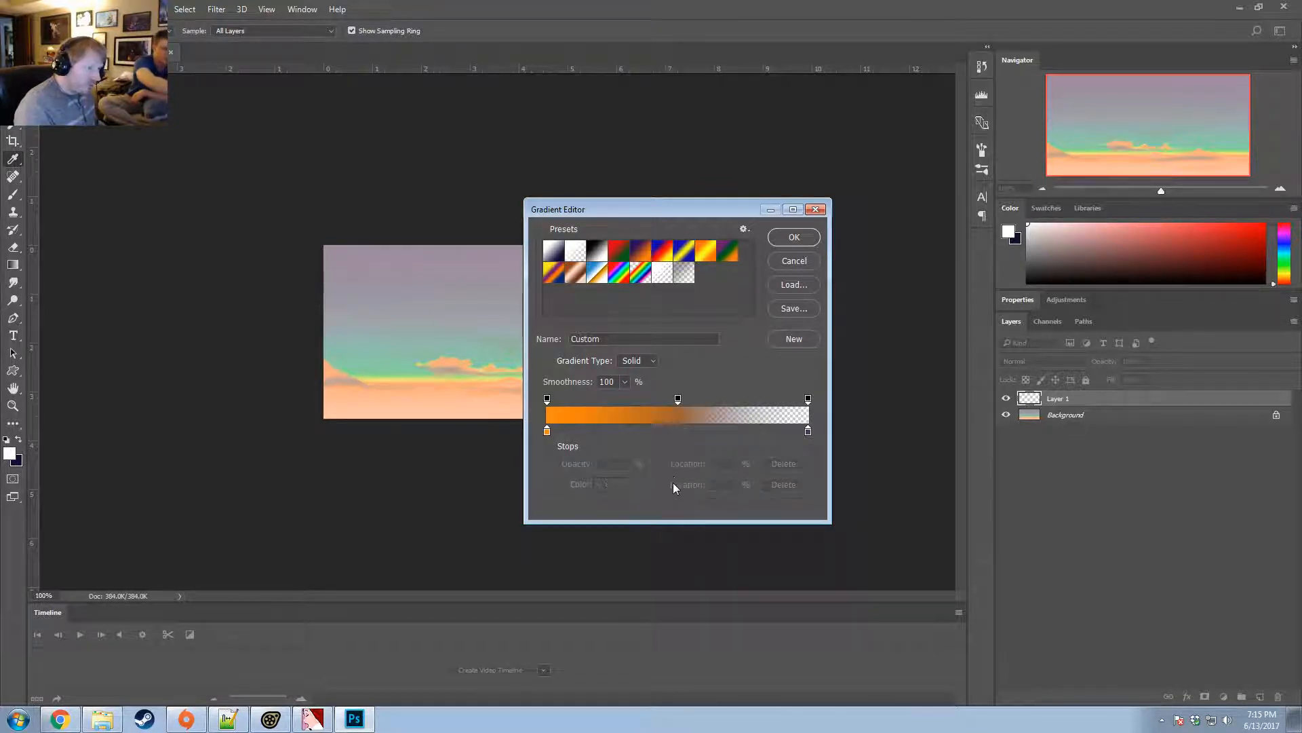
pyautogui.click(808, 400)
pyautogui.click(625, 464)
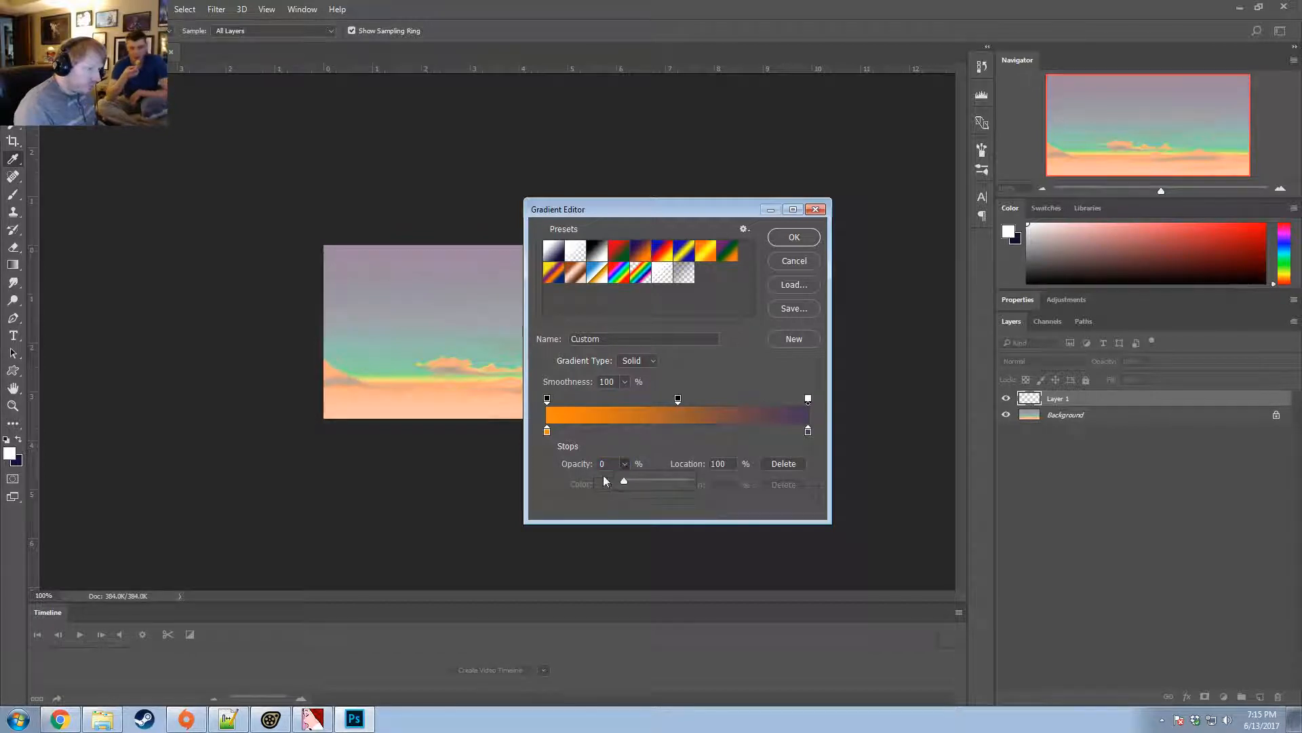
pyautogui.moveTo(624, 479); pyautogui.dragTo(727, 494)
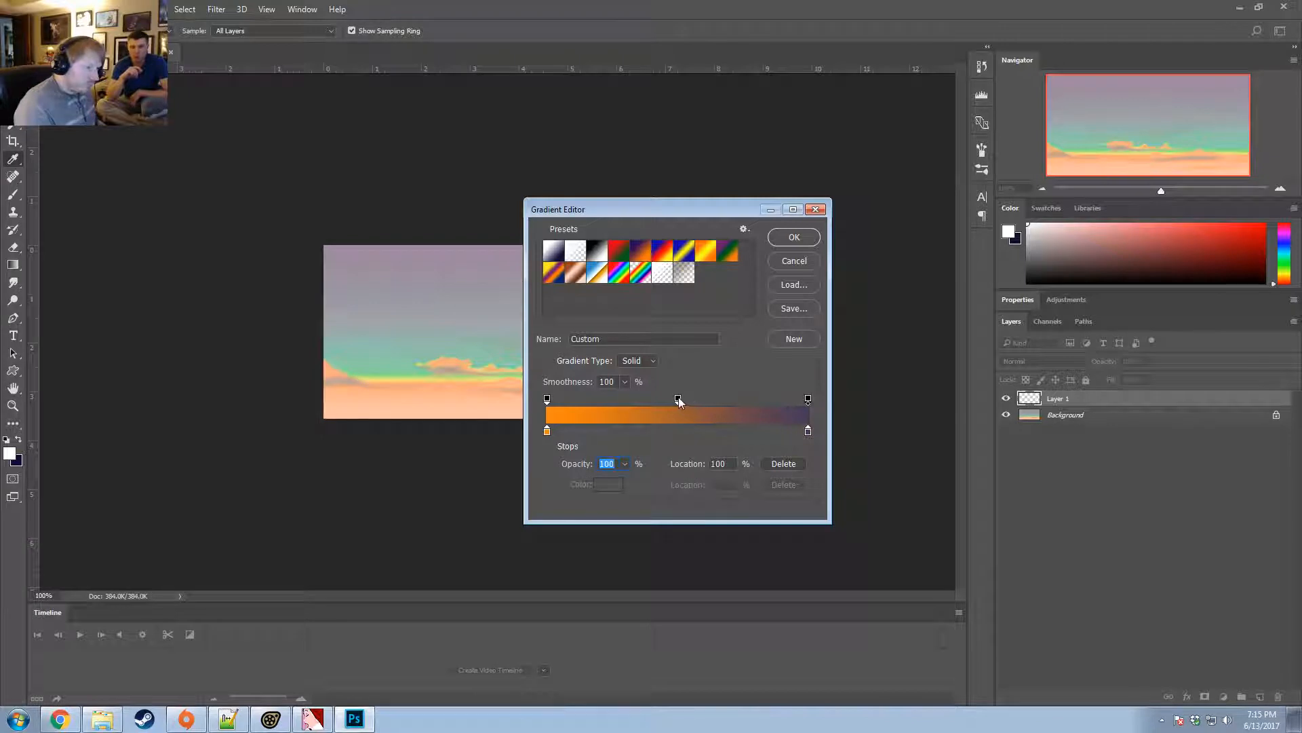
pyautogui.moveTo(678, 398)
pyautogui.mouseDown()
pyautogui.moveTo(605, 406)
pyautogui.moveTo(714, 416)
pyautogui.moveTo(685, 380)
pyautogui.moveTo(699, 413)
pyautogui.mouseUp()
# Add a white color stop at 52% and adjust the last stop's color to purple 48395d.
pyautogui.click(683, 430)
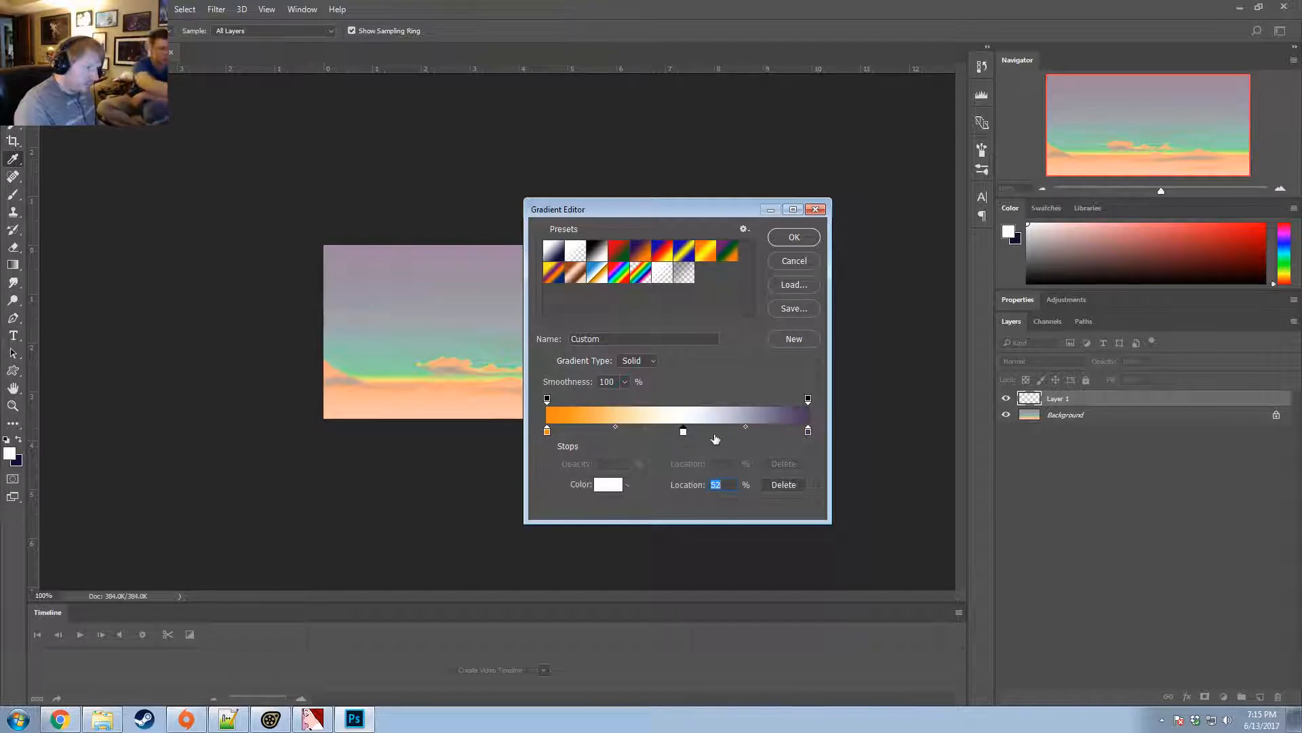
pyautogui.click(808, 431)
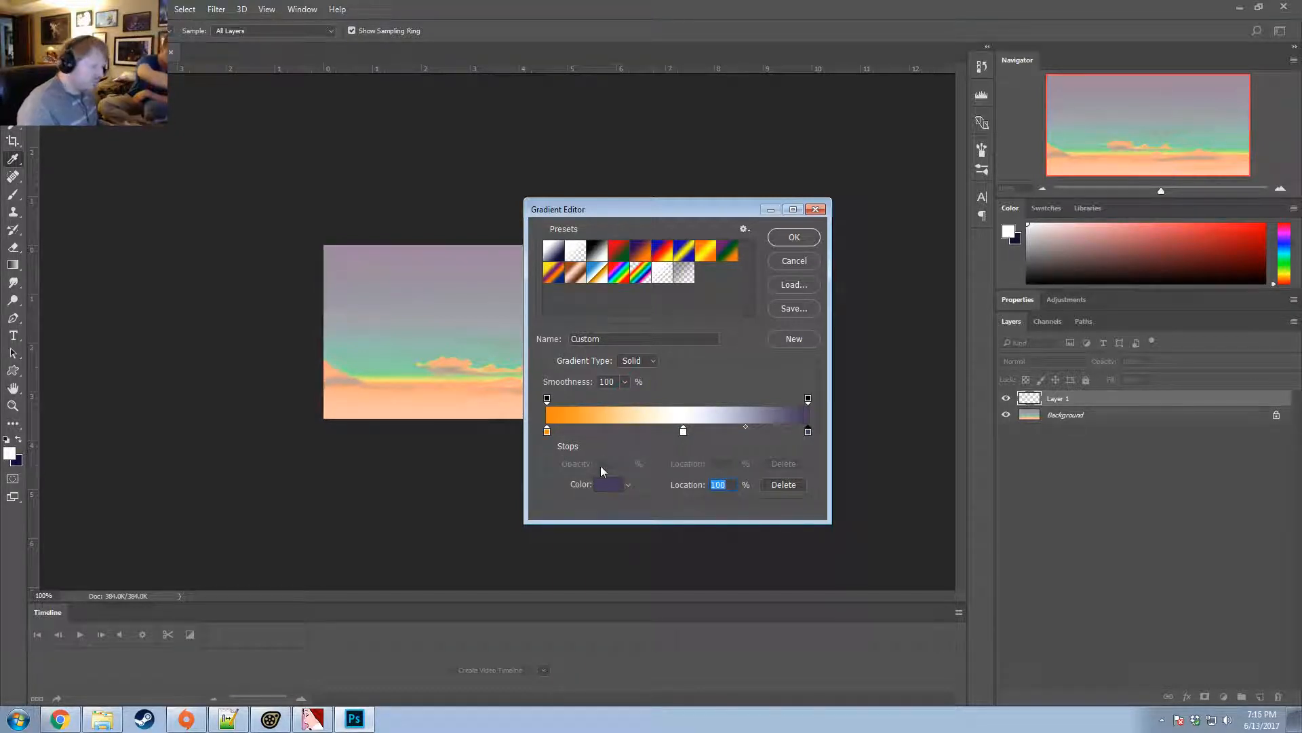
pyautogui.click(613, 480)
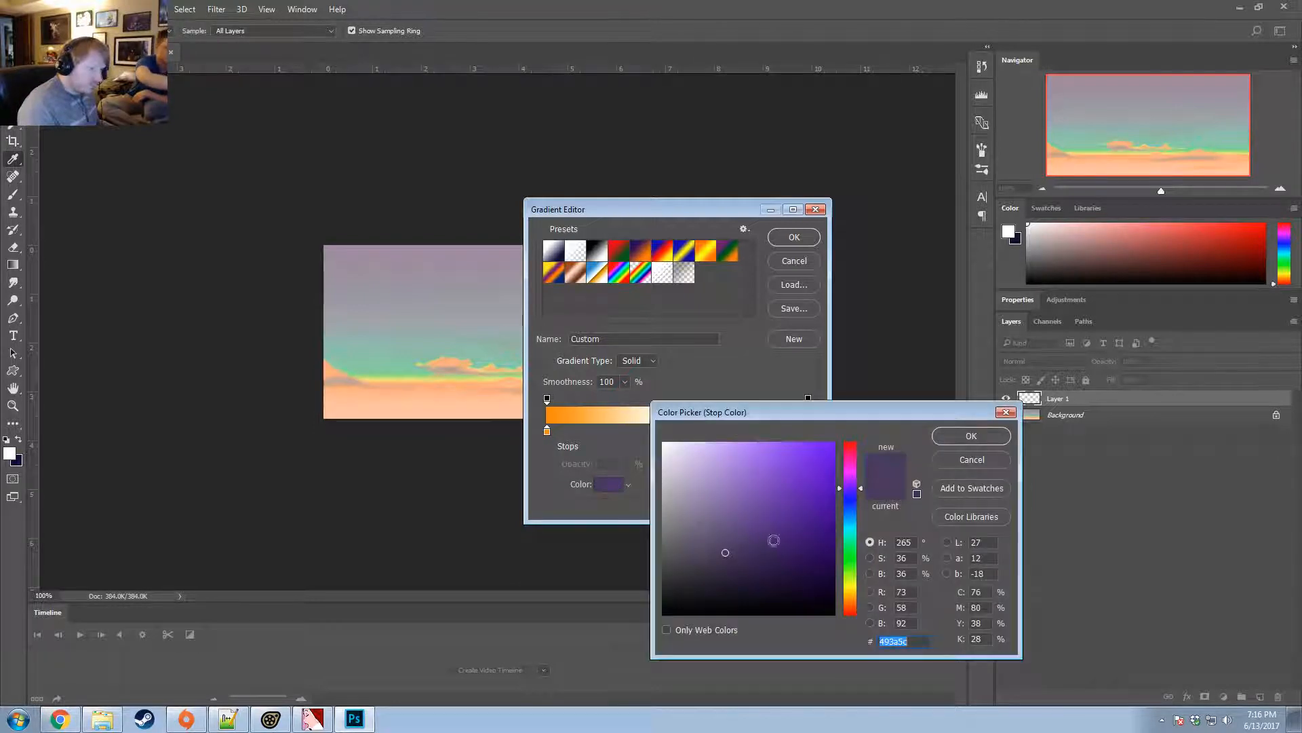
pyautogui.moveTo(774, 527); pyautogui.dragTo(729, 552)
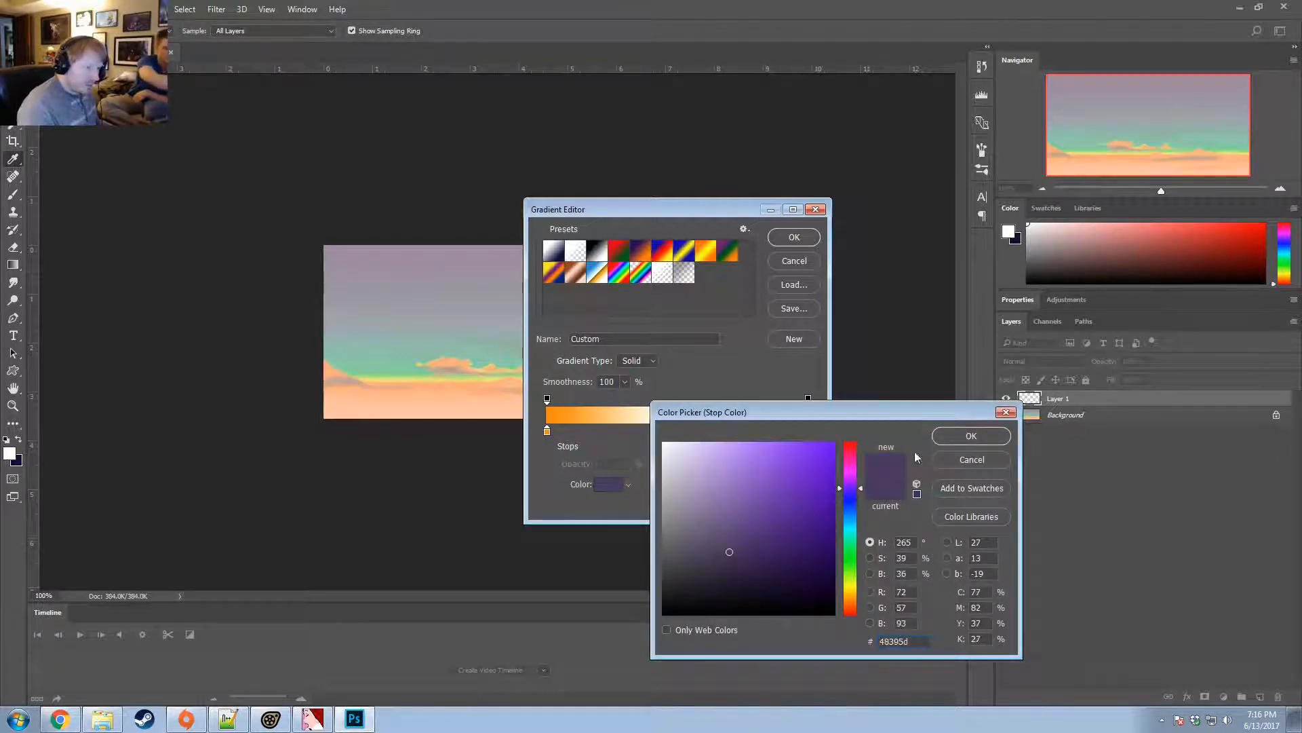
pyautogui.click(949, 437)
# Replace the white middle color stop with a dark purple one at 43%, leaving no opacity stop in the middle.
pyautogui.click(685, 402)
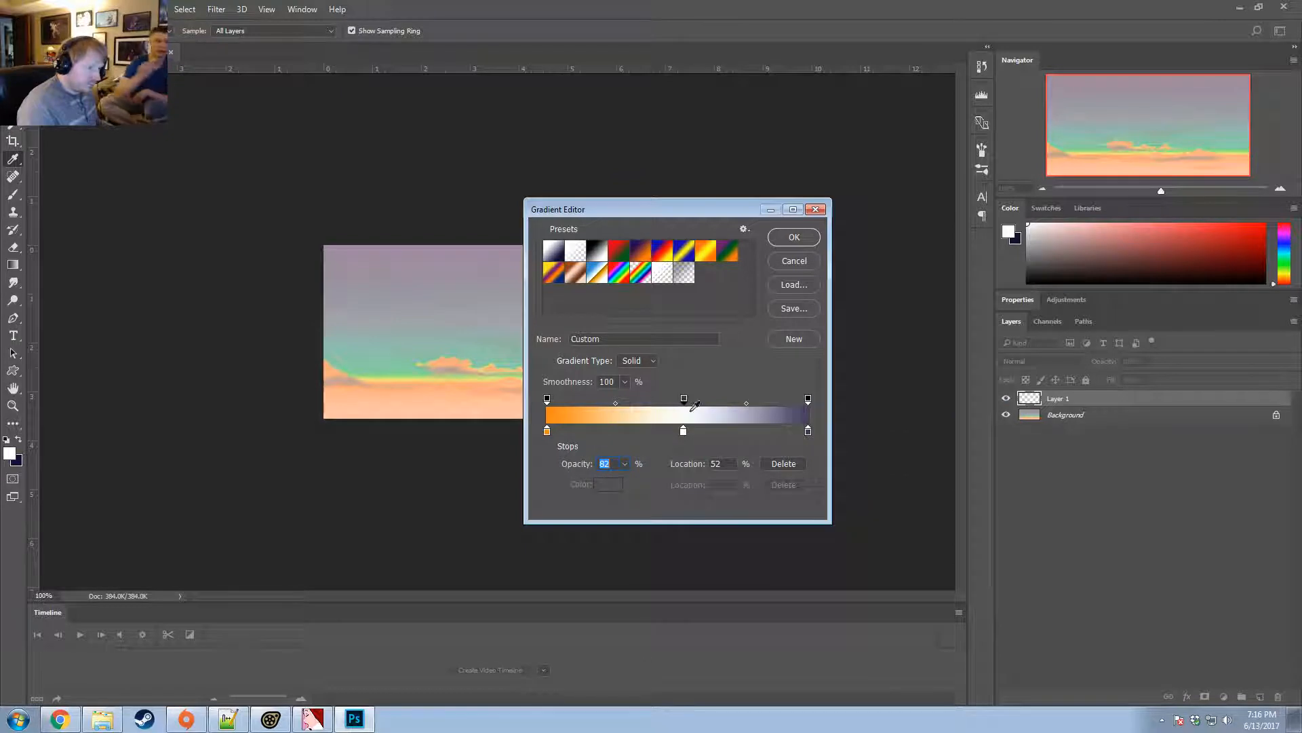
pyautogui.moveTo(624, 464); pyautogui.dragTo(671, 474)
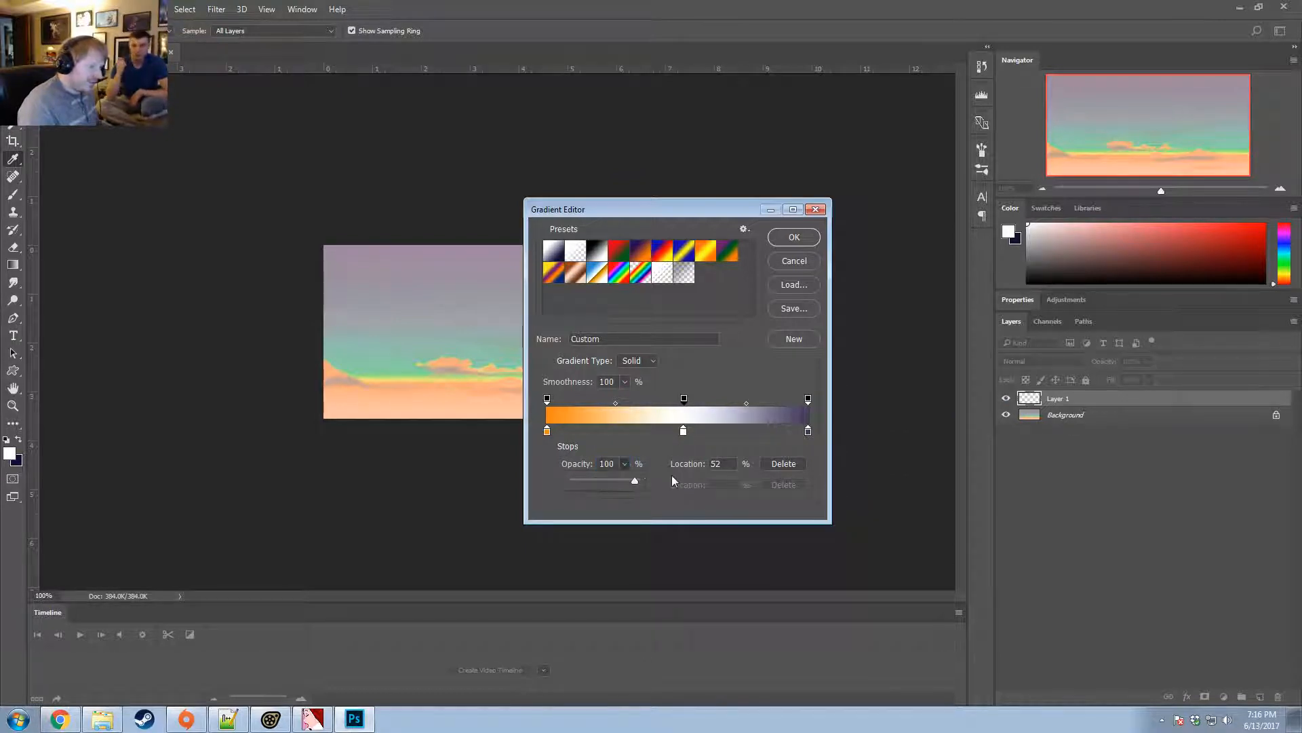
pyautogui.click(708, 431)
pyautogui.moveTo(684, 399); pyautogui.dragTo(686, 355)
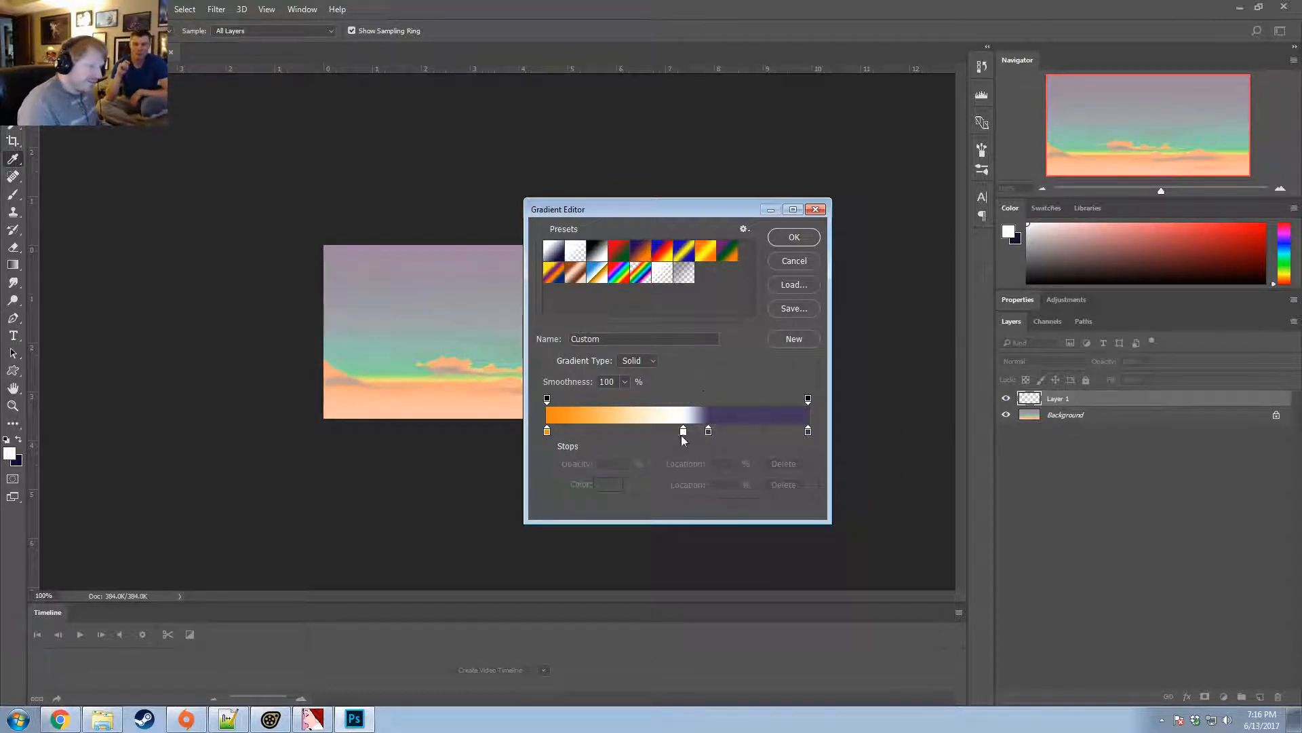
pyautogui.moveTo(683, 432)
pyautogui.mouseDown()
pyautogui.moveTo(677, 464)
pyautogui.moveTo(659, 435)
pyautogui.mouseUp()
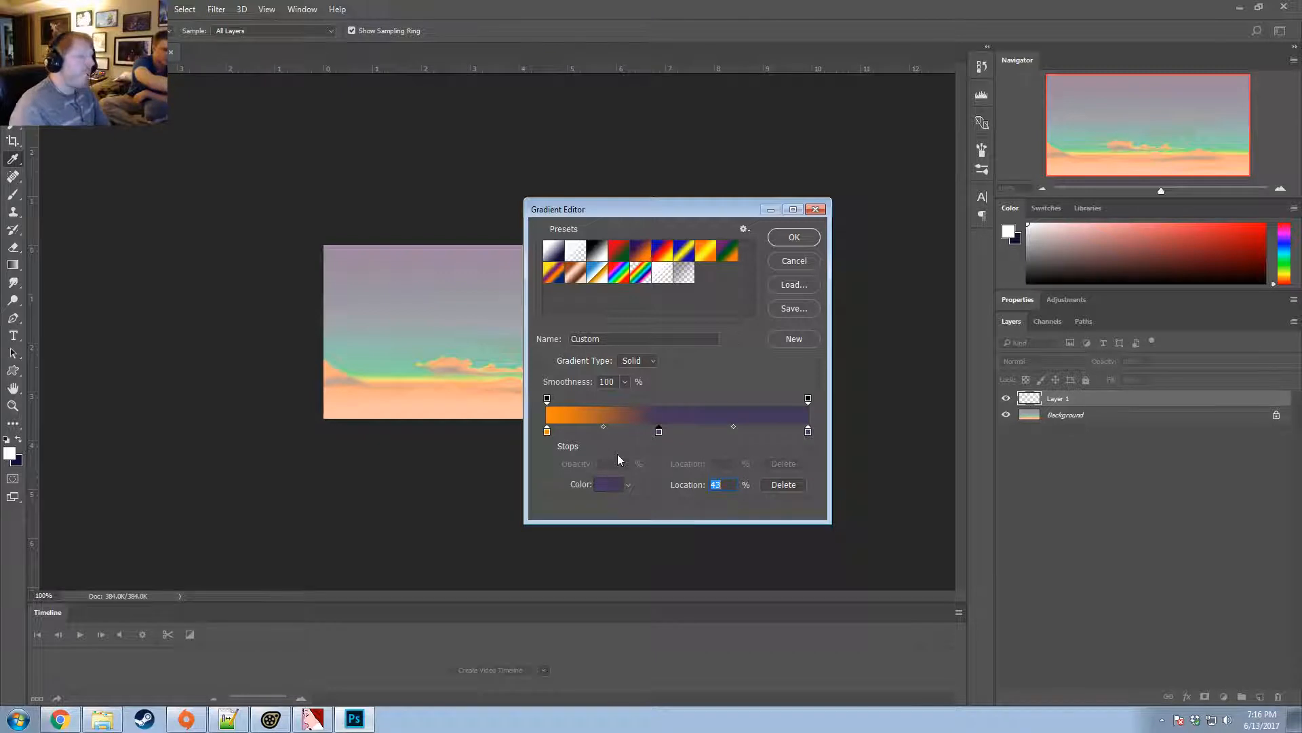
# Change the middle color stop to dark teal 395d5a and move it to 31%.
pyautogui.click(609, 489)
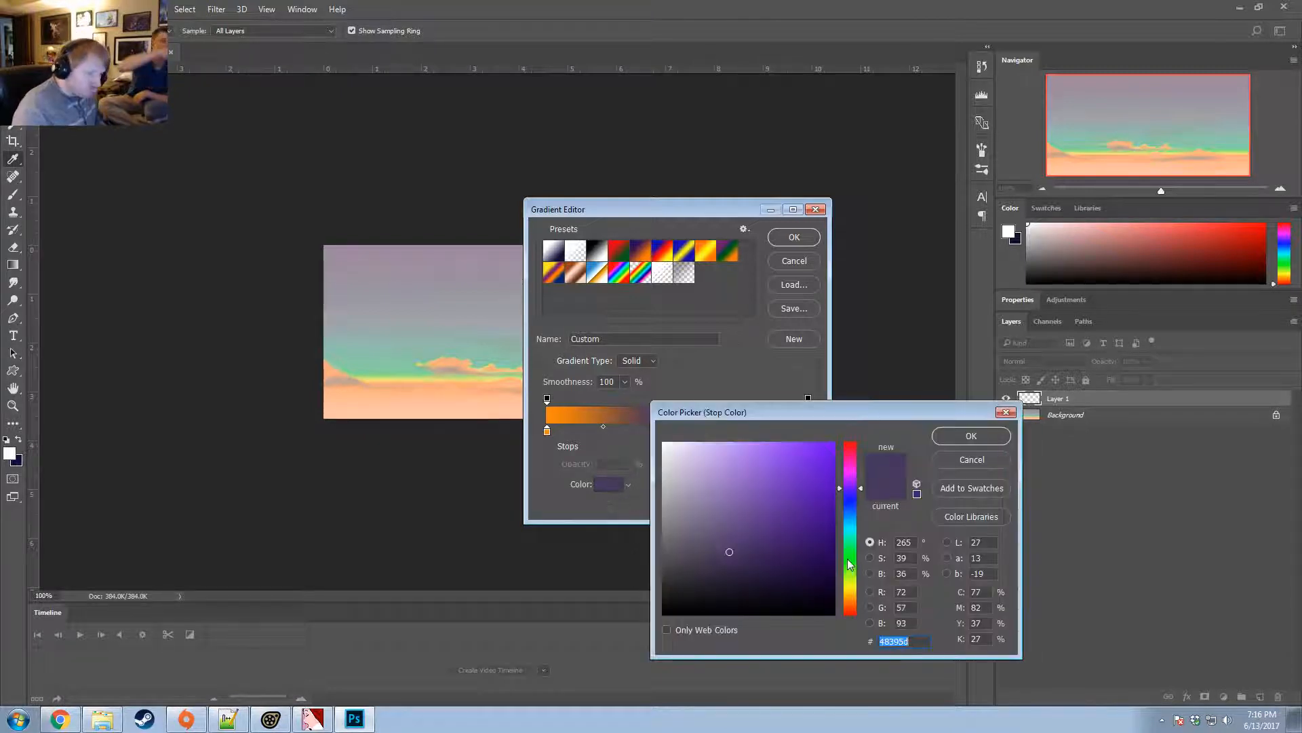
pyautogui.moveTo(853, 510); pyautogui.dragTo(853, 536)
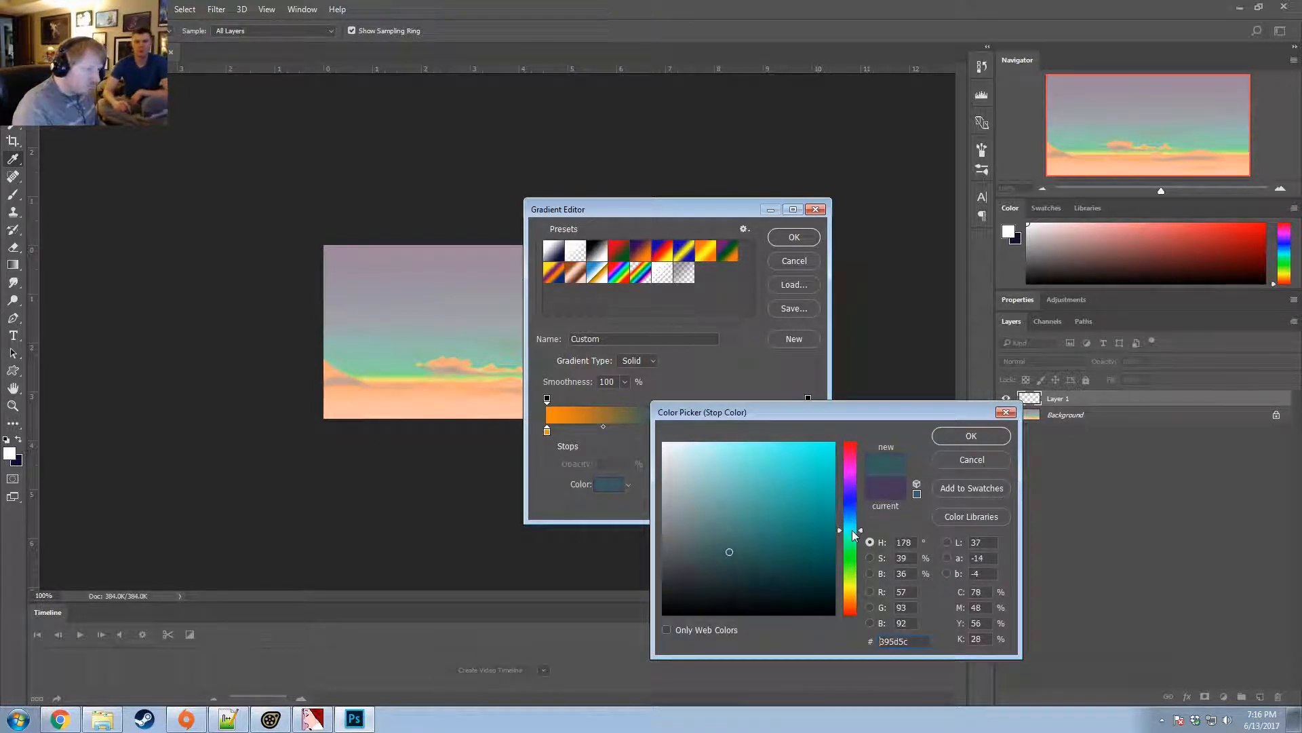
pyautogui.click(971, 435)
pyautogui.click(658, 431)
pyautogui.moveTo(657, 432); pyautogui.dragTo(627, 432)
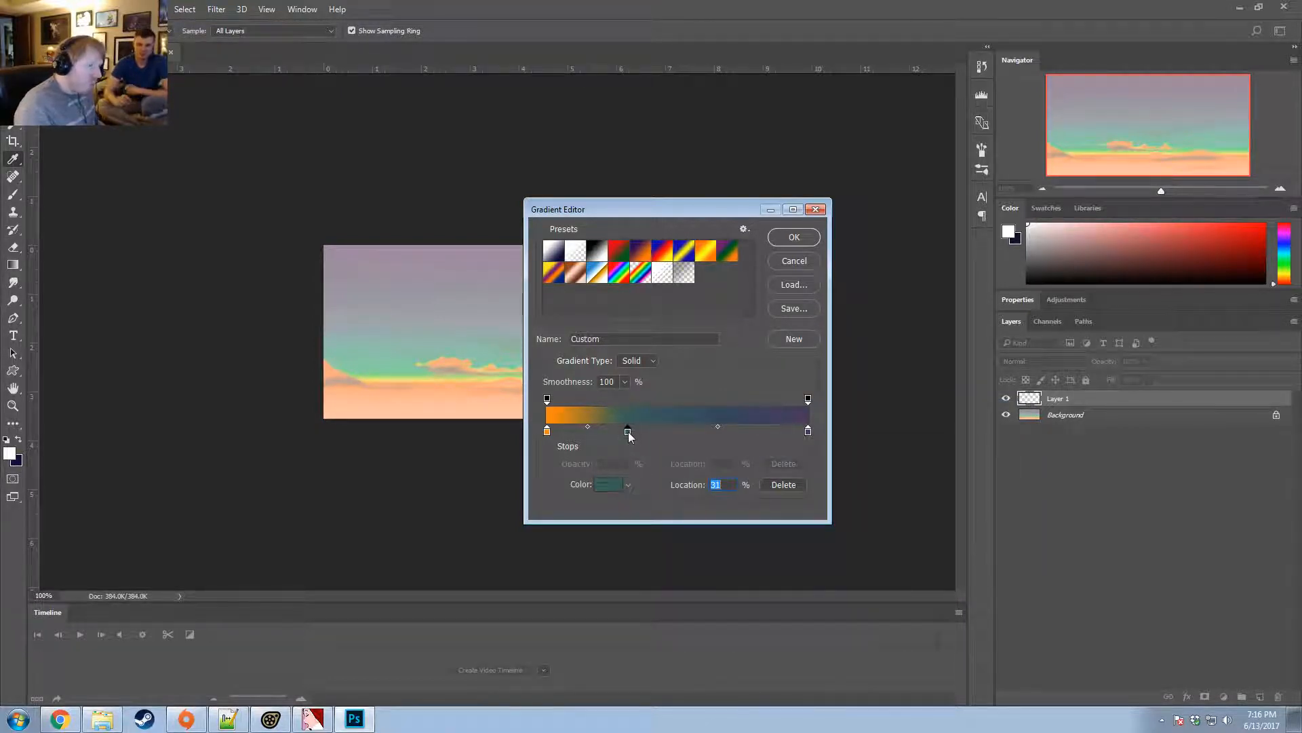
# Recolor the middle stop at 31% to a slightly lighter muted purple with a hue of about 289°.
pyautogui.click(614, 485)
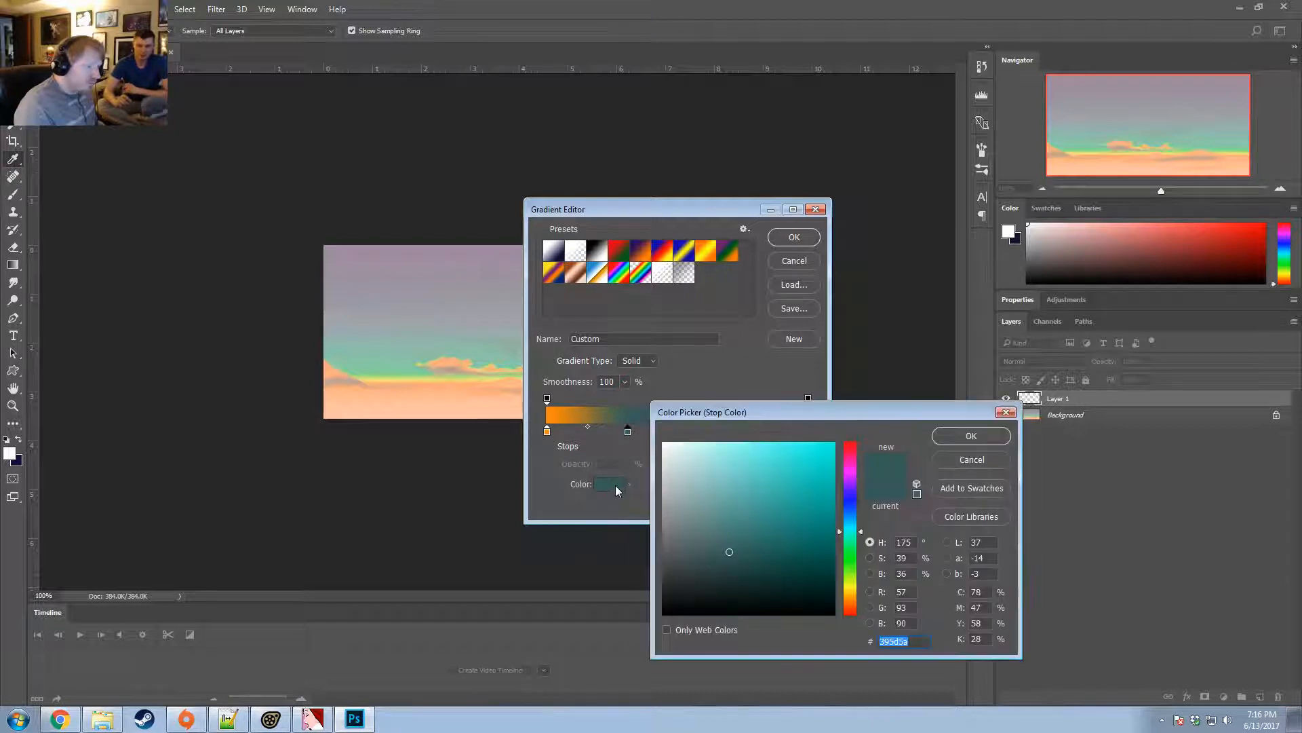
pyautogui.click(850, 478)
pyautogui.moveTo(803, 419); pyautogui.dragTo(928, 426)
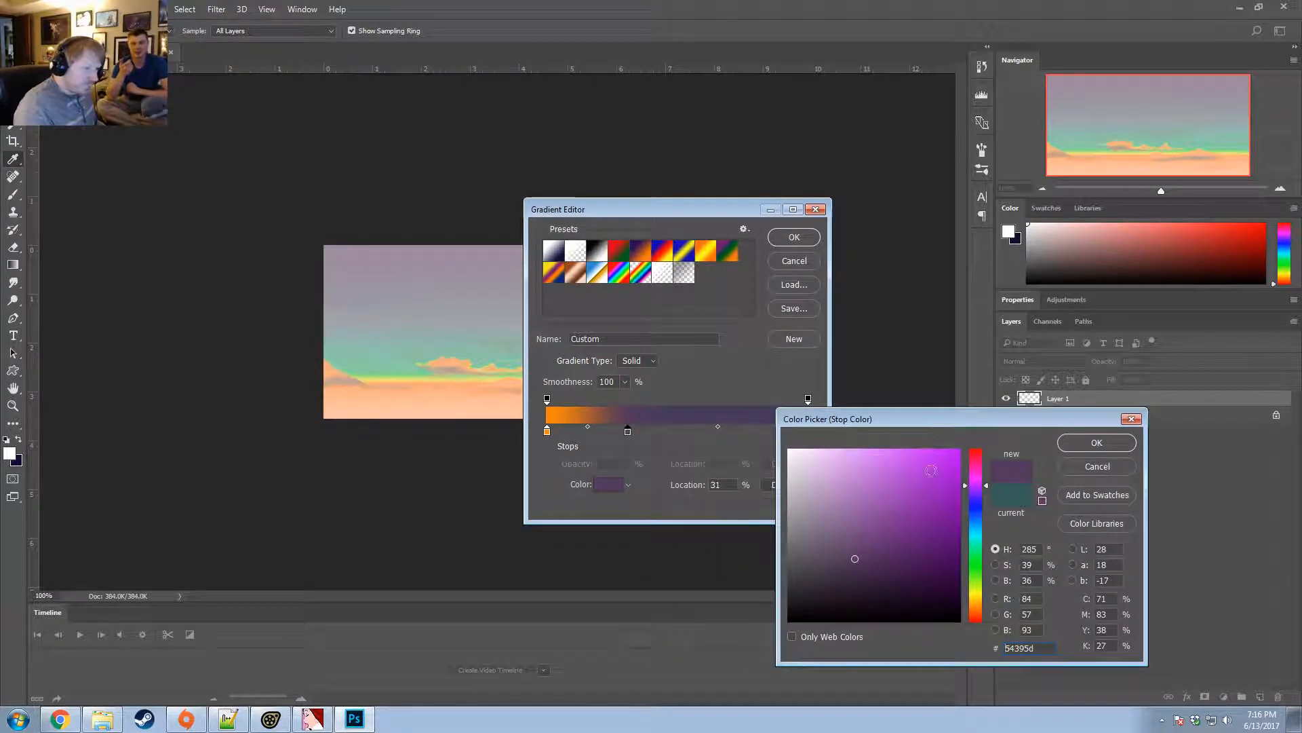
pyautogui.click(972, 484)
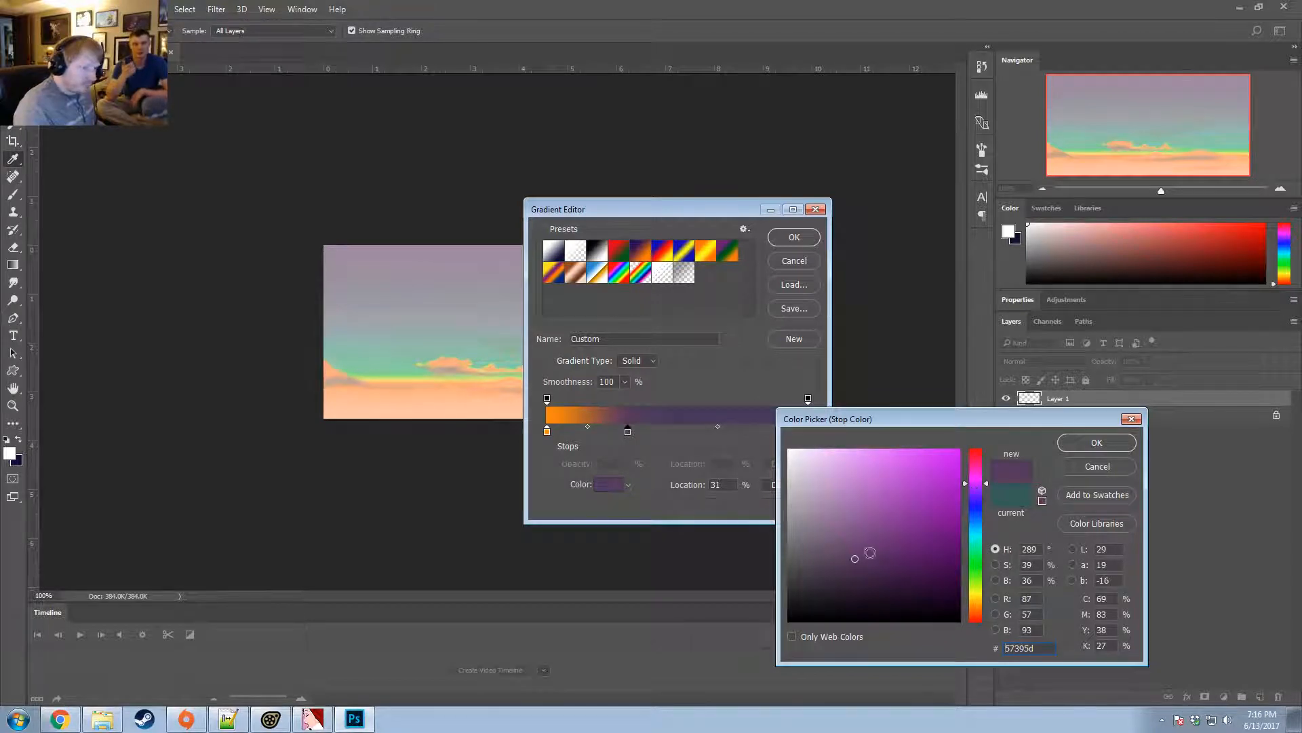
pyautogui.click(857, 537)
pyautogui.moveTo(857, 536); pyautogui.dragTo(853, 542)
pyautogui.click(1096, 443)
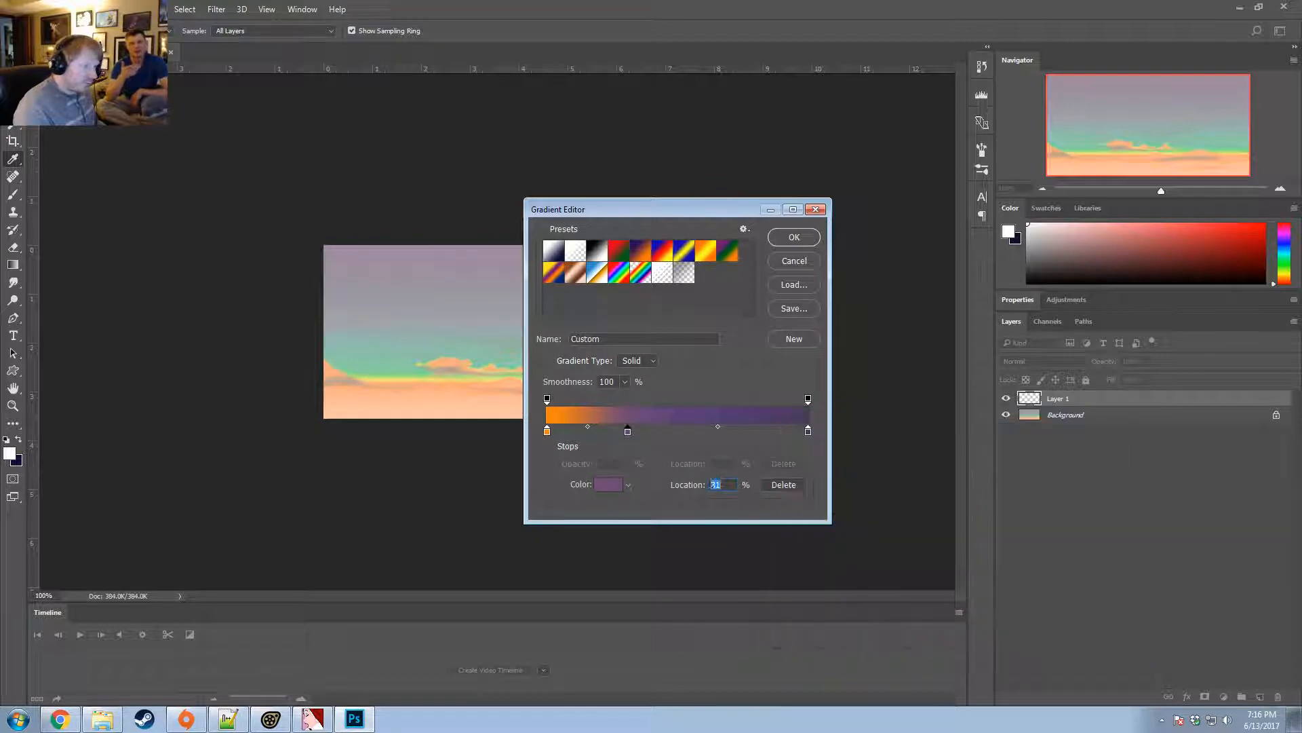
# Change the first color stop to a deeper orange, ff7200, and accept the edited gradient.
pyautogui.click(547, 431)
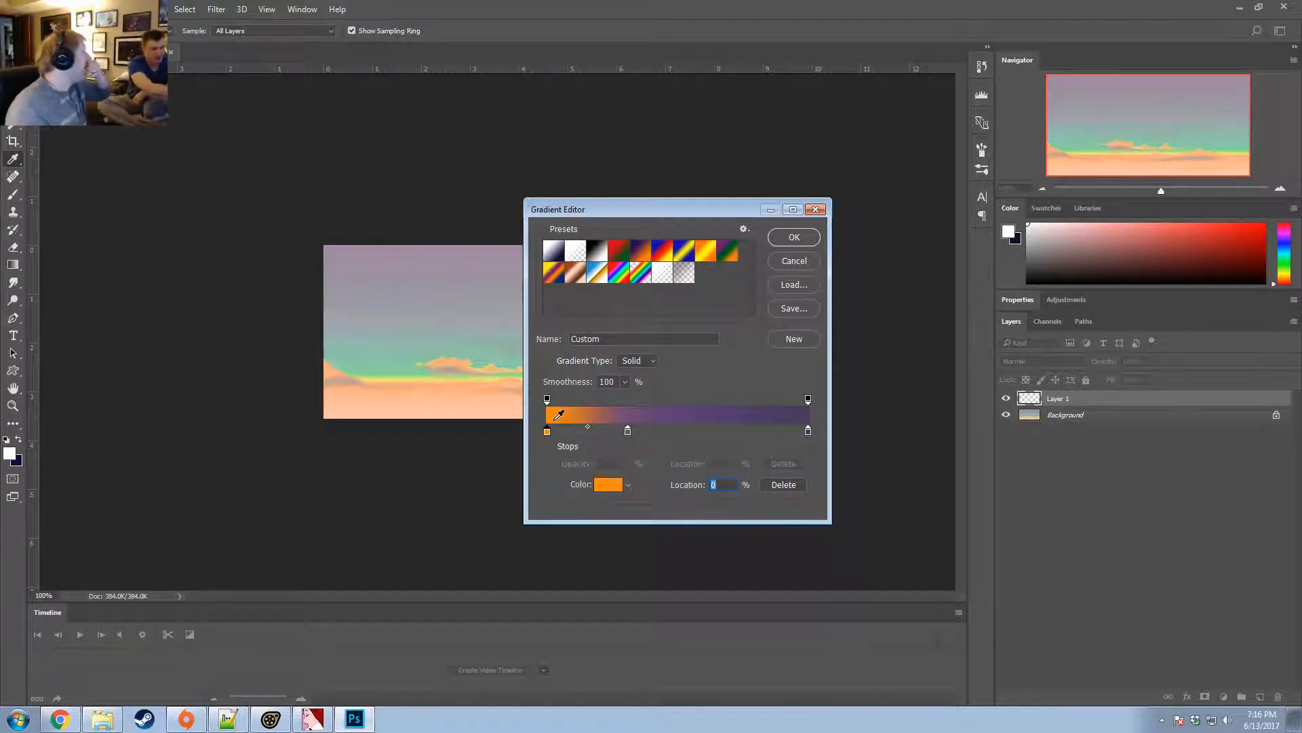
pyautogui.click(611, 485)
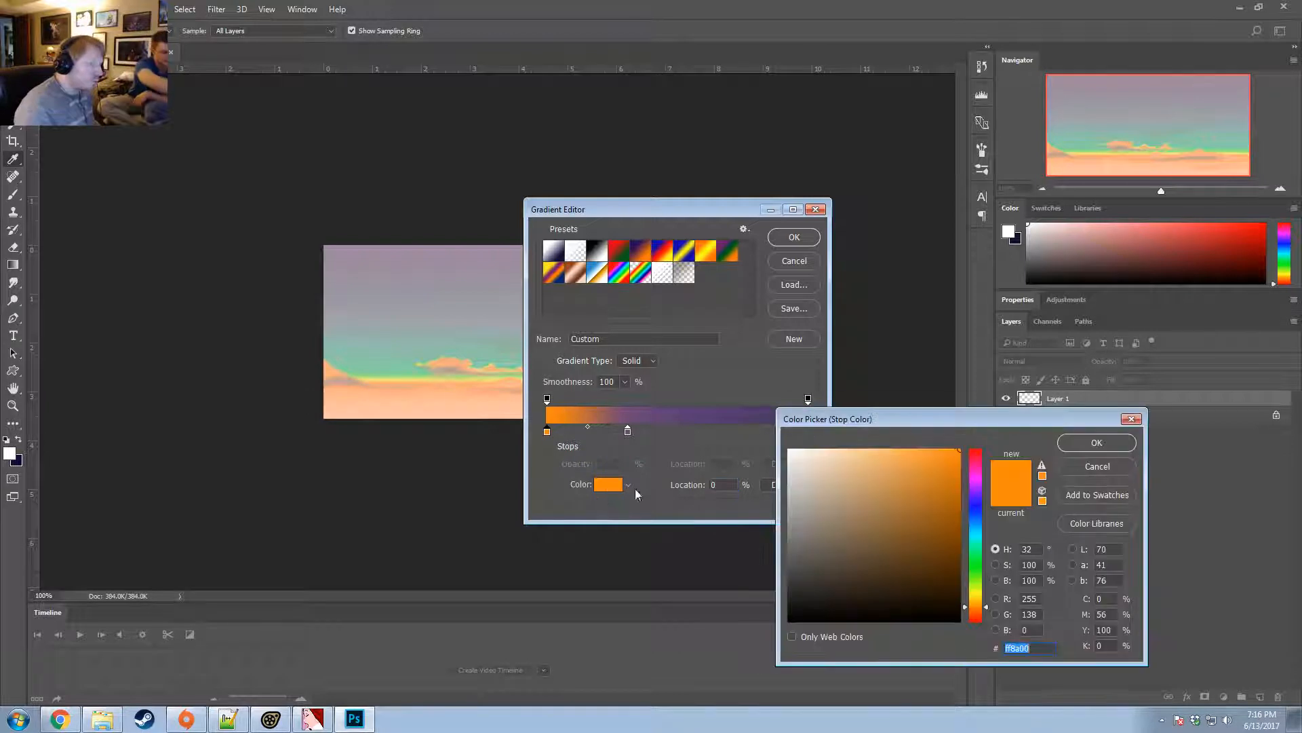
pyautogui.click(976, 609)
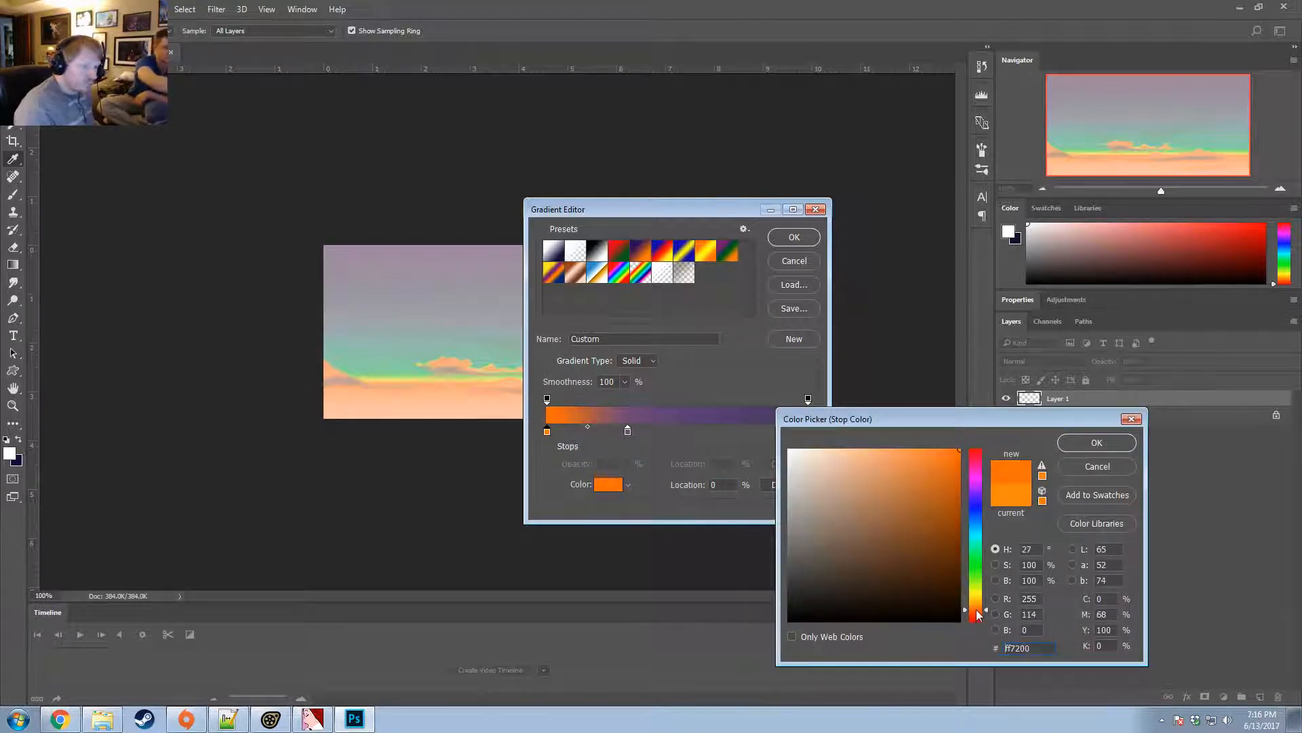
pyautogui.click(1097, 444)
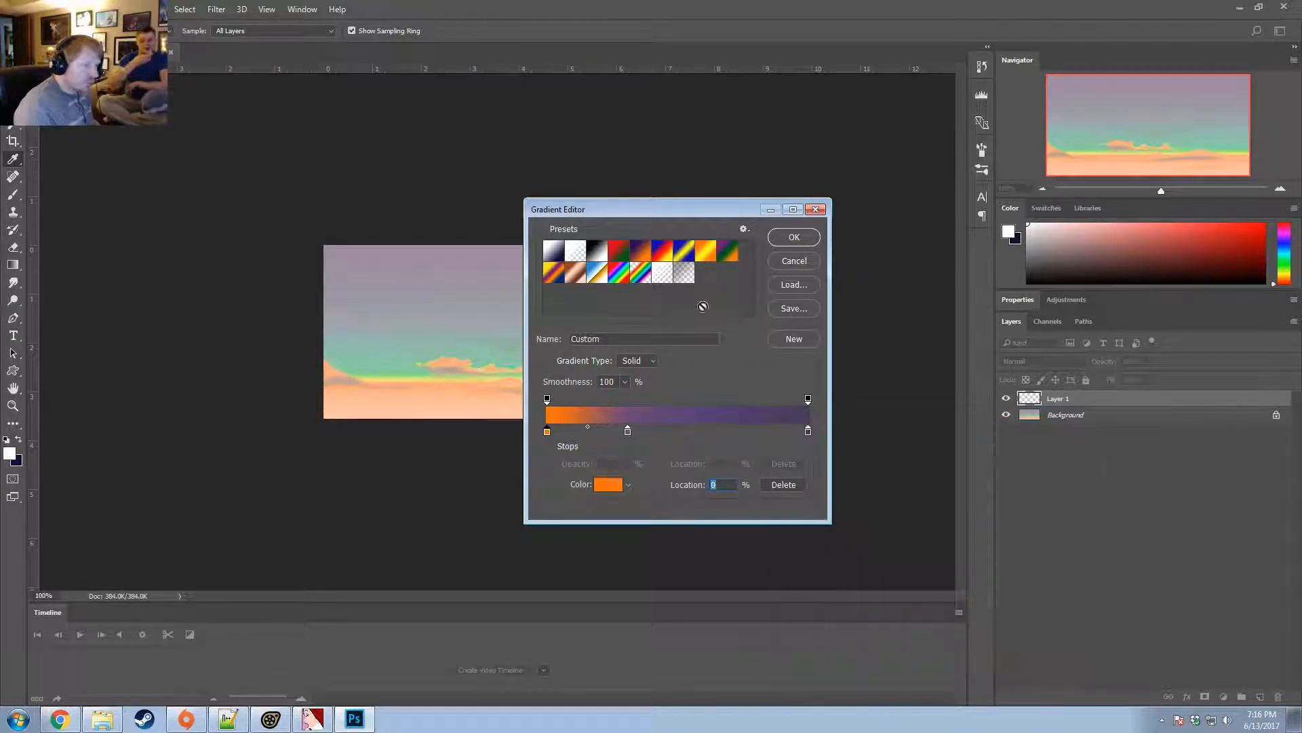
pyautogui.click(808, 239)
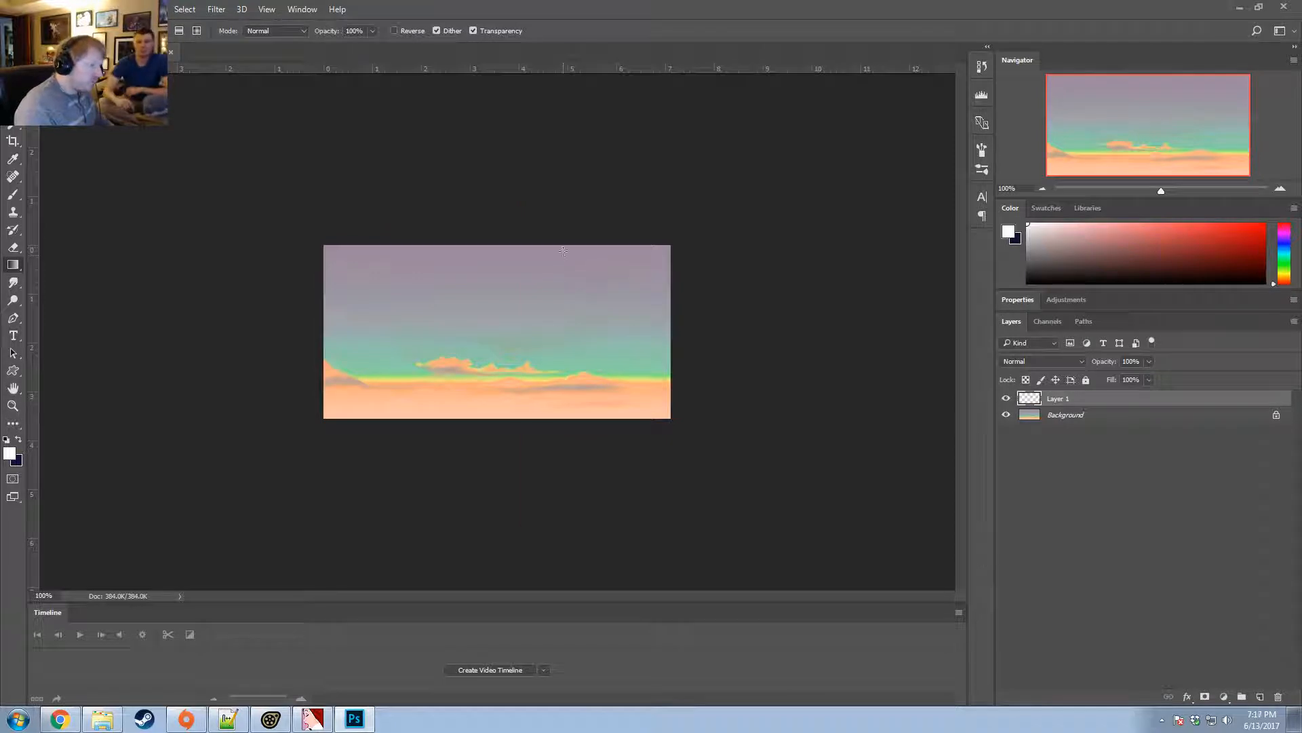
# Fill Layer 1 with the vertical gradient, orange along the image's bottom edge and purple above, and compare it with the reference video.
pyautogui.moveTo(563, 246); pyautogui.dragTo(565, 366)
pyautogui.moveTo(564, 416); pyautogui.dragTo(565, 245)
pyautogui.hotkey('ctrl', 'z')
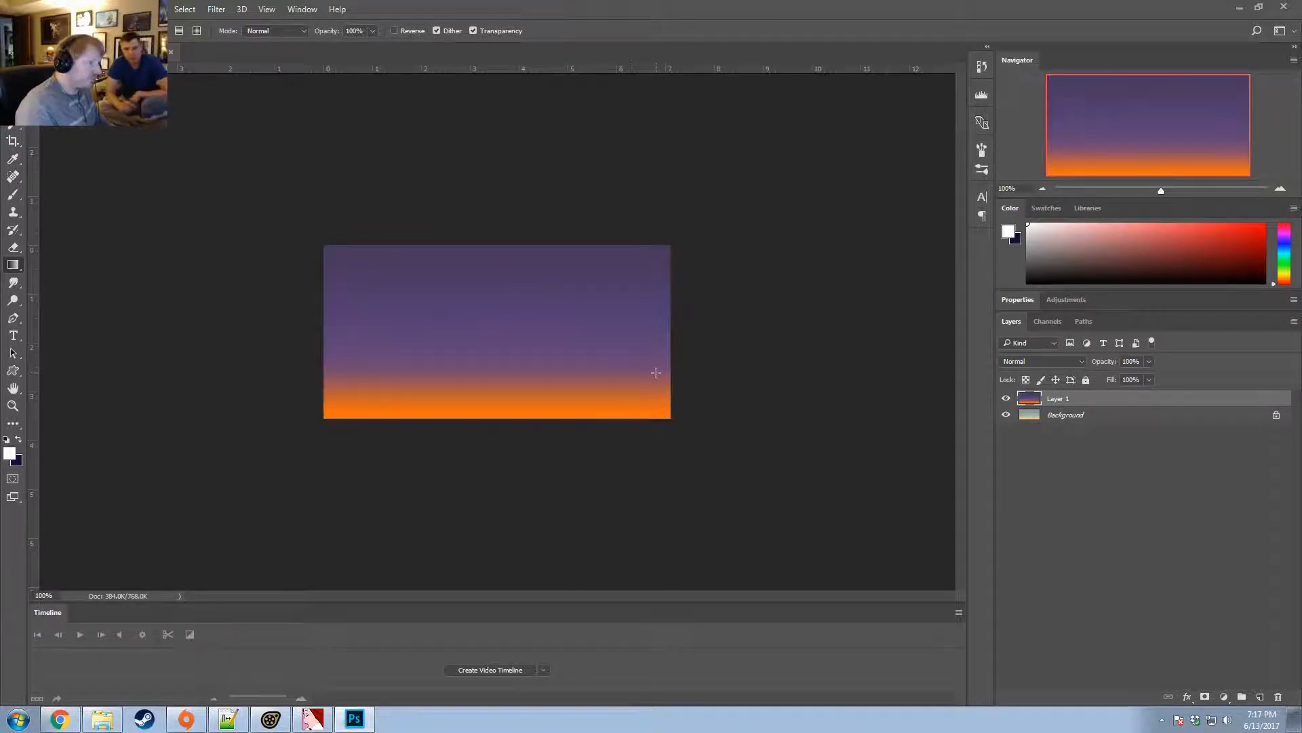
pyautogui.hotkey('alt', 'Tab')
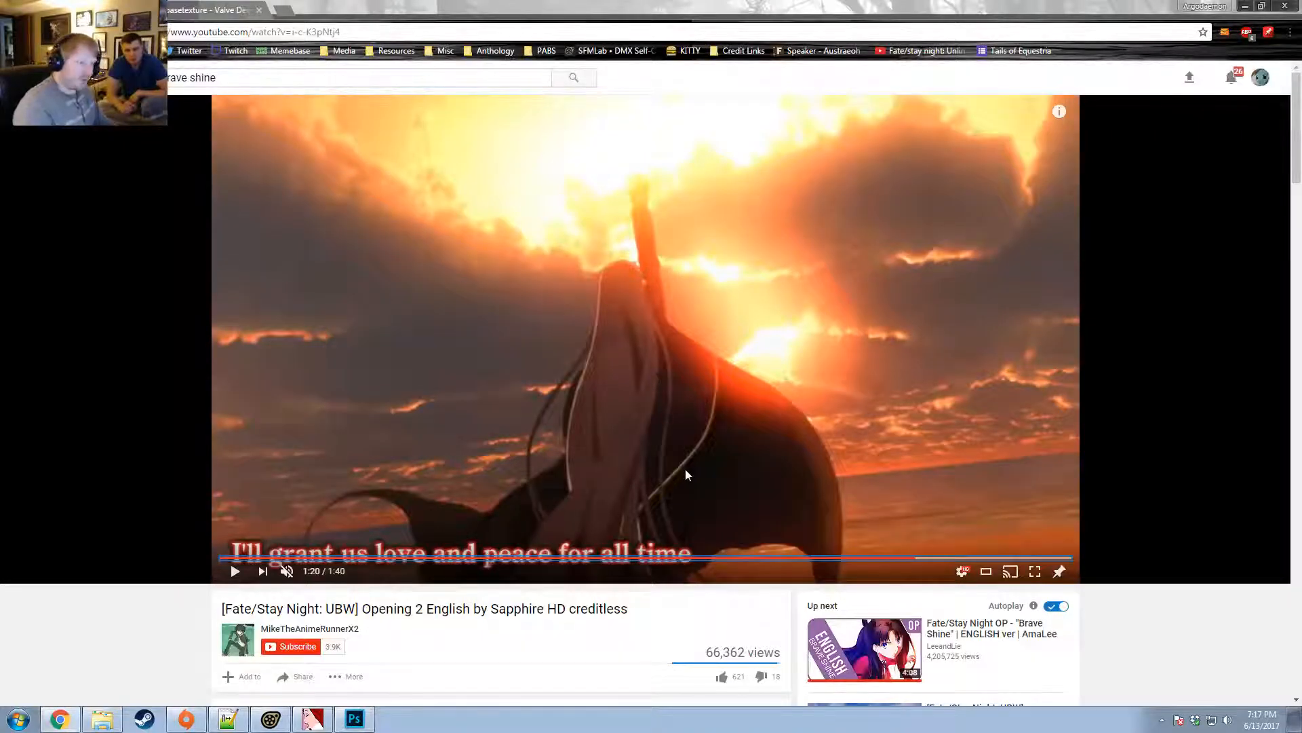
pyautogui.hotkey('alt', 'Tab')
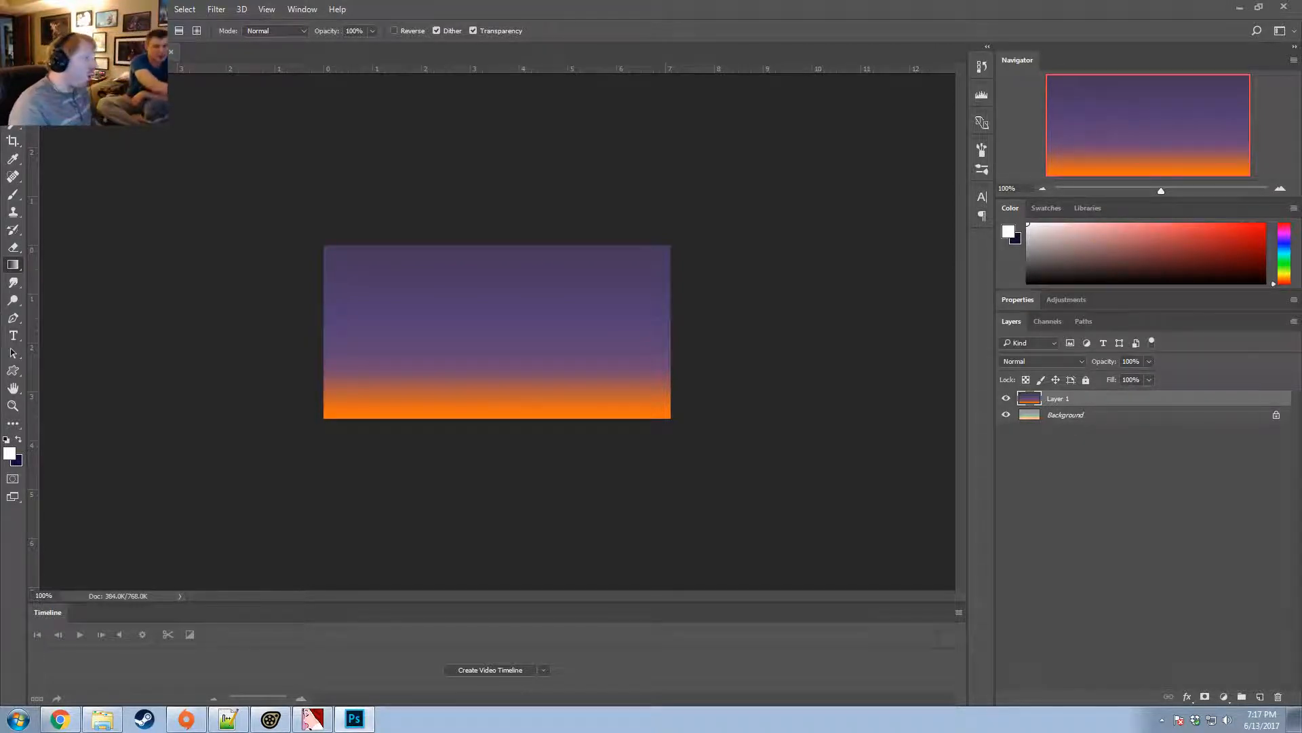
# Save the image as a 32 bits/pixel Targa file named sky15_purpleorange.tga in the narry materials folder.
pyautogui.click(35, 9)
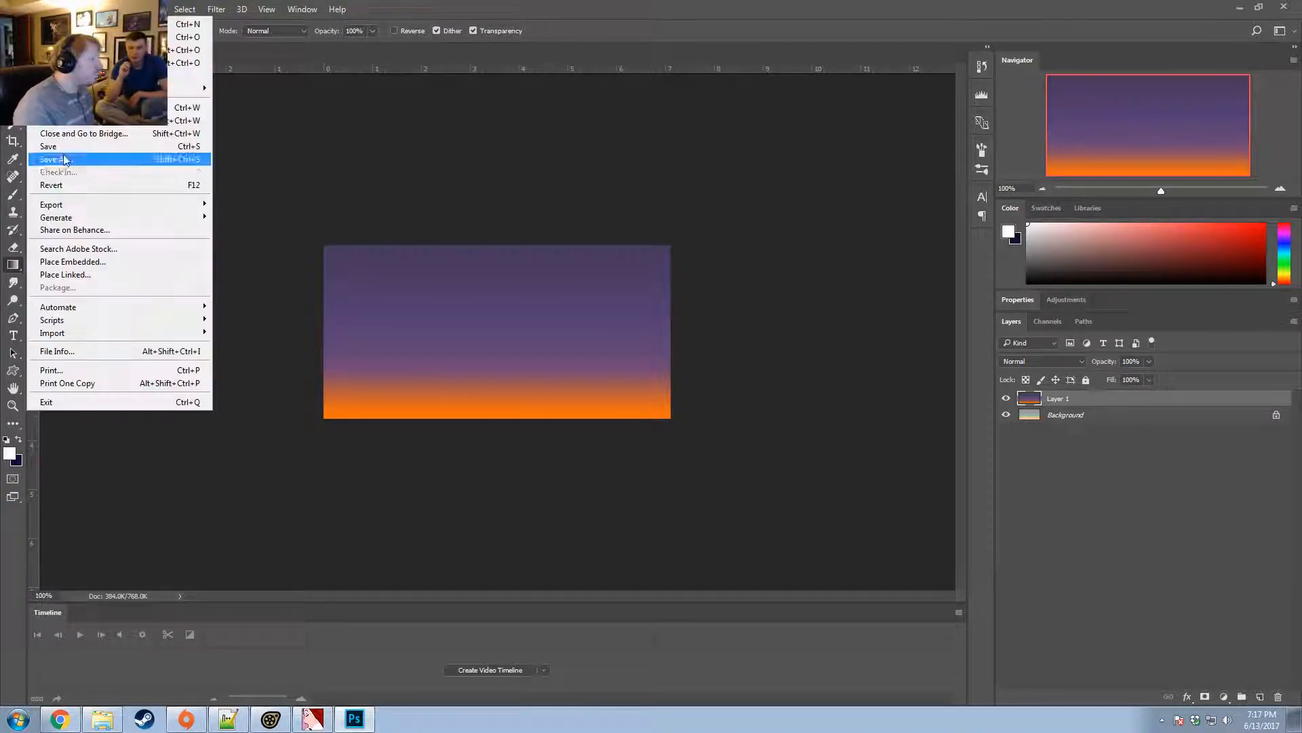
pyautogui.click(63, 158)
pyautogui.click(165, 314)
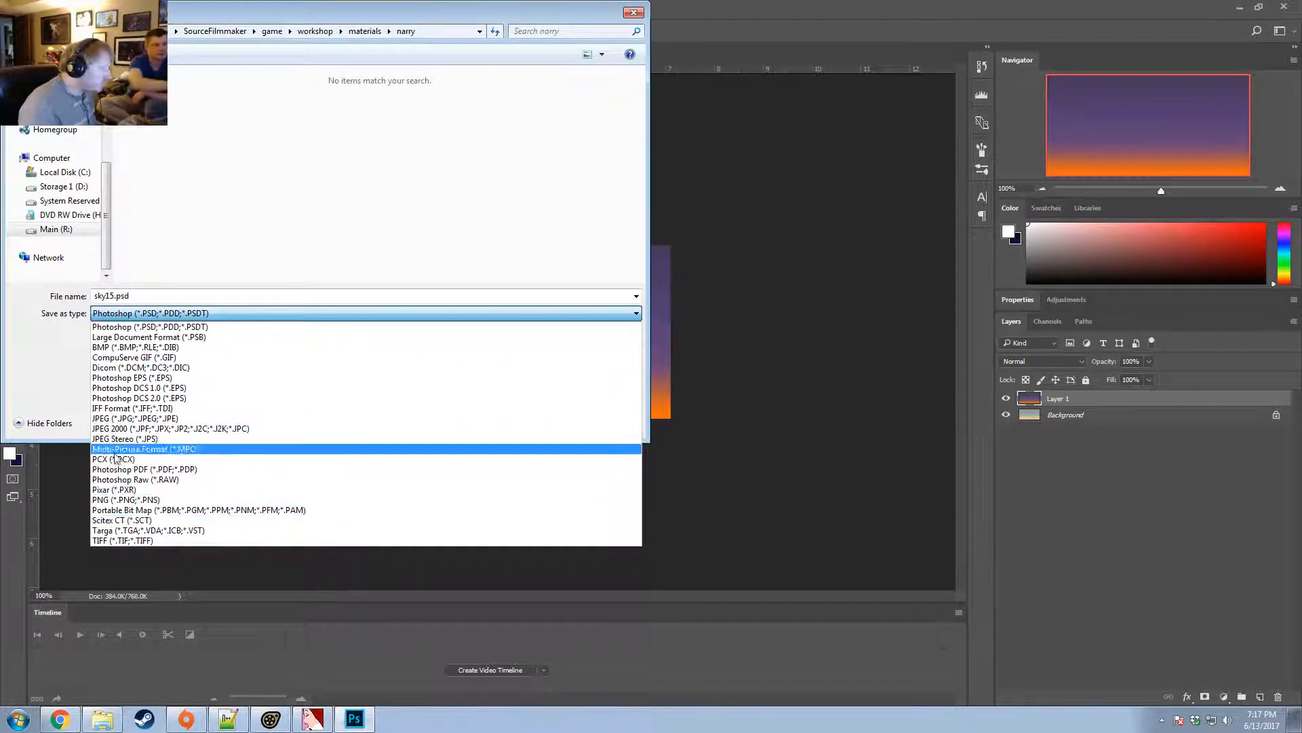
pyautogui.click(114, 530)
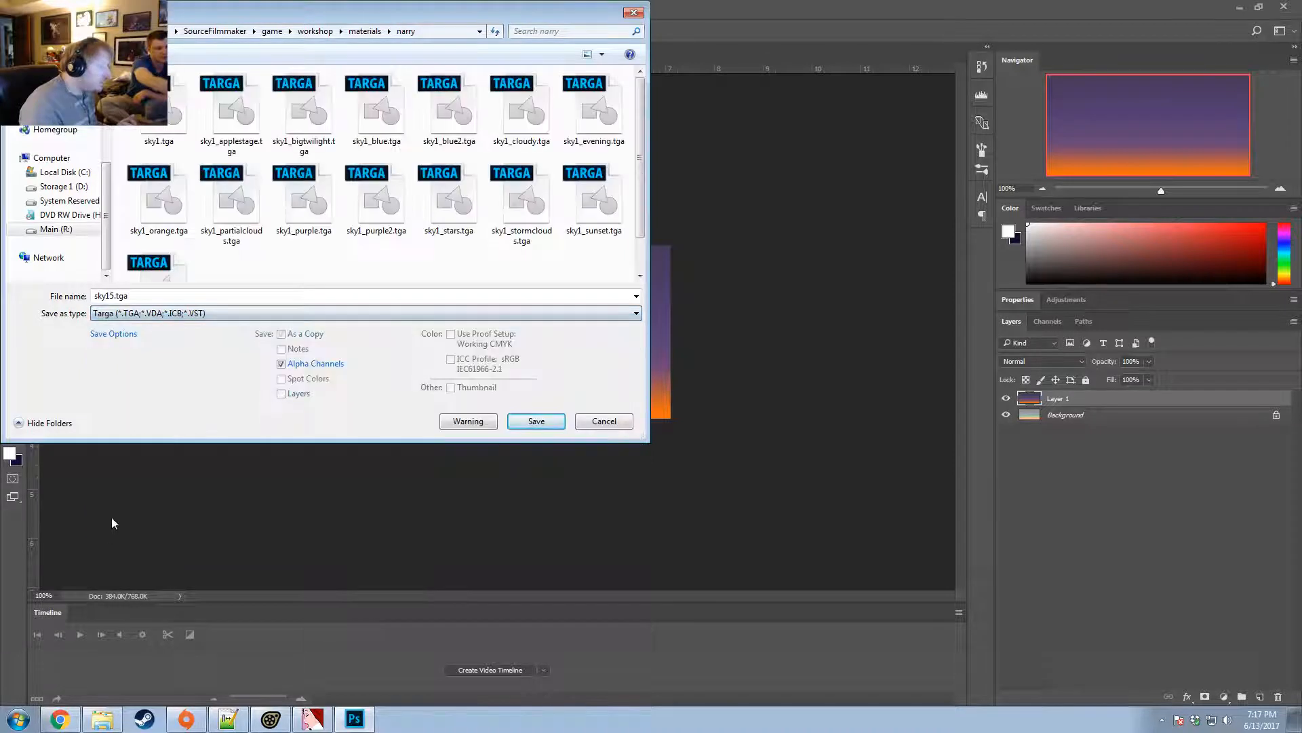
pyautogui.moveTo(130, 296); pyautogui.dragTo(74, 305)
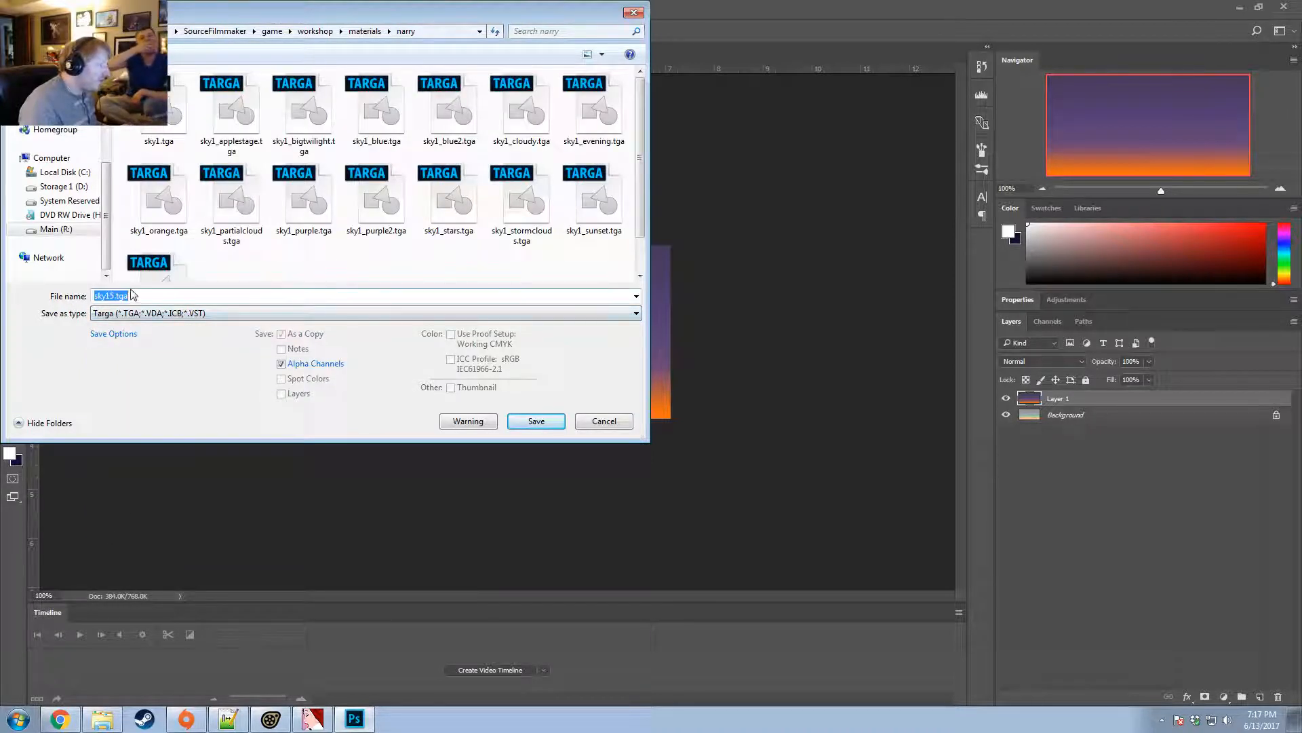
pyautogui.click(114, 296)
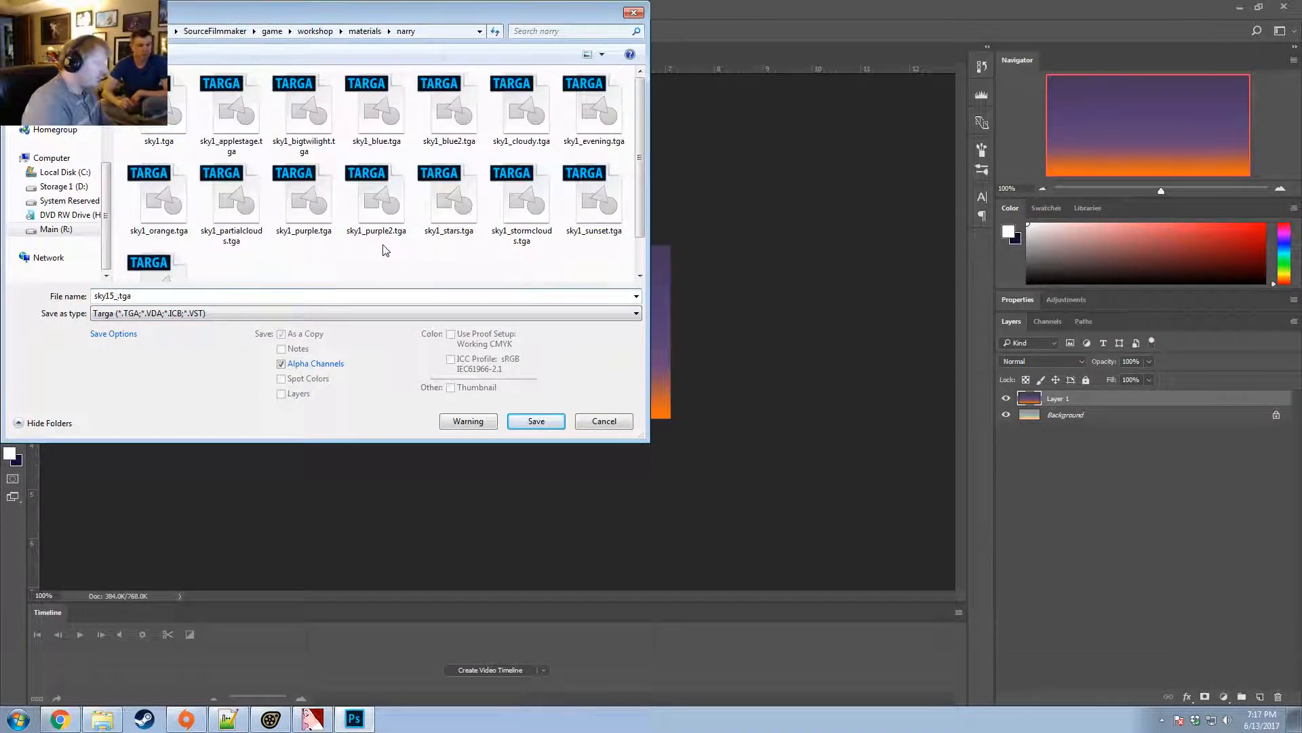
pyautogui.write('_pur')
pyautogui.write('pleorange')
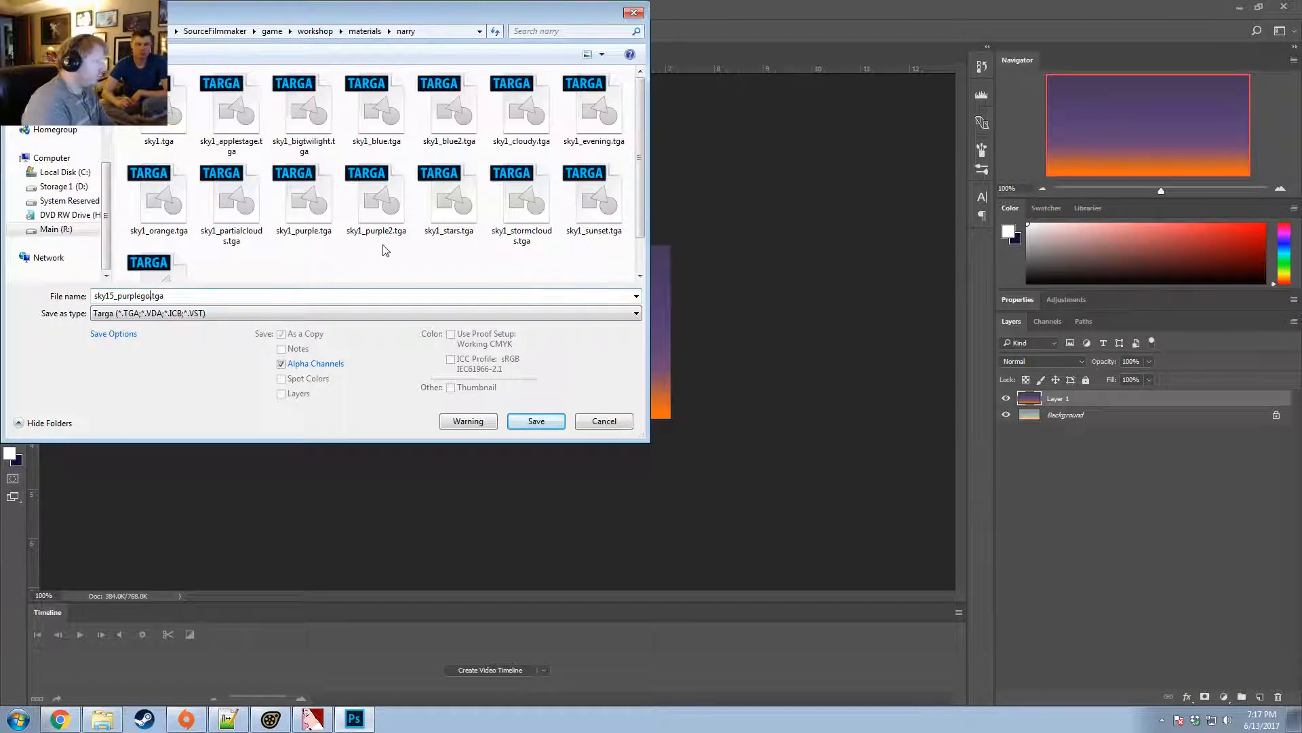
pyautogui.press('Return')
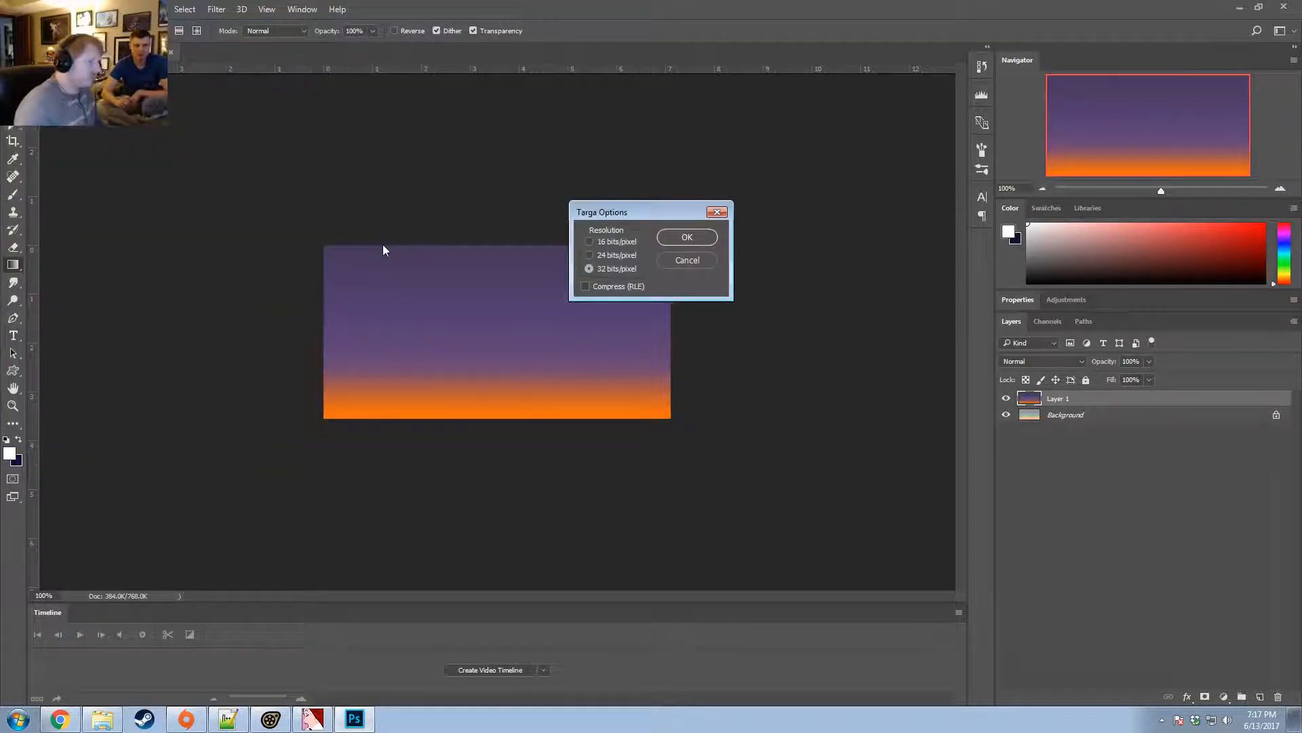
pyautogui.press('Return')
# Switch to VTFEdit and import sky15_purpleorange.tga with the existing DXT1/DXT5 conversion options.
pyautogui.click(313, 718)
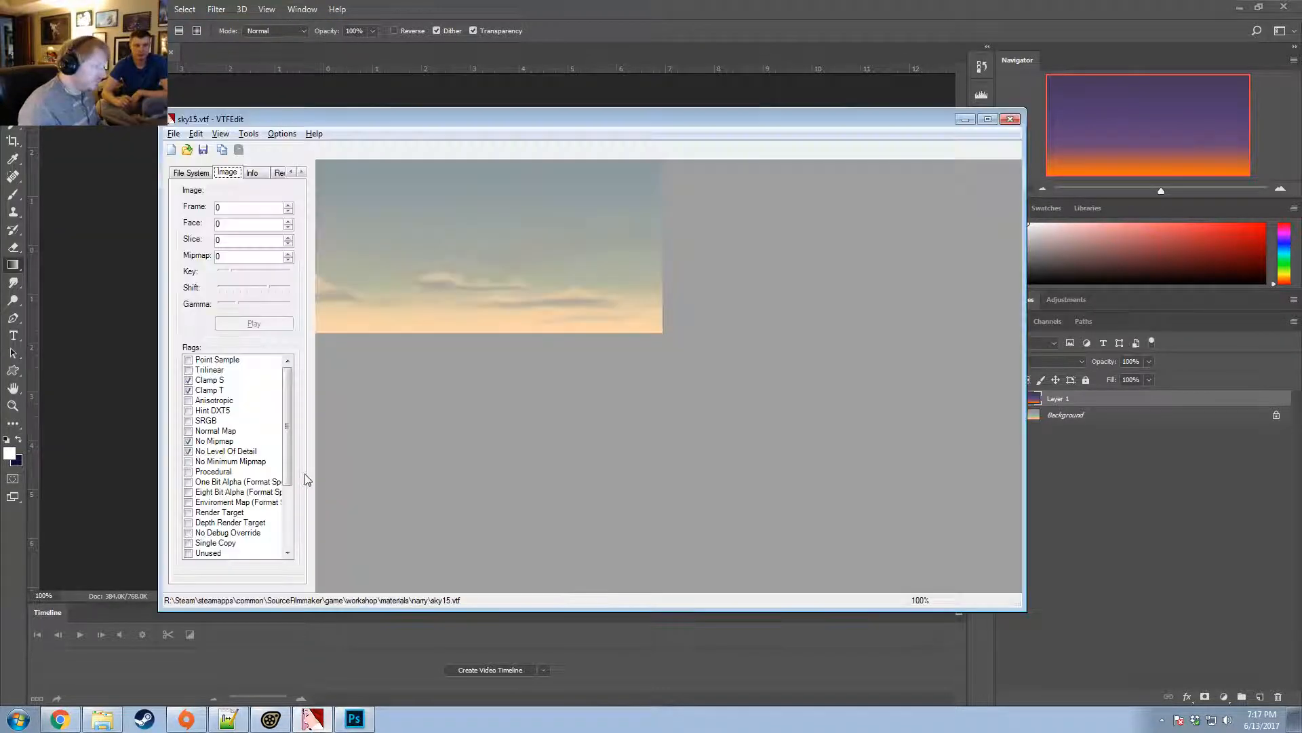
pyautogui.click(173, 134)
pyautogui.click(83, 222)
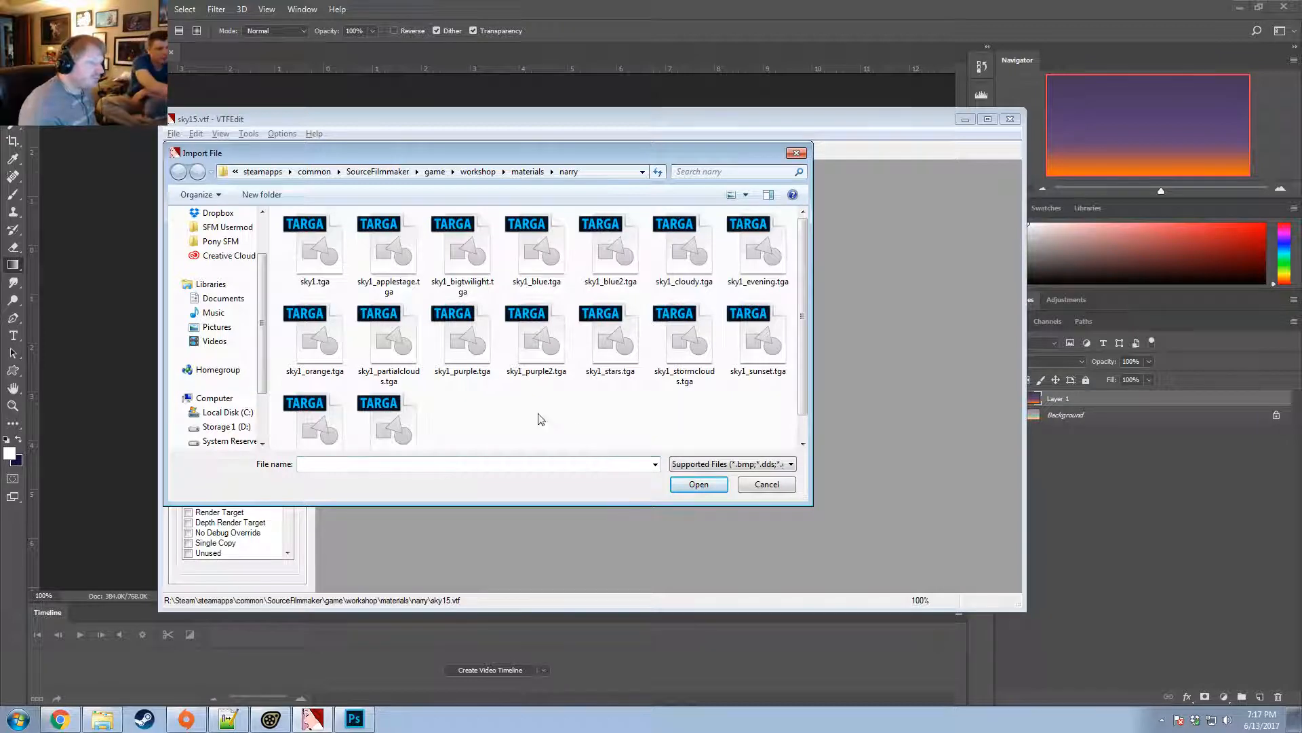
pyautogui.scroll(-1, 515, 416)
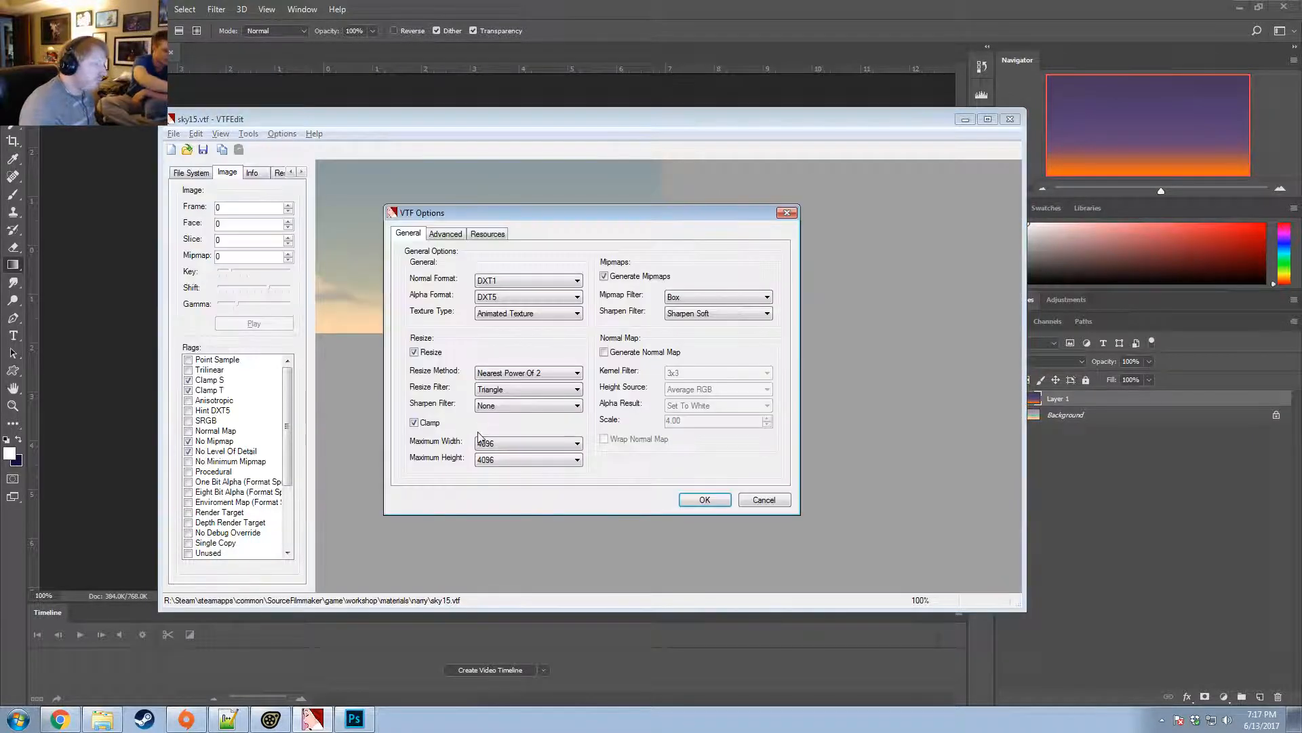
pyautogui.click(702, 500)
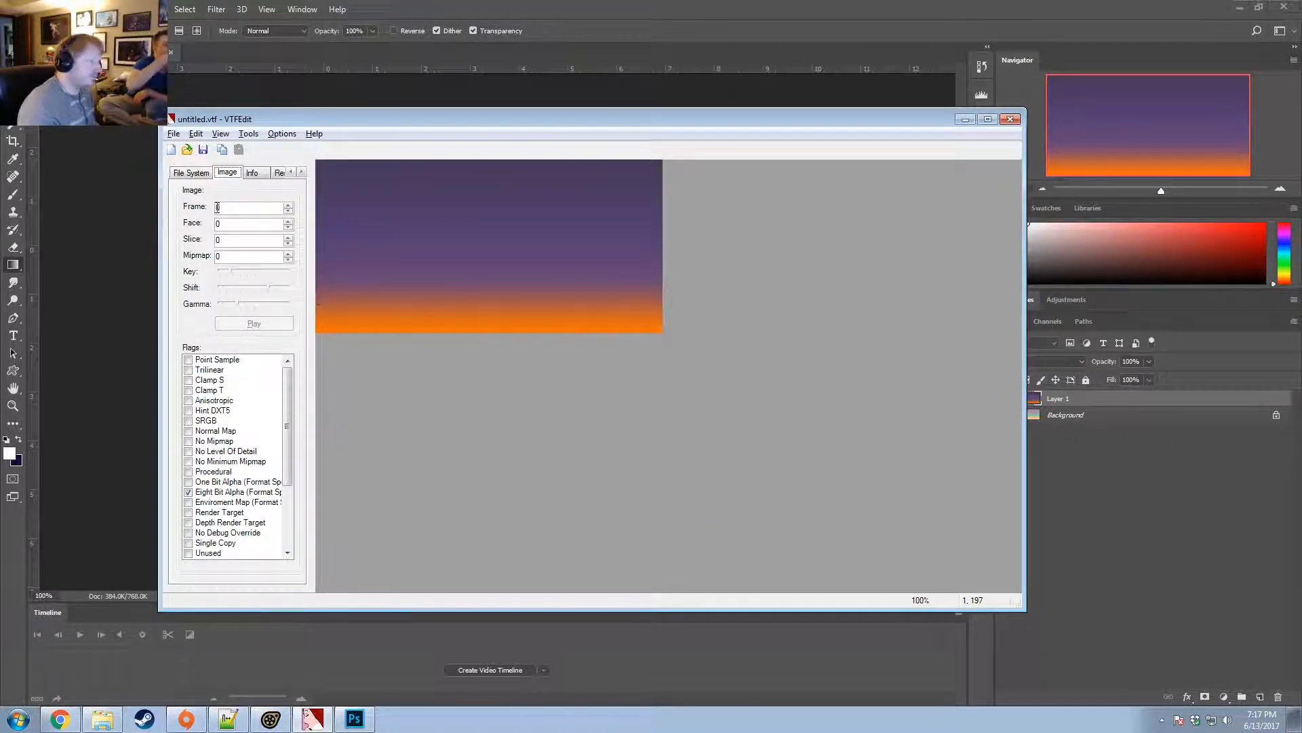
# Save the imported texture as sky15_purpleorange.vtf in the narry materials folder, basing the name on sky15.vtf.
pyautogui.click(174, 133)
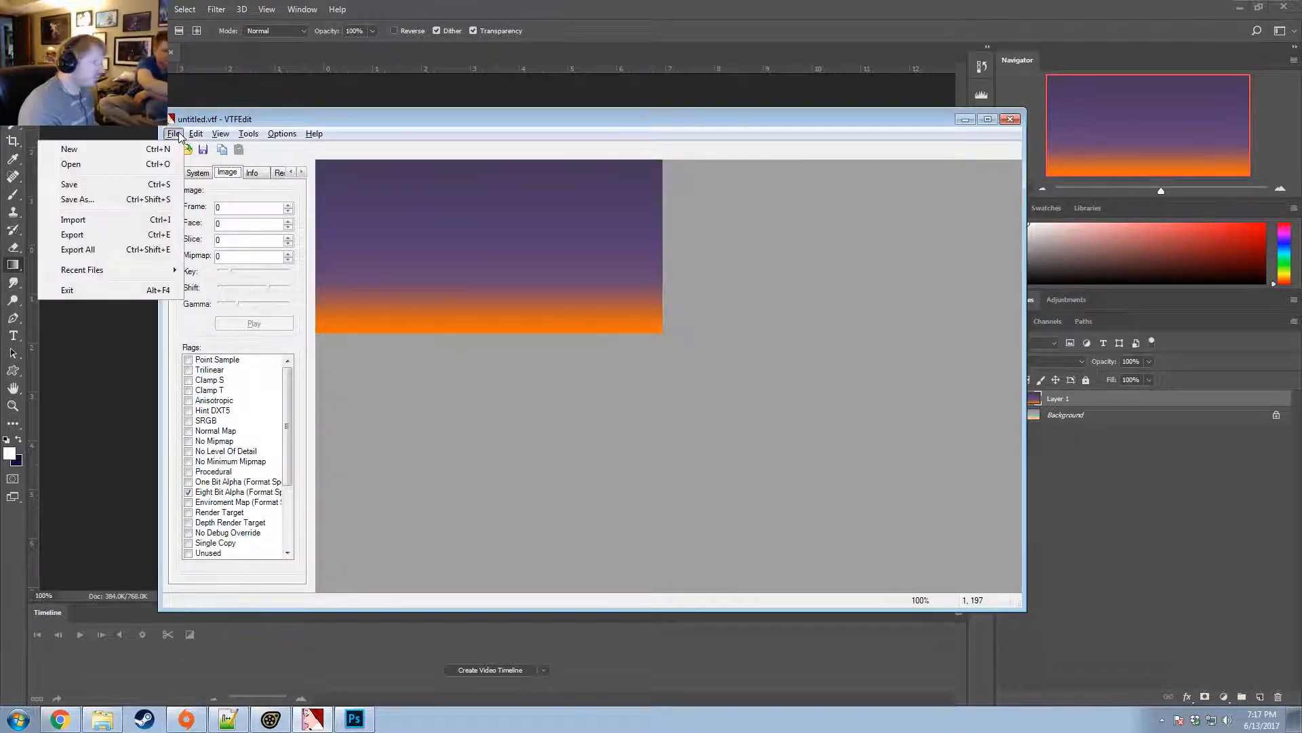
pyautogui.click(76, 199)
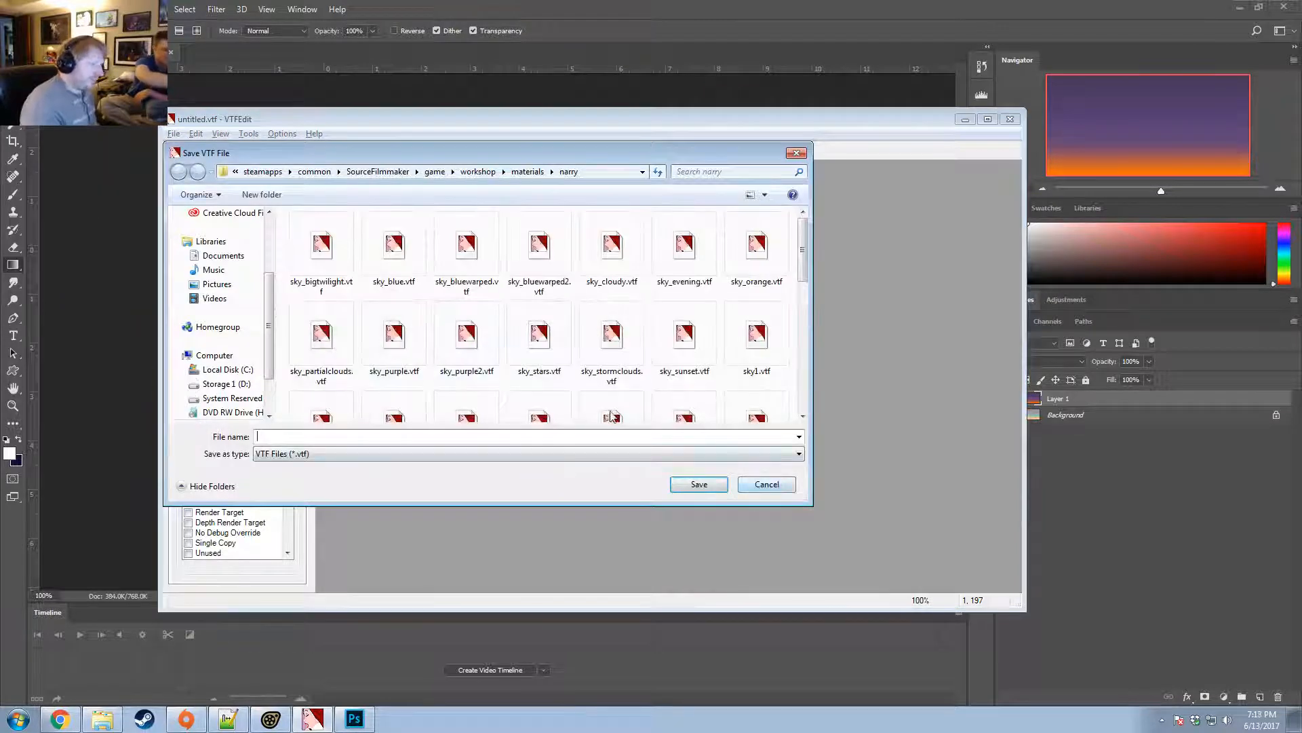
pyautogui.scroll(-1, 807, 251)
pyautogui.scroll(-5, 807, 251)
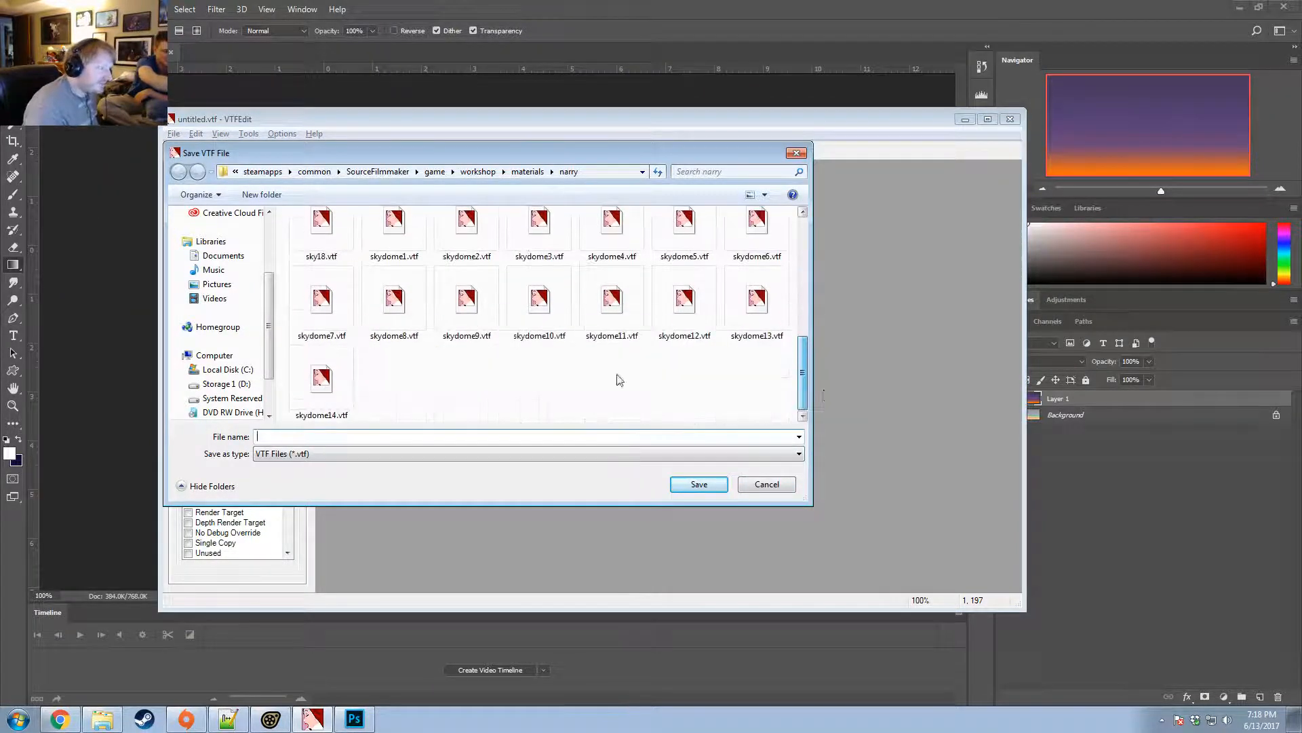
pyautogui.click(395, 305)
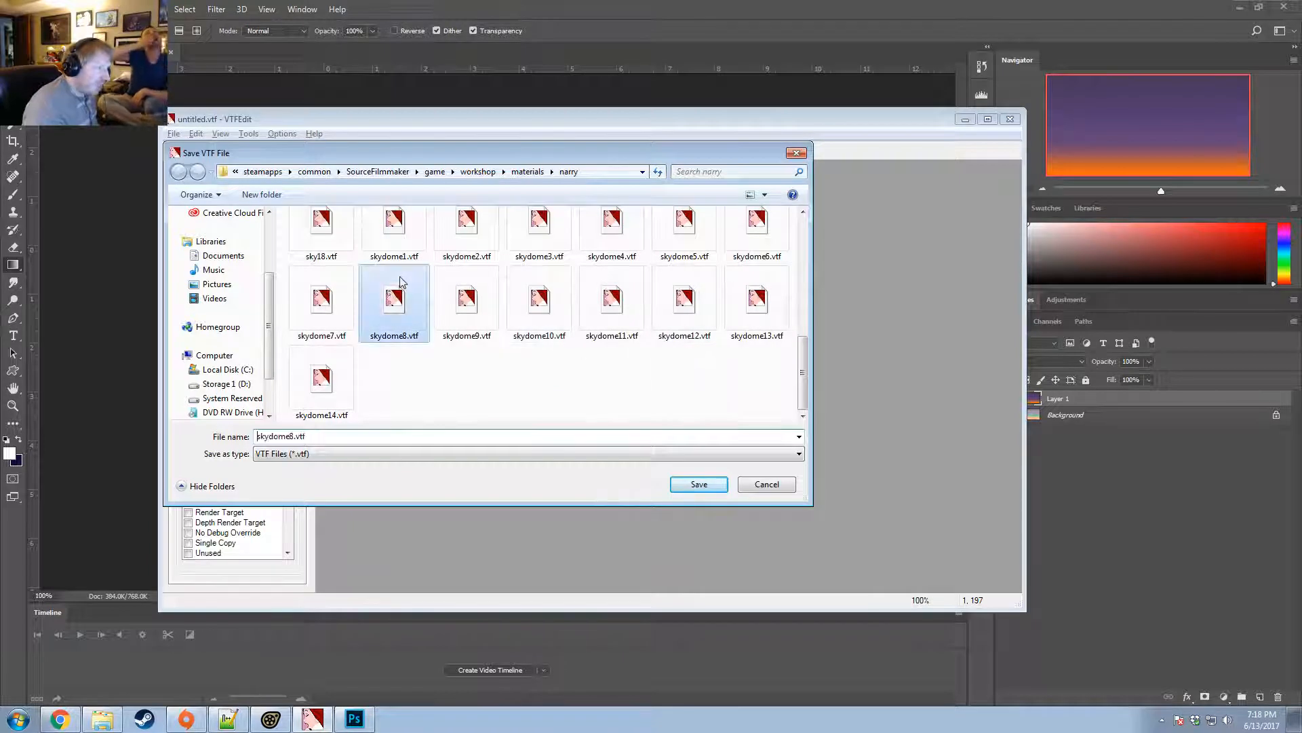
pyautogui.scroll(1, 560, 301)
pyautogui.scroll(1, 559, 301)
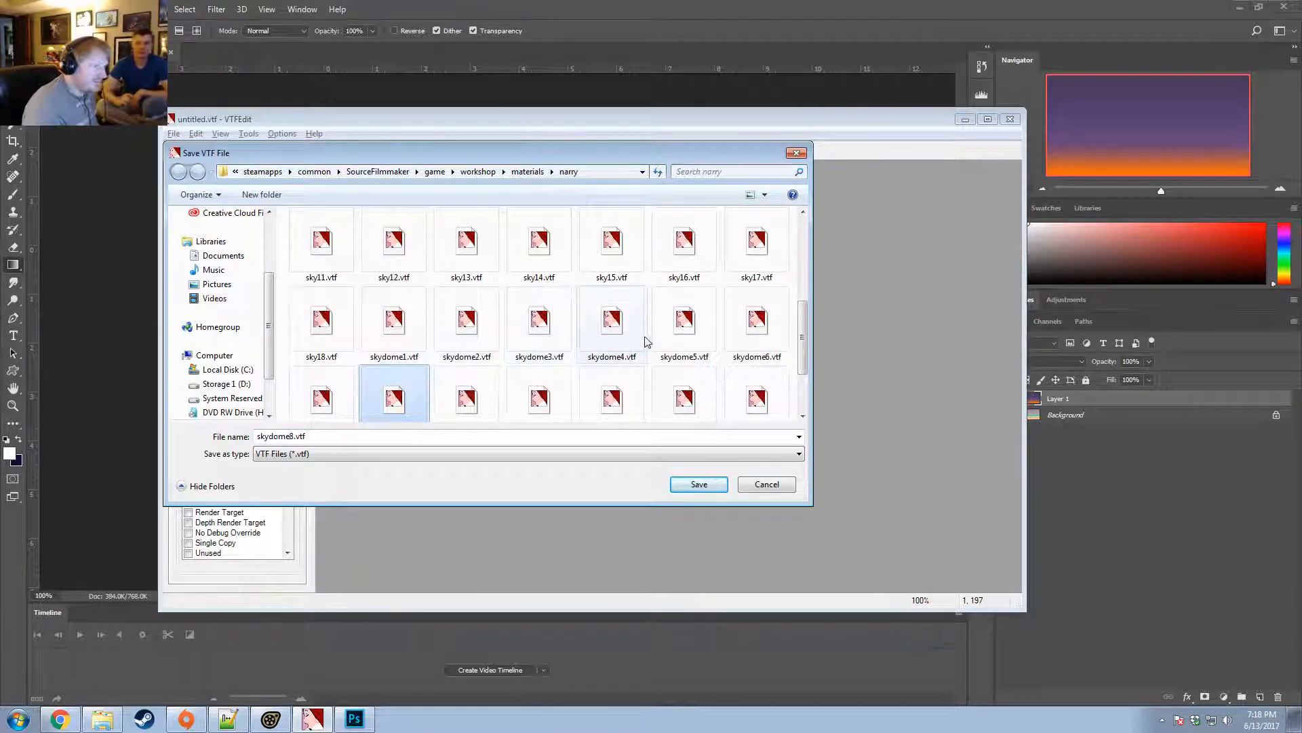
pyautogui.click(614, 254)
pyautogui.click(299, 436)
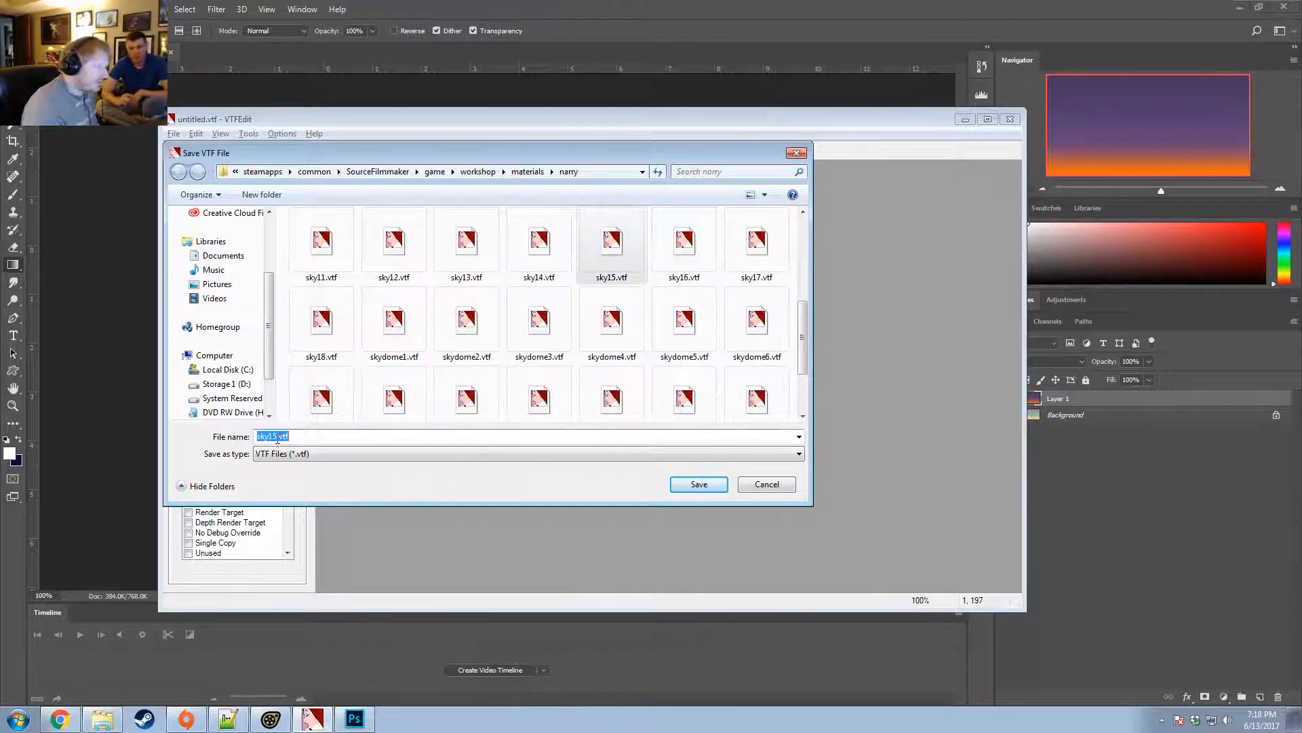
pyautogui.click(278, 436)
pyautogui.write('_purpleora')
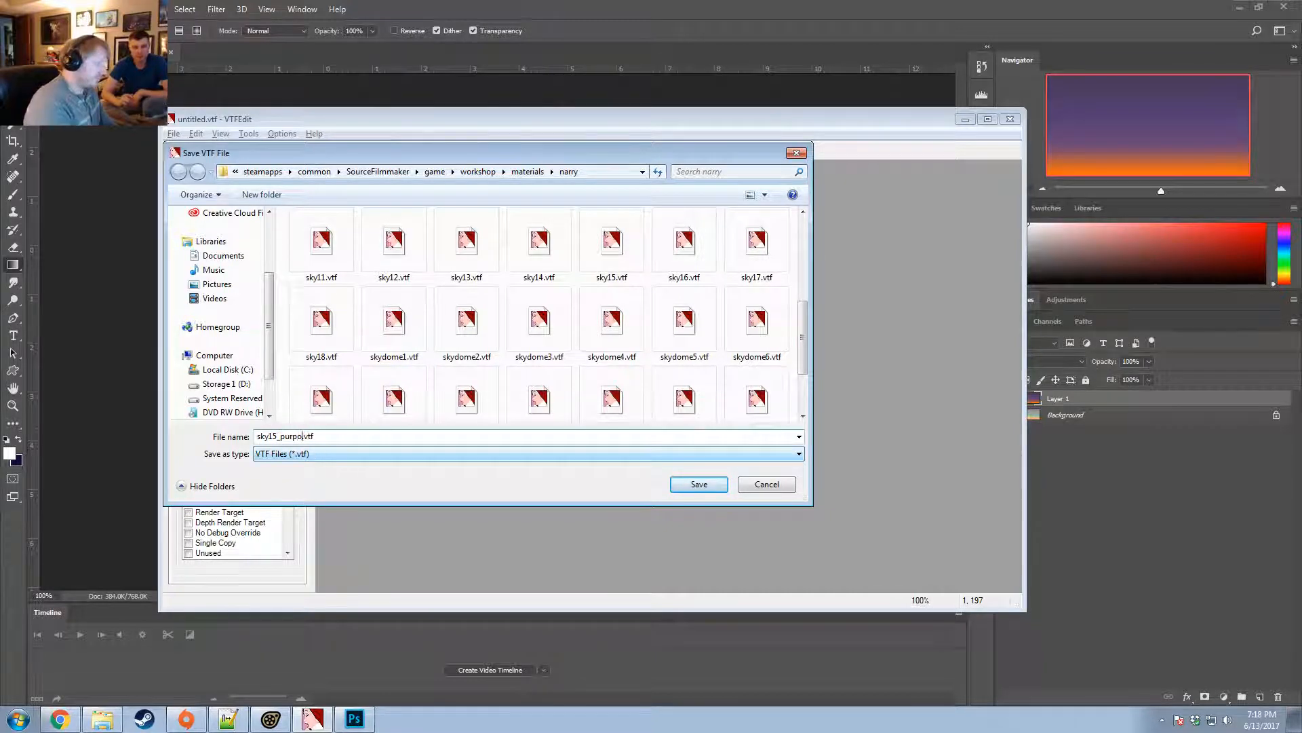
pyautogui.write('nge')
pyautogui.press('Return')
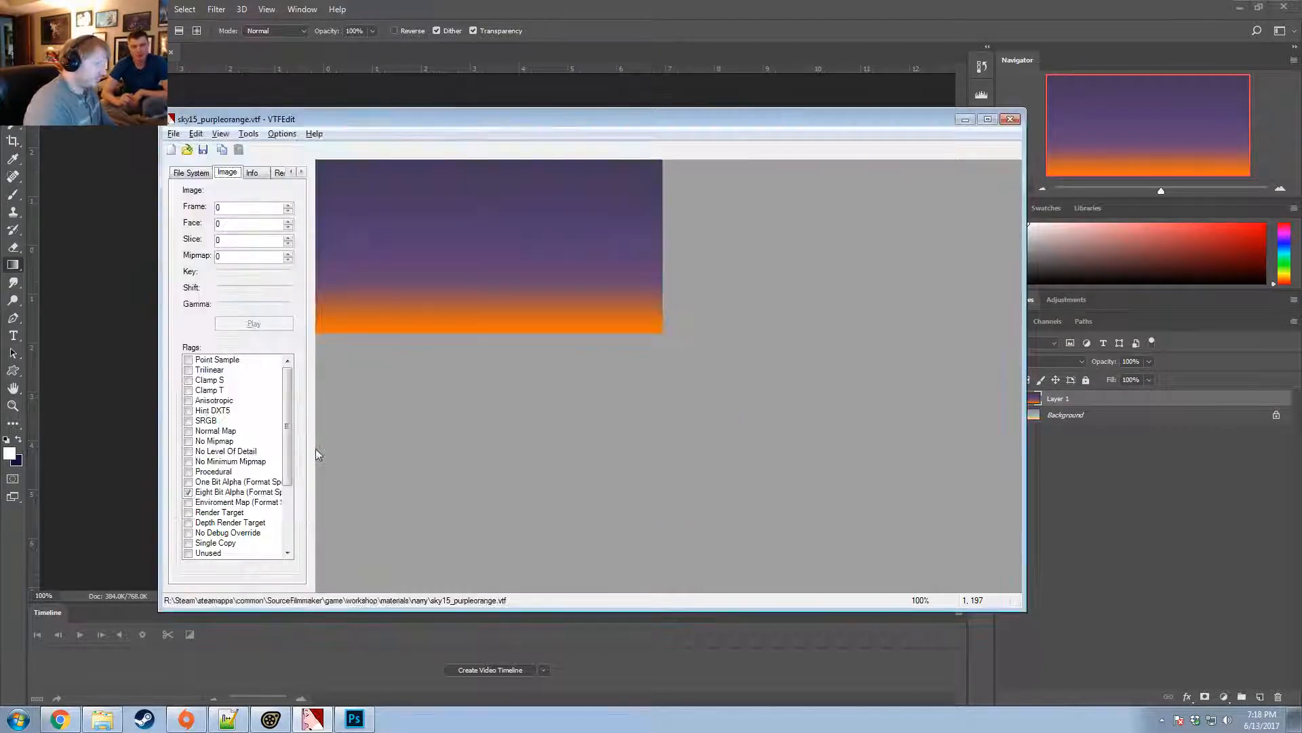
# Switch to Source Filmmaker, set the playhead to 9.000 s, and replay the reference YouTube video's cloud shot from about 1:19.
pyautogui.click(265, 722)
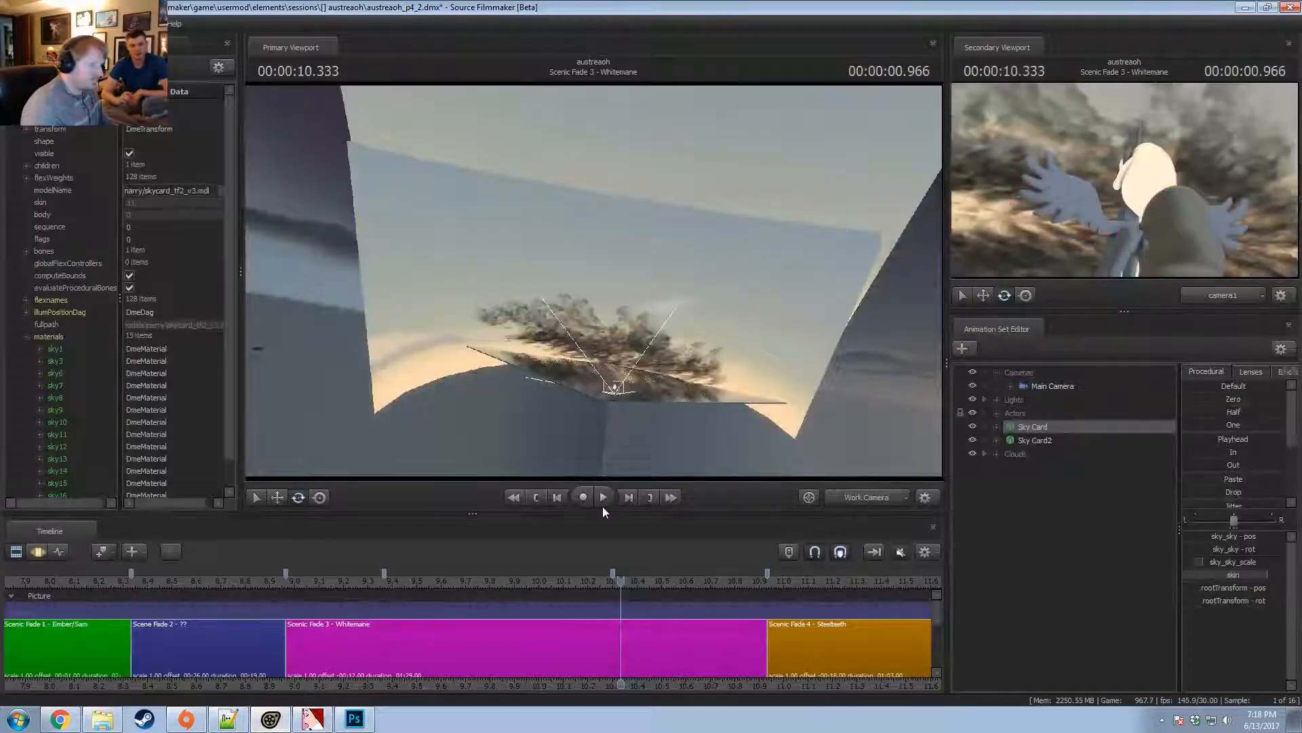
pyautogui.click(296, 582)
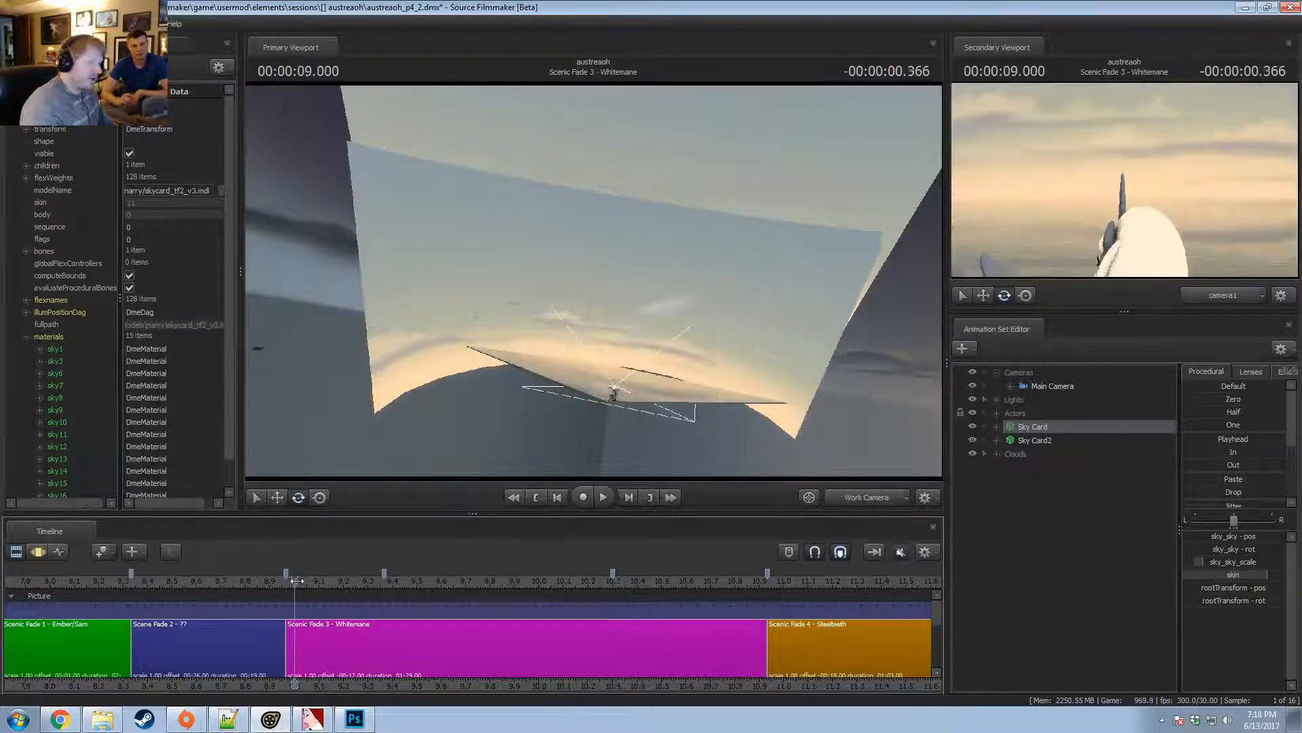
pyautogui.hotkey('alt', 'Tab')
pyautogui.hotkey('alt', 'Tab')
pyautogui.hotkey('alt', 'Tab')
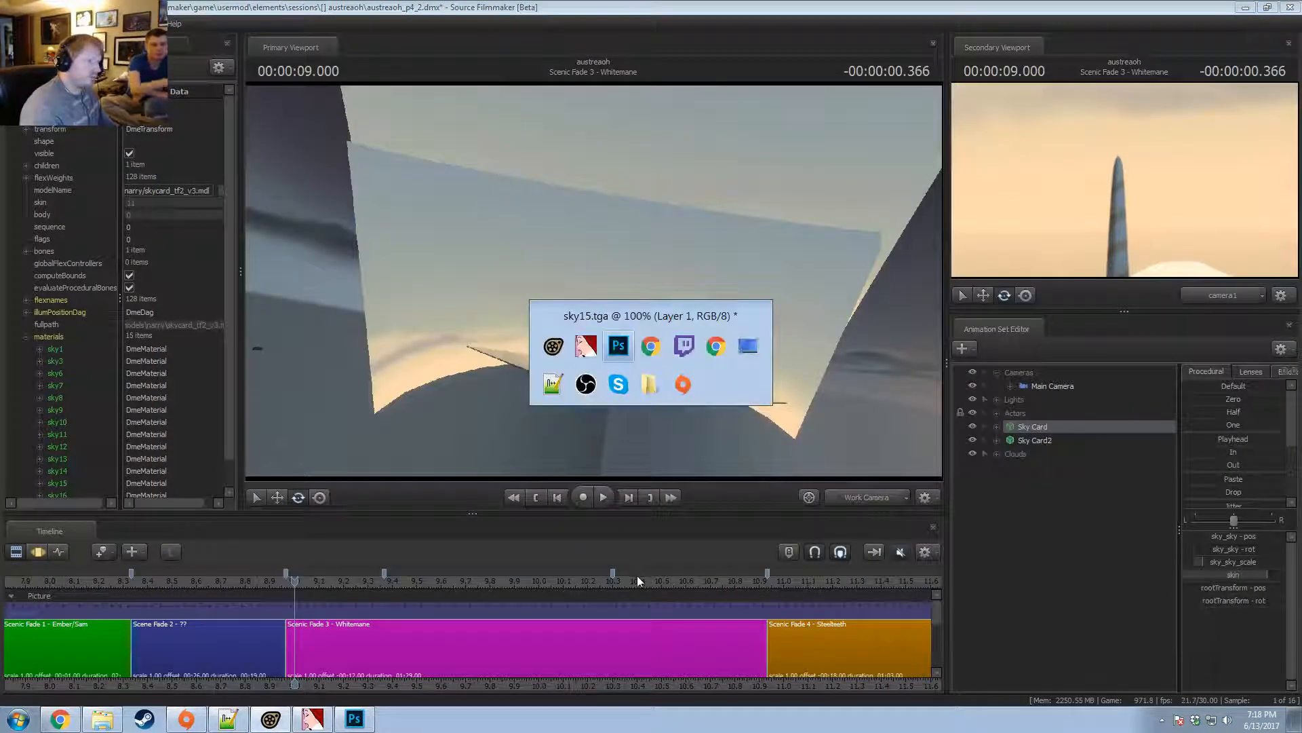
pyautogui.hotkey('alt', 'Tab')
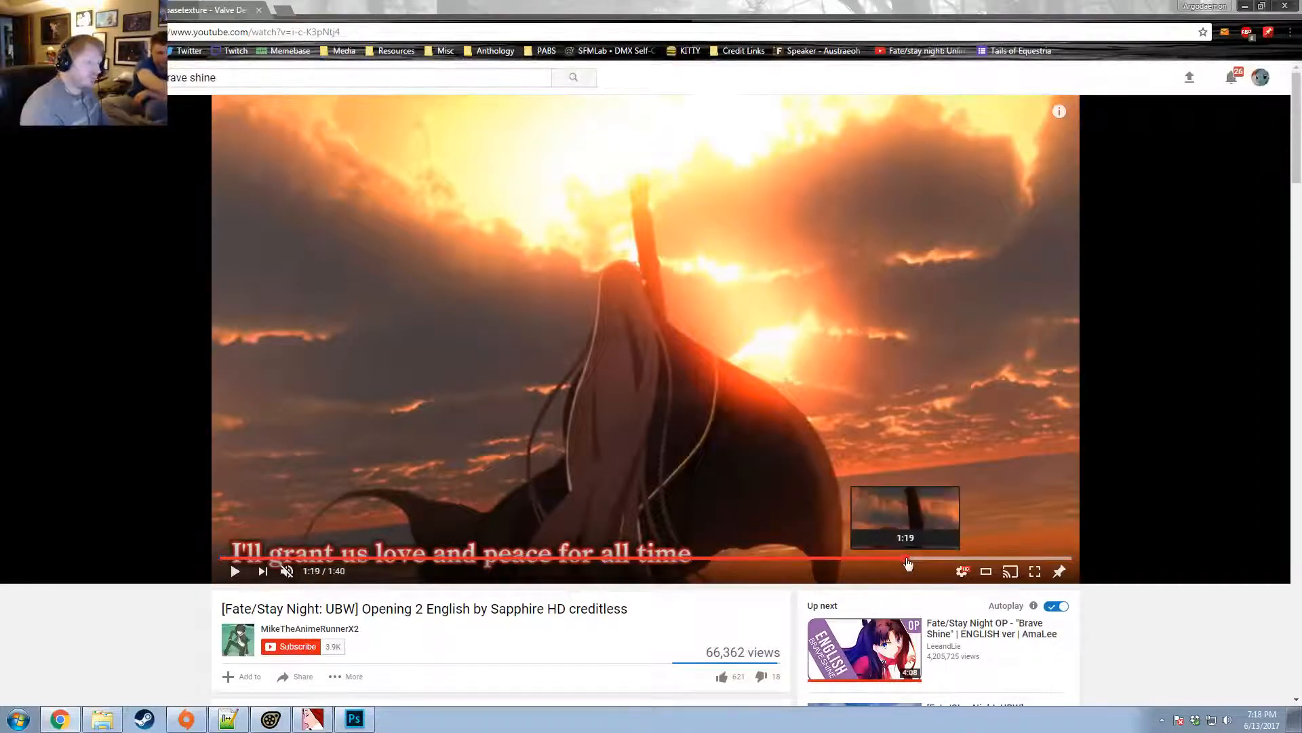
pyautogui.click(900, 560)
pyautogui.press('space')
pyautogui.press('space')
pyautogui.press('space')
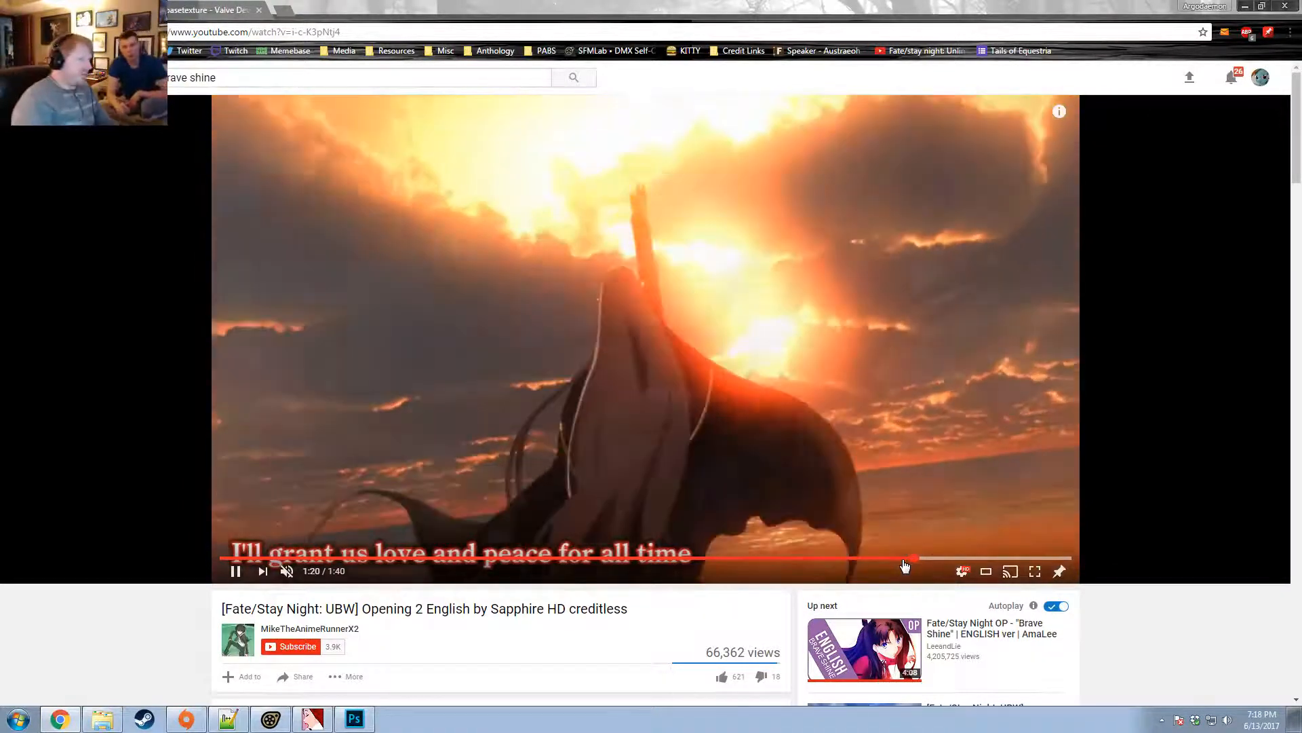
# Return to Source Filmmaker, play Scenic Fade 3 through camera1 to 10.733 s, and inspect the sky from the work camera.
pyautogui.hotkey('alt', 'Tab')
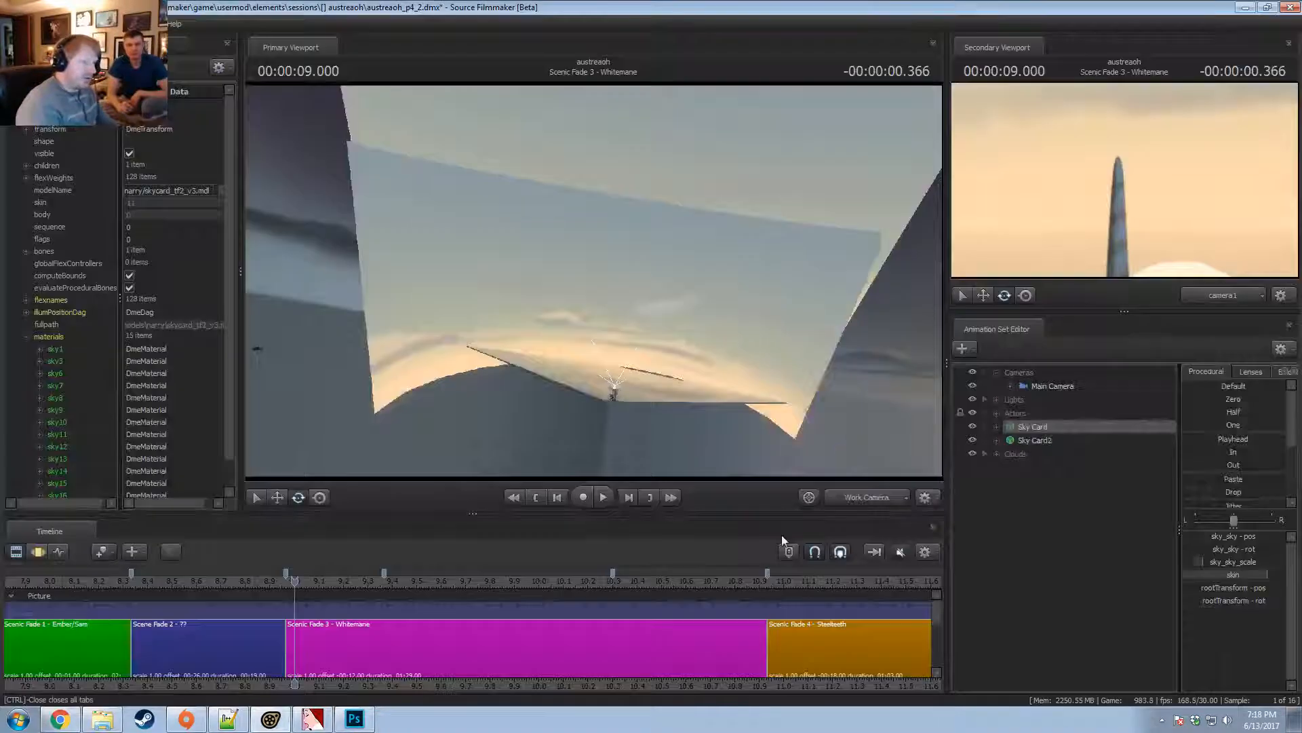
pyautogui.click(853, 499)
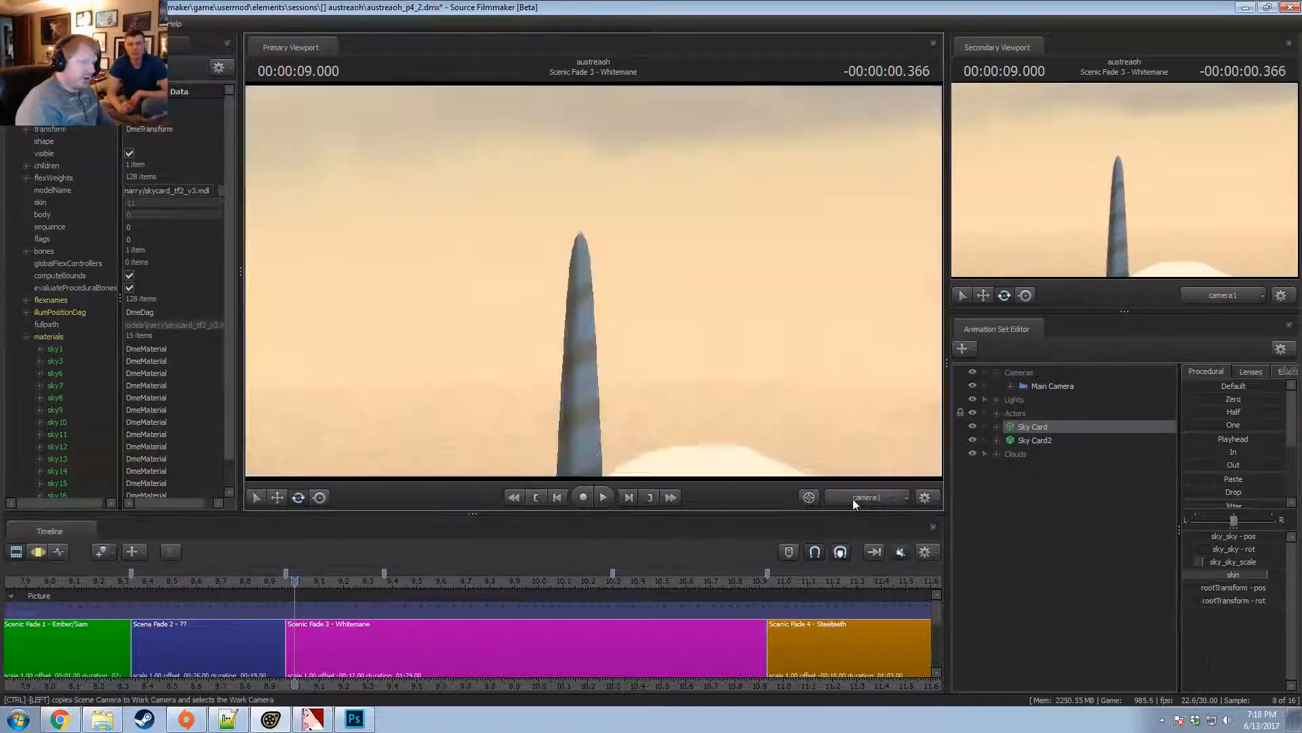
pyautogui.press('space')
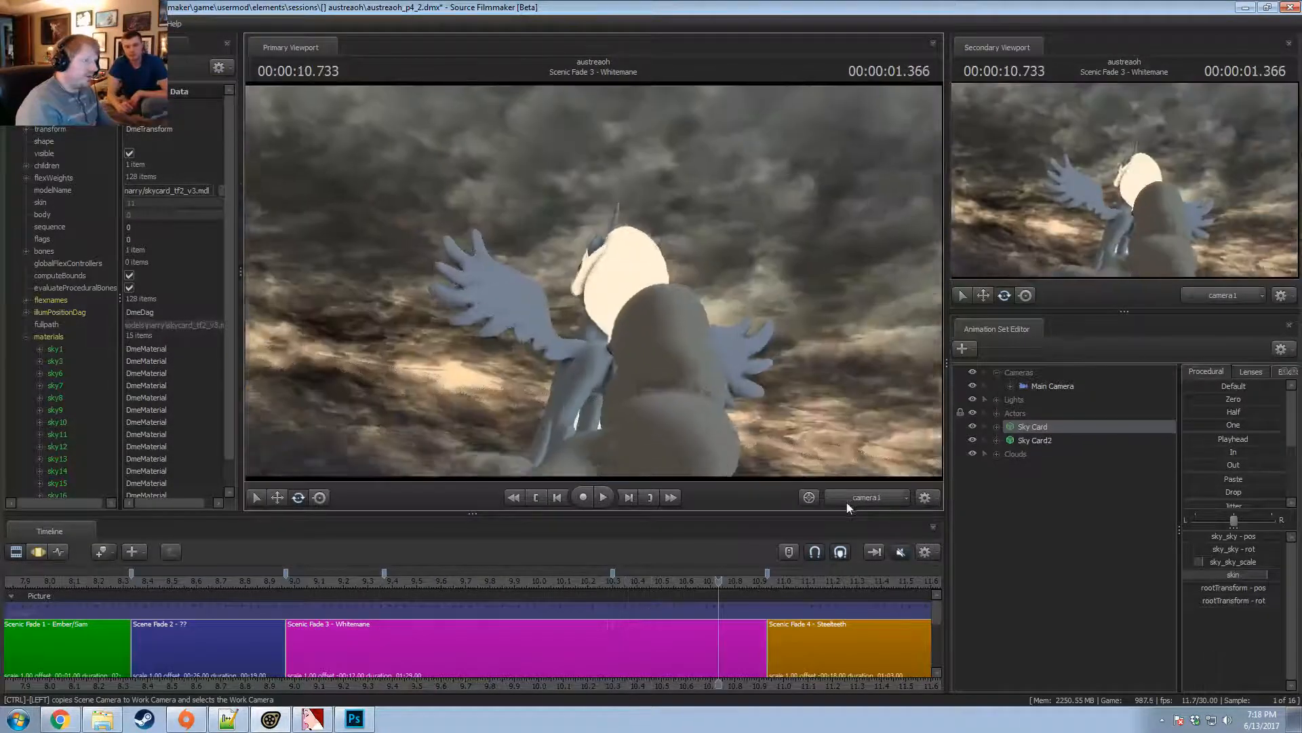
pyautogui.keyDown('ctrl'); pyautogui.click(844, 502); pyautogui.keyUp('ctrl')
pyautogui.moveTo(678, 339); pyautogui.dragTo(593, 281)
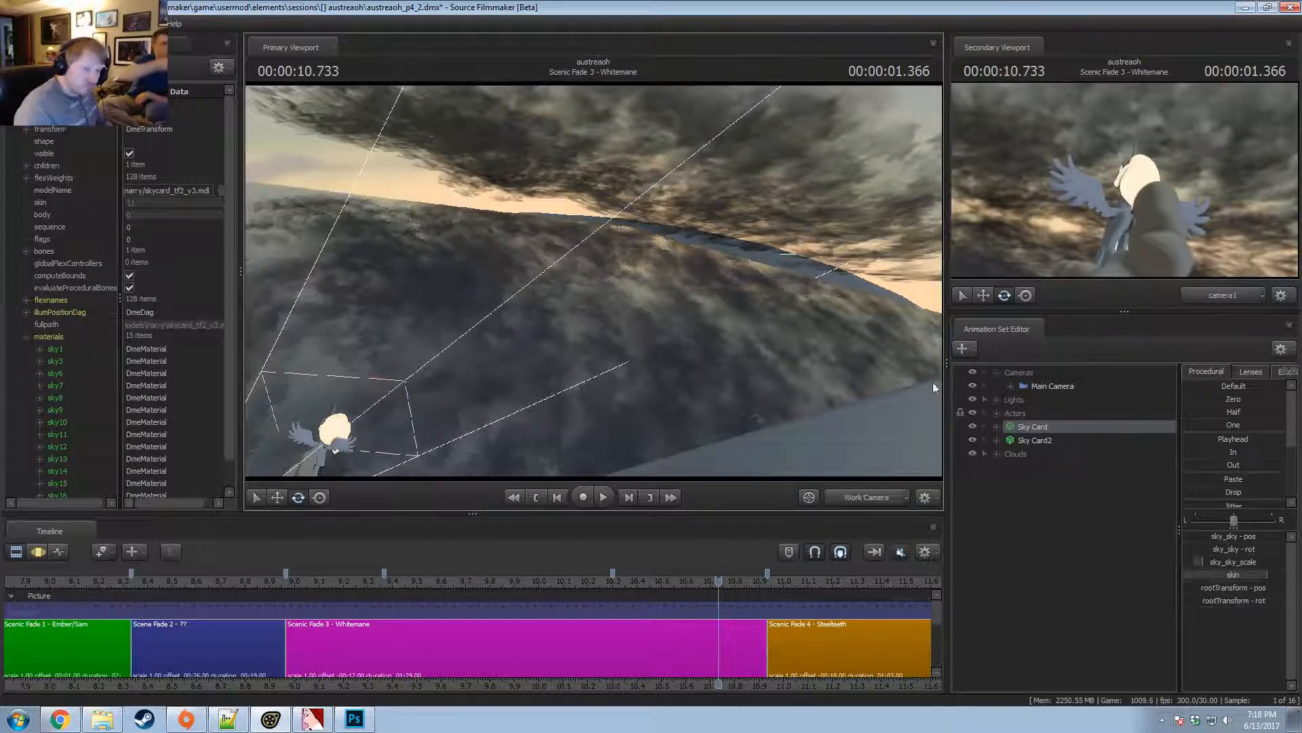
# Add a string attribute named $basetexture to the sky15 override material of Sky Card.
pyautogui.rightClick(1034, 426)
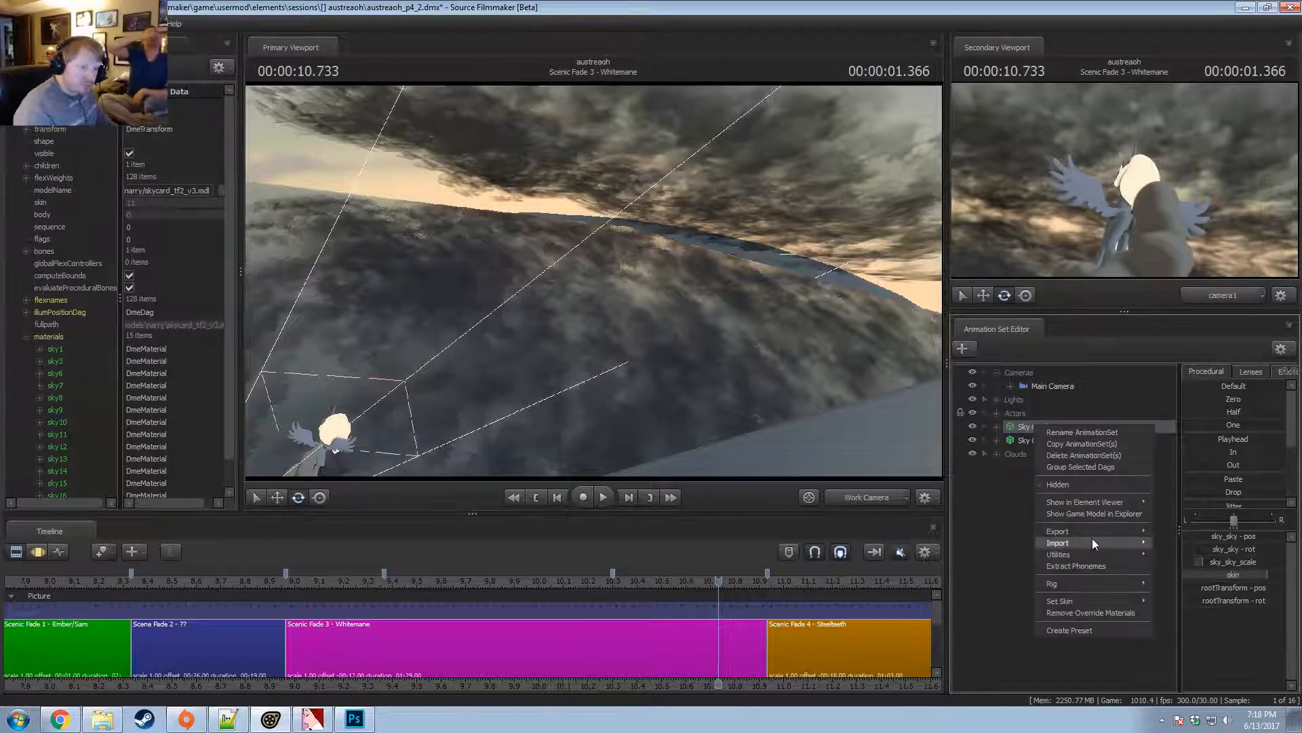
pyautogui.click(27, 336)
pyautogui.scroll(-1, 26, 335)
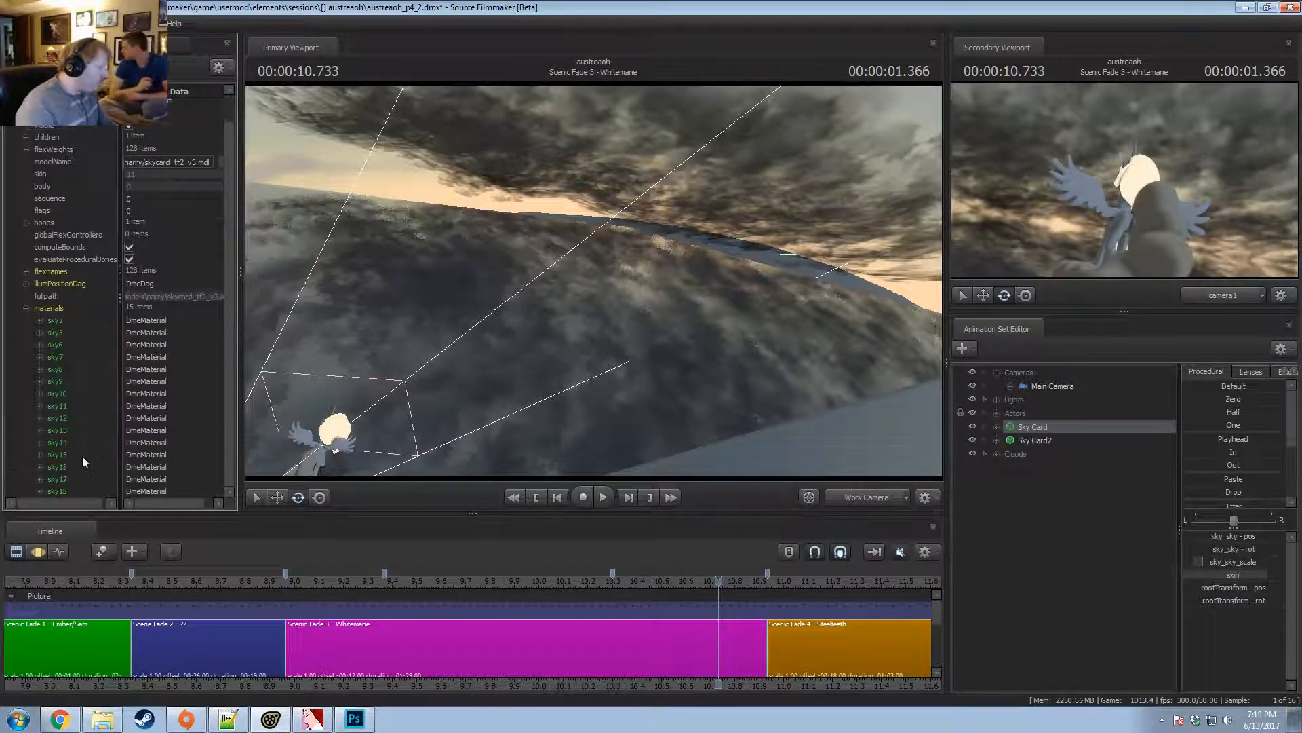
pyautogui.rightClick(65, 454)
pyautogui.moveTo(95, 553)
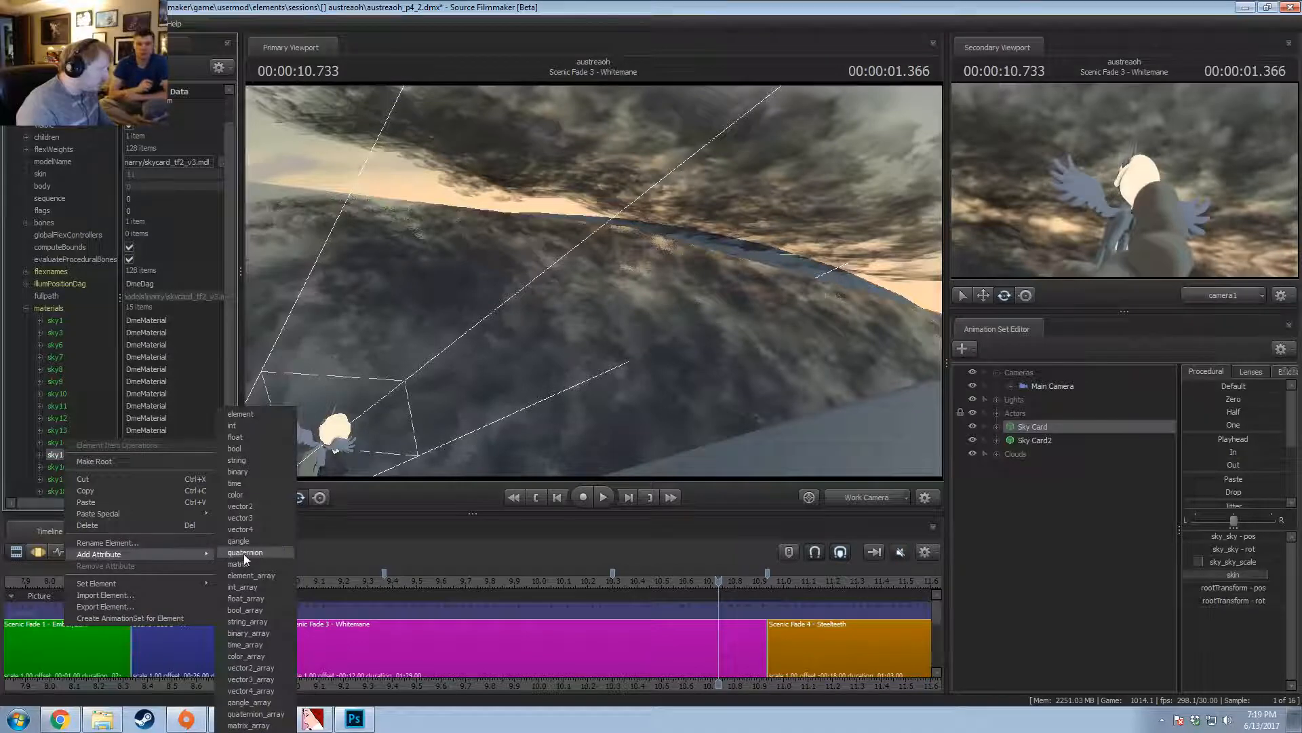
pyautogui.click(239, 460)
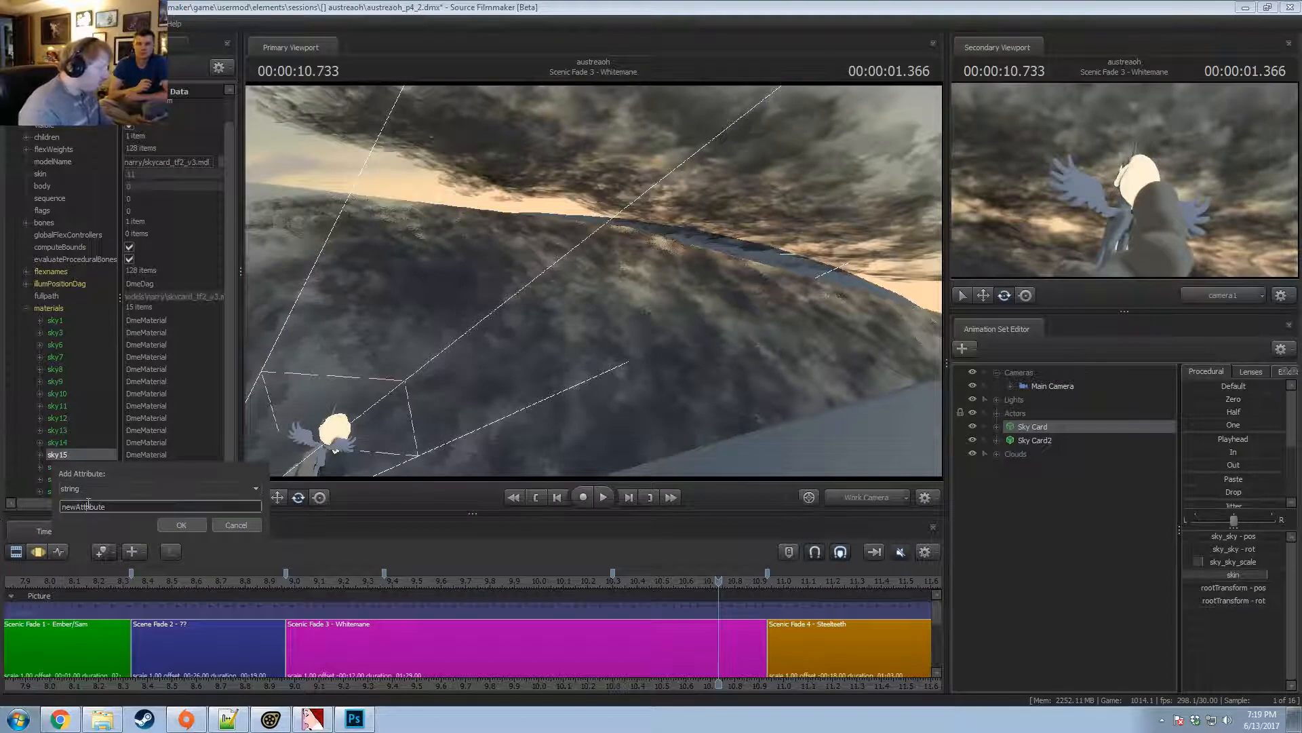
pyautogui.write('$')
pyautogui.press('BackSpace')
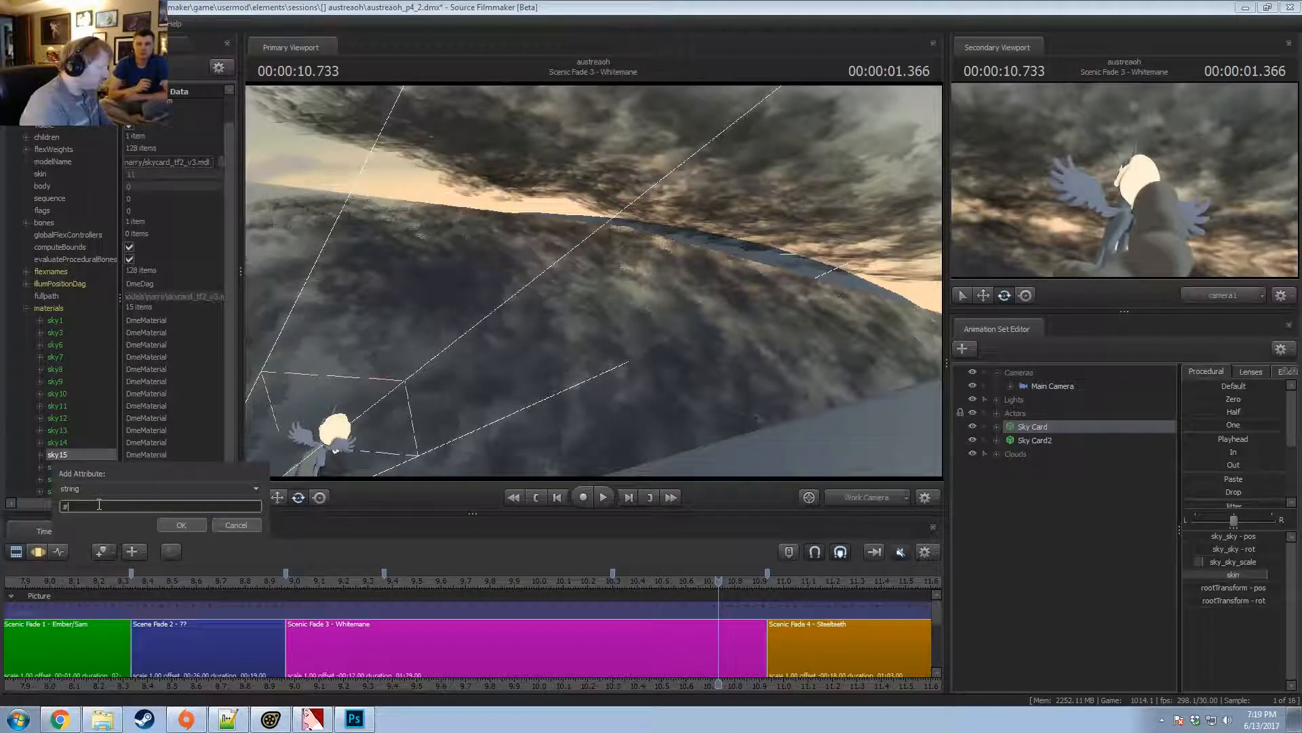
pyautogui.write('$baset3e')
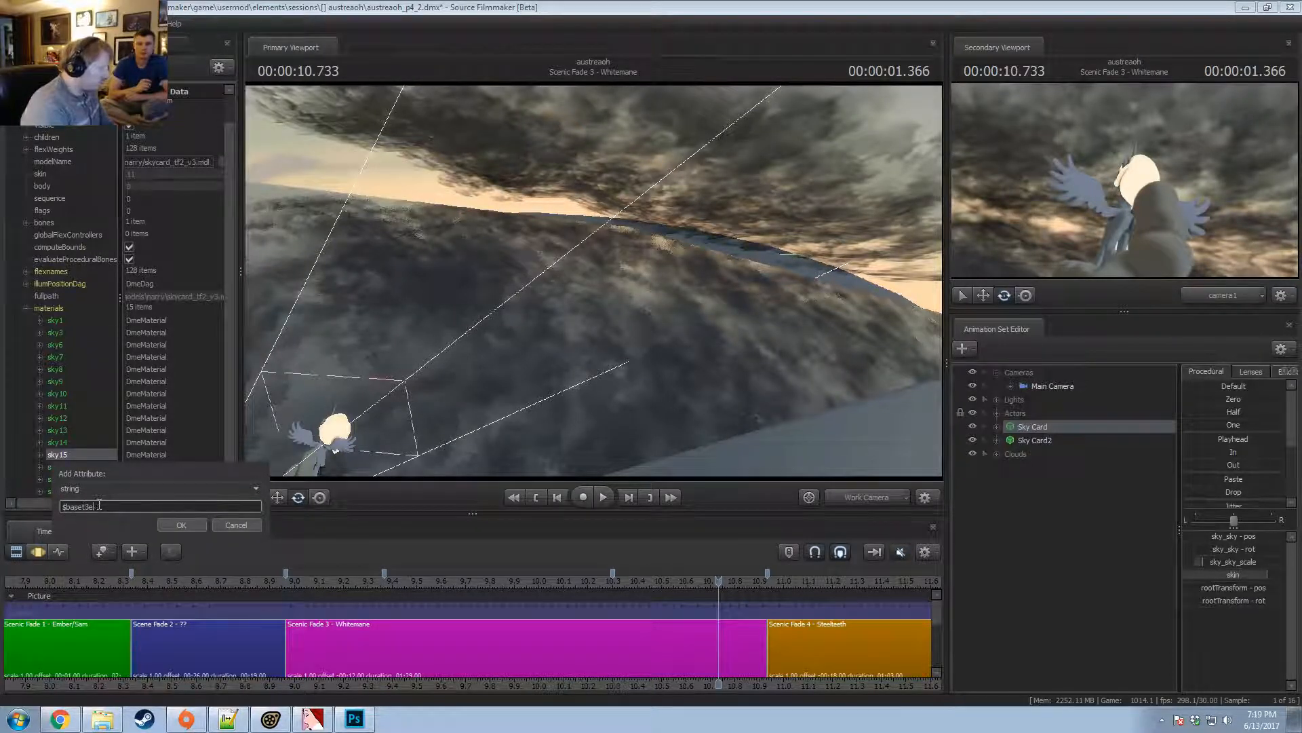
pyautogui.press('BackSpace')
pyautogui.press('BackSpace')
pyautogui.write('exture')
pyautogui.press('Return')
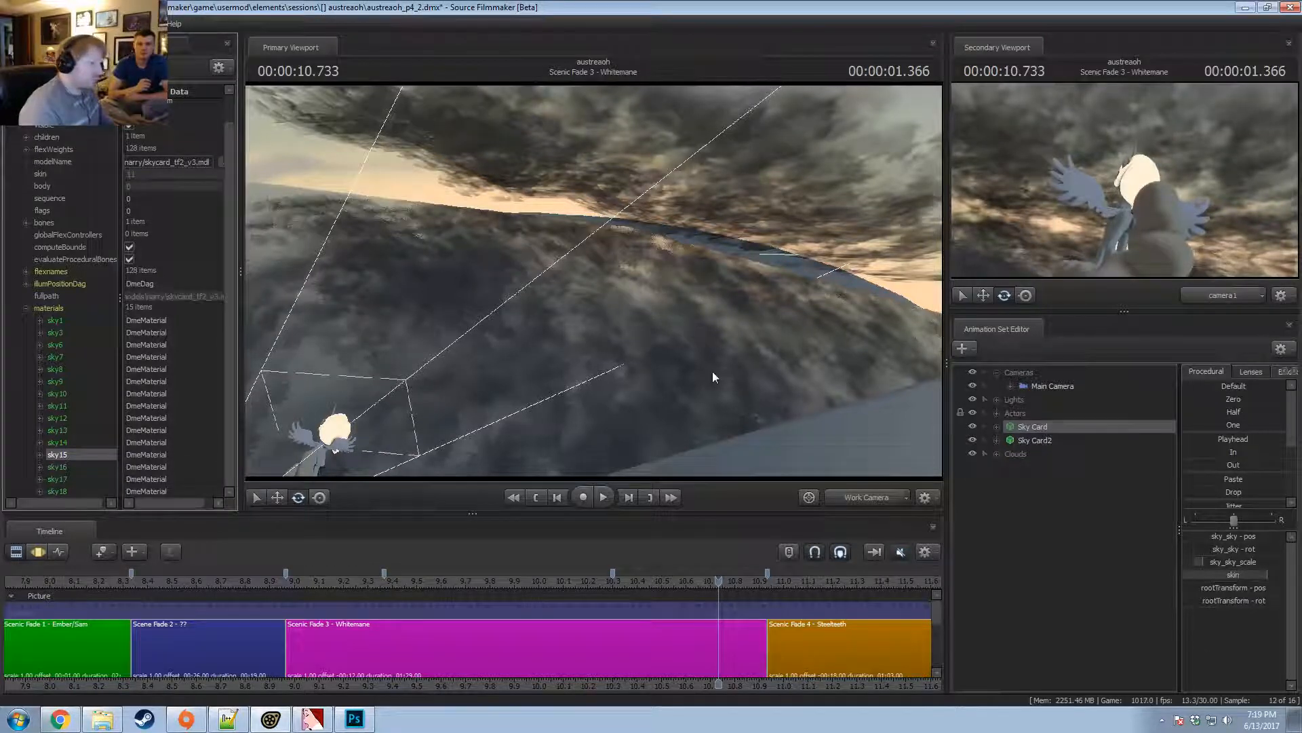
# Inspect the sky backdrop from farther back in the work camera and delete the Sky Card animation set.
pyautogui.moveTo(713, 372); pyautogui.dragTo(593, 280)
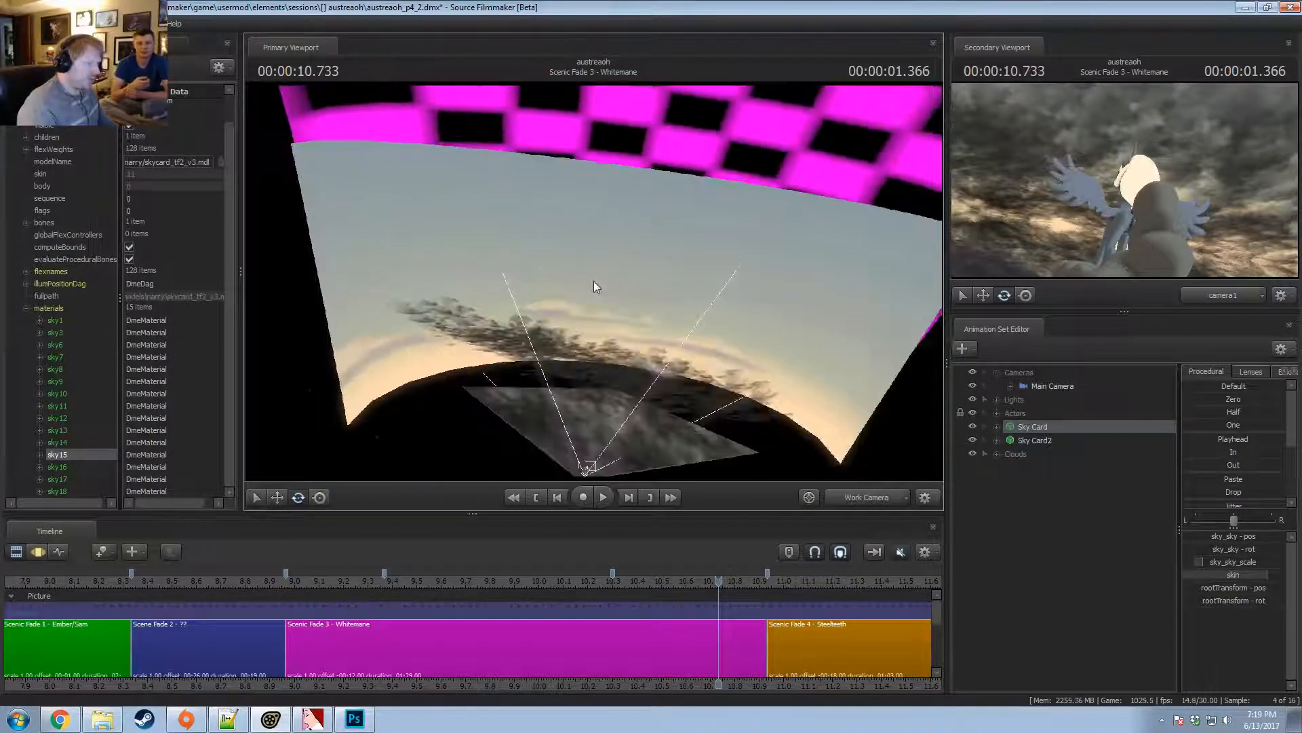
pyautogui.rightClick(1039, 430)
pyautogui.click(1059, 457)
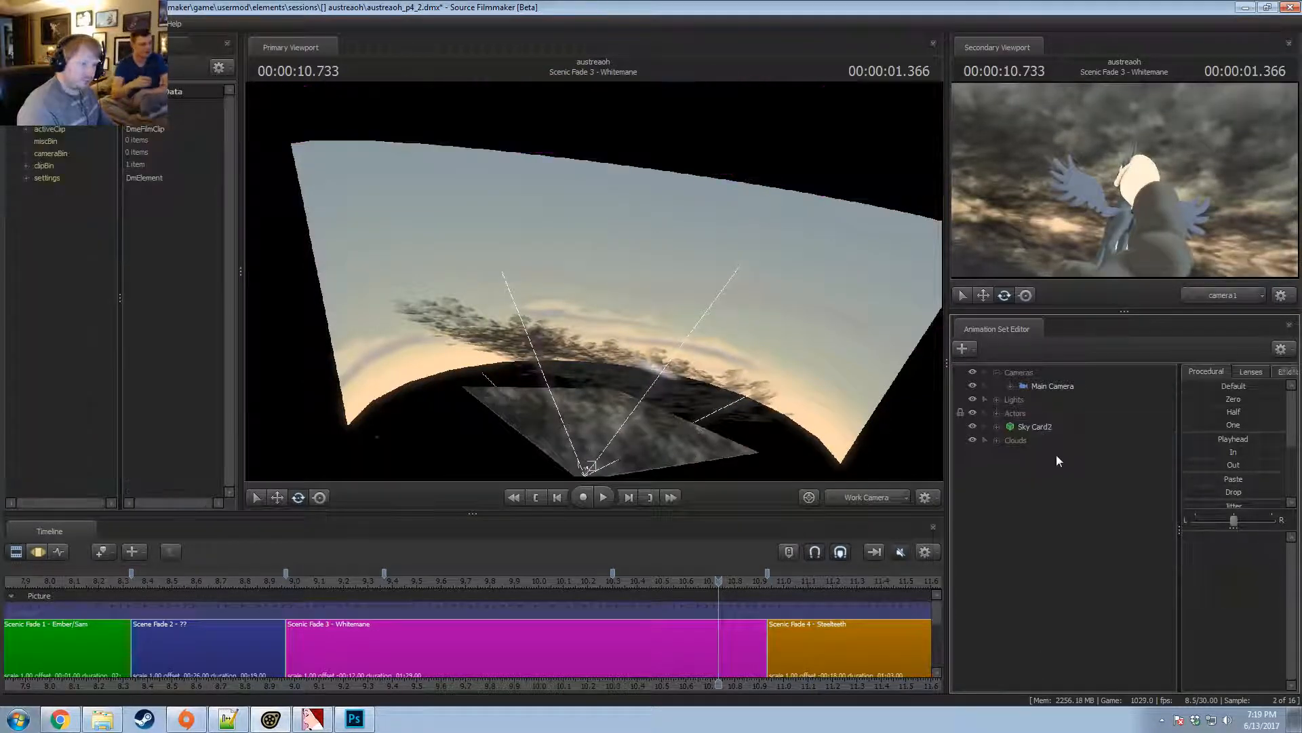
# Show Sky Card2's model in the Element Viewer and add override materials to it.
pyautogui.rightClick(1044, 428)
pyautogui.moveTo(1089, 505)
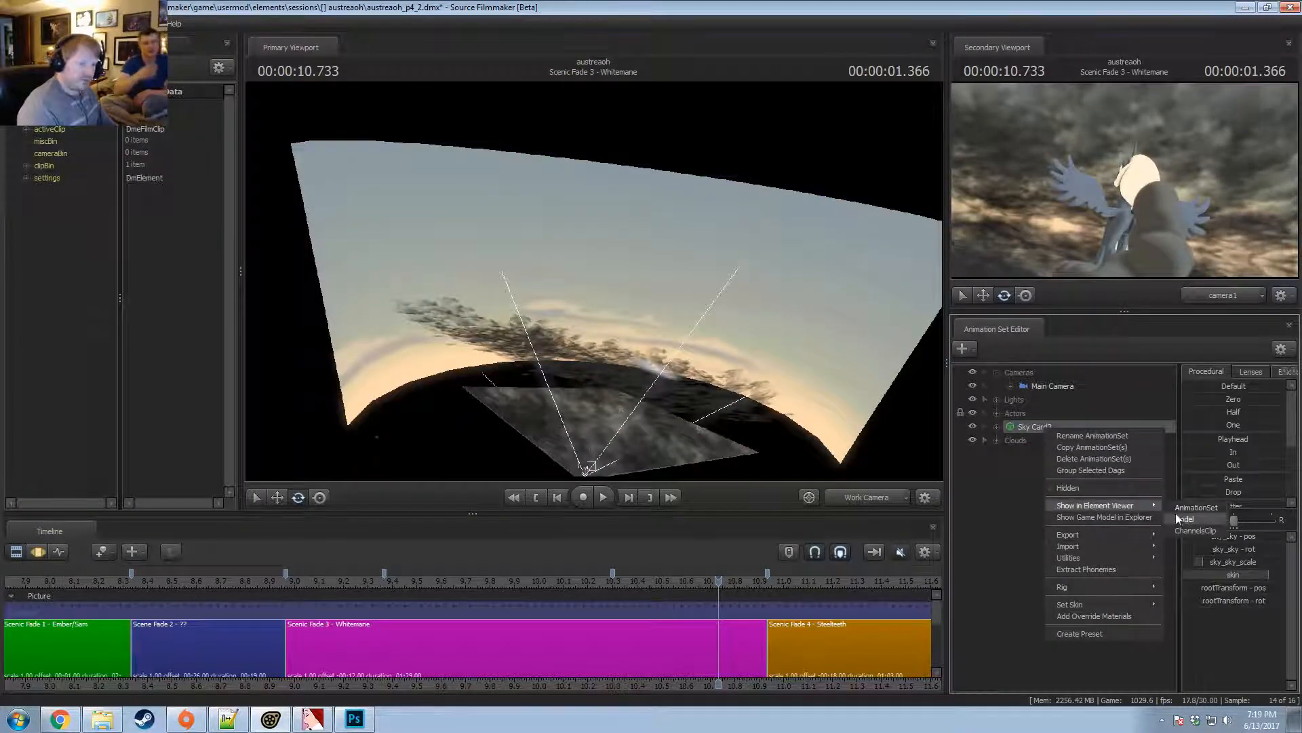
pyautogui.click(1180, 518)
pyautogui.rightClick(1048, 432)
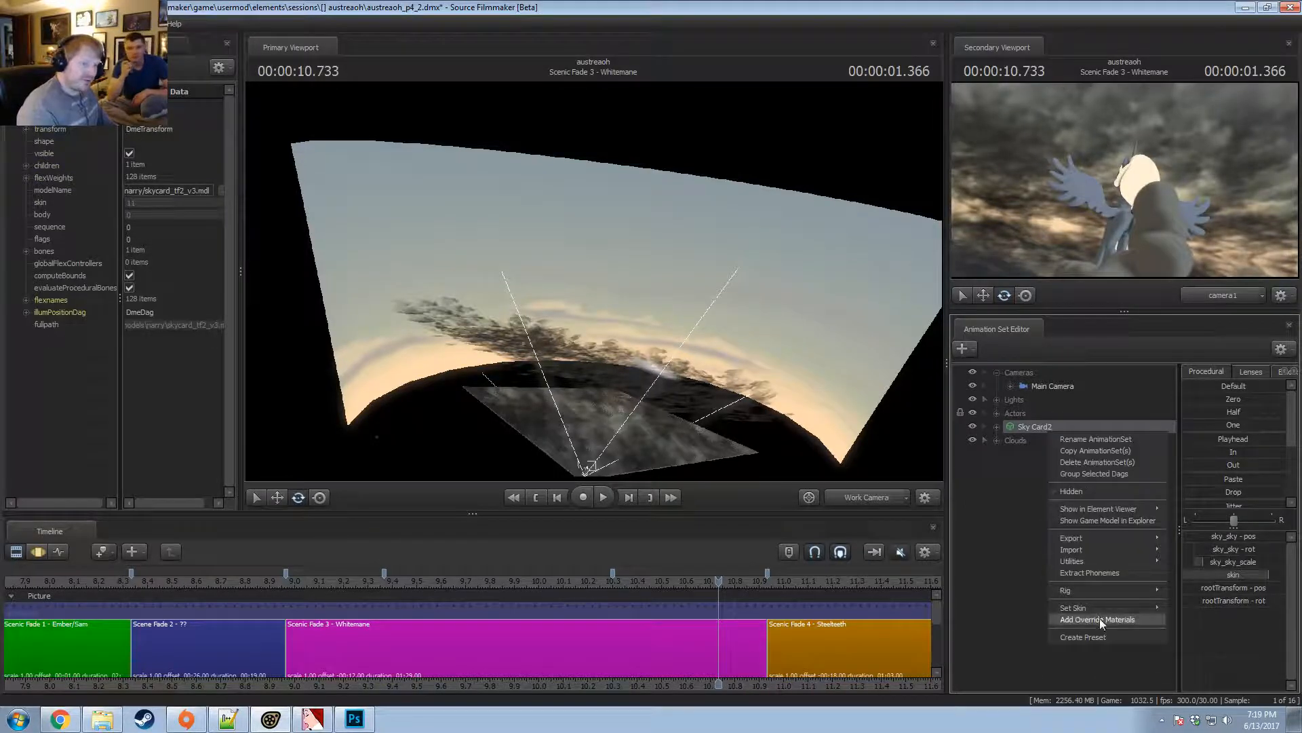
pyautogui.click(1100, 617)
# Expand Sky Card2's override materials and begin adding an attribute to sky15.
pyautogui.click(26, 336)
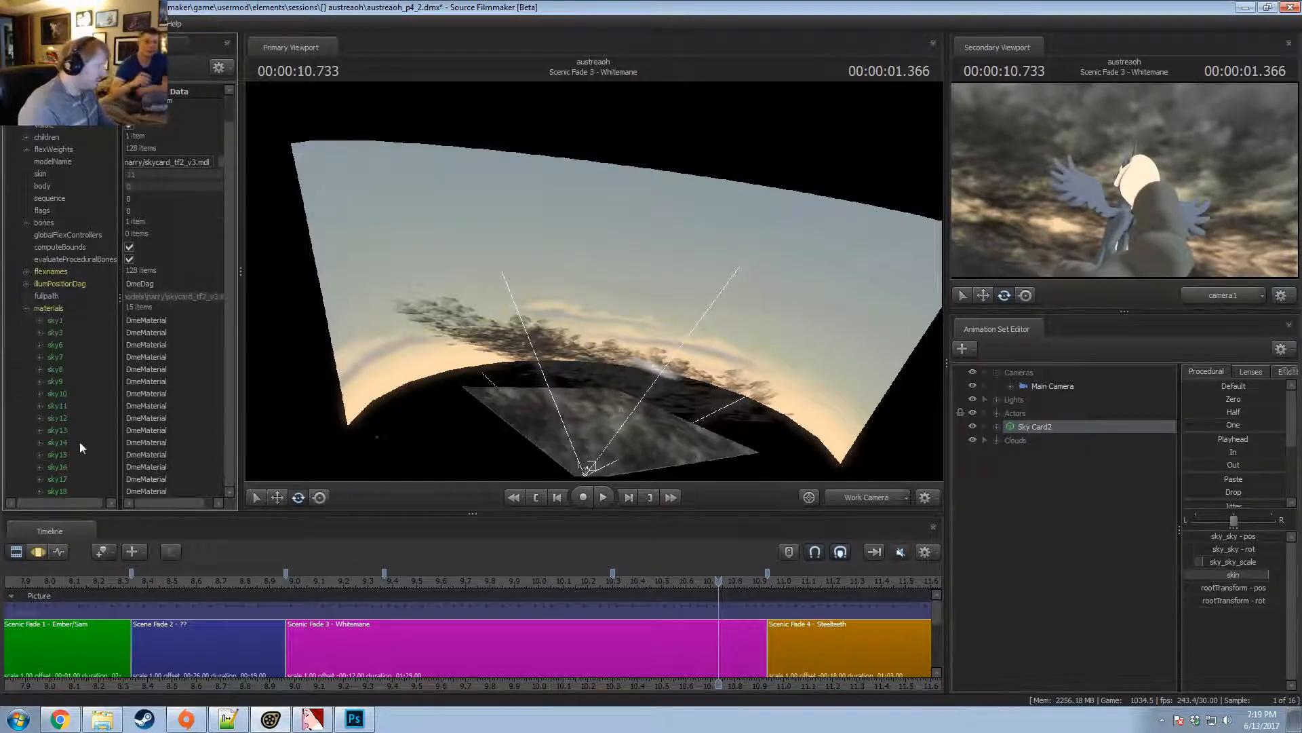
pyautogui.rightClick(46, 453)
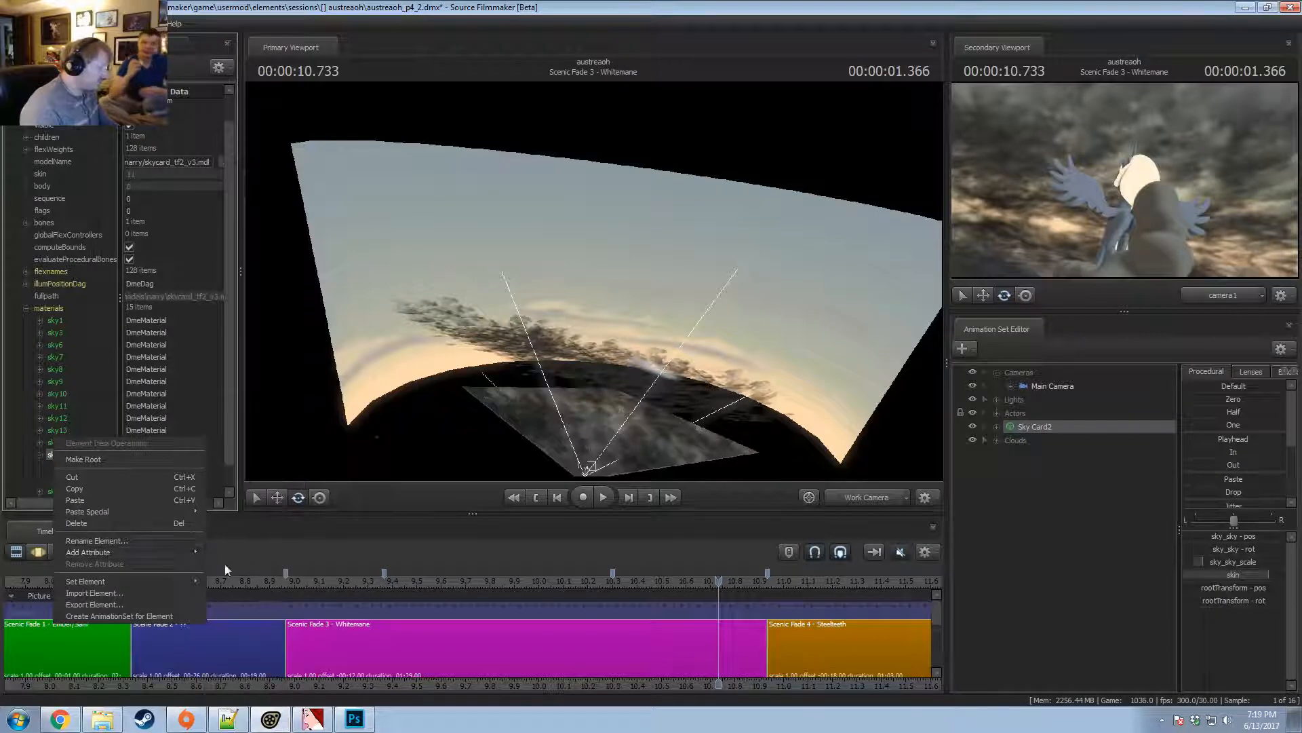
# Add a string attribute named $basetexture to the sky15 material of the sky card.
pyautogui.moveTo(141, 557)
pyautogui.click(226, 460)
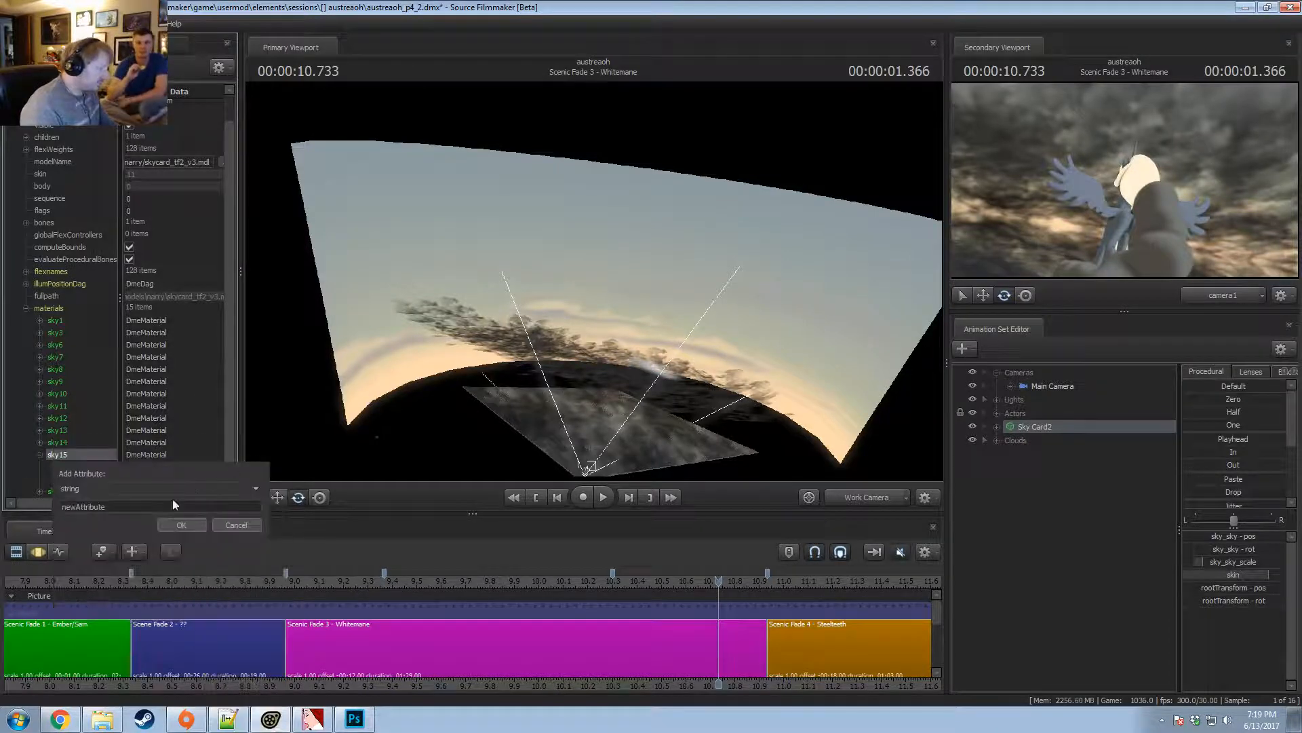
pyautogui.write('$abe')
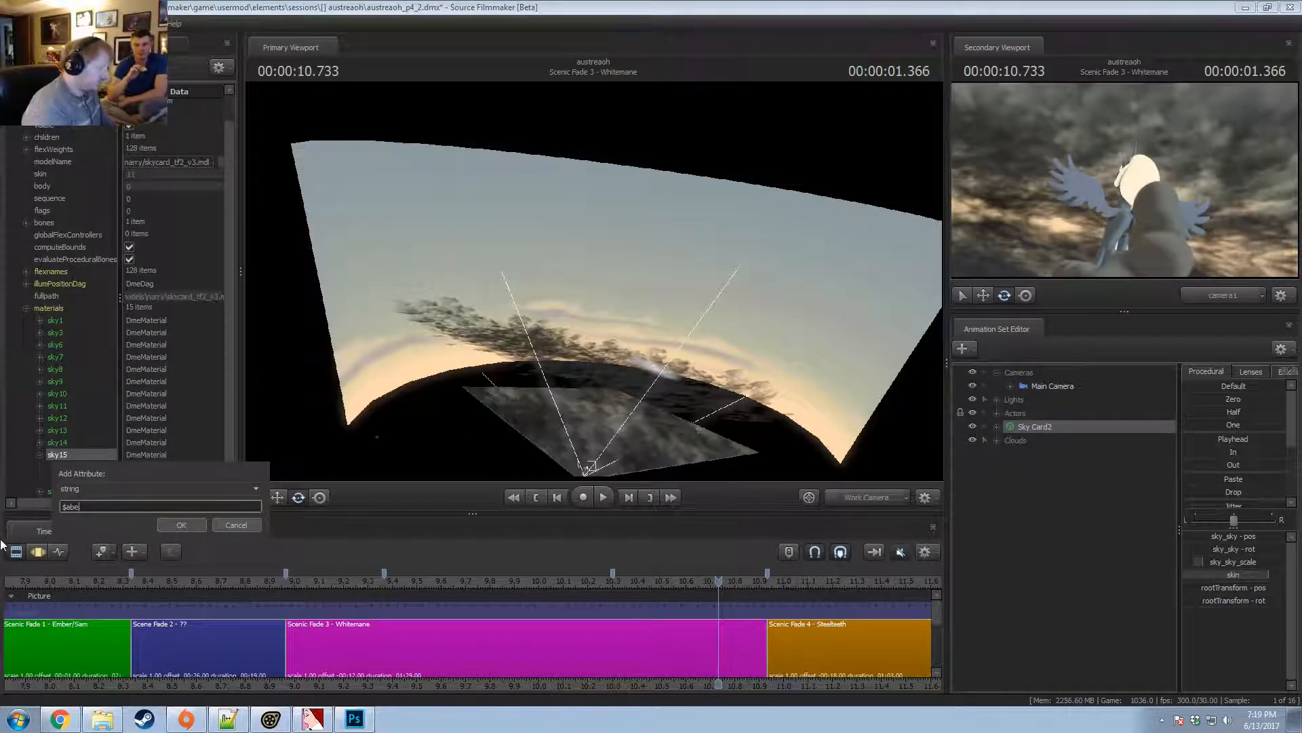
pyautogui.press('BackSpace')
pyautogui.write('base')
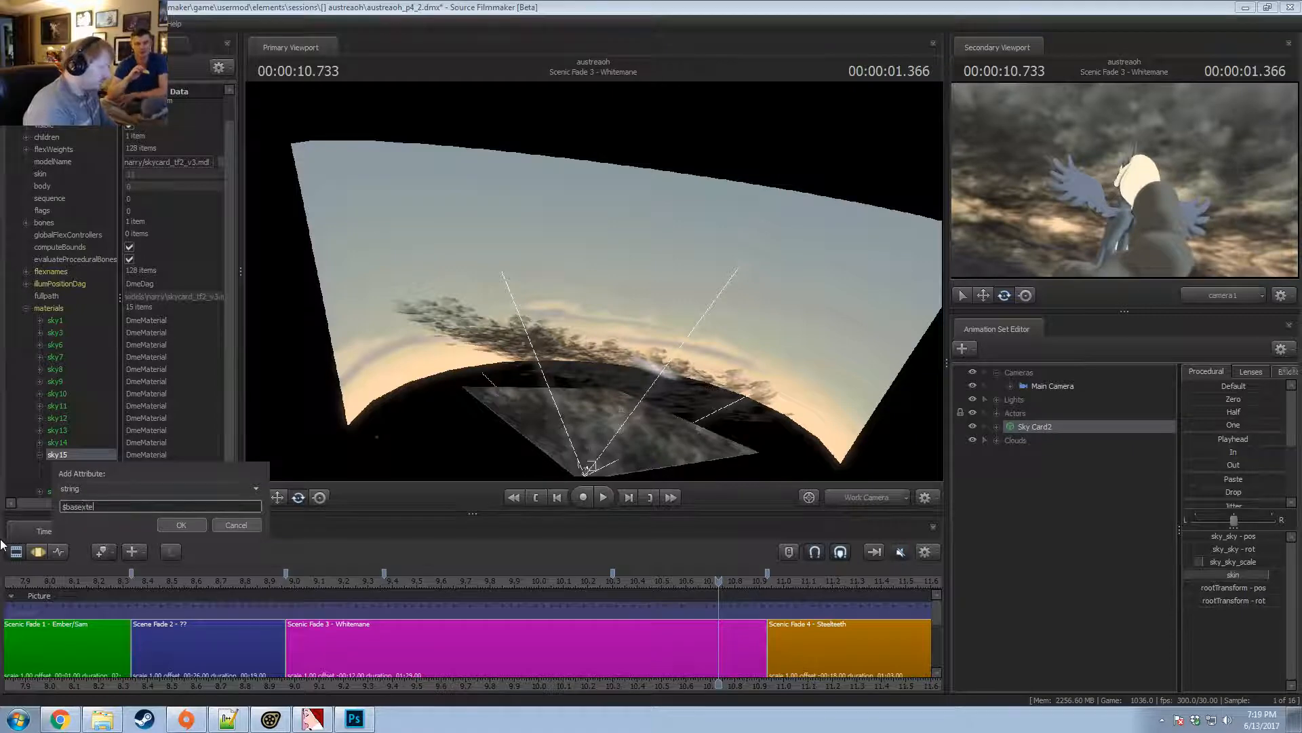
pyautogui.write('texture')
pyautogui.press('Return')
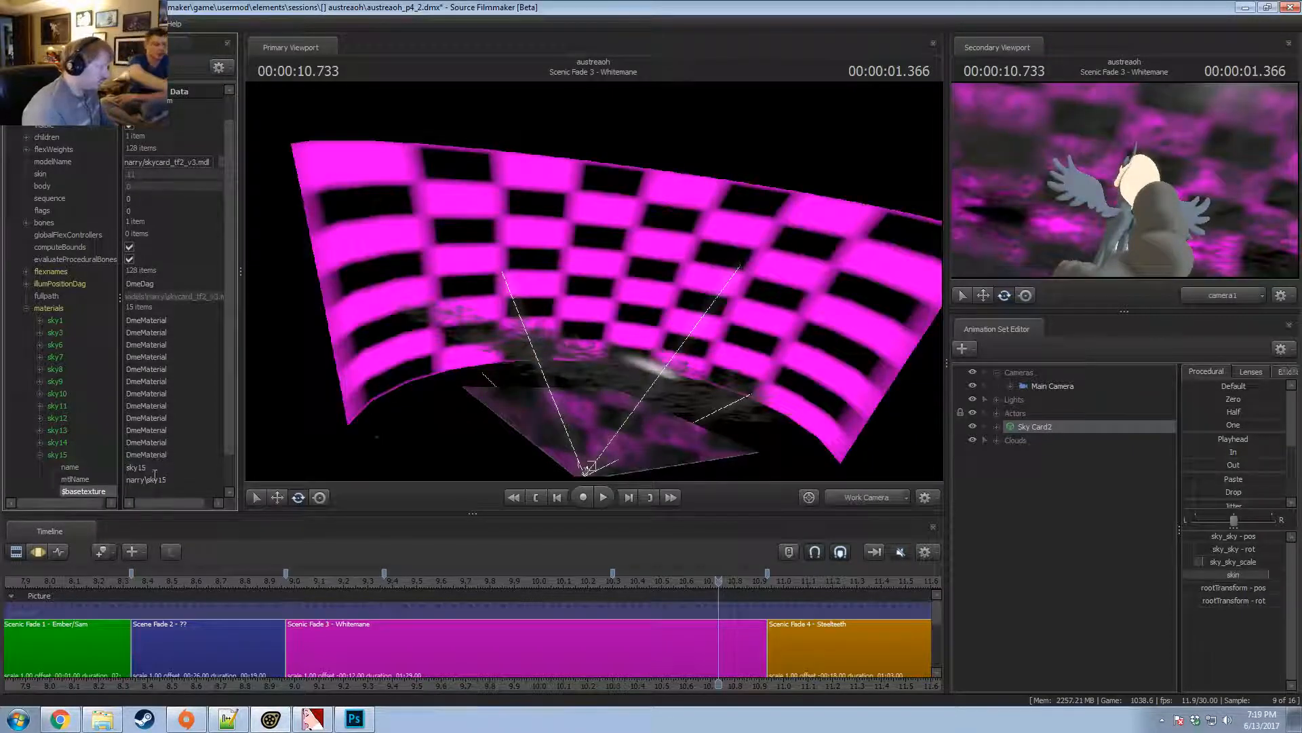
# Set sky15's $basetexture value to narry\sky15_purpleorange.
pyautogui.doubleClick(175, 455)
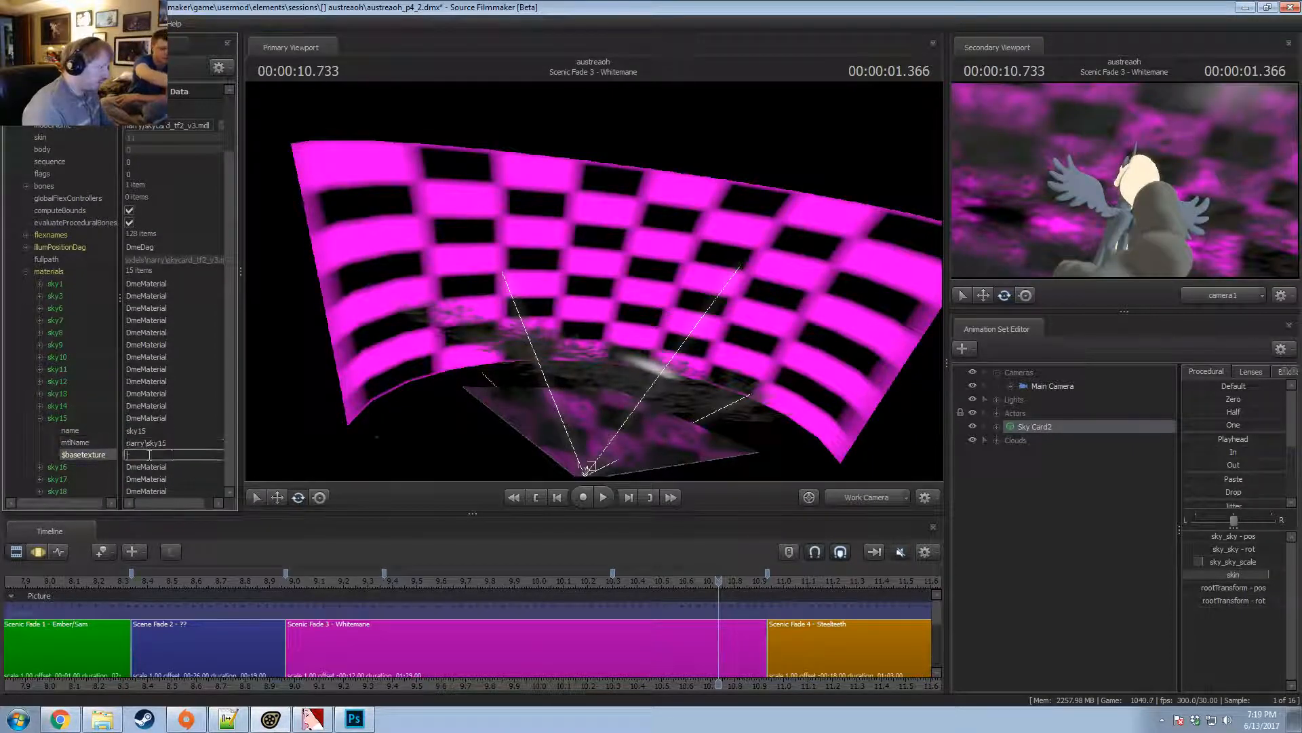
pyautogui.write('narry\\sky15')
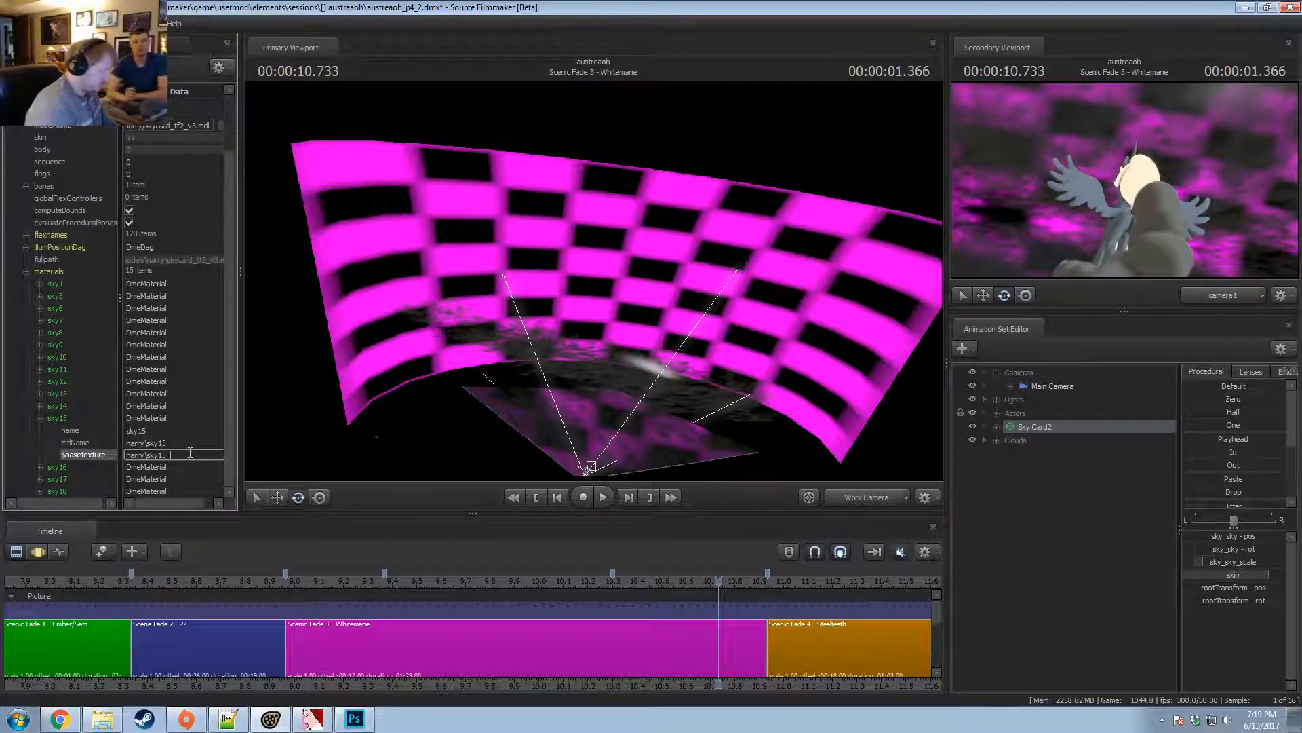
pyautogui.write('_purpleorange')
pyautogui.press('Return')
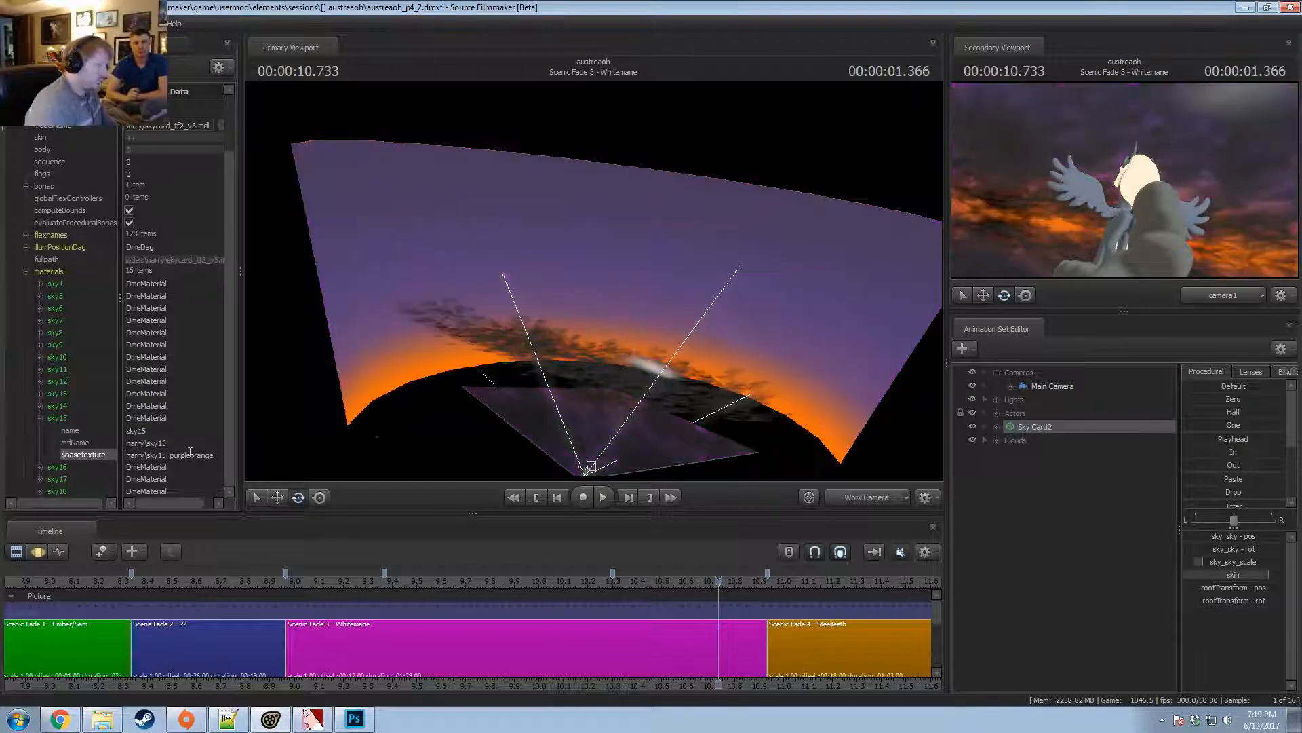
# Expand the Lights group and delete the light2 animation set.
pyautogui.moveTo(593, 284)
pyautogui.keyDown('alt'); pyautogui.mouseDown()
pyautogui.moveTo(578, 271)
pyautogui.moveTo(593, 285)
pyautogui.mouseUp(); pyautogui.keyUp('alt')
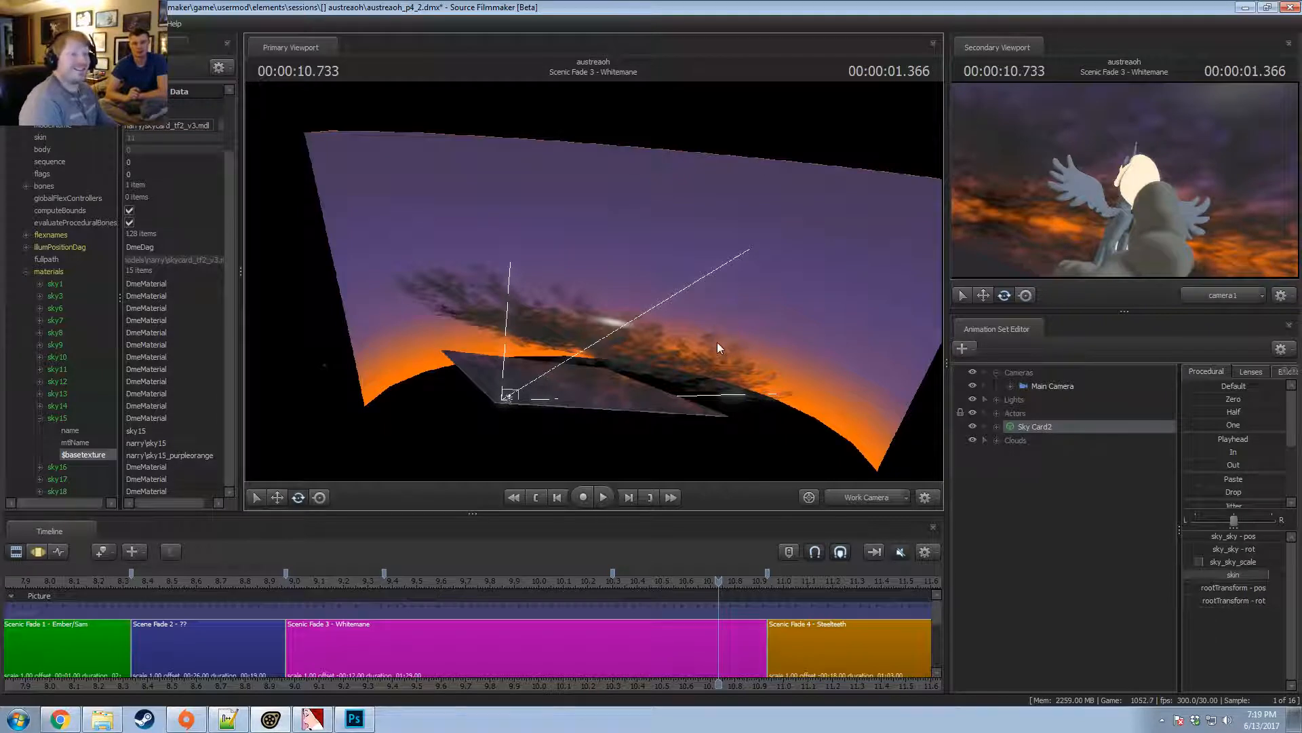
pyautogui.keyDown('alt'); pyautogui.moveTo(746, 391); pyautogui.dragTo(597, 296); pyautogui.keyUp('alt')
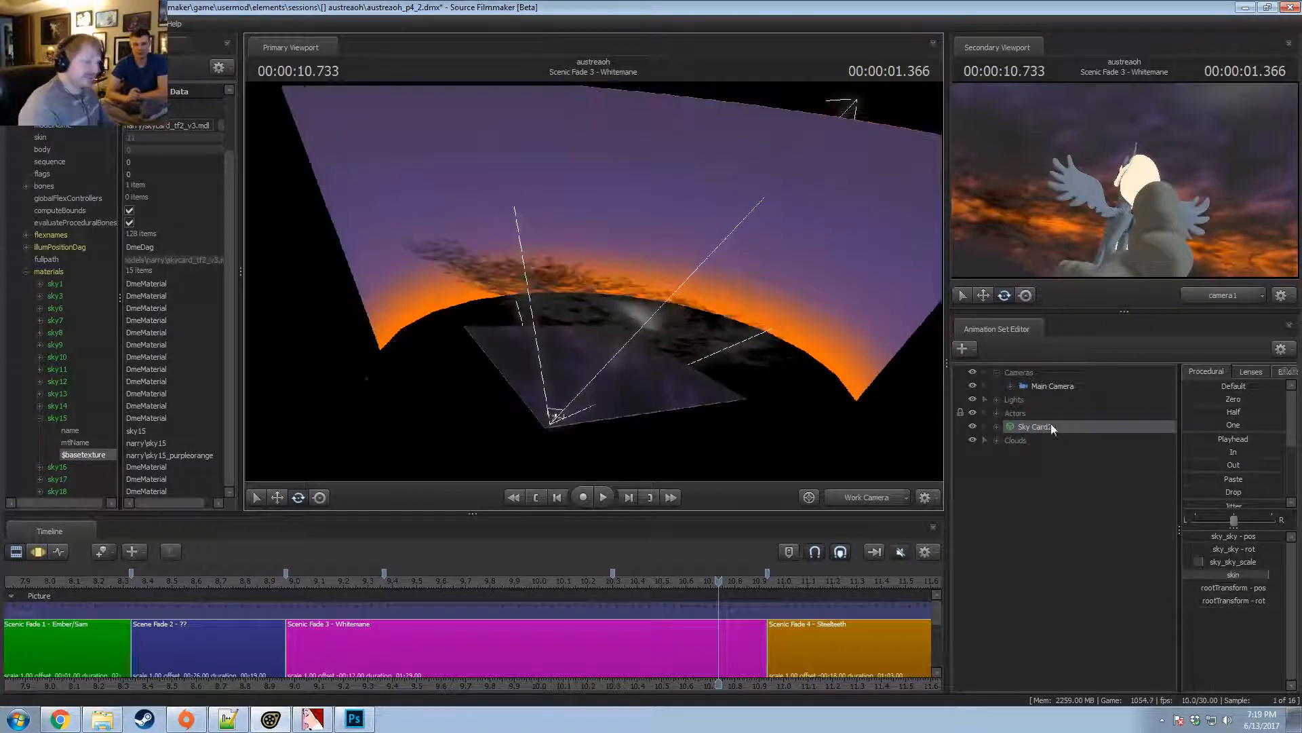
pyautogui.click(996, 400)
pyautogui.click(1031, 426)
pyautogui.rightClick(1031, 426)
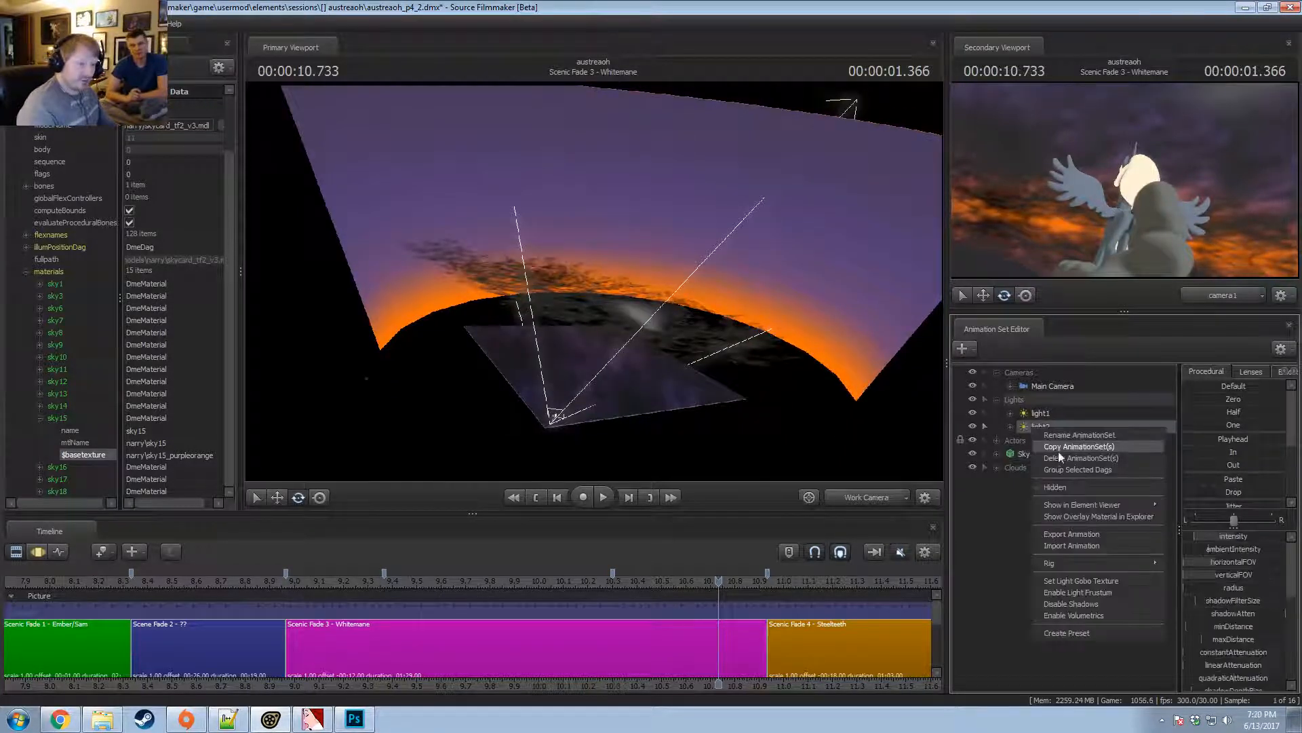
pyautogui.moveTo(662, 328); pyautogui.dragTo(655, 350)
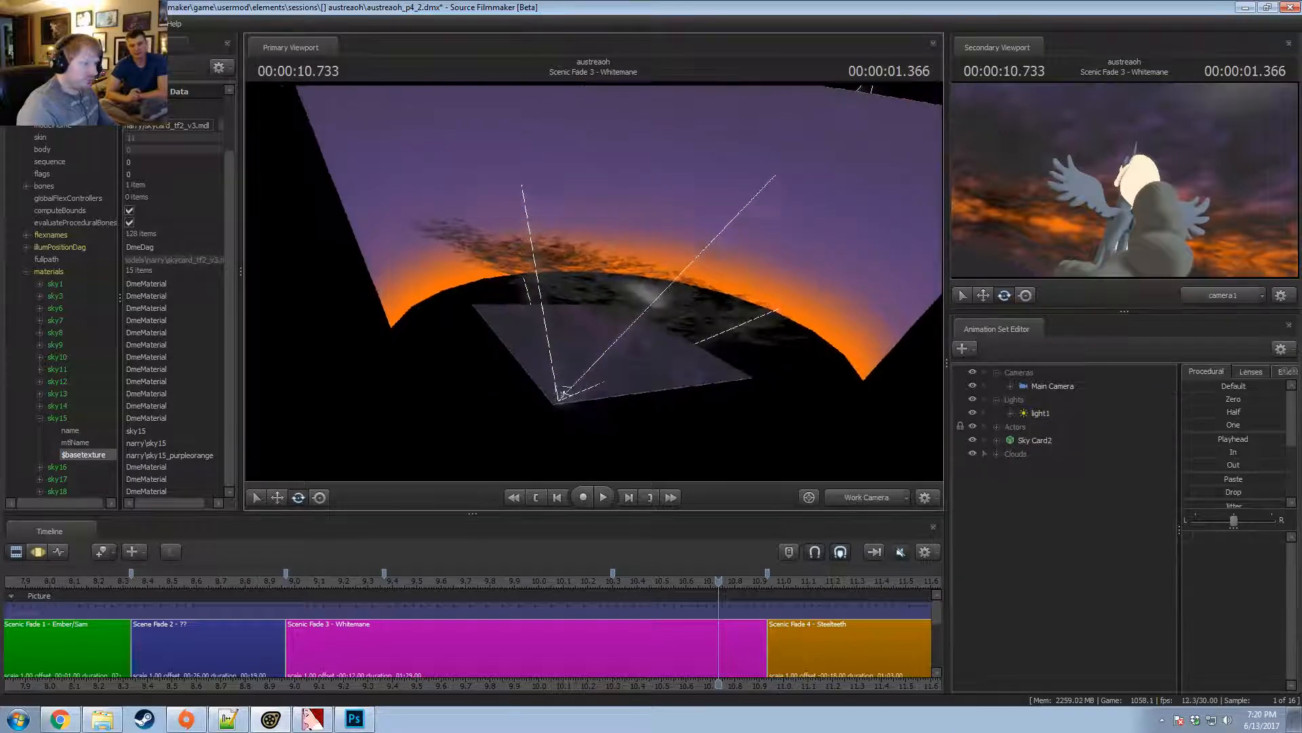
# Hide the remaining light1 in the scene.
pyautogui.click(1033, 414)
pyautogui.rightClick(1032, 413)
pyautogui.click(1027, 412)
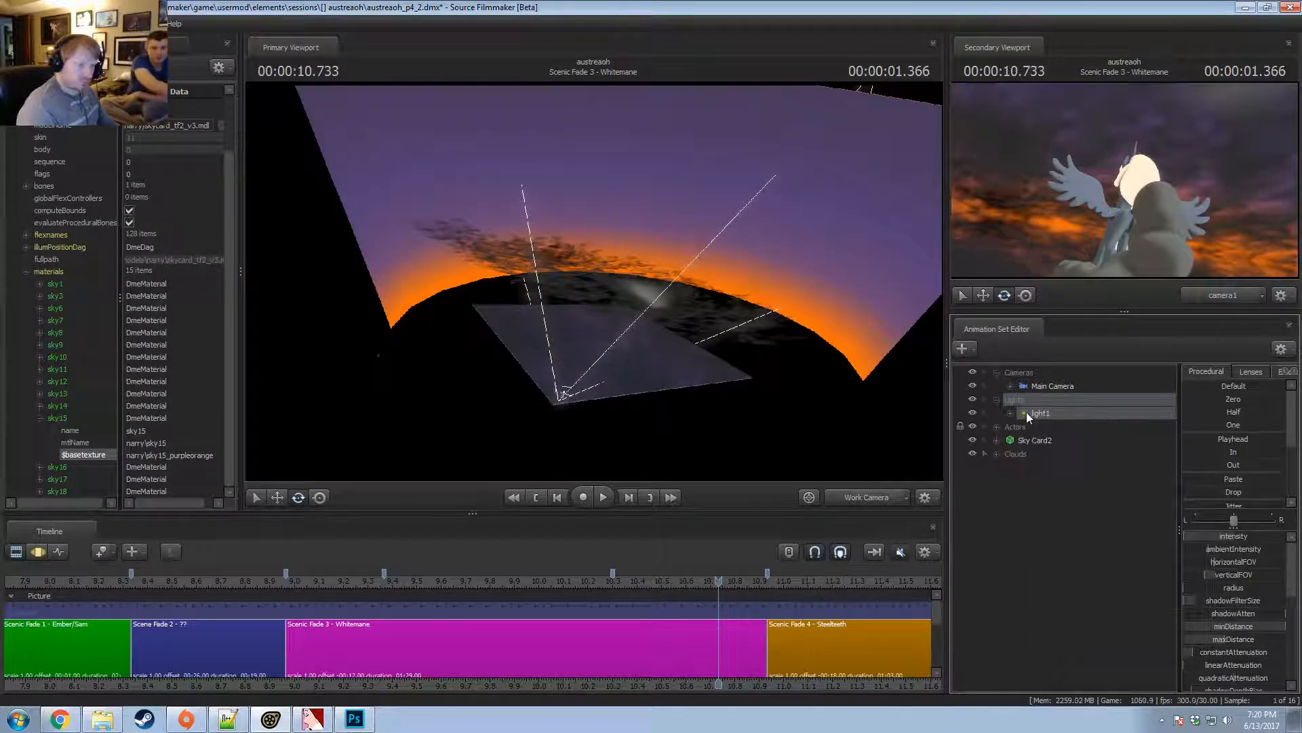
pyautogui.click(973, 412)
pyautogui.moveTo(600, 283); pyautogui.dragTo(593, 271)
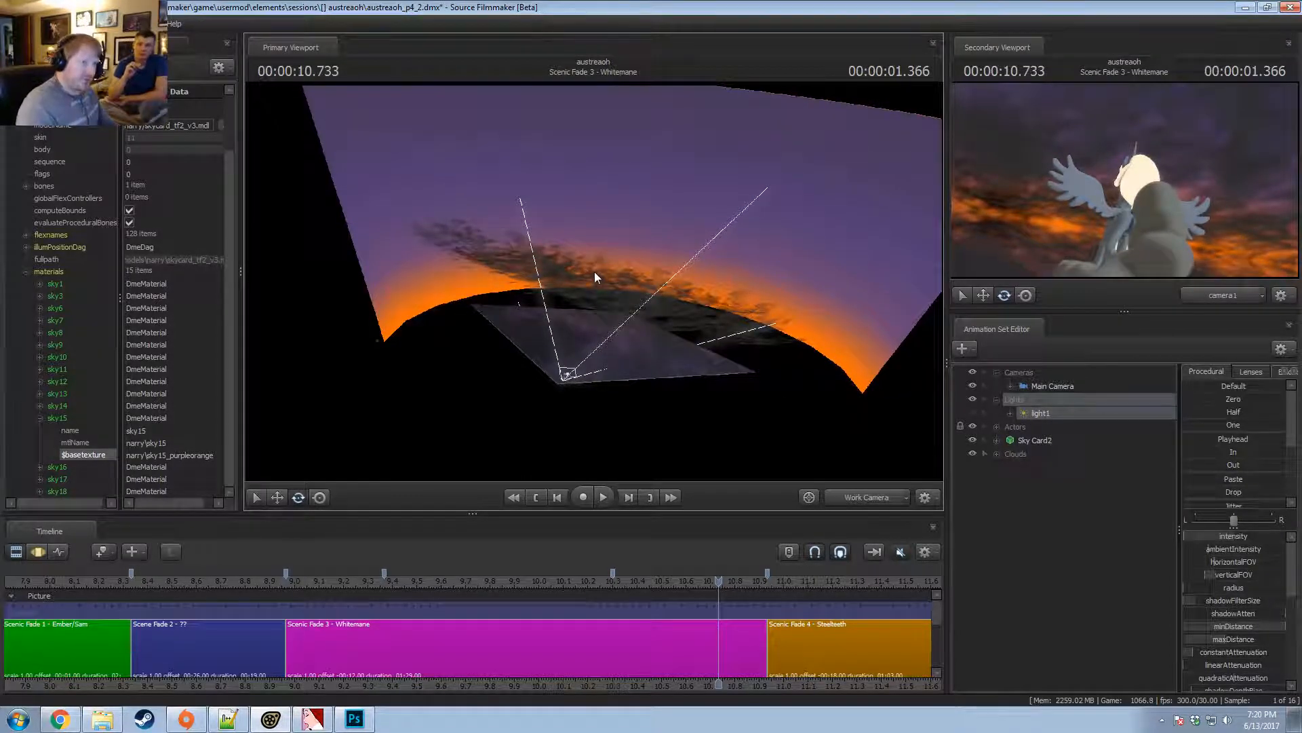
# Switch to the reference video in Chrome and examine the lighting of the sunset shot at 1:20.
pyautogui.hotkey('alt', 'Tab')
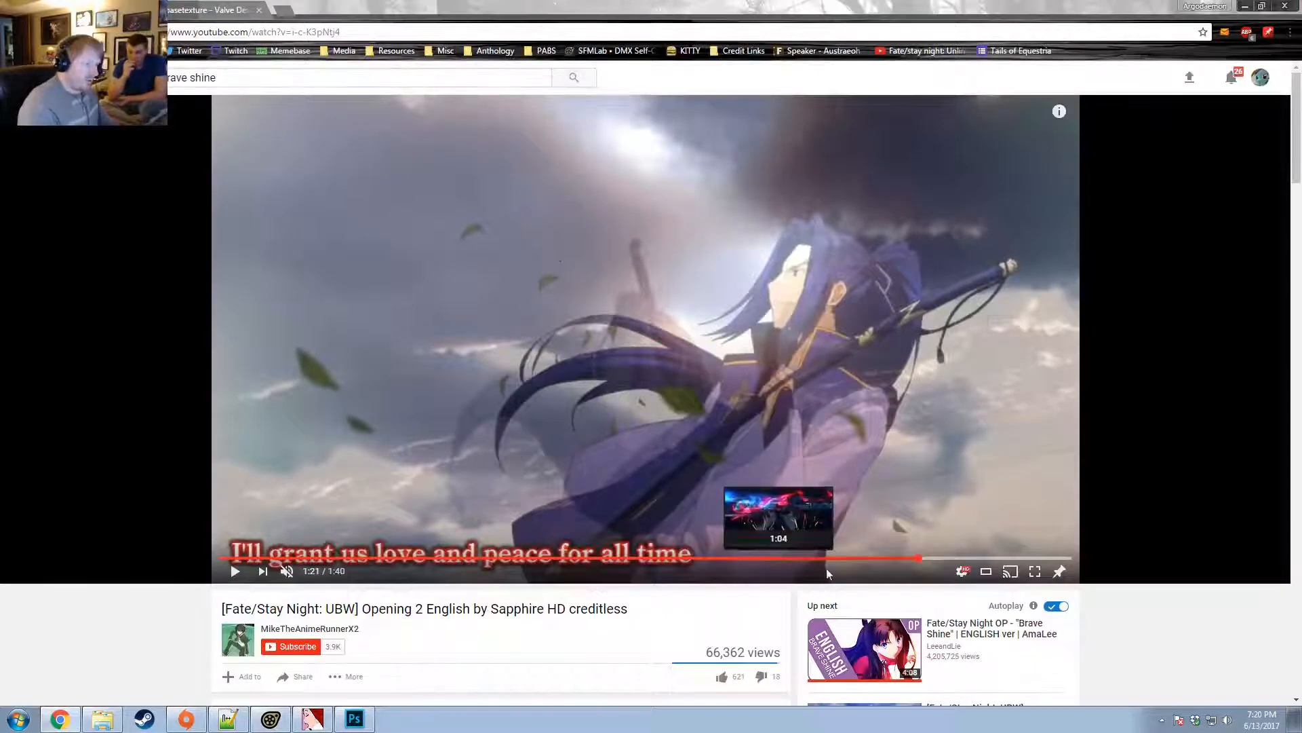
pyautogui.moveTo(911, 559); pyautogui.dragTo(911, 562)
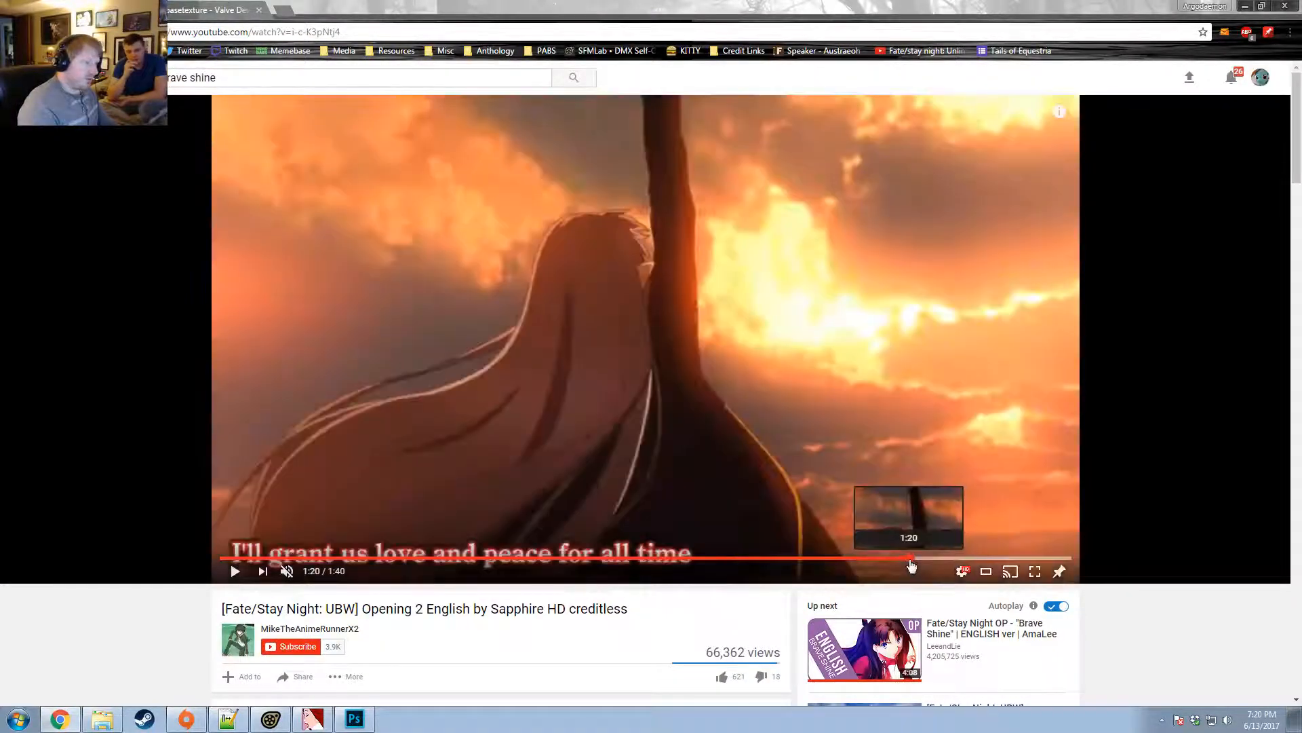
pyautogui.press('space')
pyautogui.press('space')
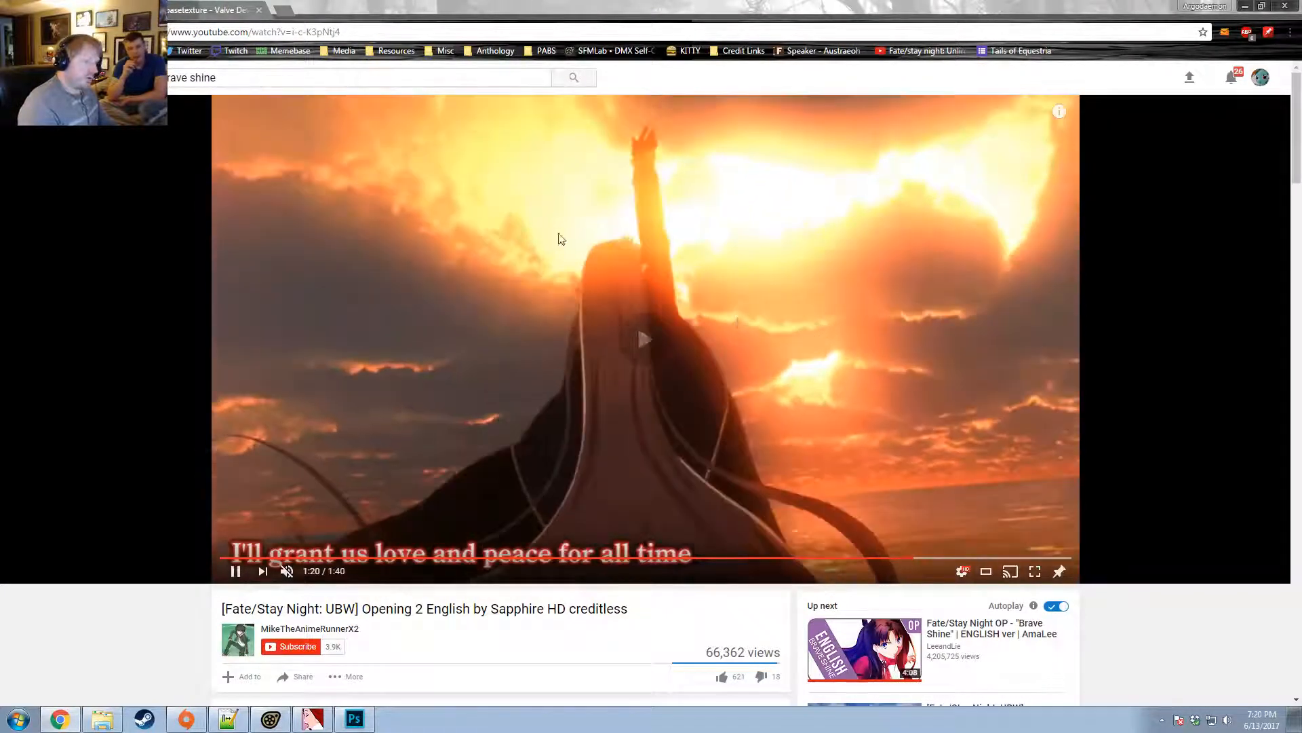
# Switch back to Source Filmmaker and create an animation set for a new light.
pyautogui.hotkey('alt', 'Tab')
pyautogui.rightClick(1053, 481)
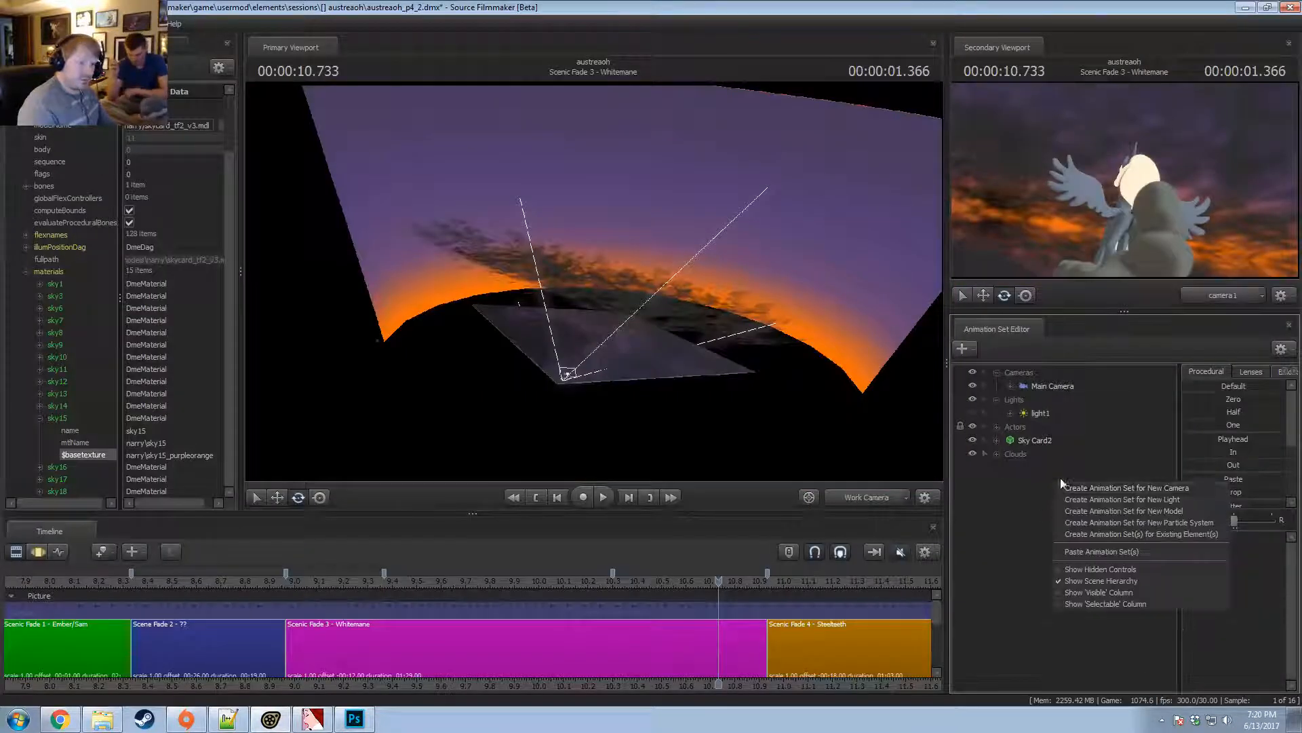
pyautogui.click(1126, 504)
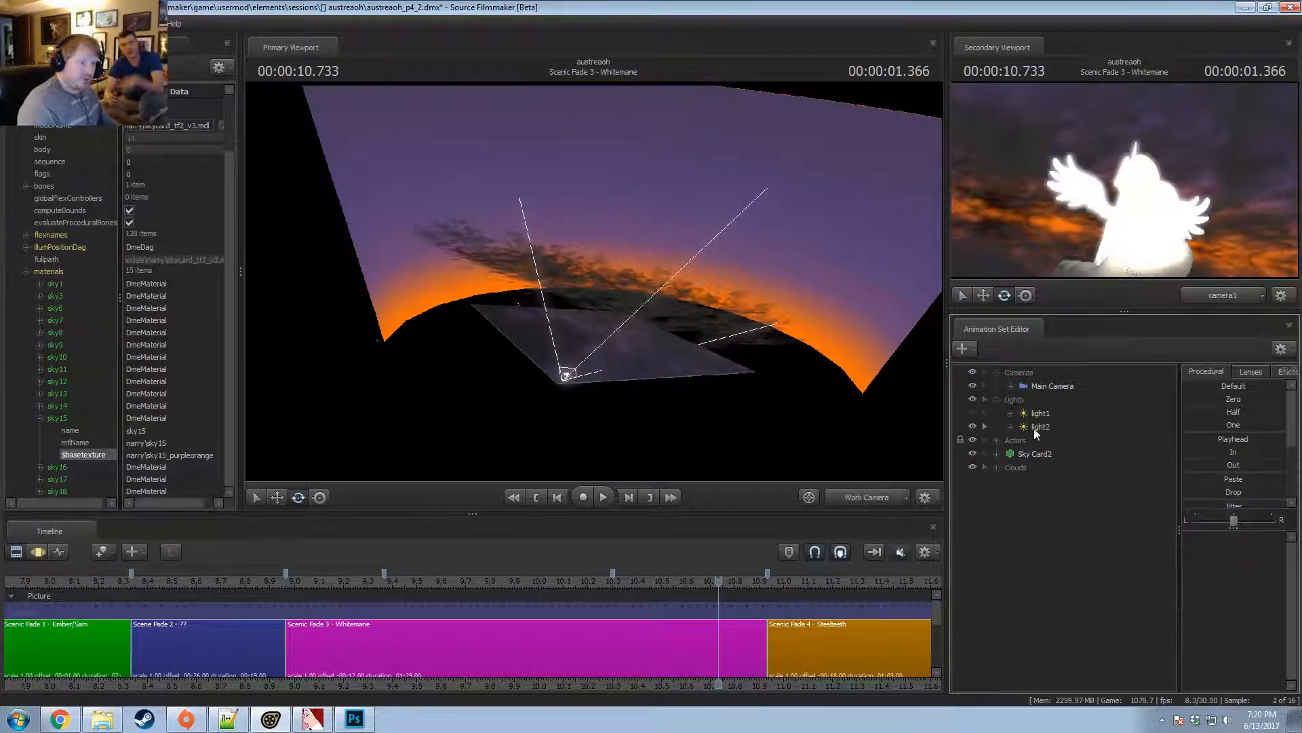
# Look through the new light2 and fly it to a new position and angle over the clouds.
pyautogui.moveTo(713, 331); pyautogui.dragTo(770, 305)
pyautogui.press('w')
pyautogui.press('s')
pyautogui.moveTo(550, 224); pyautogui.dragTo(604, 288)
pyautogui.press('w')
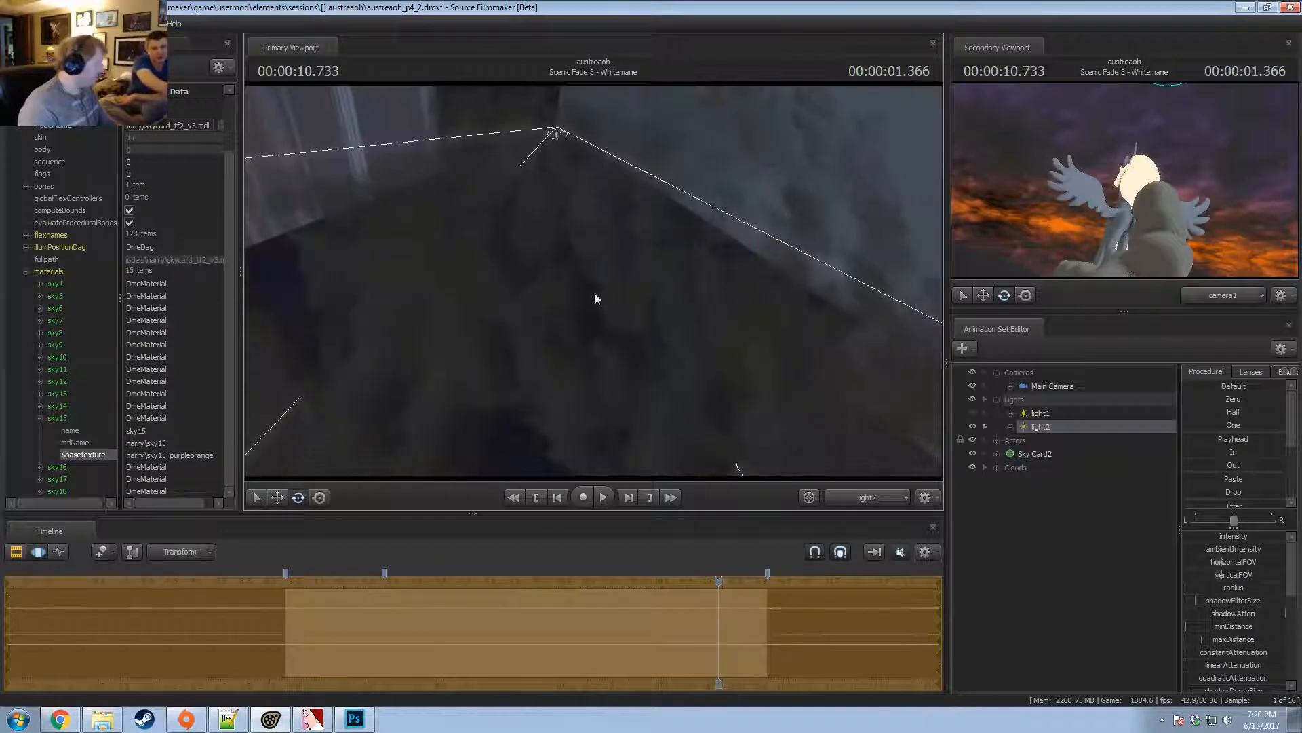
# Examine the shot and light2's placement through camera1 and the Work Camera.
pyautogui.rightClick(1046, 433)
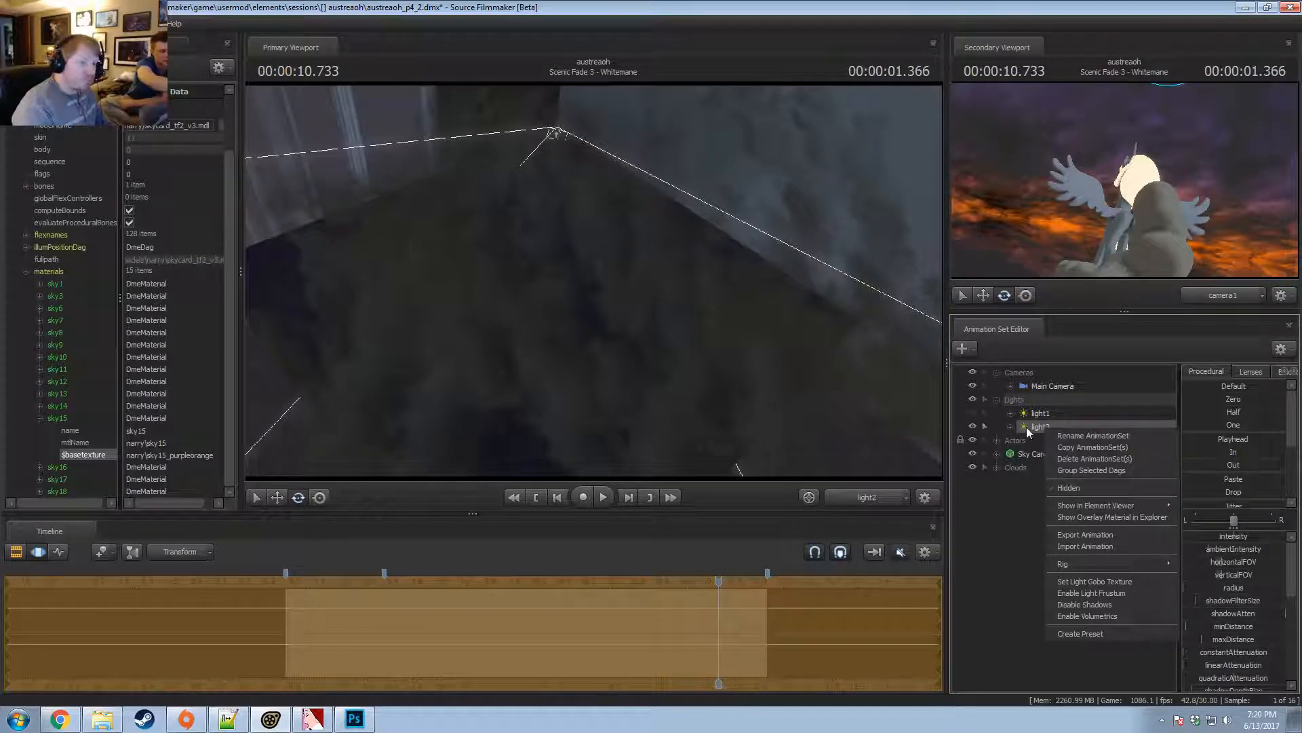
pyautogui.click(1027, 426)
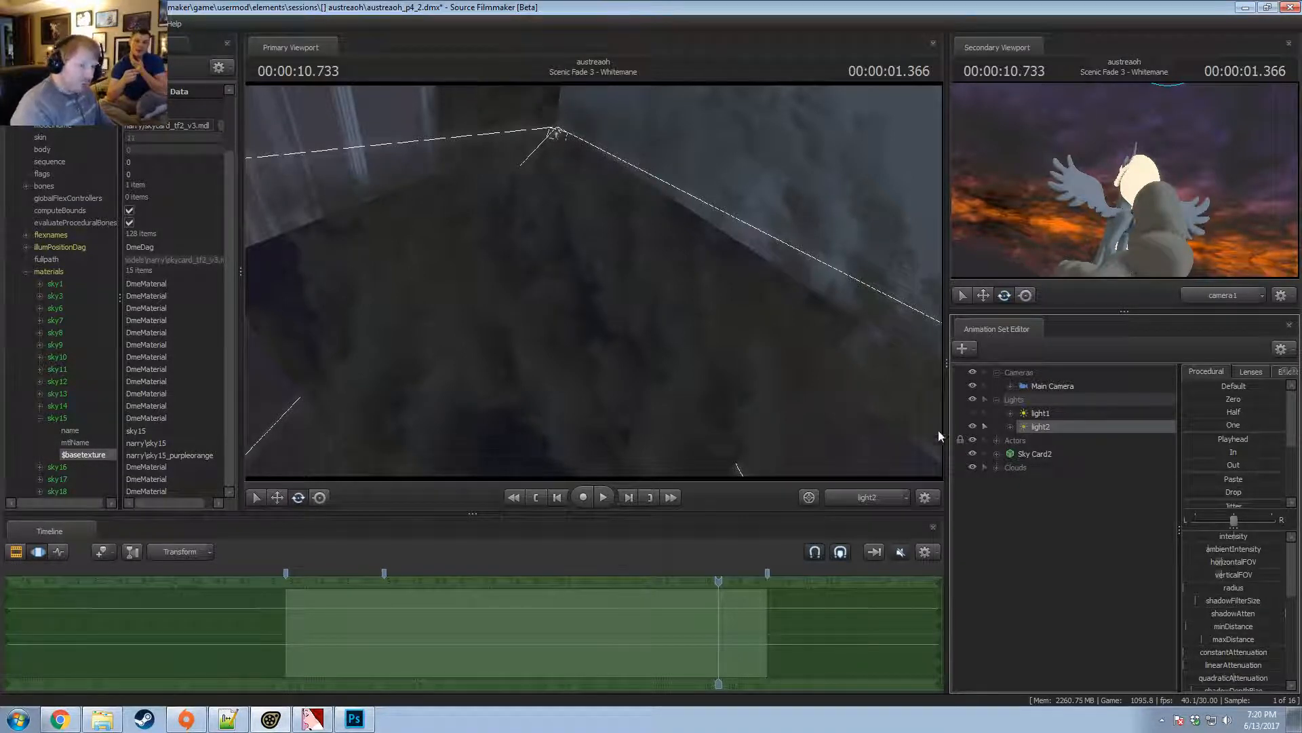
pyautogui.click(860, 502)
pyautogui.click(853, 502)
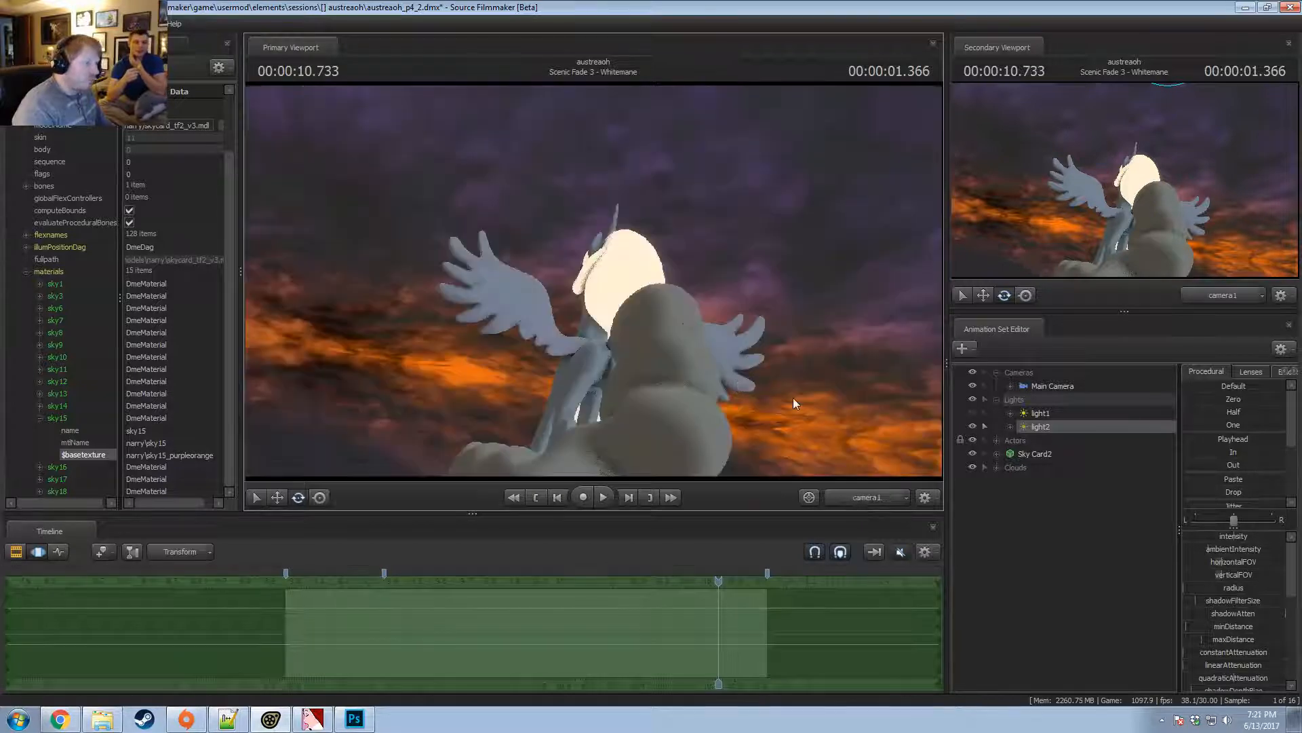
pyautogui.click(866, 500)
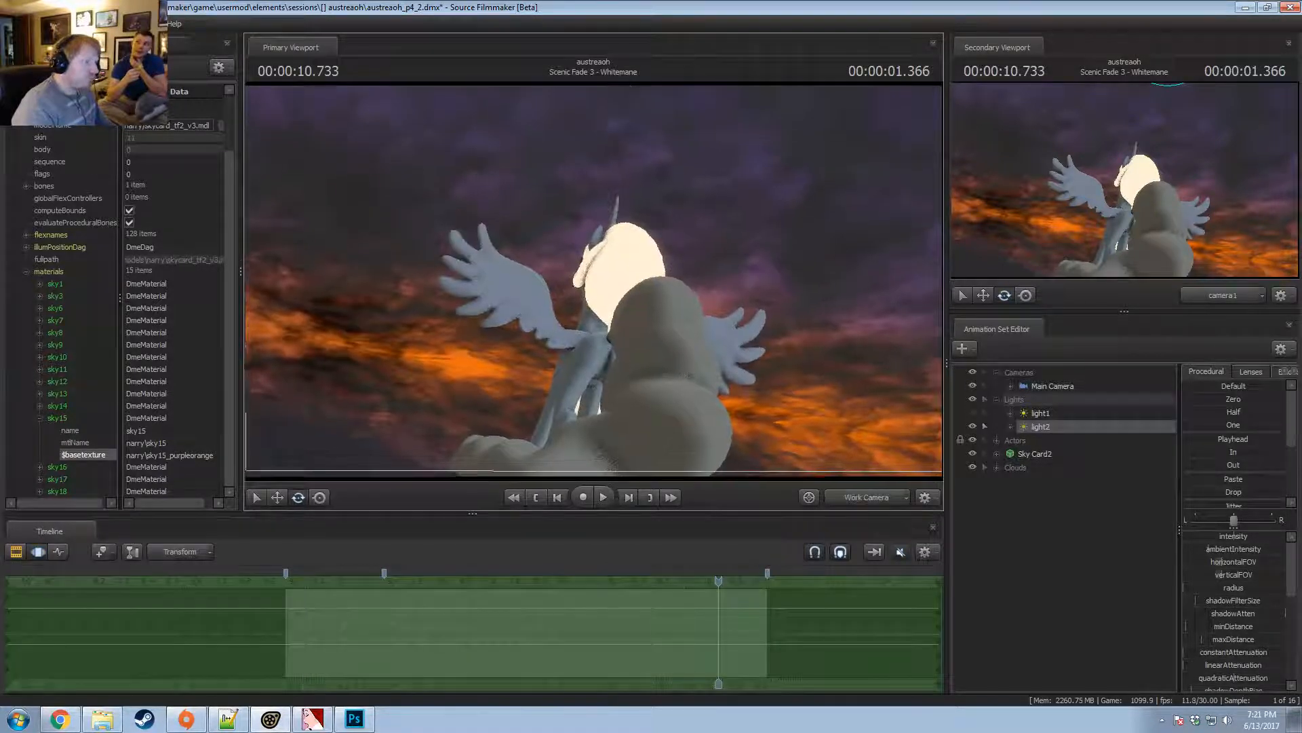
pyautogui.moveTo(594, 280)
pyautogui.mouseDown()
pyautogui.moveTo(595, 230)
pyautogui.moveTo(595, 286)
pyautogui.mouseUp()
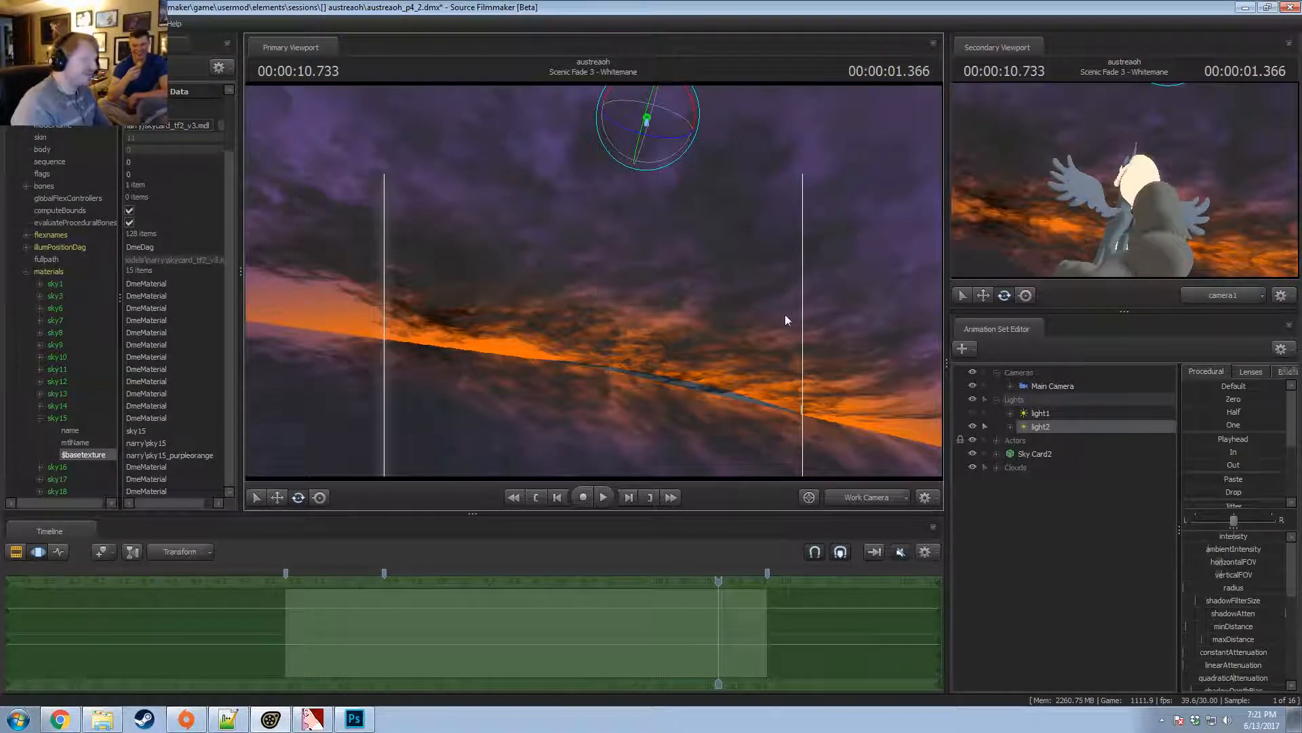
pyautogui.press('F2')
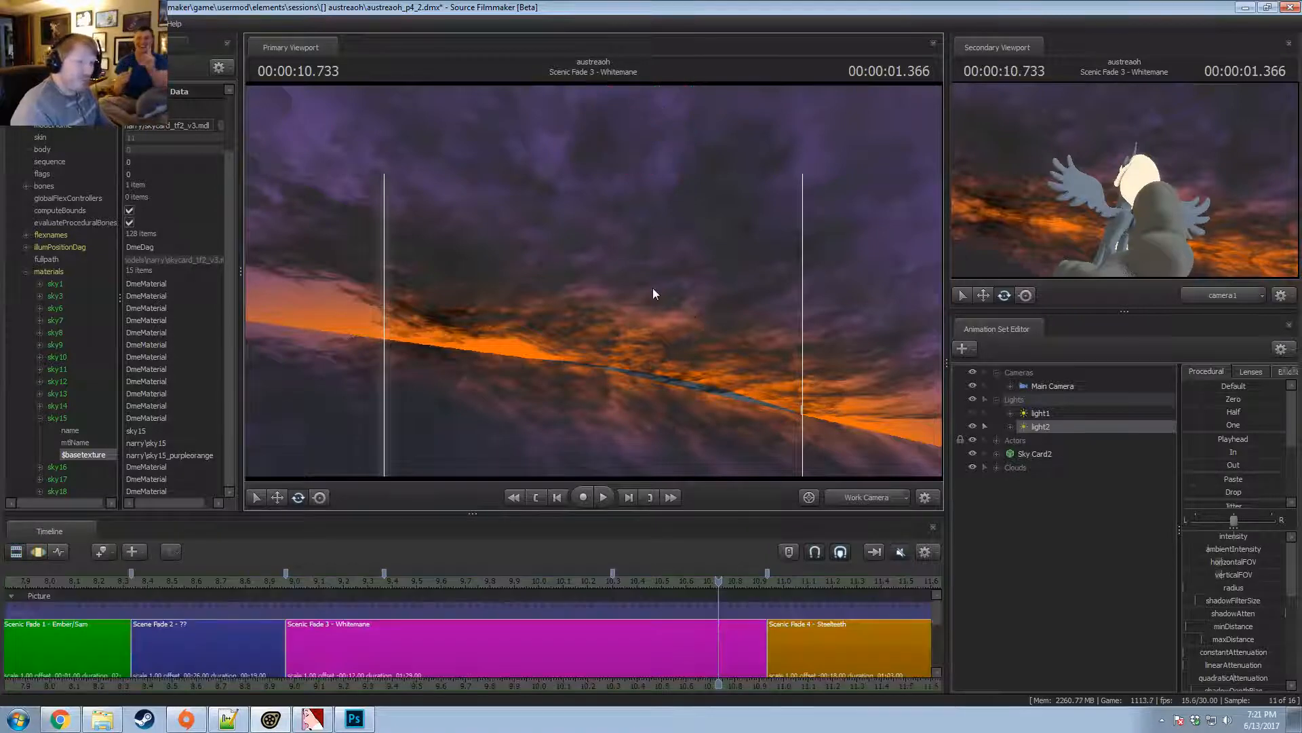
pyautogui.press('F3')
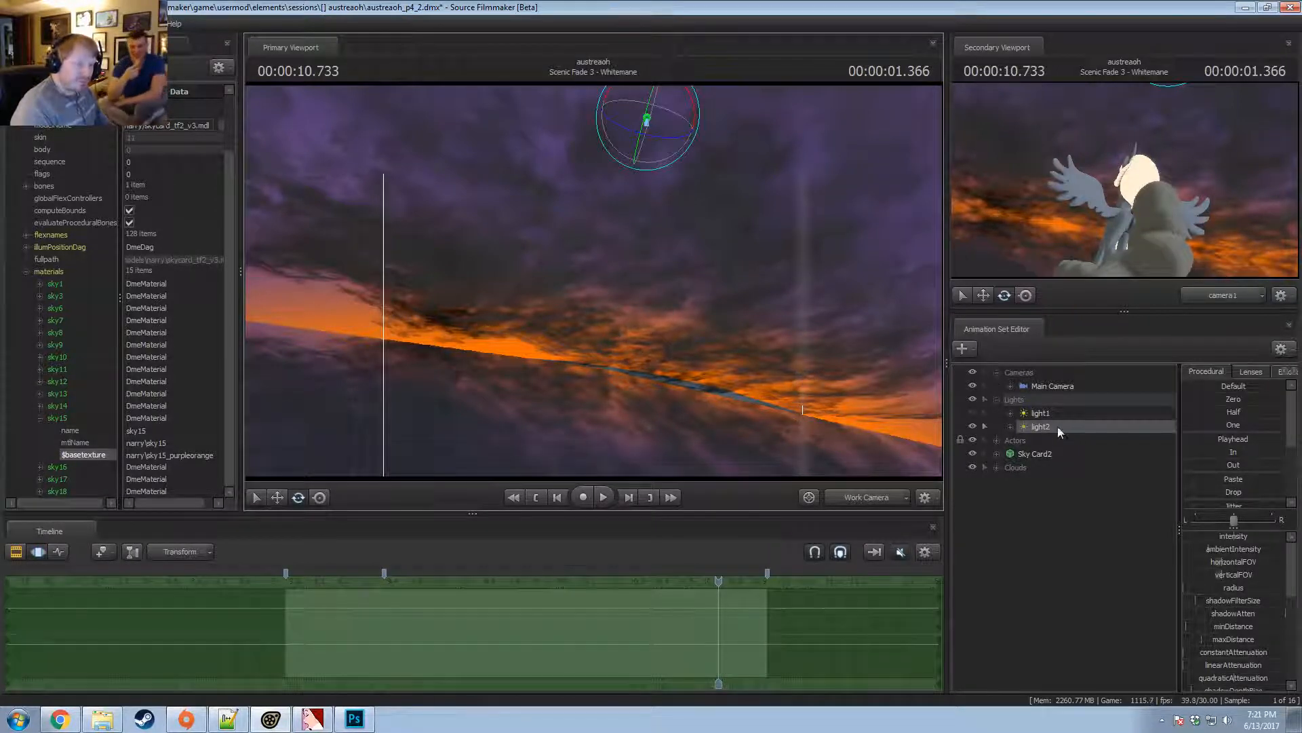
# Look through light2 and set the maximum of its intensity range to 10000.
pyautogui.moveTo(941, 406); pyautogui.dragTo(608, 334)
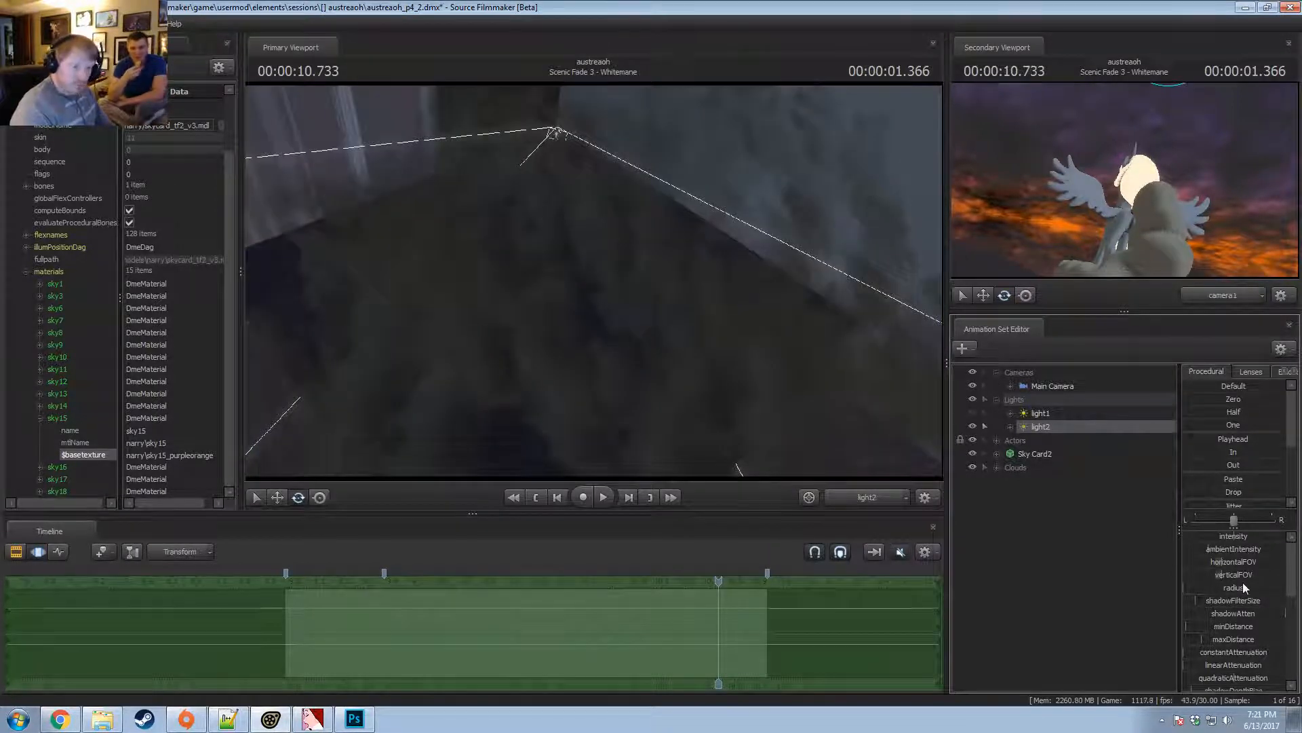
pyautogui.rightClick(1222, 533)
pyautogui.click(1279, 550)
pyautogui.click(638, 350)
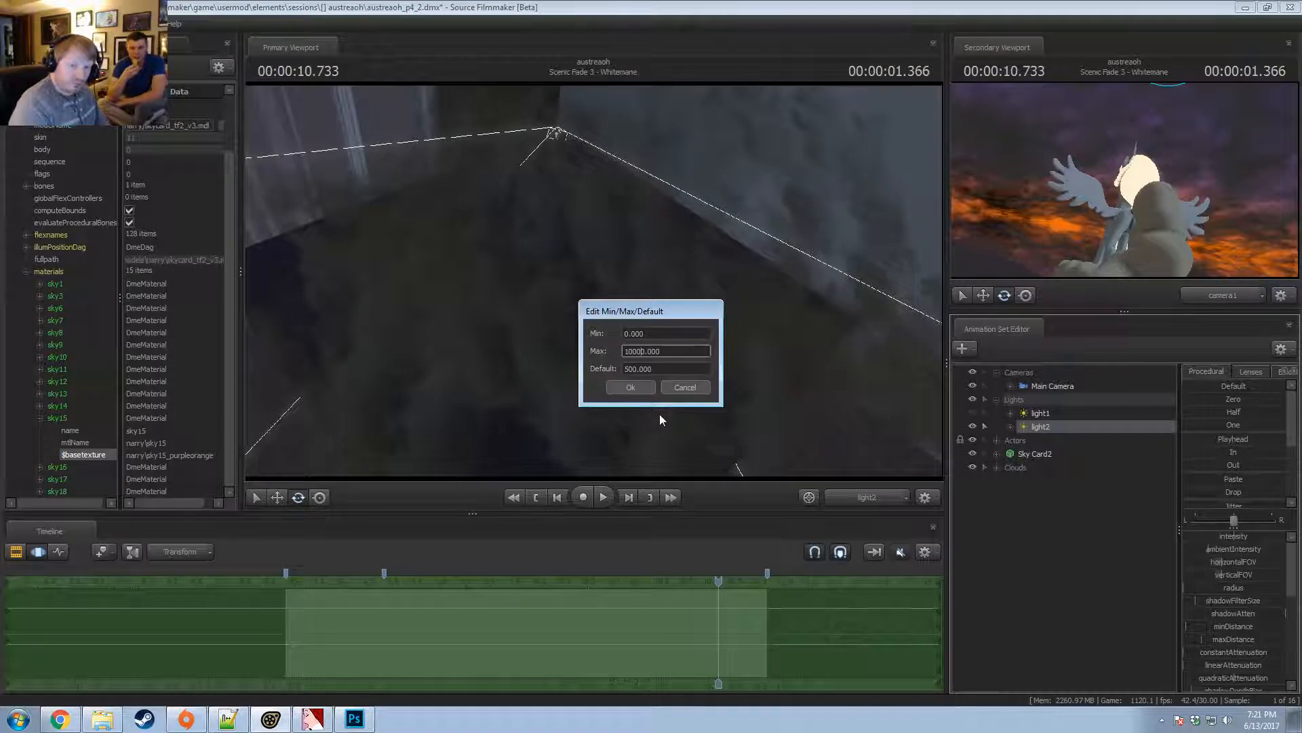
pyautogui.click(630, 386)
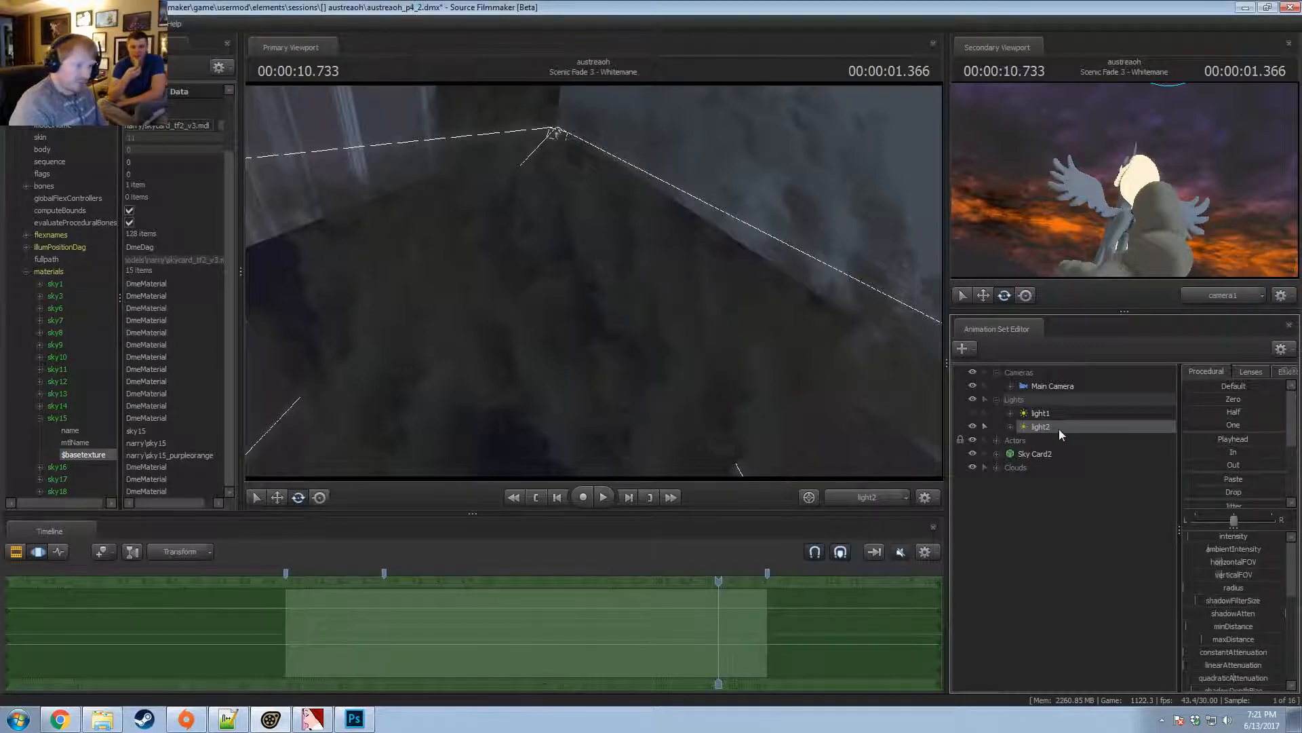
# Enable volumetrics on light2.
pyautogui.rightClick(1059, 429)
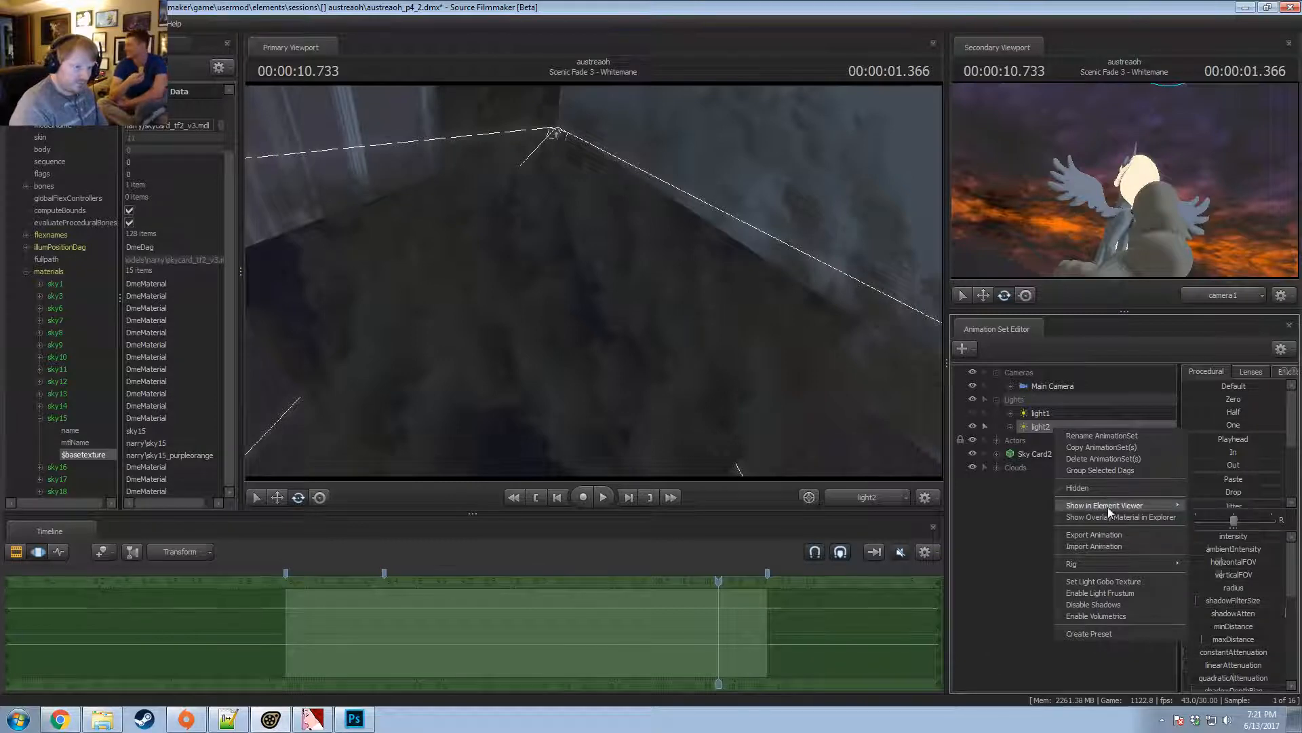
pyautogui.moveTo(1184, 503)
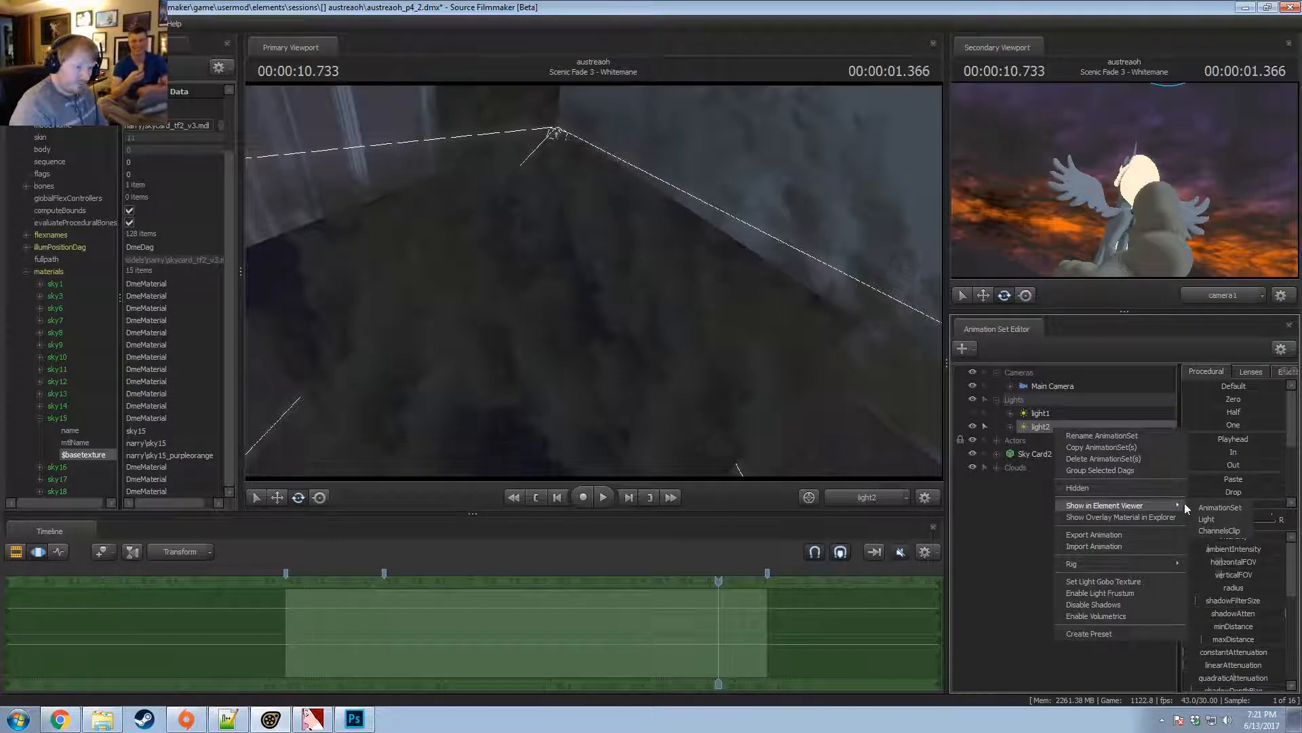
pyautogui.click(1108, 616)
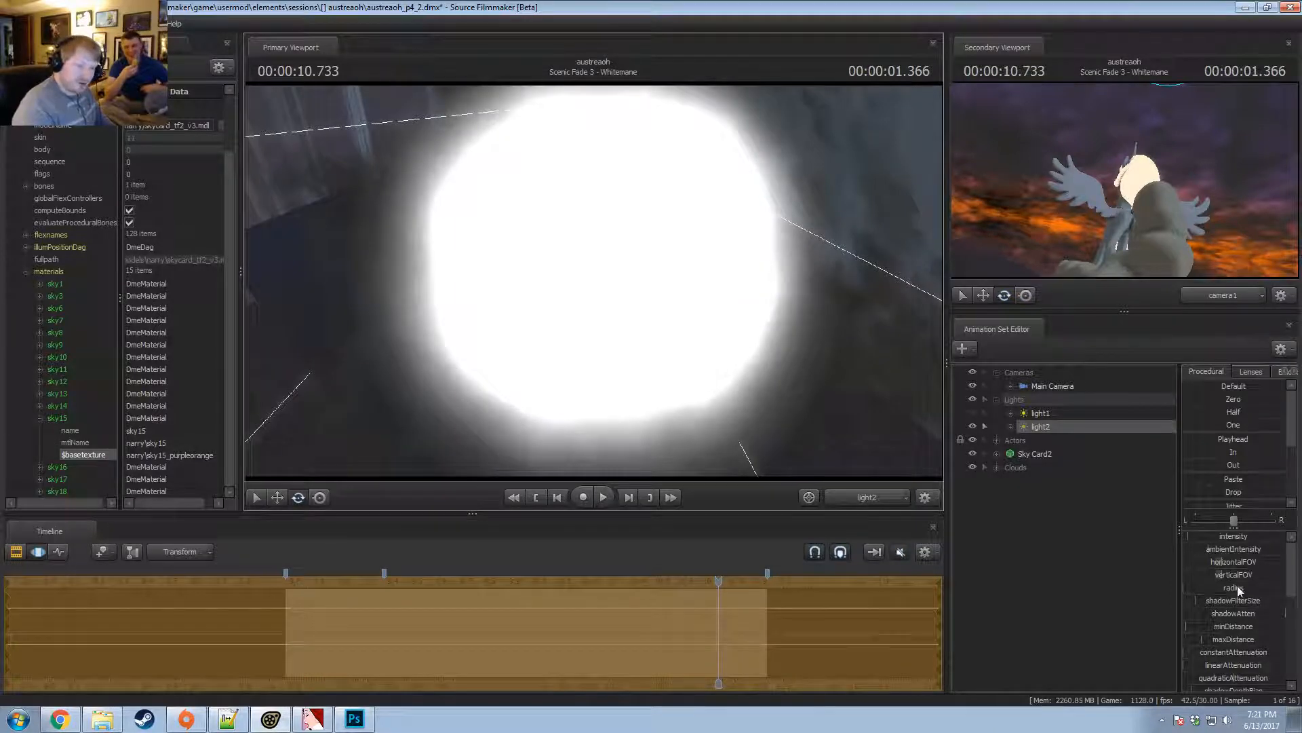
# Reduce light2's maxDistance and edit the maximum of its allowed range.
pyautogui.moveTo(1226, 641); pyautogui.dragTo(1211, 640)
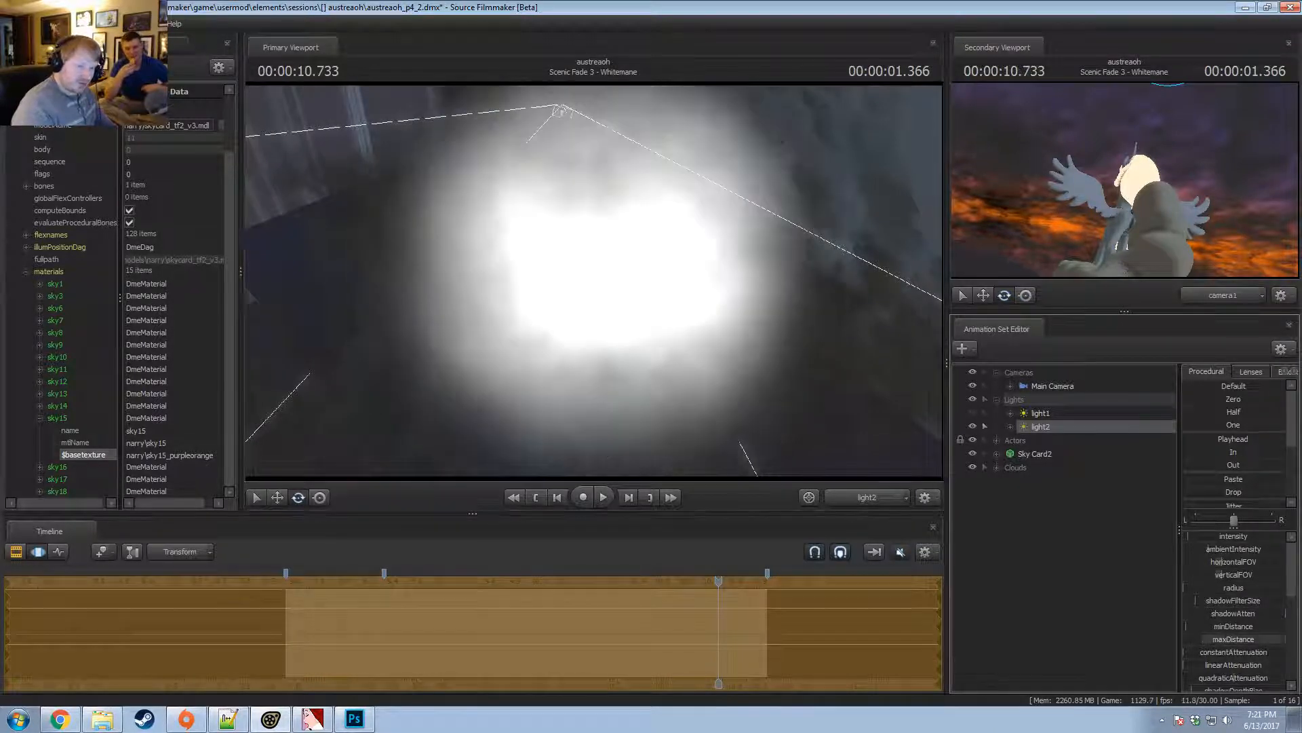
pyautogui.rightClick(1252, 641)
pyautogui.click(1241, 648)
pyautogui.click(630, 351)
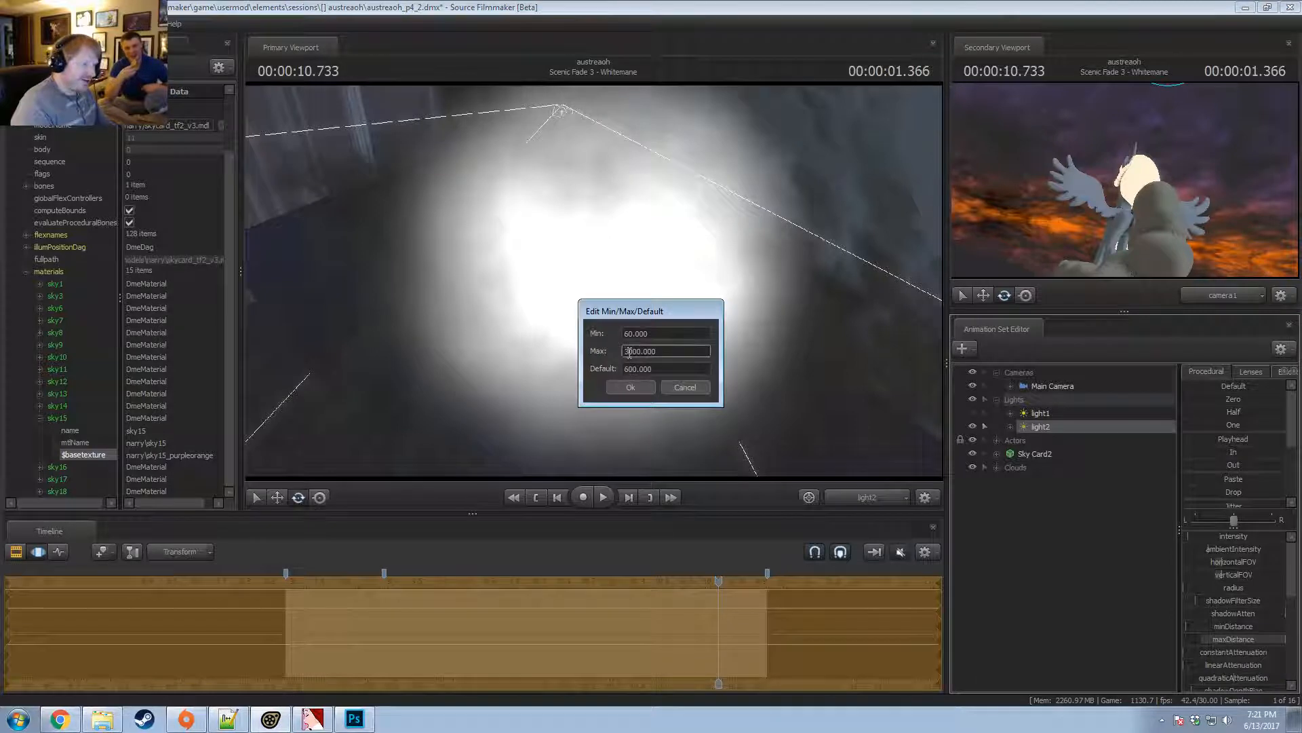
pyautogui.press('Return')
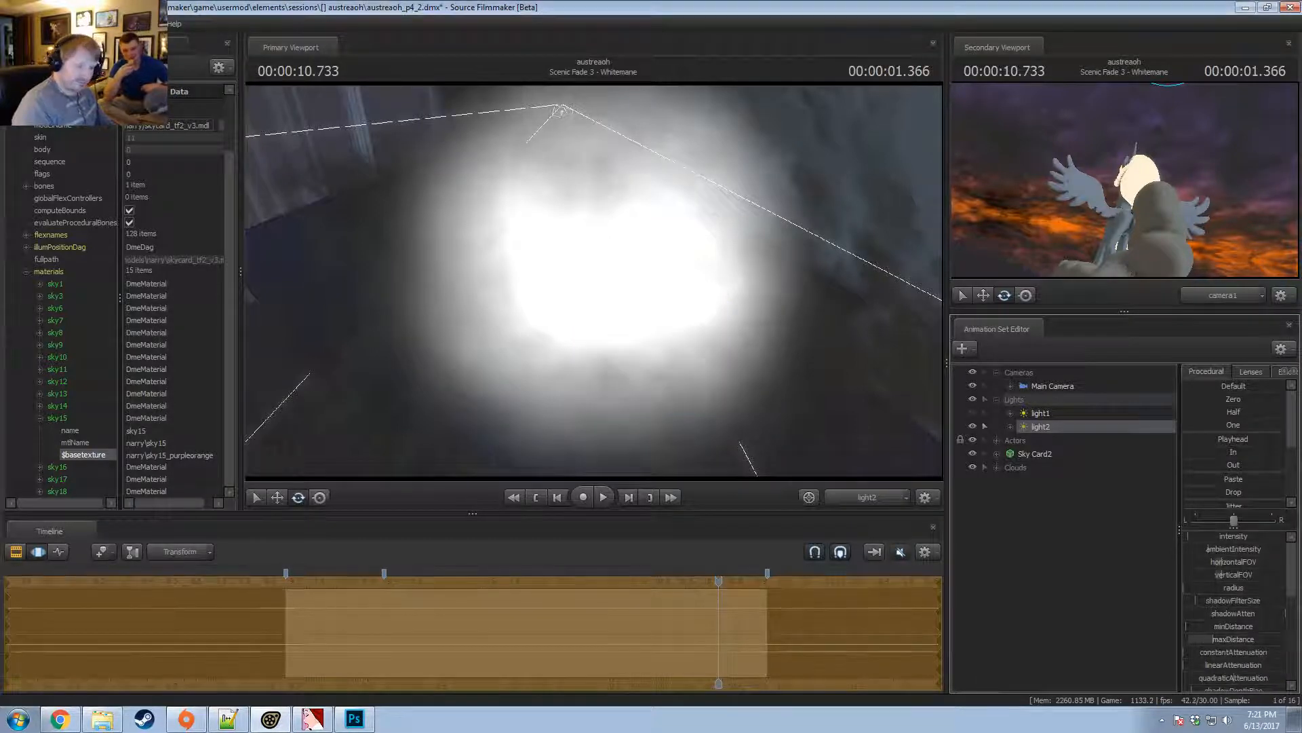
# Set the maximum of light2's farZAtten range to 10000, and raise its farZAtten and maxDistance to the top of their ranges.
pyautogui.scroll(-1, 1244, 645)
pyautogui.scroll(-1, 1244, 643)
pyautogui.rightClick(1227, 636)
pyautogui.click(1241, 653)
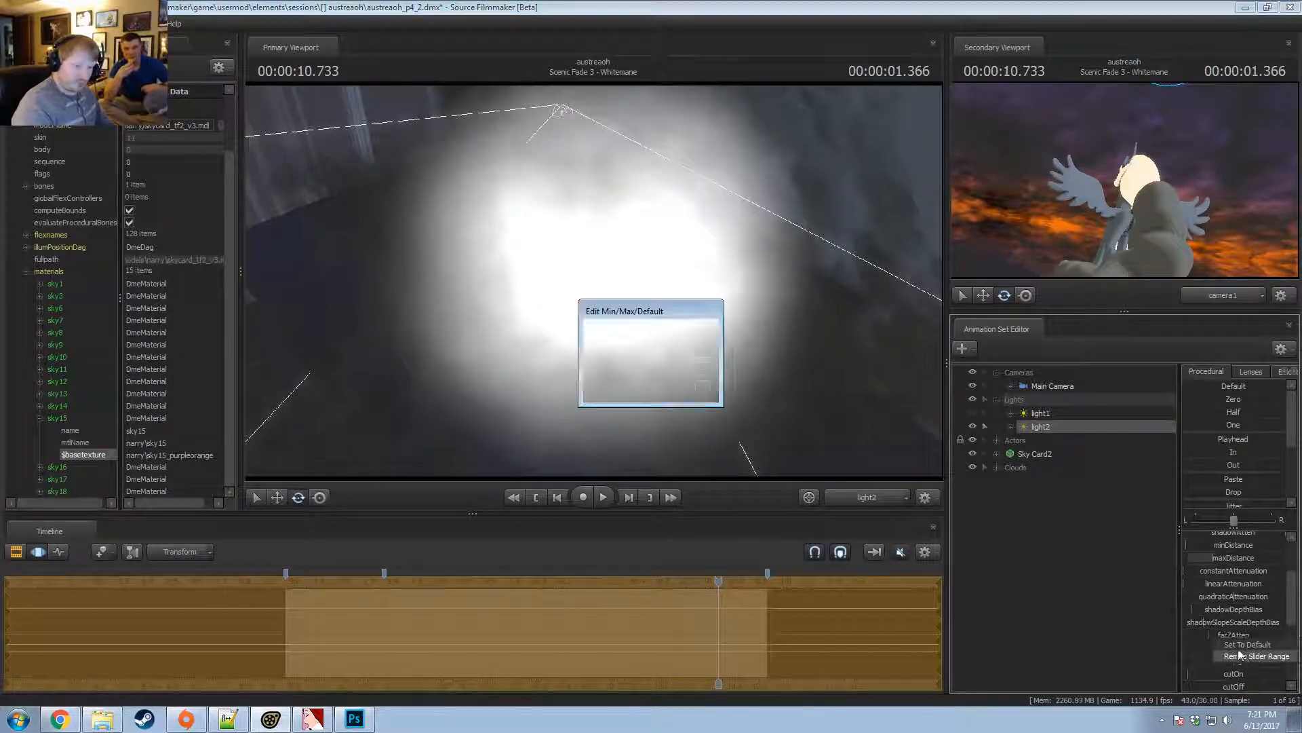
pyautogui.press('Return')
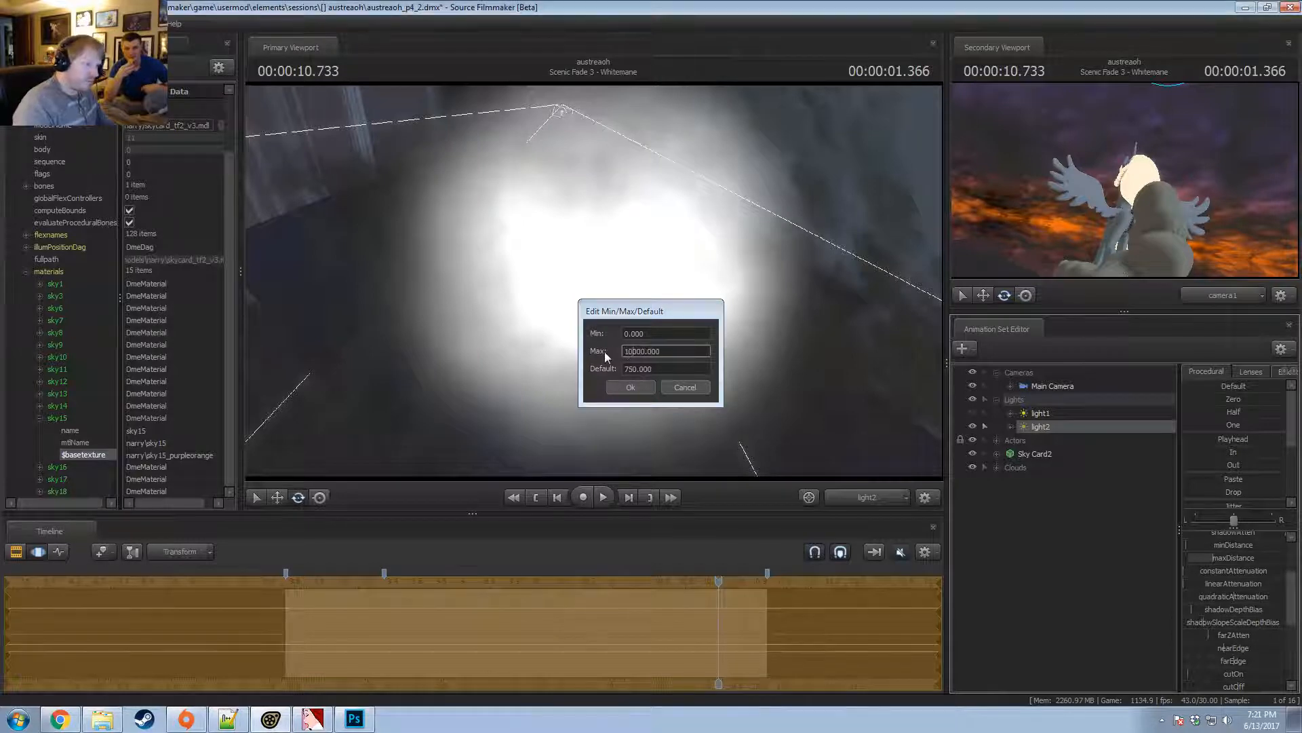
pyautogui.moveTo(1207, 632); pyautogui.dragTo(1285, 632)
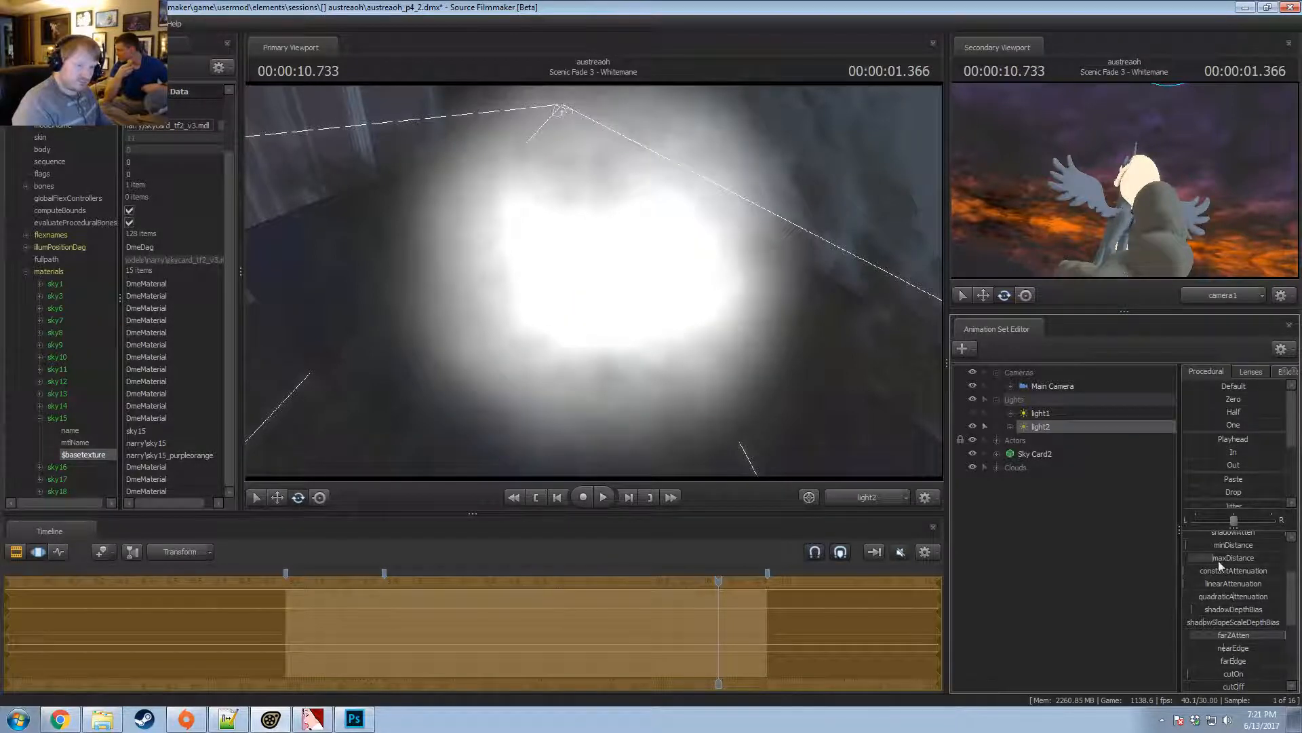
pyautogui.moveTo(1218, 562); pyautogui.dragTo(1279, 561)
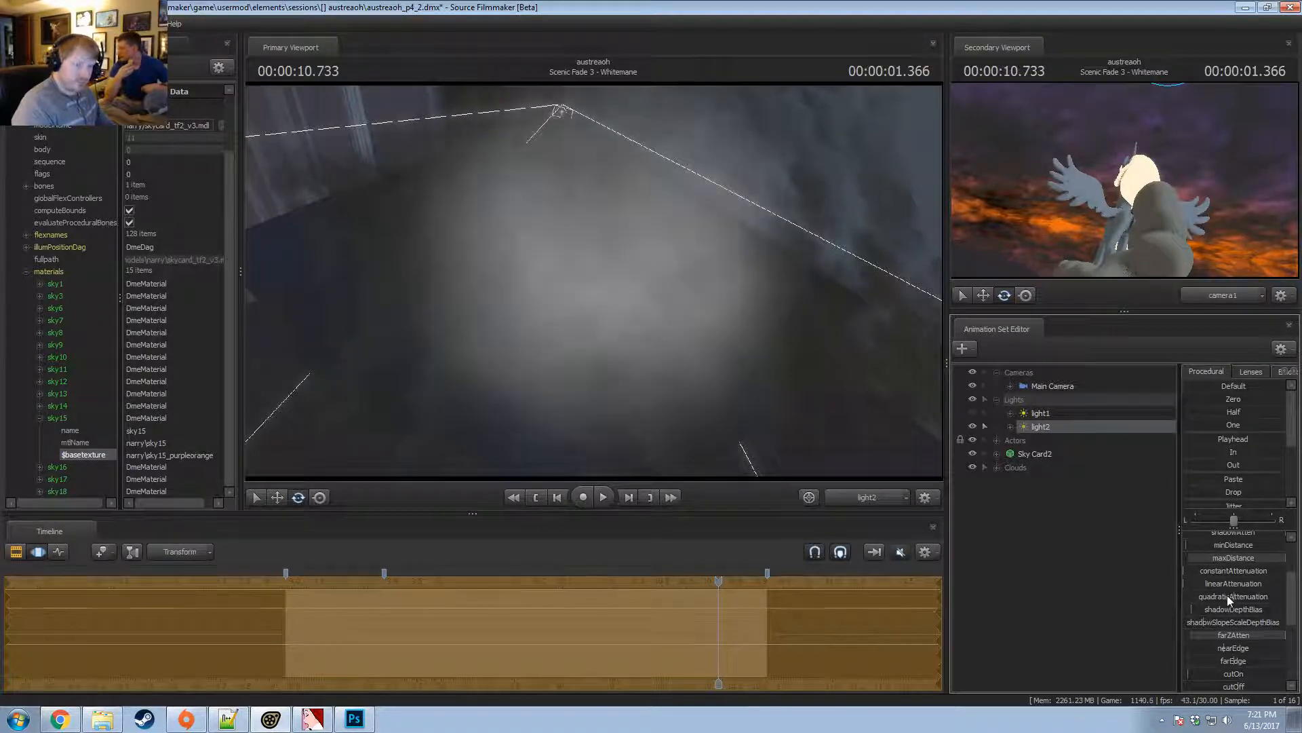
# Extend the maximum of light2's volumetricIntensity range and raise its volumetricIntensity.
pyautogui.scroll(-3, 1227, 595)
pyautogui.rightClick(1226, 619)
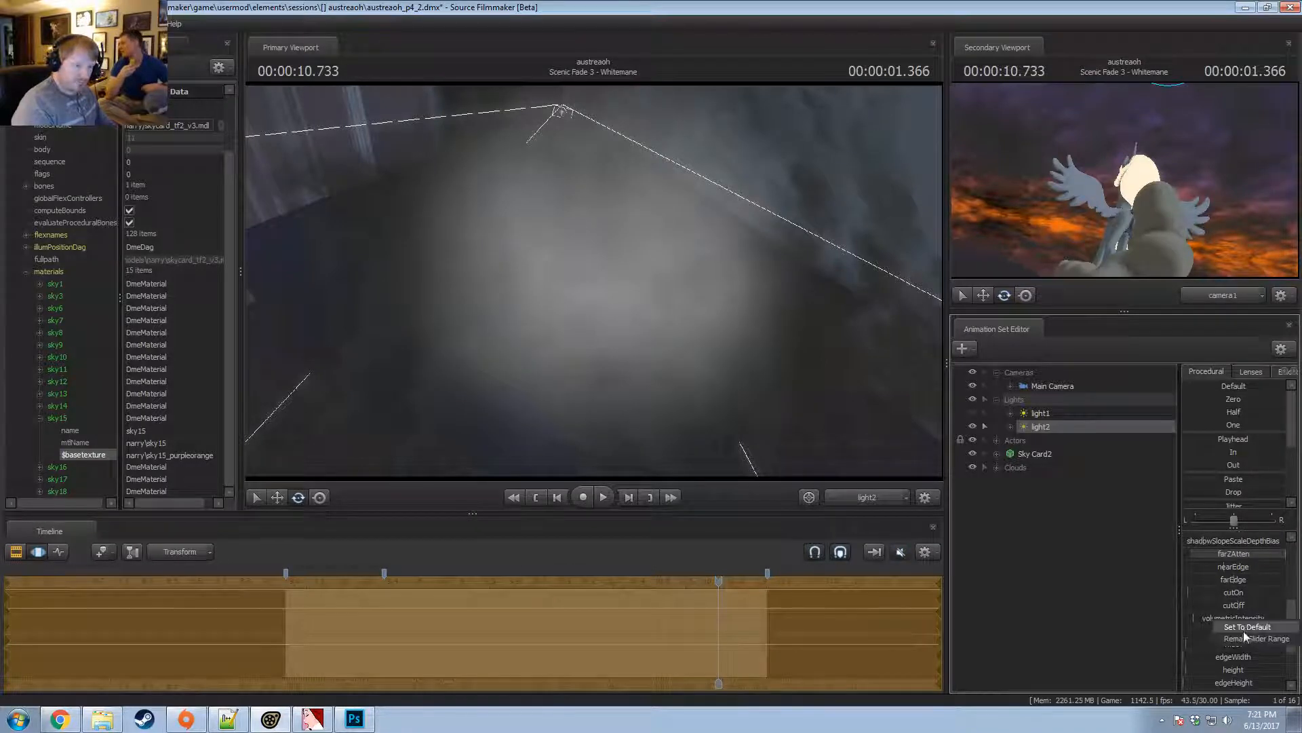
pyautogui.click(1246, 637)
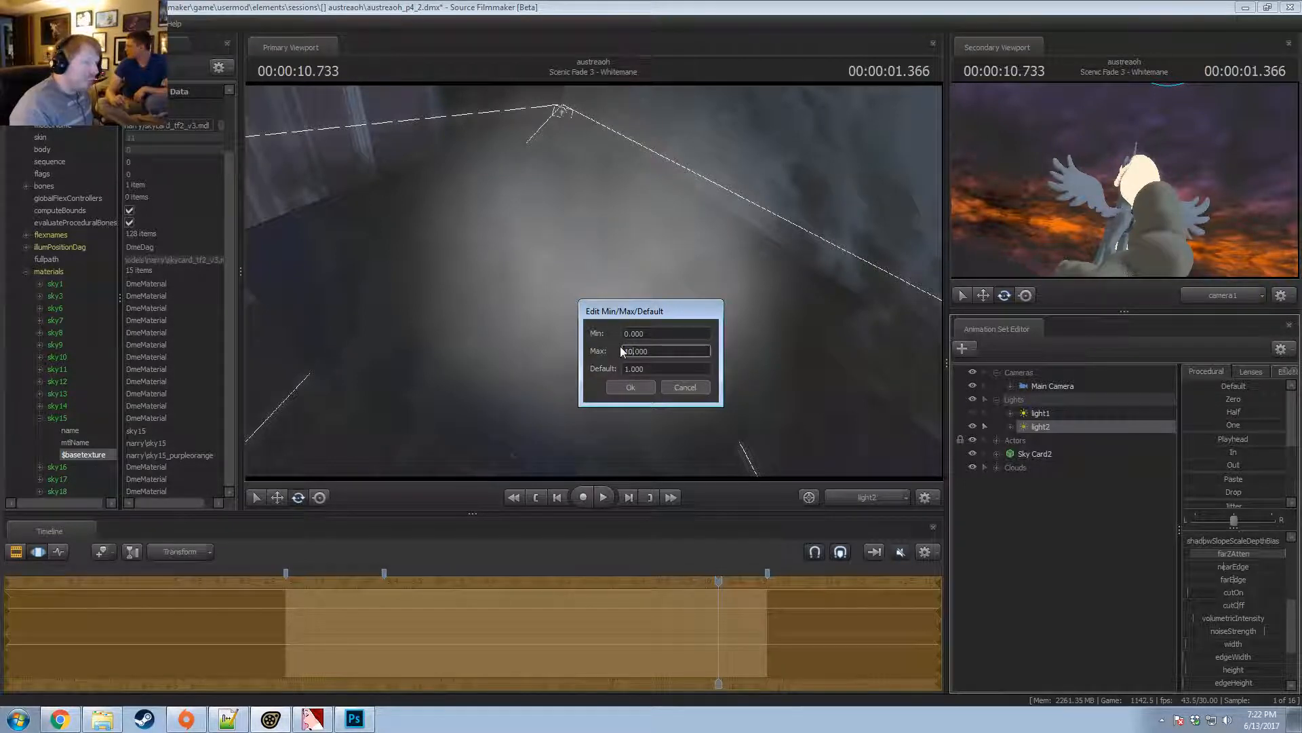
pyautogui.press('Return')
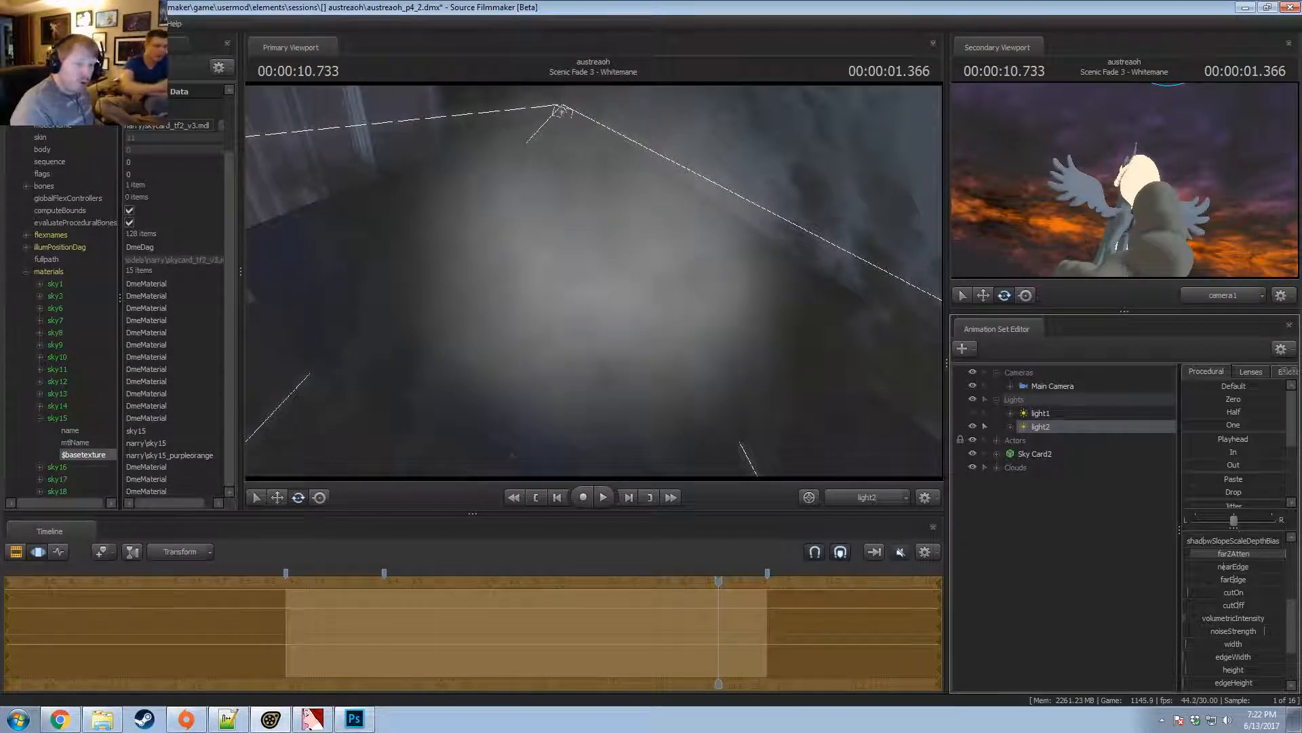
pyautogui.moveTo(1187, 618); pyautogui.dragTo(1211, 618)
# Re-aim light2 so its beam spreads behind the character, and increase its volumetricIntensity further.
pyautogui.moveTo(665, 272); pyautogui.dragTo(657, 403)
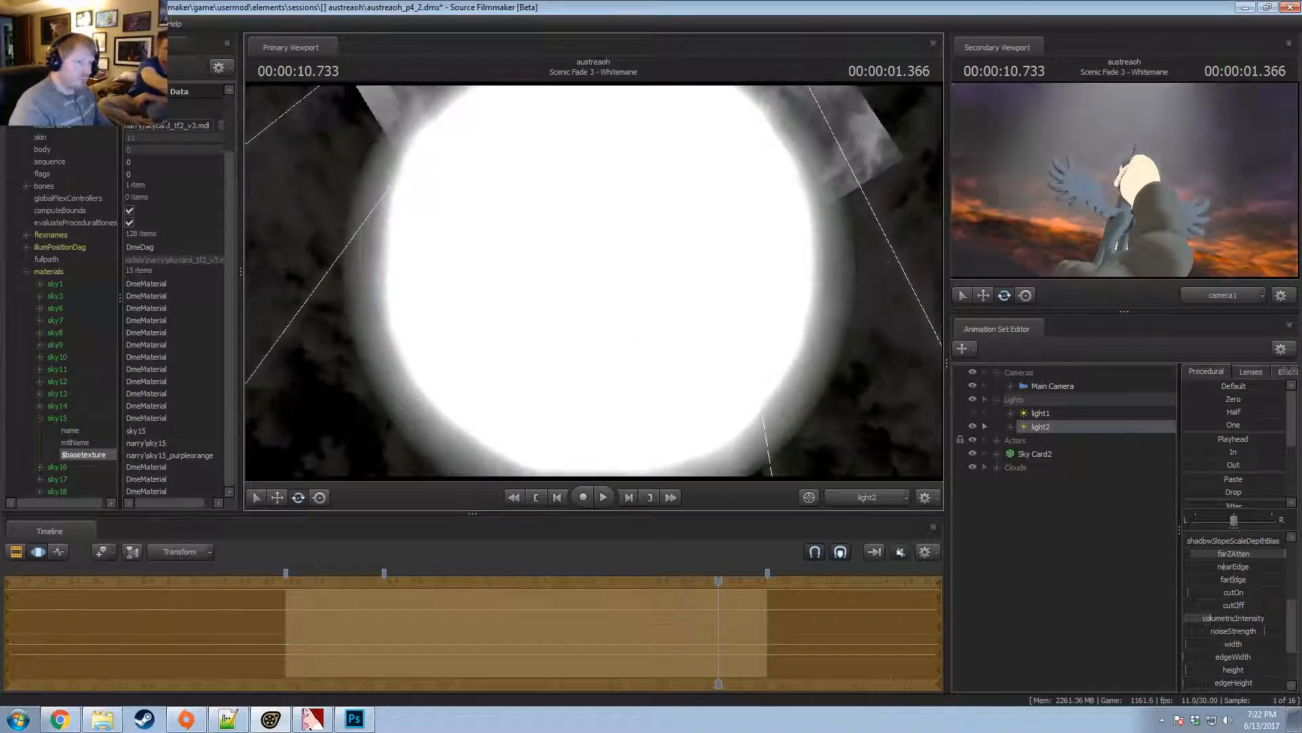
pyautogui.moveTo(631, 337); pyautogui.dragTo(684, 247)
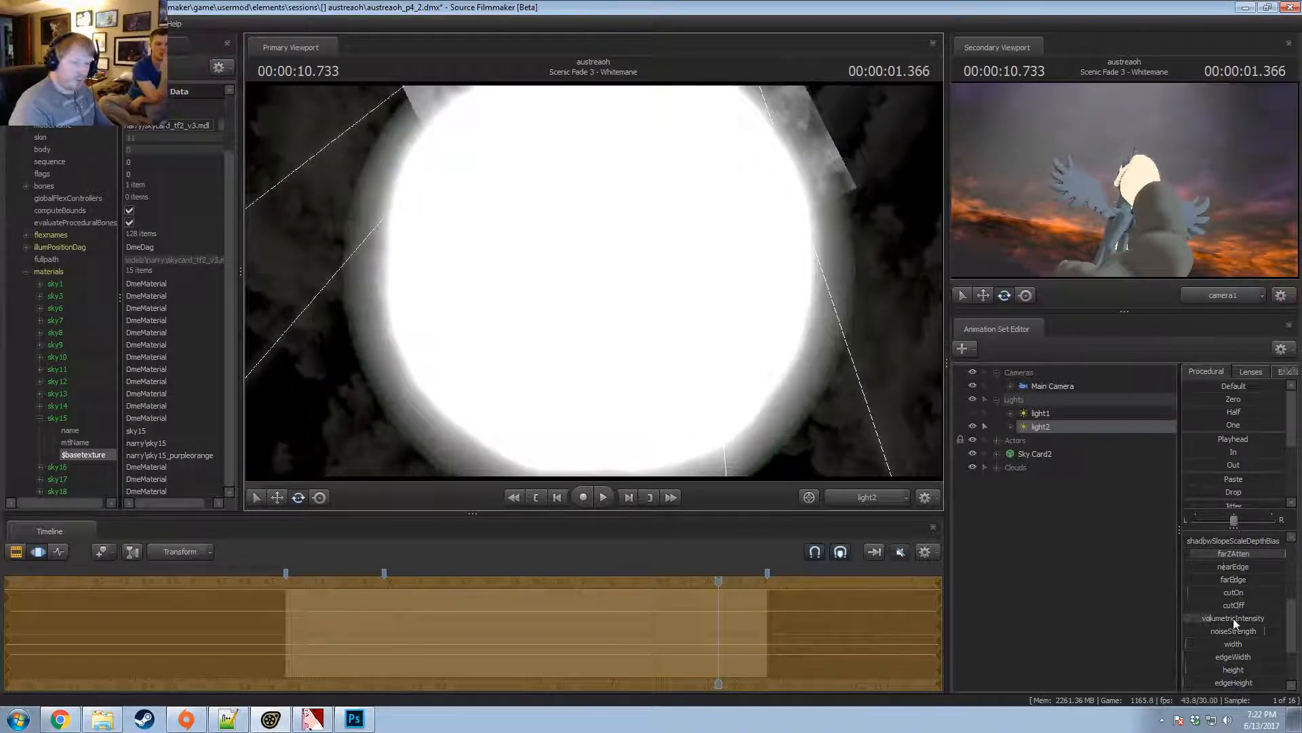
pyautogui.moveTo(1234, 623); pyautogui.dragTo(1263, 622)
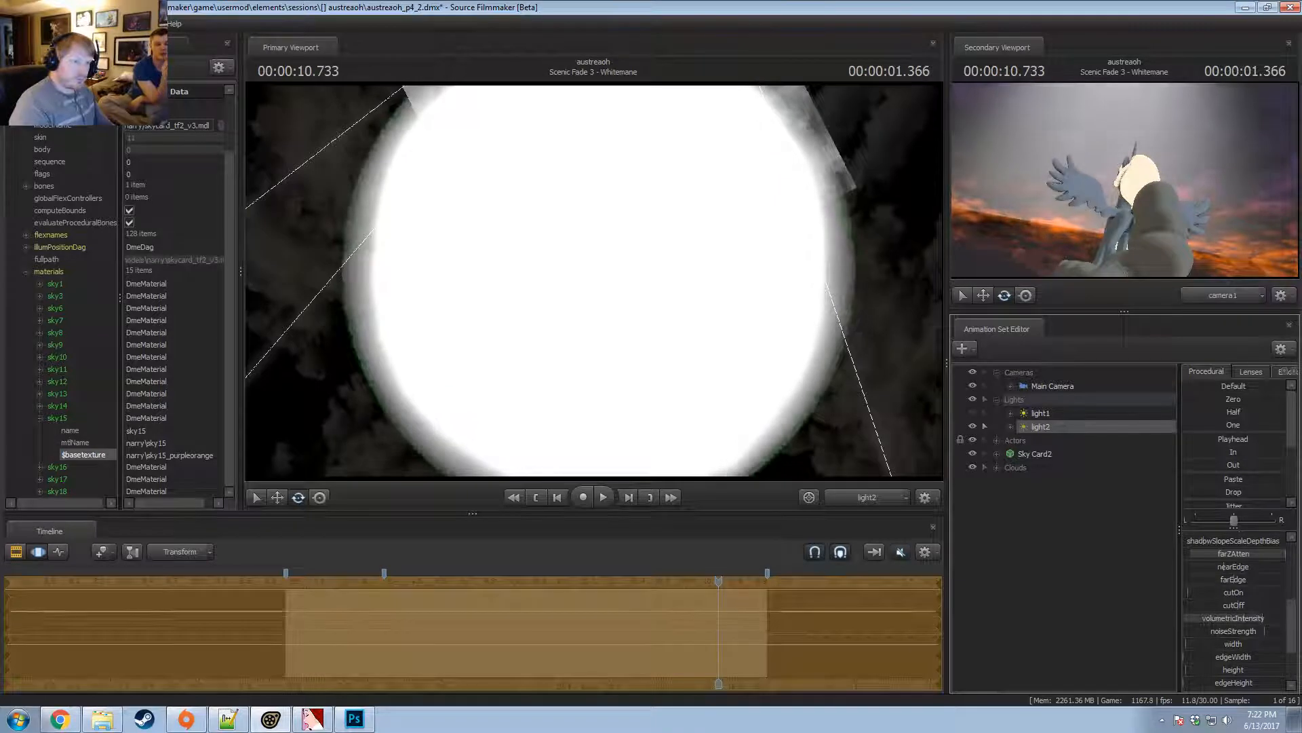
# Reduce light2's maxDistance and farZAtten to shorten the reach of its beam.
pyautogui.scroll(2, 1251, 587)
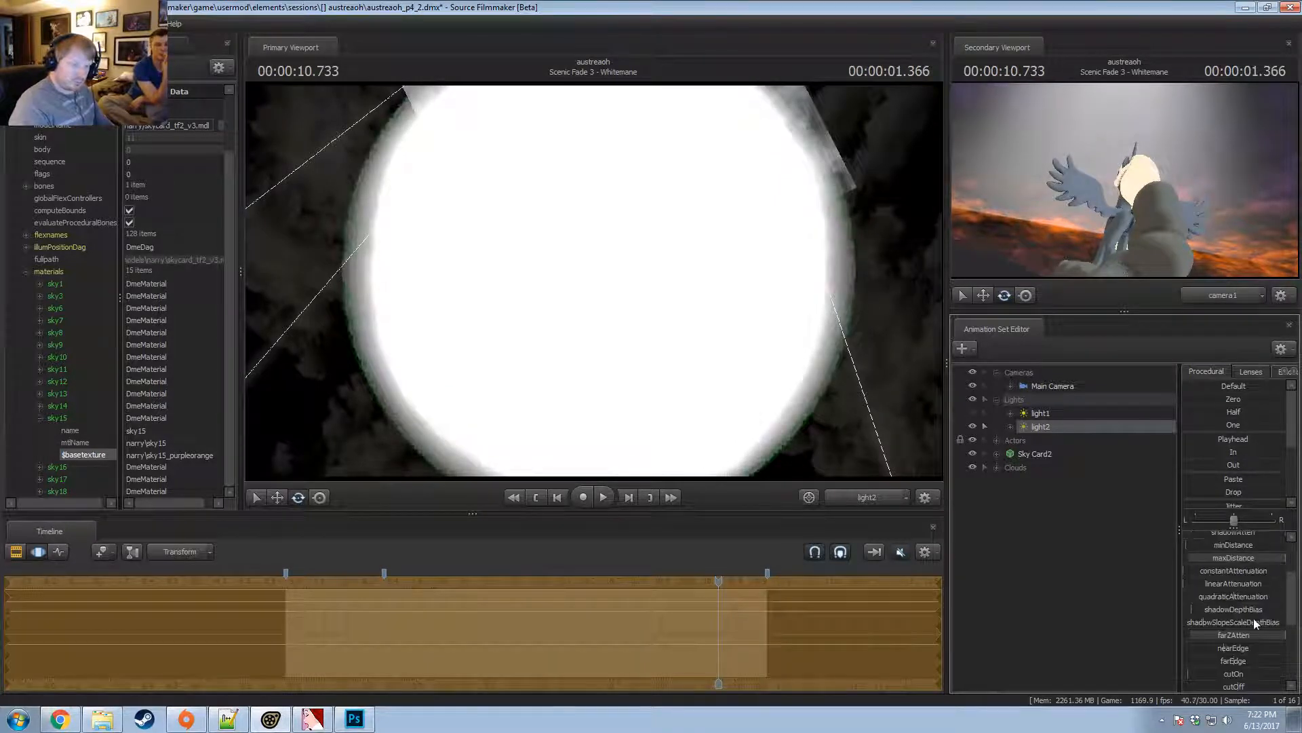
pyautogui.moveTo(1261, 557); pyautogui.dragTo(1229, 561)
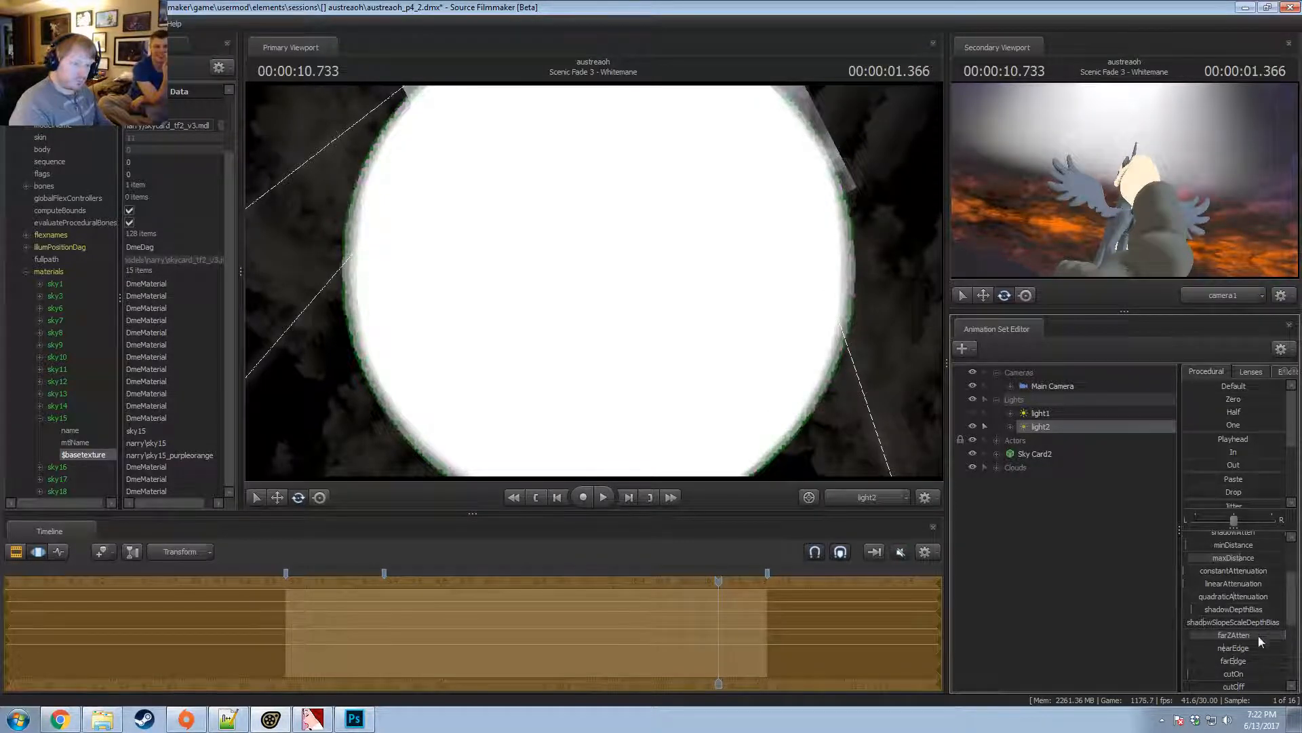
pyautogui.moveTo(1259, 637); pyautogui.dragTo(1212, 632)
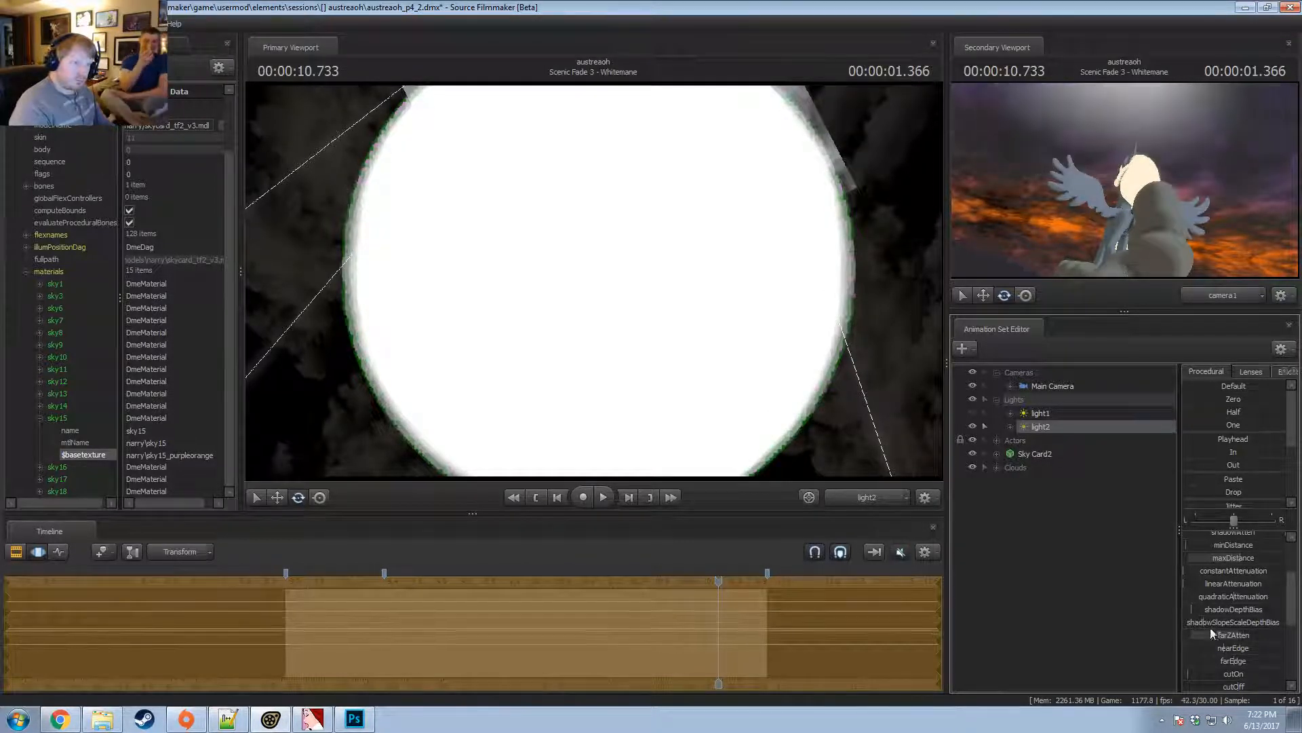
# Reposition light2 above the character and angle its volumetric beam across the sky.
pyautogui.moveTo(594, 281)
pyautogui.mouseDown()
pyautogui.moveTo(556, 271)
pyautogui.moveTo(557, 244)
pyautogui.moveTo(590, 278)
pyautogui.moveTo(590, 230)
pyautogui.moveTo(588, 257)
pyautogui.mouseUp()
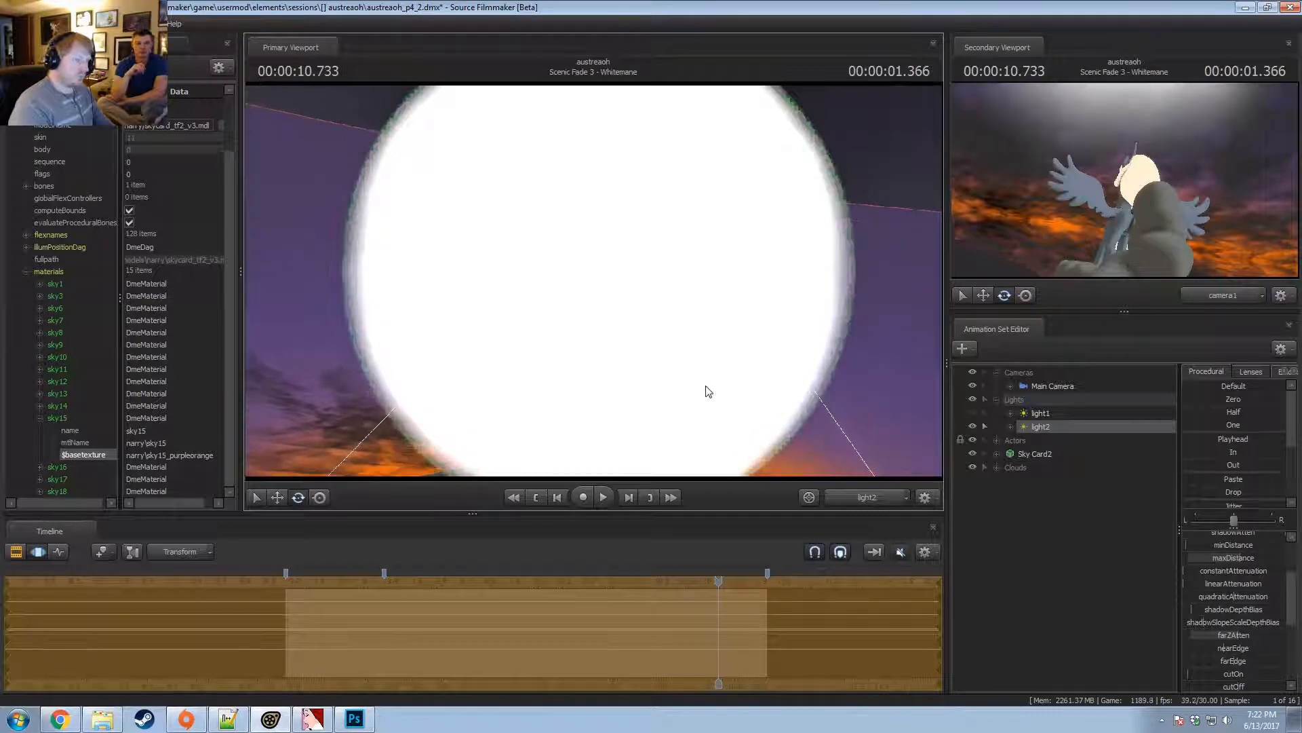
pyautogui.moveTo(706, 392)
pyautogui.mouseDown()
pyautogui.moveTo(706, 421)
pyautogui.moveTo(719, 379)
pyautogui.moveTo(722, 417)
pyautogui.moveTo(721, 388)
pyautogui.moveTo(739, 383)
pyautogui.moveTo(723, 404)
pyautogui.mouseUp()
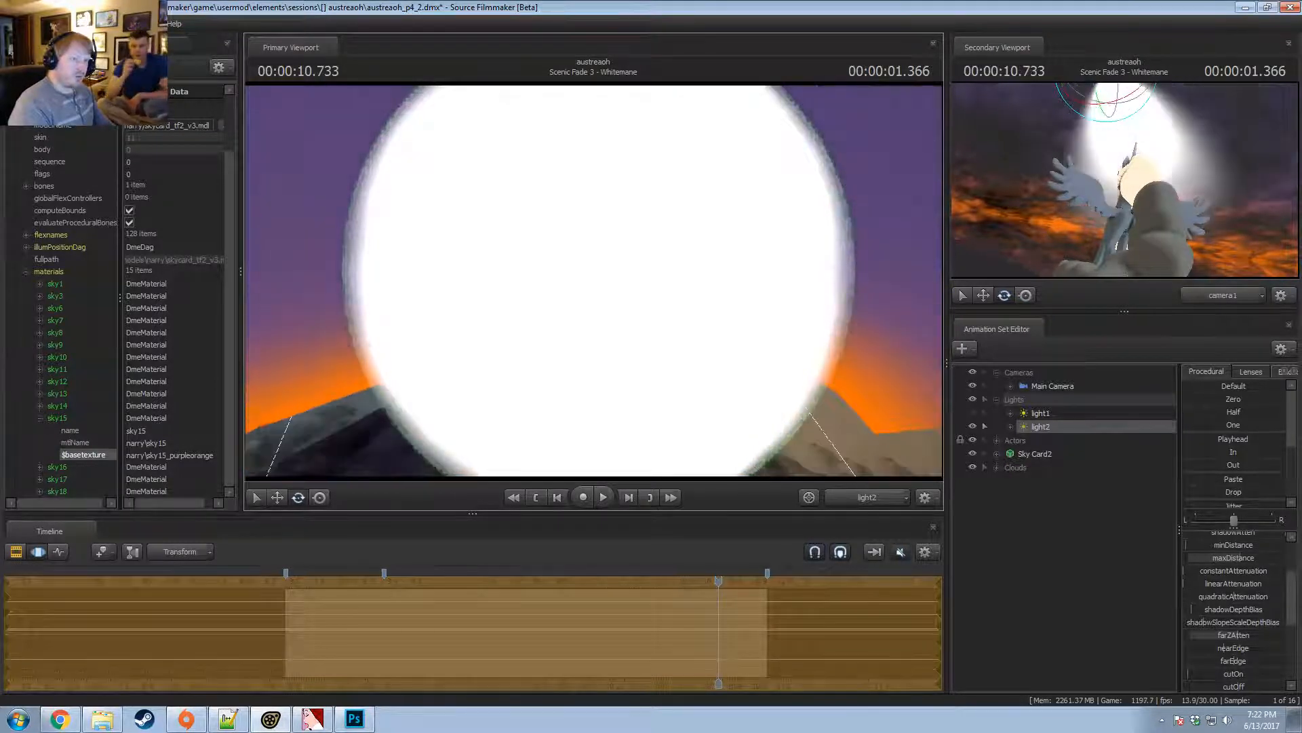
pyautogui.moveTo(594, 299); pyautogui.dragTo(607, 285)
pyautogui.press('F2')
pyautogui.press('F3')
pyautogui.moveTo(715, 260); pyautogui.dragTo(651, 282)
# Disable volumetrics on light2 and point the light in a new direction above the character.
pyautogui.rightClick(1050, 429)
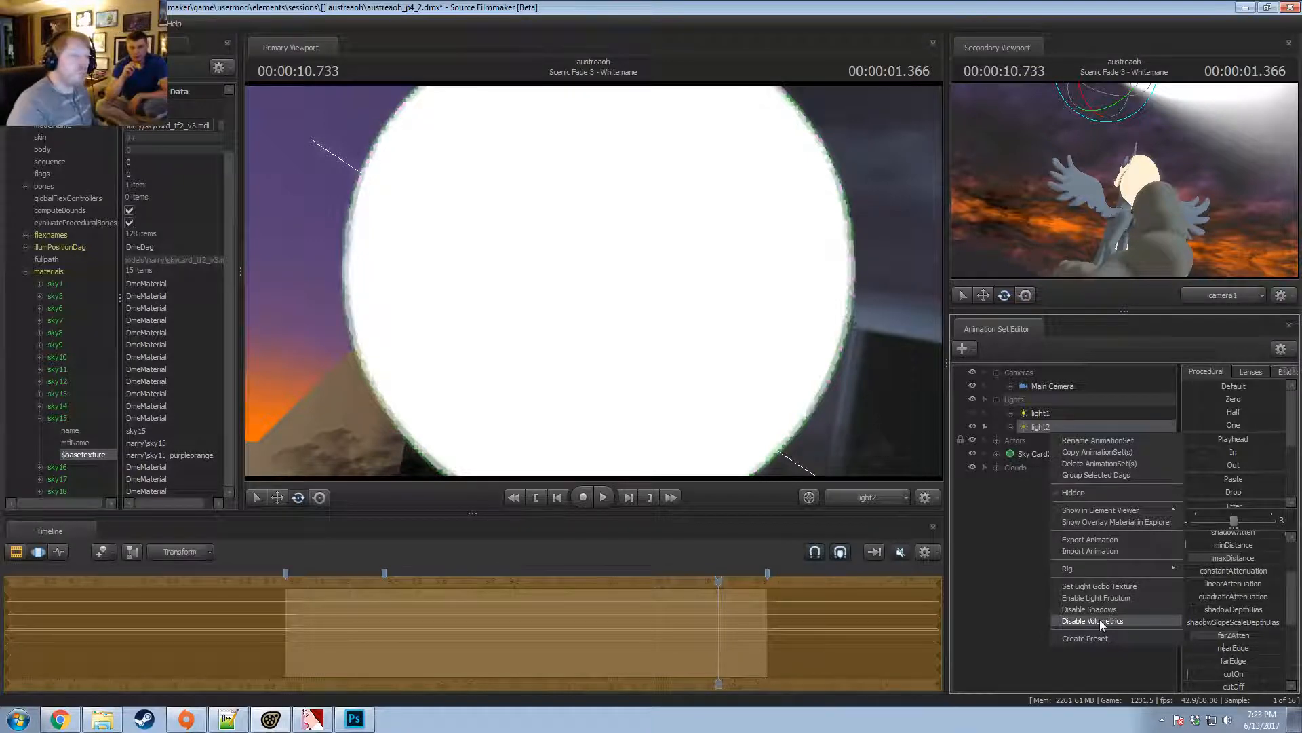
pyautogui.click(1097, 620)
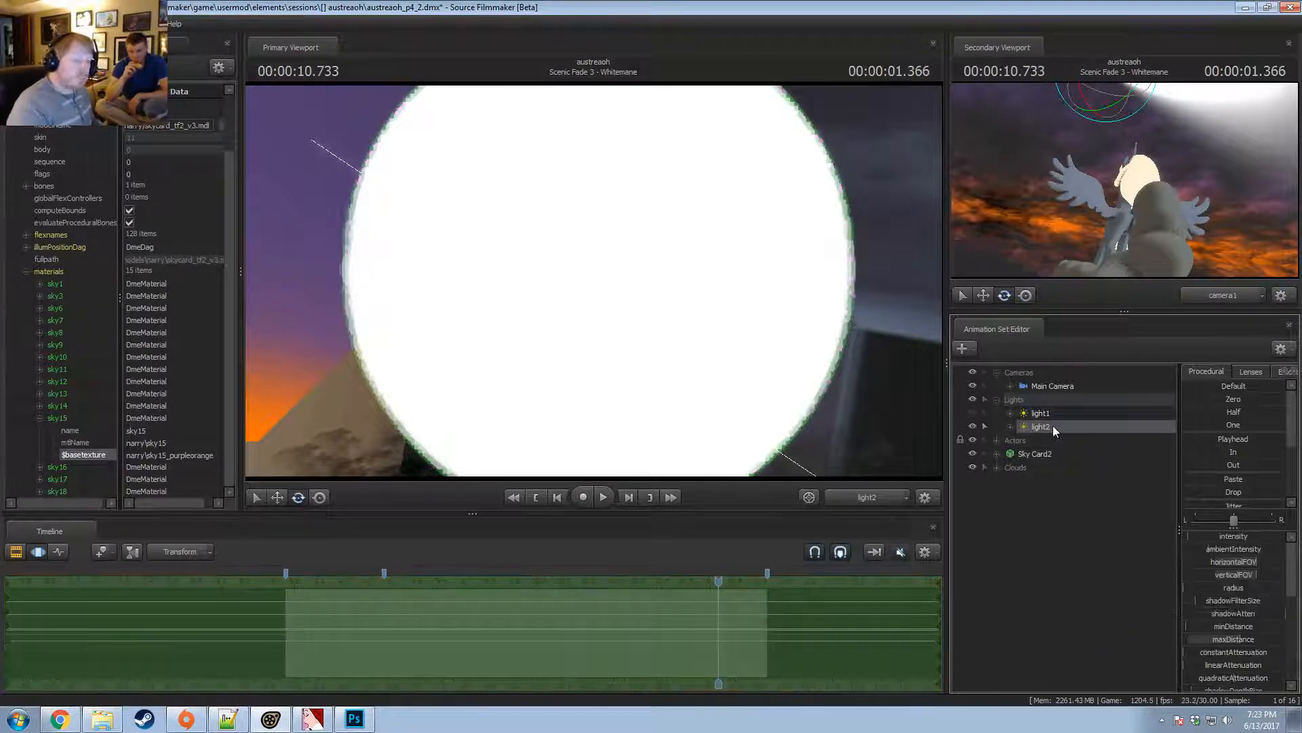
pyautogui.rightClick(1053, 426)
pyautogui.click(1099, 612)
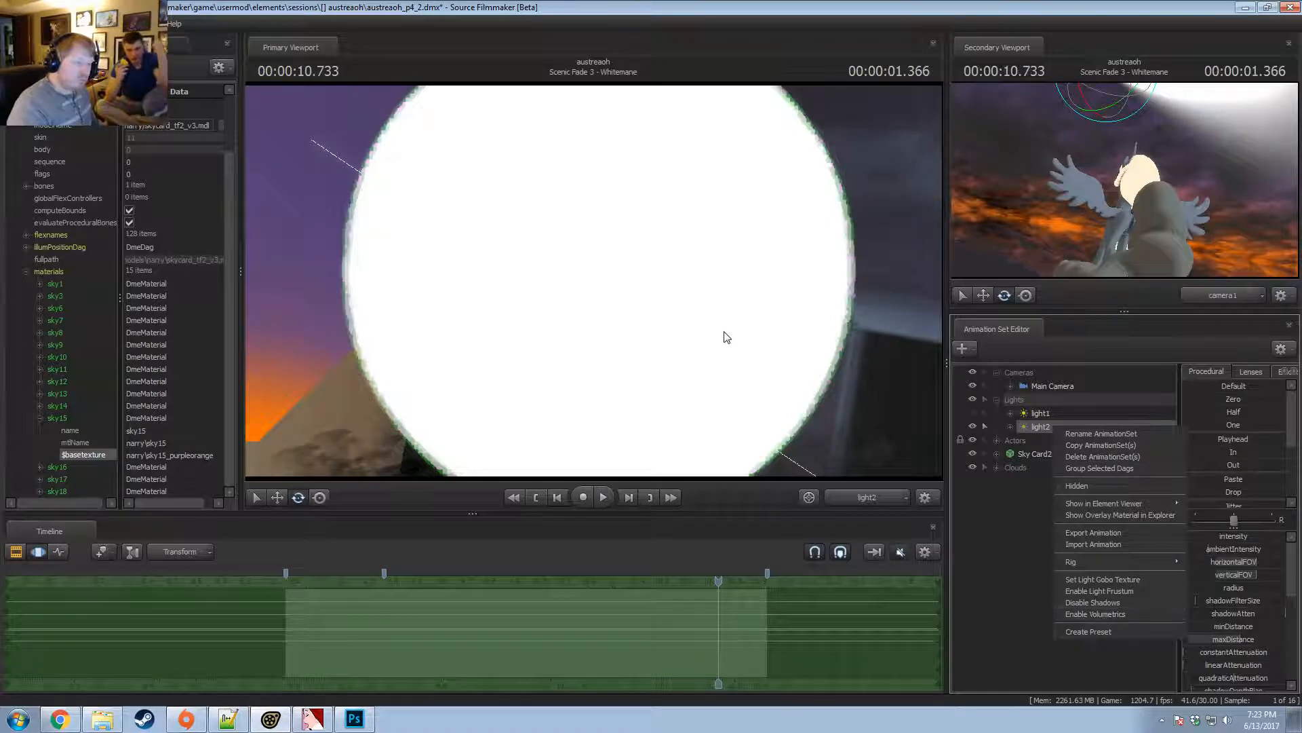
pyautogui.moveTo(593, 281); pyautogui.dragTo(825, 461)
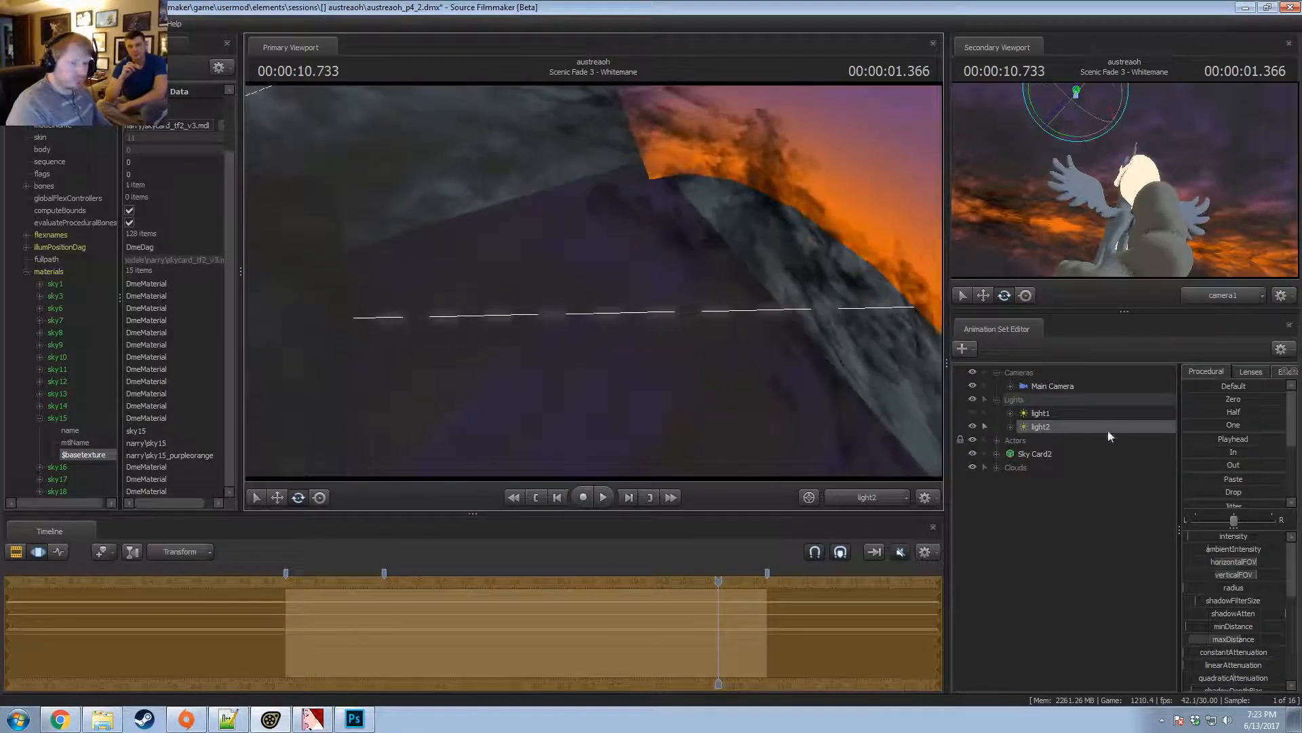
# Raise the maximum of light2's intensity range a hundredfold and turn its intensity up within the new range.
pyautogui.moveTo(1219, 537); pyautogui.dragTo(1235, 537)
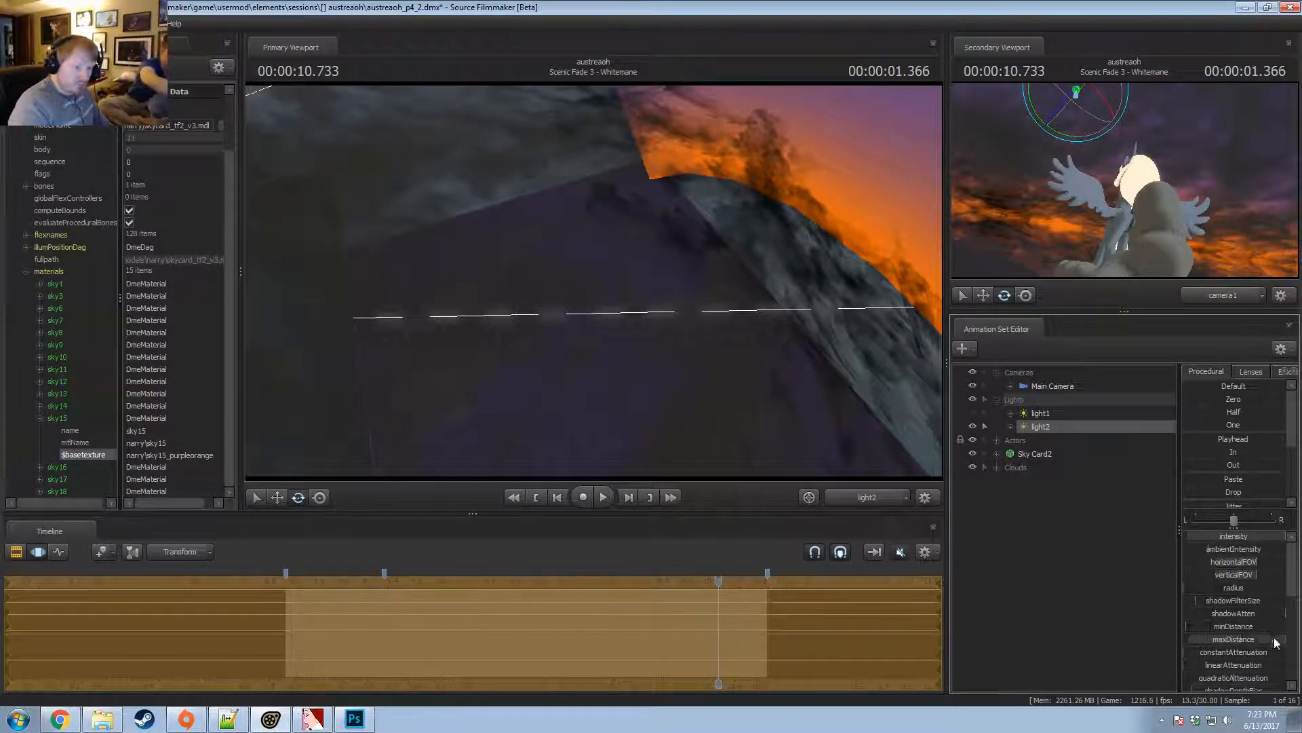
pyautogui.rightClick(1226, 542)
pyautogui.click(1224, 557)
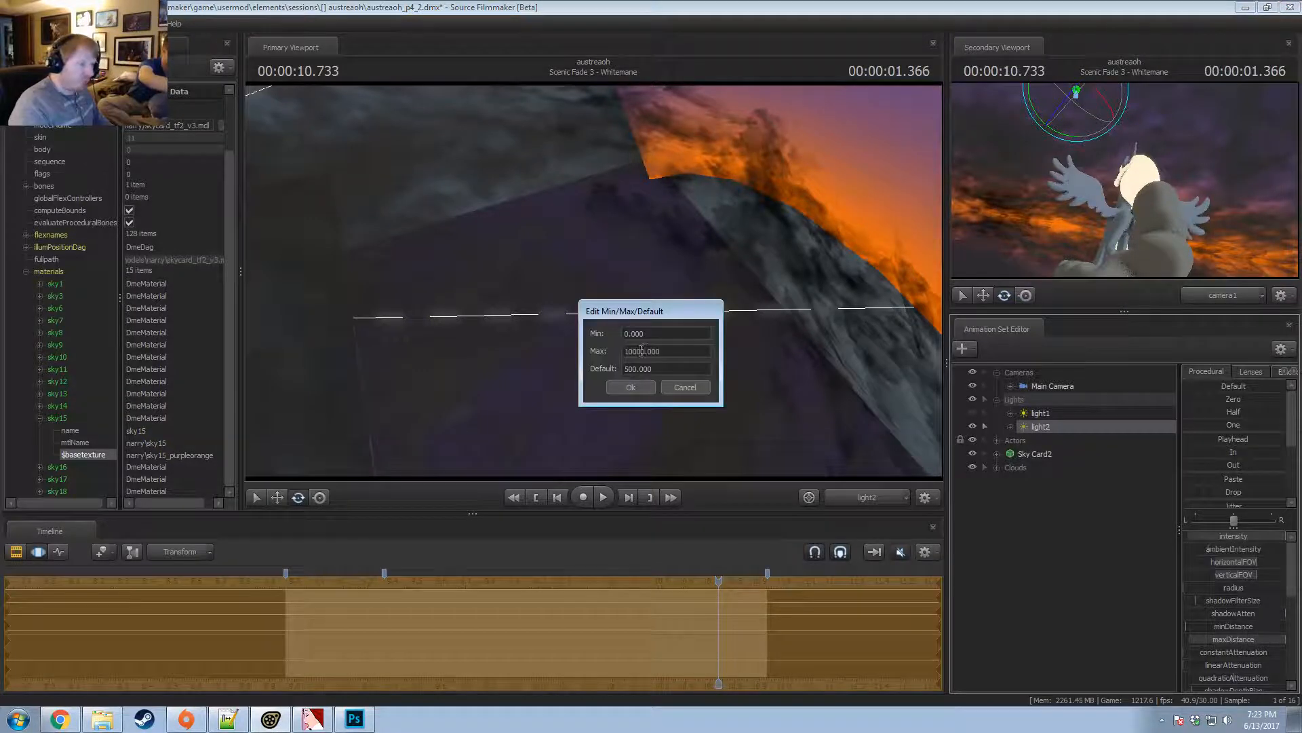
pyautogui.click(641, 350)
pyautogui.write('00')
pyautogui.press('Return')
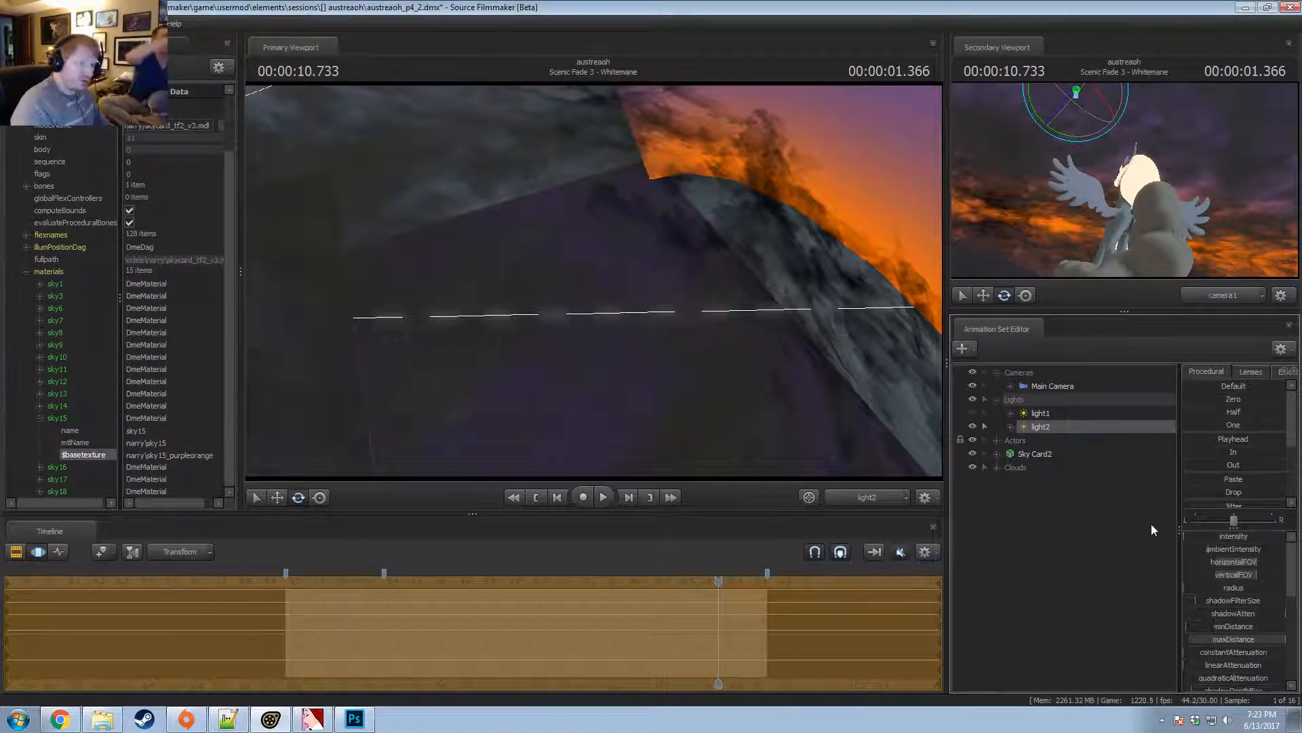
pyautogui.moveTo(1199, 535); pyautogui.dragTo(1282, 535)
# Fly light2 to a new position and aim it so it lights the cloudy sky behind the character.
pyautogui.moveTo(594, 281)
pyautogui.mouseDown()
pyautogui.moveTo(651, 319)
pyautogui.moveTo(685, 285)
pyautogui.moveTo(638, 312)
pyautogui.moveTo(652, 298)
pyautogui.moveTo(624, 285)
pyautogui.moveTo(583, 326)
pyautogui.moveTo(556, 325)
pyautogui.moveTo(529, 353)
pyautogui.moveTo(543, 366)
pyautogui.moveTo(488, 339)
pyautogui.moveTo(515, 318)
pyautogui.moveTo(495, 305)
pyautogui.moveTo(594, 282)
pyautogui.moveTo(590, 258)
pyautogui.moveTo(597, 282)
pyautogui.mouseUp()
pyautogui.press('s')
pyautogui.press('w')
pyautogui.press('F2')
pyautogui.press('F3')
pyautogui.press('F2')
pyautogui.press('F3')
pyautogui.press('F2')
pyautogui.press('F3')
# Tint light2 orange by lowering its color_green and color_blue, and adjust its aim on the clouds.
pyautogui.scroll(-5, 1255, 650)
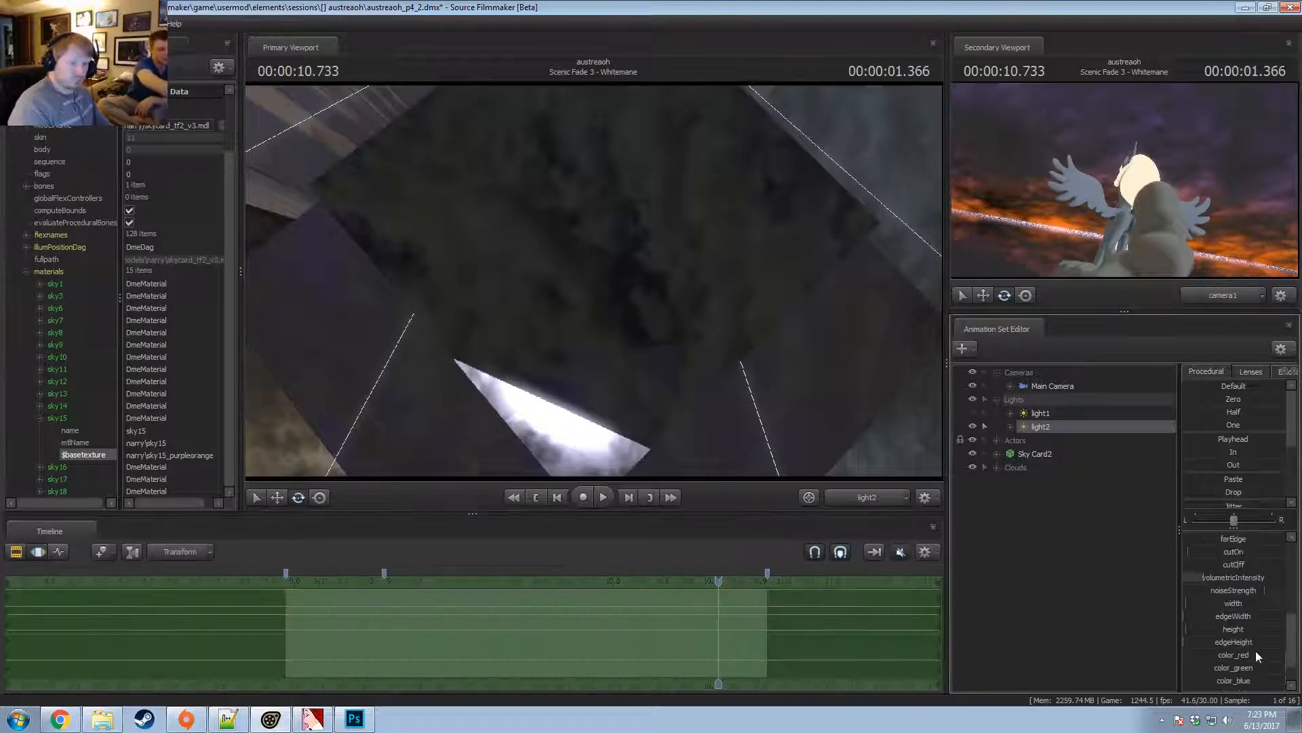
pyautogui.scroll(-2, 1256, 651)
pyautogui.moveTo(1252, 636); pyautogui.dragTo(1132, 645)
pyautogui.press('F2')
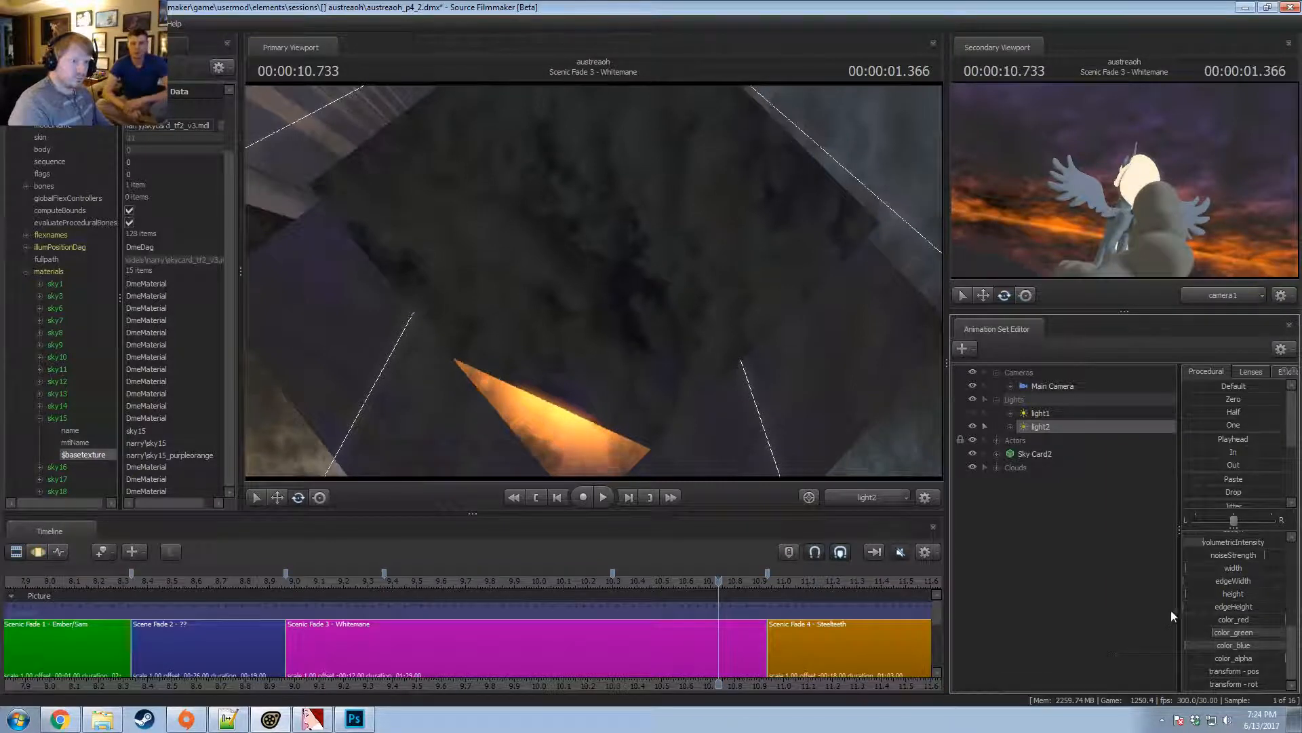
pyautogui.moveTo(595, 303); pyautogui.dragTo(594, 282)
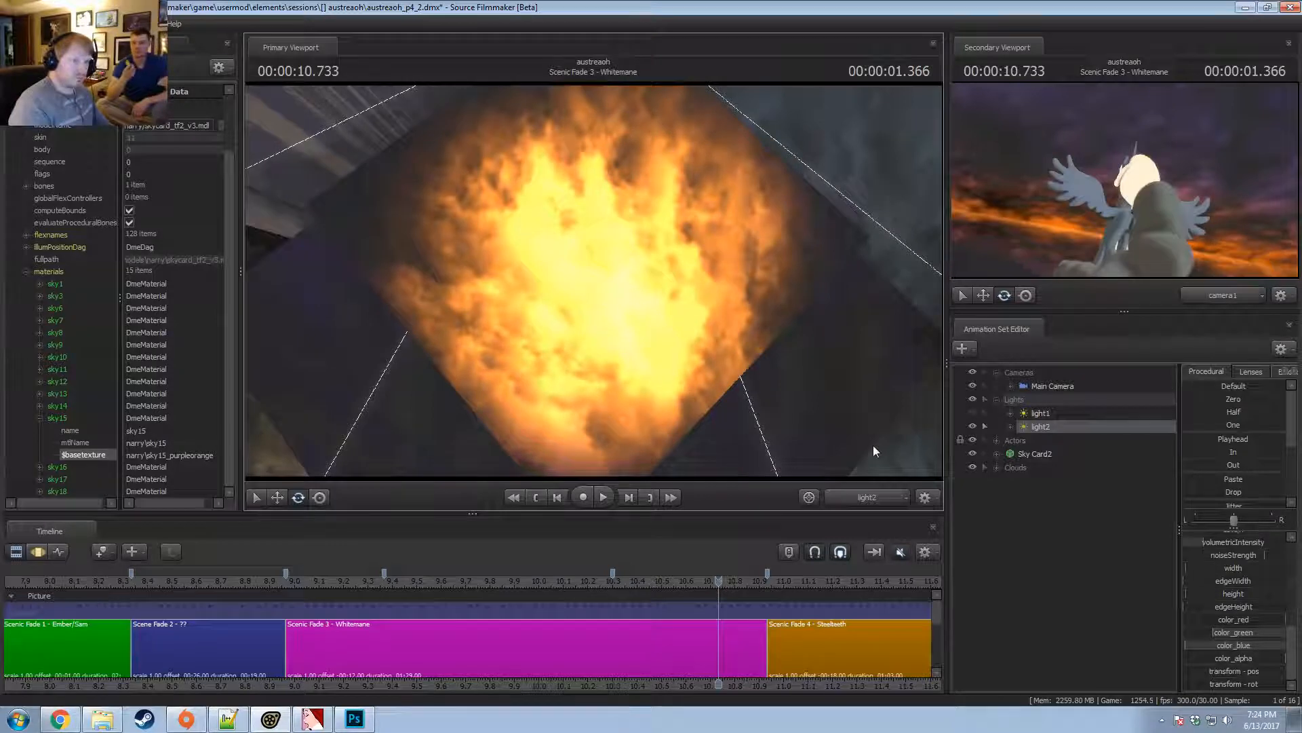
pyautogui.moveTo(1239, 635); pyautogui.dragTo(1231, 632)
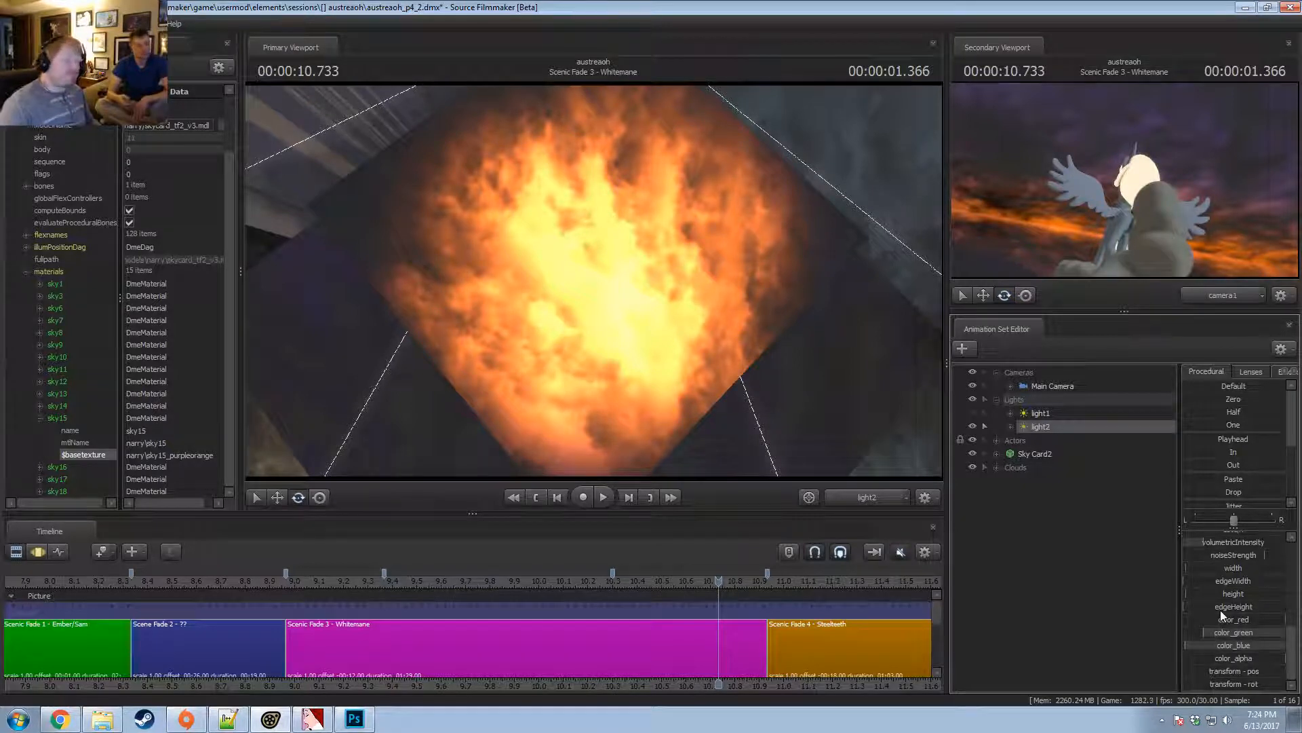
pyautogui.rightClick(1038, 426)
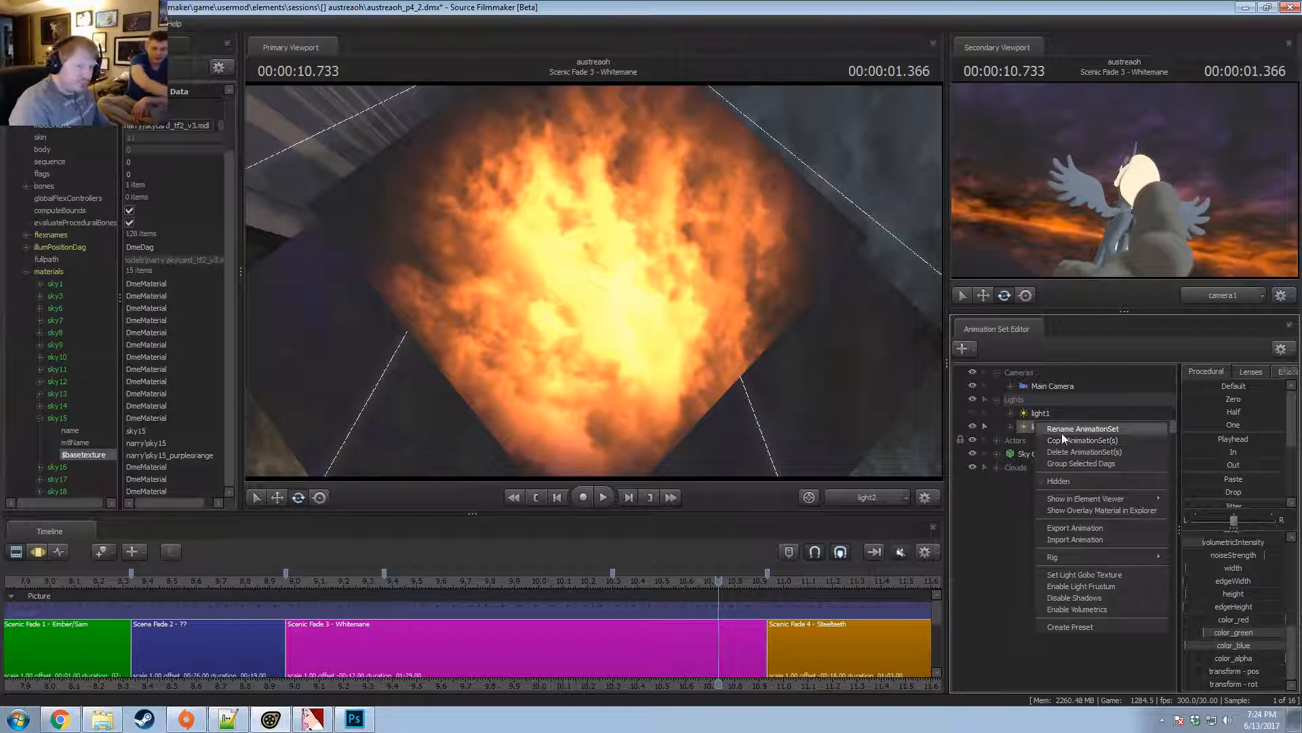
pyautogui.click(1060, 430)
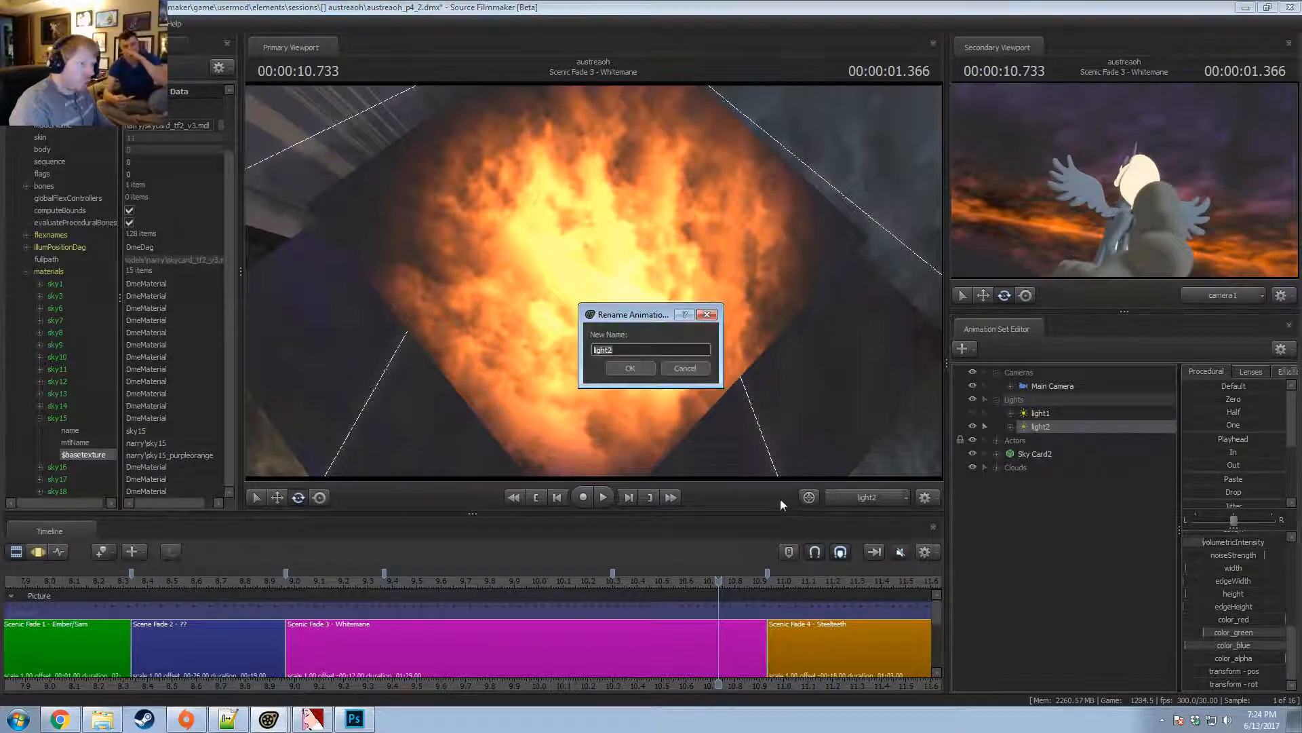
pyautogui.click(685, 367)
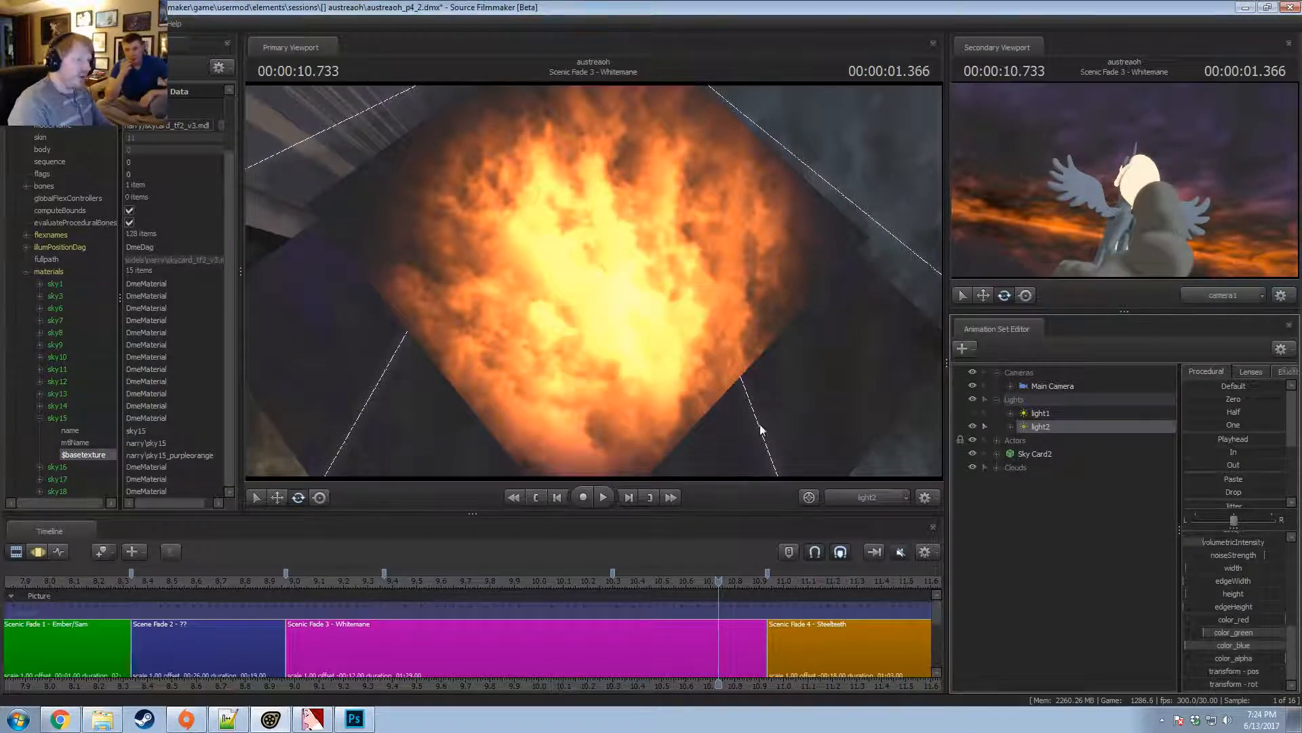
# Examine the relit shot through camera1 and look closely at the character from behind with the Work Camera.
pyautogui.click(856, 497)
pyautogui.click(853, 495)
pyautogui.rightClick(661, 321)
pyautogui.click(697, 305)
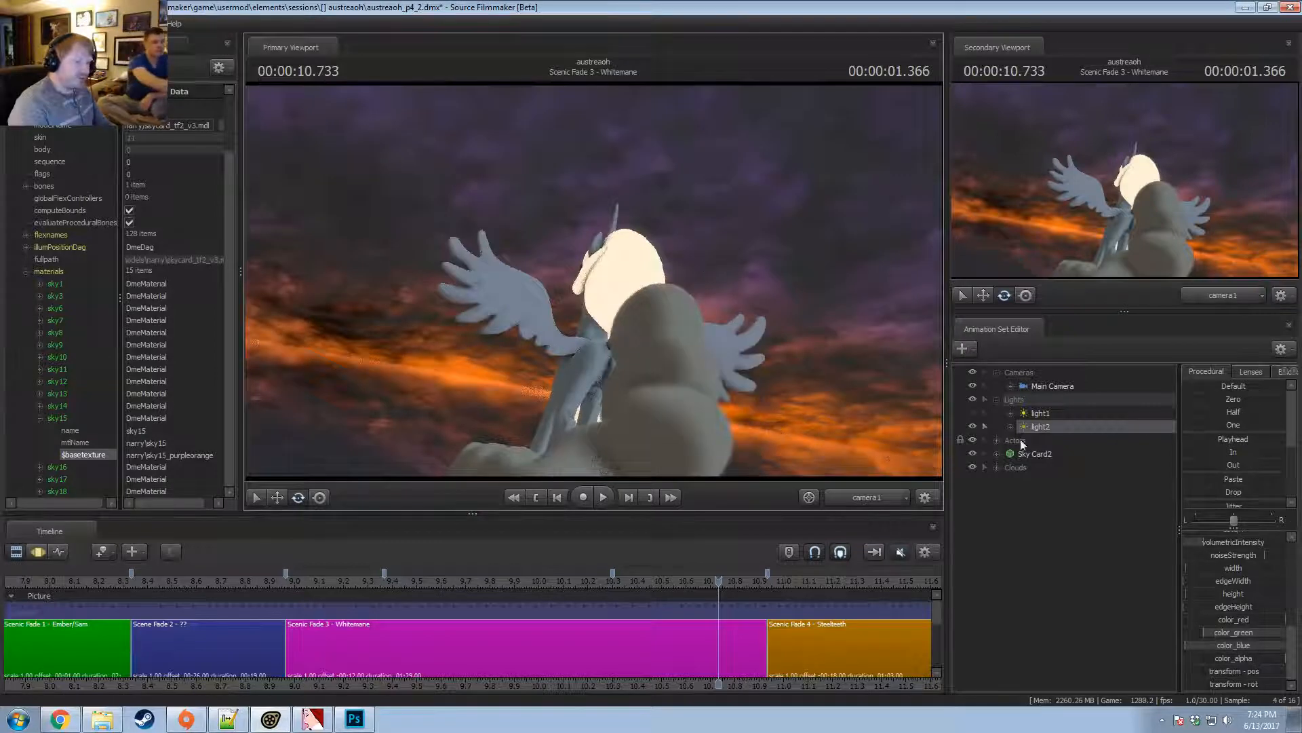
pyautogui.press('F3')
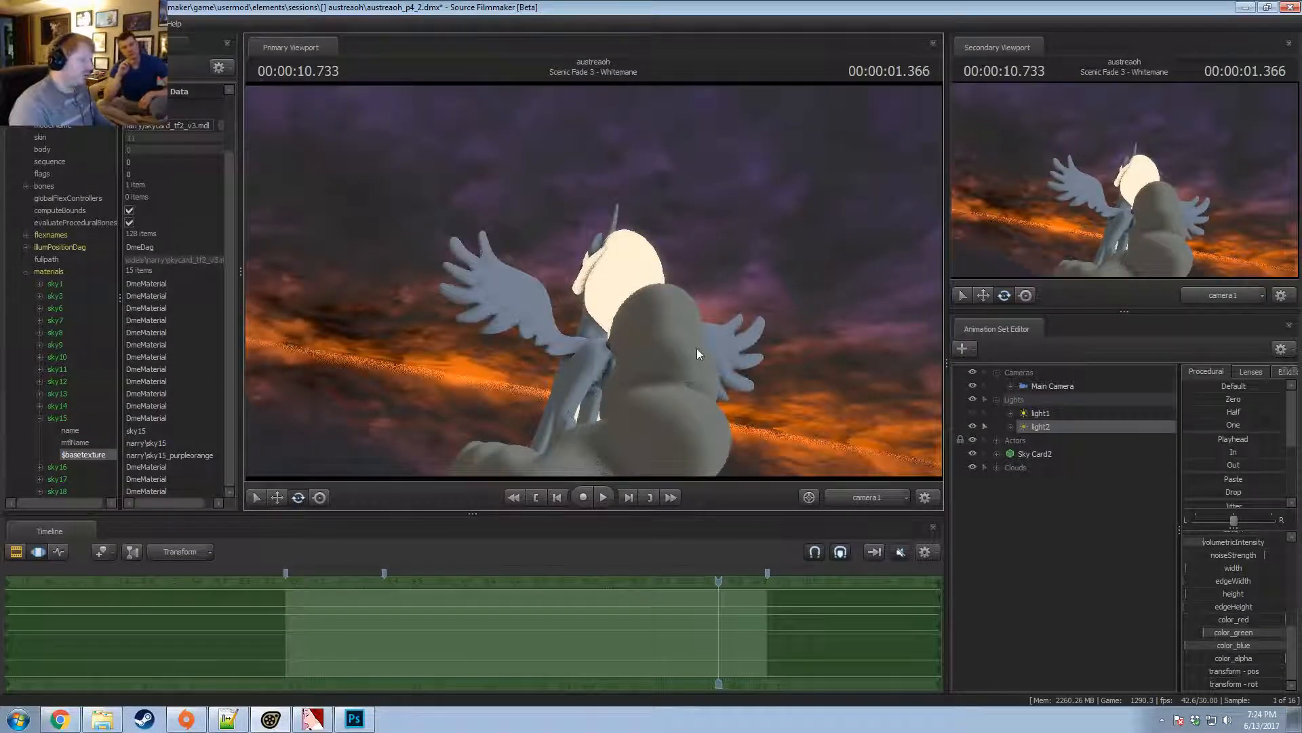
pyautogui.click(871, 500)
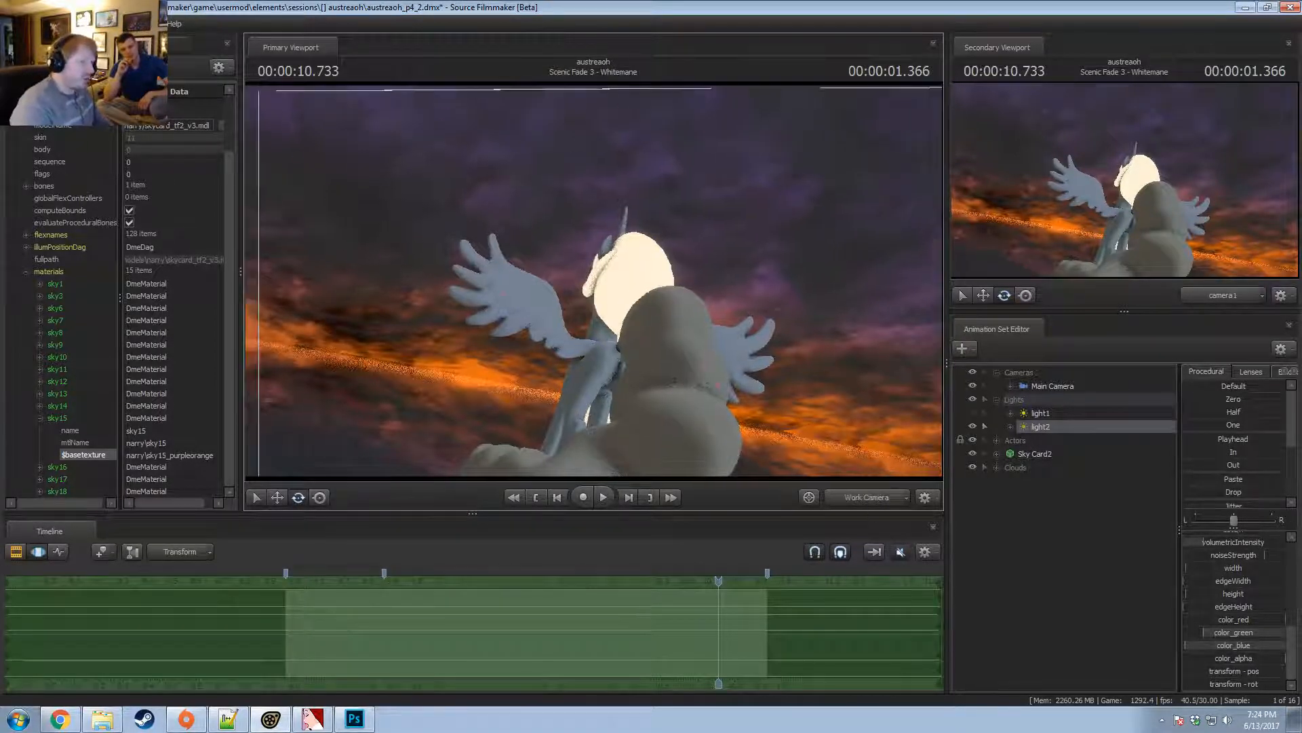
pyautogui.moveTo(698, 348); pyautogui.dragTo(594, 282)
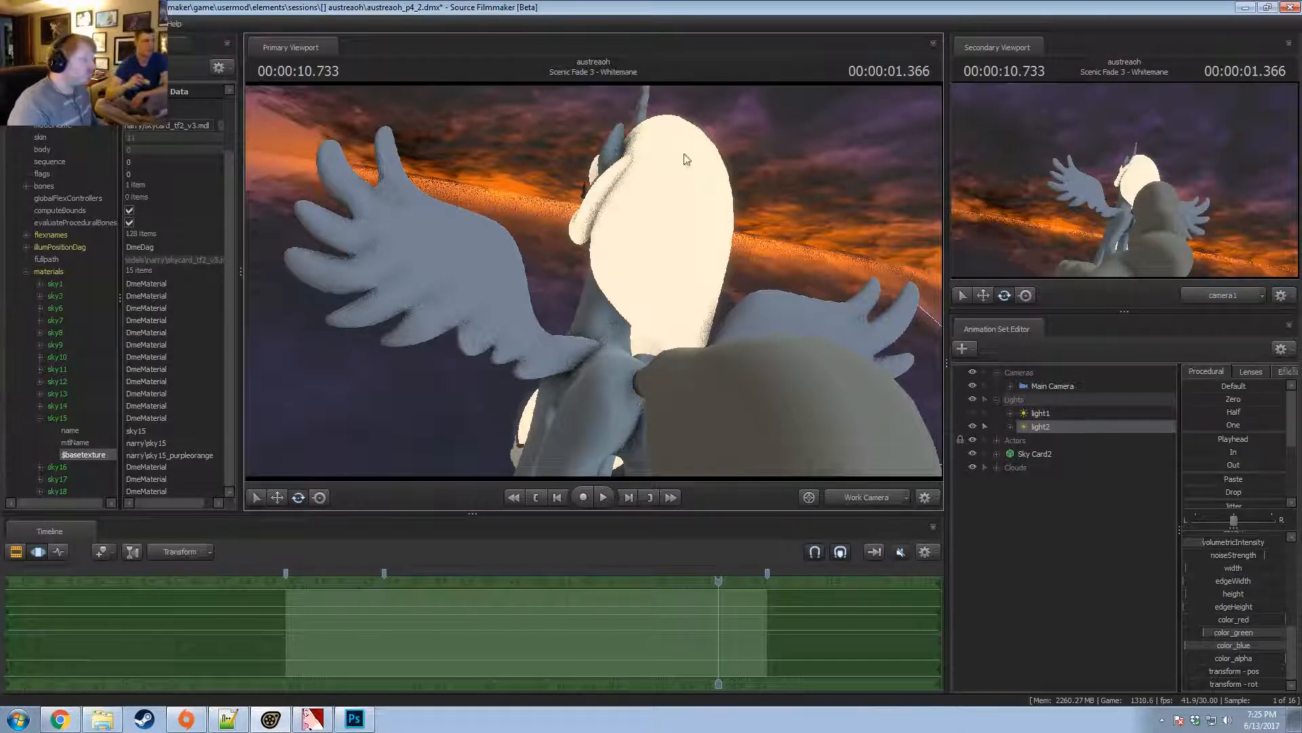
# Show the Whitemane actor's model in the Element Viewer and expand its materials down to the hair material.
pyautogui.click(998, 440)
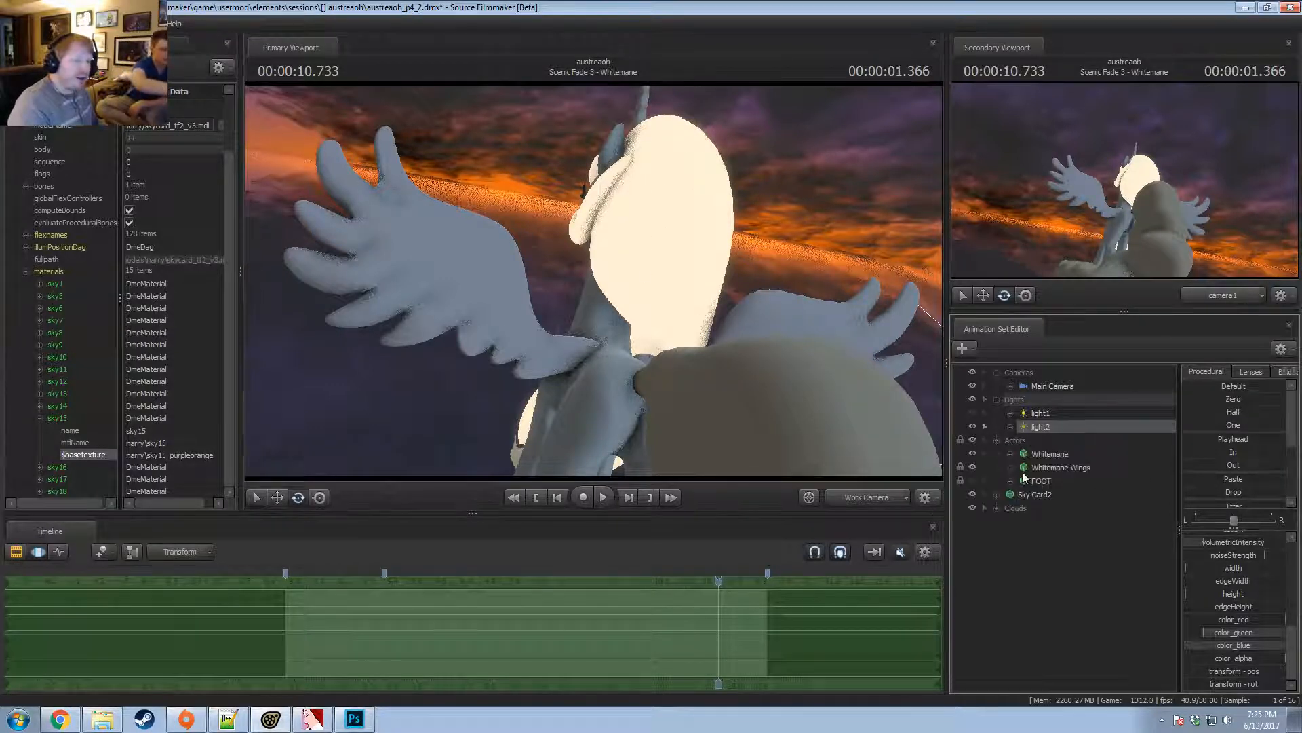
pyautogui.click(1032, 454)
pyautogui.rightClick(1032, 455)
pyautogui.moveTo(1067, 645)
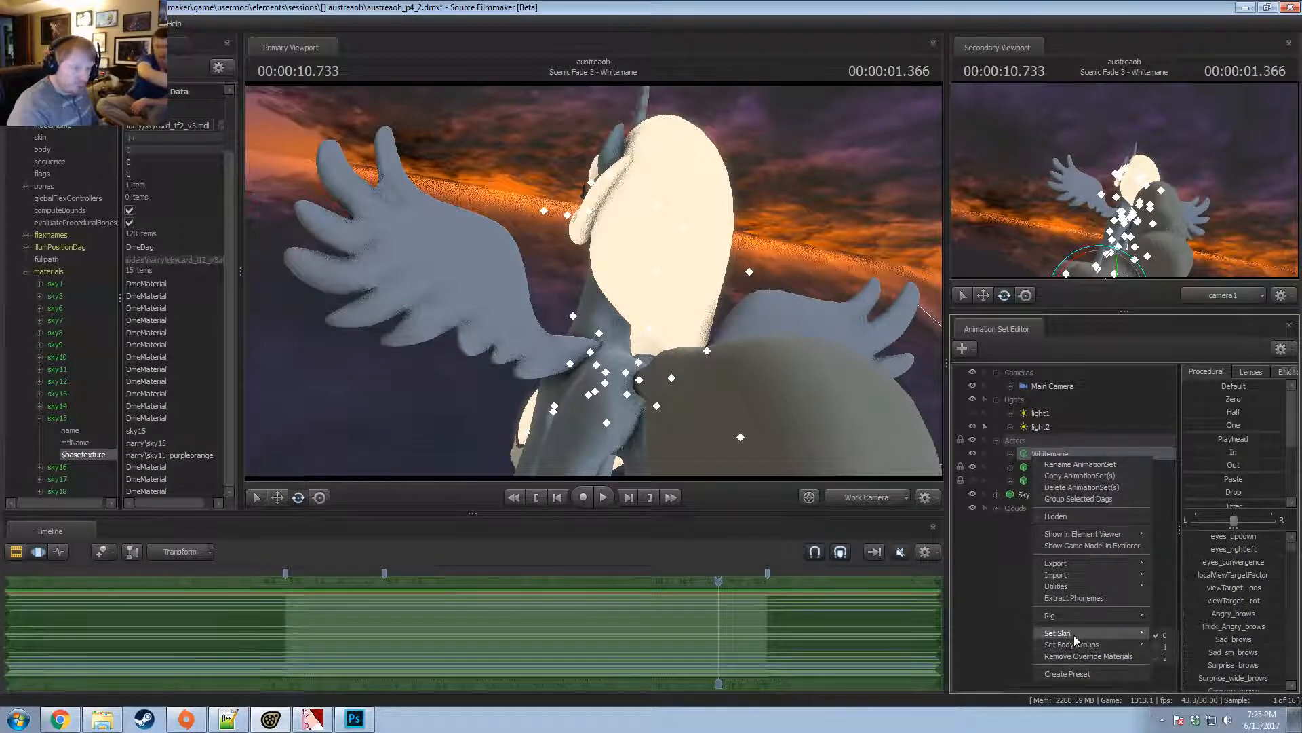
pyautogui.moveTo(1088, 536)
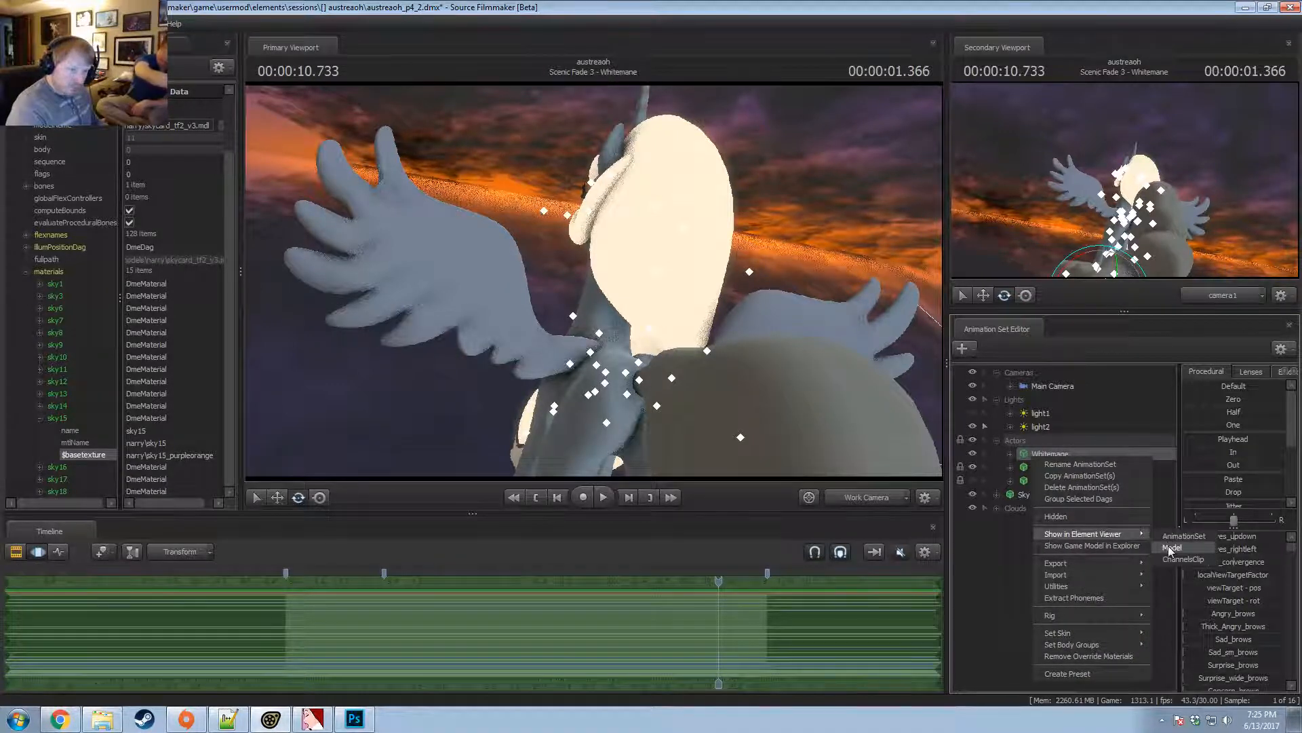
pyautogui.click(1172, 546)
pyautogui.click(25, 362)
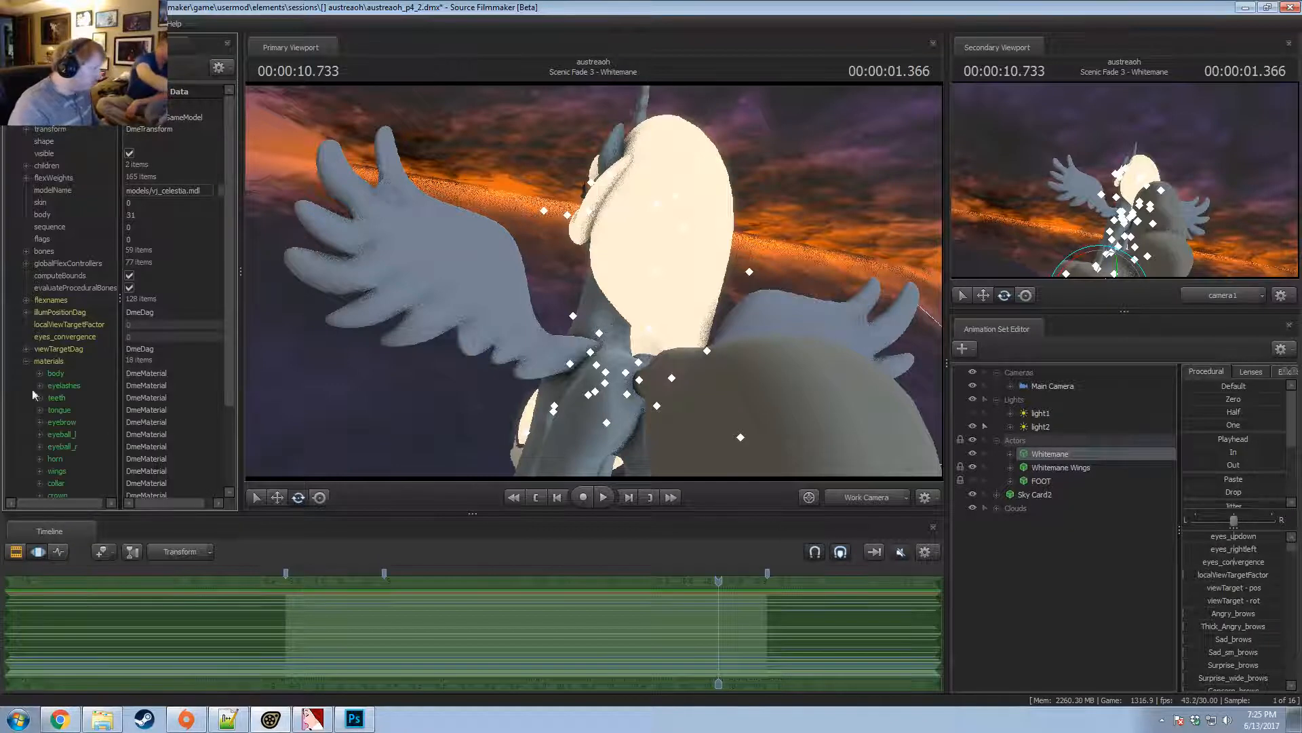
pyautogui.scroll(-3, 42, 410)
pyautogui.click(39, 418)
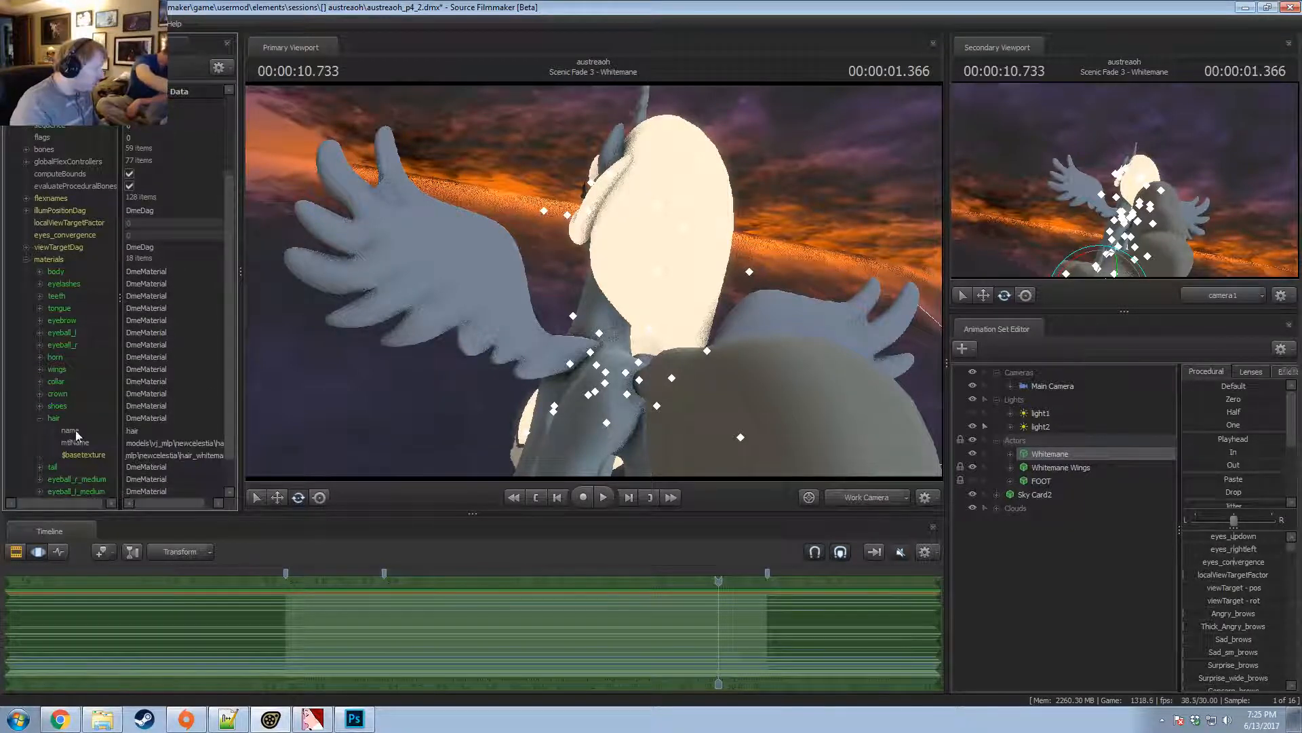
# Add a vector3 attribute named $selfillumtint to Whitemane's hair material.
pyautogui.rightClick(69, 421)
pyautogui.moveTo(122, 515)
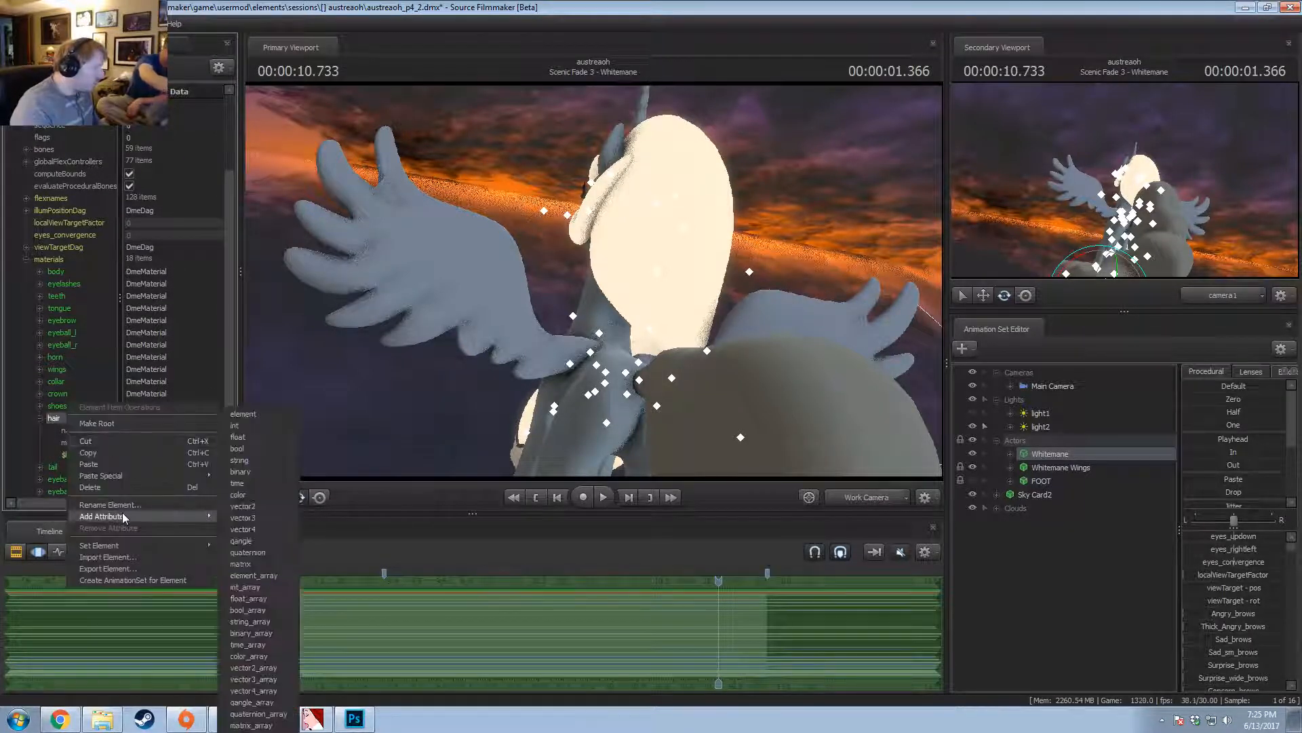
pyautogui.click(243, 518)
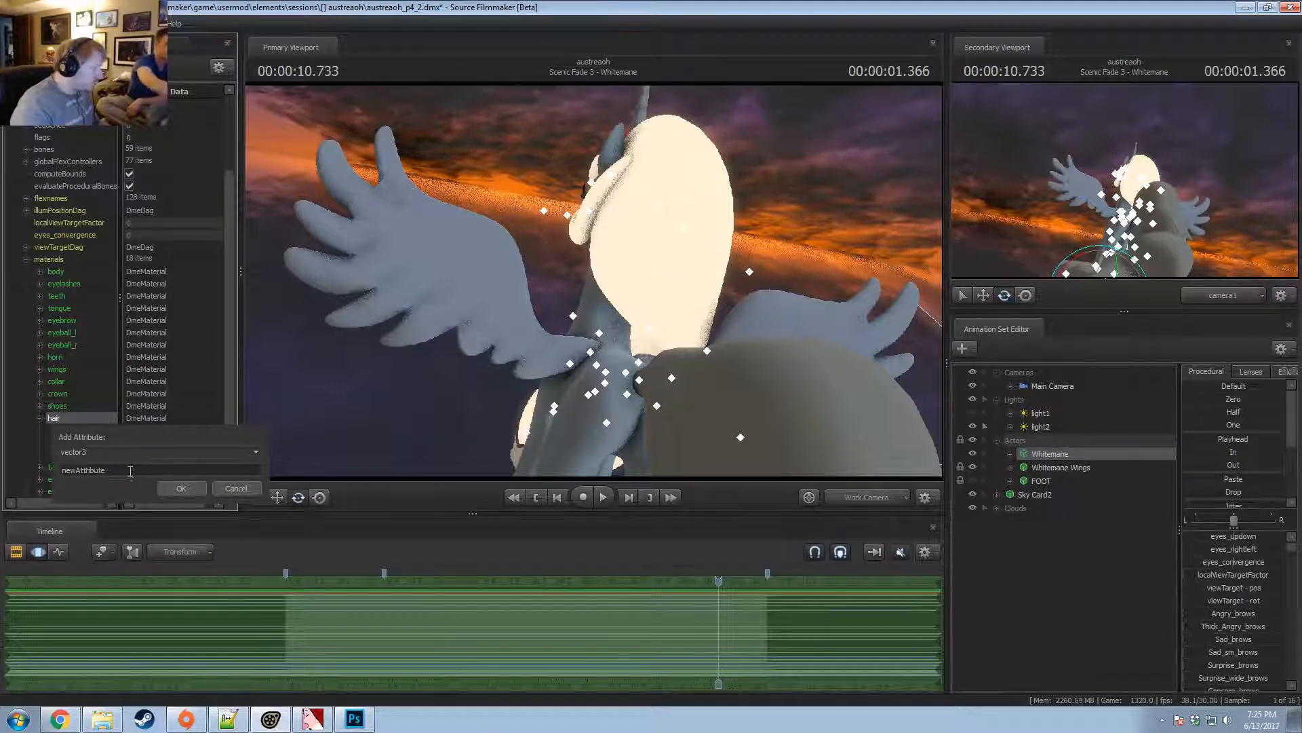
pyautogui.write('sselfillumtint')
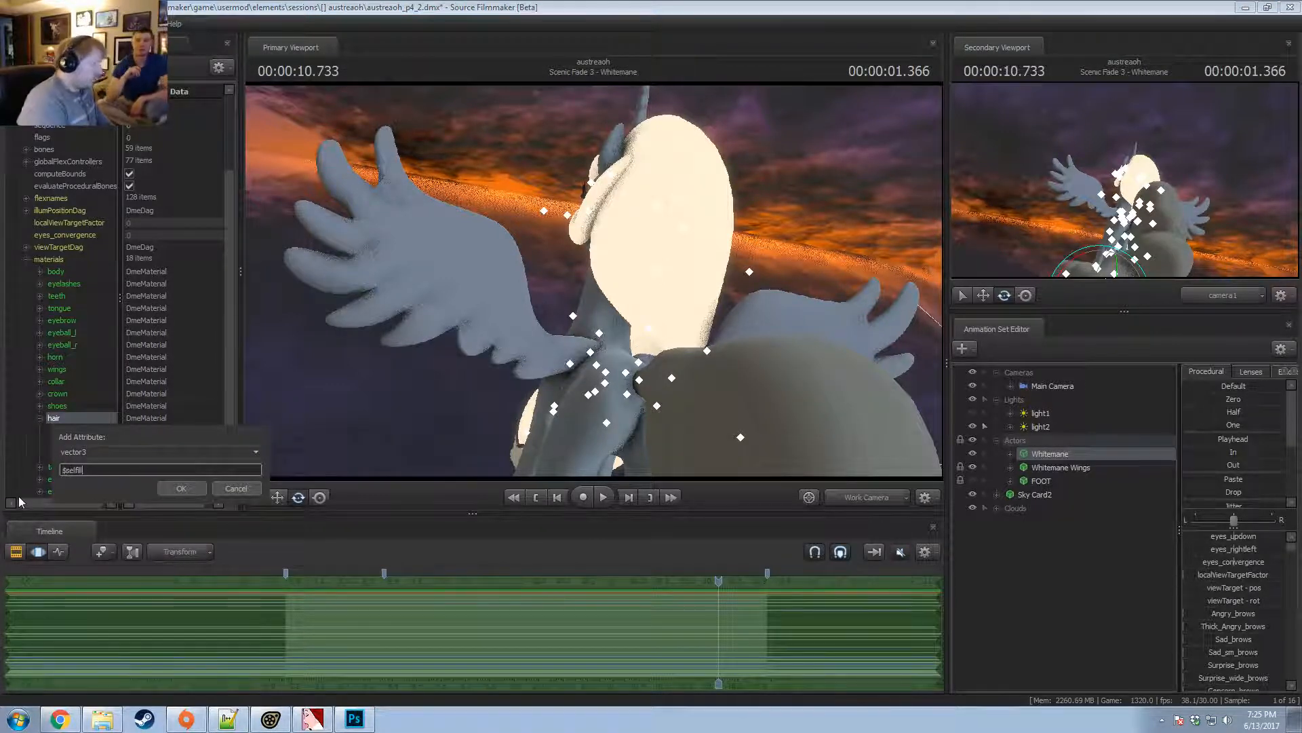
pyautogui.press('Return')
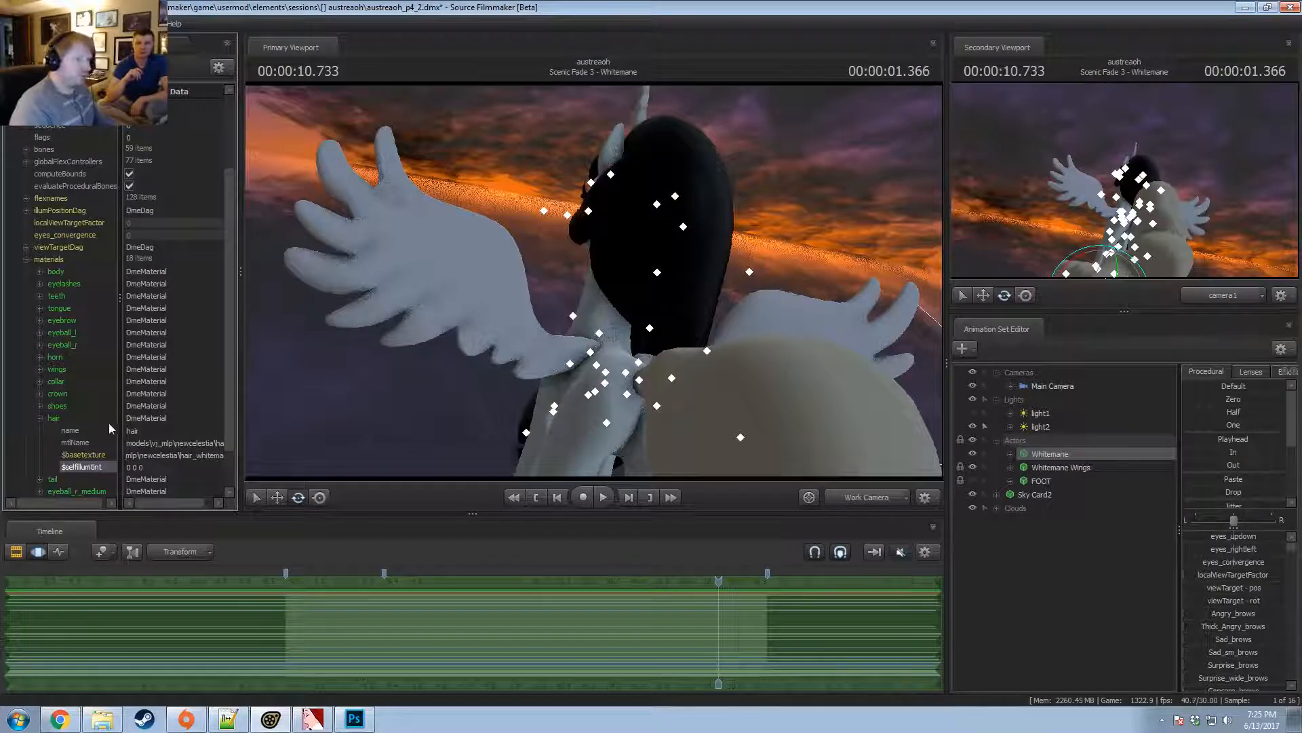
# Examine Whitemane's hair from the side with the Work Camera and open the hair material's $selfillumtint value for editing.
pyautogui.keyDown('alt'); pyautogui.moveTo(699, 439); pyautogui.dragTo(498, 327); pyautogui.keyUp('alt')
pyautogui.moveTo(166, 470); pyautogui.dragTo(80, 475)
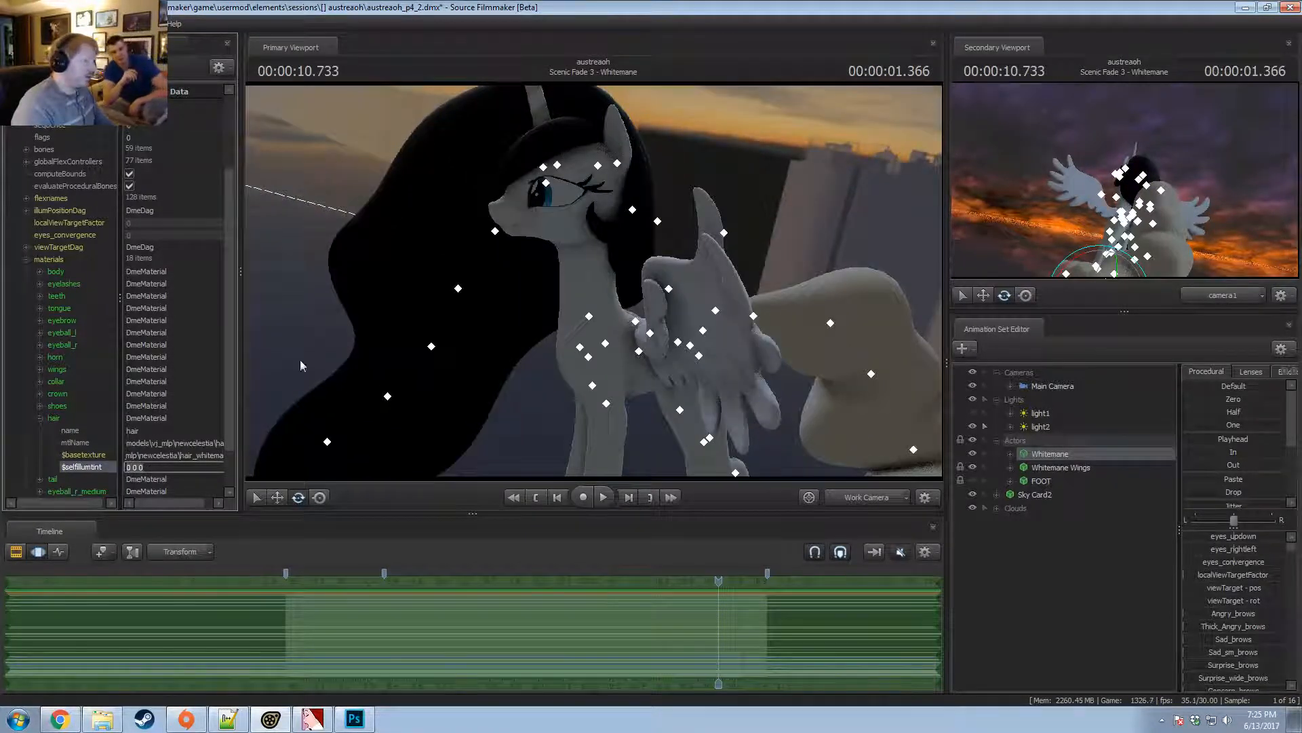
pyautogui.moveTo(620, 293); pyautogui.dragTo(663, 252)
pyautogui.rightClick(663, 252)
pyautogui.click(700, 289)
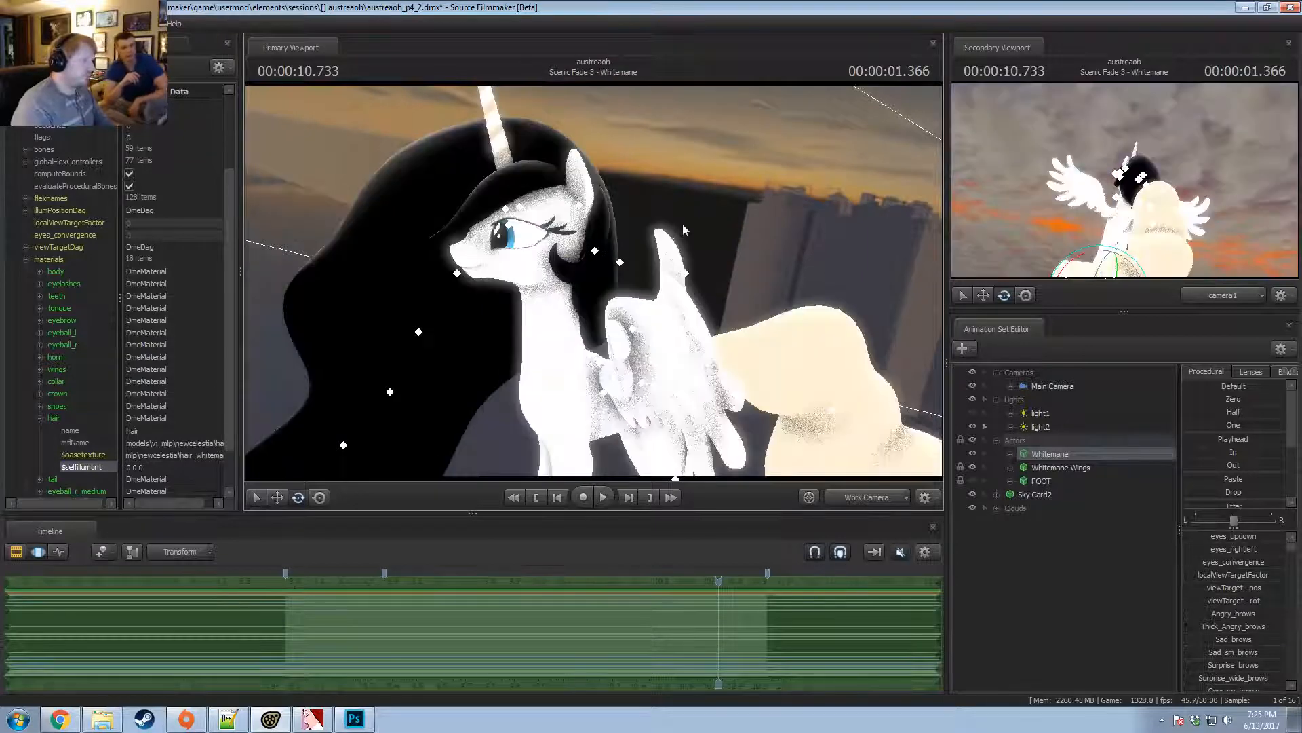
pyautogui.keyDown('alt'); pyautogui.moveTo(584, 288); pyautogui.dragTo(523, 290); pyautogui.keyUp('alt')
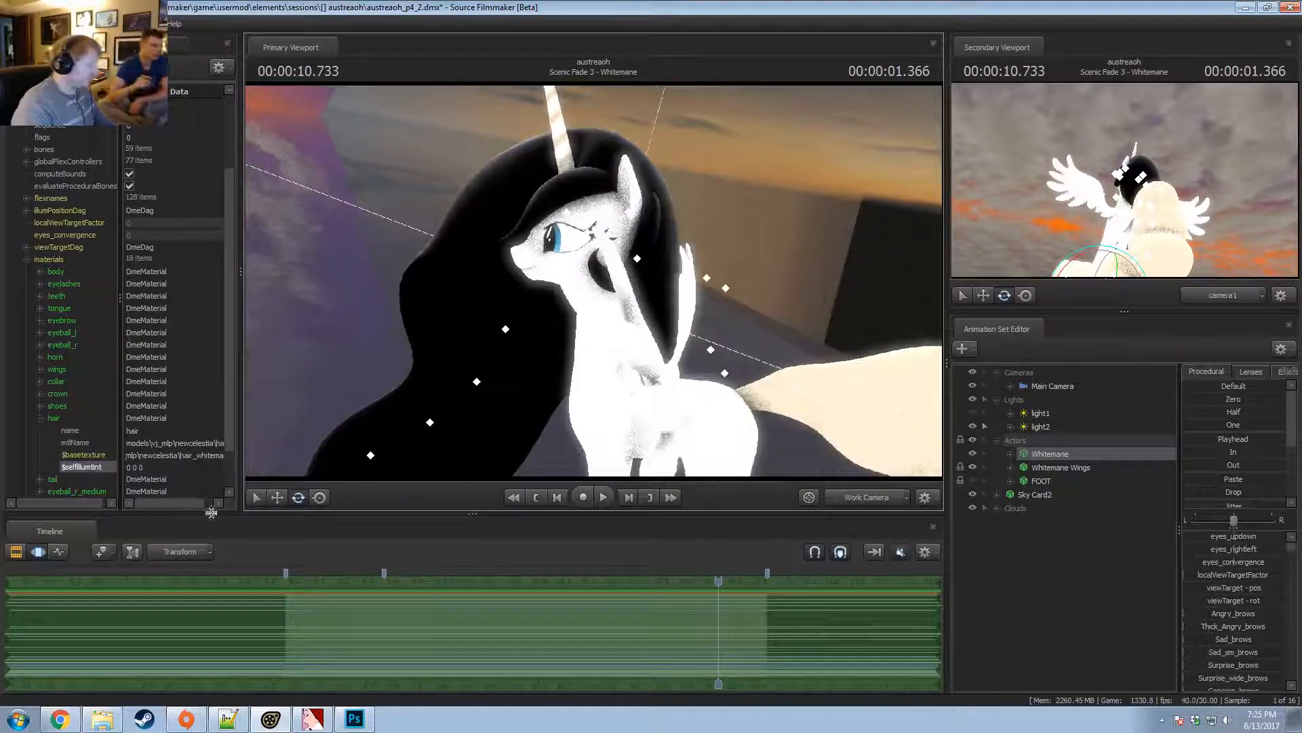
pyautogui.moveTo(175, 502); pyautogui.dragTo(204, 498)
pyautogui.doubleClick(144, 467)
pyautogui.moveTo(144, 467)
pyautogui.mouseDown()
pyautogui.moveTo(113, 473)
pyautogui.moveTo(135, 491)
pyautogui.mouseUp()
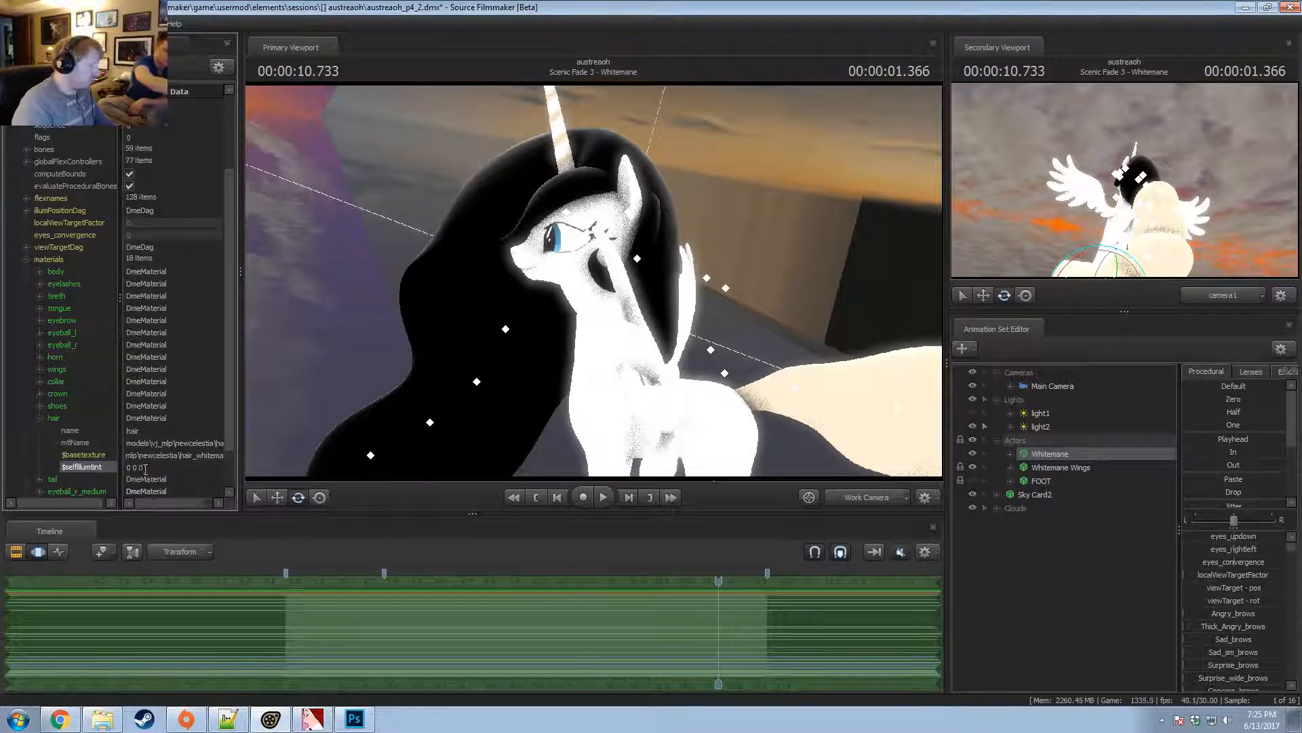
pyautogui.doubleClick(142, 466)
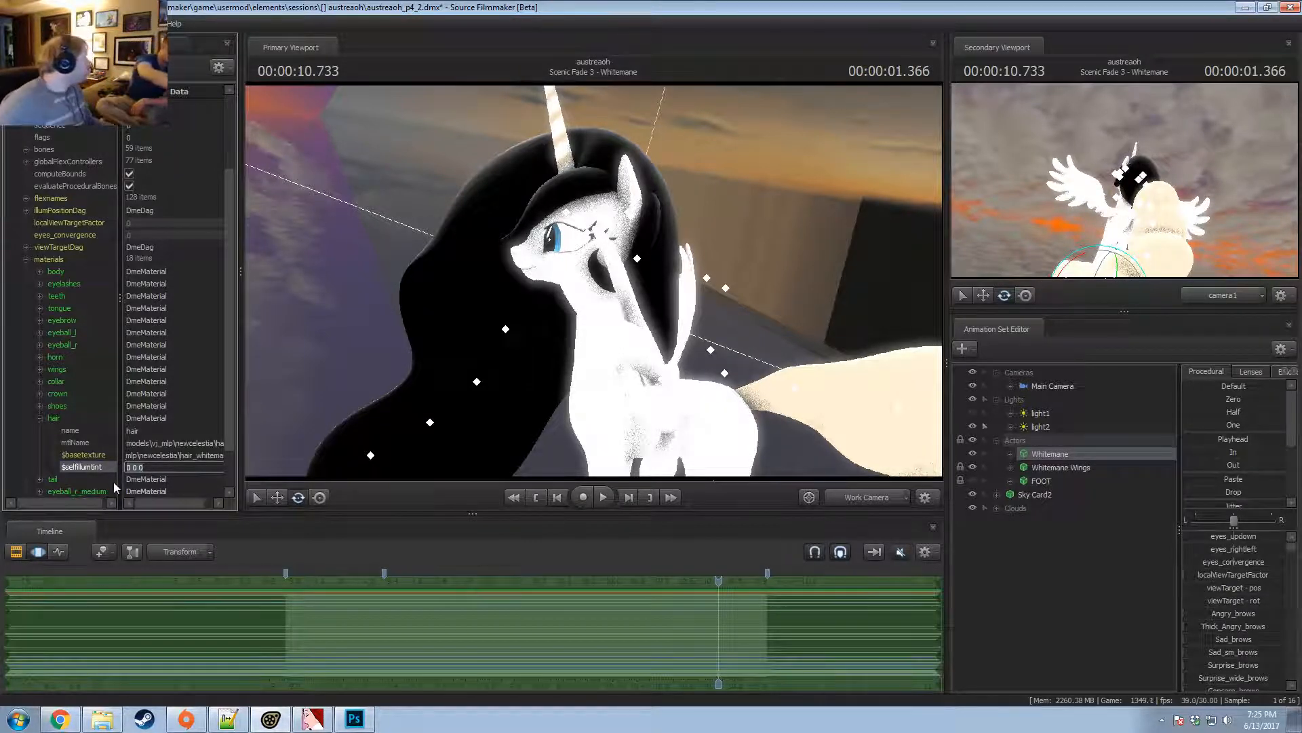
# Switch to Chrome and search the web for "daybreaker mlp" in place of the $basetexture wiki page.
pyautogui.click(68, 712)
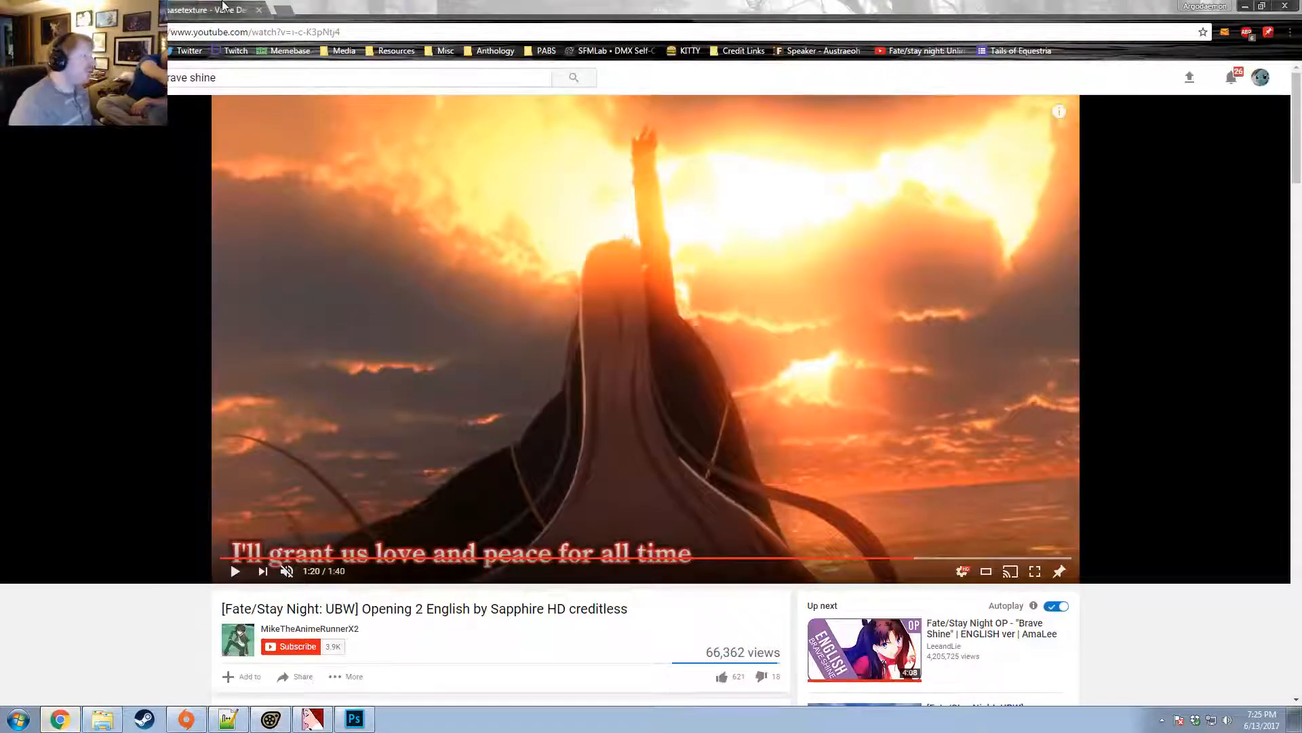
pyautogui.click(227, 9)
pyautogui.click(224, 33)
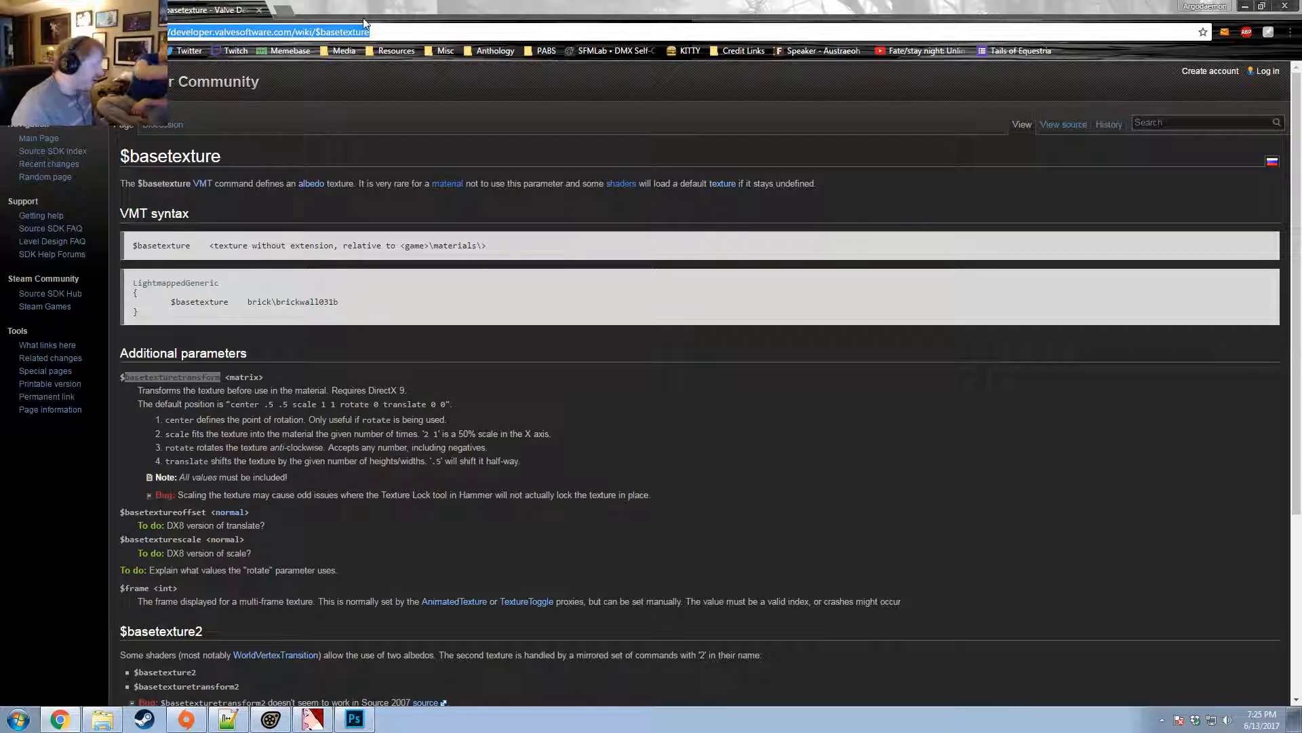
pyautogui.press('BackSpace')
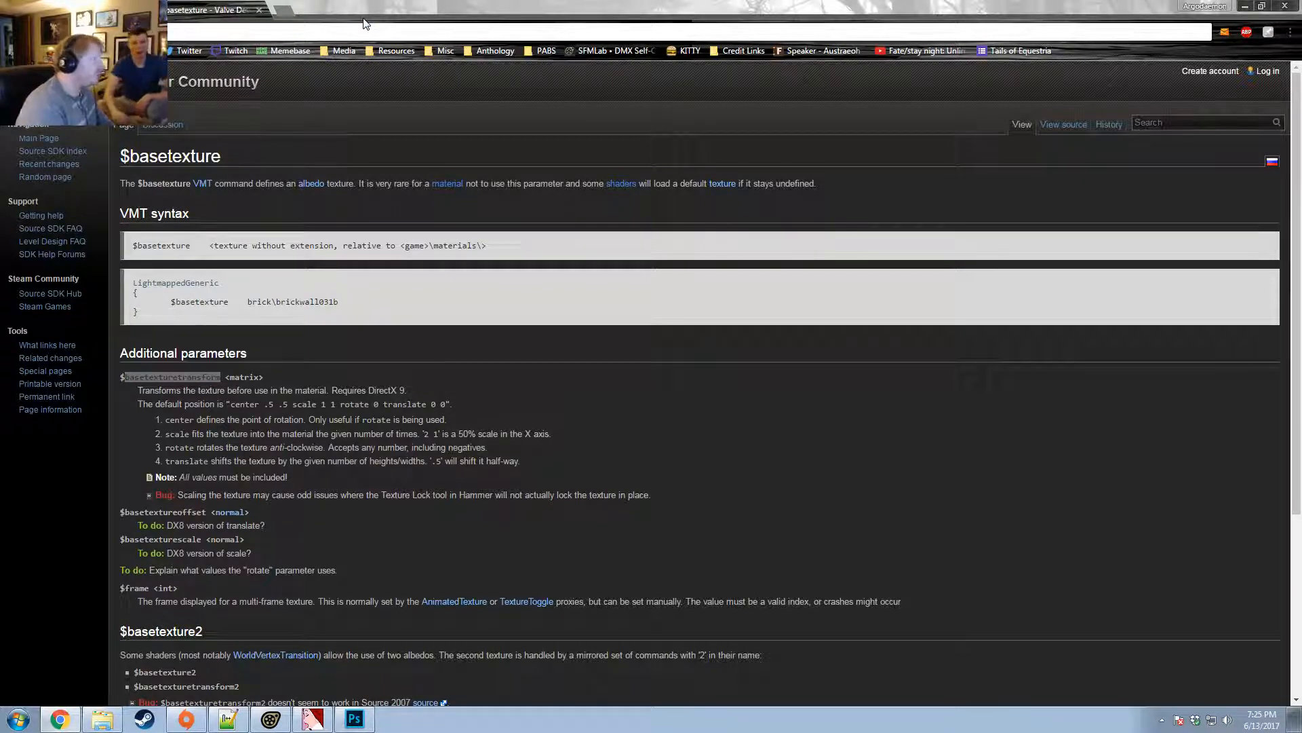
pyautogui.write('daybreaker mlp')
pyautogui.press('Return')
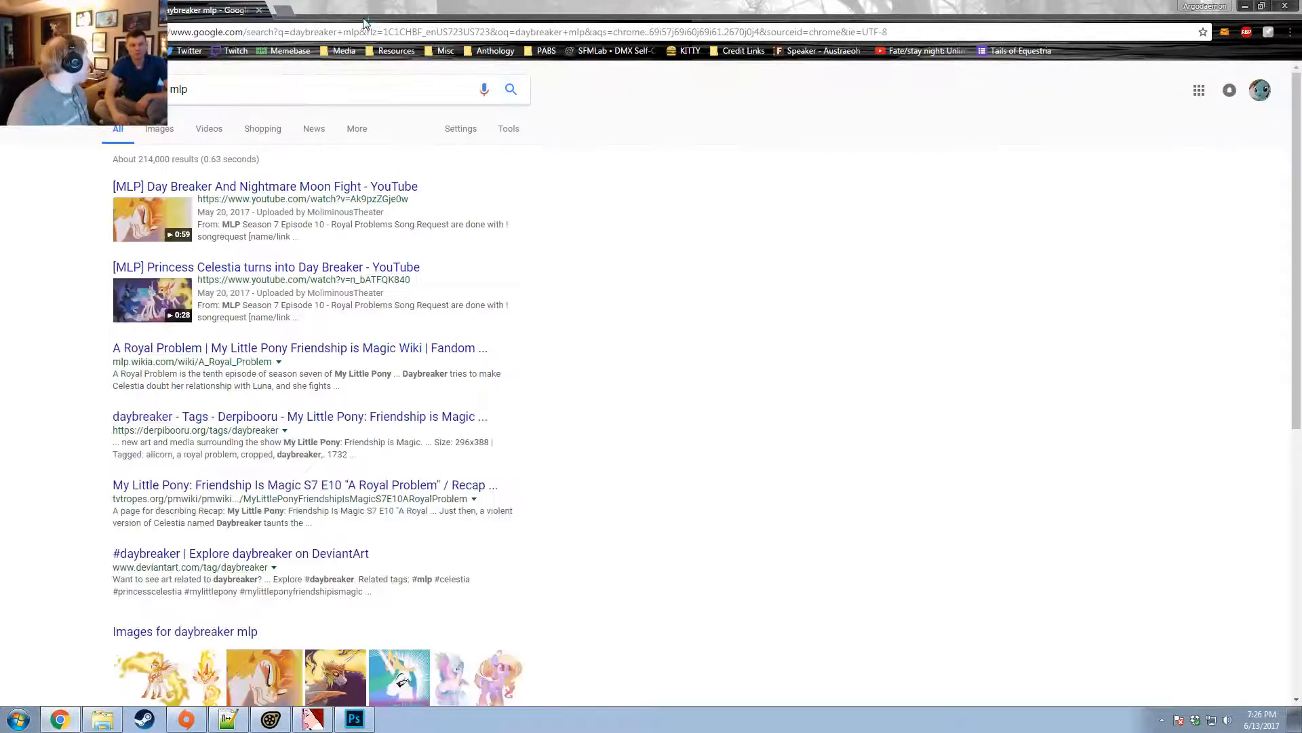
# Open the full-size Daybreaker vector with spread wings from the image results and copy the image.
pyautogui.click(167, 134)
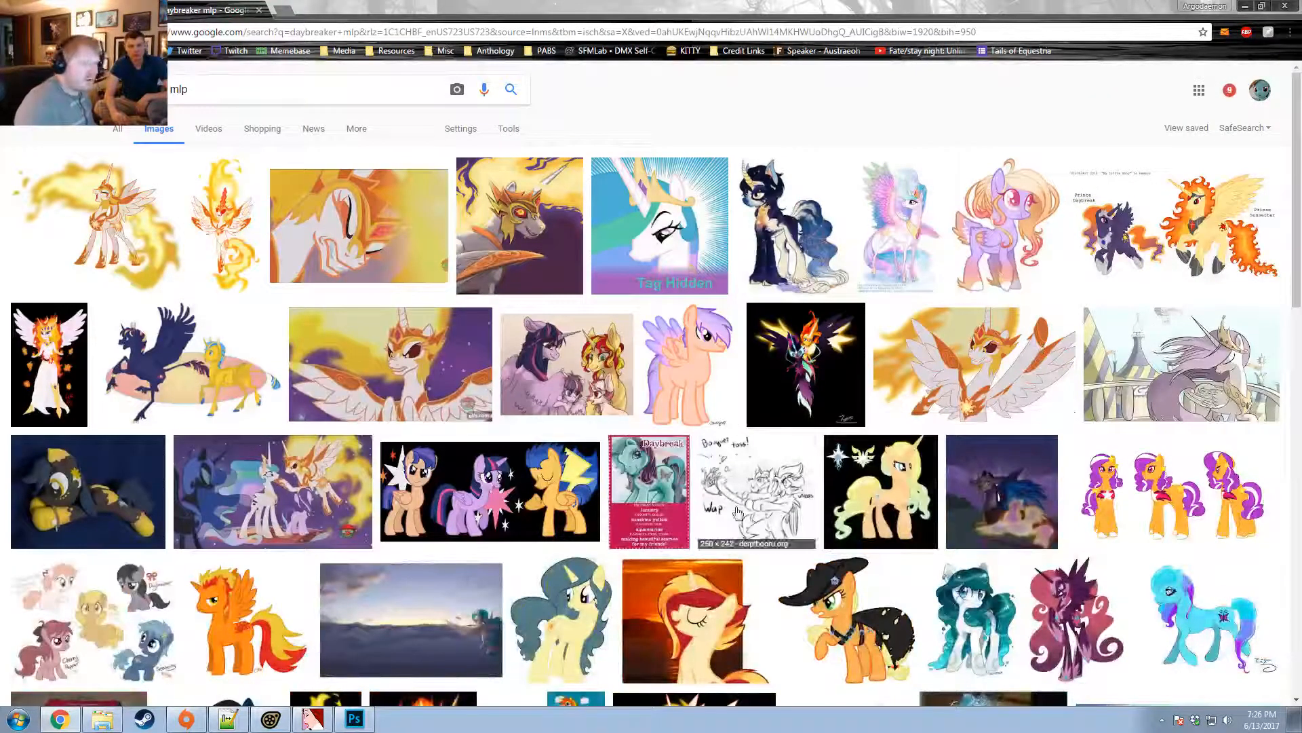
pyautogui.rightClick(985, 366)
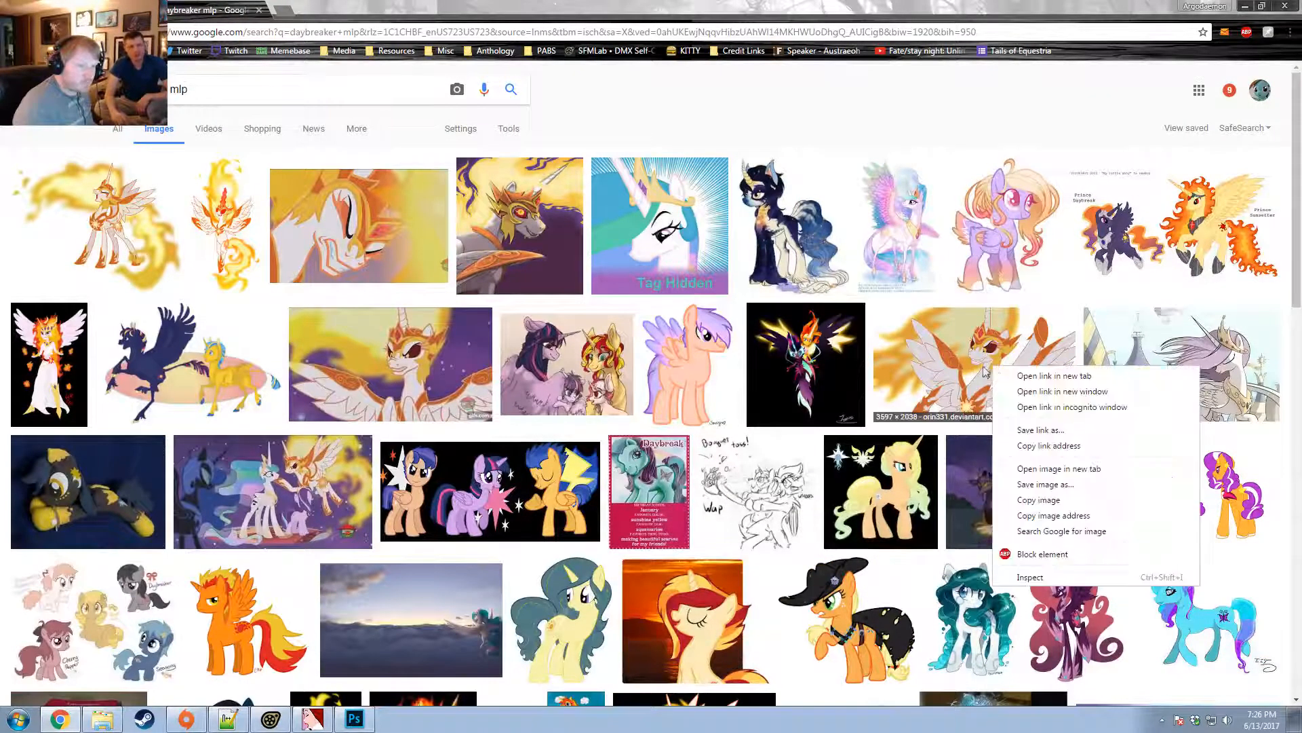
pyautogui.click(970, 349)
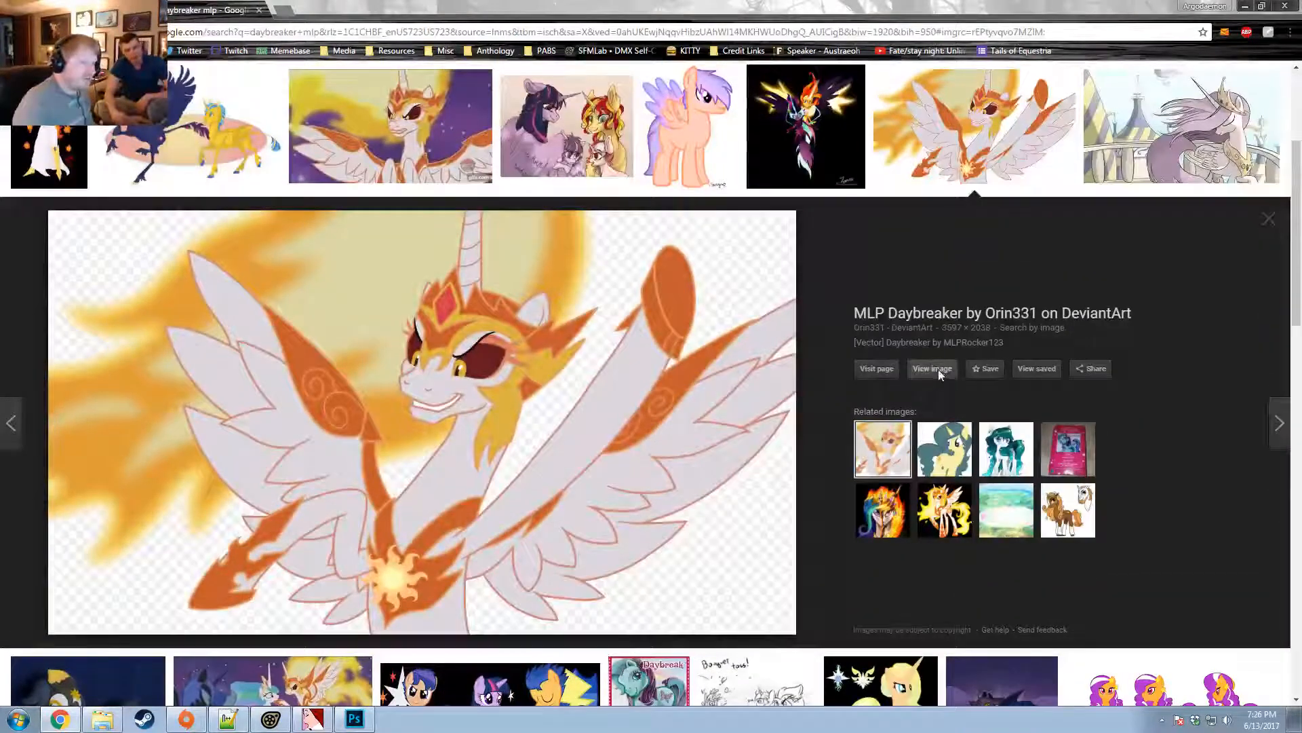
pyautogui.click(938, 369)
pyautogui.rightClick(589, 274)
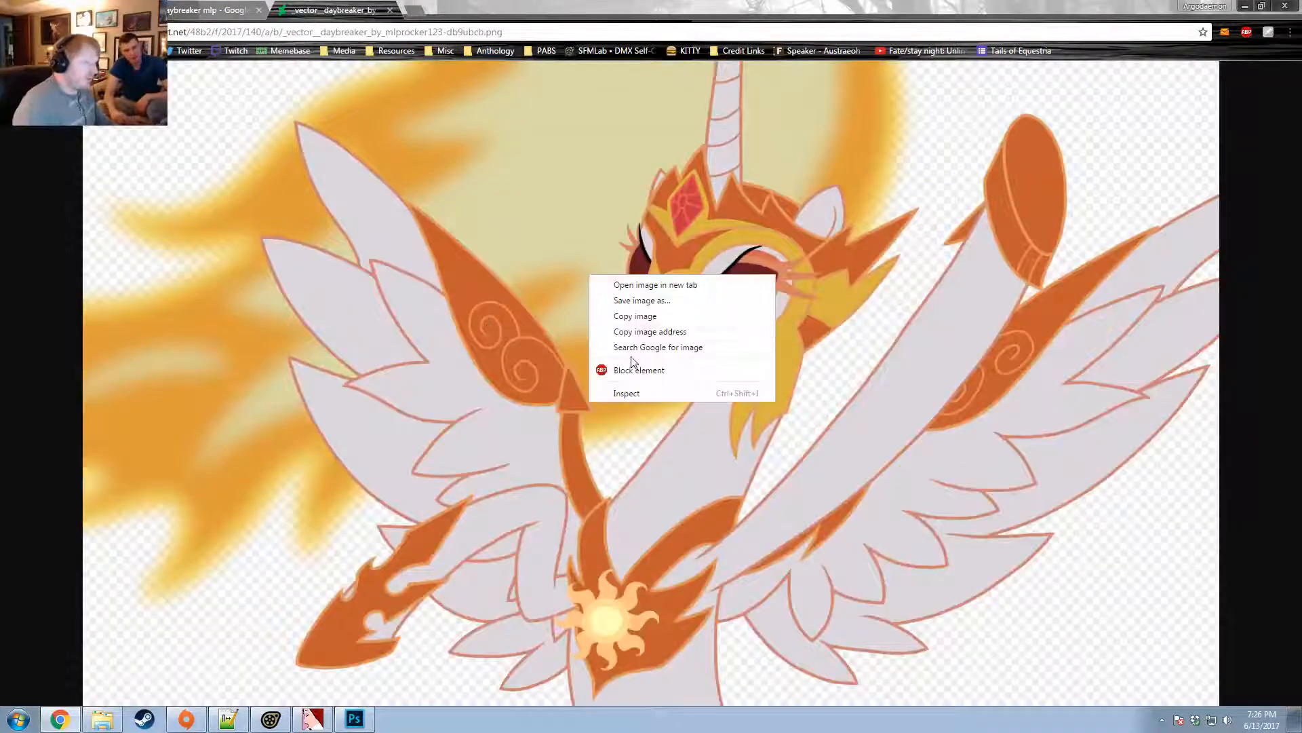
pyautogui.click(630, 316)
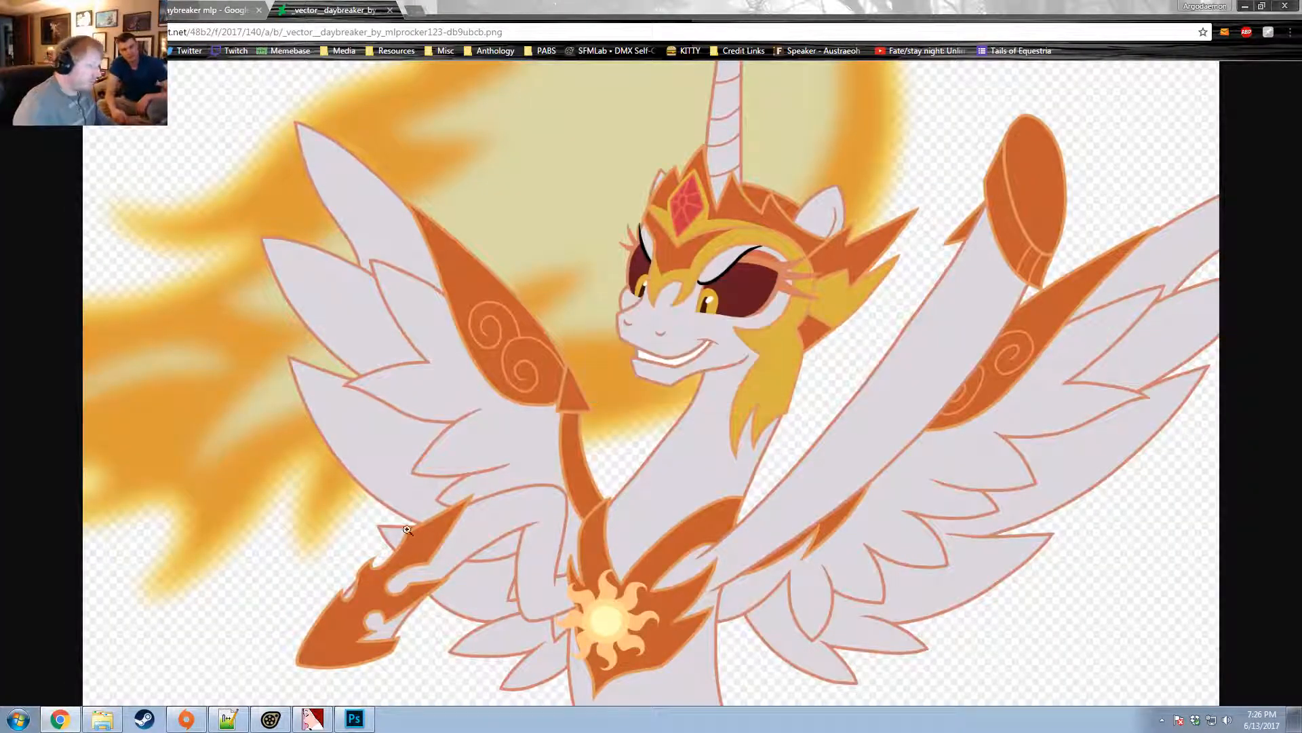
# Switch to Photoshop, paste the copied Daybreaker image into a new document and invert its colors.
pyautogui.click(339, 713)
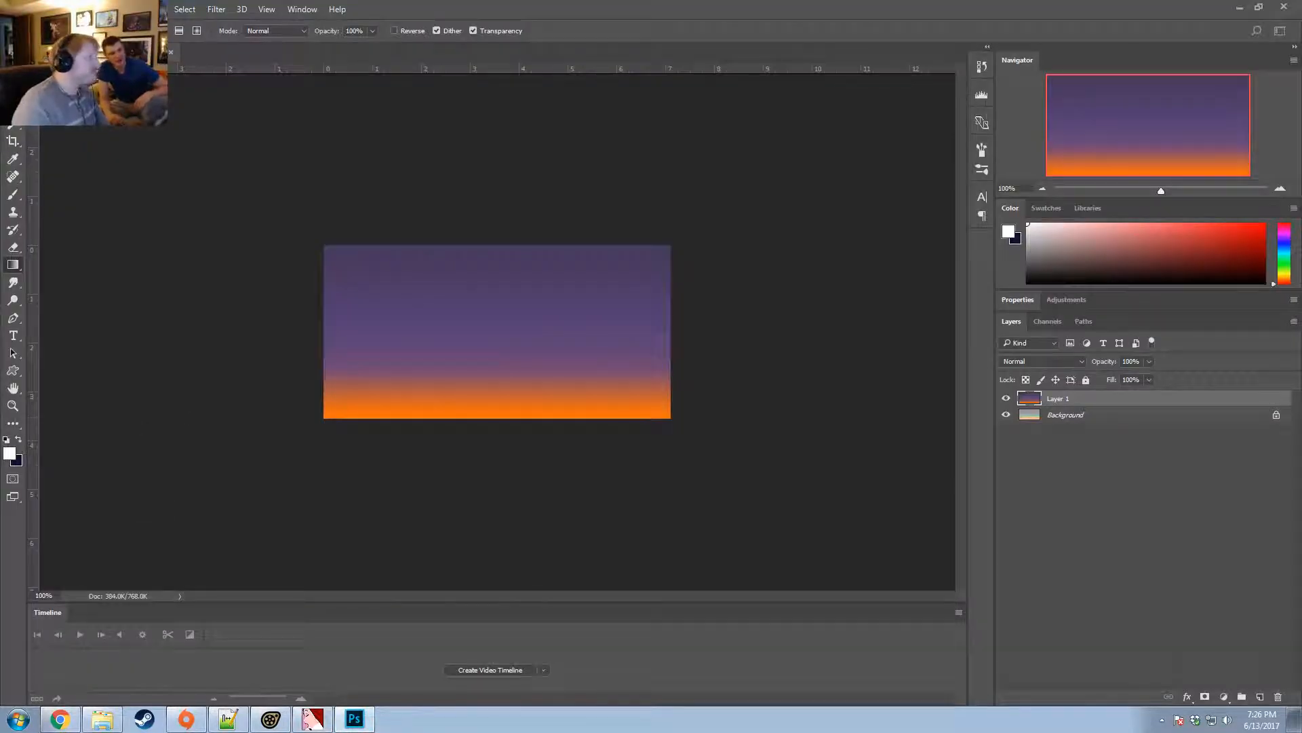
pyautogui.hotkey('ctrl', 'n')
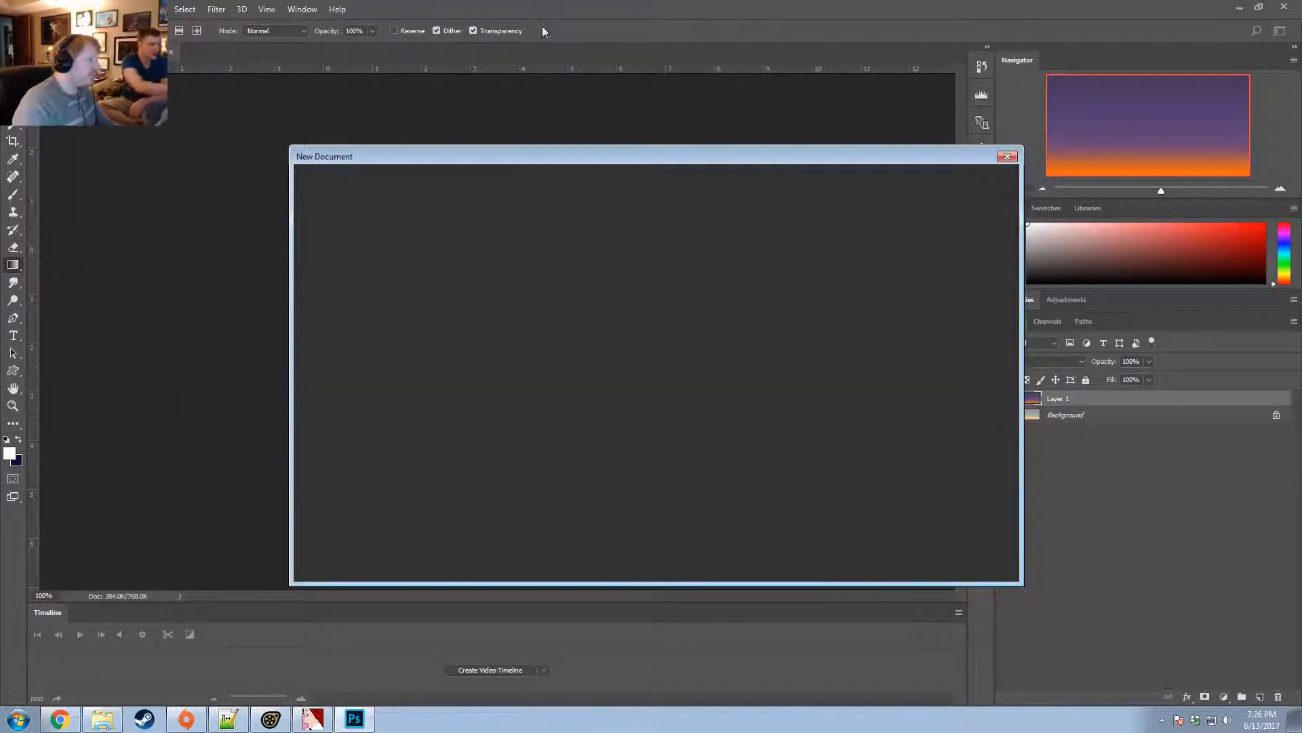
pyautogui.press('Return')
pyautogui.hotkey('ctrl', 'v')
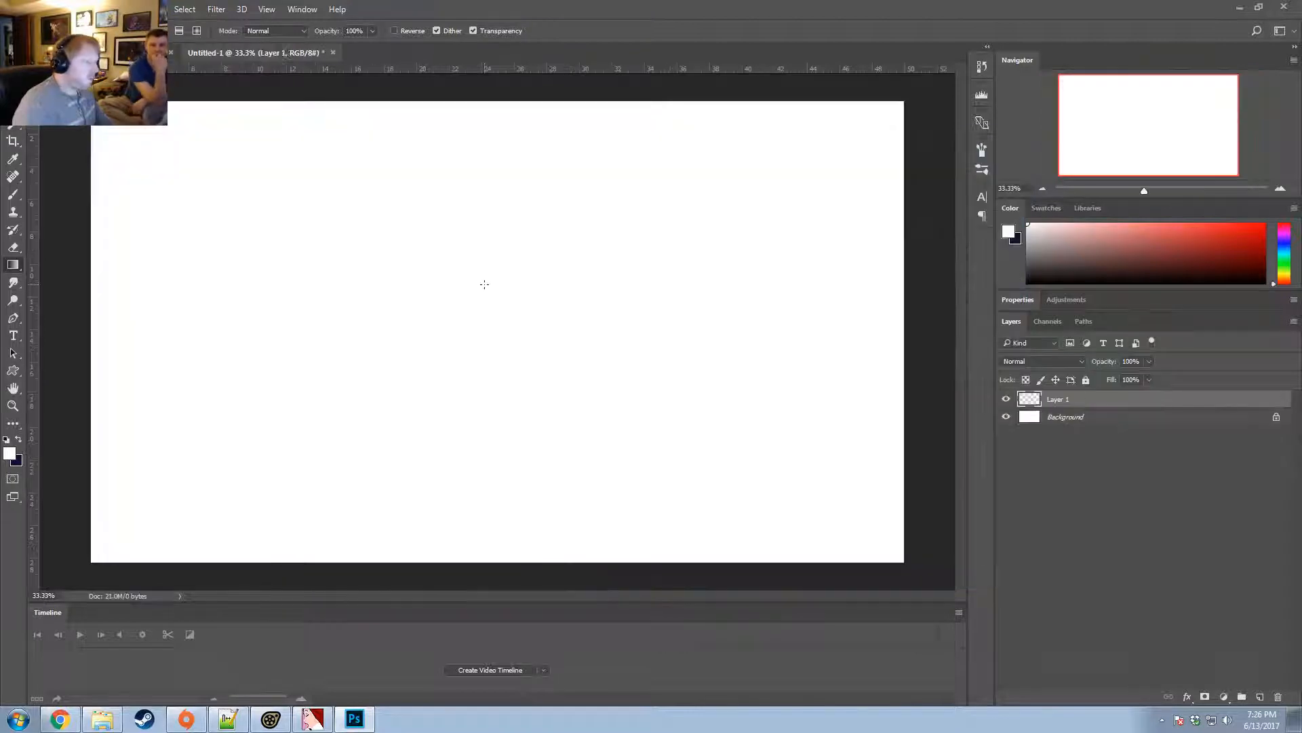
pyautogui.click(87, 9)
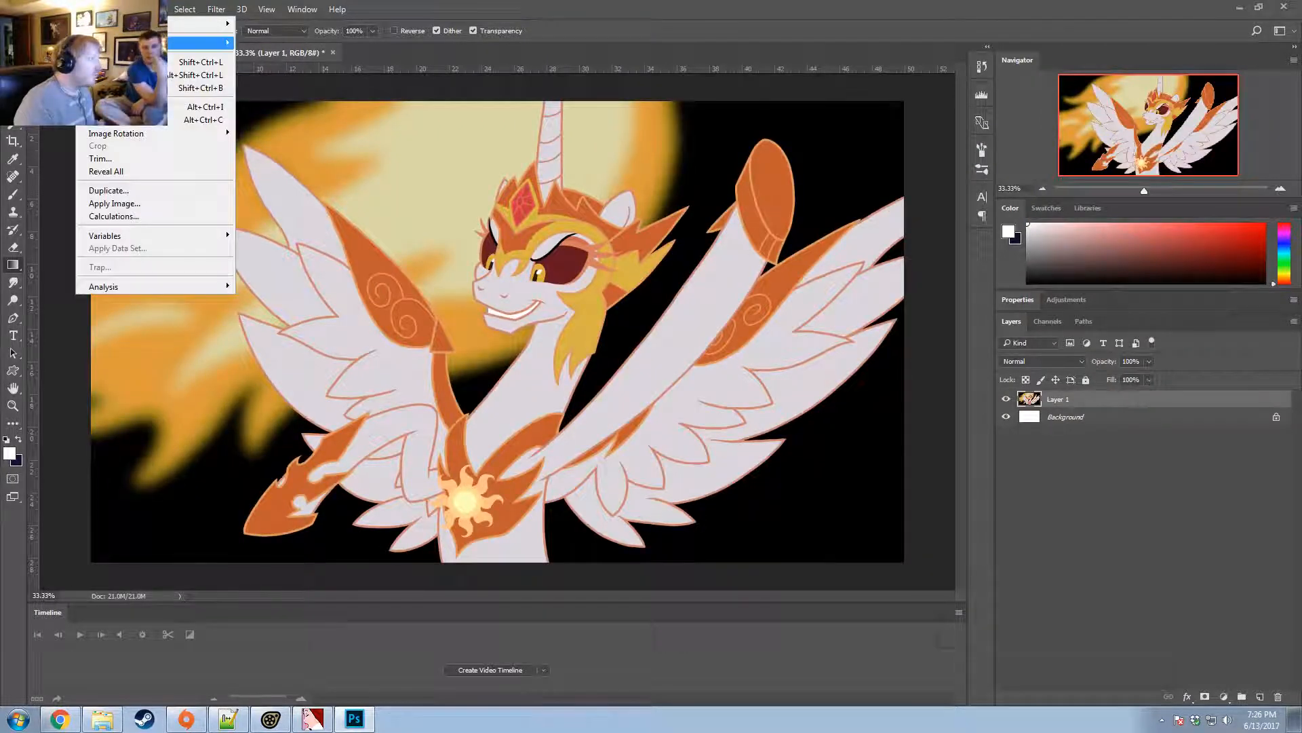
pyautogui.moveTo(196, 42)
pyautogui.click(262, 197)
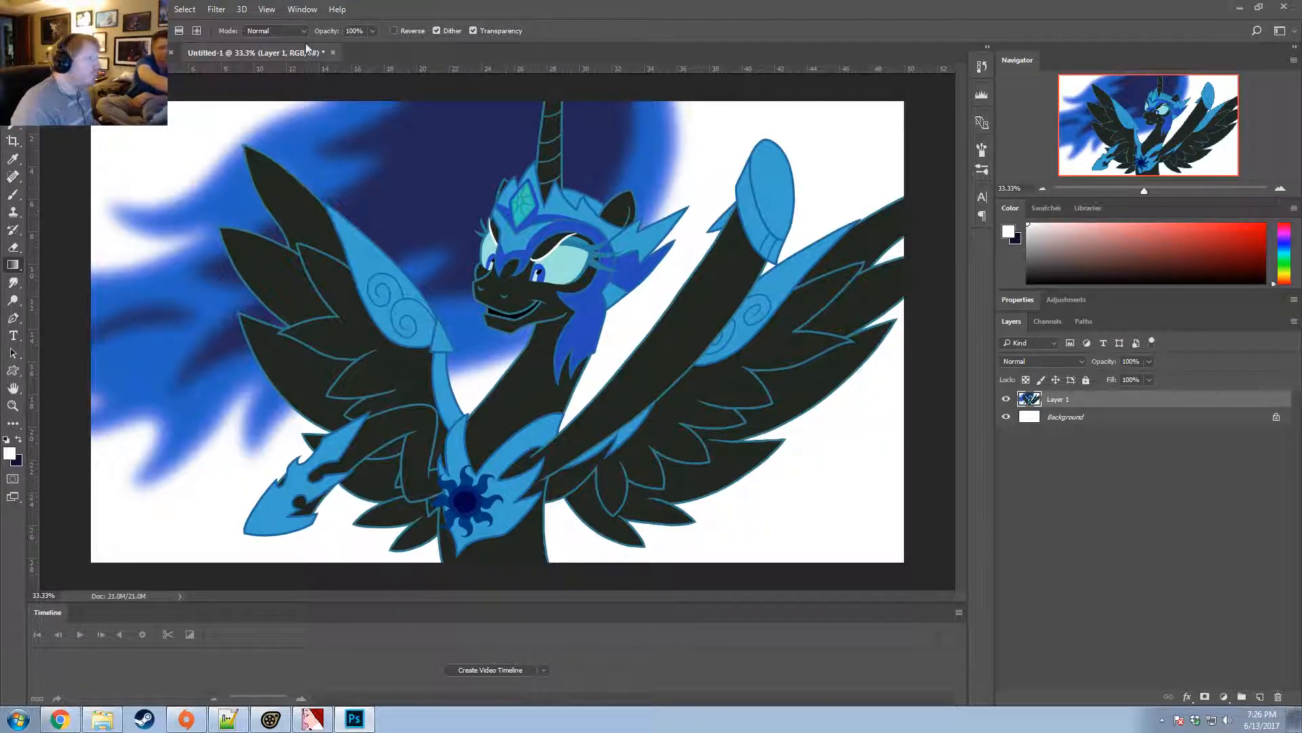
# Close the inverted Daybreaker document without saving it and put Photoshop away to get back to the browser.
pyautogui.click(332, 53)
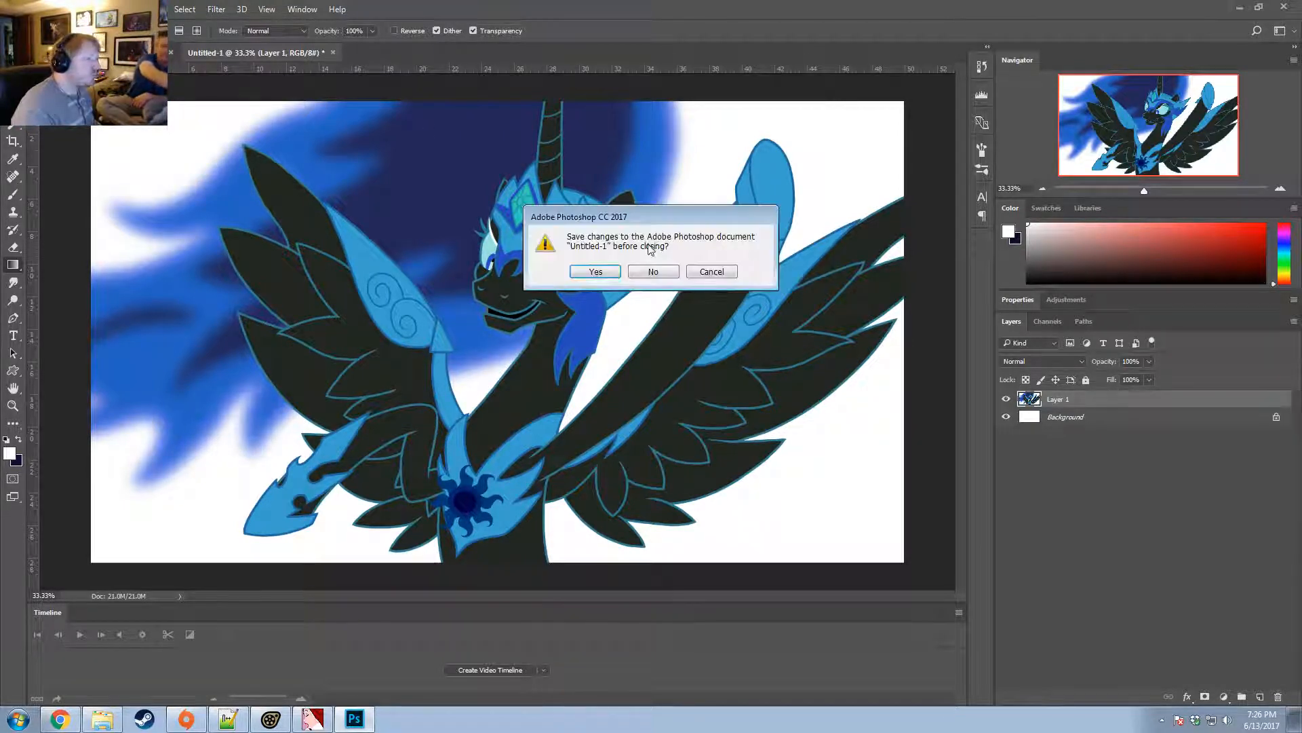
pyautogui.click(653, 272)
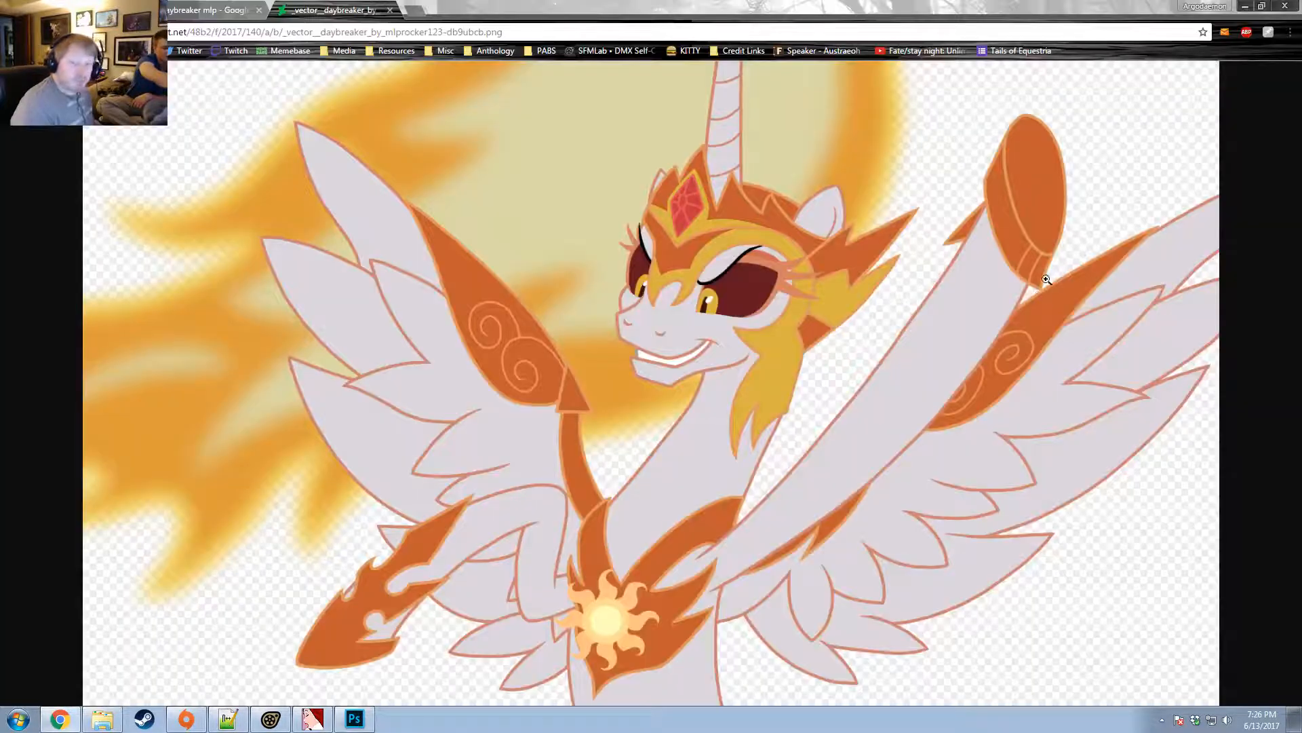
pyautogui.click(1240, 7)
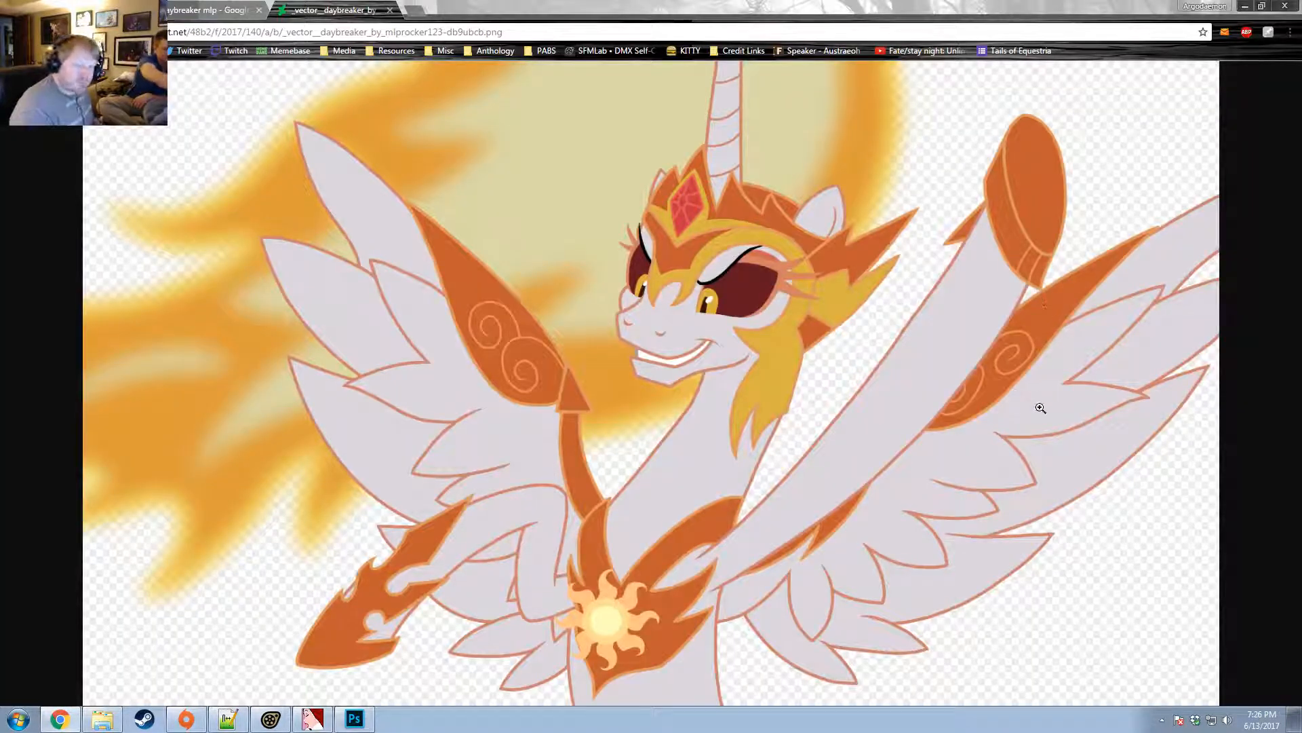
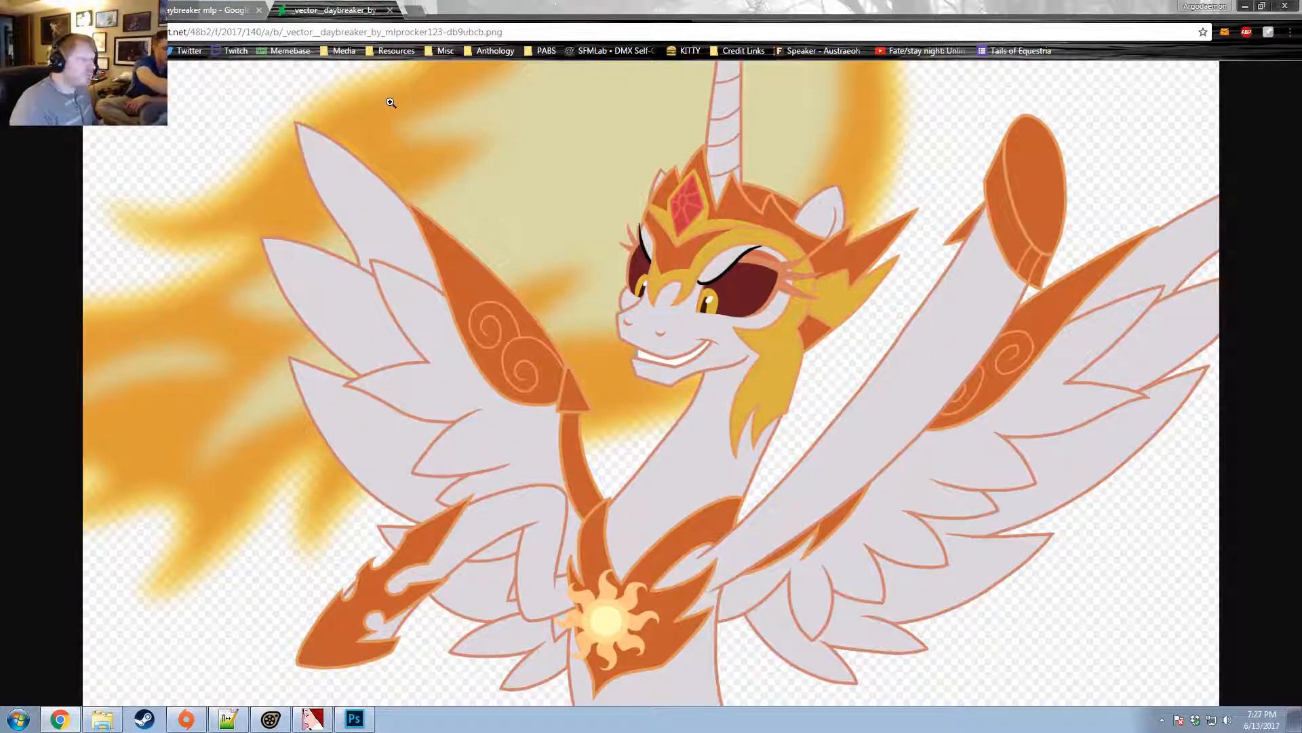
# Close the full-size Daybreaker image and its search preview, and return to Source Filmmaker.
pyautogui.click(390, 10)
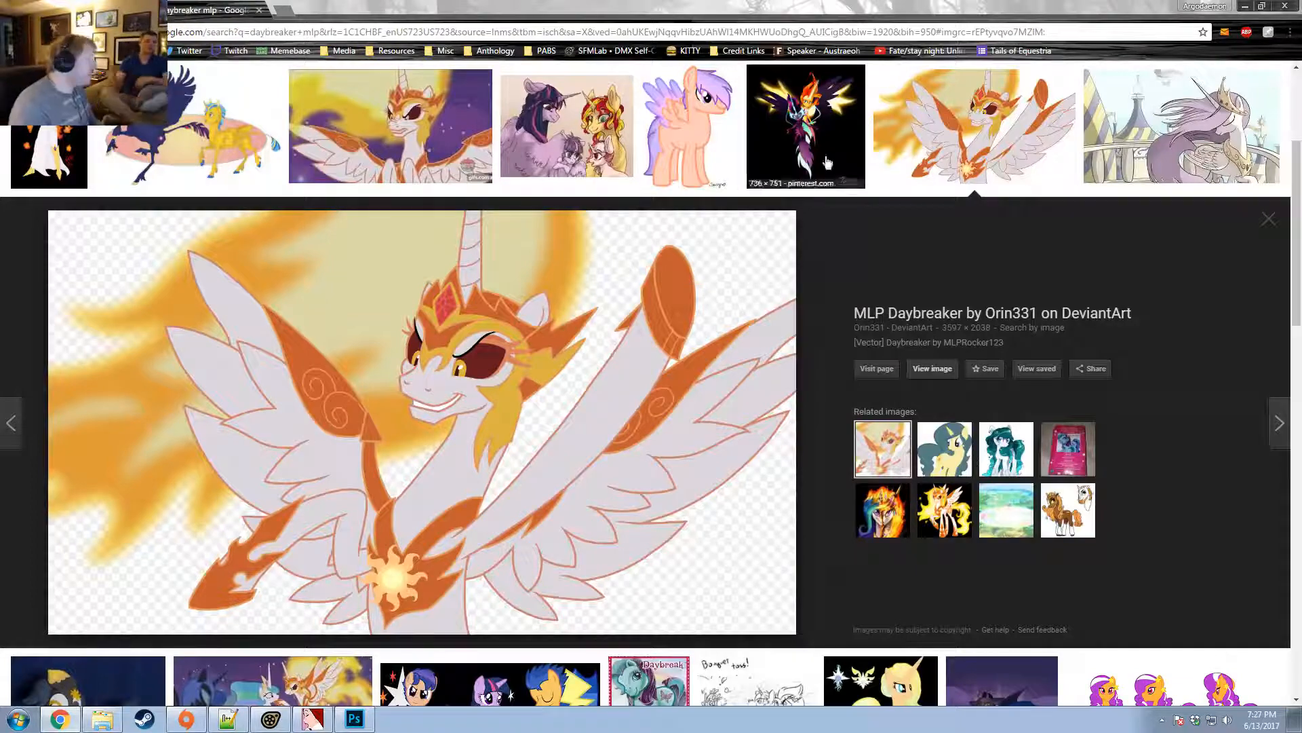
pyautogui.click(1267, 218)
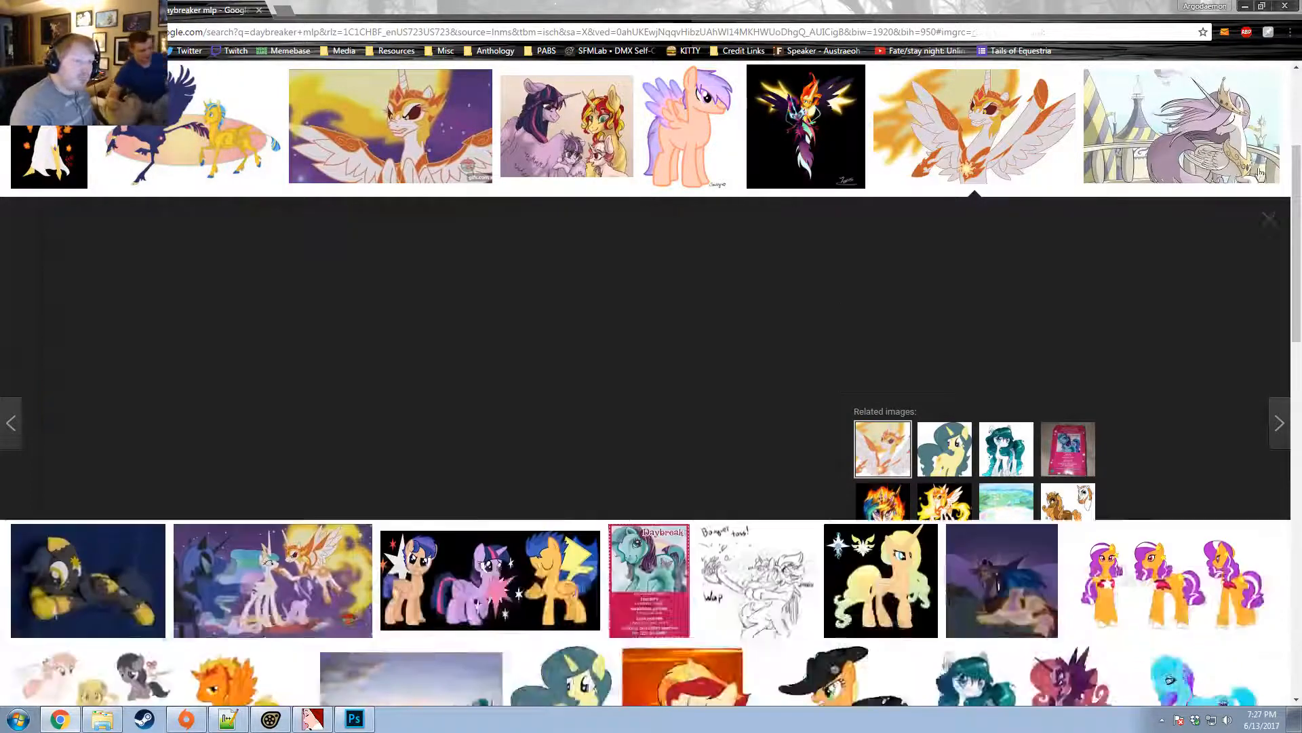
pyautogui.hotkey('alt', 'Tab')
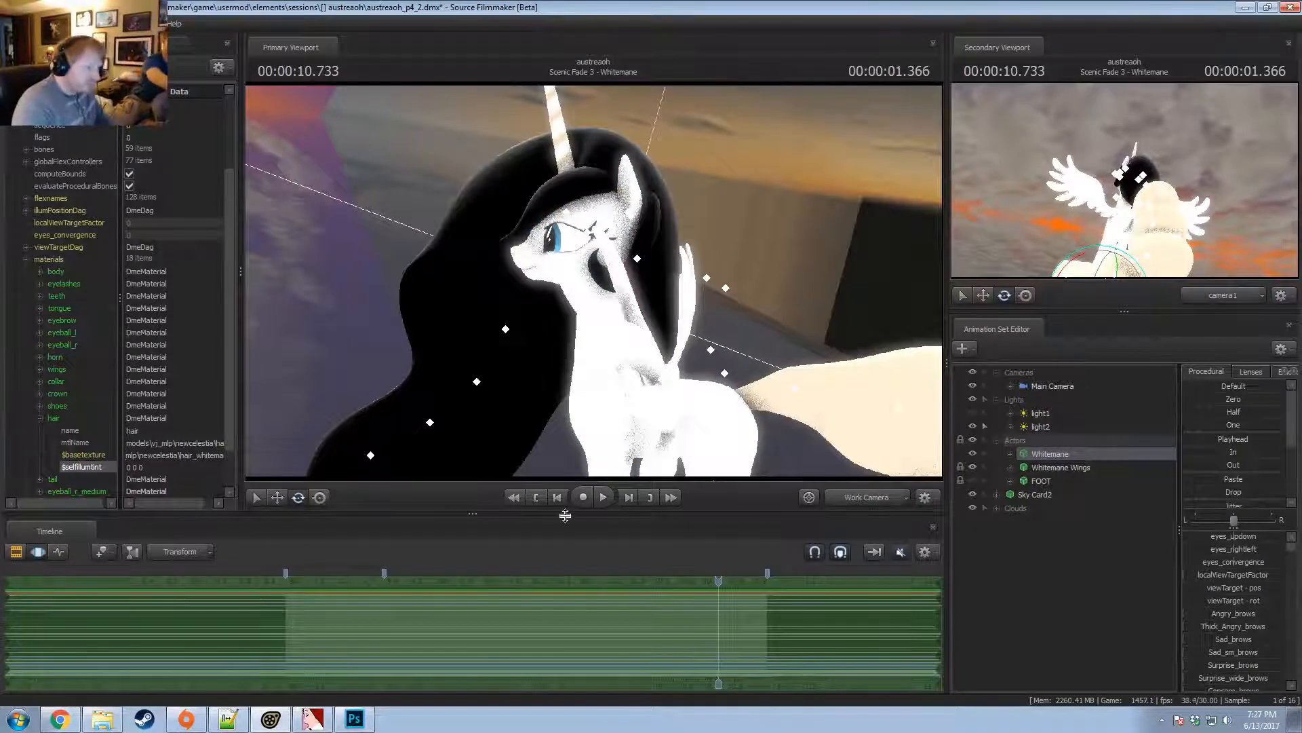
# Check Whitemane's look in the primary viewport through camera1 and from a freely moved work camera.
pyautogui.rightClick(831, 377)
pyautogui.click(845, 402)
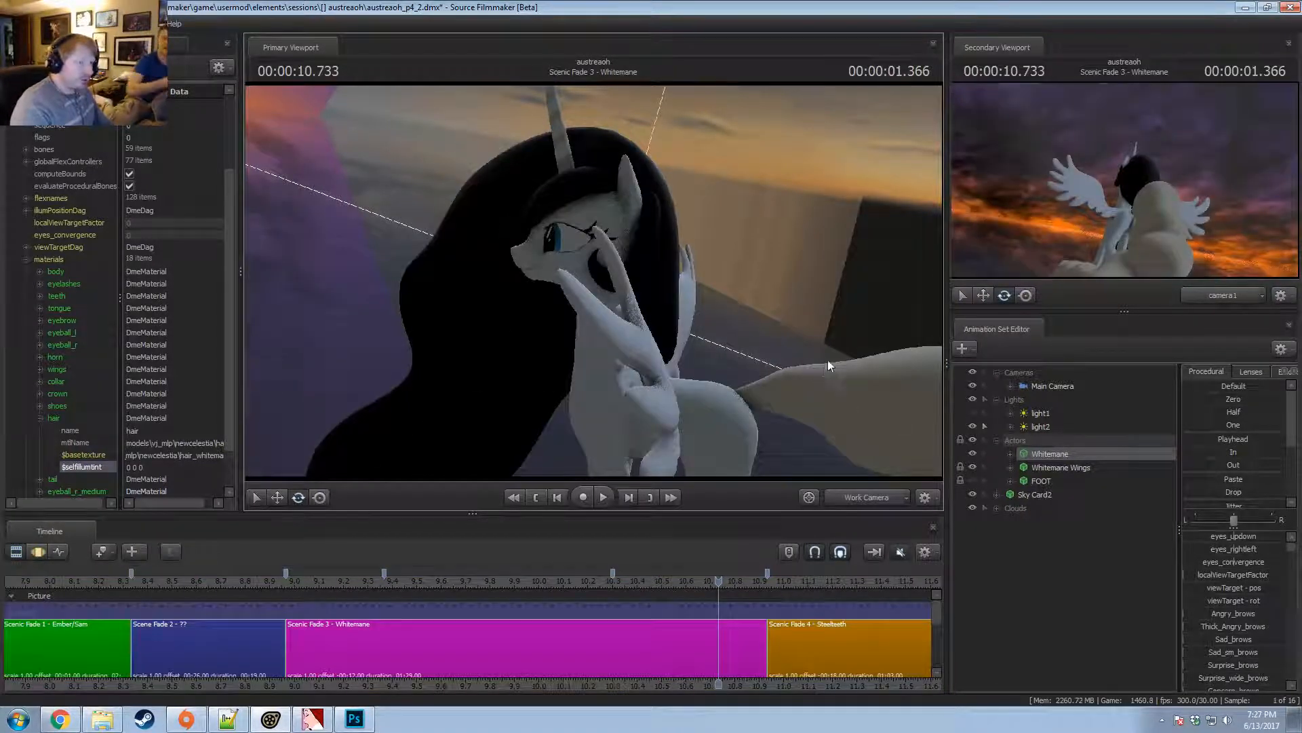
pyautogui.click(848, 492)
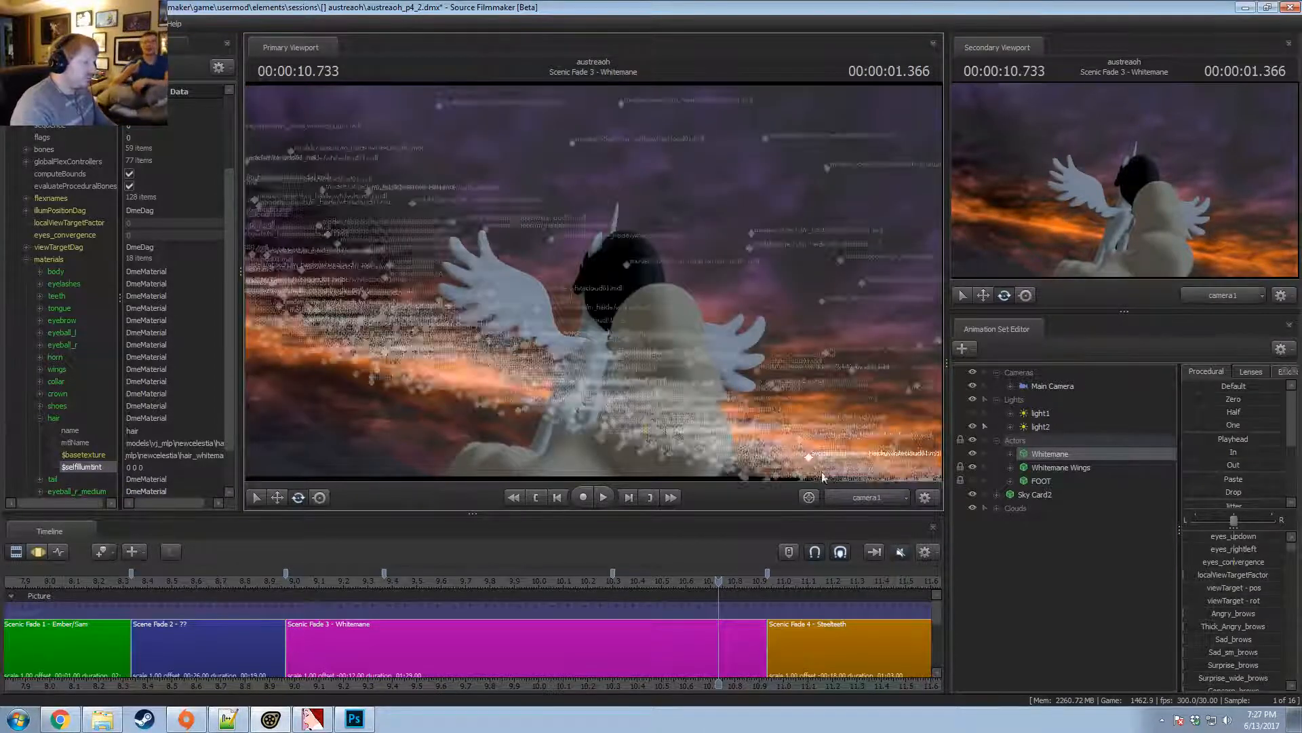
pyautogui.click(849, 495)
pyautogui.moveTo(831, 453); pyautogui.dragTo(594, 281)
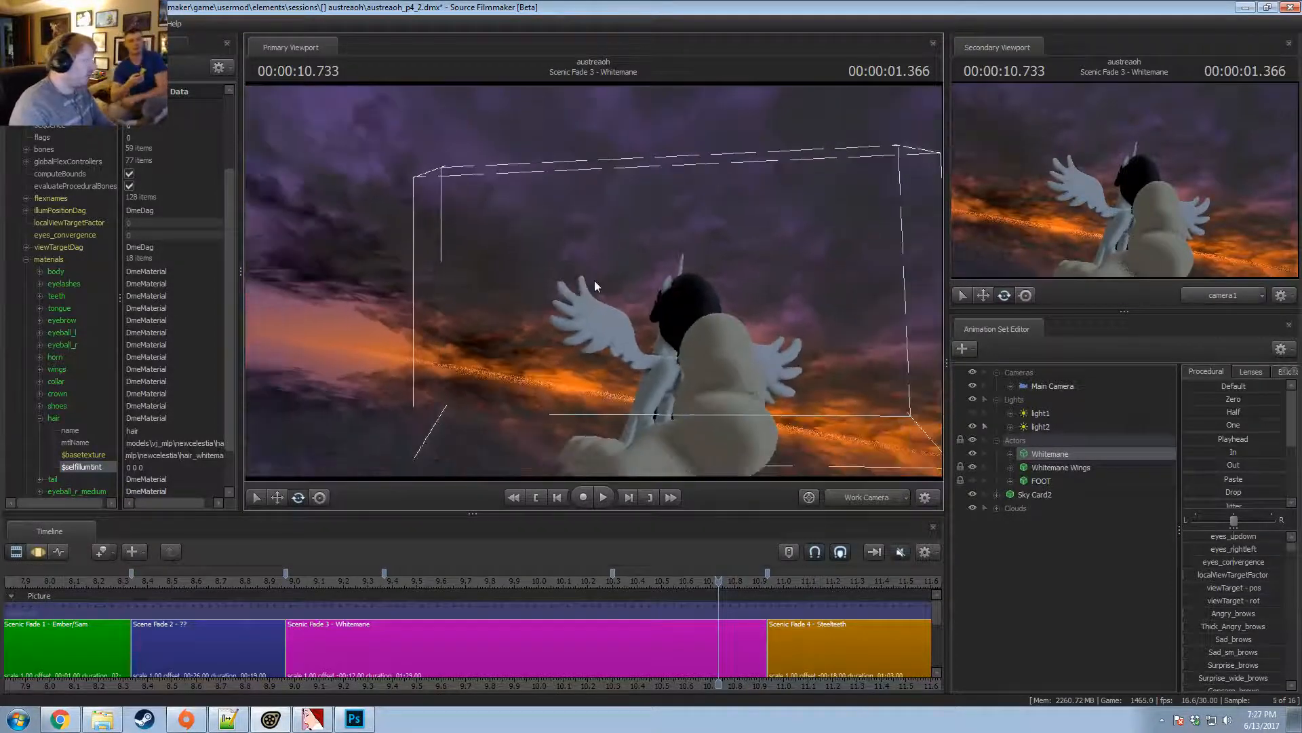
# Switch to the browser and search Google for negaduck.
pyautogui.hotkey('alt', 'Tab')
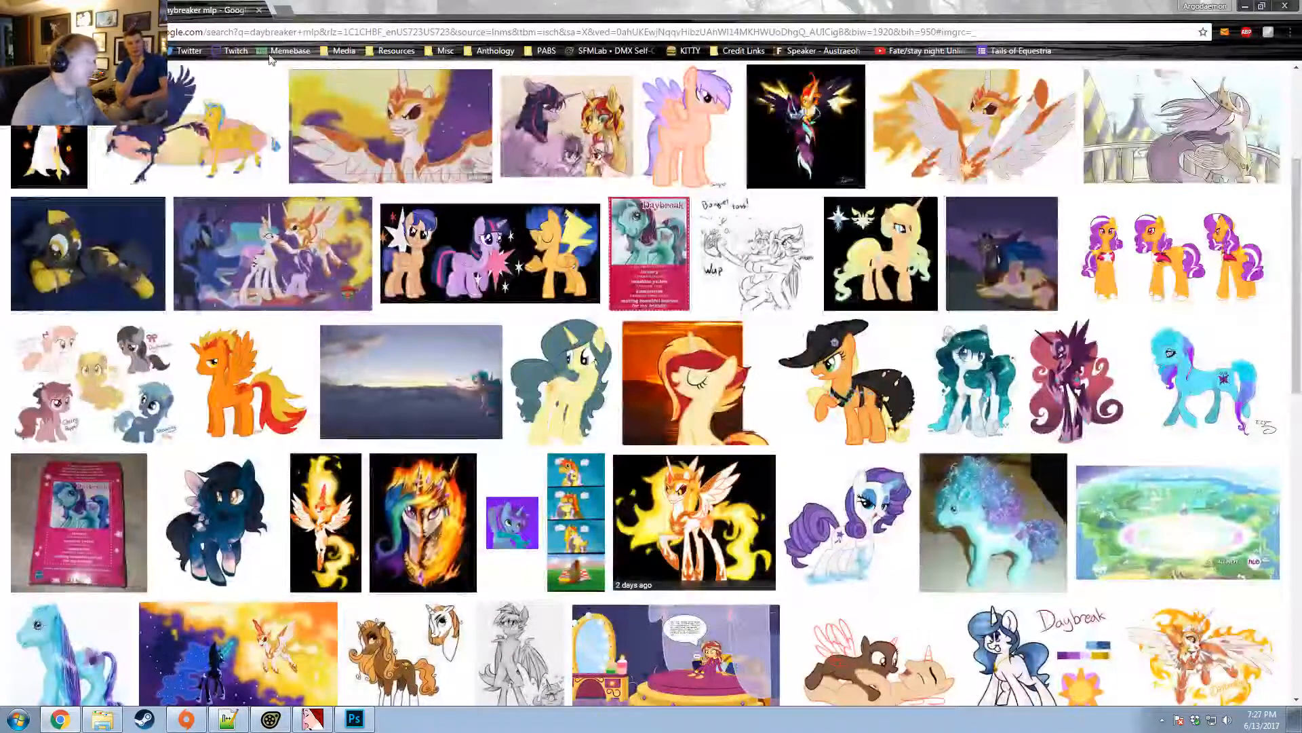
pyautogui.click(324, 36)
pyautogui.write('tw')
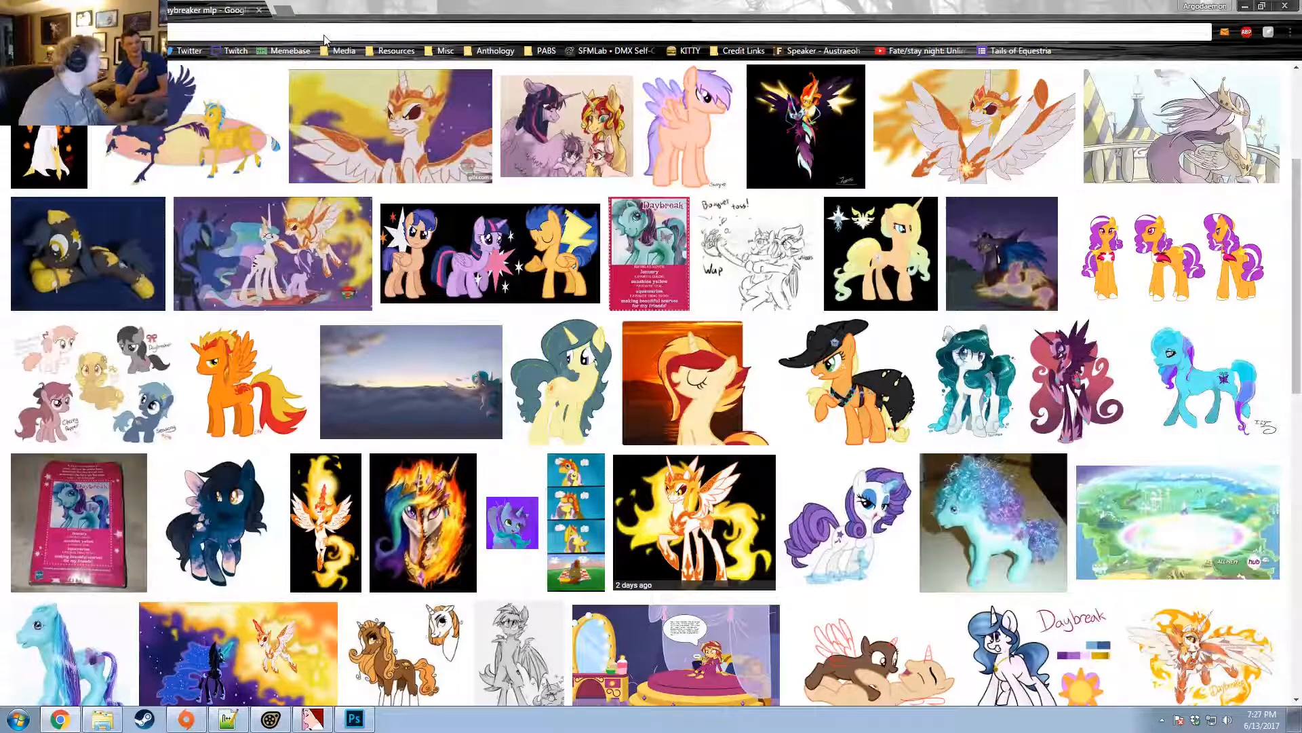
pyautogui.press('Return')
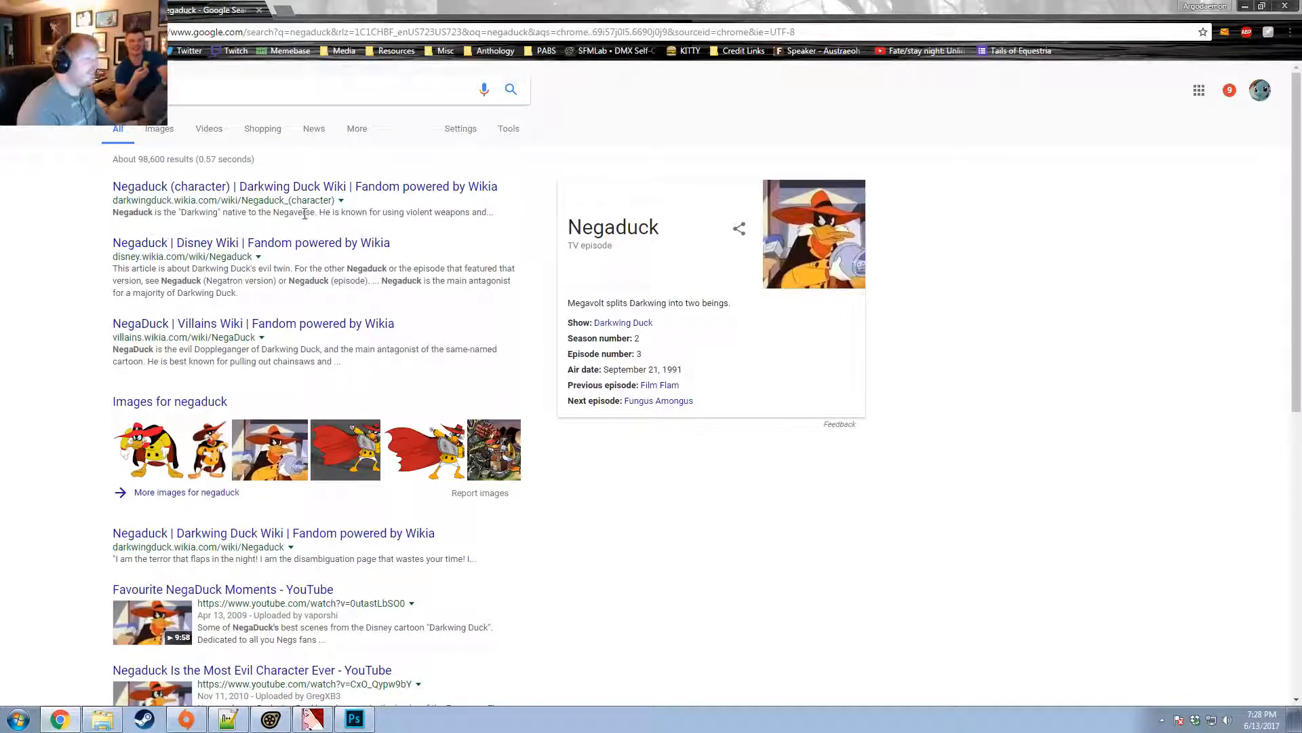
# Search Google for twilight sparkle and show the image results.
pyautogui.click(170, 82)
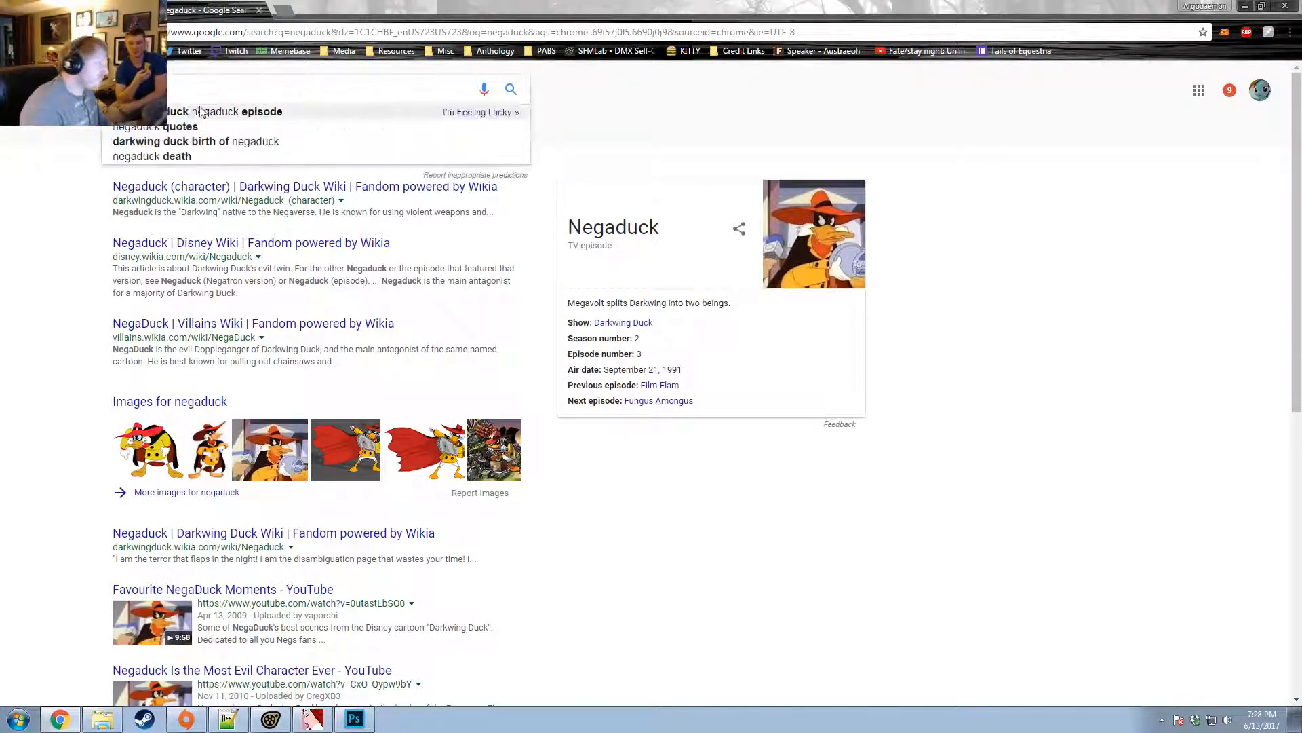
pyautogui.write('twilig')
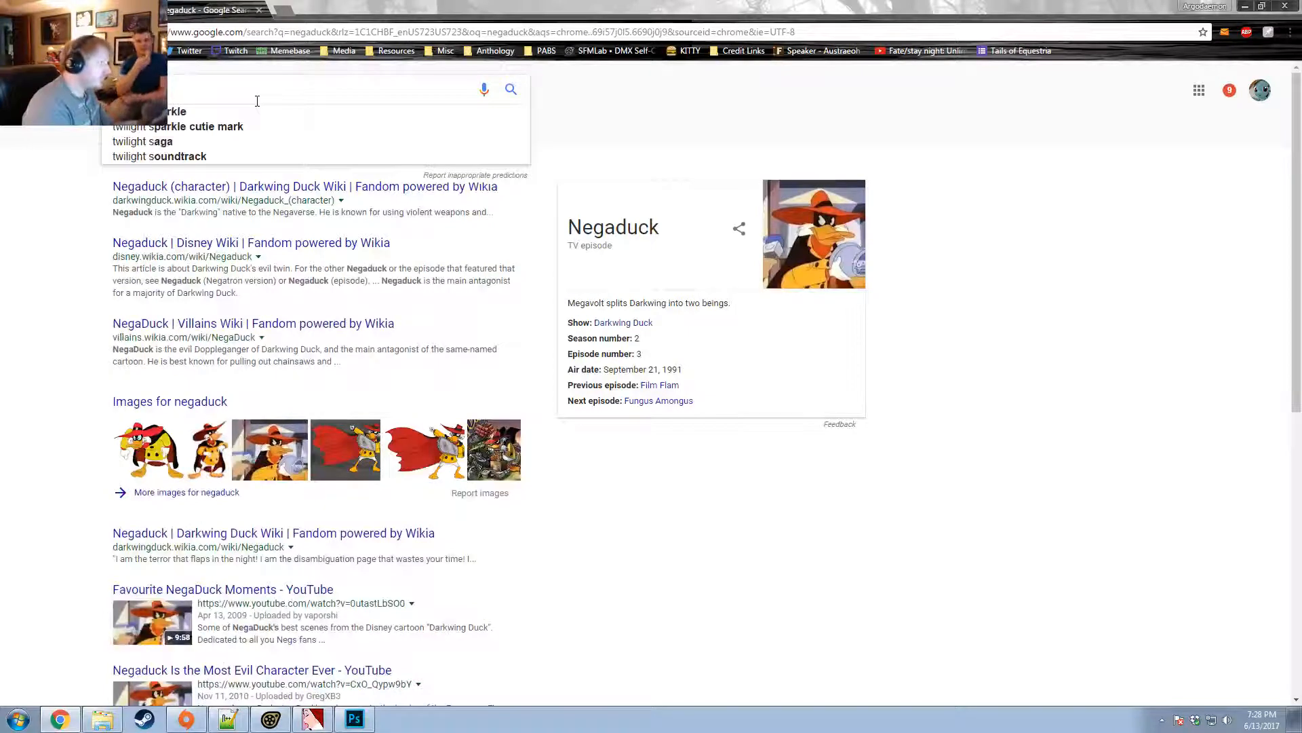
pyautogui.write('ht sparkle')
pyautogui.press('Return')
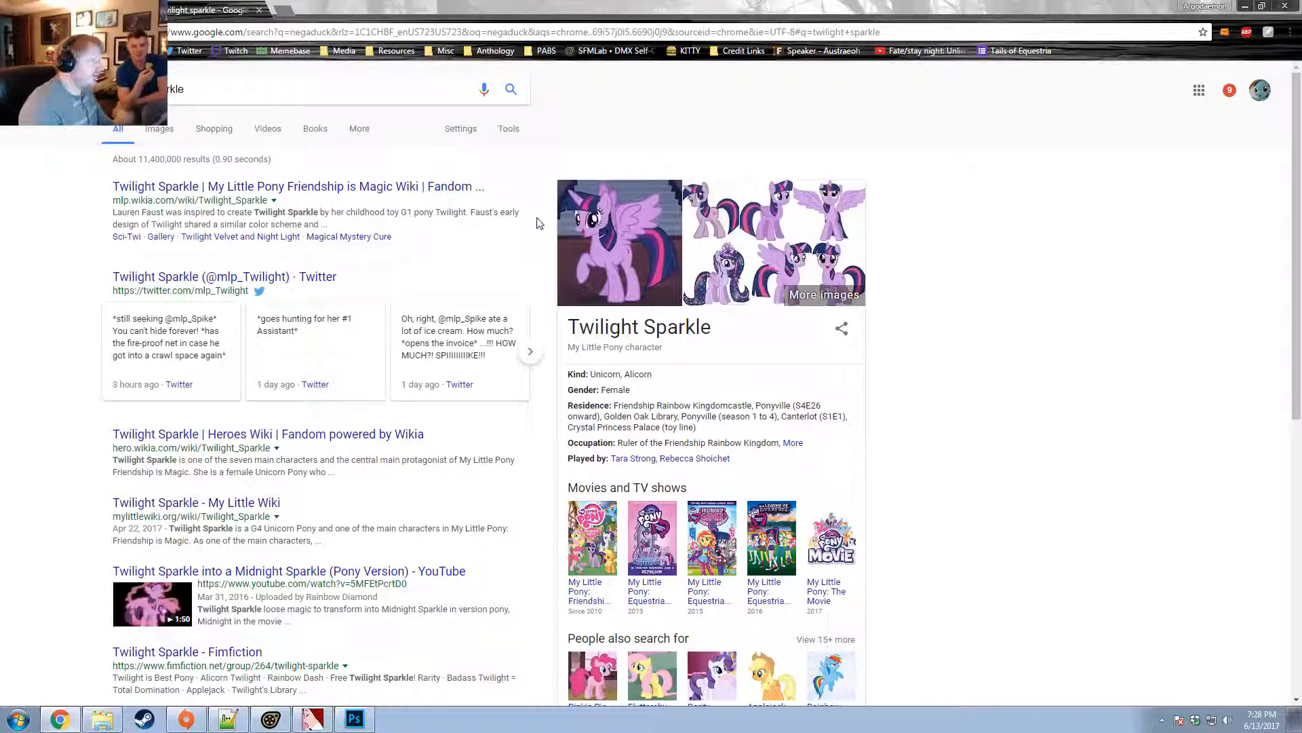
pyautogui.click(158, 128)
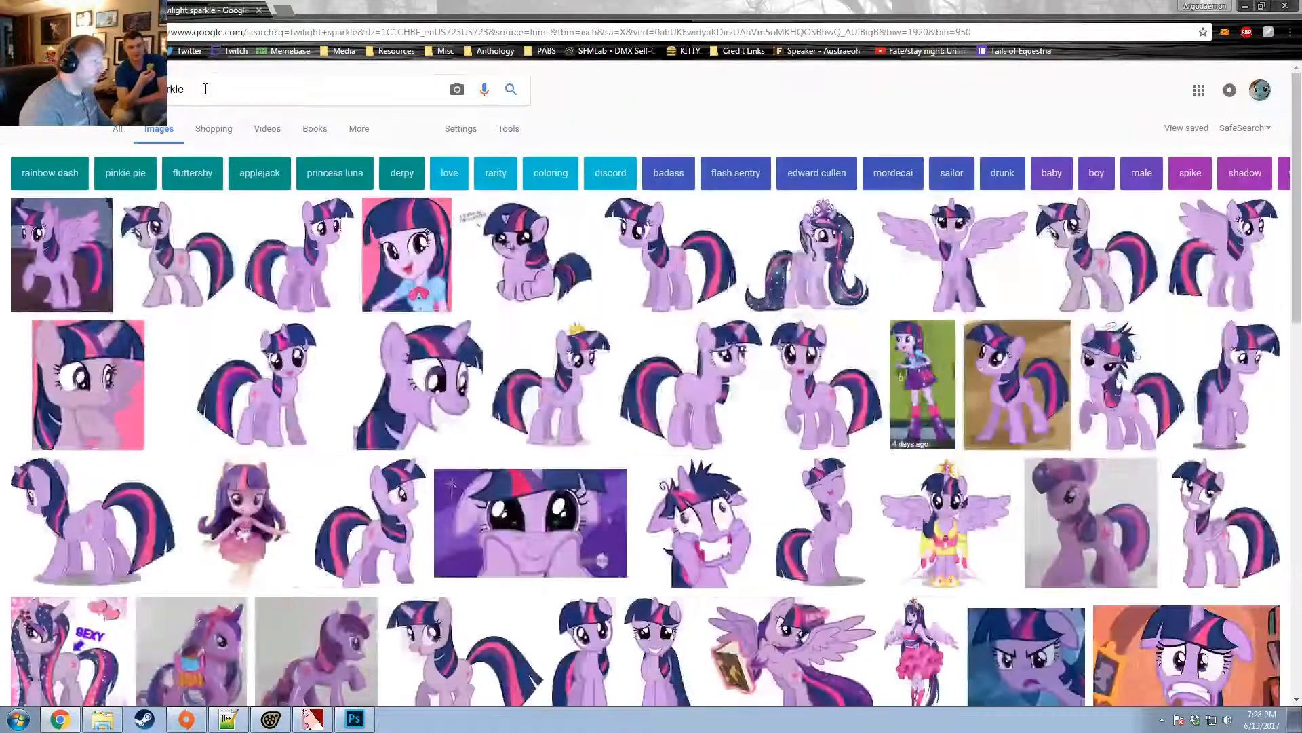
# Open the full-size "I eated all the cookies" Twilight Sparkle GIF and save it to Pictures as Wp5GWh93es84k.webp.
pyautogui.click(534, 266)
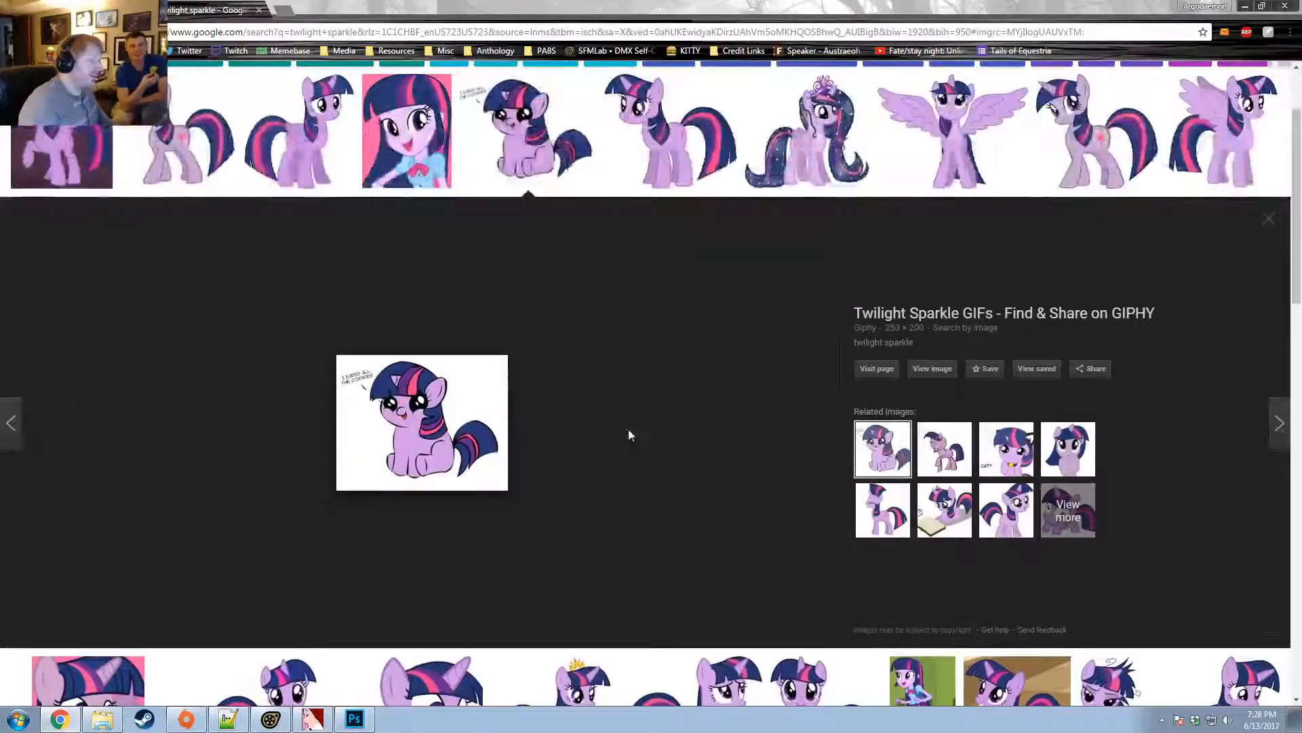
pyautogui.click(937, 374)
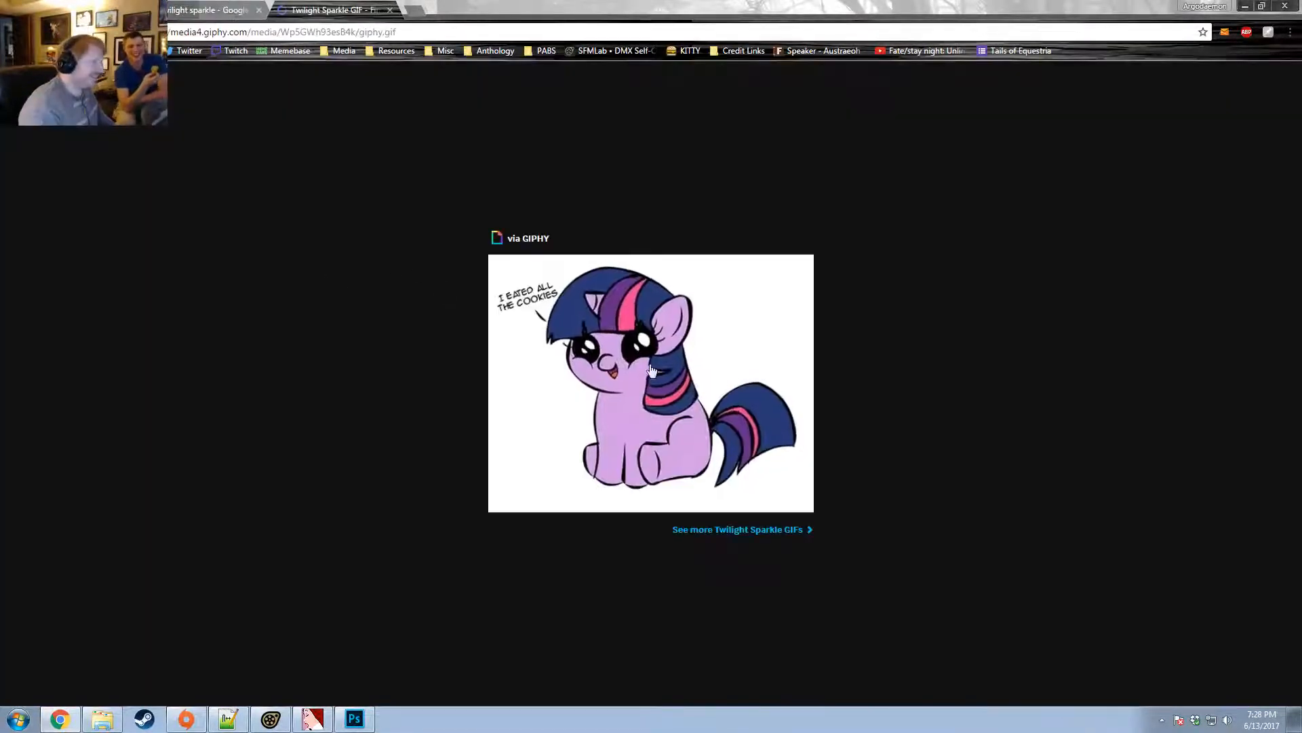
pyautogui.rightClick(689, 376)
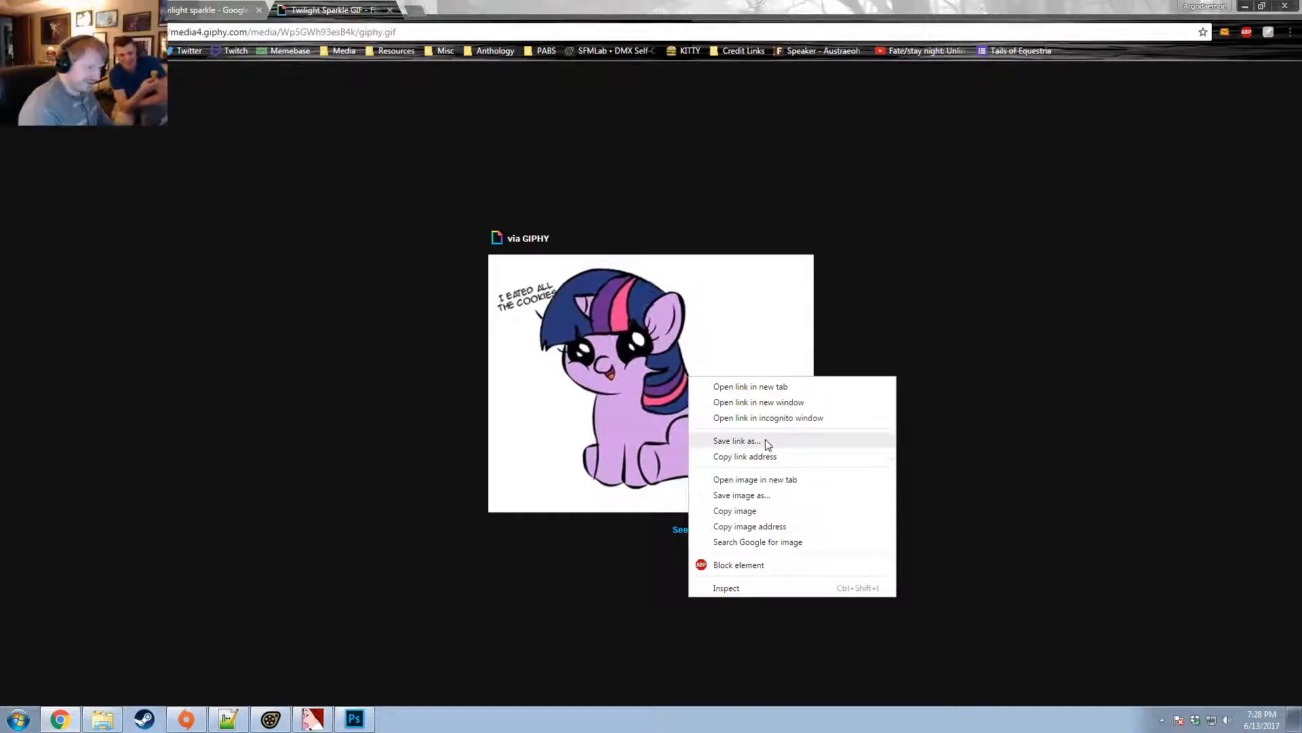
pyautogui.click(758, 502)
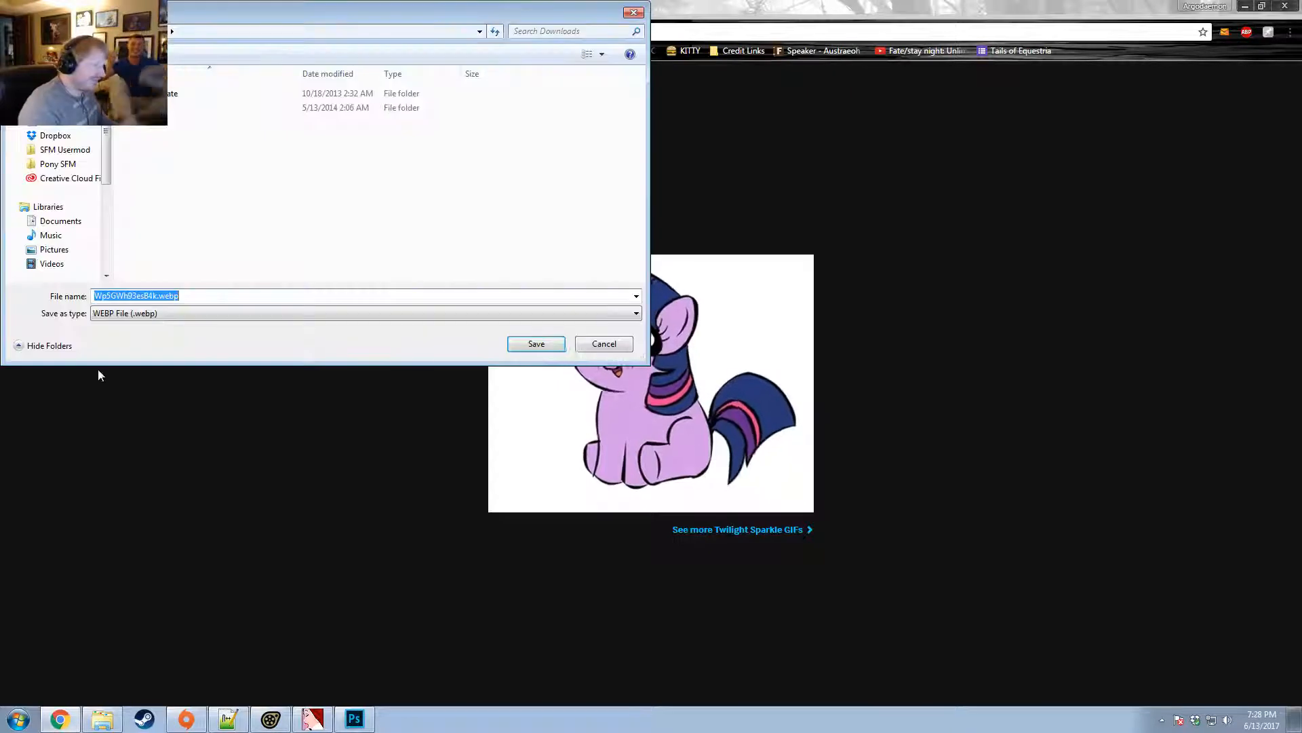
pyautogui.click(51, 249)
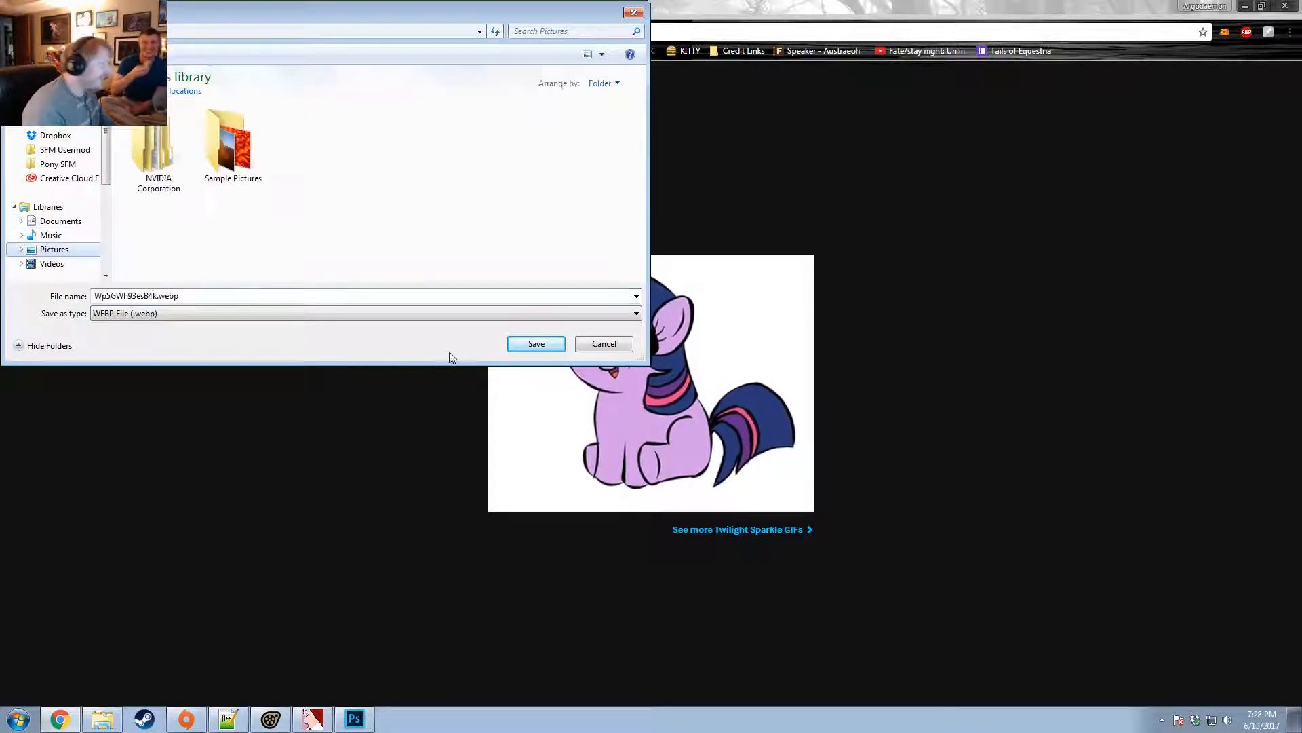
pyautogui.click(536, 344)
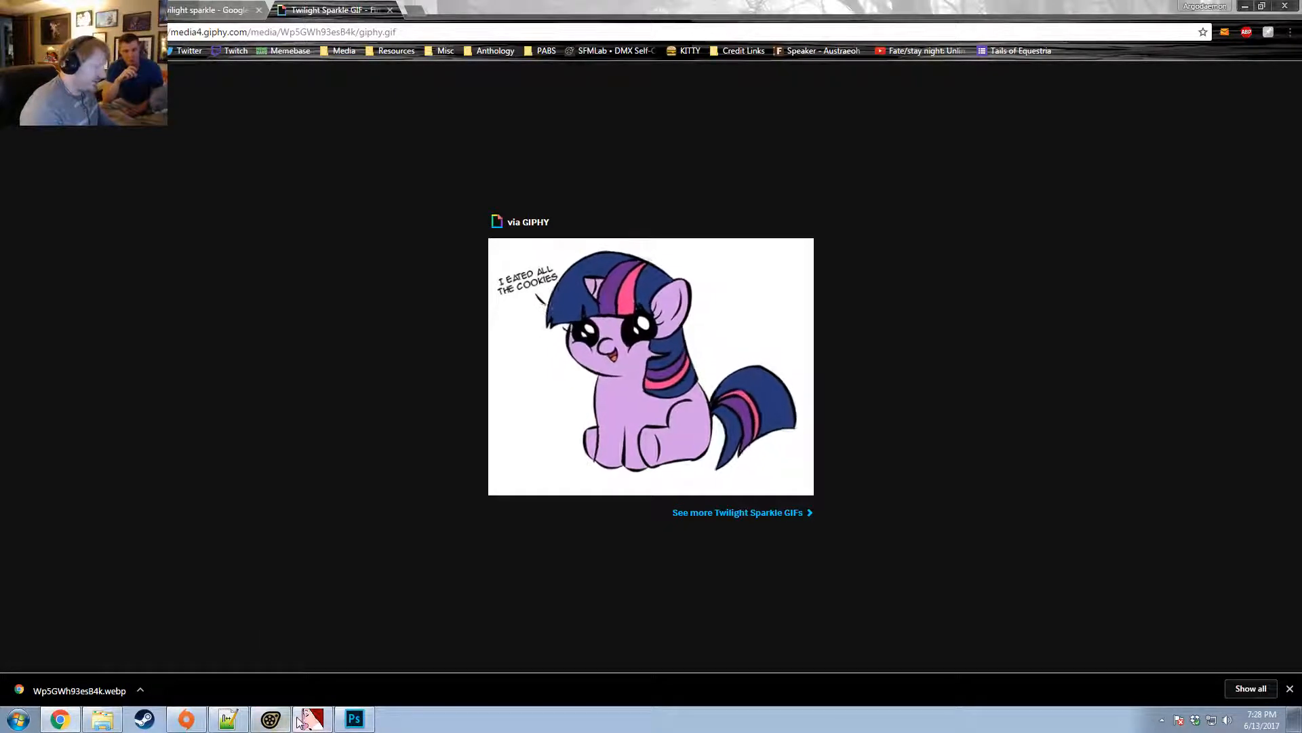
# Switch to Photoshop and look through the Pictures library for the saved Twilight Sparkle image to open.
pyautogui.click(353, 718)
pyautogui.hotkey('alt', 'f')
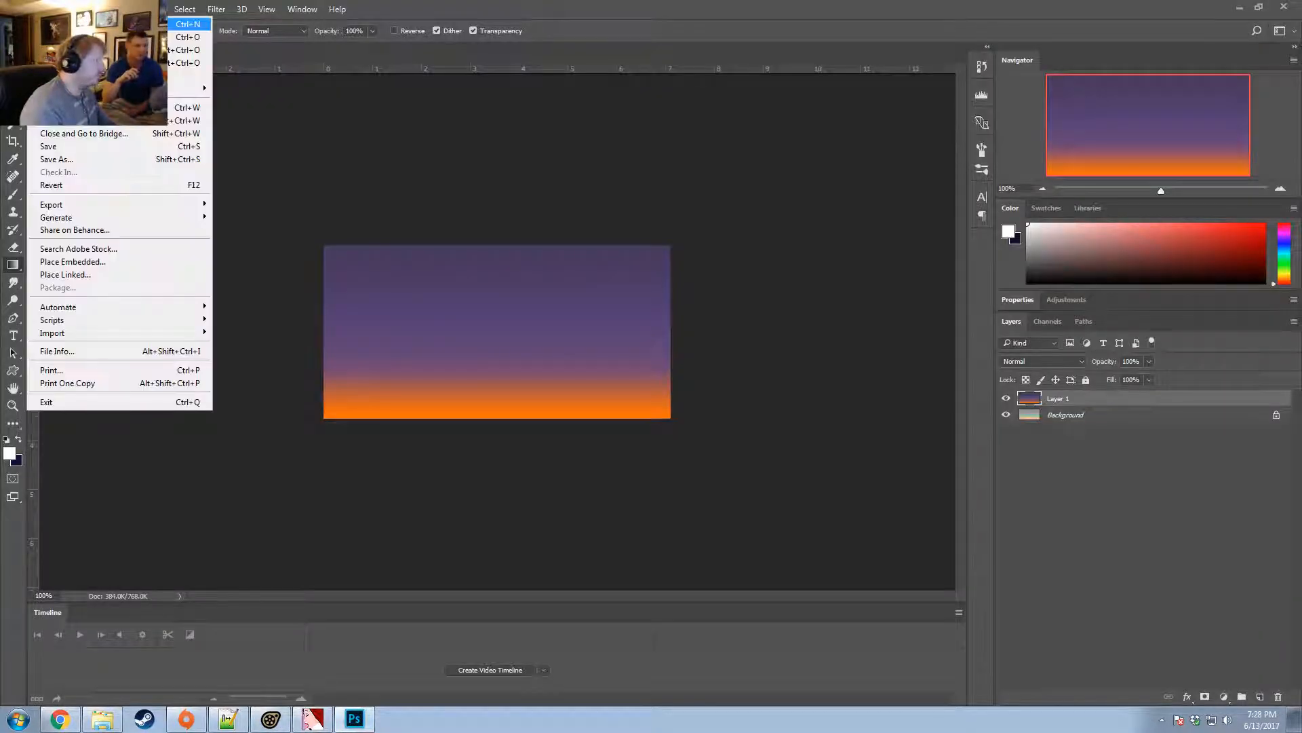
pyautogui.press('Return')
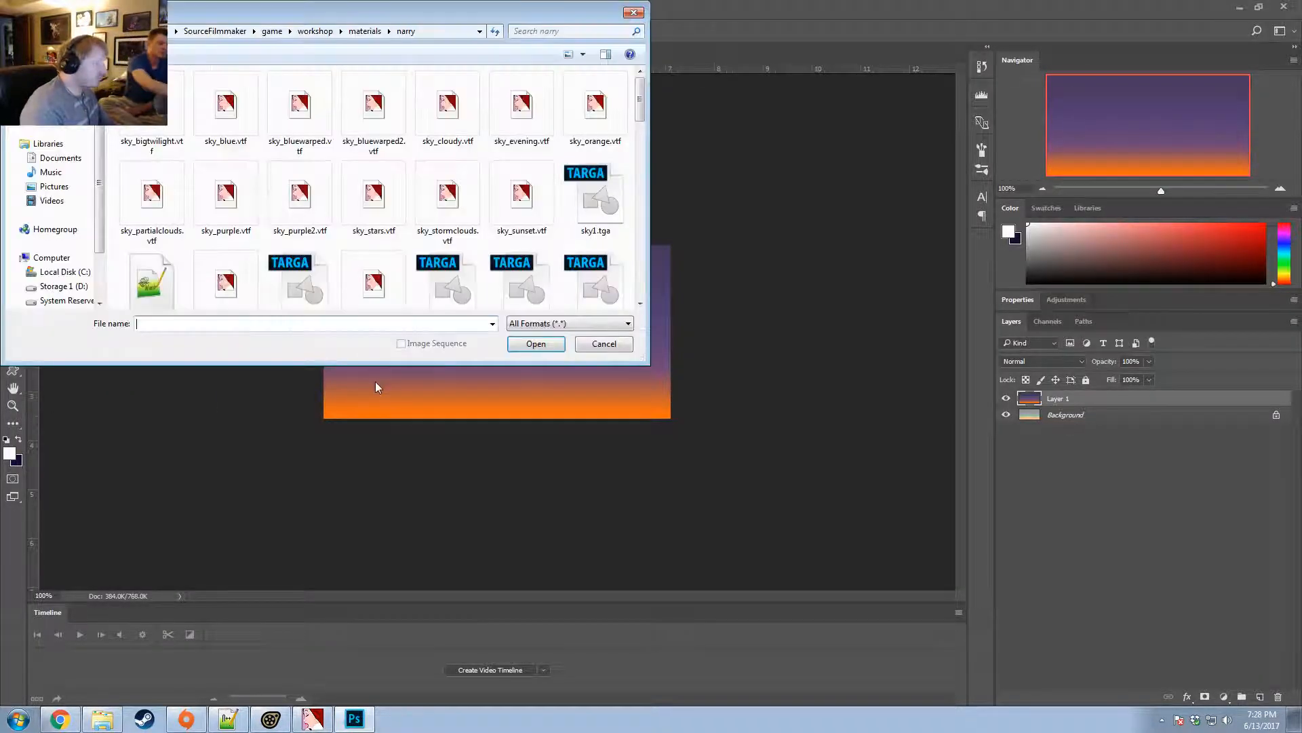
pyautogui.click(53, 186)
pyautogui.click(402, 289)
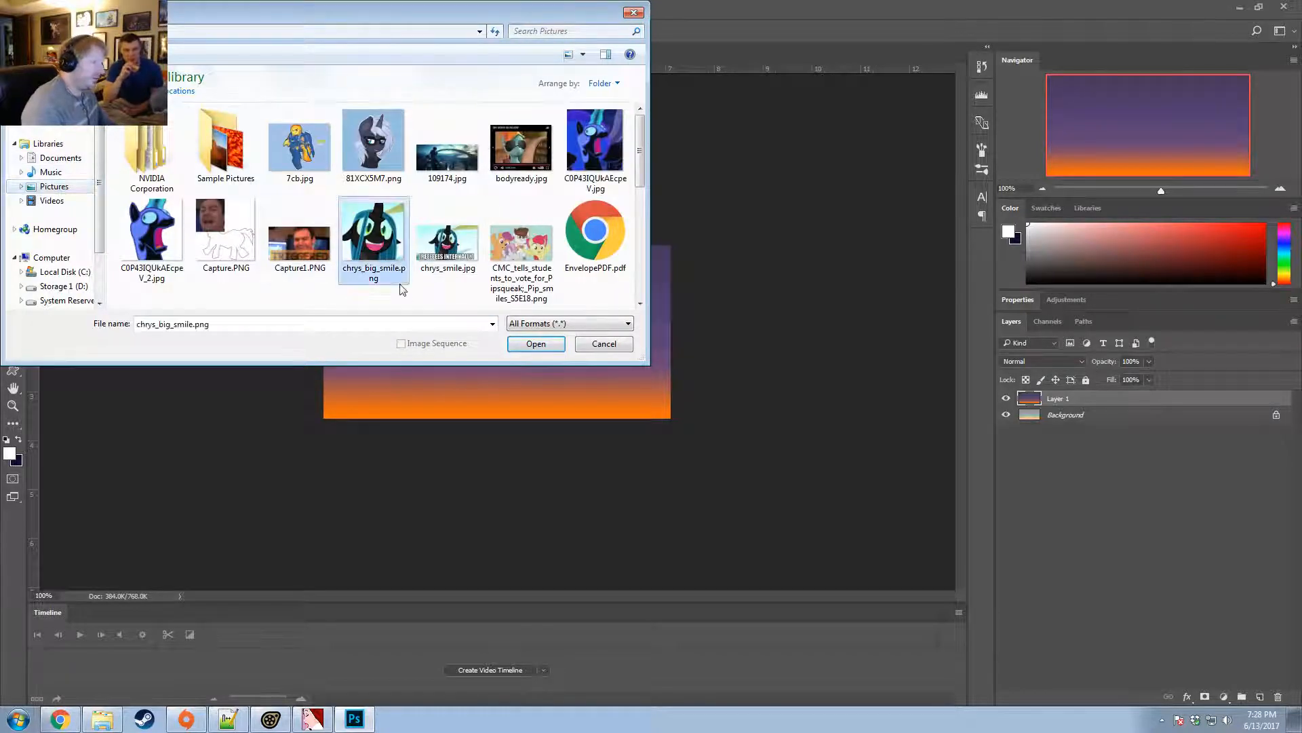
pyautogui.scroll(-5, 441, 291)
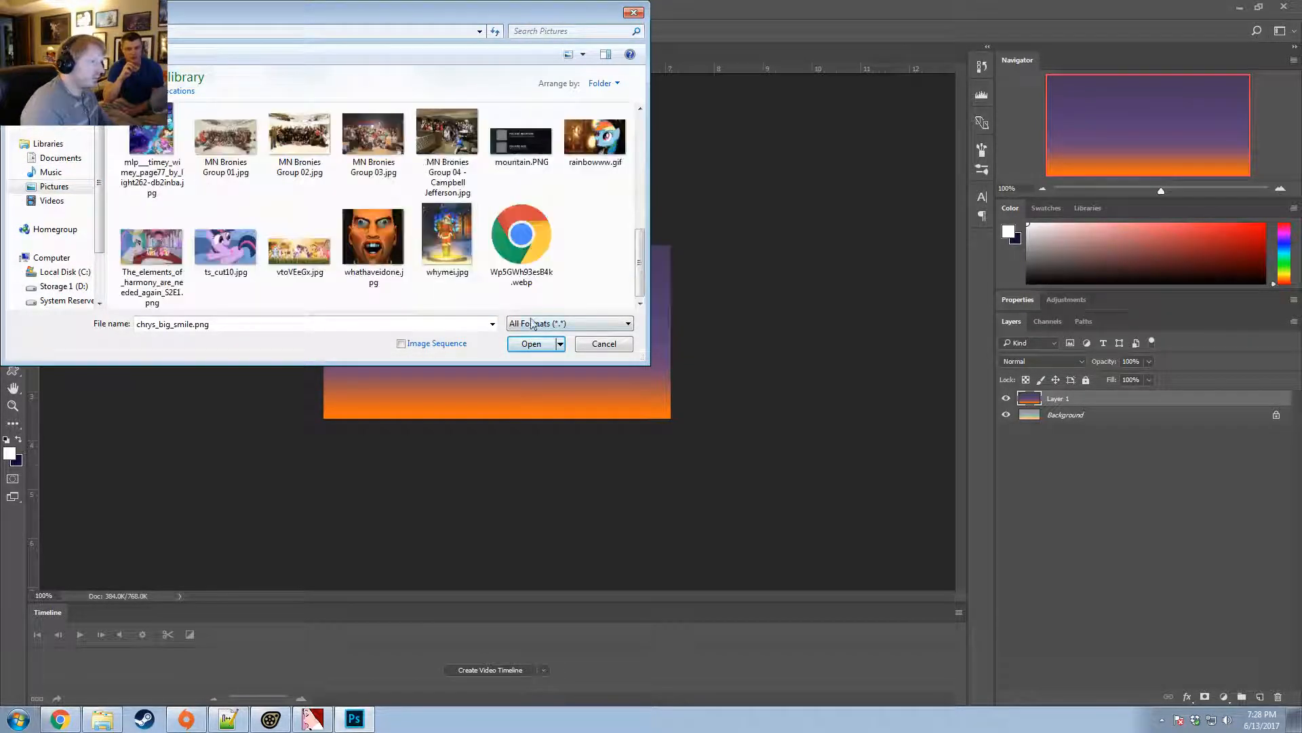
pyautogui.scroll(5, 372, 292)
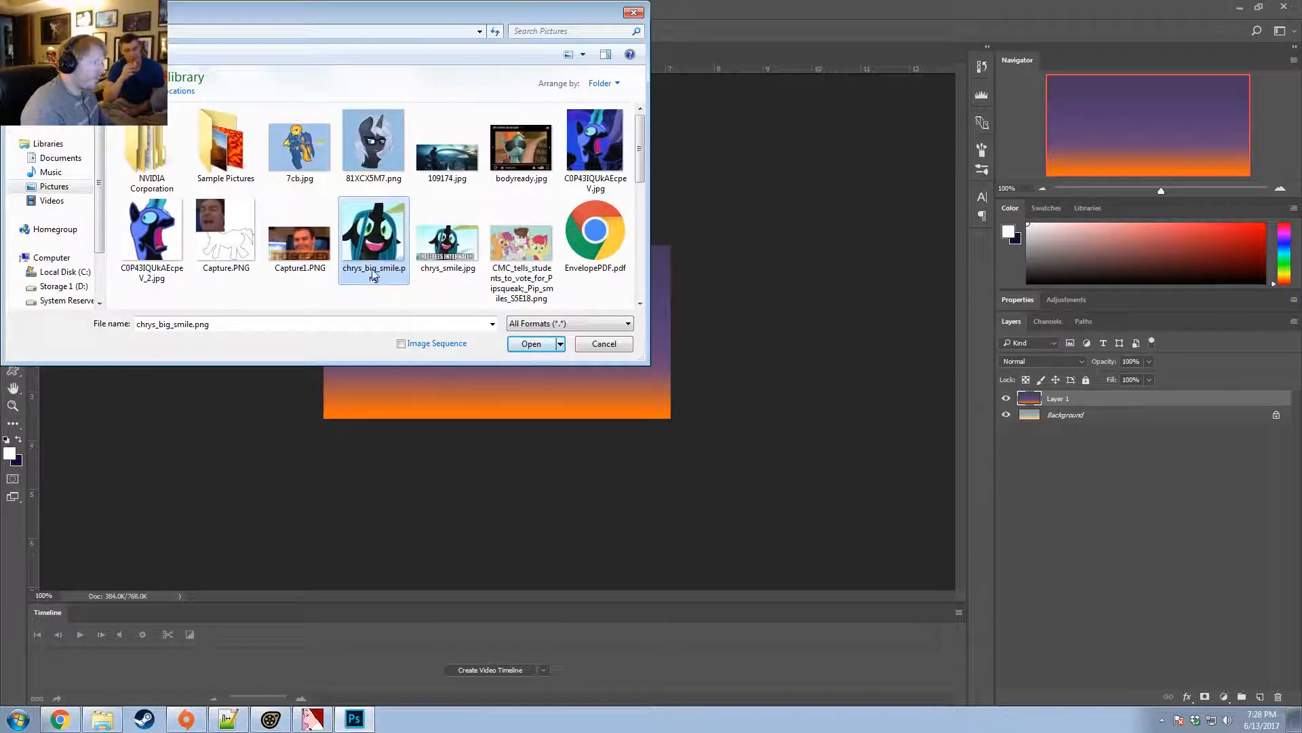
pyautogui.scroll(-3, 407, 278)
pyautogui.scroll(-2, 492, 276)
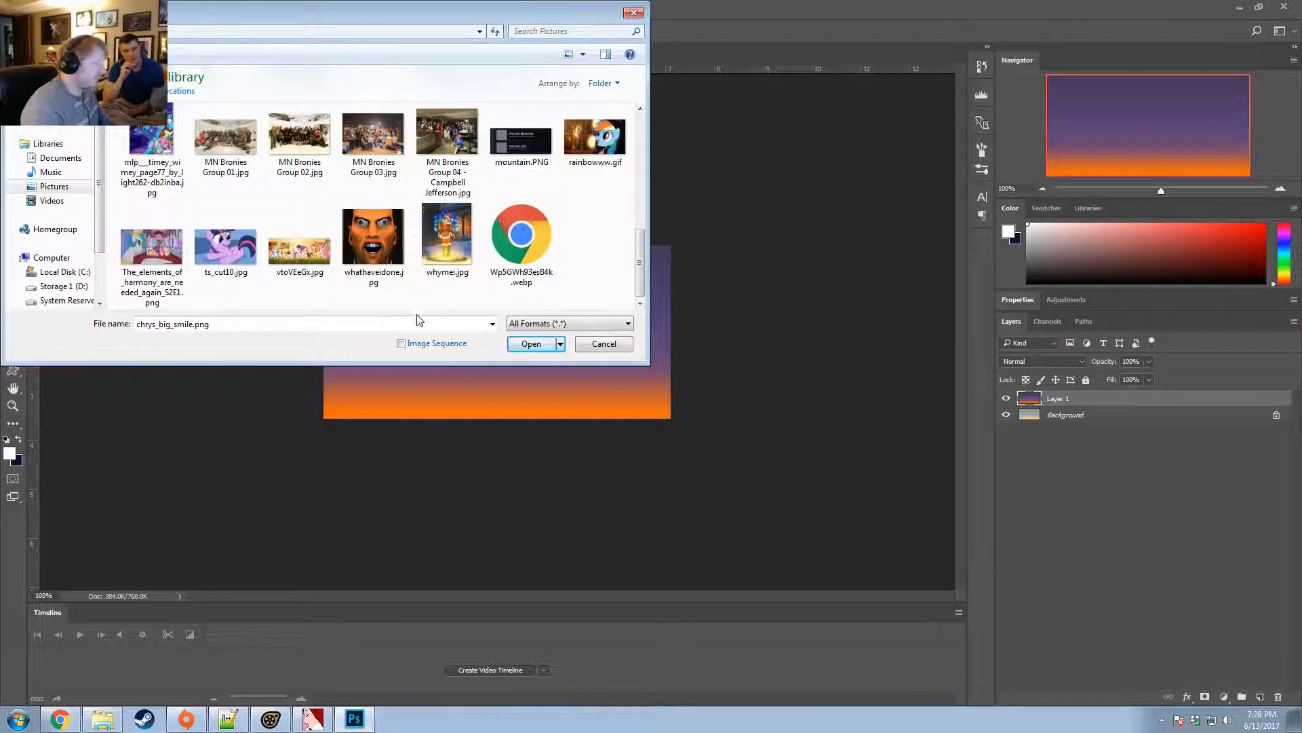
# Switch back to the browser and show the downloaded Twilight Sparkle file in its folder.
pyautogui.click(102, 719)
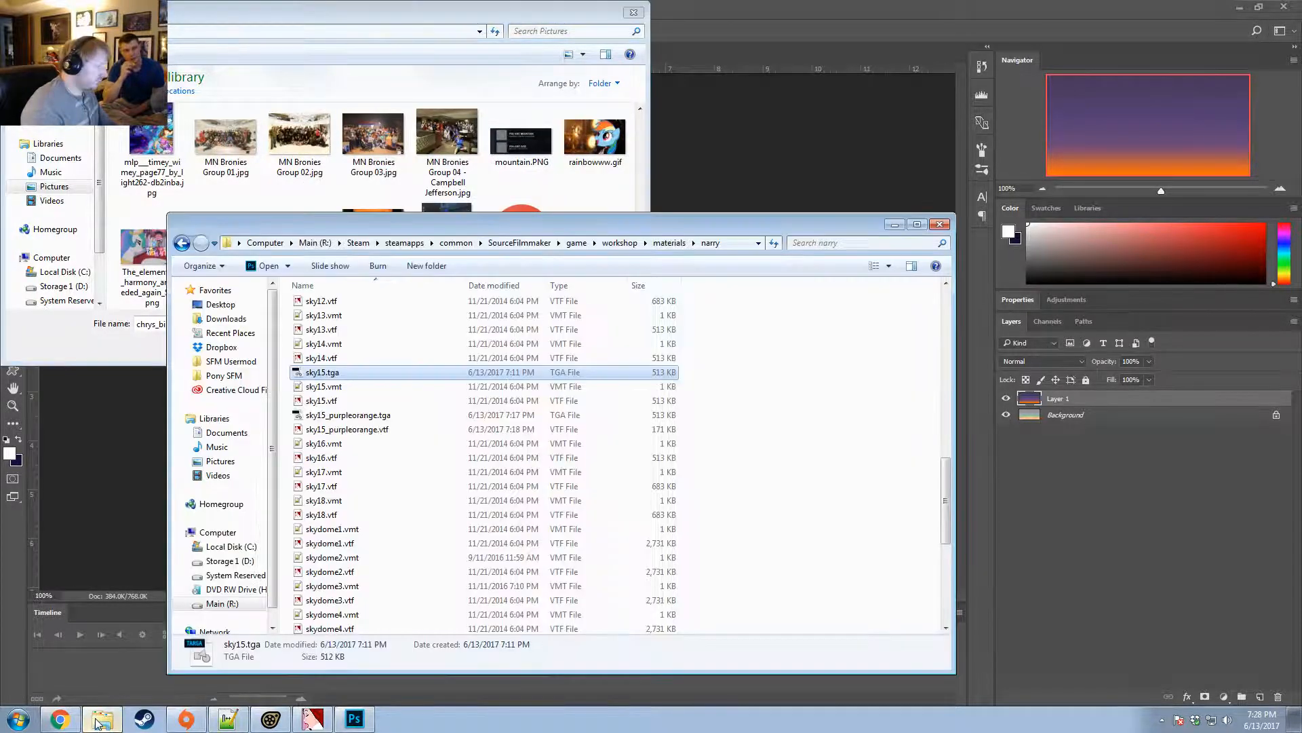
pyautogui.click(60, 719)
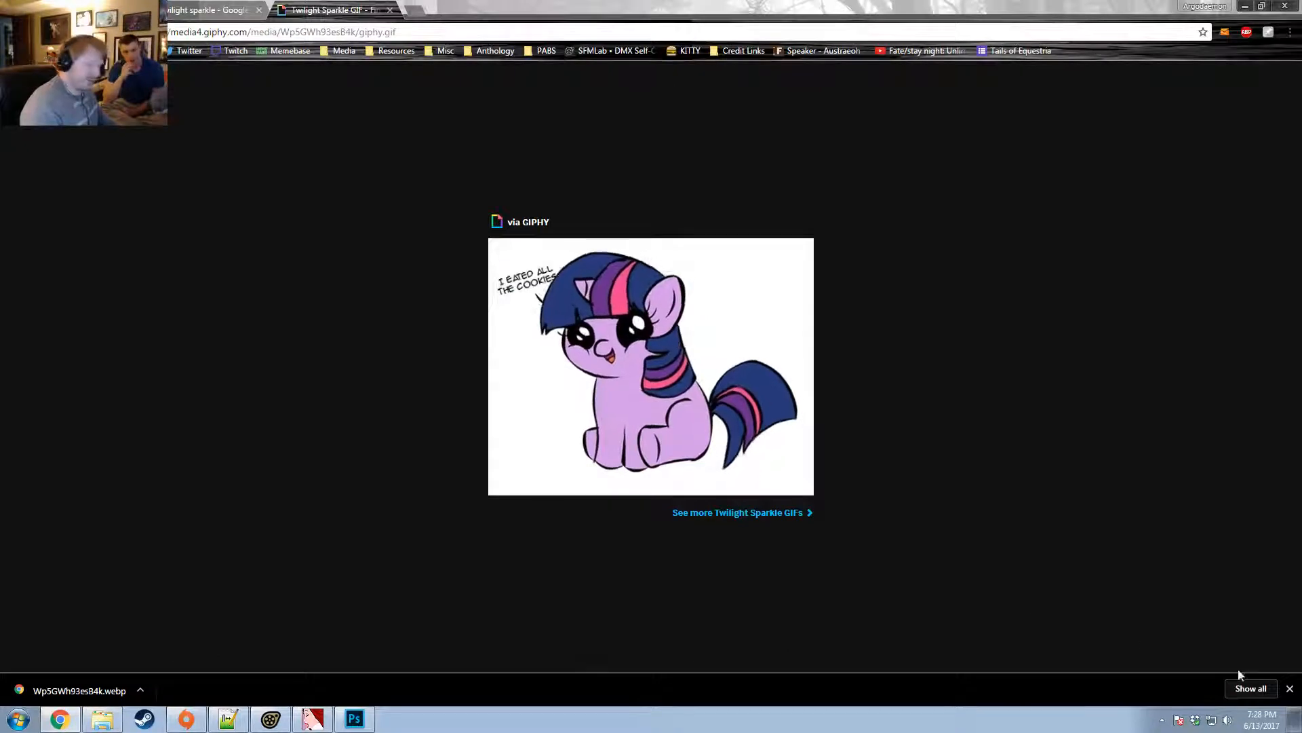
pyautogui.click(142, 690)
pyautogui.click(153, 637)
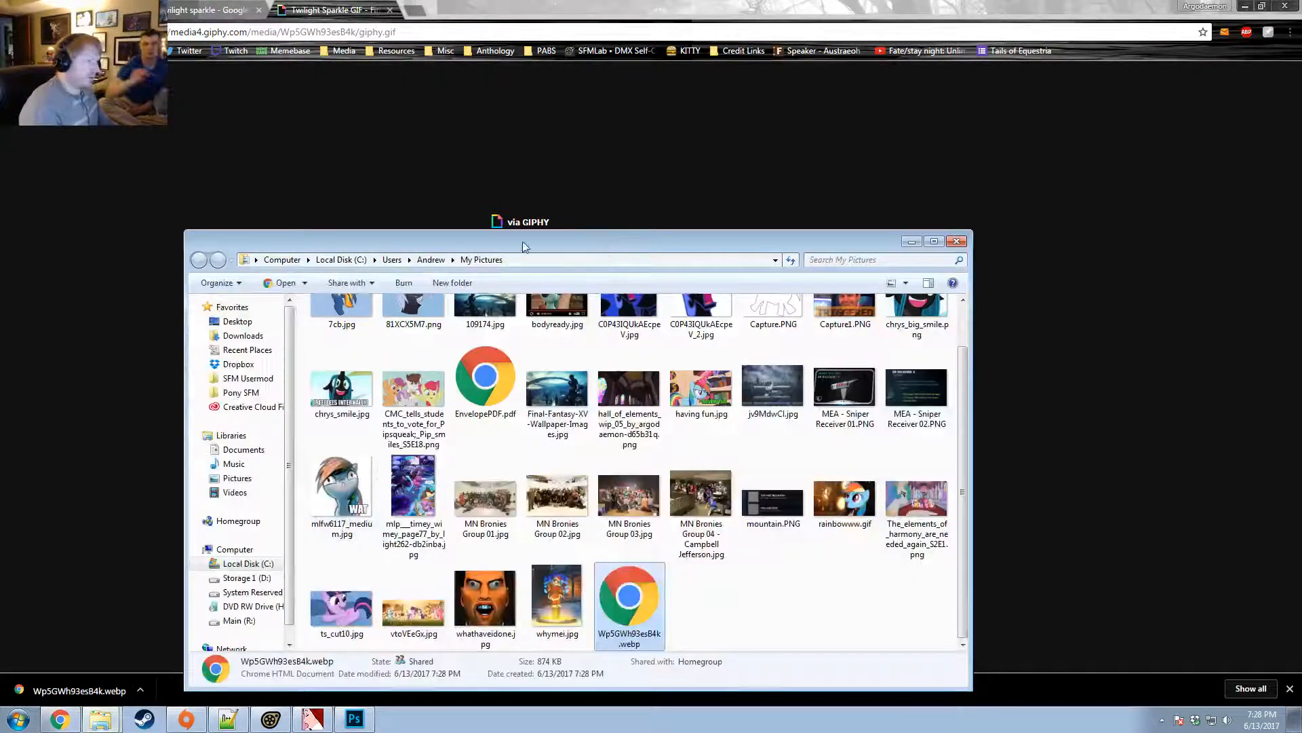
pyautogui.click(751, 604)
# Return to Photoshop and try to open Wp5GWh93es84k.webp from Pictures.
pyautogui.hotkey('alt', 'Tab')
pyautogui.hotkey('alt', 'Tab')
pyautogui.hotkey('alt', 'Tab')
pyautogui.hotkey('alt', 'Tab')
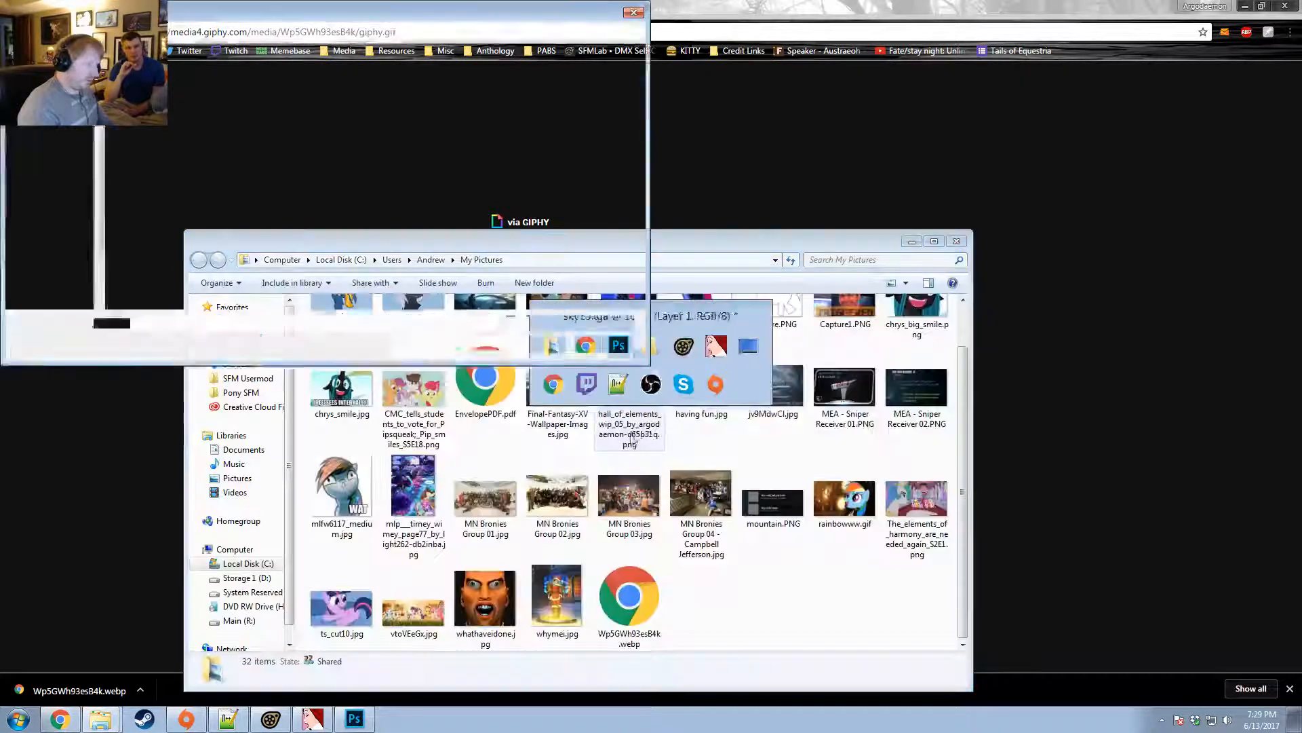
pyautogui.hotkey('ctrl', 'o')
pyautogui.doubleClick(543, 242)
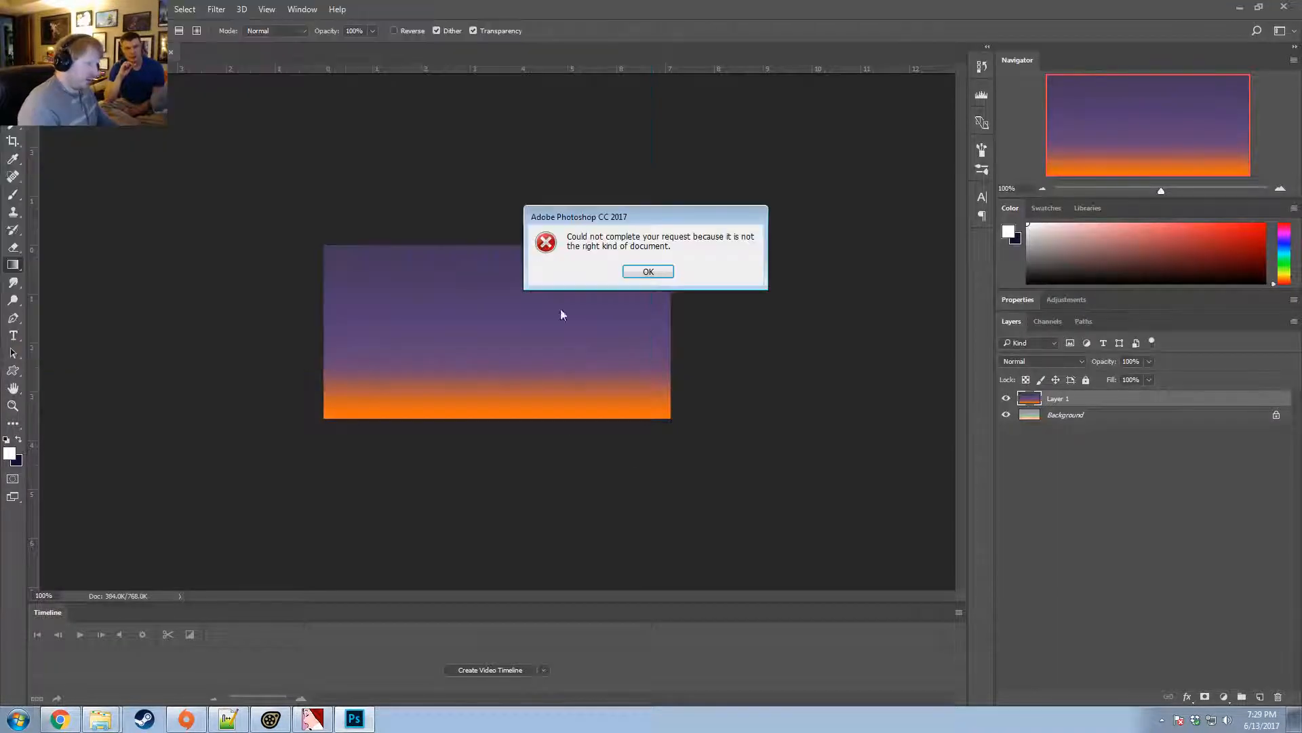
pyautogui.click(668, 274)
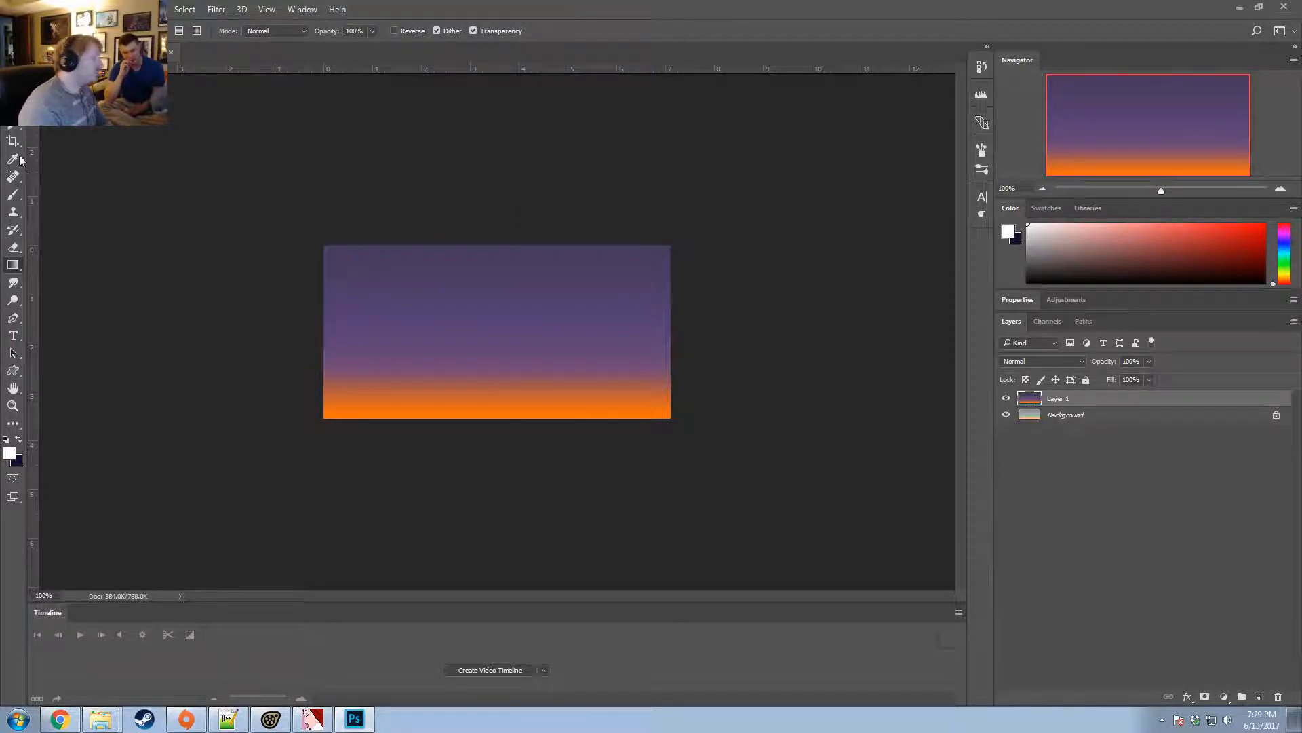
# Return to the browser and check the GIF's image options, its address and its GIPHY page.
pyautogui.hotkey('alt', 'Tab')
pyautogui.hotkey('alt', 'Tab')
pyautogui.hotkey('alt', 'Tab')
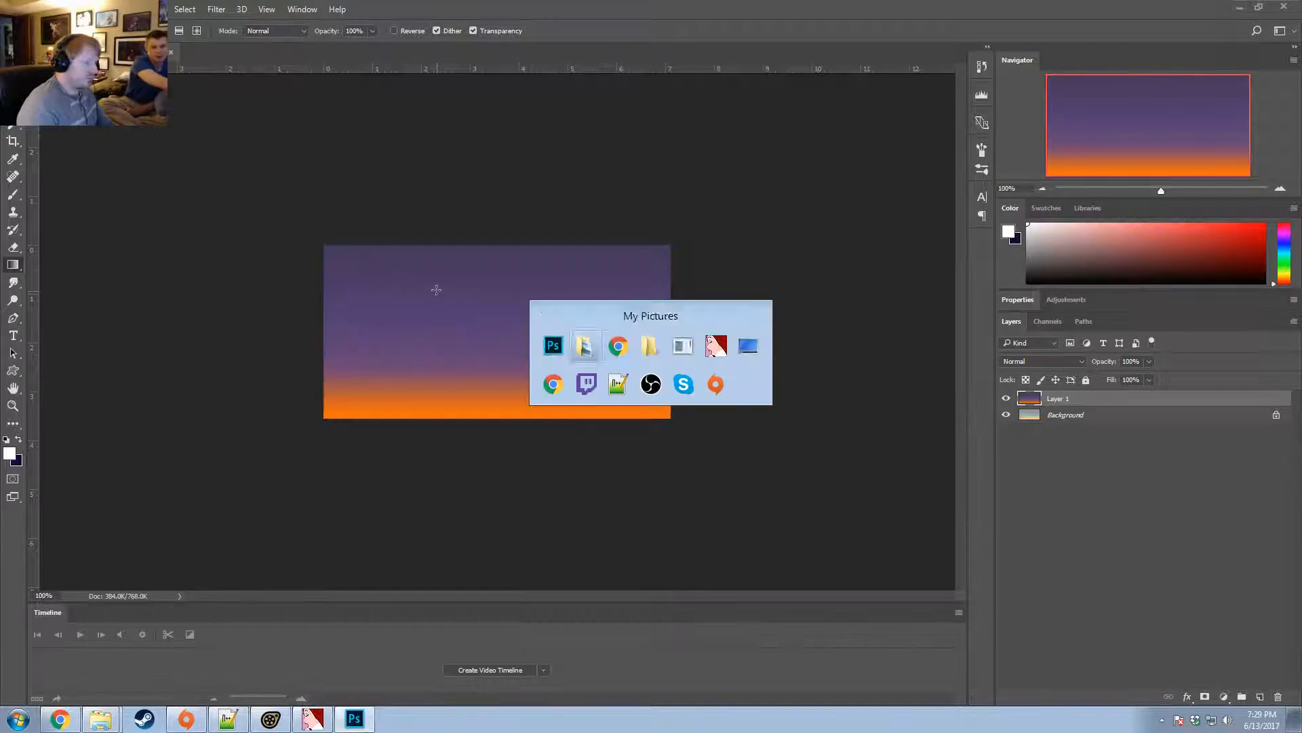
pyautogui.rightClick(599, 362)
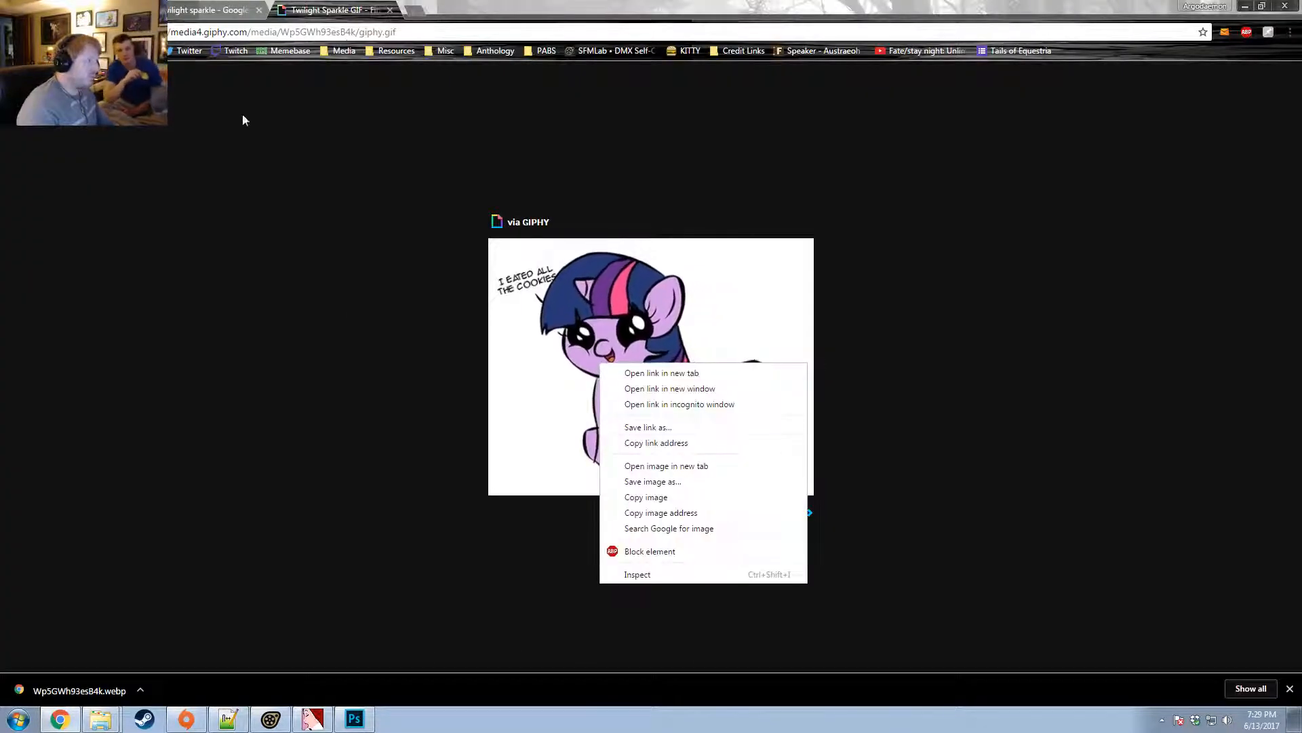
pyautogui.click(375, 32)
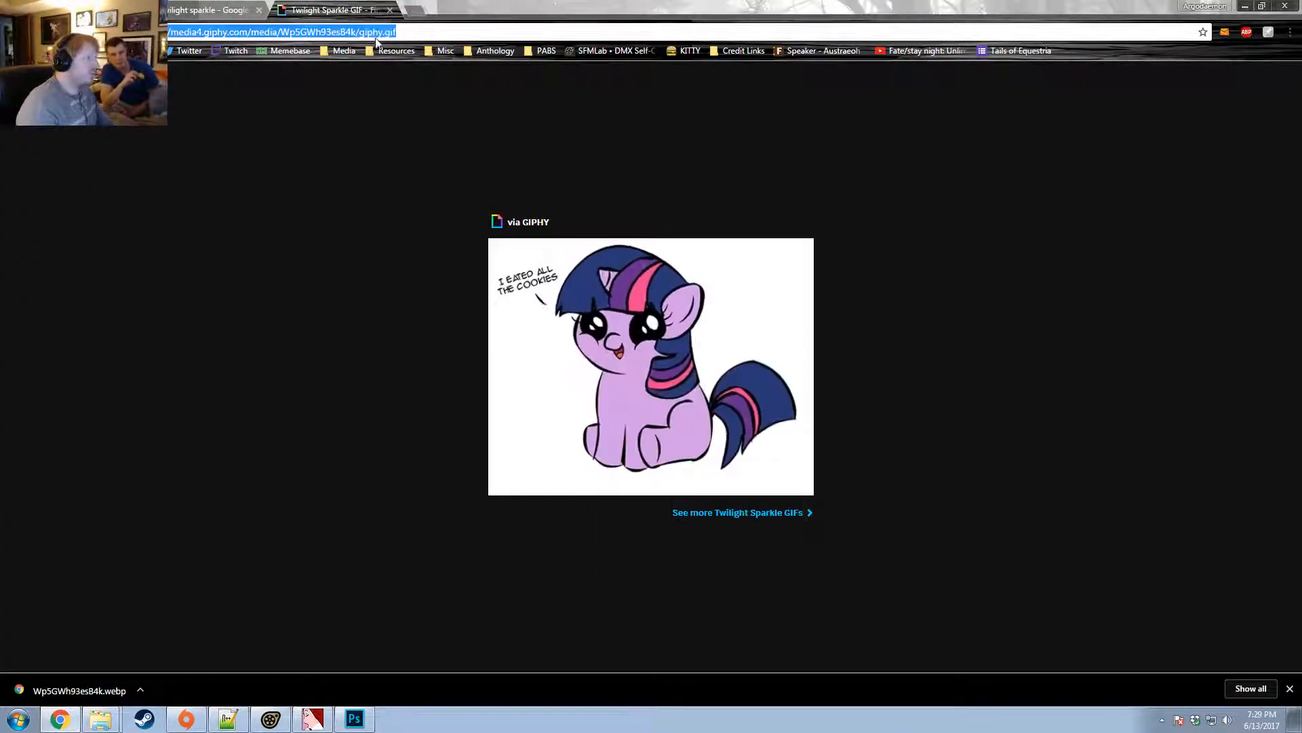
pyautogui.rightClick(612, 217)
pyautogui.click(578, 293)
pyautogui.rightClick(585, 316)
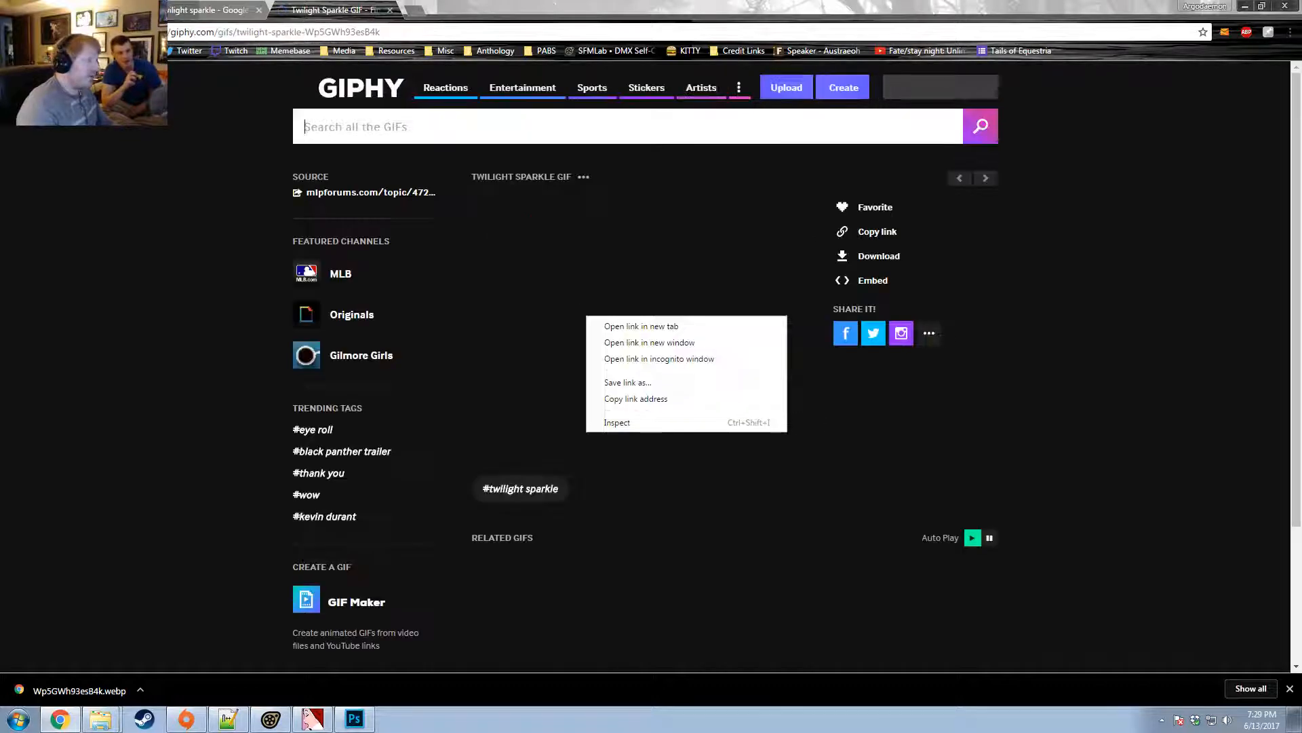
pyautogui.click(583, 315)
pyautogui.rightClick(684, 378)
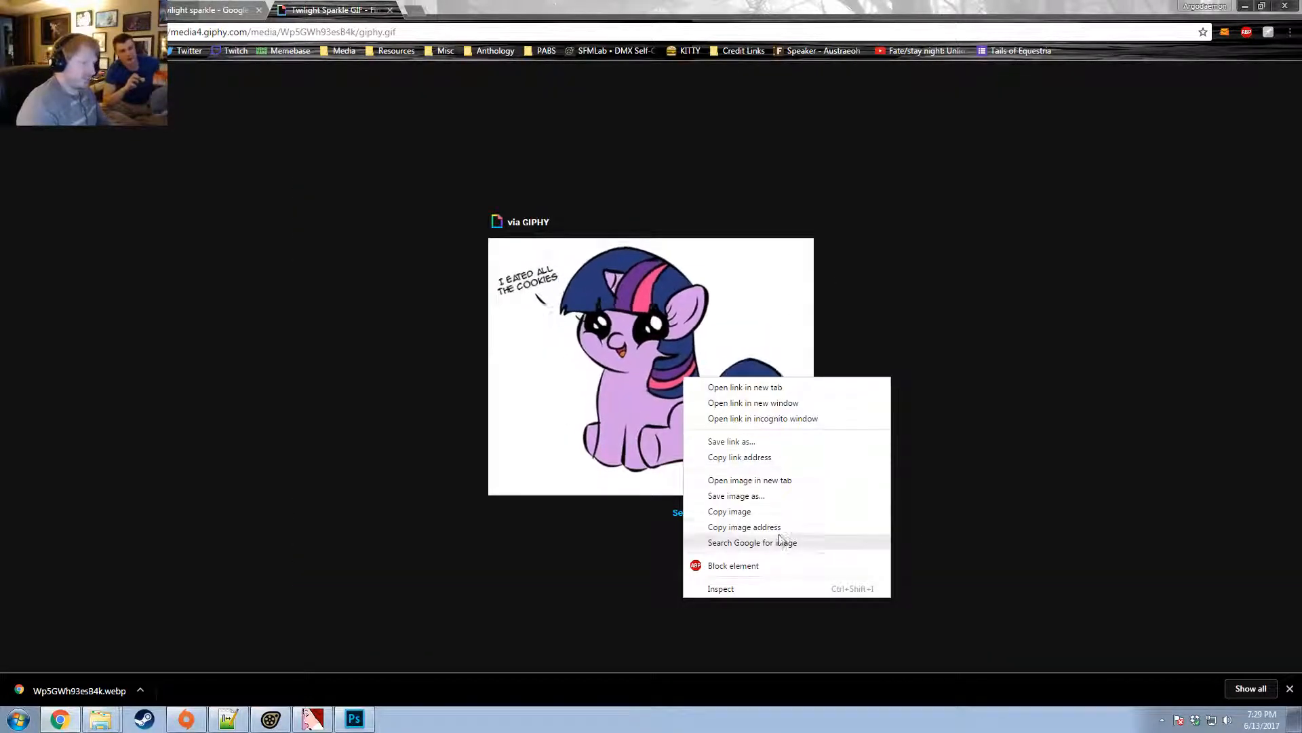
pyautogui.click(758, 499)
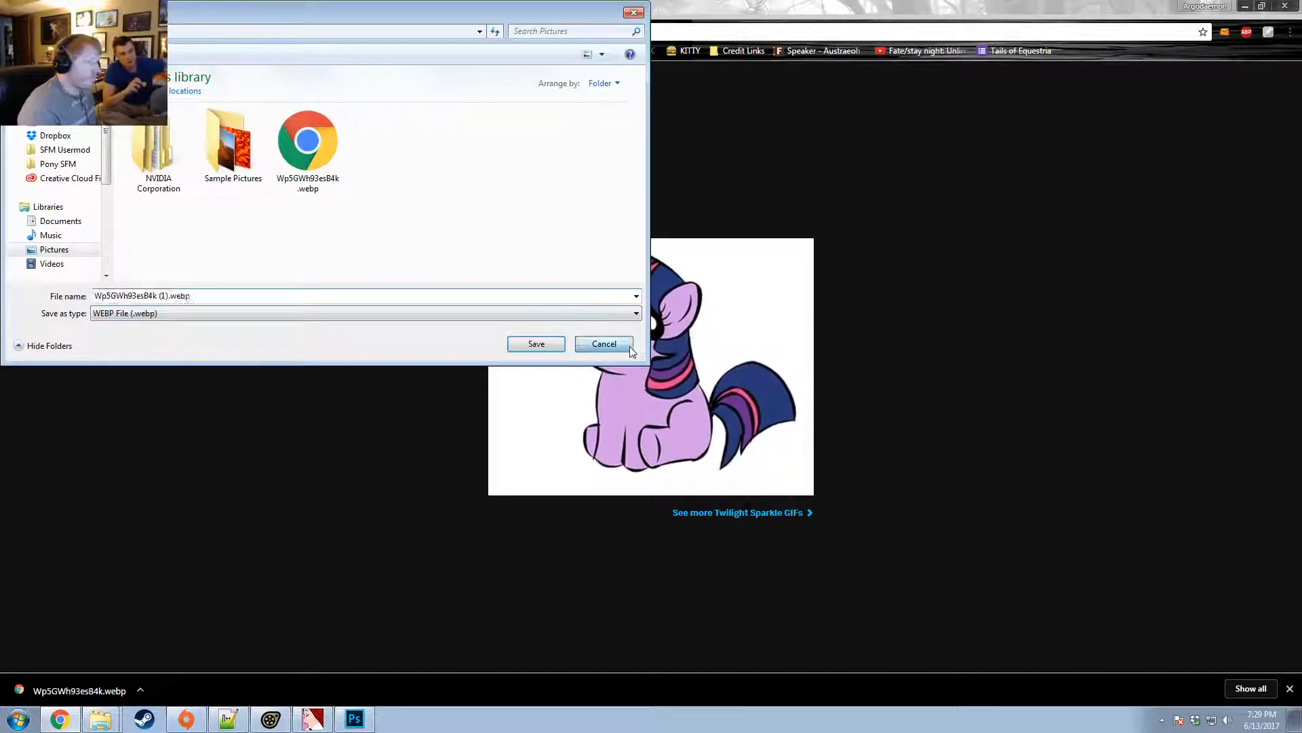
pyautogui.click(603, 343)
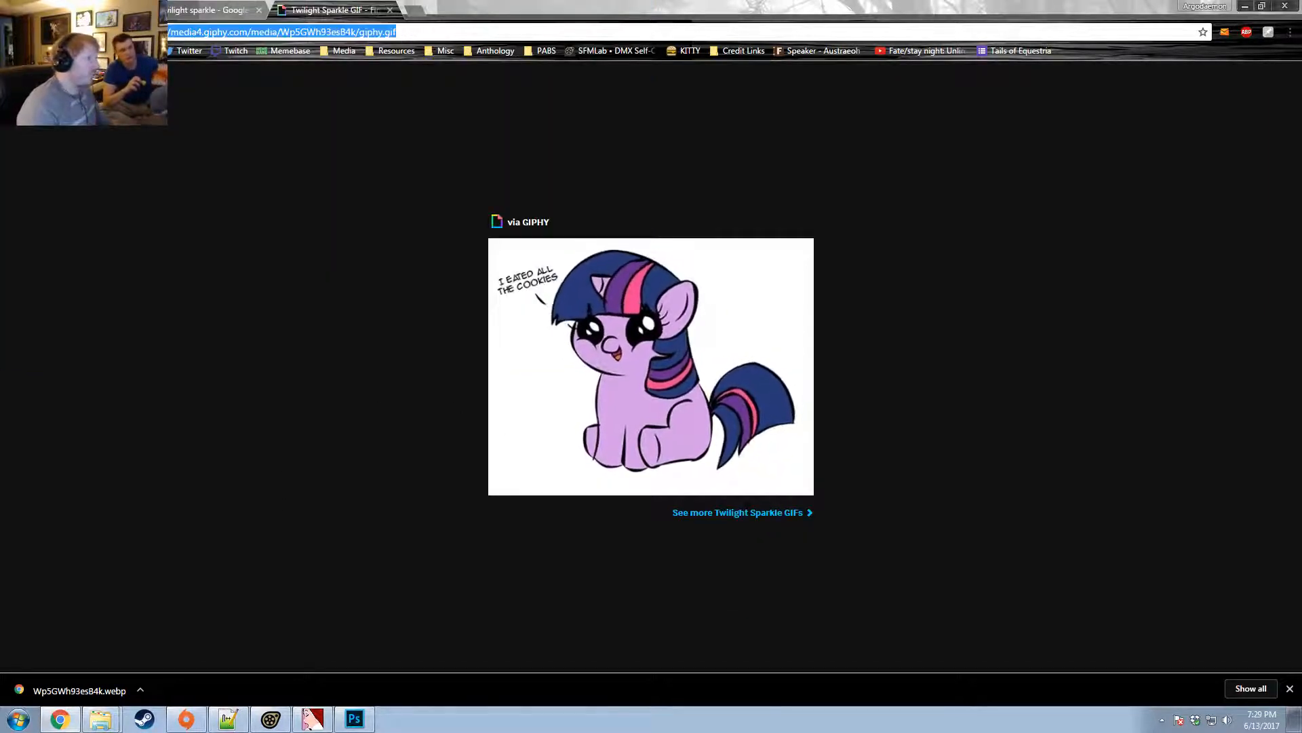
# Open the Twilight Sparkle GIF's main GIPHY page from the link address of the embedded image.
pyautogui.rightClick(135, 142)
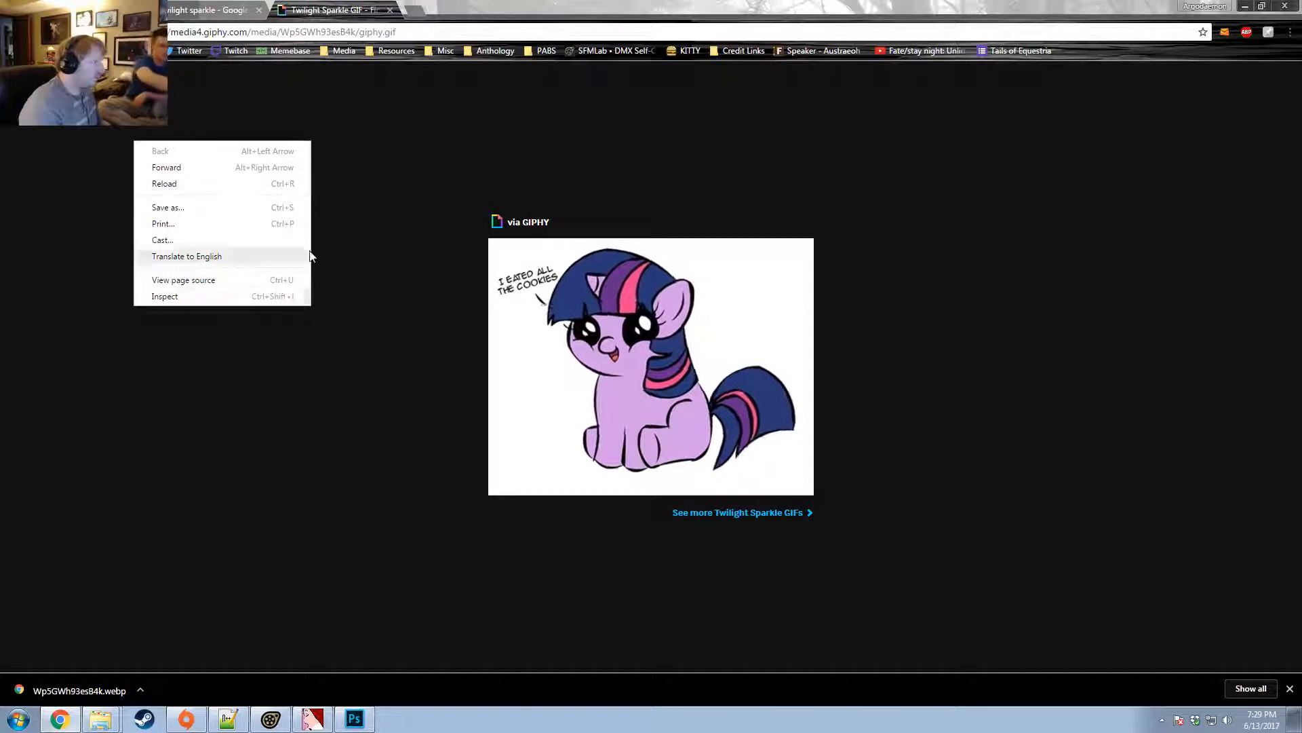
pyautogui.hotkey('ctrl', 'a')
pyautogui.click(222, 207)
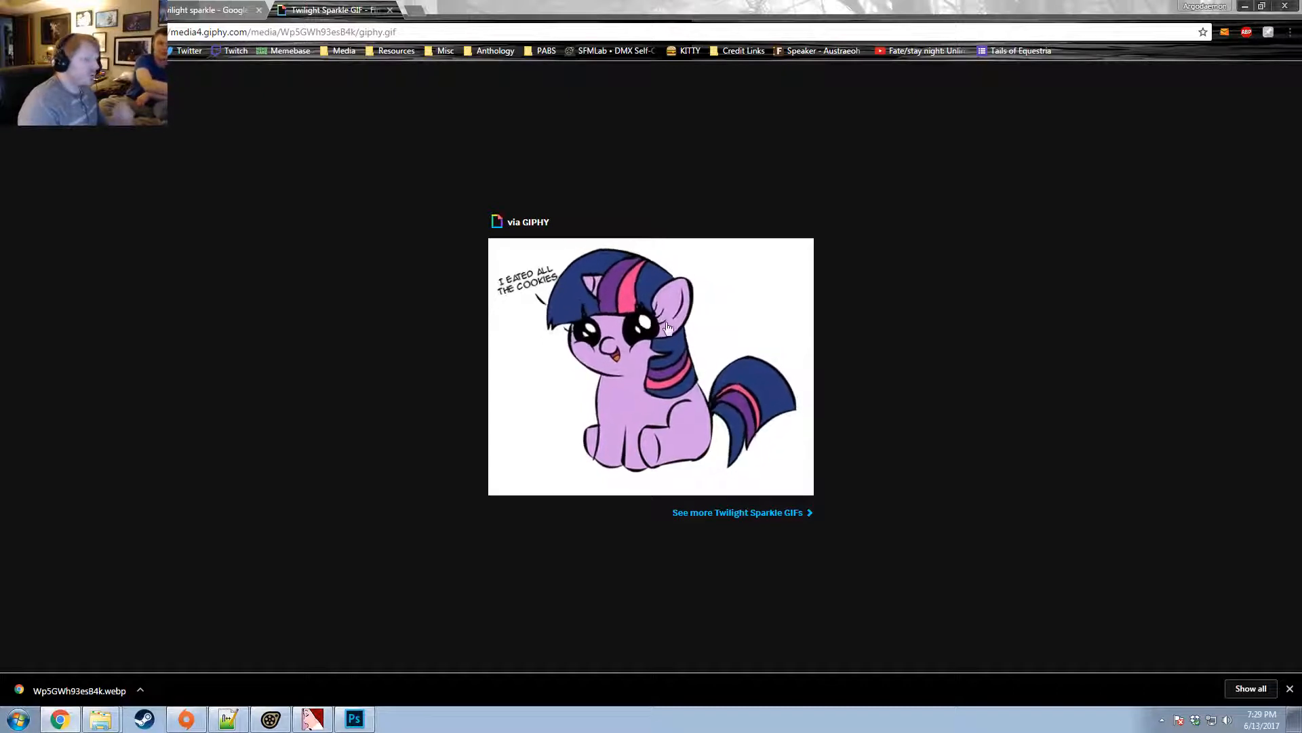
pyautogui.rightClick(657, 267)
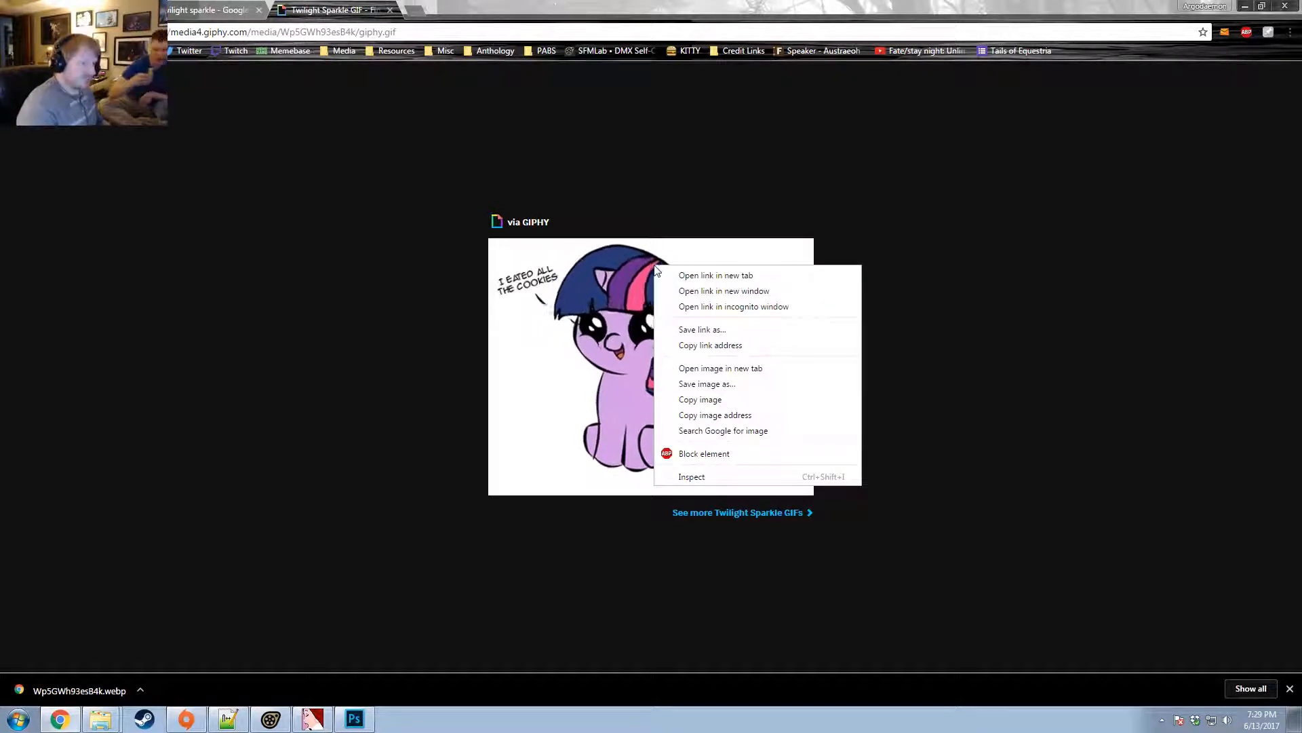
pyautogui.click(706, 346)
pyautogui.click(387, 32)
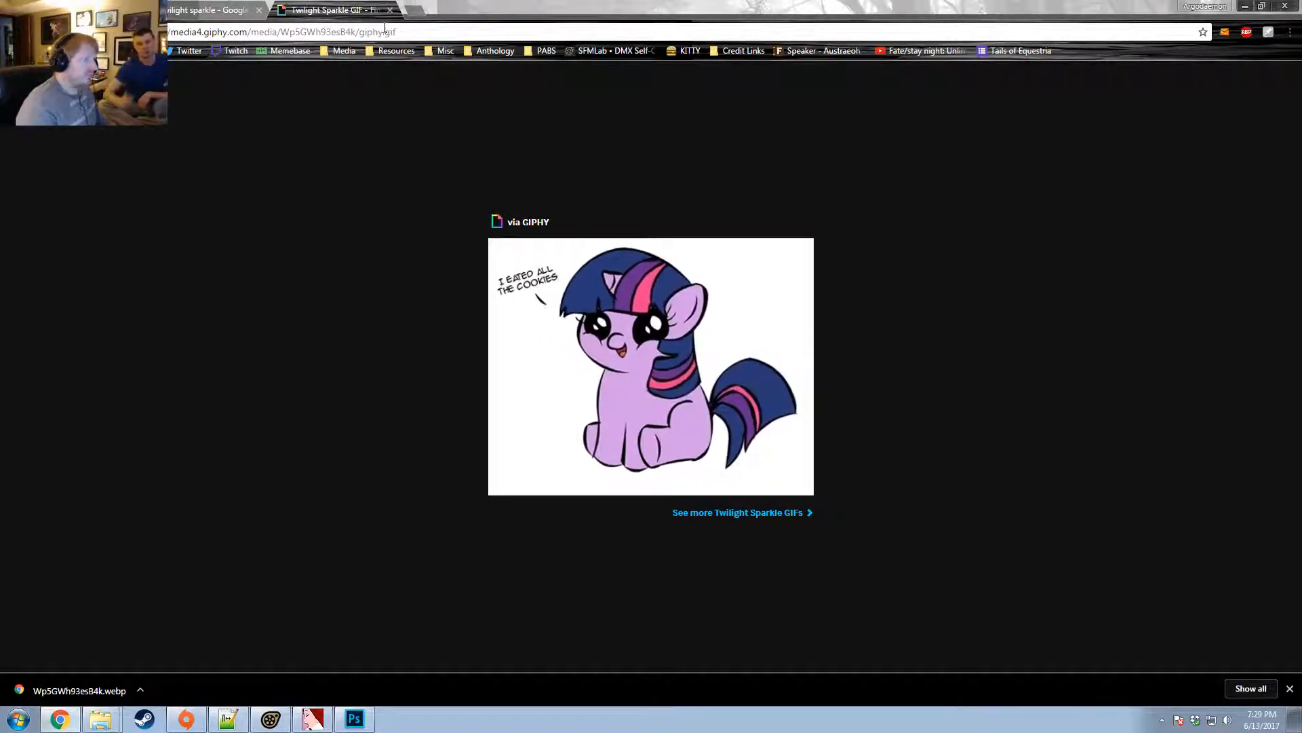
pyautogui.hotkey('ctrl', 'v')
pyautogui.press('Return')
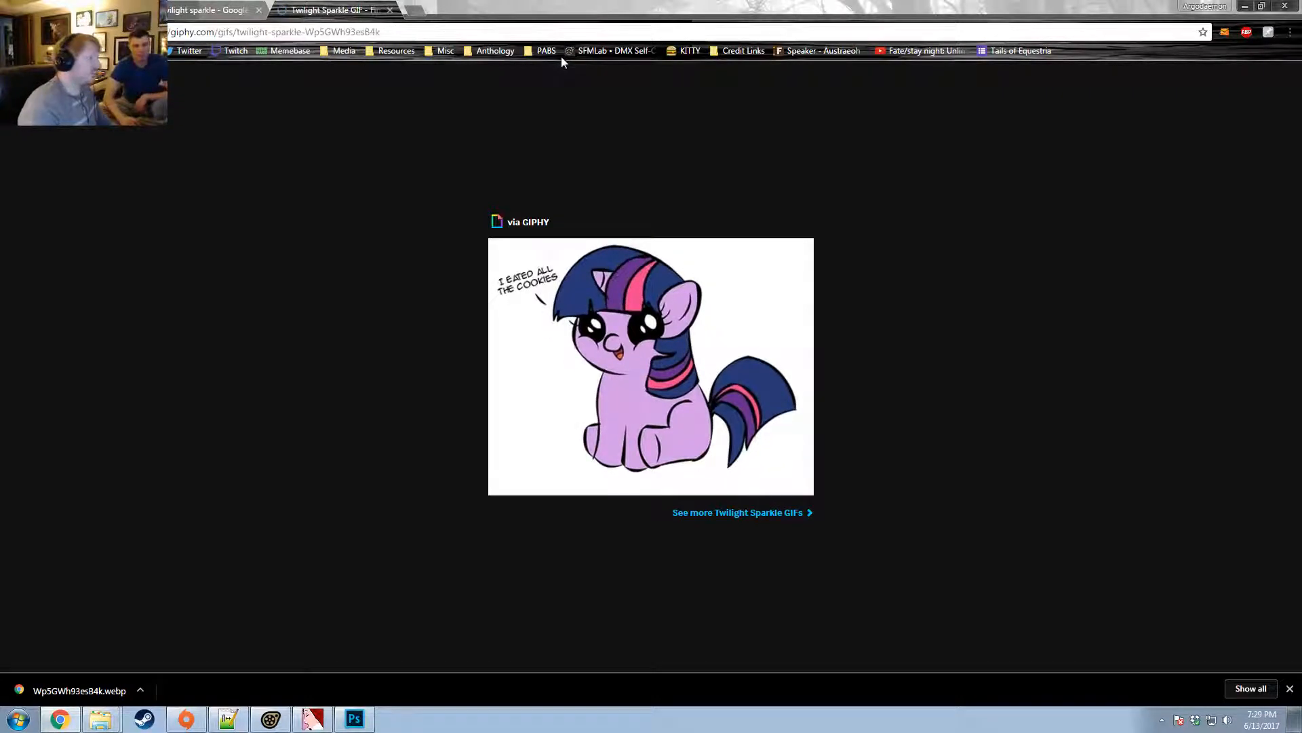
# Download the unedited source version of the Twilight Sparkle GIF from GIPHY.
pyautogui.rightClick(663, 301)
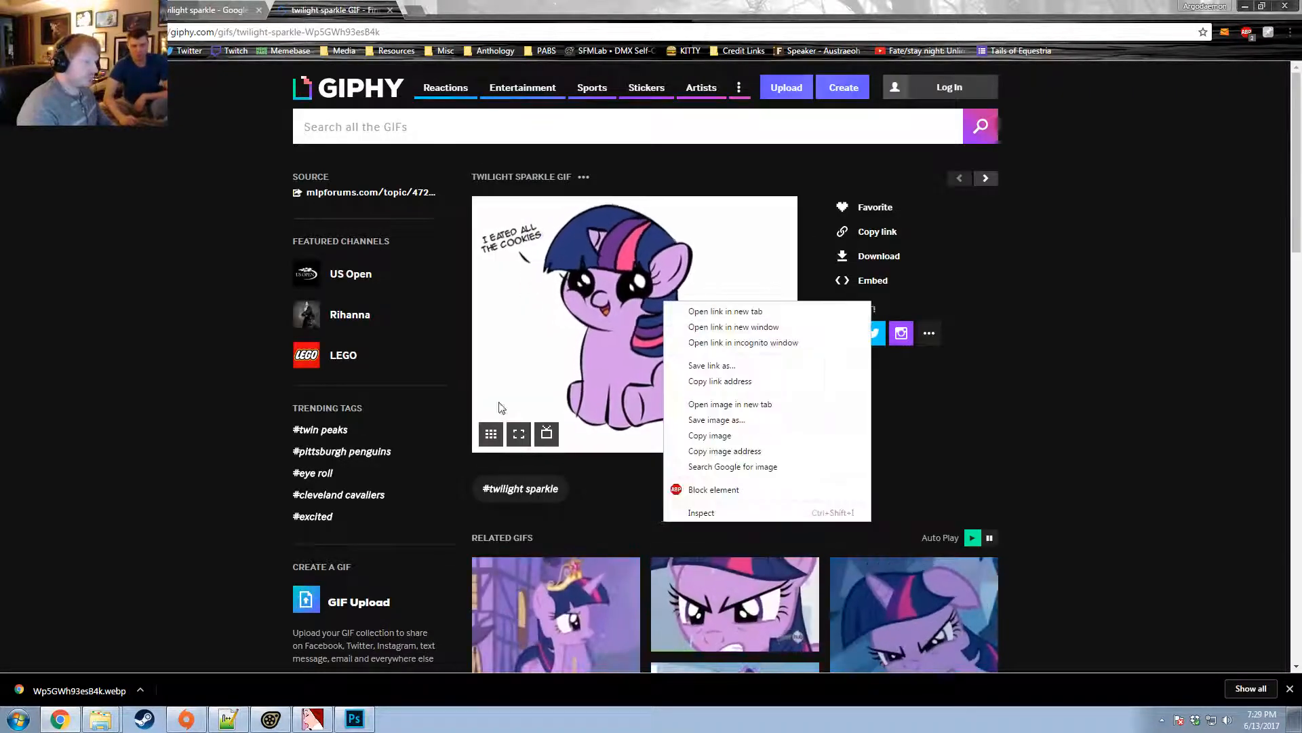
pyautogui.click(611, 479)
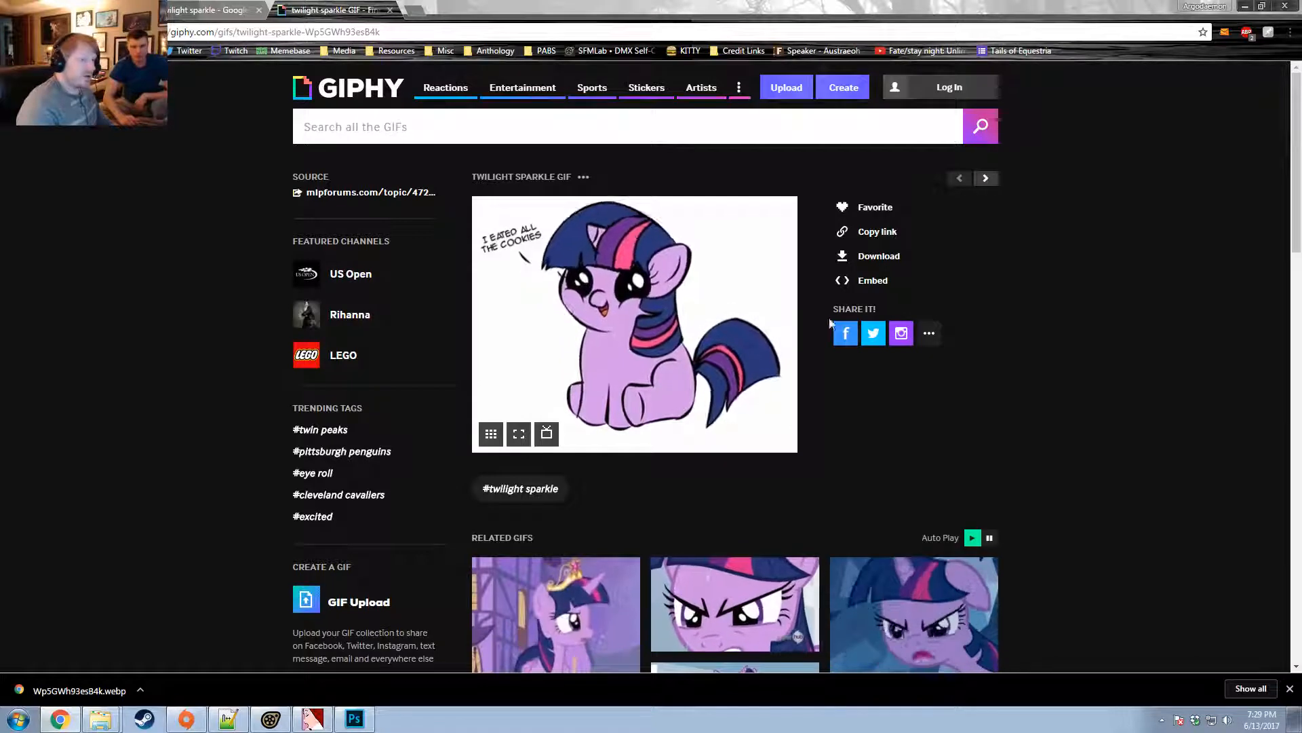
pyautogui.click(875, 256)
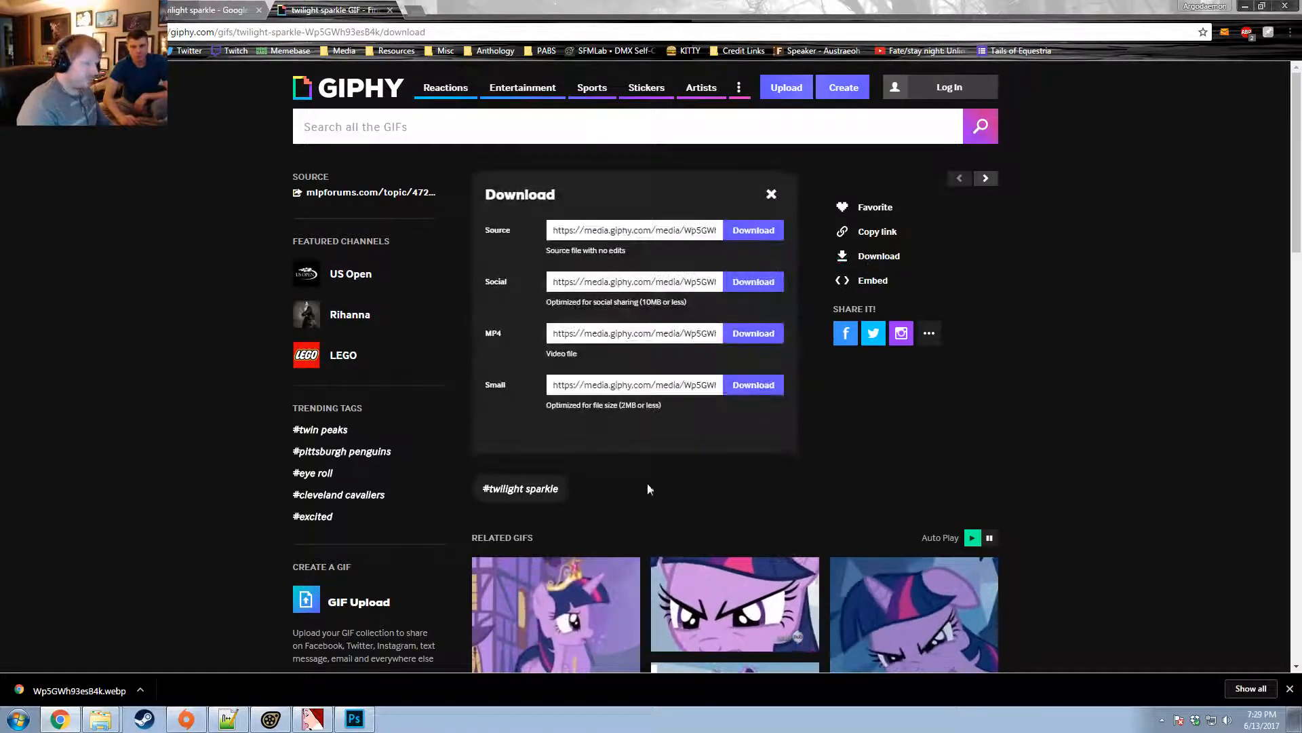
pyautogui.click(746, 230)
# Show the downloaded giphy.gif in its folder and copy it into the Pictures library.
pyautogui.click(141, 690)
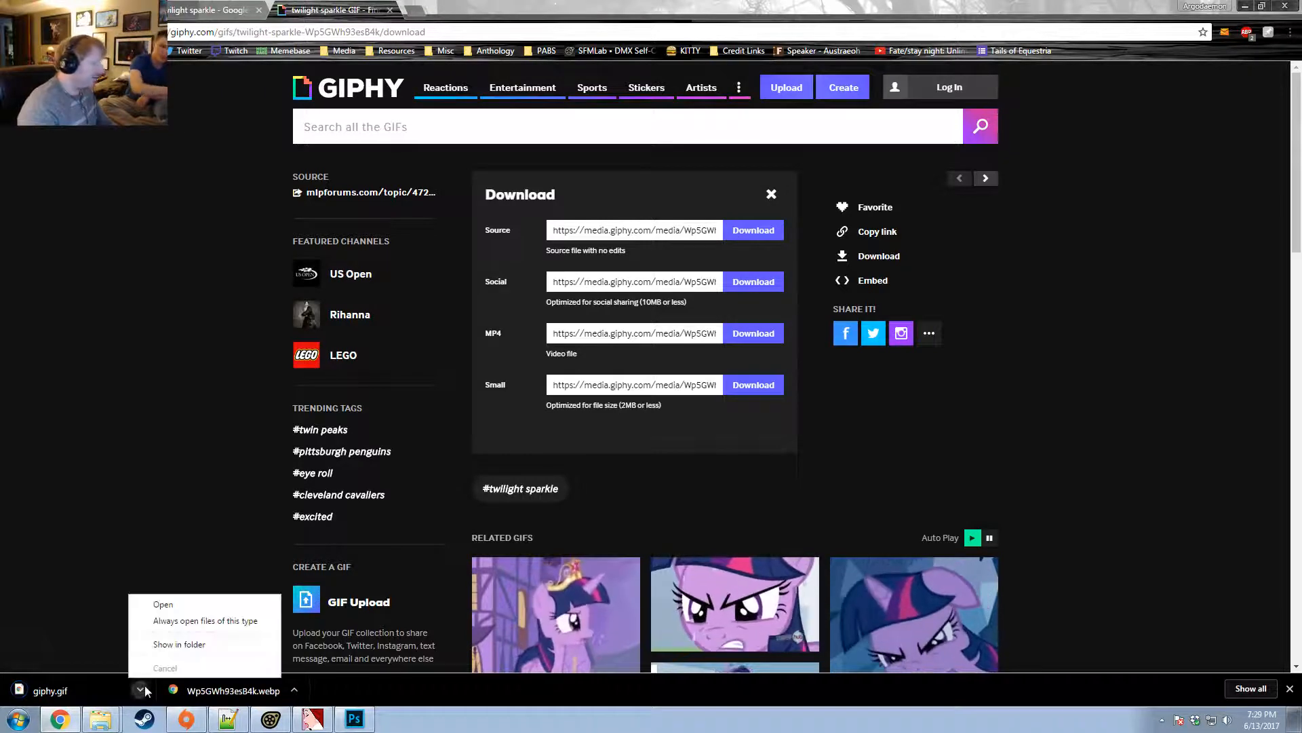
pyautogui.click(172, 645)
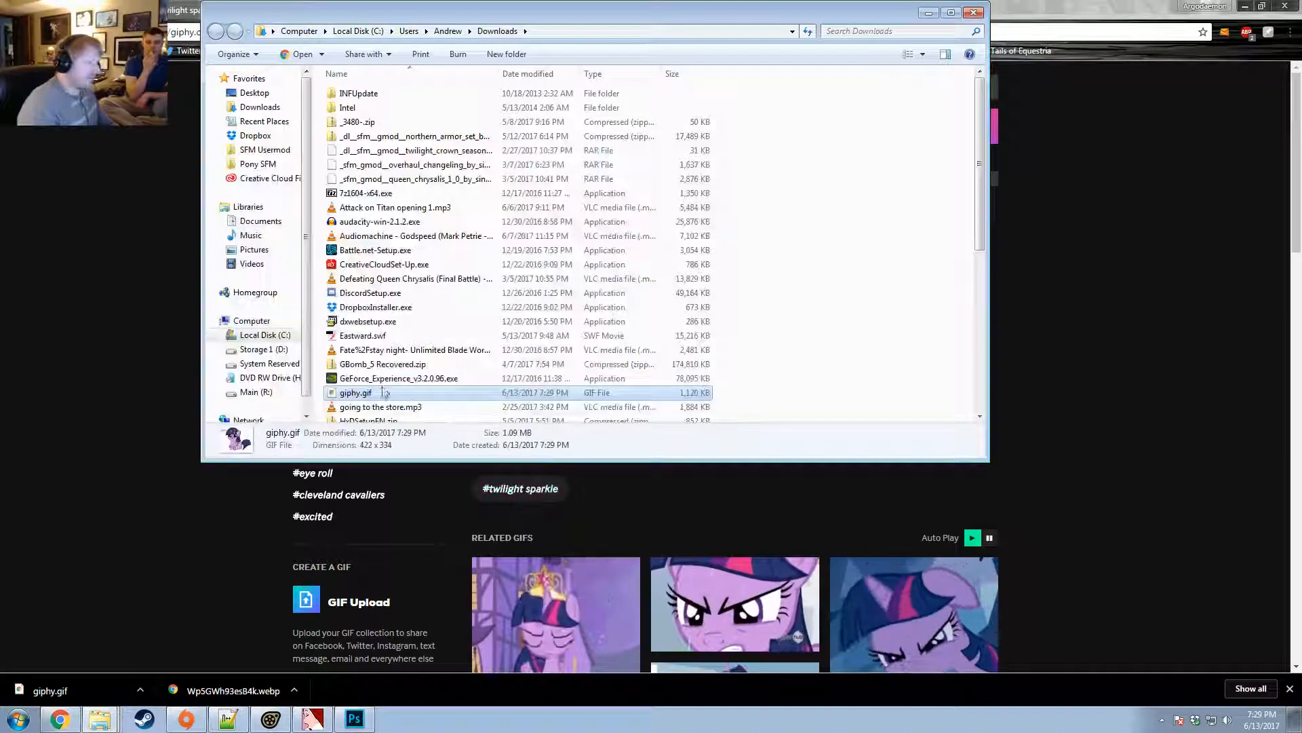
pyautogui.click(255, 250)
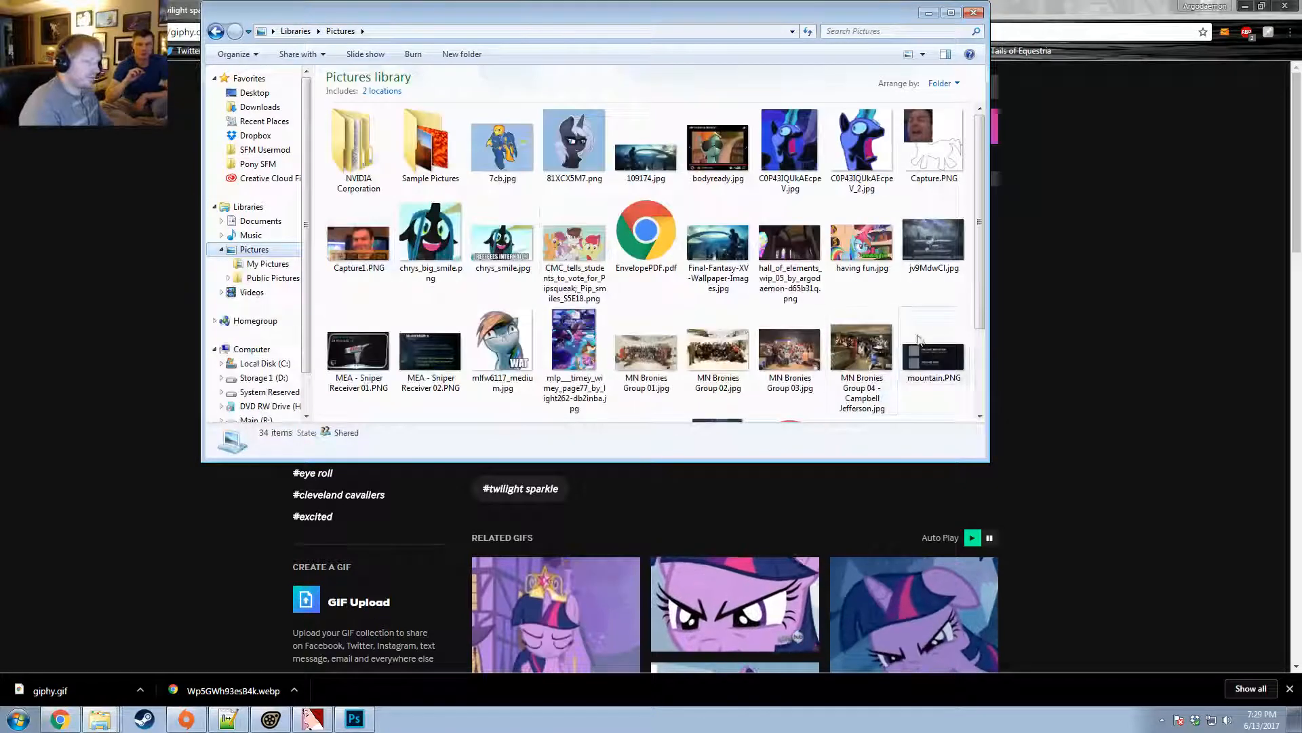
pyautogui.click(953, 304)
pyautogui.hotkey('ctrl', 'v')
pyautogui.click(682, 478)
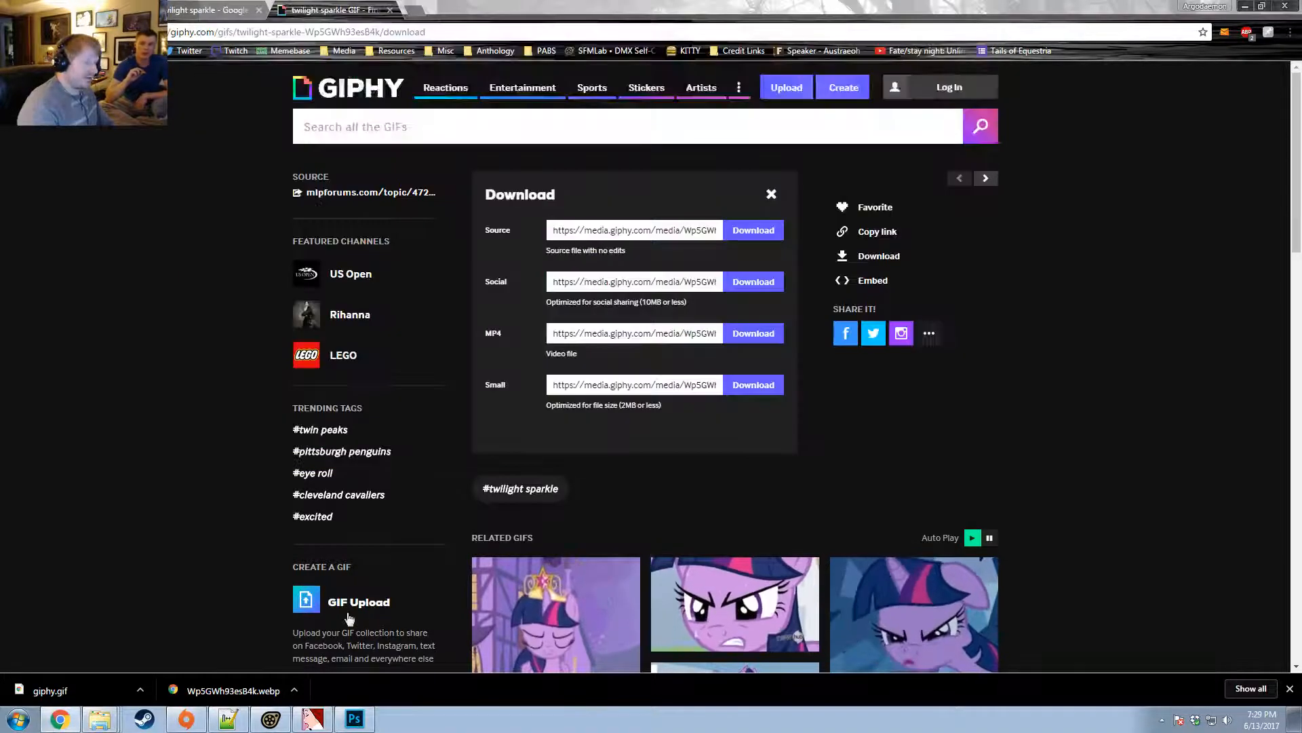
# Switch to Photoshop and open giphy.gif from the Pictures library.
pyautogui.click(354, 717)
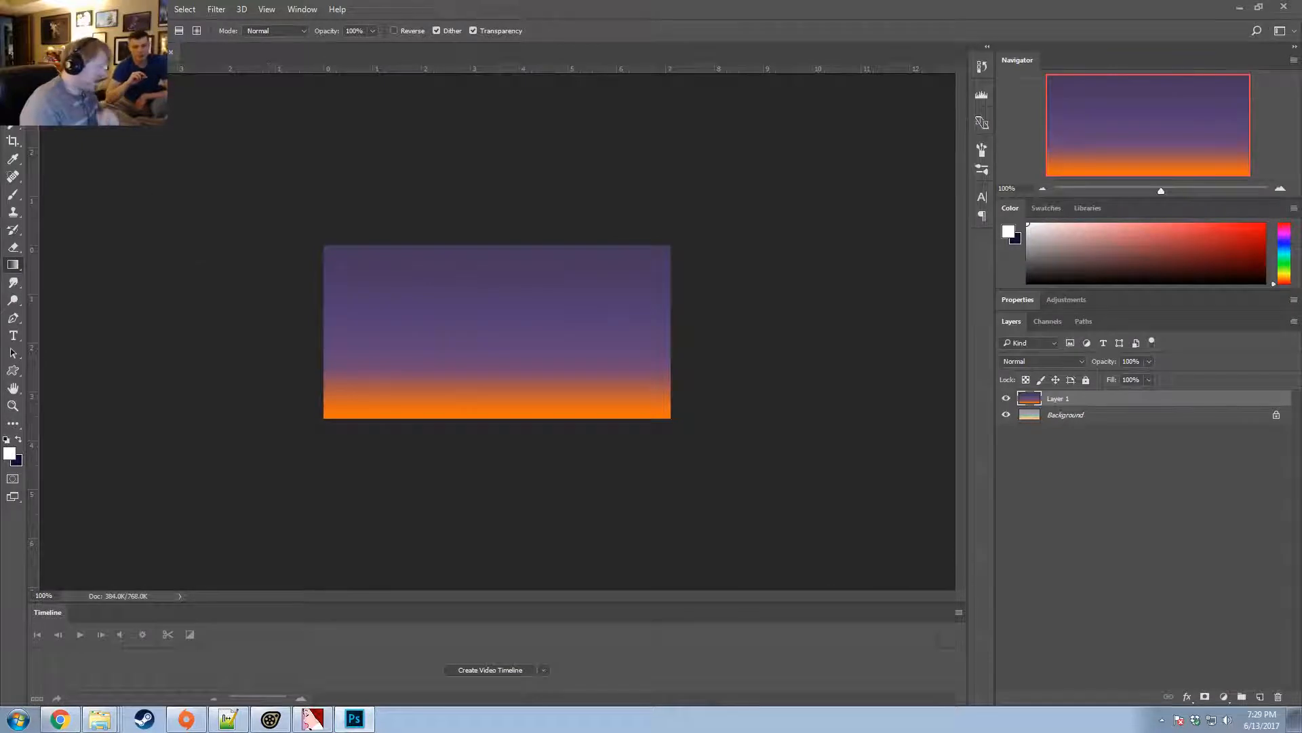
pyautogui.click(37, 8)
pyautogui.click(68, 38)
pyautogui.click(448, 248)
pyautogui.scroll(-1, 449, 249)
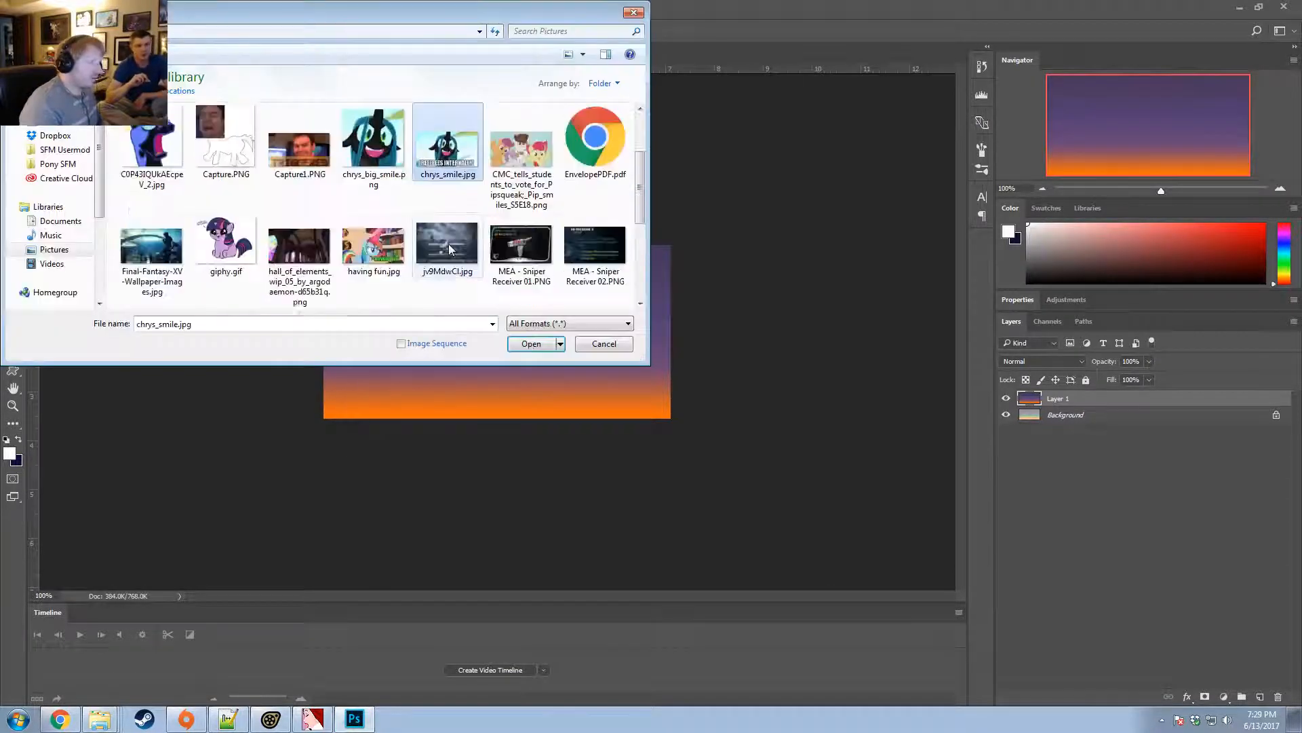
pyautogui.doubleClick(239, 238)
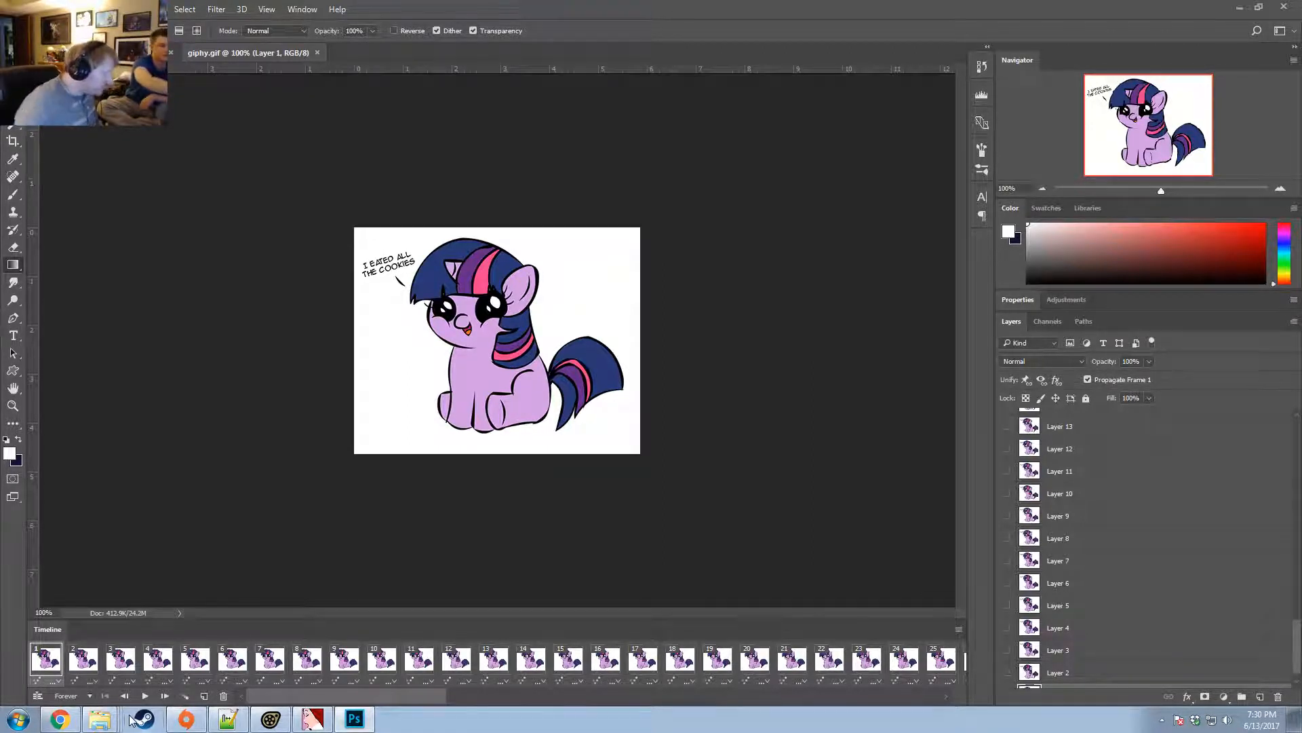
# Try converting the frame animation to a video timeline, magnify the timeline and select Layer 60.
pyautogui.click(38, 697)
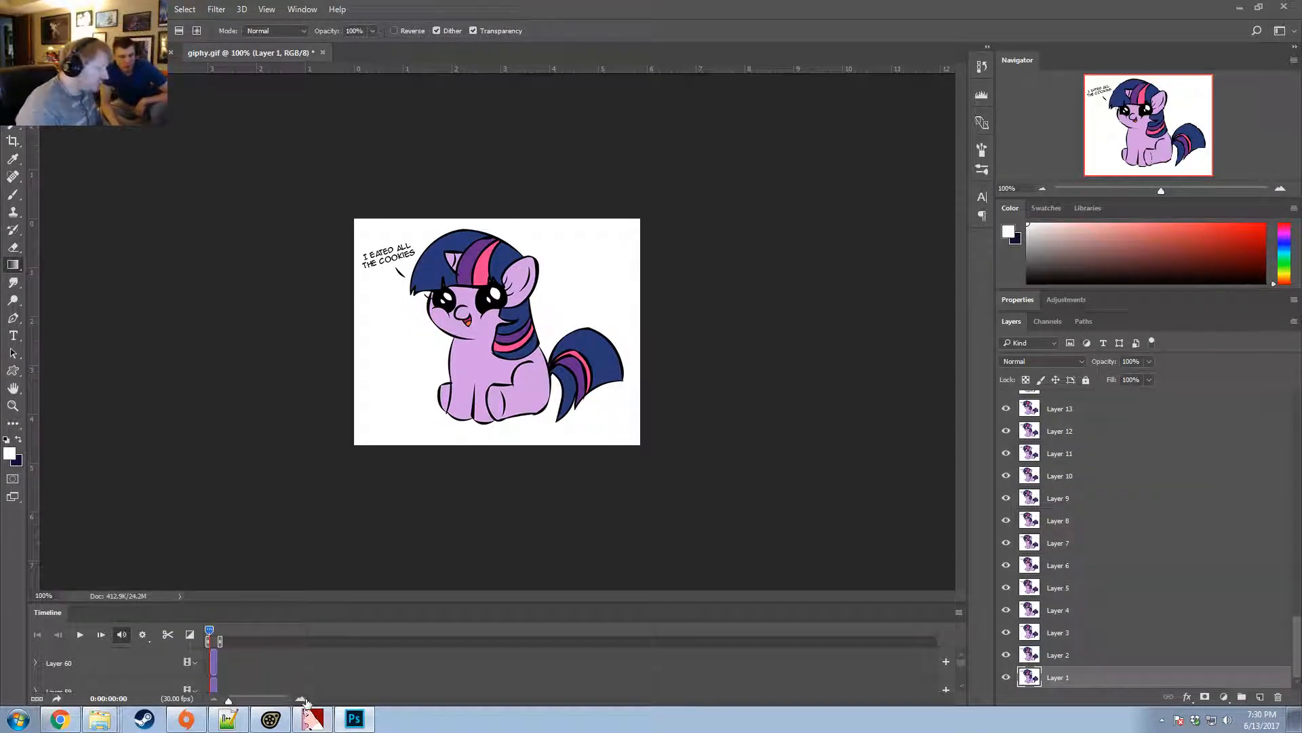
pyautogui.click(303, 700)
pyautogui.click(302, 700)
pyautogui.click(303, 700)
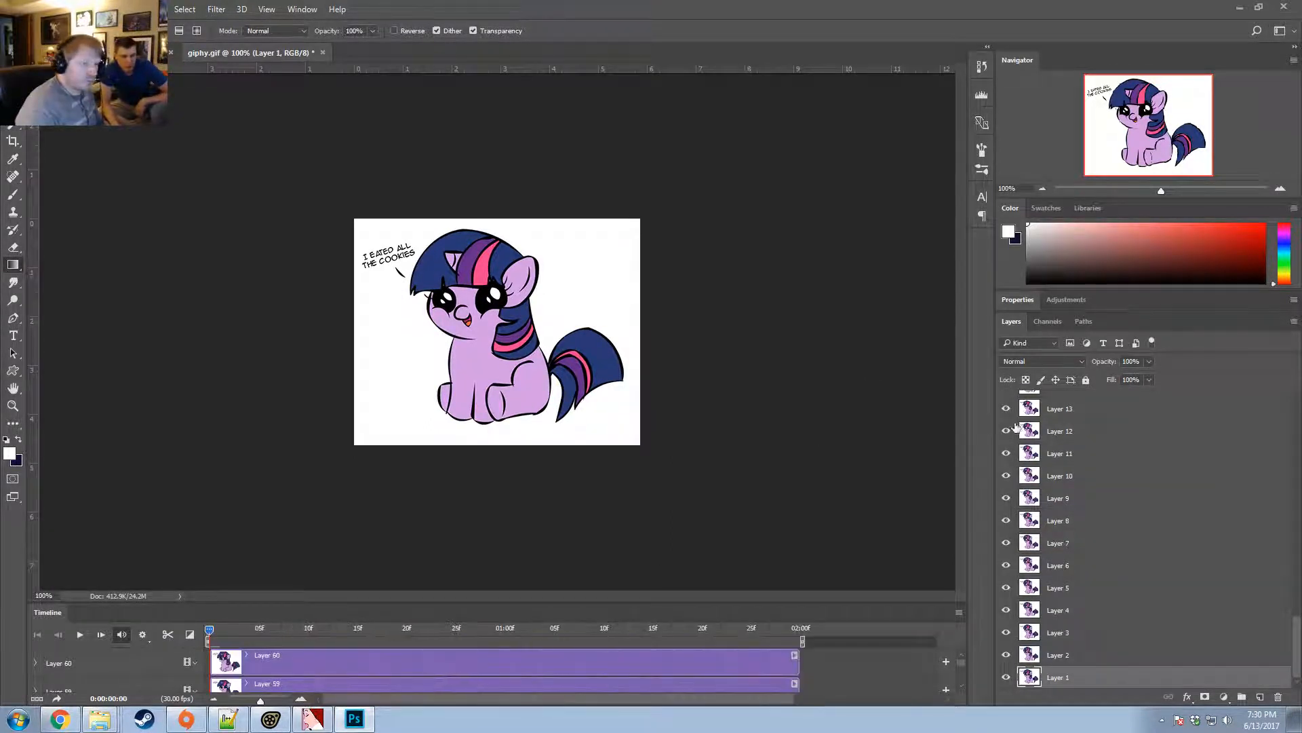
pyautogui.scroll(16, 1076, 436)
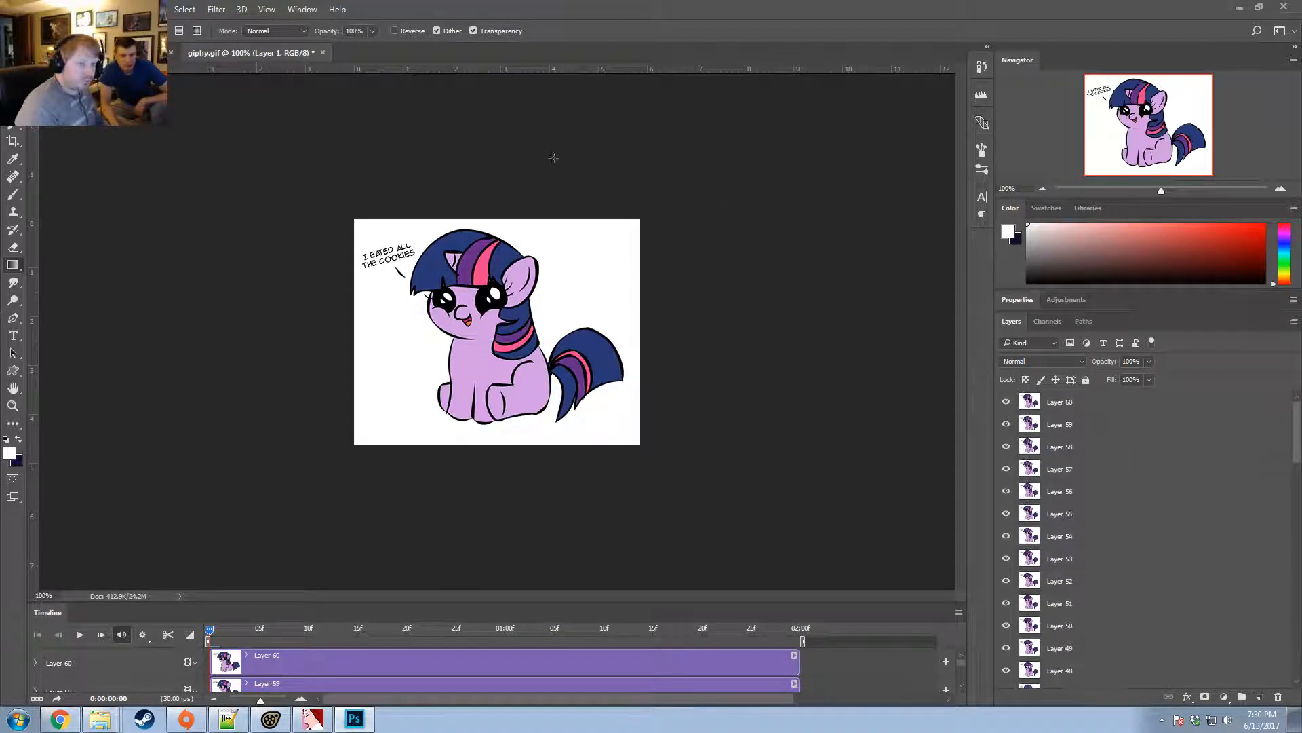
pyautogui.click(1049, 405)
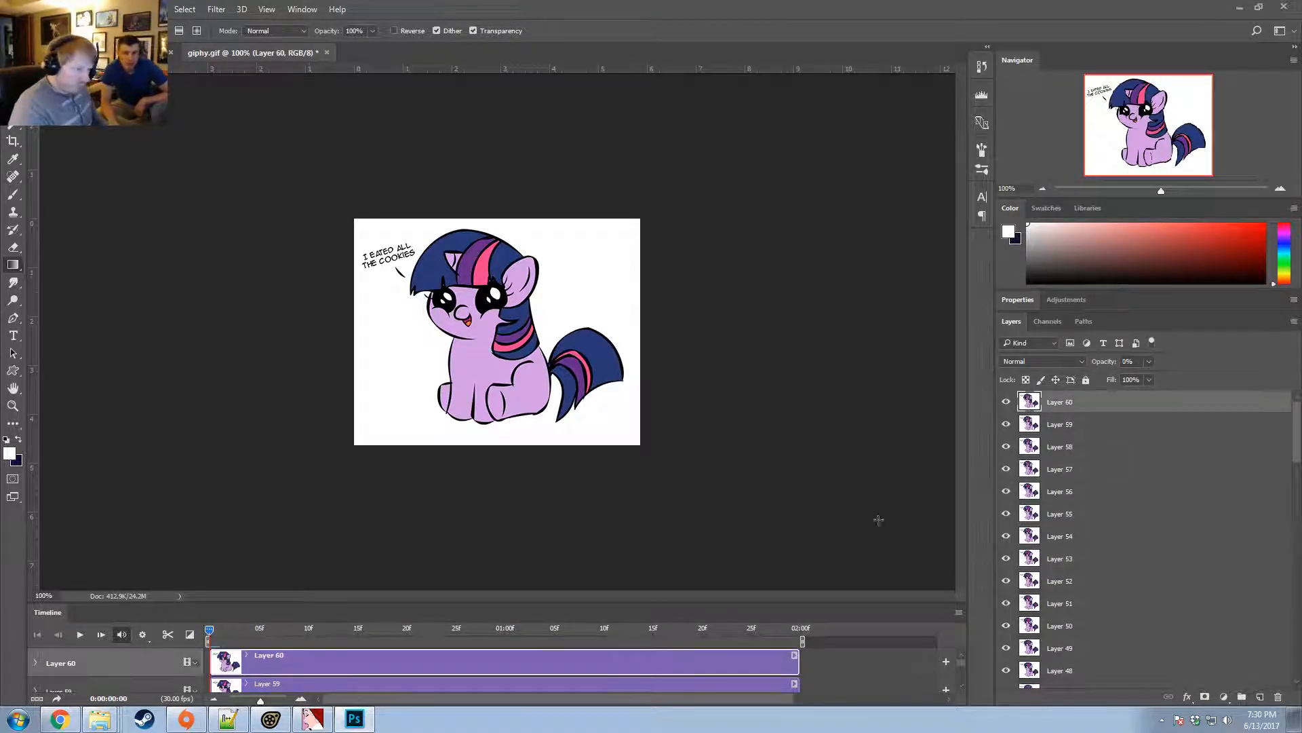
pyautogui.hotkey('ctrl', 'z')
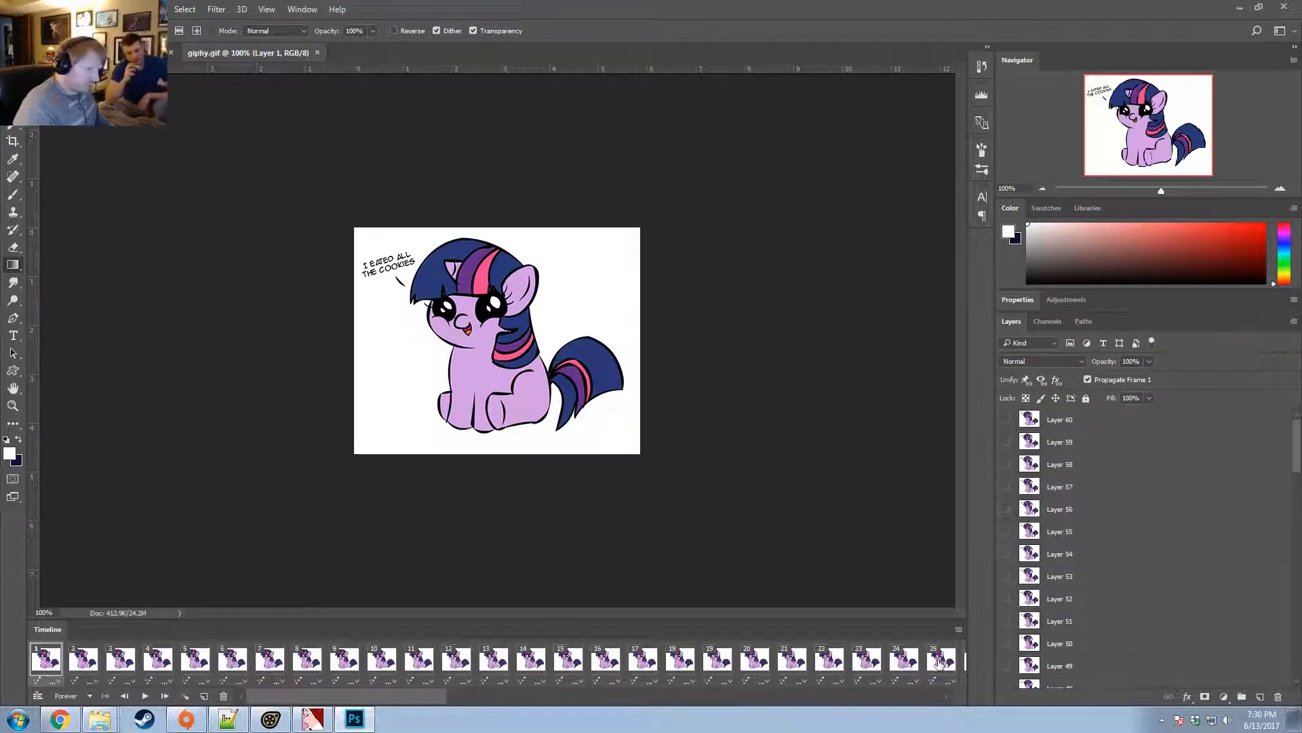
# Try the video timeline again with an enlarged track area and Layer 60 selected, and return to the frame animation.
pyautogui.click(39, 697)
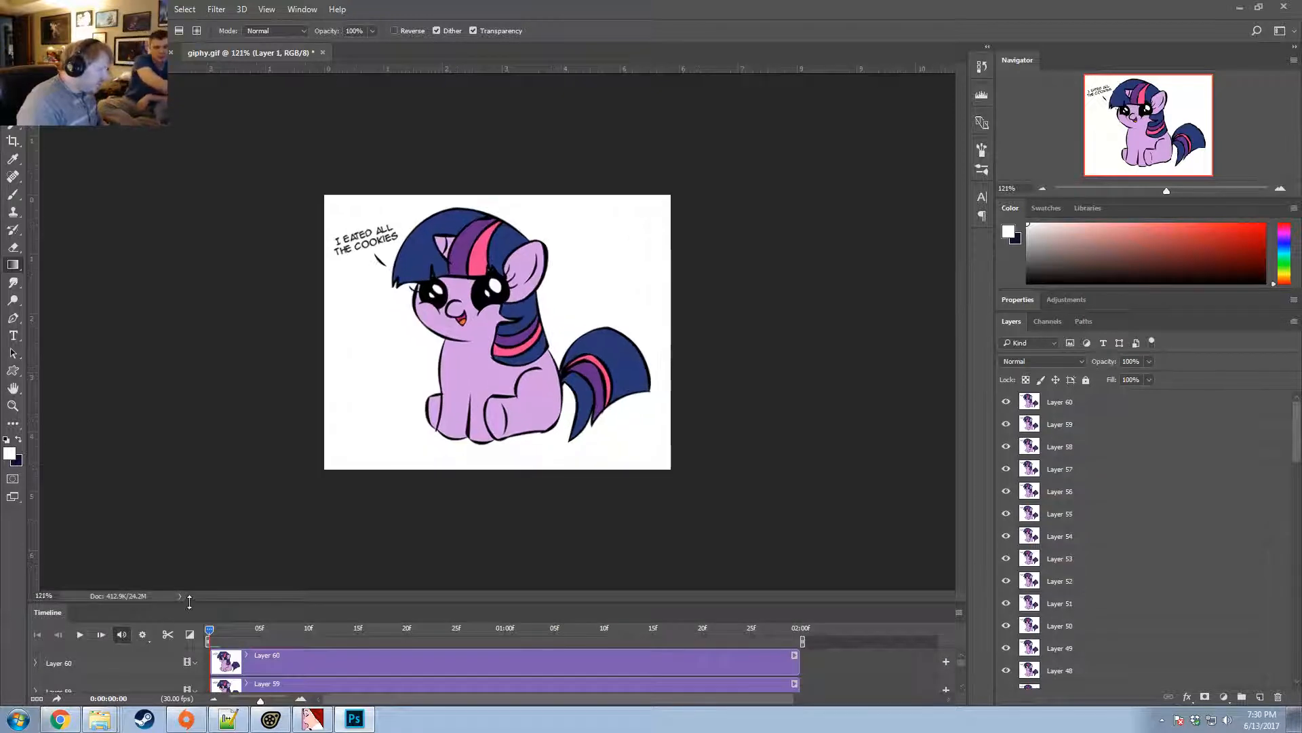
pyautogui.moveTo(189, 602); pyautogui.dragTo(245, 410)
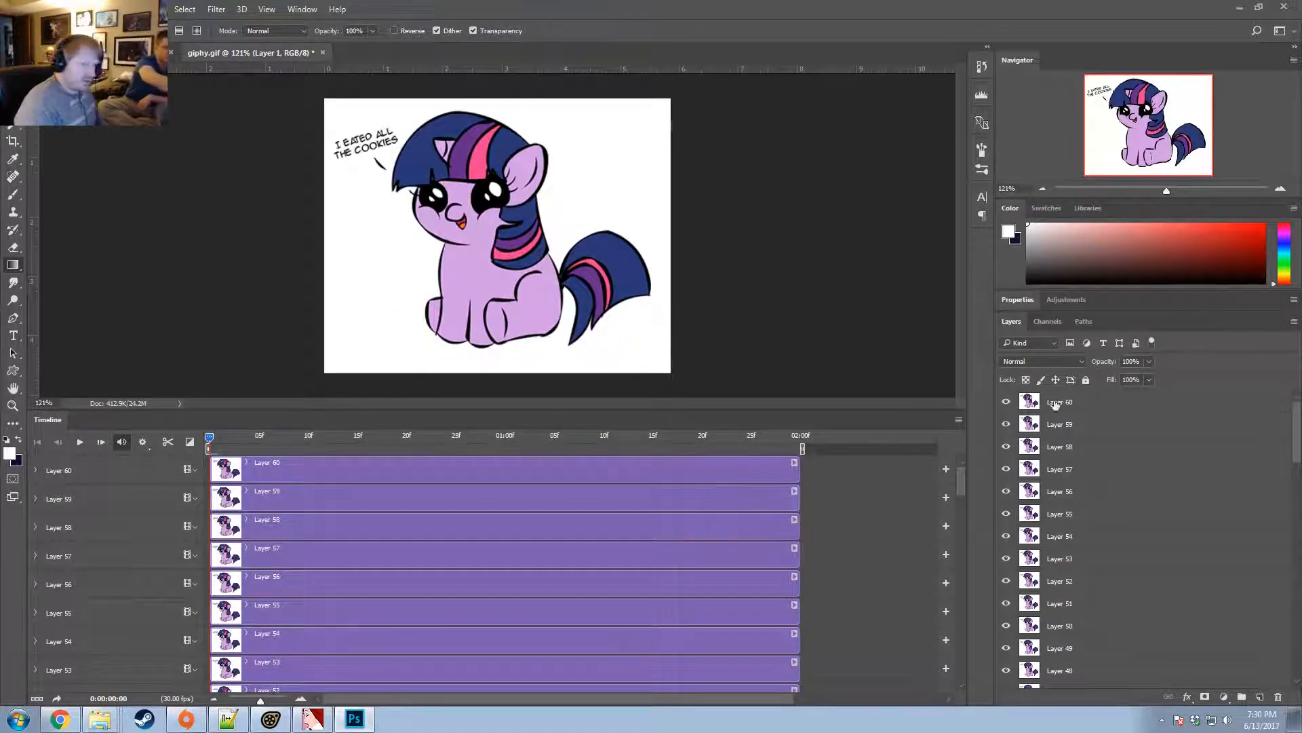
pyautogui.click(1088, 401)
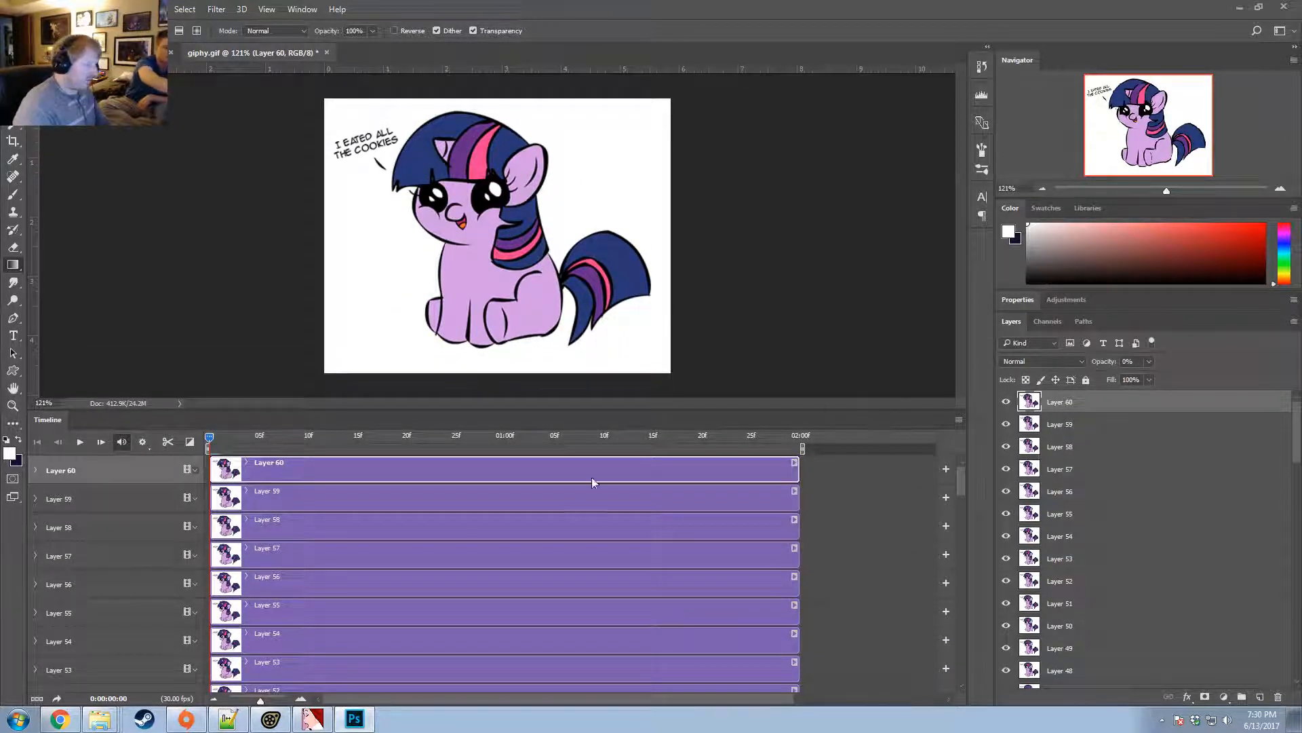
pyautogui.click(37, 698)
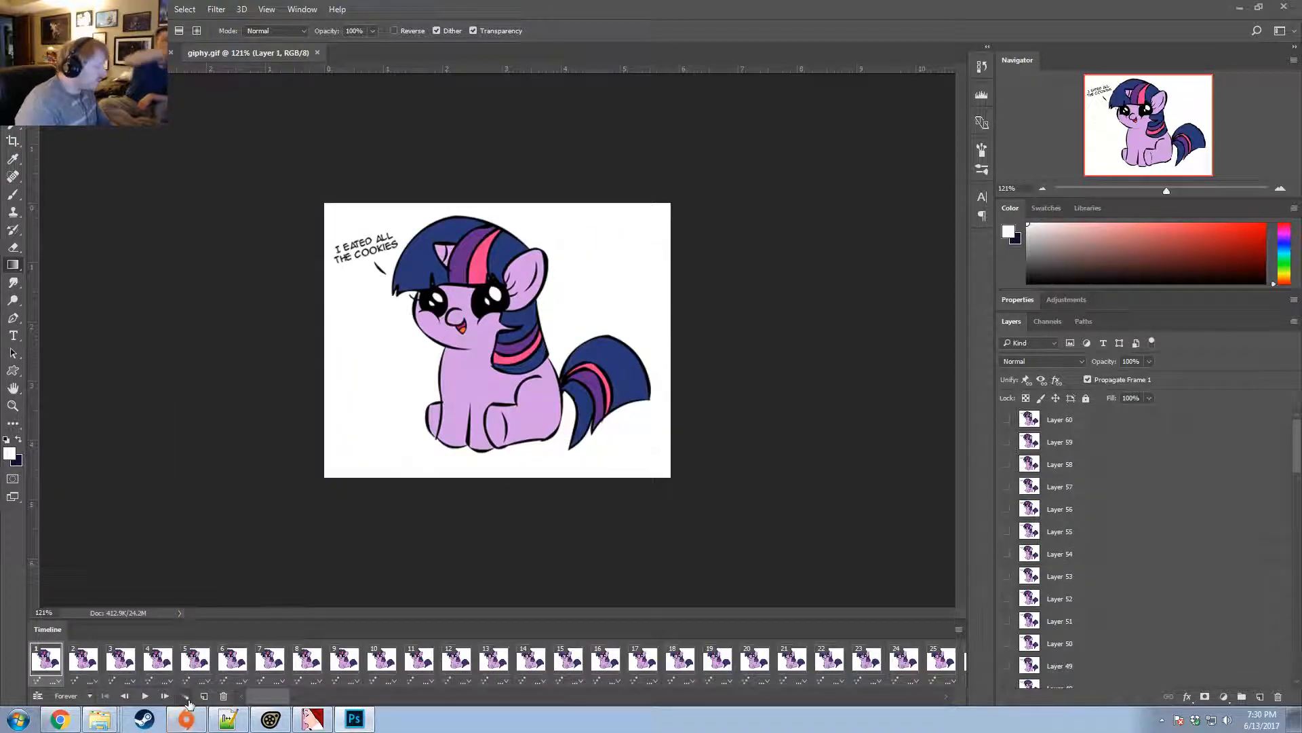
# Check the Tween settings, select the animation frames through frame 60 and look at their disposal options.
pyautogui.click(186, 697)
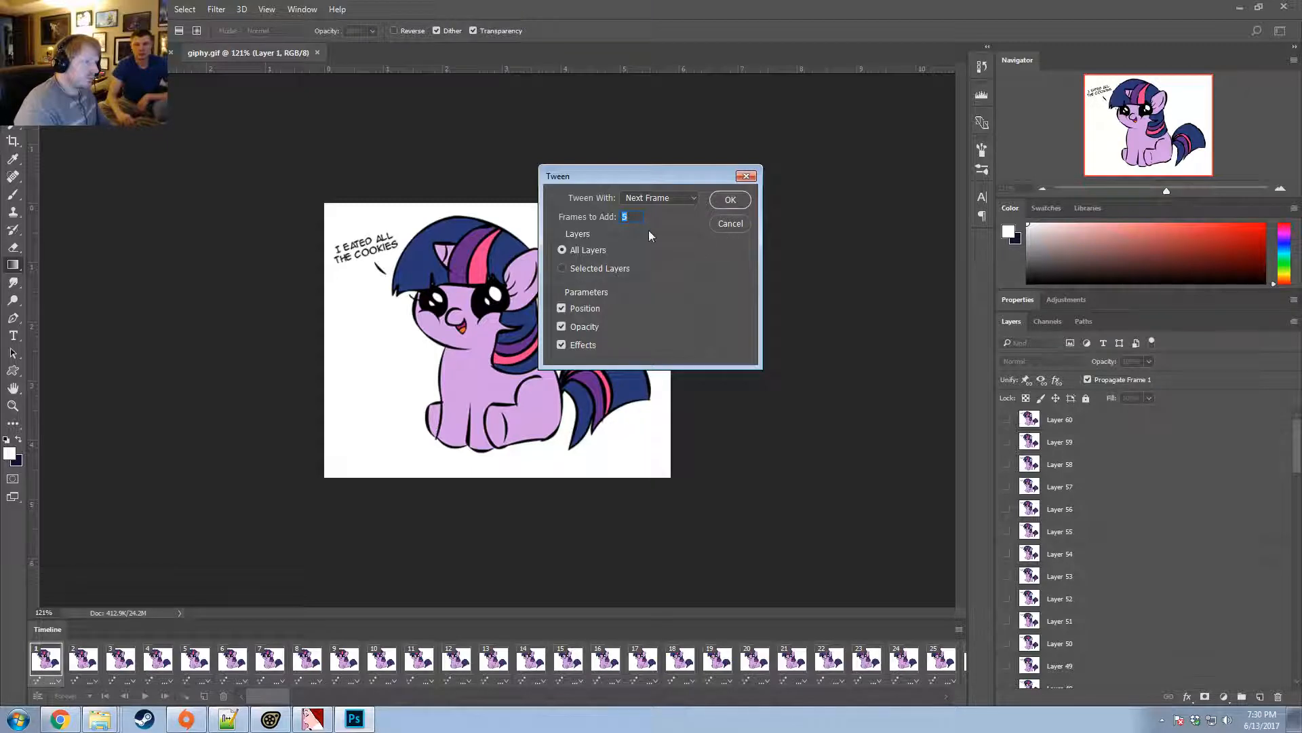
pyautogui.click(726, 226)
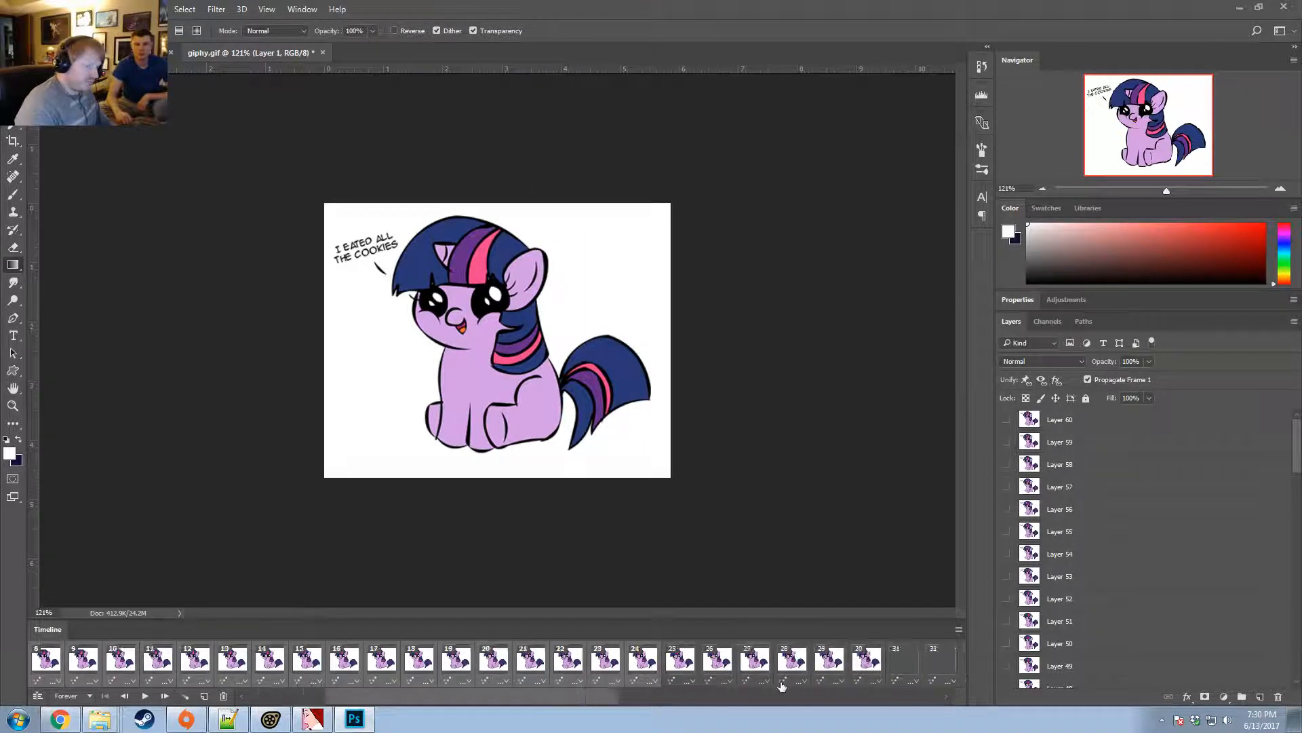
pyautogui.scroll(-5, 882, 668)
pyautogui.keyDown('shift'); pyautogui.click(953, 666); pyautogui.keyUp('shift')
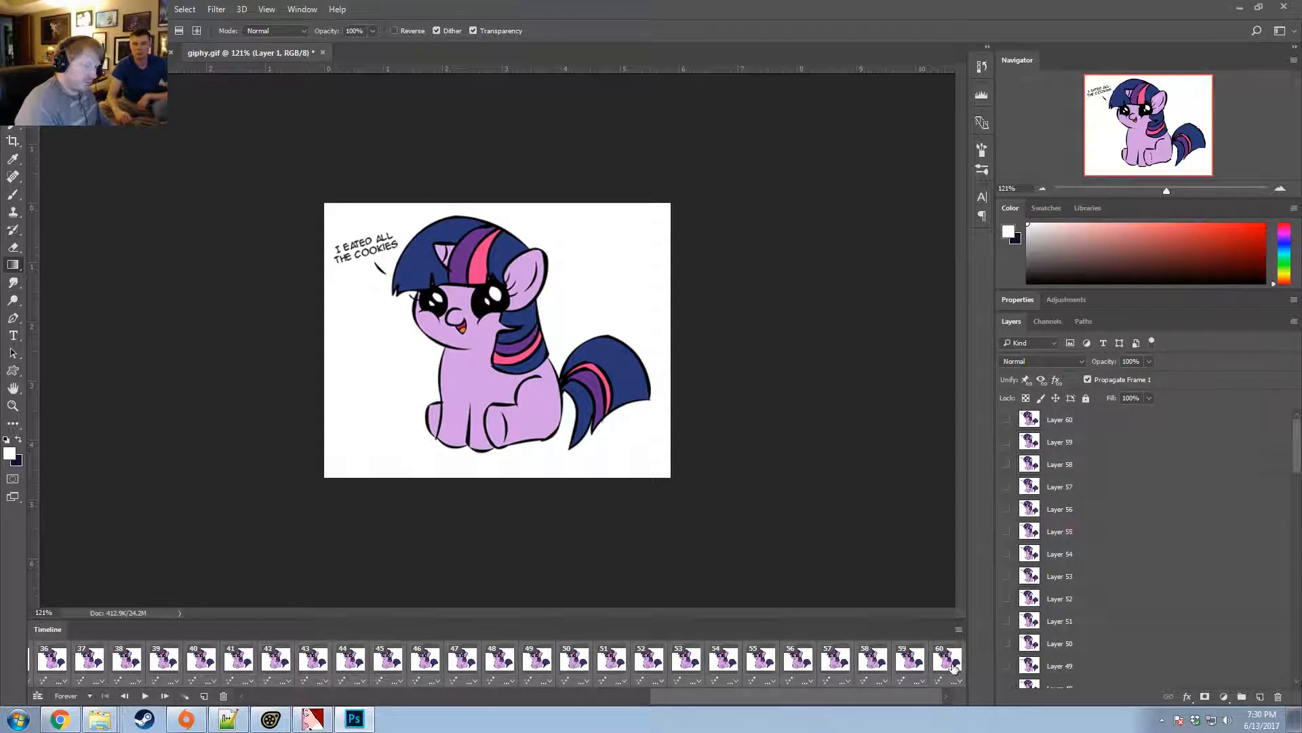
pyautogui.rightClick(953, 665)
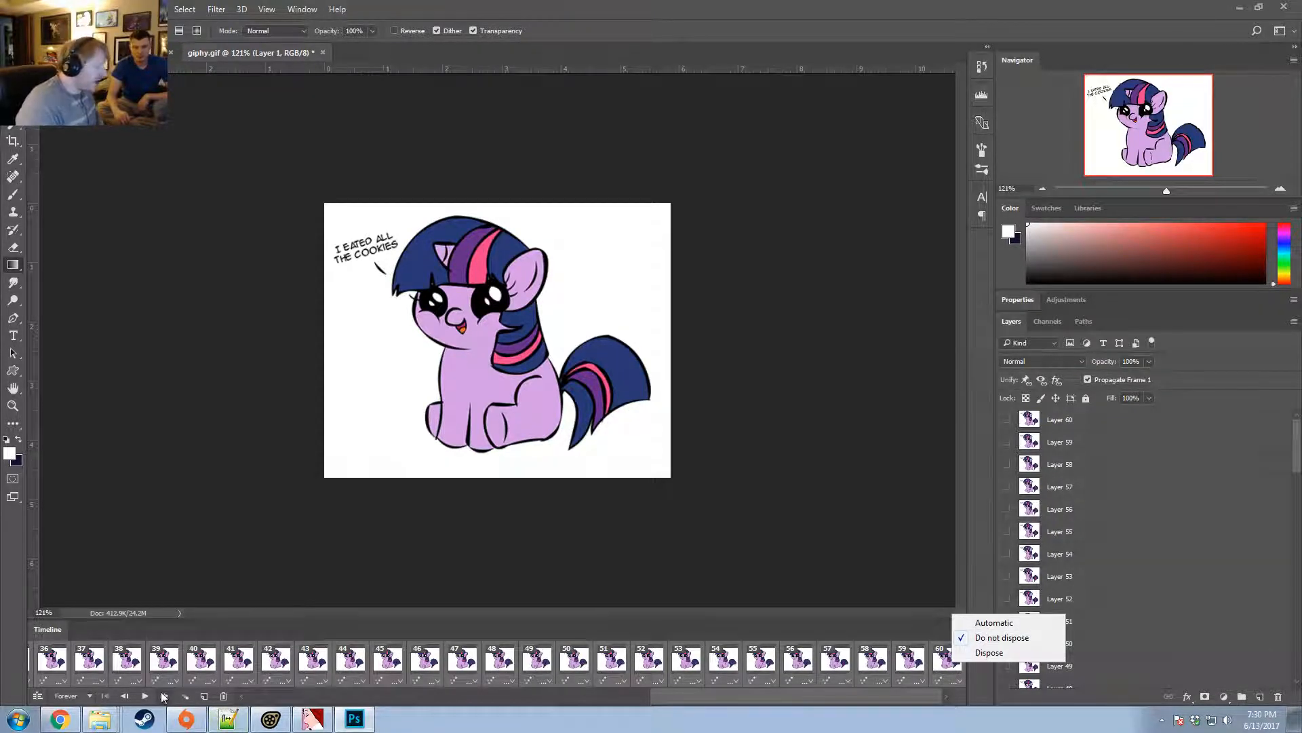
pyautogui.click(72, 698)
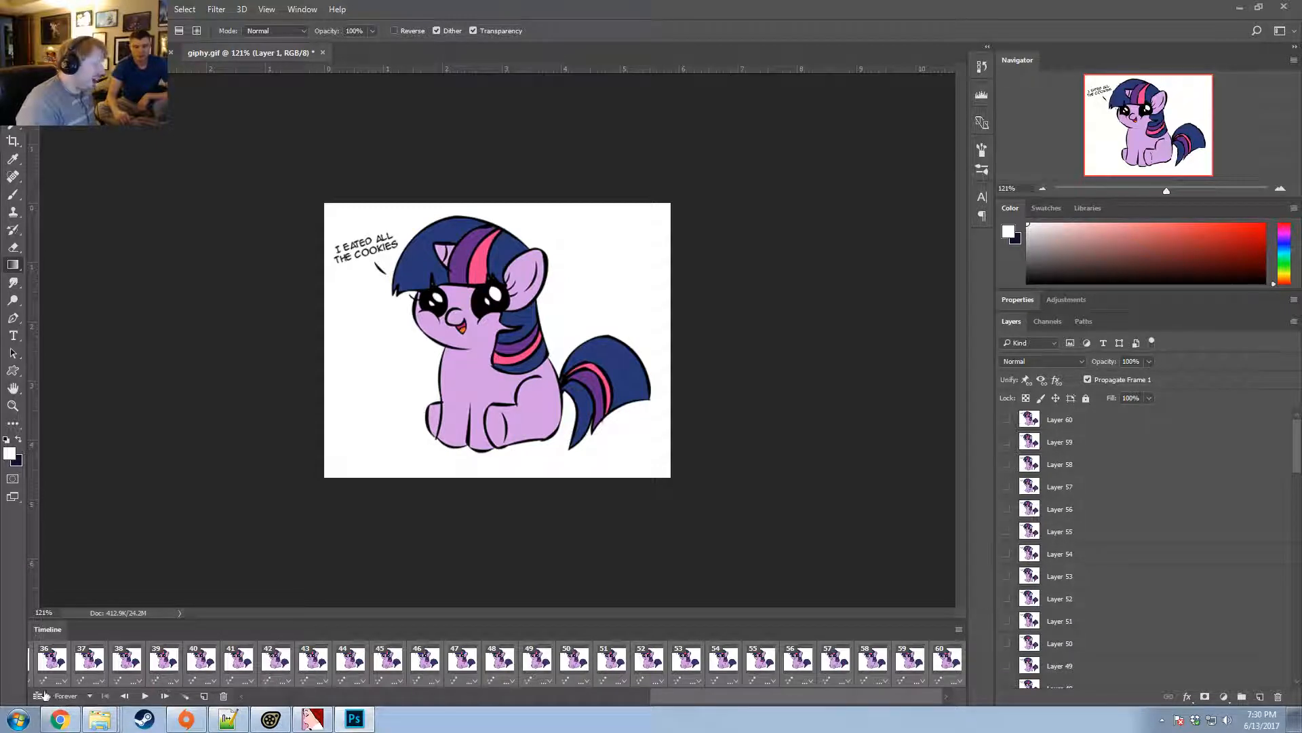
# Convert the frame animation to a video timeline and collapse the timeline to give the canvas more room.
pyautogui.click(38, 696)
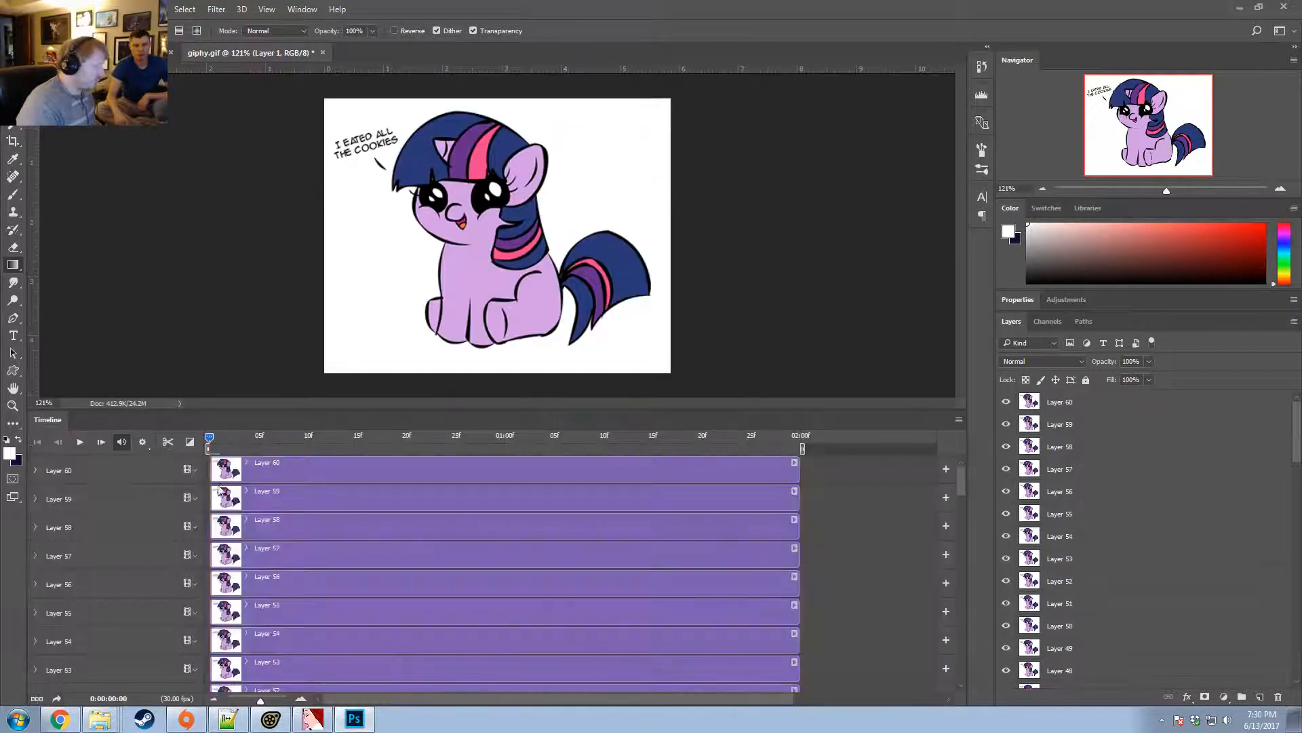
pyautogui.keyDown('alt'); pyautogui.scroll(3, 430, 256); pyautogui.keyUp('alt')
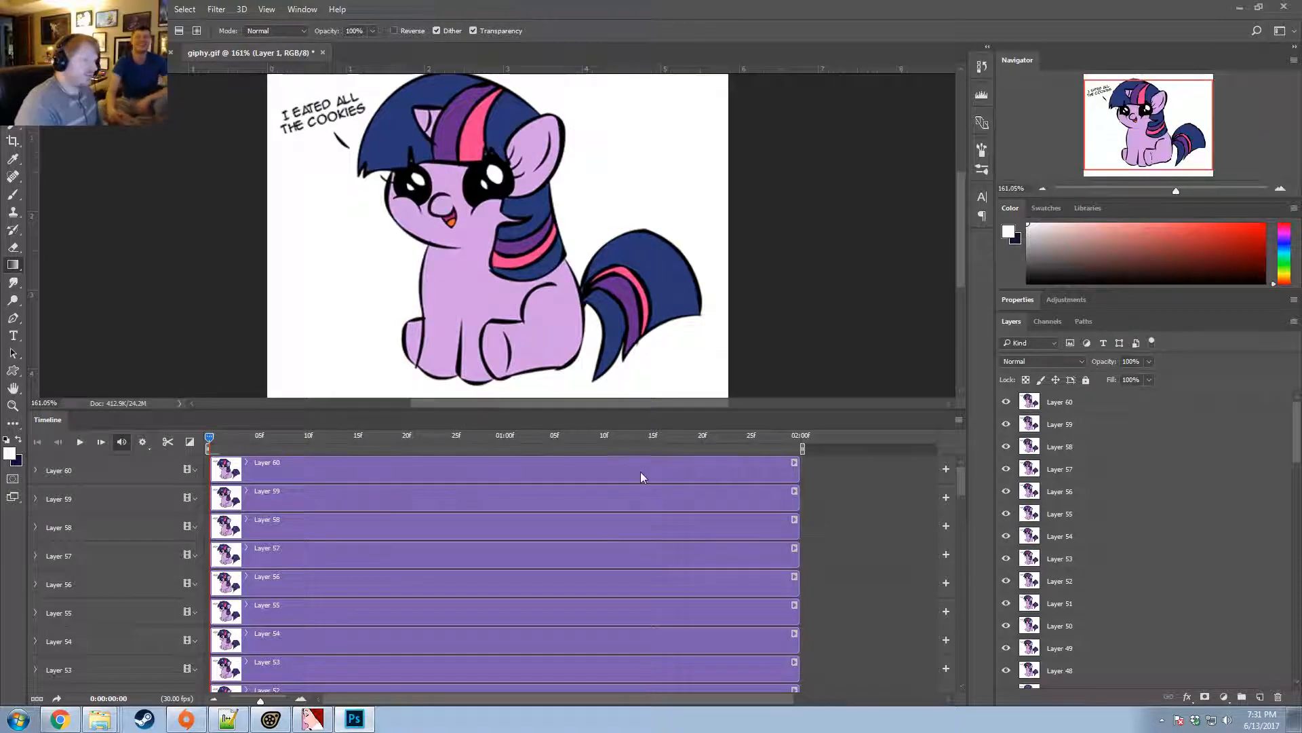
pyautogui.keyDown('alt'); pyautogui.scroll(20, 432, 186); pyautogui.keyUp('alt')
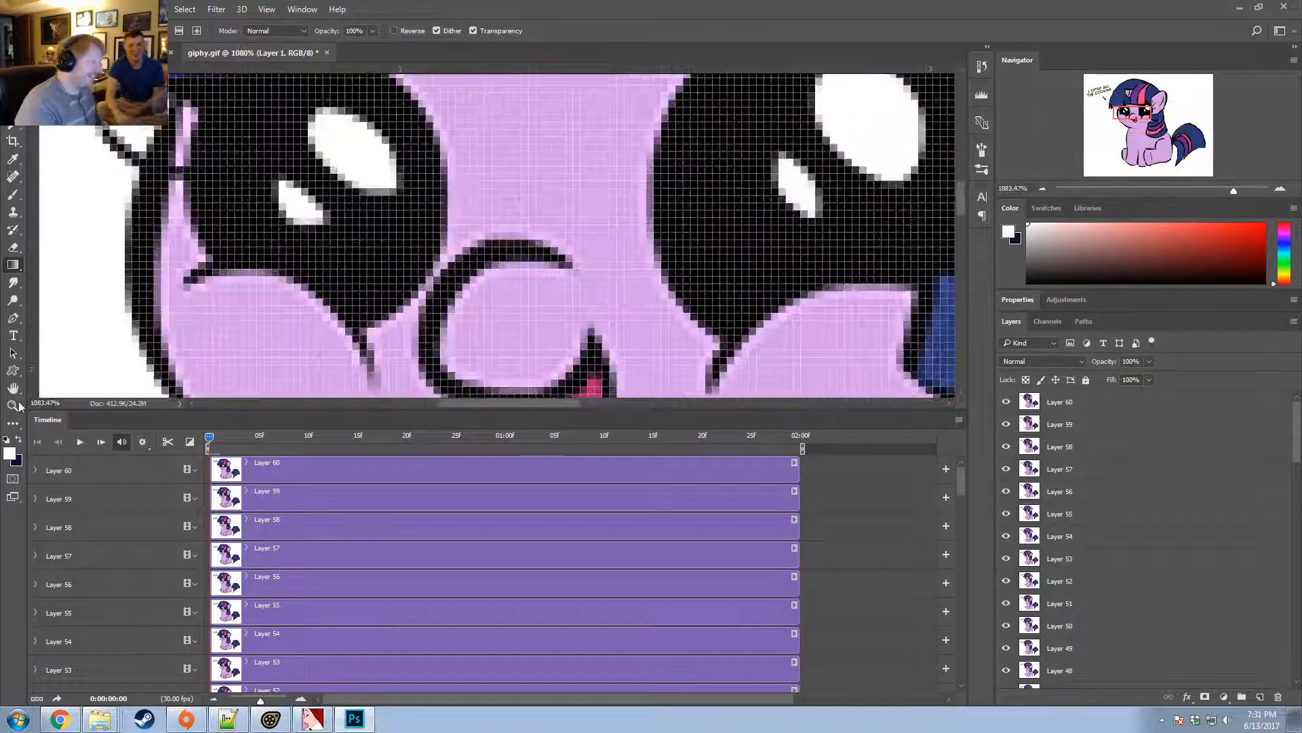
pyautogui.doubleClick(44, 420)
pyautogui.hotkey('ctrl', '0')
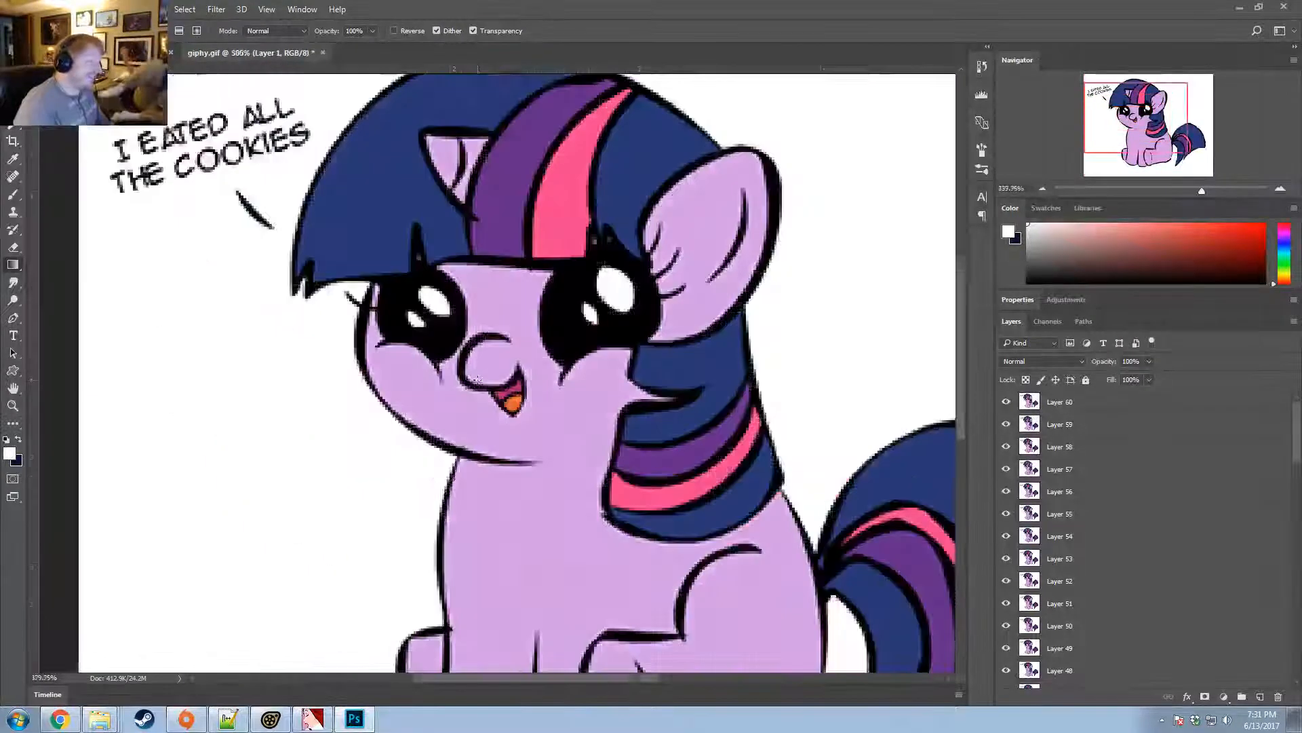
# Select Layer 60 of the Twilight Sparkle GIF and invert its colours.
pyautogui.click(1116, 402)
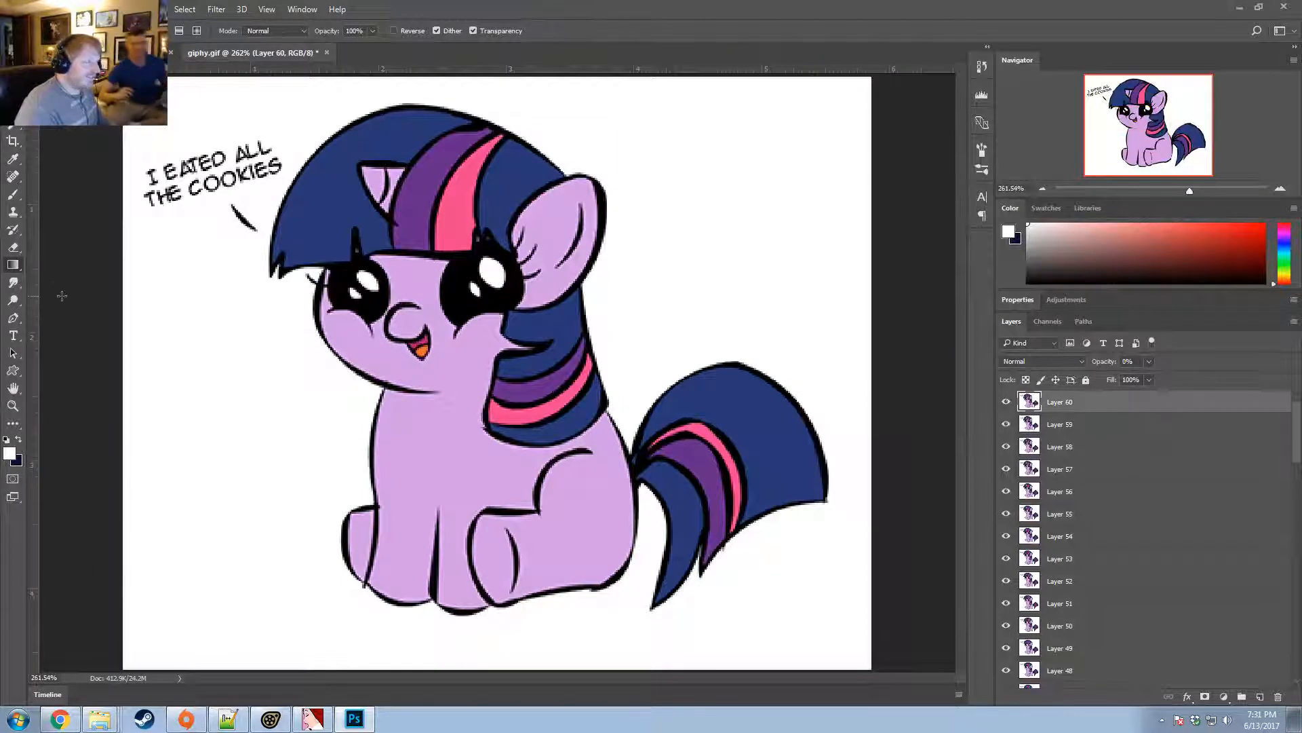
pyautogui.click(88, 9)
pyautogui.moveTo(197, 43)
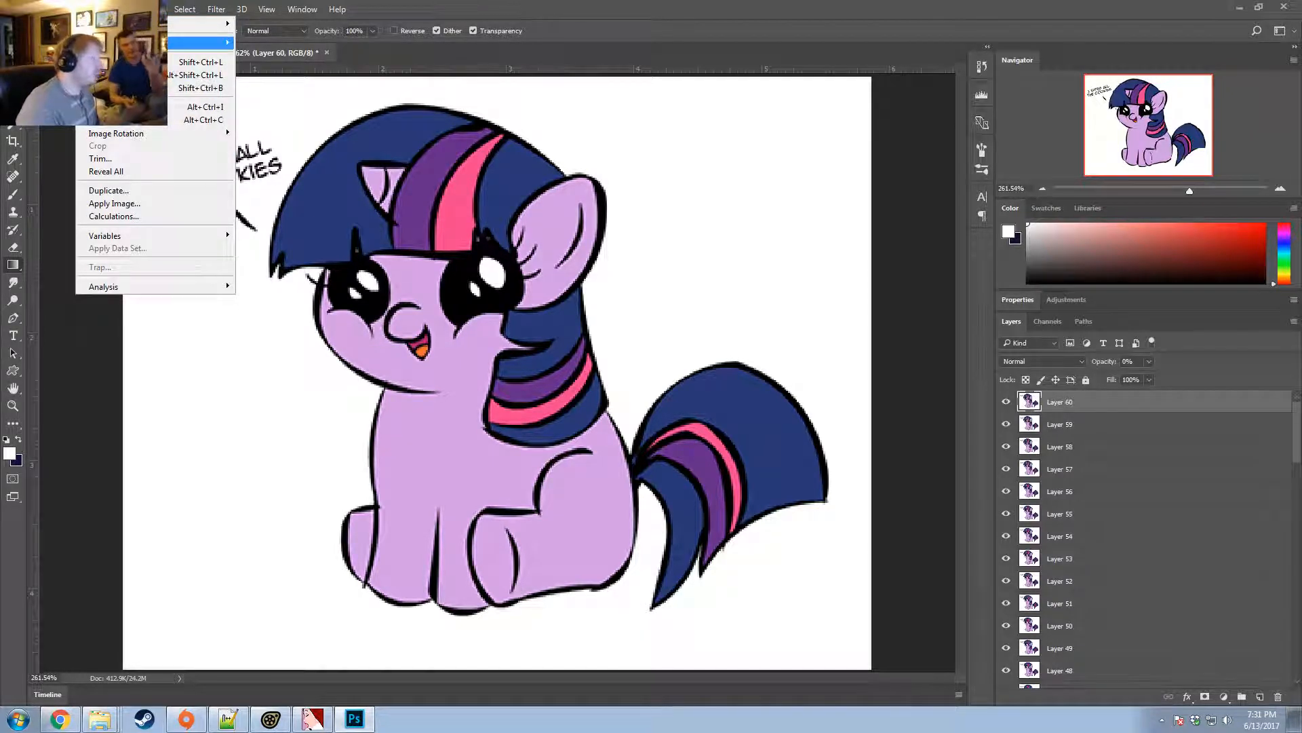
pyautogui.click(249, 198)
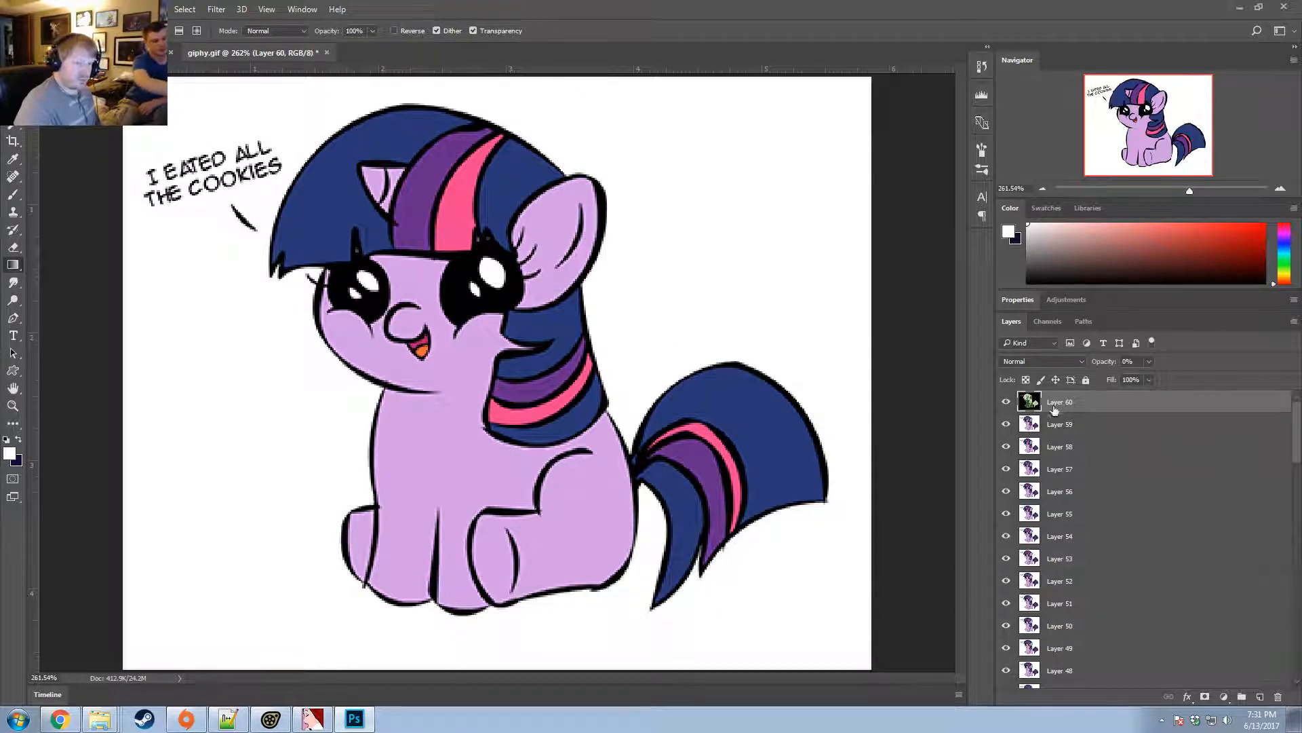
pyautogui.moveTo(1054, 409); pyautogui.dragTo(526, 324)
pyautogui.click(648, 271)
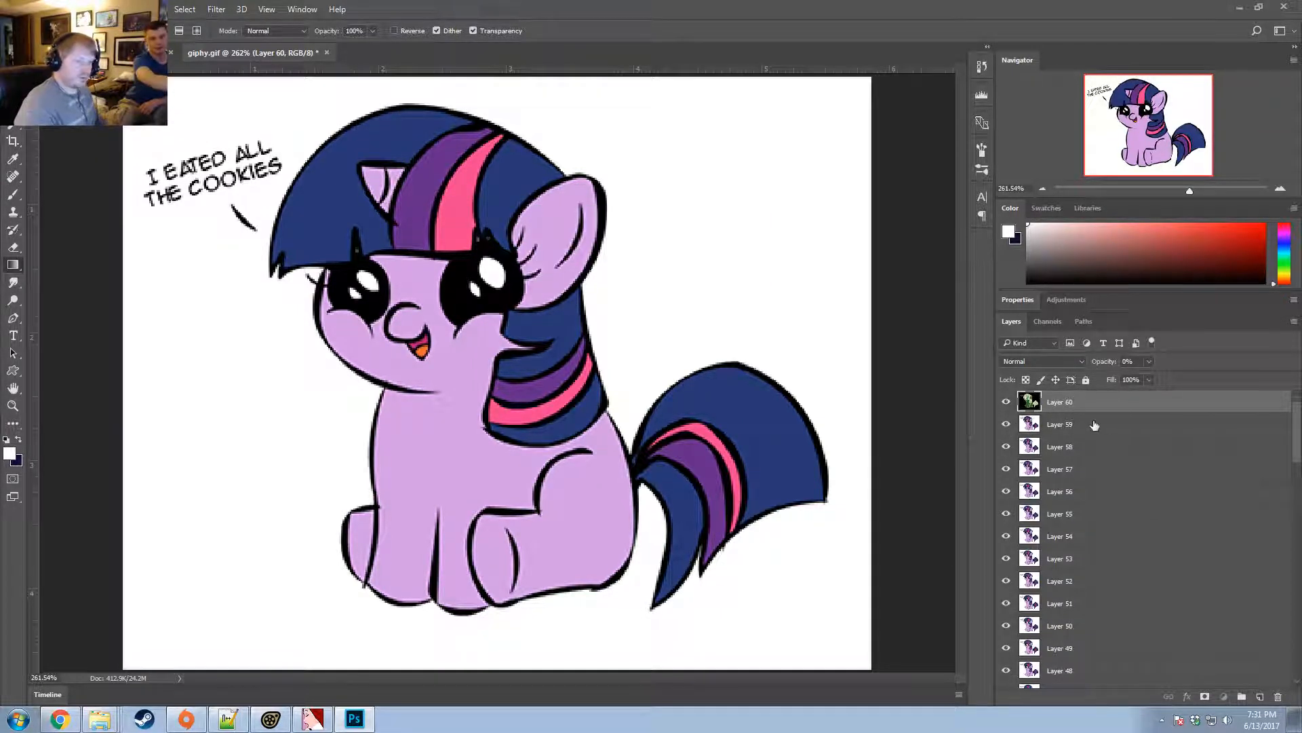
# Select every layer from Layer 59 down to Layer 1 and delete them, leaving only Layer 60.
pyautogui.click(1094, 425)
pyautogui.moveTo(1294, 443); pyautogui.dragTo(1253, 665)
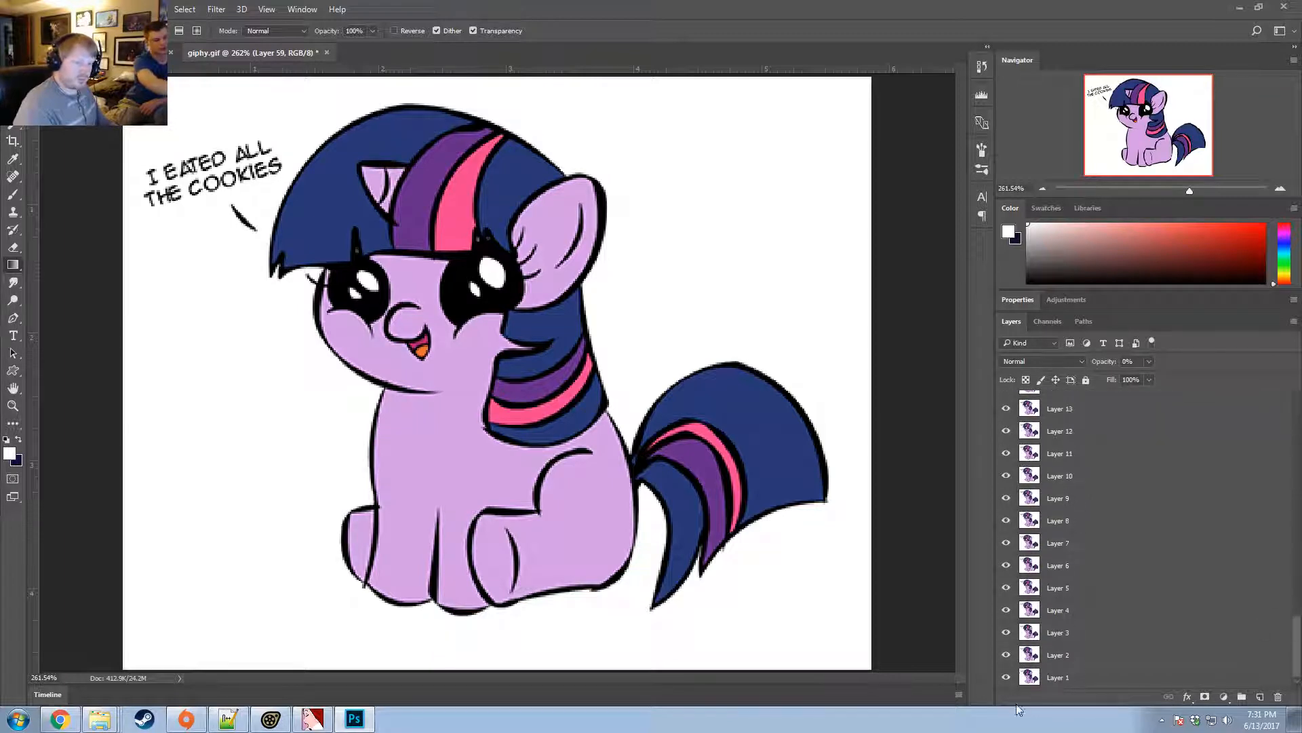
pyautogui.keyDown('shift'); pyautogui.click(1055, 675); pyautogui.keyUp('shift')
pyautogui.press('Delete')
pyautogui.hotkey('ctrl', '0')
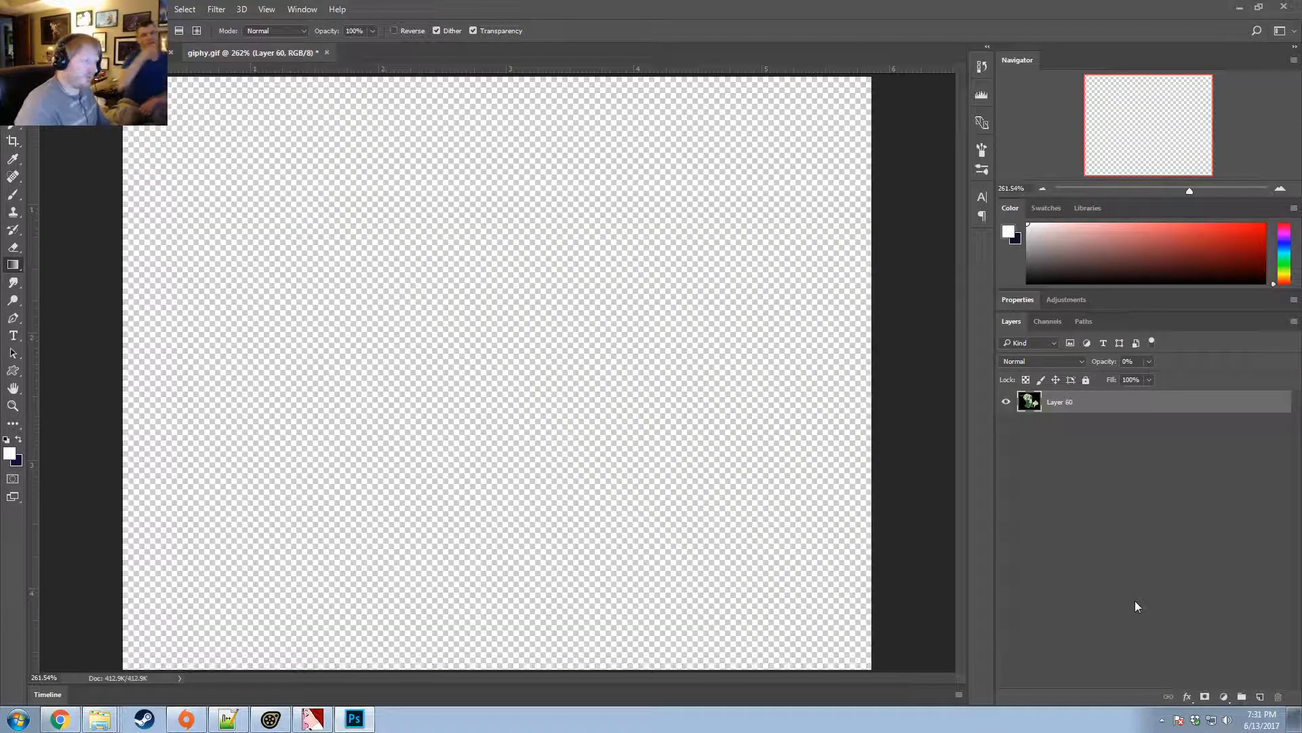
pyautogui.keyDown('alt'); pyautogui.scroll(-3, 158, 645); pyautogui.keyUp('alt')
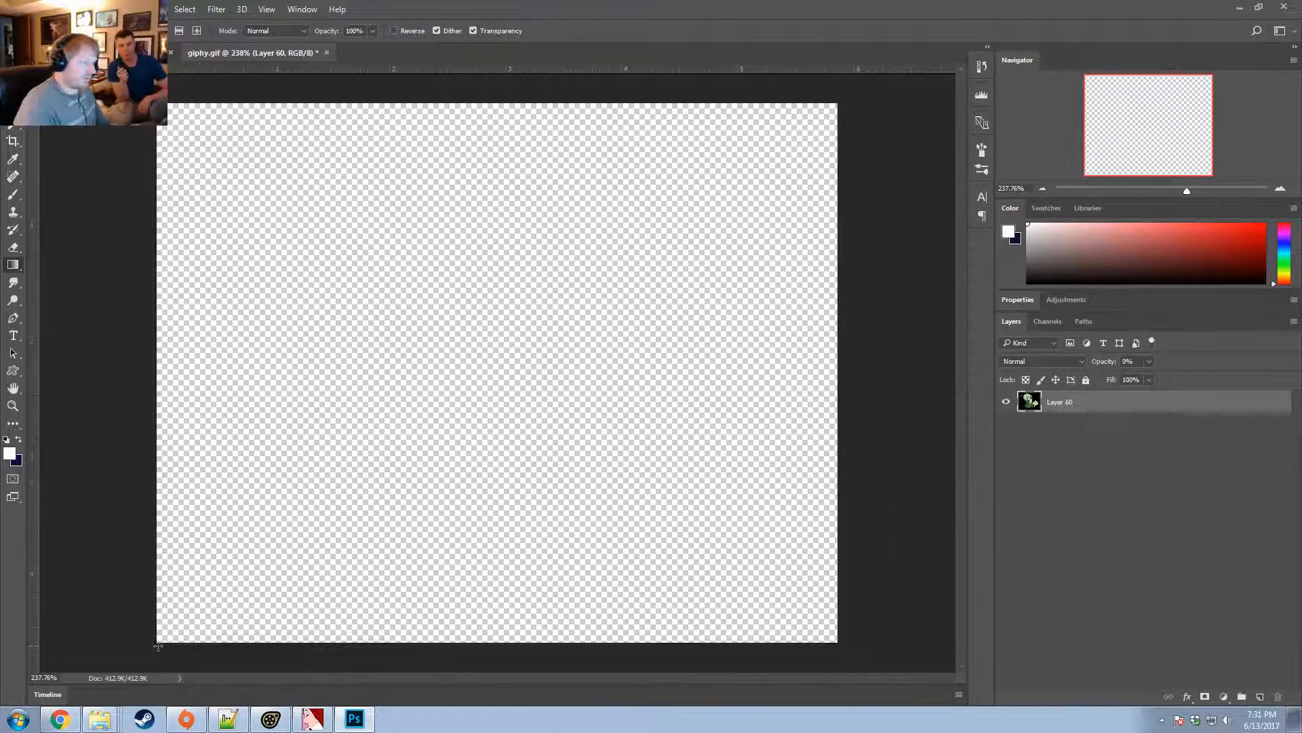
# Reopen the timeline, dismiss the video rendering settings and move the playhead to the end of Layer 60's clip, giving the canvas more room.
pyautogui.click(61, 696)
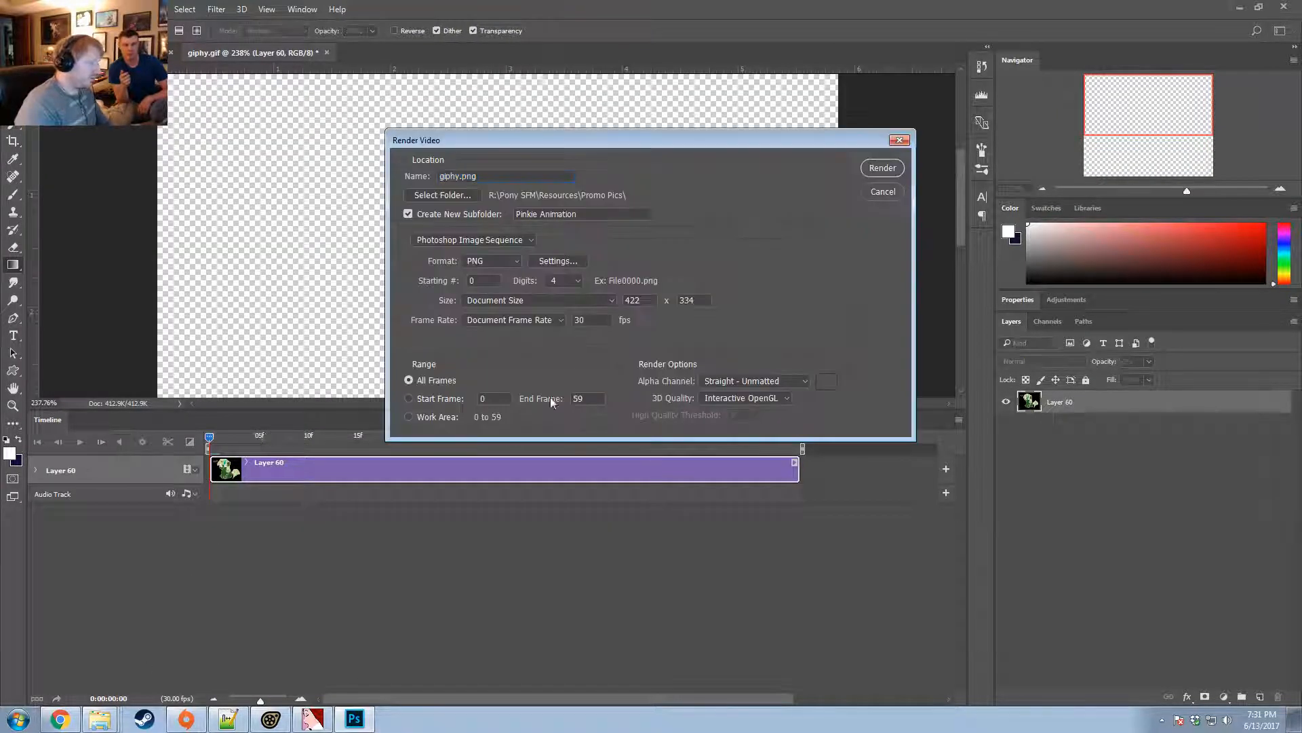
pyautogui.click(882, 192)
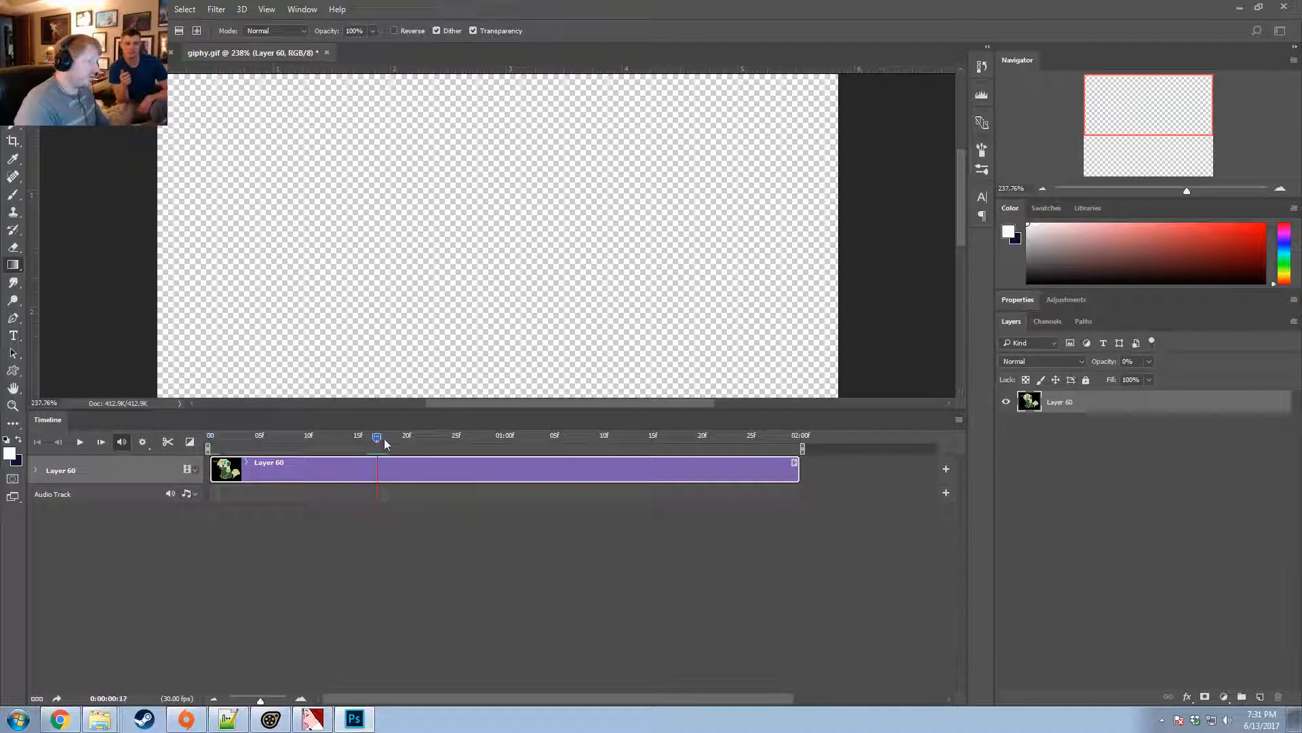
pyautogui.moveTo(653, 452); pyautogui.dragTo(811, 487)
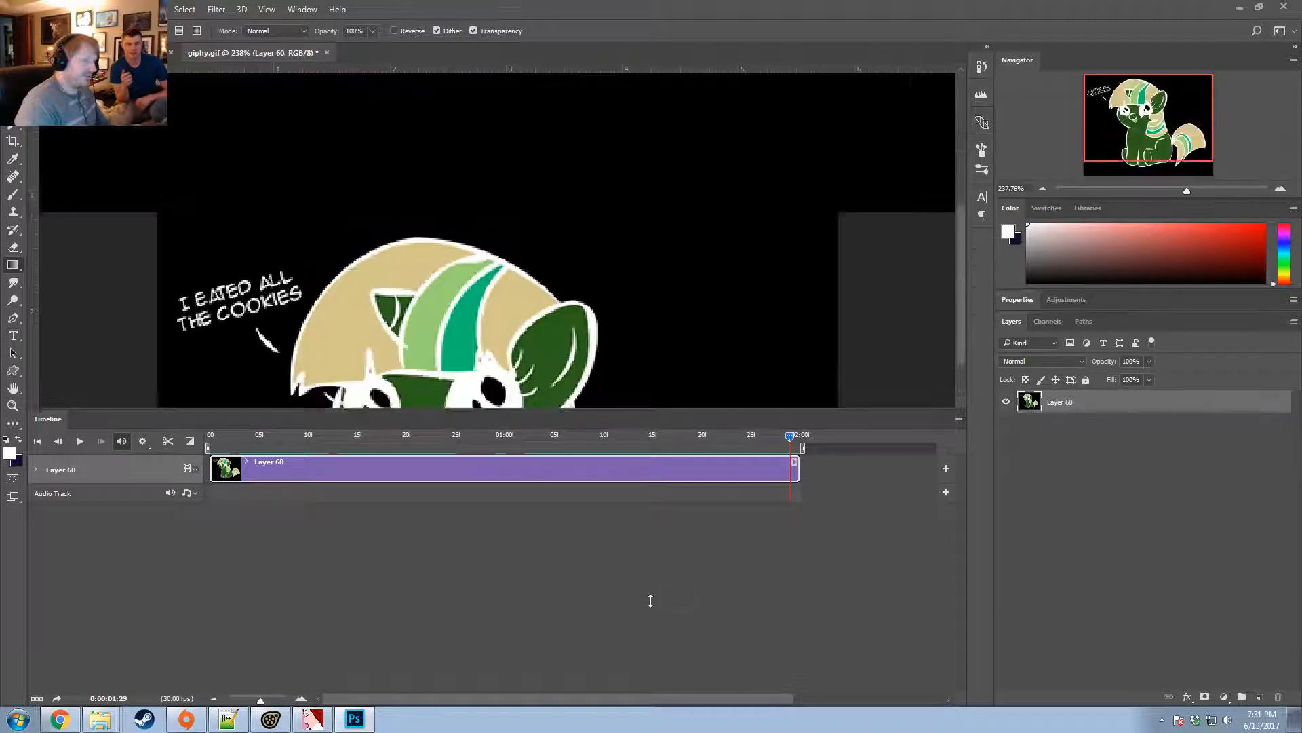
pyautogui.moveTo(650, 601); pyautogui.dragTo(645, 700)
pyautogui.keyDown('alt'); pyautogui.scroll(1, 444, 400); pyautogui.keyUp('alt')
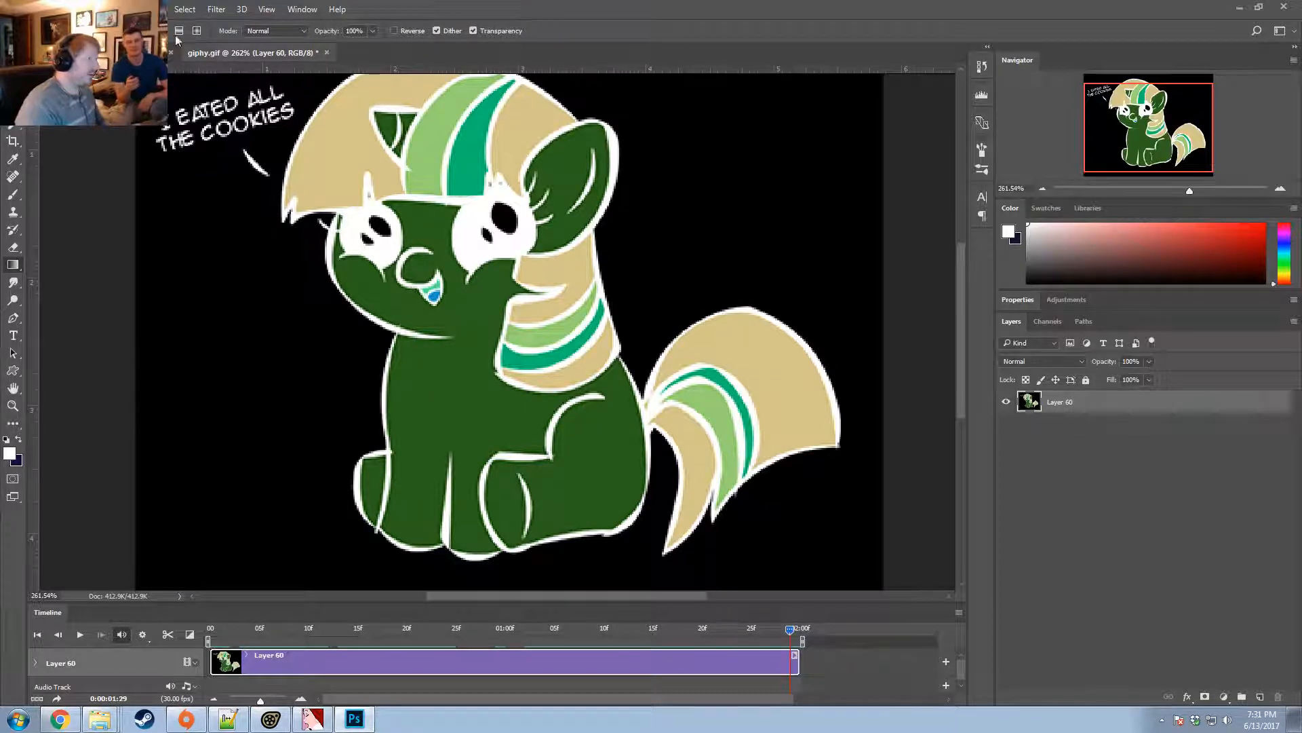
# Apply a Hue/Saturation adjustment to Layer 60 with saturation +100 and a slight positive hue shift.
pyautogui.click(121, 9)
pyautogui.moveTo(89, 9)
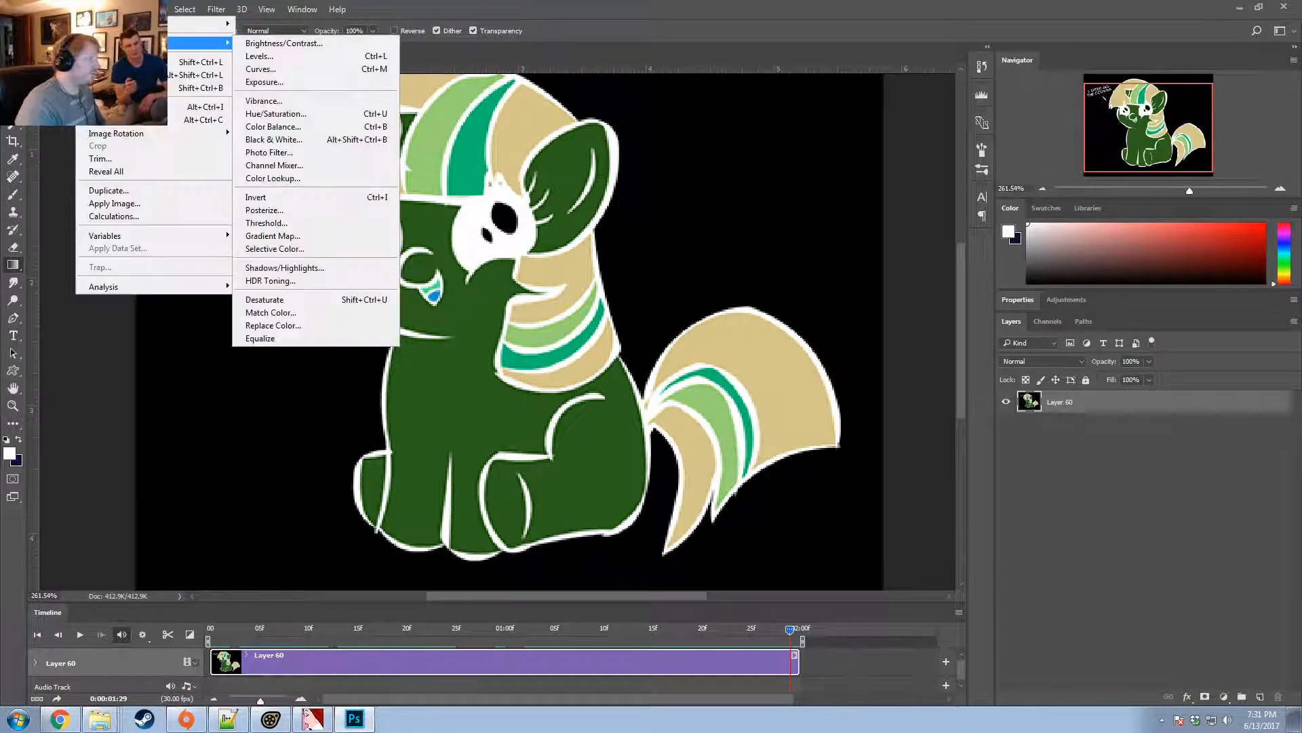
pyautogui.moveTo(203, 42)
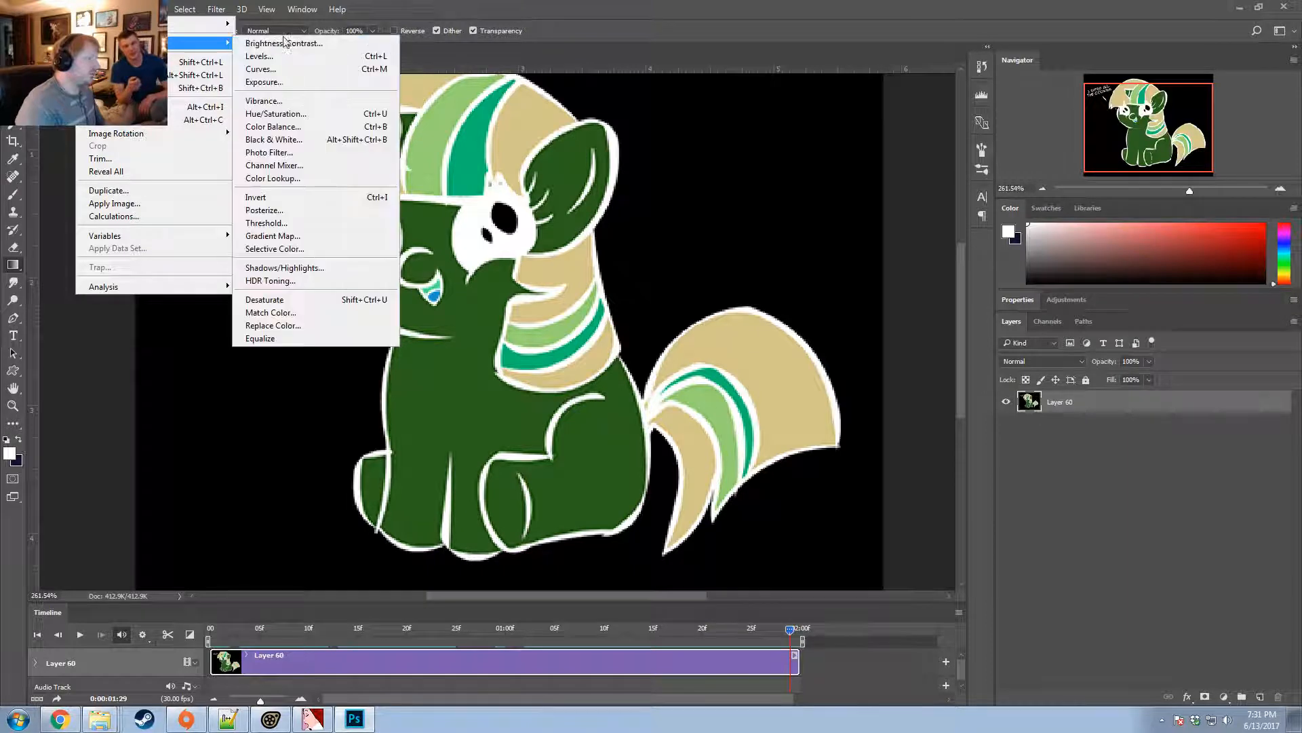
pyautogui.click(285, 112)
pyautogui.moveTo(921, 293); pyautogui.dragTo(1148, 315)
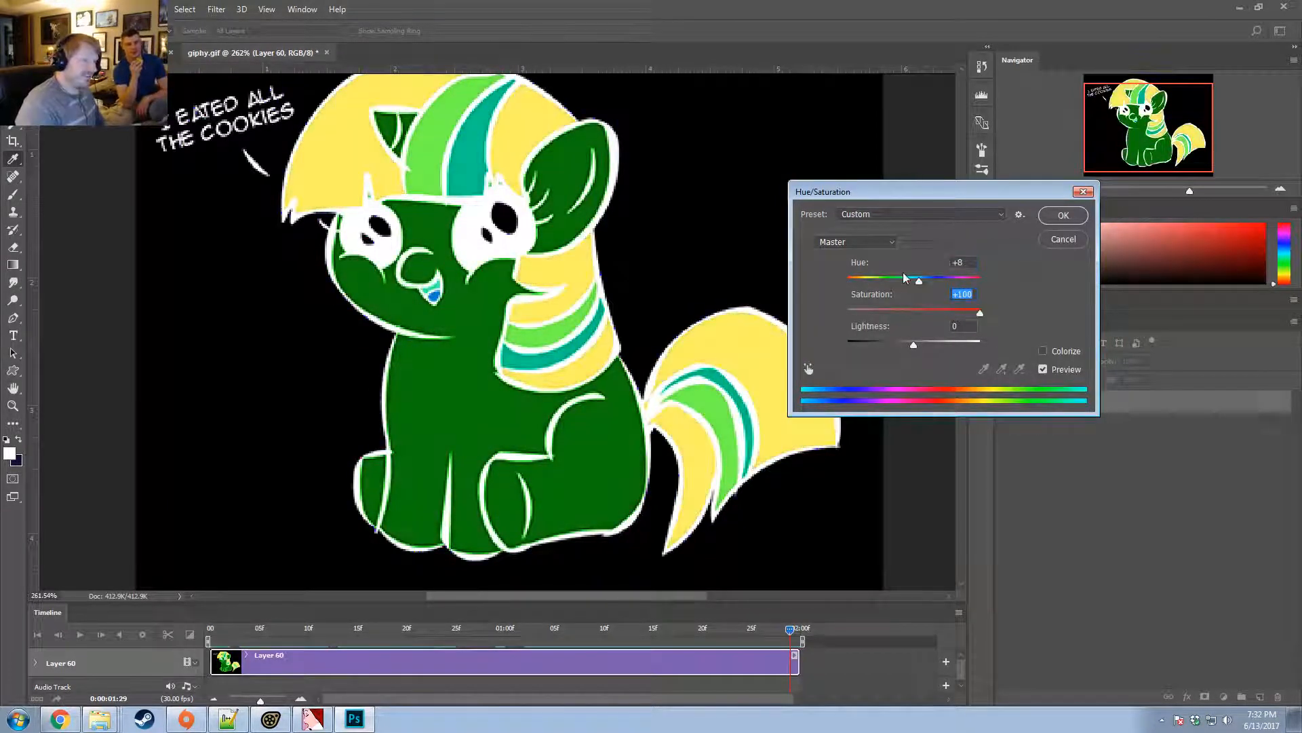
pyautogui.scroll(-5, 967, 261)
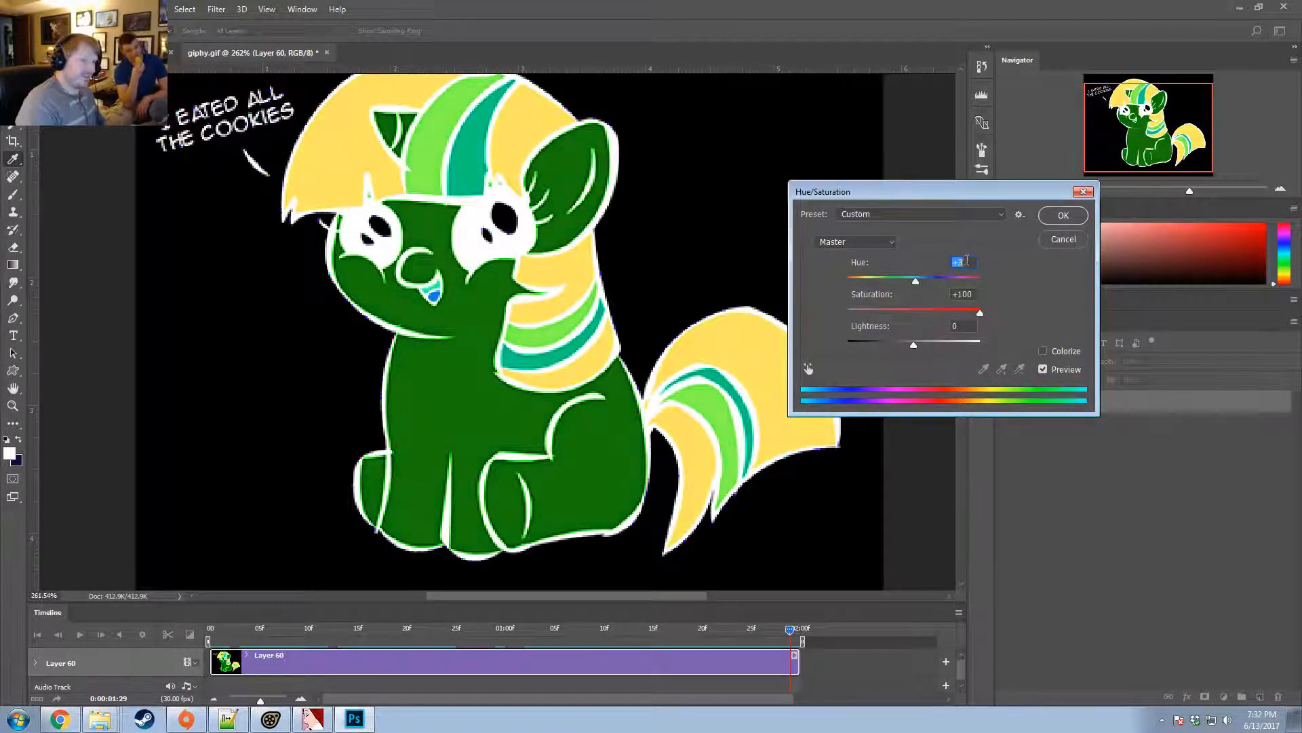
pyautogui.click(1063, 216)
# Render a 50-300mm Zoom lens flare in the dark area above the pony's tail at about 190% brightness.
pyautogui.click(216, 9)
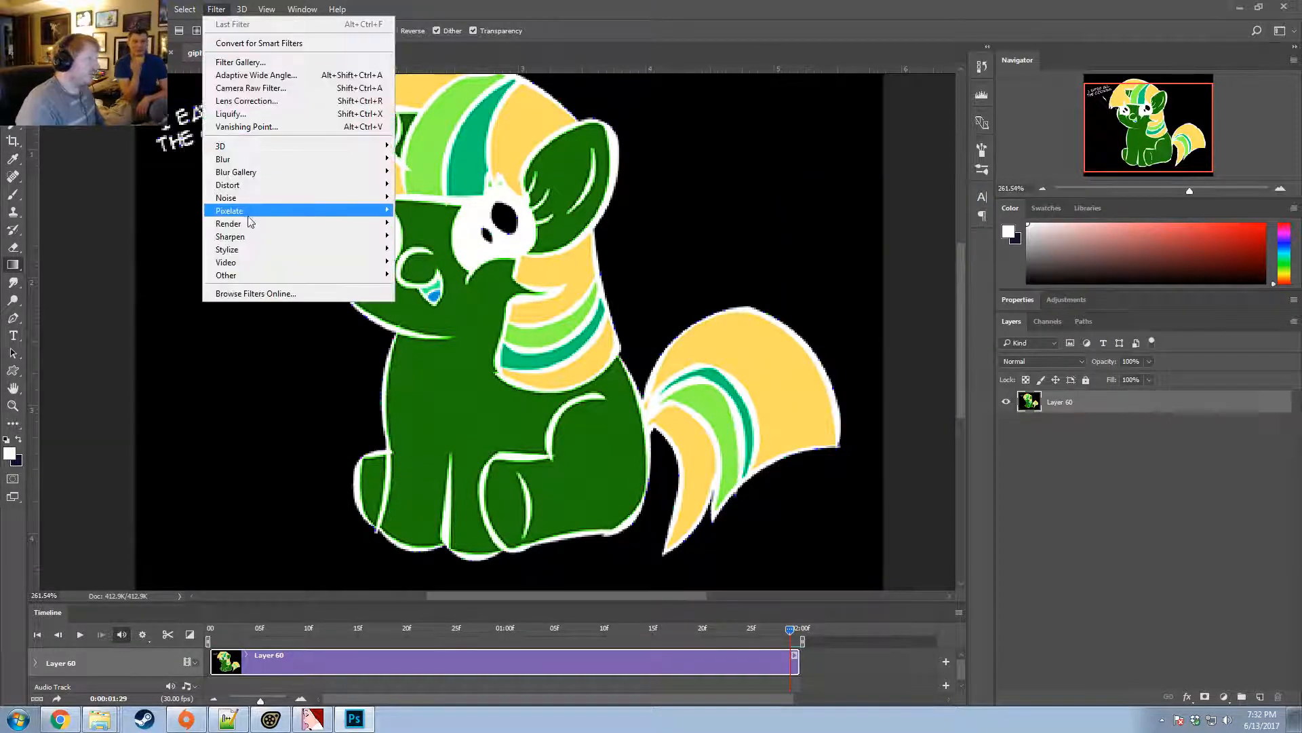
pyautogui.moveTo(245, 223)
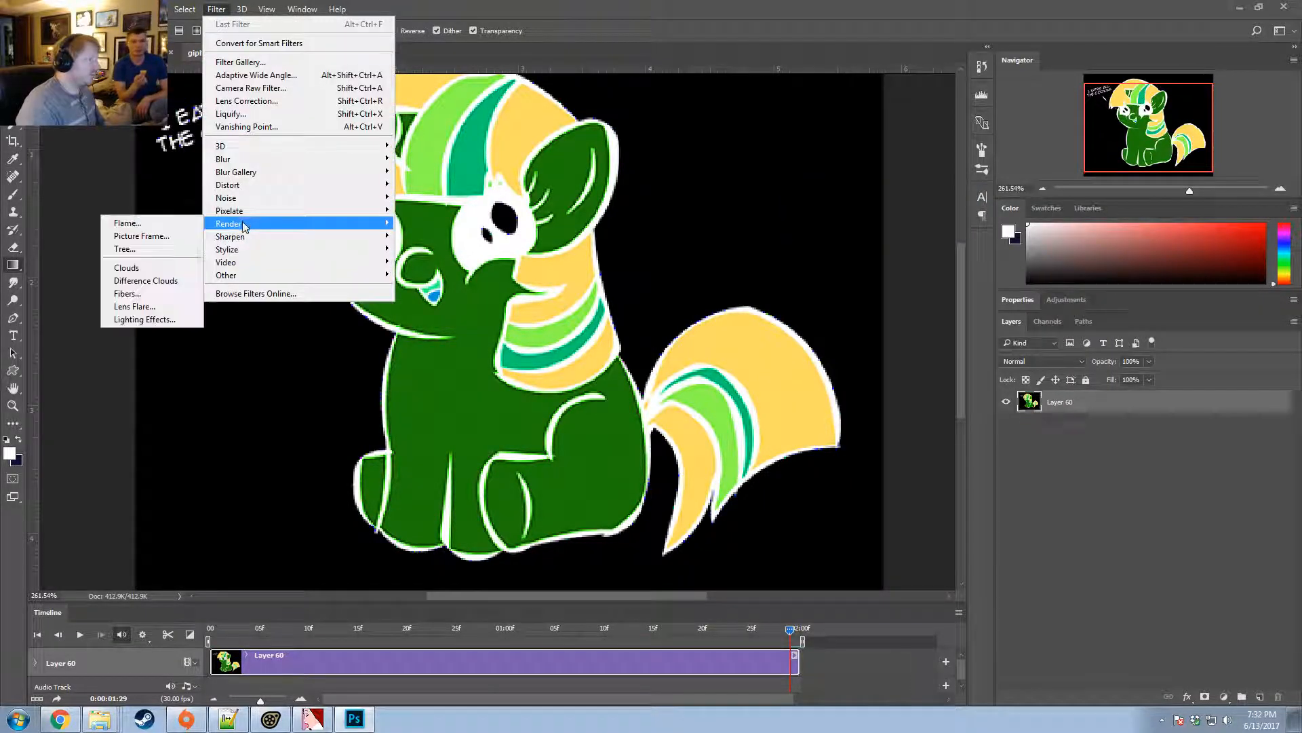
pyautogui.click(140, 306)
pyautogui.click(644, 211)
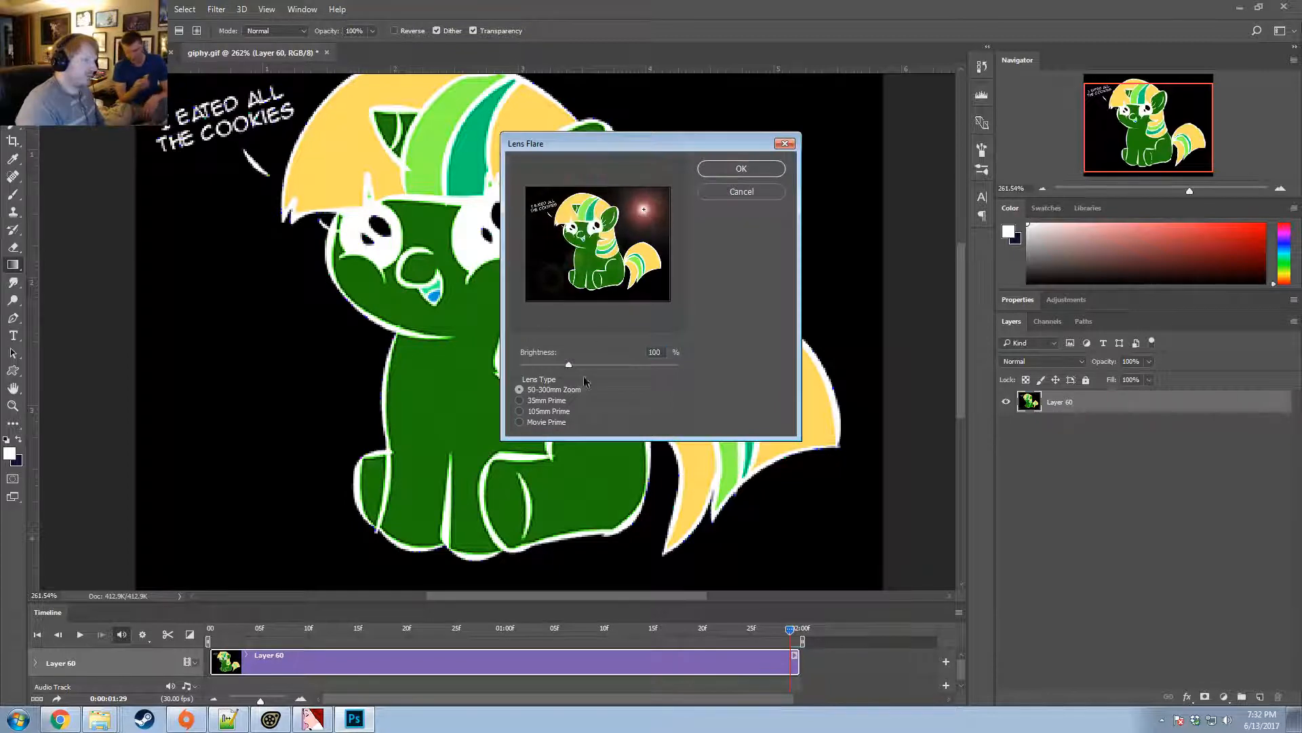
pyautogui.moveTo(582, 364); pyautogui.dragTo(617, 369)
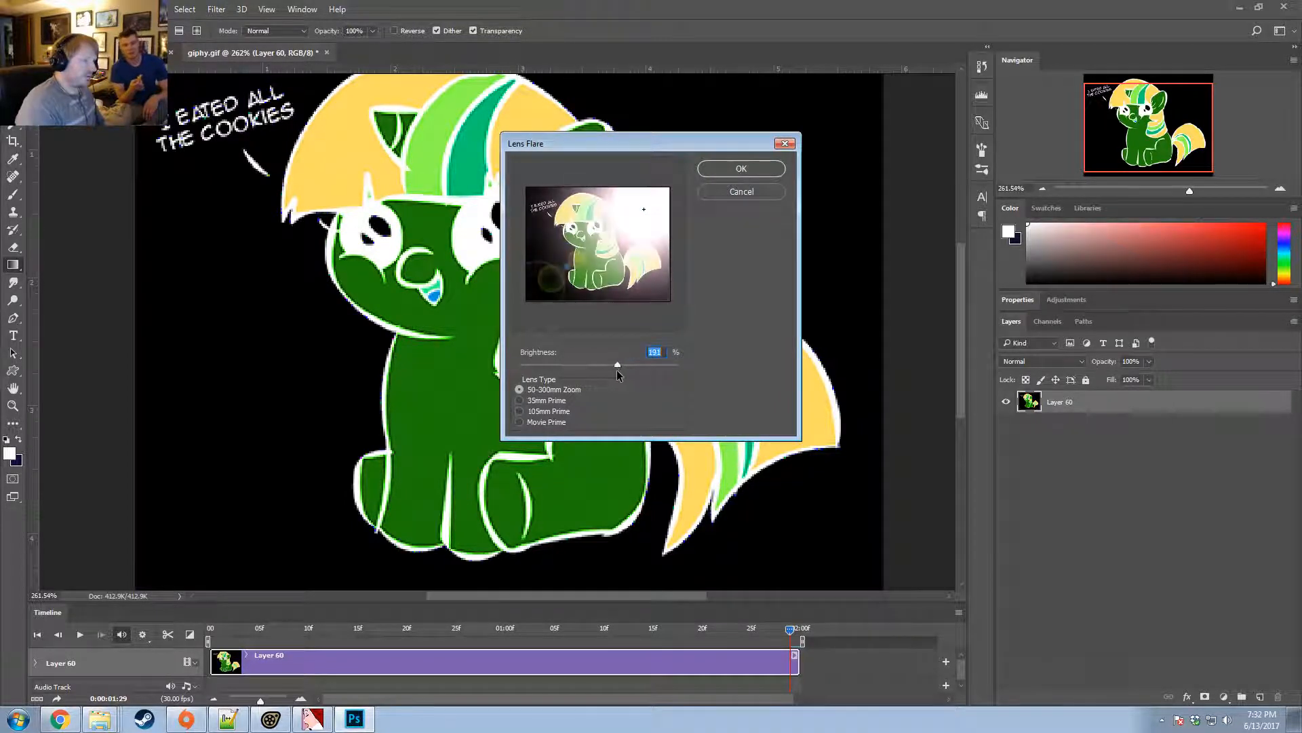
pyautogui.click(741, 169)
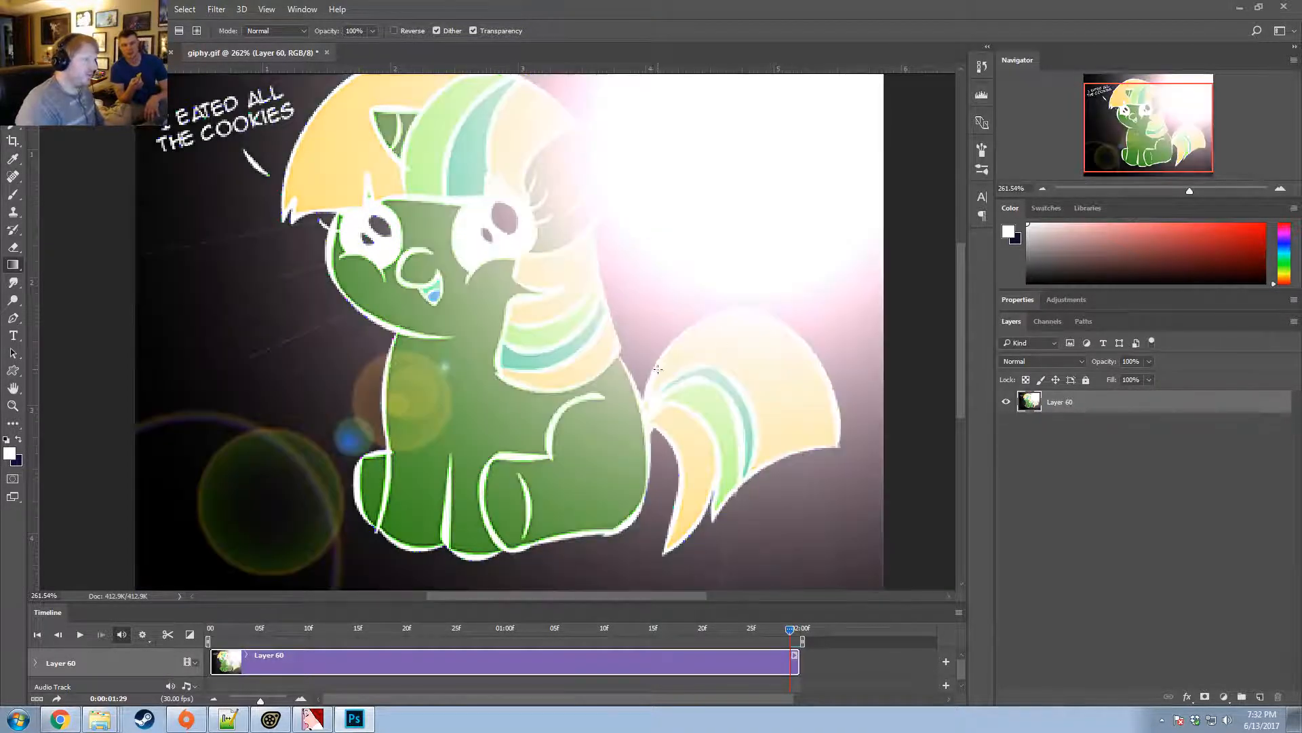
# Inspect the pony's lens-flared image and close giphy.gif without saving.
pyautogui.keyDown('alt'); pyautogui.scroll(-4, 647, 428); pyautogui.keyUp('alt')
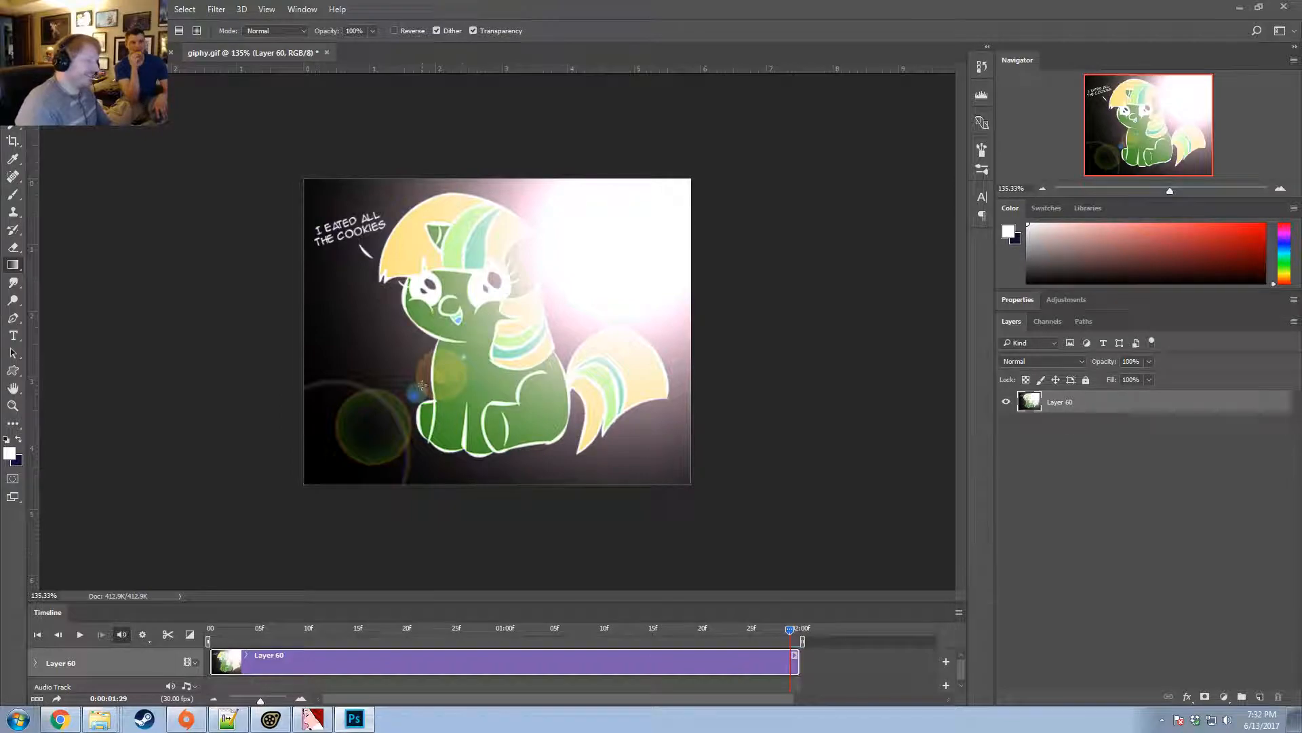
pyautogui.keyDown('alt'); pyautogui.scroll(15, 468, 269); pyautogui.keyUp('alt')
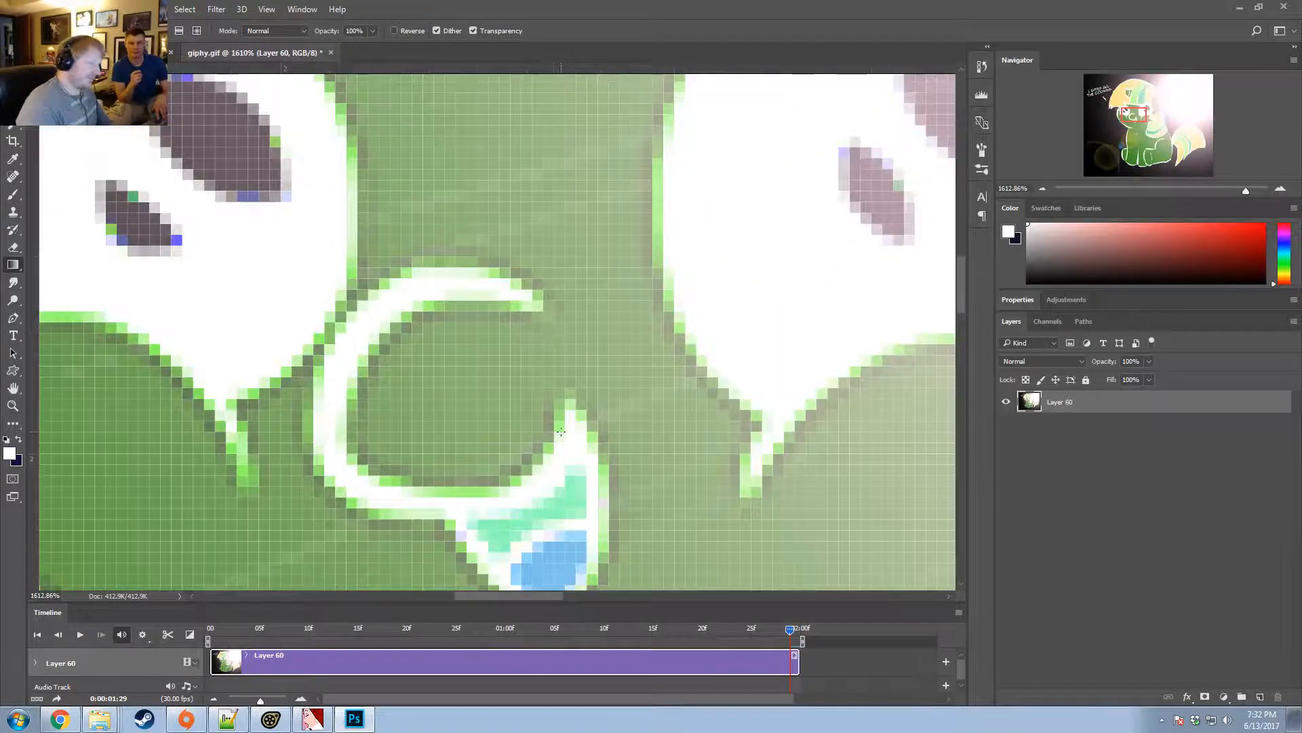
pyautogui.keyDown('alt'); pyautogui.scroll(-7, 561, 432); pyautogui.keyUp('alt')
pyautogui.keyDown('alt'); pyautogui.scroll(-2, 534, 343); pyautogui.keyUp('alt')
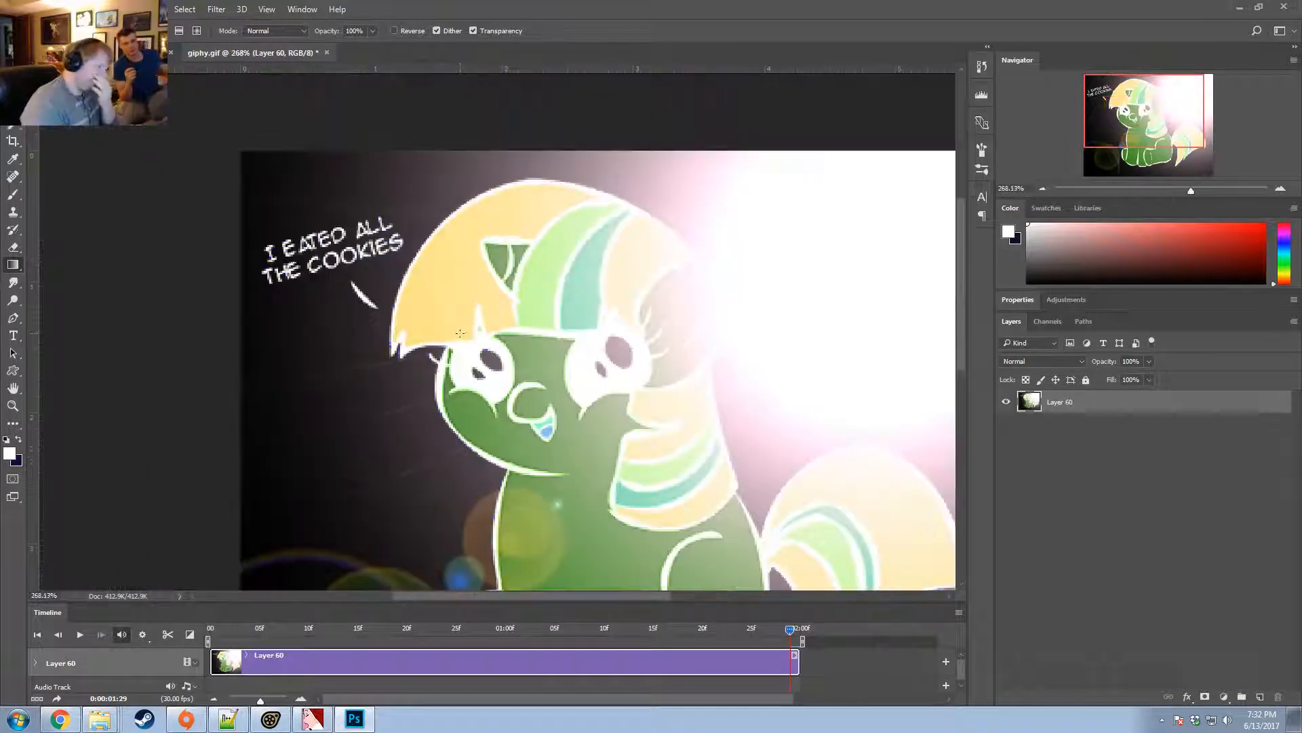
pyautogui.click(326, 53)
pyautogui.click(653, 271)
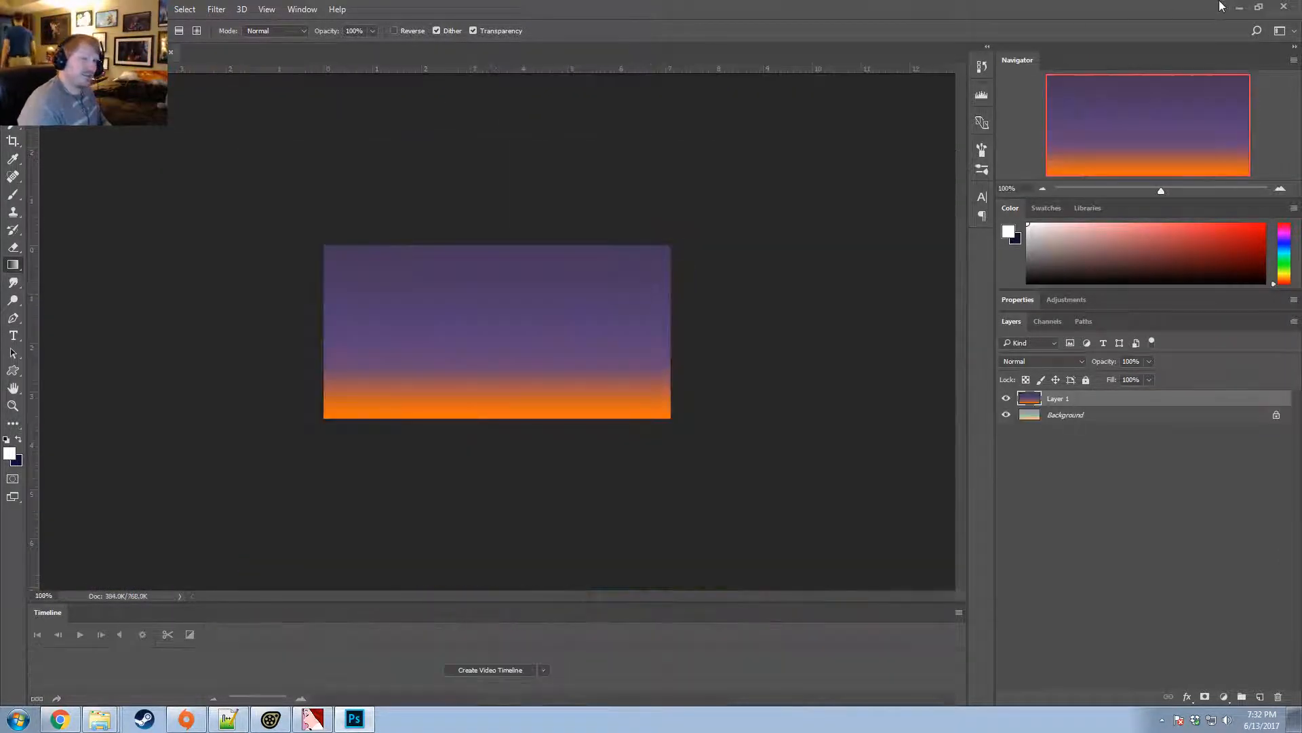
# Put Photoshop aside, close the GIPHY page in the browser and switch back to Source Filmmaker.
pyautogui.click(1238, 7)
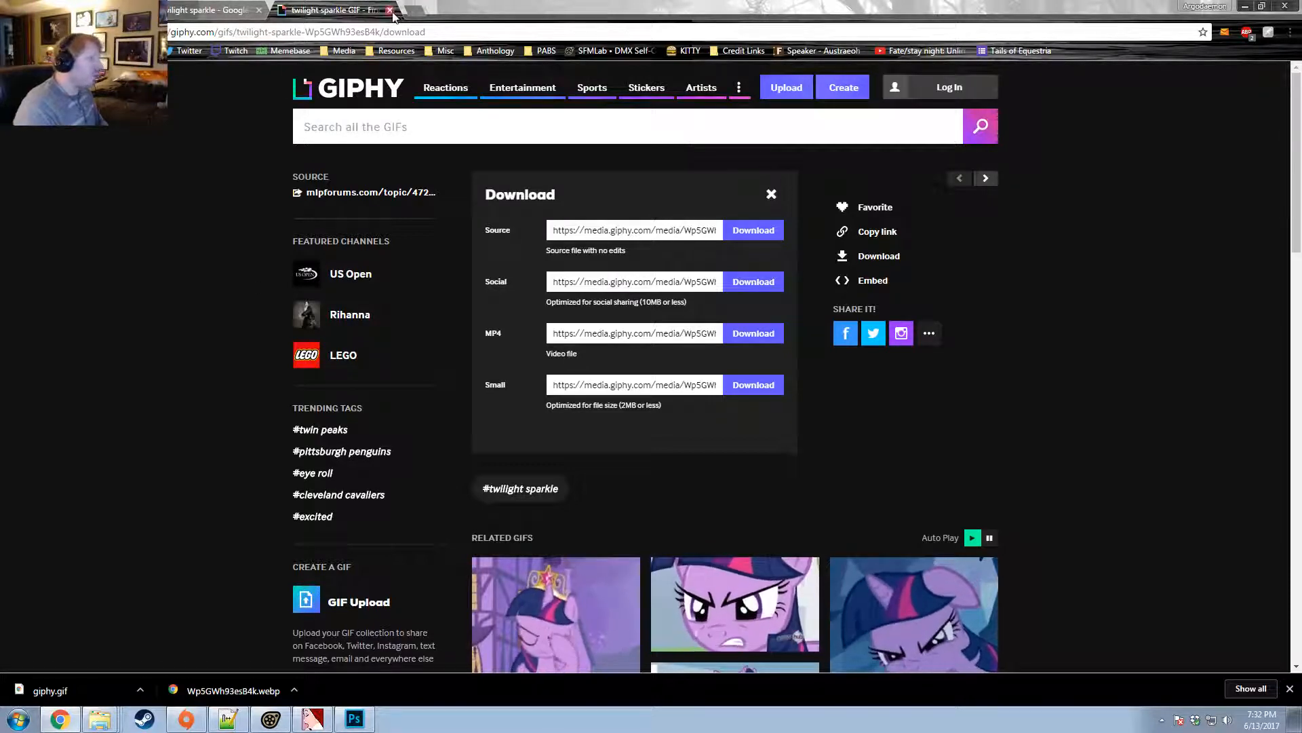
pyautogui.click(390, 11)
pyautogui.click(1246, 6)
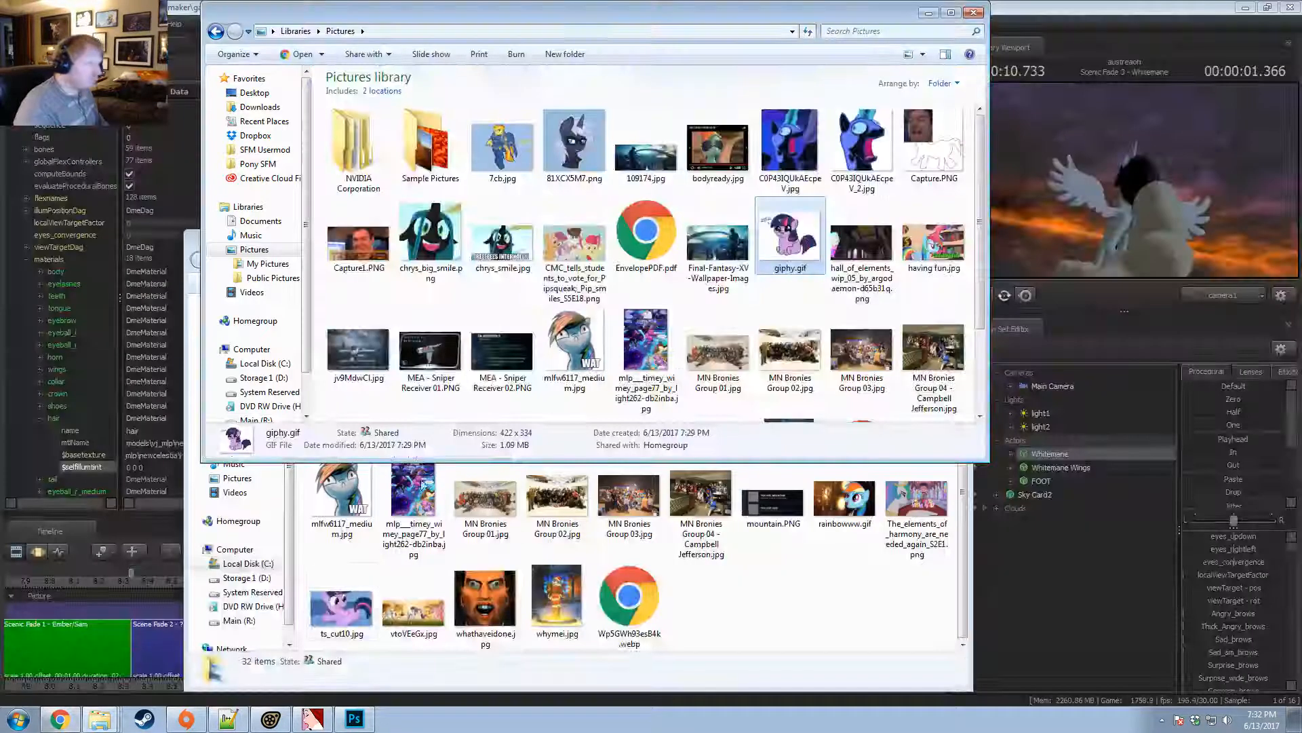
pyautogui.click(185, 29)
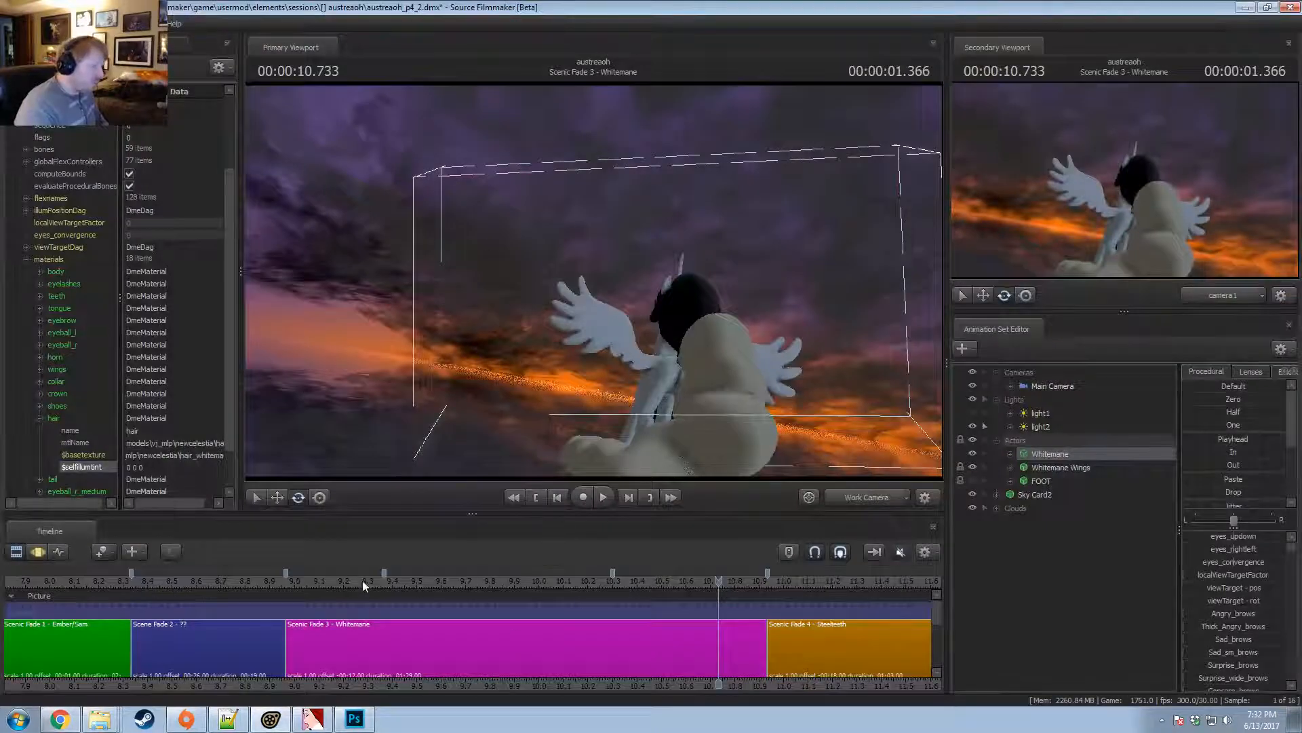
# Review Scenic Fade 3 from start to near its end, then copy light2 and paste it as a new animation set.
pyautogui.moveTo(362, 580); pyautogui.dragTo(432, 631)
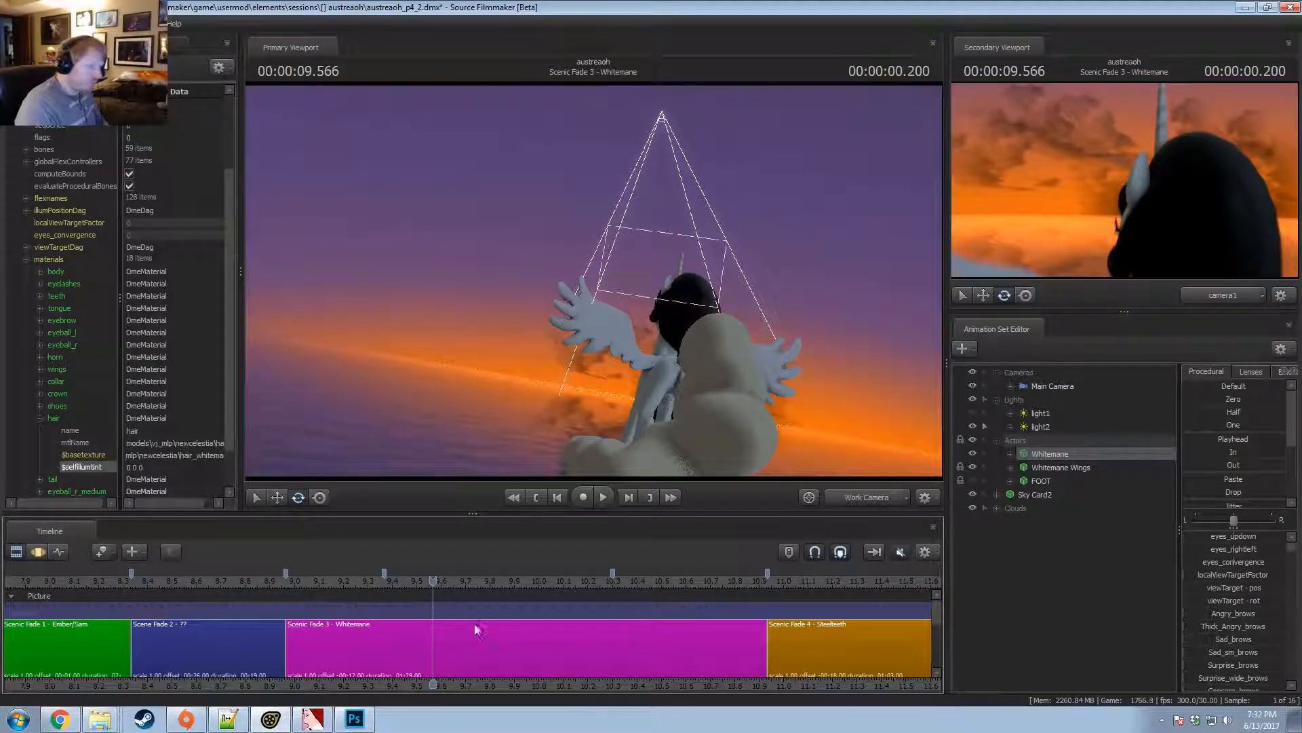
pyautogui.moveTo(469, 583); pyautogui.dragTo(758, 618)
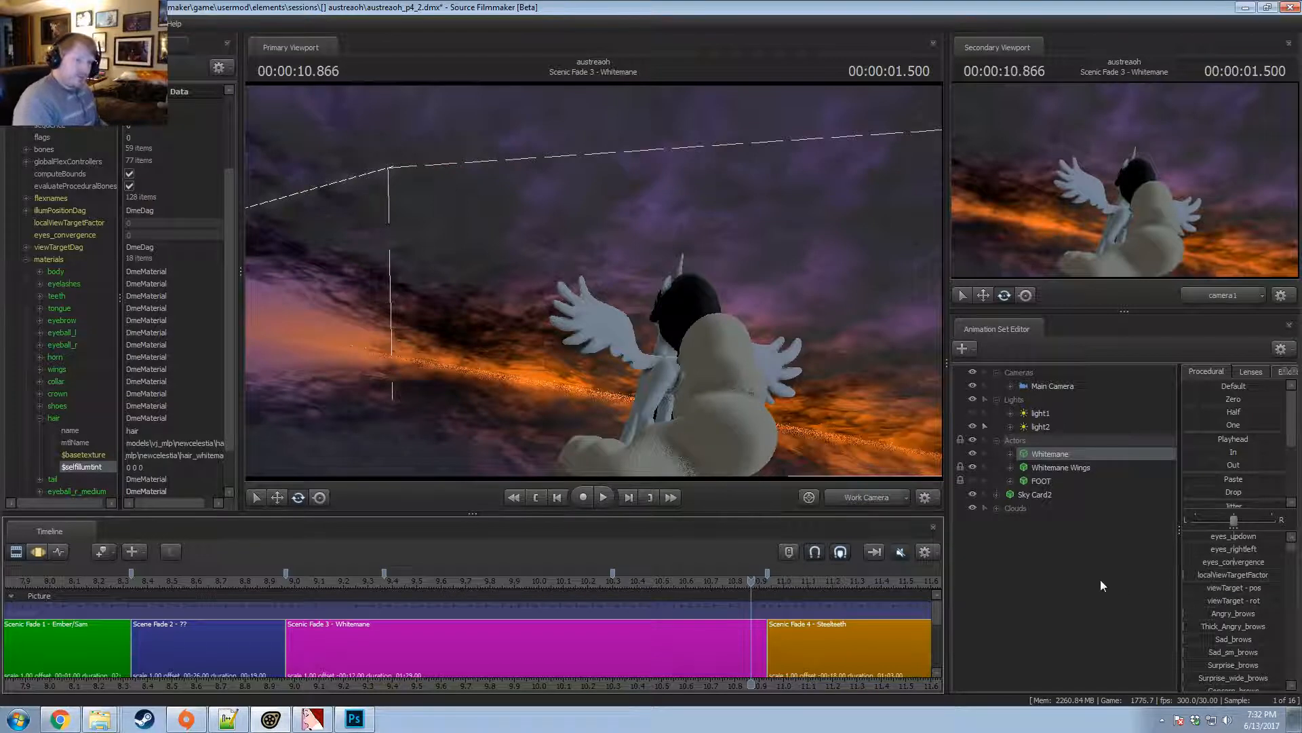
pyautogui.rightClick(1053, 423)
pyautogui.click(1070, 442)
pyautogui.rightClick(996, 639)
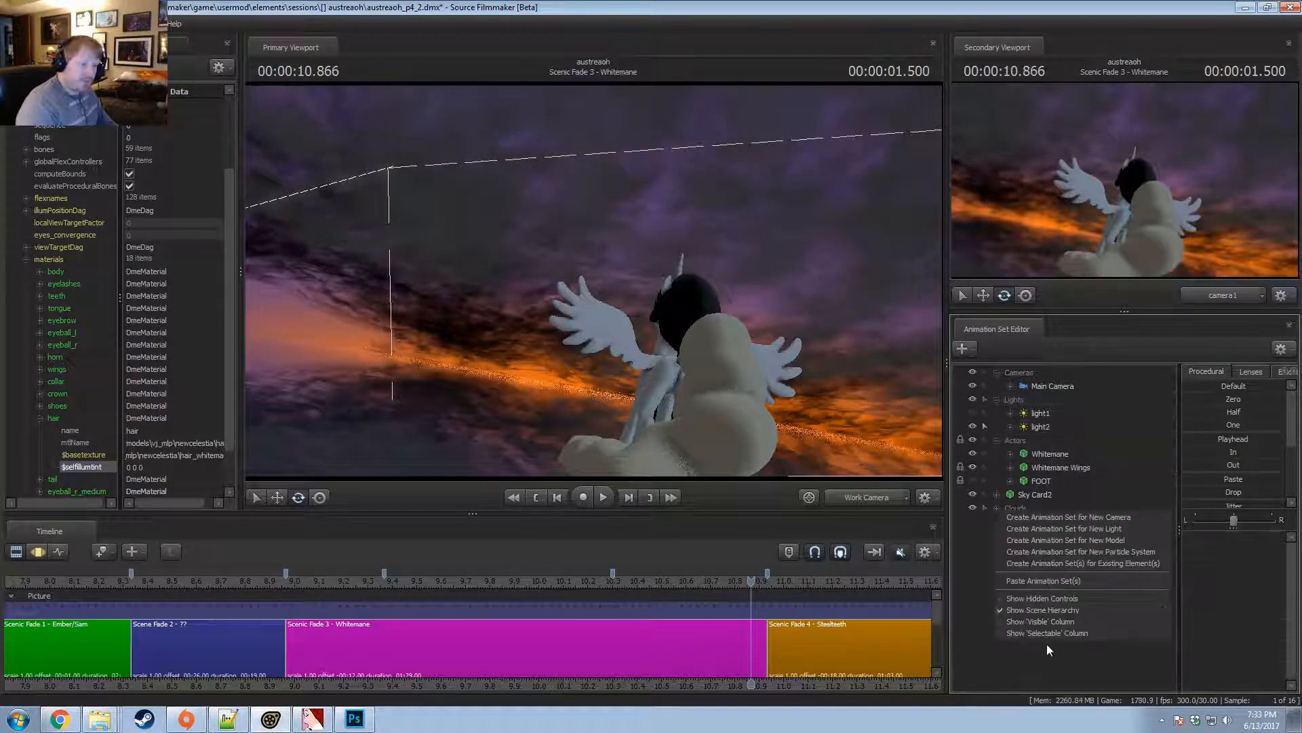
pyautogui.click(1044, 581)
# Look through light3 and reposition it so it shines on the clouds beside Whitemane.
pyautogui.click(1028, 519)
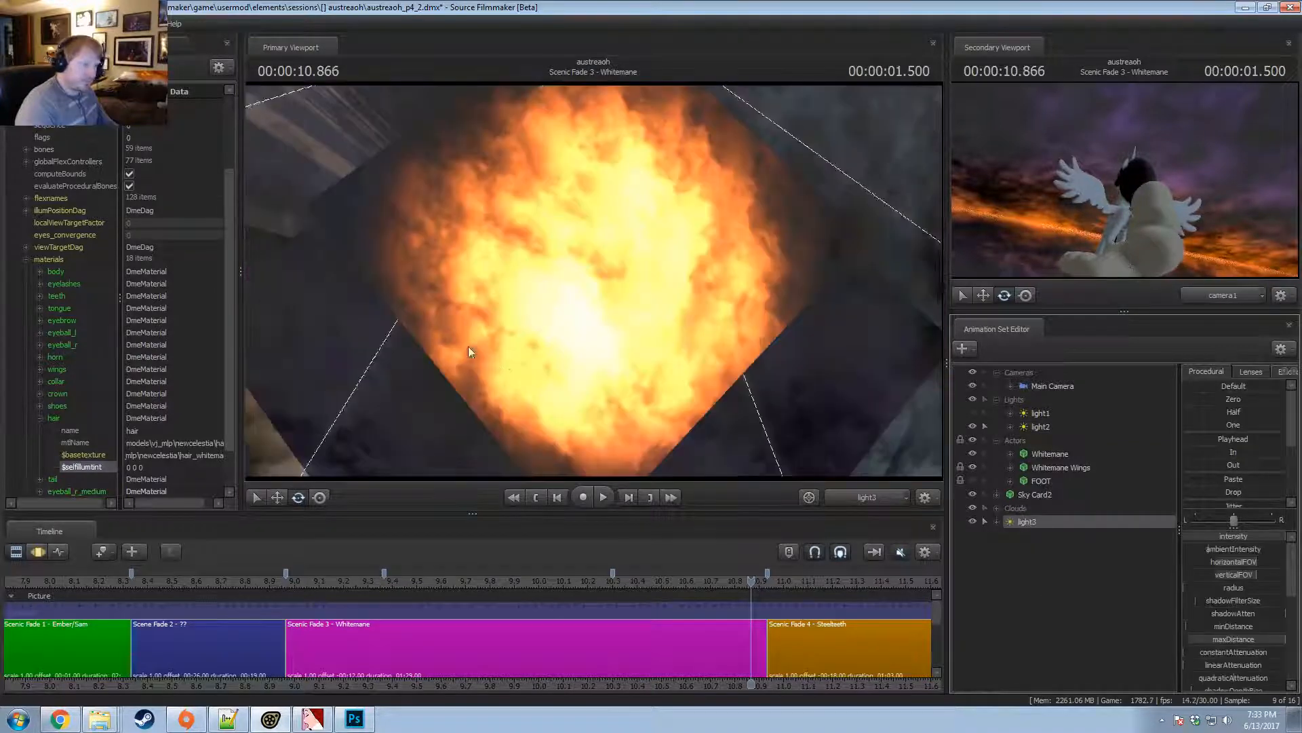
pyautogui.moveTo(539, 369); pyautogui.dragTo(532, 298)
pyautogui.moveTo(671, 345); pyautogui.dragTo(610, 299)
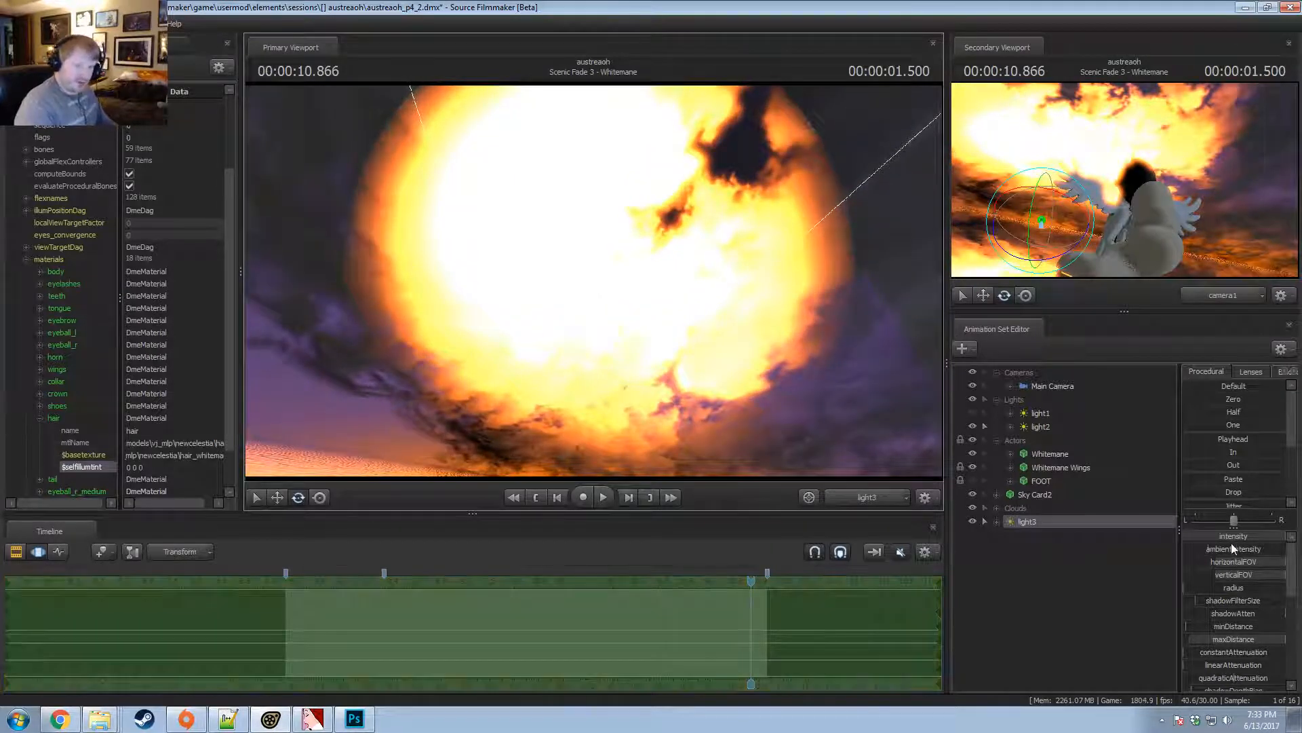
# Bring light3's intensity down, edit the intensity slider's maximum value and set a low intensity.
pyautogui.moveTo(1233, 548); pyautogui.dragTo(1130, 529)
pyautogui.click(1133, 531)
pyautogui.click(1093, 523)
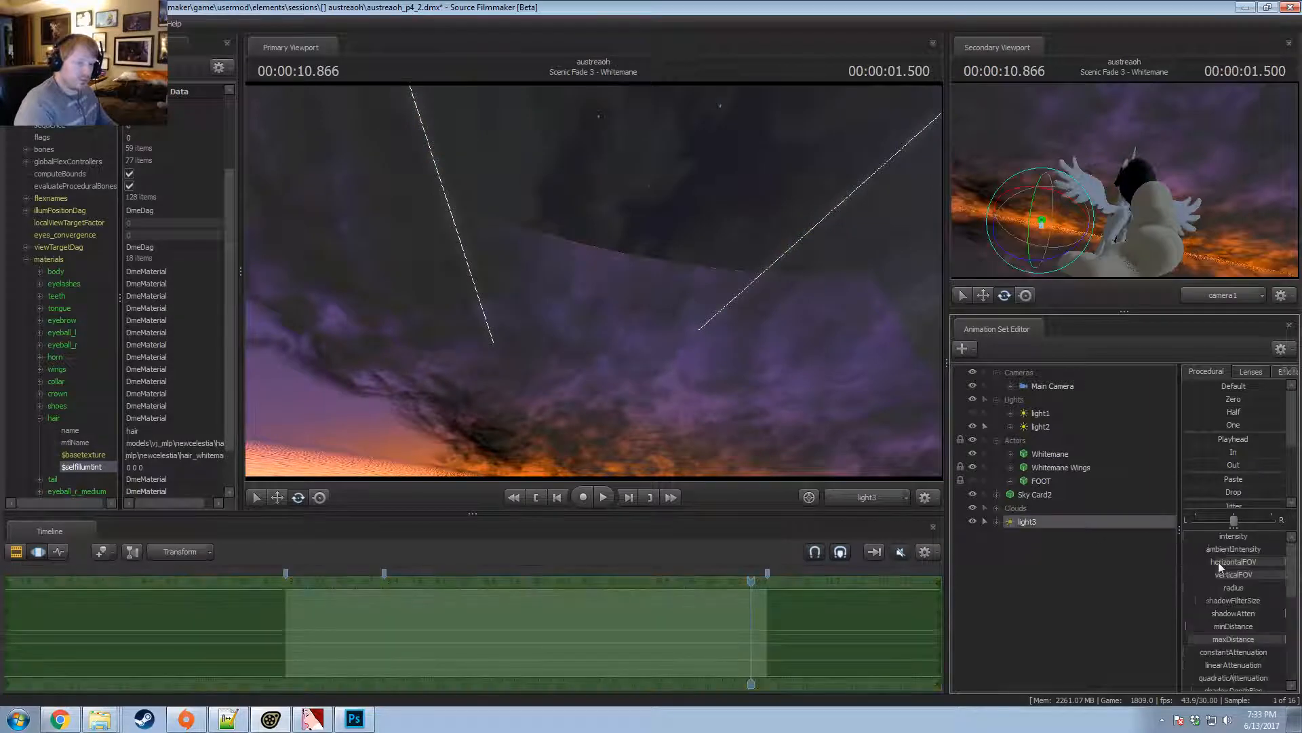
pyautogui.rightClick(1240, 539)
pyautogui.click(1246, 554)
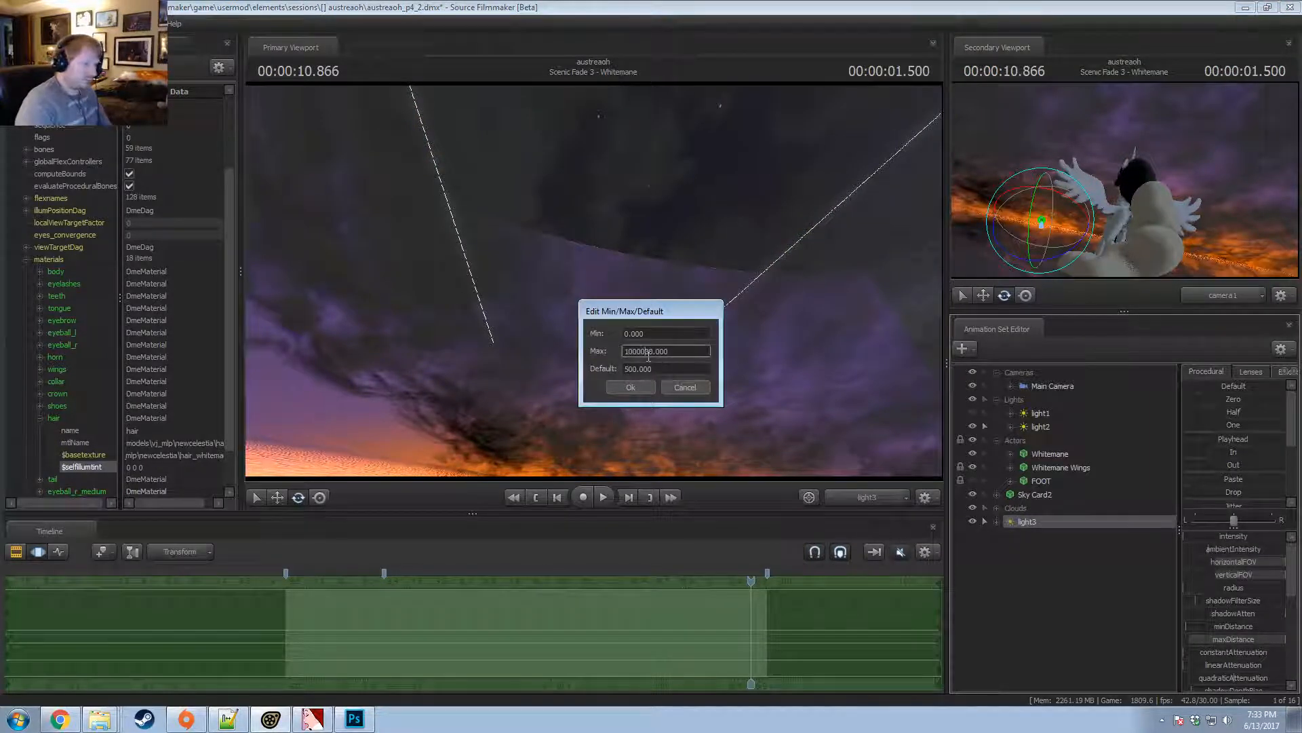
pyautogui.click(642, 388)
pyautogui.moveTo(1196, 537)
pyautogui.mouseDown()
pyautogui.moveTo(1221, 536)
pyautogui.moveTo(1206, 537)
pyautogui.mouseUp()
# Move and re-aim light3 so its glow falls on the clouds above and behind Whitemane's head.
pyautogui.moveTo(594, 280); pyautogui.dragTo(595, 339)
pyautogui.scroll(4, 594, 280)
pyautogui.scroll(5, 594, 280)
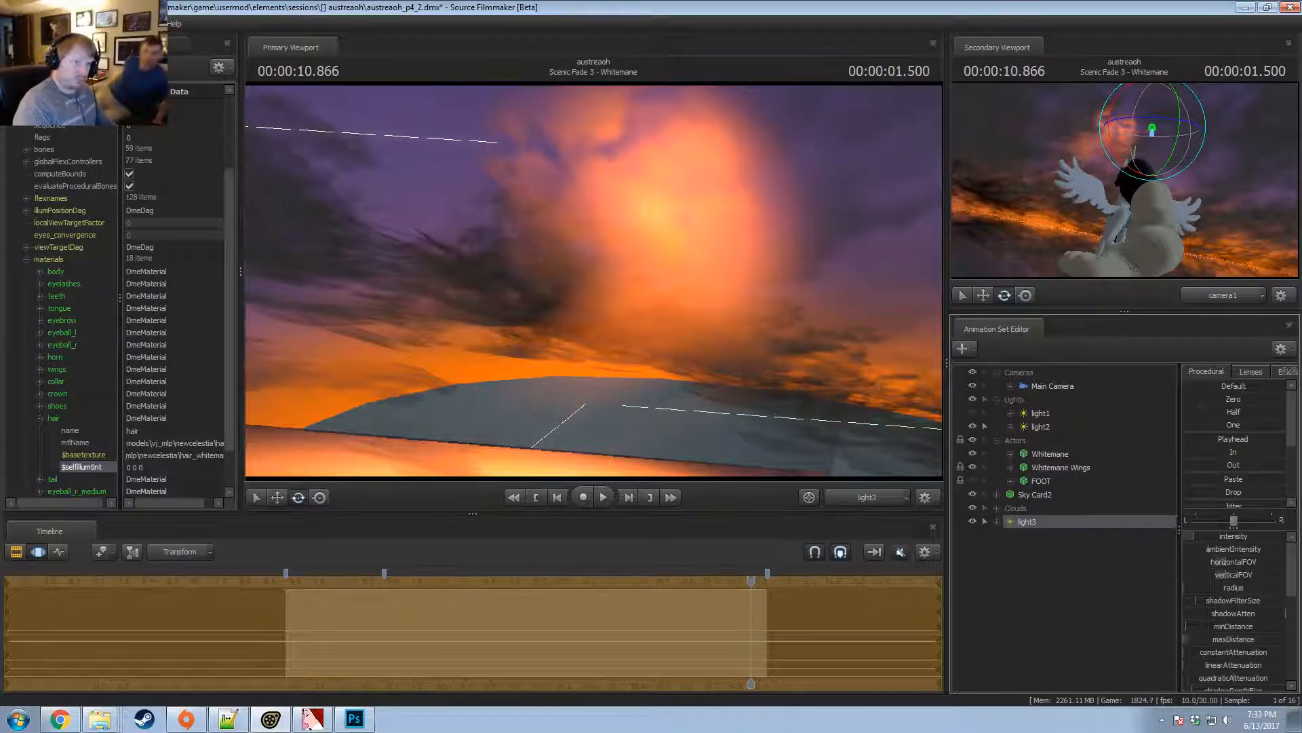
# Move and re-aim light3 at the clouds beside Whitemane's wing near the horizon, and narrow its horizontal and vertical FOV.
pyautogui.moveTo(593, 282); pyautogui.dragTo(564, 303)
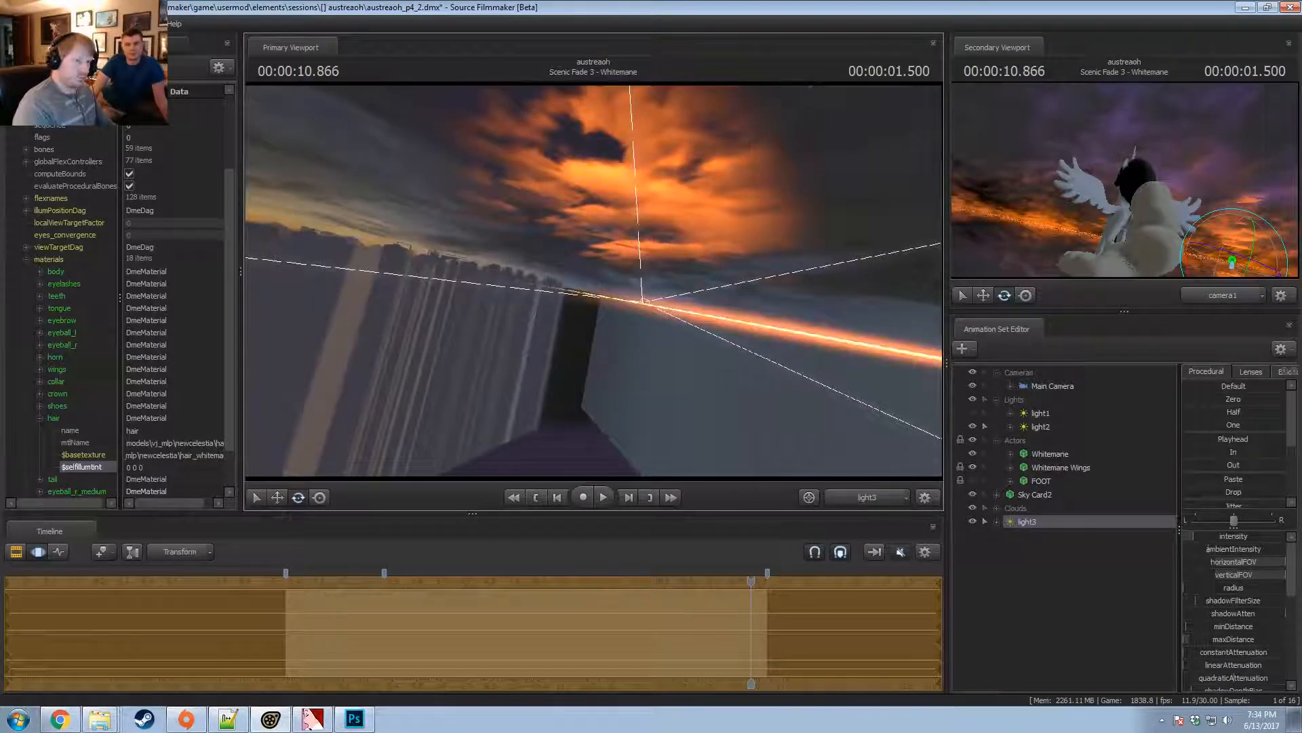
pyautogui.press('F2')
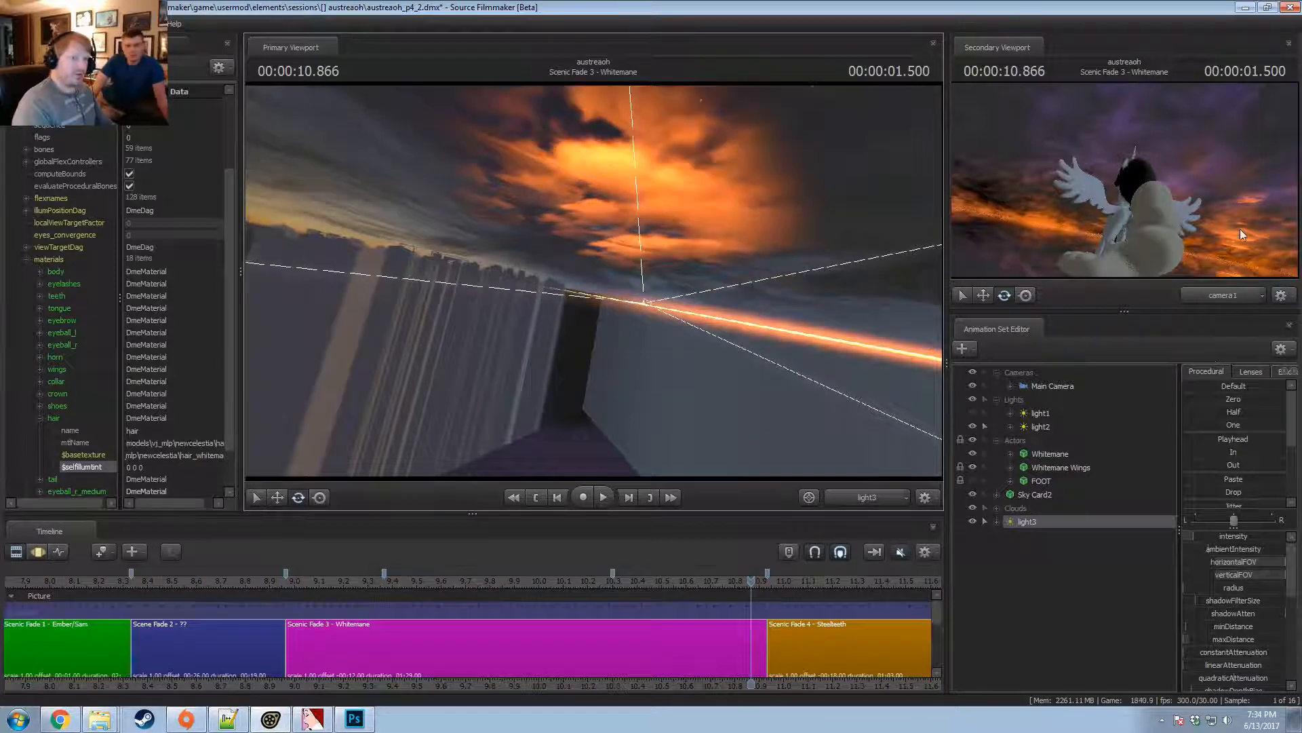
pyautogui.click(785, 404)
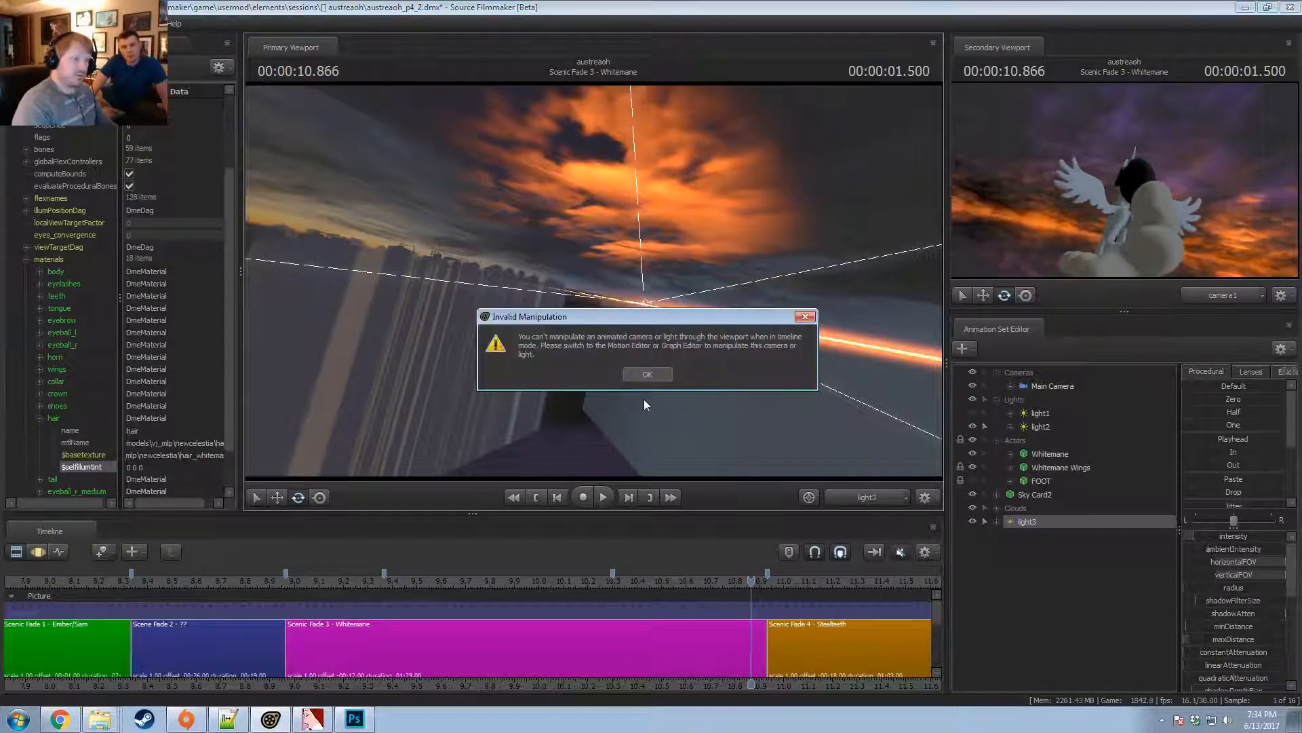
pyautogui.click(637, 377)
pyautogui.press('F3')
pyautogui.moveTo(635, 380); pyautogui.dragTo(688, 371)
pyautogui.moveTo(1261, 563); pyautogui.dragTo(1211, 572)
pyautogui.moveTo(561, 263); pyautogui.dragTo(596, 287)
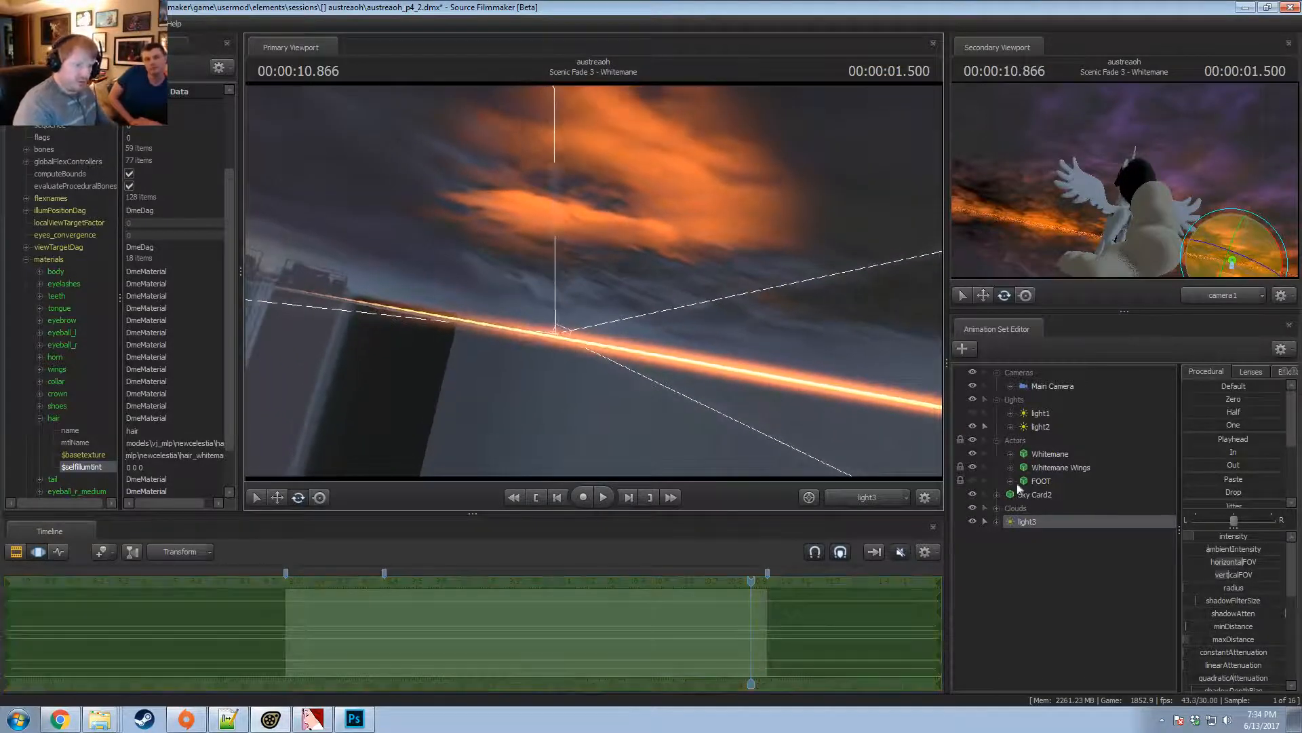
# Lock light3's transform to Cloud 480's rootTransform and apply the Playhead preset to that transform.
pyautogui.click(995, 521)
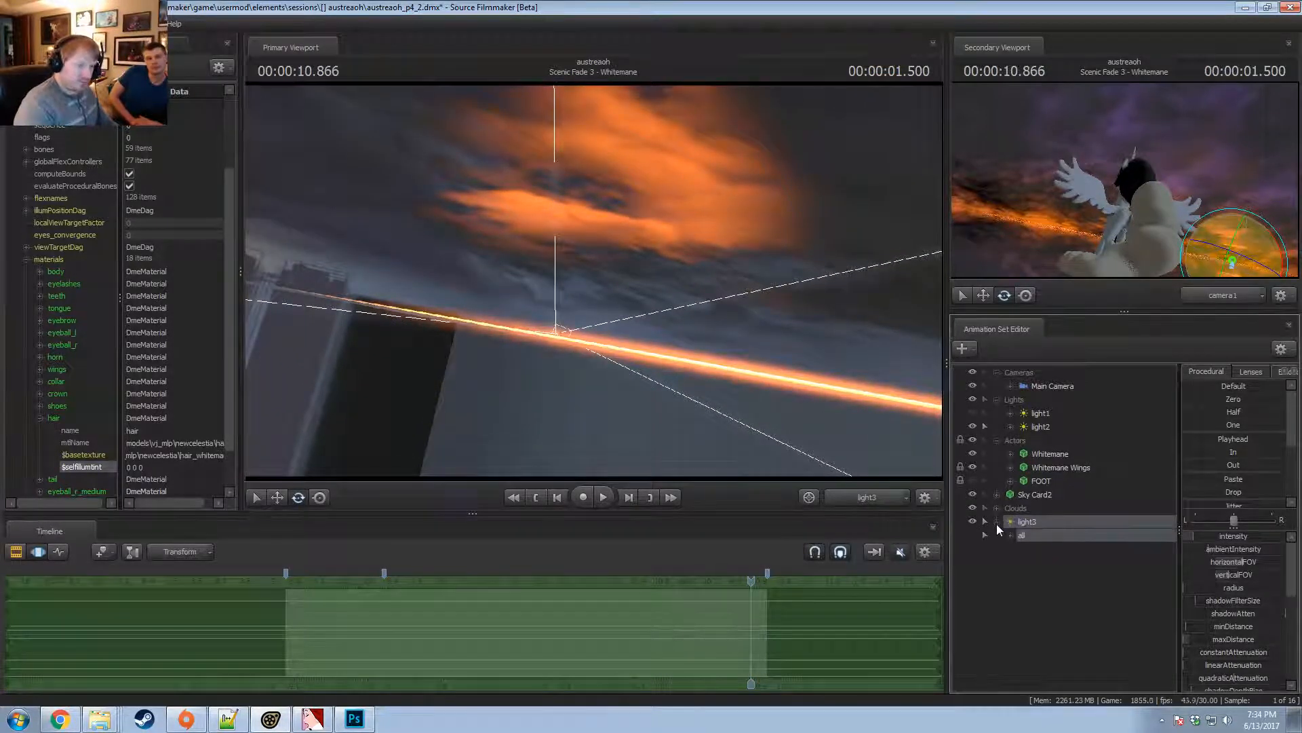
pyautogui.click(996, 508)
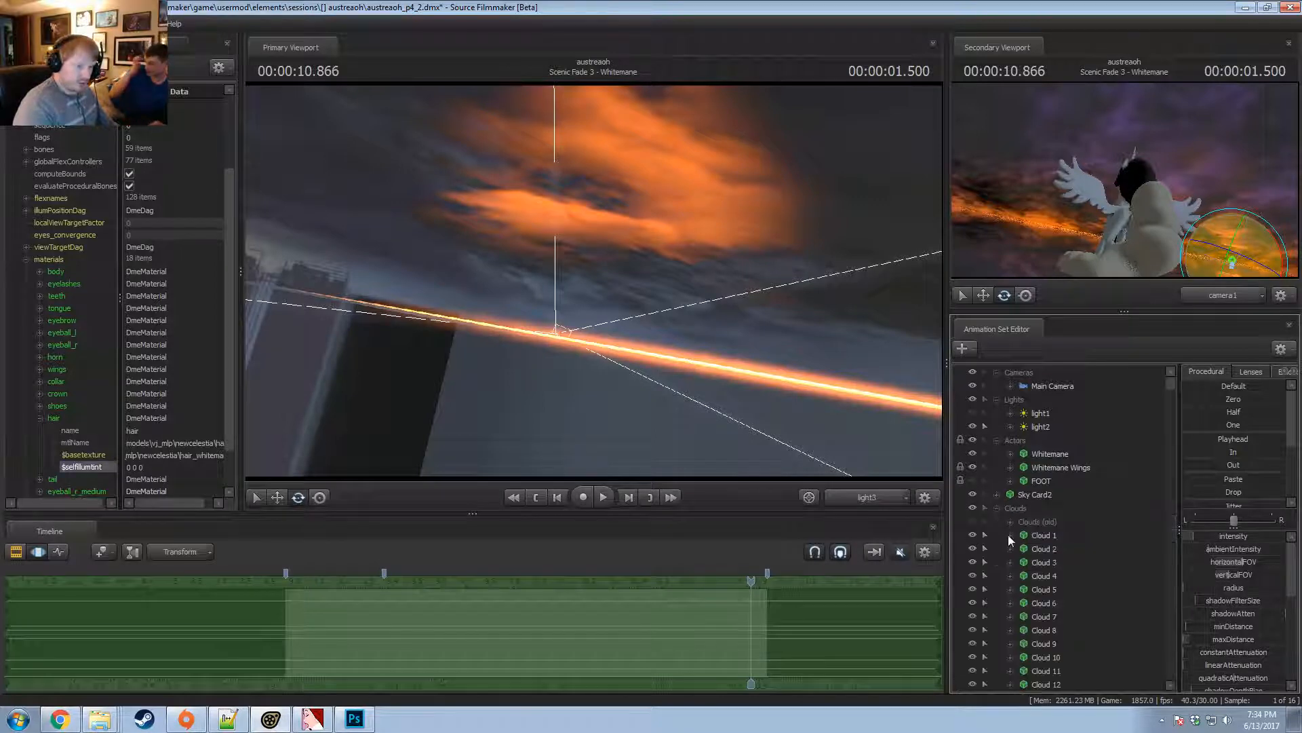
pyautogui.scroll(-15, 1053, 610)
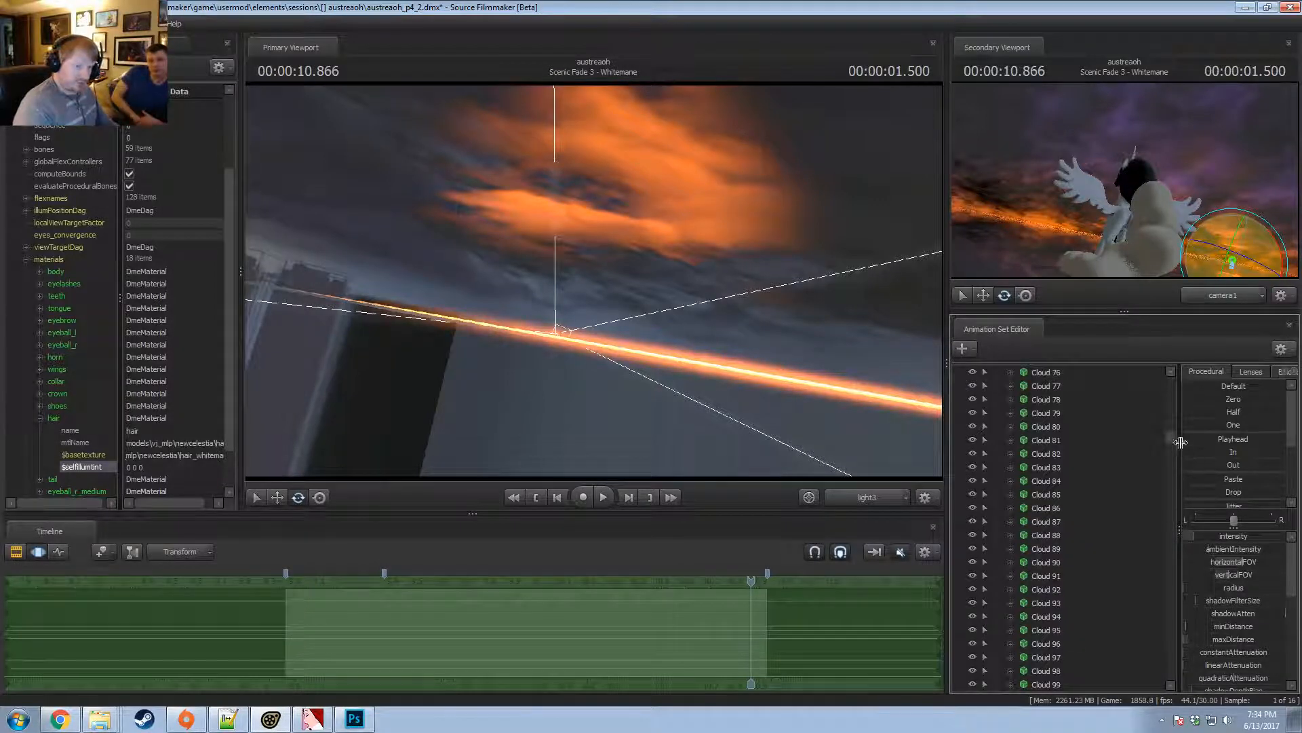
pyautogui.moveTo(1172, 441); pyautogui.dragTo(1176, 690)
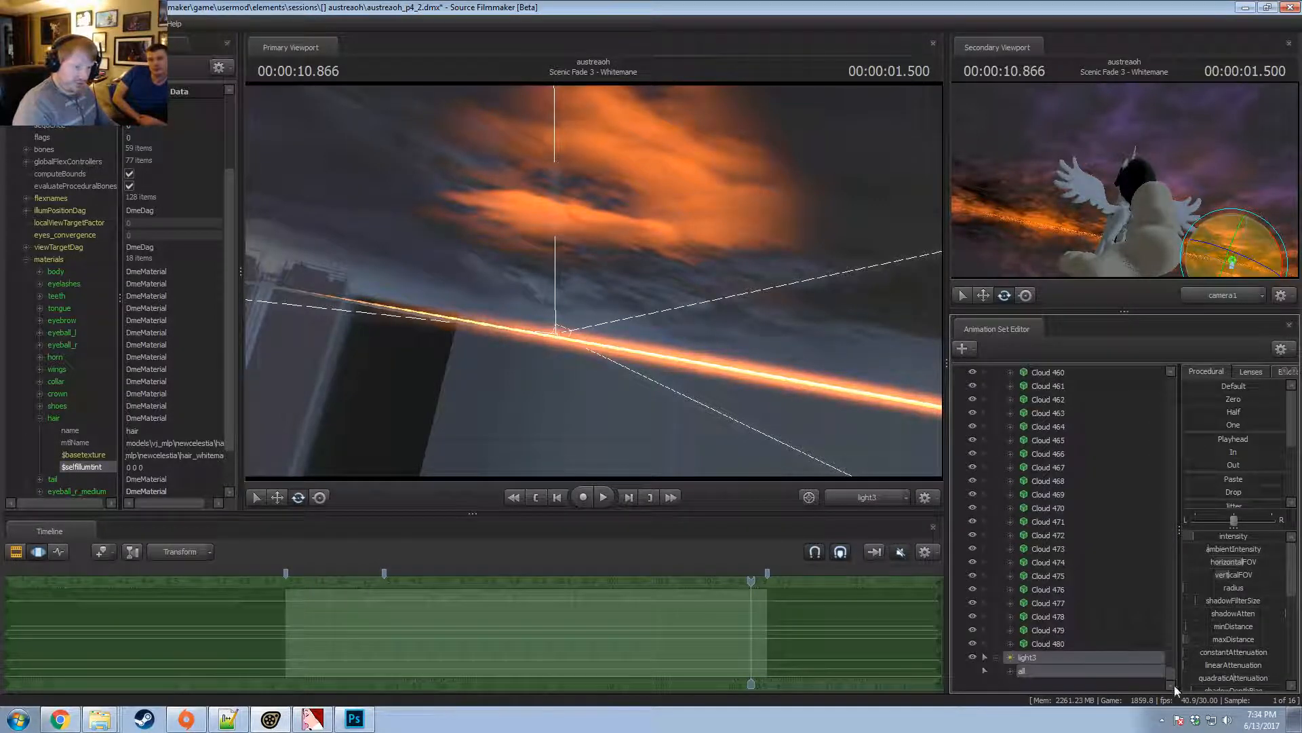
pyautogui.click(1011, 670)
pyautogui.scroll(-7, 1045, 441)
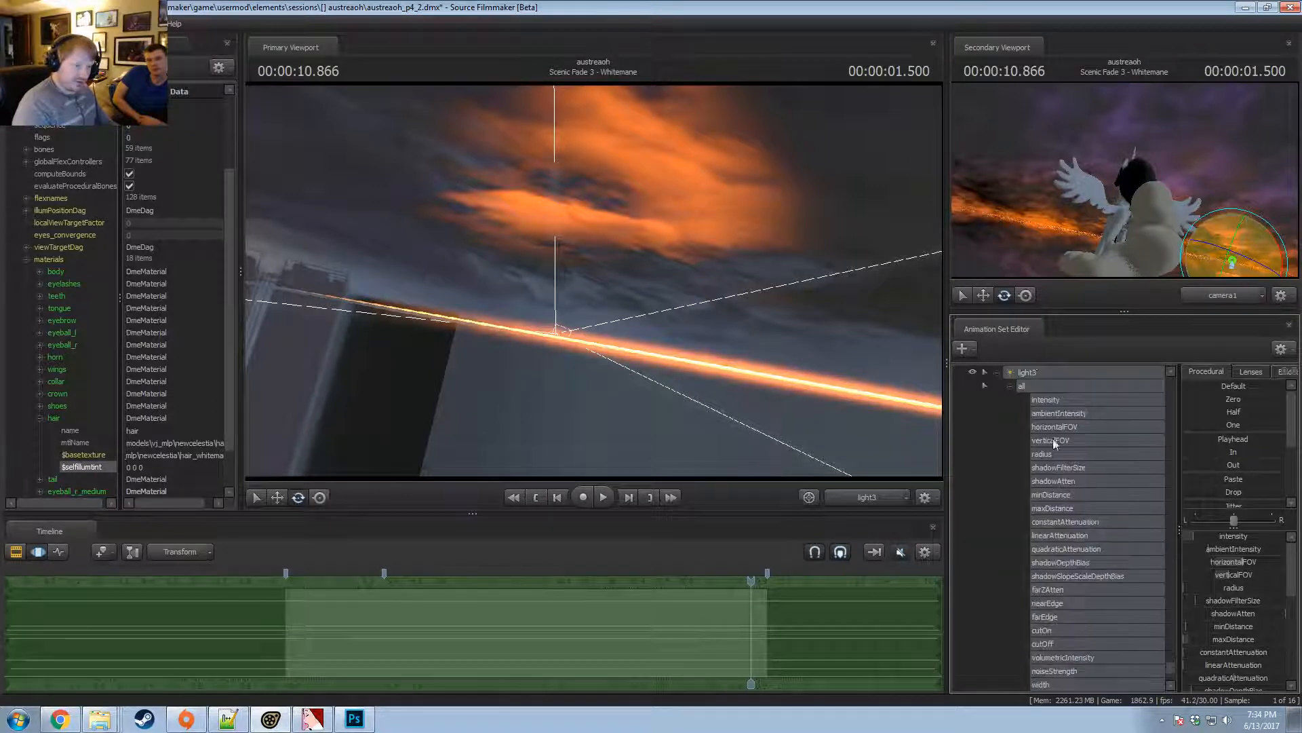
pyautogui.scroll(6, 1035, 454)
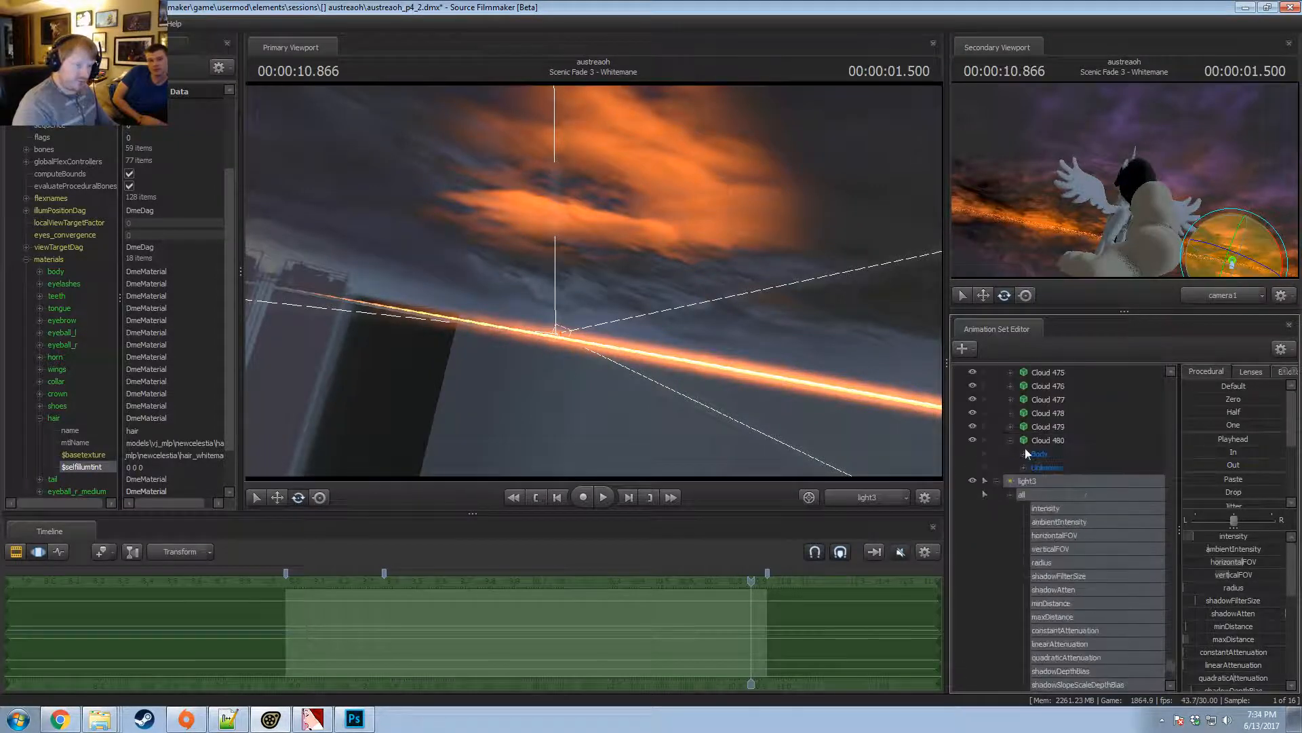
pyautogui.scroll(-6, 1060, 529)
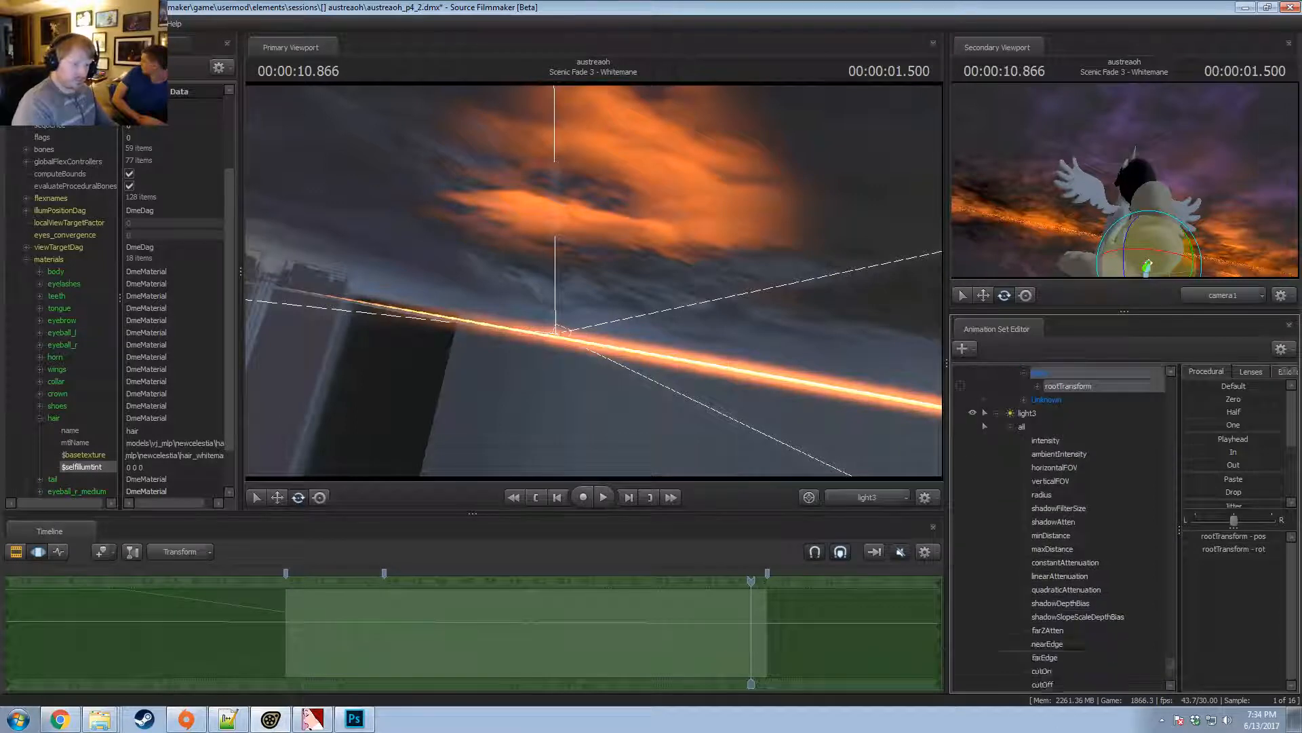
pyautogui.click(1047, 670)
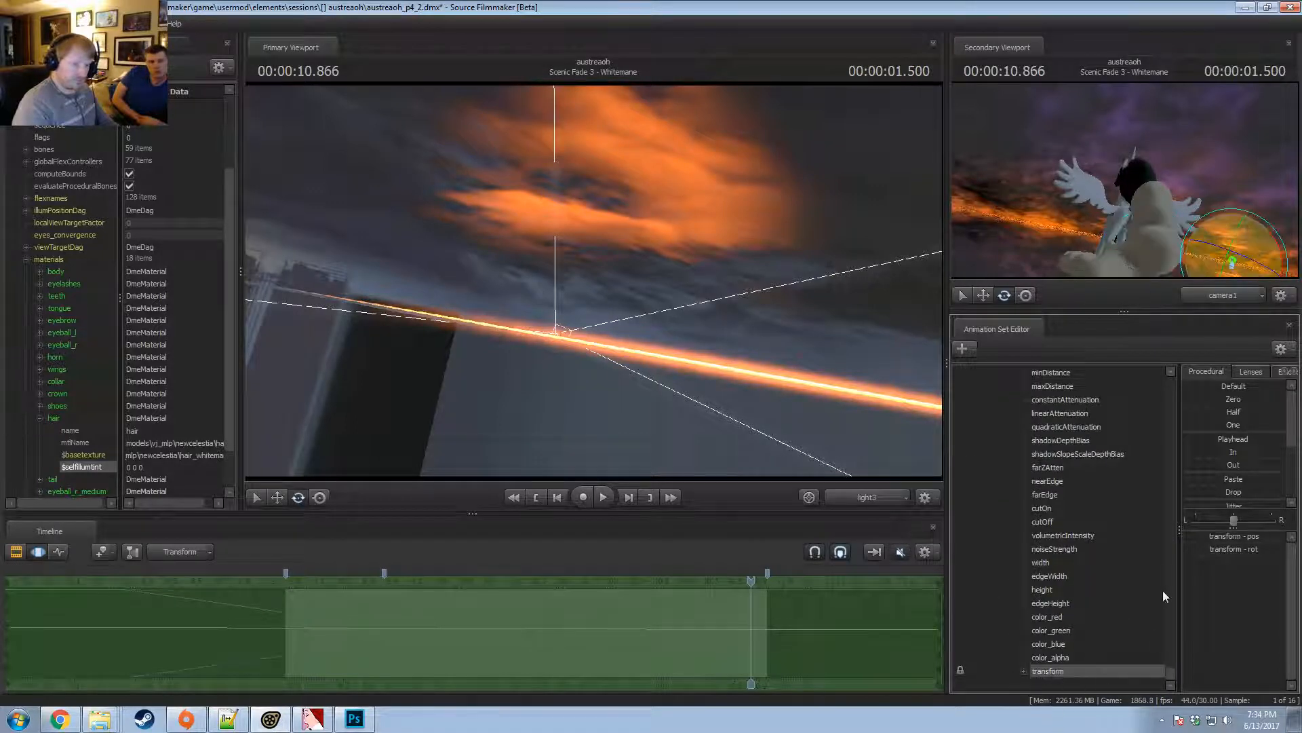
pyautogui.click(1212, 435)
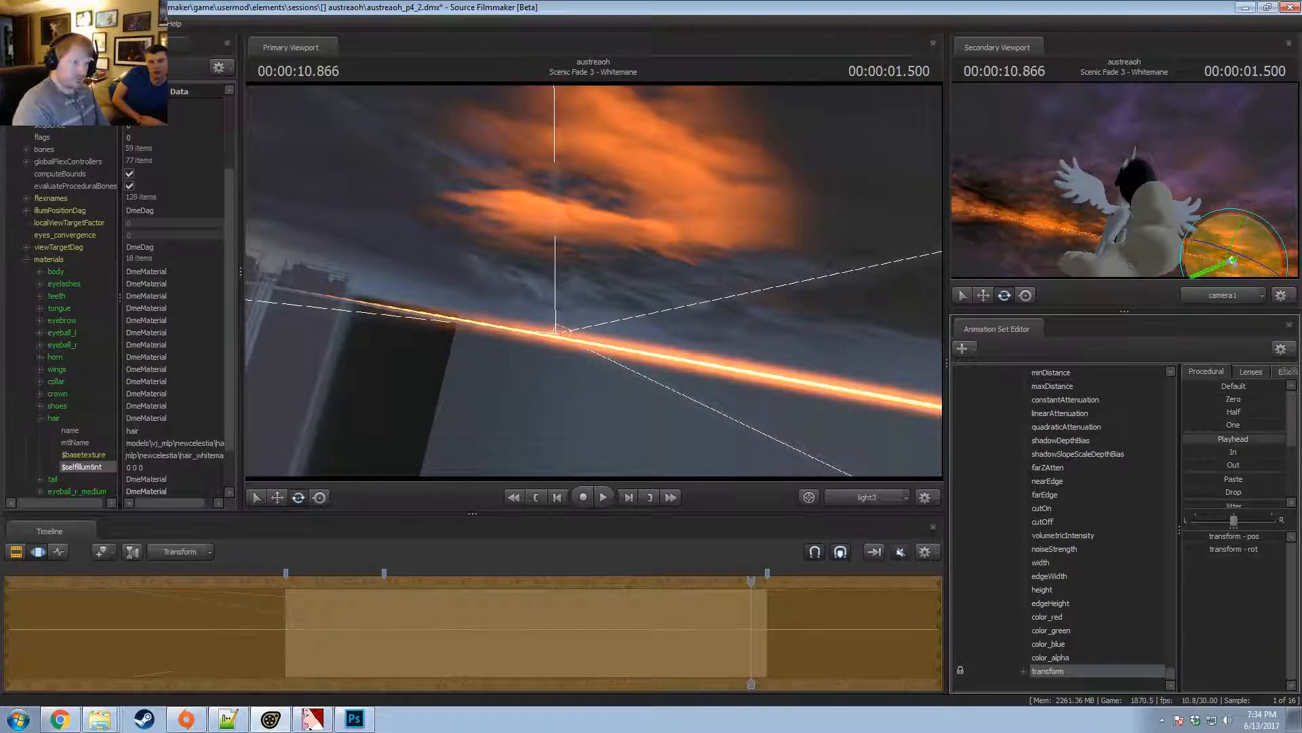
# Collapse light3 and the Clouds group in the animation set list, clear the selection and scrub the shot to check light3's motion.
pyautogui.scroll(8, 1130, 471)
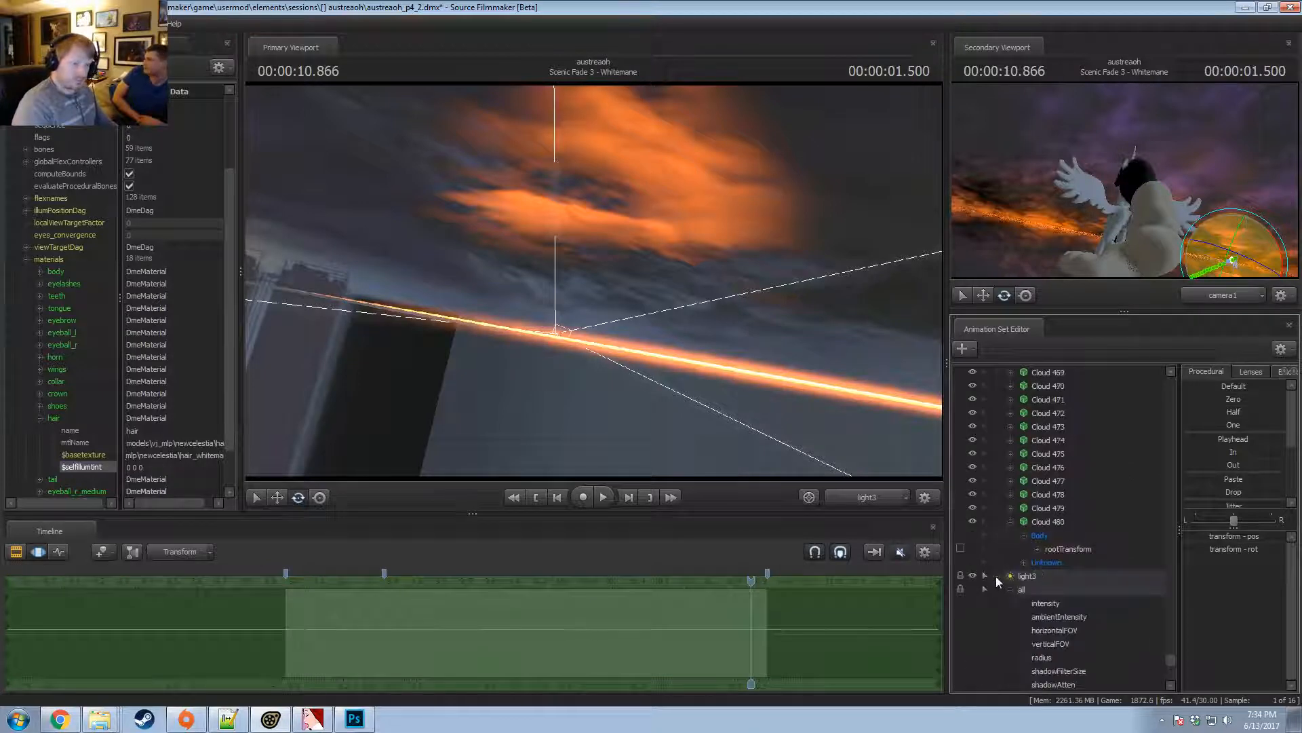
pyautogui.click(996, 576)
pyautogui.click(1026, 671)
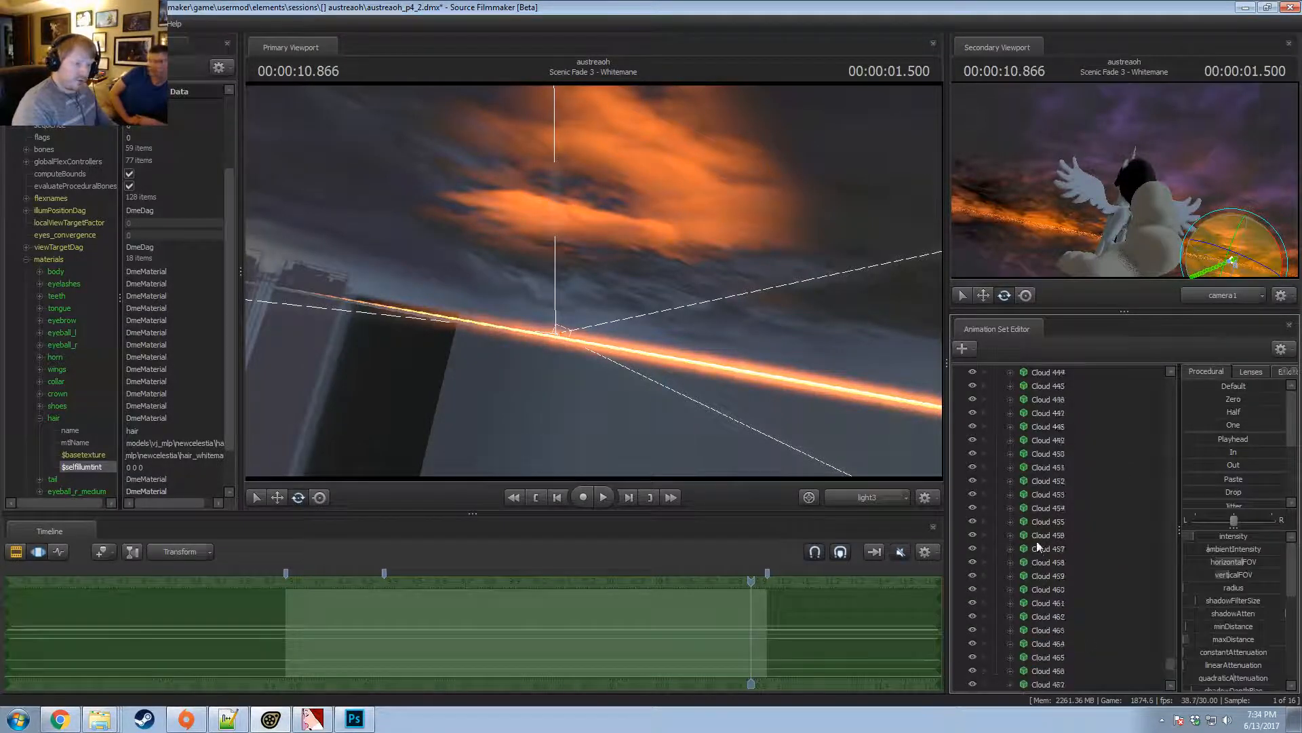
pyautogui.scroll(15, 1035, 524)
pyautogui.moveTo(1168, 625); pyautogui.dragTo(1241, 370)
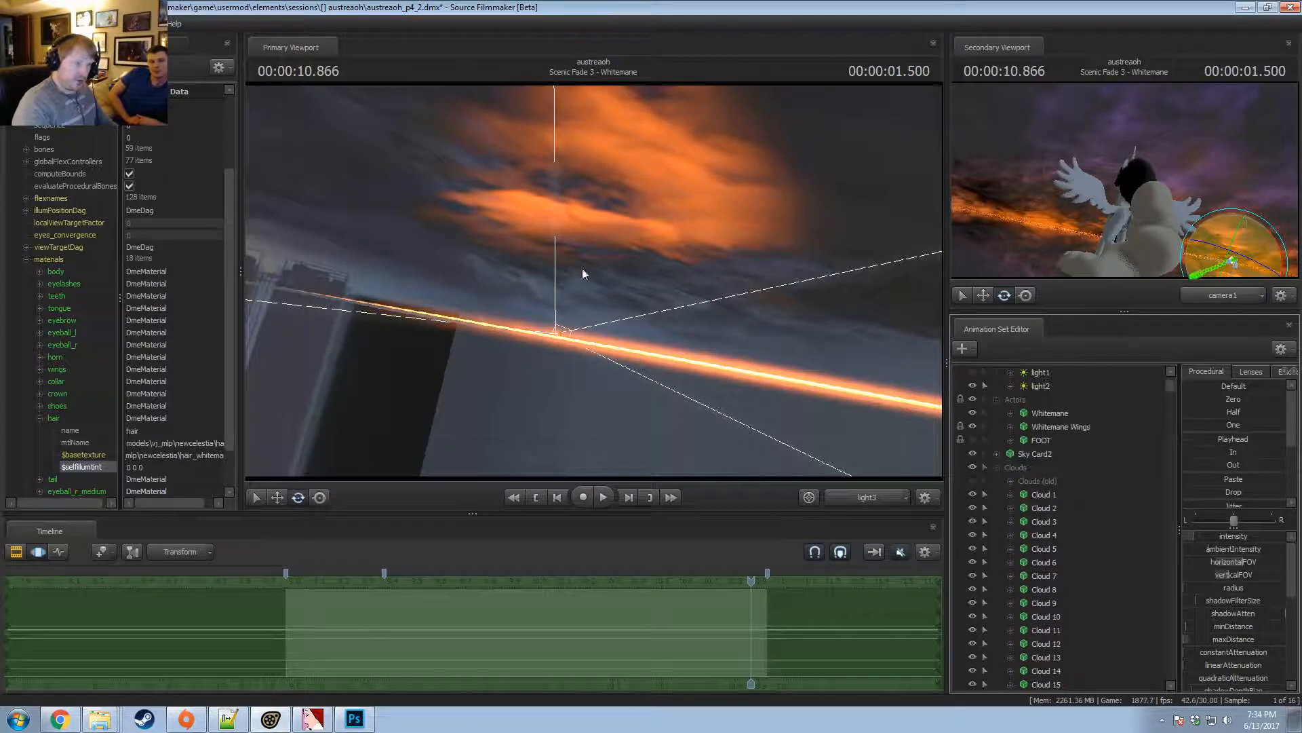
pyautogui.click(997, 467)
pyautogui.click(1026, 520)
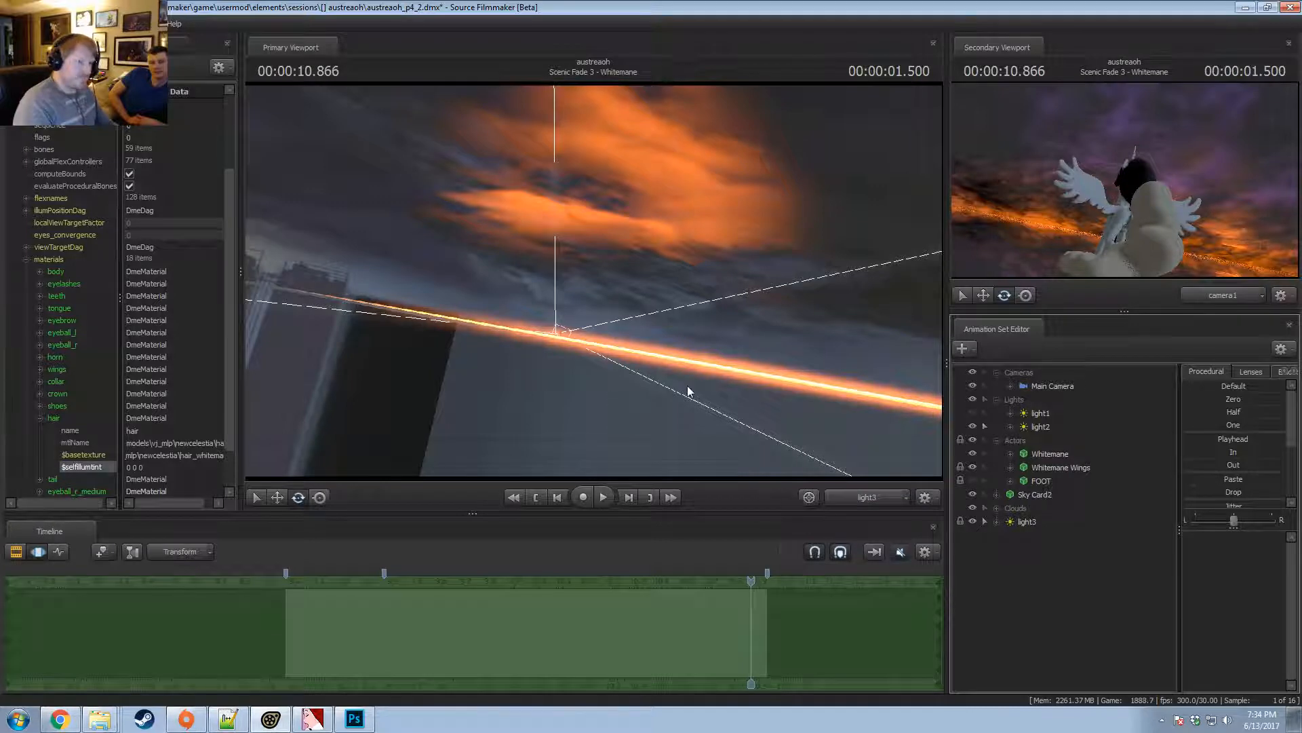
pyautogui.moveTo(547, 588)
pyautogui.mouseDown()
pyautogui.moveTo(531, 594)
pyautogui.moveTo(578, 611)
pyautogui.moveTo(762, 595)
pyautogui.moveTo(705, 599)
pyautogui.moveTo(723, 601)
pyautogui.mouseUp()
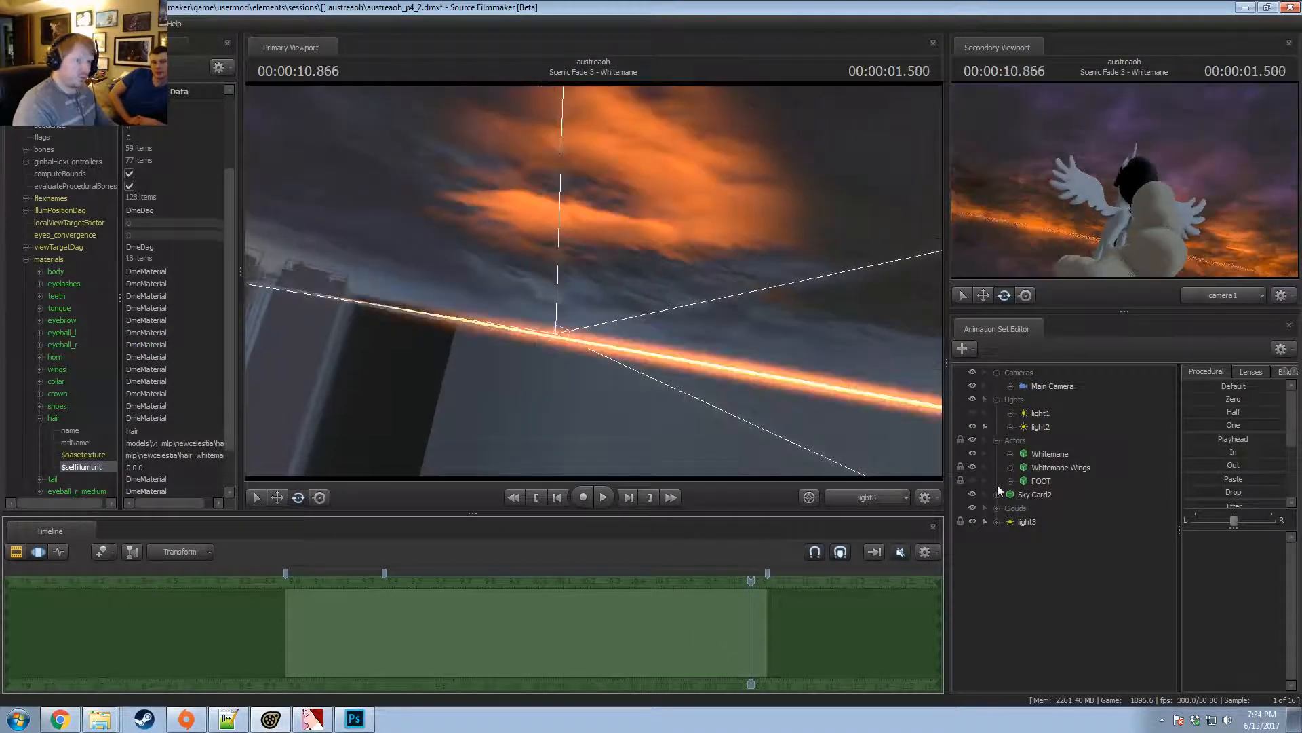
# Select Cloud 1 through Cloud 480 and apply the Jitter preset over the range from about 9.2 to 10.7 seconds.
pyautogui.click(997, 509)
pyautogui.click(1028, 534)
pyautogui.scroll(-20, 1086, 547)
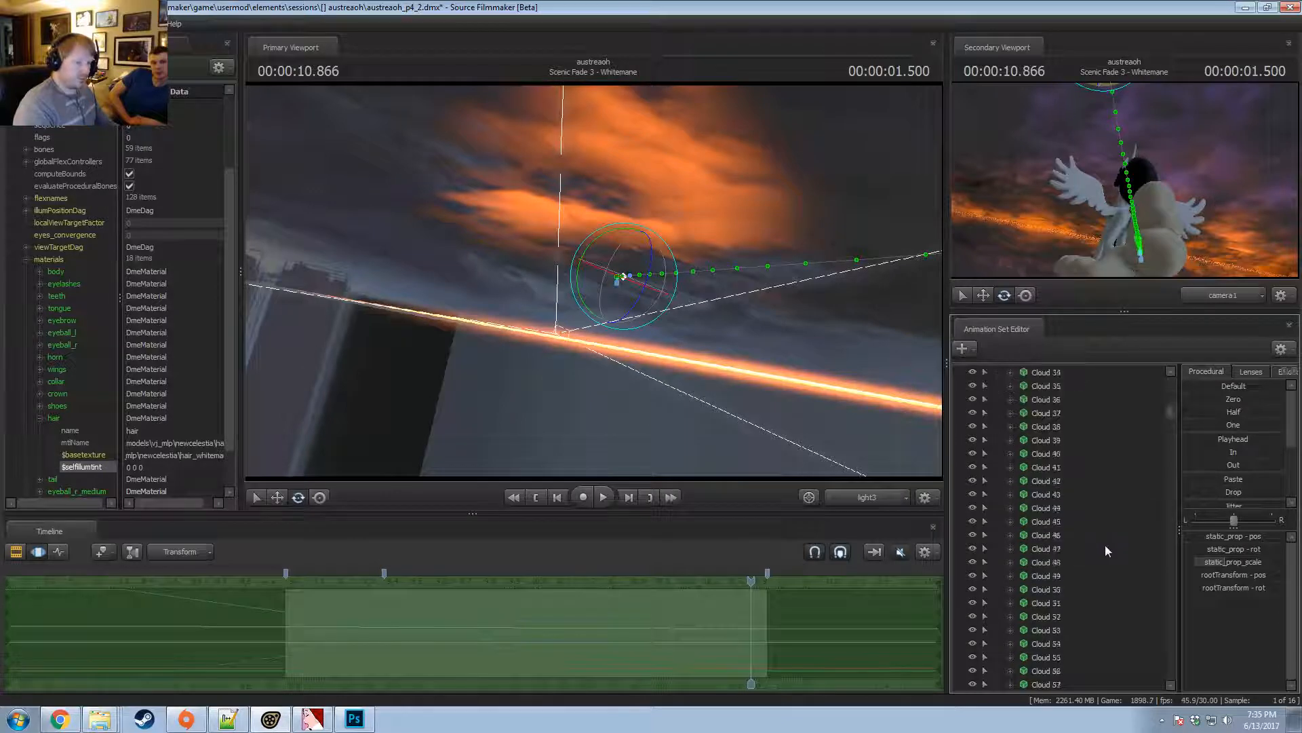
pyautogui.moveTo(1172, 434); pyautogui.dragTo(1167, 687)
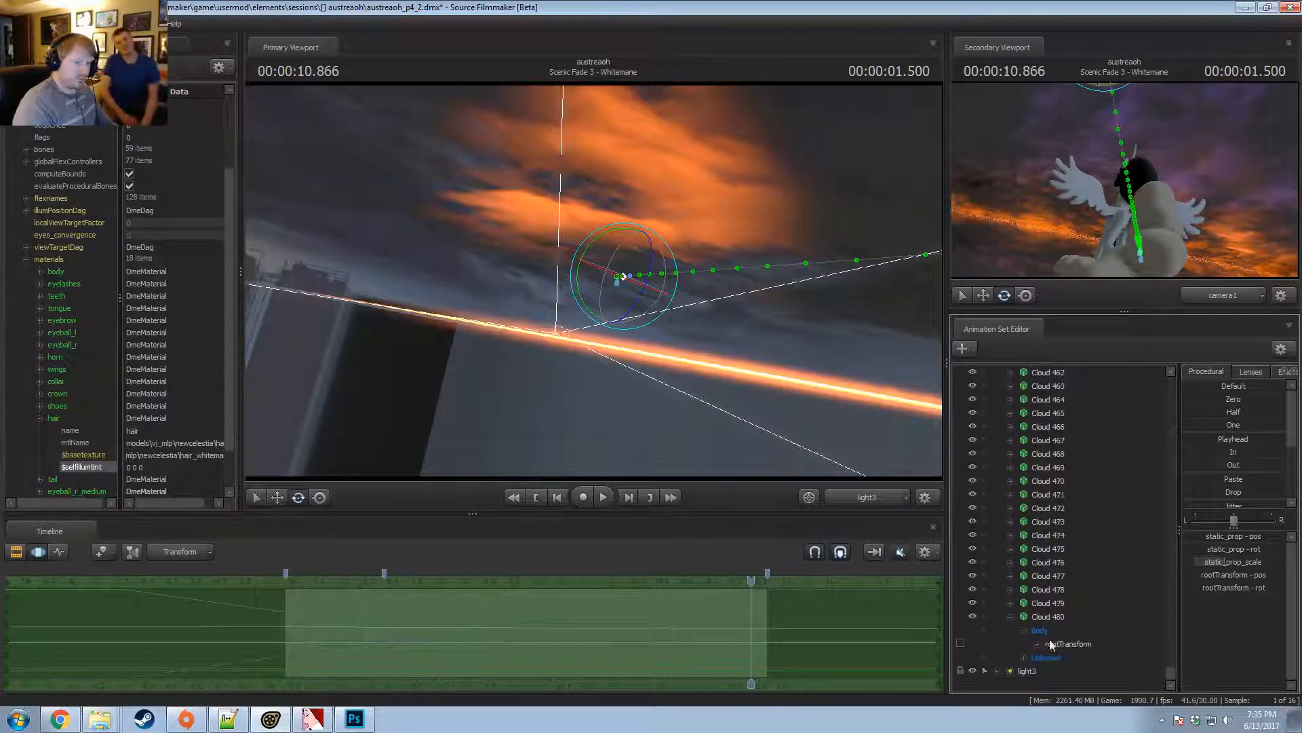
pyautogui.keyDown('shift'); pyautogui.click(1035, 617); pyautogui.keyUp('shift')
pyautogui.click(1011, 616)
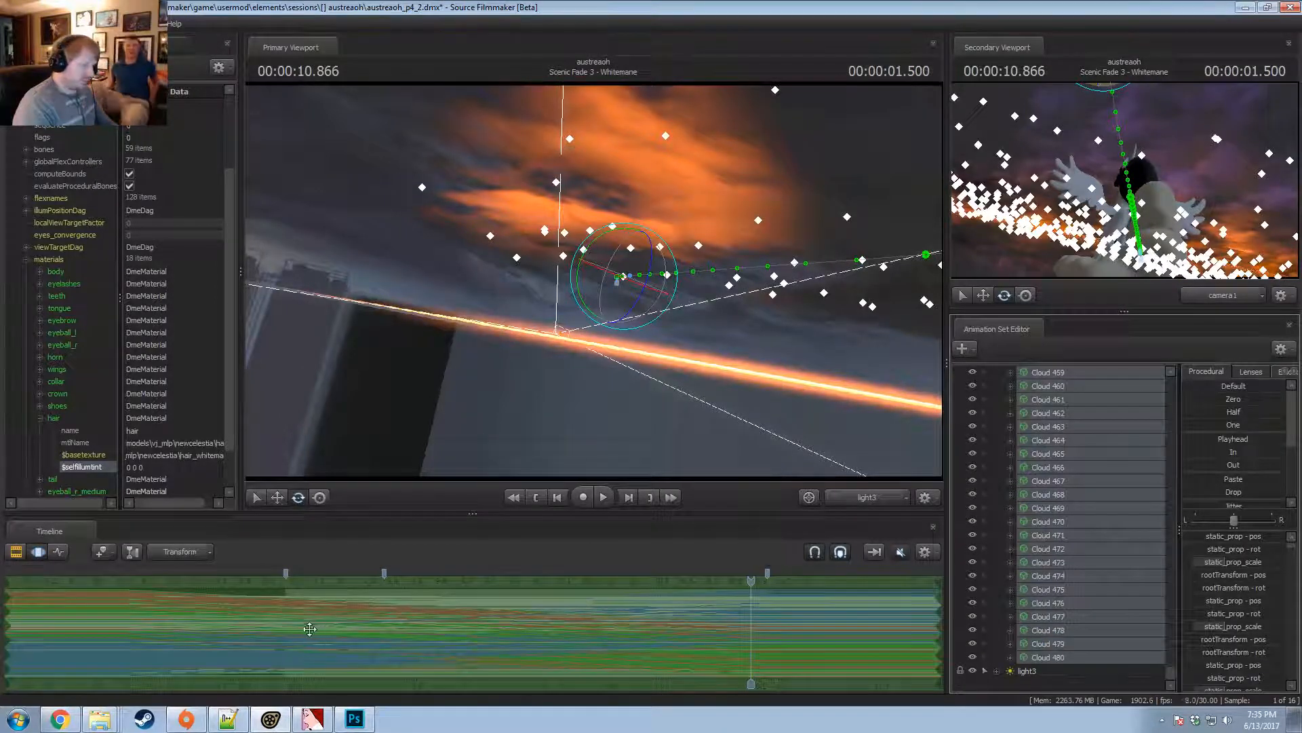
pyautogui.press('shift')
pyautogui.keyDown('shift'); pyautogui.moveTo(348, 622); pyautogui.dragTo(707, 632); pyautogui.keyUp('shift')
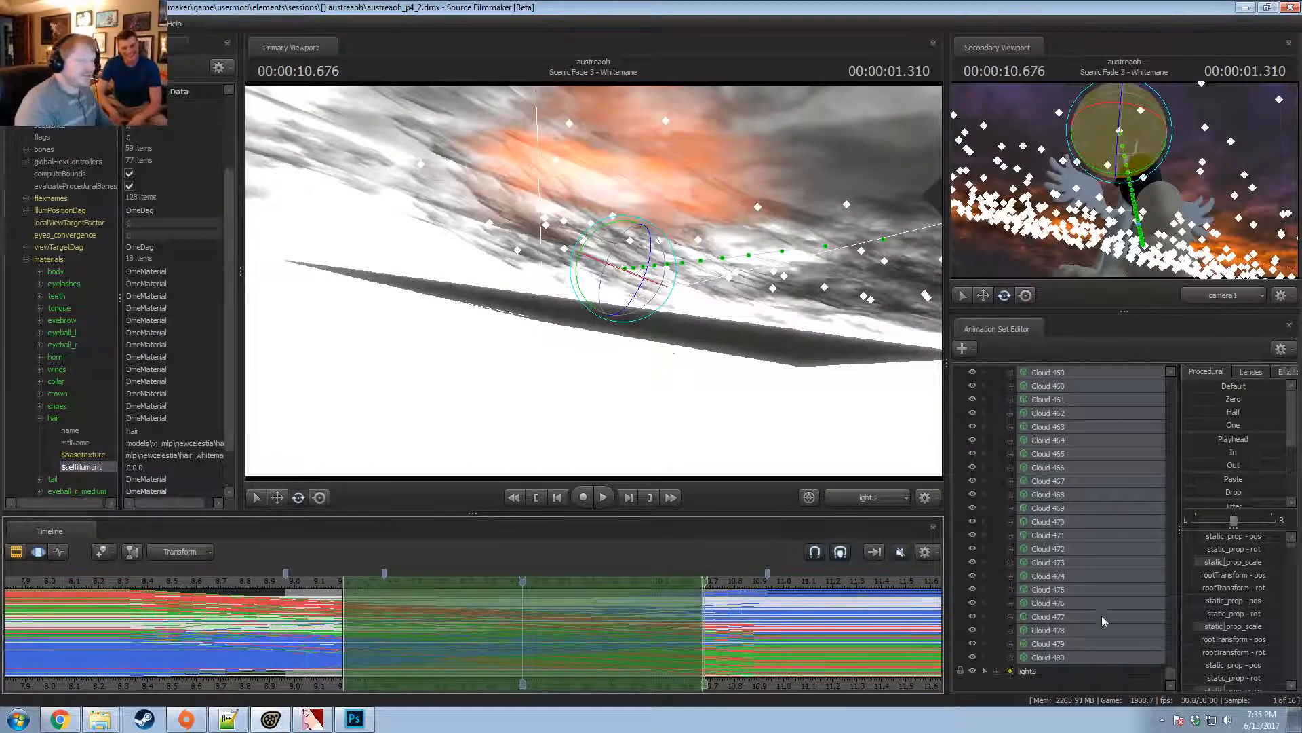
pyautogui.scroll(-3, 1240, 453)
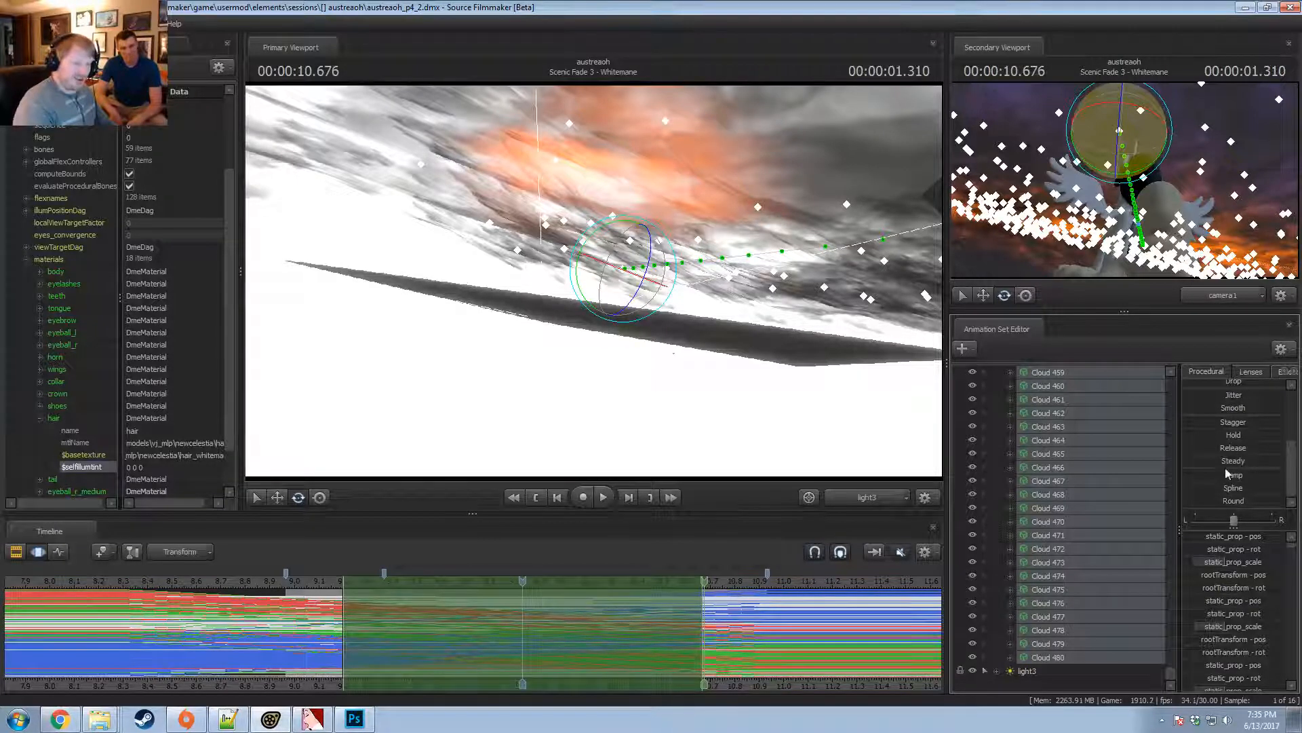
pyautogui.click(1232, 396)
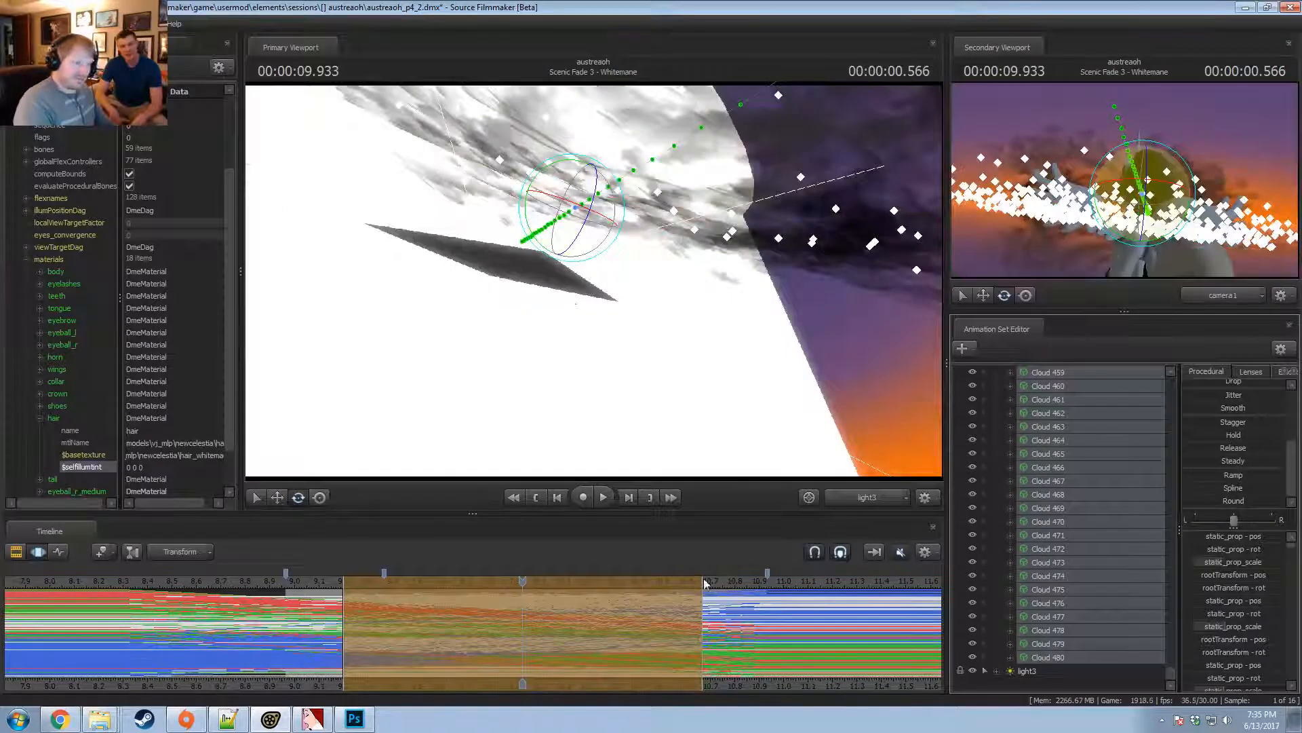
# Play Scenic Fade 3 from about 9.1 seconds through the Work Camera to check the jittered clouds.
pyautogui.click(316, 582)
pyautogui.press('F2')
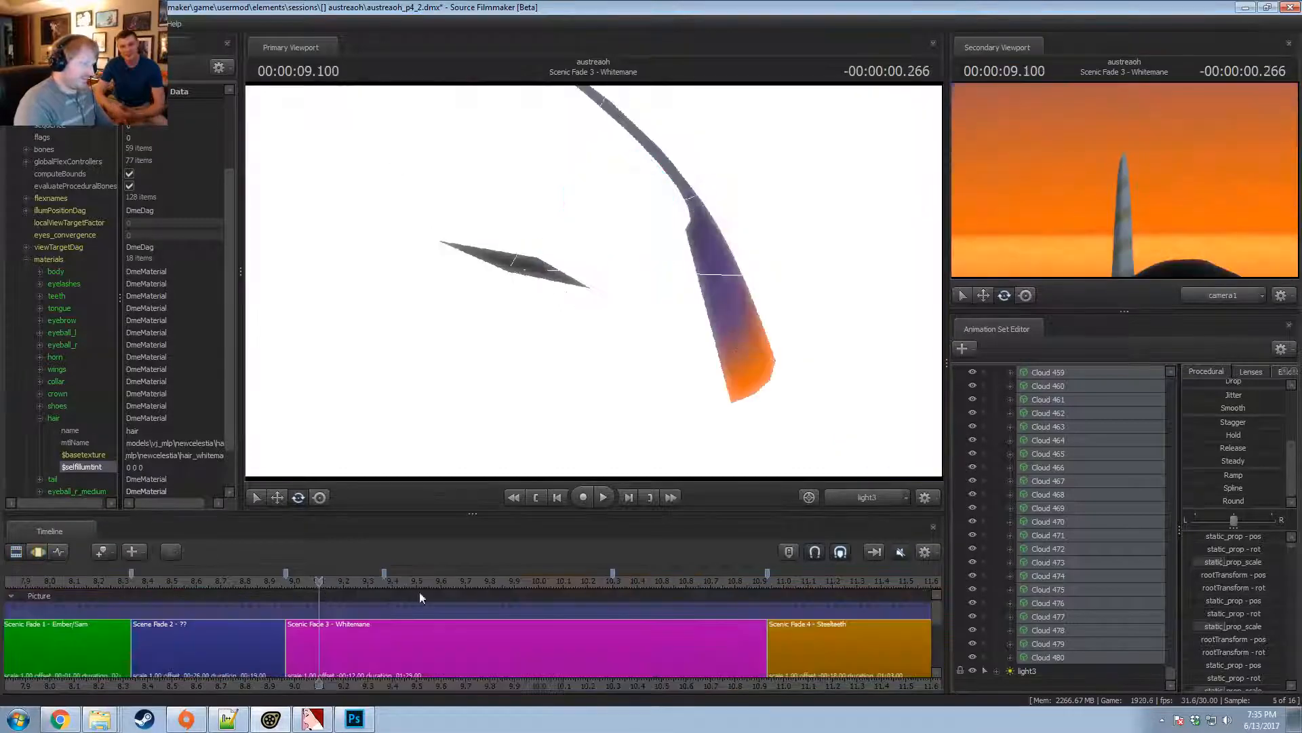
pyautogui.click(883, 496)
pyautogui.press('space')
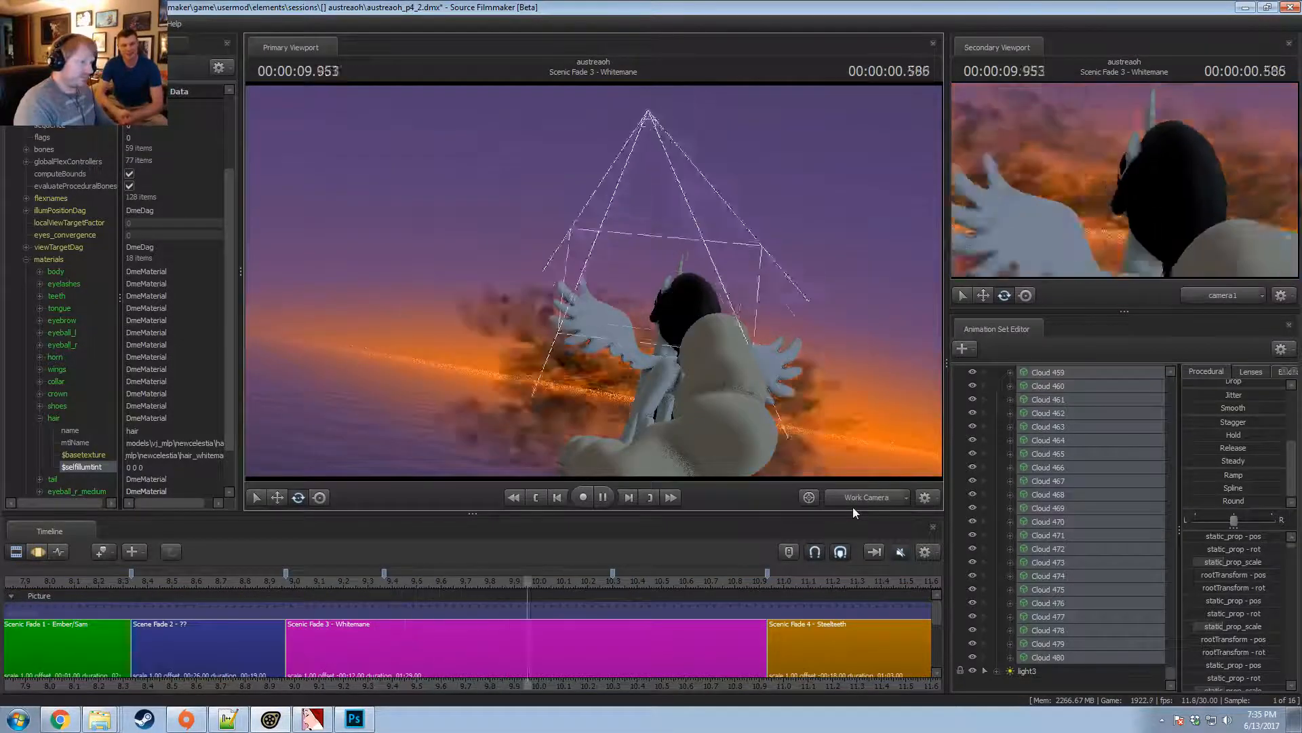
pyautogui.press('space')
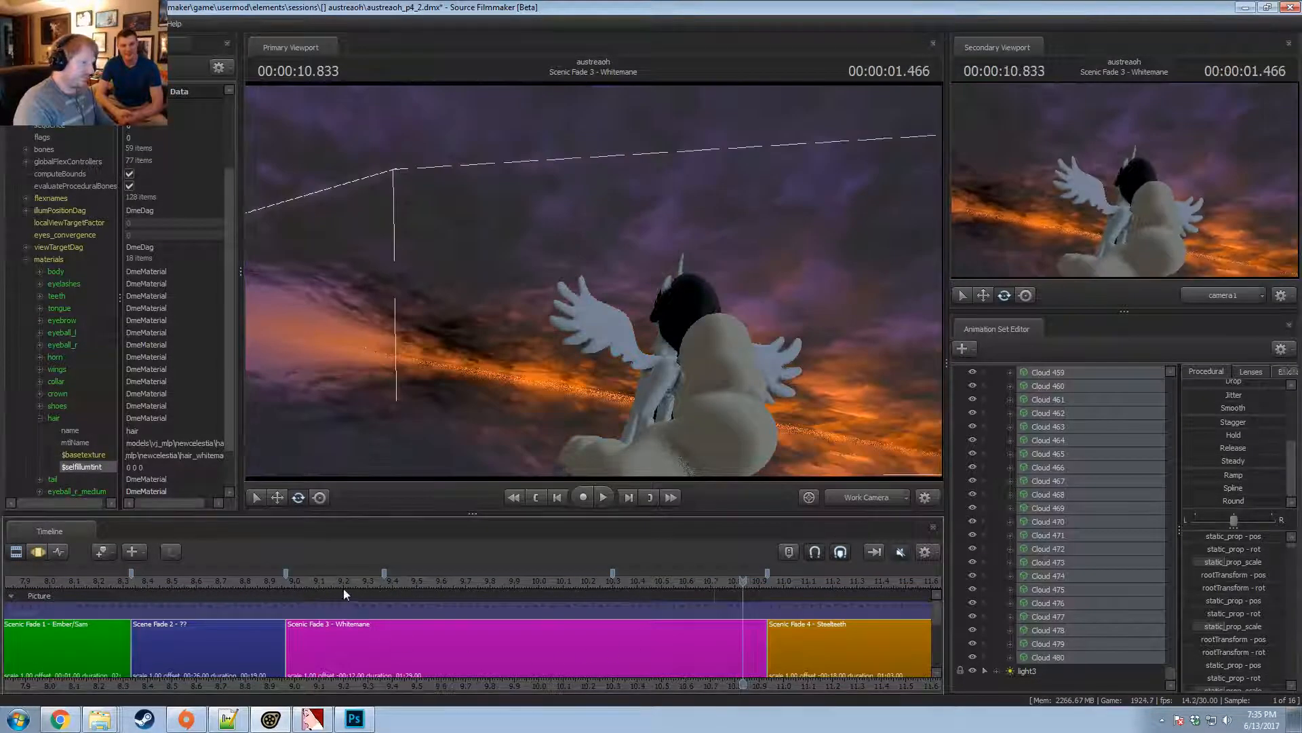
# Step through Scenic Fade 3 frame by frame from about 9.6 to 10.8 seconds to examine the clouds' movement around Whitemane.
pyautogui.moveTo(369, 582); pyautogui.dragTo(450, 577)
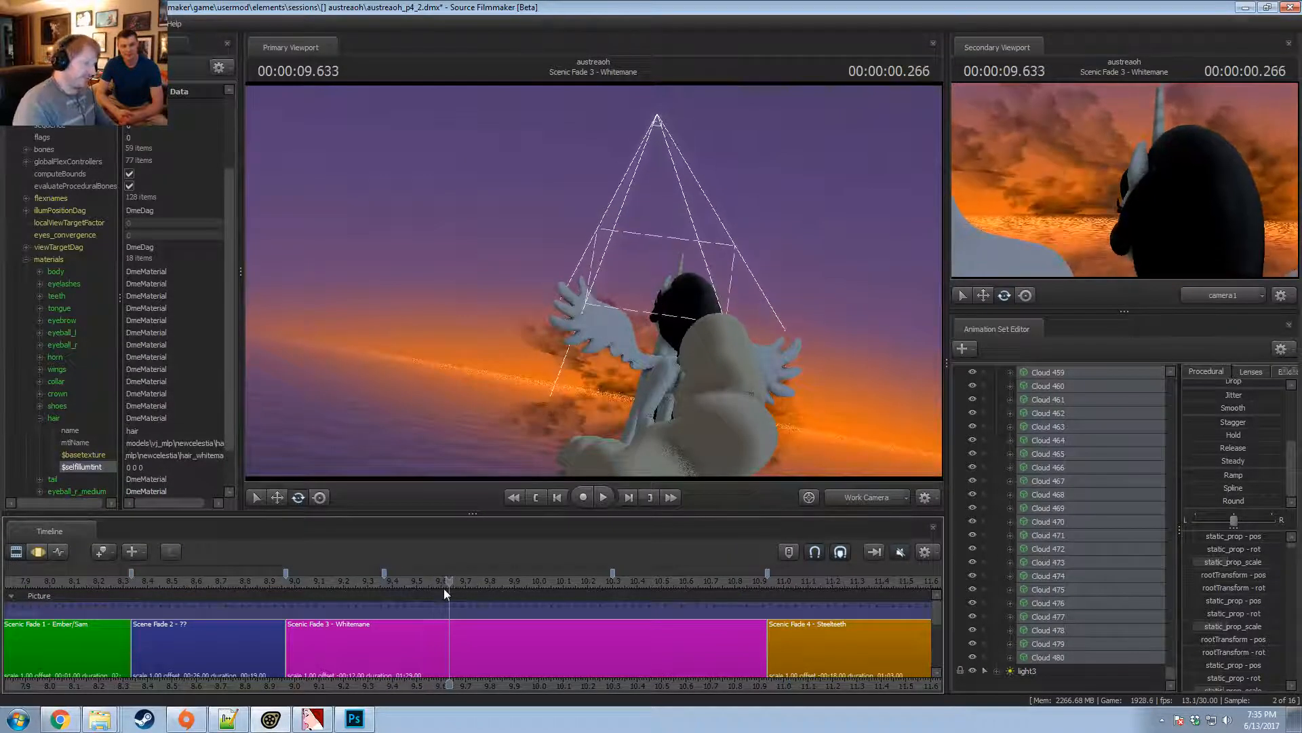
pyautogui.press('Right')
pyautogui.press('Right')
pyautogui.press('Right')
pyautogui.press('Right')
pyautogui.press('Right')
pyautogui.press('Right')
pyautogui.press('Right')
pyautogui.press('Right')
pyautogui.press('Right')
pyautogui.press('Right')
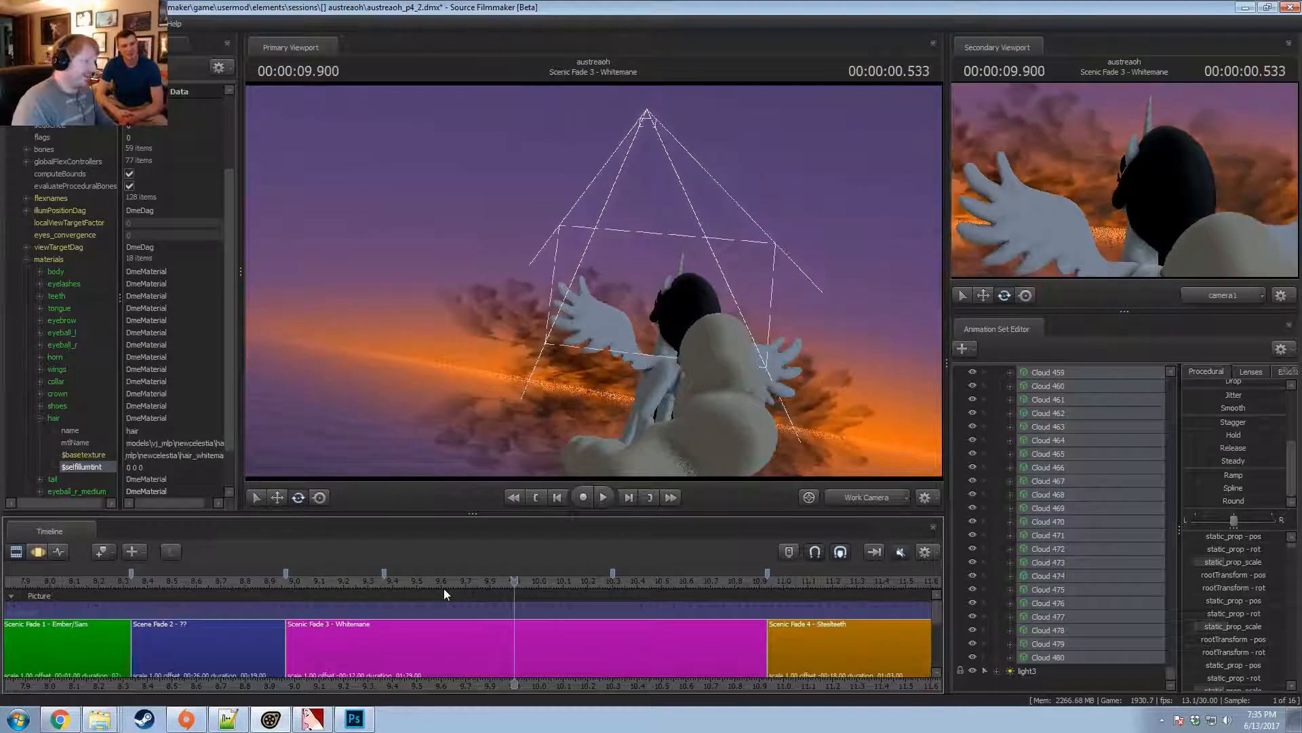
pyautogui.press('Right')
pyautogui.press('Right')
pyautogui.press('Right')
pyautogui.press('Right')
pyautogui.press('Right')
pyautogui.press('Right')
pyautogui.press('Right')
pyautogui.press('Right')
pyautogui.press('Right')
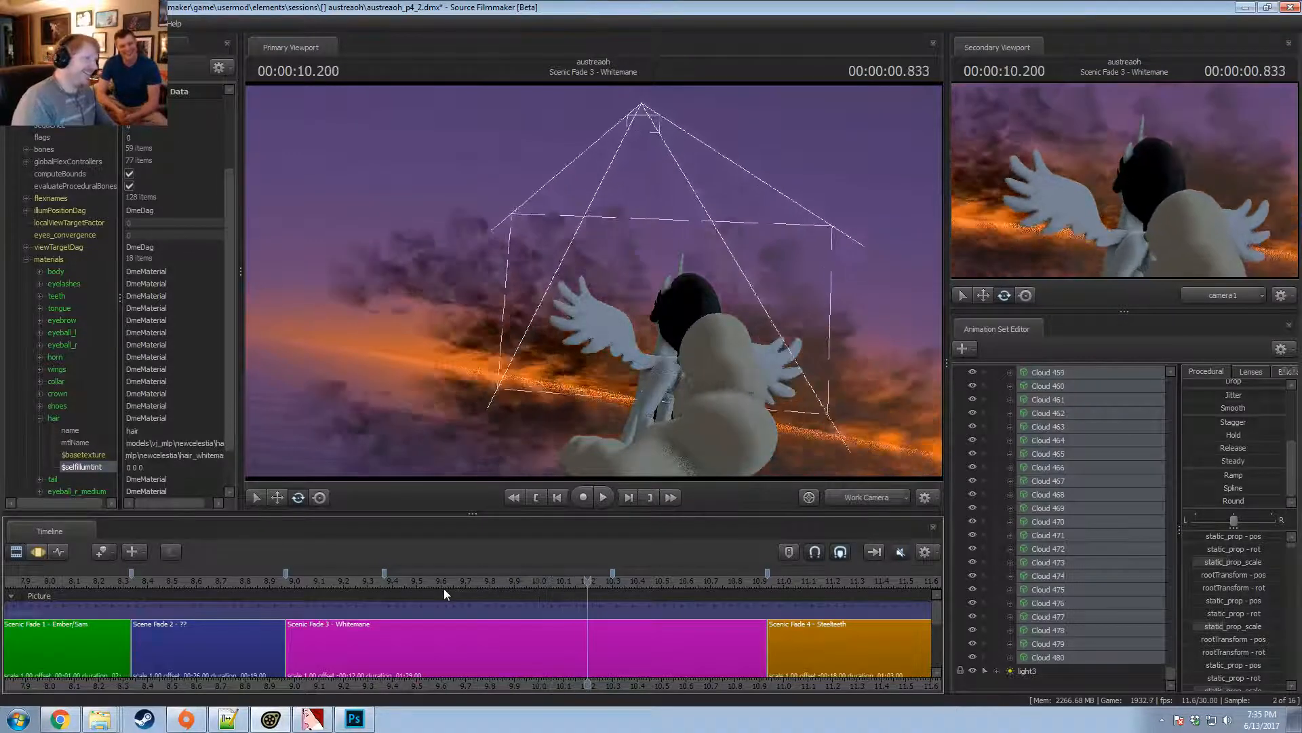
pyautogui.press('Right')
pyautogui.press('Right')
pyautogui.press('Right')
pyautogui.press('Right')
pyautogui.press('Right')
pyautogui.press('Right')
pyautogui.press('Right')
pyautogui.press('Right')
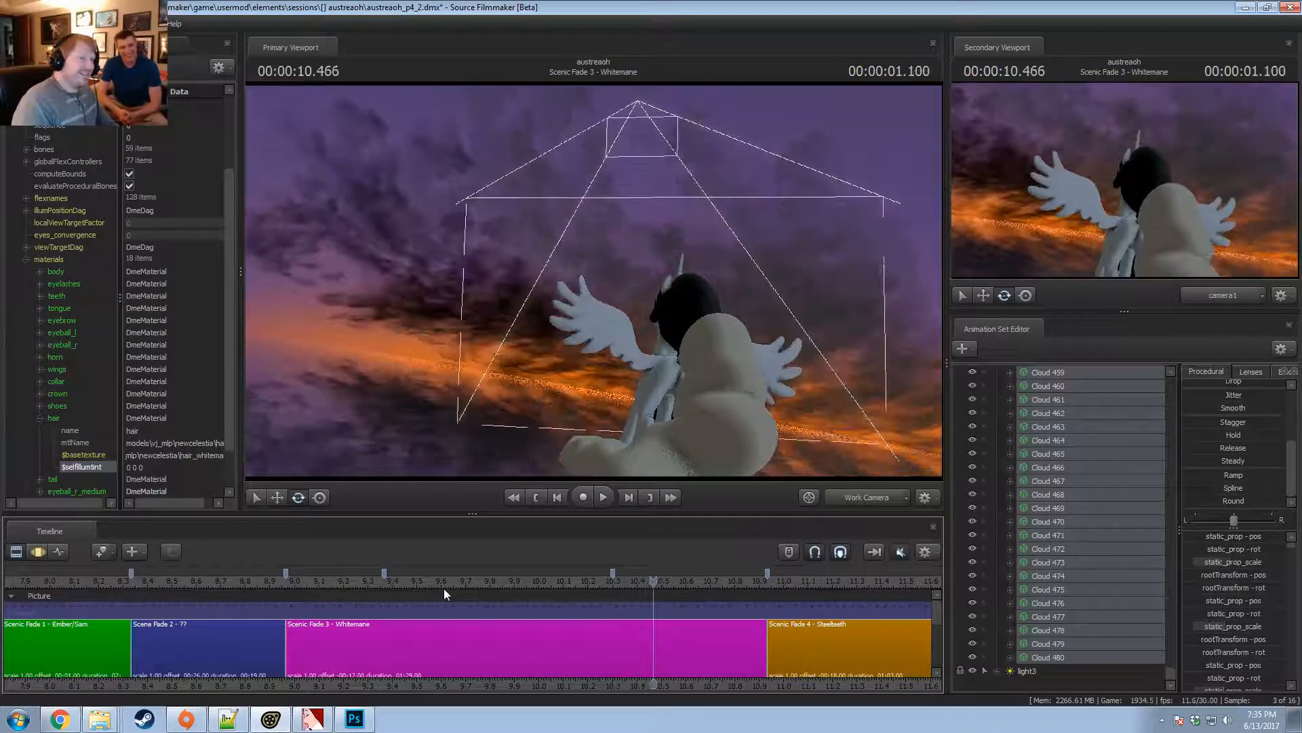
pyautogui.press('Right')
pyautogui.press('Right')
pyautogui.press('Right')
pyautogui.press('Right')
pyautogui.press('Right')
pyautogui.press('Right')
pyautogui.press('Right')
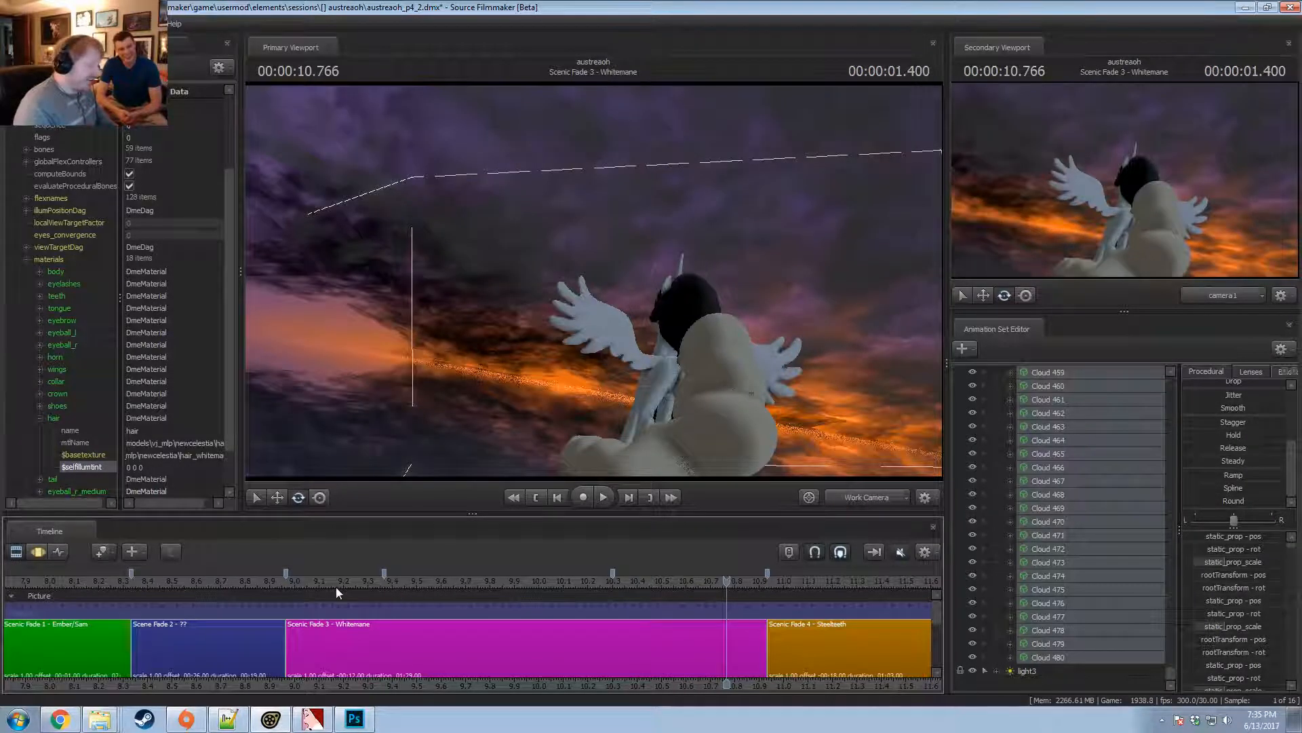
# Replay Scenic Fade 3 from near its start and view it through camera1, stopping at about 10.4 seconds.
pyautogui.click(304, 586)
pyautogui.press('space')
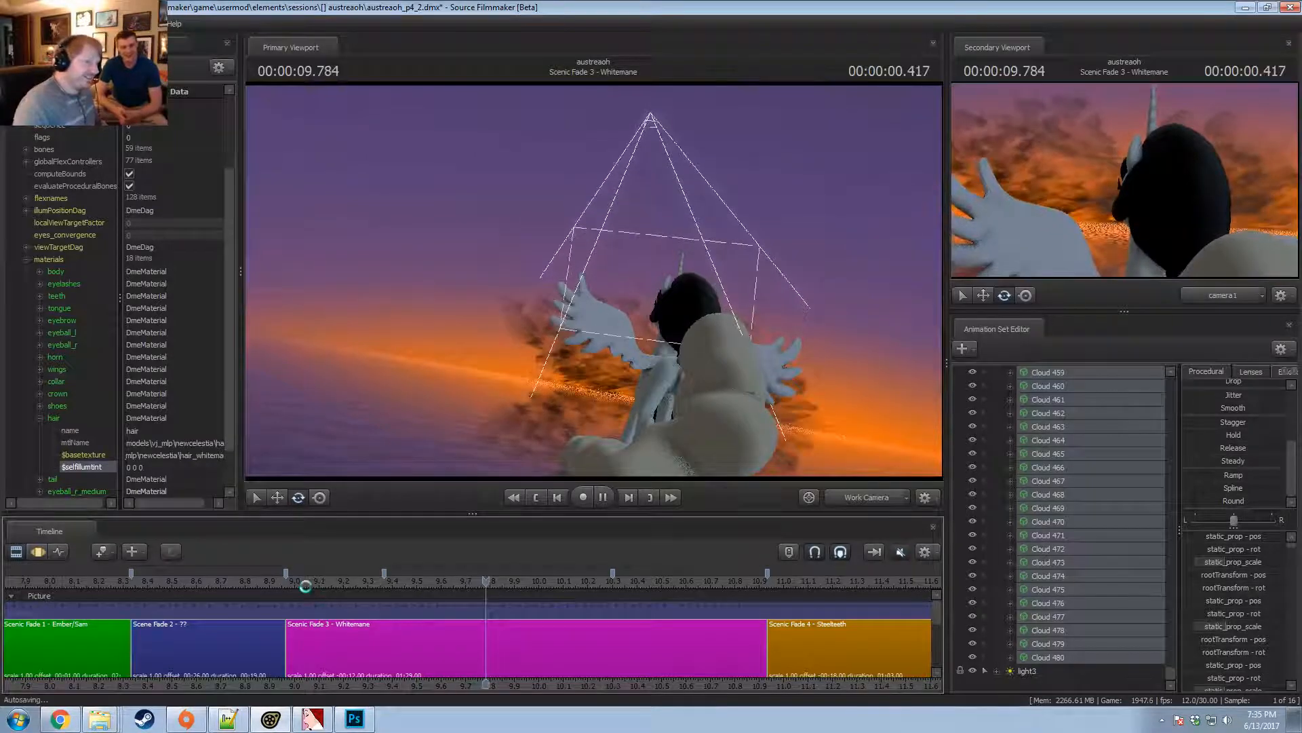
pyautogui.click(875, 495)
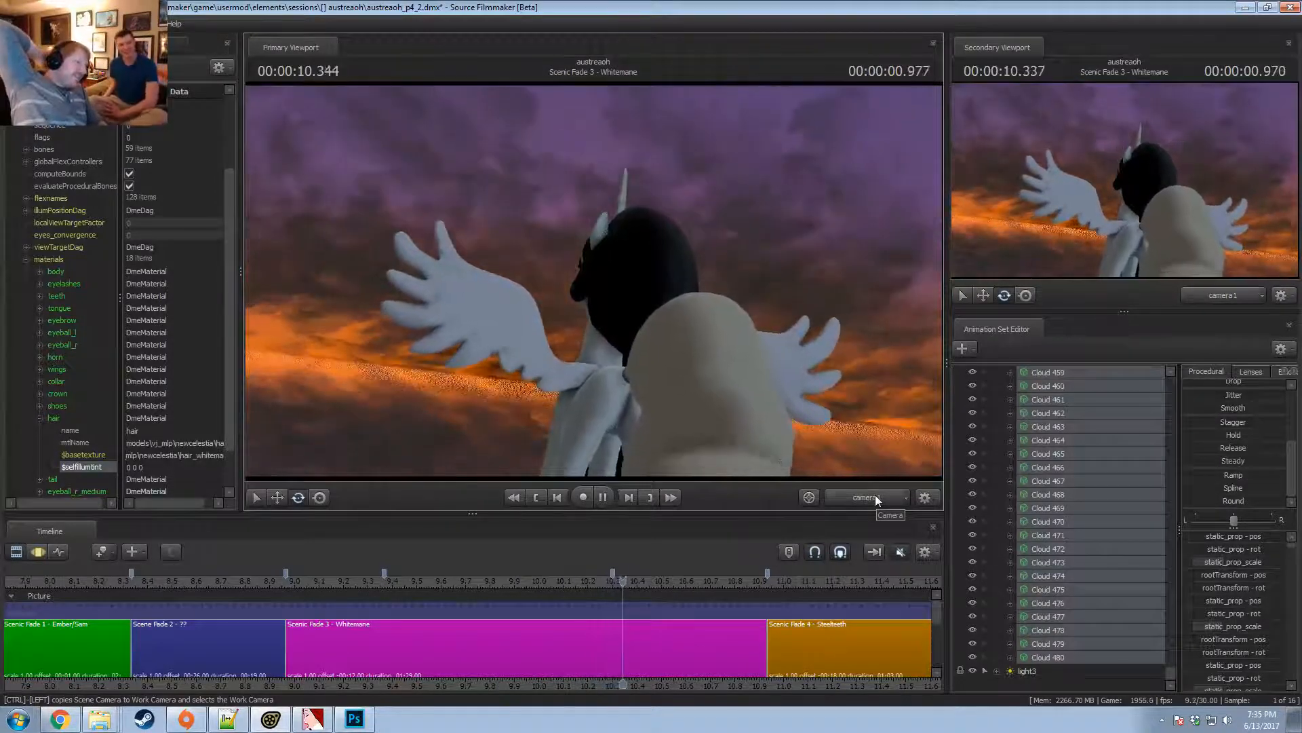
pyautogui.press('space')
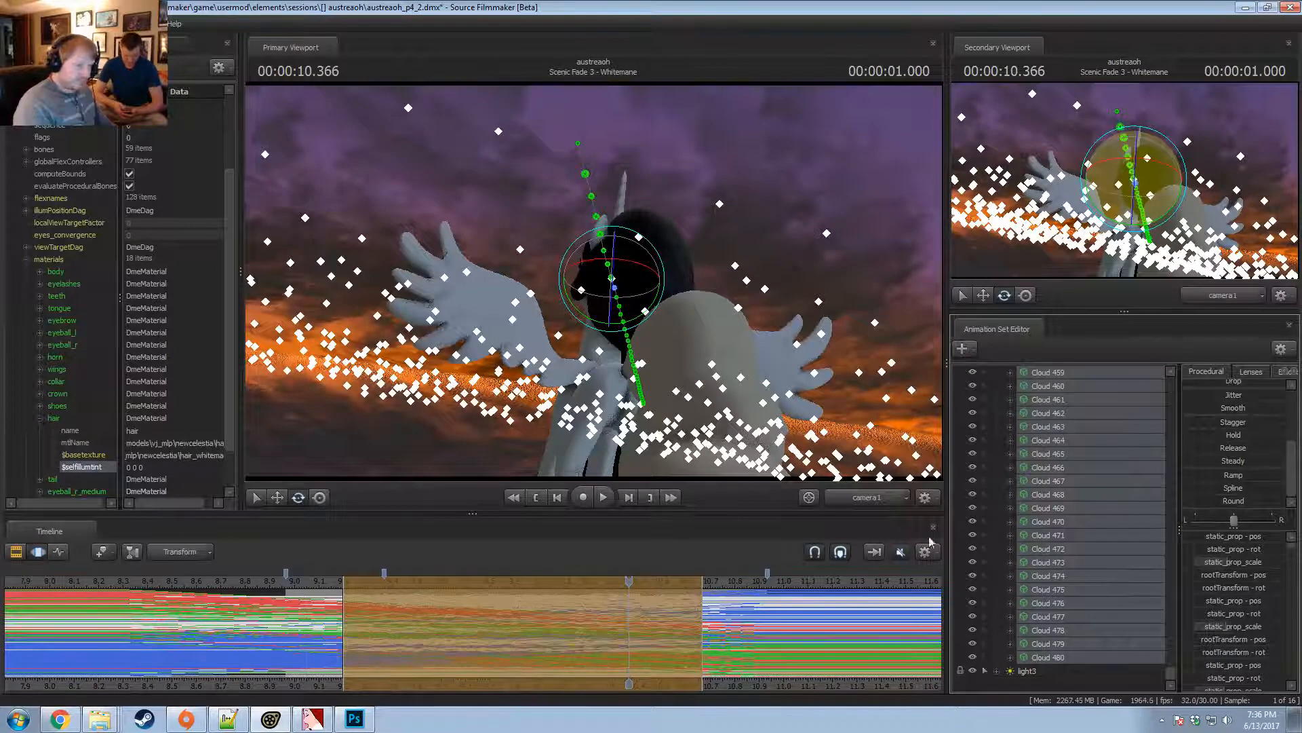
# Replay Scenic Fade 3 from about 9.17 seconds through camera1 to check the jittered clouds, stopping at about 10.57 seconds.
pyautogui.press('F2')
pyautogui.click(335, 583)
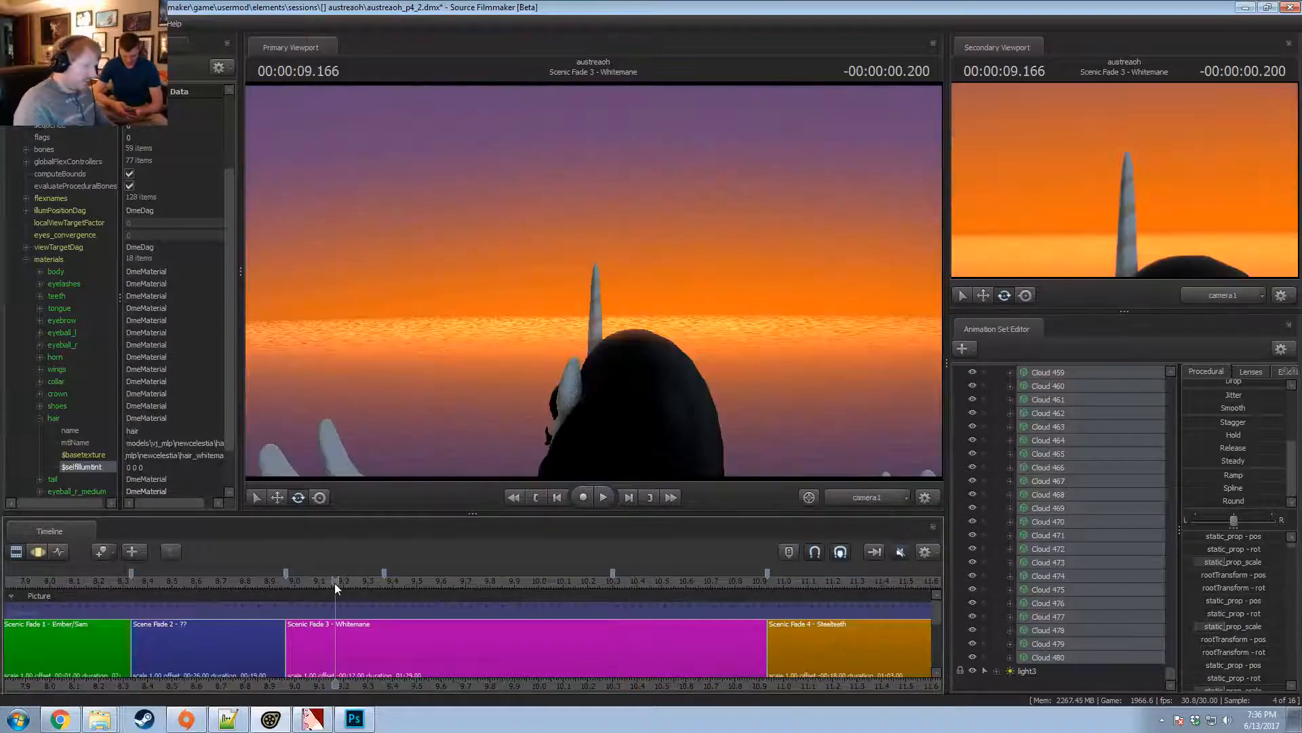
pyautogui.press('space')
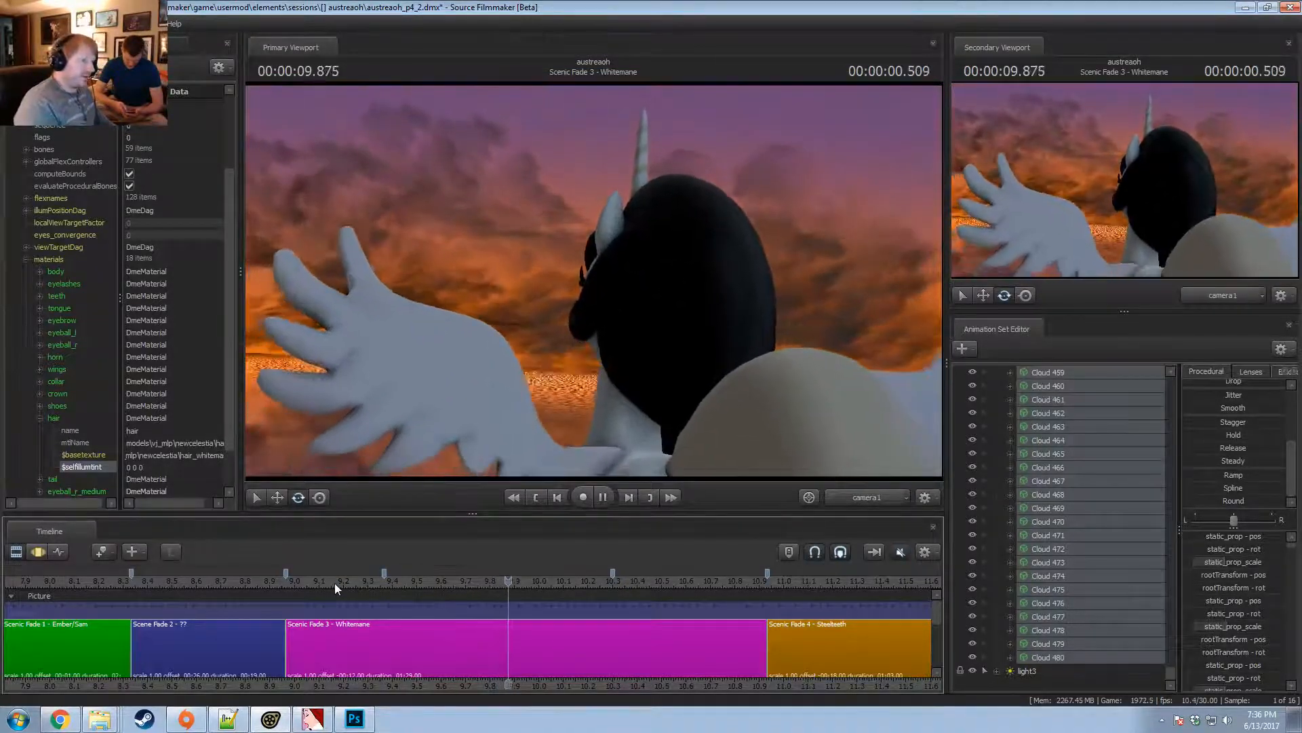
pyautogui.press('space')
pyautogui.press('space')
pyautogui.press('space')
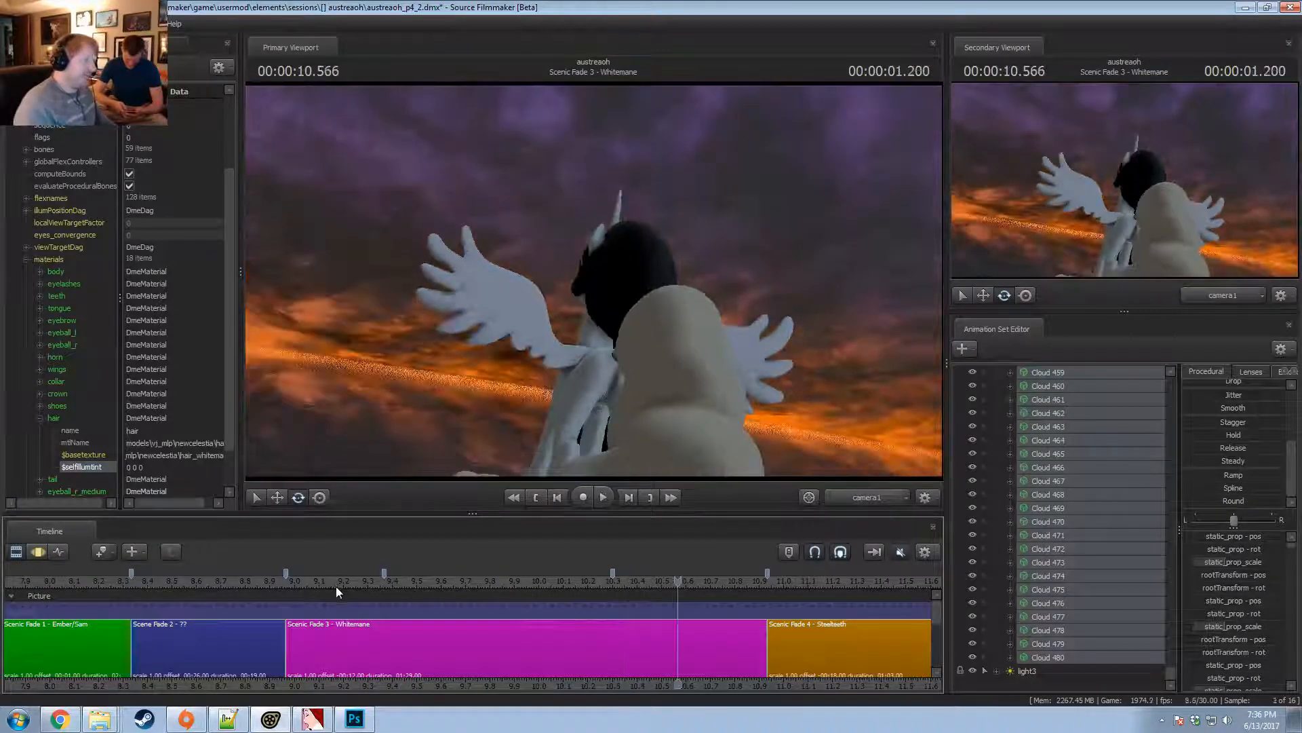
pyautogui.press('F3')
pyautogui.press('F2')
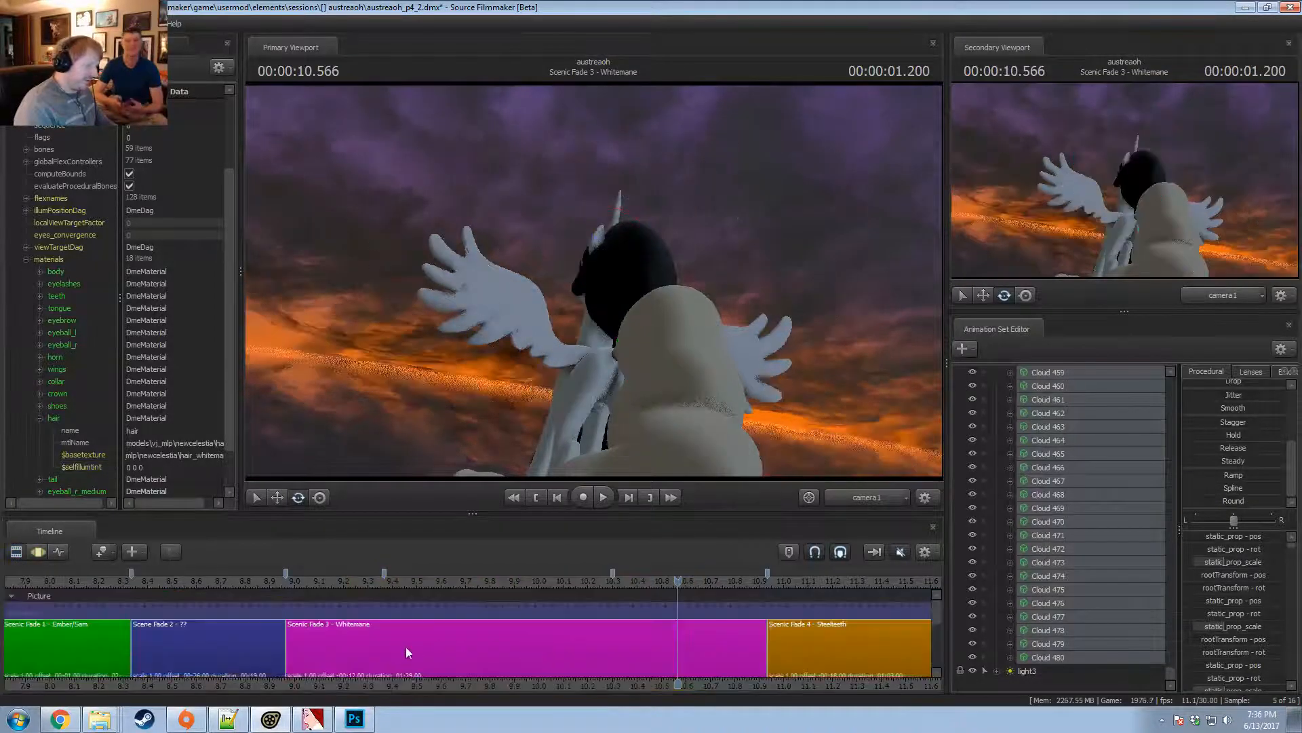
# Undo the Jitter preset applied to the selected clouds in the Motion Editor.
pyautogui.press('F3')
pyautogui.hotkey('ctrl', 'z')
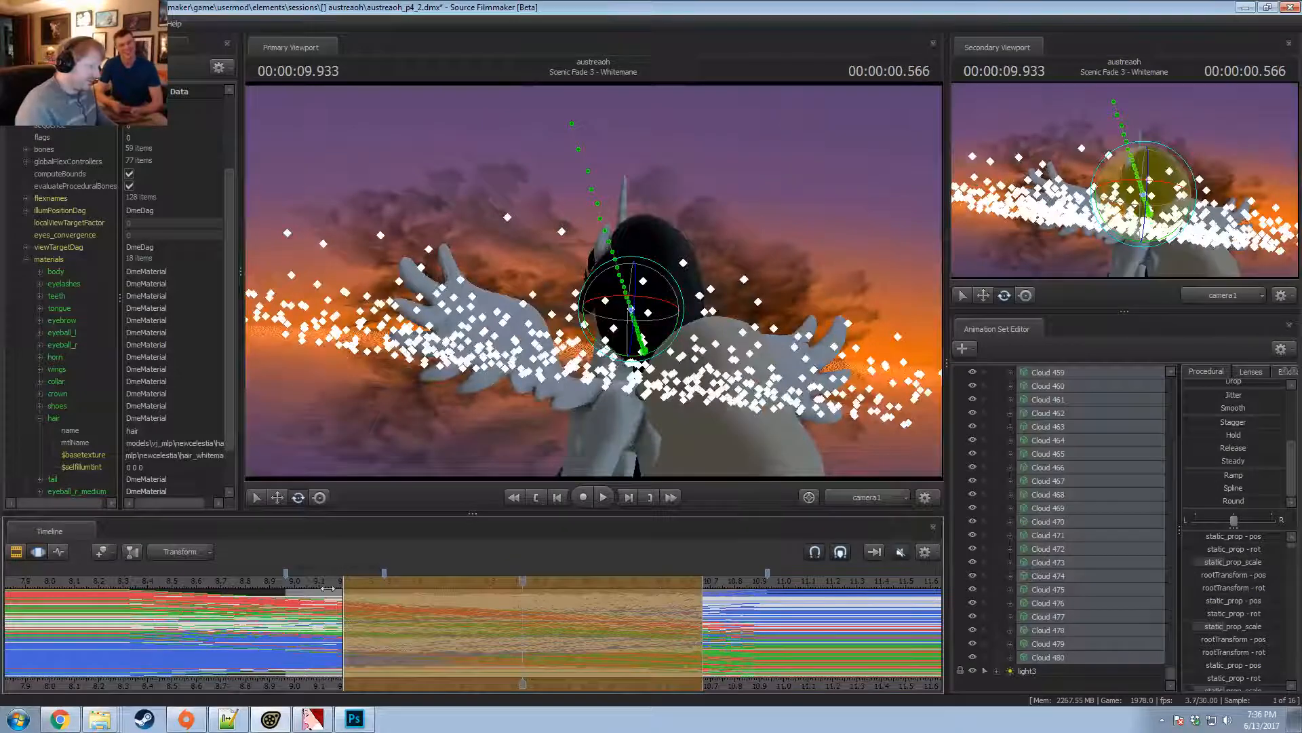
pyautogui.hotkey('ctrl', 'z')
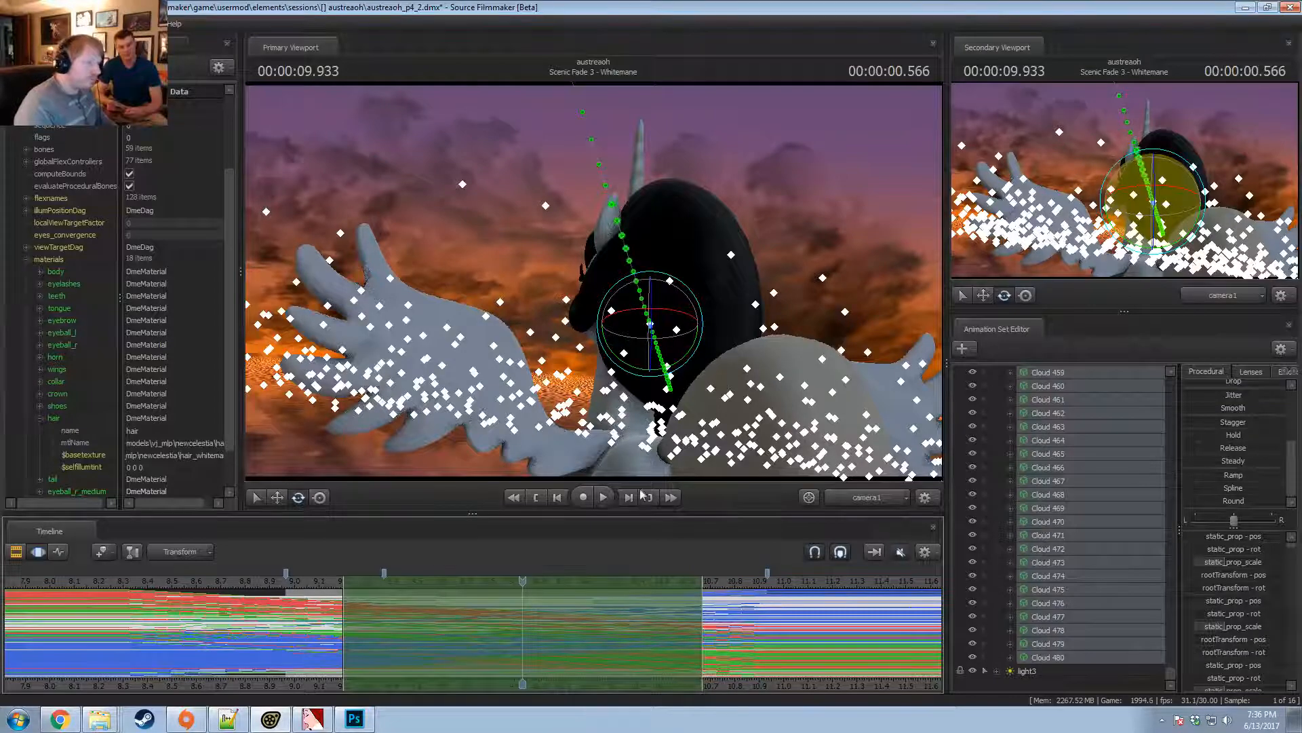
# Inspect the cloud layout at about 9.9 seconds from the Work Camera, and return to the camera1 view in the Clip Editor.
pyautogui.click(880, 500)
pyautogui.moveTo(689, 212); pyautogui.dragTo(679, 394)
pyautogui.press('w')
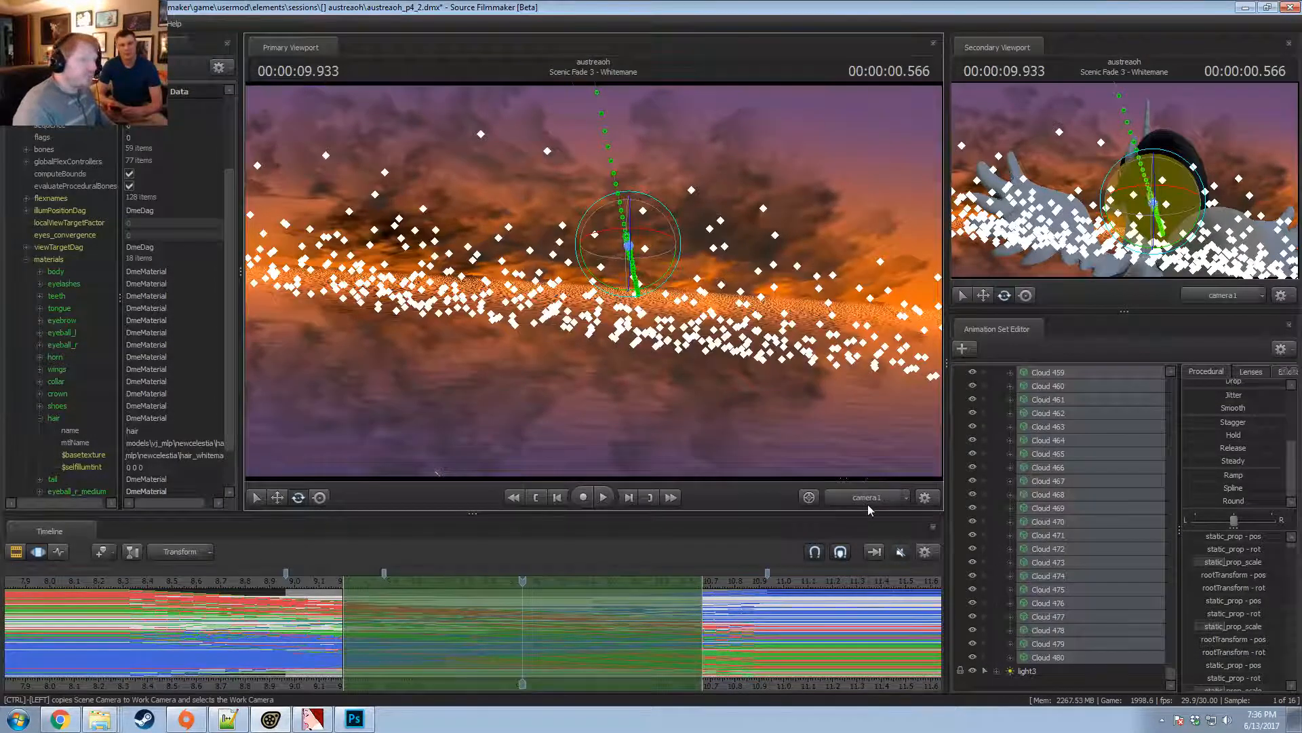
pyautogui.click(868, 504)
pyautogui.press('F2')
# Open mlfw6117_medium.jpg from My Pictures, examine it zoomed in and out, and close it to return to Source Filmmaker.
pyautogui.hotkey('alt', 'Tab')
pyautogui.hotkey('alt', 'Tab')
pyautogui.press('Tab')
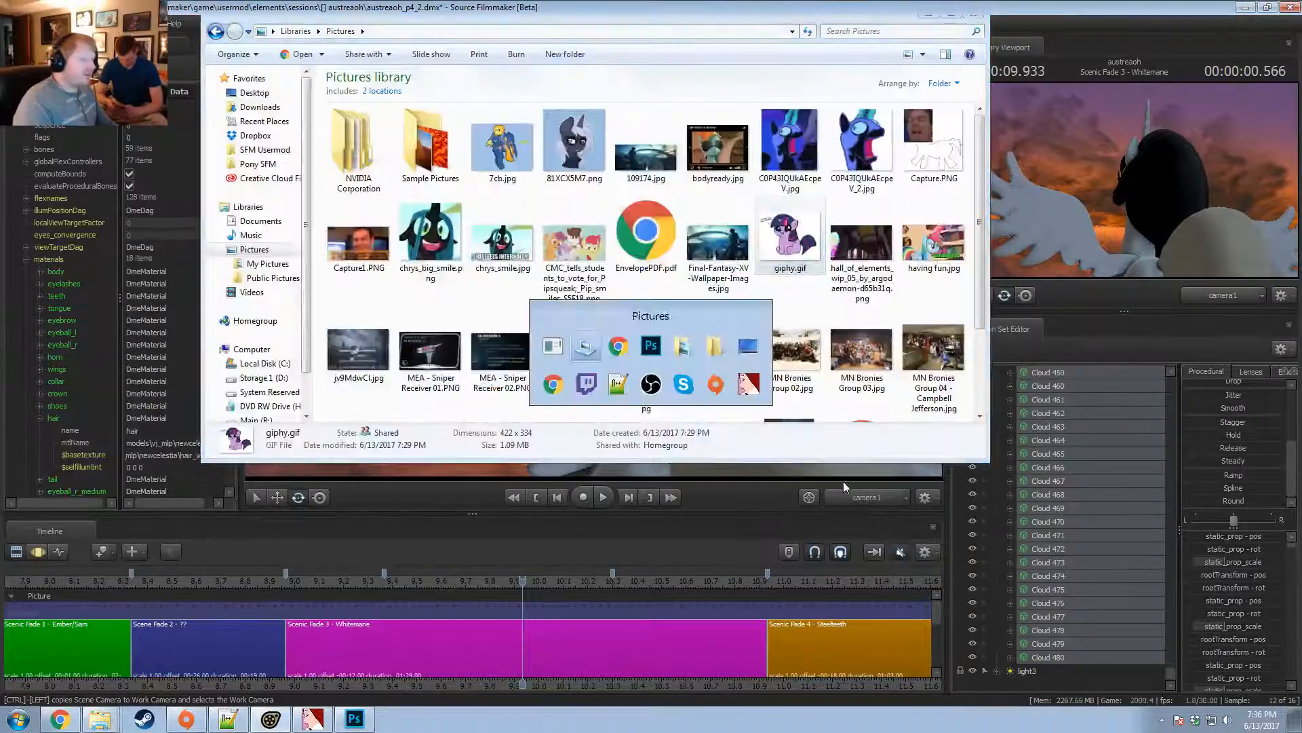
pyautogui.hotkey('alt', 'Tab')
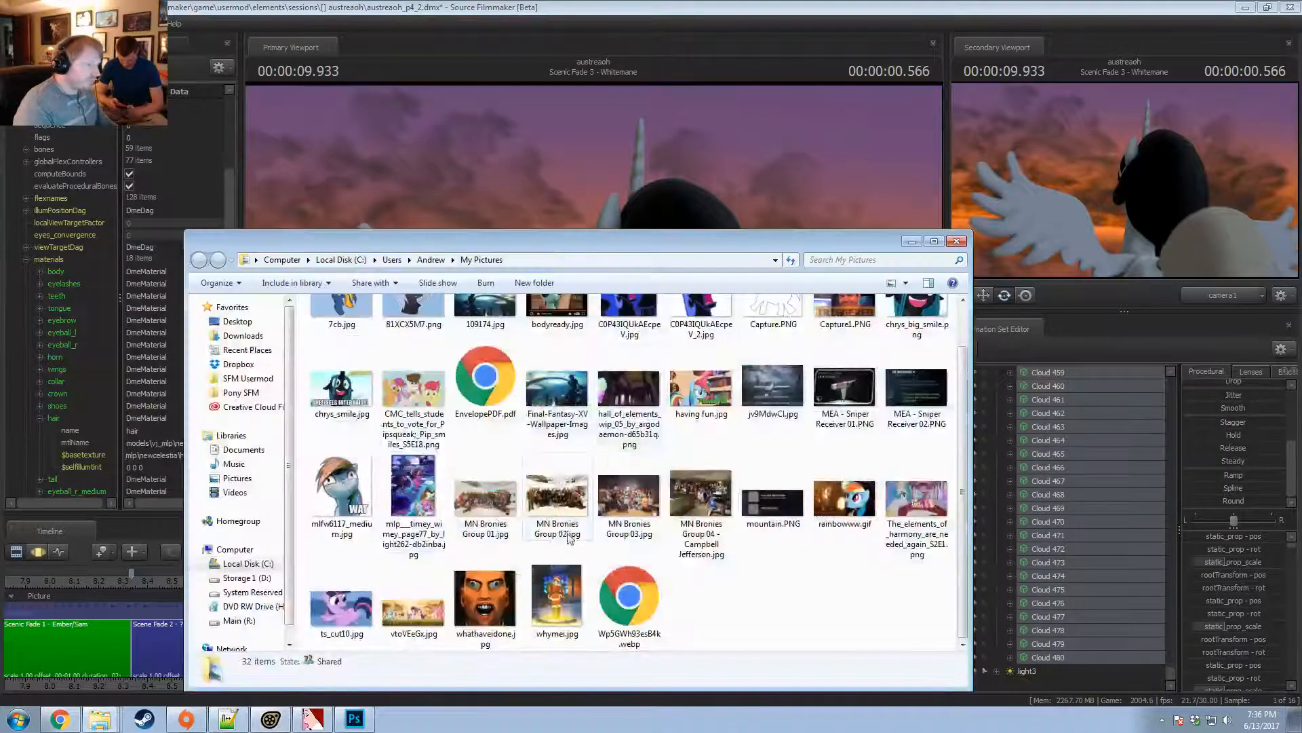
pyautogui.scroll(1, 575, 475)
pyautogui.doubleClick(349, 537)
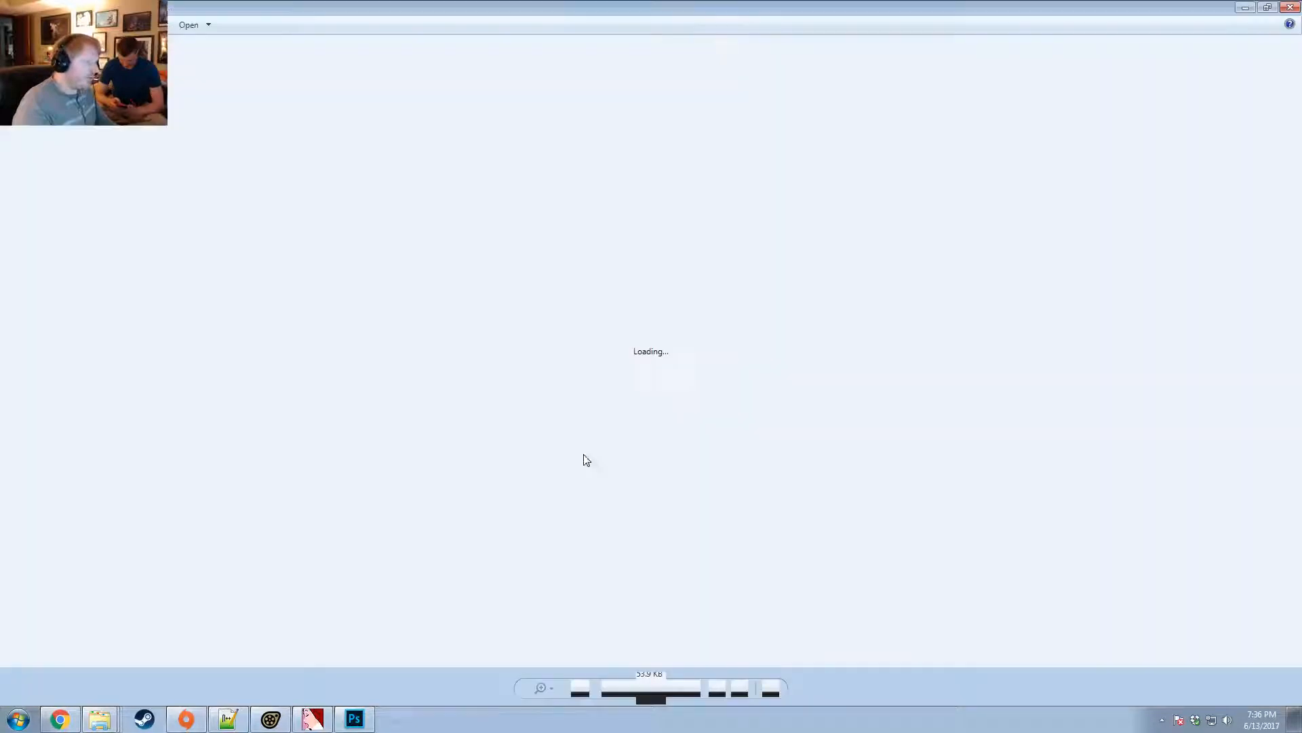
pyautogui.scroll(8, 731, 402)
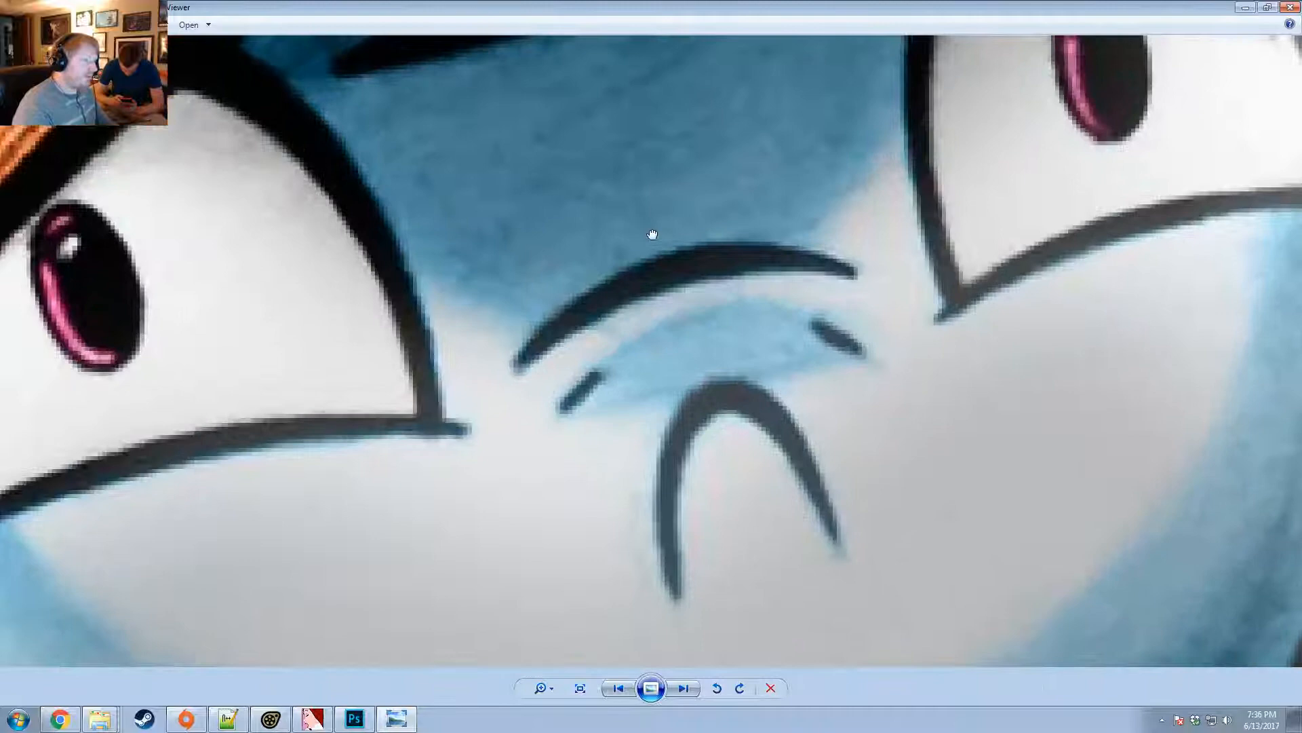
pyautogui.moveTo(653, 235); pyautogui.dragTo(630, 328)
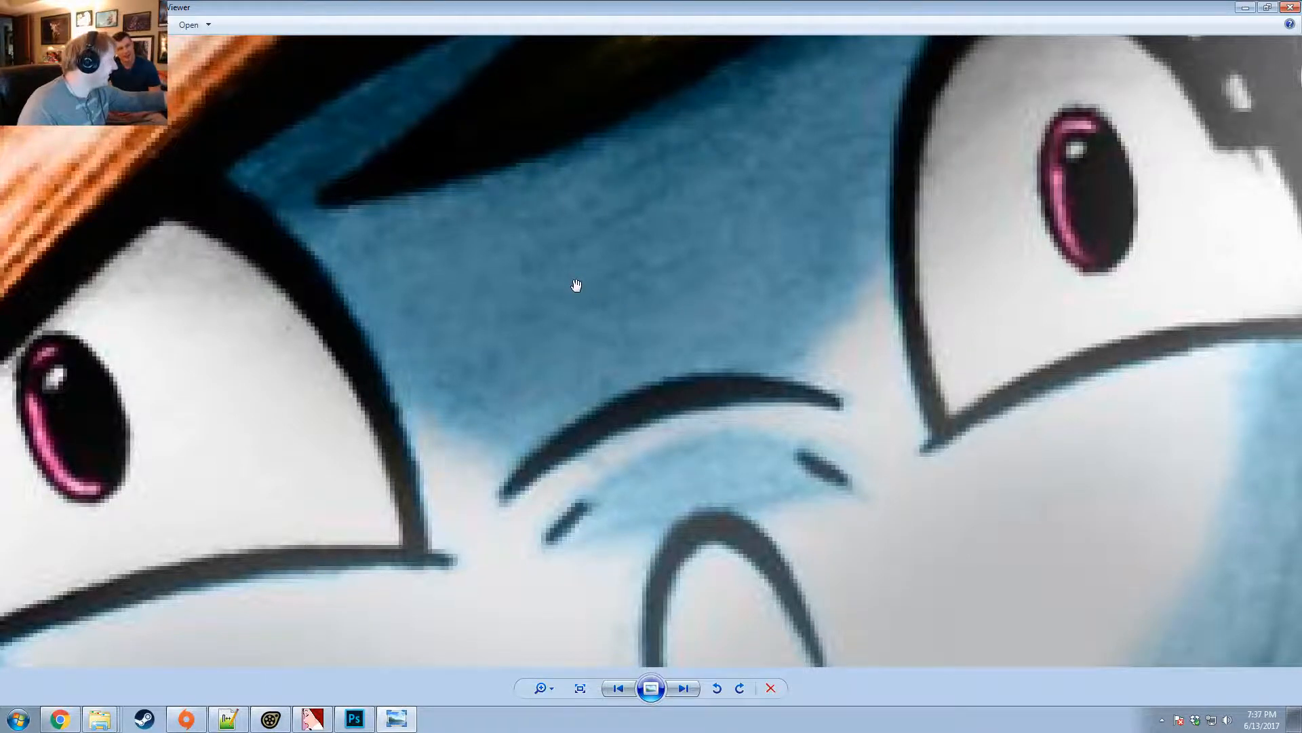
pyautogui.scroll(-5, 576, 285)
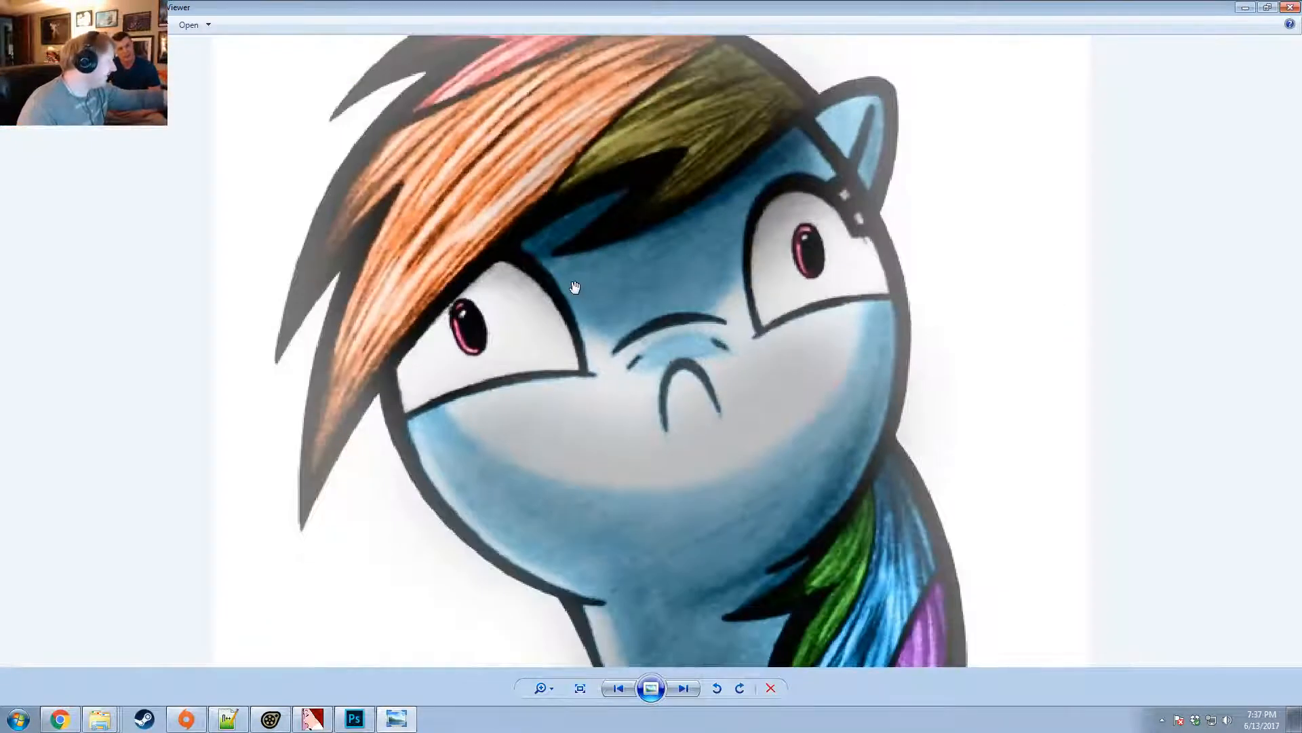
pyautogui.scroll(-4, 574, 290)
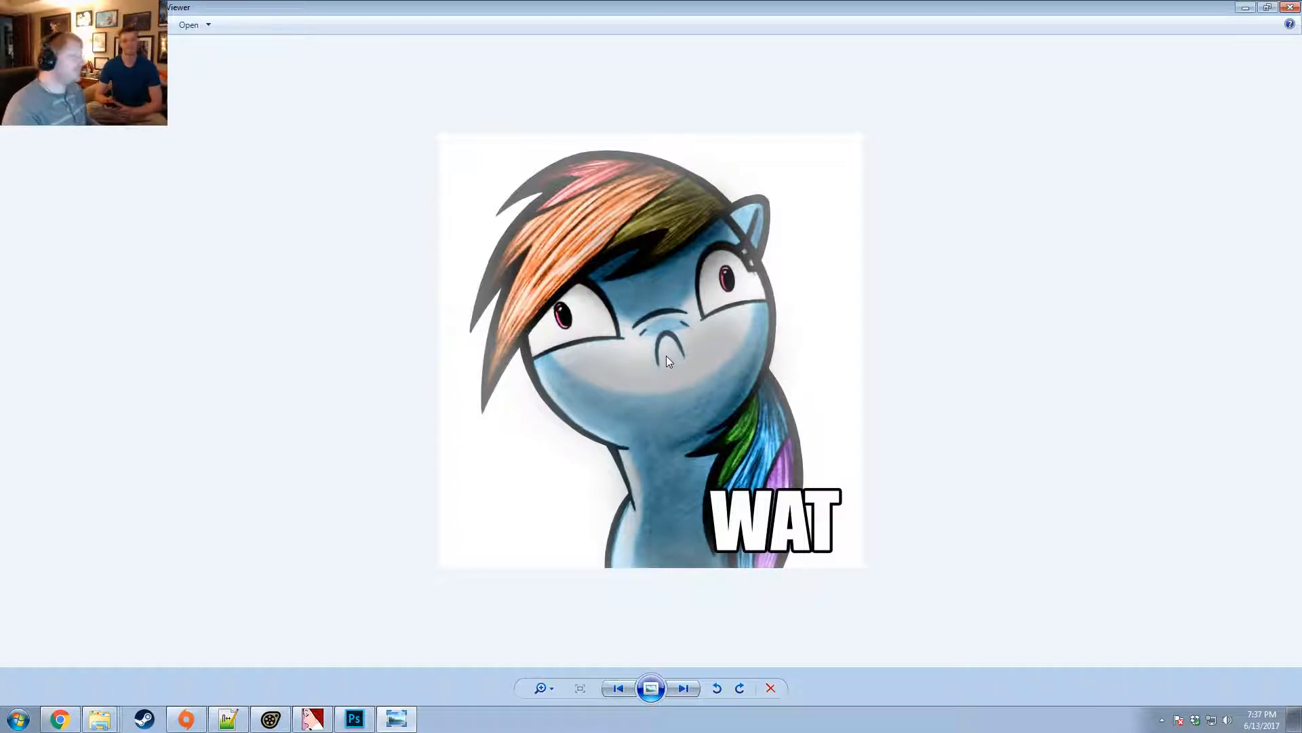
pyautogui.scroll(2, 588, 411)
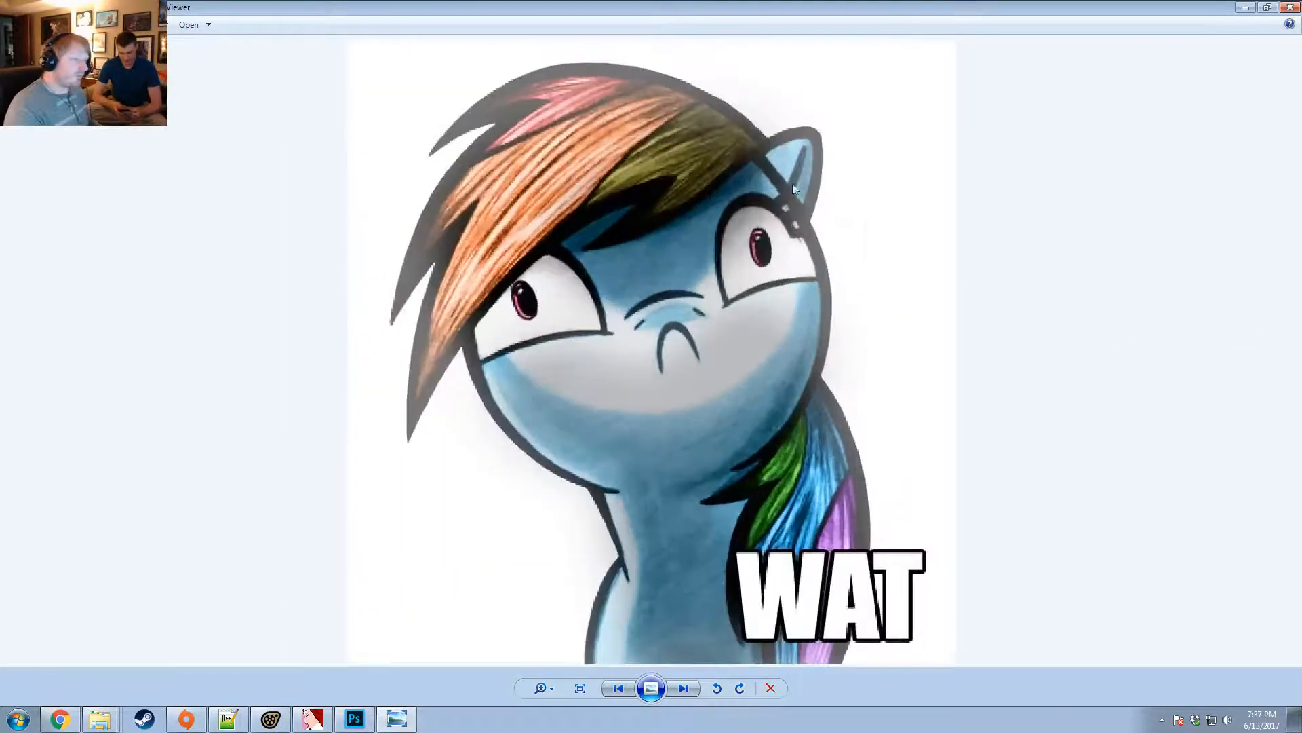
pyautogui.click(1289, 7)
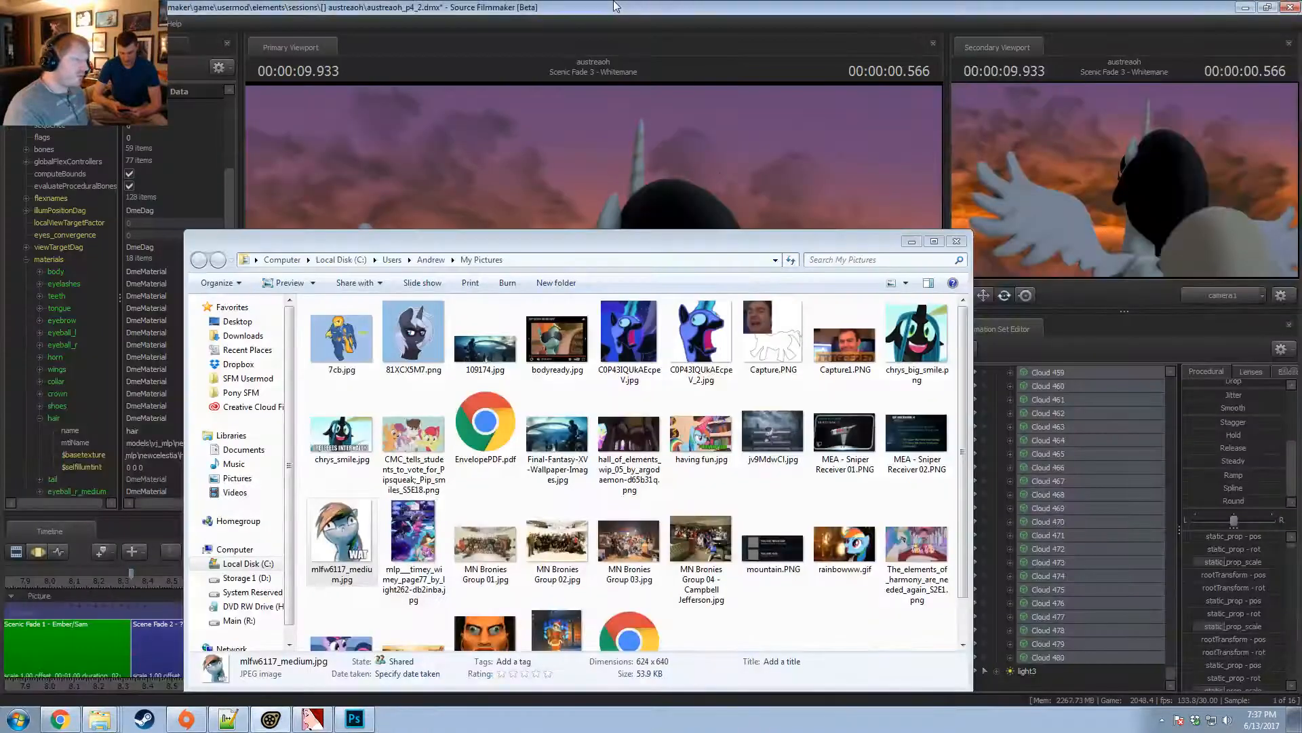
pyautogui.click(615, 6)
# At 9.5 seconds, view the clouds and the curved sky backdrop from outside the set through the Work Camera.
pyautogui.moveTo(344, 590); pyautogui.dragTo(417, 590)
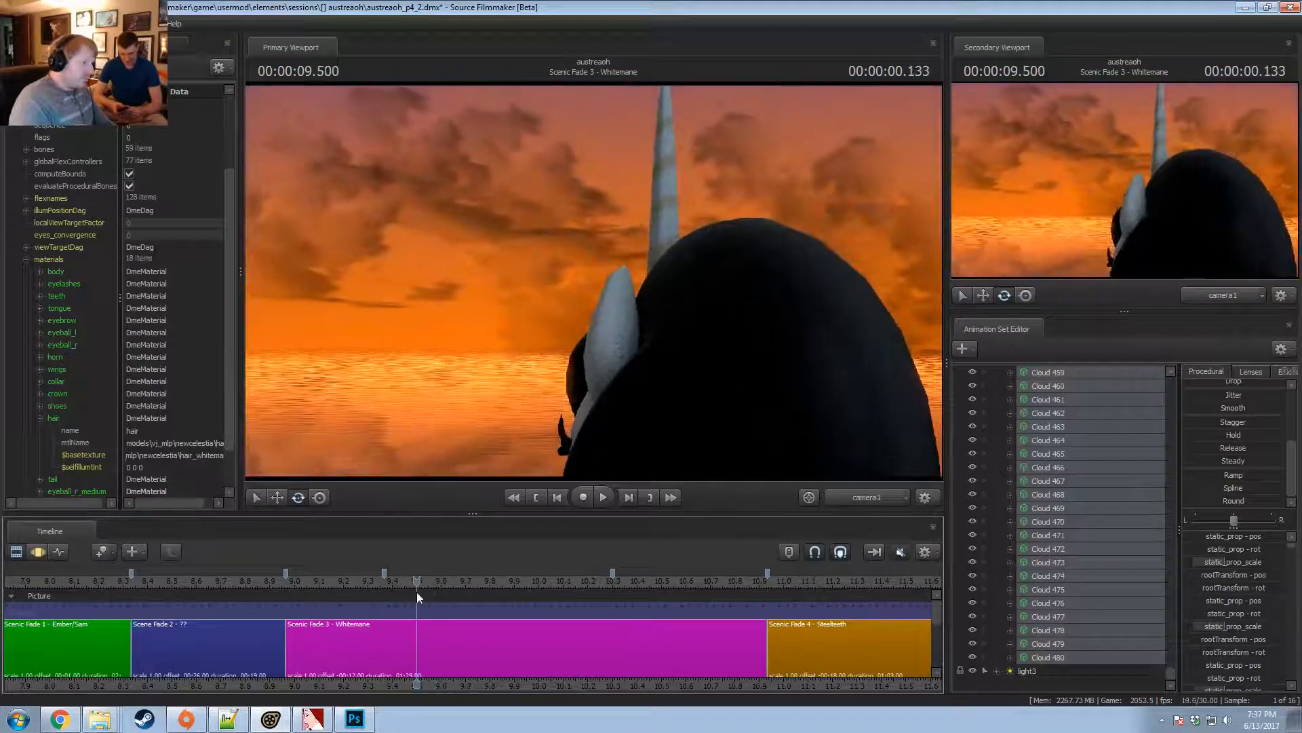
pyautogui.click(857, 502)
pyautogui.moveTo(708, 413); pyautogui.dragTo(684, 280)
pyautogui.press('s')
pyautogui.press('s')
pyautogui.press('s')
pyautogui.press('a')
pyautogui.press('w')
pyautogui.press('s')
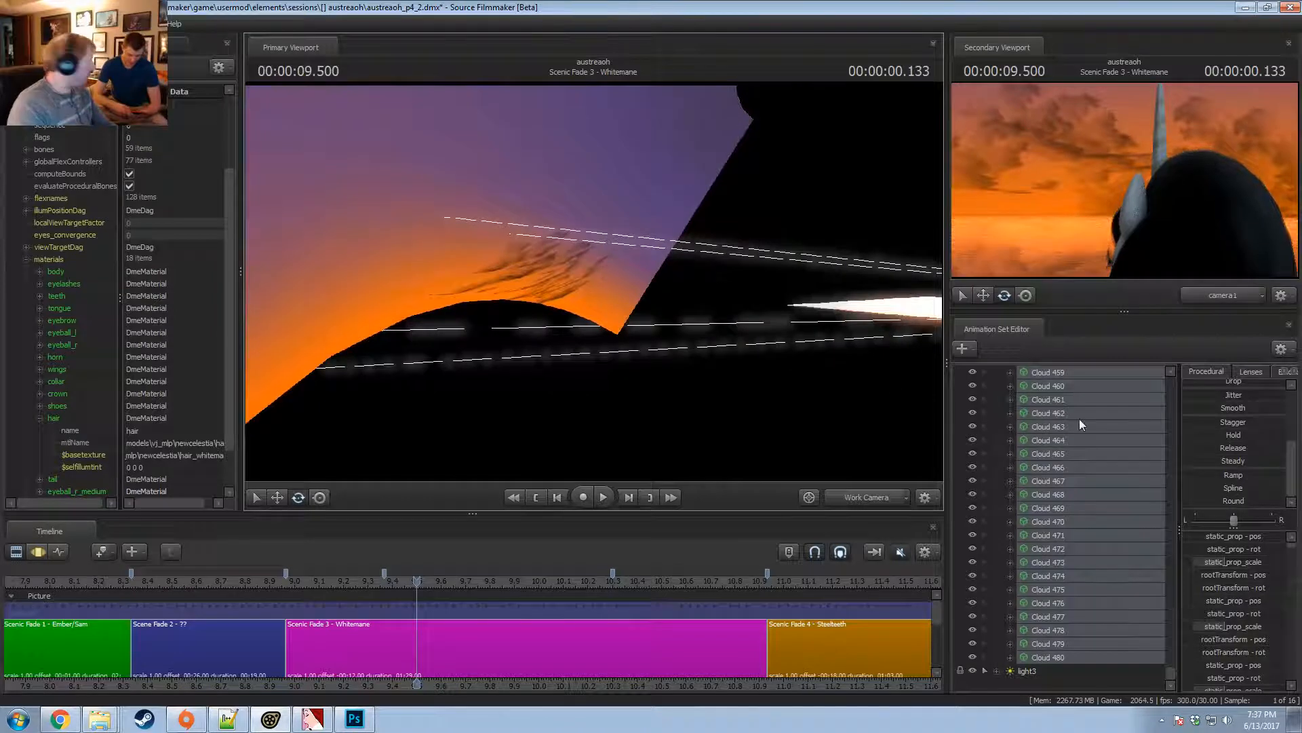
# Extend the Motion Editor's time selection over the entire timeline for the selected Clouds group.
pyautogui.scroll(20, 1072, 415)
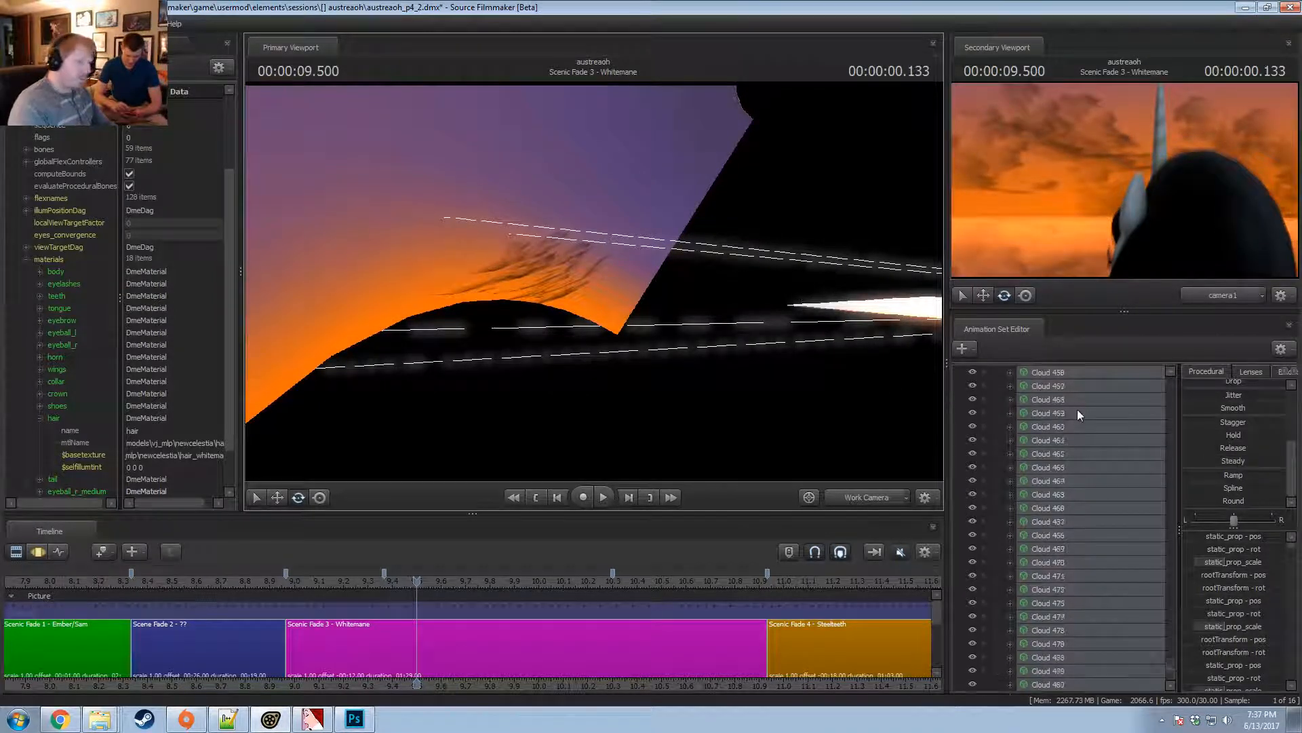
pyautogui.moveTo(1183, 621); pyautogui.dragTo(1174, 381)
pyautogui.click(995, 508)
pyautogui.click(996, 509)
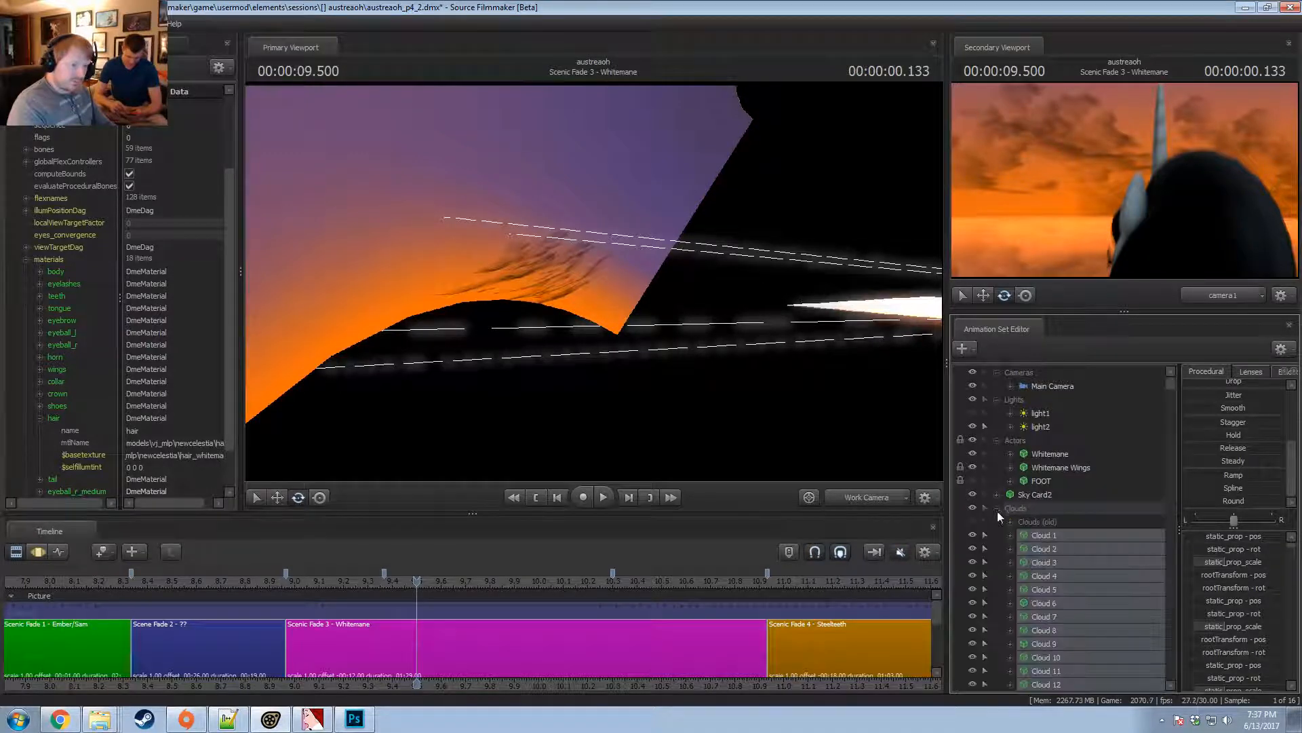
pyautogui.press('F3')
pyautogui.moveTo(895, 436); pyautogui.dragTo(931, 447)
pyautogui.scroll(-6, 655, 611)
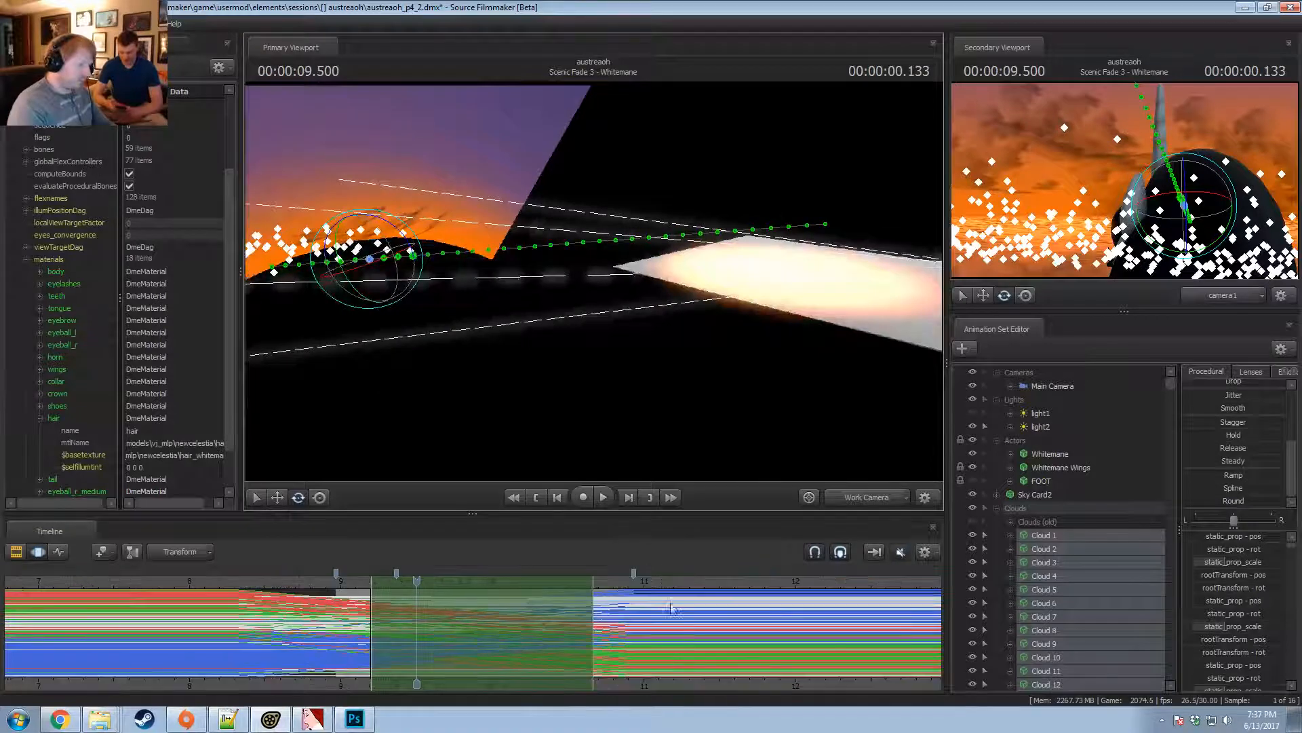
pyautogui.hotkey('ctrl', 'a')
pyautogui.scroll(3, 436, 617)
pyautogui.scroll(3, 416, 594)
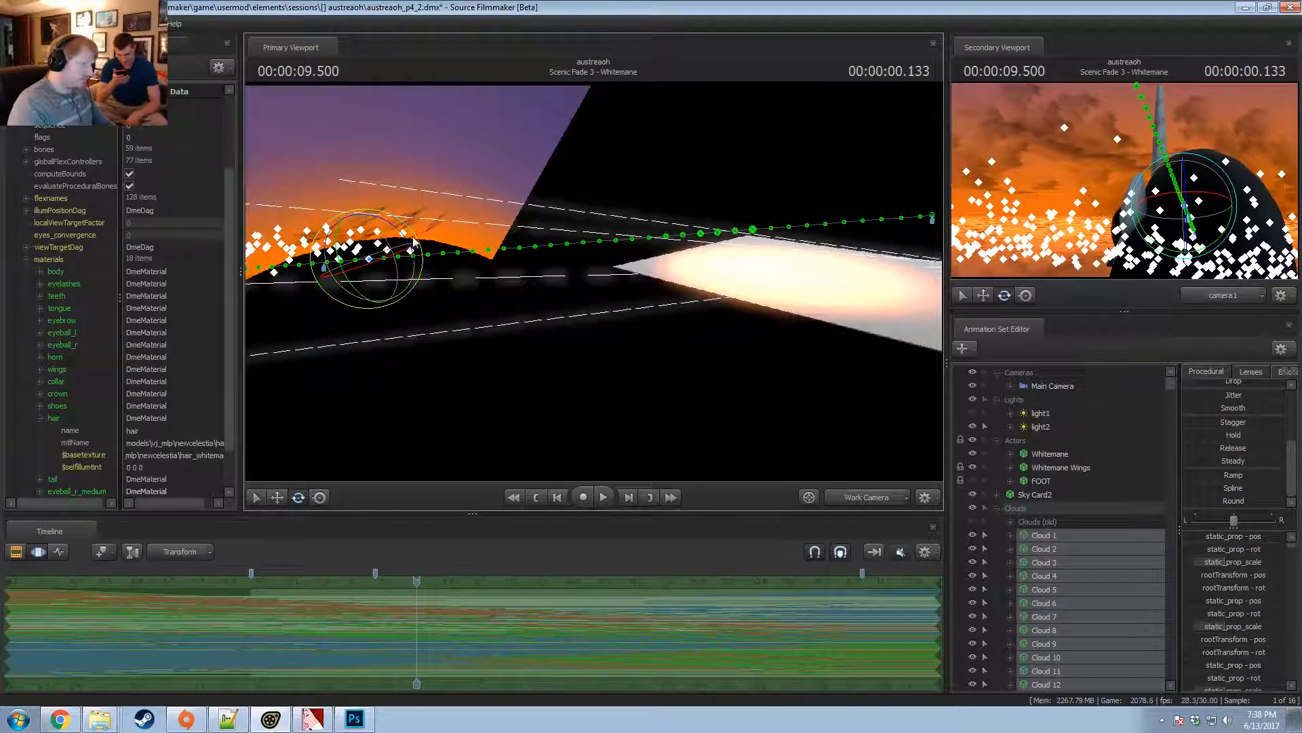
# Move the selected clouds away from the sky backdrop toward the glowing square card over the whole time selection.
pyautogui.keyDown('alt'); pyautogui.moveTo(415, 307); pyautogui.dragTo(426, 283); pyautogui.keyUp('alt')
pyautogui.press('w')
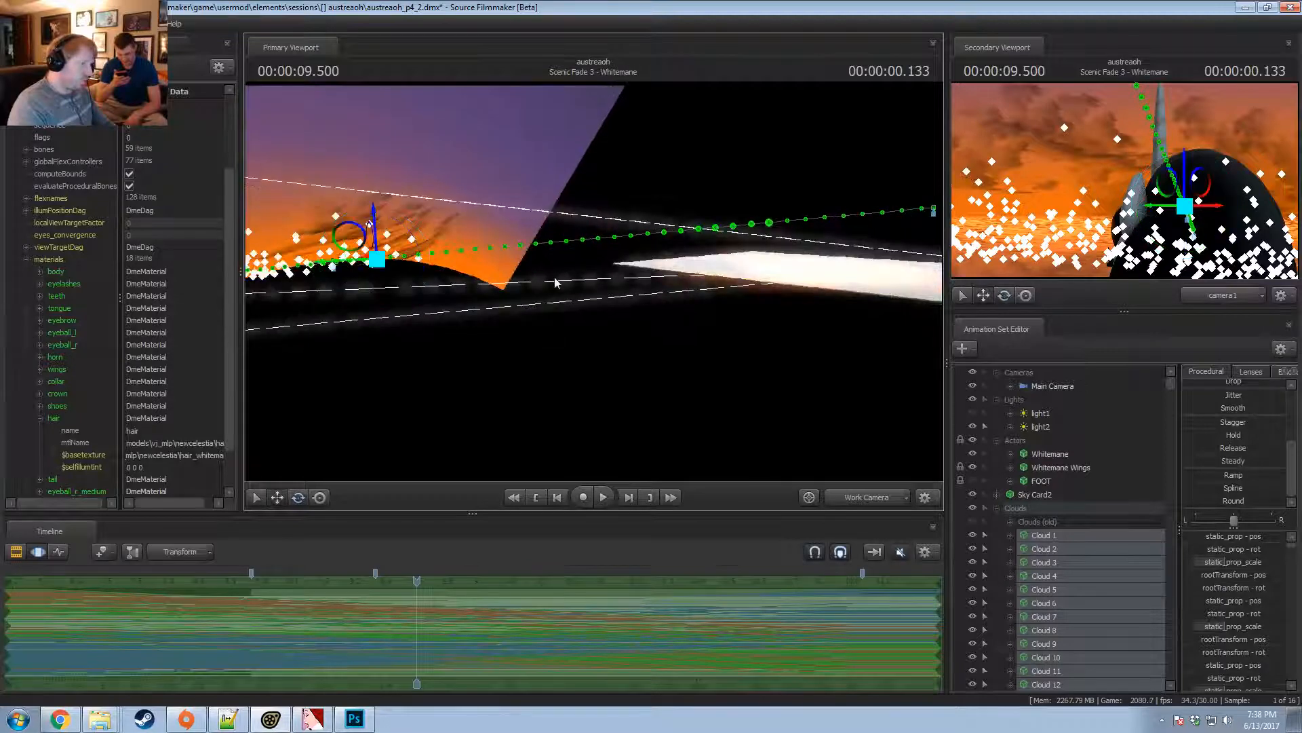
pyautogui.keyDown('alt'); pyautogui.moveTo(556, 343); pyautogui.dragTo(569, 427); pyautogui.keyUp('alt')
pyautogui.moveTo(343, 230); pyautogui.dragTo(495, 264)
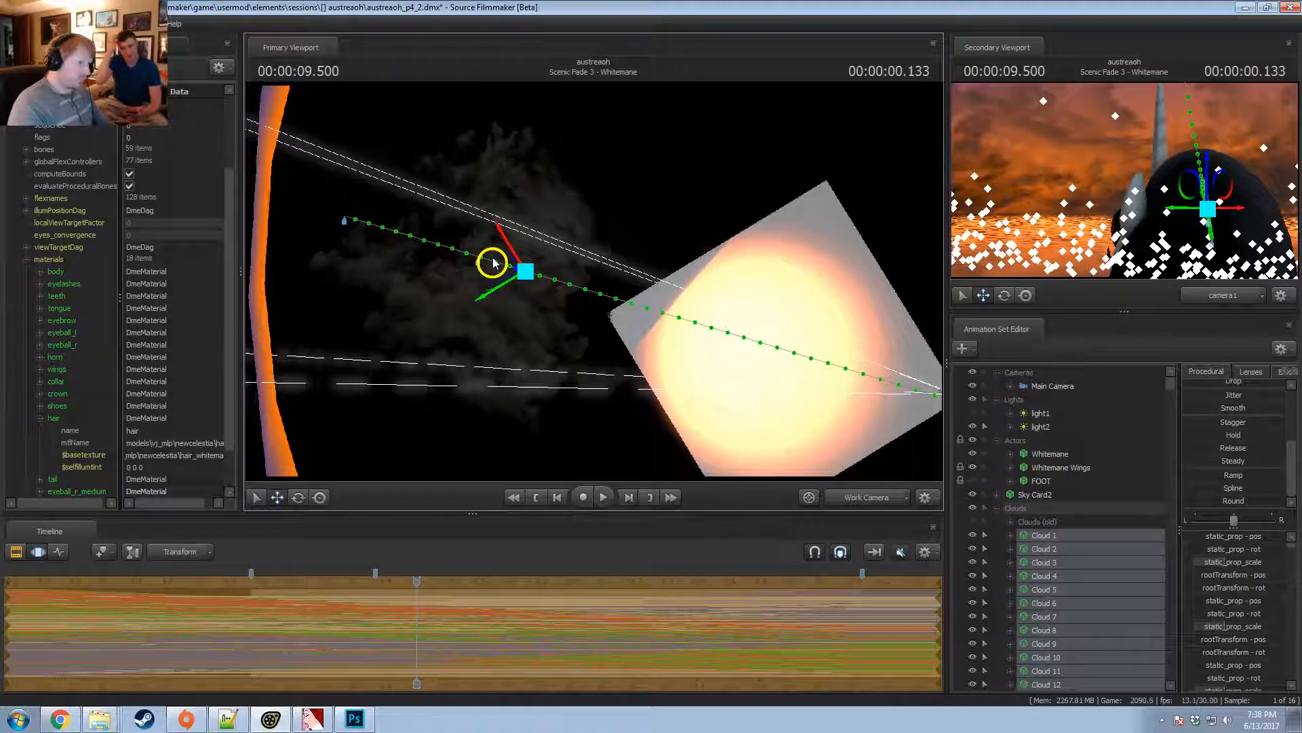
# Play and scrub Scenic Fade 3 from 9.5 to 10.4 seconds to check the moved clouds, and return to 9.0 seconds.
pyautogui.press('F2')
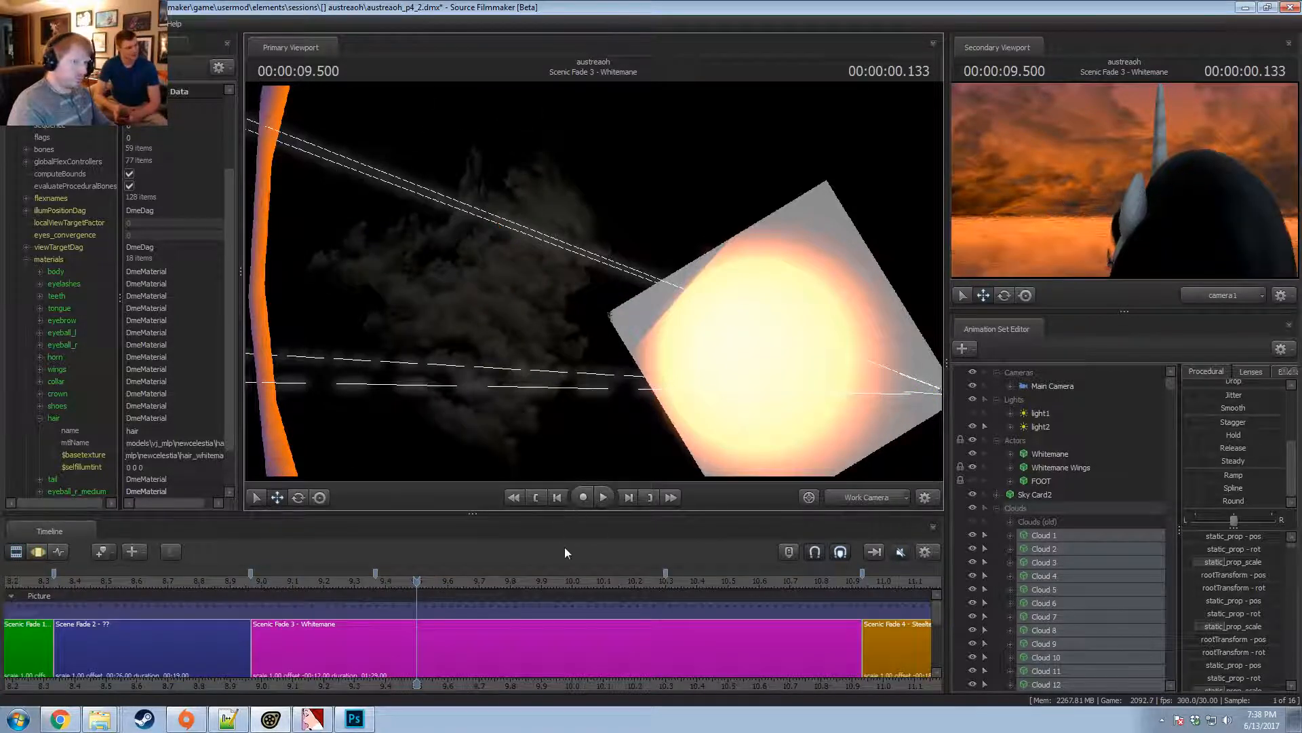
pyautogui.press('space')
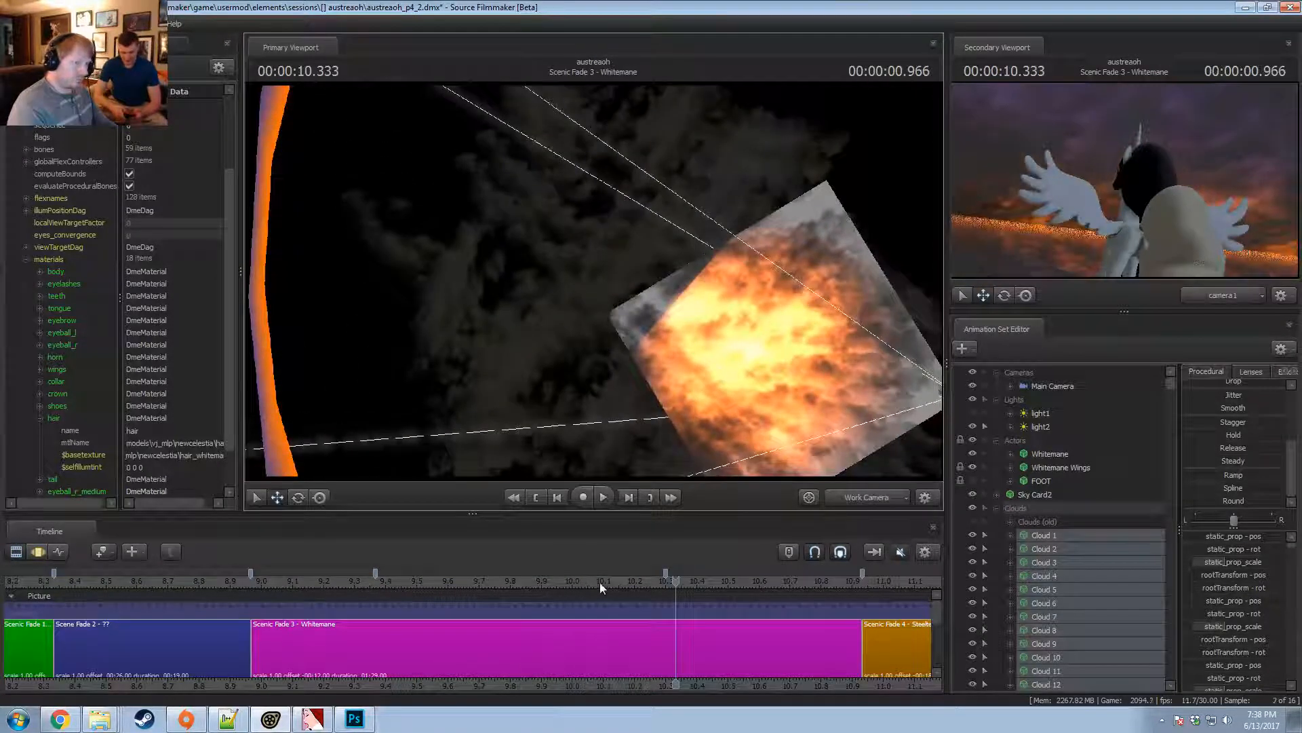
pyautogui.press('F3')
pyautogui.press('F2')
pyautogui.moveTo(673, 581); pyautogui.dragTo(695, 620)
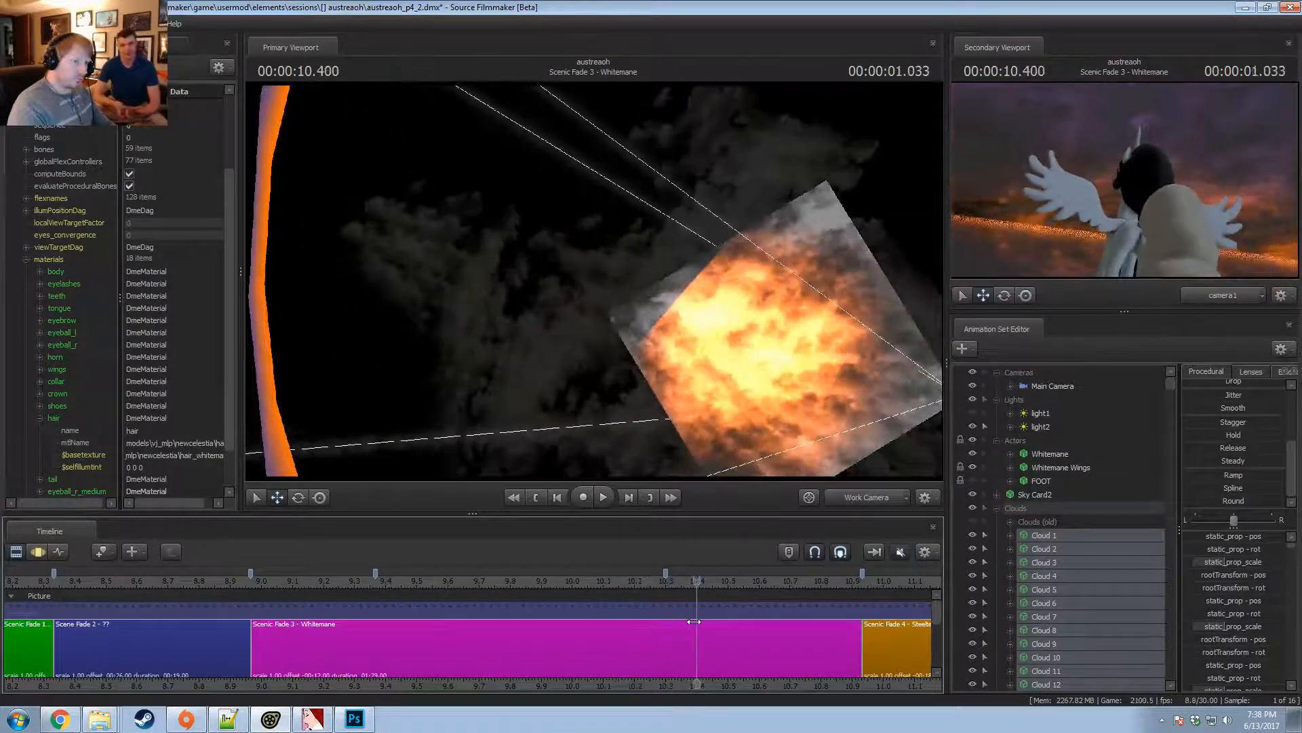
pyautogui.press('F3')
pyautogui.press('F2')
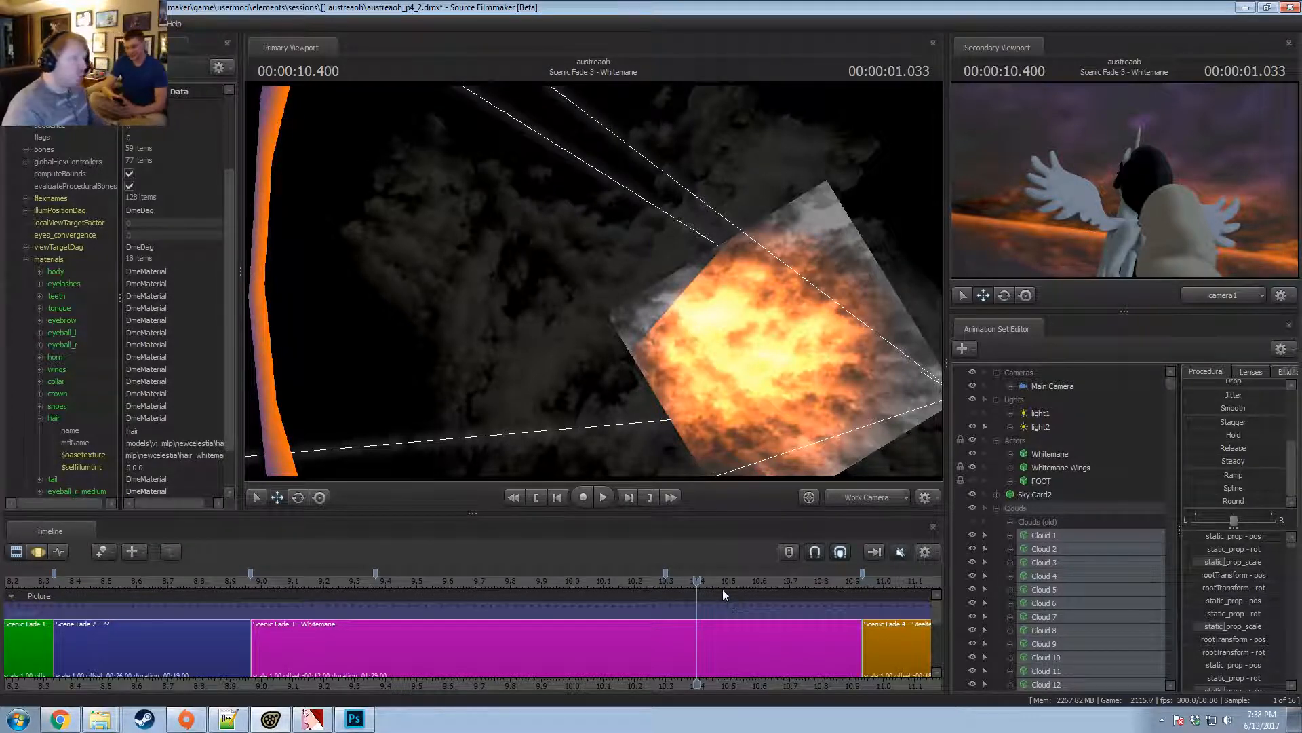
pyautogui.click(352, 592)
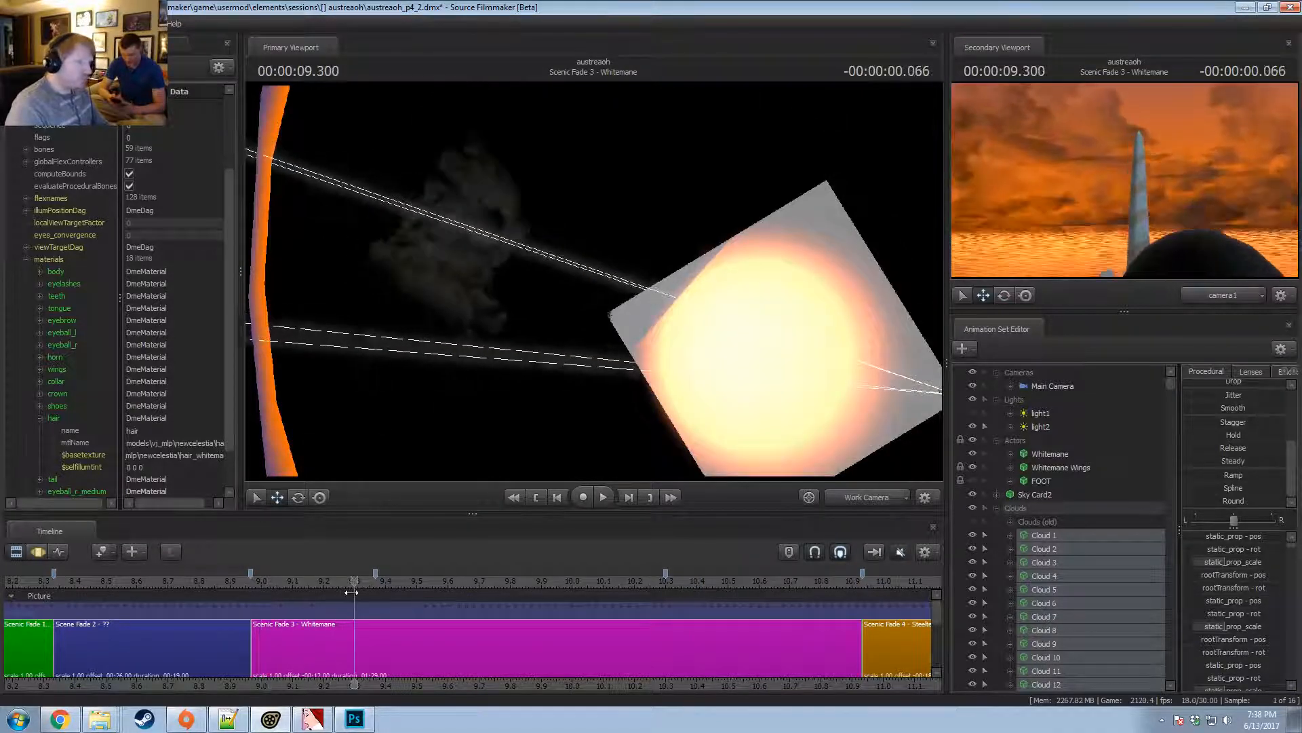
pyautogui.moveTo(352, 592); pyautogui.dragTo(263, 609)
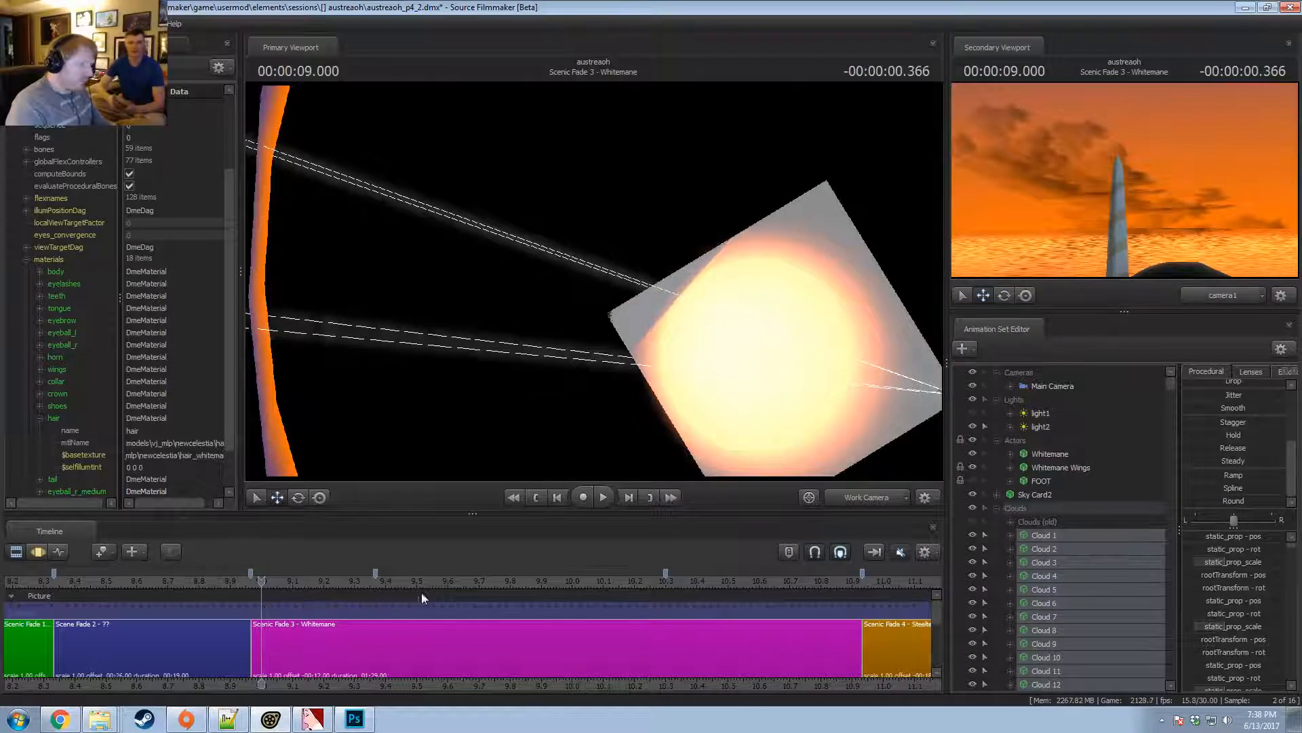
# Try to move the selected clouds further toward the glowing card at 9.0 seconds.
pyautogui.moveTo(636, 337); pyautogui.dragTo(573, 308)
pyautogui.press('F3')
pyautogui.moveTo(478, 278); pyautogui.dragTo(609, 285)
pyautogui.hotkey('ctrl', 'z')
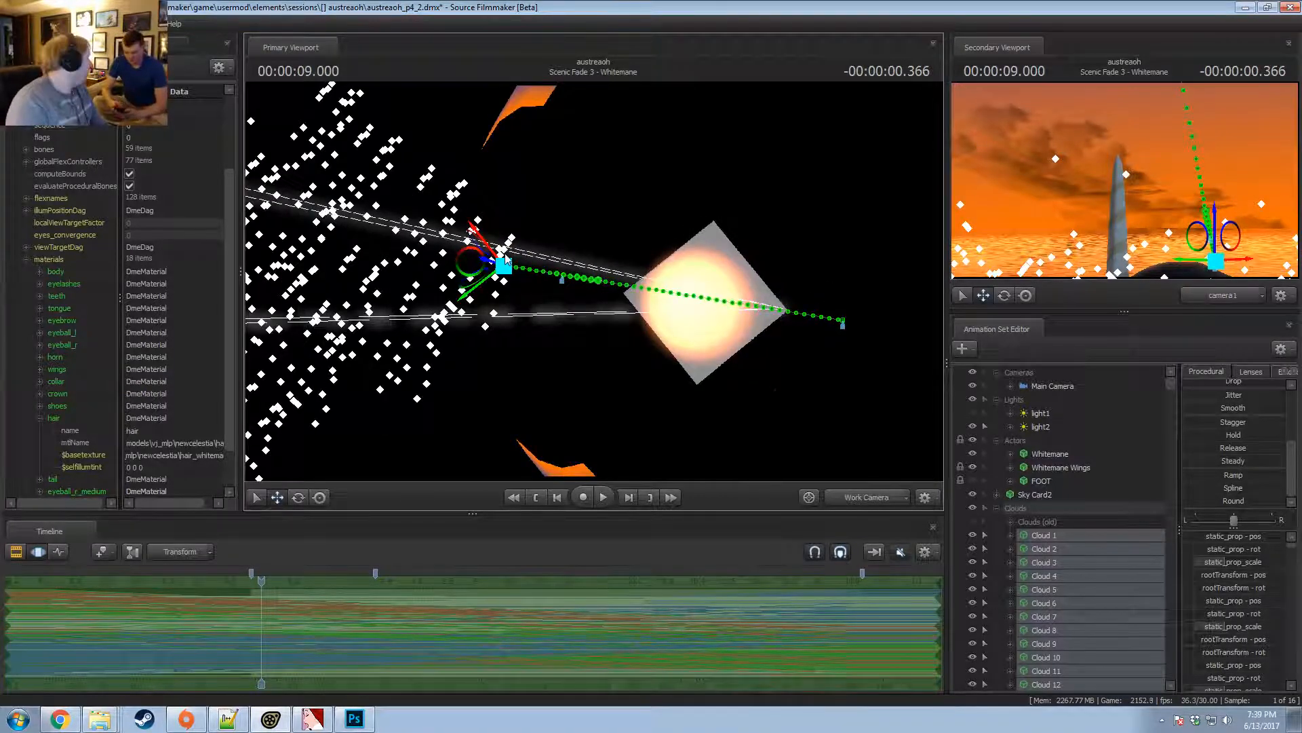
# Orbit around the clouds and shift them along their depth axis until their front edge reaches the square card.
pyautogui.keyDown('alt'); pyautogui.moveTo(505, 260); pyautogui.dragTo(593, 283); pyautogui.keyUp('alt')
pyautogui.moveTo(483, 305); pyautogui.dragTo(582, 284)
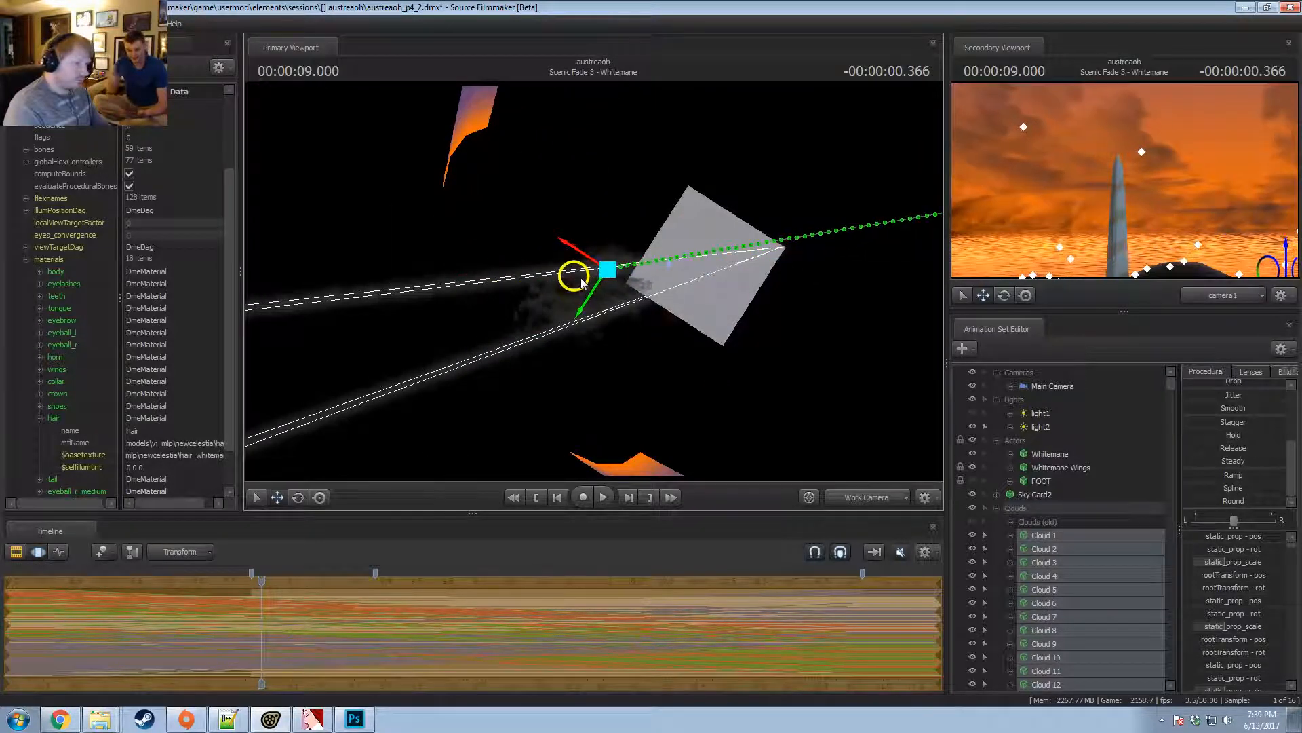
pyautogui.scroll(-10, 1112, 475)
pyautogui.scroll(-3, 1098, 509)
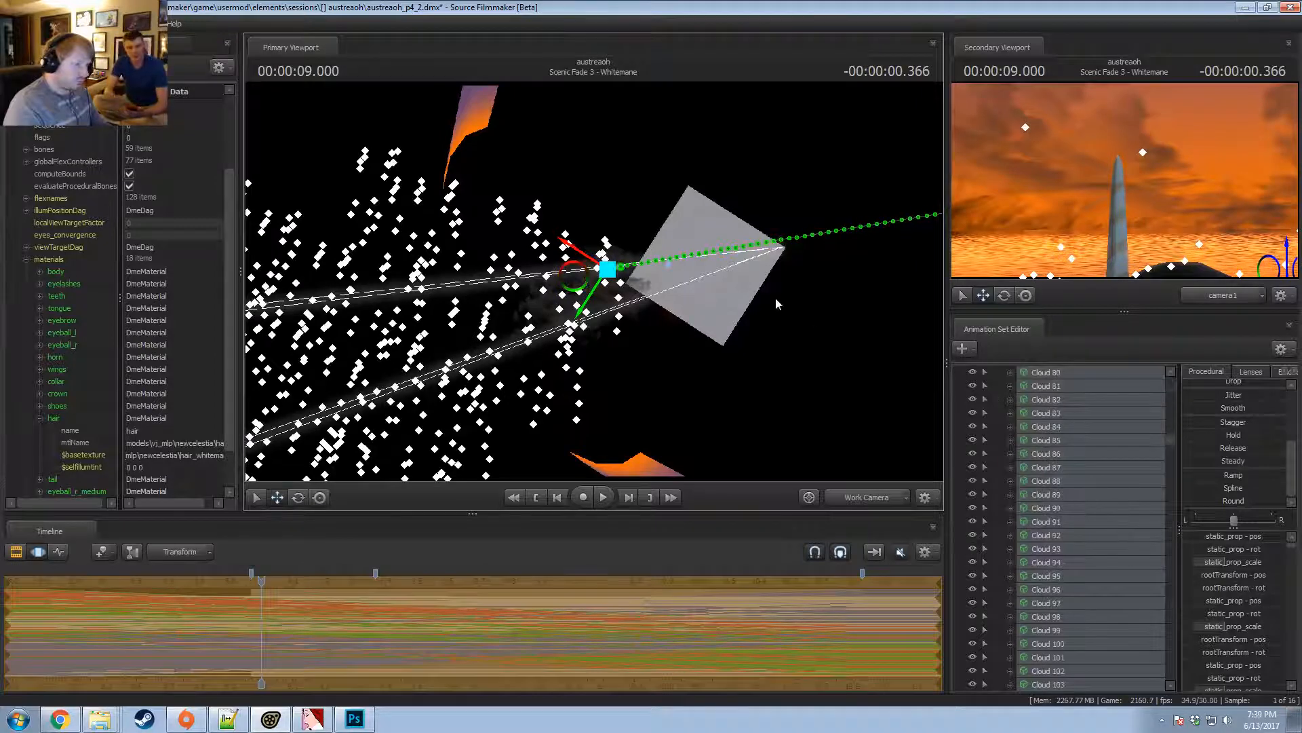
# Play and scrub Scenic Fade 3 from 9.0 to about 10.7 seconds to check the clouds' motion against Whitemane.
pyautogui.press('space')
pyautogui.press('space')
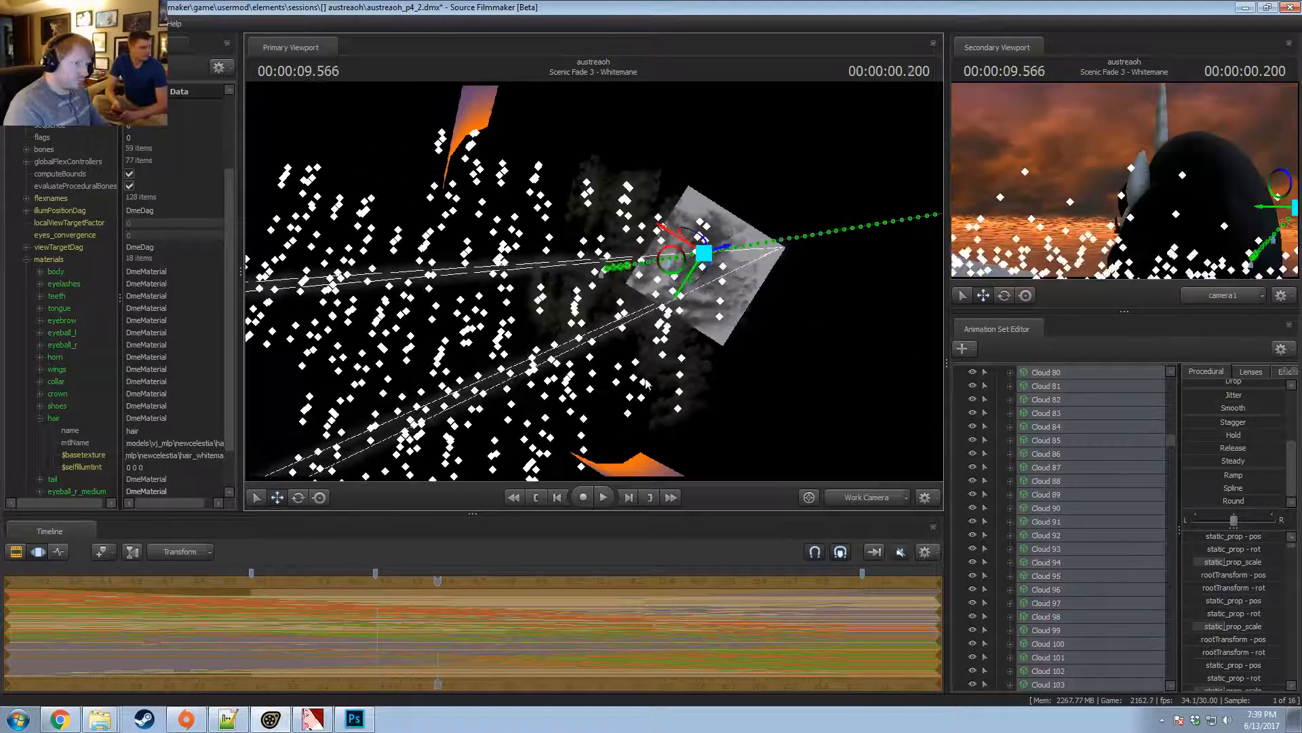
pyautogui.press('space')
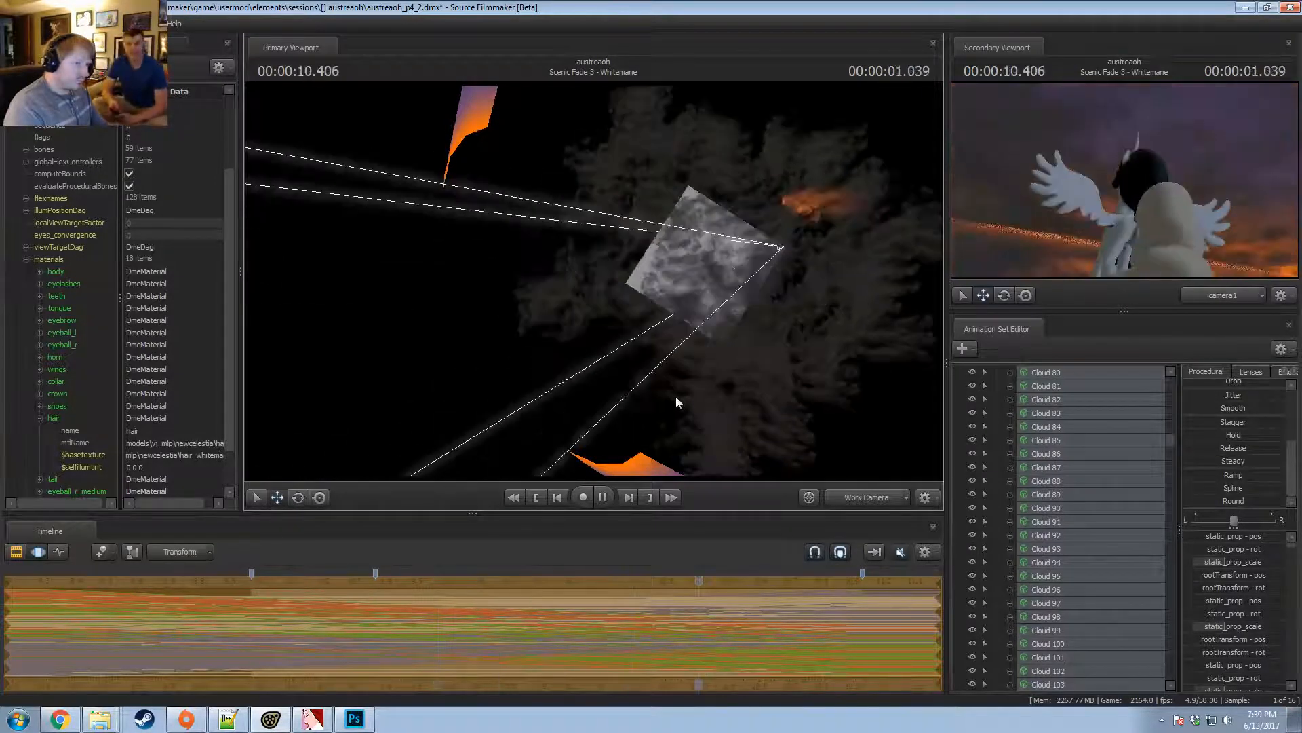
pyautogui.press('F2')
pyautogui.click(375, 580)
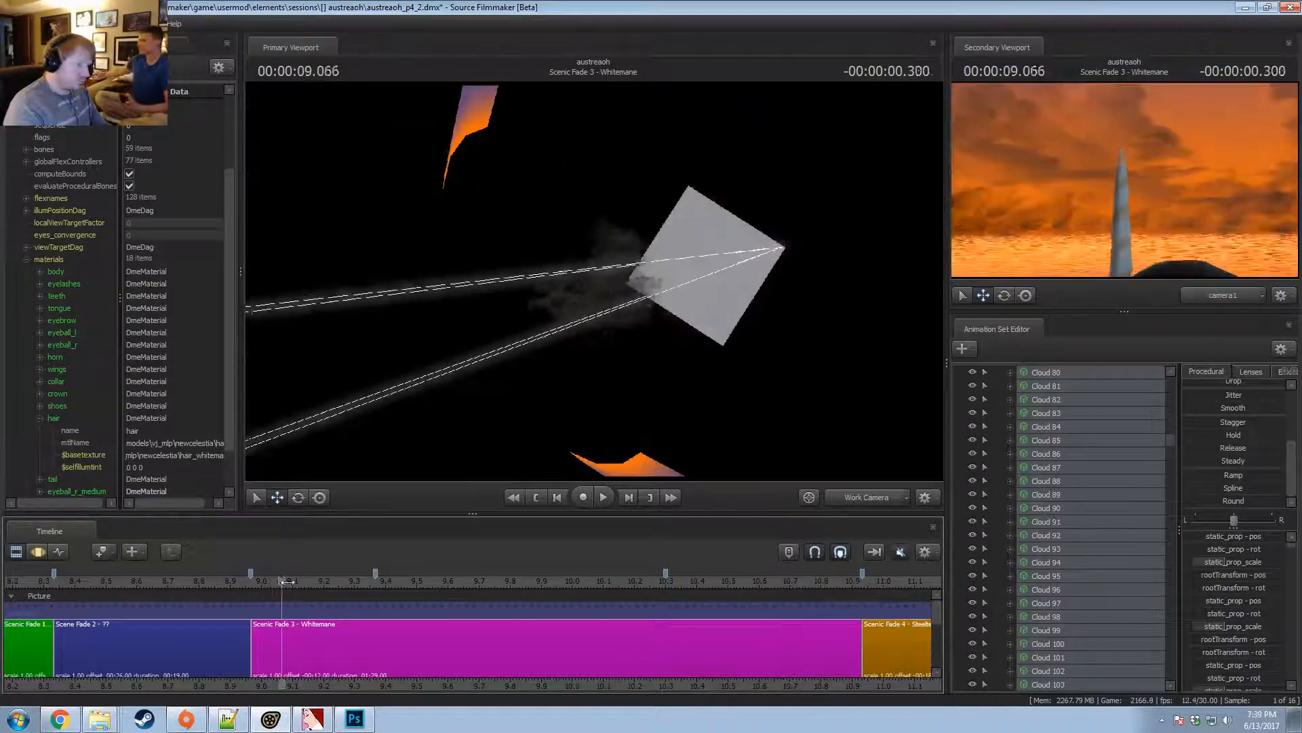
pyautogui.moveTo(381, 583); pyautogui.dragTo(803, 553)
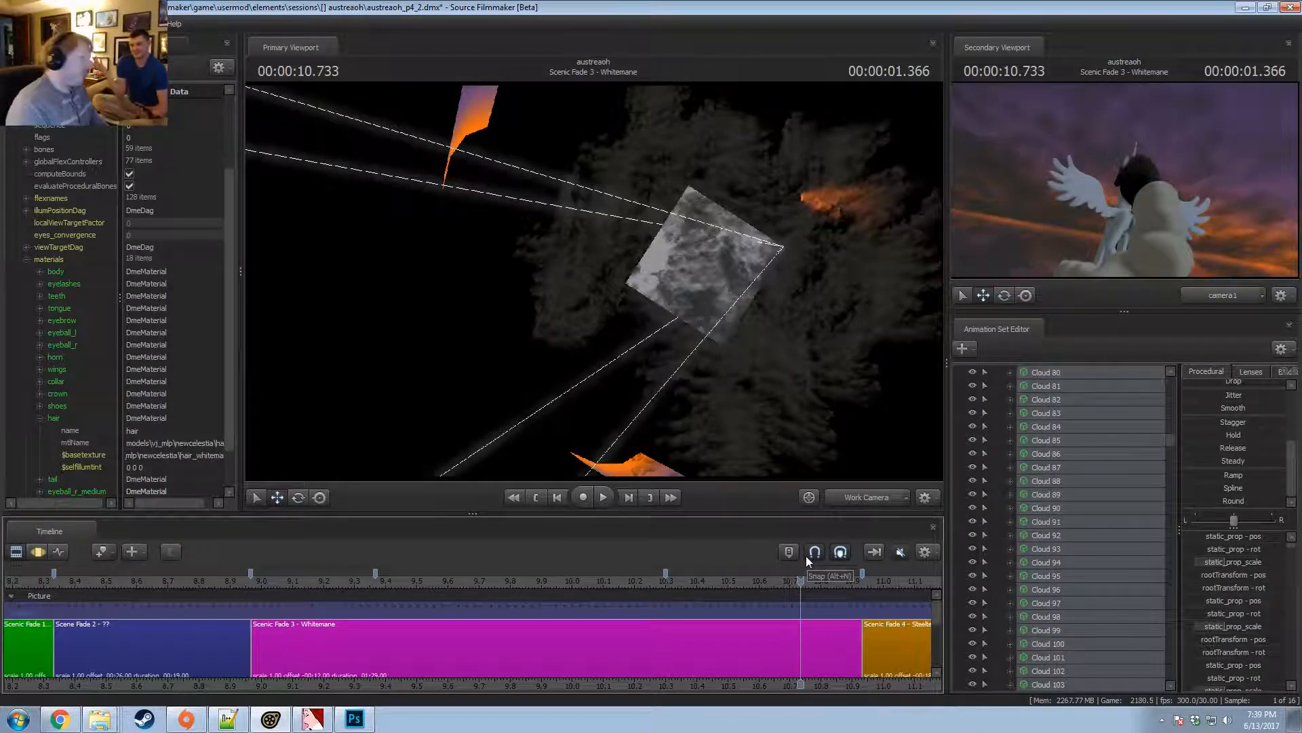
pyautogui.press('F3')
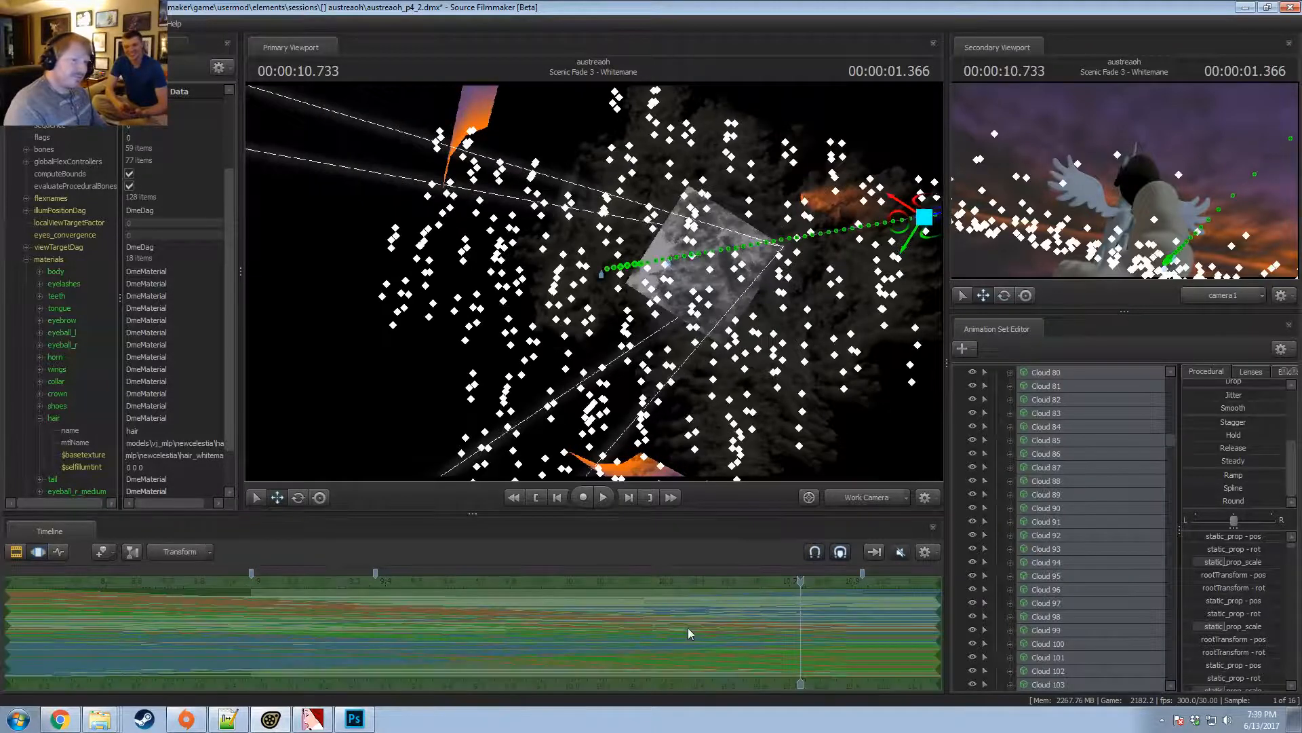
pyautogui.press('F2')
# Replay Scenic Fade 3 twice from about 9.1 seconds, ending at 9.5 seconds in the motion editor.
pyautogui.click(280, 582)
pyautogui.press('space')
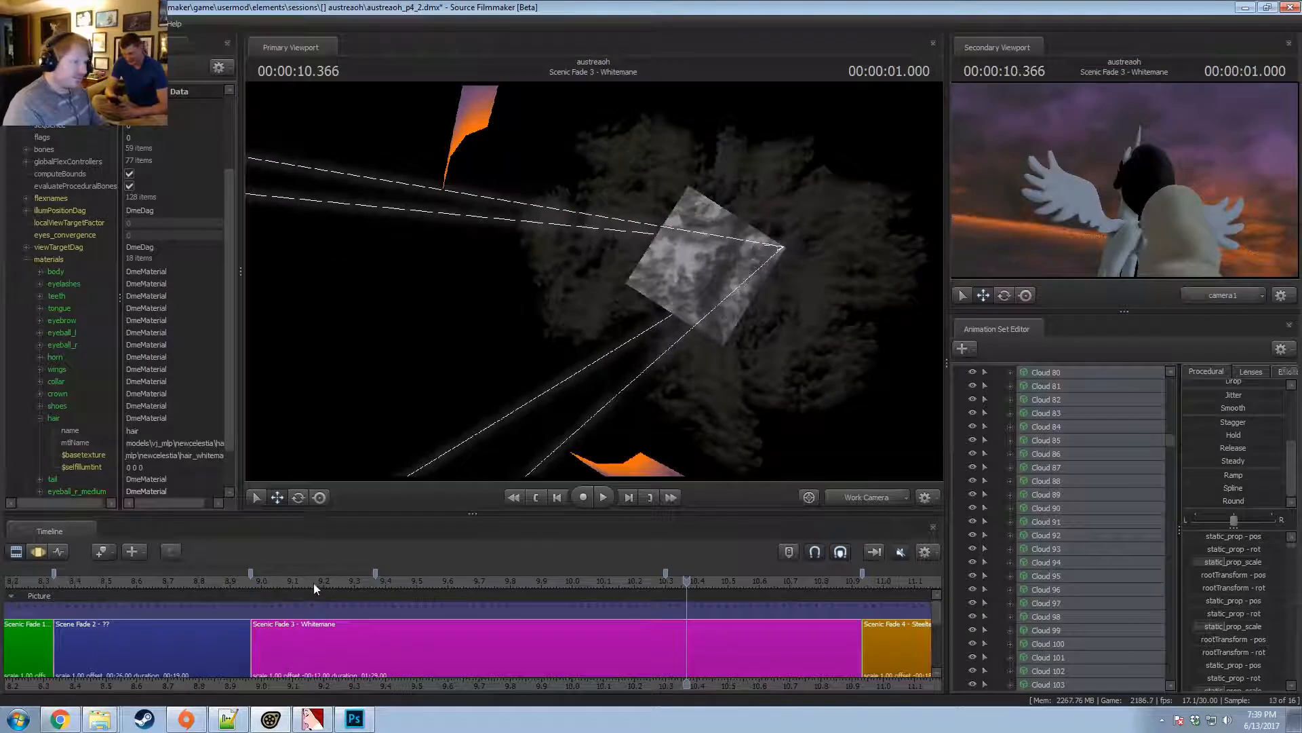
pyautogui.press('space')
pyautogui.click(286, 577)
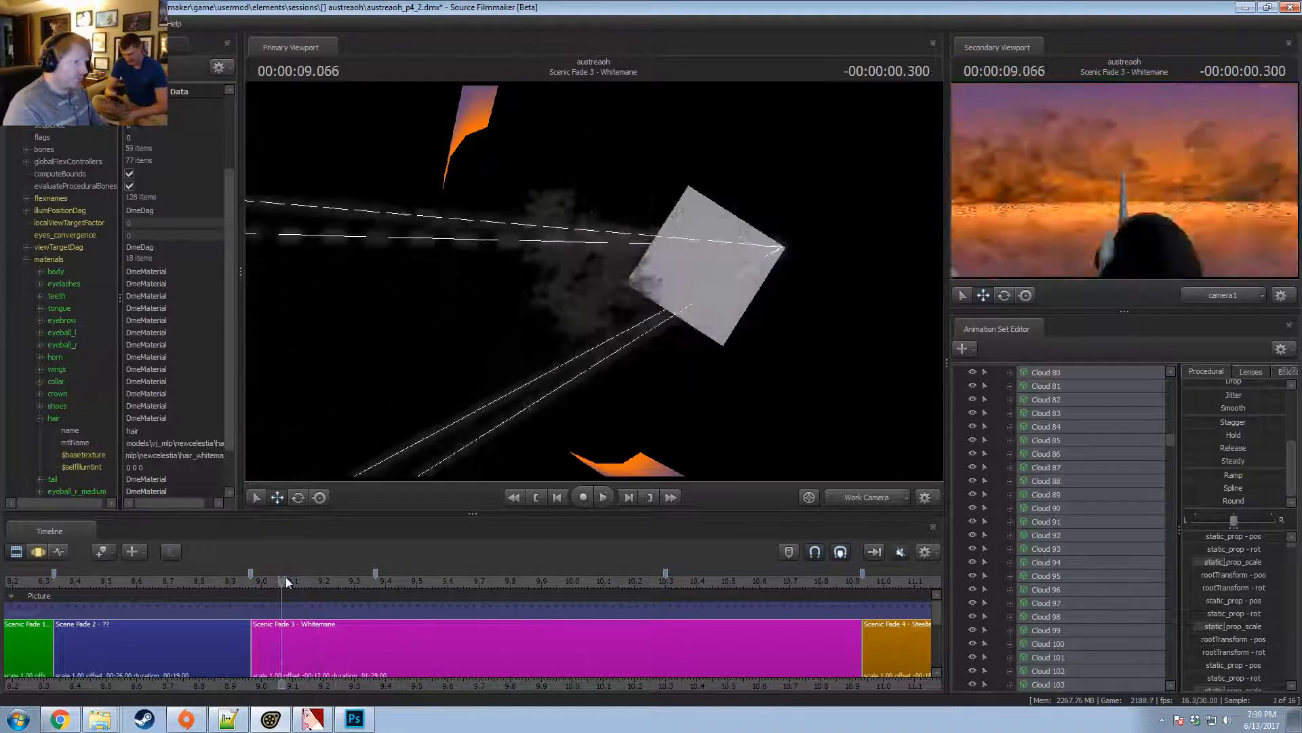
pyautogui.press('space')
pyautogui.press('F3')
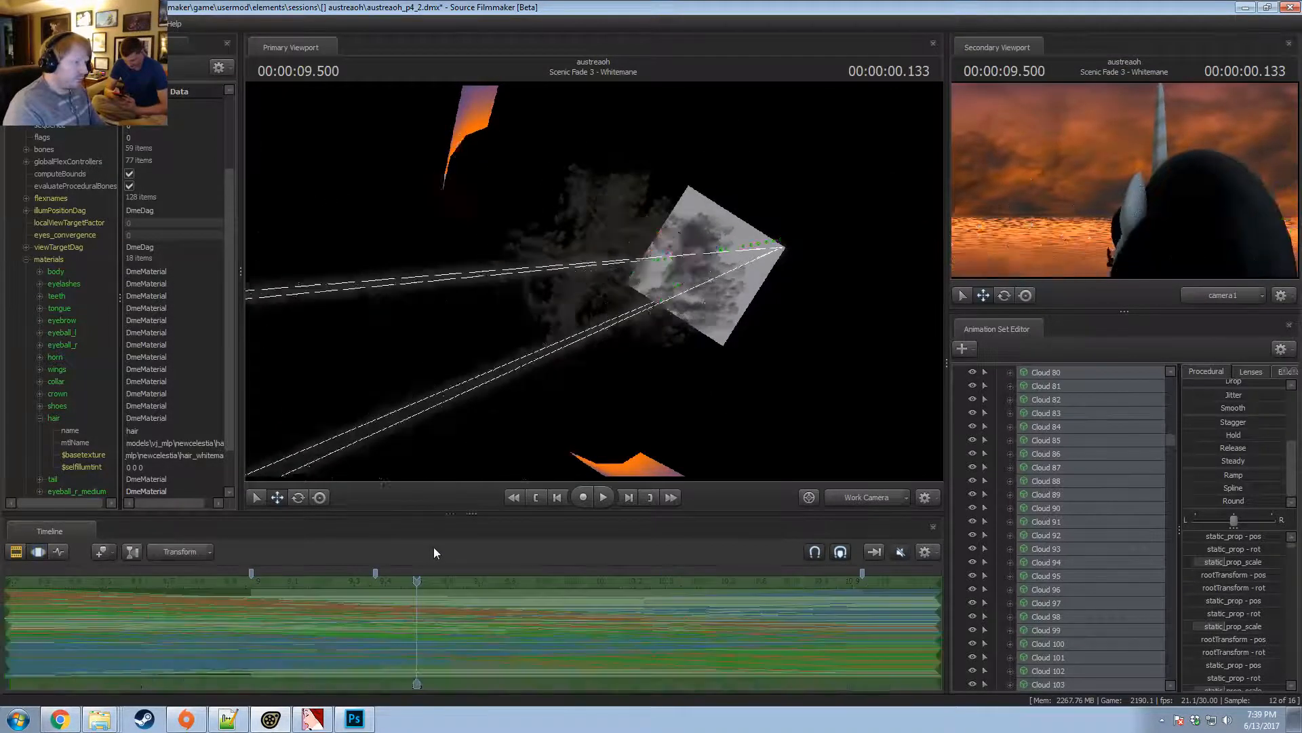
# Undo the recent moves of the selected clouds while checking them at 9.5 seconds.
pyautogui.press('F2')
pyautogui.press('F3')
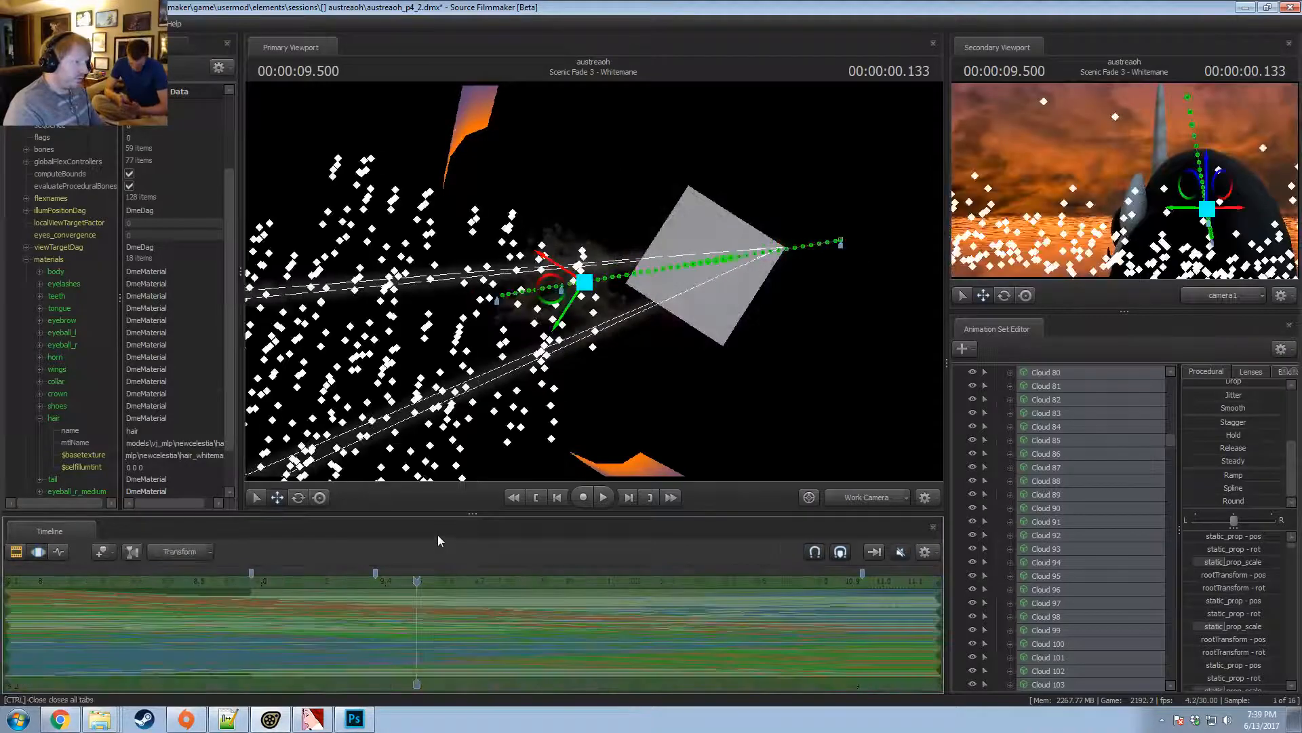
pyautogui.press('F2')
pyautogui.press('F3')
pyautogui.press('F2')
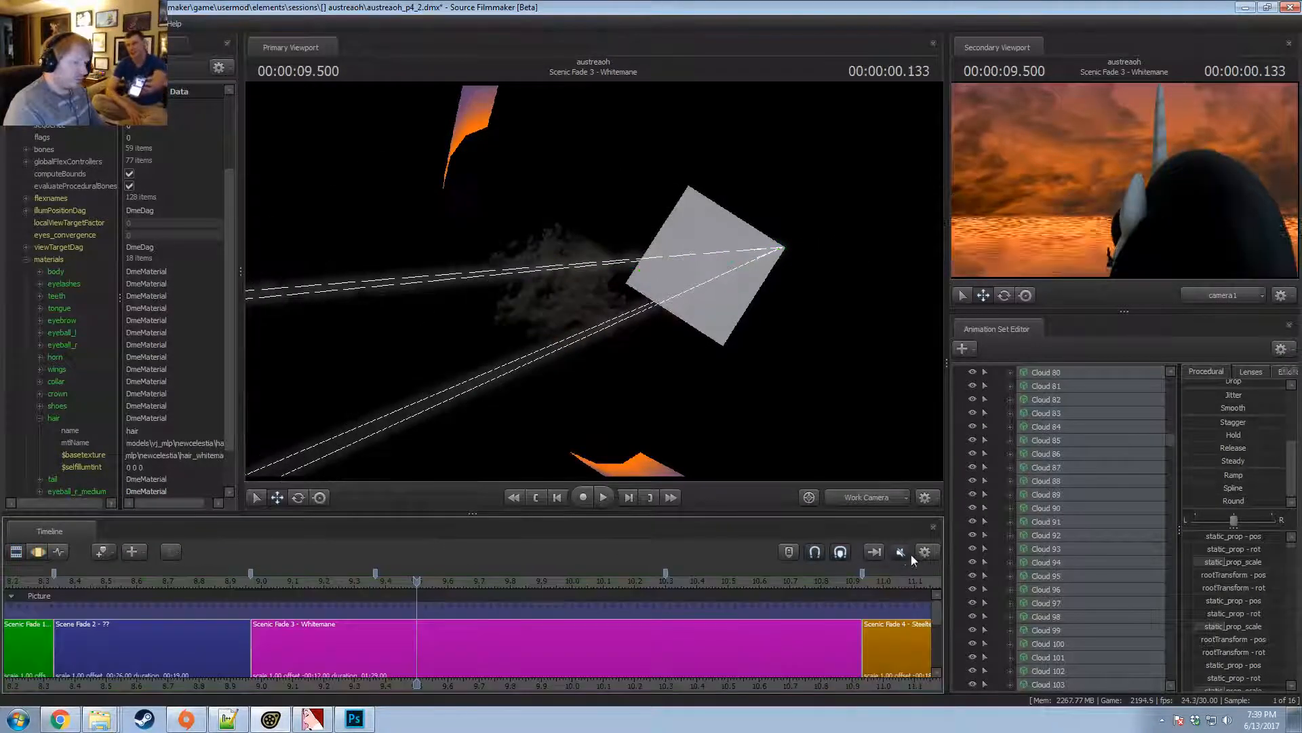
pyautogui.press('F3')
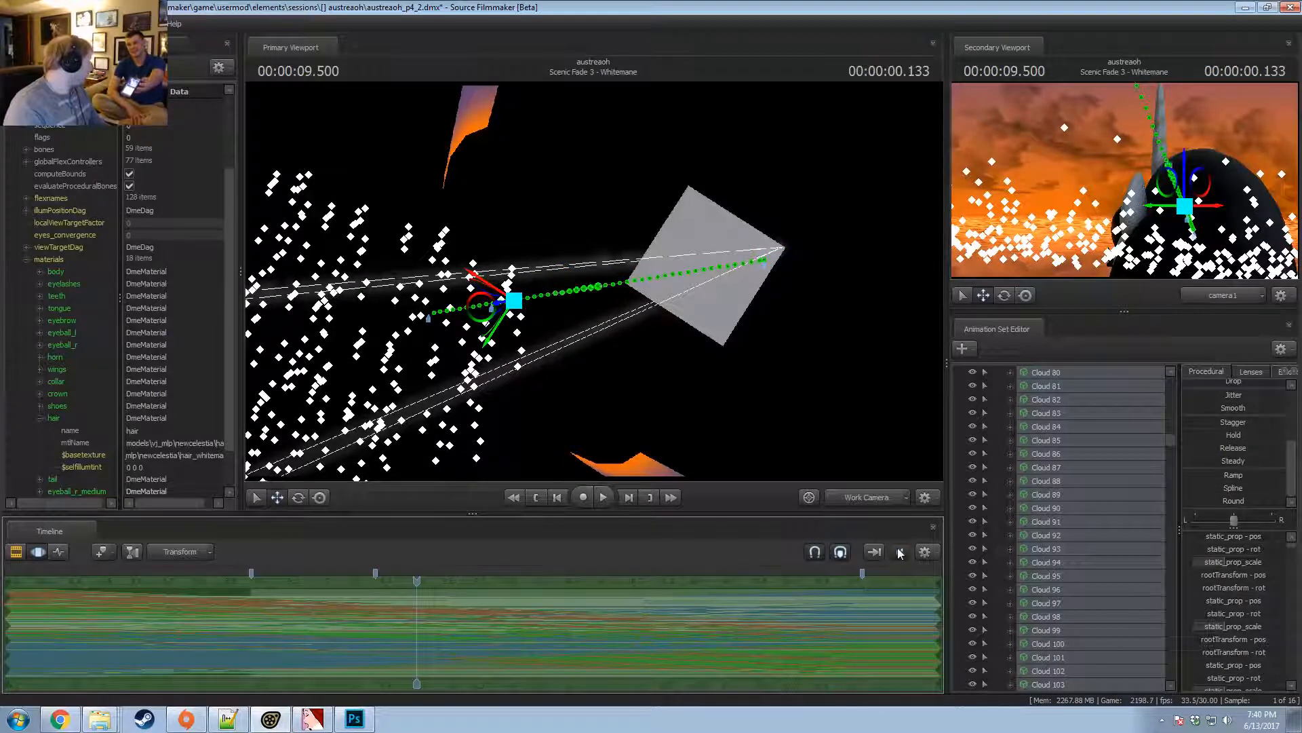
pyautogui.press('F2')
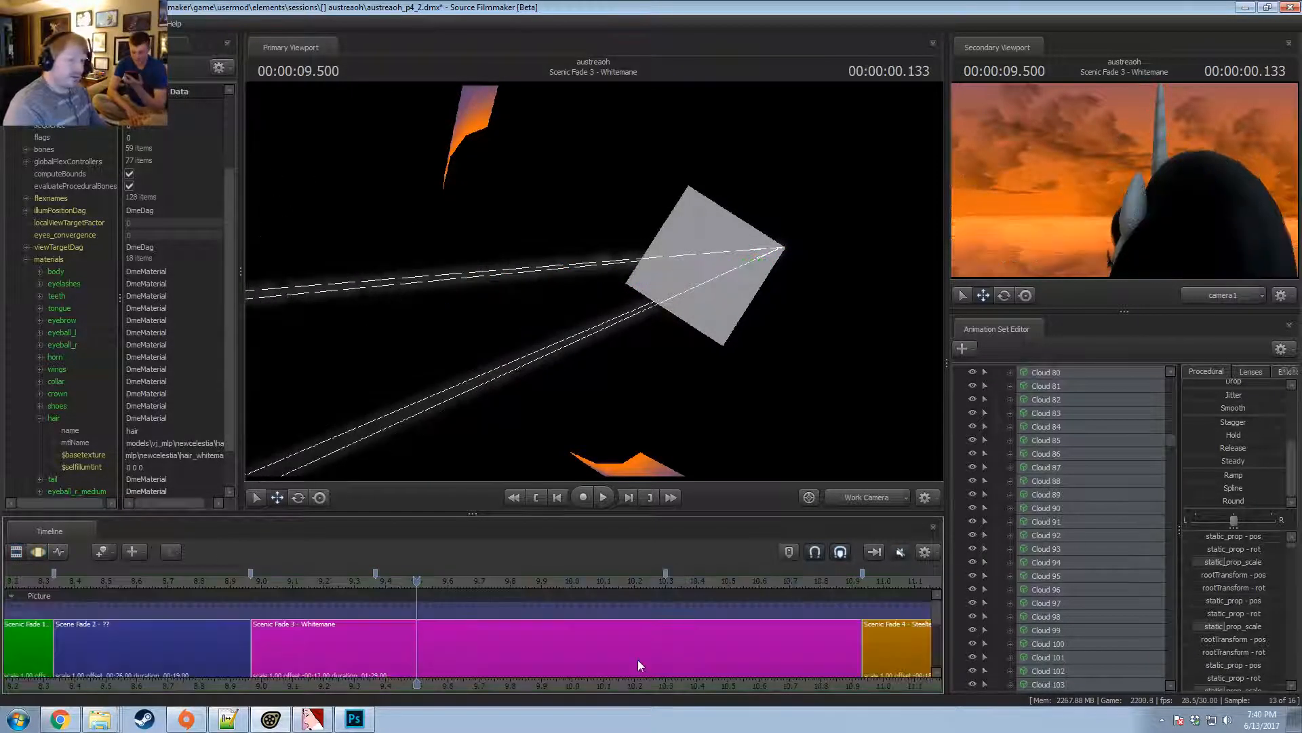
# Move the selected clouds toward the glowing square card and raise them slightly across the whole time selection.
pyautogui.press('F3')
pyautogui.keyDown('alt'); pyautogui.moveTo(535, 436); pyautogui.dragTo(580, 304); pyautogui.keyUp('alt')
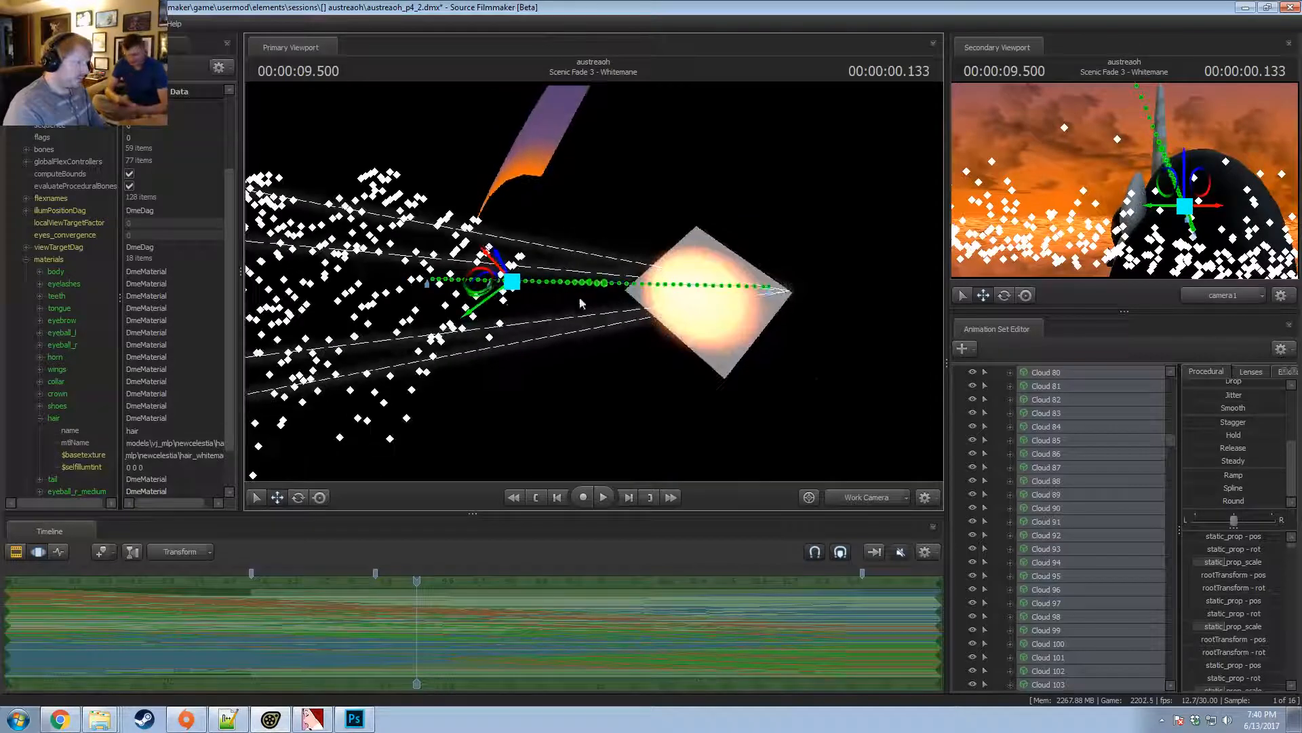
pyautogui.moveTo(473, 278); pyautogui.dragTo(562, 211)
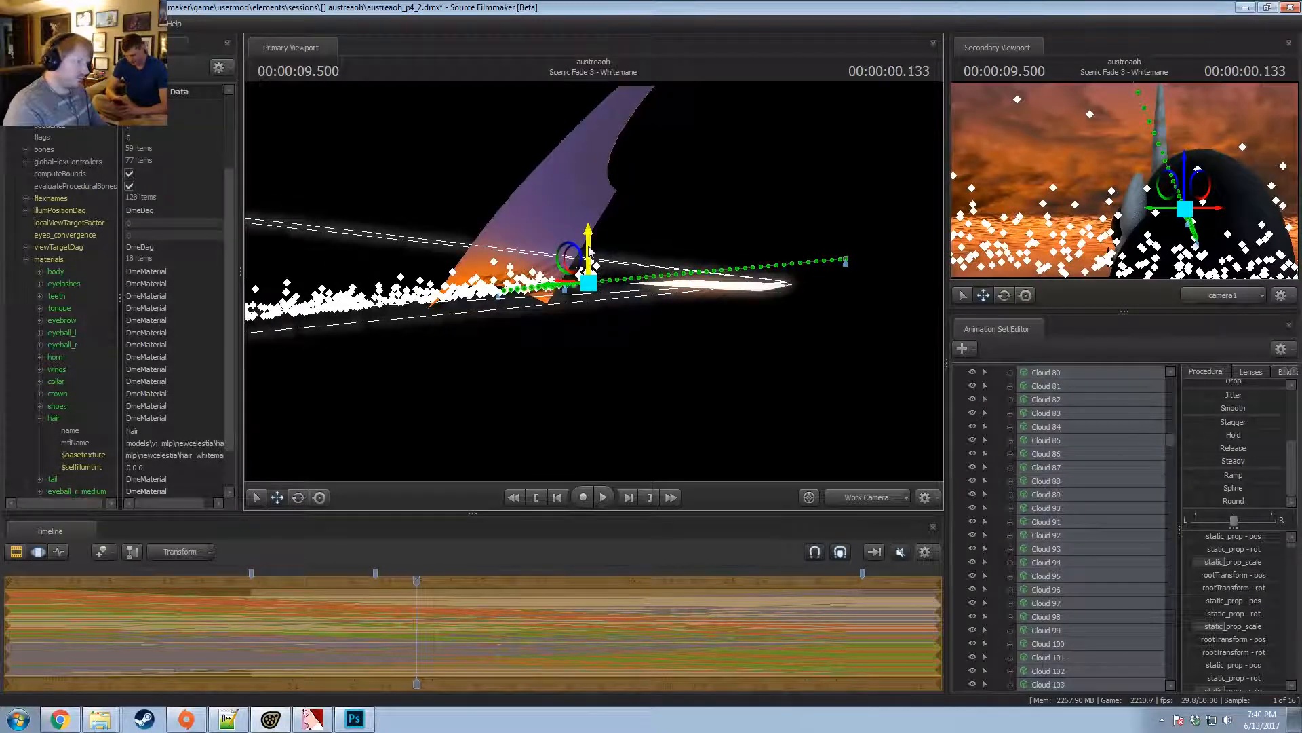
pyautogui.moveTo(588, 251); pyautogui.dragTo(589, 243)
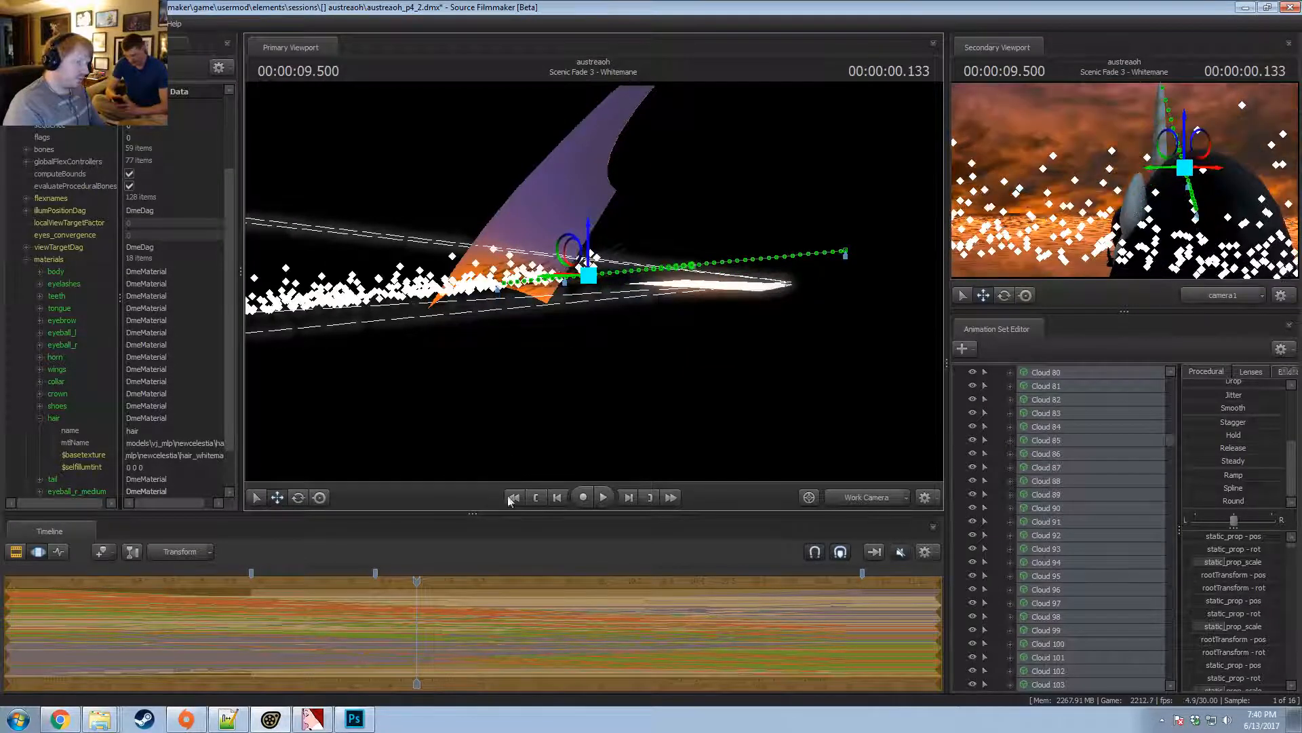
pyautogui.moveTo(274, 614); pyautogui.dragTo(424, 621)
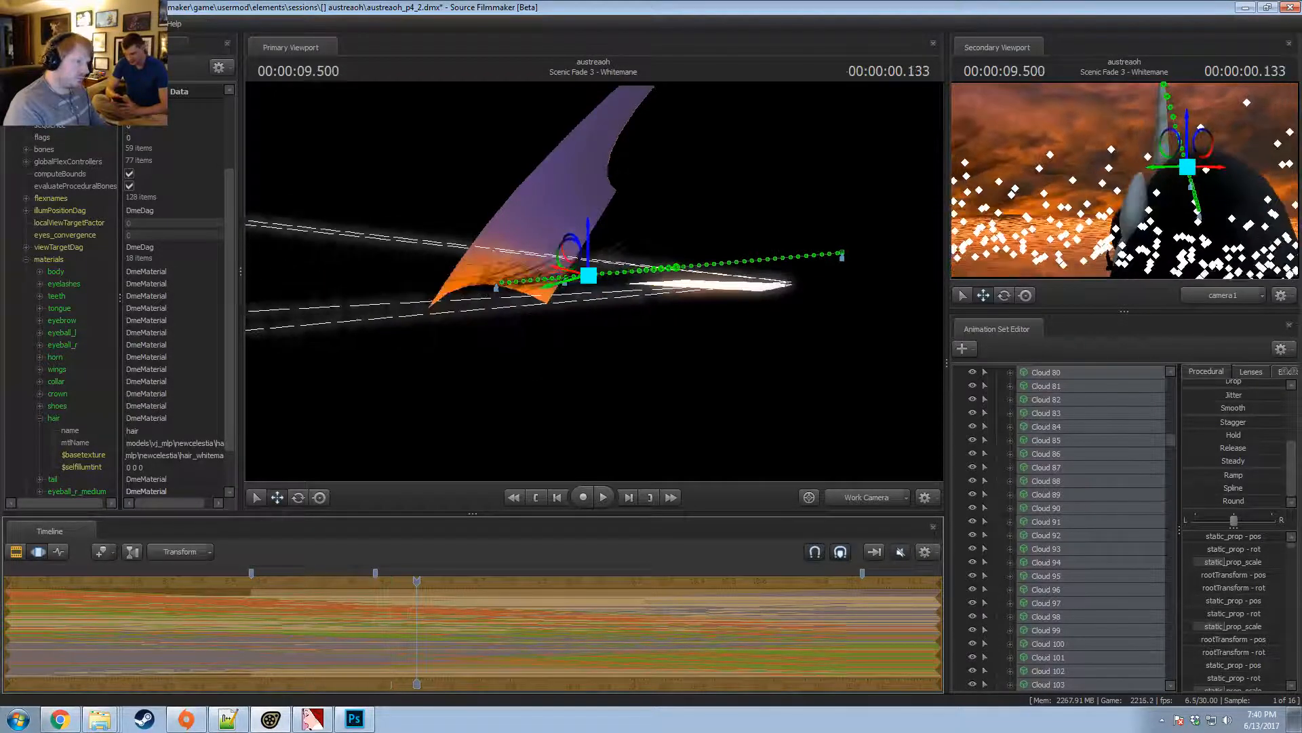
# Shift the selected clouds further along their depth until their front edge overlaps the square card.
pyautogui.keyDown('alt'); pyautogui.moveTo(423, 325); pyautogui.dragTo(496, 359); pyautogui.keyUp('alt')
pyautogui.moveTo(564, 285); pyautogui.dragTo(630, 339)
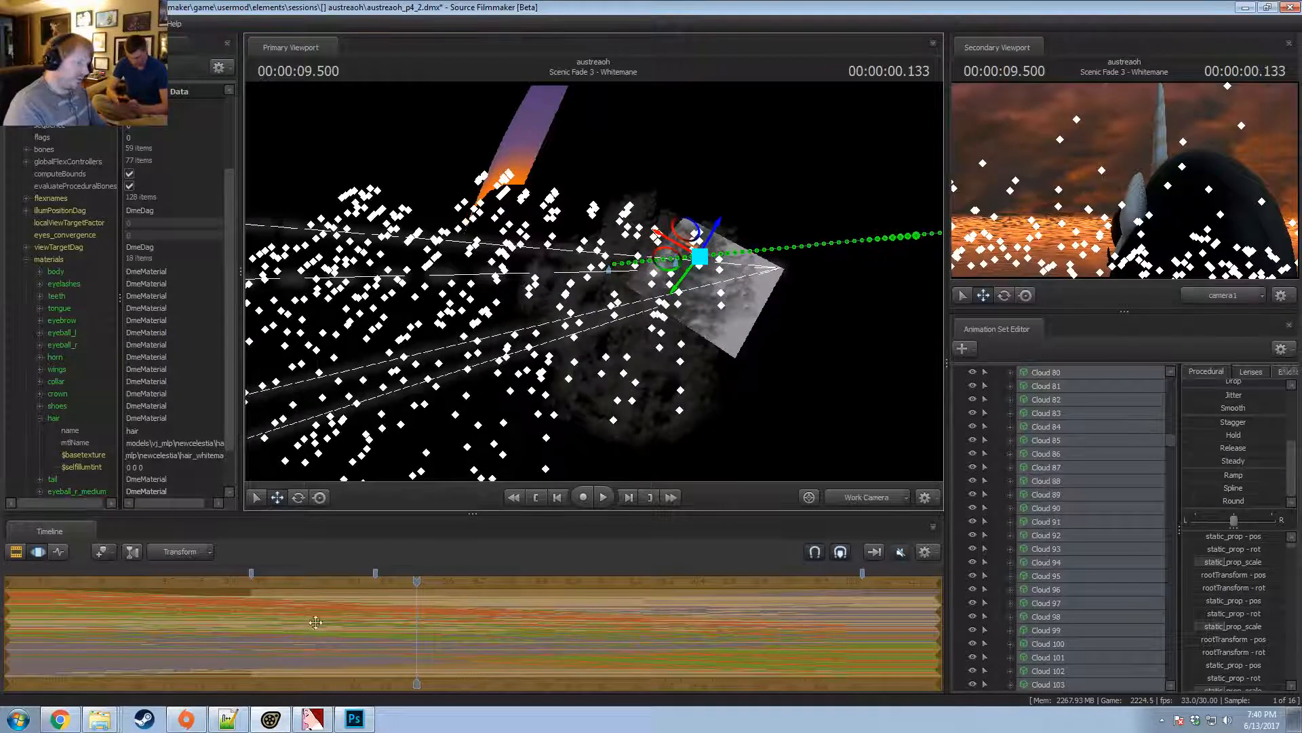
pyautogui.click(314, 598)
pyautogui.moveTo(319, 599); pyautogui.dragTo(413, 584)
# Play Scenic Fade 3 from 9.0 to about 10.8 seconds to check the repositioned clouds.
pyautogui.press('F2')
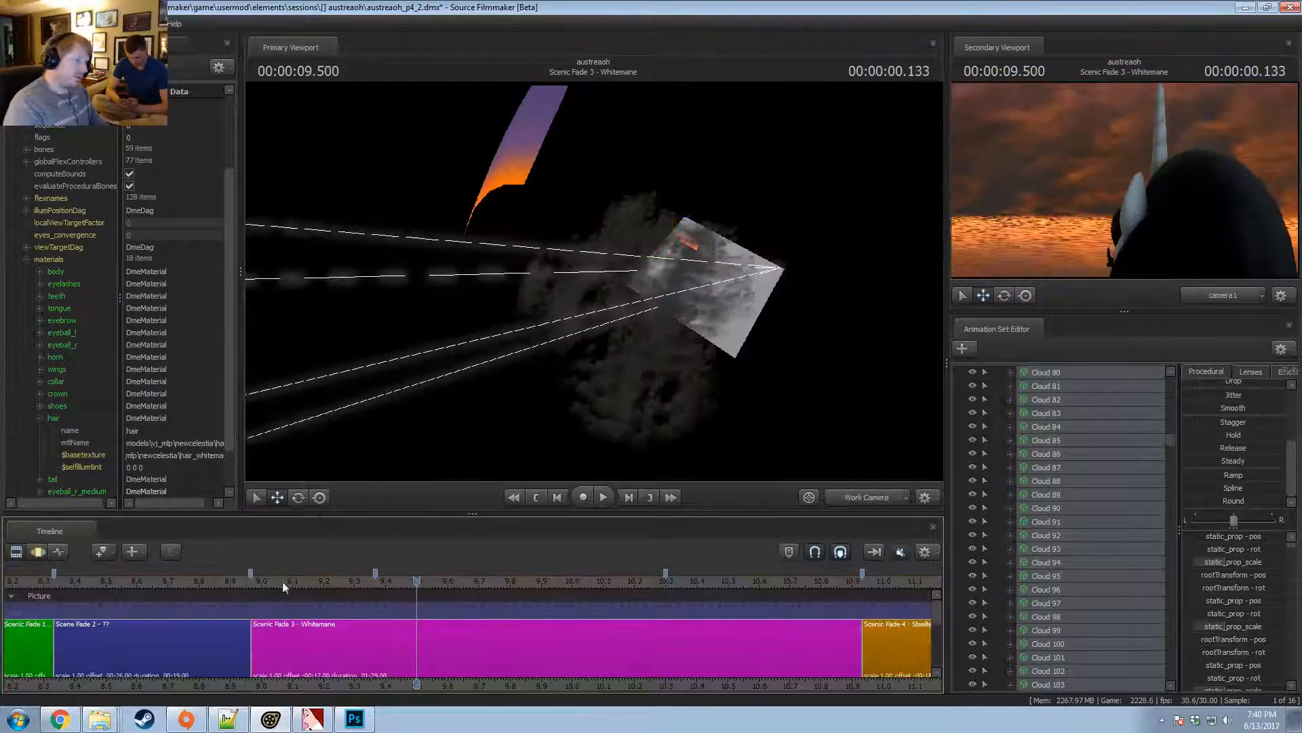
pyautogui.click(262, 582)
pyautogui.press('space')
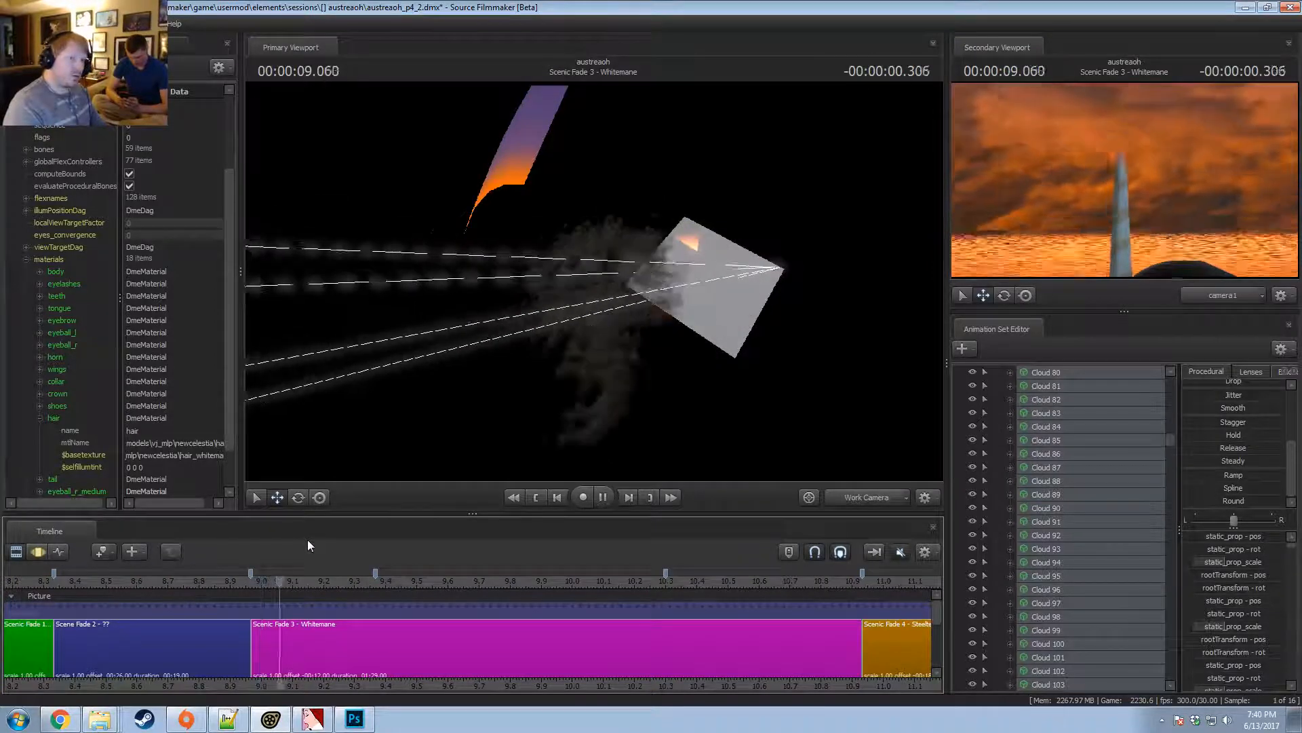
pyautogui.press('space')
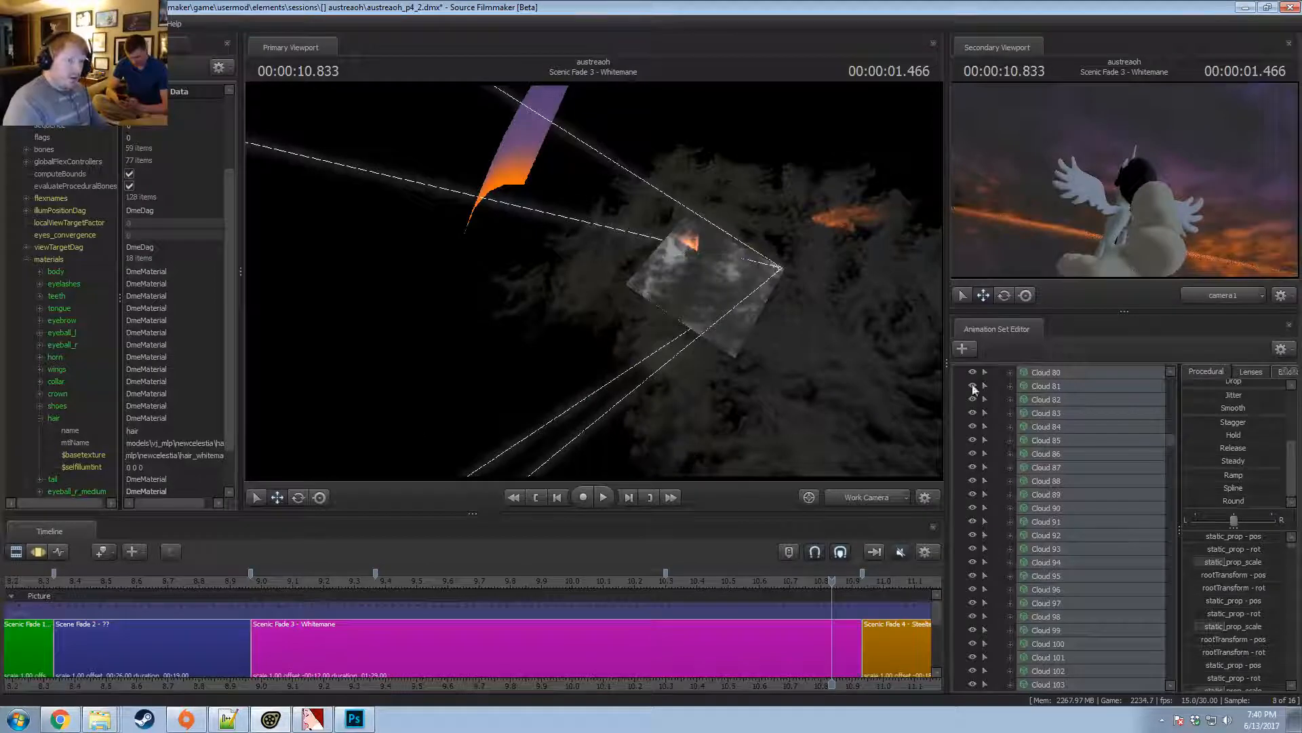
# Collapse the Clouds group and duplicate light2 by copying and pasting its animation set.
pyautogui.scroll(20, 1017, 394)
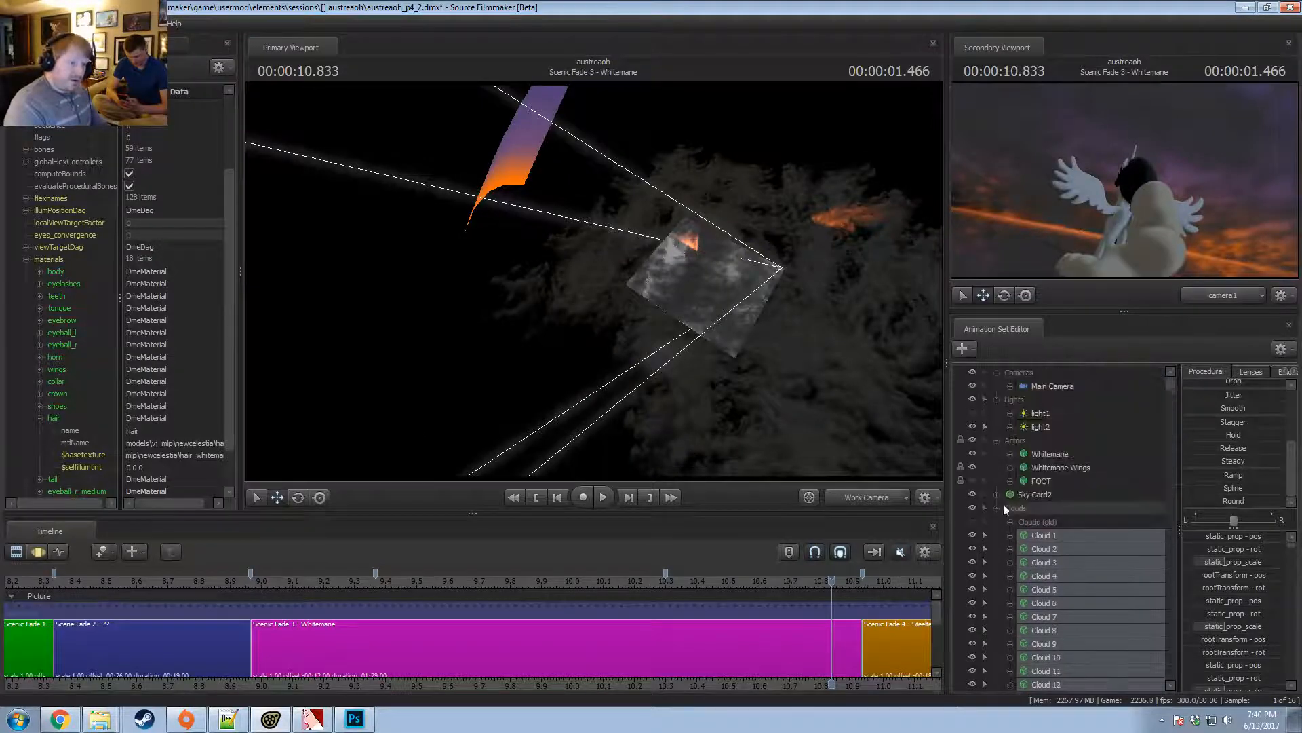
pyautogui.click(997, 508)
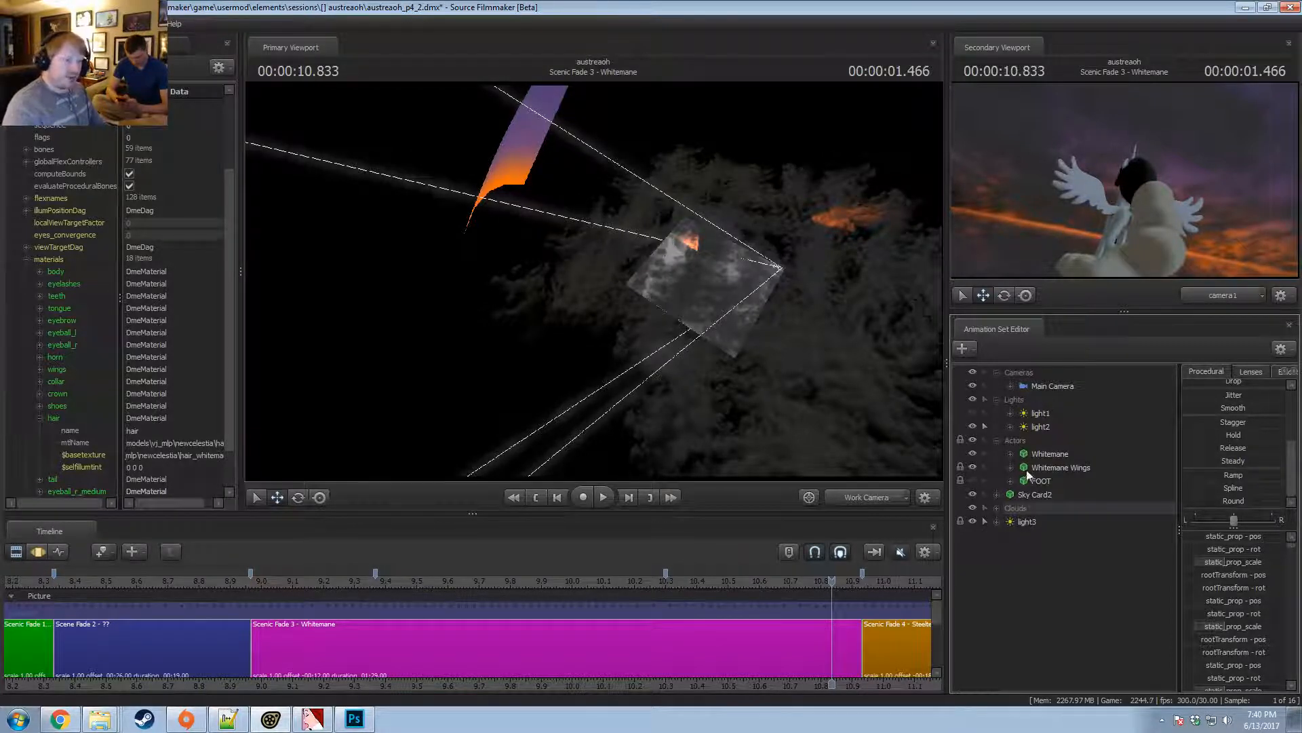
pyautogui.click(1019, 523)
pyautogui.rightClick(1036, 426)
pyautogui.click(1049, 442)
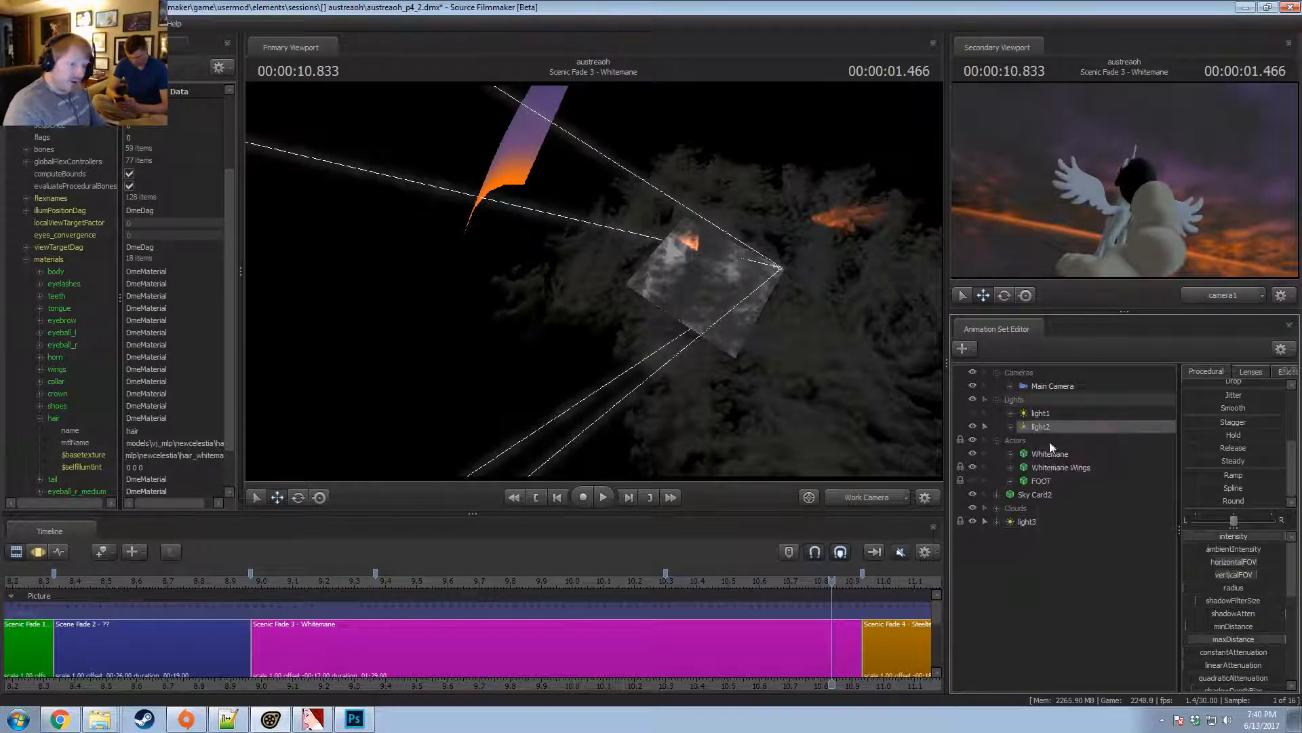
pyautogui.rightClick(1024, 571)
pyautogui.click(1043, 639)
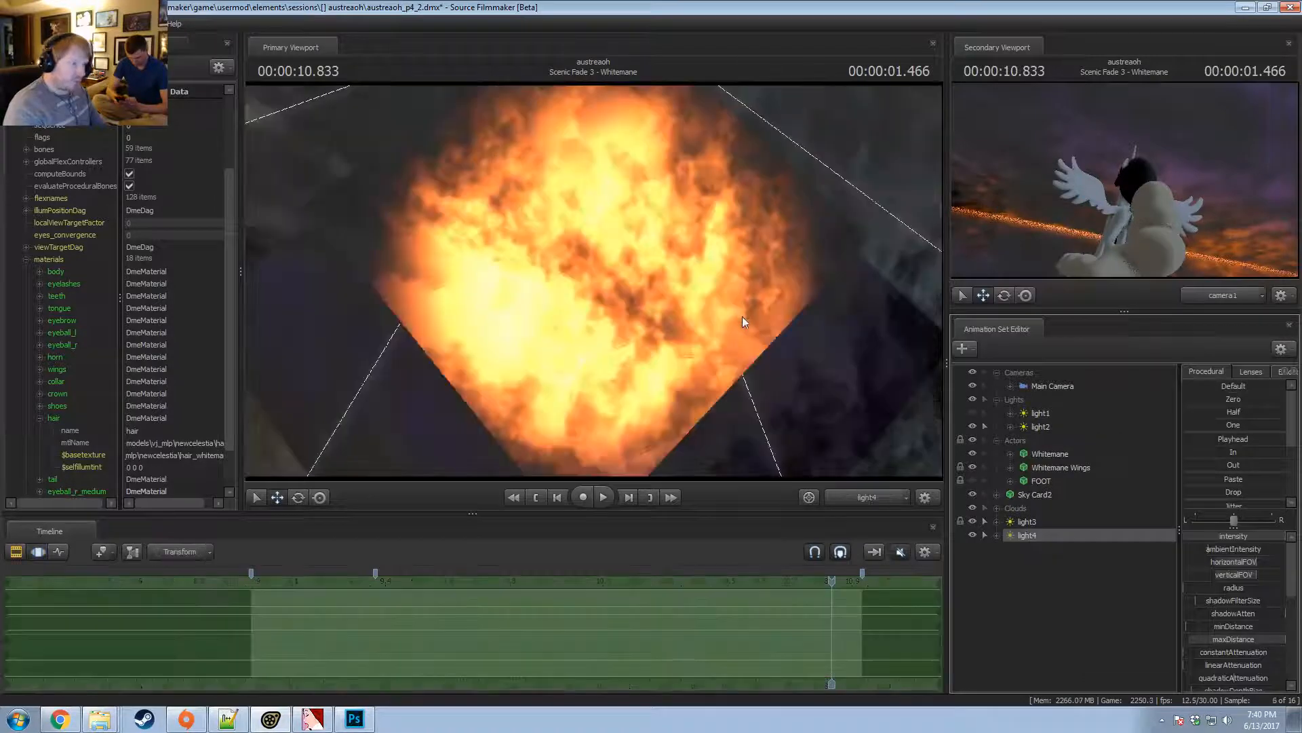
# Place the duplicated light behind Whitemane to light the clouds, and enable its uberlight attribute in the Element Viewer.
pyautogui.moveTo(594, 281); pyautogui.dragTo(852, 426)
pyautogui.press('r')
pyautogui.rightClick(1041, 542)
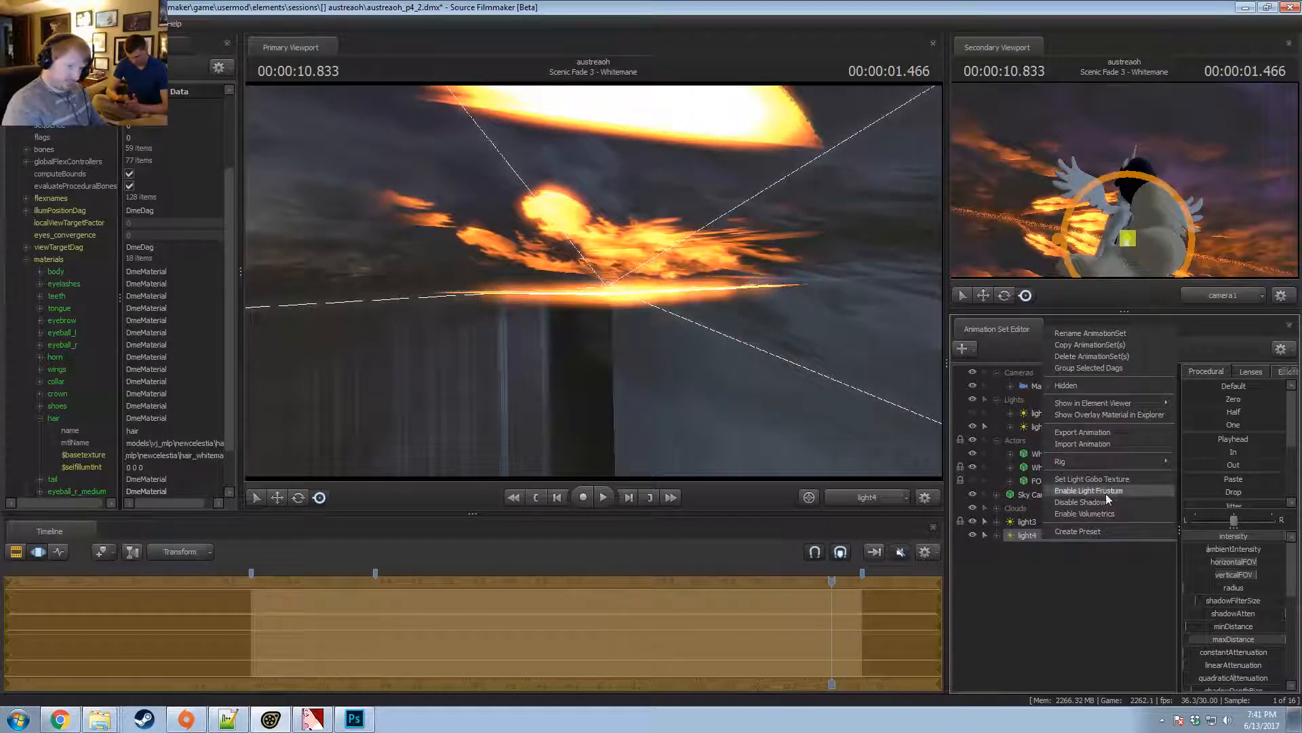
pyautogui.moveTo(1108, 403)
pyautogui.click(1203, 415)
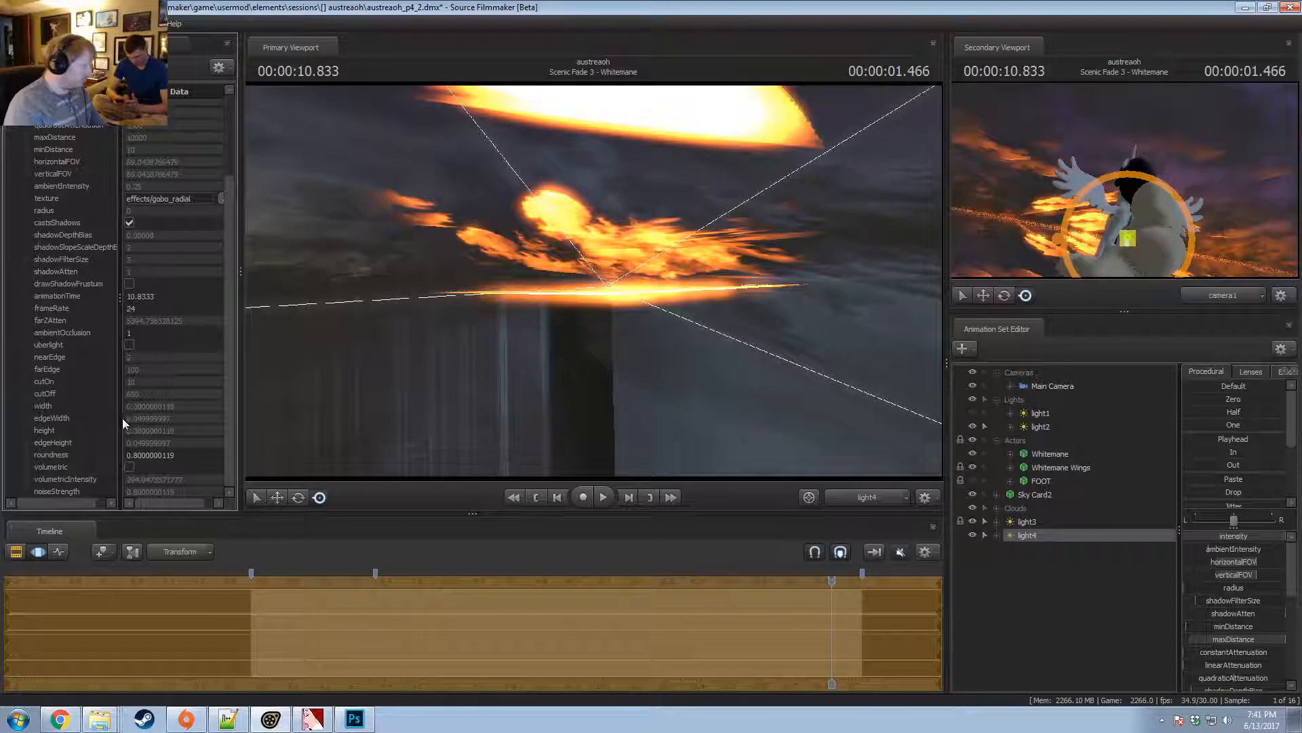
pyautogui.click(129, 345)
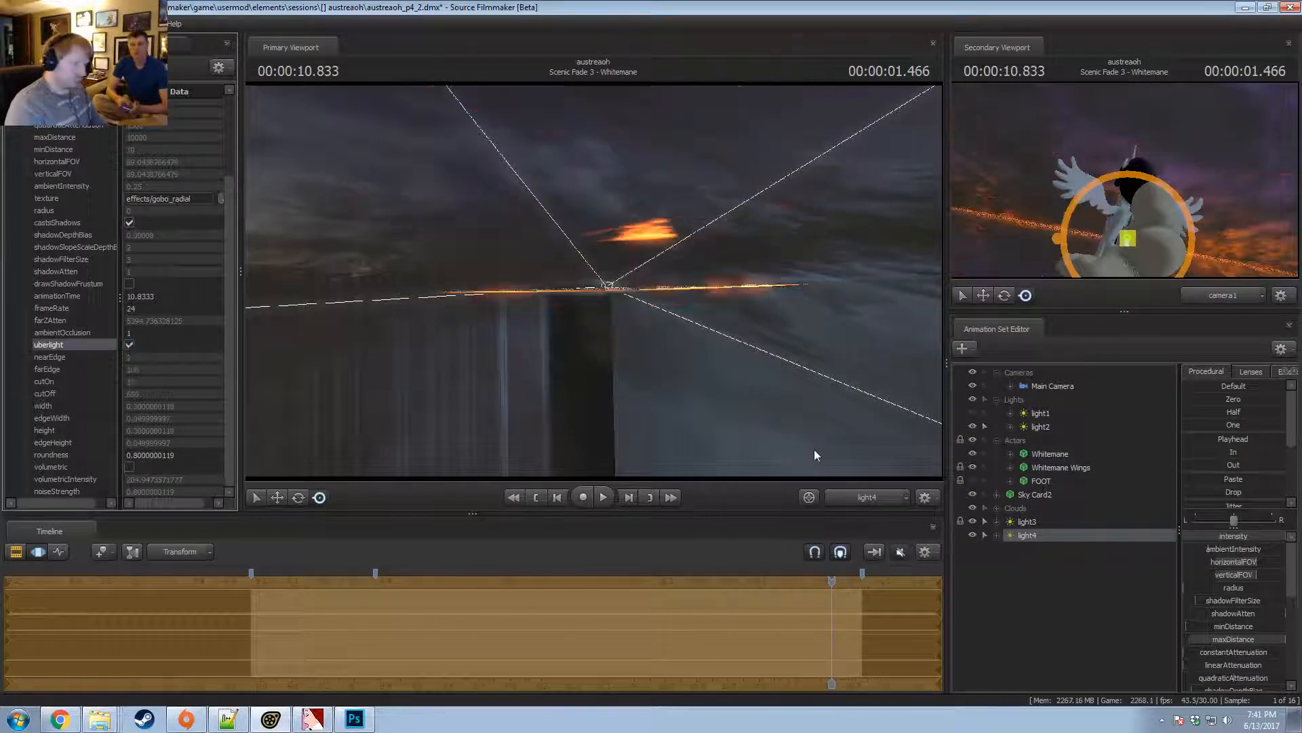
# Remap light4's height and edgeHeight slider ranges to lower maximums, using 1.000 for height.
pyautogui.scroll(-5, 1245, 627)
pyautogui.rightClick(1224, 600)
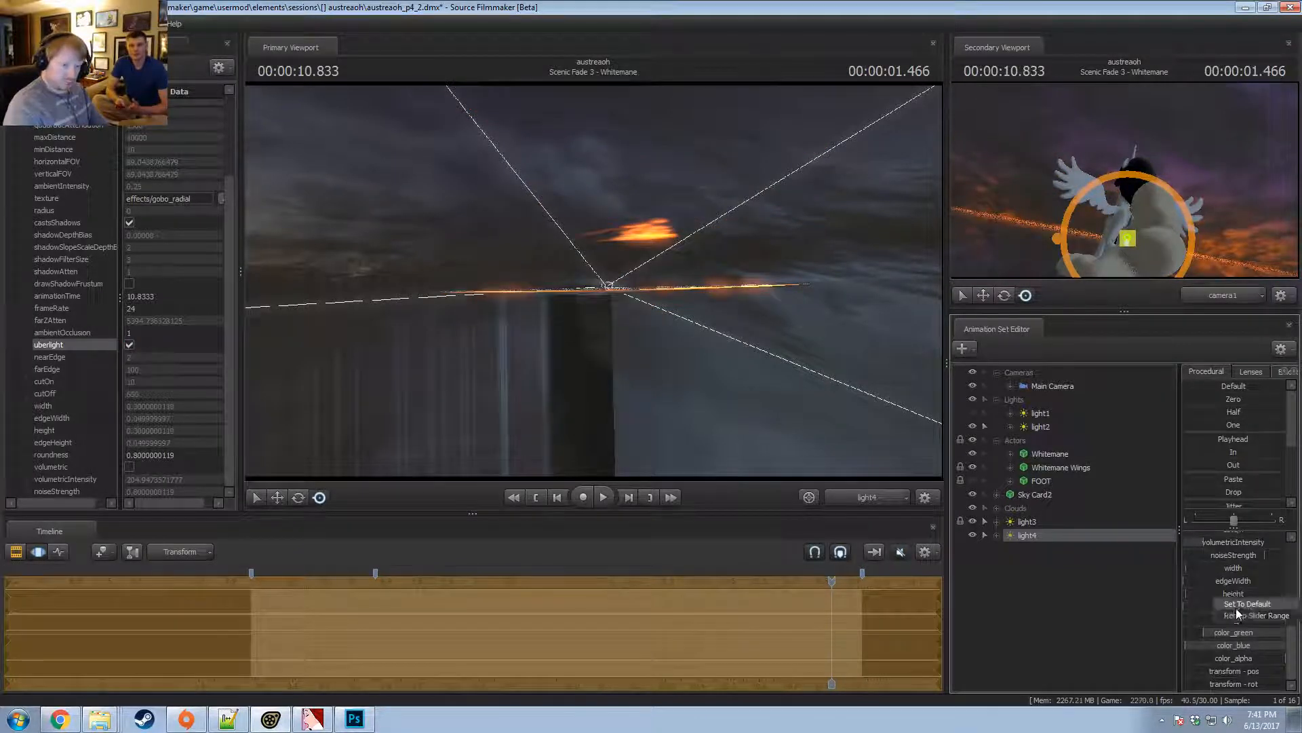
pyautogui.click(1237, 614)
pyautogui.click(632, 352)
pyautogui.press('BackSpace')
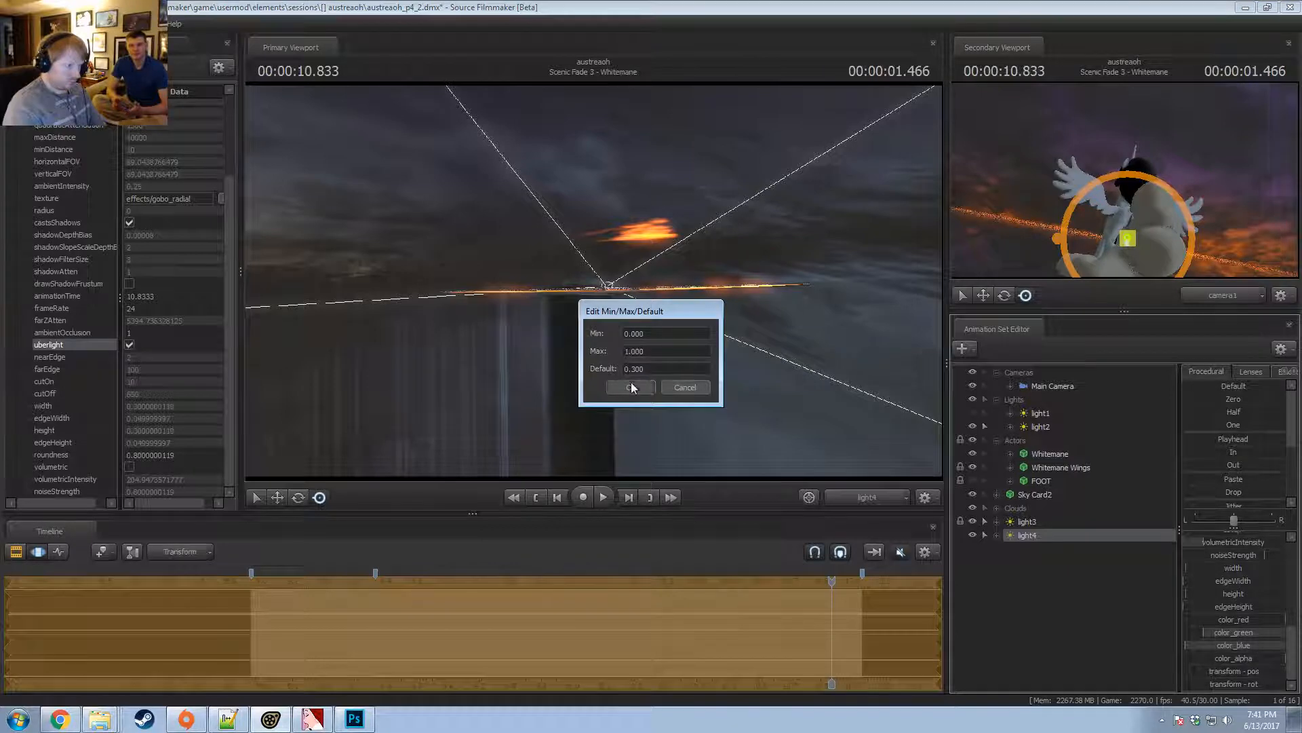
pyautogui.click(631, 387)
pyautogui.rightClick(1213, 606)
pyautogui.click(1219, 621)
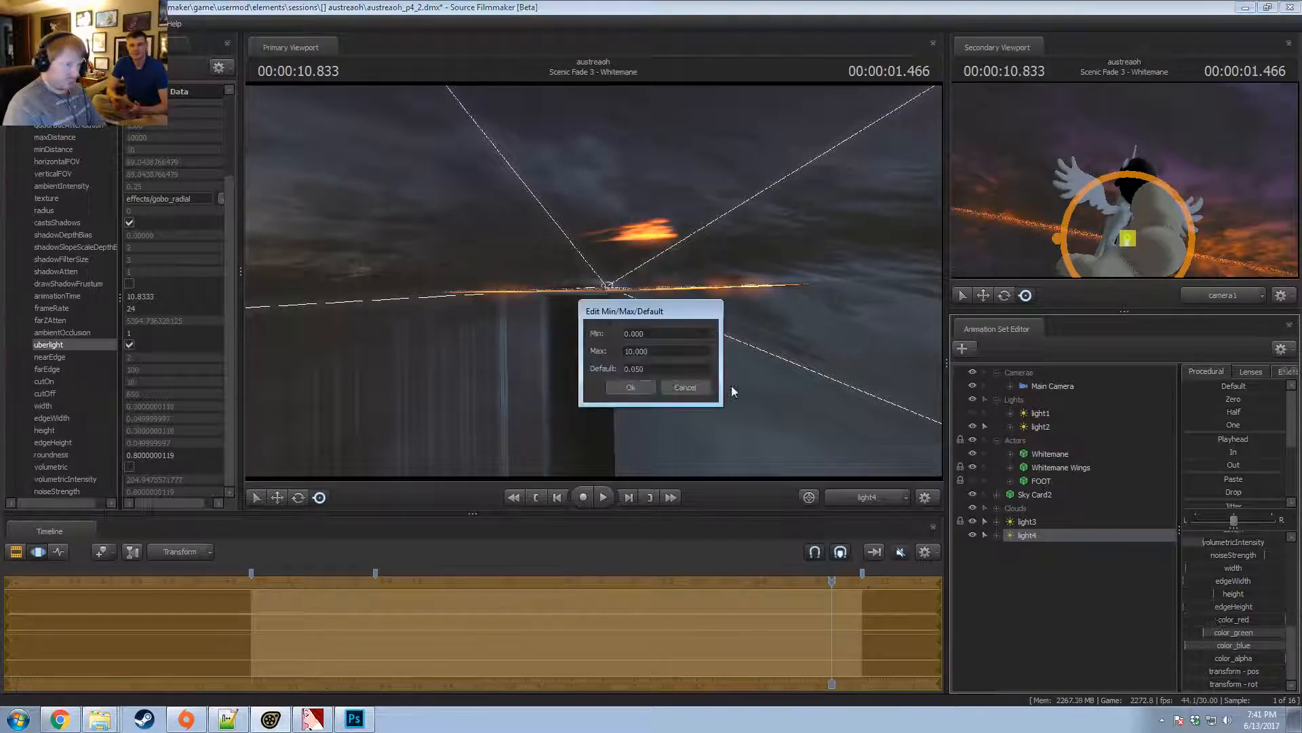
pyautogui.click(632, 352)
pyautogui.press('BackSpace')
pyautogui.click(631, 386)
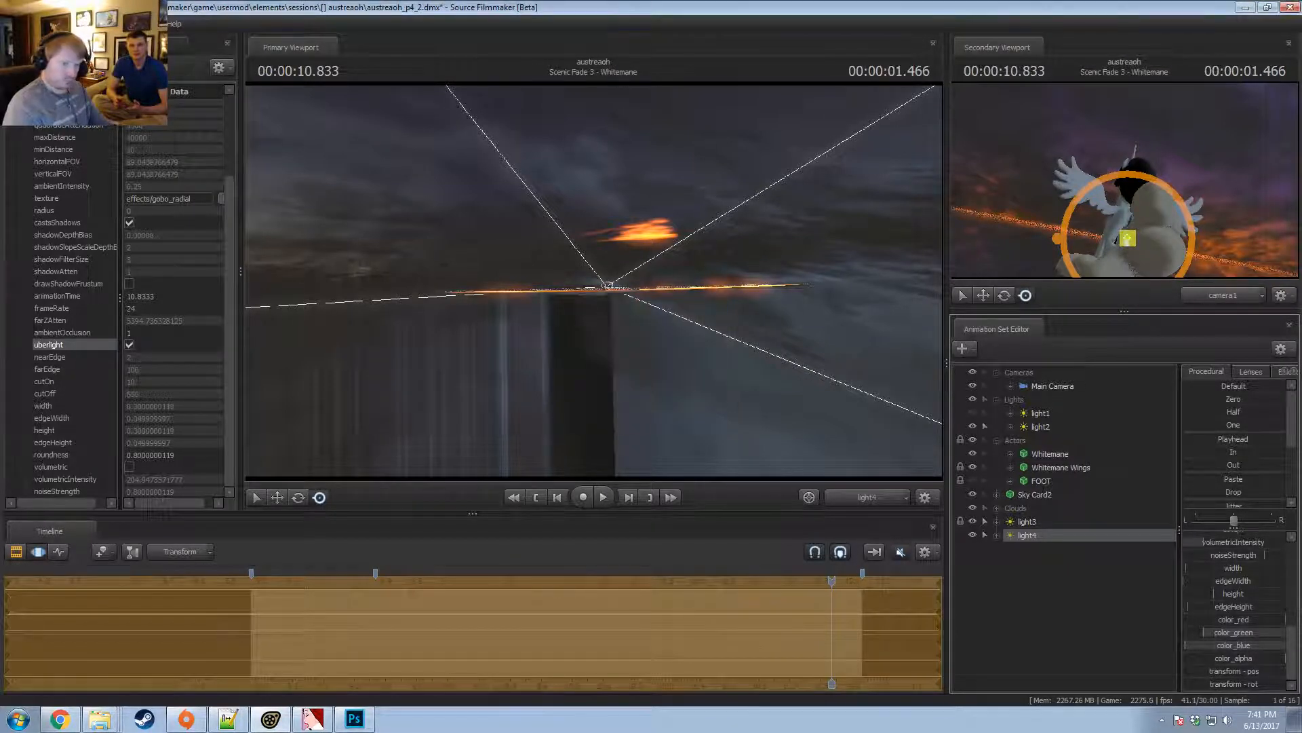
# Lower light4's height to about 0.10 and raise farZAtten to 10000 and cutOff to 1000.
pyautogui.moveTo(1226, 594); pyautogui.dragTo(1212, 594)
pyautogui.scroll(3, 1225, 593)
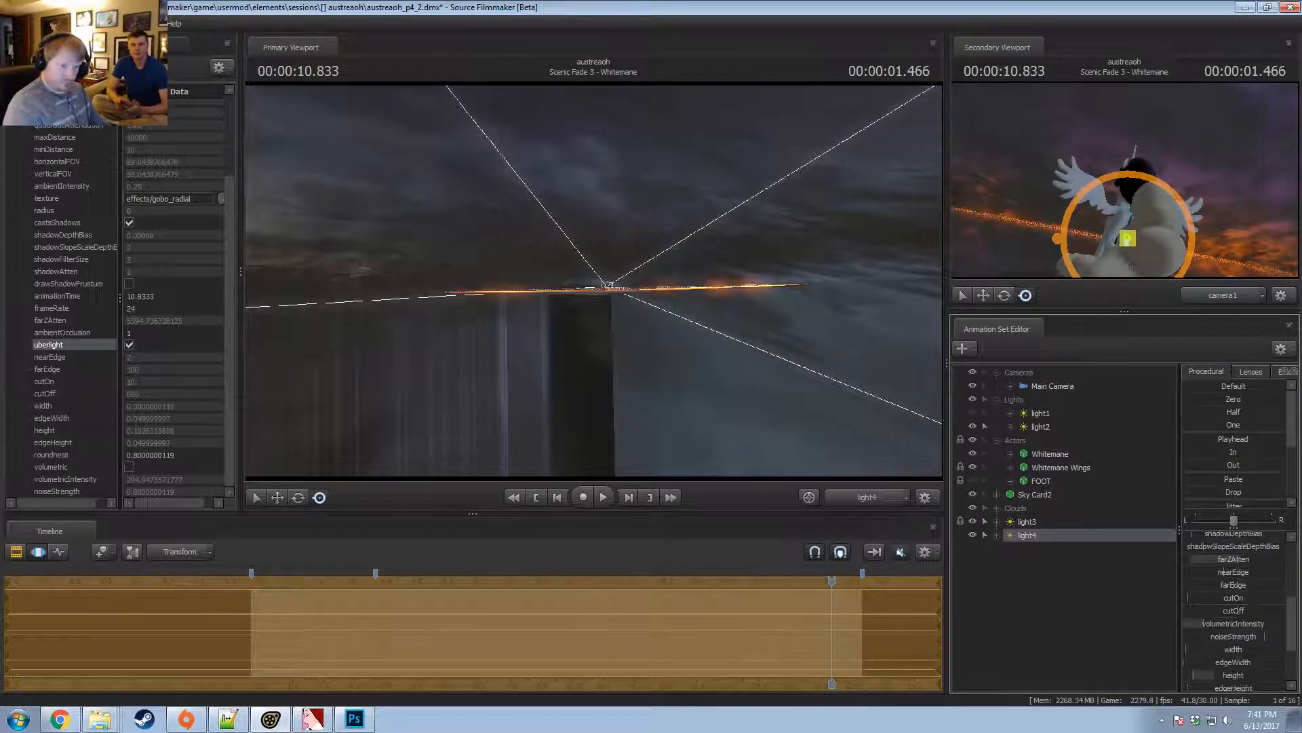
pyautogui.moveTo(1237, 558); pyautogui.dragTo(1285, 558)
pyautogui.moveTo(1236, 609); pyautogui.dragTo(1285, 610)
# Remap light4's cutOff slider to a larger maximum and raise cutOff so the light reaches more clouds.
pyautogui.rightClick(1236, 611)
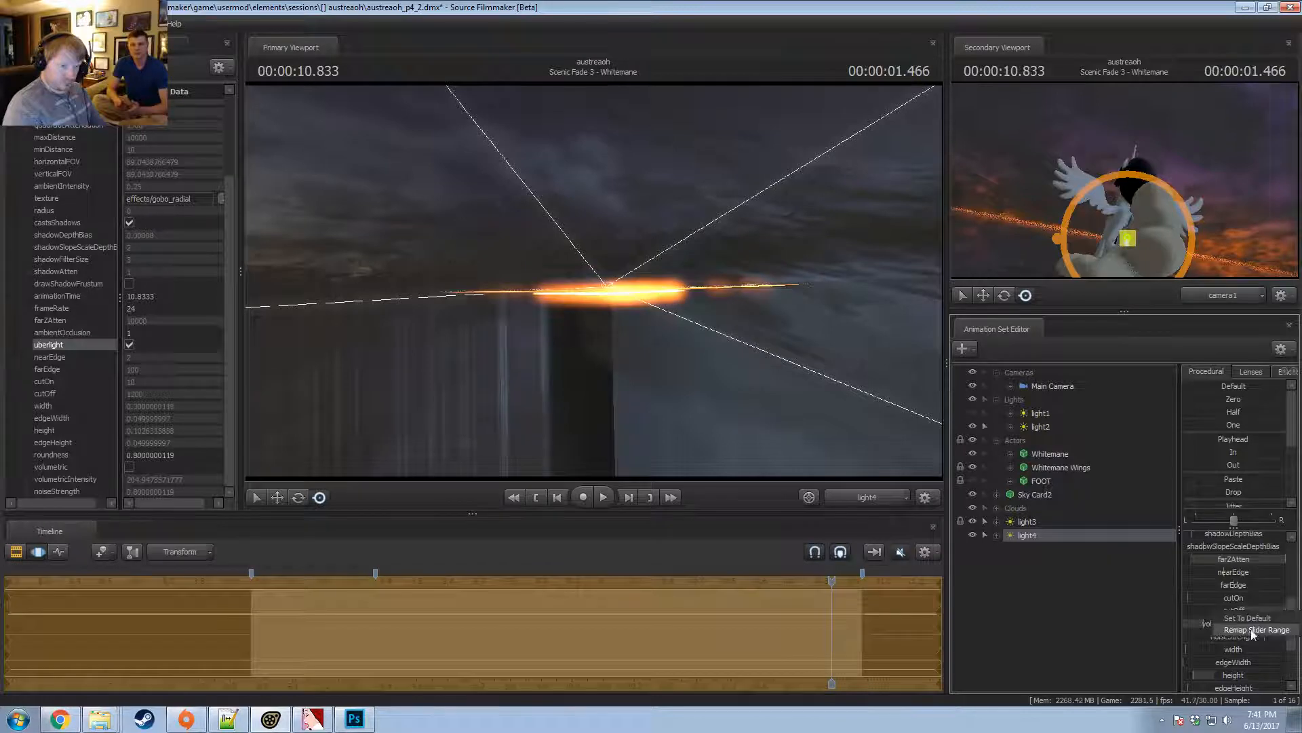
pyautogui.click(1253, 629)
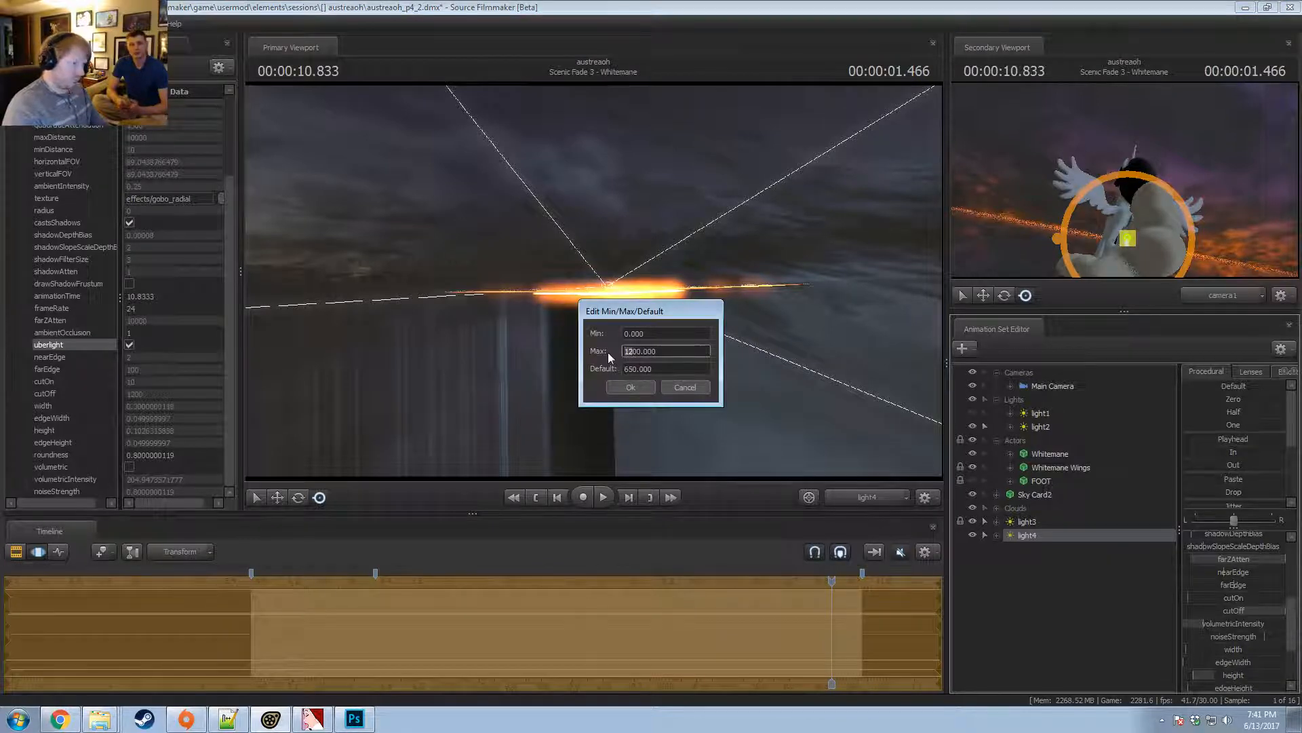
pyautogui.press('Return')
pyautogui.moveTo(1195, 611); pyautogui.dragTo(1220, 641)
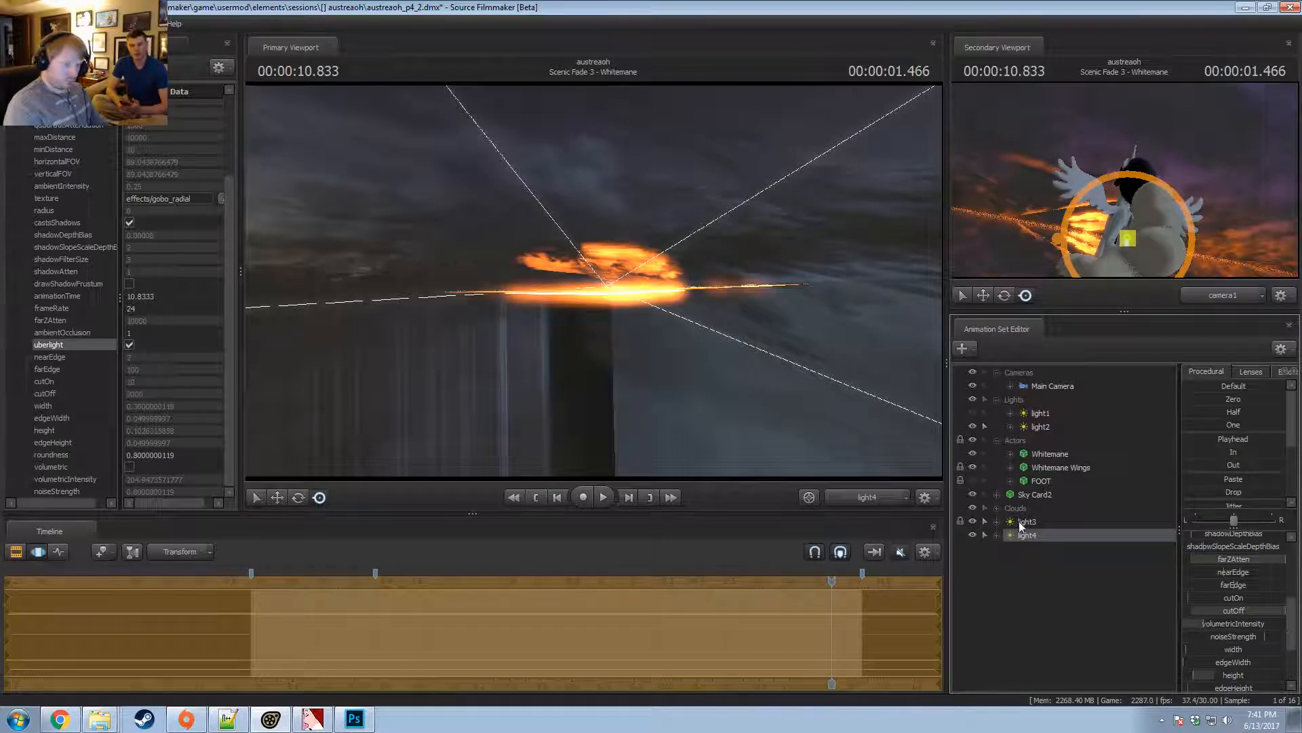
# Disable shadows and enable volumetrics on light4.
pyautogui.rightClick(1023, 536)
pyautogui.click(1064, 496)
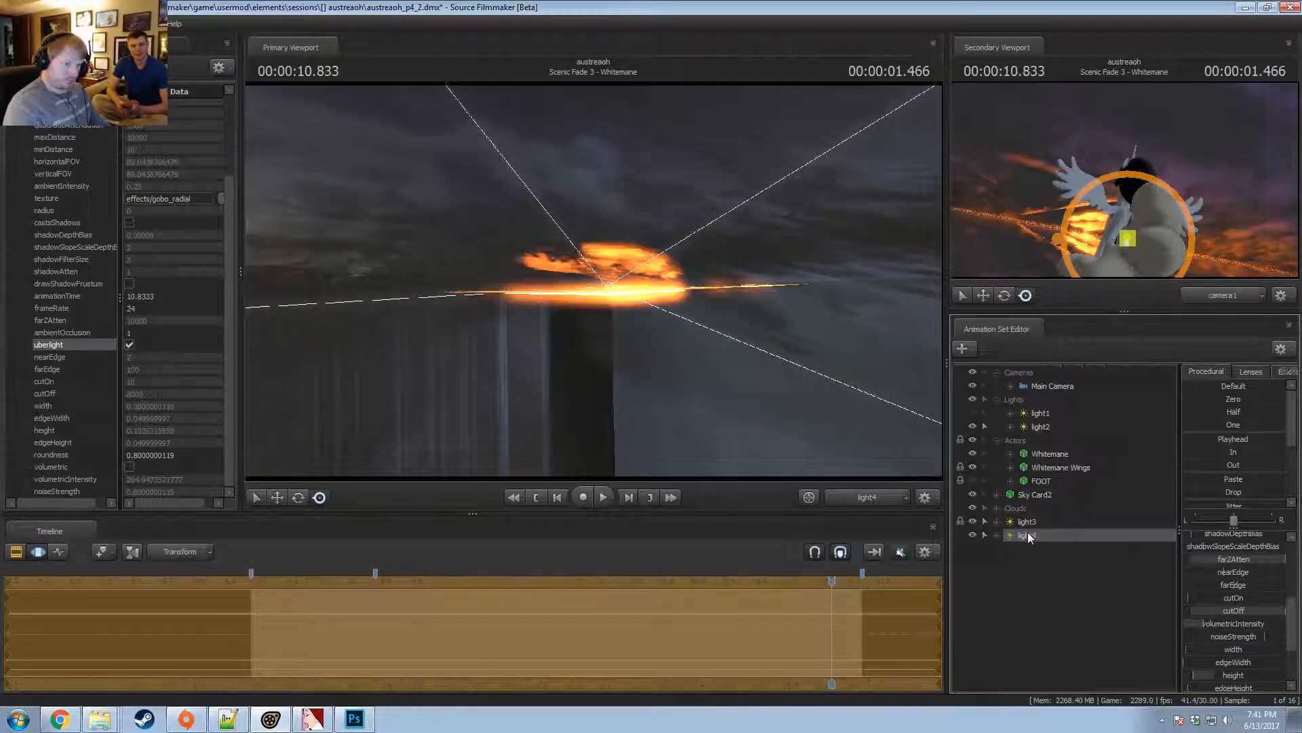
pyautogui.rightClick(1028, 533)
pyautogui.click(1069, 506)
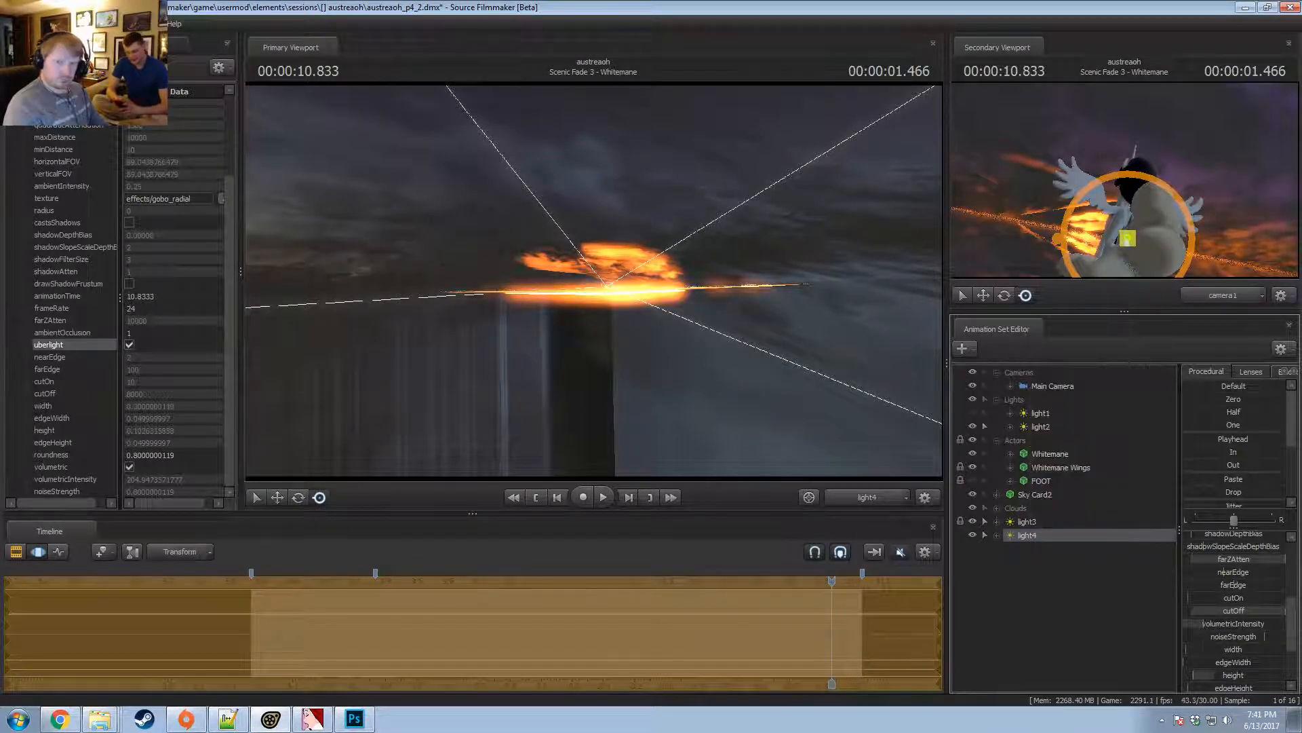
# Switch to Chrome, close the headphone photo's tab, and minimize the browser to return to Source Filmmaker.
pyautogui.hotkey('alt', 'Tab')
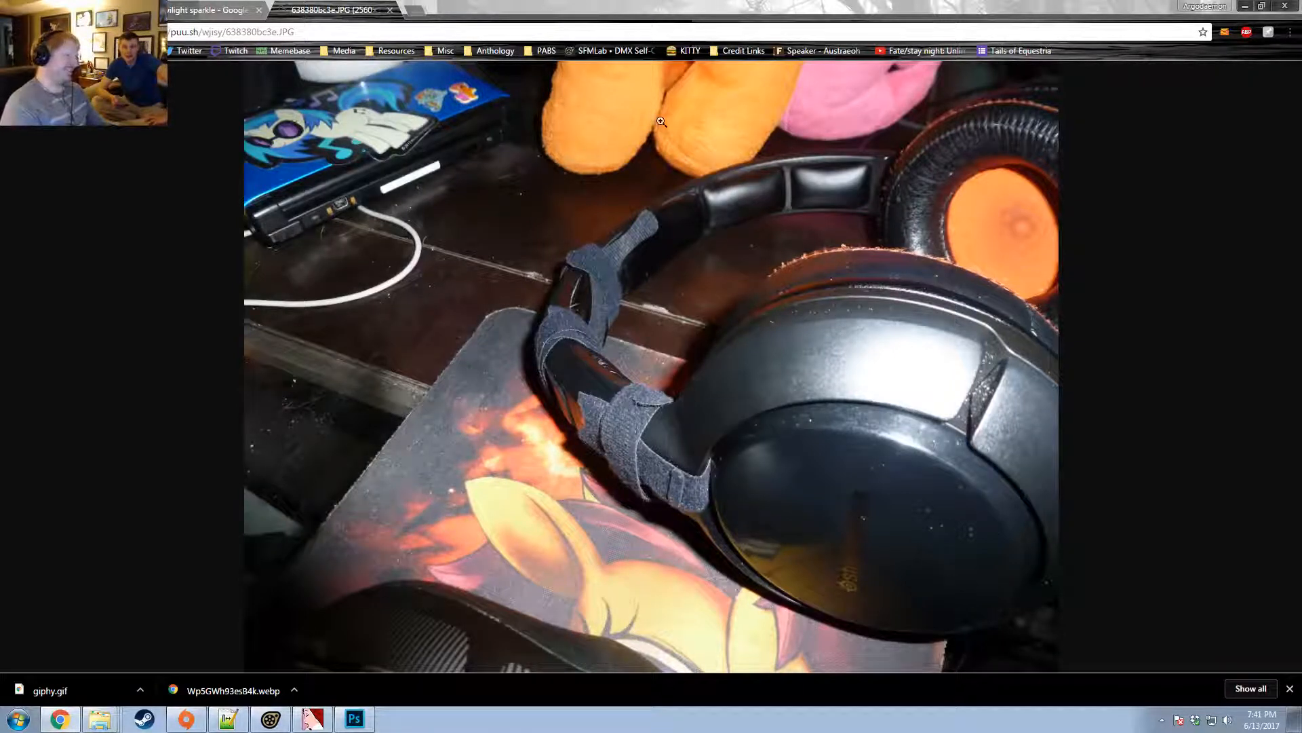
pyautogui.click(390, 11)
pyautogui.click(1245, 6)
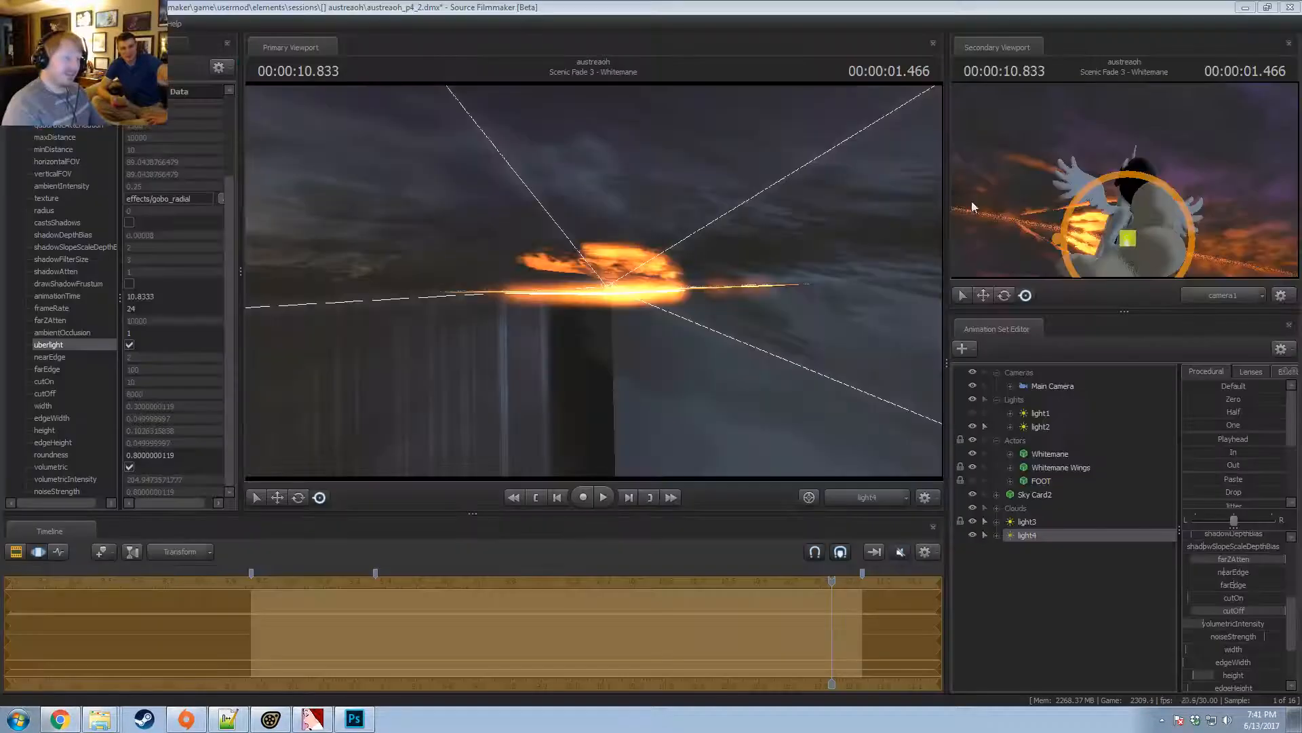
# Refresh the scene with light4's volumetrics, reselect light4, and adjust its aim slightly from its own view.
pyautogui.click(1053, 537)
pyautogui.press('F2')
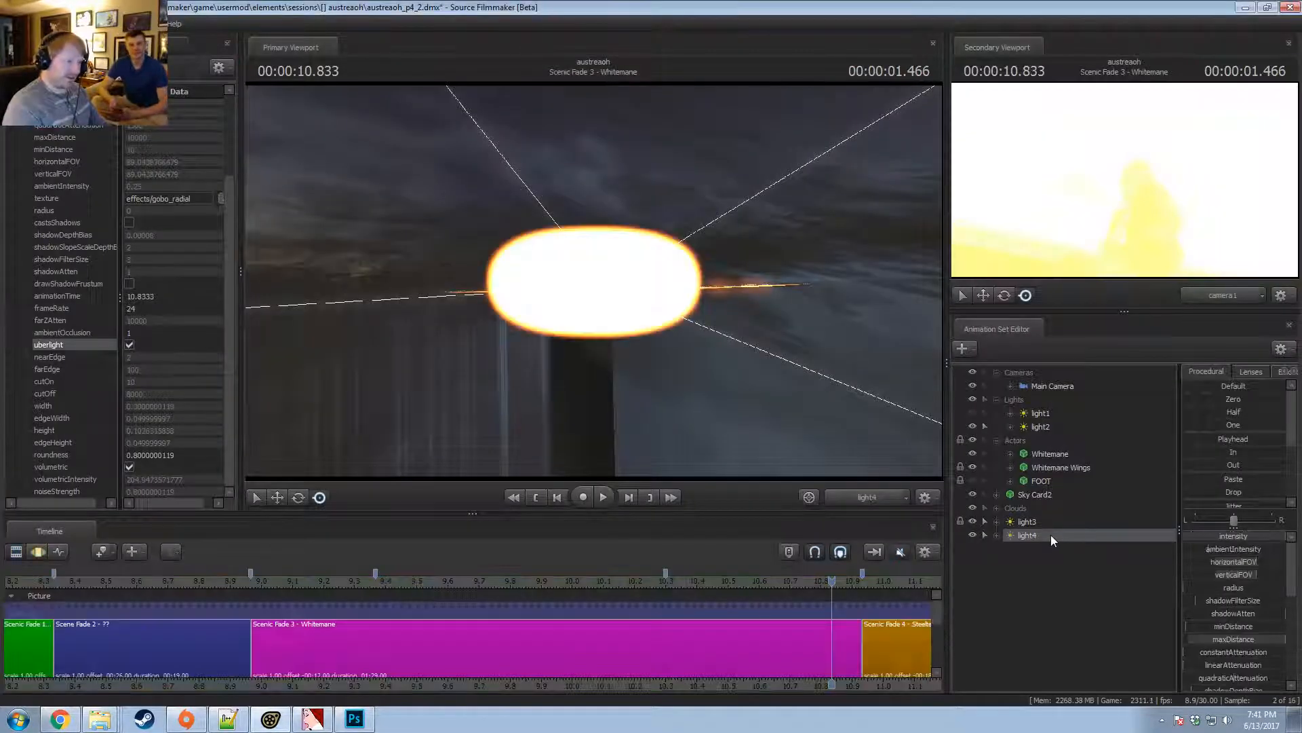
pyautogui.click(734, 387)
pyautogui.press('F3')
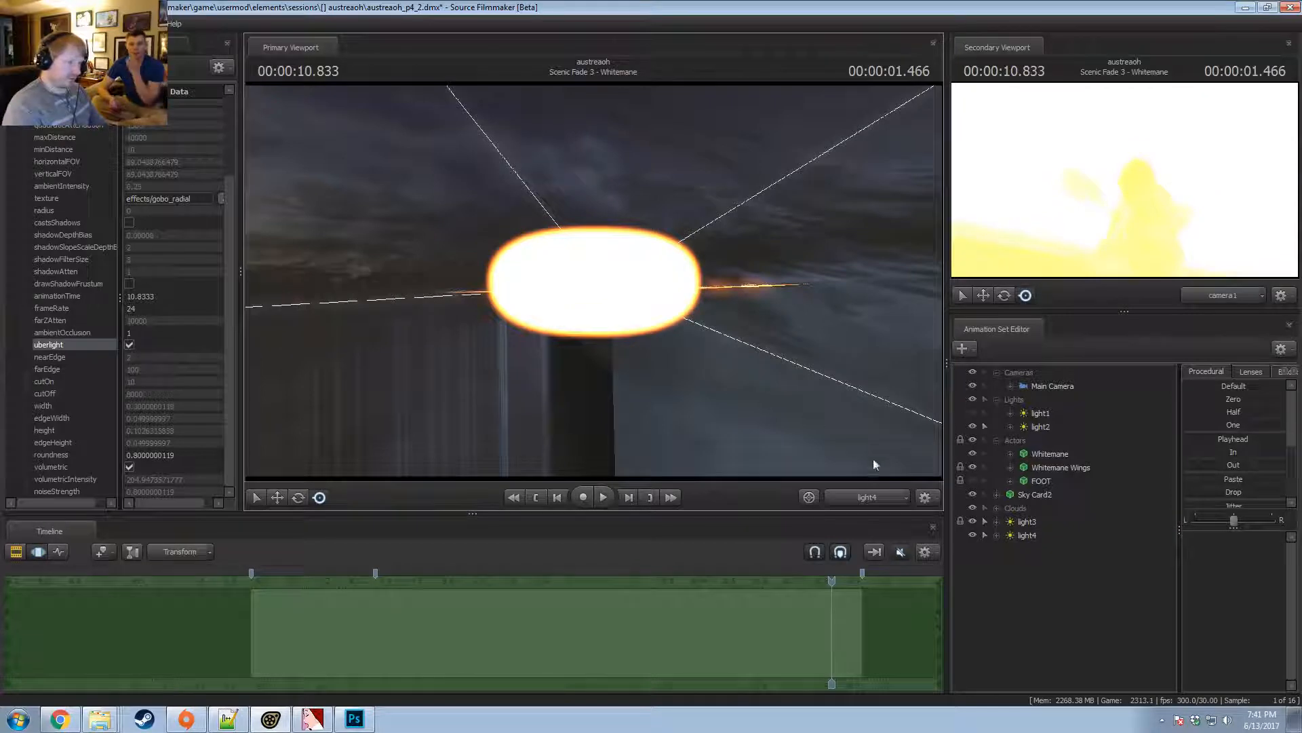
pyautogui.click(1015, 535)
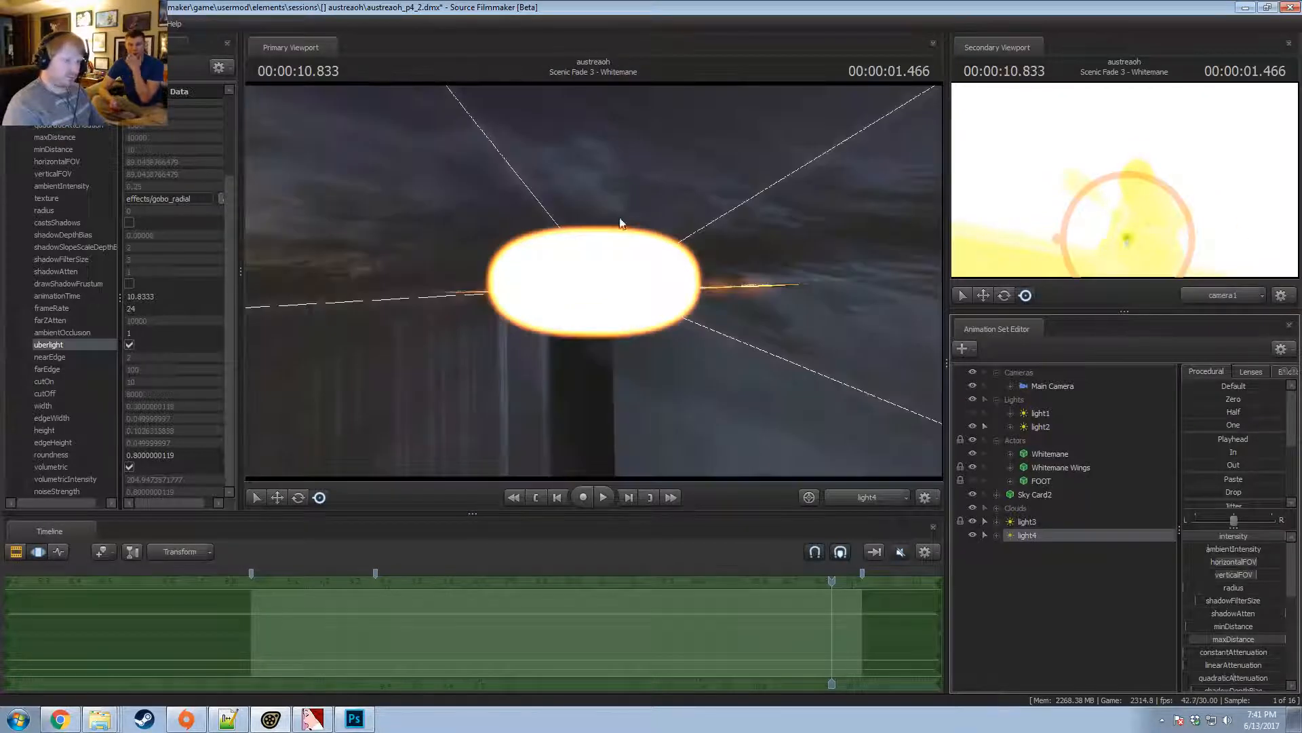
pyautogui.moveTo(620, 221)
pyautogui.mouseDown()
pyautogui.moveTo(619, 258)
pyautogui.moveTo(618, 229)
pyautogui.mouseUp()
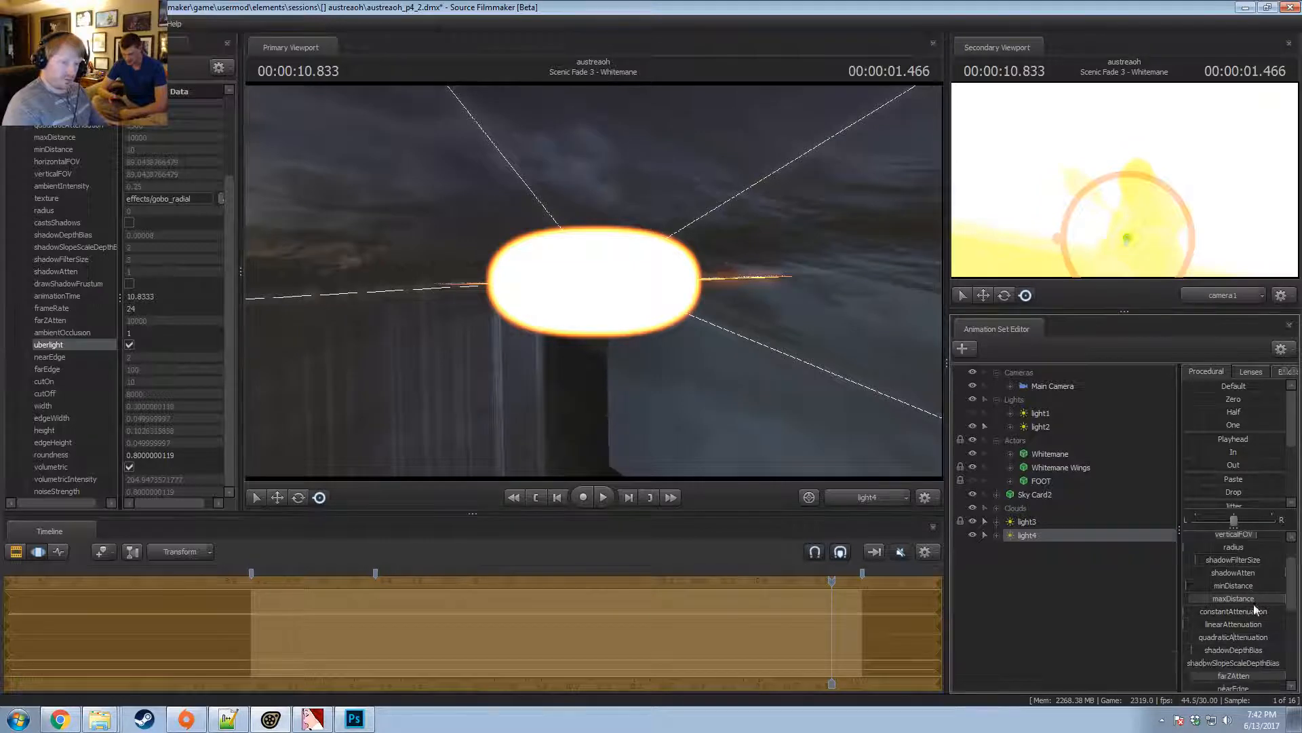
# Lower light4's cutOff to about 3895, widen its horizontal and vertical FOV to 120, and adjust its aim.
pyautogui.scroll(-2, 1247, 675)
pyautogui.moveTo(1245, 684); pyautogui.dragTo(1210, 683)
pyautogui.scroll(2, 1243, 631)
pyautogui.moveTo(1246, 570); pyautogui.dragTo(1263, 570)
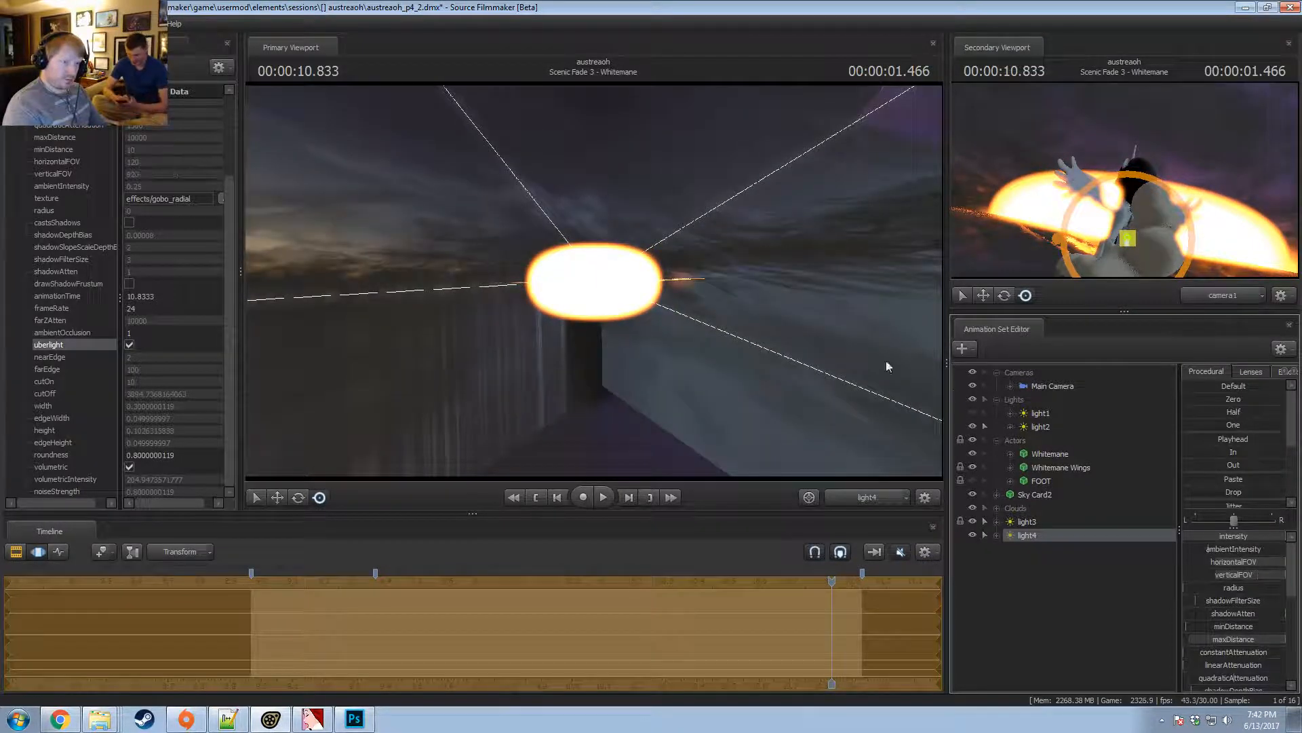
pyautogui.moveTo(886, 361); pyautogui.dragTo(892, 356)
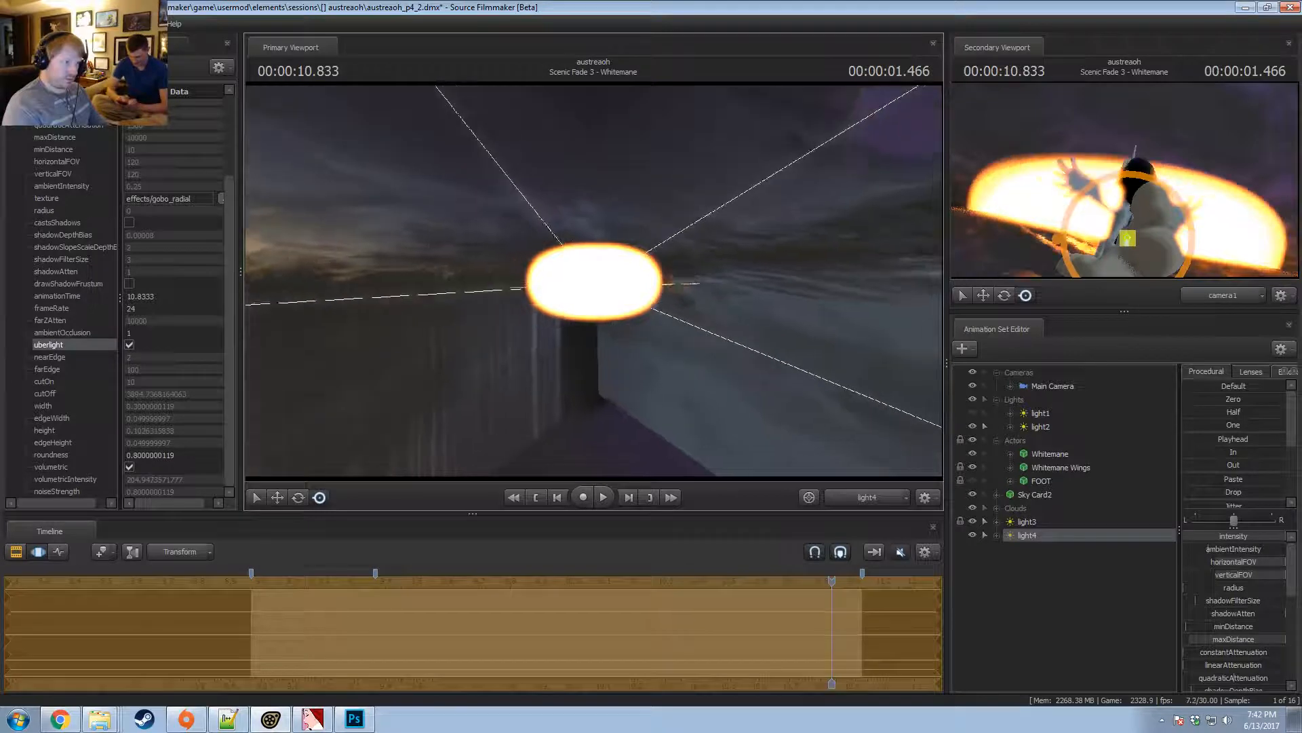
# Reshape light4 into a wide, thin band with width about 1.48, height about 0.017 and edgeHeight about 0.129.
pyautogui.scroll(-3, 1242, 642)
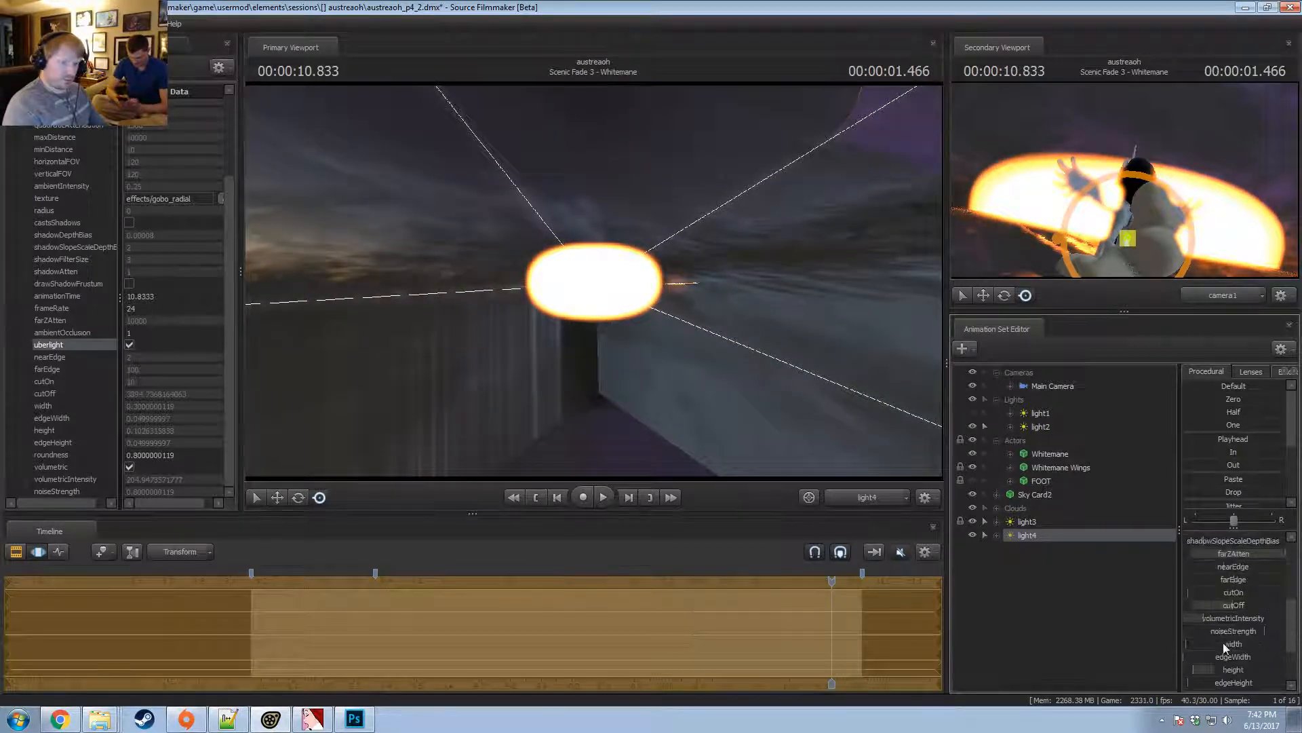
pyautogui.moveTo(1242, 644); pyautogui.dragTo(1250, 657)
pyautogui.scroll(-2, 1236, 665)
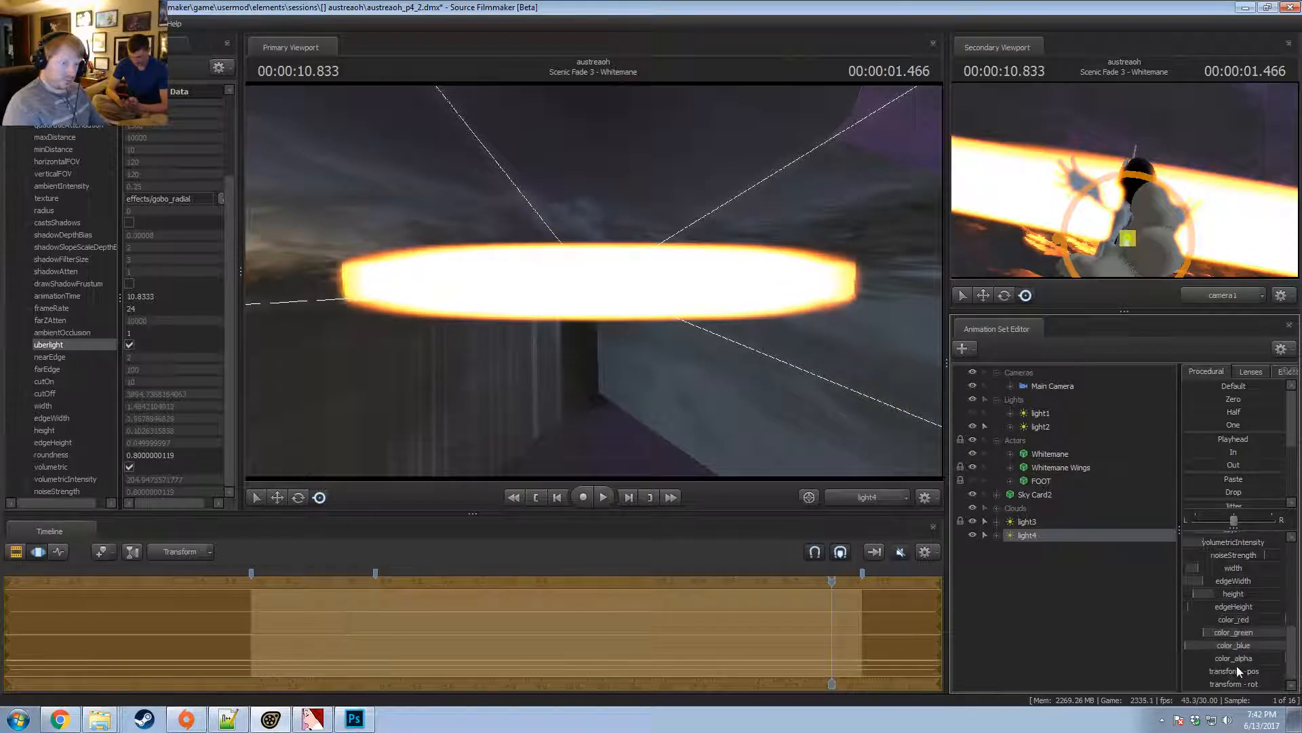
pyautogui.moveTo(1236, 606)
pyautogui.mouseDown()
pyautogui.moveTo(1246, 610)
pyautogui.moveTo(1236, 600)
pyautogui.mouseUp()
# Re-aim light4 from its own view and lower its intensity, checking the glow at 10.900 seconds.
pyautogui.moveTo(593, 281); pyautogui.dragTo(603, 277)
pyautogui.scroll(1, 825, 574)
pyautogui.moveTo(831, 578); pyautogui.dragTo(859, 579)
pyautogui.scroll(5, 1226, 548)
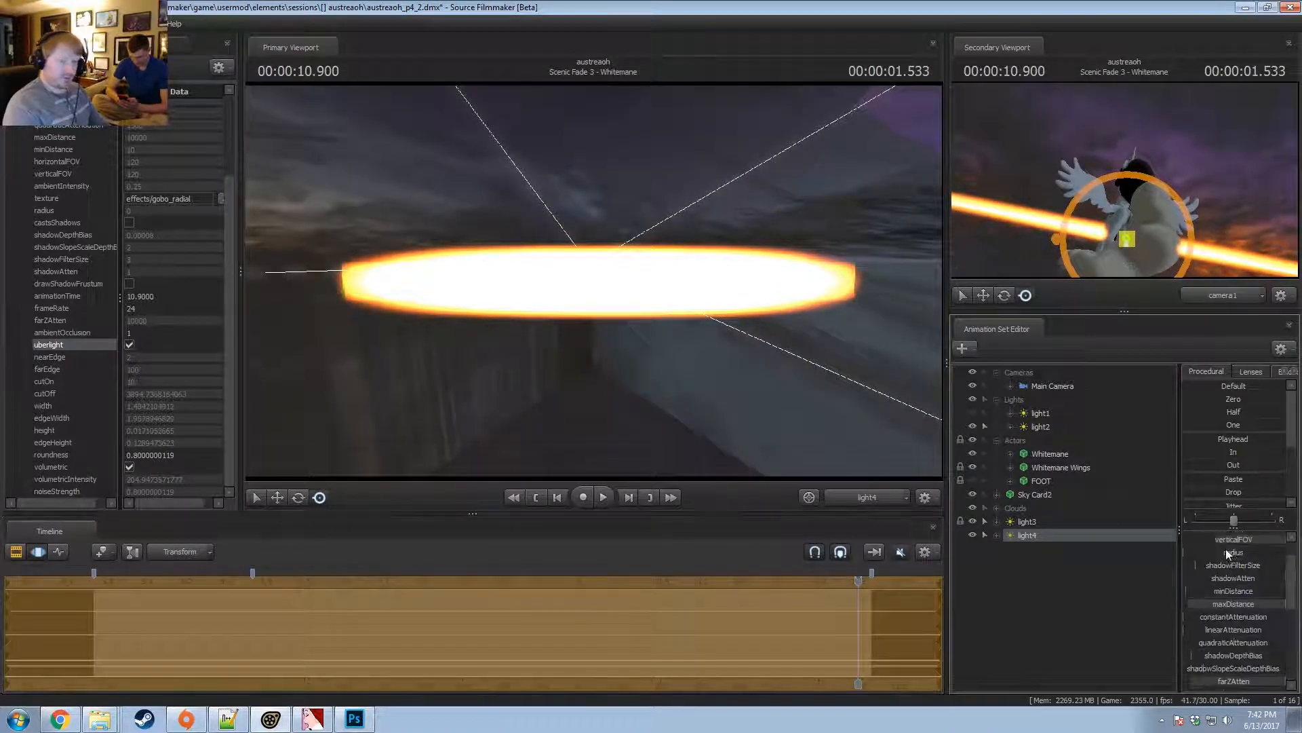
pyautogui.moveTo(1235, 537); pyautogui.dragTo(1154, 538)
pyautogui.press('F2')
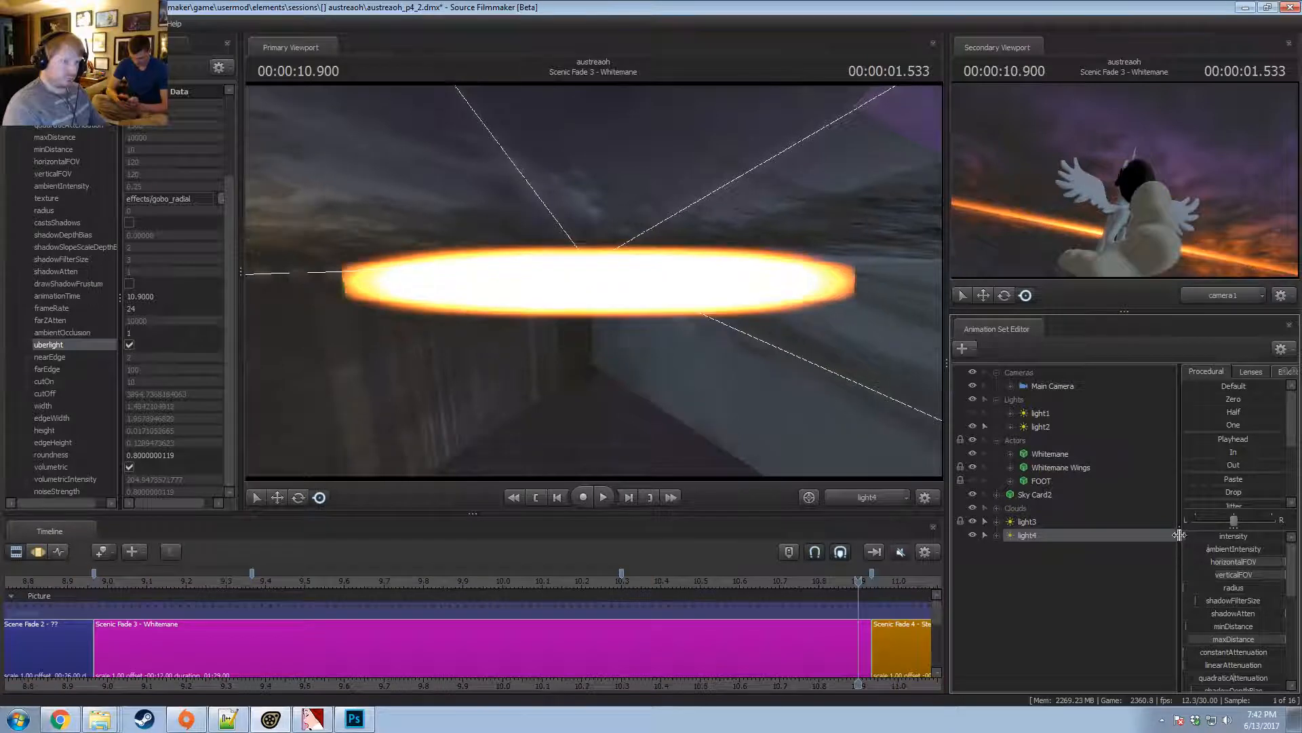
pyautogui.press('F3')
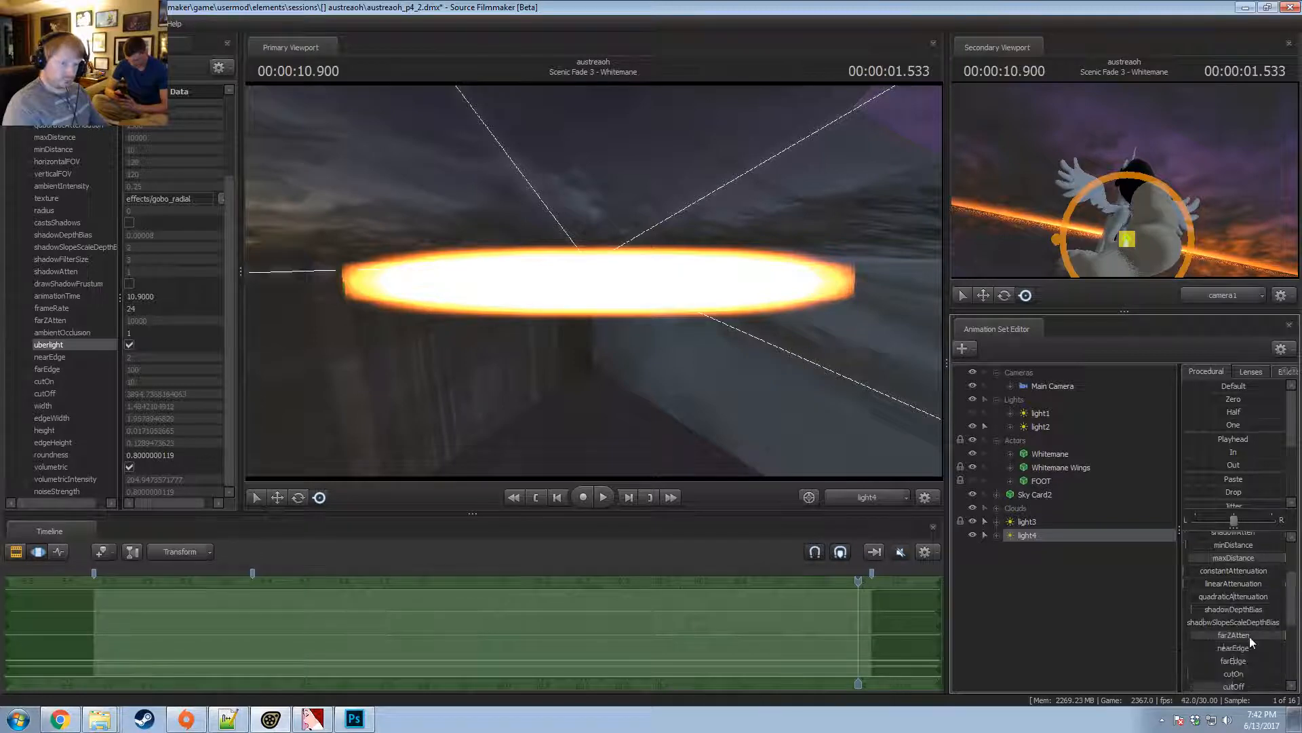
# From the Work Camera, remap light4's minDistance slider to a 3000 maximum and raise minDistance to about 2885.
pyautogui.click(867, 497)
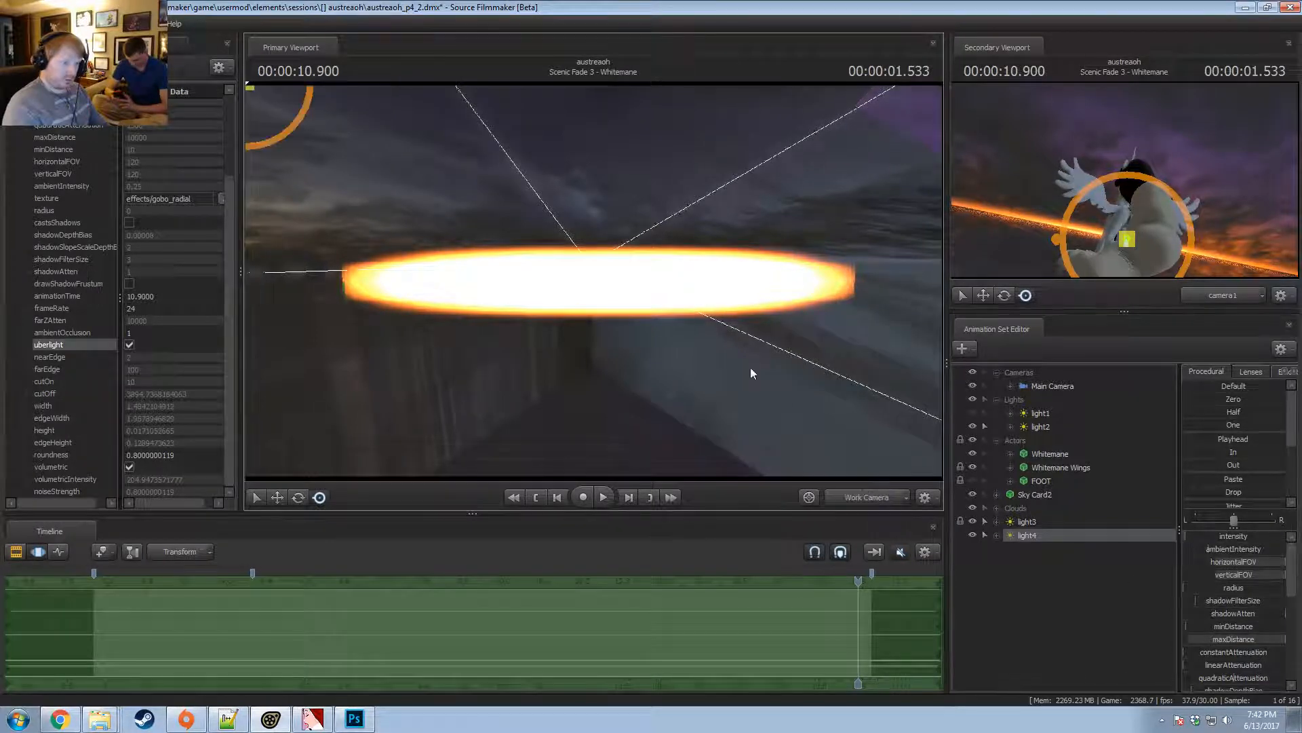
pyautogui.keyDown('alt'); pyautogui.moveTo(750, 367); pyautogui.dragTo(649, 363); pyautogui.keyUp('alt')
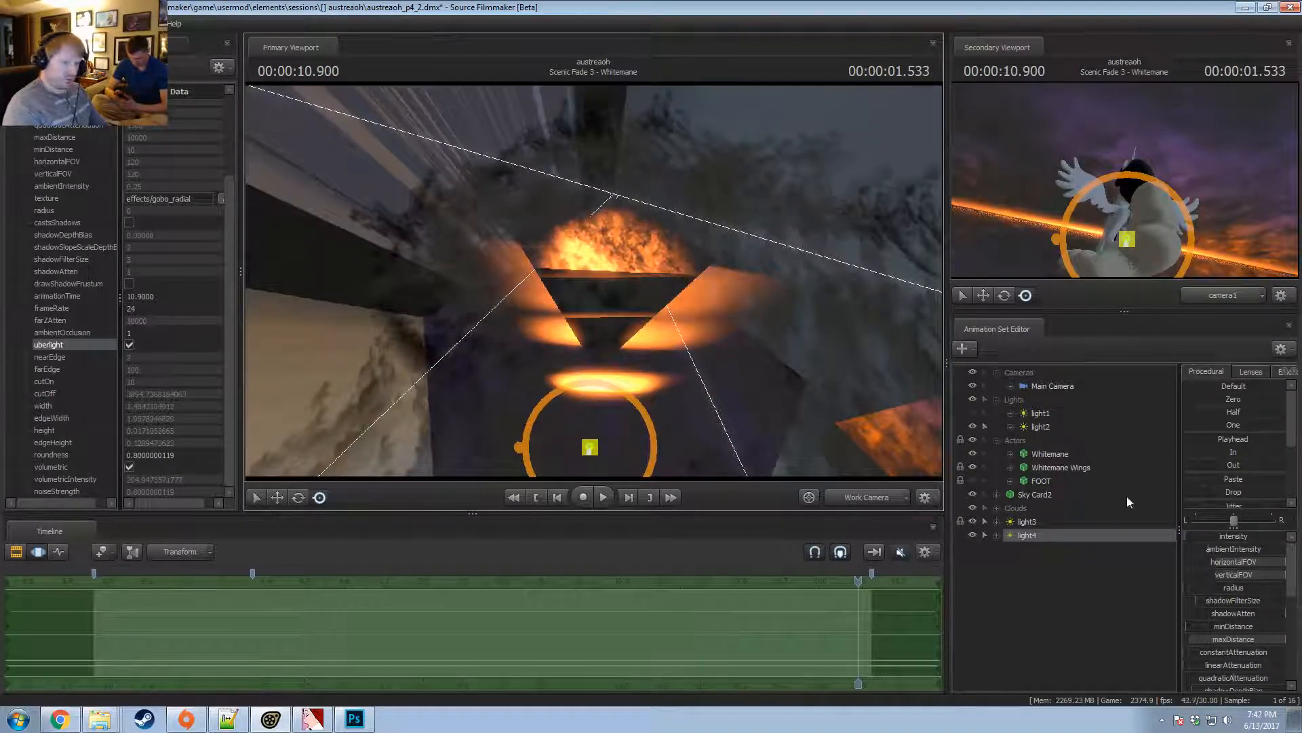
pyautogui.moveTo(1203, 624); pyautogui.dragTo(1287, 597)
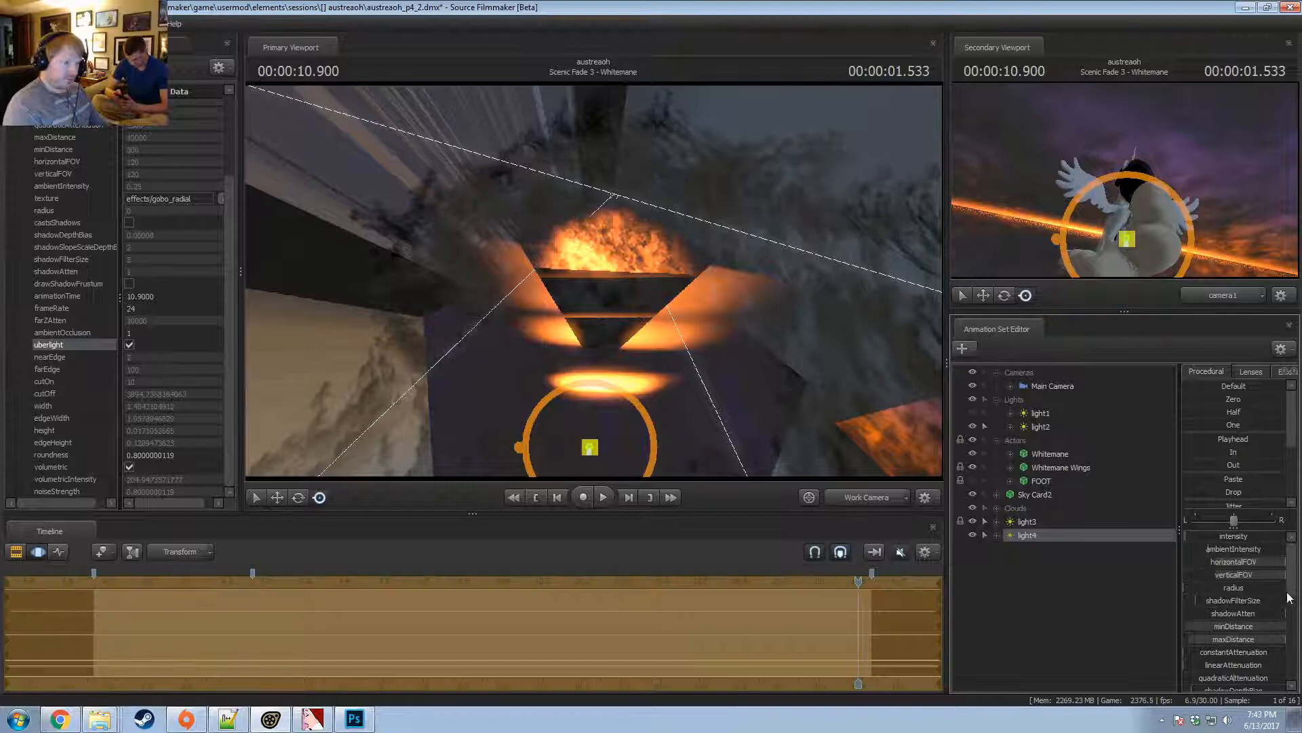
pyautogui.rightClick(1209, 624)
pyautogui.click(1241, 636)
pyautogui.click(637, 351)
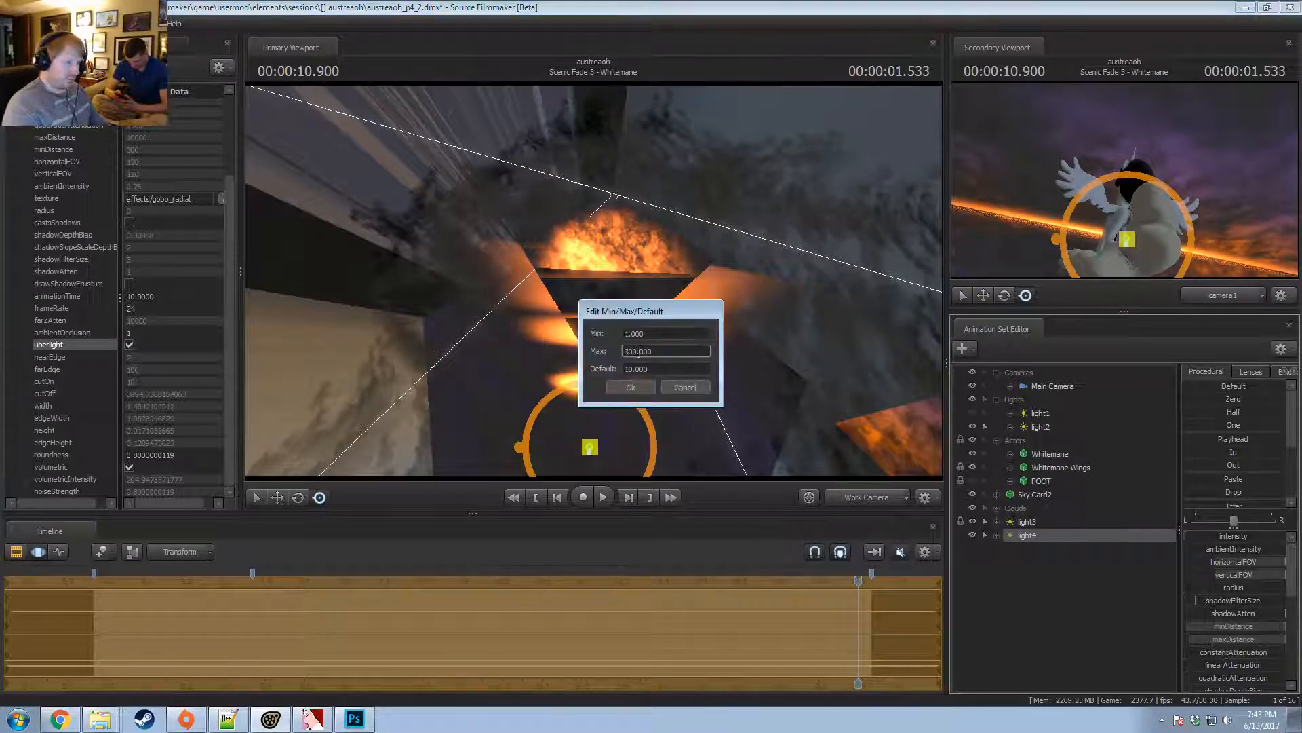
pyautogui.write('0')
pyautogui.click(632, 387)
pyautogui.moveTo(1203, 625); pyautogui.dragTo(1285, 625)
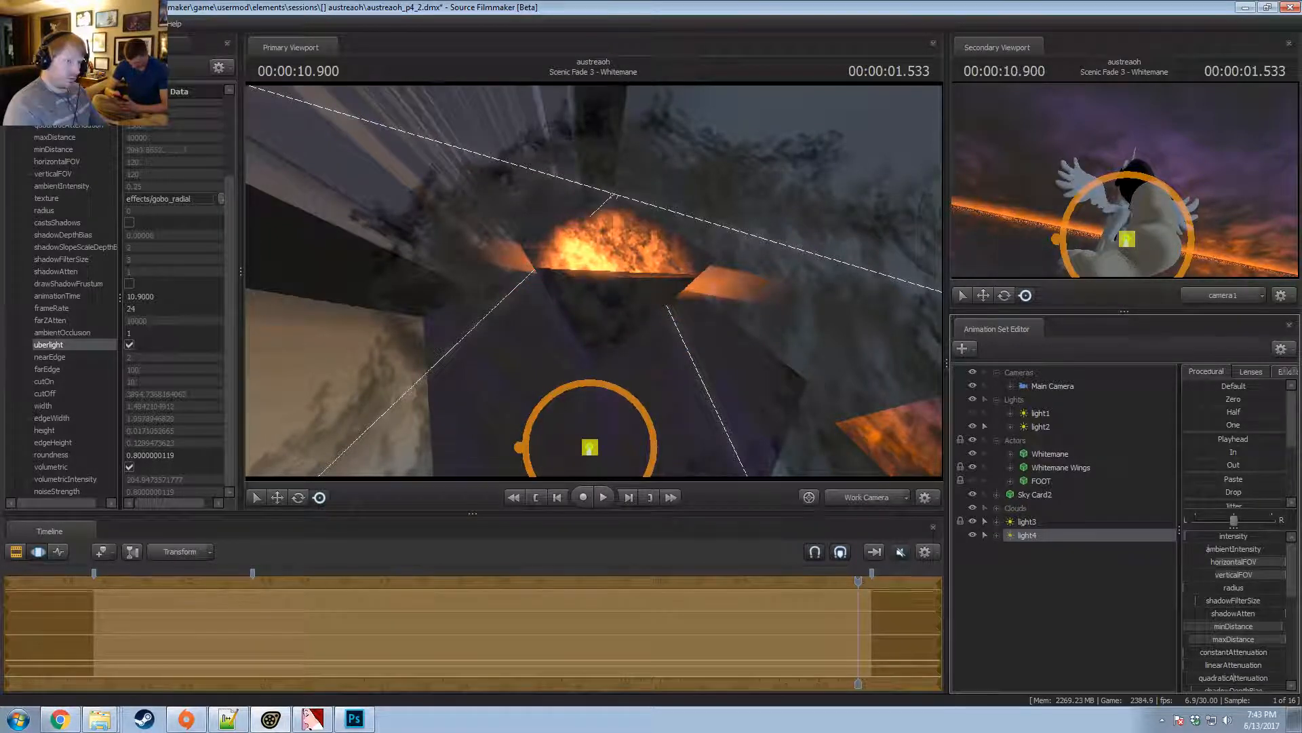
# Raise light4's edgeHeight to about 0.168 to soften the glow band.
pyautogui.scroll(-2, 1248, 617)
pyautogui.scroll(-2, 1264, 633)
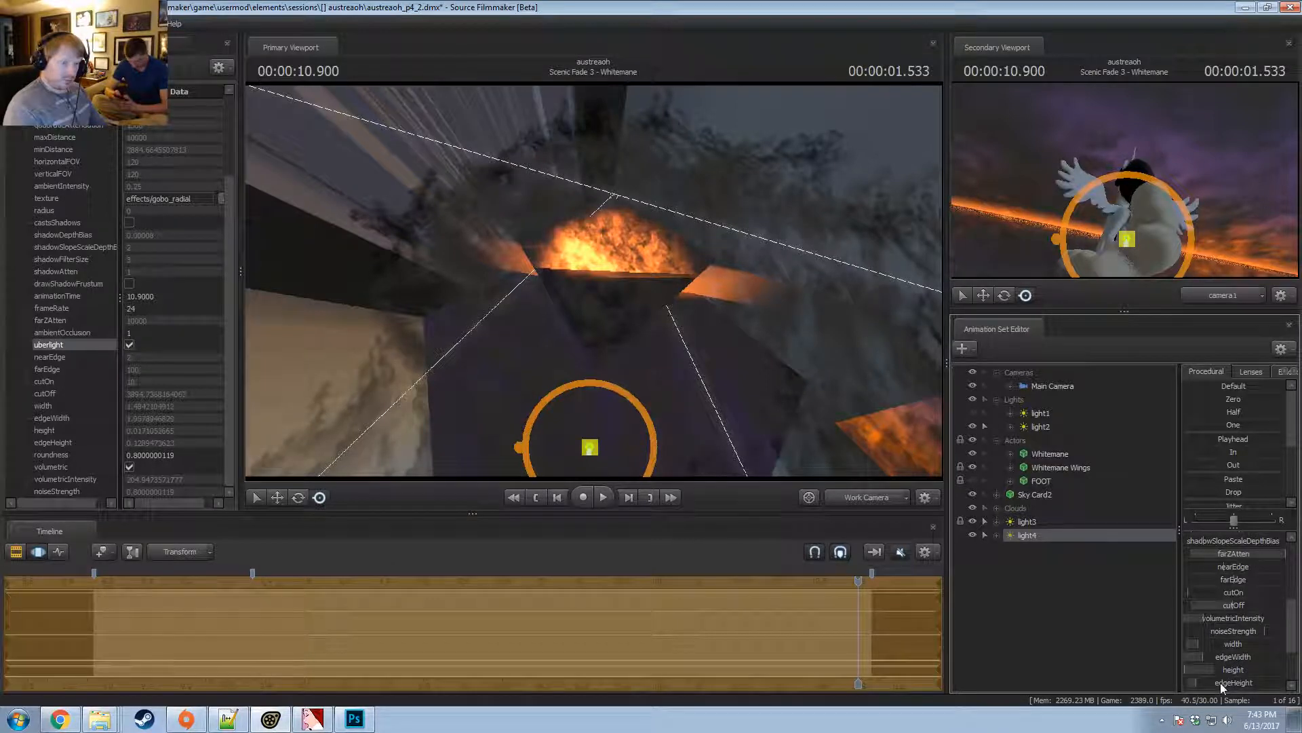
pyautogui.moveTo(1219, 682); pyautogui.dragTo(1236, 682)
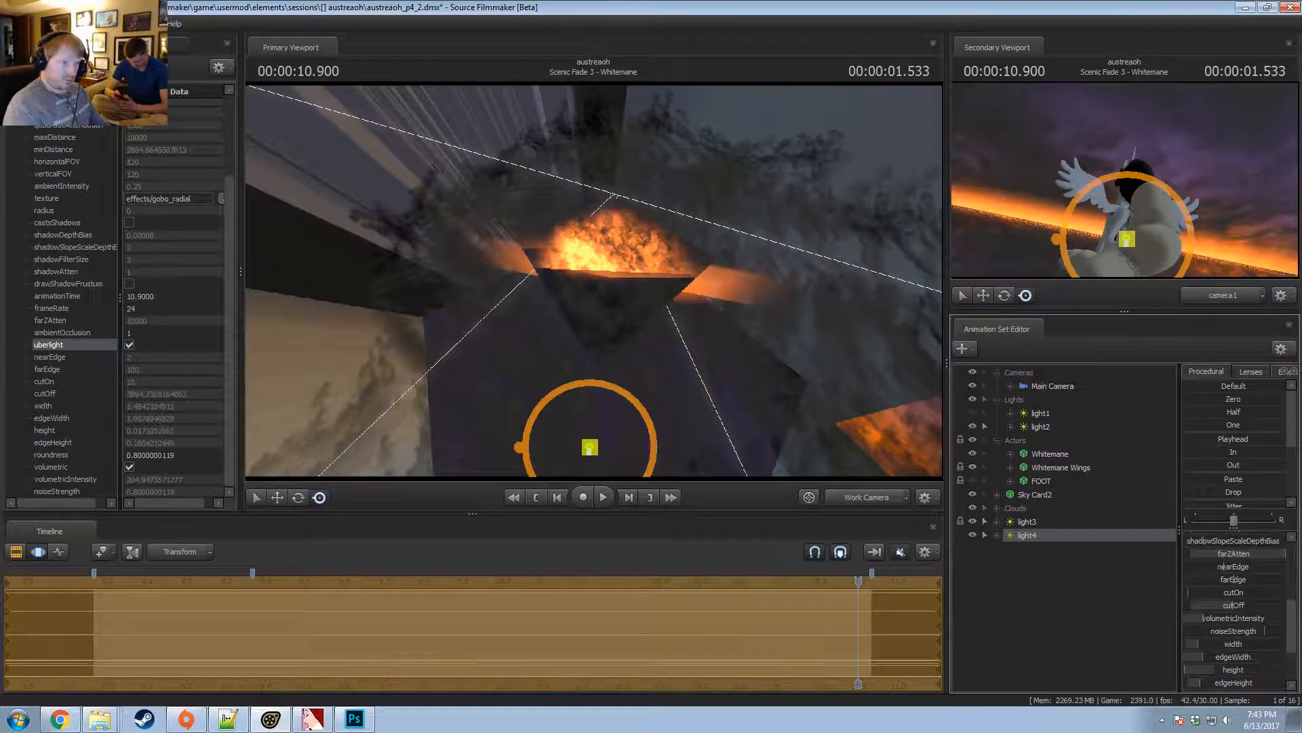
# Remap light4's volumetricIntensity slider to a smaller maximum and lower volumetricIntensity to about 33.
pyautogui.scroll(4, 1244, 588)
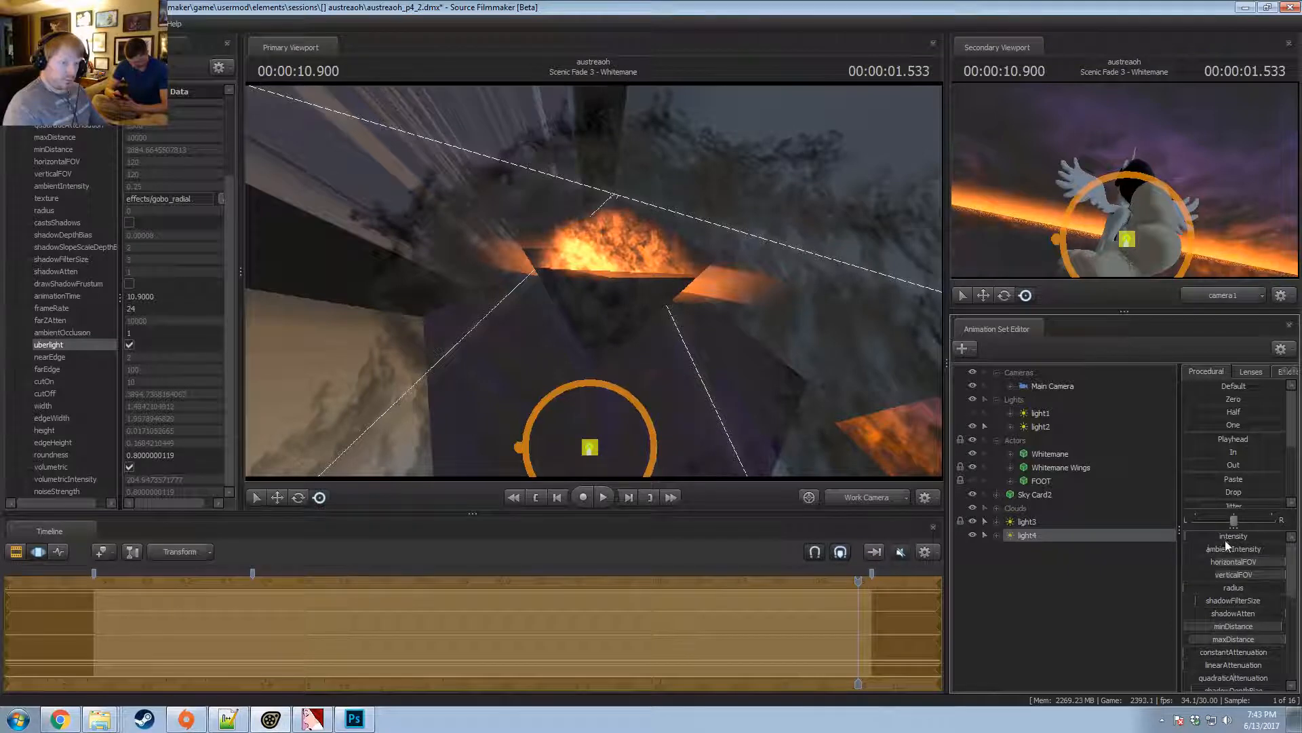
pyautogui.scroll(-4, 1247, 625)
pyautogui.rightClick(1245, 619)
pyautogui.click(1252, 634)
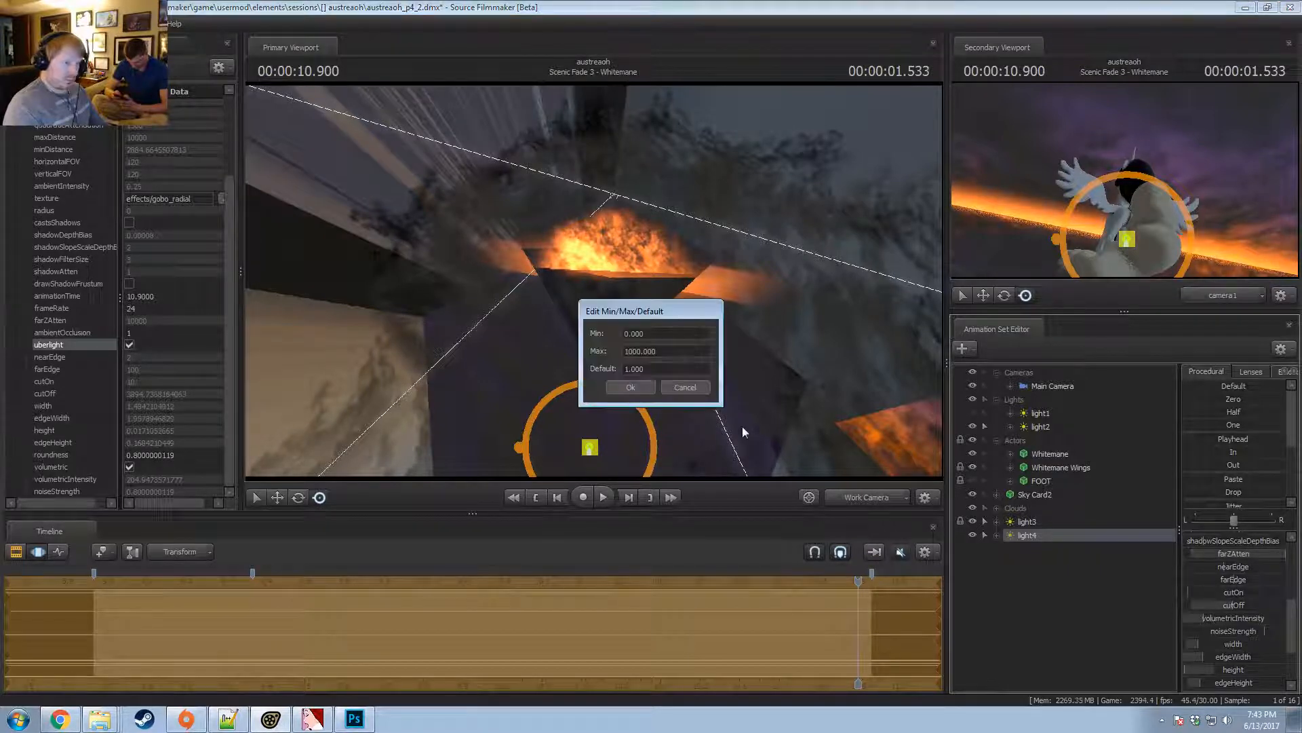
pyautogui.click(631, 386)
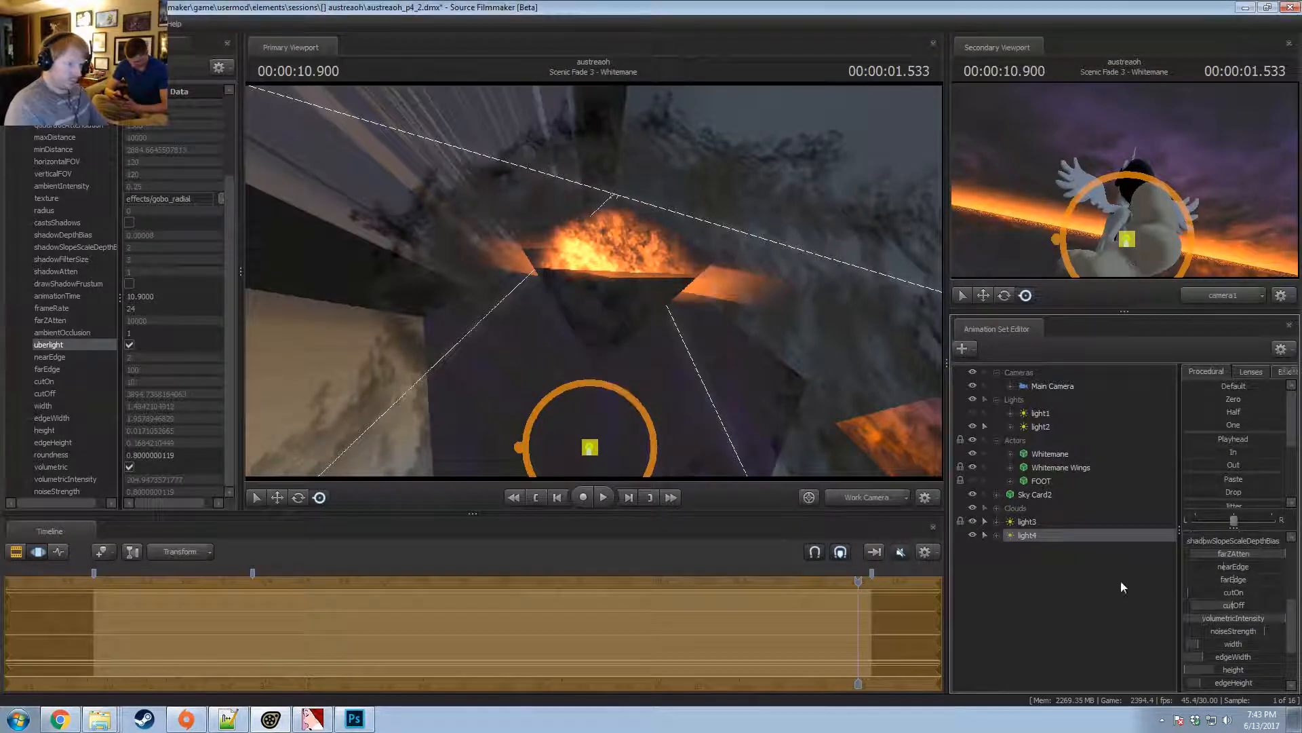
pyautogui.moveTo(1280, 620); pyautogui.dragTo(1222, 620)
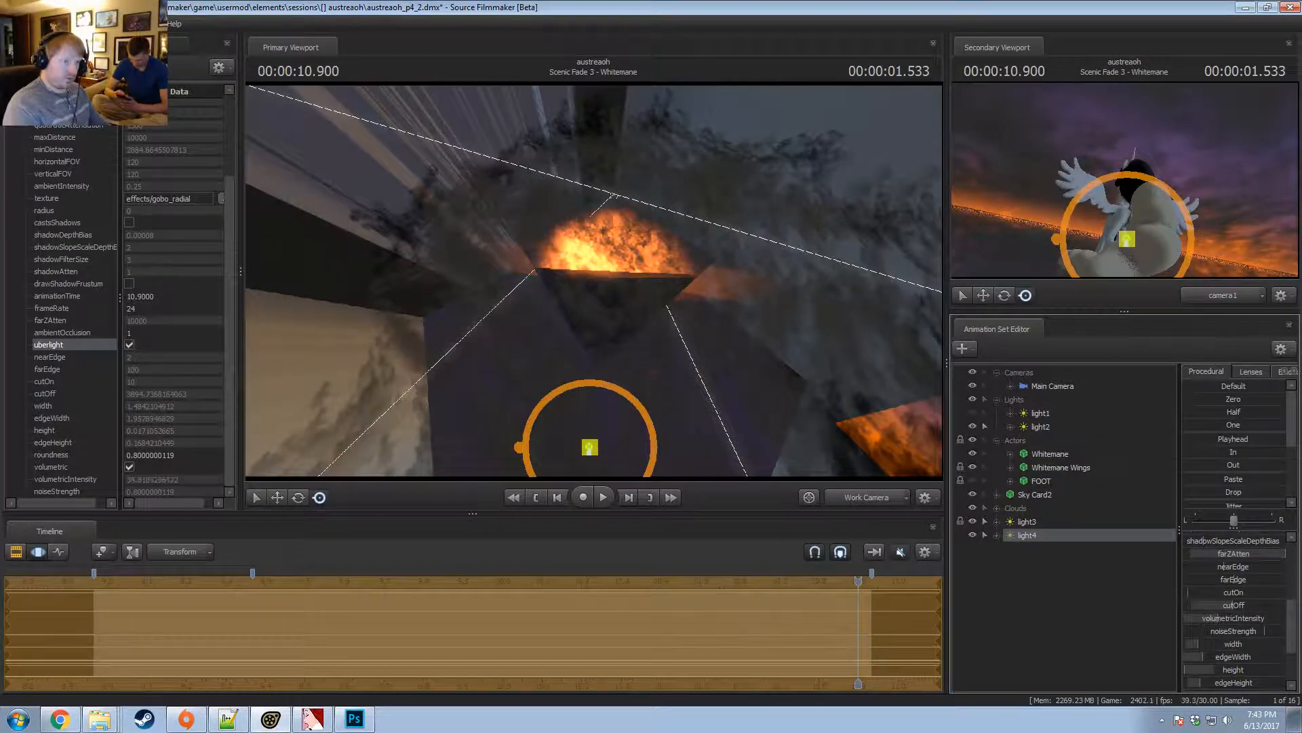
# Scrub the shot to check the glow, and raise light4's volumetricIntensity to about 38 and edgeHeight to about 0.174.
pyautogui.moveTo(238, 641); pyautogui.dragTo(596, 618)
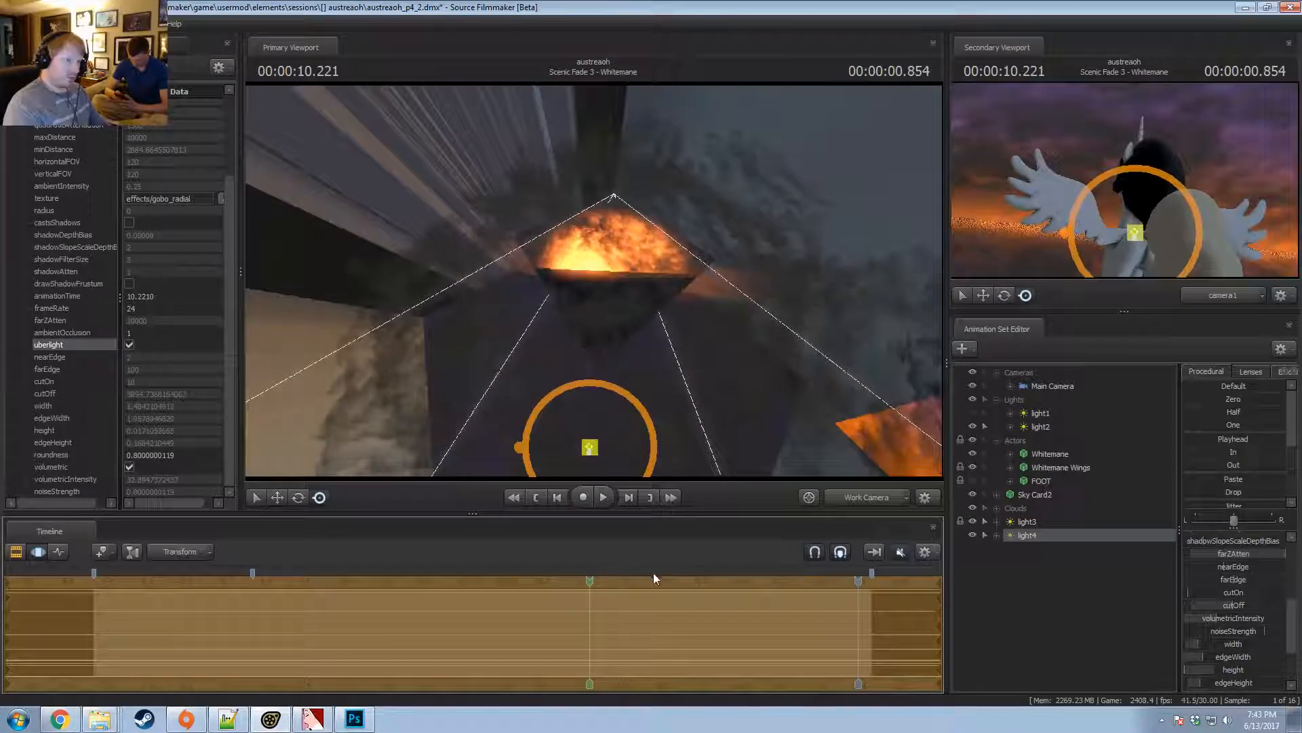
pyautogui.moveTo(654, 577); pyautogui.dragTo(858, 626)
pyautogui.press('F2')
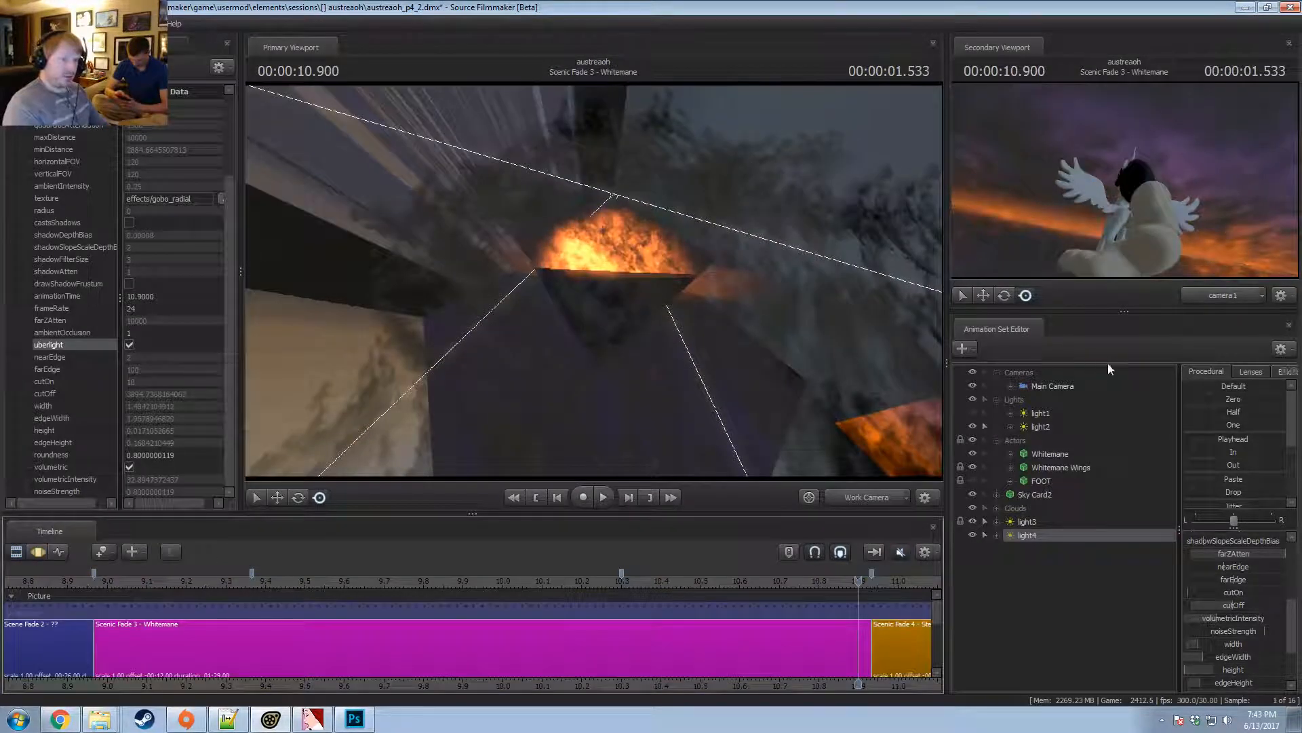
pyautogui.scroll(4, 1210, 563)
pyautogui.press('F3')
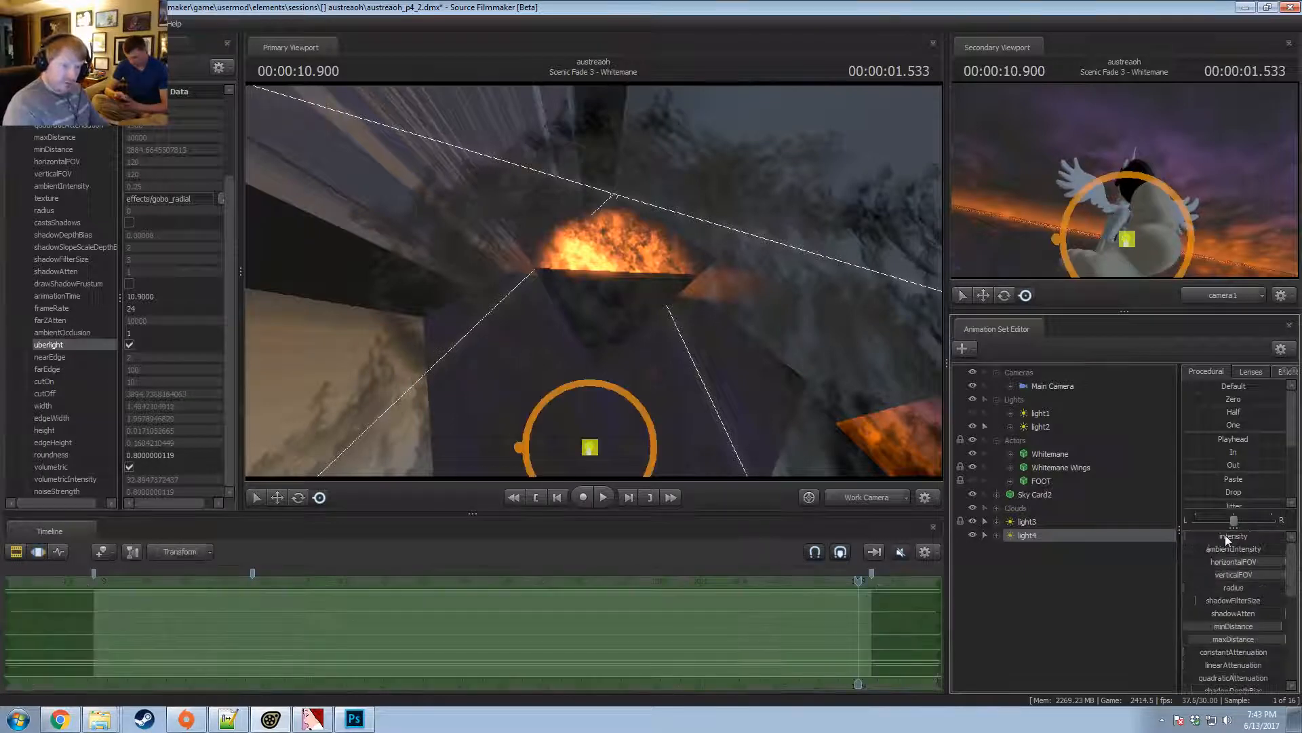
pyautogui.scroll(-3, 1227, 575)
pyautogui.scroll(-2, 1230, 580)
pyautogui.moveTo(1219, 581); pyautogui.dragTo(1231, 583)
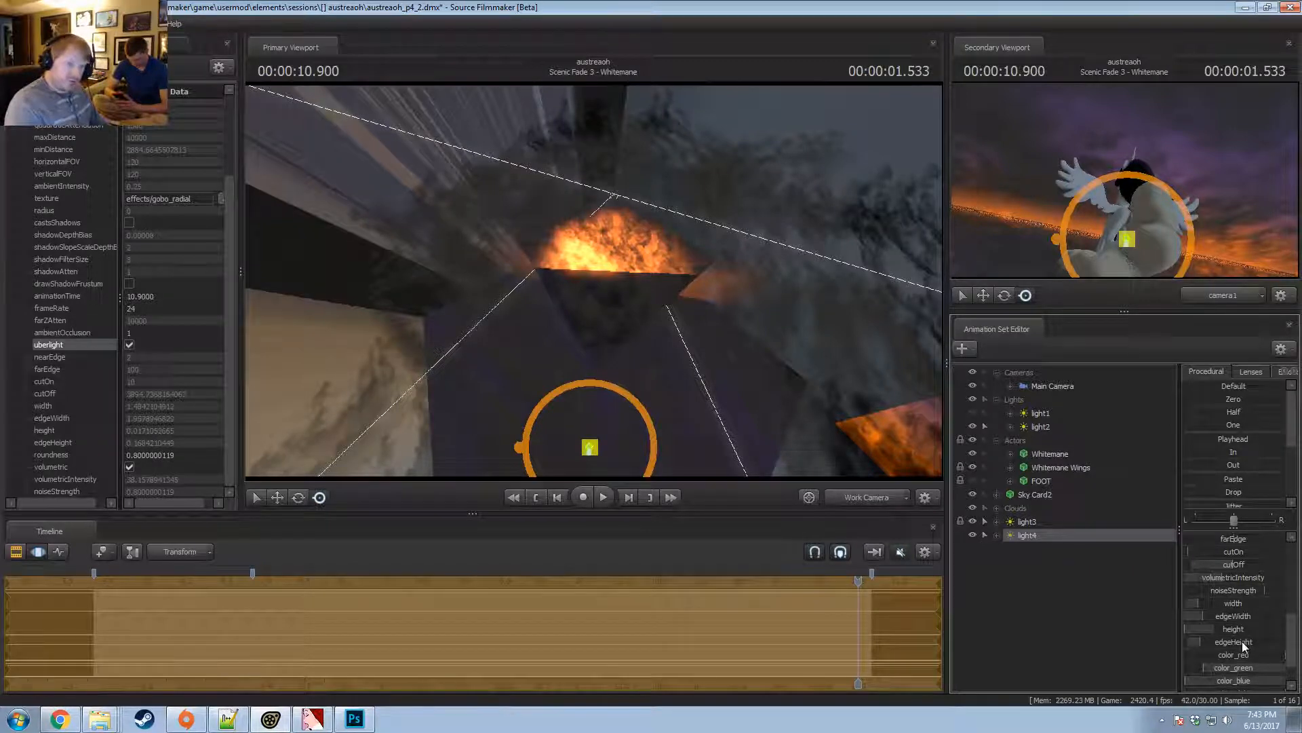
pyautogui.moveTo(1242, 642); pyautogui.dragTo(1246, 645)
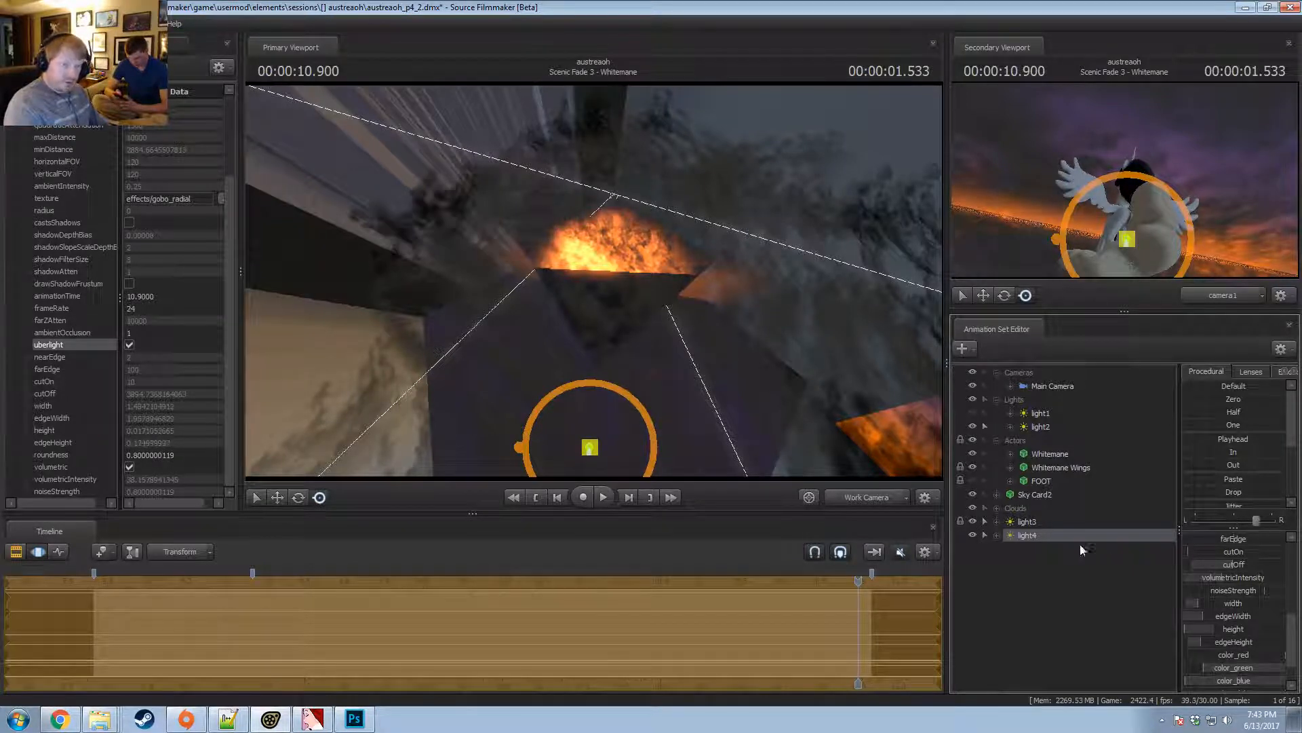
# Duplicate light4 in the Animation Set Editor and select the copy for motion editing.
pyautogui.rightClick(1064, 535)
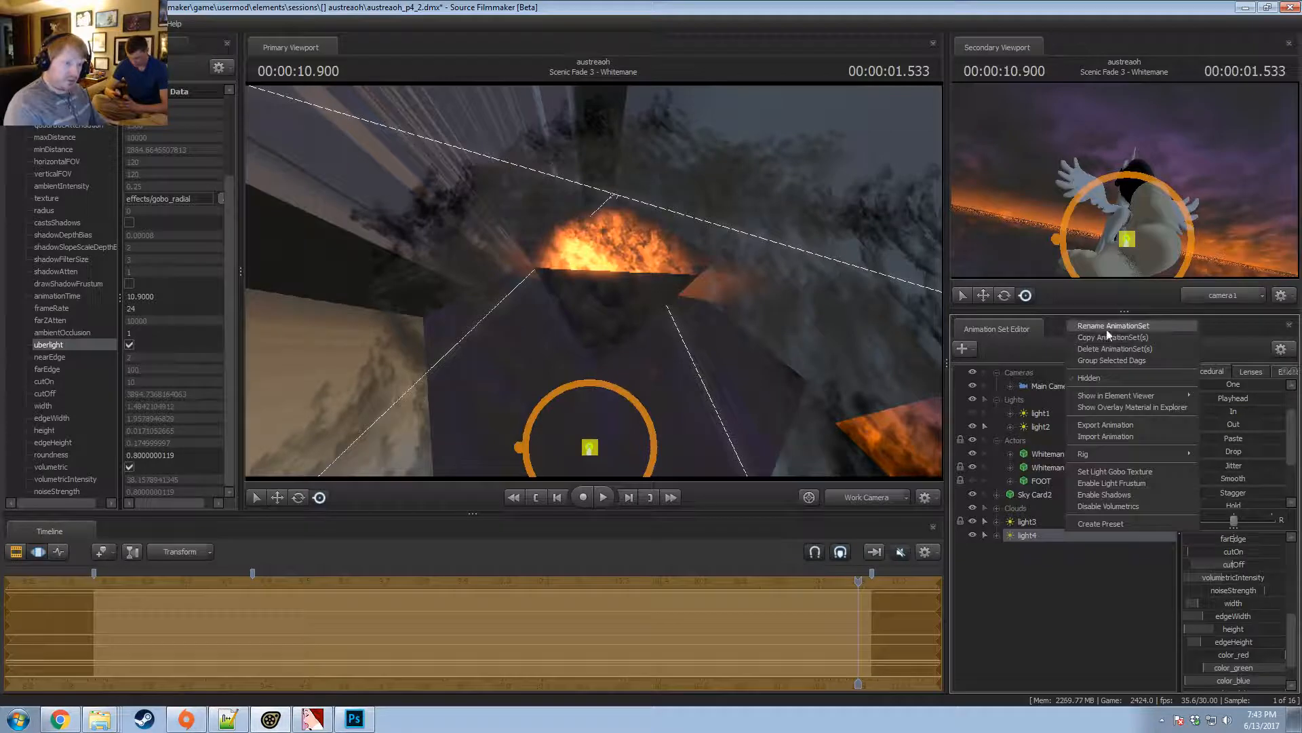
pyautogui.click(1107, 337)
pyautogui.rightClick(1006, 636)
pyautogui.click(1052, 571)
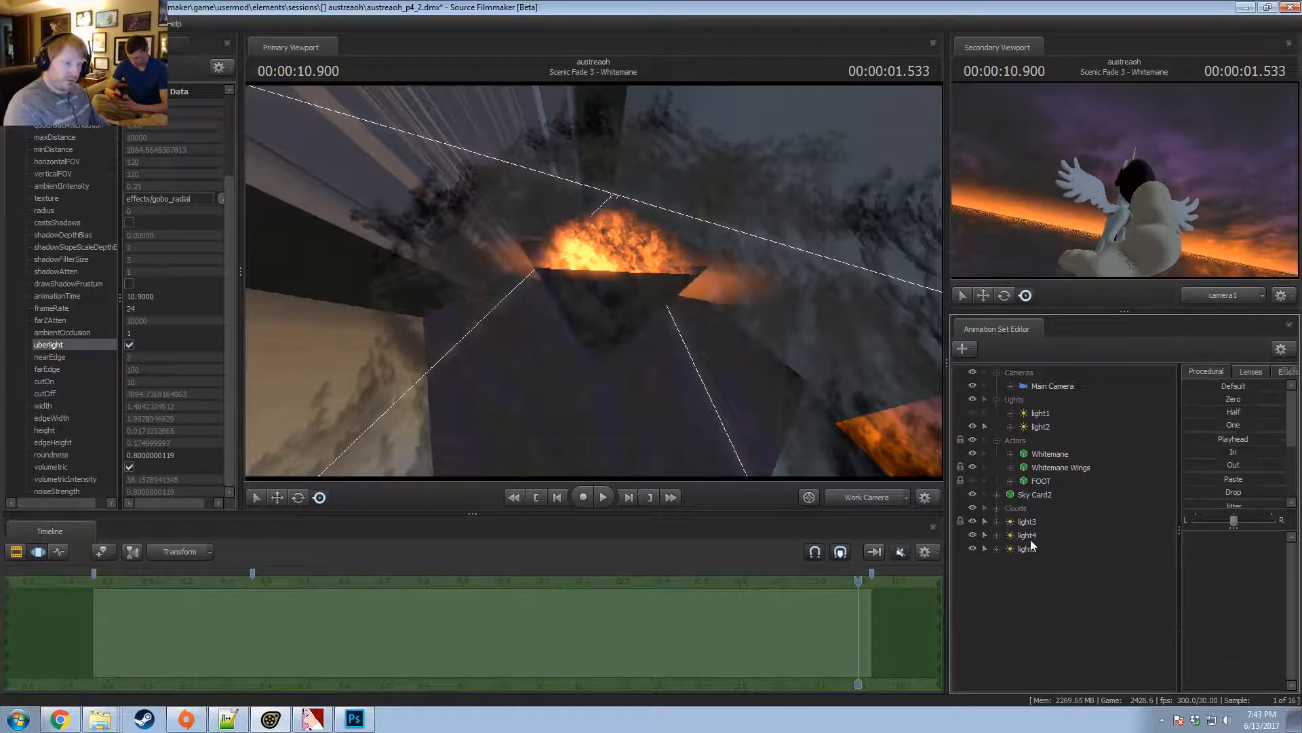
pyautogui.click(1029, 546)
pyautogui.press('F2')
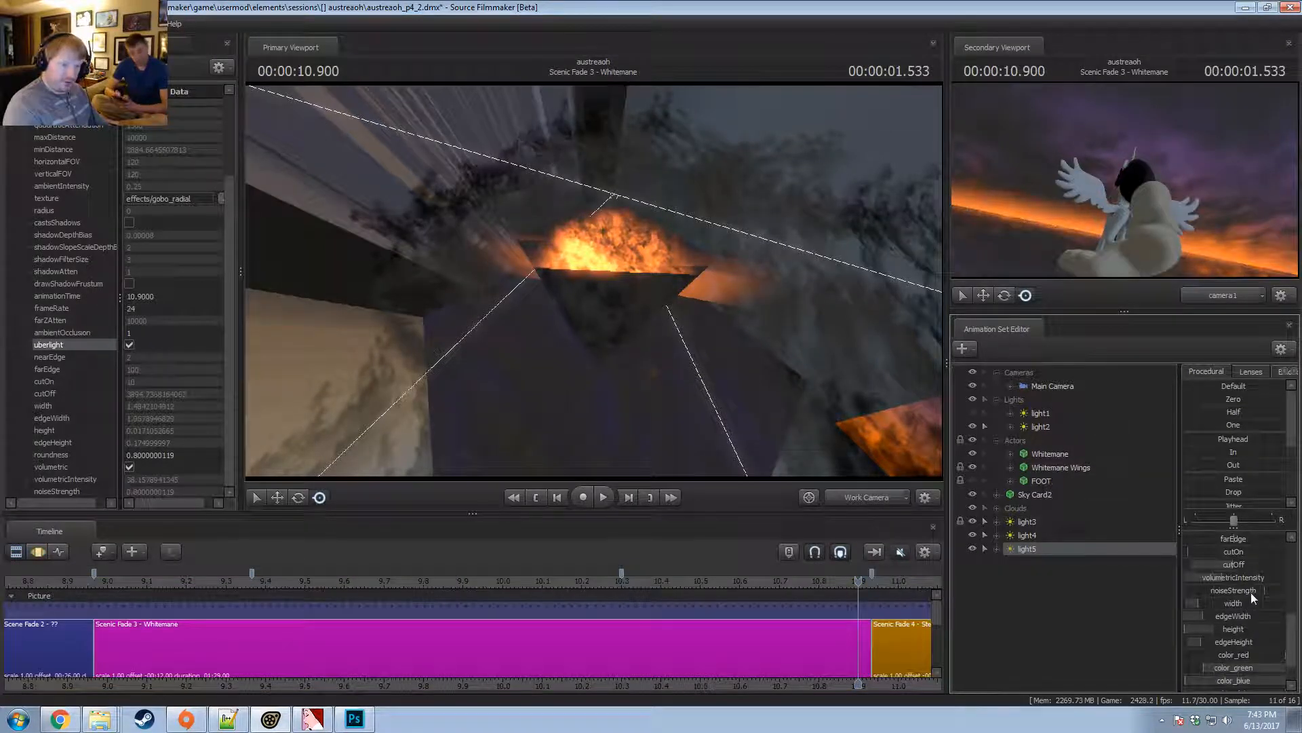
pyautogui.press('F3')
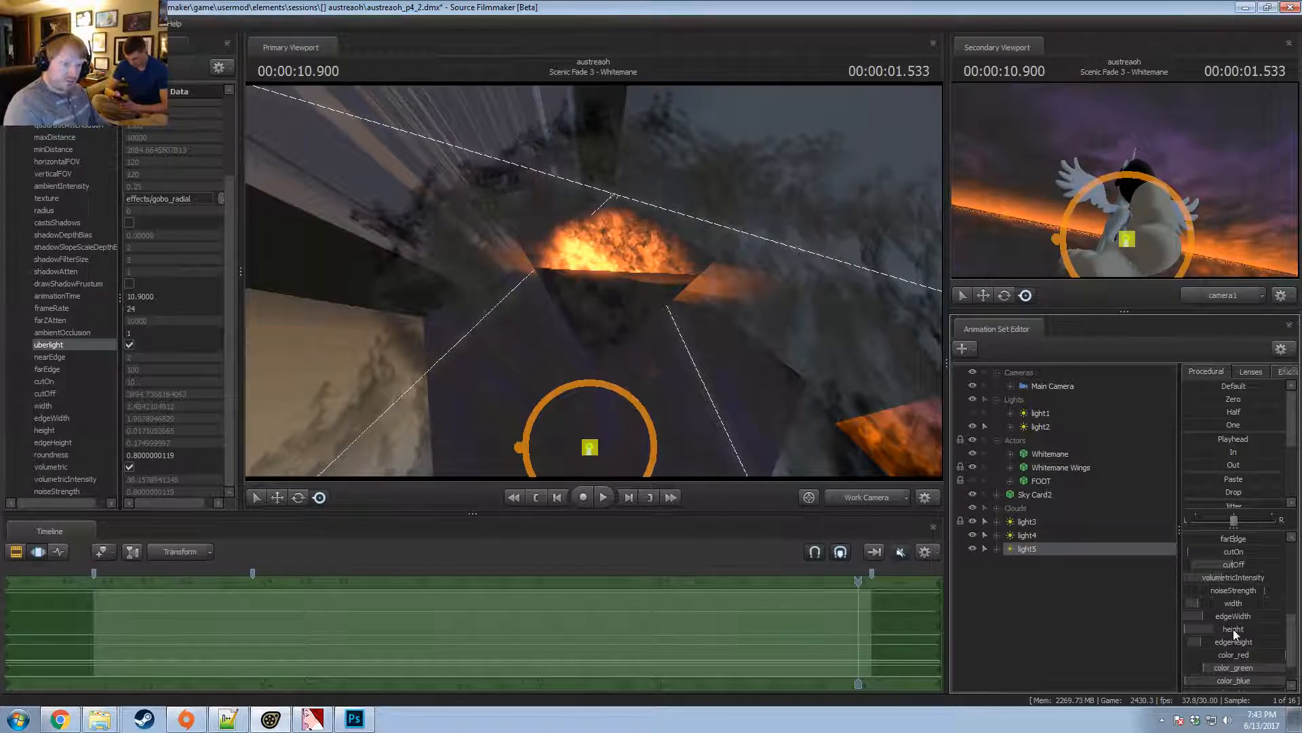
# Slightly lower light5's edgeHeight to tighten the glow band on the horizon.
pyautogui.moveTo(1233, 641); pyautogui.dragTo(1228, 641)
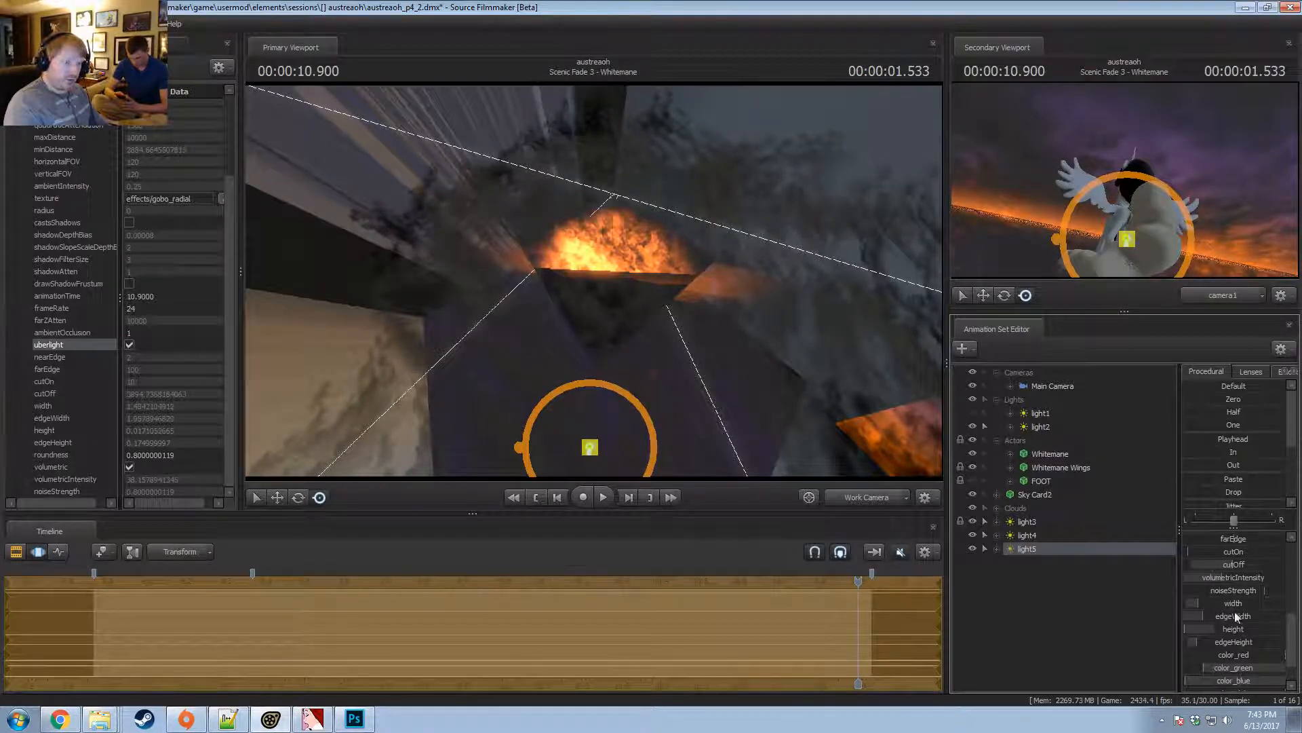
pyautogui.scroll(5, 1236, 616)
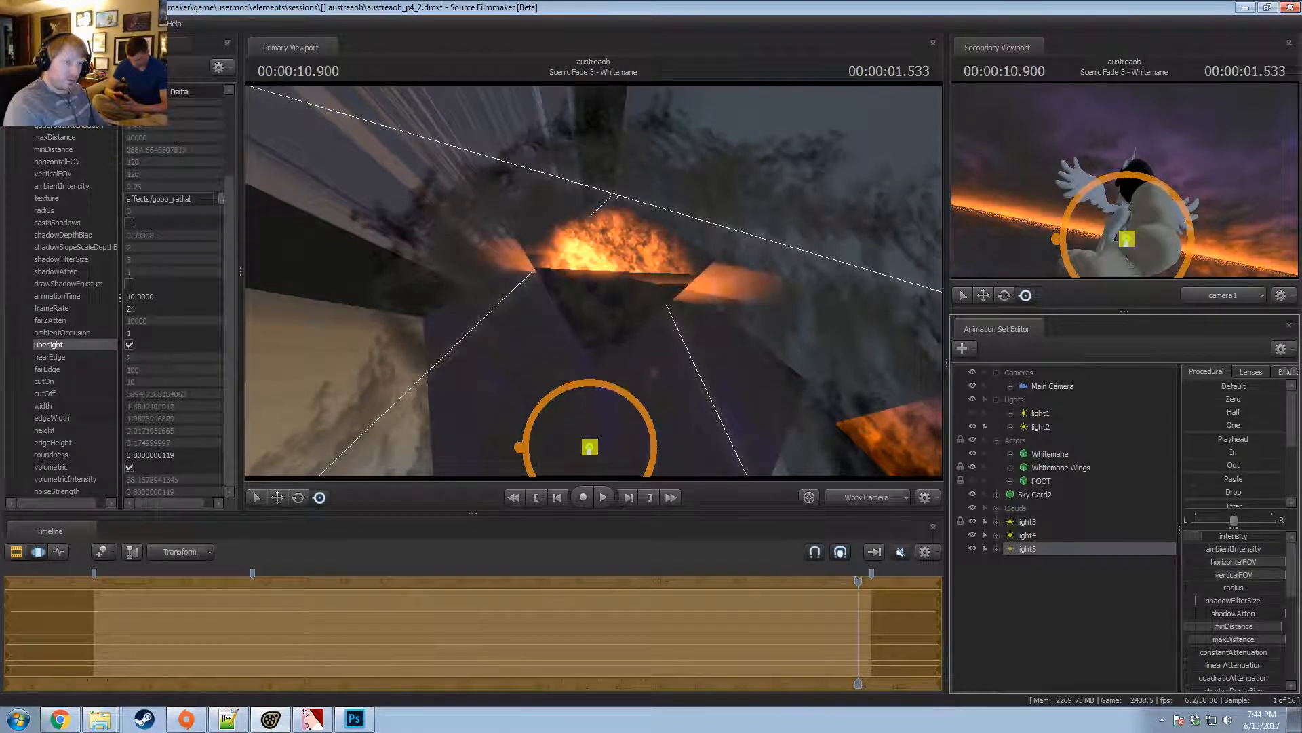
pyautogui.press('F2')
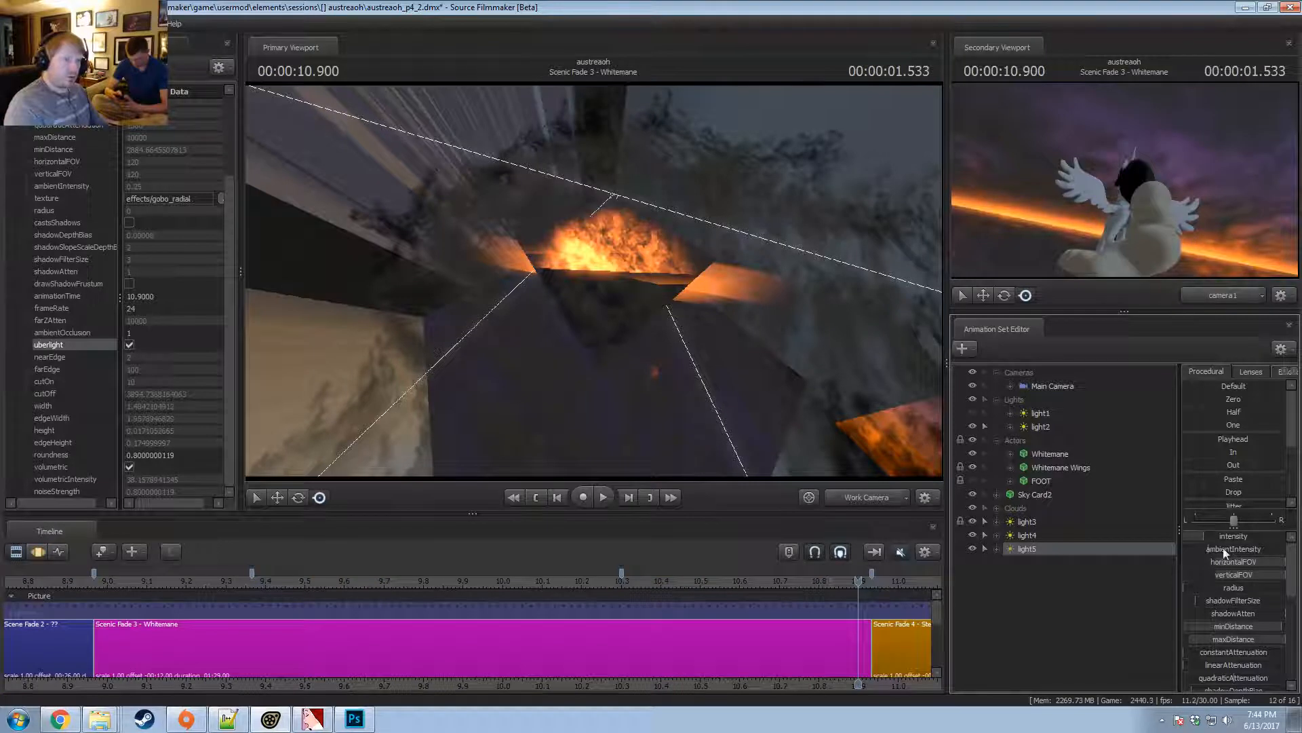
# Rename the duplicated light5 animation set as "Horizon (Bright)".
pyautogui.rightClick(1031, 546)
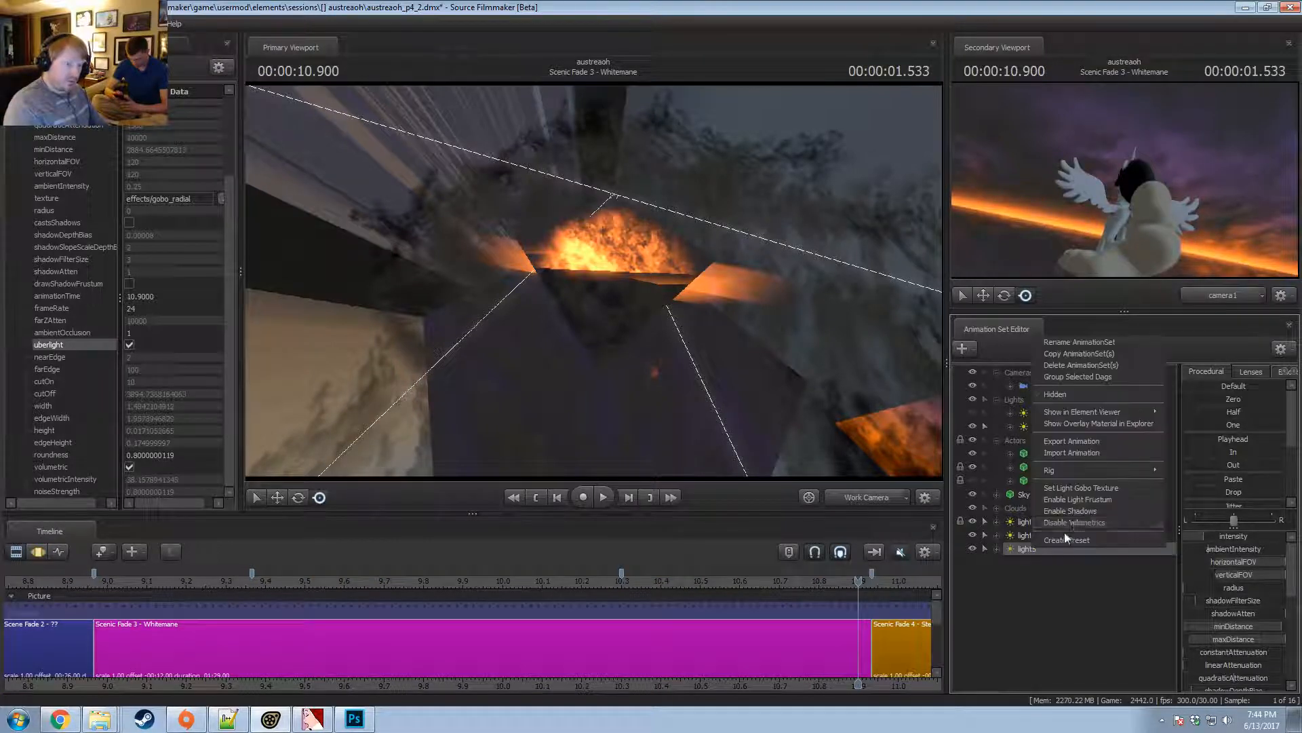
pyautogui.click(1080, 340)
pyautogui.write('Hori')
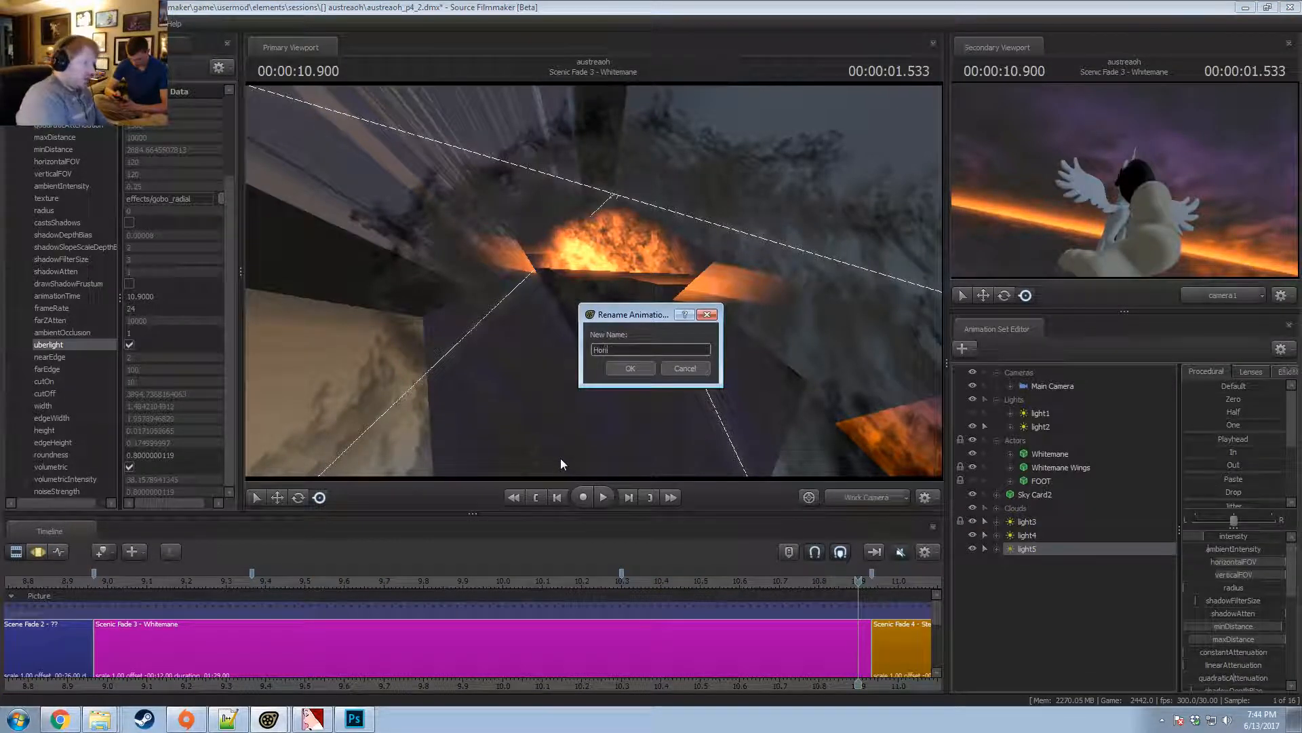
pyautogui.write('zon')
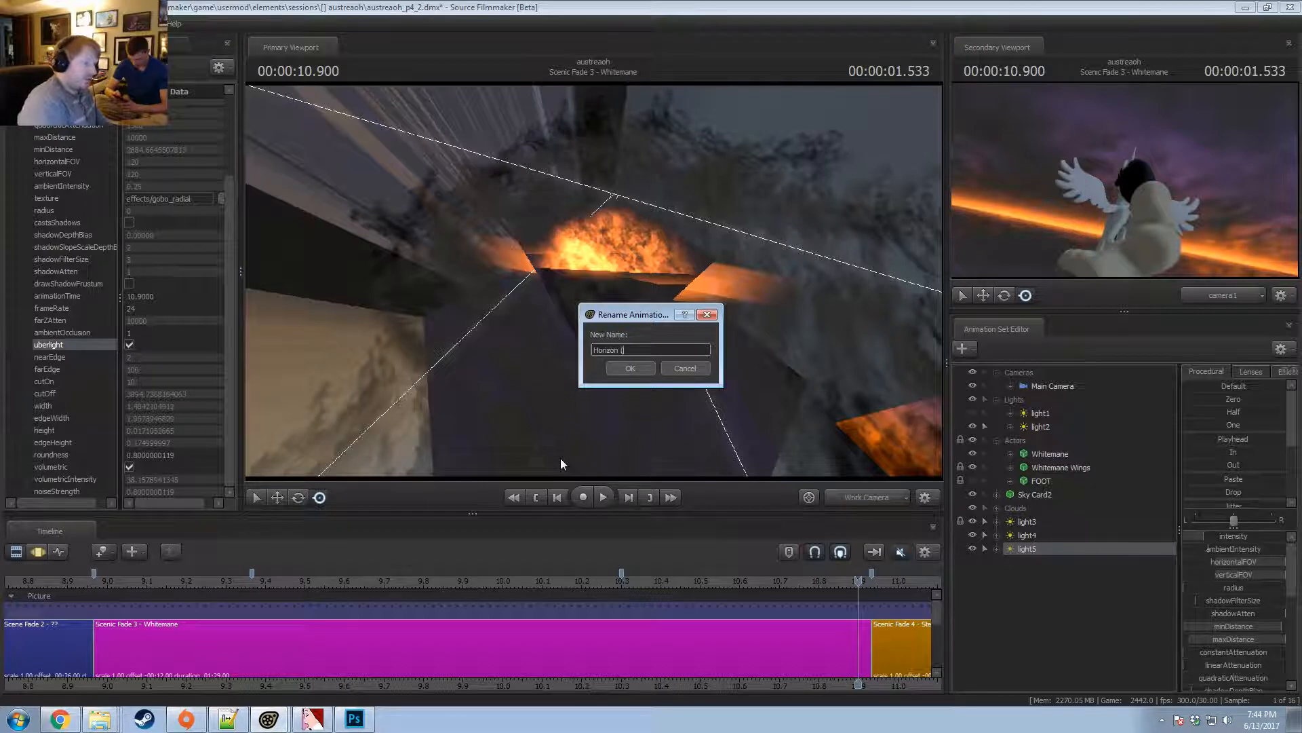
pyautogui.write(' (B')
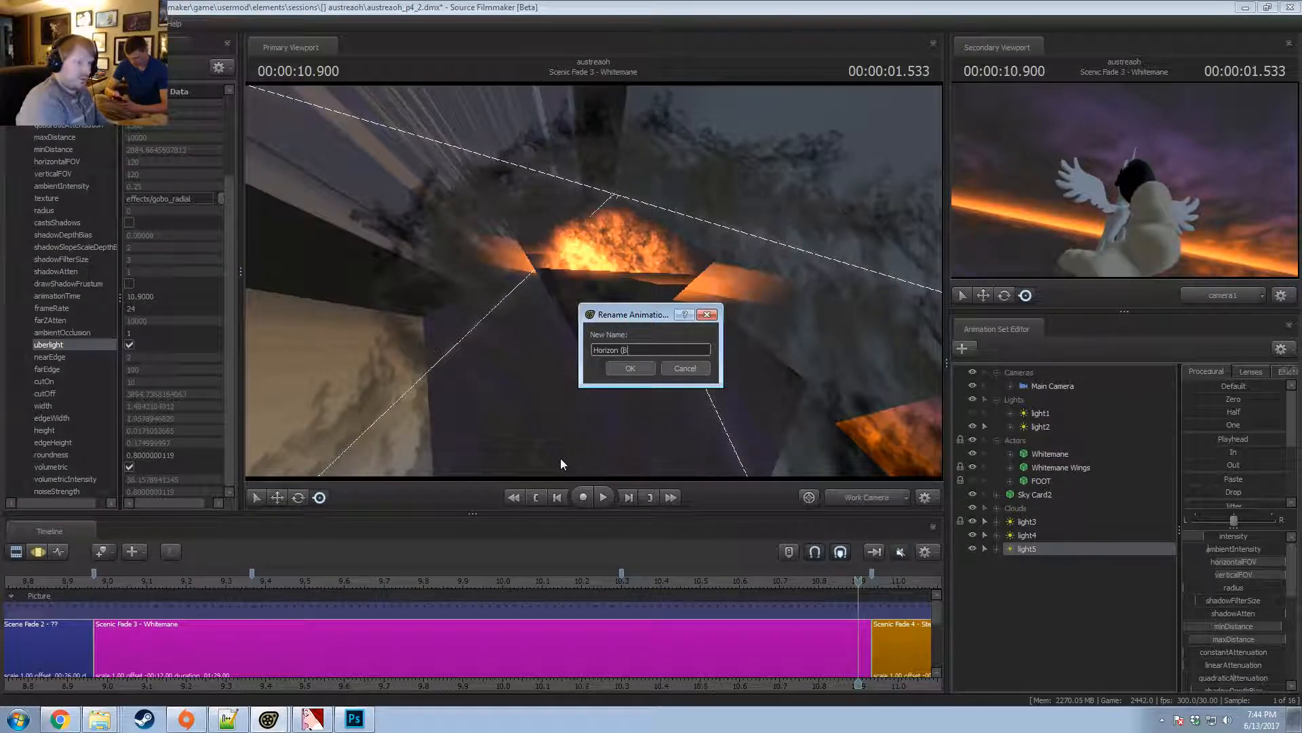
pyautogui.write('right)')
pyautogui.press('Return')
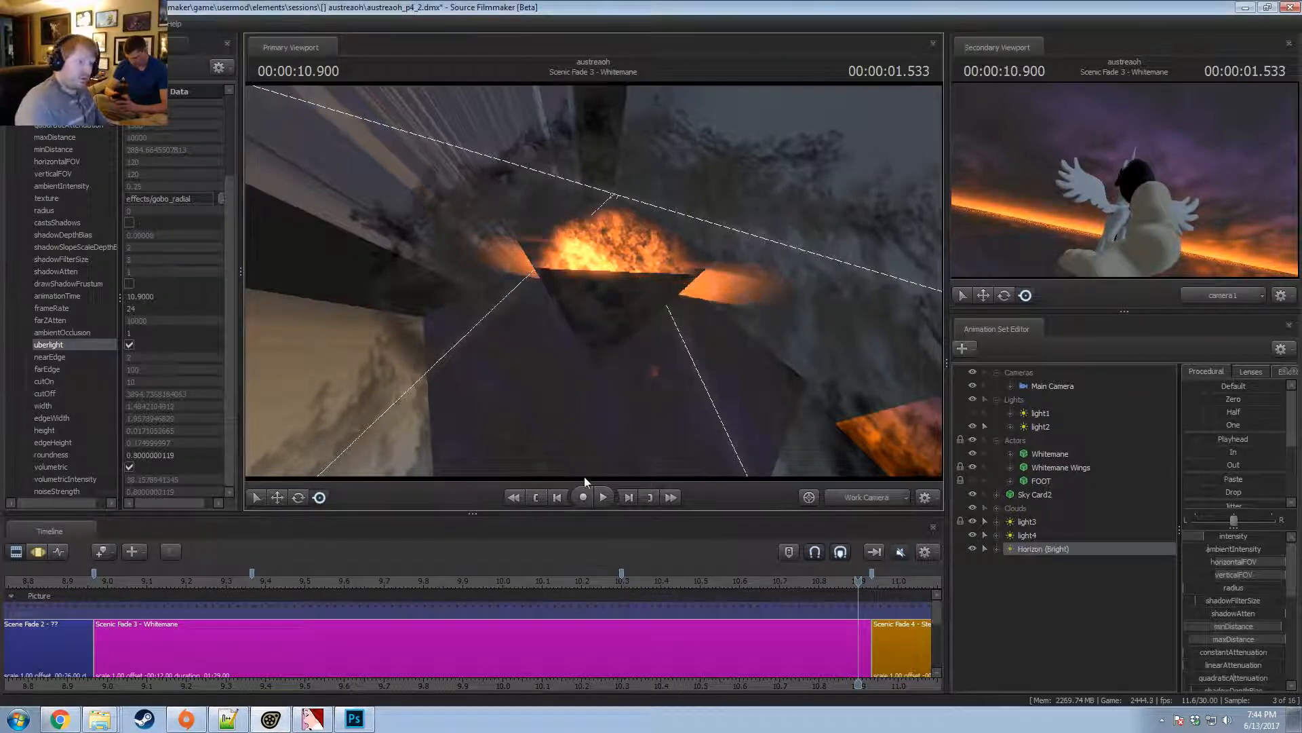
# Rename the light4 animation set as "Horizon (Spread)".
pyautogui.rightClick(1056, 530)
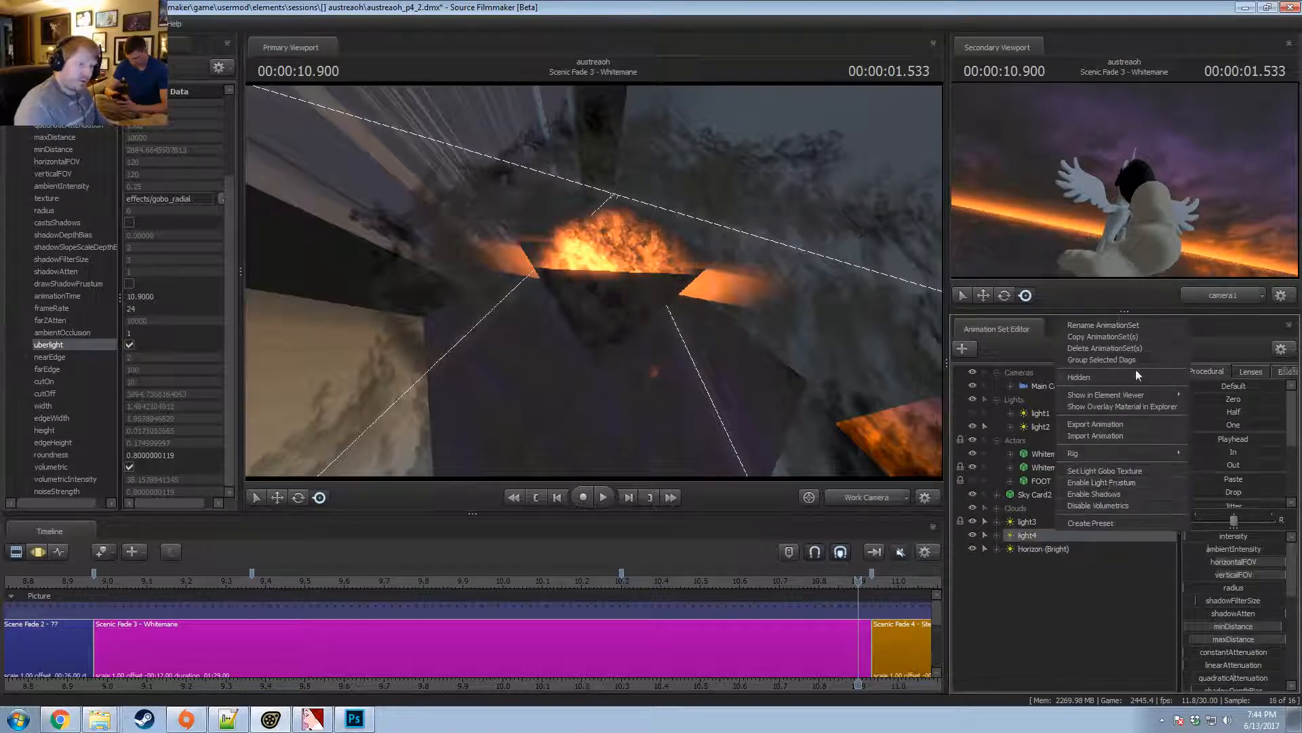
pyautogui.click(1121, 324)
pyautogui.write('Horison')
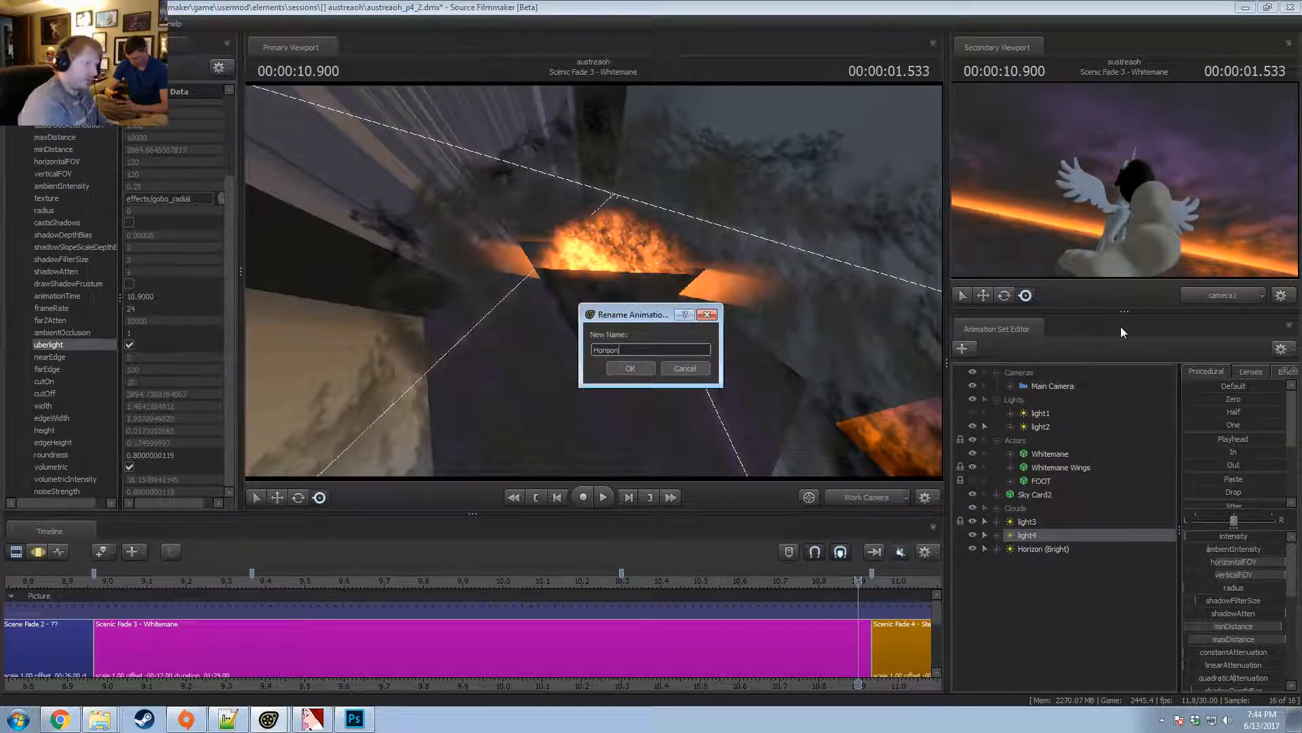
pyautogui.press('BackSpace')
pyautogui.press('BackSpace')
pyautogui.write('zon (Spread)')
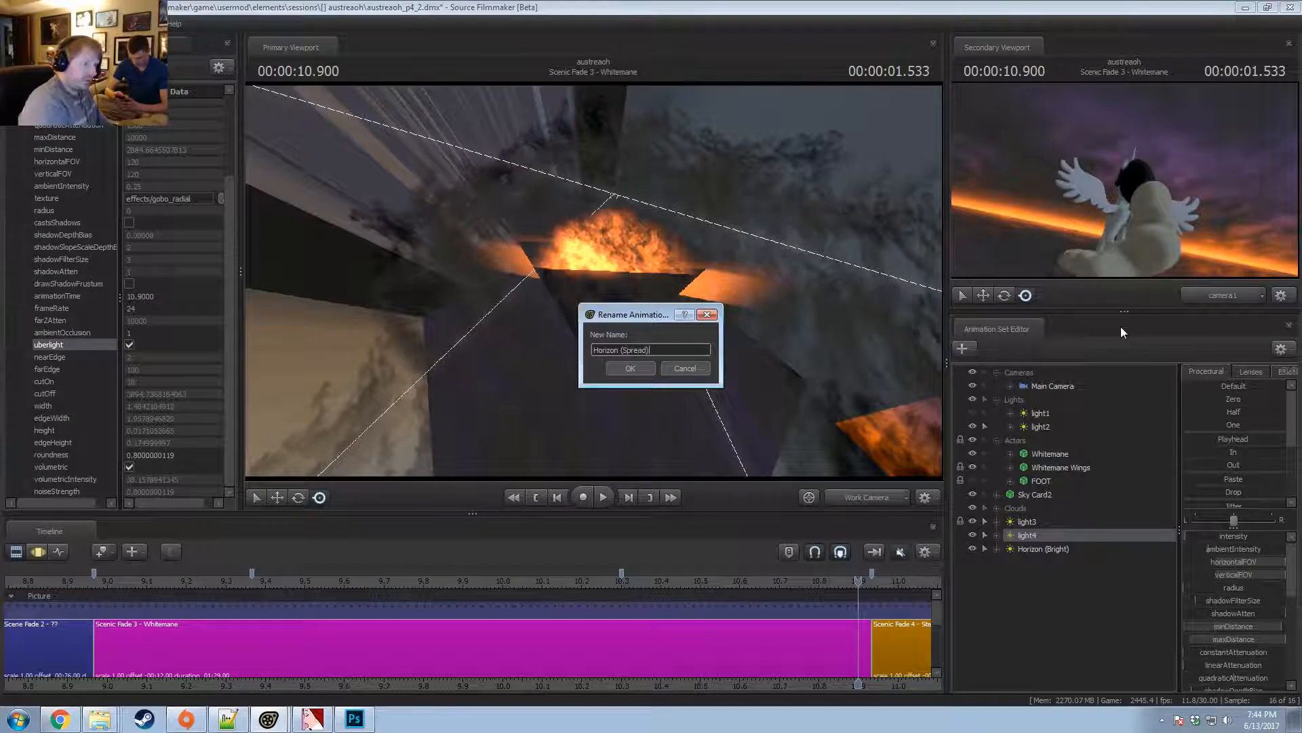
pyautogui.press('Return')
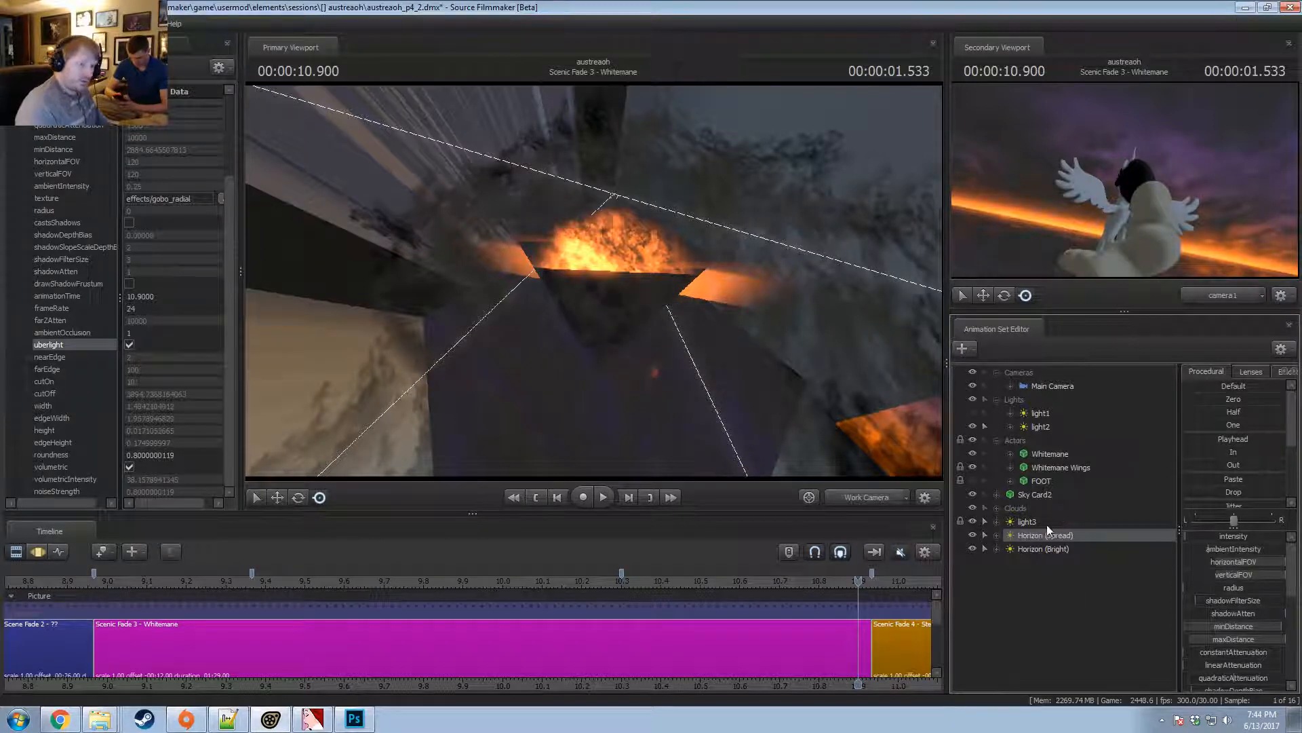
# Rename the light3 animation set as "Horizon (Water)".
pyautogui.rightClick(1046, 522)
pyautogui.click(1092, 311)
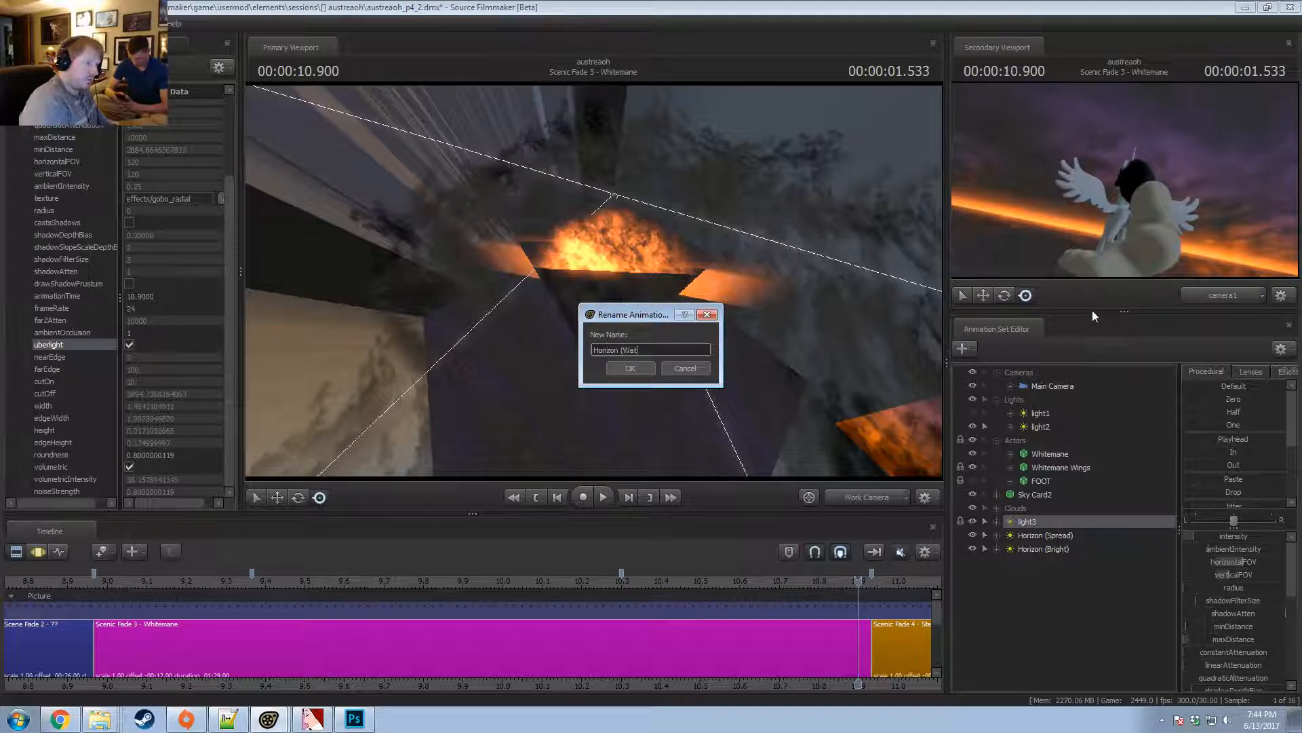
pyautogui.write('Horizon (Water)')
pyautogui.press('Return')
# Look through the first light in the Clouds group in the primary viewport and rename it "Sun Hole 1".
pyautogui.moveTo(1062, 526); pyautogui.dragTo(745, 381)
pyautogui.rightClick(1083, 520)
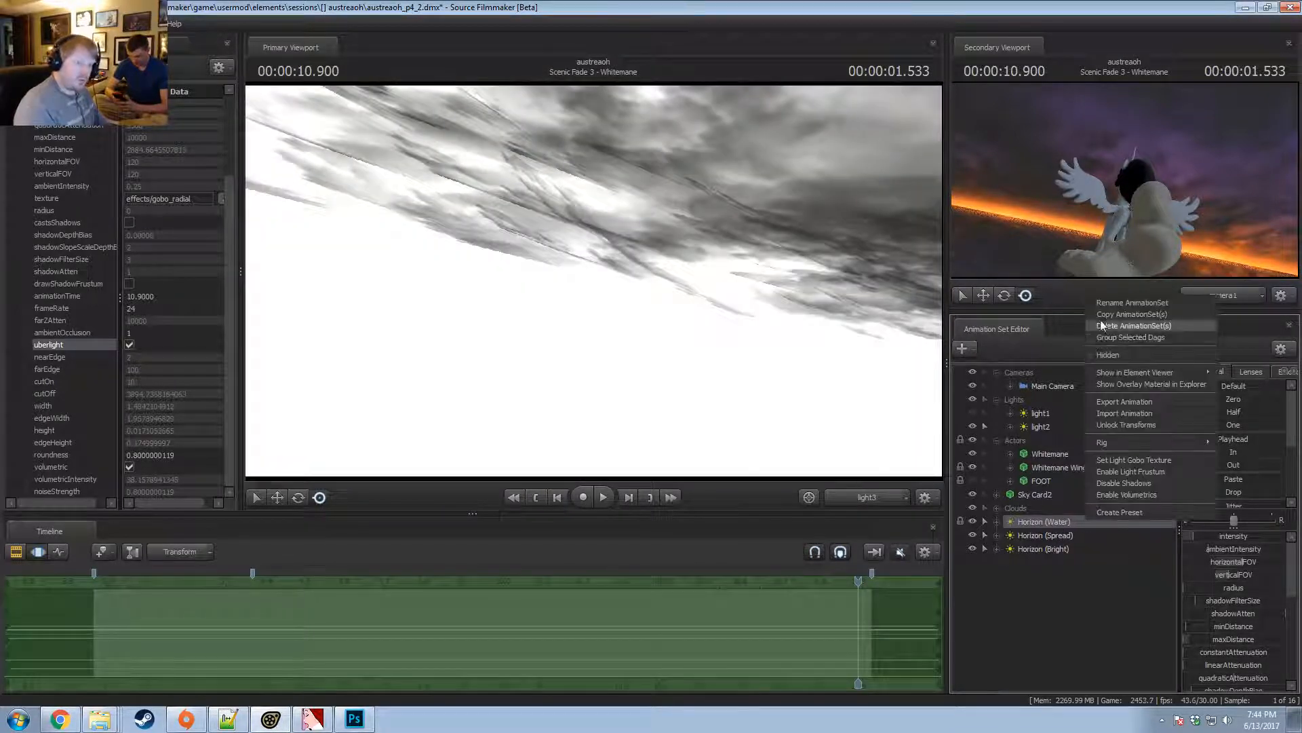
pyautogui.click(1107, 303)
pyautogui.write('Sky')
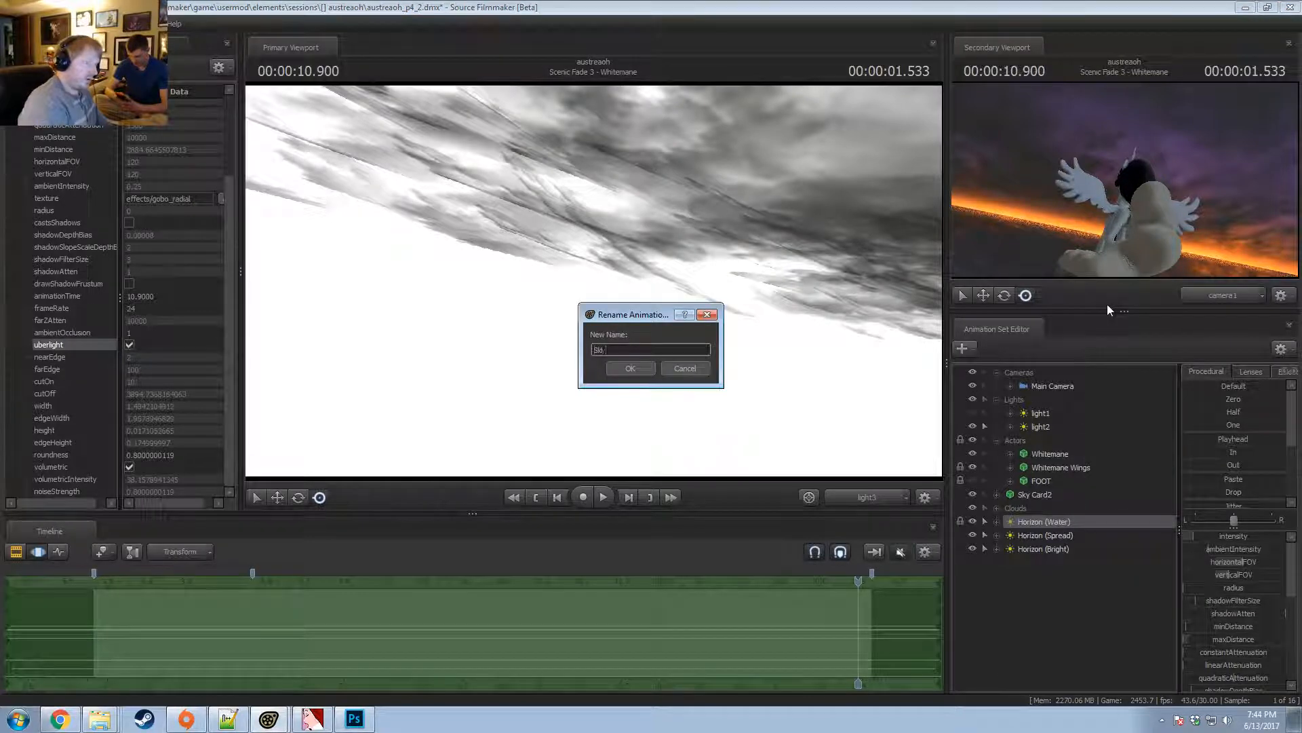
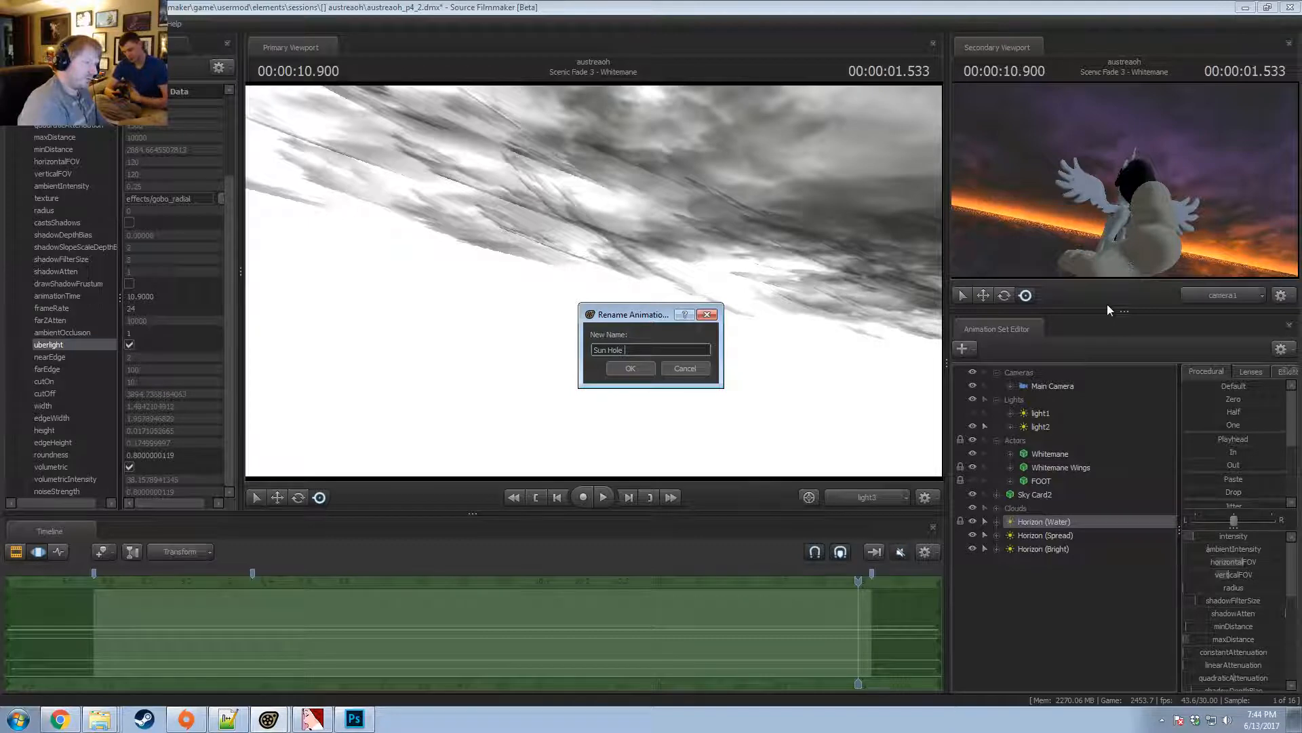
pyautogui.press('Return')
# Rename light1 in the Lights group as "Horizon (Water)".
pyautogui.rightClick(1039, 427)
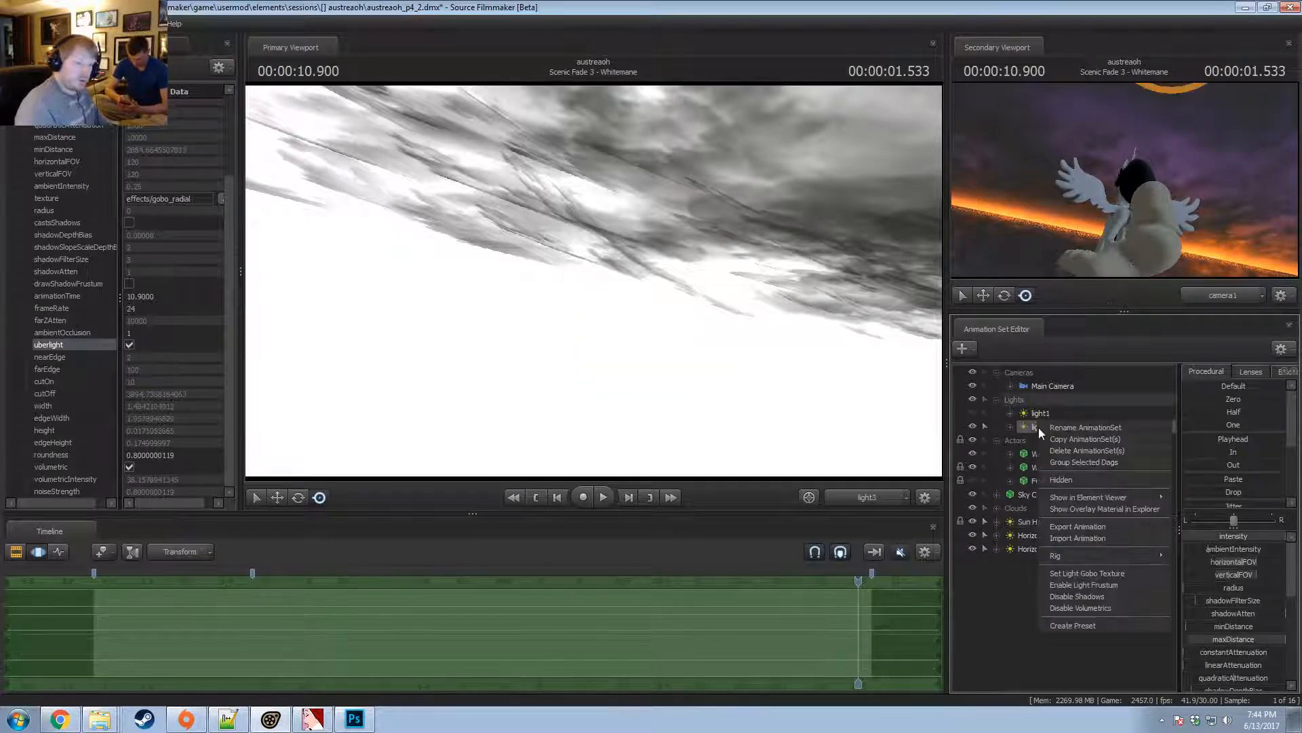
pyautogui.click(1069, 428)
pyautogui.write('S')
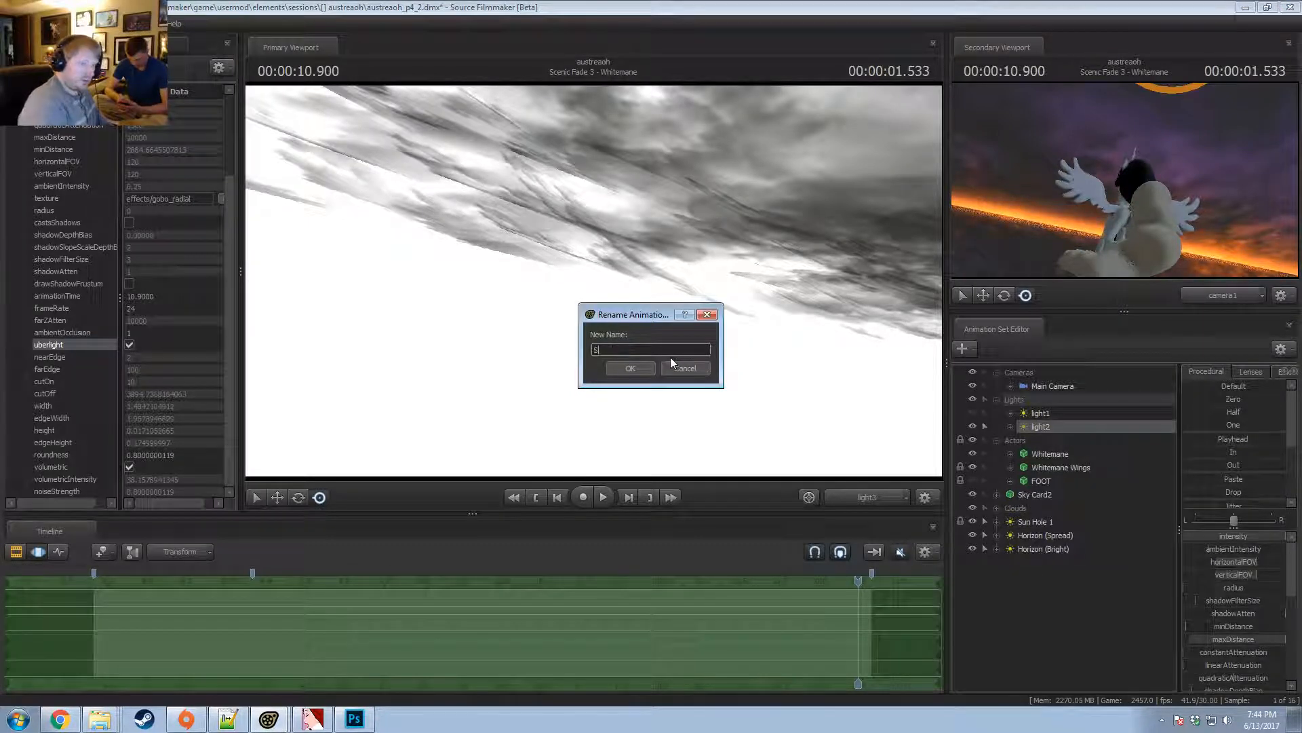
pyautogui.press('BackSpace')
pyautogui.write('Horiso')
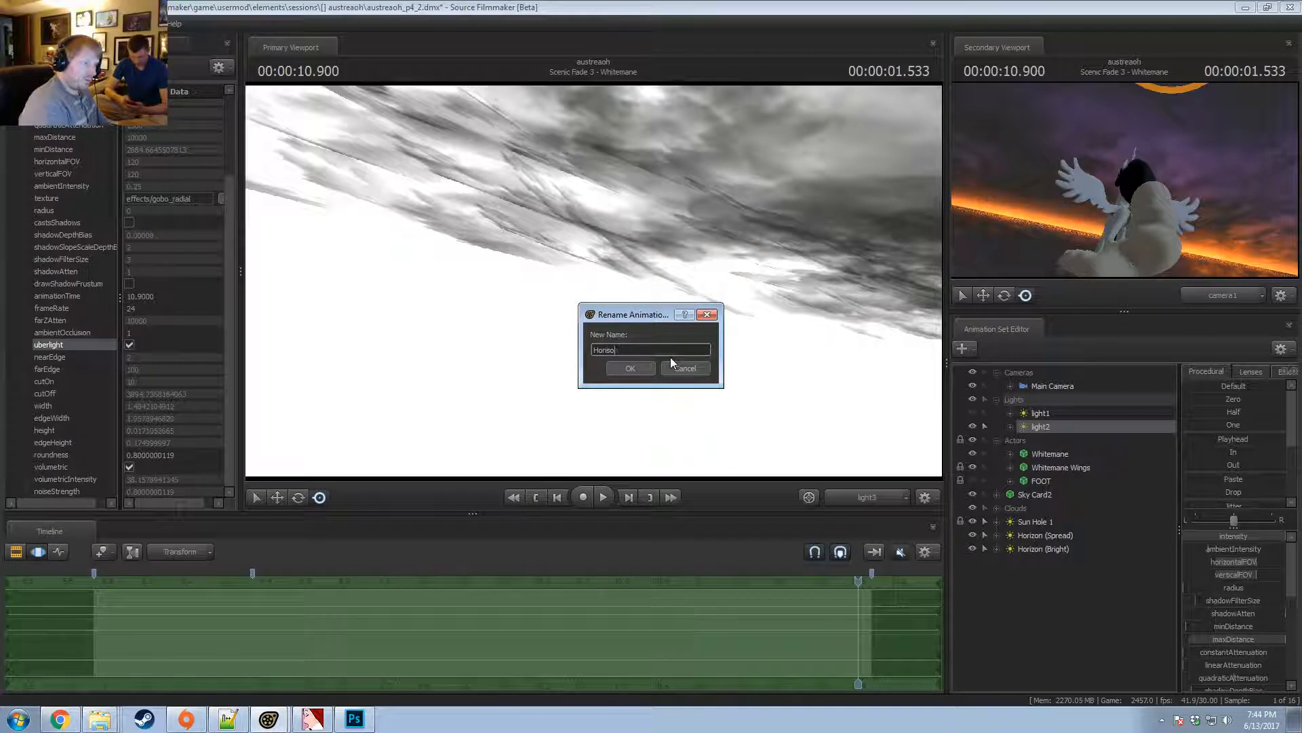
pyautogui.press('BackSpace')
pyautogui.press('BackSpace')
pyautogui.write('zon (W')
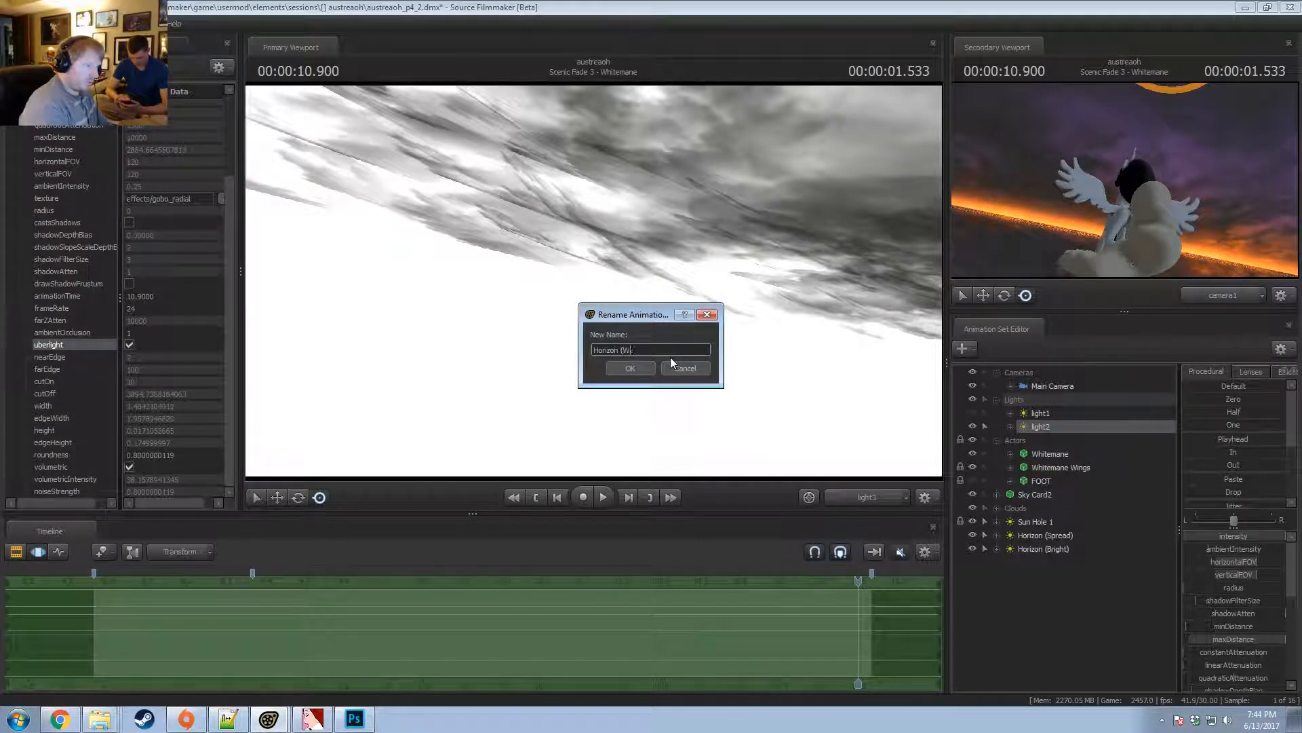
pyautogui.write('ater)')
pyautogui.press('Return')
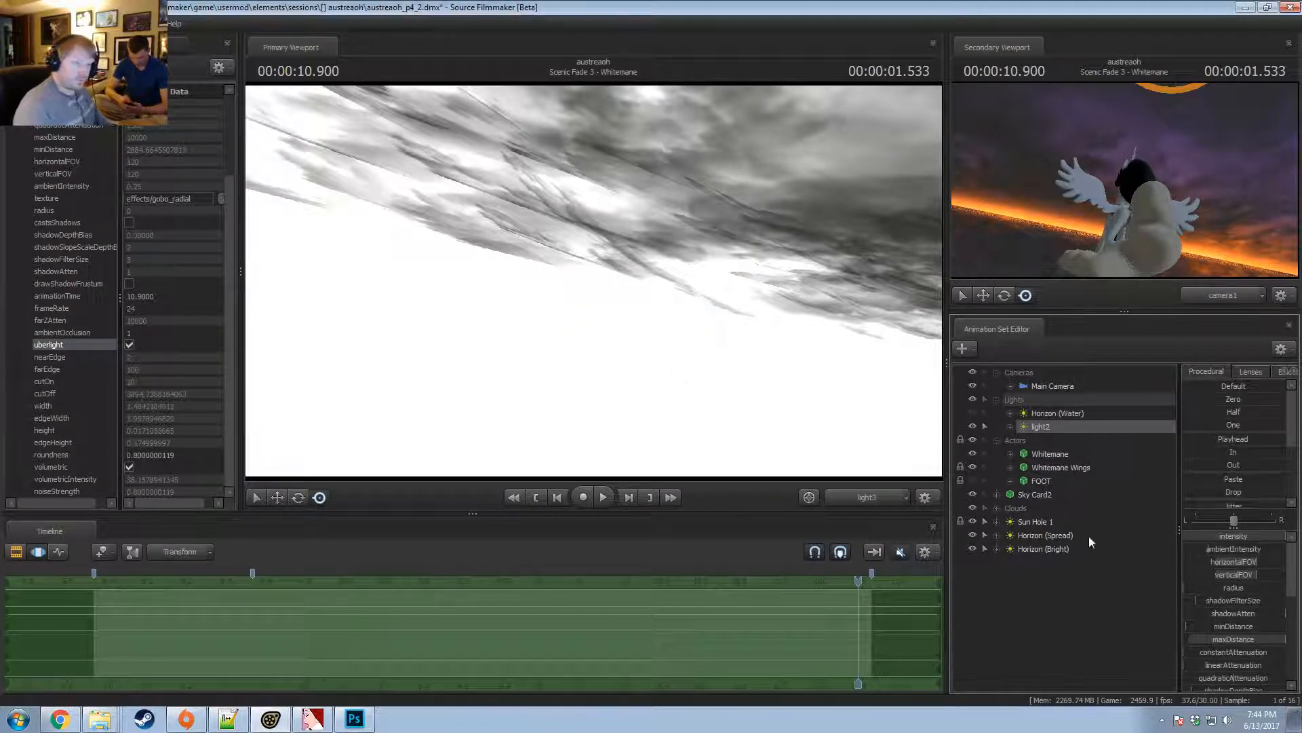
pyautogui.press('F2')
pyautogui.press('F3')
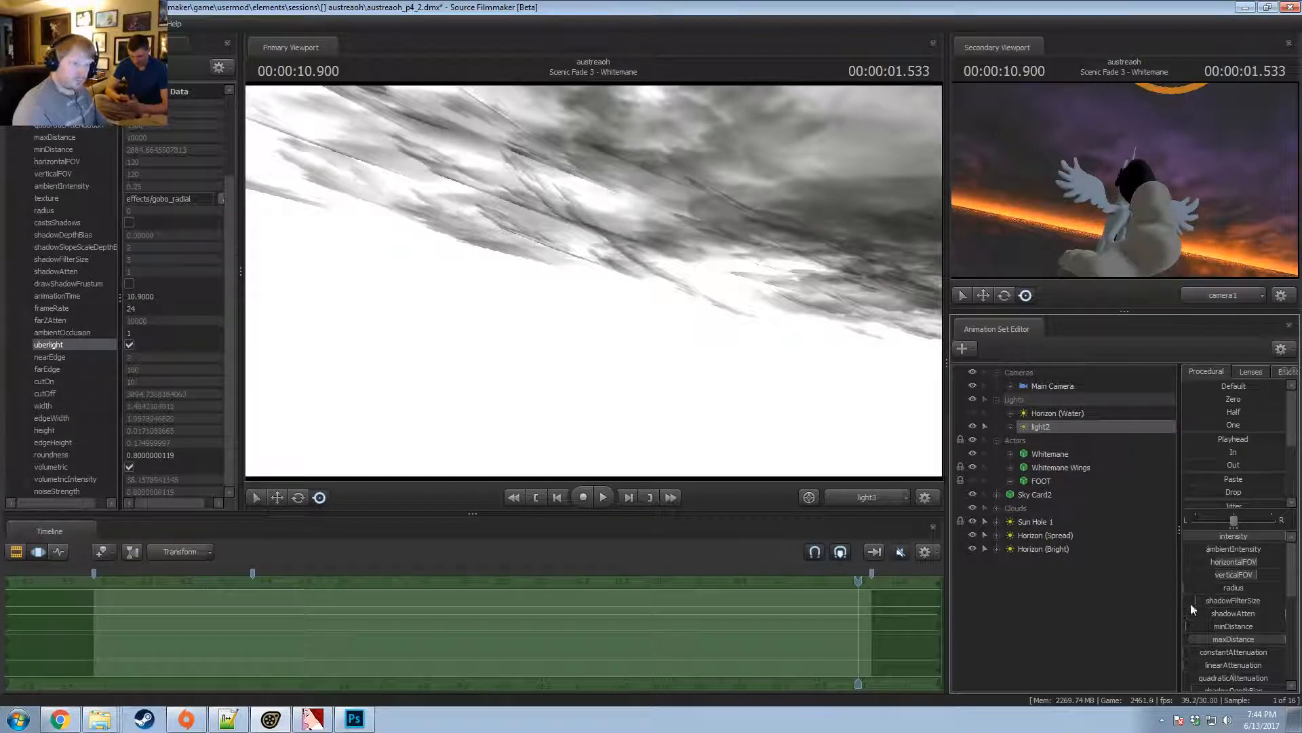
pyautogui.rightClick(1215, 539)
pyautogui.click(1223, 553)
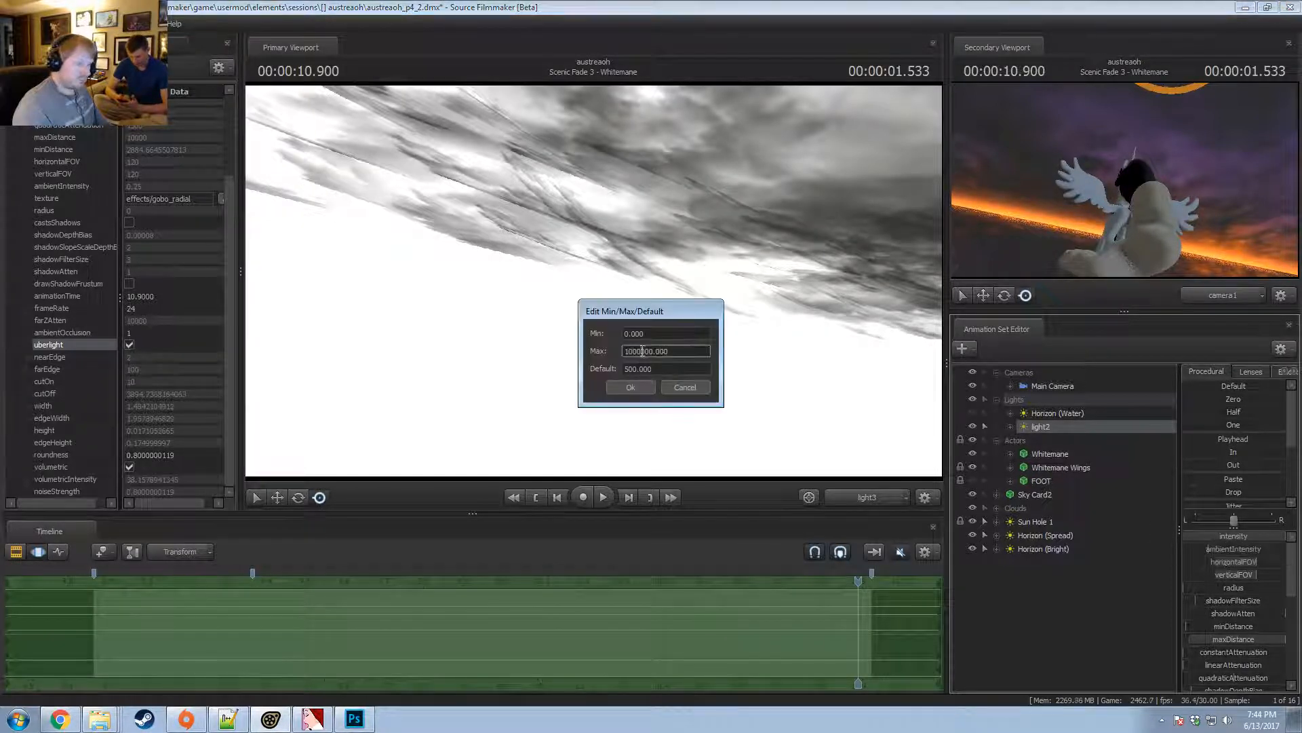
pyautogui.click(675, 381)
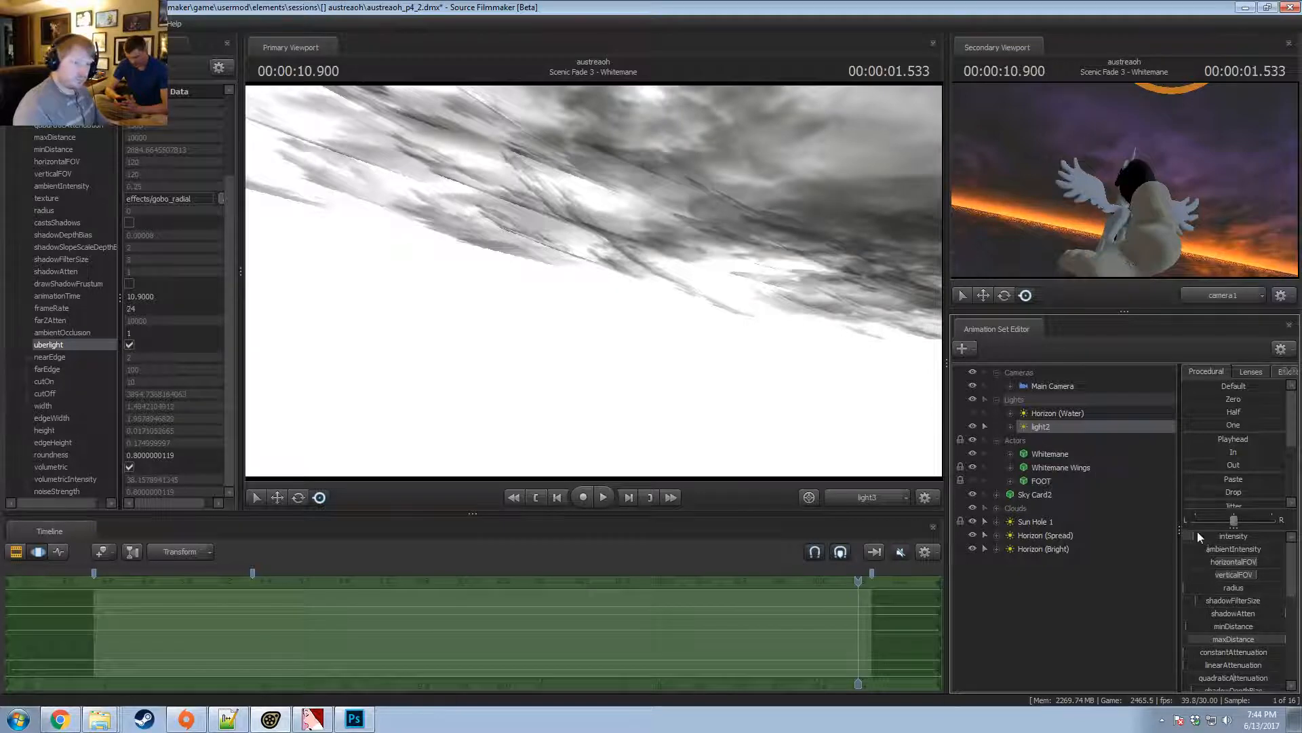
pyautogui.press('F2')
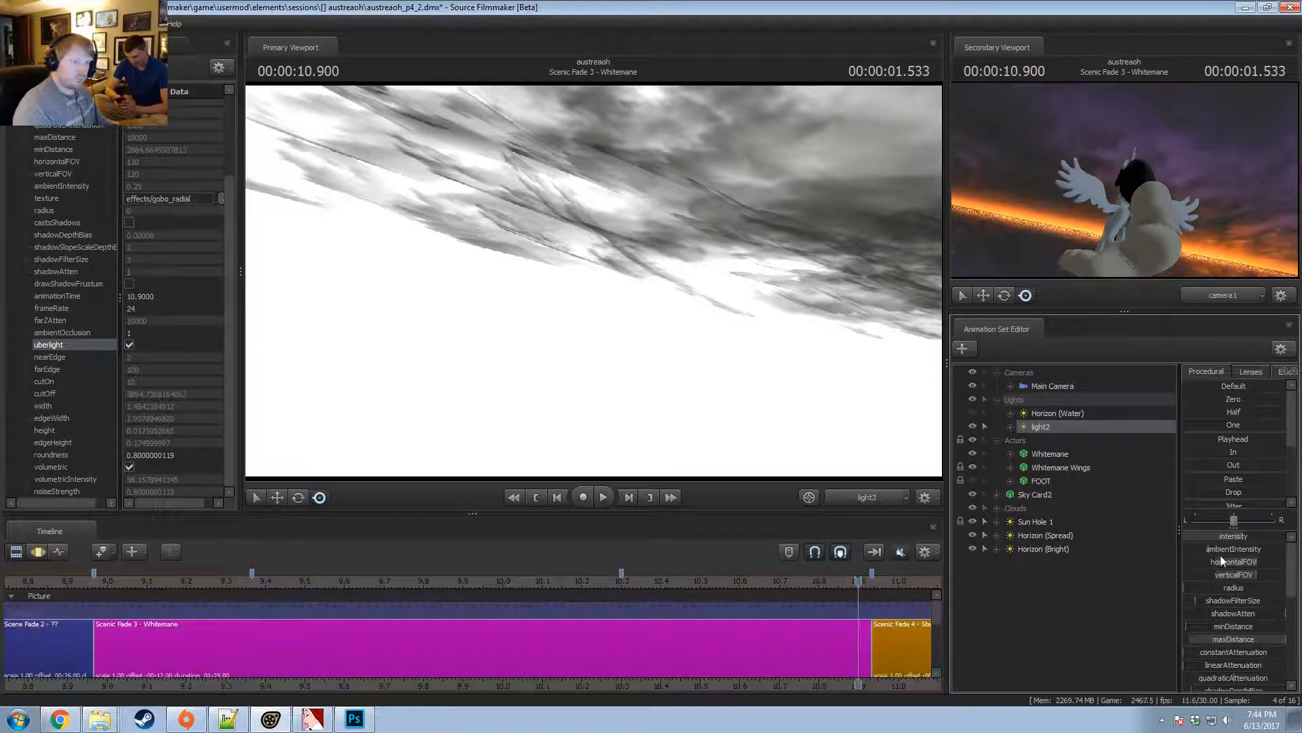
pyautogui.press('F3')
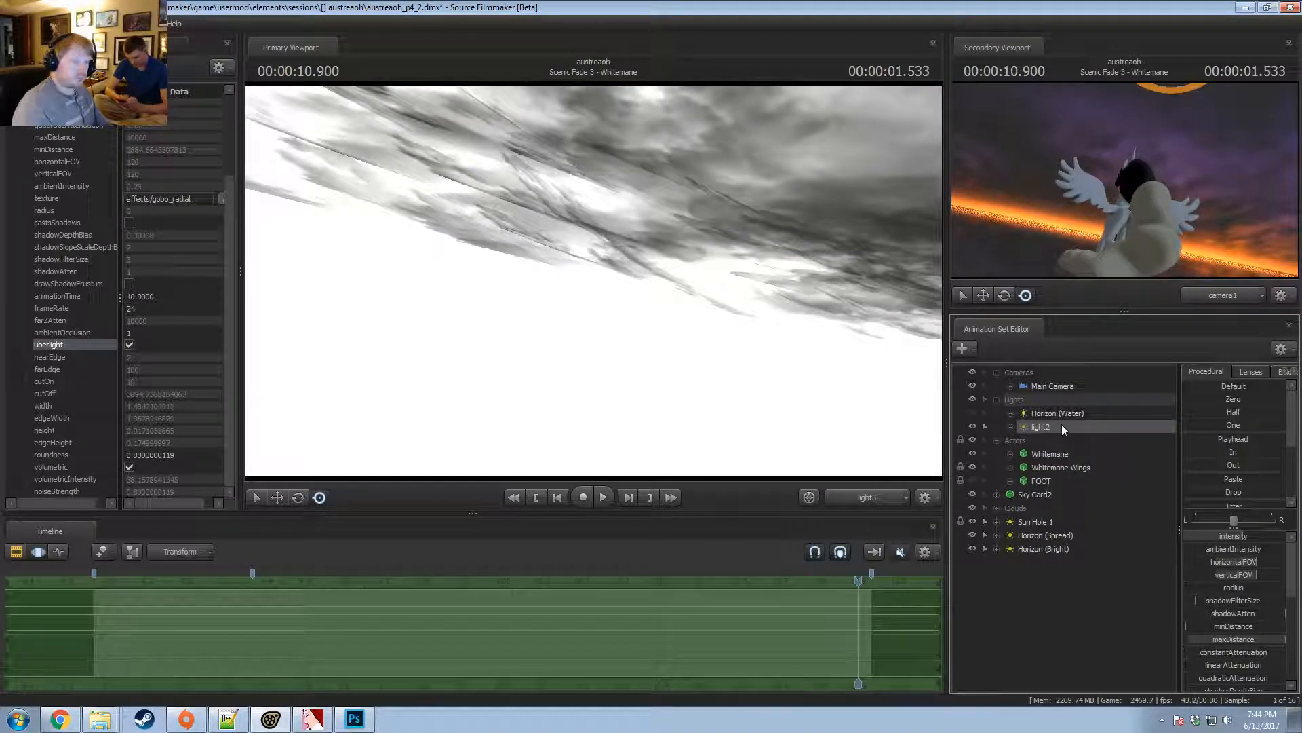
# Look through light2 in the primary viewport and shift its aim slightly, checking the result in the camera view.
pyautogui.moveTo(1061, 426); pyautogui.dragTo(649, 317)
pyautogui.press('F2')
pyautogui.click(648, 357)
pyautogui.press('F3')
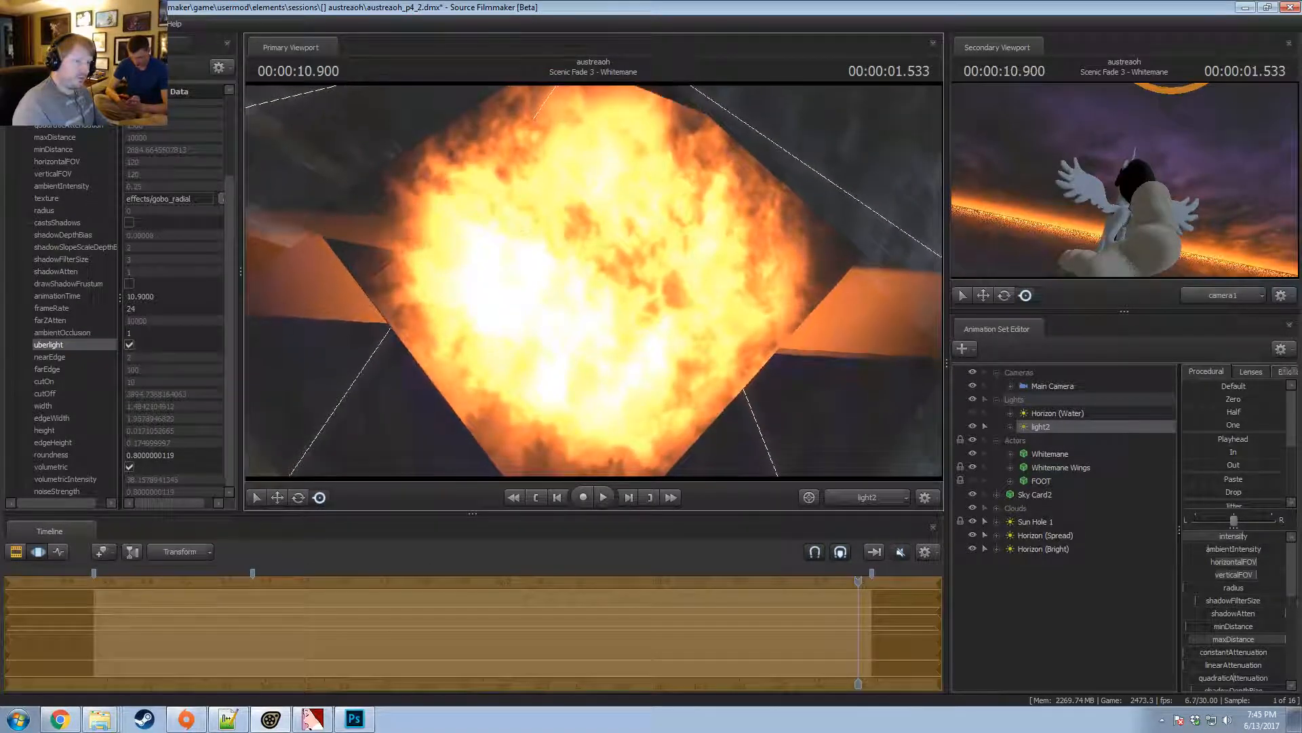
pyautogui.press('F2')
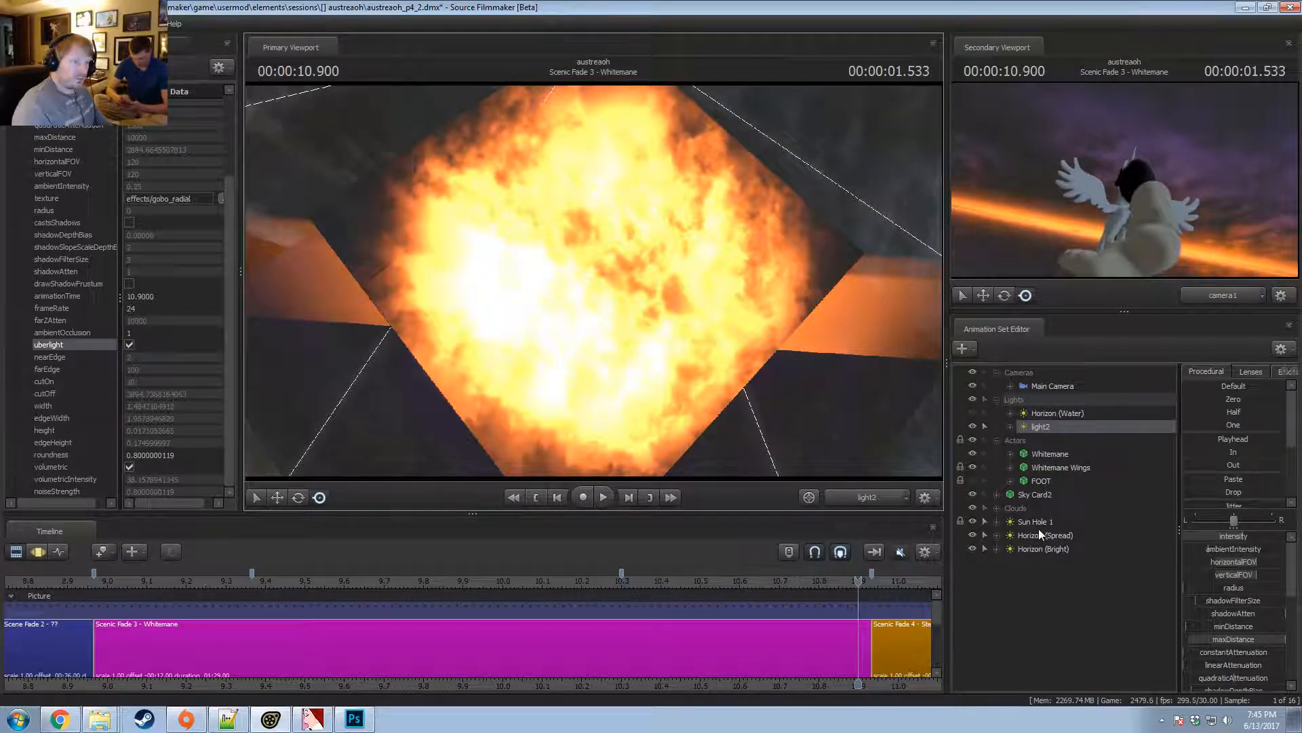
pyautogui.press('F3')
# Play the Scenic Fade 3 shot from its beginning to review the lighting.
pyautogui.click(99, 597)
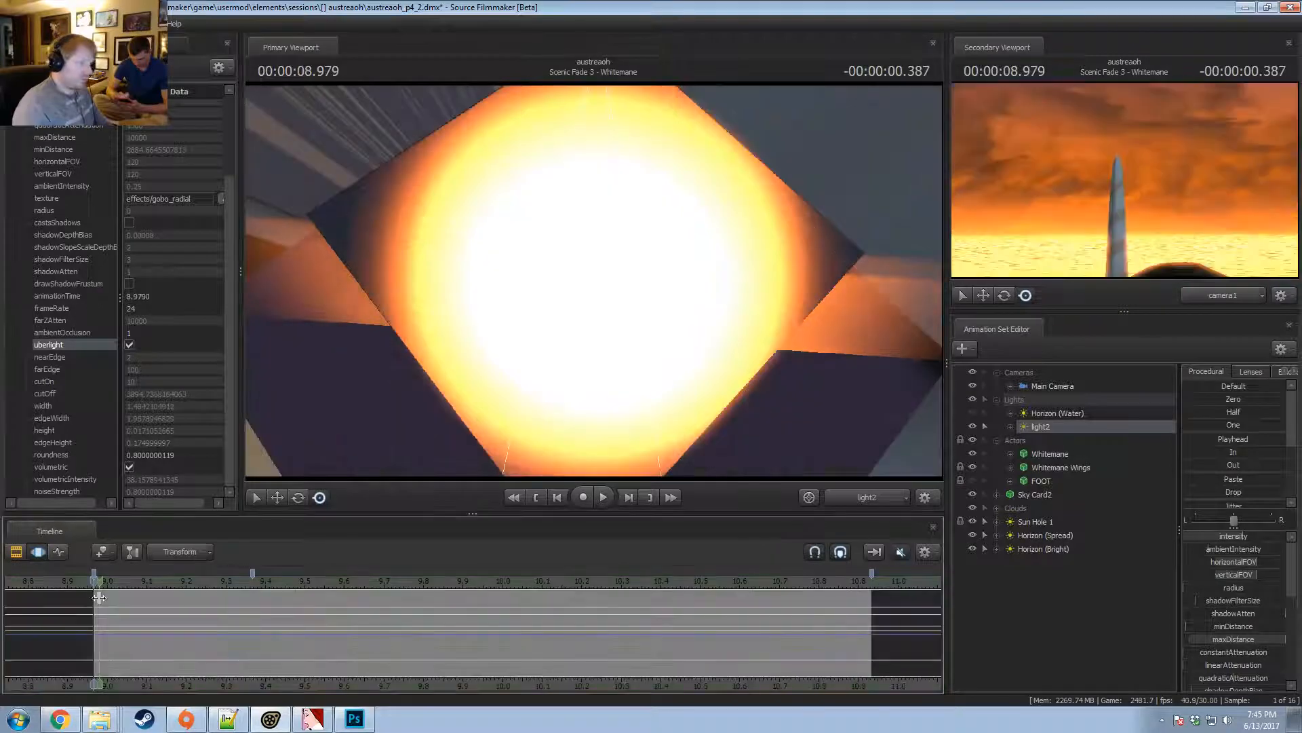
pyautogui.press('space')
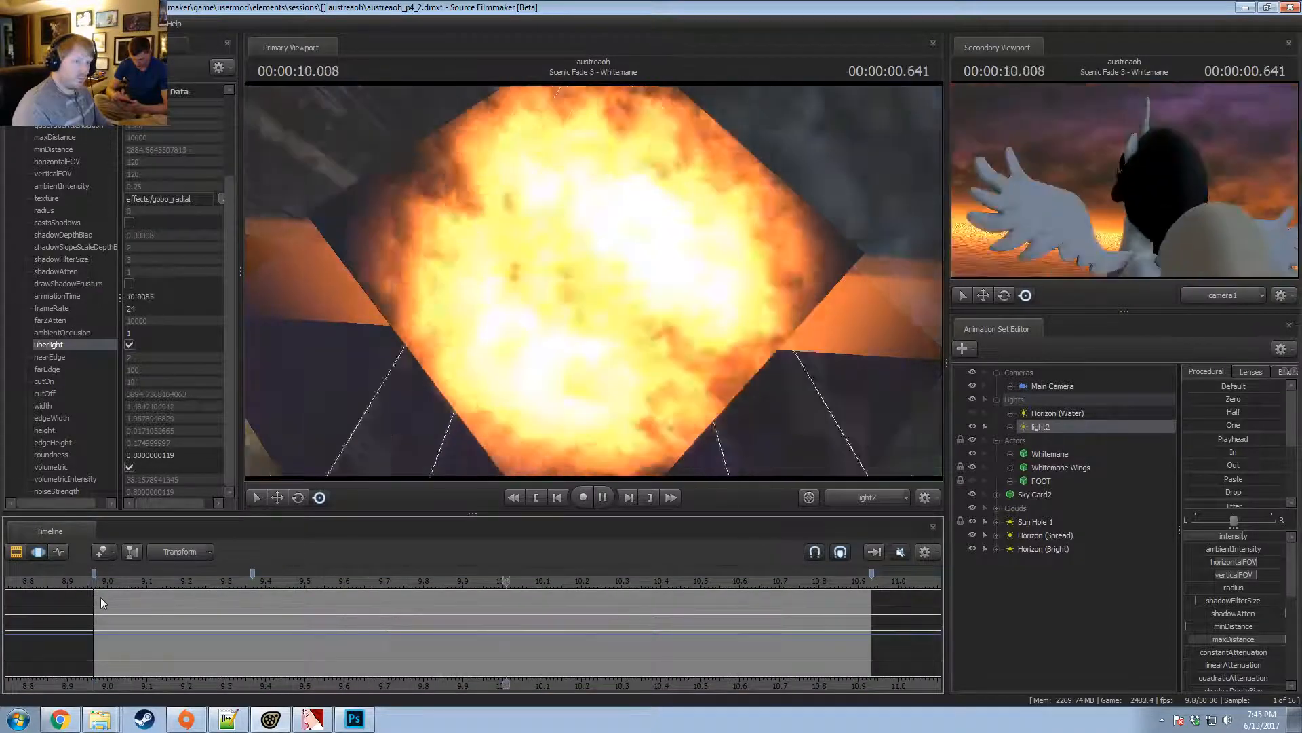
pyautogui.press('space')
# Set the time selection to hold up to about 9.433 s with falloff to about 10.23 s, and scrub to 9.133 s.
pyautogui.moveTo(109, 586)
pyautogui.mouseDown()
pyautogui.moveTo(372, 620)
pyautogui.moveTo(601, 600)
pyautogui.moveTo(139, 621)
pyautogui.moveTo(156, 627)
pyautogui.moveTo(609, 635)
pyautogui.mouseUp()
pyautogui.press('F2')
pyautogui.press('F3')
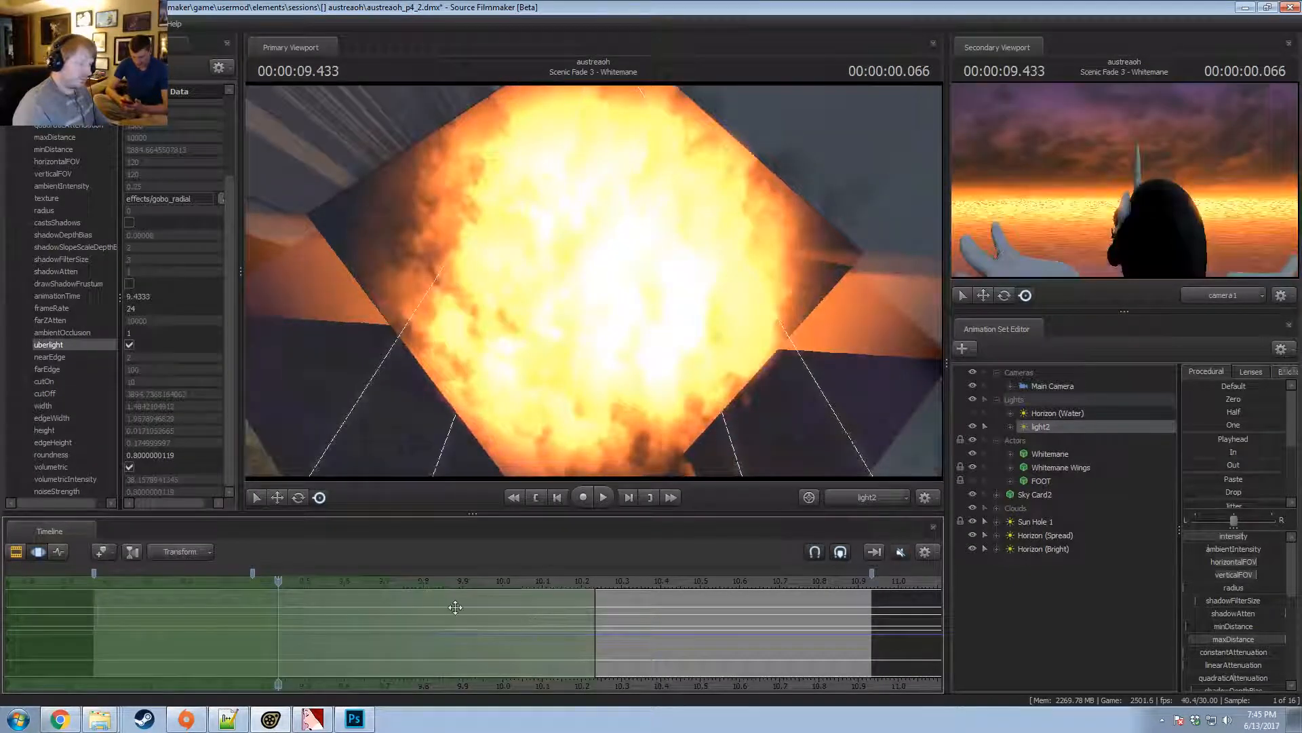
pyautogui.moveTo(278, 582); pyautogui.dragTo(161, 605)
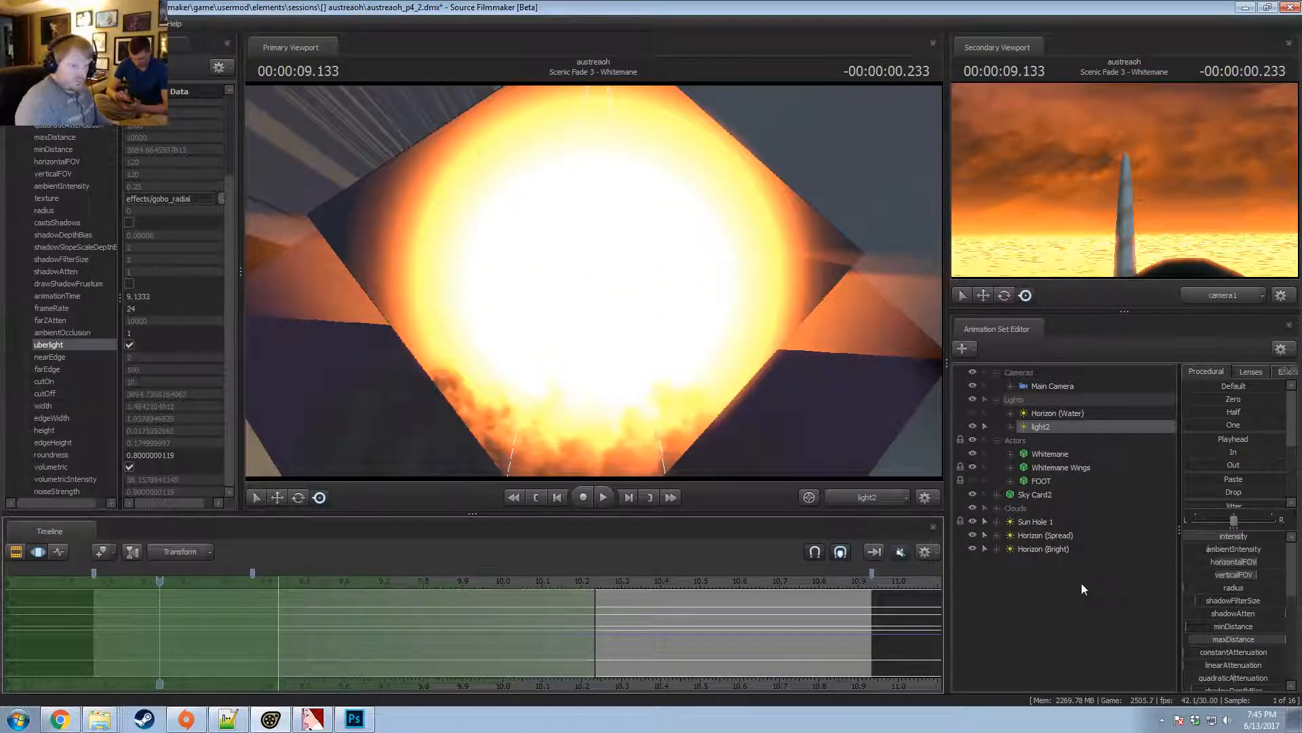
# Look through the Horizon (Spread) light, and move the Horizon (Water) light into the Clouds group.
pyautogui.click(1044, 536)
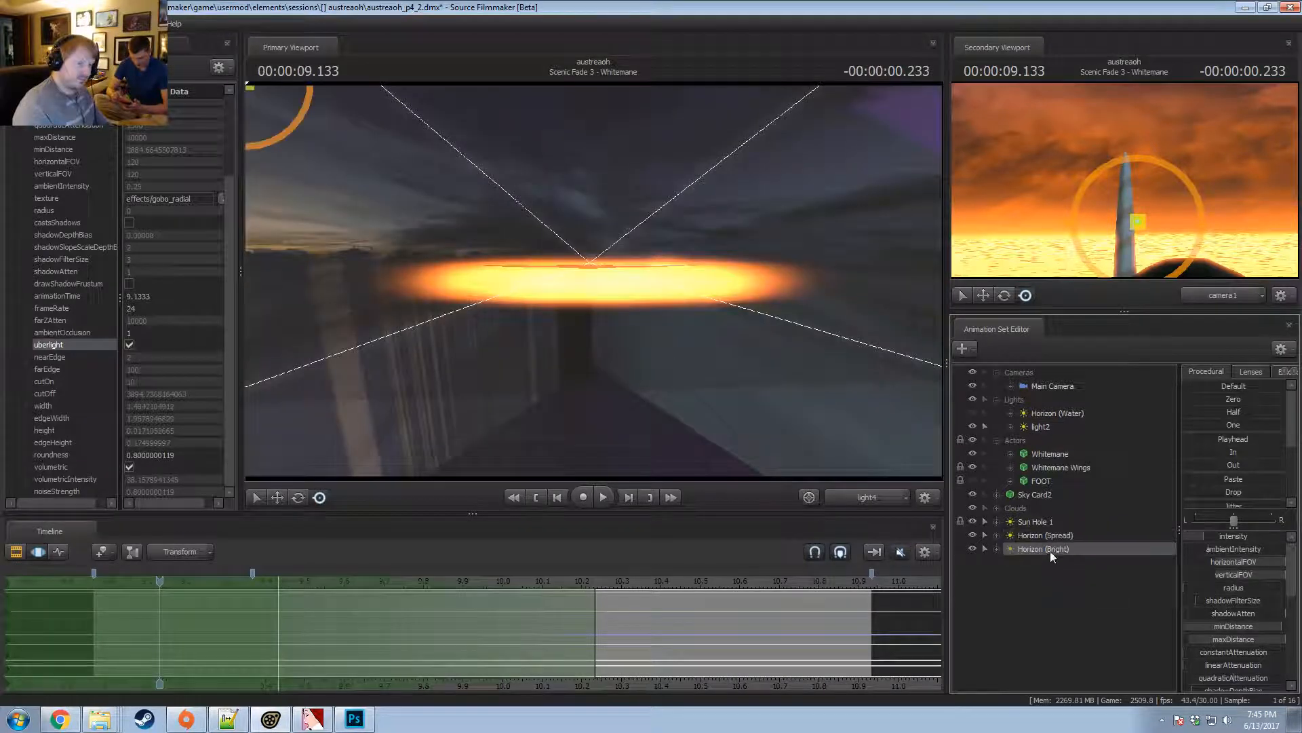
pyautogui.moveTo(1089, 411); pyautogui.dragTo(1048, 555)
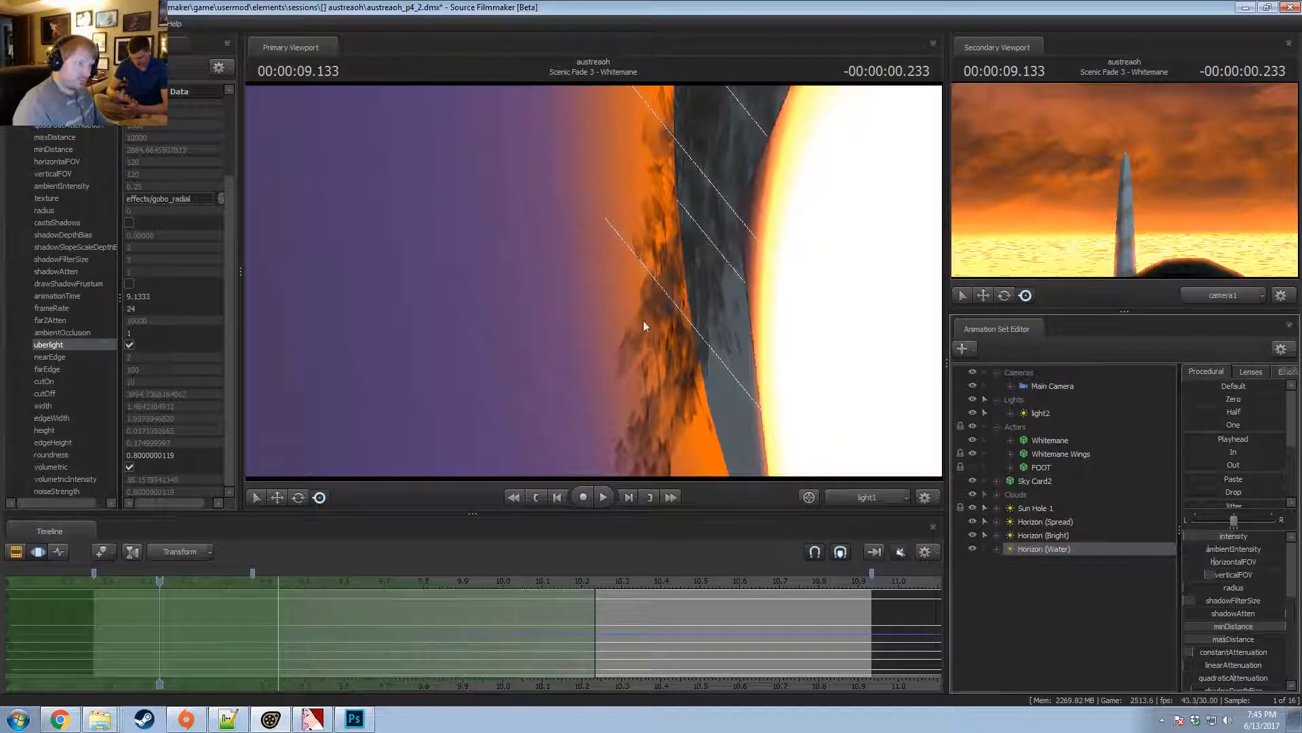
pyautogui.moveTo(644, 322); pyautogui.dragTo(727, 452)
pyautogui.hotkey('ctrl', 'z')
pyautogui.moveTo(572, 352); pyautogui.dragTo(831, 313)
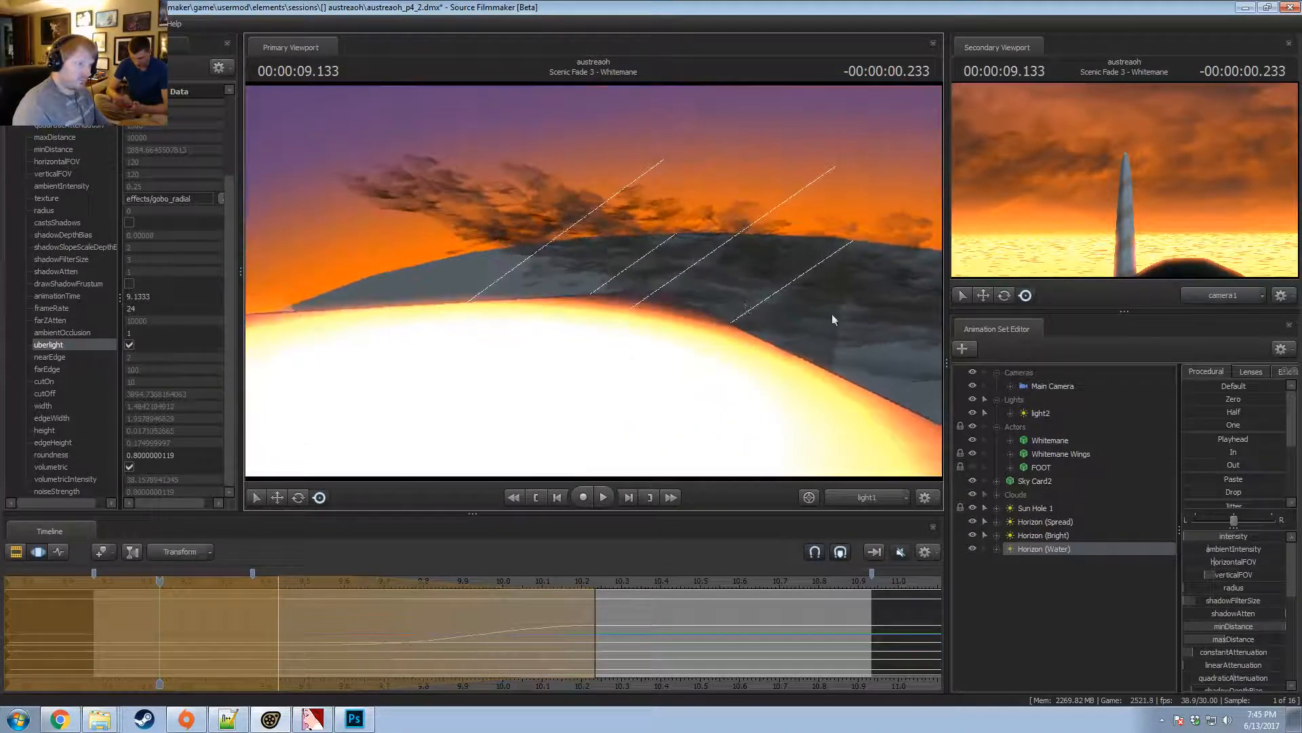
pyautogui.hotkey('ctrl', 'z')
pyautogui.moveTo(746, 312); pyautogui.dragTo(485, 309)
pyautogui.hotkey('ctrl', 'z')
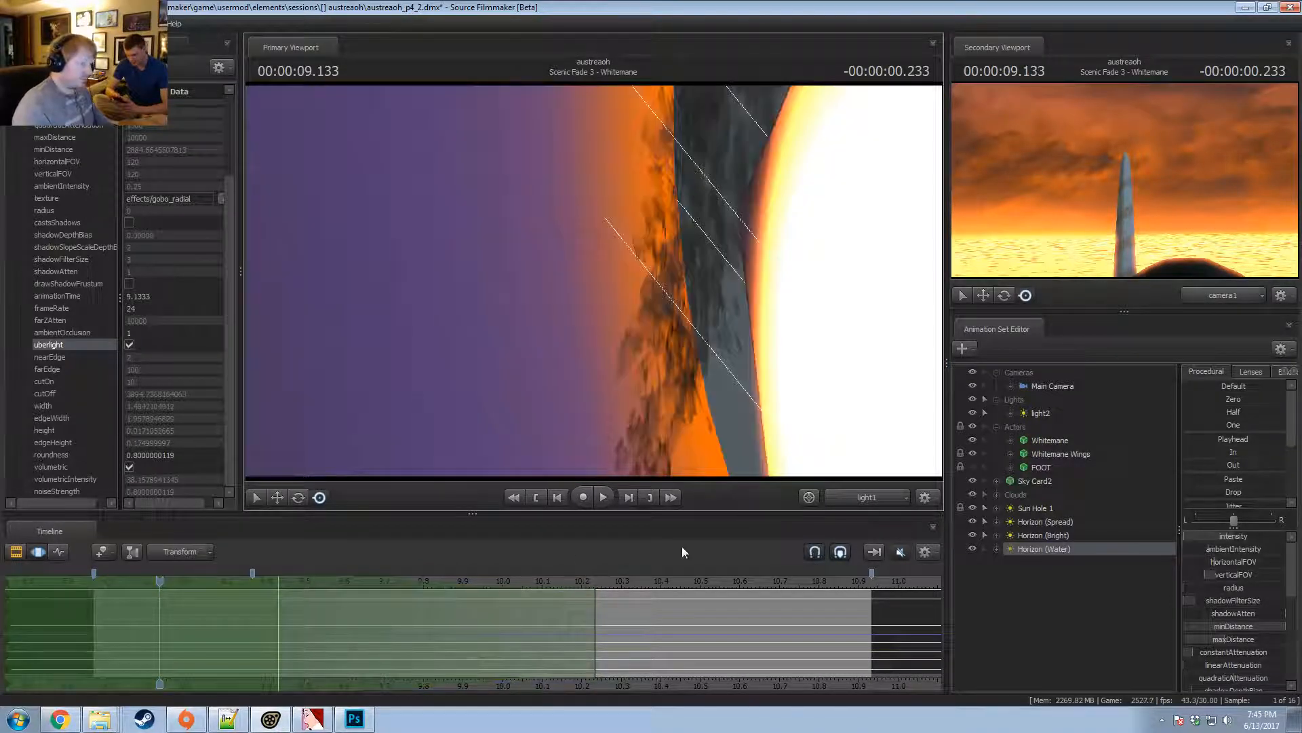
# Scrub the shot to 10.366 s and look through light2 in the primary viewport.
pyautogui.moveTo(641, 581)
pyautogui.mouseDown()
pyautogui.moveTo(772, 578)
pyautogui.moveTo(635, 590)
pyautogui.moveTo(648, 590)
pyautogui.mouseUp()
pyautogui.click(1035, 412)
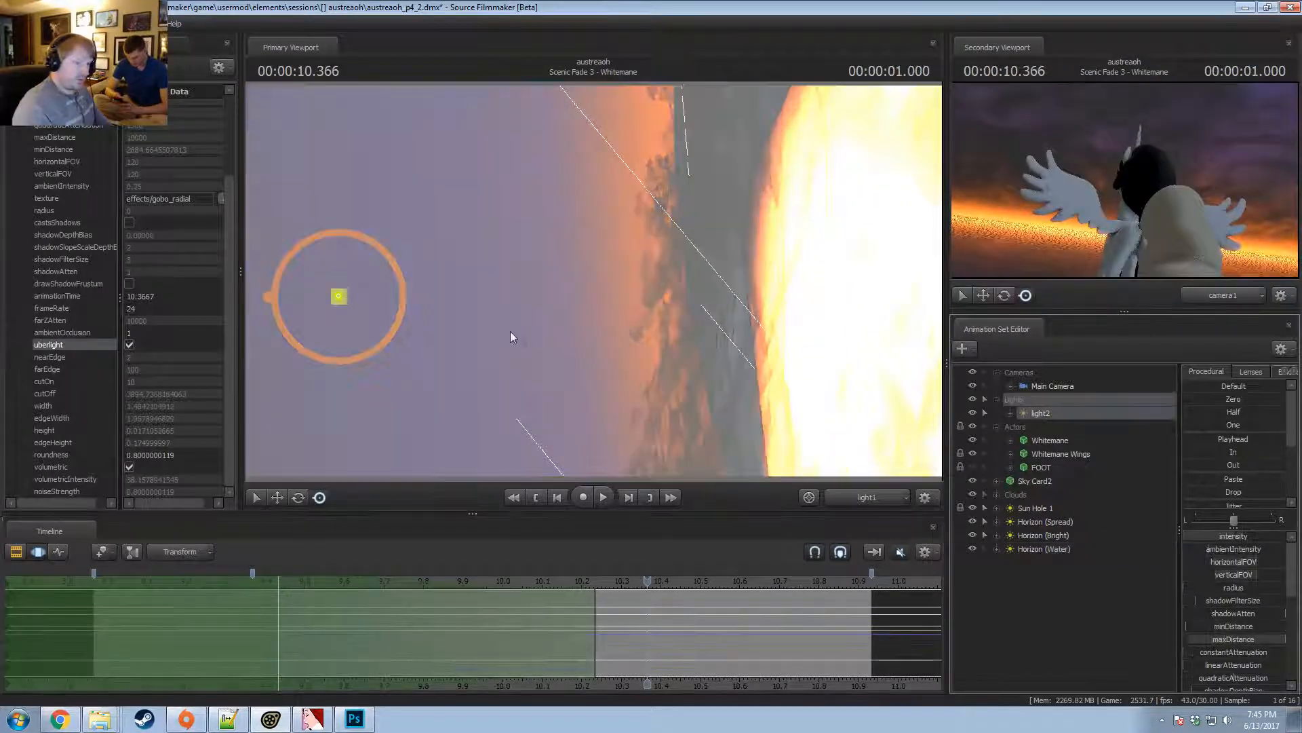
pyautogui.moveTo(513, 336); pyautogui.dragTo(512, 336)
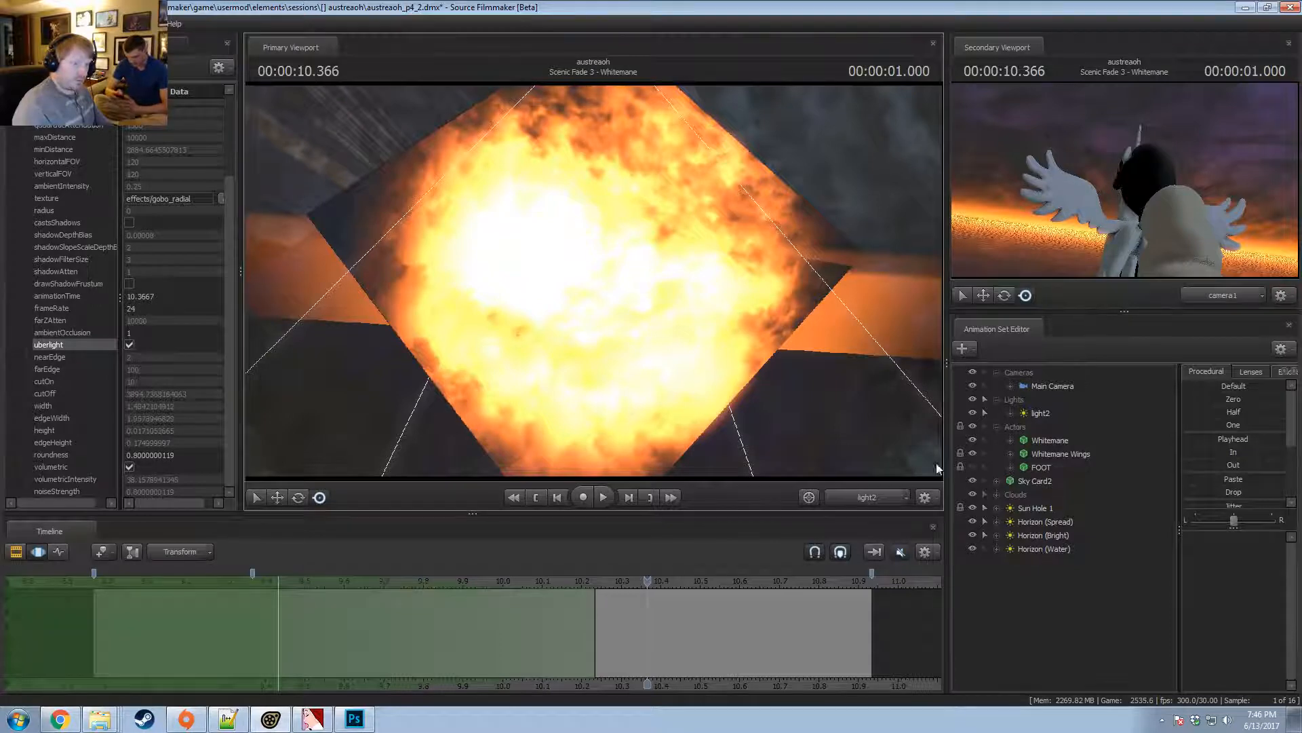
pyautogui.click(1038, 412)
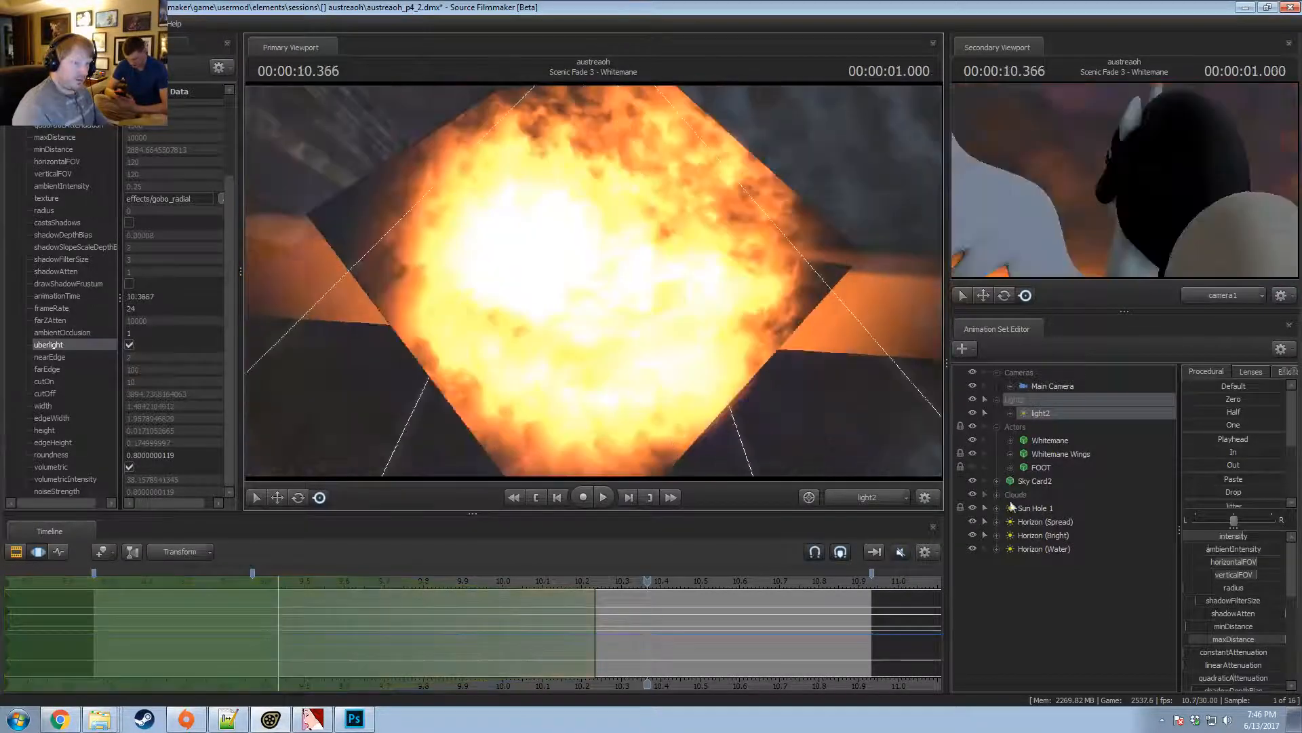
# Move the Horizon (Water) light from the Clouds group into the Lights group and delete its animation set.
pyautogui.moveTo(1045, 549); pyautogui.dragTo(1032, 418)
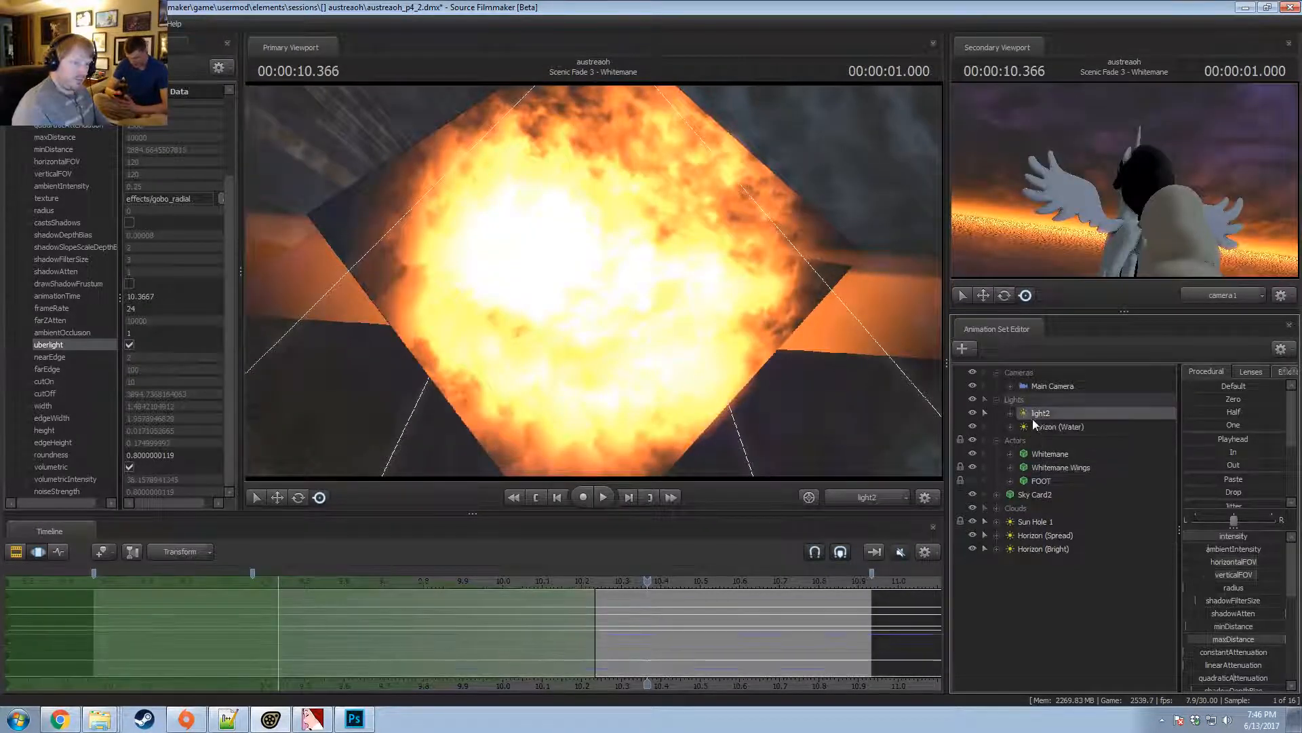
pyautogui.rightClick(1033, 420)
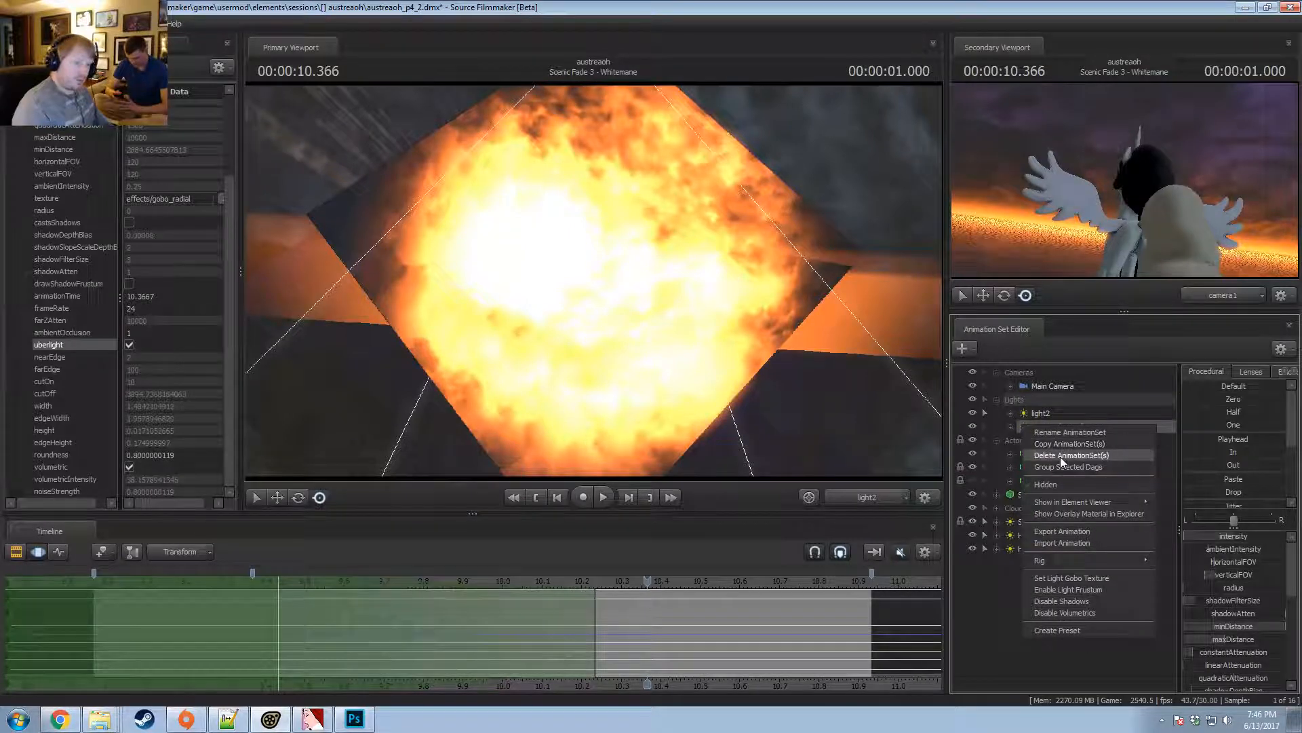
pyautogui.click(1063, 455)
# Rename the light2 animation set, entering "Horizon (W" as the start of its new name.
pyautogui.rightClick(1051, 417)
pyautogui.click(1071, 427)
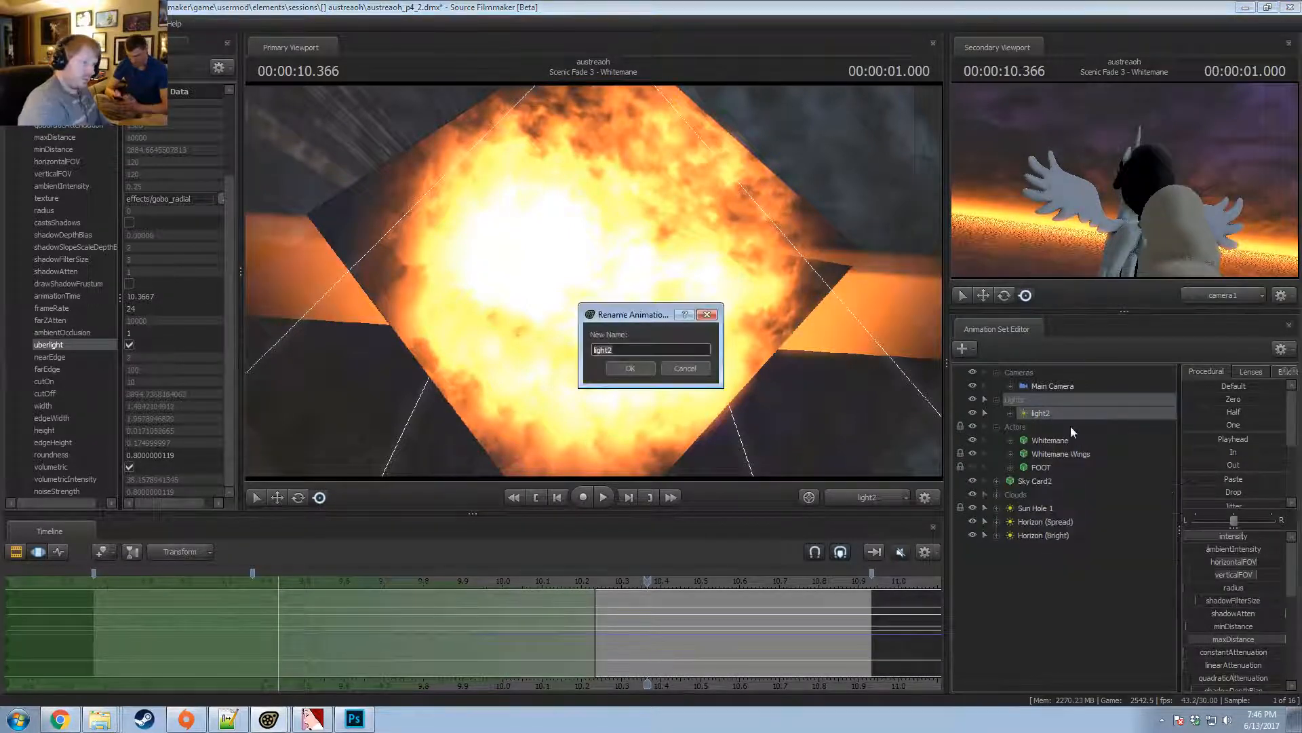
pyautogui.write('Horizon (W')
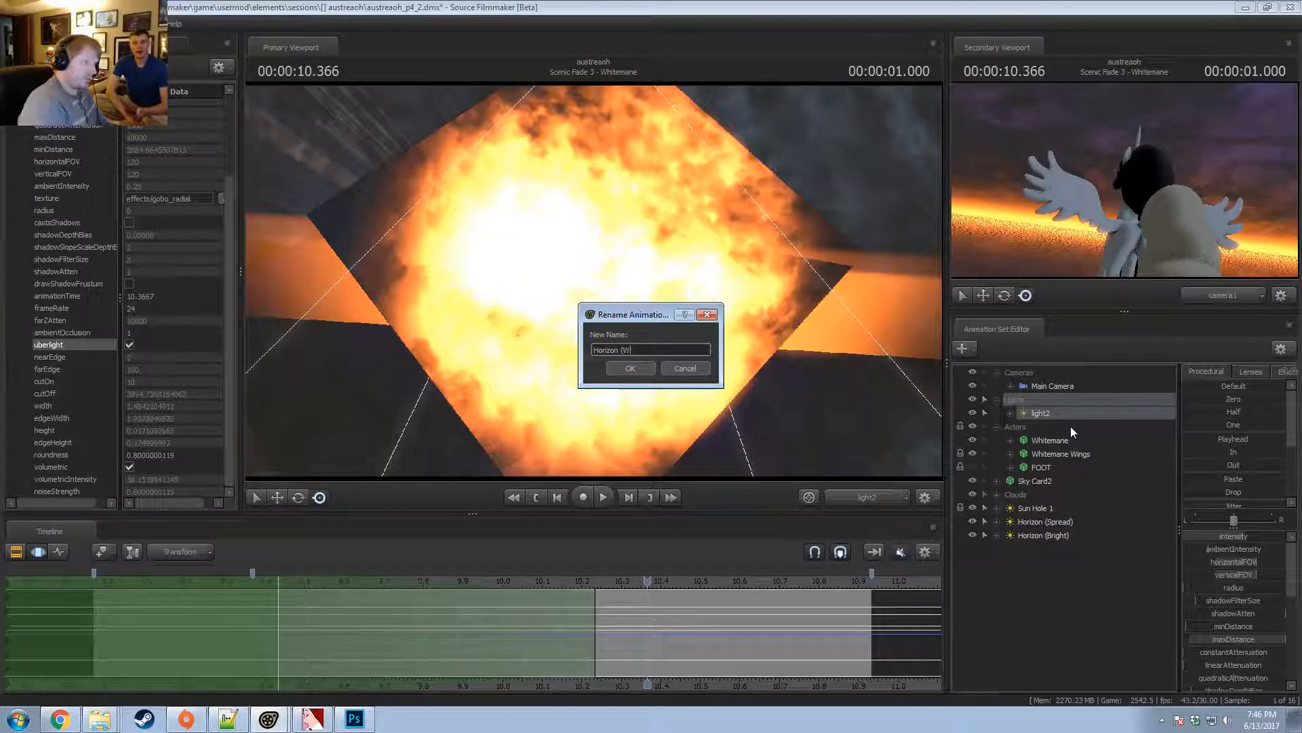
# Rename light2 as Horizon (Water) and move the Horizon (Spread) and Horizon (Bright) lights into the Lights group.
pyautogui.write('ater)')
pyautogui.press('Return')
pyautogui.click(1061, 525)
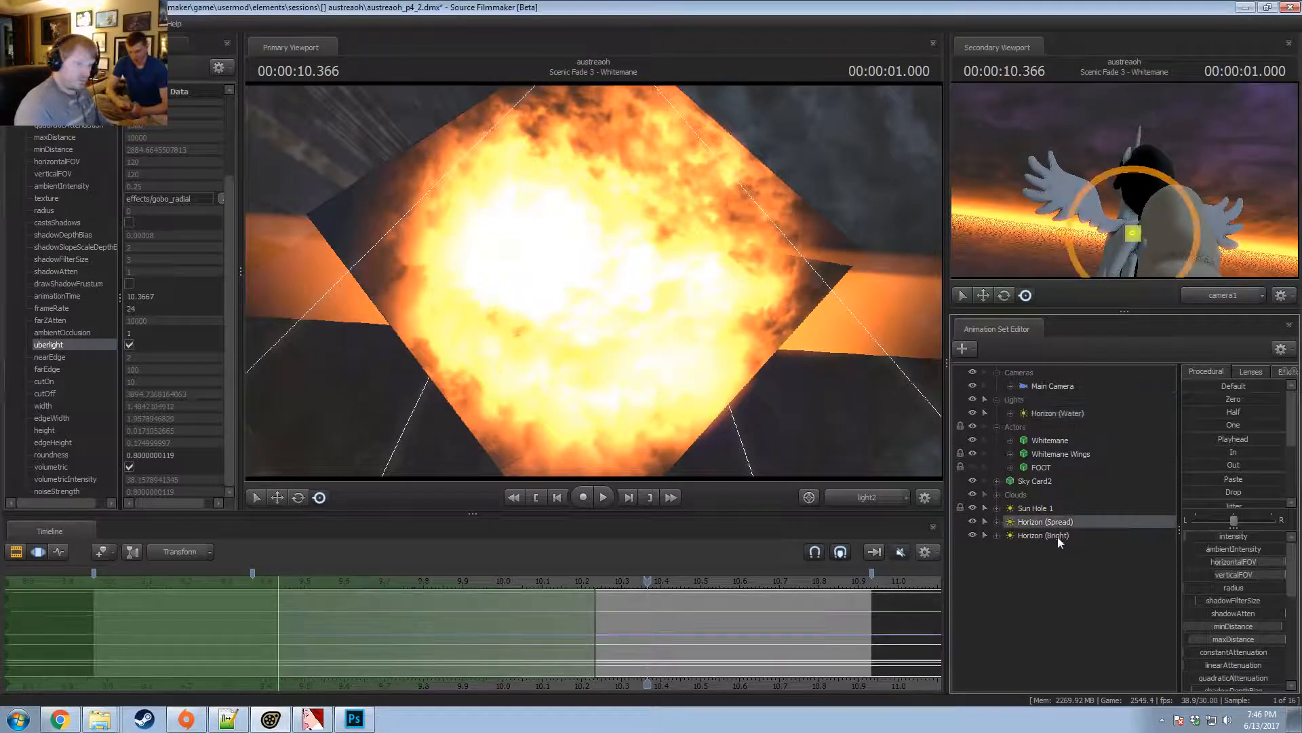
pyautogui.keyDown('shift'); pyautogui.moveTo(1056, 536); pyautogui.dragTo(1052, 419); pyautogui.keyUp('shift')
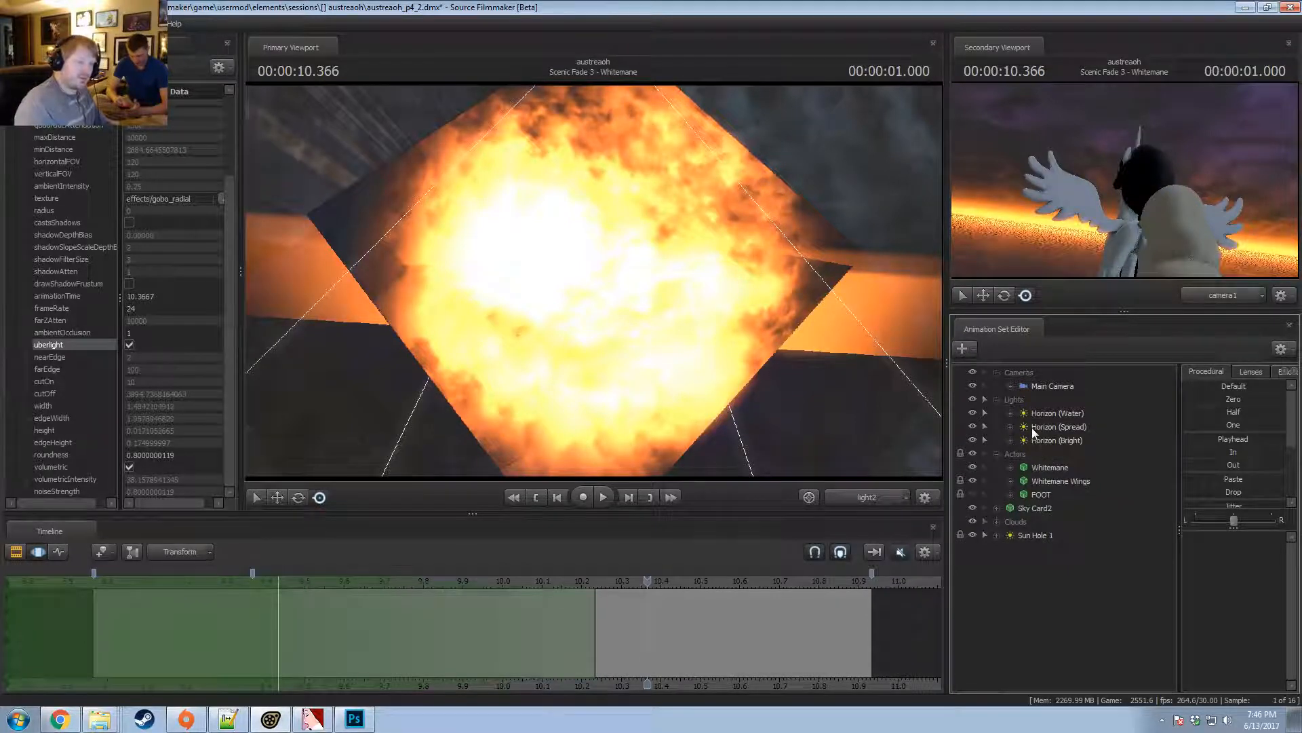
# Re-aim the Horizon (Water) light at 9.133 s, near the start of the Whitemane shot.
pyautogui.click(1058, 416)
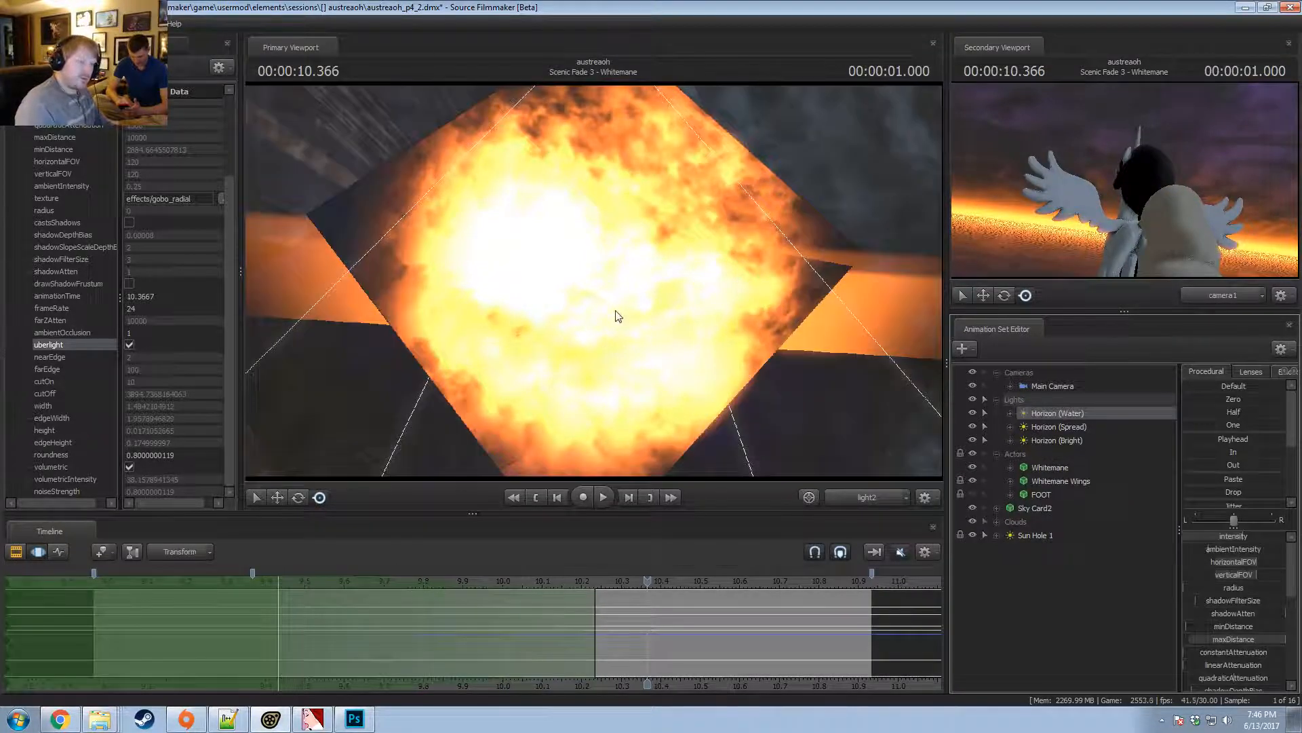
pyautogui.moveTo(688, 584); pyautogui.dragTo(165, 601)
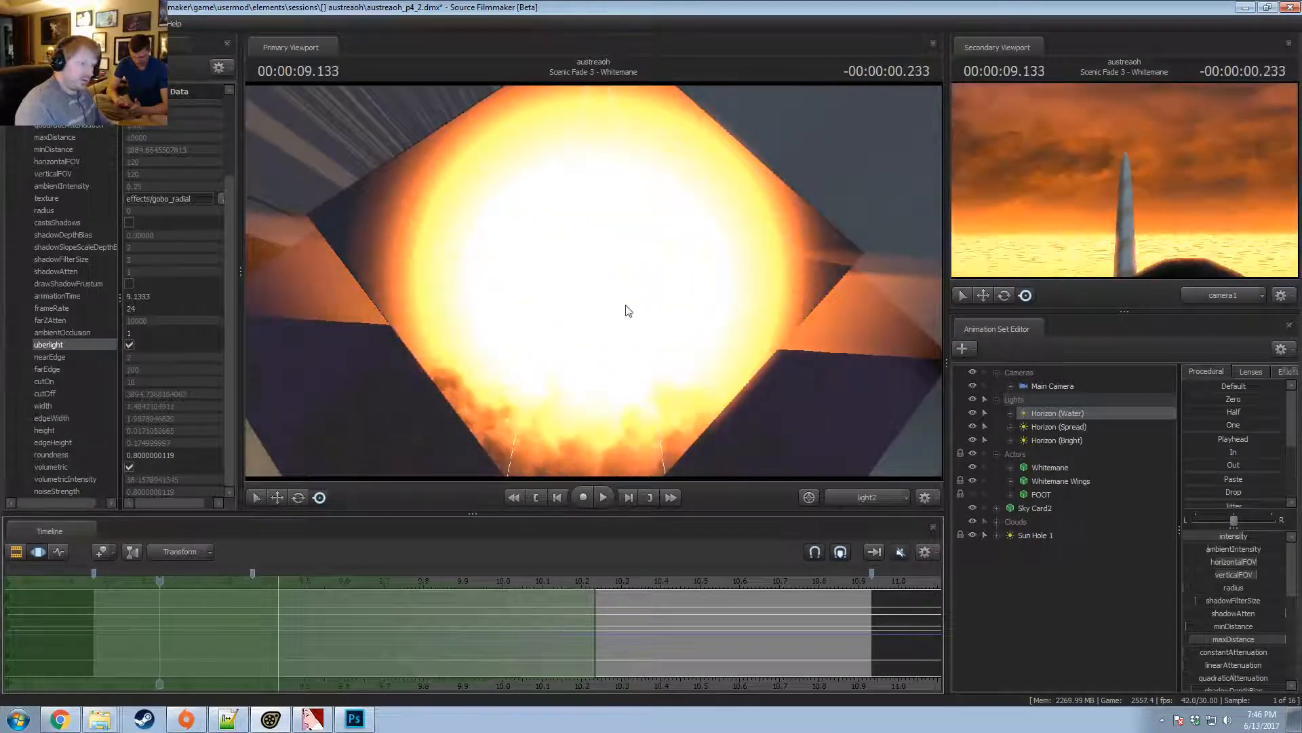
pyautogui.moveTo(626, 306); pyautogui.dragTo(595, 285)
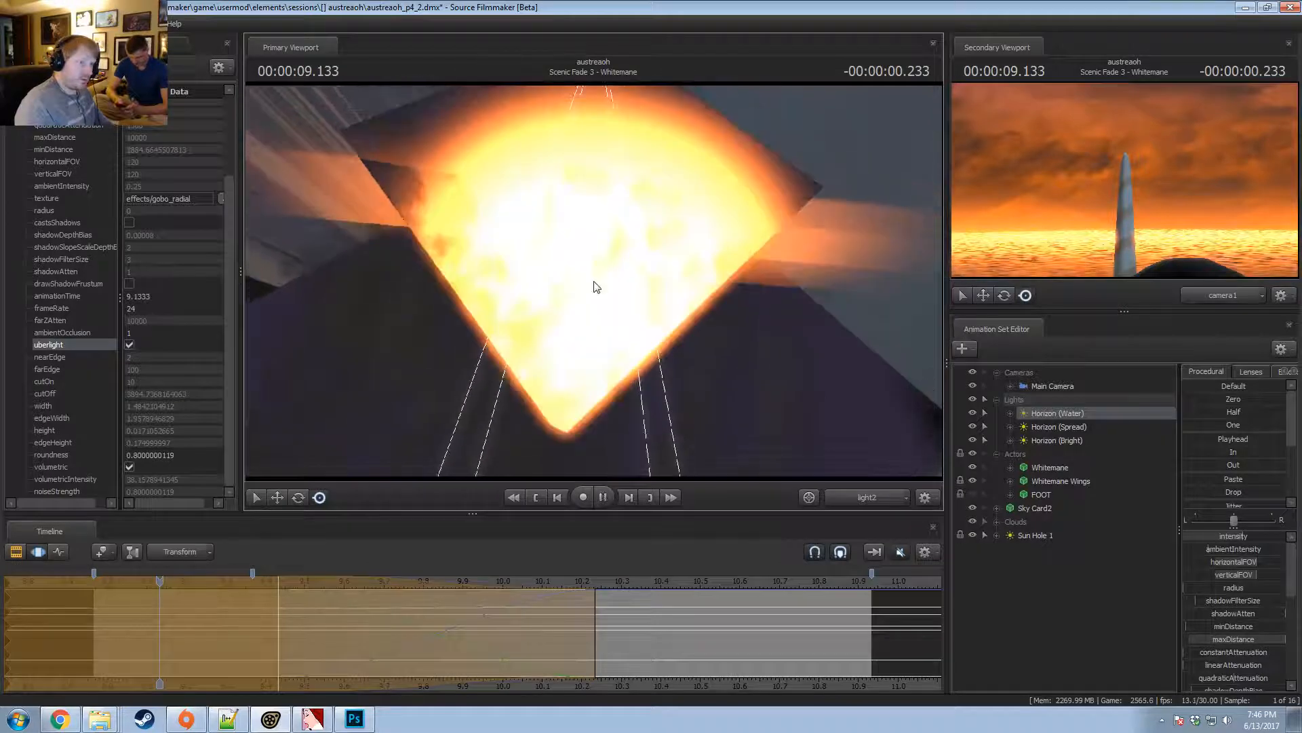
# Play and scrub through the Whitemane shot to check how the Horizon (Water) light affects the water.
pyautogui.press('space')
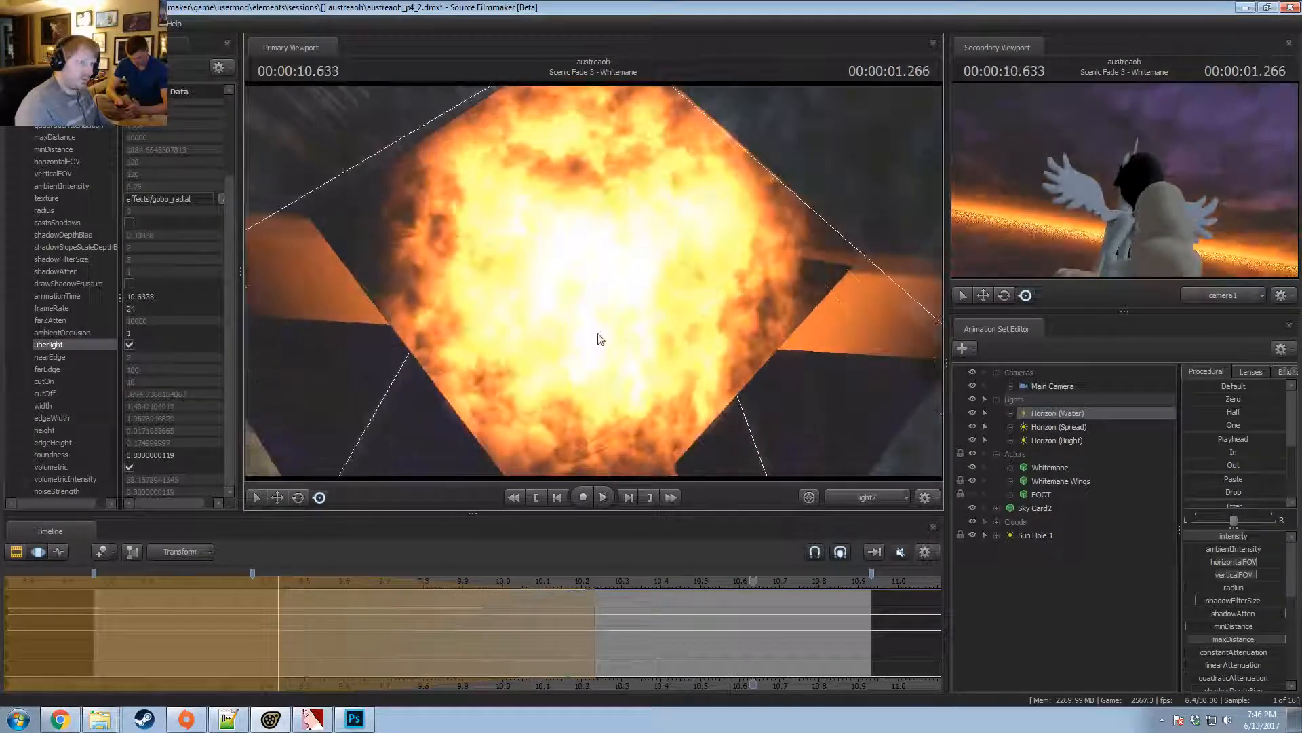
pyautogui.press('F2')
pyautogui.press('F3')
pyautogui.press('shift')
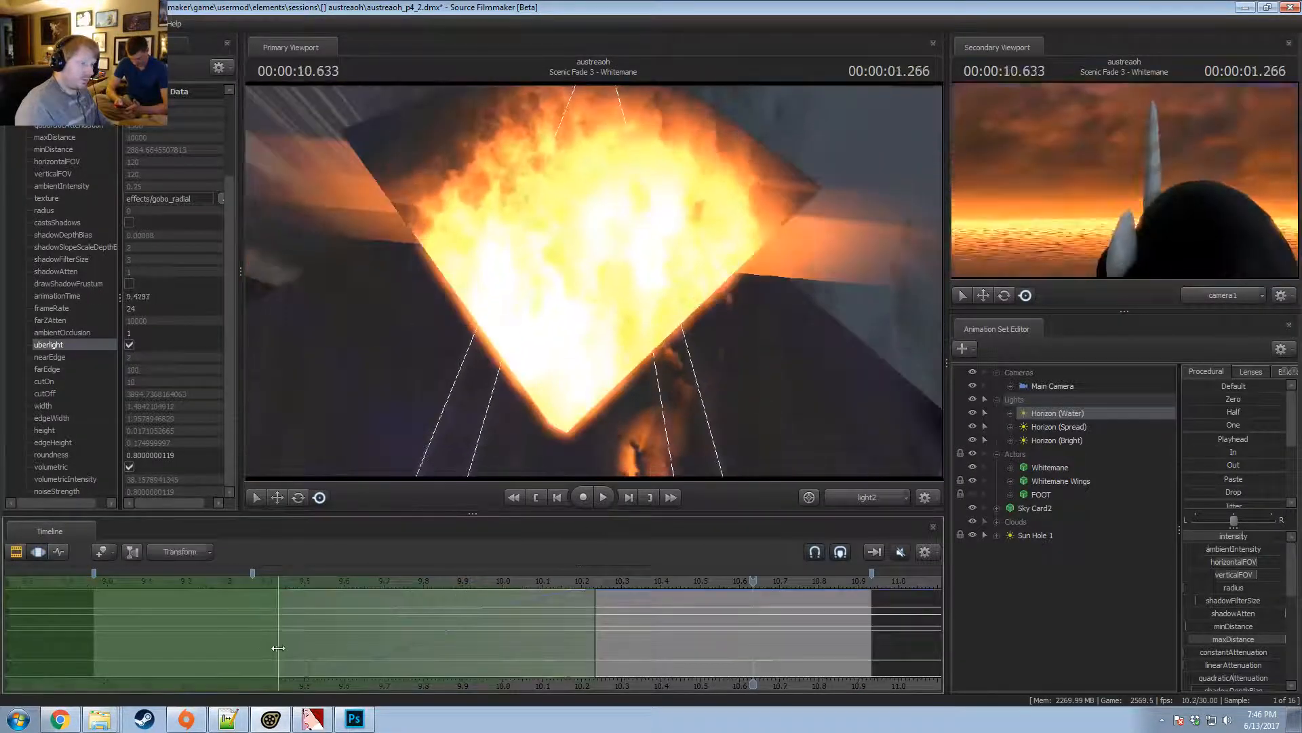
pyautogui.press('F2')
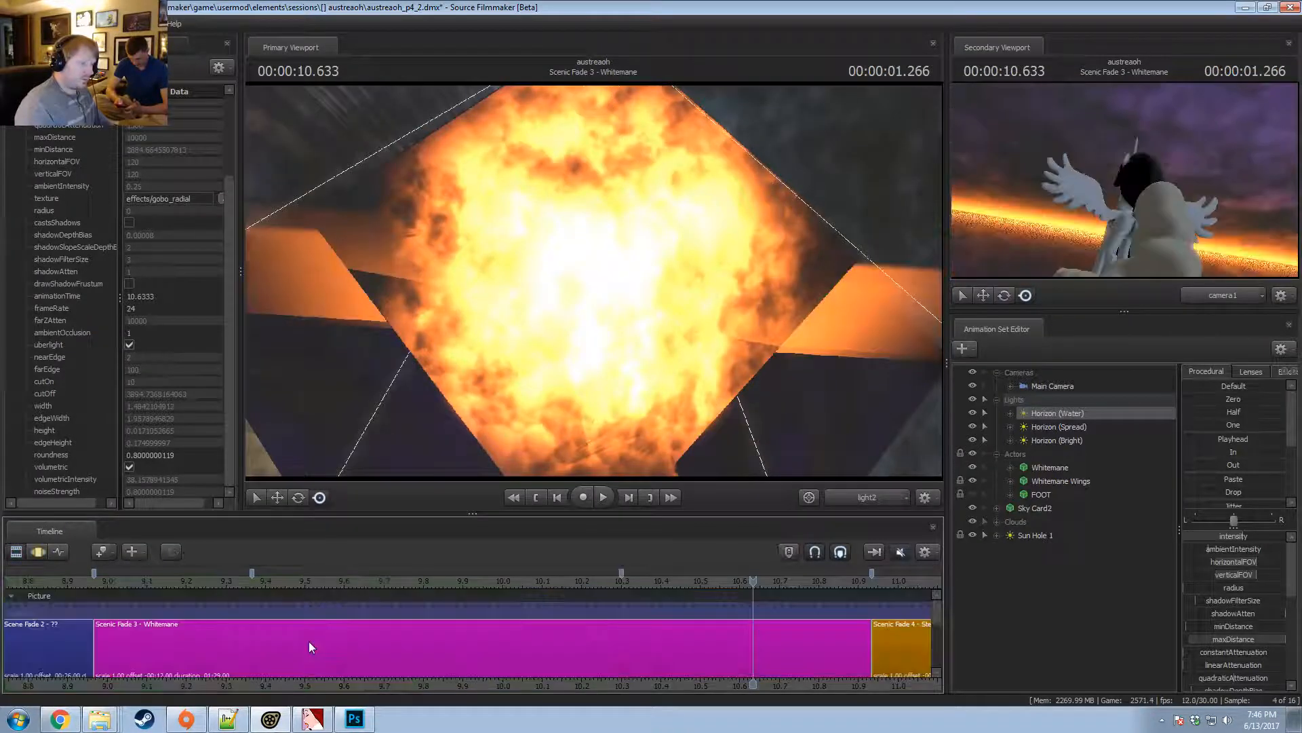
pyautogui.press('F3')
pyautogui.press('shift')
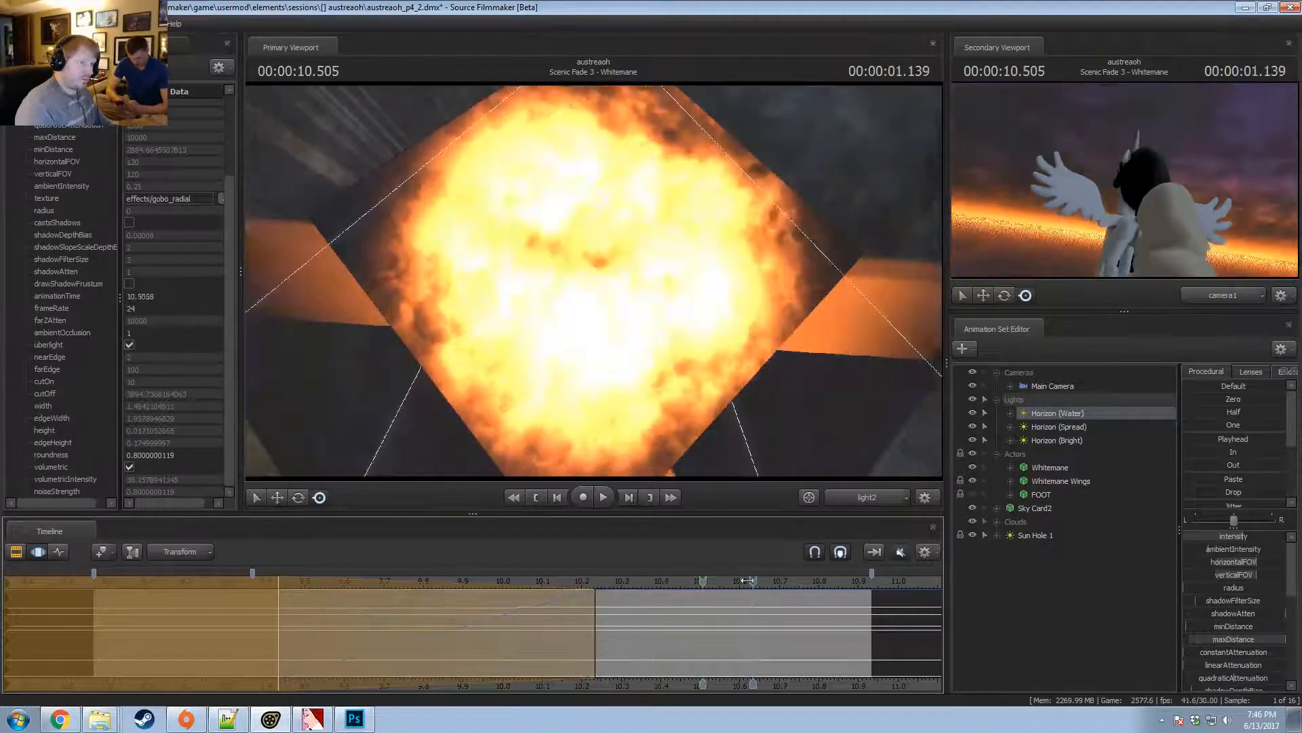
pyautogui.press('F2')
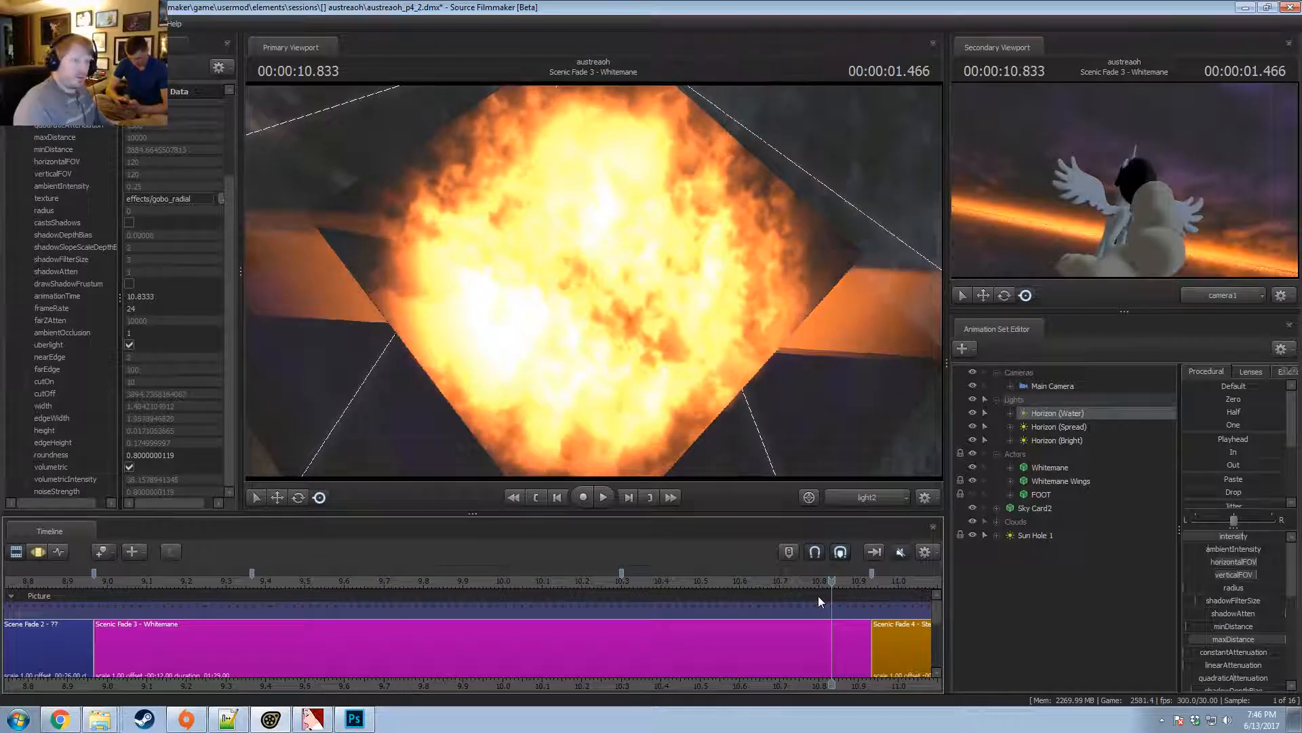
pyautogui.press('space')
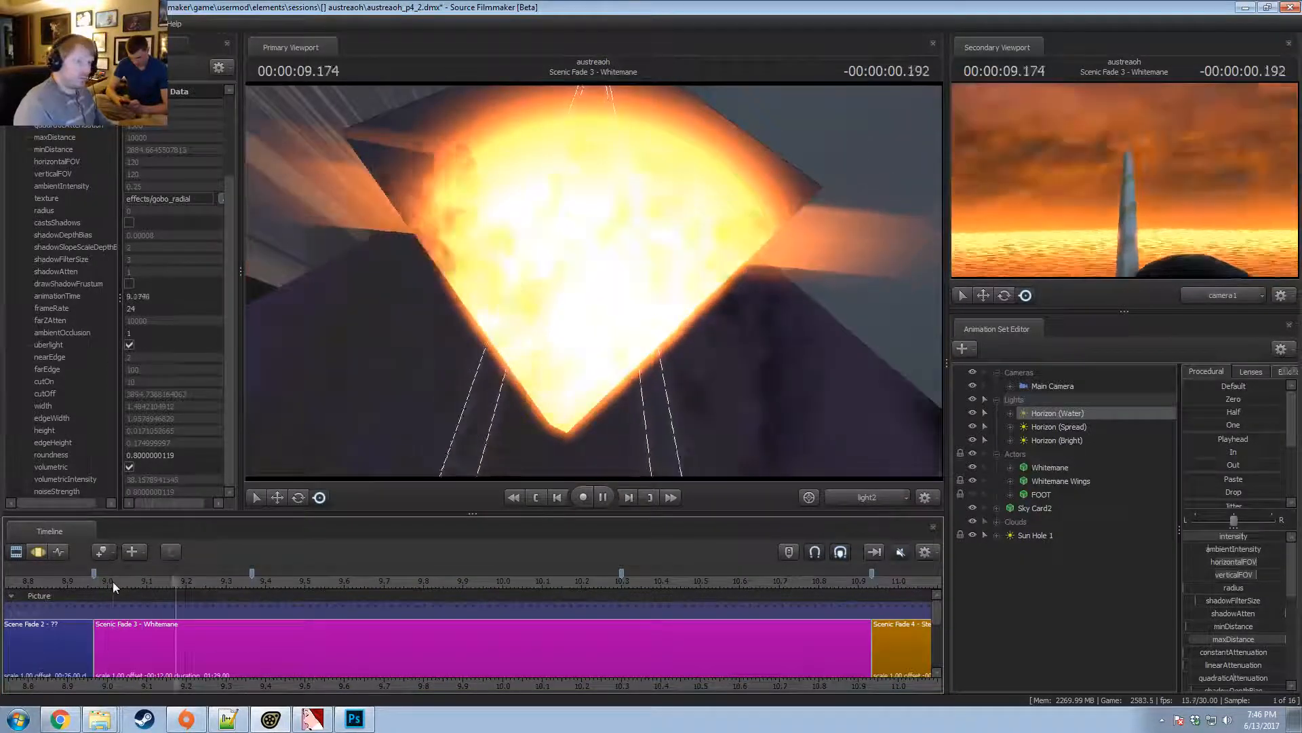
pyautogui.press('space')
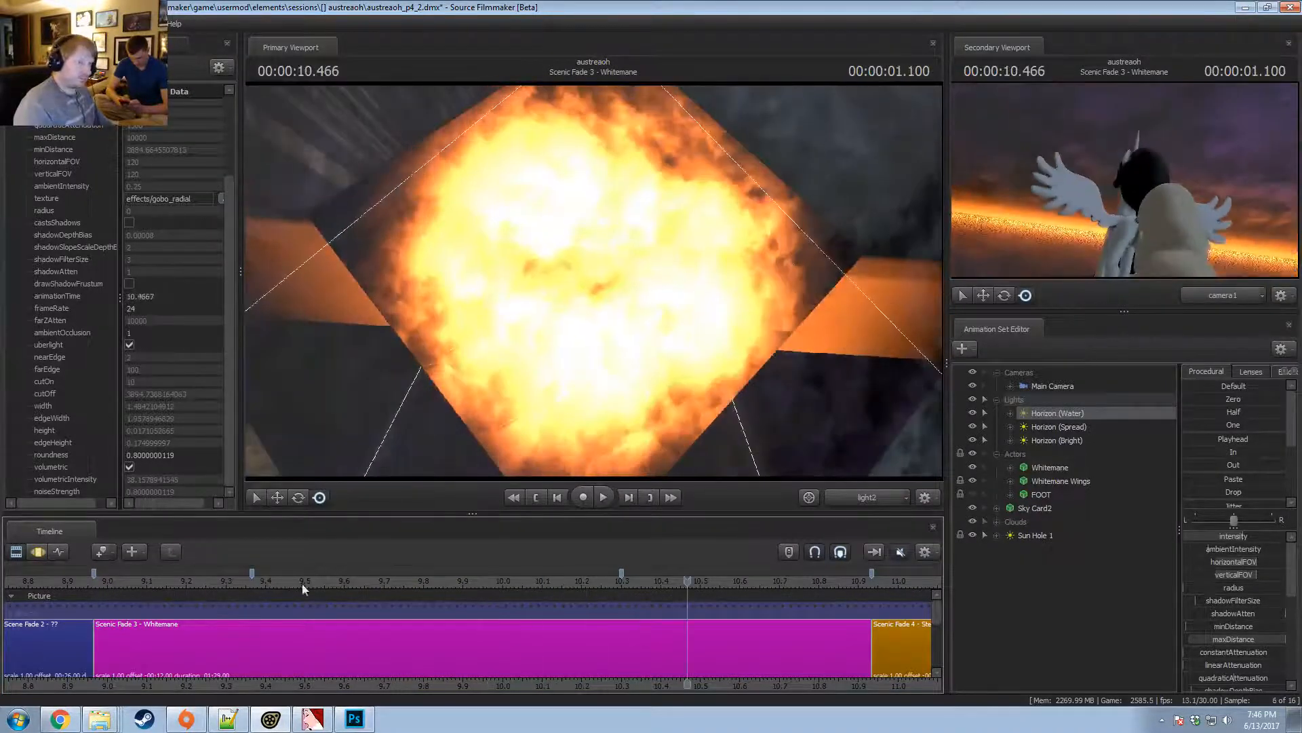
# Collapse the Cameras, Lights and Actors groups in the animation set list.
pyautogui.click(996, 399)
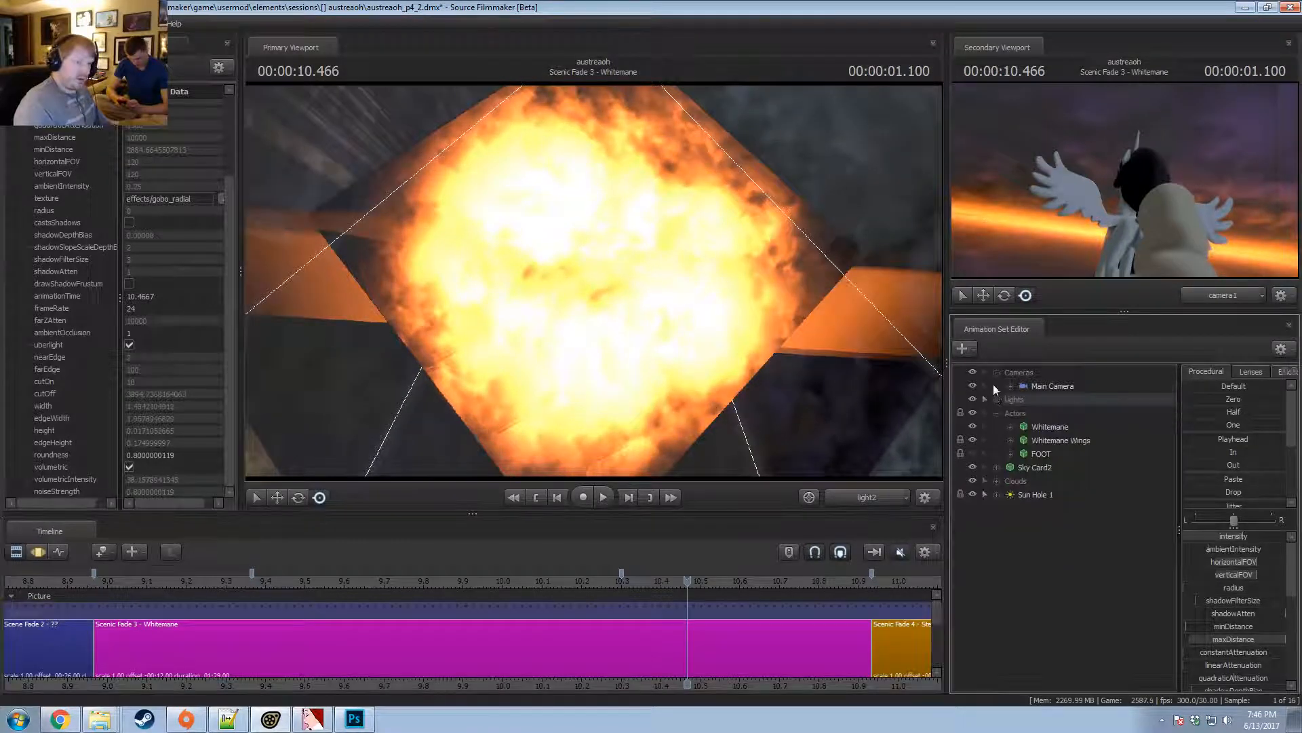
pyautogui.click(996, 372)
pyautogui.click(995, 387)
pyautogui.click(996, 386)
pyautogui.click(995, 398)
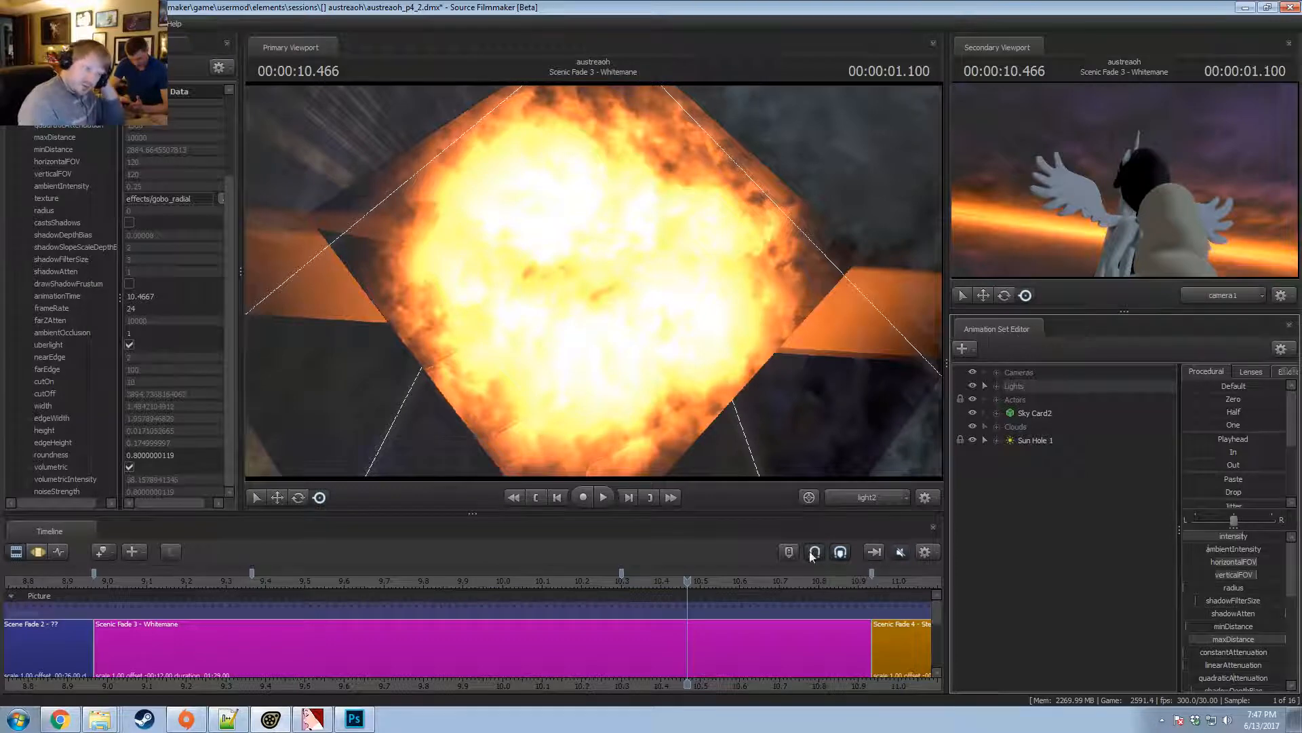
# Show the scene through the work camera behind Whitemane and disable lighting in the viewport.
pyautogui.click(857, 488)
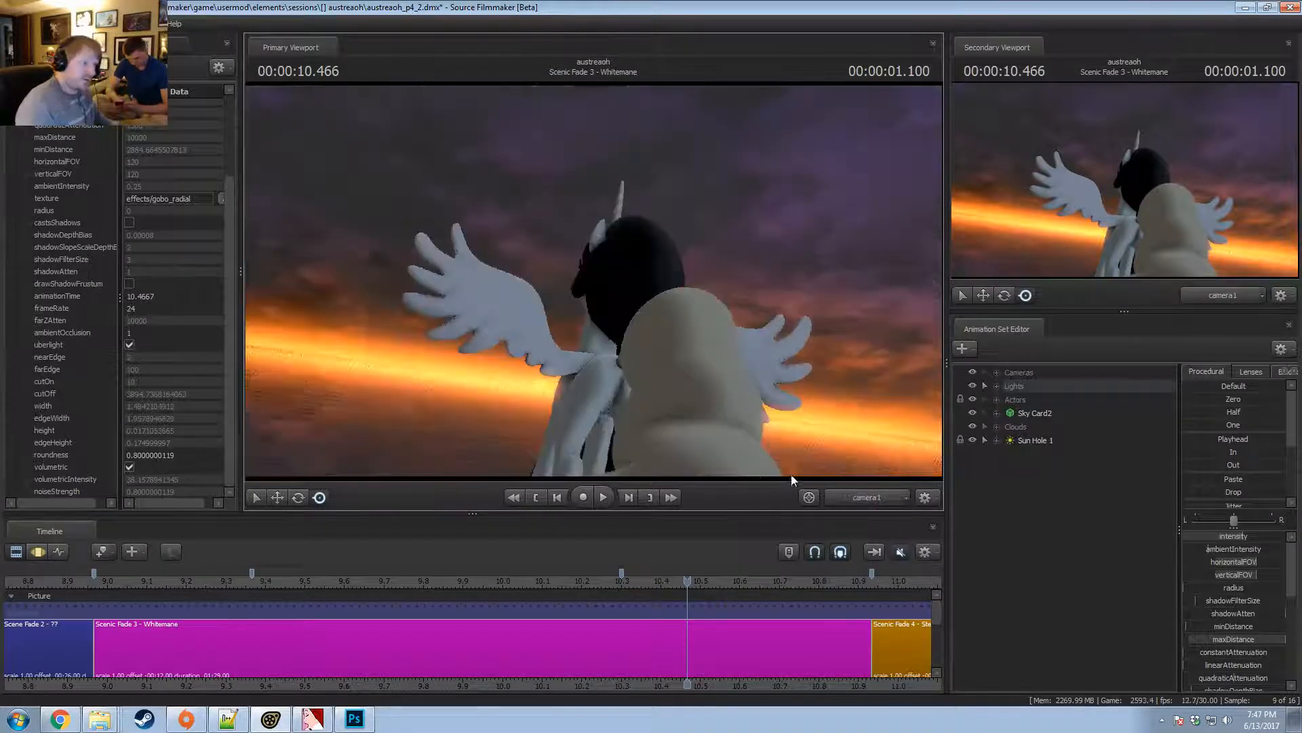
pyautogui.moveTo(593, 280); pyautogui.dragTo(531, 382)
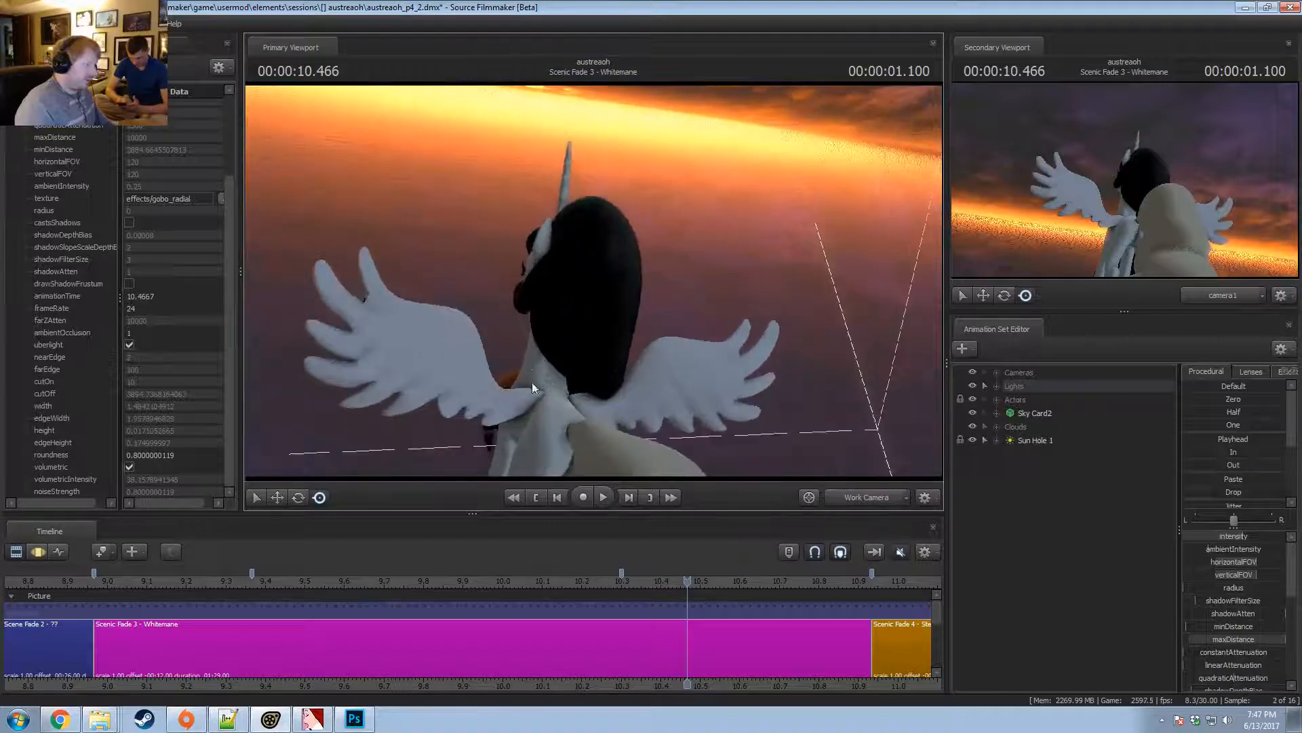
pyautogui.rightClick(753, 377)
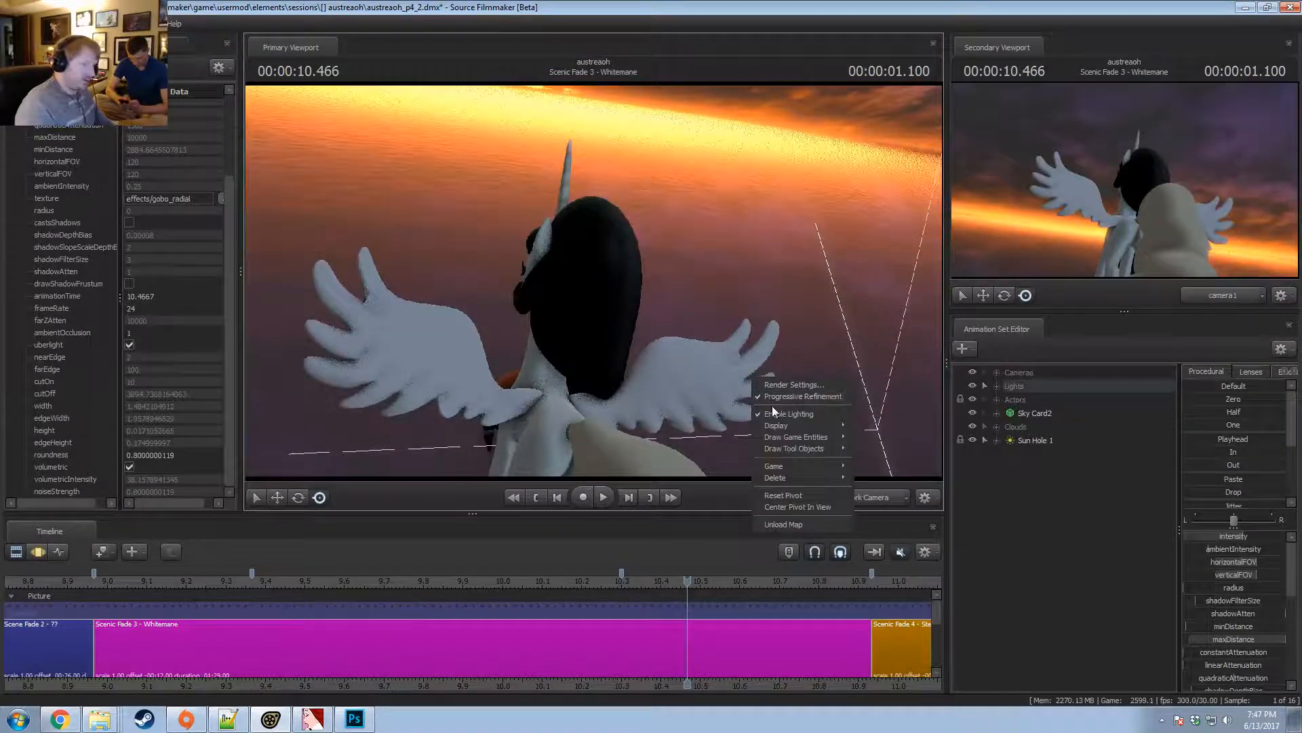
pyautogui.click(776, 413)
pyautogui.moveTo(777, 413); pyautogui.dragTo(765, 448)
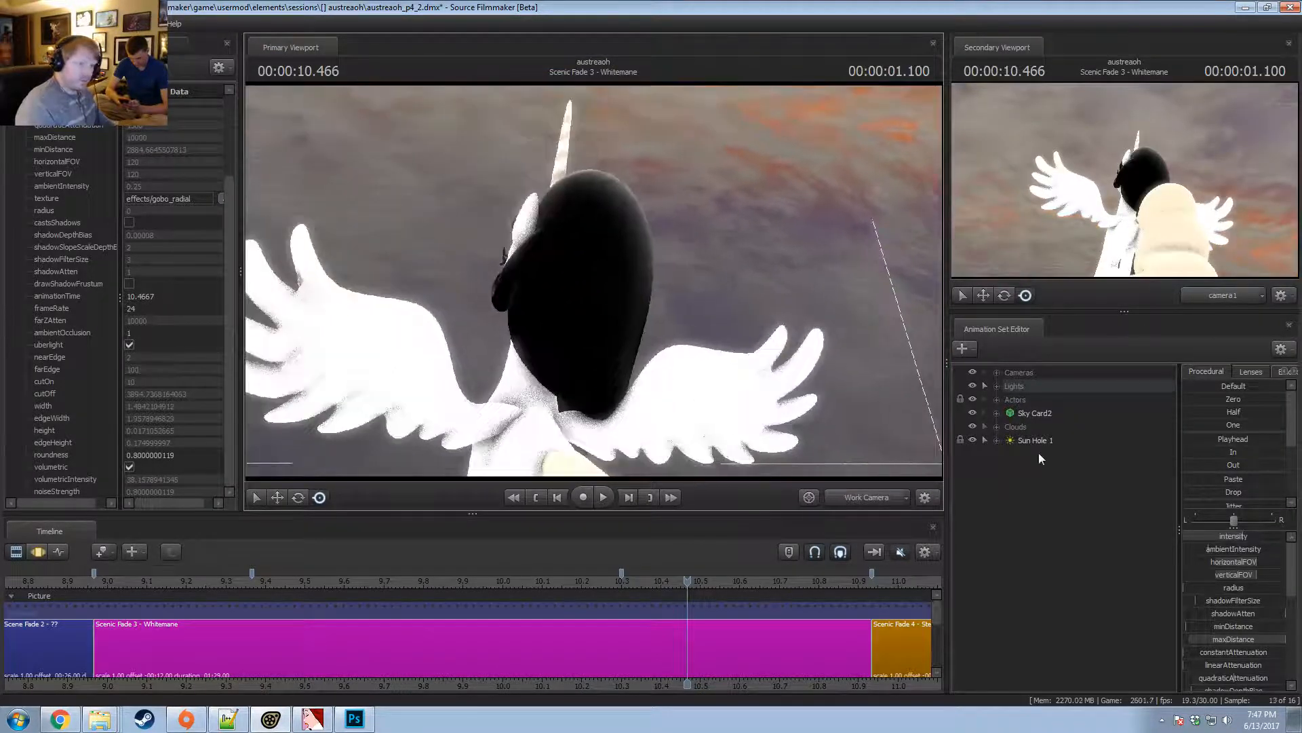
# Move the Sun Hole 1 light into the Lights group and select Whitemane in the Actors group.
pyautogui.moveTo(1036, 441); pyautogui.dragTo(1014, 390)
pyautogui.click(995, 401)
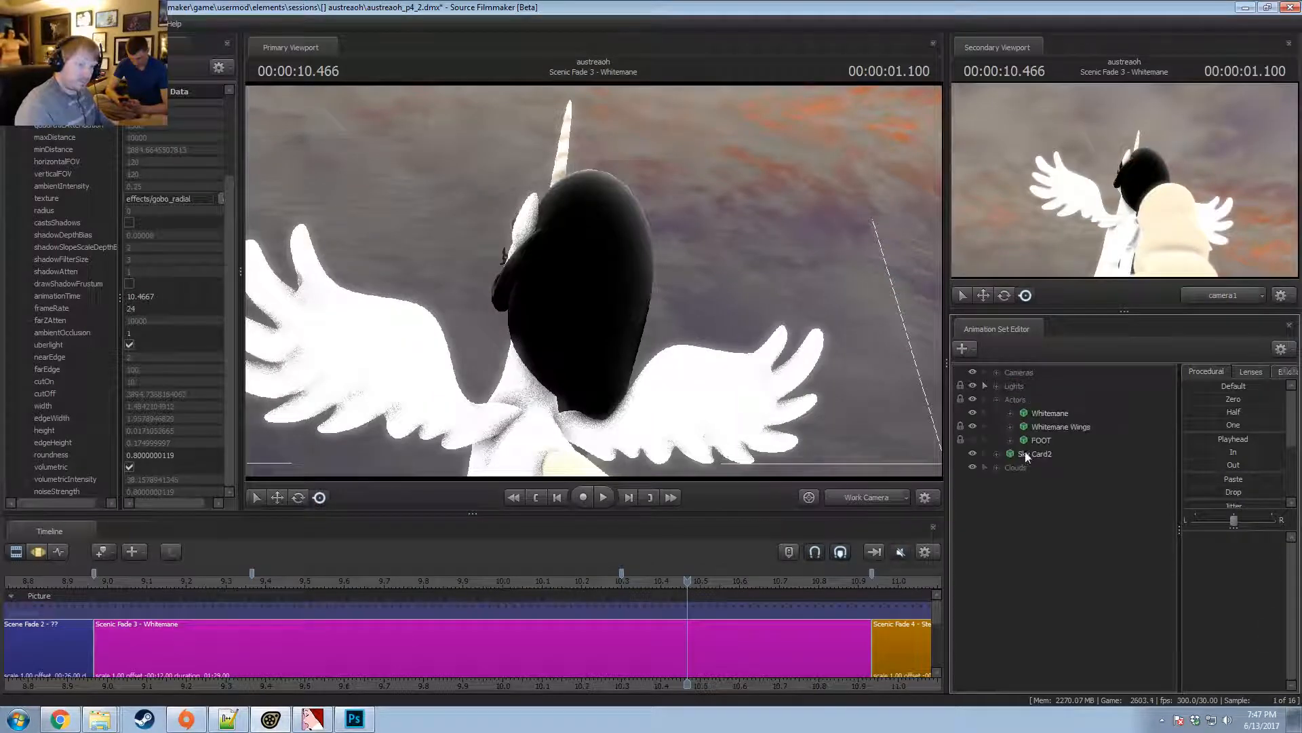
pyautogui.click(1042, 422)
pyautogui.click(1044, 402)
pyautogui.click(1048, 415)
# Extend the Motion Editor time selection over all time for Whitemane.
pyautogui.press('F3')
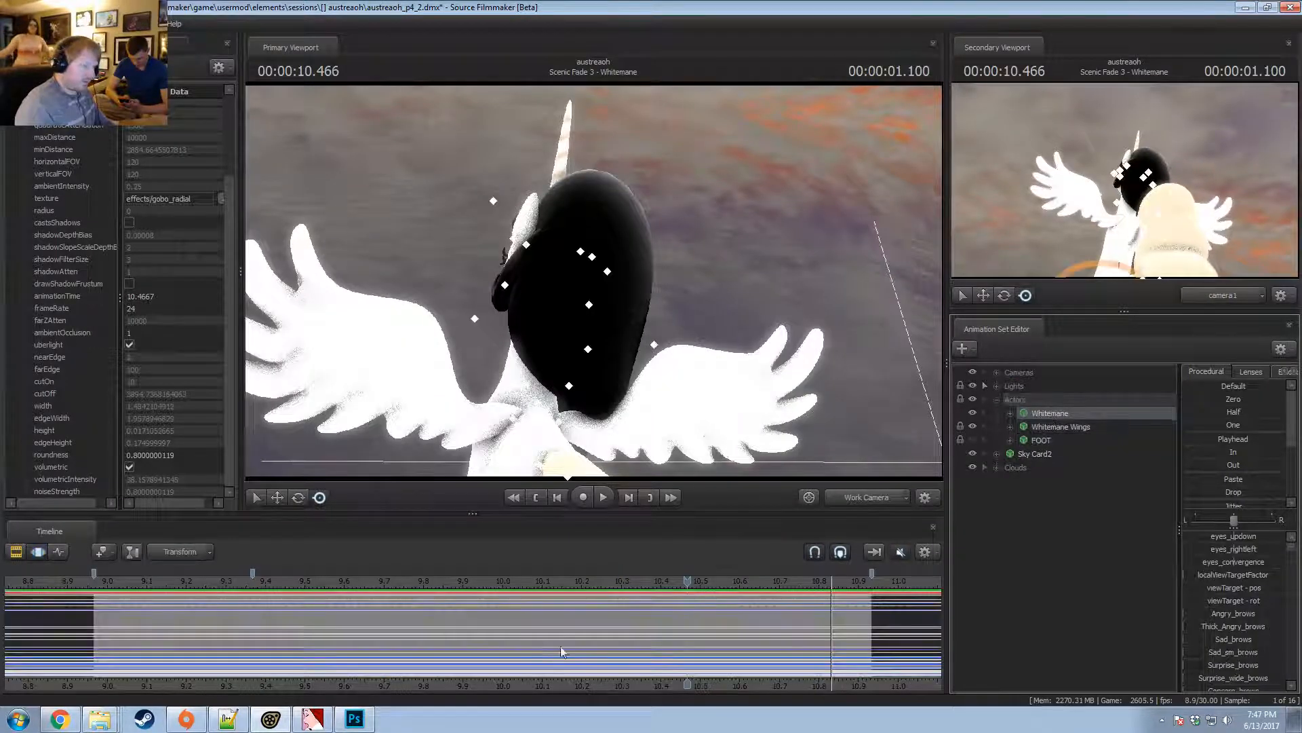
pyautogui.press('F2')
pyautogui.click(677, 641)
pyautogui.press('F3')
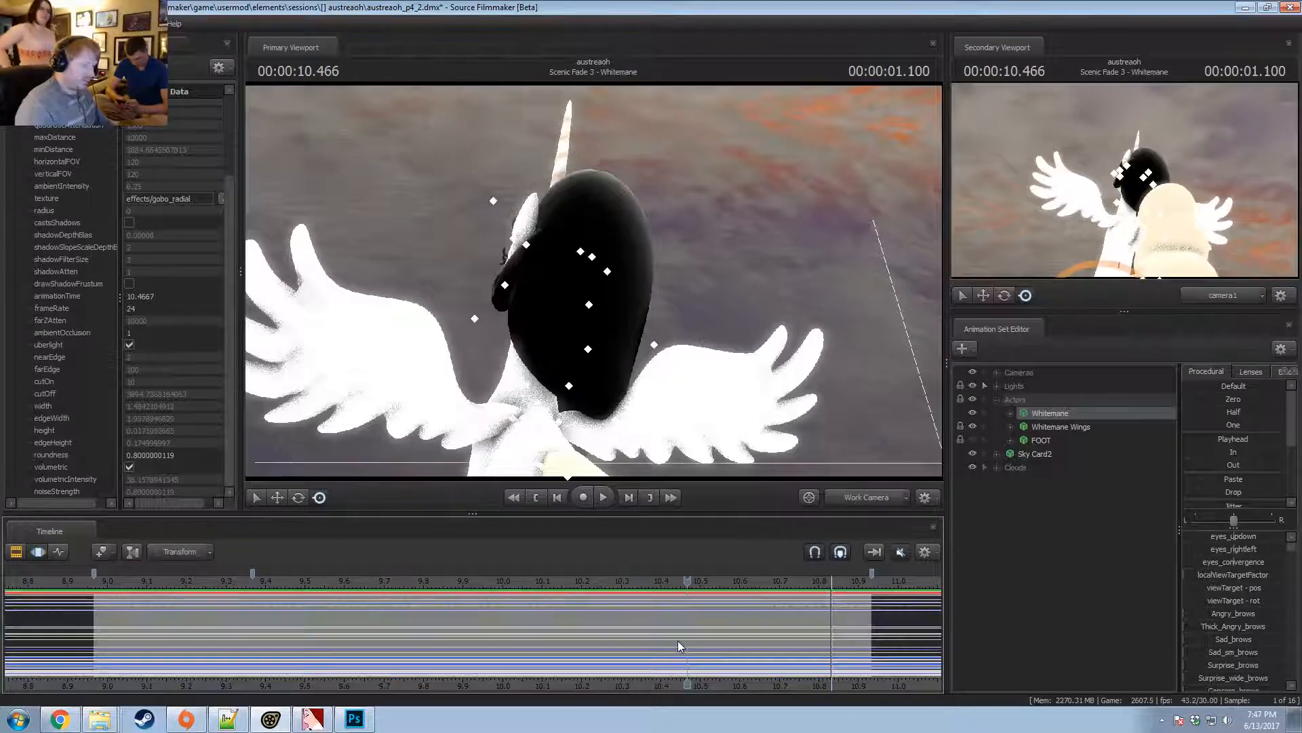
pyautogui.hotkey('ctrl', 'a')
pyautogui.moveTo(819, 308)
pyautogui.mouseDown()
pyautogui.moveTo(780, 373)
pyautogui.moveTo(819, 308)
pyautogui.mouseUp()
pyautogui.press('s')
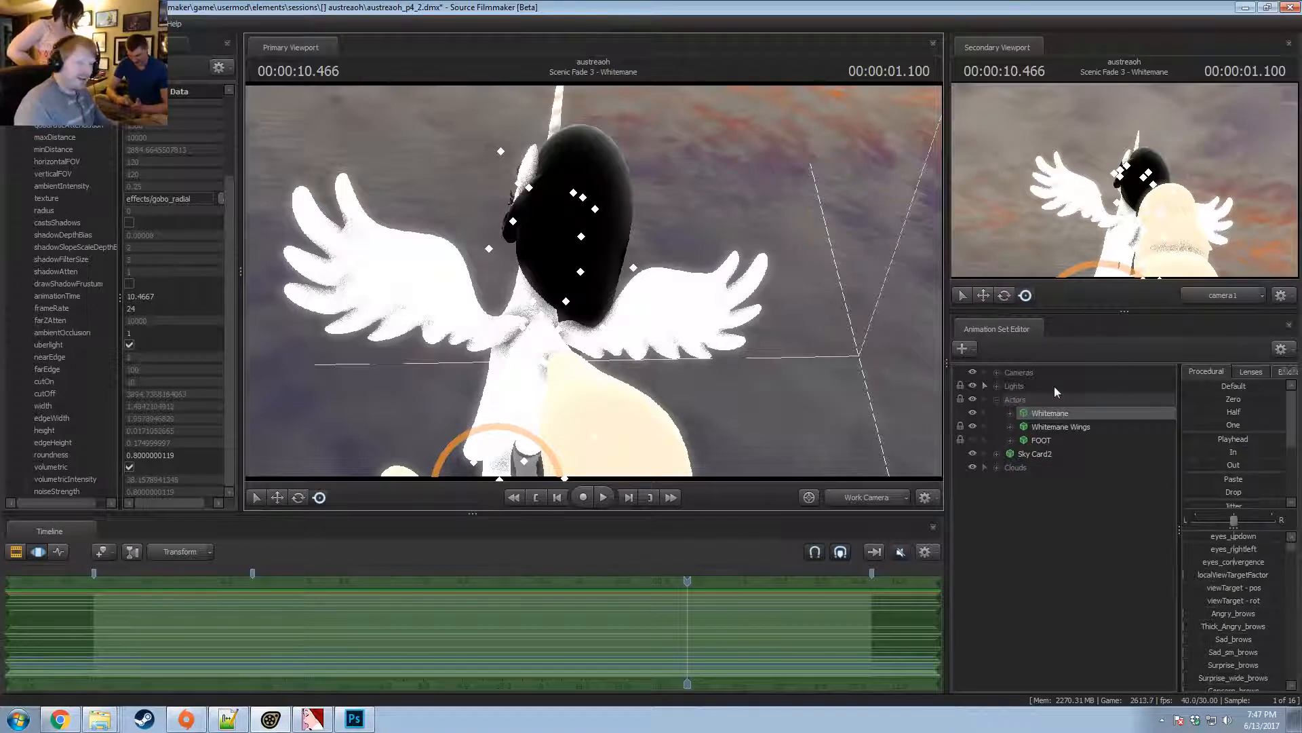
# Show Whitemane's model in the Element Viewer and copy the hair material's $basetexture path.
pyautogui.rightClick(1053, 415)
pyautogui.click(1038, 411)
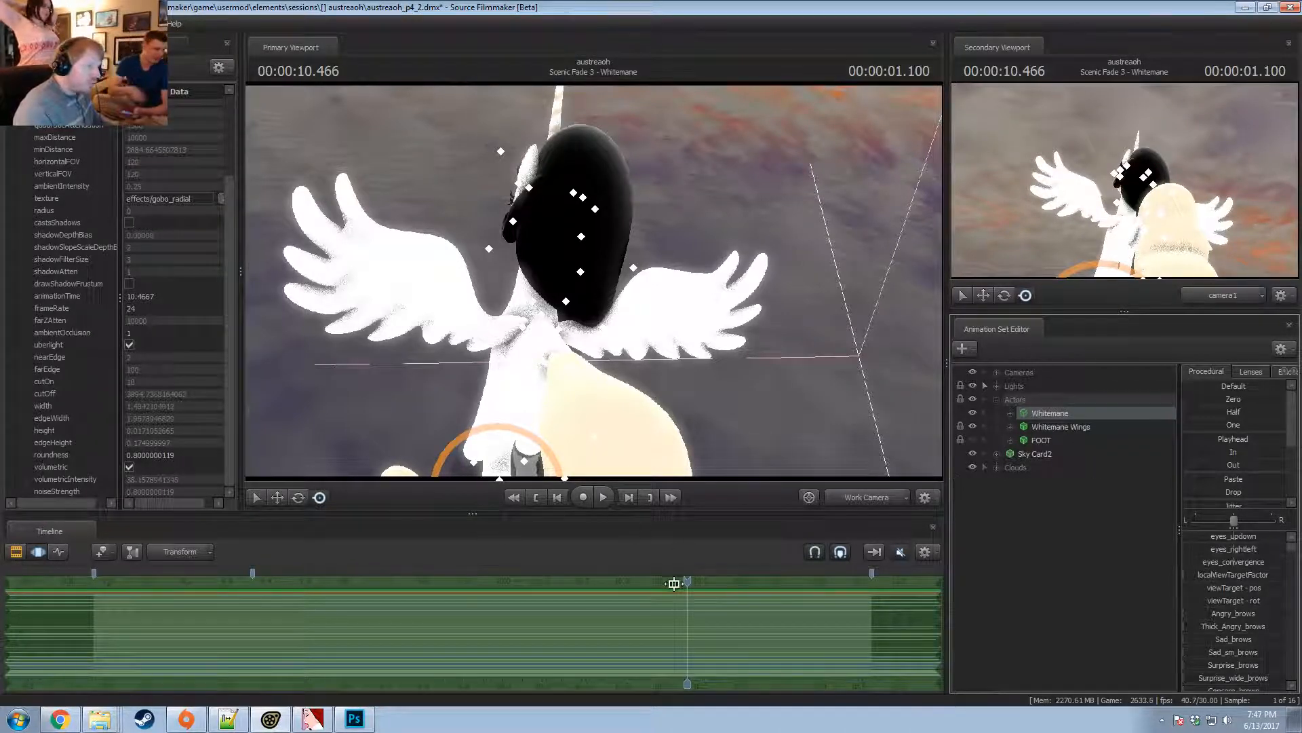
pyautogui.moveTo(672, 583); pyautogui.dragTo(661, 584)
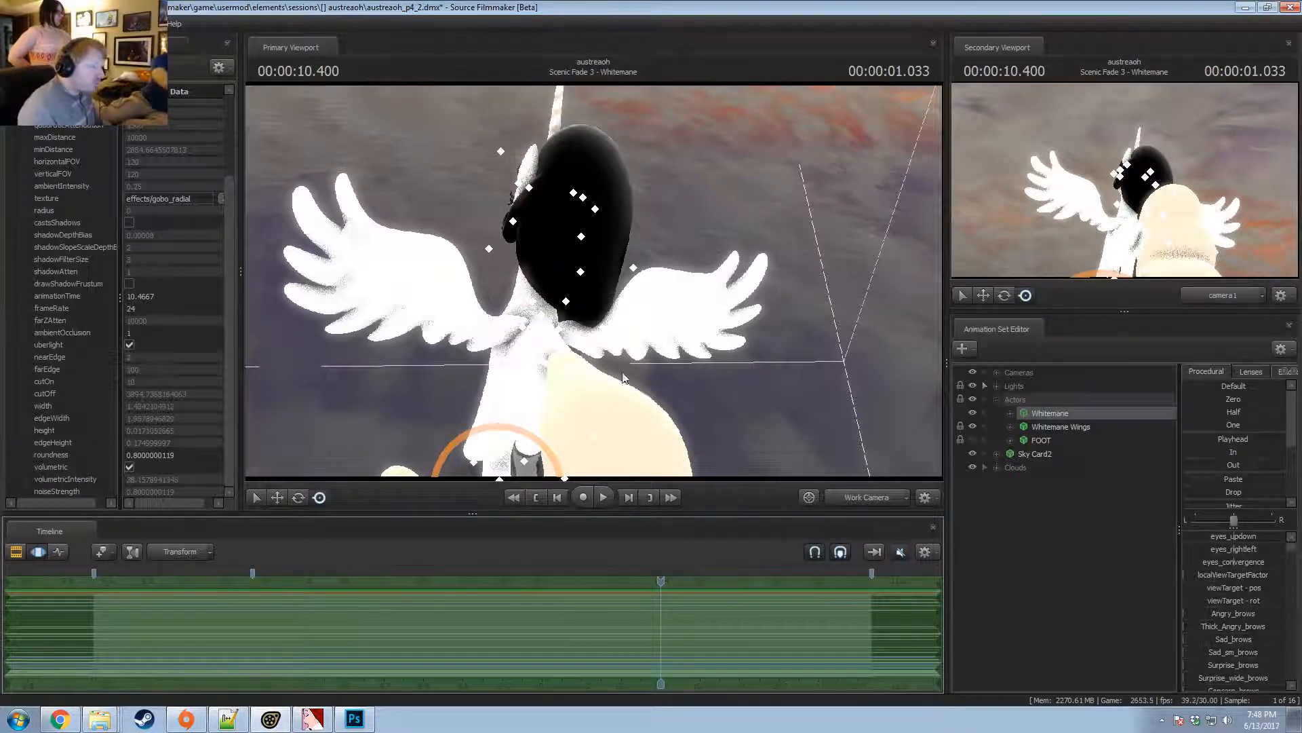
pyautogui.moveTo(622, 373); pyautogui.dragTo(594, 474)
pyautogui.moveTo(541, 347); pyautogui.dragTo(582, 297)
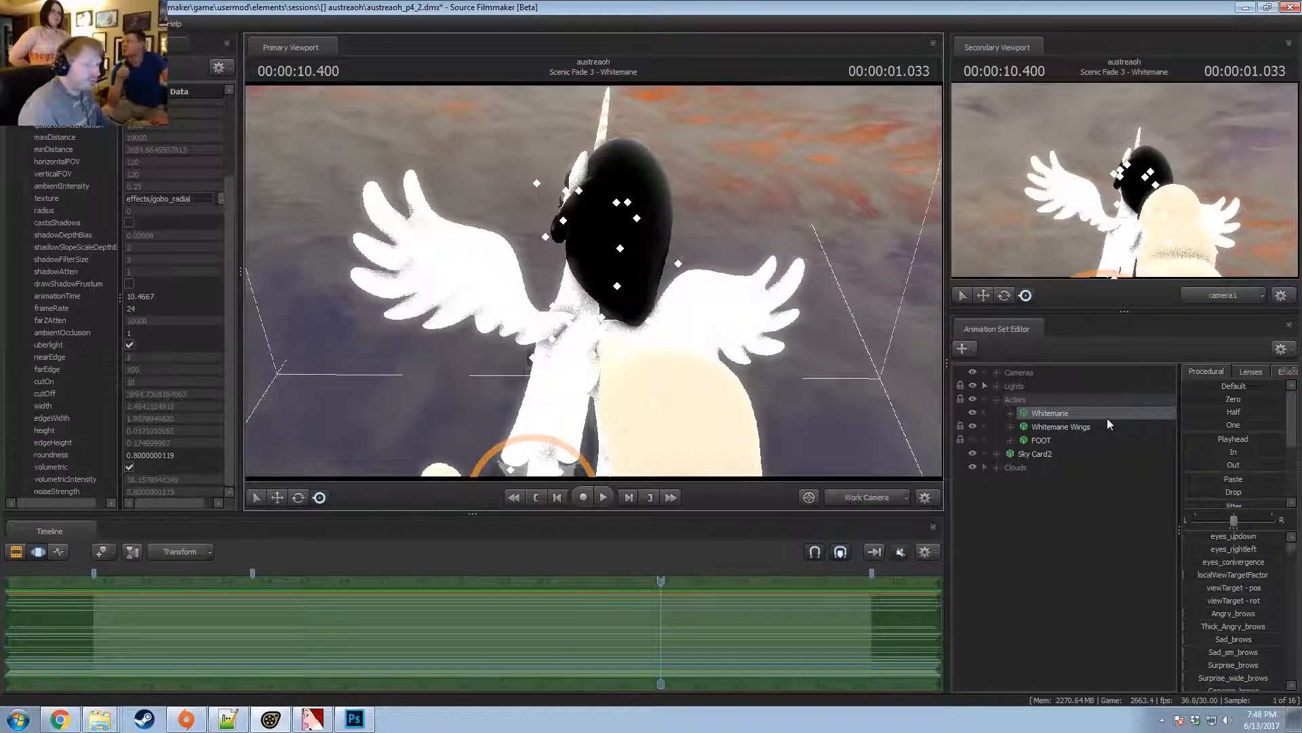
pyautogui.rightClick(1074, 412)
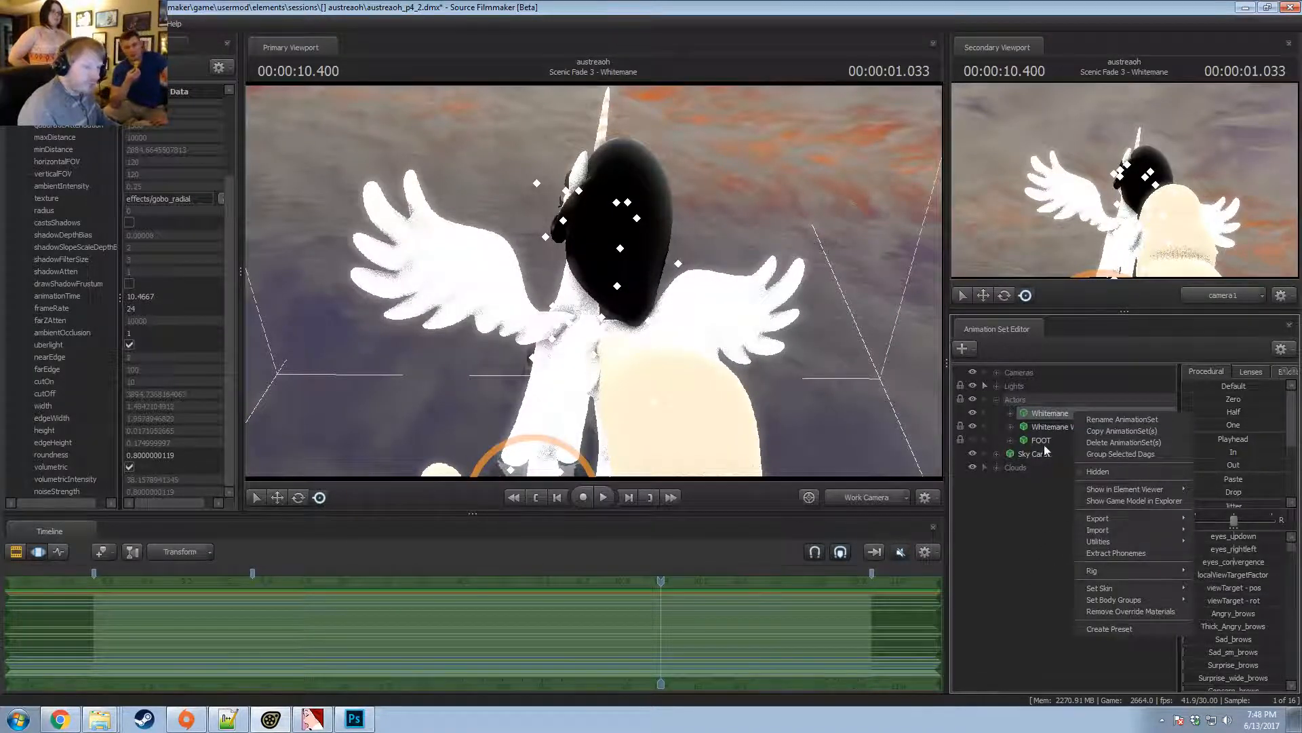
pyautogui.moveTo(1118, 489)
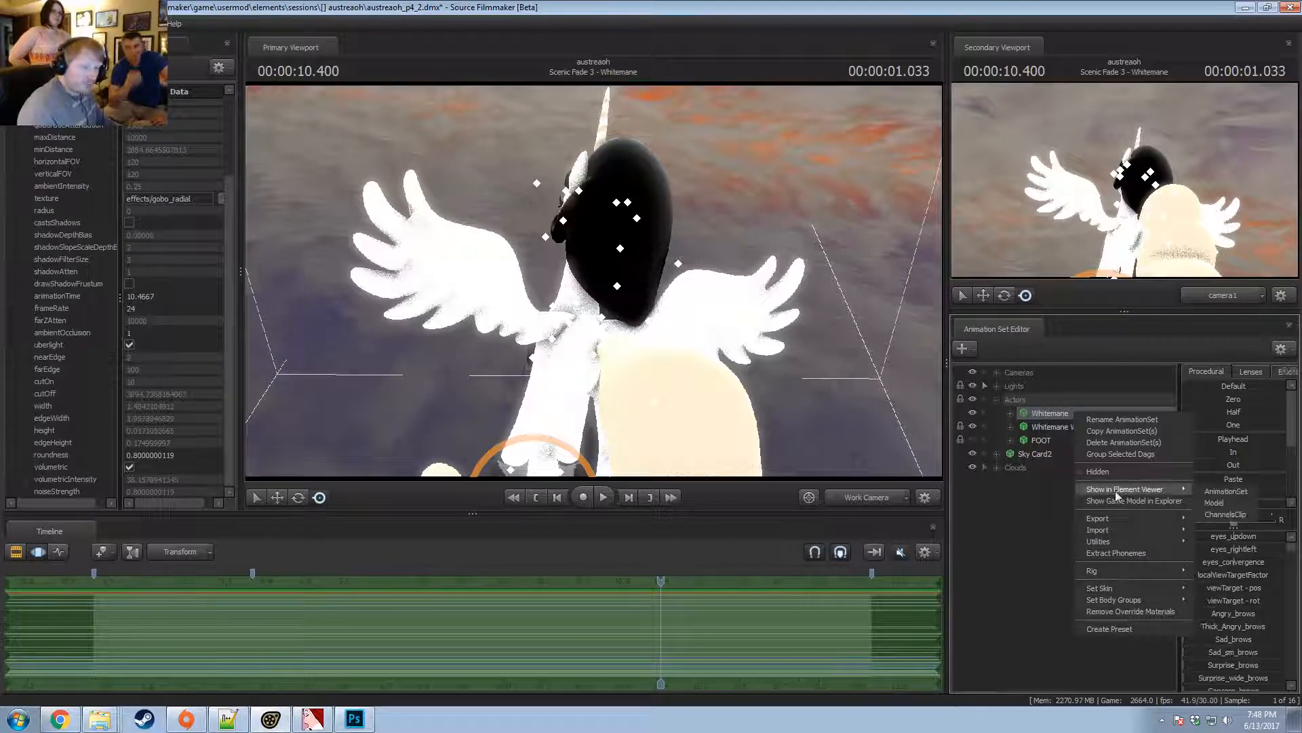
pyautogui.click(1214, 502)
pyautogui.click(27, 361)
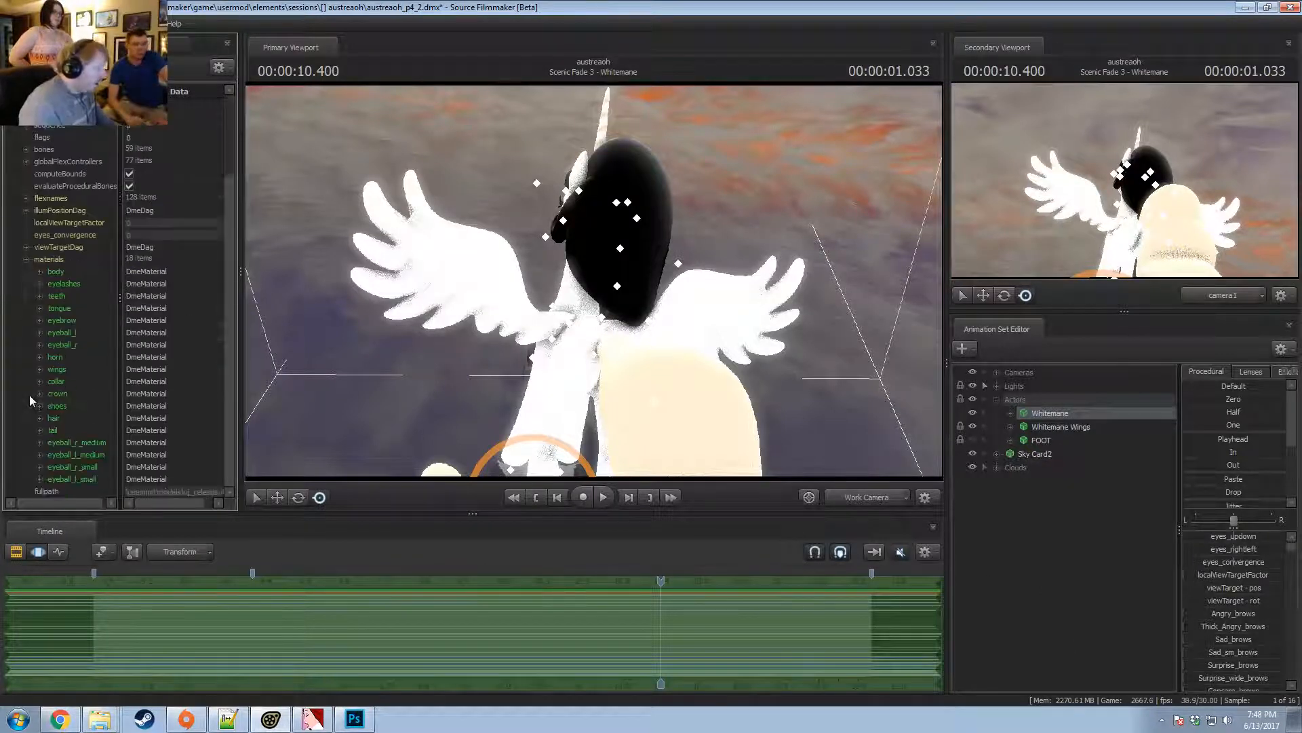
pyautogui.click(40, 418)
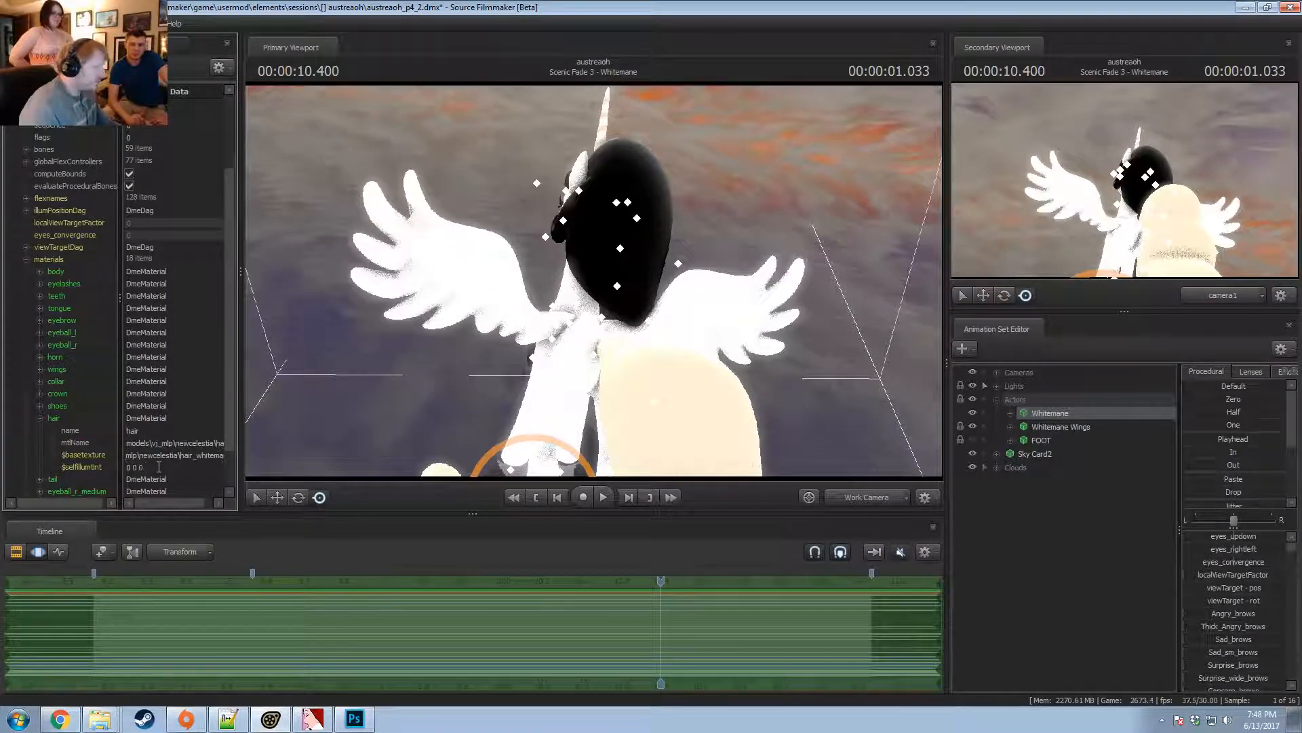
pyautogui.click(181, 458)
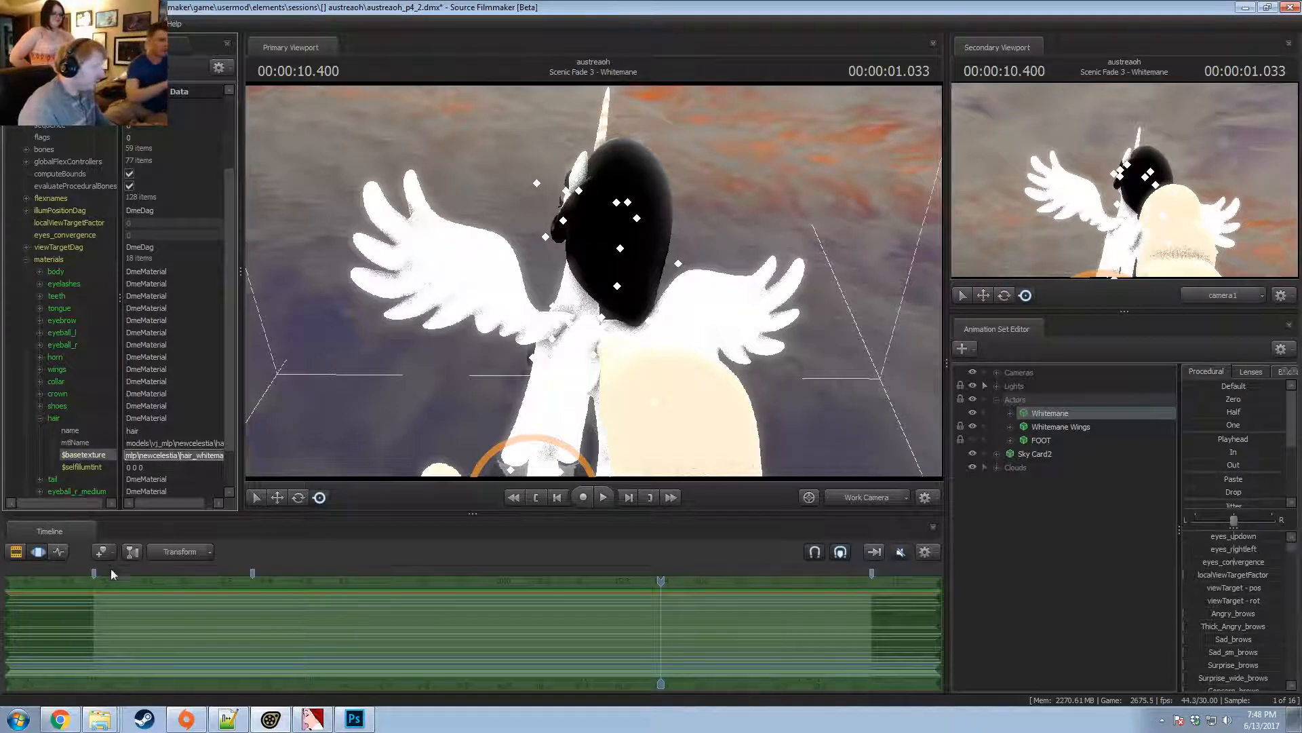
# Switch to Windows Explorer and open the materials folder inside SFM Usermod.
pyautogui.click(90, 724)
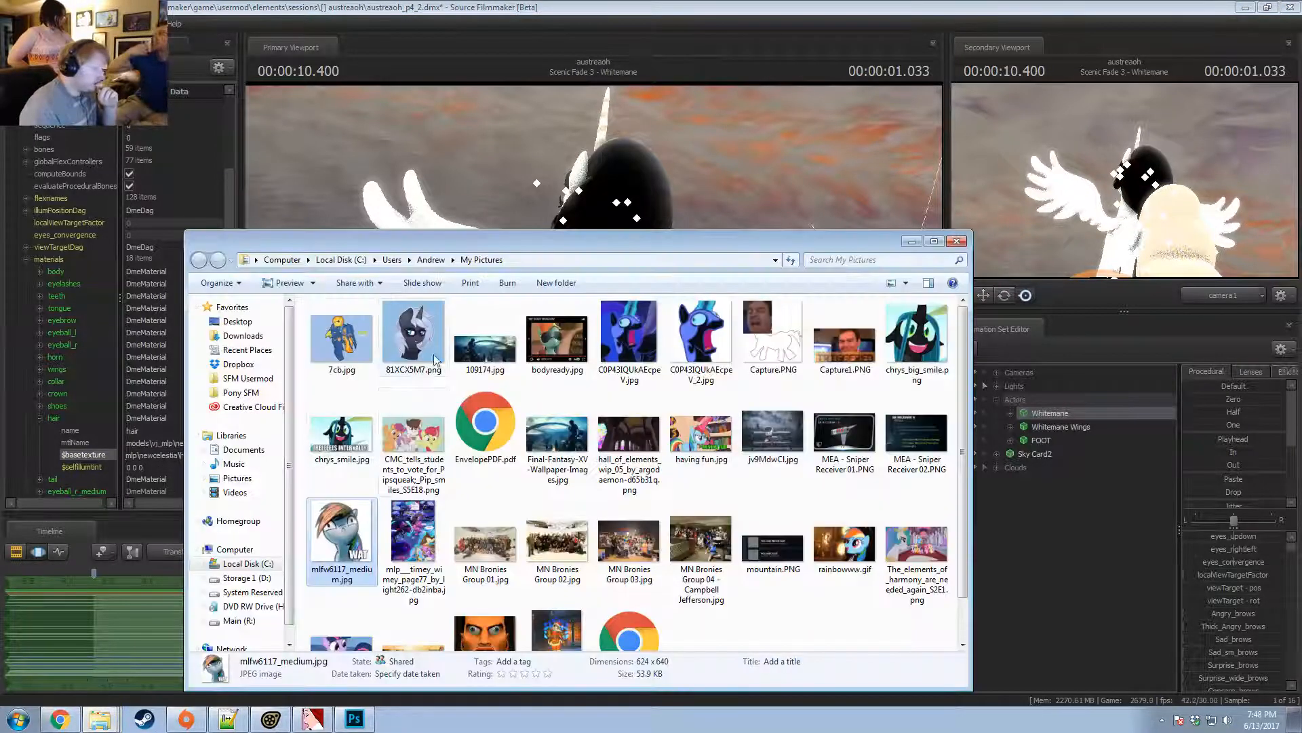
pyautogui.click(249, 380)
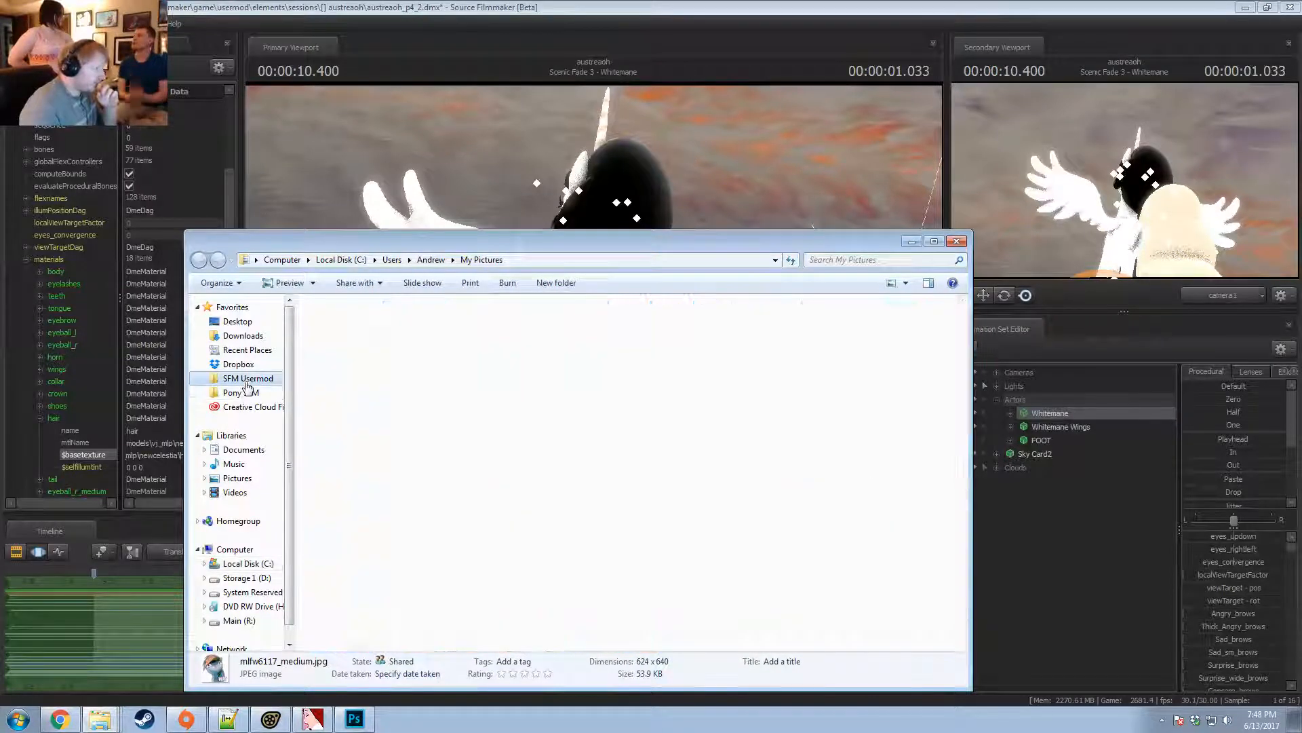
pyautogui.click(249, 392)
pyautogui.click(248, 378)
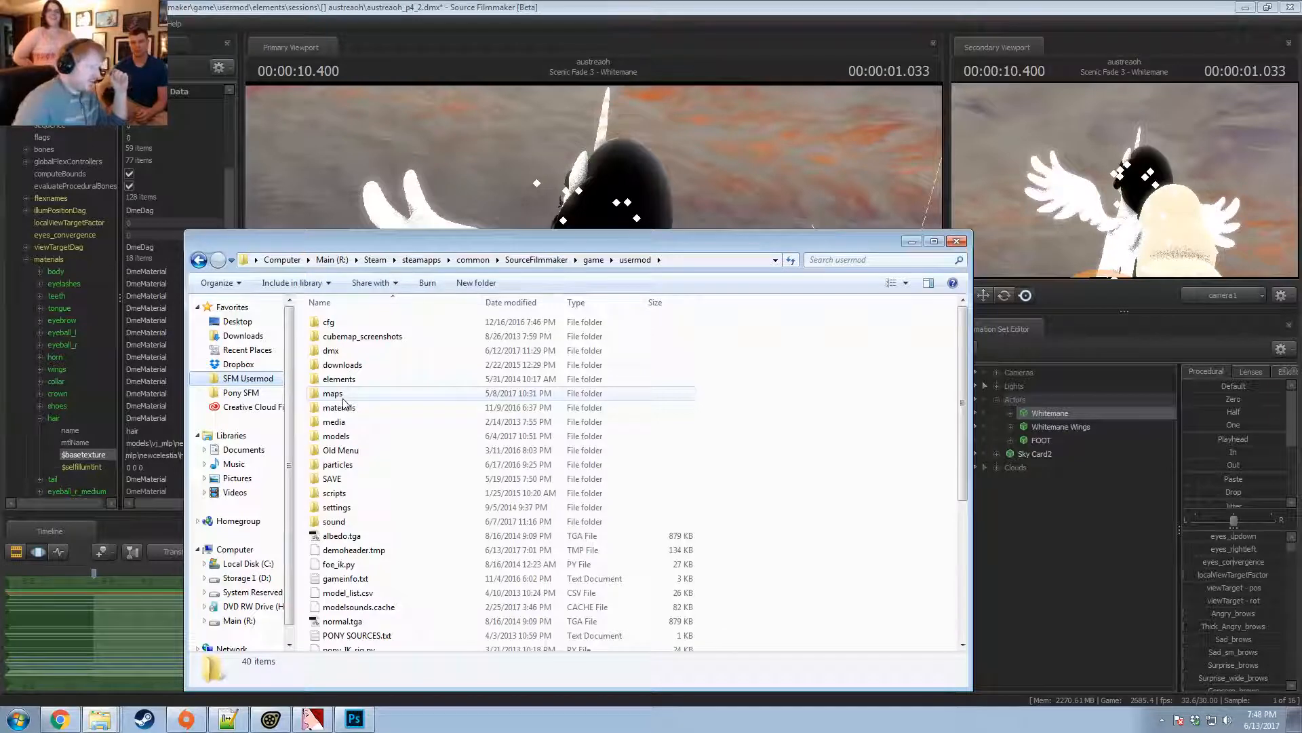
pyautogui.doubleClick(406, 407)
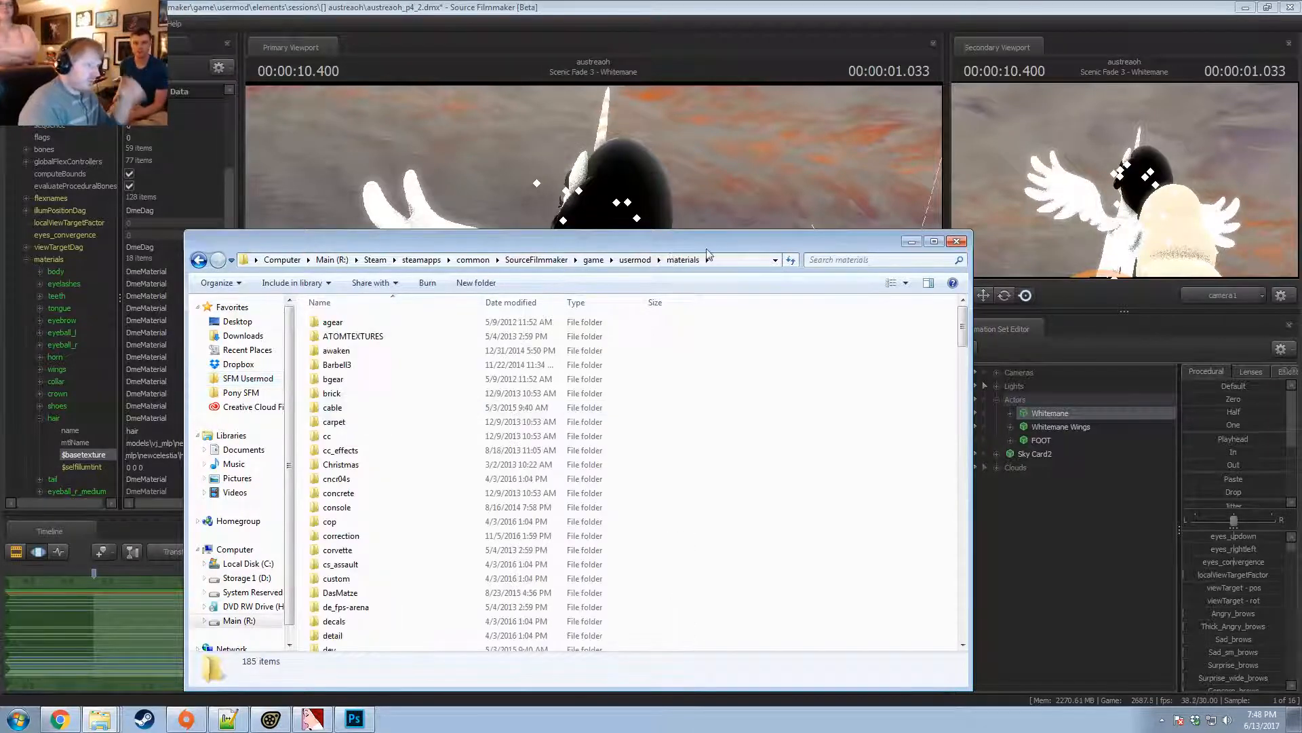
# Go to the models\vj_mlp\newcelestia folder inside the usermod materials folder.
pyautogui.click(735, 257)
pyautogui.write('\\')
pyautogui.write('models\\vj_mlp\\newcelestia\\hair_whitemane')
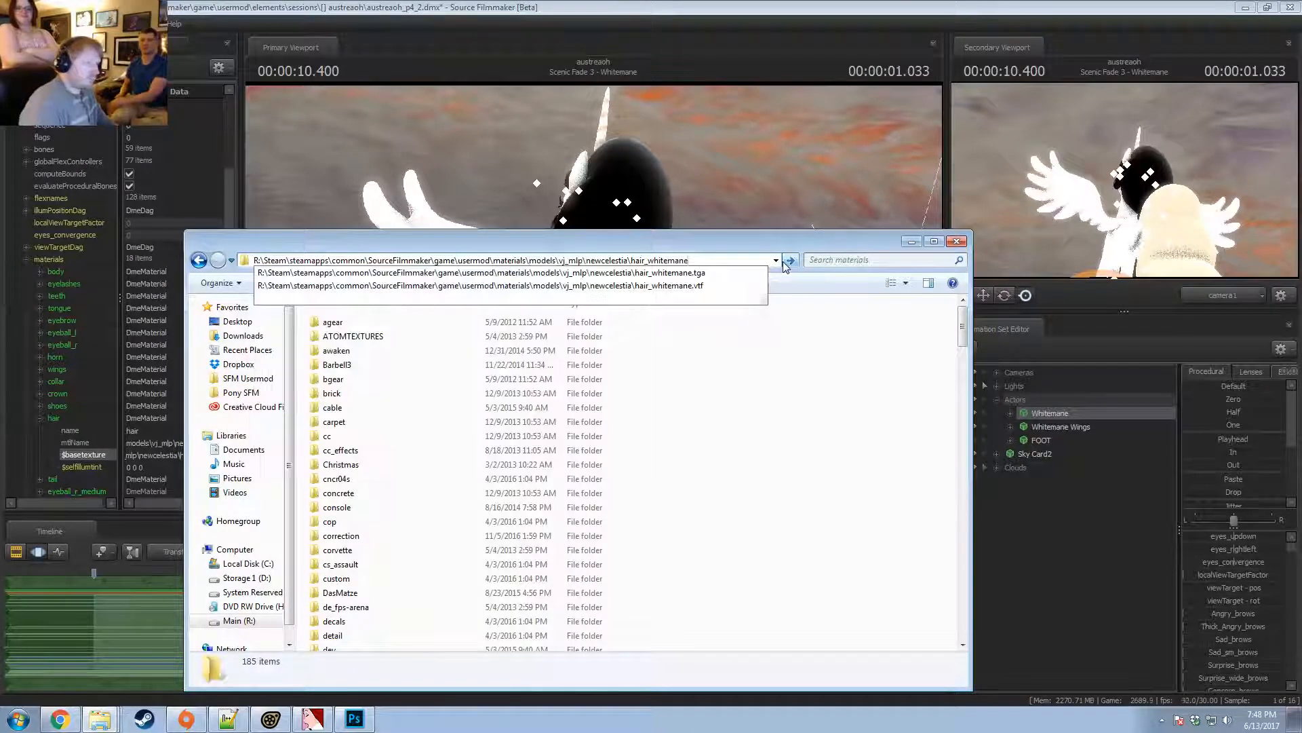
pyautogui.press('BackSpace')
pyautogui.press('BackSpace')
pyautogui.press('BackSpace')
pyautogui.press('BackSpace')
pyautogui.press('BackSpace')
pyautogui.press('BackSpace')
pyautogui.press('BackSpace')
pyautogui.press('BackSpace')
pyautogui.press('BackSpace')
pyautogui.press('BackSpace')
pyautogui.press('BackSpace')
pyautogui.press('BackSpace')
pyautogui.press('BackSpace')
pyautogui.click(784, 262)
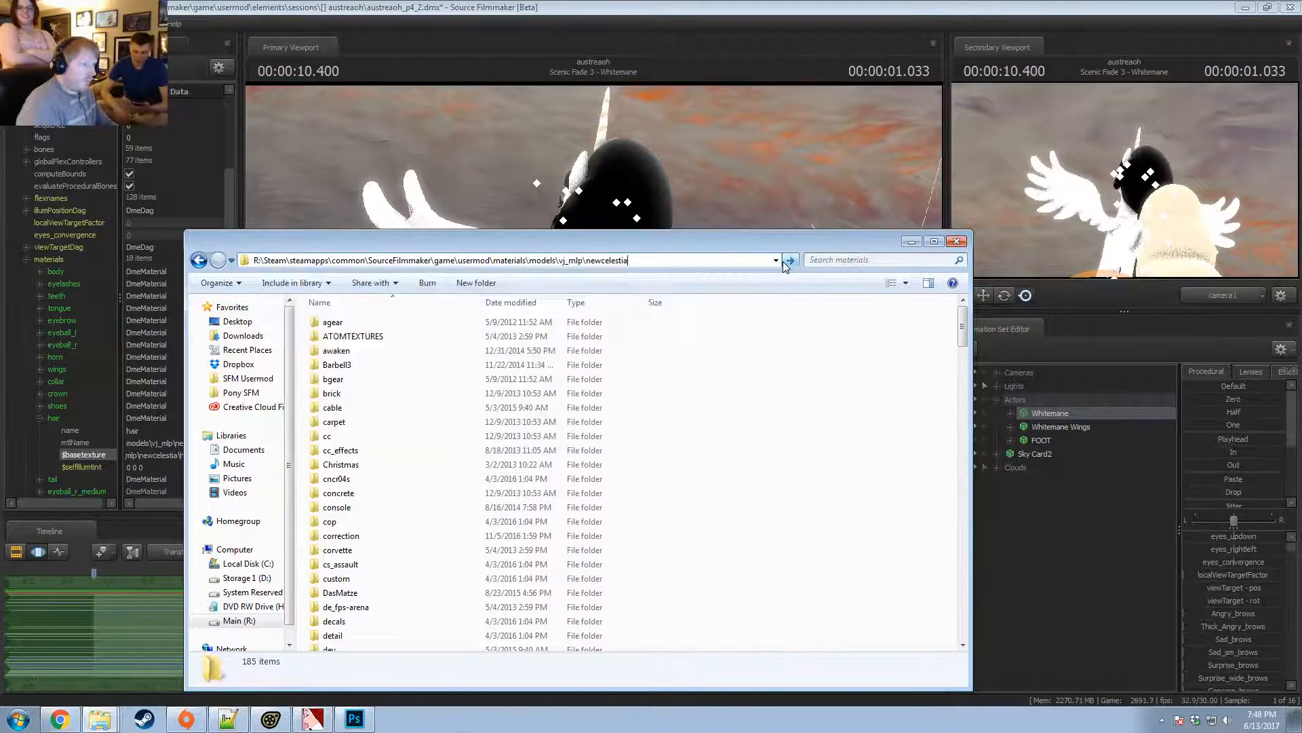
# Find hair_whitemane.vtf in the newcelestia folder, view its texture in VTFEdit and close the viewer.
pyautogui.scroll(-9, 358, 466)
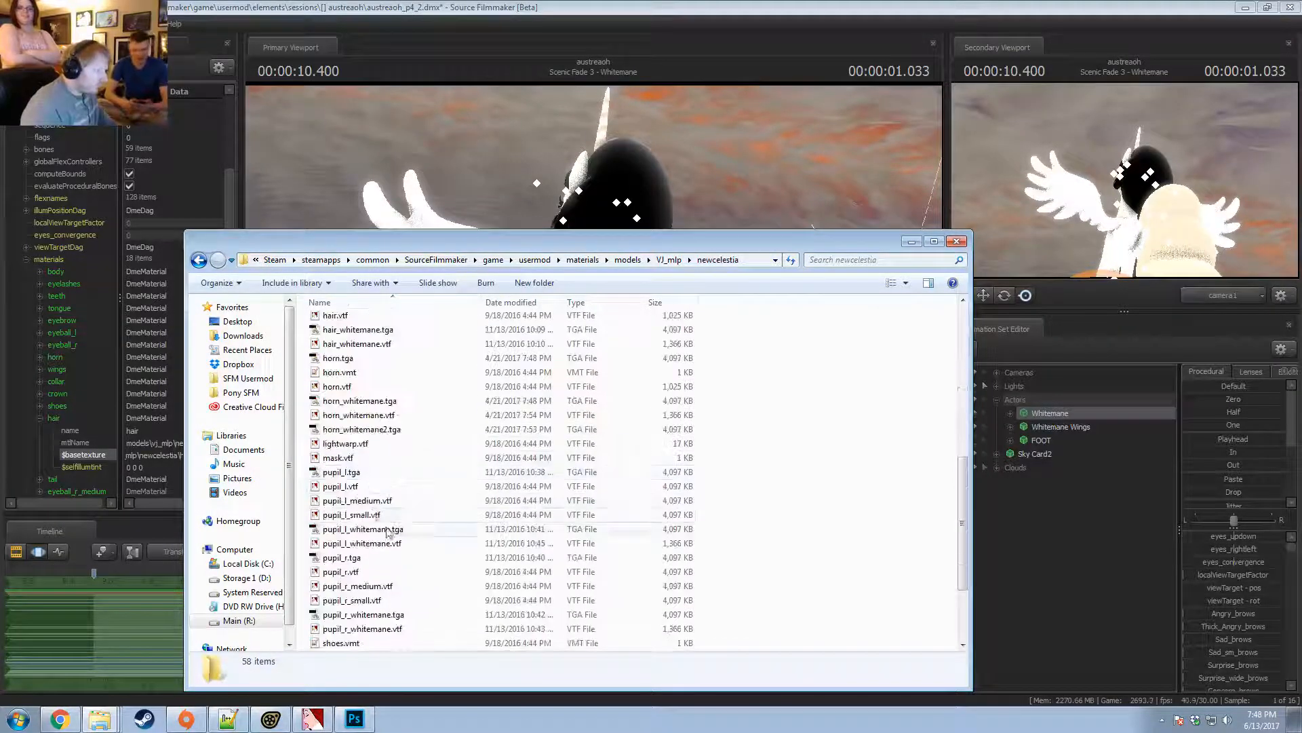
pyautogui.scroll(2, 353, 441)
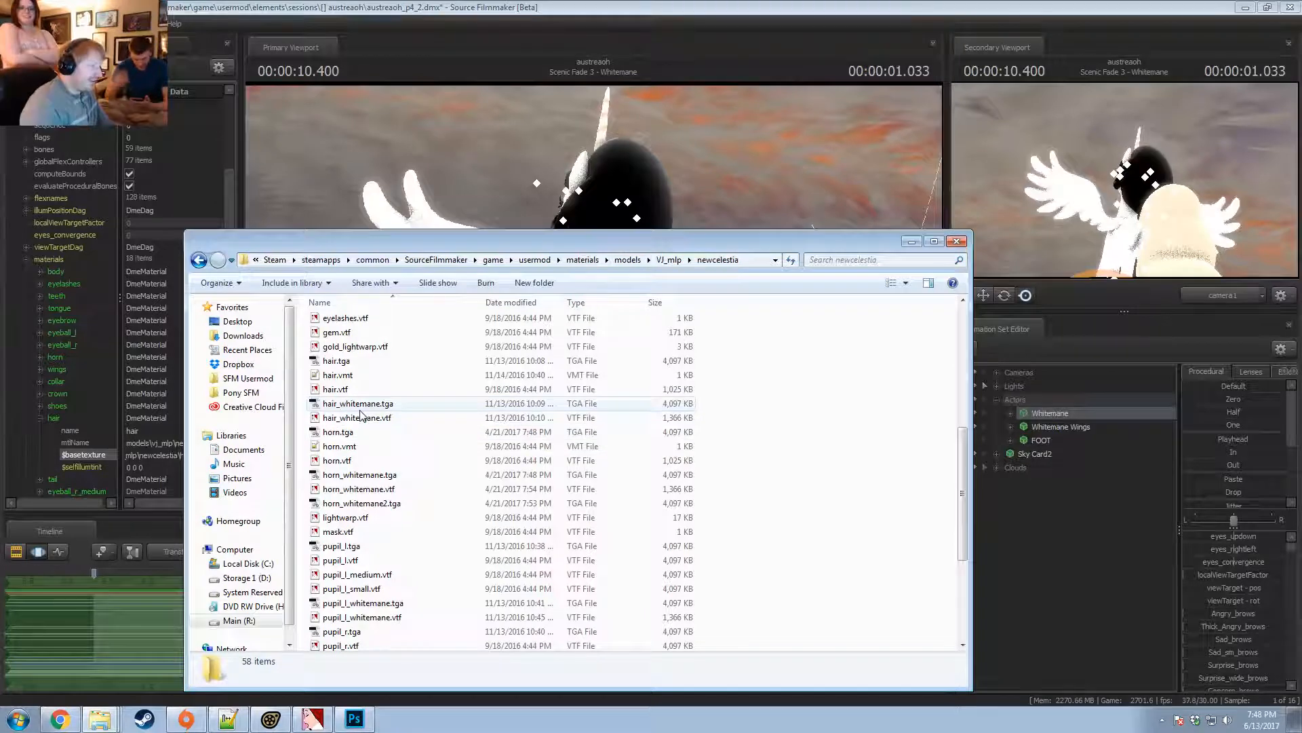
pyautogui.scroll(-1, 362, 415)
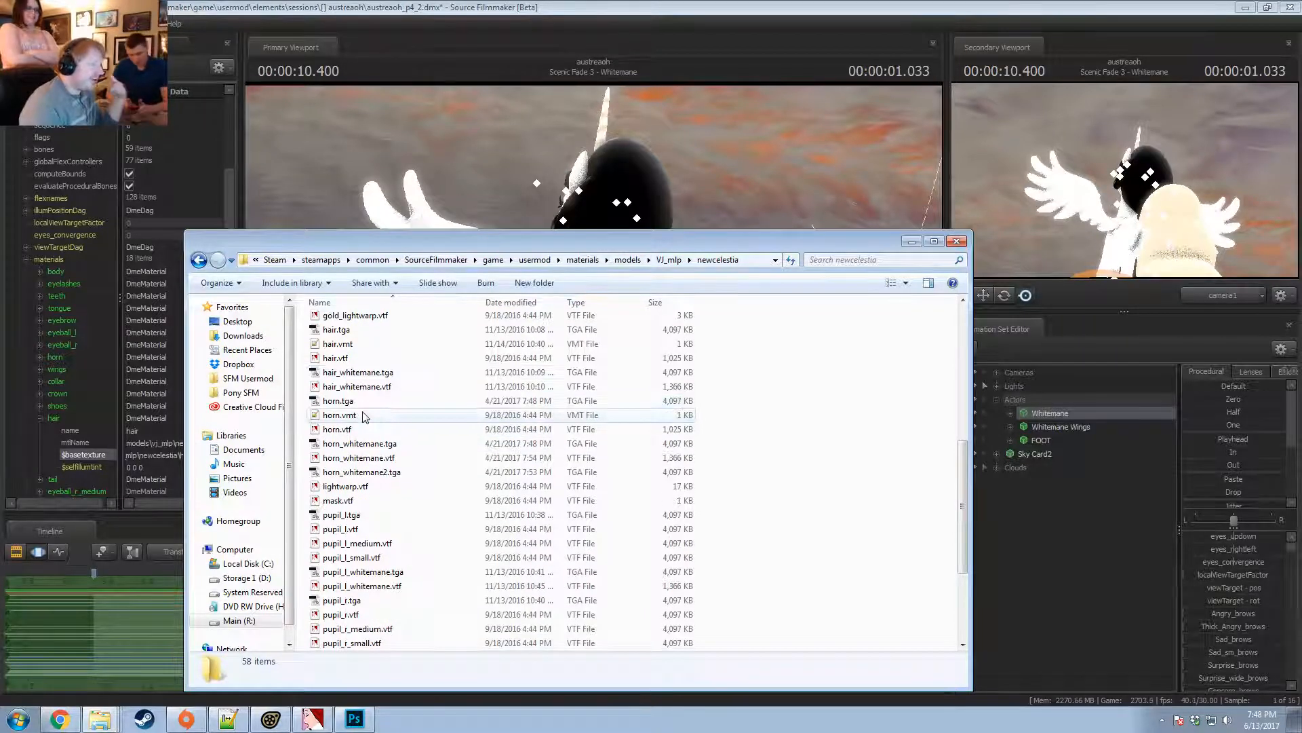
pyautogui.scroll(-2, 363, 462)
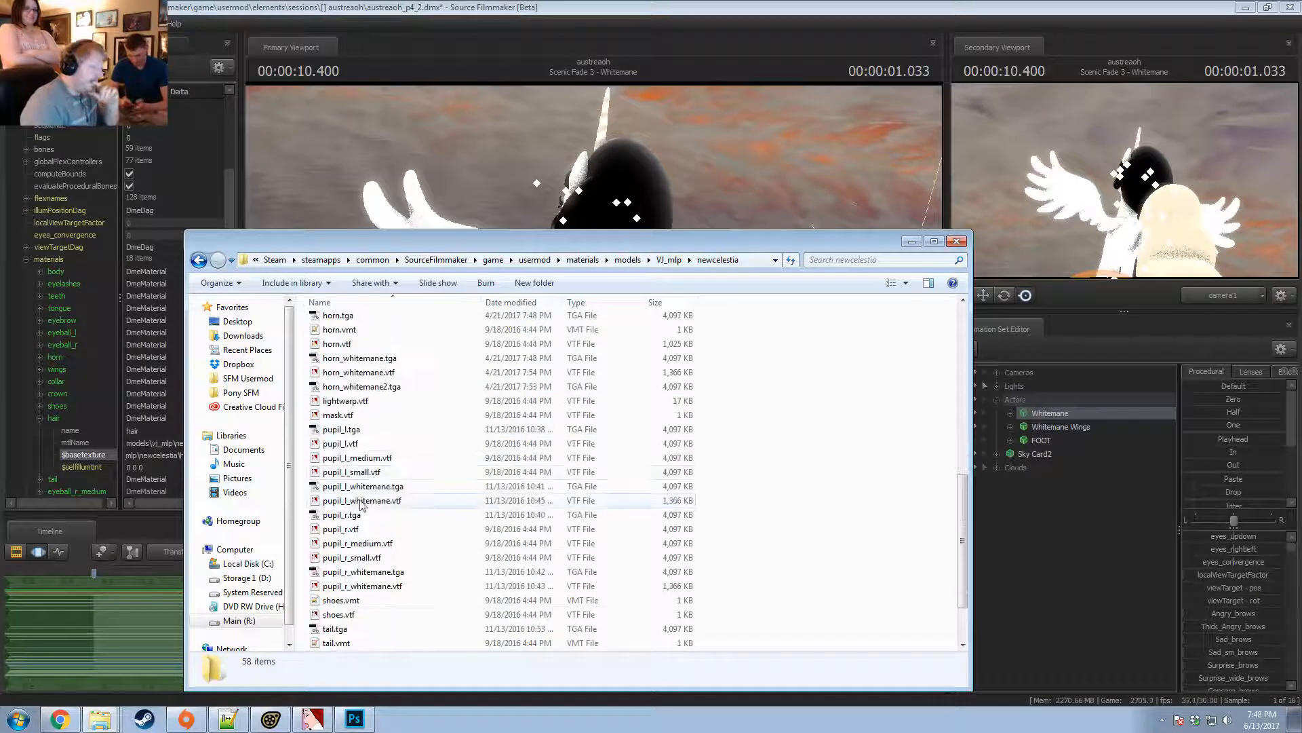
pyautogui.scroll(2, 361, 506)
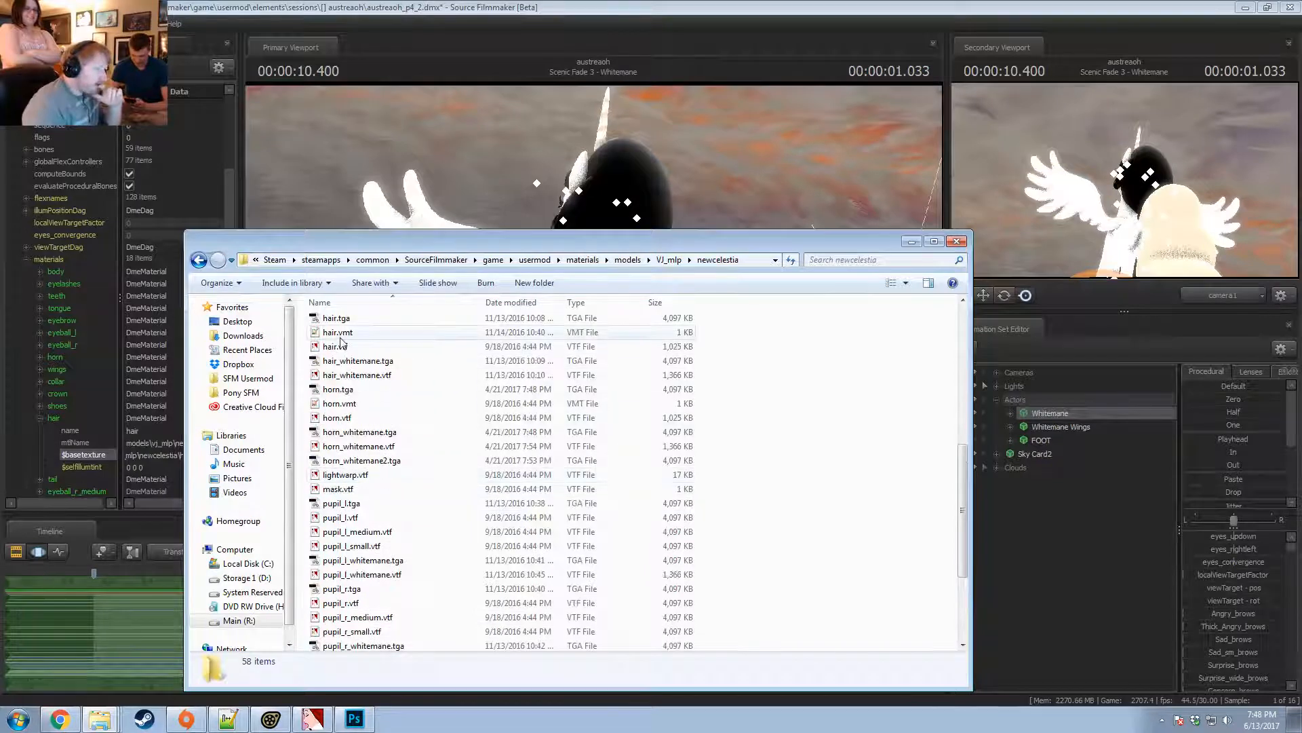
pyautogui.doubleClick(357, 376)
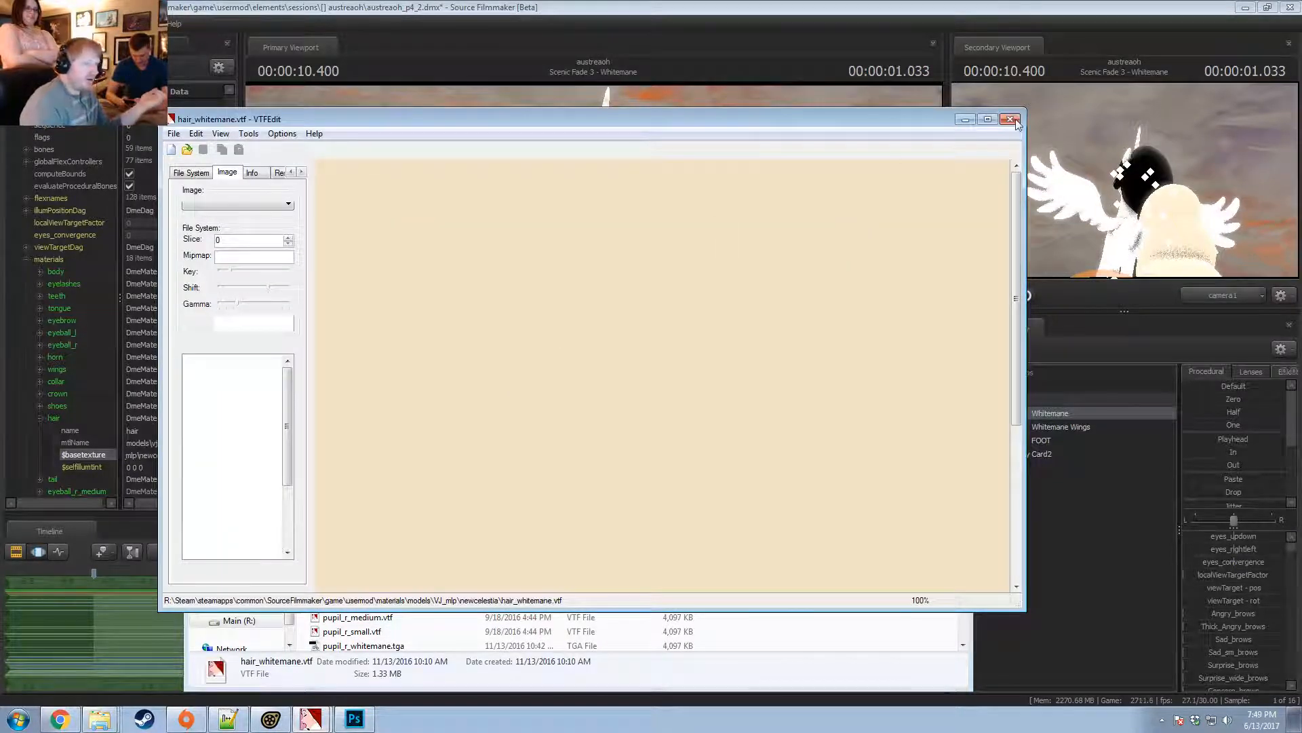
pyautogui.click(1011, 120)
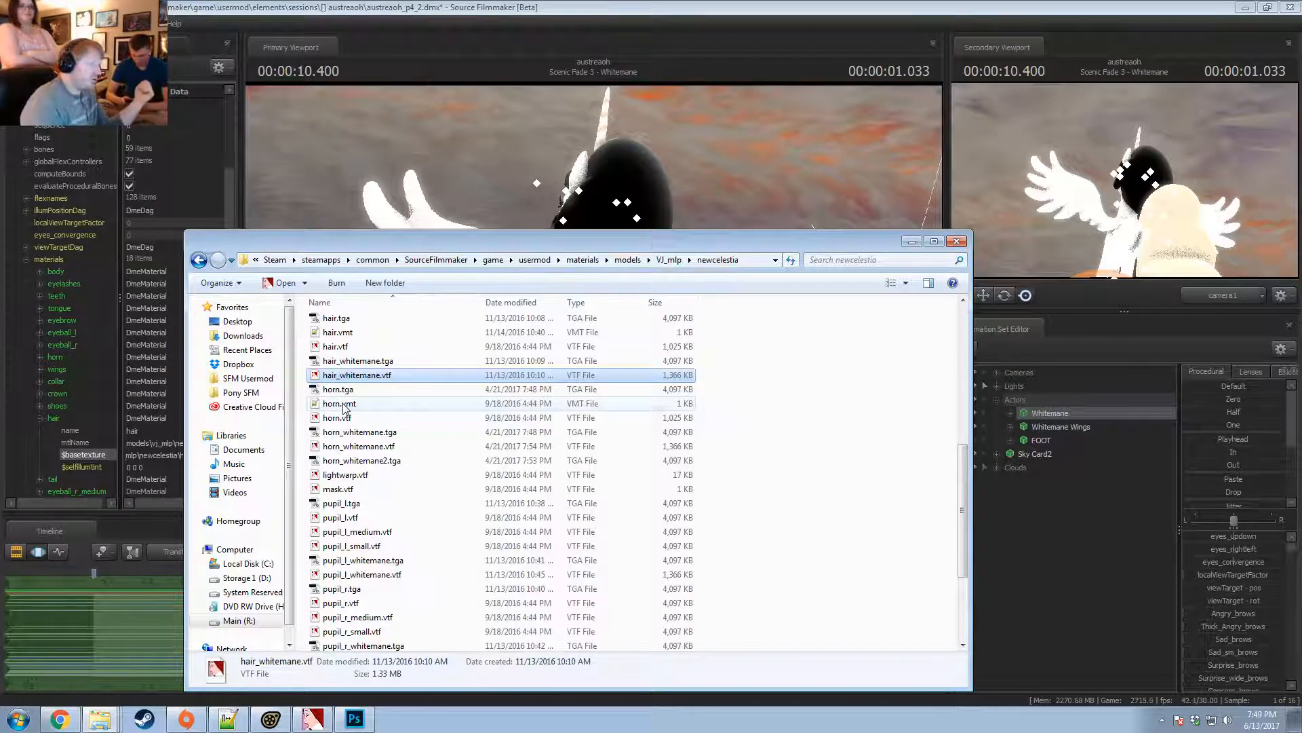
# Open hair.vmt in Notepad++ and delete the extra blank line above the $selfillum parameter.
pyautogui.doubleClick(347, 333)
pyautogui.click(230, 339)
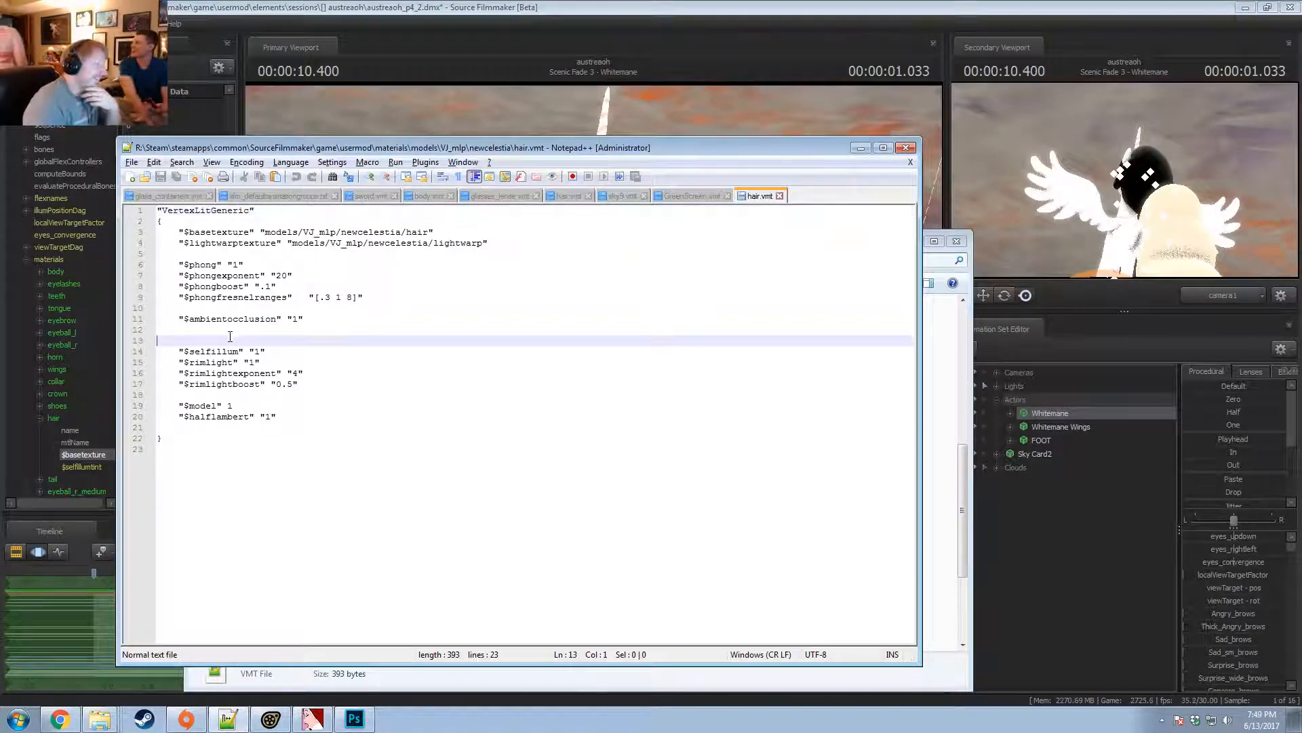
pyautogui.press('Delete')
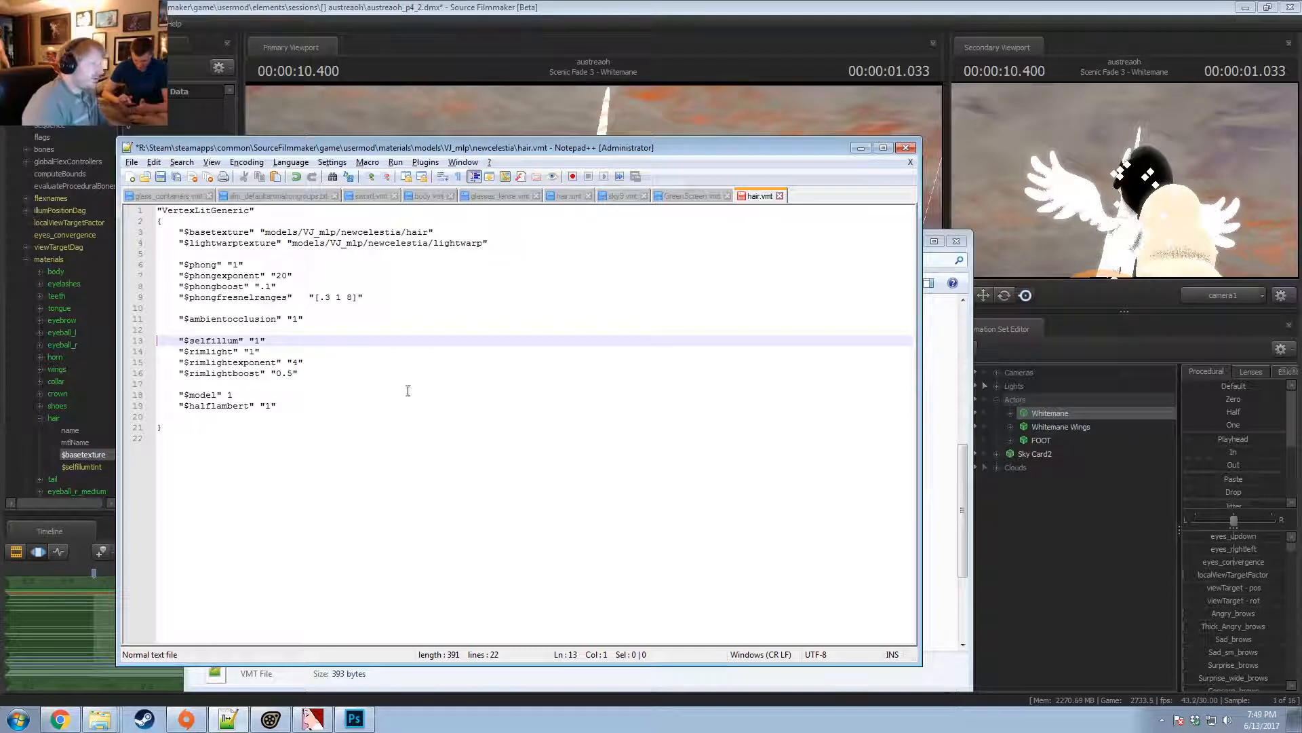
# Switch to Source Filmmaker and set the hair material's $selfillumtint to 1 1 1.
pyautogui.click(96, 466)
pyautogui.click(148, 455)
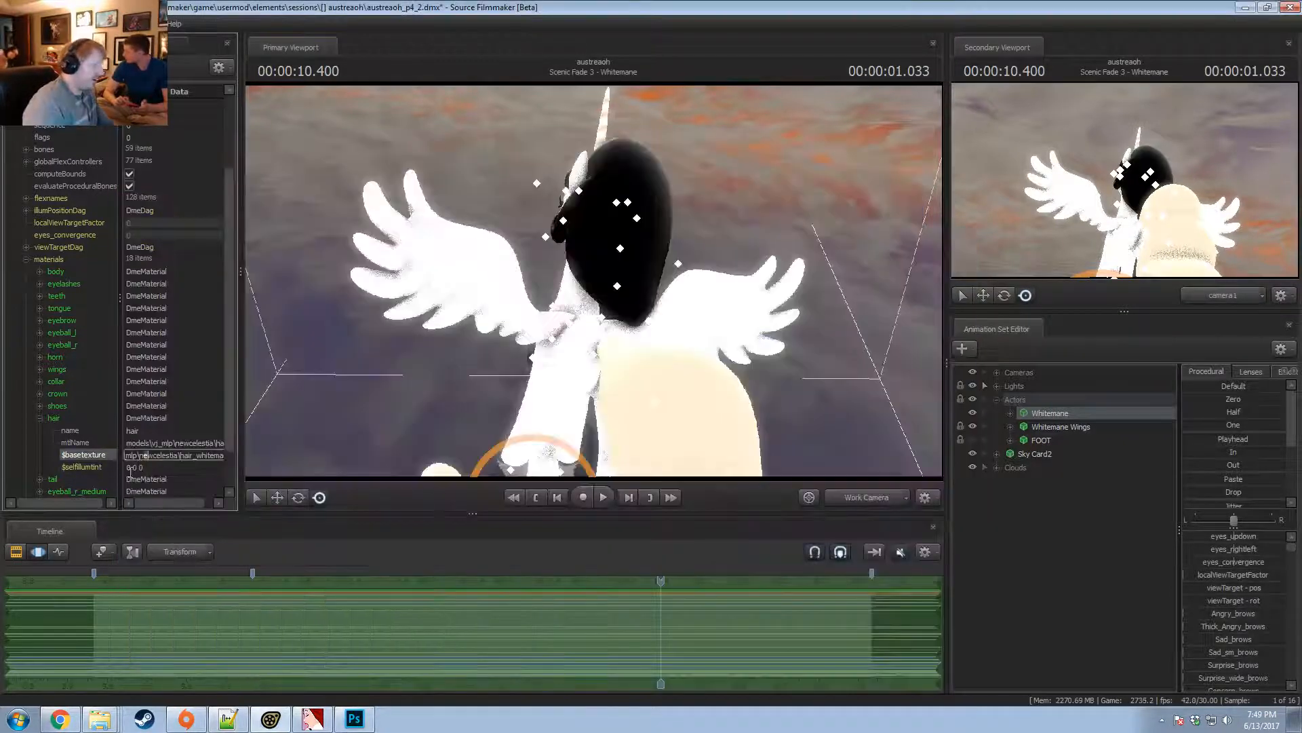
pyautogui.moveTo(145, 468); pyautogui.dragTo(113, 468)
pyautogui.write('1 1 1')
pyautogui.press('Return')
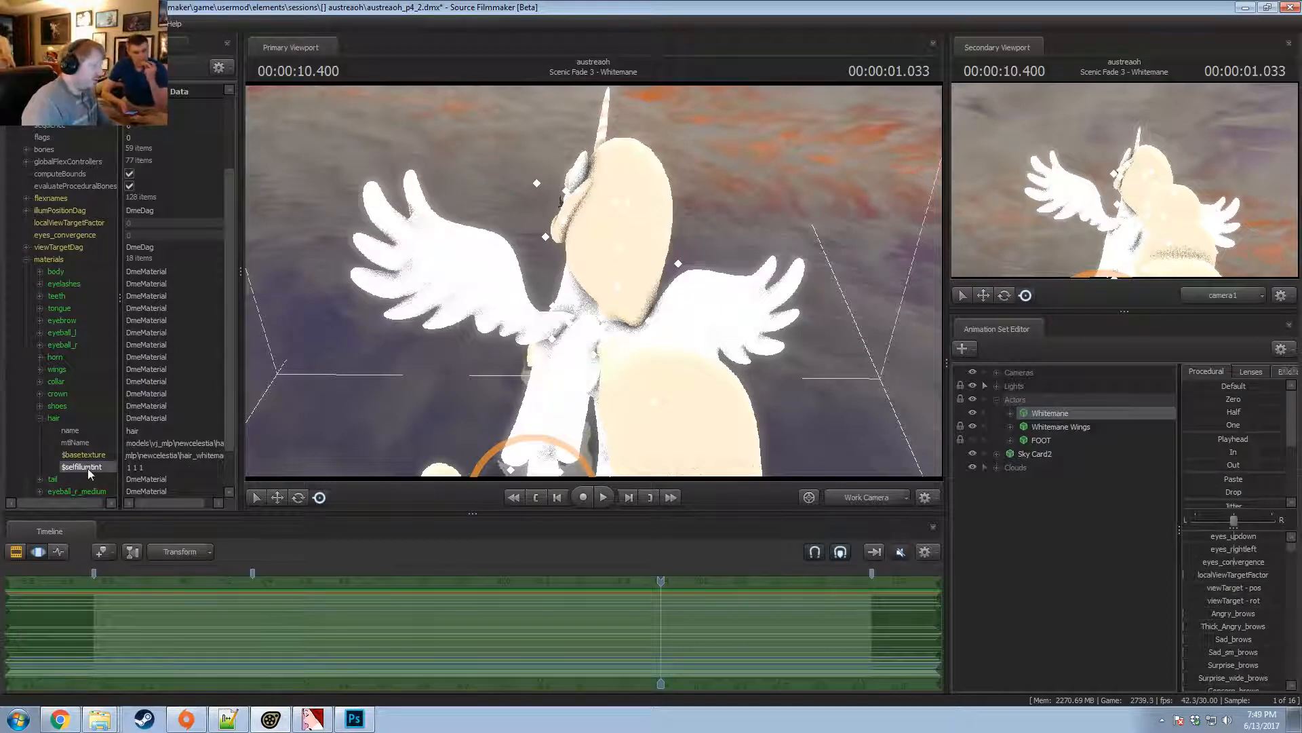
# Delete the hair material's $basetexture attribute and set its $selfillumtint to 0 0 0.
pyautogui.click(154, 466)
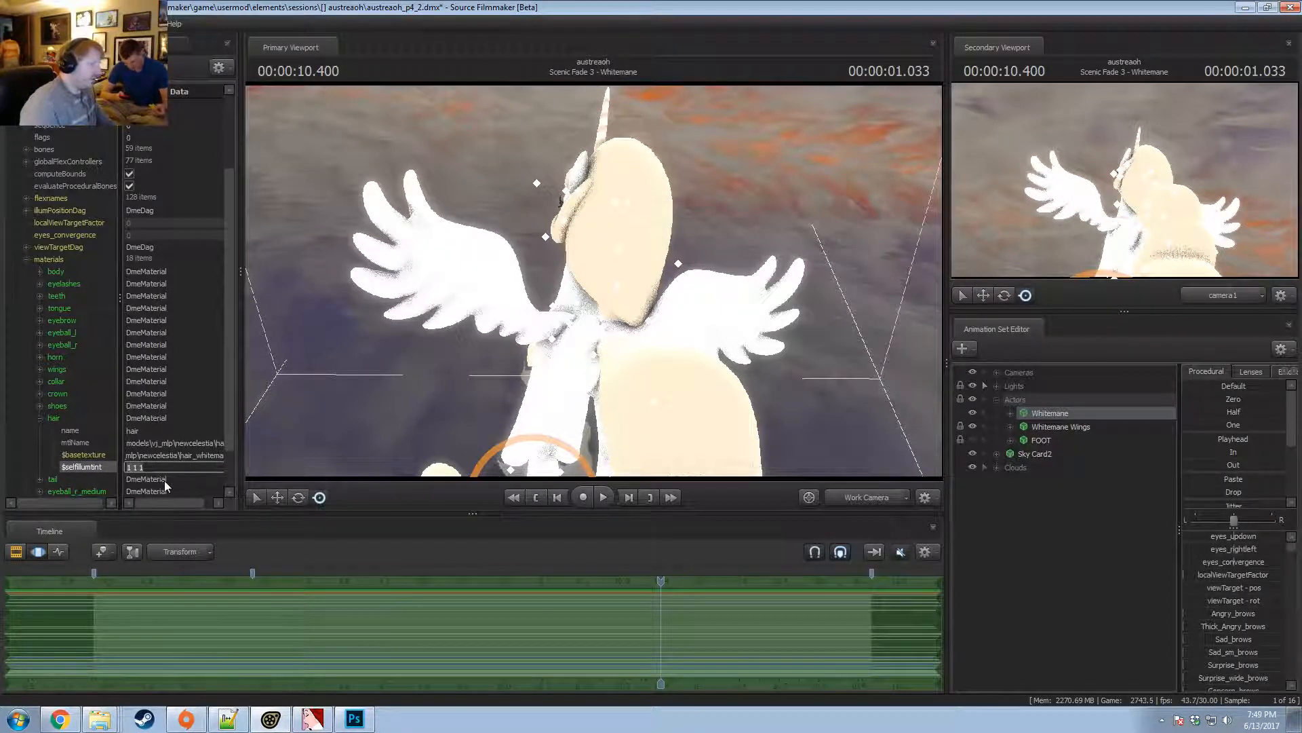
pyautogui.rightClick(87, 455)
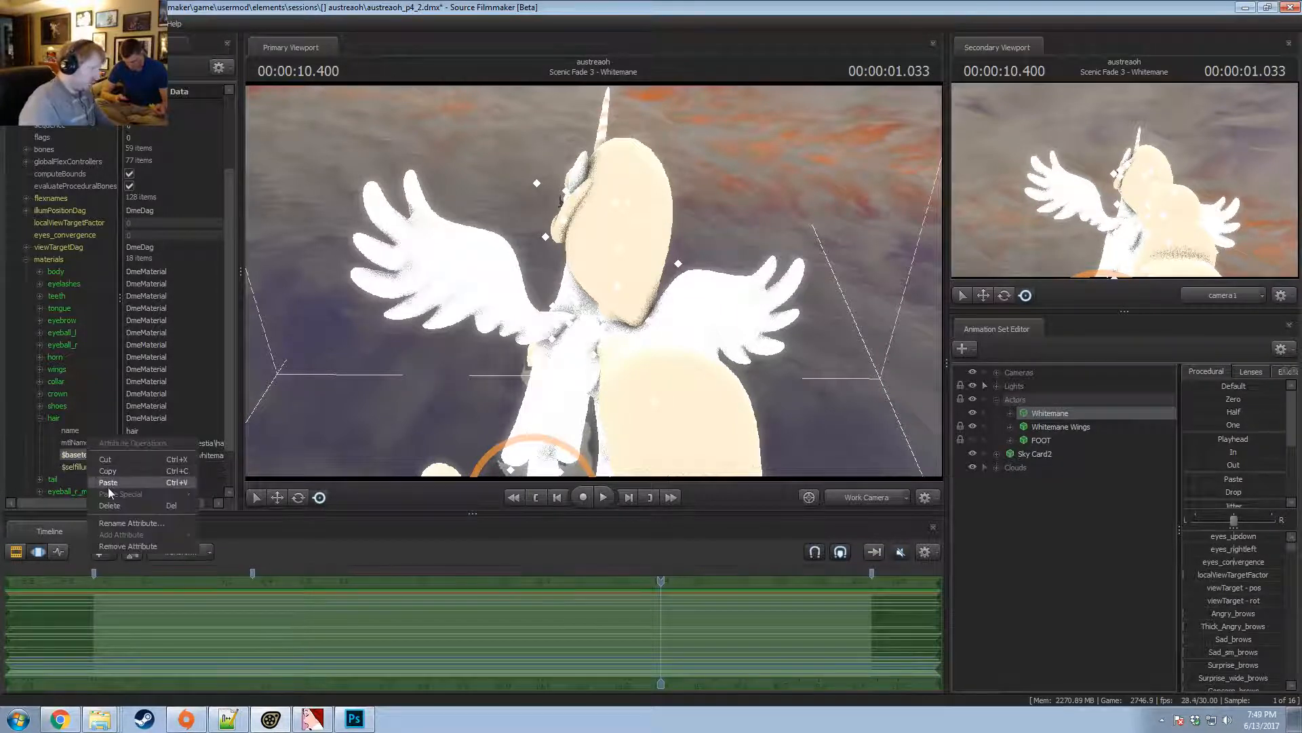
pyautogui.click(110, 505)
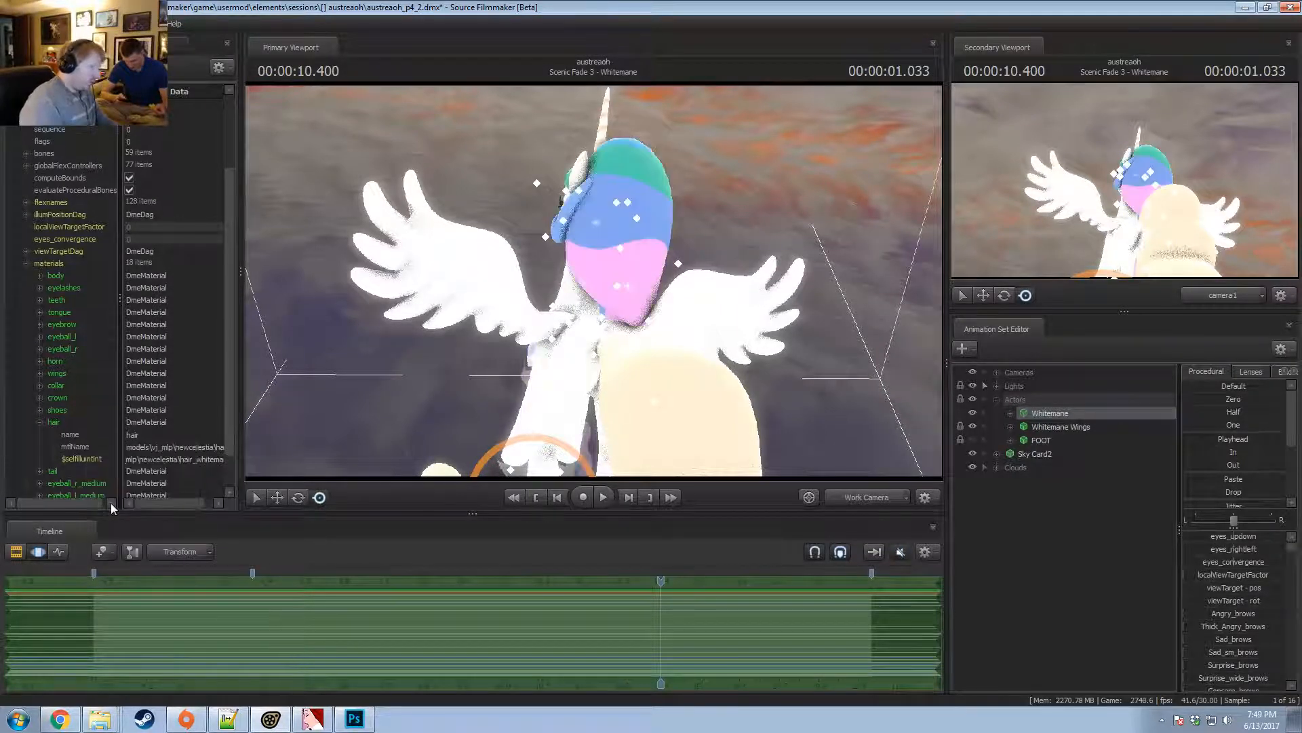
pyautogui.click(126, 460)
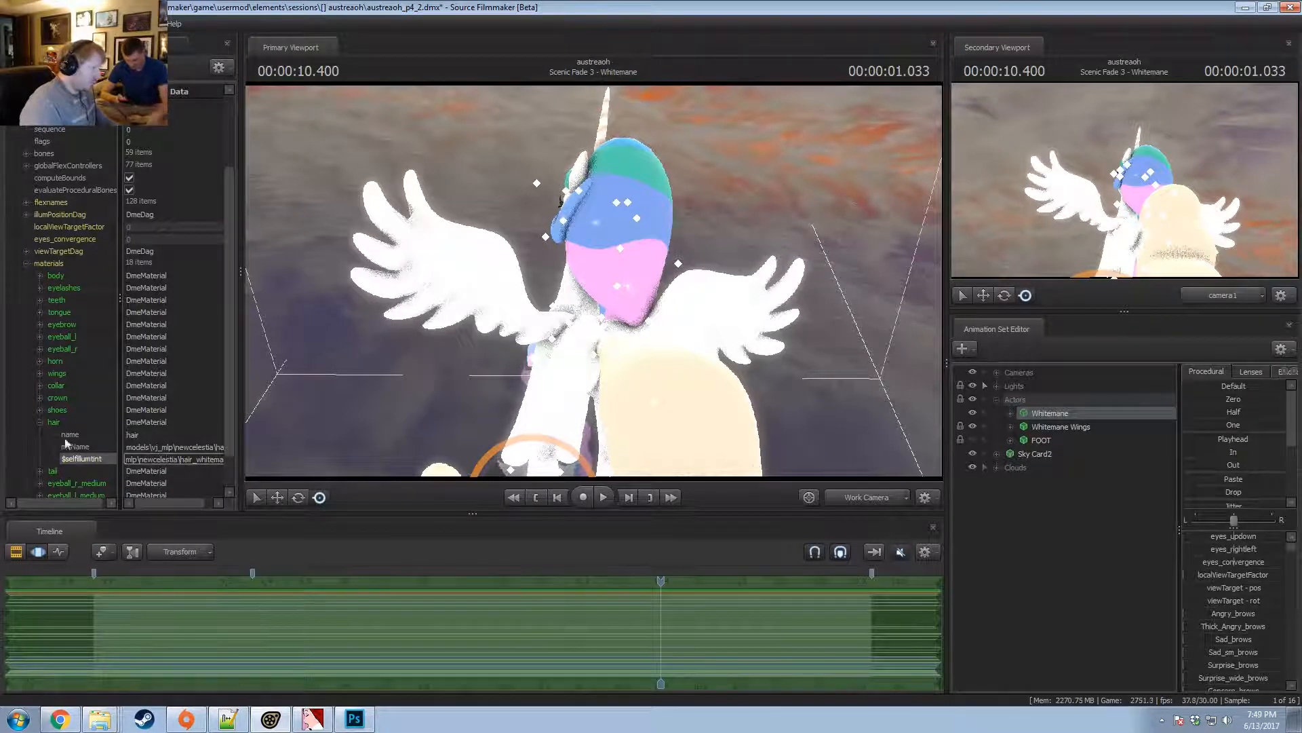
pyautogui.hotkey('ctrl', 'a')
pyautogui.write('0 0 0')
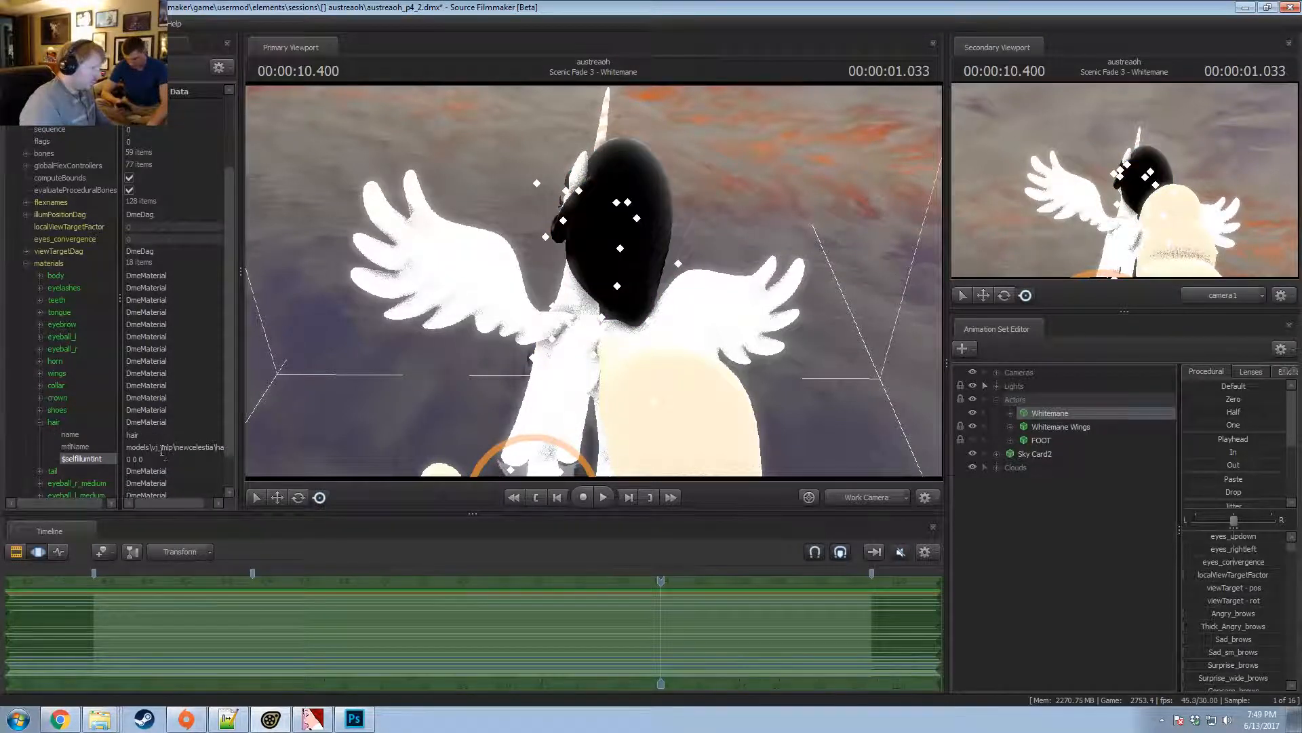
# Restore the hair material's deleted $basetexture attribute and refresh its attribute list by collapsing and expanding it.
pyautogui.click(39, 422)
pyautogui.click(39, 422)
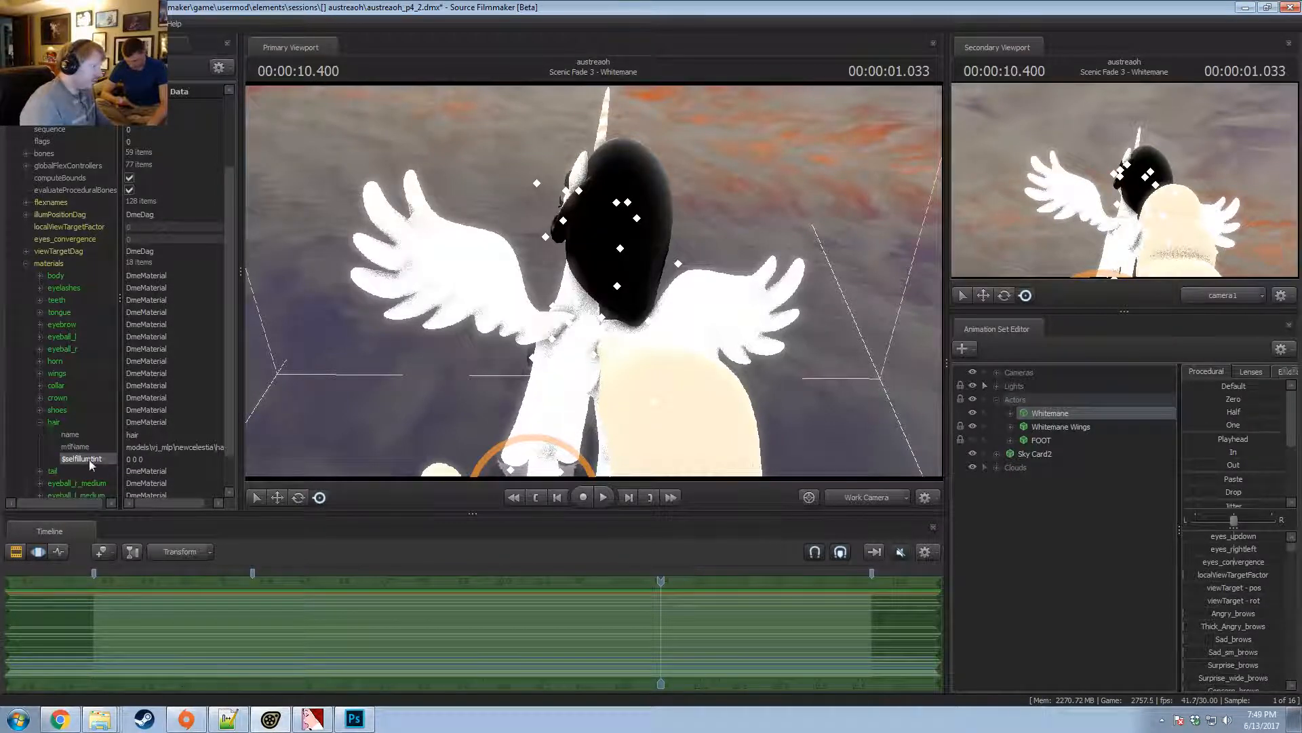
pyautogui.click(39, 421)
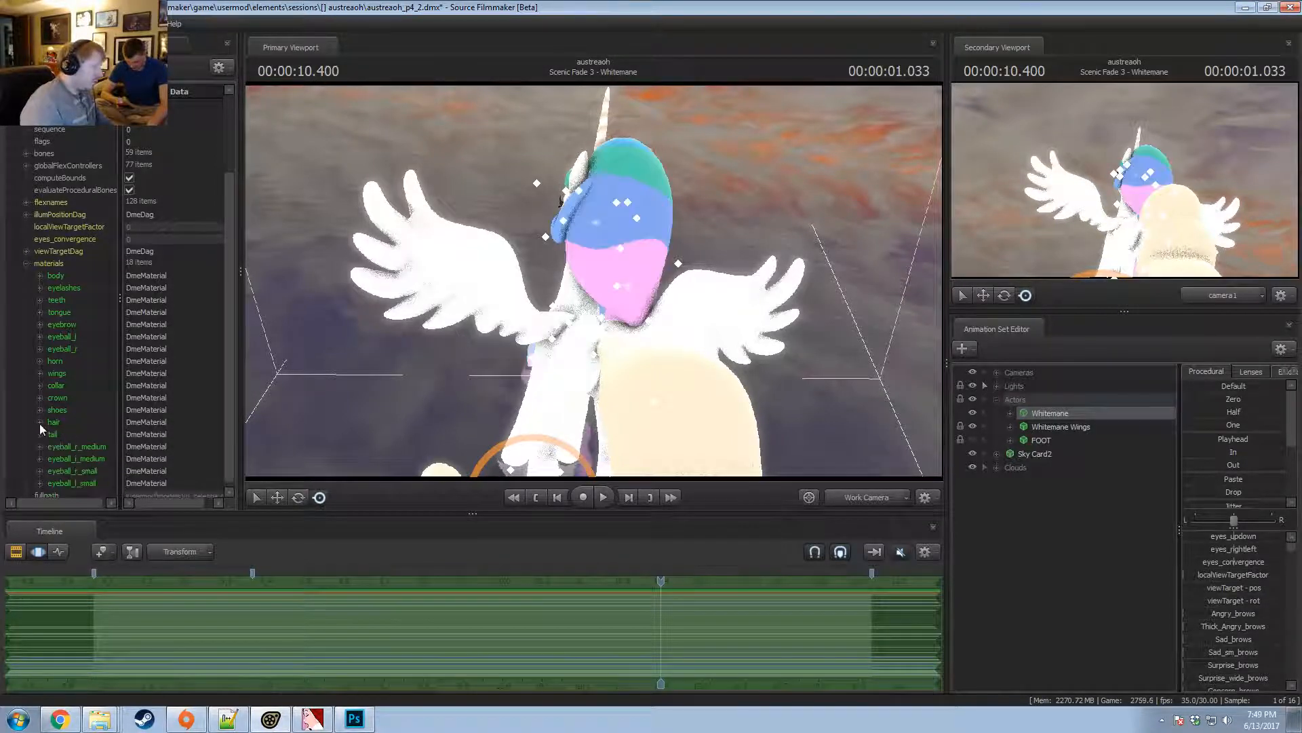
pyautogui.click(39, 422)
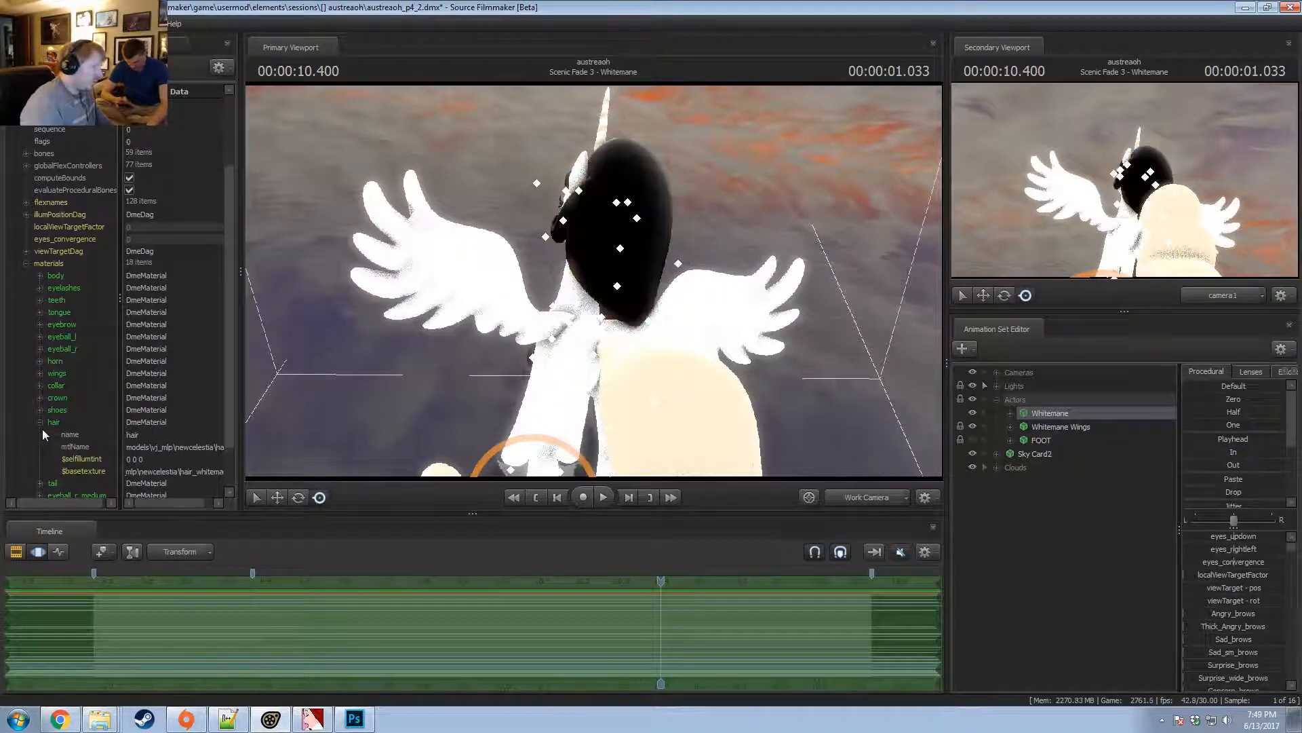
pyautogui.click(39, 422)
pyautogui.click(38, 423)
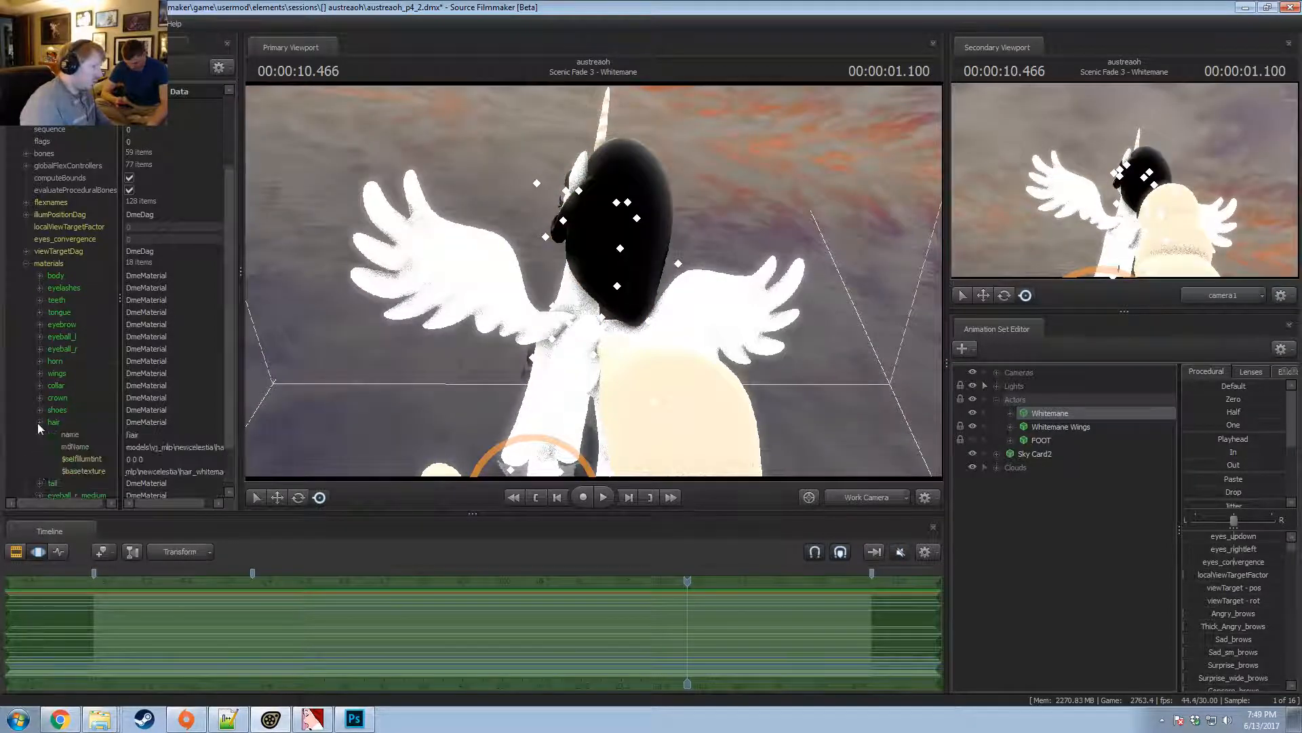
pyautogui.doubleClick(169, 459)
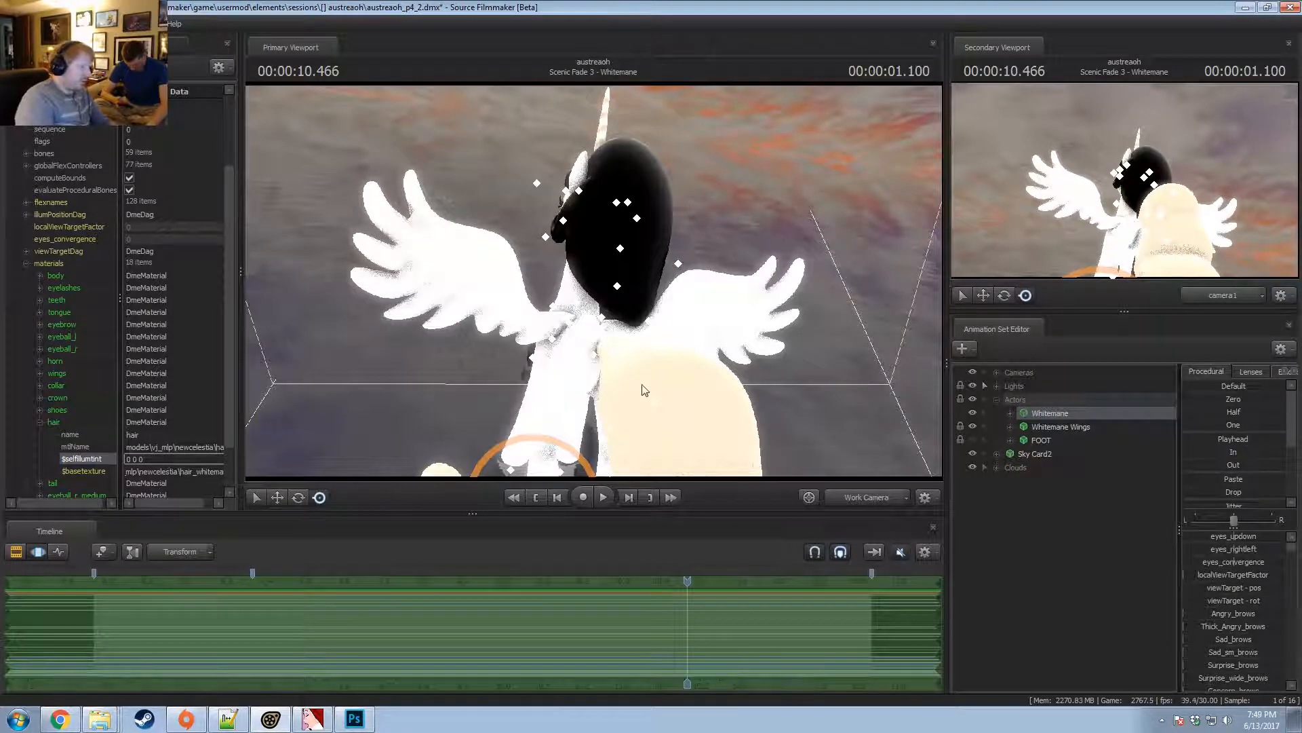
# View Whitemane from the front, switch her to a different skin and set it back to skin 0.
pyautogui.click(832, 250)
pyautogui.keyDown('alt'); pyautogui.moveTo(650, 314); pyautogui.dragTo(882, 370); pyautogui.keyUp('alt')
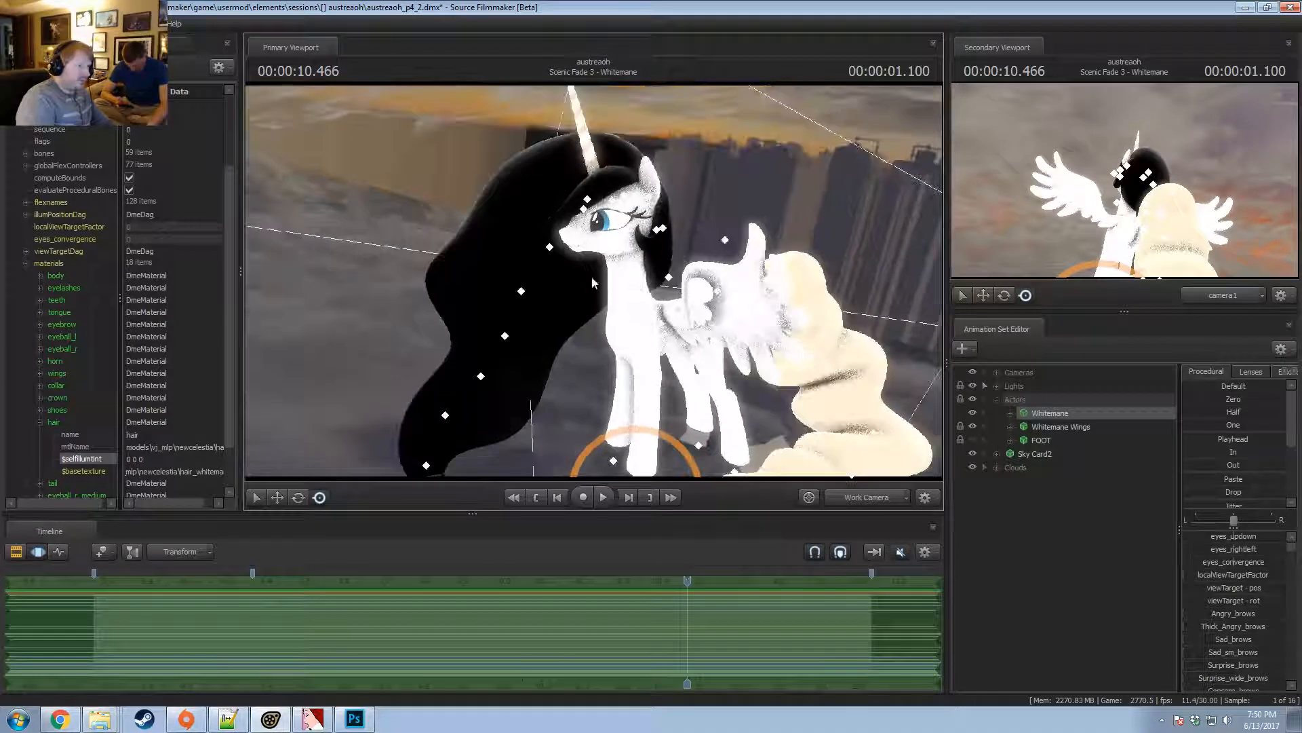
pyautogui.rightClick(1051, 417)
pyautogui.click(1086, 617)
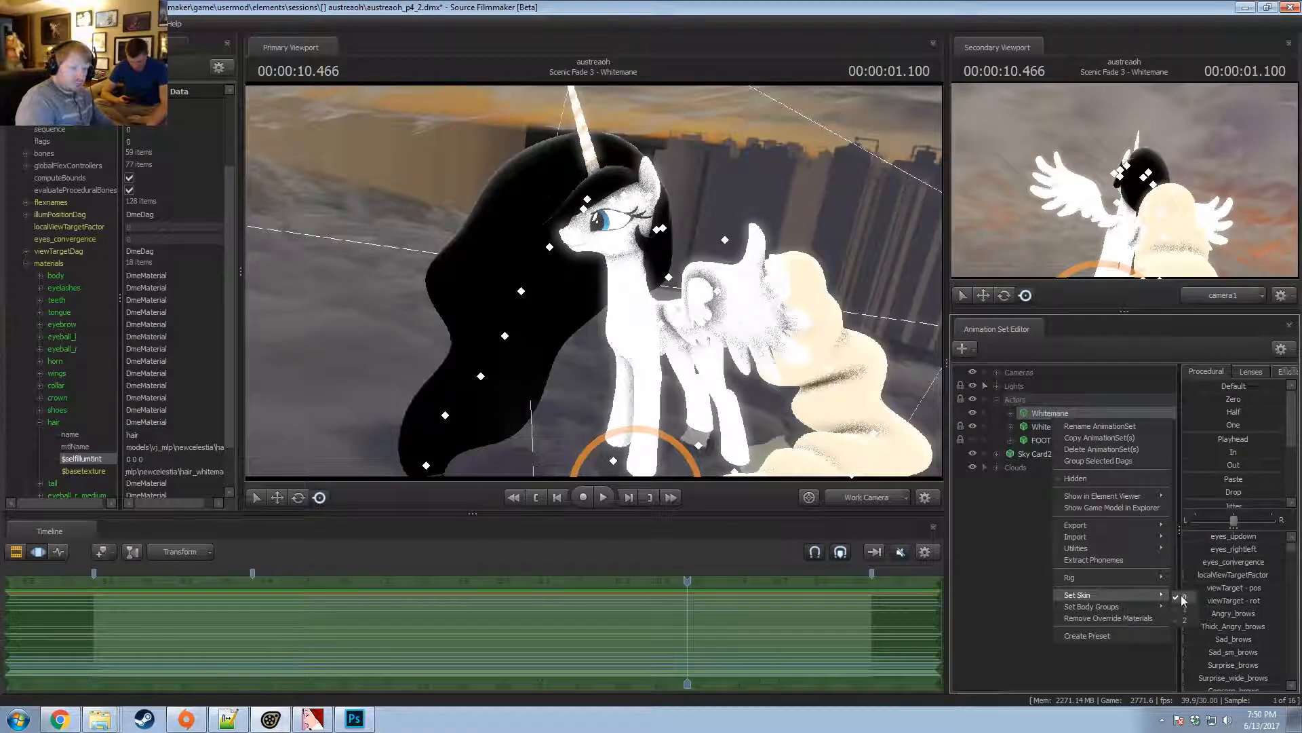
pyautogui.rightClick(1037, 412)
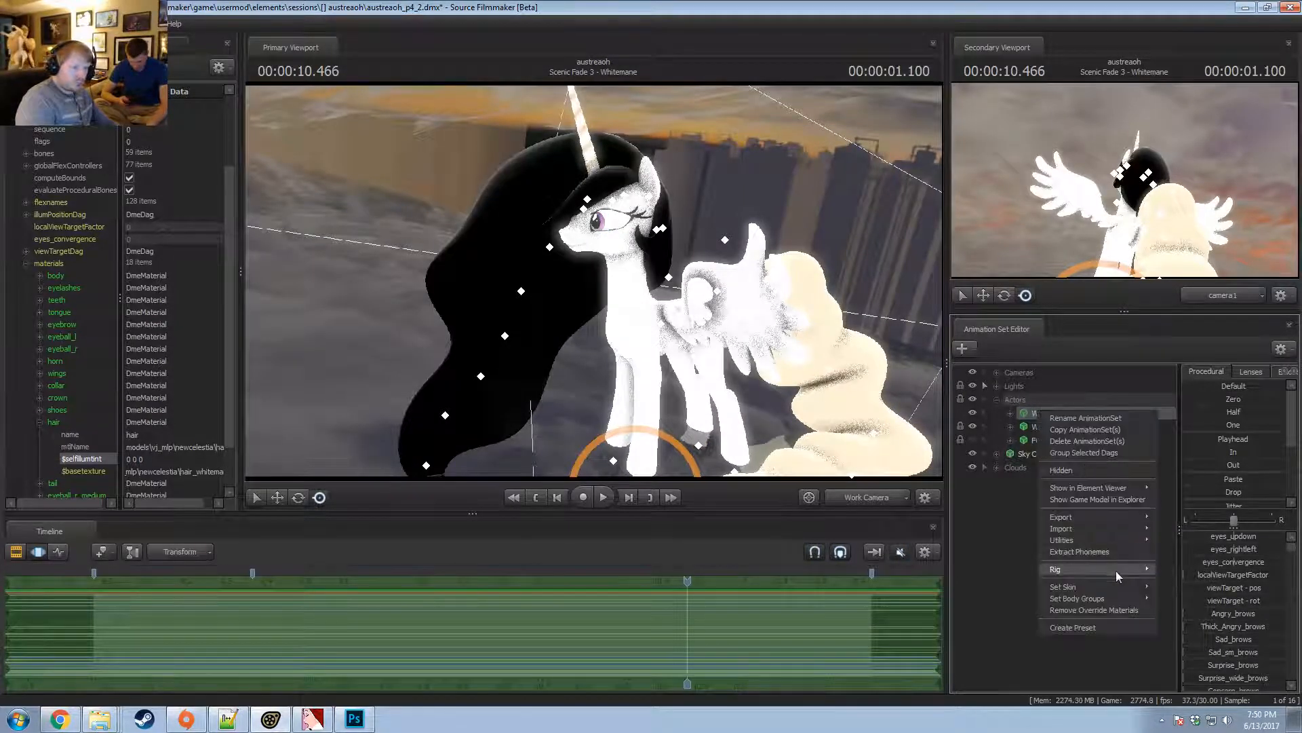
pyautogui.moveTo(1109, 586)
pyautogui.click(1173, 588)
pyautogui.keyDown('alt'); pyautogui.moveTo(841, 339); pyautogui.dragTo(902, 370); pyautogui.keyUp('alt')
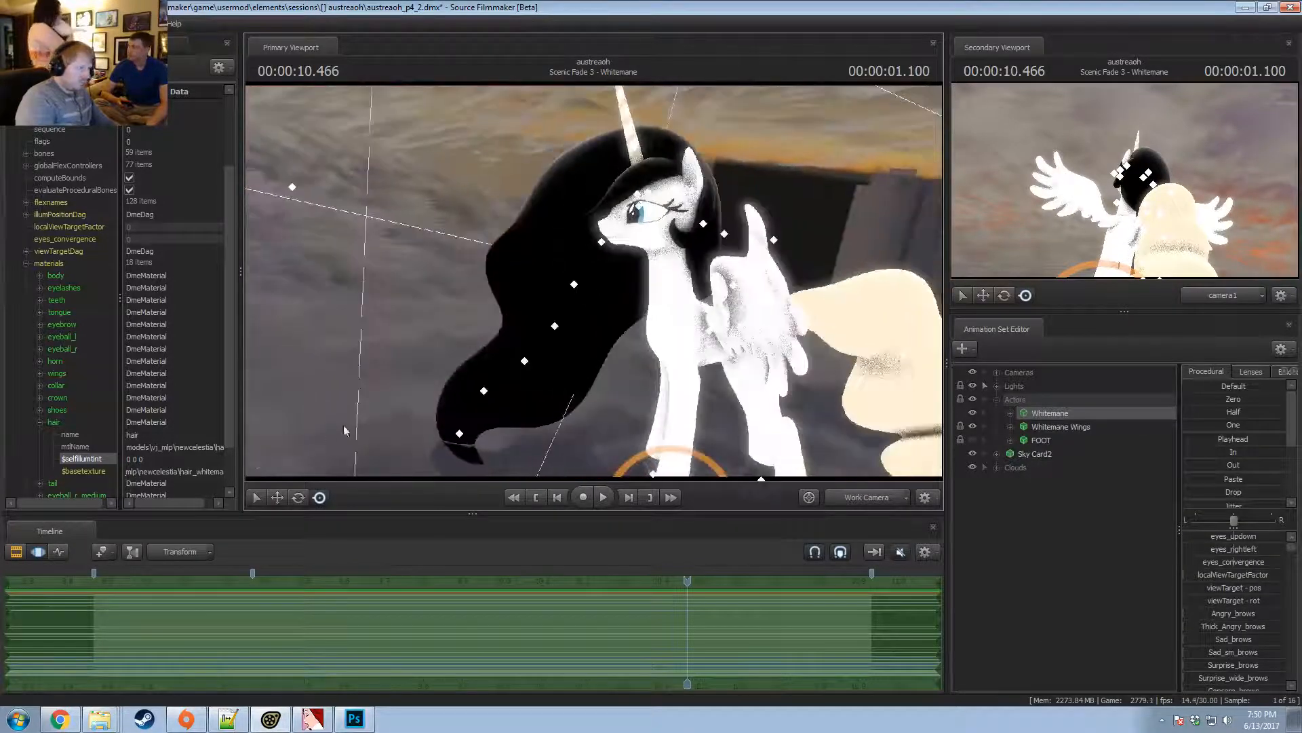
# Expand Whitemane's tail material and compare its attributes with the hair material's.
pyautogui.click(34, 425)
pyautogui.click(40, 480)
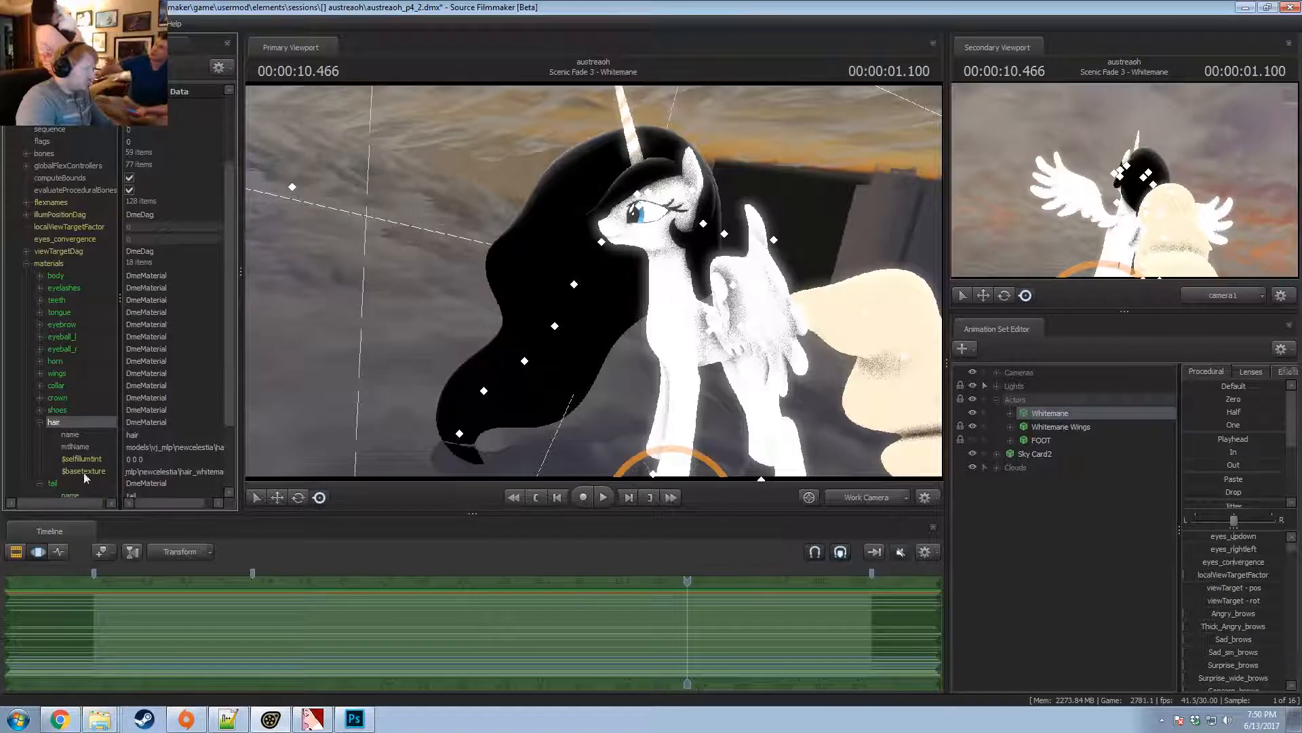
pyautogui.scroll(-3, 85, 478)
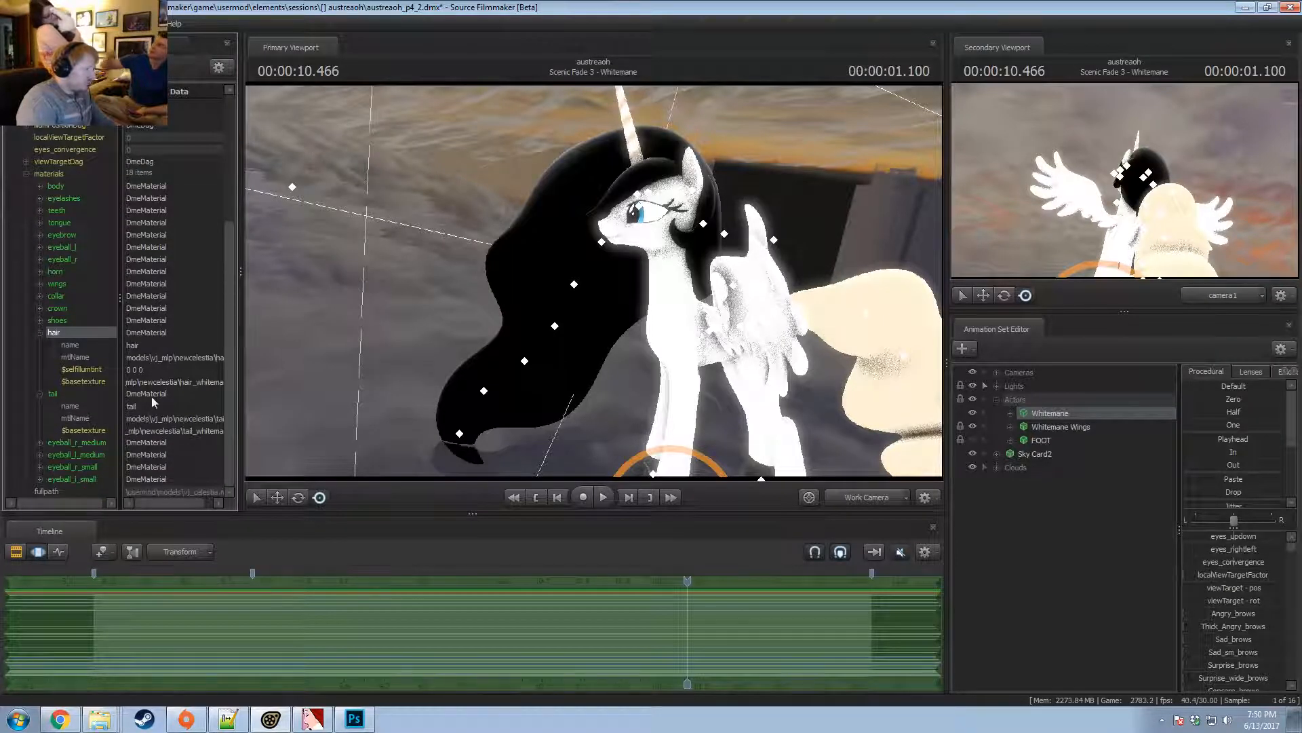
pyautogui.click(82, 369)
pyautogui.rightClick(89, 371)
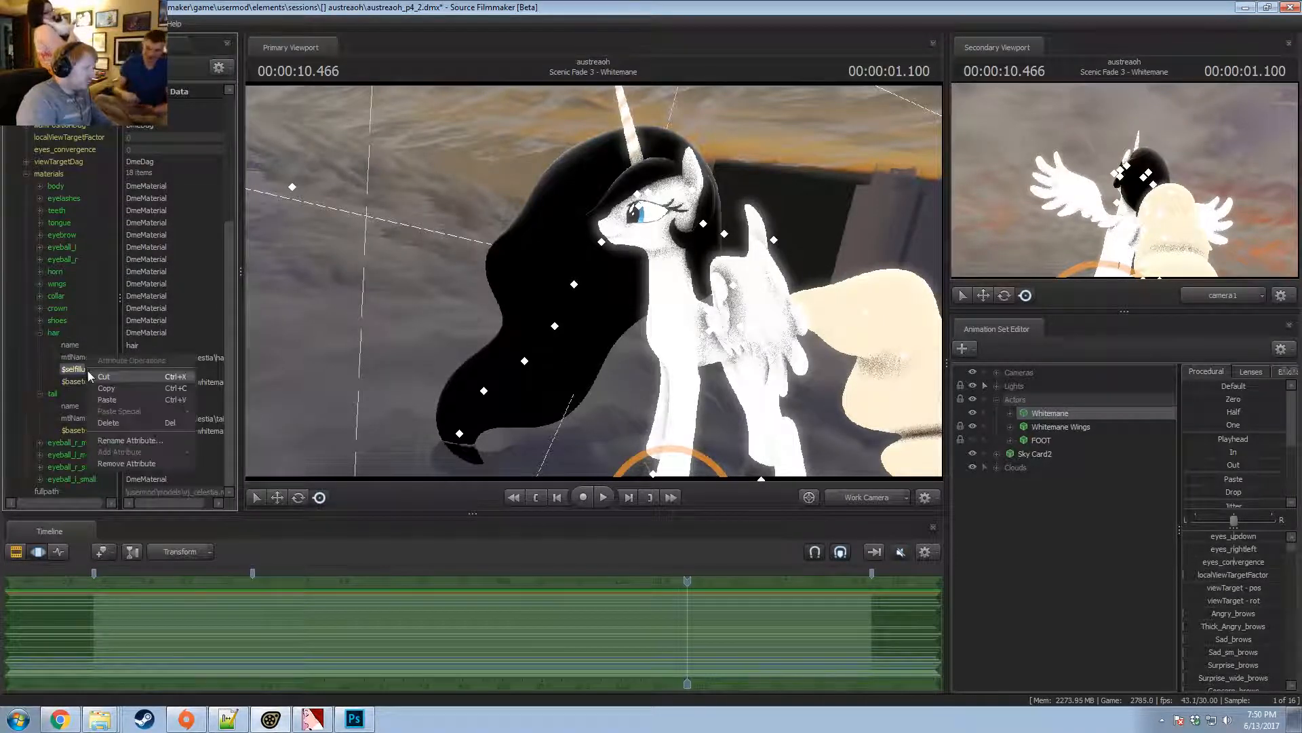
pyautogui.click(130, 440)
pyautogui.click(72, 382)
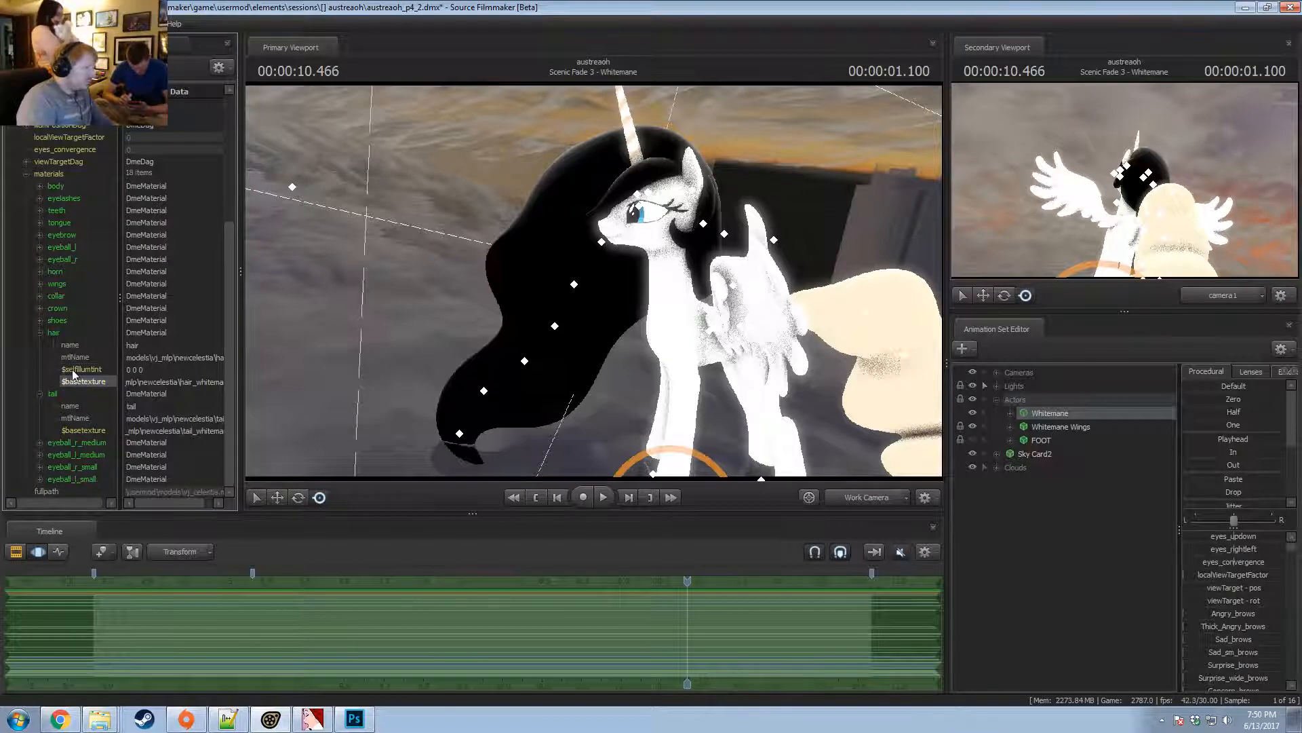
# In Notepad++, set $selfillum to "0" in hair.vmt, save the file and return to Source Filmmaker.
pyautogui.hotkey('alt', 'Tab')
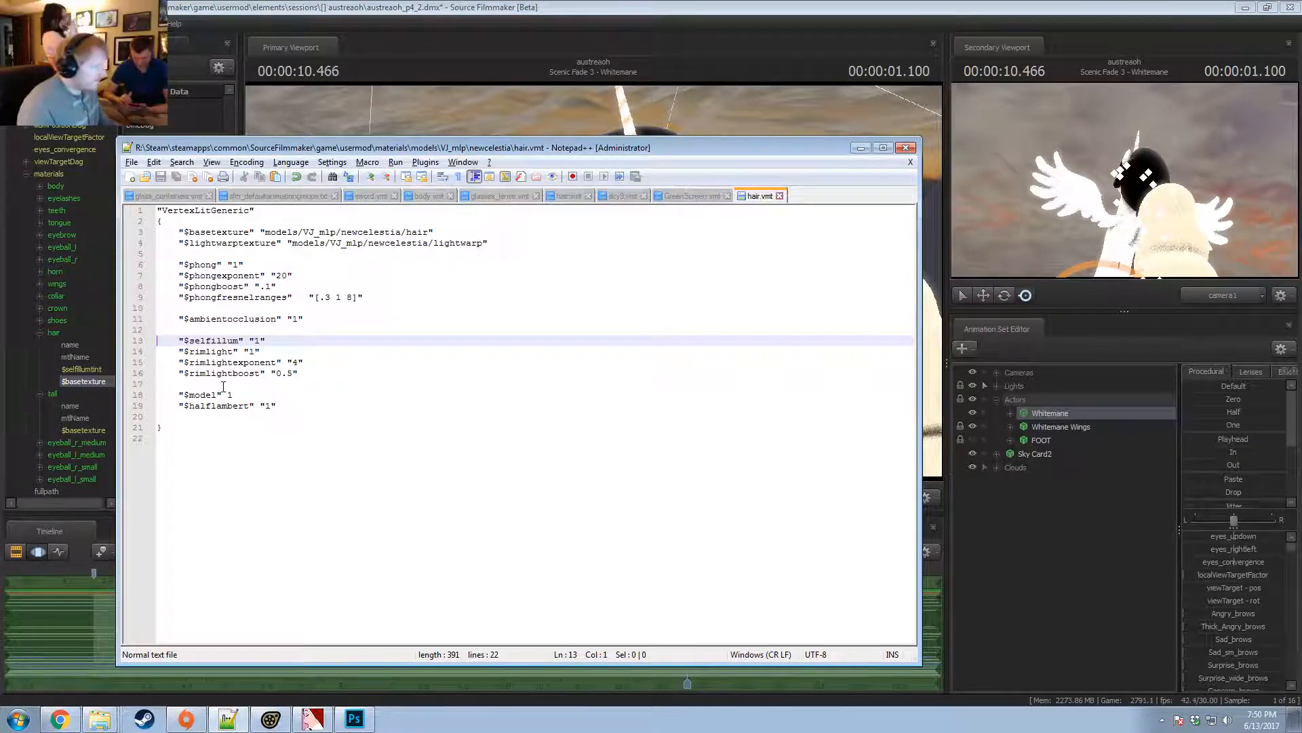
pyautogui.click(272, 341)
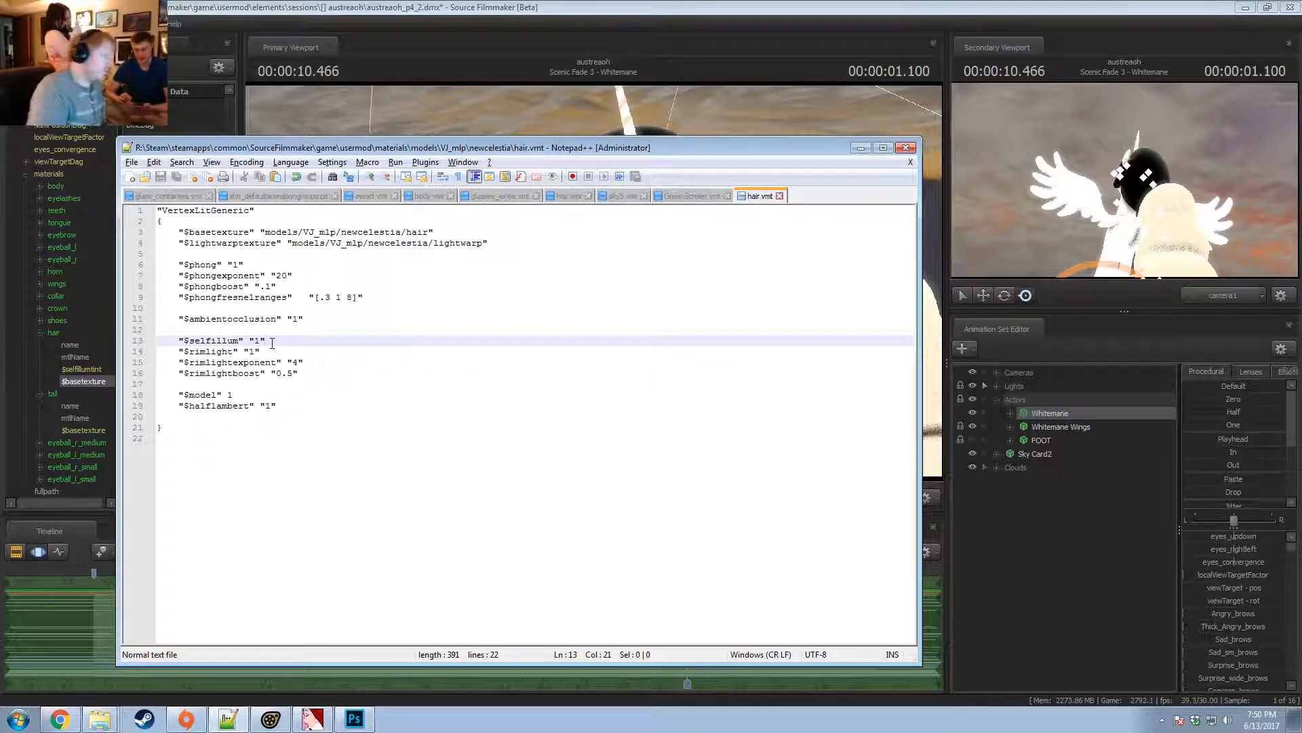
pyautogui.press('Left')
pyautogui.press('BackSpace')
pyautogui.write('0')
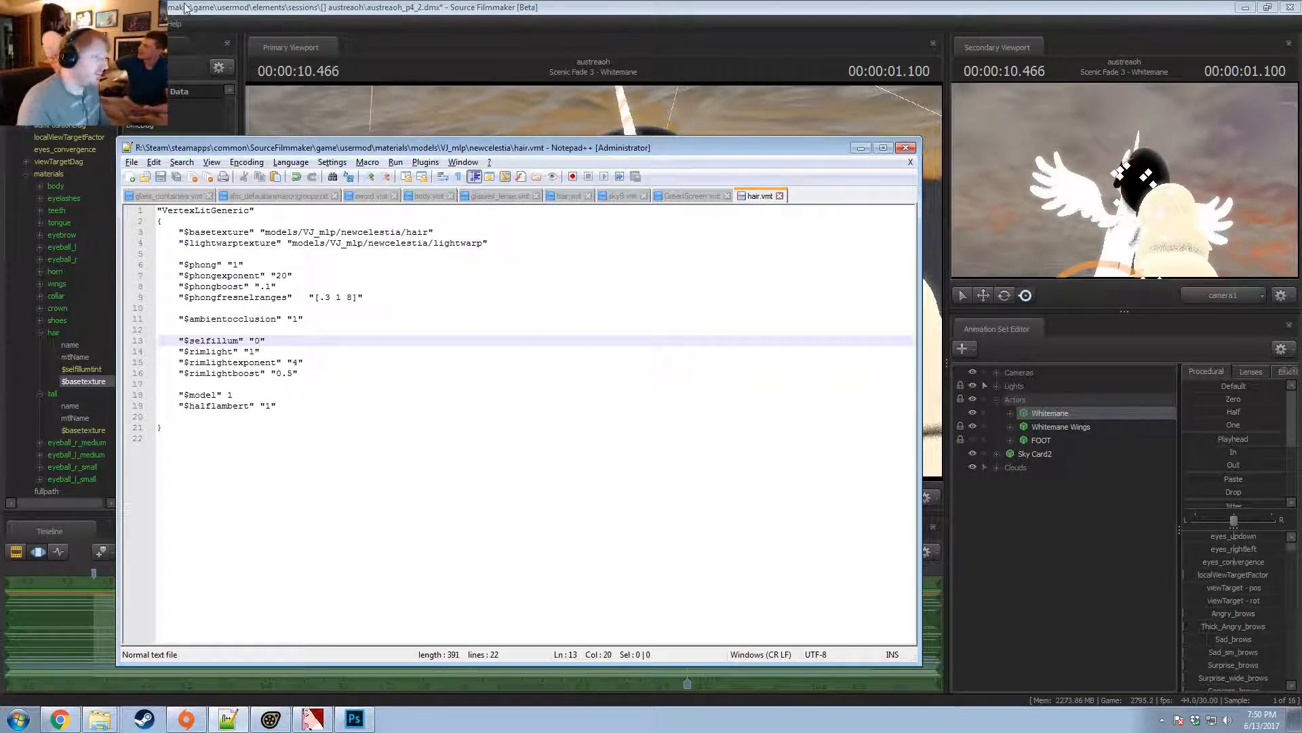
pyautogui.click(184, 8)
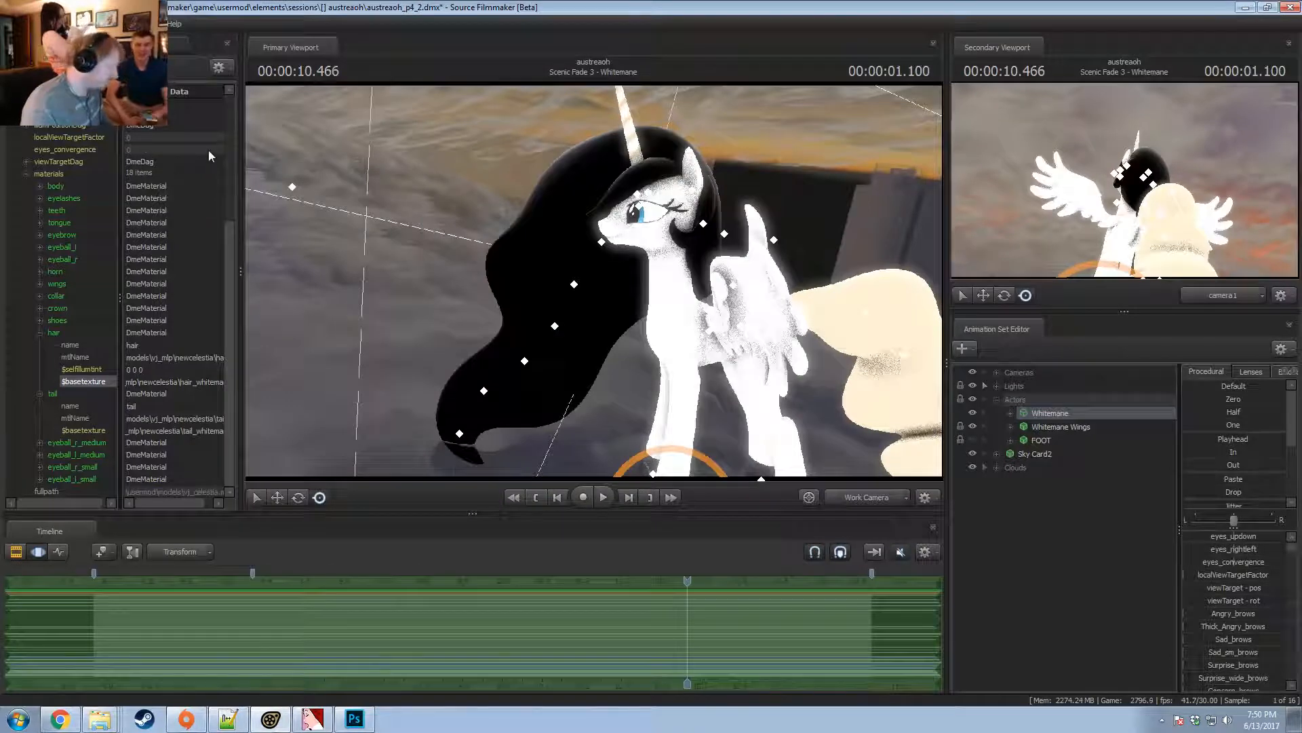
# Reload the hair material by running the console command mat_reloadmaterial hair.
pyautogui.press('`')
pyautogui.write('mat_relo')
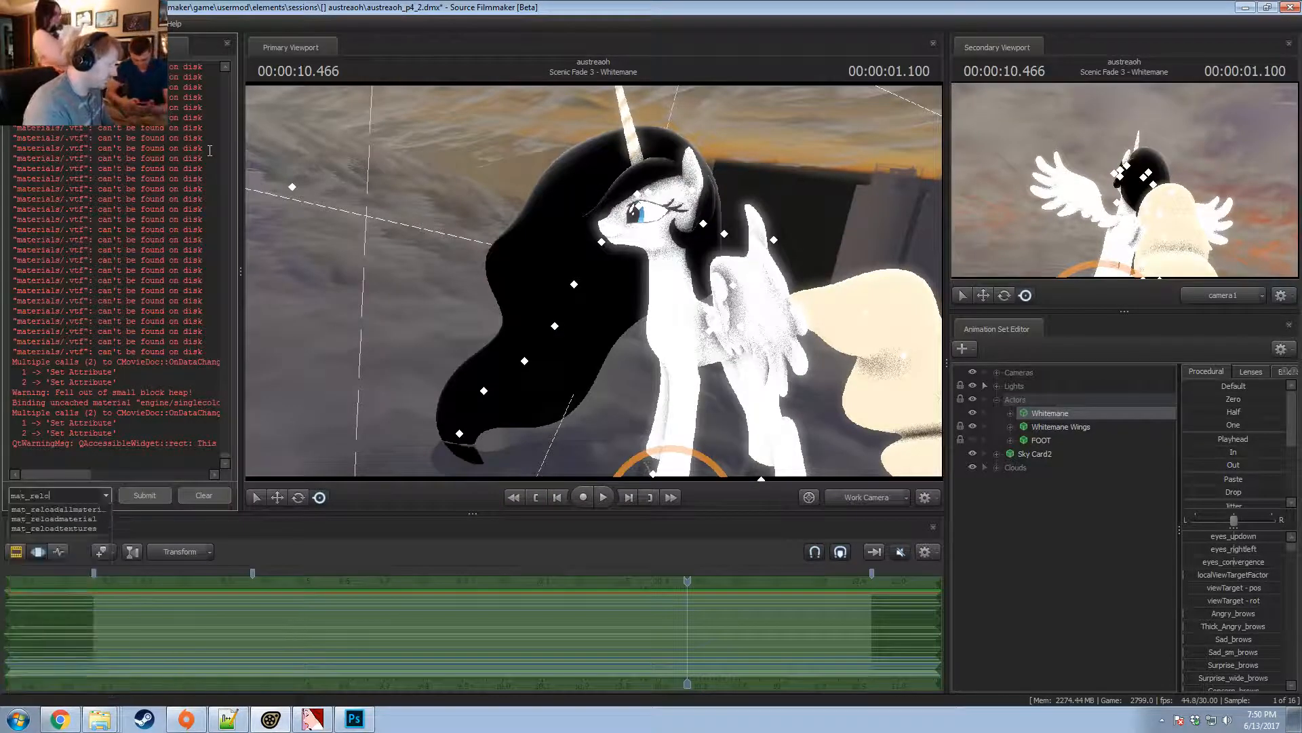
pyautogui.write('admaterial hair')
pyautogui.press('Return')
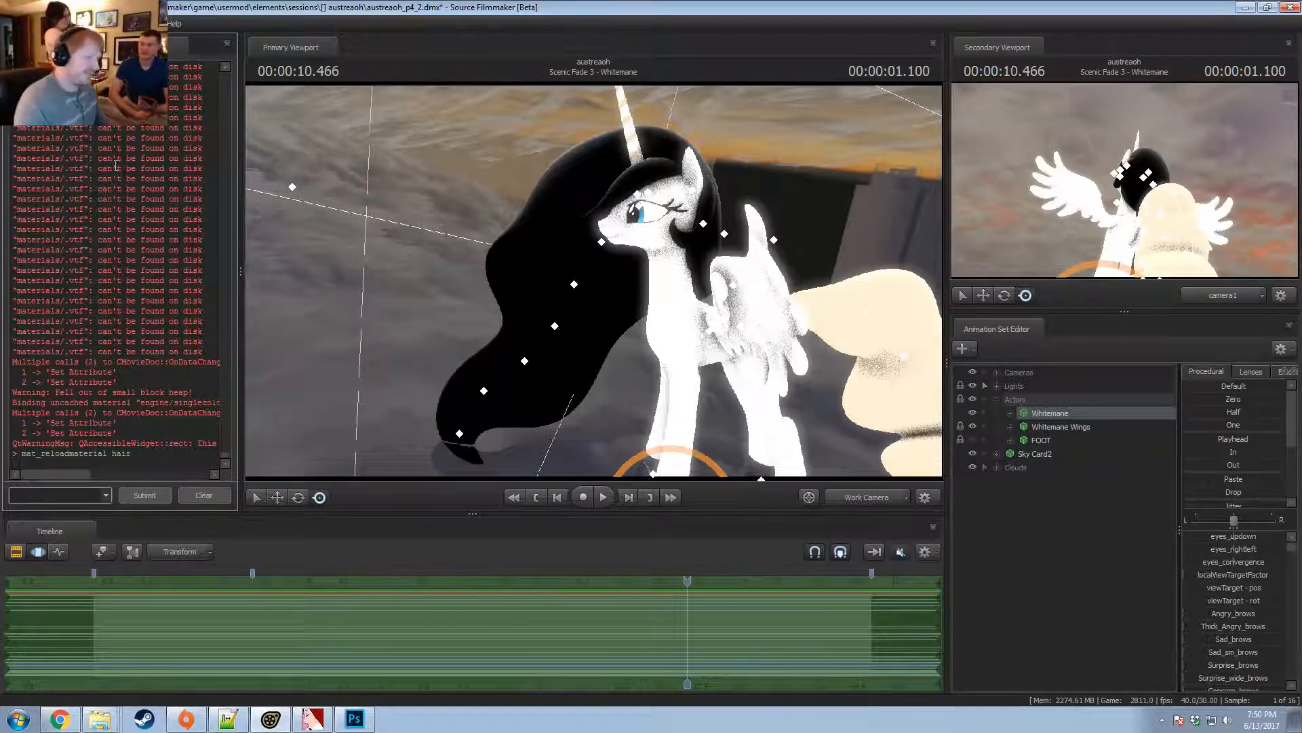
# Move the playhead to 00:00:10.433 and view the shot with scene lighting through camera1.
pyautogui.moveTo(681, 581); pyautogui.dragTo(661, 508)
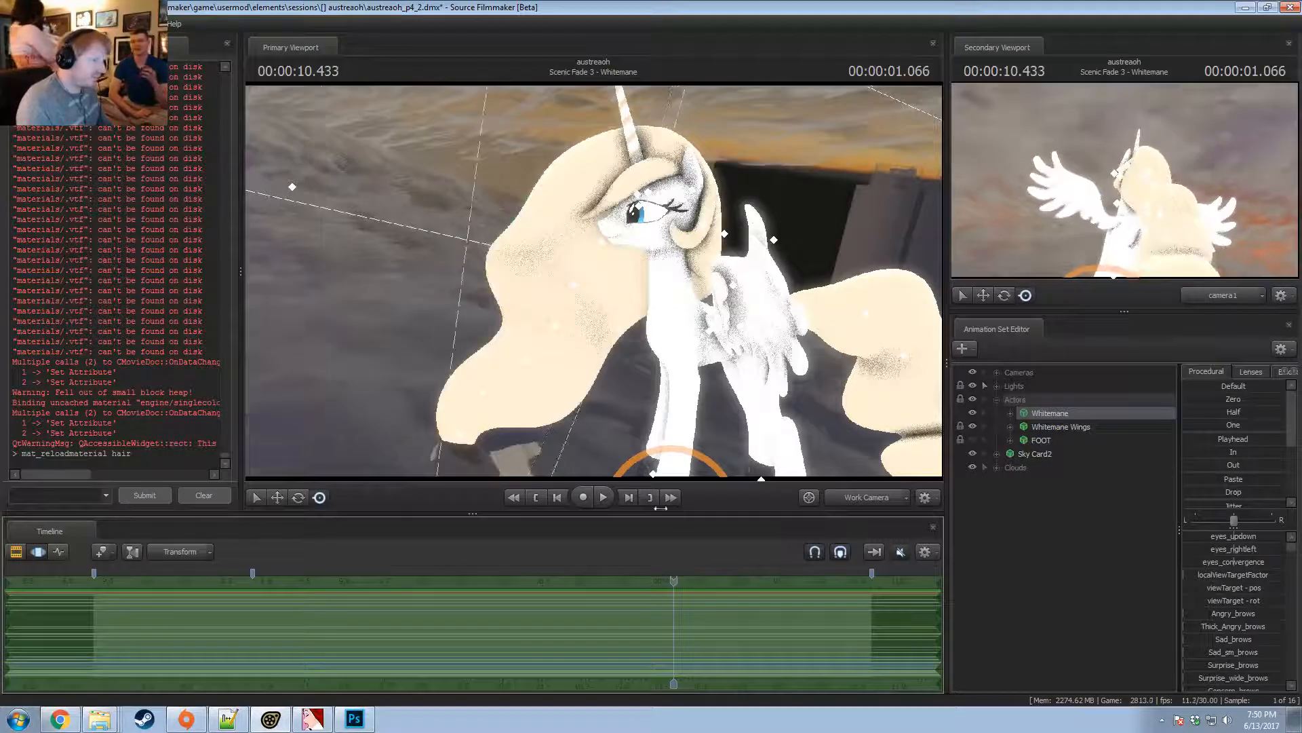
pyautogui.rightClick(502, 293)
pyautogui.click(542, 329)
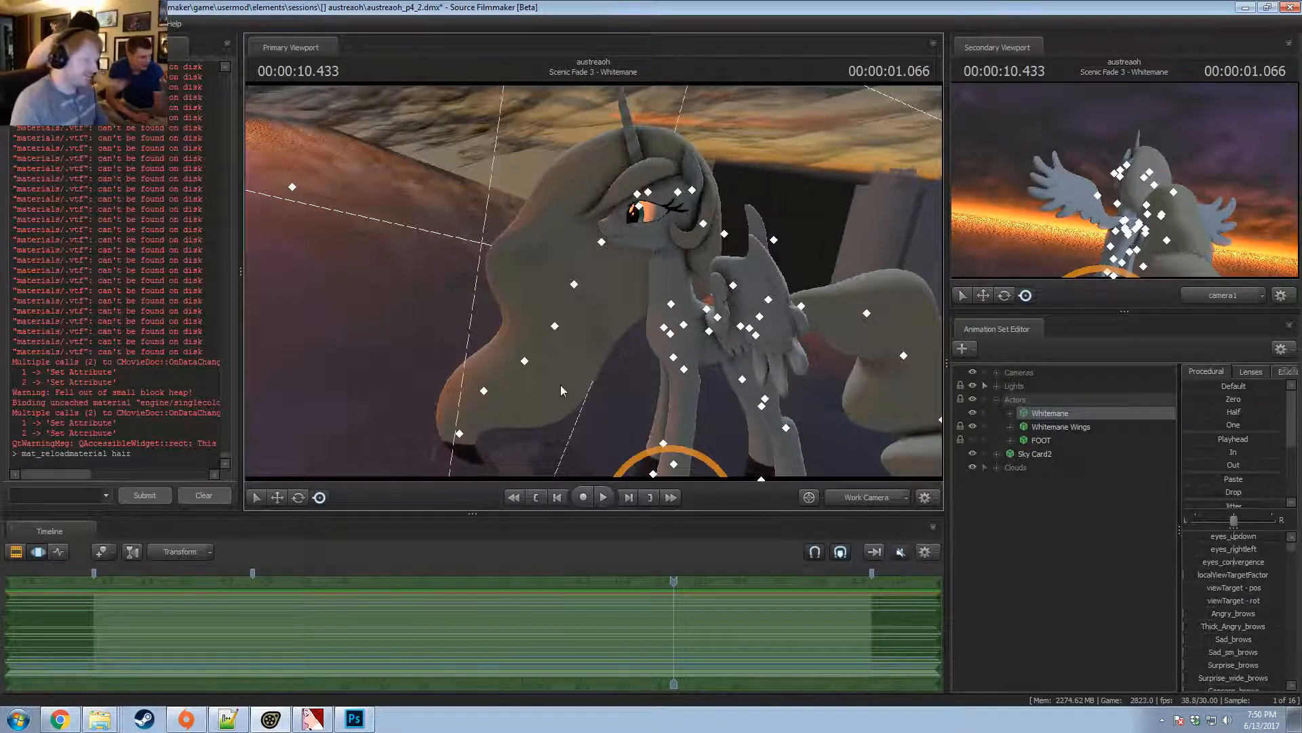
pyautogui.click(873, 499)
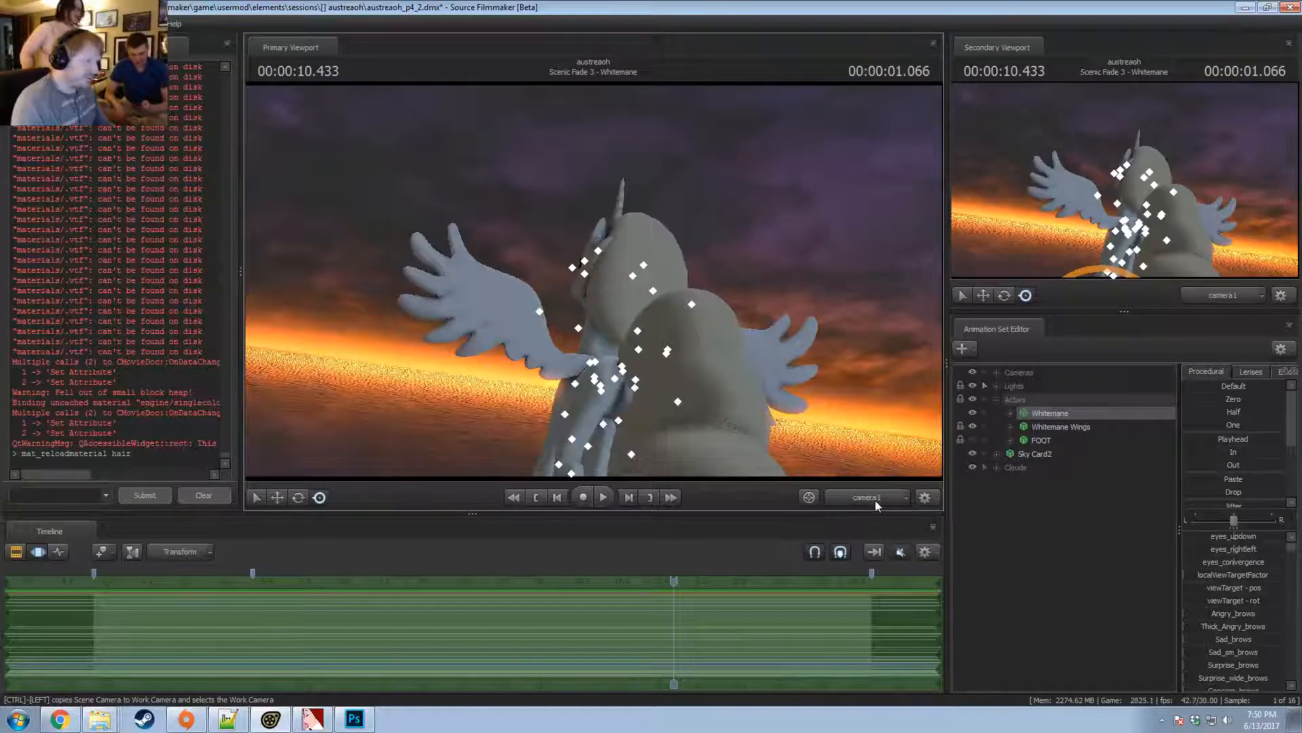
# Create an animation set for a new light and expand the Lights group.
pyautogui.click(1045, 529)
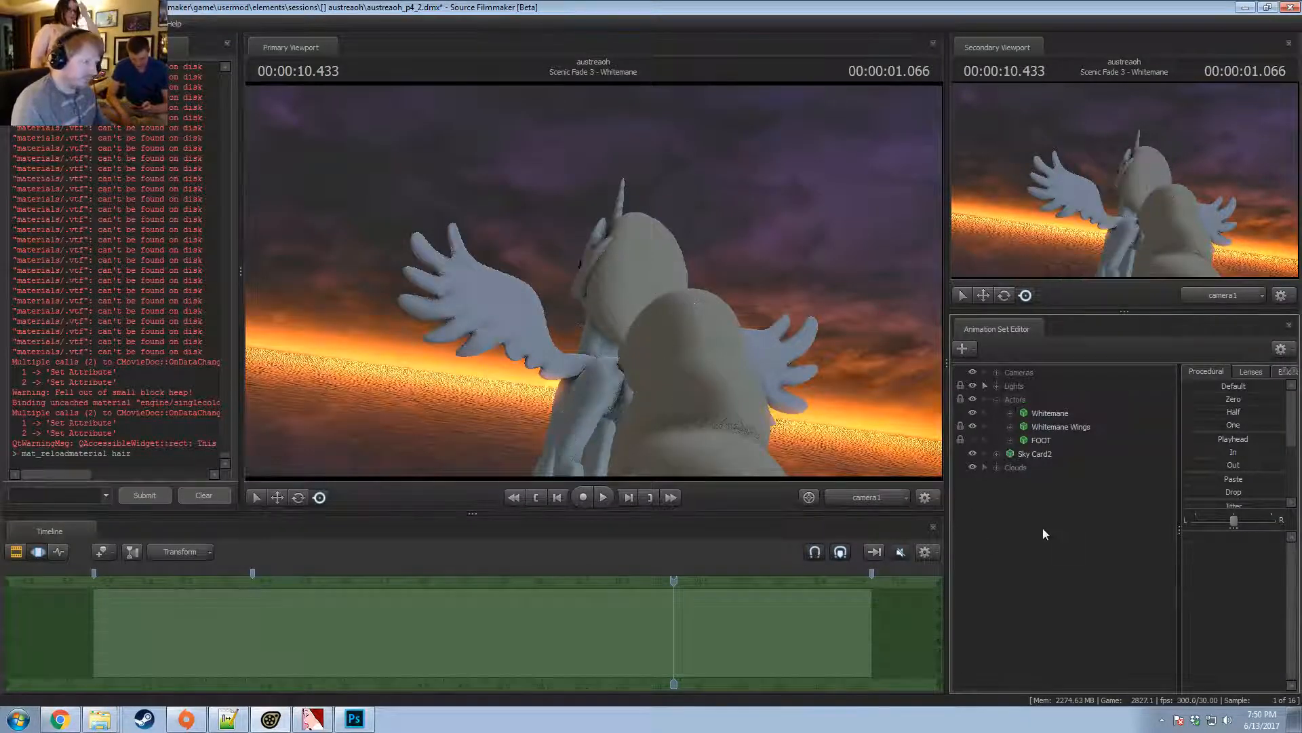
pyautogui.rightClick(1041, 531)
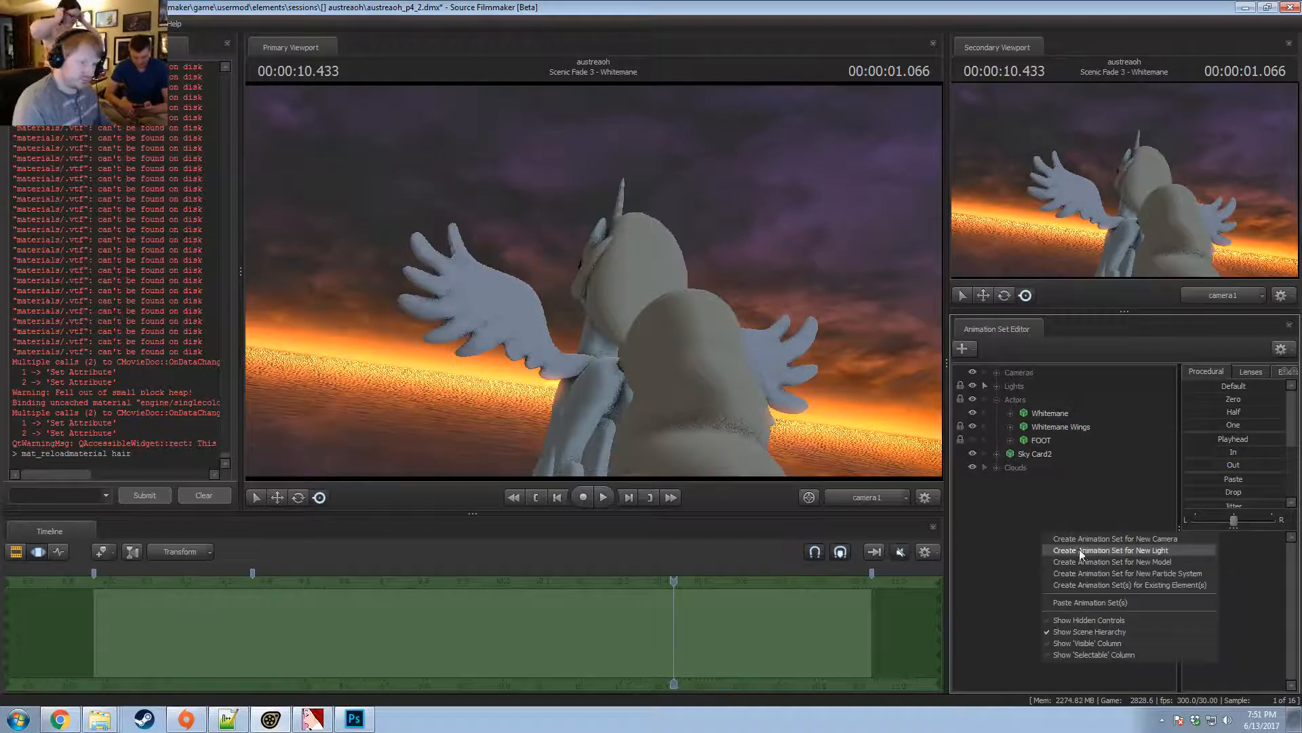
pyautogui.click(1080, 550)
pyautogui.click(997, 386)
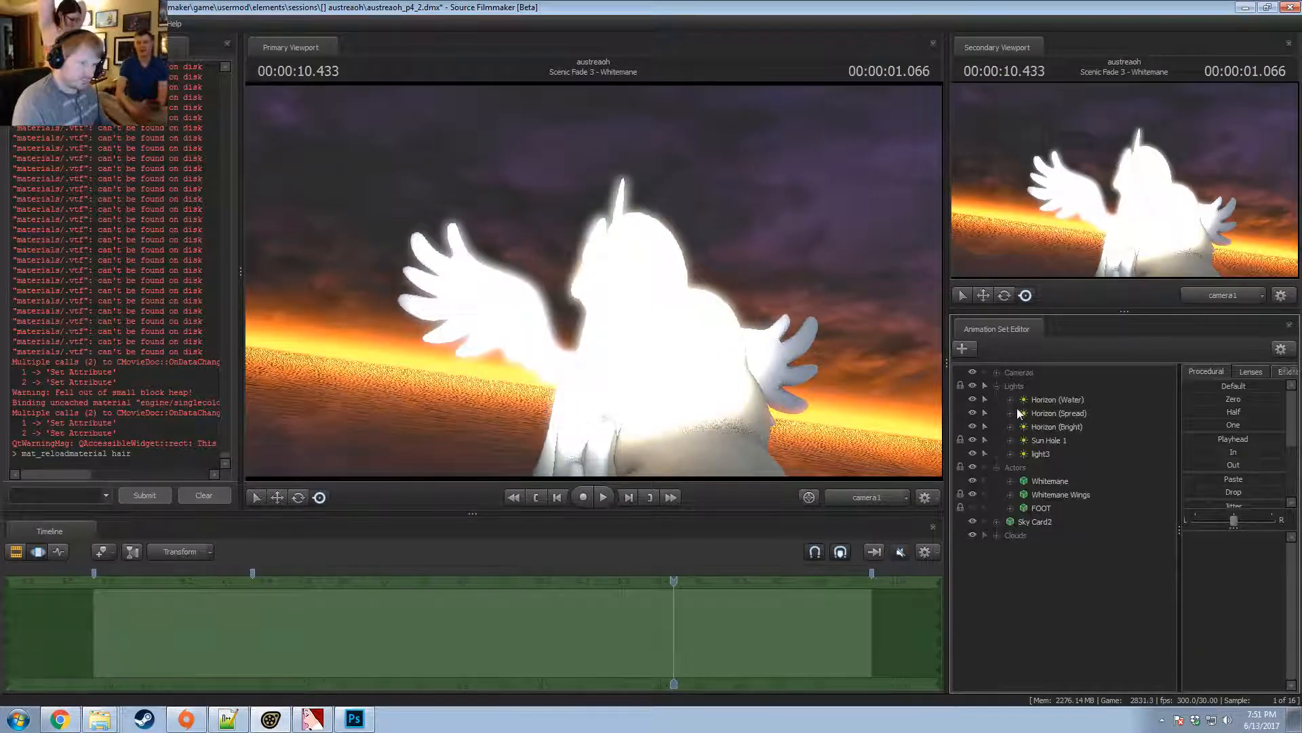
# Copy the red, green and blue color values of the Horizon (Spread) light onto light3.
pyautogui.click(1011, 413)
pyautogui.scroll(-4, 1073, 546)
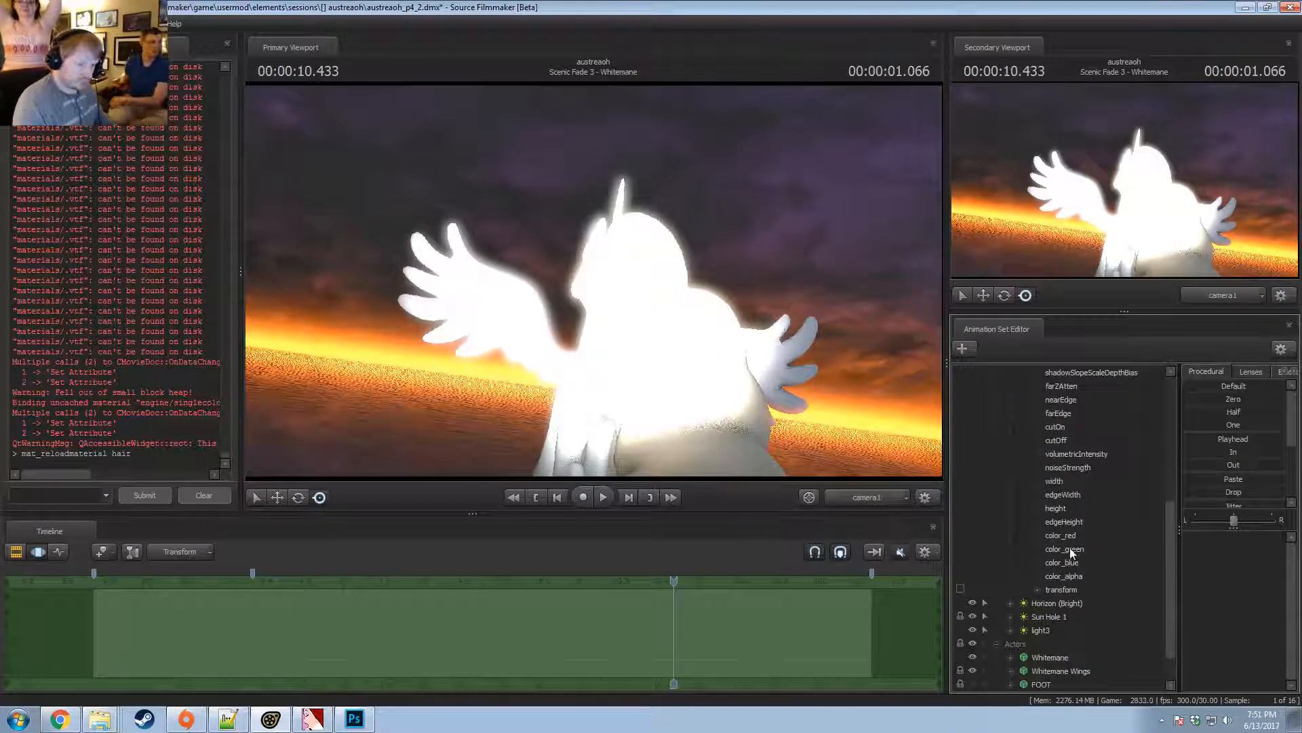
pyautogui.click(1070, 548)
pyautogui.click(1073, 538)
pyautogui.keyDown('shift'); pyautogui.click(1070, 565); pyautogui.keyUp('shift')
pyautogui.click(817, 615)
pyautogui.scroll(1, 1055, 483)
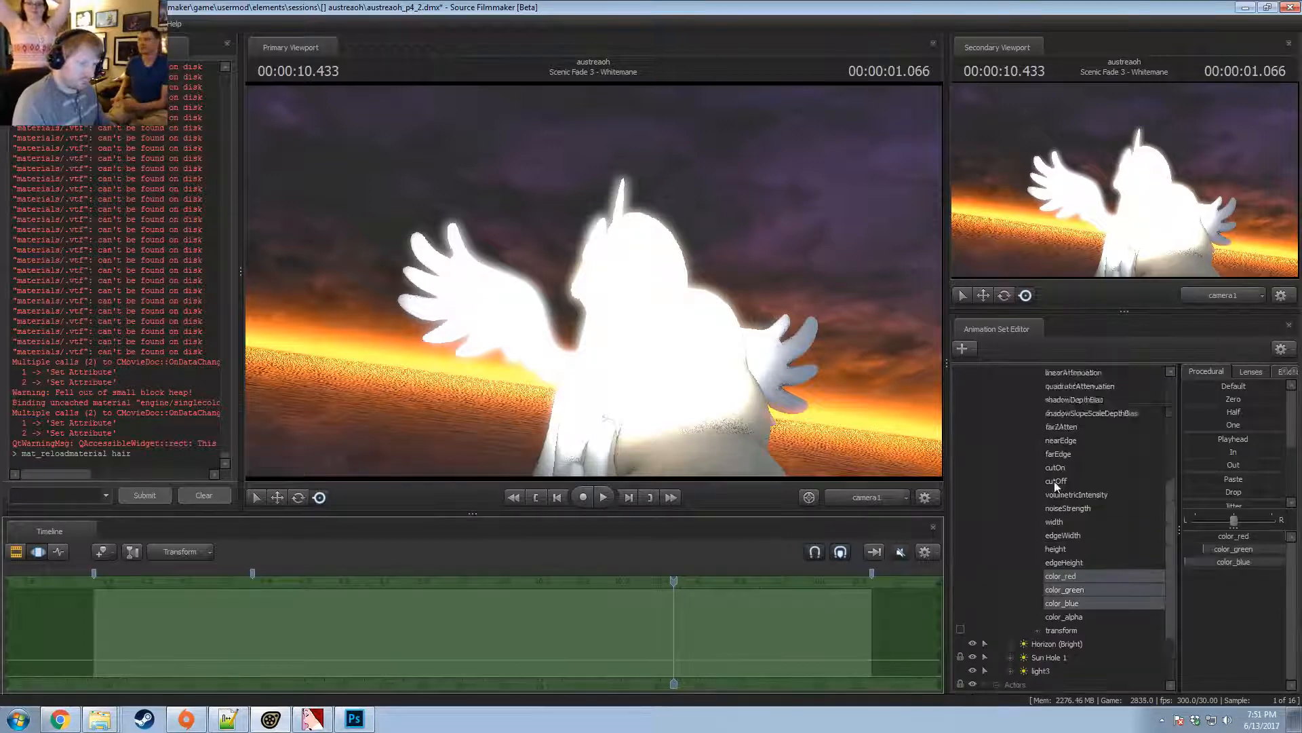
pyautogui.scroll(5, 1054, 483)
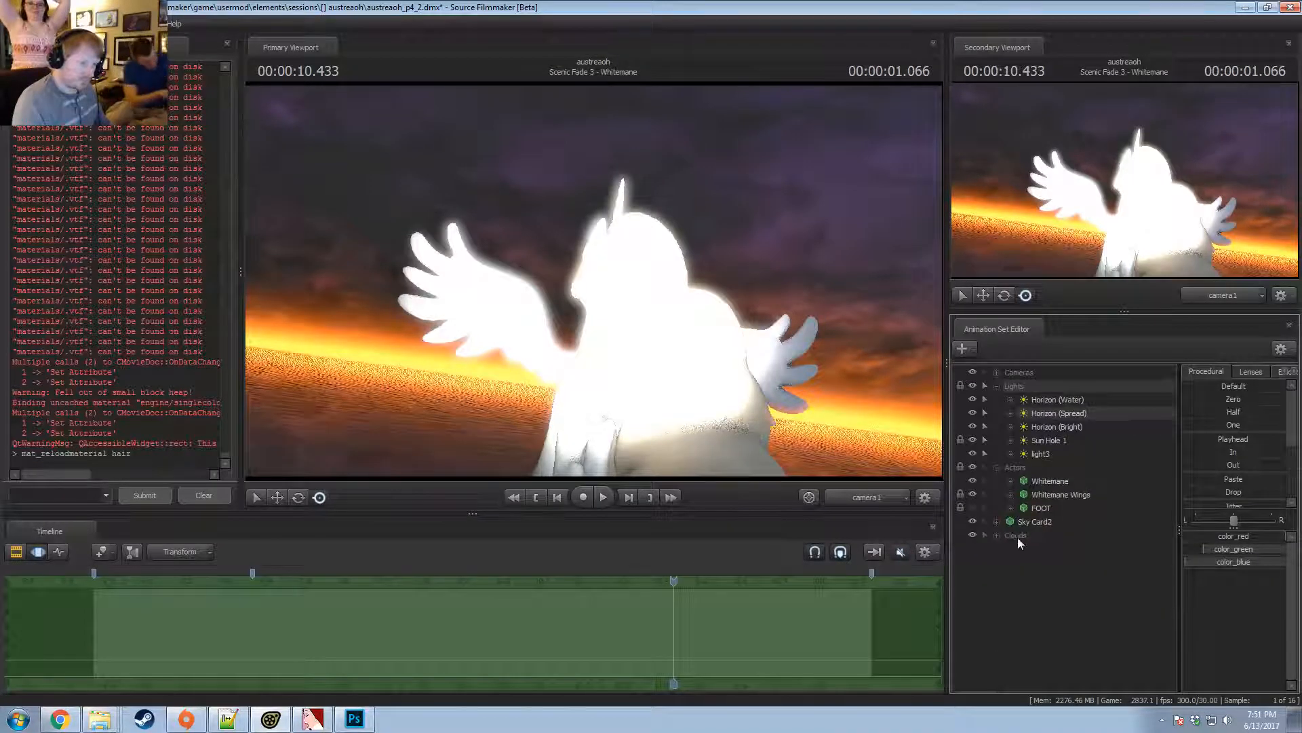
pyautogui.click(1042, 453)
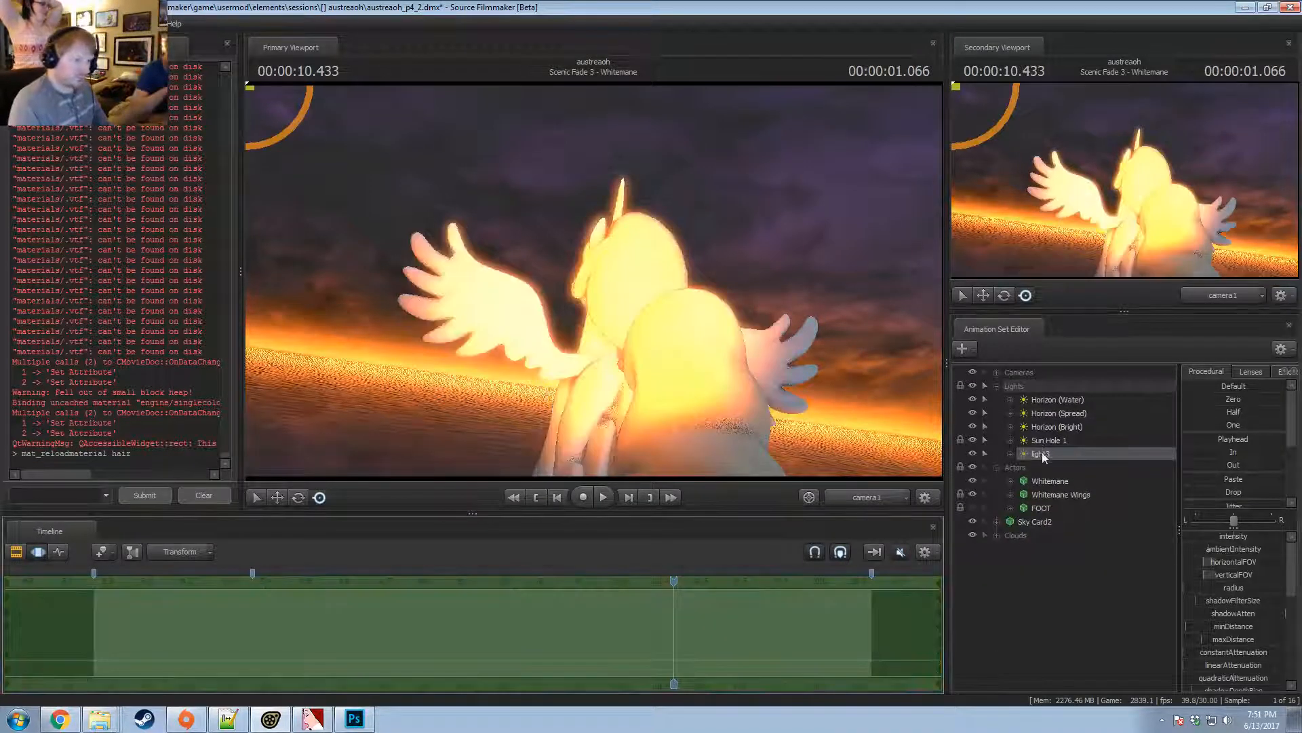
# Look through light3 and reposition it so its beam falls on Whitemane as an orange rim light.
pyautogui.moveTo(1041, 453); pyautogui.dragTo(713, 356)
pyautogui.moveTo(594, 281)
pyautogui.mouseDown()
pyautogui.moveTo(651, 280)
pyautogui.moveTo(624, 264)
pyautogui.moveTo(597, 271)
pyautogui.moveTo(651, 291)
pyautogui.moveTo(594, 299)
pyautogui.moveTo(594, 258)
pyautogui.moveTo(594, 298)
pyautogui.moveTo(631, 312)
pyautogui.moveTo(599, 266)
pyautogui.mouseUp()
pyautogui.press('F2')
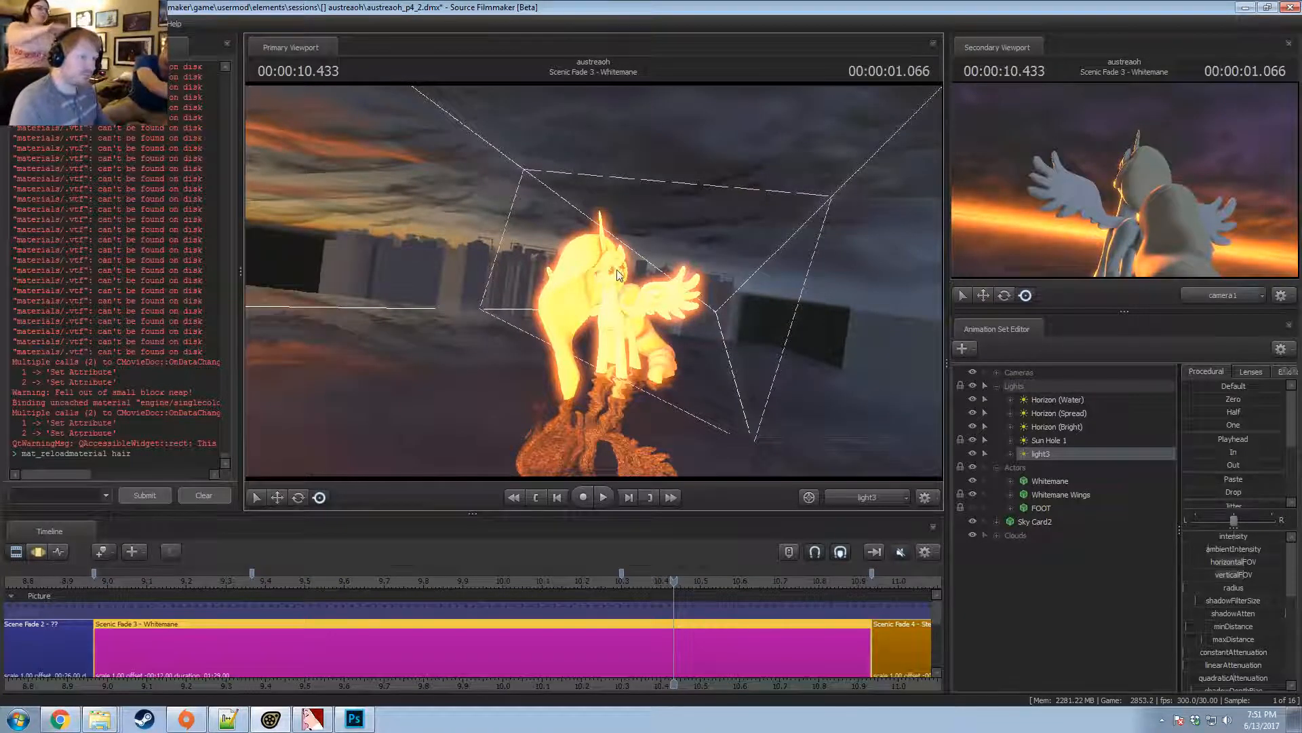
# Lower the Main Camera's toneMapScale slightly.
pyautogui.click(996, 372)
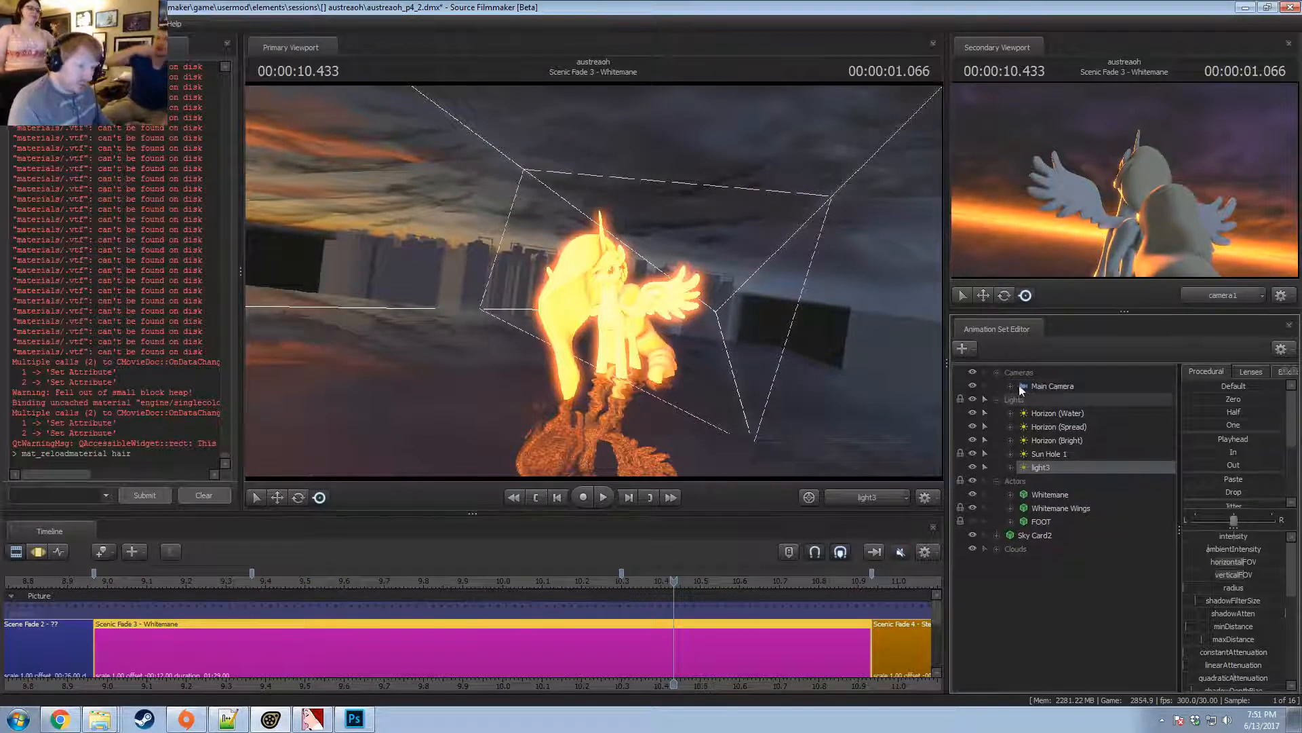
pyautogui.click(1051, 386)
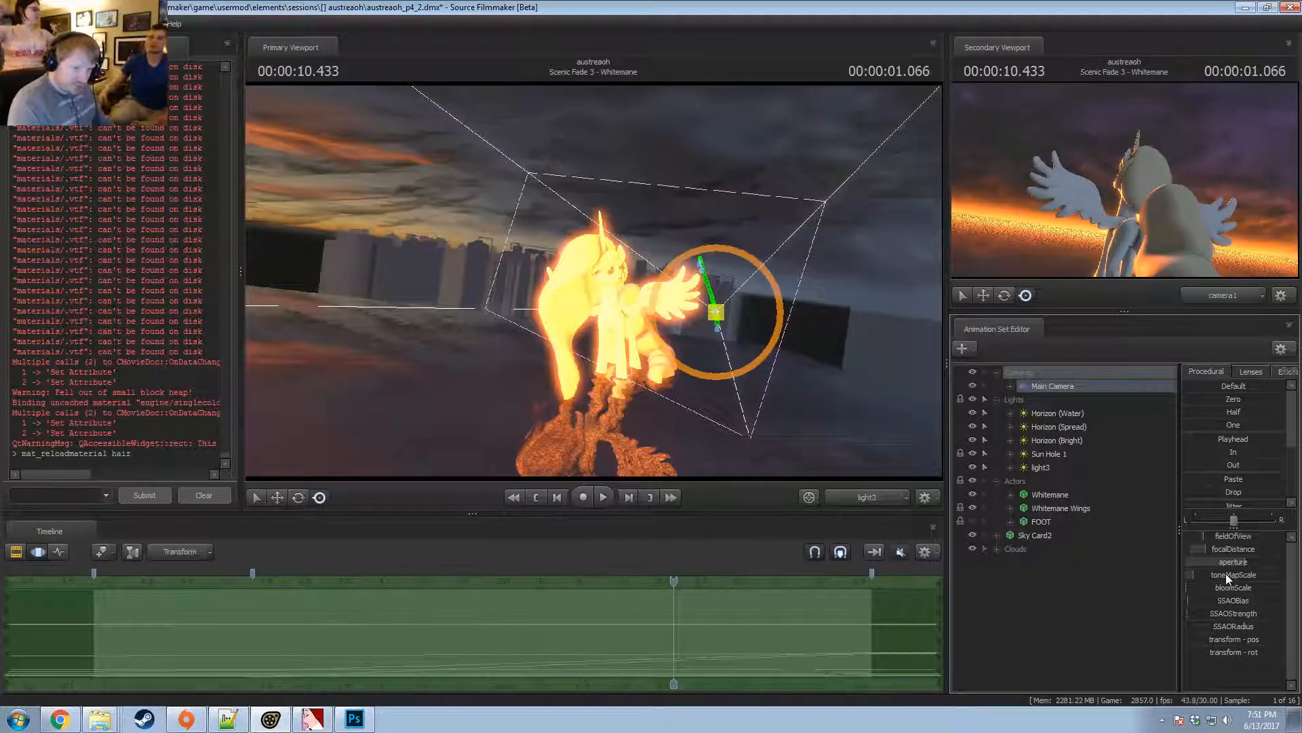
pyautogui.moveTo(1226, 574); pyautogui.dragTo(1221, 575)
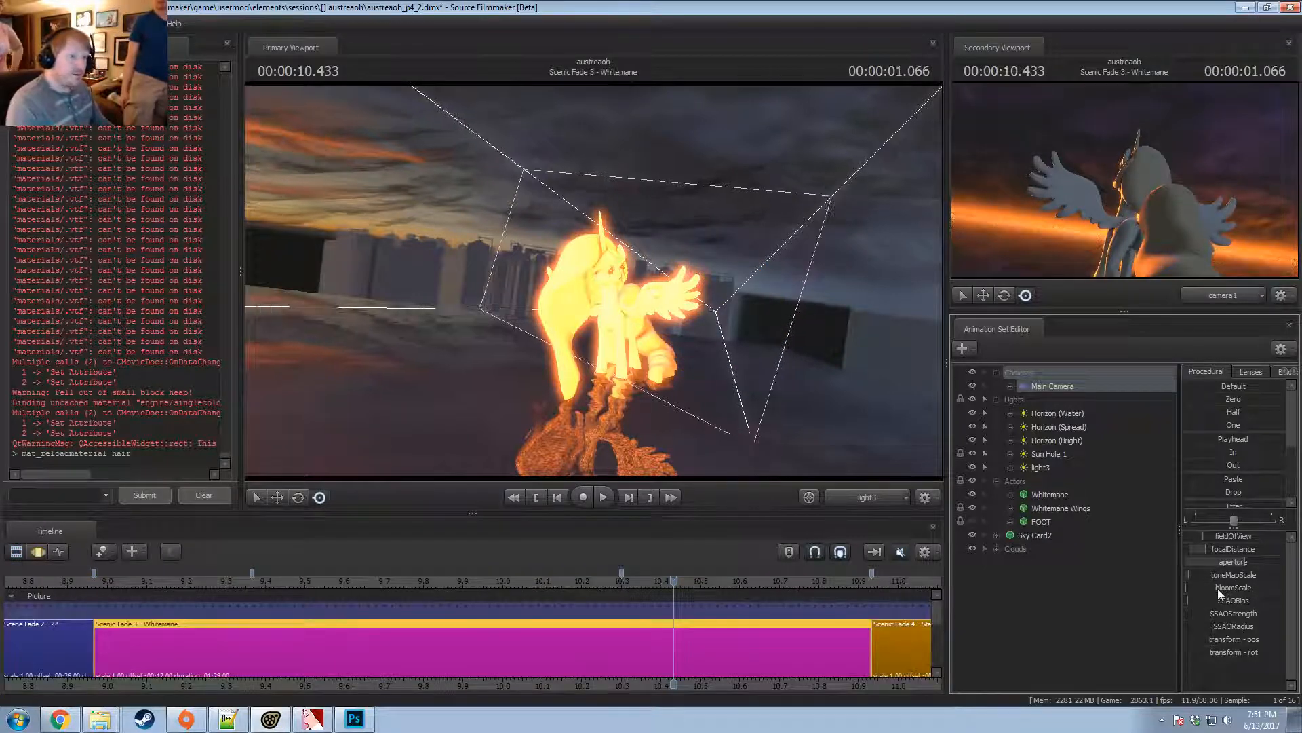
# Switch to the work camera and examine the rim lighting on Whitemane's face and mane from the front.
pyautogui.click(882, 496)
pyautogui.press('F3')
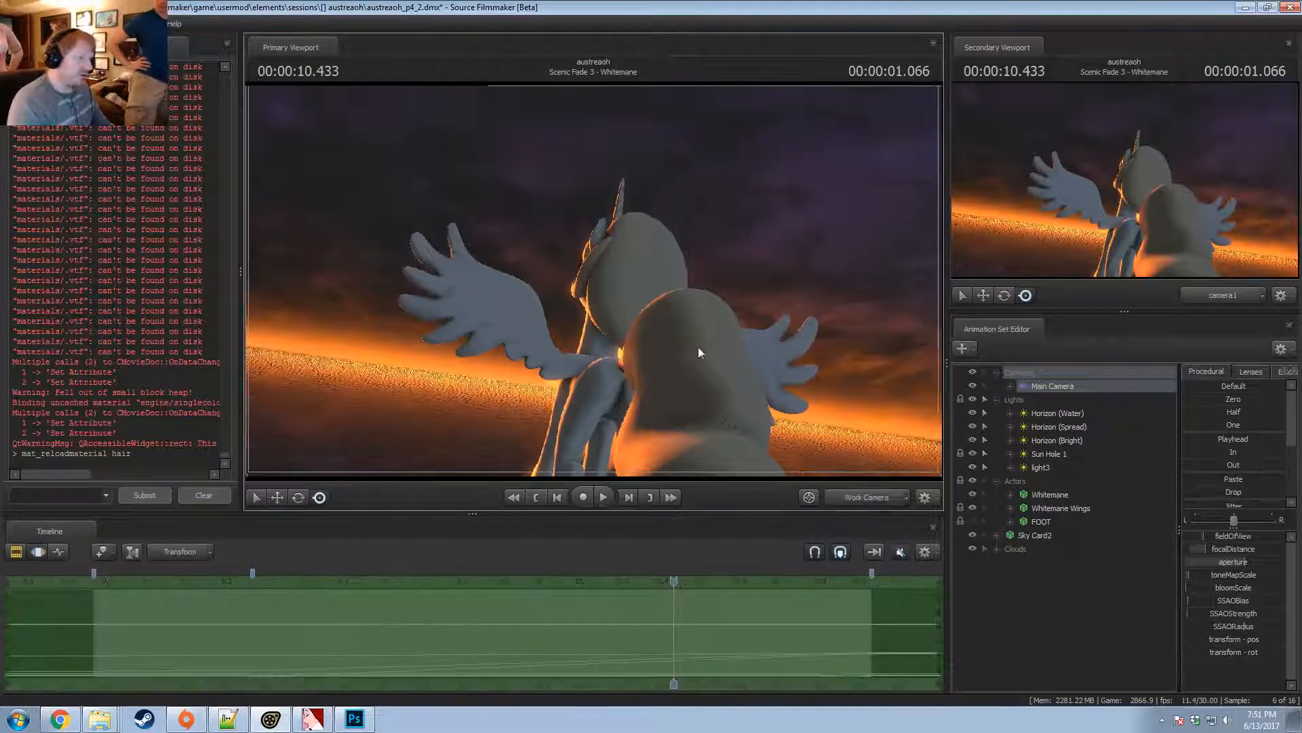
pyautogui.moveTo(698, 349); pyautogui.dragTo(600, 282)
pyautogui.press('F2')
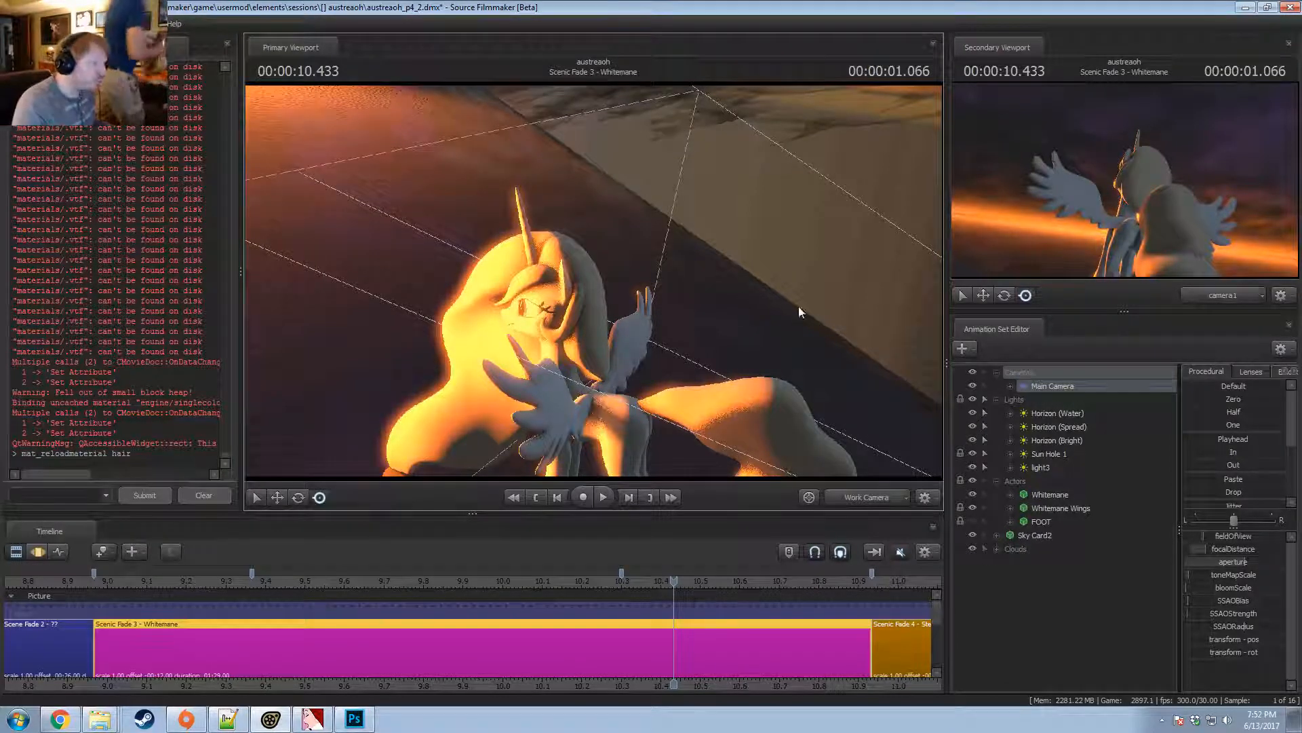
# Rename the light3 animation set as Actor Rim (Left).
pyautogui.rightClick(1047, 468)
pyautogui.click(1077, 475)
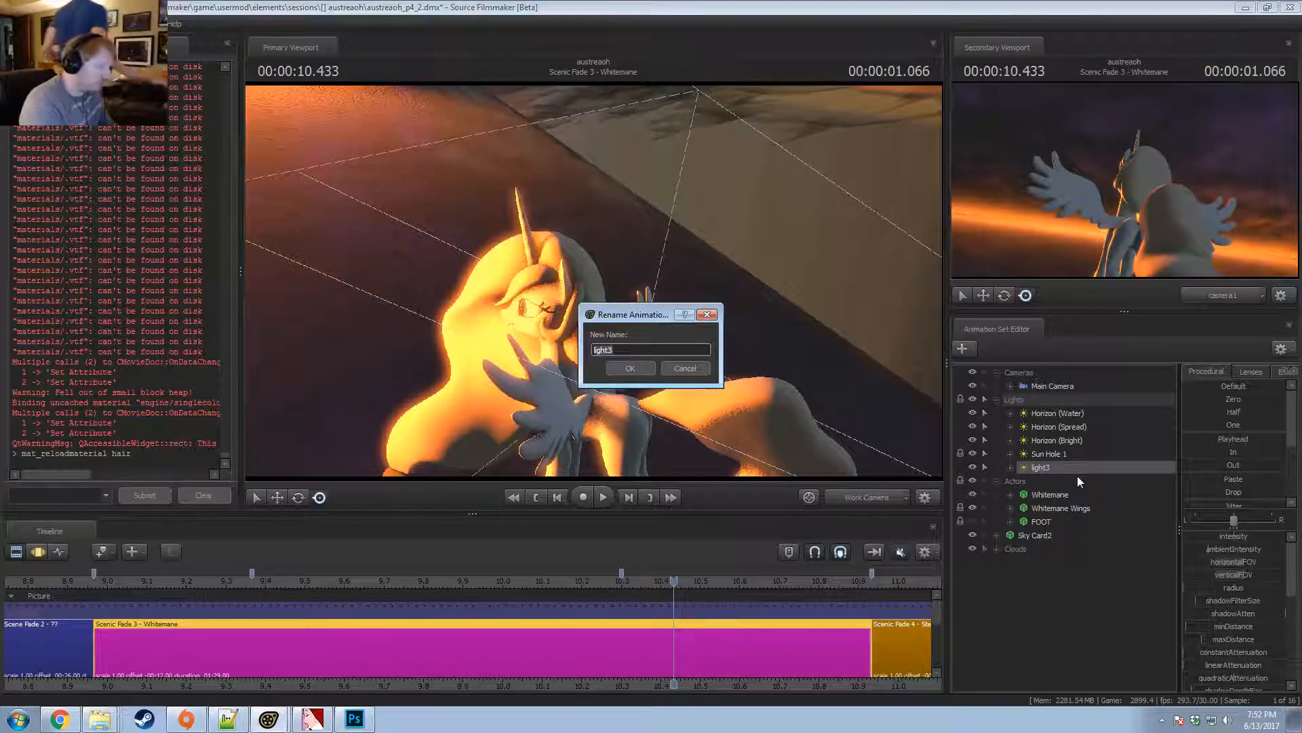
pyautogui.press('BackSpace')
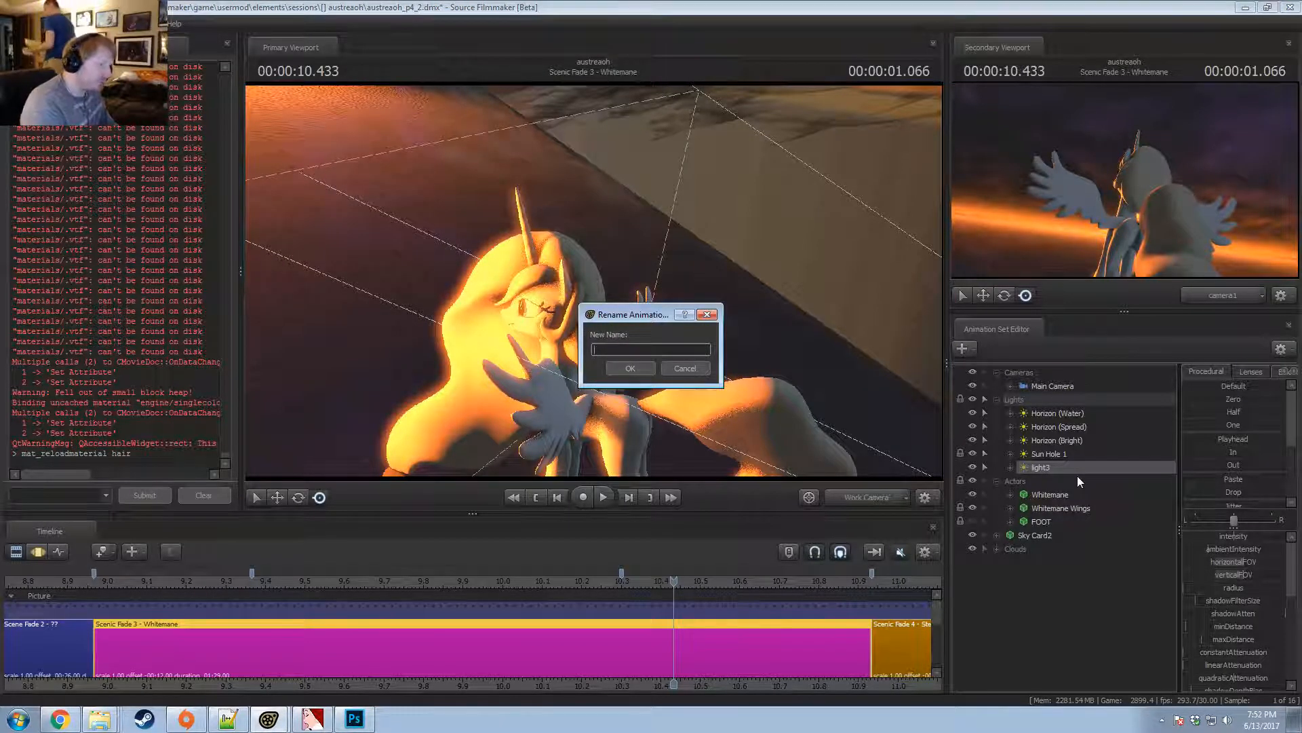
pyautogui.write('Actor Rim')
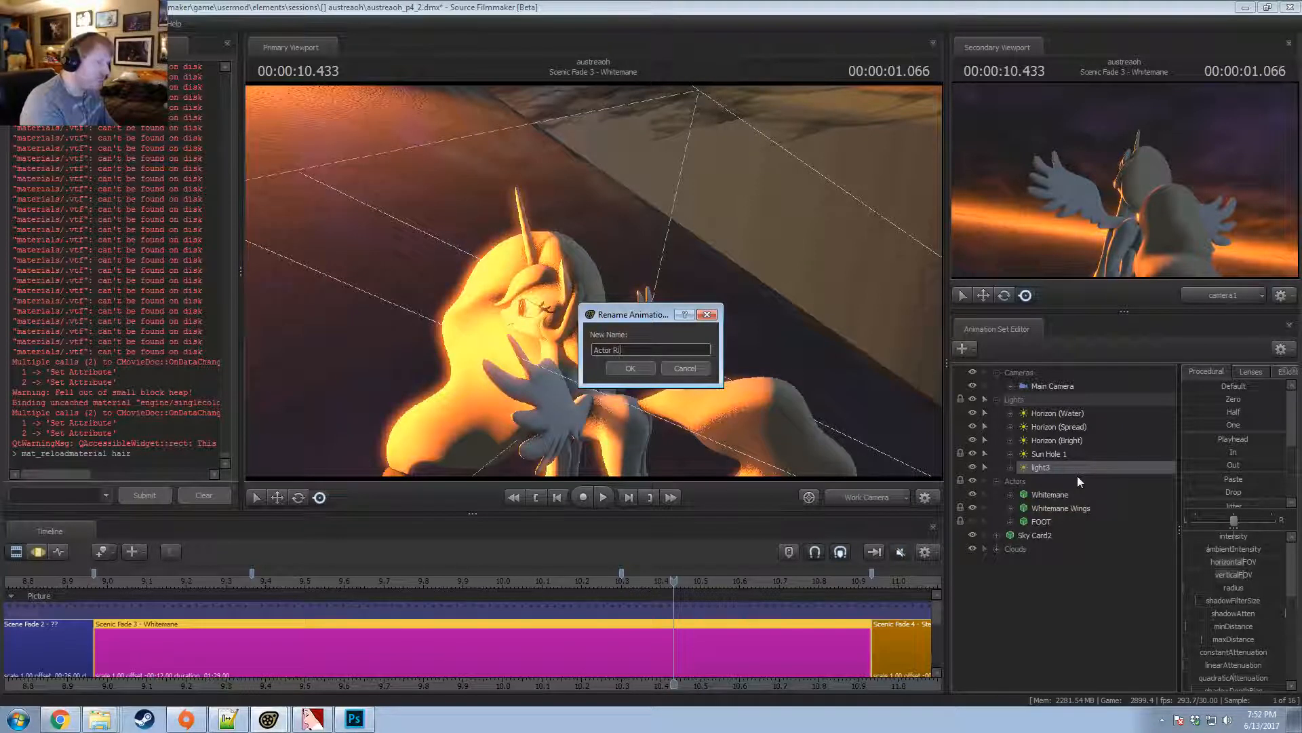
pyautogui.press('Return')
pyautogui.rightClick(1073, 467)
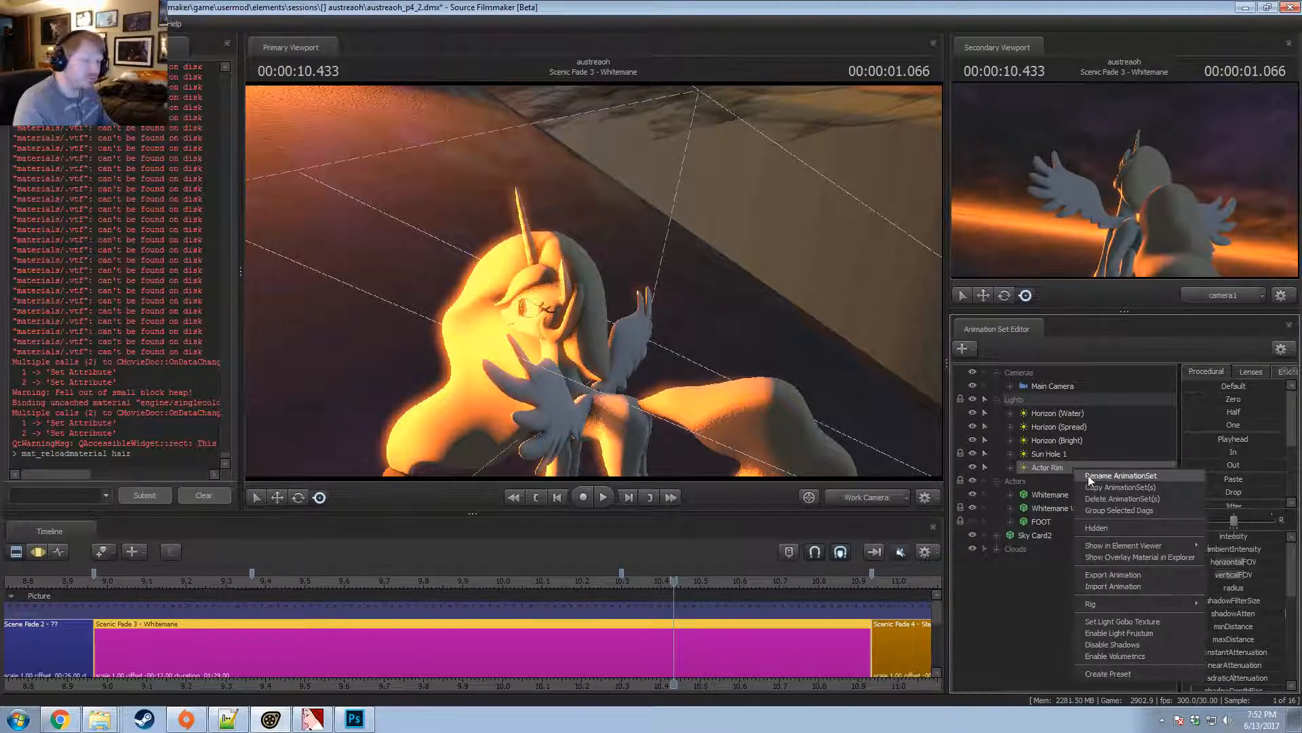
pyautogui.click(1088, 475)
pyautogui.write('(Left')
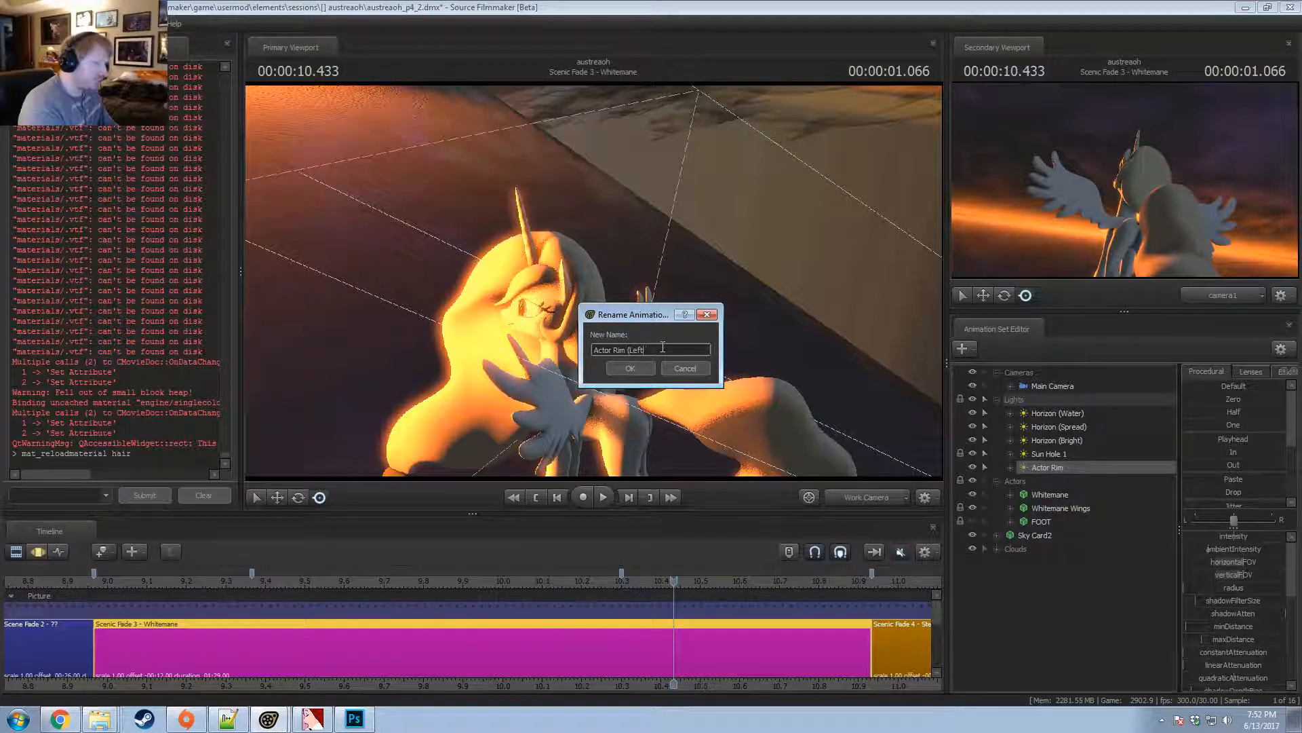
pyautogui.press('Return')
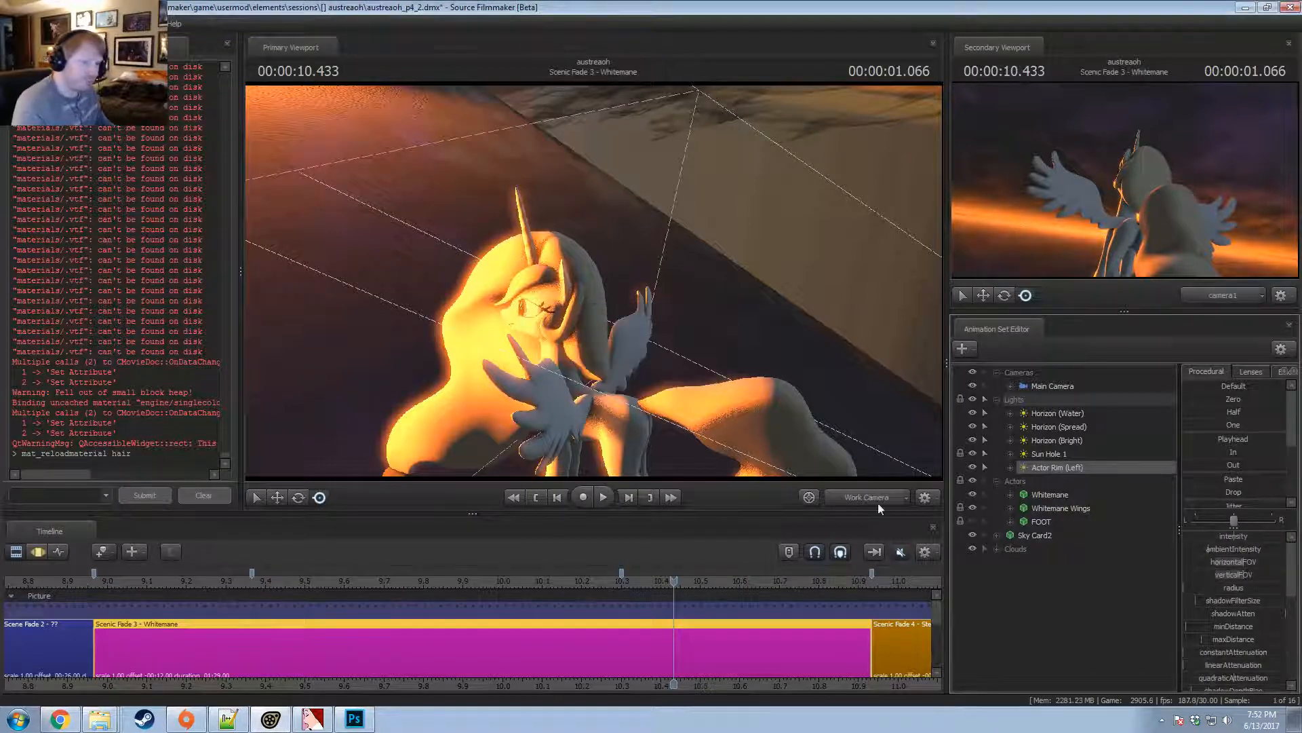
# Duplicate the Actor Rim (Left) light by copying and pasting its animation set.
pyautogui.rightClick(1063, 472)
pyautogui.click(1017, 616)
pyautogui.rightClick(1016, 616)
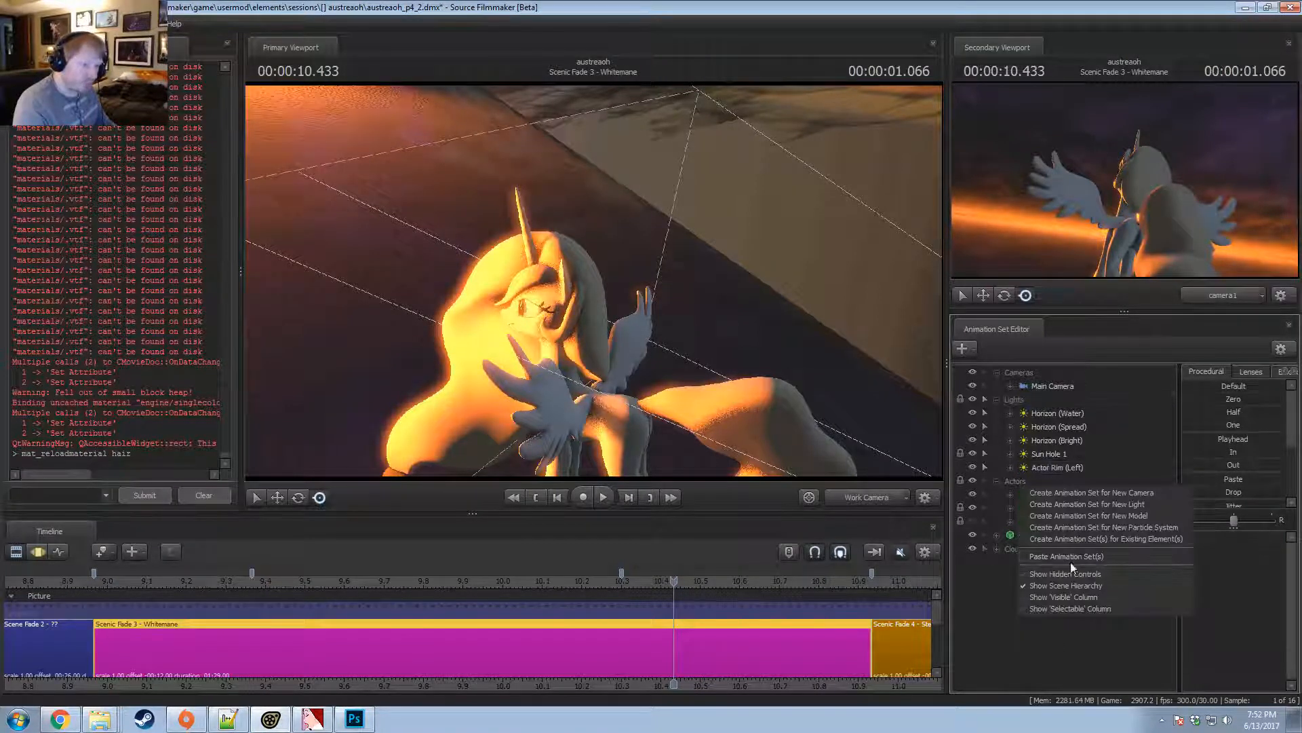
pyautogui.click(1066, 556)
# Look through the duplicated rim light and move it to Whitemane's opposite side, aimed back at her.
pyautogui.click(1031, 563)
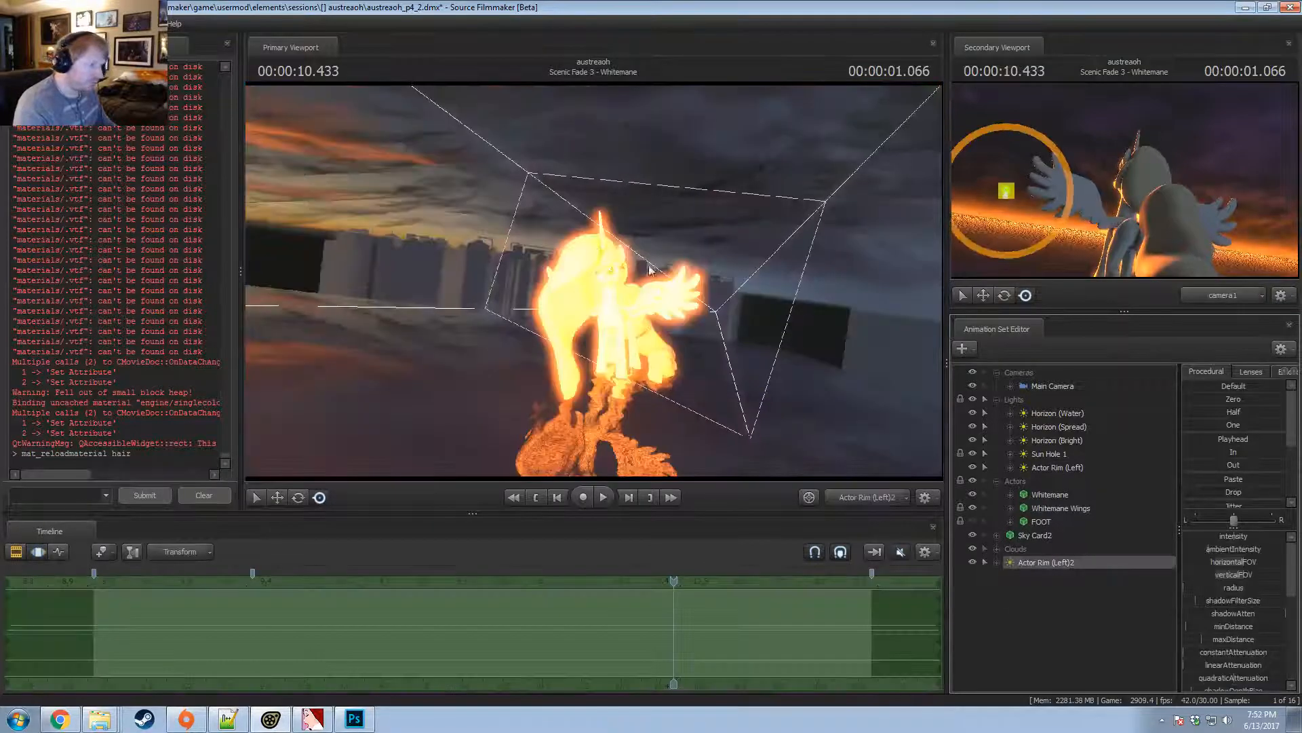
pyautogui.moveTo(648, 265); pyautogui.dragTo(828, 265)
pyautogui.press('a')
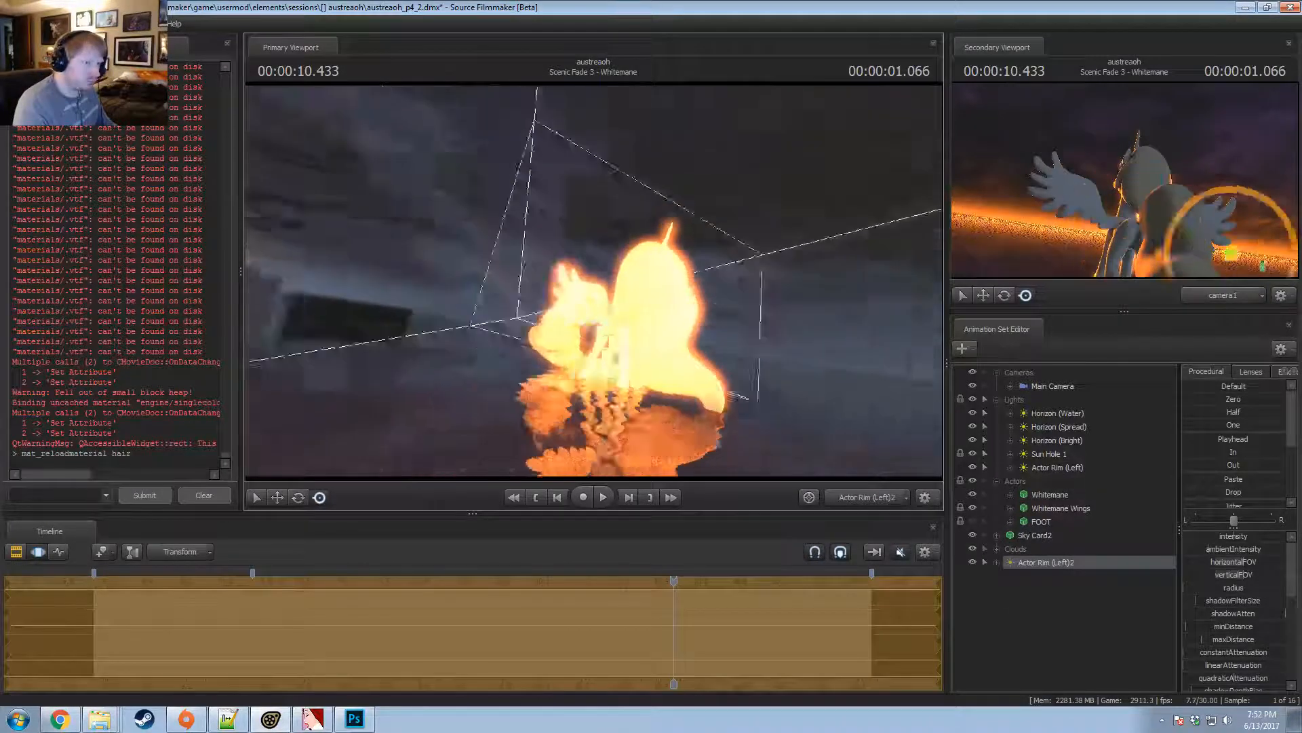
pyautogui.moveTo(593, 281)
pyautogui.mouseDown()
pyautogui.moveTo(739, 281)
pyautogui.moveTo(594, 246)
pyautogui.moveTo(610, 255)
pyautogui.moveTo(585, 271)
pyautogui.moveTo(613, 295)
pyautogui.moveTo(593, 348)
pyautogui.moveTo(593, 281)
pyautogui.mouseUp()
pyautogui.press('F2')
pyautogui.press('F3')
pyautogui.press('z')
pyautogui.press('F2')
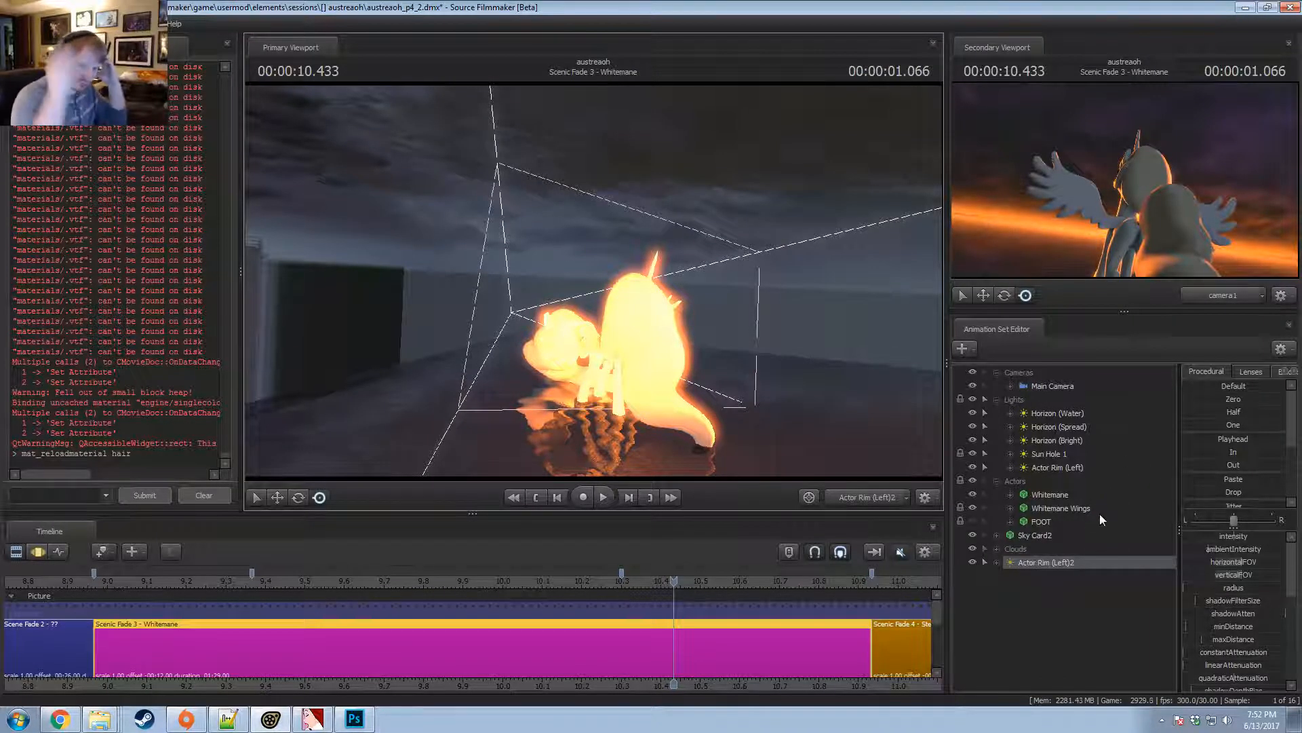
# Rename the duplicated rim light as Actor Rim (Right).
pyautogui.rightClick(1066, 561)
pyautogui.click(1097, 356)
pyautogui.click(641, 350)
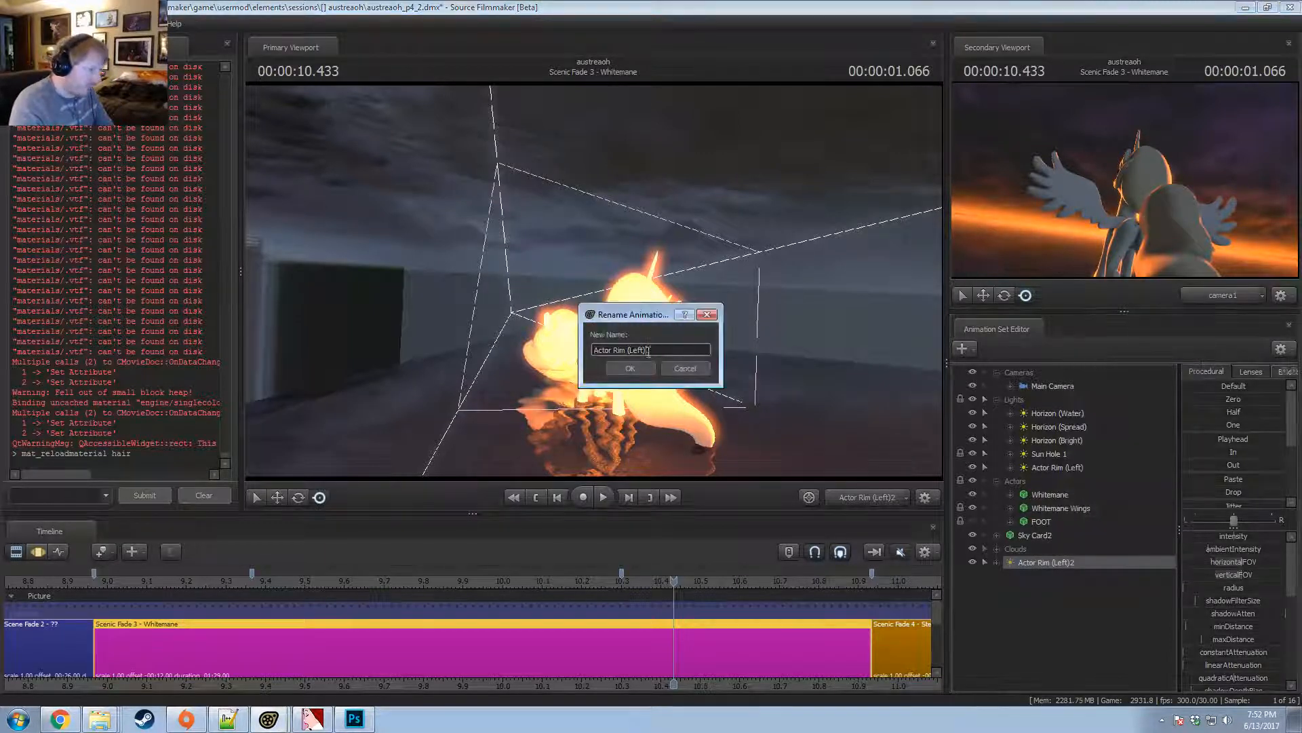
pyautogui.press('BackSpace')
pyautogui.write('Right)')
pyautogui.press('Return')
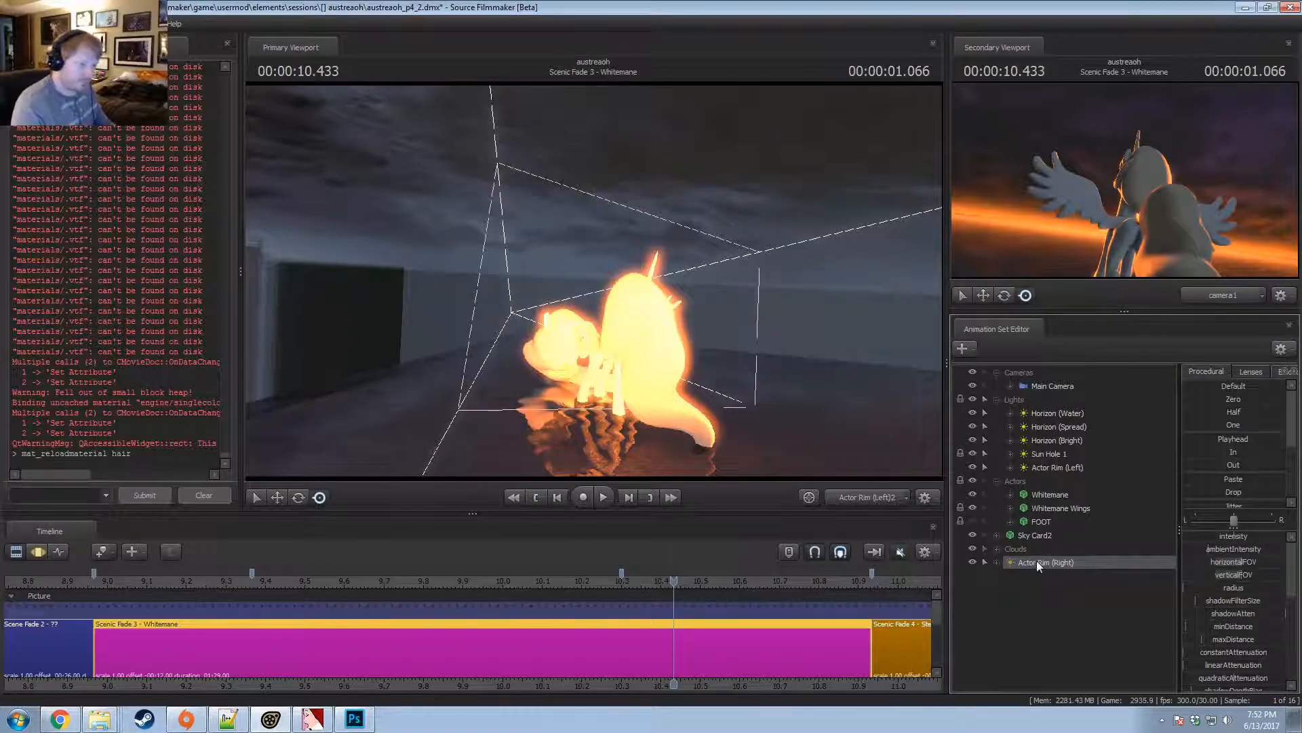
# Paste another copy of the Actor Rim (Left) light into the shot.
pyautogui.rightClick(1042, 471)
pyautogui.click(1069, 487)
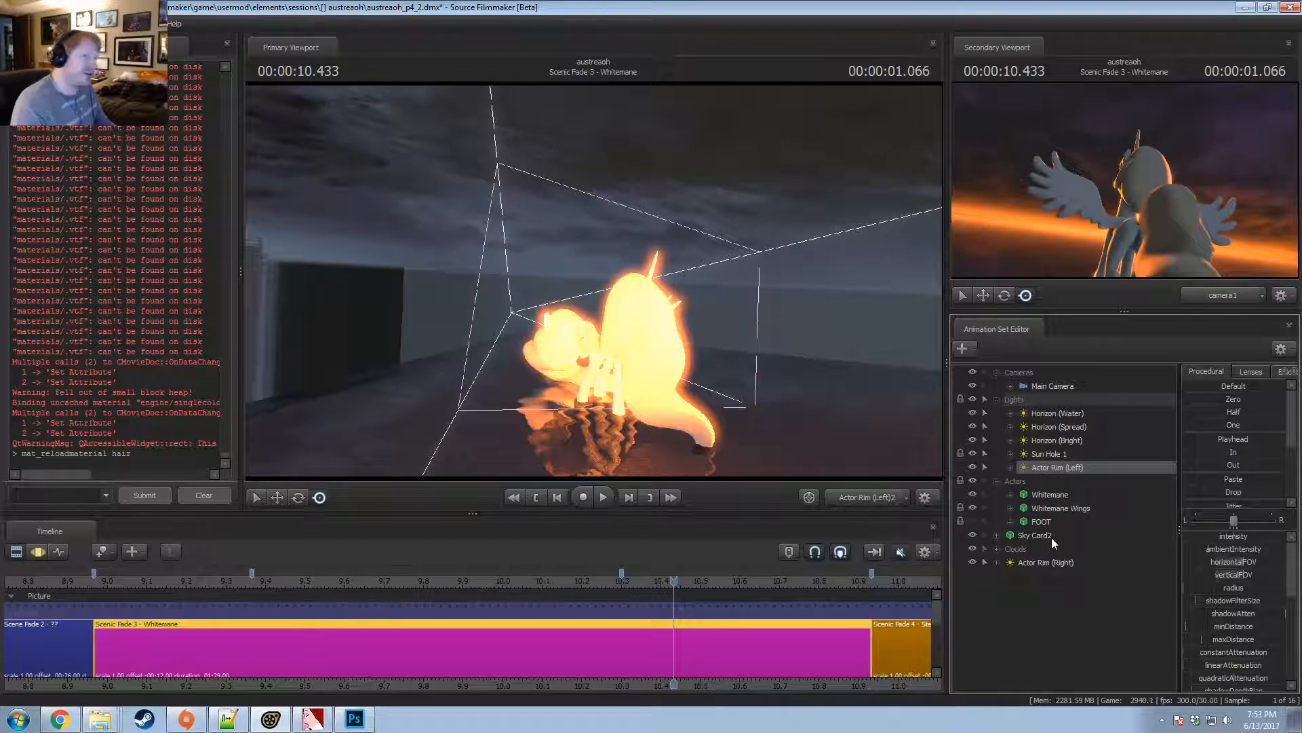
pyautogui.rightClick(1037, 563)
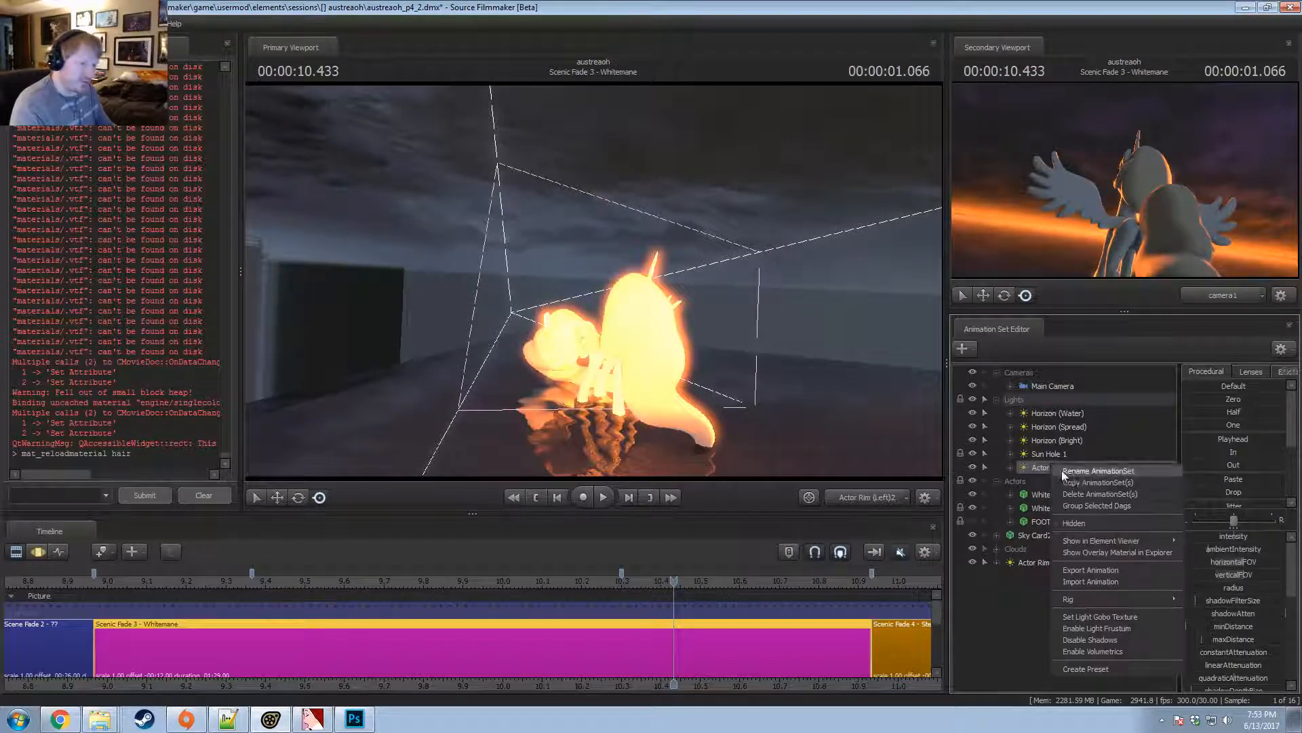
pyautogui.click(1073, 478)
pyautogui.rightClick(1030, 611)
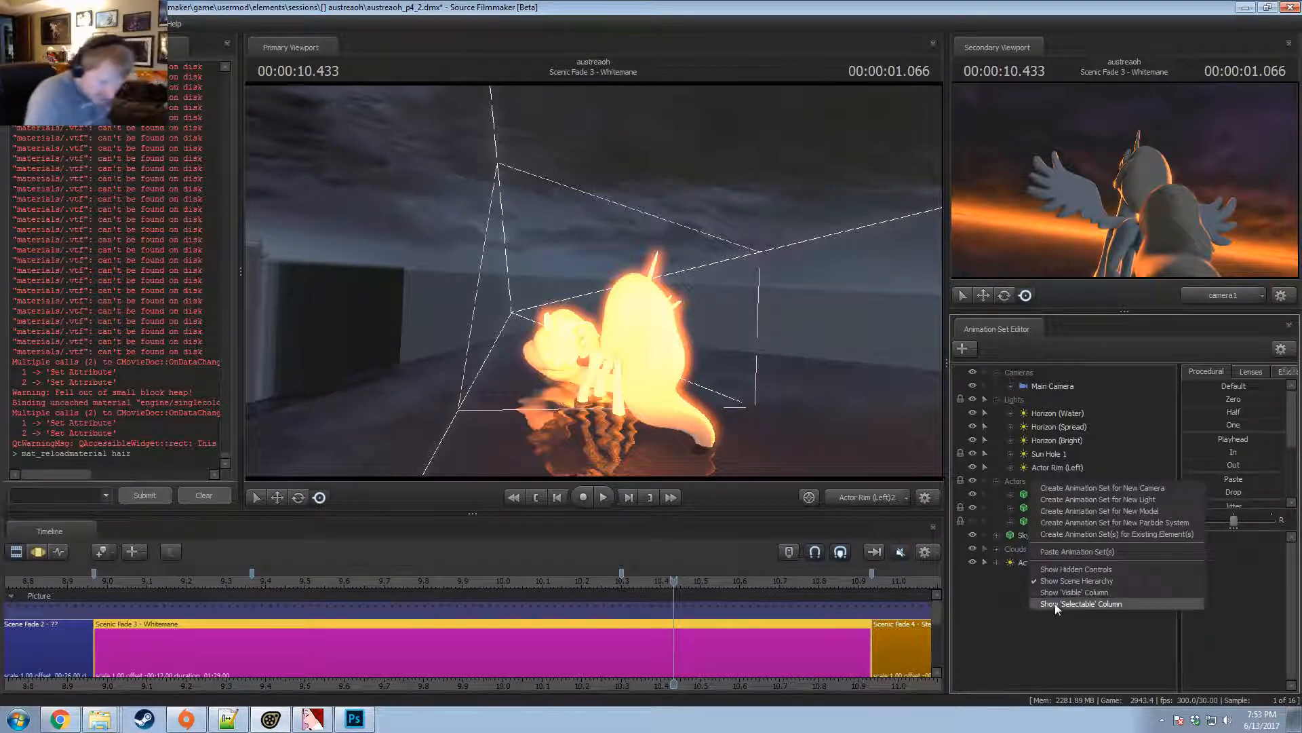
pyautogui.click(1069, 548)
# Rename the newly pasted copy of the Actor Rim (Left) light as Actor Main (Left).
pyautogui.click(1037, 575)
pyautogui.rightClick(1036, 574)
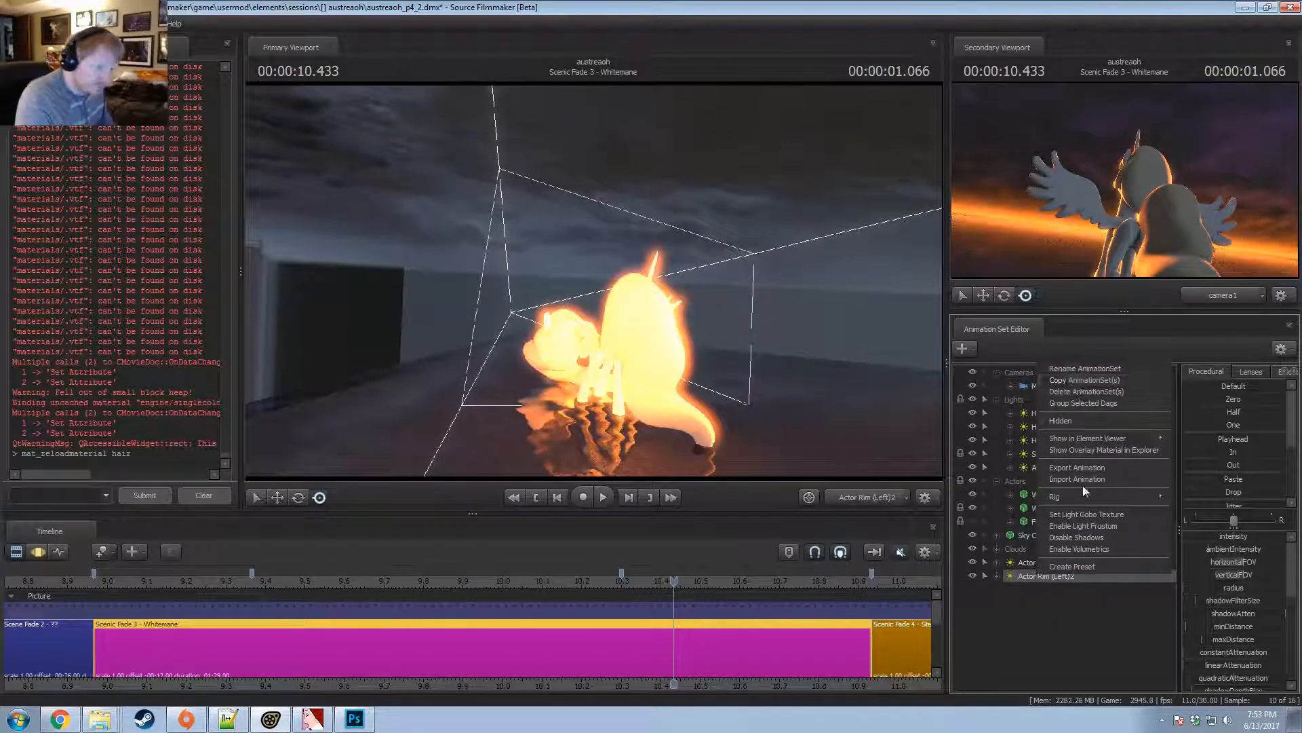
pyautogui.click(1072, 368)
pyautogui.click(670, 349)
pyautogui.press('BackSpace')
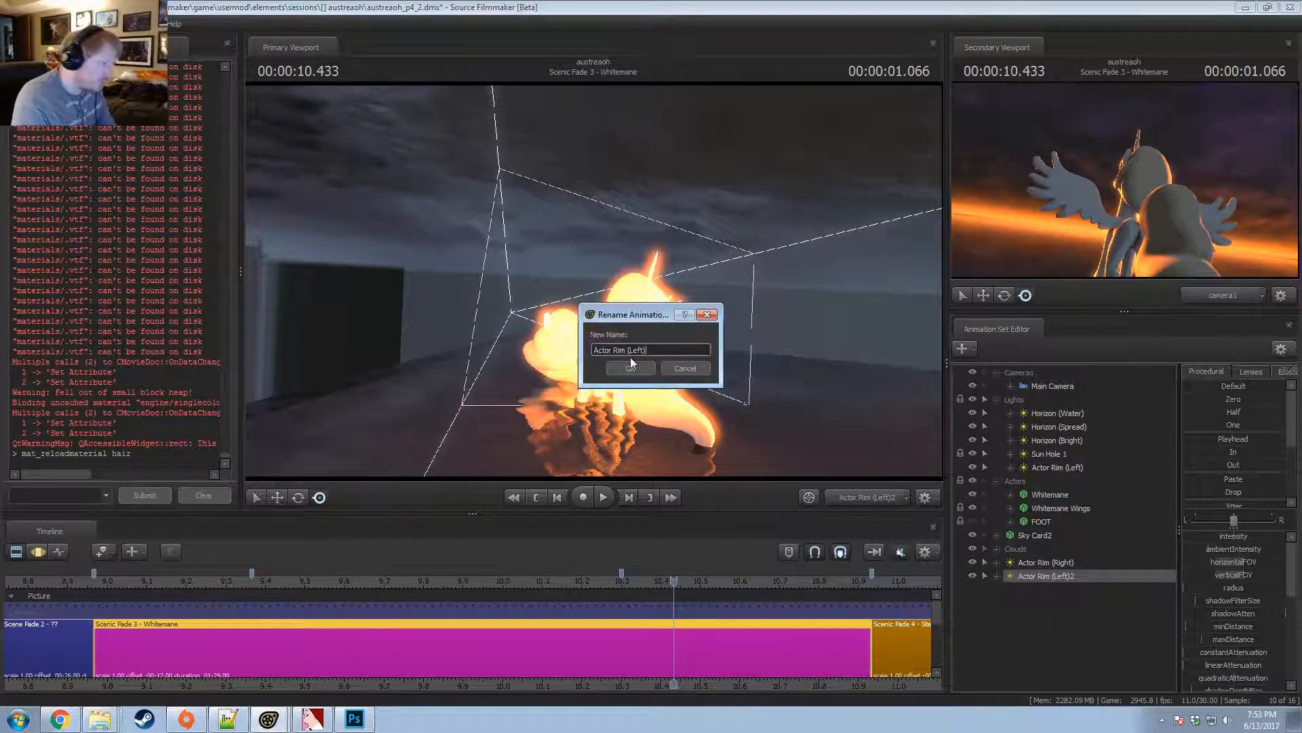
pyautogui.write('Main')
pyautogui.press('Return')
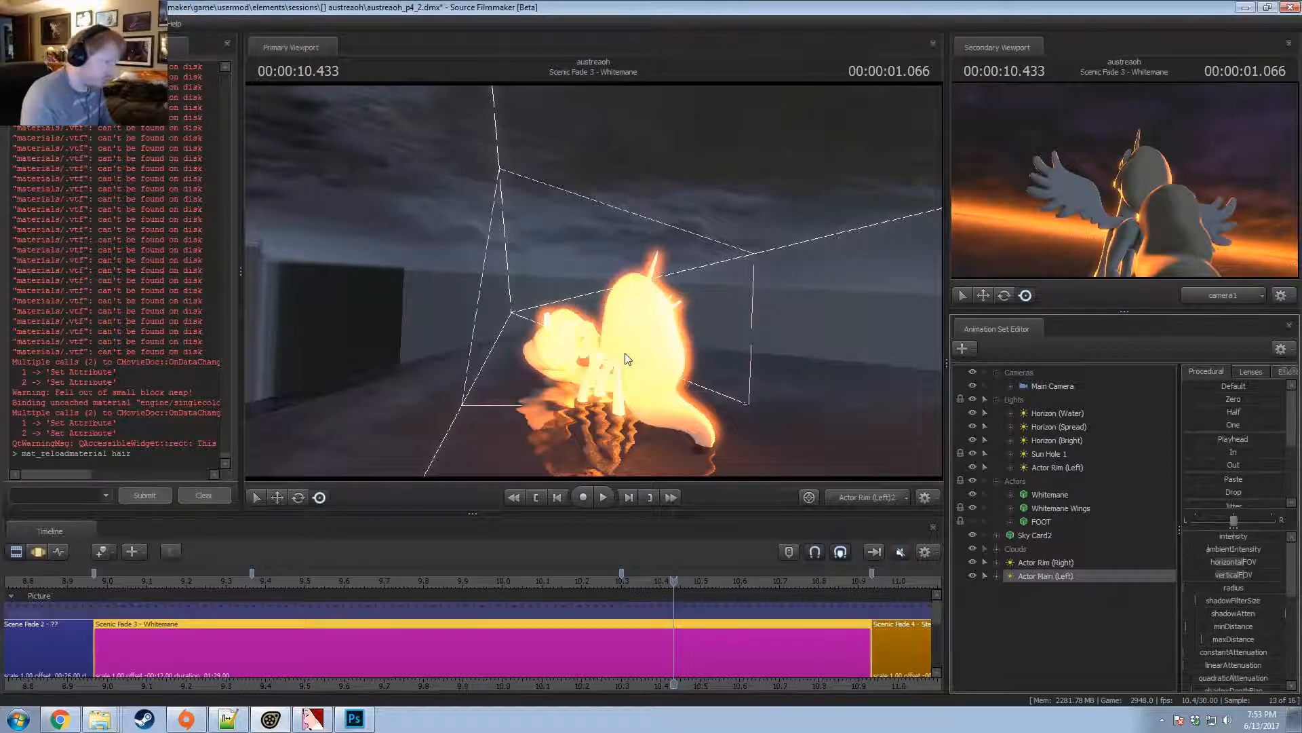
# Move Actor Rim (Right) and Actor Main (Left) into the Lights group and look through Actor Main (Left).
pyautogui.moveTo(1043, 572); pyautogui.dragTo(1054, 477)
pyautogui.moveTo(1052, 494); pyautogui.dragTo(752, 416)
# Raise the radius of Actor Main (Left) and reduce its intensity for the whole shot.
pyautogui.press('F3')
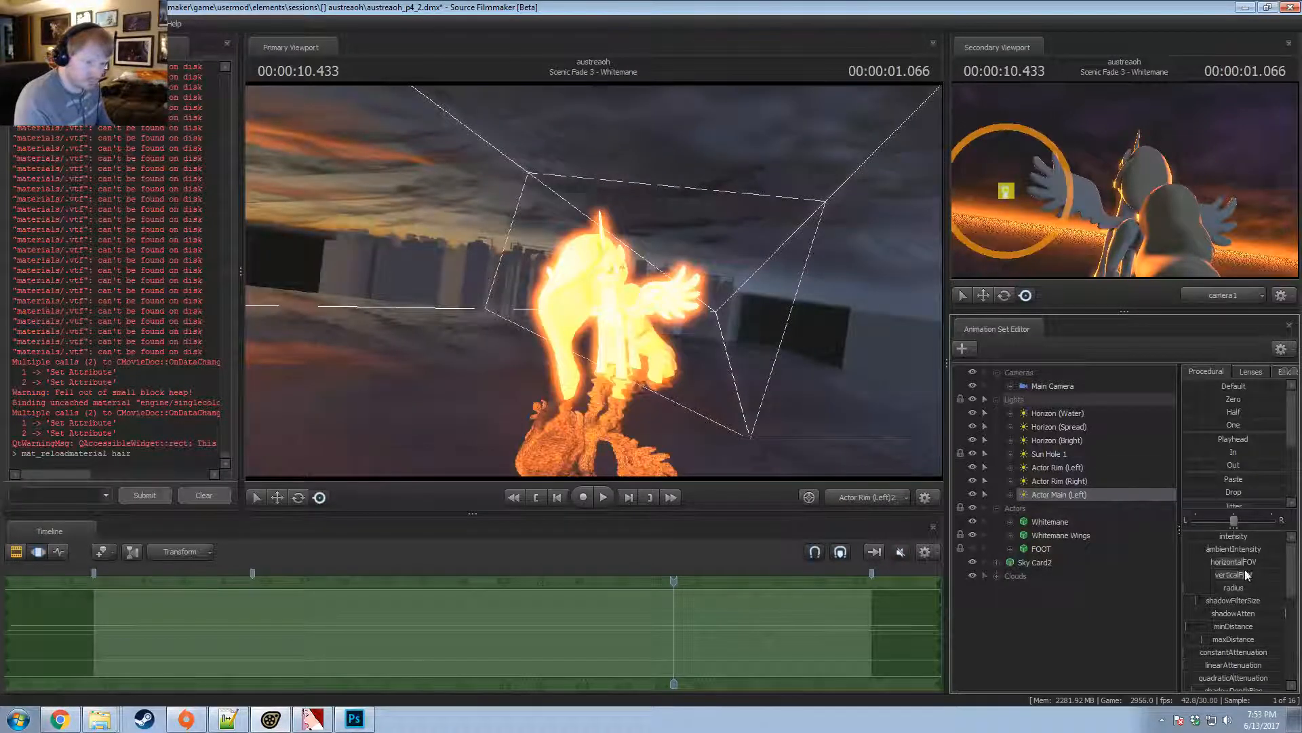
pyautogui.moveTo(1229, 587); pyautogui.dragTo(1293, 591)
pyautogui.press('F2')
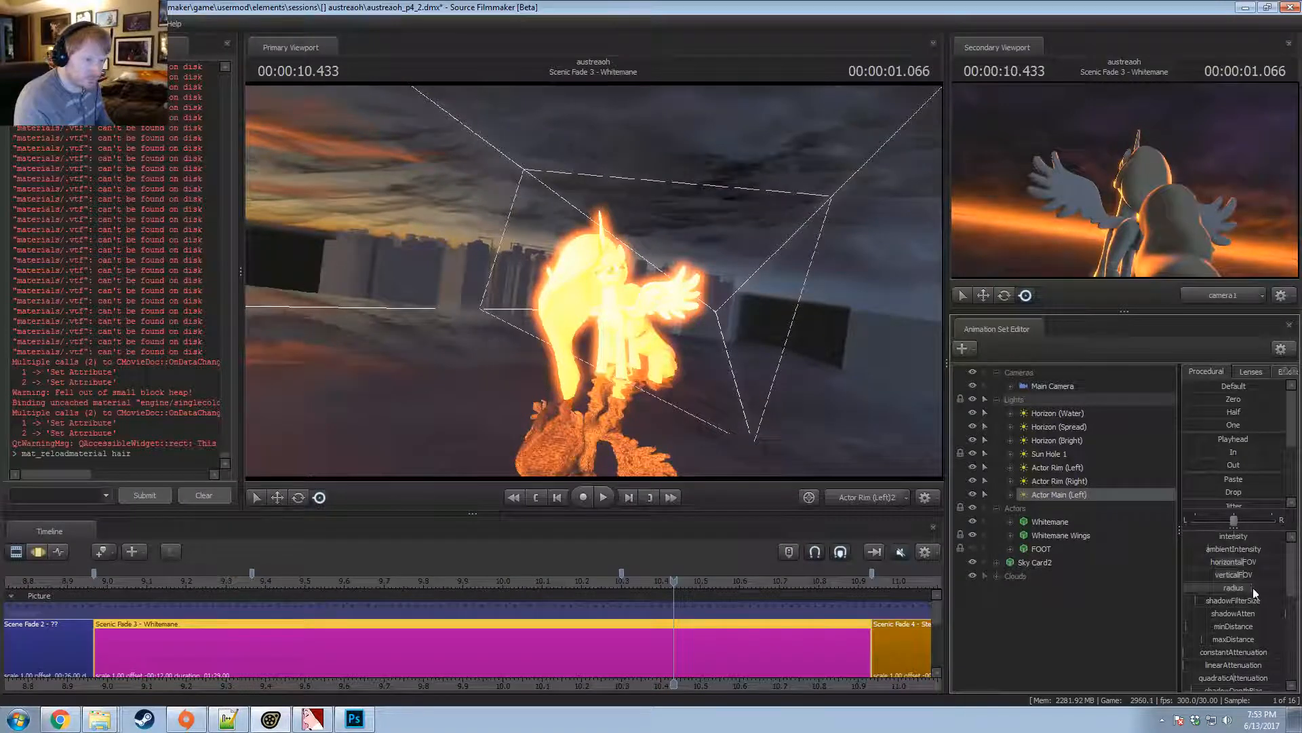
pyautogui.press('F3')
pyautogui.moveTo(1238, 537); pyautogui.dragTo(1227, 536)
# Swing Actor Main (Left) around Whitemane while keeping it aimed at her, and fine-tune its intensity.
pyautogui.click(618, 351)
pyautogui.keyDown('alt'); pyautogui.moveTo(618, 350); pyautogui.dragTo(547, 346); pyautogui.keyUp('alt')
pyautogui.press('F2')
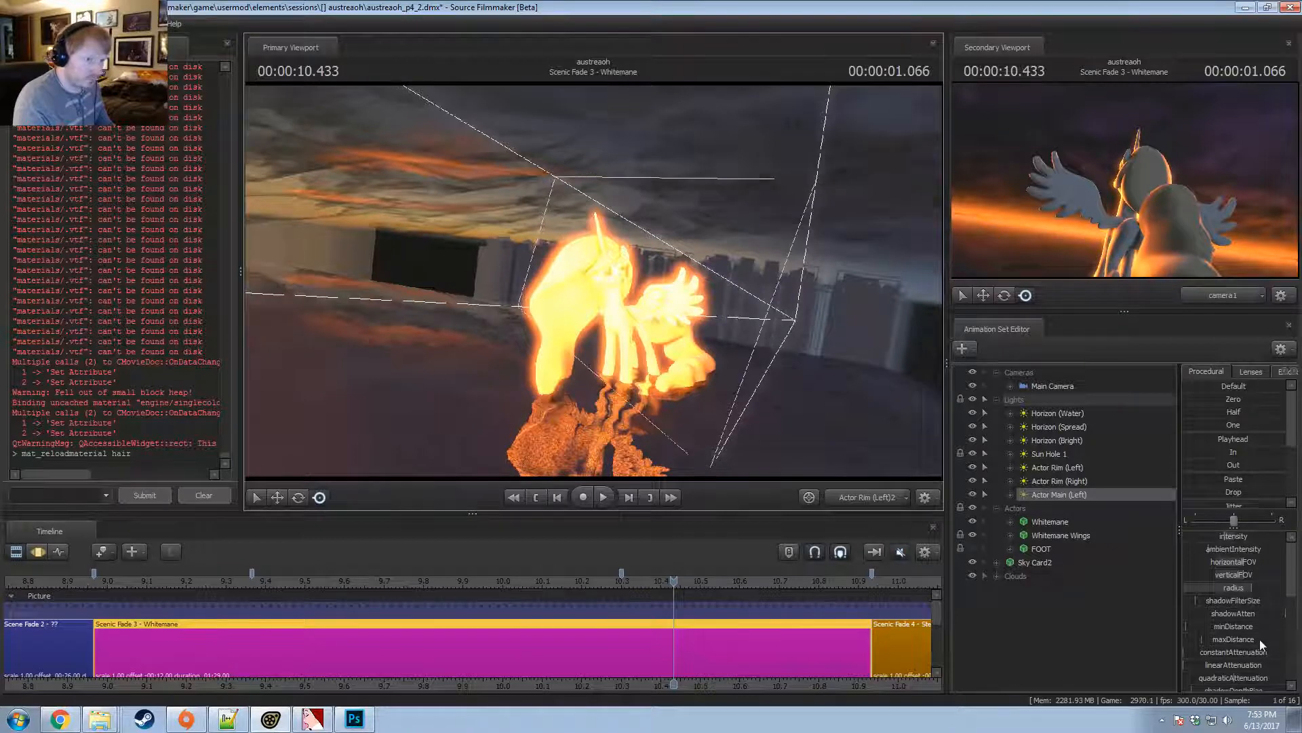
pyautogui.press('F3')
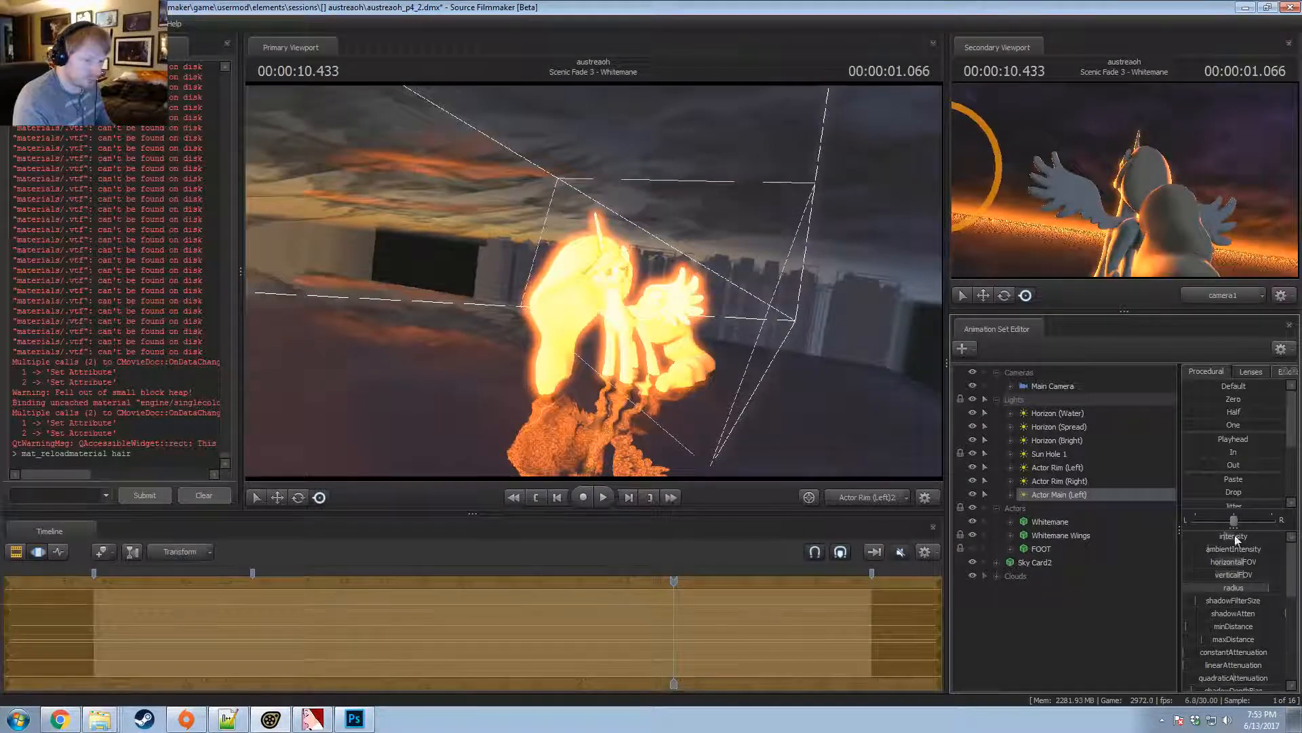
pyautogui.press('F2')
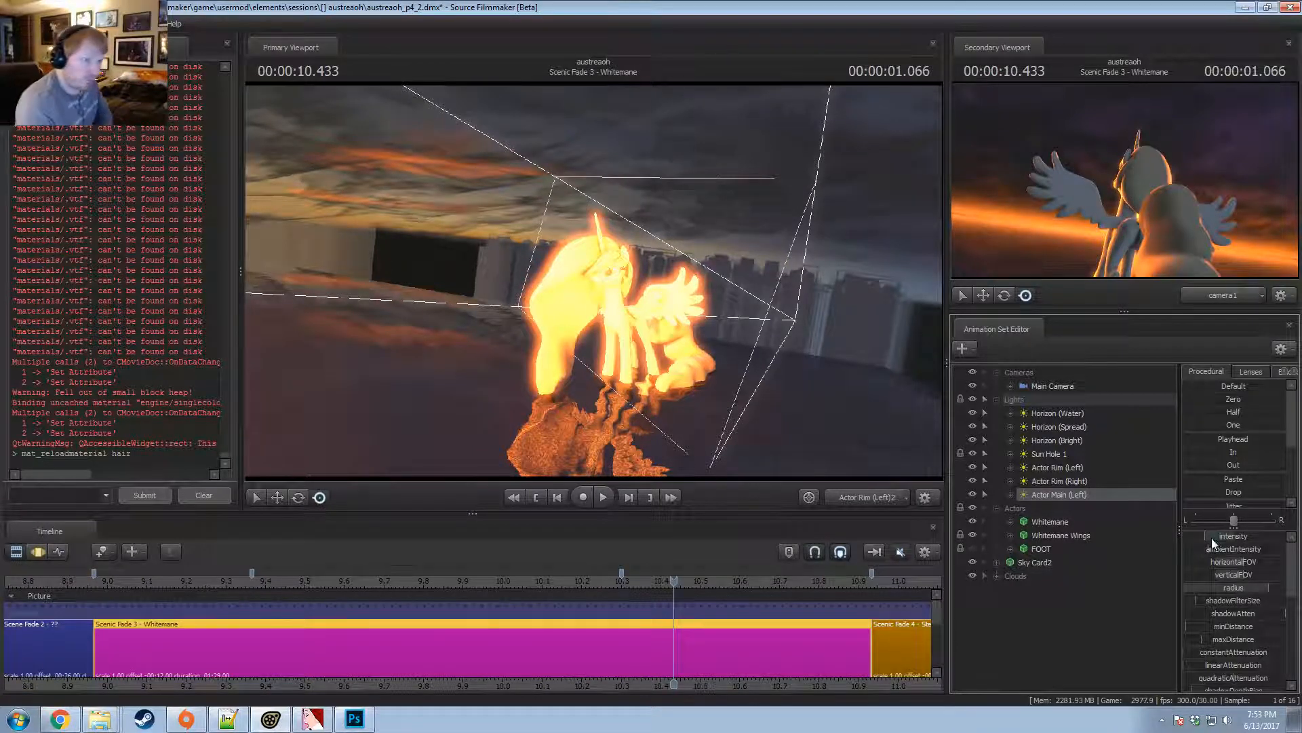
# Duplicate the Actor Rim (Right) light by copying and pasting its animation set.
pyautogui.rightClick(1070, 495)
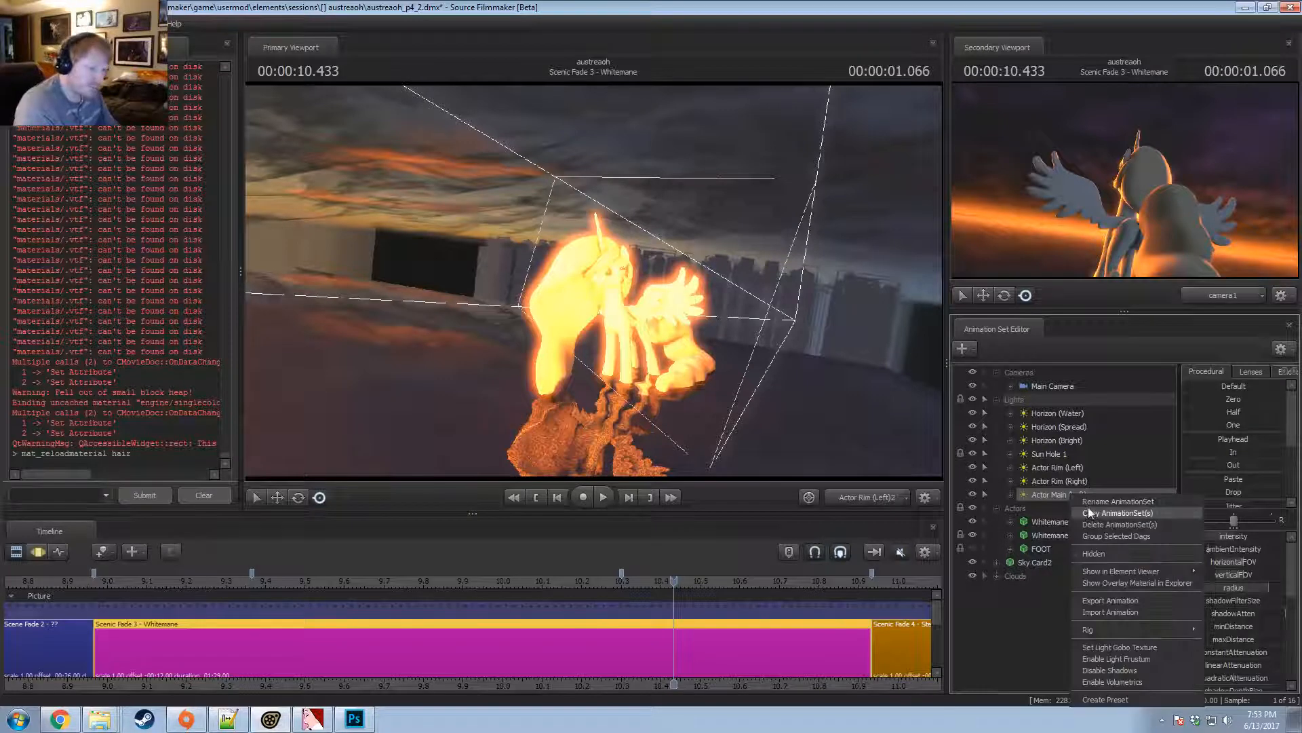
pyautogui.click(1044, 621)
pyautogui.rightClick(1064, 479)
pyautogui.click(1079, 497)
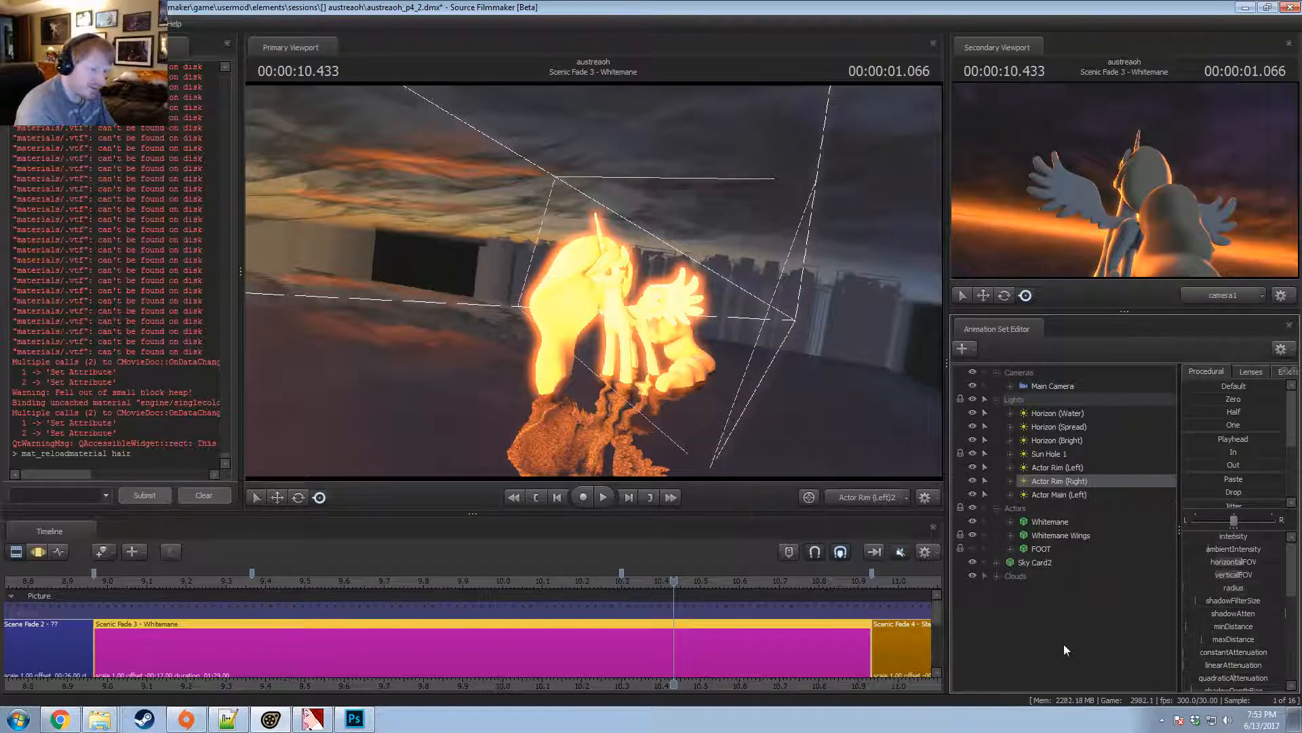
pyautogui.rightClick(1064, 644)
pyautogui.click(1073, 586)
# Rename the duplicate of Actor Rim (Right) as Actor Main (Right).
pyautogui.rightClick(1052, 588)
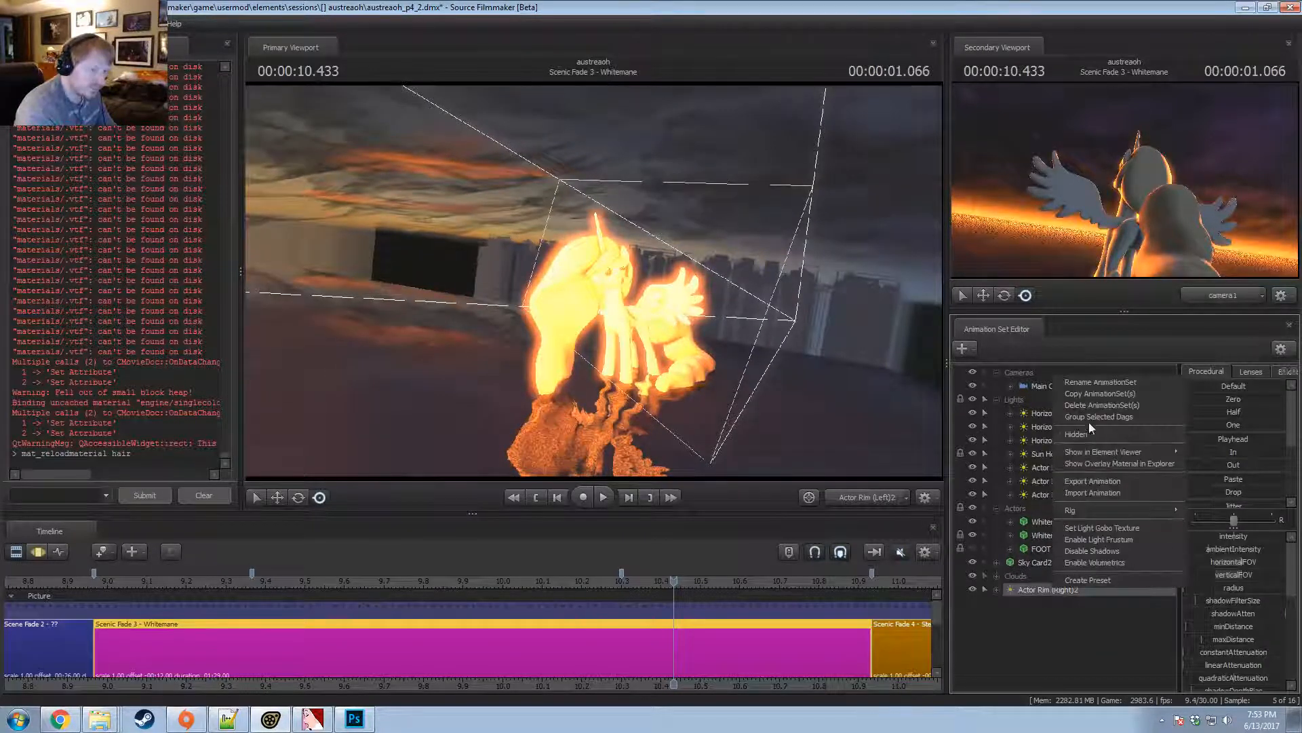
pyautogui.click(1089, 421)
pyautogui.click(662, 348)
pyautogui.press('BackSpace')
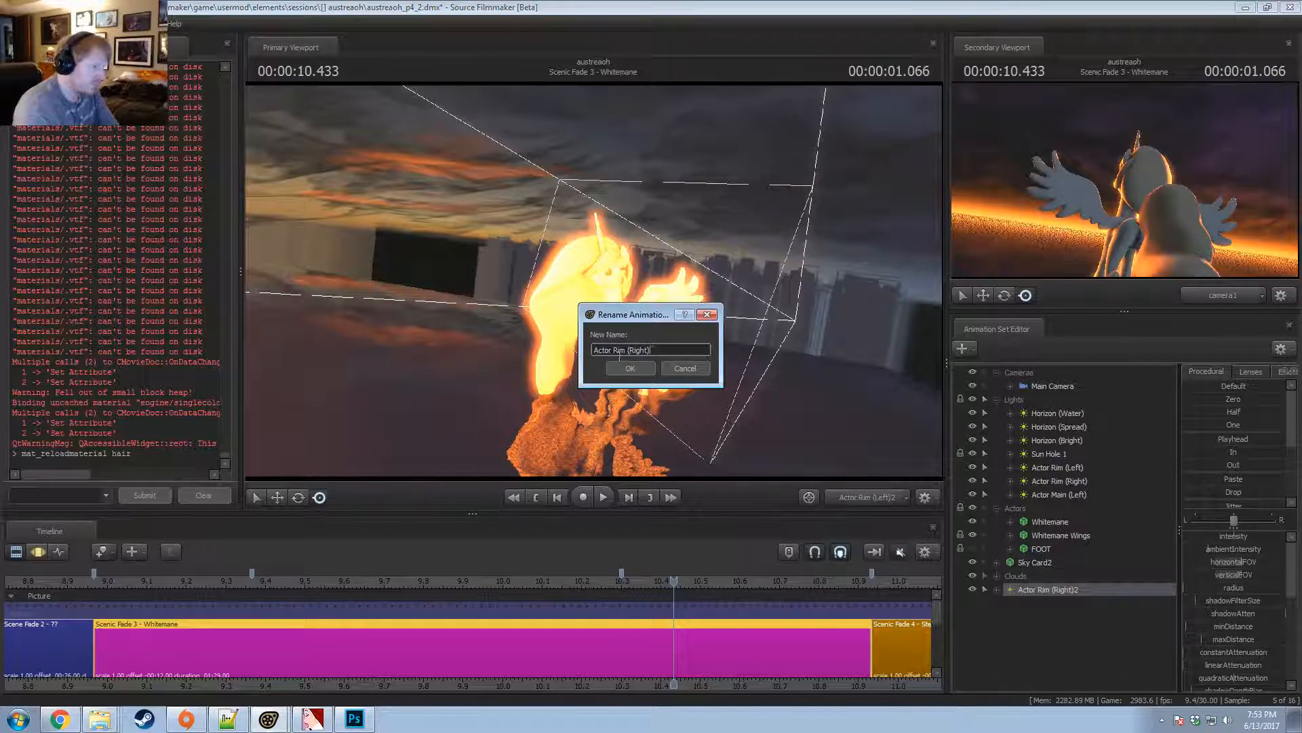
pyautogui.doubleClick(618, 350)
pyautogui.write('Main')
pyautogui.press('Return')
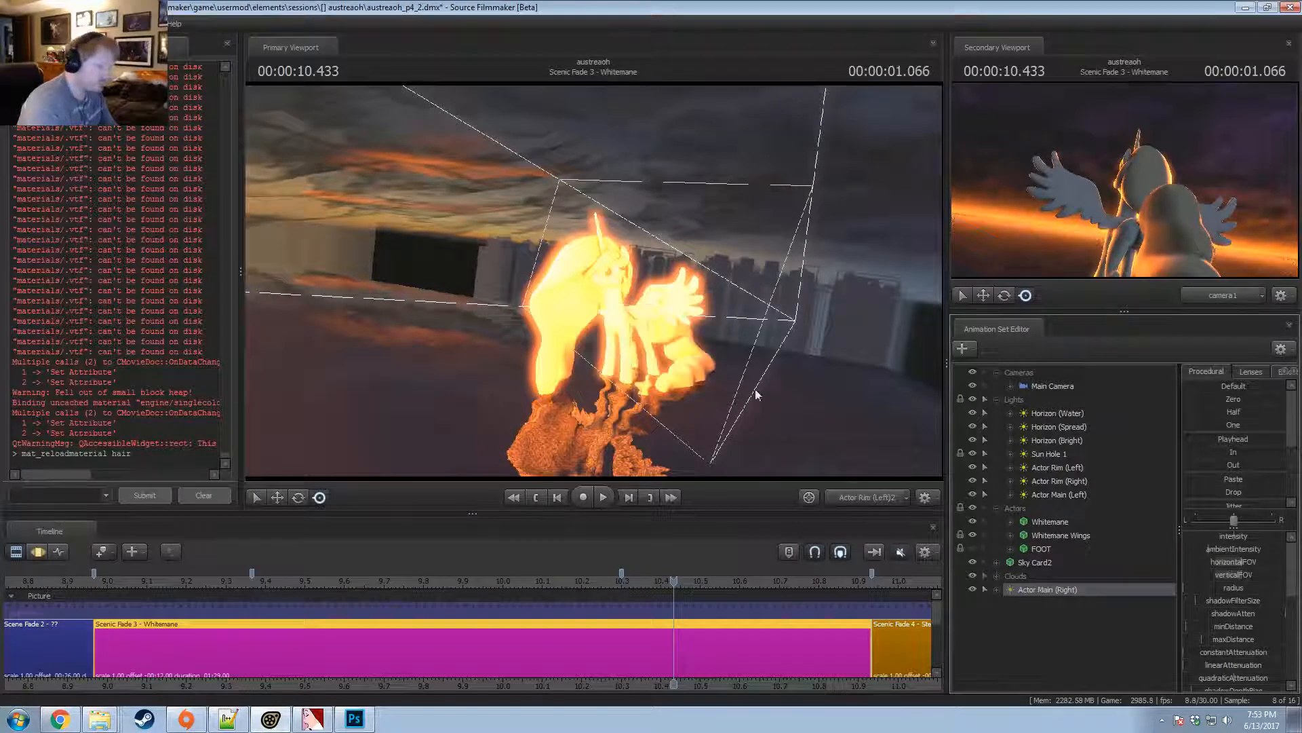
# Select all light controls of Actor Main (Left) except its transform and copy their settings.
pyautogui.press('F3')
pyautogui.click(1058, 494)
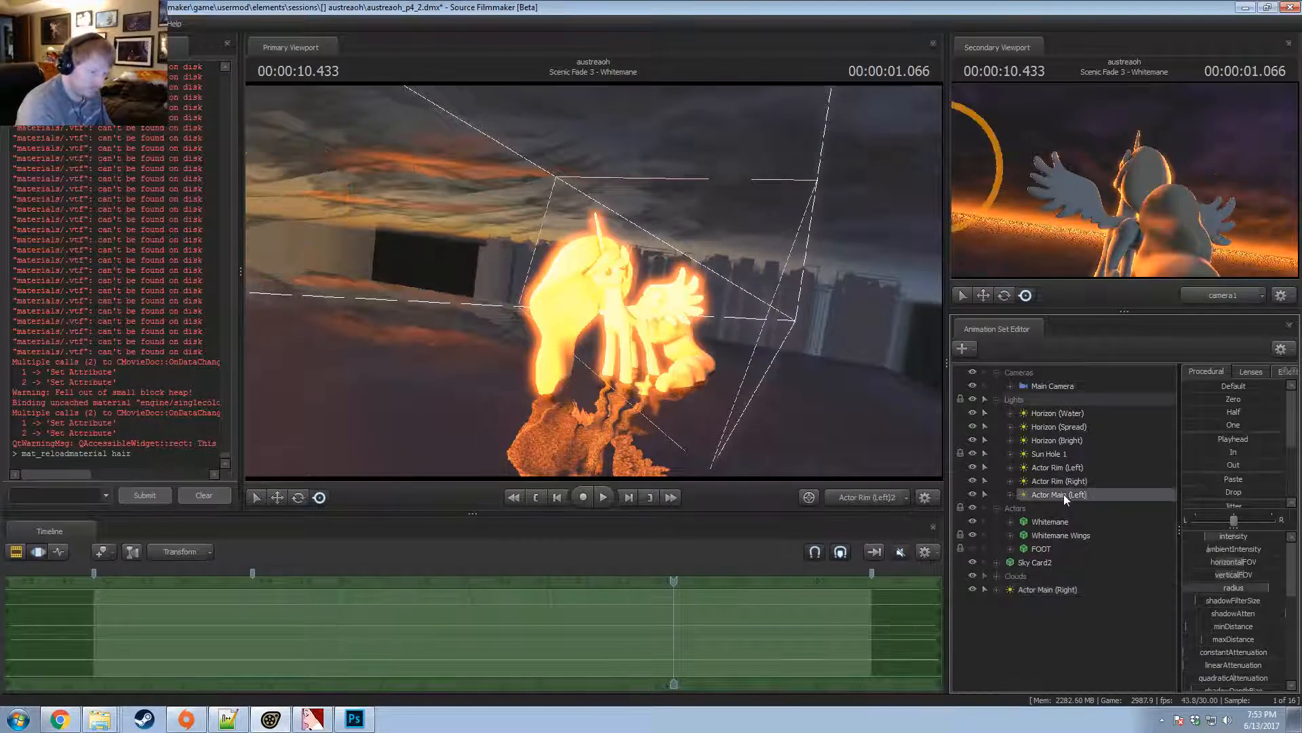
pyautogui.click(1009, 494)
pyautogui.click(1022, 509)
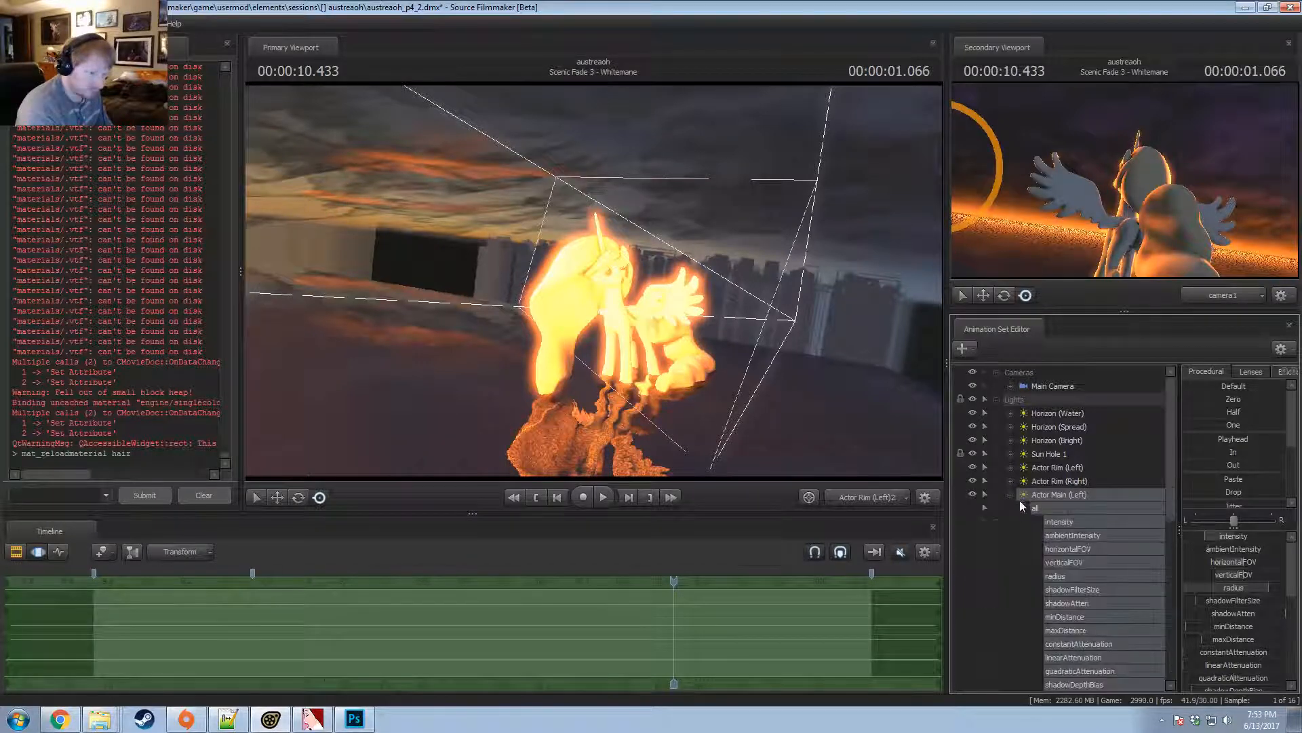
pyautogui.click(1010, 493)
pyautogui.click(1010, 494)
pyautogui.click(1022, 509)
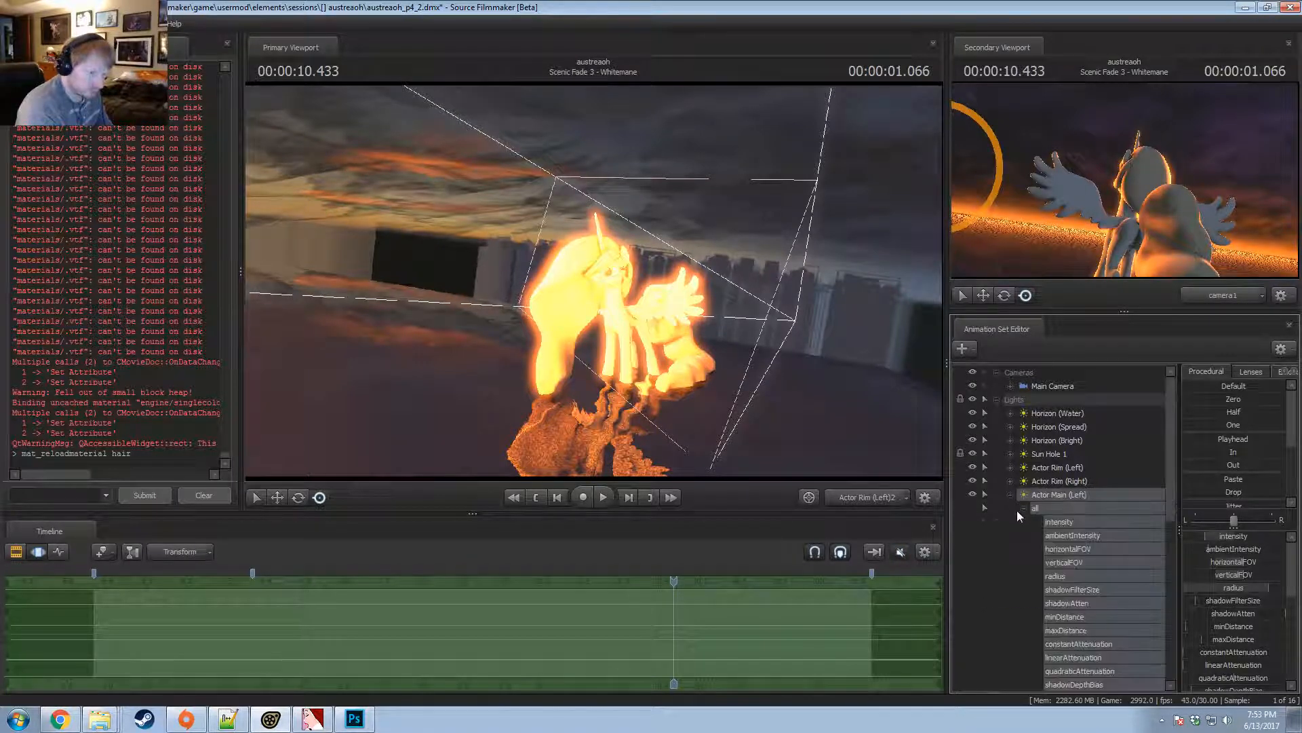
pyautogui.scroll(-9, 1061, 524)
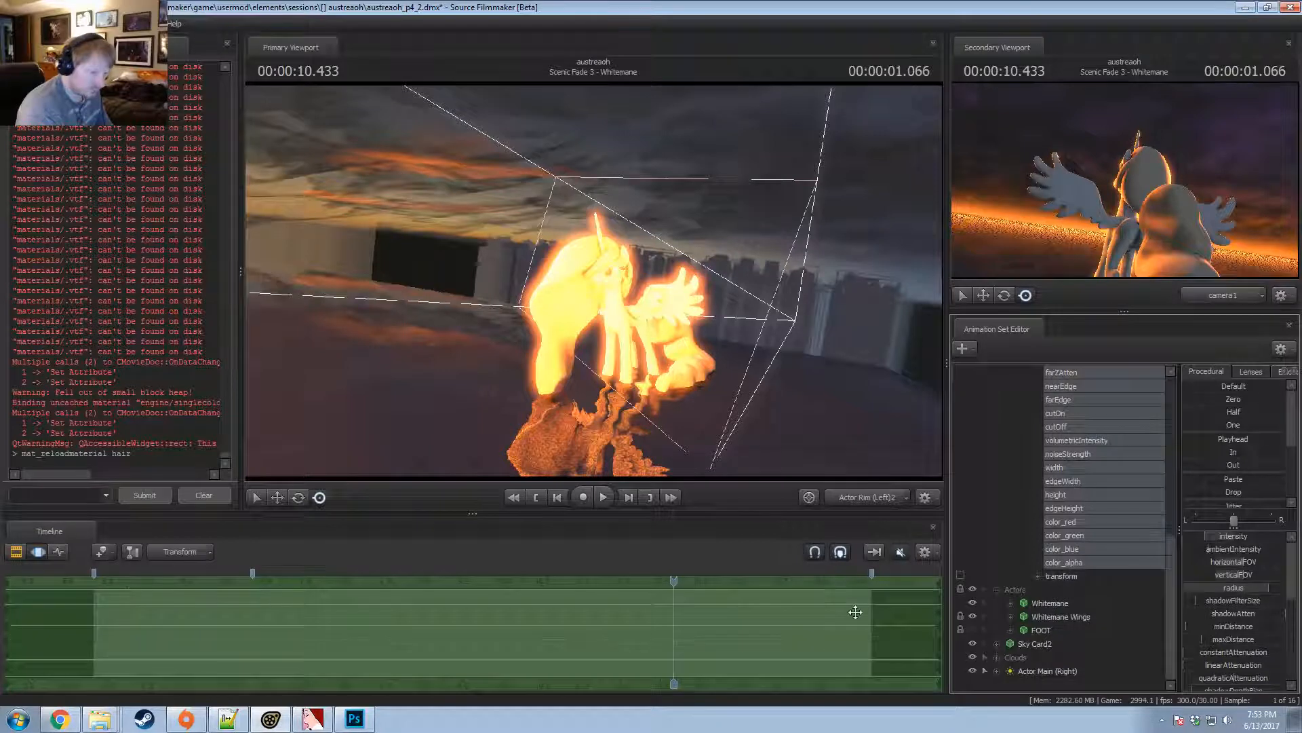
pyautogui.scroll(9, 1058, 475)
pyautogui.click(1011, 482)
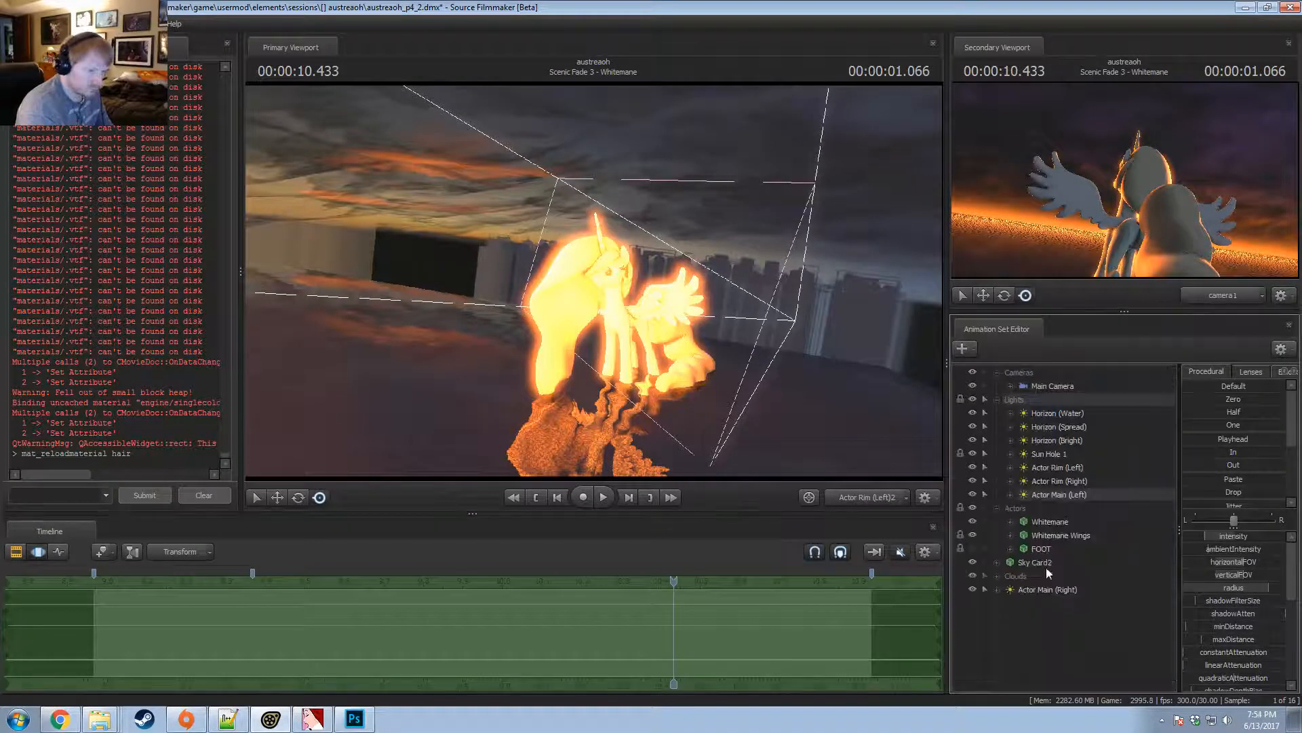
# Look through Actor Main (Right) and swing it around Whitemane, keeping it aimed at her.
pyautogui.click(1035, 588)
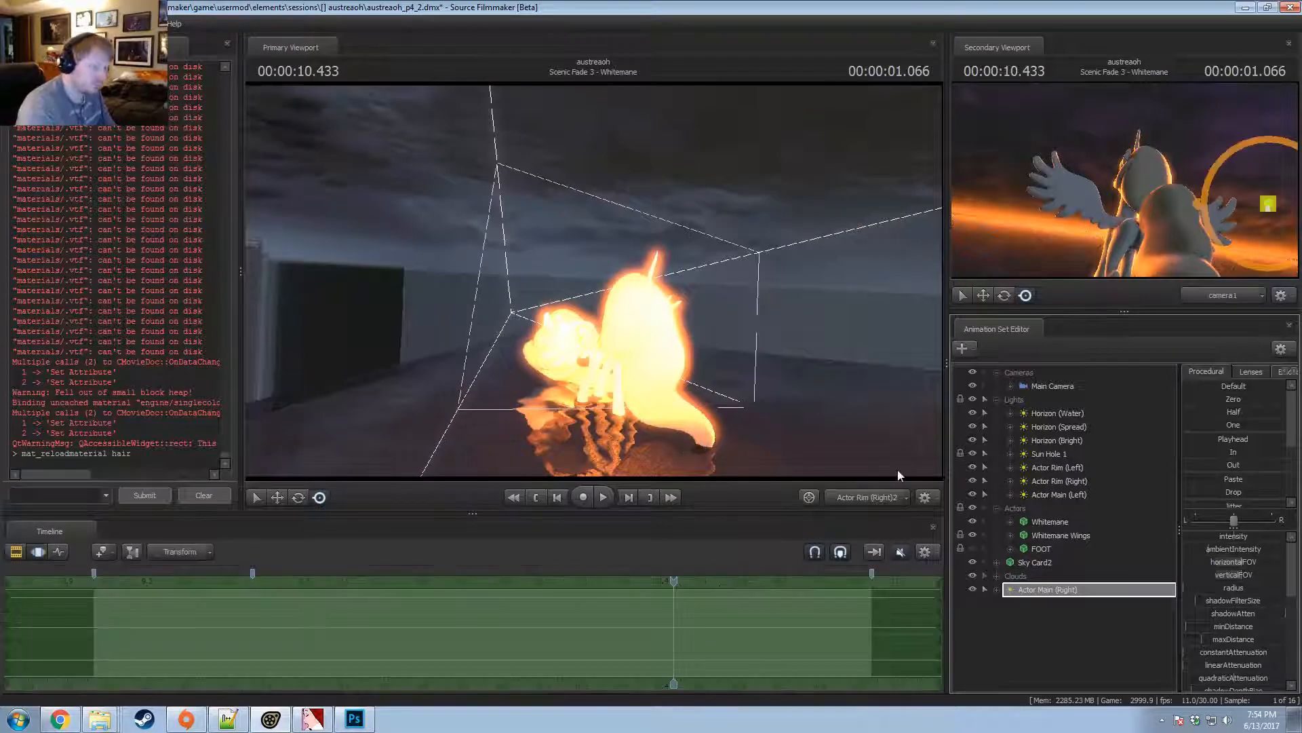
pyautogui.click(1012, 599)
pyautogui.click(691, 373)
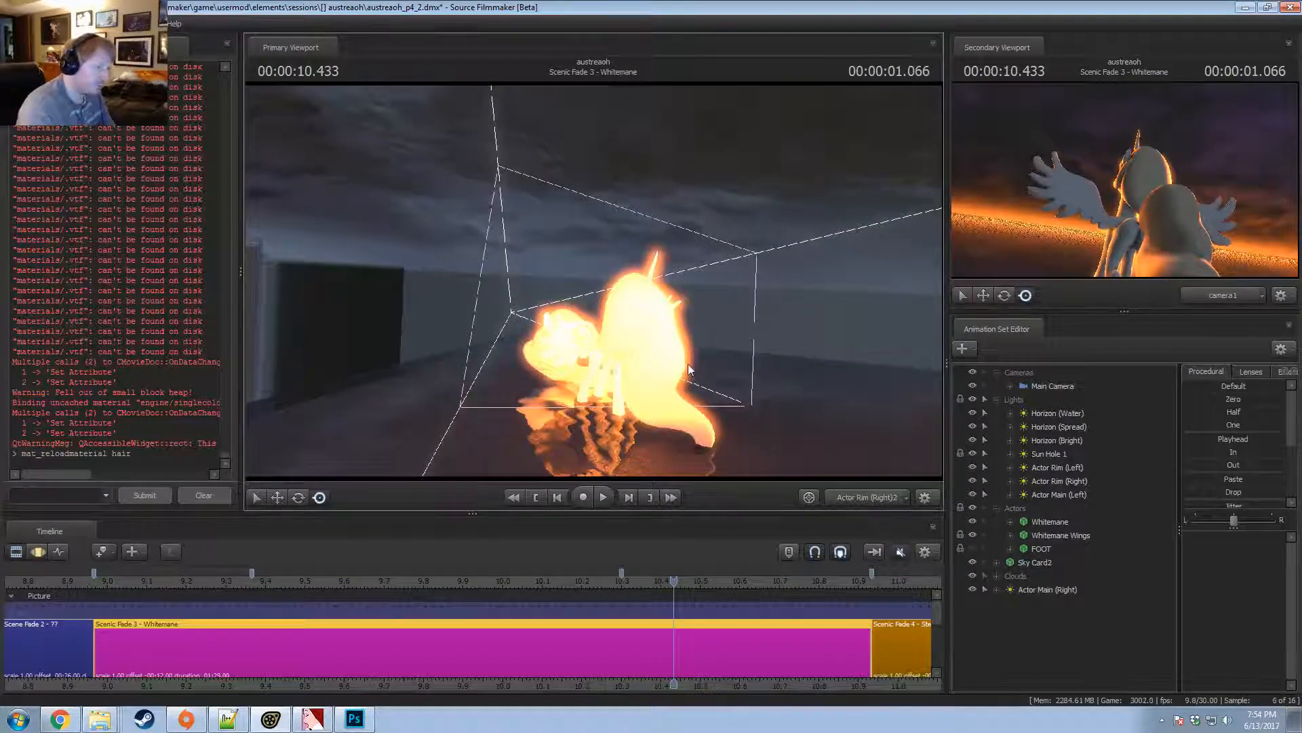
pyautogui.press('F3')
pyautogui.click(1044, 589)
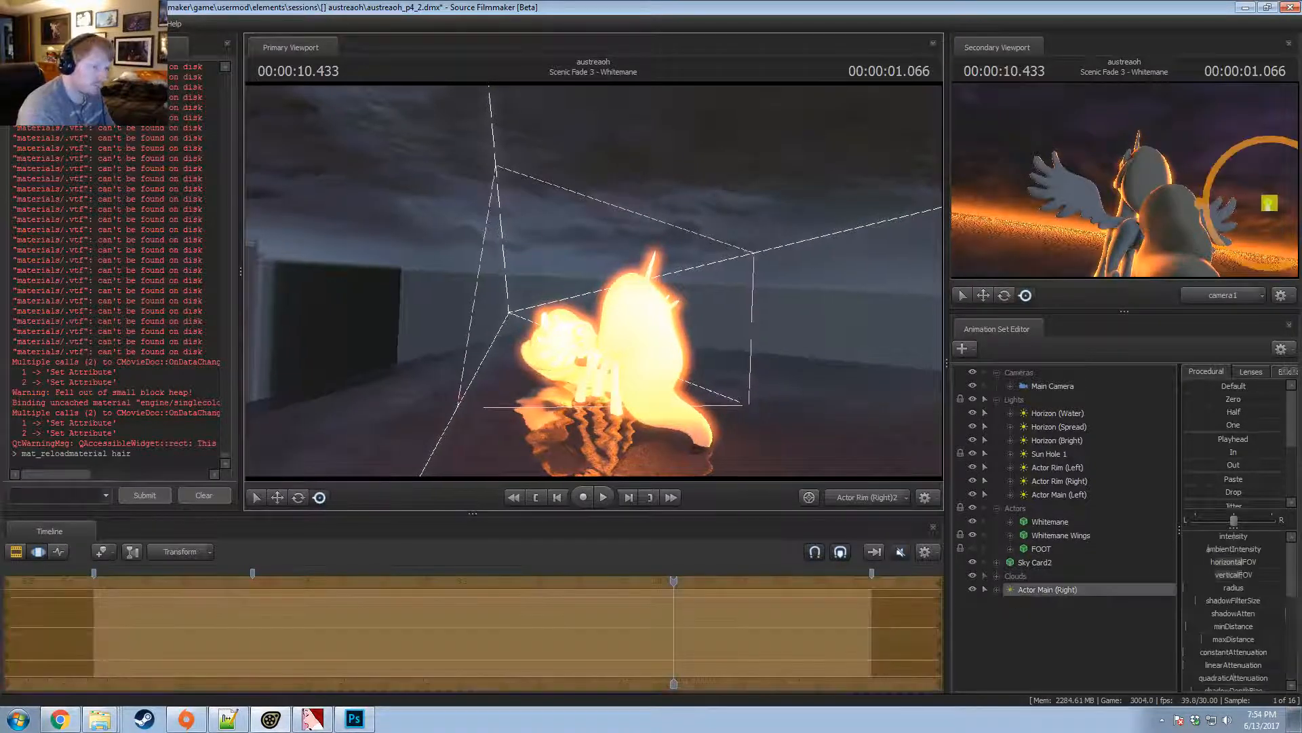
pyautogui.press('F2')
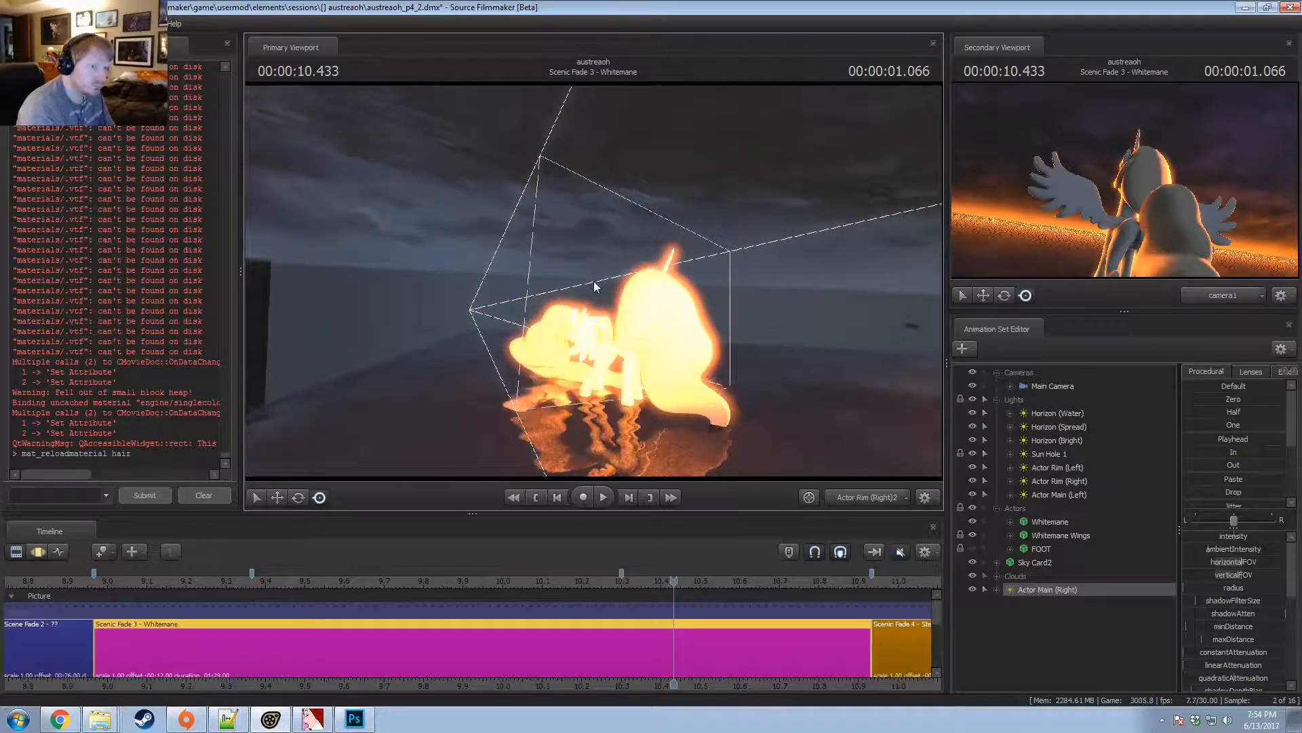
pyautogui.press('F3')
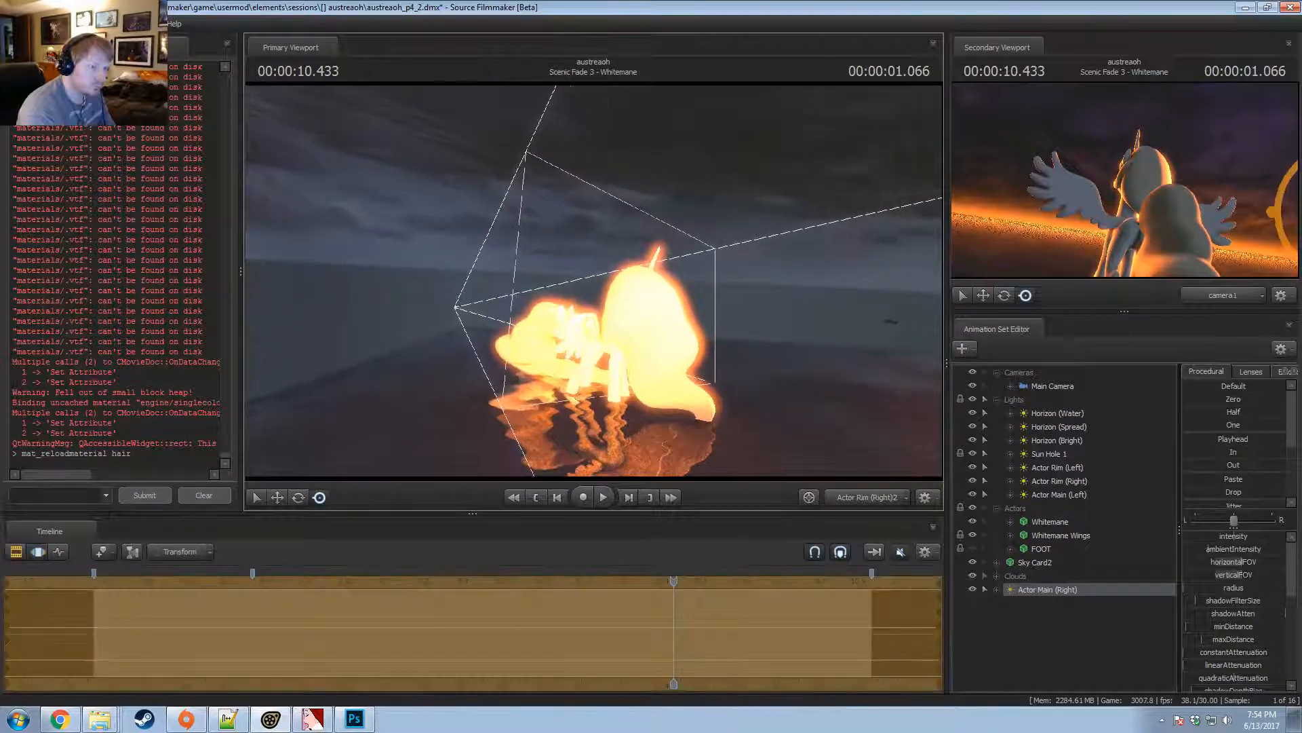
# Apply the copied Actor Main (Left) intensity and radius settings to Actor Main (Right).
pyautogui.click(853, 605)
pyautogui.hotkey('ctrl', 'z')
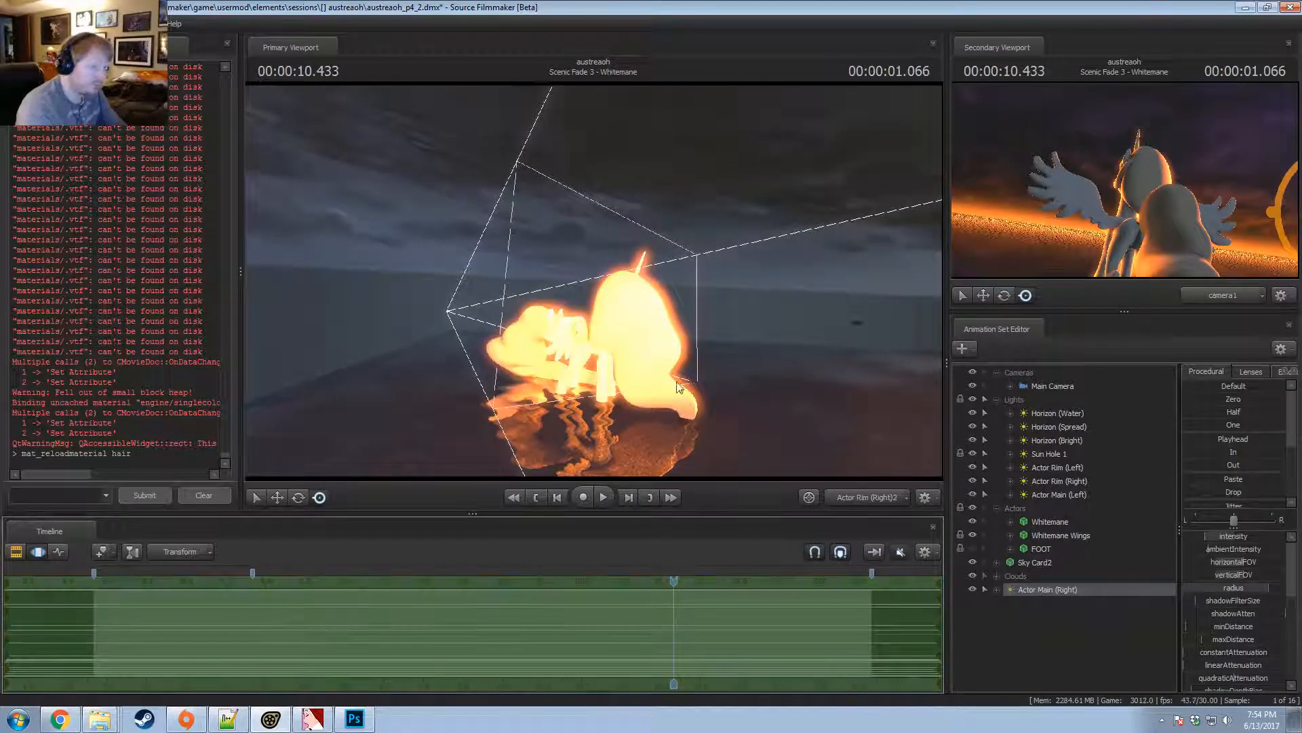
pyautogui.press('F2')
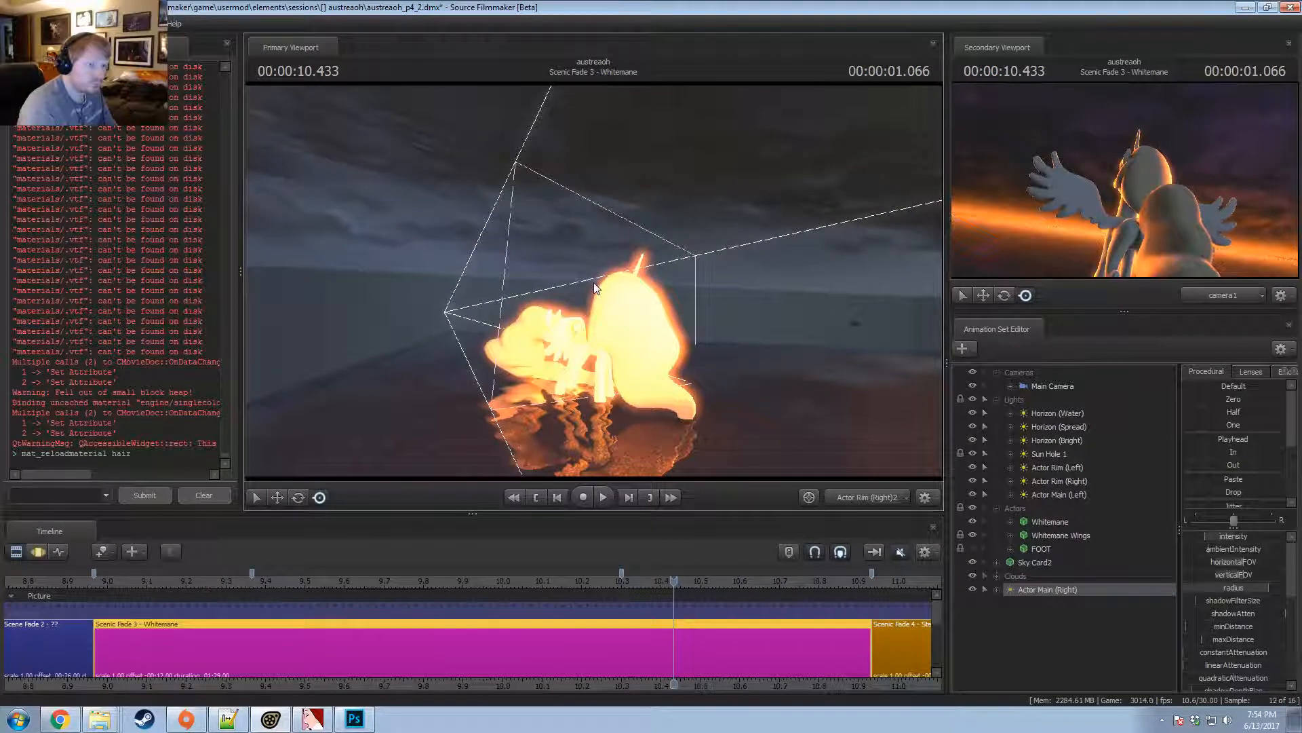
# Refine the position and aim of Actor Main (Right) so it lights Whitemane's mane more strongly.
pyautogui.press('F3')
pyautogui.moveTo(706, 275); pyautogui.dragTo(593, 282)
pyautogui.press('F2')
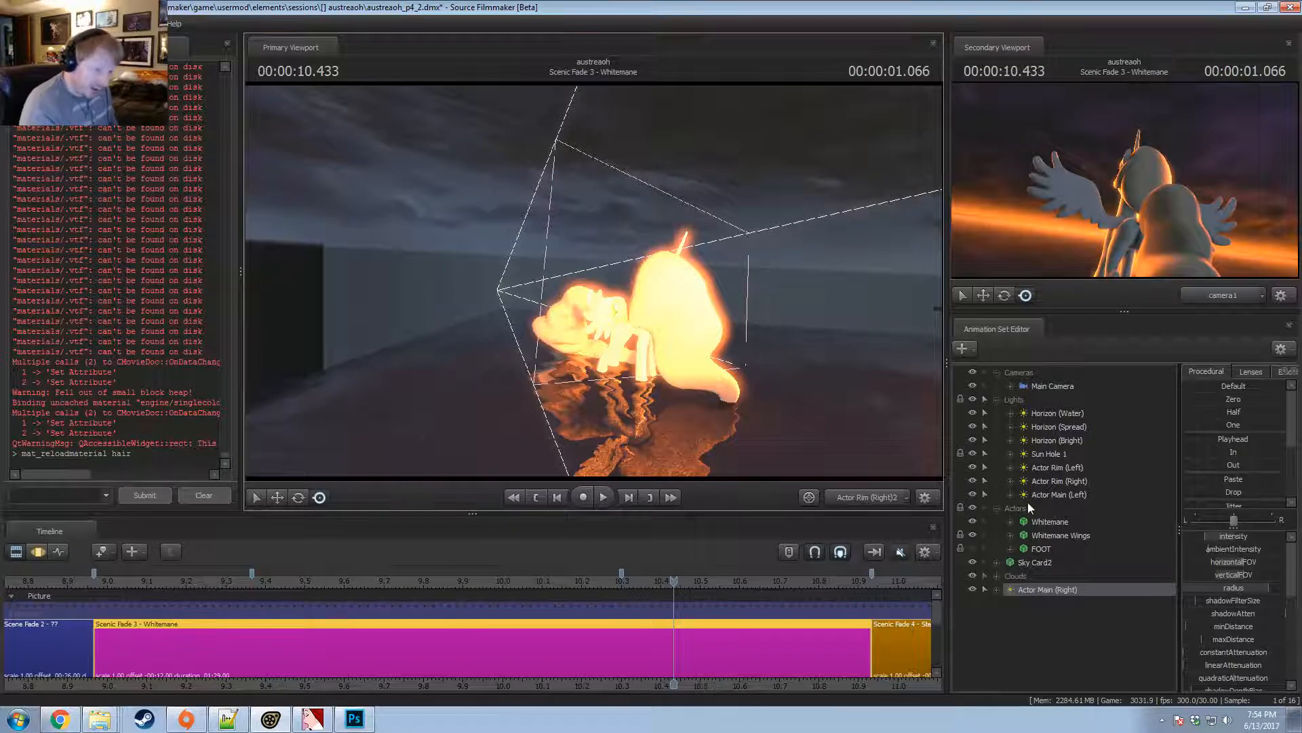
# Select the jiggle_hair1 bone among Whitemane's Pony jiggle bones.
pyautogui.click(1010, 521)
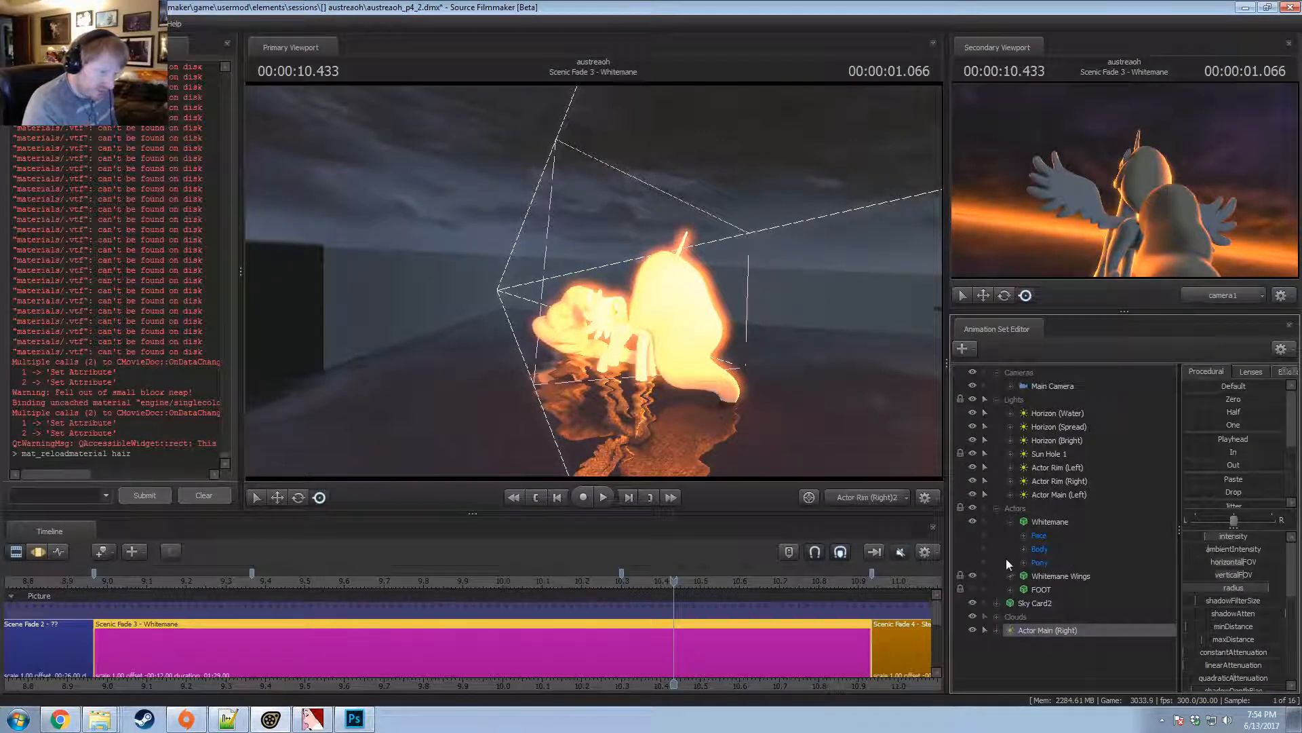
pyautogui.click(1025, 563)
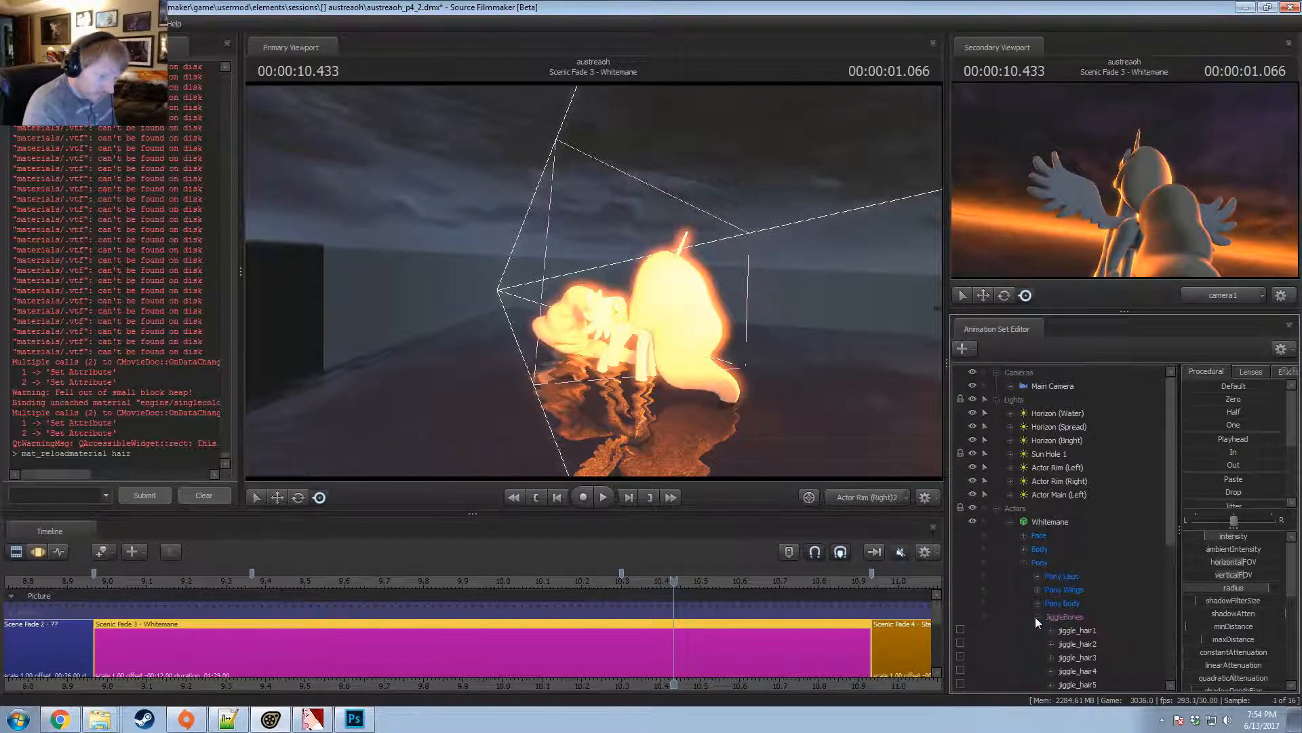
pyautogui.scroll(-3, 1035, 617)
pyautogui.click(1076, 508)
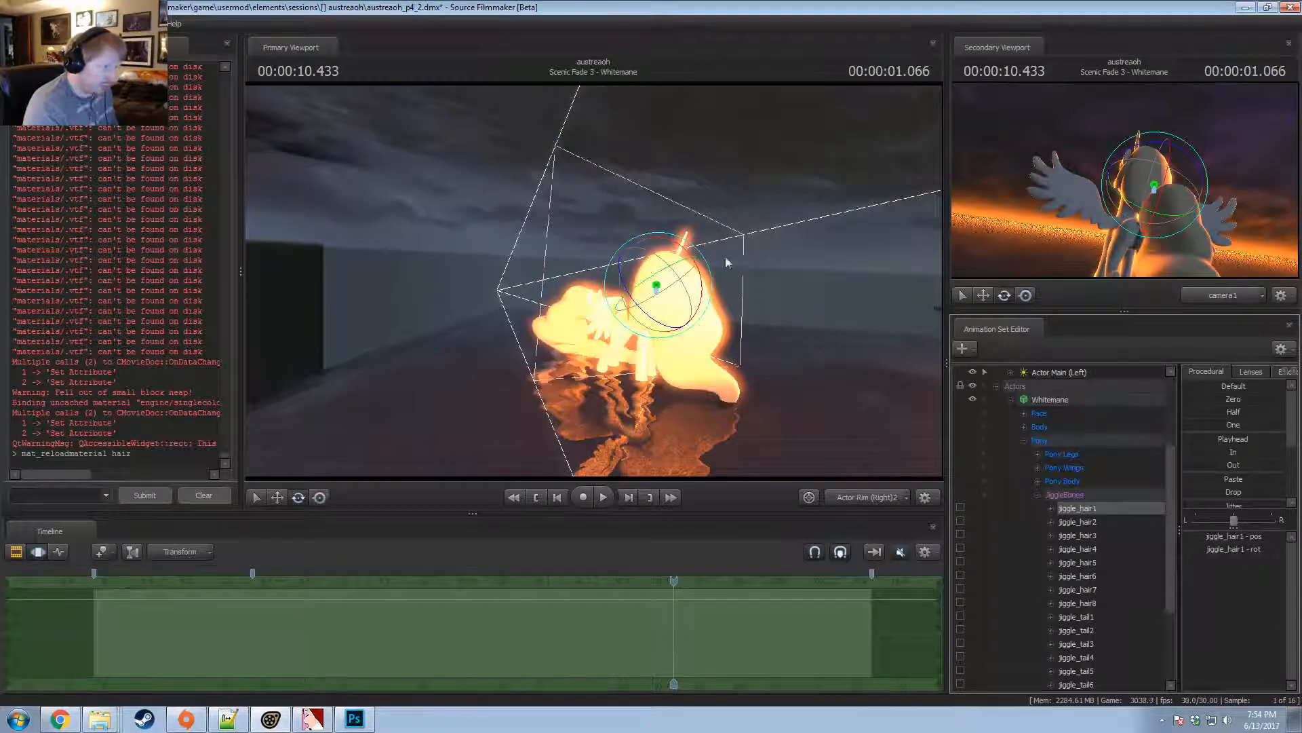
pyautogui.moveTo(704, 258); pyautogui.dragTo(703, 380)
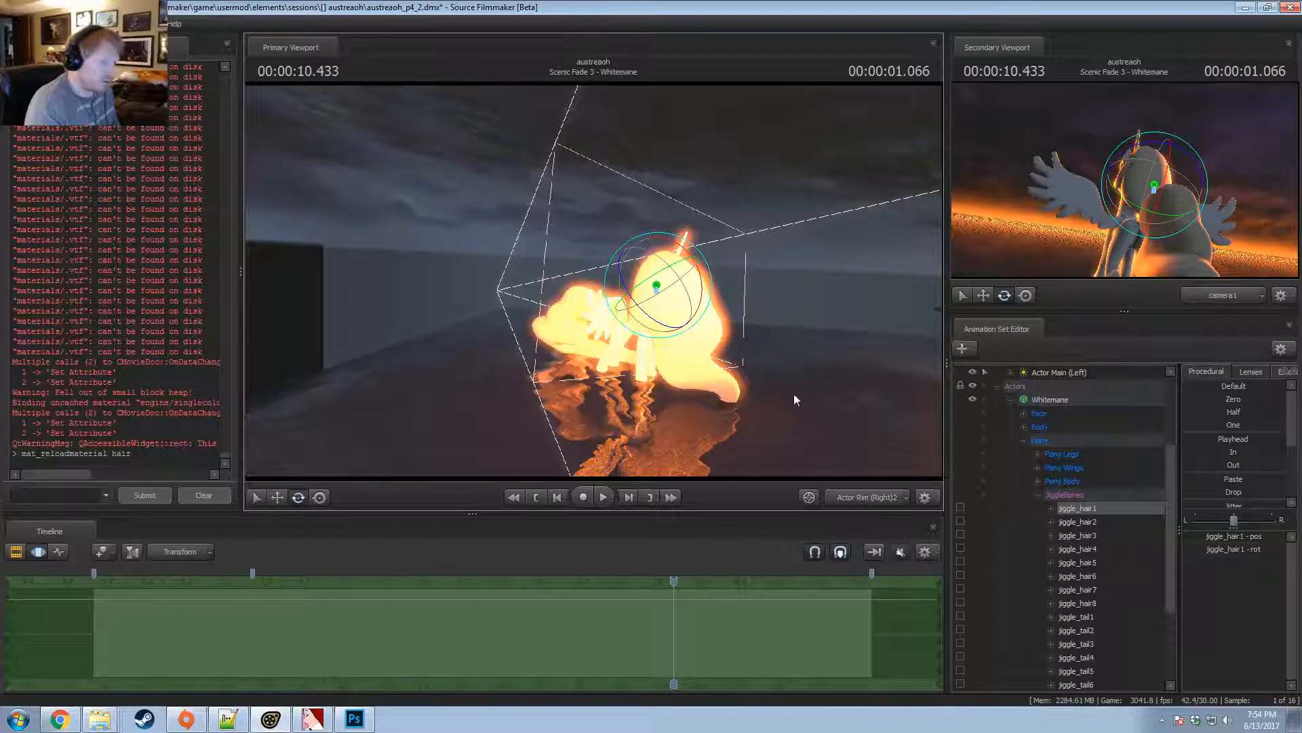
# Show the shot through the Work Camera with lighting disabled.
pyautogui.click(868, 497)
pyautogui.rightClick(853, 371)
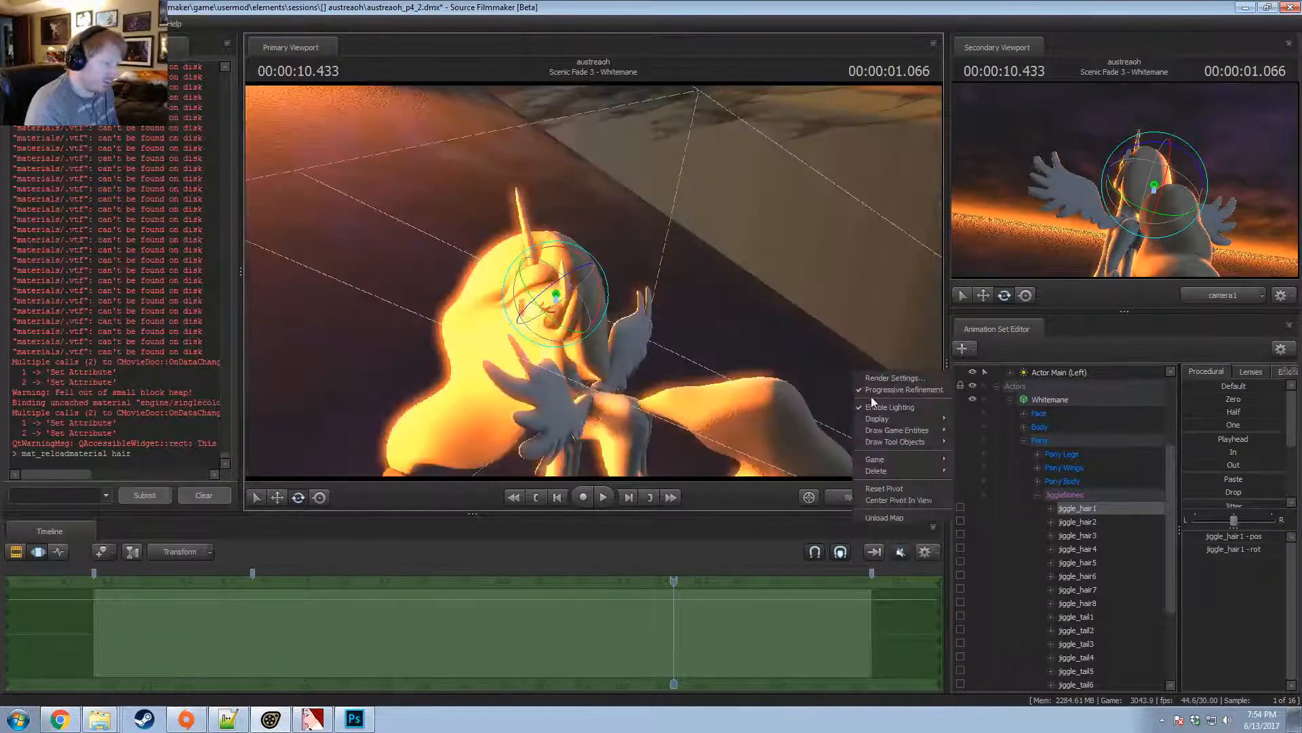
pyautogui.click(874, 406)
# Rotate the jiggle_hair1 bone so the mane lifts and extends out behind Whitemane's head.
pyautogui.keyDown('alt'); pyautogui.moveTo(754, 380); pyautogui.dragTo(569, 325); pyautogui.keyUp('alt')
pyautogui.moveTo(573, 279); pyautogui.dragTo(602, 279)
pyautogui.press('w')
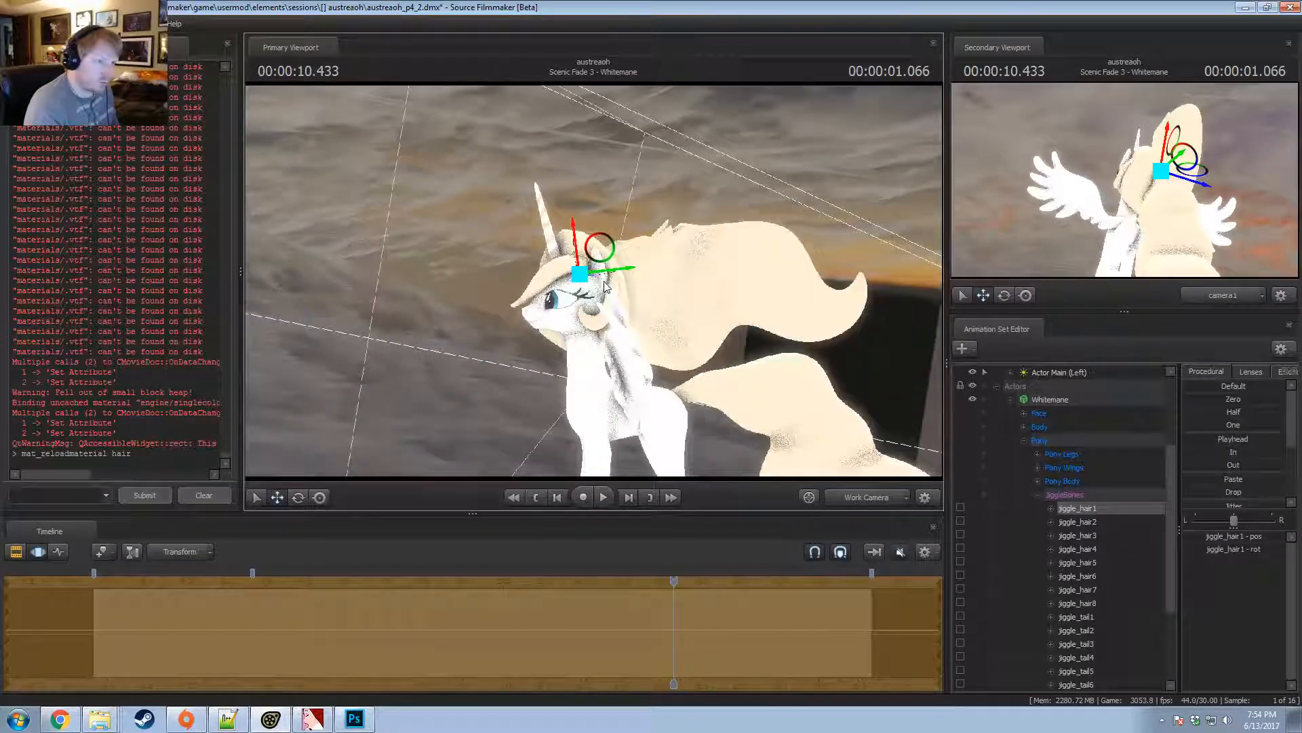
# Play to the end of the Whitemane shot and try rotating jiggle_hair1 at 10.900 to swing the mane out to one side.
pyautogui.press('space')
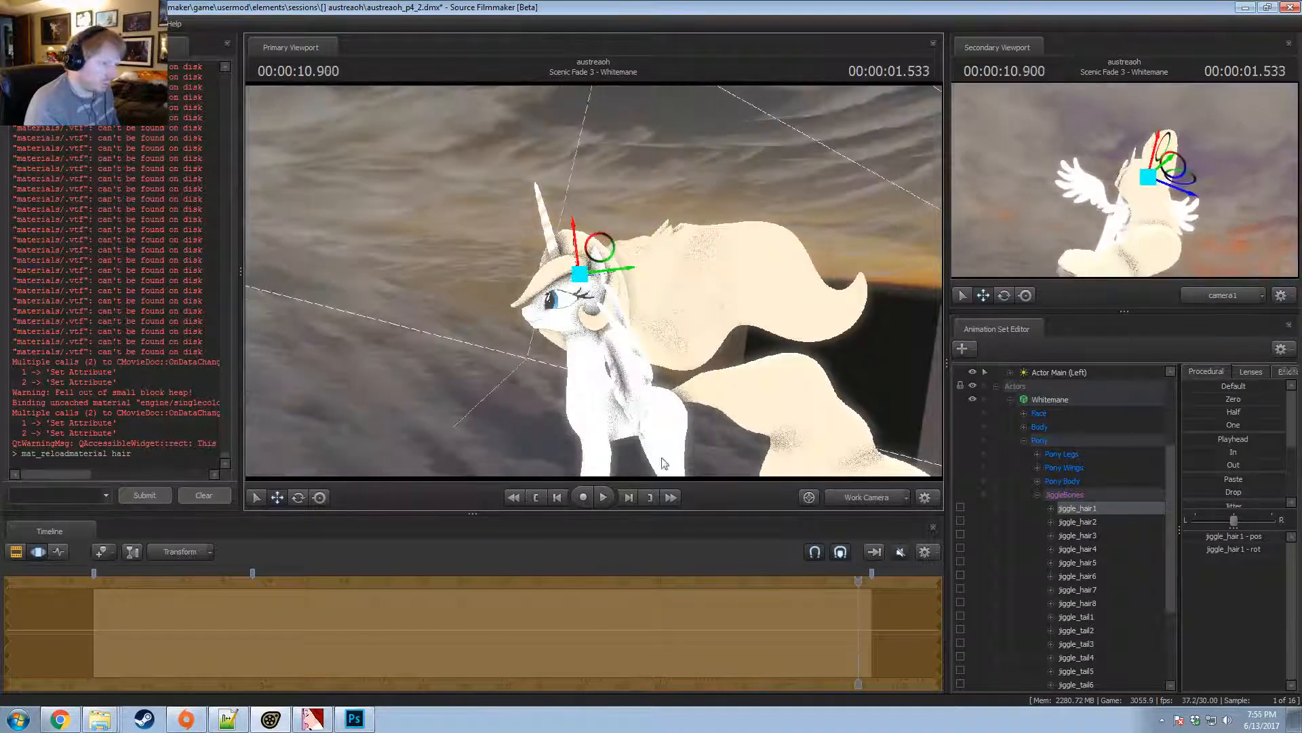
pyautogui.press('F3')
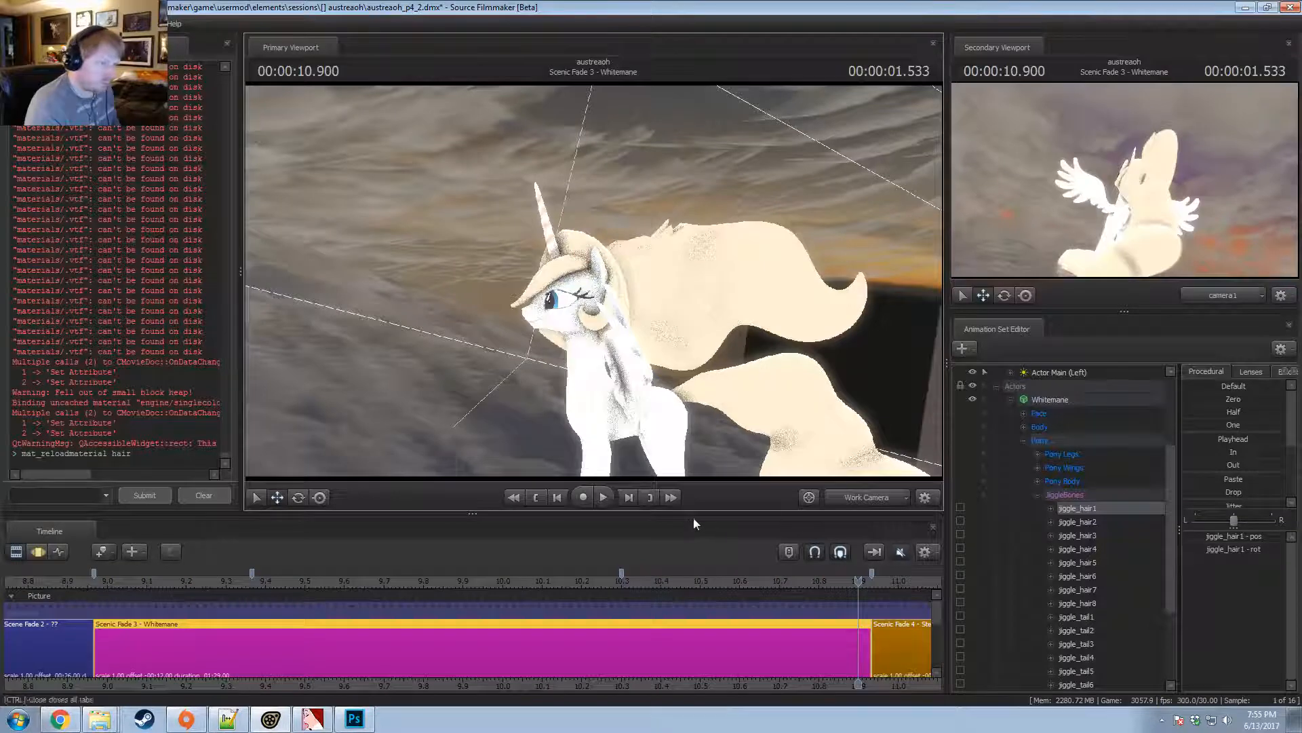
pyautogui.press('F3')
pyautogui.keyDown('alt'); pyautogui.moveTo(638, 444); pyautogui.dragTo(586, 286); pyautogui.keyUp('alt')
pyautogui.press('e')
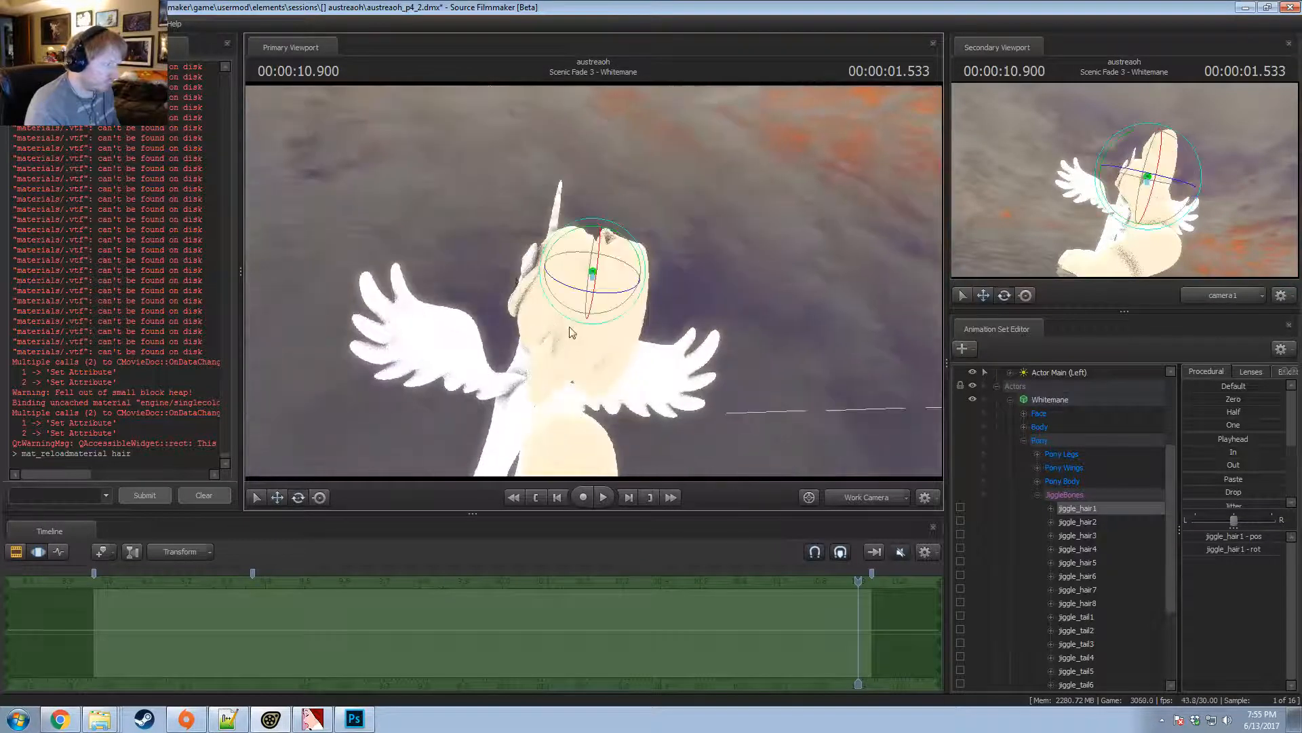
pyautogui.moveTo(570, 330); pyautogui.dragTo(605, 313)
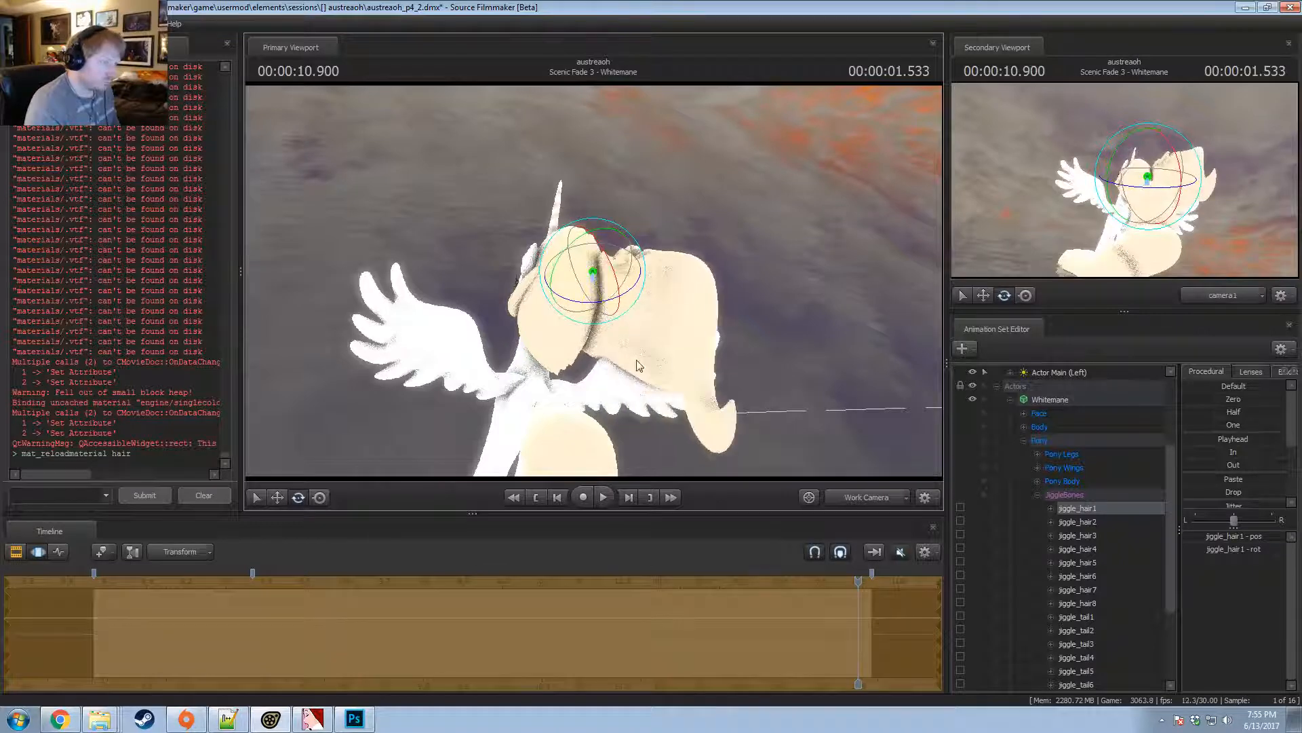
pyautogui.keyDown('alt'); pyautogui.moveTo(638, 366); pyautogui.dragTo(621, 329); pyautogui.keyUp('alt')
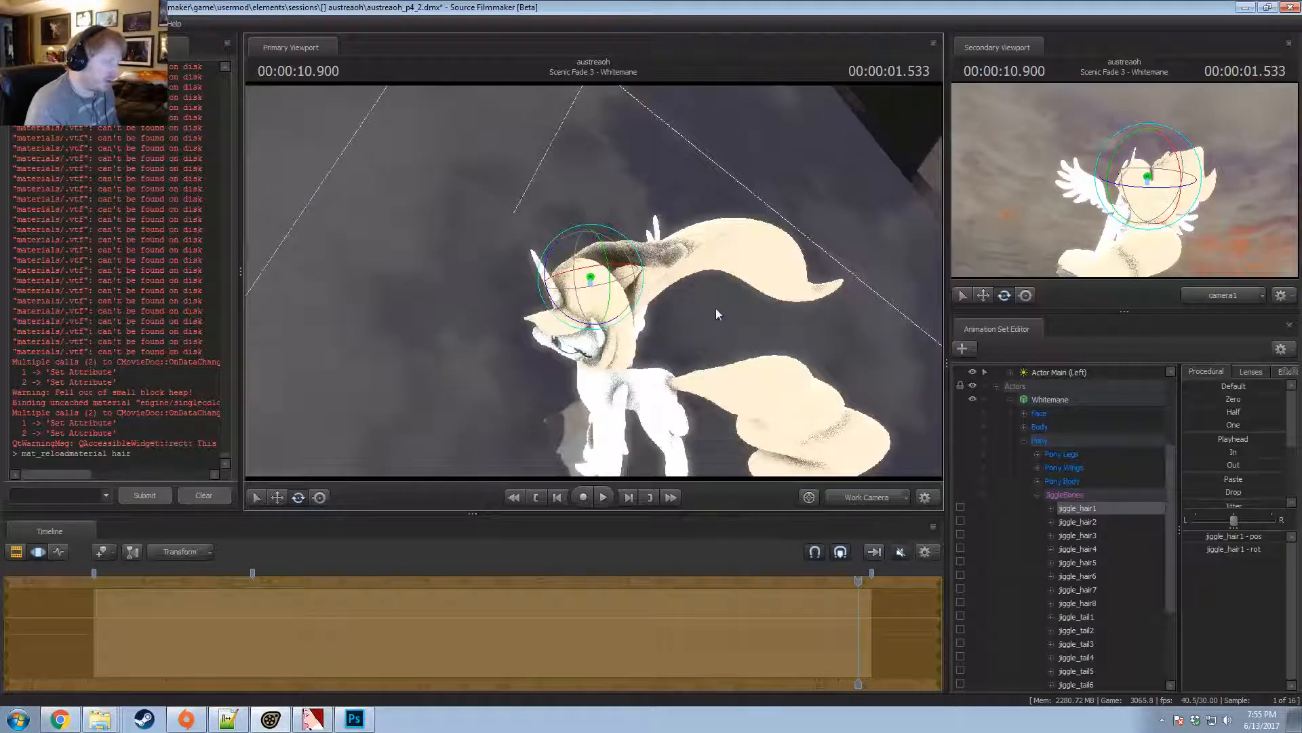
# Try to rotate jiggle_hair1 further so the mane streams up and back behind Whitemane's head.
pyautogui.press('F2')
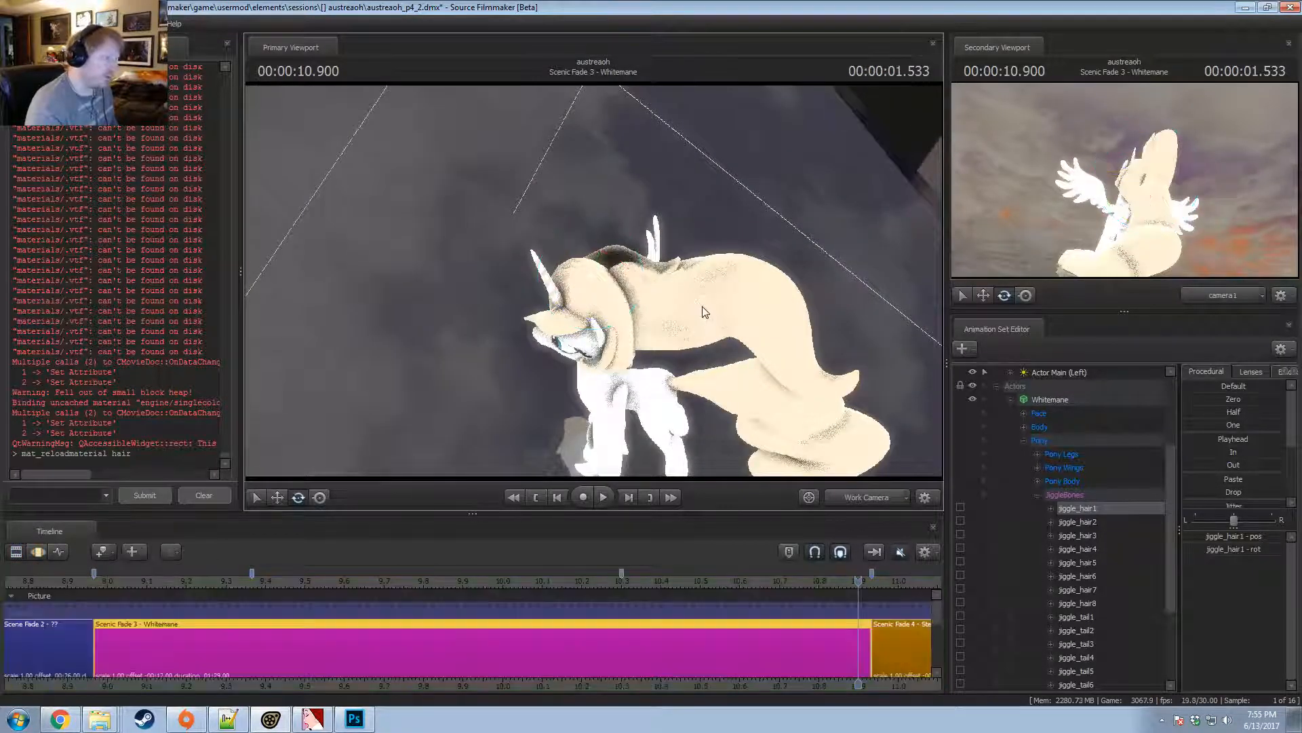
pyautogui.press('F3')
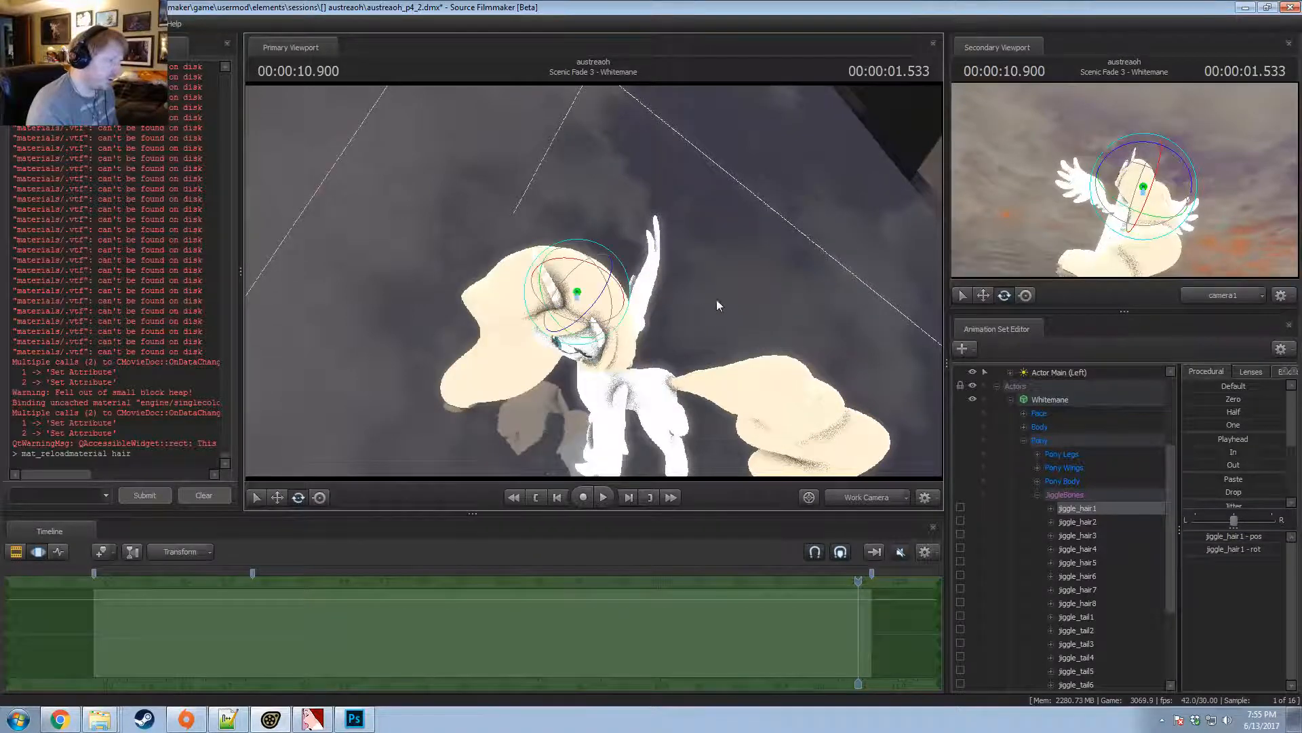
pyautogui.keyDown('alt'); pyautogui.moveTo(718, 305); pyautogui.dragTo(556, 264); pyautogui.keyUp('alt')
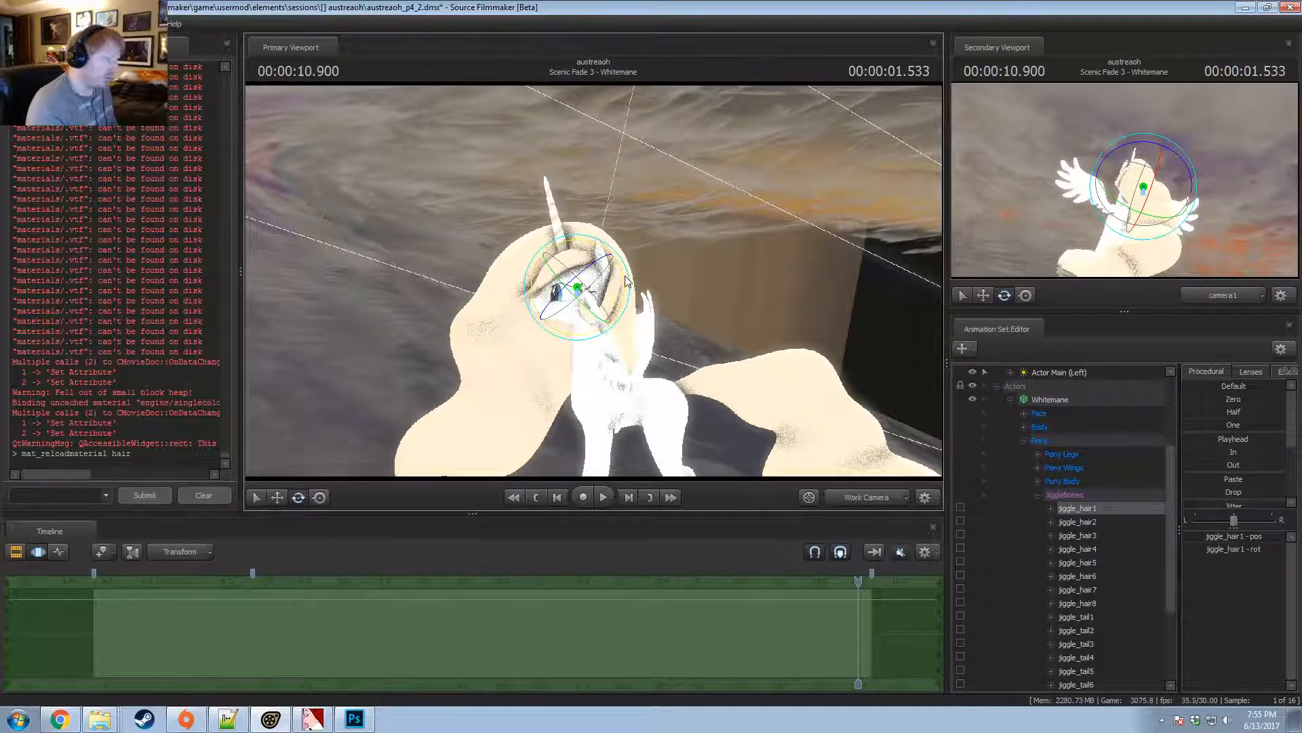
pyautogui.moveTo(621, 270); pyautogui.dragTo(436, 346)
pyautogui.press('e')
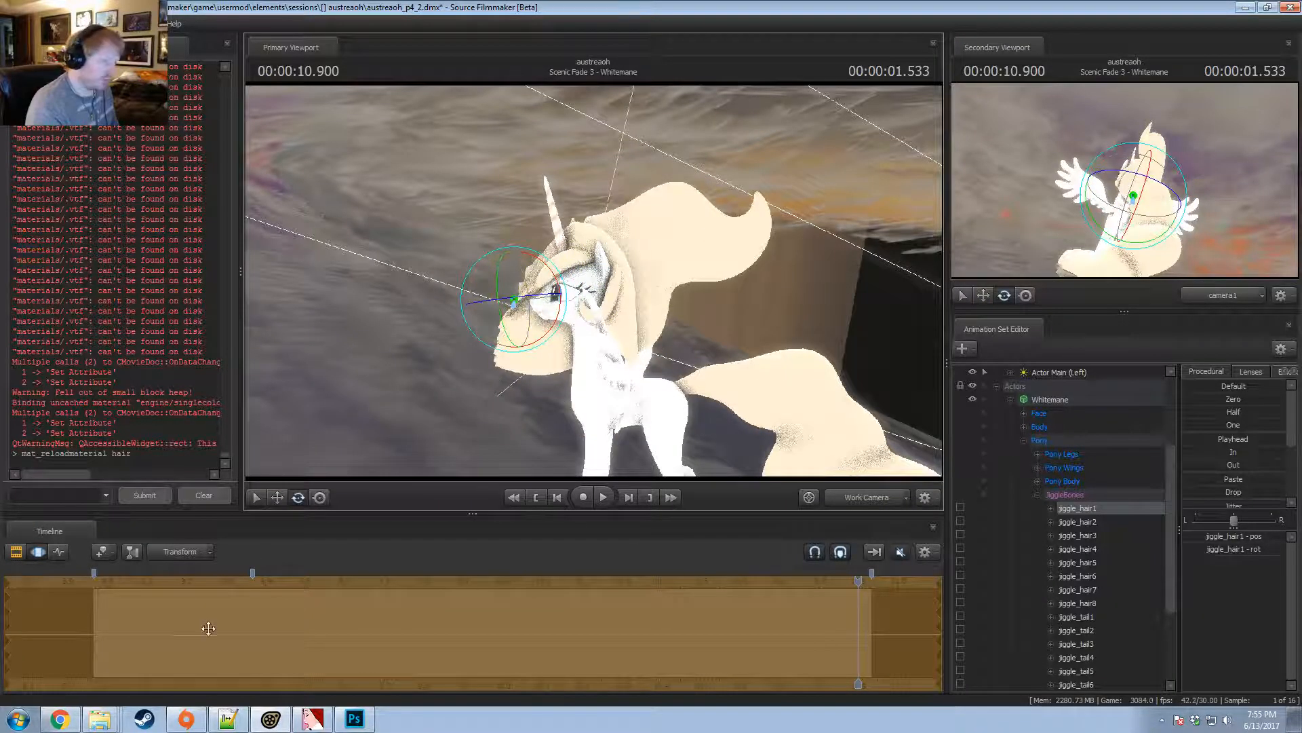
# Try adjusting jiggle_hair1 at 9.800 to change where the mane rises from the back of the head.
pyautogui.moveTo(856, 588); pyautogui.dragTo(428, 610)
pyautogui.keyDown('alt'); pyautogui.moveTo(587, 435); pyautogui.dragTo(586, 303); pyautogui.keyUp('alt')
pyautogui.keyDown('alt'); pyautogui.moveTo(586, 303); pyautogui.dragTo(563, 380); pyautogui.keyUp('alt')
pyautogui.press('w')
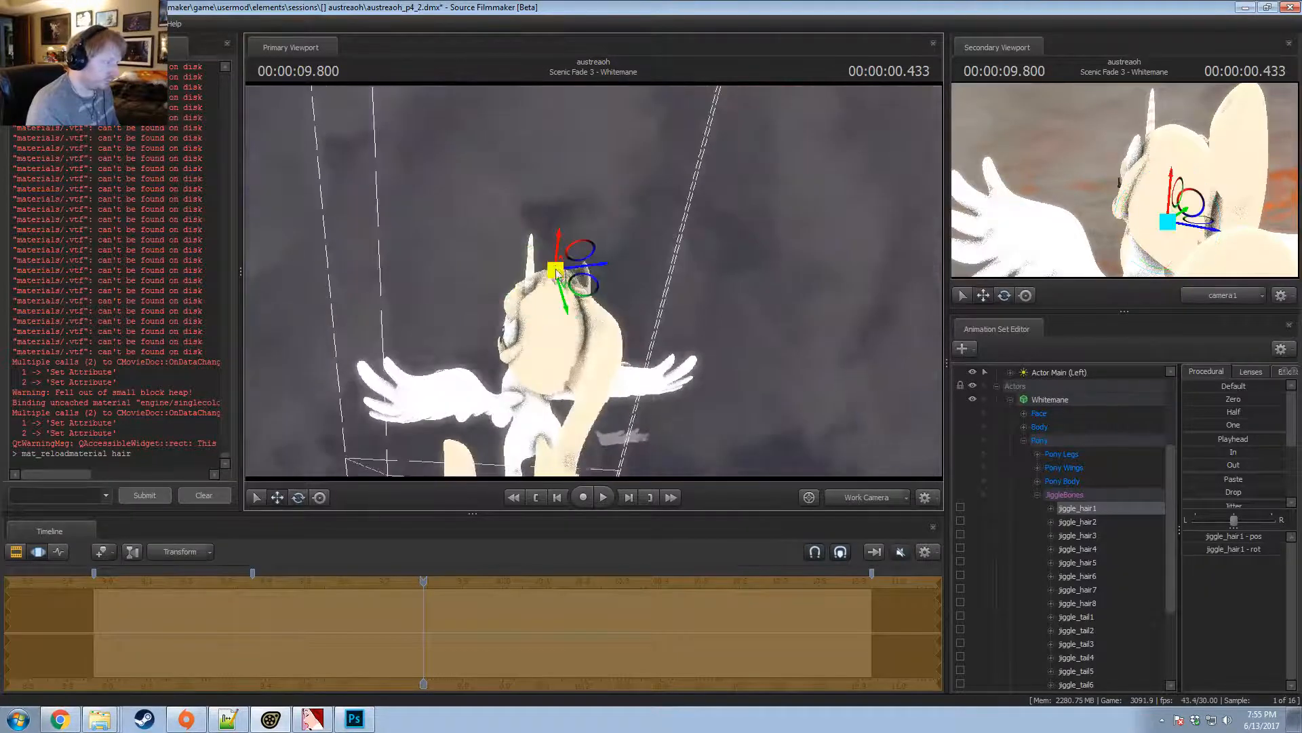
pyautogui.moveTo(591, 299)
pyautogui.mouseDown()
pyautogui.moveTo(576, 304)
pyautogui.moveTo(613, 307)
pyautogui.moveTo(556, 319)
pyautogui.moveTo(543, 292)
pyautogui.moveTo(580, 314)
pyautogui.moveTo(596, 279)
pyautogui.mouseUp()
pyautogui.press('F2')
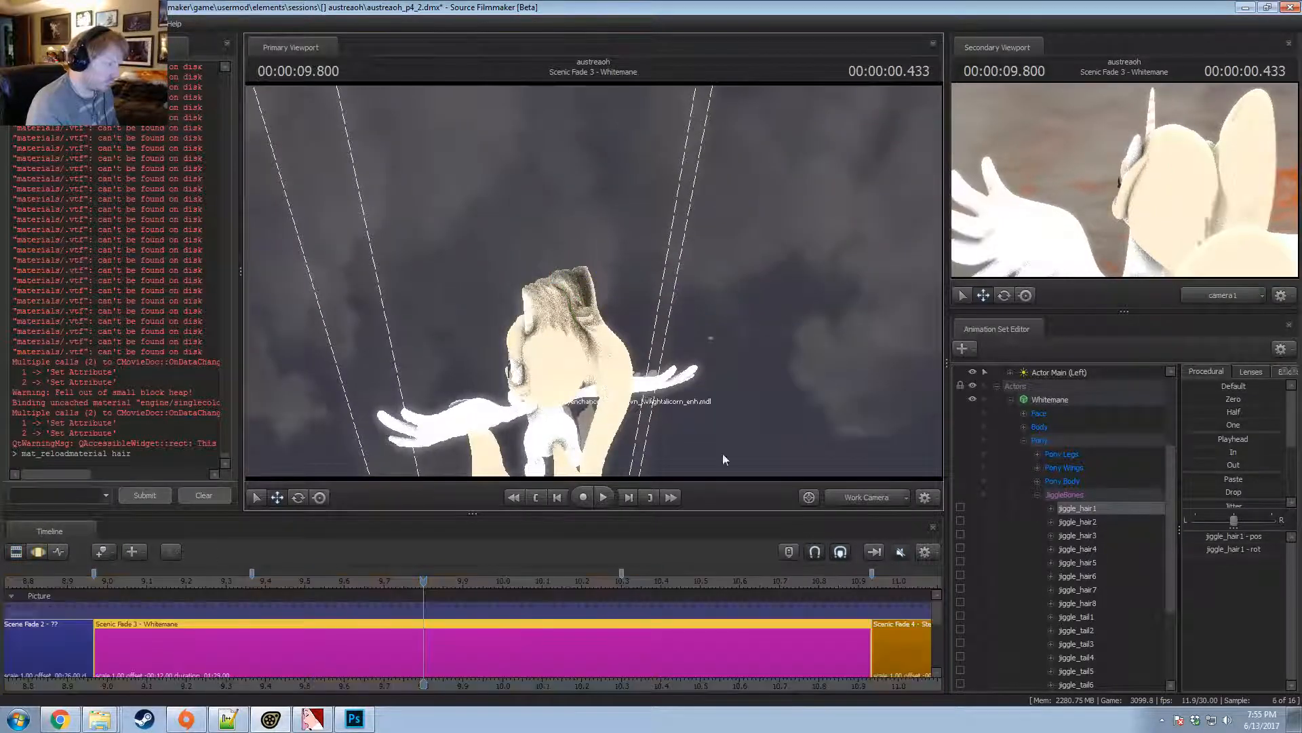
pyautogui.press('F3')
# Try to rotate and shift the jiggle_hair2 bone so the upper mane follows the back of Whitemane's head.
pyautogui.click(1081, 523)
pyautogui.moveTo(569, 250); pyautogui.dragTo(563, 301)
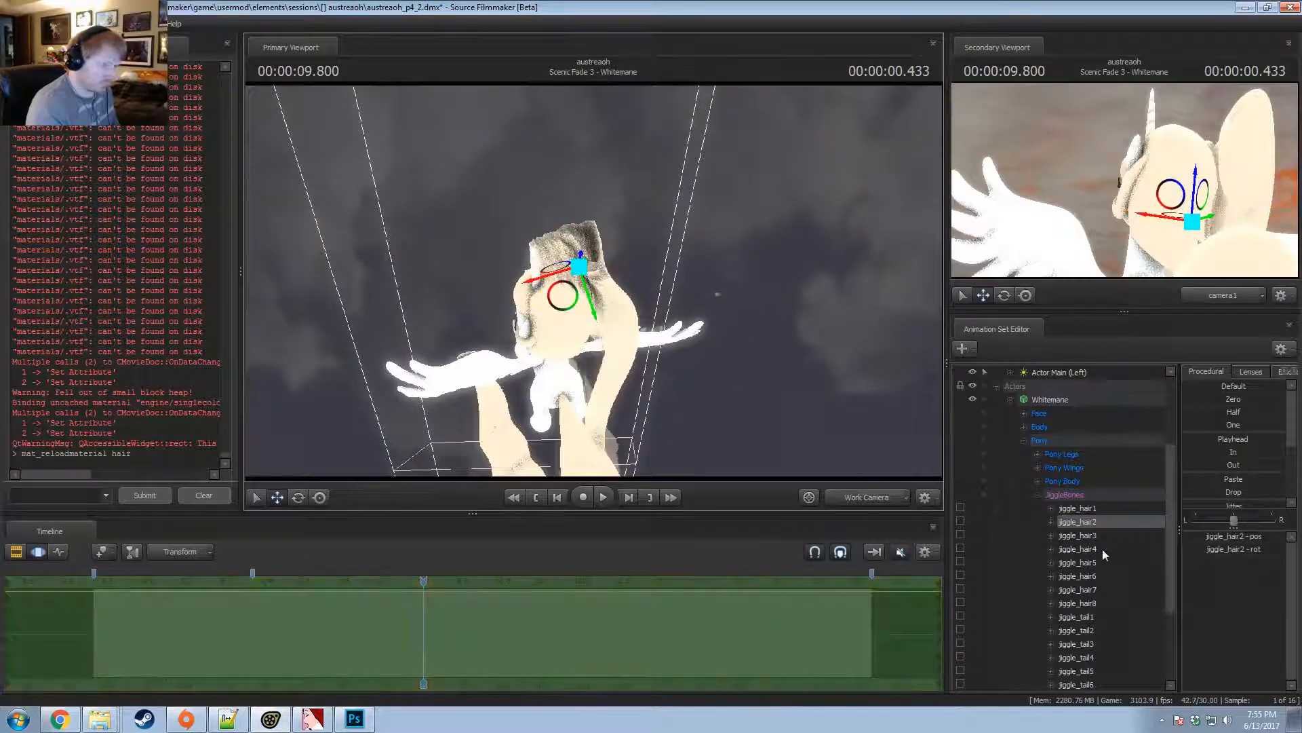
pyautogui.click(1078, 535)
pyautogui.click(1078, 522)
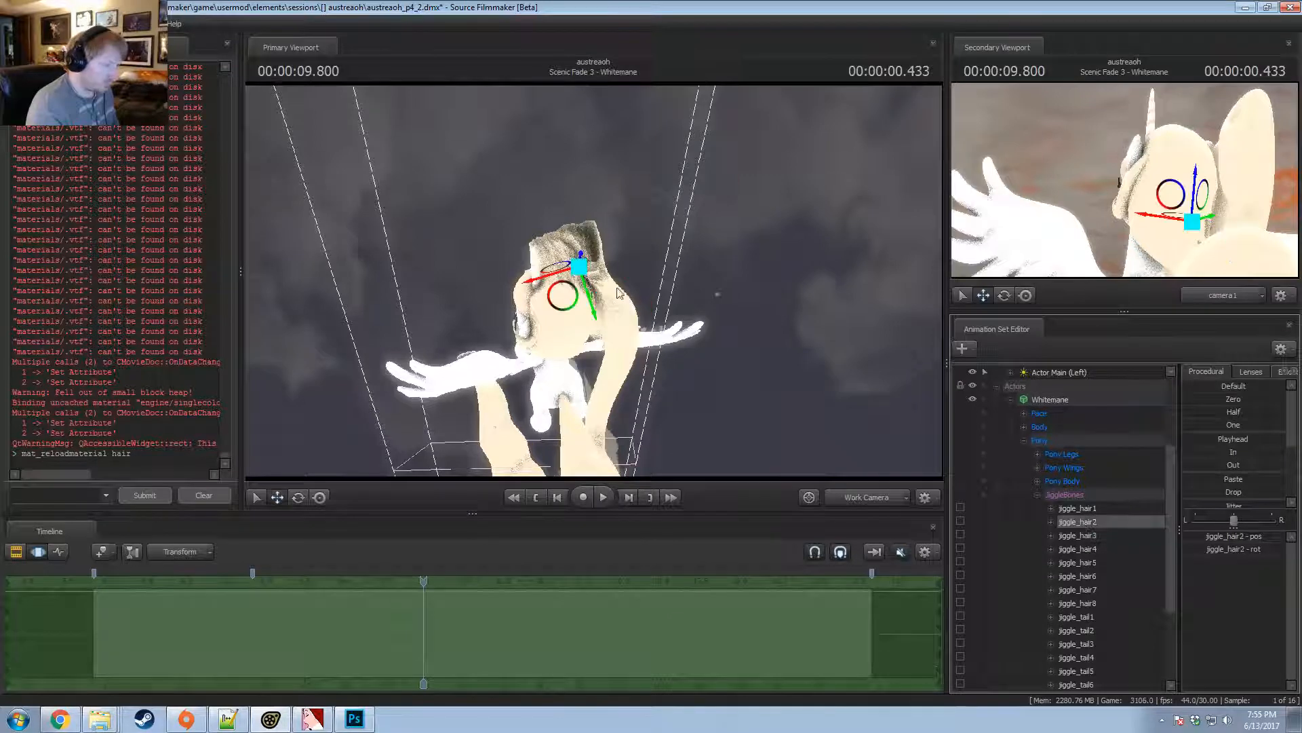
pyautogui.moveTo(570, 299); pyautogui.dragTo(562, 323)
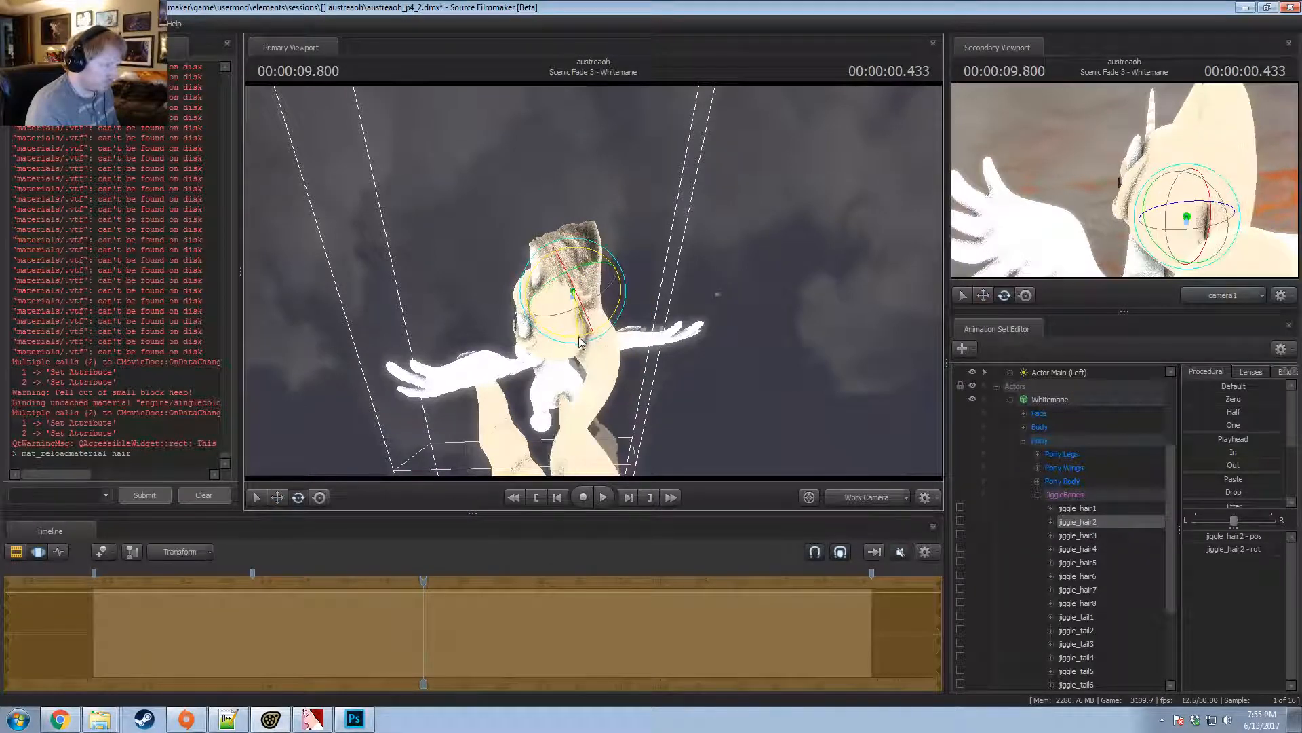
pyautogui.press('w')
pyautogui.moveTo(560, 319); pyautogui.dragTo(677, 312)
# Try posing the jiggle_hair3 and jiggle_hair4 bones so the lower mane bends up and away from the body.
pyautogui.click(1077, 535)
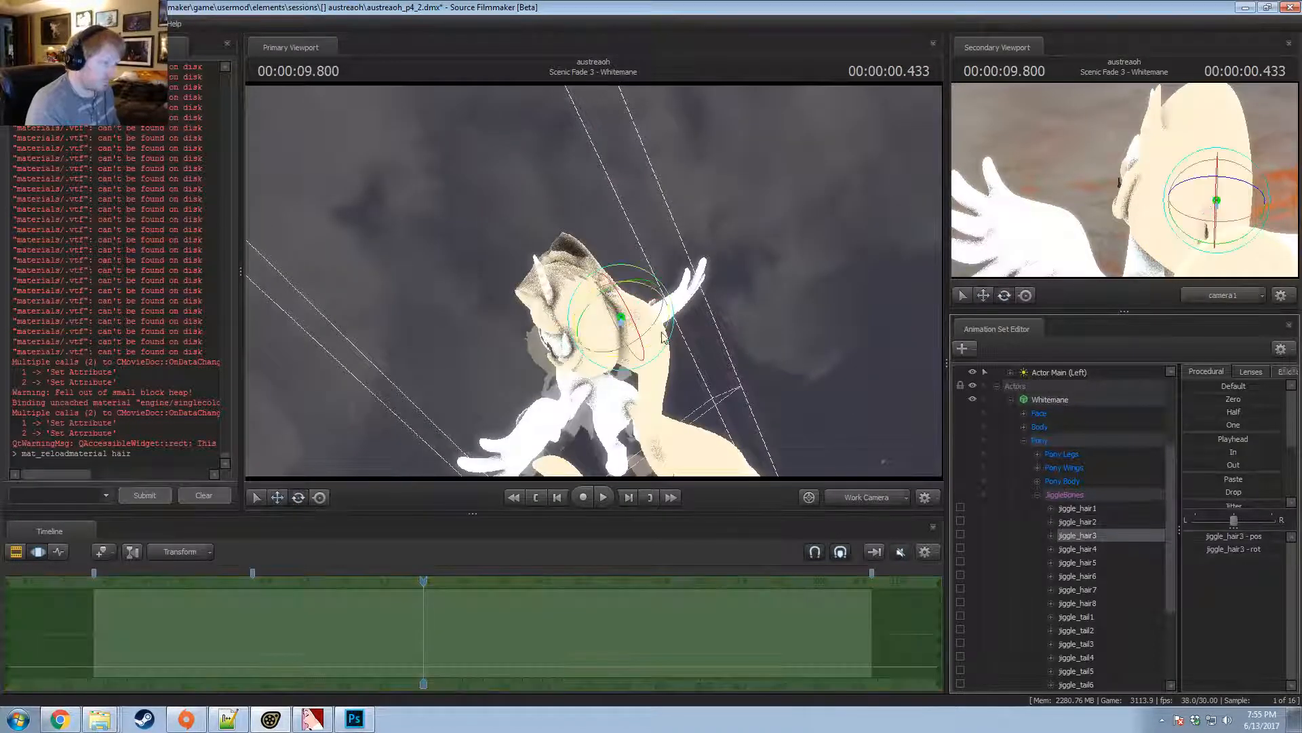
pyautogui.click(1142, 553)
pyautogui.moveTo(624, 397); pyautogui.dragTo(594, 282)
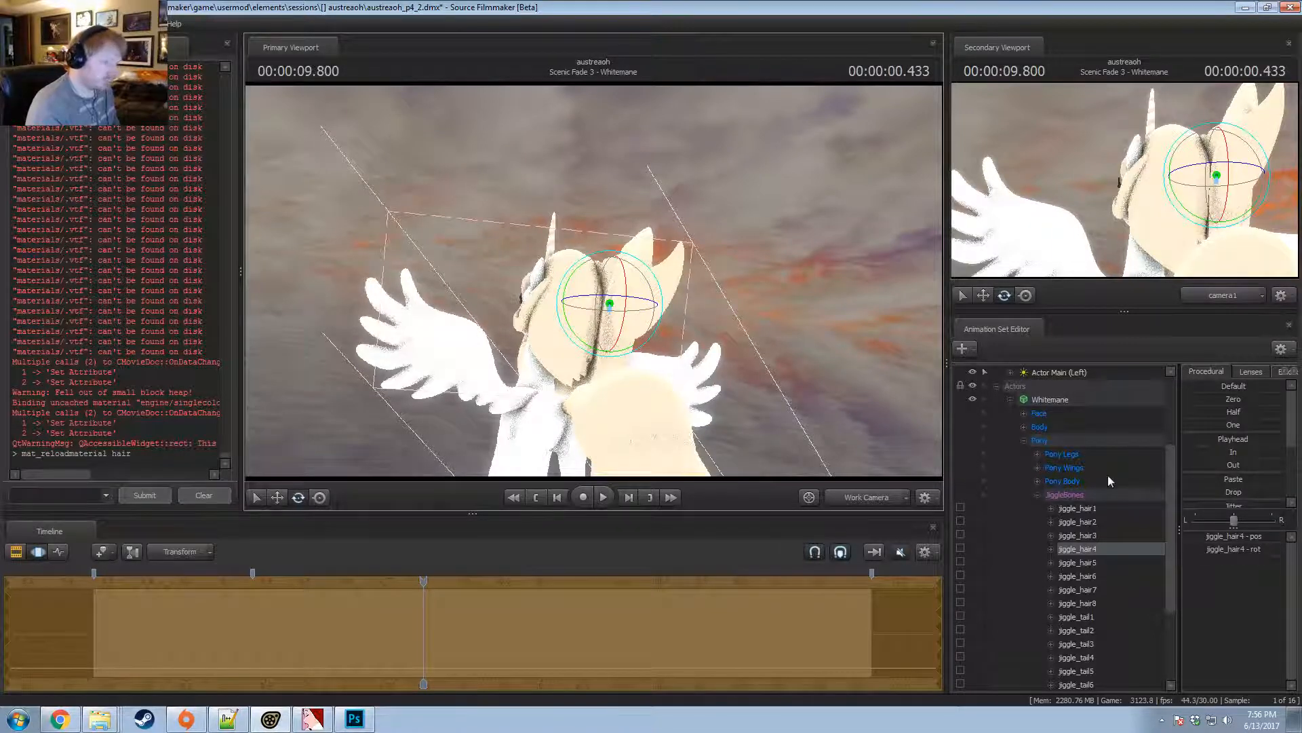
# Try to reposition and rotate jiggle_hair1 so the mane sits on the head and flows backwards.
pyautogui.click(1073, 509)
pyautogui.moveTo(511, 317); pyautogui.dragTo(601, 265)
pyautogui.press('w')
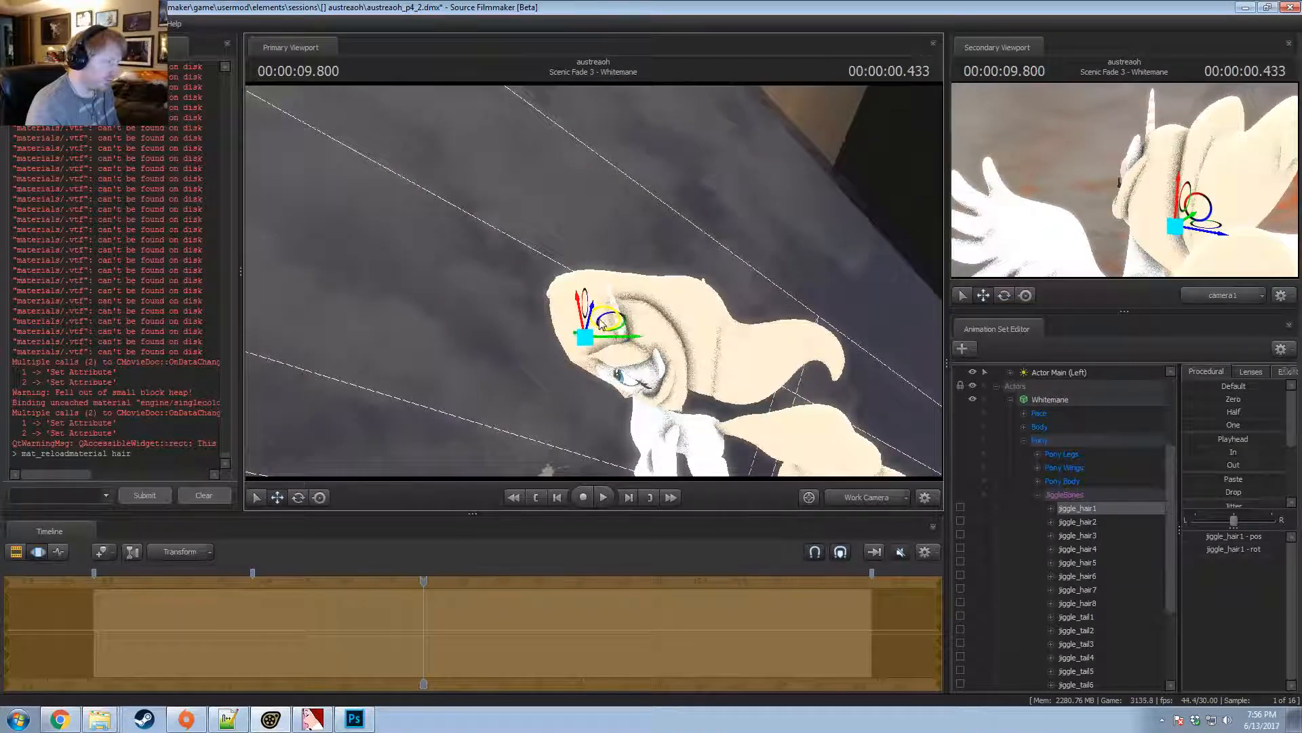
pyautogui.moveTo(601, 323); pyautogui.dragTo(635, 337)
pyautogui.keyDown('alt'); pyautogui.moveTo(634, 337); pyautogui.dragTo(640, 275); pyautogui.keyUp('alt')
pyautogui.press('e')
pyautogui.press('w')
pyautogui.press('e')
pyautogui.press('w')
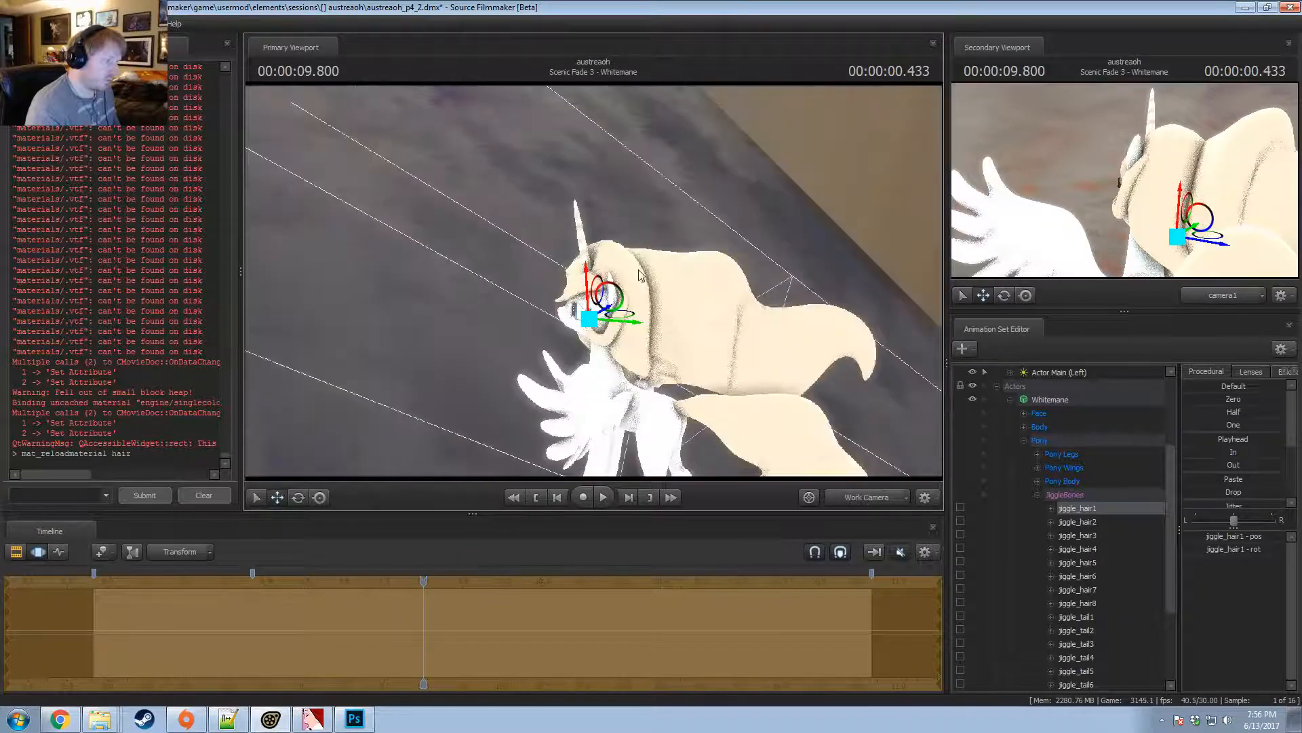
# Try readjusting jiggle_hair2 and play the shot to check the mane up to 10.900.
pyautogui.click(1077, 522)
pyautogui.moveTo(645, 340); pyautogui.dragTo(614, 284)
pyautogui.press('space')
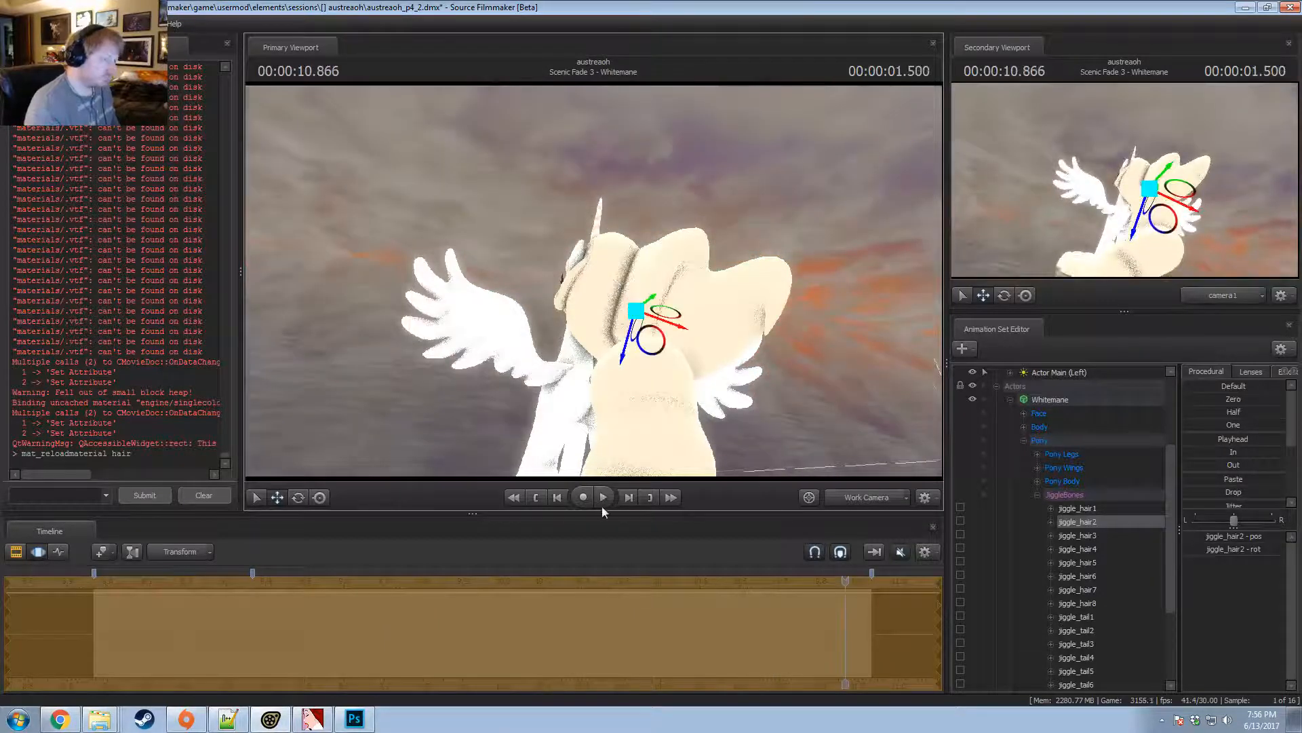
pyautogui.press('F2')
pyautogui.keyDown('alt'); pyautogui.moveTo(613, 409); pyautogui.dragTo(580, 282); pyautogui.keyUp('alt')
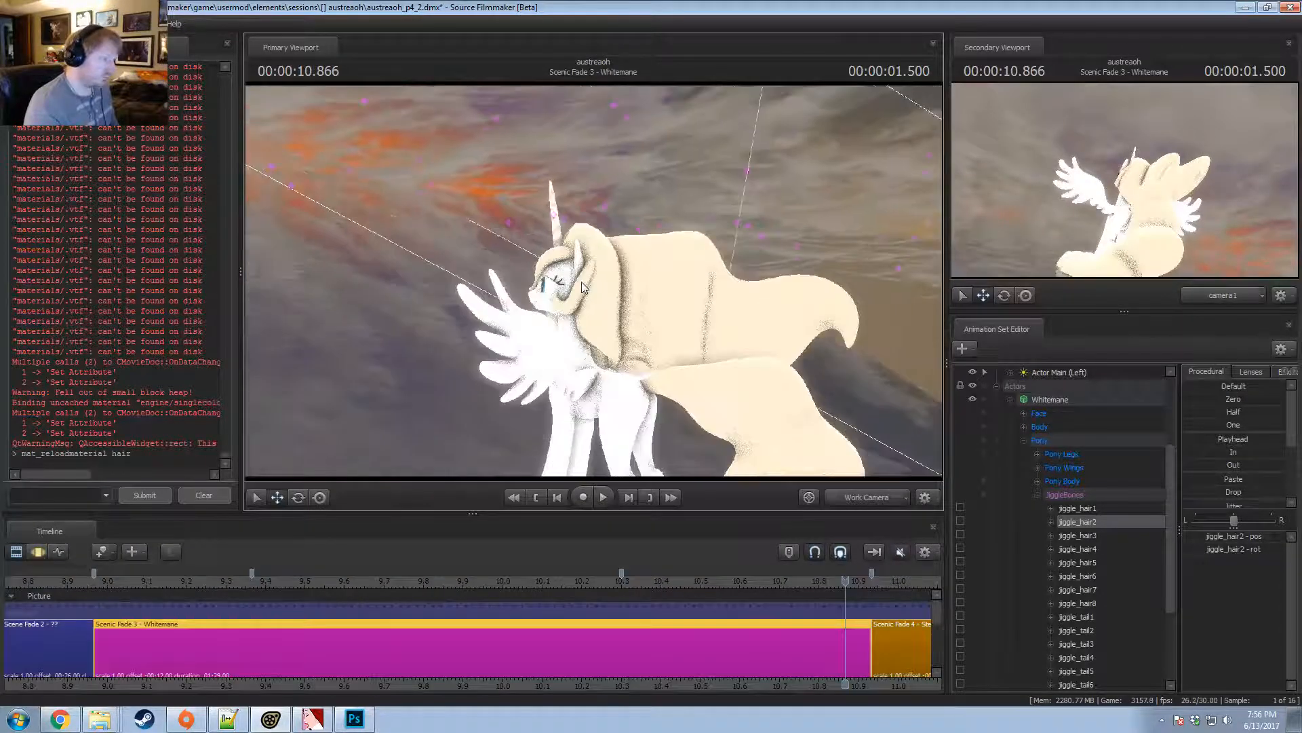
pyautogui.press('F3')
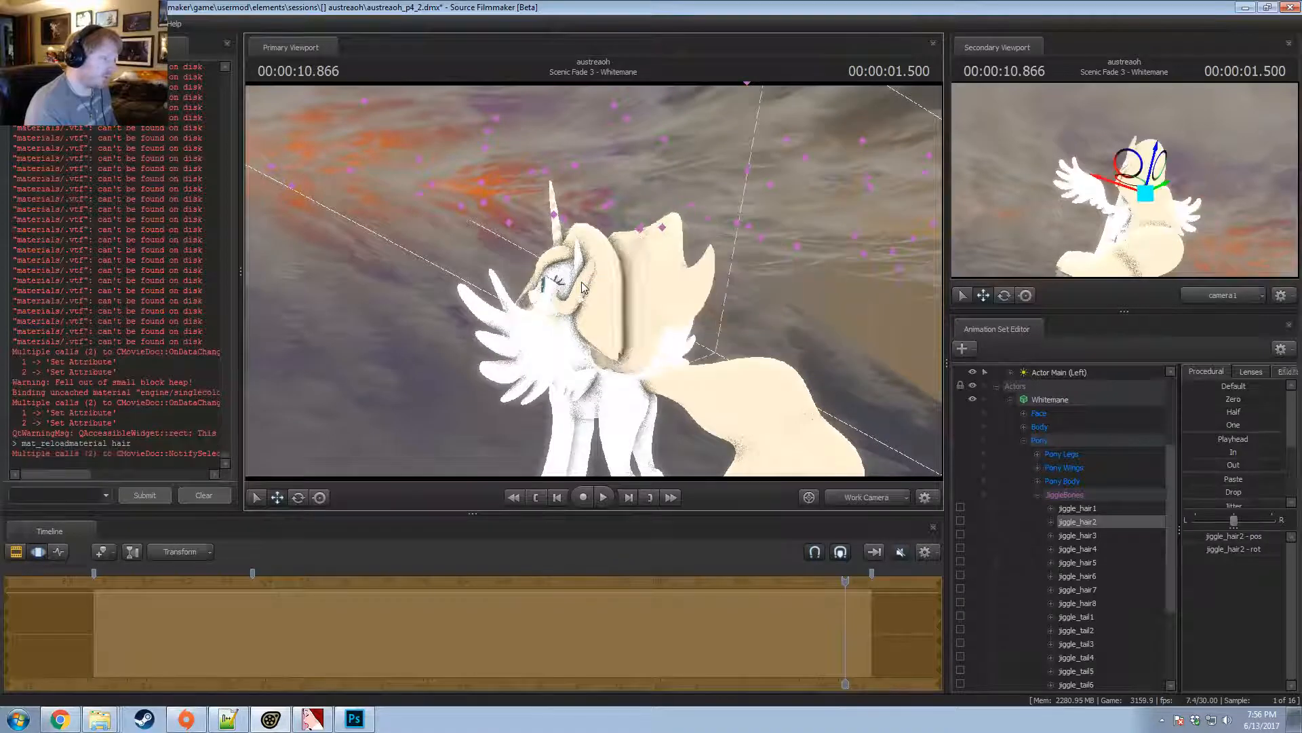
pyautogui.press('Right')
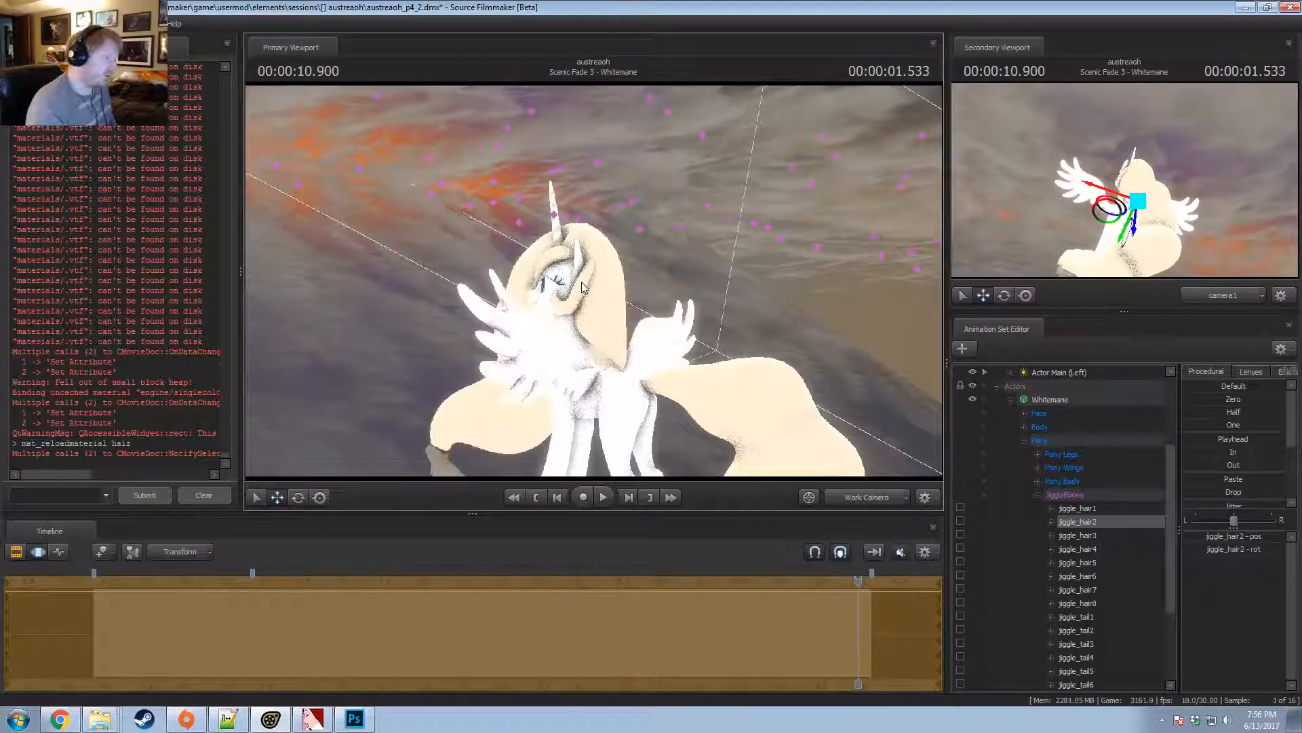
# Undo the recent mane bone edits and refresh the mane by switching between the Clip Editor and Motion Editor.
pyautogui.hotkey('ctrl', 'z')
pyautogui.hotkey('ctrl', 'z')
pyautogui.hotkey('ctrl', 'z')
pyautogui.hotkey('ctrl', 'z')
pyautogui.hotkey('ctrl', 'z')
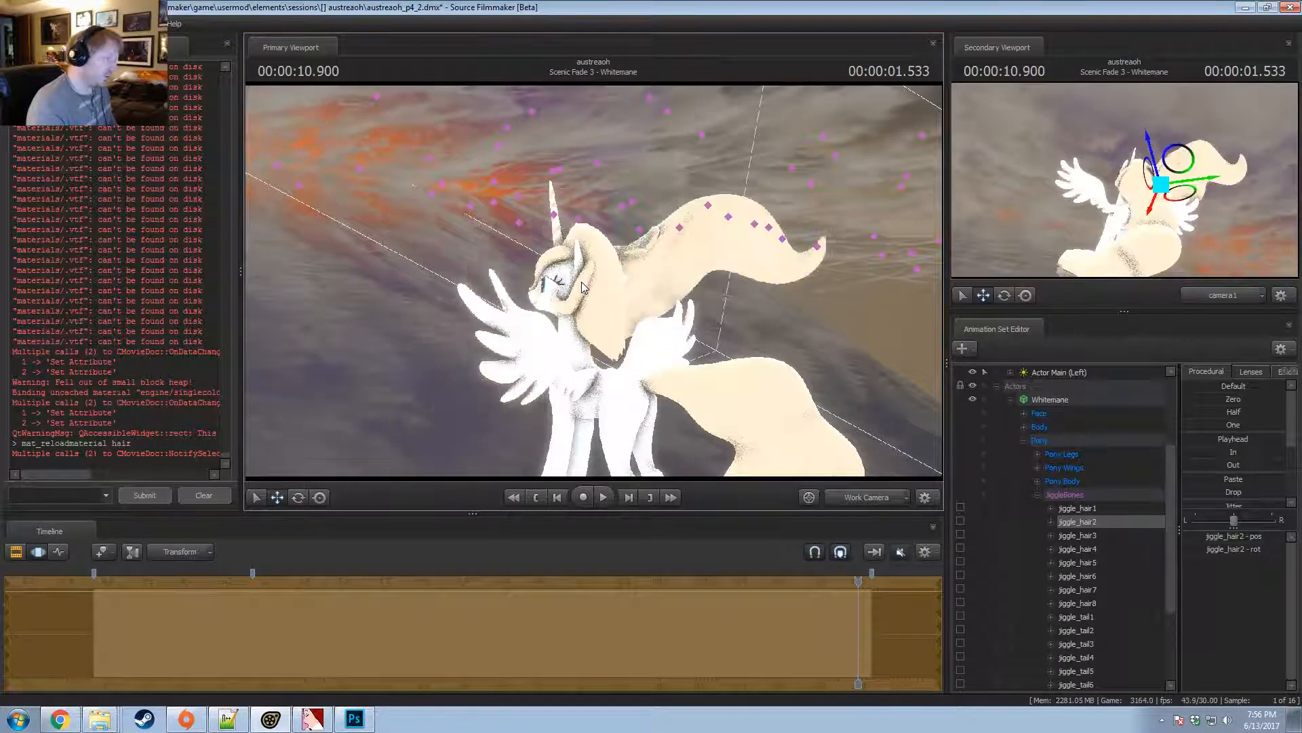
pyautogui.press('F2')
pyautogui.press('F3')
pyautogui.press('F2')
pyautogui.press('F3')
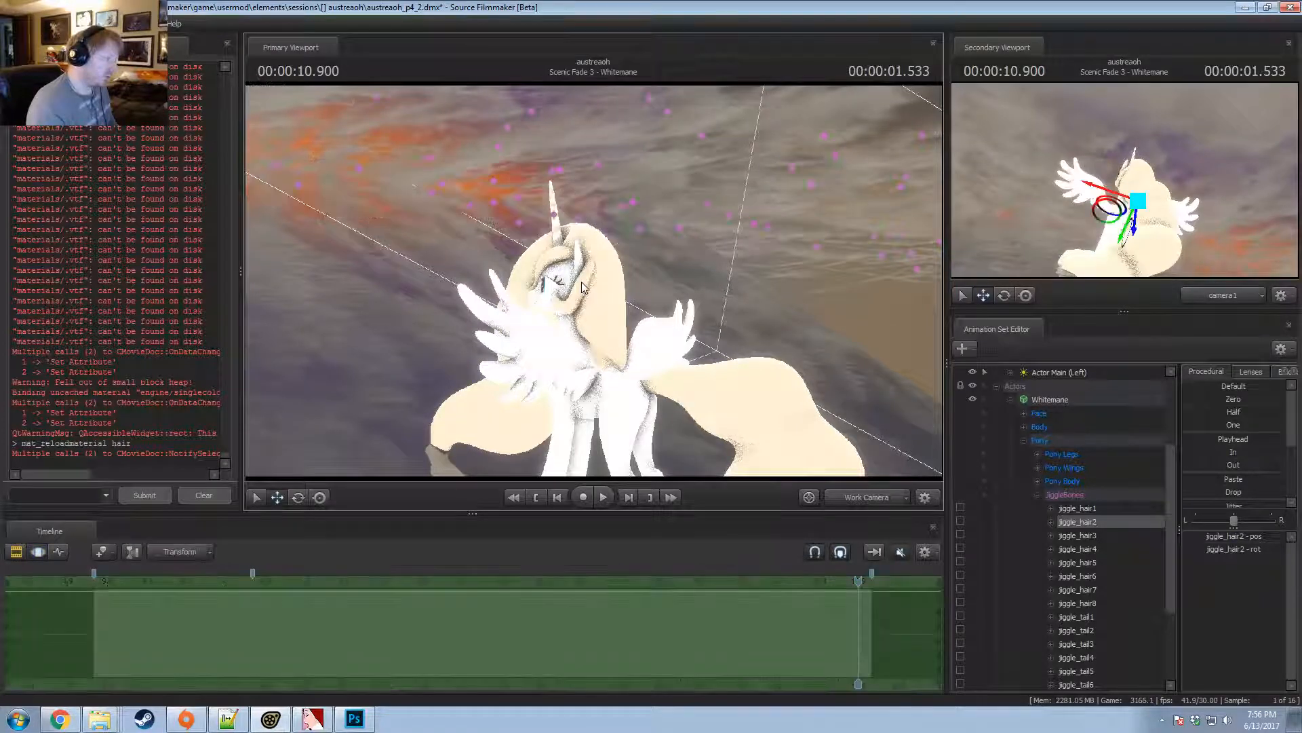
# Show the shot through camera1 with lighting enabled in the Clip Editor.
pyautogui.click(895, 496)
pyautogui.rightClick(571, 282)
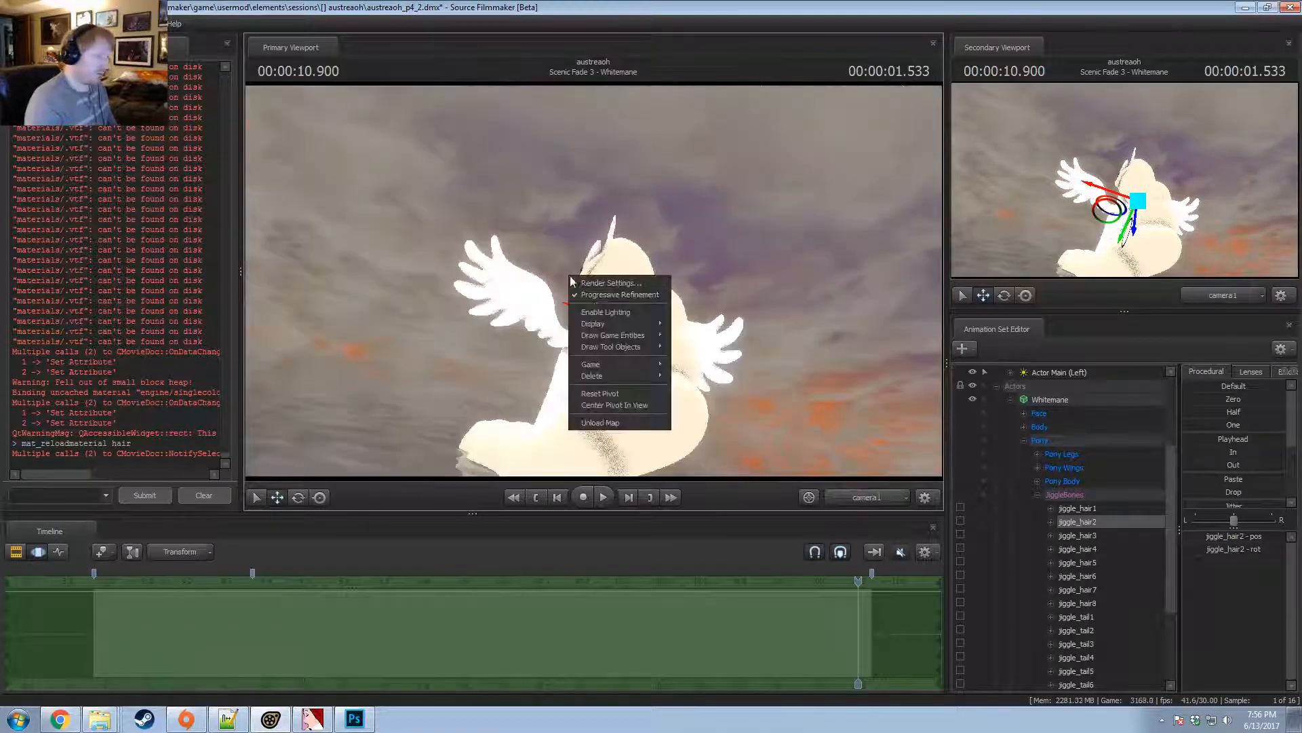
pyautogui.click(597, 312)
pyautogui.press('F2')
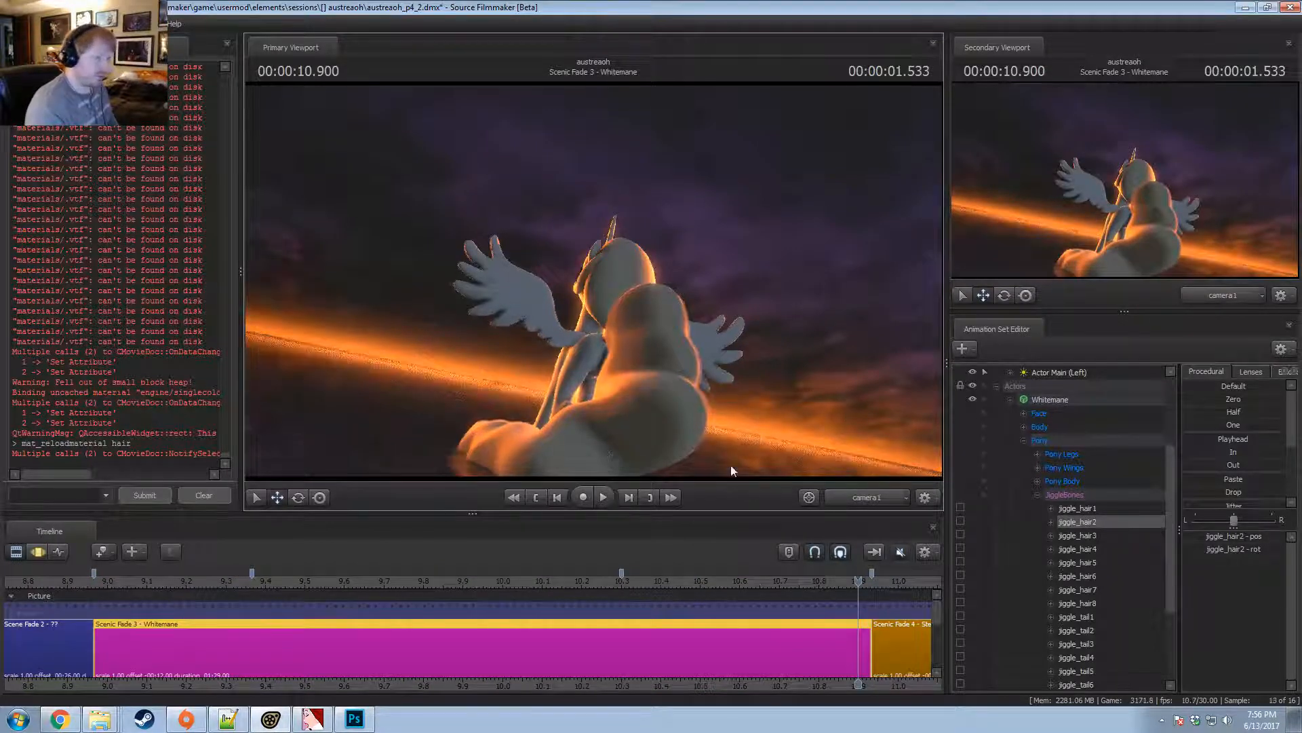
# Play the lit Whitemane shot from its beginning through camera1 to review the mane and lighting.
pyautogui.moveTo(176, 582); pyautogui.dragTo(551, 566)
pyautogui.press('space')
pyautogui.press('space')
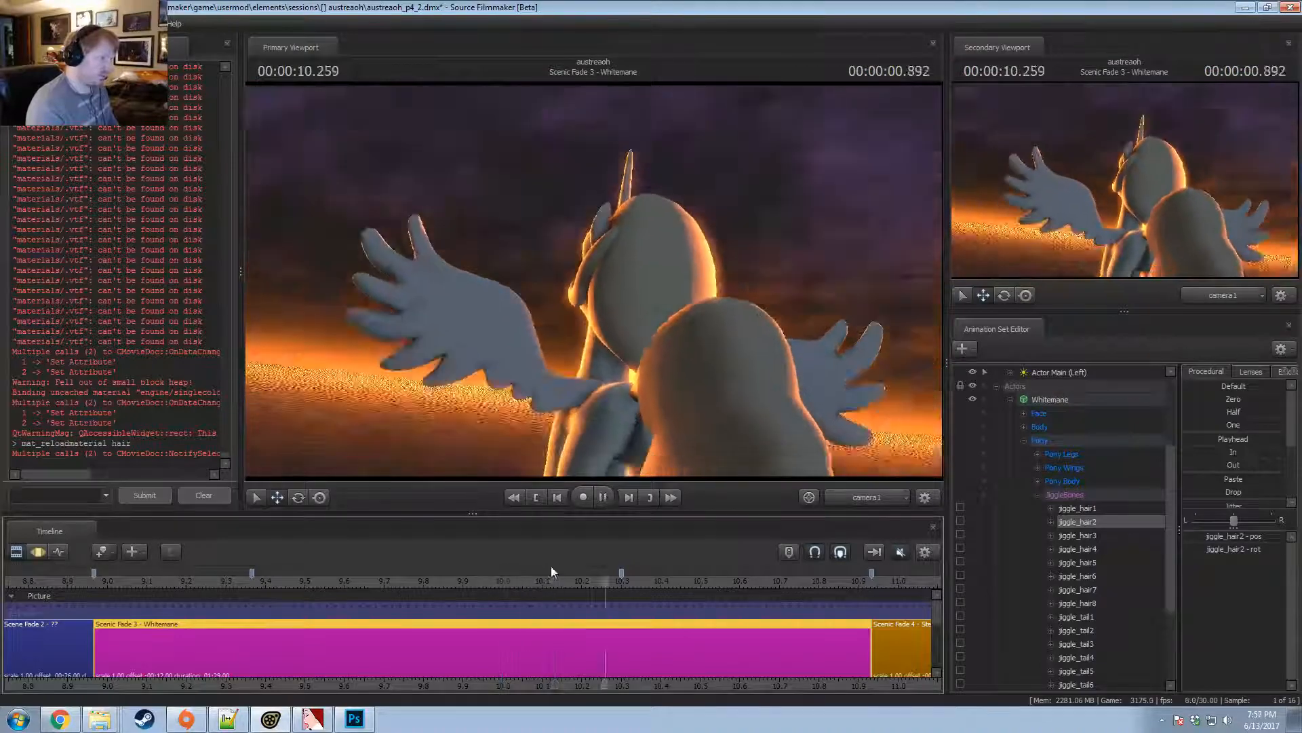
pyautogui.click(120, 581)
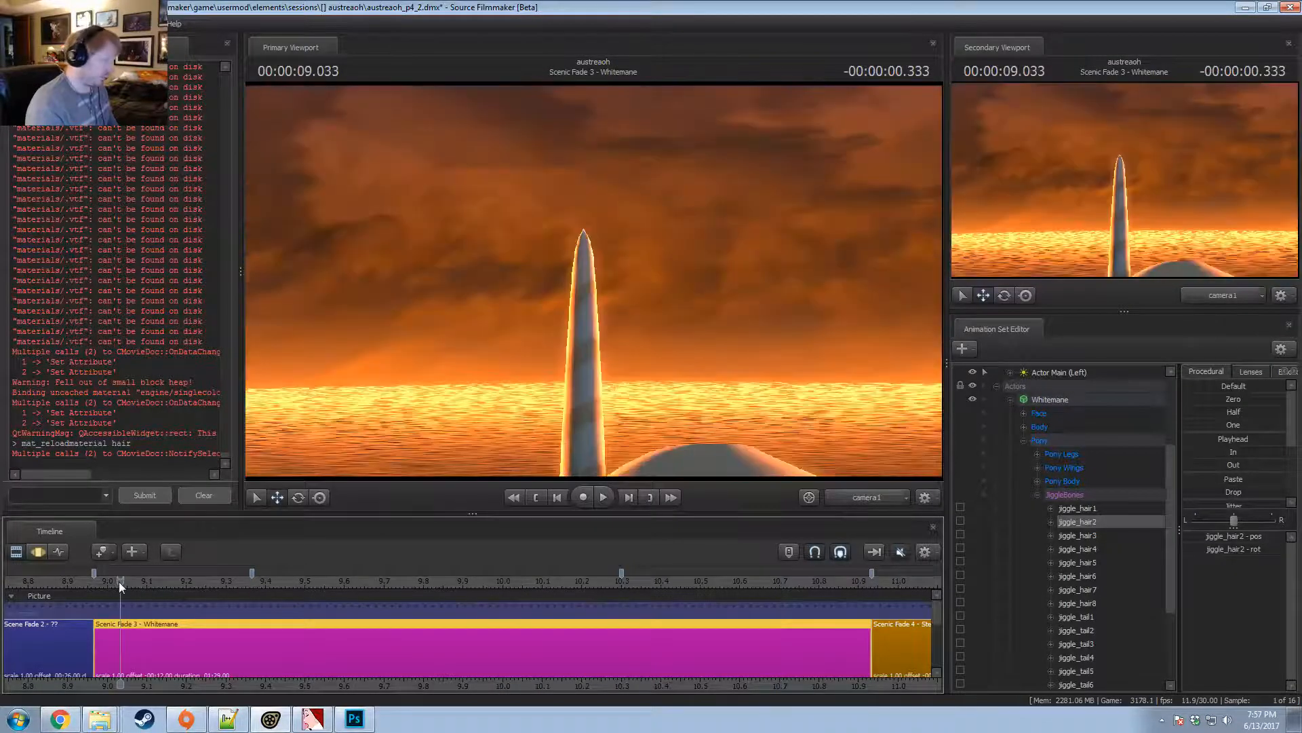
pyautogui.press('space')
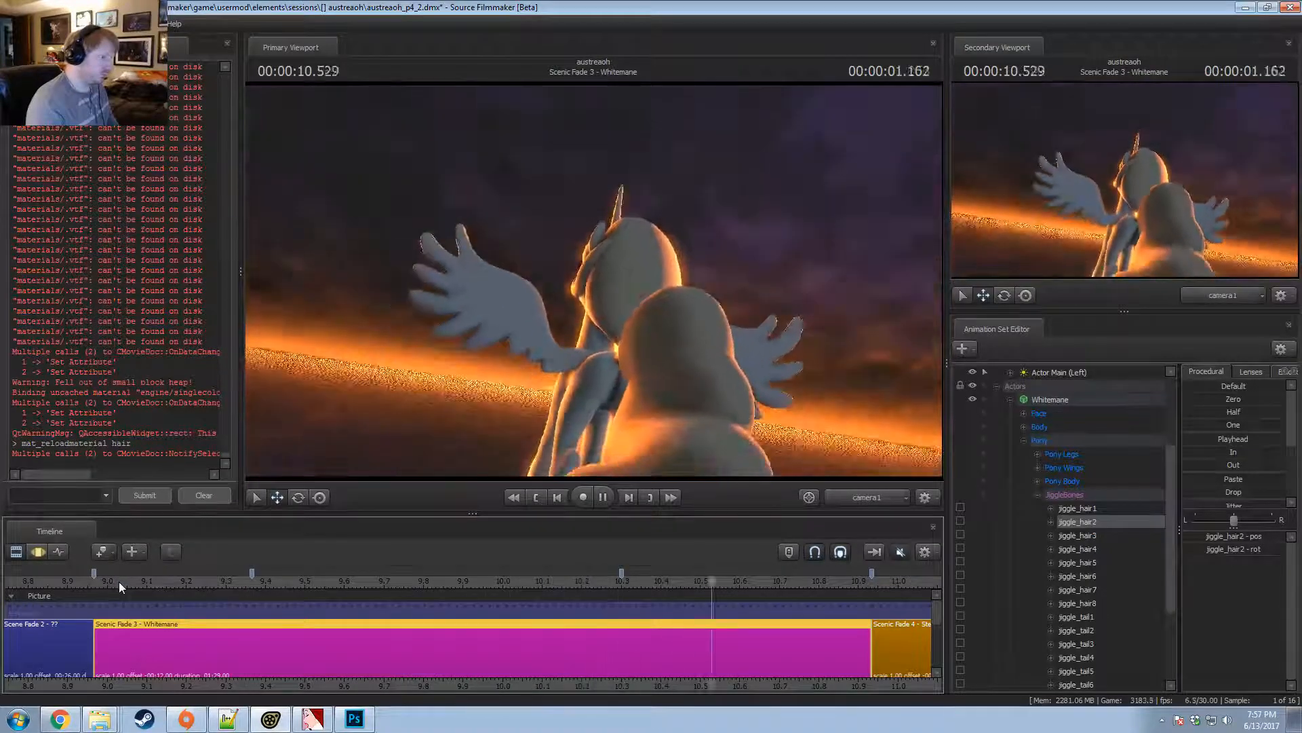
pyautogui.press('space')
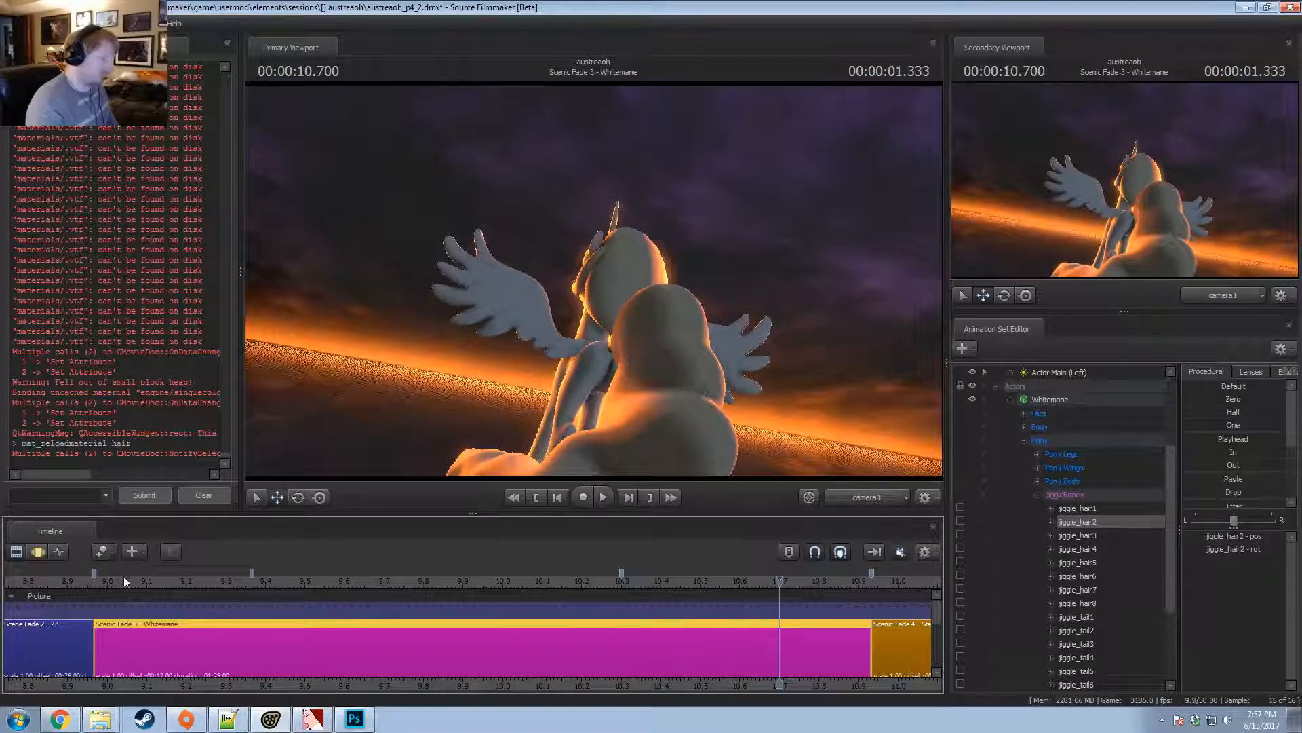
# Select Main Camera in the Motion Editor at 9.066 and show the focal plane in the viewport.
pyautogui.click(133, 582)
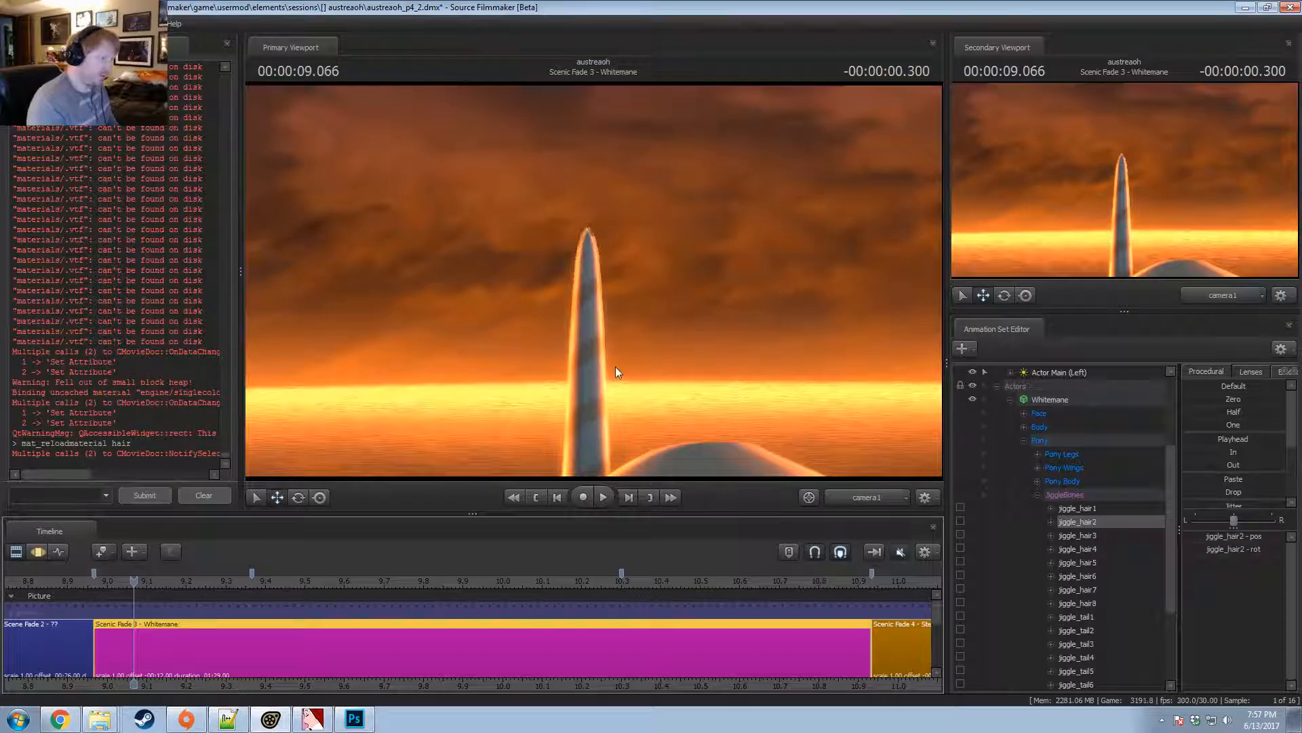
pyautogui.click(1044, 402)
pyautogui.scroll(3, 1068, 409)
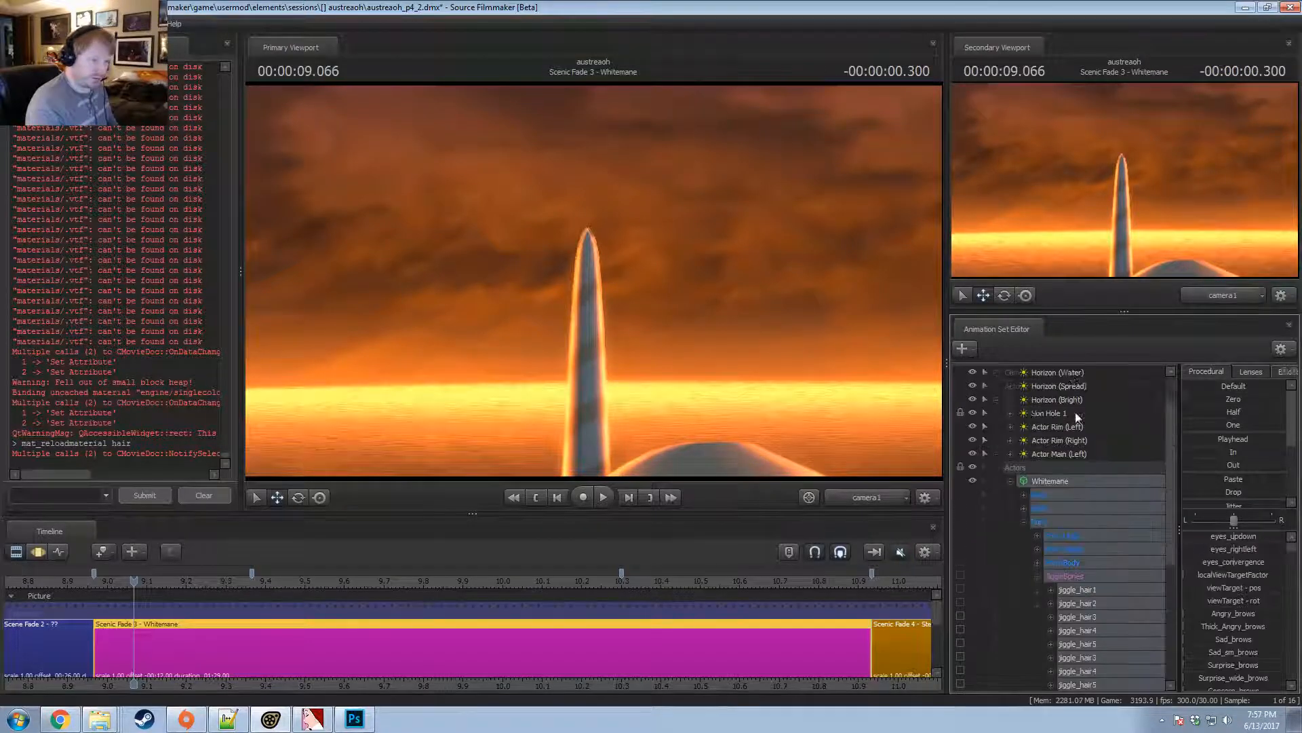
pyautogui.click(1055, 388)
pyautogui.press('F3')
pyautogui.rightClick(411, 350)
pyautogui.moveTo(442, 396)
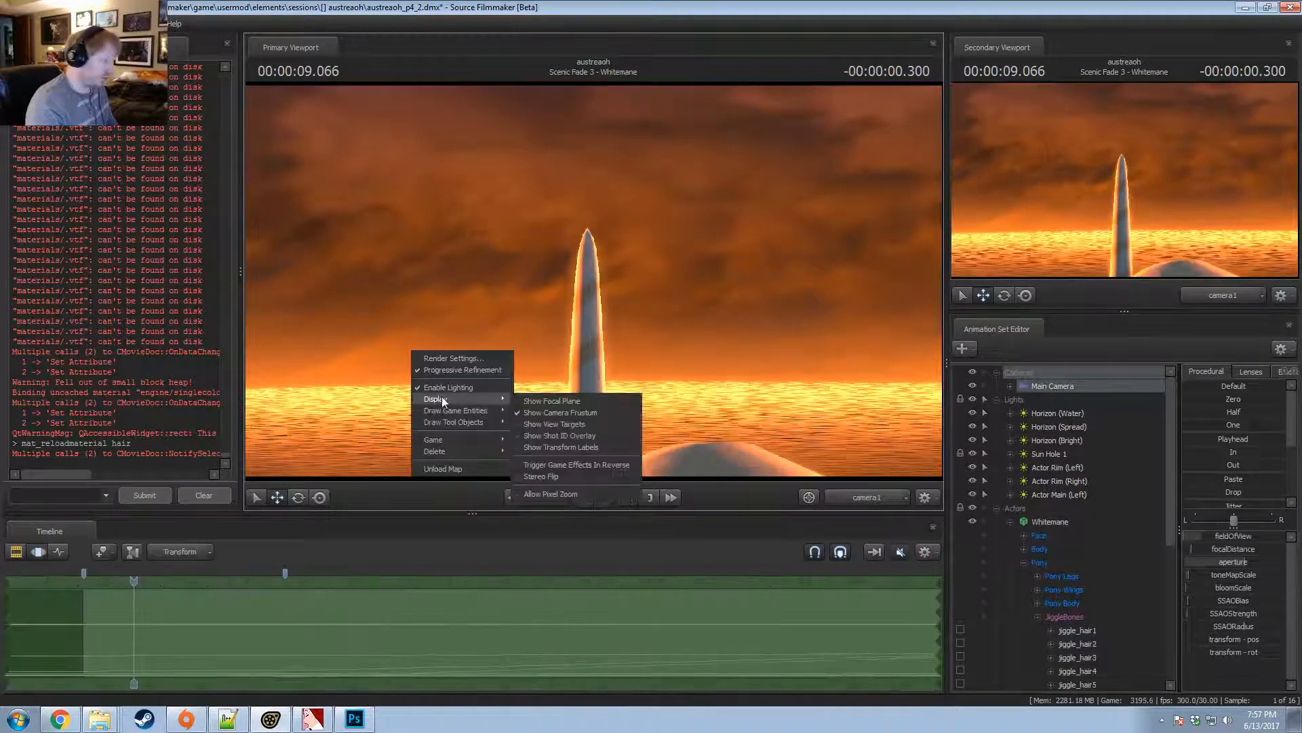
pyautogui.click(568, 403)
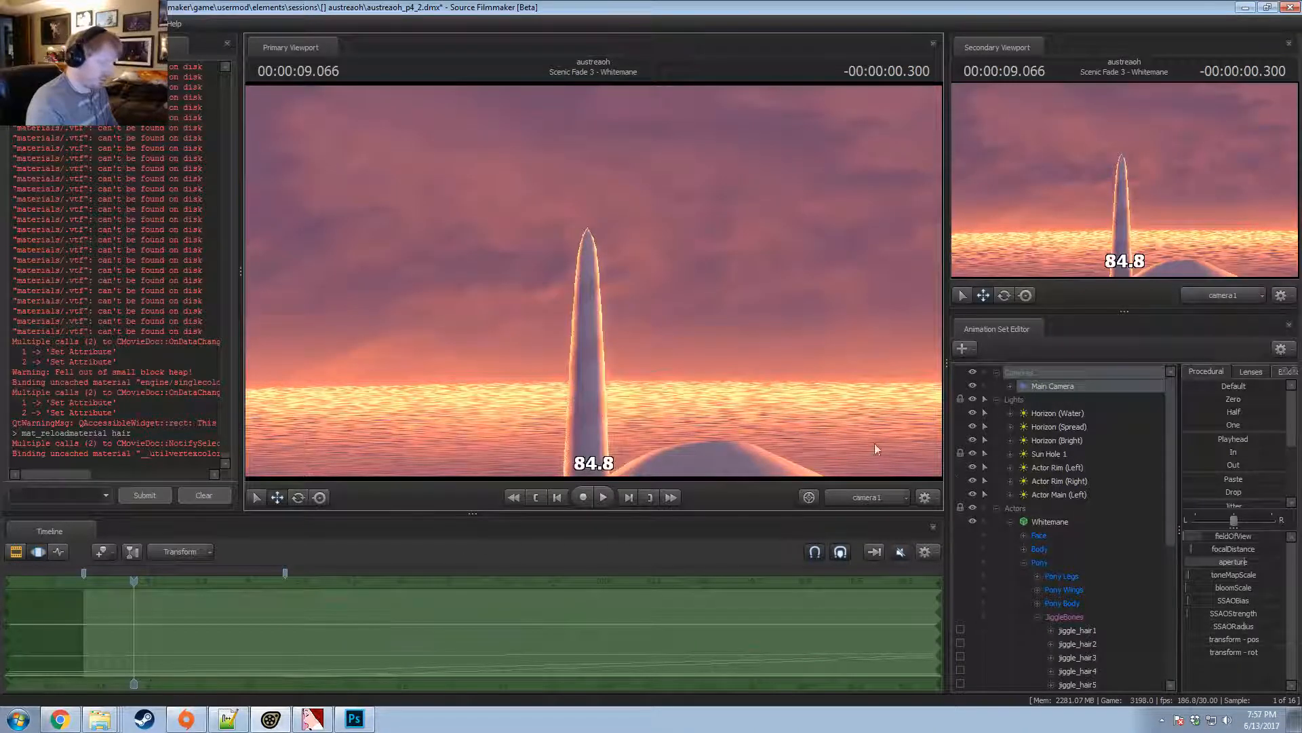
# Select the Main Camera's focalDistance control and extend a time selection from before the shot's start to about 10.33.
pyautogui.click(1010, 386)
pyautogui.click(1024, 400)
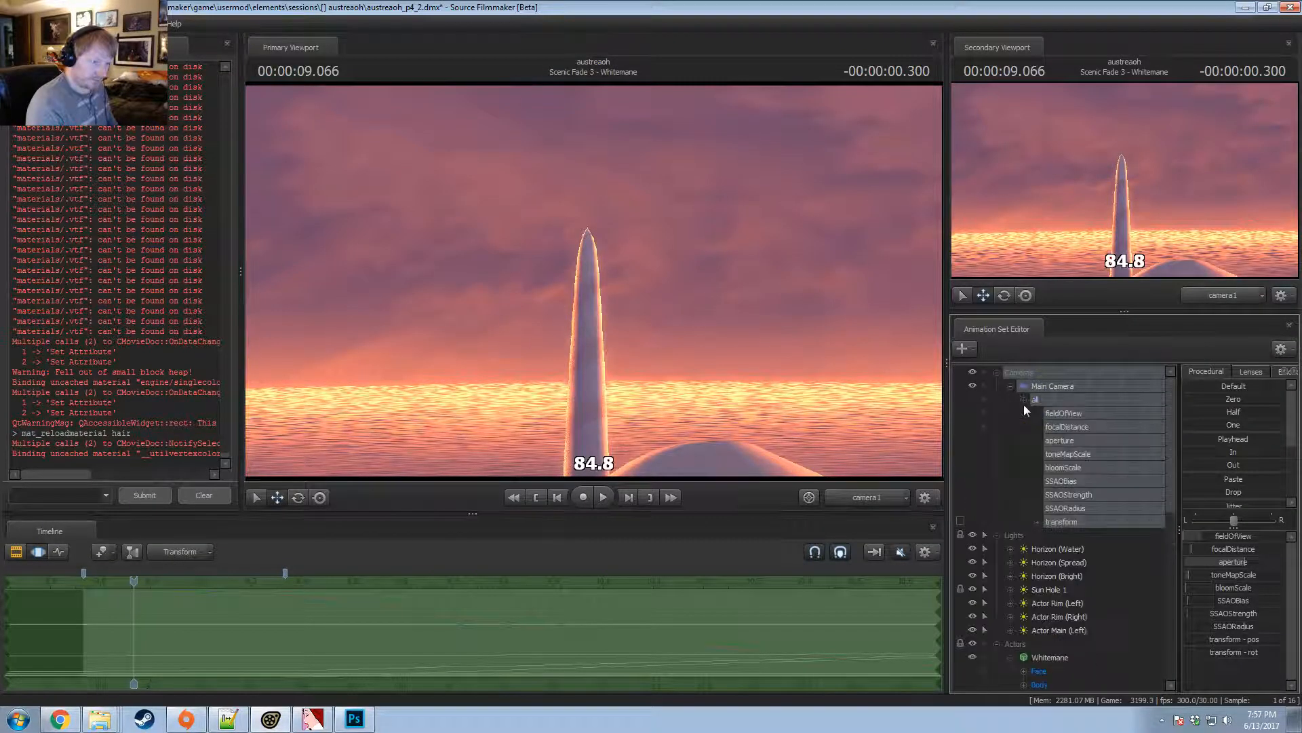
pyautogui.click(1068, 430)
pyautogui.moveTo(144, 631); pyautogui.dragTo(5, 650)
pyautogui.moveTo(424, 678); pyautogui.dragTo(356, 656)
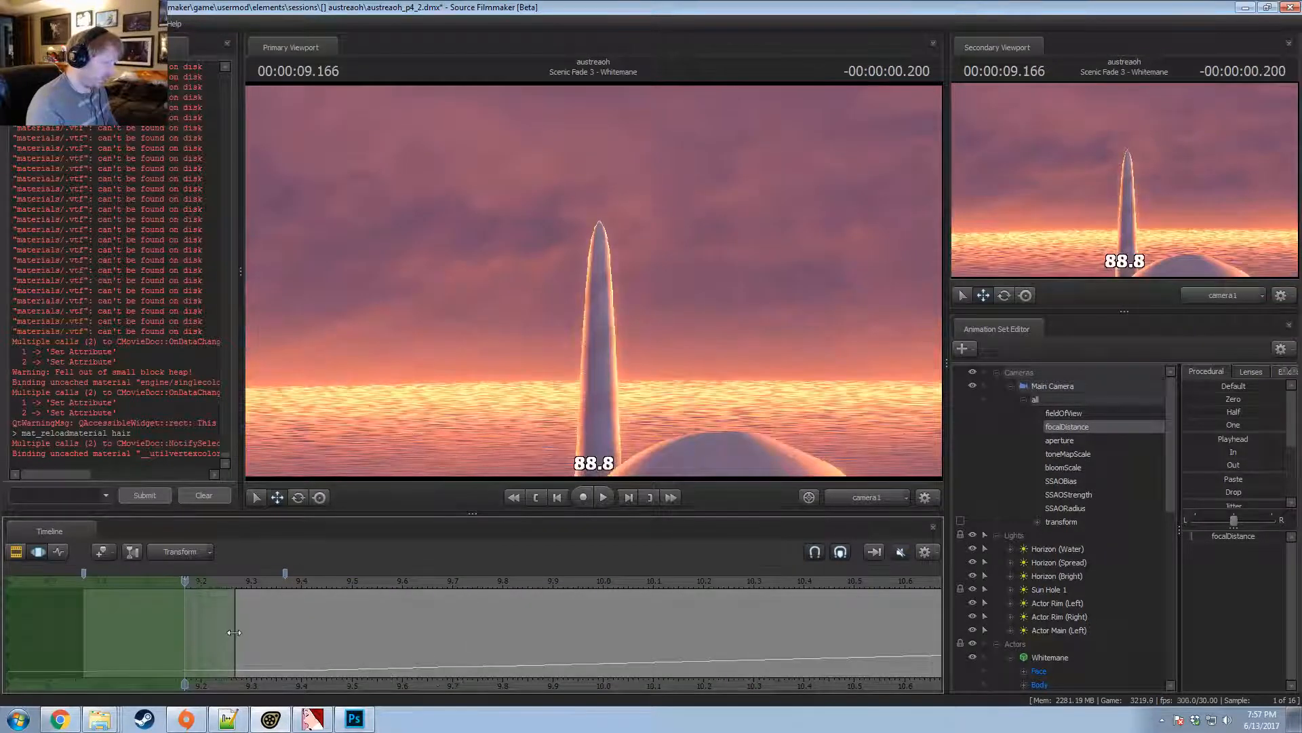
pyautogui.moveTo(234, 632); pyautogui.dragTo(758, 642)
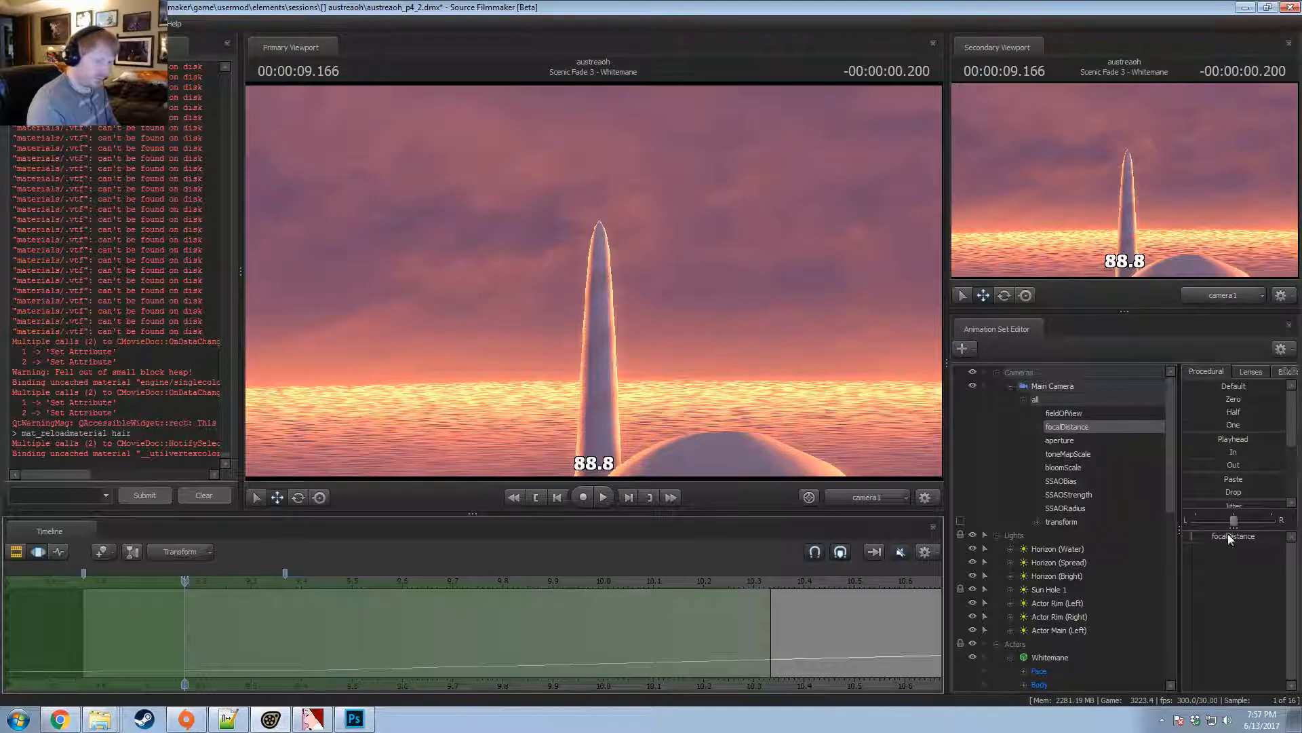
# Raise the Main Camera's focal distance over the selected time to about 161 and check the focus in the Clip Editor.
pyautogui.moveTo(1228, 536); pyautogui.dragTo(1249, 536)
pyautogui.moveTo(1196, 535); pyautogui.dragTo(1234, 535)
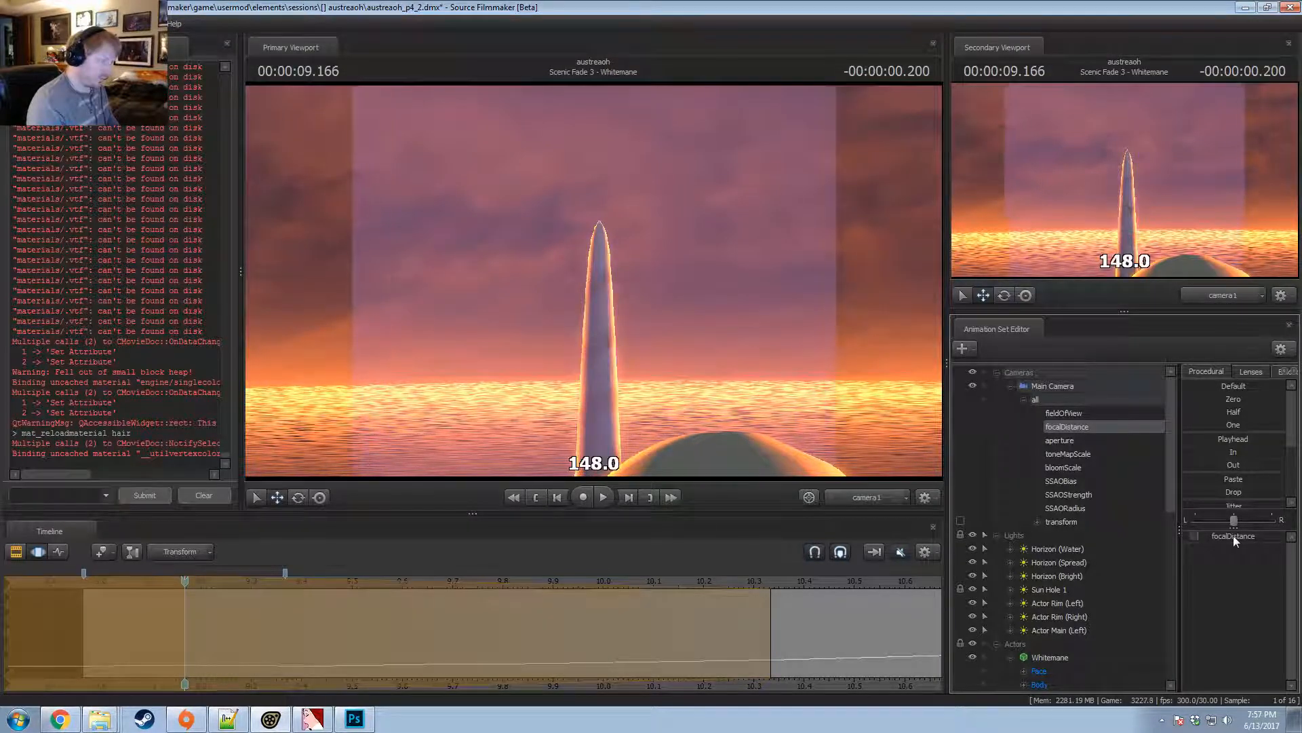
pyautogui.press('F2')
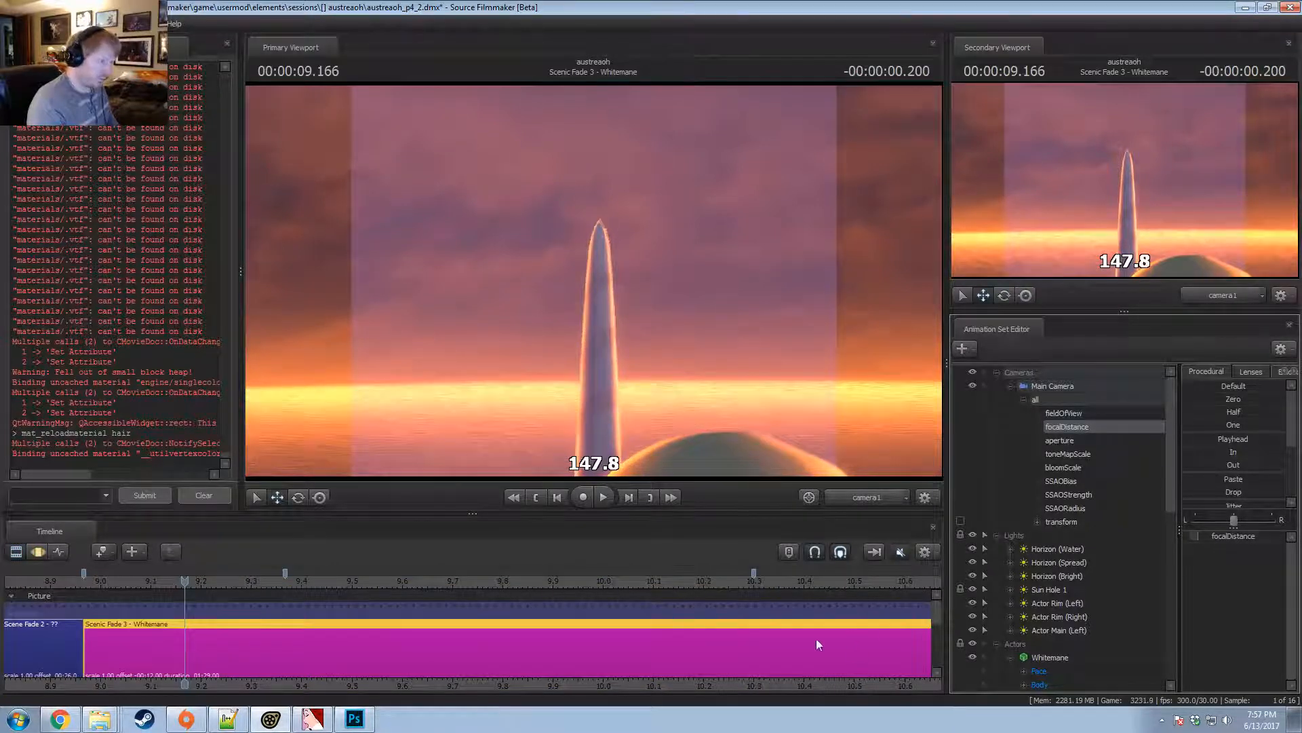
pyautogui.press('F3')
pyautogui.moveTo(1201, 535); pyautogui.dragTo(1202, 535)
pyautogui.press('F2')
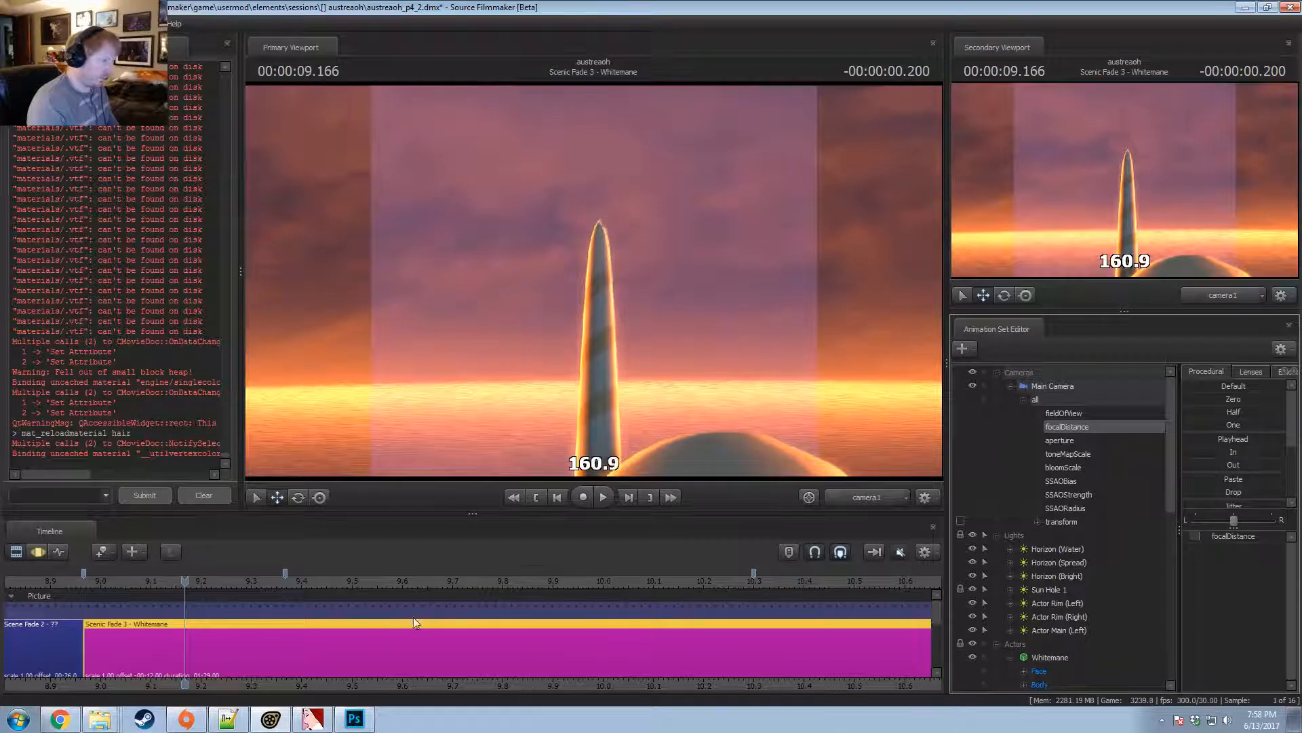
pyautogui.press('F3')
pyautogui.moveTo(222, 587); pyautogui.dragTo(396, 617)
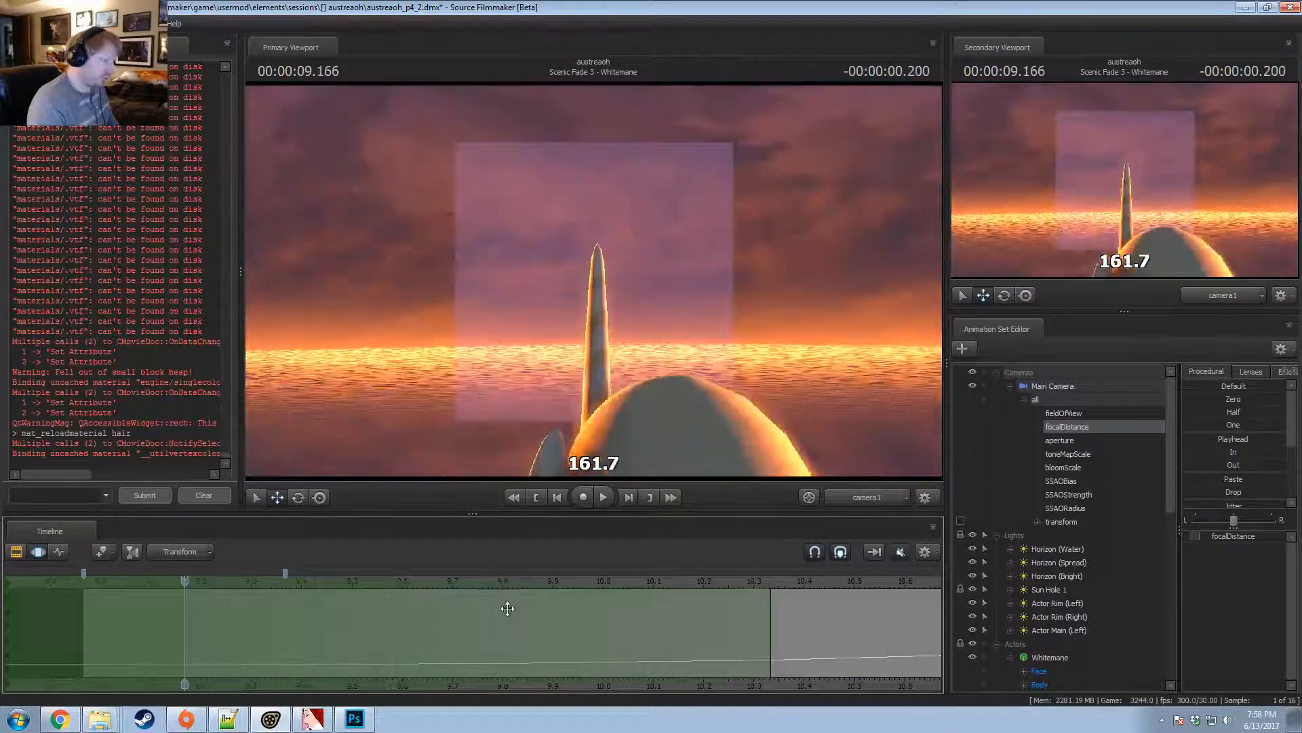
pyautogui.press('F2')
pyautogui.press('F3')
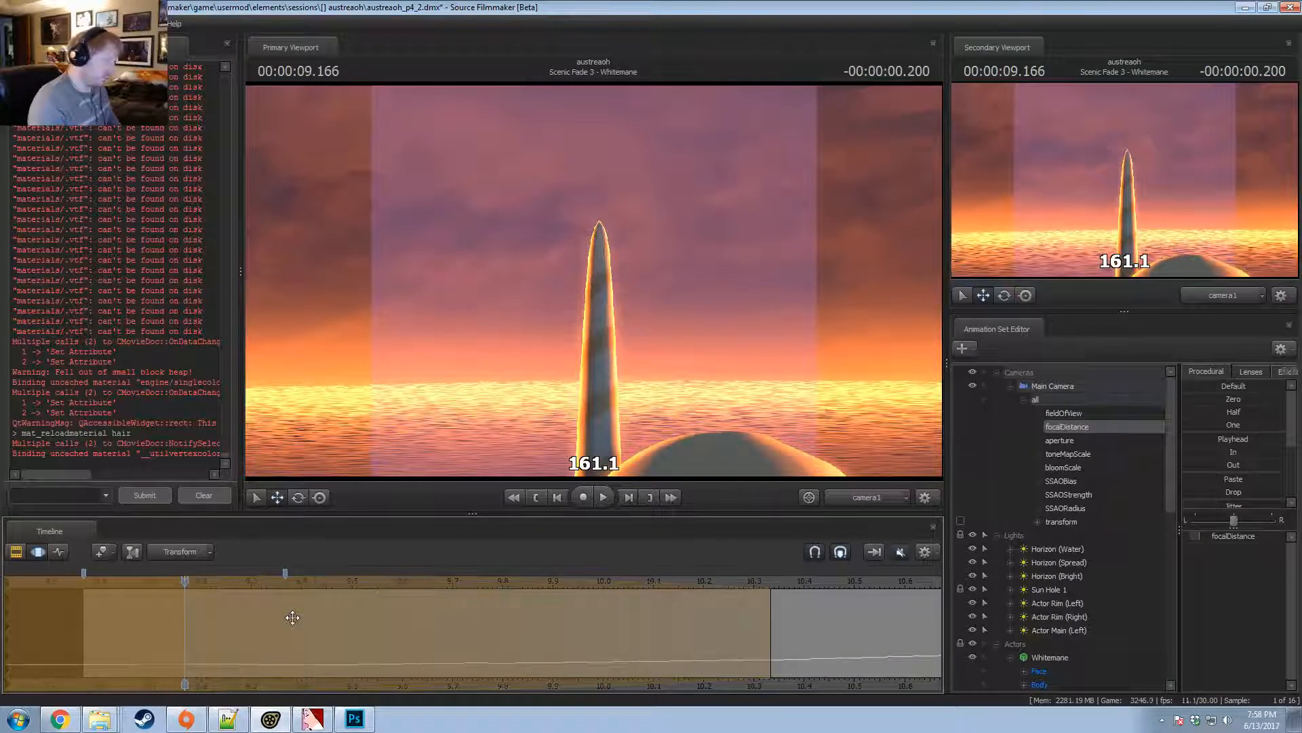
# Switch the primary viewport to the Work Camera and hide the focal plane display.
pyautogui.click(866, 497)
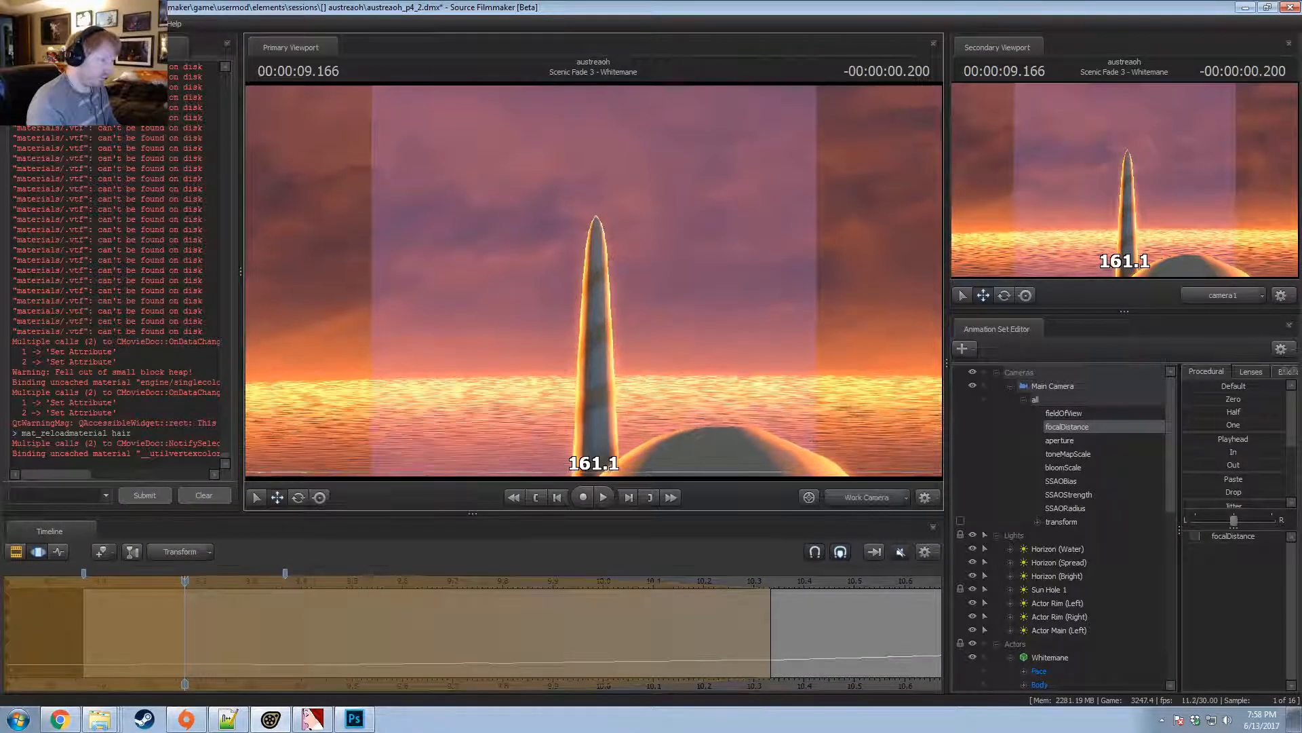
pyautogui.rightClick(616, 282)
pyautogui.moveTo(654, 325)
pyautogui.click(757, 328)
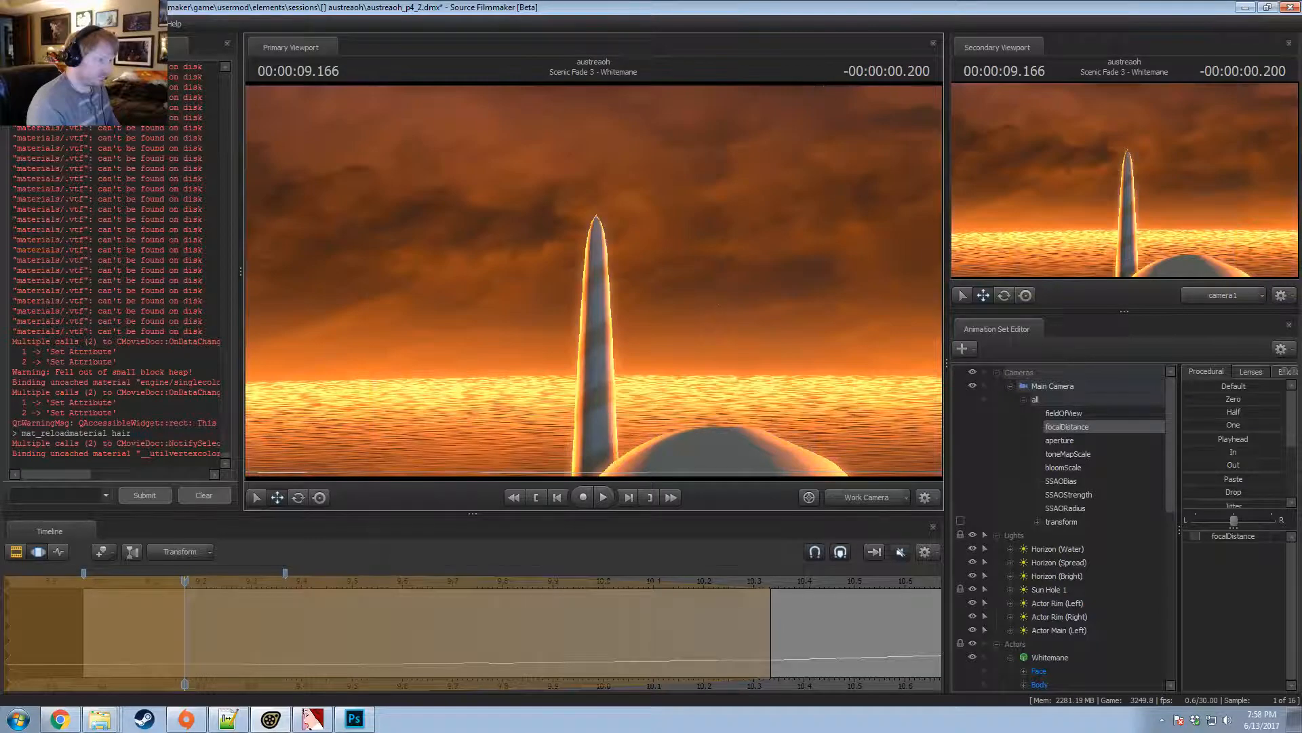
pyautogui.moveTo(595, 280)
pyautogui.mouseDown()
pyautogui.moveTo(753, 407)
pyautogui.moveTo(597, 367)
pyautogui.moveTo(631, 366)
pyautogui.moveTo(692, 332)
pyautogui.moveTo(705, 284)
pyautogui.moveTo(742, 268)
pyautogui.moveTo(596, 282)
pyautogui.mouseUp()
# Replace the time selection with one from 9.2 to about 9.97, with the playhead at 9.666.
pyautogui.click(231, 628)
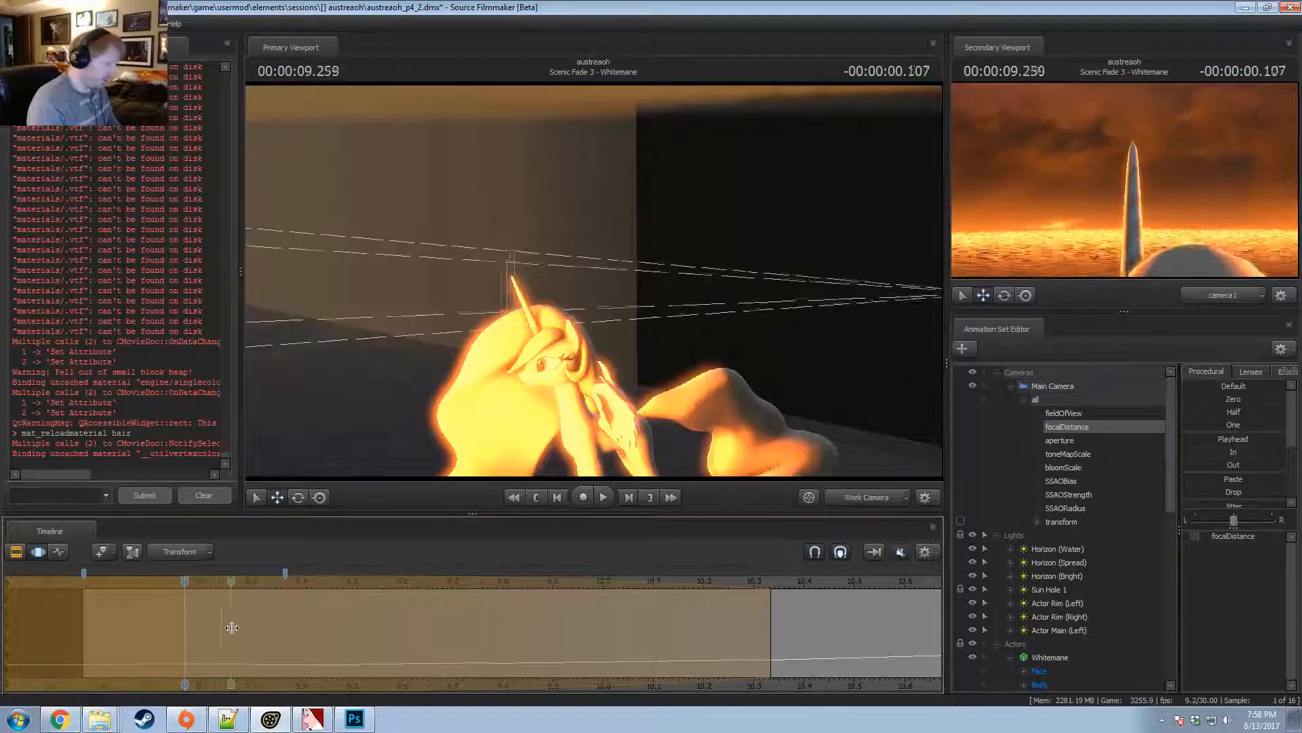
pyautogui.press('space')
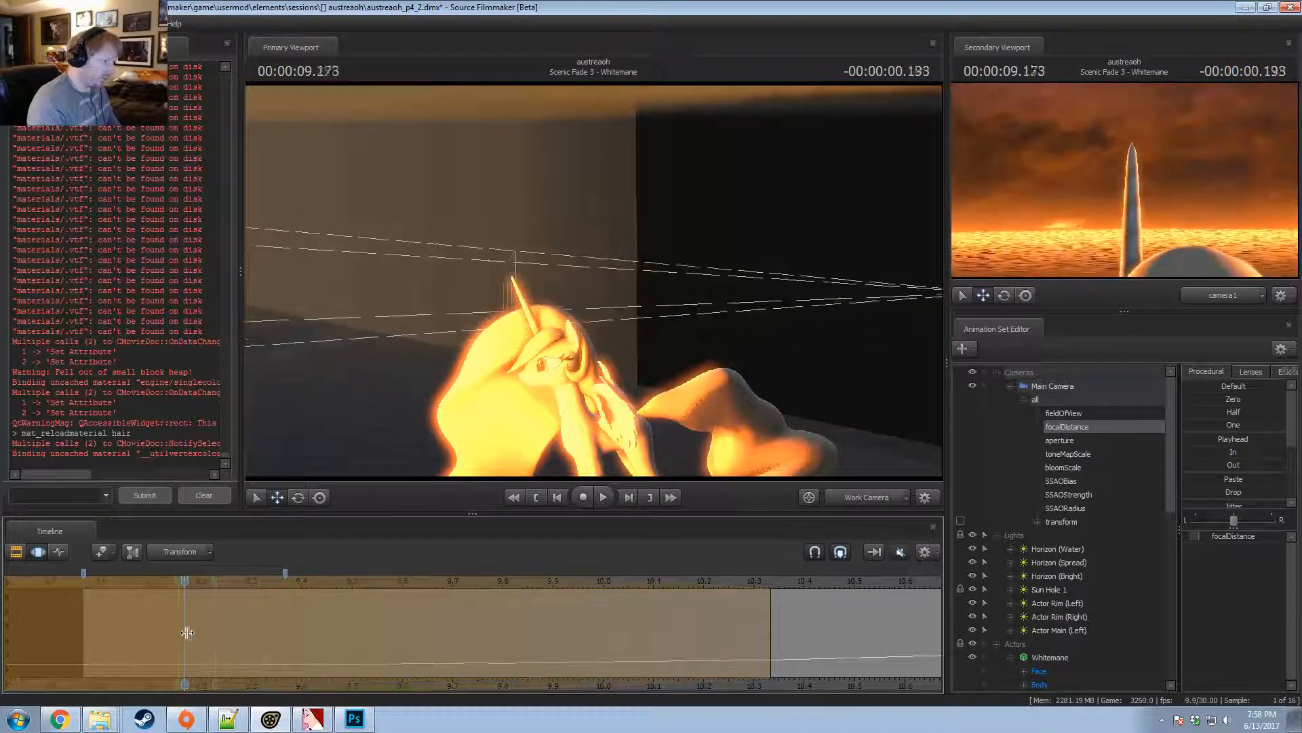
pyautogui.moveTo(187, 632); pyautogui.dragTo(219, 648)
pyautogui.click(217, 609)
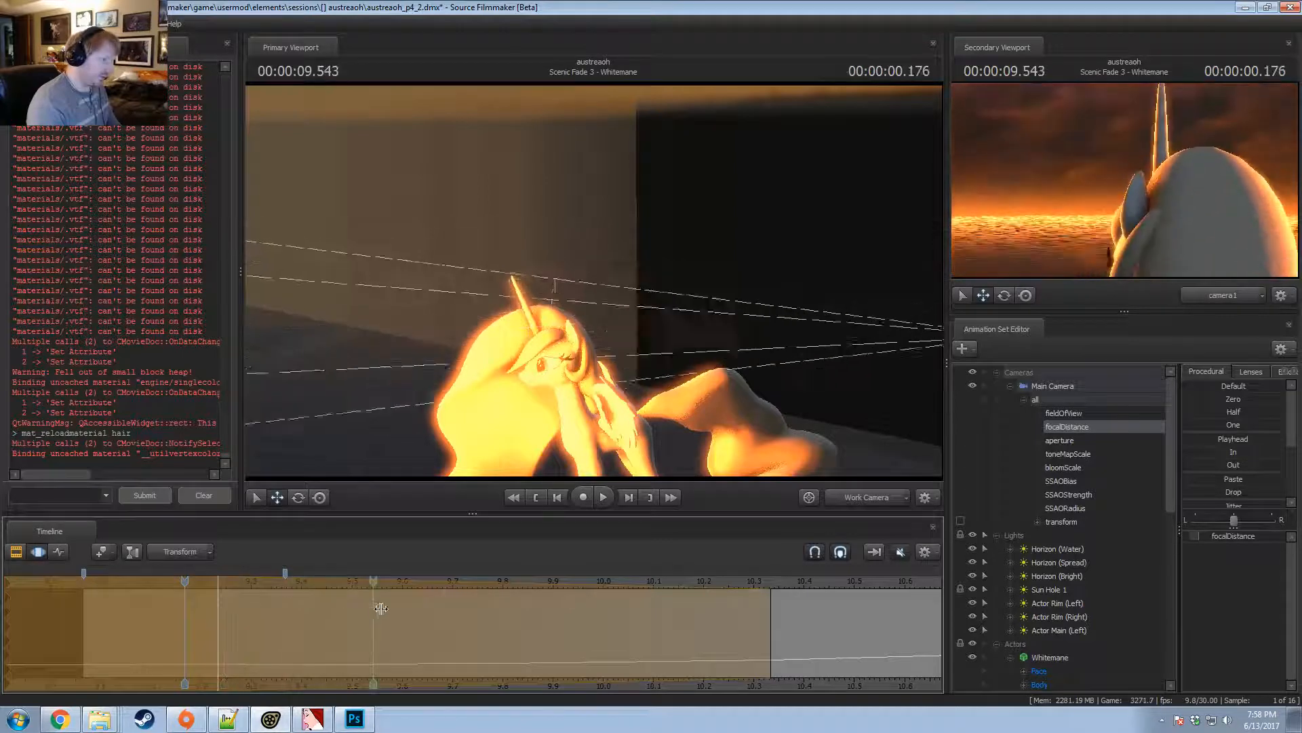
pyautogui.moveTo(381, 608); pyautogui.dragTo(209, 618)
pyautogui.press('Escape')
pyautogui.click(433, 610)
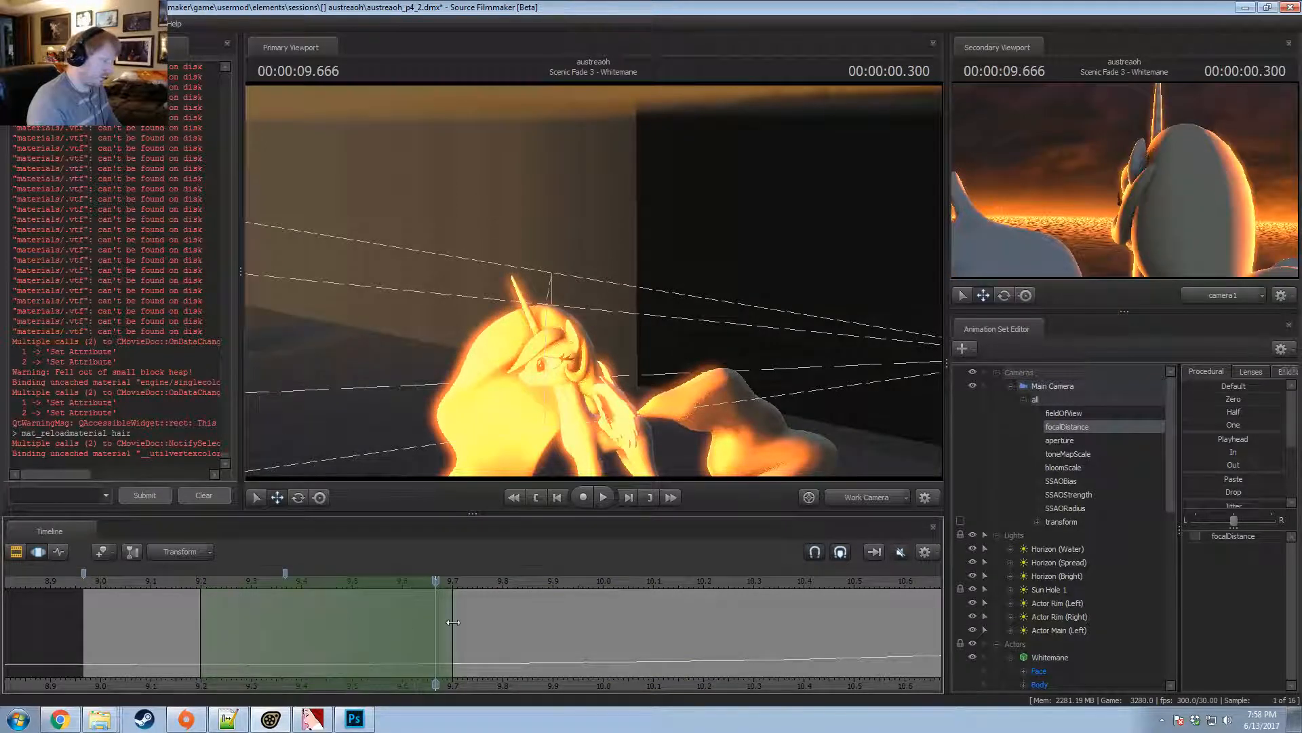
pyautogui.moveTo(453, 622); pyautogui.dragTo(586, 623)
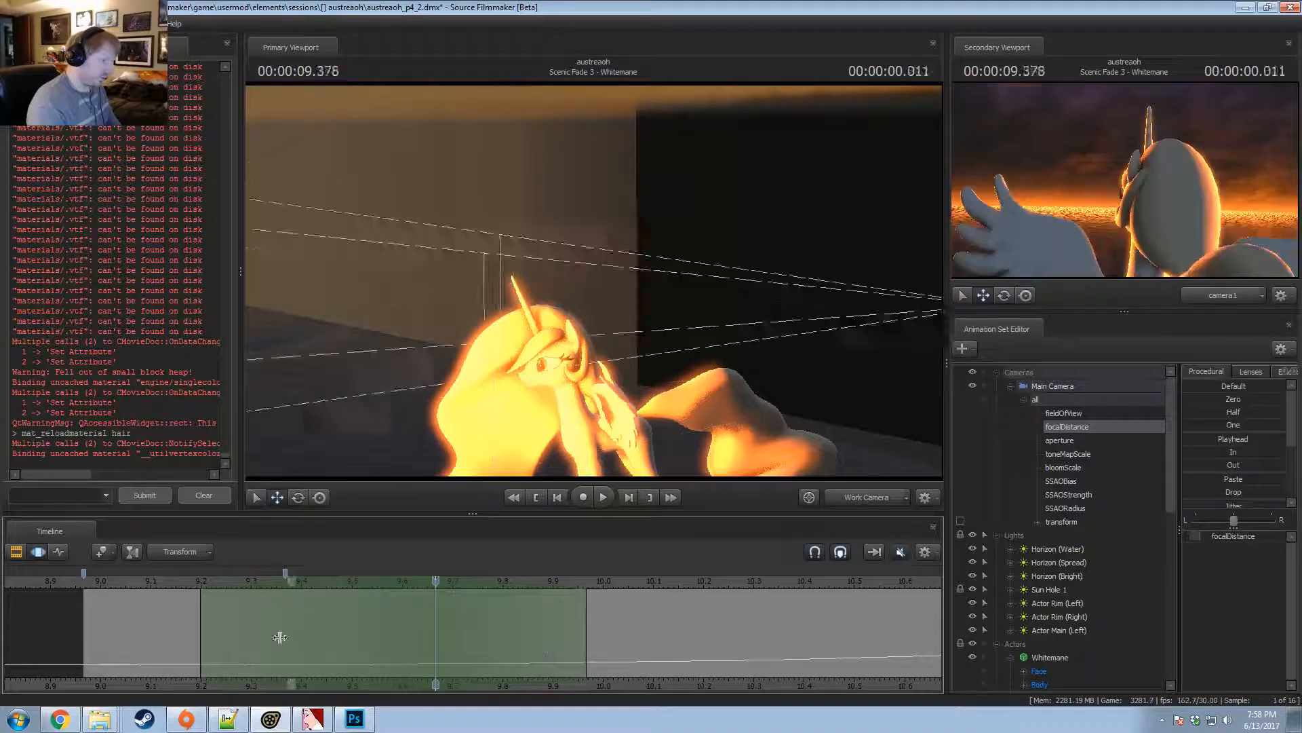
# Play and scrub the Whitemane shot between the selected time and 10.4 to review the camera1 view.
pyautogui.press('space')
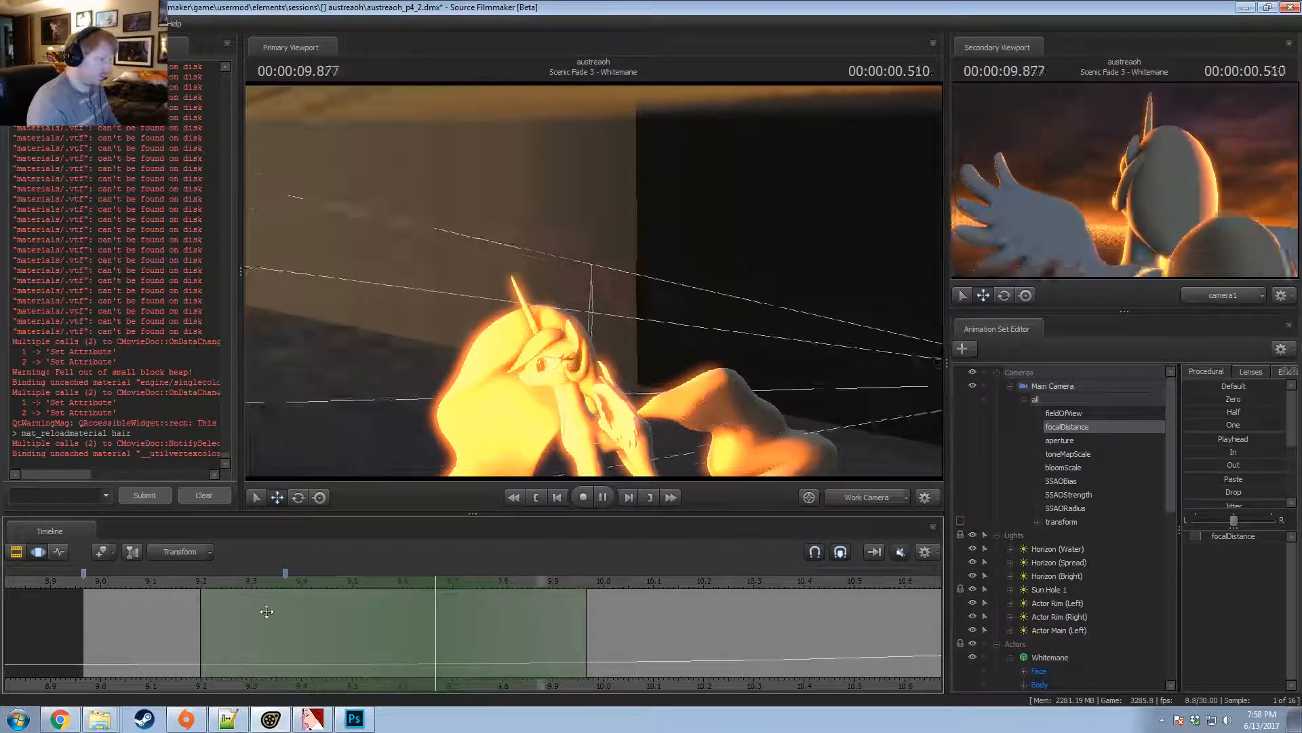
pyautogui.press('space')
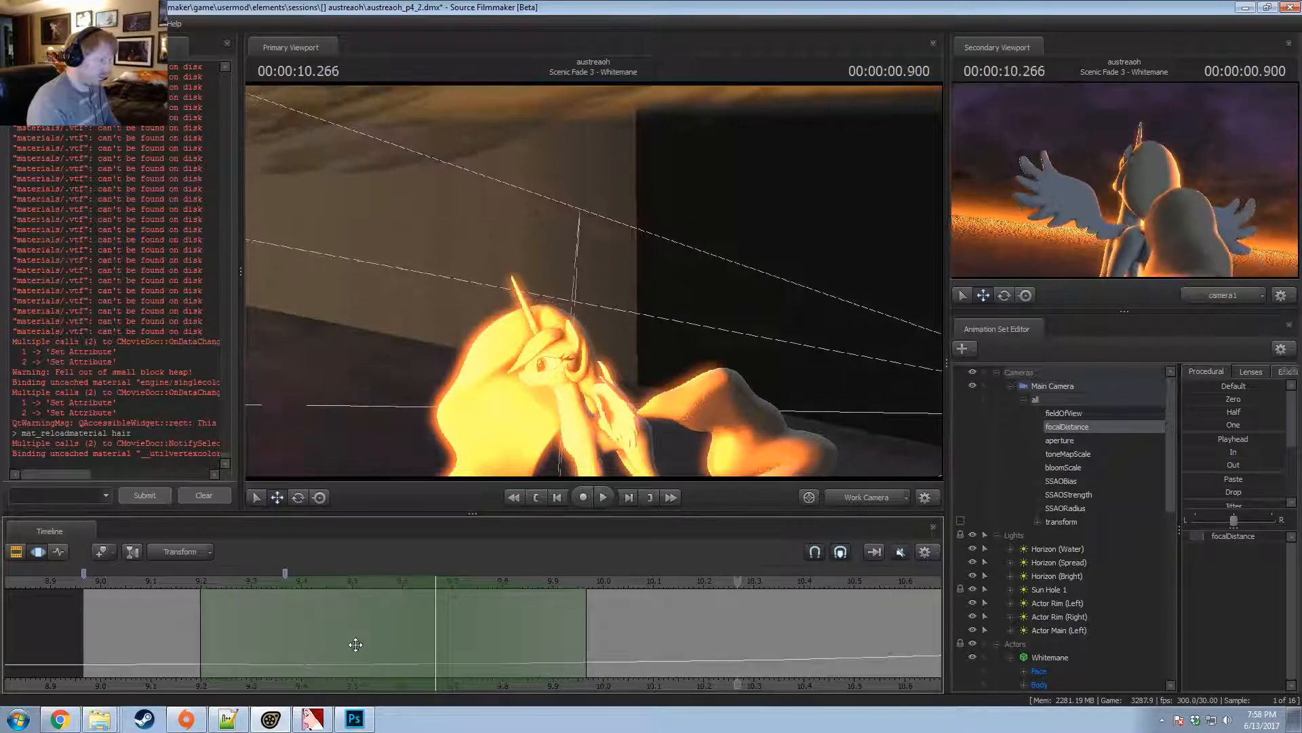
pyautogui.press('space')
pyautogui.press('space')
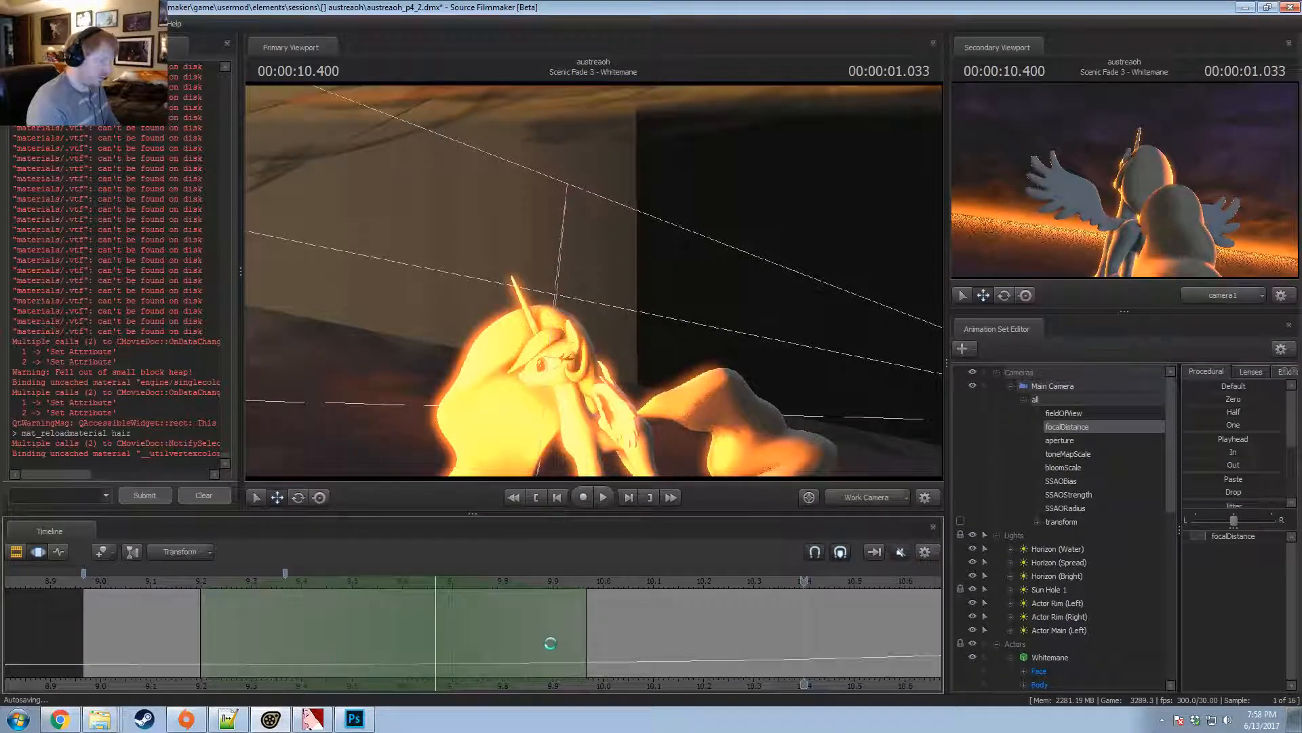
pyautogui.moveTo(550, 643); pyautogui.dragTo(395, 627)
pyautogui.press('space')
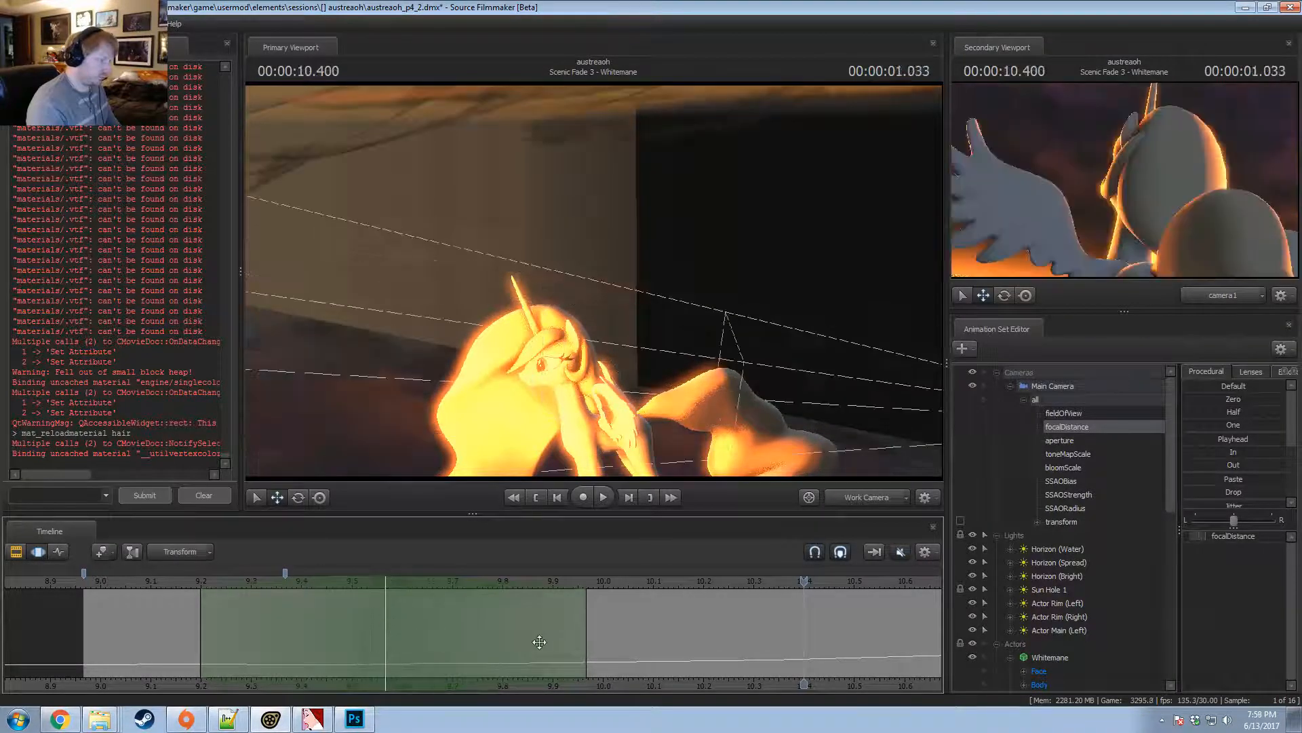
# Adjust the Main Camera's focal distance over a 9.2 to 9.9 time selection and check the focus at 9.666 in the Clip Editor.
pyautogui.moveTo(581, 642); pyautogui.dragTo(397, 581)
pyautogui.moveTo(1219, 537)
pyautogui.mouseDown()
pyautogui.moveTo(1192, 538)
pyautogui.moveTo(1219, 535)
pyautogui.mouseUp()
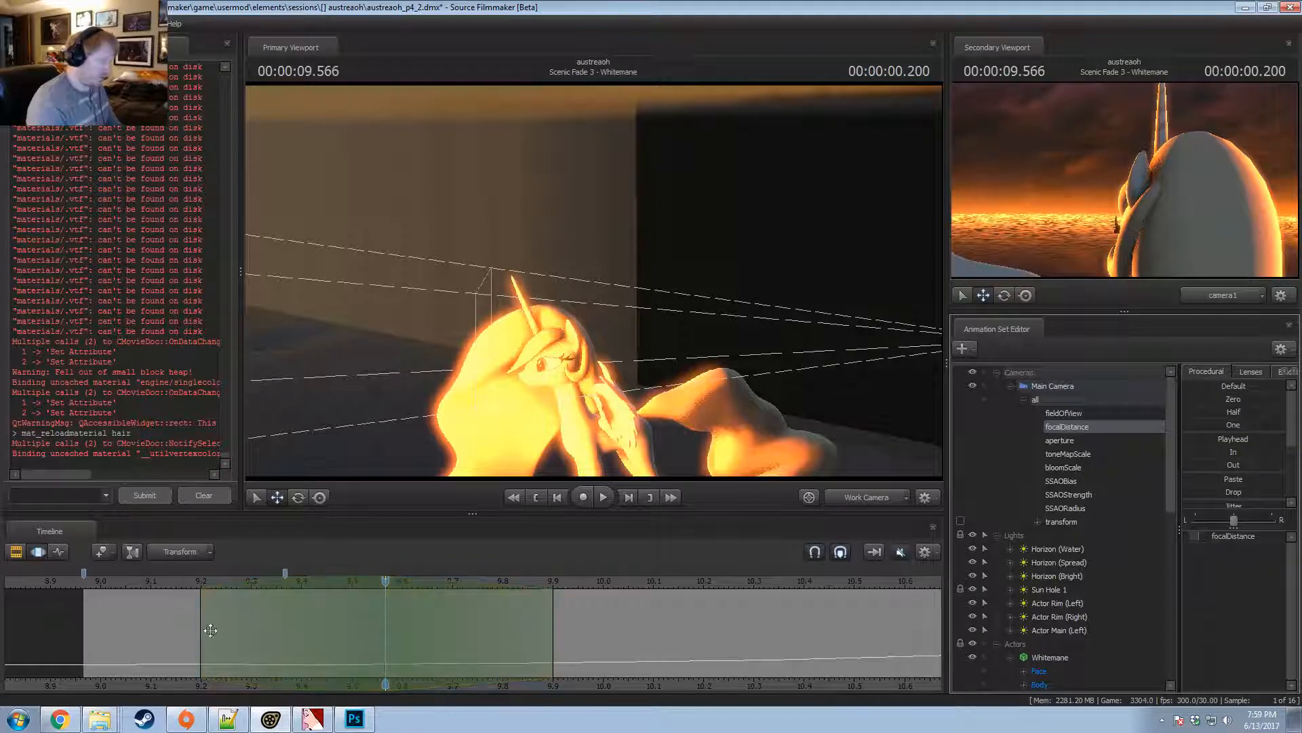
pyautogui.moveTo(224, 631); pyautogui.dragTo(438, 643)
pyautogui.press('F2')
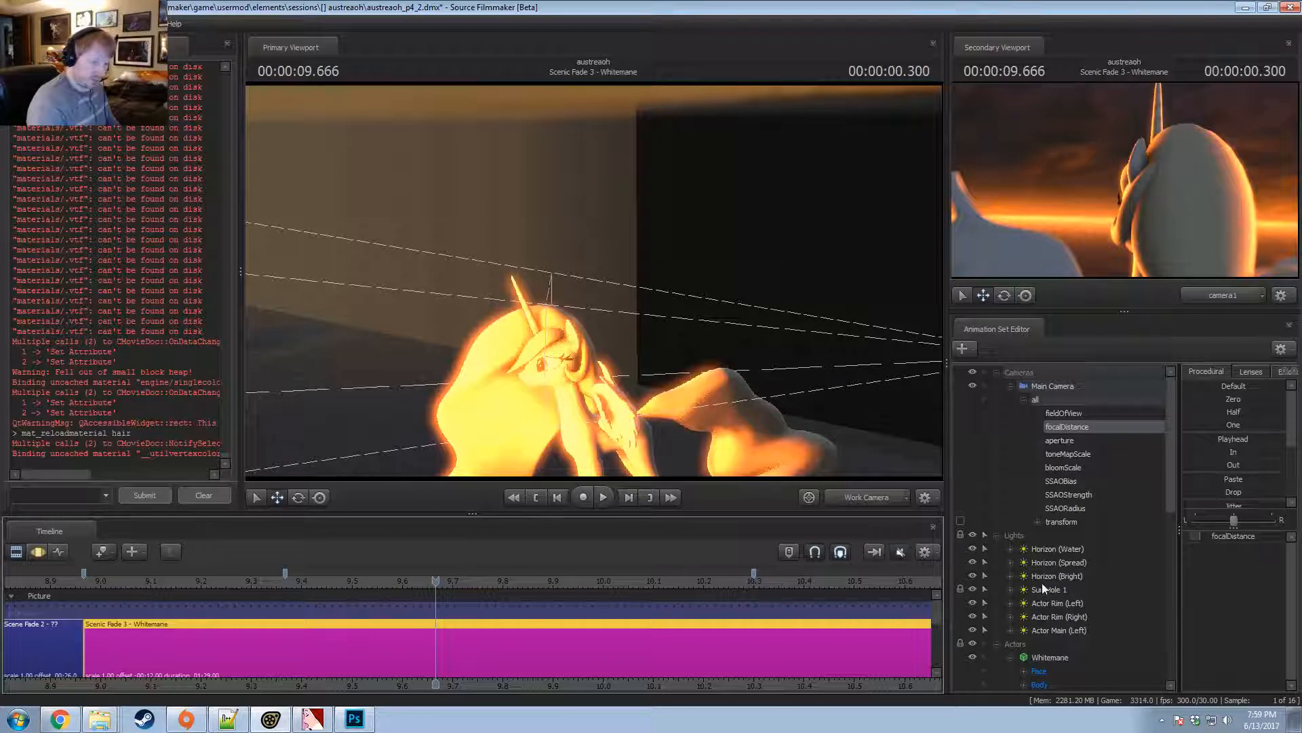
# Collapse the Actors group and look through the Actor Rim (Left) and Actor Main (Left) lights in the primary viewport.
pyautogui.click(1003, 642)
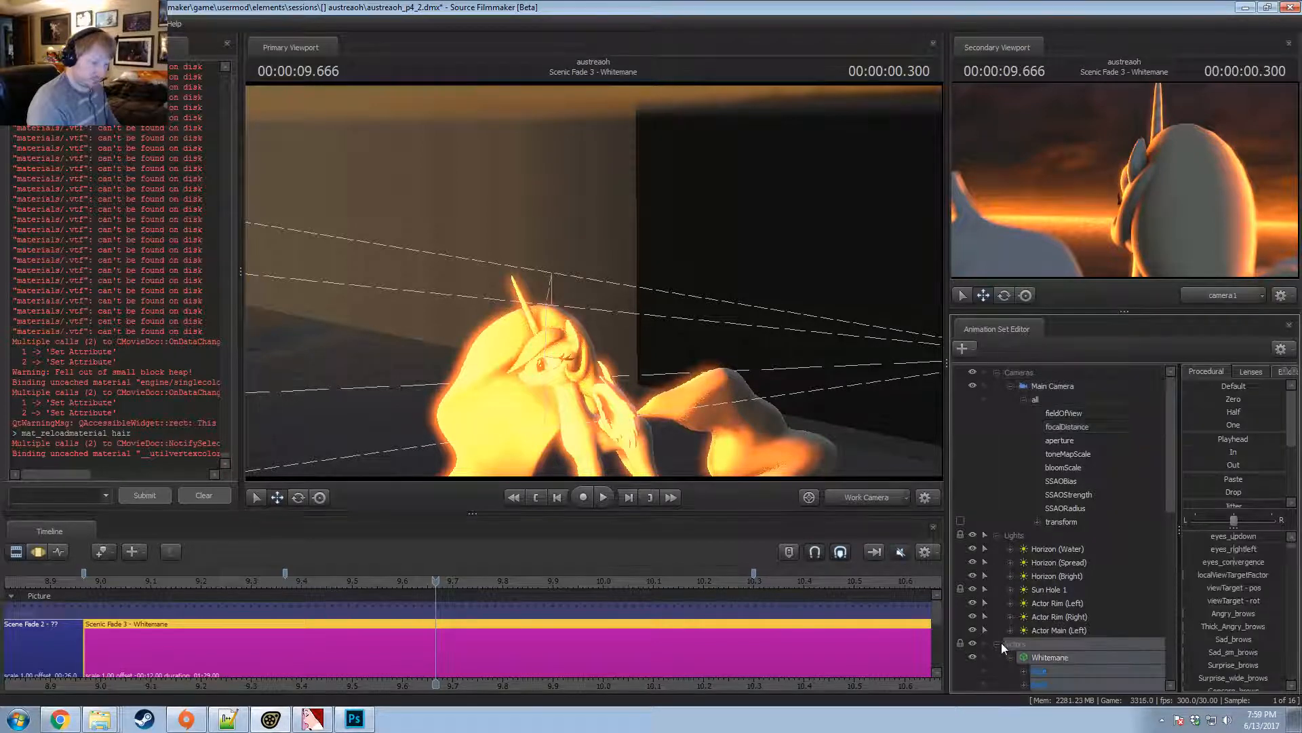
pyautogui.moveTo(1020, 681); pyautogui.dragTo(1065, 598)
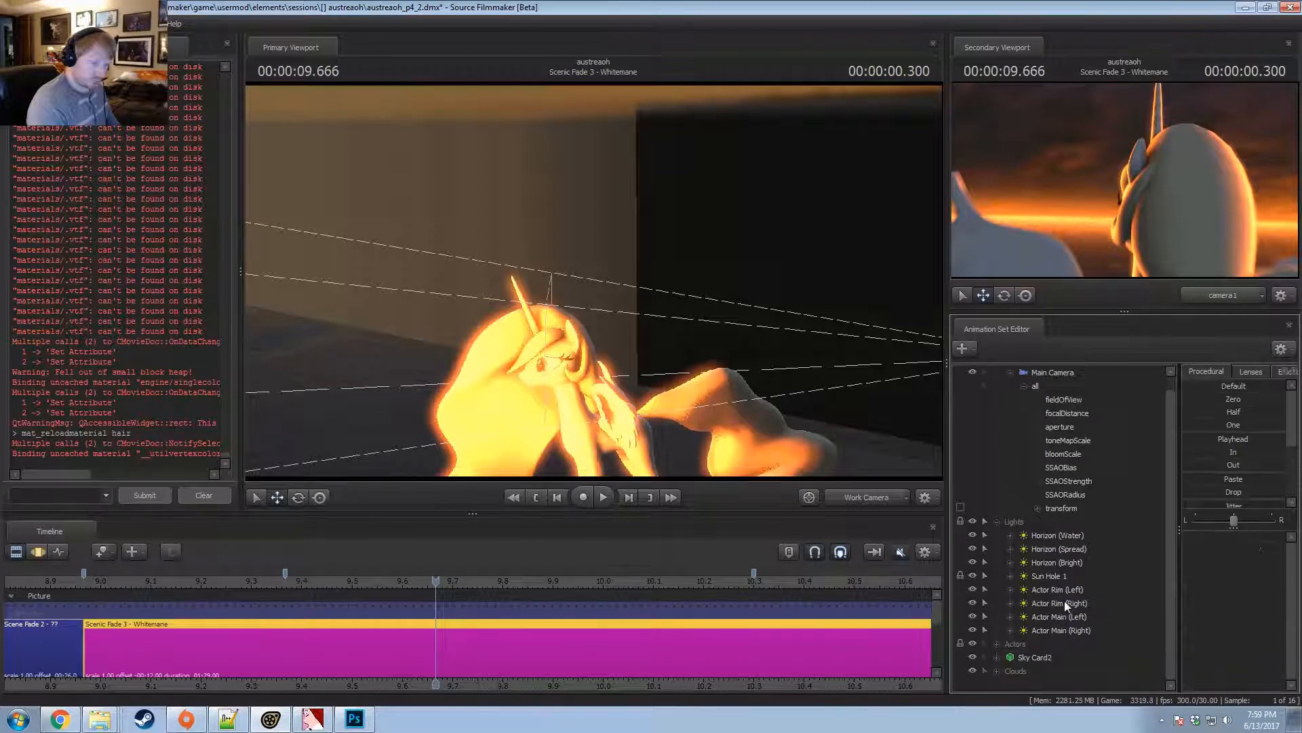
pyautogui.click(1065, 590)
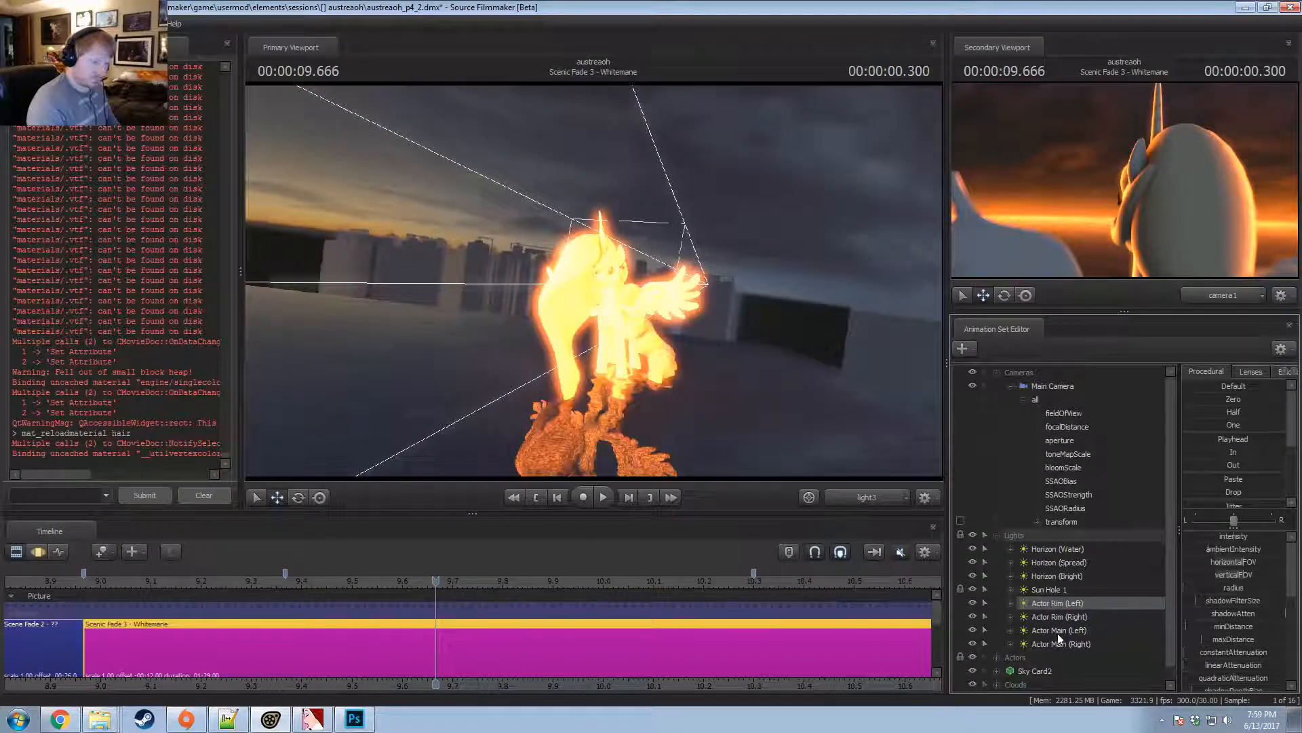
pyautogui.click(1058, 630)
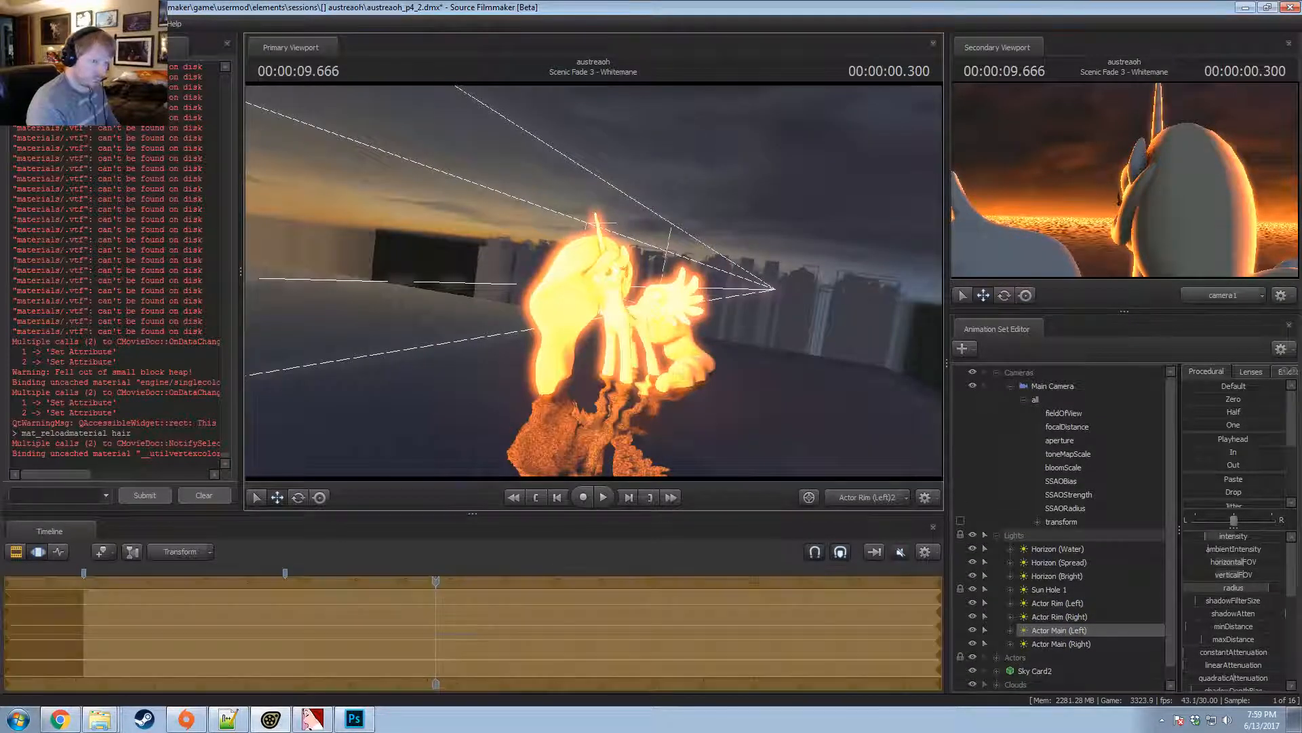
# Reposition the Actor Main (Left) light around Whitemane from the light's own viewpoint.
pyautogui.moveTo(594, 280)
pyautogui.keyDown('alt'); pyautogui.mouseDown()
pyautogui.moveTo(532, 254)
pyautogui.moveTo(580, 282)
pyautogui.mouseUp(); pyautogui.keyUp('alt')
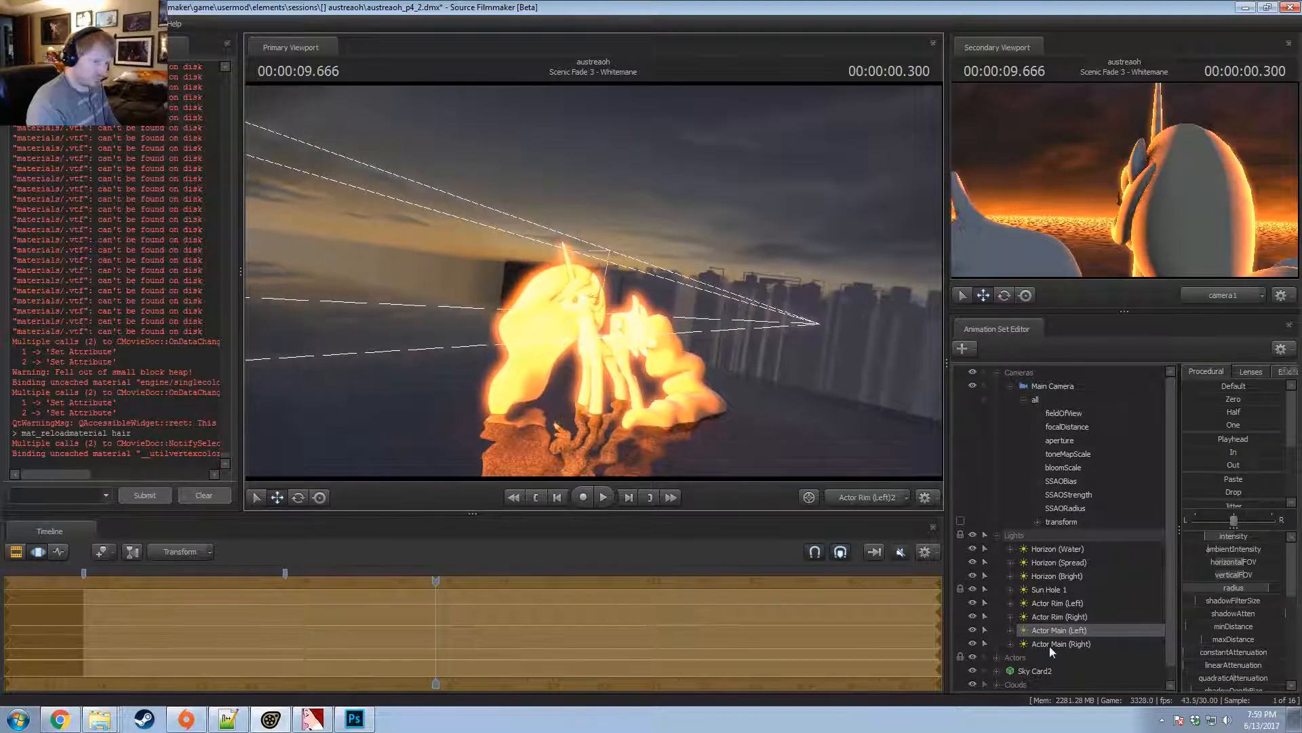
pyautogui.rightClick(1047, 631)
pyautogui.click(1080, 601)
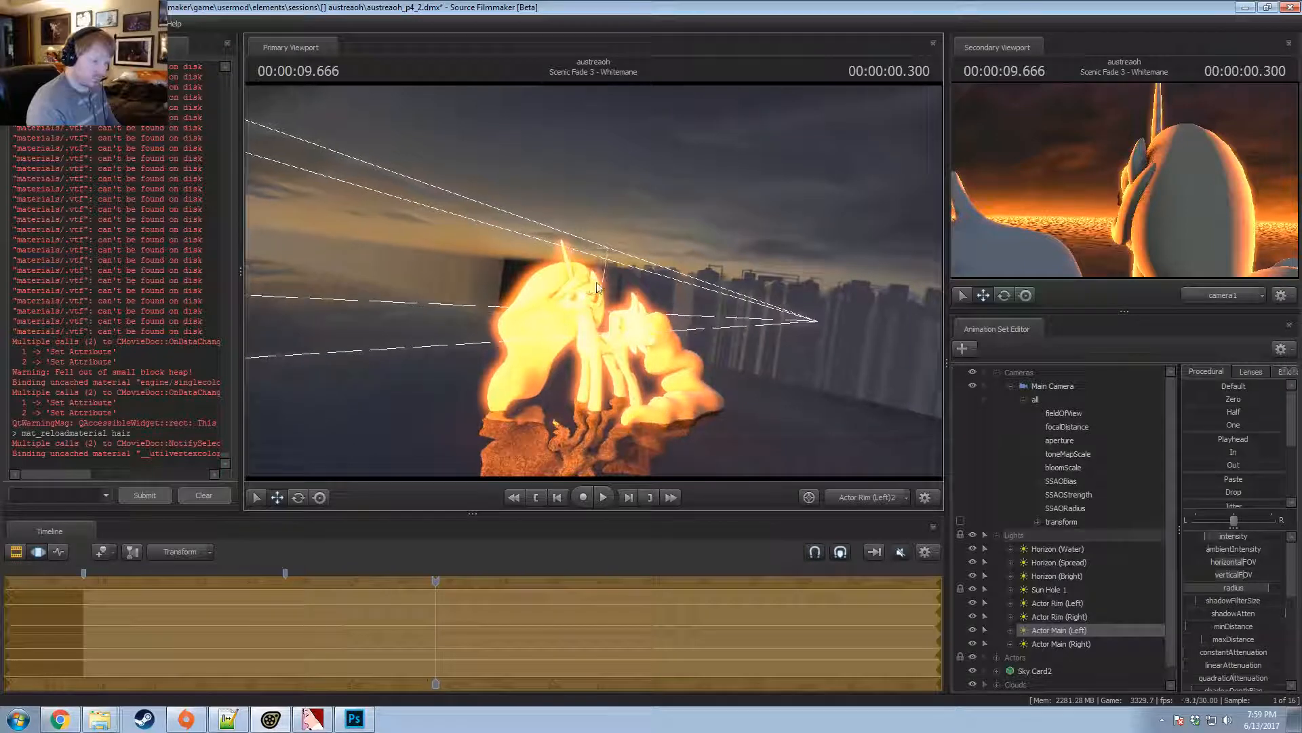
pyautogui.moveTo(1223, 627); pyautogui.dragTo(1285, 627)
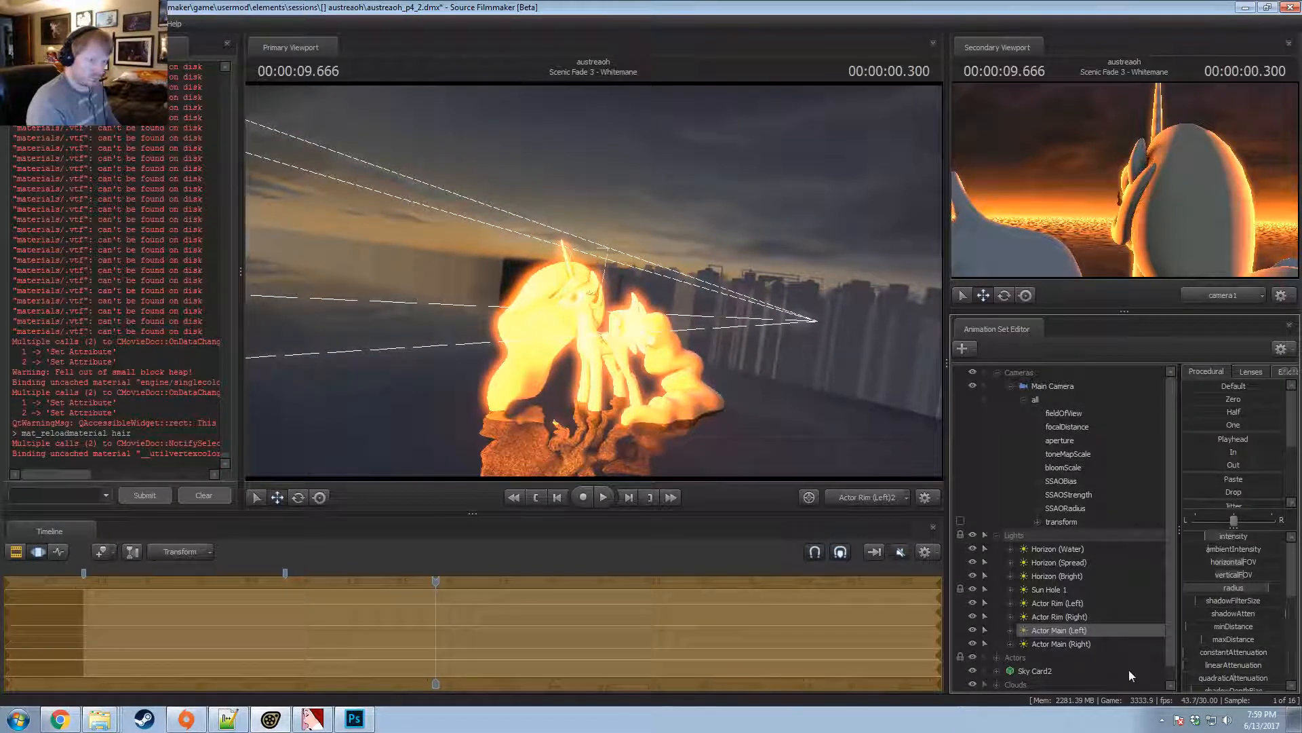
# Review Actor Main (Left)'s controls and its effect in the Motion Editor and Clip Editor, playing the shot from 9.666 to 10.6.
pyautogui.press('F2')
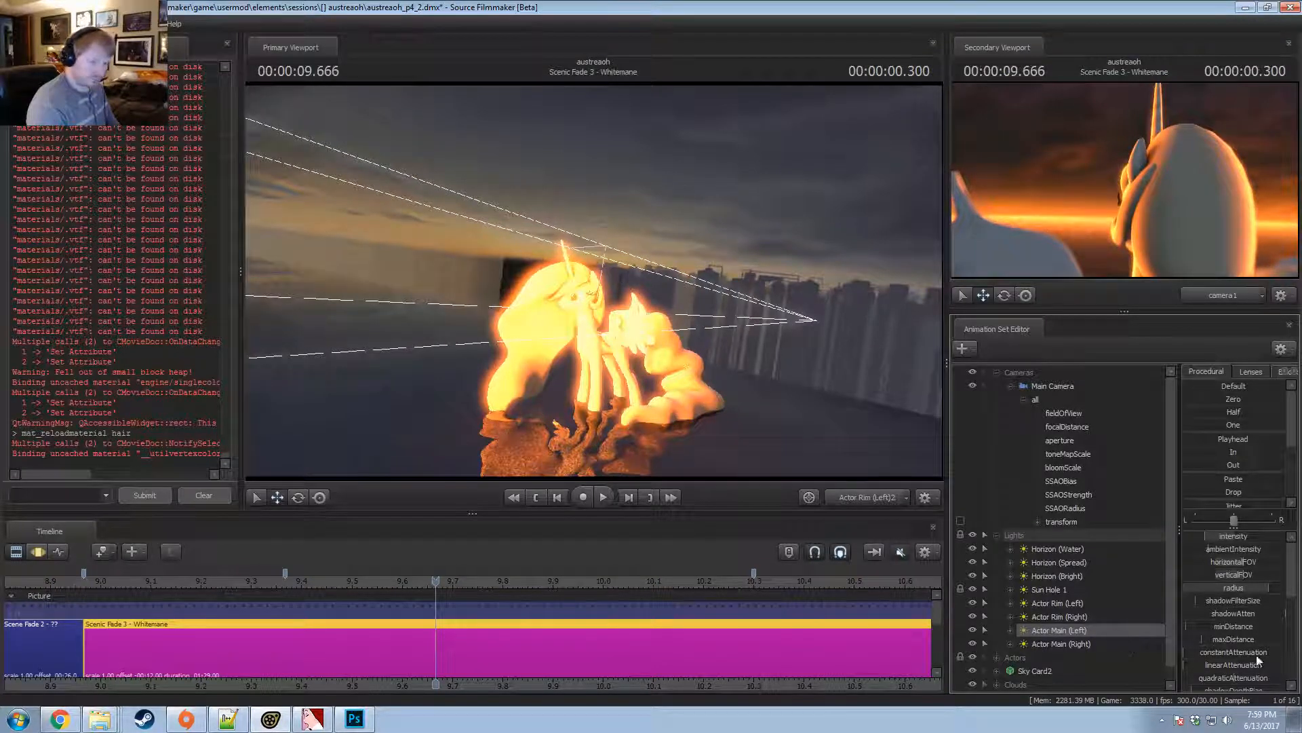
pyautogui.scroll(-2, 1241, 639)
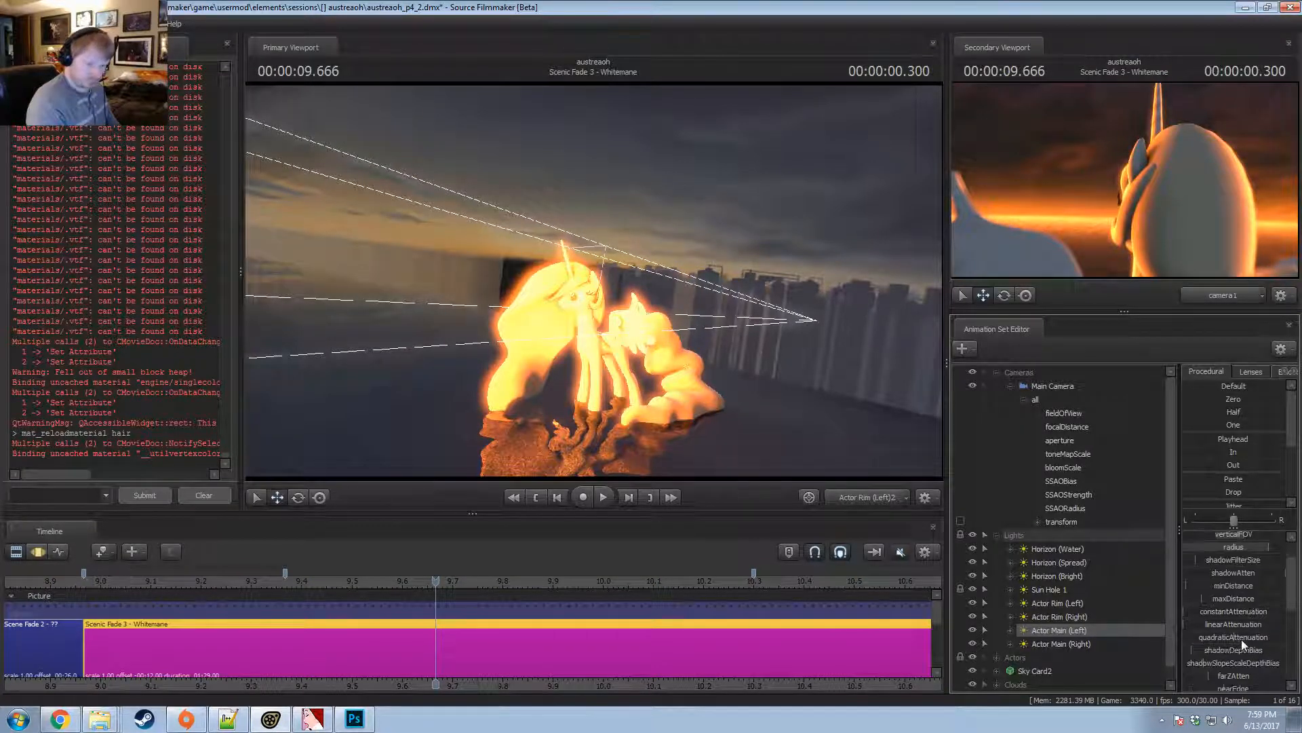
pyautogui.press('F3')
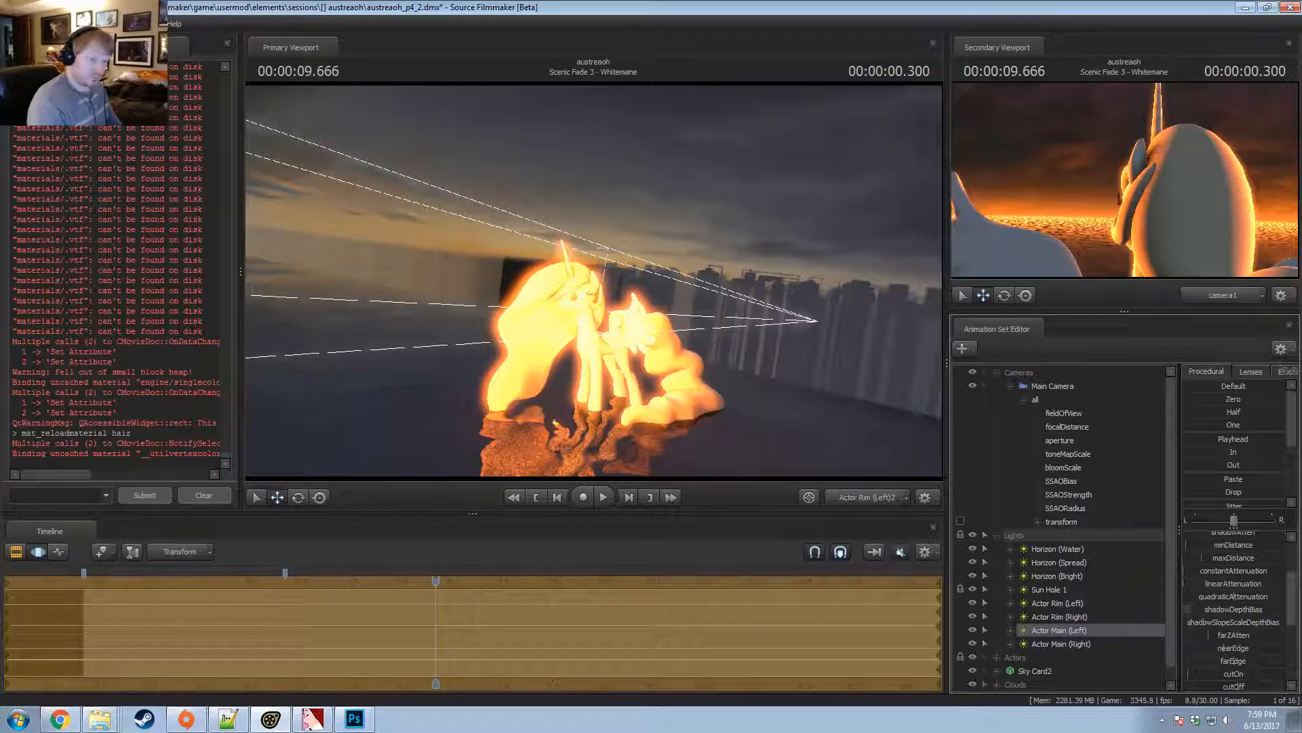
pyautogui.click(1047, 629)
pyautogui.scroll(2, 1222, 597)
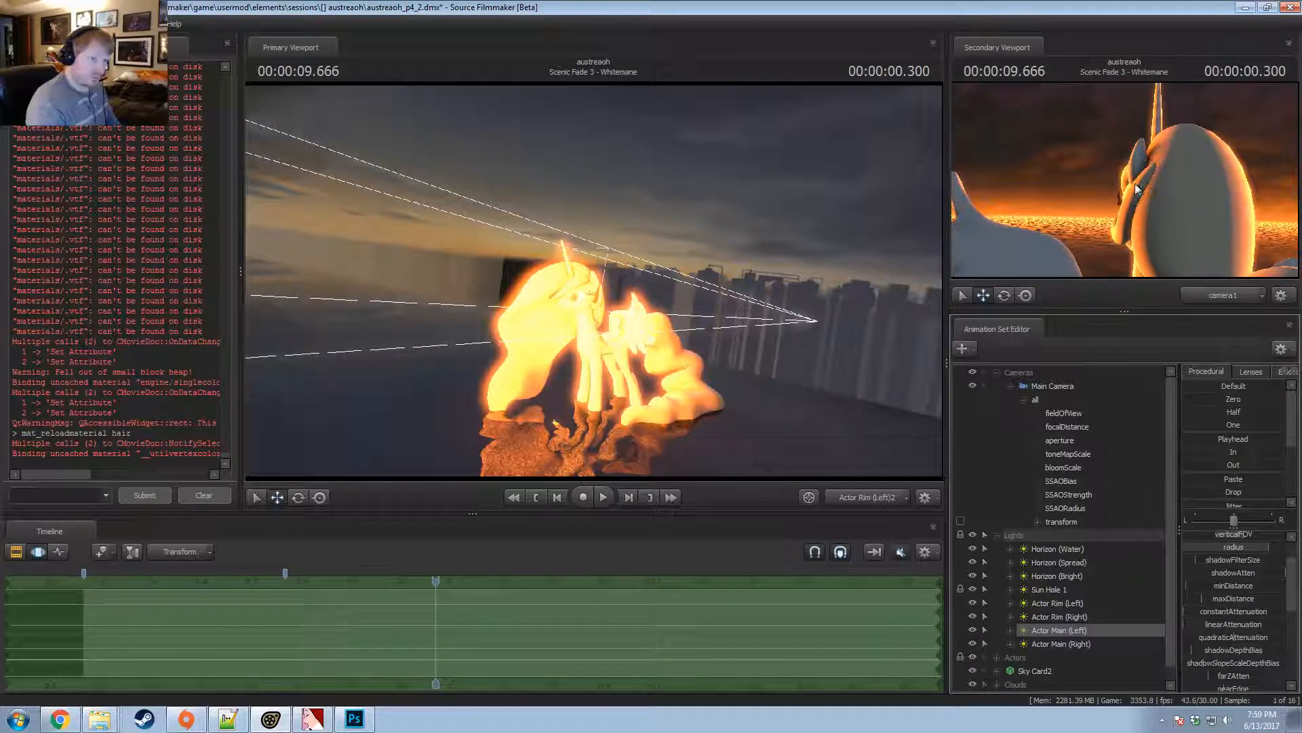
pyautogui.press('F2')
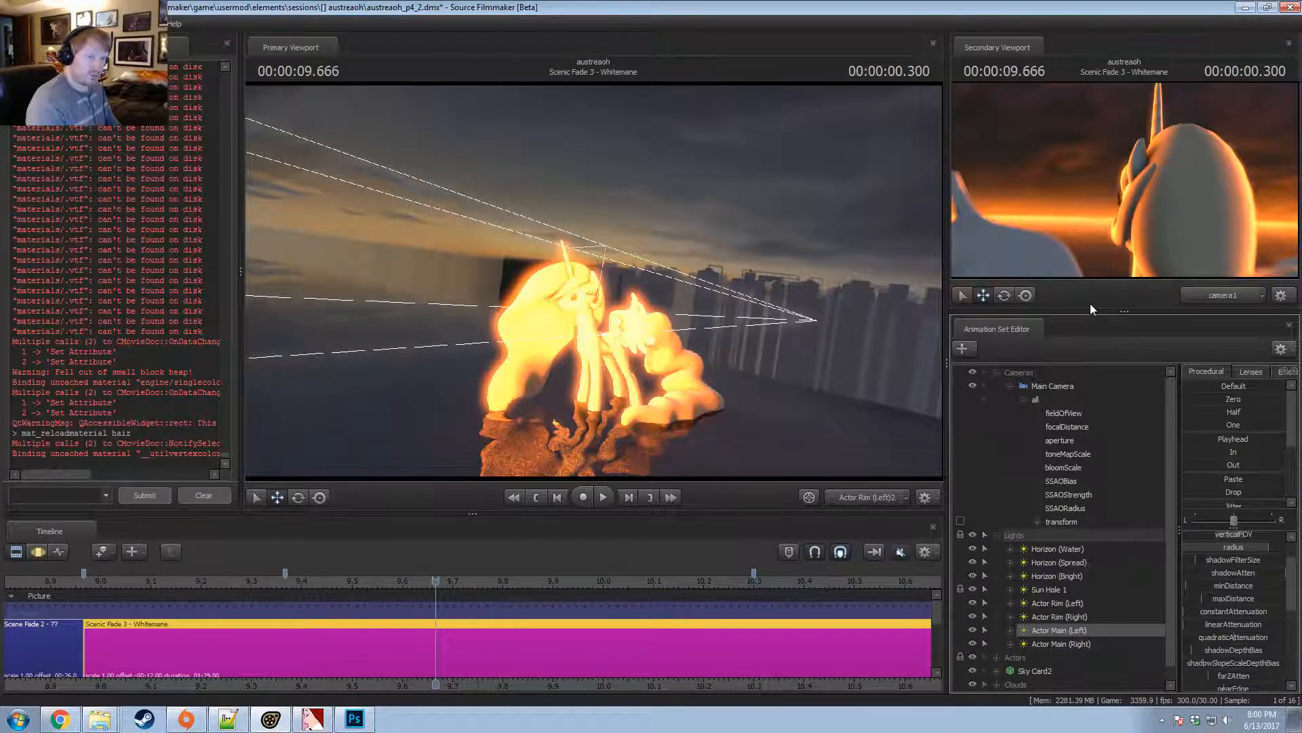
pyautogui.press('space')
pyautogui.press('space')
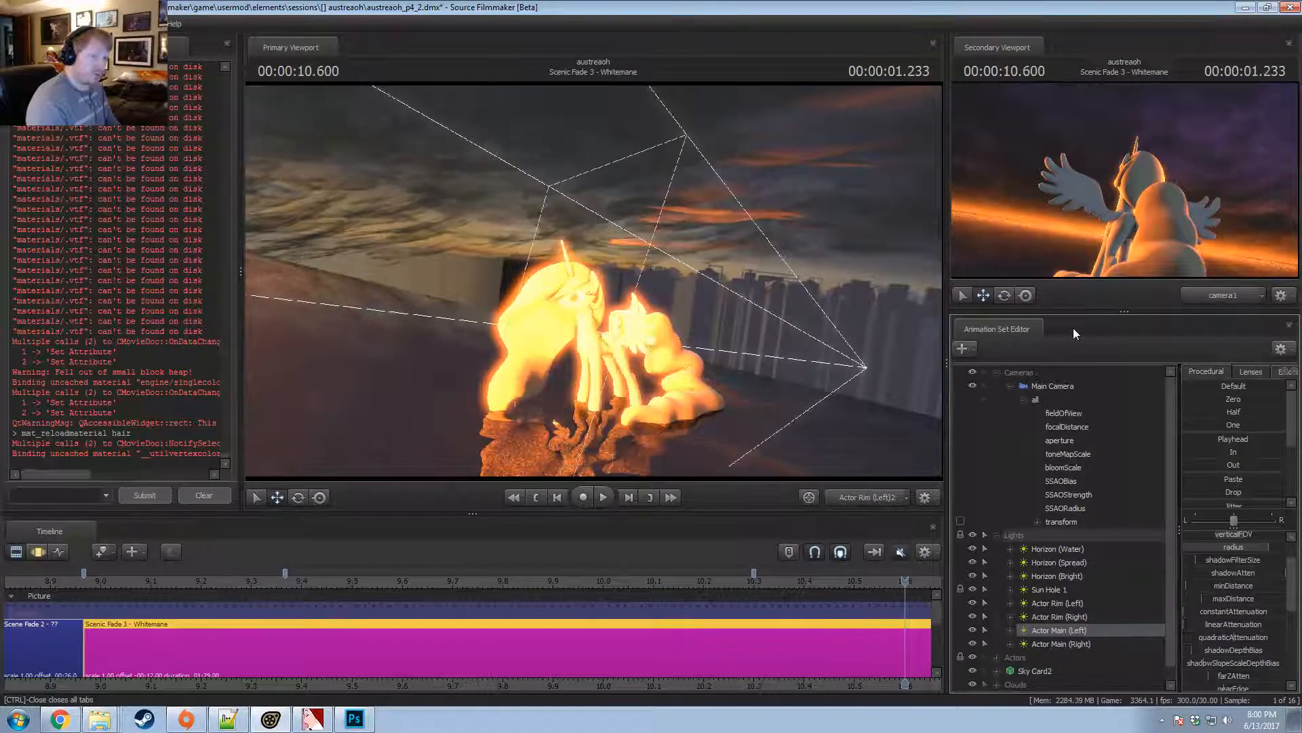
# Compare the shot with viewport lighting off and on, and view Whitemane up close from the side through the Work Camera.
pyautogui.click(876, 498)
pyautogui.rightClick(745, 357)
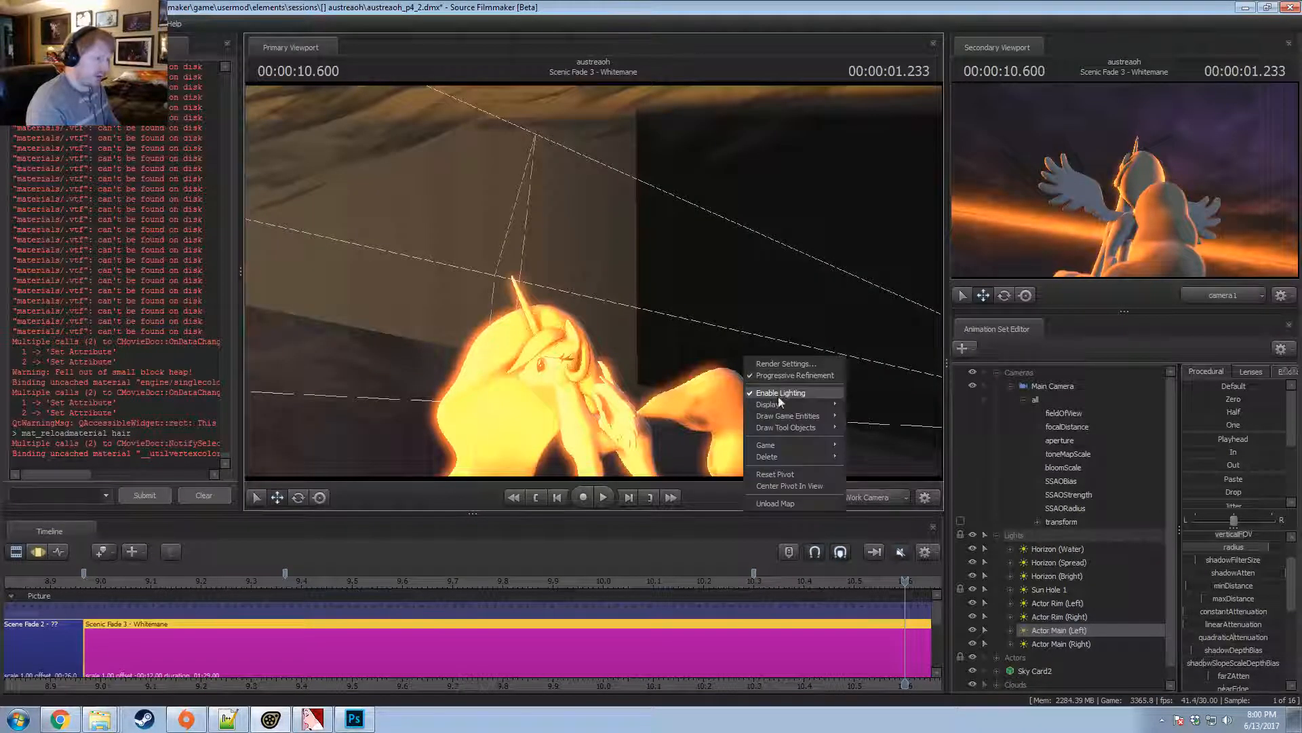
pyautogui.click(781, 392)
pyautogui.click(880, 497)
pyautogui.click(775, 448)
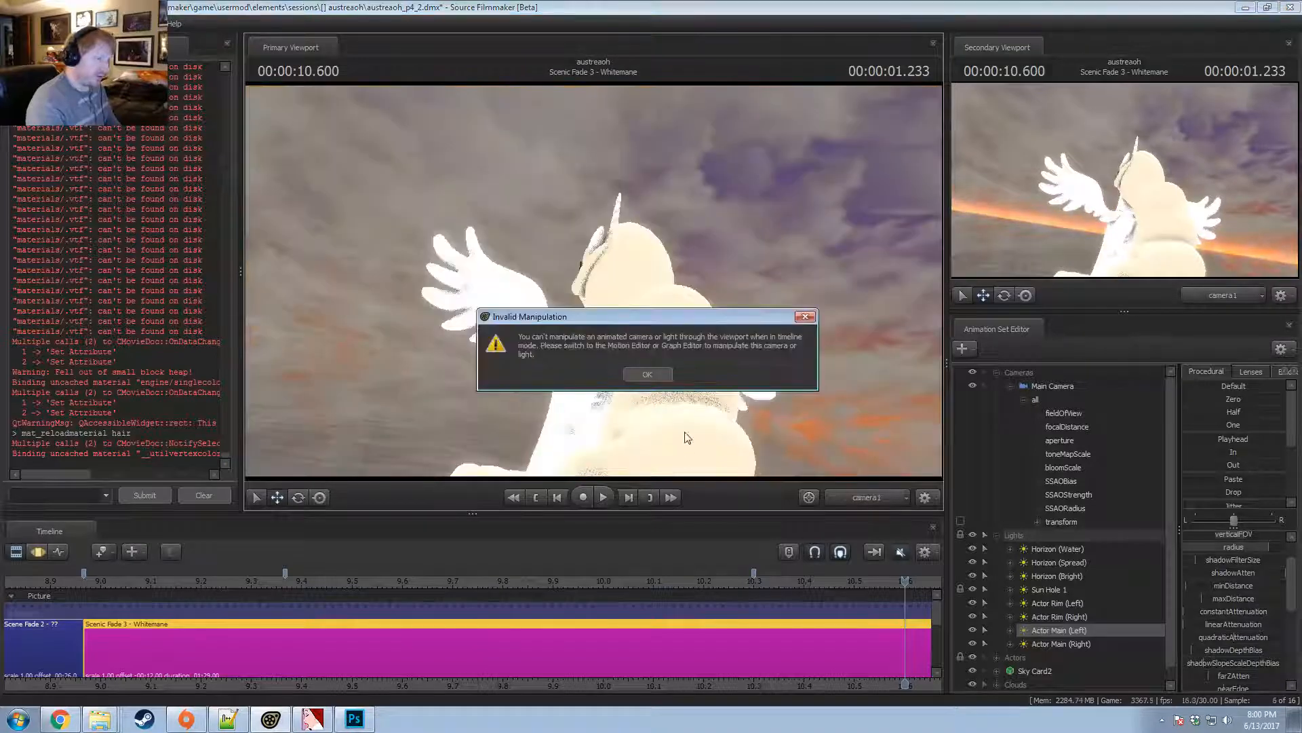
pyautogui.click(648, 374)
pyautogui.rightClick(656, 314)
pyautogui.click(705, 350)
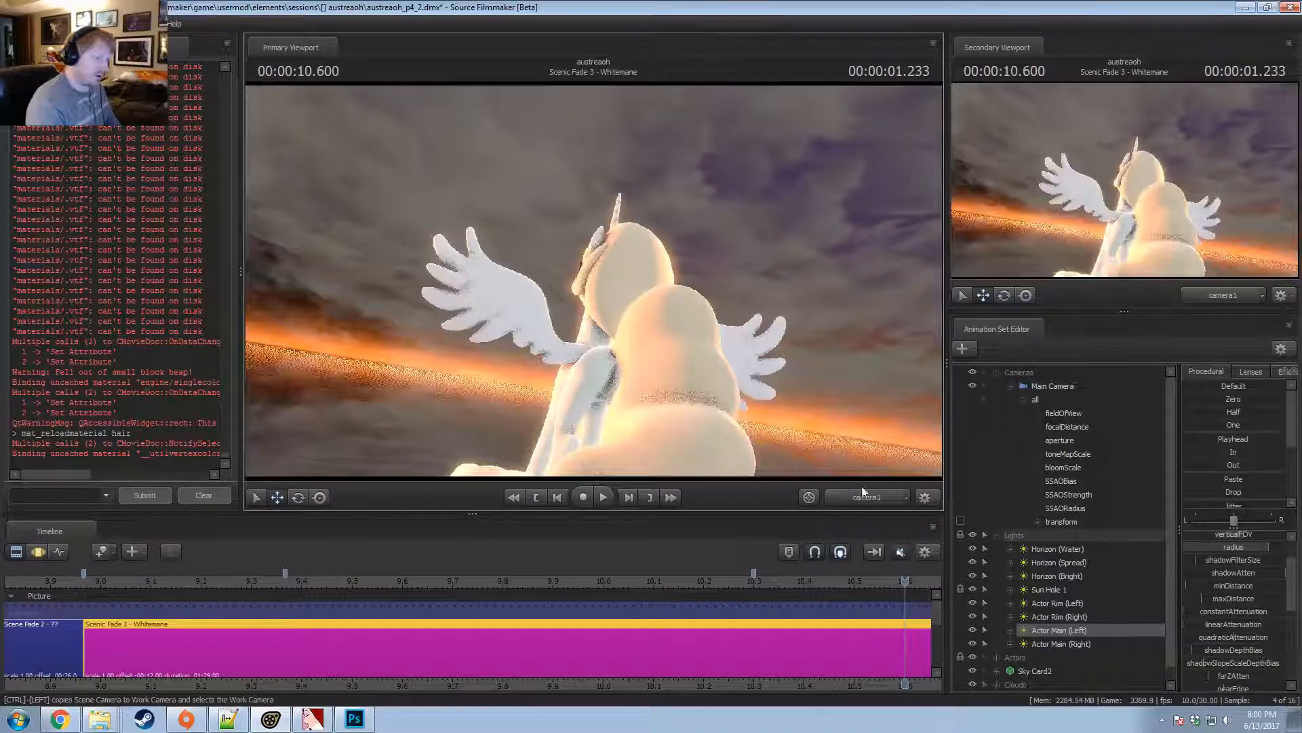
pyautogui.keyDown('ctrl'); pyautogui.click(864, 499); pyautogui.keyUp('ctrl')
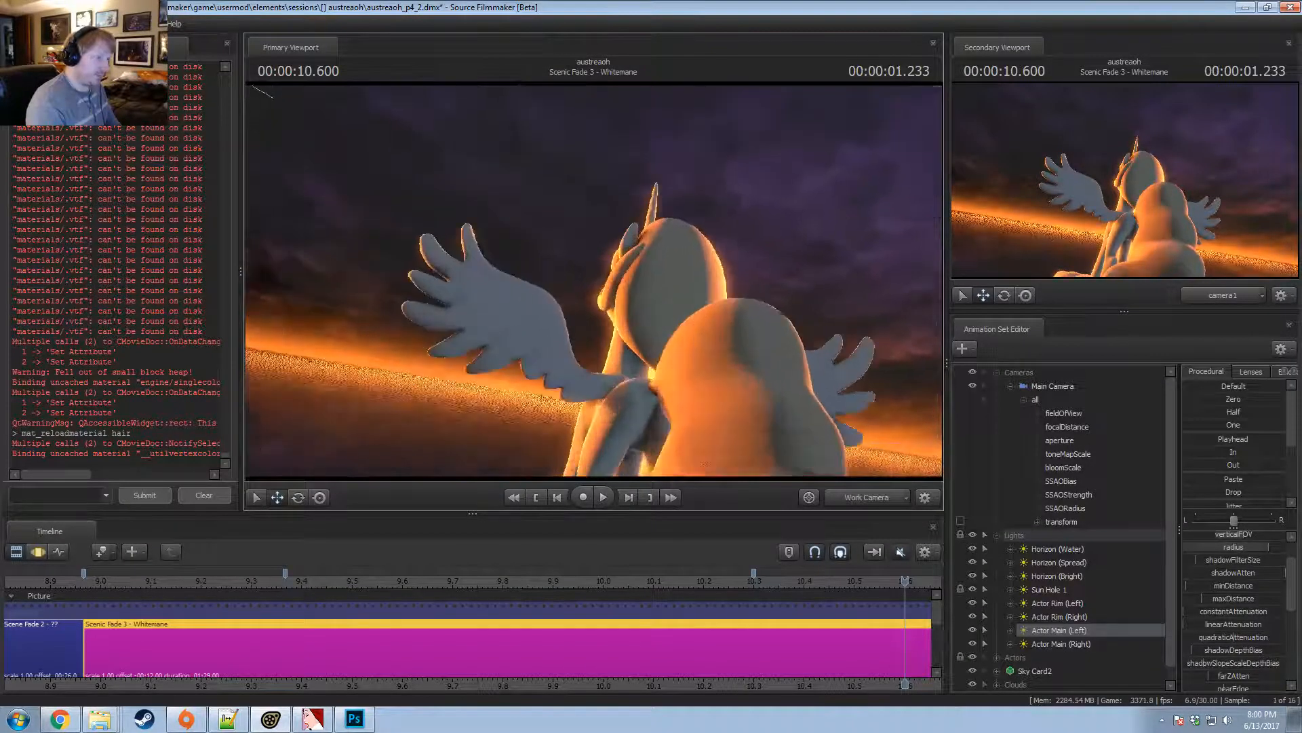
pyautogui.moveTo(593, 281)
pyautogui.mouseDown()
pyautogui.moveTo(597, 299)
pyautogui.moveTo(611, 292)
pyautogui.moveTo(594, 281)
pyautogui.mouseUp()
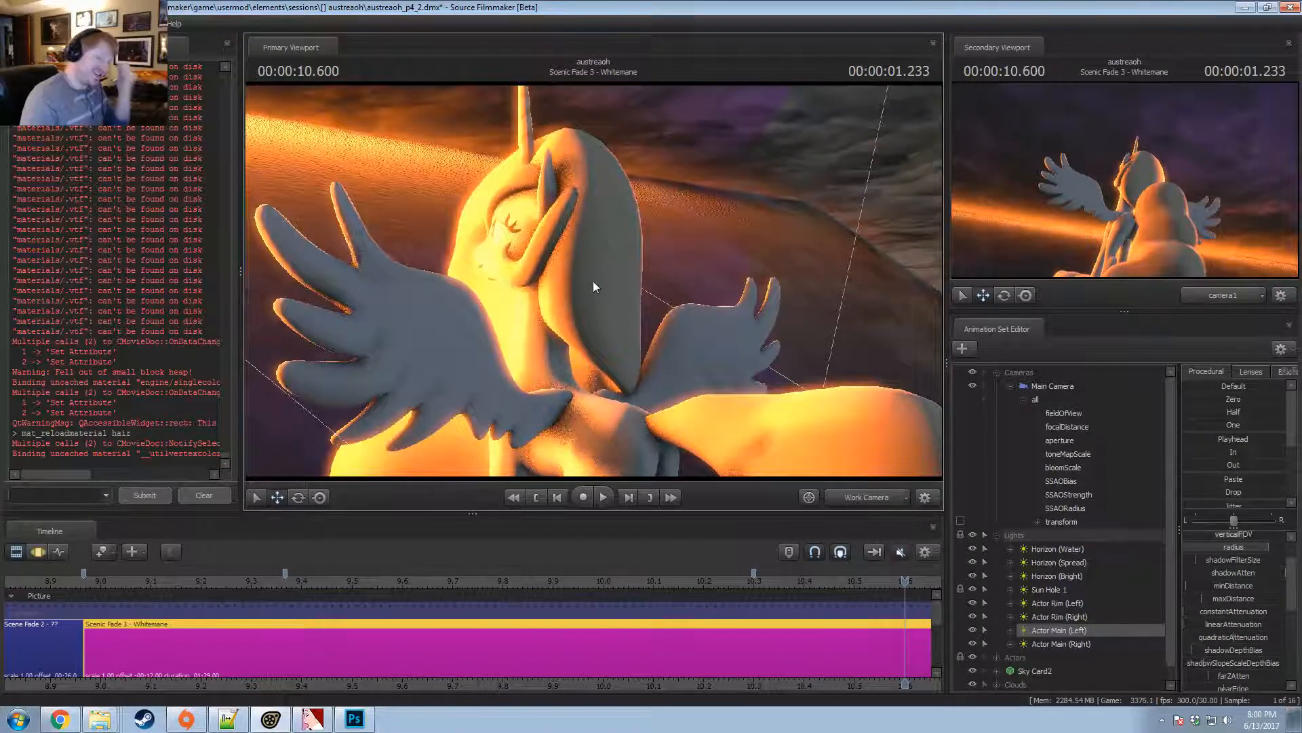
# Duplicate the Actor Main (Left) light and reposition the copy around Whitemane from the light's own viewpoint.
pyautogui.click(997, 536)
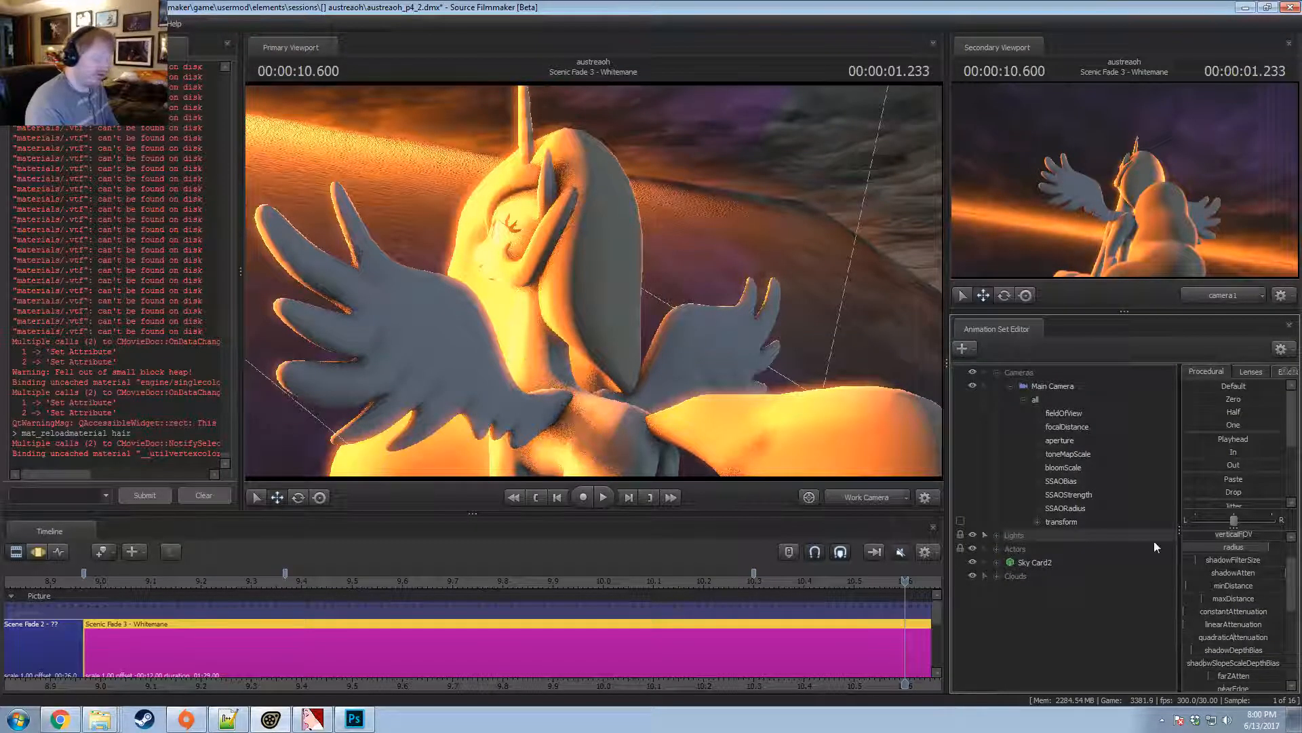
pyautogui.rightClick(1004, 608)
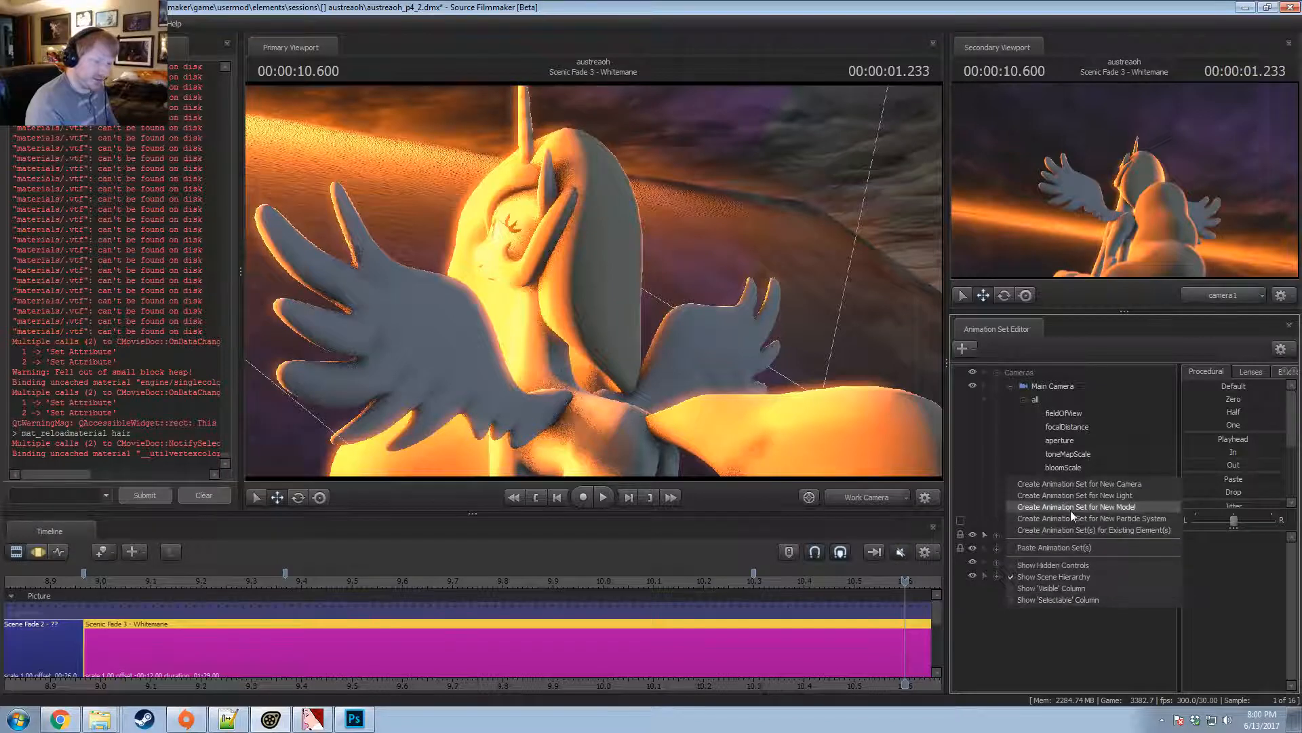
pyautogui.click(1040, 655)
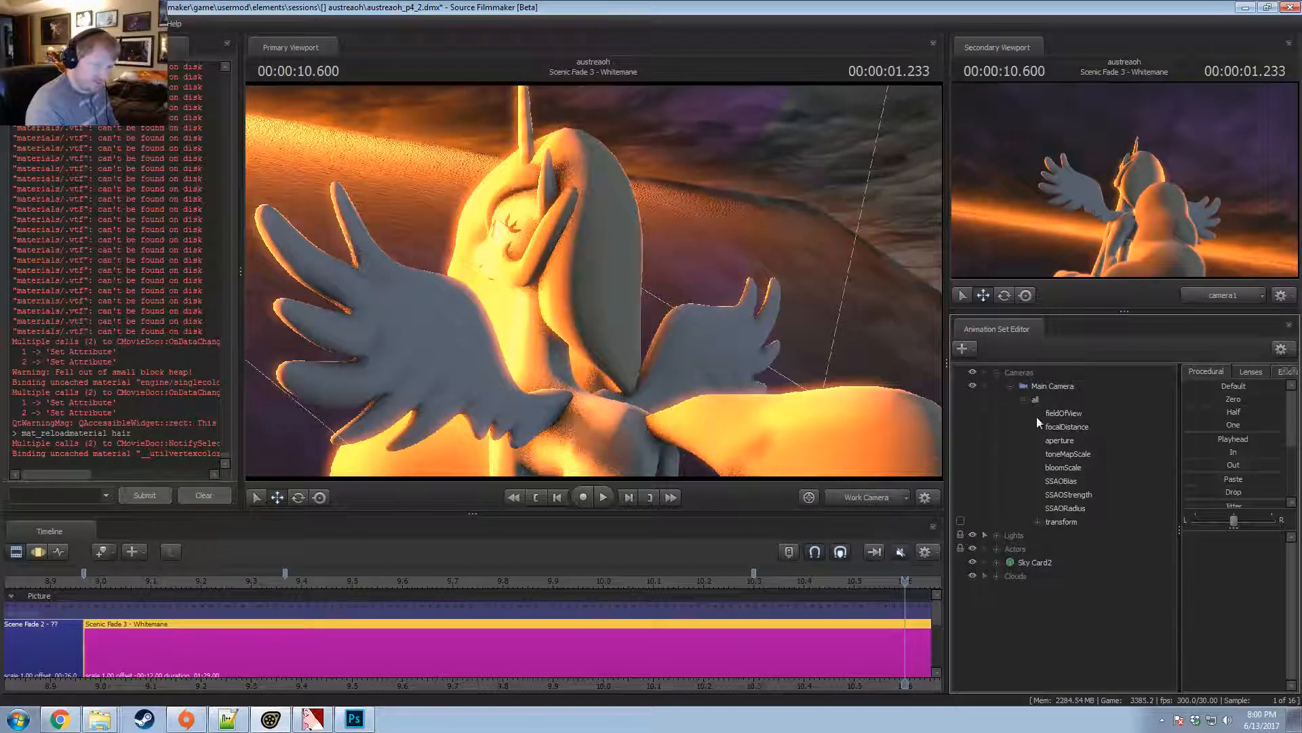
pyautogui.click(985, 535)
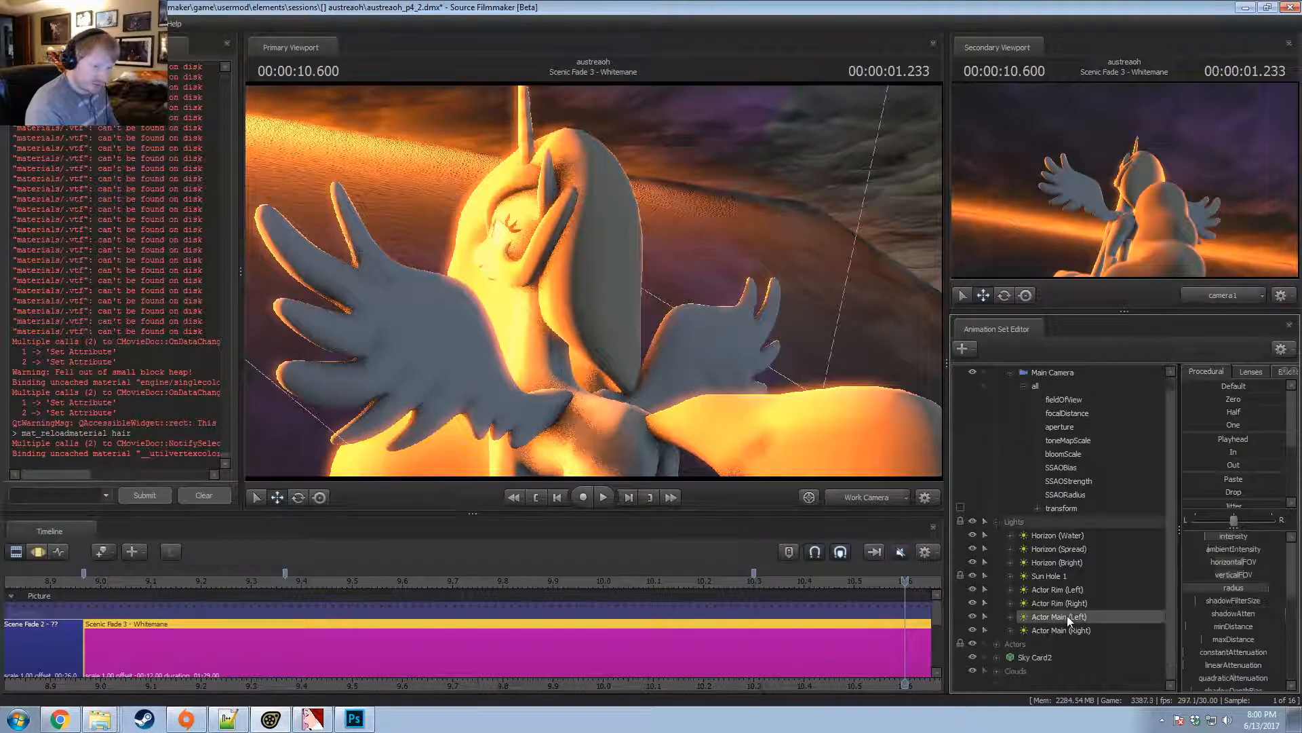
pyautogui.rightClick(1068, 616)
pyautogui.click(1075, 421)
pyautogui.click(1010, 373)
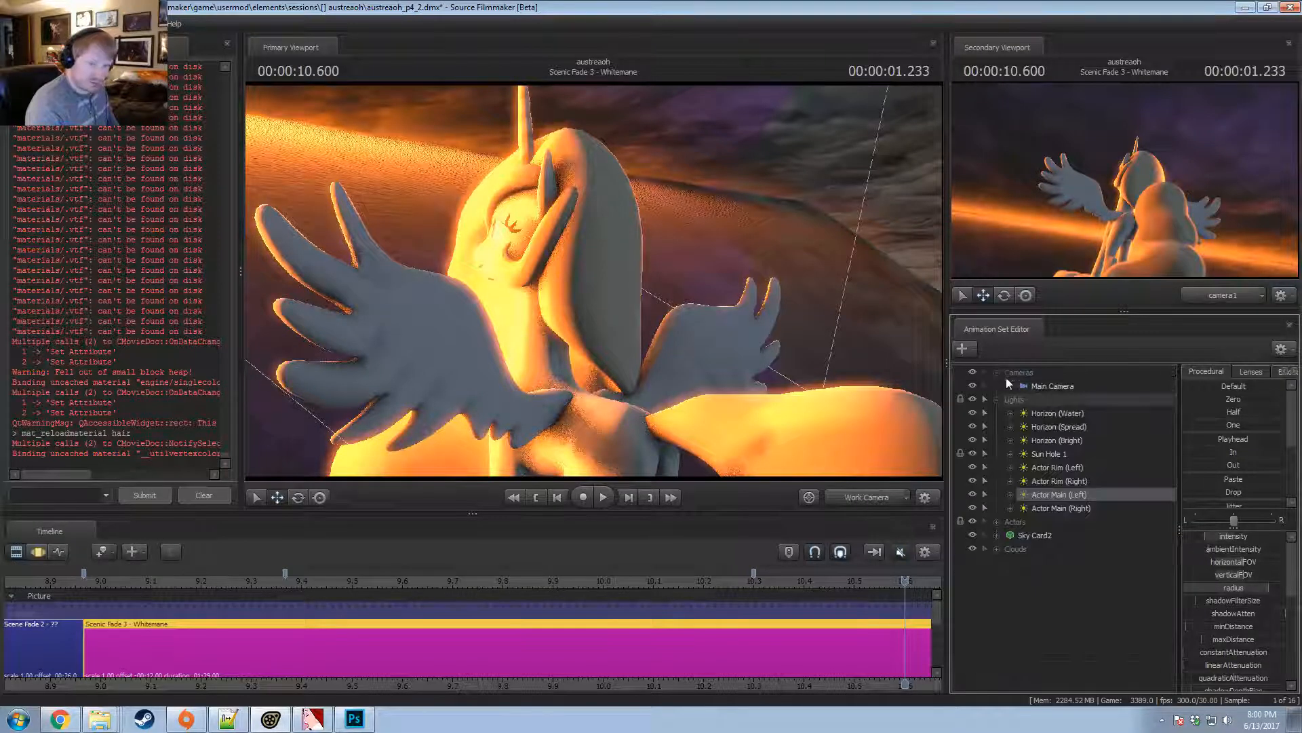
pyautogui.rightClick(1016, 596)
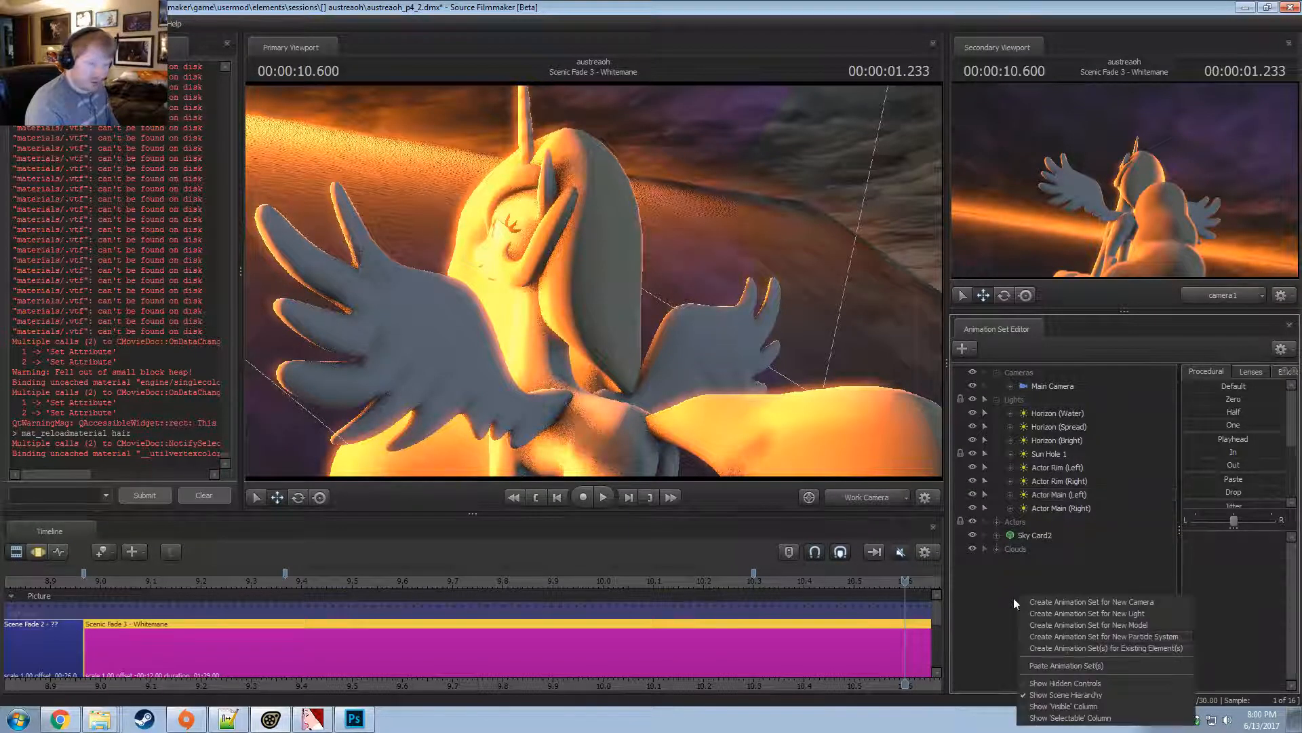
pyautogui.click(1073, 658)
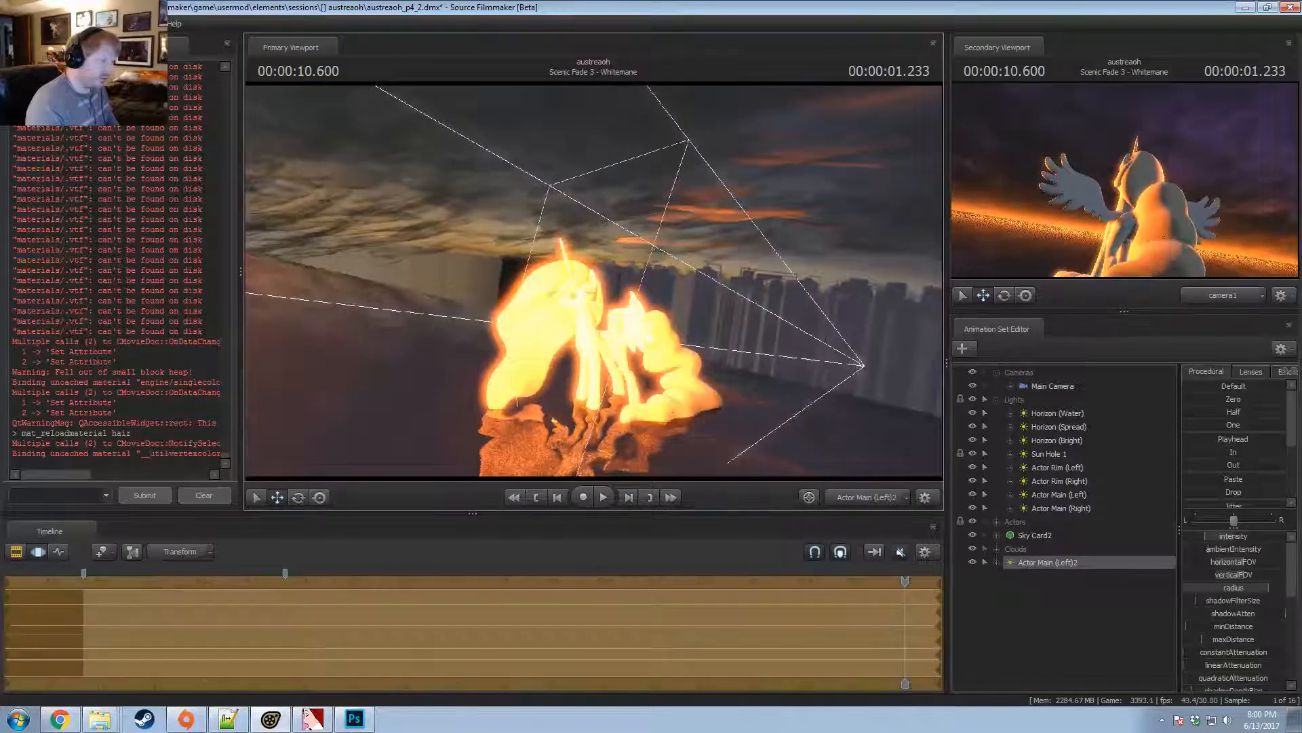
pyautogui.moveTo(594, 280)
pyautogui.mouseDown()
pyautogui.moveTo(732, 284)
pyautogui.moveTo(685, 268)
pyautogui.moveTo(678, 343)
pyautogui.moveTo(822, 306)
pyautogui.moveTo(606, 291)
pyautogui.mouseUp()
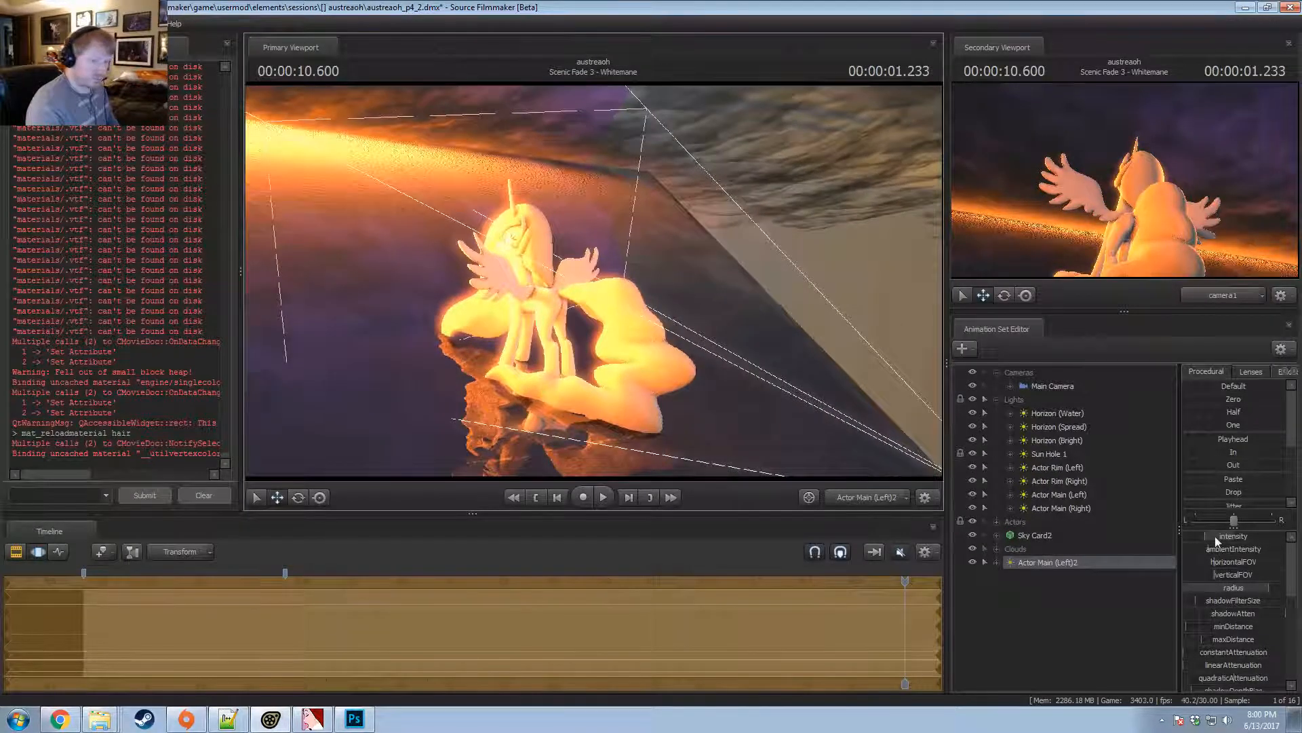
# Disable shadows on the Actor Main (Left)2 light and lower its intensity, checking the result in the Clip Editor.
pyautogui.rightClick(1133, 560)
pyautogui.click(1155, 524)
pyautogui.moveTo(1227, 536); pyautogui.dragTo(1208, 537)
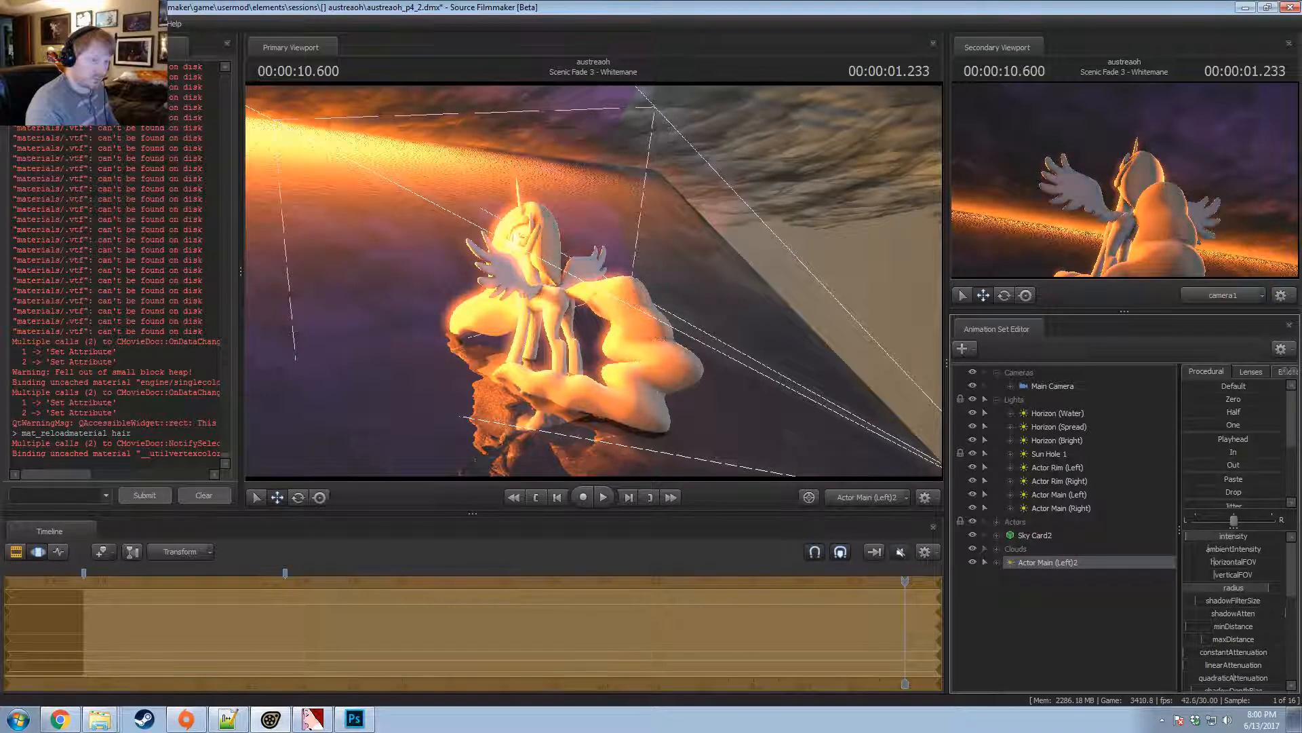
pyautogui.press('F2')
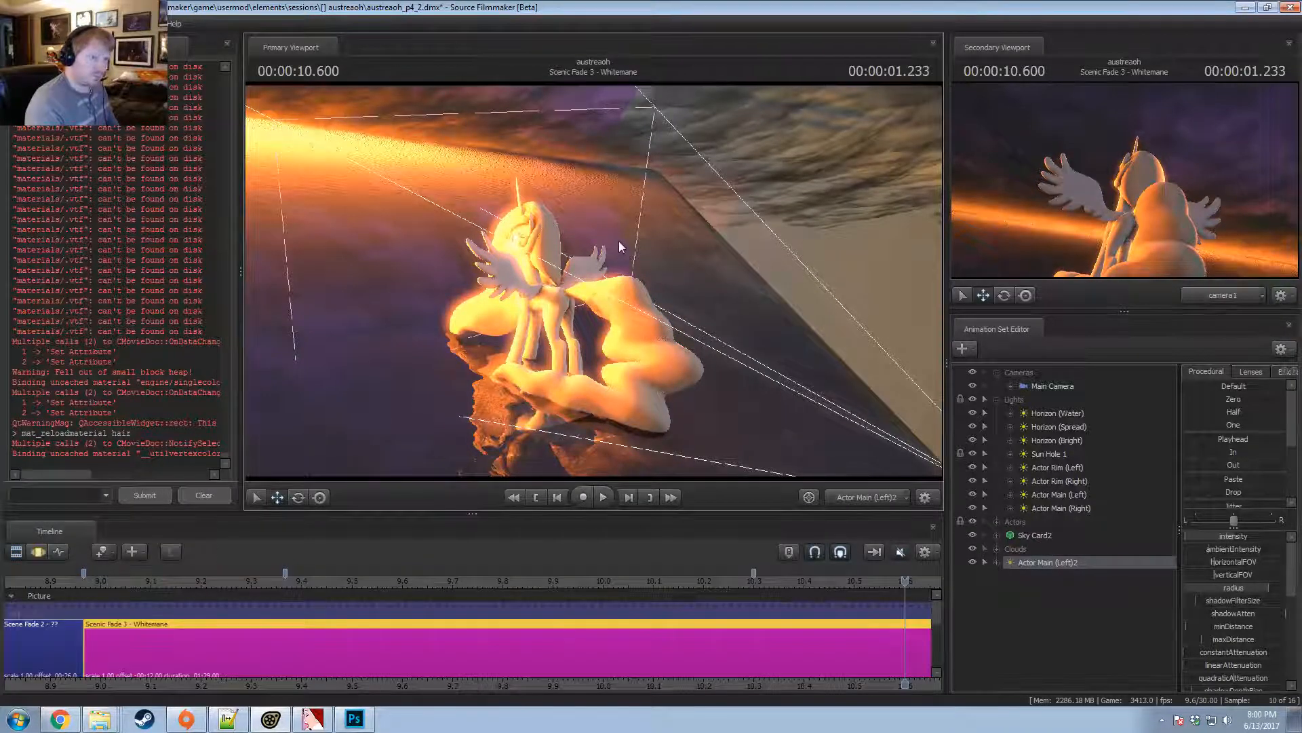
# Orbit the Actor Main (Left)2 light lower around Whitemane and check its effect in the Clip Editor.
pyautogui.press('F3')
pyautogui.keyDown('alt'); pyautogui.moveTo(603, 248); pyautogui.dragTo(593, 280); pyautogui.keyUp('alt')
pyautogui.press('F2')
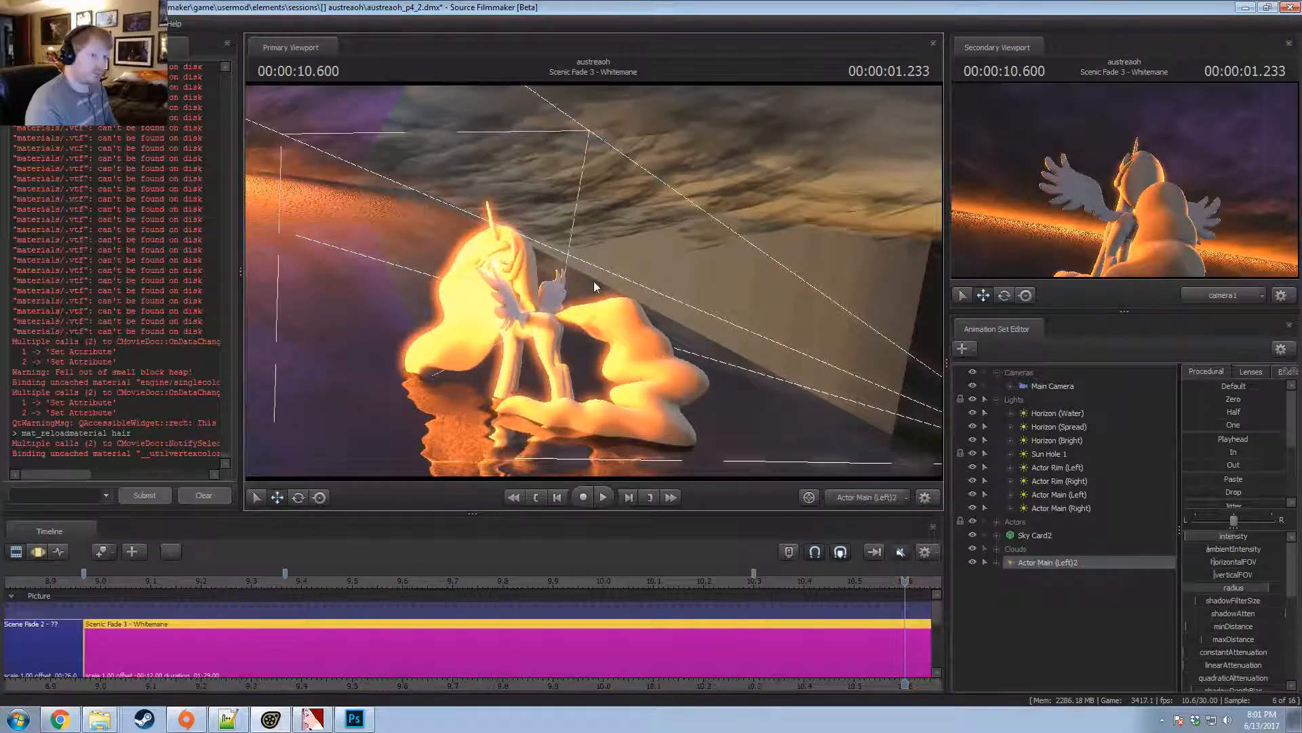
# Switch to Chrome to study the paused Fate/Stay Night opening frame as a lighting reference, and return to Source Filmmaker.
pyautogui.hotkey('alt', 'Tab')
pyautogui.hotkey('alt', 'Tab')
pyautogui.hotkey('alt', 'Tab')
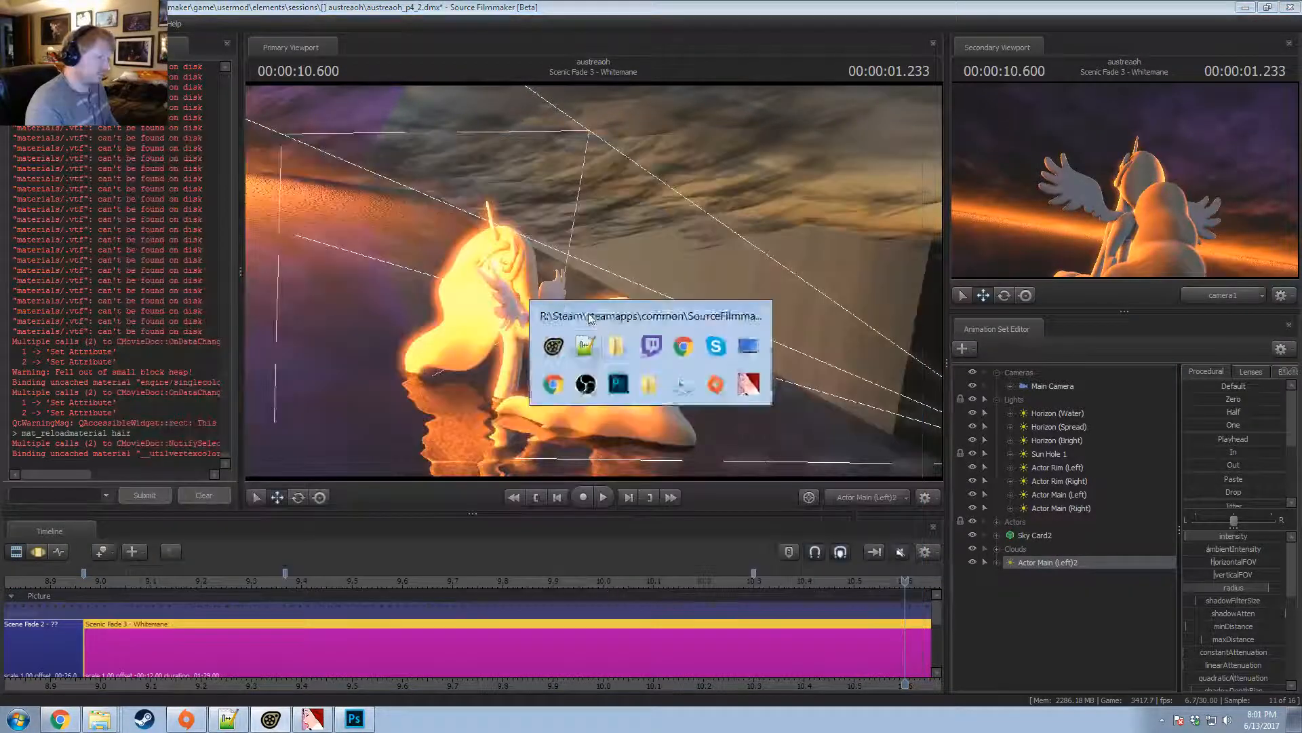
pyautogui.keyDown('alt'); pyautogui.click(675, 352); pyautogui.keyUp('alt')
pyautogui.hotkey('ctrl', 'shift', 'Tab')
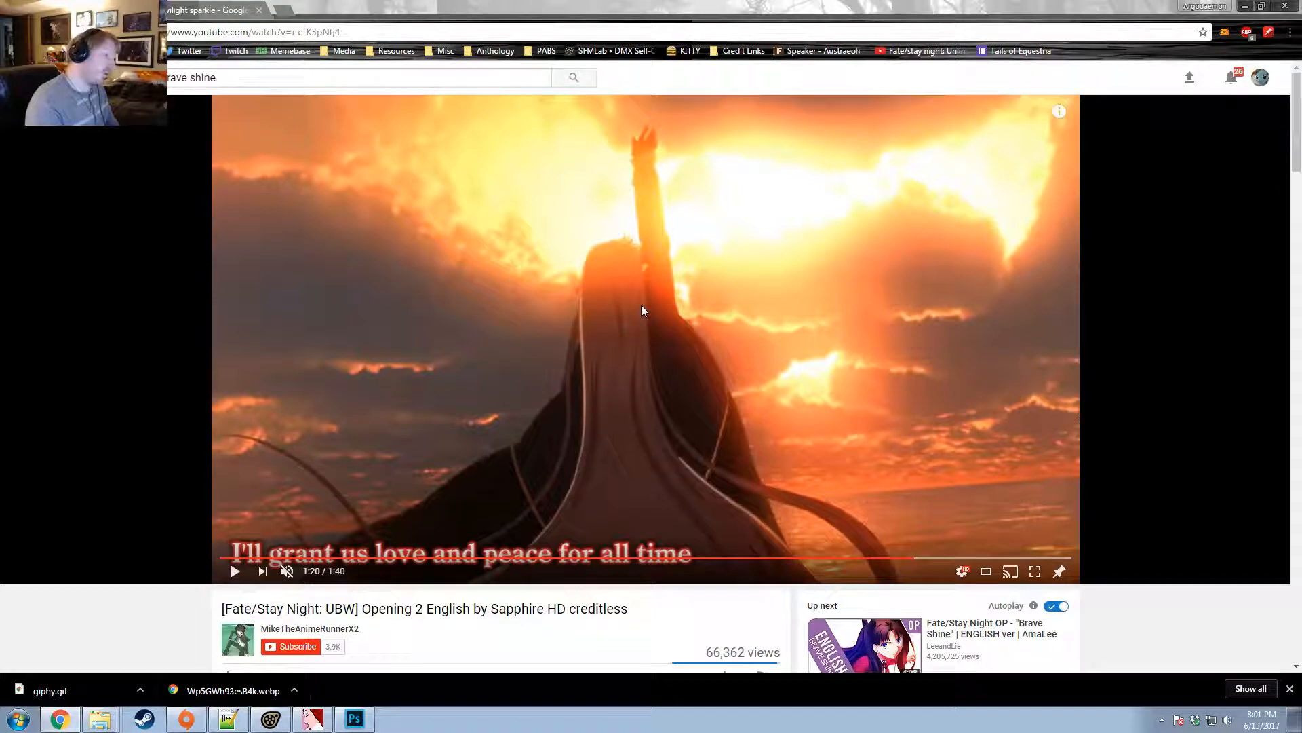
pyautogui.hotkey('alt', 'Tab')
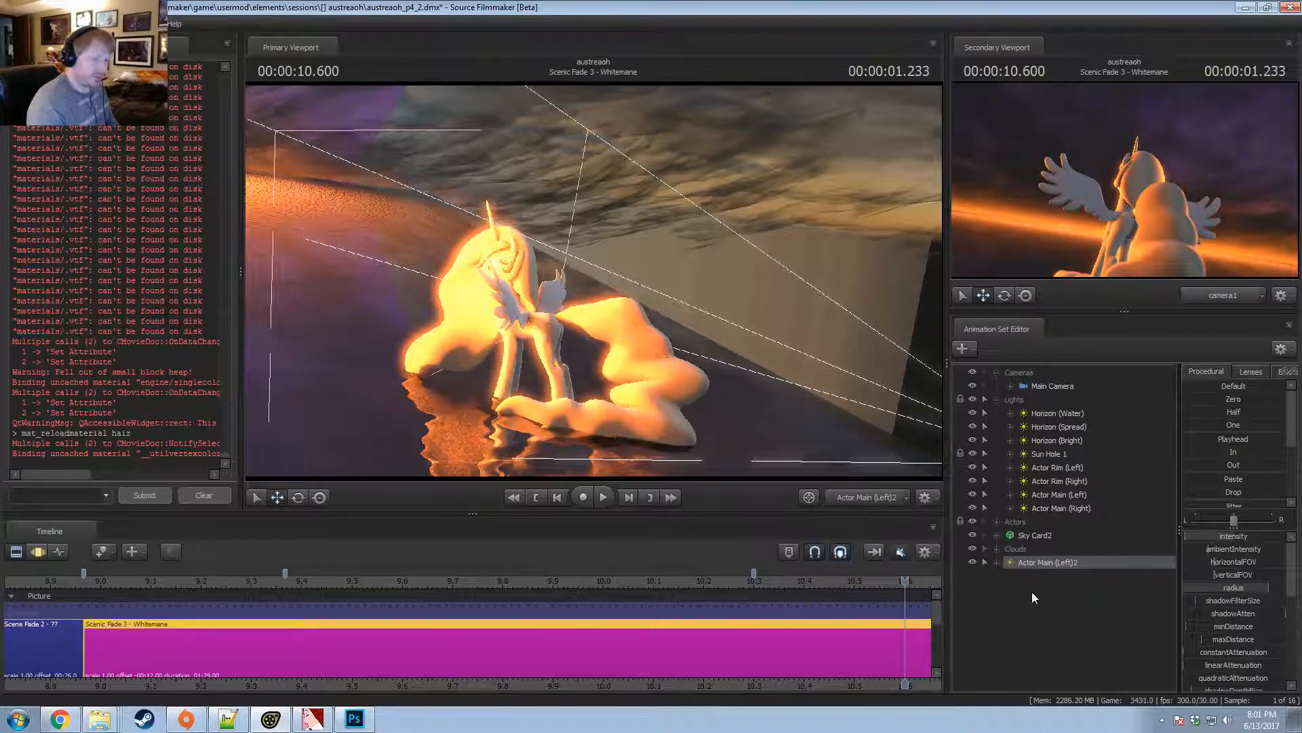
pyautogui.rightClick(1047, 563)
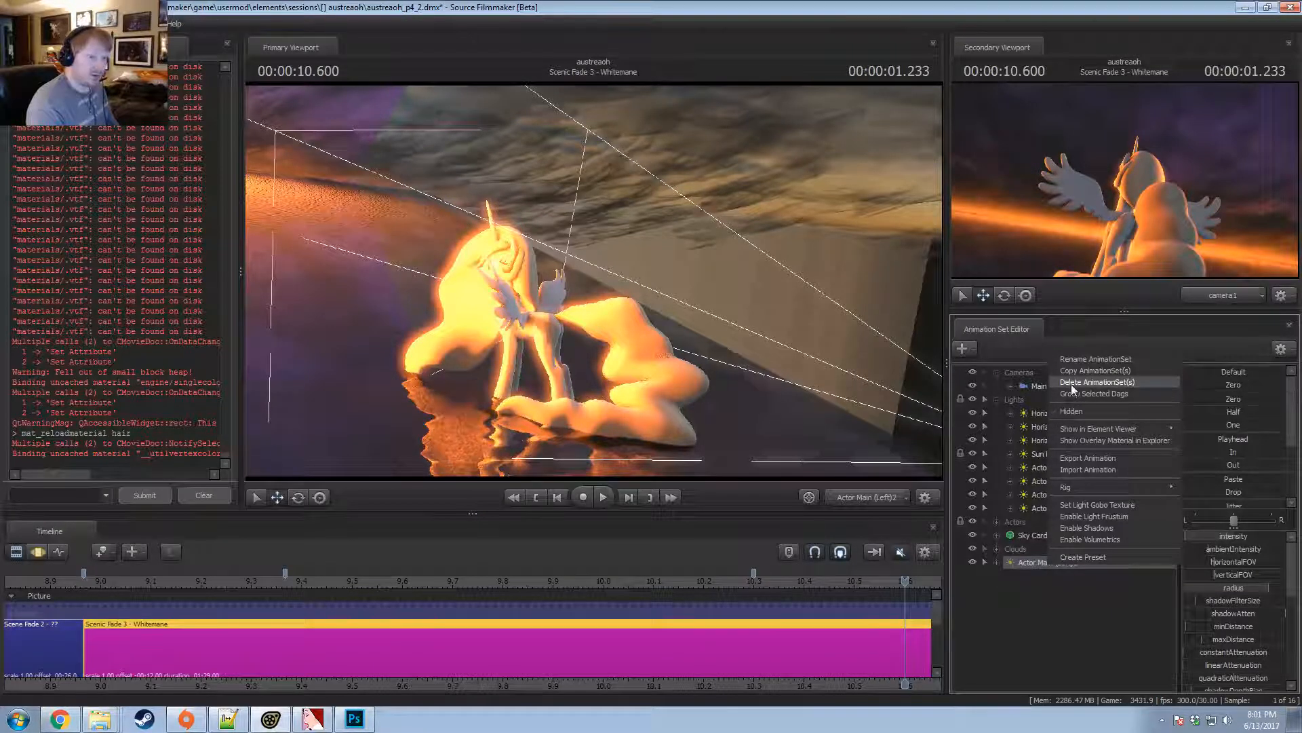
pyautogui.click(1085, 382)
pyautogui.rightClick(1021, 614)
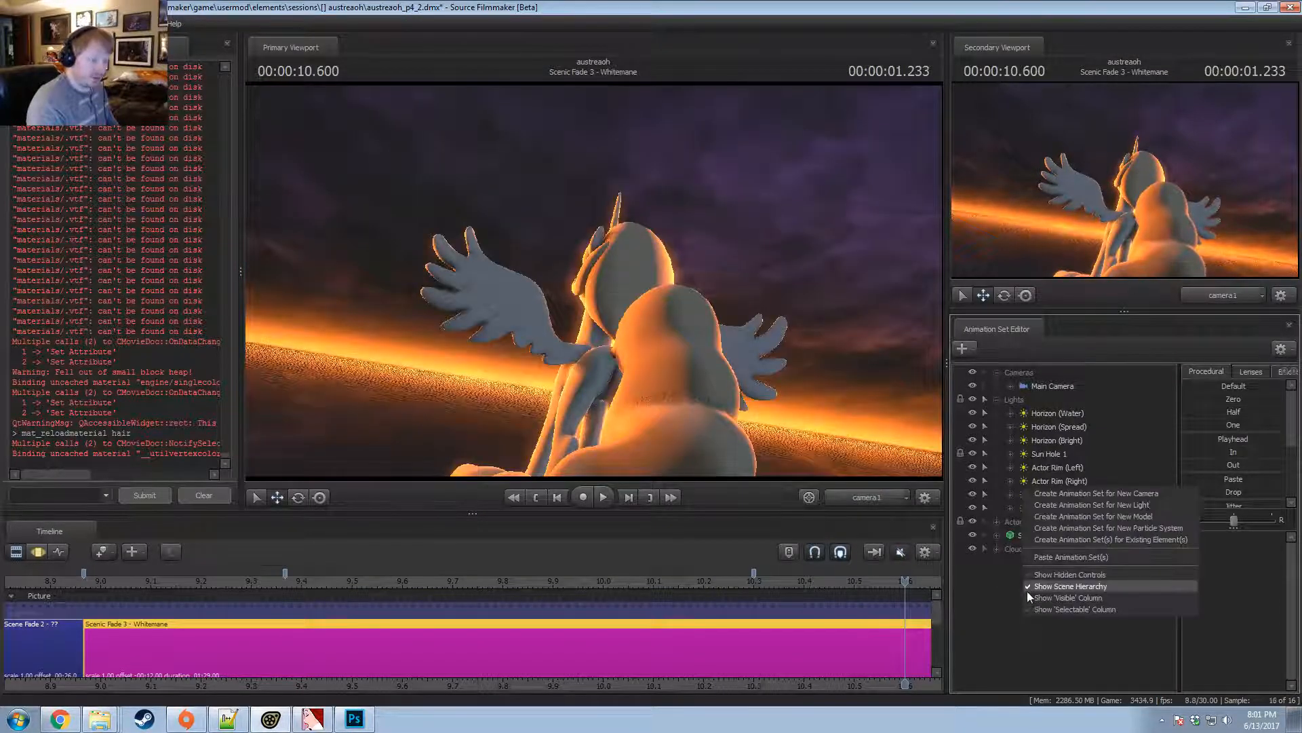
pyautogui.click(1007, 587)
pyautogui.hotkey('ctrl', 'z')
# Shift the Actor Main (Left)2 light from orange toward blue by raising color_blue and adjusting color_red and color_green.
pyautogui.click(1019, 562)
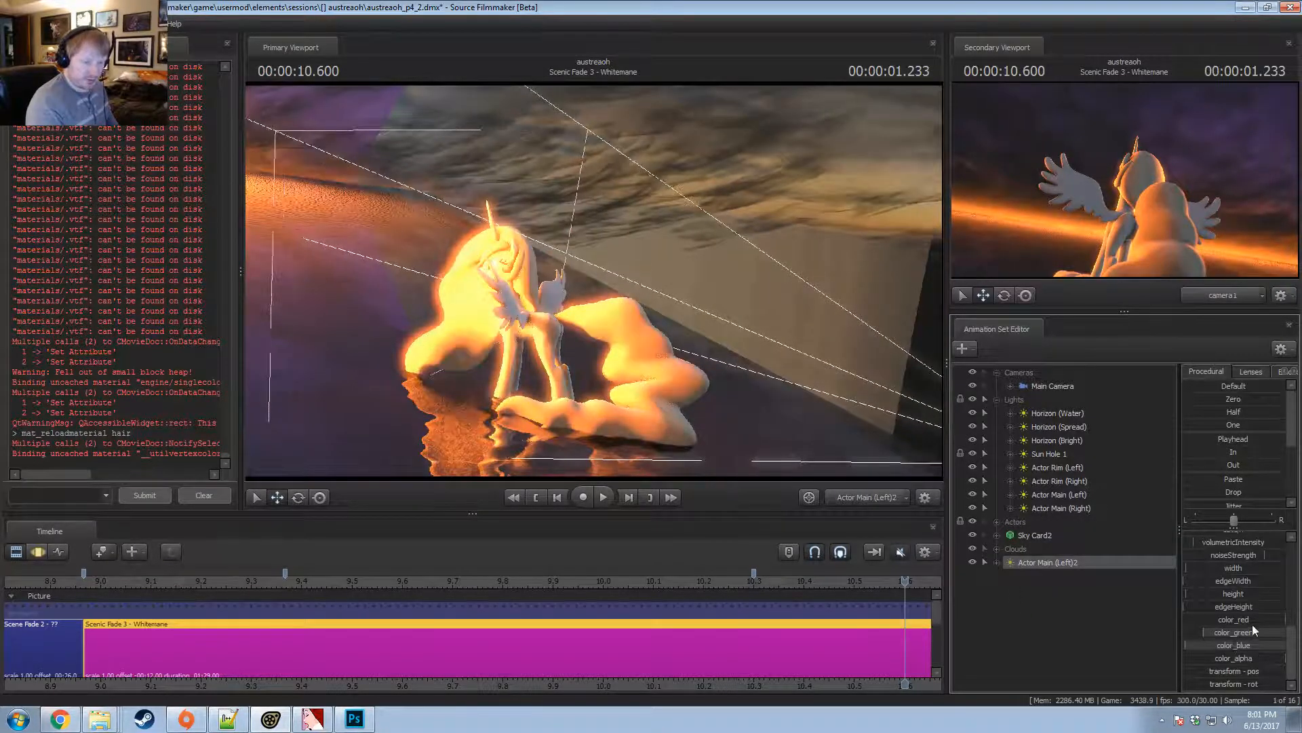
pyautogui.press('F3')
pyautogui.moveTo(1252, 621); pyautogui.dragTo(1275, 645)
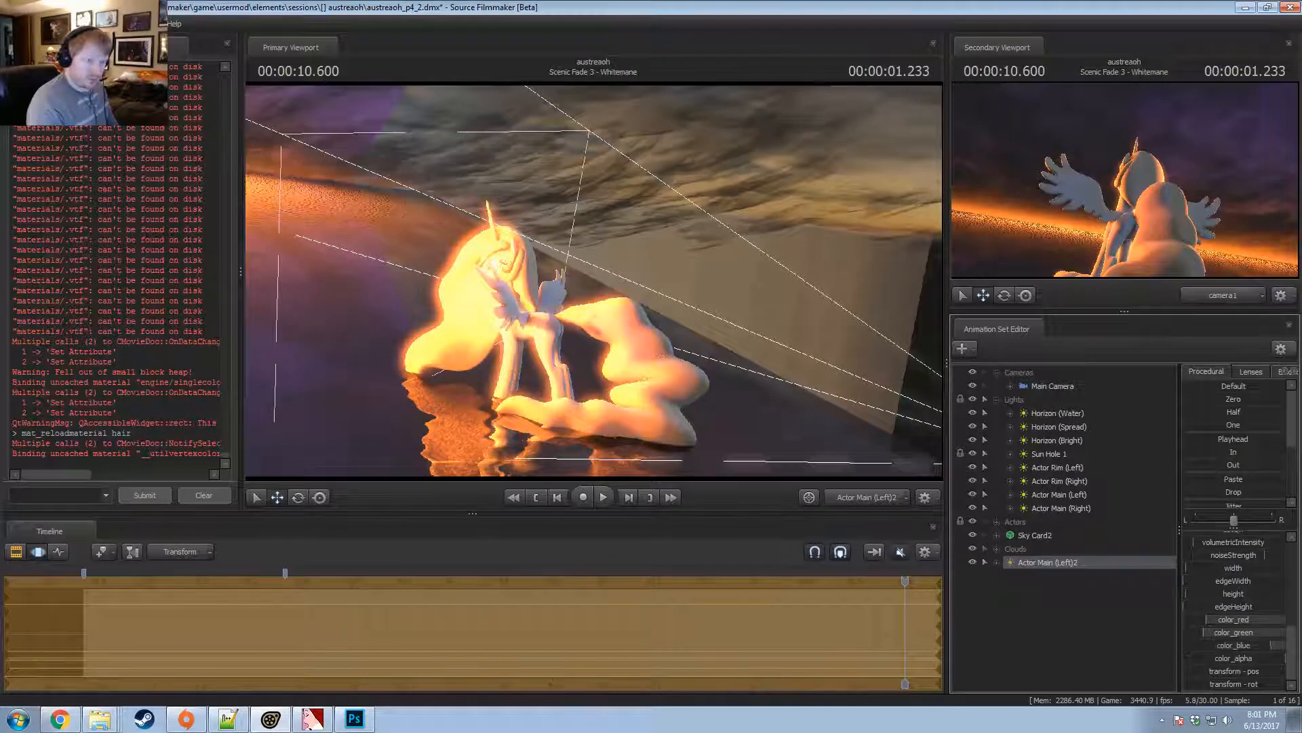
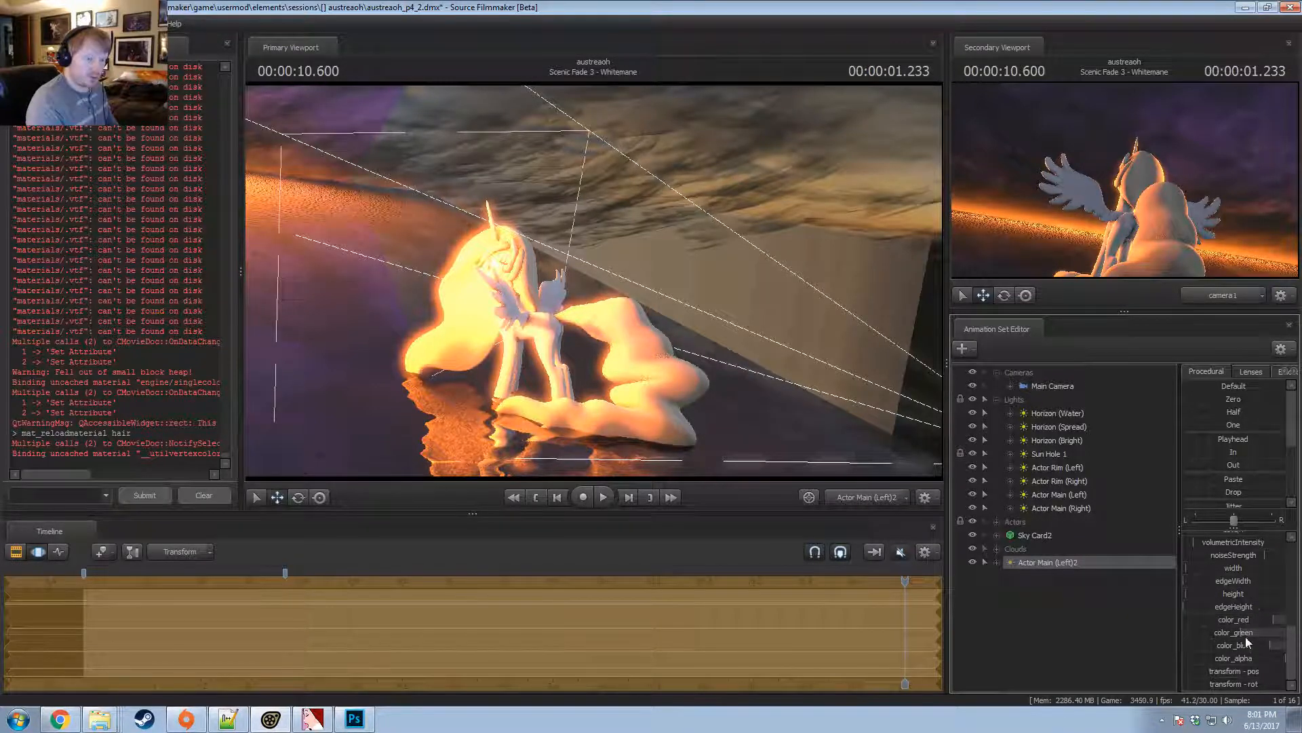
pyautogui.moveTo(1245, 637); pyautogui.dragTo(1233, 637)
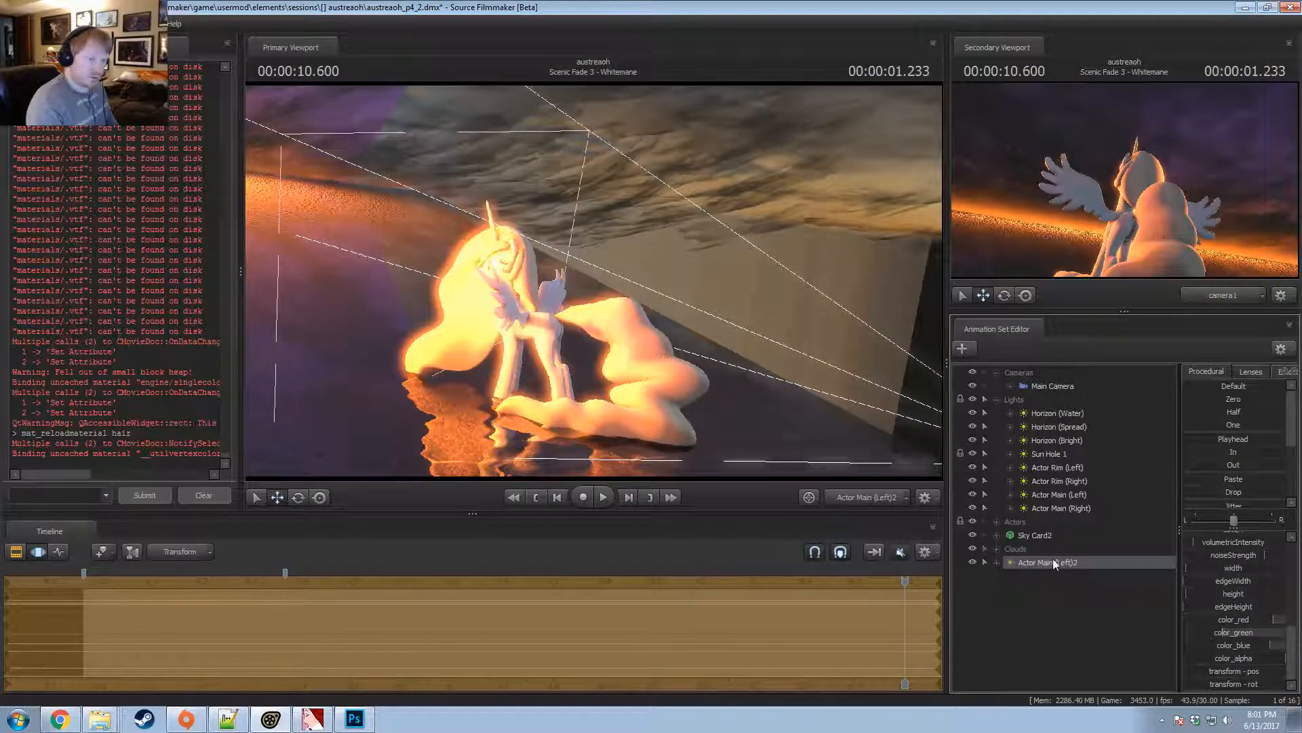
pyautogui.press('F2')
# Reposition the Actor Main (Left)2 light to shine on Whitemane from behind and check it in the Clip Editor.
pyautogui.press('F3')
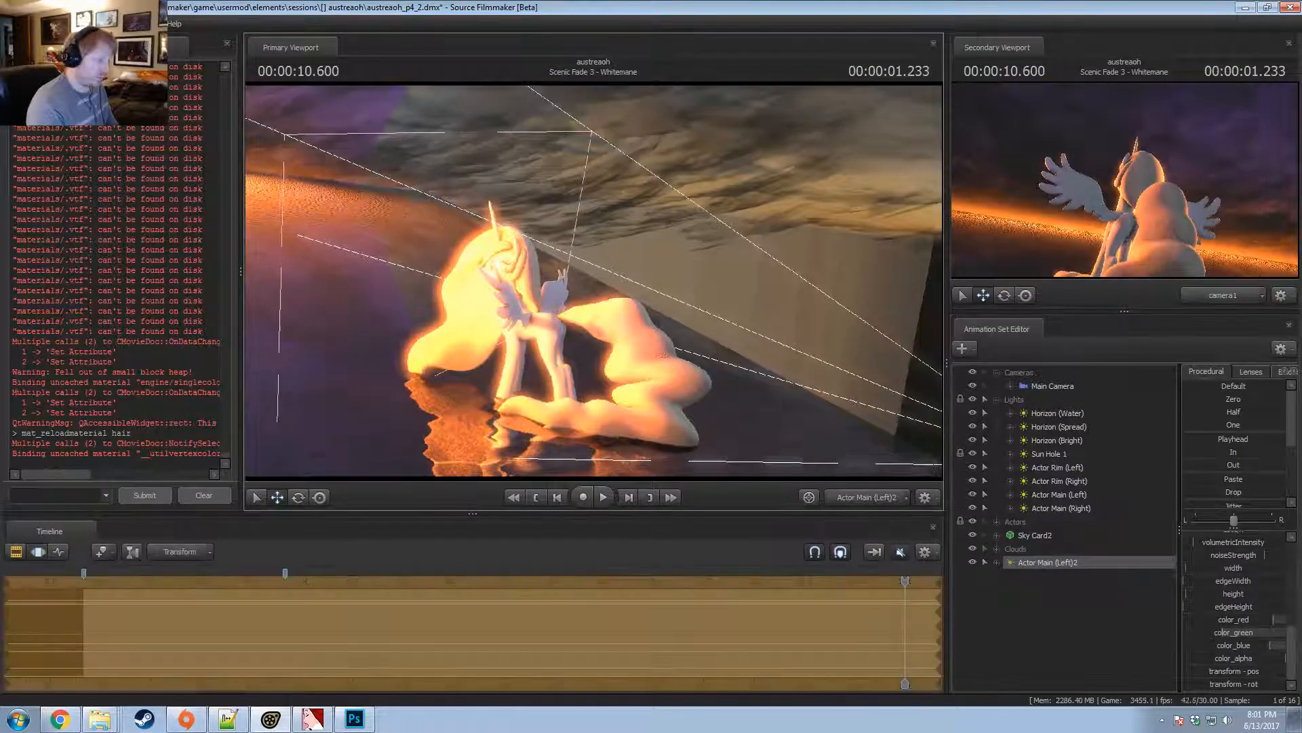
pyautogui.moveTo(671, 368); pyautogui.dragTo(631, 441)
pyautogui.moveTo(593, 281)
pyautogui.mouseDown()
pyautogui.moveTo(564, 288)
pyautogui.moveTo(573, 246)
pyautogui.moveTo(564, 259)
pyautogui.moveTo(594, 281)
pyautogui.mouseUp()
pyautogui.press('F2')
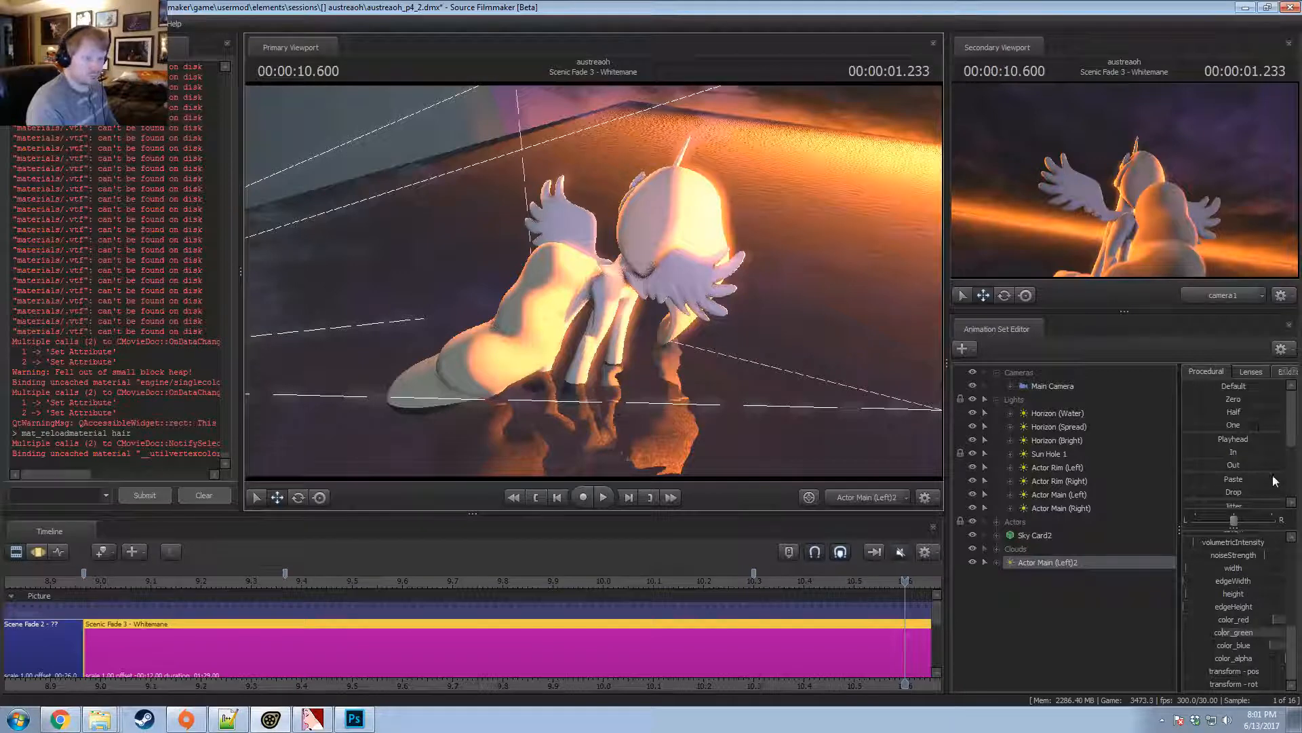
# Rename the Actor Main (Left)2 animation set as Actor Blue Ambient.
pyautogui.rightClick(1056, 561)
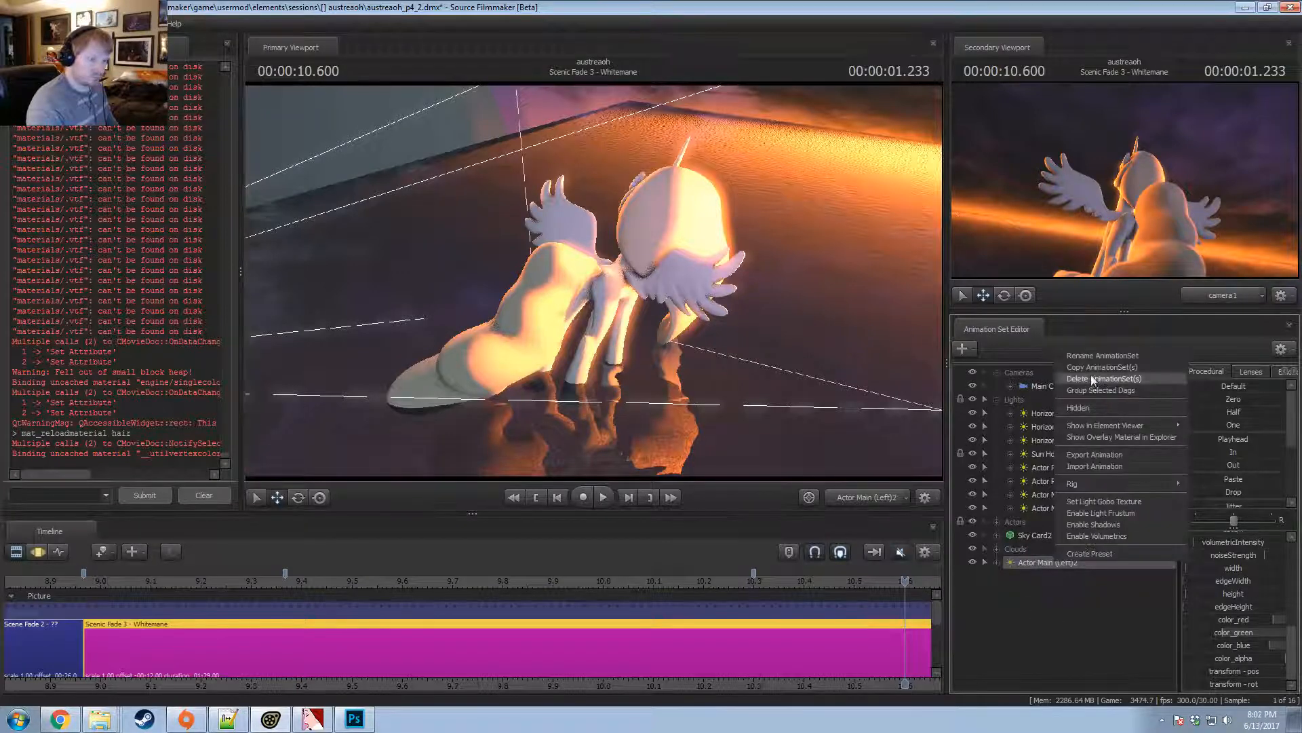
pyautogui.click(1090, 355)
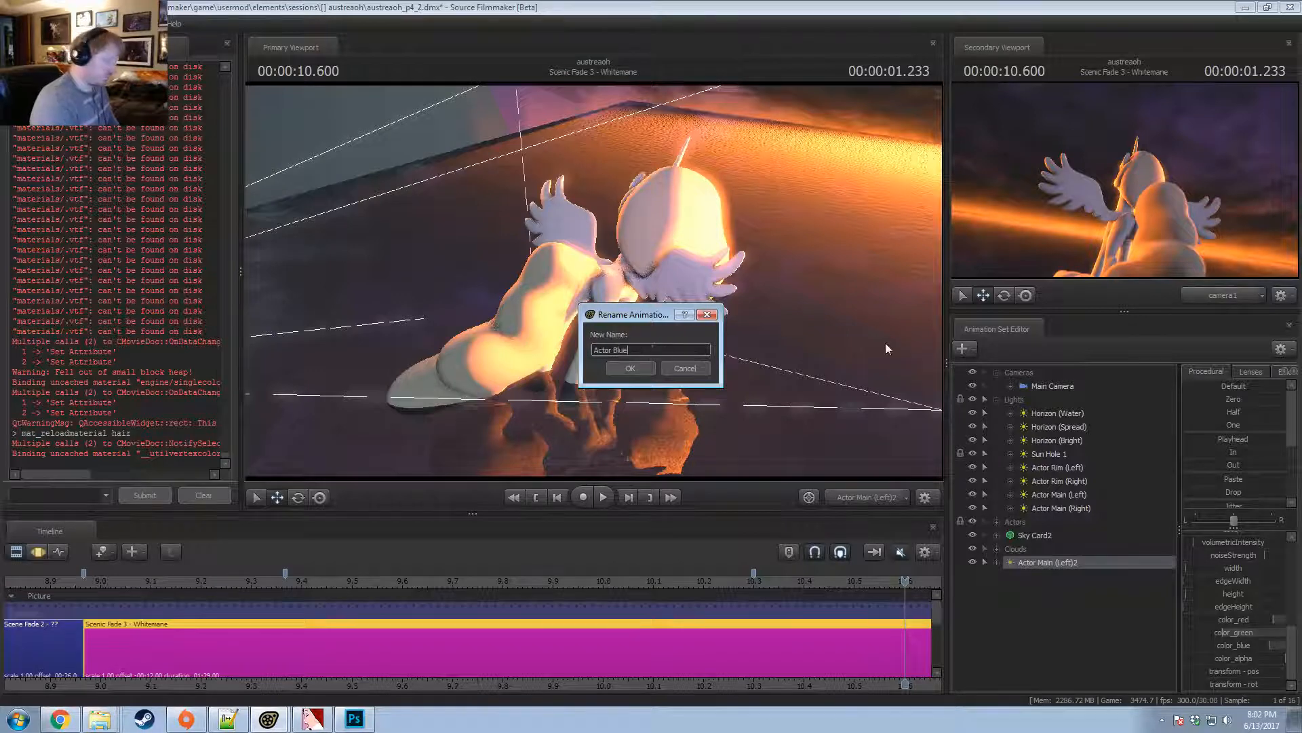
pyautogui.write('Actor Blue Ambient')
pyautogui.press('Return')
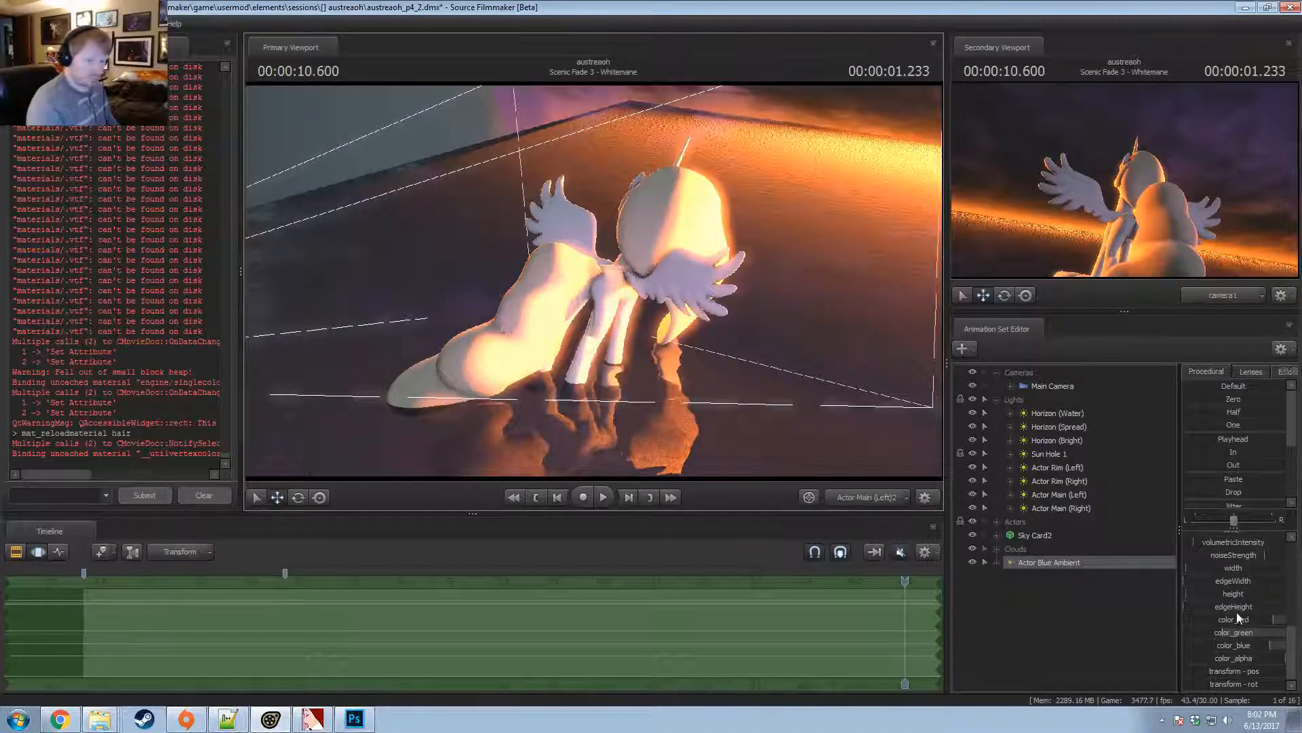
# Lower Actor Blue Ambient's color_red and move the light into the Lights group.
pyautogui.moveTo(1237, 618); pyautogui.dragTo(1225, 618)
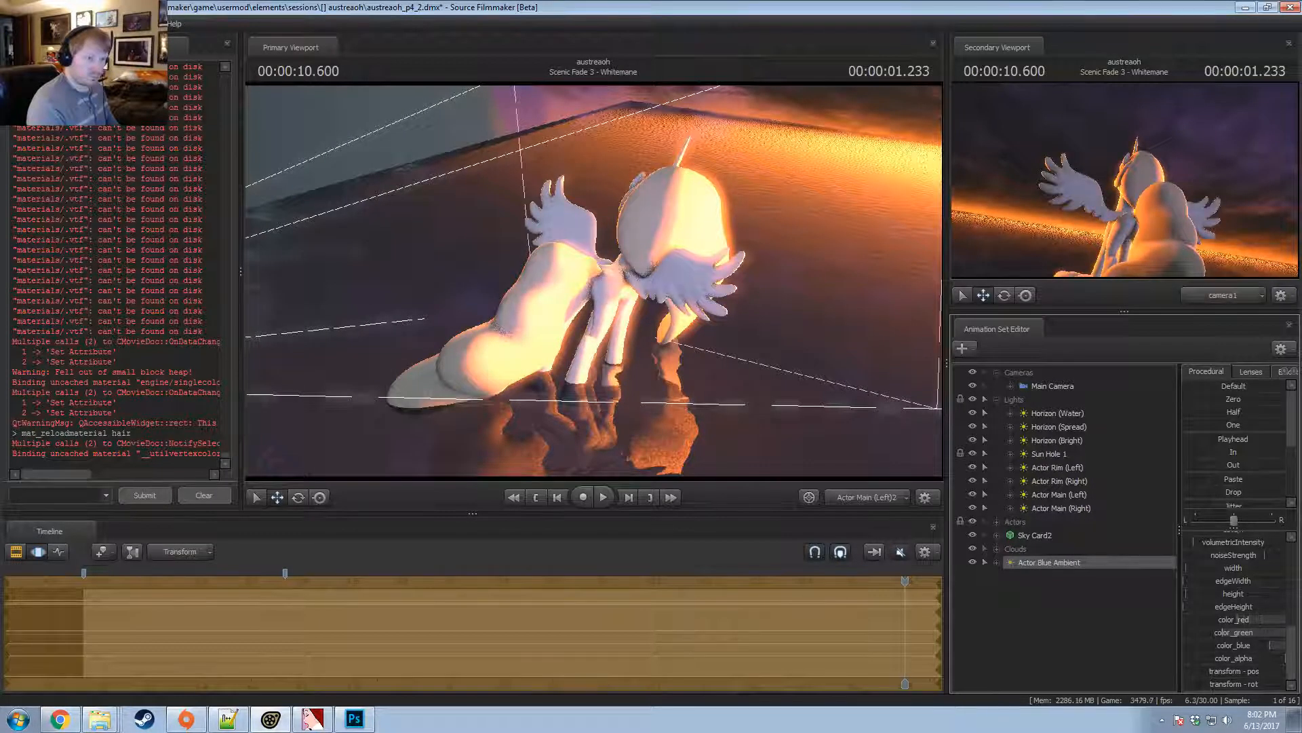
pyautogui.press('F2')
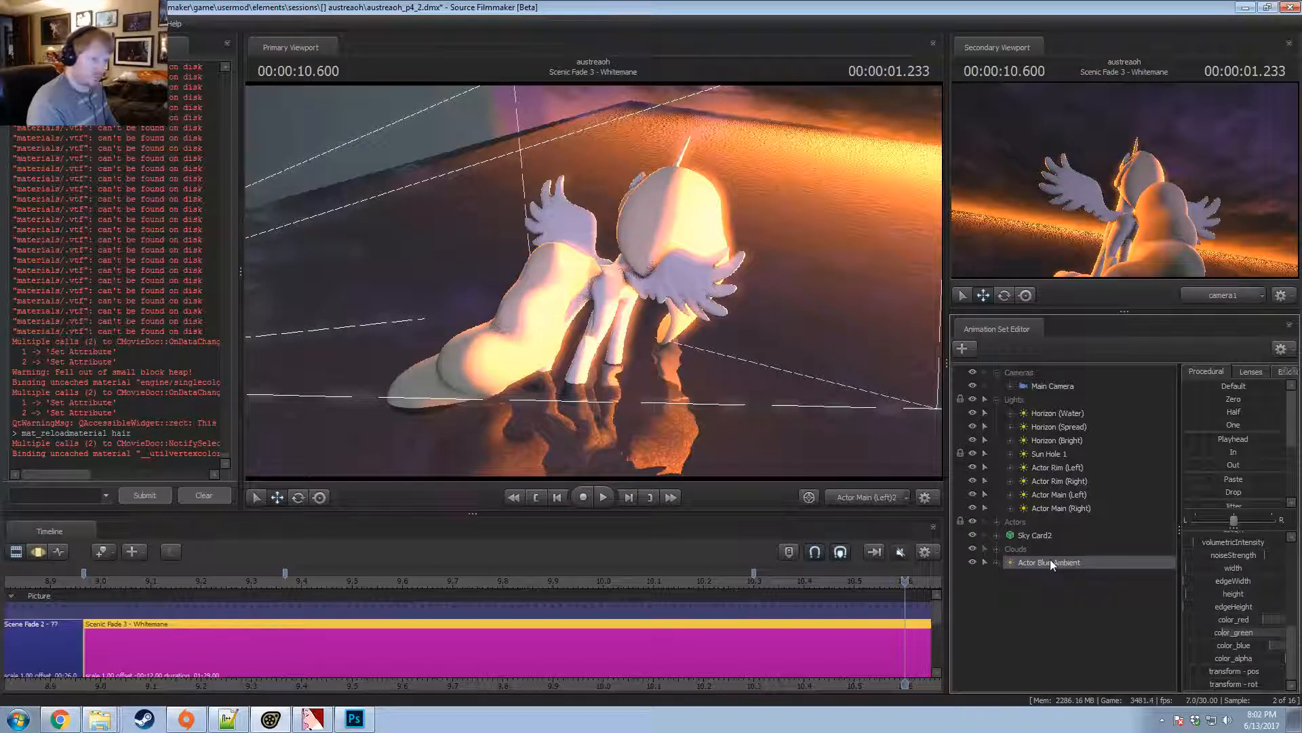
pyautogui.moveTo(1050, 563); pyautogui.dragTo(1040, 521)
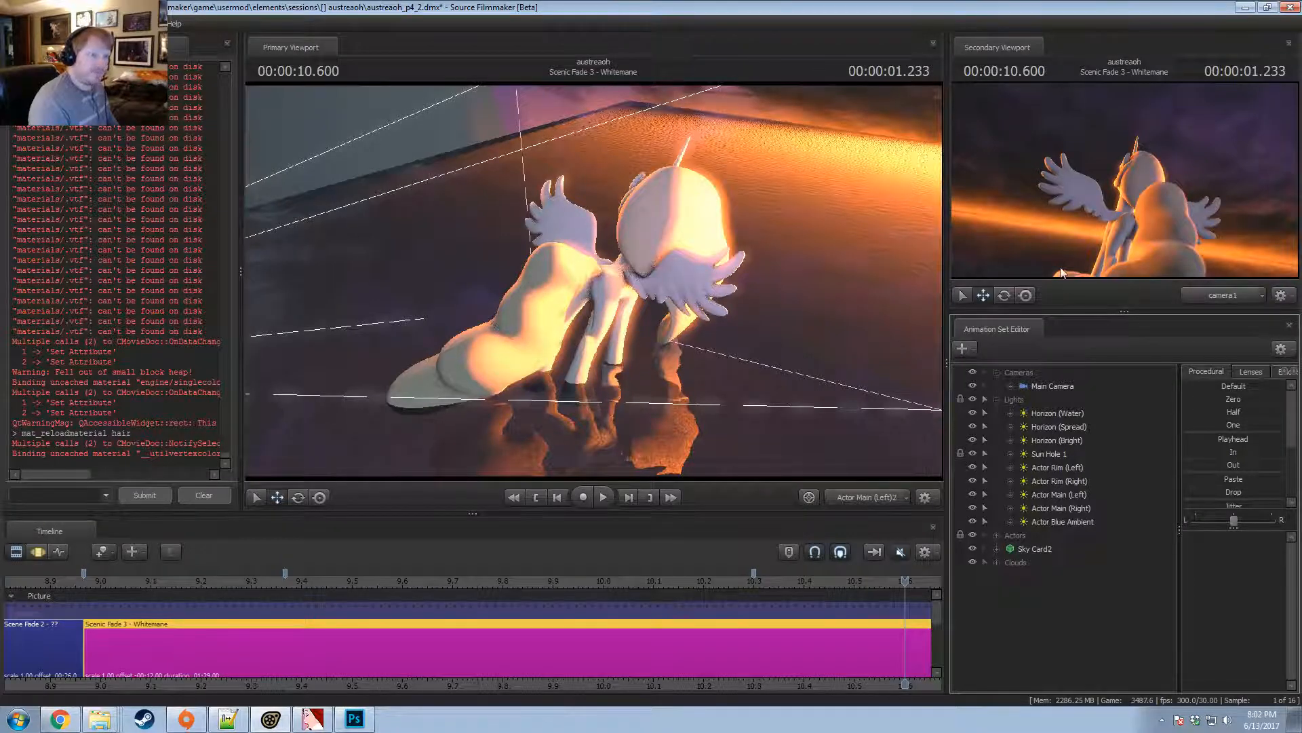
# Move the playhead to 9.966 in the Motion Editor with the whole Whitemane shot in view.
pyautogui.press('F3')
pyautogui.scroll(-5, 721, 633)
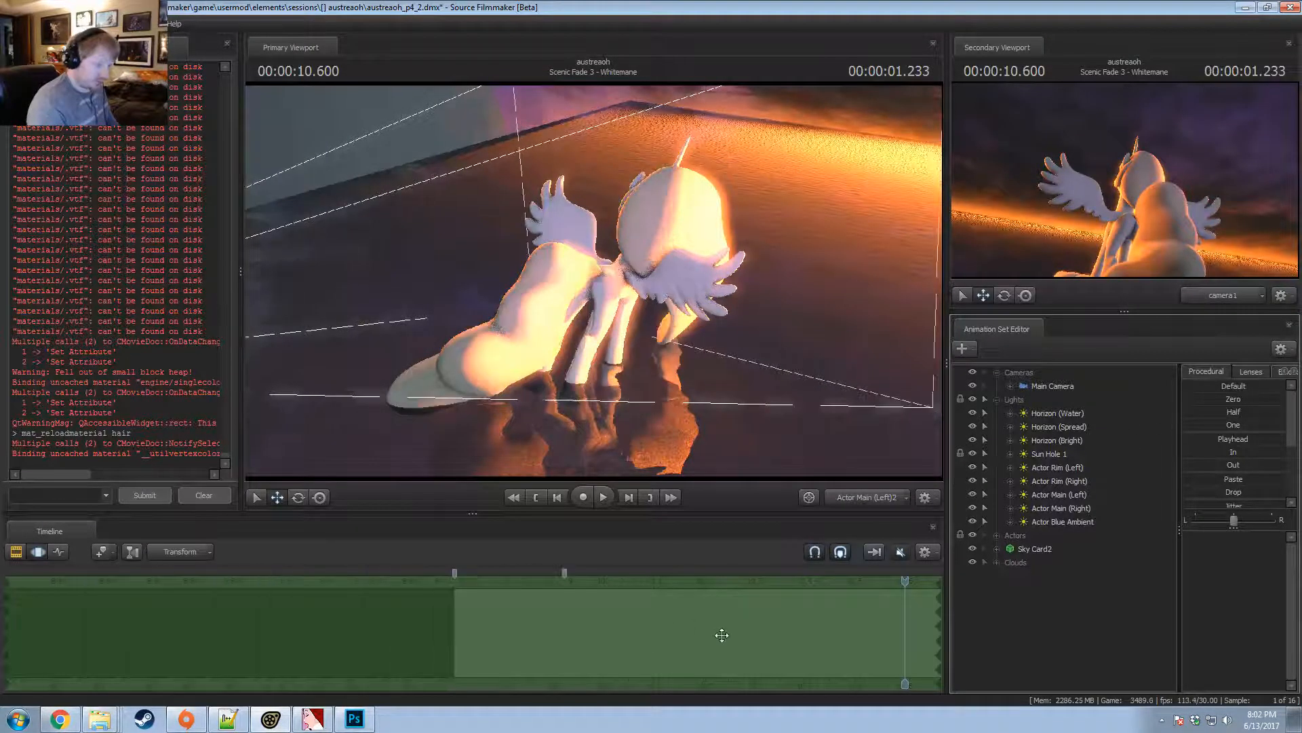
pyautogui.click(783, 680)
pyautogui.moveTo(810, 680); pyautogui.dragTo(367, 691, button='middle')
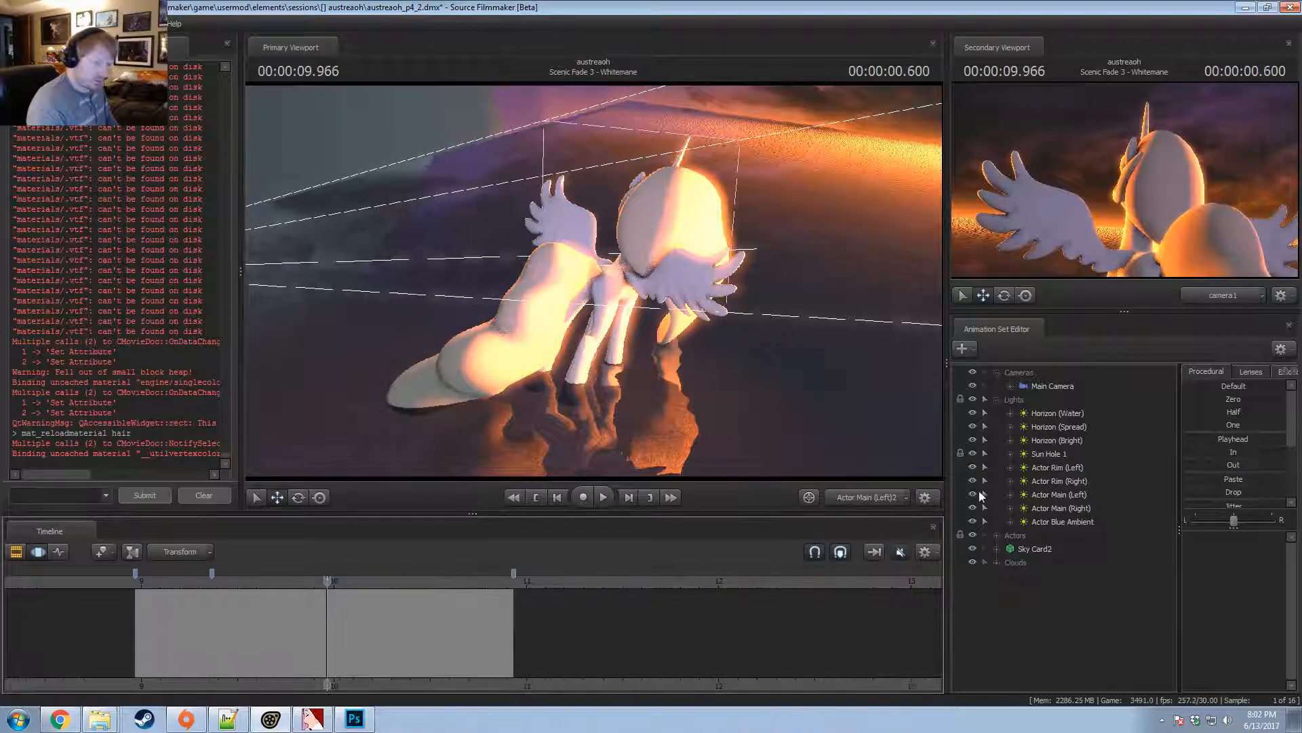
# Look through the Sun Hole 1 light near 10.633 in the primary viewport and unlock its transforms.
pyautogui.click(1050, 454)
pyautogui.moveTo(413, 625); pyautogui.dragTo(456, 629)
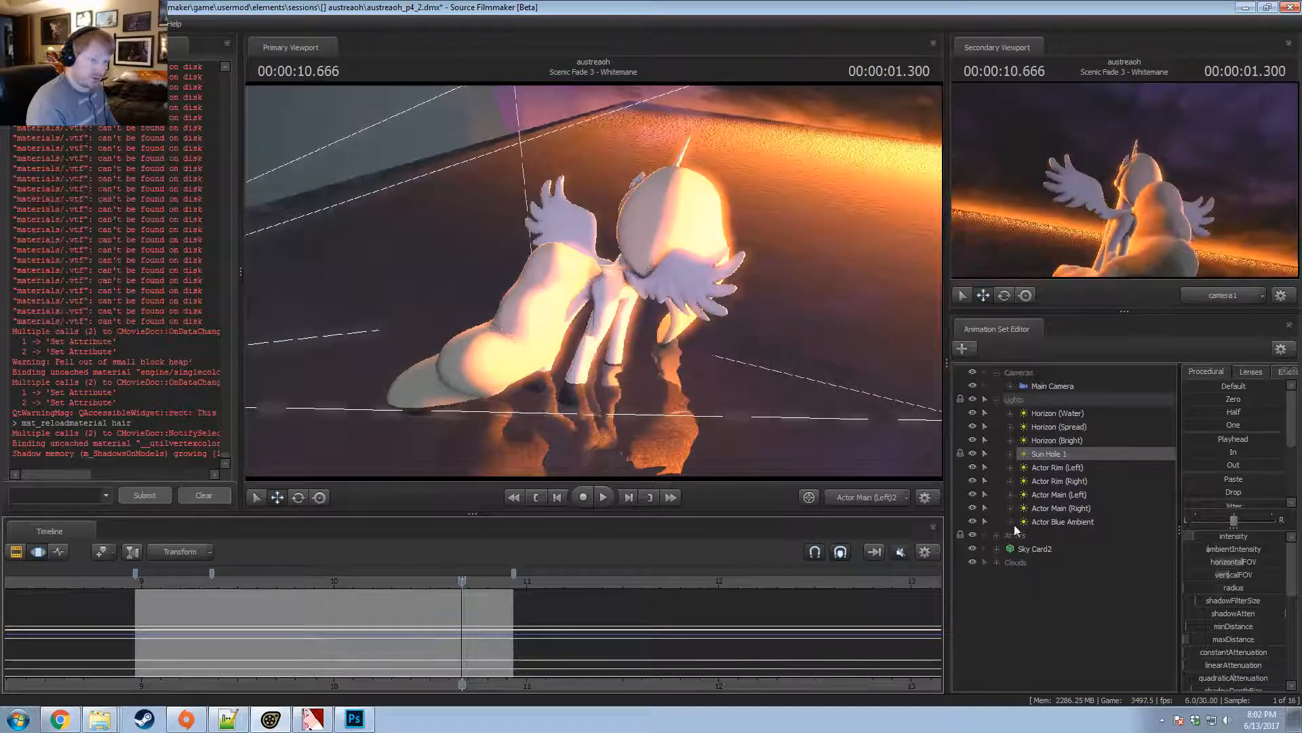
pyautogui.moveTo(1050, 454); pyautogui.dragTo(666, 278)
pyautogui.moveTo(451, 617)
pyautogui.mouseDown()
pyautogui.moveTo(501, 624)
pyautogui.moveTo(427, 634)
pyautogui.moveTo(459, 633)
pyautogui.mouseUp()
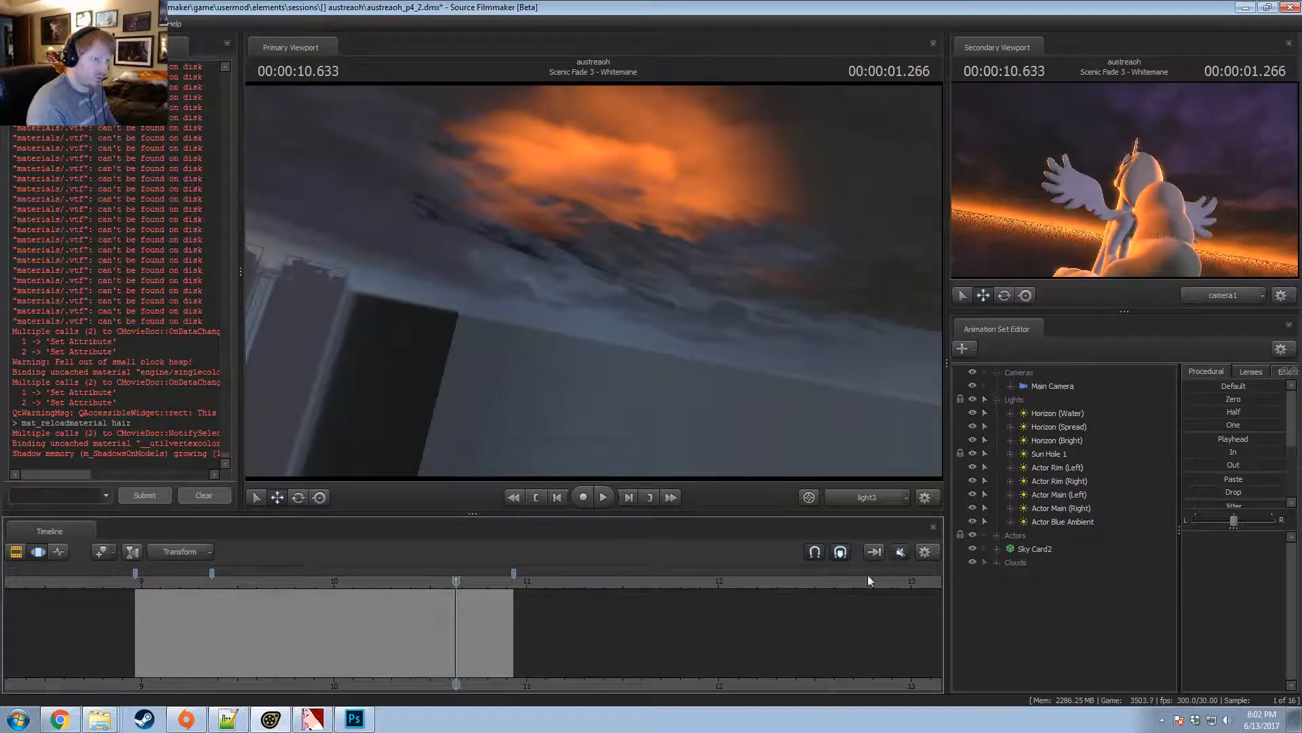
pyautogui.click(1046, 459)
pyautogui.rightClick(1047, 454)
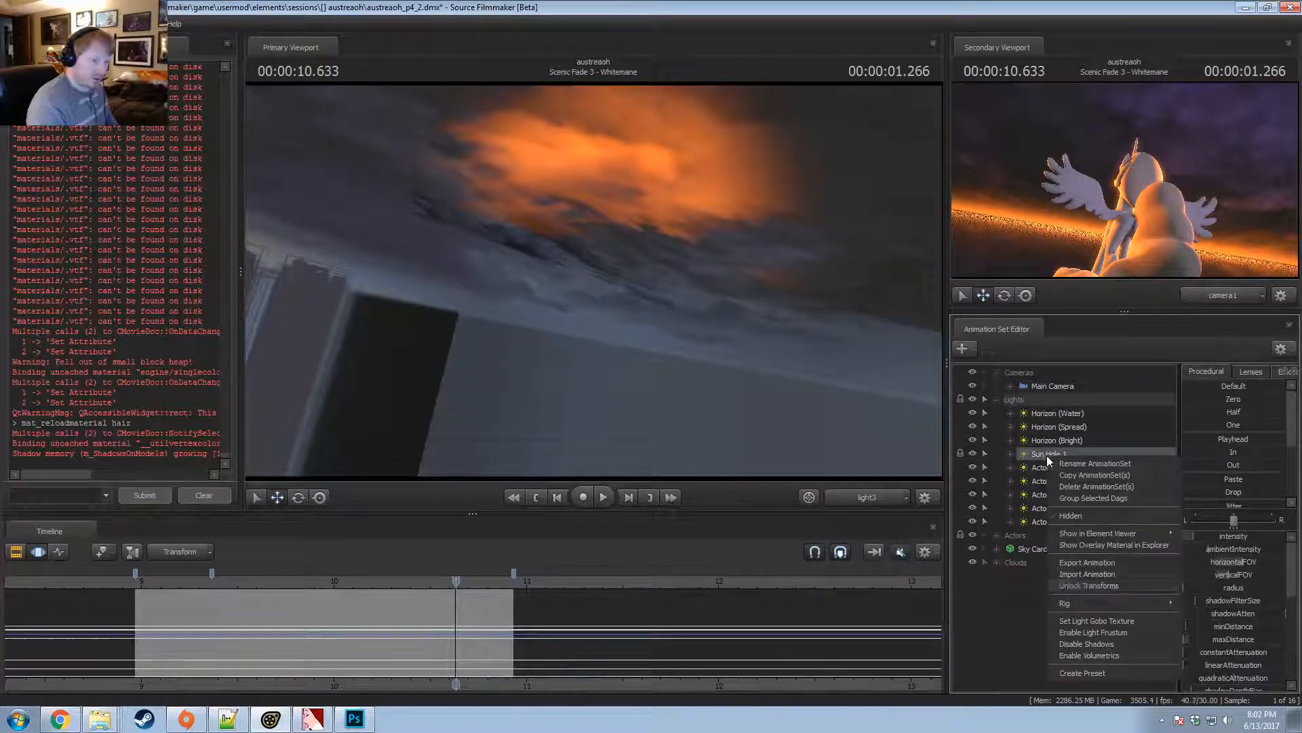
pyautogui.click(1067, 585)
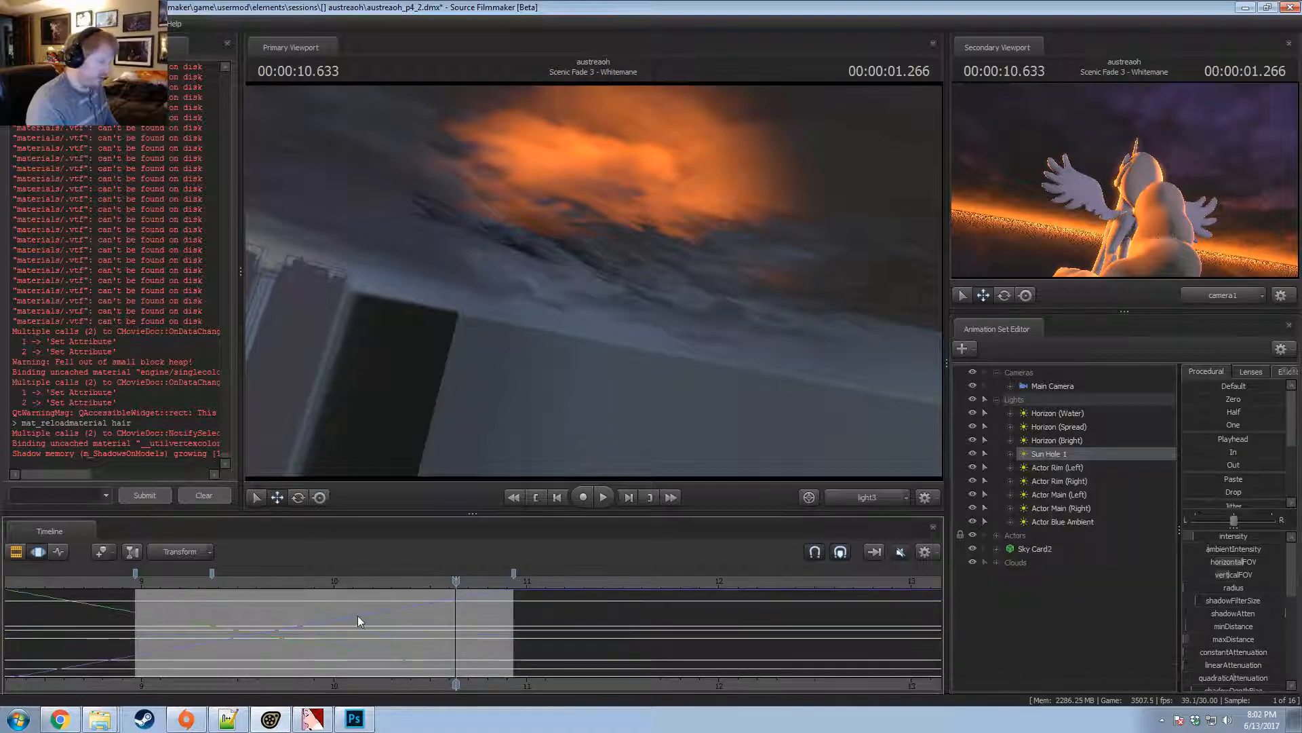
# Examine Sun Hole 1's motion path around Whitemane from the work camera.
pyautogui.click(876, 498)
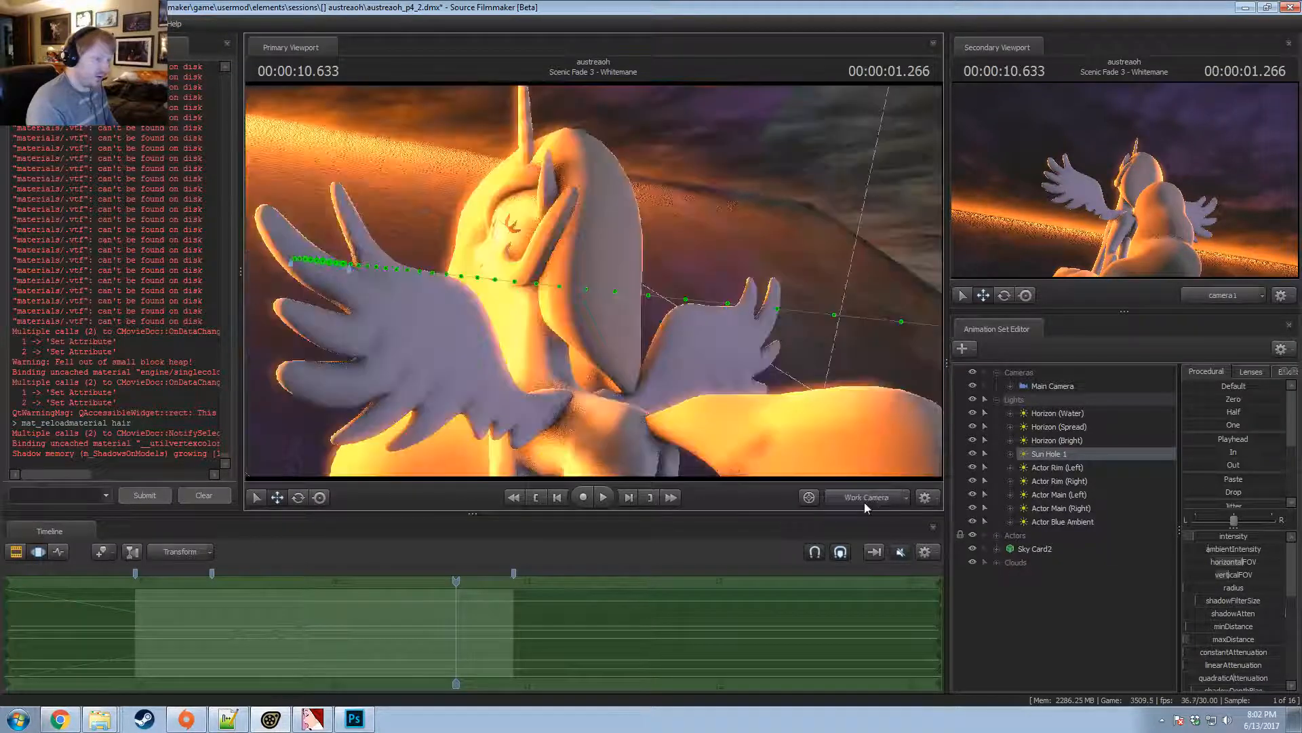
pyautogui.click(863, 500)
pyautogui.press('F2')
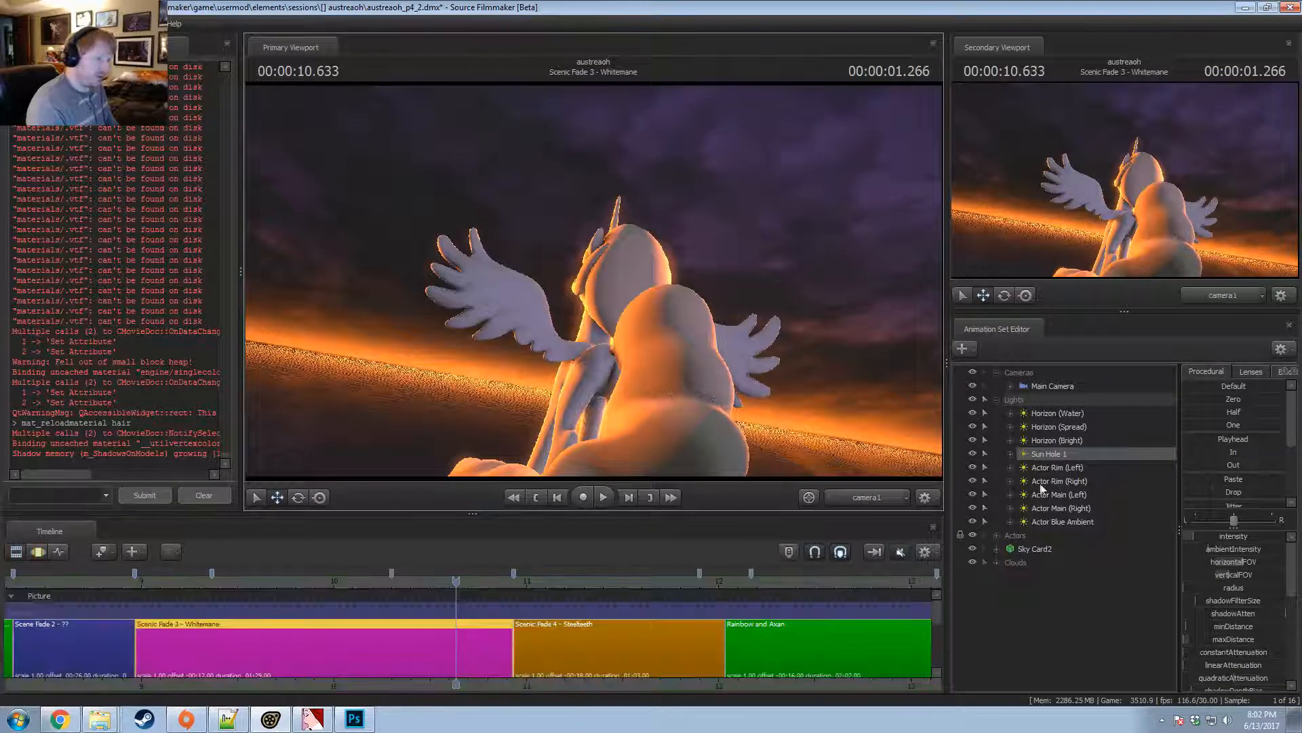
pyautogui.click(854, 502)
pyautogui.moveTo(840, 401); pyautogui.dragTo(844, 429)
pyautogui.press('s')
pyautogui.press('s')
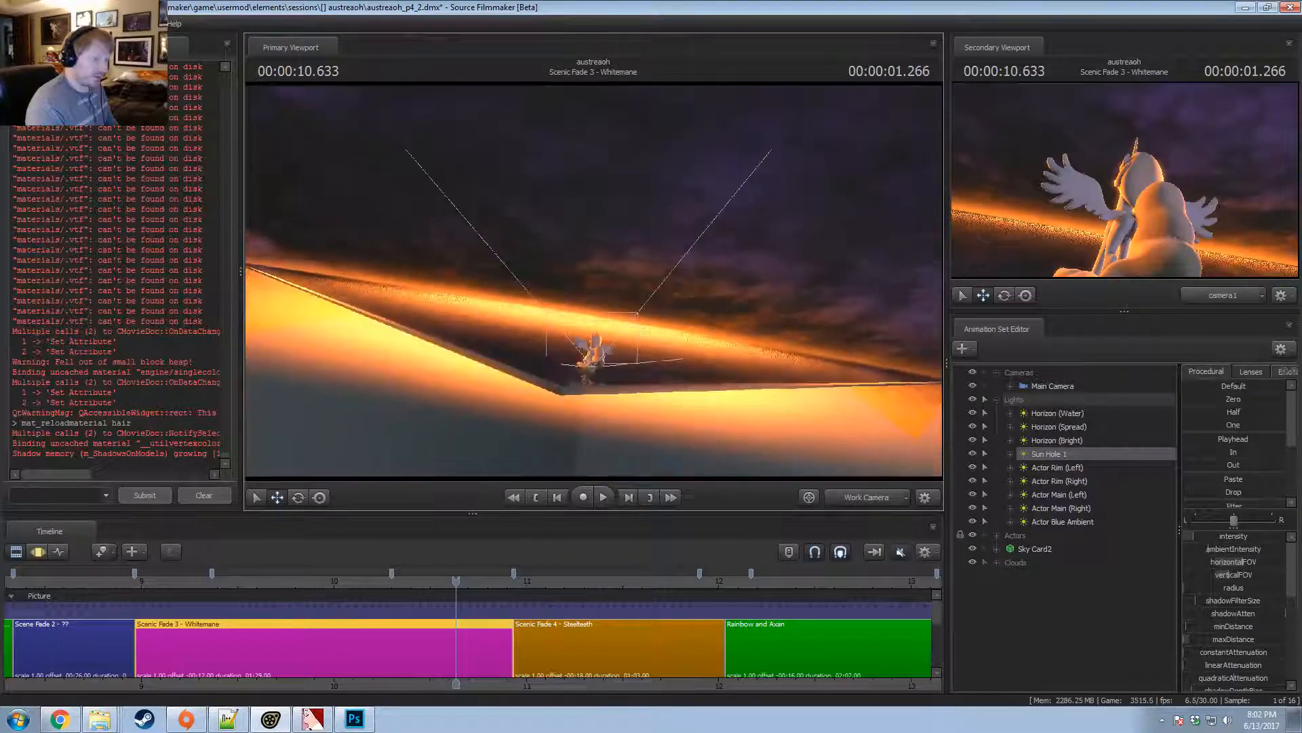
pyautogui.press('w')
pyautogui.press('F3')
pyautogui.press('F2')
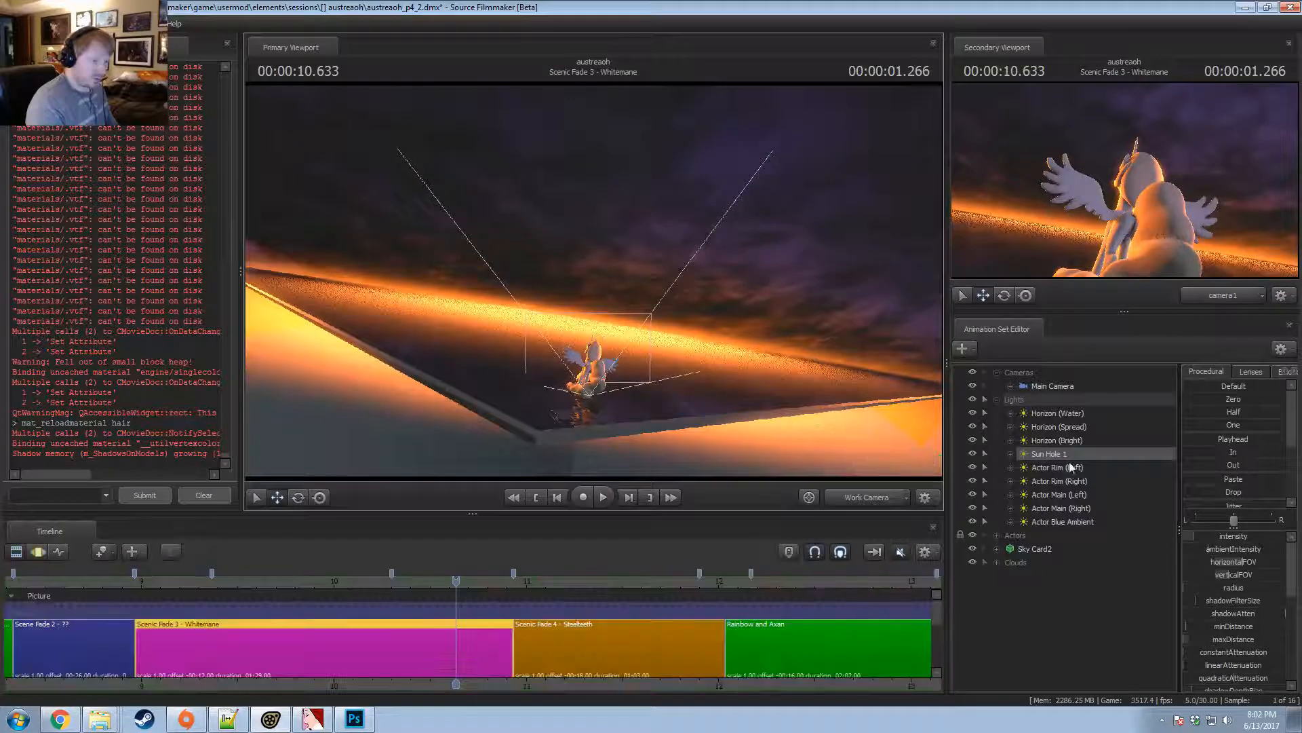
pyautogui.rightClick(1066, 453)
pyautogui.click(1029, 454)
pyautogui.moveTo(626, 331); pyautogui.dragTo(861, 334)
pyautogui.press('F3')
pyautogui.moveTo(604, 286); pyautogui.dragTo(452, 228)
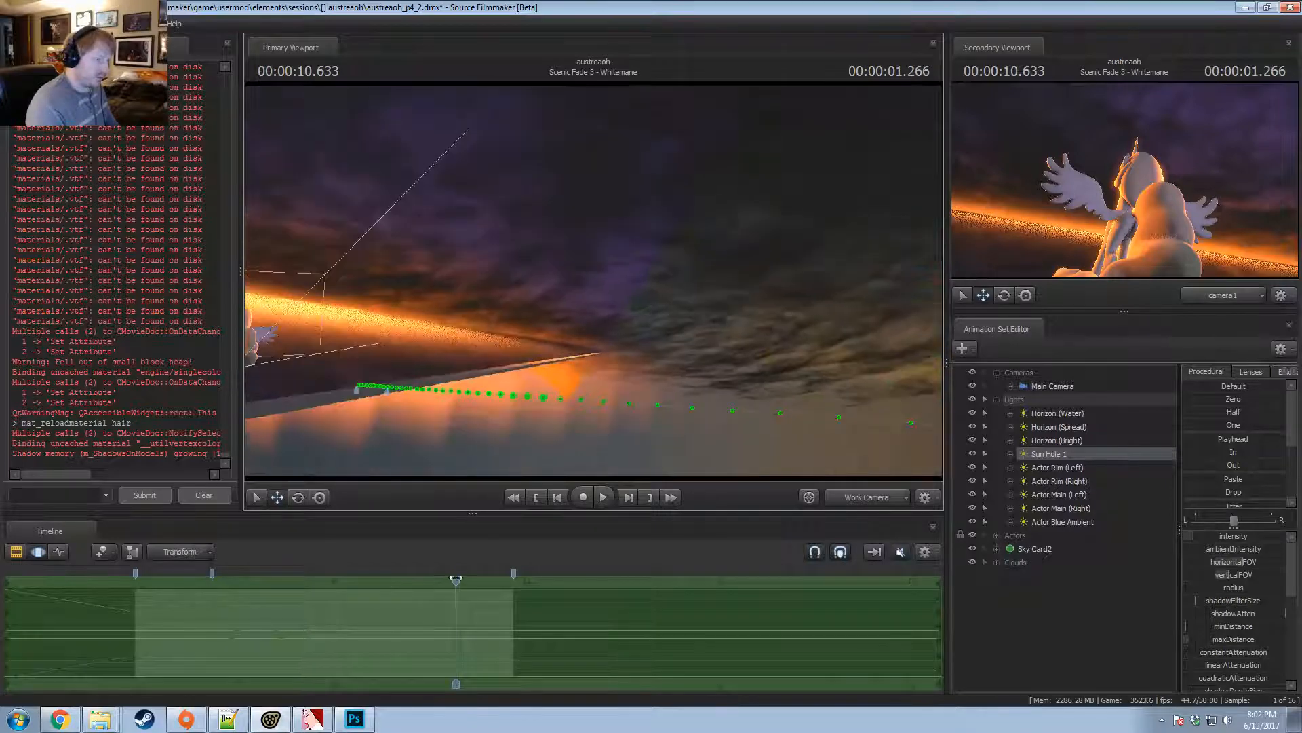
# Try repositioning the Sun Hole 1 light at 9.533, and undo the move.
pyautogui.moveTo(456, 579); pyautogui.dragTo(247, 579)
pyautogui.moveTo(405, 388); pyautogui.dragTo(346, 326)
pyautogui.hotkey('ctrl', 'z')
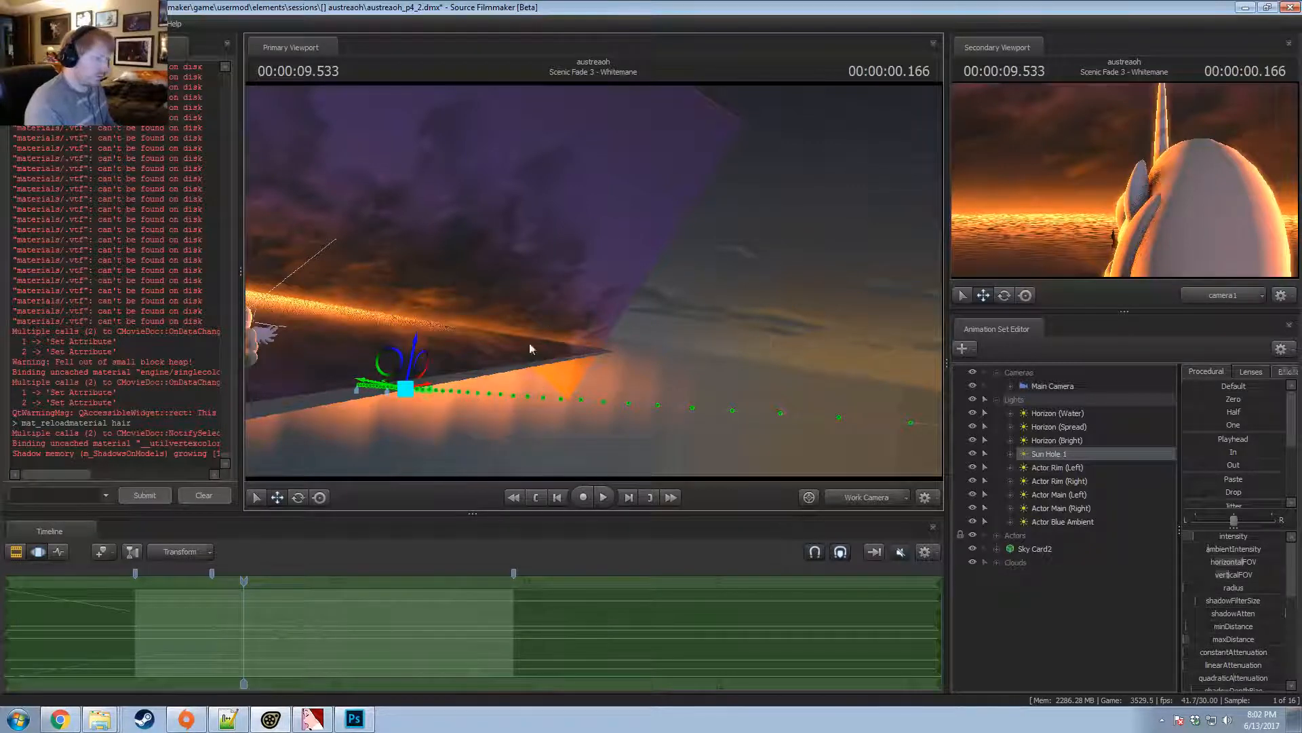
# Look through Sun Hole 1 in the primary viewport and scrub the shot to 10.666.
pyautogui.moveTo(529, 343); pyautogui.dragTo(451, 343)
pyautogui.moveTo(765, 377)
pyautogui.keyDown('alt'); pyautogui.mouseDown()
pyautogui.moveTo(765, 434)
pyautogui.moveTo(765, 377)
pyautogui.mouseUp(); pyautogui.keyUp('alt')
pyautogui.moveTo(1127, 453); pyautogui.dragTo(698, 316)
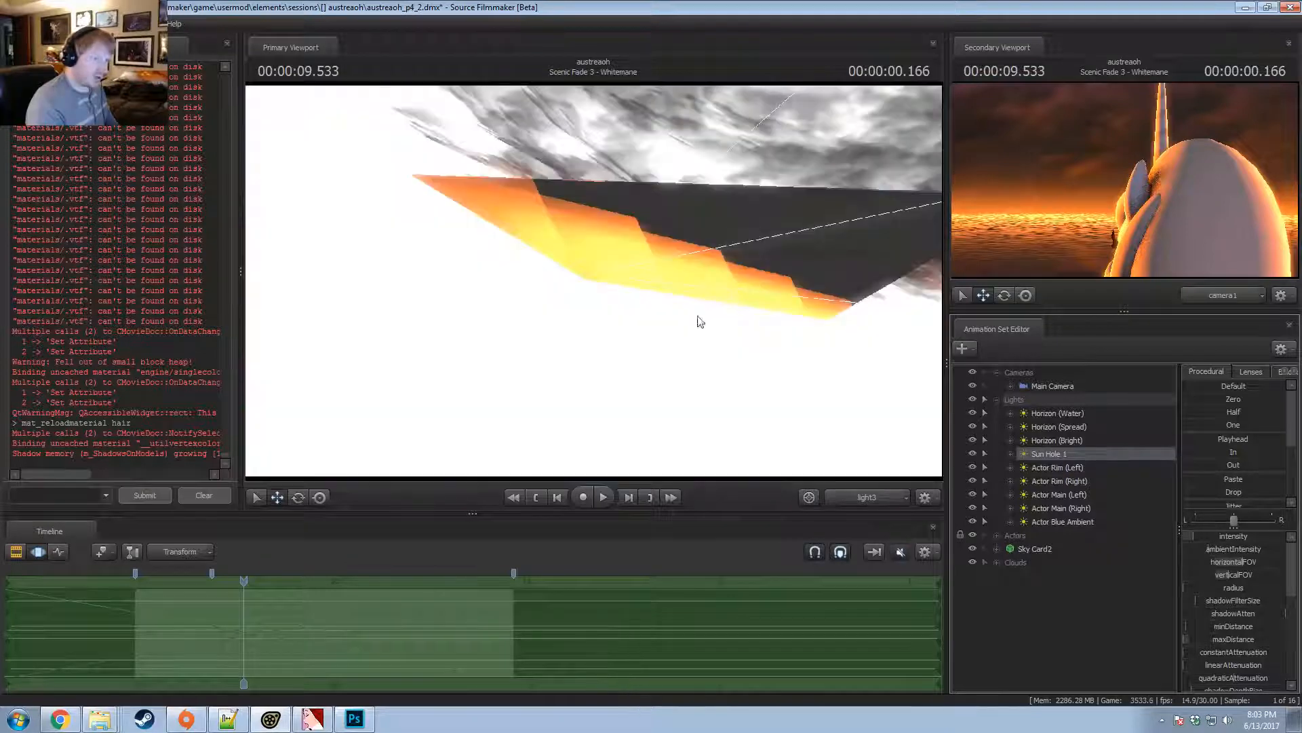
pyautogui.moveTo(346, 618); pyautogui.dragTo(463, 645)
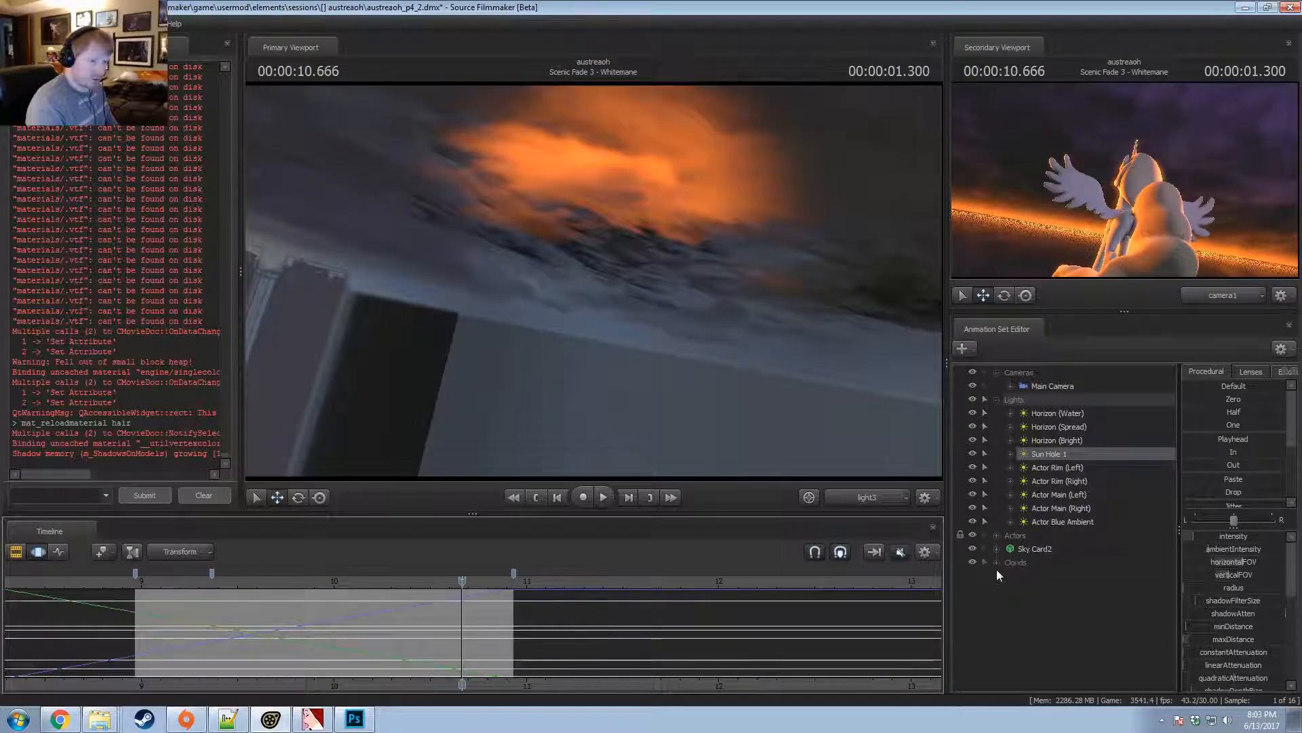
# Lock Sun Hole 1's transform to the rootTransform of Cloud 1.
pyautogui.click(996, 563)
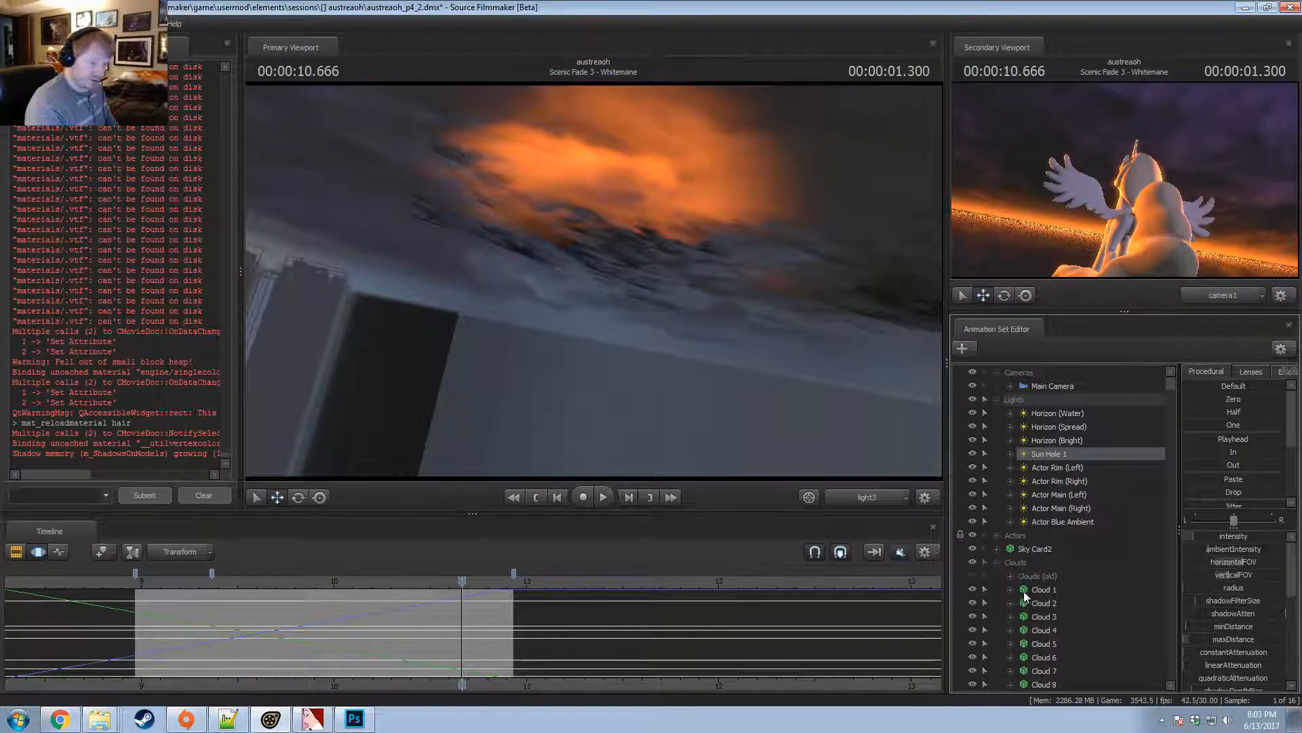
pyautogui.click(1011, 589)
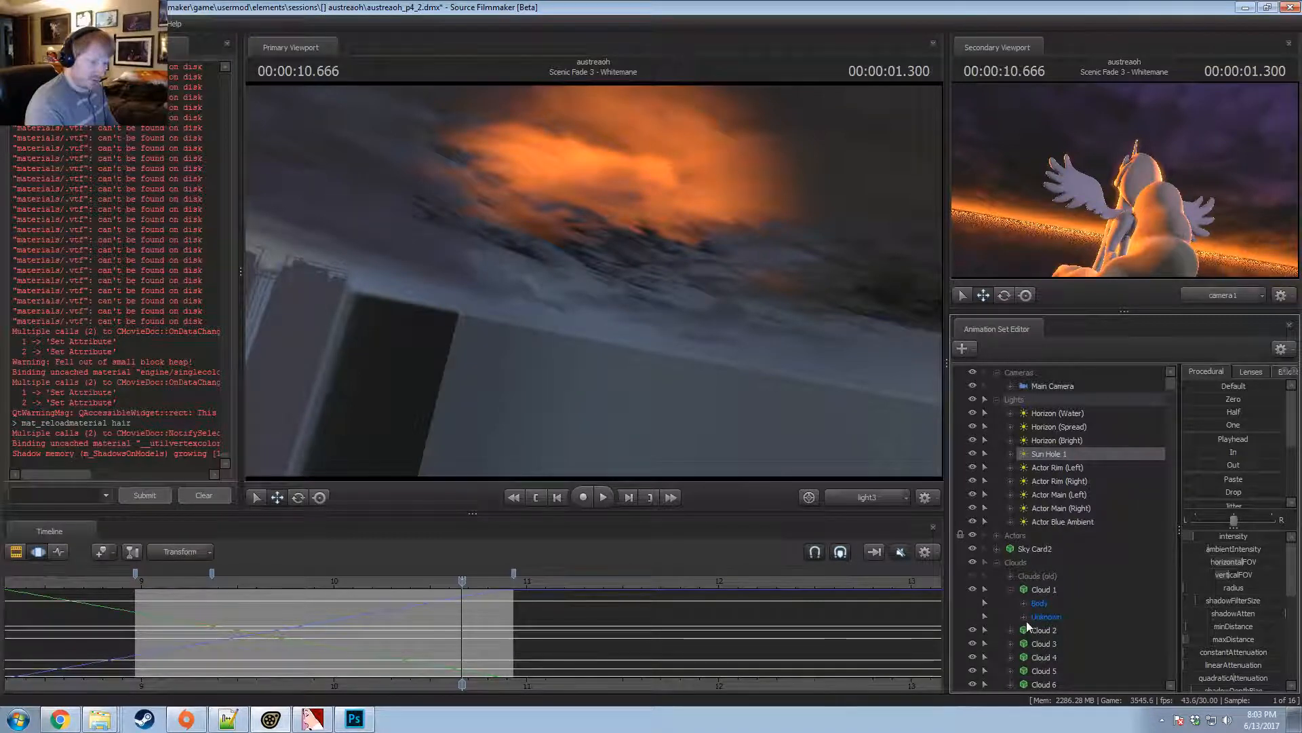
pyautogui.click(1024, 603)
pyautogui.click(1011, 454)
pyautogui.click(1024, 467)
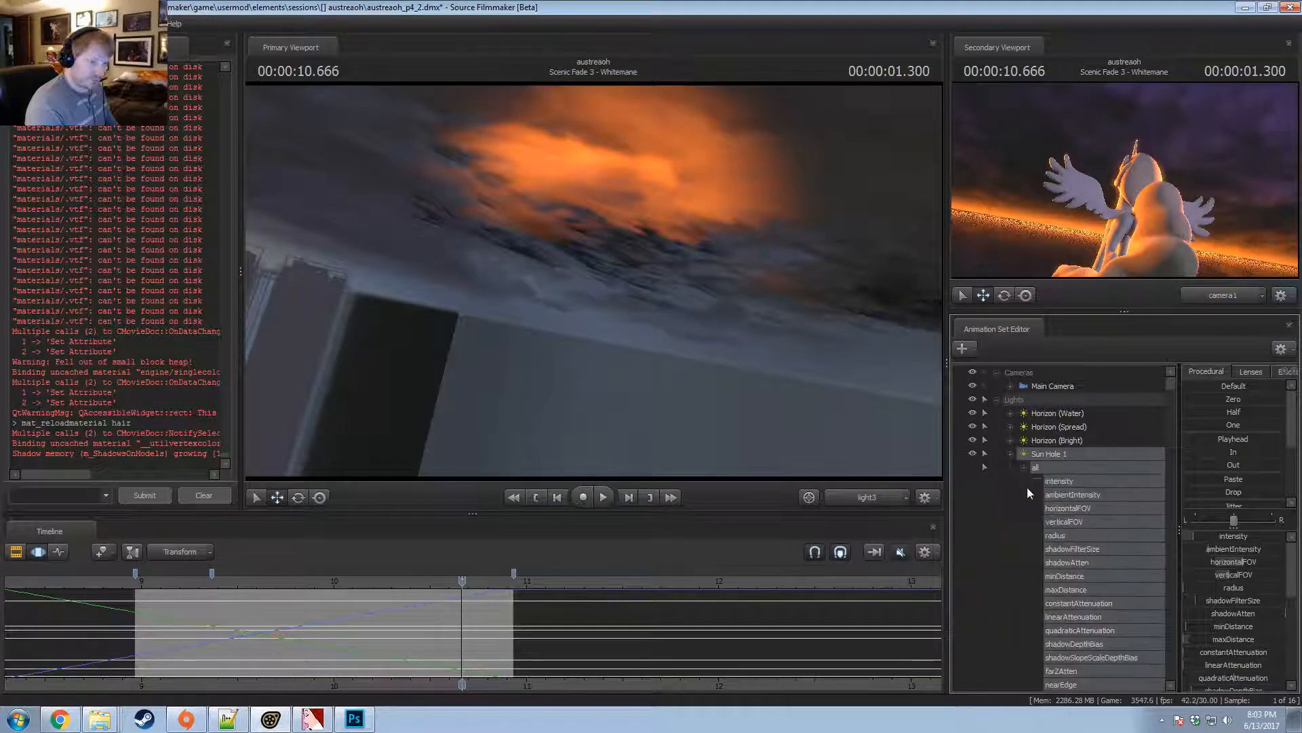
pyautogui.scroll(-8, 1045, 509)
pyautogui.scroll(-3, 1064, 543)
pyautogui.click(1058, 549)
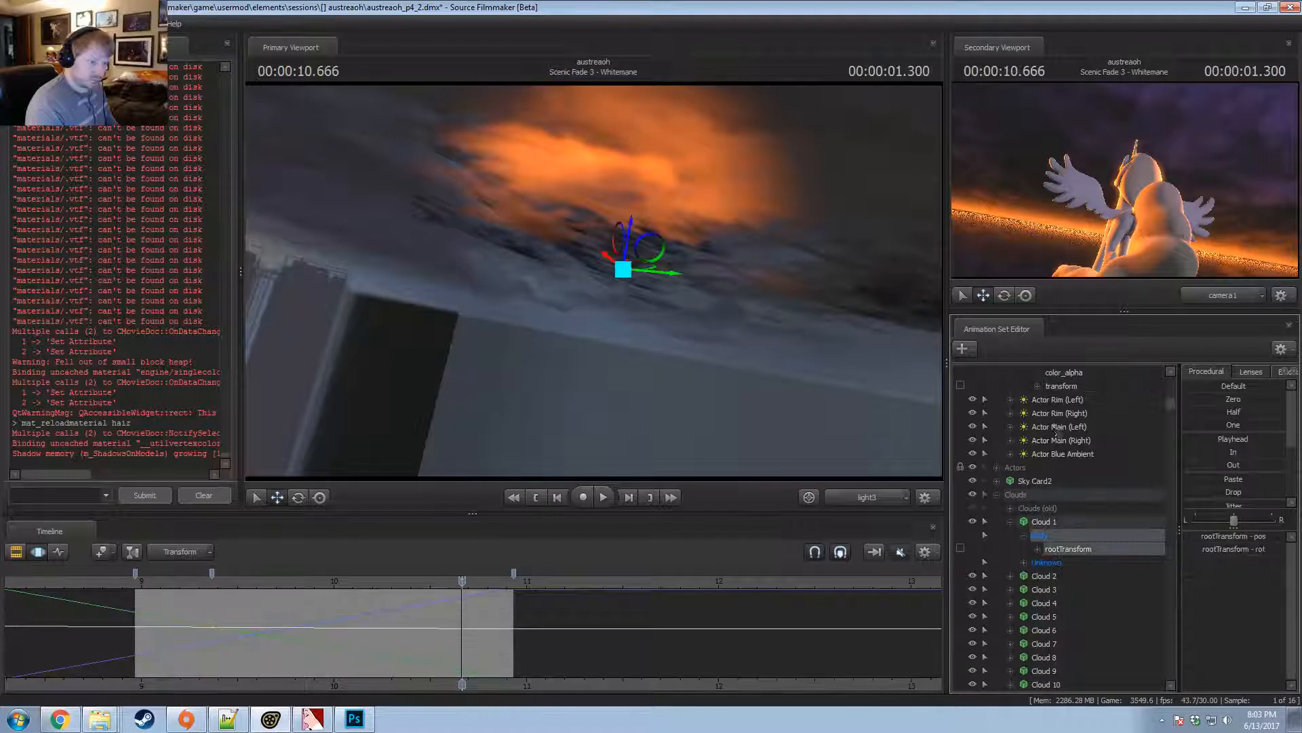
pyautogui.moveTo(1056, 392); pyautogui.dragTo(1056, 387)
# Apply the full Playhead preset to Sun Hole 1's transform over the entire time range, using its pose at 10.666.
pyautogui.hotkey('ctrl', 'a')
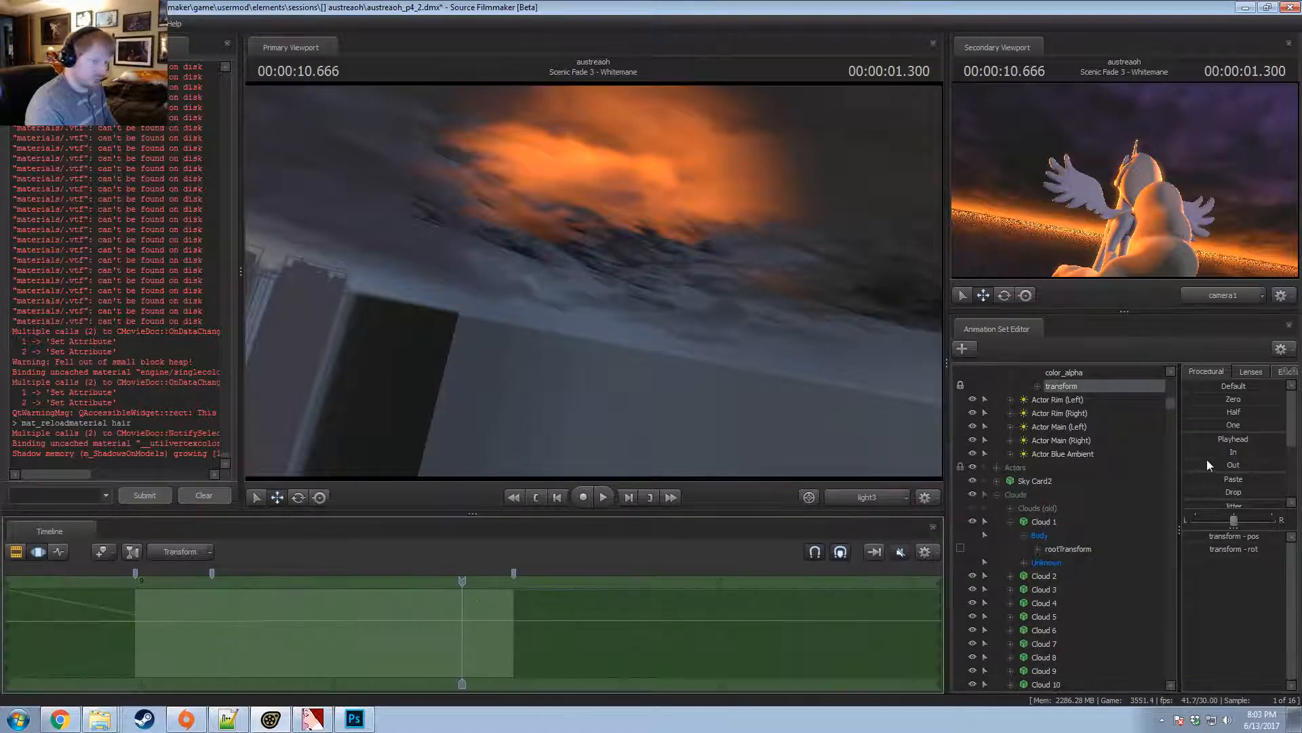
pyautogui.moveTo(1202, 439); pyautogui.dragTo(1285, 439)
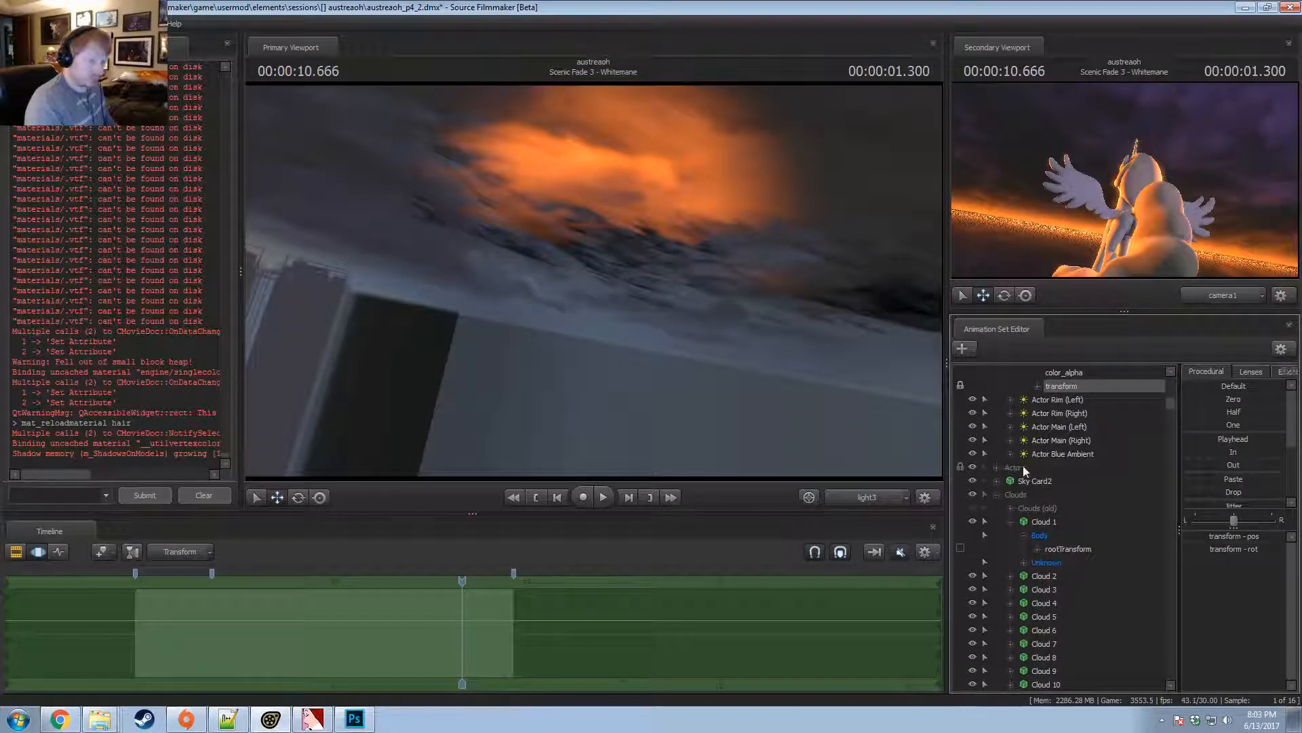
pyautogui.scroll(10, 1047, 418)
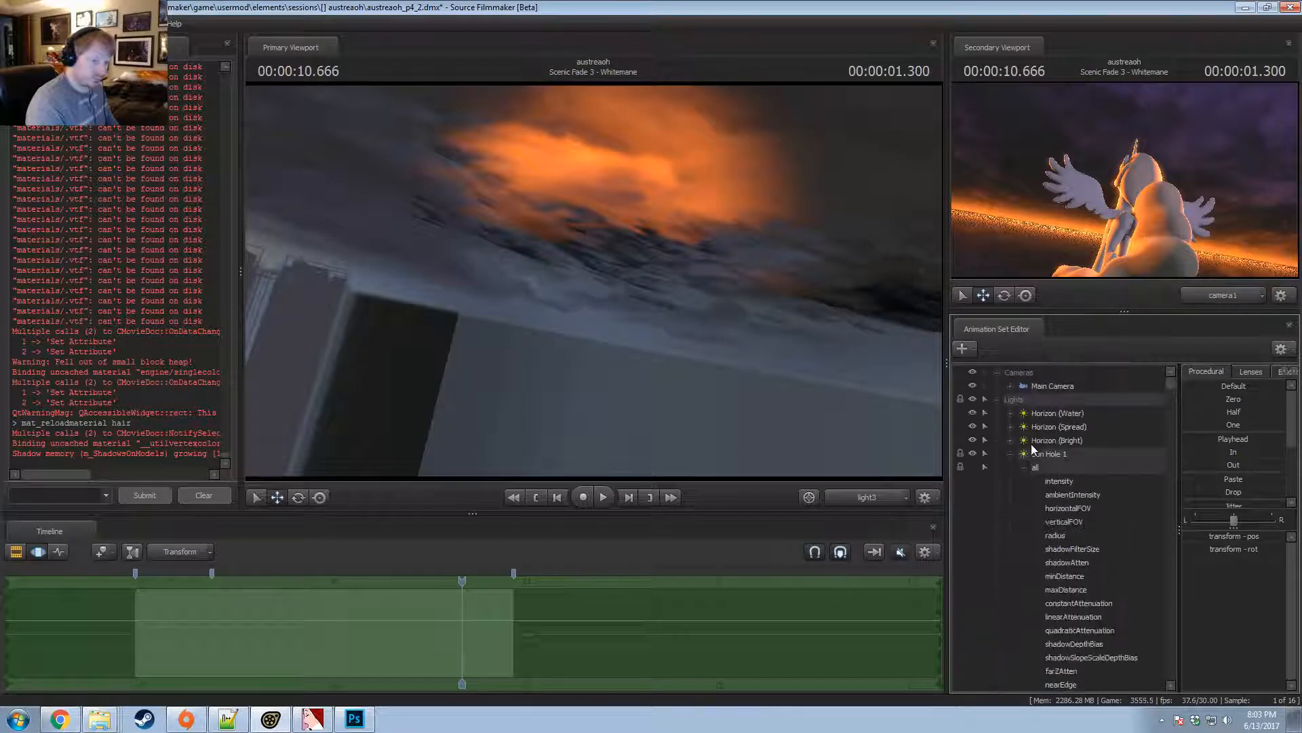
pyautogui.click(1011, 454)
# Inspect Cloud 1 and Sky Card2, and review the Sun Hole 1 light's view while scrubbing to 10.533.
pyautogui.click(1065, 617)
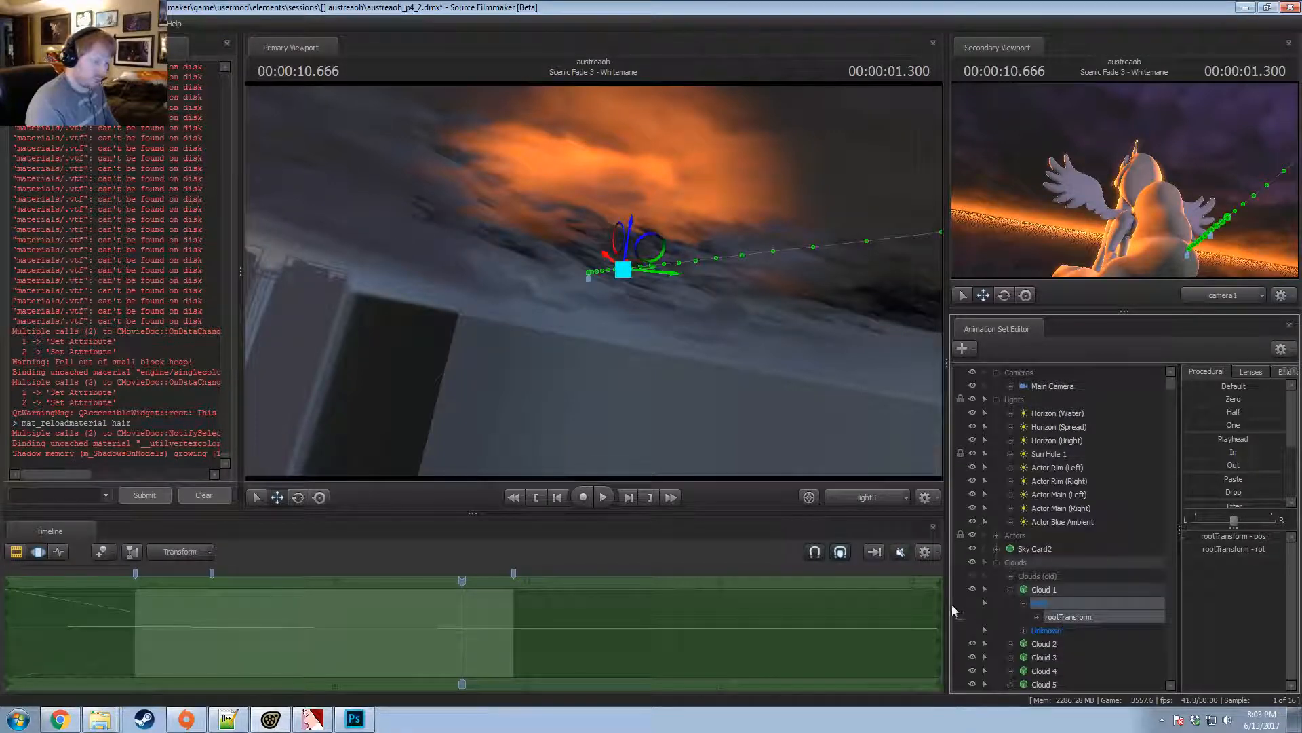
pyautogui.click(1060, 589)
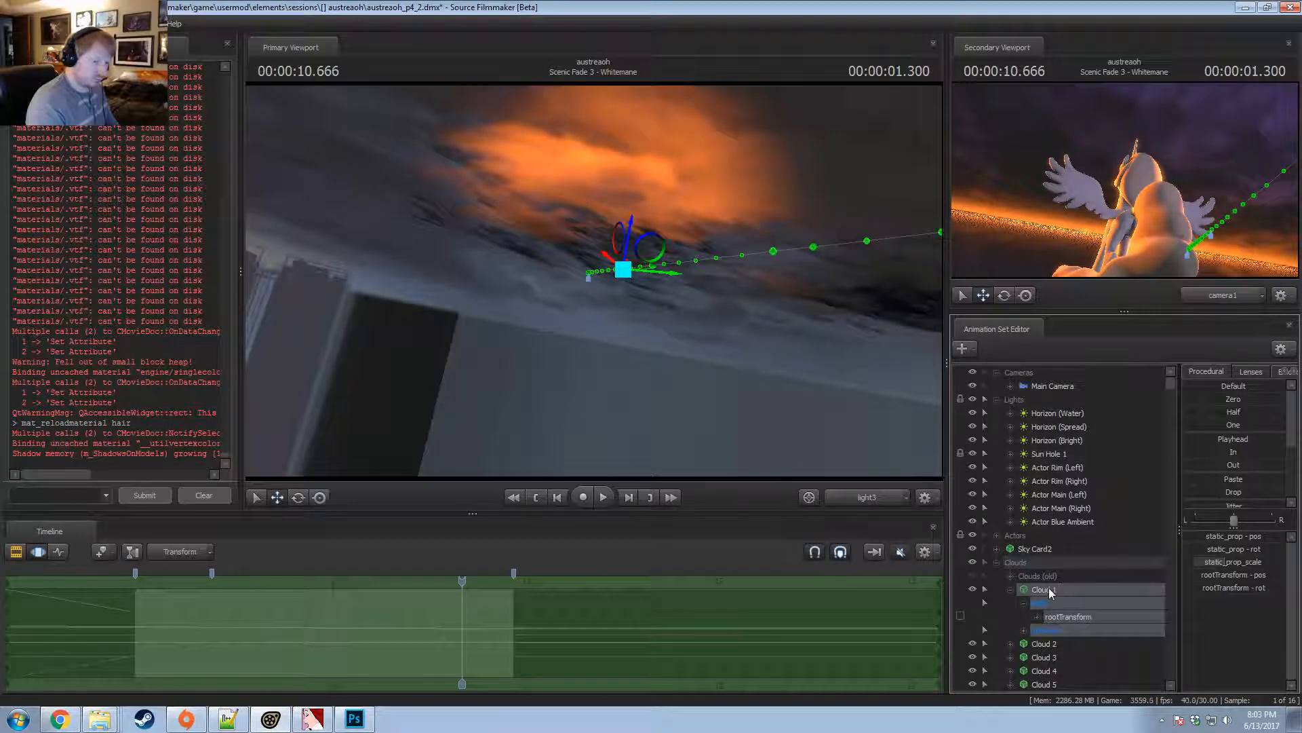
pyautogui.click(1011, 589)
pyautogui.click(1024, 550)
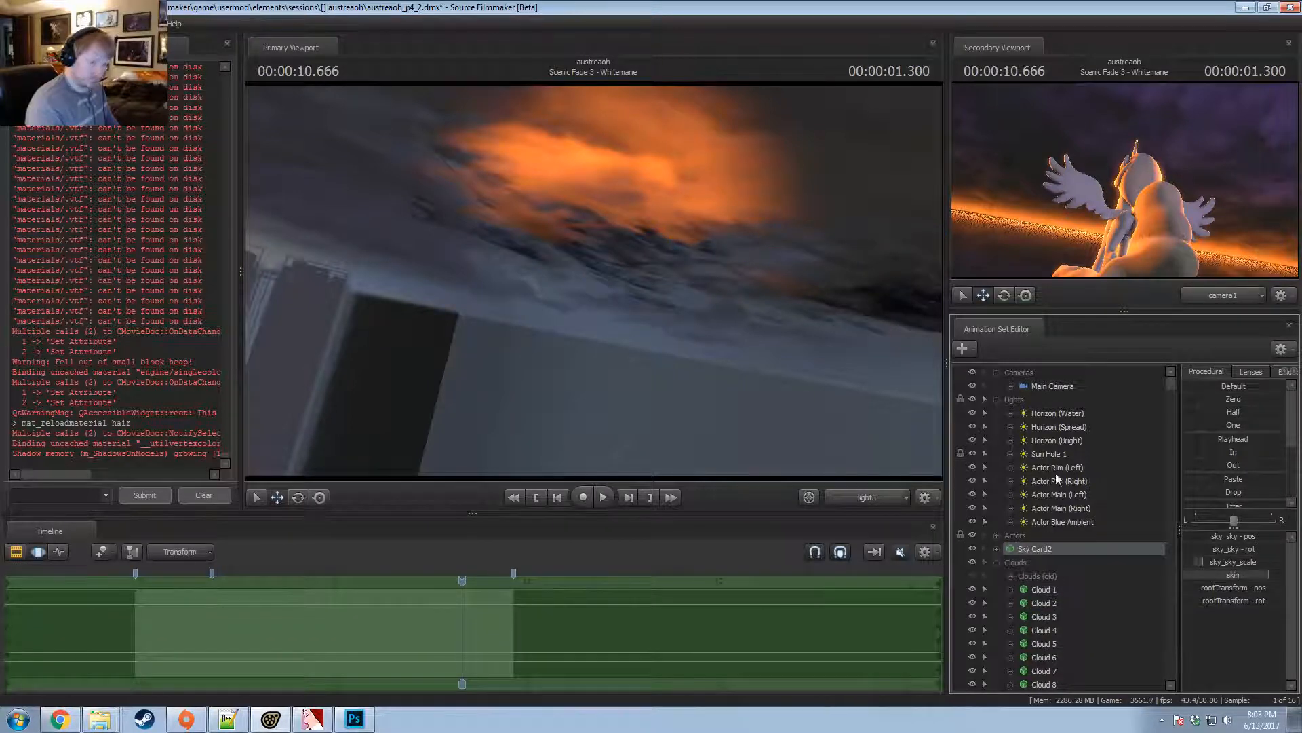
pyautogui.click(1044, 453)
pyautogui.moveTo(462, 614); pyautogui.dragTo(436, 662)
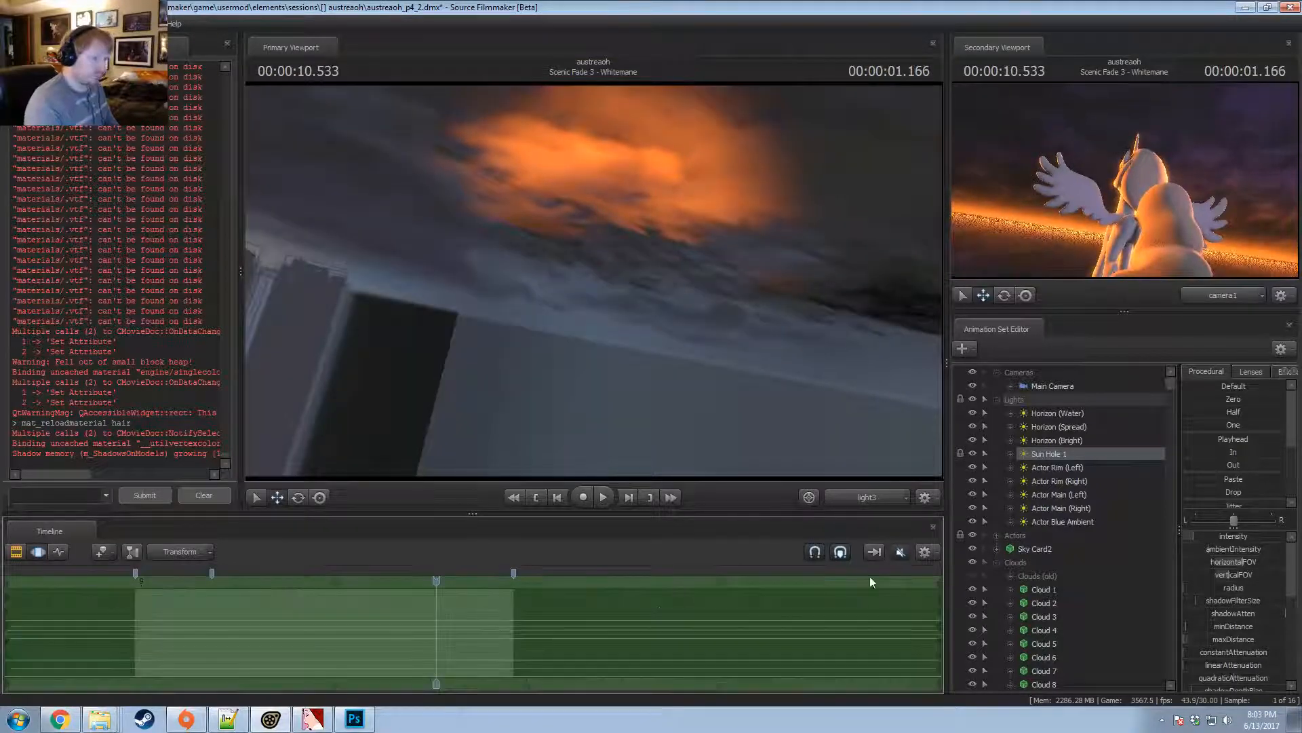
# Disable shadows on the Sun Hole 1 light and unlock its transforms from the cloud.
pyautogui.rightClick(1046, 452)
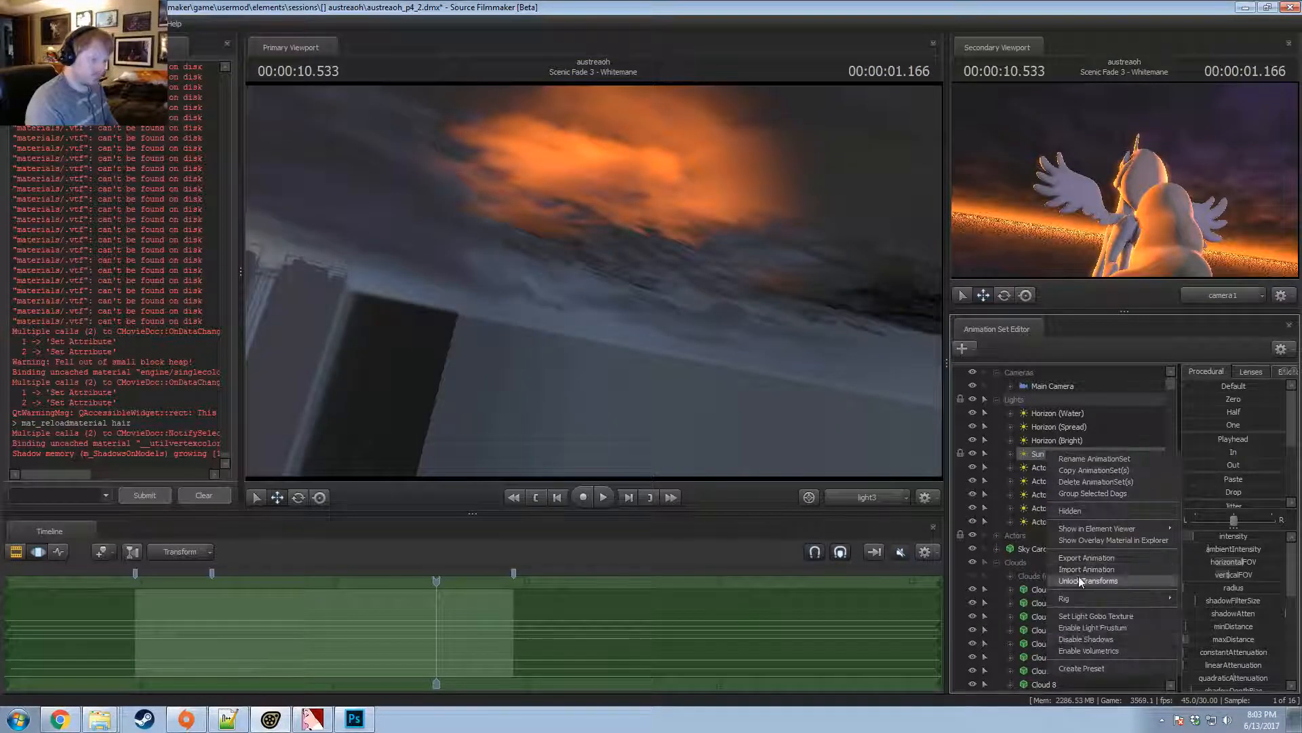
pyautogui.click(1086, 638)
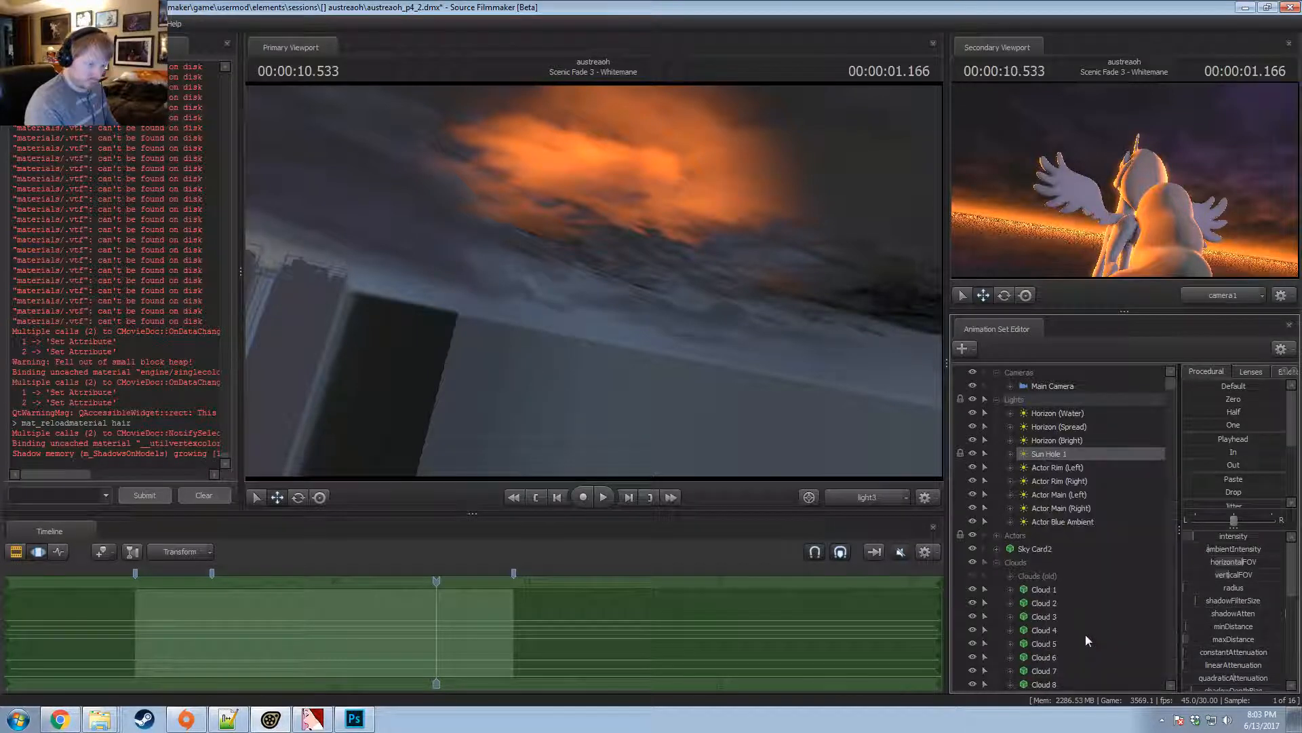
pyautogui.rightClick(1060, 453)
pyautogui.click(1098, 575)
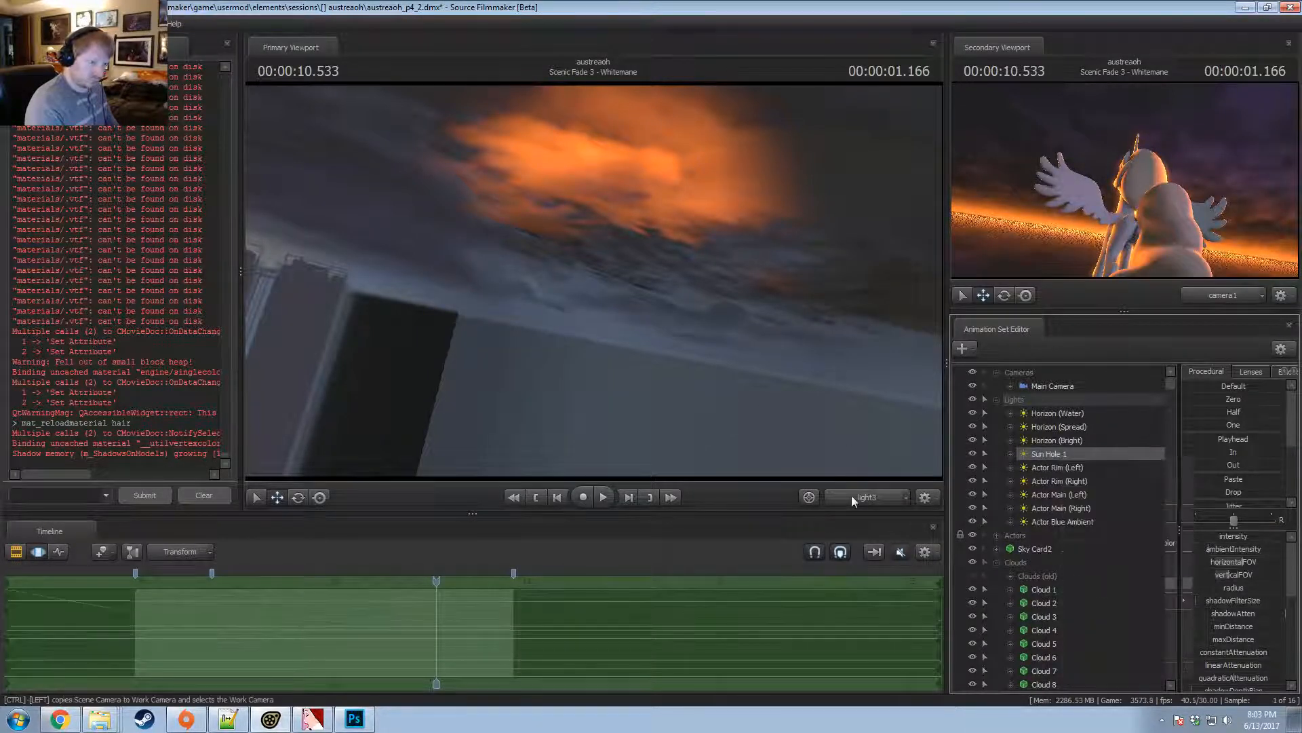
# Raise the Sun Hole 1 light to horizon height at 9.966 while viewing it from the work camera.
pyautogui.click(860, 497)
pyautogui.moveTo(690, 462); pyautogui.dragTo(902, 455)
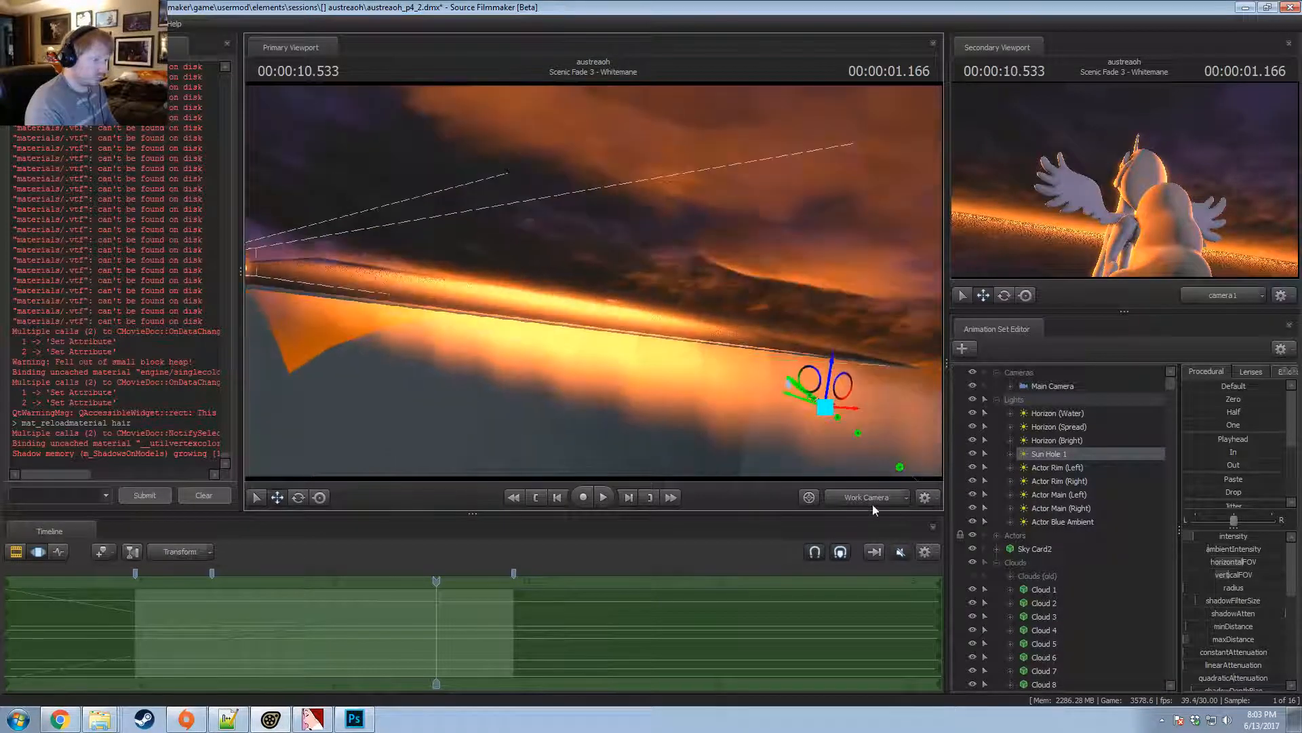
pyautogui.click(845, 500)
pyautogui.moveTo(593, 281); pyautogui.dragTo(753, 353)
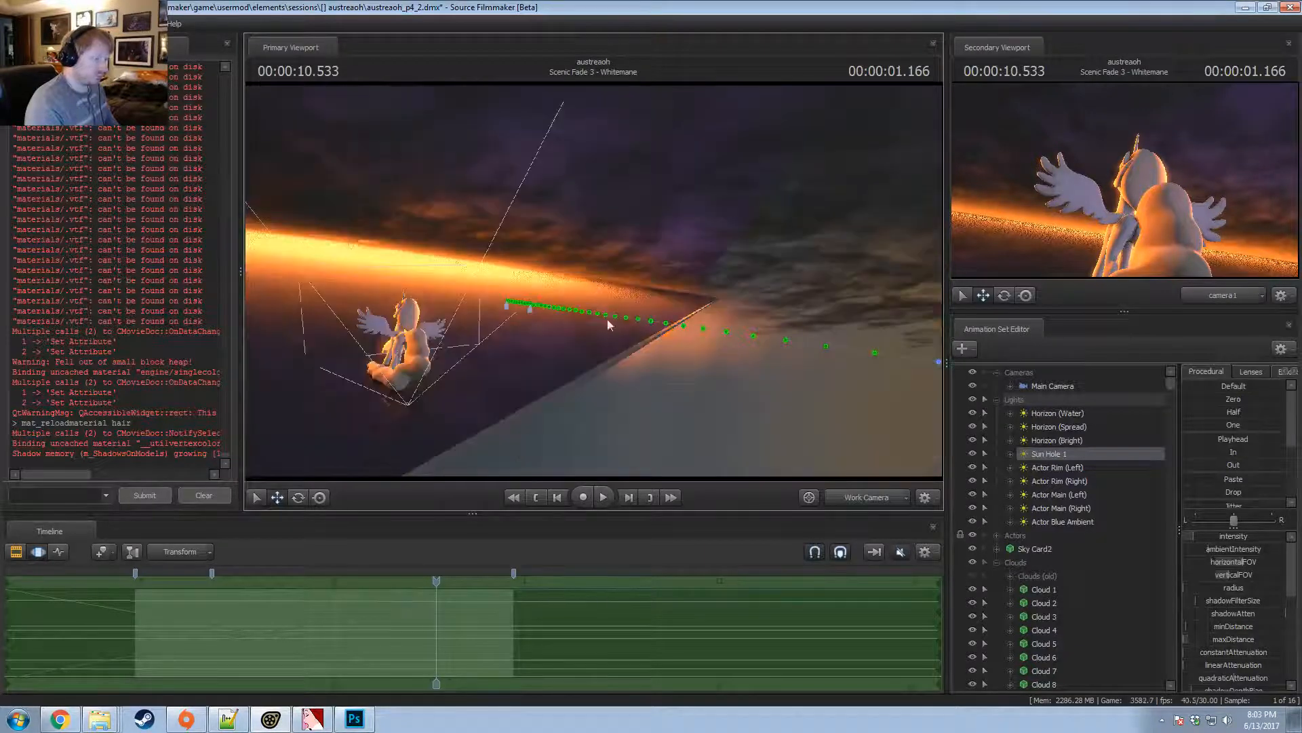
pyautogui.moveTo(433, 580); pyautogui.dragTo(329, 591)
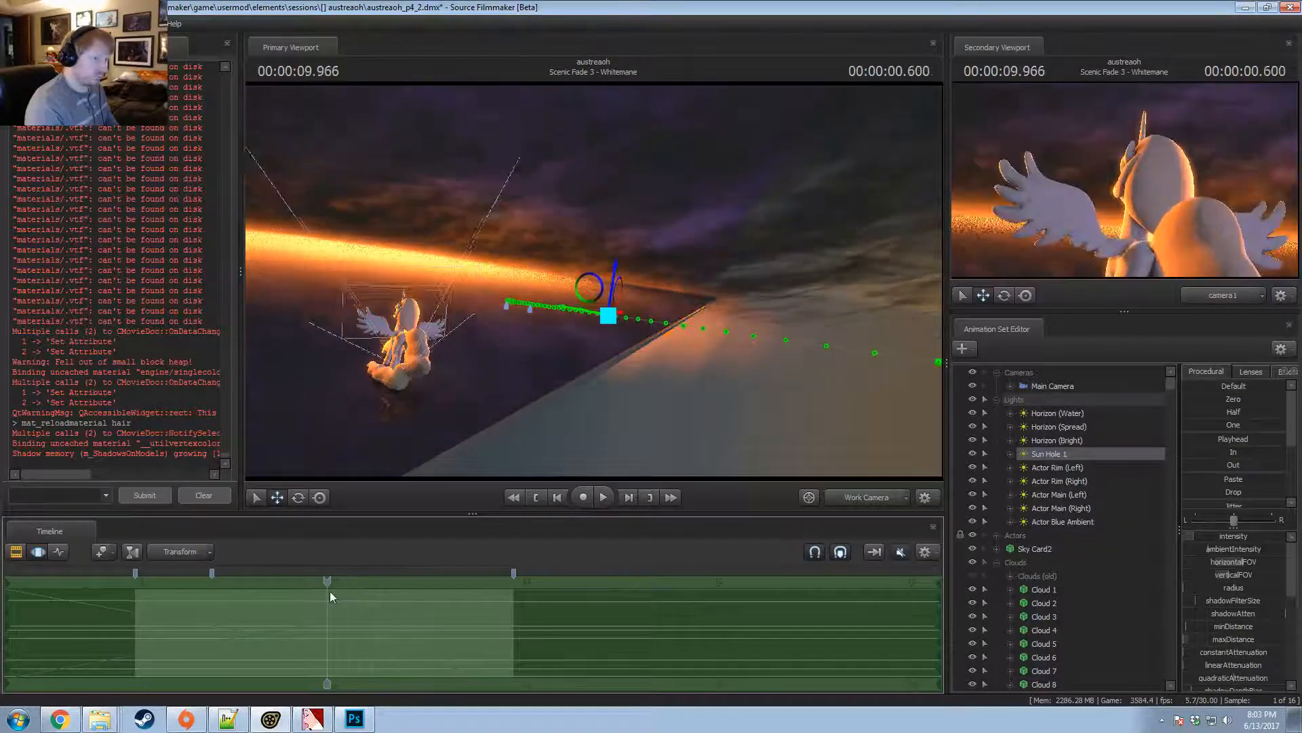
pyautogui.moveTo(582, 324); pyautogui.dragTo(510, 229)
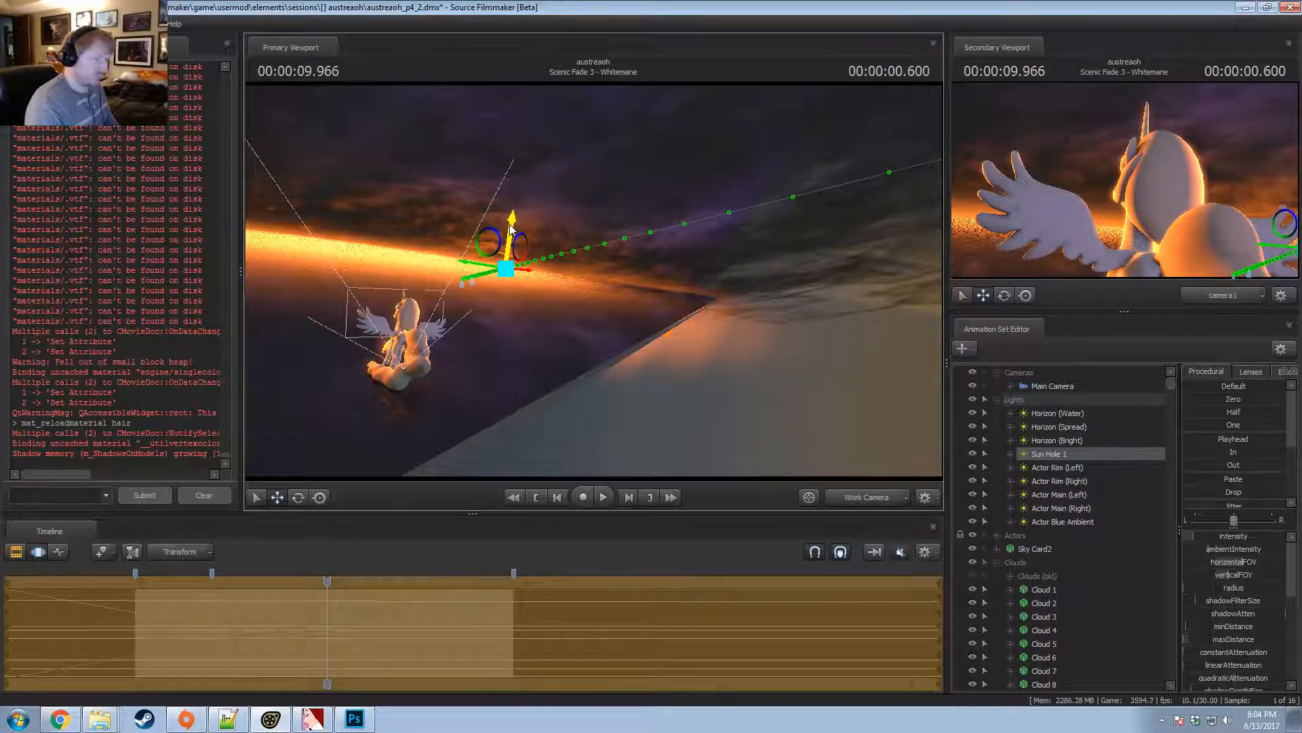
pyautogui.moveTo(285, 614); pyautogui.dragTo(384, 617)
# Fine-tune Sun Hole 1's sideways position and height around Whitemane, and play the shot to 10.133.
pyautogui.keyDown('alt'); pyautogui.moveTo(565, 255); pyautogui.dragTo(593, 287); pyautogui.keyUp('alt')
pyautogui.moveTo(500, 265); pyautogui.dragTo(461, 267)
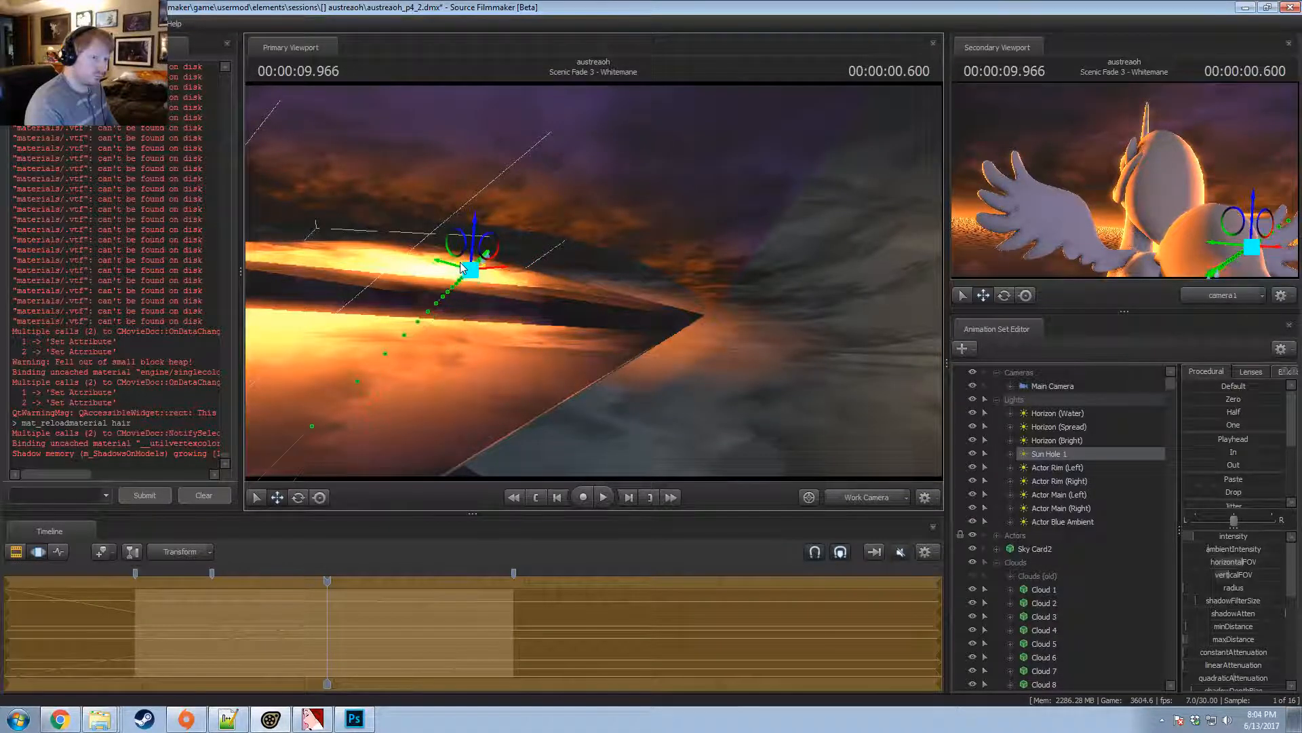
pyautogui.keyDown('alt'); pyautogui.moveTo(427, 297); pyautogui.dragTo(340, 452, button='right'); pyautogui.keyUp('alt')
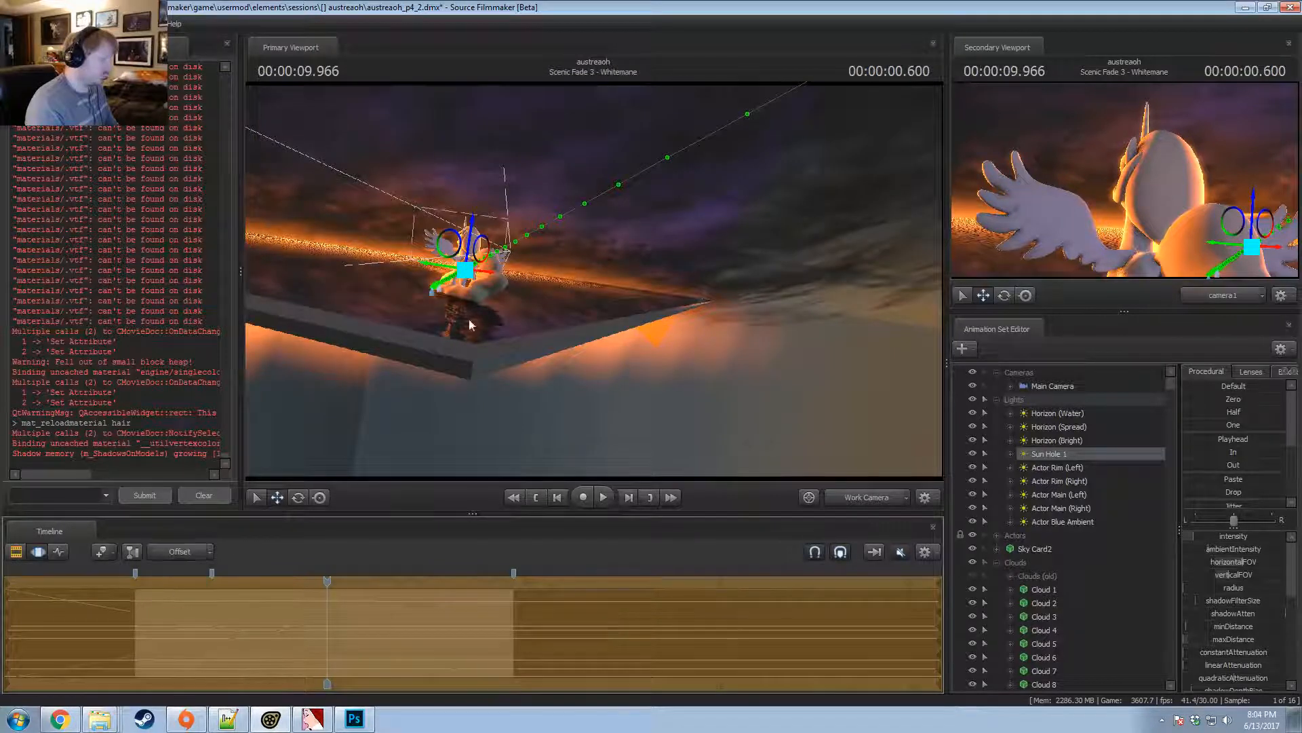
pyautogui.keyDown('alt'); pyautogui.moveTo(469, 319); pyautogui.dragTo(455, 356); pyautogui.keyUp('alt')
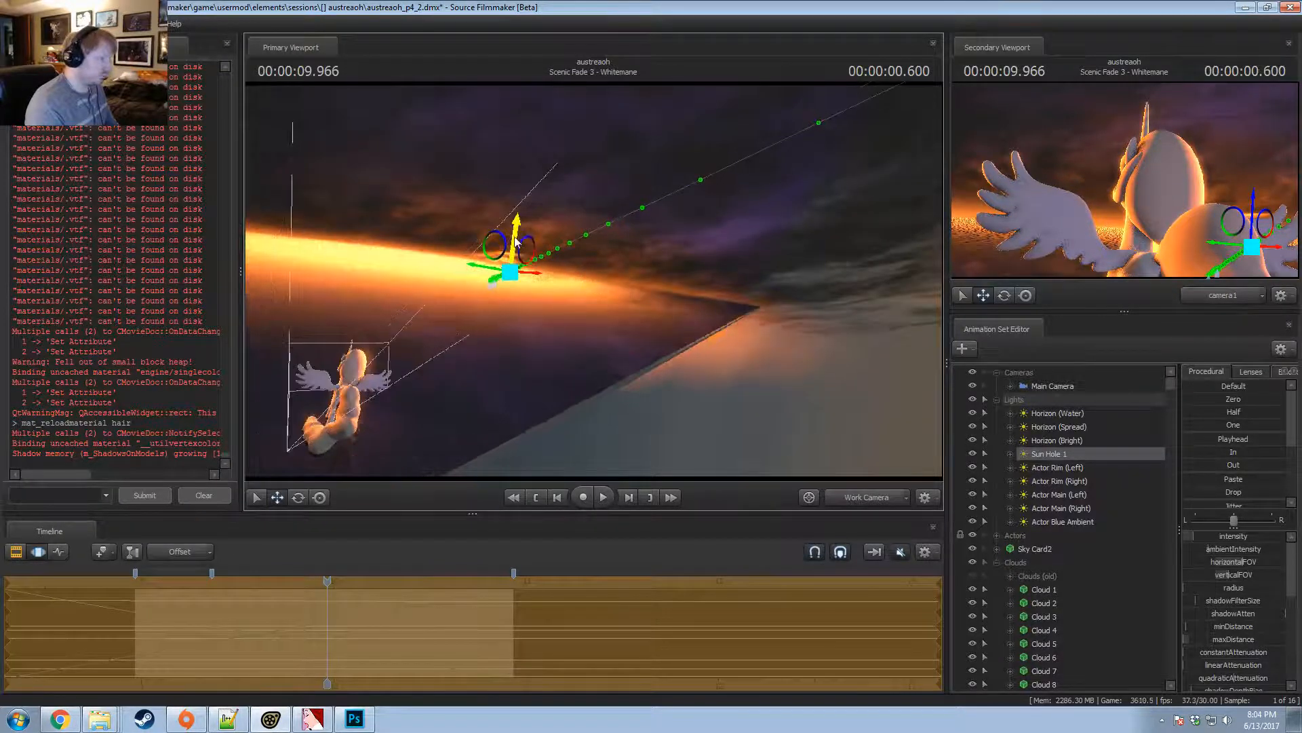
pyautogui.press('e')
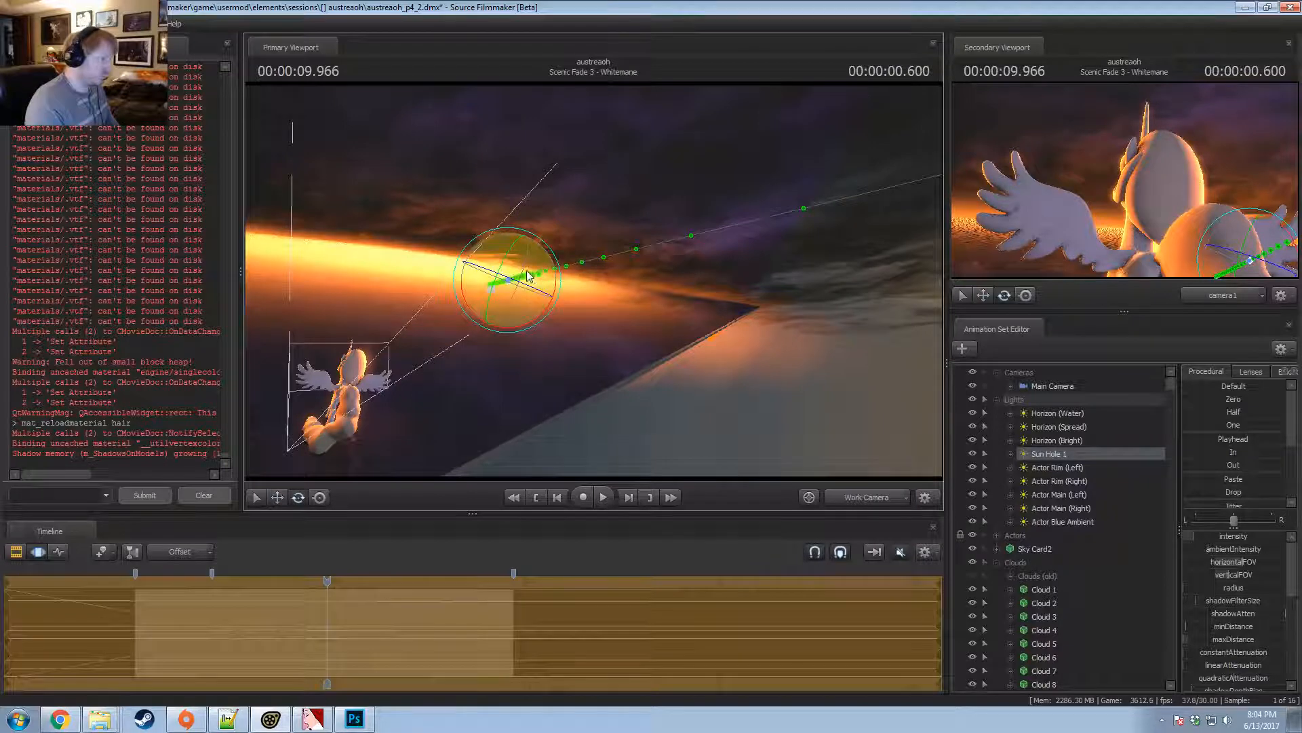
pyautogui.press('space')
pyautogui.press('space')
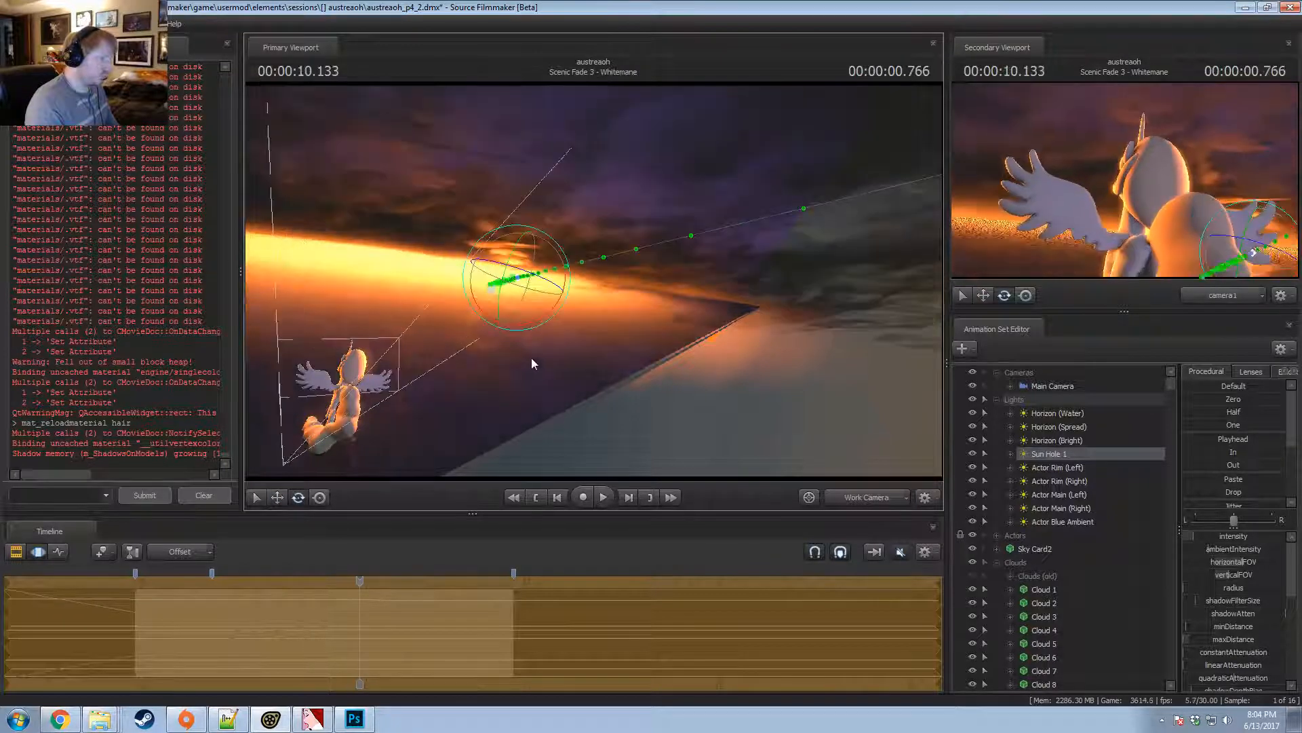
# Move the Sun Hole 1 light down and sideways along the horizon at 10.300 in the Motion Editor.
pyautogui.press('F2')
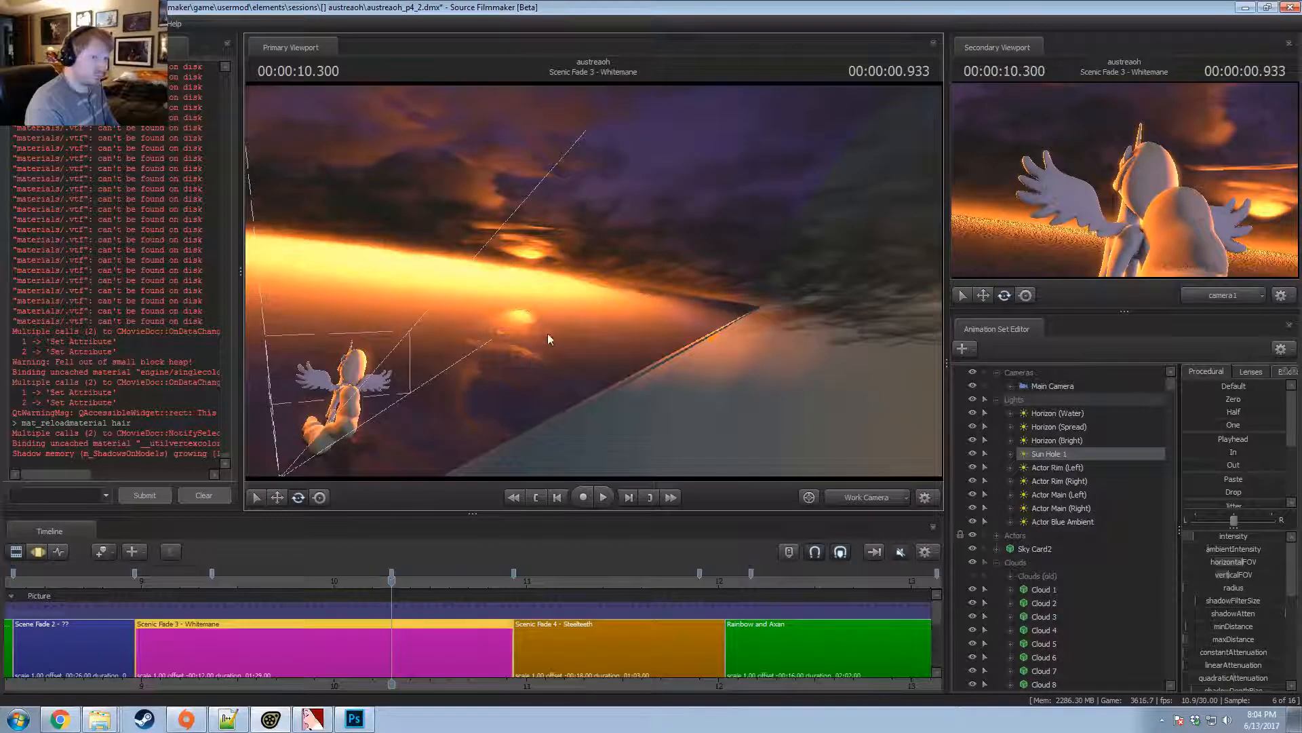
pyautogui.press('F3')
pyautogui.keyDown('alt'); pyautogui.moveTo(532, 275); pyautogui.dragTo(568, 319); pyautogui.keyUp('alt')
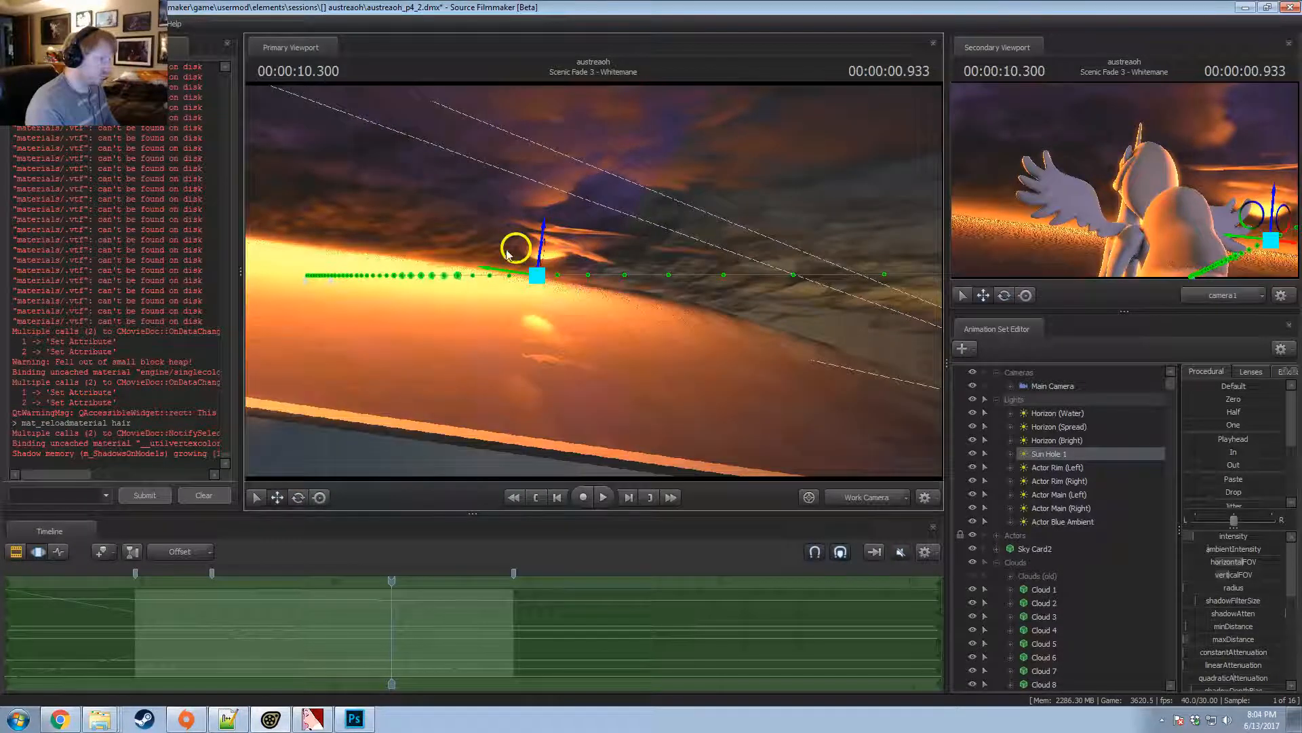
pyautogui.moveTo(507, 253); pyautogui.dragTo(478, 284)
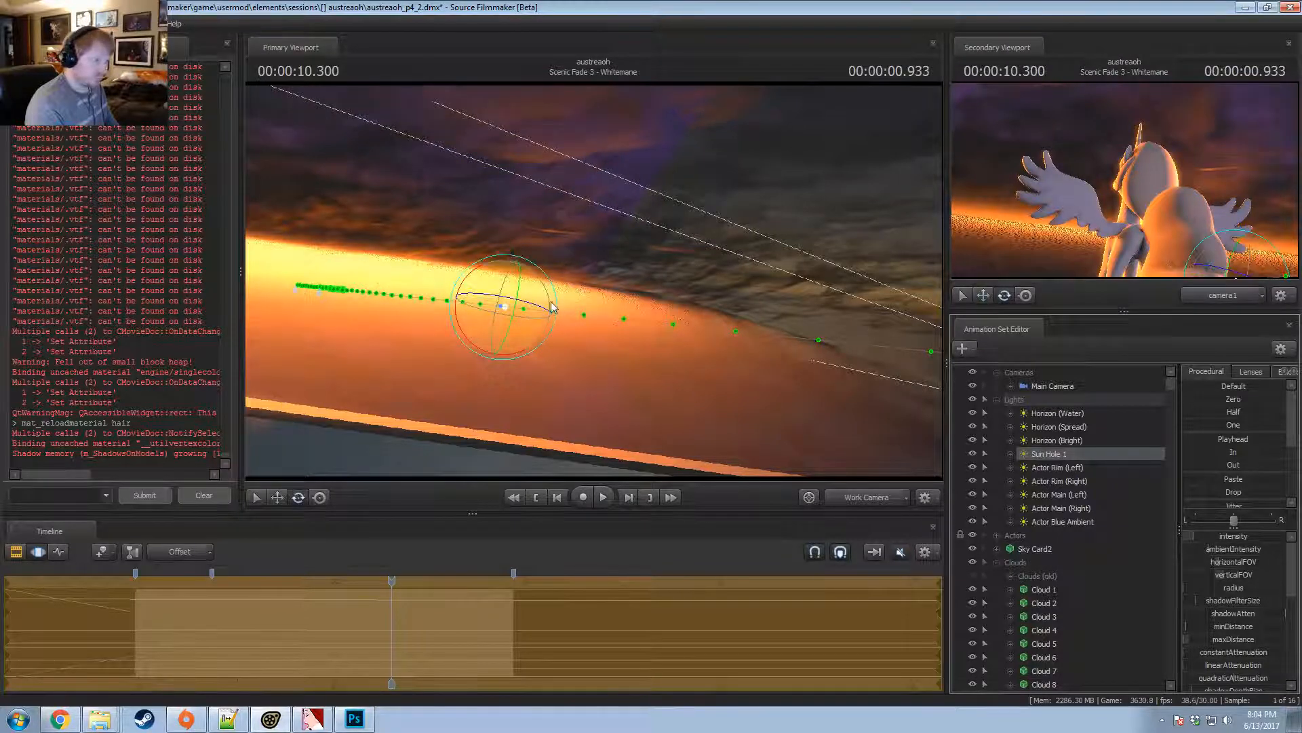
pyautogui.keyDown('alt'); pyautogui.moveTo(691, 288); pyautogui.dragTo(624, 278); pyautogui.keyUp('alt')
pyautogui.press('e')
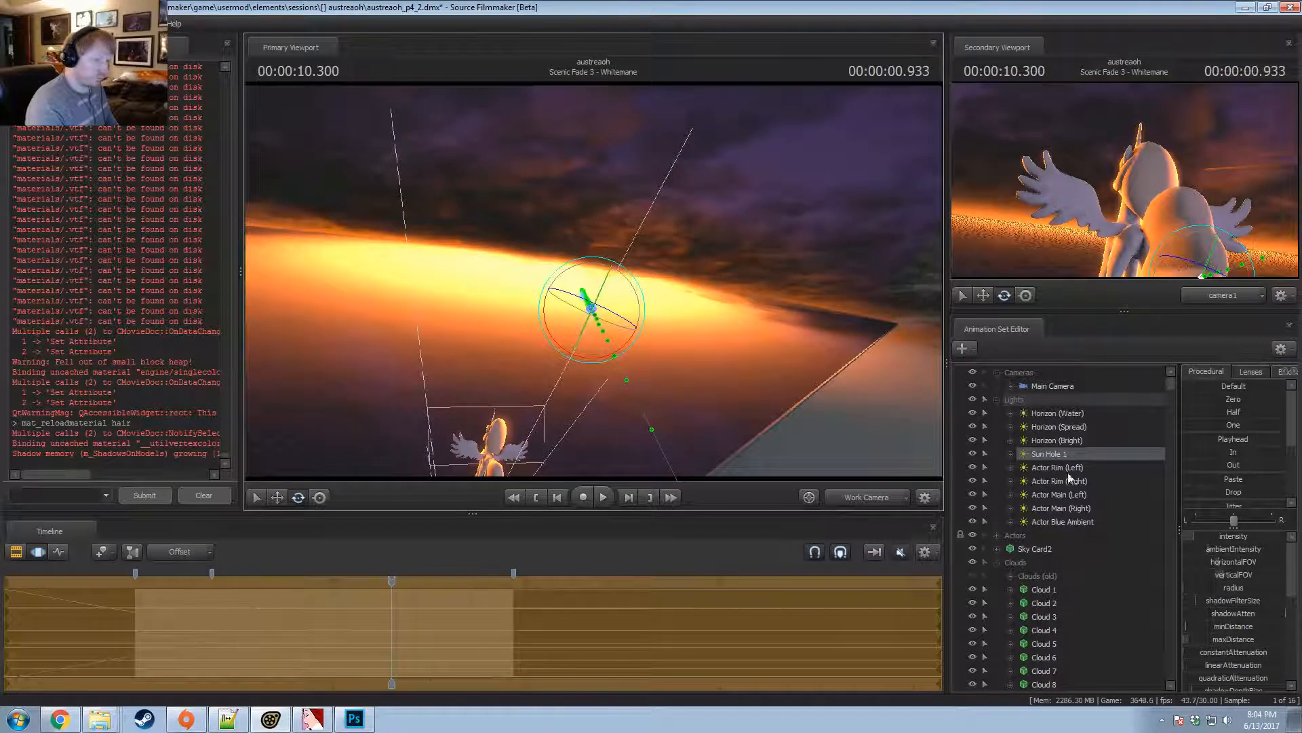
pyautogui.moveTo(1058, 454); pyautogui.dragTo(756, 265)
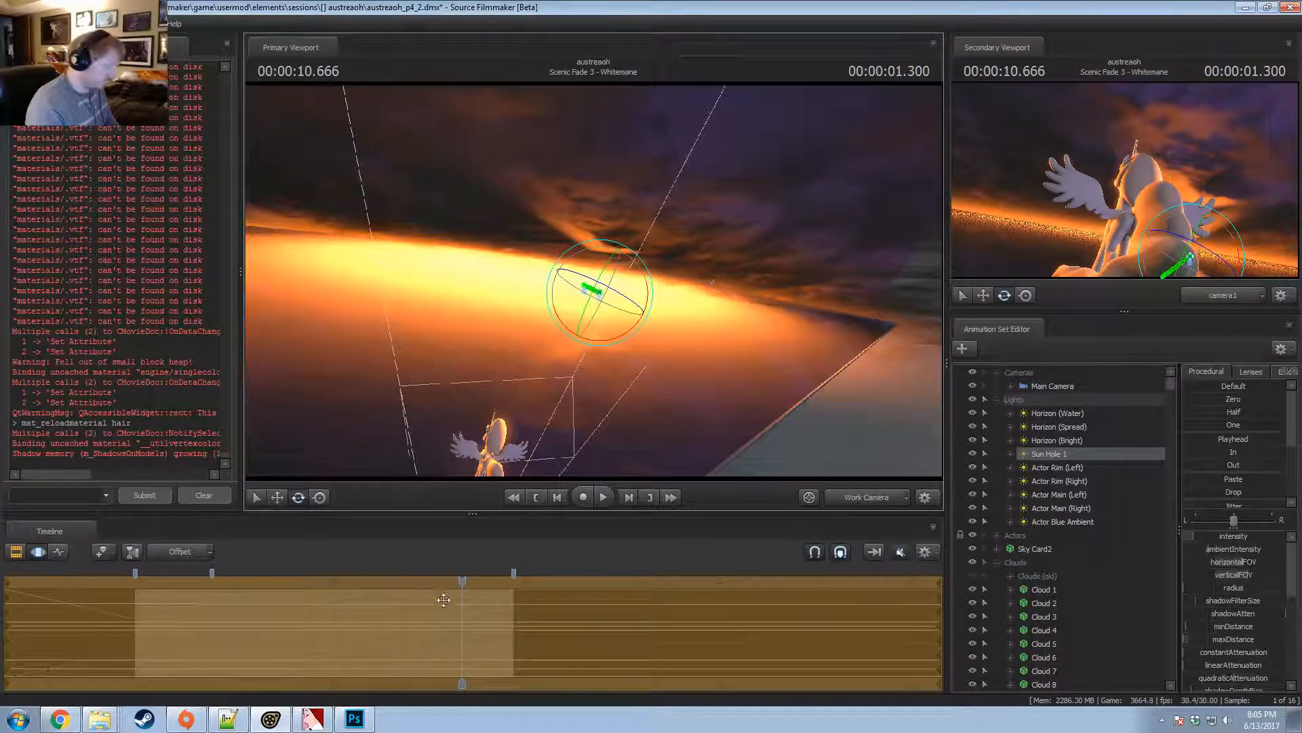
pyautogui.hotkey('ctrl', 'z')
pyautogui.hotkey('ctrl', 'z')
pyautogui.hotkey('ctrl', 'z')
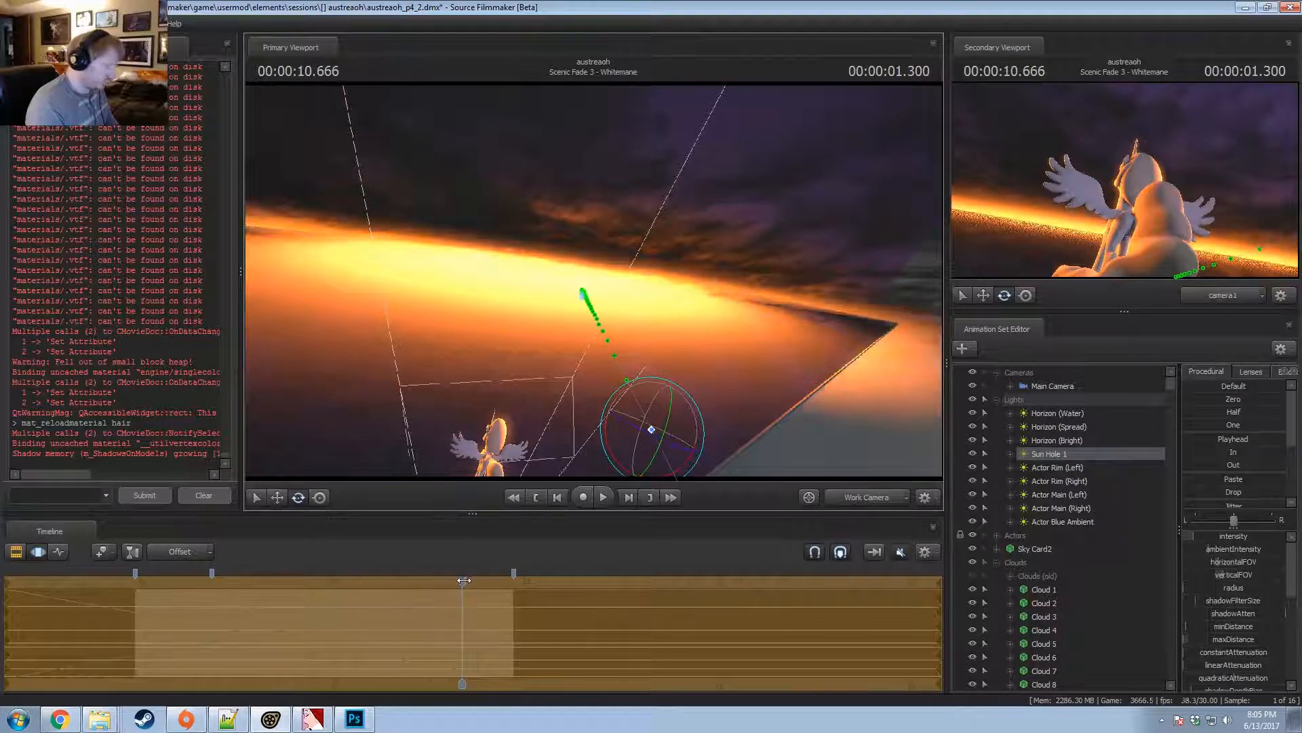
# Review the Sun Hole 1 path around 10.500 and show the light's own view in the primary viewport.
pyautogui.moveTo(461, 582); pyautogui.dragTo(428, 621)
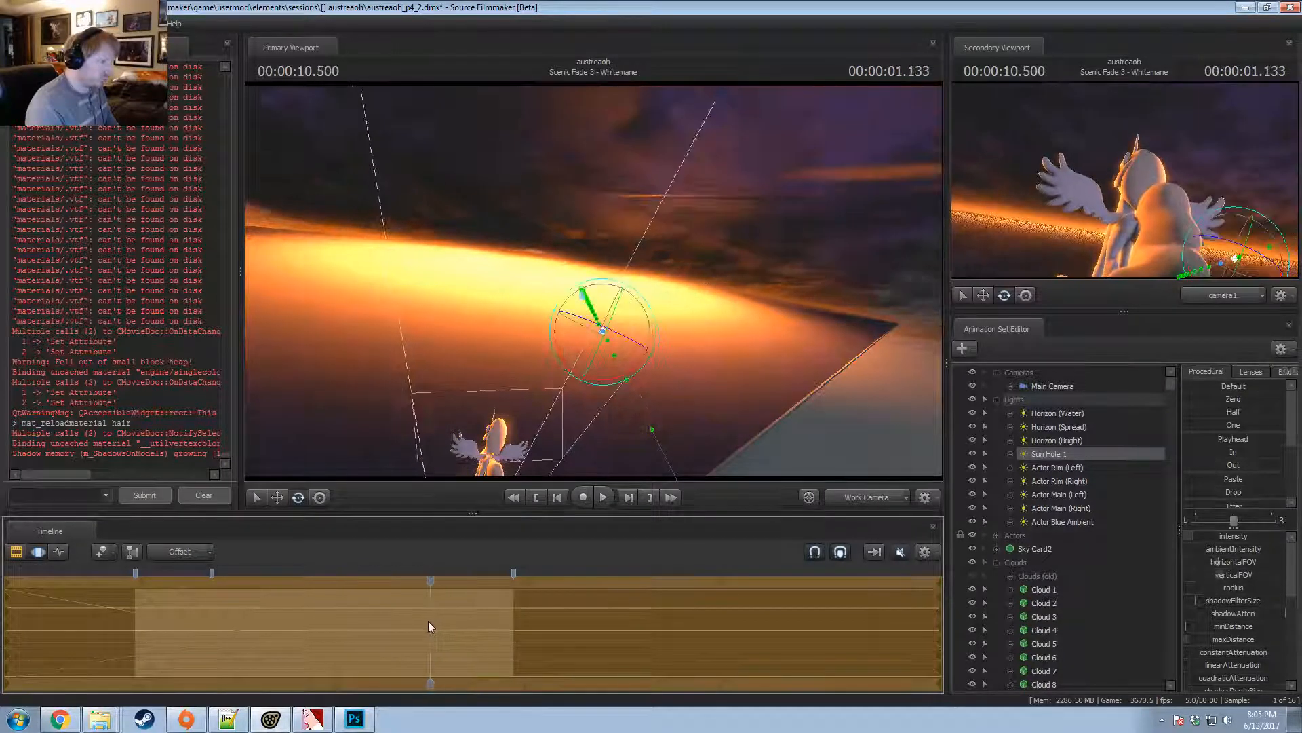
pyautogui.moveTo(593, 281)
pyautogui.keyDown('alt'); pyautogui.mouseDown()
pyautogui.moveTo(509, 238)
pyautogui.moveTo(625, 304)
pyautogui.moveTo(604, 299)
pyautogui.moveTo(641, 264)
pyautogui.moveTo(746, 251)
pyautogui.moveTo(672, 251)
pyautogui.moveTo(594, 286)
pyautogui.mouseUp(); pyautogui.keyUp('alt')
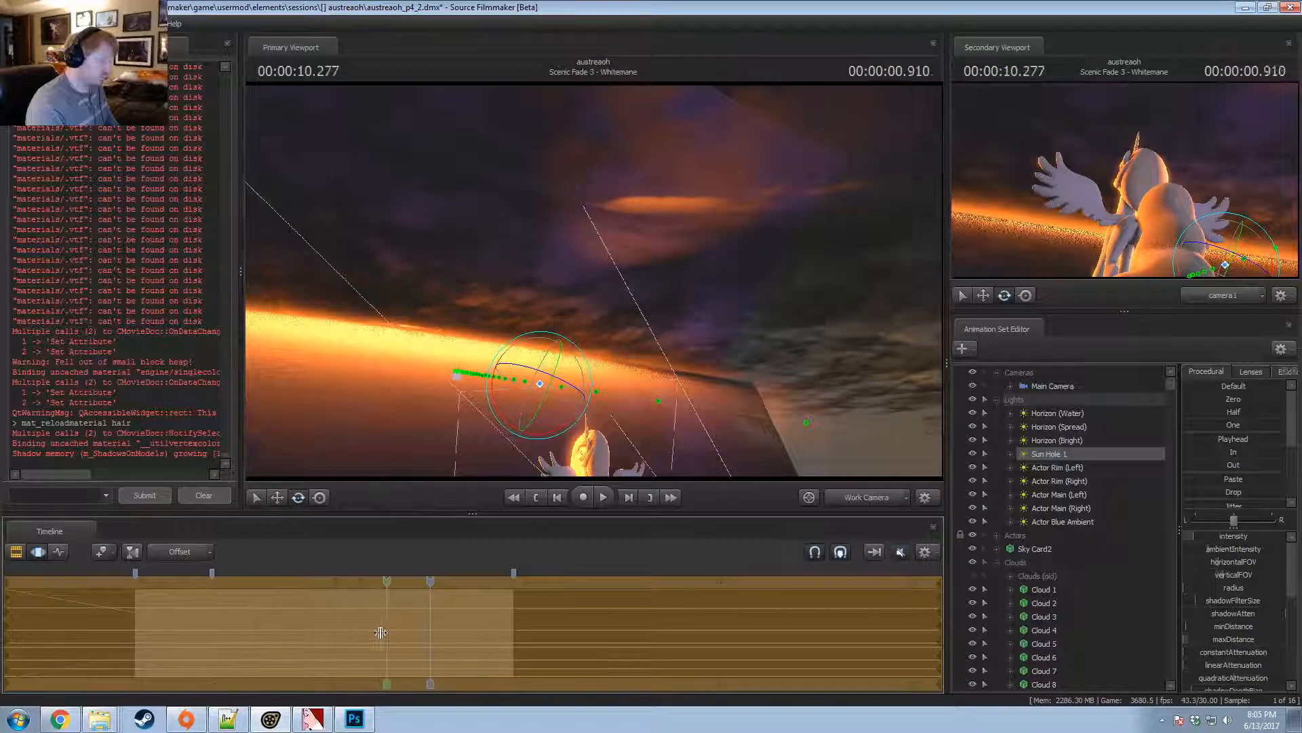
pyautogui.moveTo(381, 632); pyautogui.dragTo(444, 642)
pyautogui.click(1056, 455)
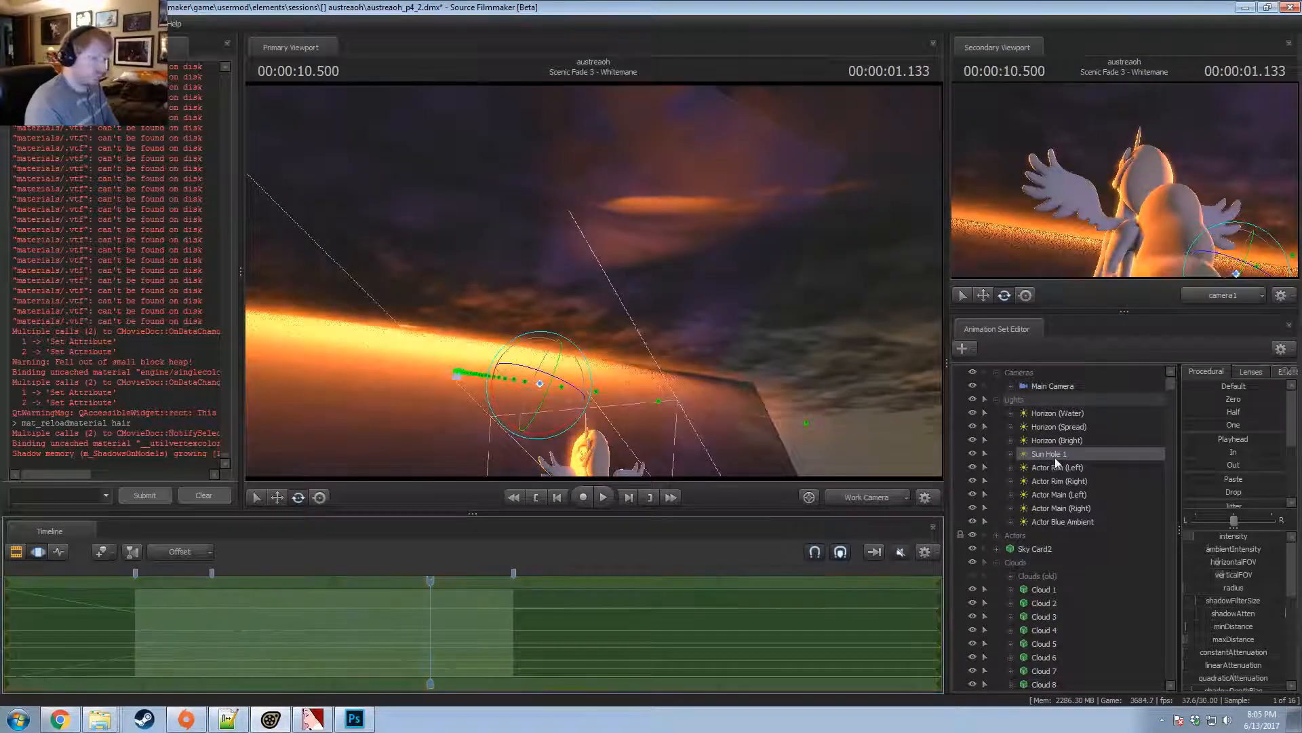
pyautogui.moveTo(1056, 459); pyautogui.dragTo(503, 302)
# Reposition Sun Hole 1 through its own view at 10.500, using the Motion Editor with the light selected.
pyautogui.press('w')
pyautogui.press('F2')
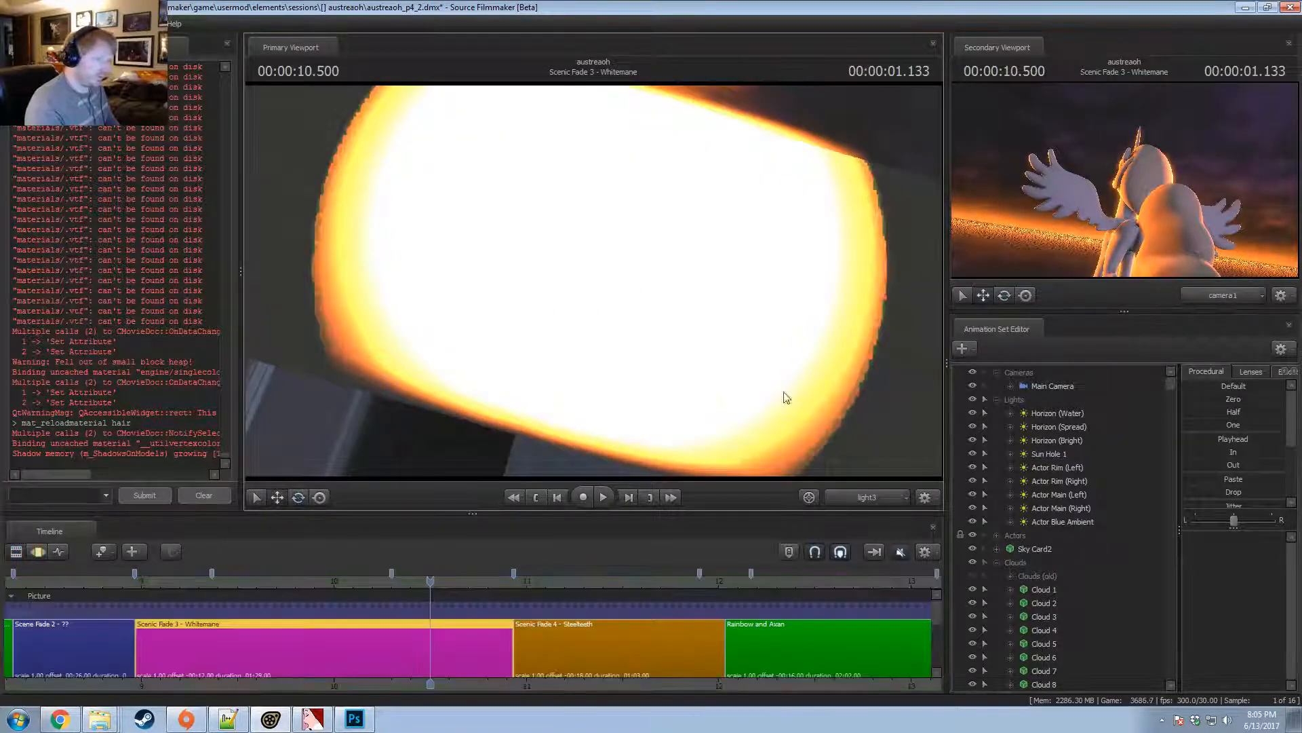
pyautogui.moveTo(782, 393); pyautogui.dragTo(751, 306)
pyautogui.press('Return')
pyautogui.press('F3')
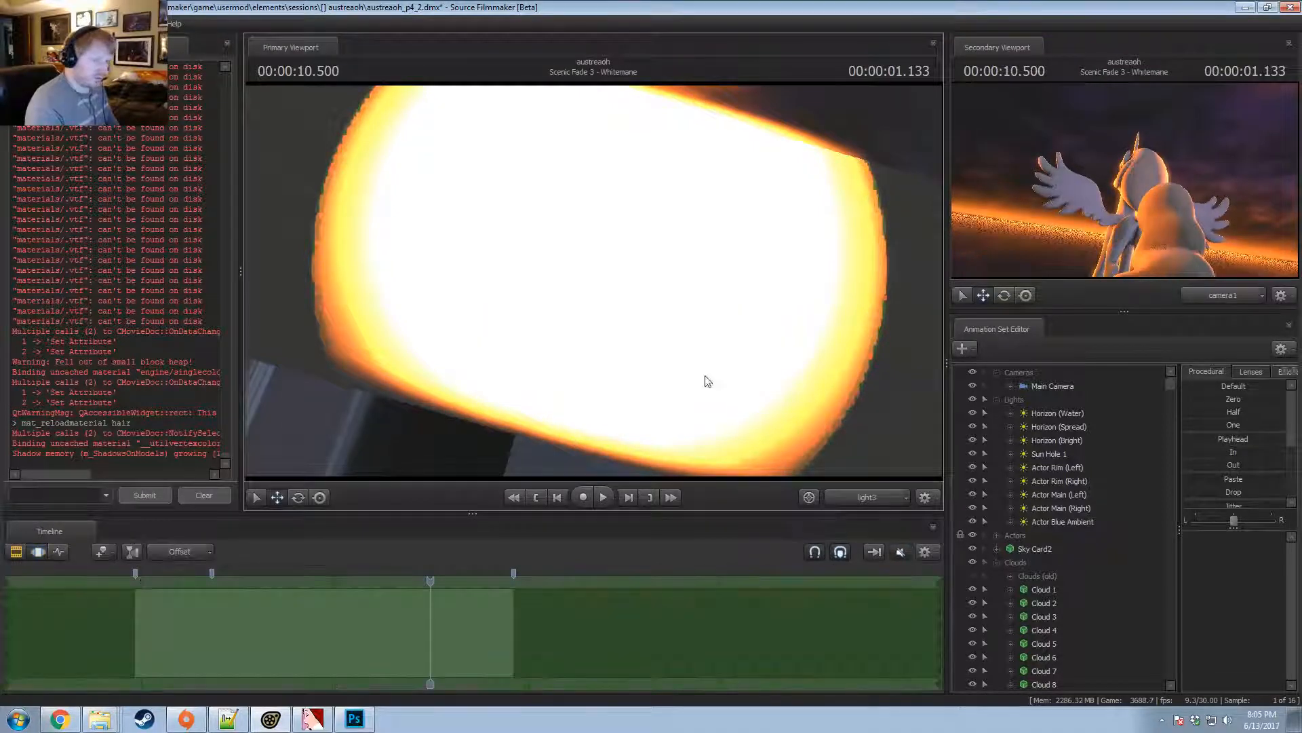
pyautogui.click(1049, 454)
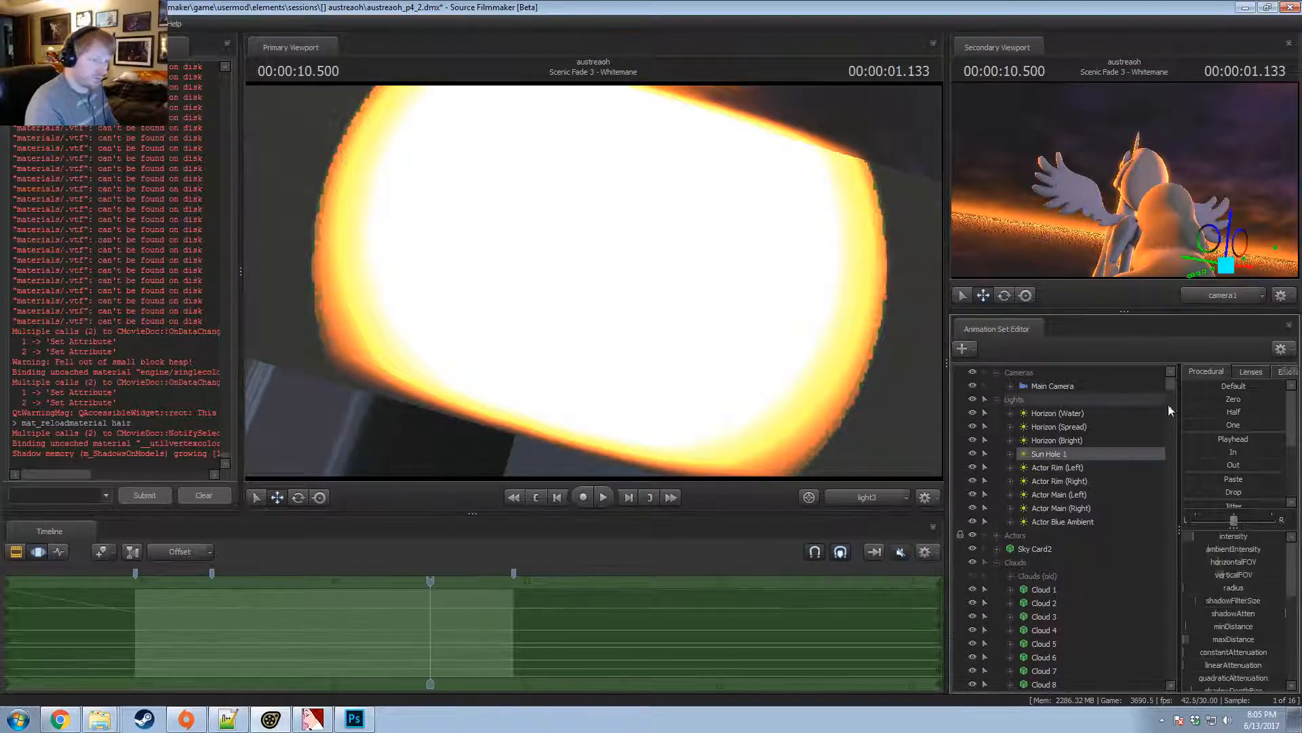
pyautogui.moveTo(811, 389); pyautogui.dragTo(637, 339)
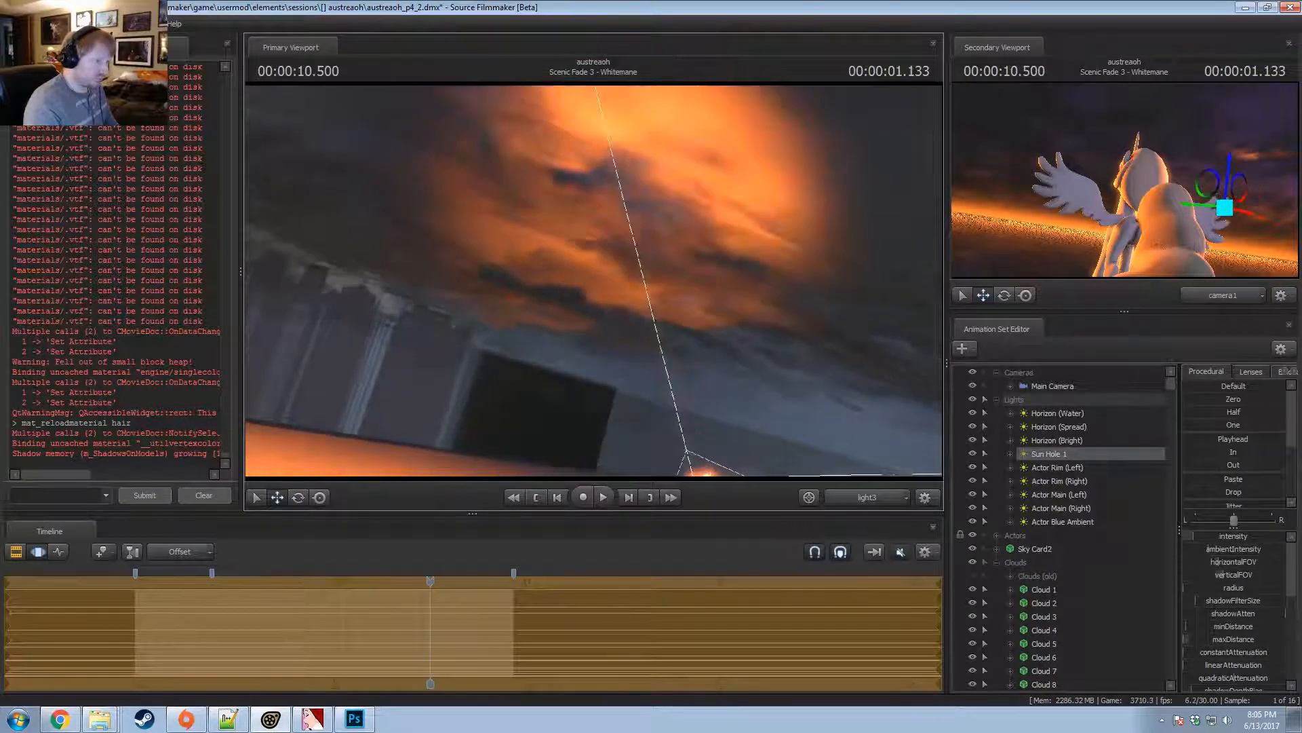
# Re-aim Sun Hole 1 at the clouds at 10.833 and raise its minDistance.
pyautogui.moveTo(429, 584); pyautogui.dragTo(493, 625)
pyautogui.moveTo(594, 280); pyautogui.dragTo(649, 339)
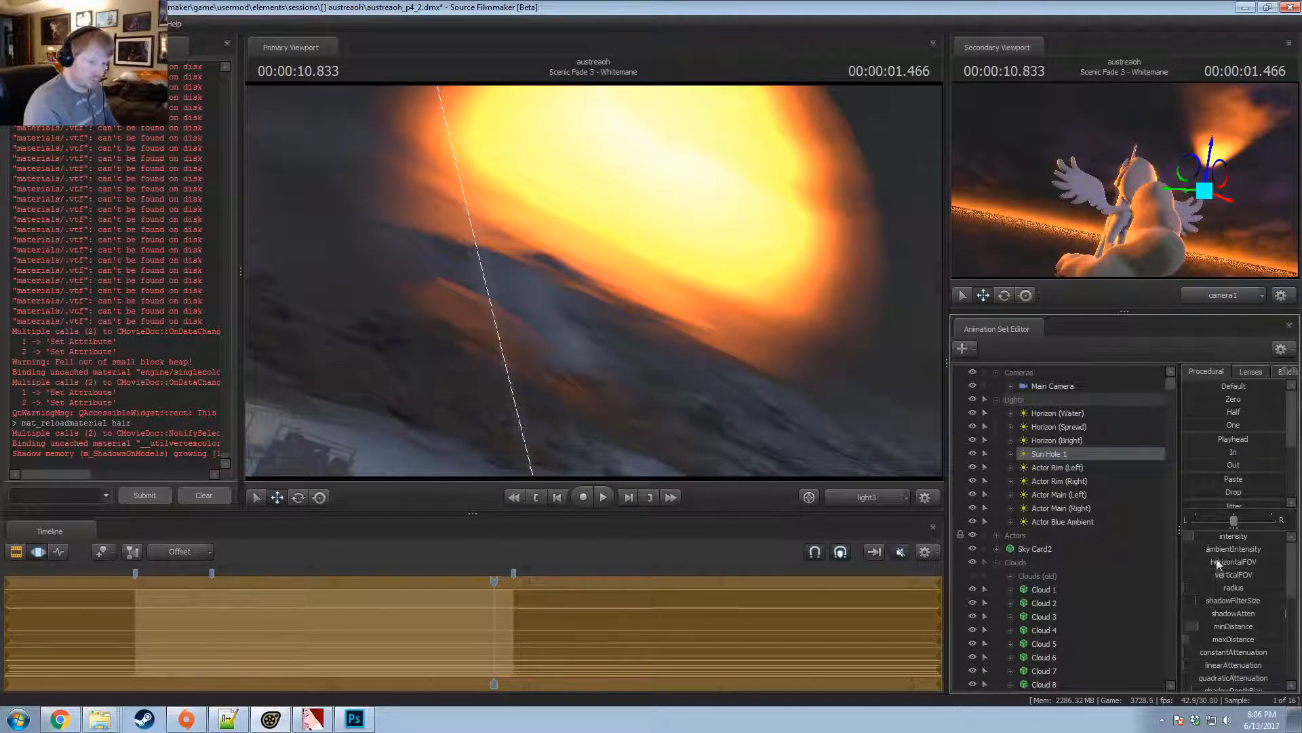
pyautogui.moveTo(831, 448); pyautogui.dragTo(790, 414)
pyautogui.scroll(2, 754, 474)
pyautogui.scroll(-4, 594, 280)
pyautogui.moveTo(594, 281); pyautogui.dragTo(543, 325)
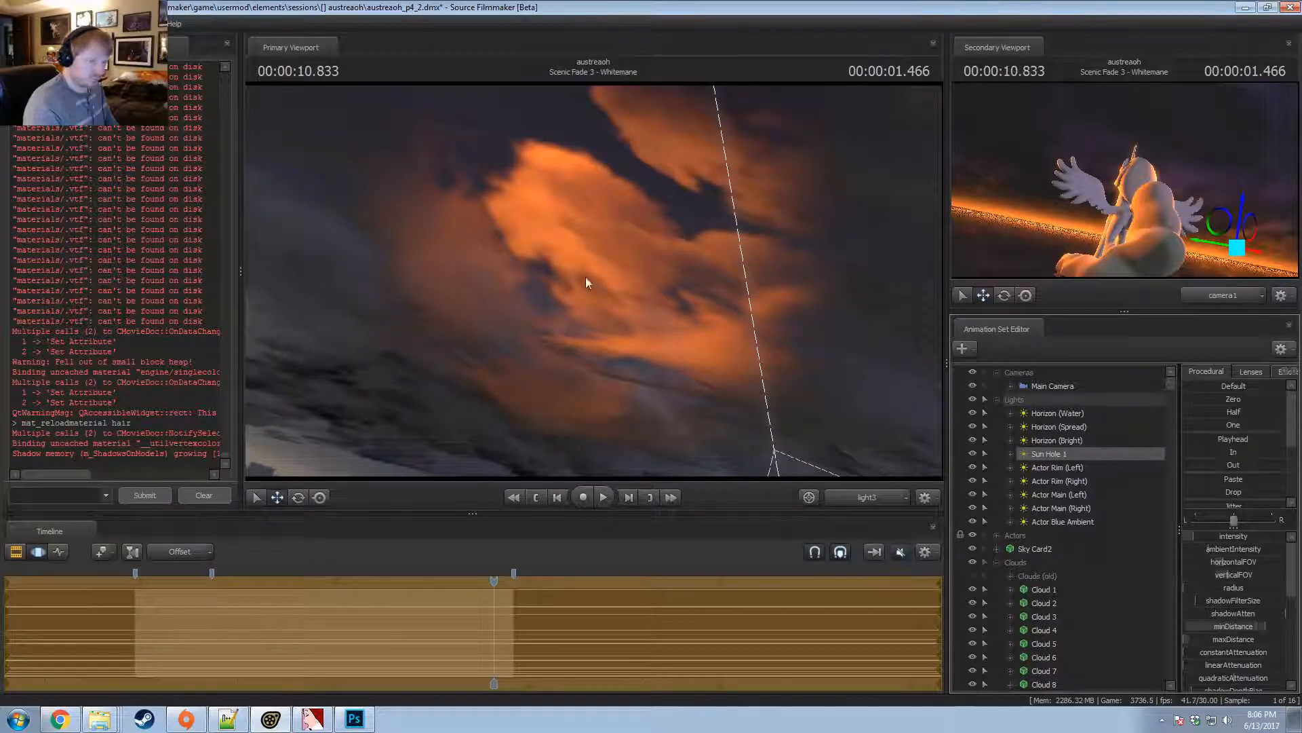
# Fly Sun Hole 1 to the other side of Whitemane at 10.833, keeping it aimed at the clouds.
pyautogui.moveTo(585, 278)
pyautogui.mouseDown()
pyautogui.moveTo(577, 289)
pyautogui.moveTo(597, 271)
pyautogui.moveTo(585, 363)
pyautogui.moveTo(592, 224)
pyautogui.moveTo(591, 285)
pyautogui.mouseUp()
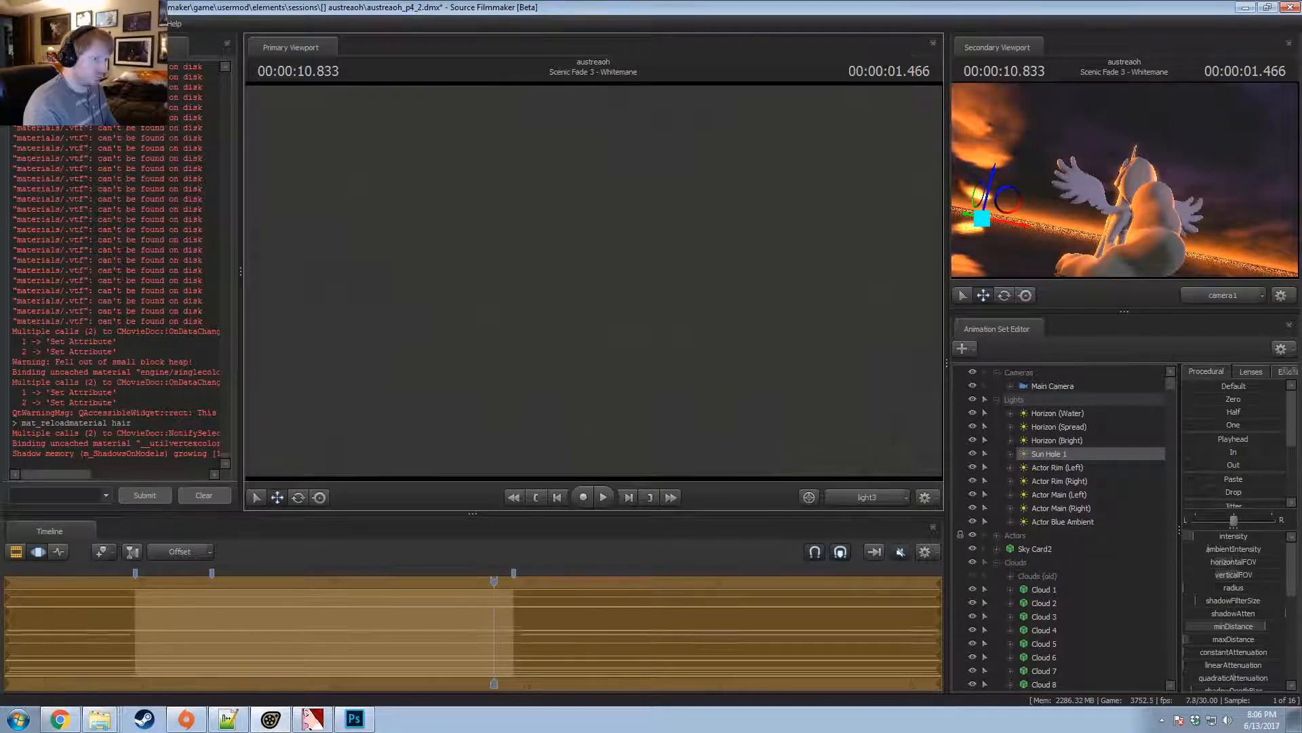
pyautogui.moveTo(591, 285); pyautogui.dragTo(592, 258)
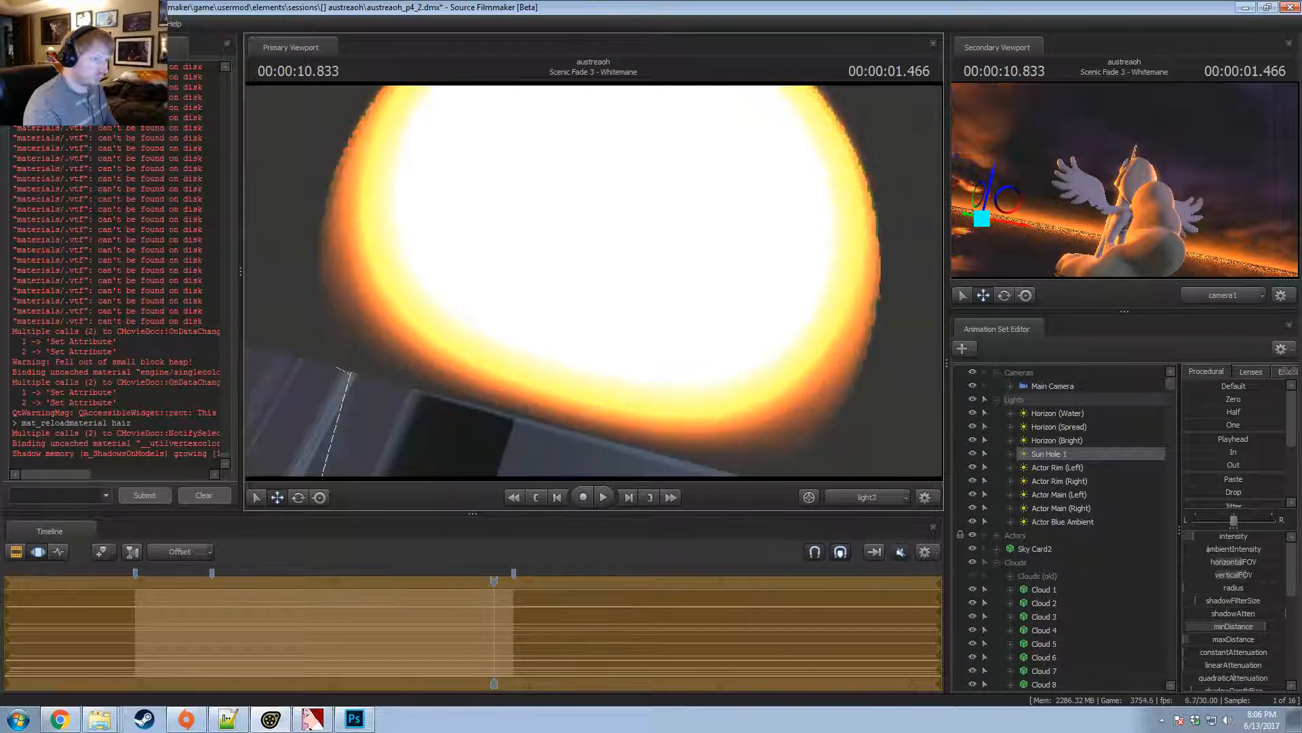
pyautogui.press('w')
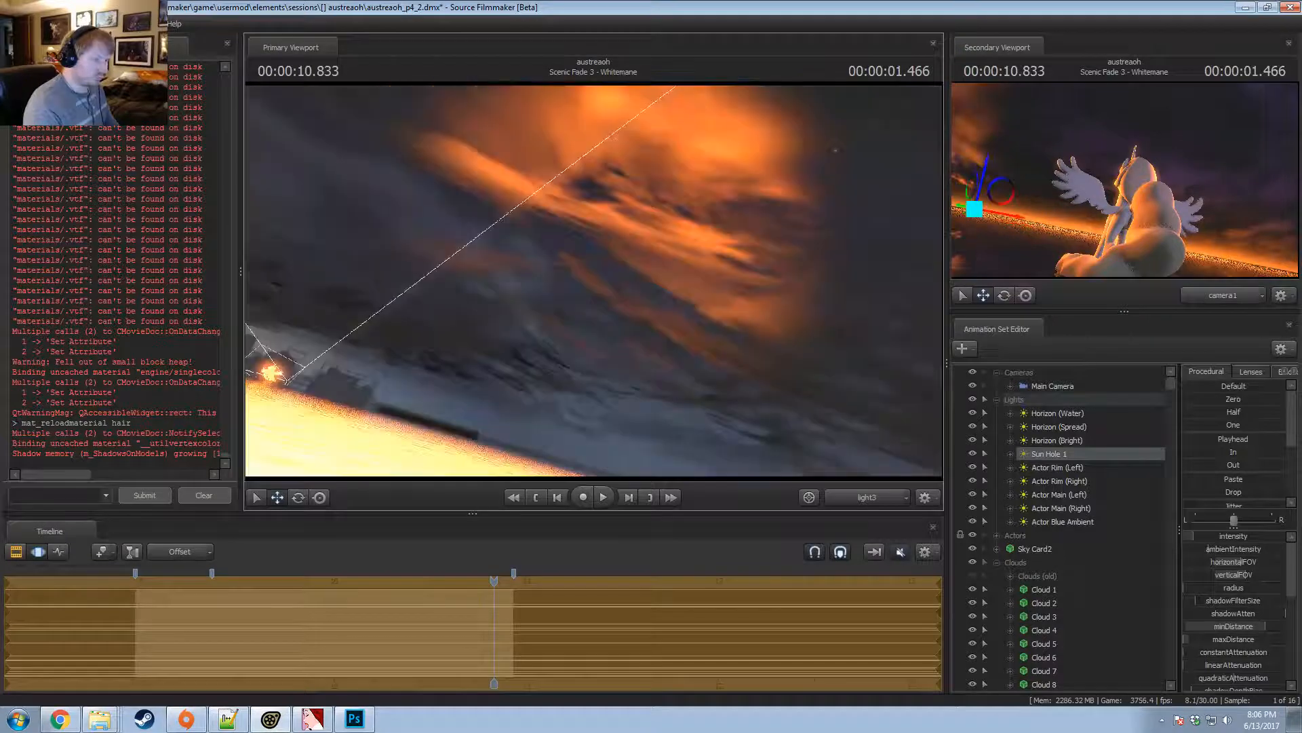
pyautogui.moveTo(591, 280); pyautogui.dragTo(567, 261)
pyautogui.press('d')
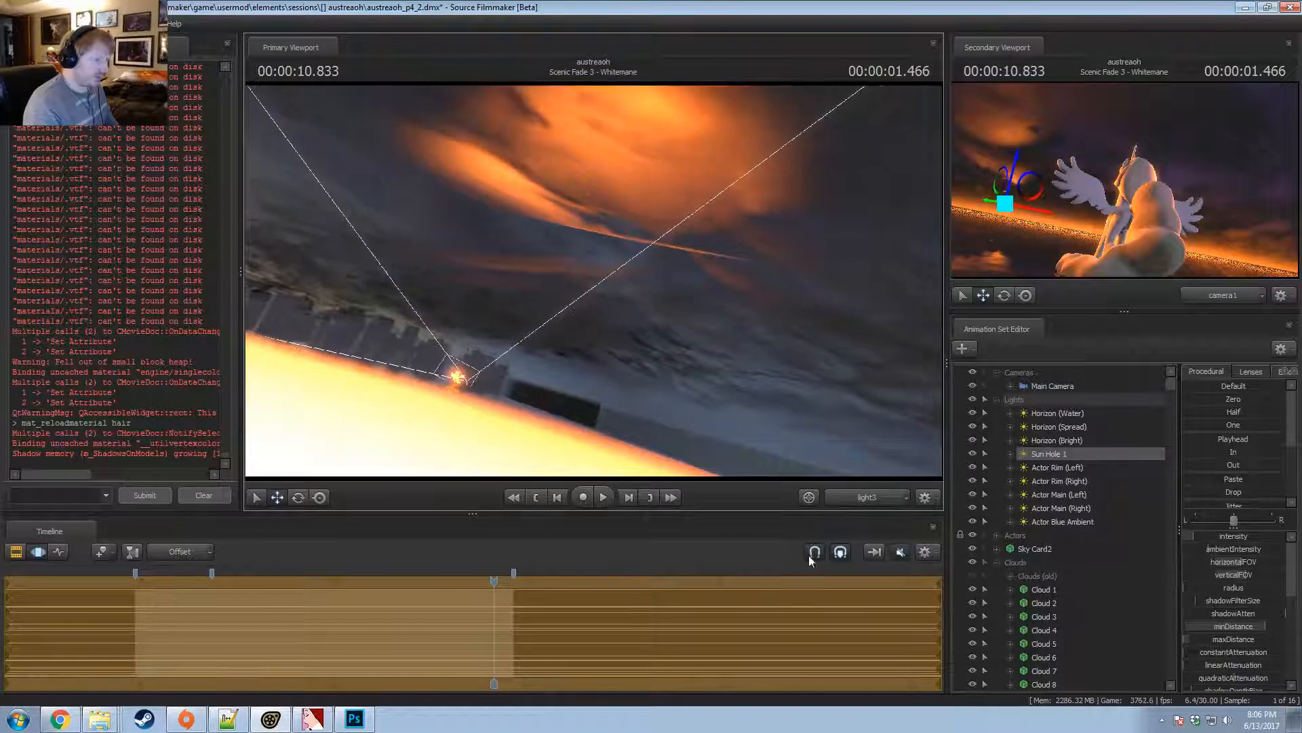
# Examine from the work camera how Sun Hole 1 lights the clouds between 10.833 and 10.433.
pyautogui.click(865, 502)
pyautogui.moveTo(592, 280)
pyautogui.mouseDown()
pyautogui.moveTo(535, 278)
pyautogui.moveTo(470, 327)
pyautogui.moveTo(597, 277)
pyautogui.moveTo(652, 203)
pyautogui.moveTo(486, 253)
pyautogui.moveTo(275, 230)
pyautogui.moveTo(566, 266)
pyautogui.moveTo(580, 180)
pyautogui.moveTo(603, 302)
pyautogui.moveTo(549, 261)
pyautogui.moveTo(577, 299)
pyautogui.mouseUp()
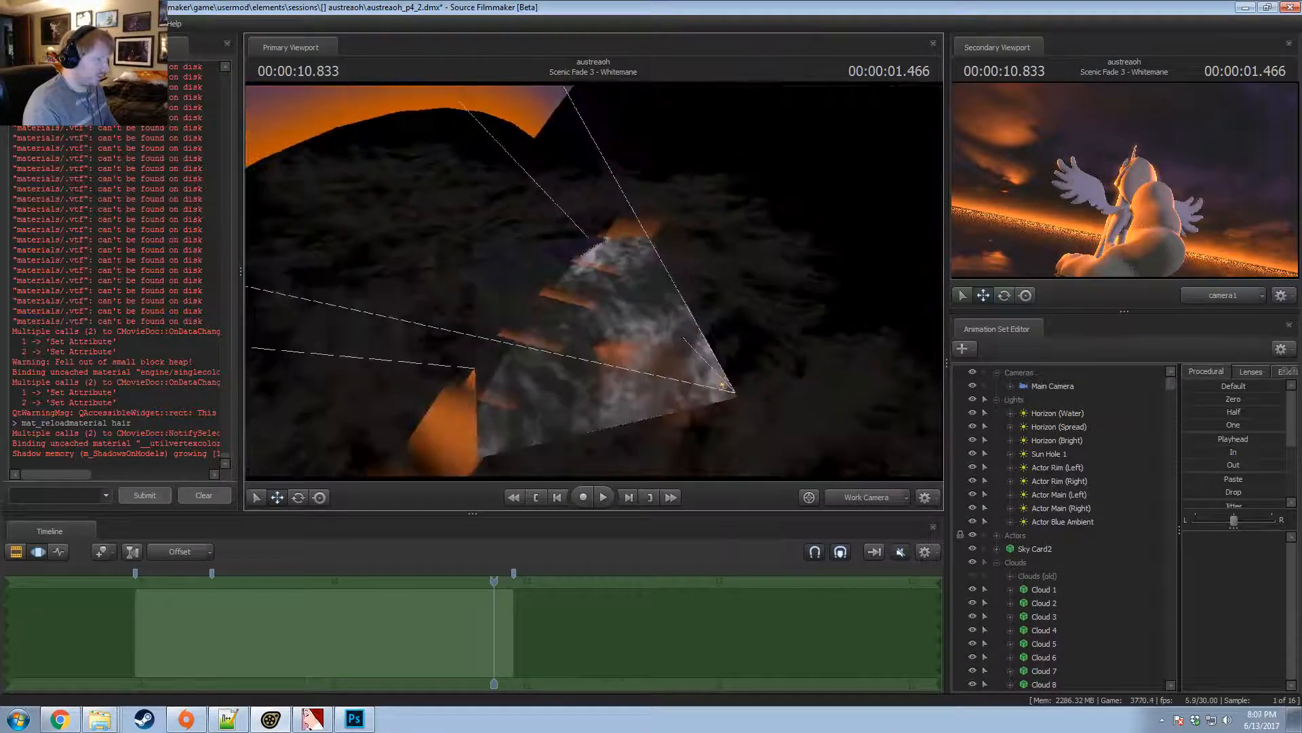
pyautogui.moveTo(647, 243); pyautogui.dragTo(605, 234)
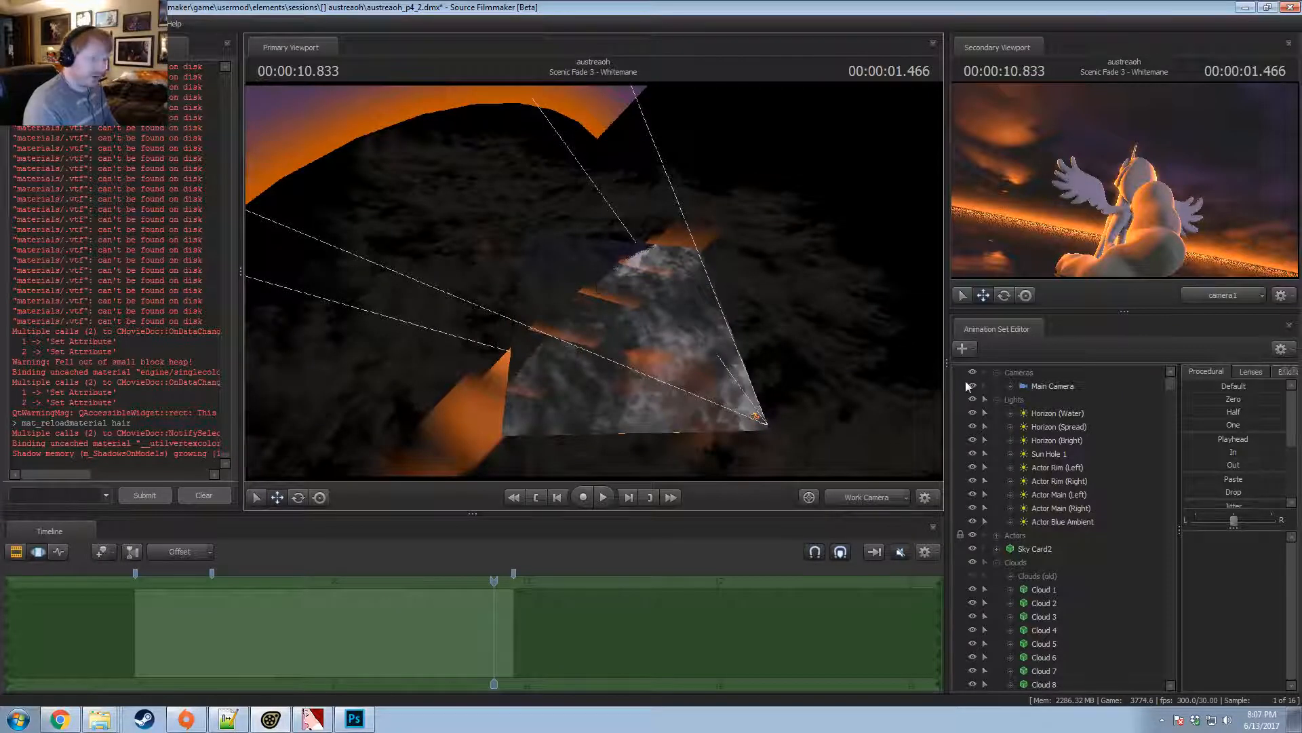
pyautogui.moveTo(786, 341); pyautogui.dragTo(705, 298)
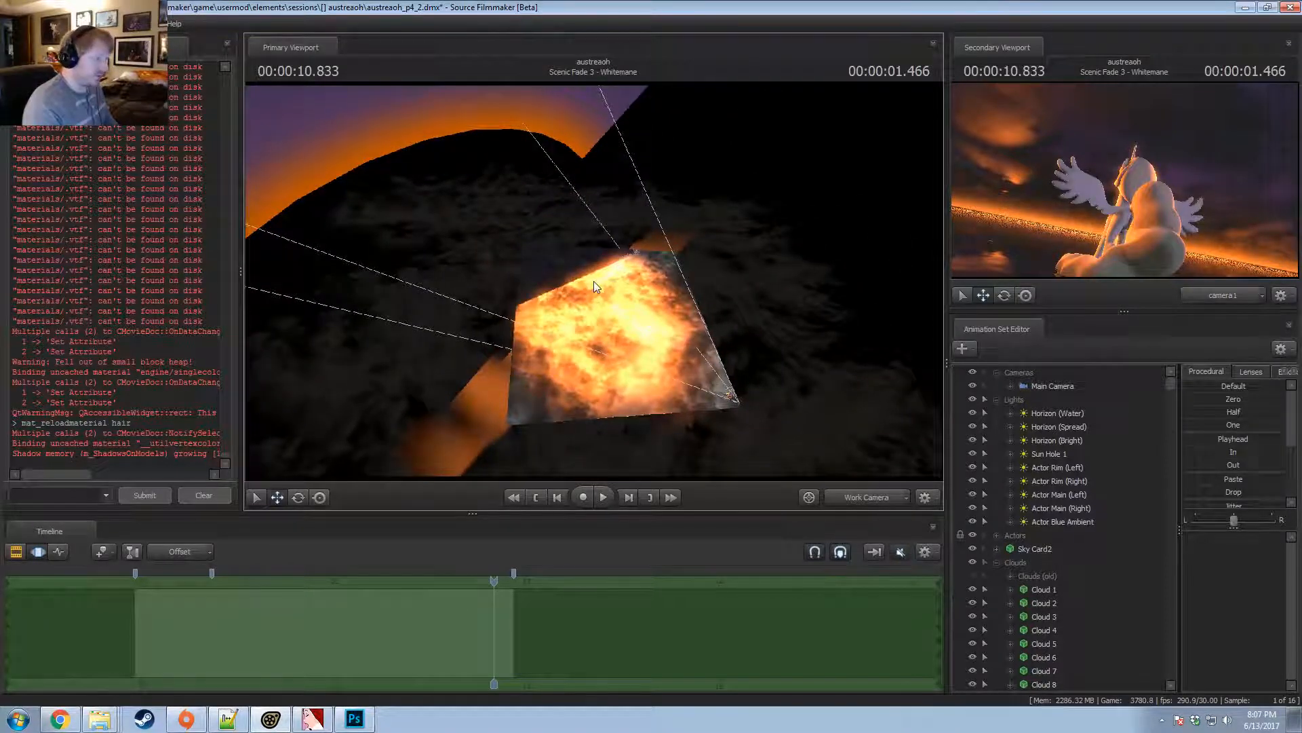
pyautogui.moveTo(675, 329)
pyautogui.mouseDown()
pyautogui.moveTo(685, 318)
pyautogui.moveTo(690, 331)
pyautogui.mouseUp()
pyautogui.moveTo(493, 587); pyautogui.dragTo(417, 631)
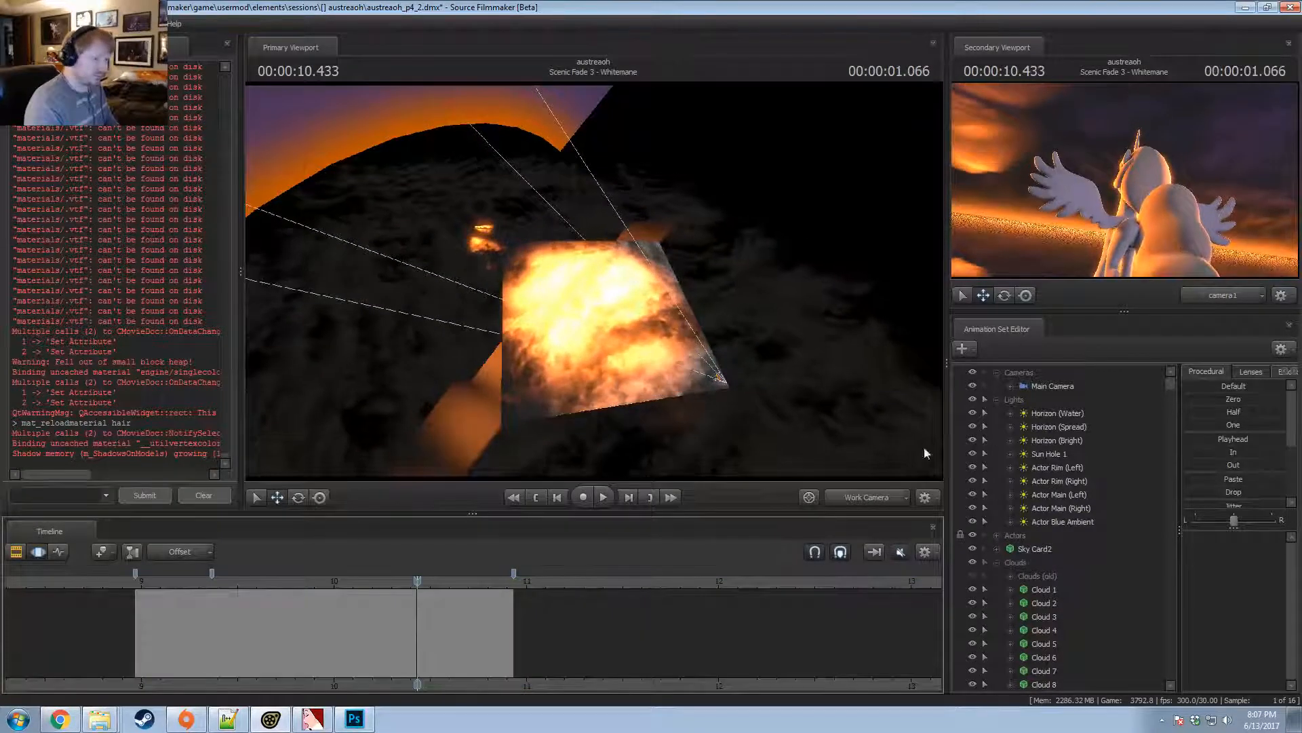
# Collapse the Clouds group and look through Sun Hole 1 in the primary viewport with the Motion Editor active.
pyautogui.click(1063, 522)
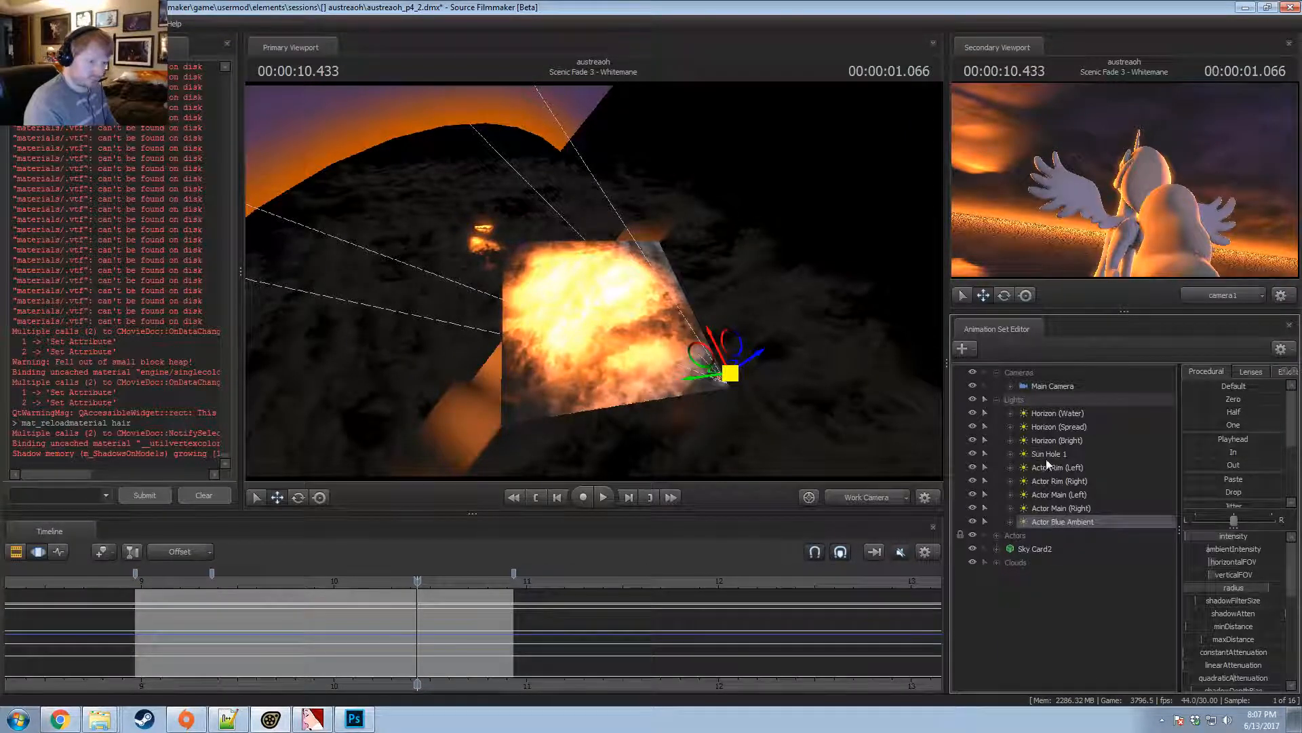
pyautogui.moveTo(1046, 456); pyautogui.dragTo(777, 400)
pyautogui.press('F2')
pyautogui.click(596, 381)
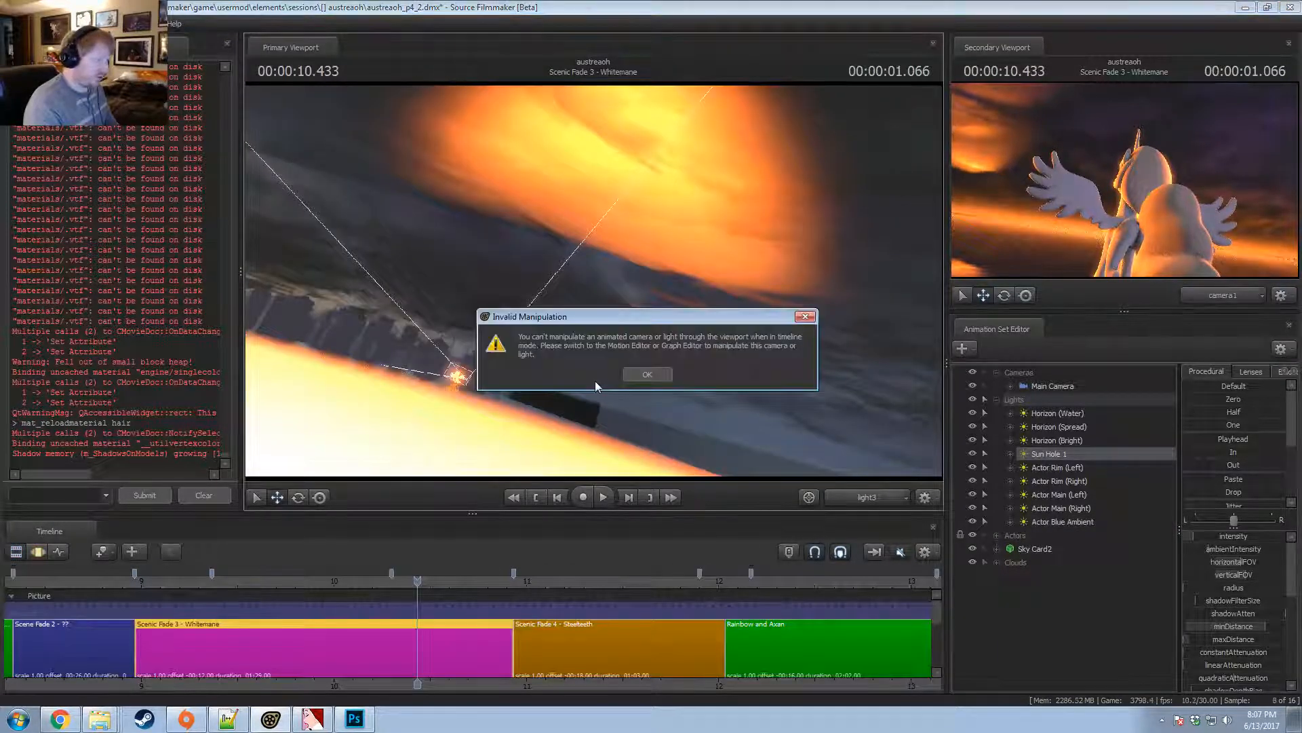
pyautogui.click(665, 374)
pyautogui.press('F3')
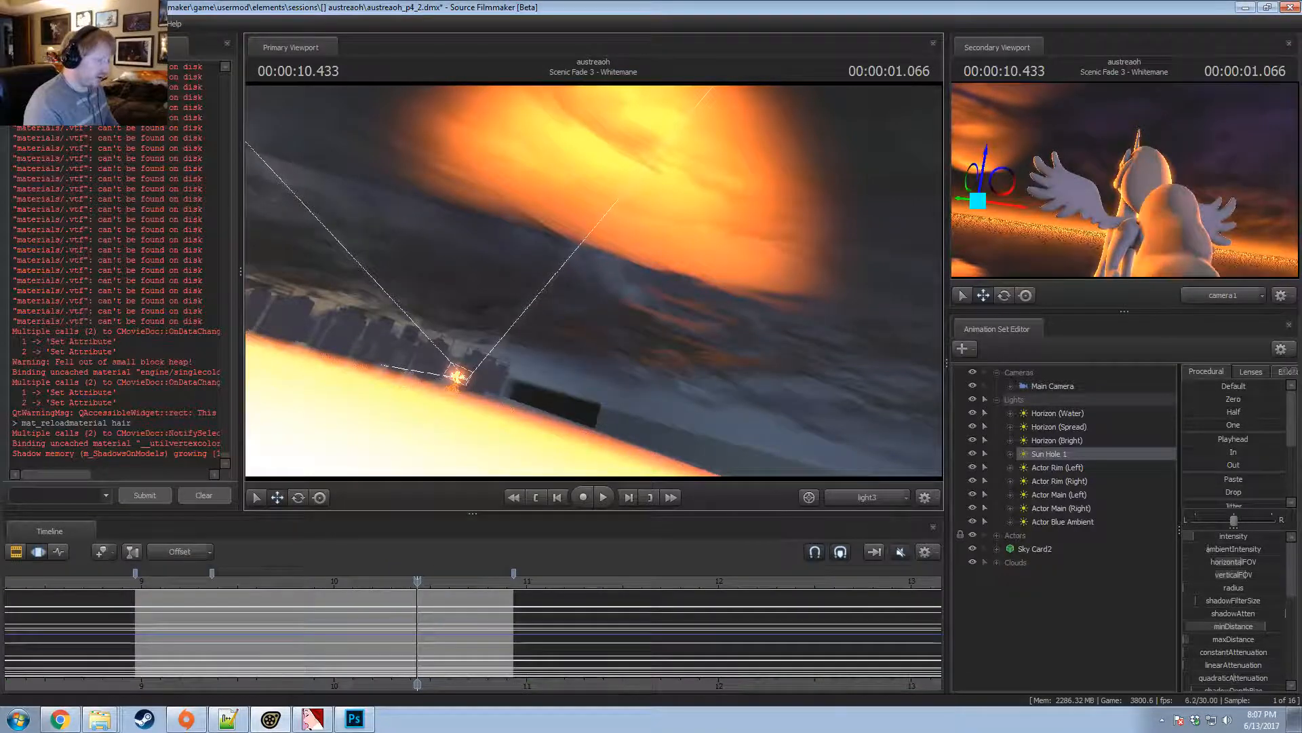
pyautogui.press('F2')
pyautogui.press('F3')
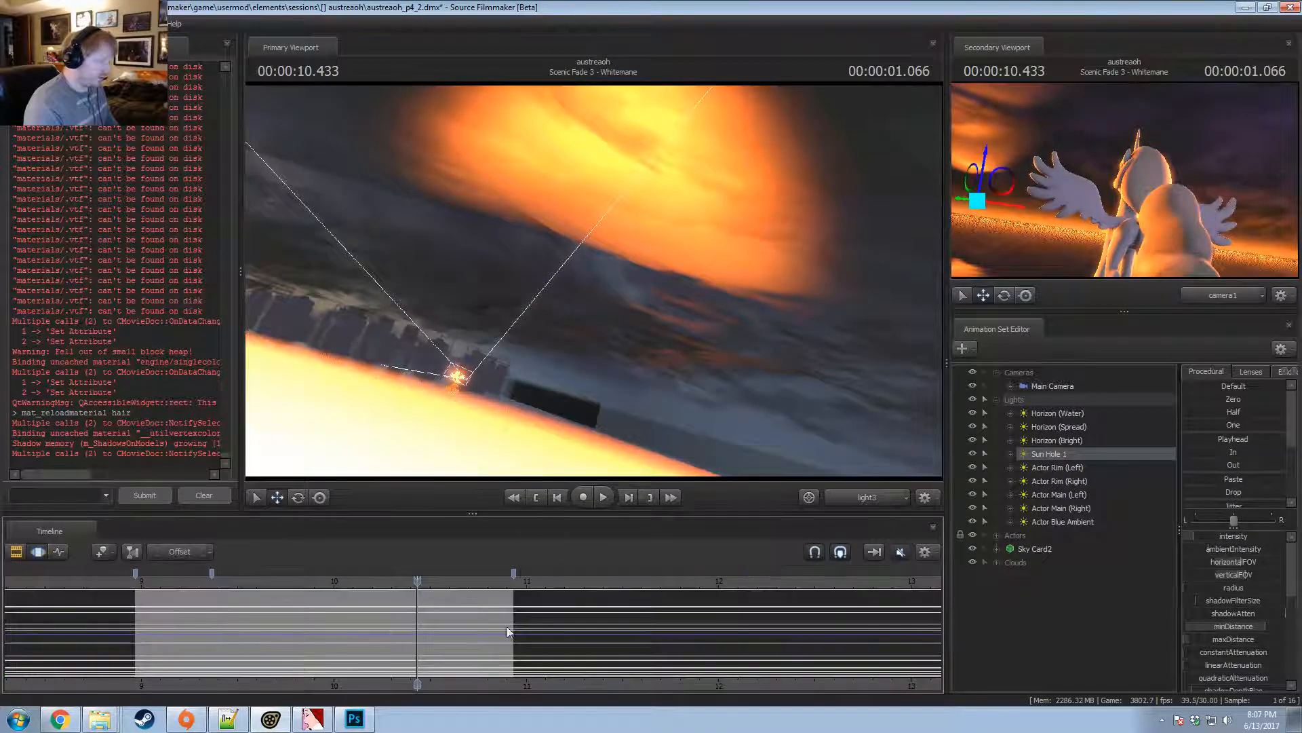
# Fly Sun Hole 1 closer behind Whitemane at 10.433, aim it at the clouds and narrow its field of view.
pyautogui.hotkey('ctrl', 'a')
pyautogui.moveTo(619, 343); pyautogui.dragTo(600, 244)
pyautogui.moveTo(594, 281); pyautogui.dragTo(431, 464)
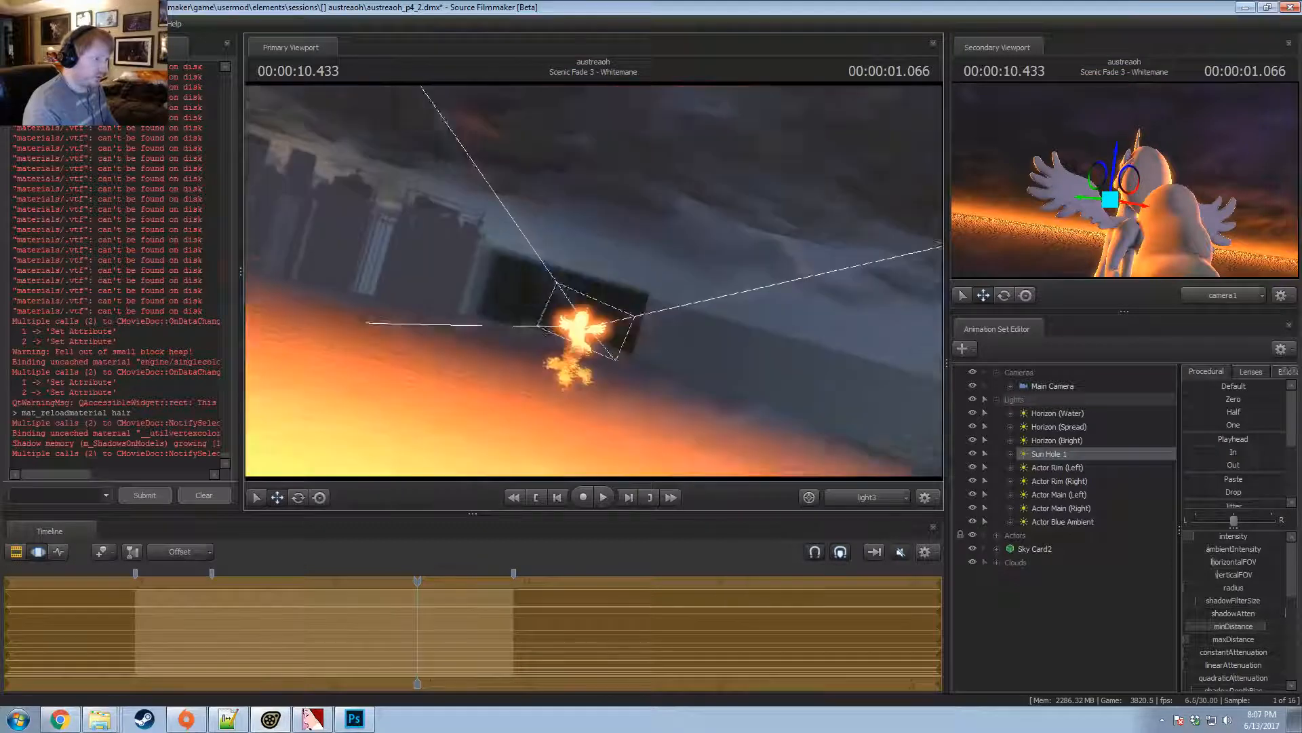
pyautogui.press('s')
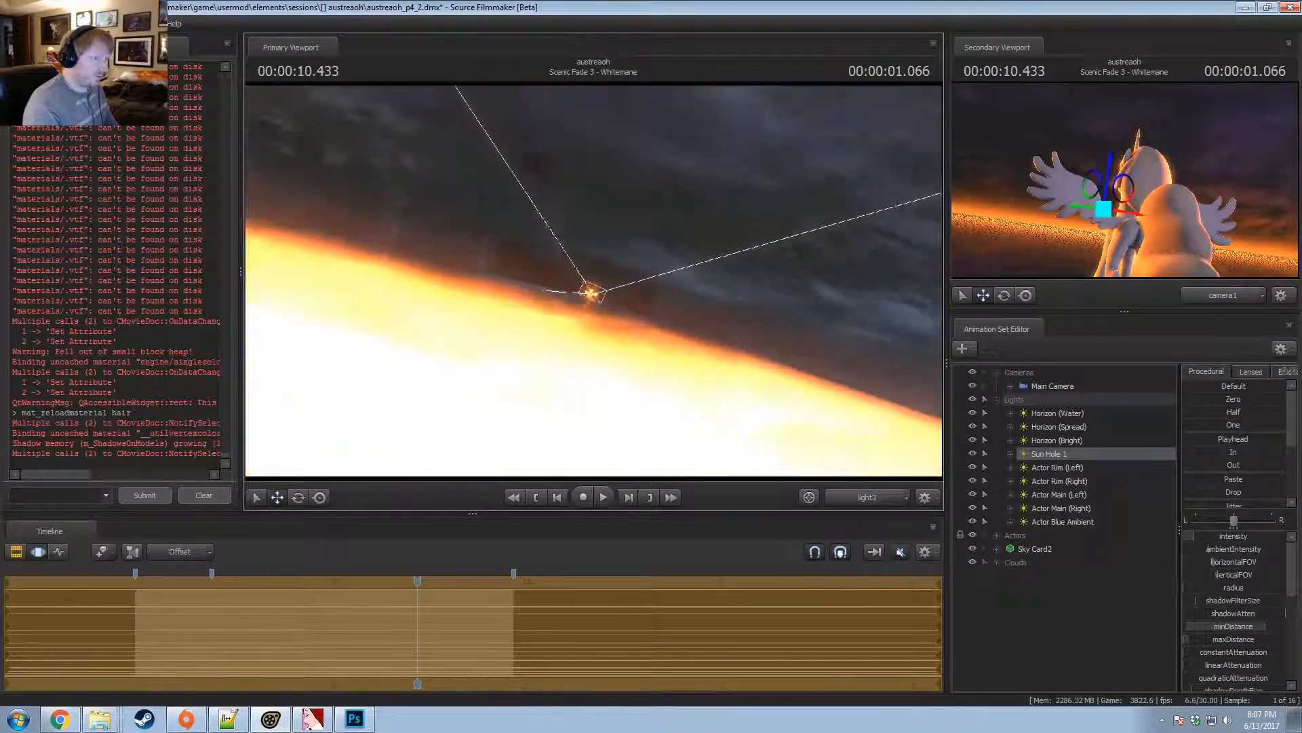
pyautogui.moveTo(593, 281)
pyautogui.mouseDown()
pyautogui.moveTo(726, 84)
pyautogui.moveTo(636, 213)
pyautogui.moveTo(573, 421)
pyautogui.moveTo(590, 441)
pyautogui.moveTo(646, 415)
pyautogui.moveTo(717, 310)
pyautogui.moveTo(753, 352)
pyautogui.moveTo(597, 244)
pyautogui.moveTo(607, 115)
pyautogui.moveTo(638, 81)
pyautogui.moveTo(512, 455)
pyautogui.moveTo(285, 373)
pyautogui.moveTo(556, 244)
pyautogui.moveTo(530, 410)
pyautogui.moveTo(445, 430)
pyautogui.moveTo(473, 432)
pyautogui.moveTo(569, 287)
pyautogui.moveTo(716, 177)
pyautogui.moveTo(583, 305)
pyautogui.moveTo(557, 292)
pyautogui.moveTo(461, 400)
pyautogui.moveTo(593, 288)
pyautogui.moveTo(577, 339)
pyautogui.moveTo(593, 270)
pyautogui.moveTo(594, 281)
pyautogui.mouseUp()
pyautogui.press('d')
pyautogui.press('a')
pyautogui.press('a')
pyautogui.press('a')
pyautogui.press('w')
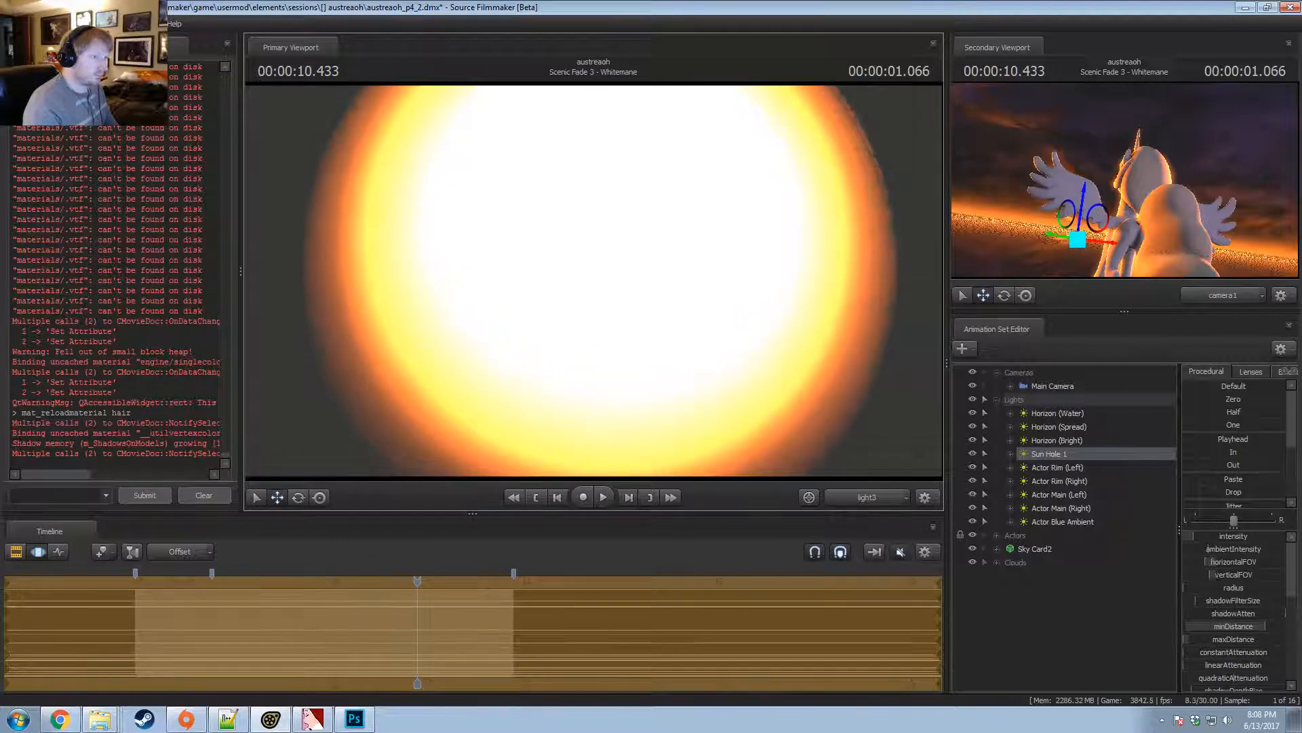
# Adjust Sun Hole 1's intensity slightly in the Motion Editor and expand the Clouds group.
pyautogui.press('F2')
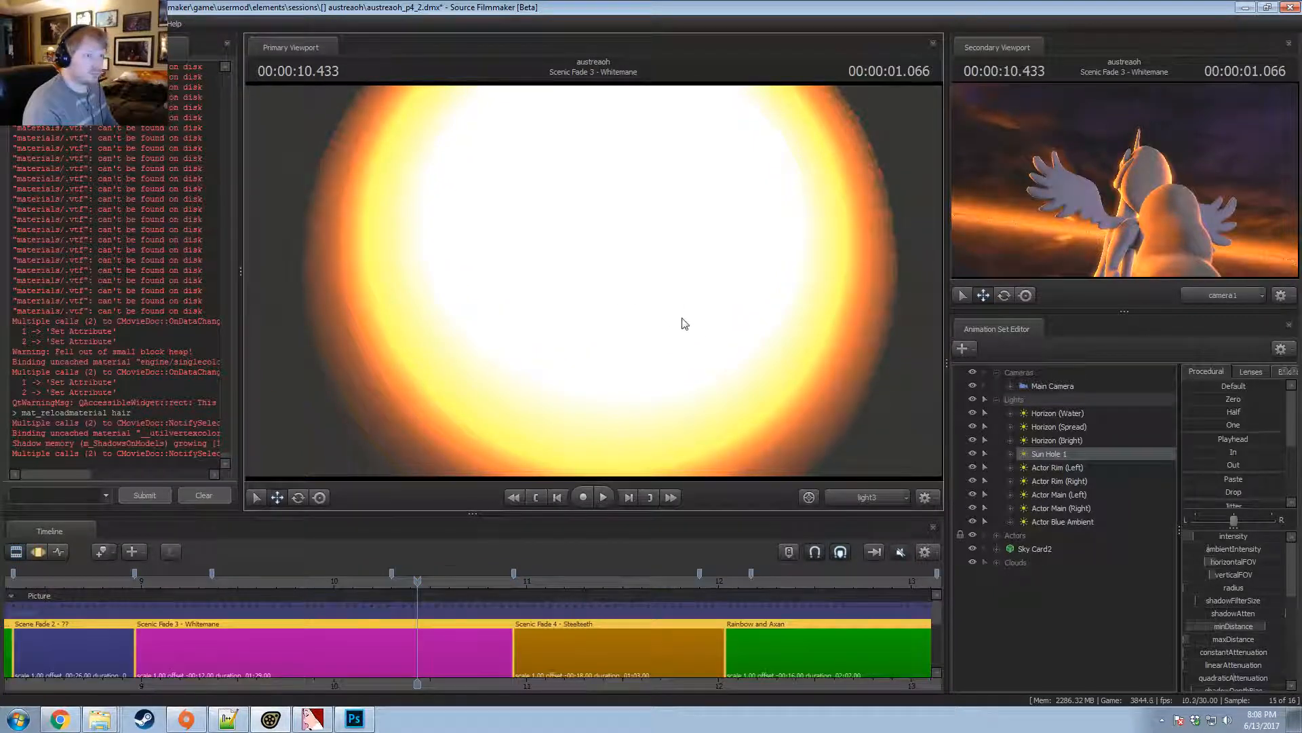
pyautogui.moveTo(685, 323); pyautogui.dragTo(682, 328)
pyautogui.press('F3')
pyautogui.press('F3')
pyautogui.press('F4')
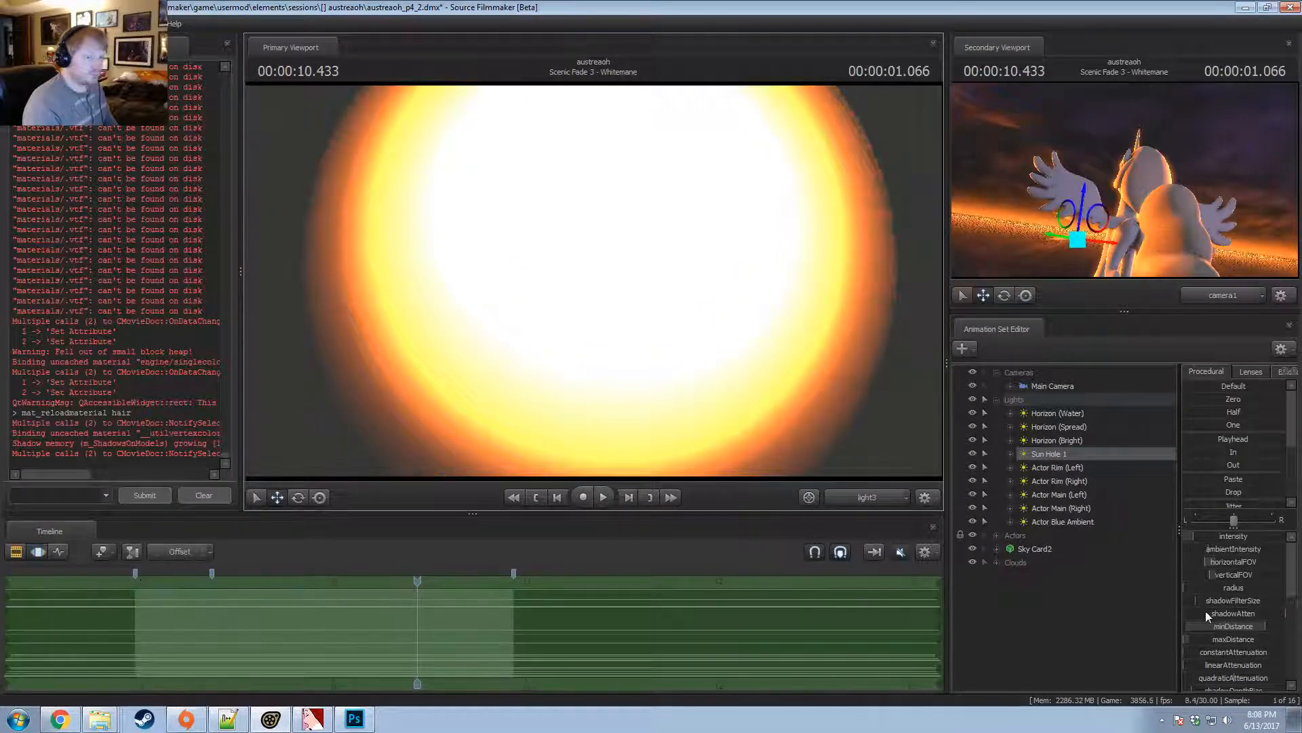
pyautogui.moveTo(1206, 539); pyautogui.dragTo(1209, 539)
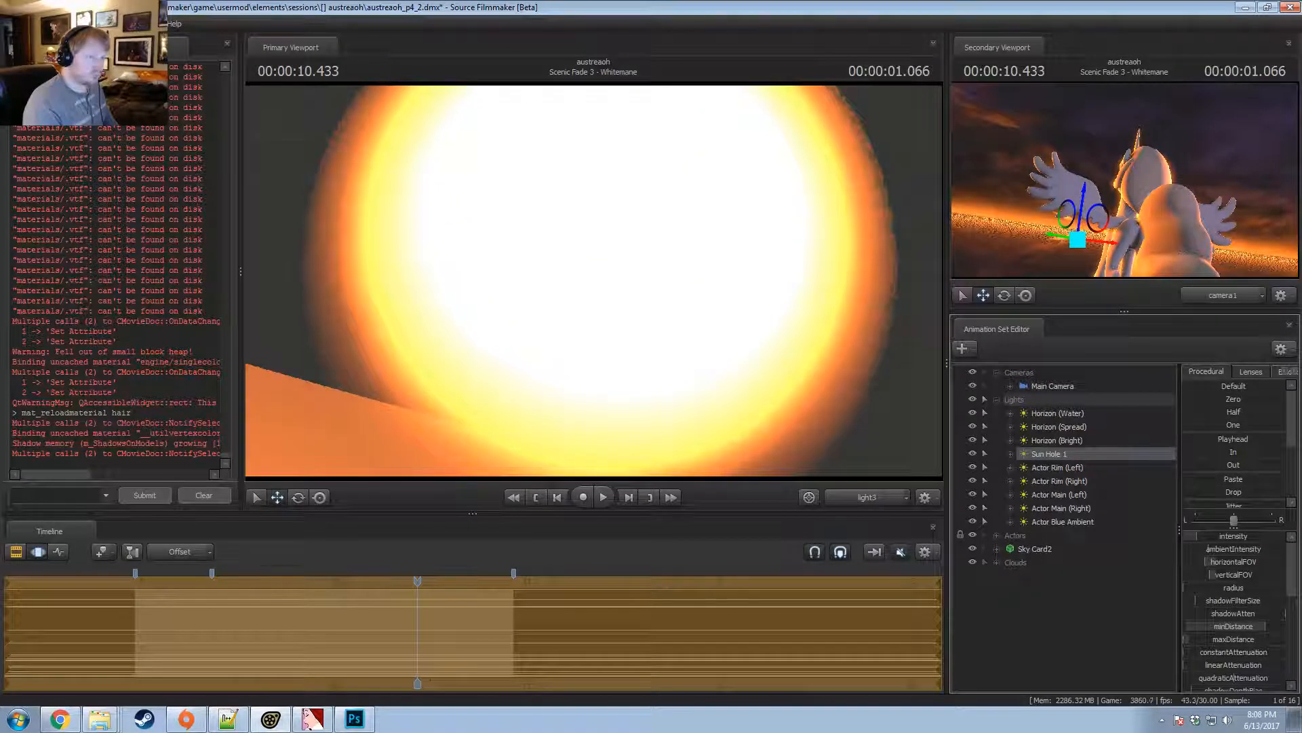
pyautogui.press('F2')
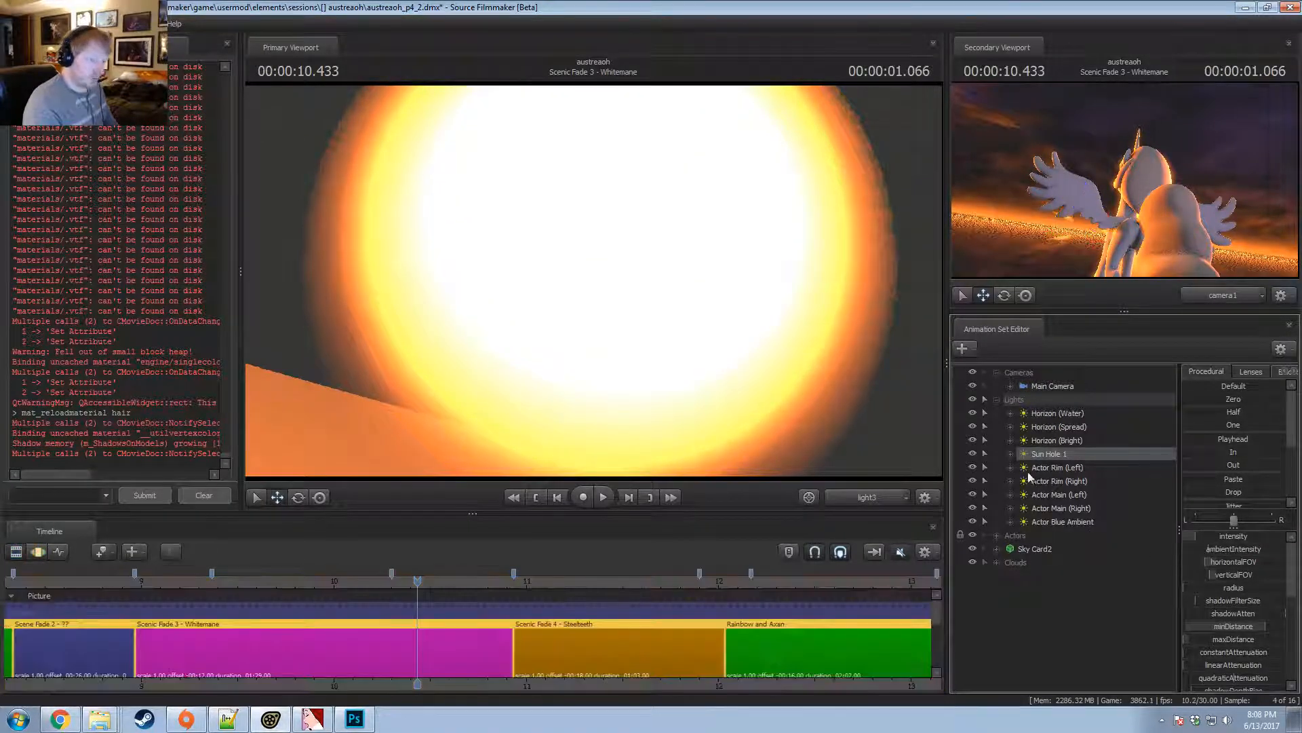
pyautogui.click(996, 562)
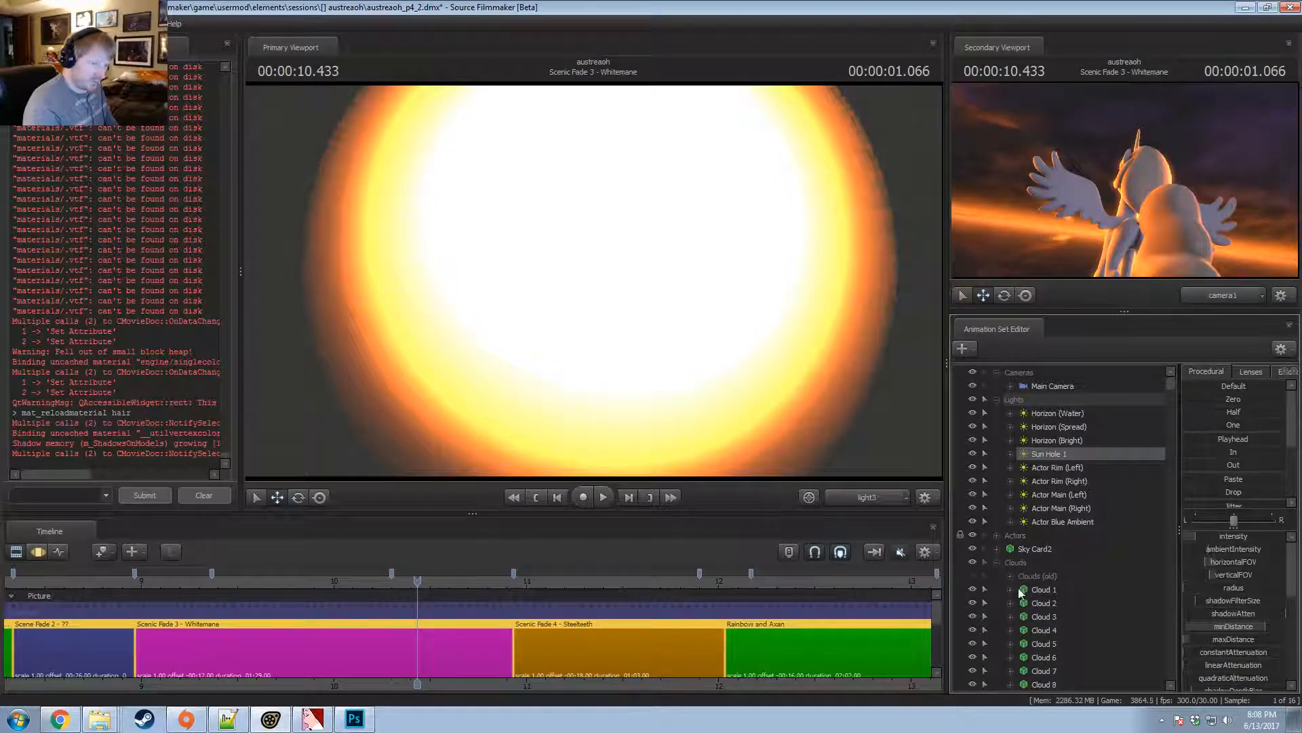
# Paste a copy of Sun Hole 1 as Sun Hole 2 below the collapsed Clouds group and look through it.
pyautogui.rightClick(1050, 453)
pyautogui.click(1067, 474)
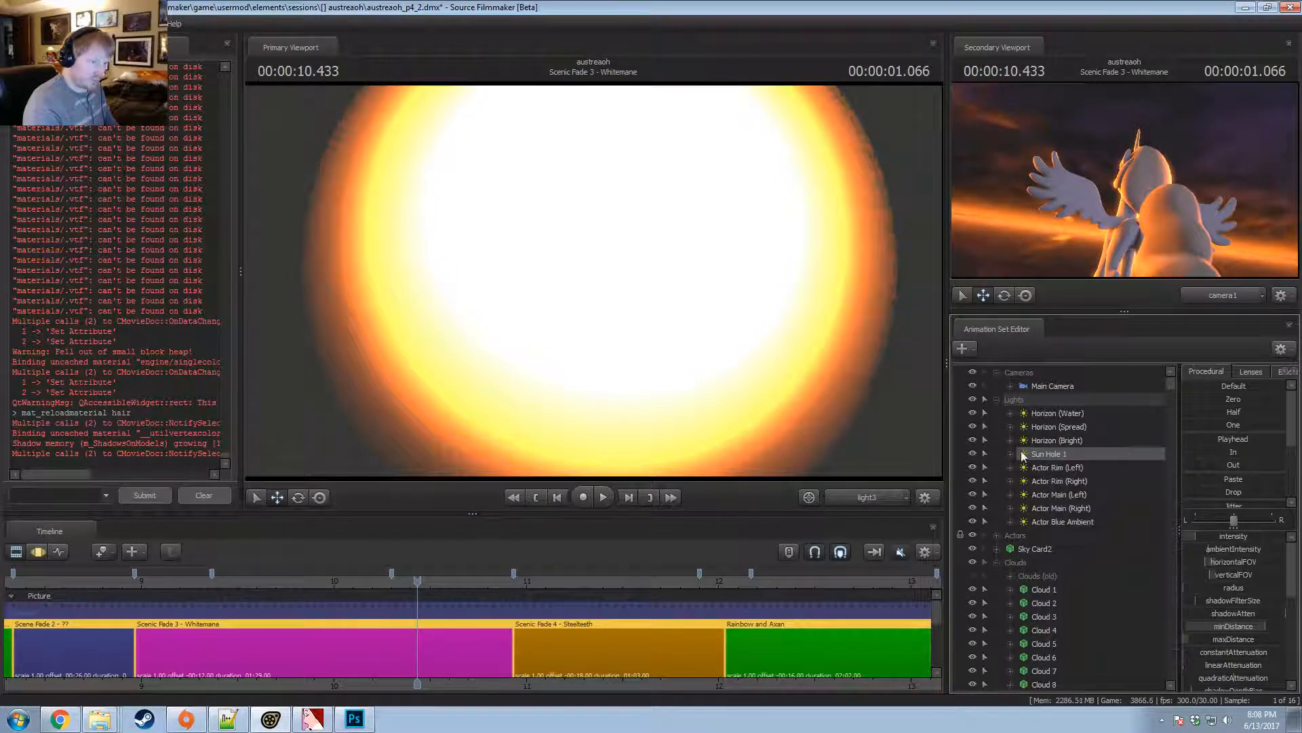
pyautogui.click(996, 562)
pyautogui.rightClick(1020, 597)
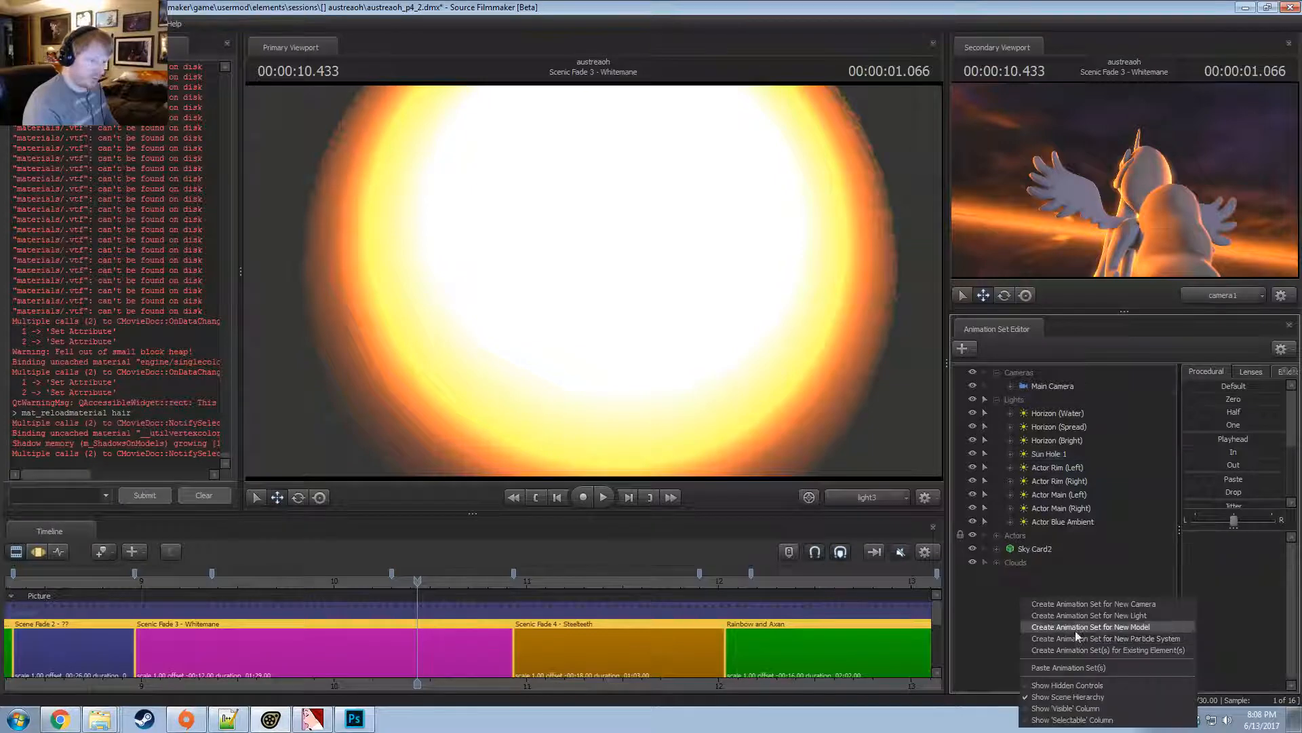
pyautogui.click(1064, 669)
pyautogui.click(1033, 574)
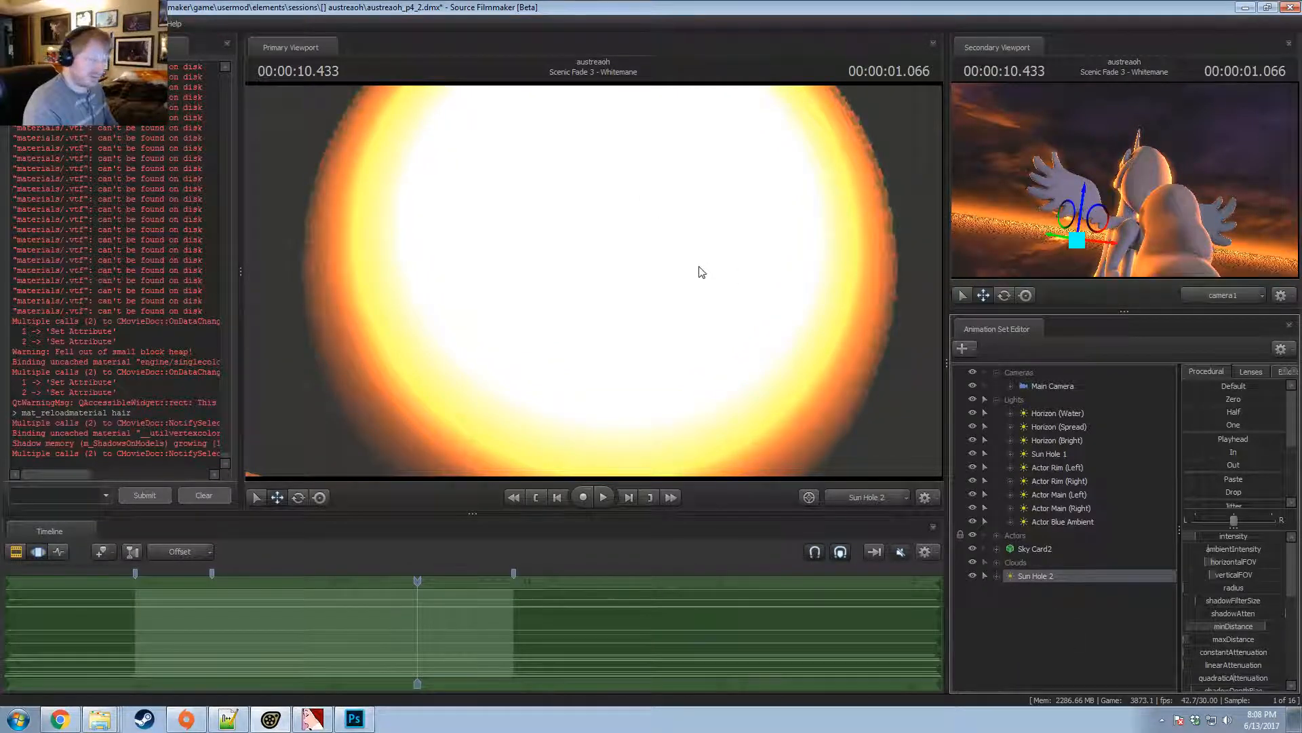
# Fly Sun Hole 2 further along the horizon to the other side of Whitemane at 10.433, hiding the Actors group to see the clouds.
pyautogui.moveTo(685, 262)
pyautogui.mouseDown()
pyautogui.moveTo(726, 271)
pyautogui.moveTo(652, 268)
pyautogui.moveTo(671, 278)
pyautogui.moveTo(651, 264)
pyautogui.moveTo(668, 275)
pyautogui.moveTo(672, 339)
pyautogui.moveTo(665, 268)
pyautogui.mouseUp()
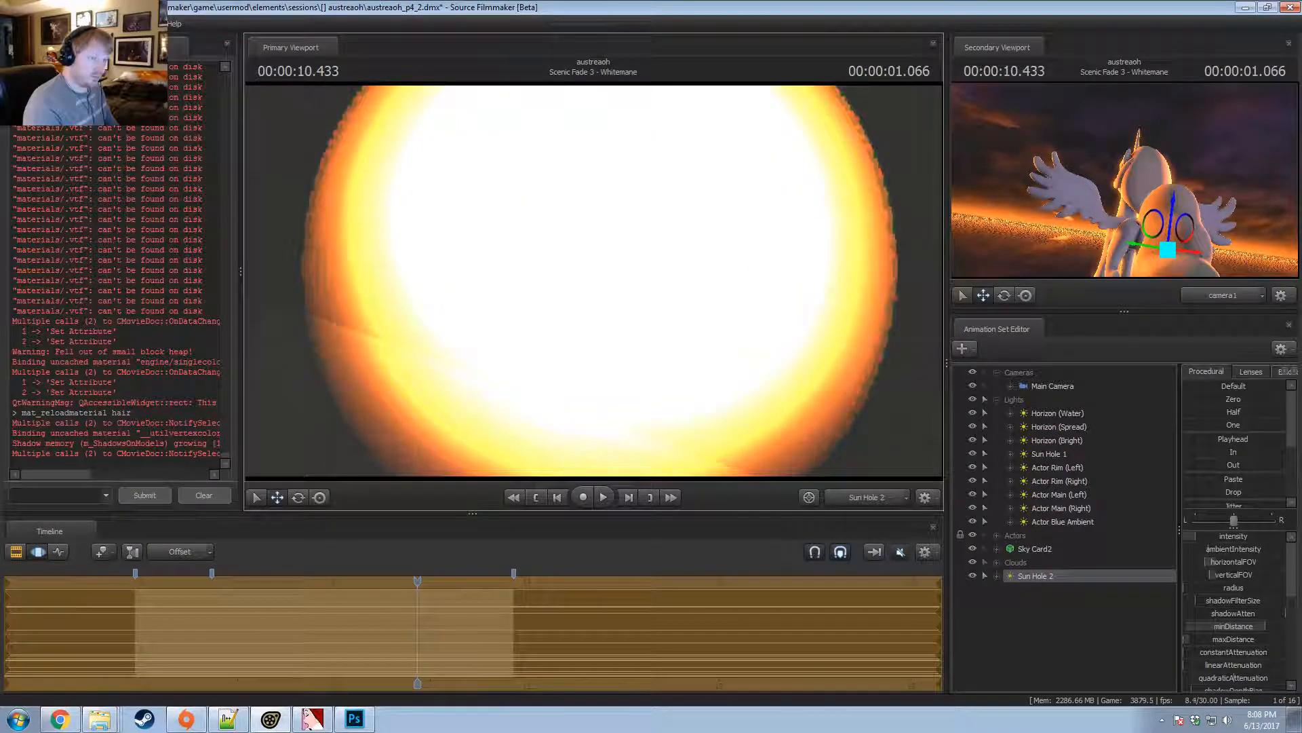
pyautogui.click(973, 534)
pyautogui.moveTo(674, 280); pyautogui.dragTo(594, 281)
pyautogui.press('F2')
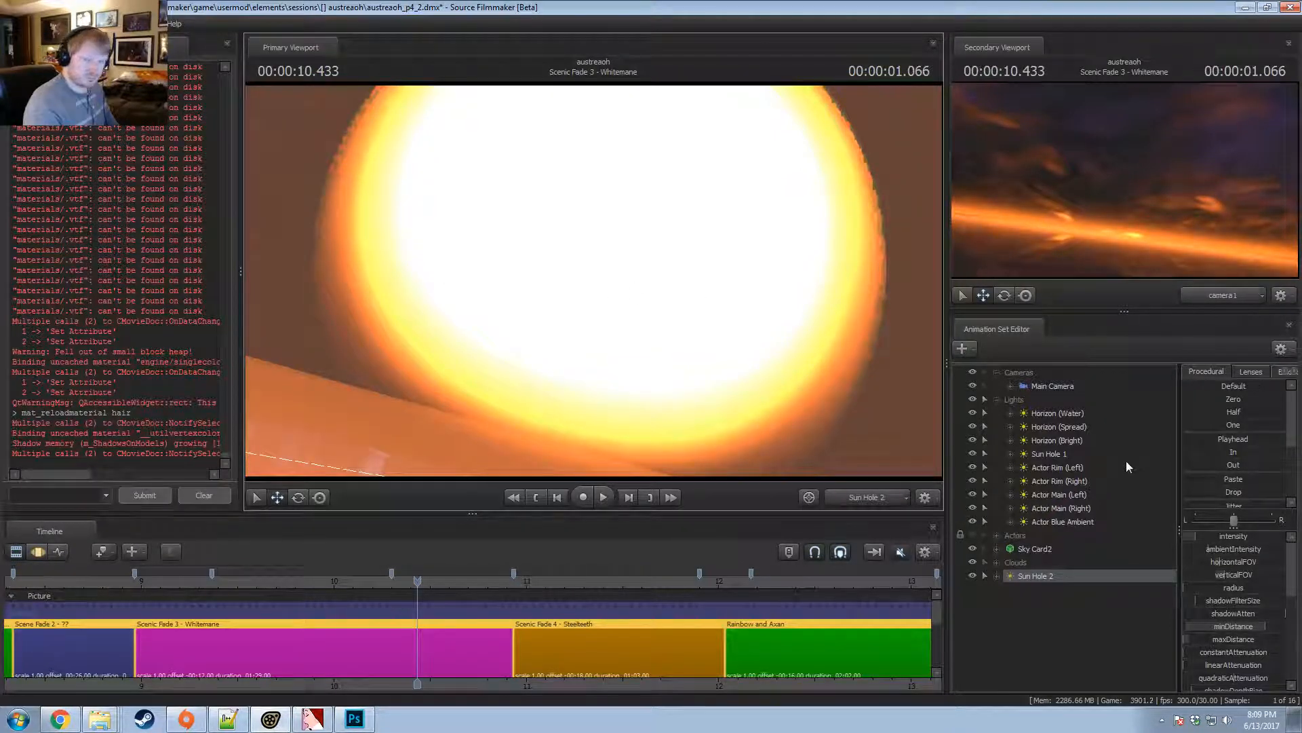
pyautogui.press('F3')
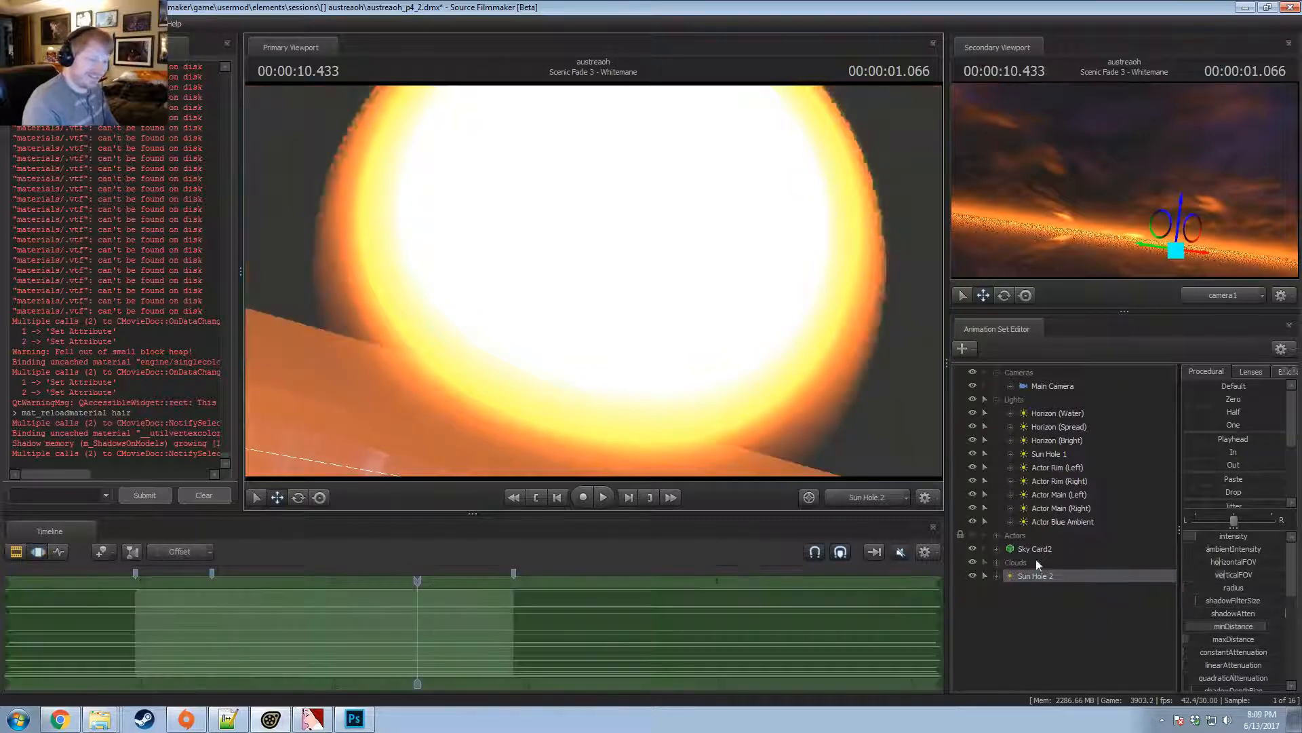
# Select Sun Hole 1 and remap its minDistance slider range to a higher maximum.
pyautogui.click(1052, 454)
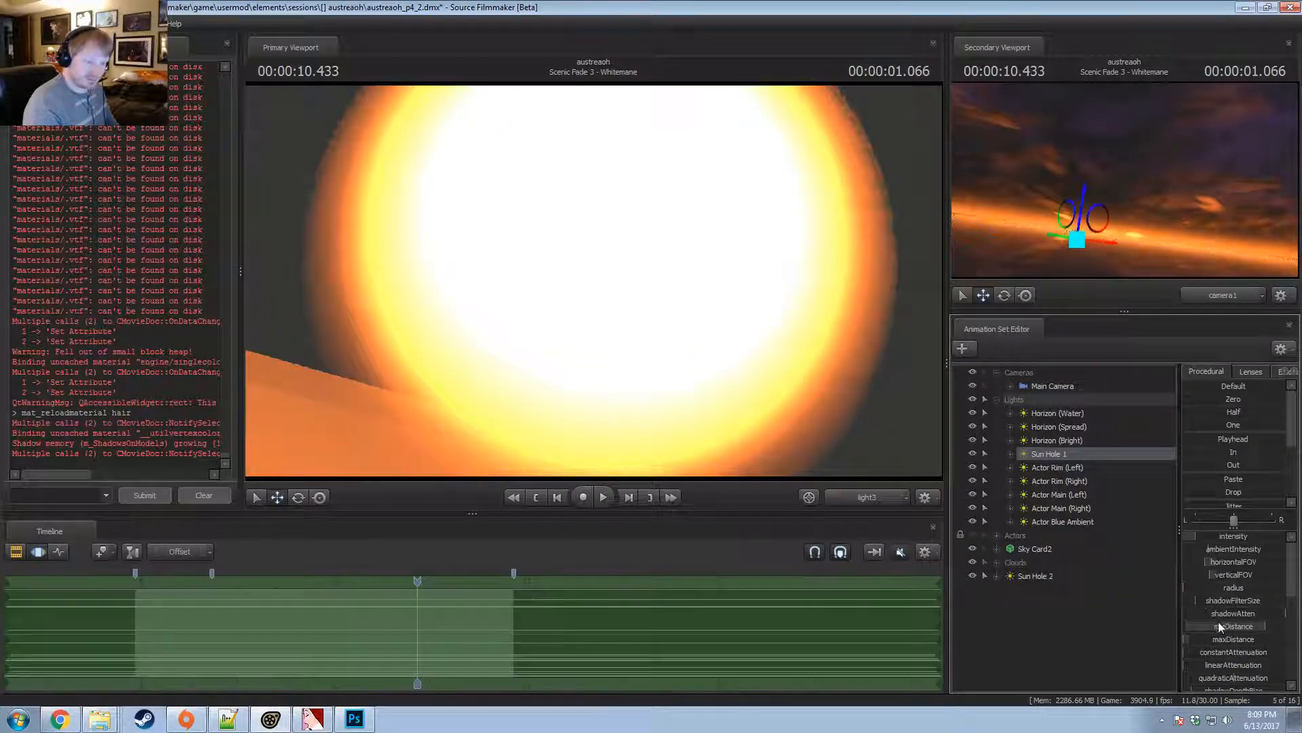
pyautogui.scroll(-3, 1208, 658)
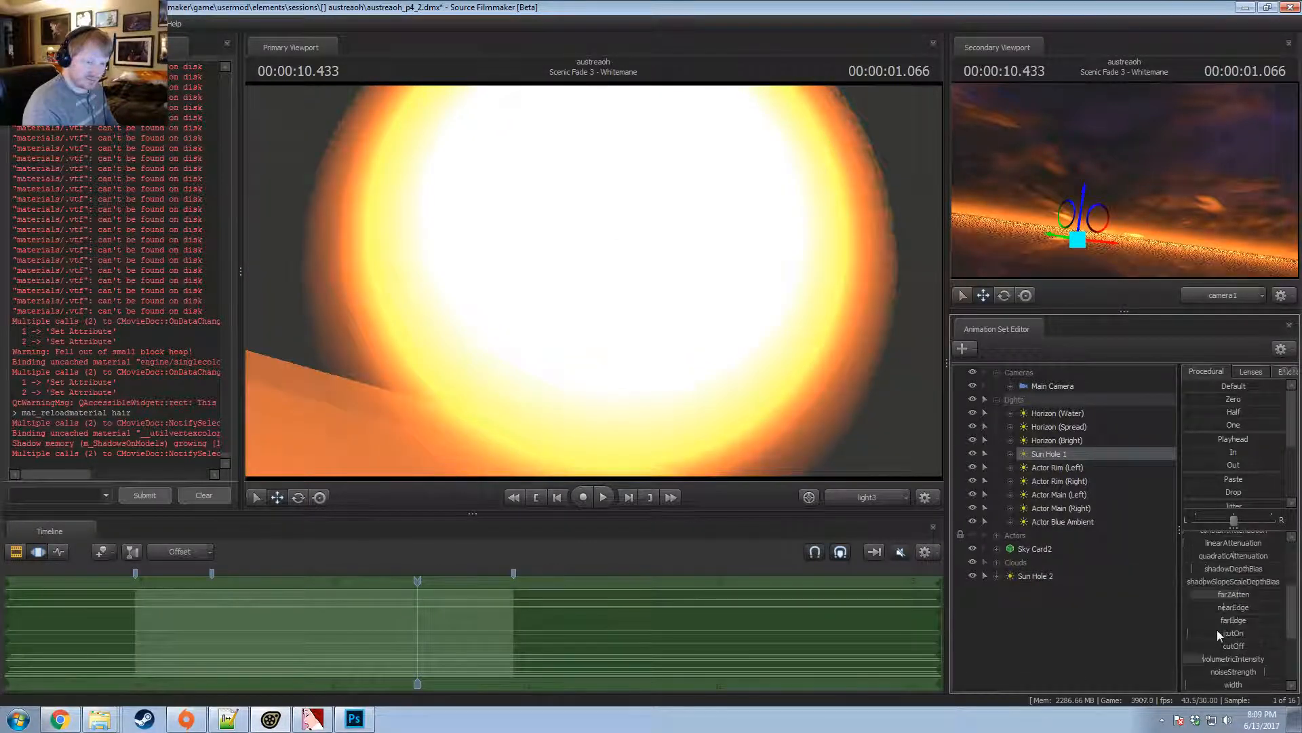
pyautogui.click(1217, 633)
pyautogui.moveTo(1261, 640); pyautogui.dragTo(1227, 628)
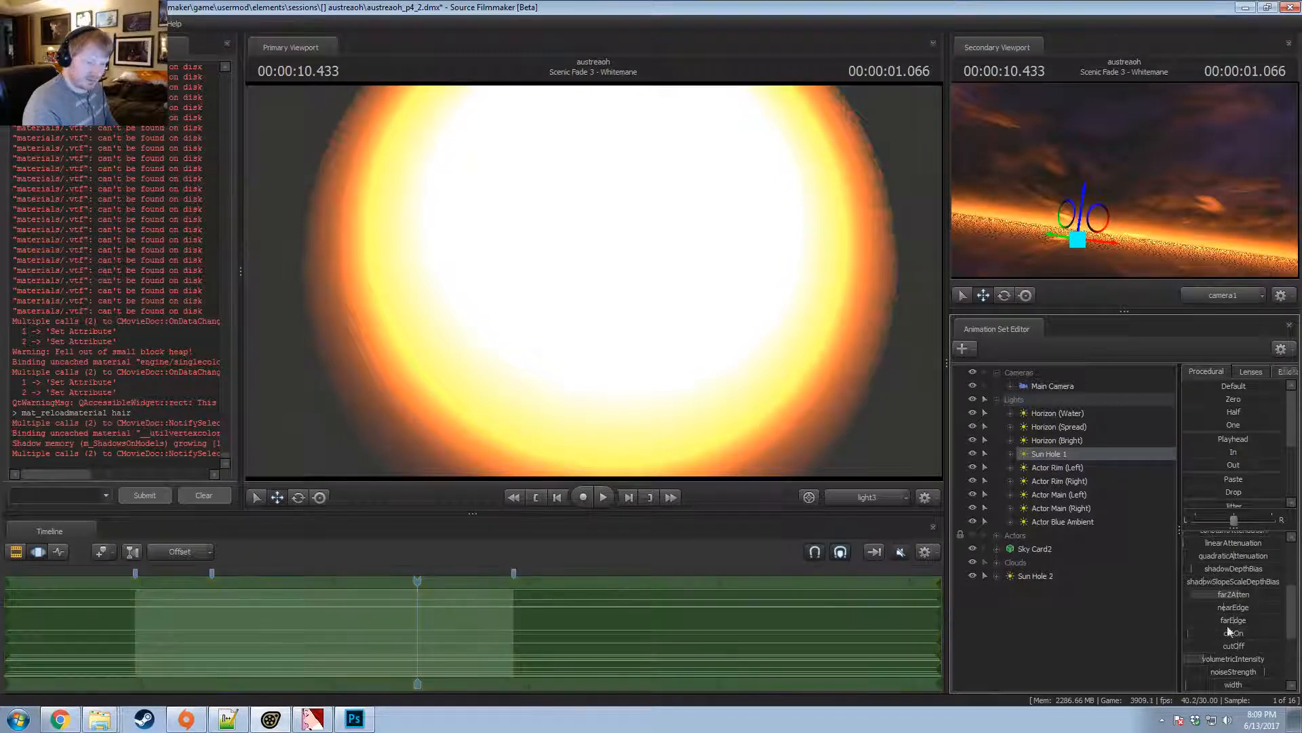
pyautogui.click(1227, 597)
pyautogui.scroll(-1, 1224, 628)
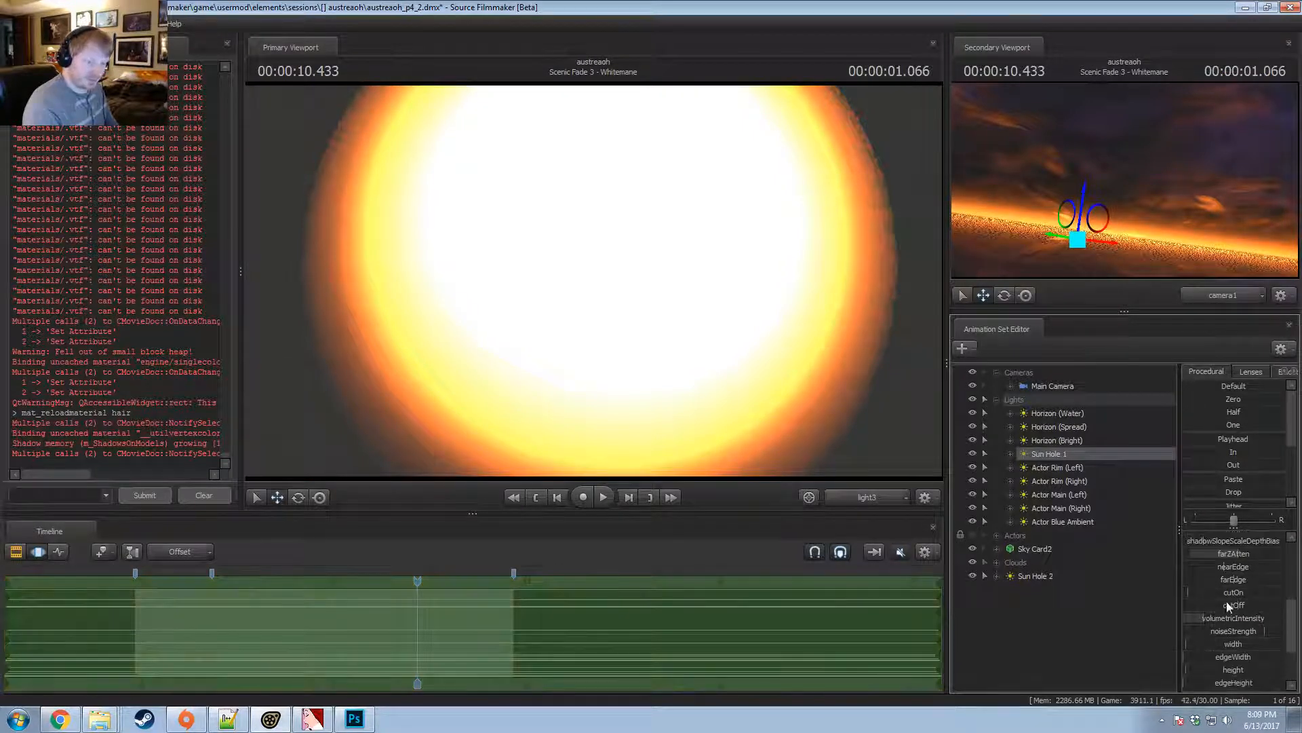
pyautogui.scroll(2, 1214, 583)
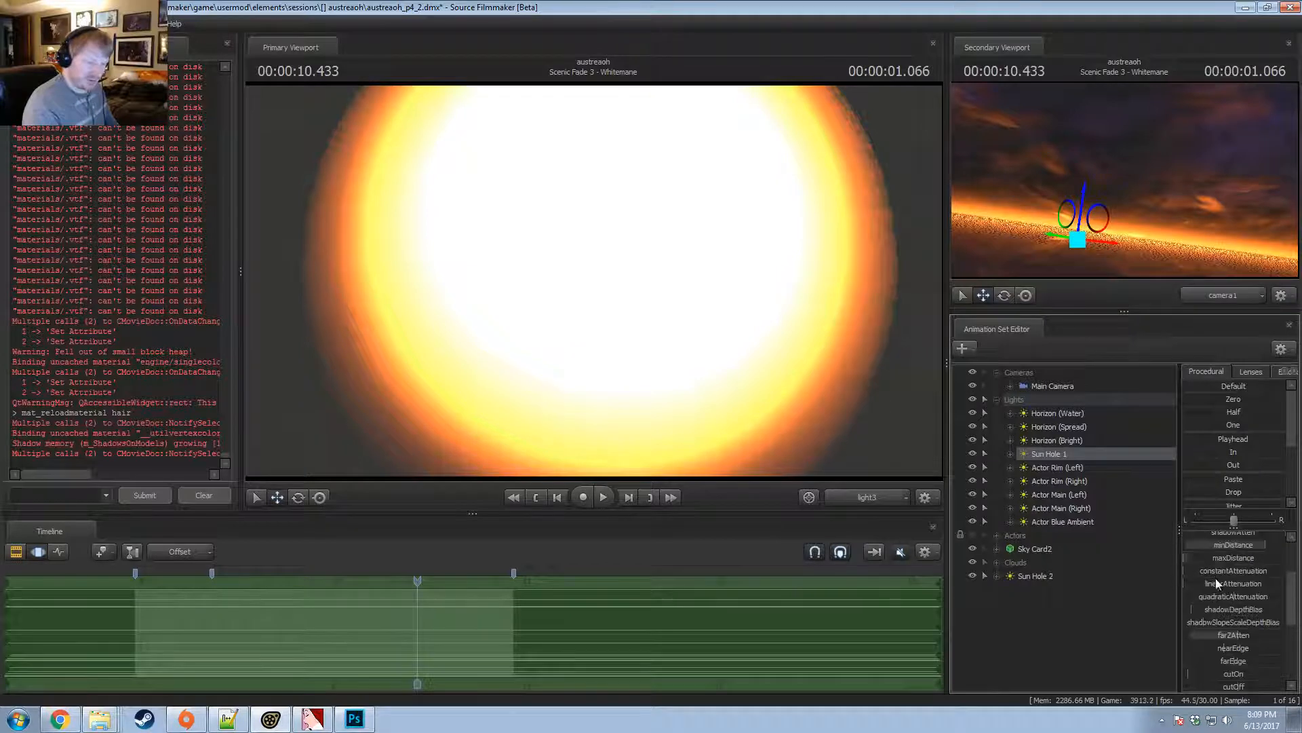
pyautogui.scroll(1, 1217, 579)
pyautogui.rightClick(1221, 586)
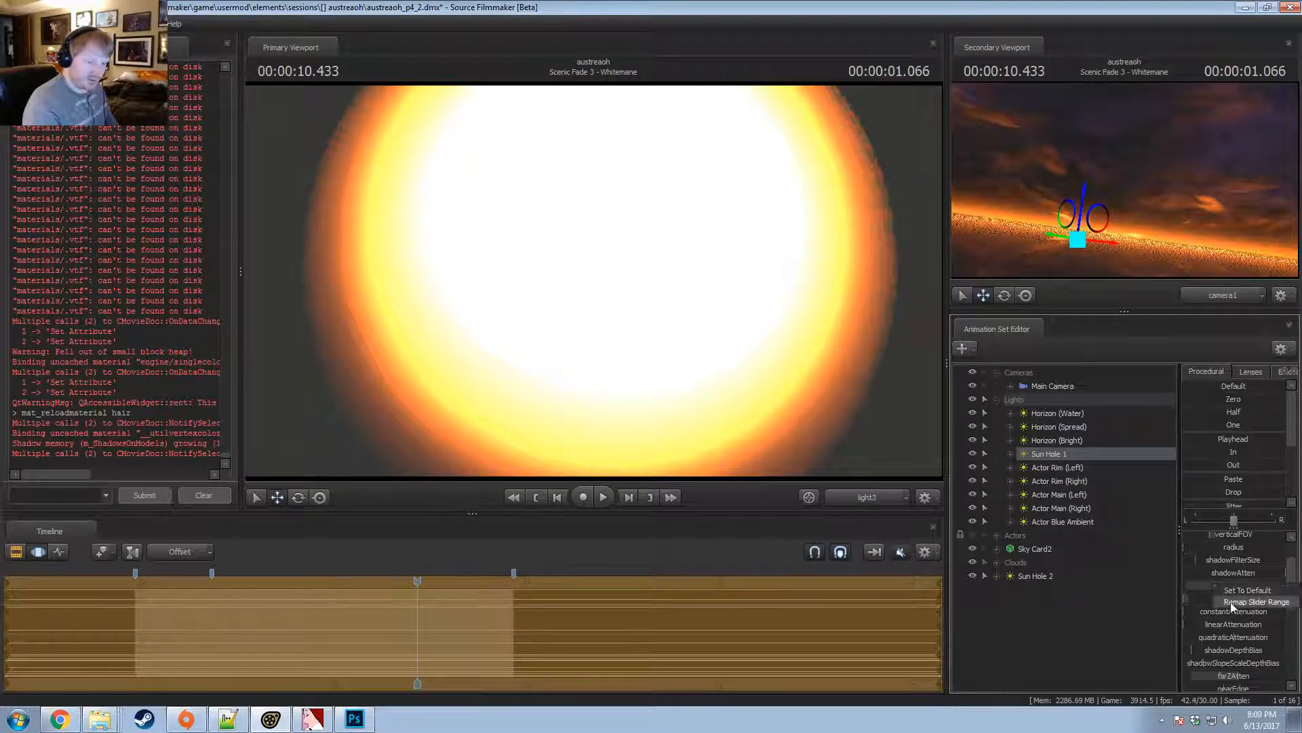
pyautogui.click(1232, 603)
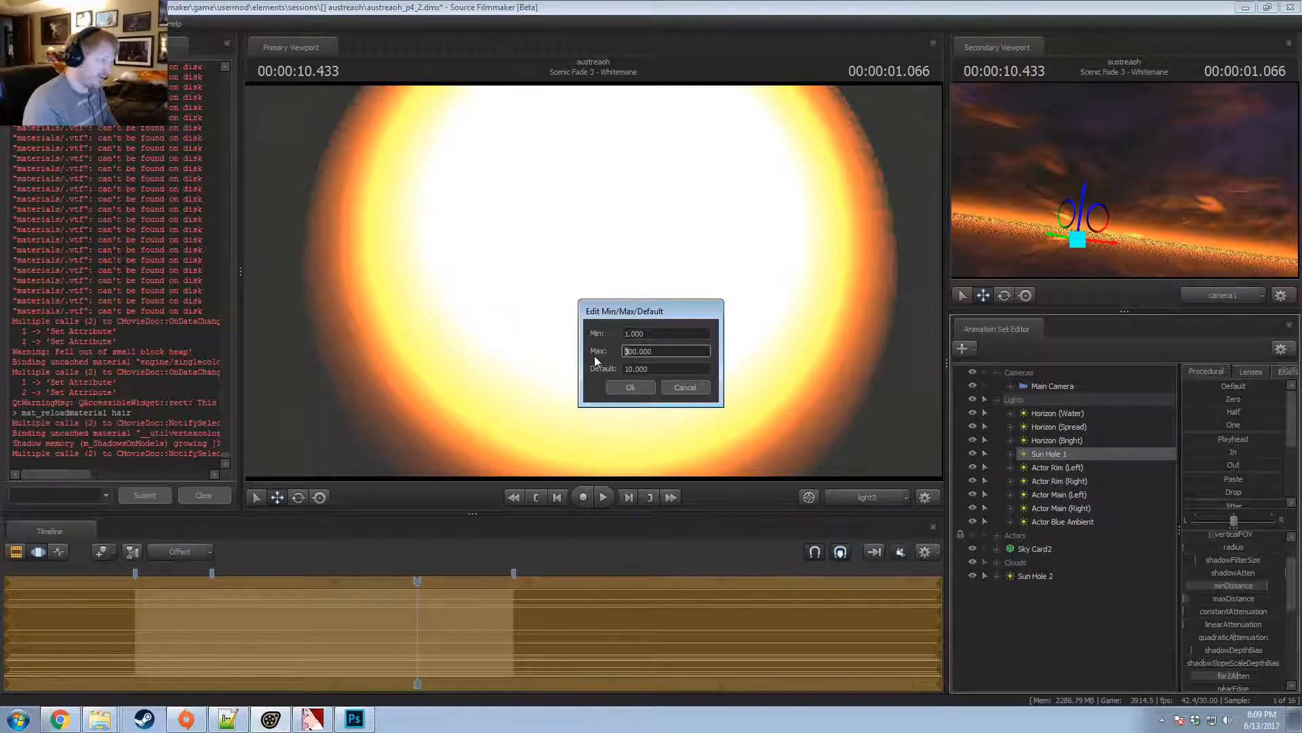
pyautogui.press('Return')
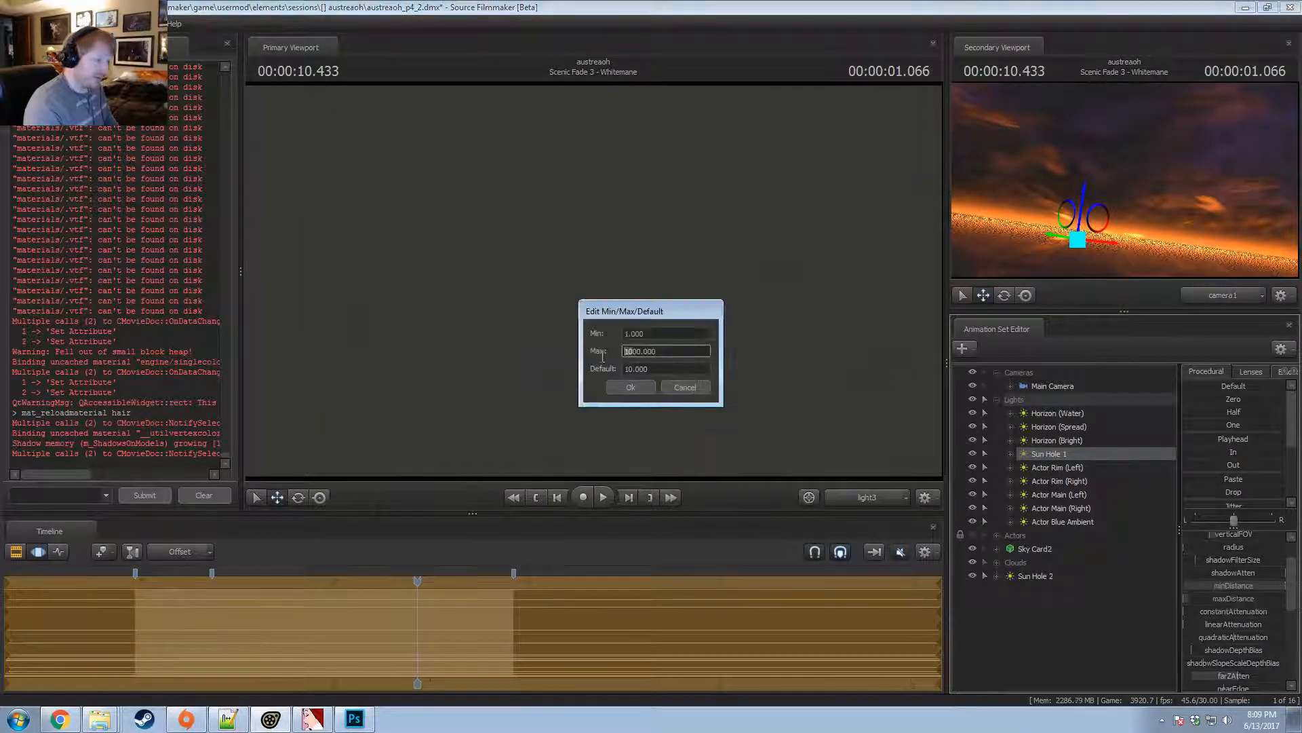
pyautogui.press('Return')
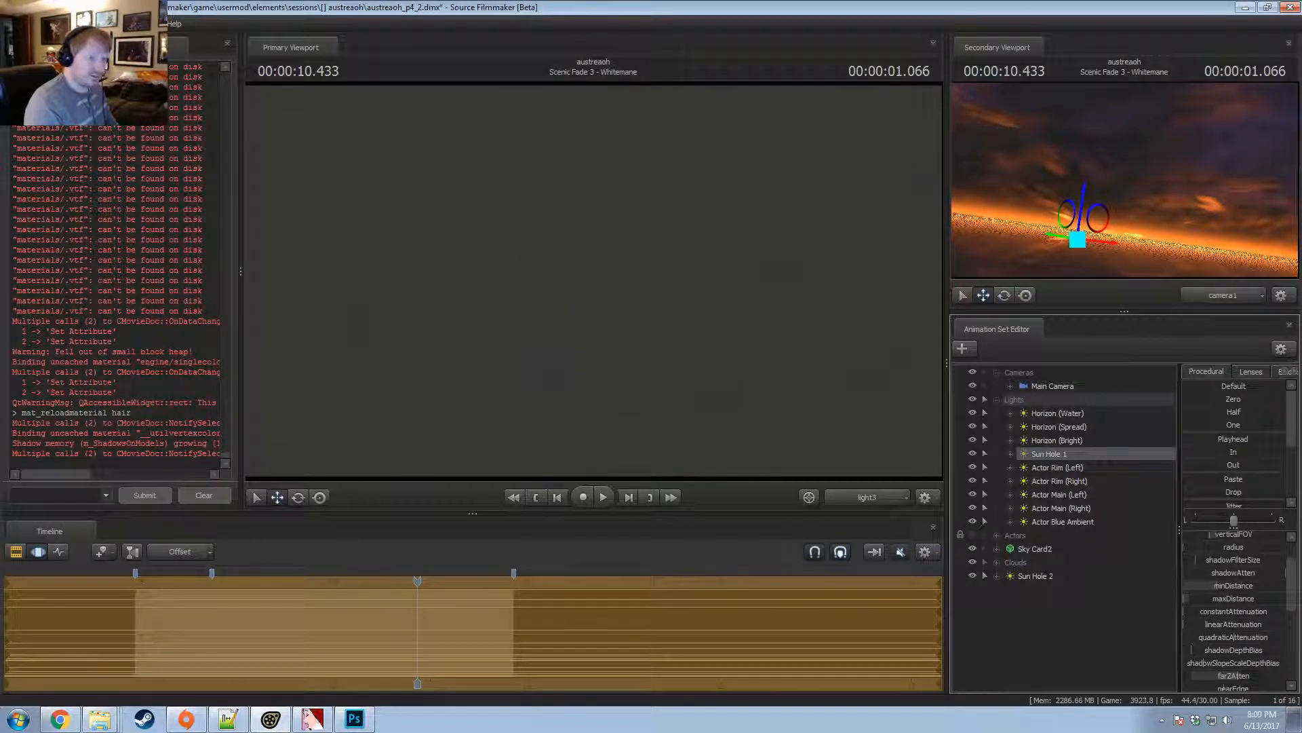
# Examine how Sun Hole 1 lights the clouds at 10.433, alternating between the Clip Editor and the Motion Editor.
pyautogui.press('F2')
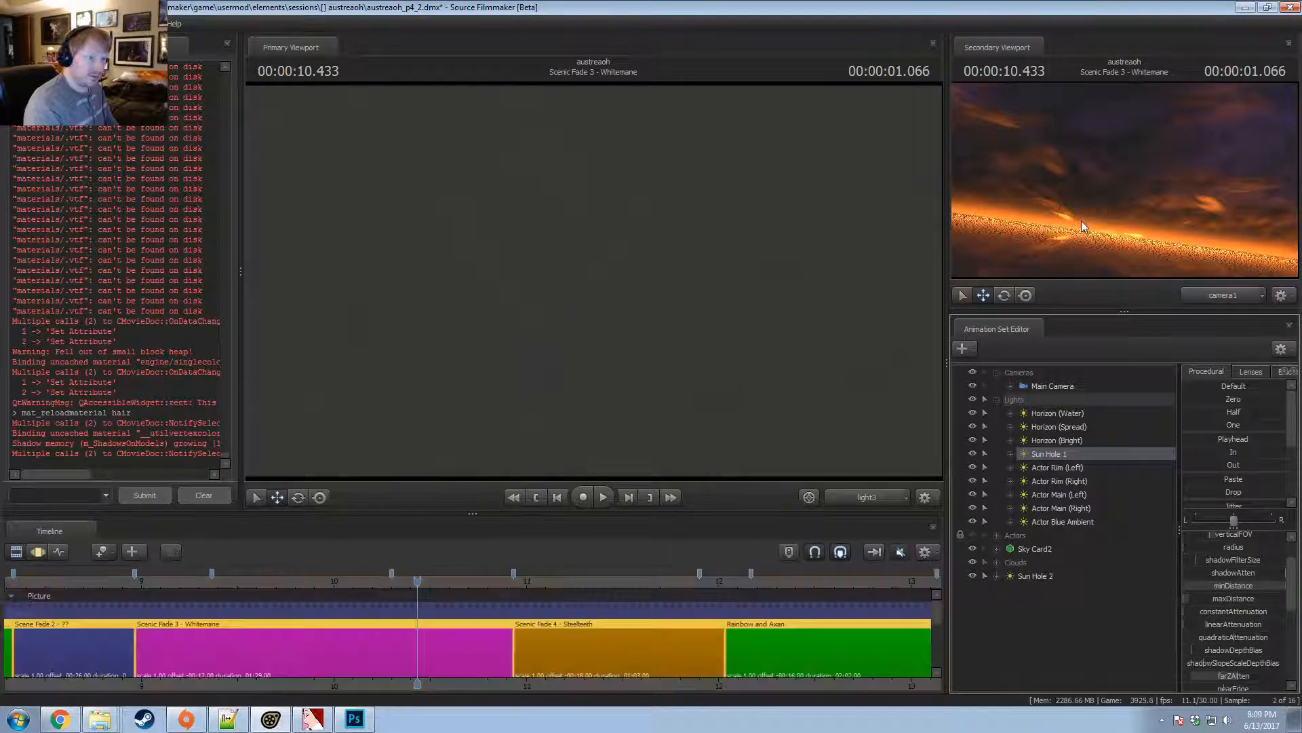
pyautogui.press('F3')
pyautogui.press('F2')
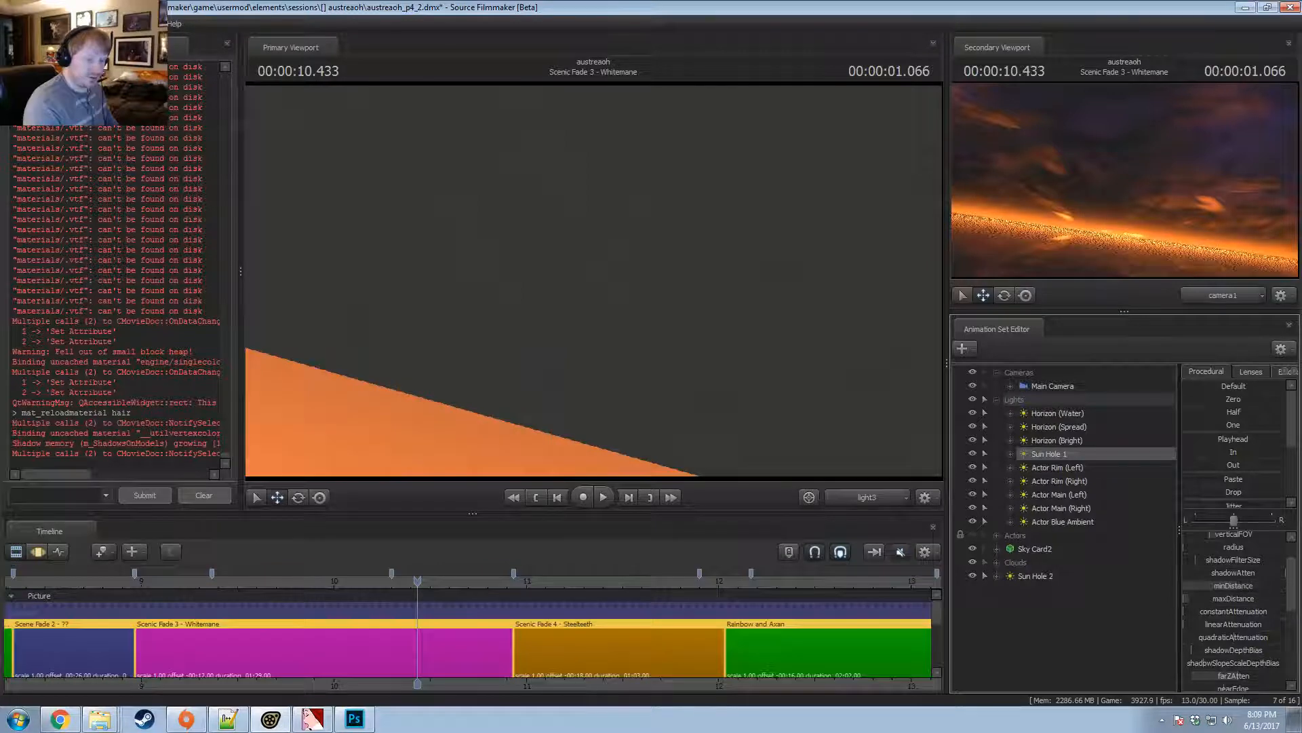
pyautogui.press('F3')
pyautogui.press('F2')
pyautogui.press('F3')
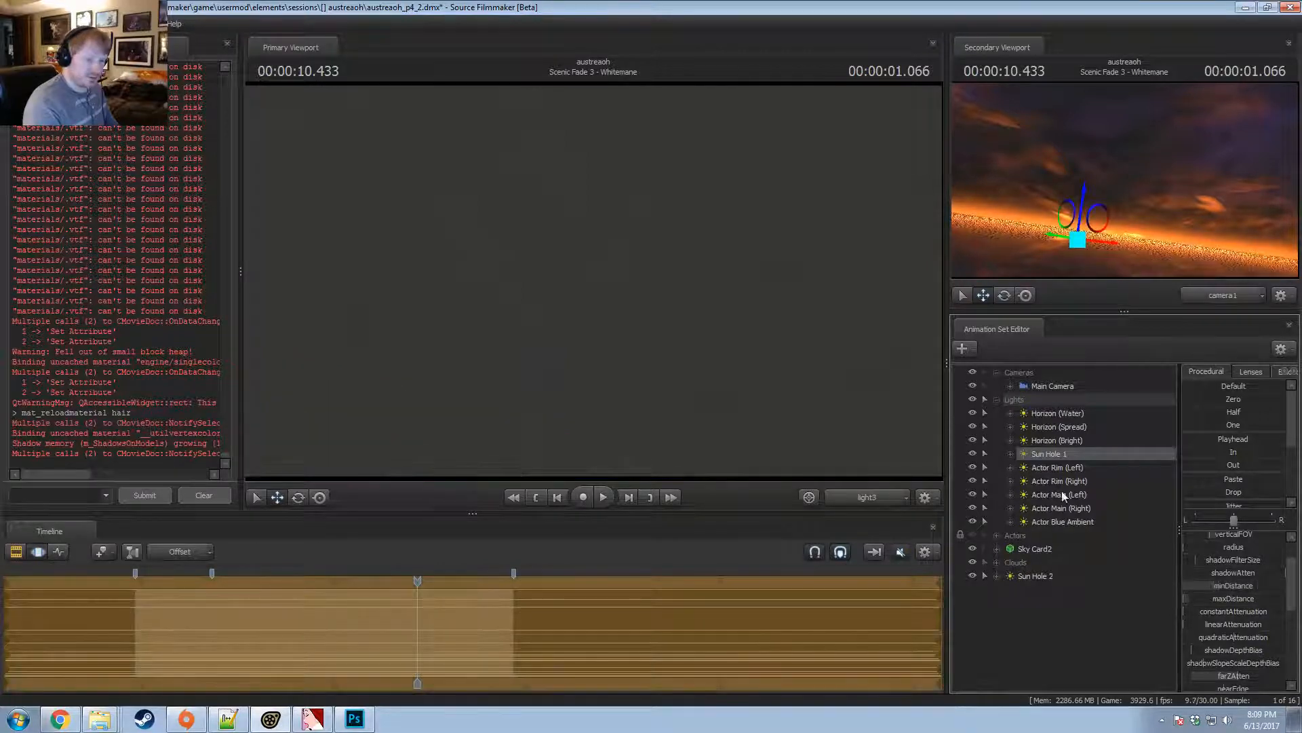
# Show Sun Hole 1 in the Element Viewer and enable its uberlight attribute.
pyautogui.rightClick(1052, 455)
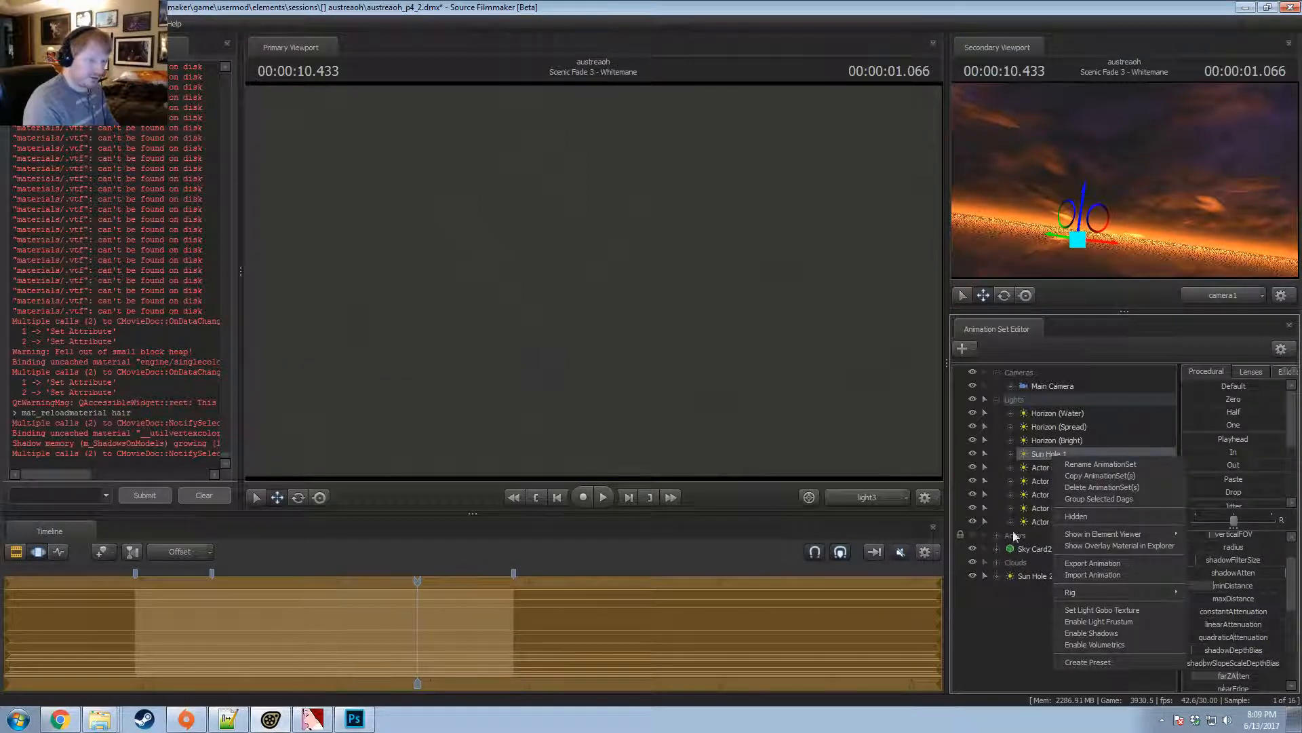
pyautogui.moveTo(1092, 534)
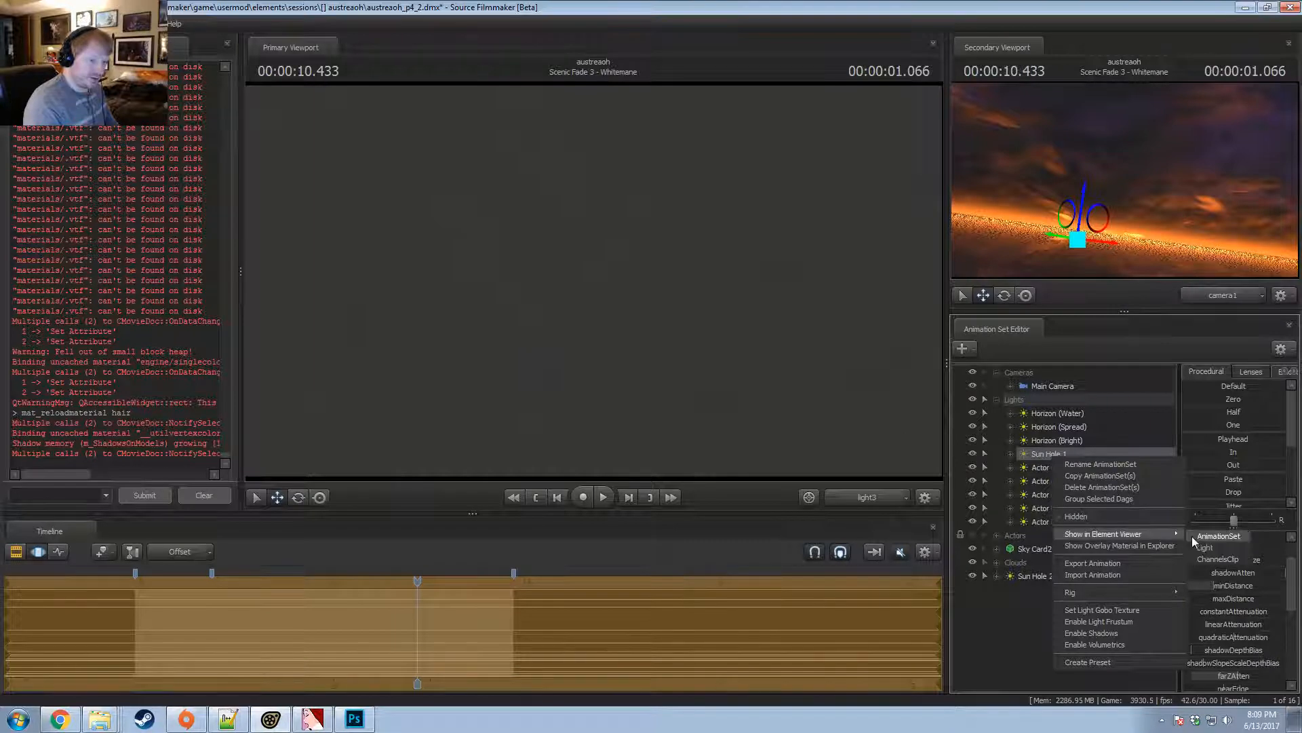
pyautogui.click(1215, 534)
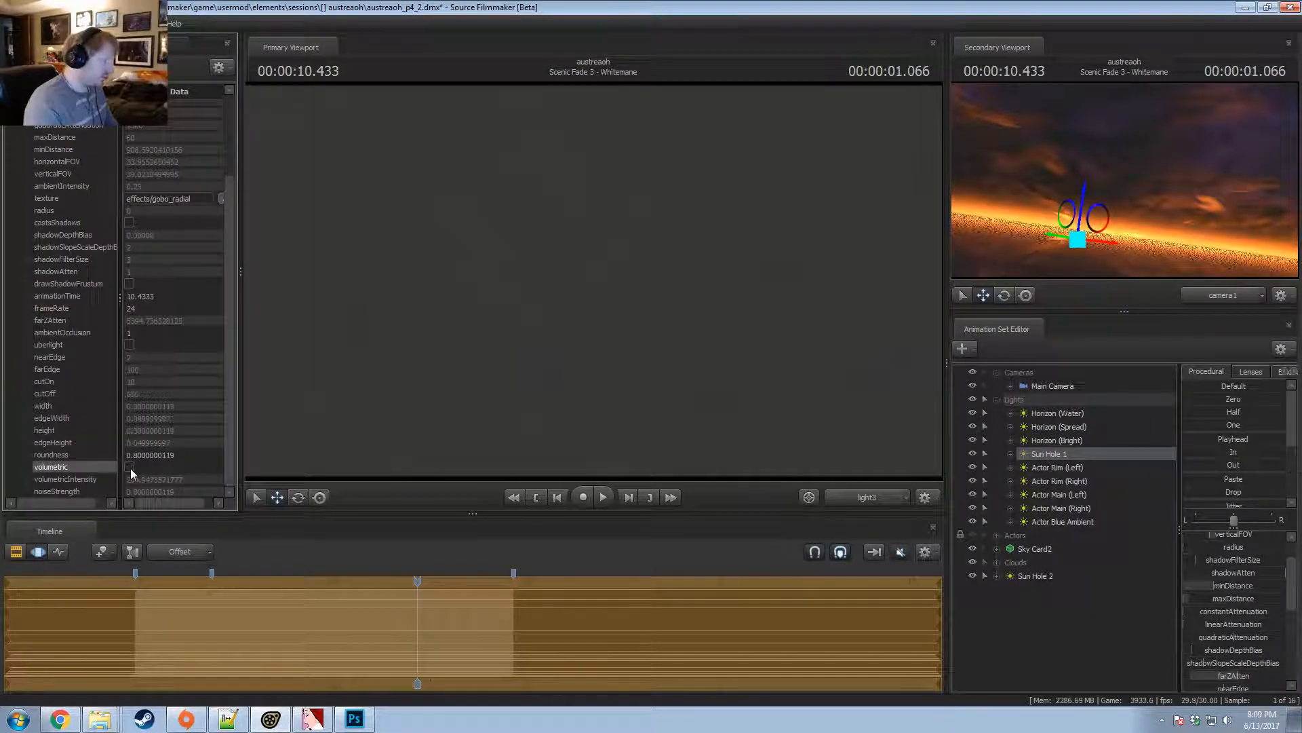
pyautogui.scroll(3, 131, 468)
pyautogui.scroll(-3, 134, 463)
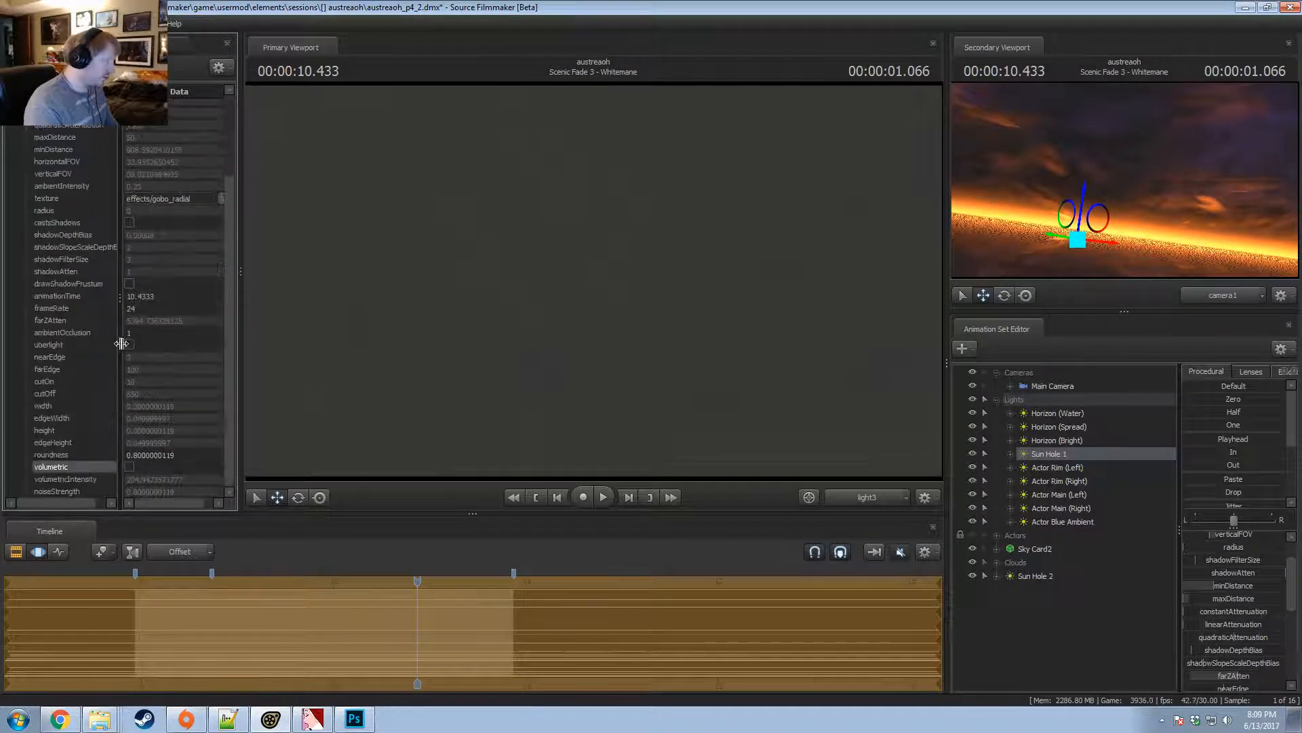
# Remap Sun Hole 1's cutOff slider range to a maximum of 8000 and raise cutOff to about 1808.
pyautogui.scroll(-4, 1215, 597)
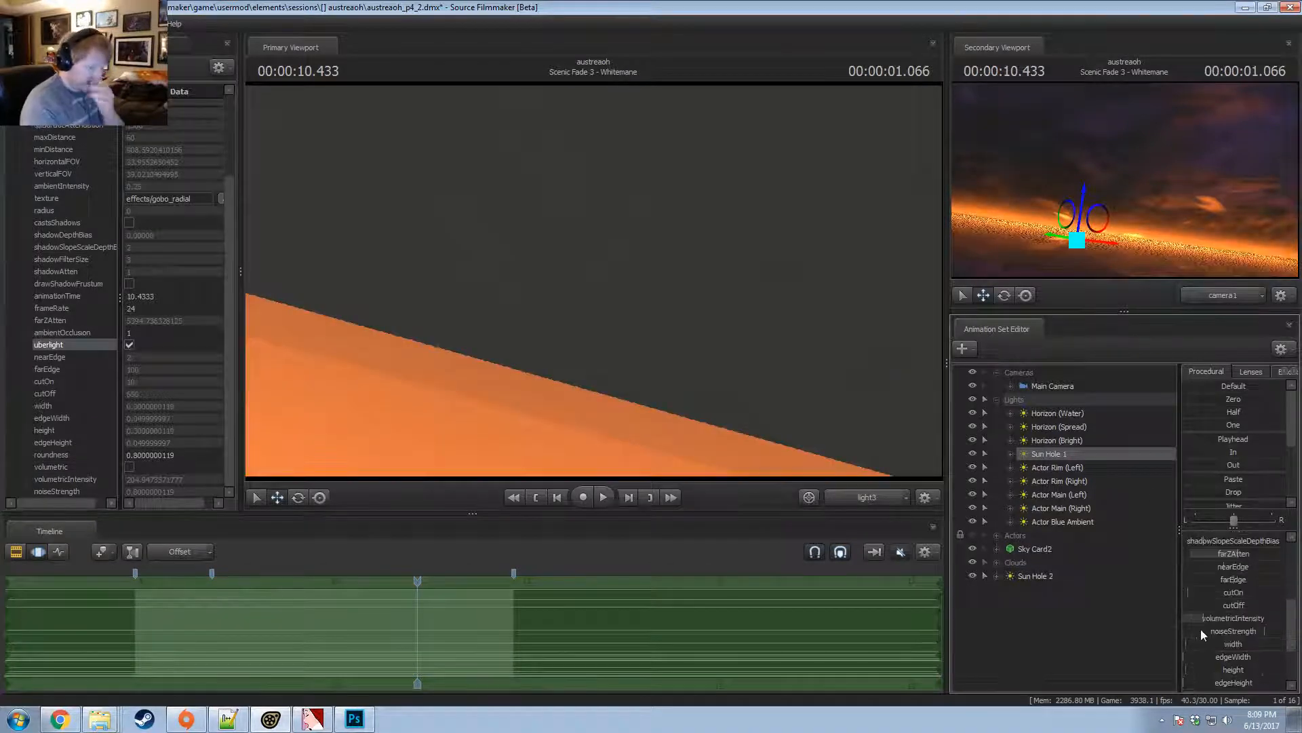
pyautogui.rightClick(1227, 603)
pyautogui.click(1236, 614)
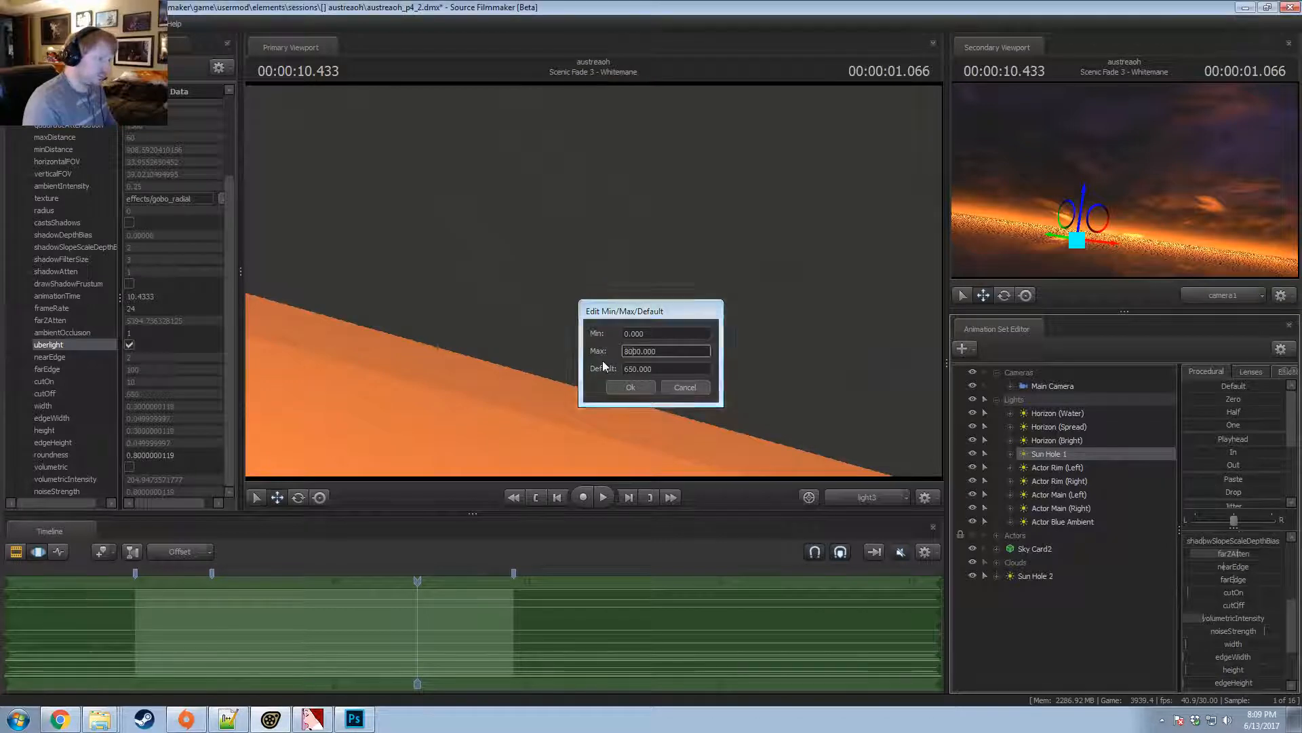
pyautogui.press('Return')
pyautogui.moveTo(1193, 604)
pyautogui.mouseDown()
pyautogui.moveTo(1231, 604)
pyautogui.moveTo(1198, 604)
pyautogui.mouseUp()
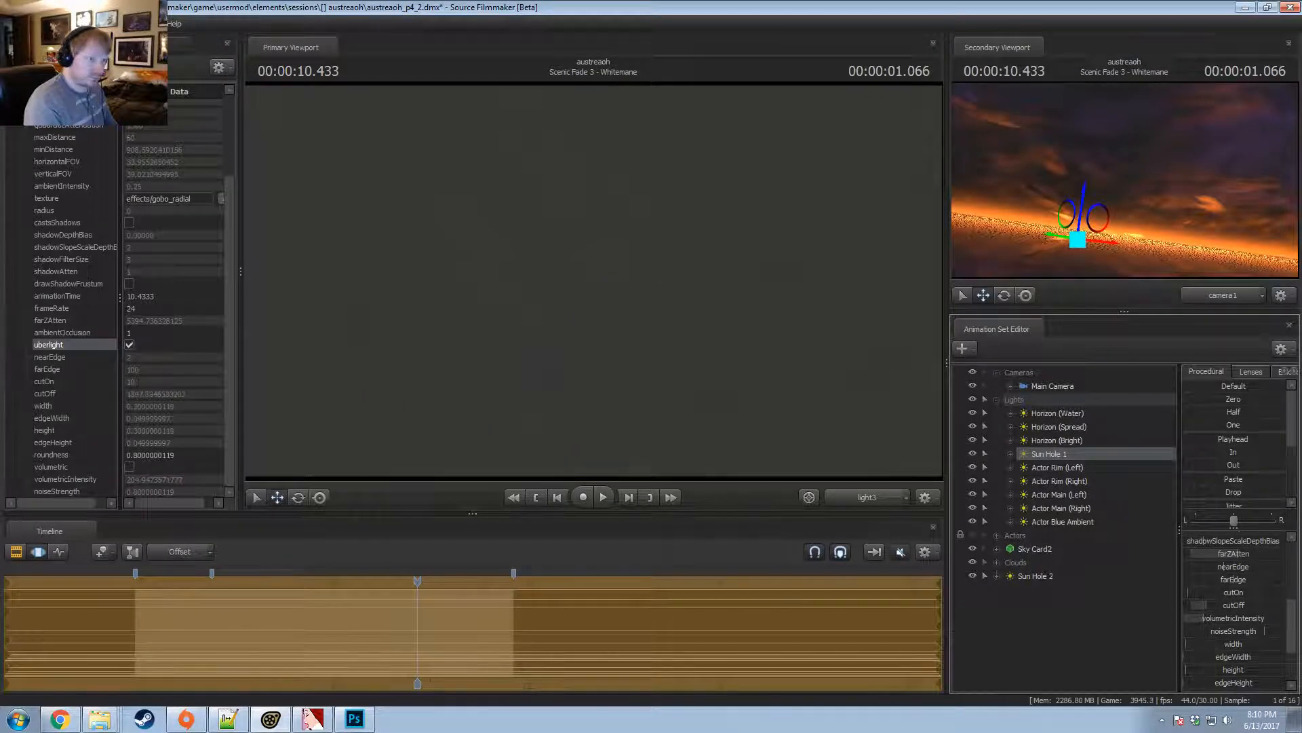
# Increase Sun Hole 1's farEdge and check the cloud lighting in the Clip Editor.
pyautogui.scroll(1, 1235, 632)
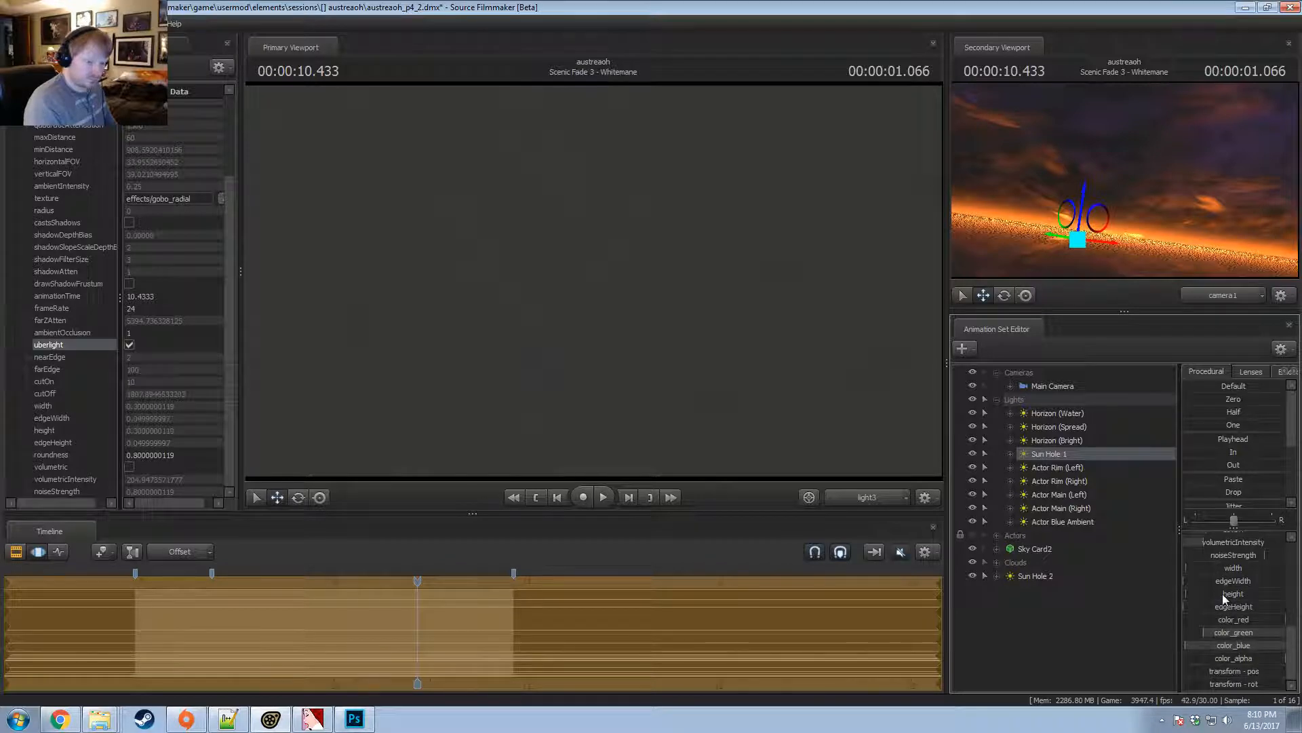
pyautogui.scroll(2, 1222, 593)
pyautogui.scroll(3, 1224, 594)
pyautogui.scroll(-4, 1231, 576)
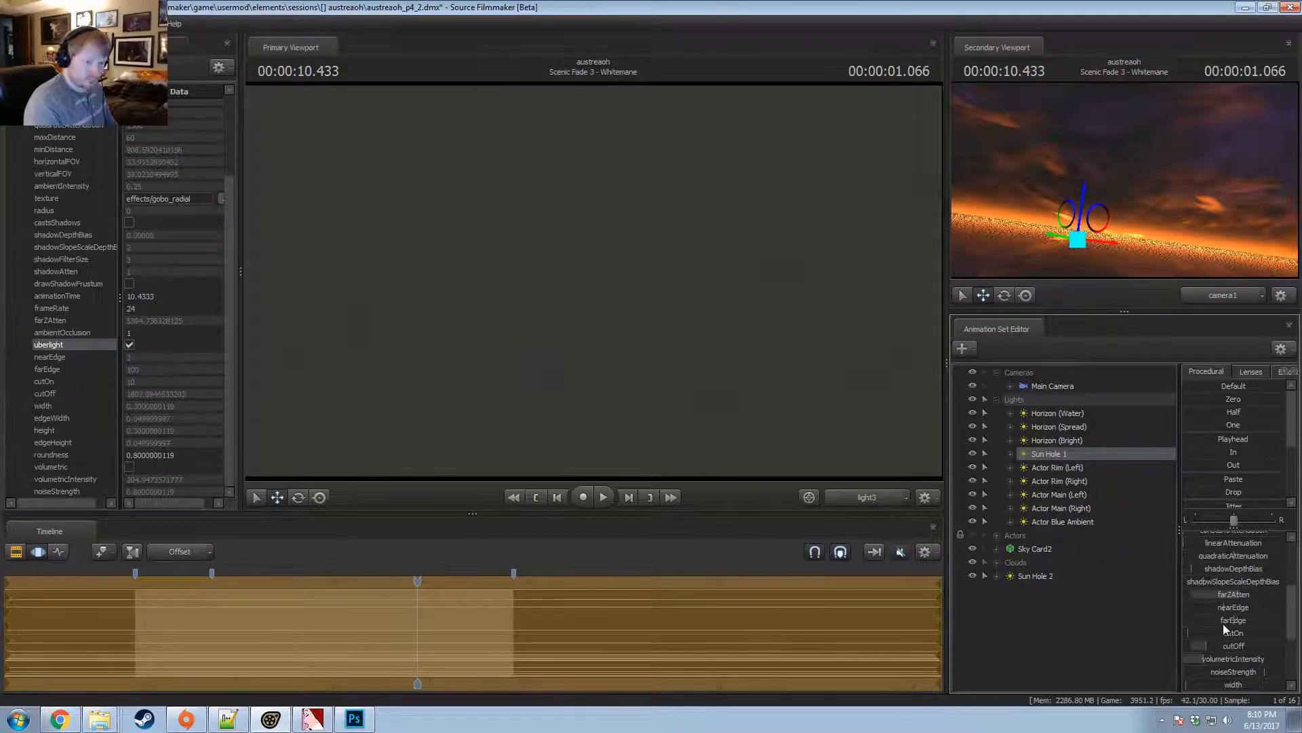
pyautogui.press('F2')
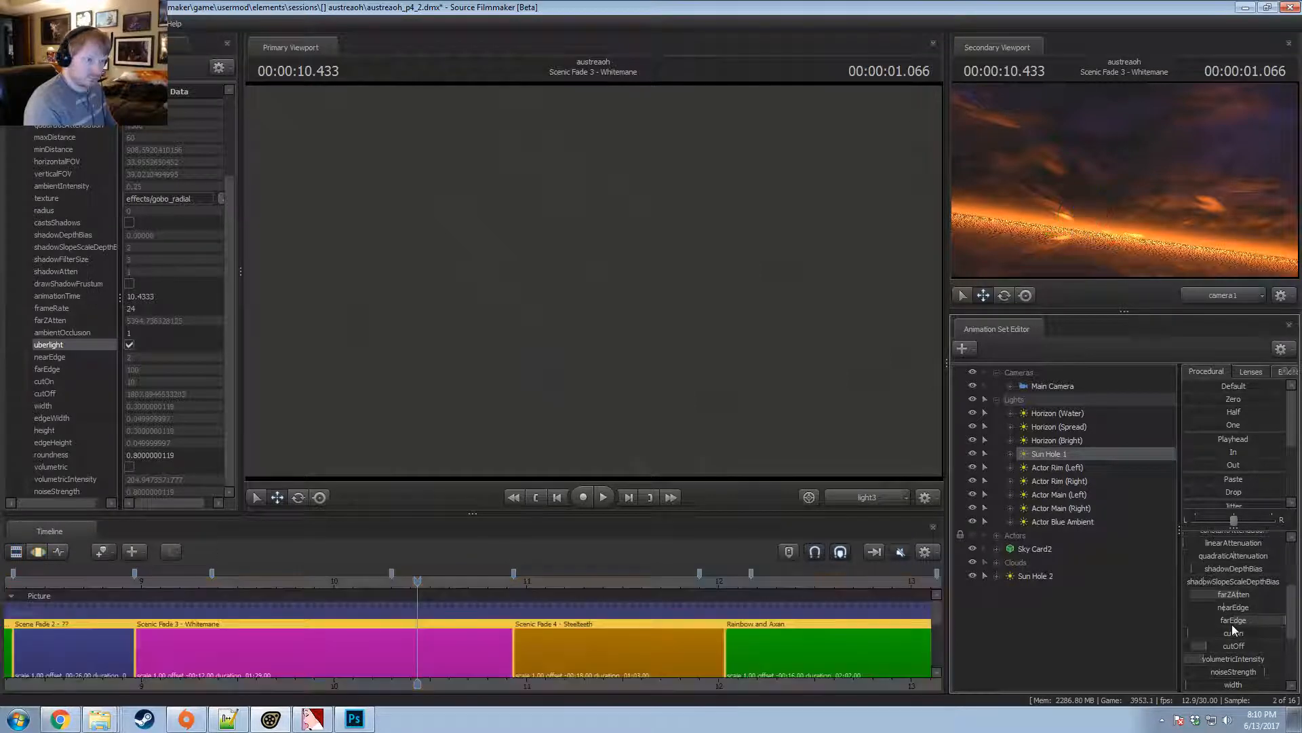
pyautogui.press('F3')
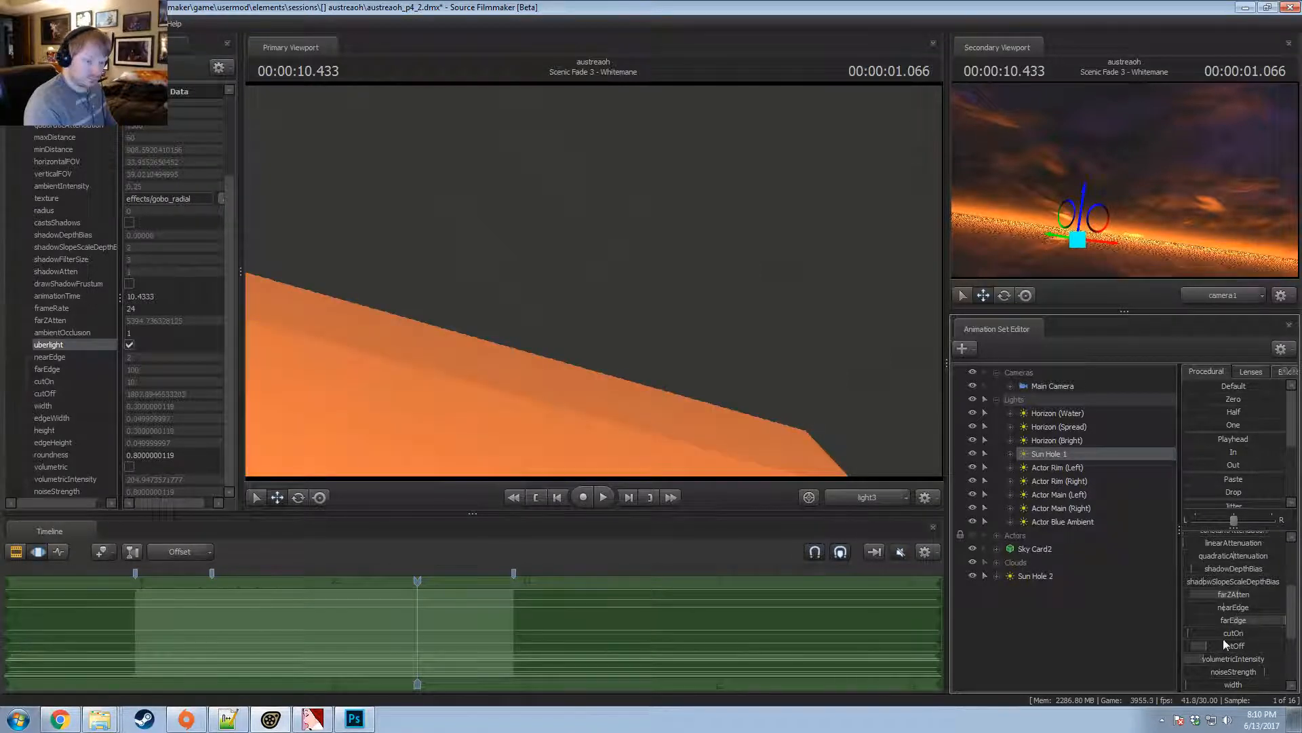
# Remap Sun Hole 1's cutOn slider range to a maximum of 300.
pyautogui.click(1242, 652)
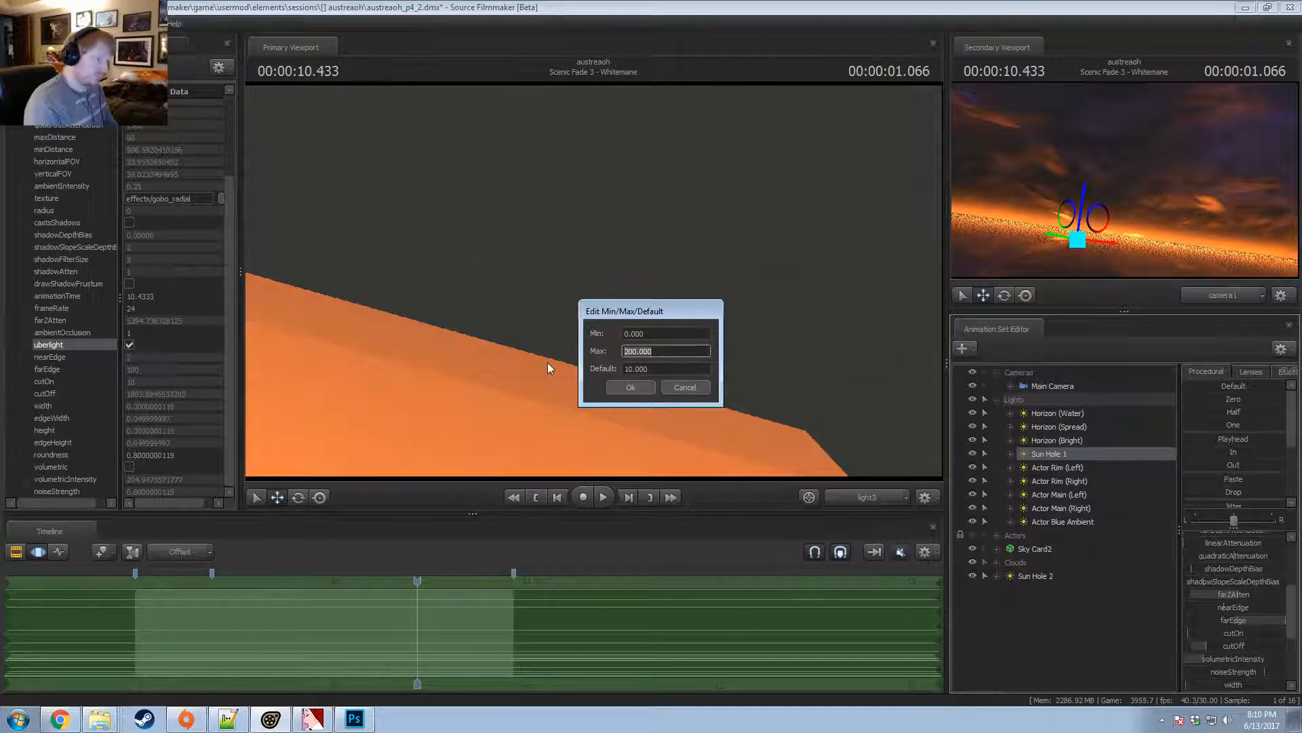
pyautogui.write('300')
pyautogui.press('Return')
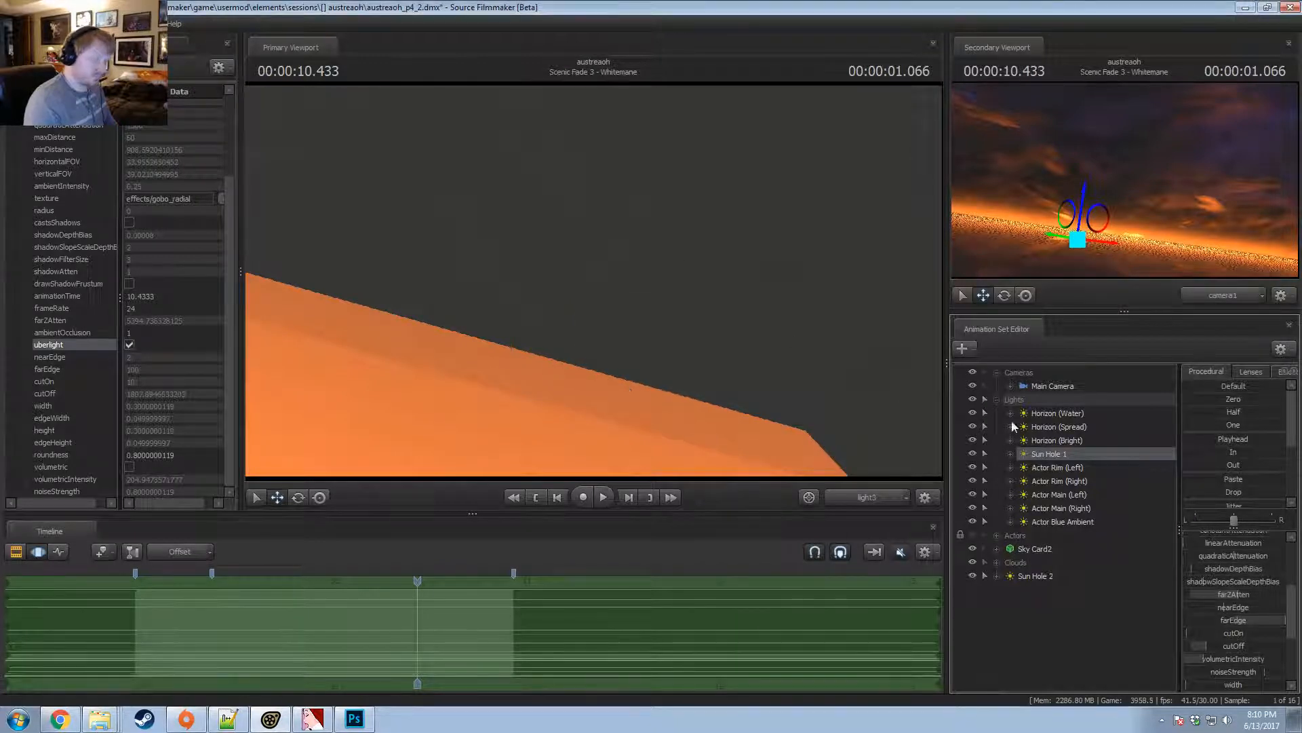
pyautogui.rightClick(1220, 634)
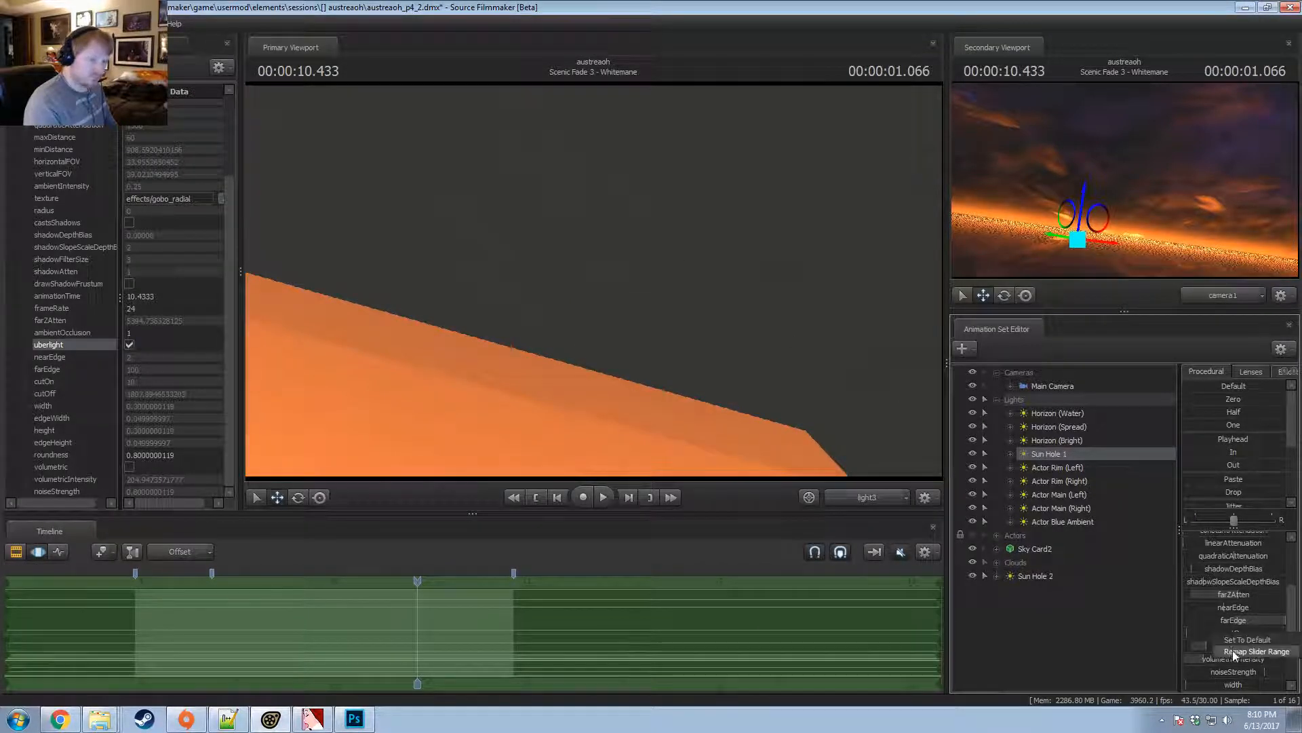
pyautogui.click(1238, 652)
pyautogui.press('Return')
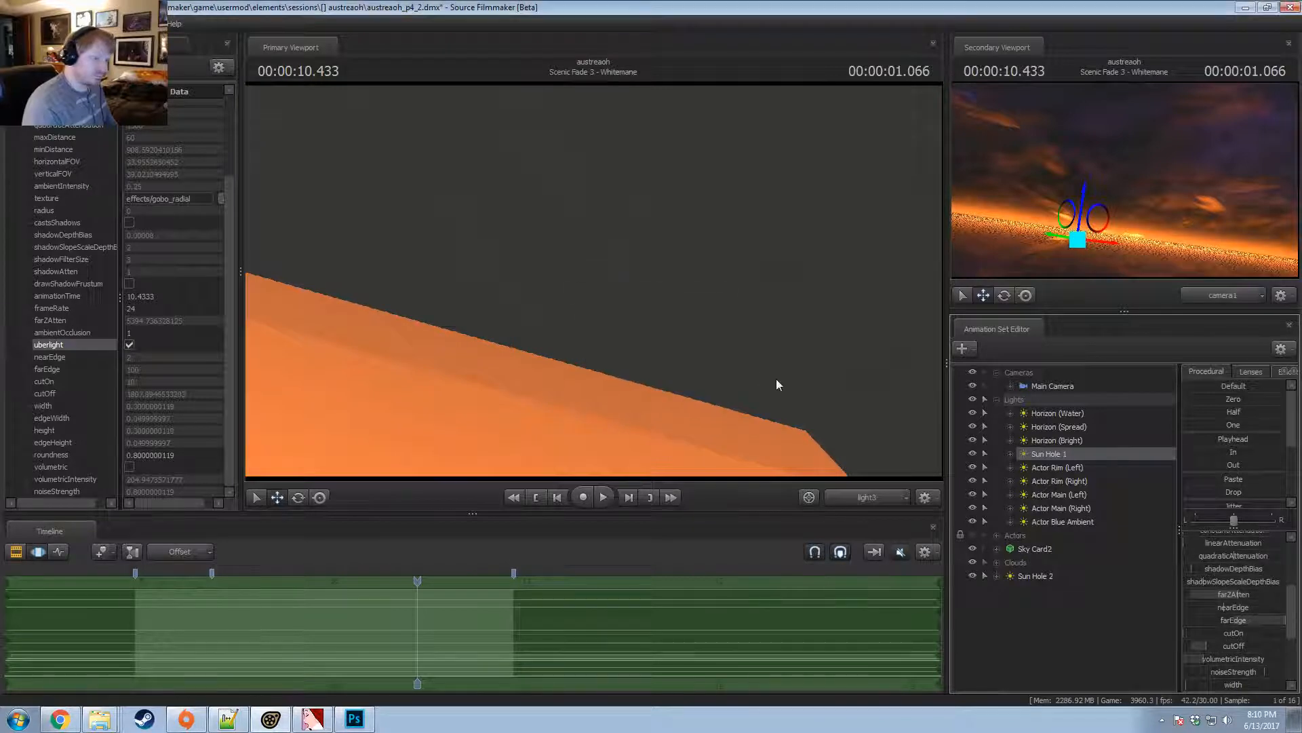
# Review the slider range limits of Sun Hole 1's nearEdge.
pyautogui.rightClick(1206, 607)
pyautogui.click(1220, 624)
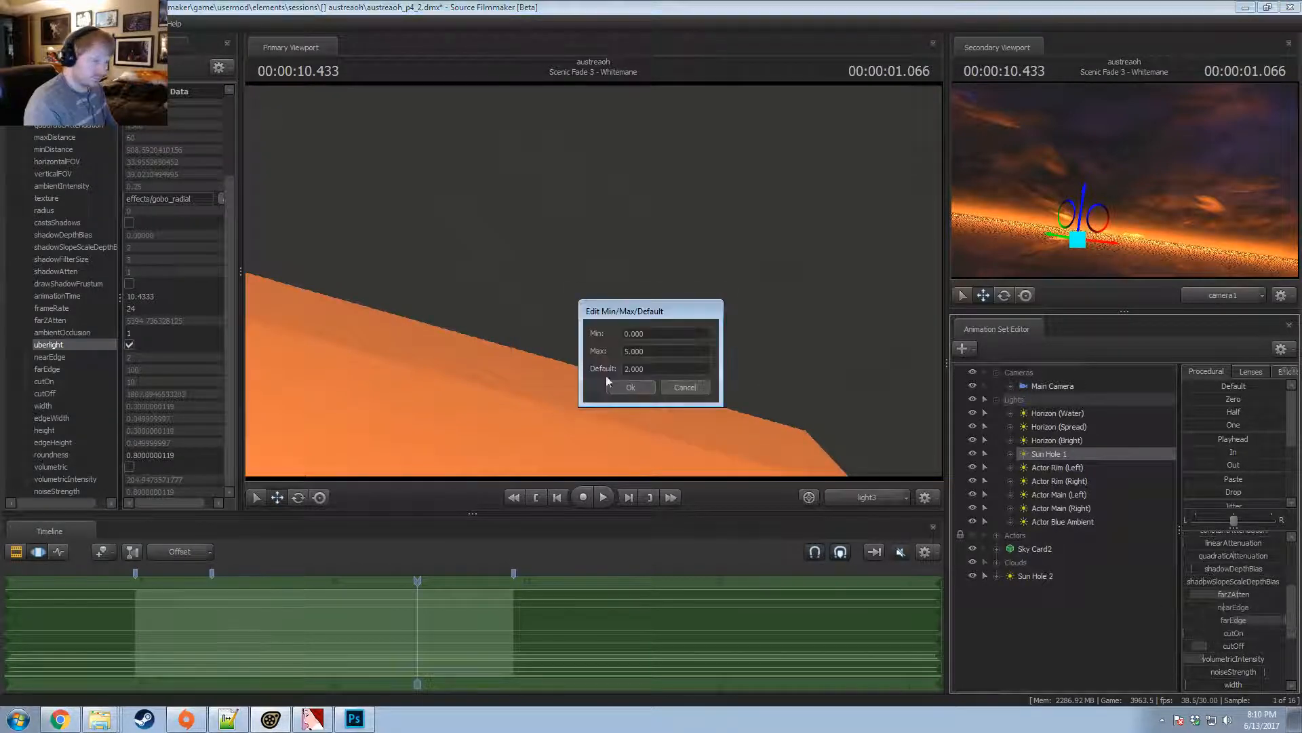
pyautogui.press('Return')
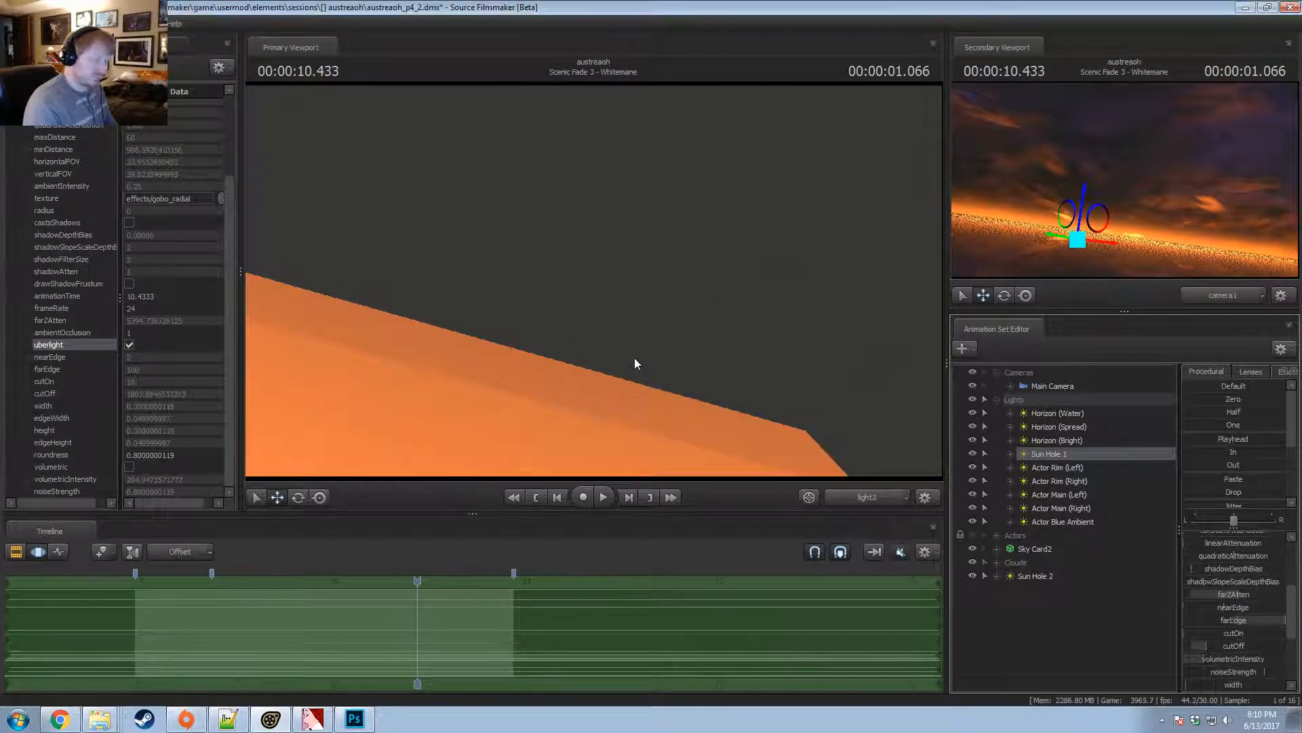
# Raise Sun Hole 1's cutOn and set its nearEdge to about 403, and move the light out of the Lights group beside Sun Hole 2.
pyautogui.moveTo(1192, 632); pyautogui.dragTo(1243, 639)
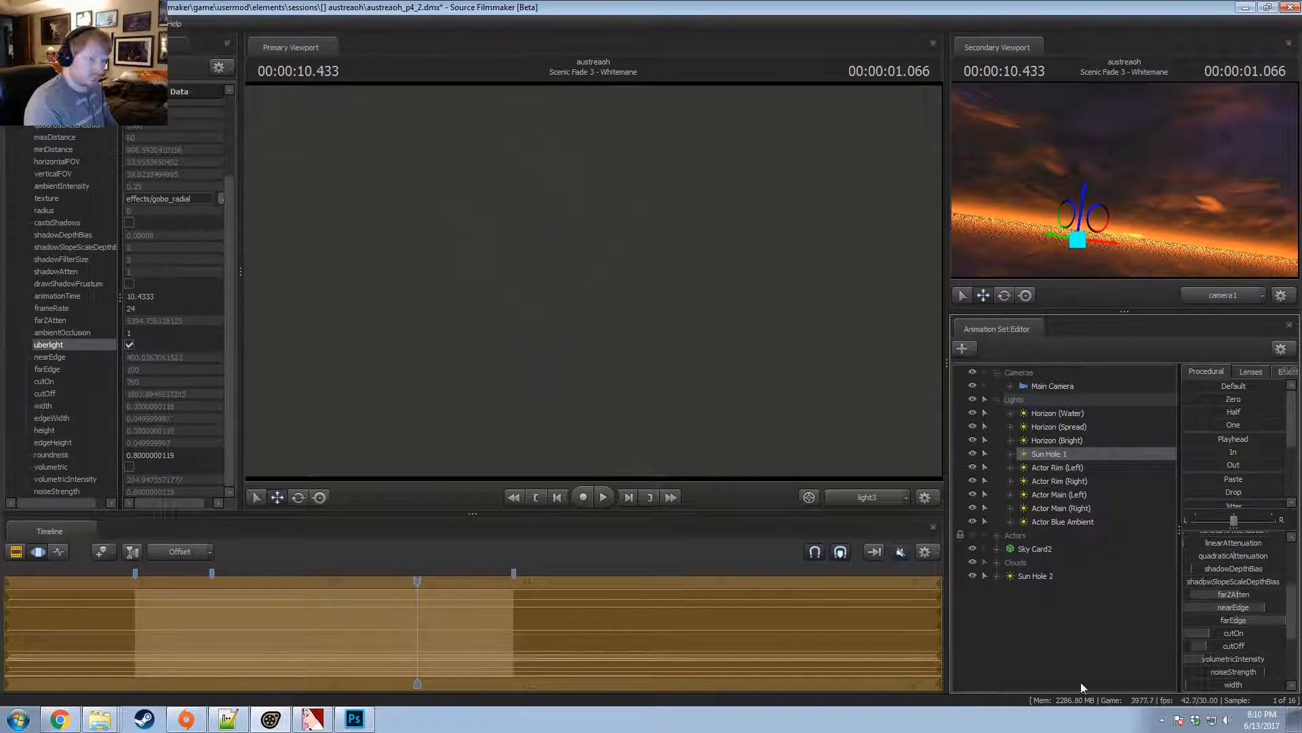
pyautogui.moveTo(363, 616)
pyautogui.mouseDown()
pyautogui.moveTo(329, 614)
pyautogui.moveTo(398, 627)
pyautogui.moveTo(387, 599)
pyautogui.mouseUp()
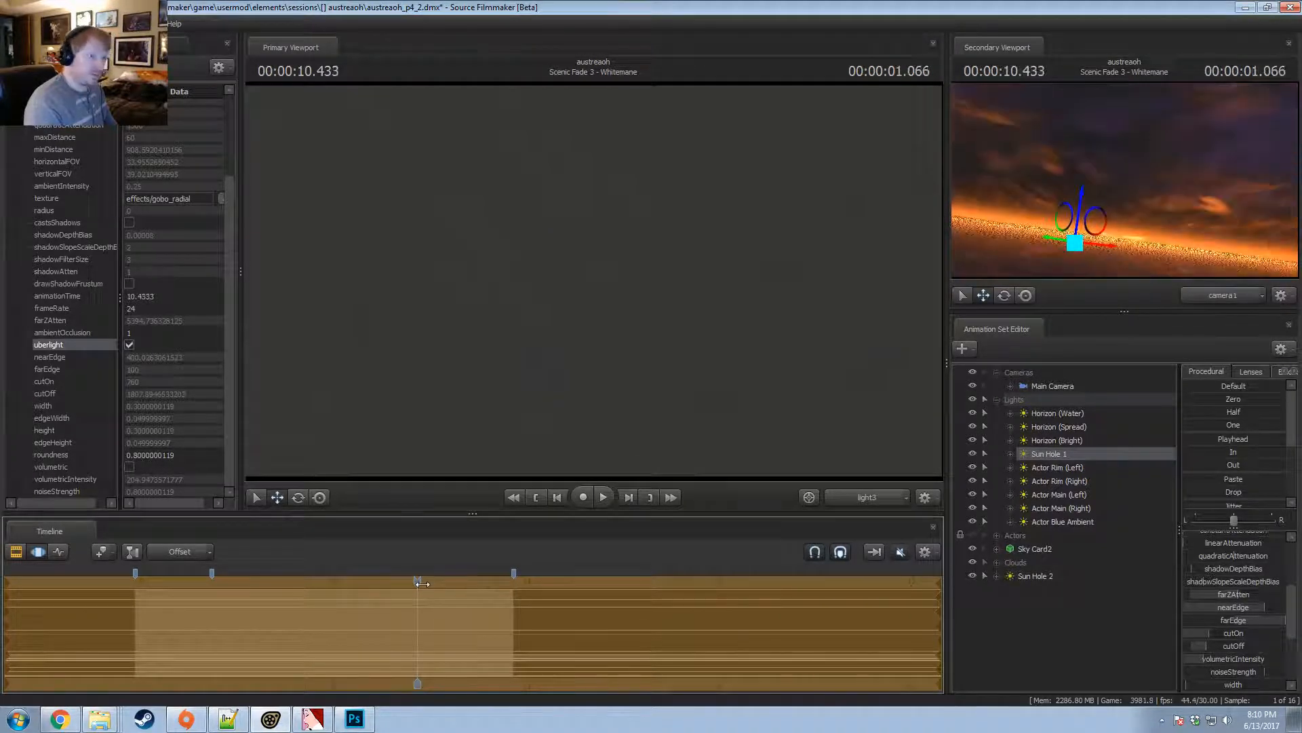
pyautogui.press('F2')
pyautogui.press('F3')
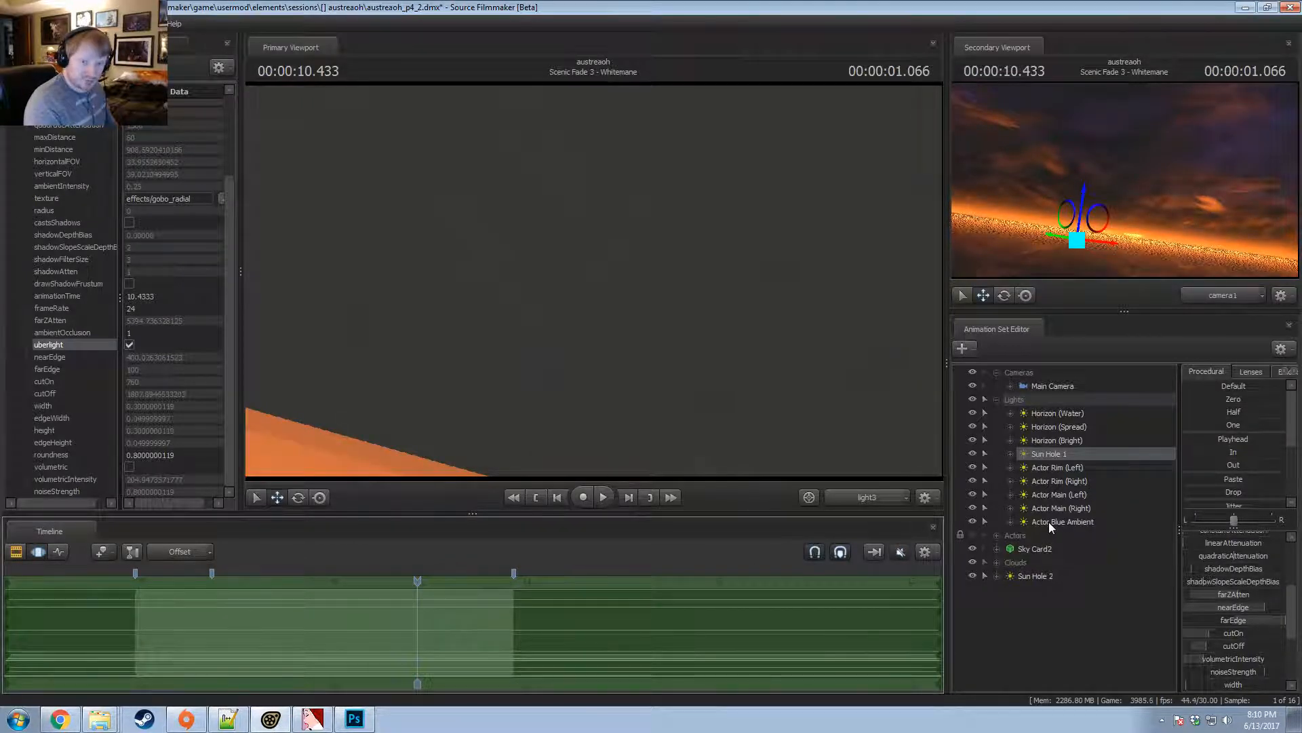
pyautogui.click(1025, 575)
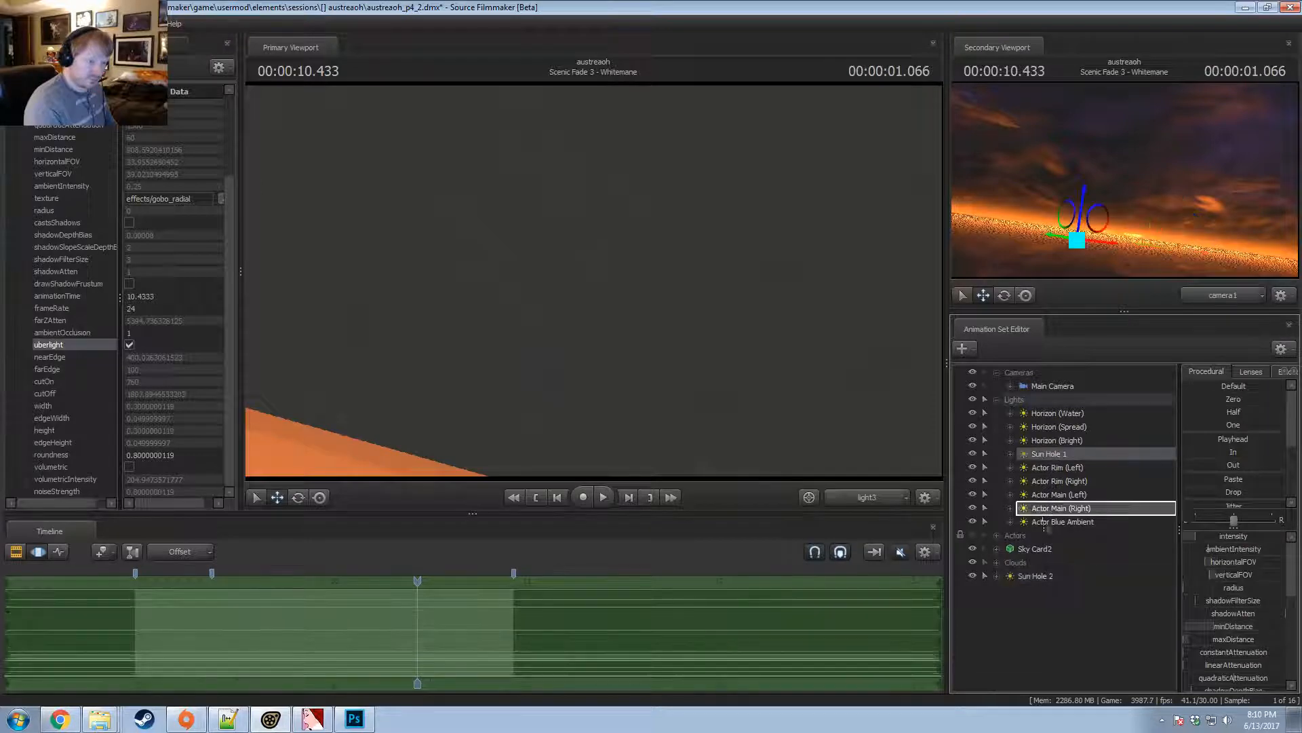
# Duplicate the Sun Hole 2 light's animation set.
pyautogui.rightClick(1027, 575)
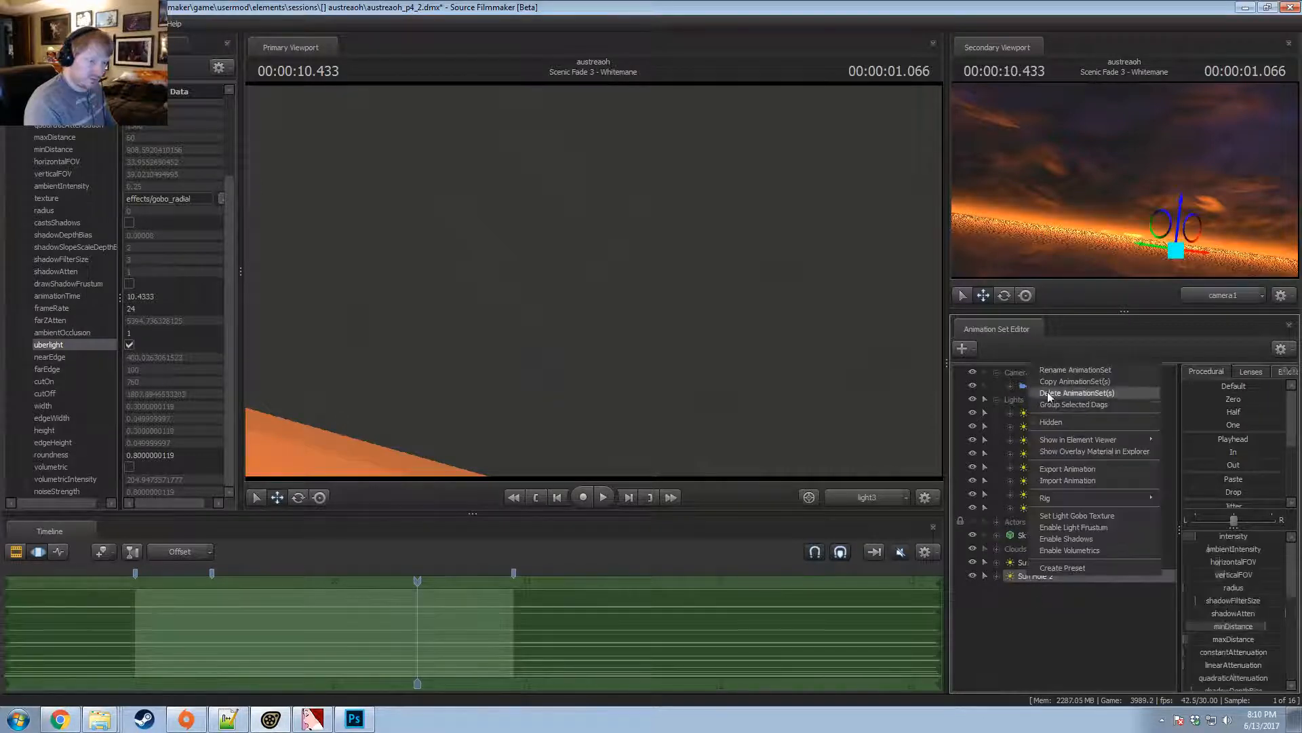
pyautogui.click(1051, 382)
pyautogui.rightClick(1027, 626)
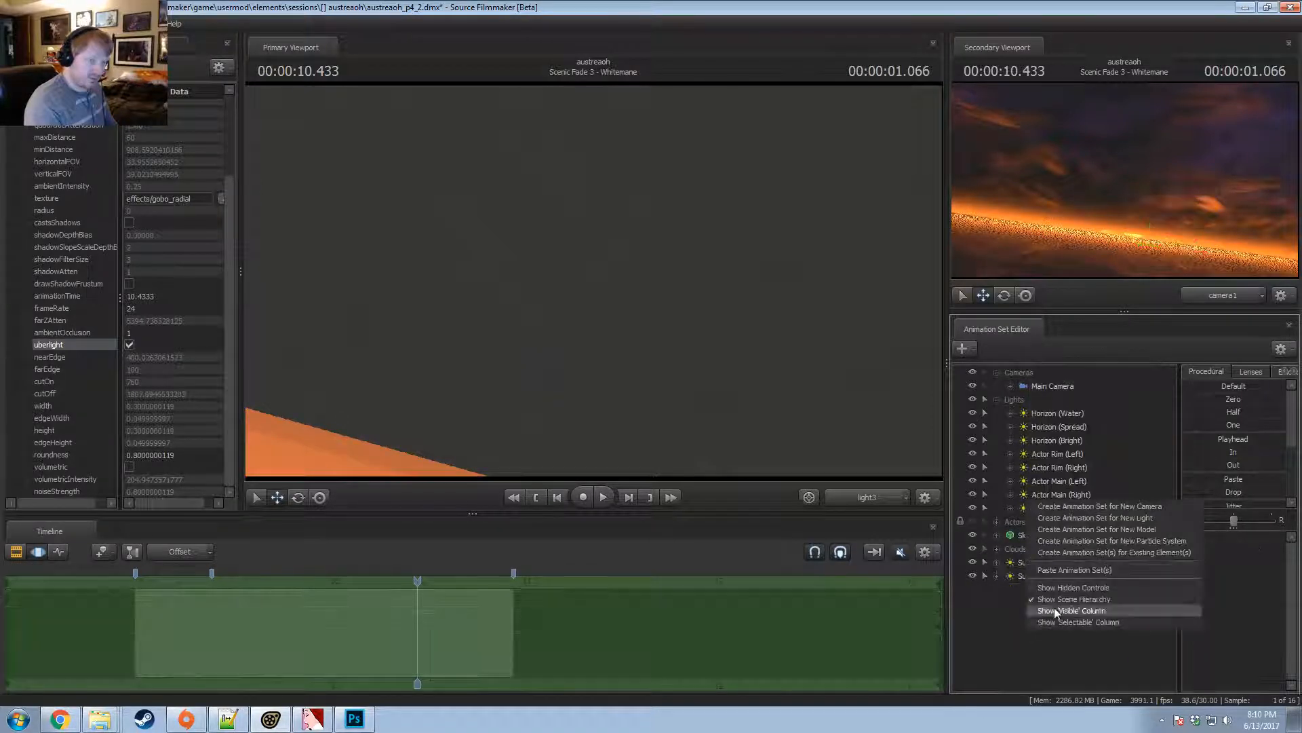
pyautogui.click(1065, 569)
# Try to reposition and re-aim the copy of Sun Hole 2 at the clouds in the Motion Editor, looking through the light.
pyautogui.click(718, 290)
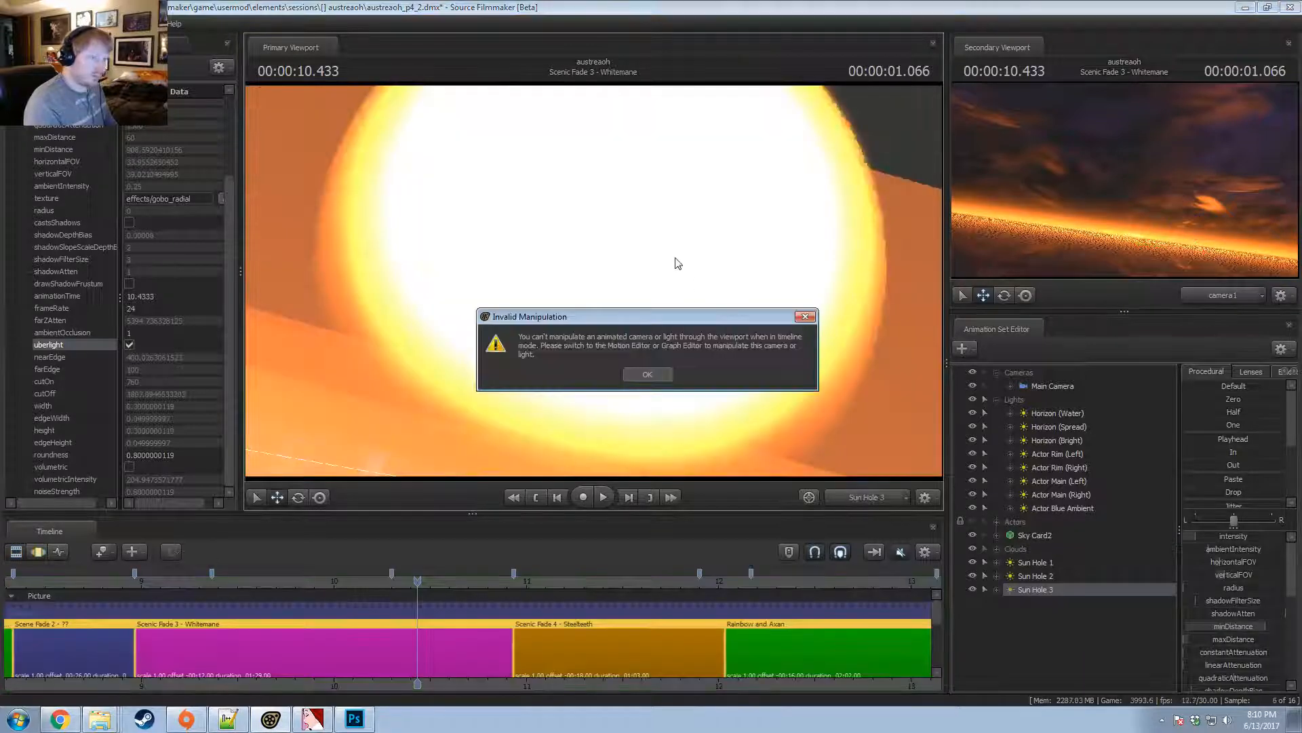
pyautogui.click(647, 374)
pyautogui.press('F3')
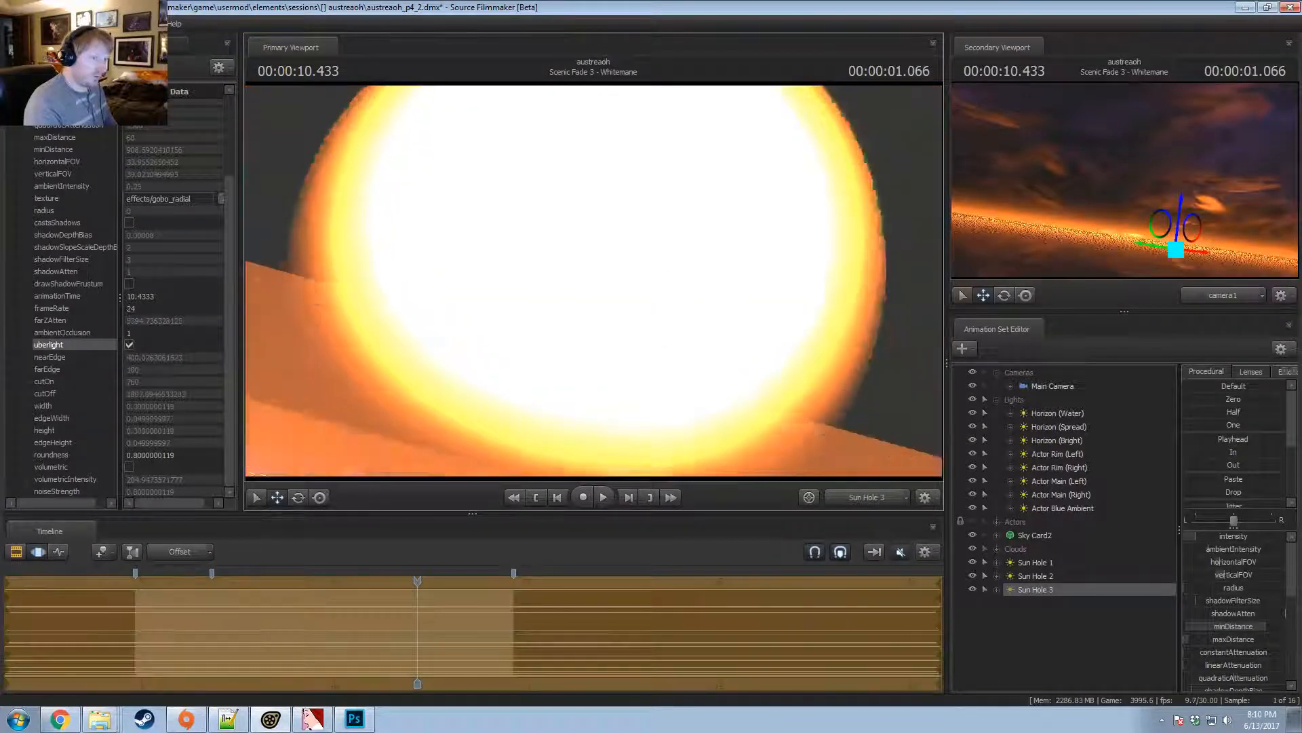
pyautogui.moveTo(593, 281); pyautogui.dragTo(593, 322)
pyautogui.moveTo(594, 281)
pyautogui.mouseDown()
pyautogui.moveTo(605, 271)
pyautogui.moveTo(596, 288)
pyautogui.mouseUp()
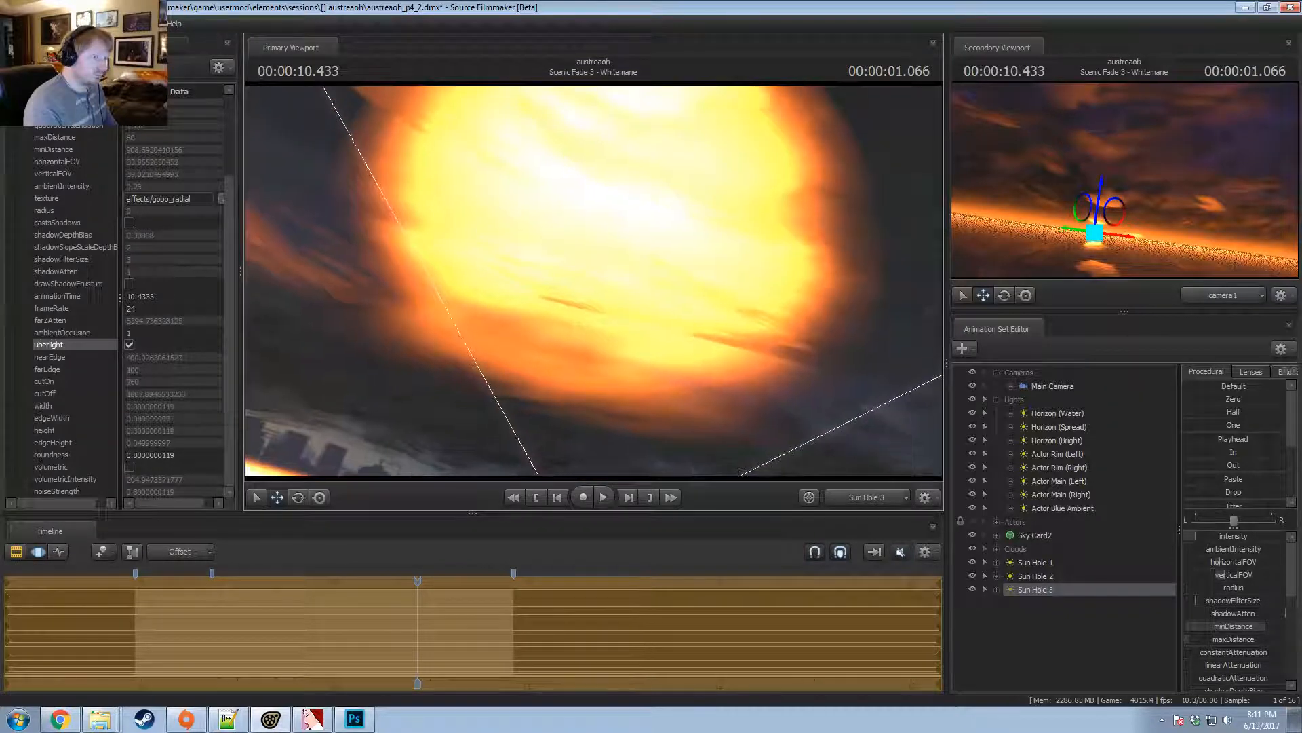
# Inspect the new light's properties in the Element Viewer and delete its animation set.
pyautogui.rightClick(1025, 591)
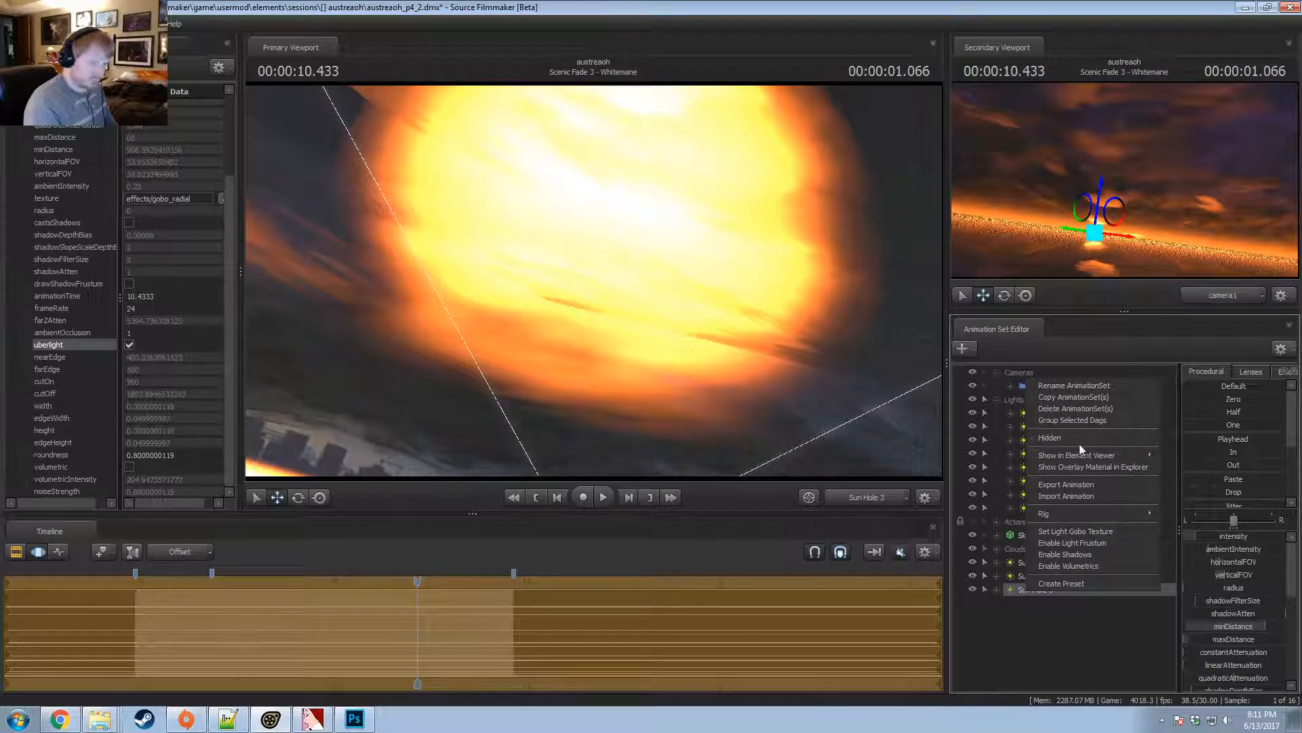
pyautogui.moveTo(1126, 455)
pyautogui.click(1213, 469)
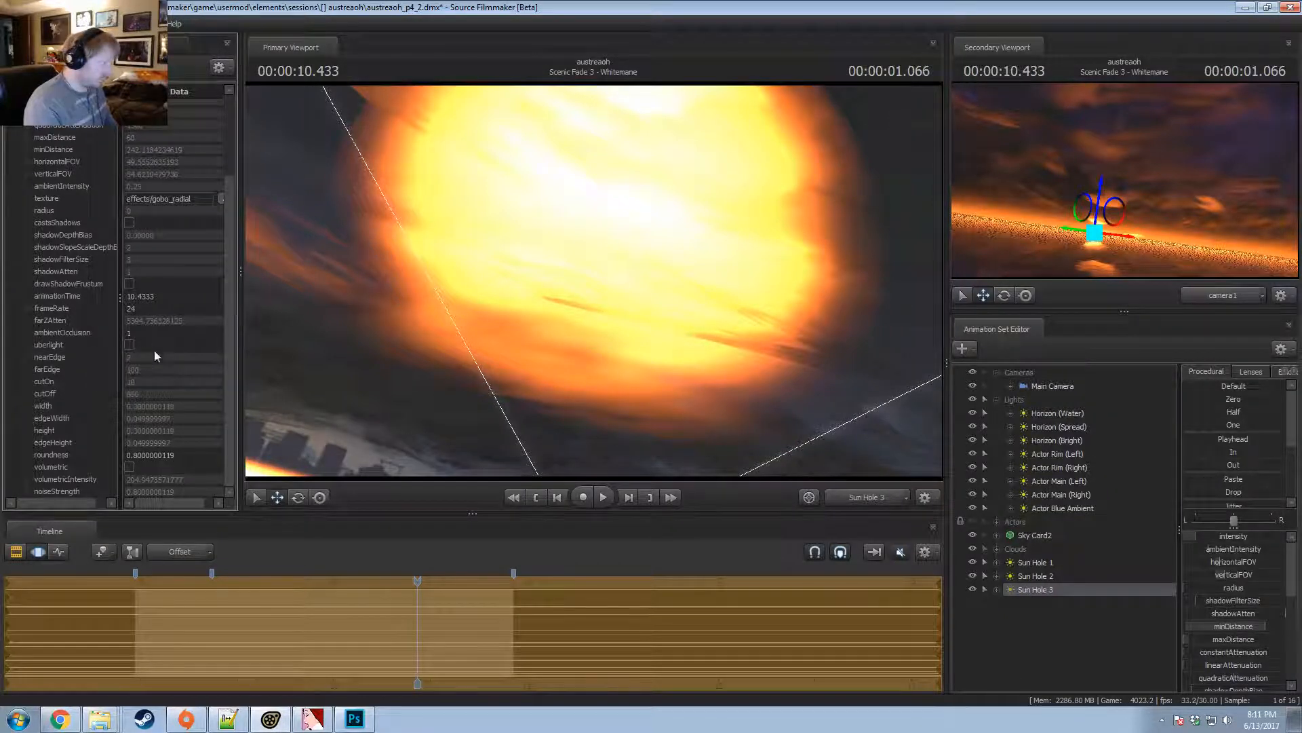
pyautogui.rightClick(1037, 590)
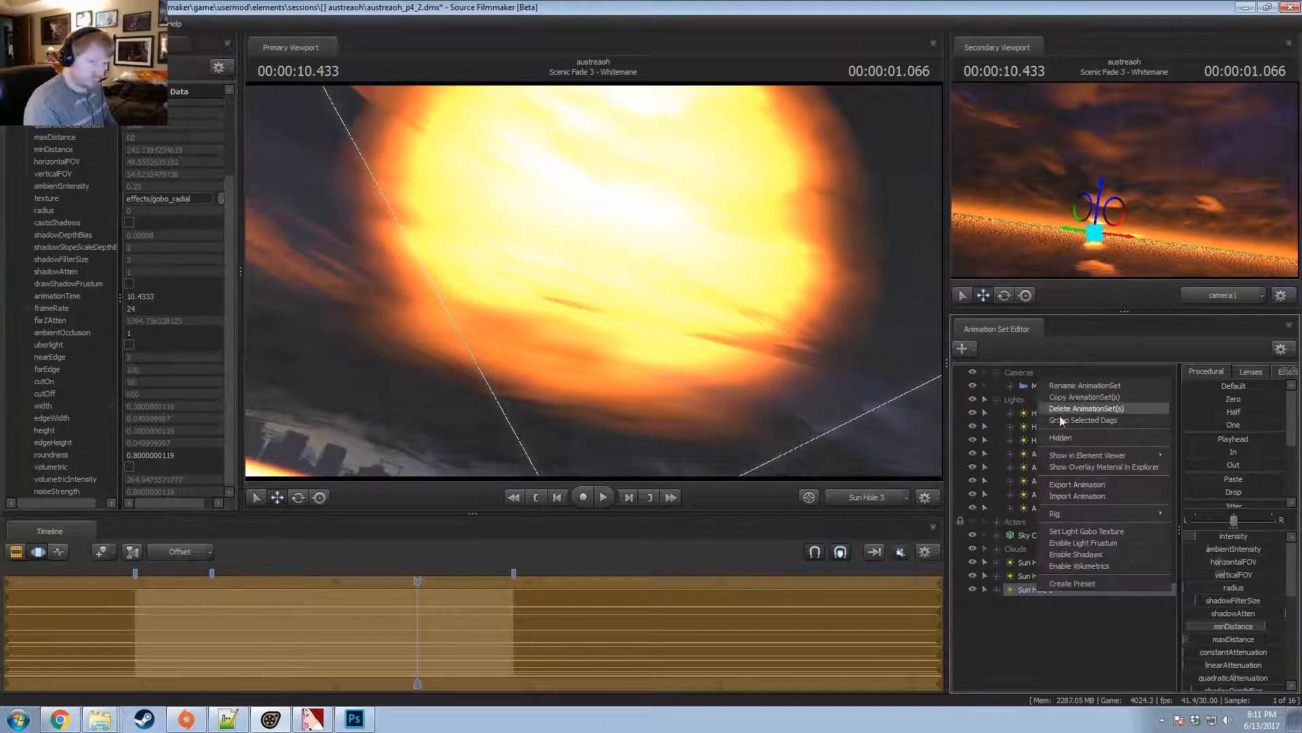
pyautogui.click(1085, 409)
# Duplicate Sun Hole 1 as a third Sun Hole light and re-aim the copy at the clouds.
pyautogui.rightClick(1035, 563)
pyautogui.click(1048, 648)
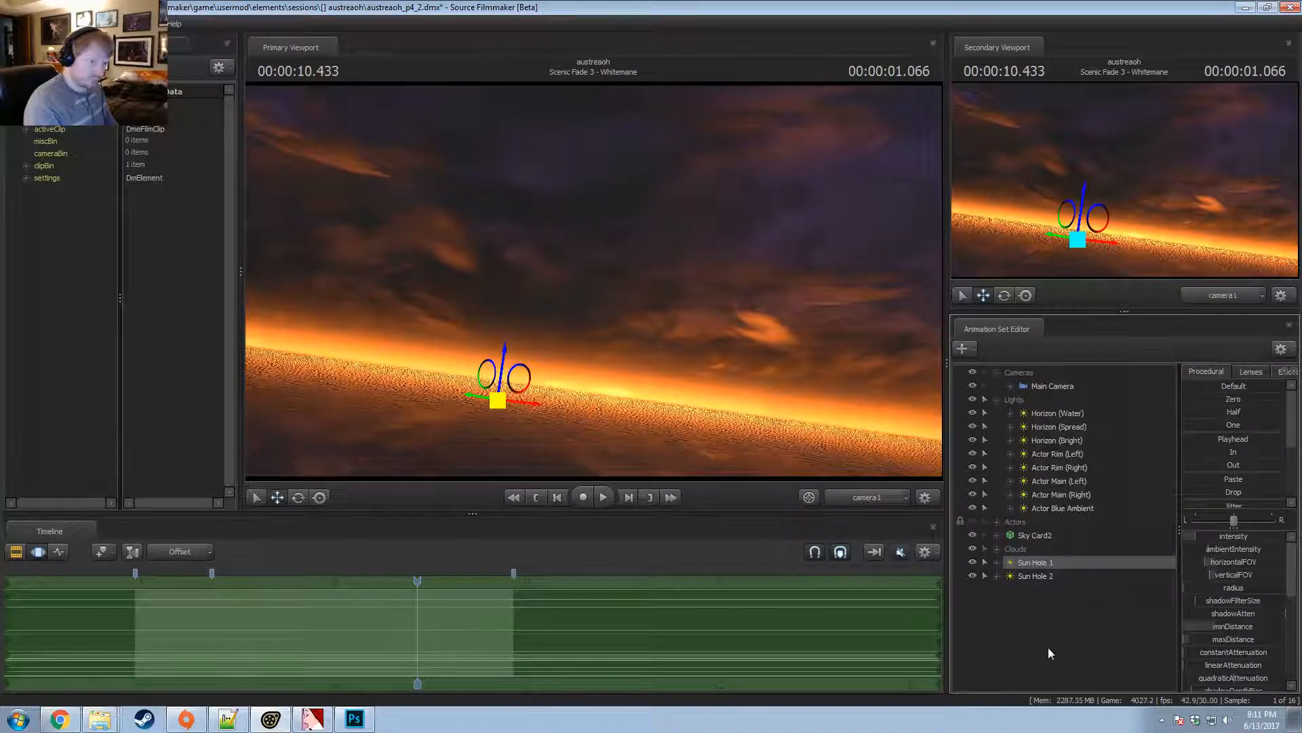
pyautogui.rightClick(1048, 647)
pyautogui.click(1088, 591)
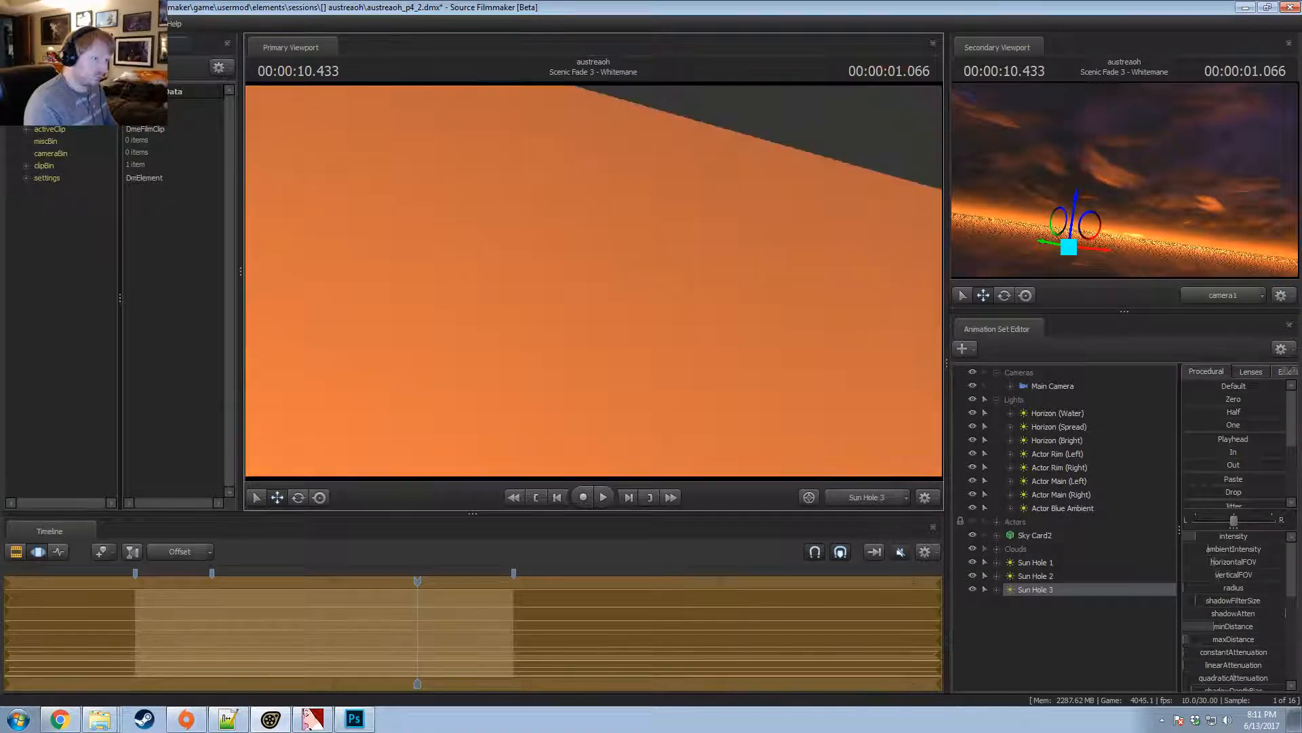
pyautogui.moveTo(925, 271)
pyautogui.mouseDown()
pyautogui.moveTo(925, 170)
pyautogui.moveTo(925, 297)
pyautogui.mouseUp()
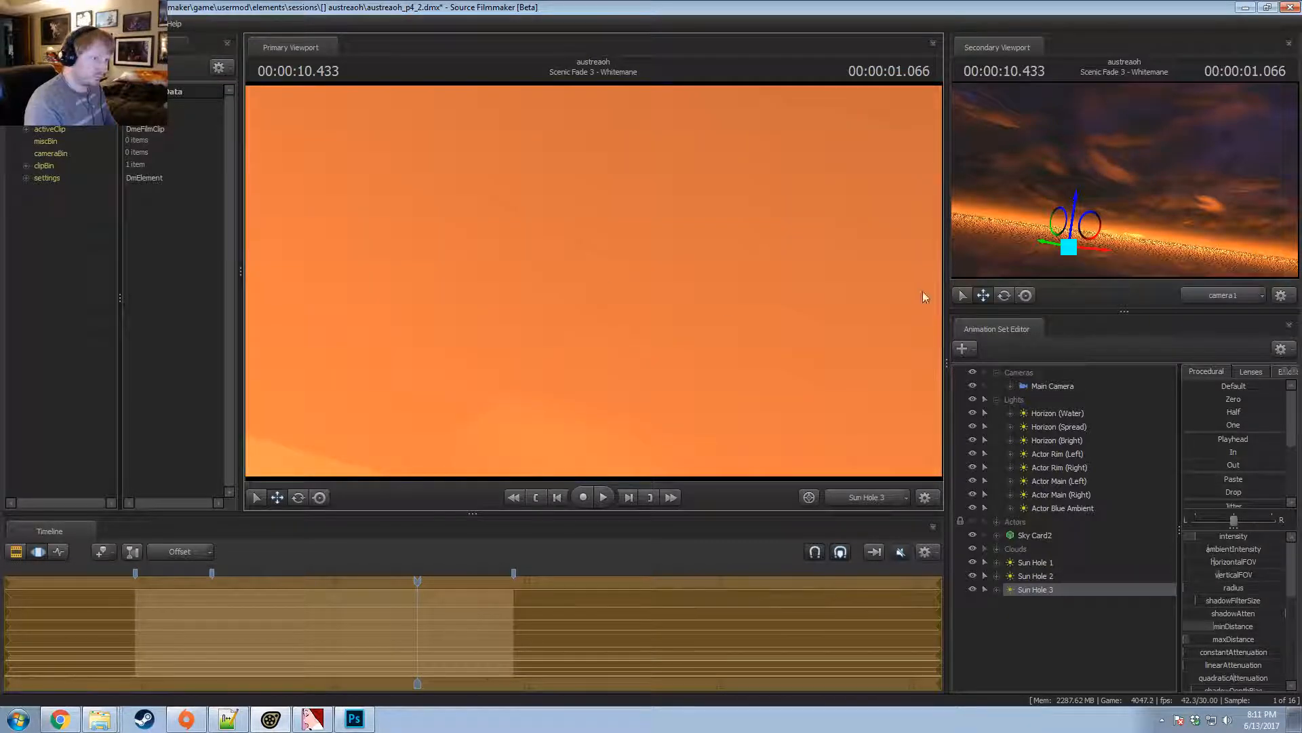
# Tune Sun Hole 3's intensity and aim, checking the cloud lighting in the Clip Editor between adjustments.
pyautogui.moveTo(1202, 545); pyautogui.dragTo(1265, 544)
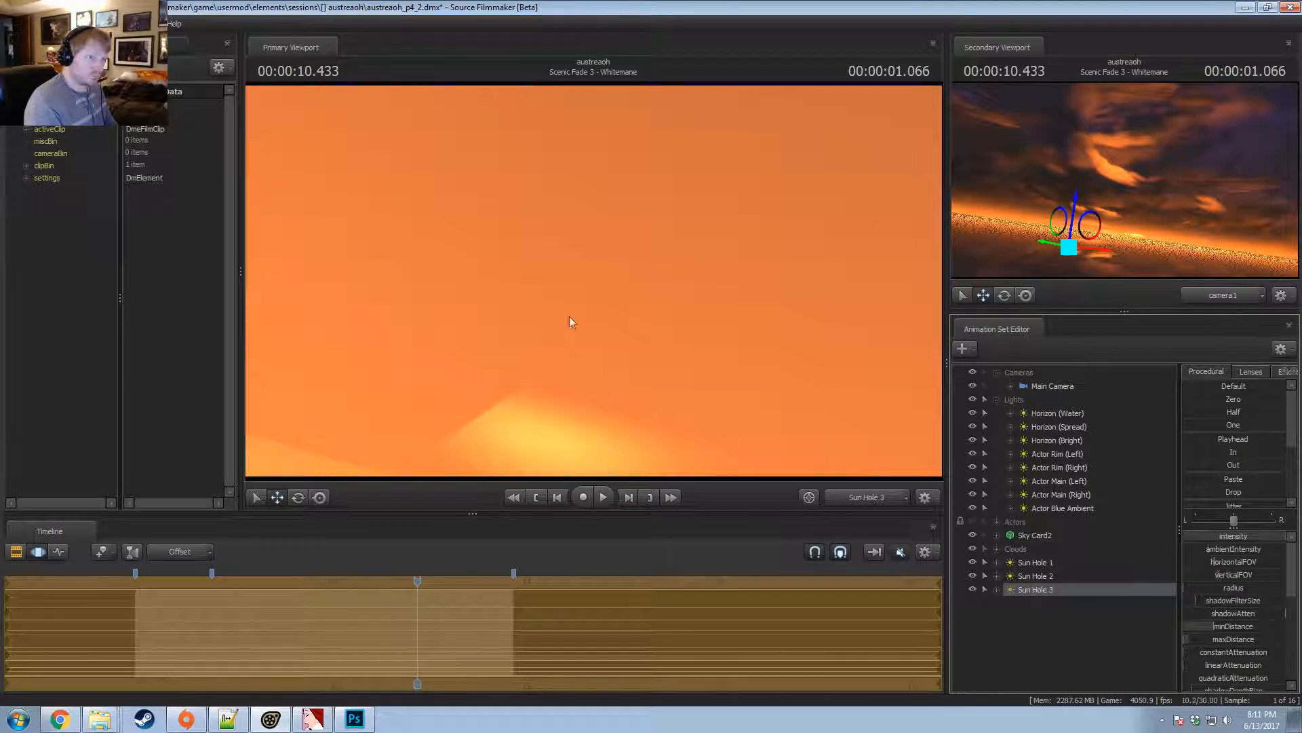
pyautogui.moveTo(570, 317)
pyautogui.mouseDown()
pyautogui.moveTo(570, 258)
pyautogui.moveTo(570, 322)
pyautogui.mouseUp()
pyautogui.press('F2')
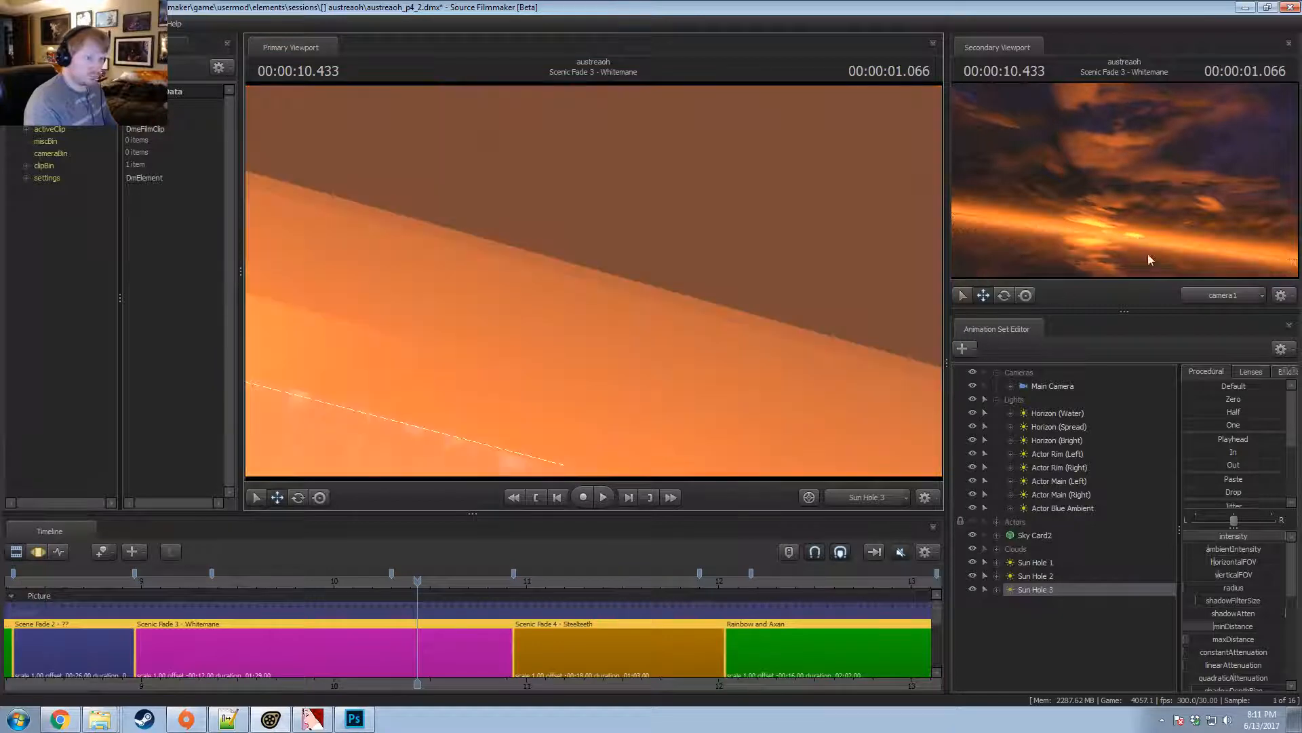
pyautogui.press('F3')
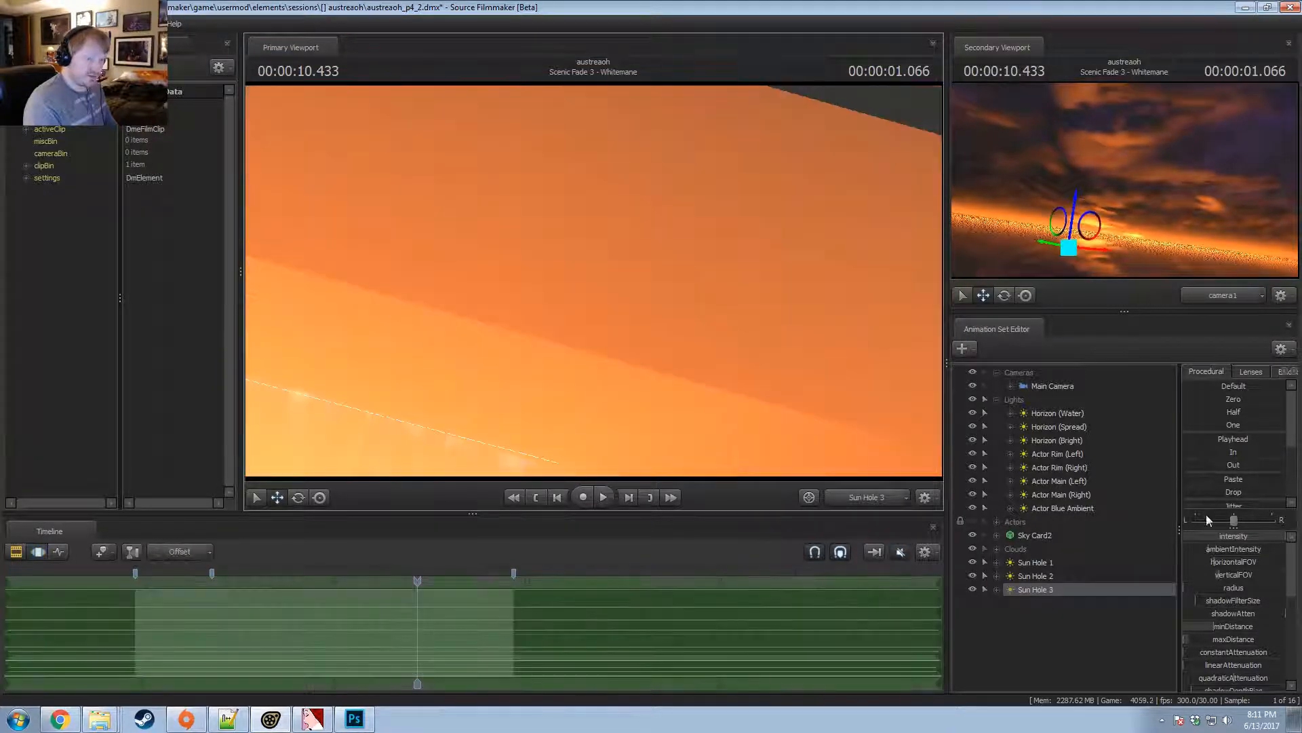
pyautogui.press('F2')
pyautogui.press('F3')
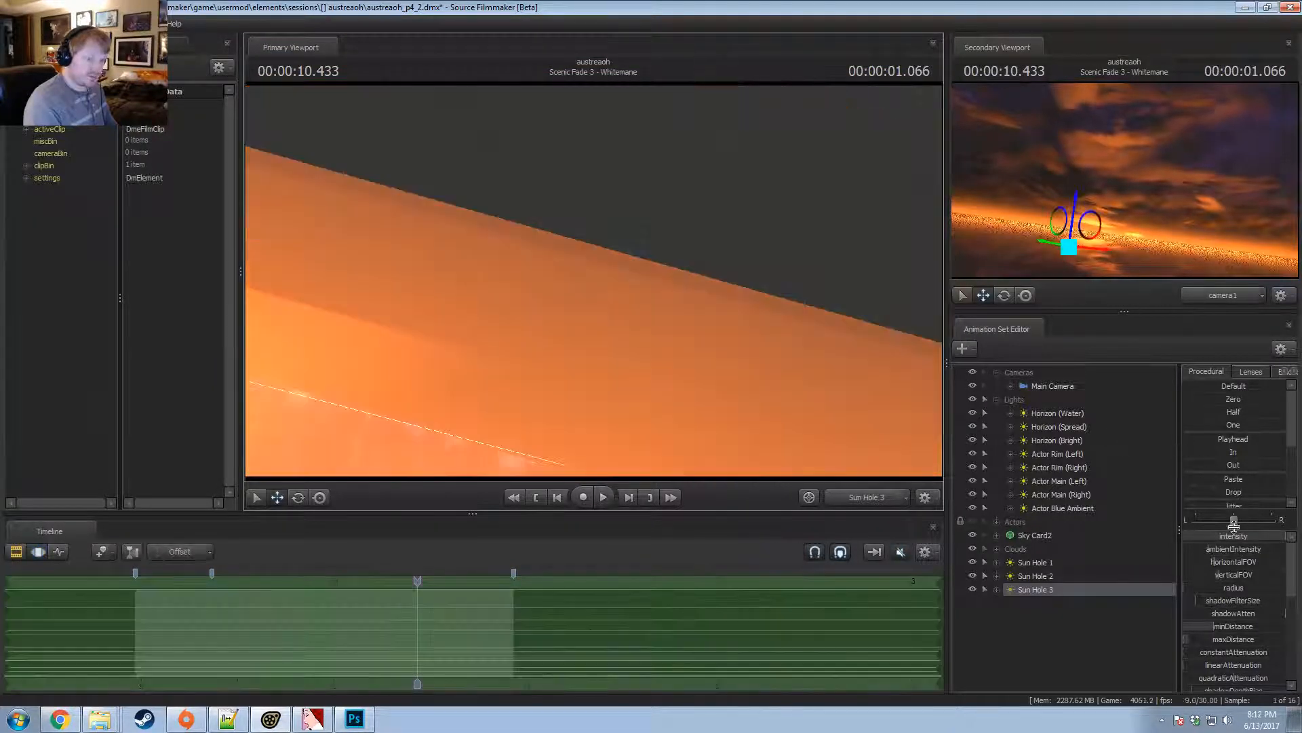
pyautogui.click(1225, 536)
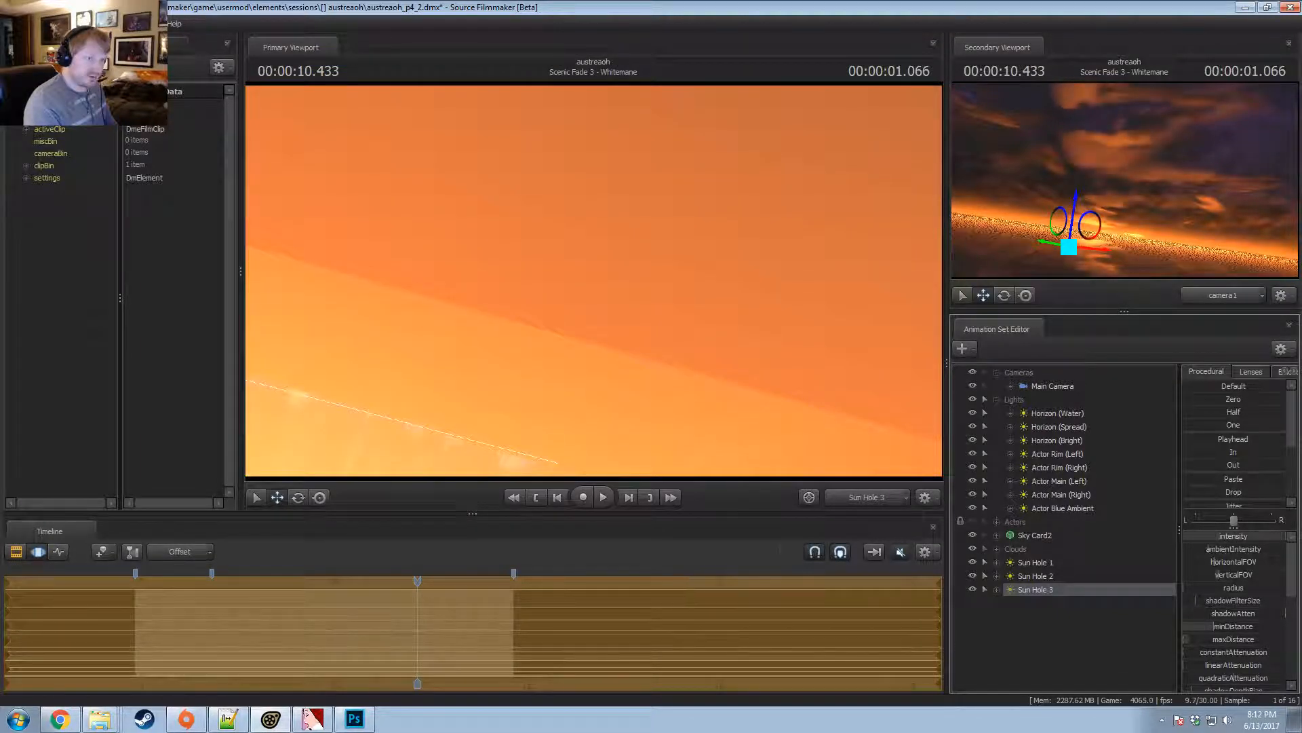
pyautogui.press('F2')
pyautogui.press('F3')
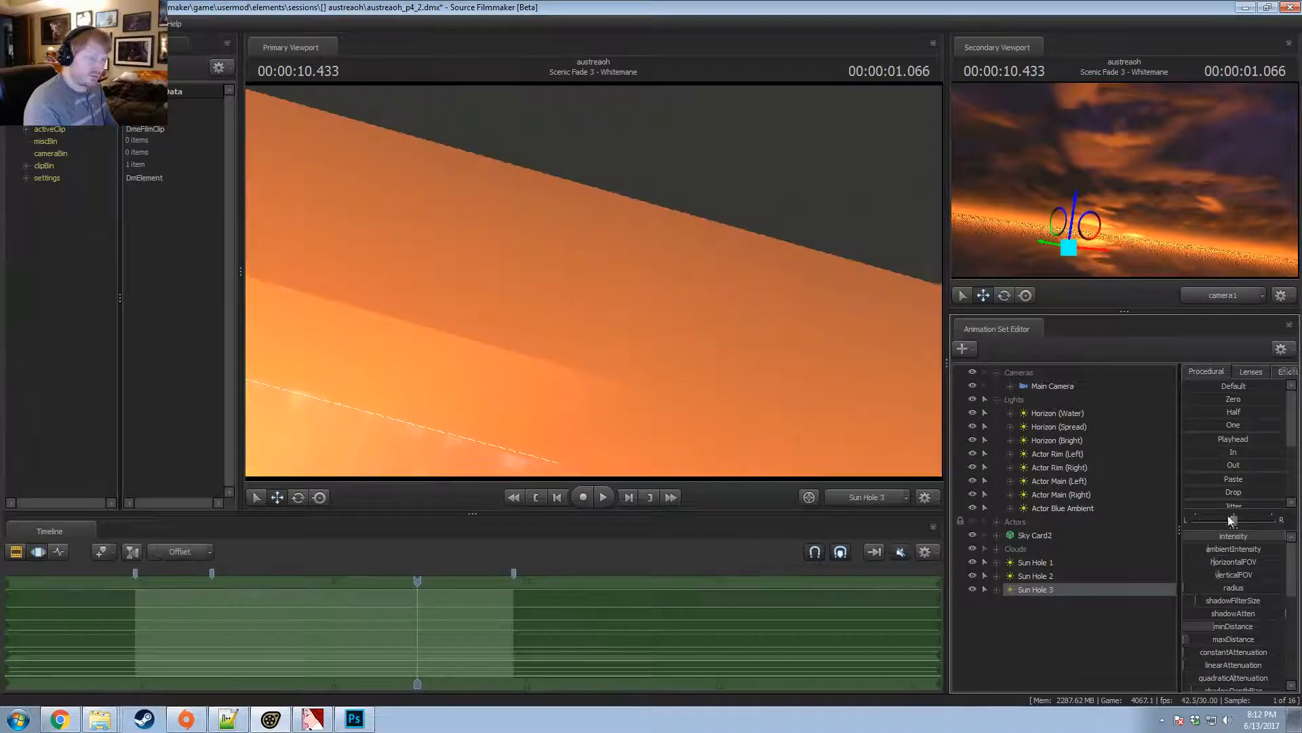
# Remap Sun Hole 3's farEdge slider range to a higher maximum, lower its cutOff slightly and check the cloud lighting.
pyautogui.press('F2')
pyautogui.scroll(-3, 1254, 645)
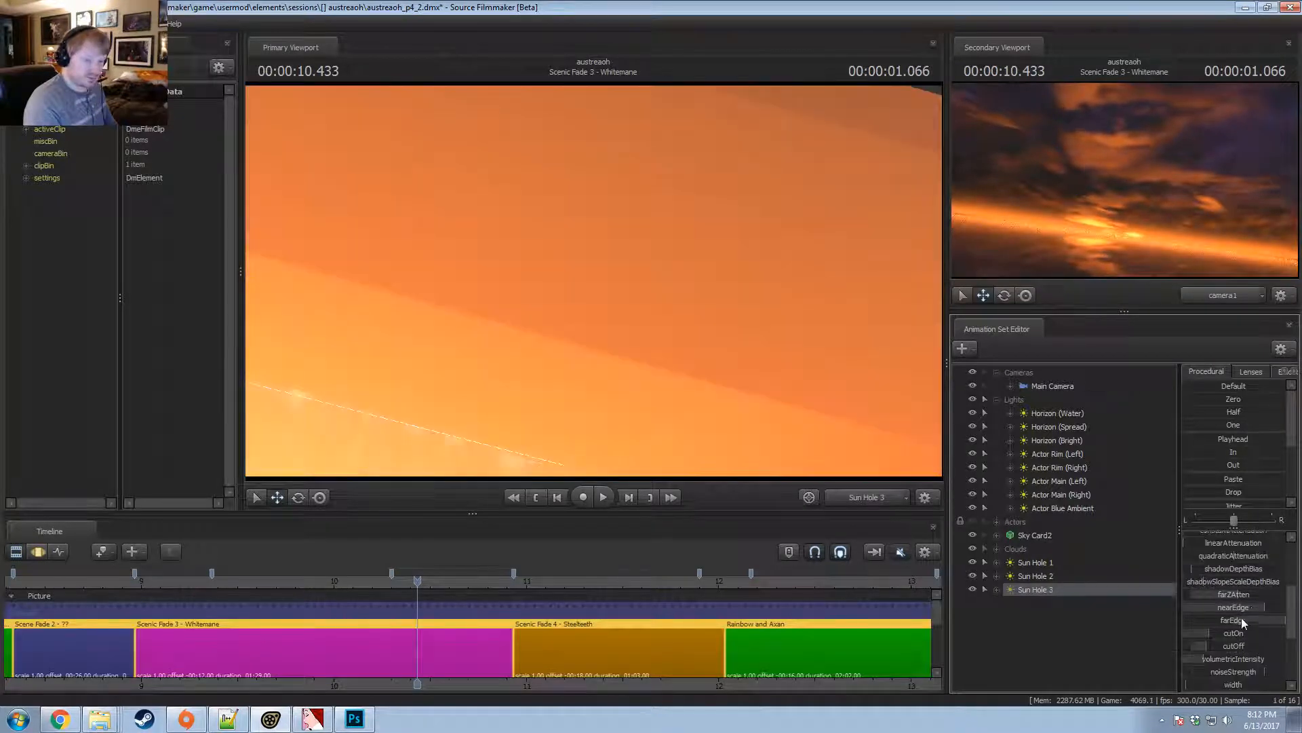
pyautogui.rightClick(1241, 619)
pyautogui.click(1248, 633)
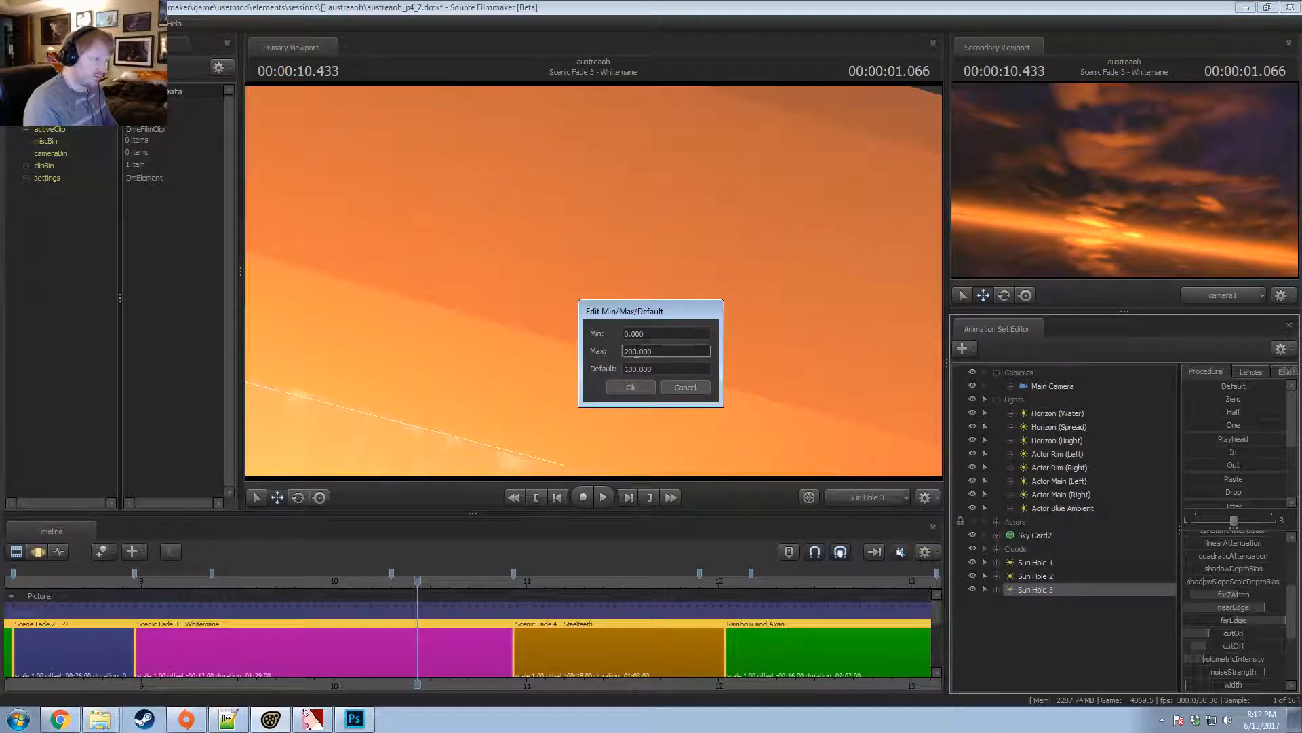
pyautogui.press('Return')
pyautogui.press('F3')
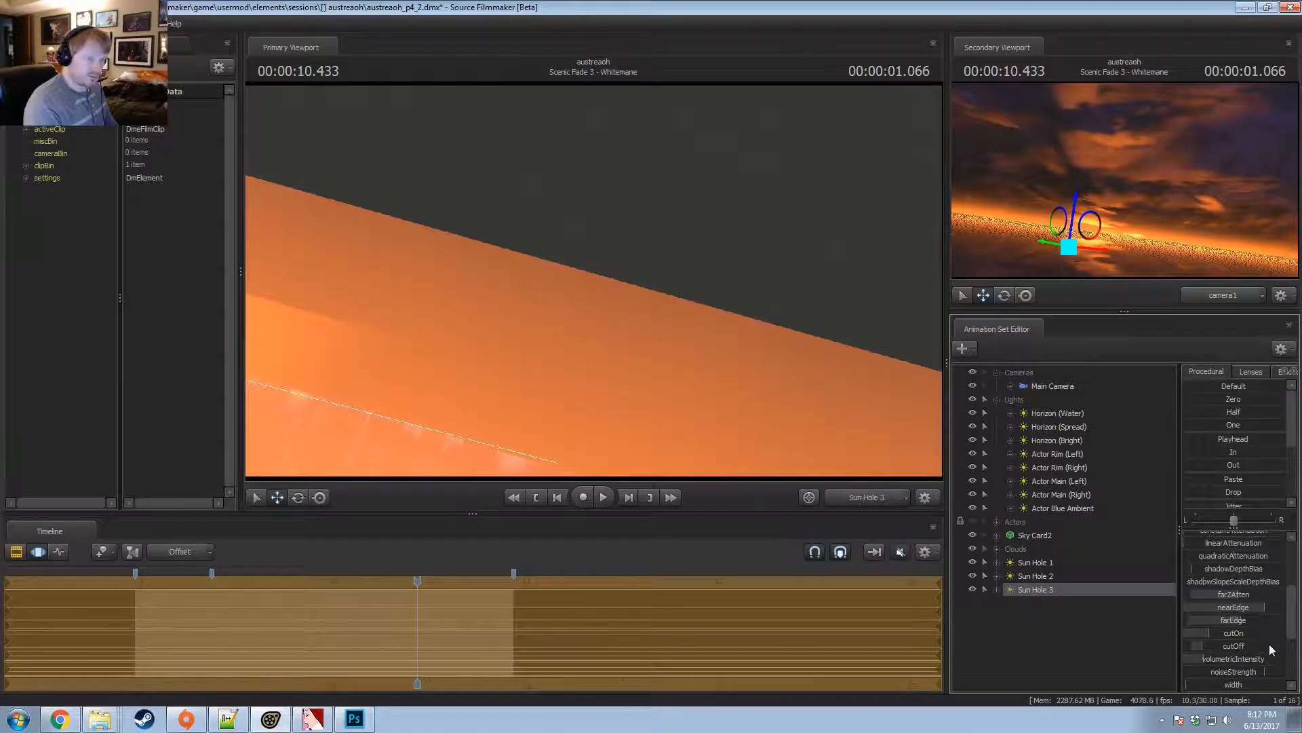
pyautogui.moveTo(1250, 651); pyautogui.dragTo(1241, 650)
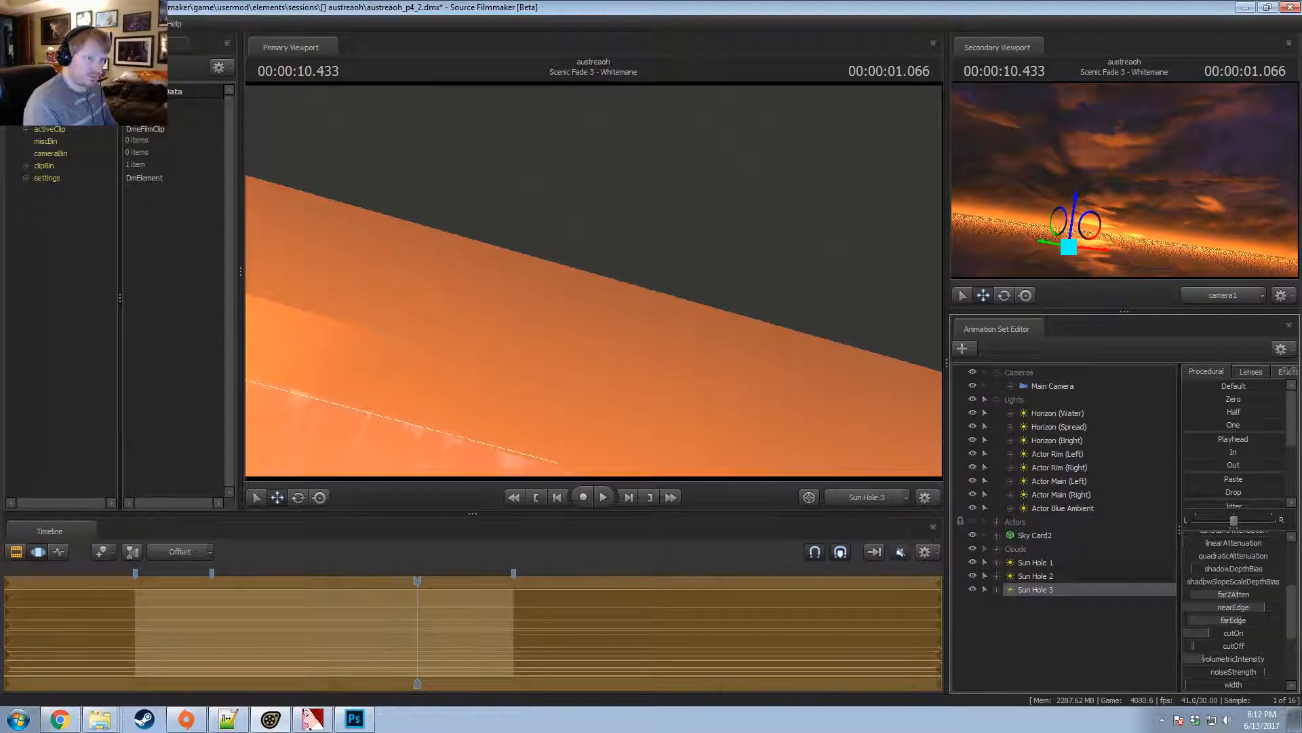
pyautogui.press('F3')
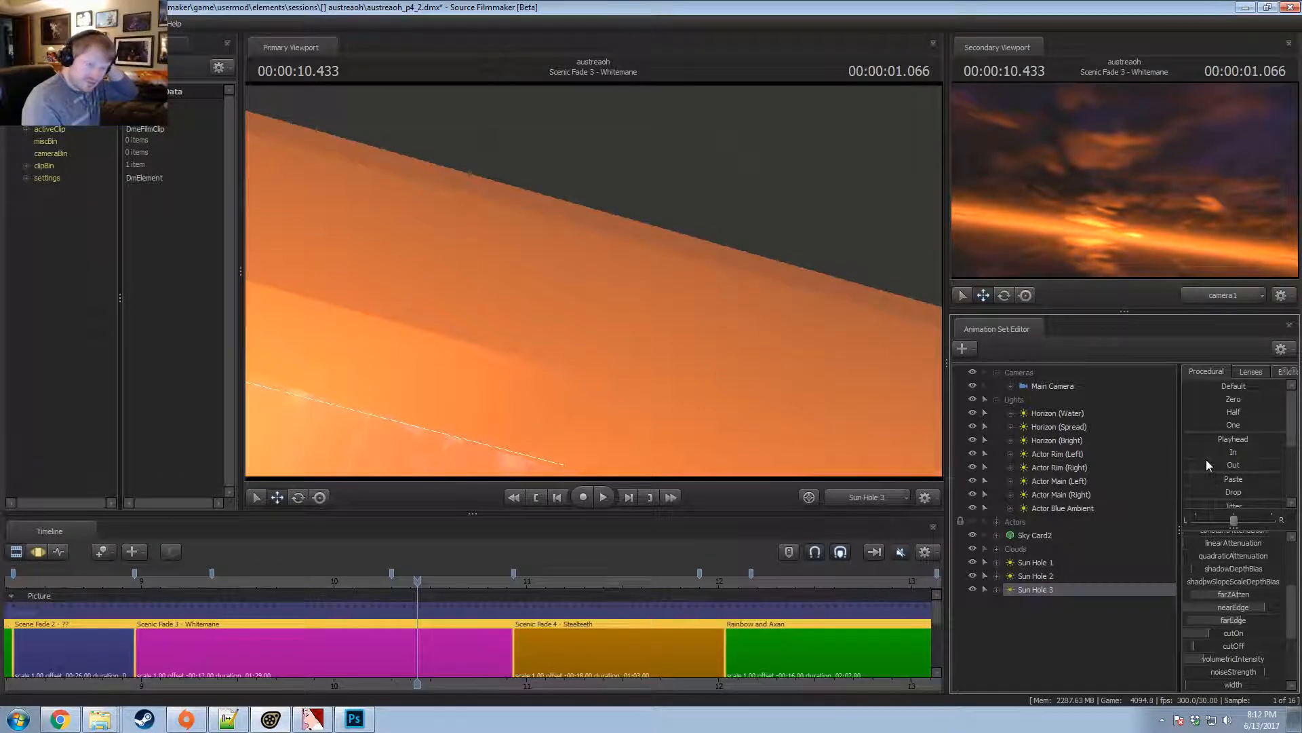
pyautogui.rightClick(1027, 587)
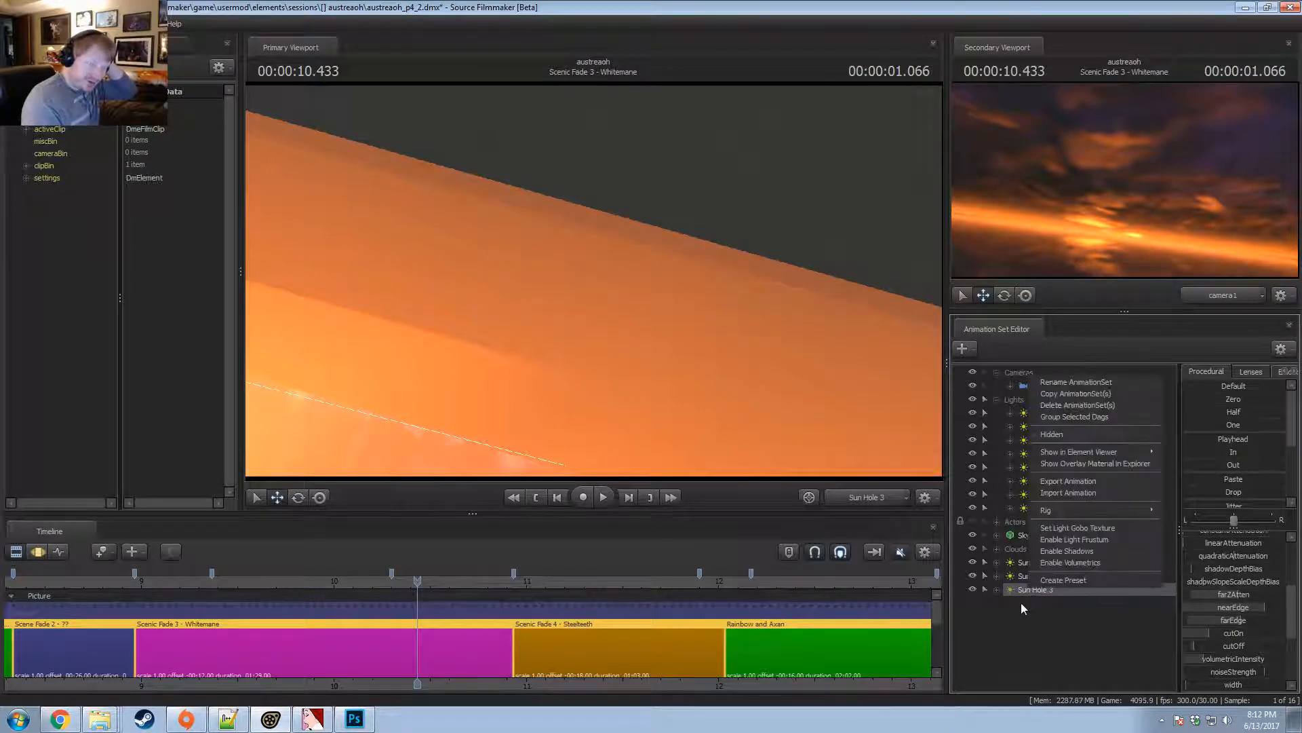
pyautogui.click(1021, 602)
pyautogui.click(1028, 590)
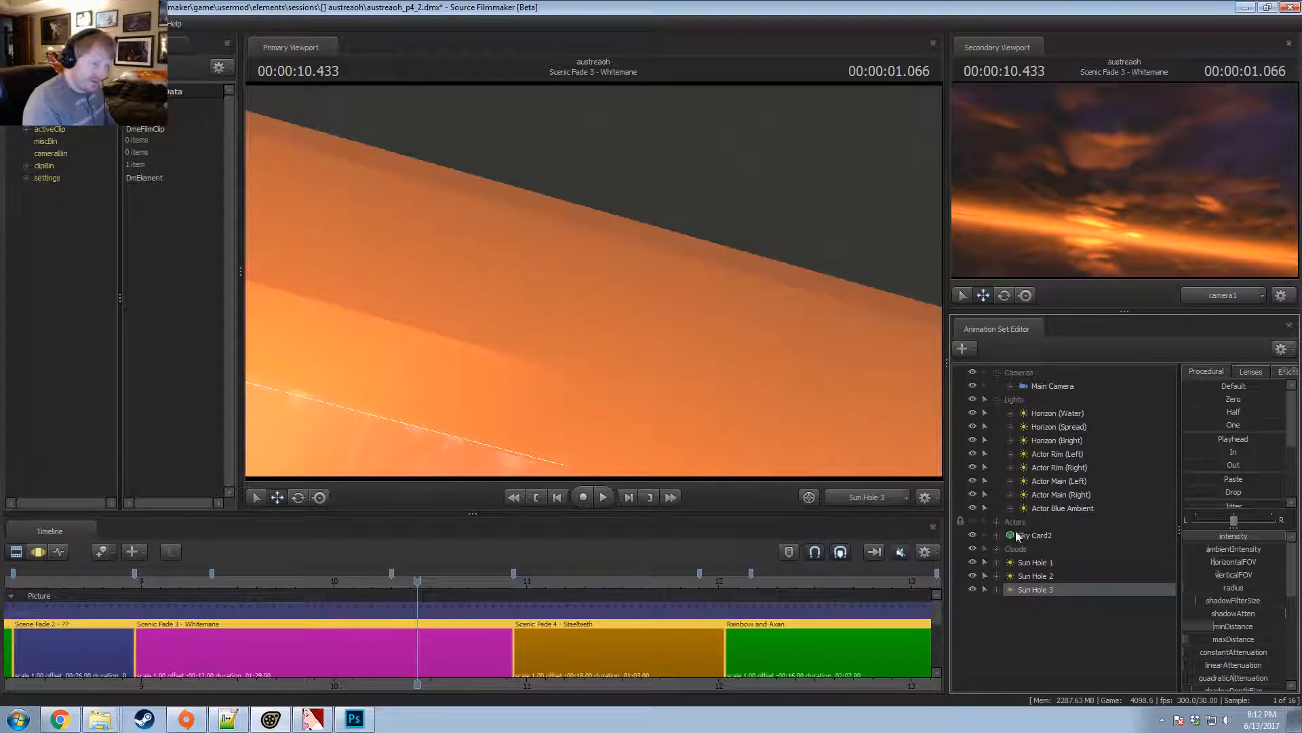
# Rename the cone_helper1 animation set in the Clouds (old) group to Cloud Tracer.
pyautogui.click(996, 549)
pyautogui.scroll(-2, 1014, 557)
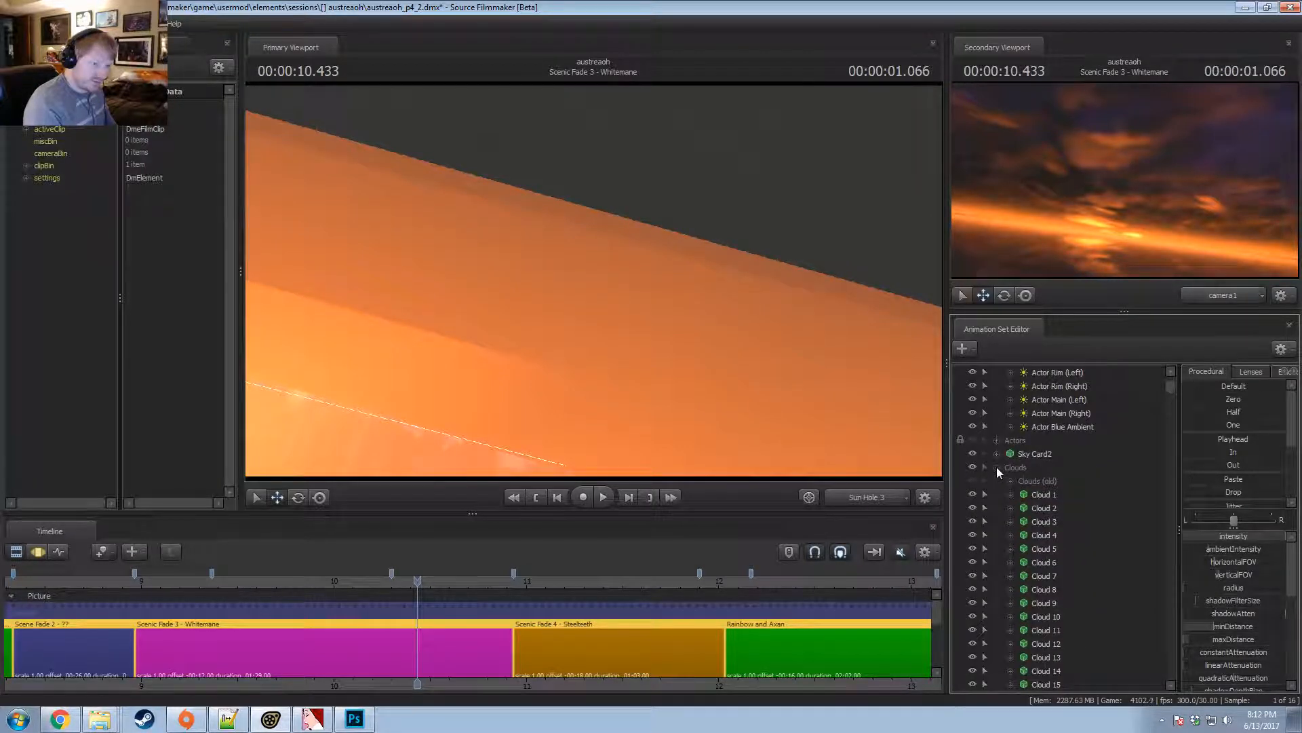
pyautogui.scroll(2, 996, 466)
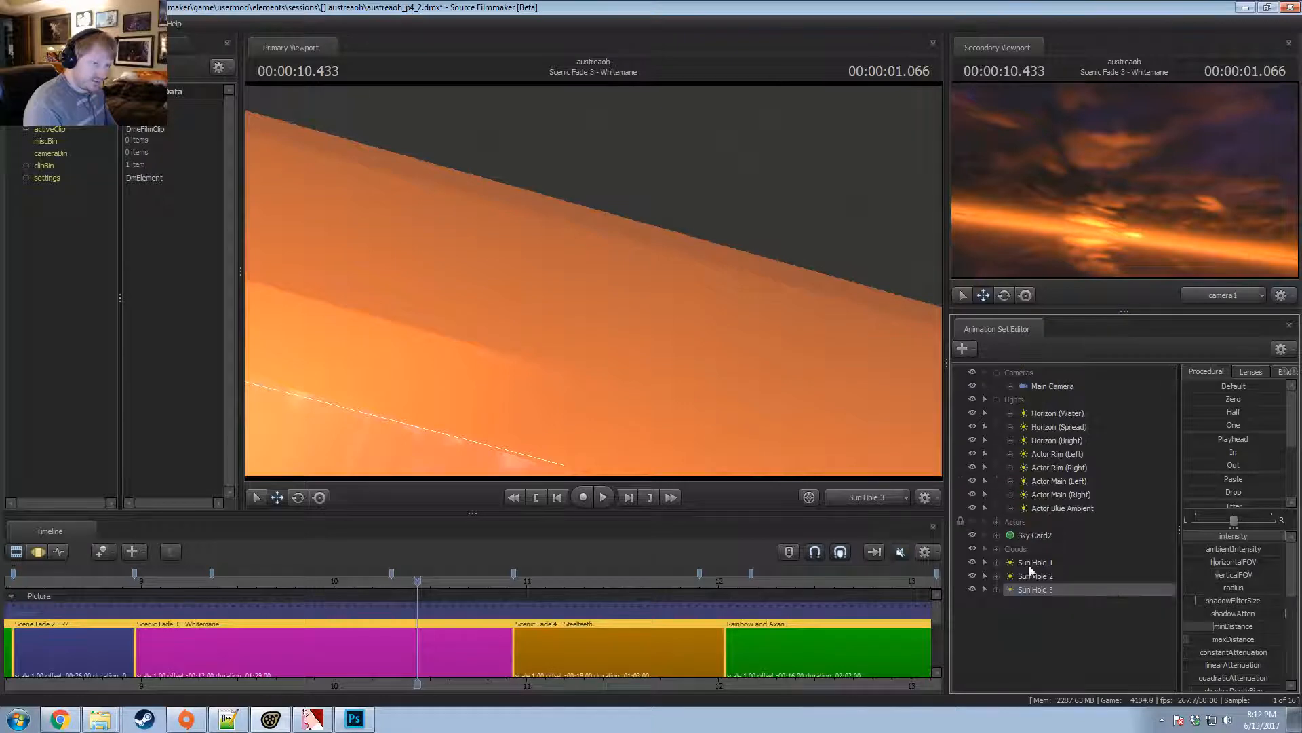
pyautogui.click(1011, 563)
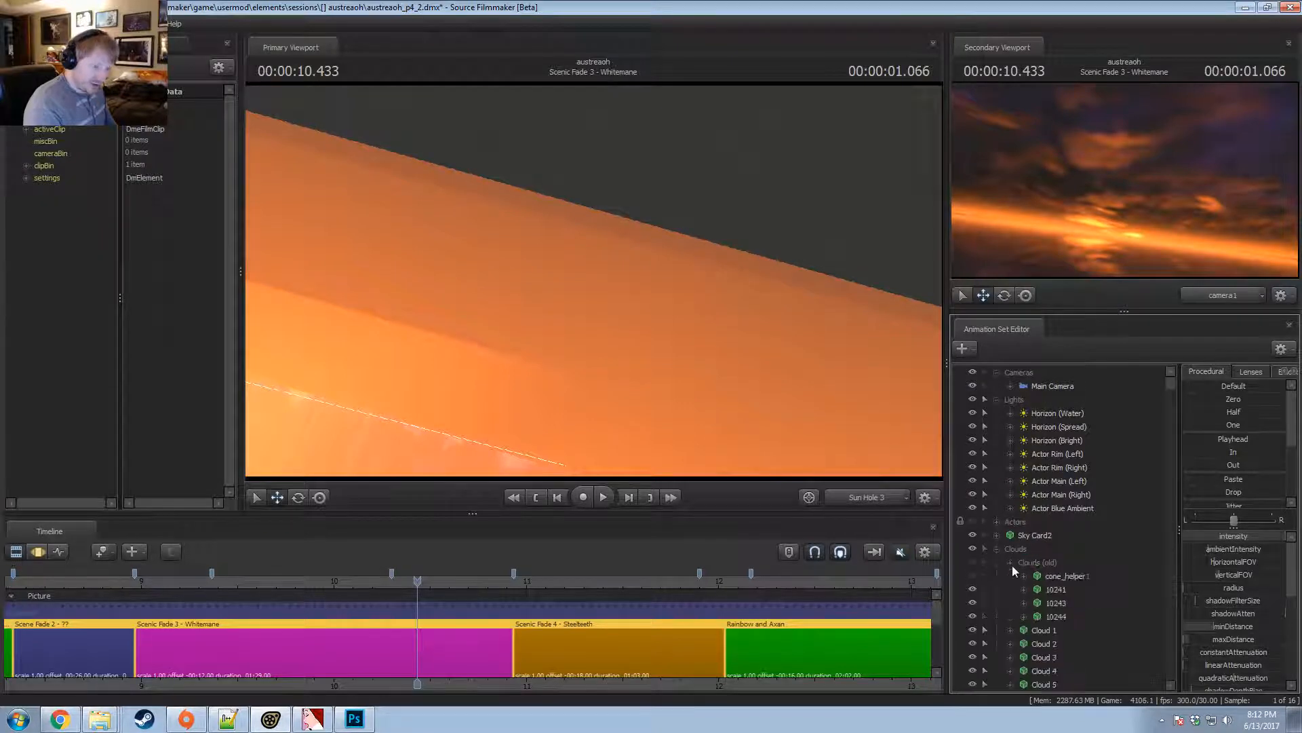
pyautogui.click(1056, 577)
pyautogui.rightClick(1060, 575)
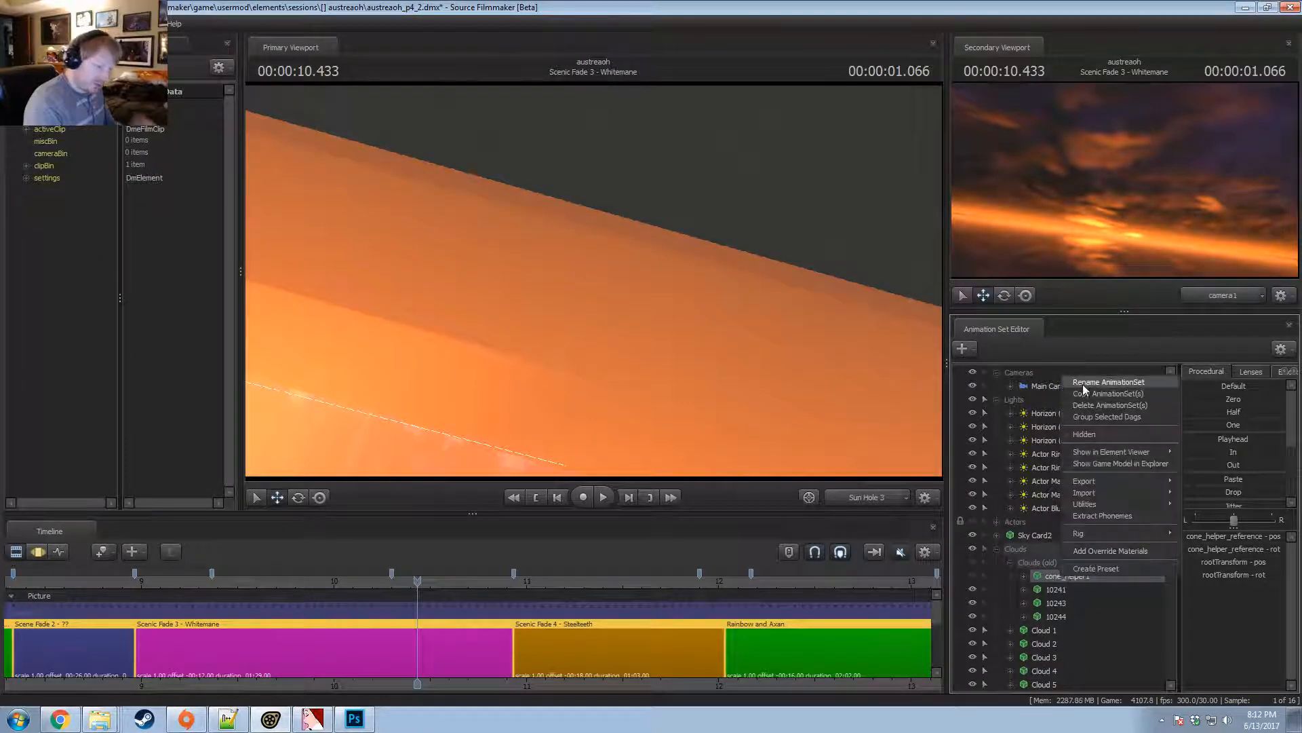
pyautogui.click(1108, 383)
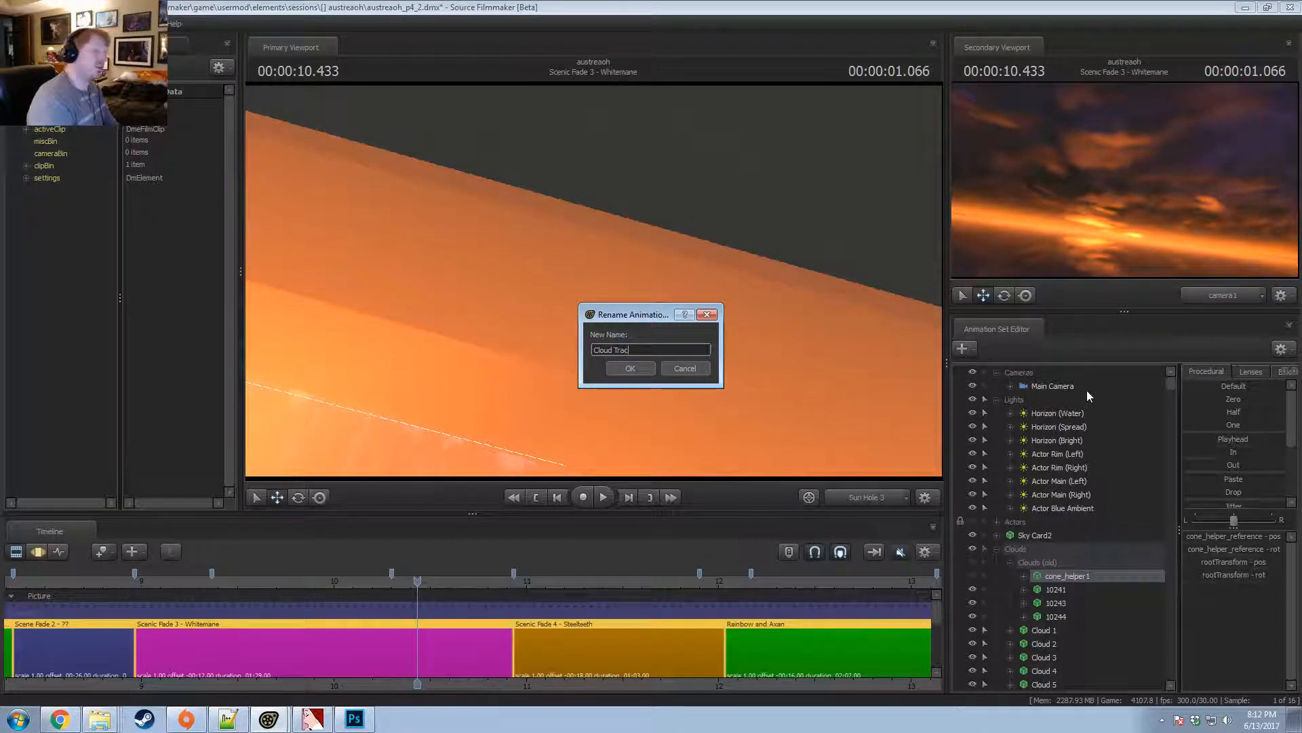
pyautogui.write('er')
pyautogui.press('Return')
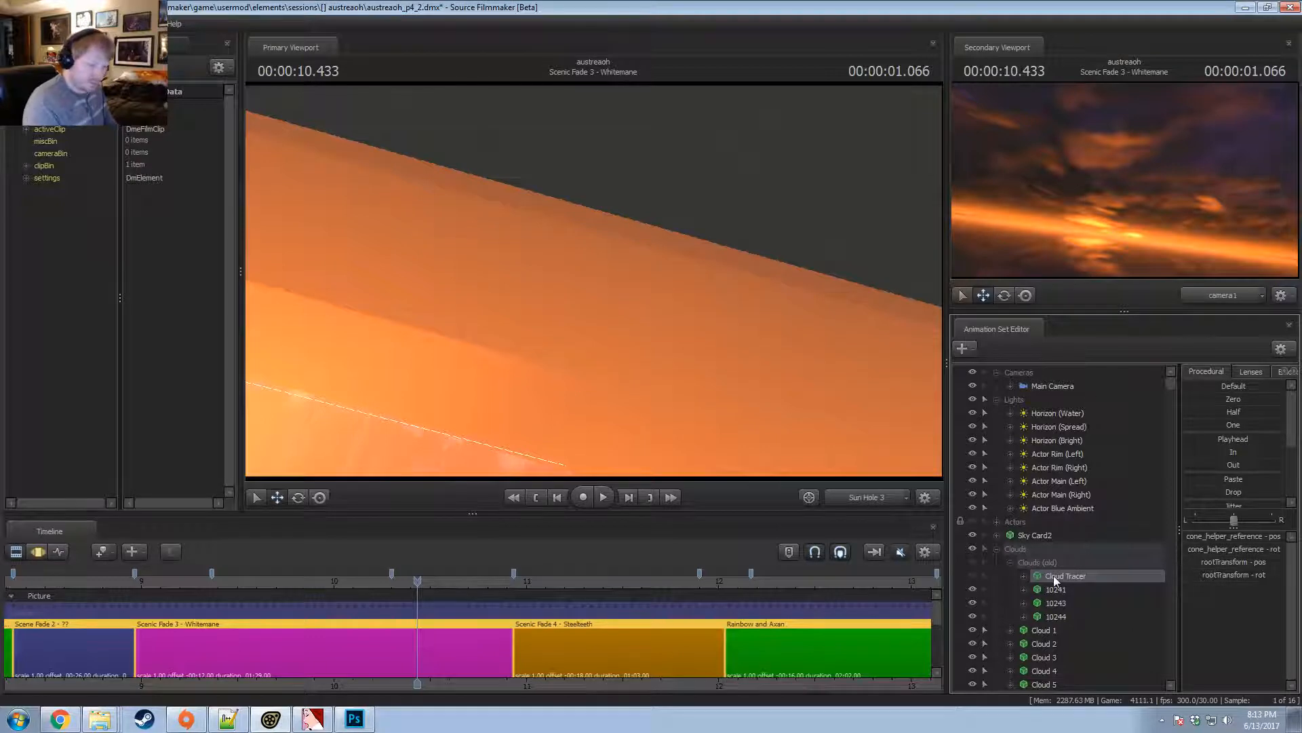
# Move Cloud Tracer out of the Clouds (old) group to just below Sky Card2, collapse the Clouds group and select the tracer.
pyautogui.moveTo(1052, 575); pyautogui.dragTo(1039, 544)
pyautogui.click(997, 561)
pyautogui.click(1039, 548)
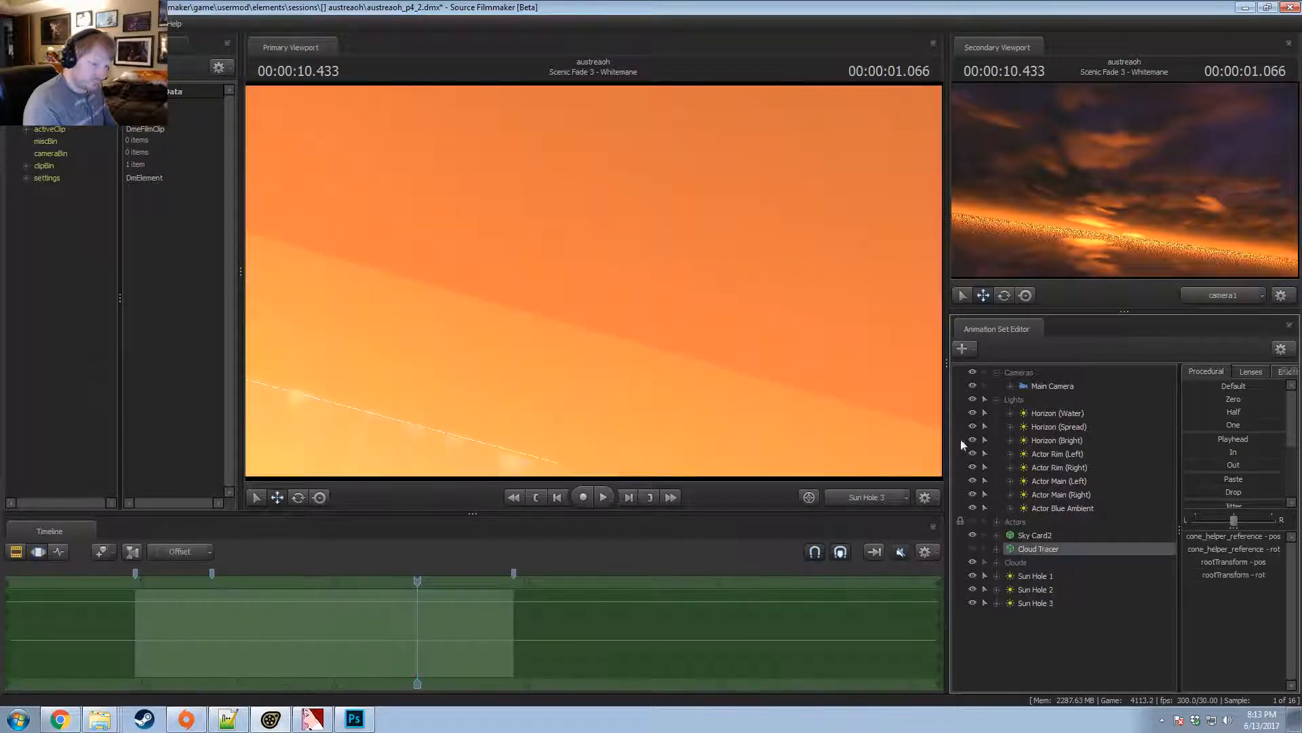
# View the scene through the Work Camera and reposition Cloud Tracer lower and slightly sideways, checking its placement against the clouds.
pyautogui.click(867, 497)
pyautogui.keyDown('alt'); pyautogui.moveTo(669, 329); pyautogui.dragTo(676, 248); pyautogui.keyUp('alt')
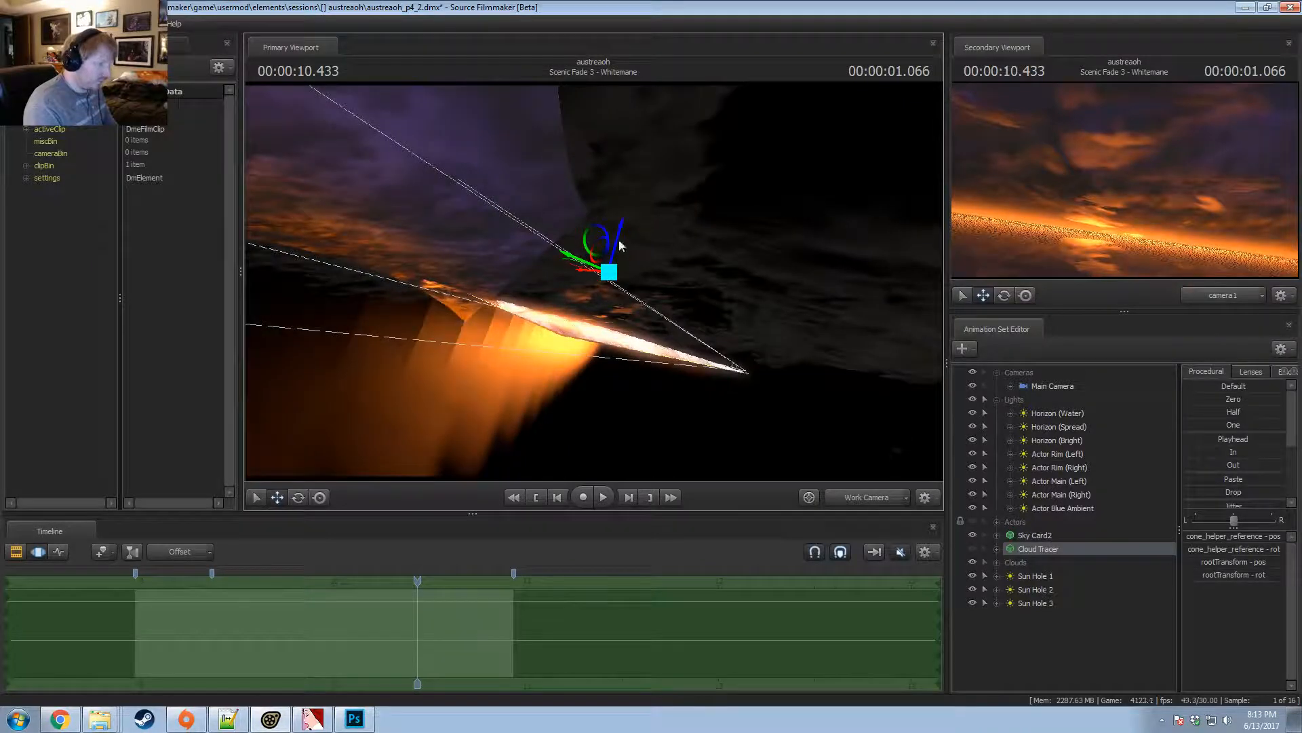
pyautogui.moveTo(619, 239); pyautogui.dragTo(622, 276)
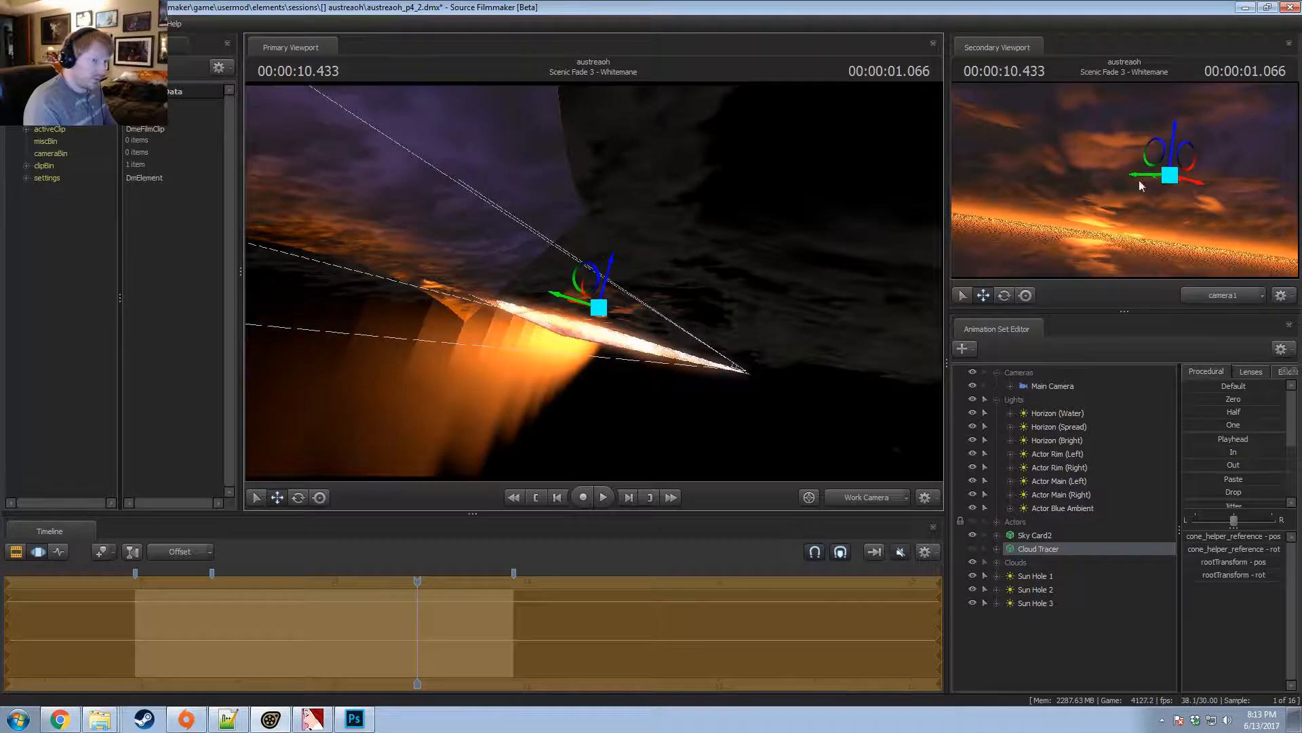
pyautogui.moveTo(1142, 184); pyautogui.dragTo(1124, 181)
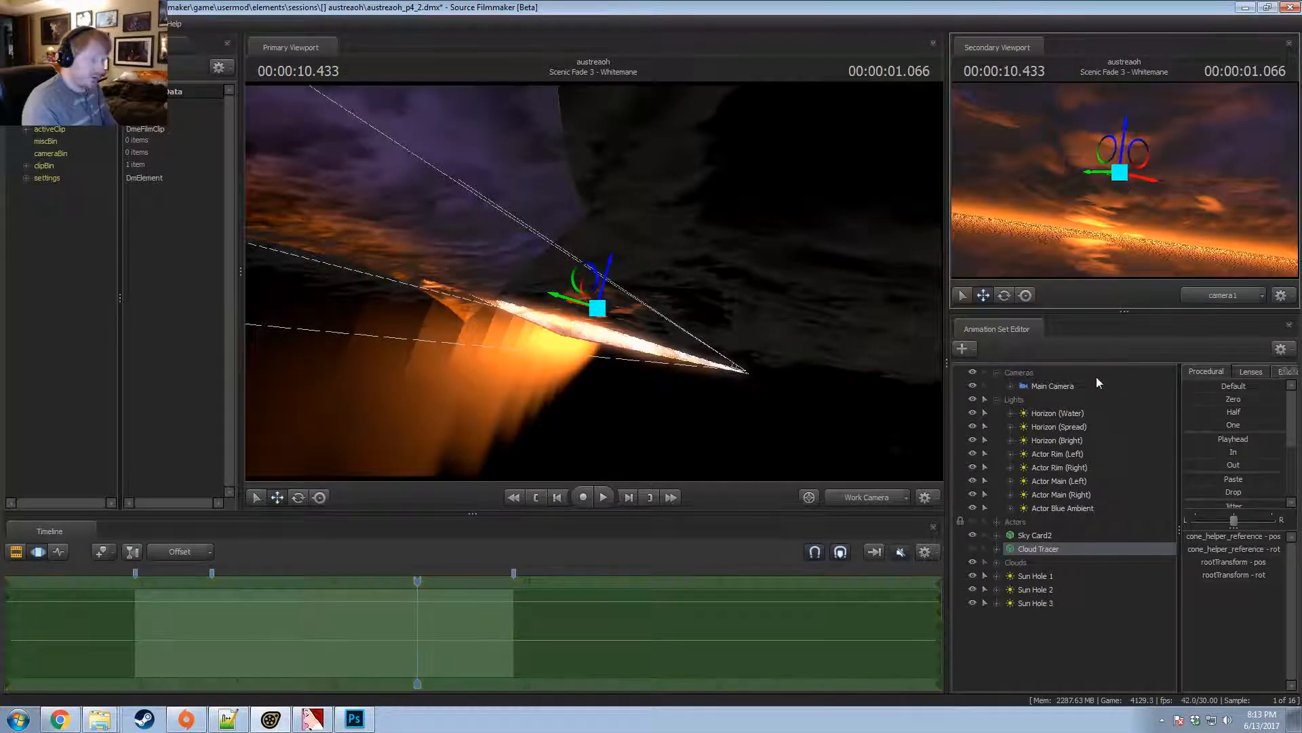
# Lock Cloud Tracer's rootTransform to Cloud 1's rootTransform and apply the Playhead preset to it.
pyautogui.click(996, 564)
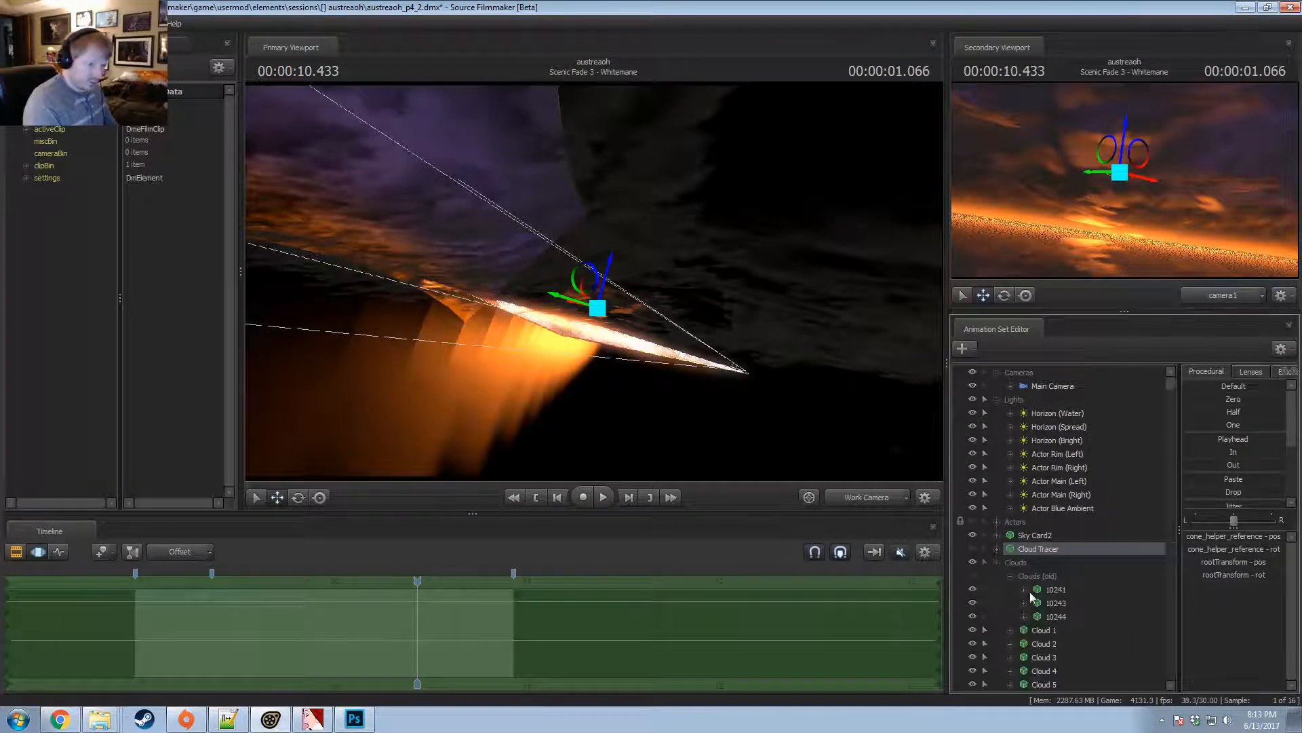
pyautogui.click(1011, 590)
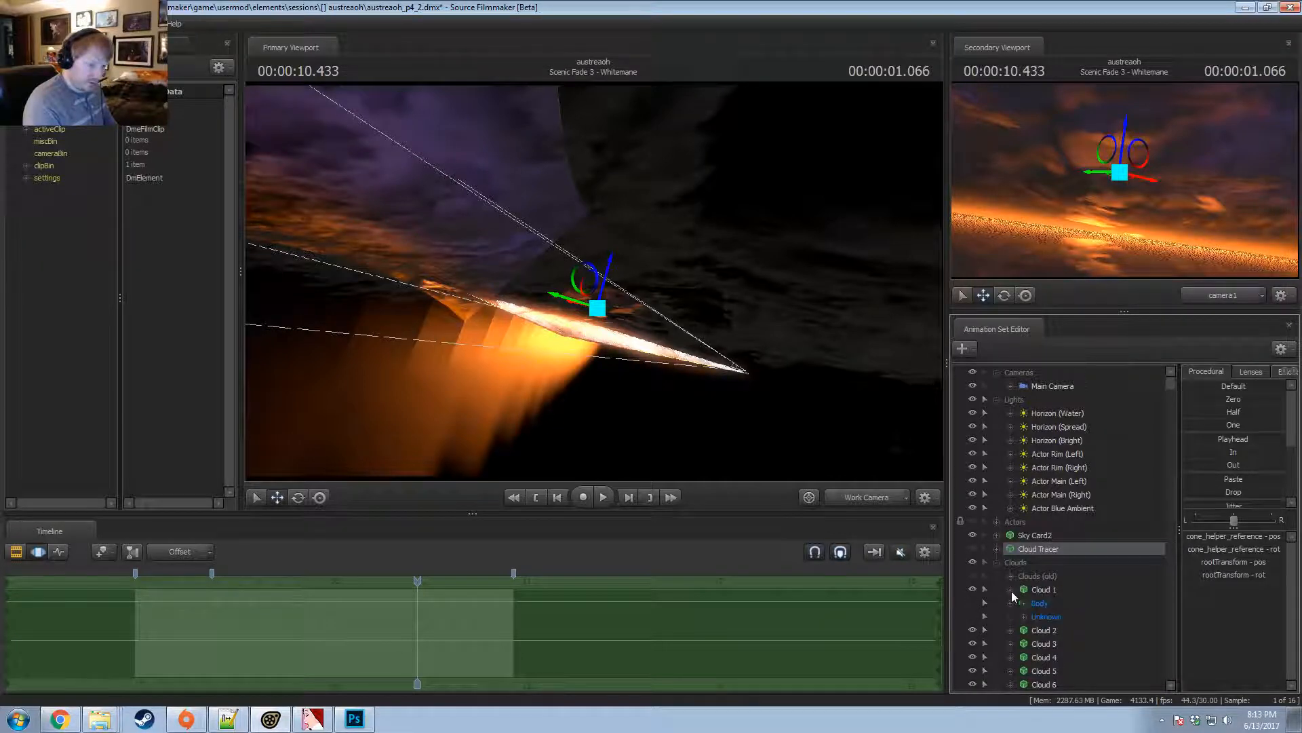
pyautogui.click(997, 549)
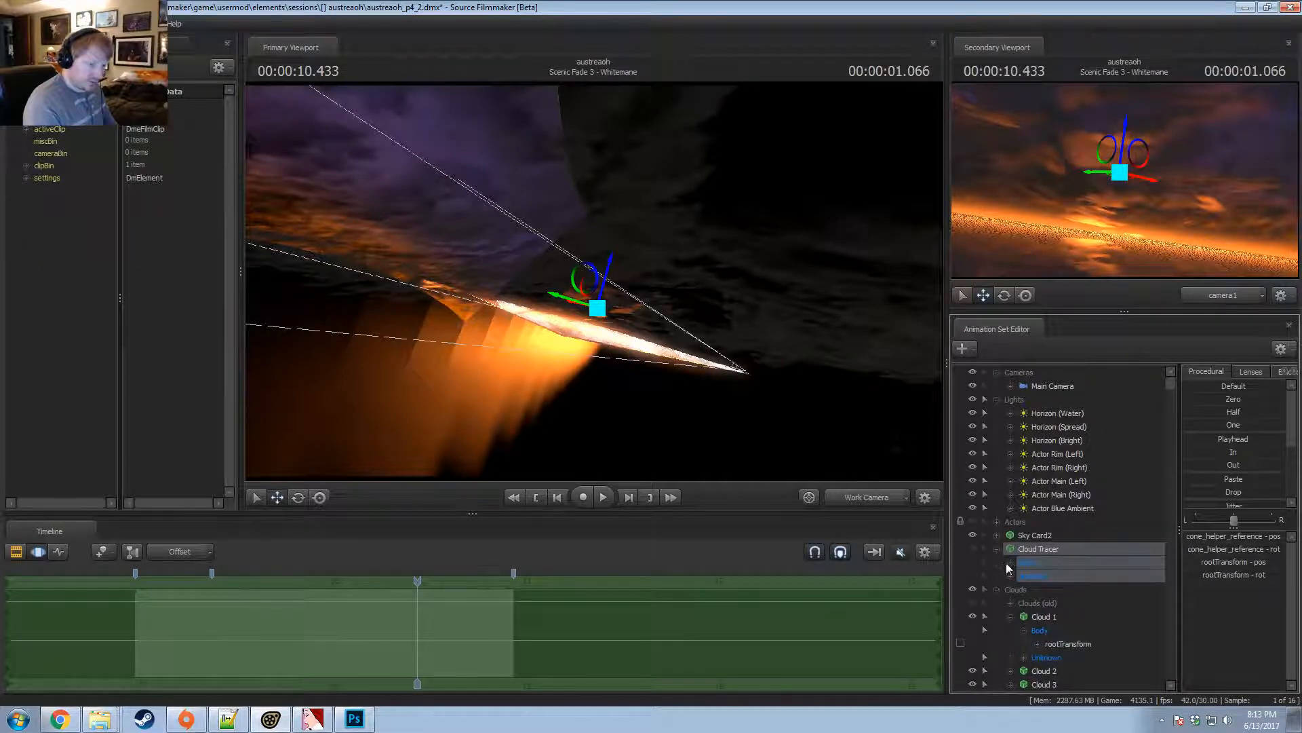
pyautogui.click(1010, 562)
pyautogui.scroll(-2, 1037, 590)
pyautogui.moveTo(1056, 576); pyautogui.dragTo(1065, 495)
pyautogui.doubleClick(1227, 440)
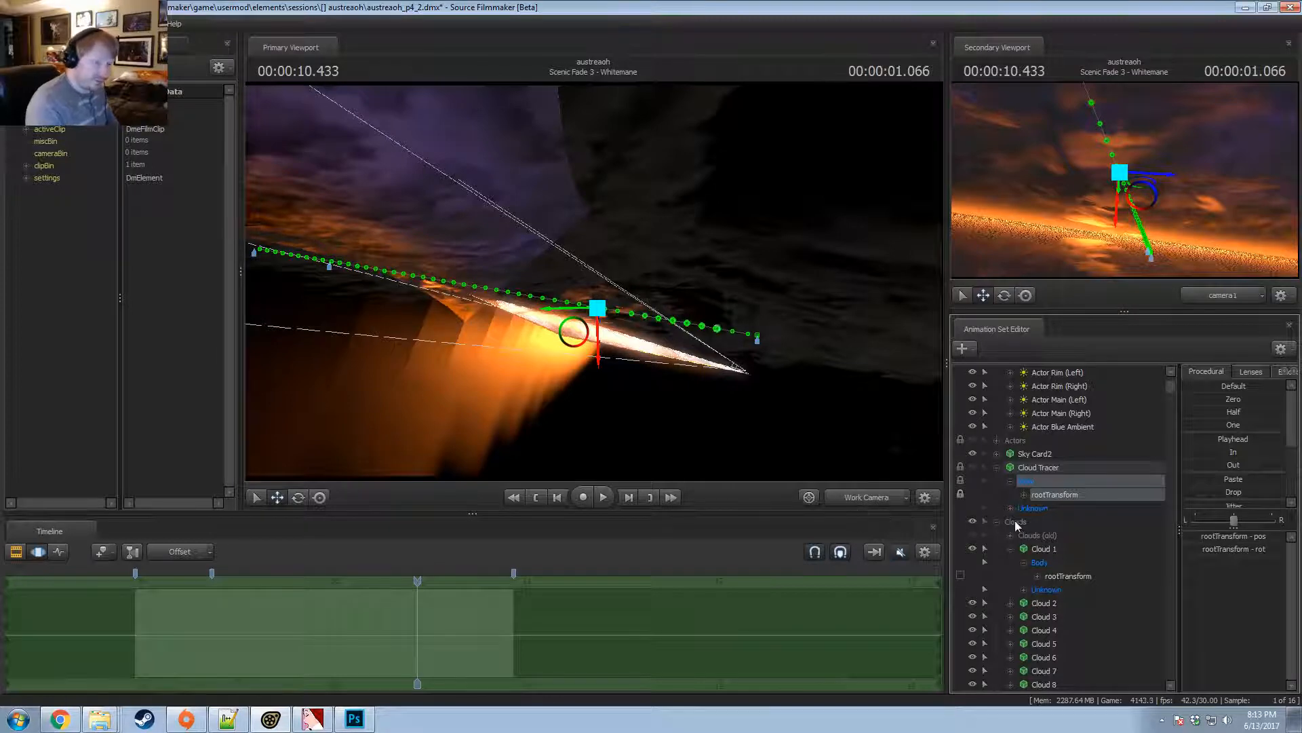
# Collapse the Cloud 1, Clouds and Cloud Tracer entries and lock Sun Hole 1 to Cloud Tracer.
pyautogui.click(1010, 548)
pyautogui.click(997, 521)
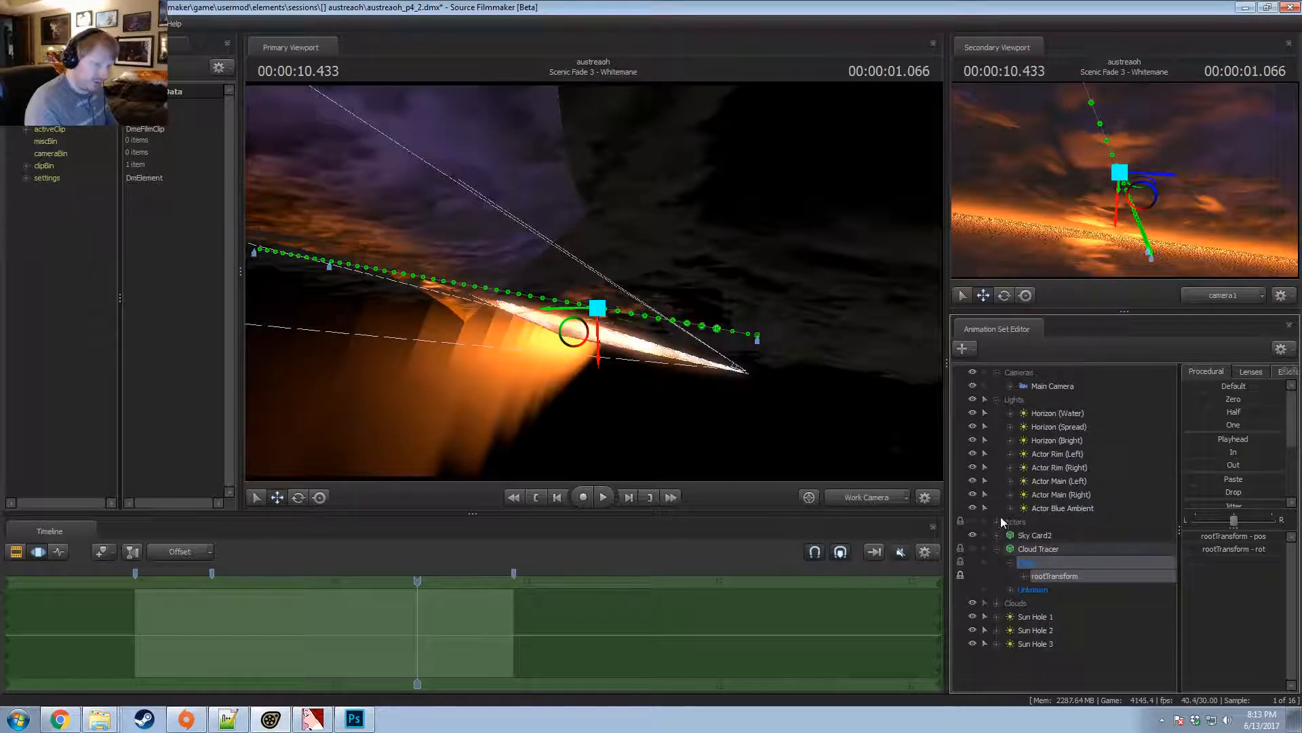
pyautogui.click(996, 549)
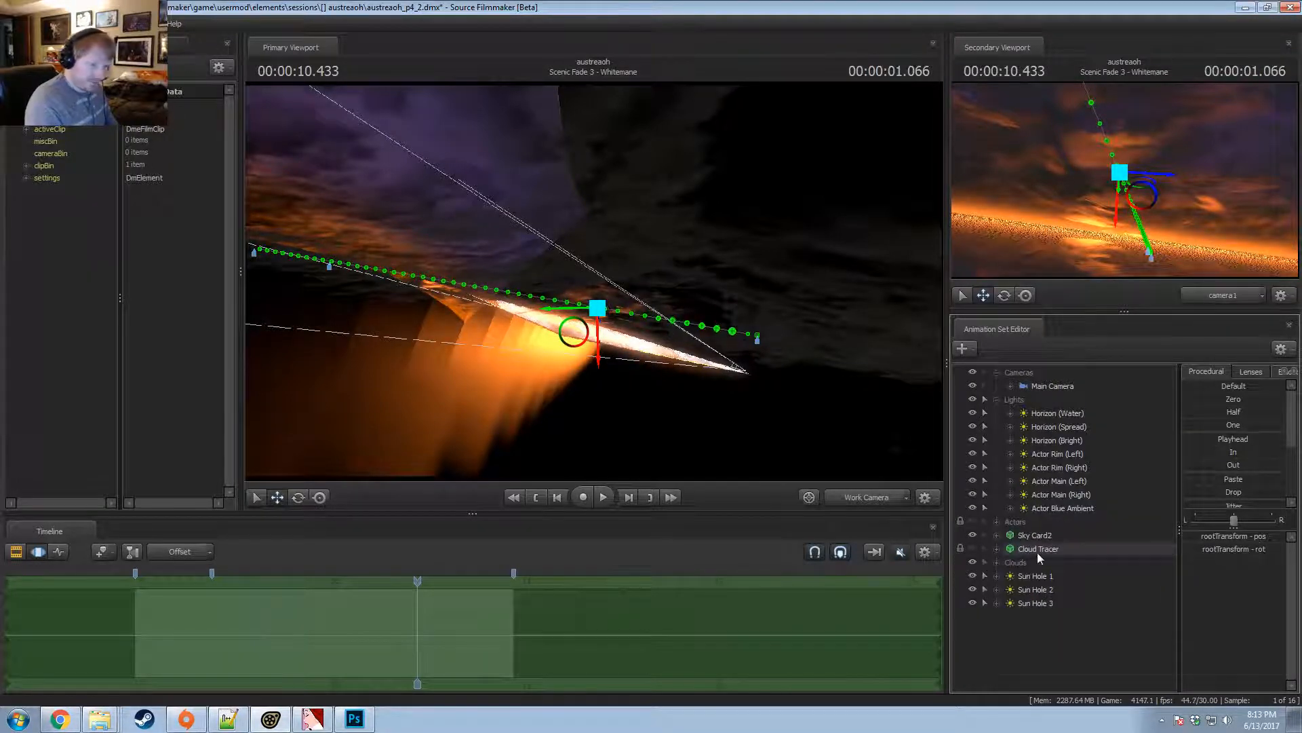
pyautogui.click(1027, 550)
pyautogui.click(997, 576)
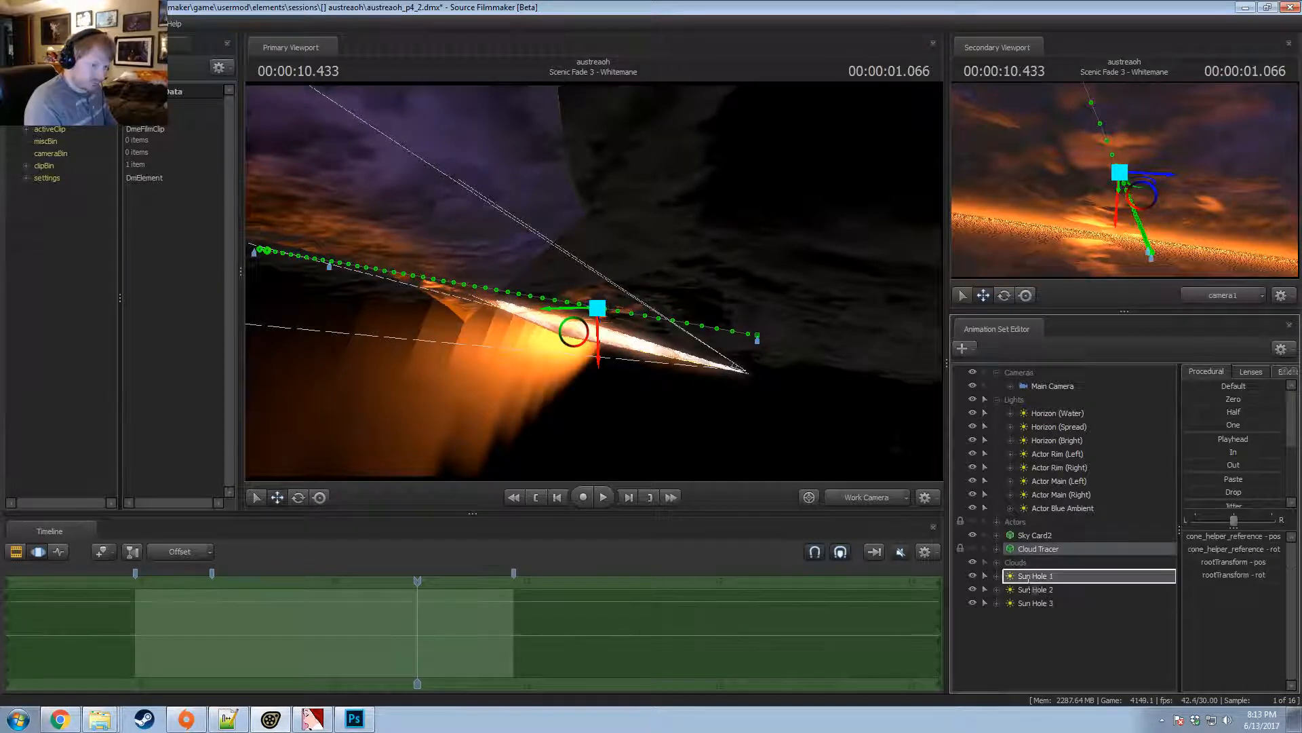
# Move Cloud Tracer out of the Actors group into the Clouds group, below Sun Hole 3.
pyautogui.click(1010, 589)
pyautogui.scroll(-5, 1035, 613)
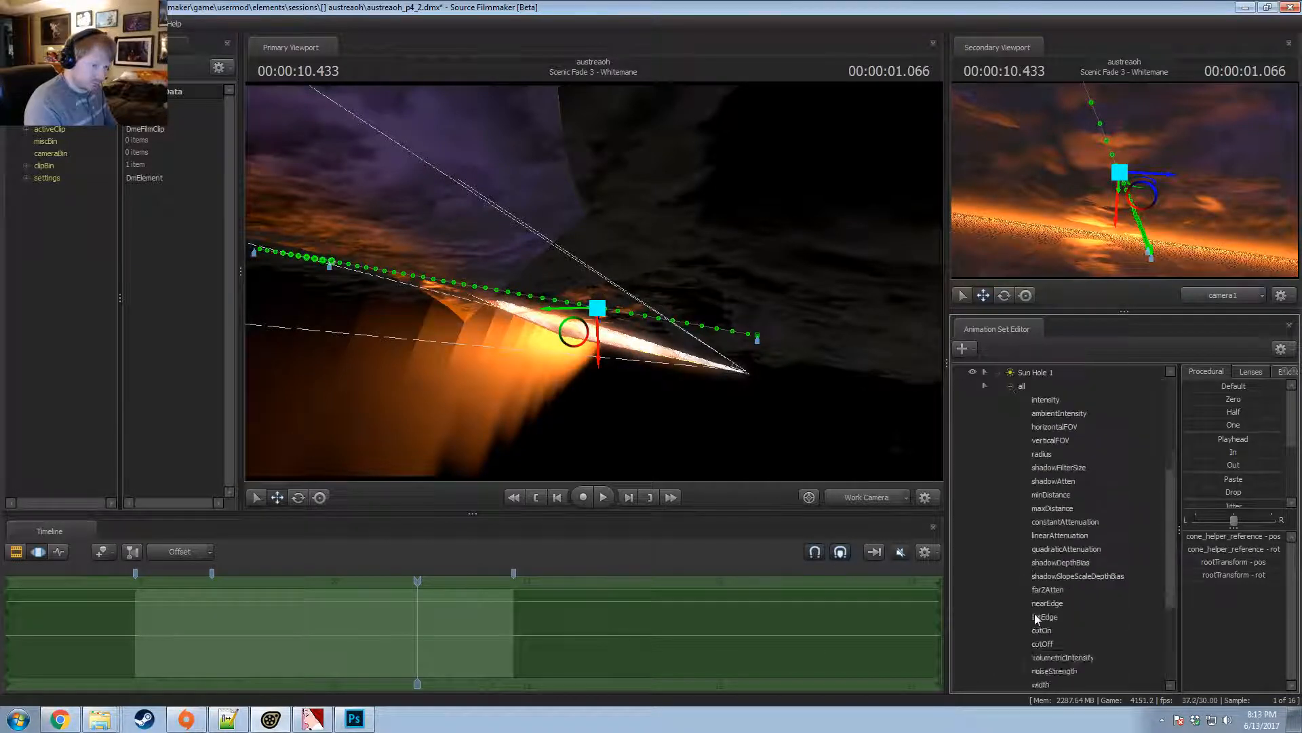
pyautogui.scroll(2, 1036, 615)
pyautogui.scroll(1, 1037, 614)
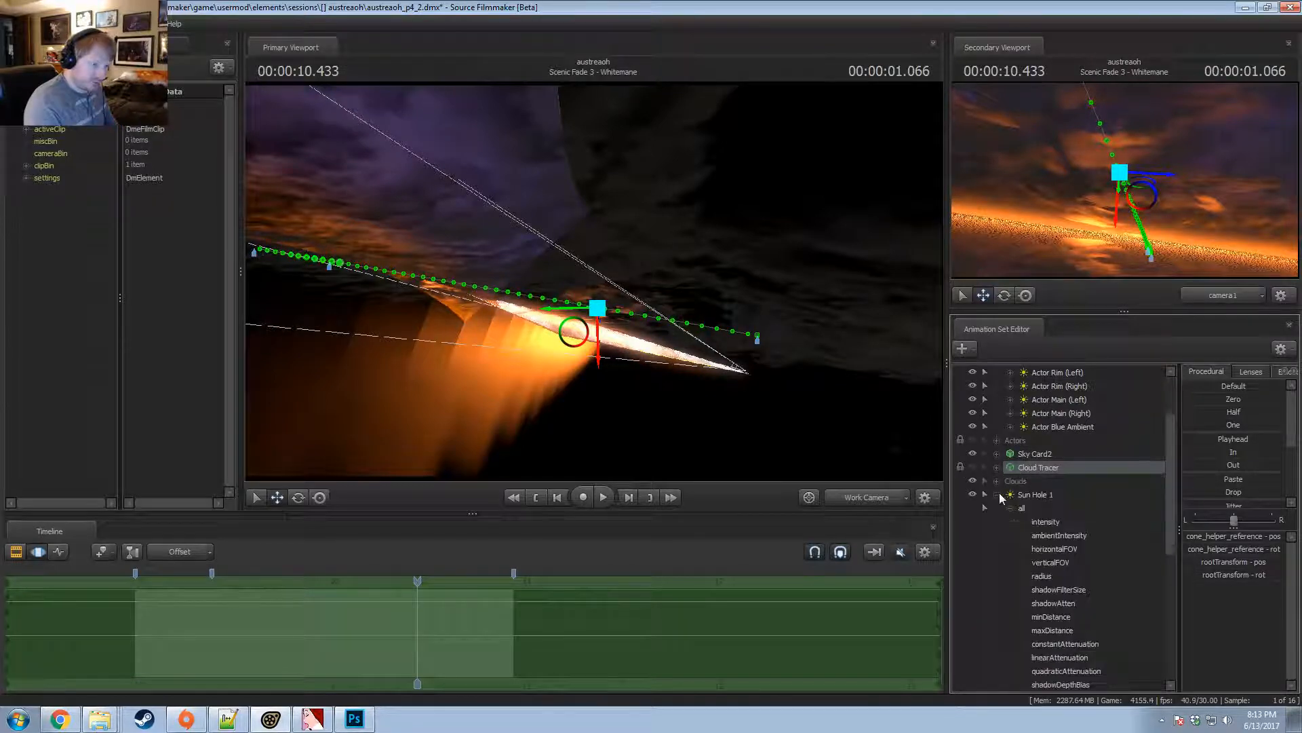
pyautogui.click(998, 495)
pyautogui.moveTo(1039, 547); pyautogui.dragTo(1027, 644)
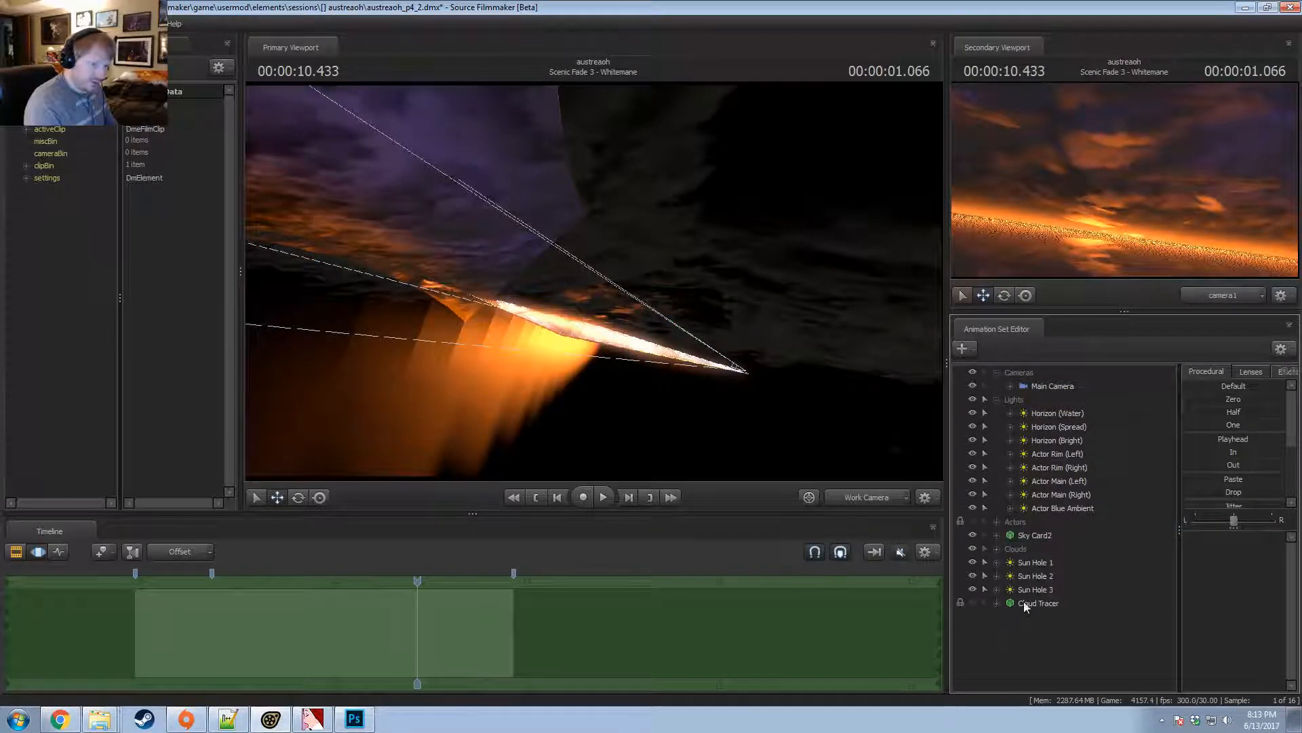
# Lock Sun Hole 3's transform to Cloud Tracer's rootTransform.
pyautogui.click(997, 576)
pyautogui.click(997, 562)
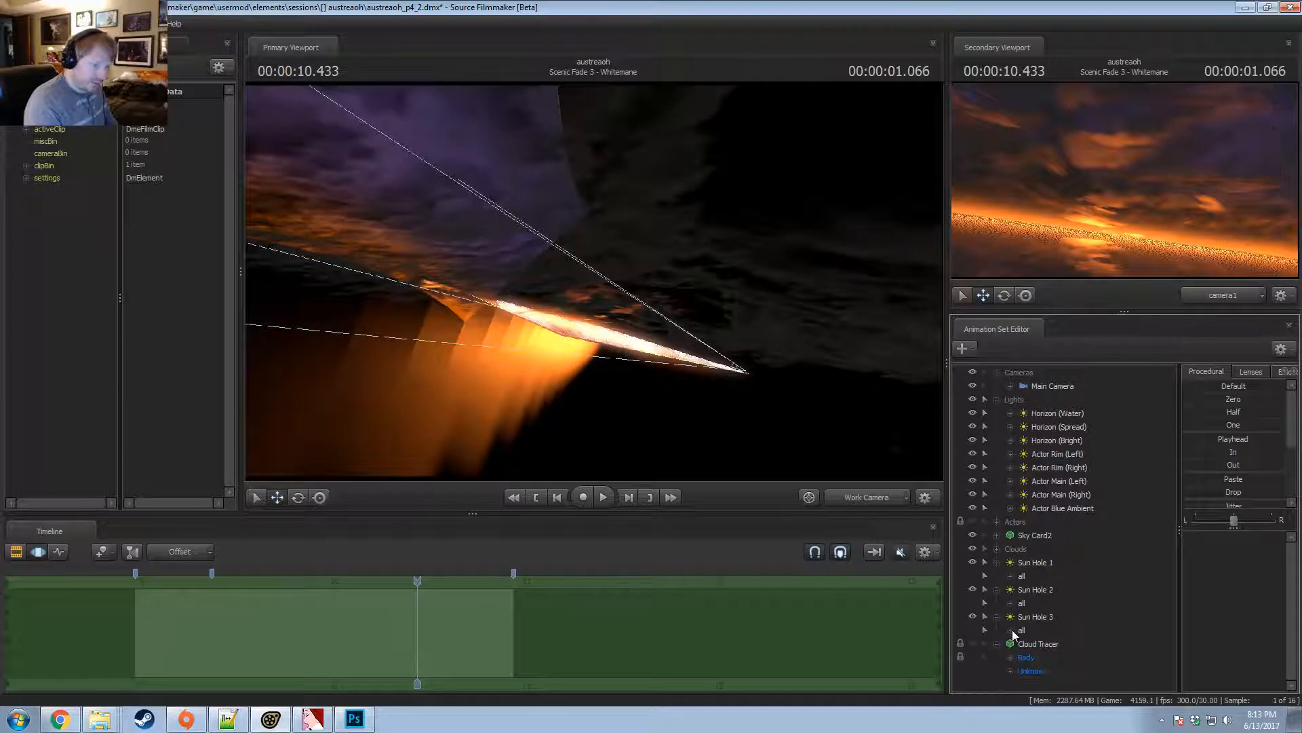
pyautogui.click(1011, 630)
pyautogui.click(1011, 604)
pyautogui.click(1012, 576)
pyautogui.scroll(9, 1014, 567)
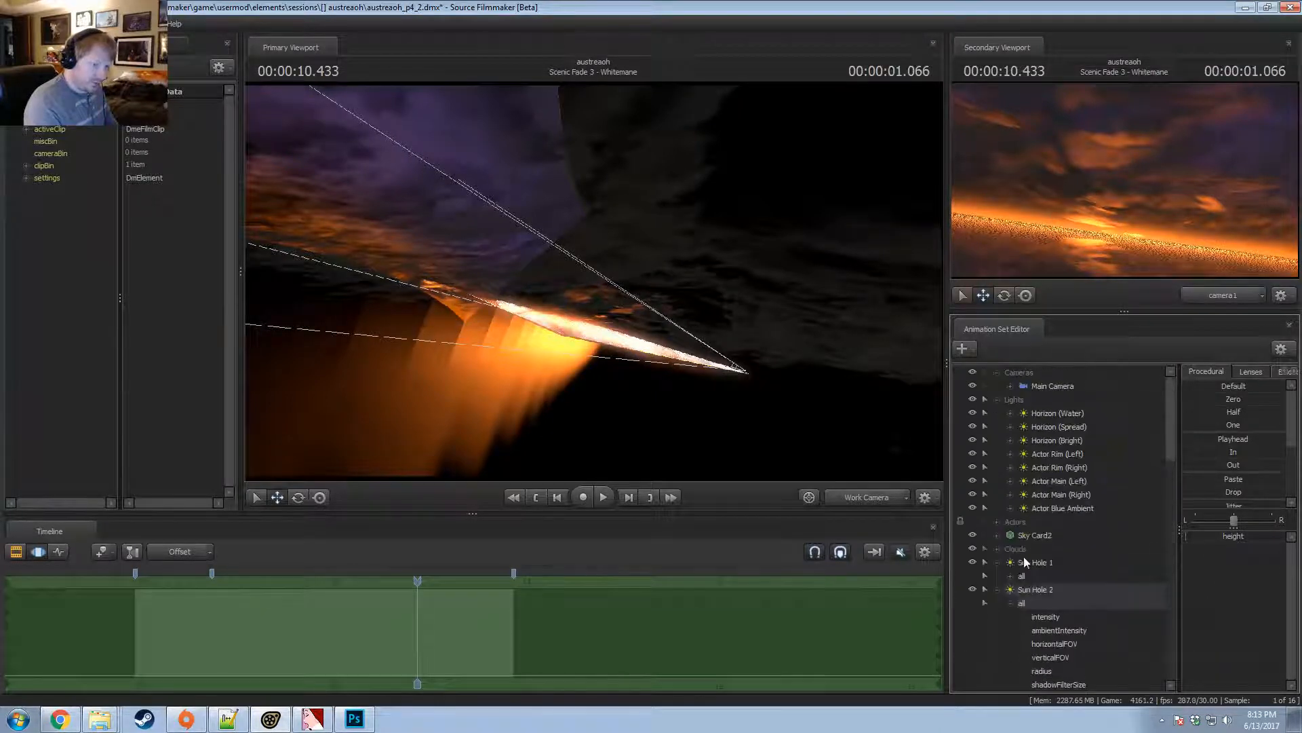
pyautogui.scroll(-10, 1015, 580)
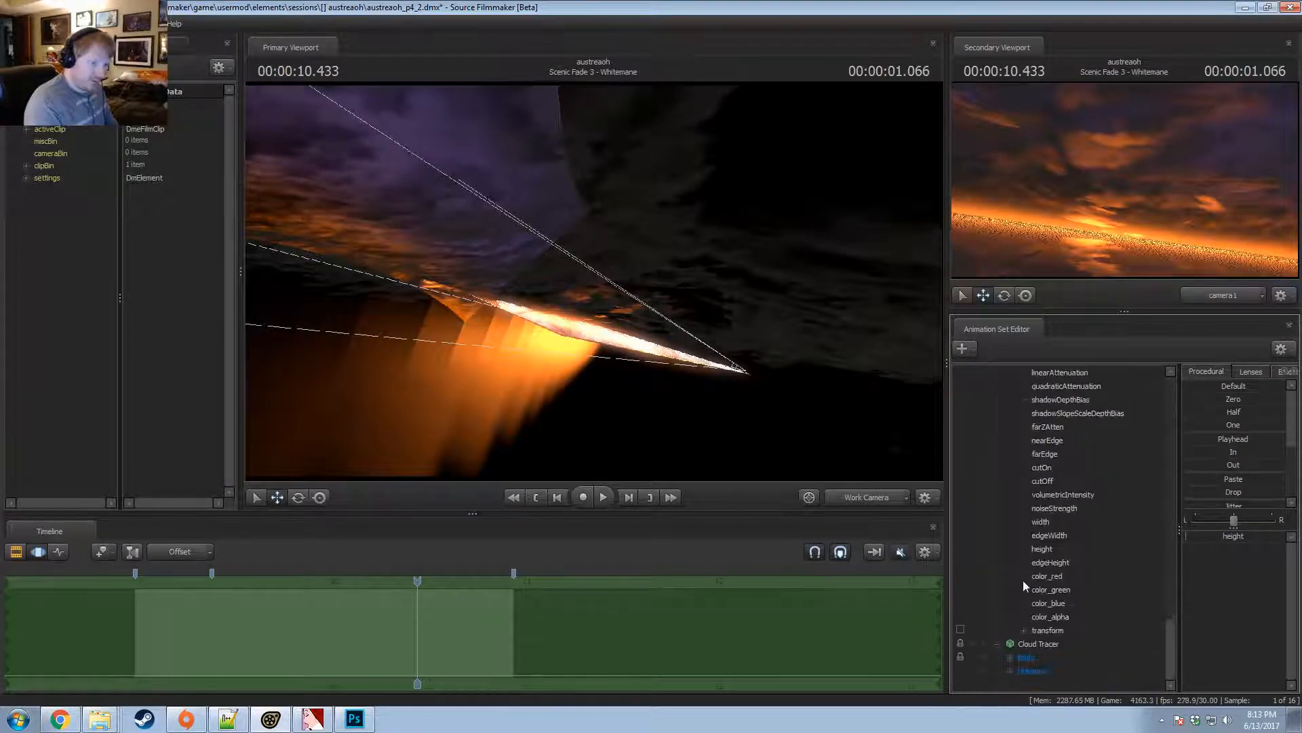
pyautogui.click(1010, 656)
pyautogui.click(1045, 645)
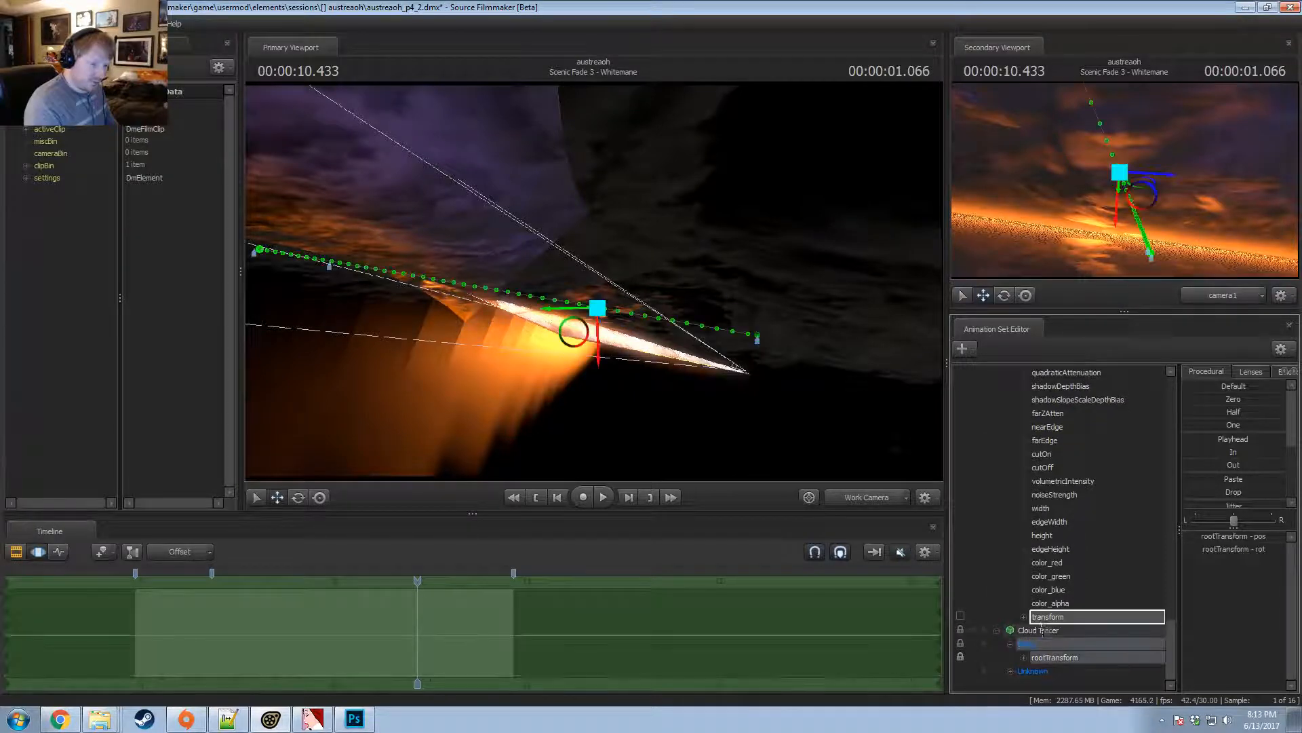
# Lock the transforms of Sun Hole 2 and Sun Hole 1 to Cloud Tracer's rootTransform.
pyautogui.scroll(8, 1028, 563)
pyautogui.scroll(7, 1002, 604)
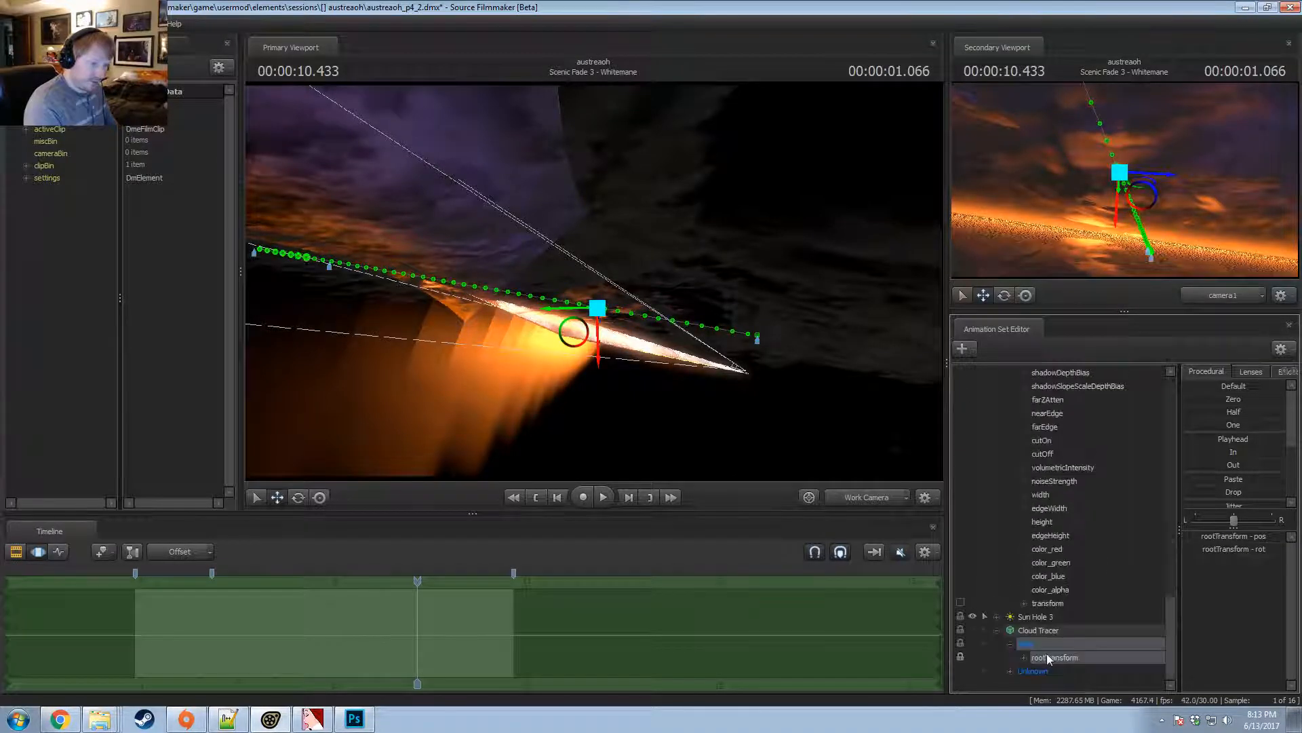
pyautogui.click(997, 468)
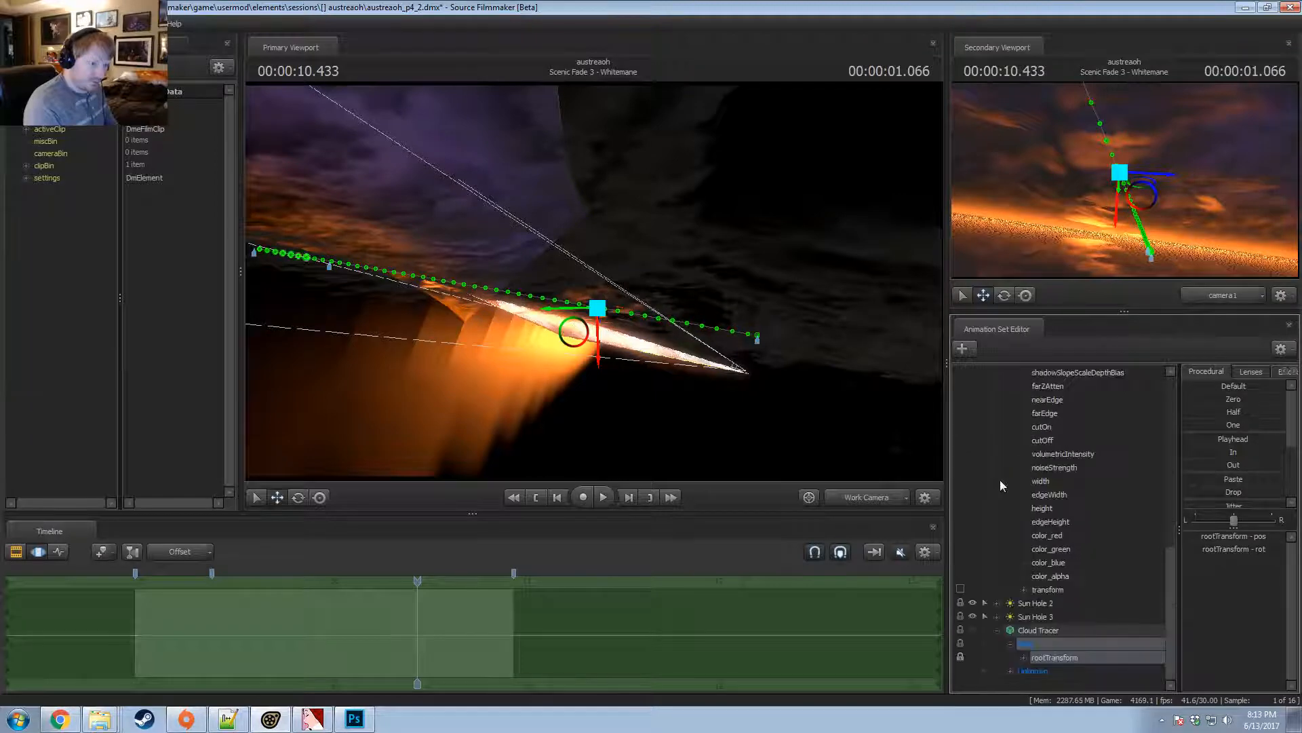
pyautogui.scroll(8, 1045, 589)
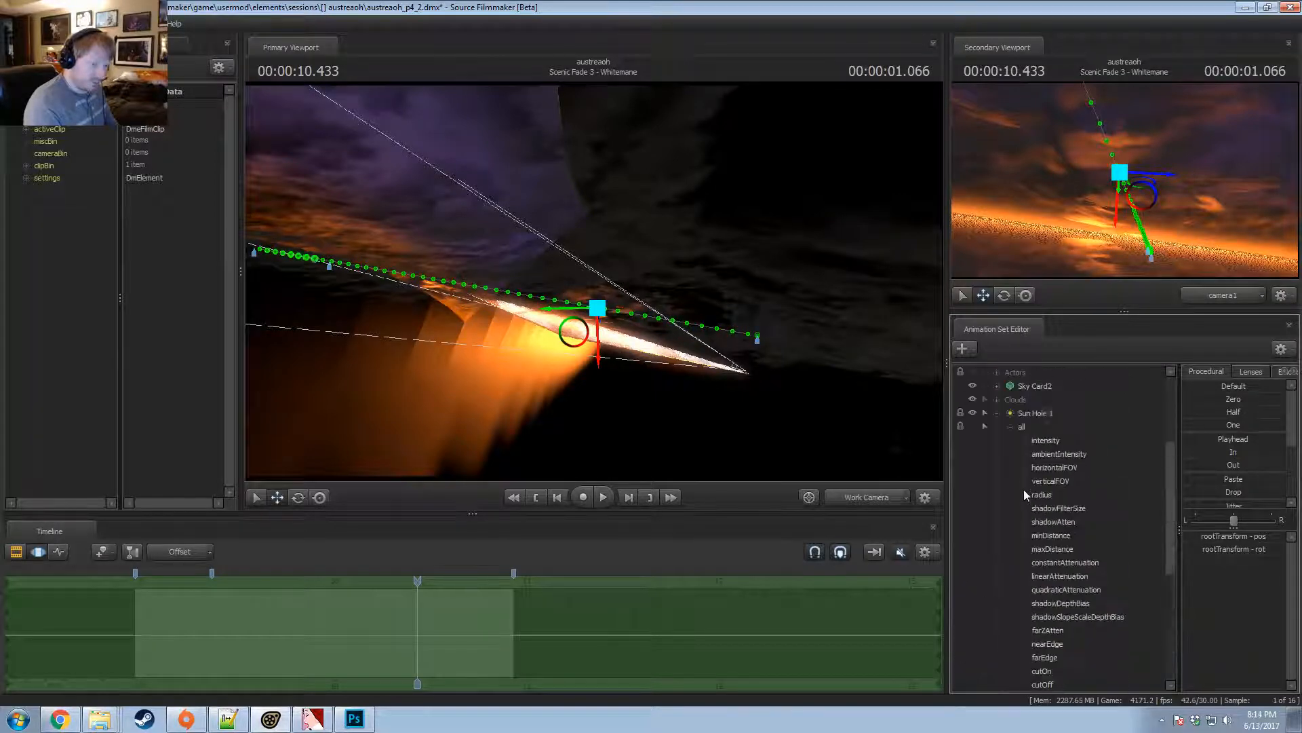
pyautogui.click(997, 495)
# Select Sun Hole 1, 2 and 3 together and apply the Playhead procedural preset to them.
pyautogui.click(1052, 593)
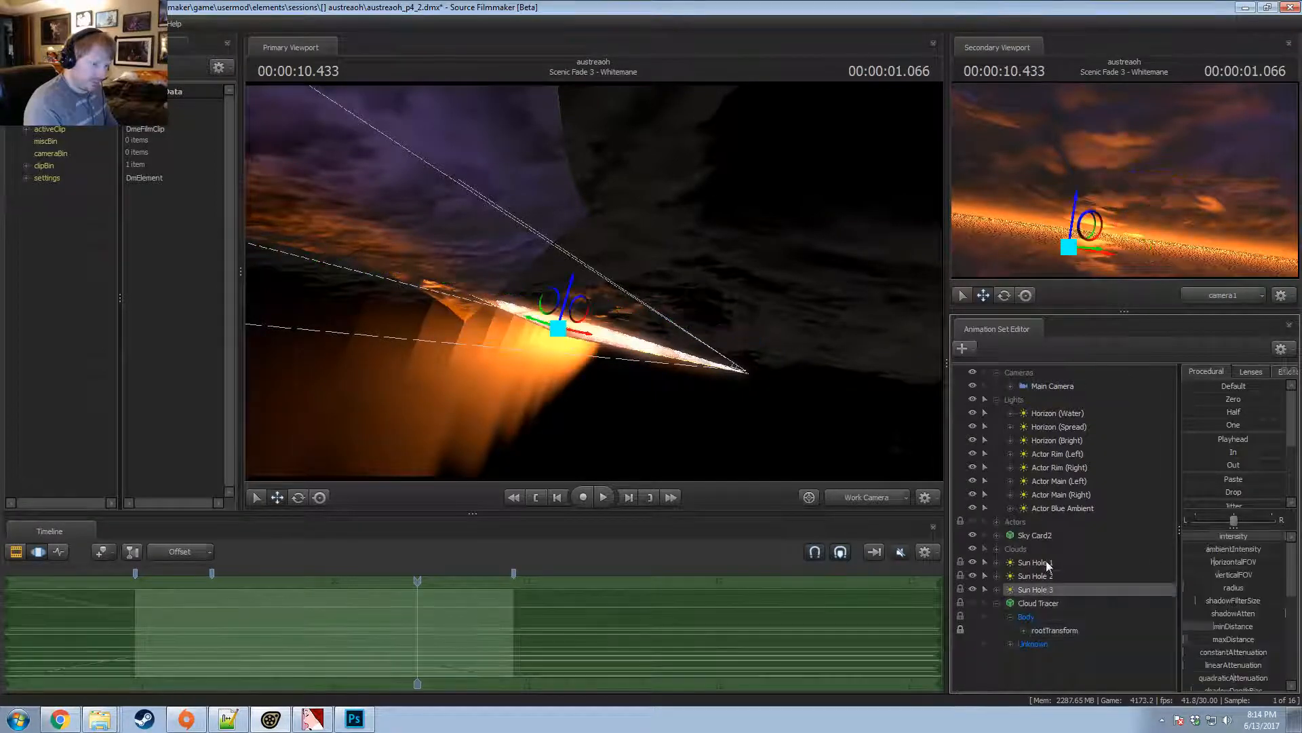
pyautogui.keyDown('shift'); pyautogui.click(1047, 563); pyautogui.keyUp('shift')
pyautogui.moveTo(1213, 439); pyautogui.dragTo(1259, 439)
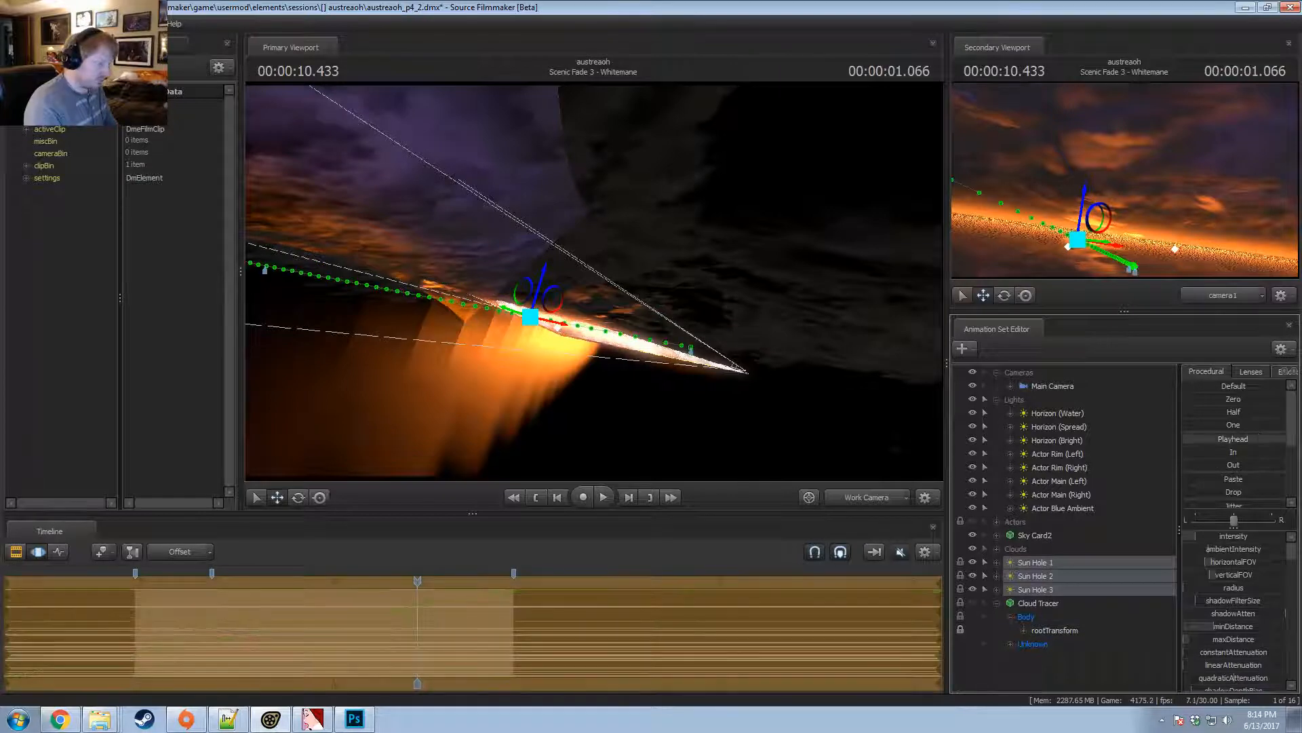
# Play back the Scenic Fade 3 - Whitemane shot in the Clip Editor to review the sun hole motion.
pyautogui.press('F2')
pyautogui.moveTo(418, 586); pyautogui.dragTo(211, 616)
pyautogui.press('space')
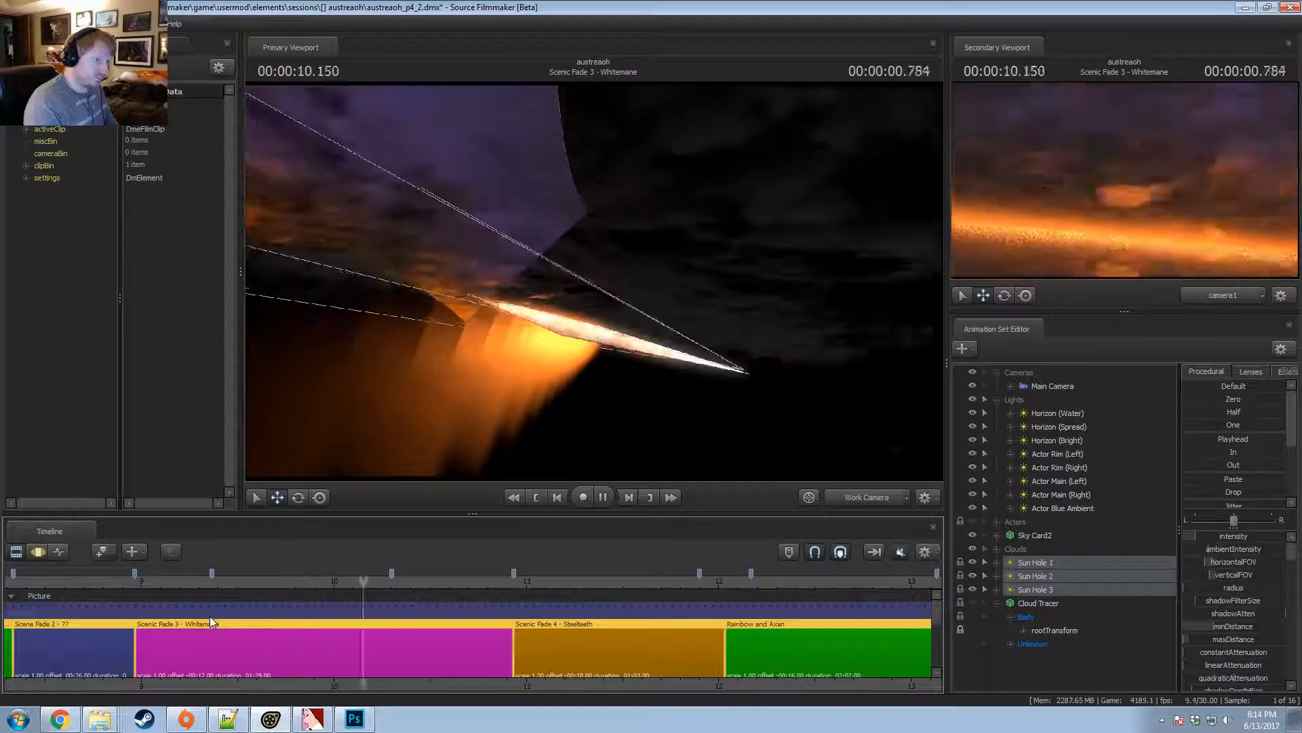
pyautogui.click(430, 581)
pyautogui.moveTo(430, 581); pyautogui.dragTo(396, 582)
# Examine the cloud light patches frame by frame around 10 to 10.5 seconds of the Scenic Fade 3 shot.
pyautogui.press('Left')
pyautogui.press('Left')
pyautogui.press('Left')
pyautogui.press('Left')
pyautogui.press('Left')
pyautogui.press('Left')
pyautogui.press('Left')
pyautogui.press('Left')
pyautogui.press('Left')
pyautogui.press('Left')
pyautogui.press('Left')
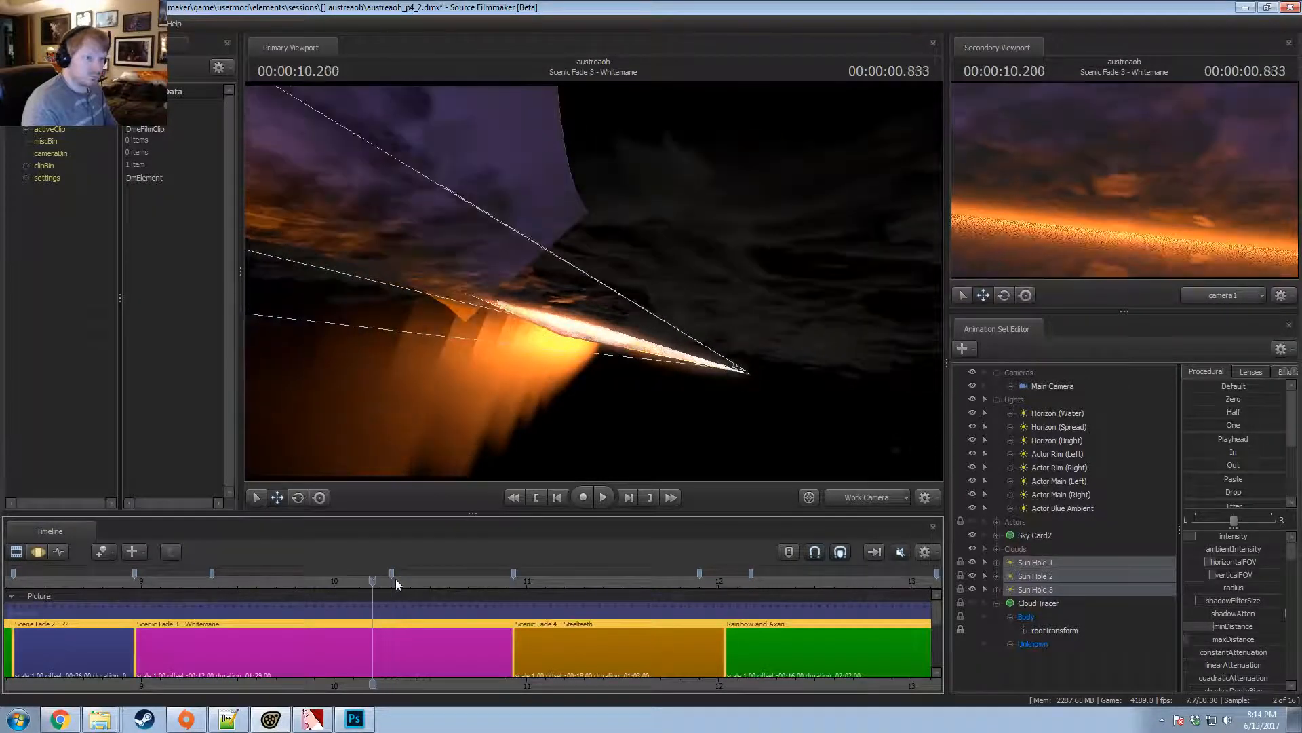
pyautogui.press('Right')
pyautogui.press('Right')
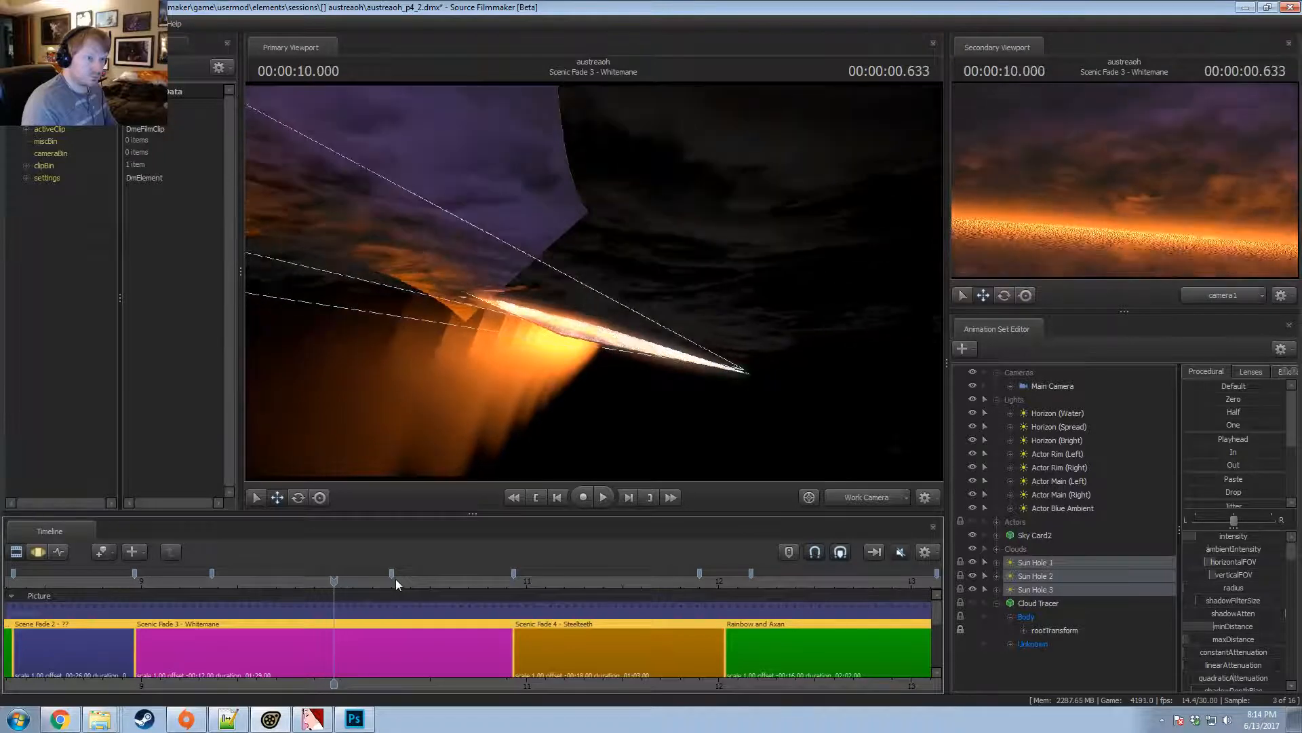
pyautogui.press('Right')
pyautogui.press('Right')
pyautogui.press('Right')
pyautogui.press('Right')
pyautogui.press('Right')
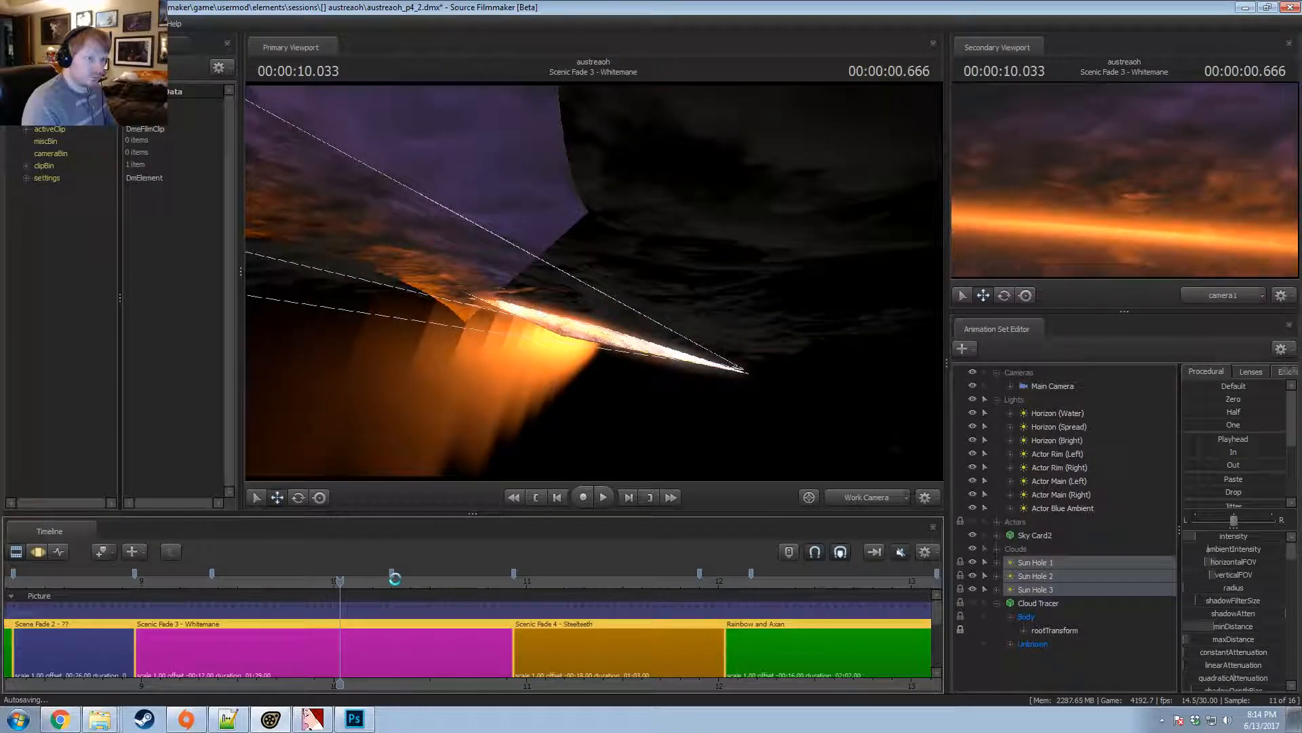
pyautogui.press('Right')
pyautogui.press('Right')
pyautogui.press('Right')
pyautogui.press('Right')
pyautogui.press('Right')
pyautogui.press('Right')
pyautogui.press('Right')
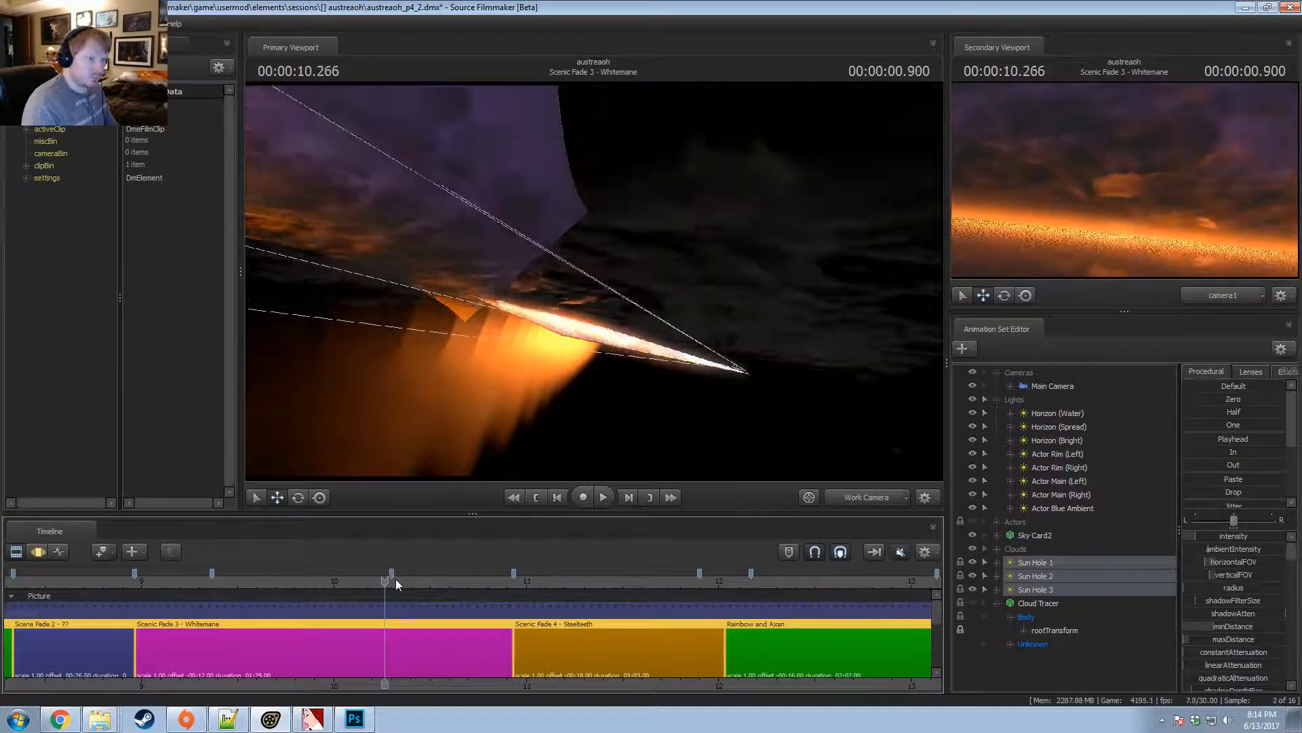
pyautogui.press('Right')
pyautogui.press('Right')
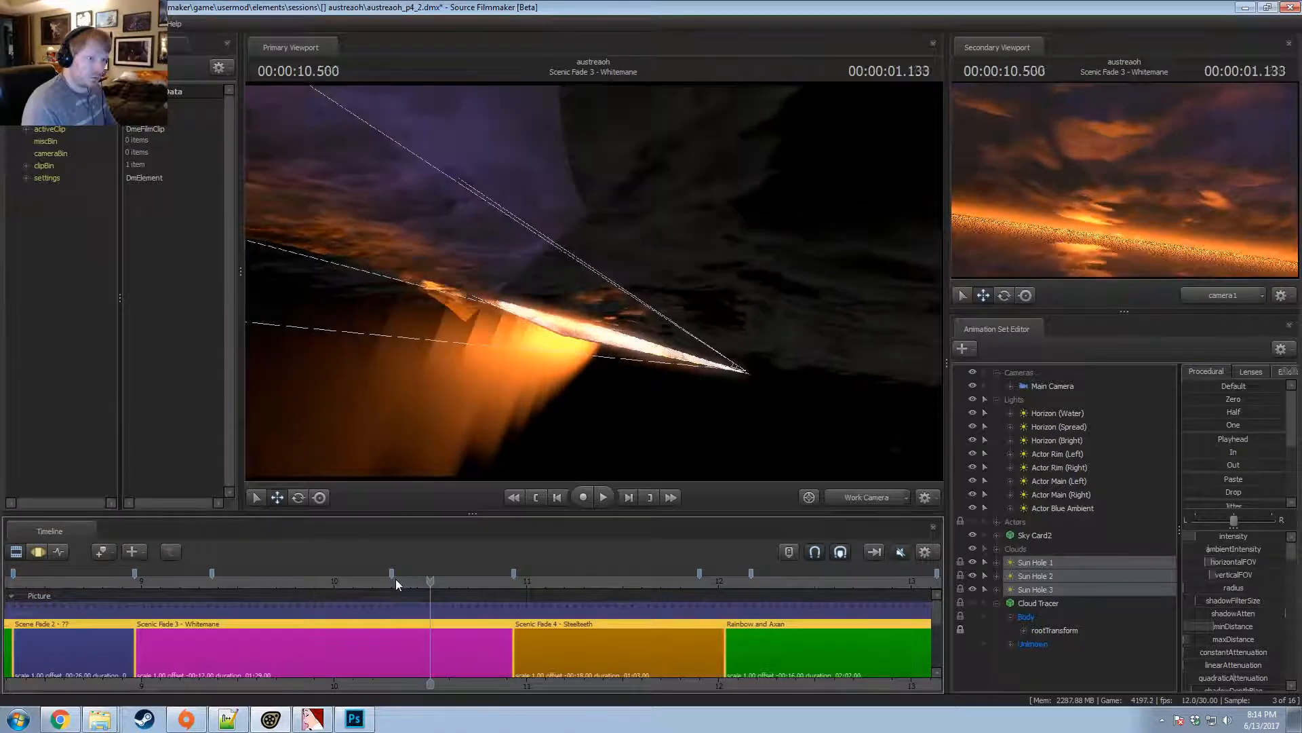
pyautogui.press('Left')
pyautogui.press('Left')
pyautogui.press('Left')
pyautogui.press('Left')
pyautogui.press('Left')
pyautogui.press('Left')
pyautogui.press('Left')
pyautogui.press('Left')
pyautogui.press('Left')
pyautogui.press('Left')
pyautogui.press('Left')
pyautogui.press('Left')
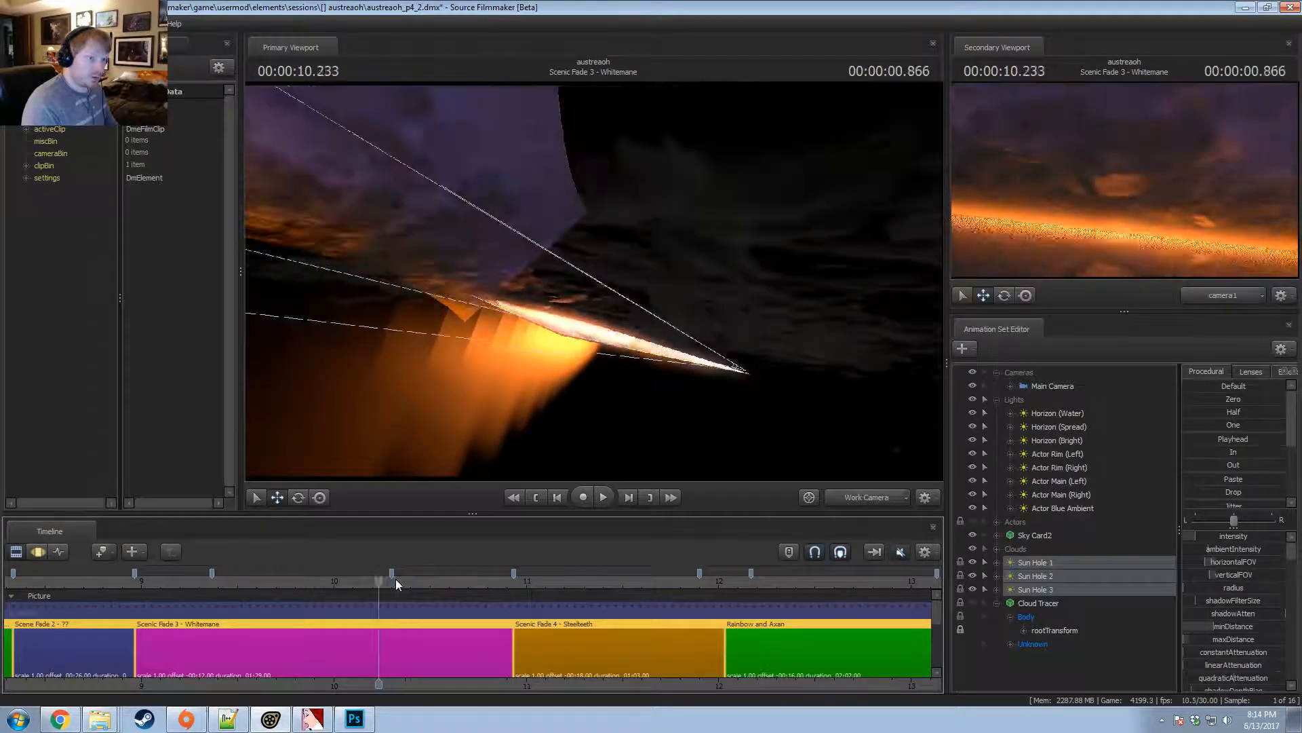
pyautogui.press('Right')
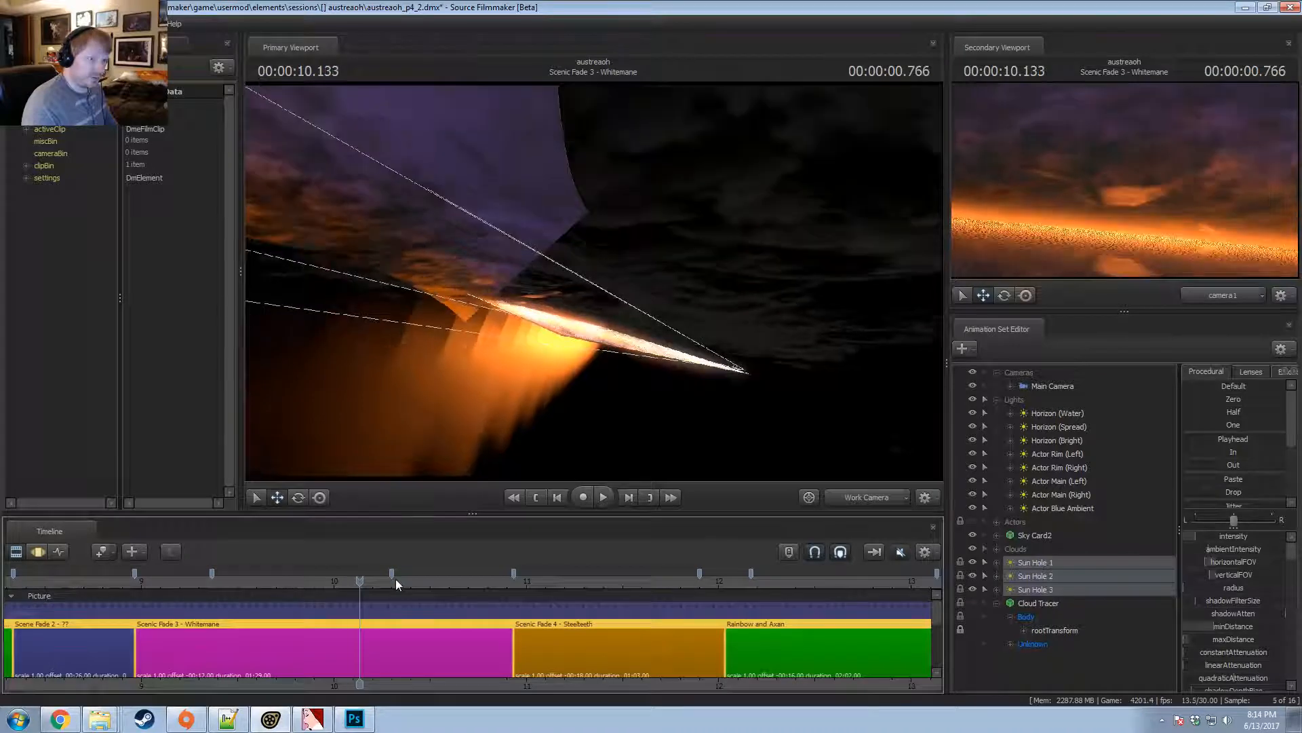
pyautogui.press('Right')
pyautogui.press('Right')
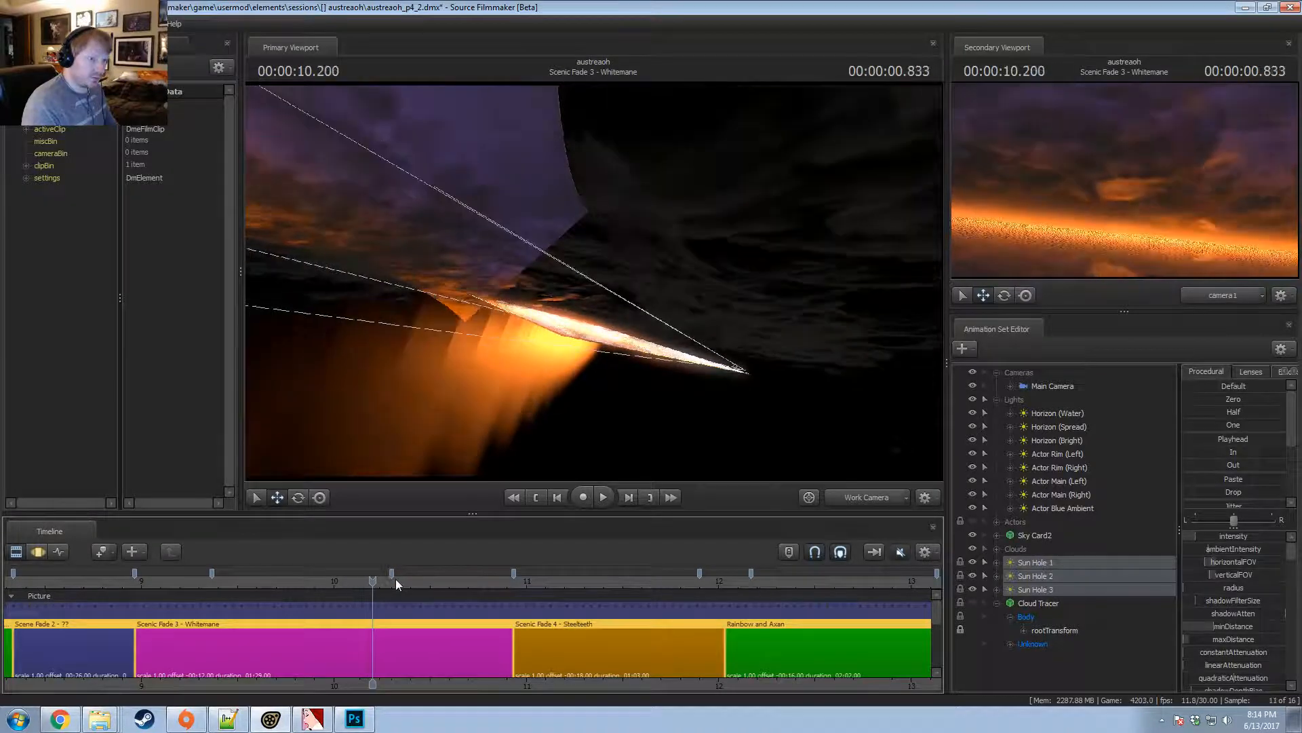
pyautogui.press('Right')
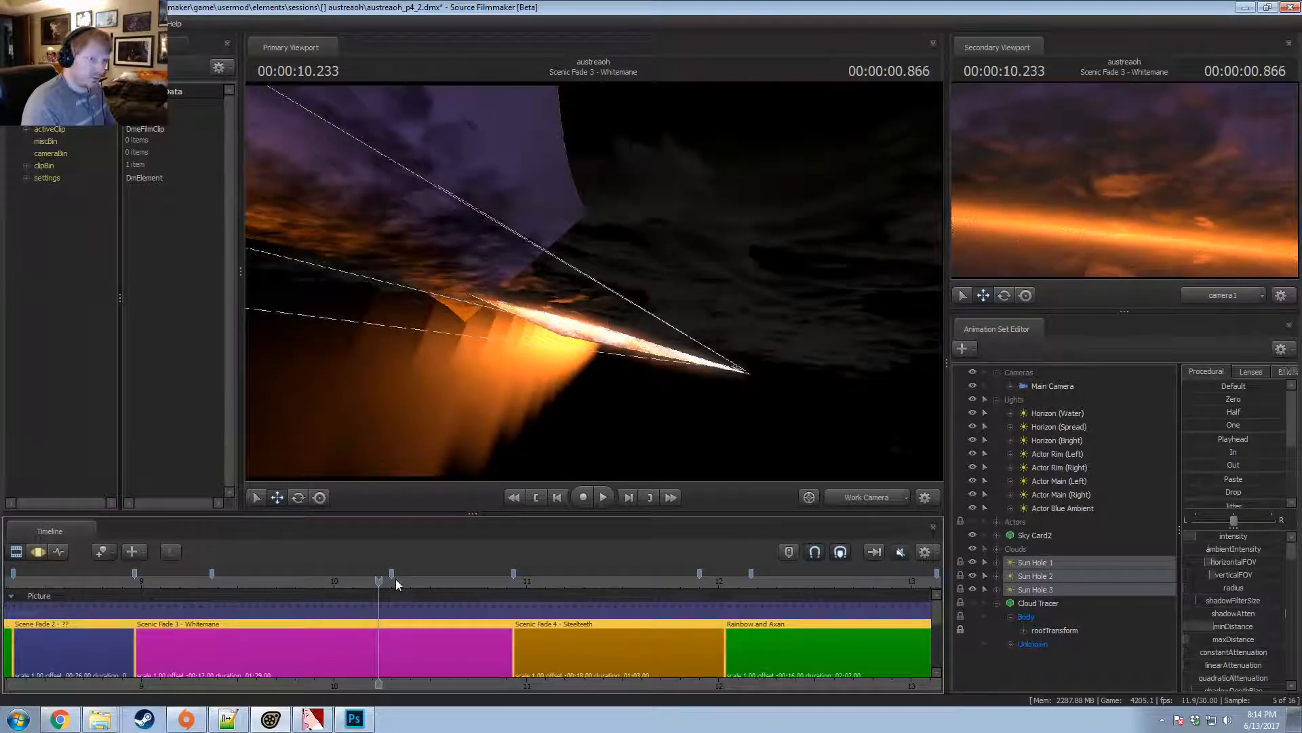
pyautogui.press('Right')
pyautogui.press('Left')
pyautogui.press('Left')
pyautogui.press('Left')
pyautogui.press('Left')
pyautogui.press('Left')
pyautogui.press('Left')
pyautogui.press('Left')
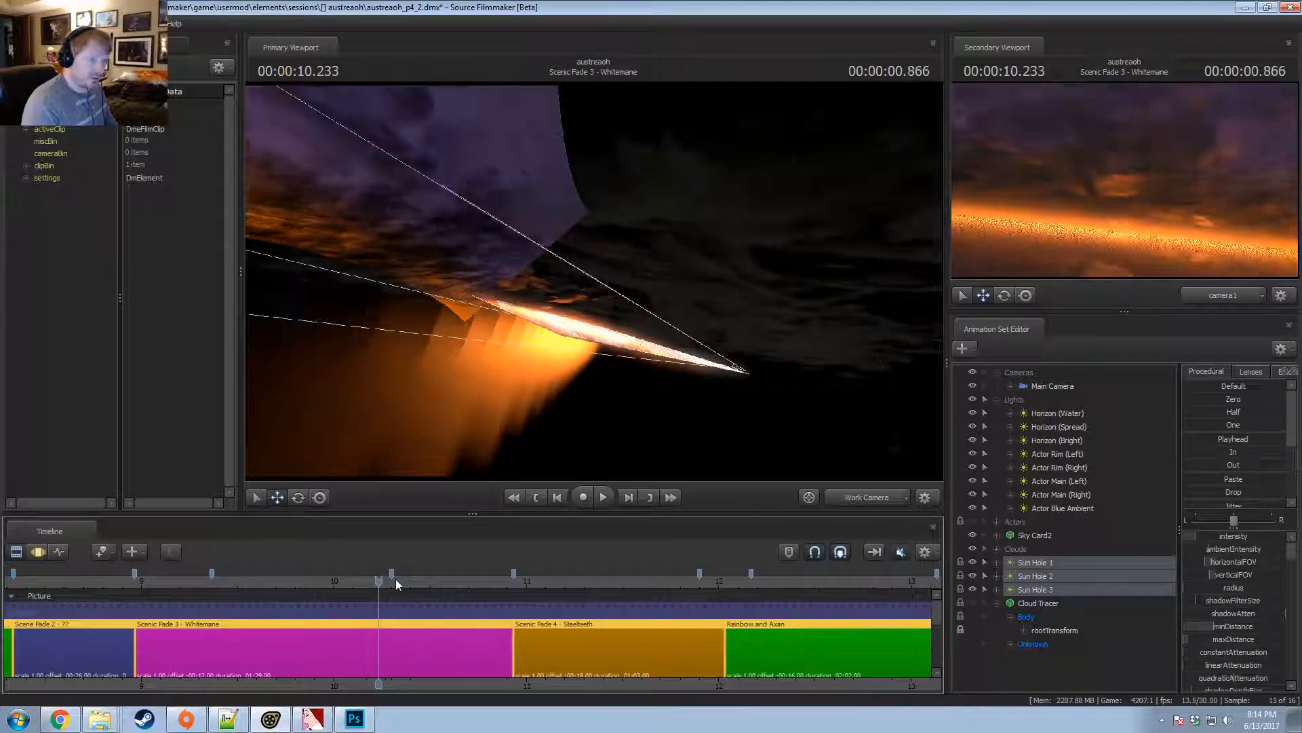
pyautogui.press('Right')
pyautogui.press('Right')
pyautogui.press('Right')
pyautogui.press('Right')
pyautogui.press('Right')
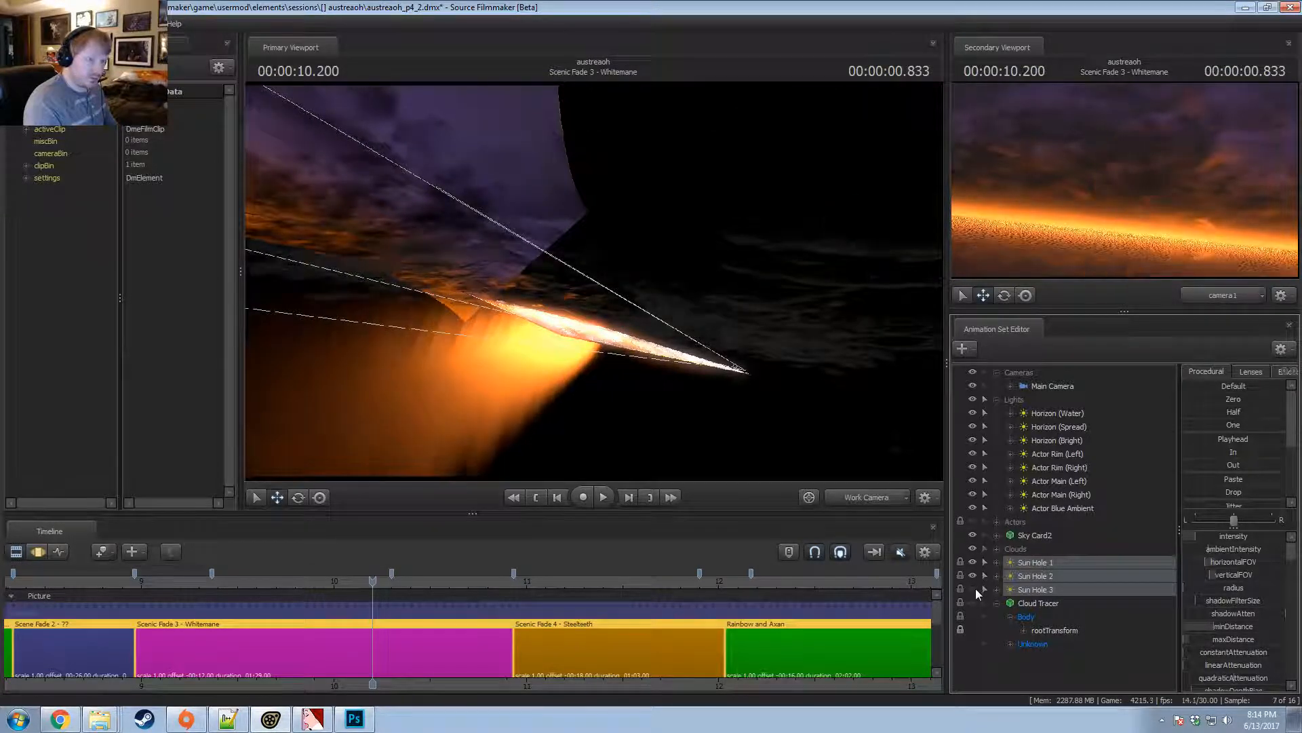
# Adjust the minDistance of Sun Hole 3 in the Motion Editor.
pyautogui.click(1023, 590)
pyautogui.press('F3')
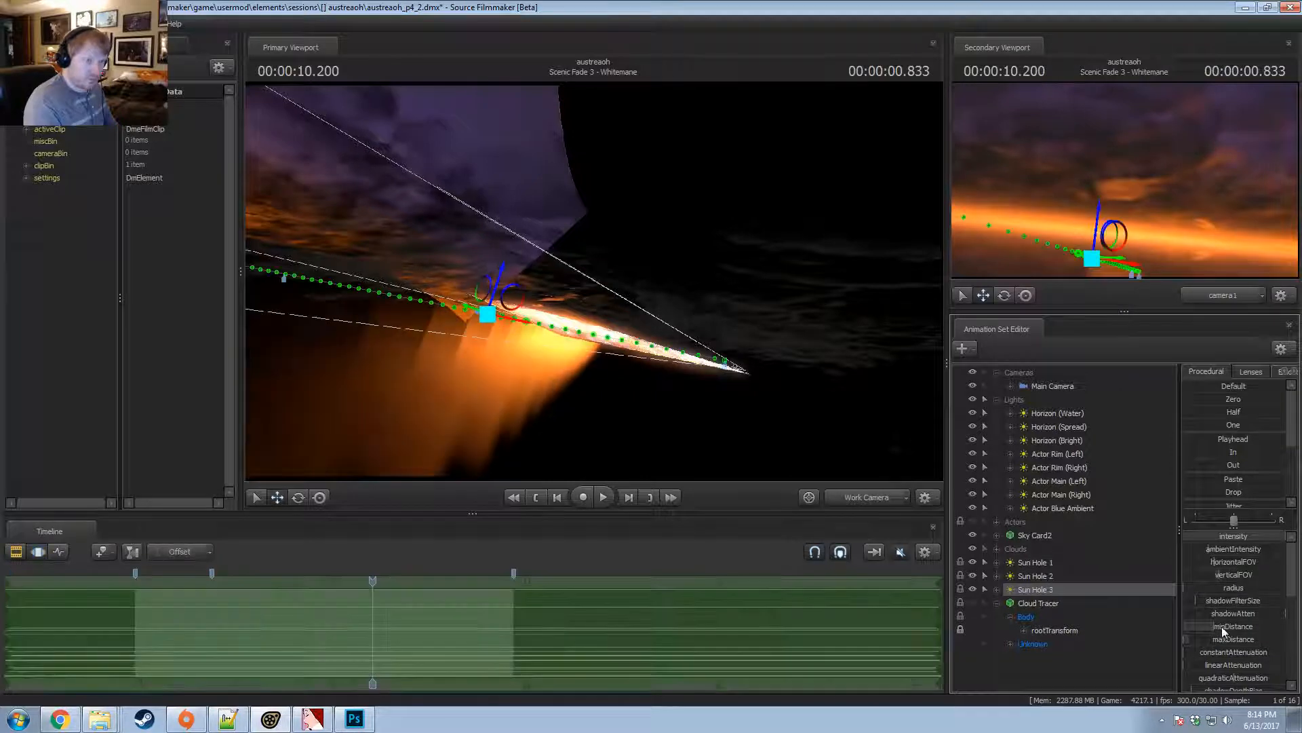
pyautogui.click(1209, 625)
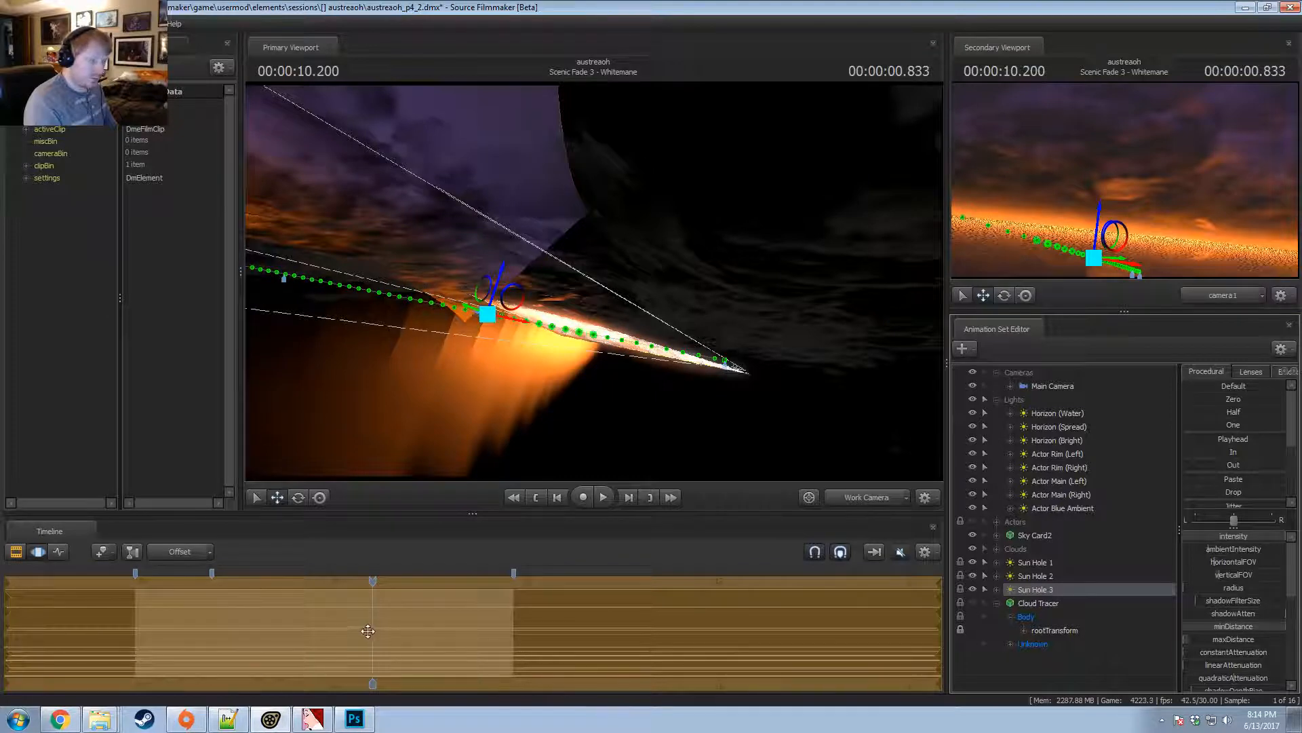
# Examine the effect of Sun Hole 3's minDistance frame by frame between about 9.7 and 10.37 seconds.
pyautogui.press('Left')
pyautogui.press('Left')
pyautogui.press('Left')
pyautogui.press('Left')
pyautogui.press('Left')
pyautogui.press('Left')
pyautogui.press('Left')
pyautogui.press('Left')
pyautogui.press('Left')
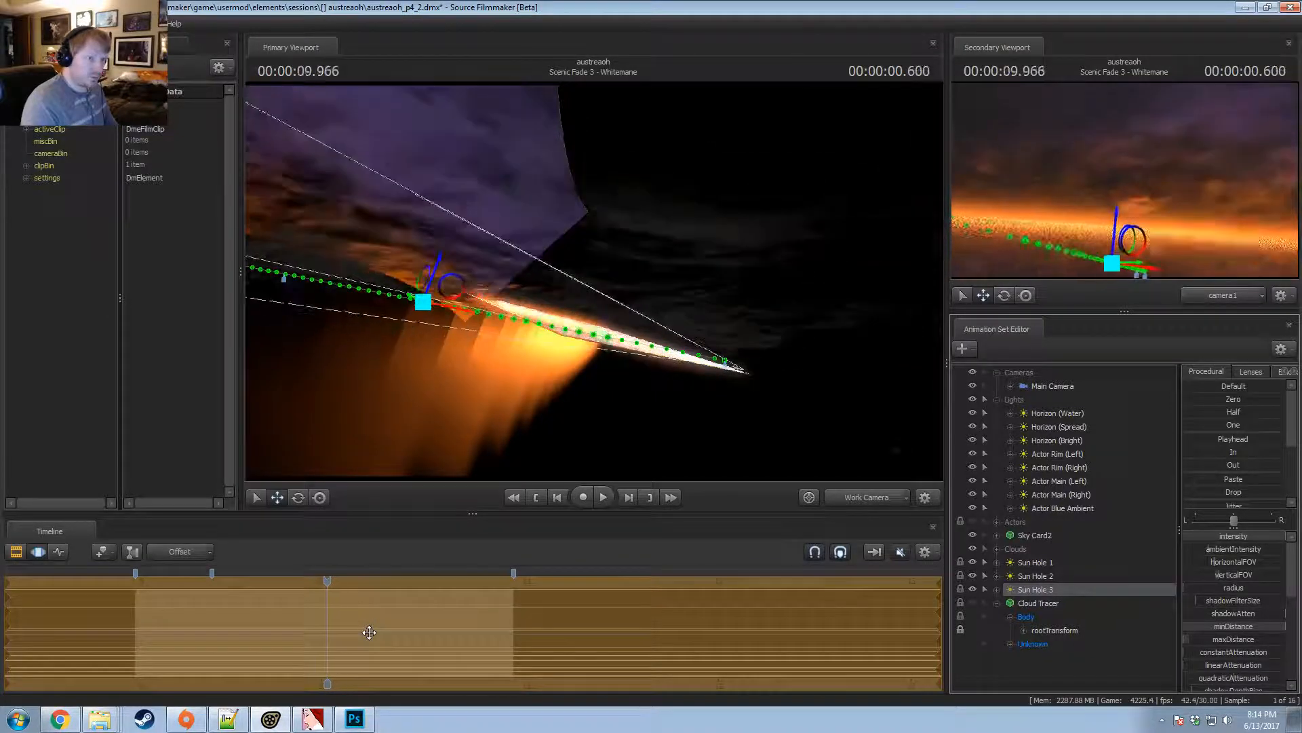
pyautogui.press('Left')
pyautogui.press('Left')
pyautogui.press('Left')
pyautogui.press('Left')
pyautogui.press('Left')
pyautogui.press('Left')
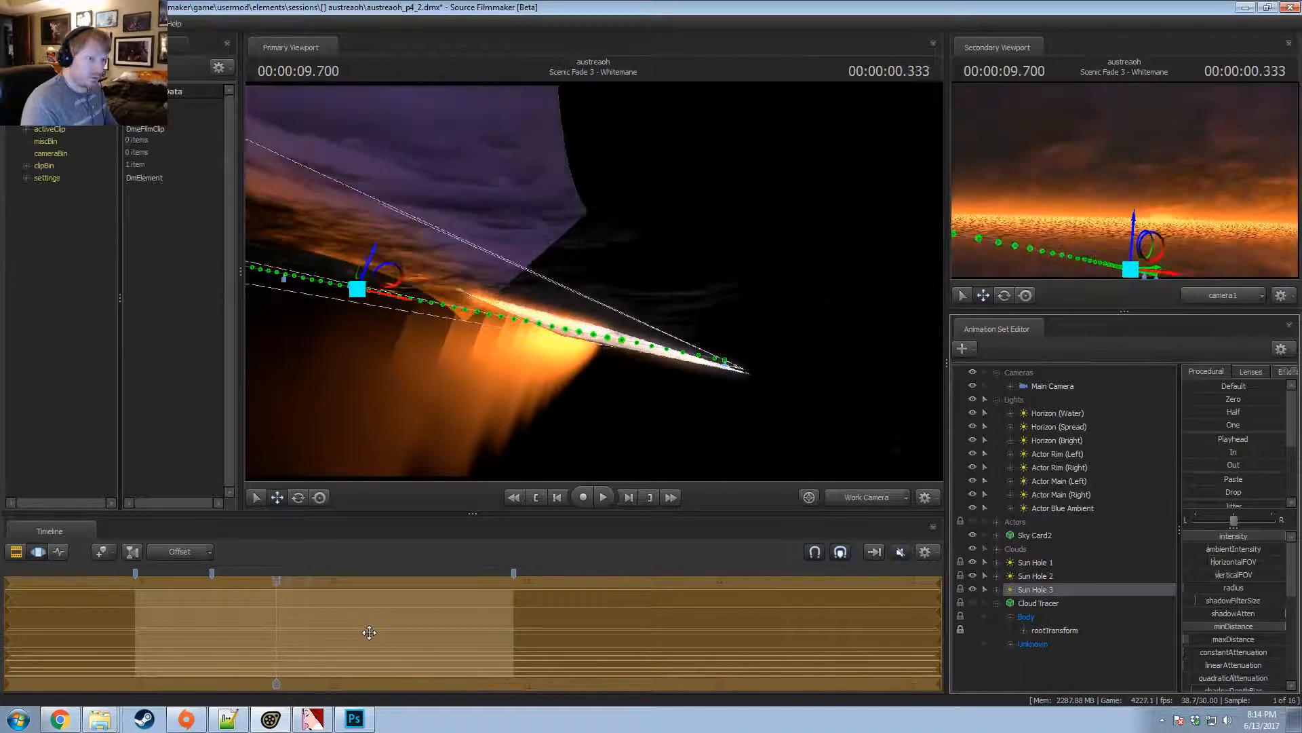
pyautogui.press('Right')
pyautogui.press('Right')
pyautogui.press('Right')
pyautogui.press('Right')
pyautogui.press('Right')
pyautogui.press('Right')
pyautogui.press('Right')
pyautogui.press('Right')
pyautogui.press('Right')
pyautogui.press('Right')
pyautogui.press('Right')
pyautogui.press('Right')
pyautogui.press('Right')
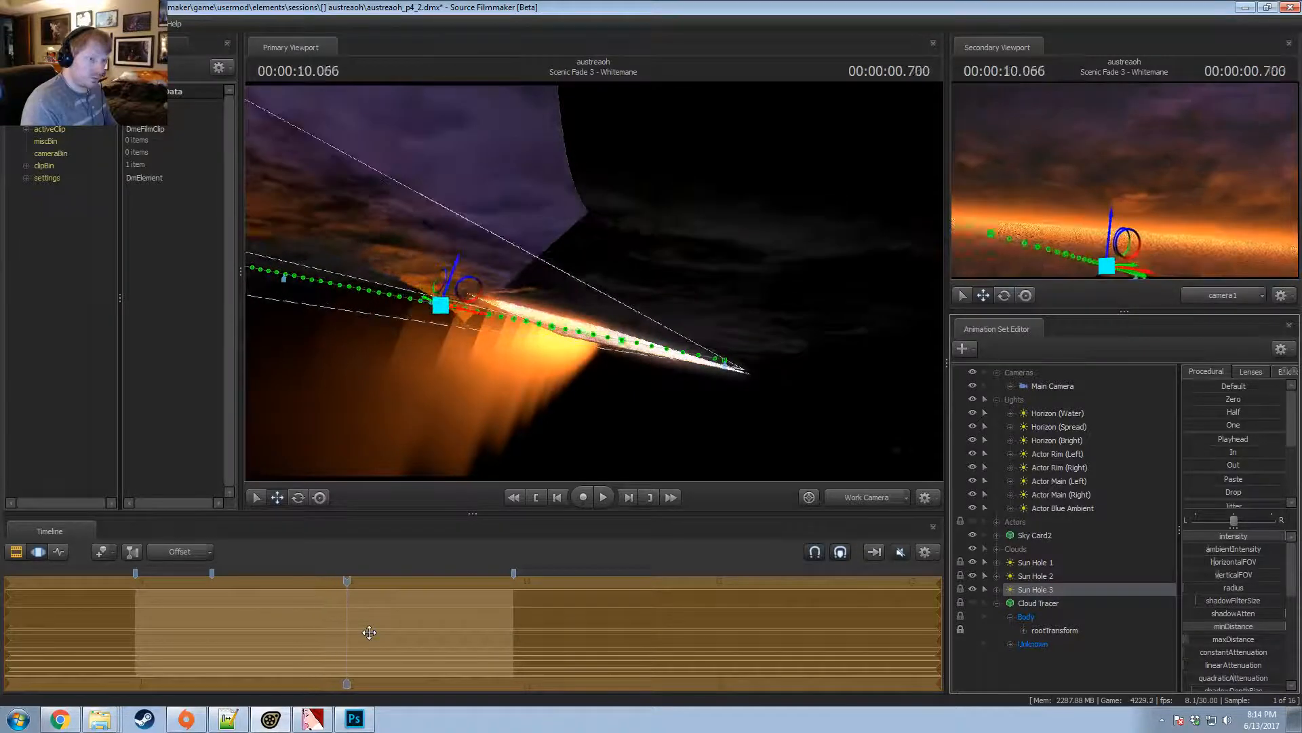
pyautogui.press('Right')
pyautogui.press('Right')
pyautogui.press('Right')
pyautogui.press('Right')
pyautogui.press('Right')
pyautogui.press('Right')
pyautogui.press('Right')
pyautogui.press('Right')
pyautogui.press('Right')
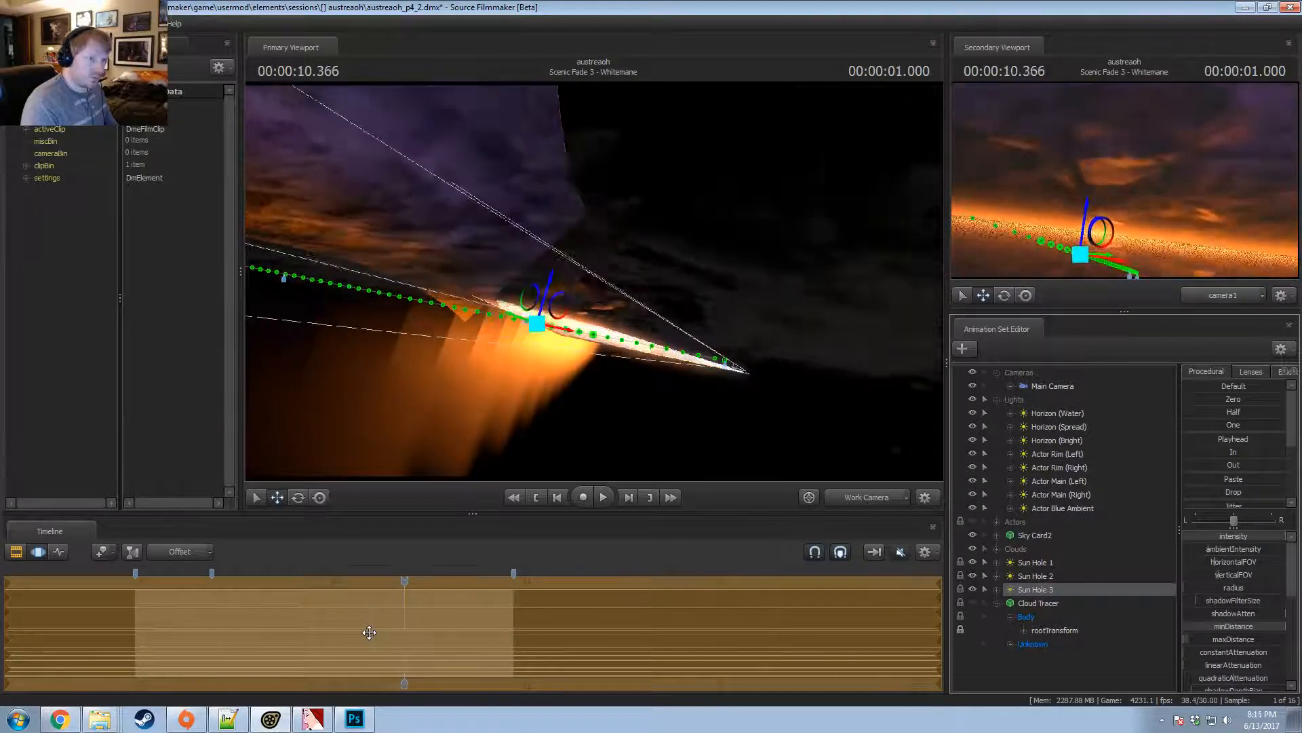
pyautogui.press('Left')
pyautogui.press('Left')
pyautogui.press('Left')
pyautogui.press('Left')
pyautogui.press('Left')
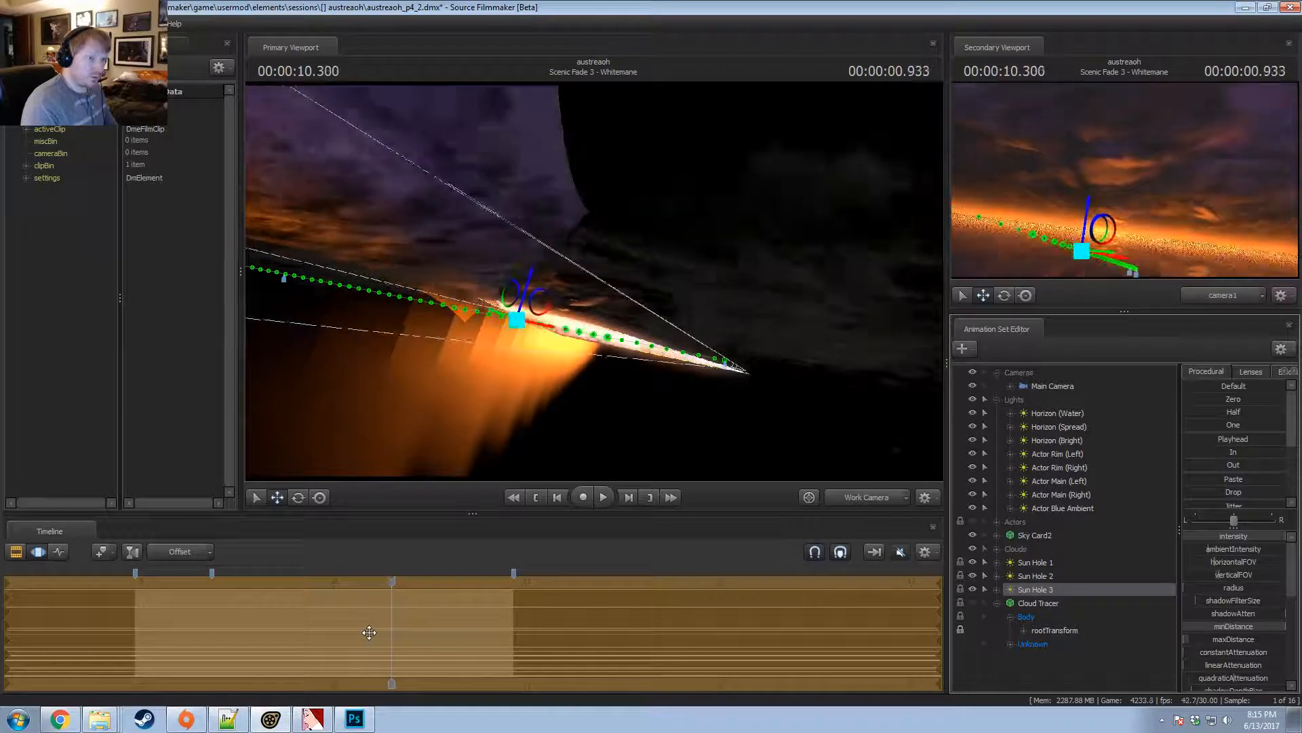
# Return to the Clip Editor and examine the camera view's clouds frame by frame up to 10.3 seconds.
pyautogui.press('F2')
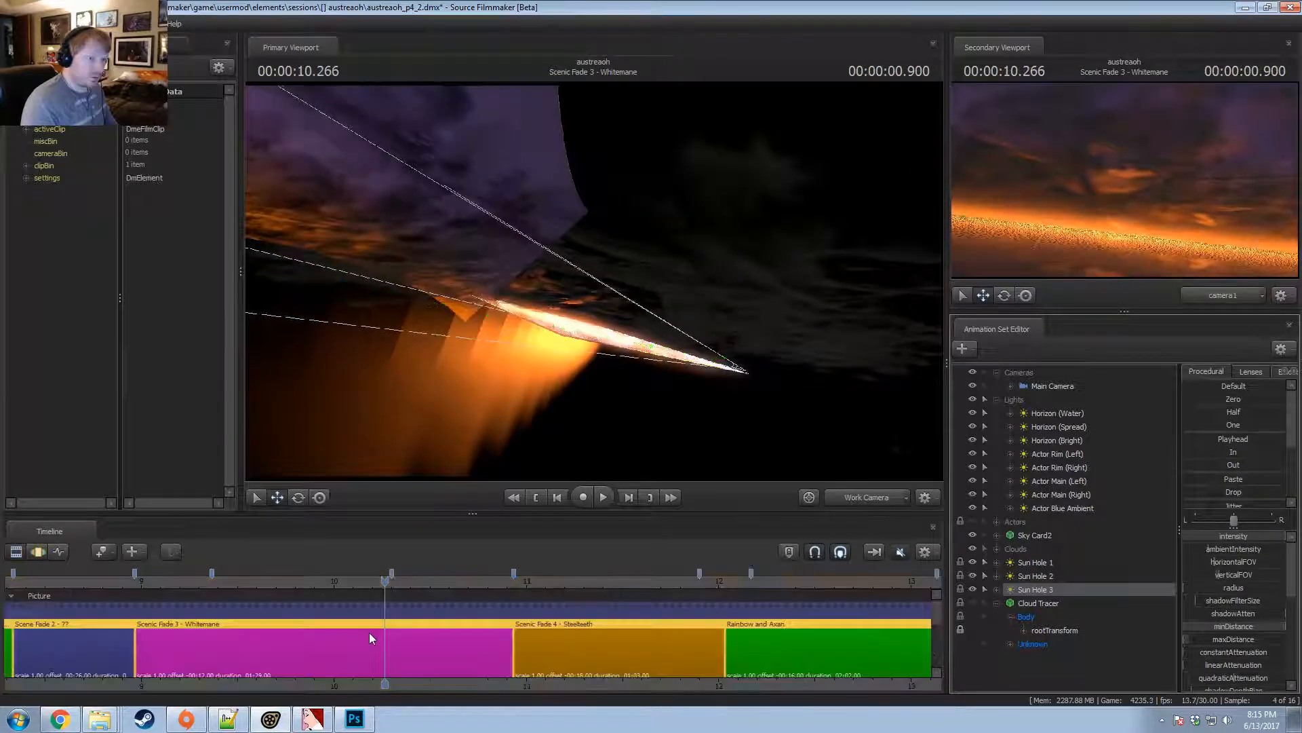
pyautogui.press('Left')
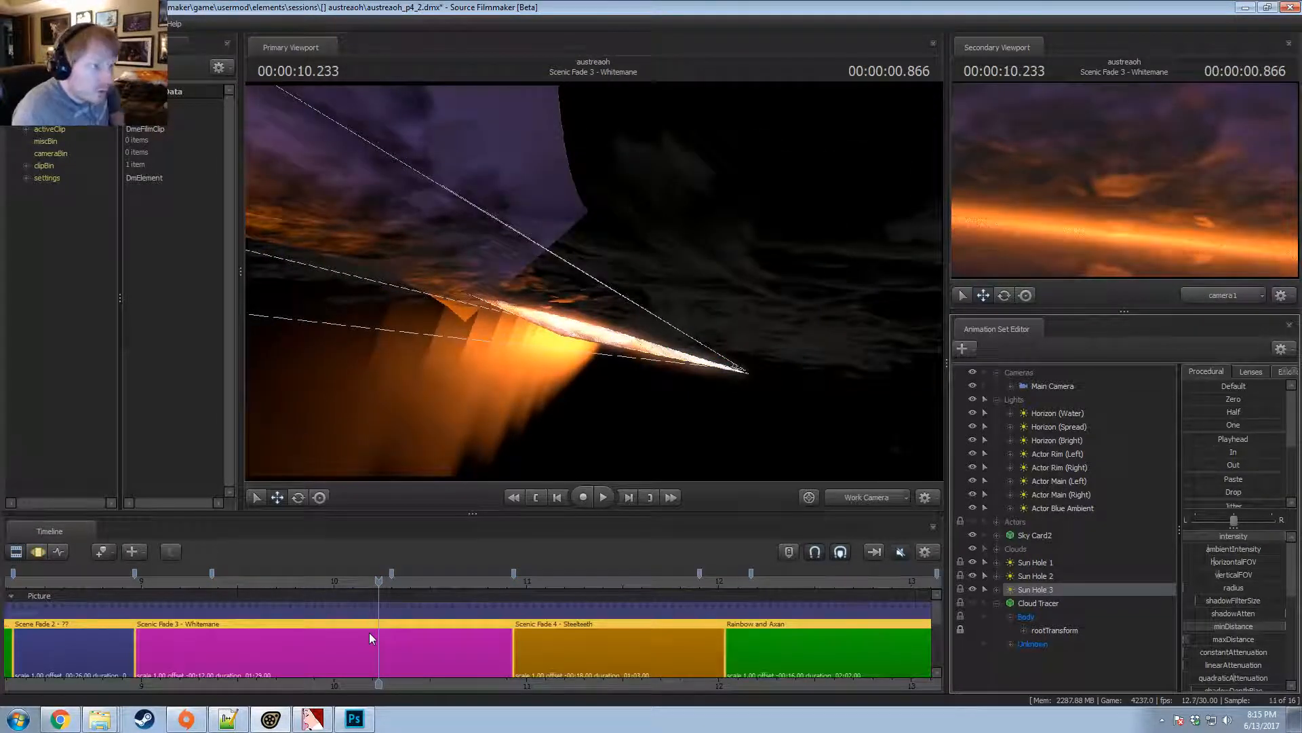
pyautogui.press('Left')
pyautogui.press('Left')
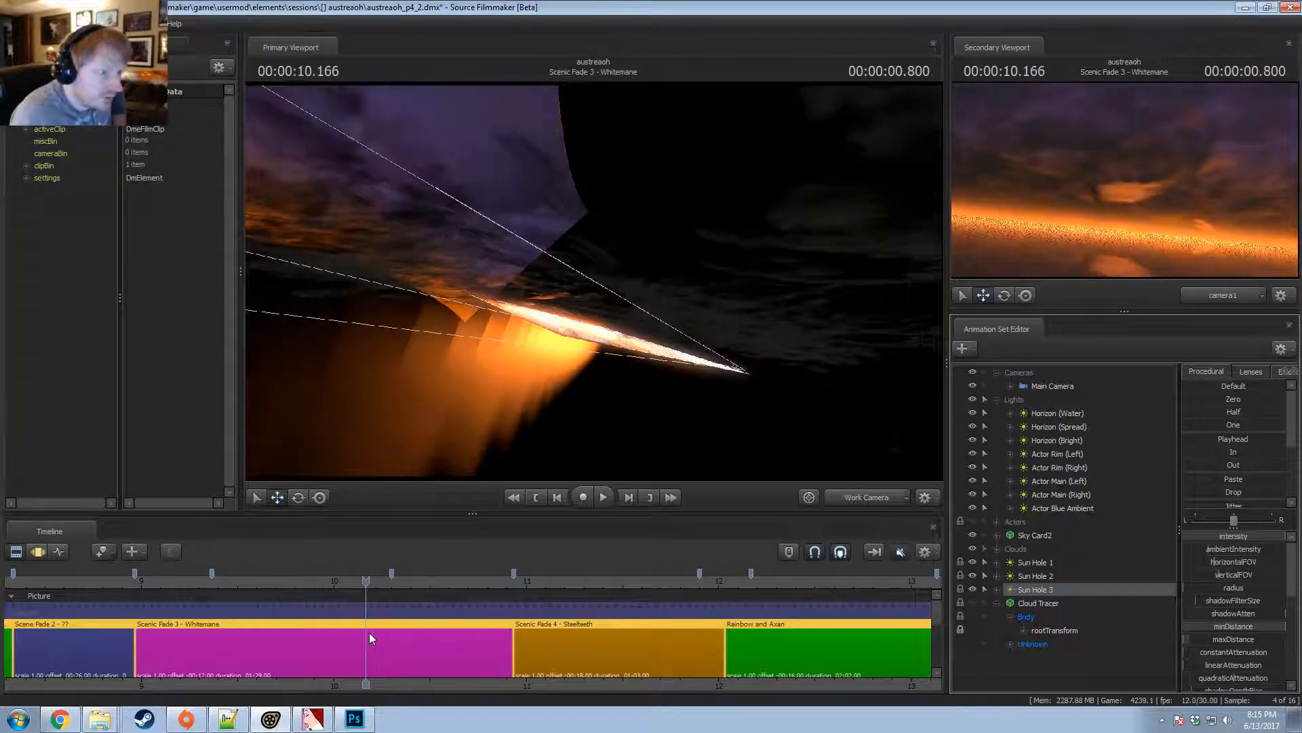
pyautogui.press('Left')
pyautogui.press('Right')
pyautogui.press('Right')
pyautogui.press('Right')
pyautogui.press('Right')
pyautogui.press('Right')
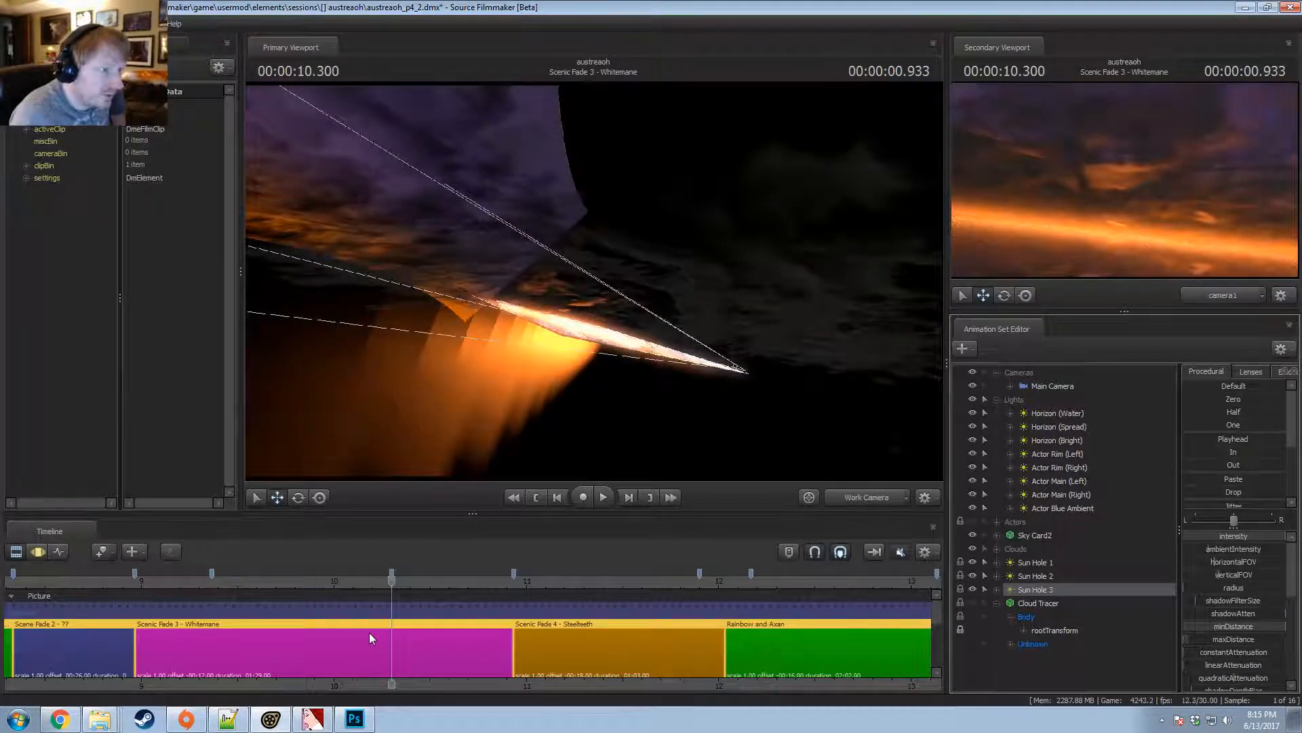
# Examine the clouds frame by frame around 10.33 seconds, then look through Sun Hole 3 in the Motion Editor.
pyautogui.press('Right')
pyautogui.press('Right')
pyautogui.press('Right')
pyautogui.press('Left')
pyautogui.press('Left')
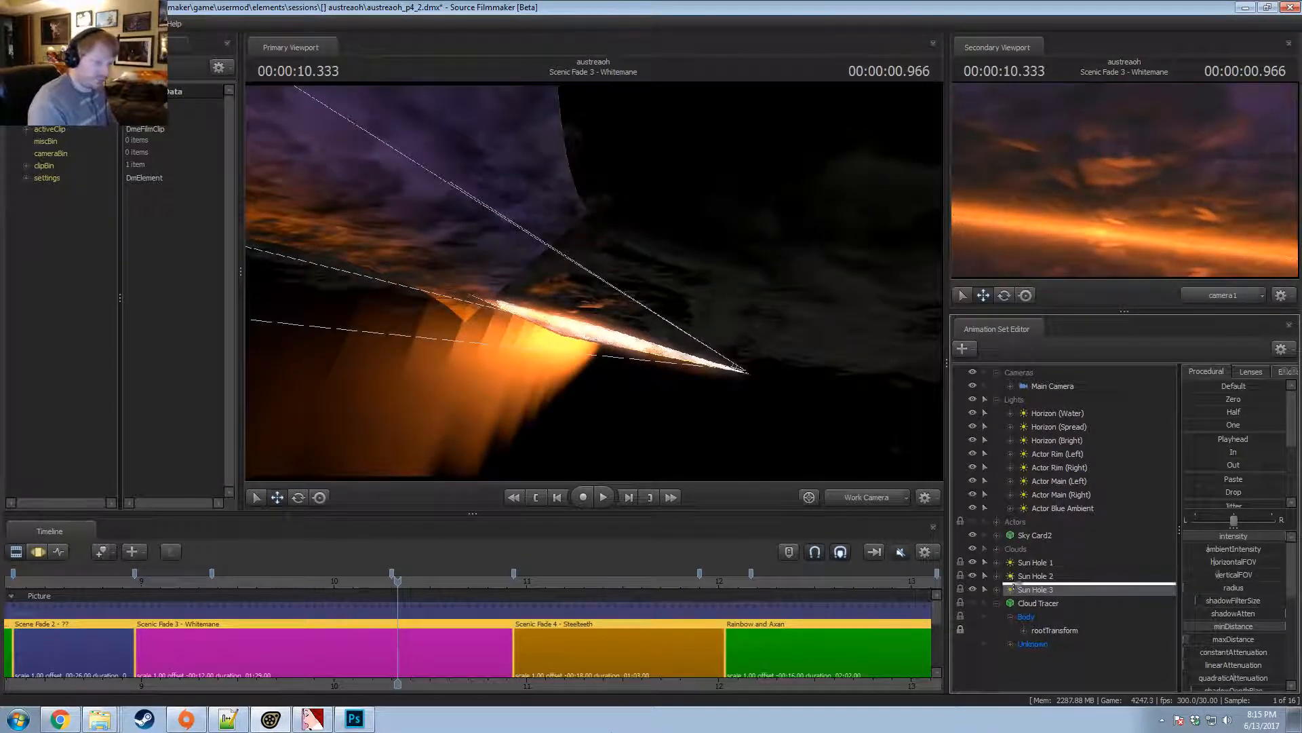
pyautogui.moveTo(1013, 586); pyautogui.dragTo(514, 372)
pyautogui.press('F3')
pyautogui.moveTo(397, 604); pyautogui.dragTo(413, 639)
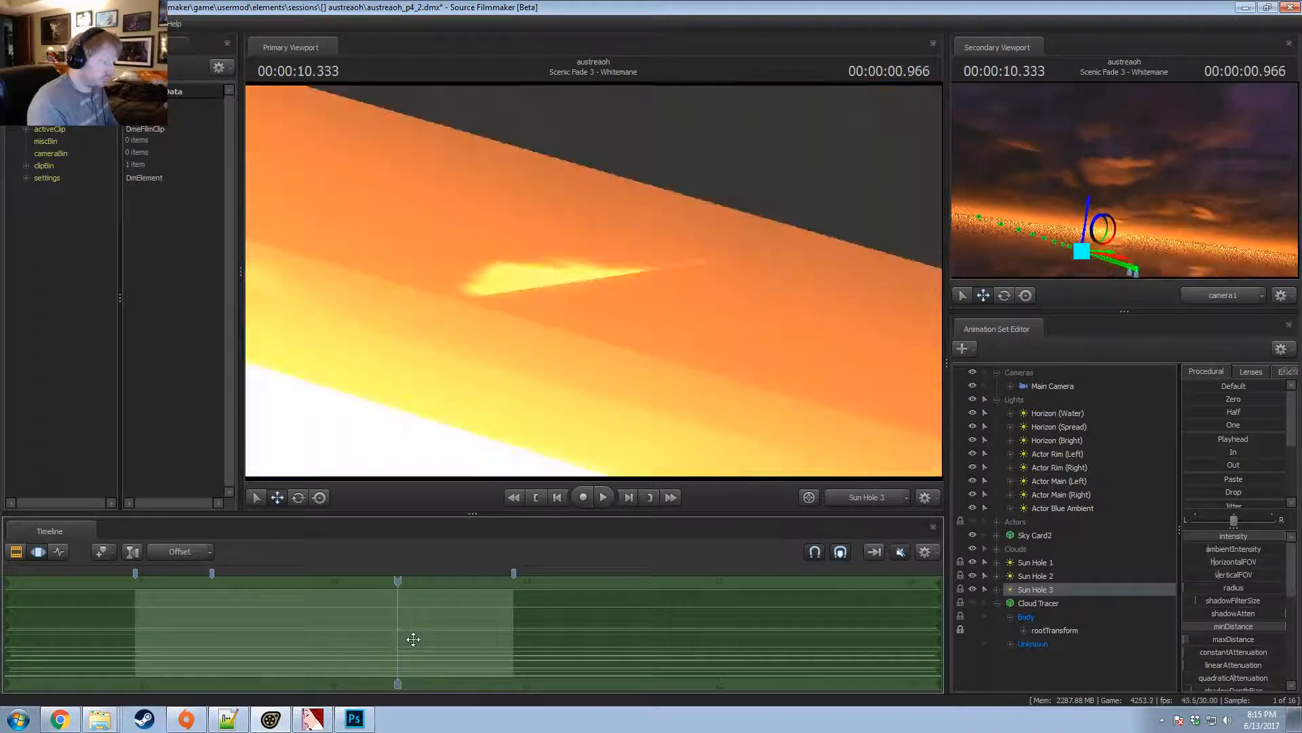
# Select Sky Card2 and examine the Sun Hole light cone from the work camera back to 10.166 seconds.
pyautogui.click(1036, 536)
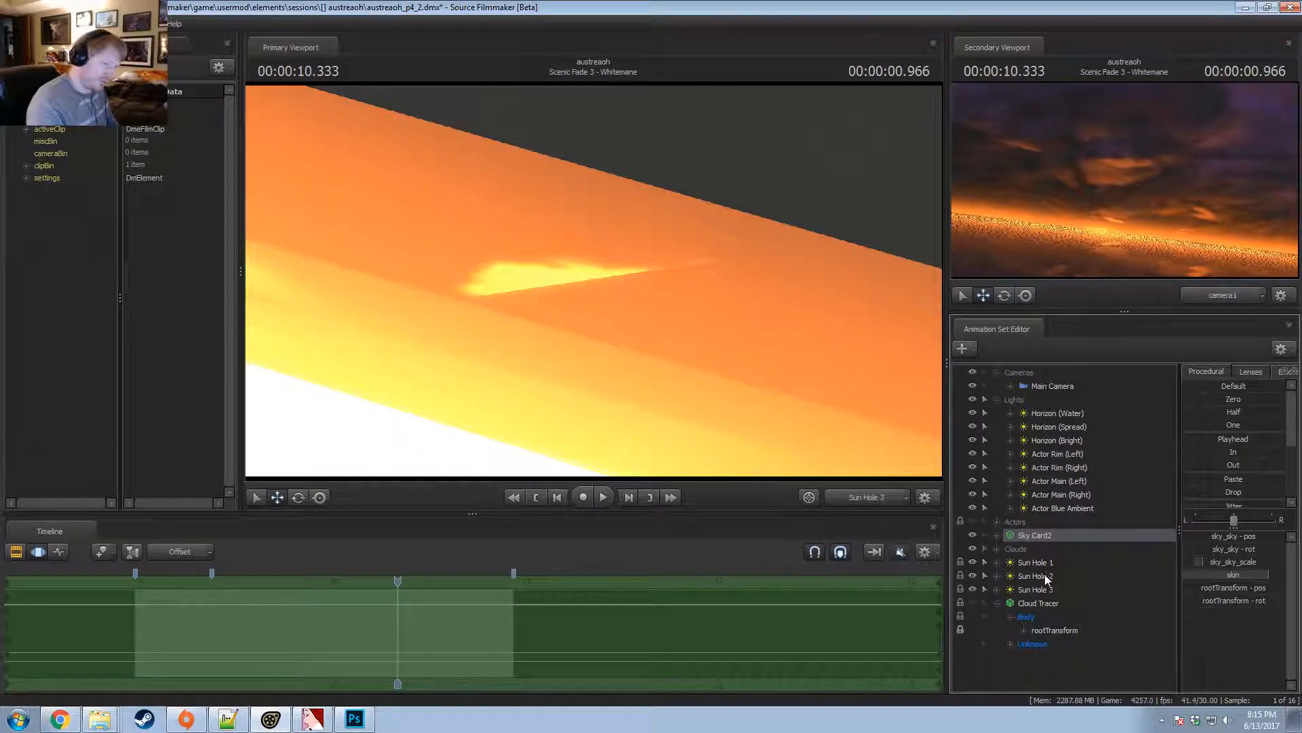
pyautogui.click(860, 497)
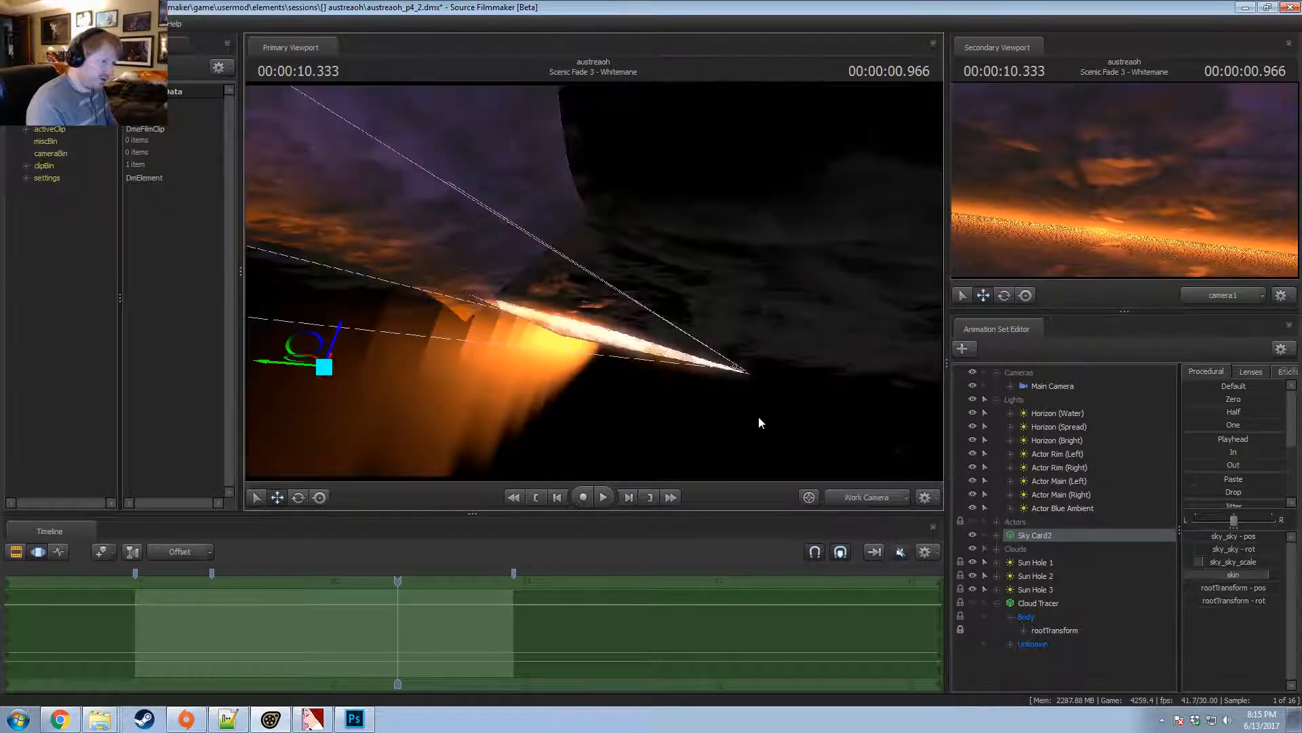
pyautogui.moveTo(758, 416); pyautogui.dragTo(897, 420)
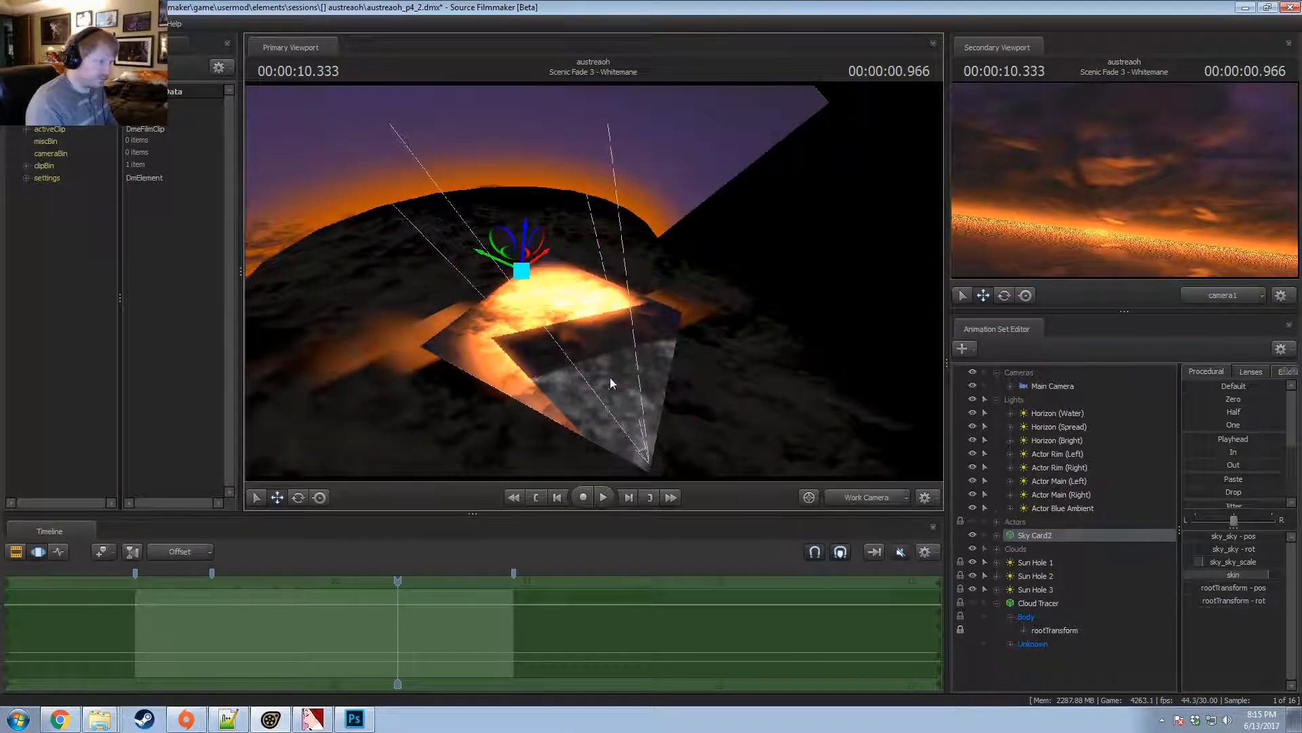
pyautogui.moveTo(610, 383); pyautogui.dragTo(575, 316)
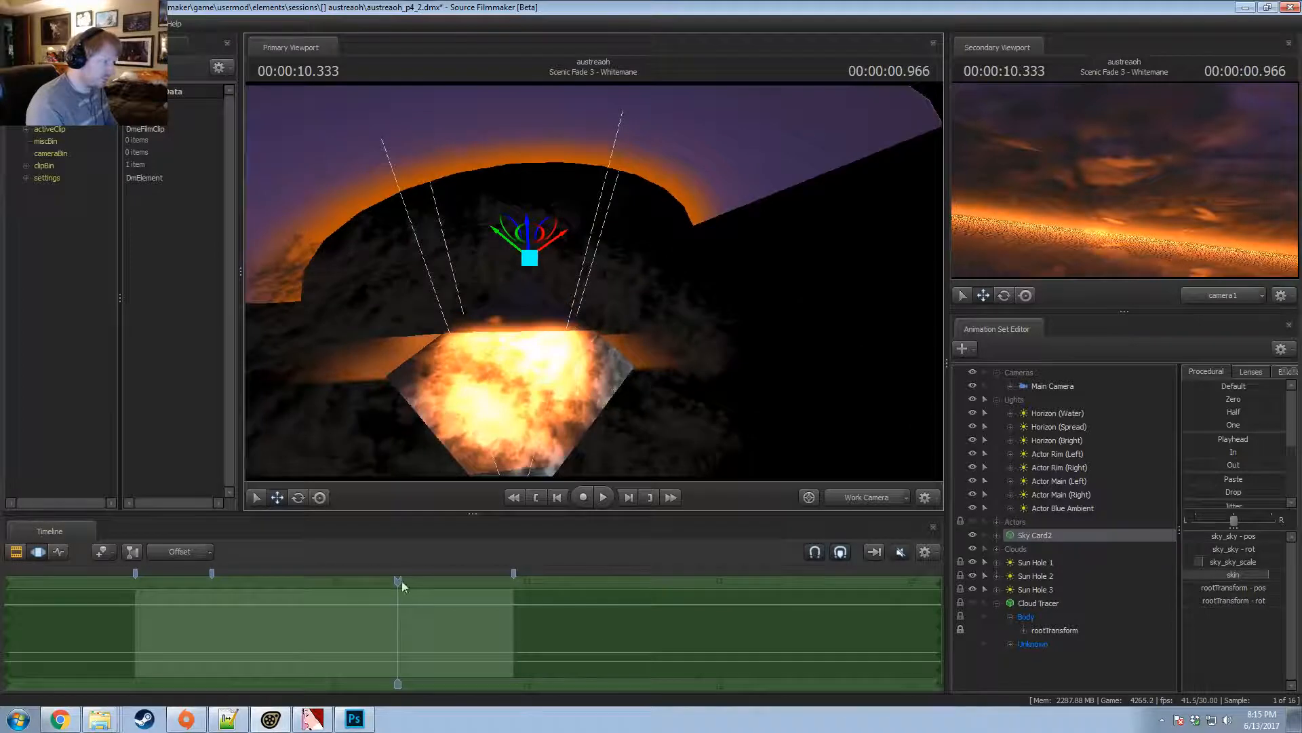
pyautogui.moveTo(403, 586); pyautogui.dragTo(367, 676)
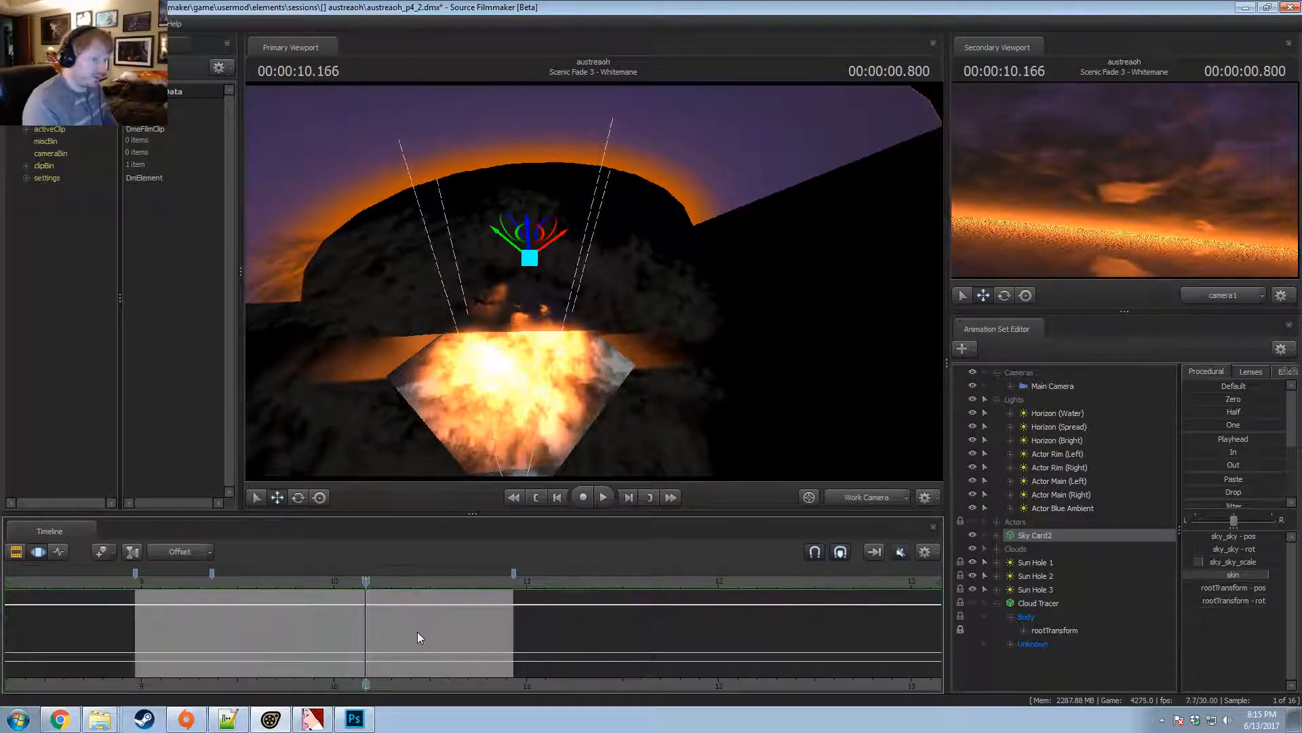
pyautogui.press('shift')
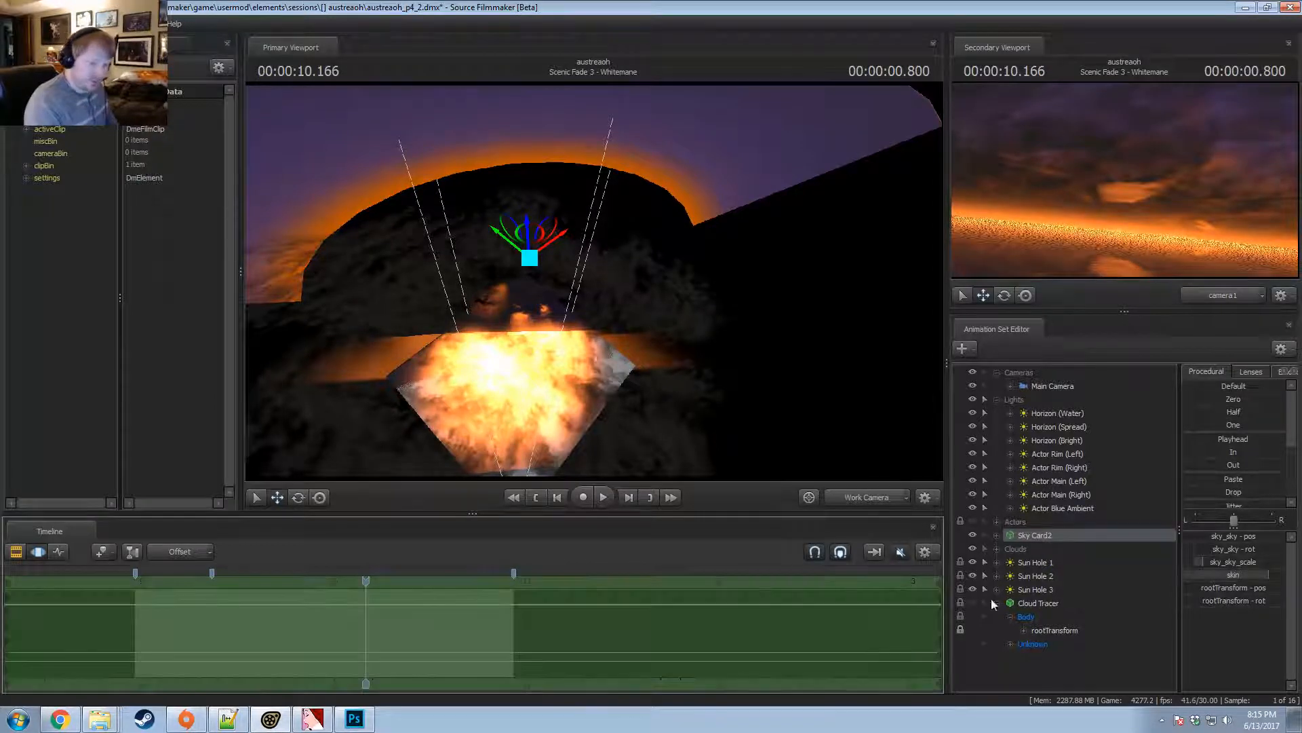
pyautogui.click(1031, 564)
pyautogui.rightClick(1031, 565)
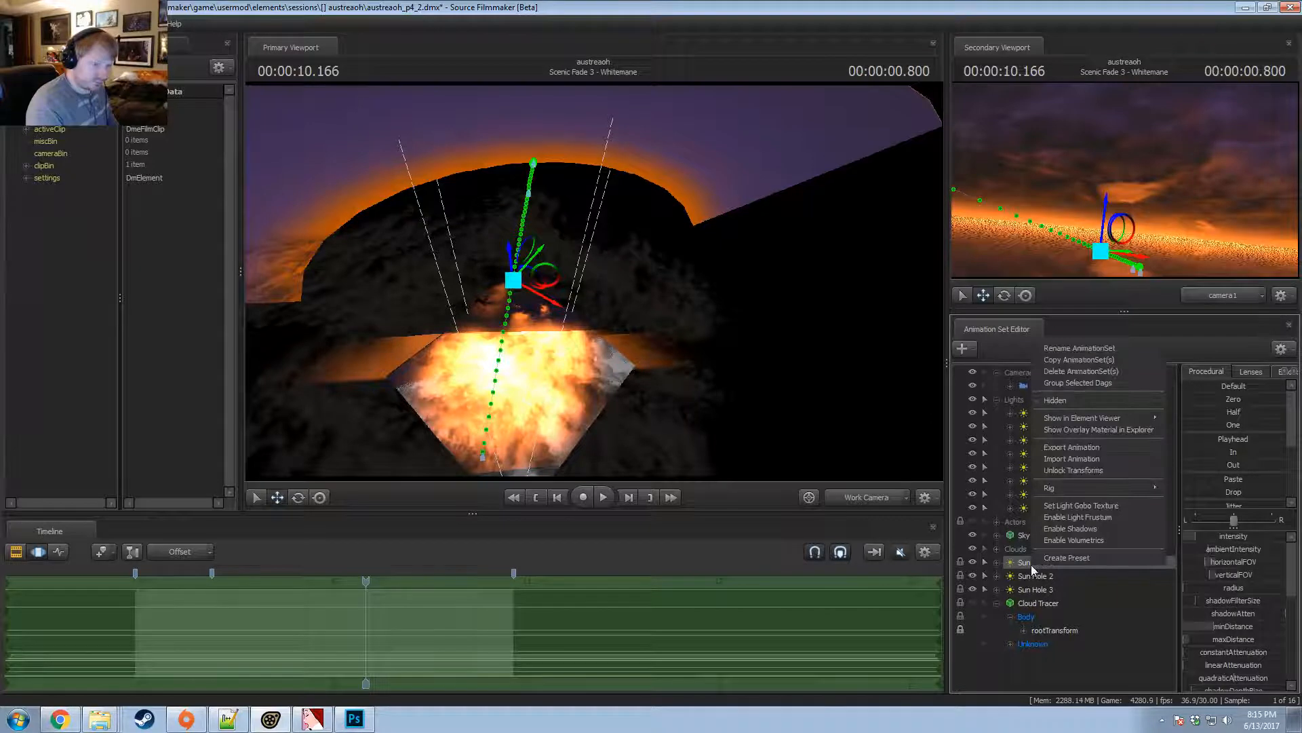
pyautogui.click(1013, 577)
pyautogui.rightClick(1012, 578)
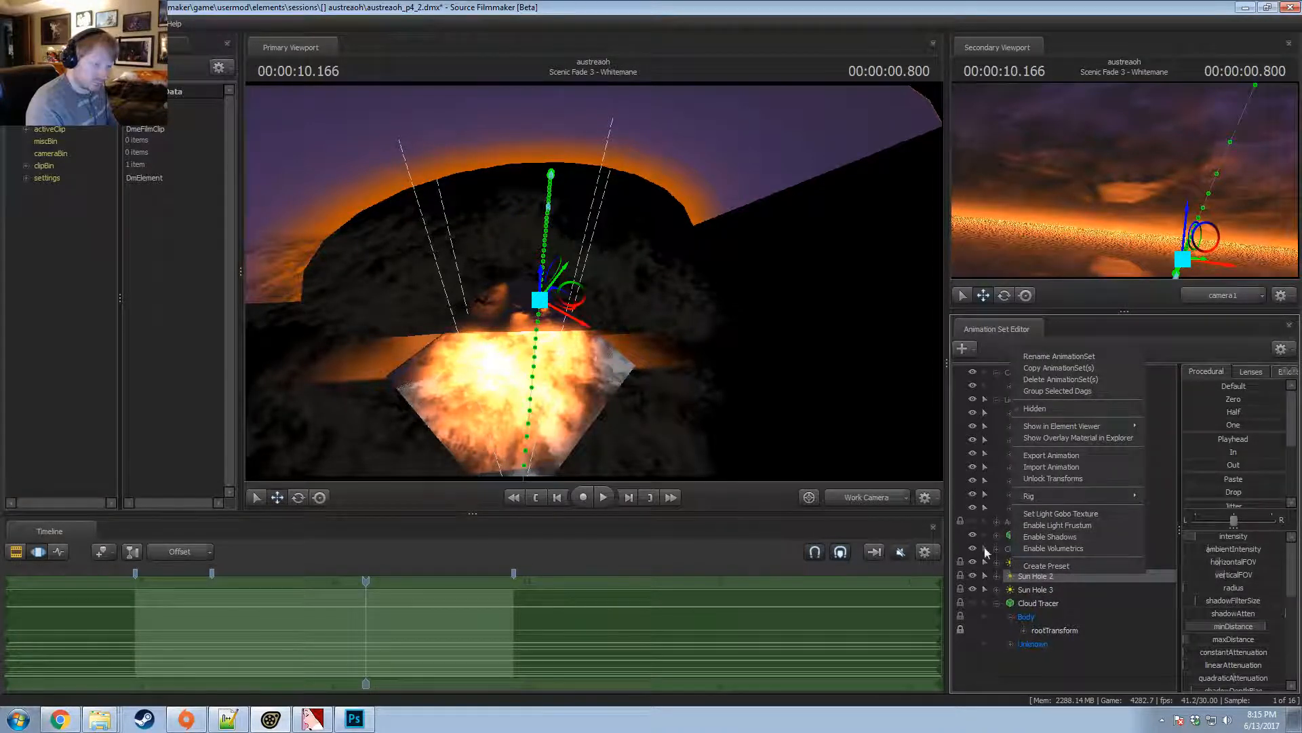
pyautogui.press('Escape')
pyautogui.click(1025, 563)
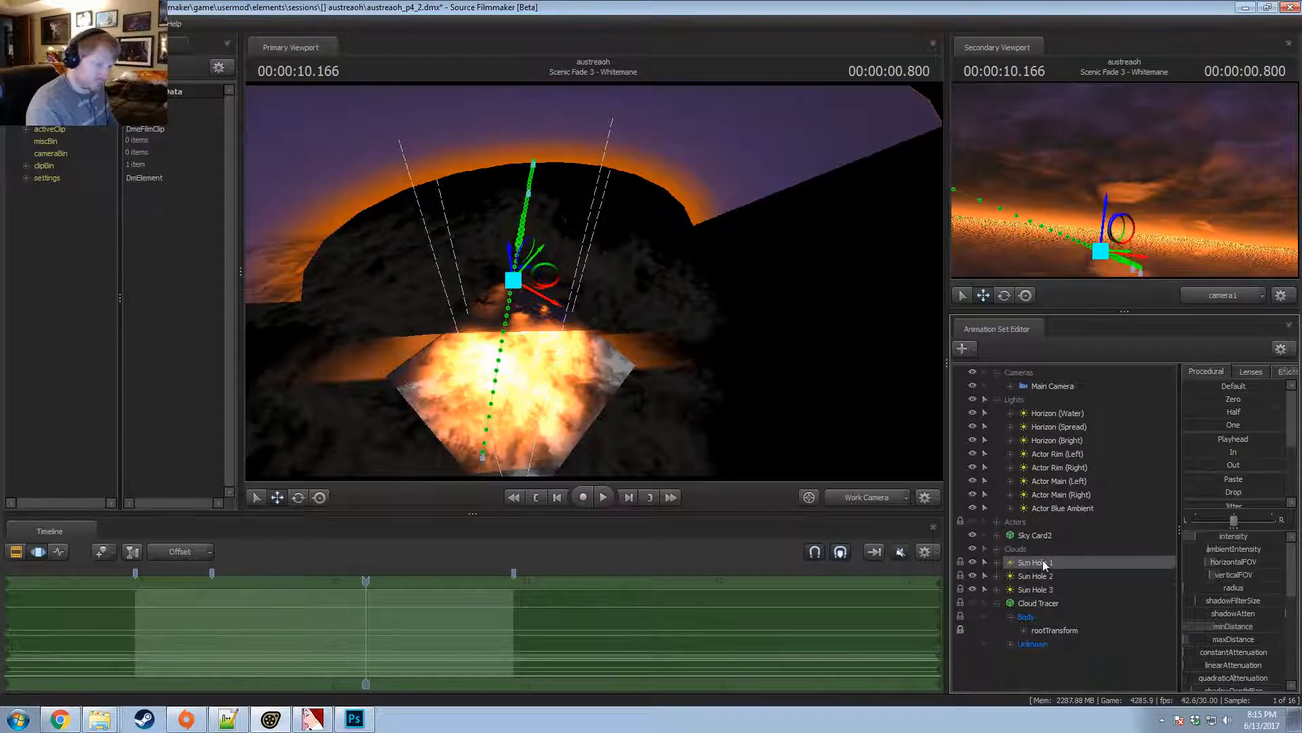
# Examine the lit clouds at 10.166 seconds through Sun Hole 3 and from the work camera near the beam.
pyautogui.moveTo(1039, 589); pyautogui.dragTo(618, 354)
pyautogui.press('F2')
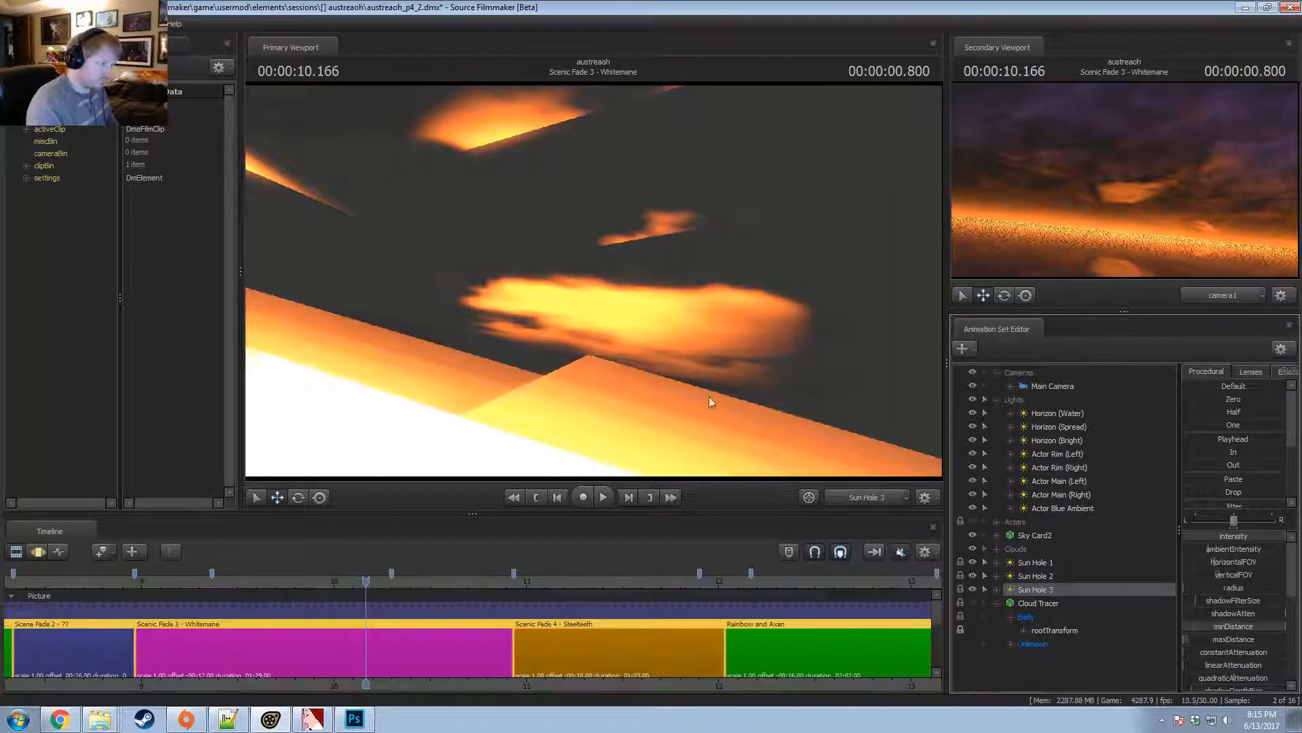
pyautogui.click(854, 497)
pyautogui.moveTo(593, 281)
pyautogui.mouseDown()
pyautogui.moveTo(593, 387)
pyautogui.moveTo(592, 287)
pyautogui.mouseUp()
pyautogui.press('F3')
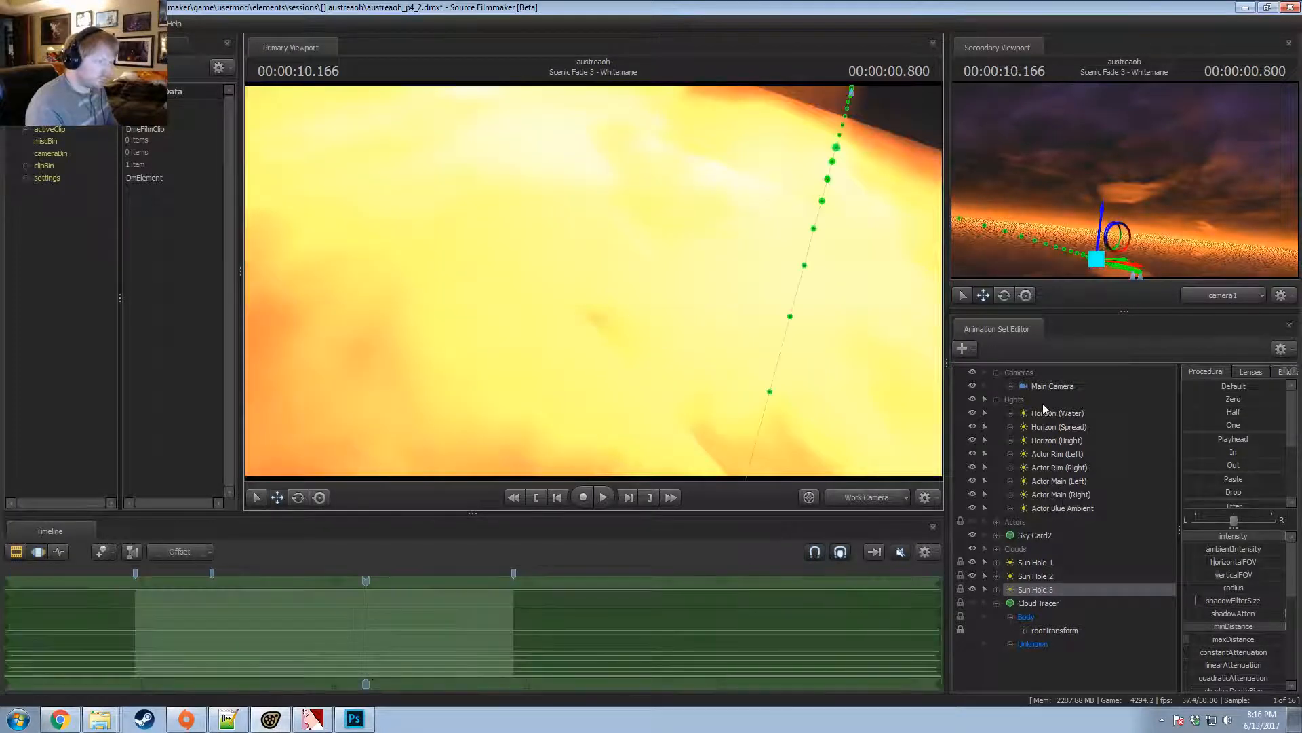
pyautogui.click(995, 548)
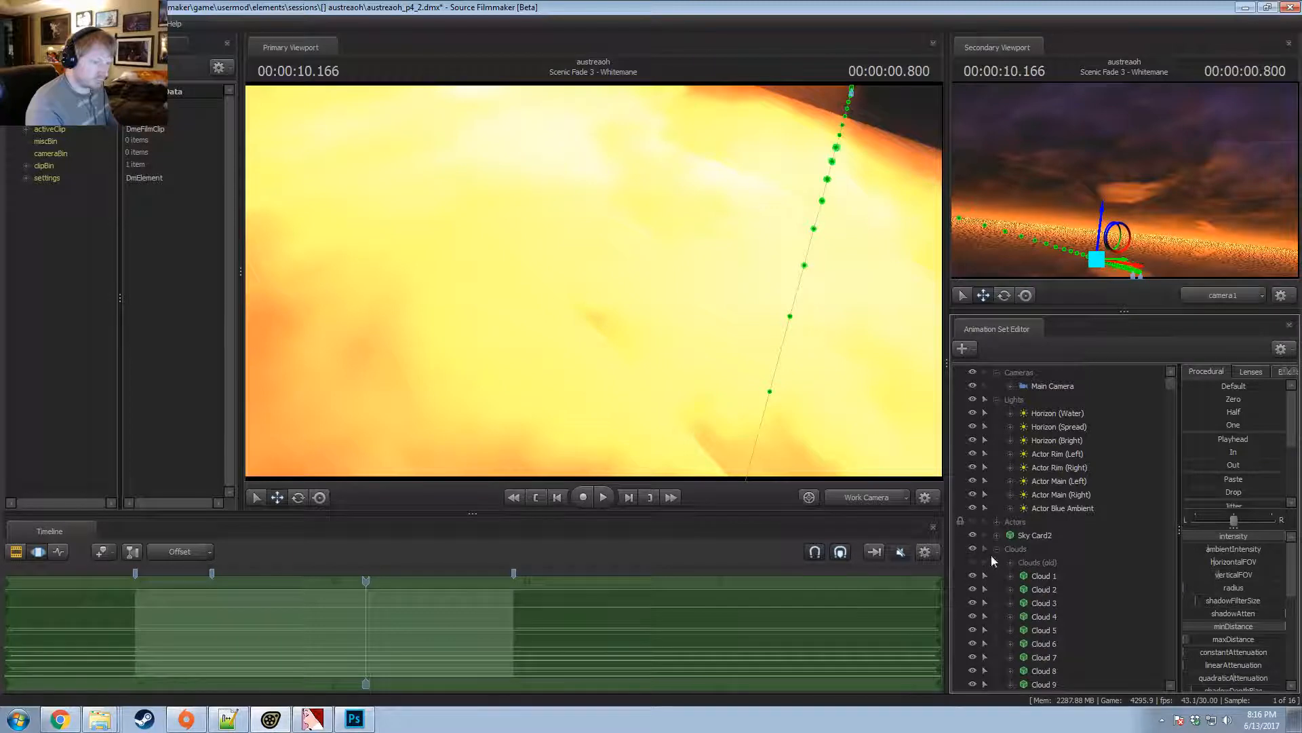
pyautogui.click(994, 549)
pyautogui.moveTo(584, 312); pyautogui.dragTo(603, 292)
pyautogui.click(625, 292)
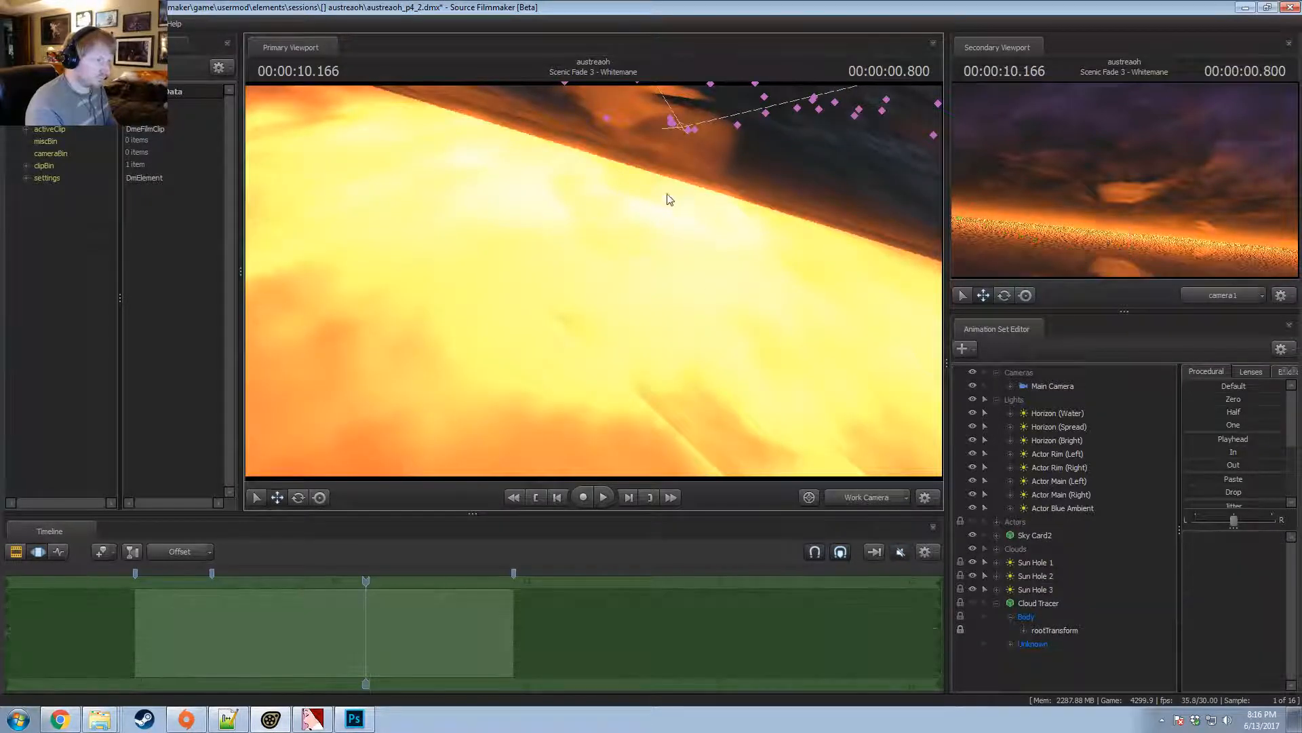
pyautogui.moveTo(666, 194); pyautogui.dragTo(809, 87)
pyautogui.moveTo(594, 281); pyautogui.dragTo(596, 296)
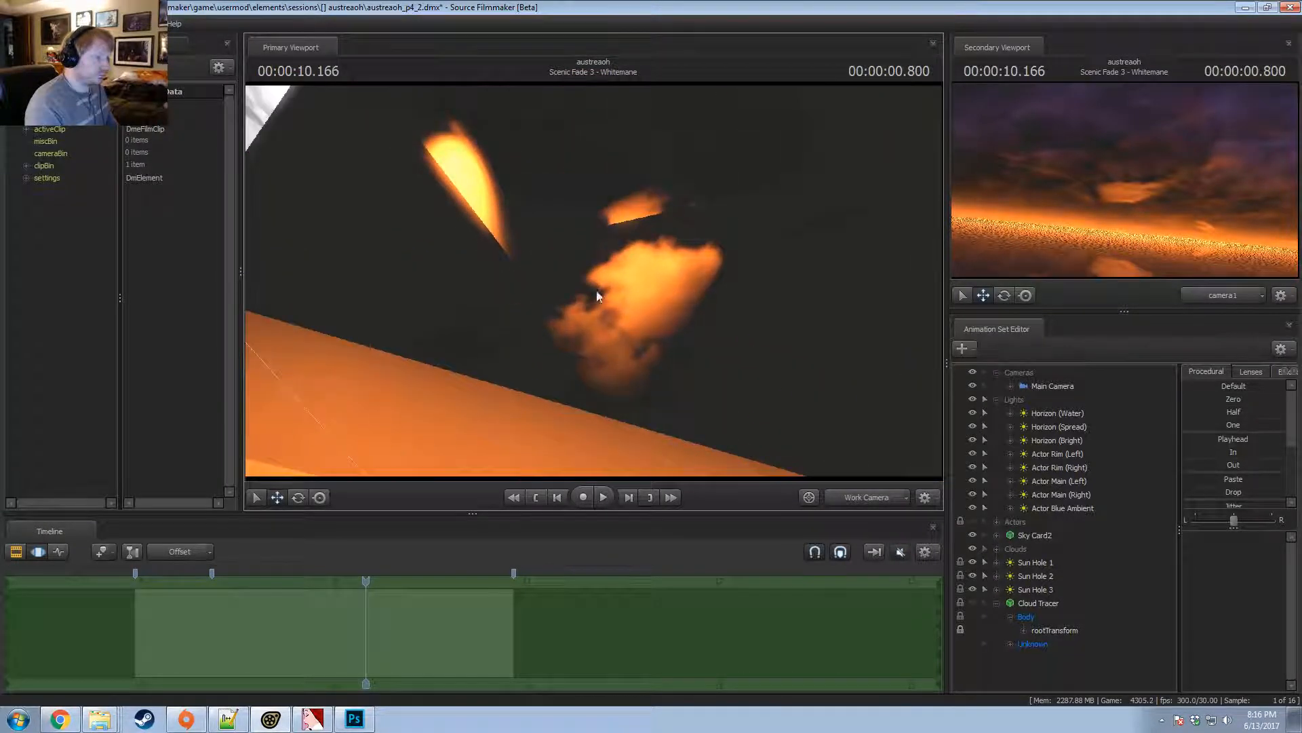
# Try moving individual clouds around the orange lit patch and undo each move.
pyautogui.click(592, 326)
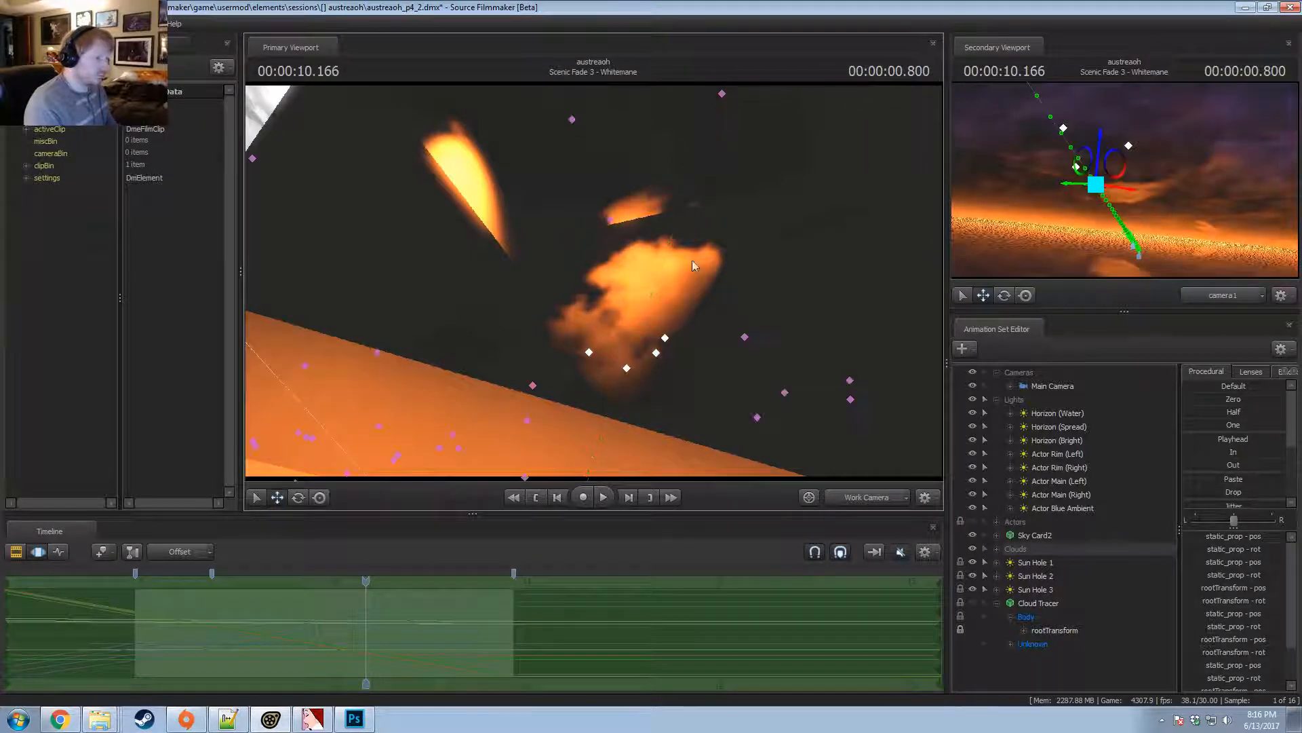
pyautogui.moveTo(692, 265)
pyautogui.mouseDown()
pyautogui.moveTo(658, 190)
pyautogui.moveTo(561, 164)
pyautogui.mouseUp()
pyautogui.hotkey('ctrl', 'z')
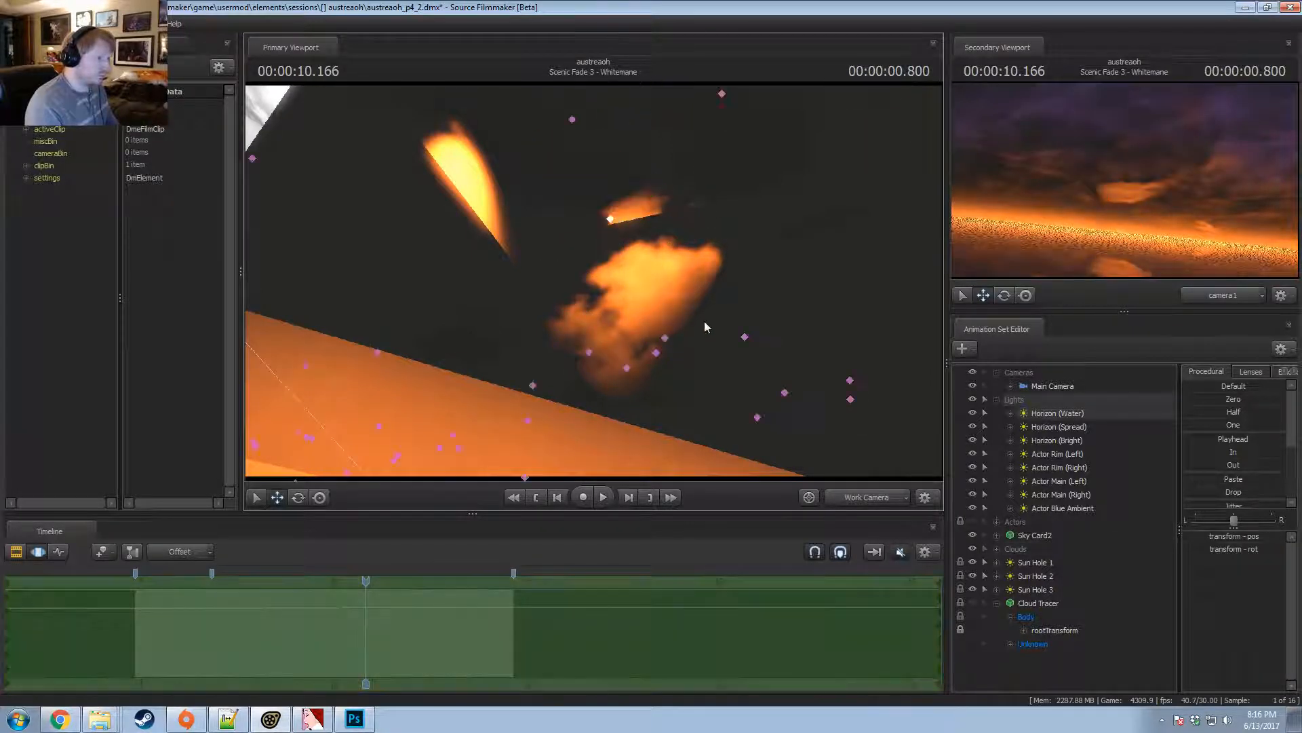
pyautogui.keyDown('ctrl'); pyautogui.moveTo(517, 351); pyautogui.dragTo(529, 374); pyautogui.keyUp('ctrl')
pyautogui.moveTo(430, 425); pyautogui.dragTo(470, 383)
pyautogui.hotkey('ctrl', 'z')
pyautogui.moveTo(453, 442)
pyautogui.keyDown('ctrl'); pyautogui.mouseDown()
pyautogui.moveTo(479, 449)
pyautogui.moveTo(443, 386)
pyautogui.moveTo(498, 439)
pyautogui.moveTo(516, 416)
pyautogui.moveTo(509, 376)
pyautogui.moveTo(554, 371)
pyautogui.moveTo(506, 345)
pyautogui.moveTo(532, 350)
pyautogui.mouseUp(); pyautogui.keyUp('ctrl')
pyautogui.hotkey('ctrl', 'z')
pyautogui.hotkey('ctrl', 'z')
pyautogui.hotkey('ctrl', 'z')
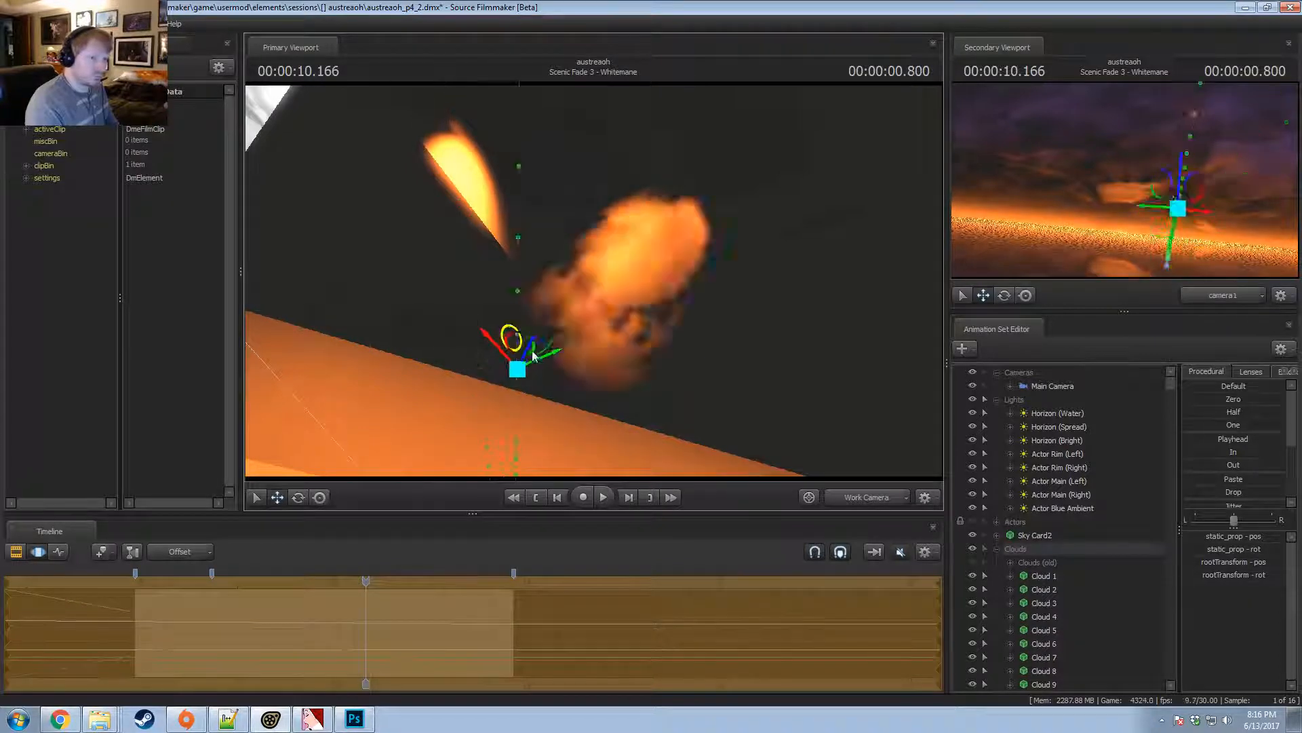
pyautogui.hotkey('ctrl', 'z')
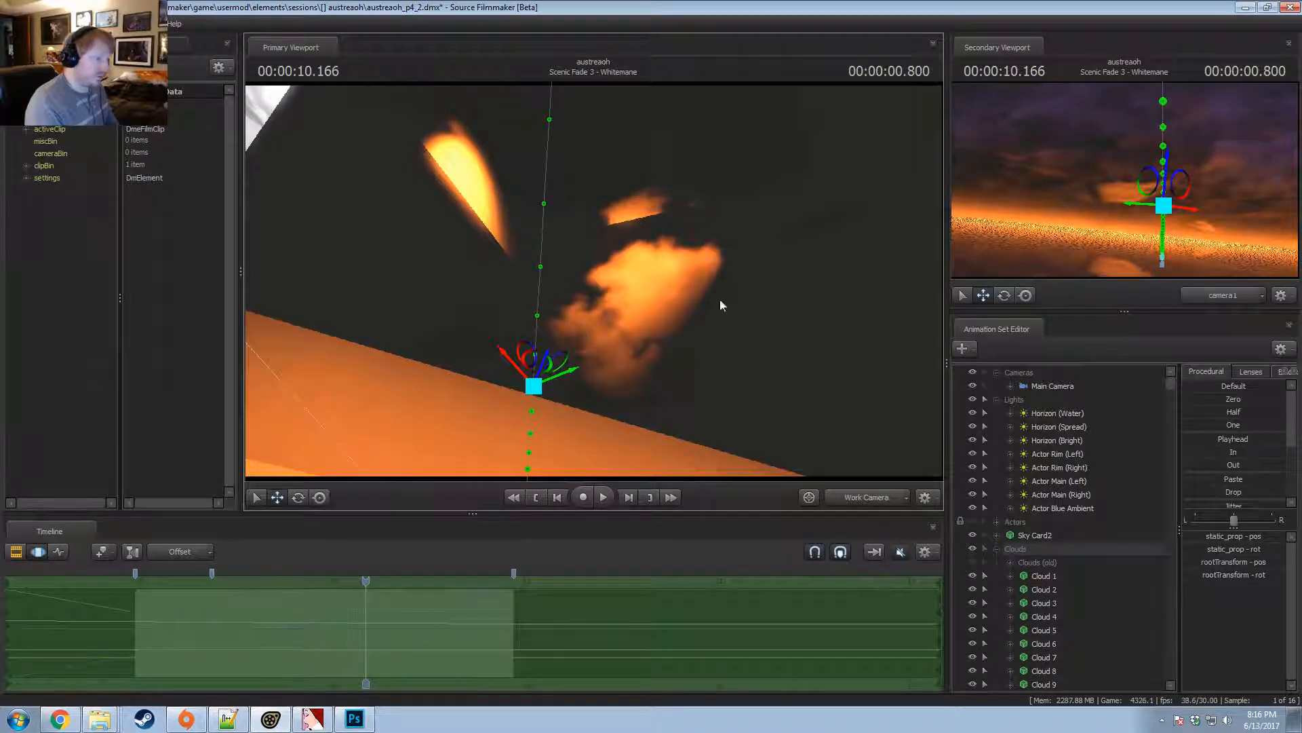
# Examine the lit clouds from below with the work camera and check candidate clouds at the edge of the beam.
pyautogui.moveTo(721, 300); pyautogui.dragTo(675, 390)
pyautogui.press('F2')
pyautogui.press('F3')
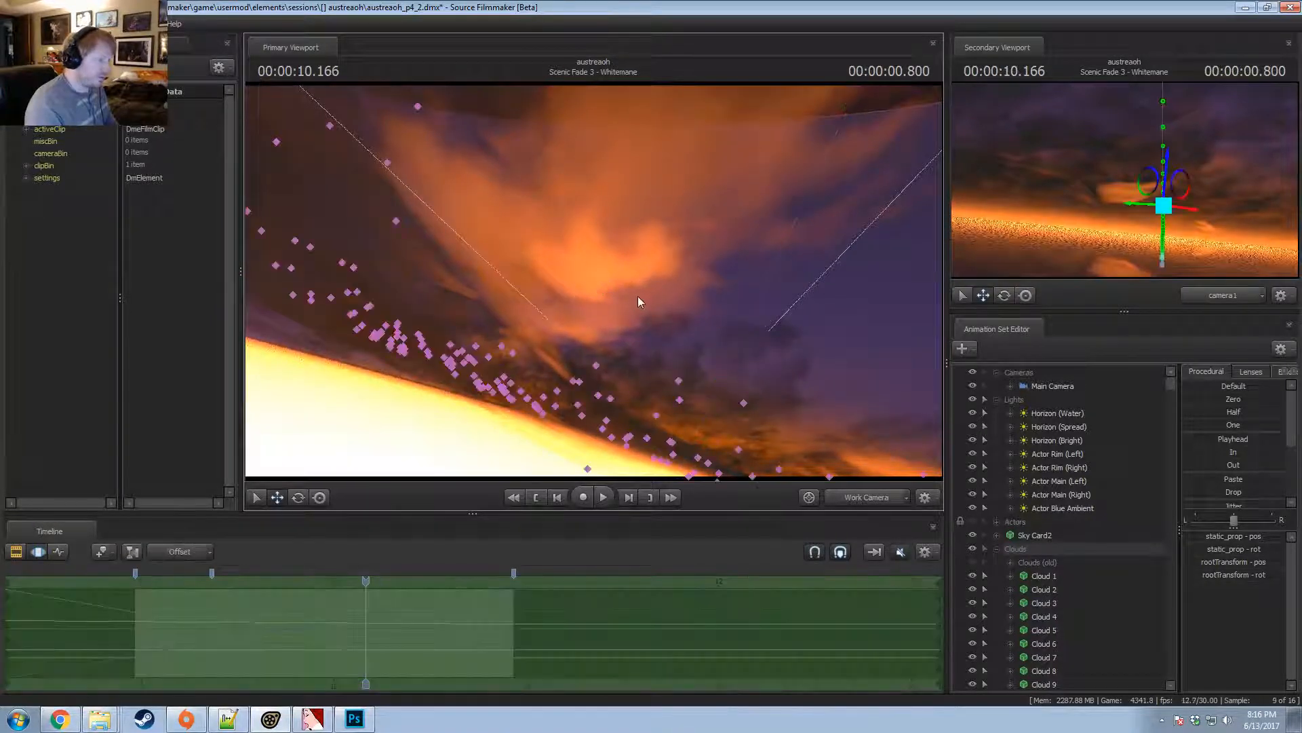
pyautogui.moveTo(601, 298)
pyautogui.mouseDown()
pyautogui.moveTo(601, 312)
pyautogui.moveTo(607, 244)
pyautogui.moveTo(596, 275)
pyautogui.mouseUp()
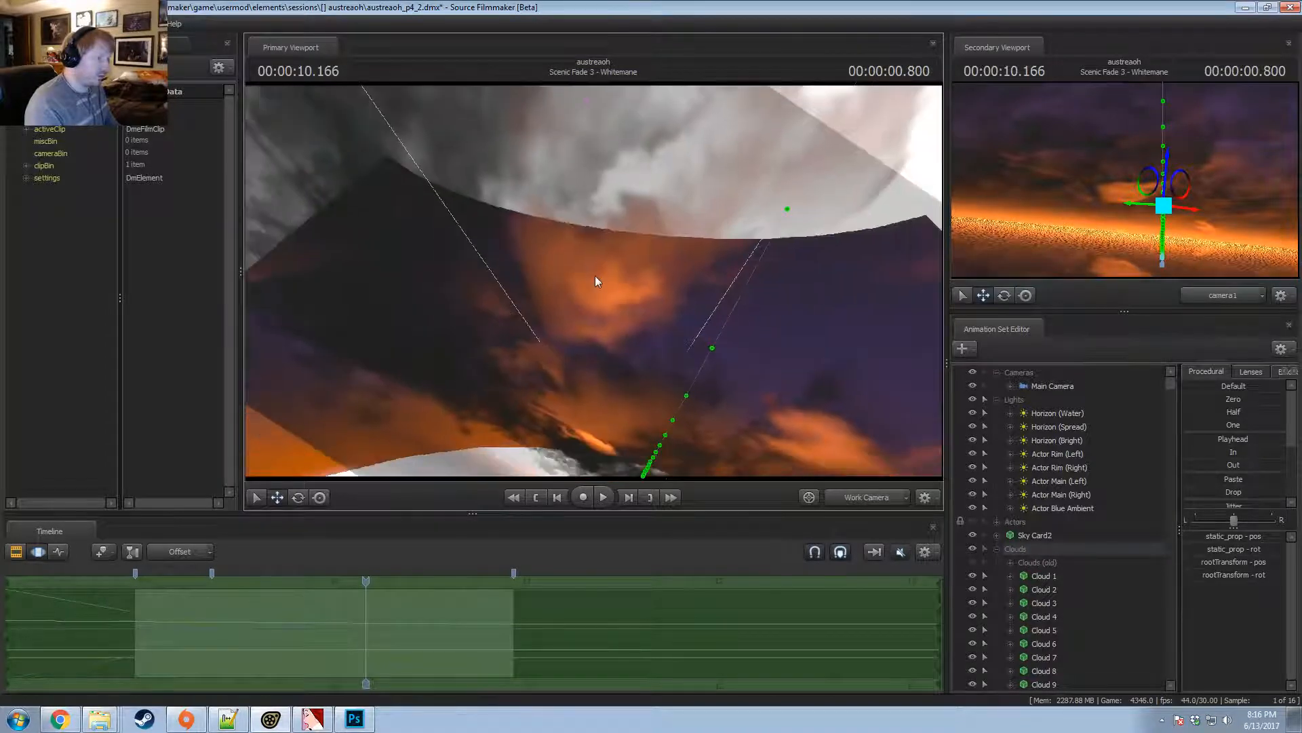
pyautogui.keyDown('ctrl'); pyautogui.moveTo(608, 217); pyautogui.dragTo(647, 192); pyautogui.keyUp('ctrl')
pyautogui.moveTo(625, 200)
pyautogui.mouseDown()
pyautogui.moveTo(645, 195)
pyautogui.moveTo(628, 200)
pyautogui.mouseUp()
pyautogui.press('e')
pyautogui.moveTo(534, 218)
pyautogui.keyDown('ctrl'); pyautogui.mouseDown()
pyautogui.moveTo(494, 183)
pyautogui.moveTo(520, 226)
pyautogui.moveTo(509, 228)
pyautogui.mouseUp(); pyautogui.keyUp('ctrl')
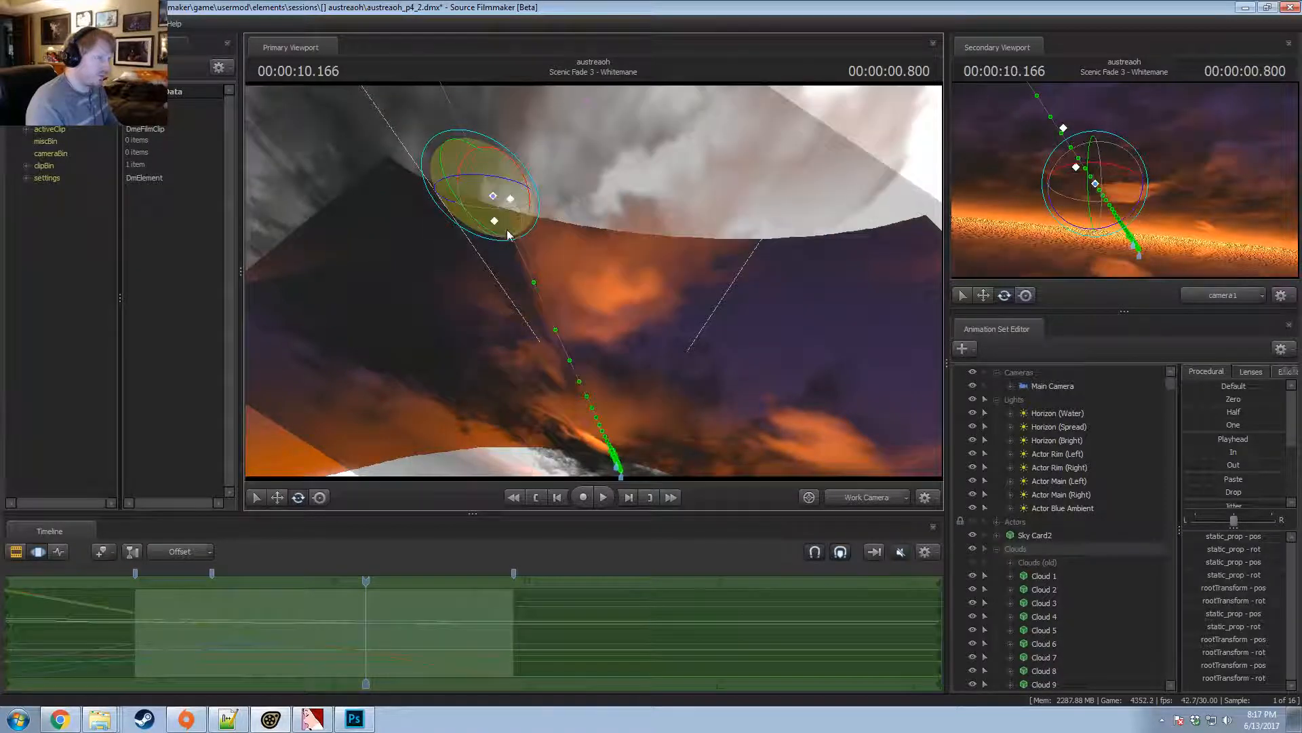
# Select the cloud at the upper edge of the orange patch and move it to reduce the lit area.
pyautogui.click(507, 234)
pyautogui.click(512, 200)
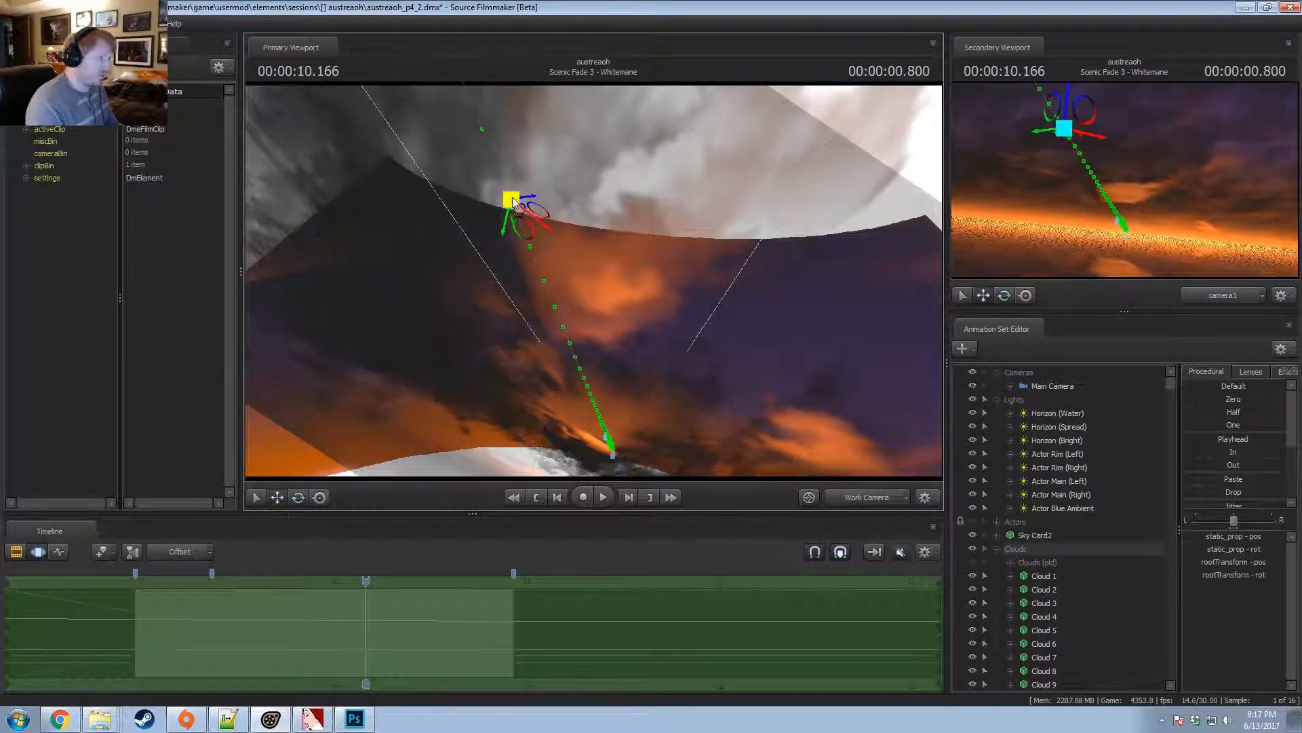
pyautogui.moveTo(514, 208)
pyautogui.mouseDown()
pyautogui.moveTo(550, 209)
pyautogui.moveTo(512, 203)
pyautogui.moveTo(538, 235)
pyautogui.moveTo(554, 205)
pyautogui.moveTo(469, 209)
pyautogui.moveTo(545, 198)
pyautogui.moveTo(503, 189)
pyautogui.moveTo(514, 208)
pyautogui.mouseUp()
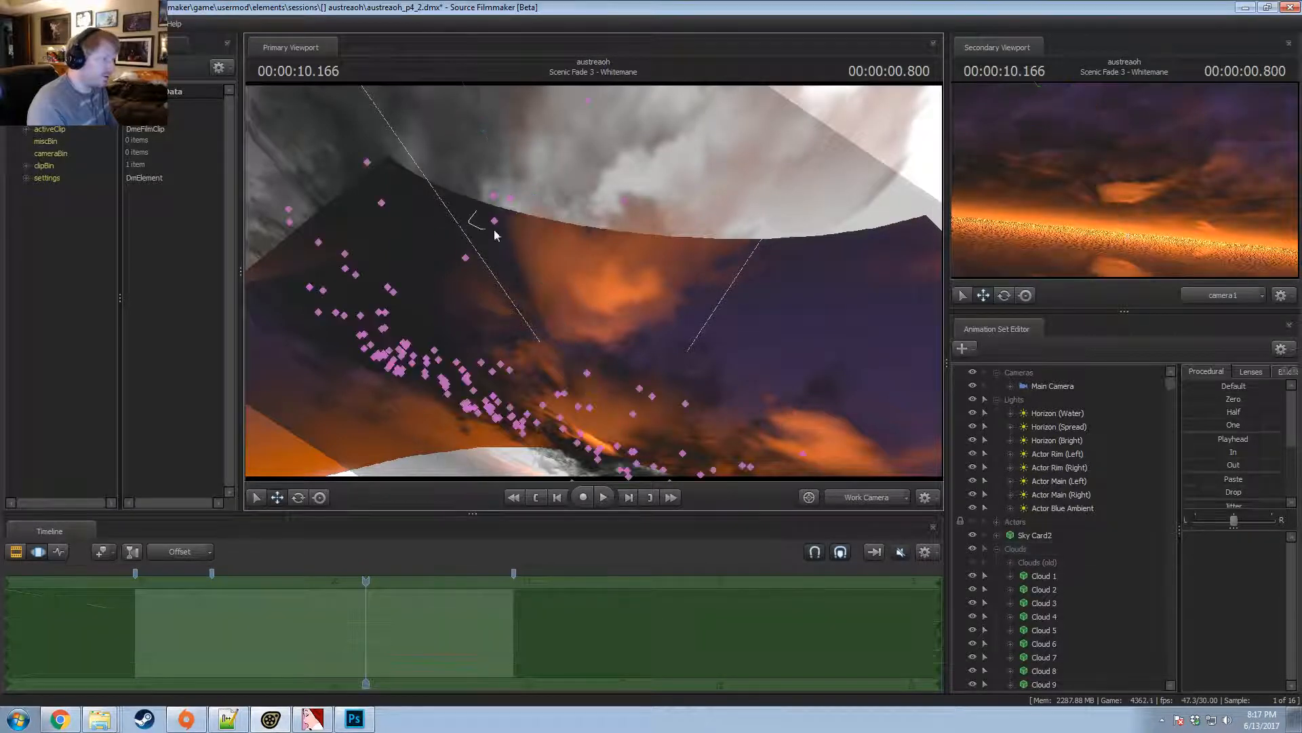
pyautogui.click(489, 219)
pyautogui.moveTo(512, 234); pyautogui.dragTo(516, 181)
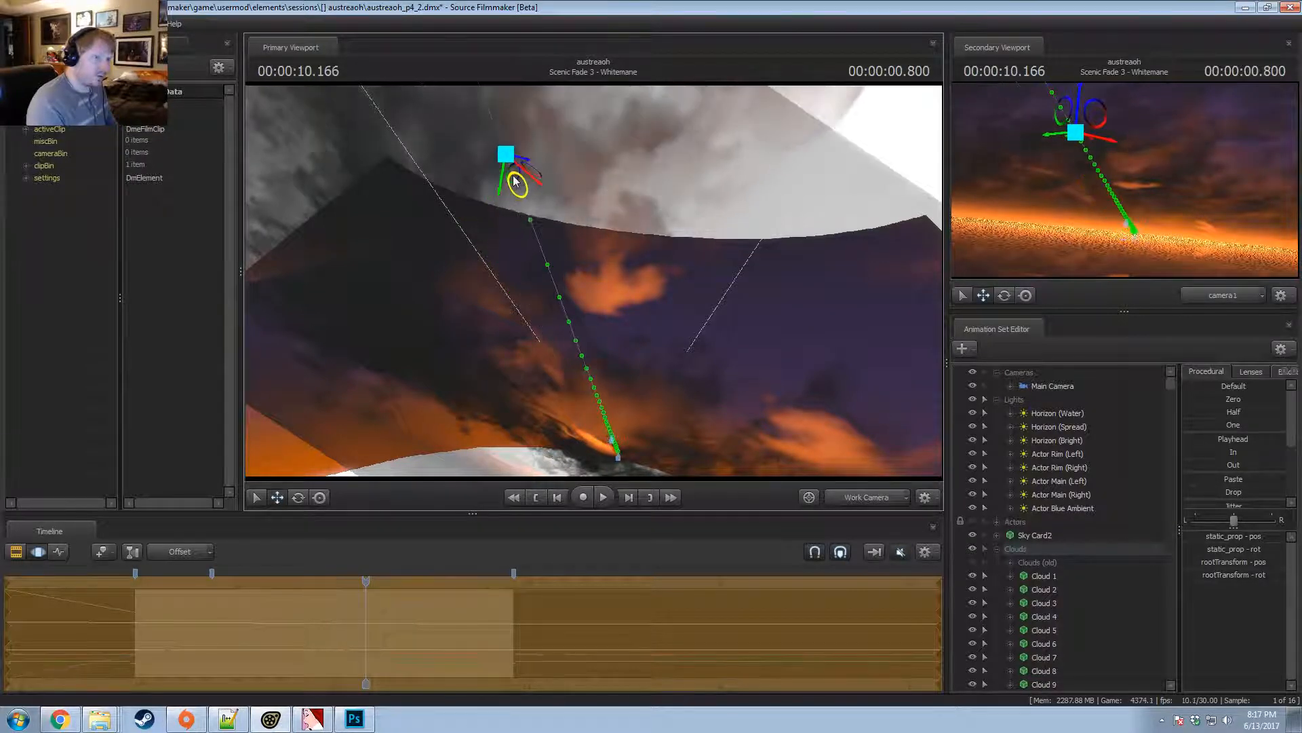
# Examine the cloud lighting at 10.3 seconds from a wide work camera angle and inspect the Scenic Fade 3 range.
pyautogui.moveTo(365, 619); pyautogui.dragTo(495, 640)
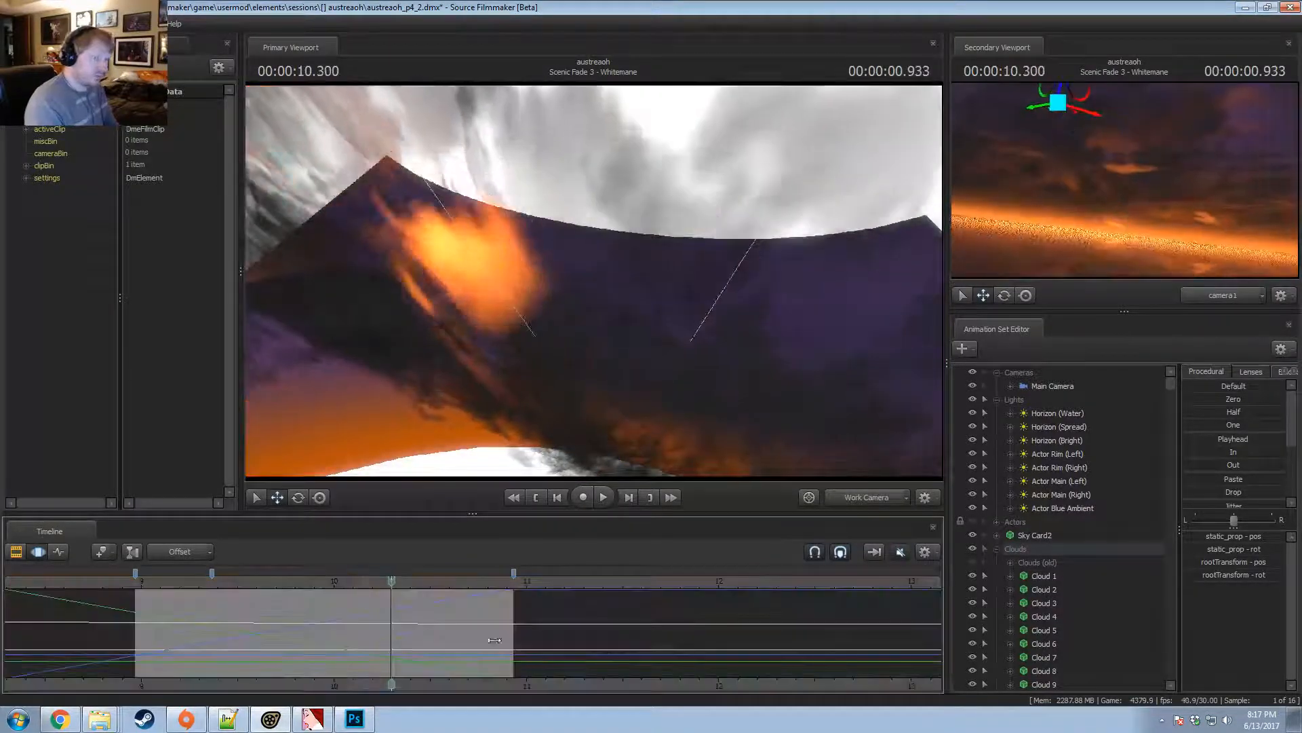
pyautogui.click(862, 498)
pyautogui.click(860, 498)
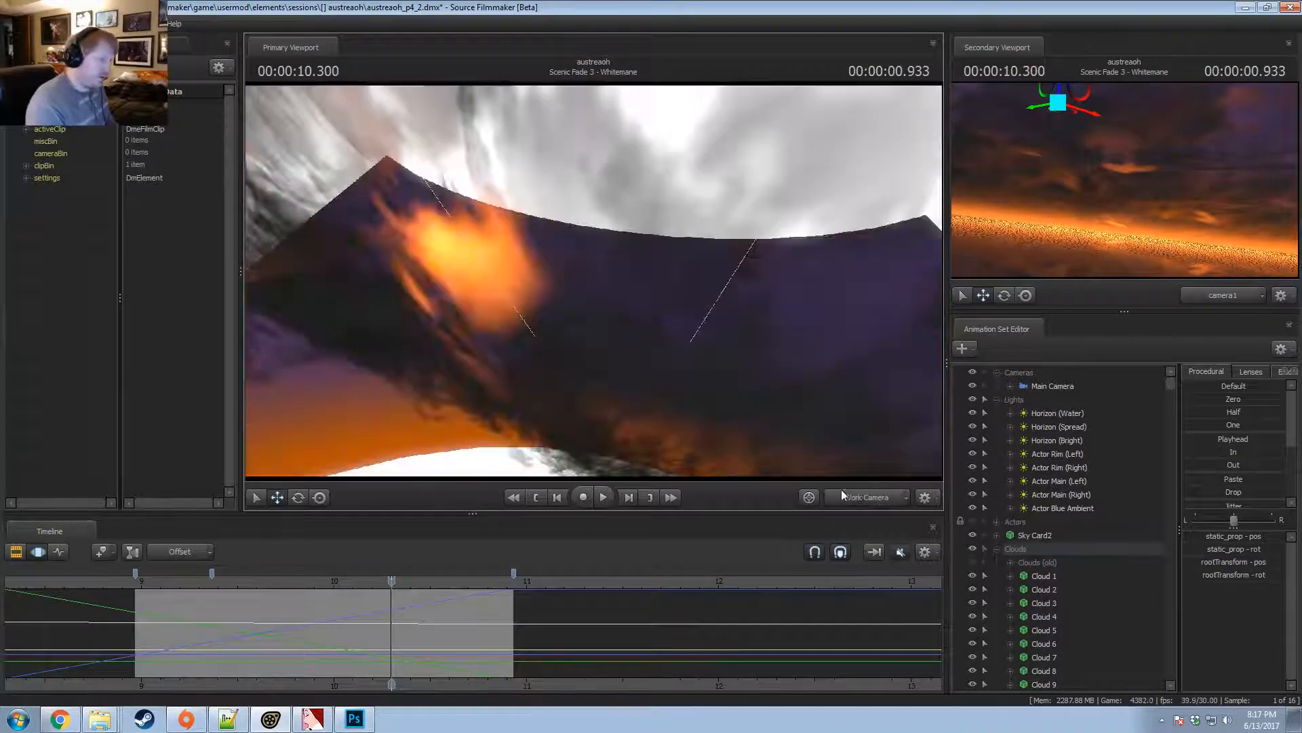
pyautogui.moveTo(679, 339); pyautogui.dragTo(670, 256)
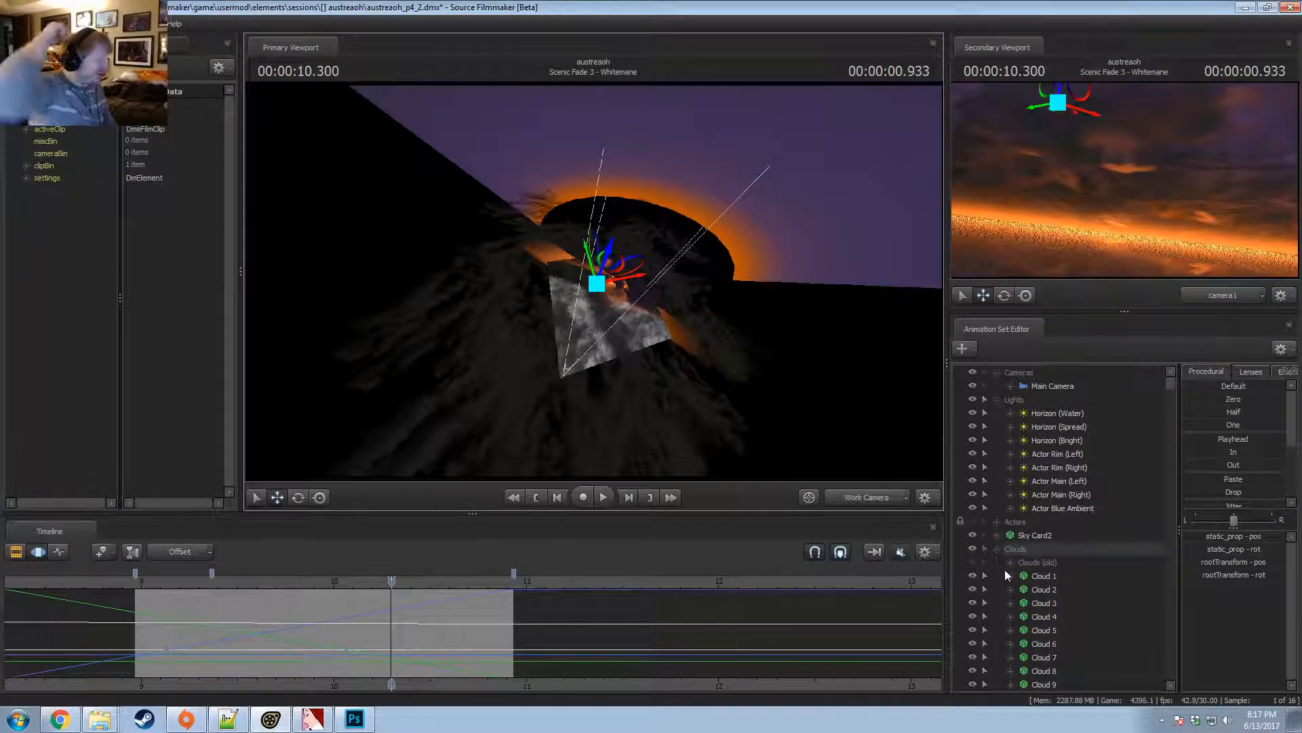
pyautogui.scroll(4, 372, 689)
pyautogui.scroll(-3, 49, 673)
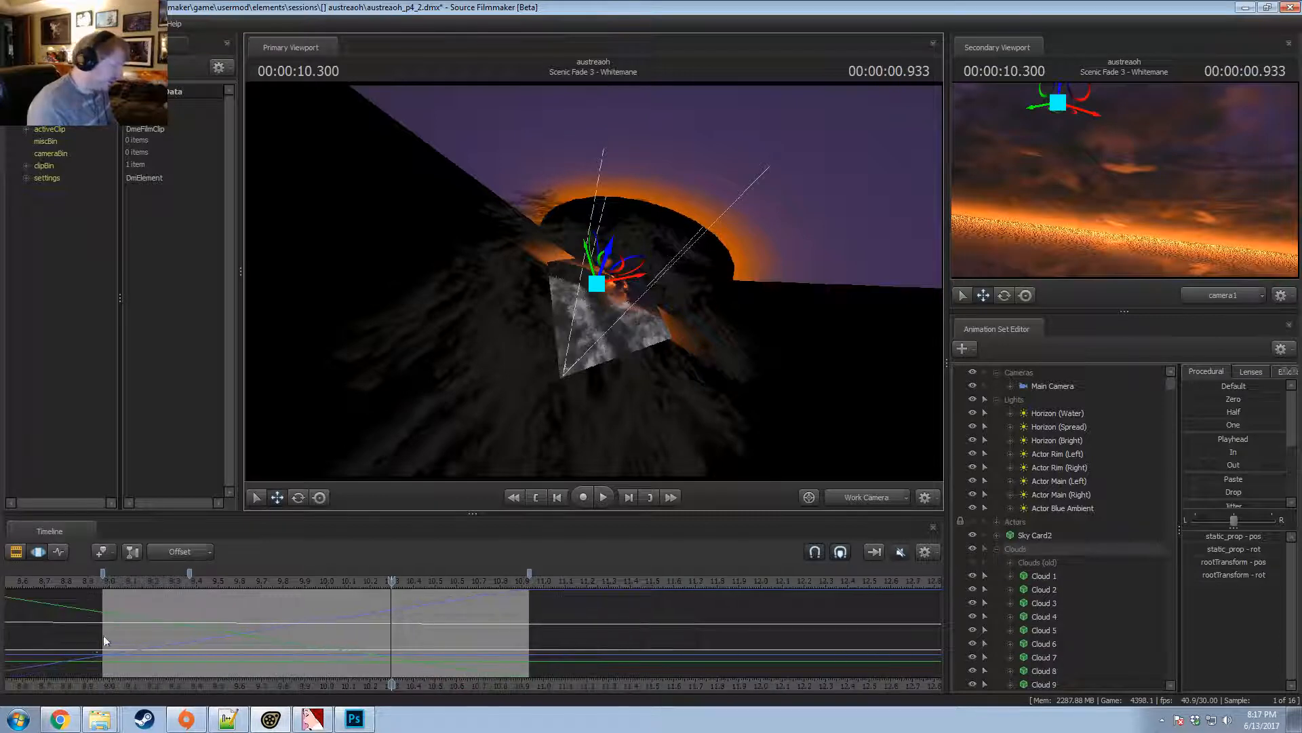
pyautogui.press('shift')
pyautogui.moveTo(337, 637); pyautogui.dragTo(392, 635, button='middle')
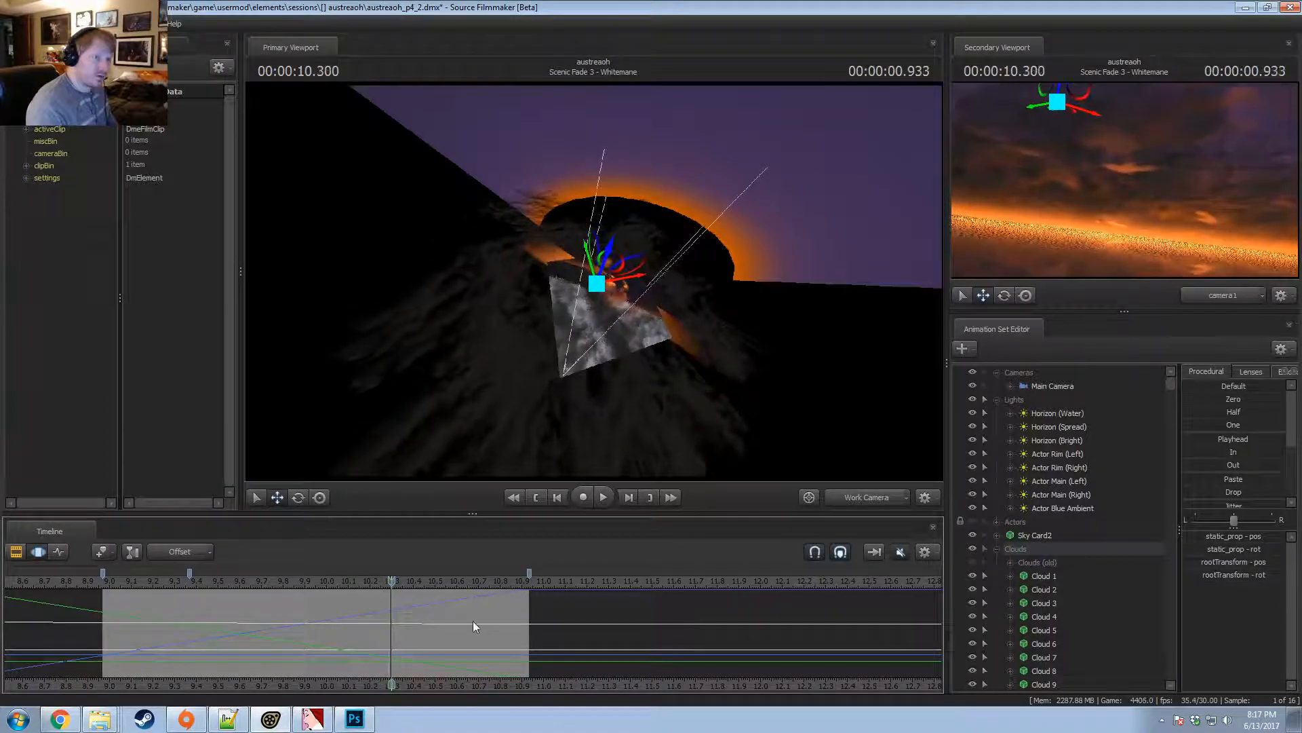
# Return to the Clip Editor and take Cloud 1 out of the Clouds group.
pyautogui.press('F2')
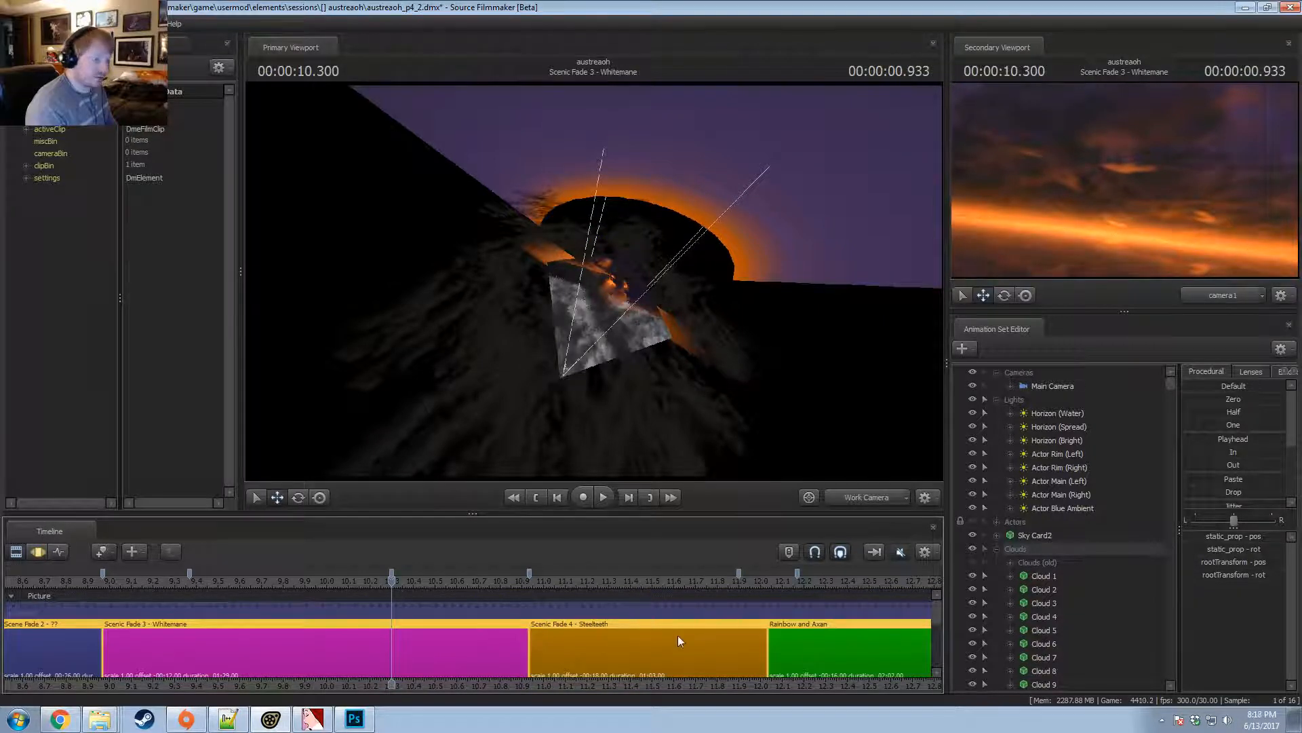
pyautogui.keyDown('alt'); pyautogui.moveTo(596, 287); pyautogui.dragTo(631, 271); pyautogui.keyUp('alt')
pyautogui.keyDown('alt'); pyautogui.moveTo(563, 397); pyautogui.dragTo(604, 401); pyautogui.keyUp('alt')
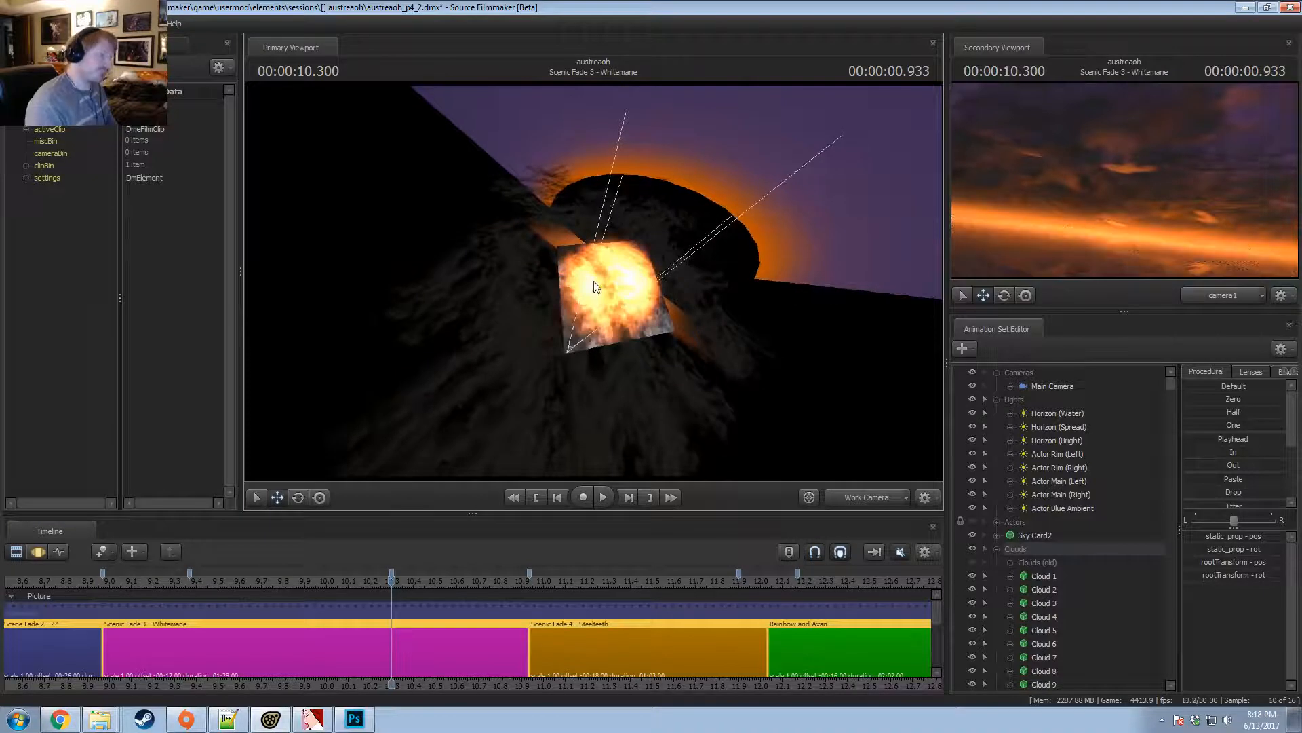
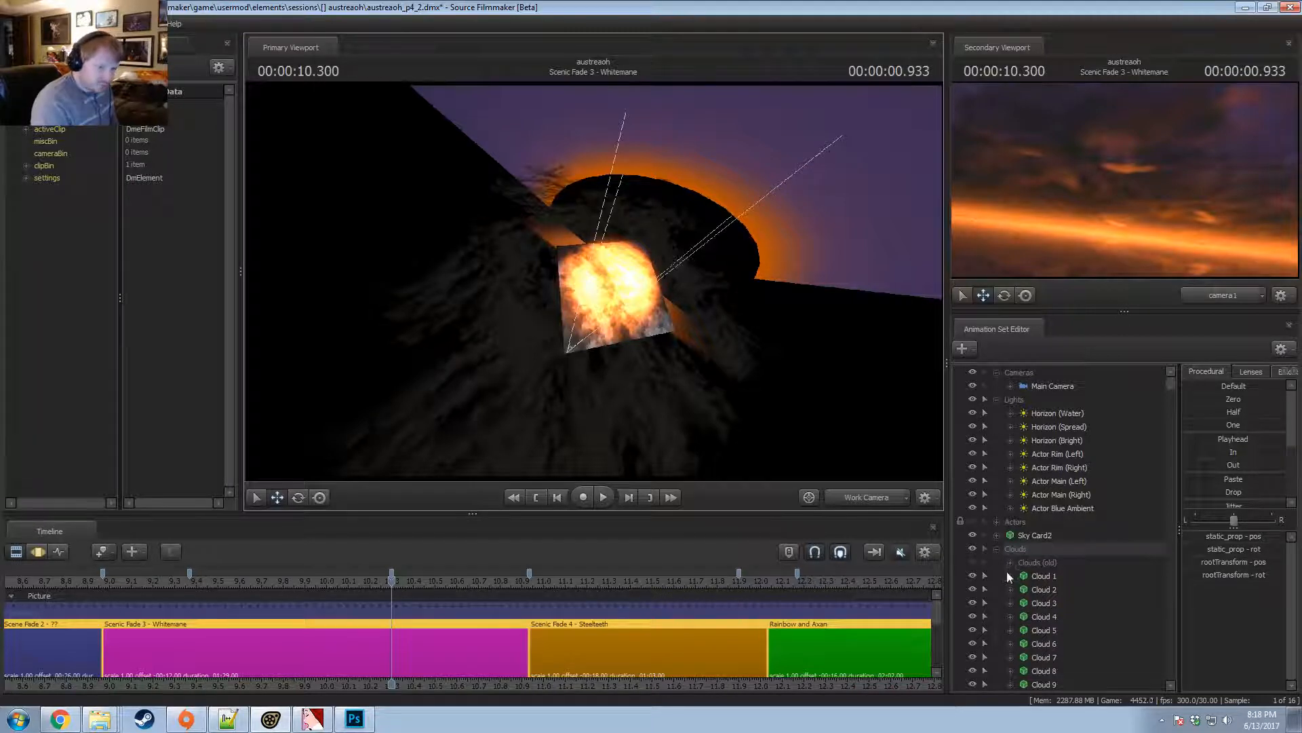
pyautogui.moveTo(1008, 576); pyautogui.dragTo(1008, 562)
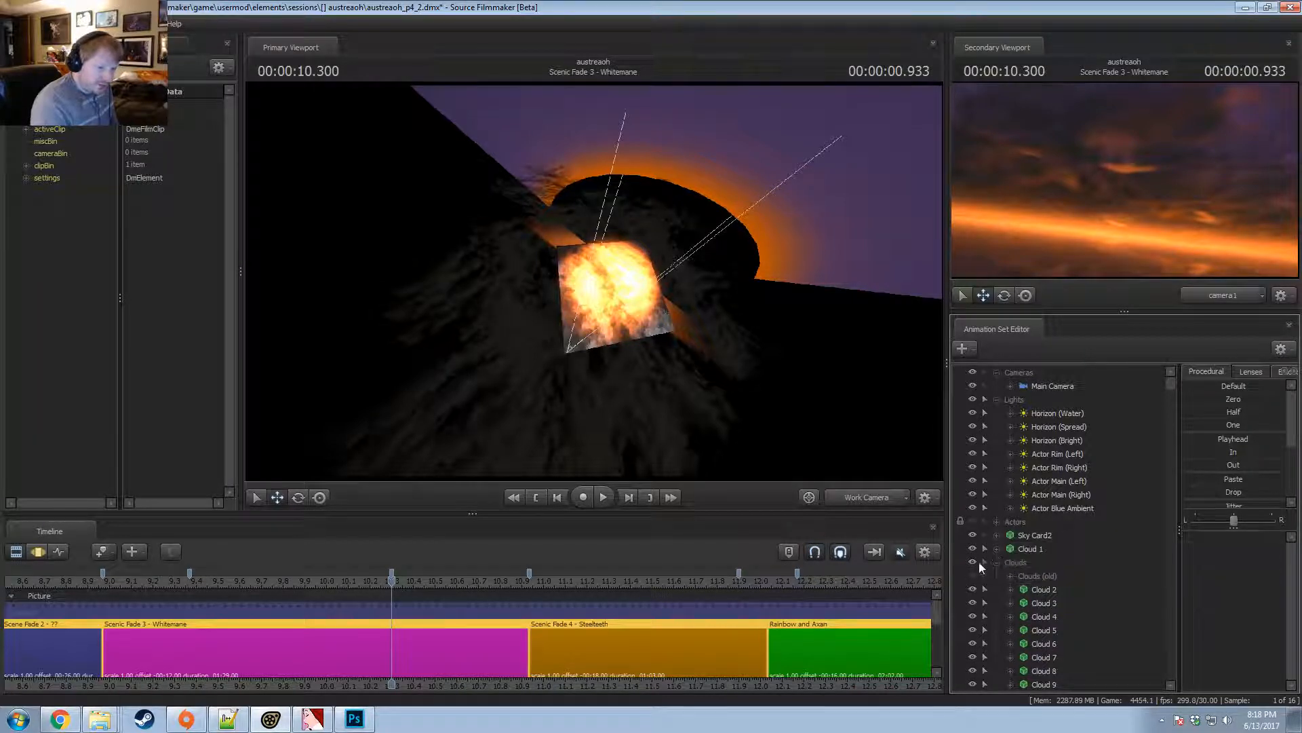
# Hide the Clouds group and examine Cloud 1 alone around 9.433 to 9.466 seconds with the work camera.
pyautogui.click(974, 562)
pyautogui.click(997, 561)
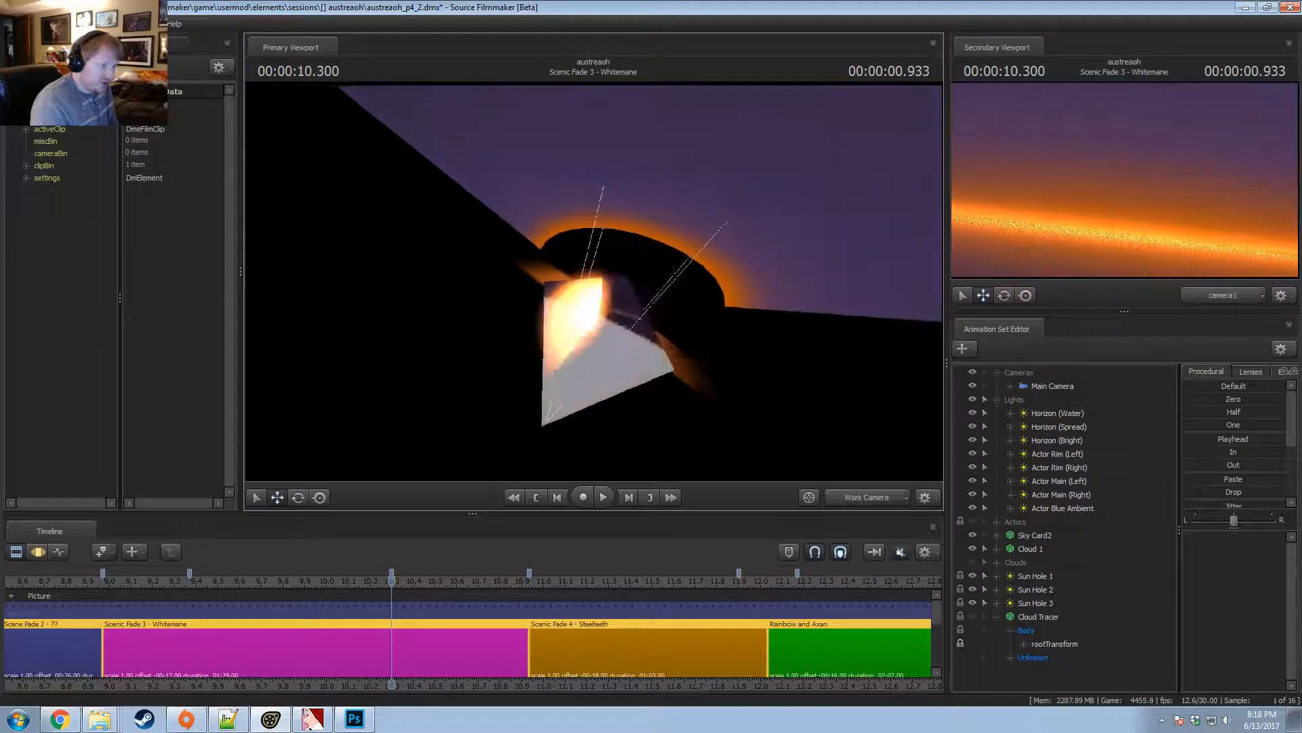
pyautogui.moveTo(392, 581); pyautogui.dragTo(205, 581)
pyautogui.click(869, 497)
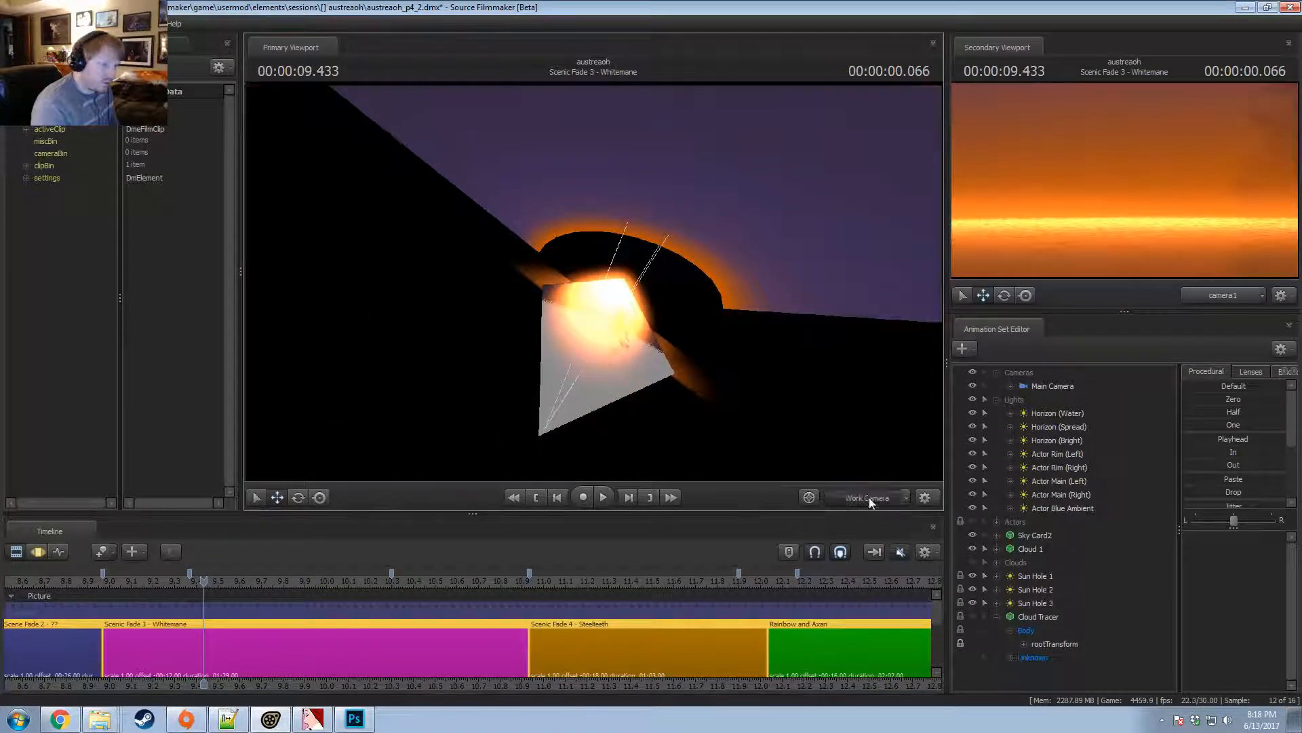
pyautogui.moveTo(594, 281); pyautogui.dragTo(563, 230)
pyautogui.press('w')
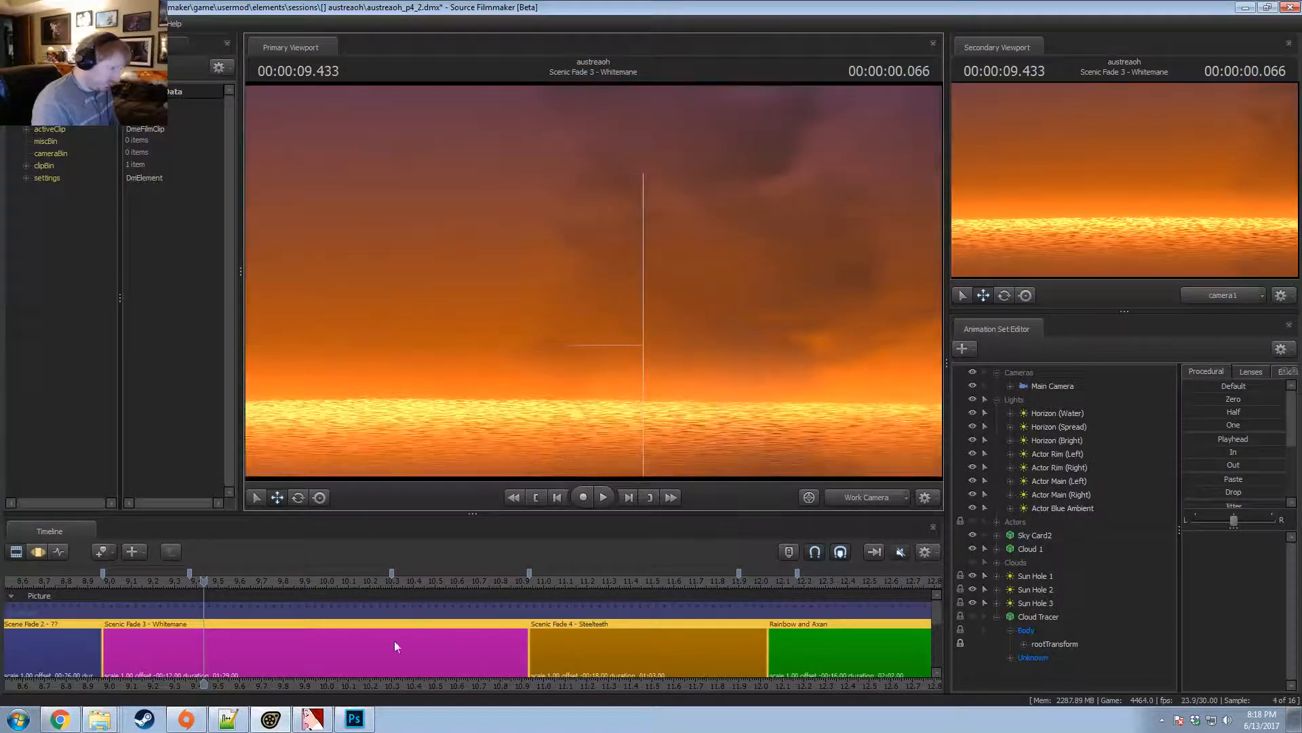
pyautogui.moveTo(169, 594); pyautogui.dragTo(210, 607)
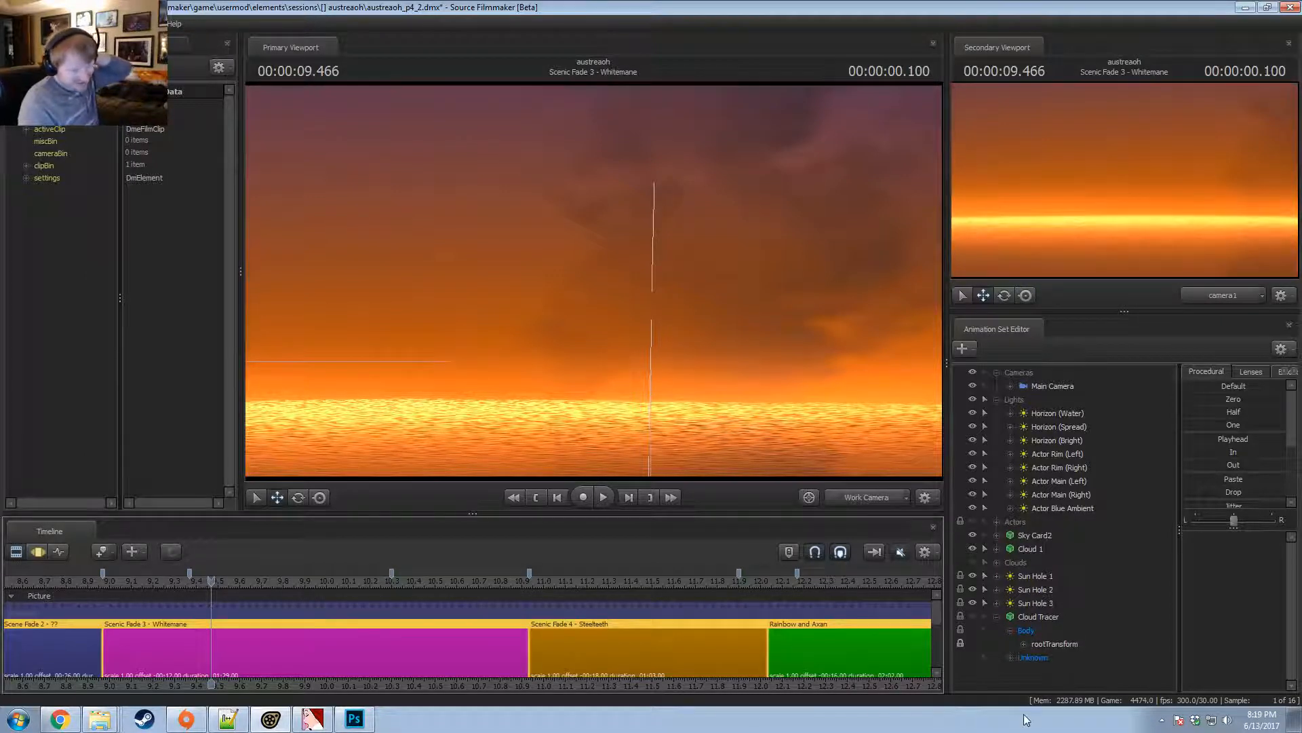
# Make the Clouds group visible again and move Cloud 1 back into it.
pyautogui.click(995, 617)
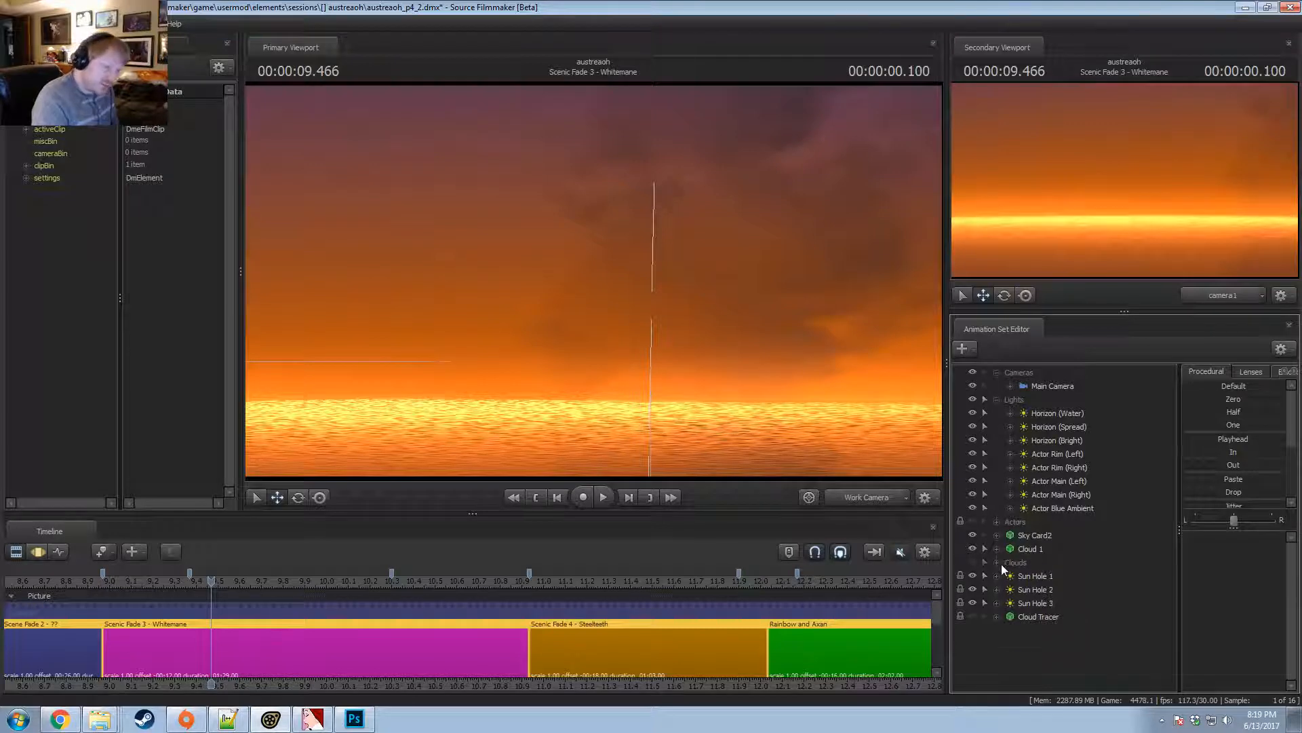
pyautogui.click(972, 561)
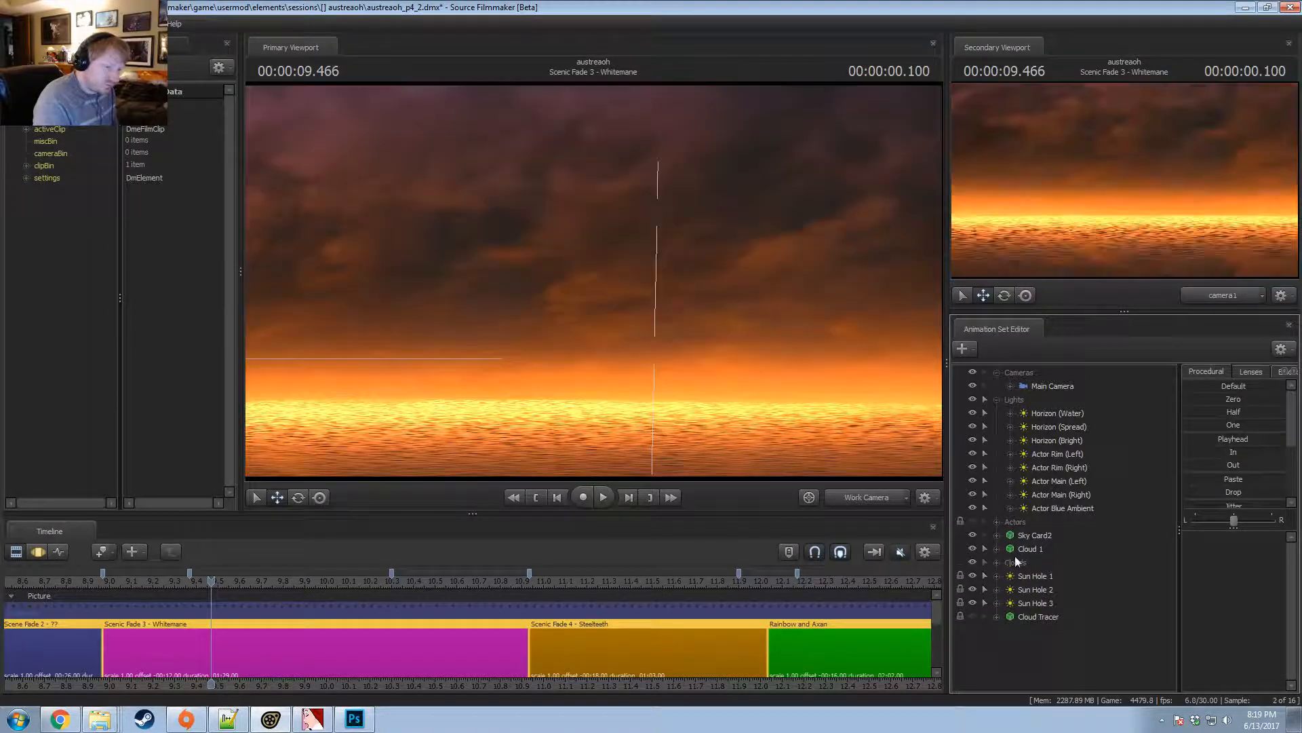
pyautogui.click(997, 562)
pyautogui.moveTo(1028, 548); pyautogui.dragTo(1023, 583)
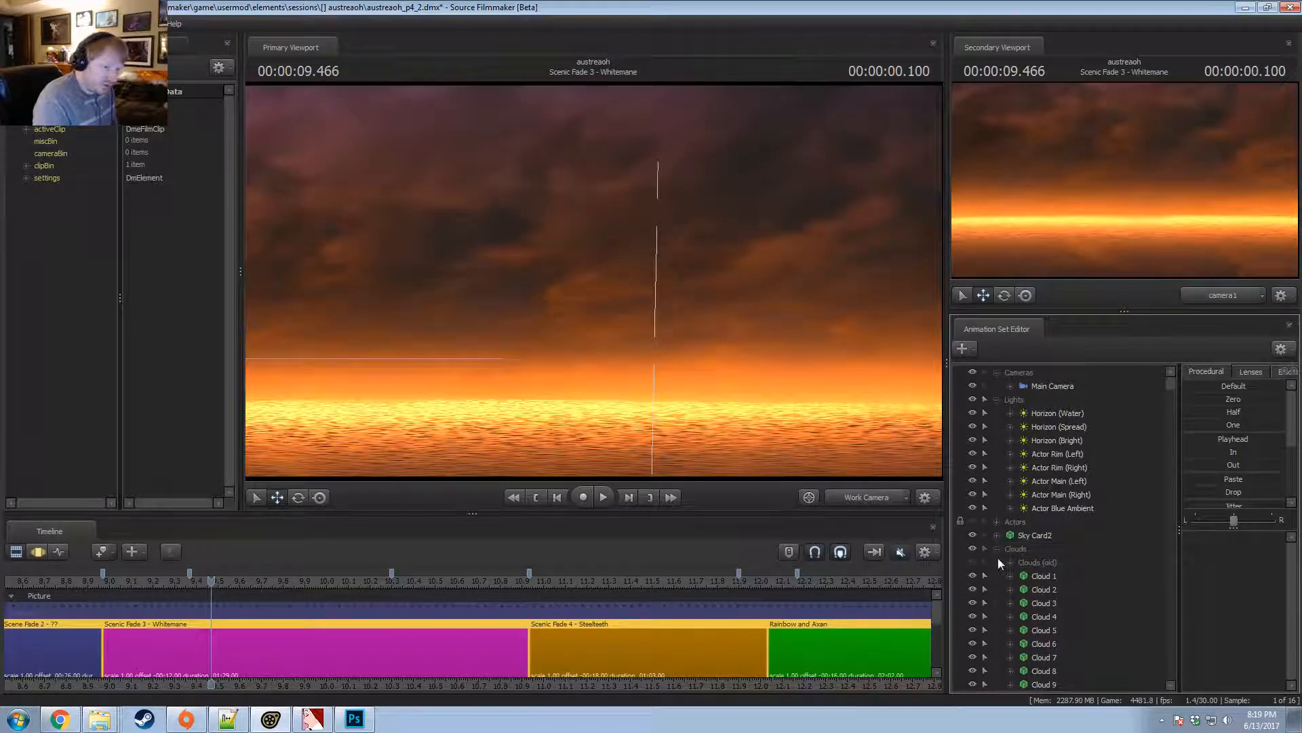
pyautogui.click(997, 550)
# Select the Clouds group and display its controls in the Motion Editor for the Scenic Fade 3 - Whitemane shot, seen from a wide work camera angle.
pyautogui.click(1012, 549)
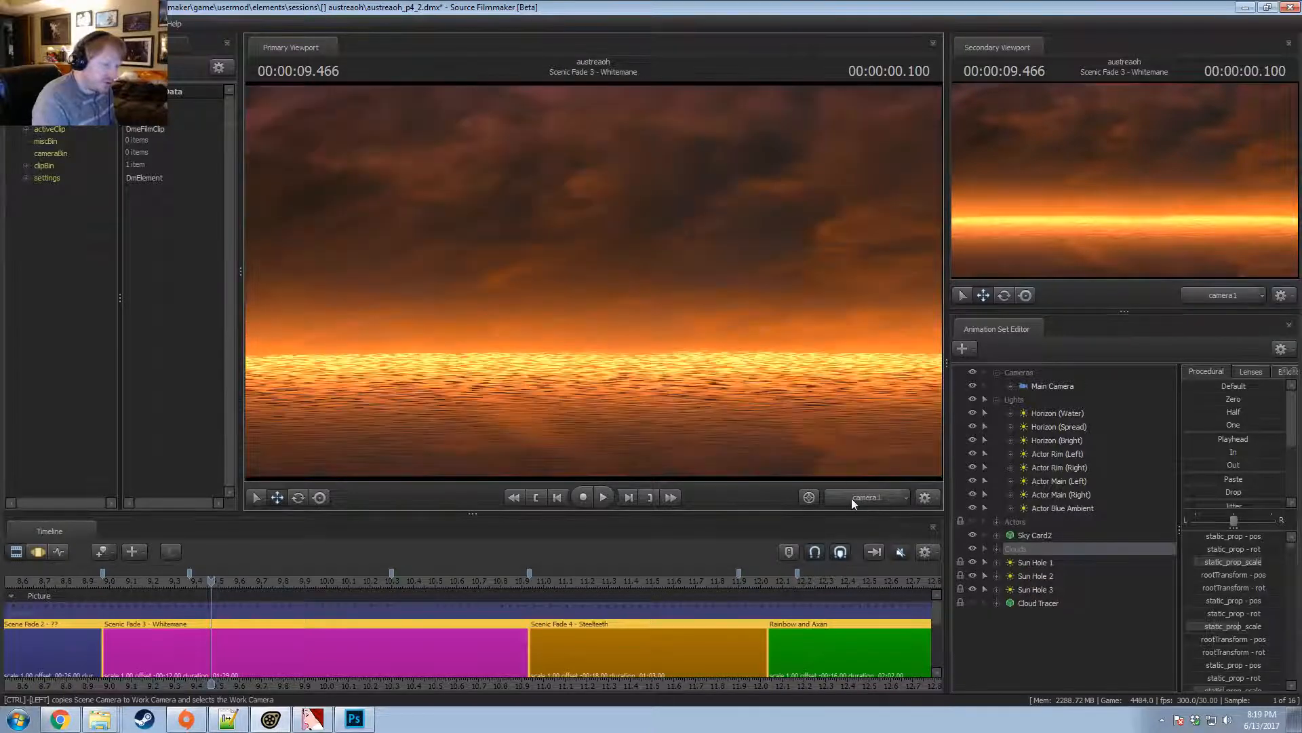
pyautogui.press('s')
pyautogui.moveTo(593, 281); pyautogui.dragTo(596, 237)
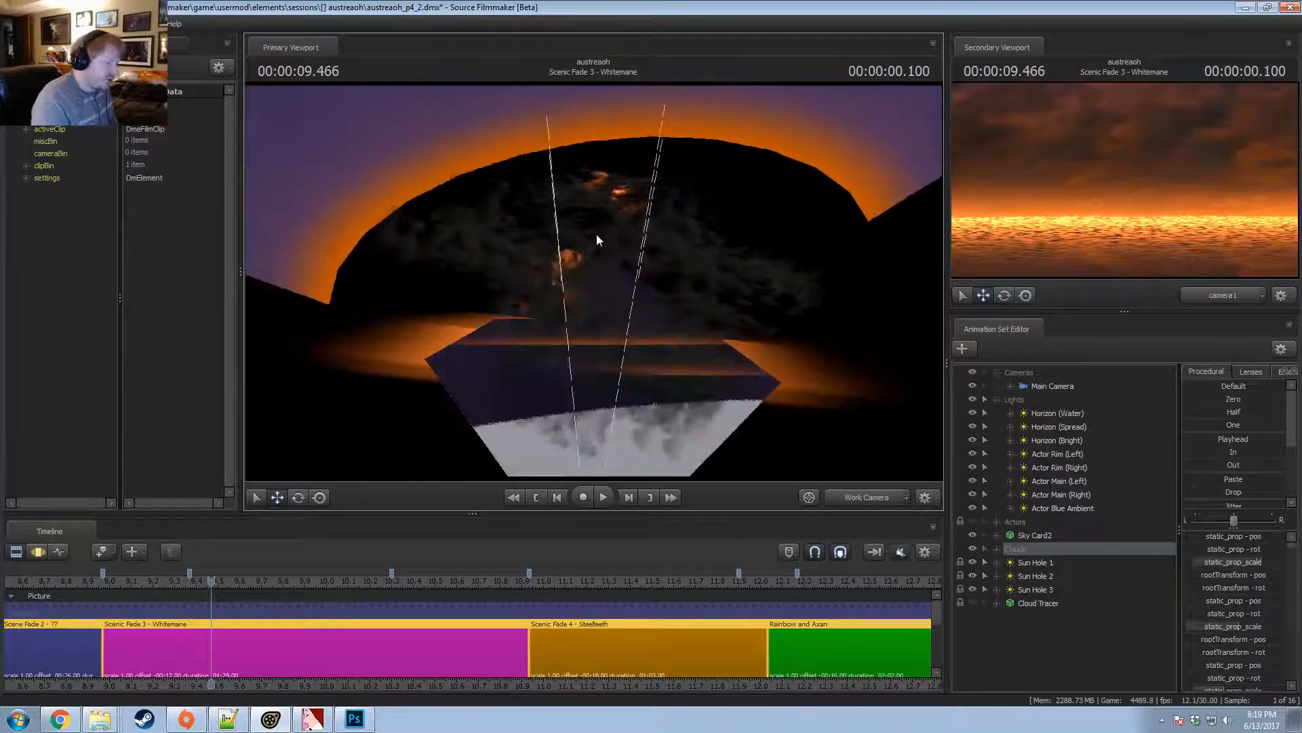
pyautogui.press('F3')
pyautogui.press('F2')
pyautogui.click(408, 642)
pyautogui.press('F3')
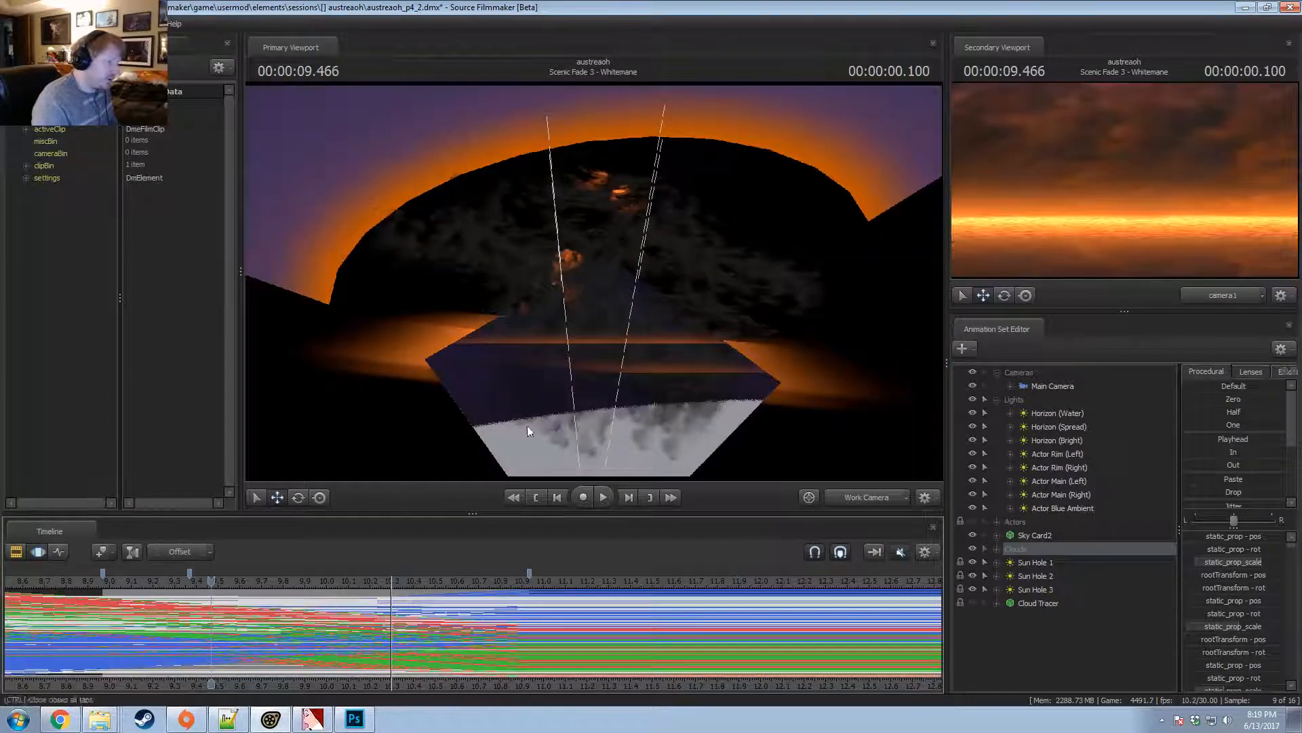
pyautogui.moveTo(591, 305); pyautogui.dragTo(591, 251)
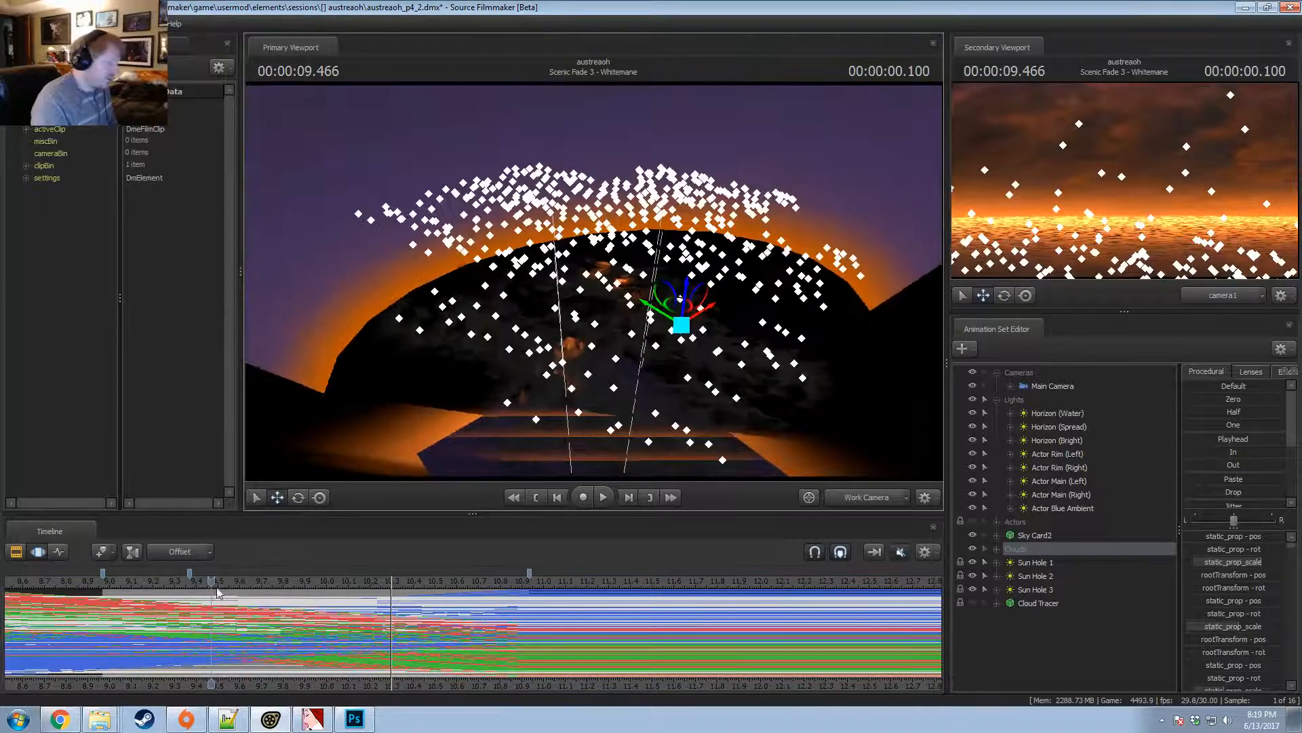
# Select the outlying clouds beyond the left edge of the beam at 10.9 seconds, and set the playhead to 10.433 seconds.
pyautogui.moveTo(108, 584); pyautogui.dragTo(522, 580)
pyautogui.press('F2')
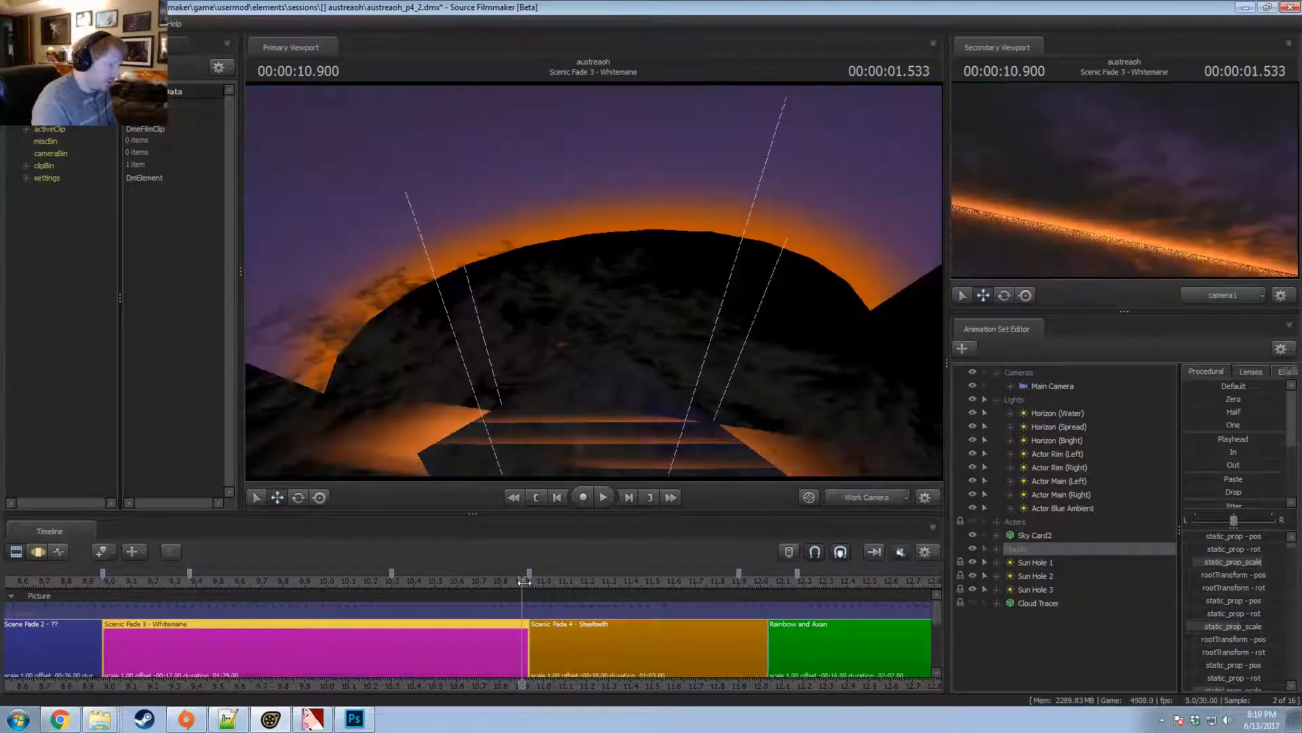
pyautogui.press('s')
pyautogui.moveTo(594, 281)
pyautogui.mouseDown()
pyautogui.moveTo(593, 307)
pyautogui.moveTo(593, 282)
pyautogui.mouseUp()
pyautogui.press('F3')
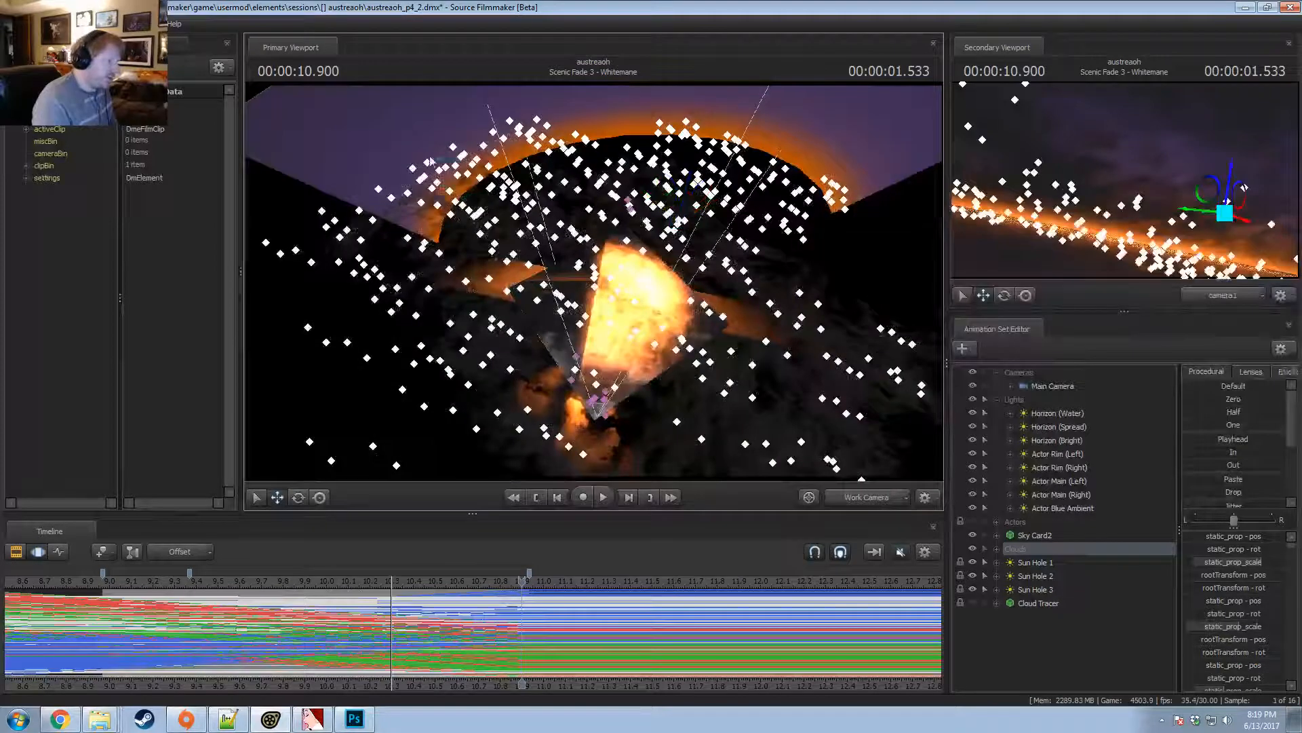
pyautogui.moveTo(307, 179)
pyautogui.keyDown('ctrl'); pyautogui.mouseDown()
pyautogui.moveTo(271, 251)
pyautogui.moveTo(319, 465)
pyautogui.moveTo(489, 166)
pyautogui.moveTo(475, 157)
pyautogui.mouseUp(); pyautogui.keyUp('ctrl')
pyautogui.moveTo(286, 591); pyautogui.dragTo(420, 600)
# Pick Clouds 49, 50, 52, 53, 57, 58 and 60 in the Clouds group and remove them.
pyautogui.click(997, 549)
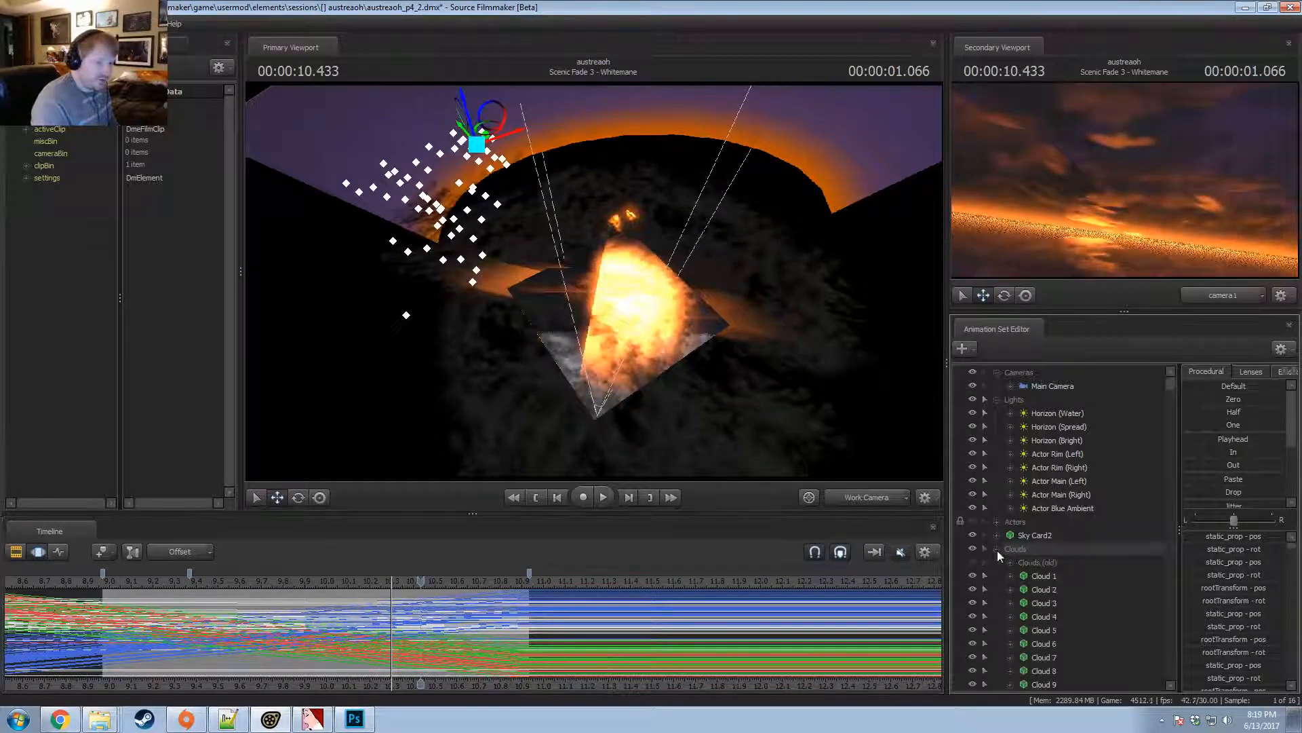
pyautogui.keyDown('ctrl'); pyautogui.click(1061, 550); pyautogui.keyUp('ctrl')
pyautogui.keyDown('ctrl'); pyautogui.click(1060, 562); pyautogui.keyUp('ctrl')
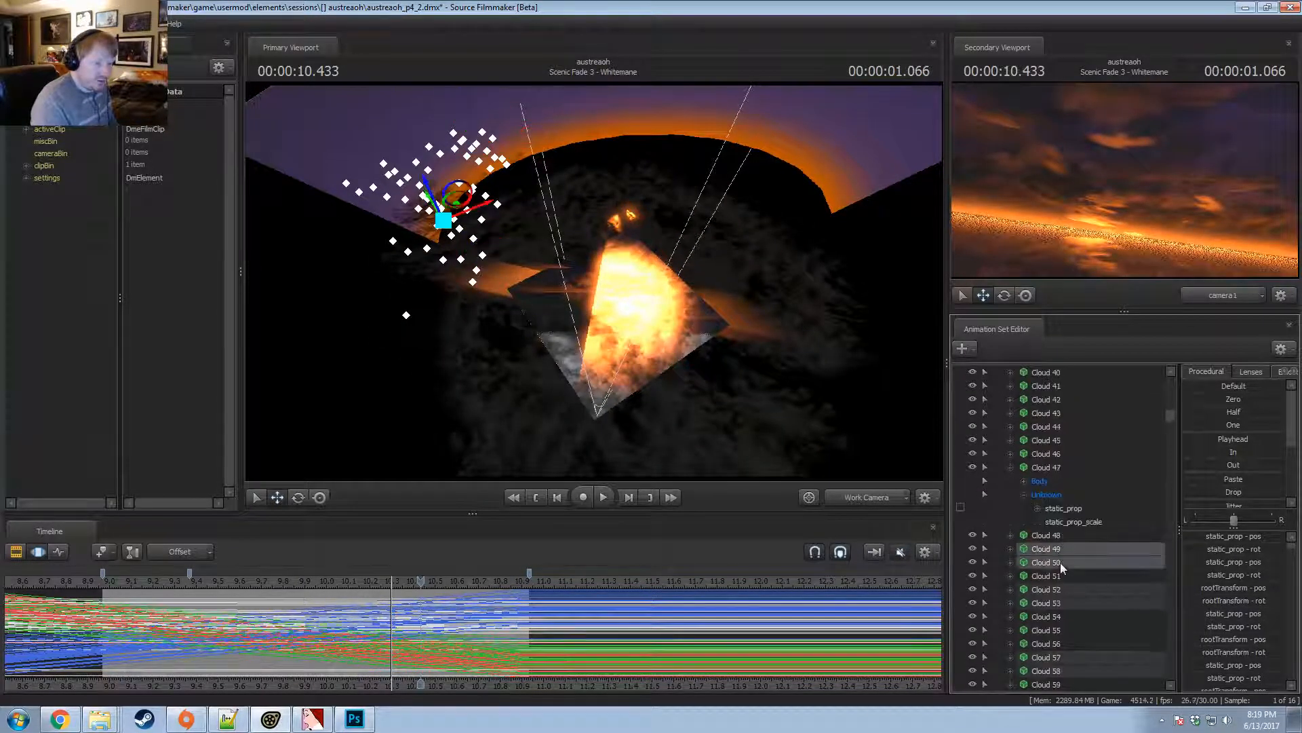
pyautogui.scroll(-4, 1064, 547)
pyautogui.keyDown('ctrl'); pyautogui.click(1055, 428); pyautogui.keyUp('ctrl')
pyautogui.keyDown('ctrl'); pyautogui.click(1058, 441); pyautogui.keyUp('ctrl')
pyautogui.keyDown('ctrl'); pyautogui.click(1062, 493); pyautogui.keyUp('ctrl')
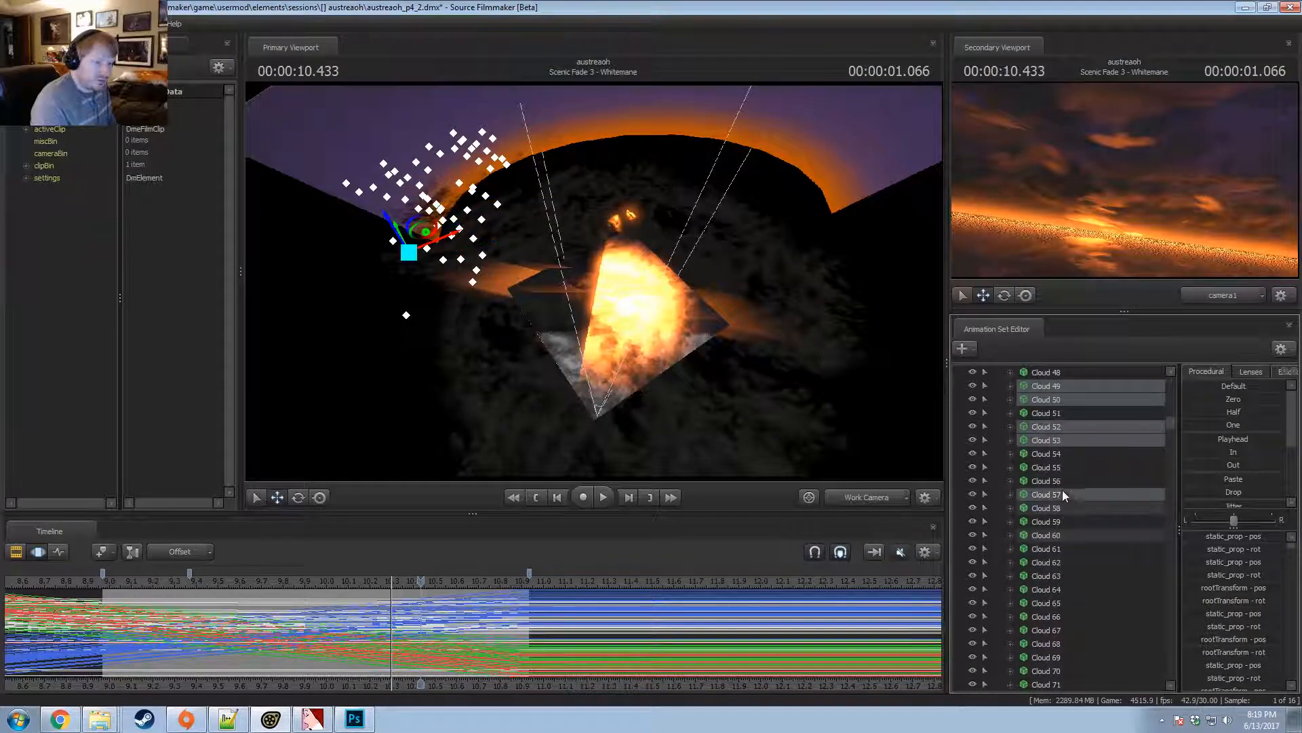
pyautogui.keyDown('ctrl'); pyautogui.click(1061, 509); pyautogui.keyUp('ctrl')
pyautogui.keyDown('ctrl'); pyautogui.click(1063, 534); pyautogui.keyUp('ctrl')
pyautogui.scroll(-6, 1069, 543)
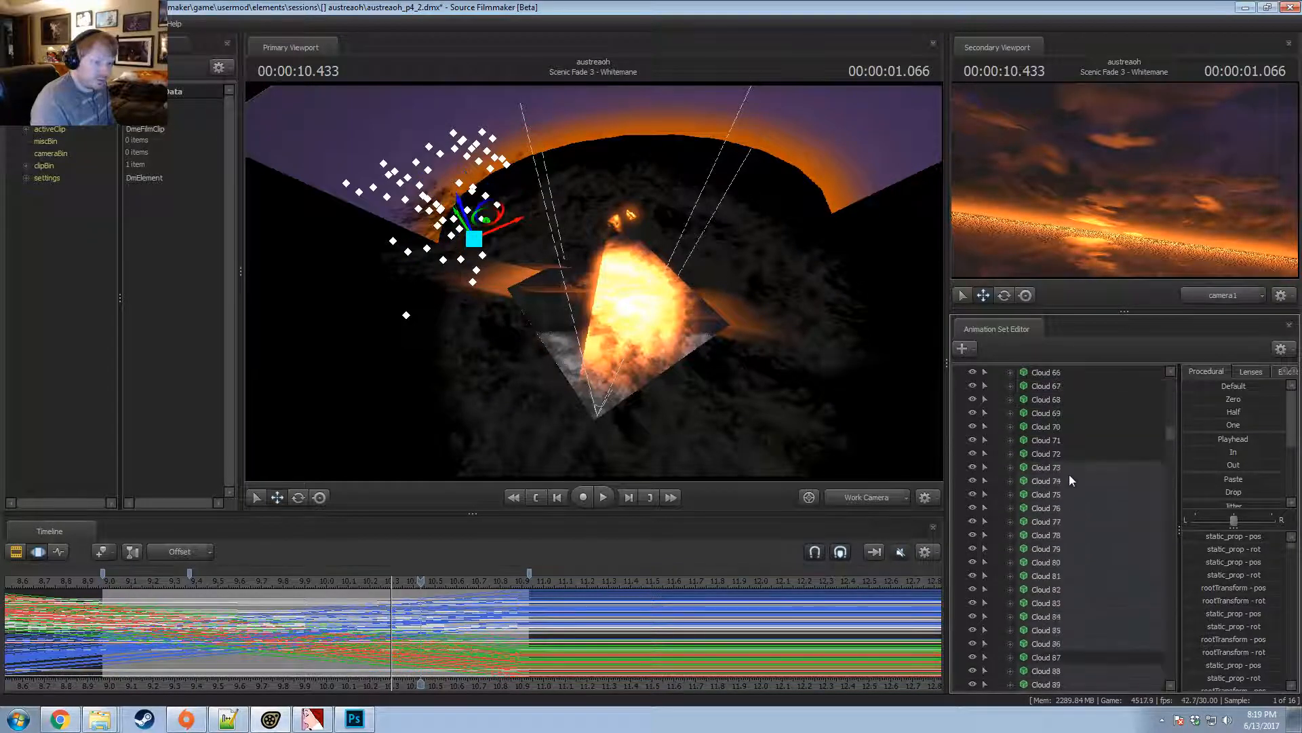
pyautogui.scroll(7, 1067, 468)
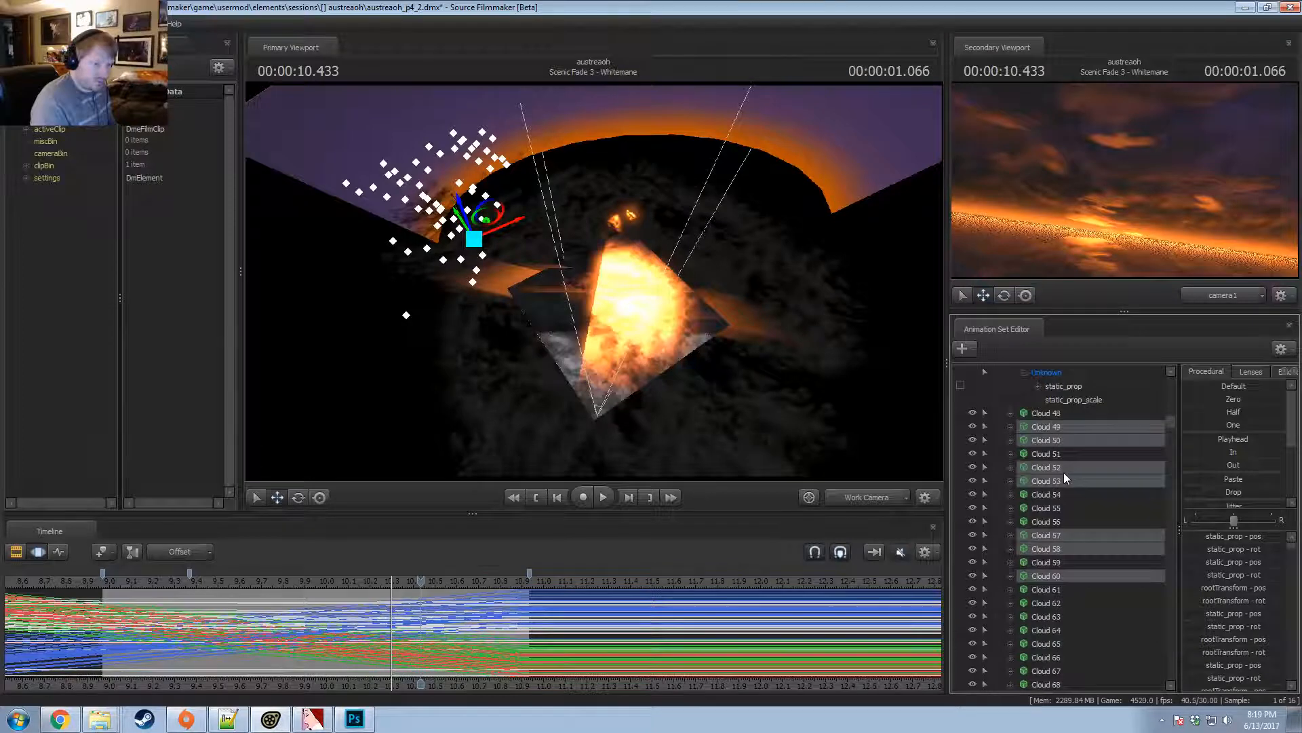
pyautogui.rightClick(1064, 472)
pyautogui.click(1088, 503)
# Reselect the outlying clouds in the viewport to find their entries, and remove Clouds 73 to 86.
pyautogui.scroll(-4, 1078, 483)
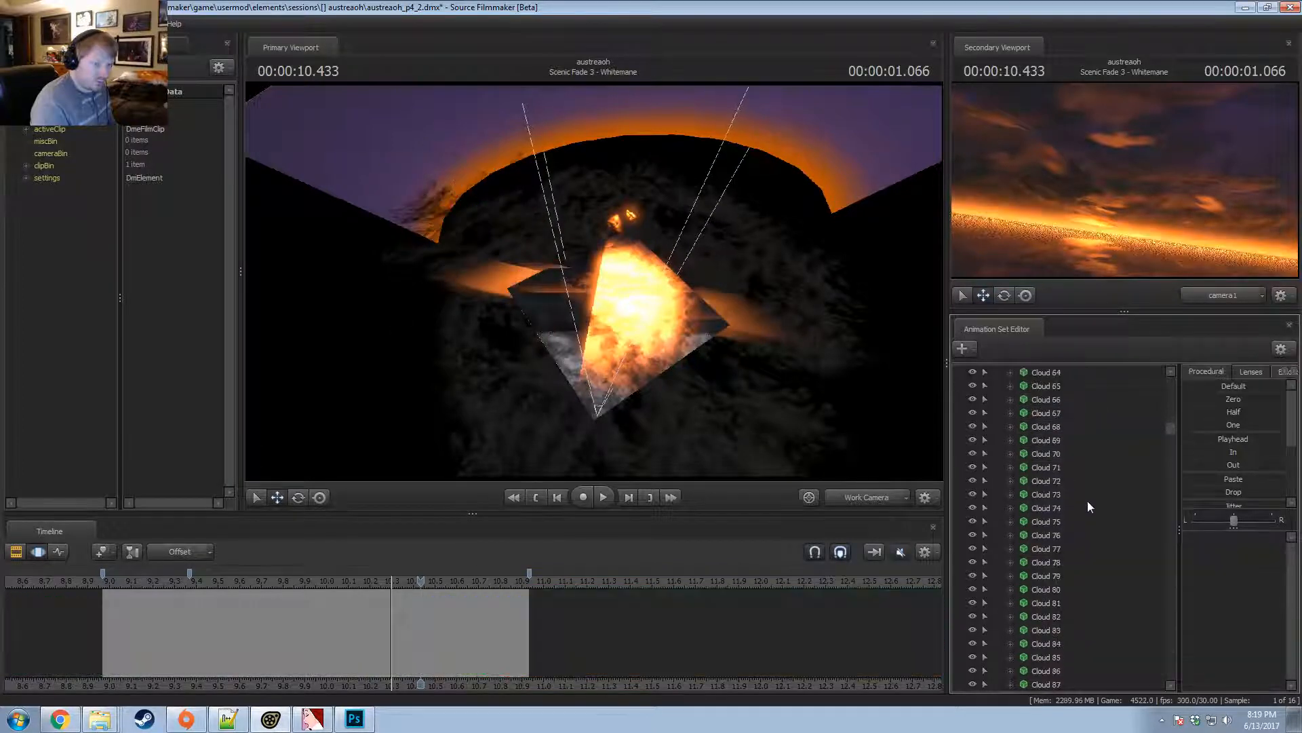
pyautogui.moveTo(423, 100)
pyautogui.keyDown('ctrl'); pyautogui.mouseDown()
pyautogui.moveTo(372, 131)
pyautogui.moveTo(471, 244)
pyautogui.moveTo(495, 115)
pyautogui.moveTo(483, 111)
pyautogui.mouseUp(); pyautogui.keyUp('ctrl')
pyautogui.scroll(-2, 1026, 511)
pyautogui.click(1057, 413)
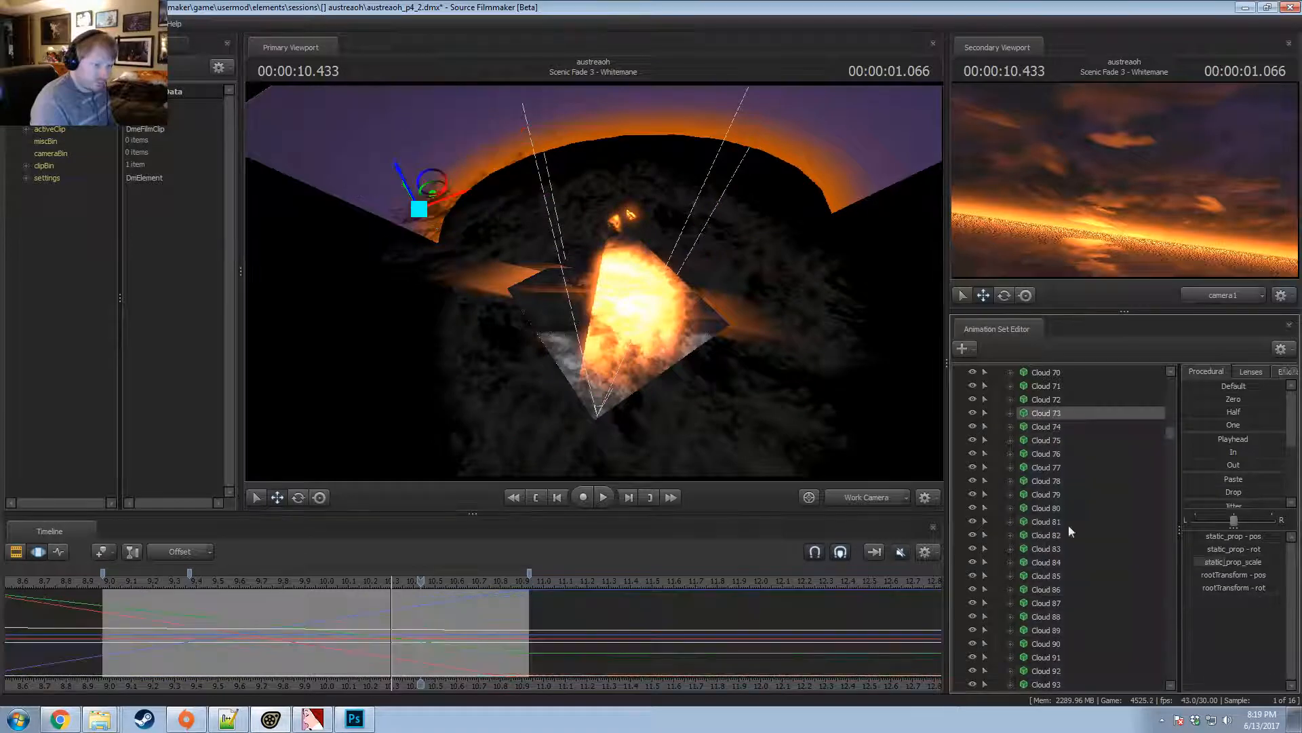
pyautogui.keyDown('shift'); pyautogui.click(1058, 590); pyautogui.keyUp('shift')
pyautogui.scroll(-4, 1056, 598)
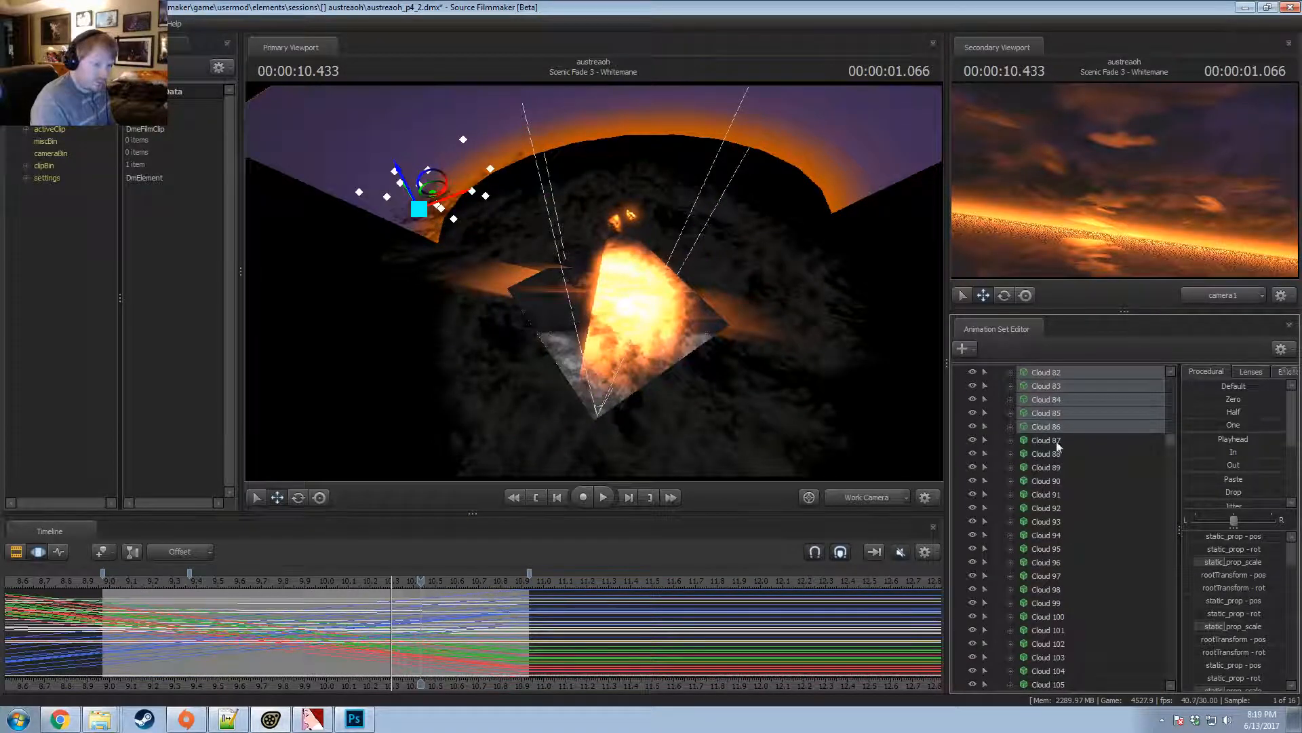
pyautogui.rightClick(1060, 421)
pyautogui.click(1088, 452)
# Reselect the remaining outlying clouds in the viewport and pick Clouds 88, 89, 93, 94 and 96 from the group.
pyautogui.moveTo(408, 116)
pyautogui.keyDown('ctrl'); pyautogui.mouseDown()
pyautogui.moveTo(369, 327)
pyautogui.moveTo(445, 90)
pyautogui.mouseUp(); pyautogui.keyUp('ctrl')
pyautogui.scroll(3, 1038, 438)
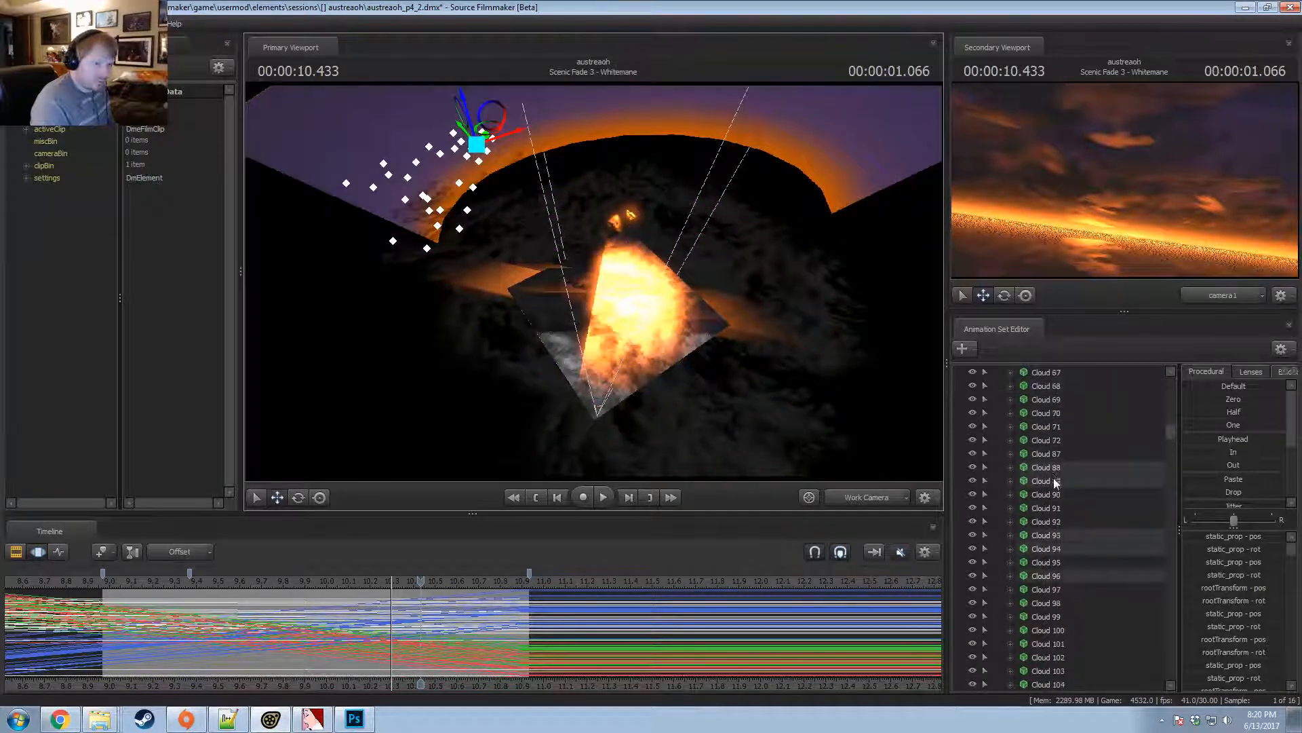
pyautogui.keyDown('ctrl'); pyautogui.click(1052, 386); pyautogui.keyUp('ctrl')
pyautogui.keyDown('ctrl'); pyautogui.click(1055, 399); pyautogui.keyUp('ctrl')
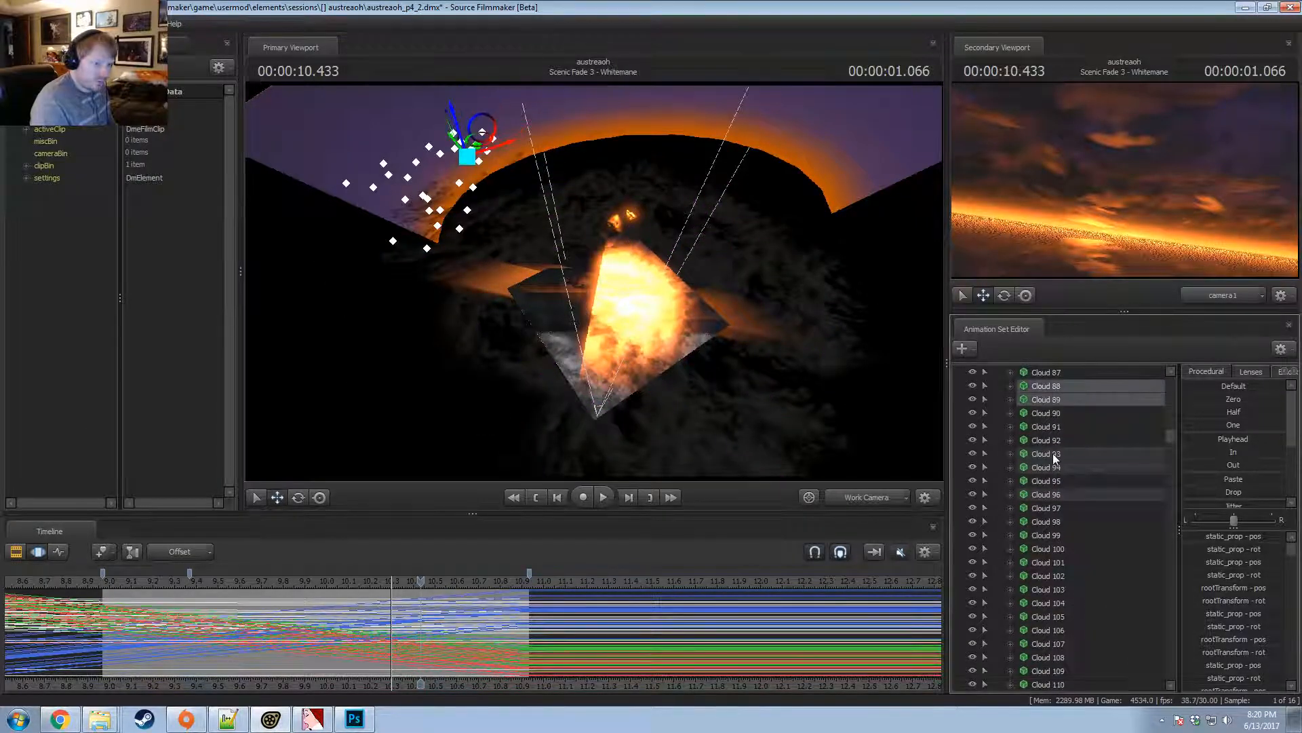
pyautogui.keyDown('ctrl'); pyautogui.click(1053, 453); pyautogui.keyUp('ctrl')
pyautogui.keyDown('ctrl'); pyautogui.click(1055, 466); pyautogui.keyUp('ctrl')
pyautogui.keyDown('ctrl'); pyautogui.click(1062, 494); pyautogui.keyUp('ctrl')
# Add Clouds 290, 292, 293, 297, 298 and 300 to the selection.
pyautogui.scroll(-15, 1065, 502)
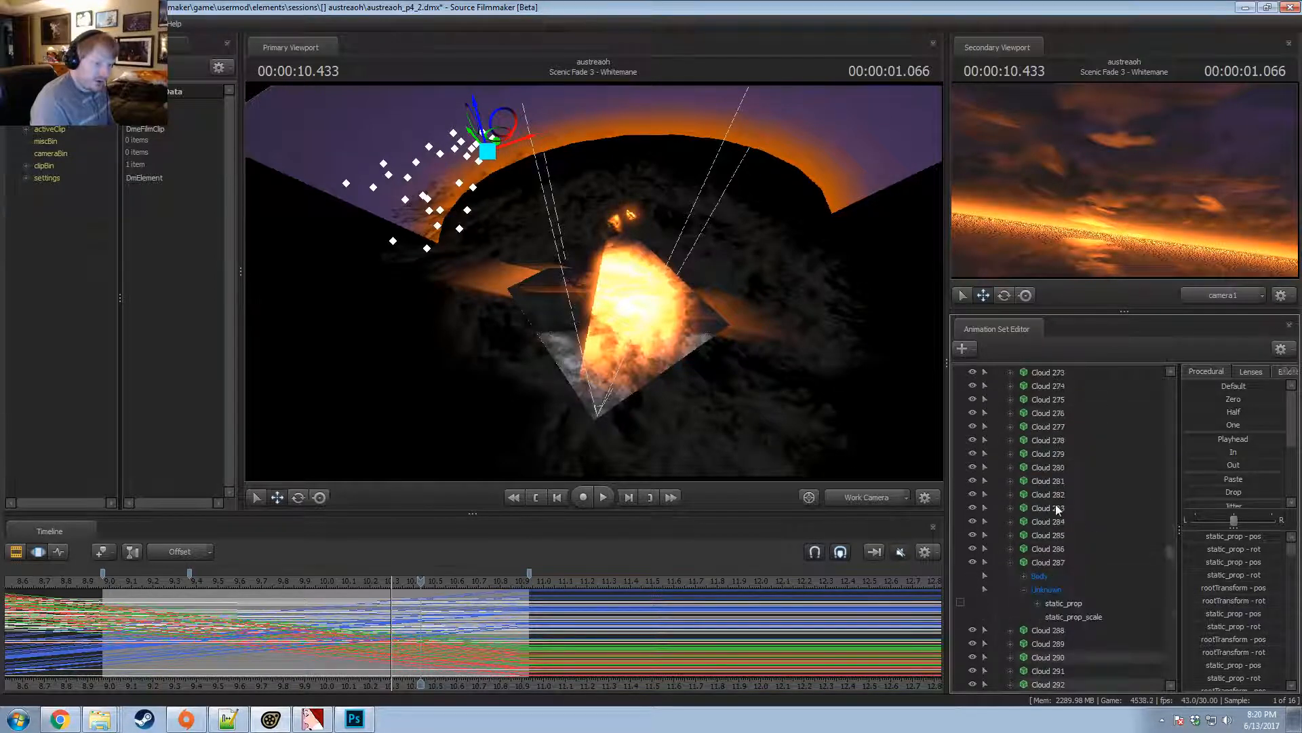
pyautogui.scroll(-6, 1055, 503)
pyautogui.keyDown('ctrl'); pyautogui.click(1056, 451); pyautogui.keyUp('ctrl')
pyautogui.keyDown('ctrl'); pyautogui.click(1051, 481); pyautogui.keyUp('ctrl')
pyautogui.keyDown('ctrl'); pyautogui.click(1052, 503); pyautogui.keyUp('ctrl')
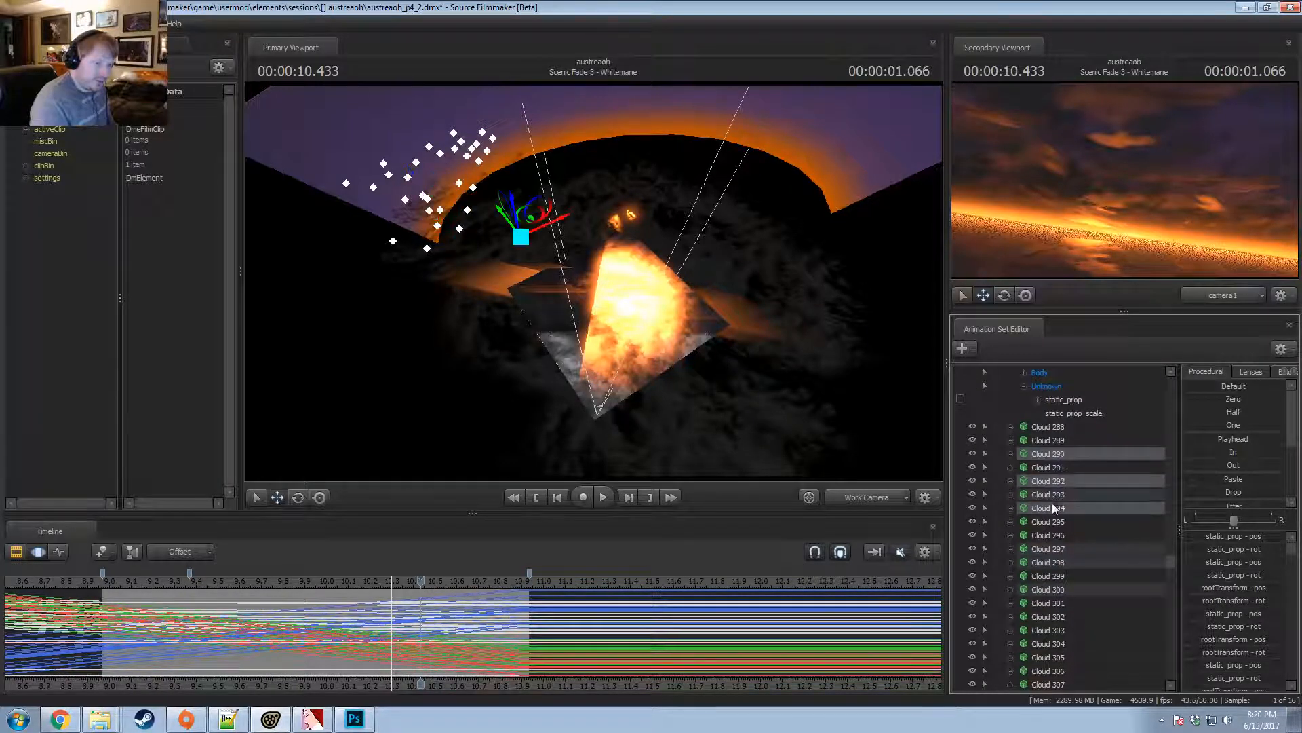
pyautogui.keyDown('ctrl'); pyautogui.click(1055, 496); pyautogui.keyUp('ctrl')
pyautogui.keyDown('ctrl'); pyautogui.click(1055, 510); pyautogui.keyUp('ctrl')
pyautogui.keyDown('ctrl'); pyautogui.click(1054, 548); pyautogui.keyUp('ctrl')
pyautogui.keyDown('ctrl'); pyautogui.click(1054, 561); pyautogui.keyUp('ctrl')
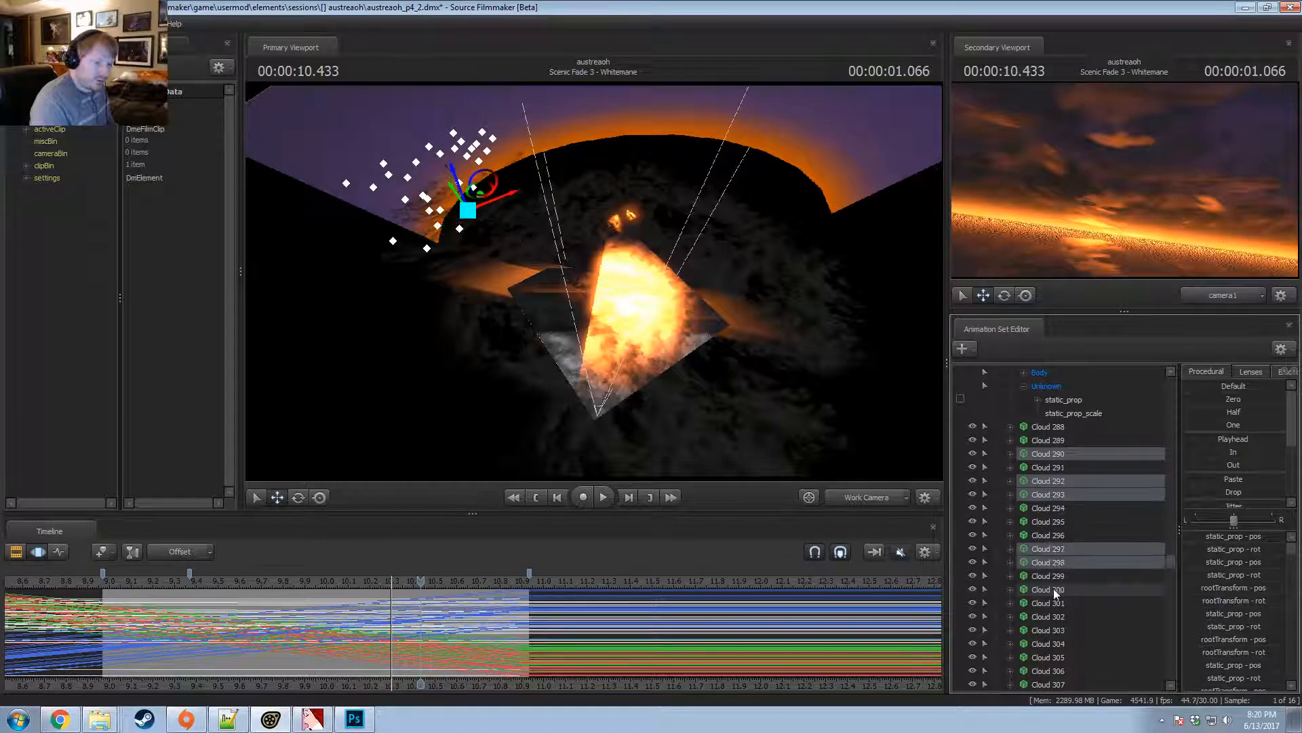
pyautogui.keyDown('ctrl'); pyautogui.click(1053, 588); pyautogui.keyUp('ctrl')
# Extend the selection with Clouds 313 to 326, 328 and 329, and try to remove the selected clouds.
pyautogui.scroll(-5, 1055, 577)
pyautogui.moveTo(1049, 448); pyautogui.dragTo(1059, 661)
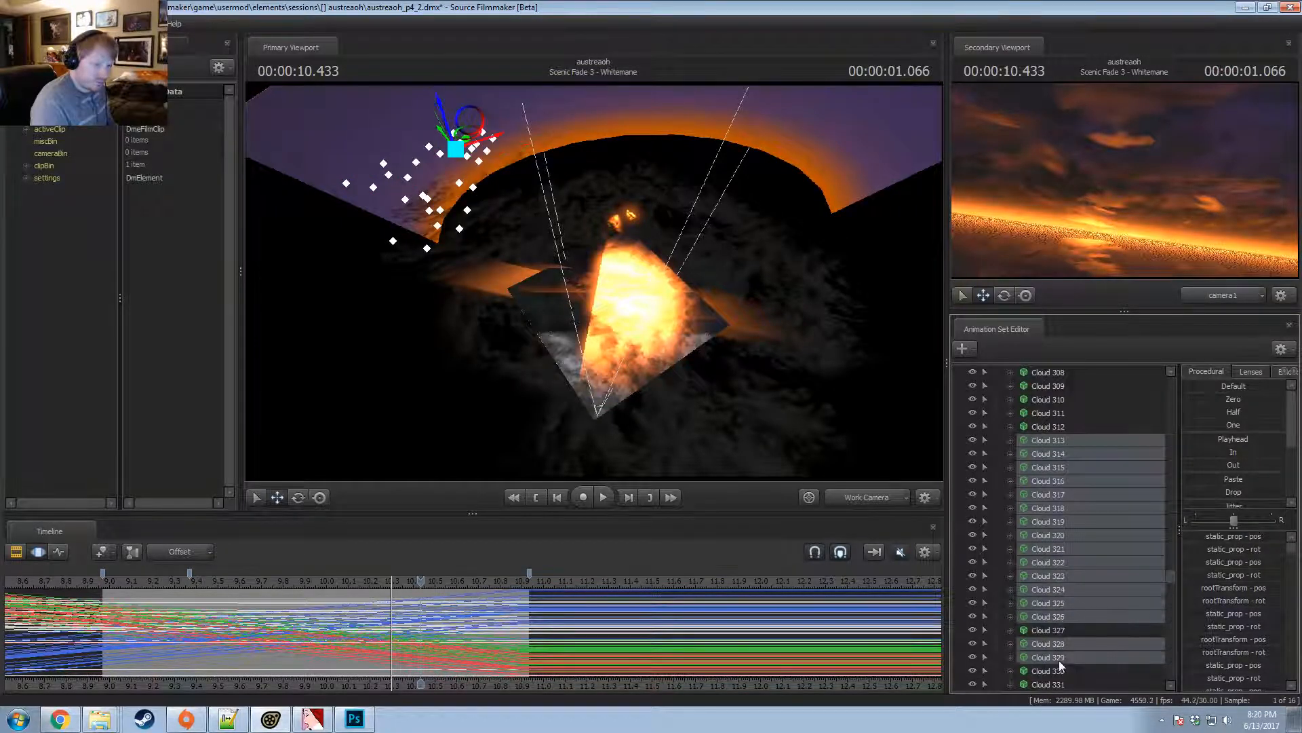
pyautogui.scroll(-6, 1081, 605)
pyautogui.moveTo(1052, 429); pyautogui.dragTo(1064, 509)
pyautogui.scroll(-13, 1064, 509)
pyautogui.scroll(-10, 1056, 520)
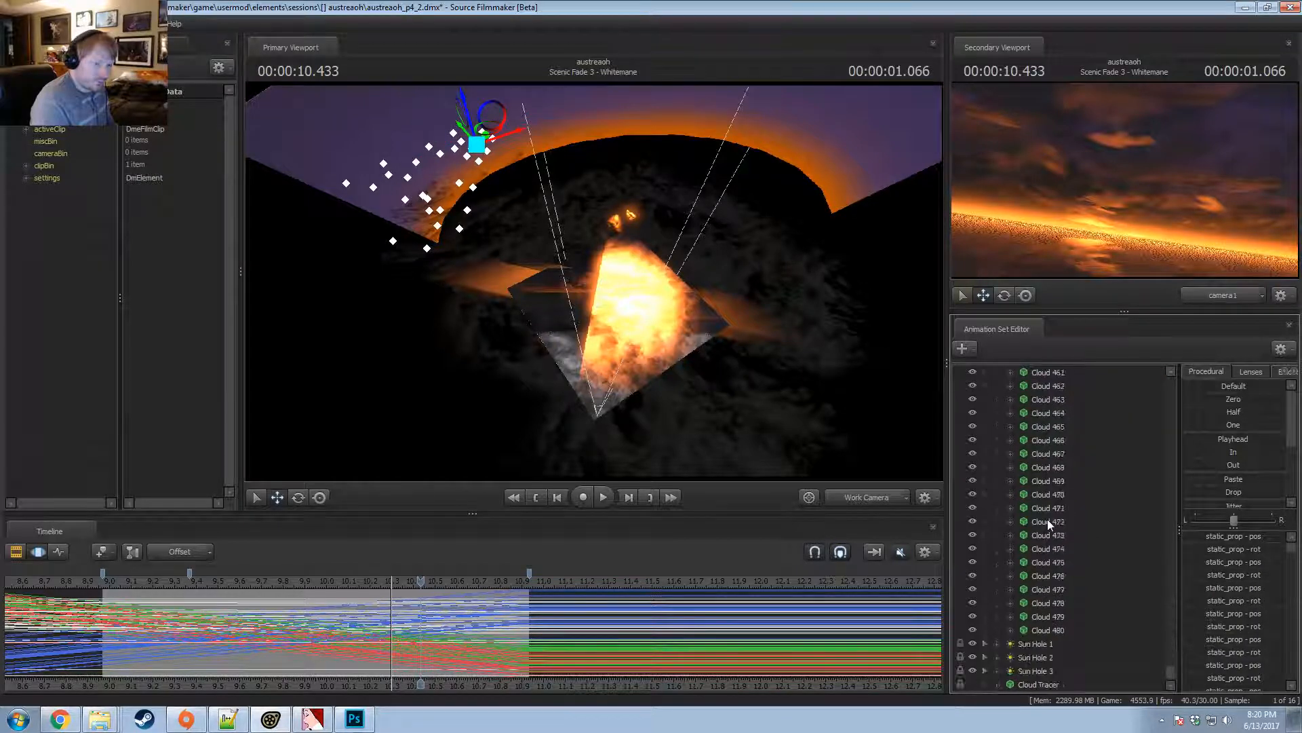
pyautogui.scroll(20, 1048, 526)
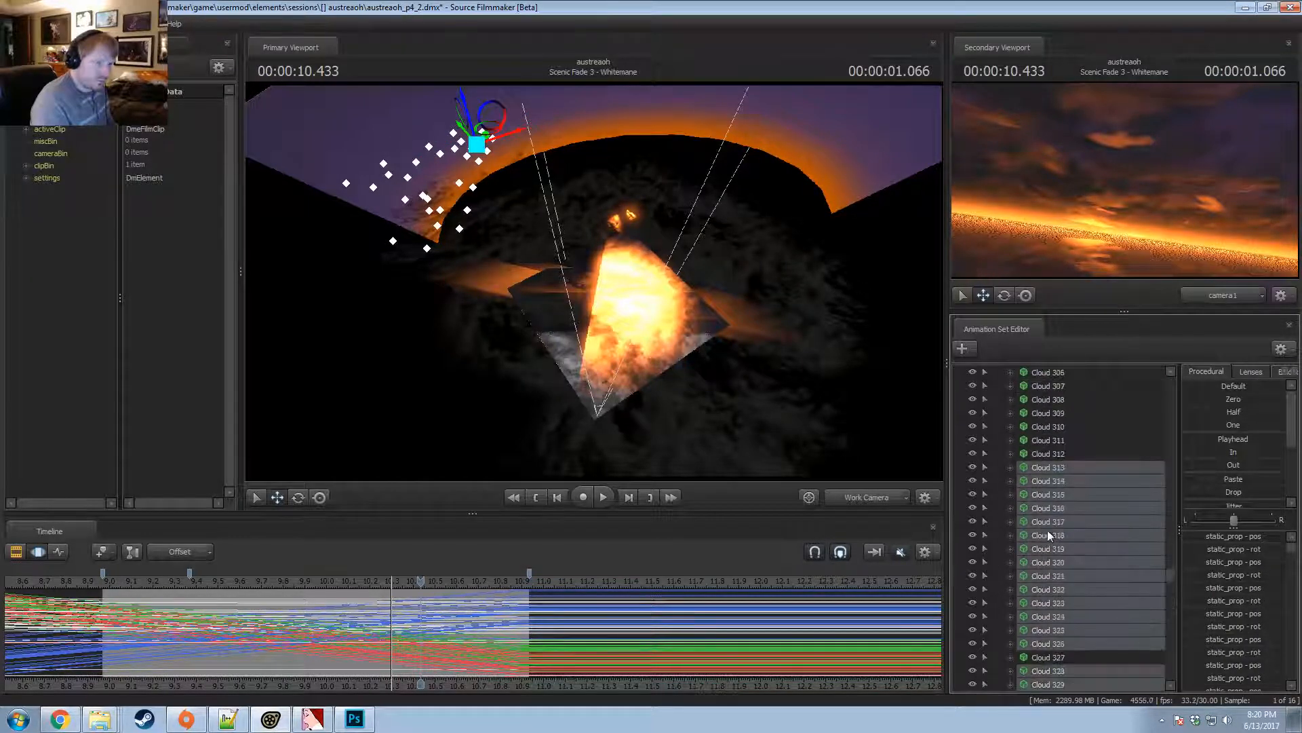
pyautogui.click(1063, 574)
pyautogui.rightClick(1088, 572)
pyautogui.keyDown('ctrl'); pyautogui.click(539, 212); pyautogui.keyUp('ctrl')
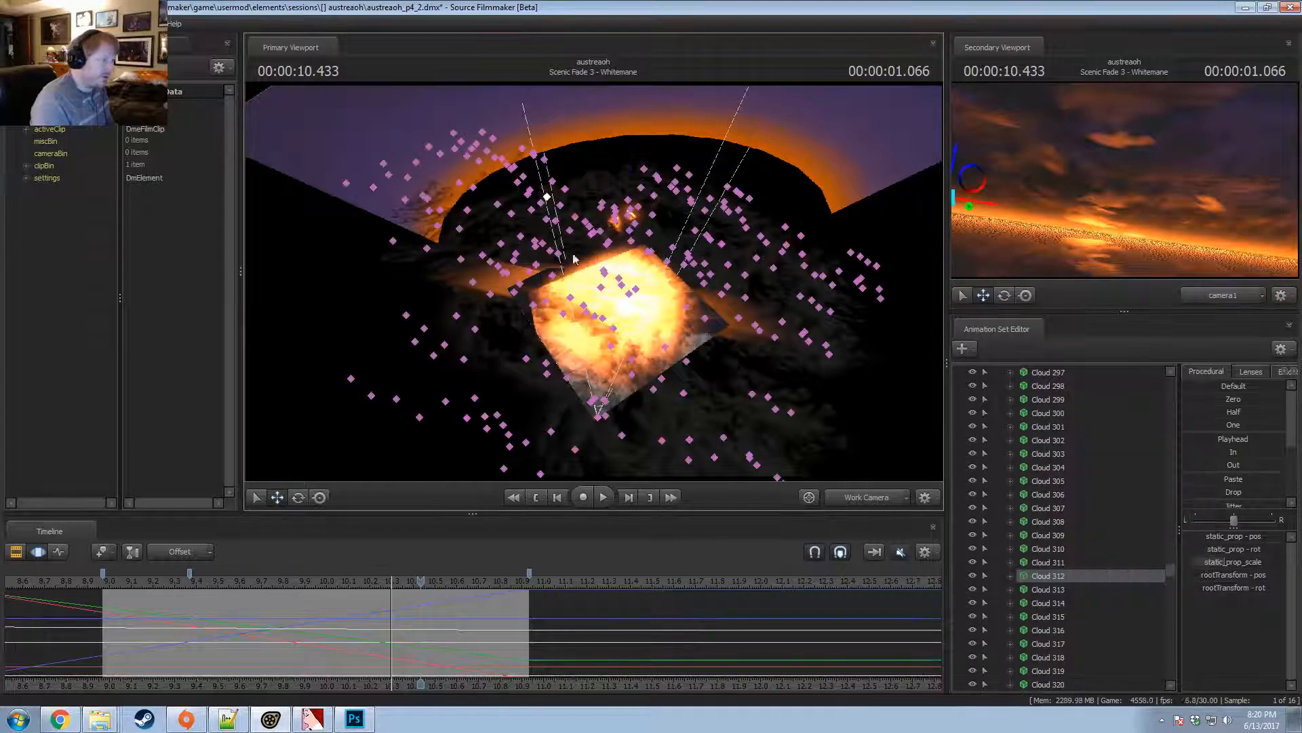
# Reselect the outlying clouds in the viewport, and select and remove the Cloud 313 to Cloud 326 range.
pyautogui.moveTo(324, 121)
pyautogui.keyDown('ctrl'); pyautogui.mouseDown()
pyautogui.moveTo(339, 256)
pyautogui.moveTo(451, 268)
pyautogui.moveTo(503, 129)
pyautogui.moveTo(491, 94)
pyautogui.mouseUp(); pyautogui.keyUp('ctrl')
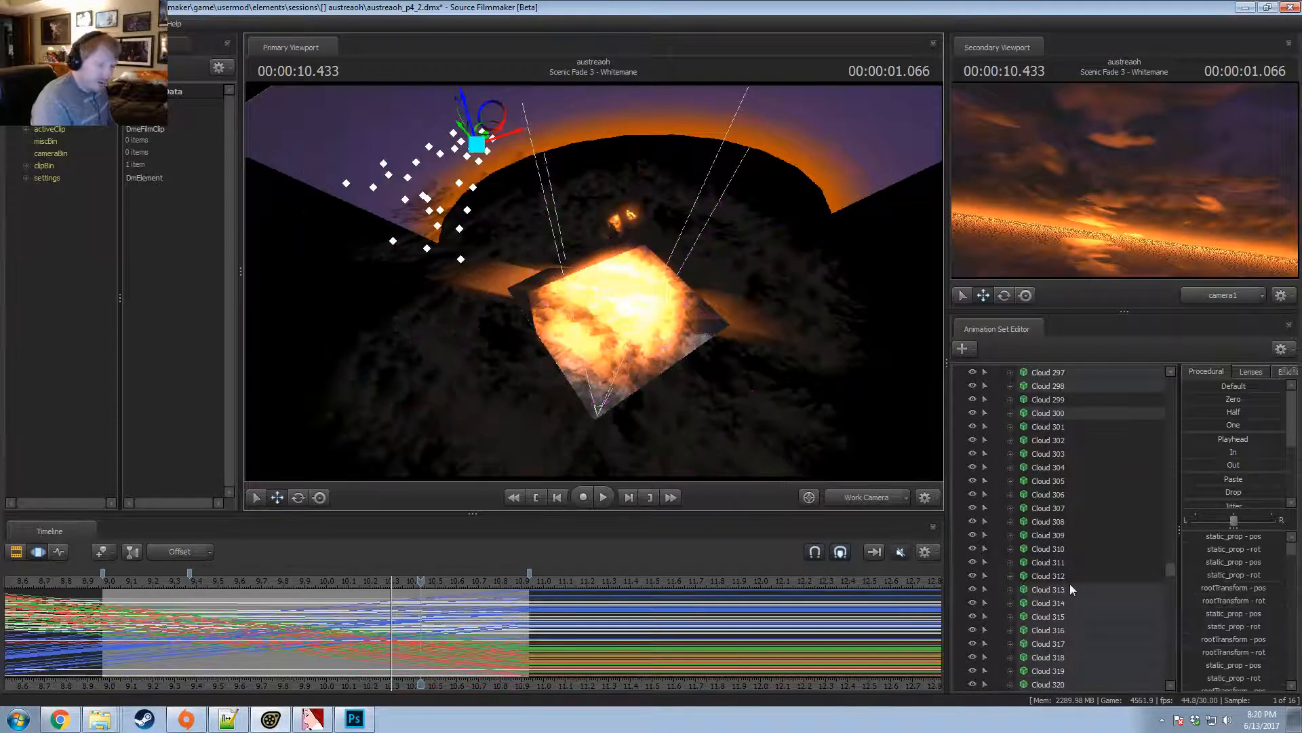
pyautogui.scroll(-5, 1069, 584)
pyautogui.click(1070, 565)
pyautogui.keyDown('shift'); pyautogui.click(1052, 385); pyautogui.keyUp('shift')
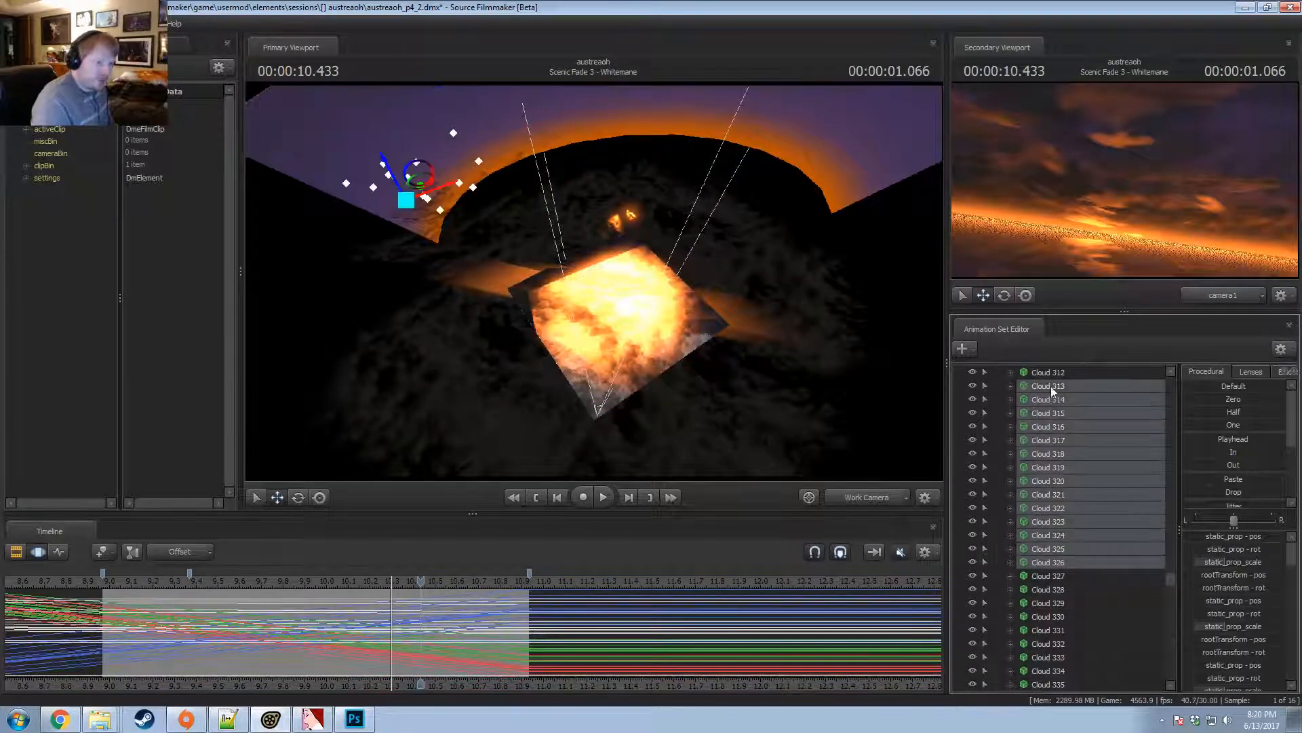
pyautogui.rightClick(1052, 386)
pyautogui.click(1085, 417)
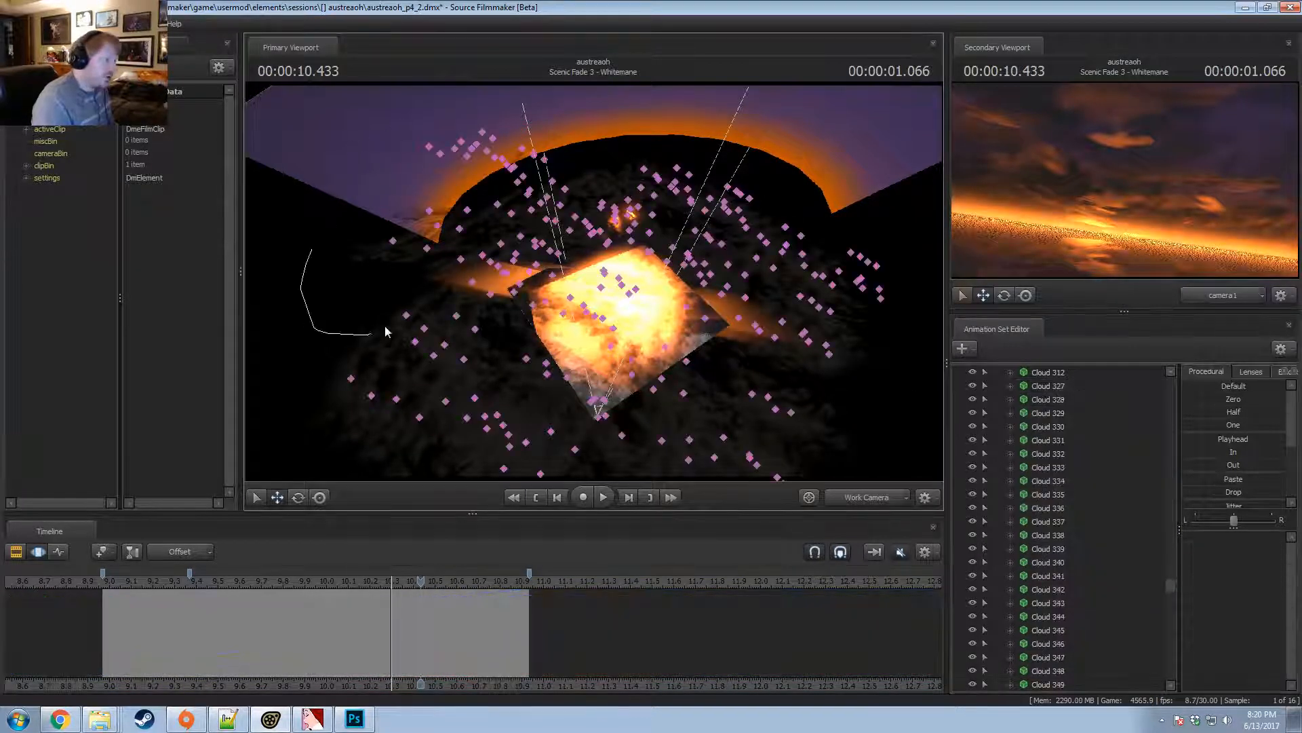
# Select the Cloud 328 to Cloud 336 range and remove it.
pyautogui.click(1056, 401)
pyautogui.keyDown('shift'); pyautogui.click(1060, 507); pyautogui.keyUp('shift')
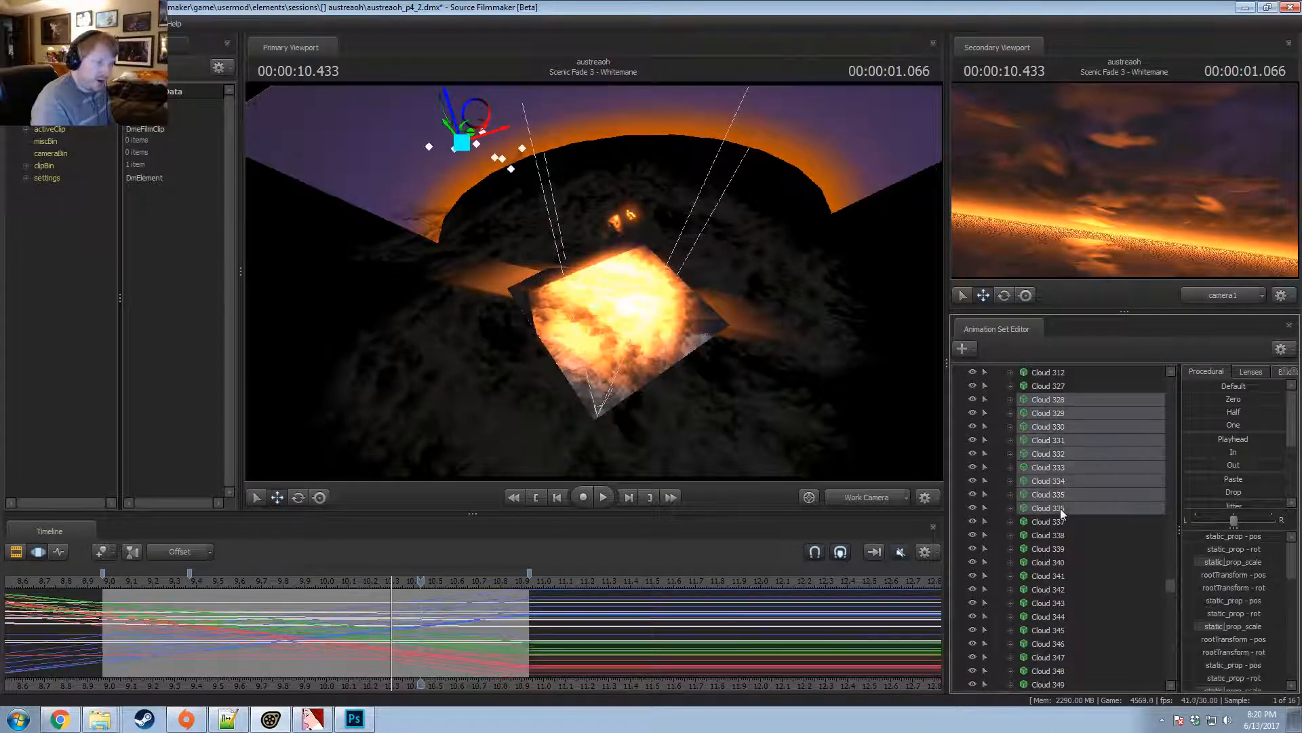
pyautogui.rightClick(1067, 461)
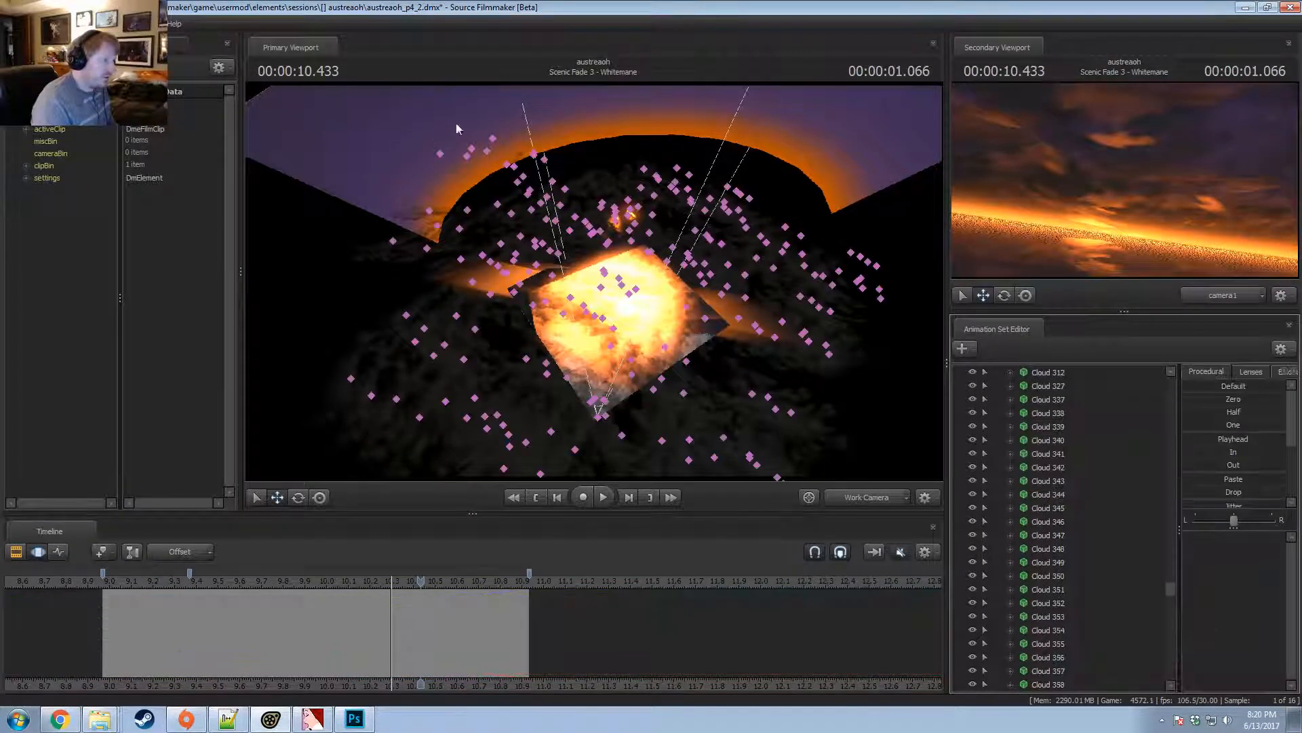
# Reselect the outlying clouds in the viewport, then pick Clouds 290, 292, 293, 297, 298 and 300 and delete their animation sets.
pyautogui.click(429, 211)
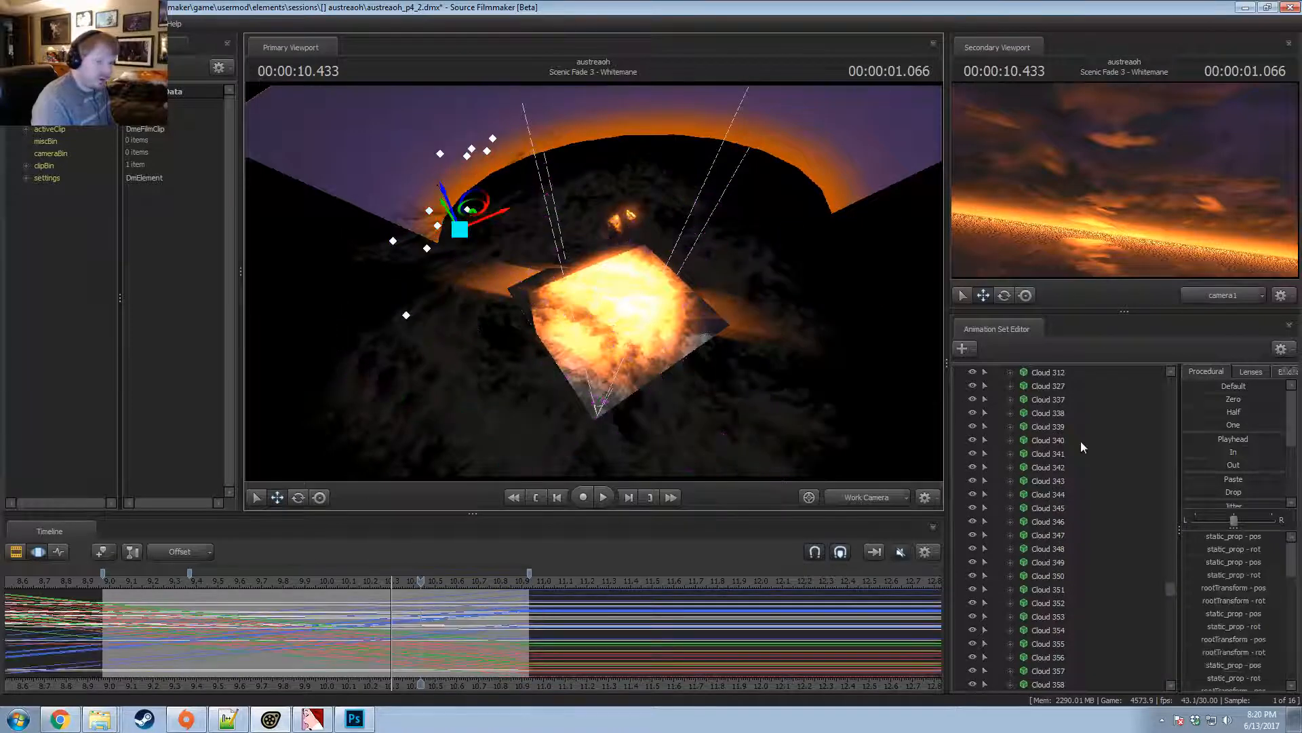
pyautogui.keyDown('ctrl'); pyautogui.click(1060, 467); pyautogui.keyUp('ctrl')
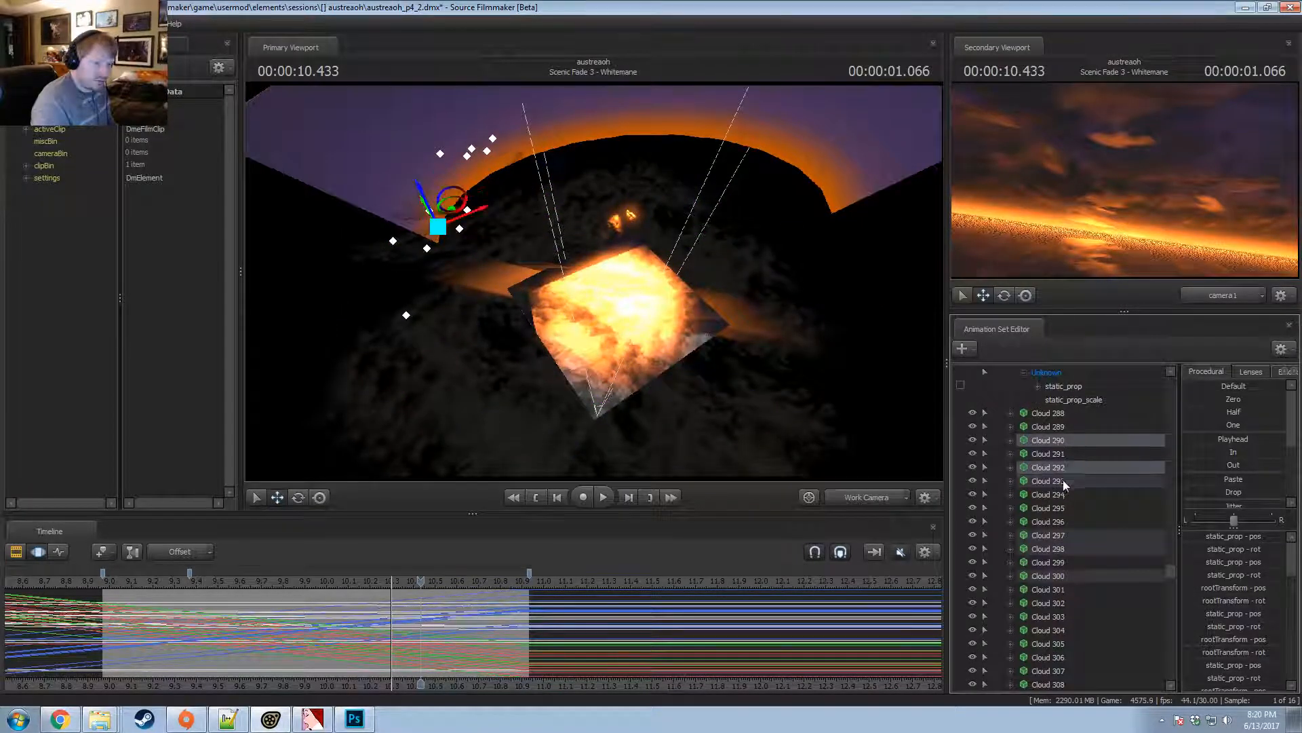
pyautogui.keyDown('ctrl'); pyautogui.click(1064, 480); pyautogui.keyUp('ctrl')
pyautogui.keyDown('ctrl'); pyautogui.click(1056, 534); pyautogui.keyUp('ctrl')
pyautogui.keyDown('ctrl'); pyautogui.click(1056, 548); pyautogui.keyUp('ctrl')
pyautogui.keyDown('ctrl'); pyautogui.click(1055, 575); pyautogui.keyUp('ctrl')
pyautogui.rightClick(1056, 575)
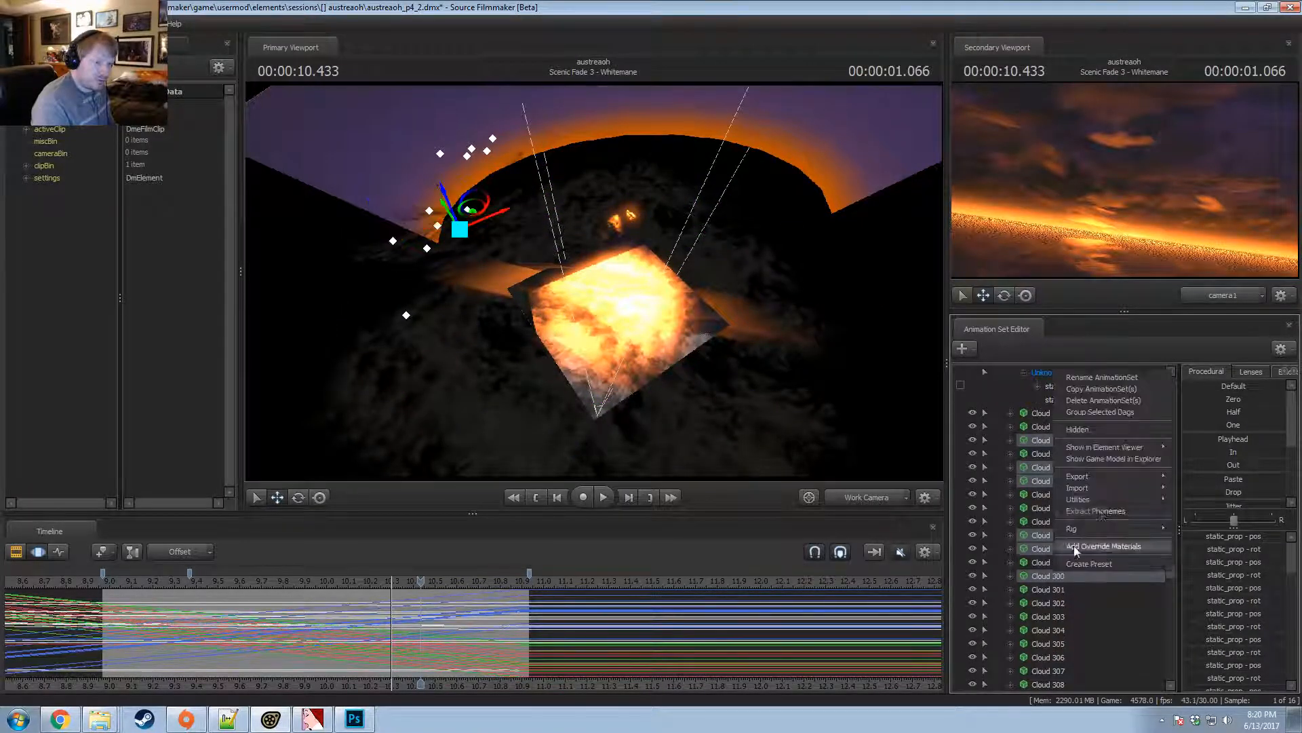
pyautogui.click(1078, 399)
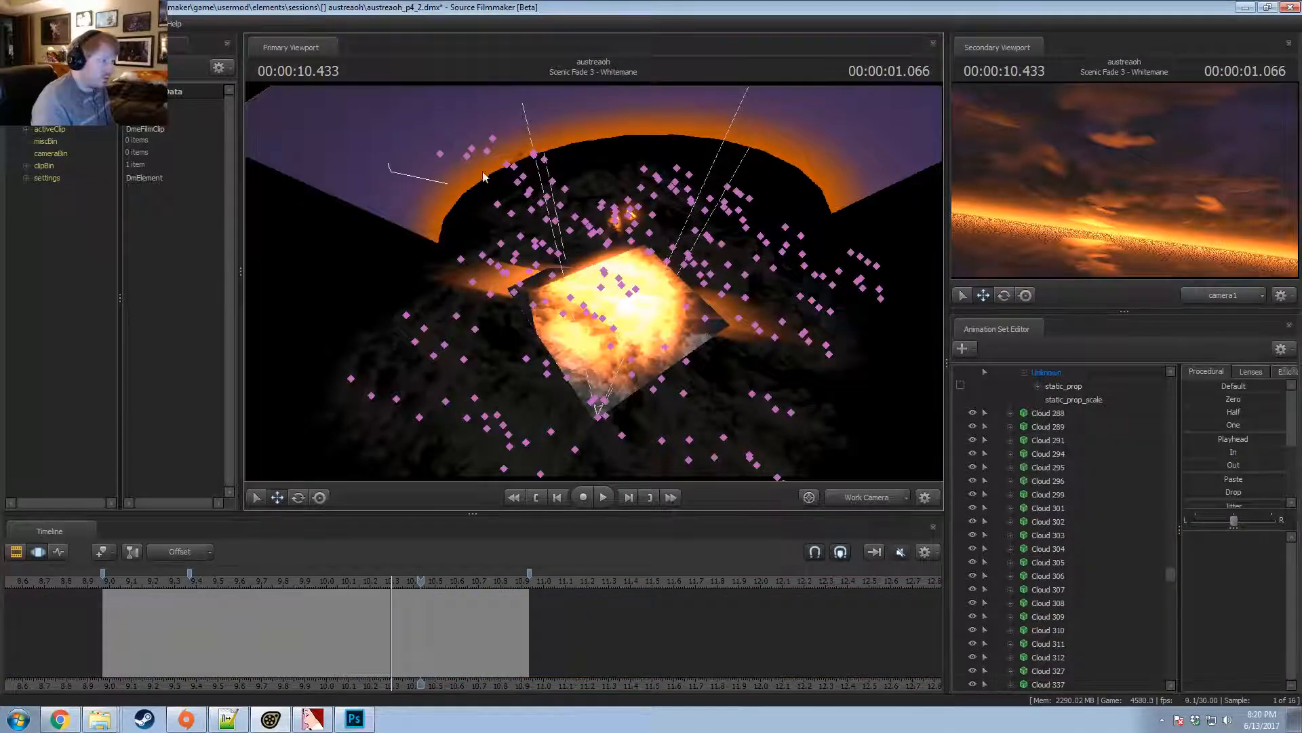
# Select the remaining outlying clouds in the viewport and delete the animation sets of Clouds 88, 89, 93, 94 and 96.
pyautogui.click(487, 151)
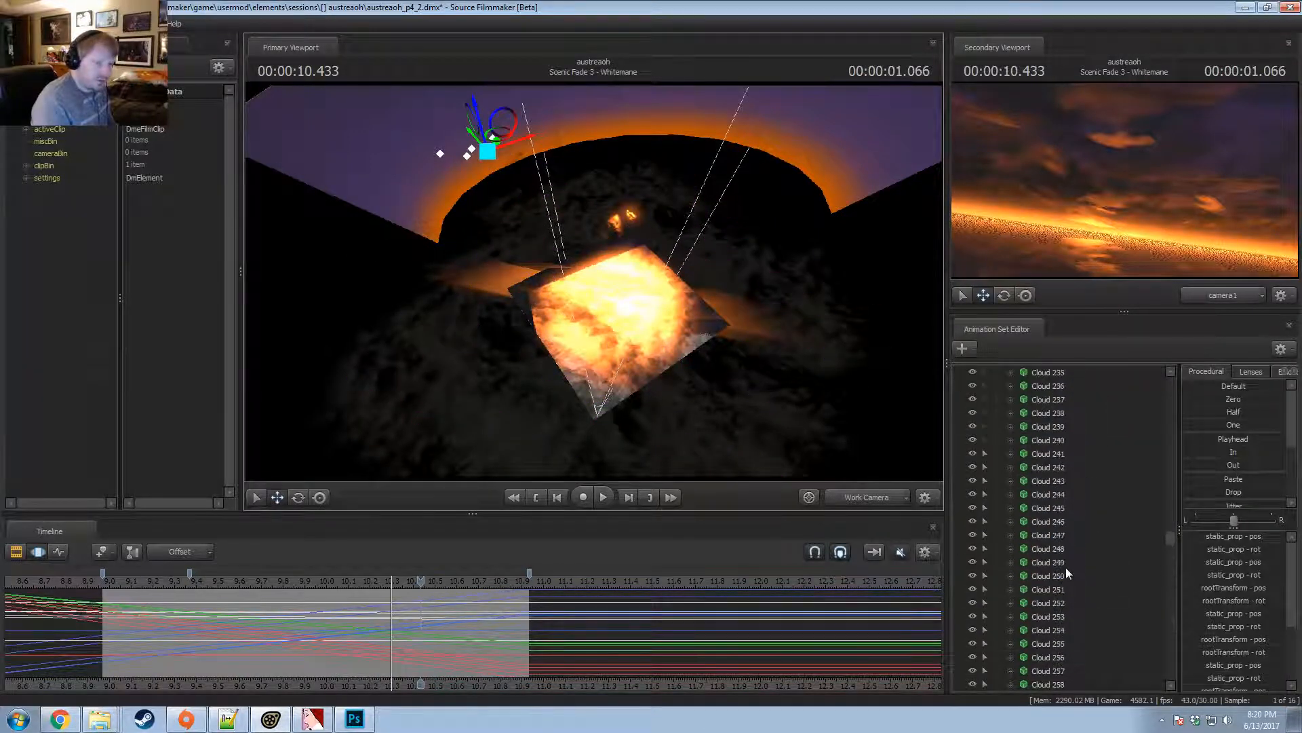
pyautogui.moveTo(1170, 539); pyautogui.dragTo(1173, 430)
pyautogui.keyDown('ctrl'); pyautogui.click(1060, 497); pyautogui.keyUp('ctrl')
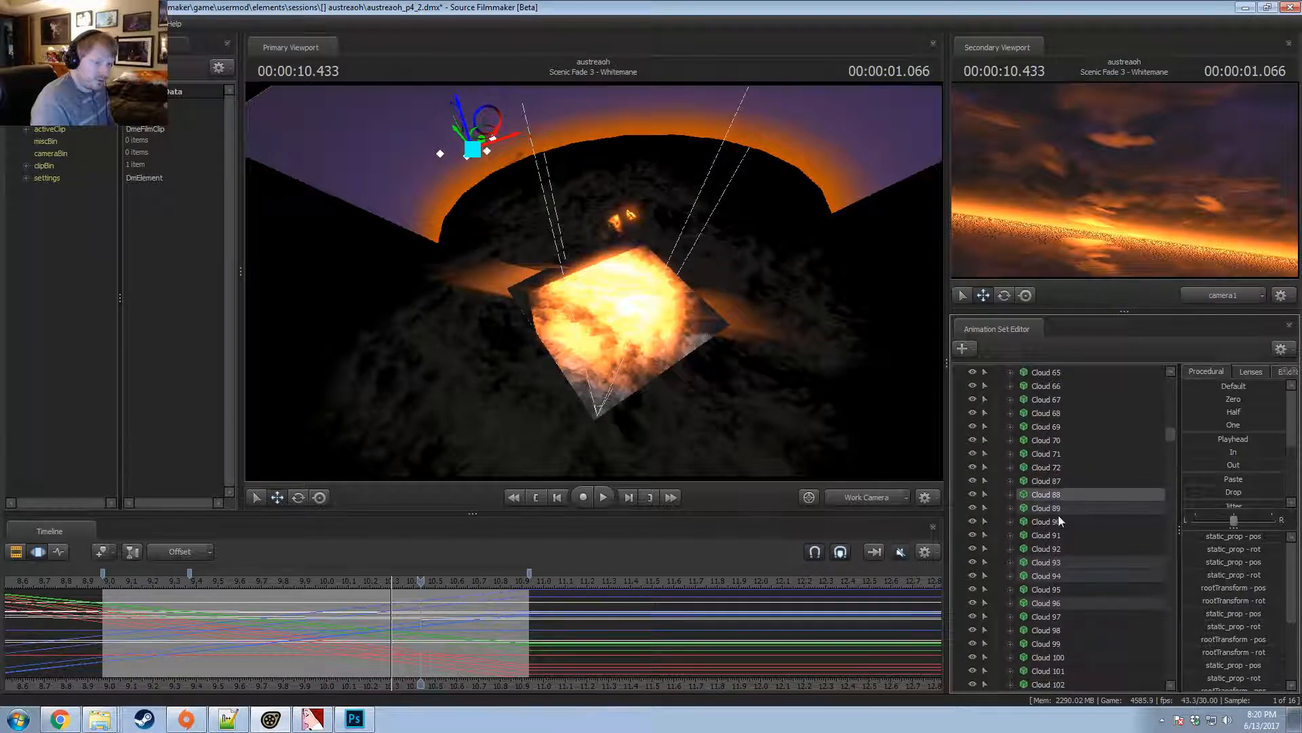
pyautogui.keyDown('ctrl'); pyautogui.click(1058, 518); pyautogui.keyUp('ctrl')
pyautogui.keyDown('ctrl'); pyautogui.click(1056, 518); pyautogui.keyUp('ctrl')
pyautogui.keyDown('ctrl'); pyautogui.click(1055, 512); pyautogui.keyUp('ctrl')
pyautogui.keyDown('ctrl'); pyautogui.click(1061, 563); pyautogui.keyUp('ctrl')
pyautogui.keyDown('ctrl'); pyautogui.click(1060, 576); pyautogui.keyUp('ctrl')
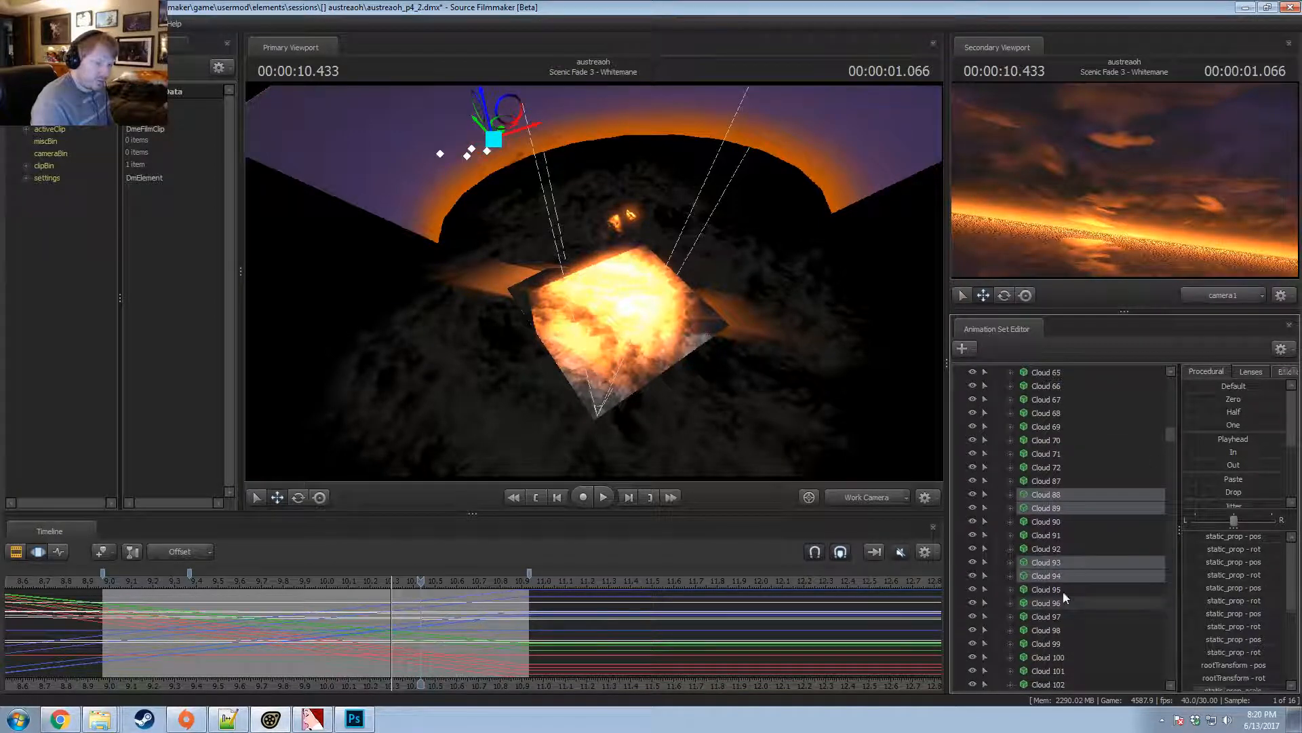
pyautogui.keyDown('ctrl'); pyautogui.click(1062, 603); pyautogui.keyUp('ctrl')
pyautogui.rightClick(1064, 604)
pyautogui.click(1109, 432)
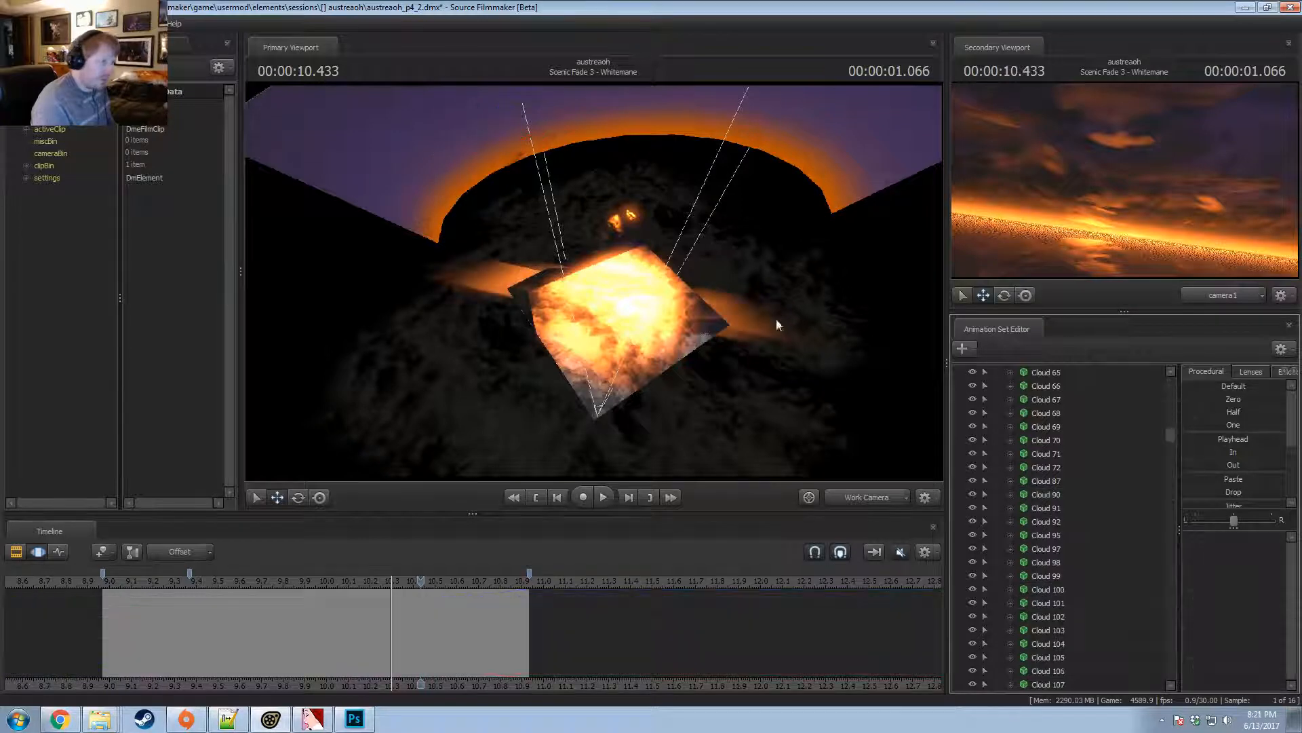
# Move the playhead to 00:00:09.966 and lasso the clouds left of the camera's view.
pyautogui.moveTo(378, 274); pyautogui.dragTo(612, 368)
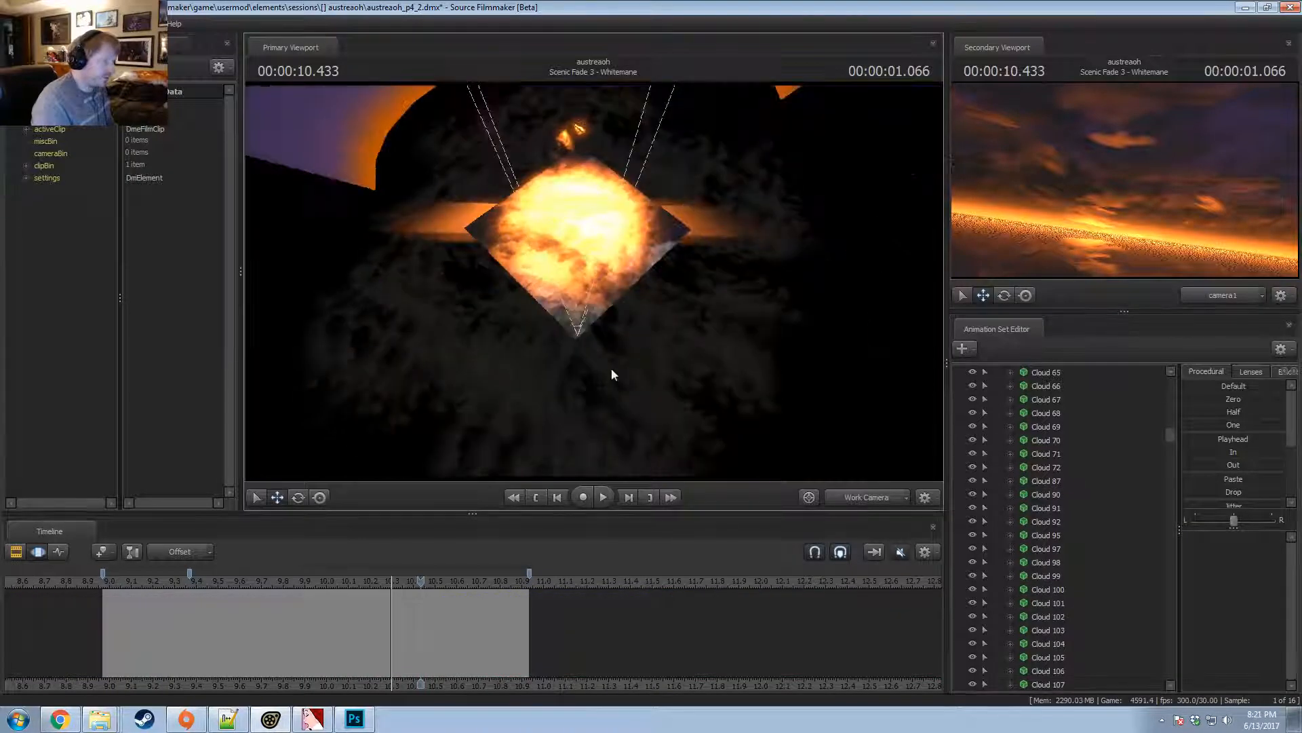
pyautogui.click(239, 611)
pyautogui.moveTo(283, 580); pyautogui.dragTo(327, 608)
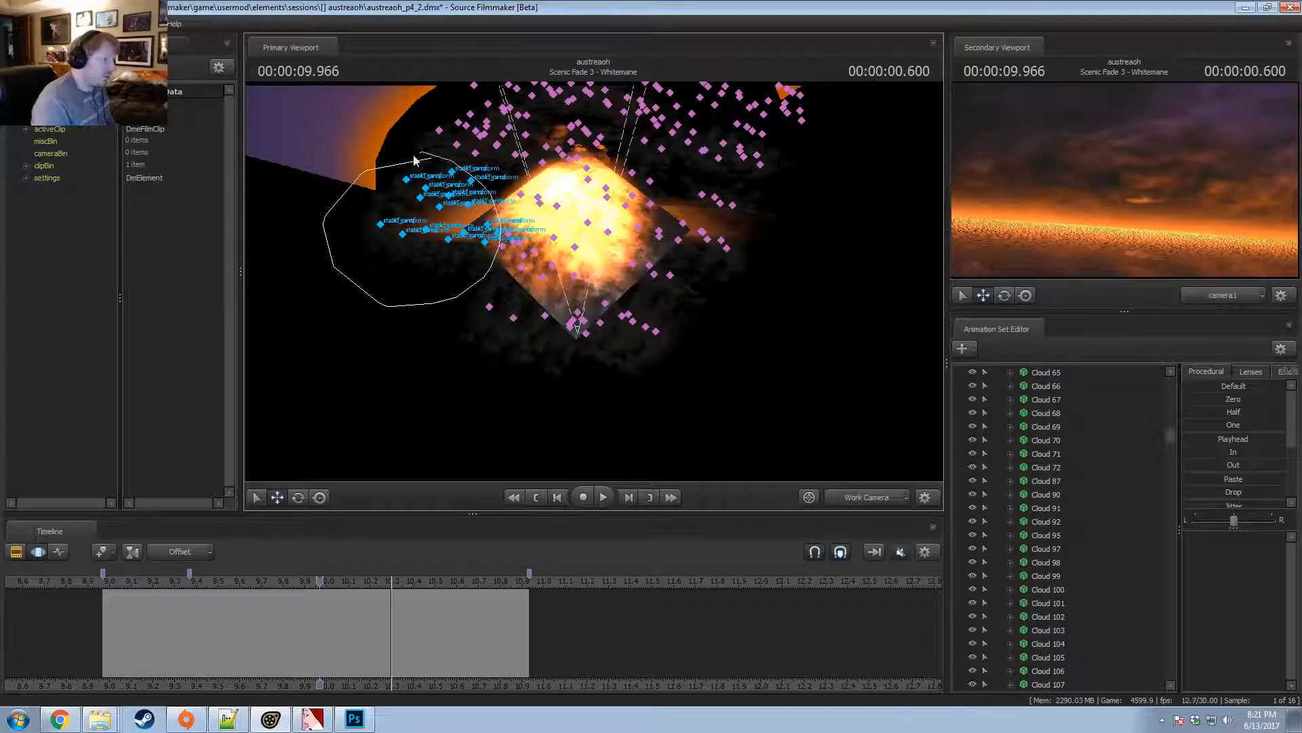
pyautogui.moveTo(416, 161); pyautogui.dragTo(421, 154)
# Select the animation sets of Clouds 25, 26, 28, 29, 33, 34 and 36.
pyautogui.scroll(15, 1056, 551)
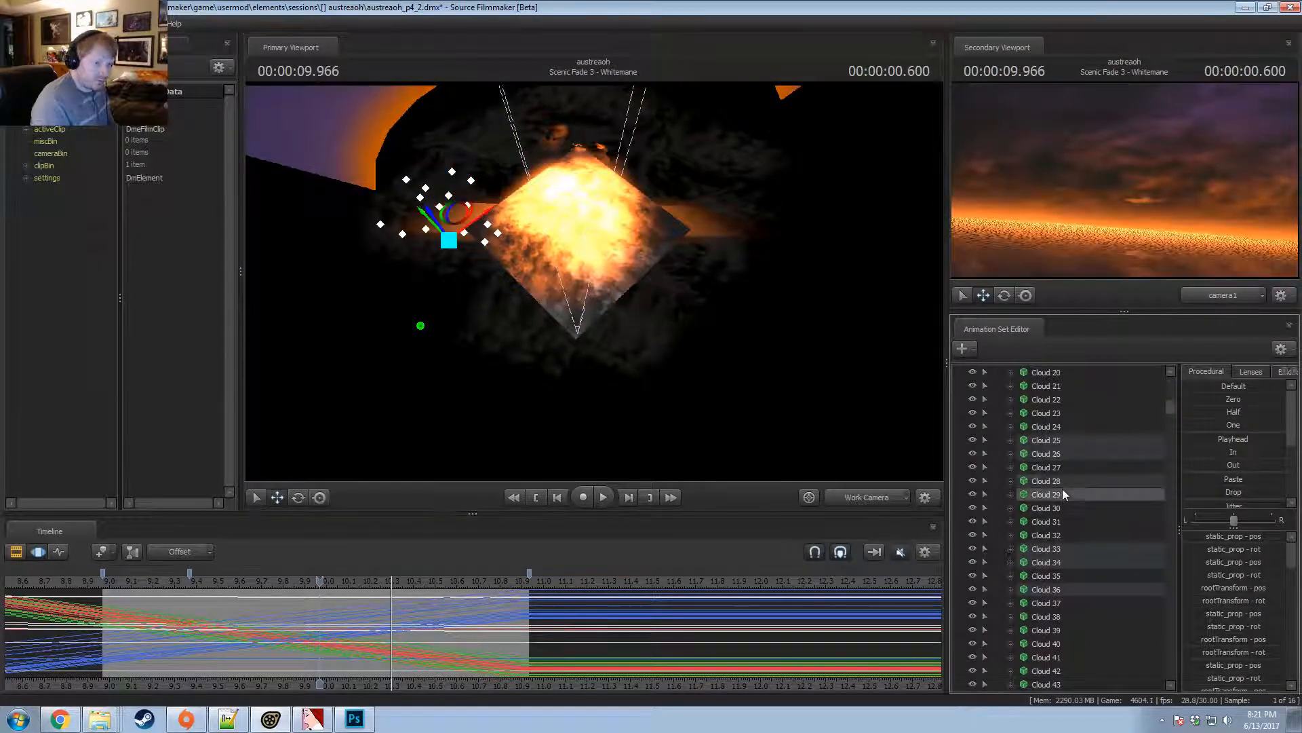
pyautogui.click(1062, 483)
pyautogui.keyDown('ctrl'); pyautogui.click(1064, 453); pyautogui.keyUp('ctrl')
pyautogui.keyDown('ctrl'); pyautogui.click(1047, 549); pyautogui.keyUp('ctrl')
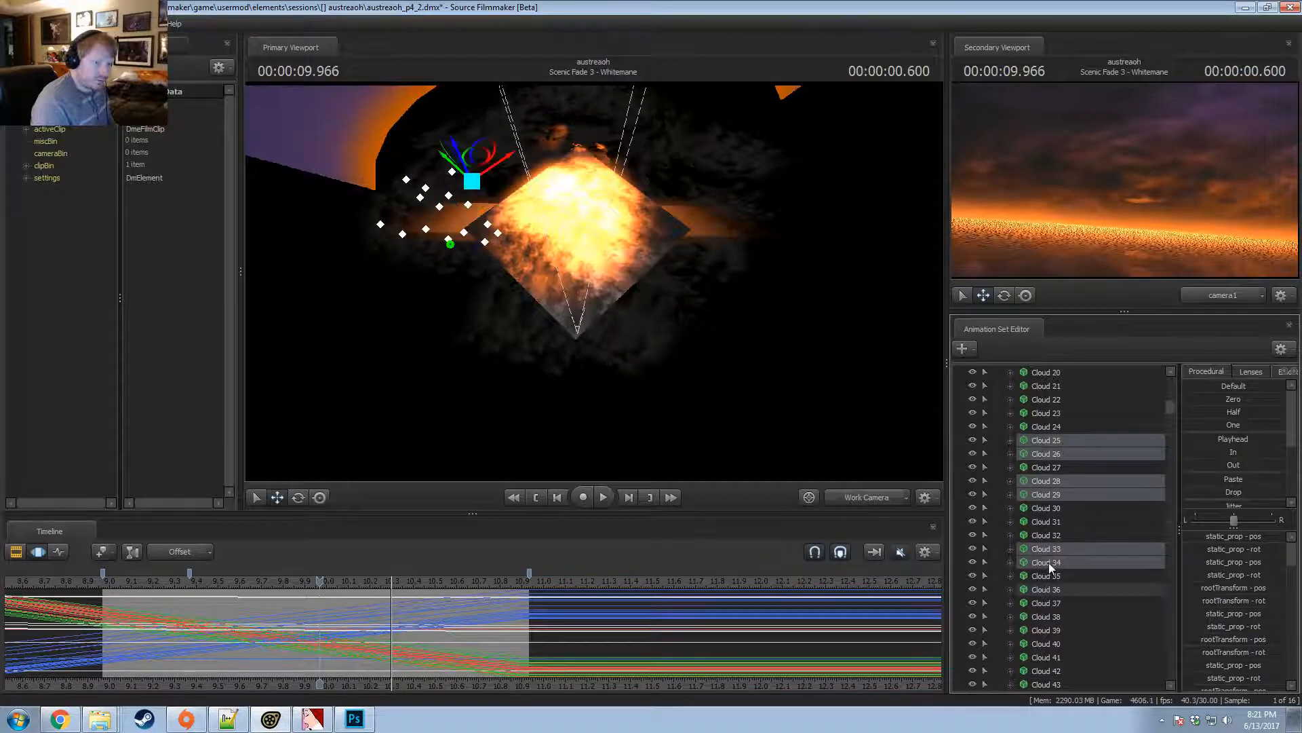
pyautogui.scroll(3, 1065, 570)
# Add Clouds 265, 266, 268, 269, 271 to 274 and 276 to the animation set selection.
pyautogui.scroll(-20, 1084, 543)
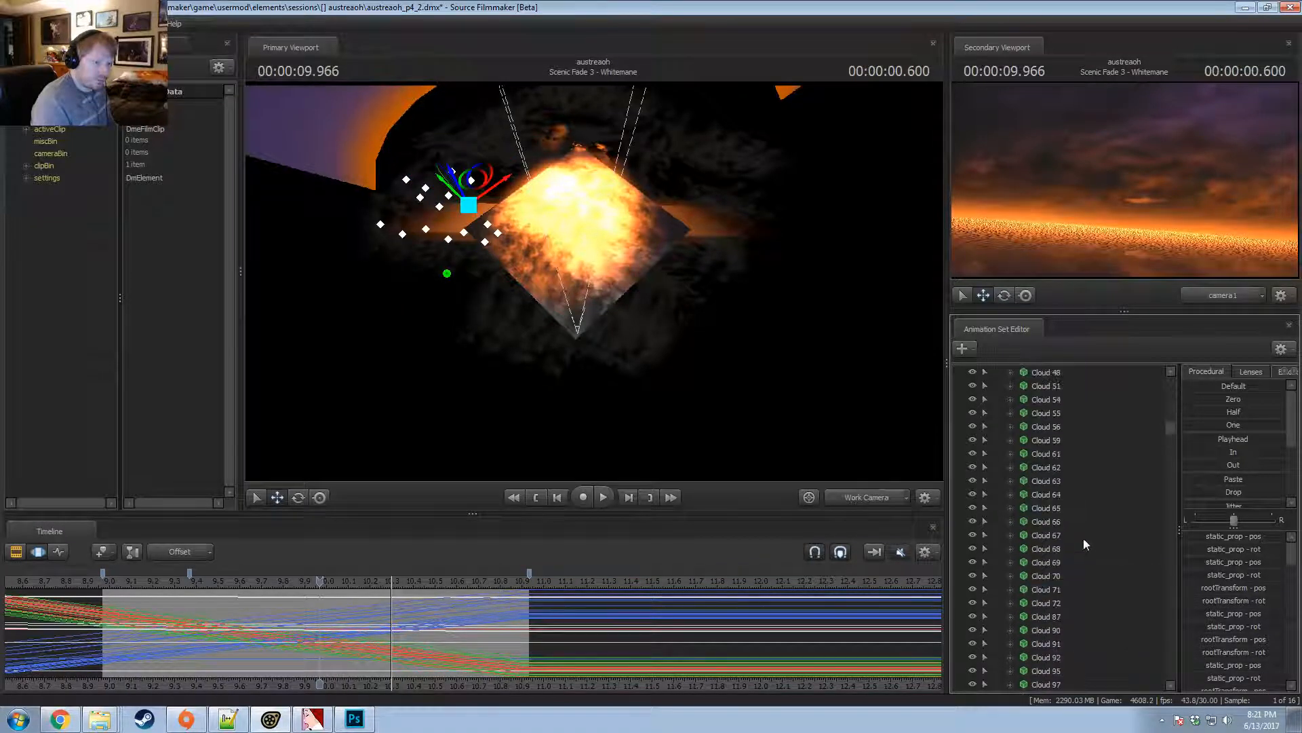
pyautogui.scroll(-5, 1081, 540)
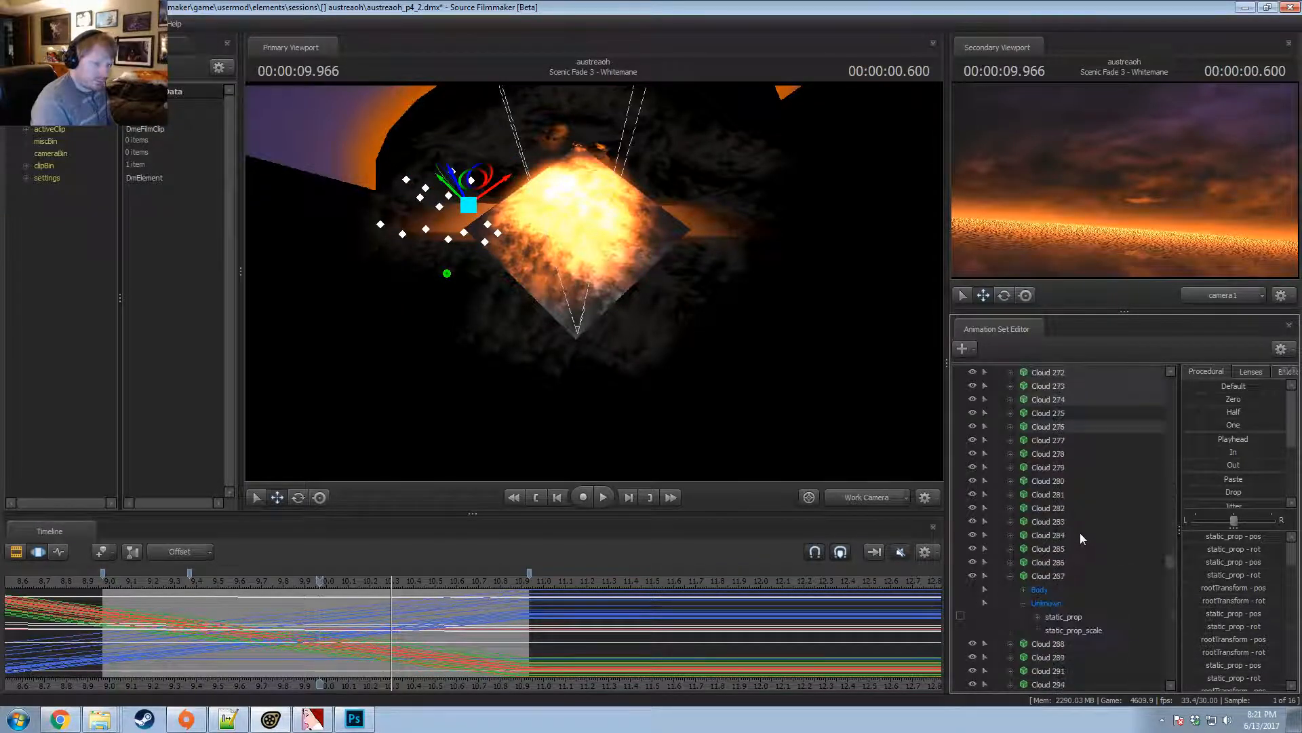
pyautogui.click(1061, 441)
pyautogui.keyDown('ctrl'); pyautogui.click(1061, 453); pyautogui.keyUp('ctrl')
pyautogui.keyDown('ctrl'); pyautogui.click(1060, 480); pyautogui.keyUp('ctrl')
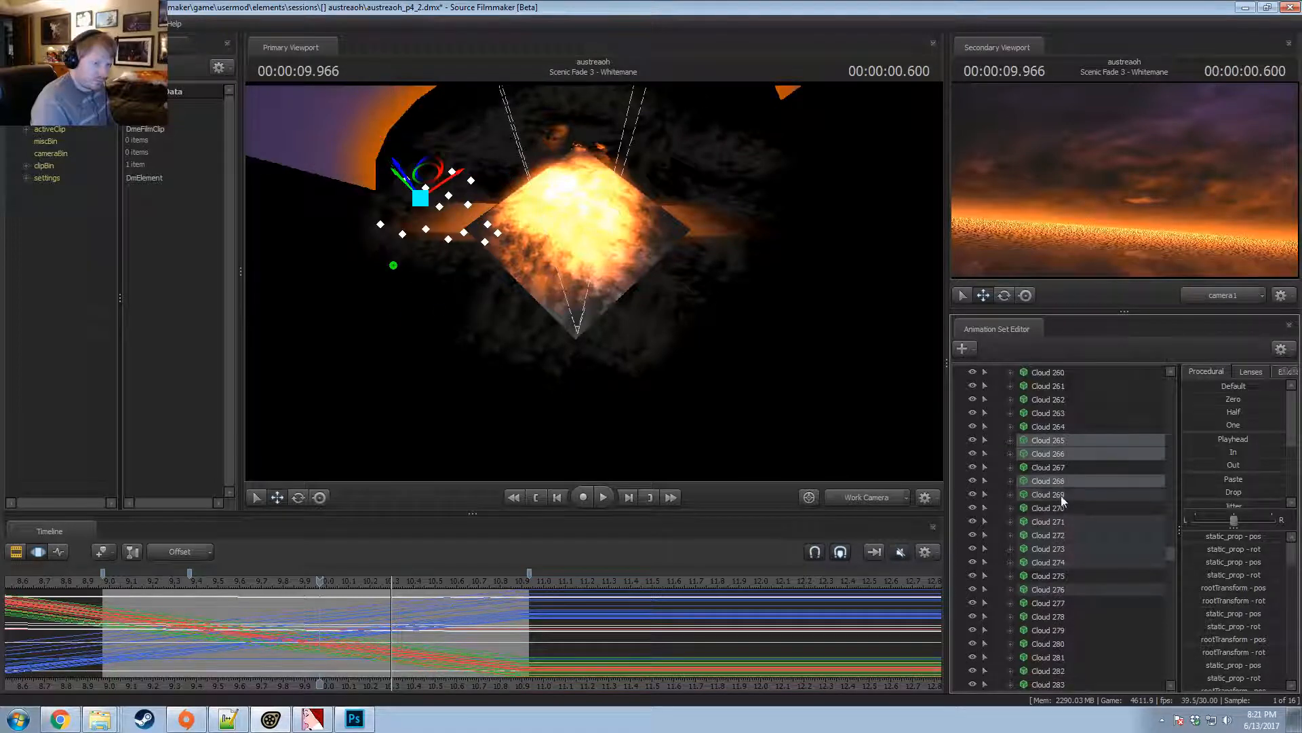
pyautogui.keyDown('ctrl'); pyautogui.click(1061, 494); pyautogui.keyUp('ctrl')
pyautogui.keyDown('ctrl'); pyautogui.click(1059, 520); pyautogui.keyUp('ctrl')
pyautogui.keyDown('ctrl'); pyautogui.click(1064, 549); pyautogui.keyUp('ctrl')
pyautogui.keyDown('ctrl'); pyautogui.click(1062, 535); pyautogui.keyUp('ctrl')
pyautogui.keyDown('ctrl'); pyautogui.click(1062, 563); pyautogui.keyUp('ctrl')
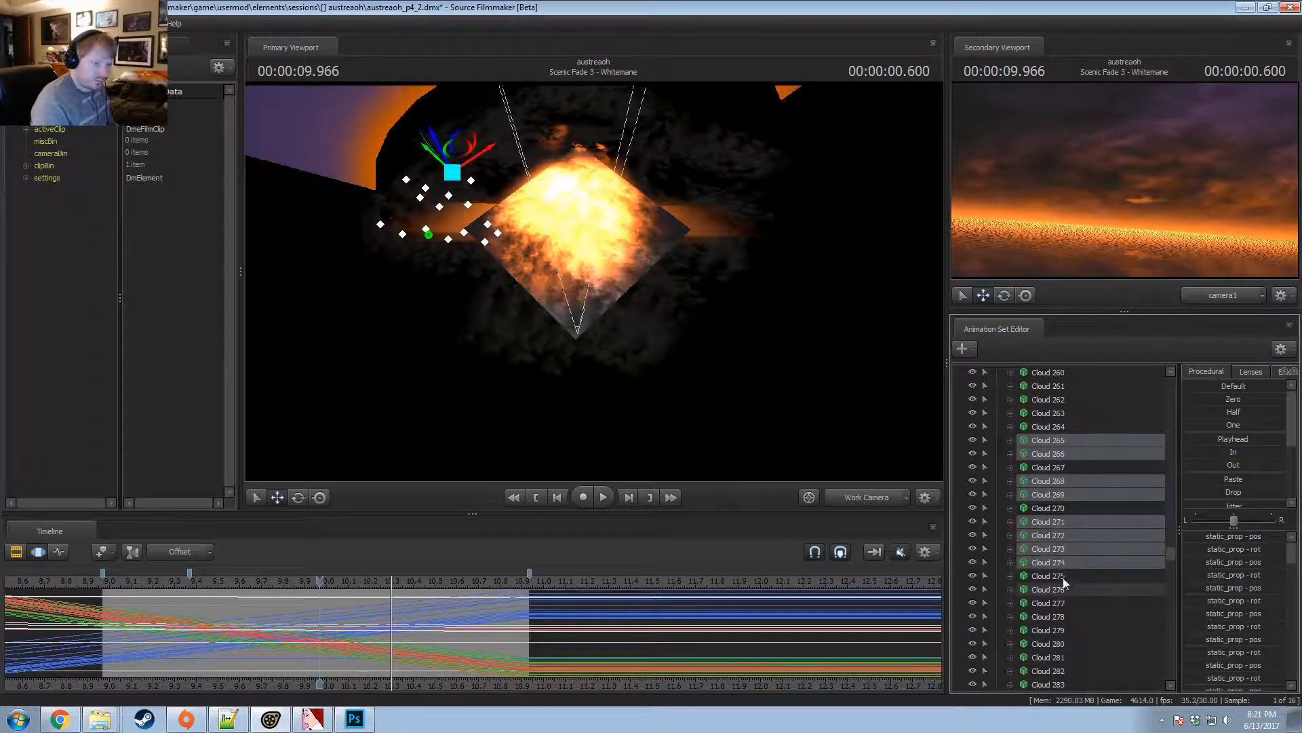
pyautogui.keyDown('ctrl'); pyautogui.click(1062, 589); pyautogui.keyUp('ctrl')
# Check the rest of the cloud list for further highlighted entries and delete the selected animation sets.
pyautogui.scroll(-20, 1064, 568)
pyautogui.scroll(-5, 1065, 557)
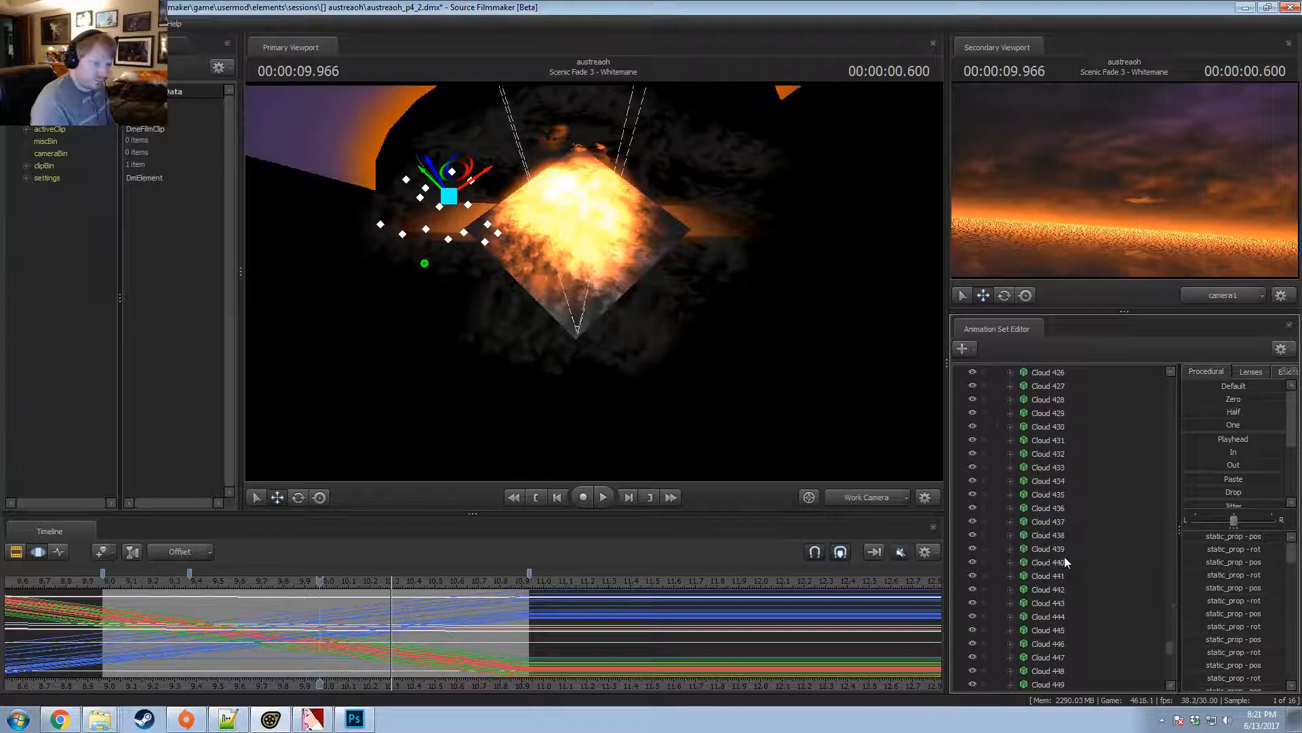
pyautogui.scroll(9, 1064, 552)
pyautogui.scroll(20, 1060, 556)
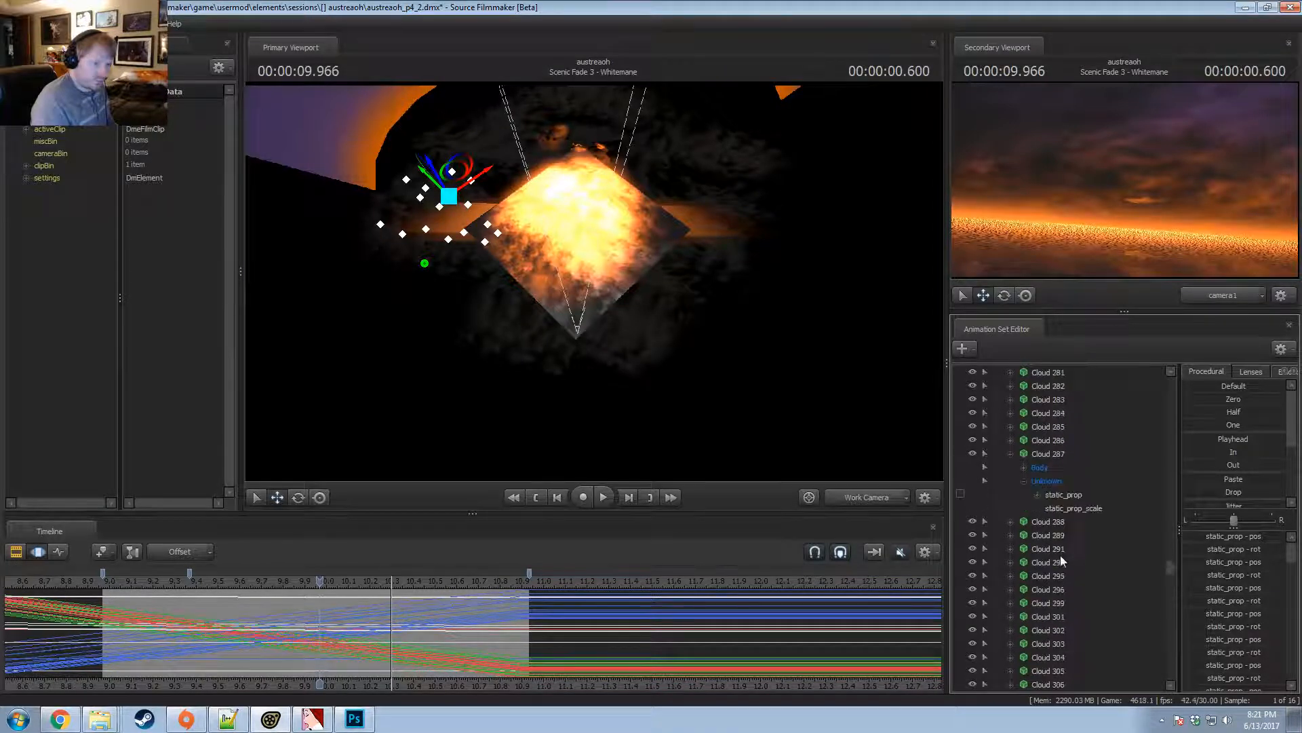
pyautogui.rightClick(1059, 469)
pyautogui.click(1089, 501)
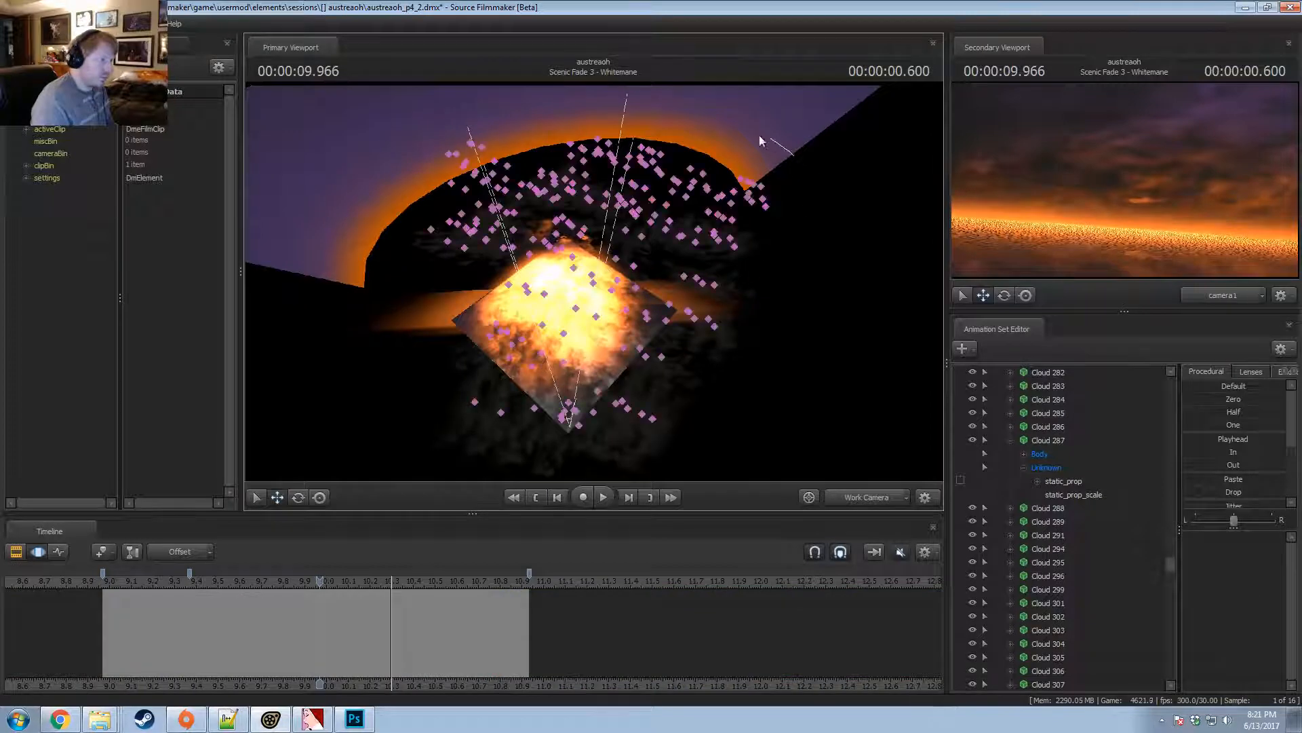
# Lasso the clouds right of the camera's view and scrub through the shot to check them against the camera.
pyautogui.keyDown('ctrl'); pyautogui.moveTo(664, 188); pyautogui.dragTo(736, 331); pyautogui.keyUp('ctrl')
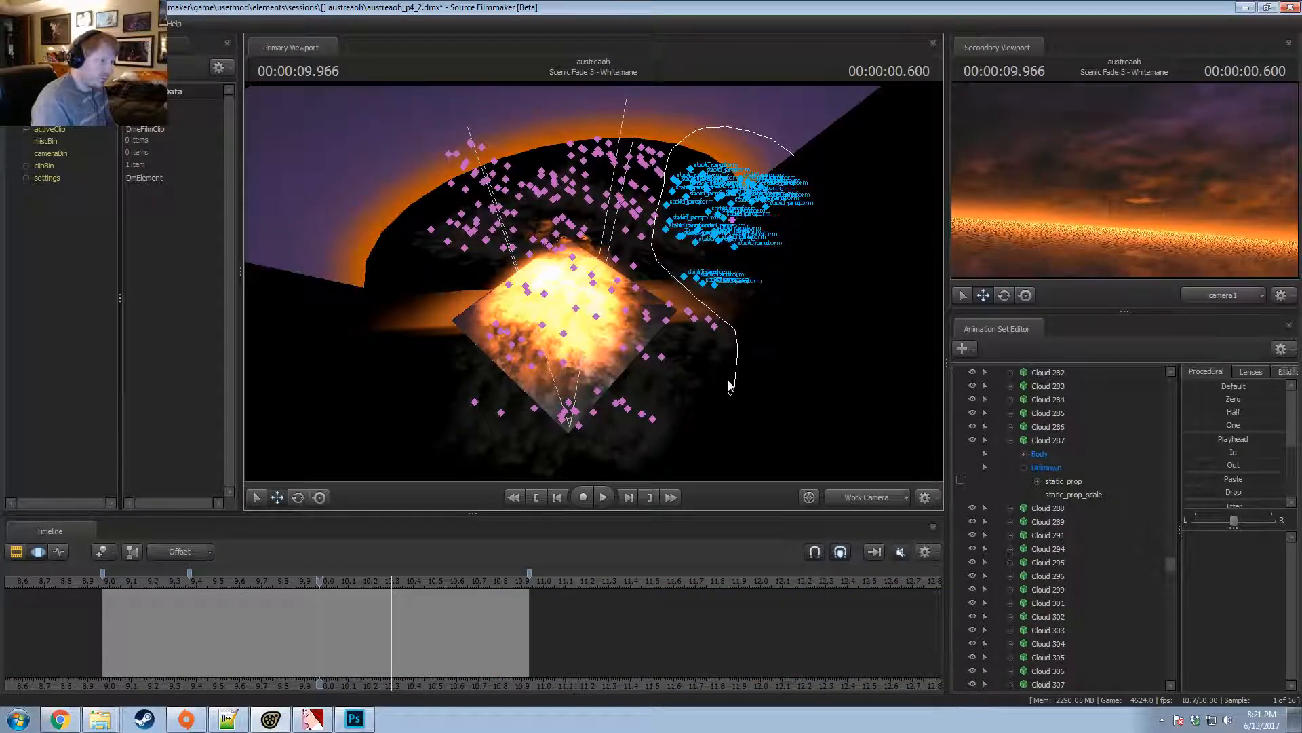
pyautogui.keyDown('ctrl'); pyautogui.moveTo(669, 294); pyautogui.dragTo(630, 359); pyautogui.keyUp('ctrl')
pyautogui.keyDown('ctrl'); pyautogui.moveTo(679, 161); pyautogui.dragTo(655, 236); pyautogui.keyUp('ctrl')
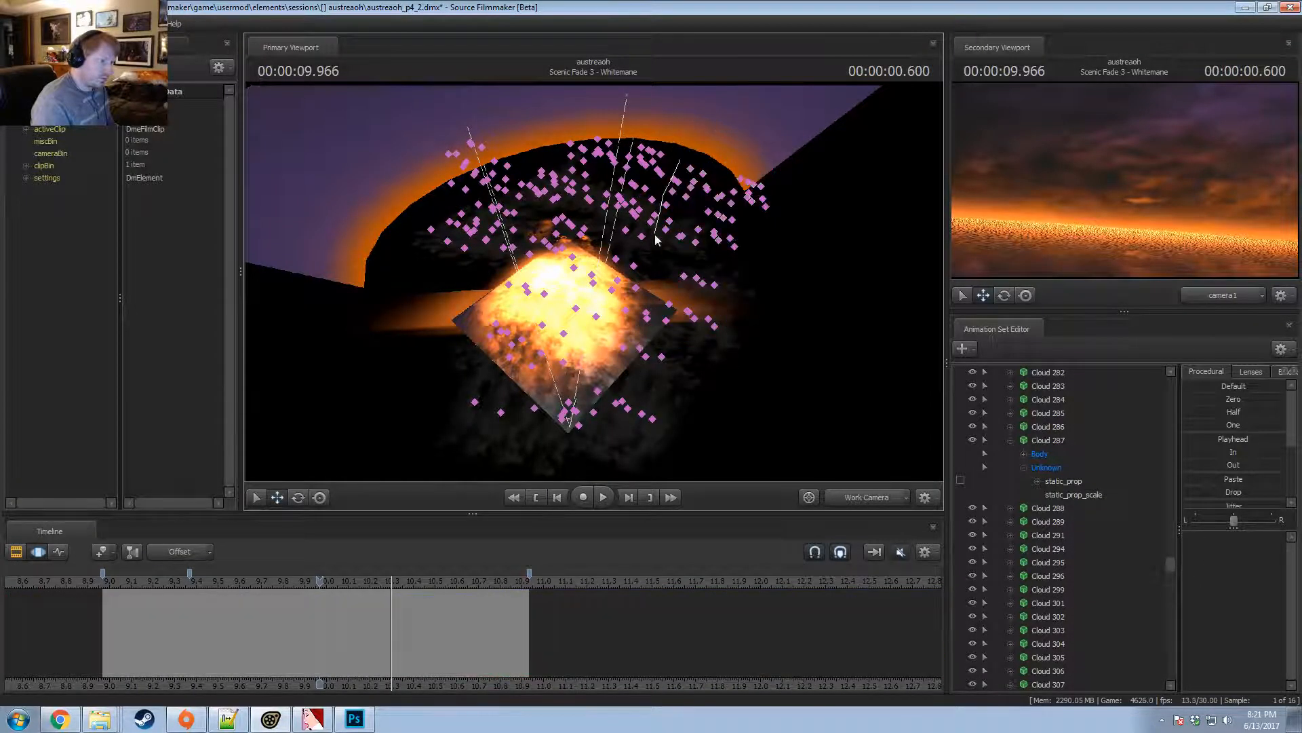
pyautogui.moveTo(624, 383)
pyautogui.keyDown('ctrl'); pyautogui.mouseDown()
pyautogui.moveTo(743, 292)
pyautogui.moveTo(810, 166)
pyautogui.mouseUp(); pyautogui.keyUp('ctrl')
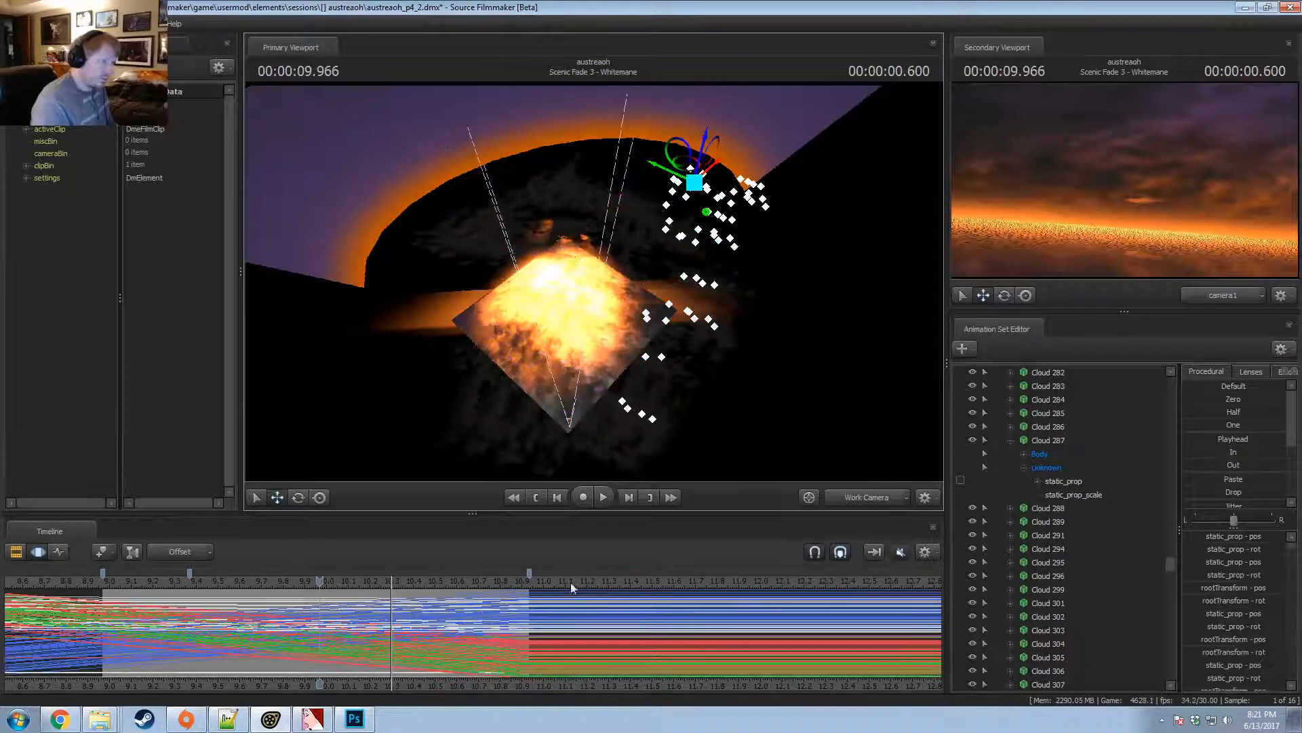
pyautogui.moveTo(246, 627)
pyautogui.mouseDown()
pyautogui.moveTo(213, 629)
pyautogui.moveTo(444, 632)
pyautogui.mouseUp()
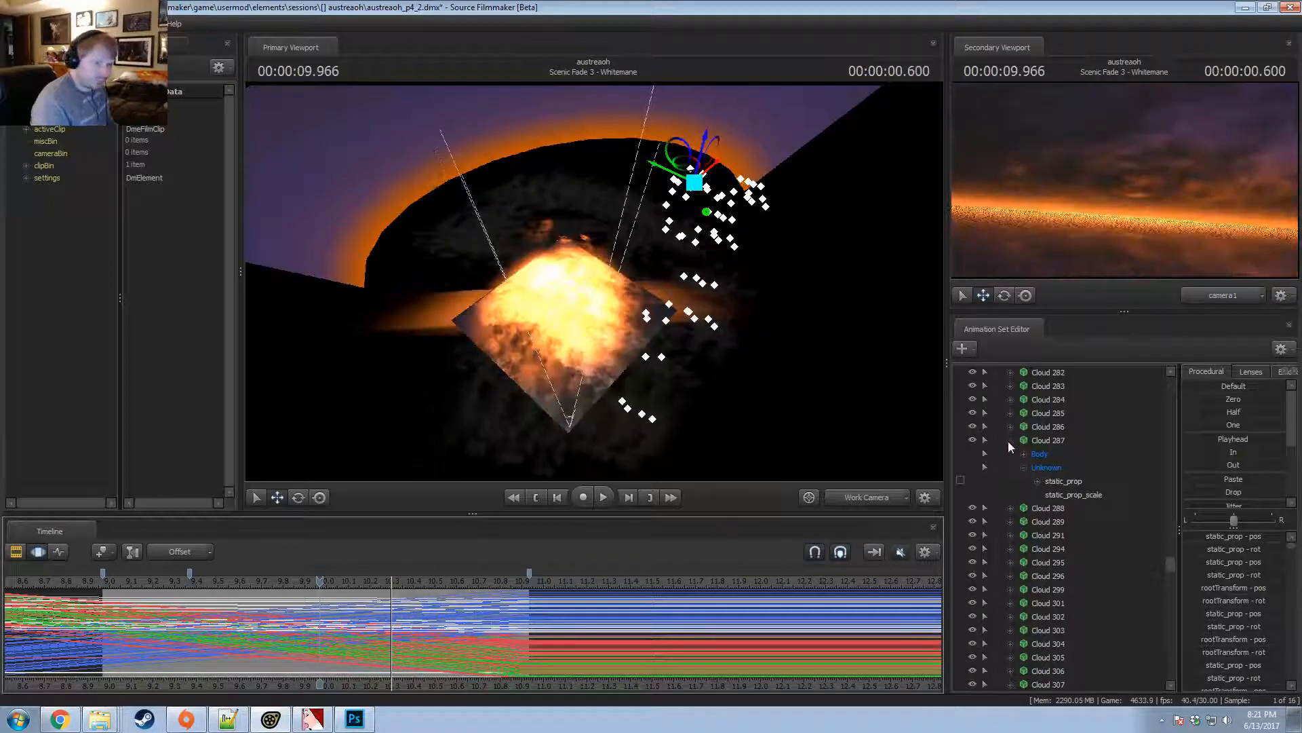
# Collapse Cloud 287's controls and select the animation sets of Clouds 3, 6, 7 and 8.
pyautogui.click(1008, 441)
pyautogui.scroll(20, 1061, 499)
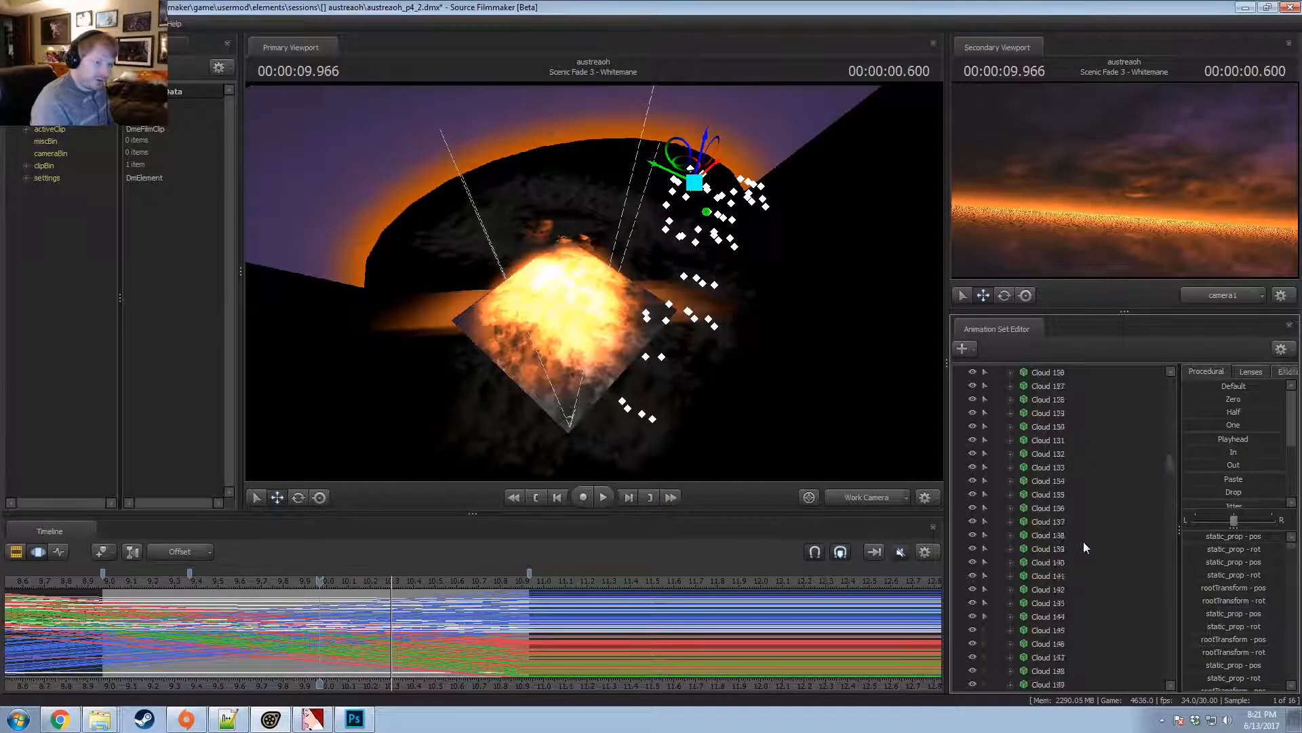
pyautogui.scroll(20, 1083, 544)
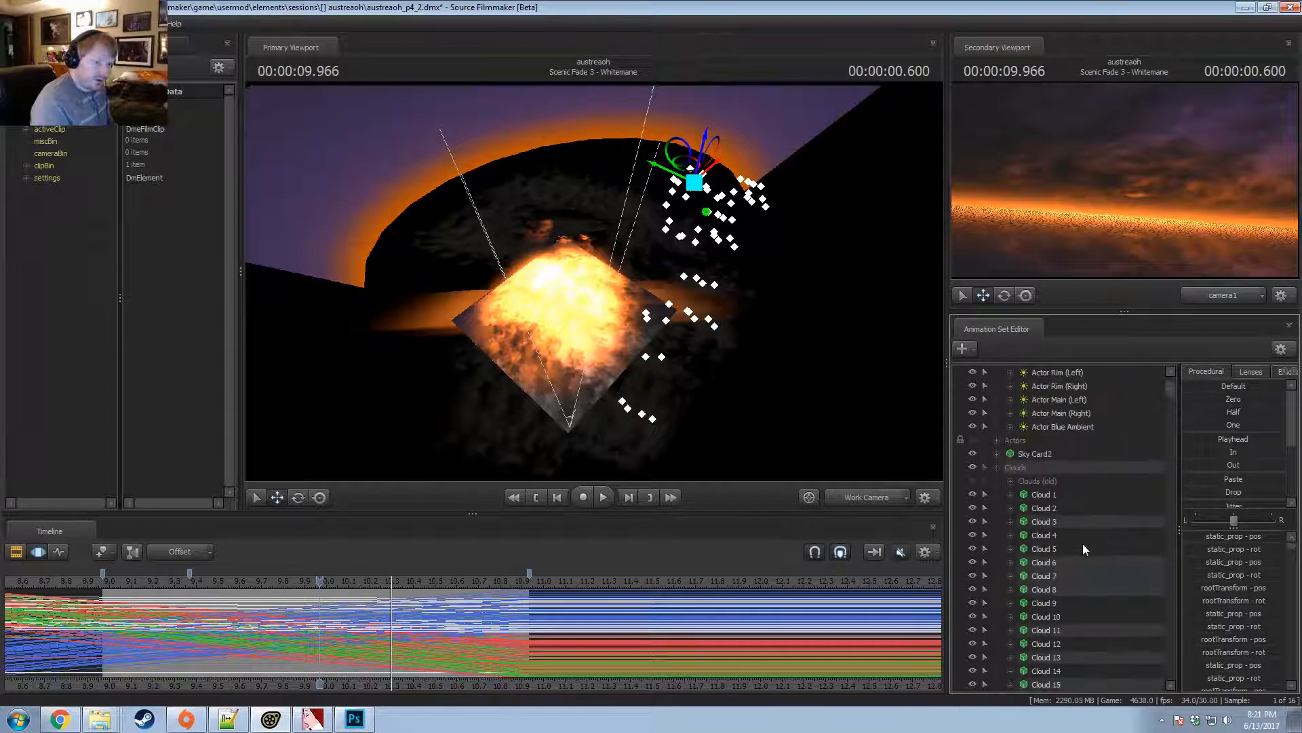
pyautogui.click(1057, 519)
pyautogui.keyDown('ctrl'); pyautogui.click(1053, 562); pyautogui.keyUp('ctrl')
pyautogui.keyDown('ctrl'); pyautogui.click(1054, 575); pyautogui.keyUp('ctrl')
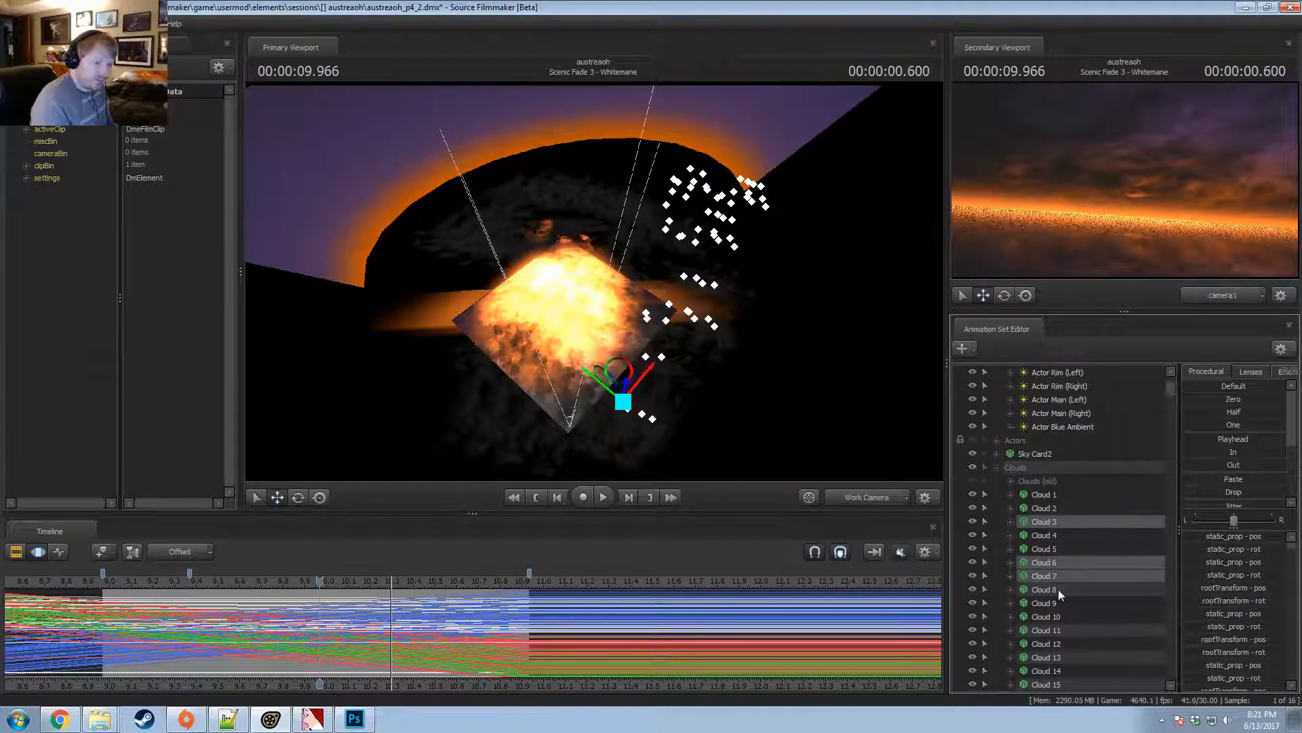
pyautogui.keyDown('ctrl'); pyautogui.click(1058, 588); pyautogui.keyUp('ctrl')
# Add Clouds 11, 13, 17 to 20 and 23 to the animation set selection.
pyautogui.scroll(-3, 1062, 589)
pyautogui.keyDown('ctrl'); pyautogui.click(1058, 508); pyautogui.keyUp('ctrl')
pyautogui.keyDown('ctrl'); pyautogui.click(1060, 534); pyautogui.keyUp('ctrl')
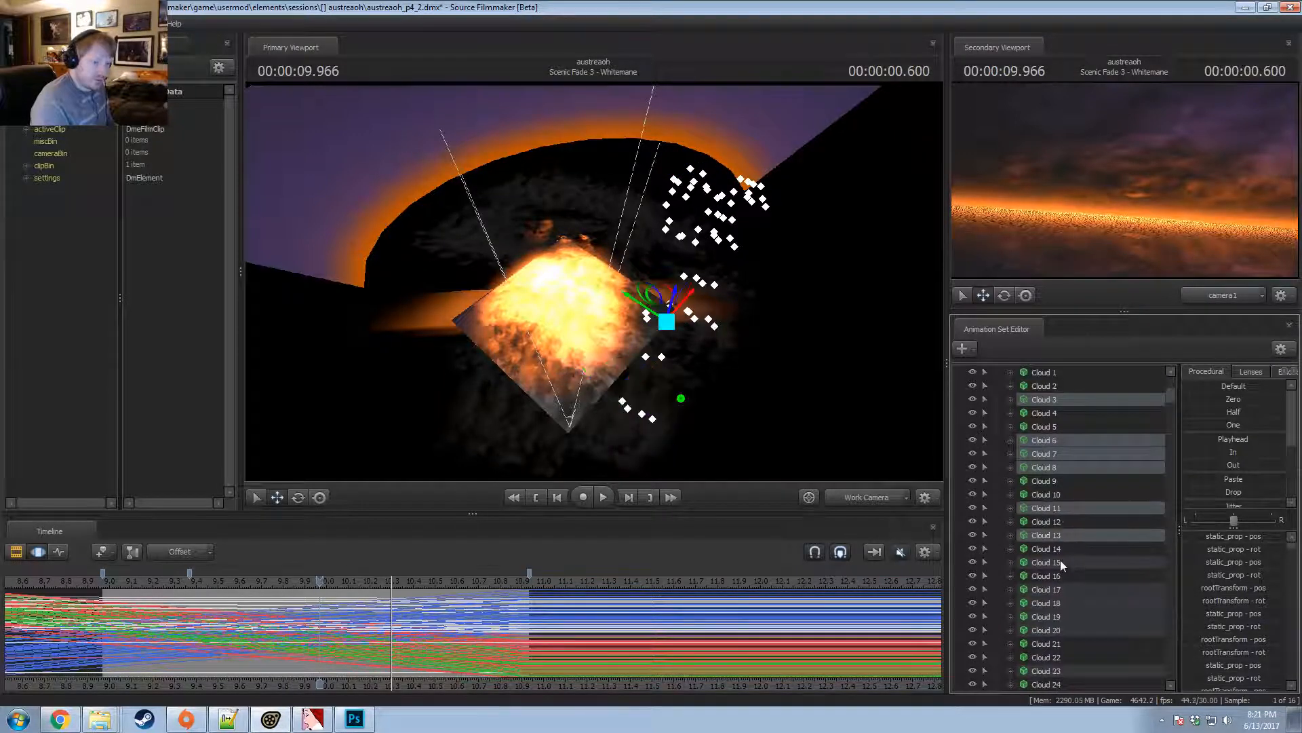
pyautogui.keyDown('ctrl'); pyautogui.click(1058, 589); pyautogui.keyUp('ctrl')
pyautogui.keyDown('ctrl'); pyautogui.click(1062, 602); pyautogui.keyUp('ctrl')
pyautogui.keyDown('ctrl'); pyautogui.click(1062, 616); pyautogui.keyUp('ctrl')
pyautogui.keyDown('ctrl'); pyautogui.click(1063, 629); pyautogui.keyUp('ctrl')
pyautogui.scroll(-5, 1063, 611)
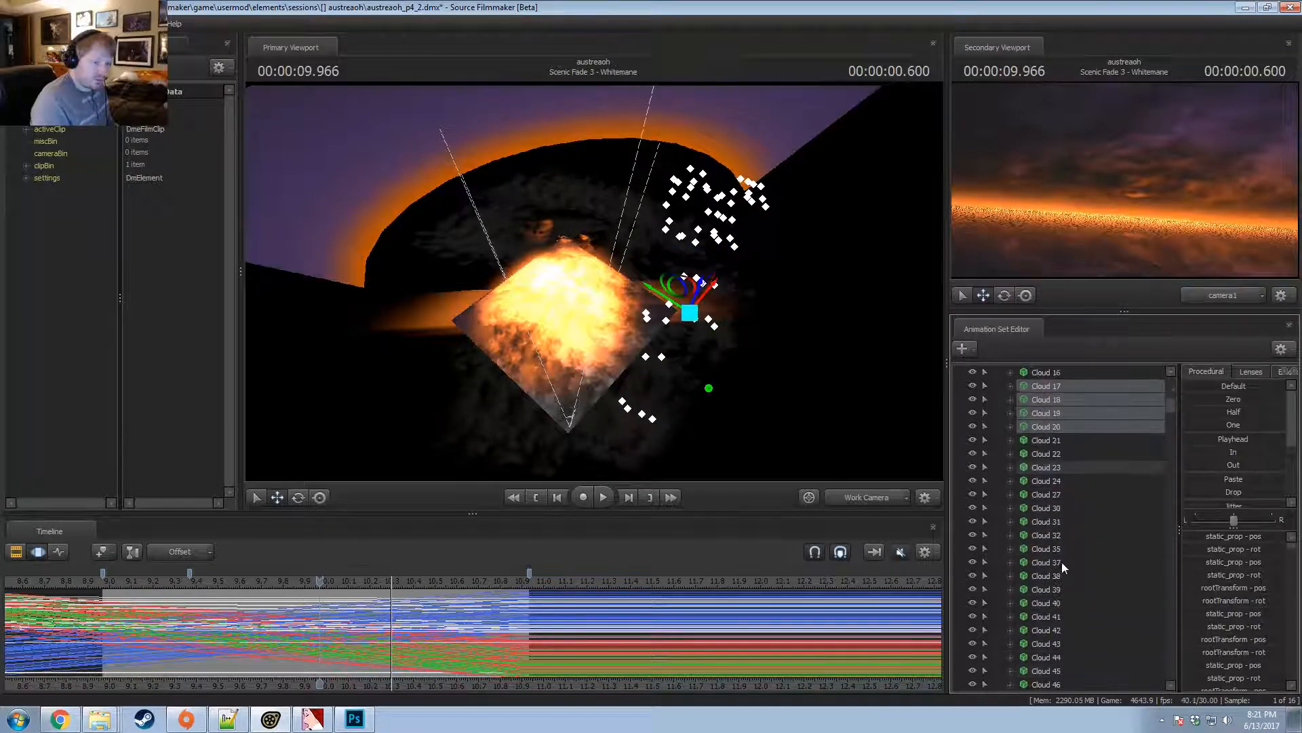
pyautogui.keyDown('ctrl'); pyautogui.click(1045, 467); pyautogui.keyUp('ctrl')
# Extend the animation set selection with Clouds 97, 99, 101, 103 and 104.
pyautogui.scroll(-7, 1058, 478)
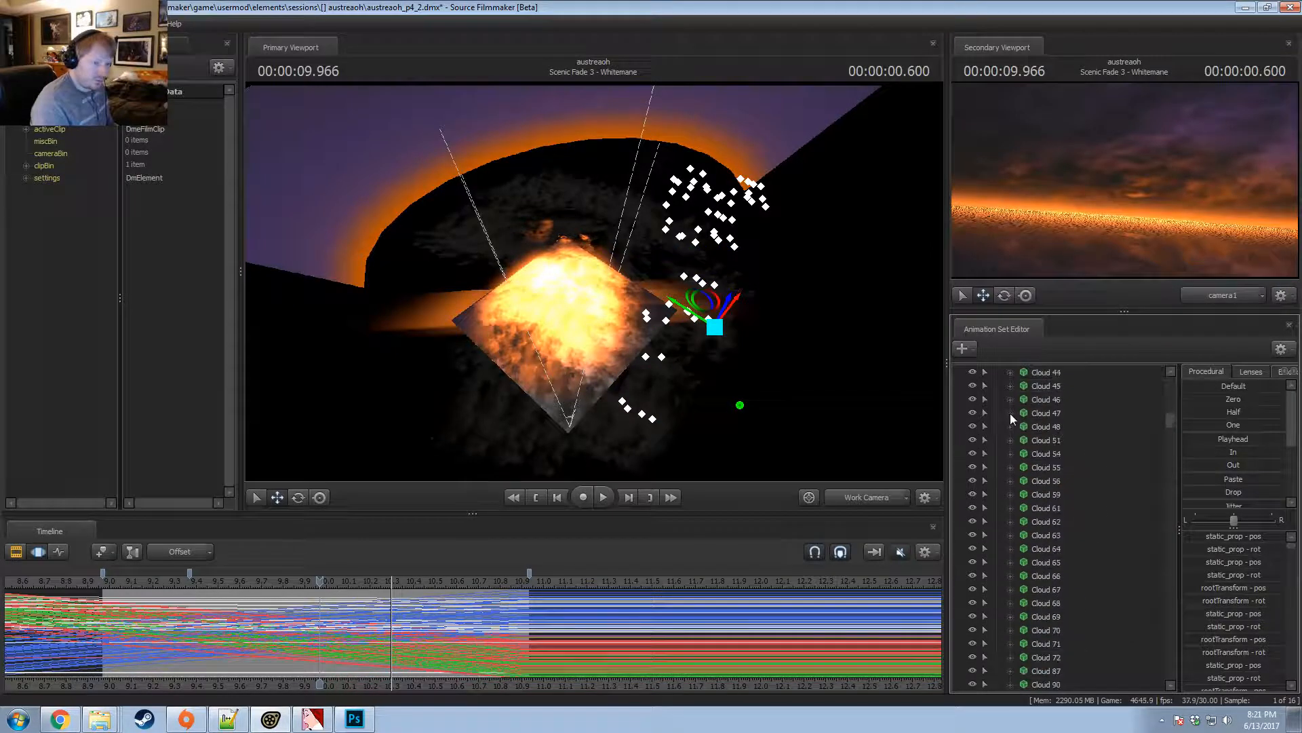
pyautogui.scroll(-8, 1068, 491)
pyautogui.keyDown('ctrl'); pyautogui.click(1064, 413); pyautogui.keyUp('ctrl')
pyautogui.keyDown('ctrl'); pyautogui.click(1064, 440); pyautogui.keyUp('ctrl')
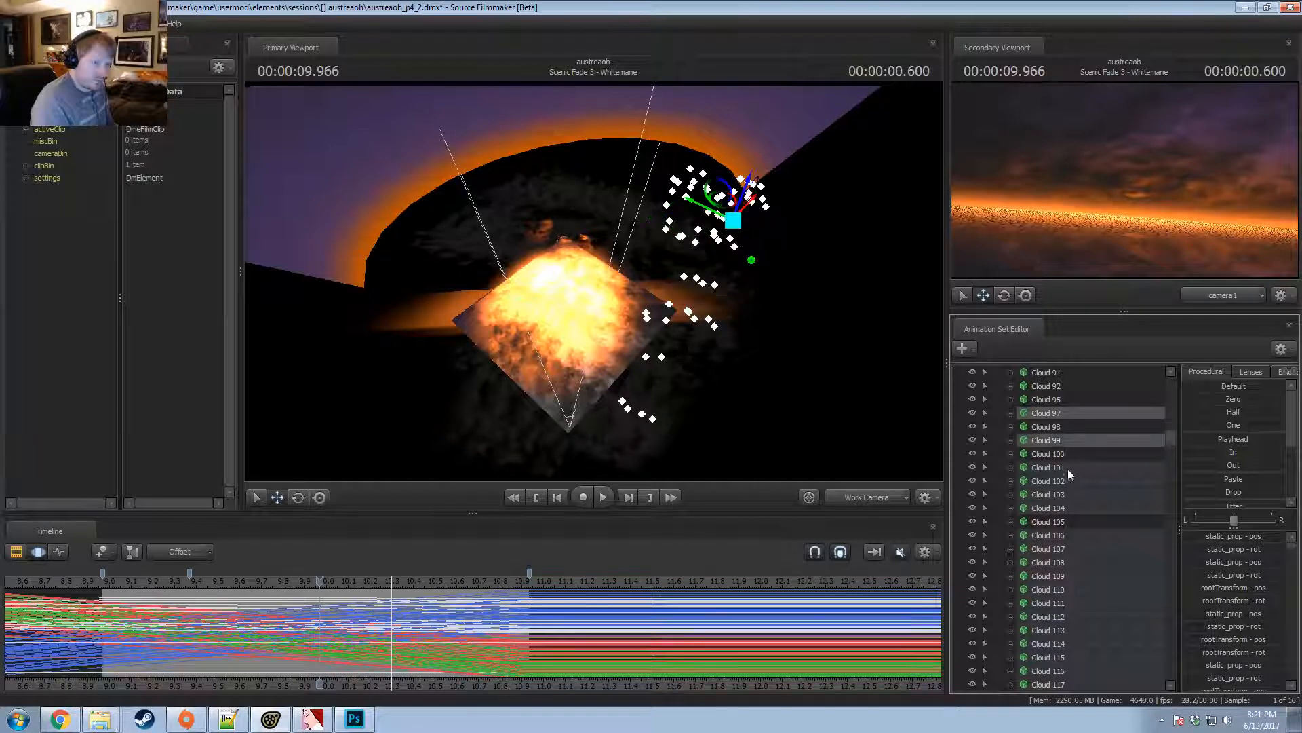
pyautogui.keyDown('ctrl'); pyautogui.click(1068, 470); pyautogui.keyUp('ctrl')
pyautogui.keyDown('ctrl'); pyautogui.click(1068, 494); pyautogui.keyUp('ctrl')
pyautogui.keyDown('ctrl'); pyautogui.click(1069, 507); pyautogui.keyUp('ctrl')
# Extend the animation set selection with Clouds 106 to 120.
pyautogui.scroll(-3, 1070, 507)
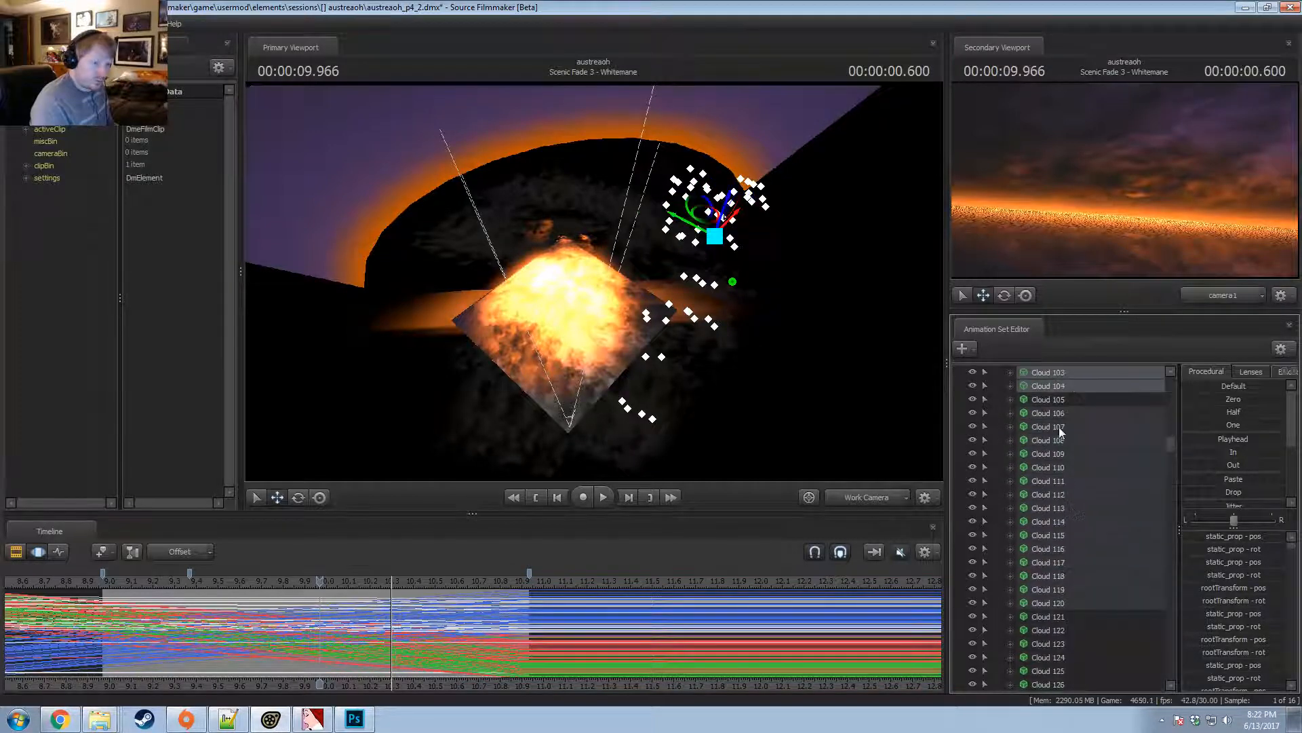
pyautogui.keyDown('ctrl'); pyautogui.click(1060, 414); pyautogui.keyUp('ctrl')
pyautogui.keyDown('ctrl'); pyautogui.click(1061, 426); pyautogui.keyUp('ctrl')
pyautogui.keyDown('ctrl'); pyautogui.click(1062, 440); pyautogui.keyUp('ctrl')
pyautogui.keyDown('ctrl'); pyautogui.click(1063, 455); pyautogui.keyUp('ctrl')
pyautogui.keyDown('ctrl'); pyautogui.click(1065, 468); pyautogui.keyUp('ctrl')
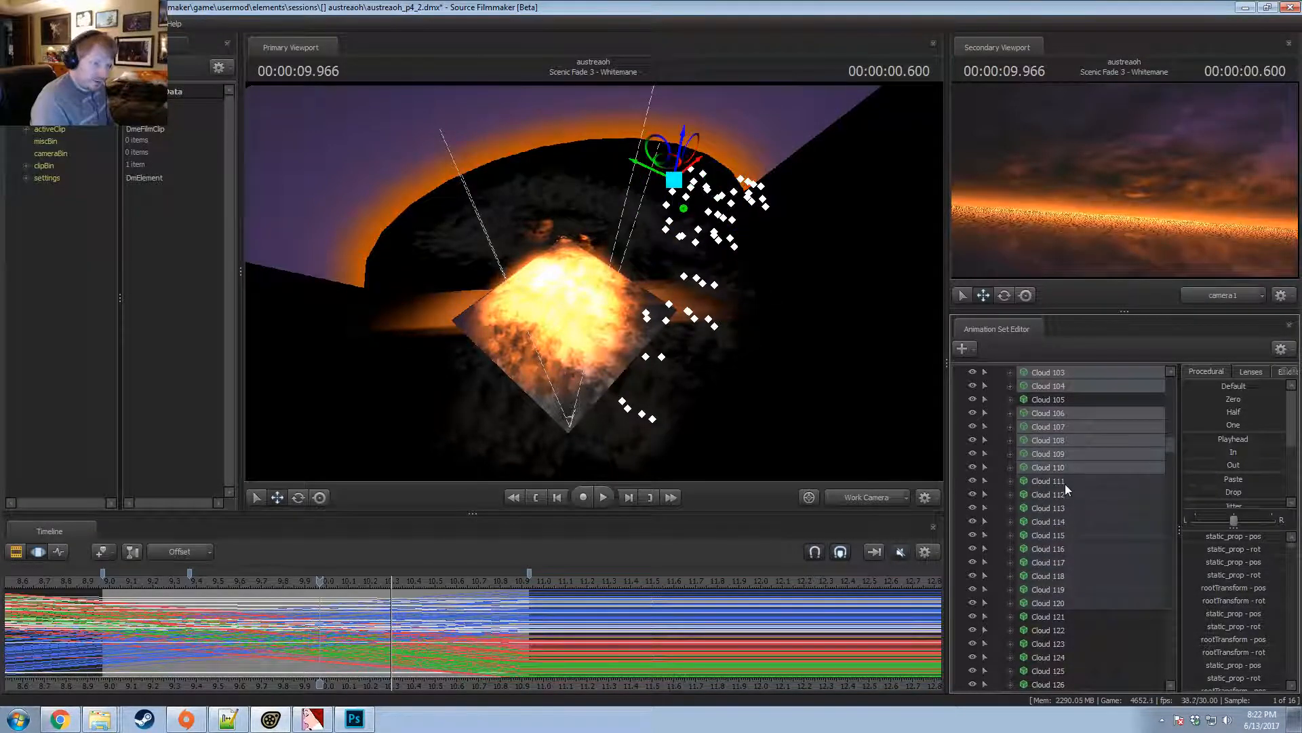
pyautogui.keyDown('ctrl'); pyautogui.click(1065, 482); pyautogui.keyUp('ctrl')
pyautogui.keyDown('ctrl'); pyautogui.click(1068, 494); pyautogui.keyUp('ctrl')
pyautogui.keyDown('ctrl'); pyautogui.click(1071, 508); pyautogui.keyUp('ctrl')
pyautogui.keyDown('ctrl'); pyautogui.click(1073, 521); pyautogui.keyUp('ctrl')
pyautogui.keyDown('ctrl'); pyautogui.click(1071, 536); pyautogui.keyUp('ctrl')
pyautogui.keyDown('ctrl'); pyautogui.click(1074, 547); pyautogui.keyUp('ctrl')
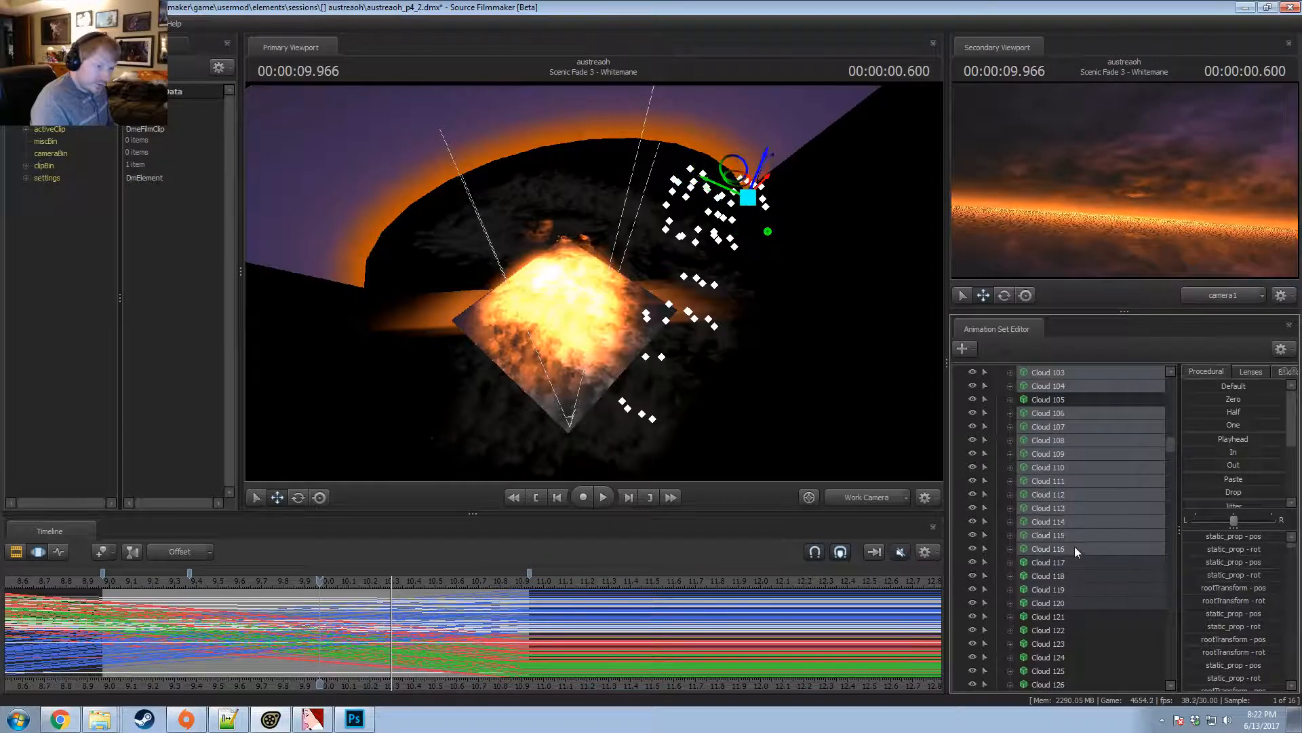
pyautogui.keyDown('ctrl'); pyautogui.click(1074, 561); pyautogui.keyUp('ctrl')
pyautogui.keyDown('ctrl'); pyautogui.click(1073, 575); pyautogui.keyUp('ctrl')
pyautogui.keyDown('ctrl'); pyautogui.click(1073, 589); pyautogui.keyUp('ctrl')
pyautogui.keyDown('ctrl'); pyautogui.click(1071, 602); pyautogui.keyUp('ctrl')
pyautogui.scroll(-6, 1082, 570)
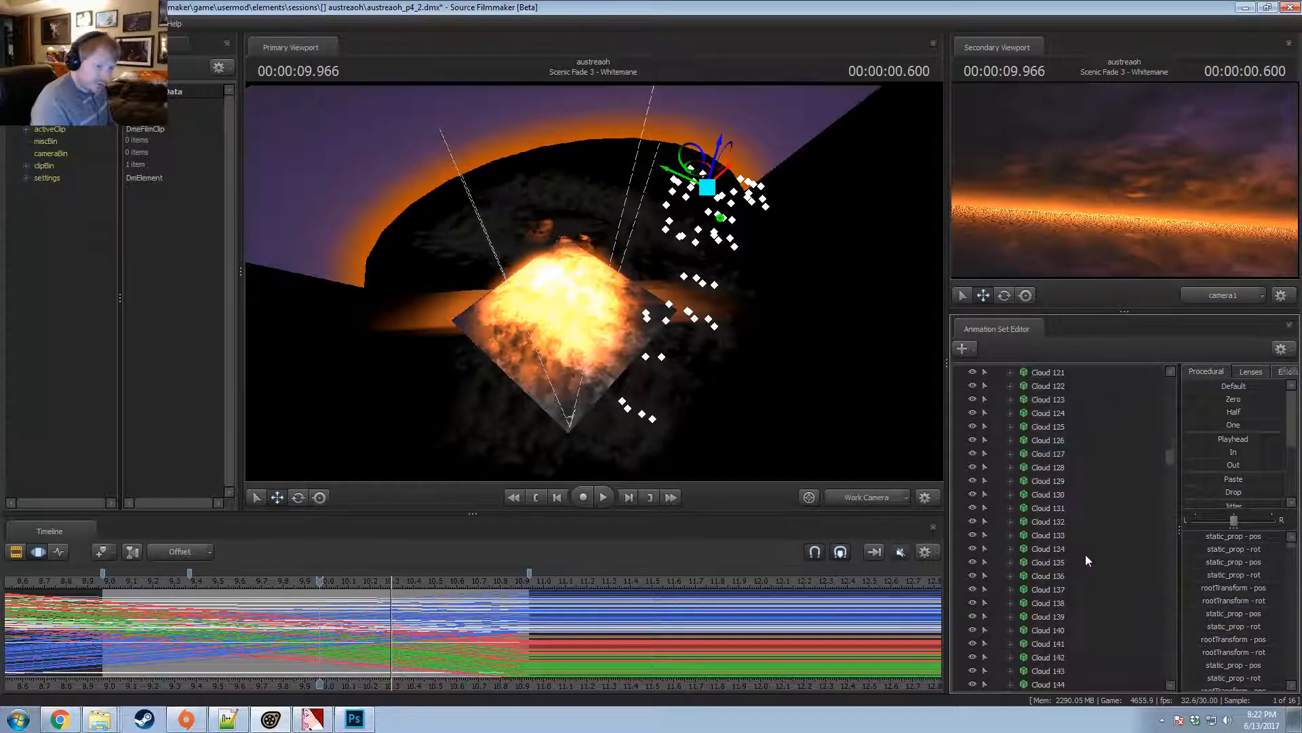
pyautogui.scroll(-20, 1081, 534)
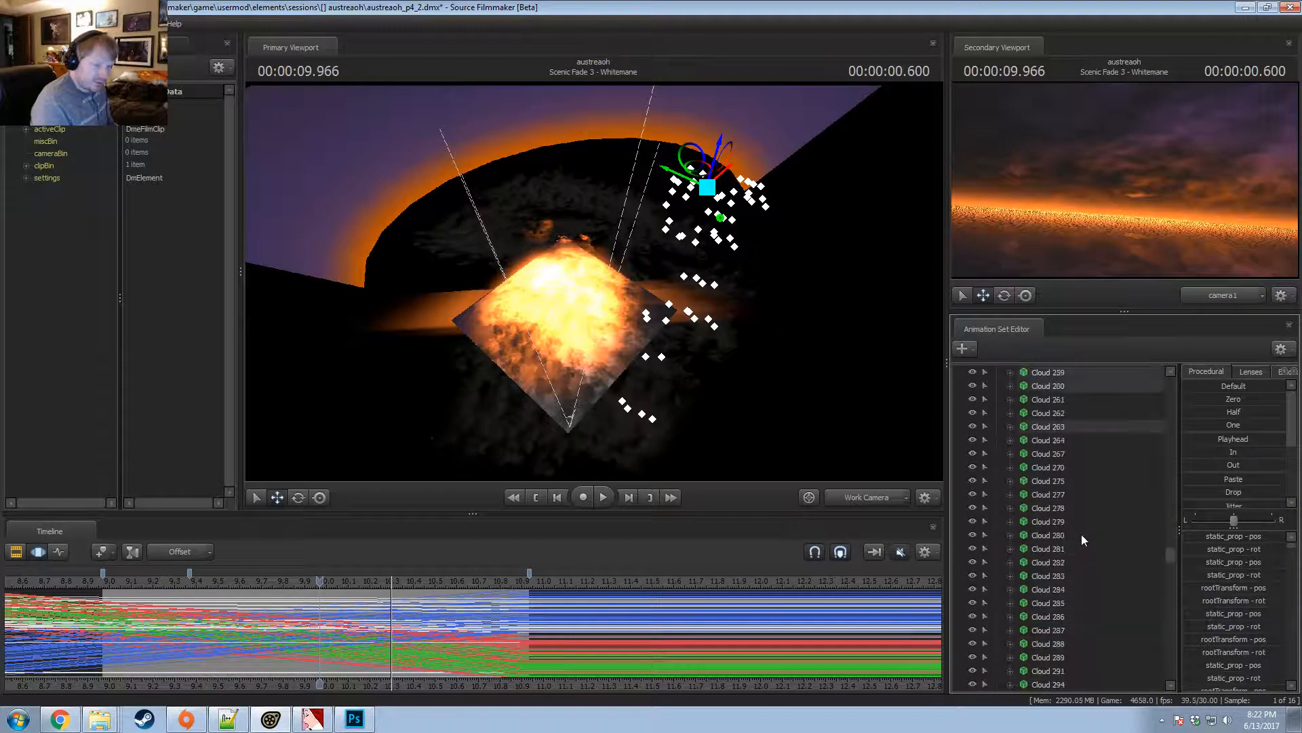
# Extend the animation set selection with Clouds 251, 253, 255, 258, 259 and 260.
pyautogui.scroll(4, 1082, 535)
pyautogui.keyDown('ctrl'); pyautogui.click(1071, 426); pyautogui.keyUp('ctrl')
pyautogui.keyDown('ctrl'); pyautogui.click(1072, 453); pyautogui.keyUp('ctrl')
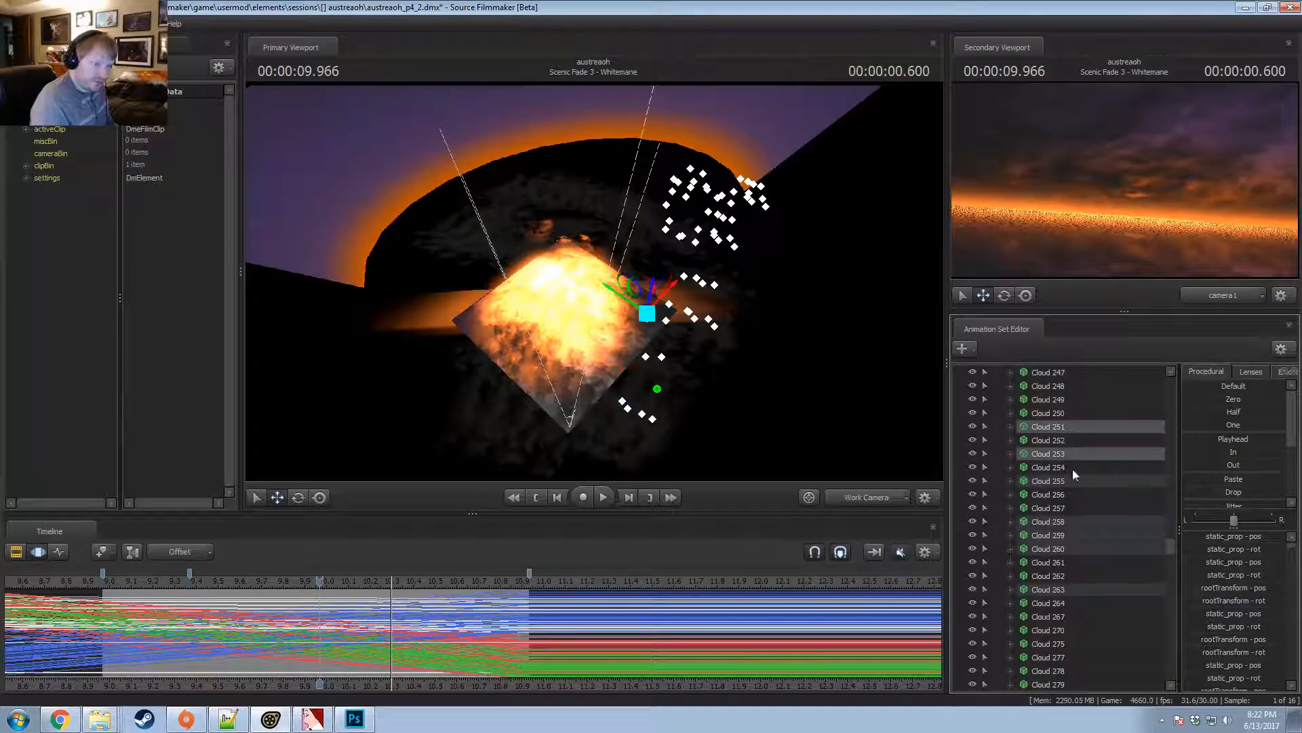
pyautogui.keyDown('ctrl'); pyautogui.click(1074, 480); pyautogui.keyUp('ctrl')
pyautogui.keyDown('ctrl'); pyautogui.click(1077, 521); pyautogui.keyUp('ctrl')
pyautogui.keyDown('ctrl'); pyautogui.click(1075, 534); pyautogui.keyUp('ctrl')
pyautogui.keyDown('ctrl'); pyautogui.click(1073, 548); pyautogui.keyUp('ctrl')
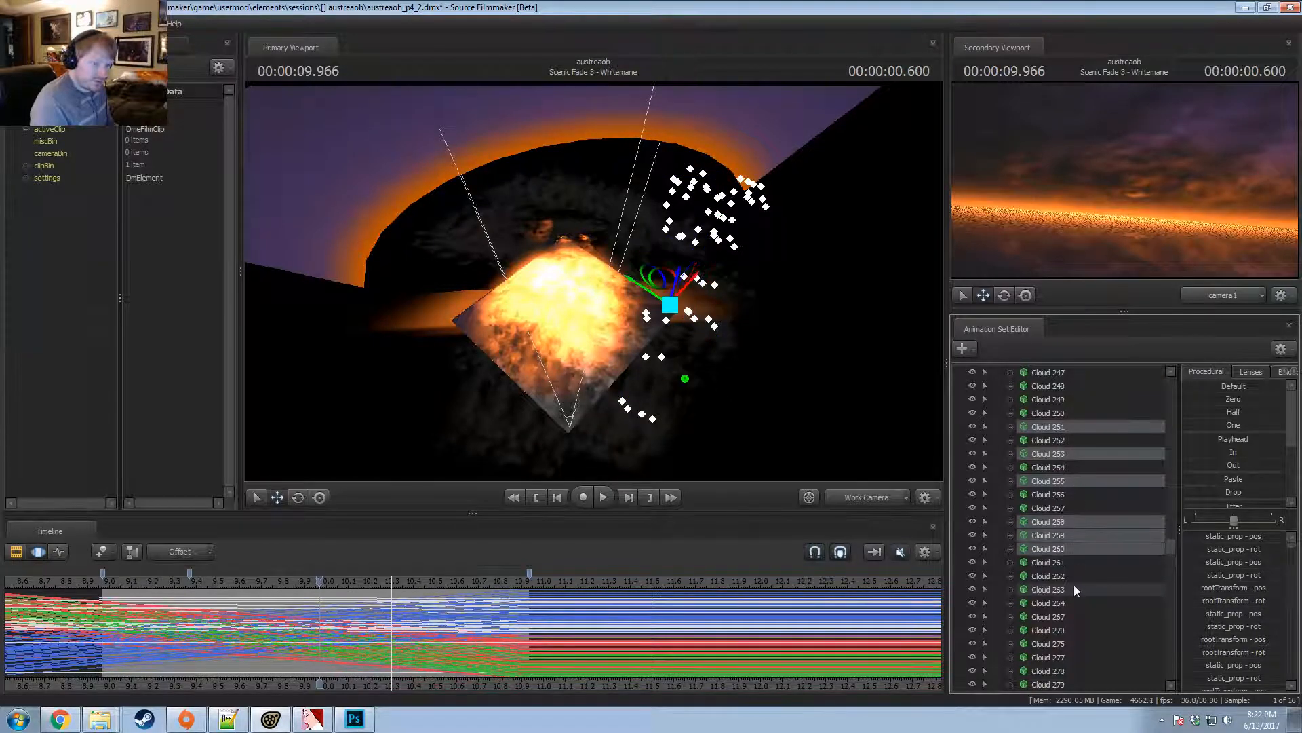
# Add Clouds 337, 339 and 341 to 344 to the animation set selection.
pyautogui.scroll(-20, 1088, 536)
pyautogui.keyDown('ctrl'); pyautogui.click(1073, 466); pyautogui.keyUp('ctrl')
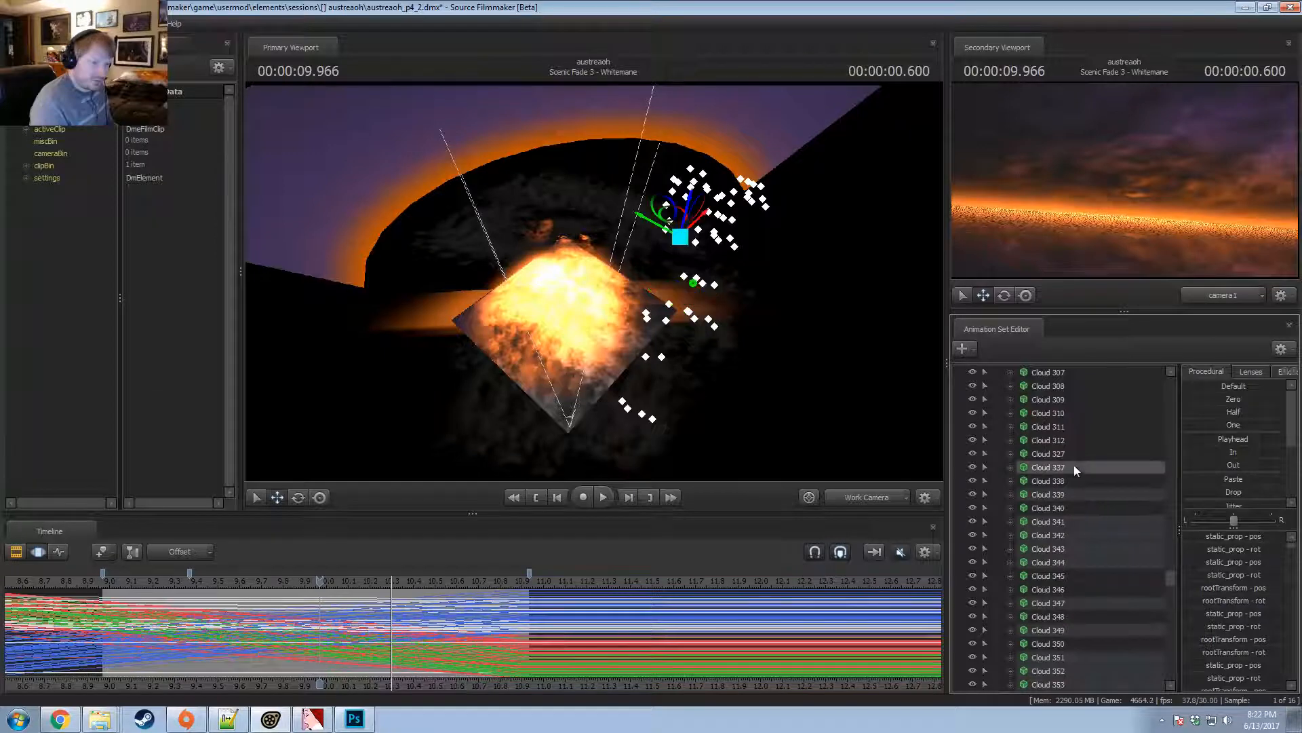
pyautogui.keyDown('ctrl'); pyautogui.click(1075, 493); pyautogui.keyUp('ctrl')
pyautogui.keyDown('ctrl'); pyautogui.click(1079, 521); pyautogui.keyUp('ctrl')
pyautogui.keyDown('ctrl'); pyautogui.click(1080, 535); pyautogui.keyUp('ctrl')
pyautogui.keyDown('ctrl'); pyautogui.click(1080, 548); pyautogui.keyUp('ctrl')
pyautogui.keyDown('ctrl'); pyautogui.click(1081, 561); pyautogui.keyUp('ctrl')
# Extend the animation set selection with Clouds 347, 349 and 351 to 360.
pyautogui.scroll(-3, 1084, 543)
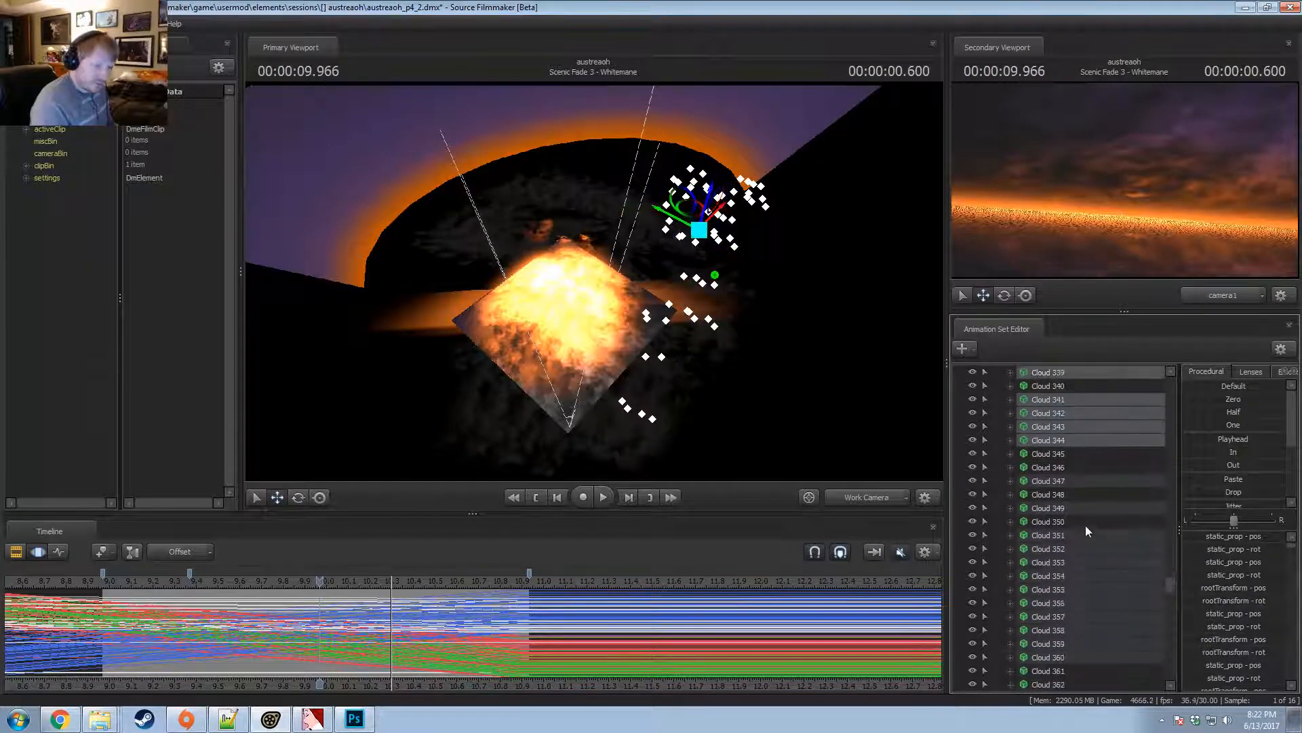
pyautogui.keyDown('ctrl'); pyautogui.click(1065, 481); pyautogui.keyUp('ctrl')
pyautogui.keyDown('ctrl'); pyautogui.click(1069, 507); pyautogui.keyUp('ctrl')
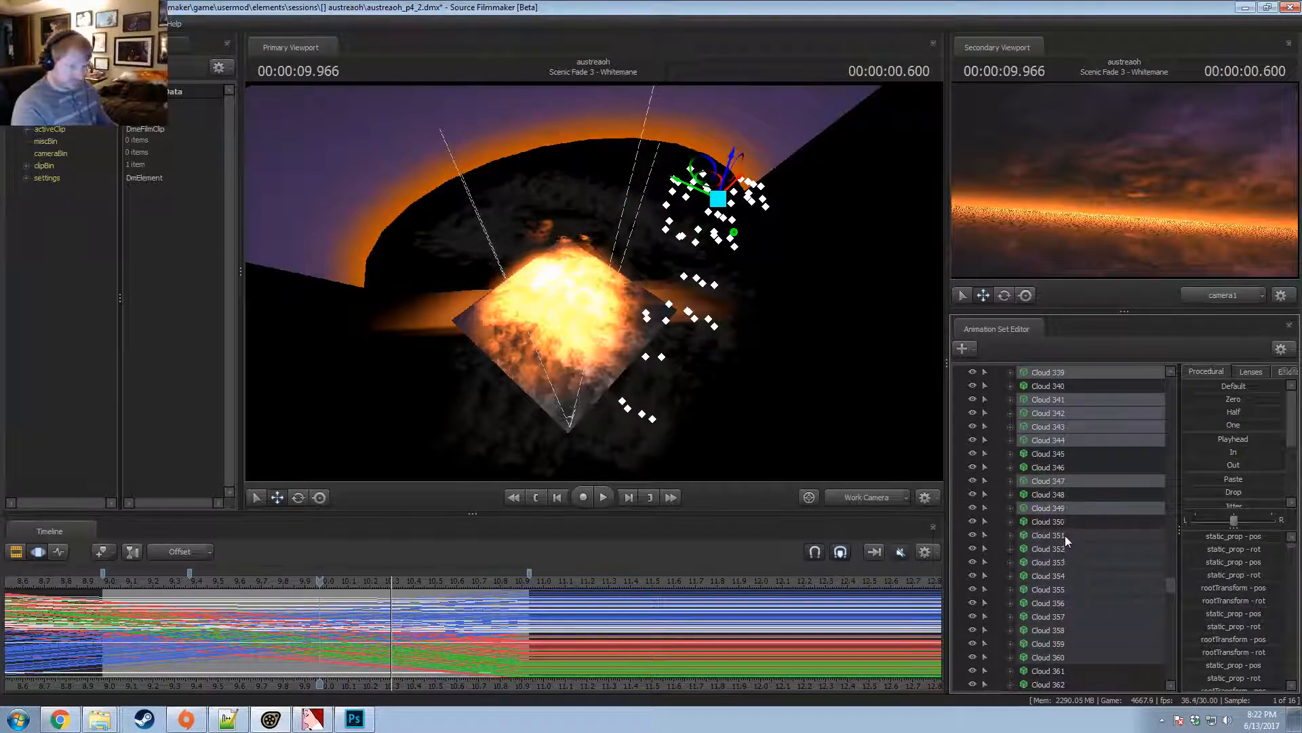
pyautogui.keyDown('ctrl'); pyautogui.click(1065, 535); pyautogui.keyUp('ctrl')
pyautogui.keyDown('ctrl'); pyautogui.click(1066, 549); pyautogui.keyUp('ctrl')
pyautogui.keyDown('ctrl'); pyautogui.click(1071, 562); pyautogui.keyUp('ctrl')
pyautogui.keyDown('ctrl'); pyautogui.click(1075, 575); pyautogui.keyUp('ctrl')
pyautogui.keyDown('ctrl'); pyautogui.click(1080, 589); pyautogui.keyUp('ctrl')
pyautogui.keyDown('ctrl'); pyautogui.click(1081, 602); pyautogui.keyUp('ctrl')
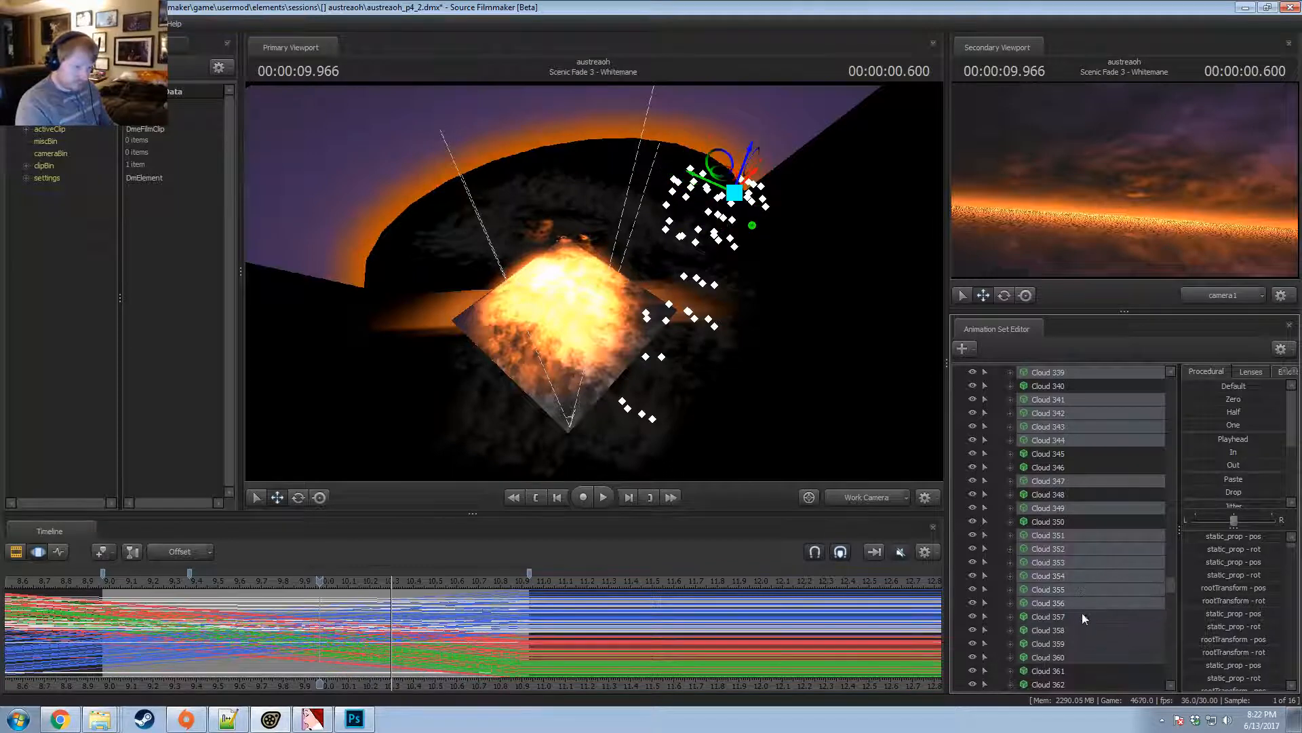
pyautogui.keyDown('ctrl'); pyautogui.click(1081, 616); pyautogui.keyUp('ctrl')
pyautogui.keyDown('ctrl'); pyautogui.click(1083, 630); pyautogui.keyUp('ctrl')
pyautogui.keyDown('ctrl'); pyautogui.click(1086, 655); pyautogui.keyUp('ctrl')
# Delete all the selected cloud animation sets.
pyautogui.scroll(-8, 1094, 601)
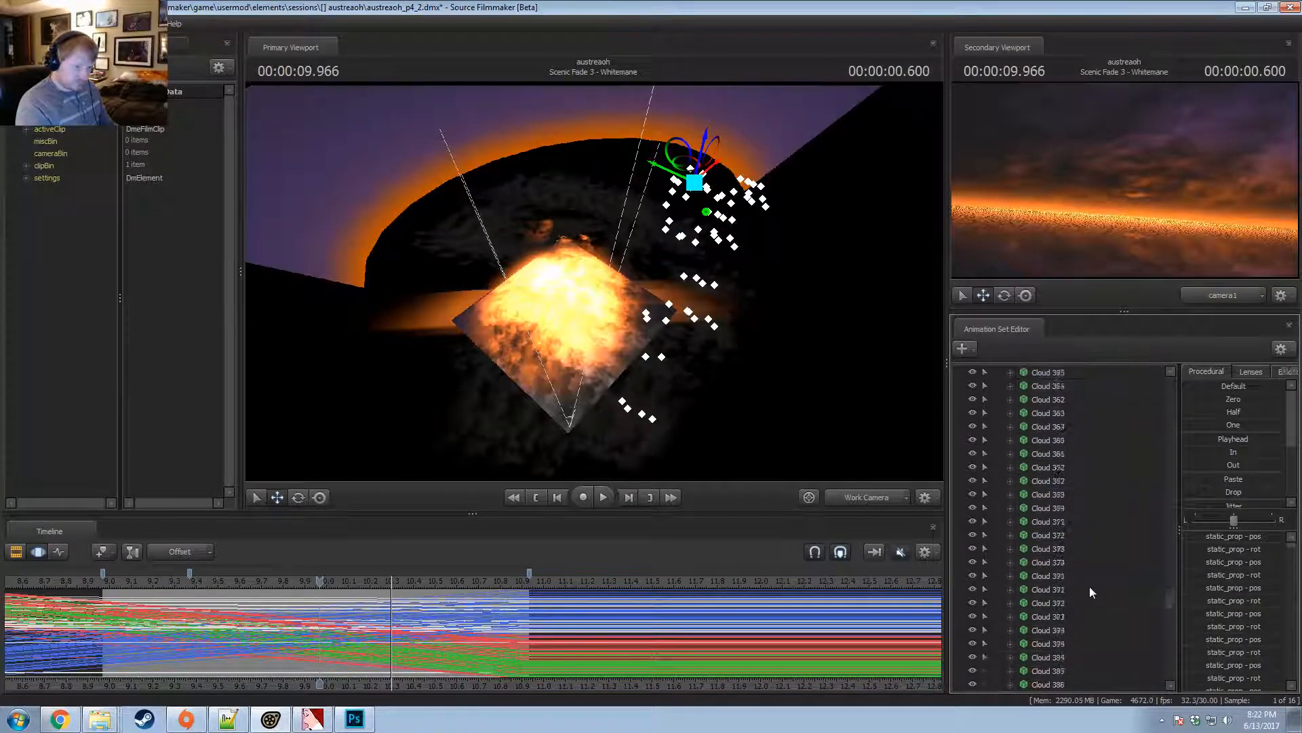
pyautogui.scroll(20, 1080, 591)
pyautogui.rightClick(1079, 548)
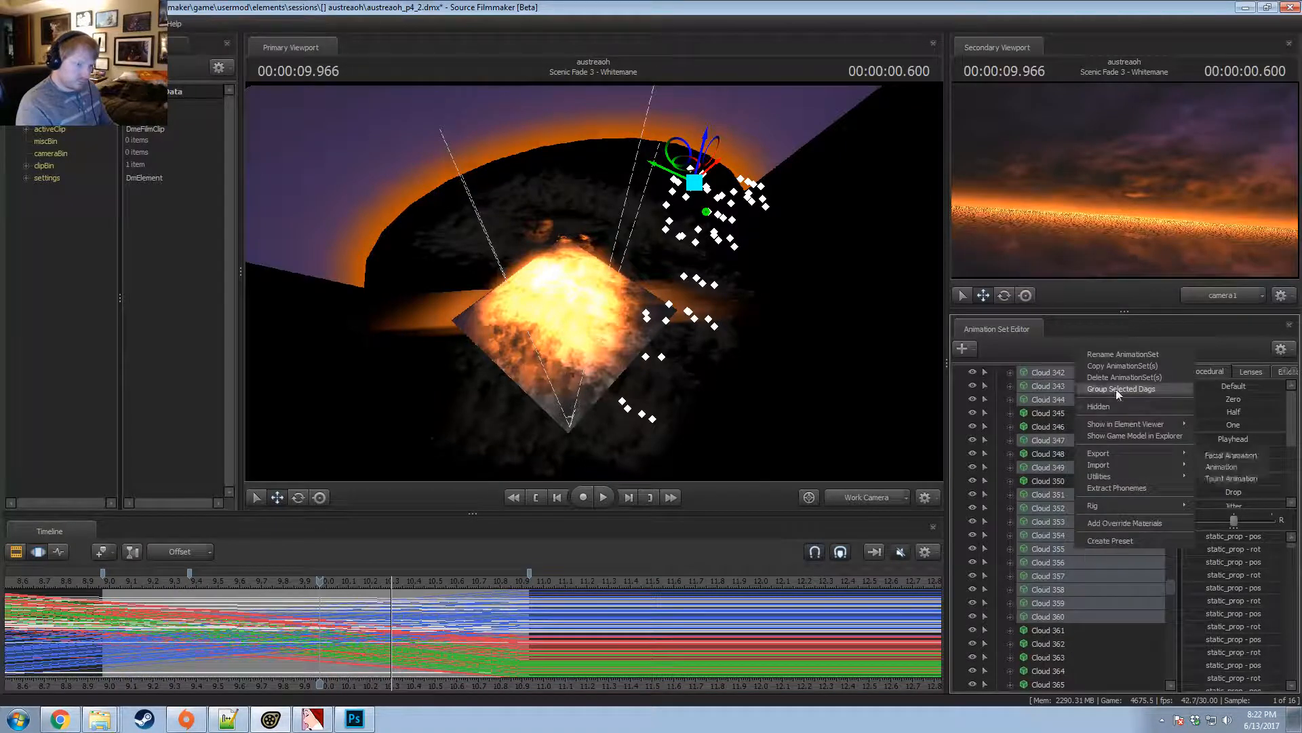
pyautogui.click(1114, 376)
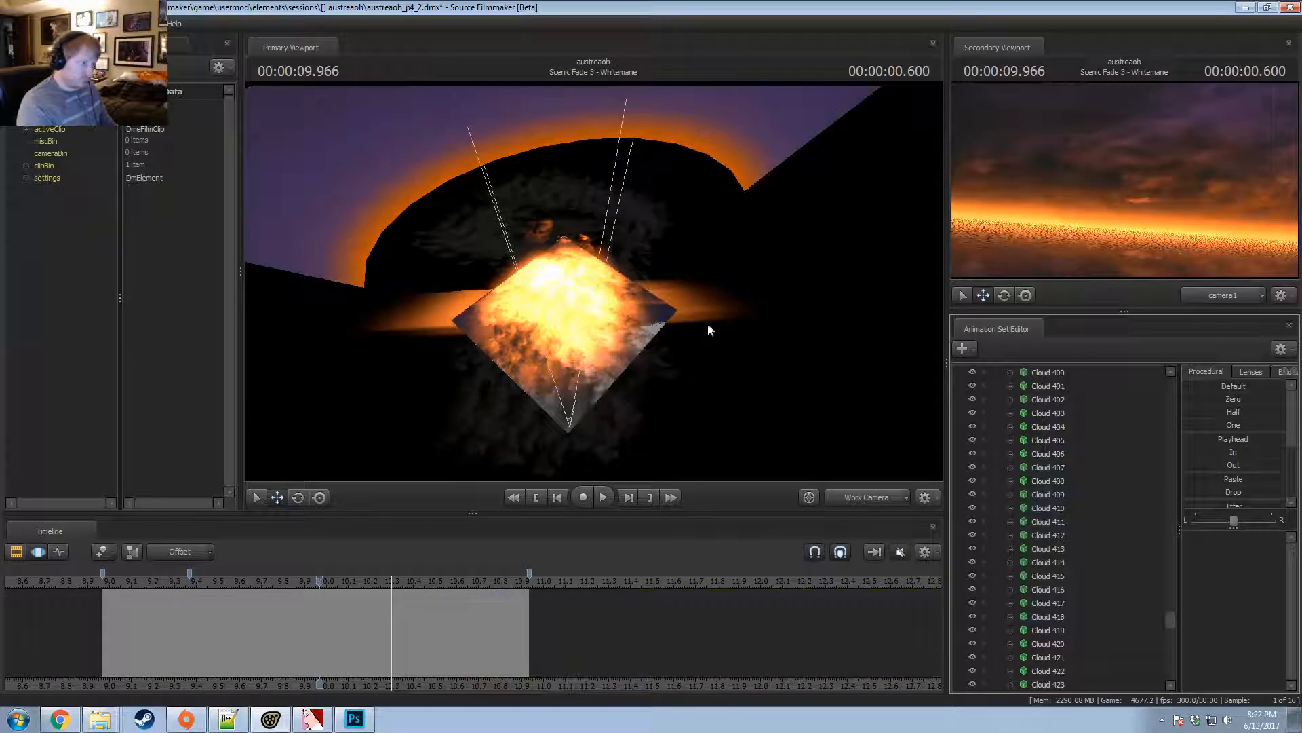
# Play the shot twice from near its start to review the remaining clouds through the camera.
pyautogui.click(196, 577)
pyautogui.press('space')
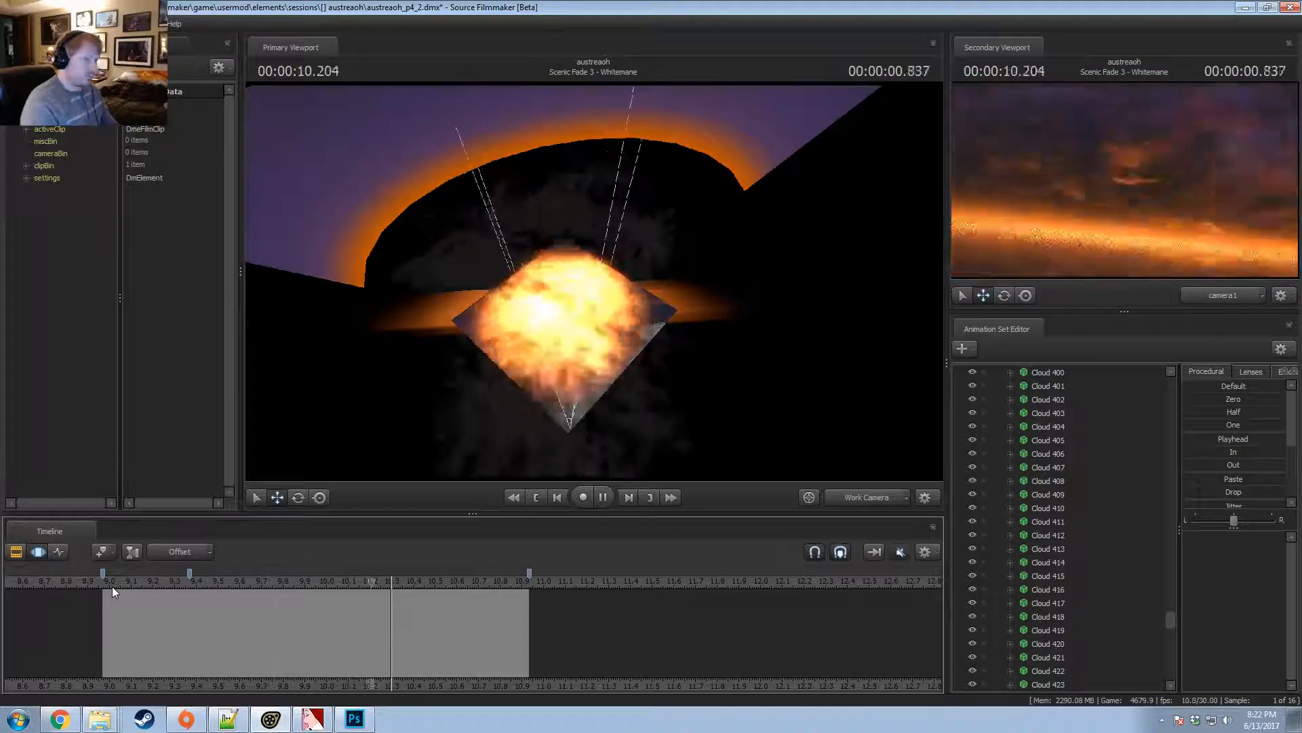
pyautogui.press('space')
pyautogui.moveTo(124, 574); pyautogui.dragTo(180, 649)
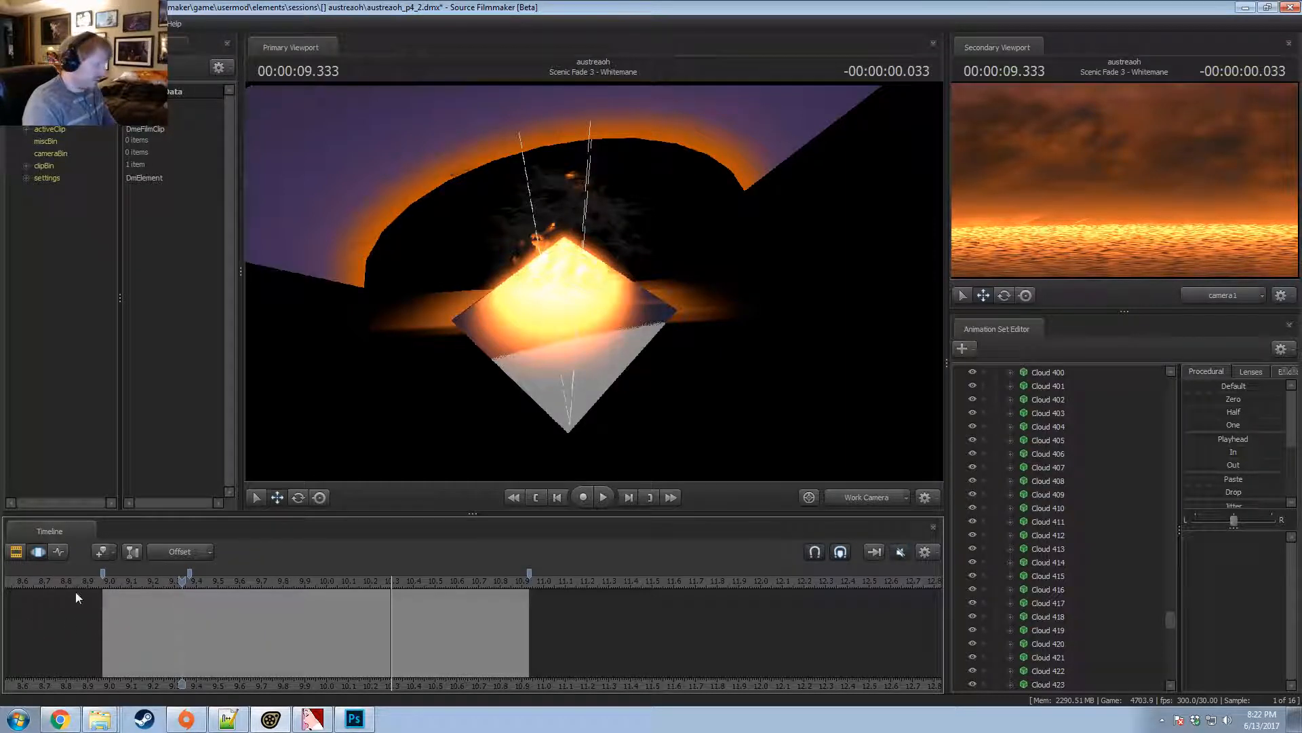
pyautogui.press('space')
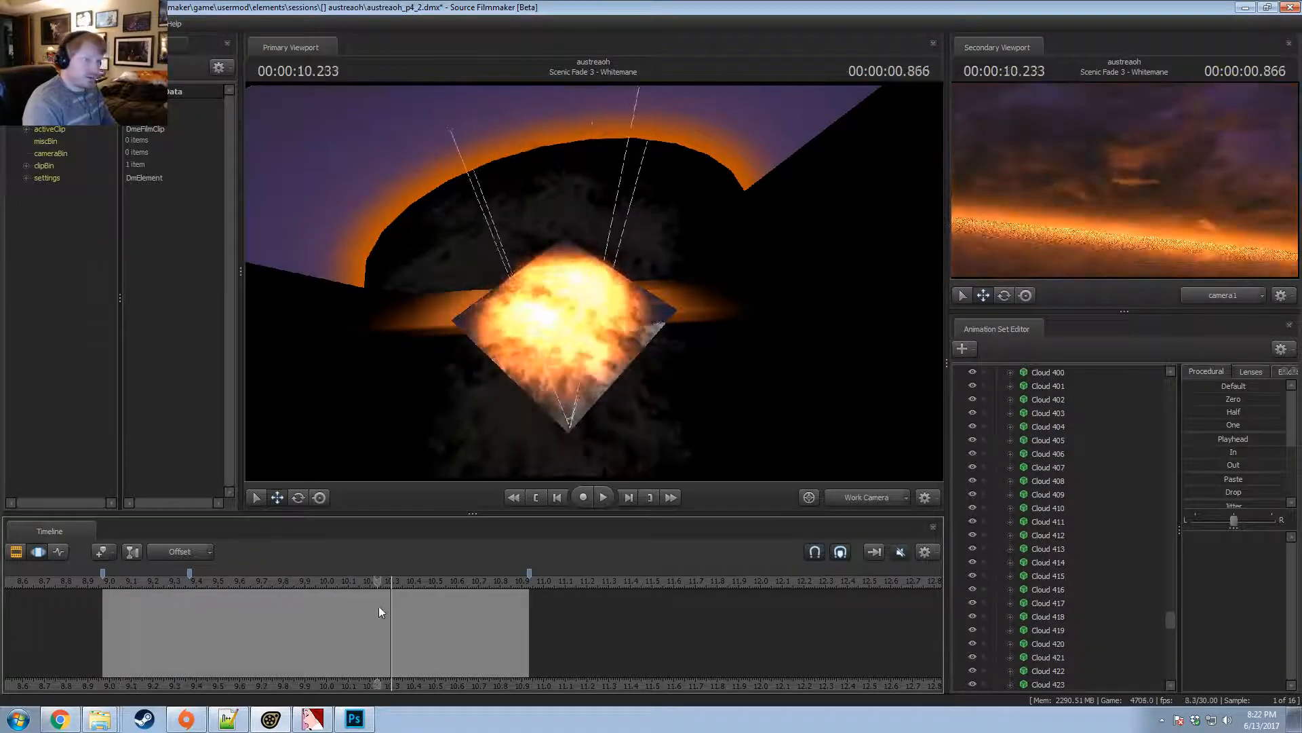
pyautogui.press('space')
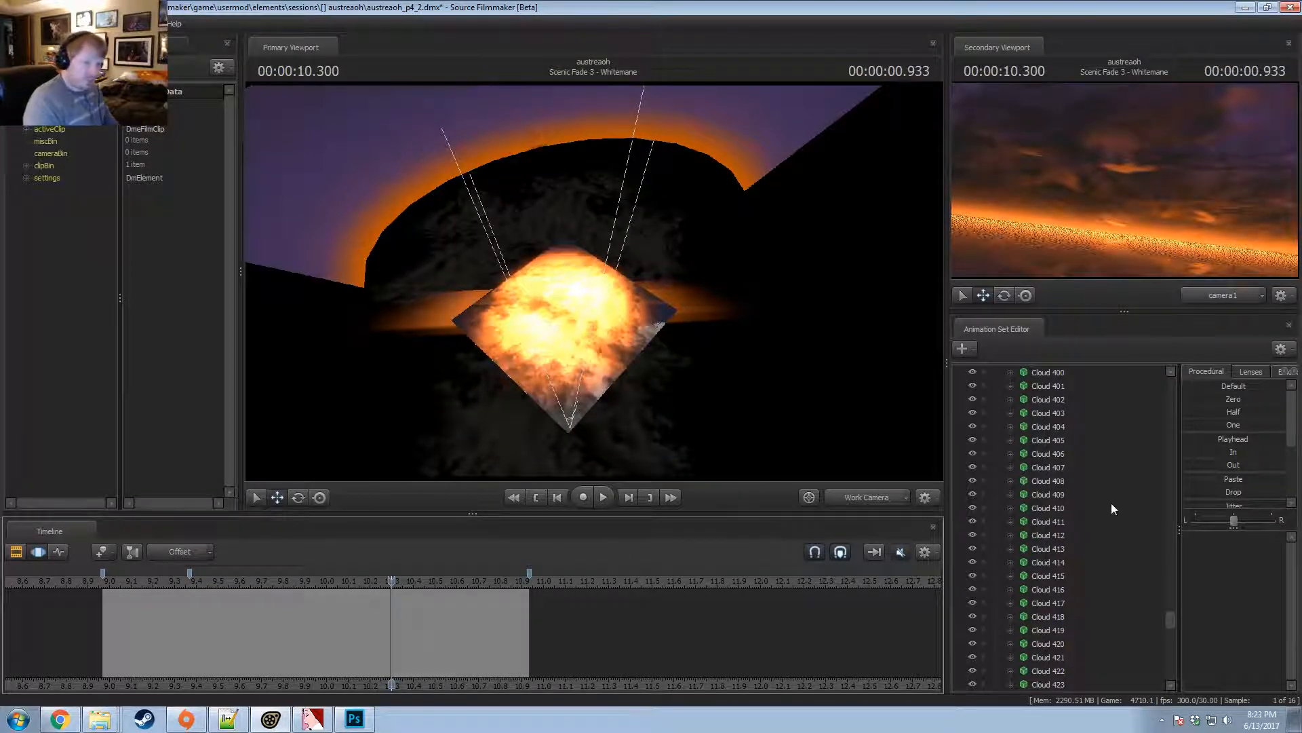
# Copy the first cloud in the Clouds group, collapse the group, paste the copy outside it and select the copy.
pyautogui.moveTo(1169, 547); pyautogui.dragTo(1173, 384)
pyautogui.click(1052, 574)
pyautogui.rightClick(1045, 576)
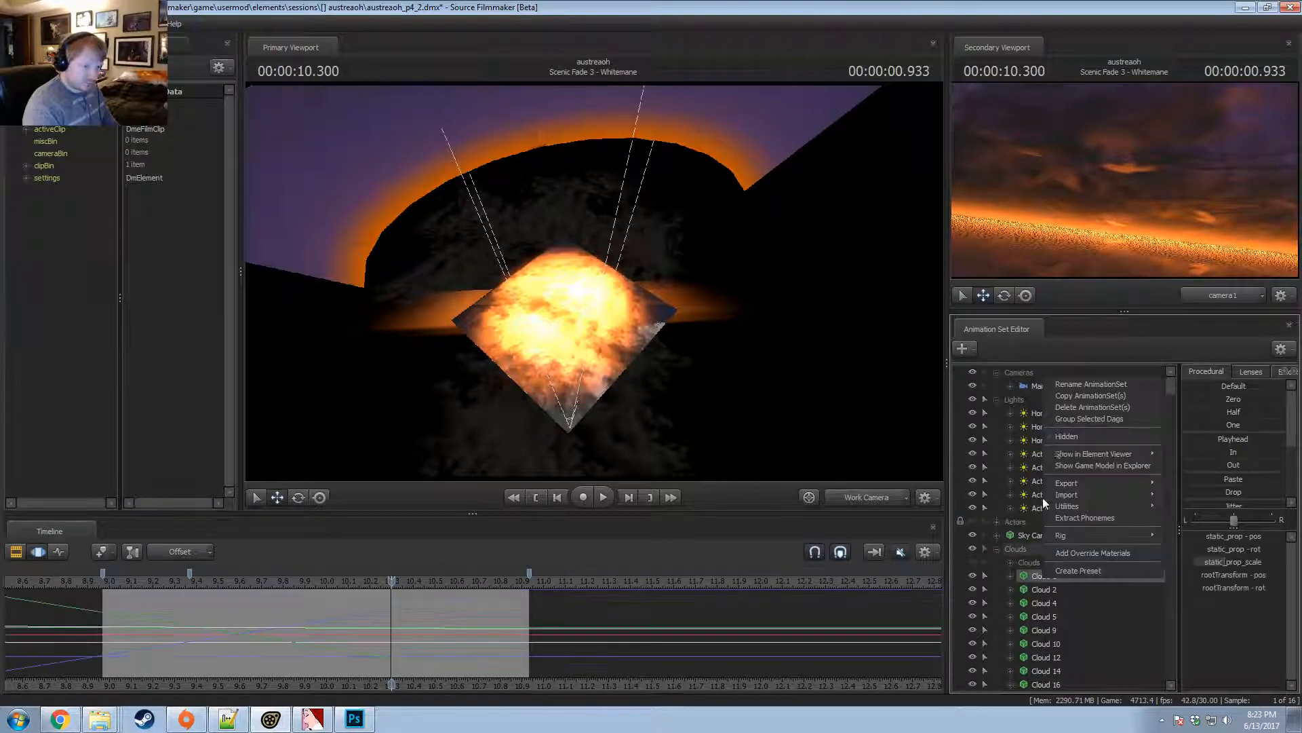
pyautogui.click(1070, 396)
pyautogui.click(996, 549)
pyautogui.rightClick(1016, 632)
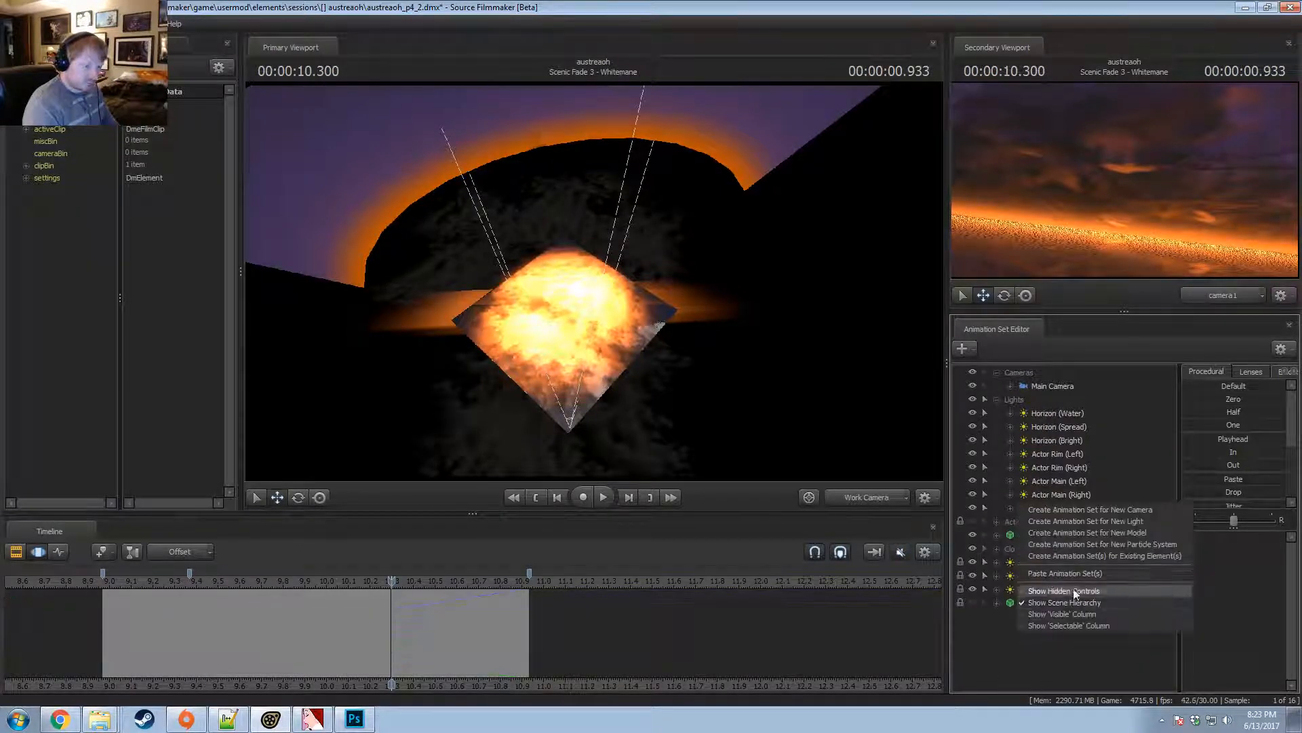
pyautogui.click(1076, 576)
pyautogui.click(1036, 617)
# Zoom the timeline out slightly and hide the Clouds group so only the copied cloud shows.
pyautogui.click(392, 640)
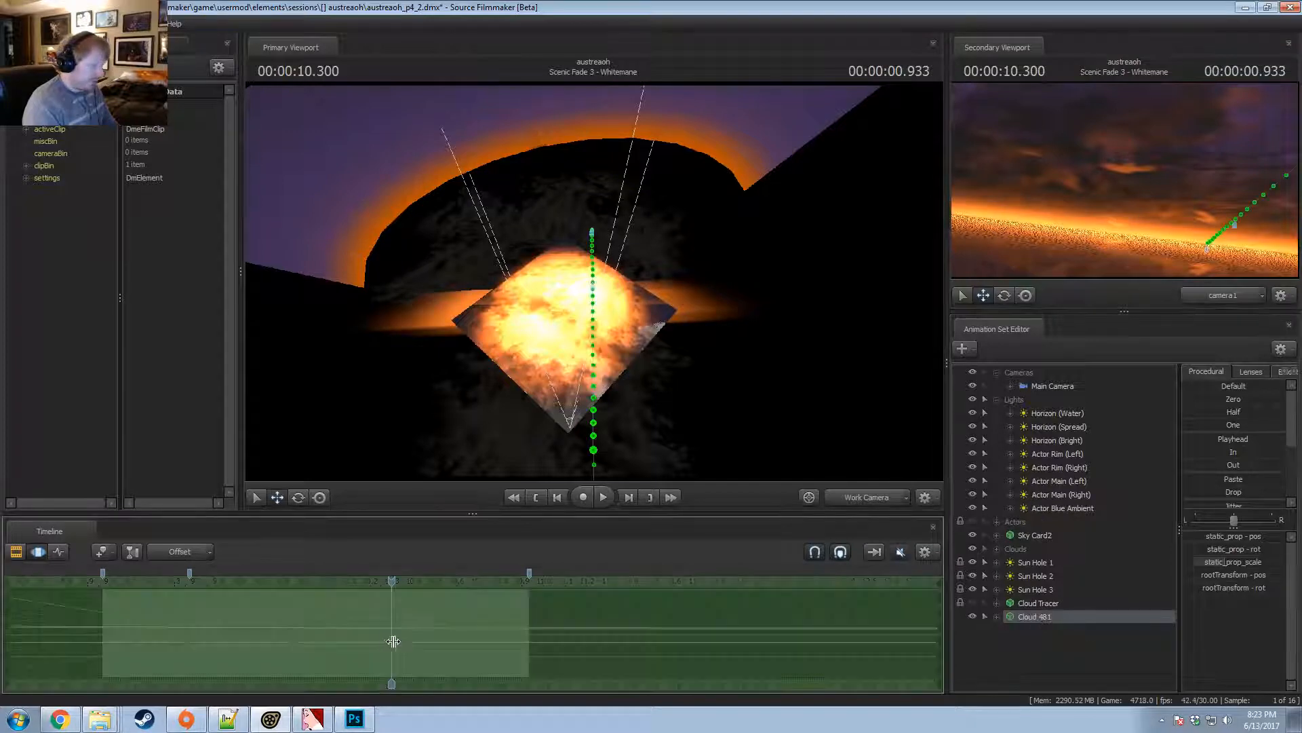
pyautogui.scroll(-2, 356, 648)
pyautogui.scroll(1, 335, 650)
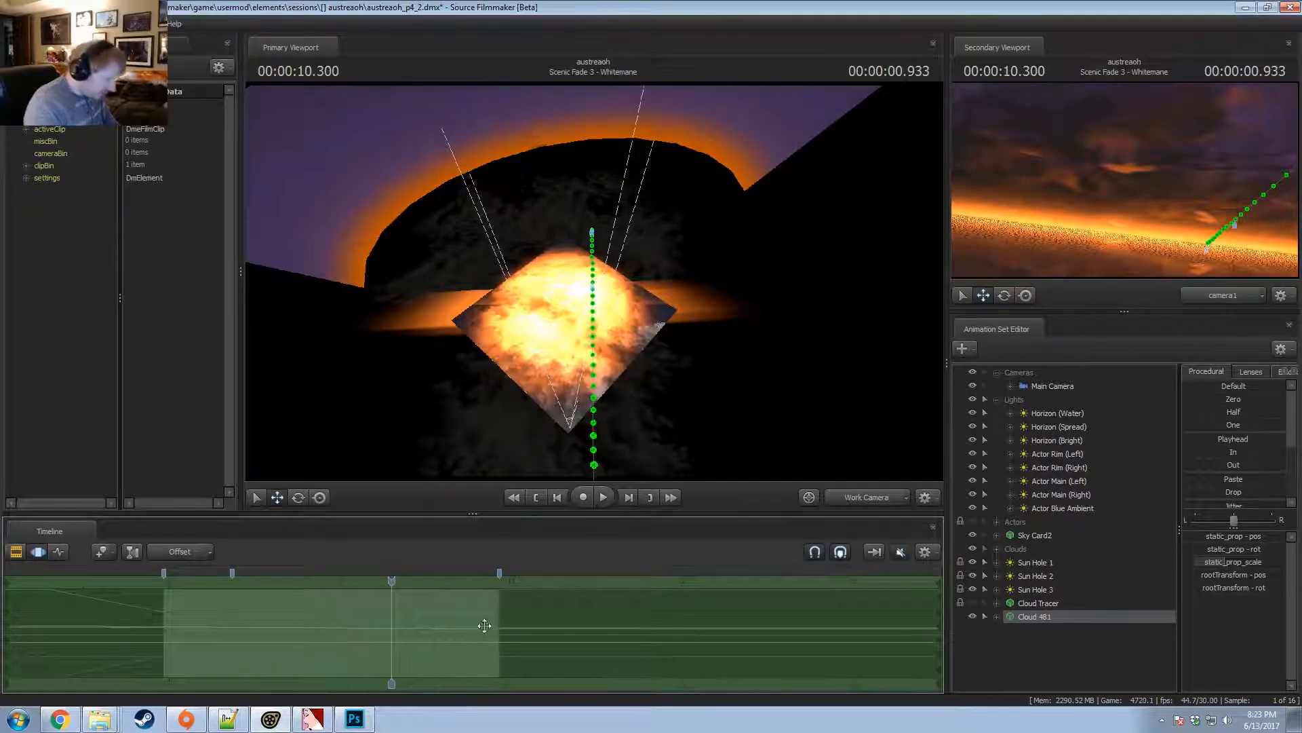
pyautogui.moveTo(484, 625); pyautogui.dragTo(500, 632)
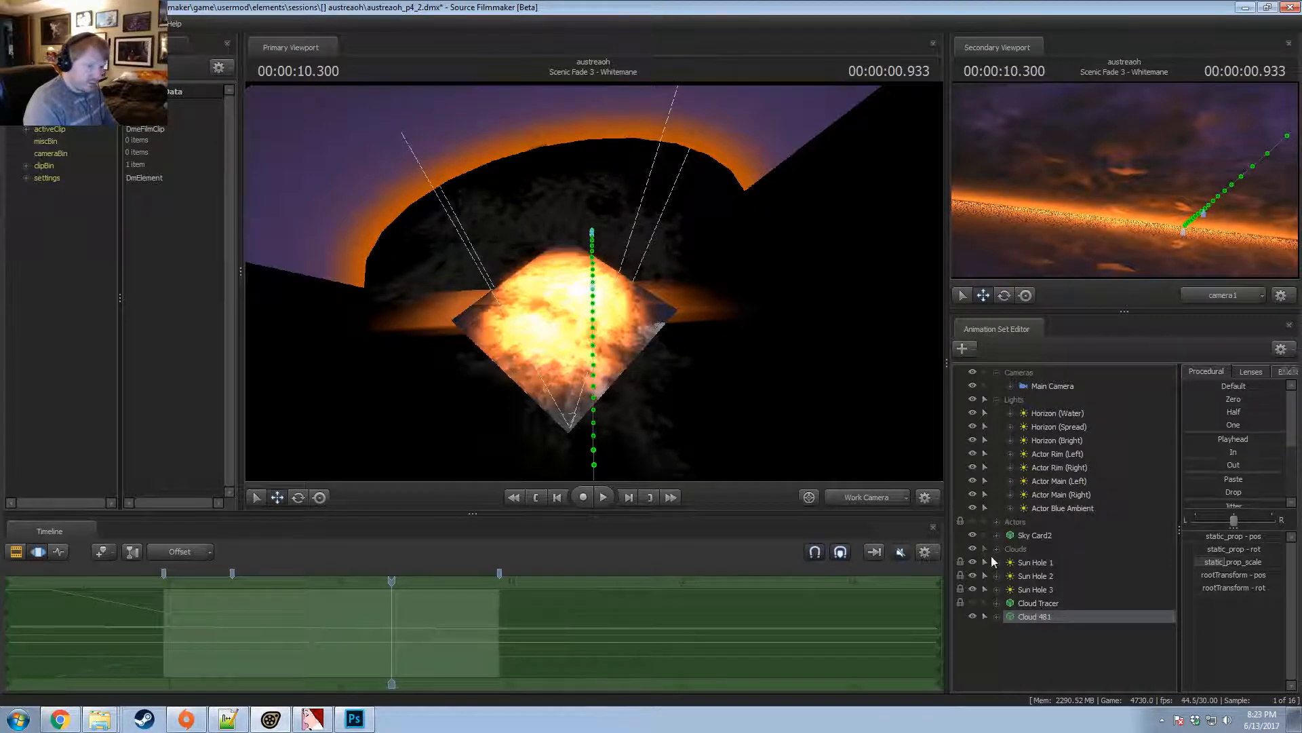
pyautogui.click(972, 548)
# Move Cloud 481 slightly along its vertical axis with the playhead at 00:00:09.733.
pyautogui.keyDown('alt'); pyautogui.moveTo(600, 287); pyautogui.dragTo(753, 293); pyautogui.keyUp('alt')
pyautogui.moveTo(397, 582); pyautogui.dragTo(295, 578)
pyautogui.keyDown('alt'); pyautogui.moveTo(605, 372); pyautogui.dragTo(573, 320); pyautogui.keyUp('alt')
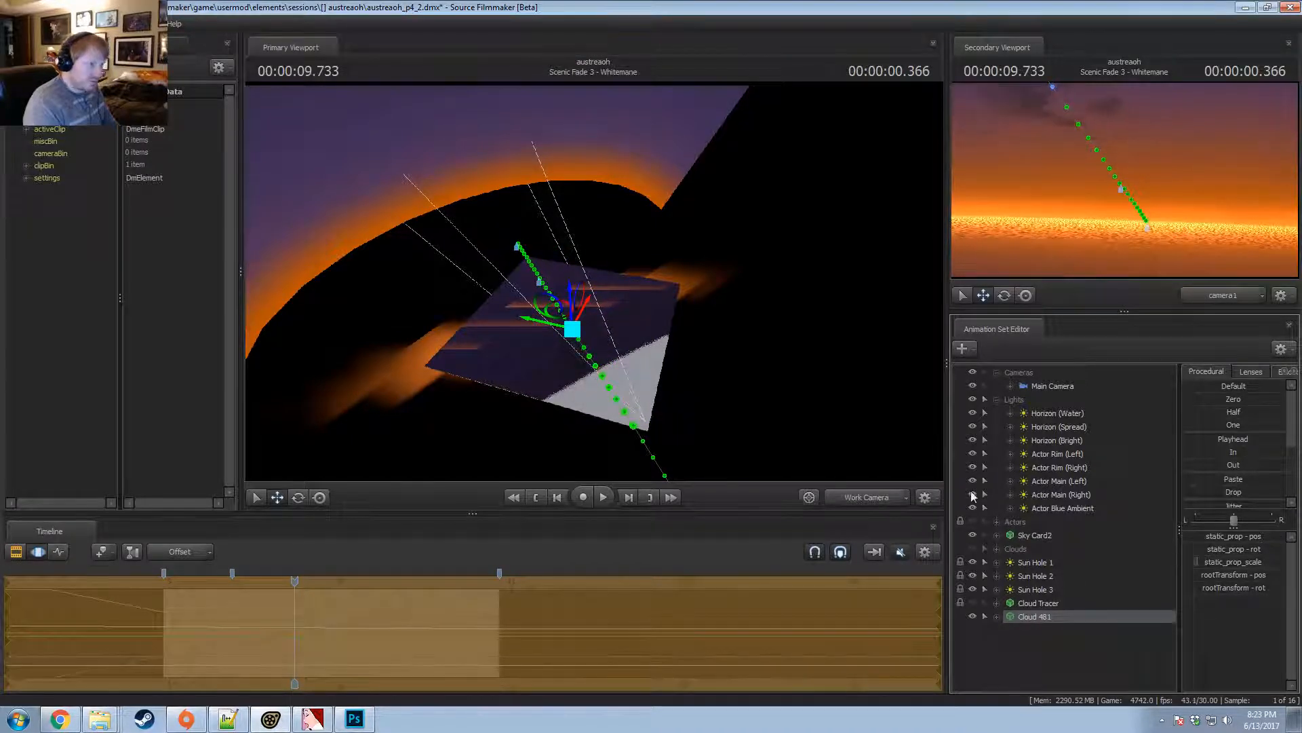
pyautogui.moveTo(564, 317); pyautogui.dragTo(567, 287)
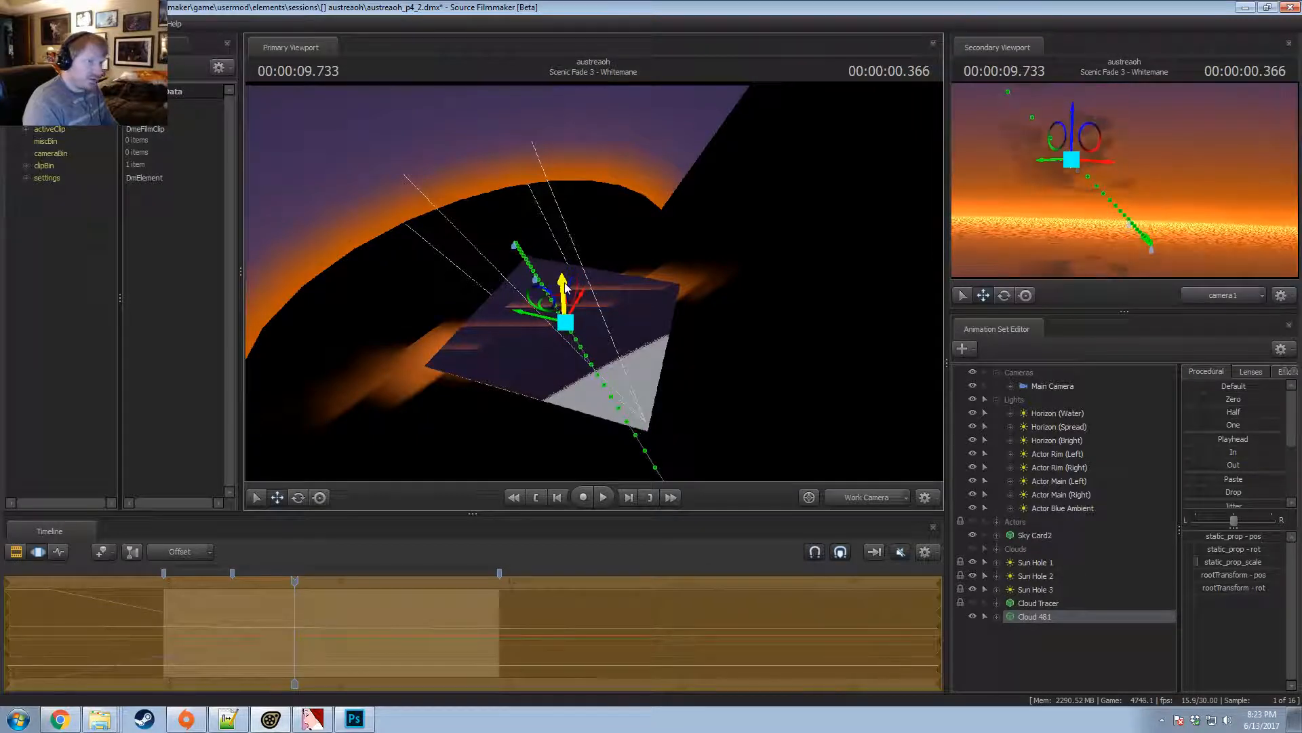
pyautogui.press('F2')
pyautogui.press('F3')
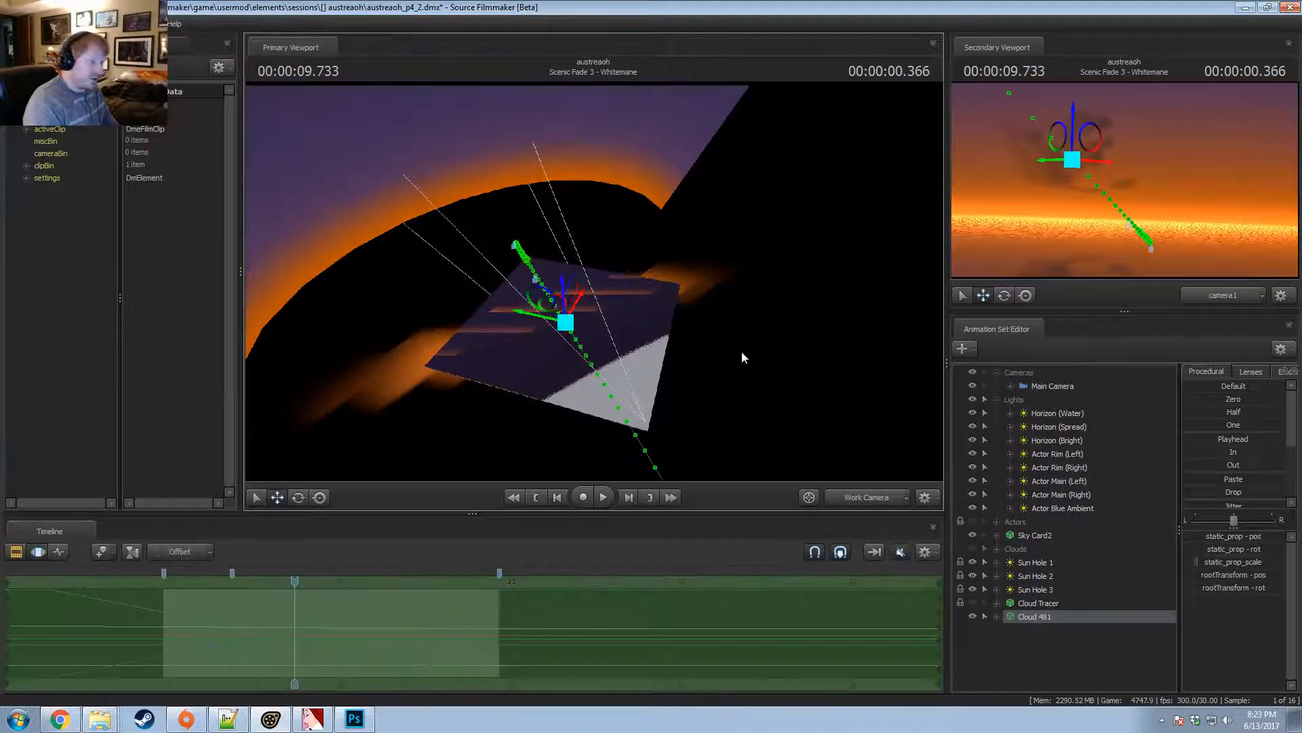
# Play and scrub the shot to check how Cloud 481 moves past the camera, stopping at 00:00:09.666.
pyautogui.keyDown('alt'); pyautogui.moveTo(742, 351); pyautogui.dragTo(594, 285); pyautogui.keyUp('alt')
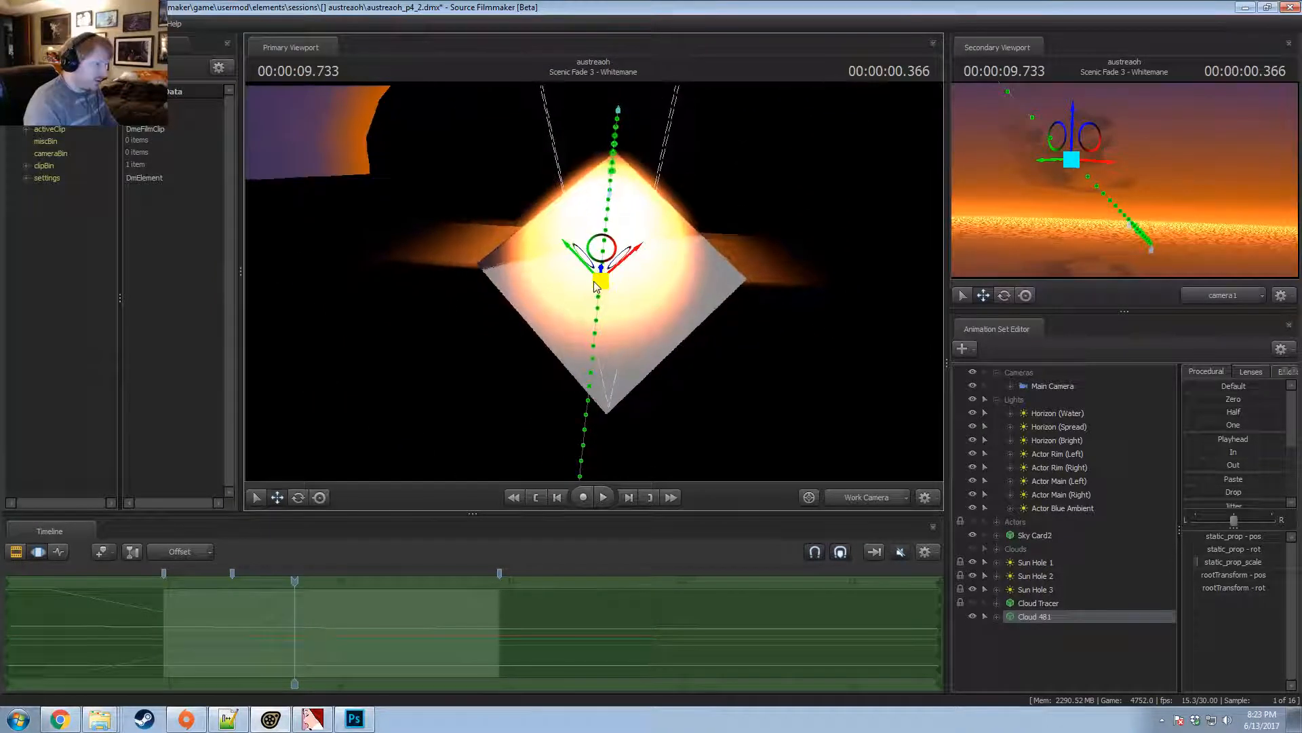
pyautogui.press('space')
pyautogui.press('space')
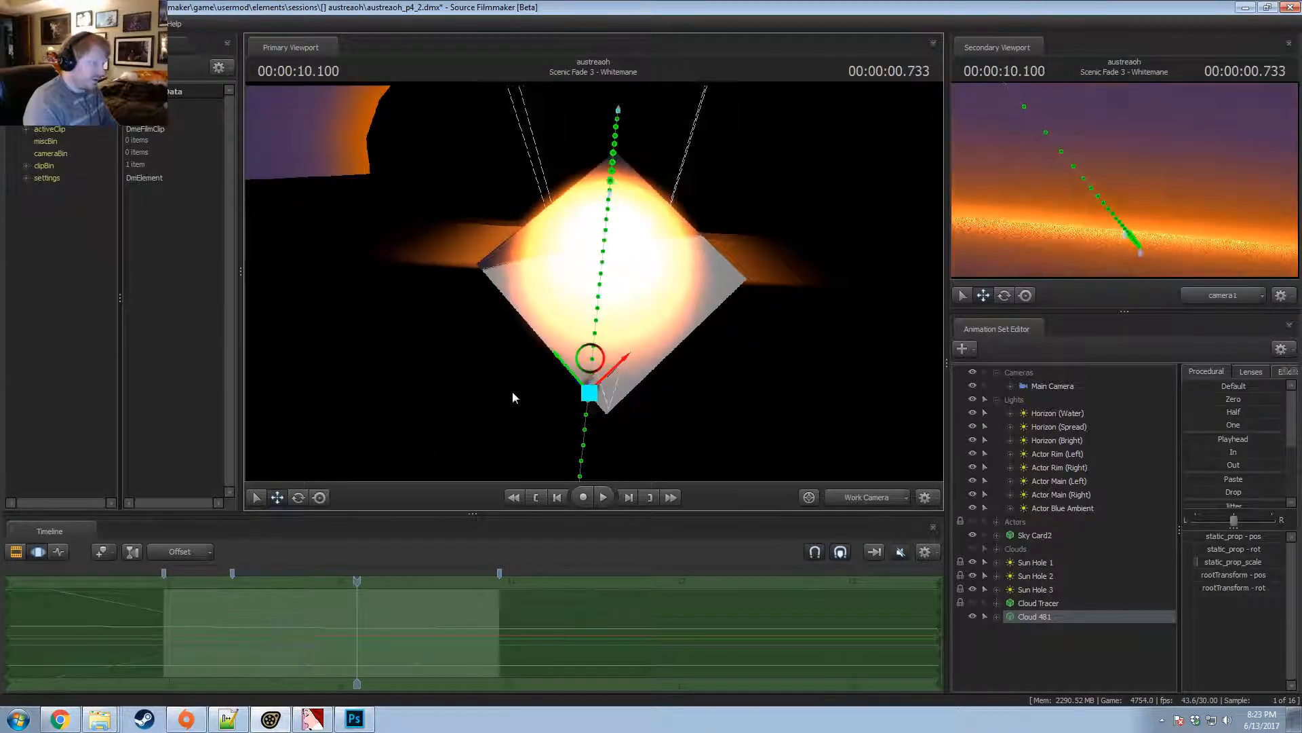
pyautogui.moveTo(359, 580); pyautogui.dragTo(233, 605)
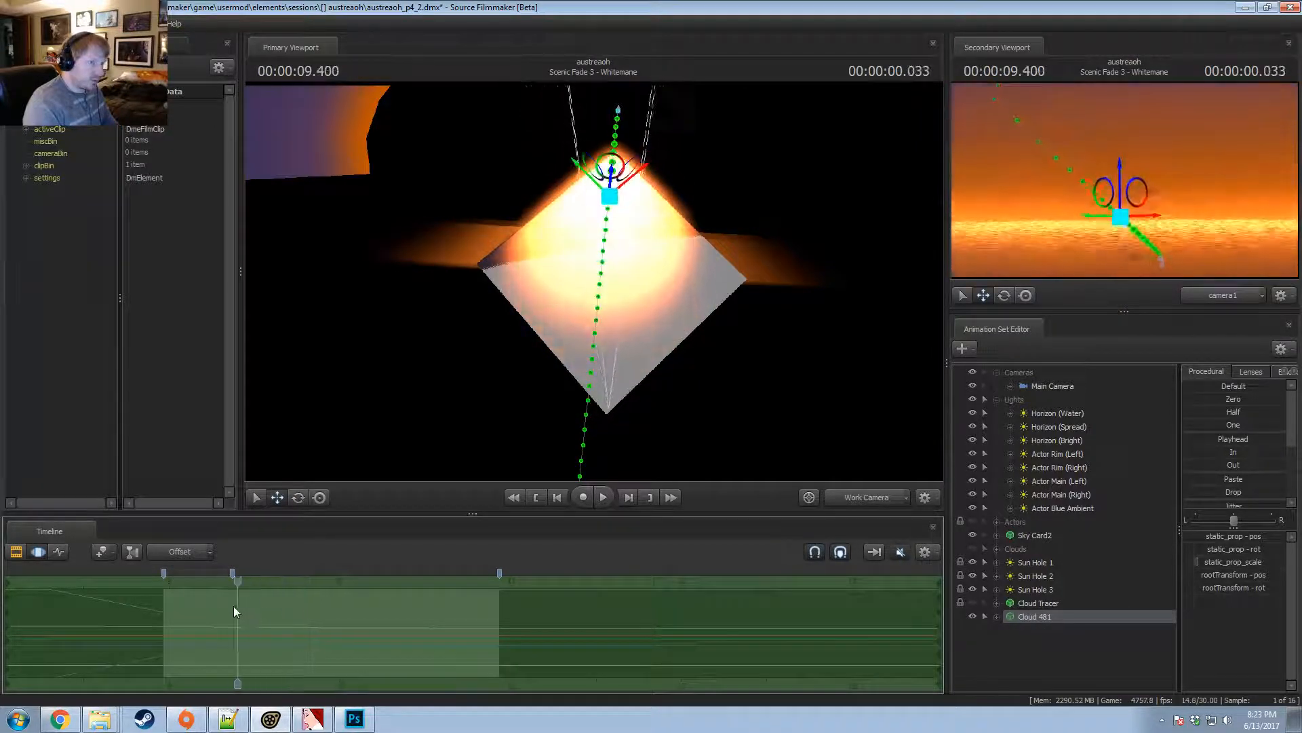
pyautogui.press('space')
pyautogui.press('space')
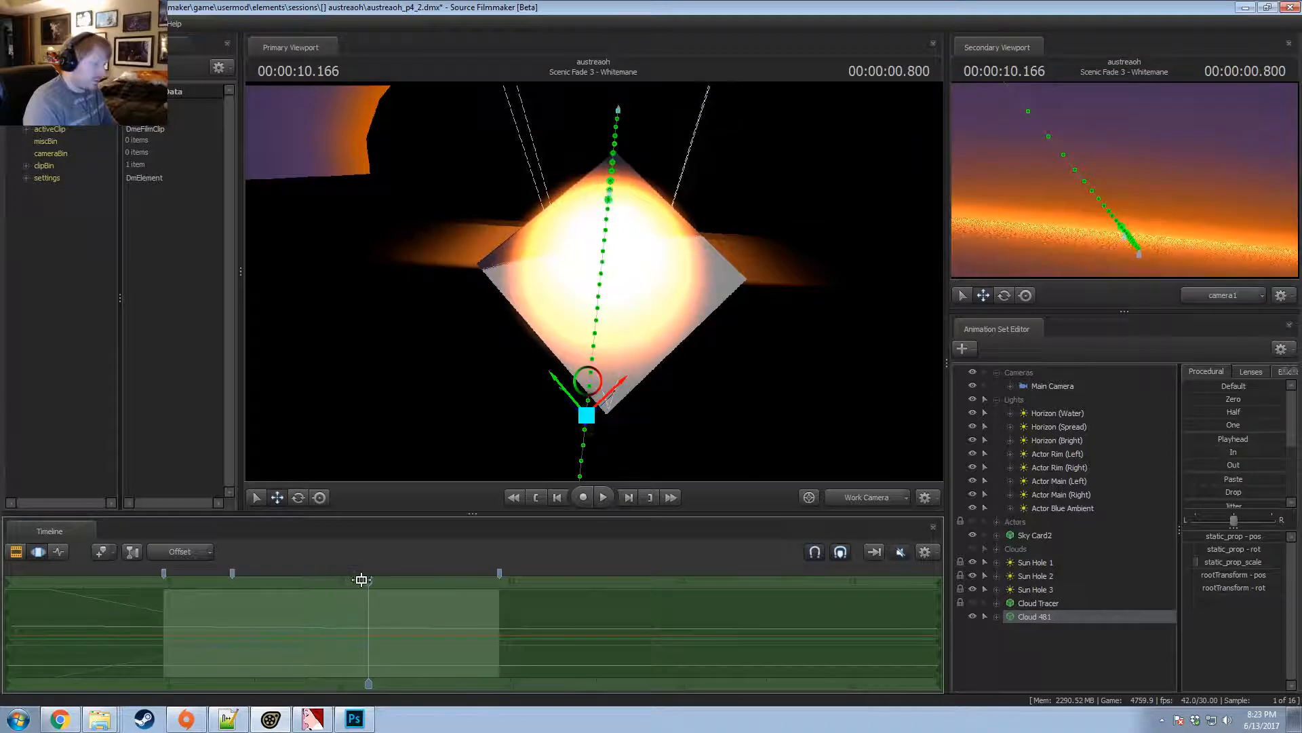
pyautogui.moveTo(361, 580); pyautogui.dragTo(323, 613)
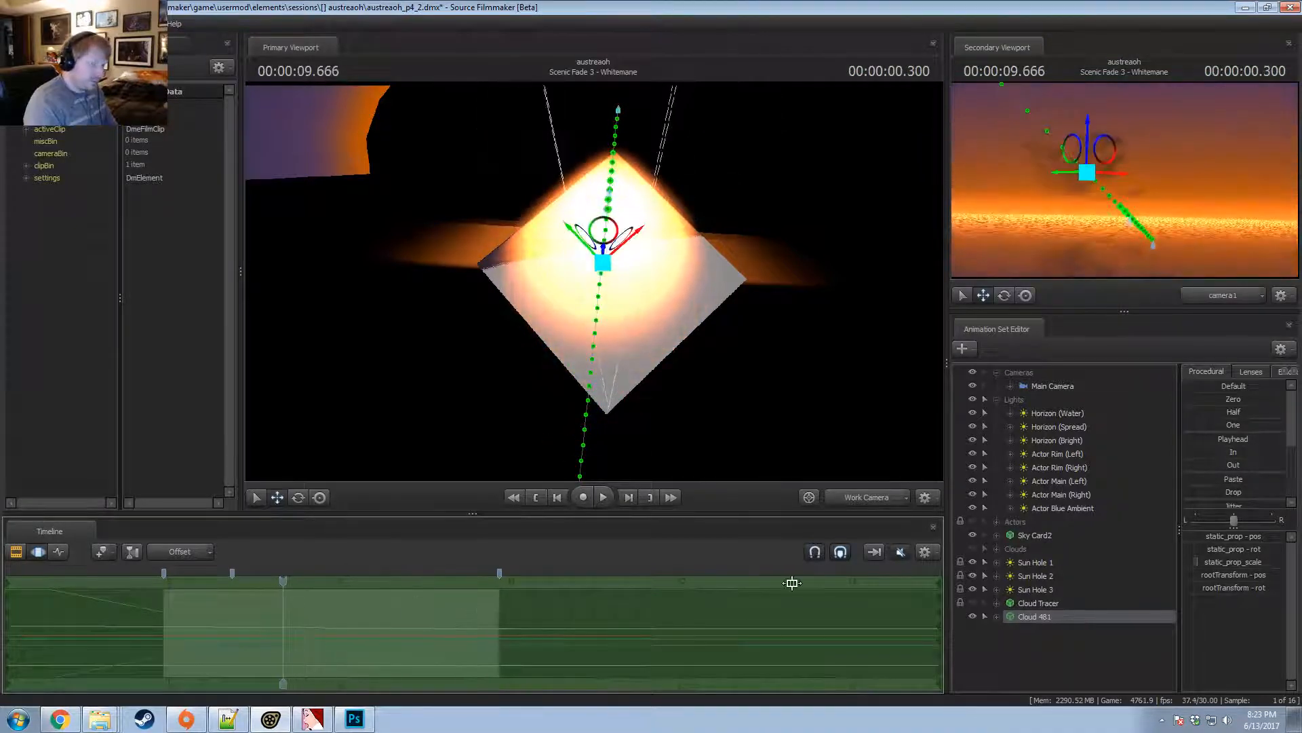
# Copy Cloud 481, collapse the Lights group, paste the duplicate as a new animation set and select it.
pyautogui.rightClick(1045, 616)
pyautogui.click(1085, 437)
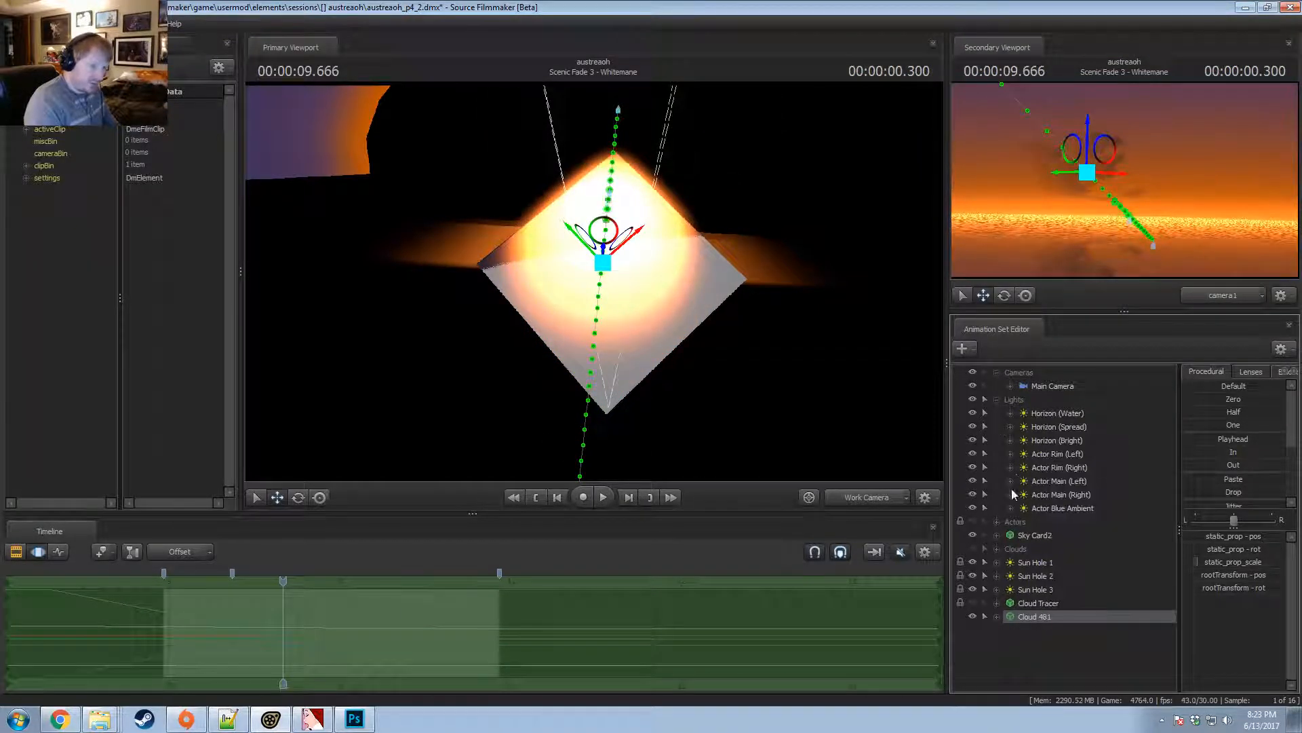
pyautogui.click(997, 399)
pyautogui.rightClick(1035, 552)
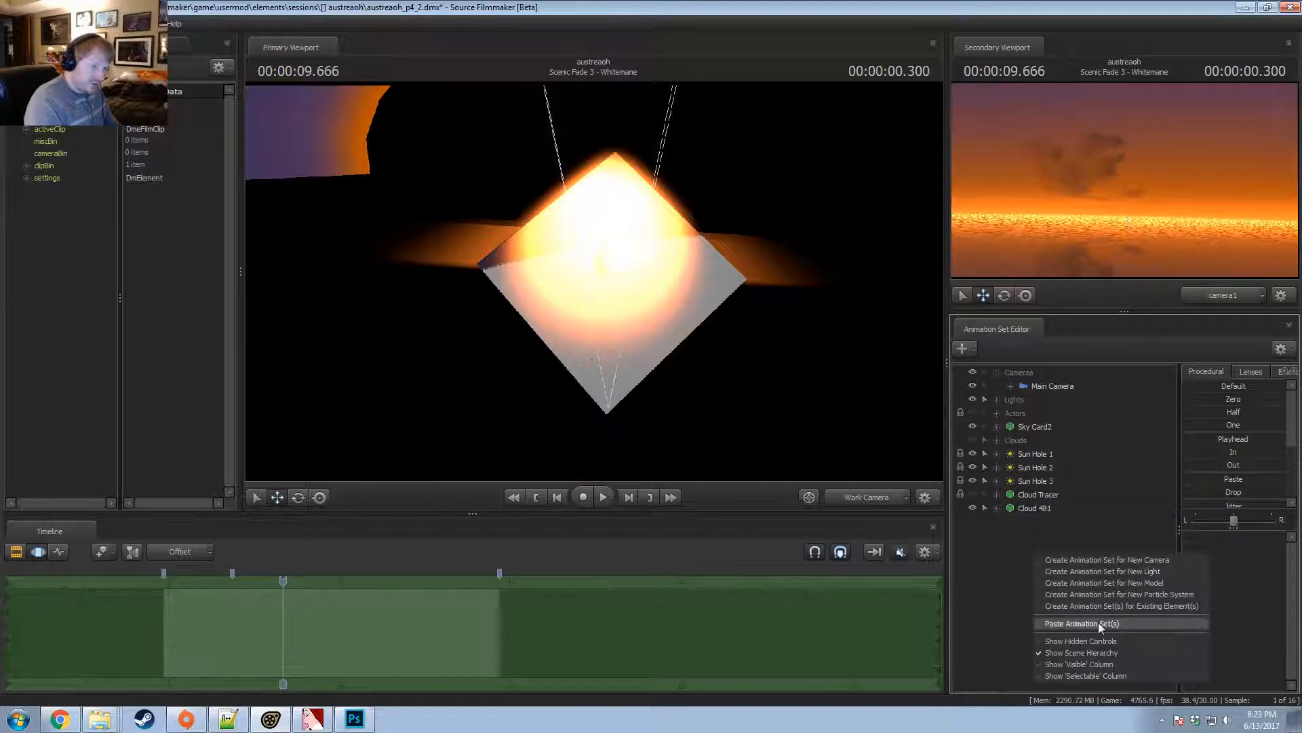
pyautogui.click(1095, 624)
pyautogui.click(1044, 523)
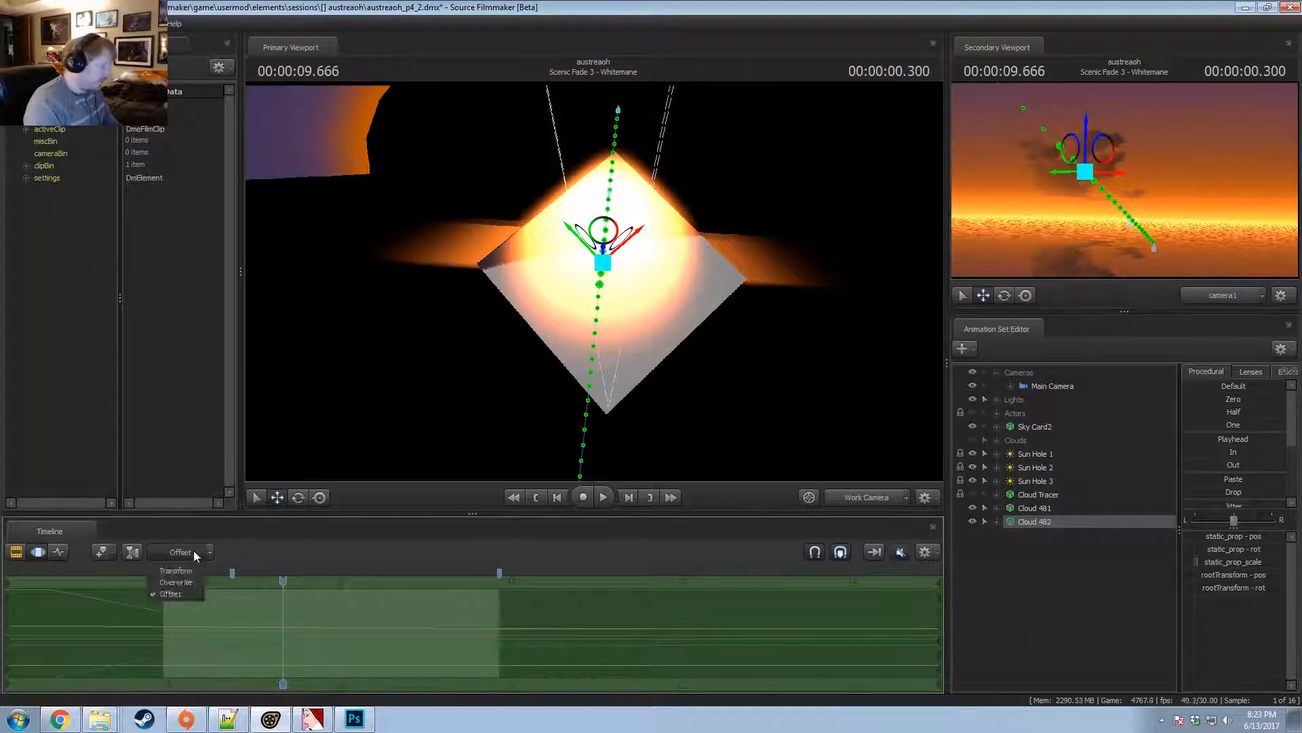
# Turn off lighting in the viewport and inspect Cloud 482's motion path from the side, moving the playhead to 00:00:10.900.
pyautogui.rightClick(709, 417)
pyautogui.click(744, 452)
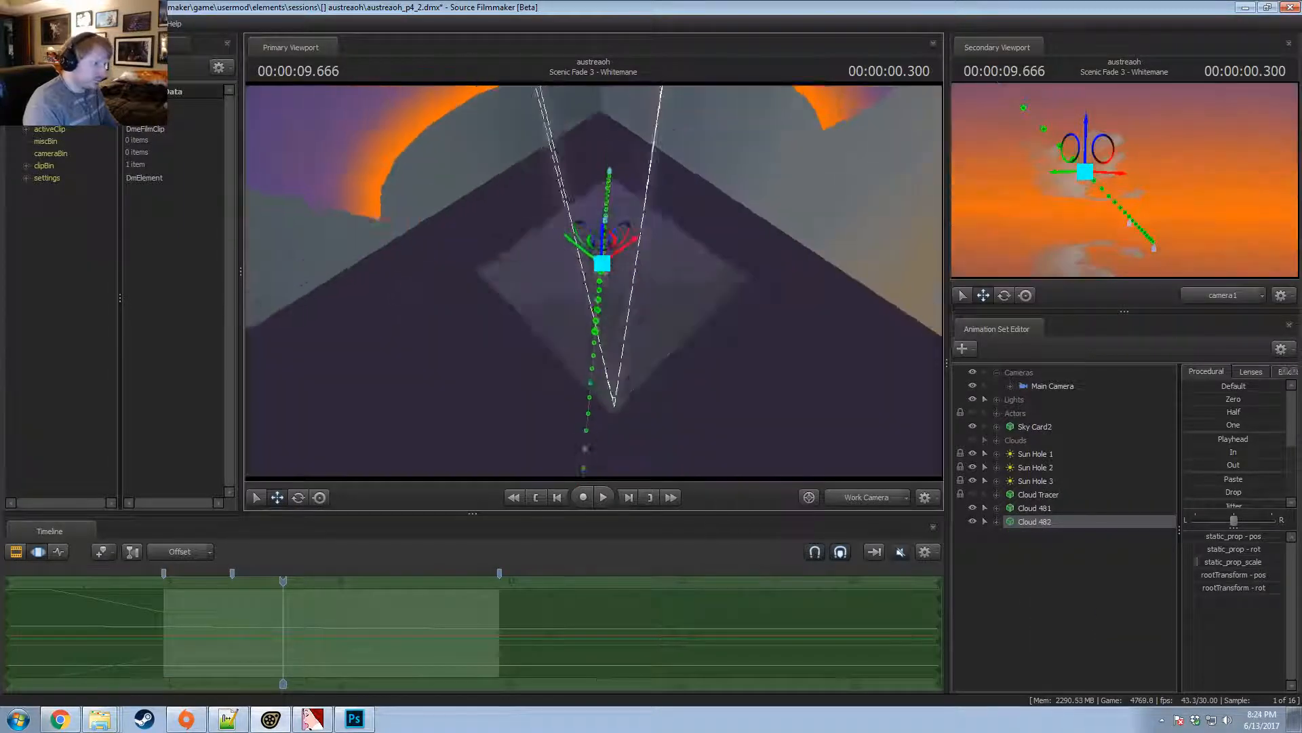
pyautogui.keyDown('alt'); pyautogui.moveTo(593, 280); pyautogui.dragTo(705, 203); pyautogui.keyUp('alt')
pyautogui.press('space')
pyautogui.press('space')
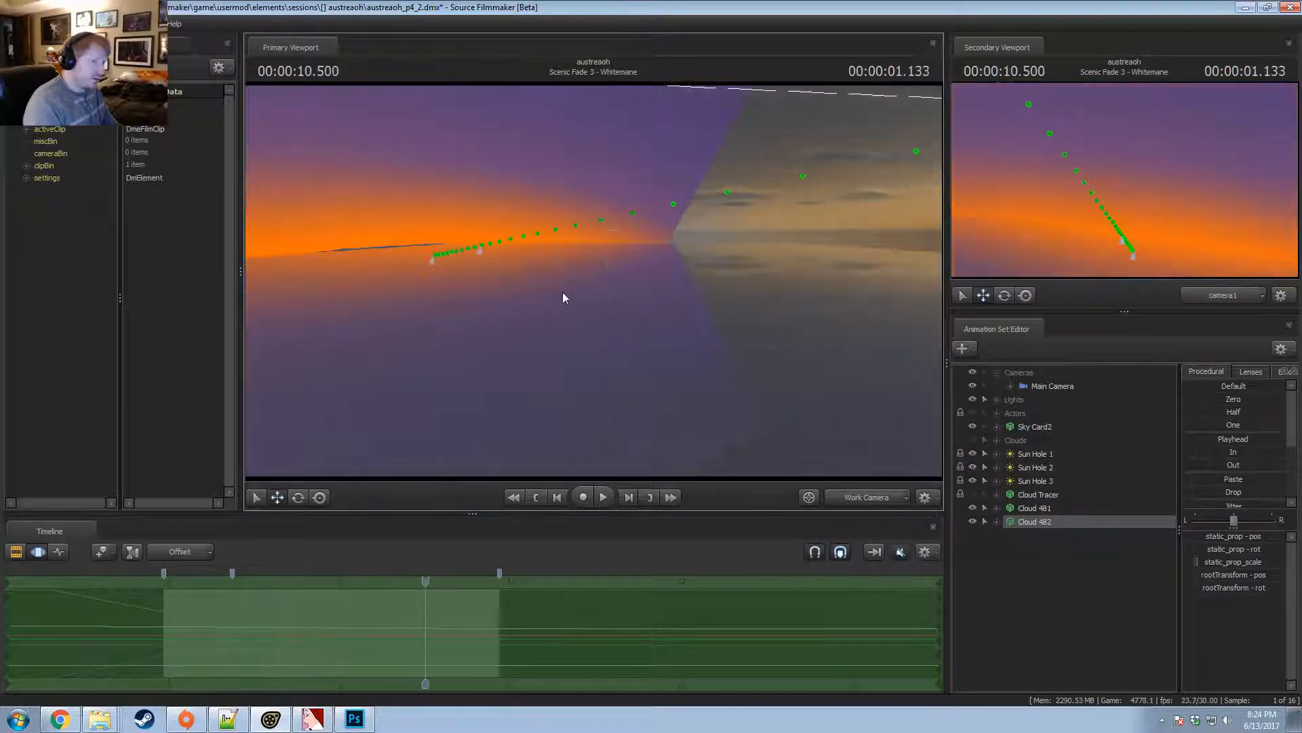
pyautogui.click(427, 580)
pyautogui.moveTo(428, 579); pyautogui.dragTo(495, 580)
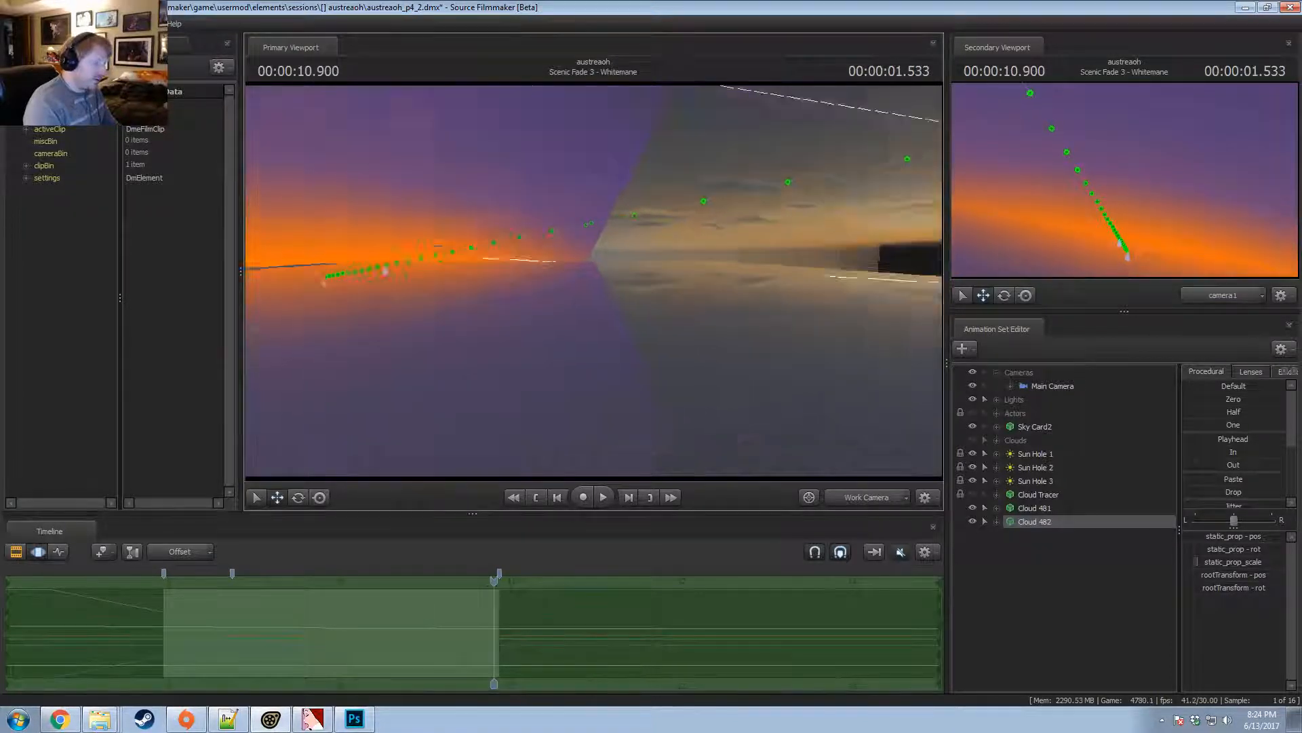
pyautogui.moveTo(594, 280); pyautogui.dragTo(512, 269)
# Switch to the YouTube reference video in Chrome, replay it from about 1:19, and return to Source Filmmaker.
pyautogui.hotkey('alt', 'Tab')
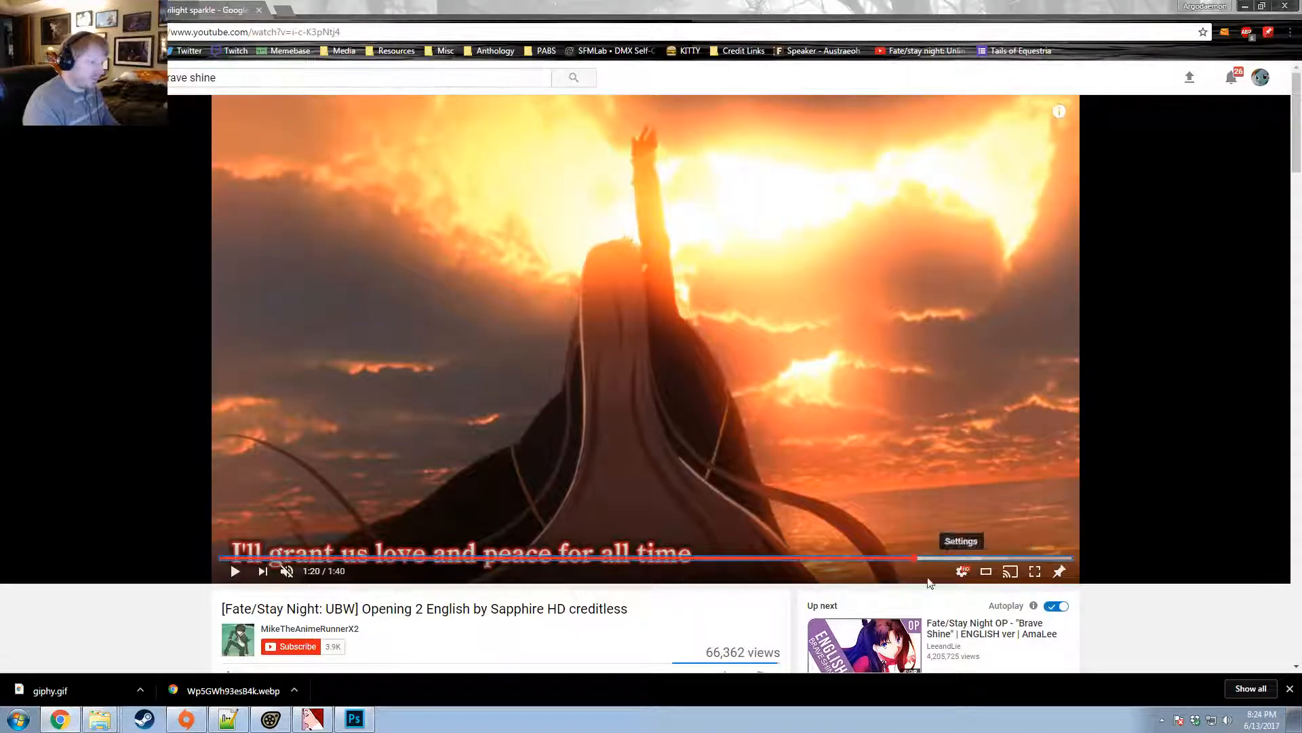
pyautogui.click(908, 559)
pyautogui.press('space')
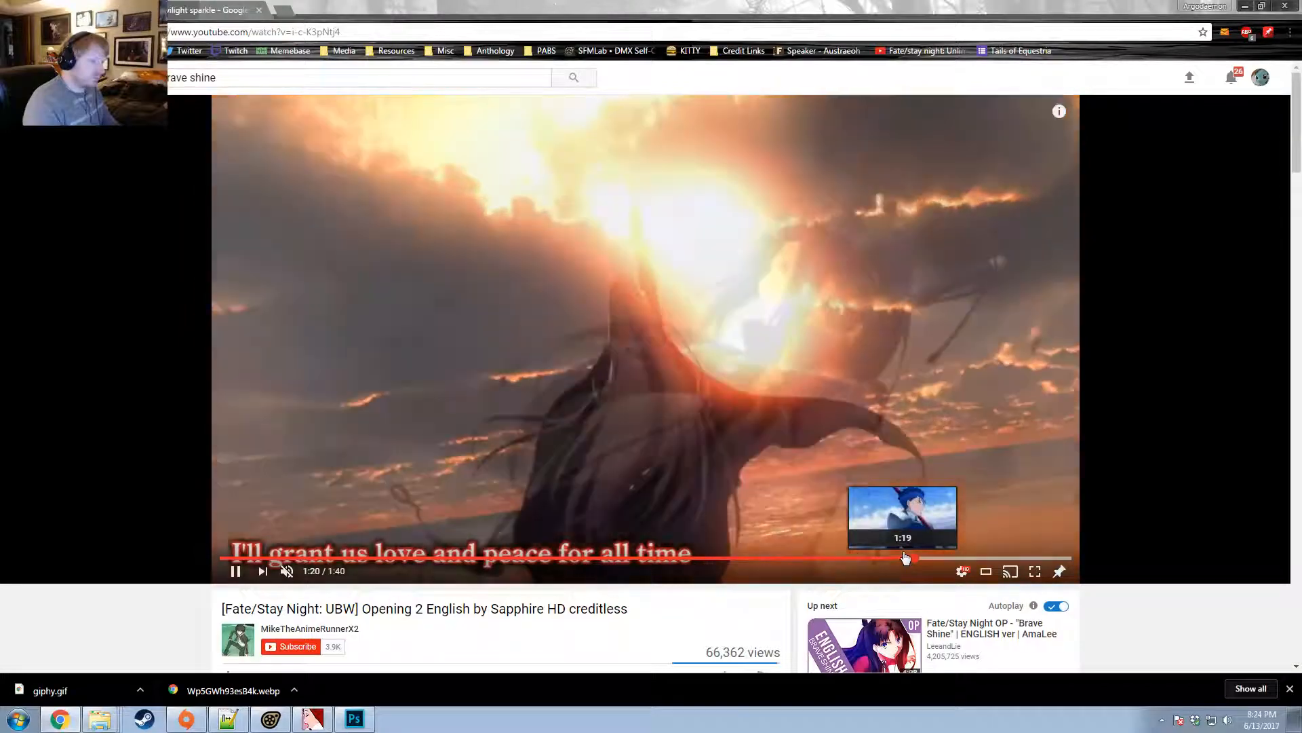
pyautogui.press('space')
pyautogui.hotkey('alt', 'Tab')
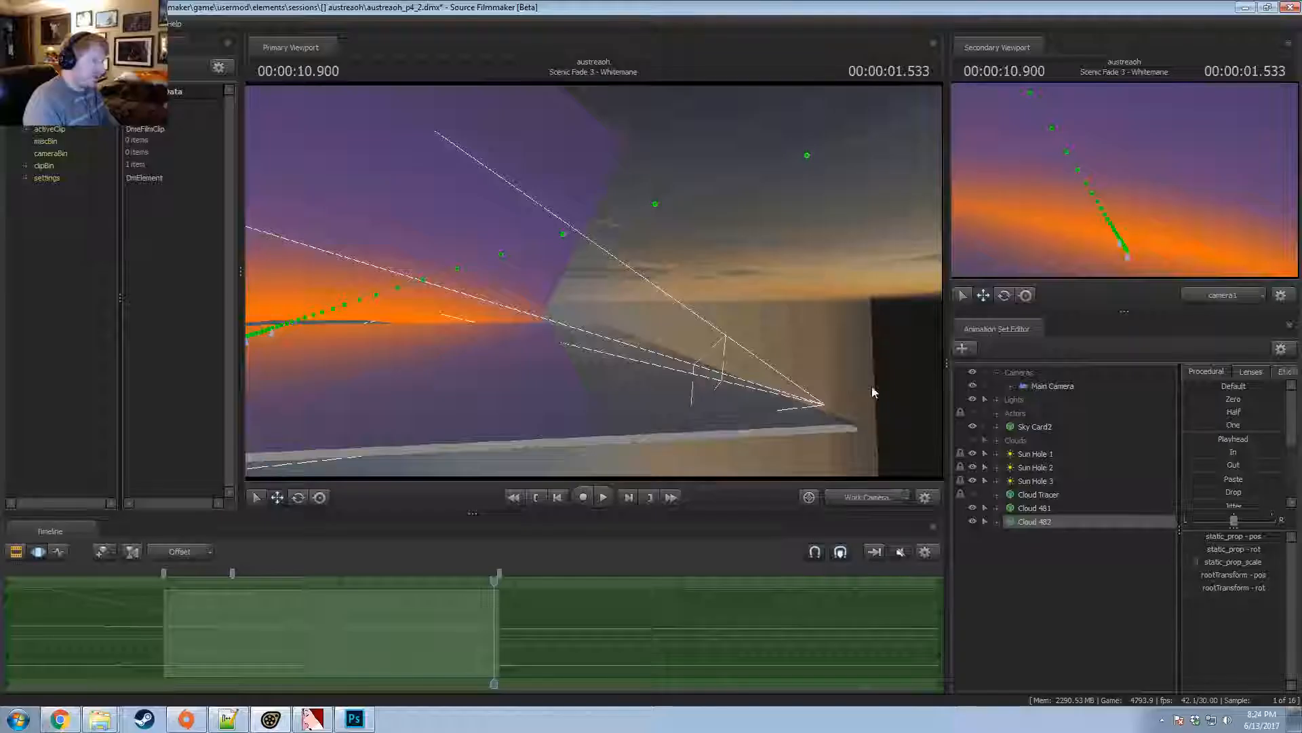
# Try shifting Cloud 482 slightly at 00:00:09.700 and play the shot to check its motion.
pyautogui.moveTo(499, 581); pyautogui.dragTo(283, 614)
pyautogui.keyDown('alt'); pyautogui.moveTo(594, 281); pyautogui.dragTo(629, 285); pyautogui.keyUp('alt')
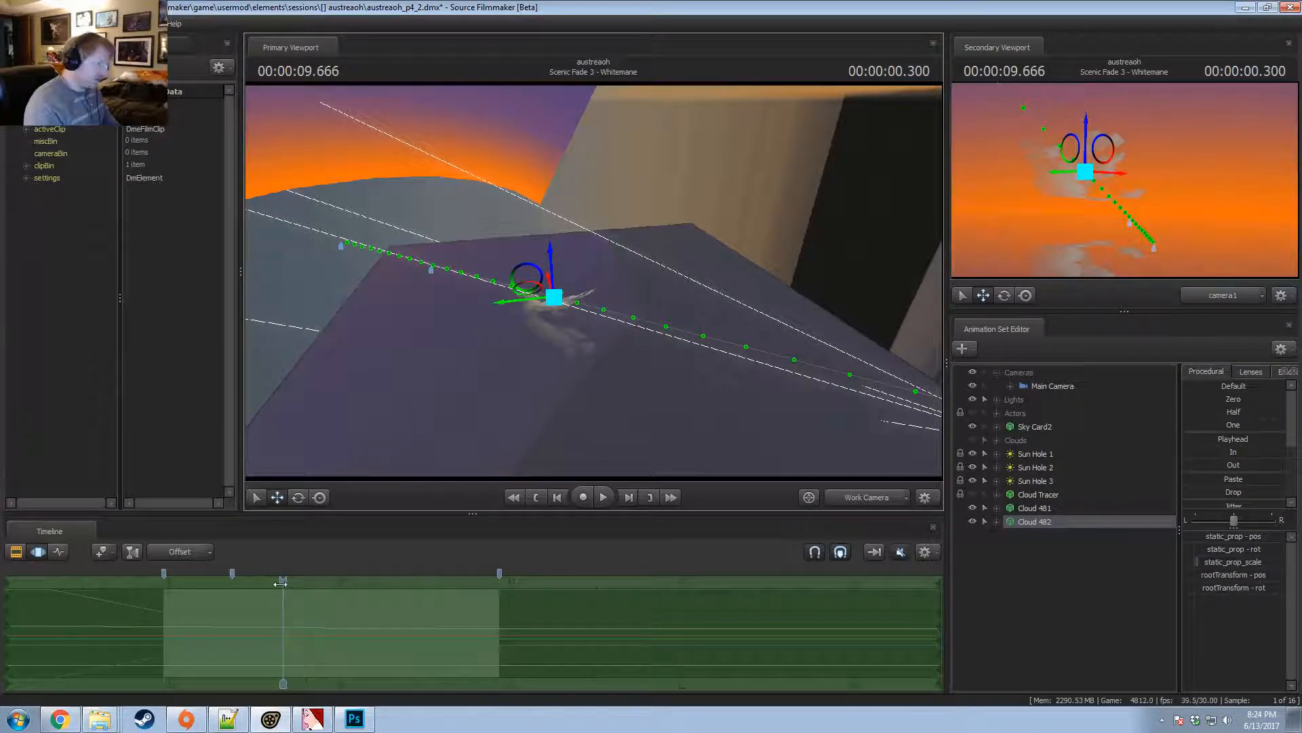
pyautogui.moveTo(280, 584); pyautogui.dragTo(288, 581)
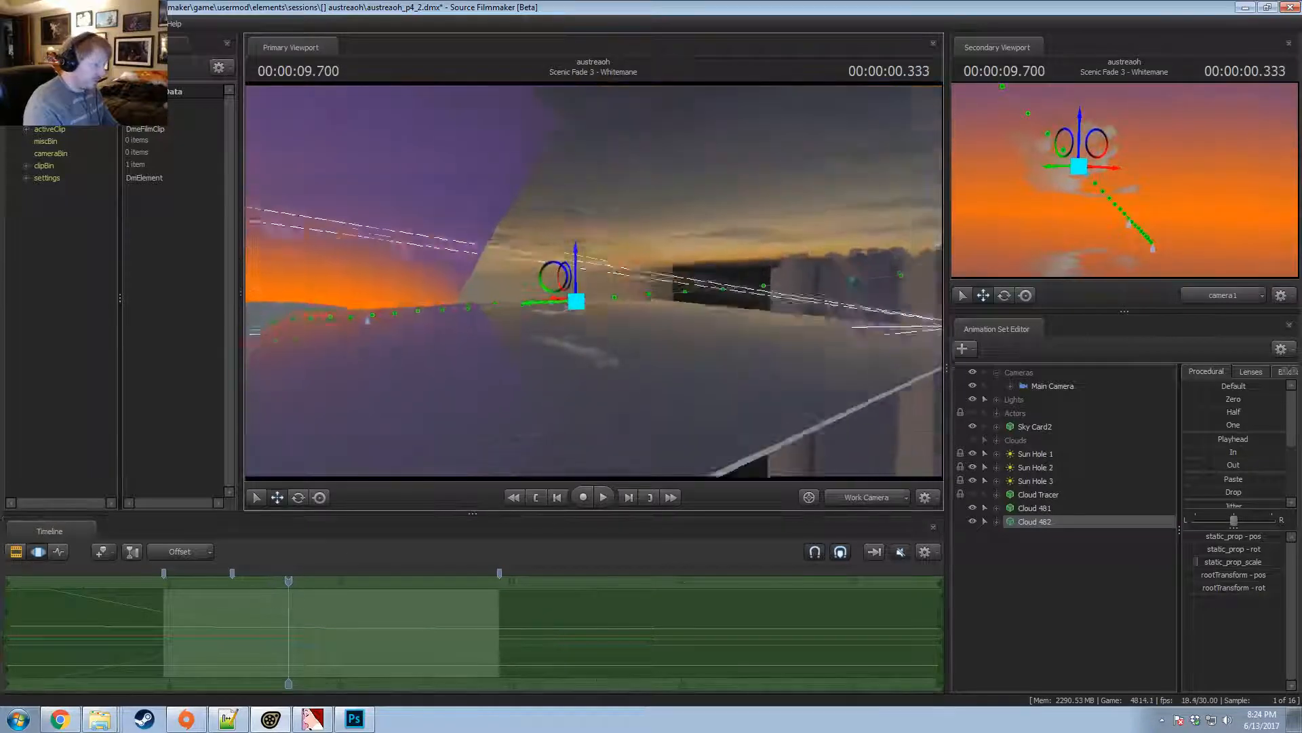
pyautogui.moveTo(576, 302); pyautogui.dragTo(588, 314)
pyautogui.press('space')
pyautogui.press('space')
pyautogui.press('shift')
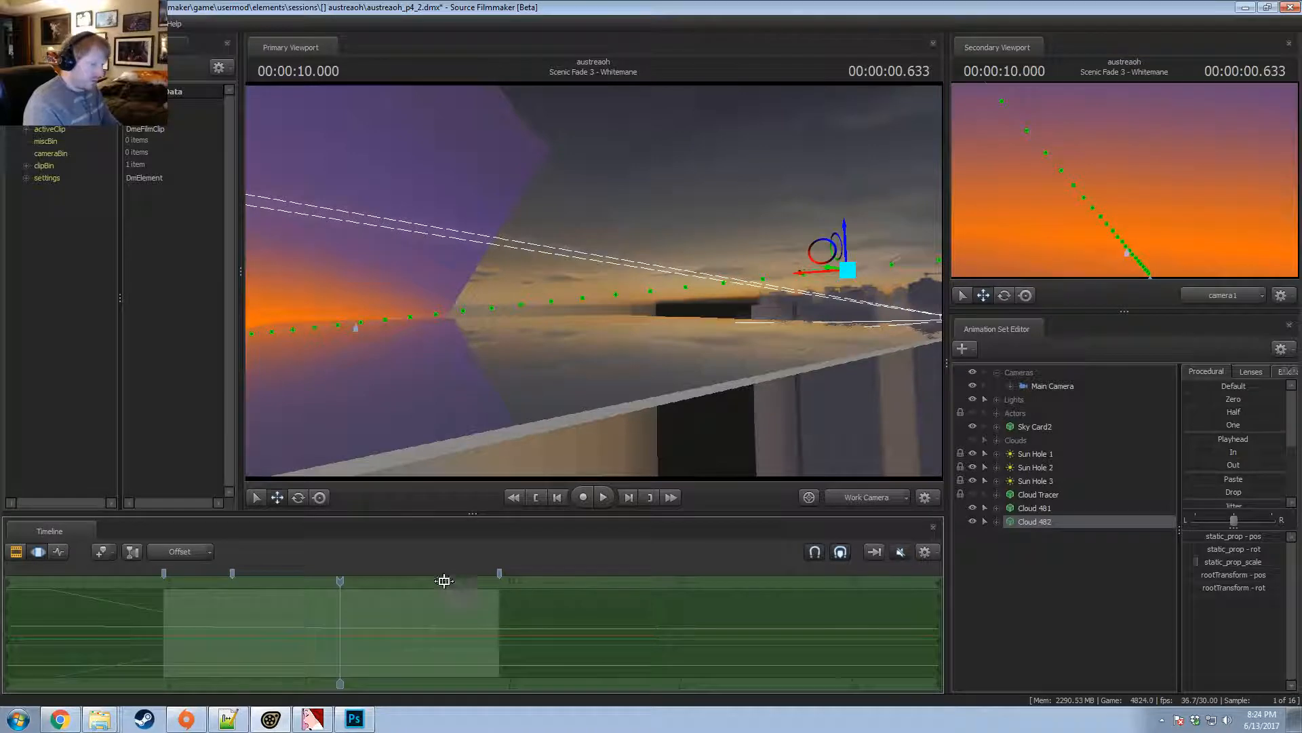
# Return the playhead to 00:00:09.466, then rotate Cloud 482 and shift it away from Cloud 481.
pyautogui.moveTo(330, 585); pyautogui.dragTo(249, 583)
pyautogui.moveTo(593, 281); pyautogui.dragTo(569, 264)
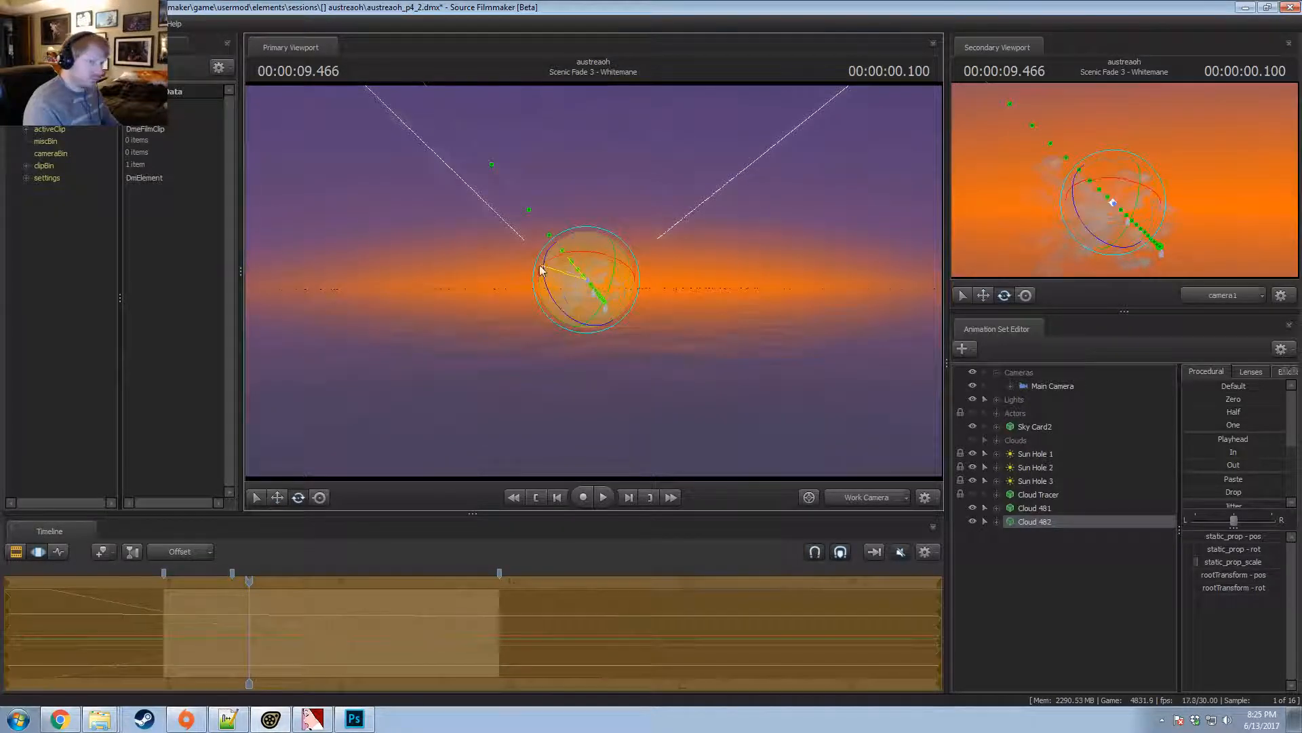
pyautogui.press('w')
pyautogui.press('e')
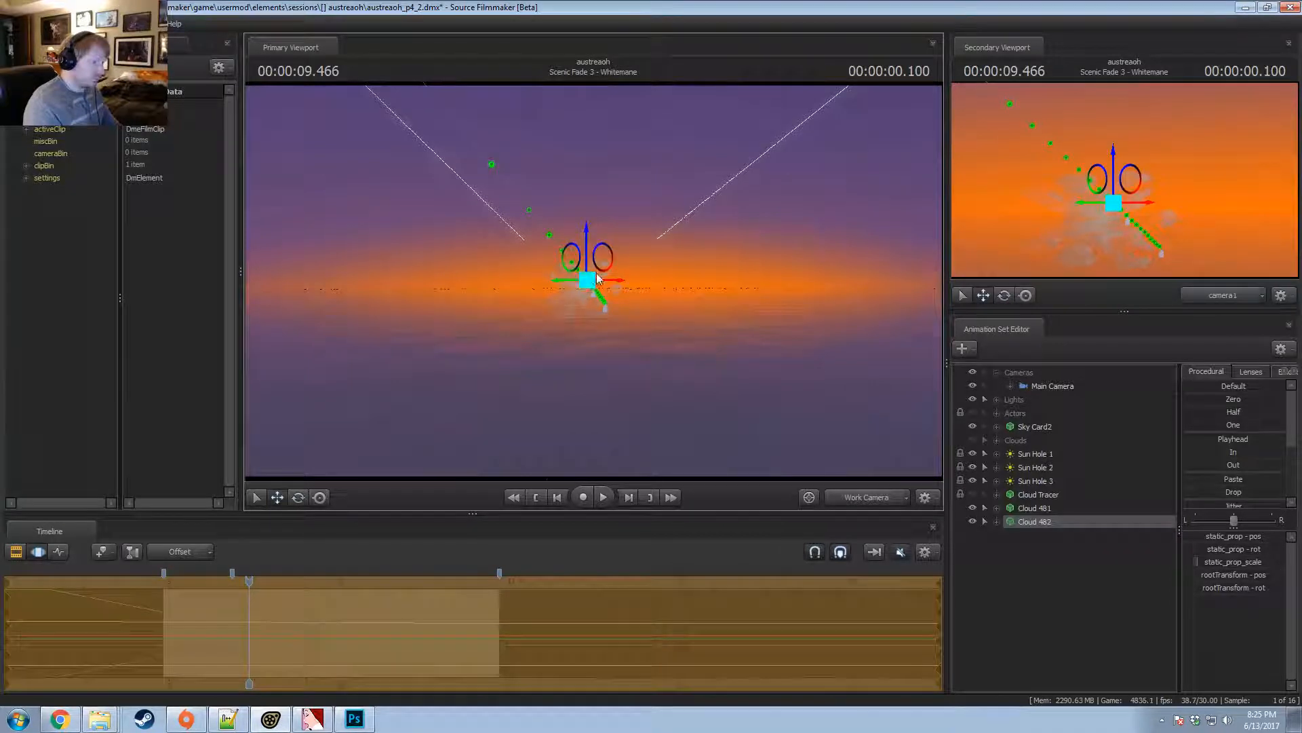
pyautogui.keyDown('alt'); pyautogui.moveTo(597, 279); pyautogui.dragTo(610, 204); pyautogui.keyUp('alt')
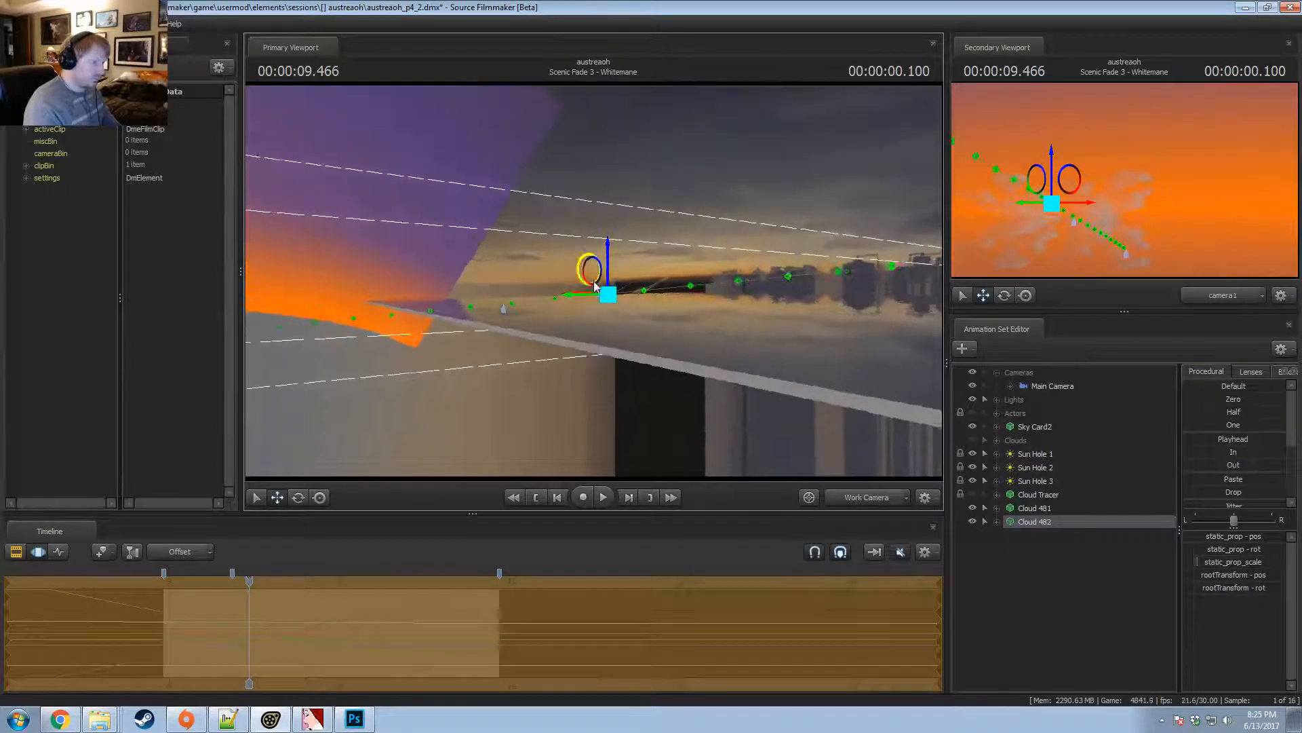
pyautogui.moveTo(606, 294); pyautogui.dragTo(618, 287)
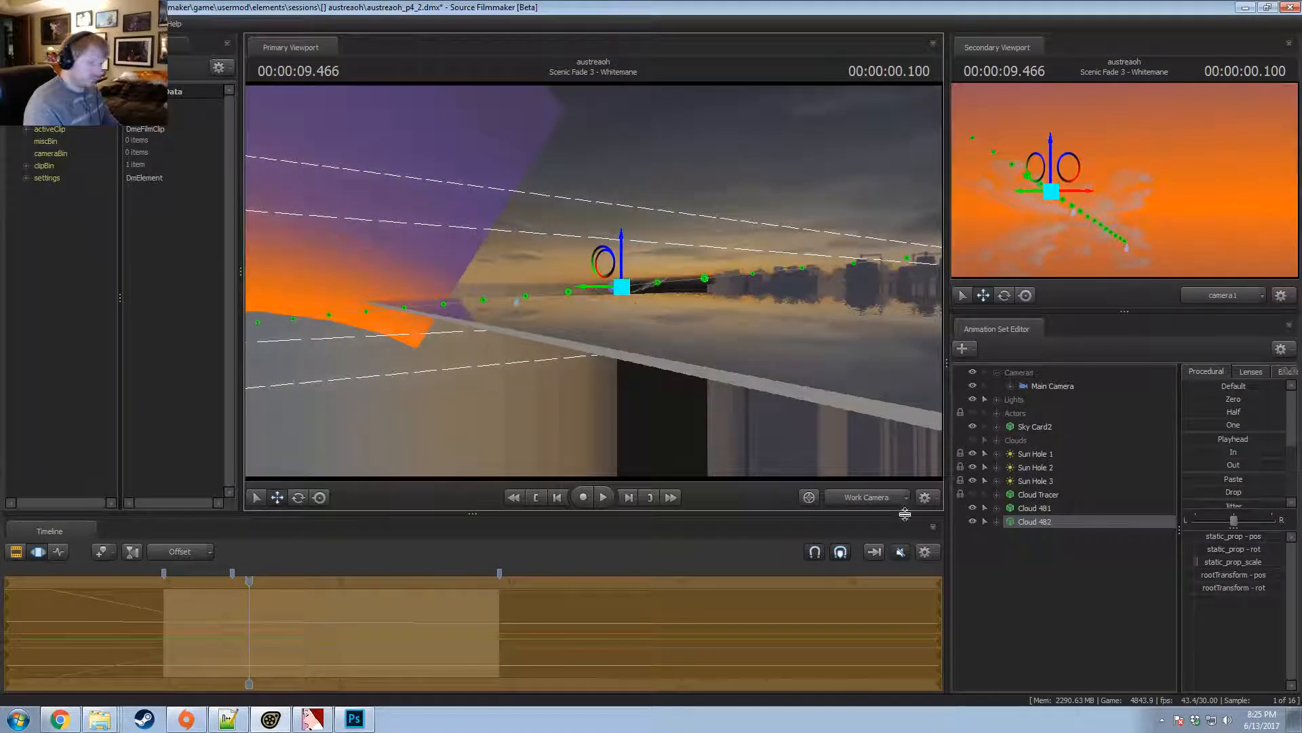
# Try pasting a third cloud copy as a new animation set and inspecting its static_prop control.
pyautogui.rightClick(1032, 564)
pyautogui.click(1086, 621)
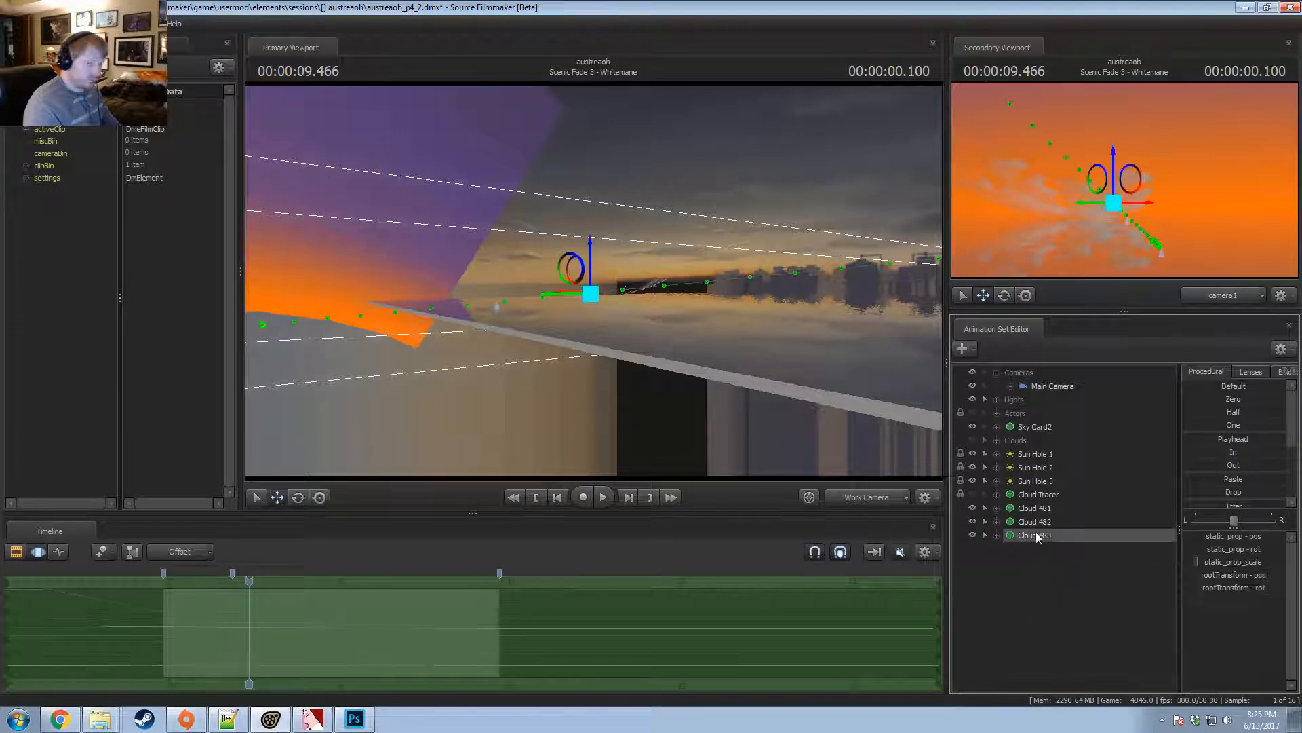
pyautogui.keyDown('alt'); pyautogui.moveTo(573, 237); pyautogui.dragTo(564, 312); pyautogui.keyUp('alt')
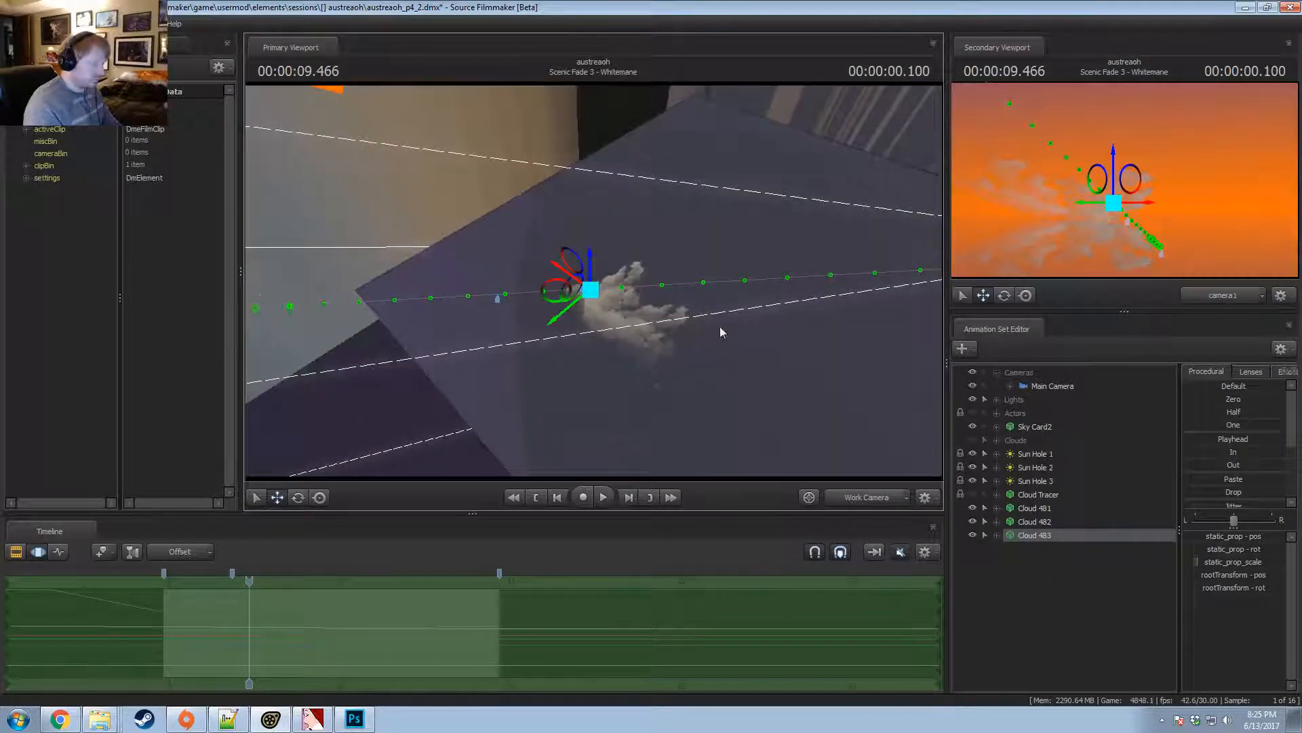
pyautogui.keyDown('alt'); pyautogui.moveTo(720, 331); pyautogui.dragTo(599, 288); pyautogui.keyUp('alt')
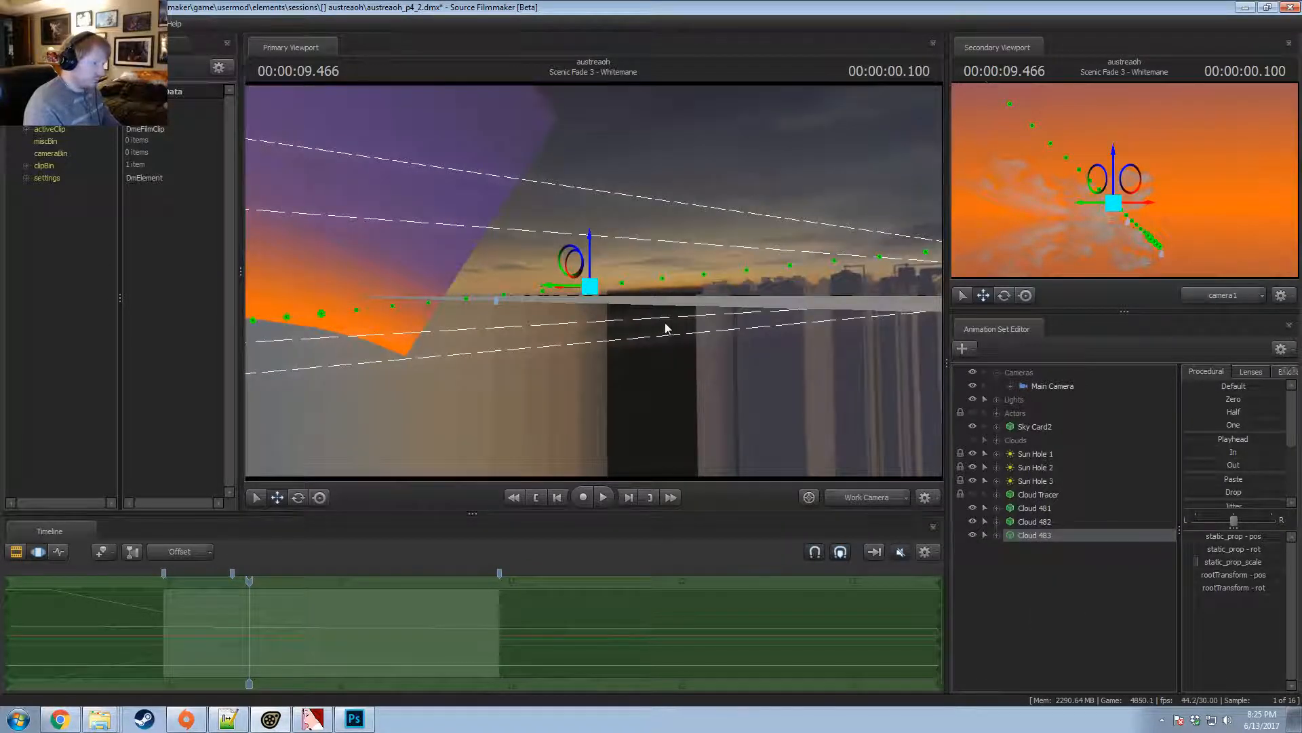
pyautogui.click(998, 535)
pyautogui.click(1055, 578)
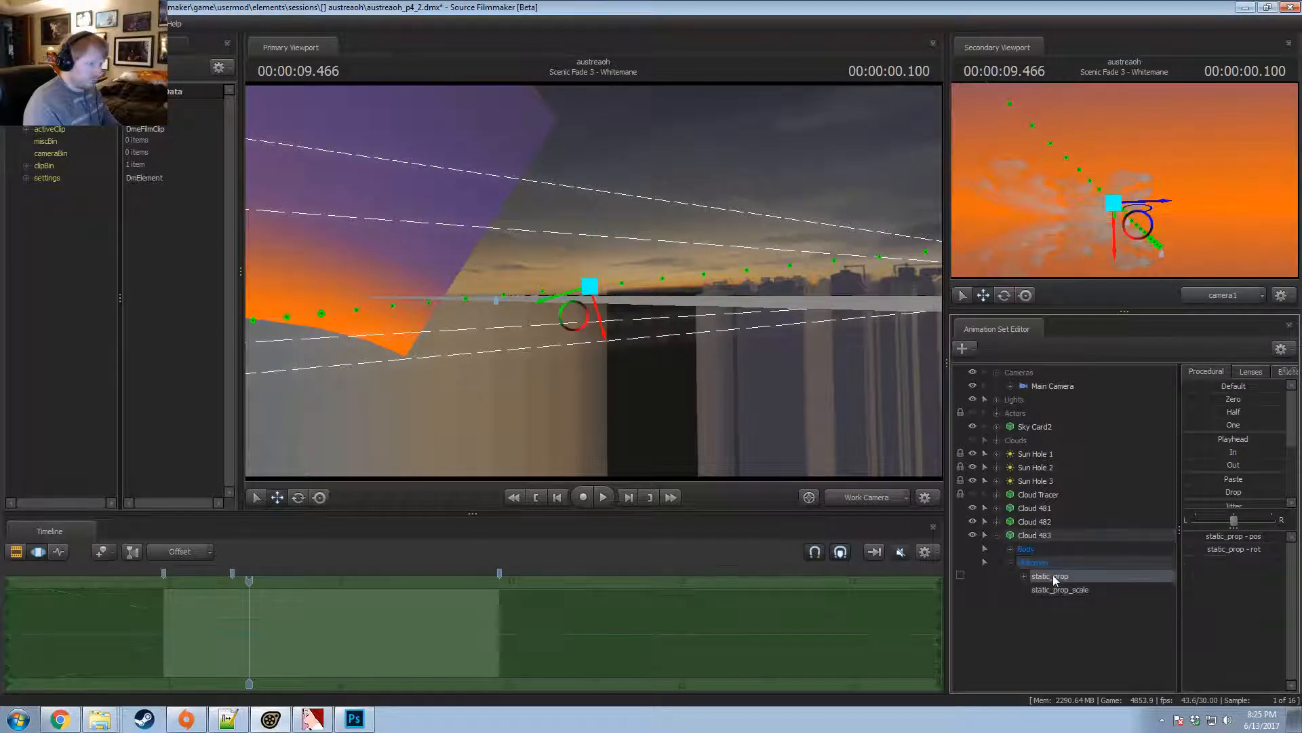
pyautogui.moveTo(798, 357)
pyautogui.keyDown('alt'); pyautogui.mouseDown()
pyautogui.moveTo(798, 339)
pyautogui.moveTo(799, 357)
pyautogui.mouseUp(); pyautogui.keyUp('alt')
pyautogui.hotkey('ctrl', 'z')
# Nudge Cloud 482 into place beside Cloud 481 and play the shot to check both, stopping at 00:00:09.933.
pyautogui.click(1036, 548)
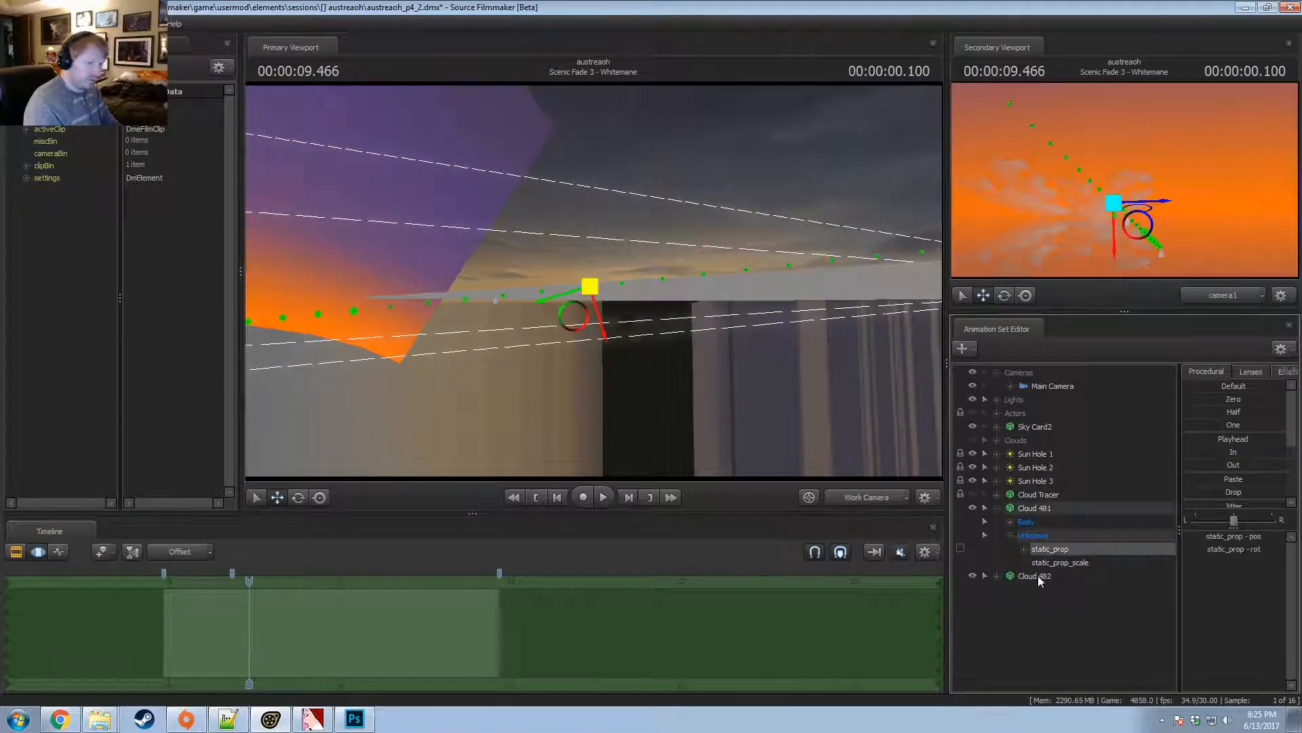
pyautogui.click(1025, 523)
pyautogui.press('f')
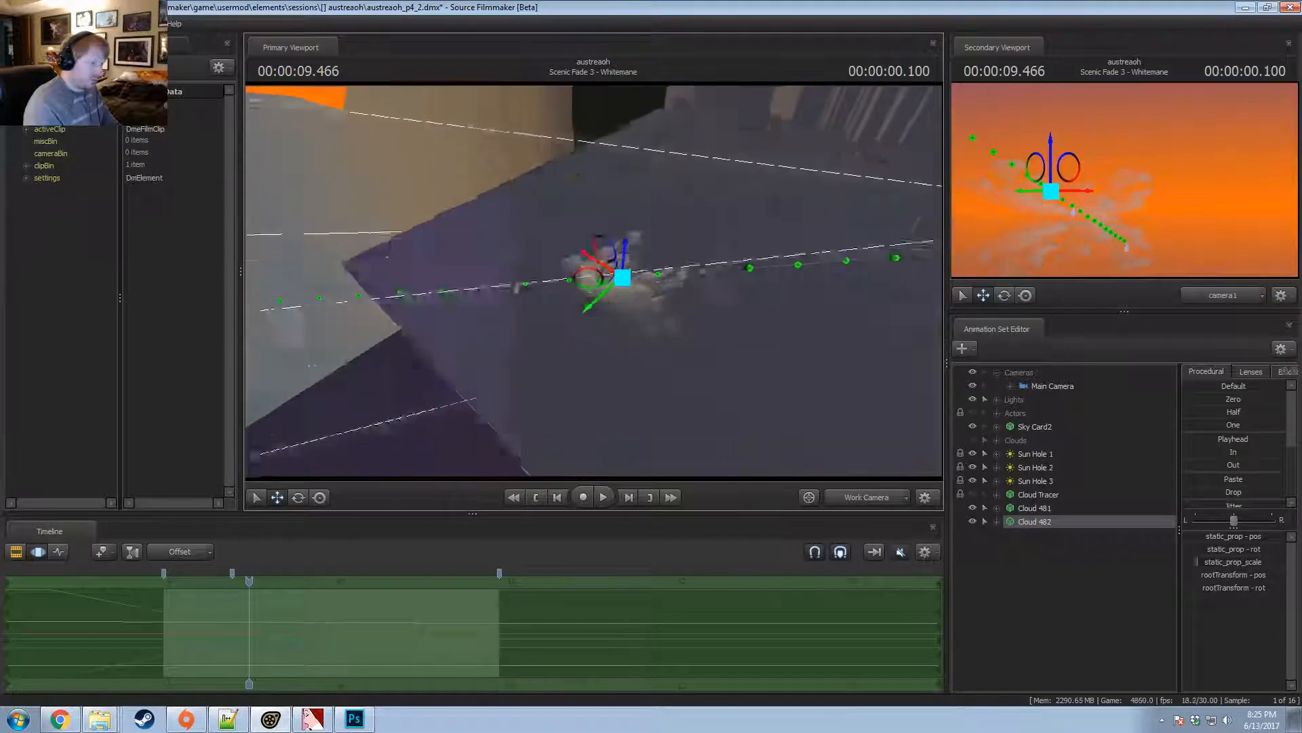
pyautogui.moveTo(594, 296)
pyautogui.mouseDown()
pyautogui.moveTo(598, 307)
pyautogui.moveTo(604, 290)
pyautogui.mouseUp()
pyautogui.keyDown('alt'); pyautogui.moveTo(604, 290); pyautogui.dragTo(594, 264); pyautogui.keyUp('alt')
pyautogui.press('space')
pyautogui.press('space')
pyautogui.keyDown('alt'); pyautogui.moveTo(387, 301); pyautogui.dragTo(652, 346); pyautogui.keyUp('alt')
pyautogui.press('space')
pyautogui.press('space')
pyautogui.moveTo(594, 295)
pyautogui.mouseDown()
pyautogui.moveTo(627, 291)
pyautogui.moveTo(610, 224)
pyautogui.moveTo(621, 211)
pyautogui.moveTo(604, 224)
pyautogui.moveTo(611, 272)
pyautogui.moveTo(594, 288)
pyautogui.mouseUp()
pyautogui.press('w')
# Paste a third cloud copy as a new animation set, move it beside the first two, try rotating it and undo the last change.
pyautogui.rightClick(1053, 555)
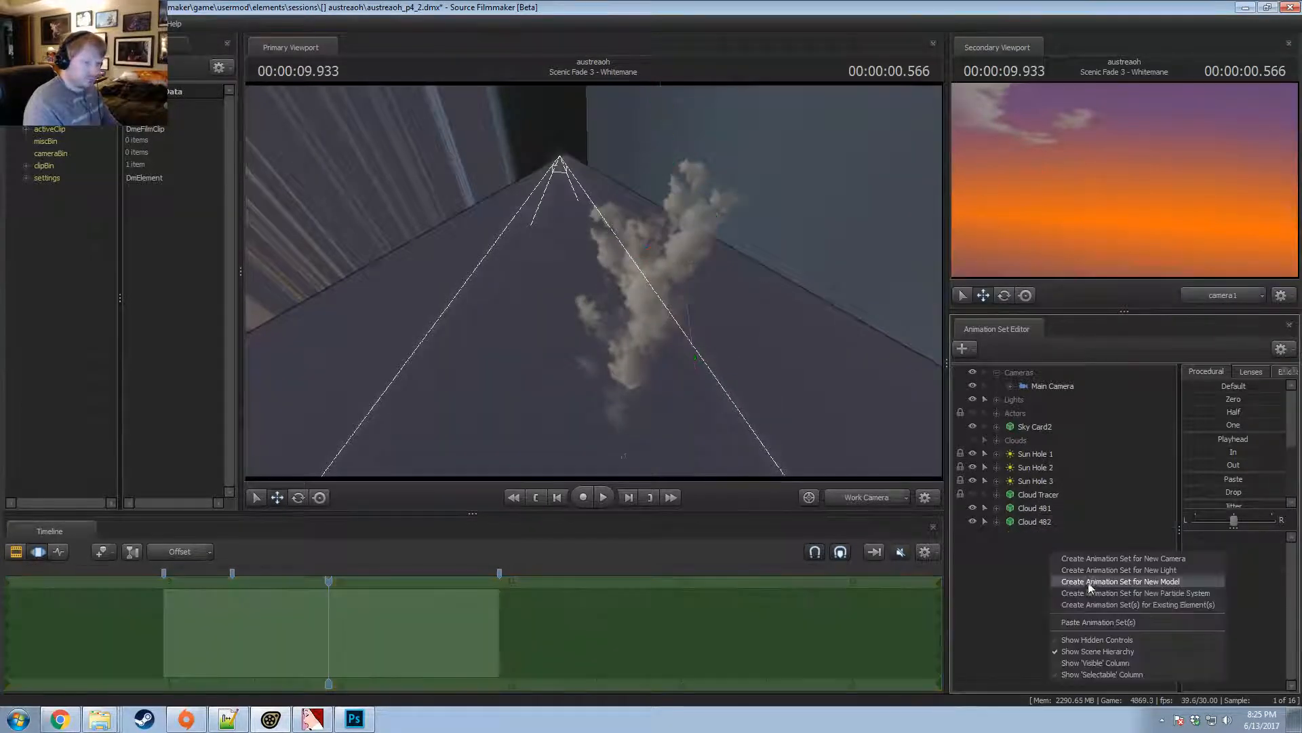
pyautogui.click(1094, 622)
pyautogui.click(1037, 524)
pyautogui.click(1031, 536)
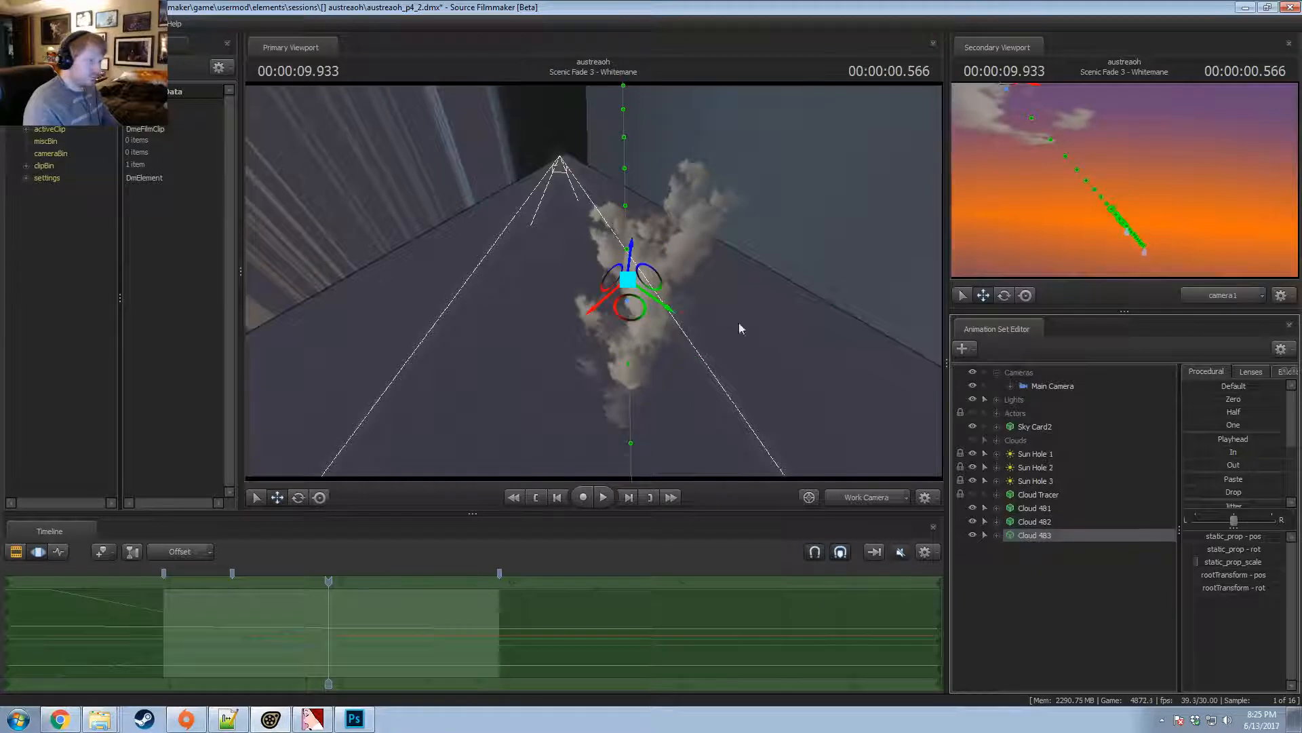
pyautogui.moveTo(627, 317); pyautogui.dragTo(622, 299)
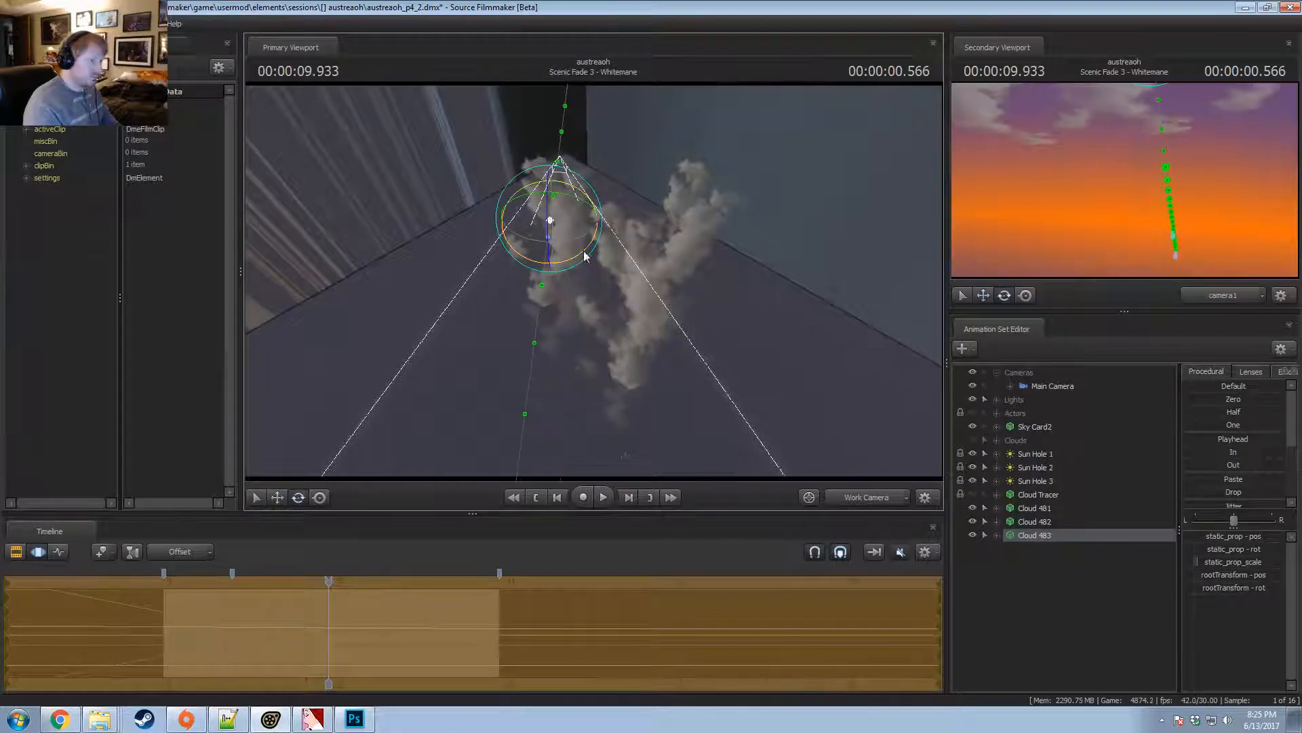
pyautogui.moveTo(584, 256); pyautogui.dragTo(567, 216)
pyautogui.hotkey('ctrl', 'z')
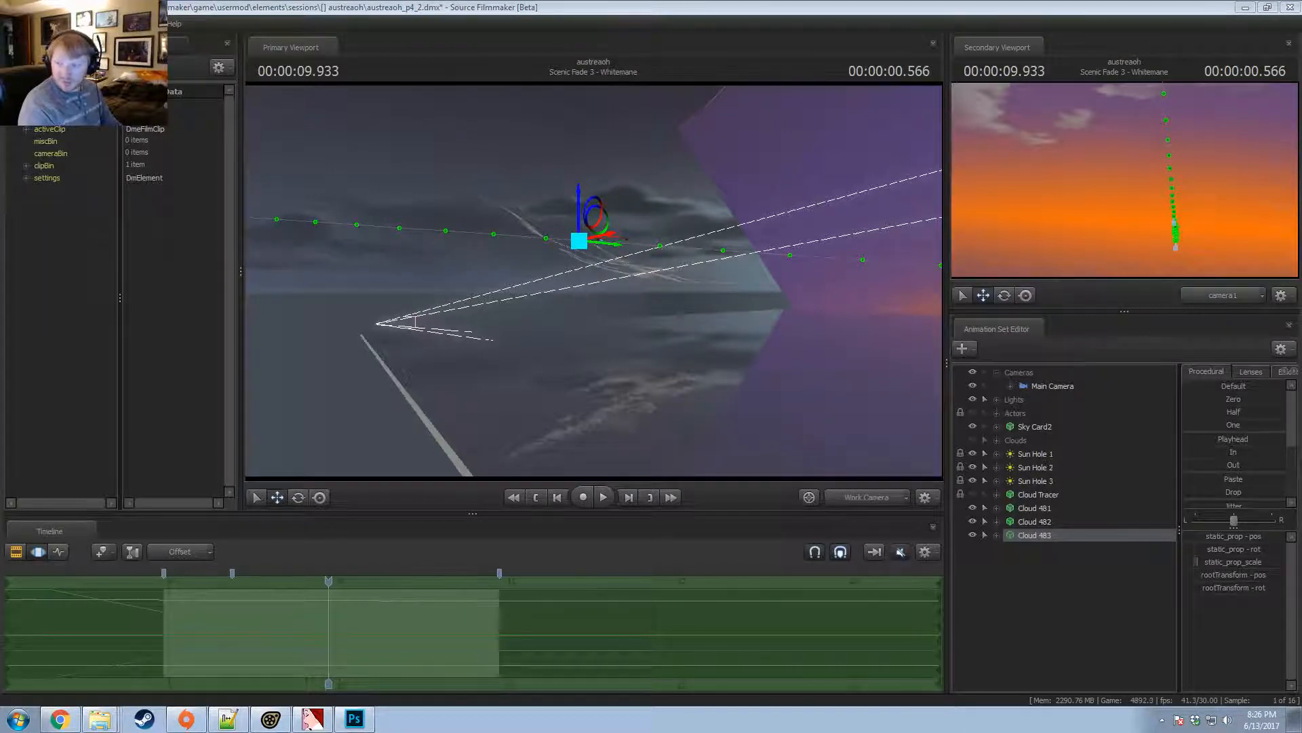
# Bring over the Chrome window with the YouTube video, look at the Two Steps from Awesome playlist, and return to Source Filmmaker.
pyautogui.moveTo(1301, 305); pyautogui.dragTo(953, 278)
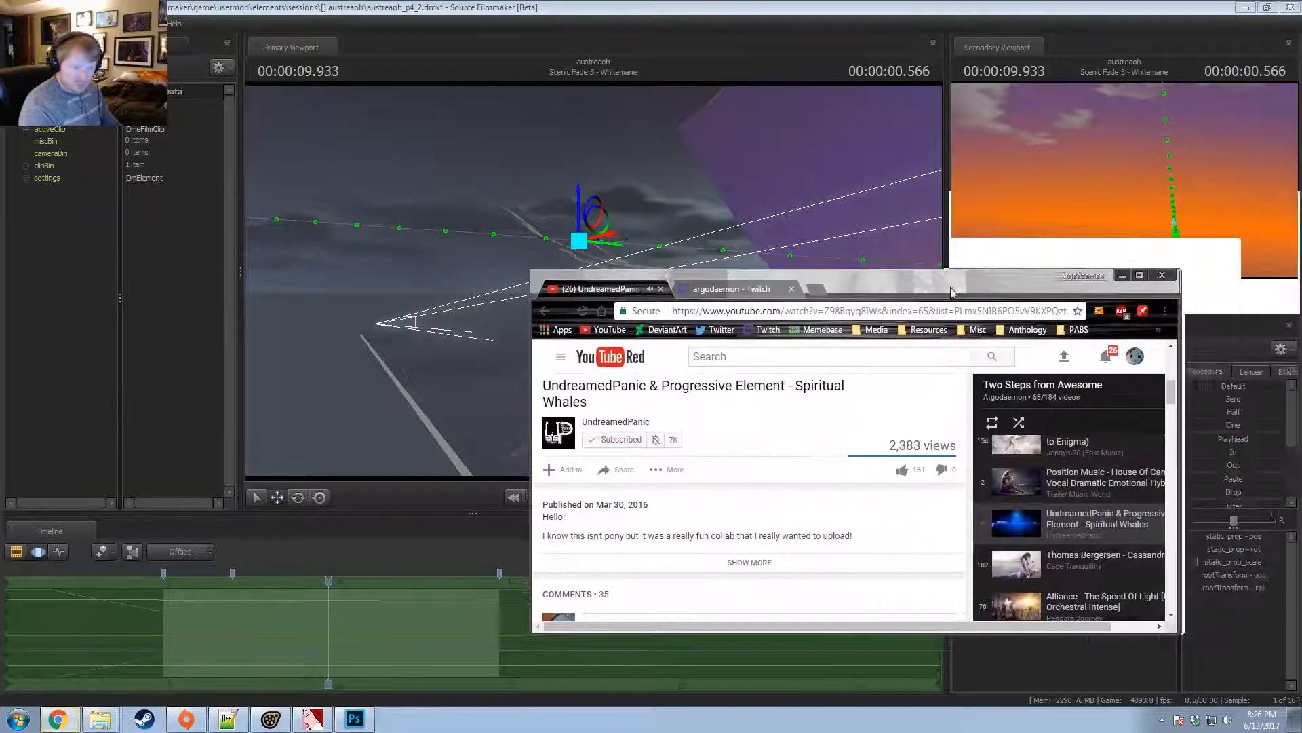
pyautogui.hscroll(1, 1099, 494)
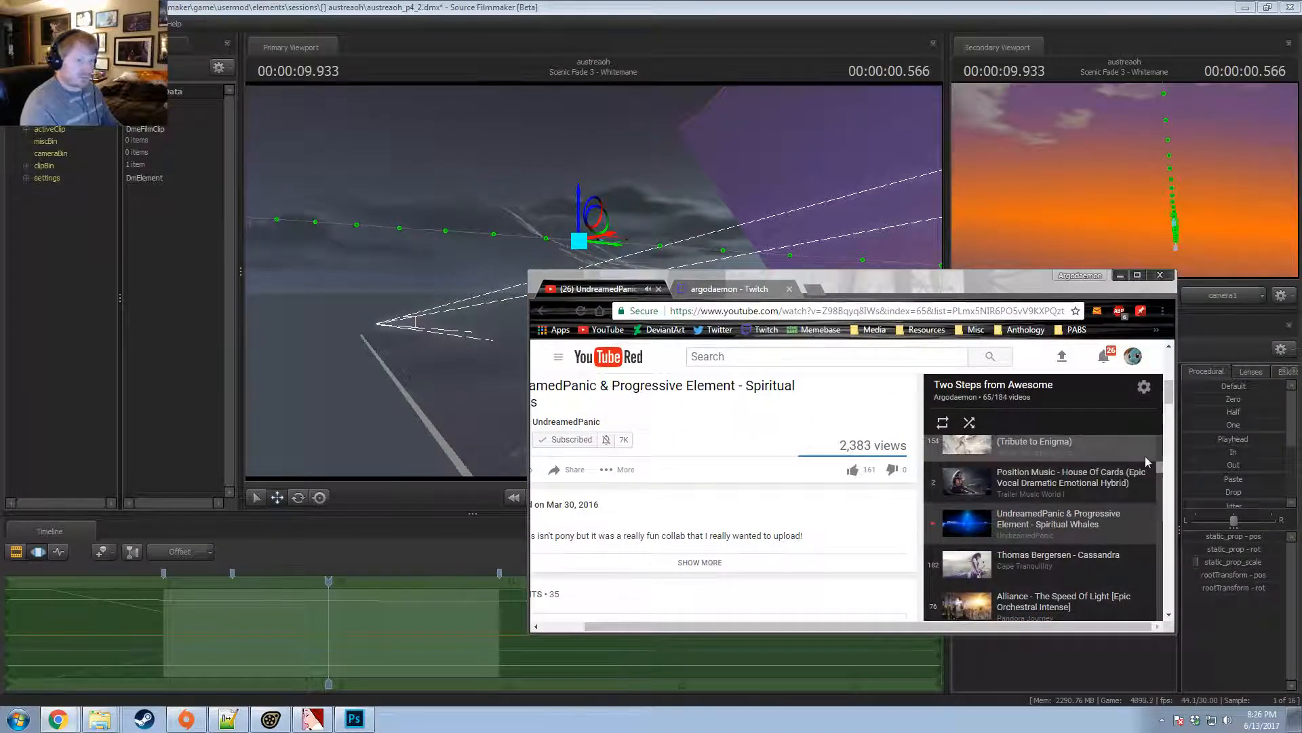
pyautogui.moveTo(981, 287); pyautogui.dragTo(1301, 340)
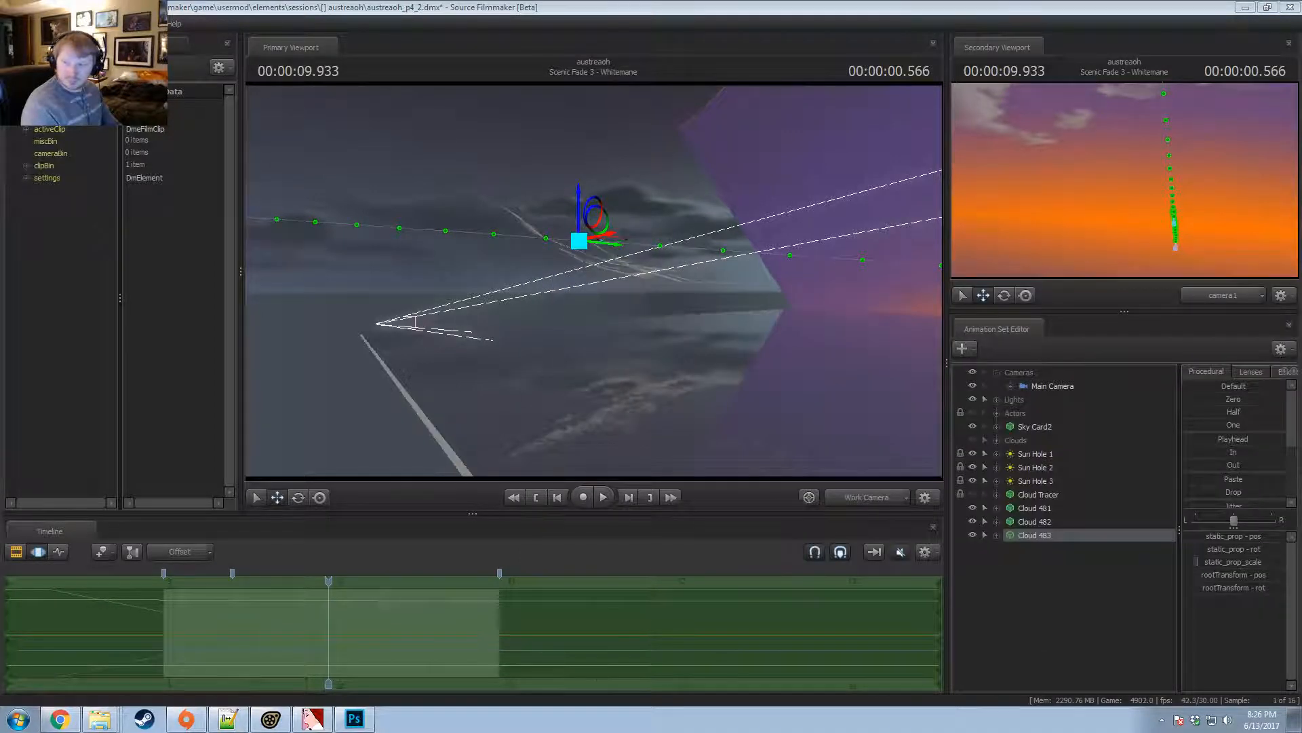
pyautogui.click(636, 5)
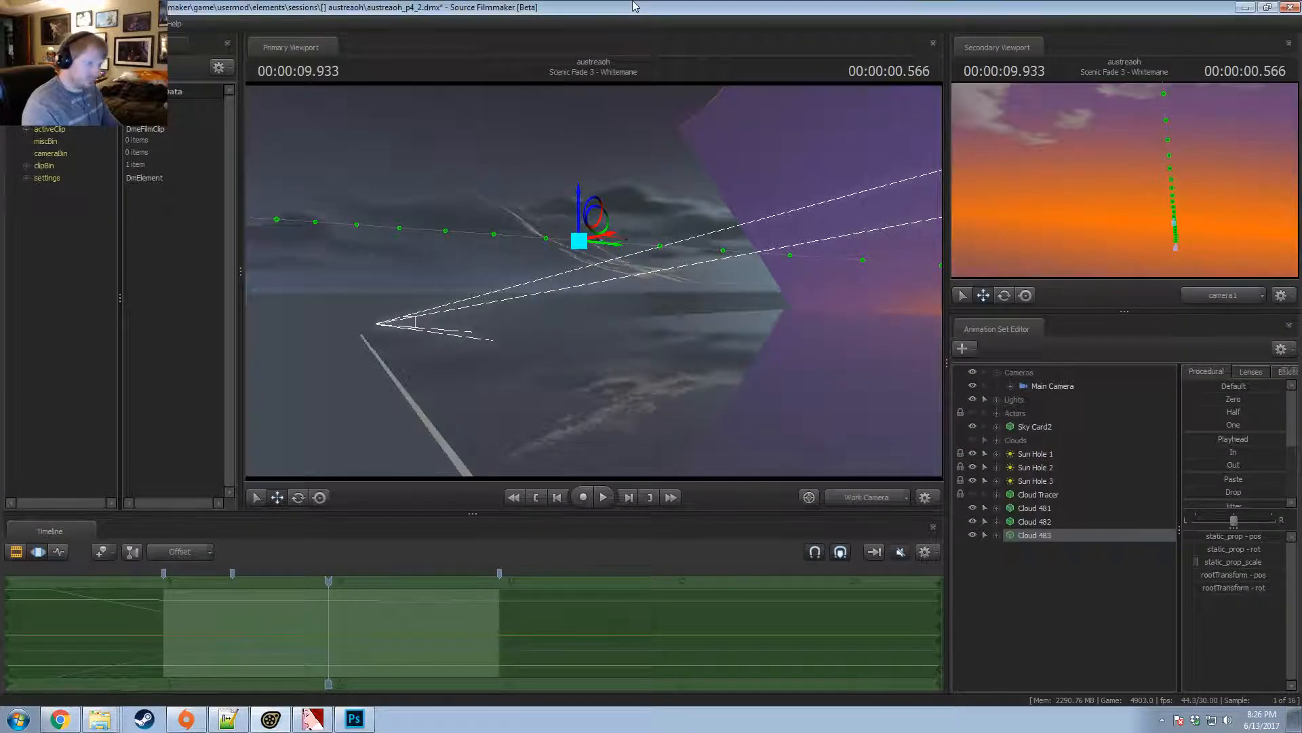
# Paste a fourth cloud copy as a new animation set, place it higher than the other test clouds and rotate it.
pyautogui.rightClick(1052, 575)
pyautogui.click(1079, 646)
pyautogui.keyDown('alt'); pyautogui.moveTo(640, 332); pyautogui.dragTo(555, 279); pyautogui.keyUp('alt')
pyautogui.press('e')
pyautogui.press('w')
pyautogui.moveTo(519, 229); pyautogui.dragTo(680, 202)
pyautogui.press('e')
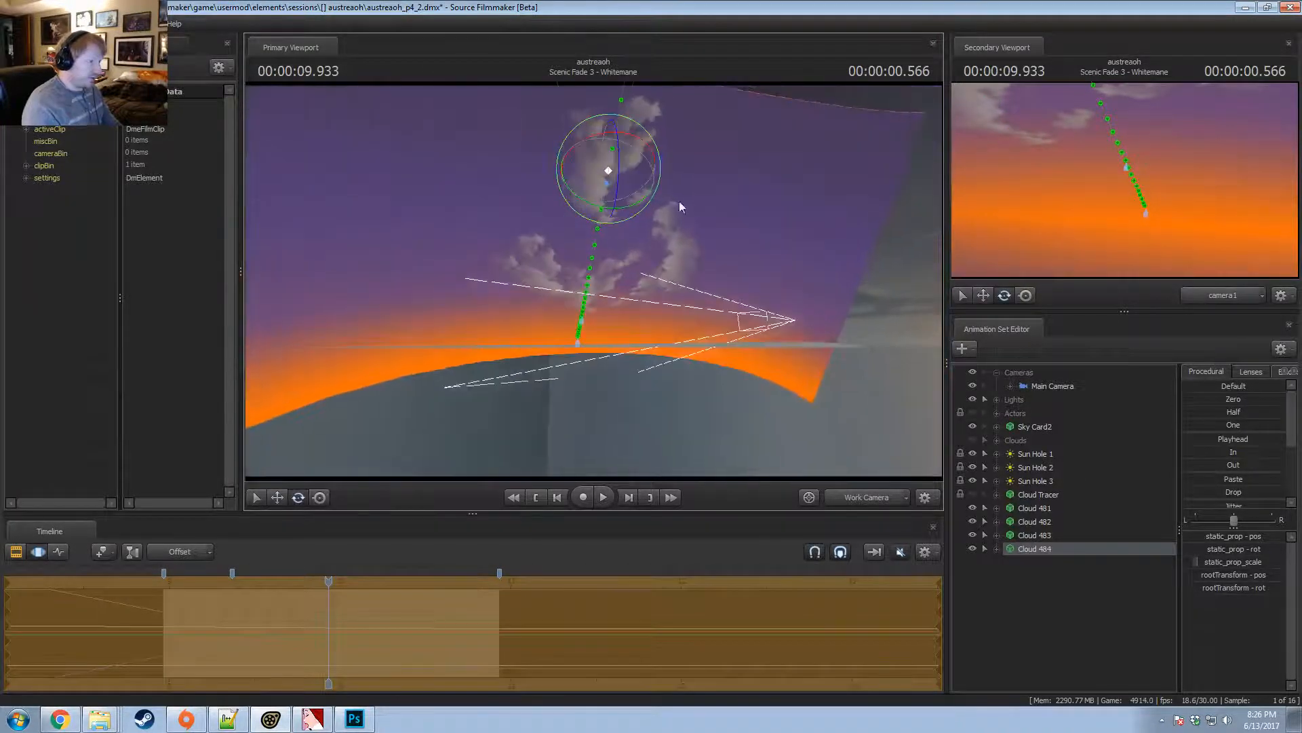
pyautogui.moveTo(652, 157); pyautogui.dragTo(475, 178)
# Paste a fifth cloud copy as a new animation set, move it in among the test clouds and adjust its rotation.
pyautogui.rightClick(1003, 608)
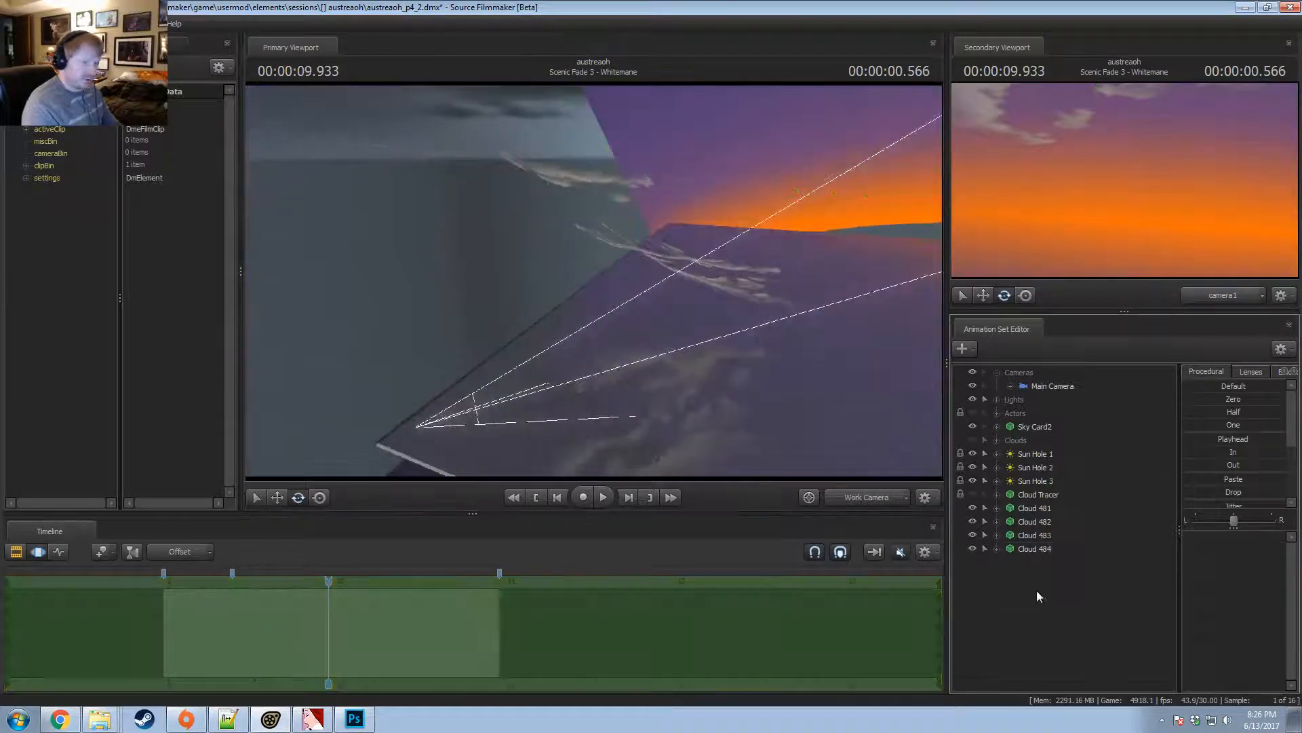
pyautogui.click(1048, 552)
pyautogui.click(1036, 560)
pyautogui.keyDown('alt'); pyautogui.moveTo(672, 326); pyautogui.dragTo(609, 291); pyautogui.keyUp('alt')
pyautogui.moveTo(721, 254); pyautogui.dragTo(637, 302)
pyautogui.press('e')
pyautogui.press('w')
pyautogui.press('e')
pyautogui.press('s')
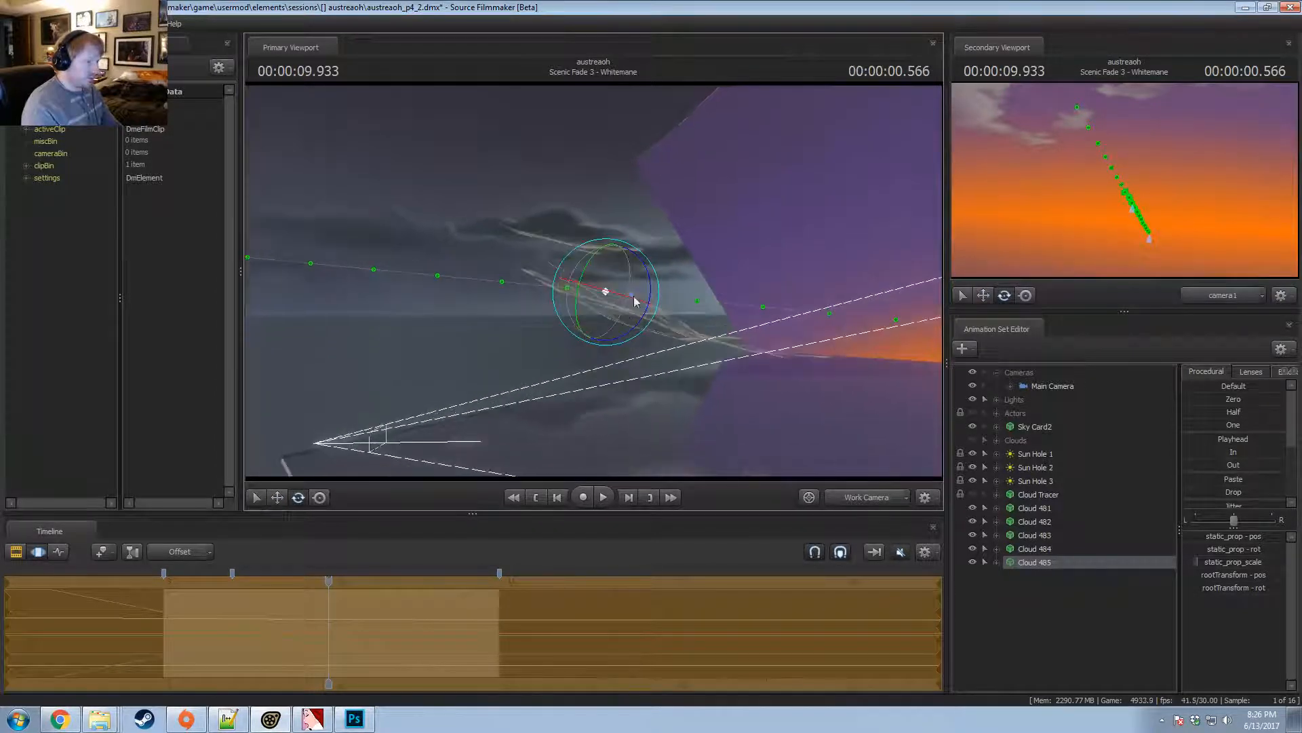
# Paste a sixth cloud copy as a new animation set, move it to the edge of the camera's field of view and rotate it.
pyautogui.rightClick(1046, 615)
pyautogui.click(1080, 584)
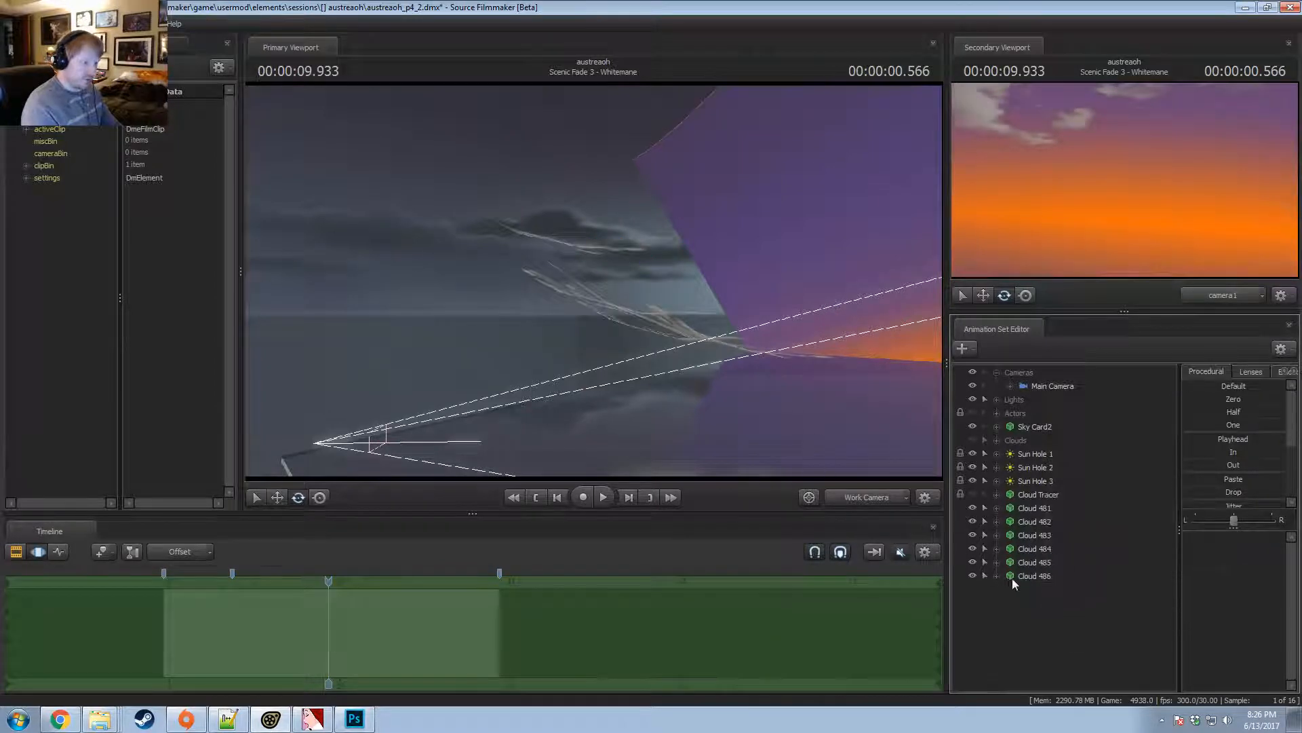
pyautogui.click(1012, 578)
pyautogui.moveTo(677, 427); pyautogui.dragTo(753, 535)
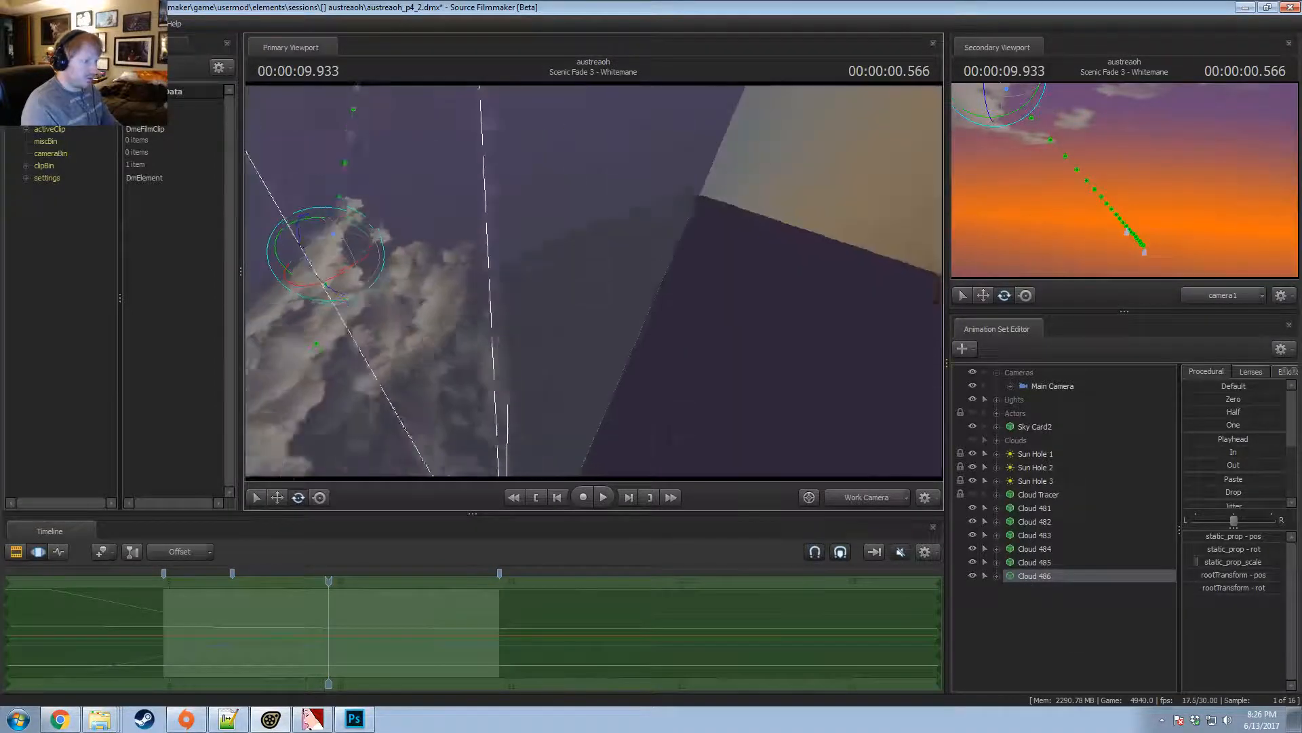
pyautogui.moveTo(594, 281)
pyautogui.mouseDown()
pyautogui.moveTo(543, 339)
pyautogui.moveTo(488, 340)
pyautogui.moveTo(474, 299)
pyautogui.moveTo(604, 288)
pyautogui.moveTo(593, 280)
pyautogui.mouseUp()
pyautogui.press('w')
pyautogui.moveTo(478, 166); pyautogui.dragTo(611, 343)
pyautogui.press('e')
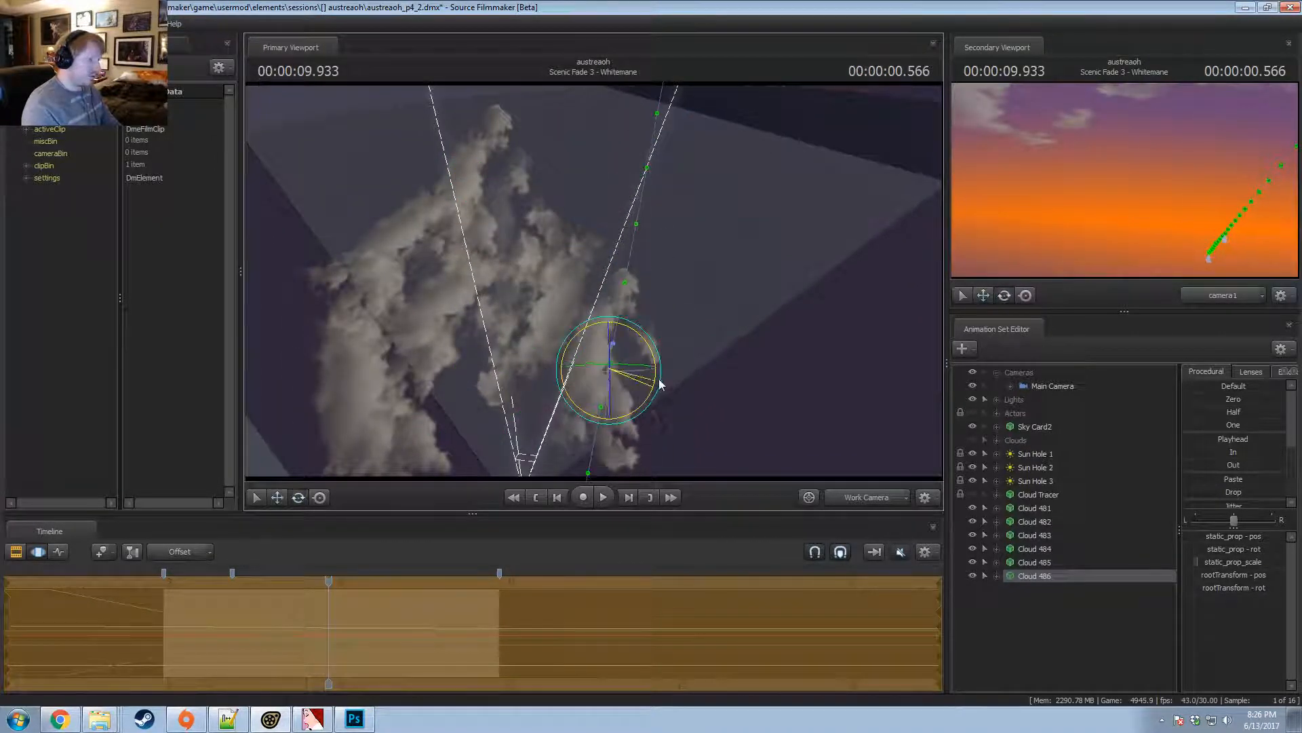
pyautogui.moveTo(659, 384); pyautogui.dragTo(710, 332)
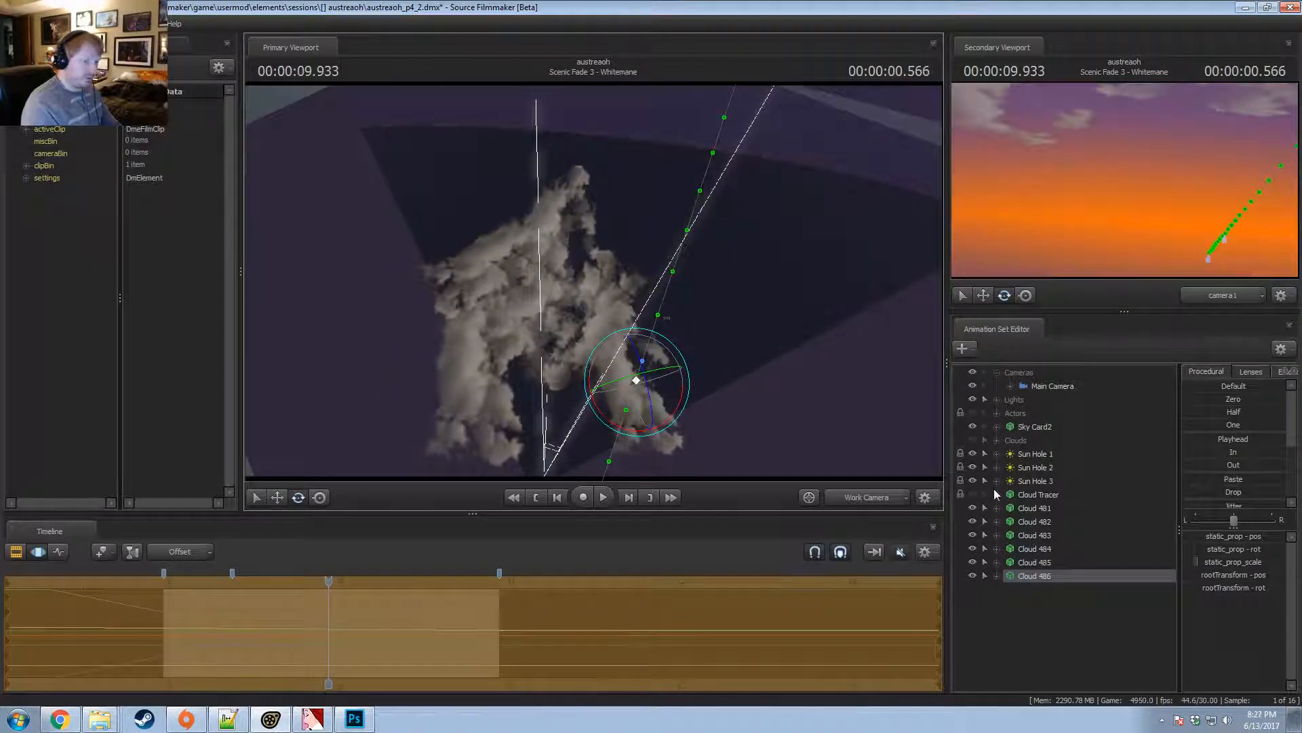
# Show the Clouds group to compare the full cloud bank with the test clouds, hide it again and inspect their arrangement.
pyautogui.click(973, 440)
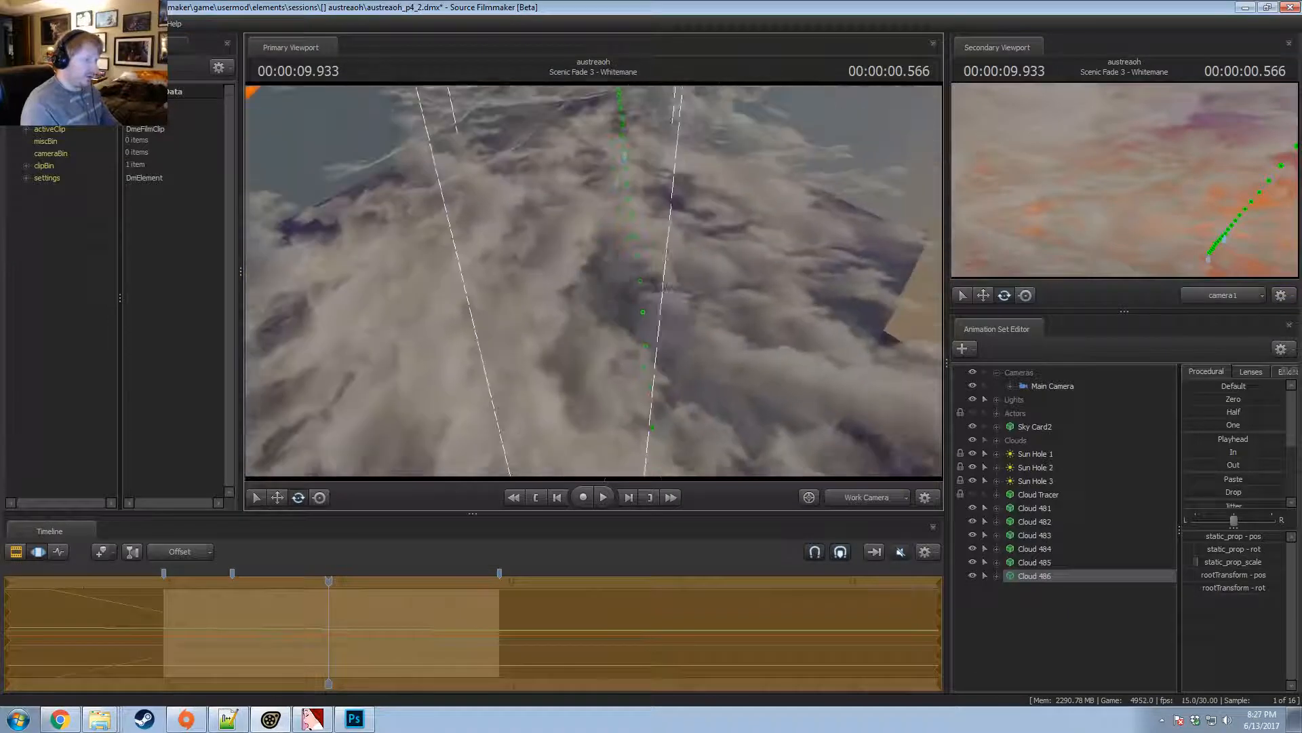
pyautogui.moveTo(595, 281); pyautogui.dragTo(512, 213)
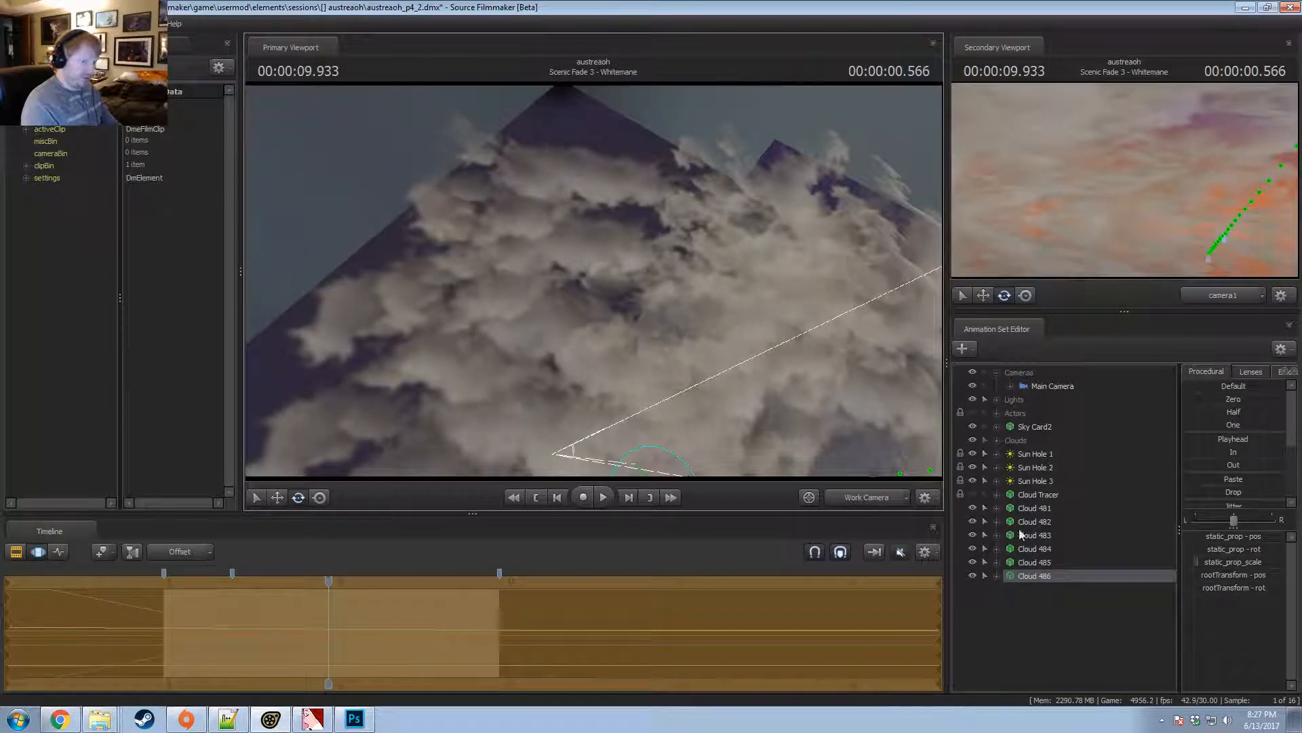
pyautogui.click(973, 440)
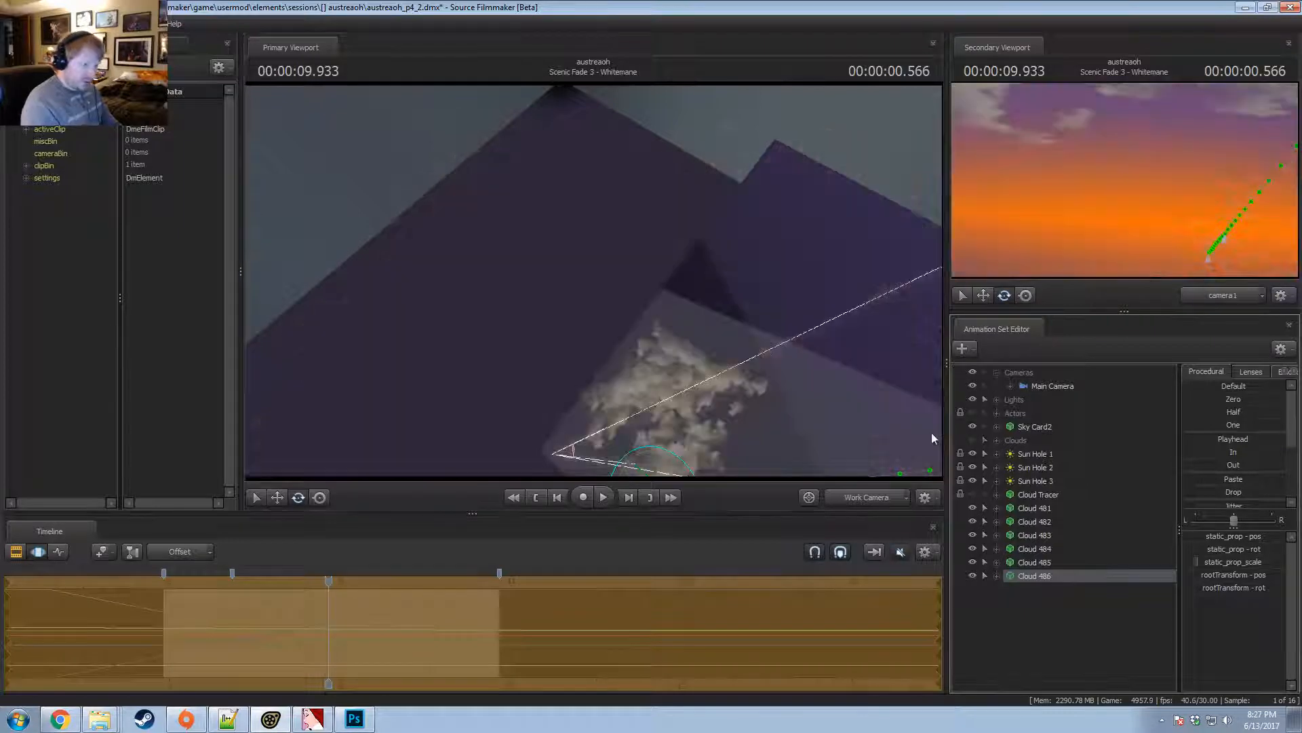
pyautogui.moveTo(760, 353); pyautogui.dragTo(848, 360)
pyautogui.moveTo(594, 281); pyautogui.dragTo(576, 224)
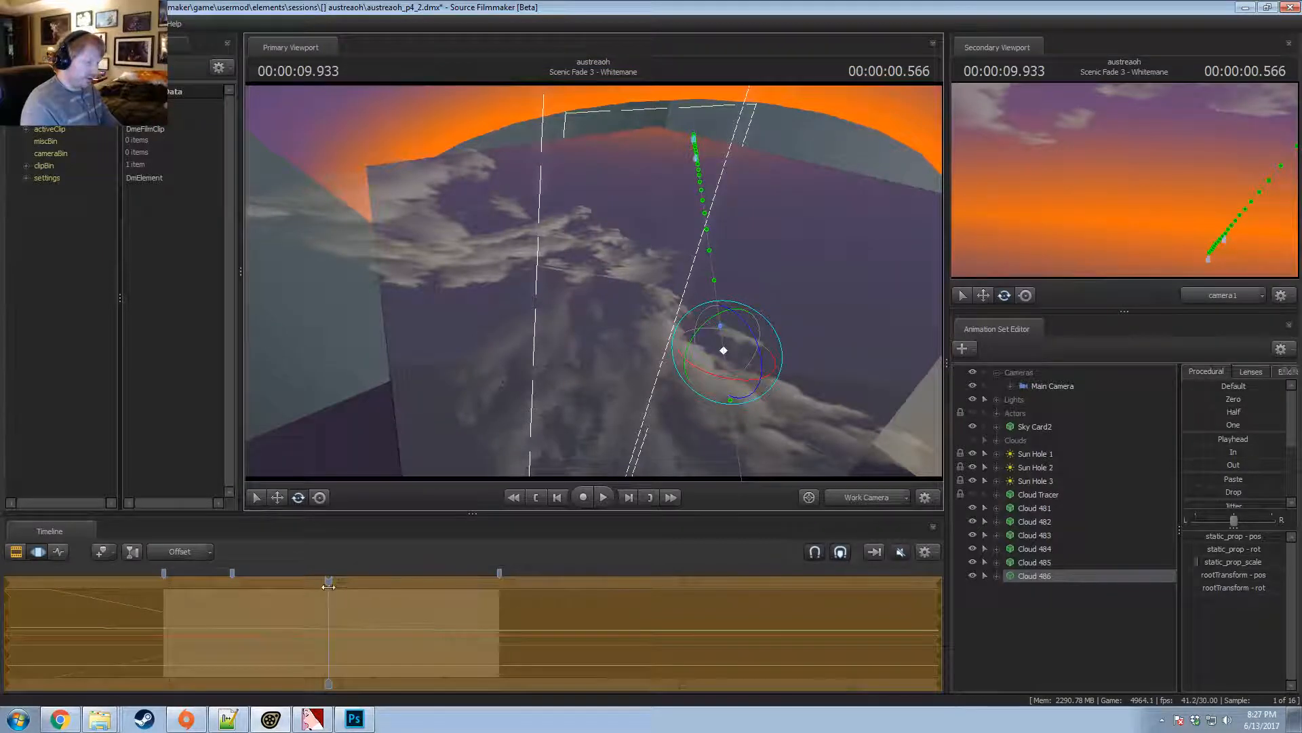
pyautogui.moveTo(328, 585); pyautogui.dragTo(329, 619)
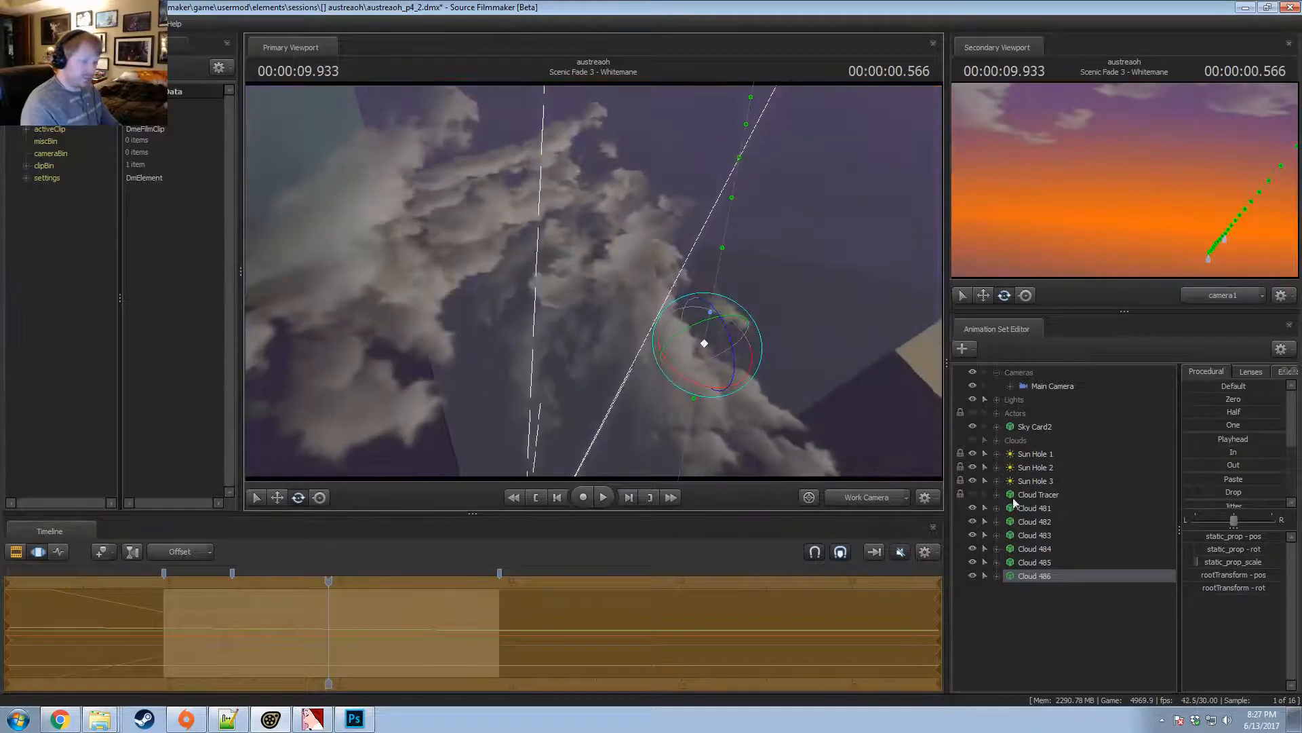
# Paste a seventh cloud copy as a new animation set, select it and activate the Move tool.
pyautogui.rightClick(1046, 617)
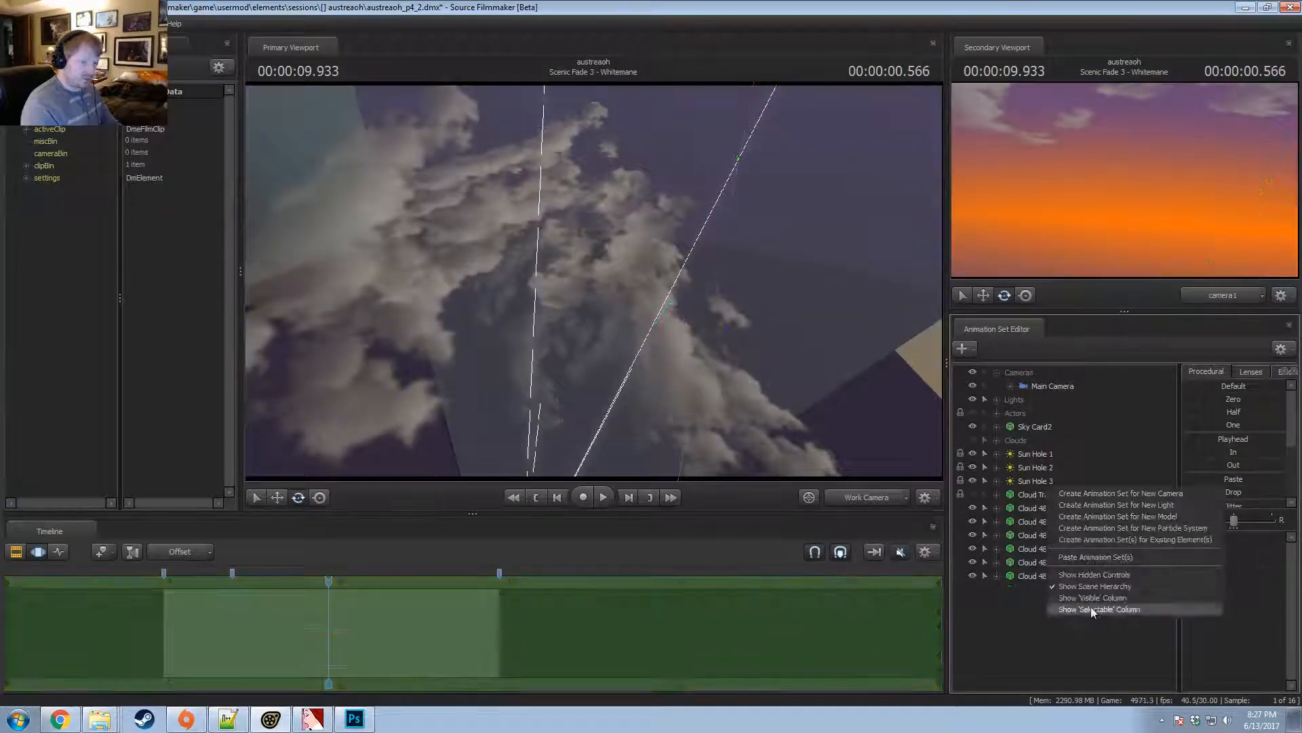
pyautogui.click(1086, 558)
pyautogui.click(1042, 589)
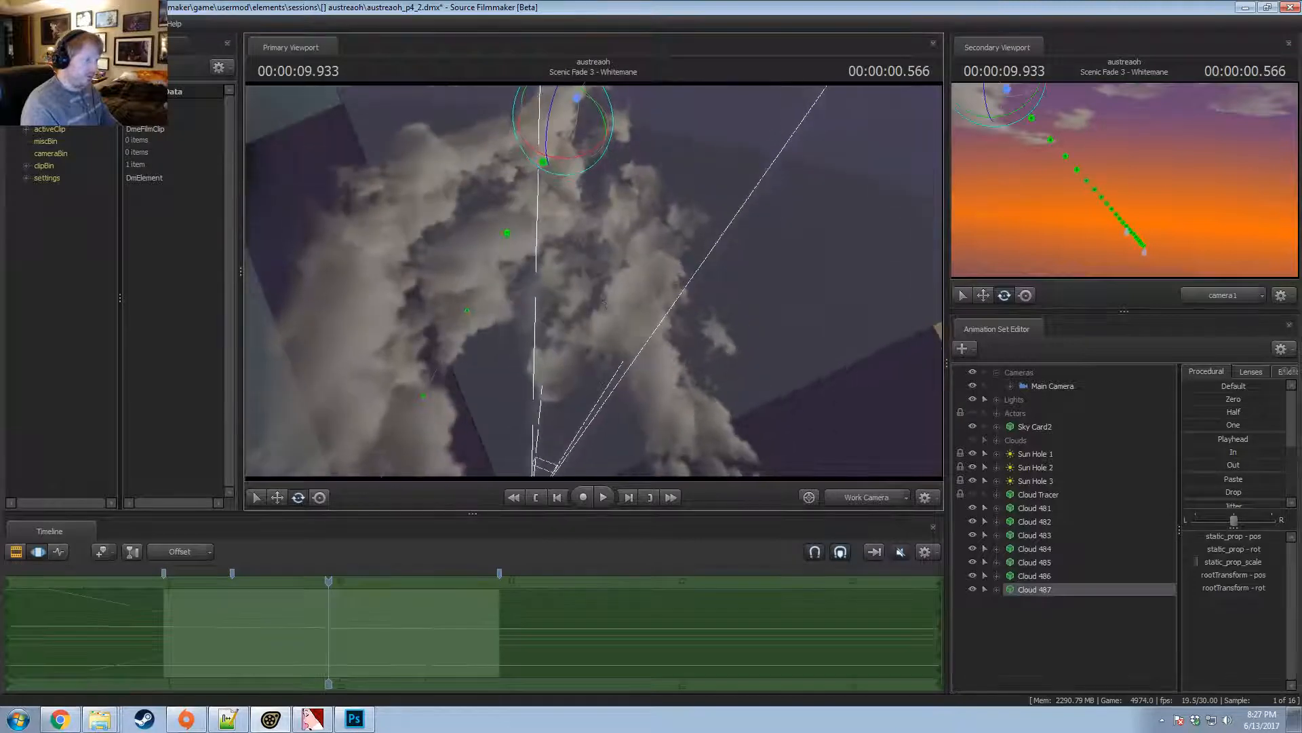
pyautogui.moveTo(604, 303)
pyautogui.keyDown('alt'); pyautogui.mouseDown()
pyautogui.moveTo(584, 290)
pyautogui.moveTo(623, 305)
pyautogui.mouseUp(); pyautogui.keyUp('alt')
pyautogui.press('w')
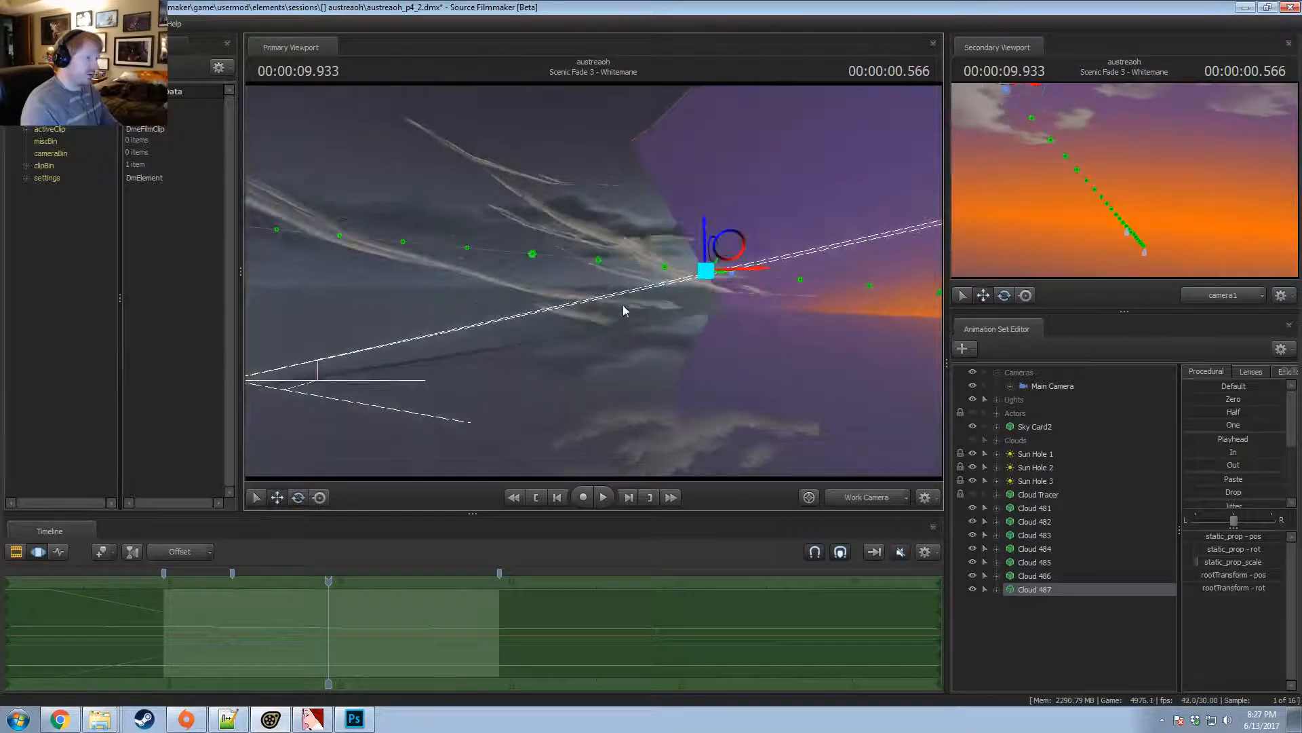
pyautogui.moveTo(736, 253)
pyautogui.mouseDown()
pyautogui.moveTo(441, 196)
pyautogui.moveTo(705, 380)
pyautogui.moveTo(752, 250)
pyautogui.mouseUp()
pyautogui.hotkey('ctrl', 'z')
pyautogui.moveTo(798, 196); pyautogui.dragTo(741, 252)
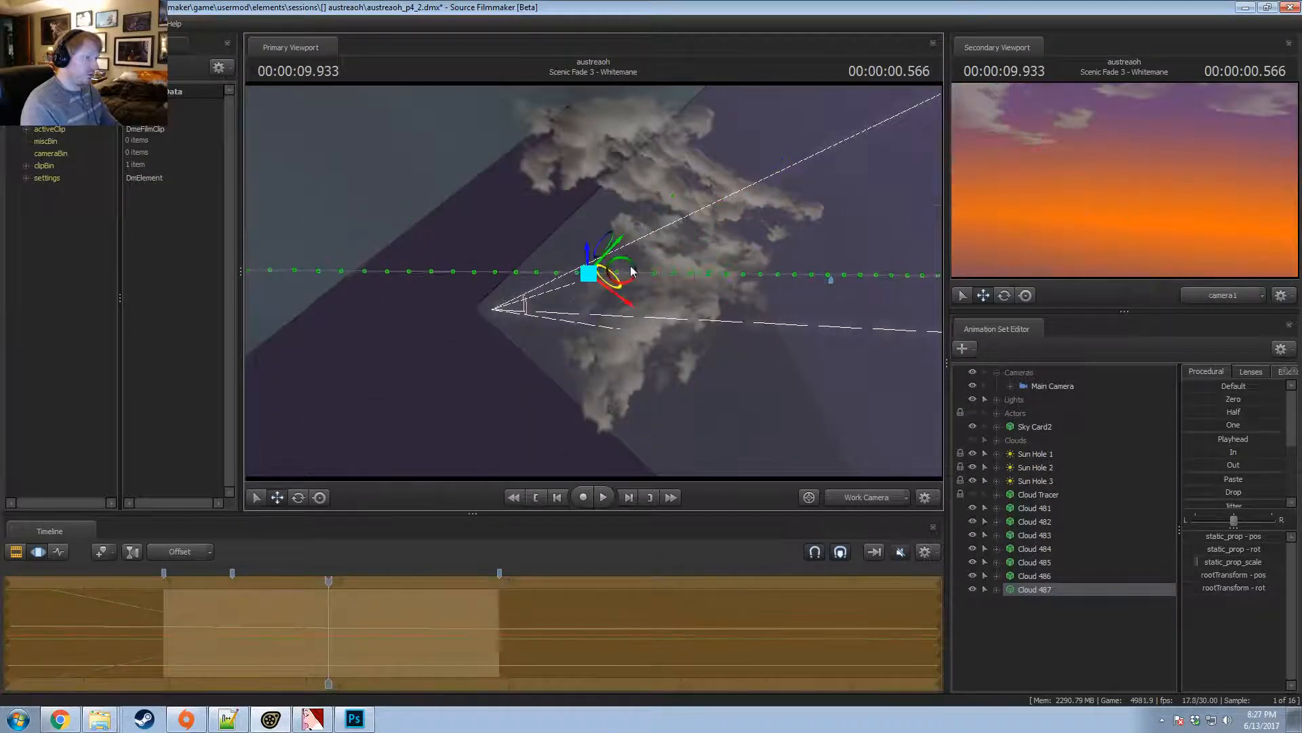
pyautogui.keyDown('alt'); pyautogui.moveTo(631, 272); pyautogui.dragTo(673, 287); pyautogui.keyUp('alt')
pyautogui.hotkey('ctrl', 'z')
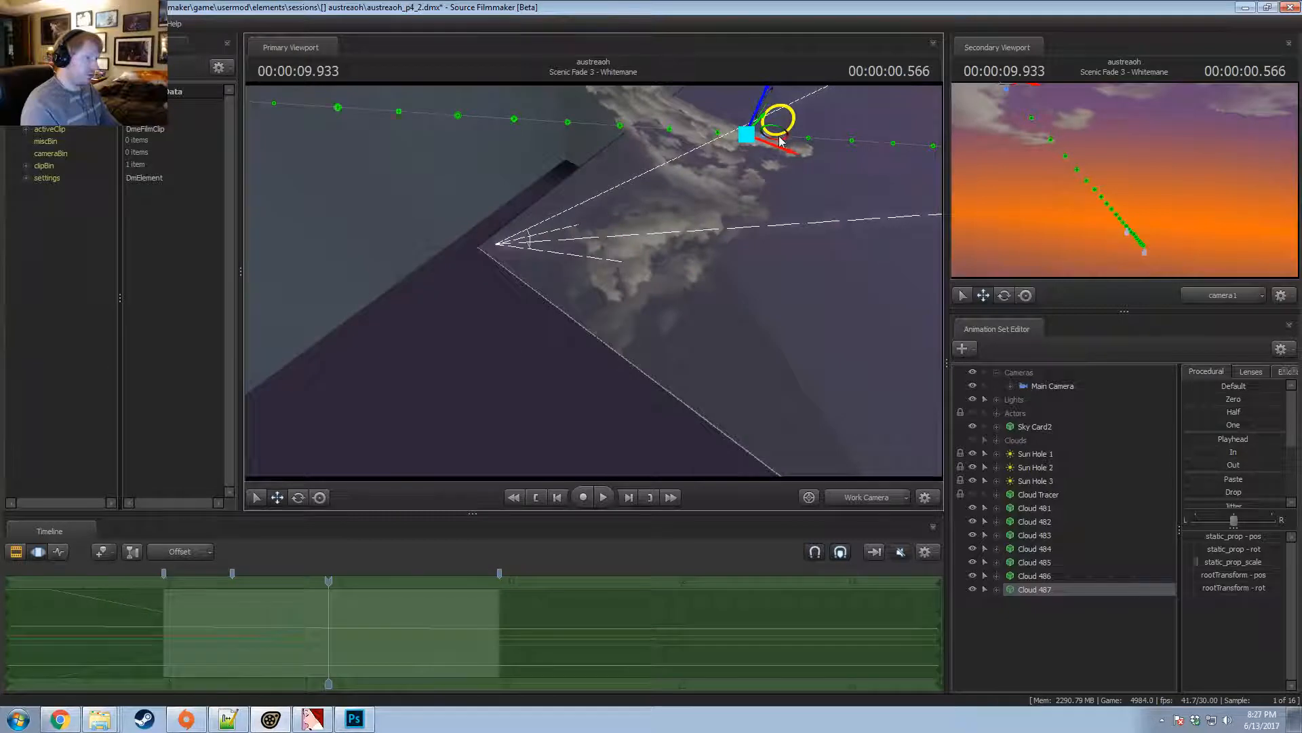
# Move the seventh cloud copy into the middle of the test cloud cluster.
pyautogui.moveTo(780, 137); pyautogui.dragTo(652, 122)
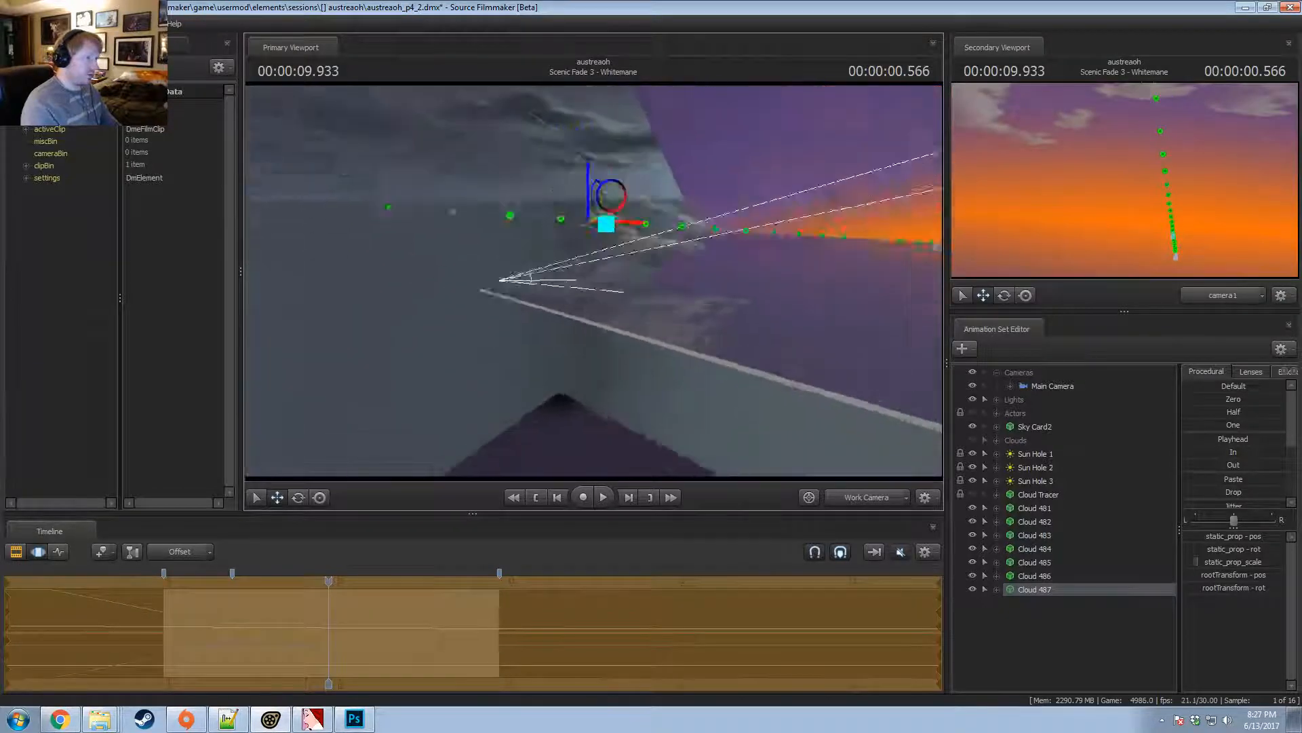
pyautogui.keyDown('alt'); pyautogui.moveTo(530, 276); pyautogui.dragTo(691, 339); pyautogui.keyUp('alt')
pyautogui.moveTo(594, 280); pyautogui.dragTo(789, 394)
pyautogui.press('e')
pyautogui.press('w')
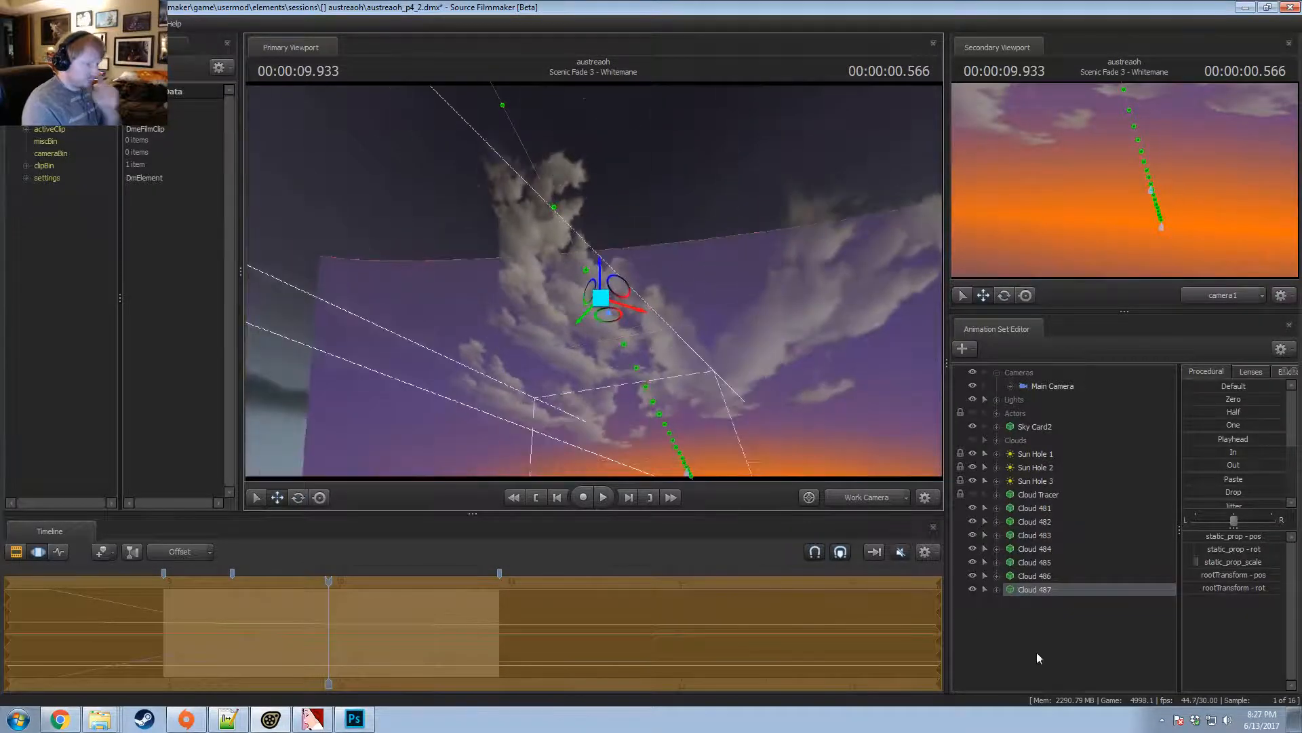
# Paste an eighth cloud copy as a new animation set, raise it beside the tallest test clouds and rotate it to spread the cluster.
pyautogui.rightClick(1036, 652)
pyautogui.click(1089, 591)
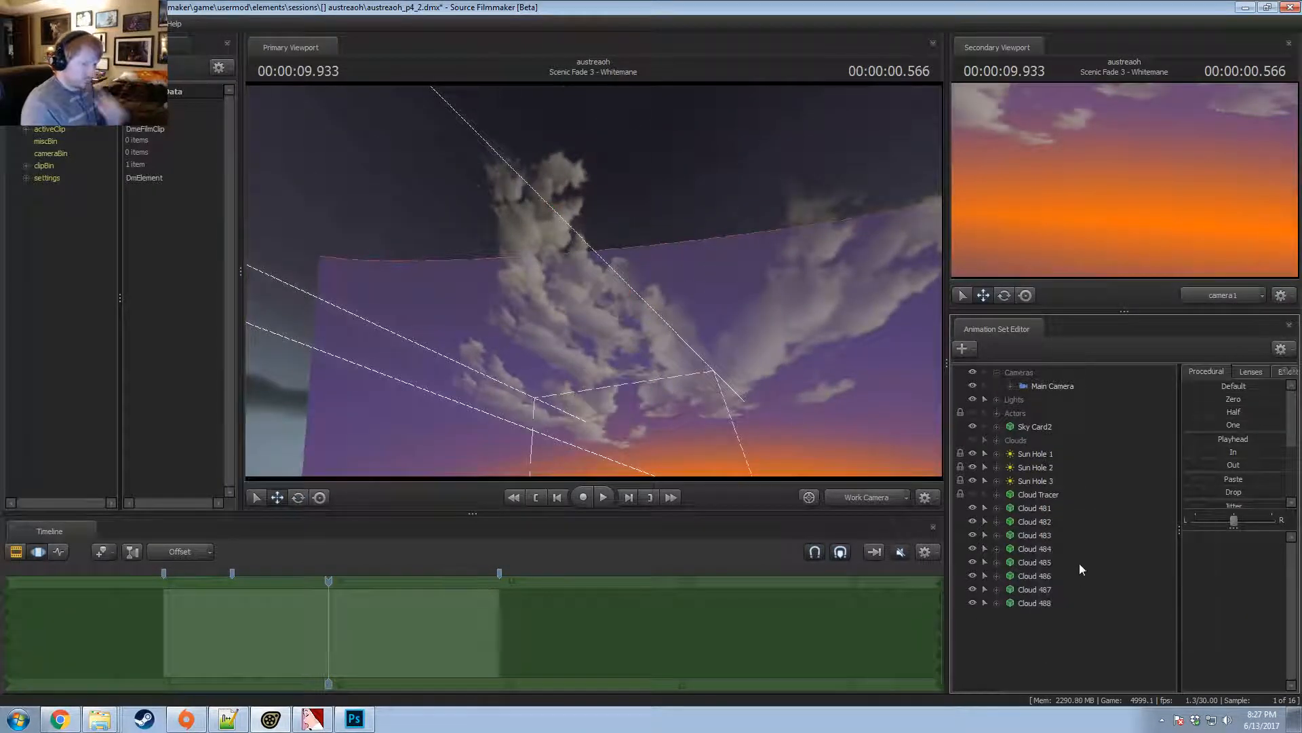
pyautogui.click(1037, 603)
pyautogui.moveTo(630, 417); pyautogui.dragTo(625, 396)
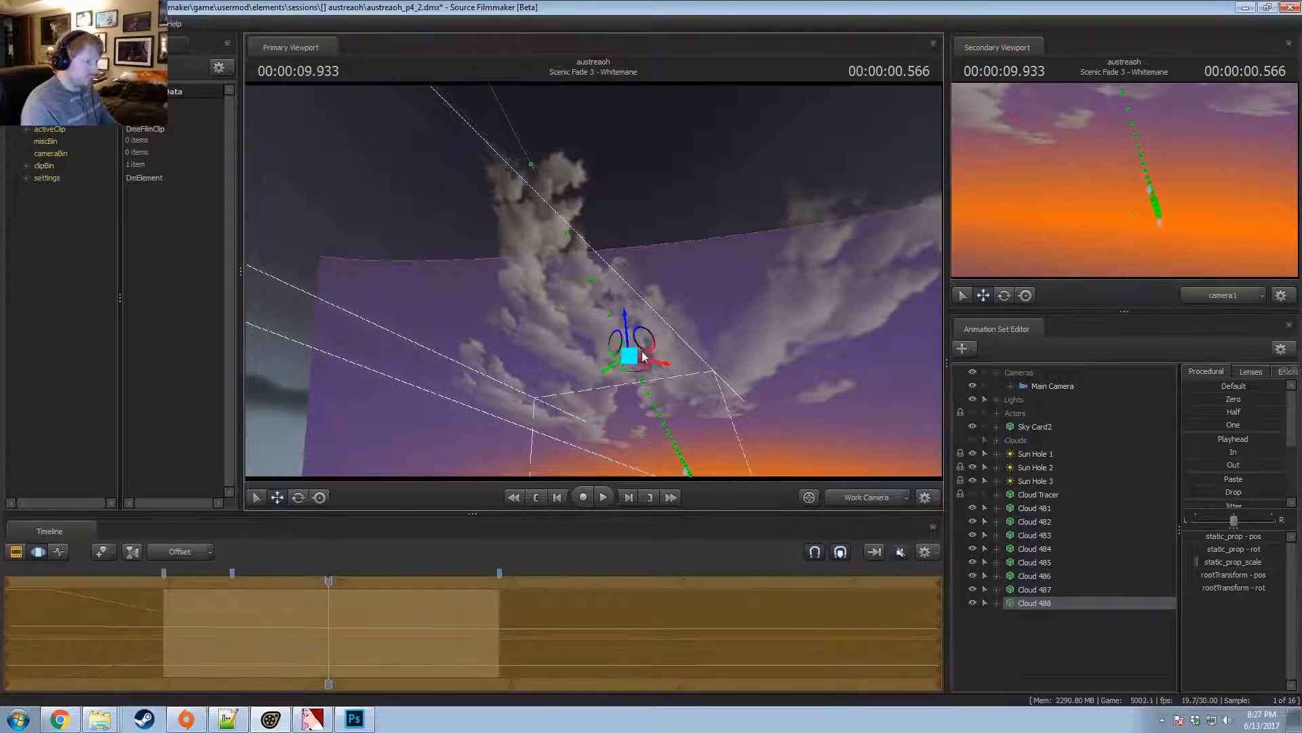
pyautogui.keyDown('alt'); pyautogui.moveTo(666, 295); pyautogui.dragTo(608, 284); pyautogui.keyUp('alt')
pyautogui.press('e')
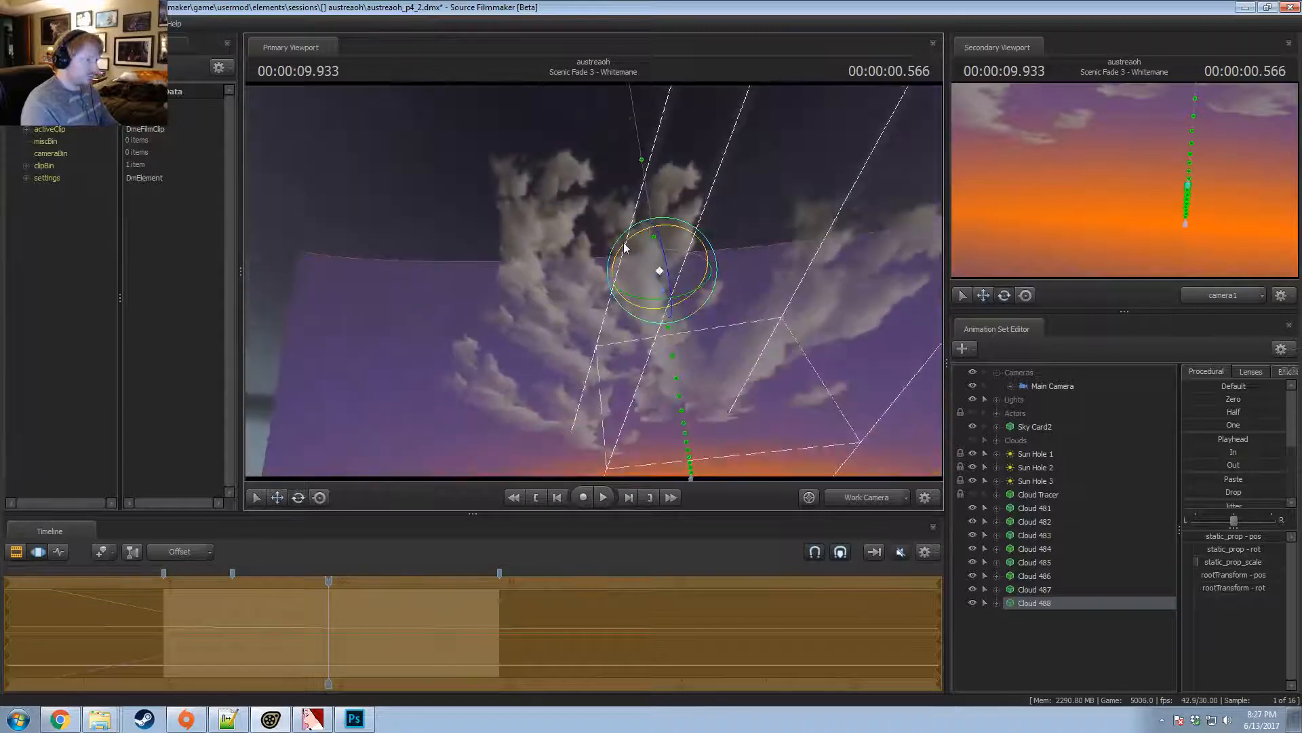
pyautogui.moveTo(675, 244); pyautogui.dragTo(693, 246)
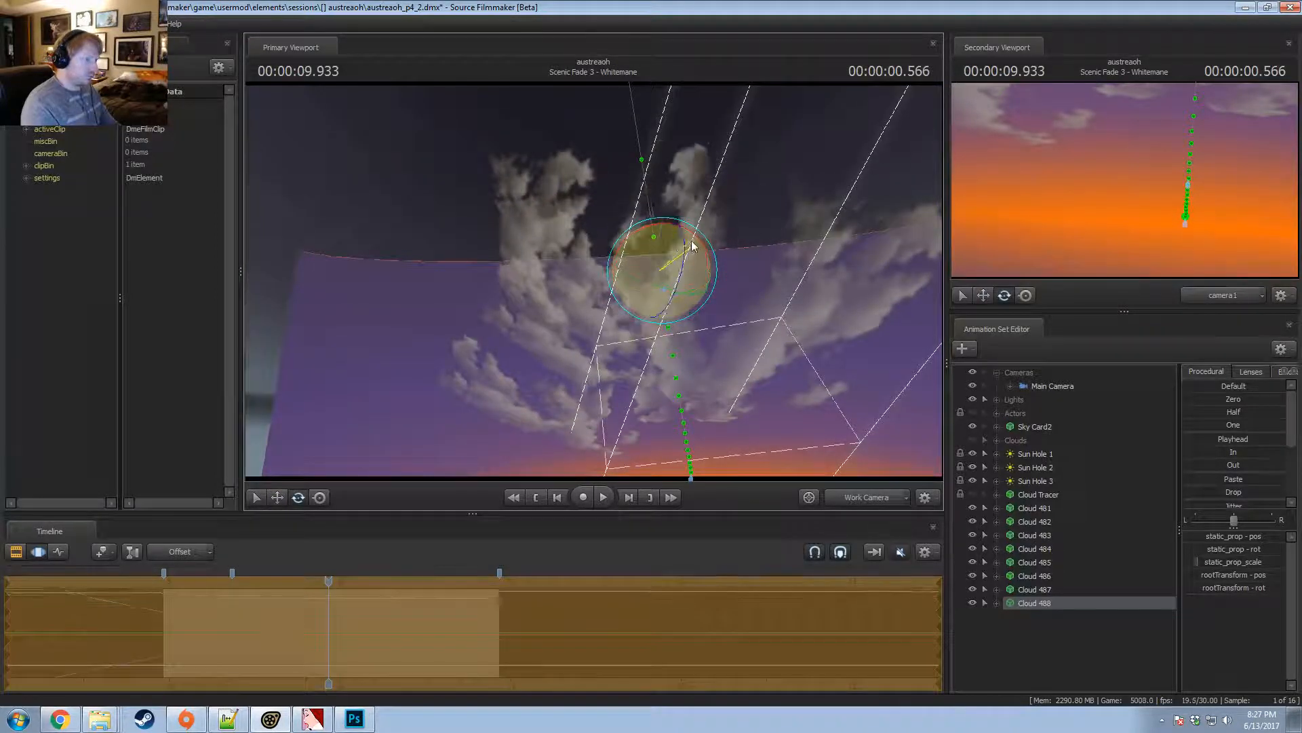
pyautogui.press('w')
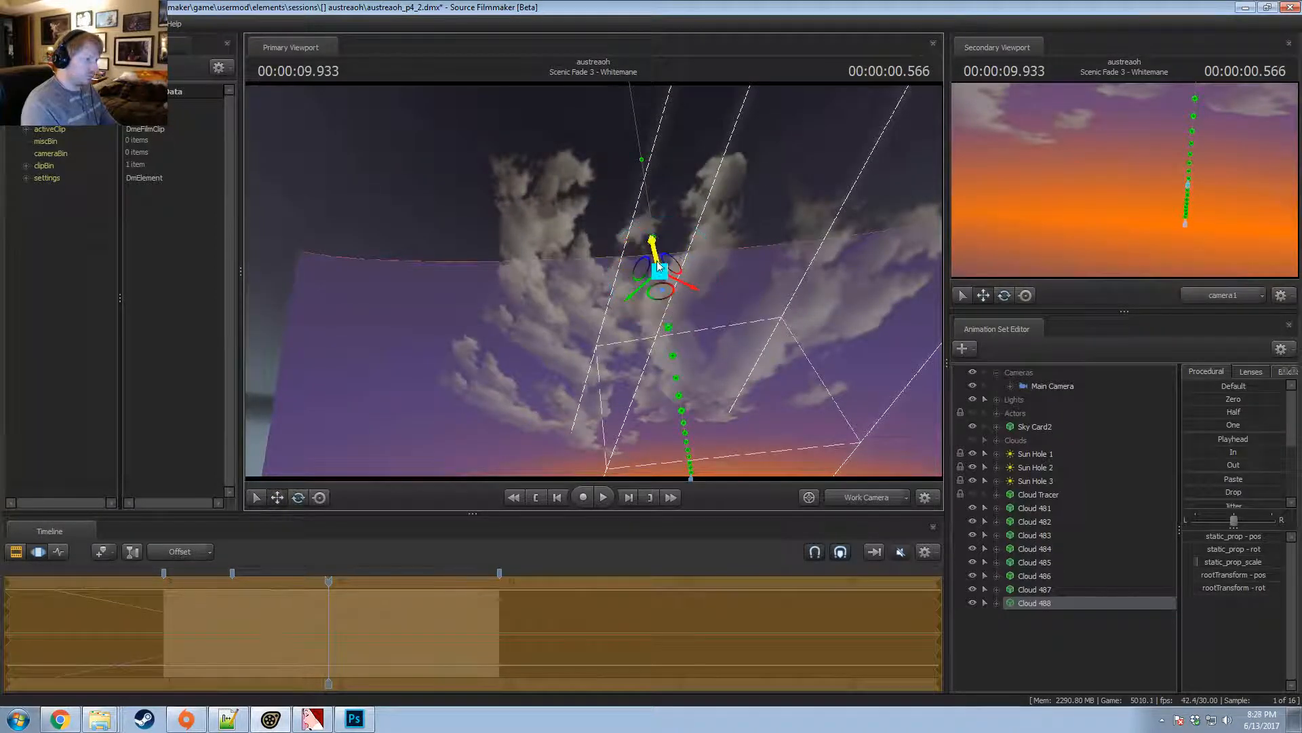
pyautogui.keyDown('alt'); pyautogui.moveTo(657, 261); pyautogui.dragTo(802, 443); pyautogui.keyUp('alt')
# Copy all eight test clouds, Cloud 481 to Cloud 488, and paste them as new animation sets.
pyautogui.click(1034, 508)
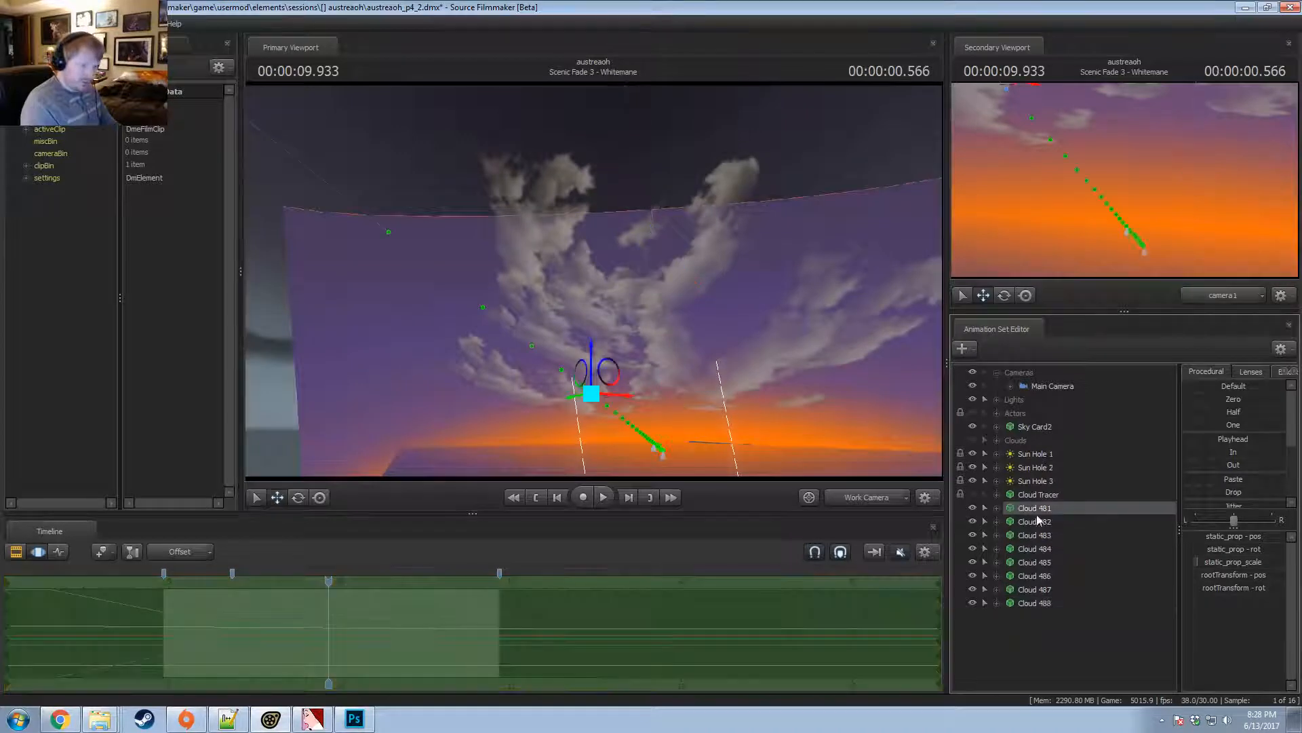
pyautogui.keyDown('shift'); pyautogui.click(1031, 603); pyautogui.keyUp('shift')
pyautogui.rightClick(1031, 607)
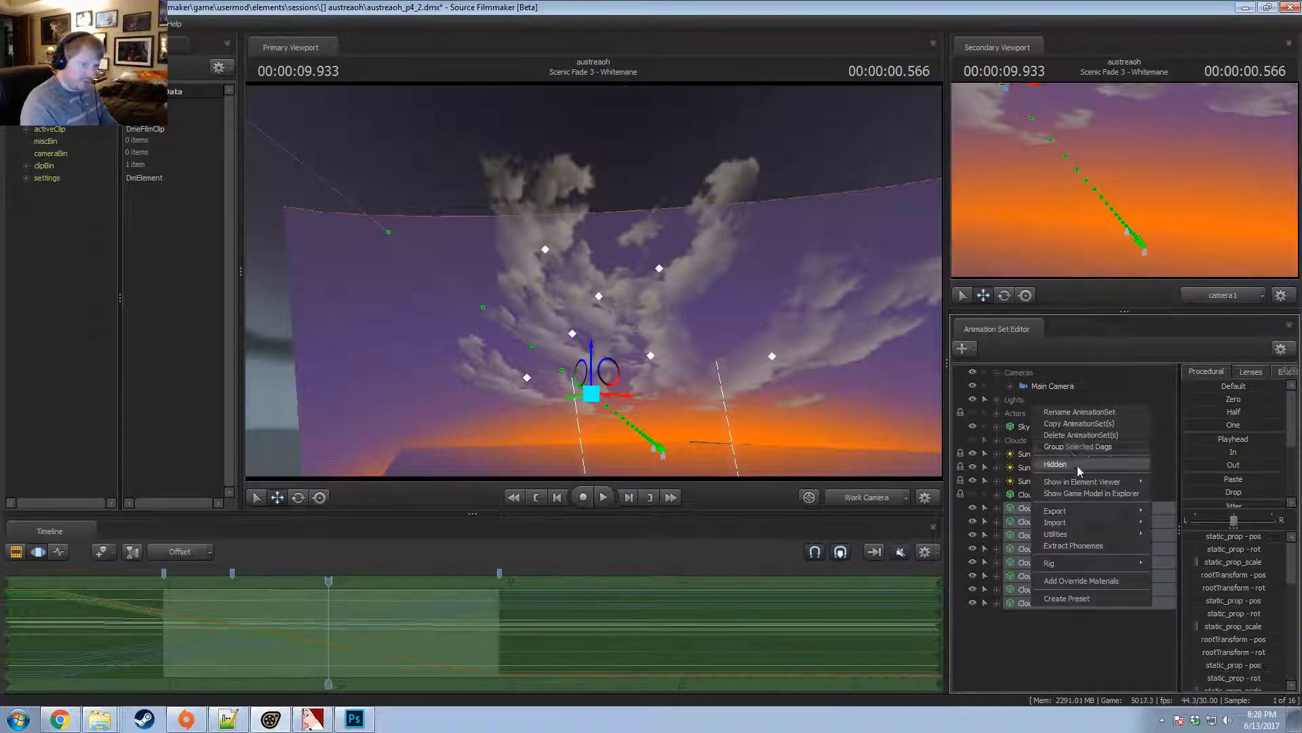
pyautogui.click(1065, 427)
pyautogui.rightClick(1033, 643)
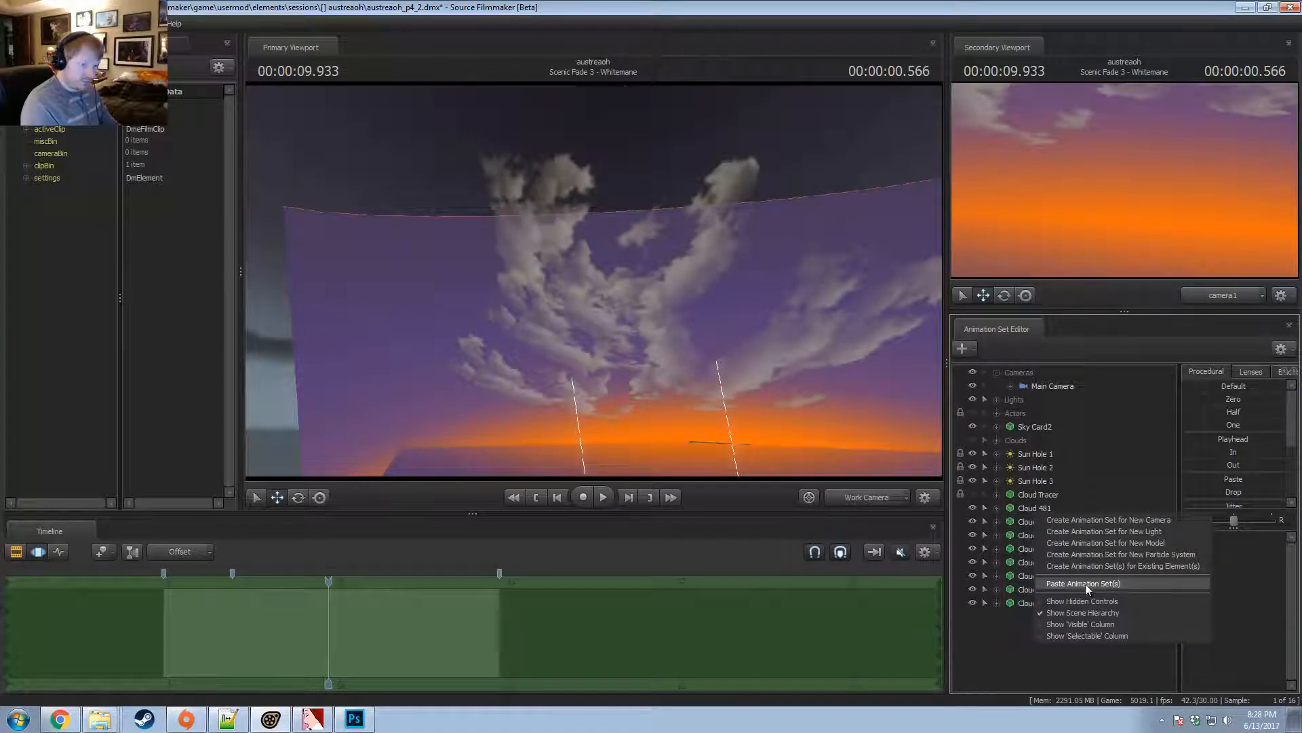
pyautogui.click(1085, 584)
# Select the eight newly pasted clouds together and shift them away from the original cluster.
pyautogui.click(1047, 618)
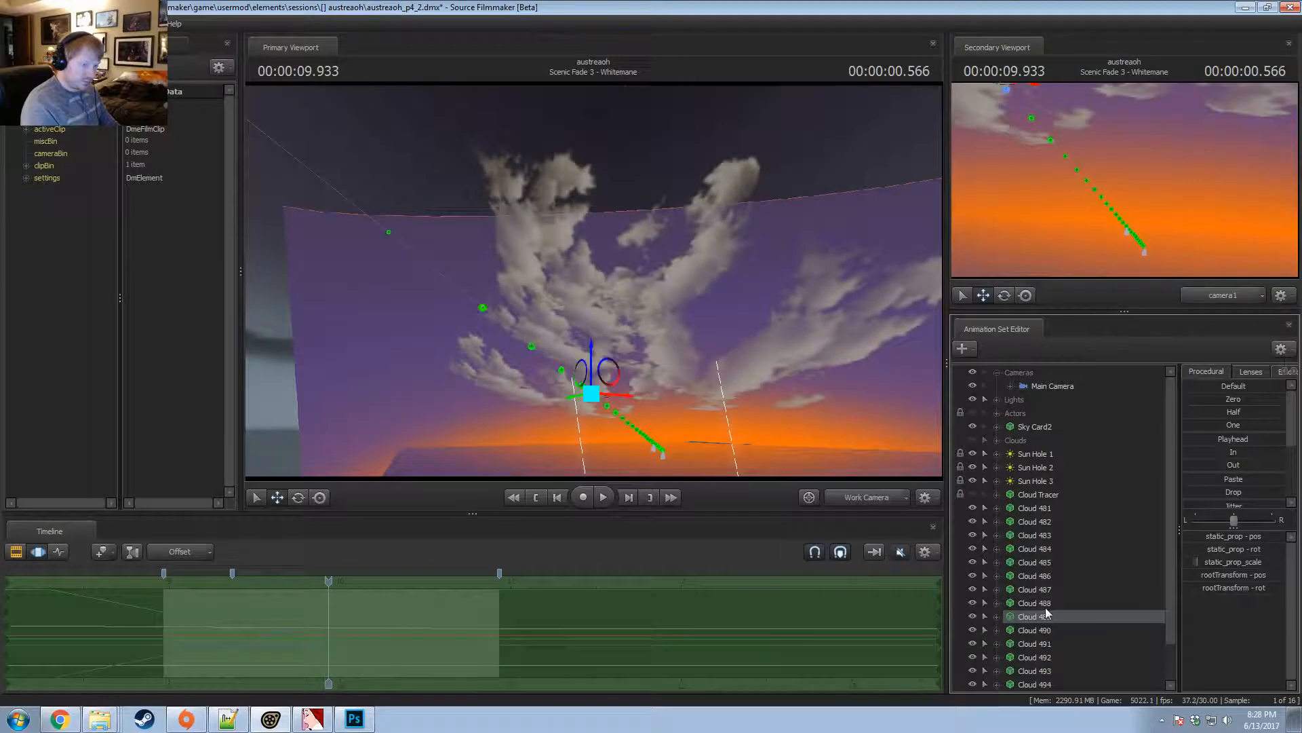
pyautogui.scroll(-1, 1049, 645)
pyautogui.keyDown('shift'); pyautogui.click(1049, 669); pyautogui.keyUp('shift')
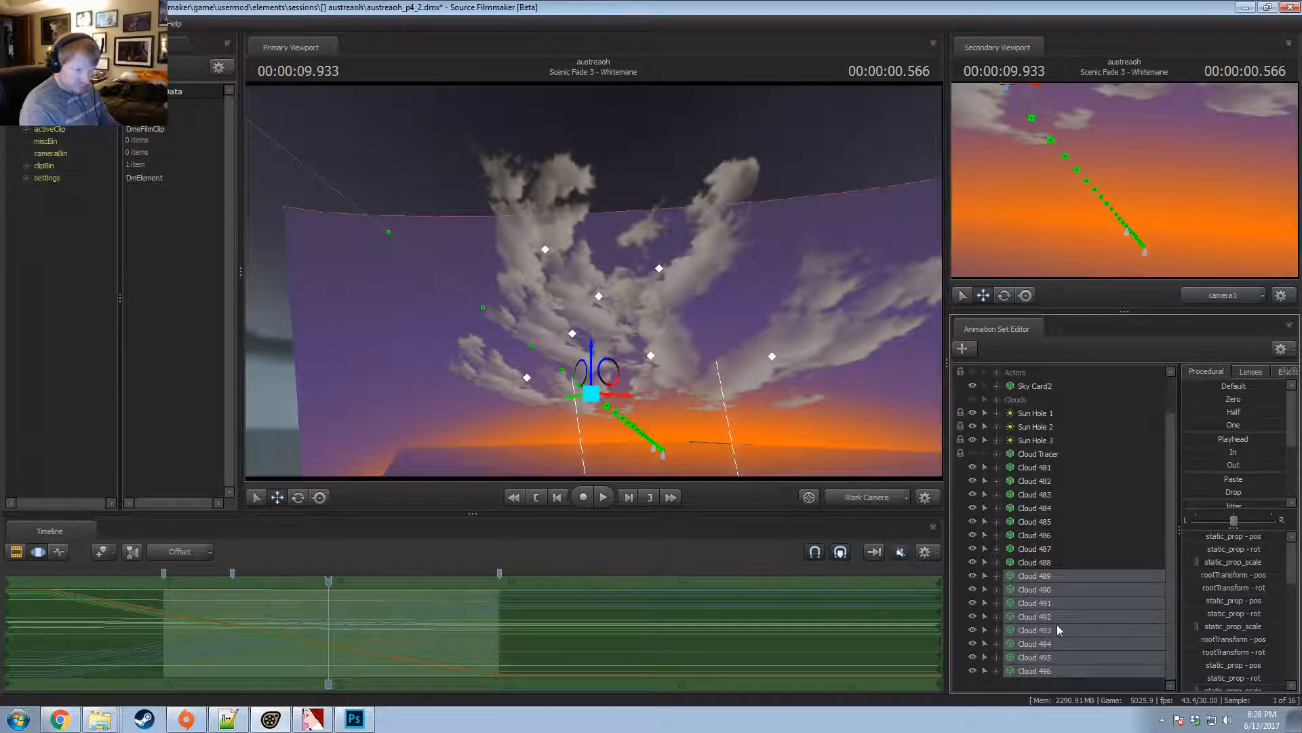
pyautogui.keyDown('alt'); pyautogui.moveTo(647, 311); pyautogui.dragTo(547, 376); pyautogui.keyUp('alt')
pyautogui.keyDown('alt'); pyautogui.moveTo(546, 375); pyautogui.dragTo(609, 279); pyautogui.keyUp('alt')
# Set the rotation mode to Local, rotate the eight pasted clouds and place them next to the original cluster.
pyautogui.press('e')
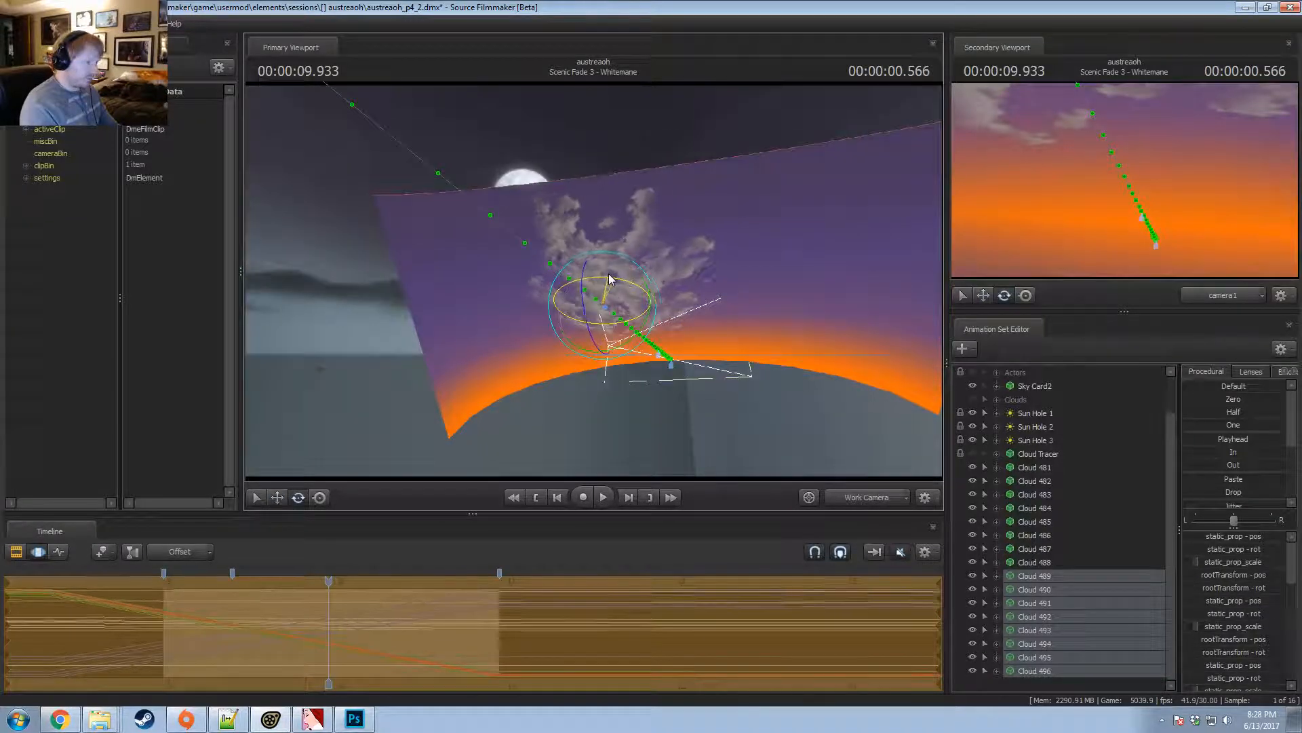
pyautogui.rightClick(608, 306)
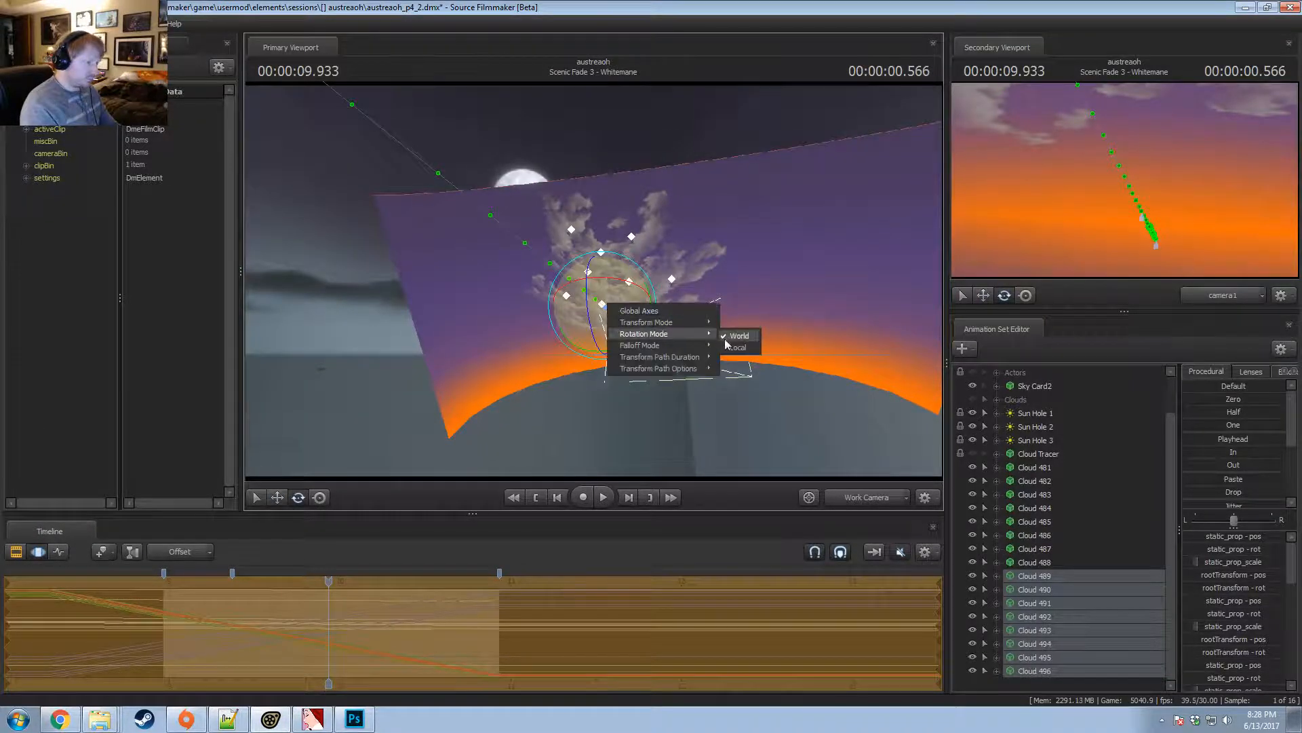
pyautogui.click(729, 348)
pyautogui.moveTo(620, 278); pyautogui.dragTo(630, 309)
pyautogui.press('w')
pyautogui.keyDown('alt'); pyautogui.moveTo(671, 385); pyautogui.dragTo(670, 258); pyautogui.keyUp('alt')
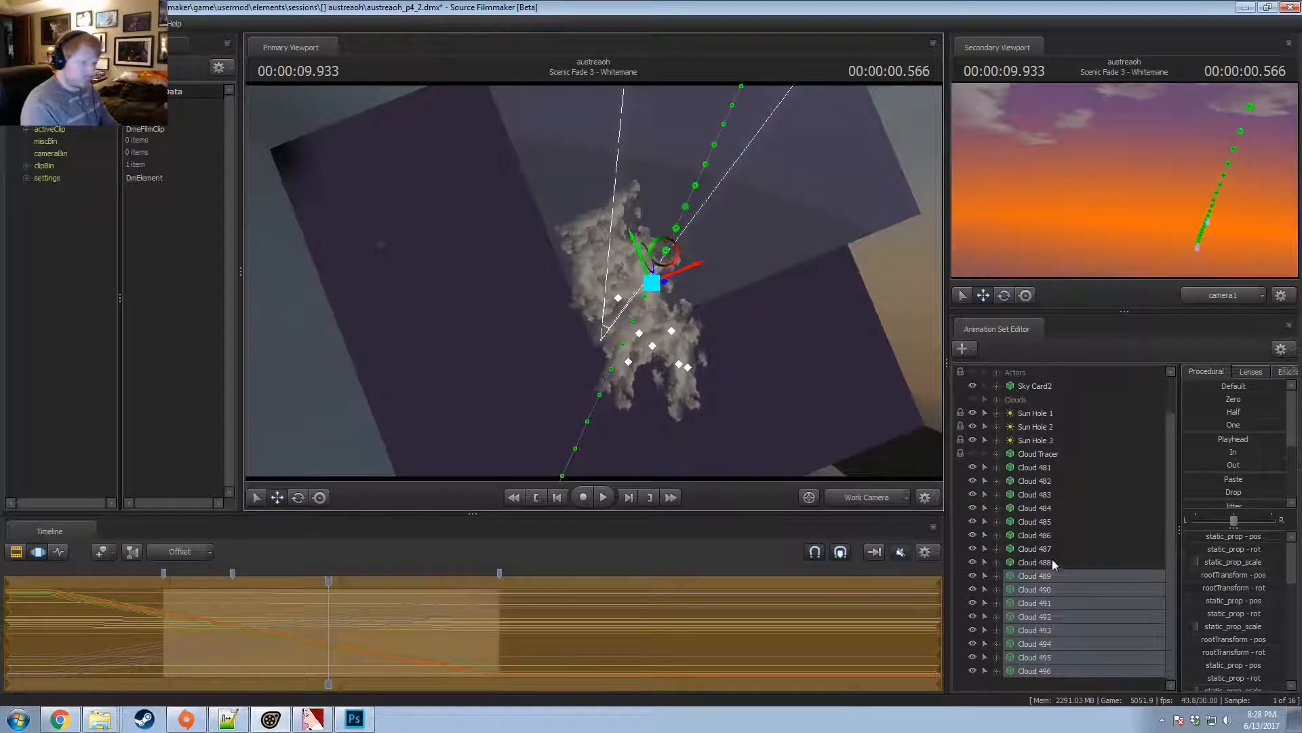
# Copy all sixteen test clouds, group the originals and paste the copies as new animation sets.
pyautogui.click(1044, 671)
pyautogui.keyDown('shift'); pyautogui.click(1048, 467); pyautogui.keyUp('shift')
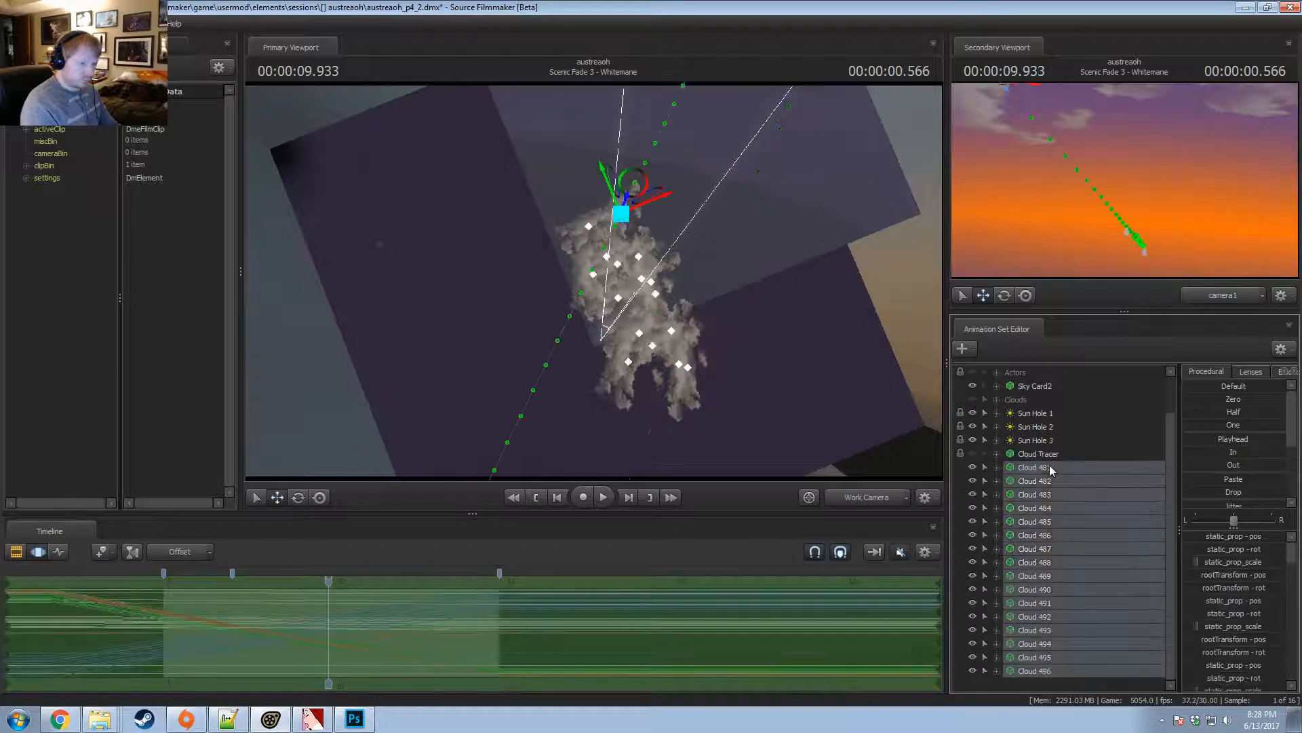
pyautogui.rightClick(1049, 467)
pyautogui.press('Escape')
pyautogui.rightClick(1027, 470)
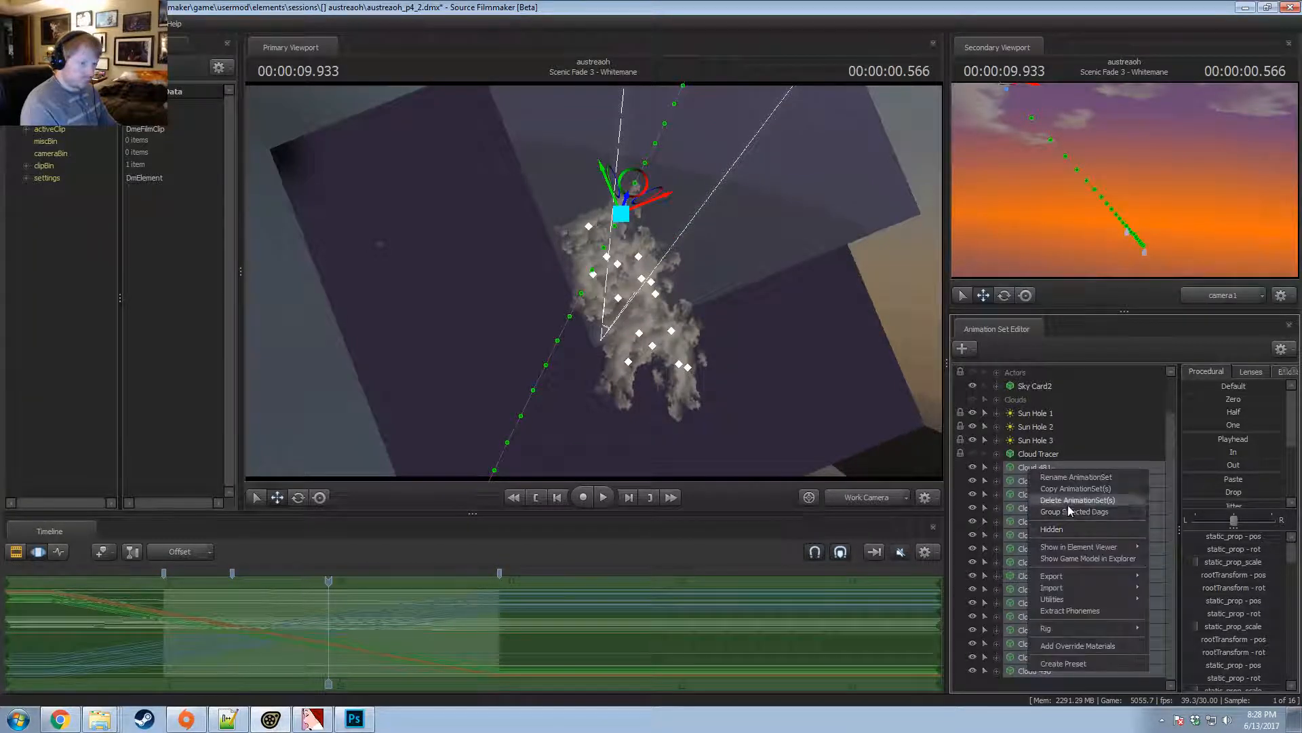
pyautogui.click(1066, 515)
pyautogui.rightClick(1021, 525)
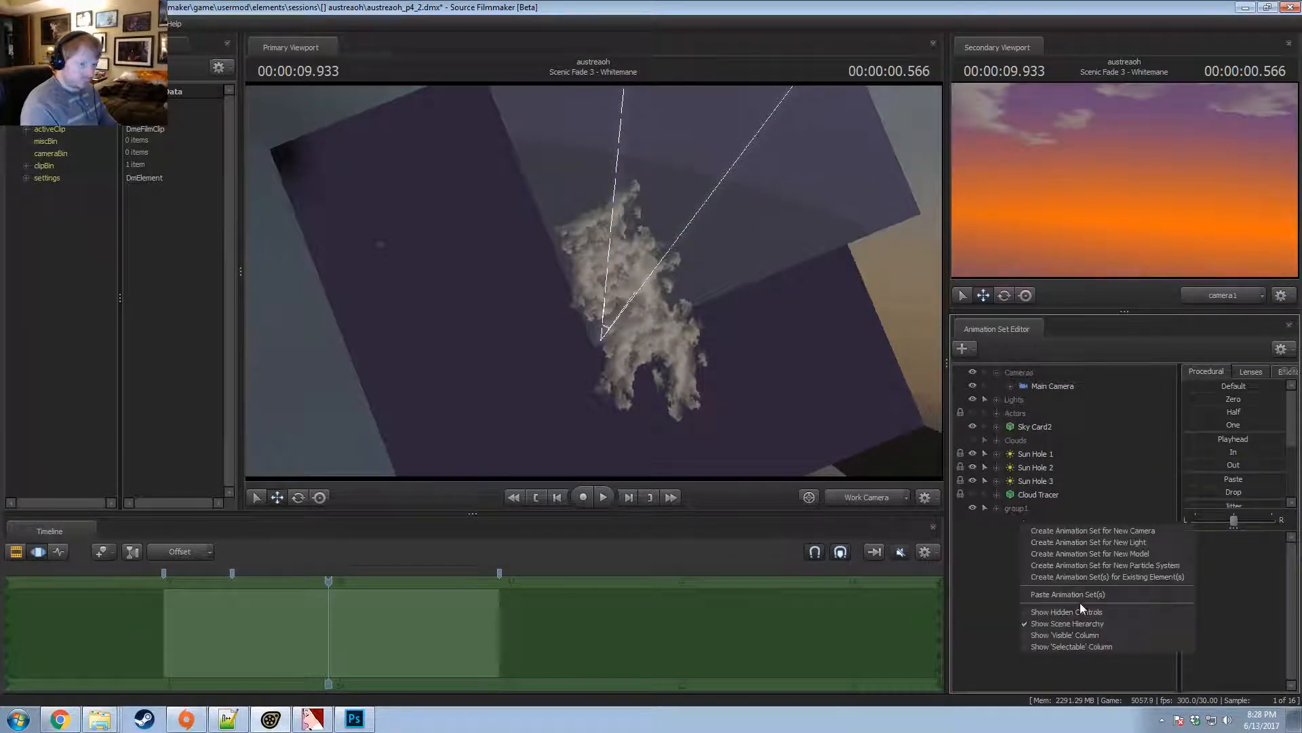
pyautogui.click(1080, 596)
# Move Sun Hole 1, Sun Hole 2 and Sun Hole 3 into the Lights group.
pyautogui.click(1027, 455)
pyautogui.keyDown('shift'); pyautogui.click(1041, 479); pyautogui.keyUp('shift')
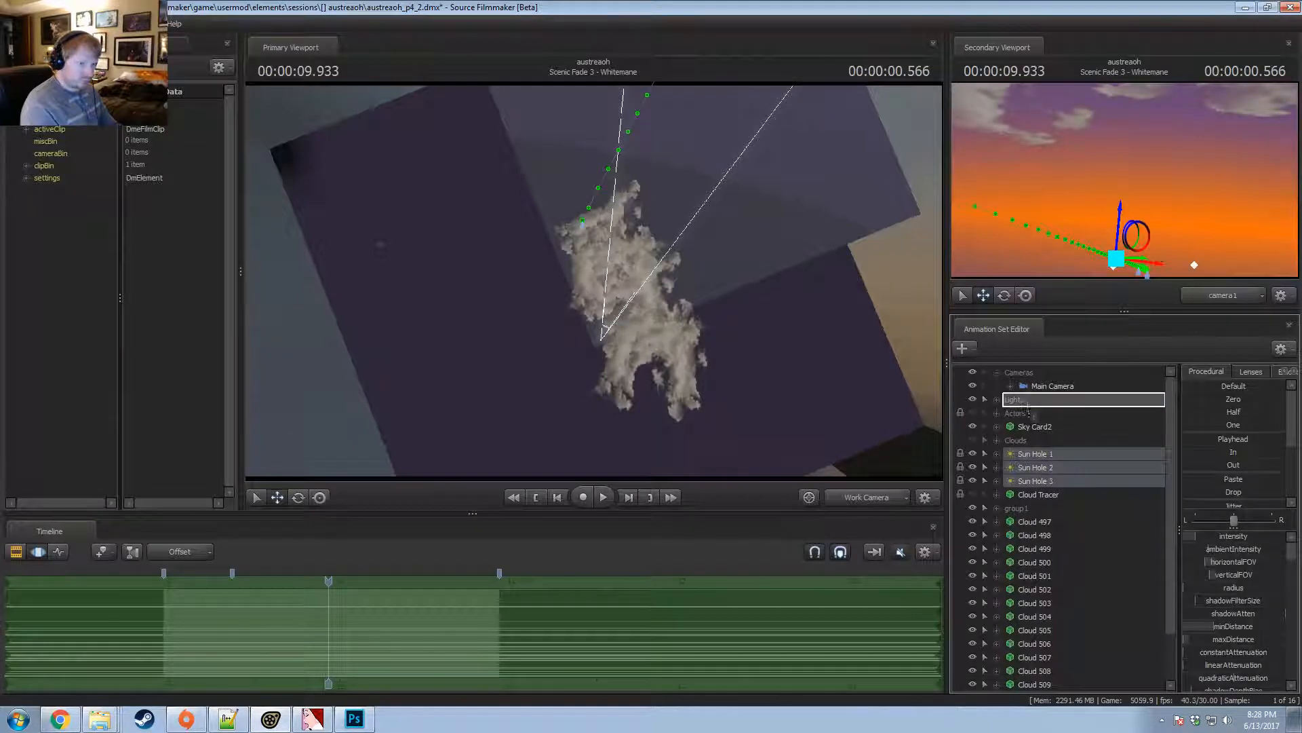
pyautogui.moveTo(1028, 410); pyautogui.dragTo(1029, 406)
# Move Cloud Tracer into the Clouds group and collapse the Cameras group.
pyautogui.click(1031, 454)
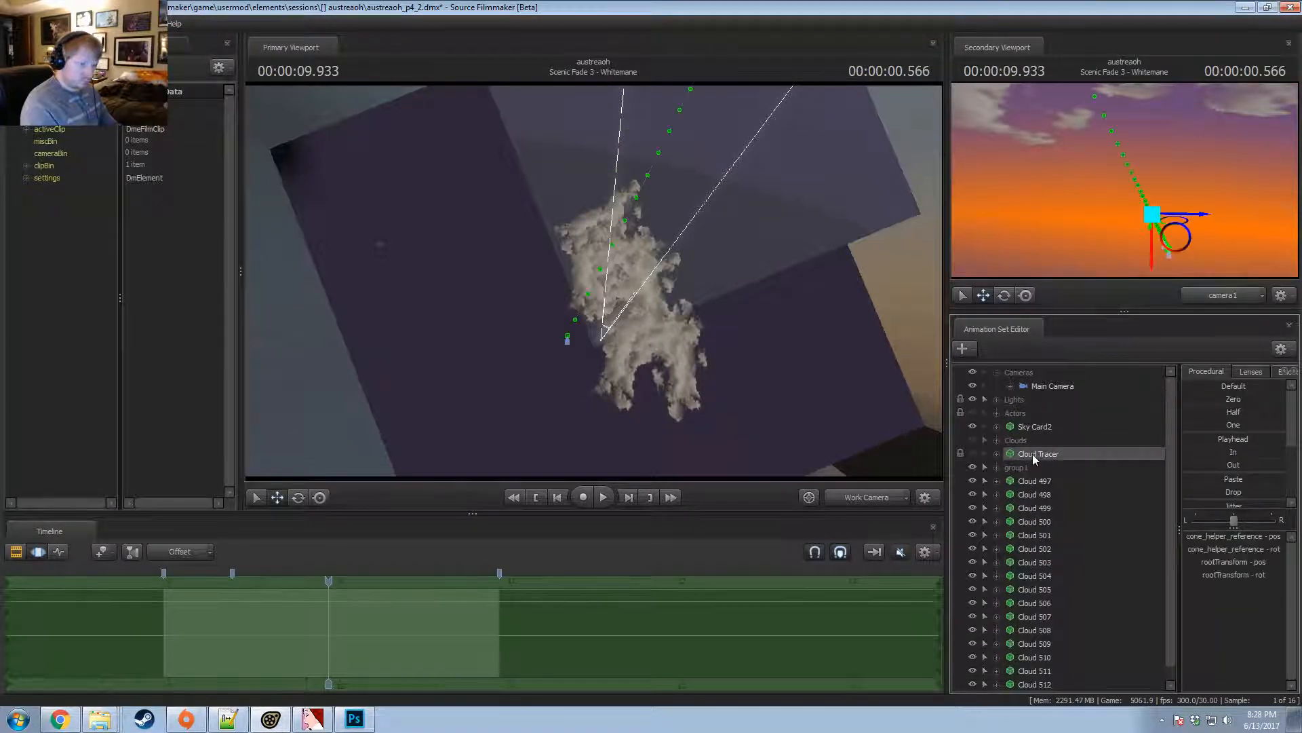
pyautogui.click(997, 440)
pyautogui.click(997, 441)
pyautogui.moveTo(1017, 444); pyautogui.dragTo(999, 449)
pyautogui.click(997, 452)
pyautogui.click(1023, 440)
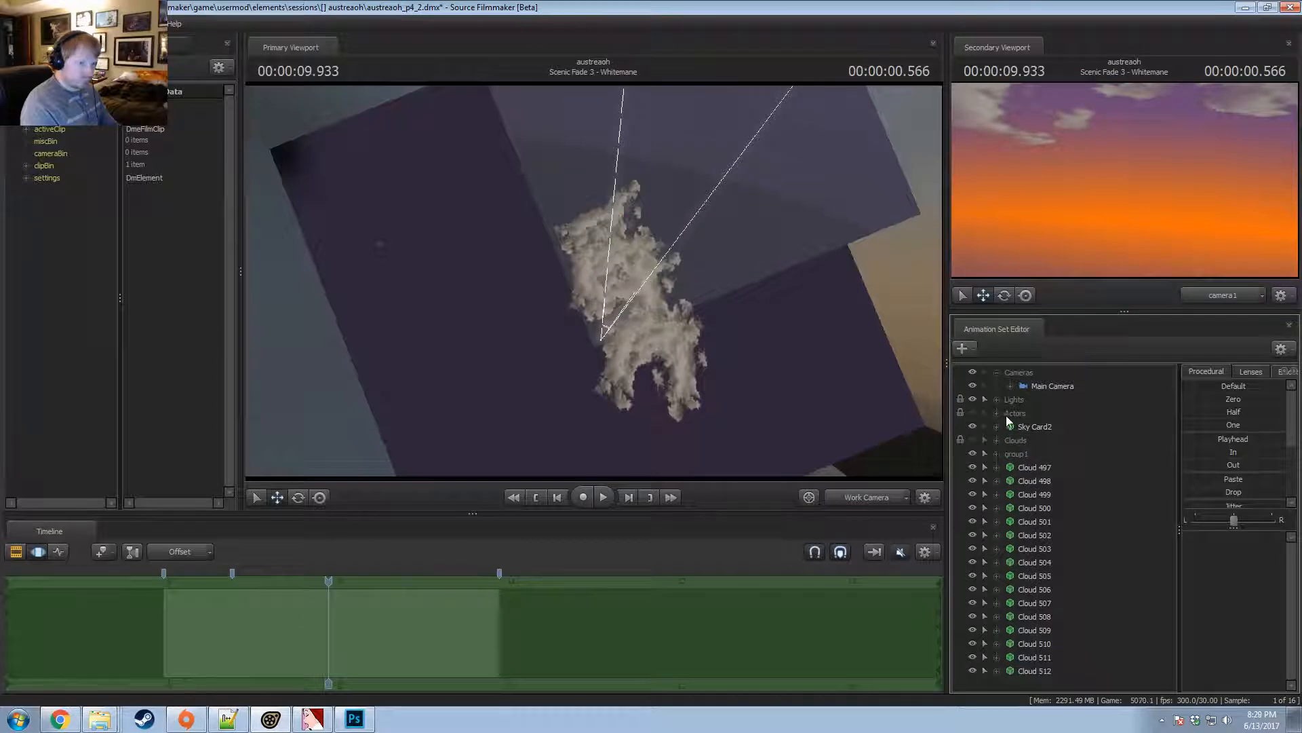
pyautogui.click(997, 373)
# Select the sixteen pasted clouds, move them alongside the grouped clouds and rotate them.
pyautogui.click(1057, 654)
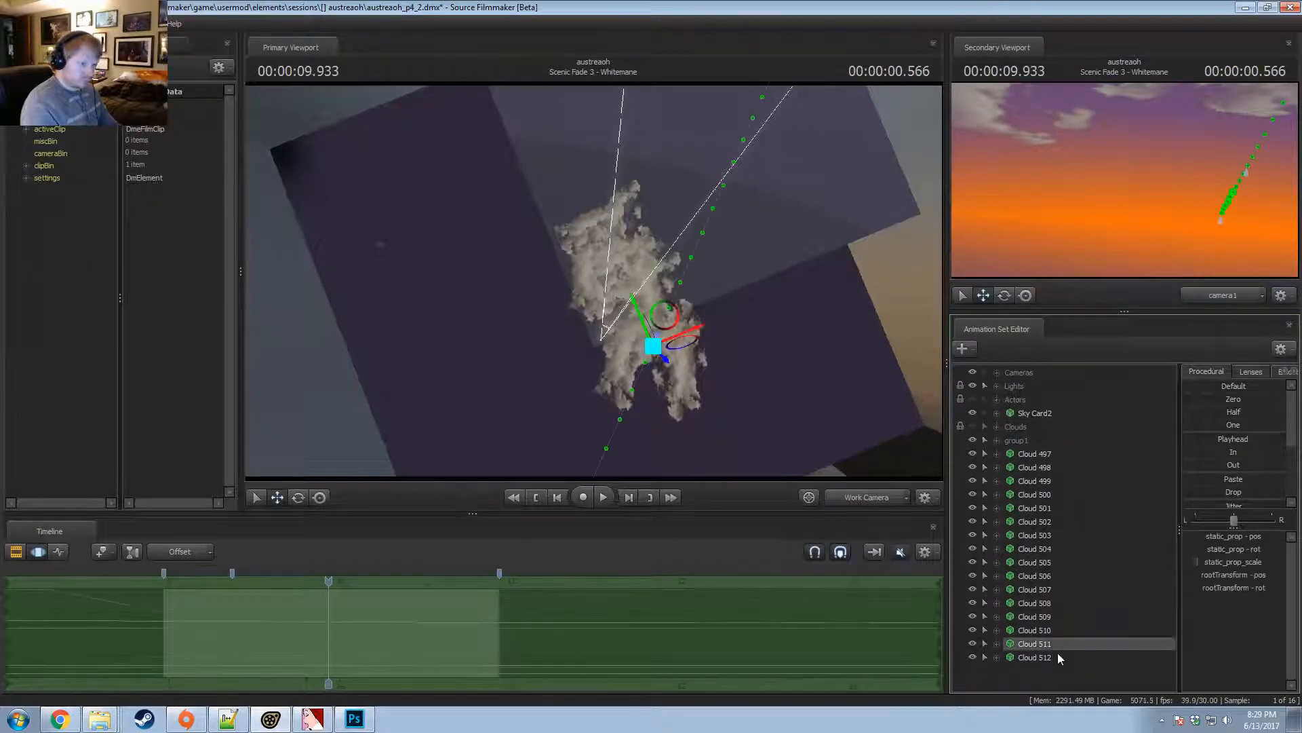
pyautogui.keyDown('shift'); pyautogui.click(1056, 456); pyautogui.keyUp('shift')
pyautogui.moveTo(638, 197); pyautogui.dragTo(589, 300)
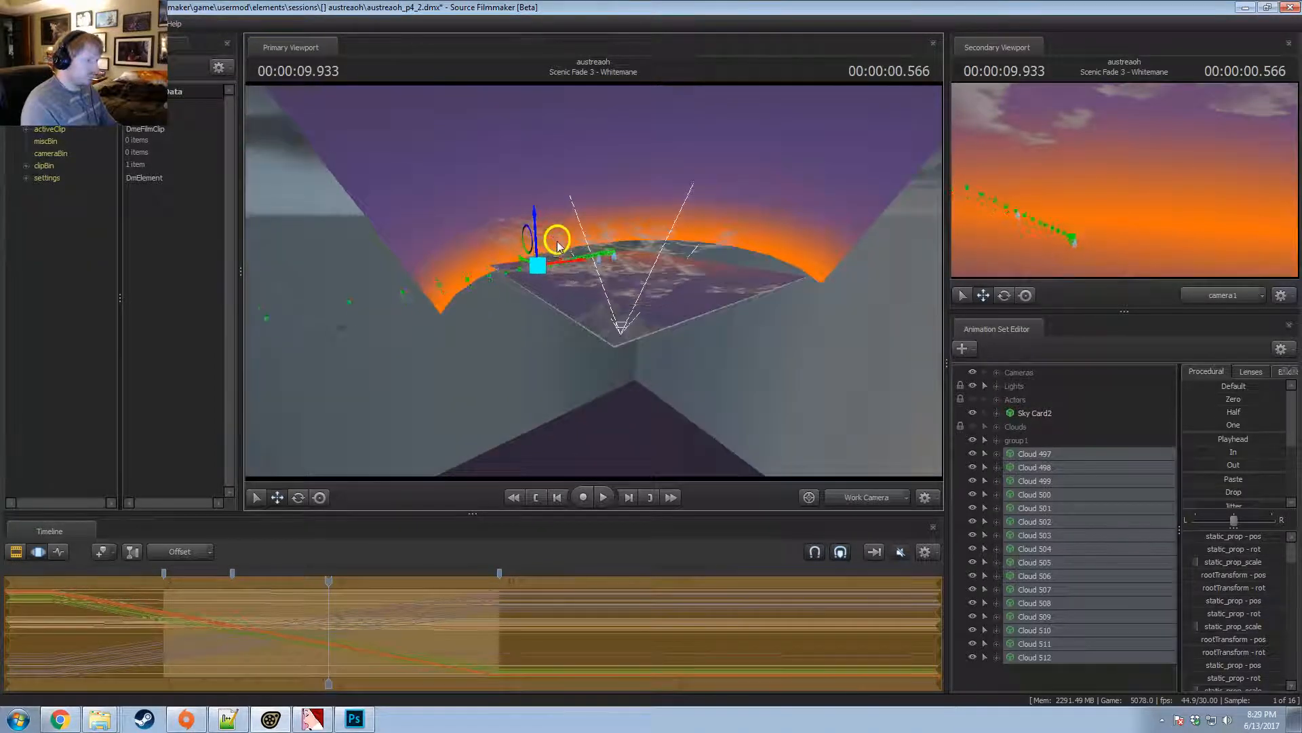
pyautogui.keyDown('alt'); pyautogui.moveTo(558, 239); pyautogui.dragTo(573, 296); pyautogui.keyUp('alt')
pyautogui.press('e')
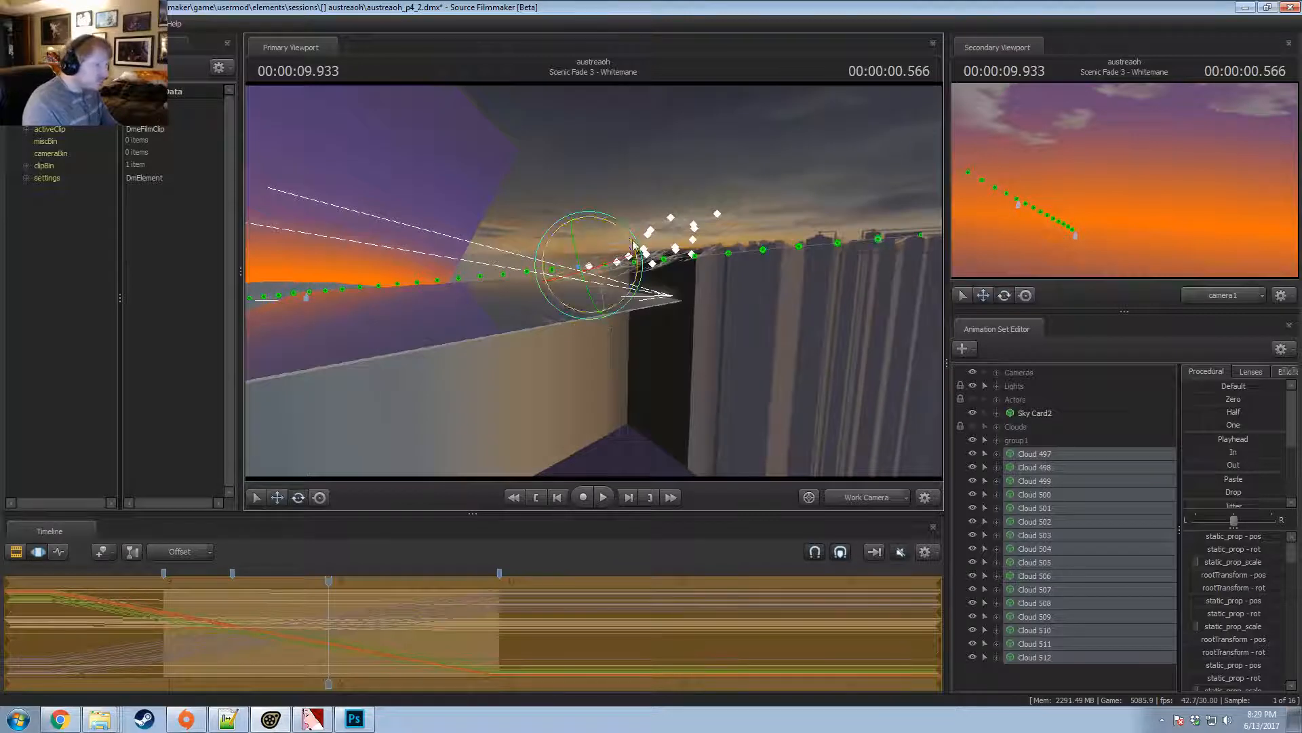
pyautogui.moveTo(630, 243); pyautogui.dragTo(933, 483)
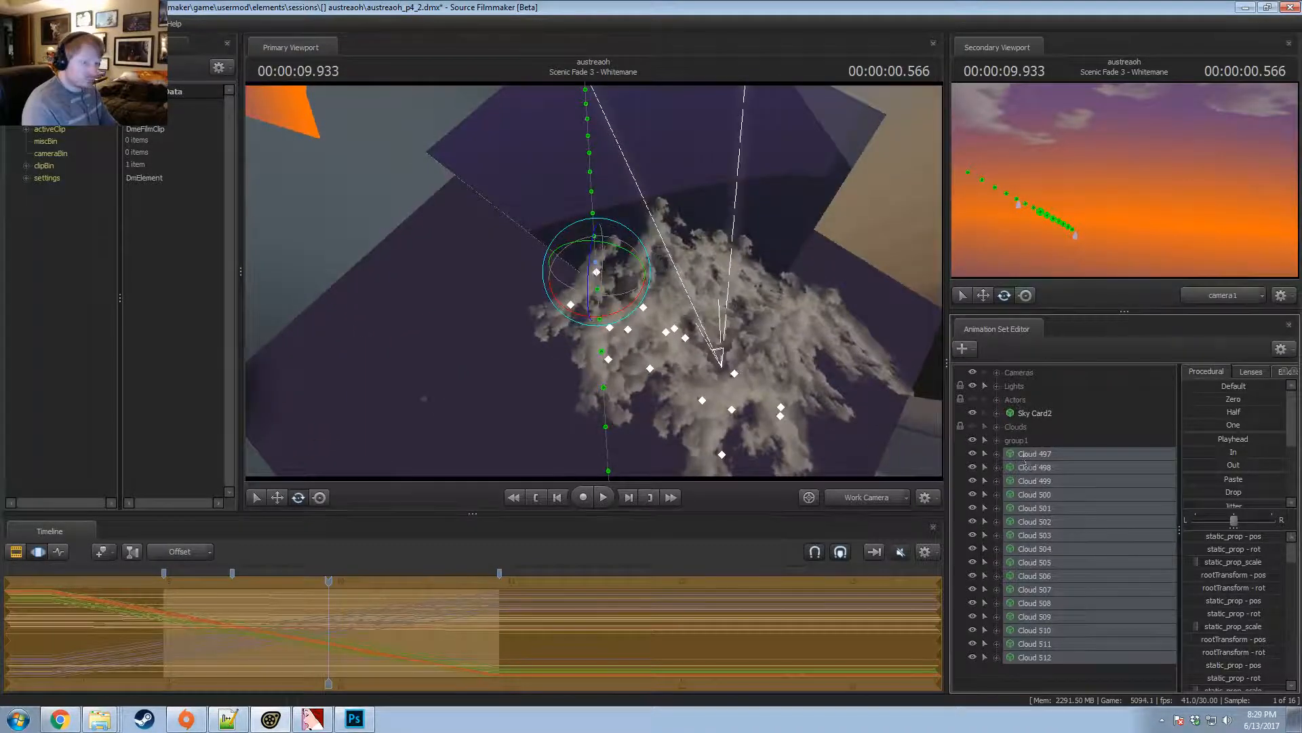
# Add the sixteen positioned clouds to group1 and paste a duplicate of all the group's clouds as new animation sets.
pyautogui.moveTo(1008, 447); pyautogui.dragTo(1011, 445)
pyautogui.click(1021, 443)
pyautogui.rightClick(1035, 457)
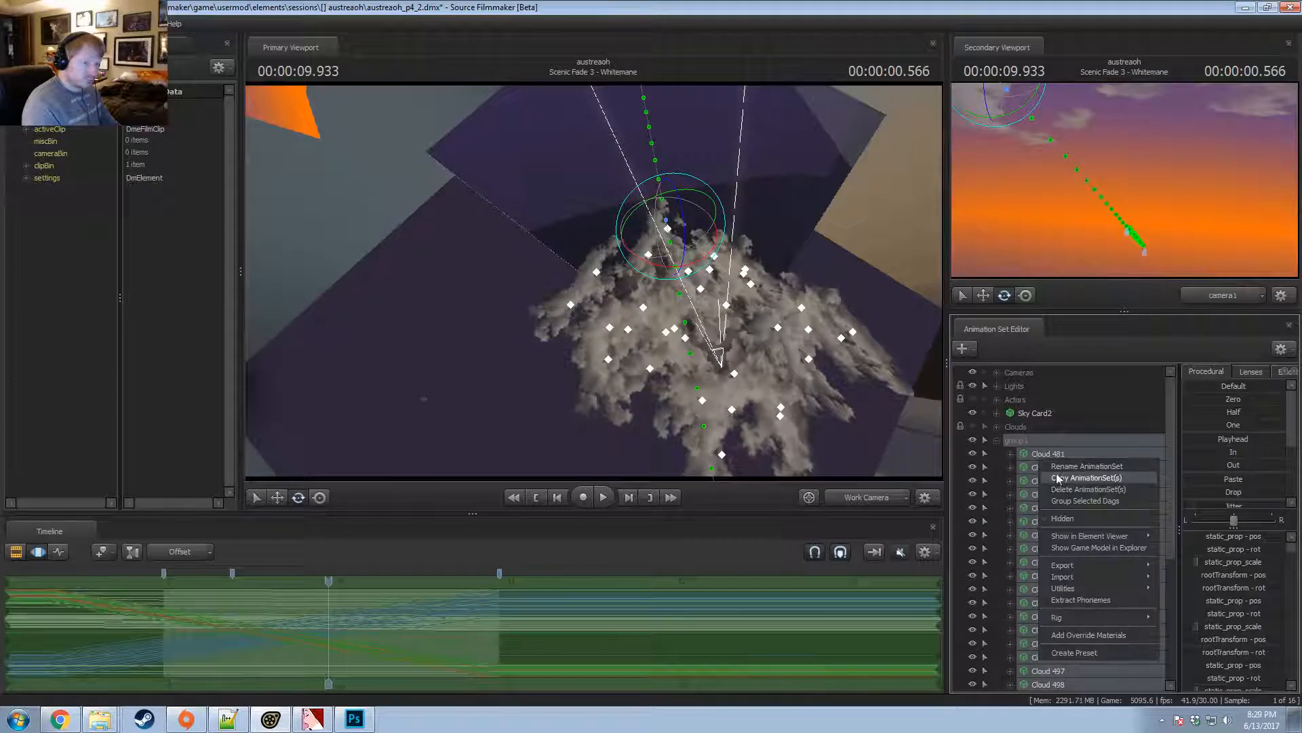
pyautogui.click(1001, 445)
pyautogui.click(997, 441)
pyautogui.rightClick(1040, 470)
pyautogui.click(1087, 541)
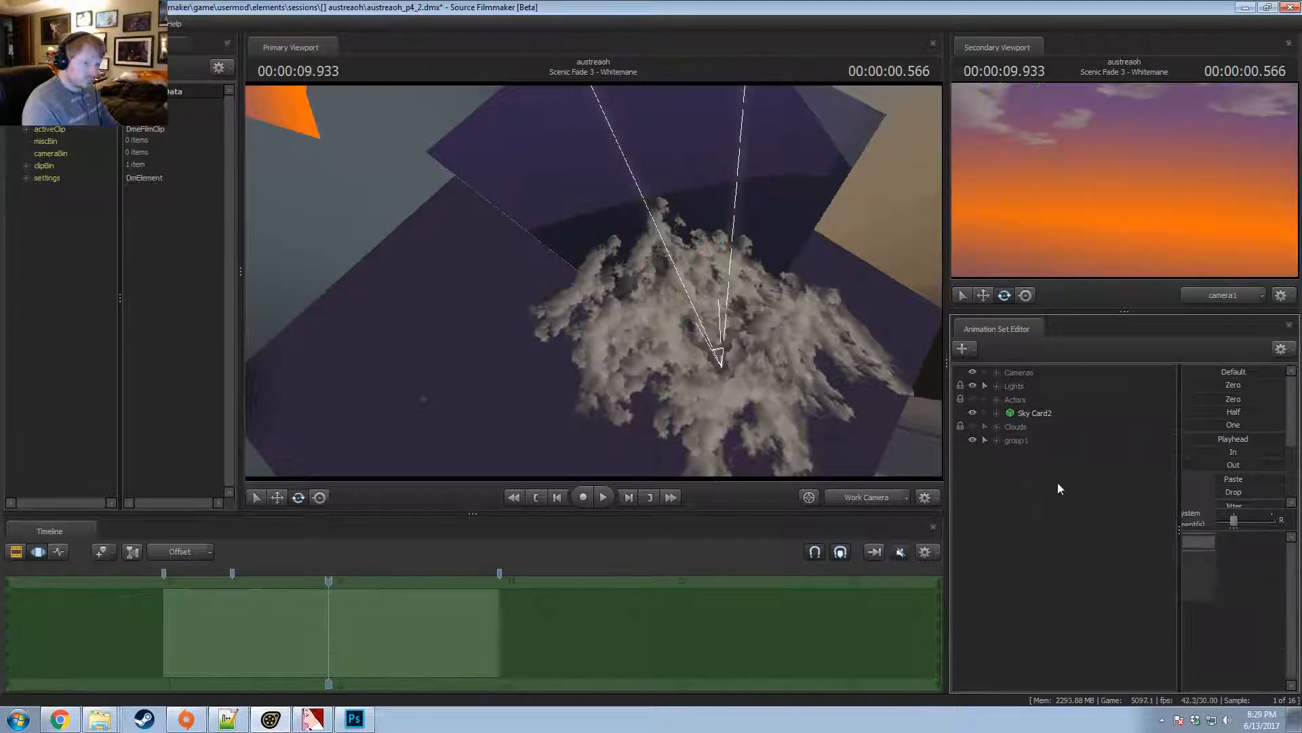
# Select all the newly pasted clouds, set the playhead to 00:00:10.166 and move the clouds away from the grouped ones.
pyautogui.click(1037, 454)
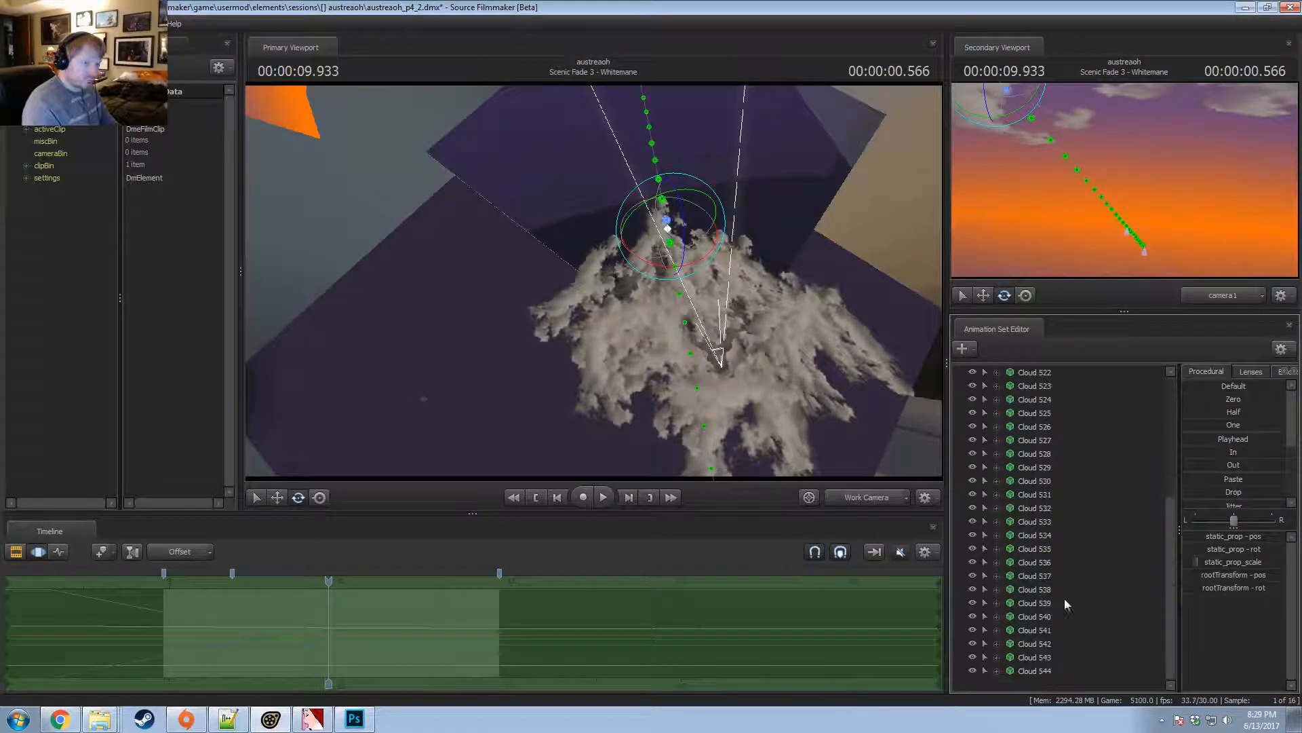
pyautogui.keyDown('shift'); pyautogui.click(1044, 671); pyautogui.keyUp('shift')
pyautogui.keyDown('alt'); pyautogui.moveTo(580, 290); pyautogui.dragTo(588, 296); pyautogui.keyUp('alt')
pyautogui.moveTo(327, 585); pyautogui.dragTo(369, 604)
pyautogui.moveTo(606, 214); pyautogui.dragTo(487, 313)
pyautogui.keyDown('alt'); pyautogui.moveTo(486, 313); pyautogui.dragTo(628, 286); pyautogui.keyUp('alt')
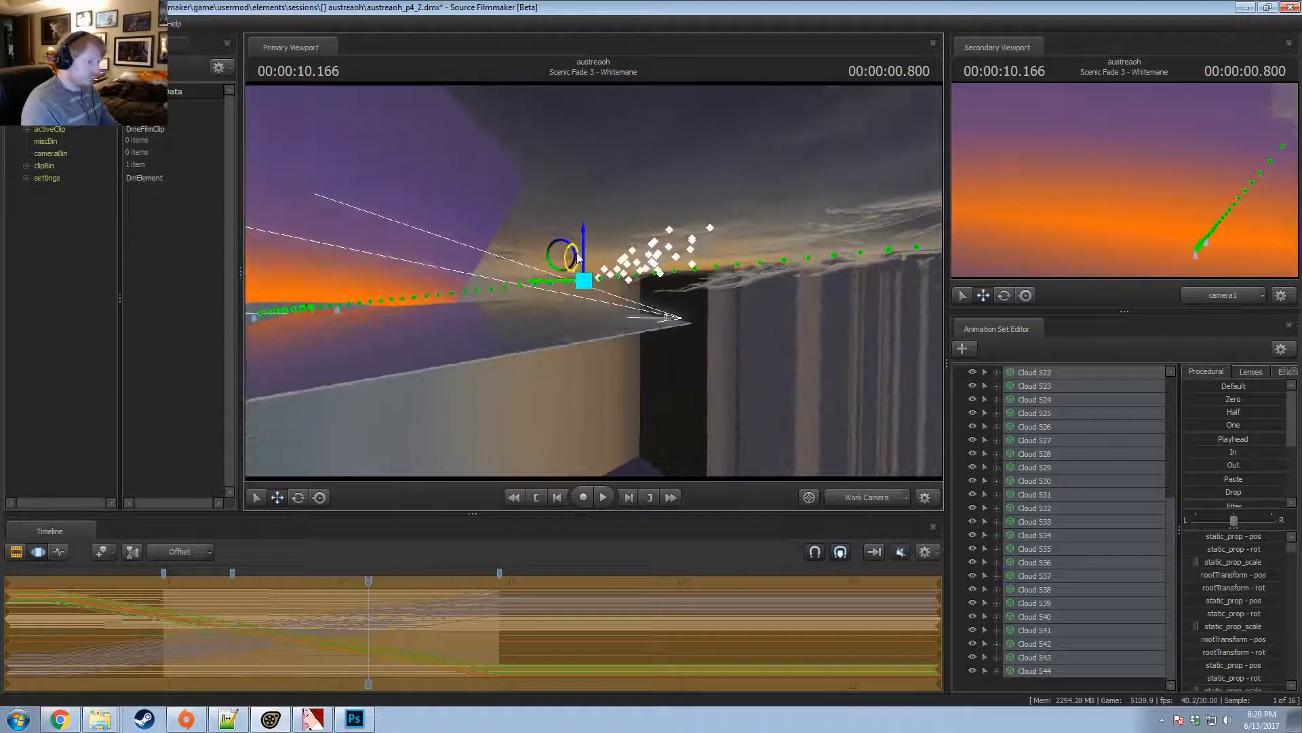
# Add the repositioned clouds to group1 and paste another duplicate set of clouds as new animation sets.
pyautogui.moveTo(585, 242); pyautogui.dragTo(1021, 441)
pyautogui.scroll(5, 1058, 509)
pyautogui.rightClick(1027, 525)
pyautogui.click(1035, 512)
pyautogui.hotkey('ctrl', 'v')
pyautogui.click(1022, 456)
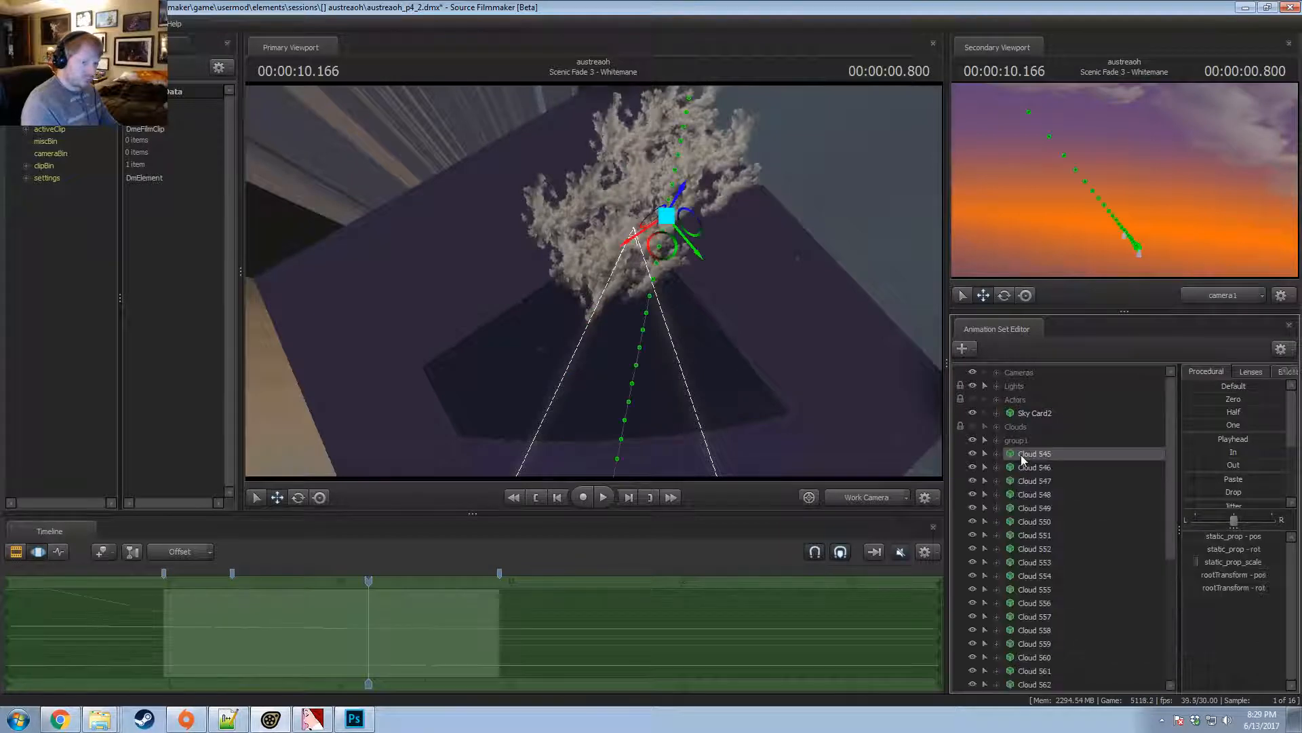
# Select all the pasted clouds, move them to the near edge of the grouped clouds and rotate them slightly.
pyautogui.scroll(-5, 1034, 546)
pyautogui.keyDown('shift'); pyautogui.click(1035, 670); pyautogui.keyUp('shift')
pyautogui.moveTo(668, 244); pyautogui.dragTo(712, 380)
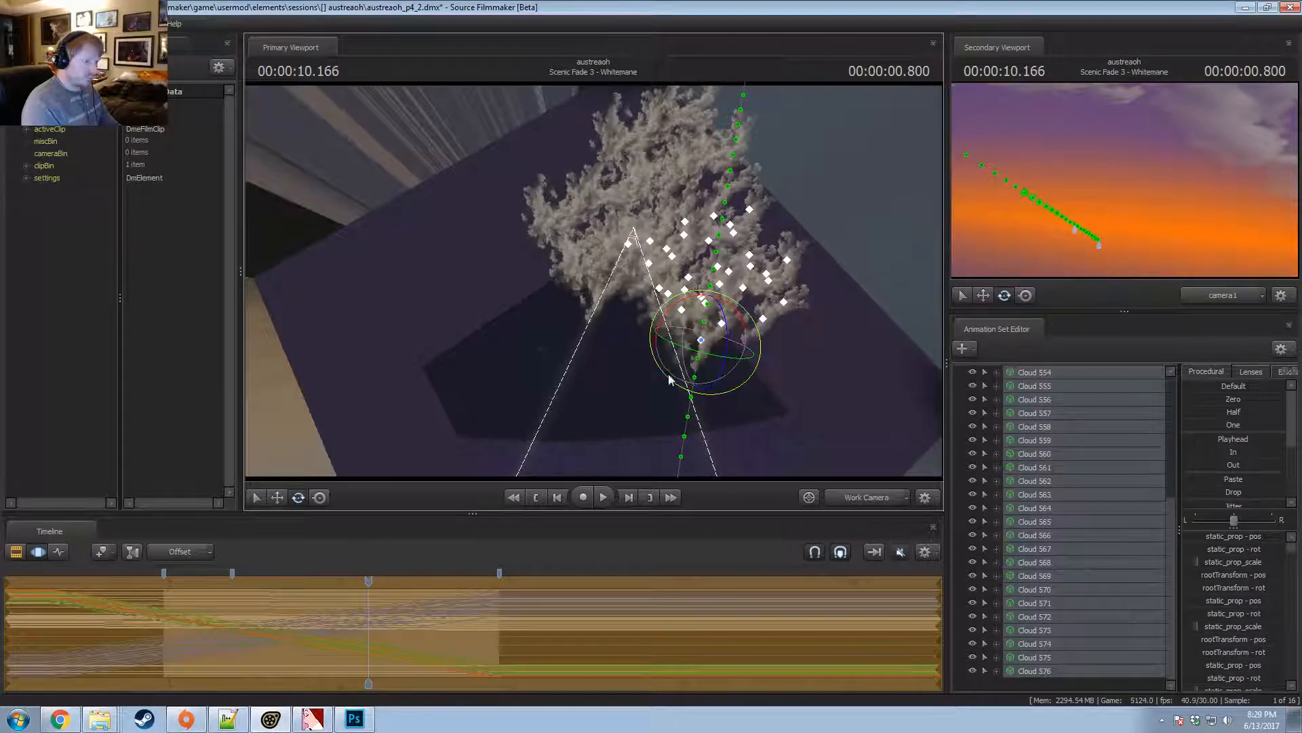
pyautogui.moveTo(668, 375); pyautogui.dragTo(680, 387)
pyautogui.hotkey('ctrl', 'z')
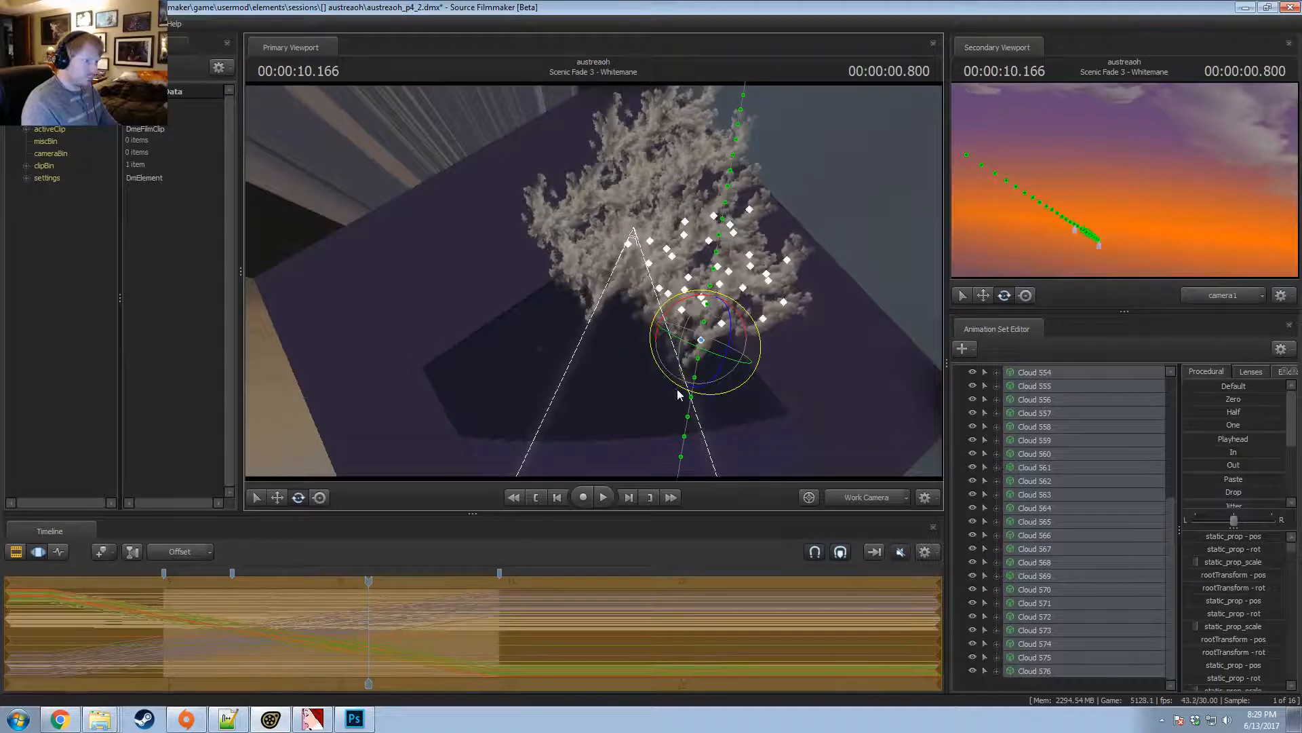
pyautogui.press('w')
pyautogui.moveTo(996, 328); pyautogui.dragTo(833, 272)
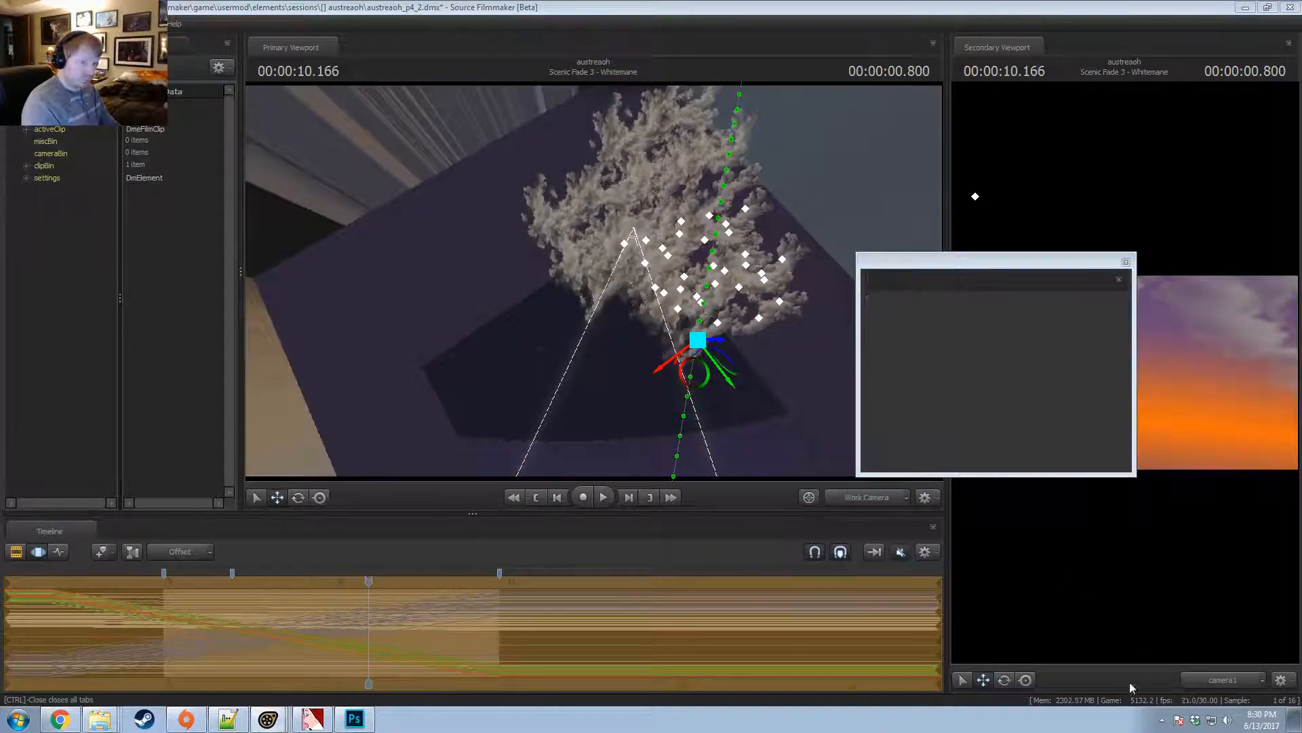
pyautogui.moveTo(1130, 393); pyautogui.dragTo(1116, 339)
# Add the positioned clouds to group1 and paste another duplicate set of clouds as new animation sets.
pyautogui.keyDown('alt'); pyautogui.moveTo(699, 352); pyautogui.dragTo(662, 384); pyautogui.keyUp('alt')
pyautogui.scroll(5, 974, 494)
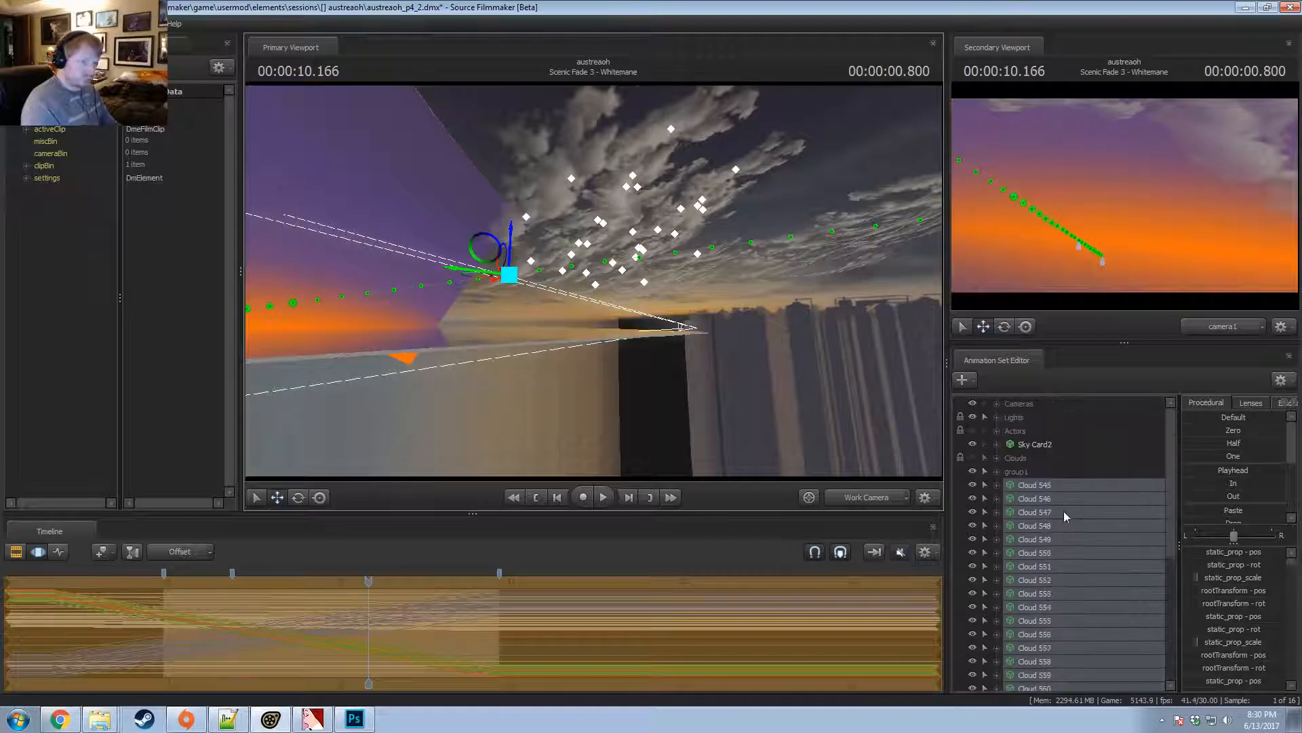
pyautogui.moveTo(1038, 509); pyautogui.dragTo(1020, 478)
pyautogui.rightClick(1024, 544)
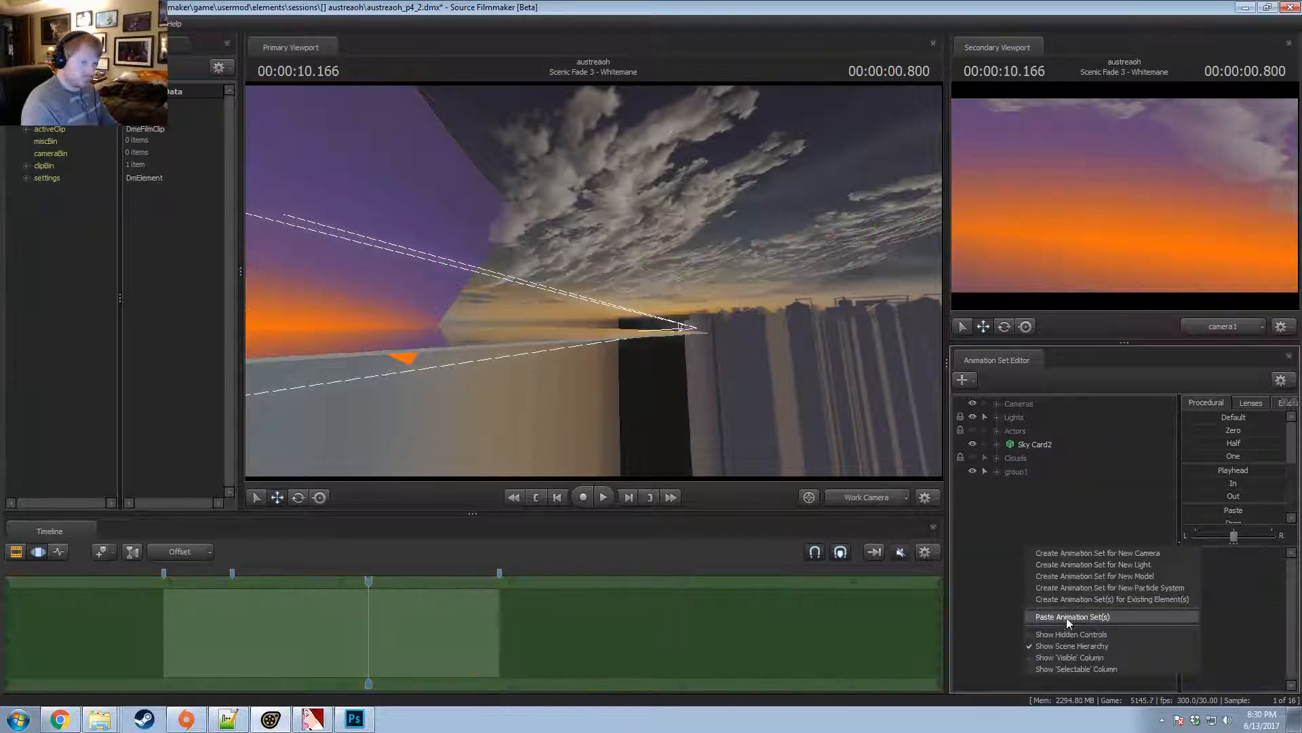
pyautogui.click(1067, 617)
# Set the playhead to 00:00:10.433 and try to move the newly pasted clouds.
pyautogui.click(1020, 487)
pyautogui.scroll(-6, 1045, 588)
pyautogui.click(1044, 674)
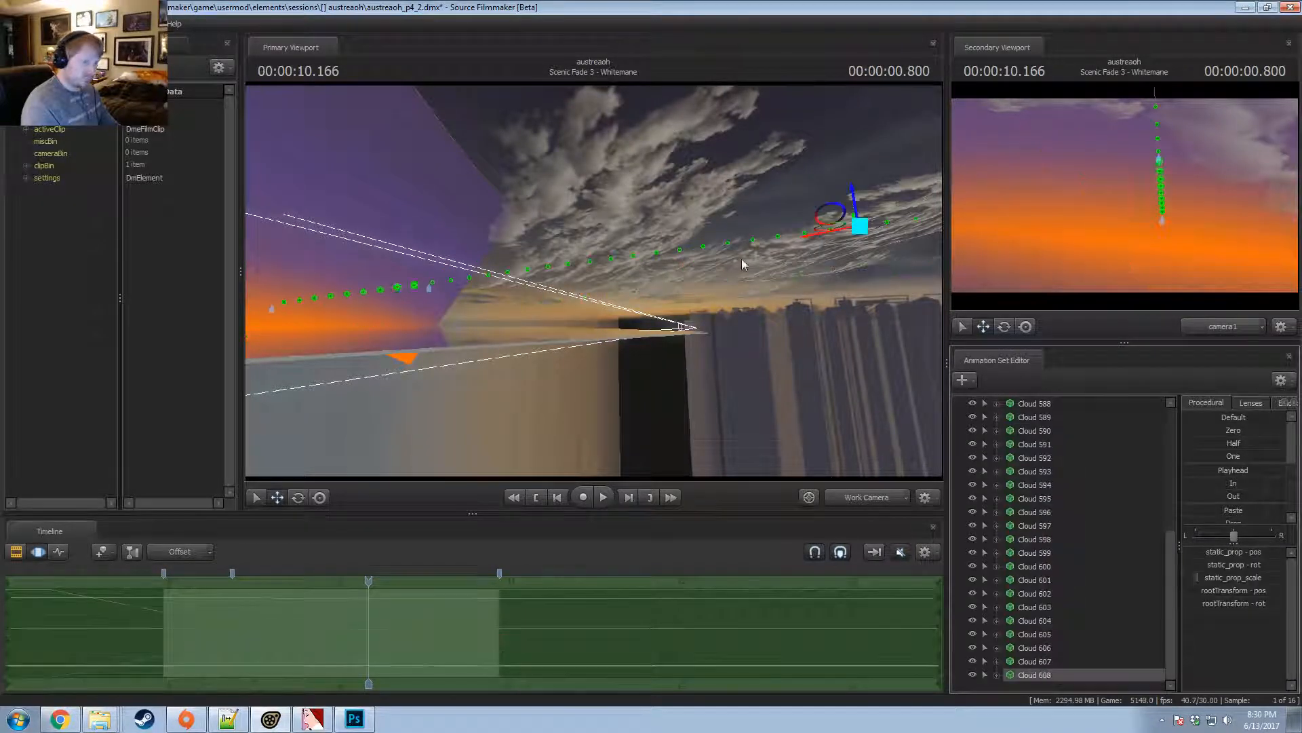
pyautogui.moveTo(744, 264); pyautogui.dragTo(744, 343)
pyautogui.moveTo(382, 578); pyautogui.dragTo(410, 592)
pyautogui.moveTo(586, 312); pyautogui.dragTo(489, 258)
pyautogui.keyDown('alt'); pyautogui.moveTo(757, 413); pyautogui.dragTo(779, 442); pyautogui.keyUp('alt')
pyautogui.hotkey('ctrl', 'z')
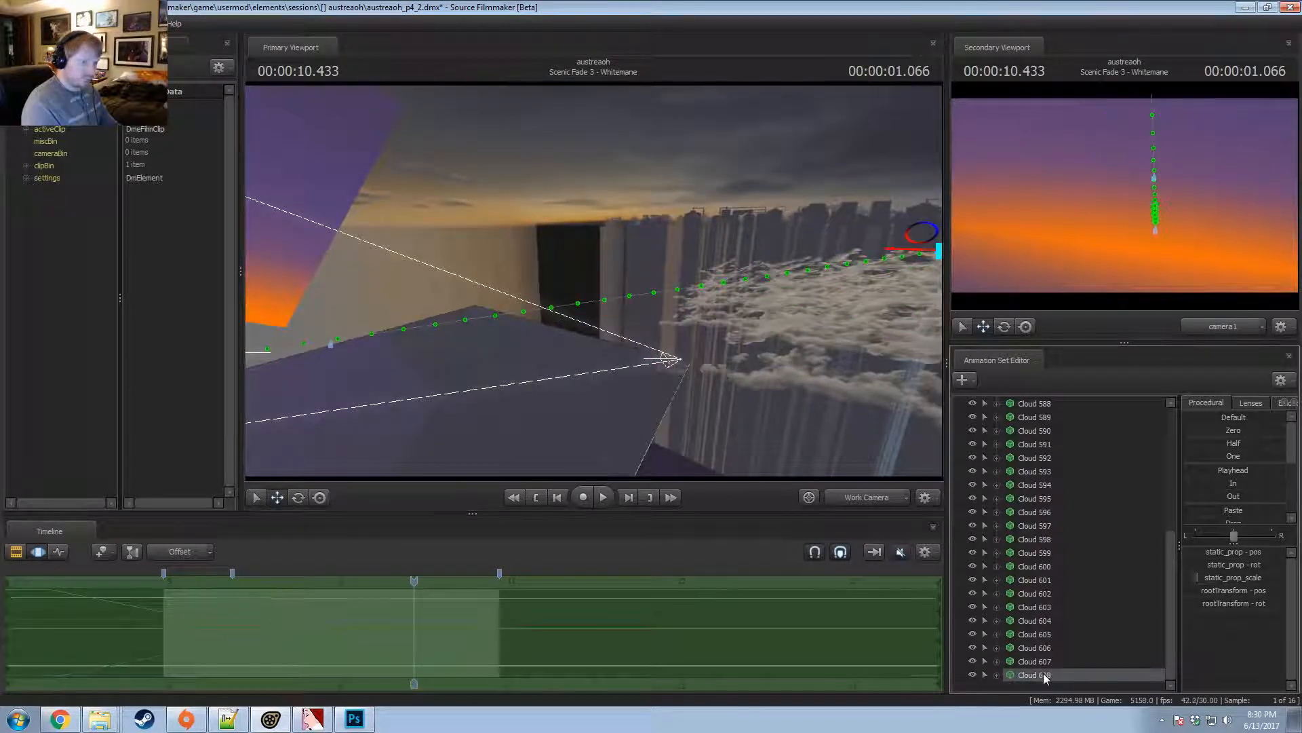
# Copy the newly pasted clouds' animation sets and add the original clouds to group1.
pyautogui.click(1016, 471)
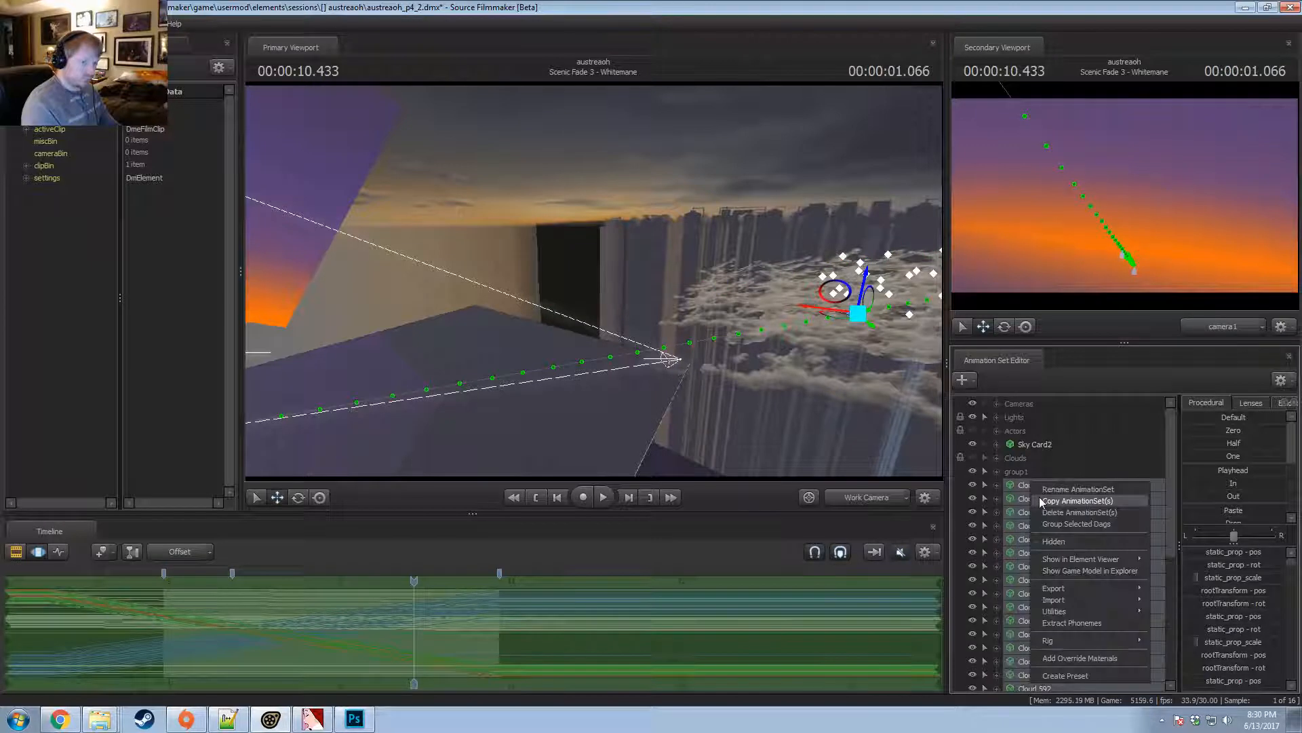
pyautogui.click(1017, 473)
pyautogui.moveTo(1018, 478); pyautogui.dragTo(1018, 478)
# Paste a duplicate set of the copied clouds, place it in front of the grouped clouds and delete it.
pyautogui.rightClick(1029, 527)
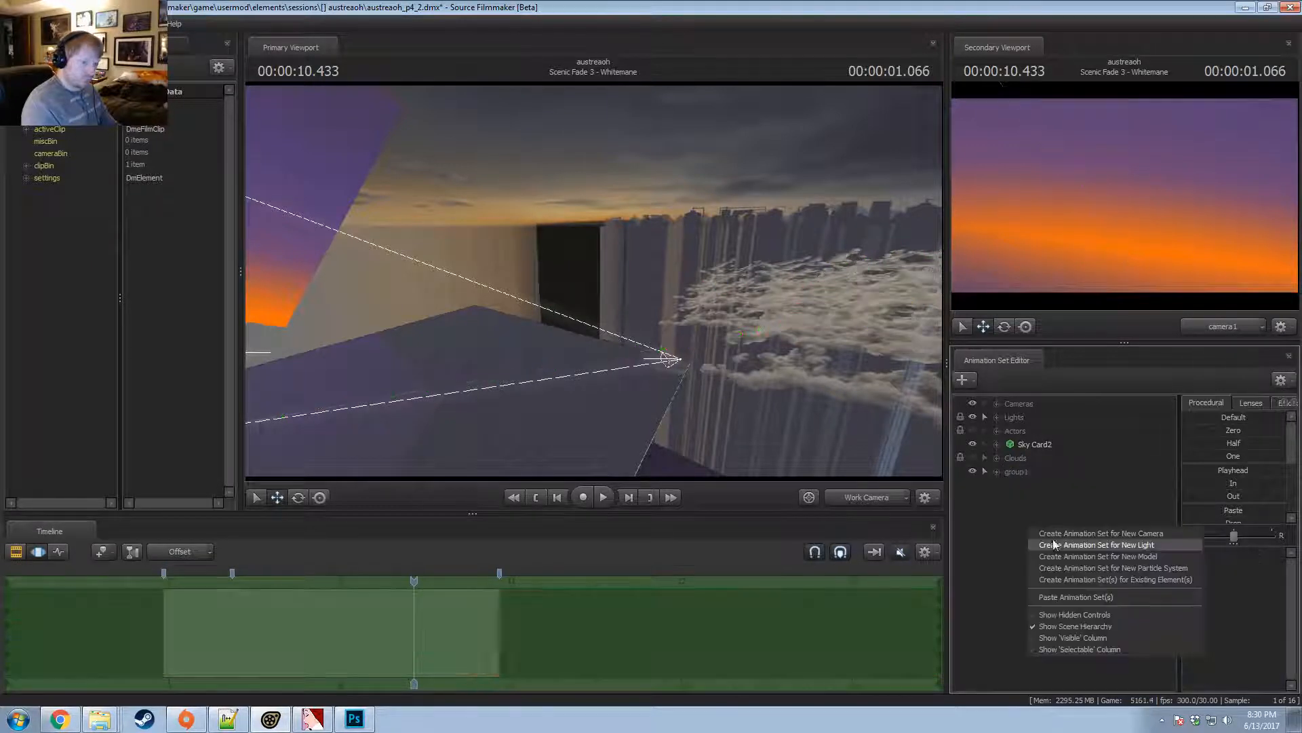
pyautogui.click(1092, 594)
pyautogui.click(1032, 484)
pyautogui.scroll(-15, 1048, 673)
pyautogui.keyDown('shift'); pyautogui.click(1038, 674); pyautogui.keyUp('shift')
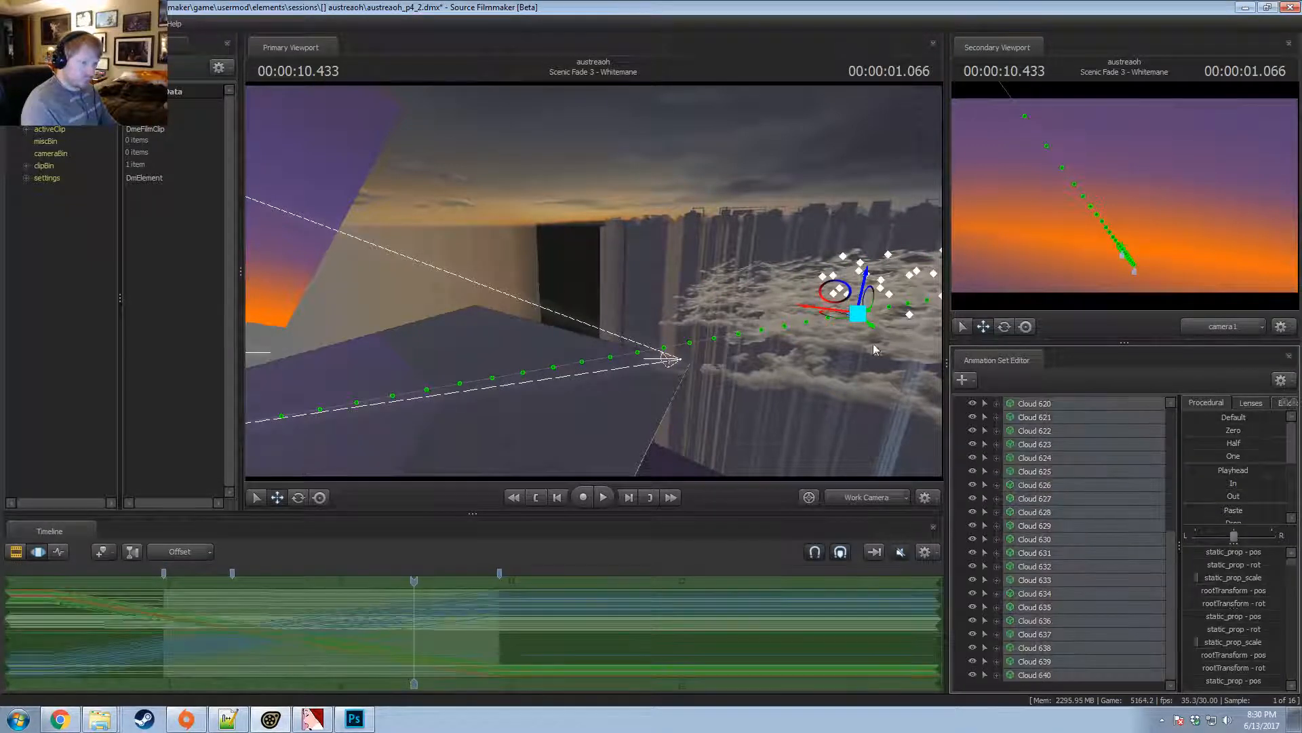
pyautogui.moveTo(819, 319); pyautogui.dragTo(543, 367)
pyautogui.keyDown('alt'); pyautogui.moveTo(682, 317); pyautogui.dragTo(682, 313); pyautogui.keyUp('alt')
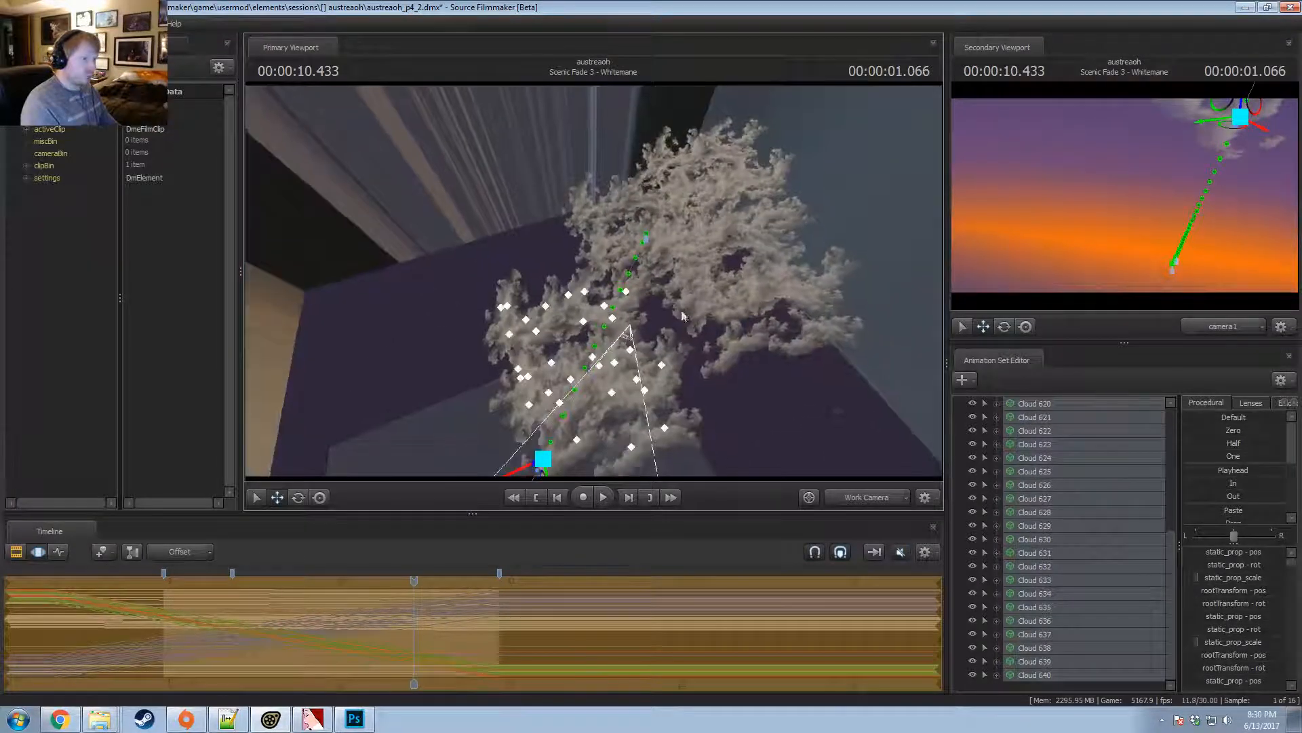
pyautogui.rightClick(1093, 542)
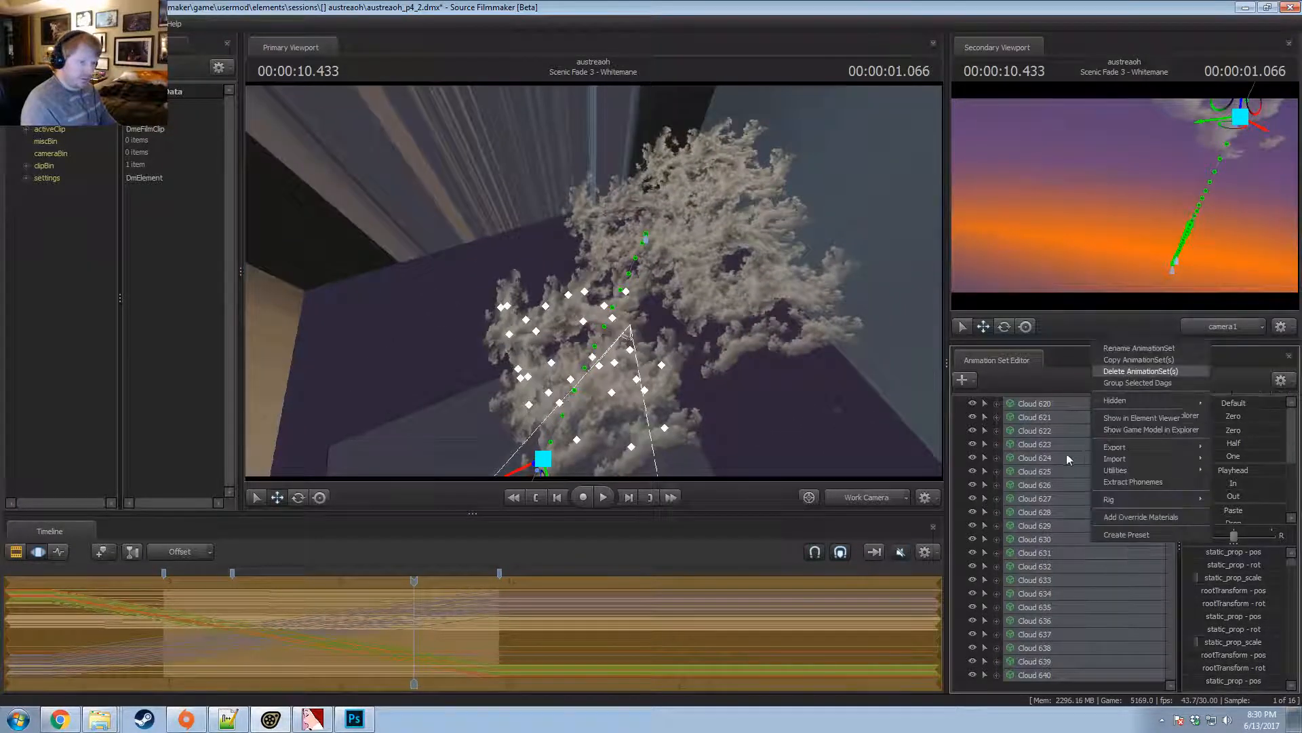
# Copy all the clouds in group1 and paste the duplicate as new animation sets.
pyautogui.click(1008, 474)
pyautogui.click(995, 470)
pyautogui.rightClick(1048, 499)
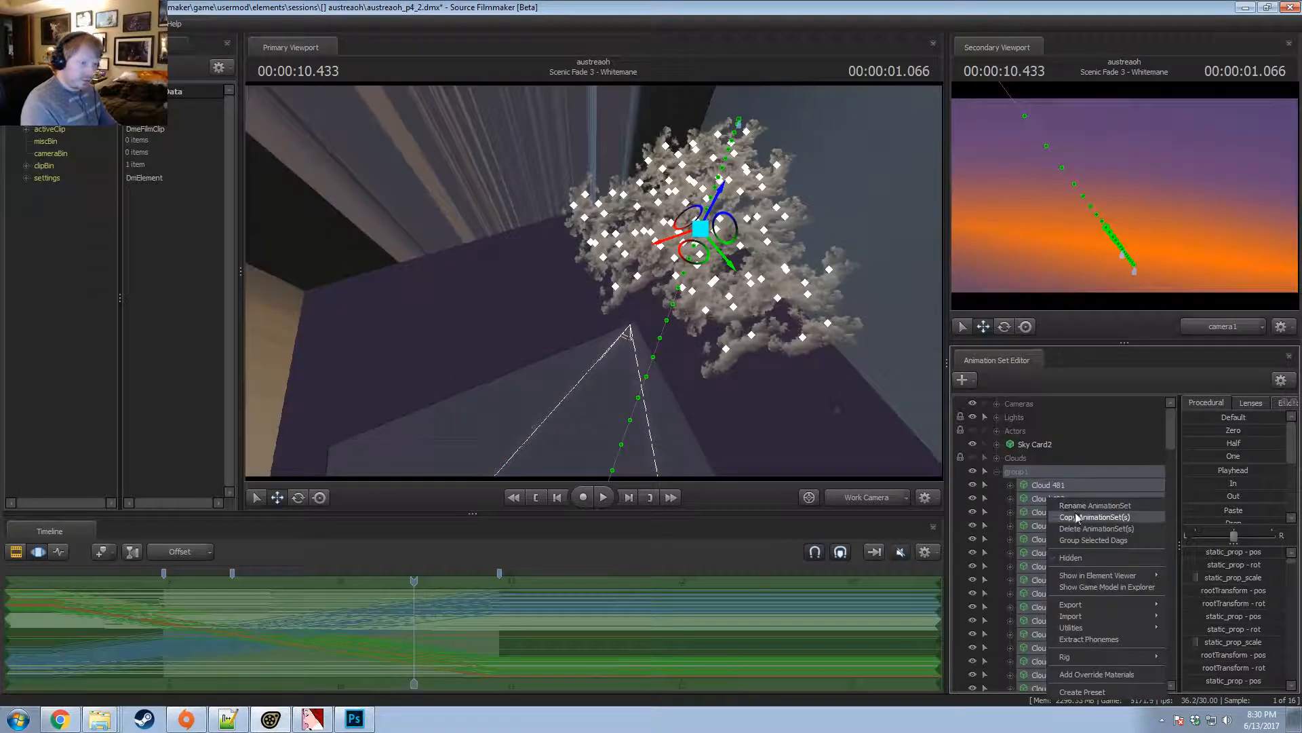
pyautogui.click(1075, 516)
pyautogui.click(996, 471)
pyautogui.rightClick(1019, 530)
pyautogui.click(1067, 599)
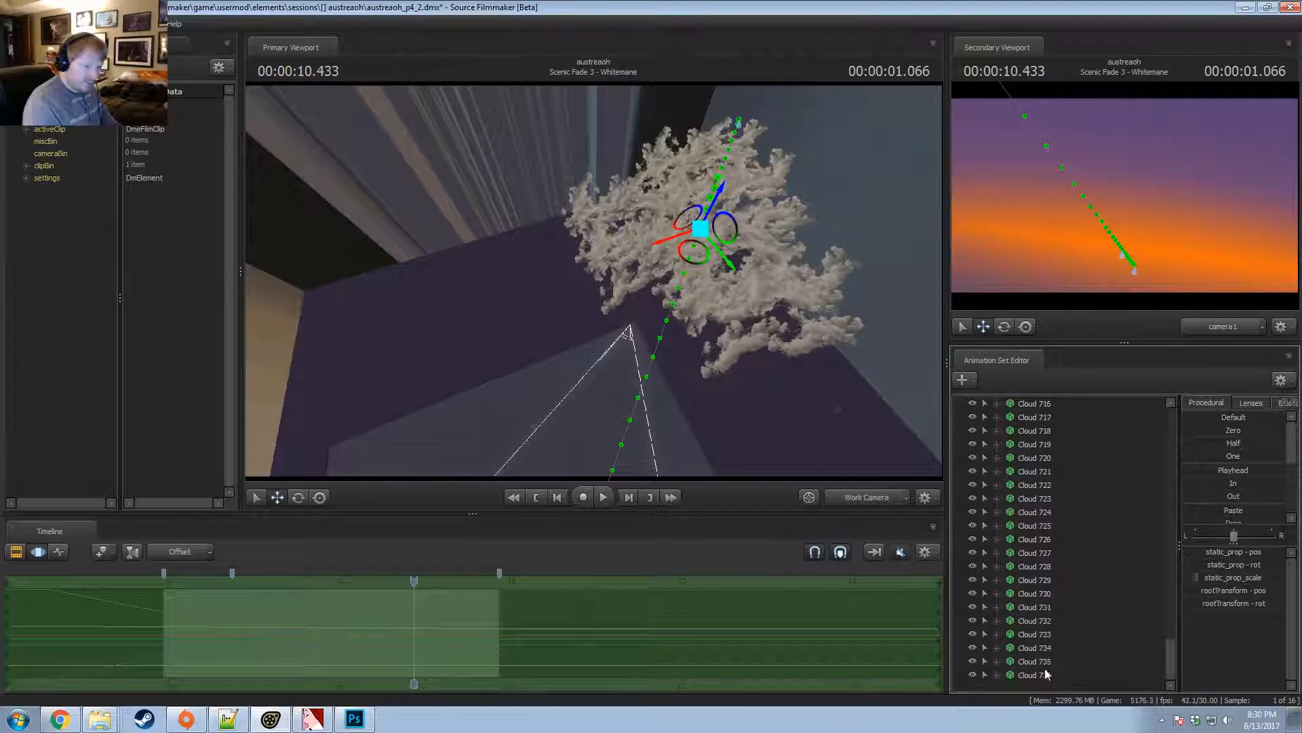
# Select all the newly pasted clouds and move them away from the grouped clouds towards the orange sky card.
pyautogui.keyDown('shift'); pyautogui.click(1045, 674); pyautogui.keyUp('shift')
pyautogui.moveTo(702, 265); pyautogui.dragTo(595, 287)
pyautogui.moveTo(519, 276); pyautogui.dragTo(595, 287)
pyautogui.keyDown('alt'); pyautogui.moveTo(690, 307); pyautogui.dragTo(660, 358); pyautogui.keyUp('alt')
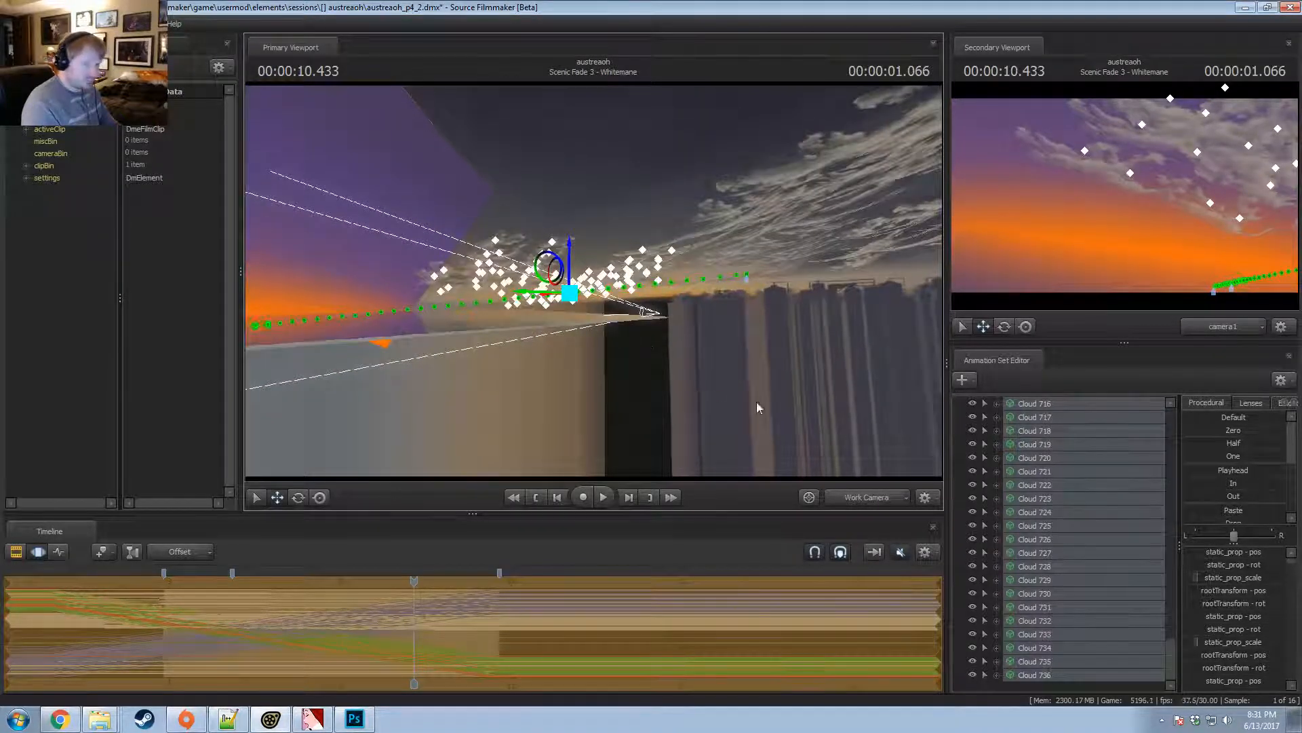
# Add the moved clouds to group1 and paste the copied cloud set again as new animation sets.
pyautogui.scroll(20, 1015, 513)
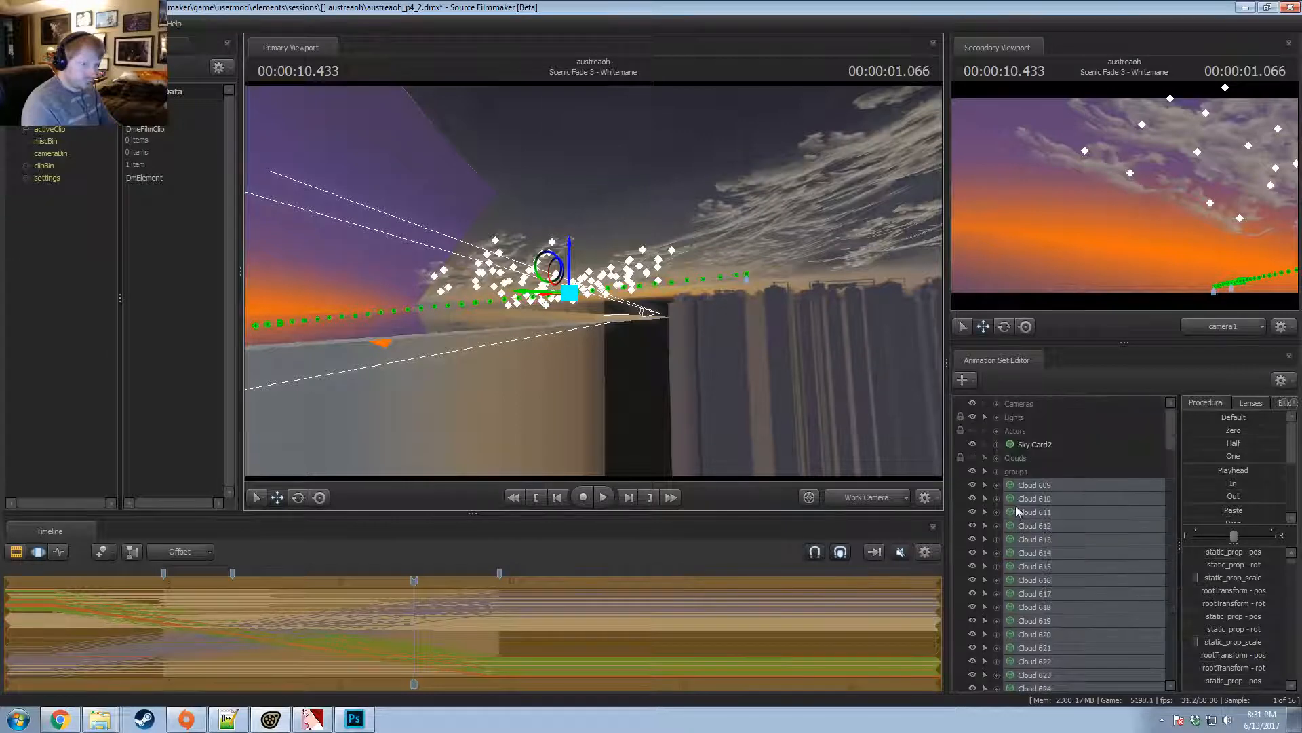
pyautogui.moveTo(1023, 477); pyautogui.dragTo(1023, 473)
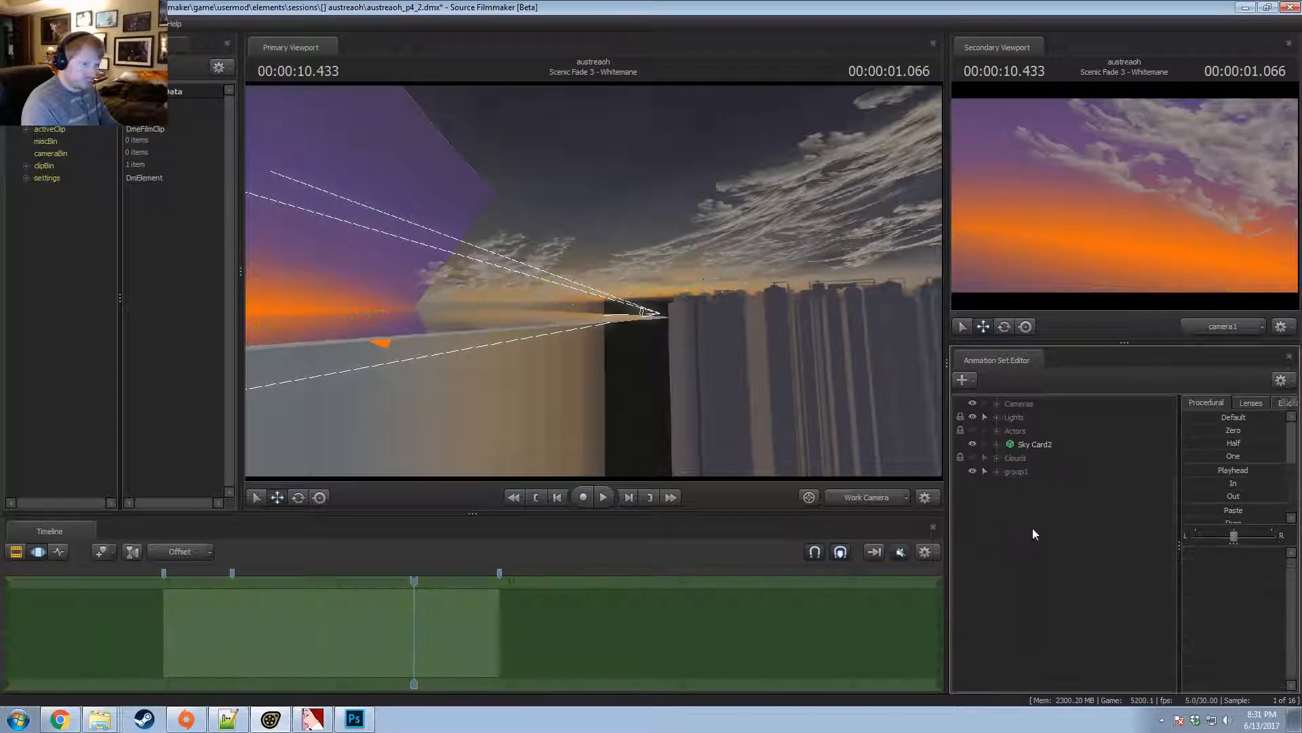
pyautogui.rightClick(1032, 528)
pyautogui.click(1093, 601)
# Select all the newly pasted clouds and move them alongside the grouped clouds.
pyautogui.click(1029, 489)
pyautogui.scroll(-20, 1054, 590)
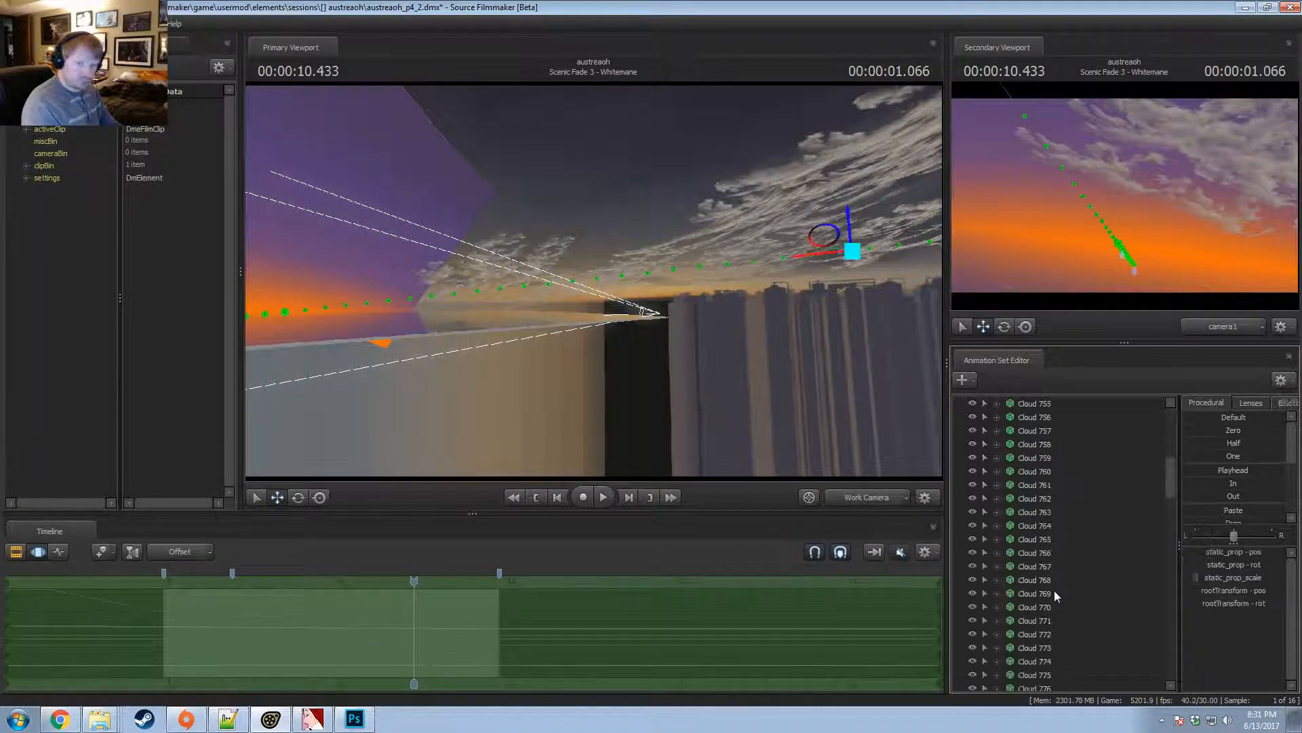
pyautogui.keyDown('shift'); pyautogui.click(1036, 677); pyautogui.keyUp('shift')
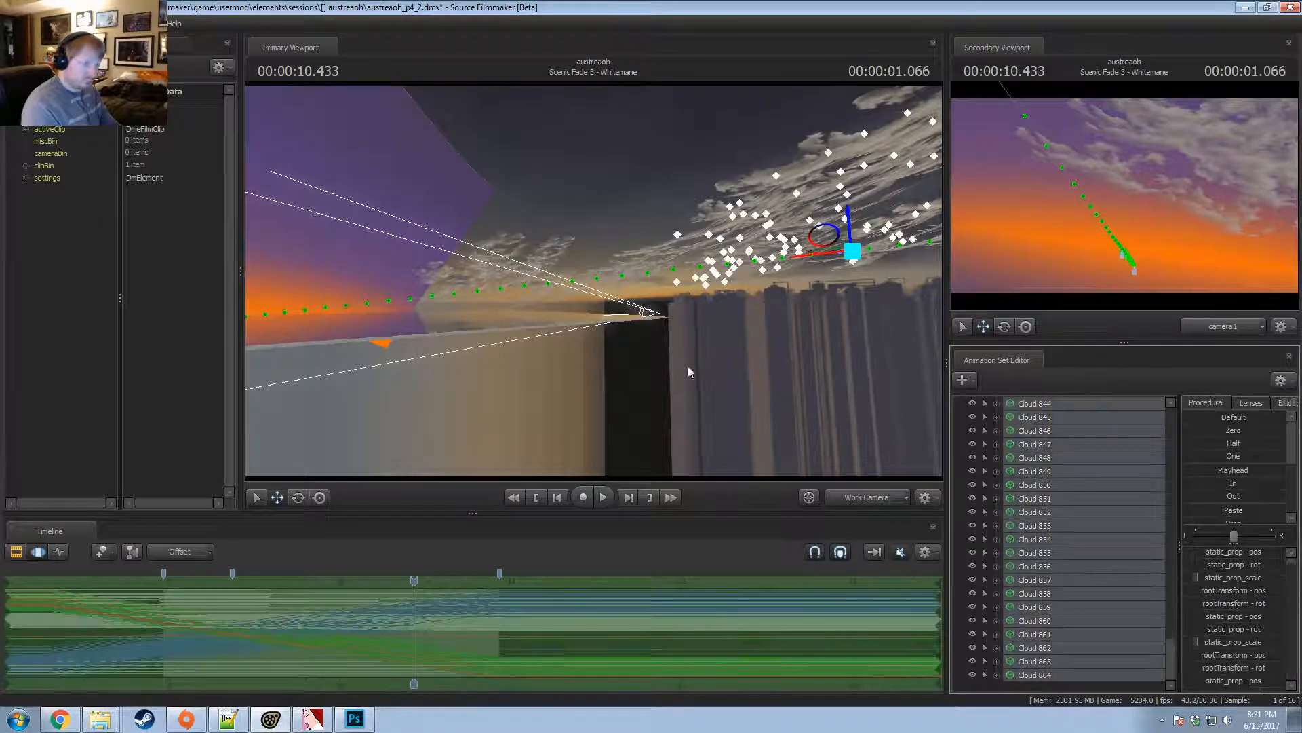
pyautogui.keyDown('alt'); pyautogui.moveTo(689, 372); pyautogui.dragTo(434, 353); pyautogui.keyUp('alt')
pyautogui.press('s')
pyautogui.press('Left')
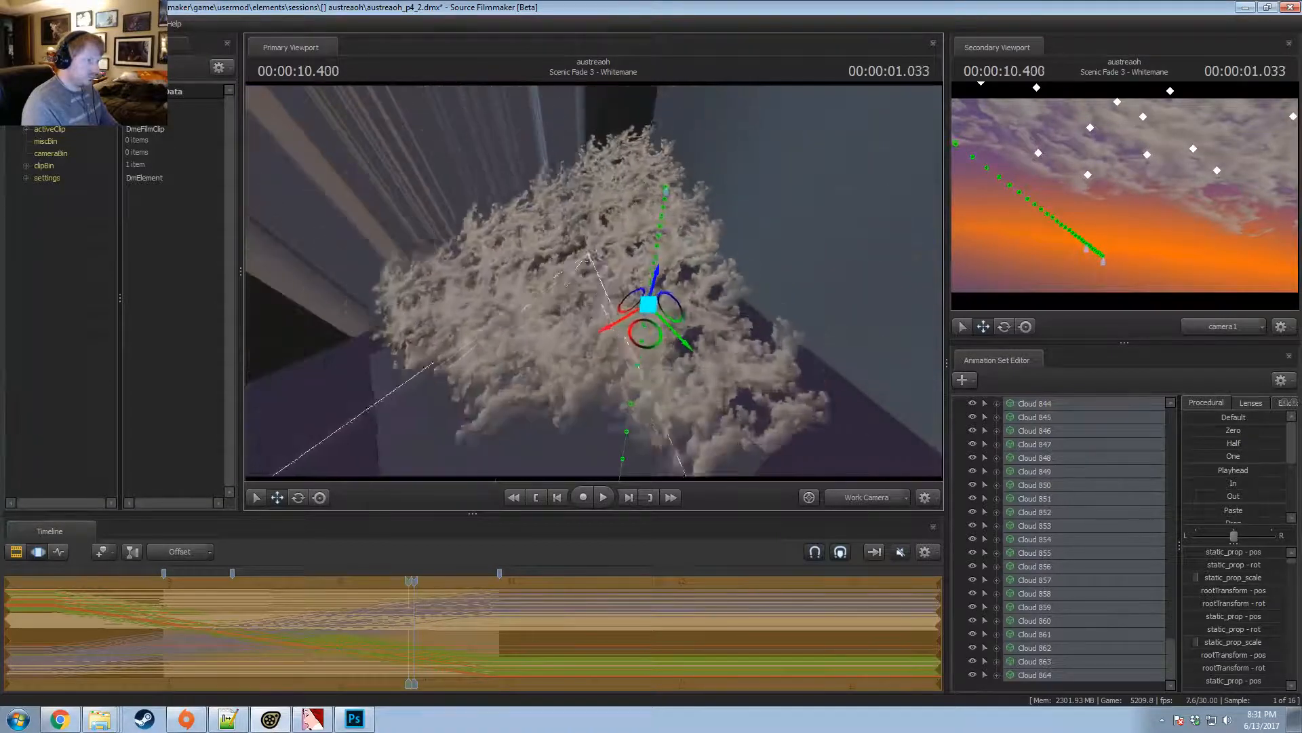
pyautogui.press('Right')
# Rotate and shift the selected clouds to blend into the cloud bank, and set the playhead to 00:00:10.466.
pyautogui.moveTo(636, 329); pyautogui.dragTo(646, 336)
pyautogui.press('w')
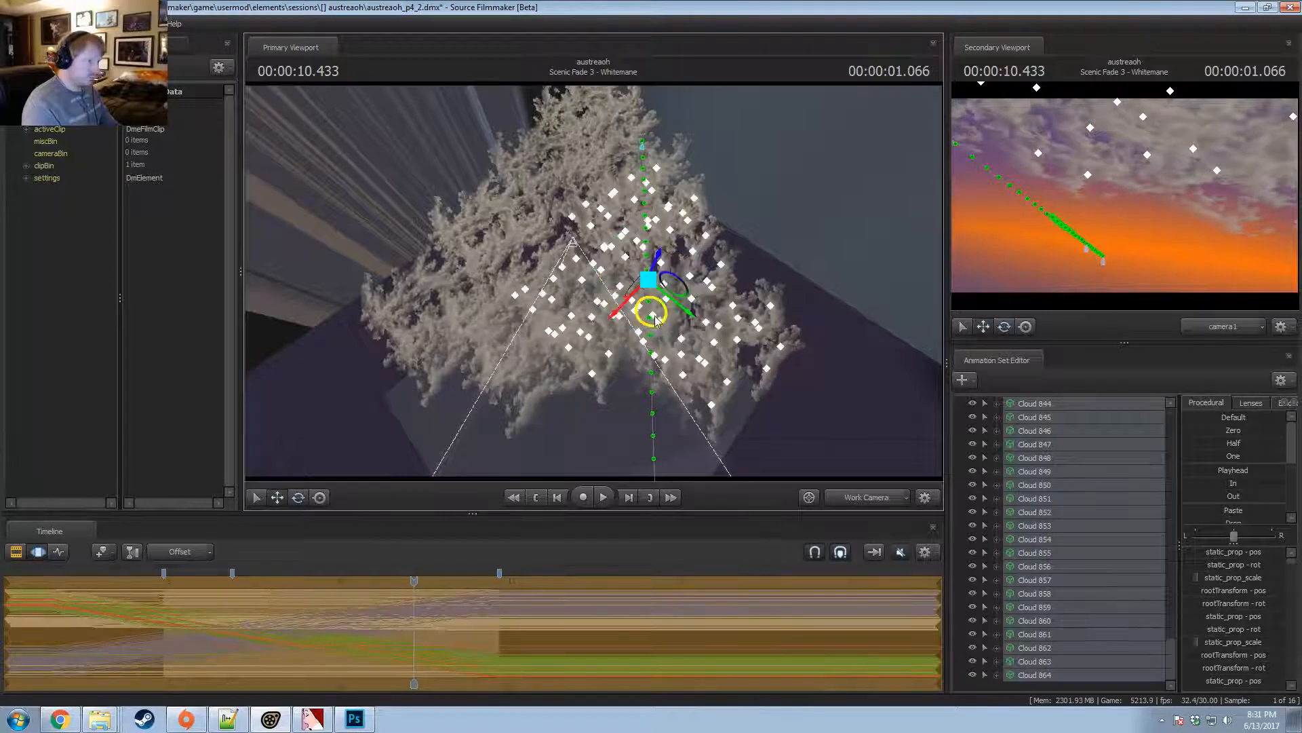
pyautogui.keyDown('alt'); pyautogui.moveTo(717, 278); pyautogui.dragTo(699, 335); pyautogui.keyUp('alt')
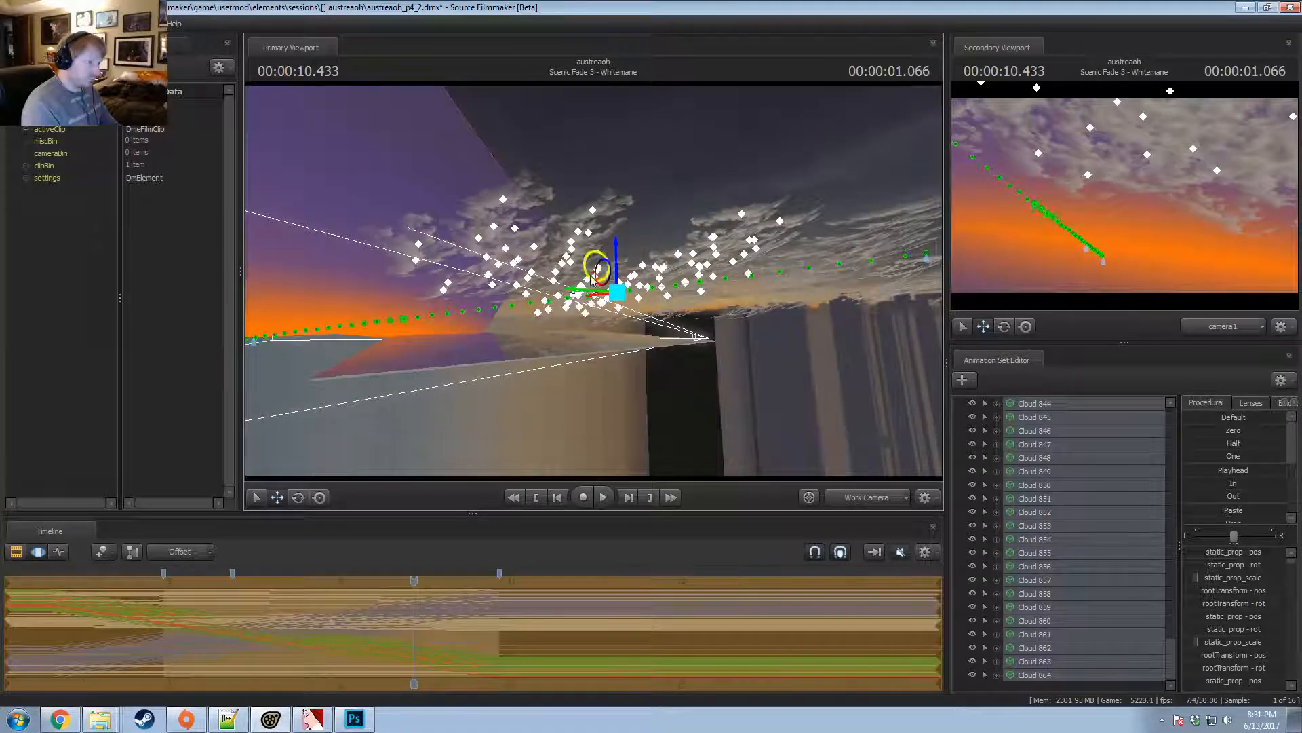
pyautogui.moveTo(617, 253); pyautogui.dragTo(623, 263)
pyautogui.keyDown('alt'); pyautogui.moveTo(792, 231); pyautogui.dragTo(804, 277); pyautogui.keyUp('alt')
pyautogui.moveTo(568, 392); pyautogui.dragTo(513, 288)
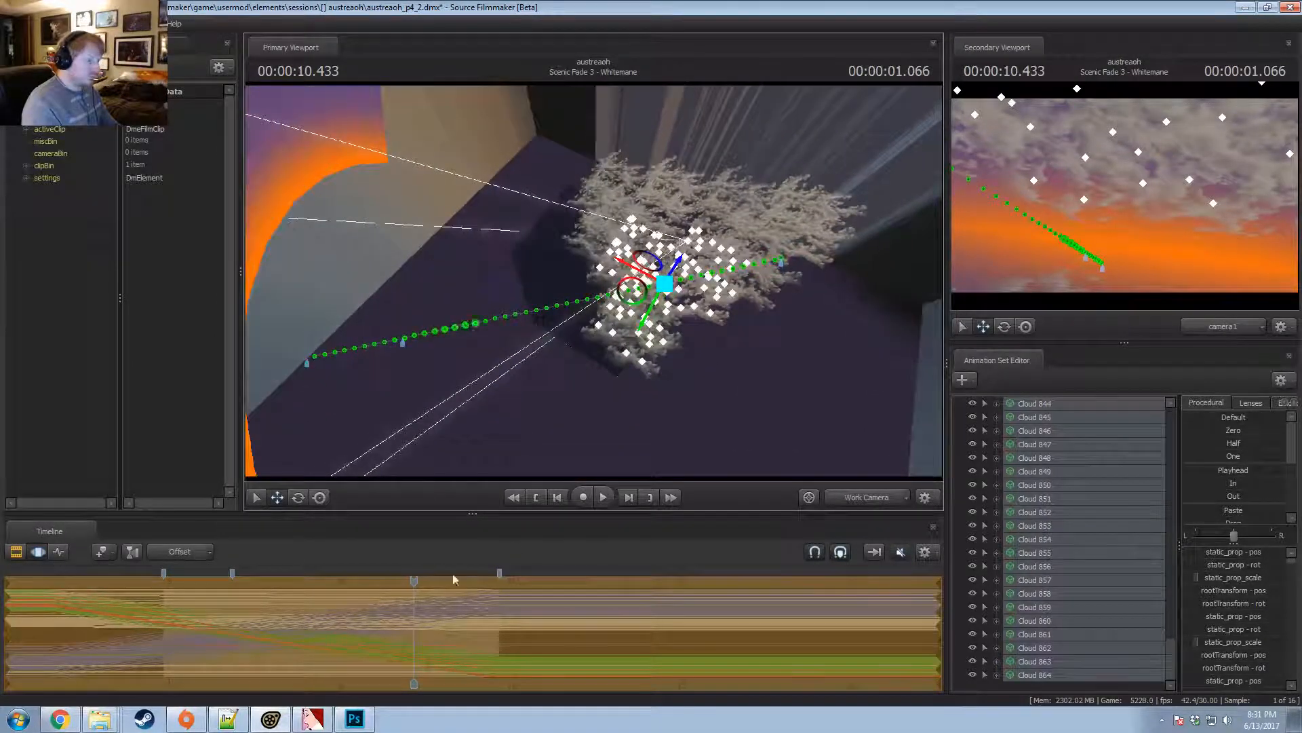
pyautogui.moveTo(454, 579); pyautogui.dragTo(419, 581, button='middle')
# Add the positioned clouds to group1 and paste a duplicate of all the group's clouds as new animation sets.
pyautogui.scroll(20, 1060, 545)
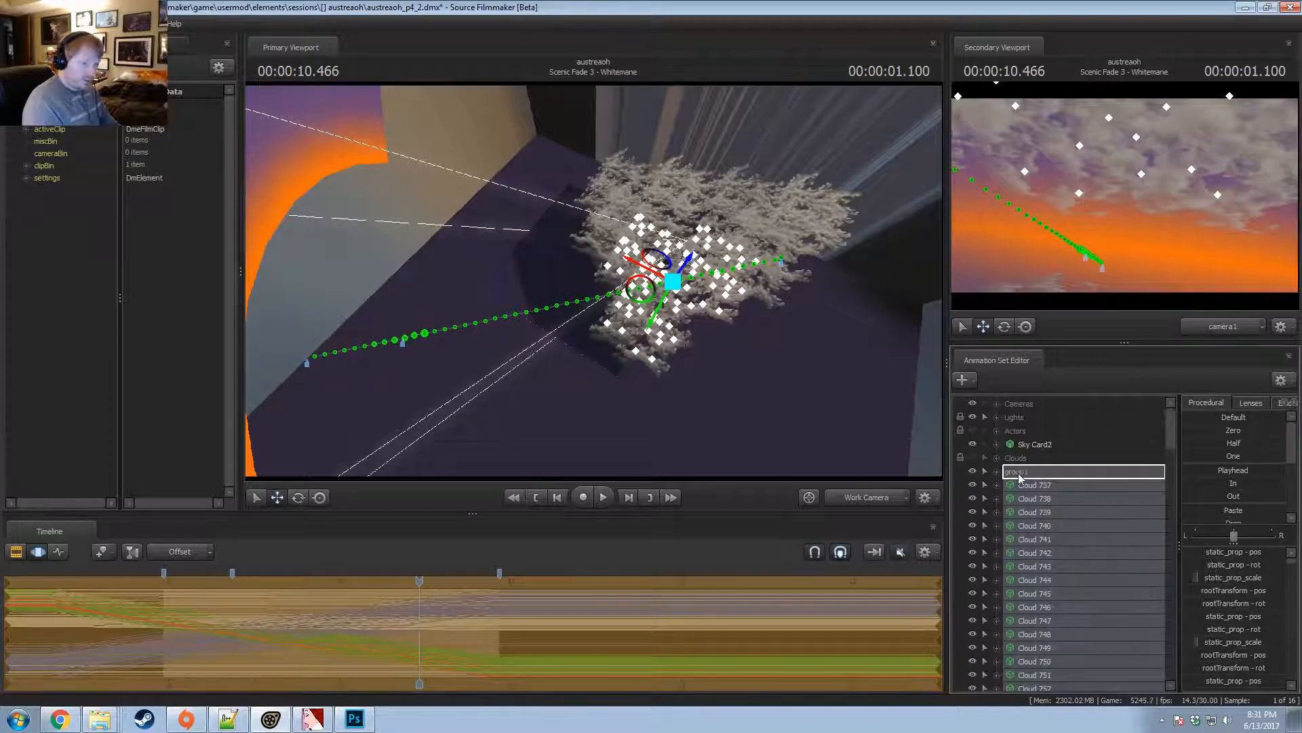
pyautogui.moveTo(1019, 473); pyautogui.dragTo(1017, 473)
pyautogui.click(998, 473)
pyautogui.rightClick(1043, 501)
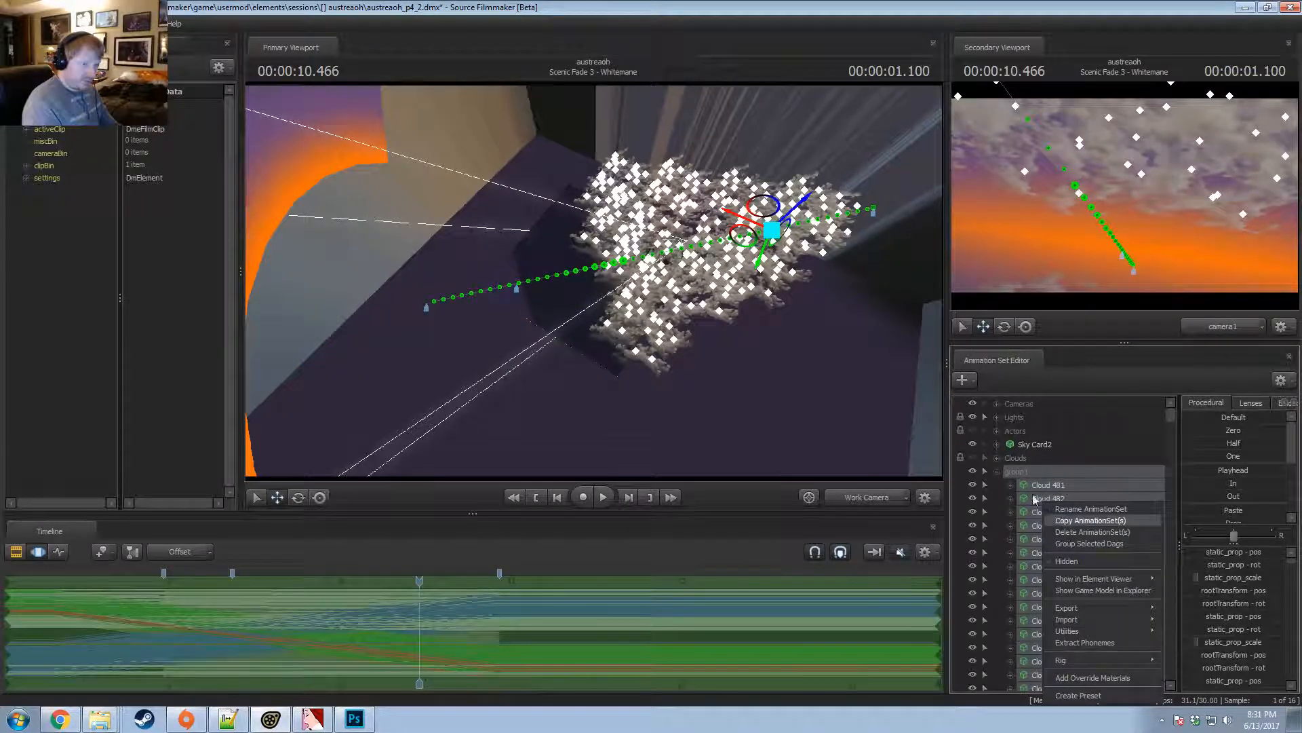
pyautogui.click(998, 472)
pyautogui.rightClick(1021, 512)
pyautogui.click(1059, 581)
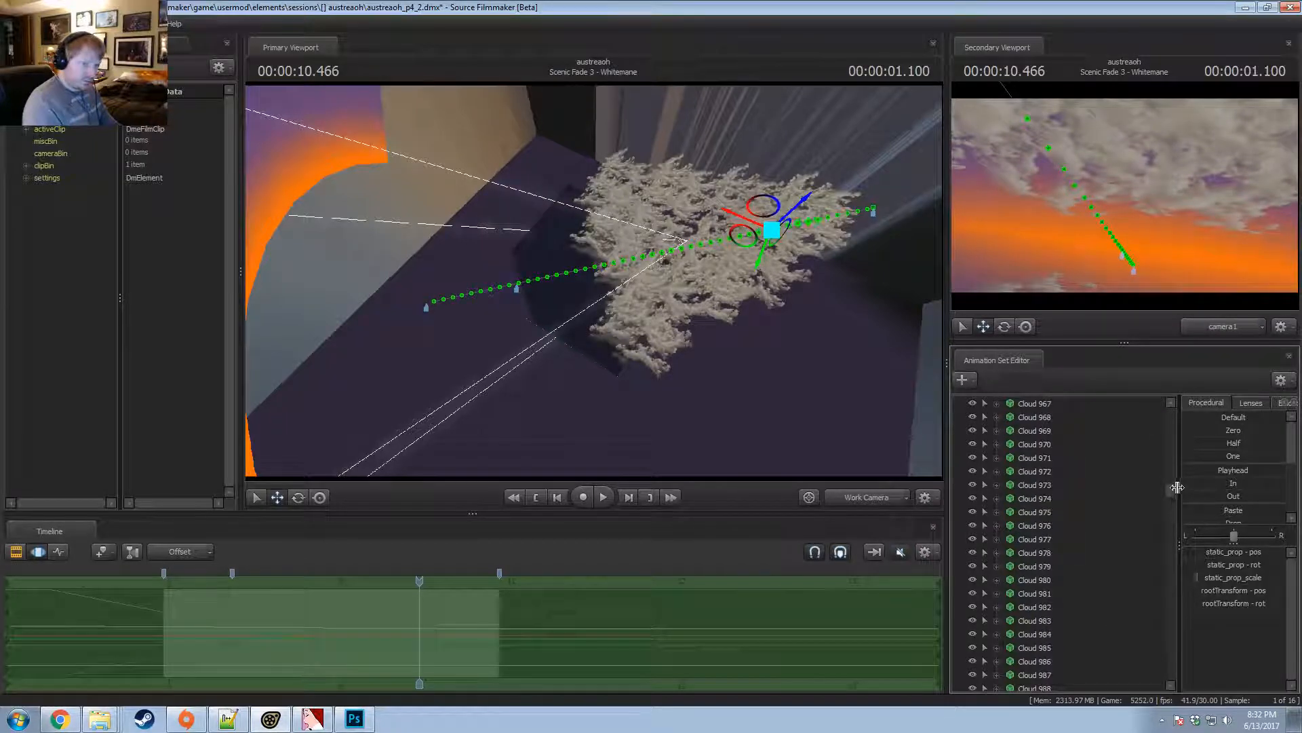
# Select all the newly pasted clouds, move them beyond the grouped clouds towards the orange sky card and lower them.
pyautogui.hotkey('ctrl', 'a')
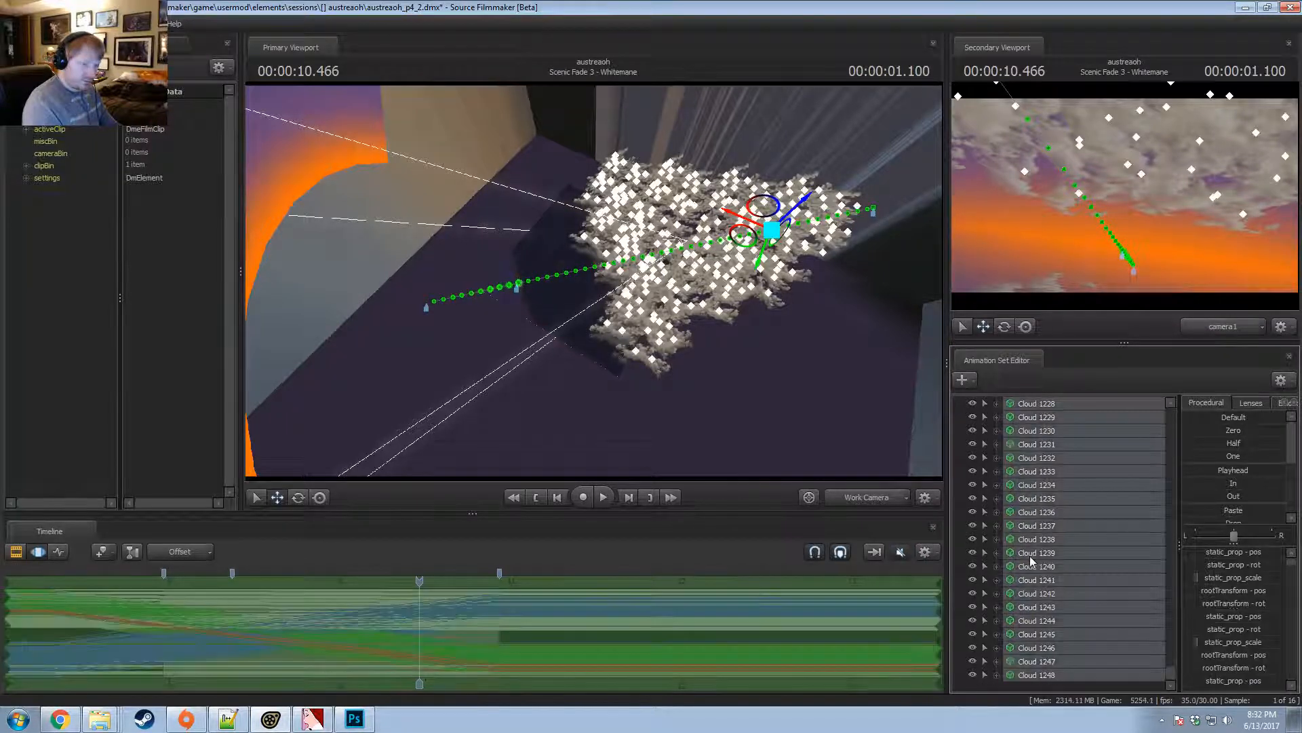
pyautogui.press('F2')
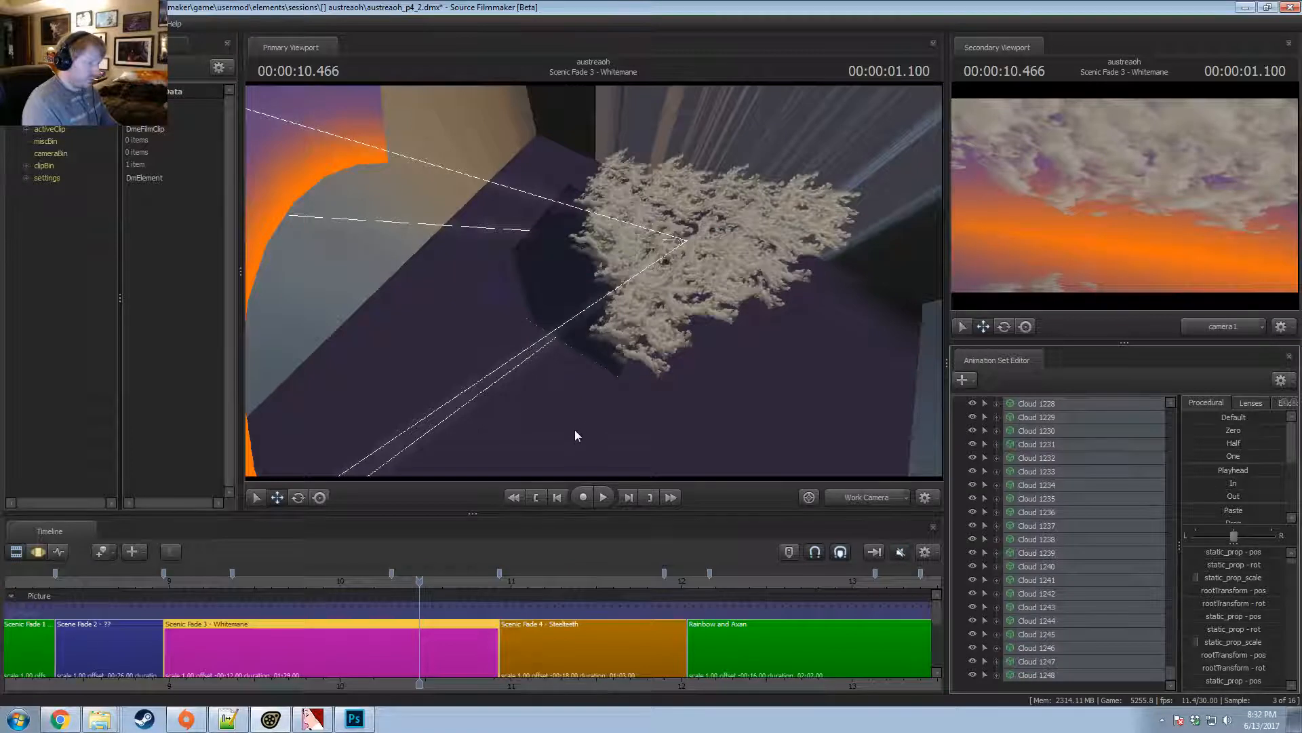
pyautogui.press('F3')
pyautogui.keyDown('alt'); pyautogui.moveTo(625, 265); pyautogui.dragTo(585, 269); pyautogui.keyUp('alt')
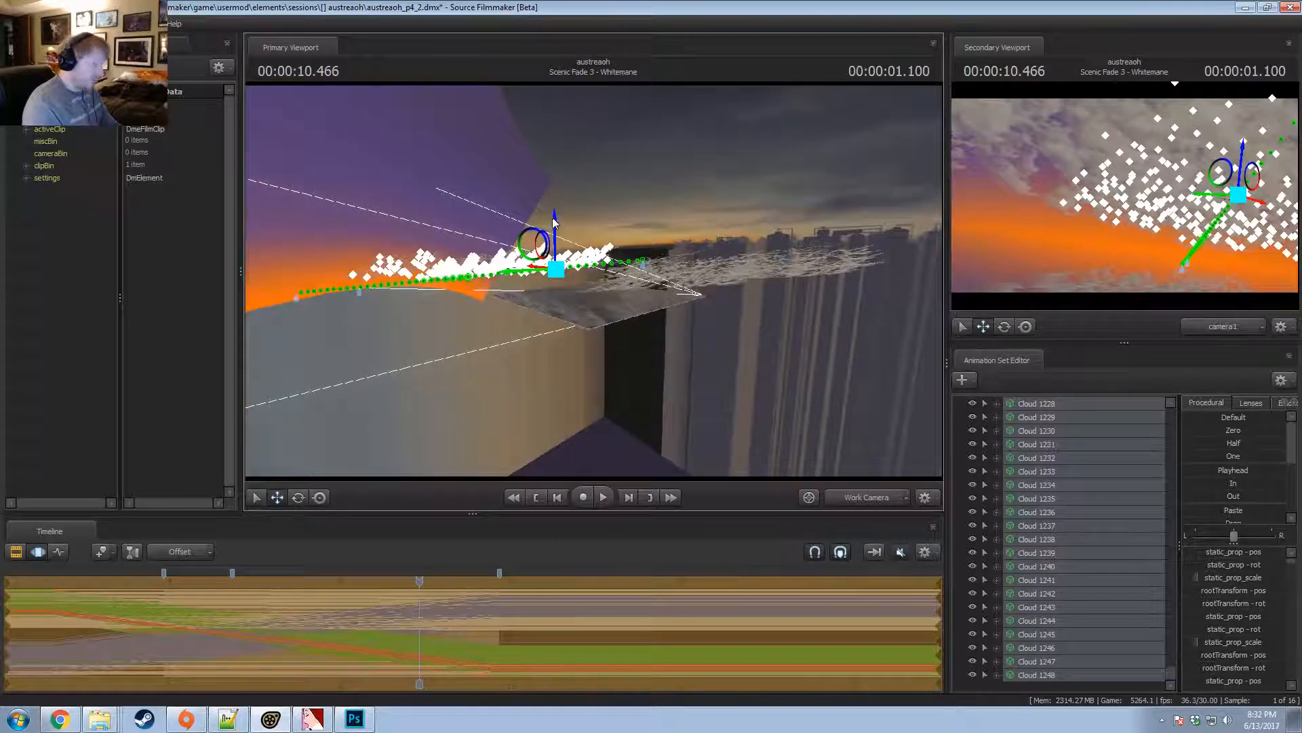
pyautogui.moveTo(555, 220); pyautogui.dragTo(561, 238)
pyautogui.keyDown('alt'); pyautogui.moveTo(663, 228); pyautogui.dragTo(594, 288); pyautogui.keyUp('alt')
pyautogui.press('F2')
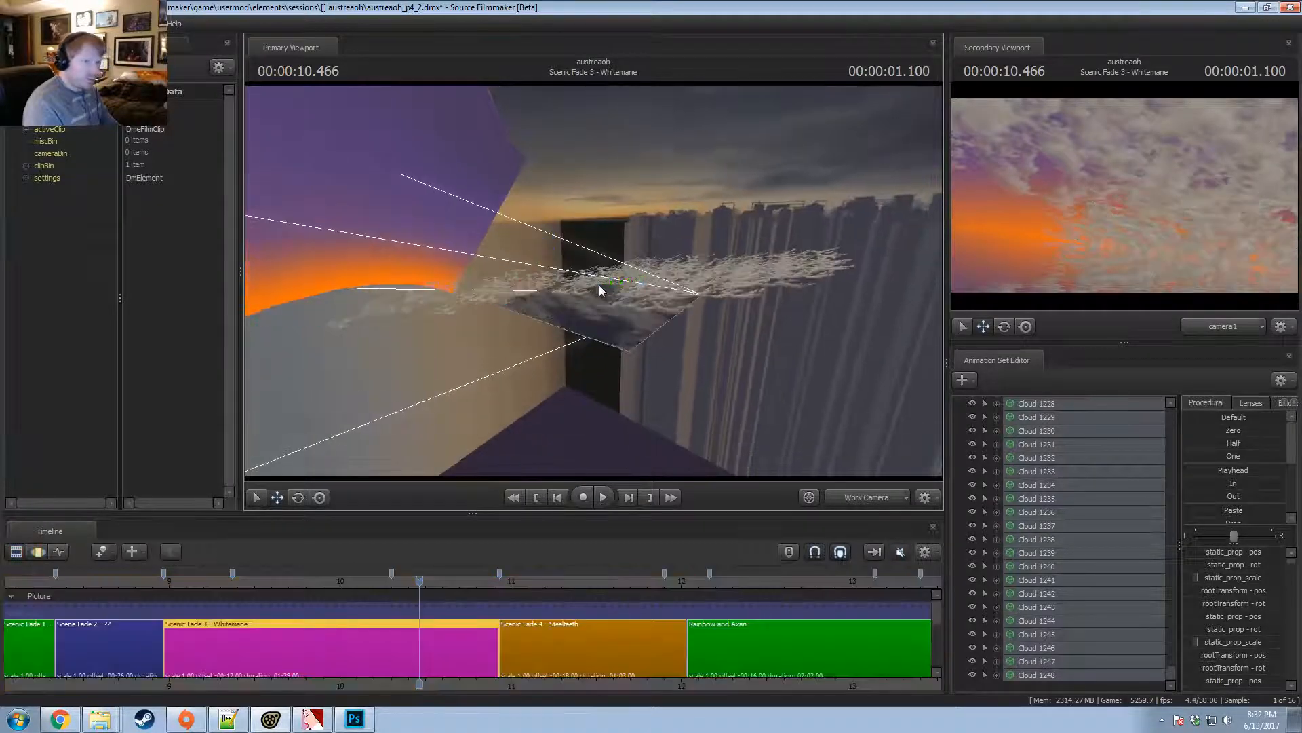
pyautogui.press('F3')
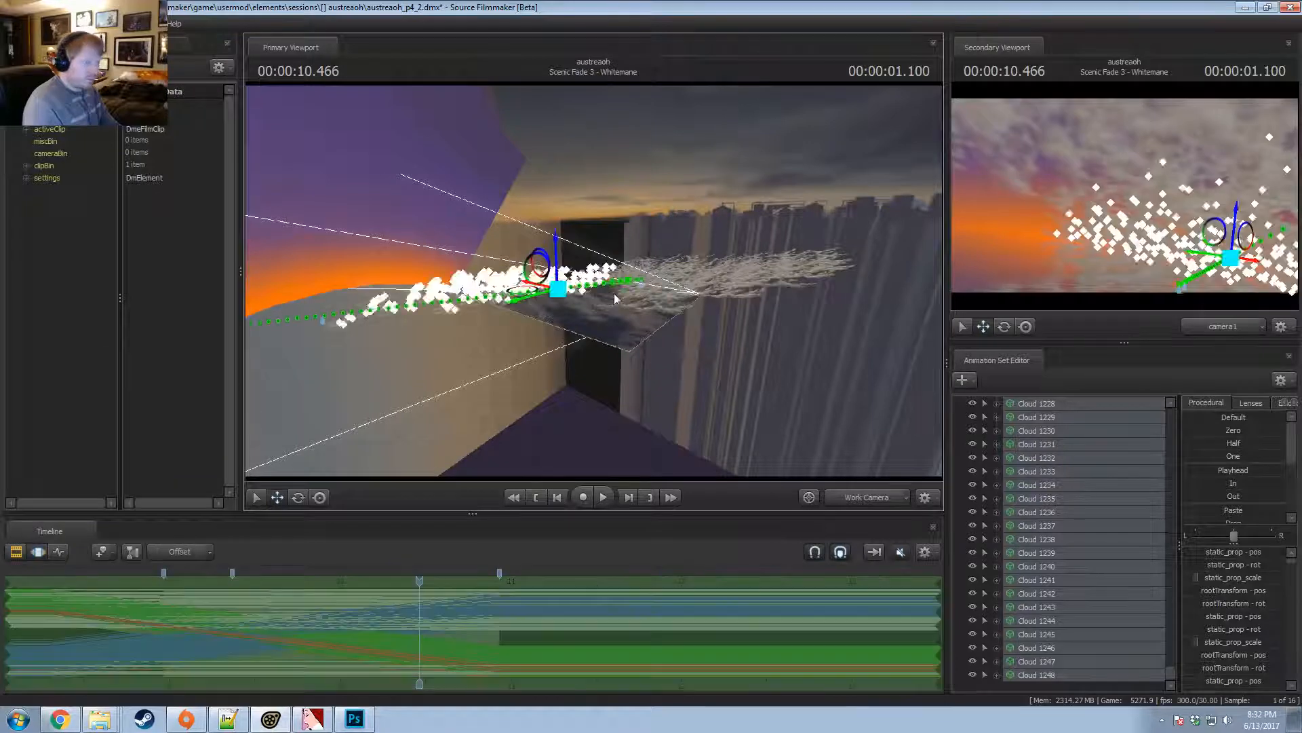
# Copy the lowered clouds, add them to group1 and paste the copied set as new animation sets.
pyautogui.keyDown('alt'); pyautogui.moveTo(609, 291); pyautogui.dragTo(793, 403); pyautogui.keyUp('alt')
pyautogui.rightClick(1042, 434)
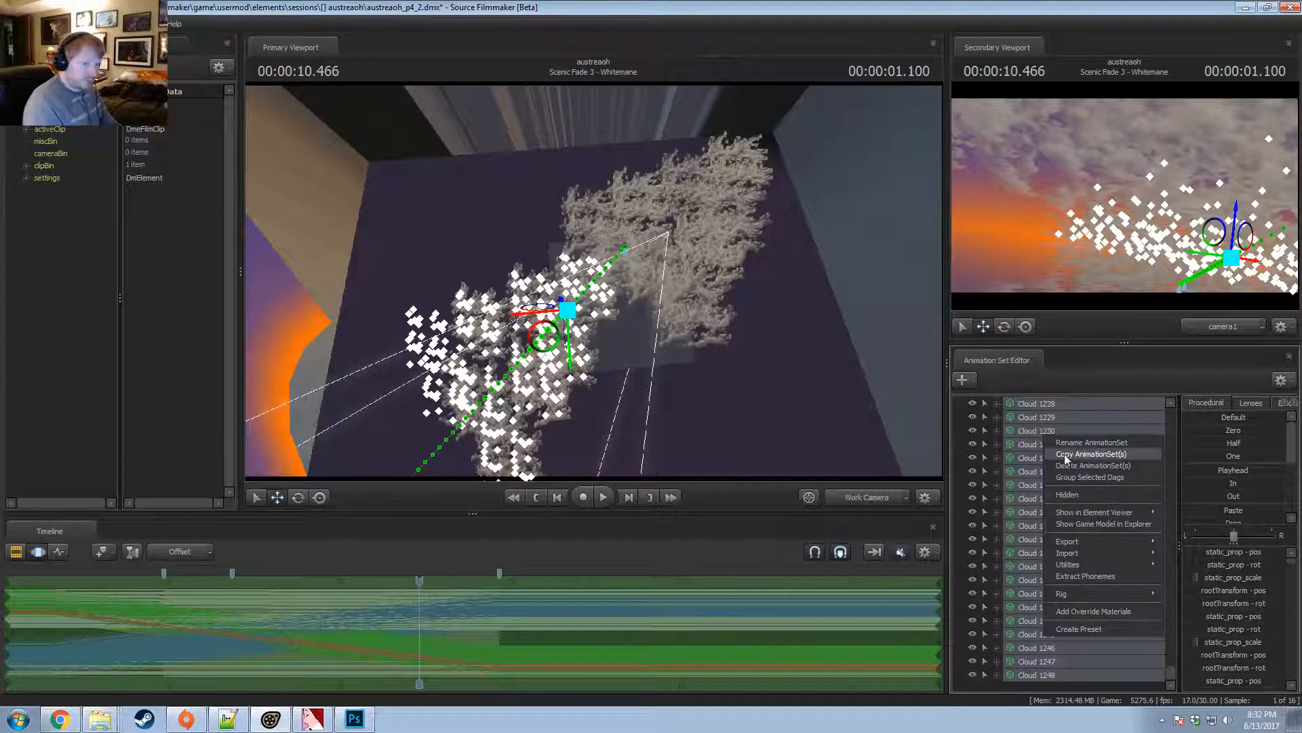
pyautogui.click(1062, 458)
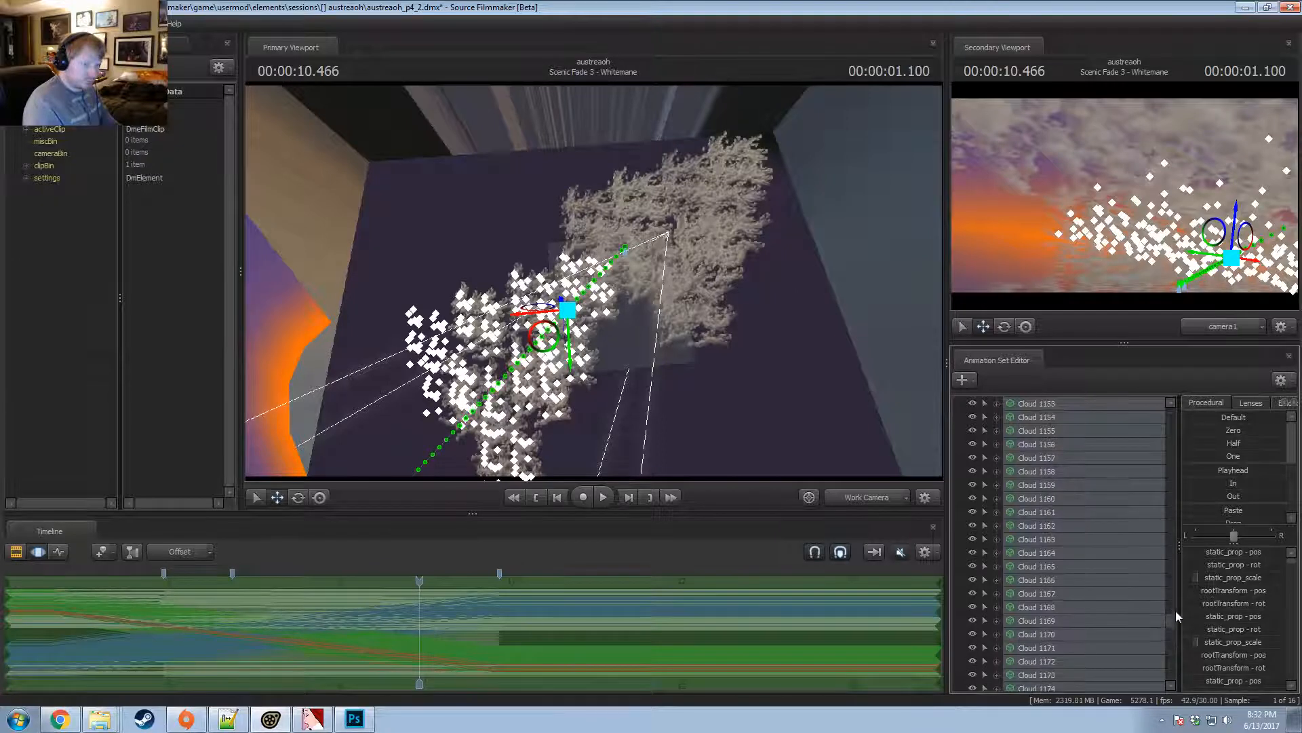
pyautogui.moveTo(1174, 611); pyautogui.dragTo(1159, 449)
pyautogui.scroll(3, 1126, 489)
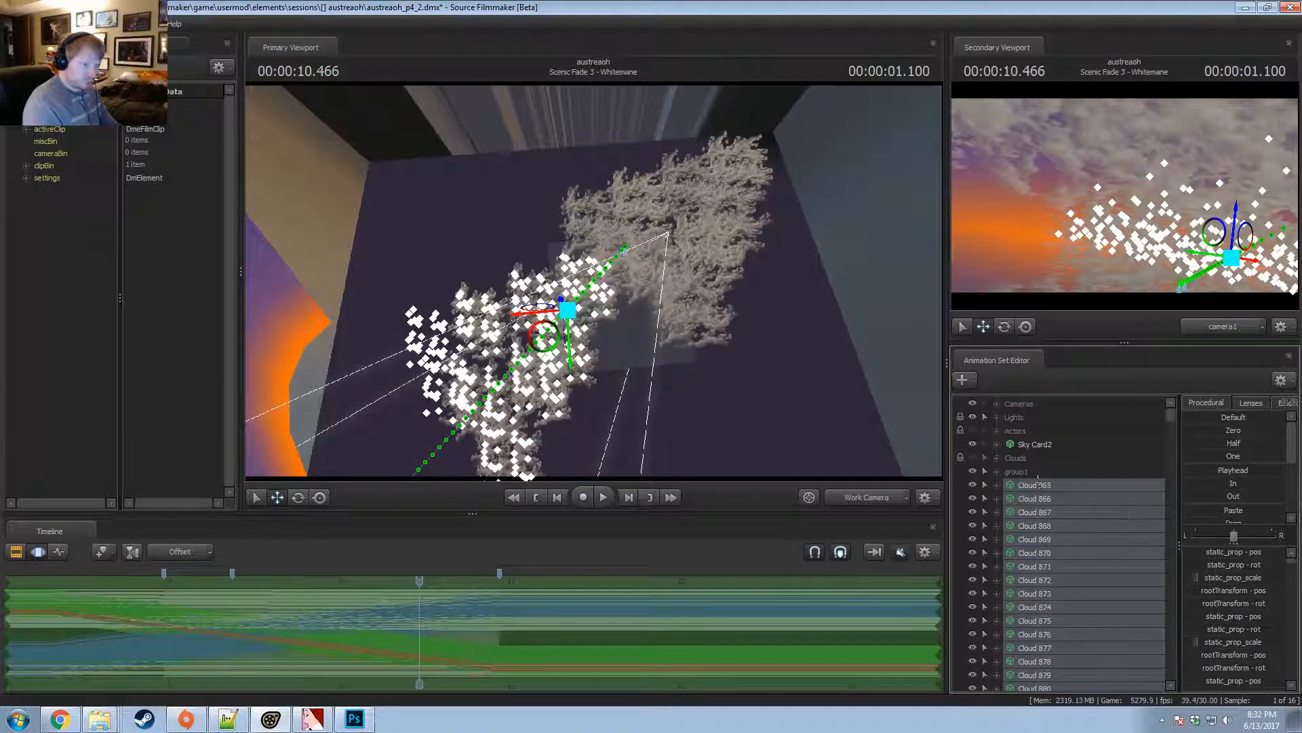
pyautogui.moveTo(1026, 478); pyautogui.dragTo(1027, 475)
pyautogui.rightClick(1028, 521)
pyautogui.click(1064, 592)
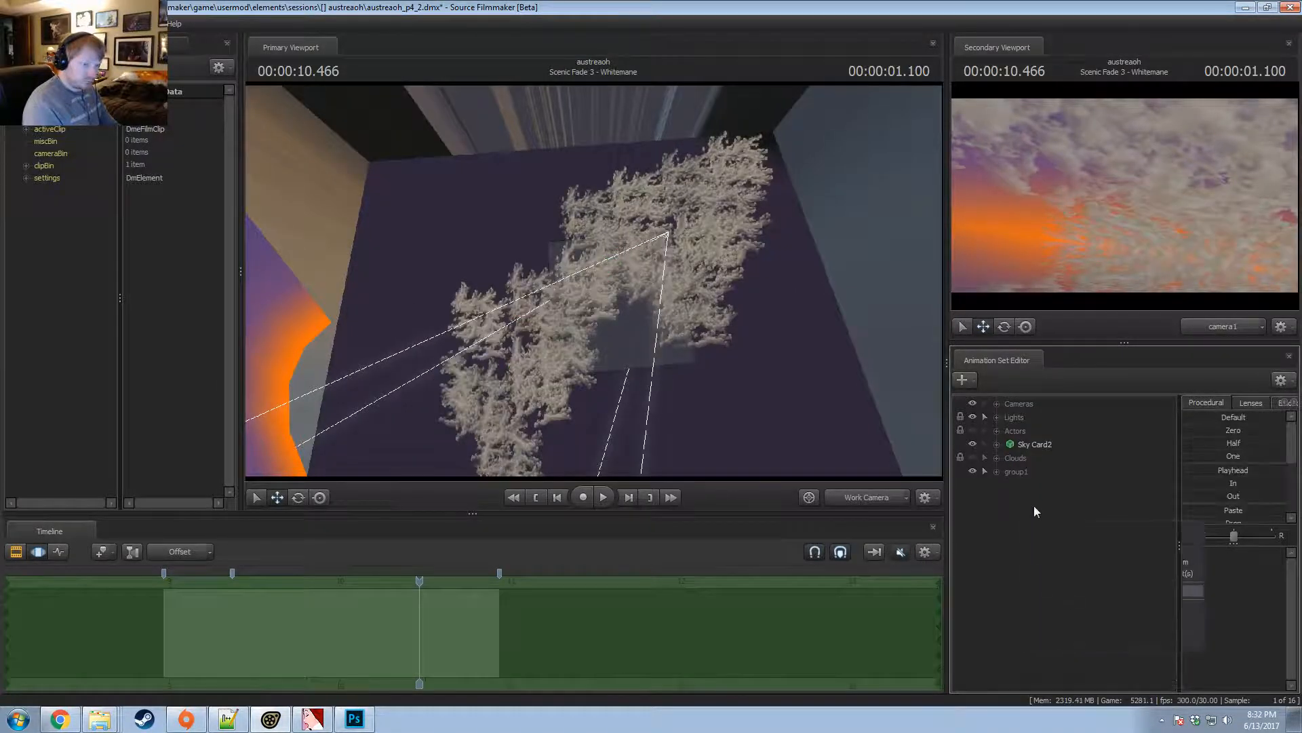
# Select all the newly pasted clouds and move them across to fill the open area at the edge of the cloud bank.
pyautogui.click(1027, 483)
pyautogui.moveTo(1169, 417); pyautogui.dragTo(1191, 596)
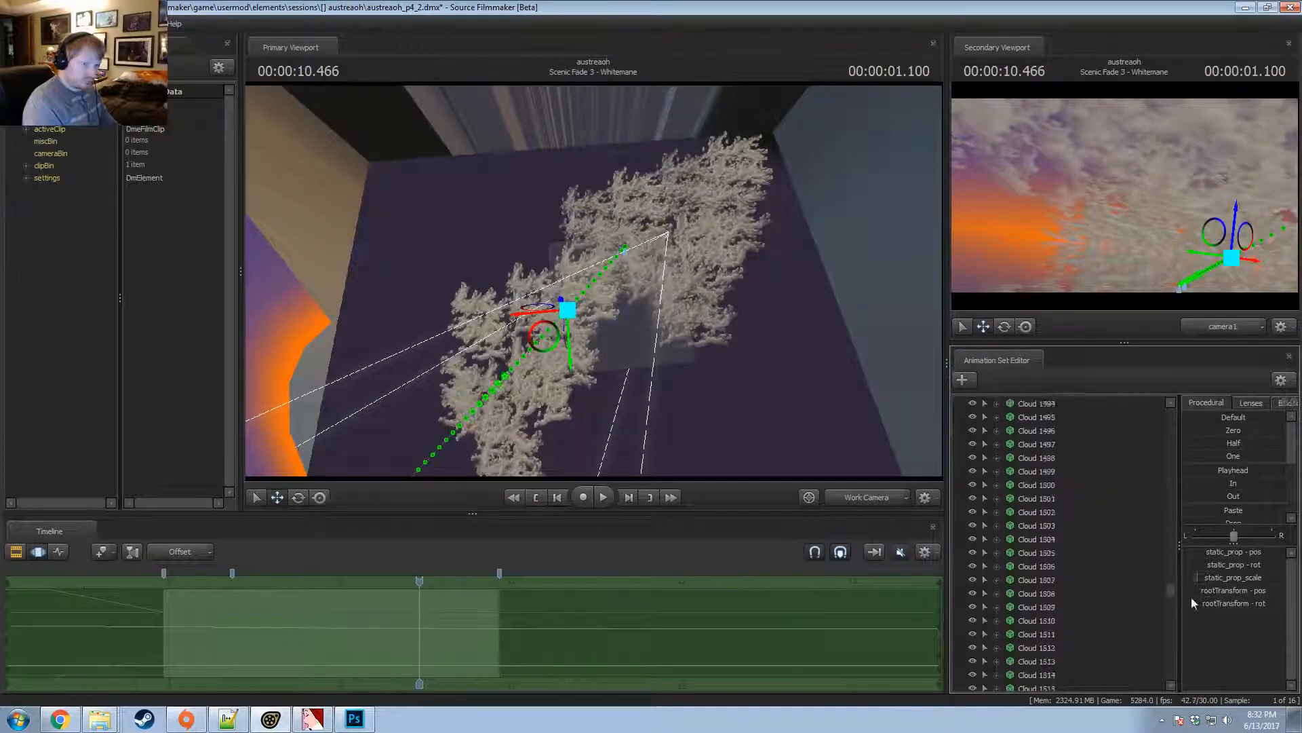
pyautogui.keyDown('shift'); pyautogui.click(1037, 674); pyautogui.keyUp('shift')
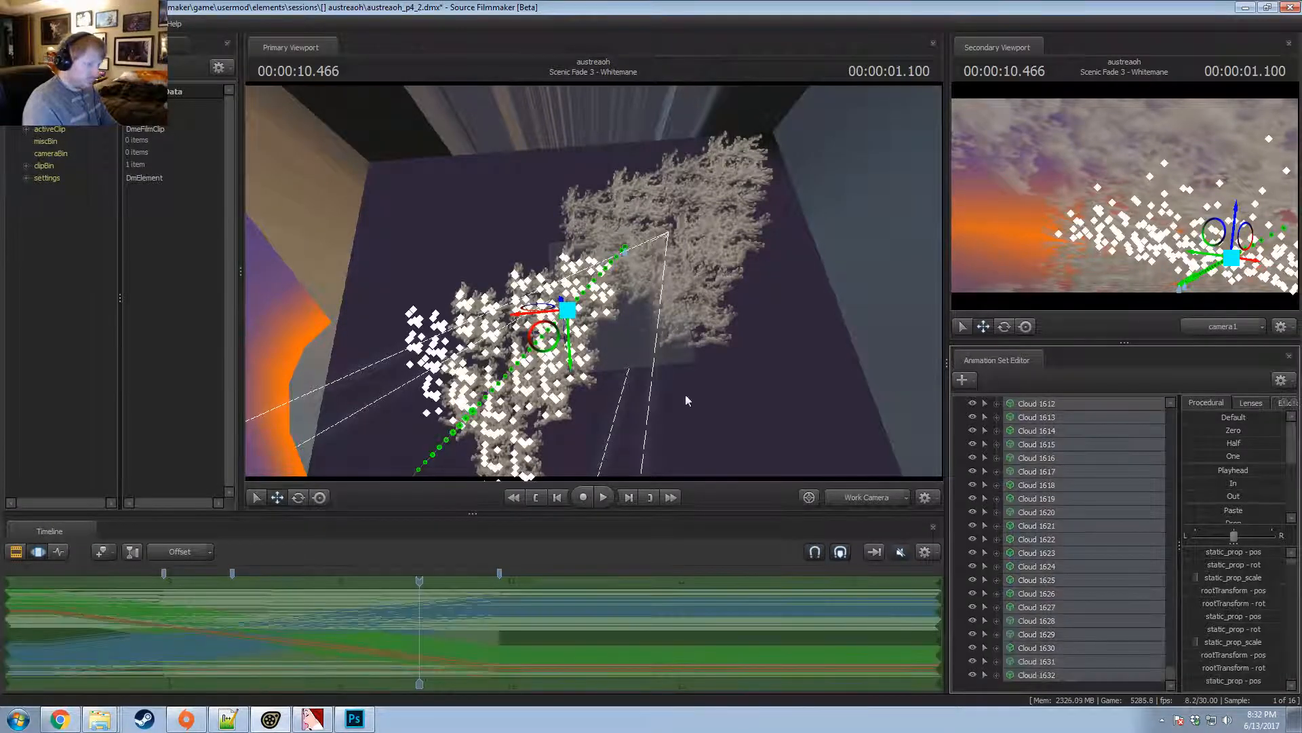
pyautogui.moveTo(535, 340); pyautogui.dragTo(617, 395)
pyautogui.moveTo(753, 387); pyautogui.dragTo(753, 447)
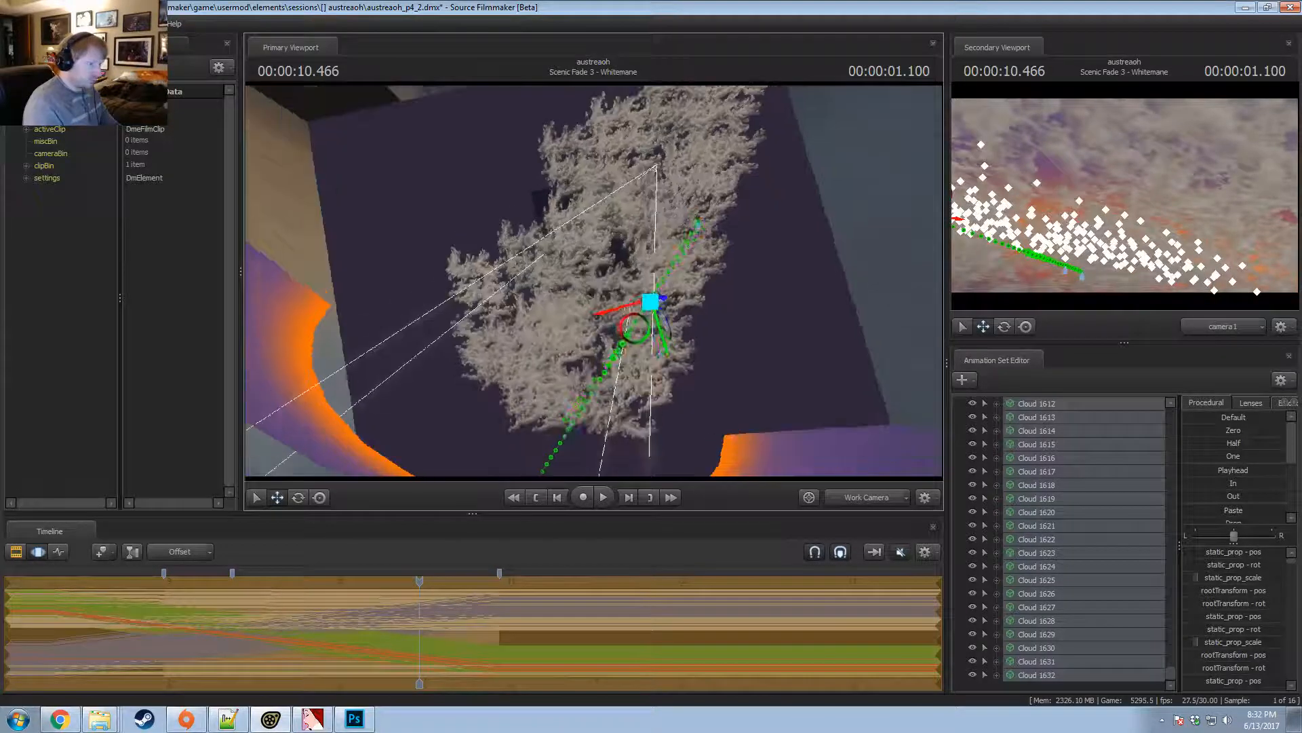
pyautogui.keyDown('alt'); pyautogui.moveTo(597, 319); pyautogui.dragTo(629, 316); pyautogui.keyUp('alt')
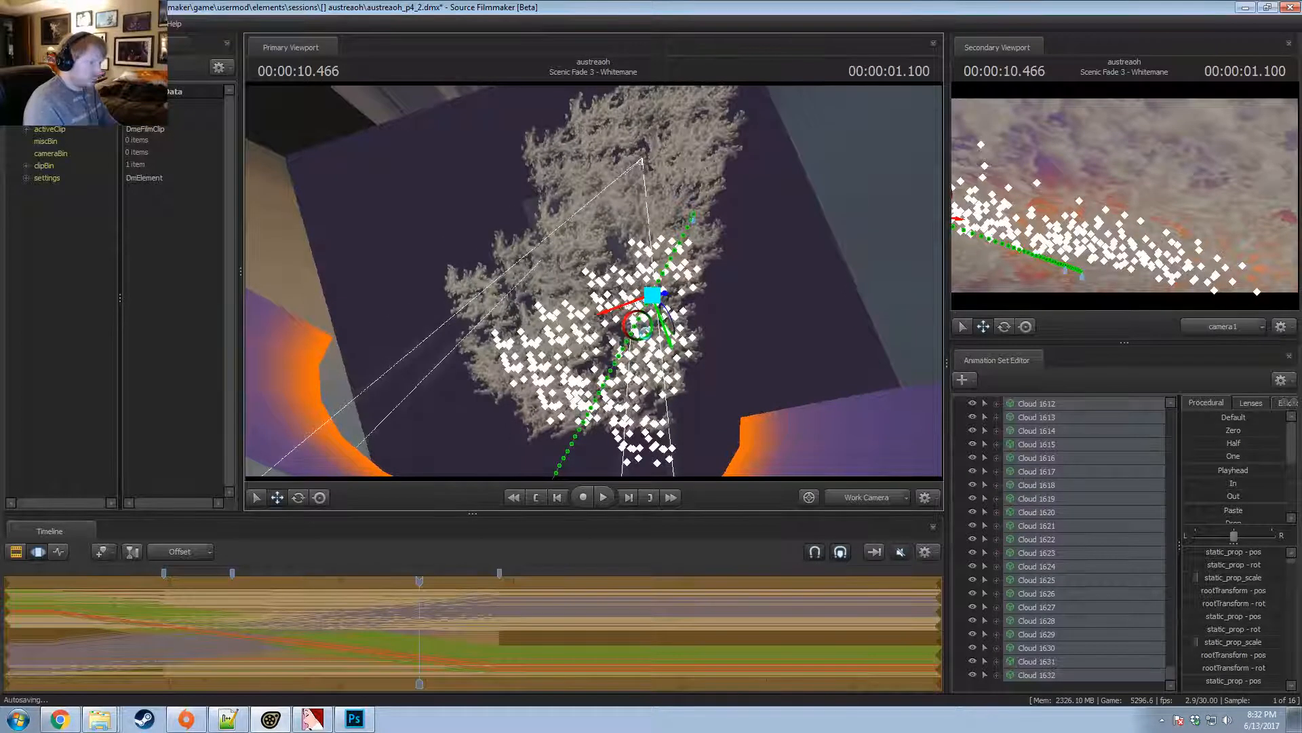
# Set the transform mode to Transform, then rotate and shift the selected clouds to blend them into the cloud bank.
pyautogui.press('e')
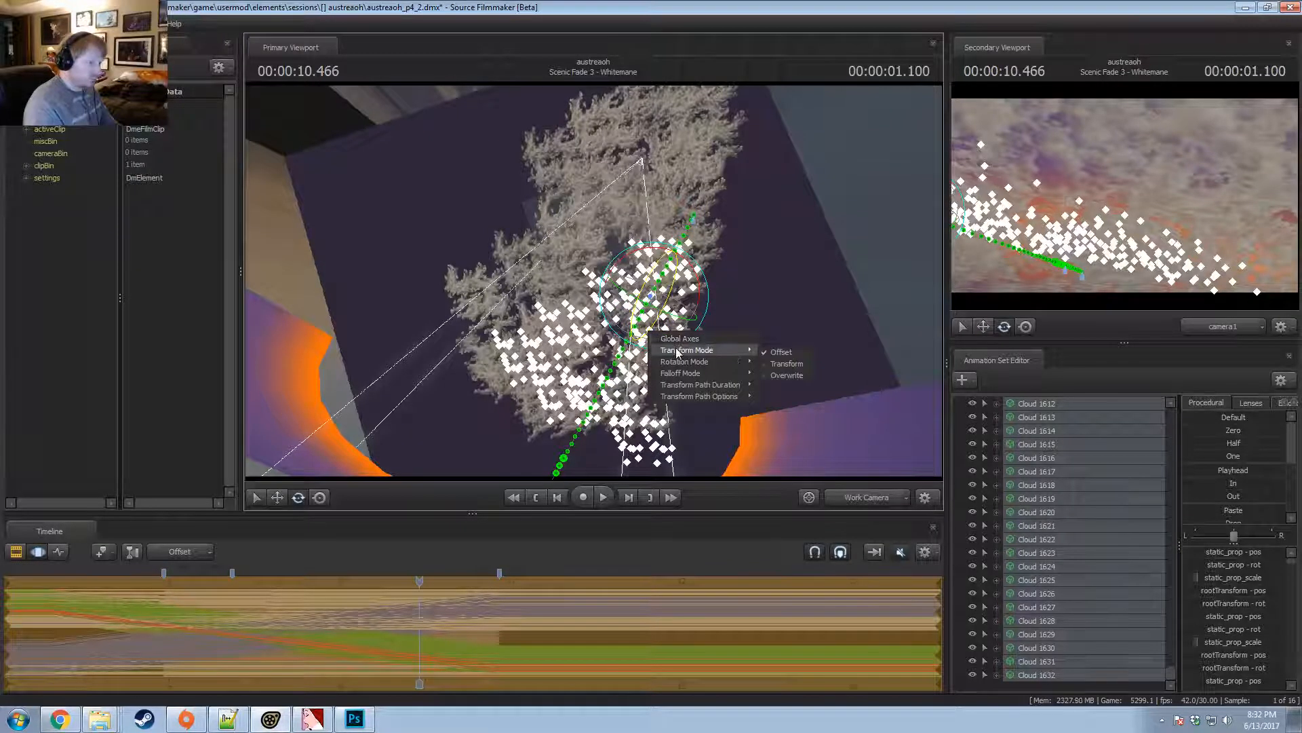
pyautogui.click(768, 366)
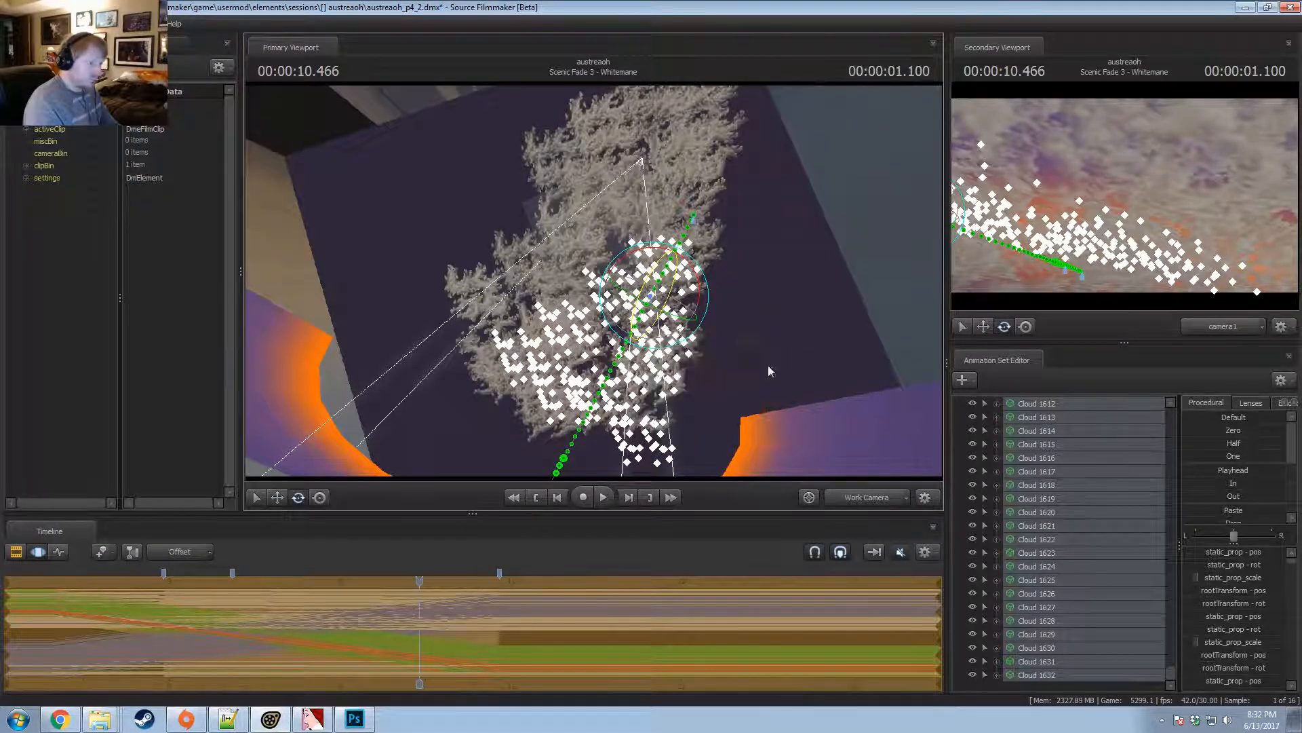
pyautogui.keyDown('alt'); pyautogui.moveTo(732, 359); pyautogui.dragTo(637, 308); pyautogui.keyUp('alt')
pyautogui.press('w')
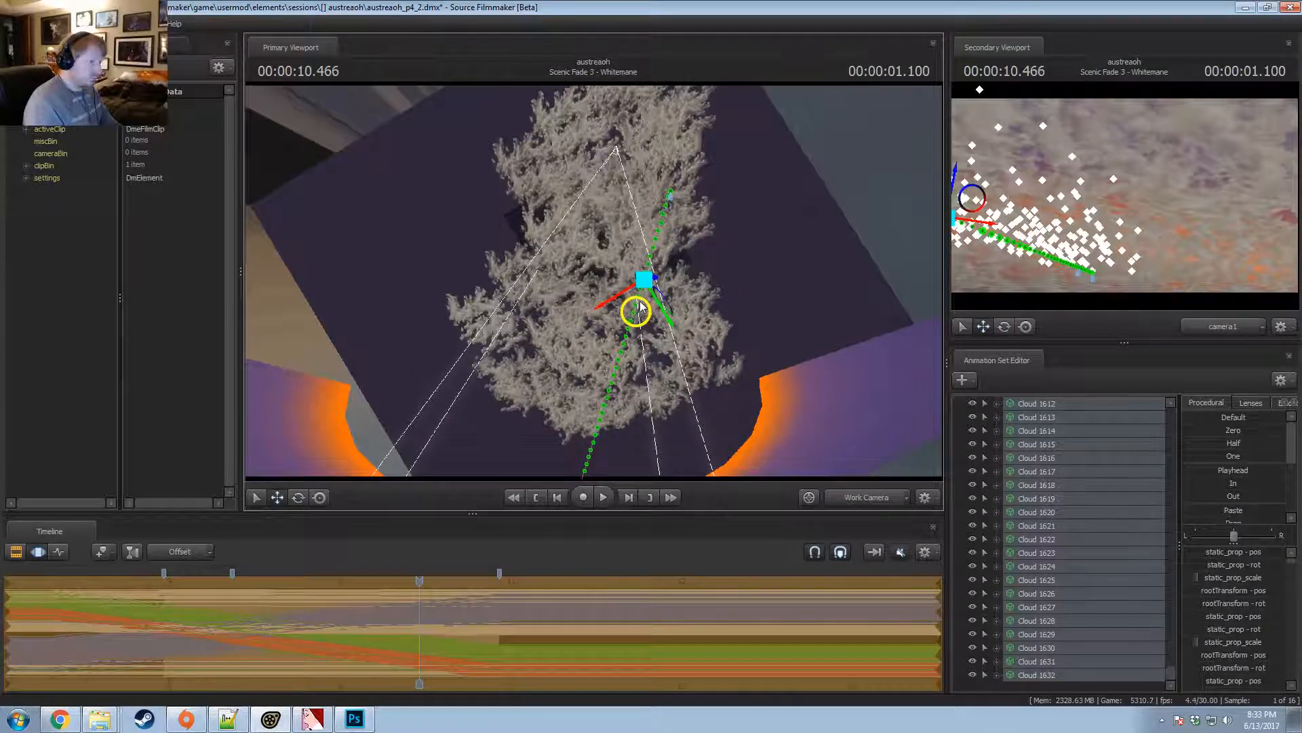
pyautogui.keyDown('alt'); pyautogui.moveTo(744, 264); pyautogui.dragTo(611, 204); pyautogui.keyUp('alt')
pyautogui.keyDown('alt'); pyautogui.moveTo(660, 434); pyautogui.dragTo(660, 364); pyautogui.keyUp('alt')
# Enable lighting for the primary viewport and let the lit cloud bank render in the clip view.
pyautogui.press('F2')
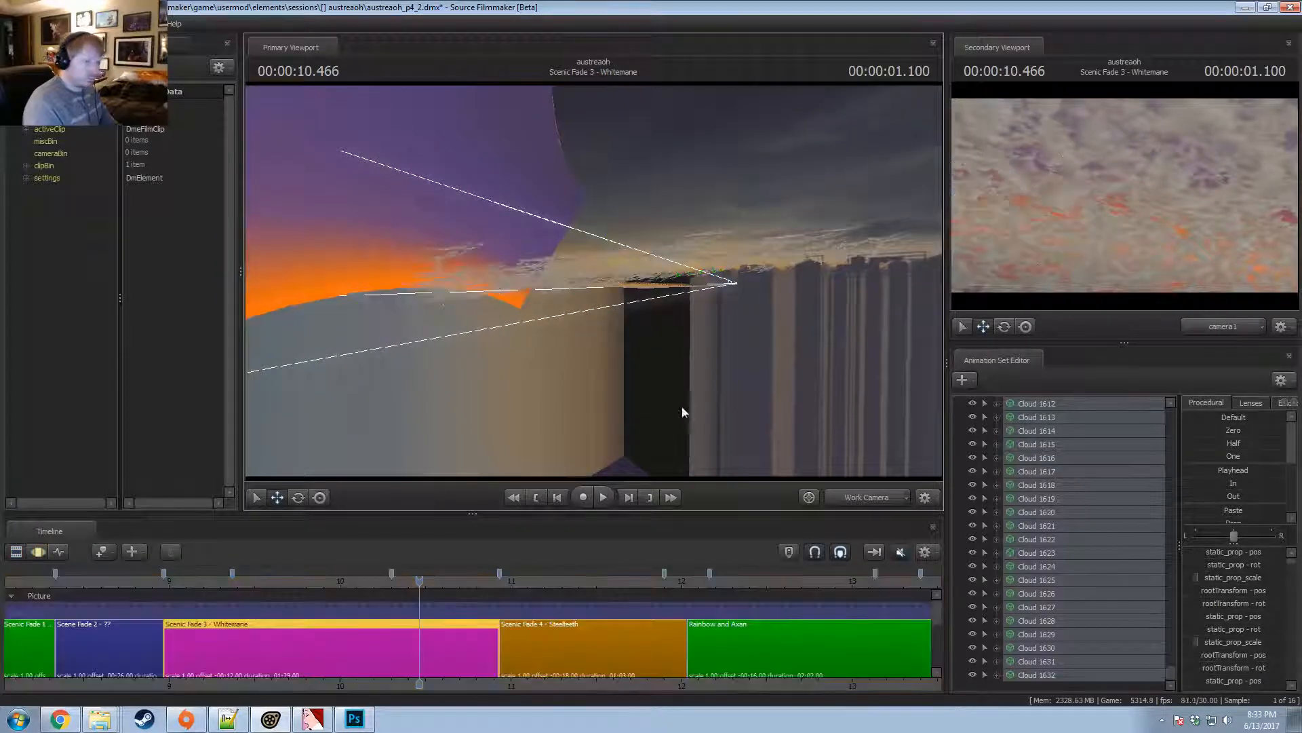
pyautogui.rightClick(583, 303)
pyautogui.click(614, 336)
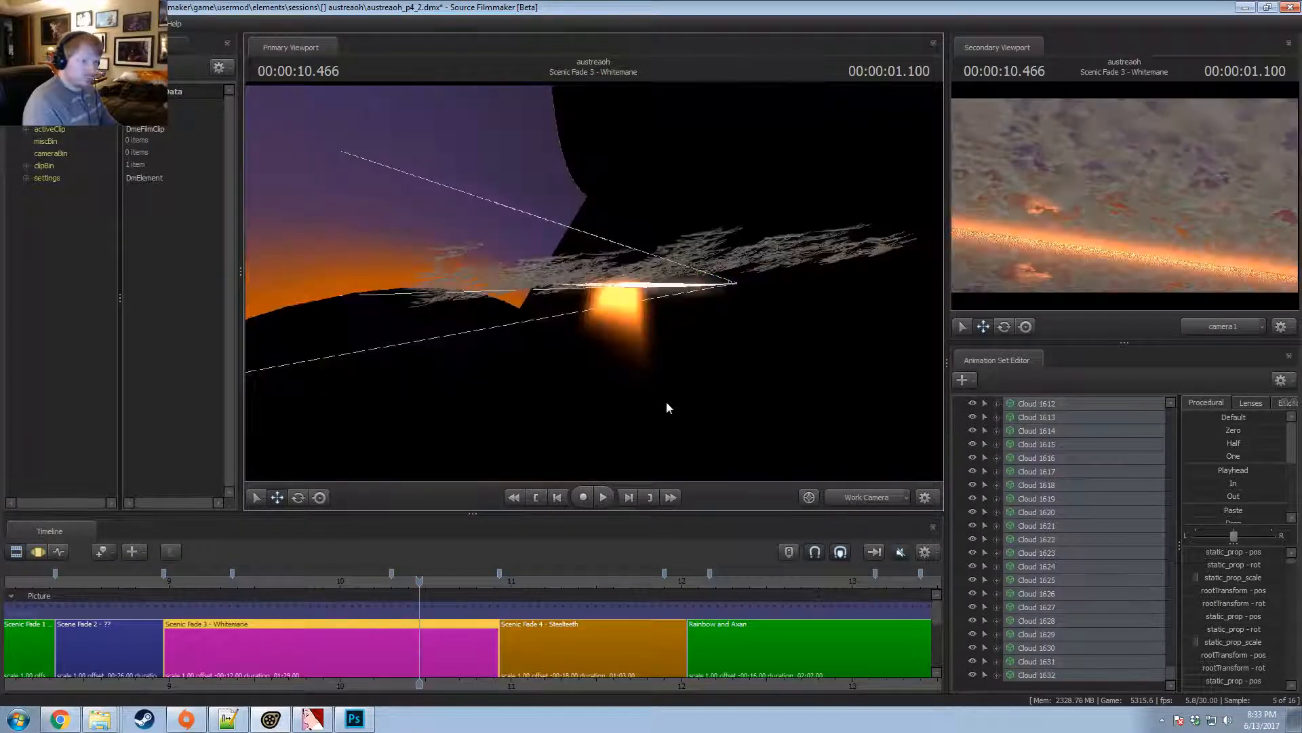
pyautogui.press('F3')
pyautogui.press('F2')
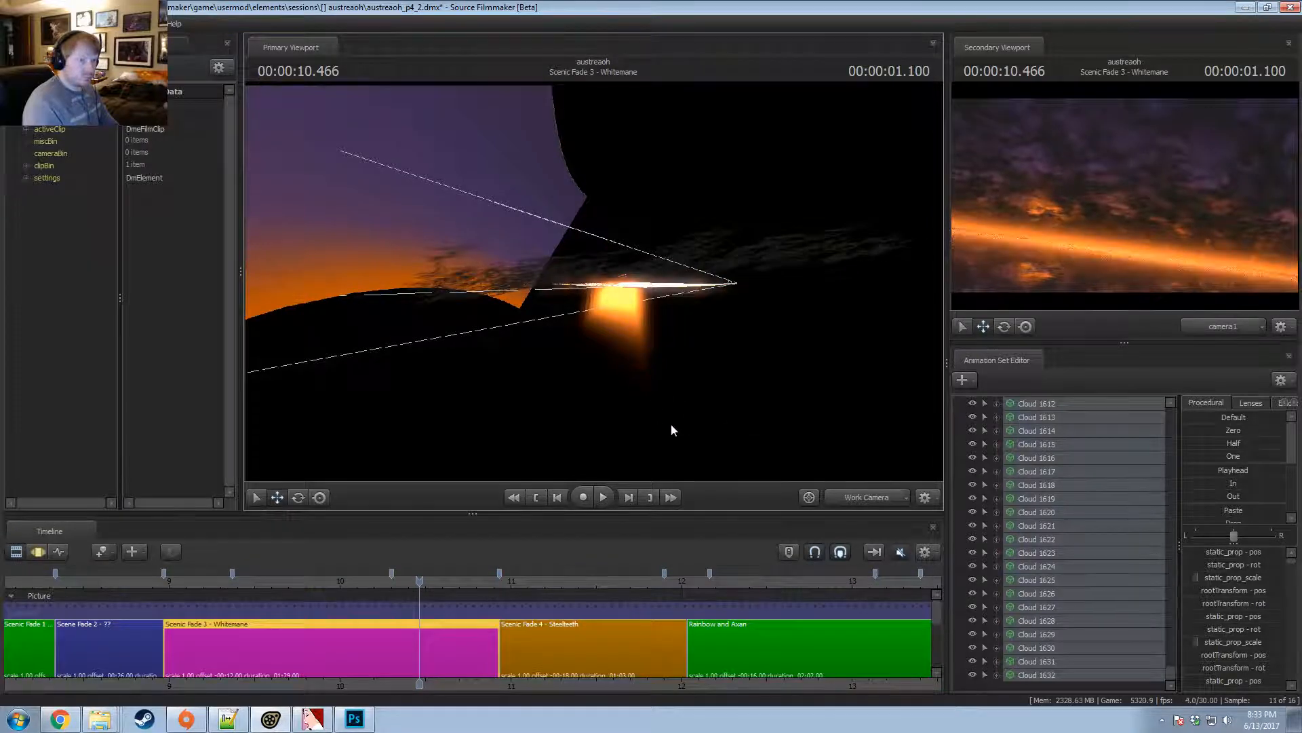
pyautogui.rightClick(749, 384)
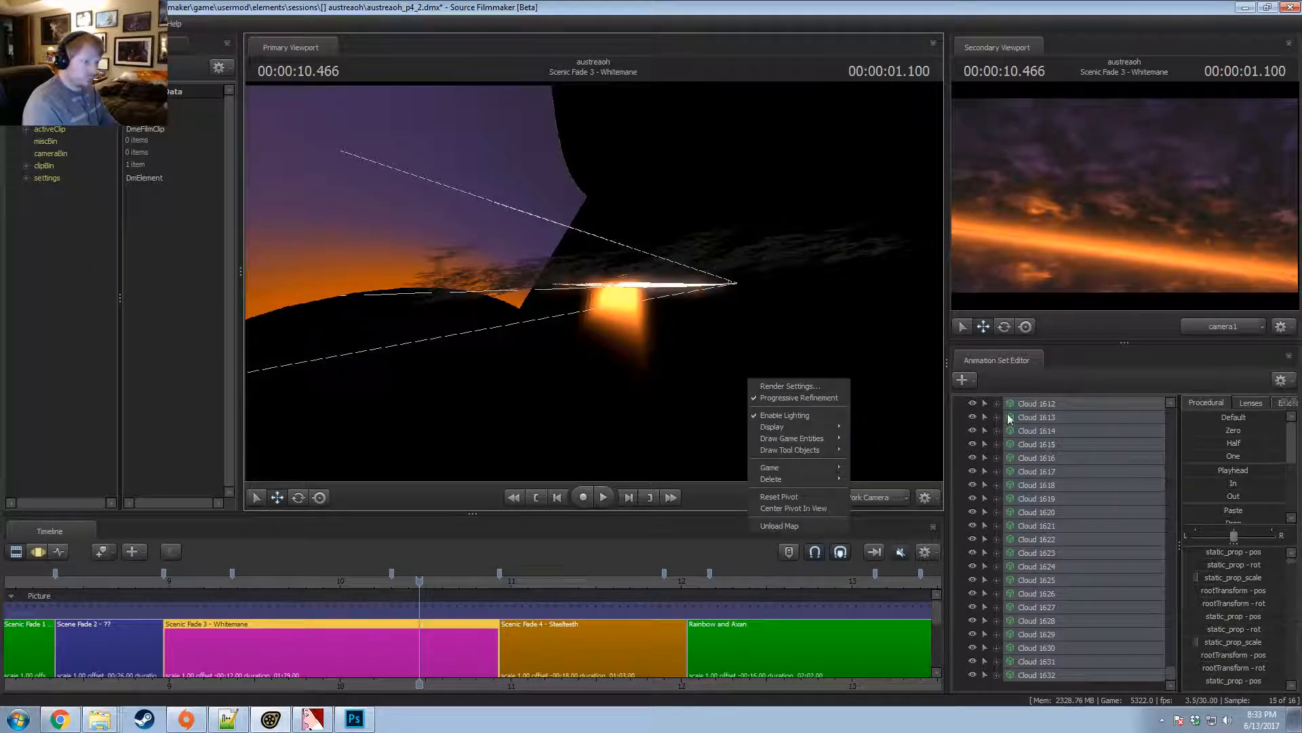
# Select the whole set of ungrouped clouds, from Cloud 1249 to the last one, and add them to group1.
pyautogui.click(1054, 442)
pyautogui.scroll(16, 1056, 450)
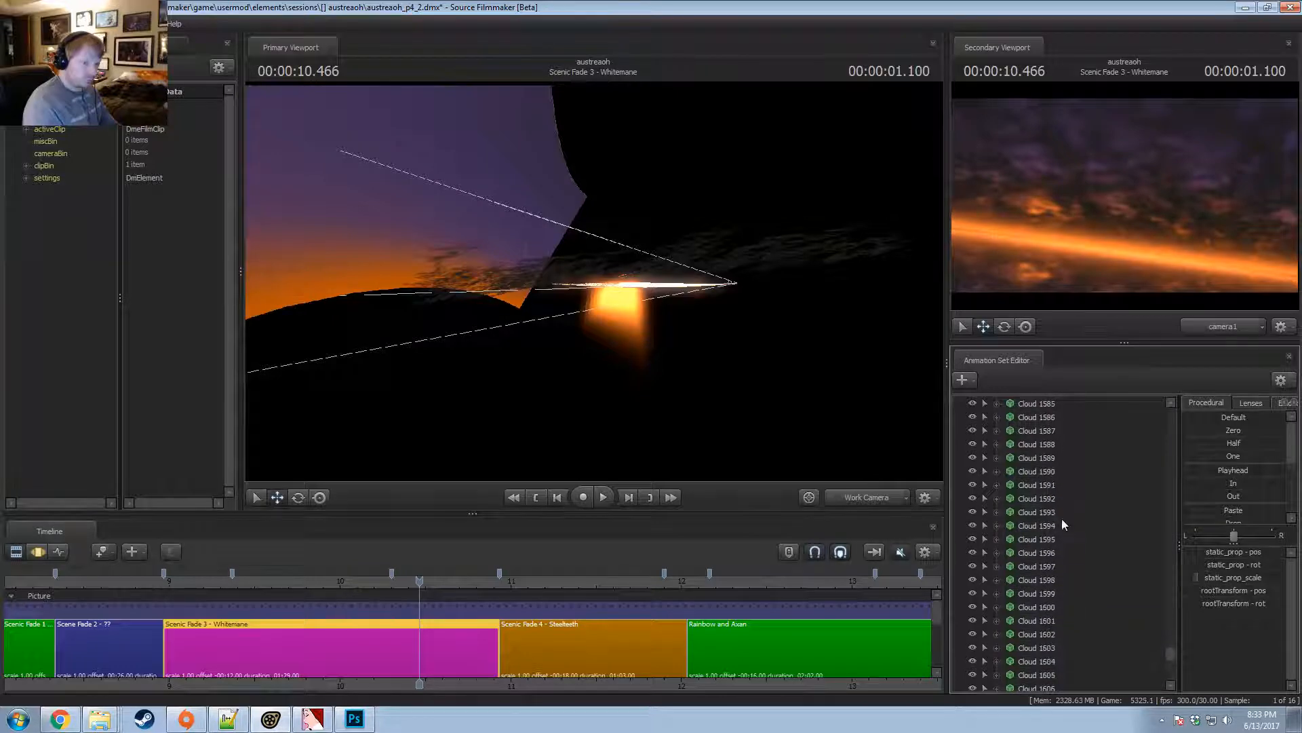
pyautogui.scroll(-9, 1066, 553)
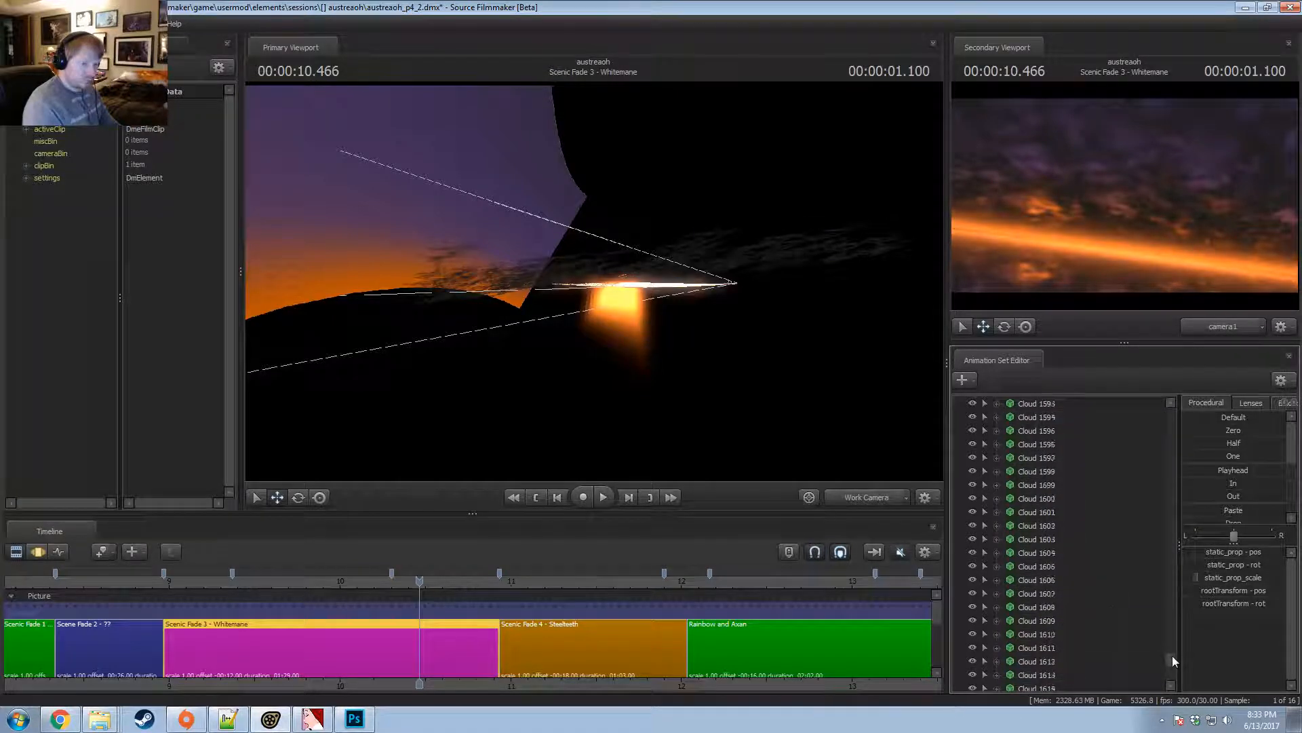
pyautogui.moveTo(1172, 655); pyautogui.dragTo(1158, 433)
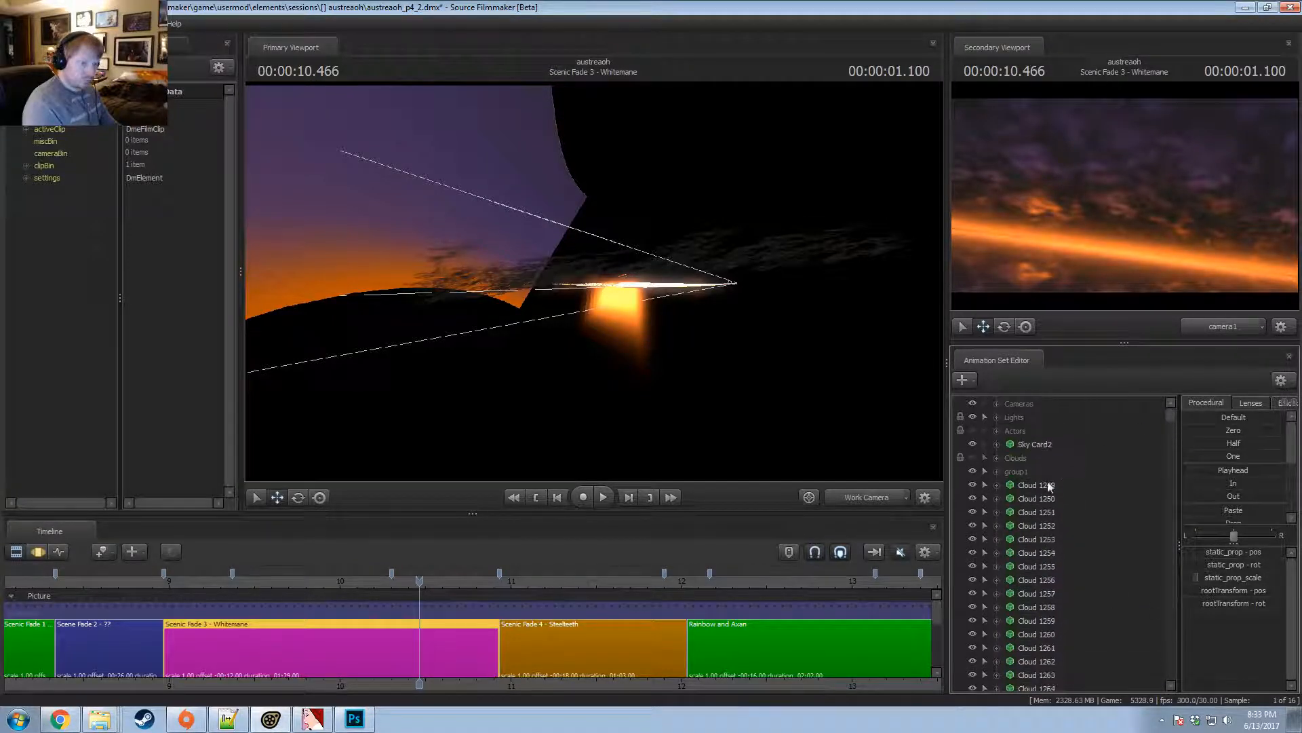
pyautogui.keyDown('shift'); pyautogui.click(1042, 486); pyautogui.keyUp('shift')
pyautogui.press('Return')
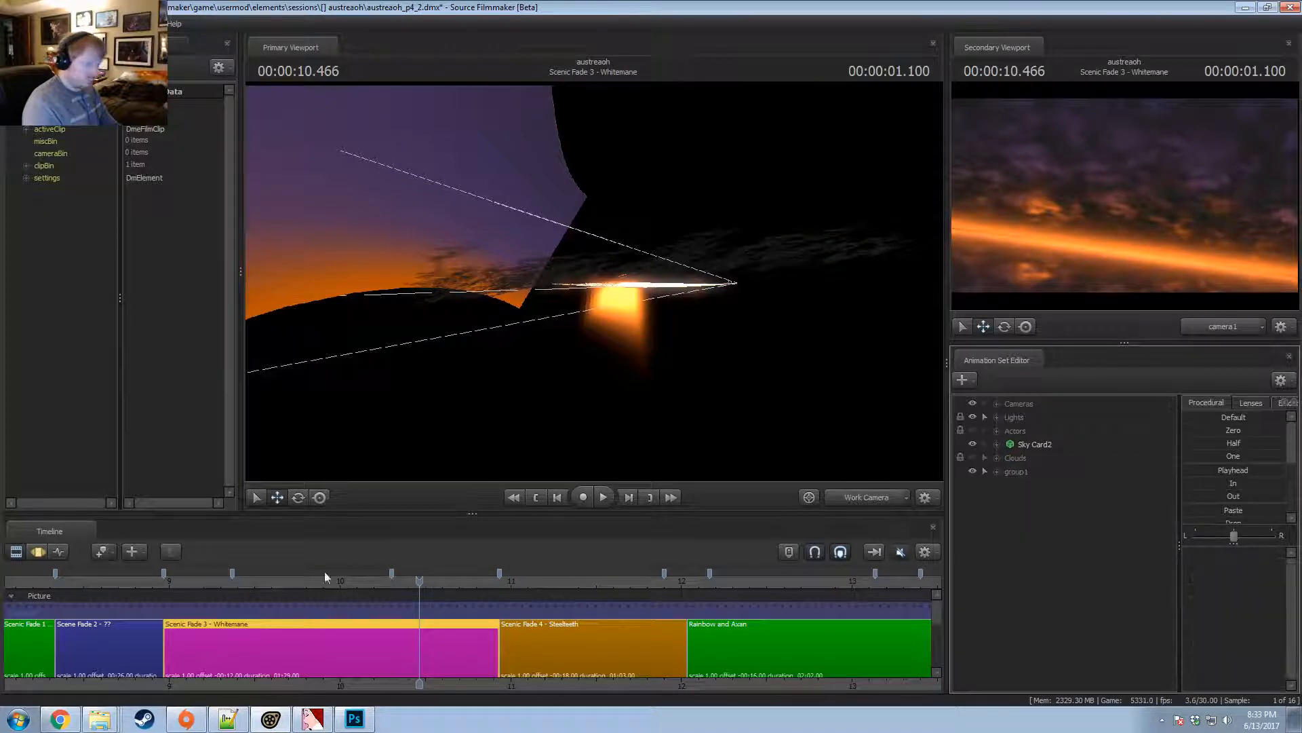
# Play the Scenic Fade 3 - Whitemane shot from its start and scrub to 00:00:10.533 to examine the lit clouds.
pyautogui.click(170, 581)
pyautogui.press('space')
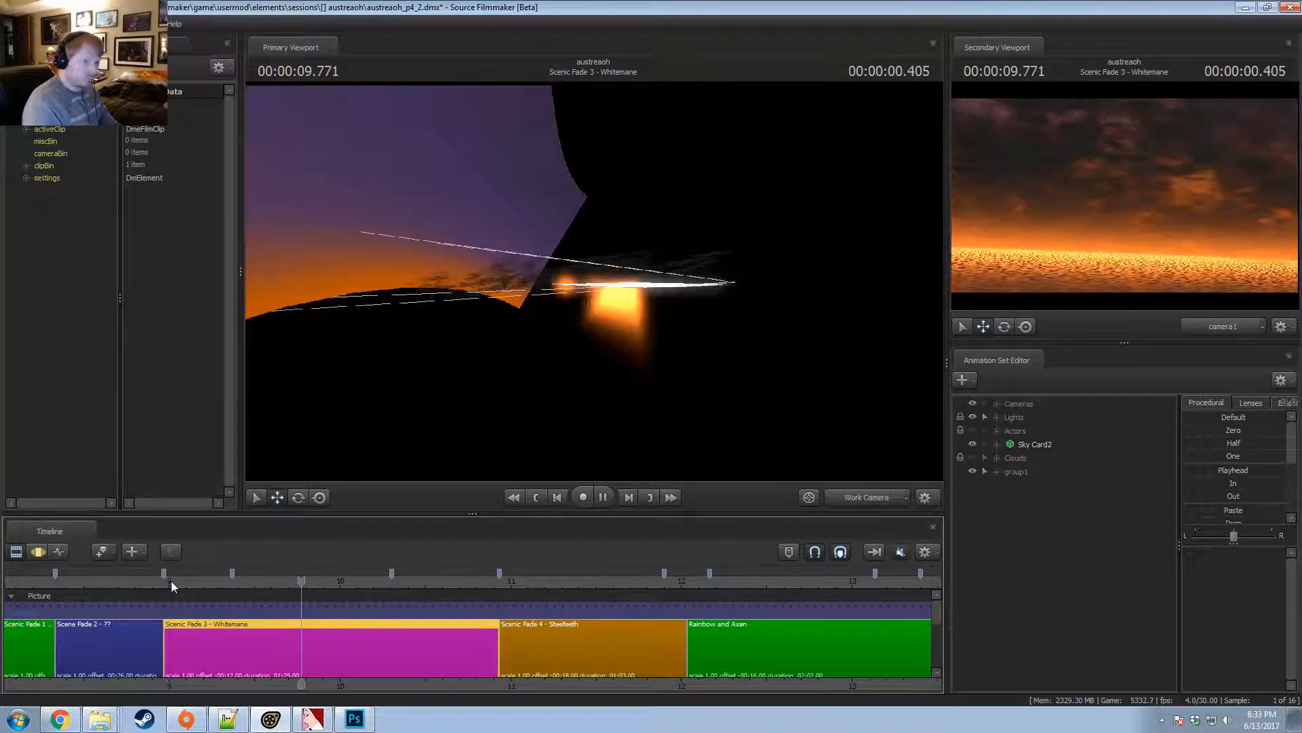
pyautogui.press('F3')
pyautogui.press('space')
pyautogui.press('F2')
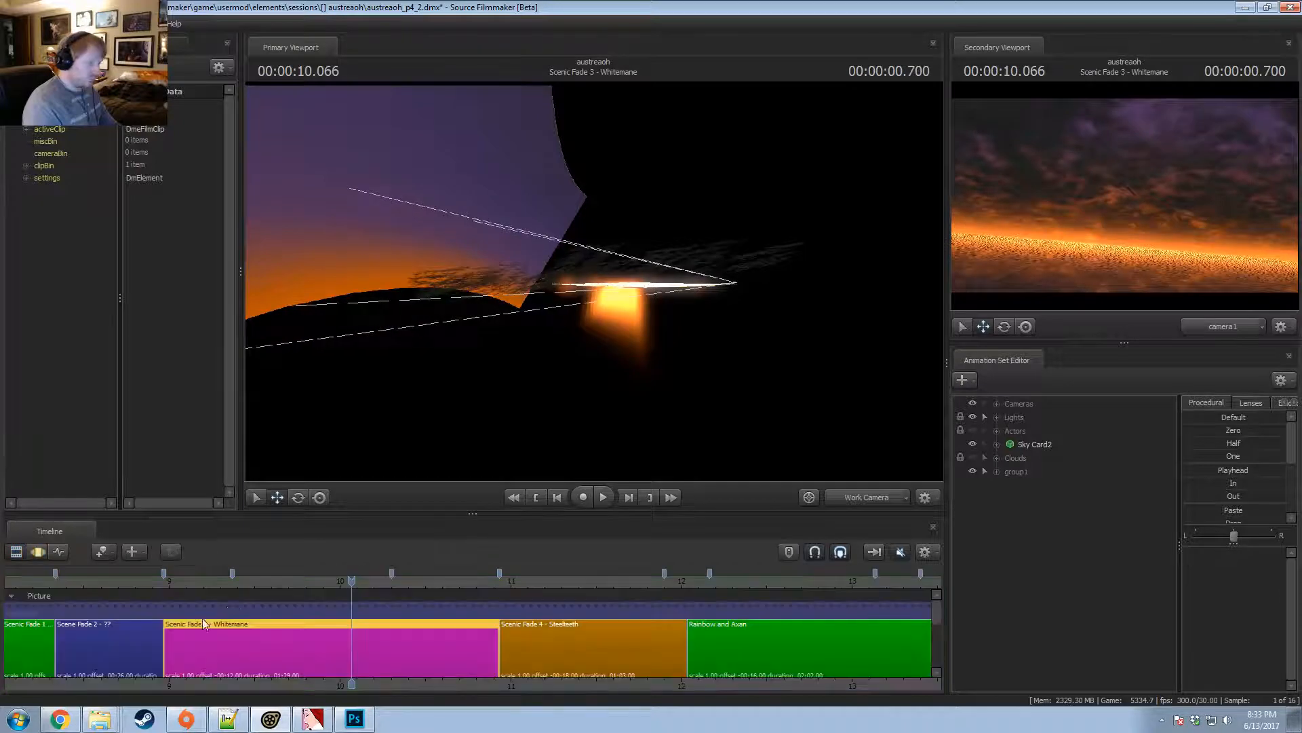
pyautogui.press('F3')
pyautogui.moveTo(215, 620); pyautogui.dragTo(409, 646)
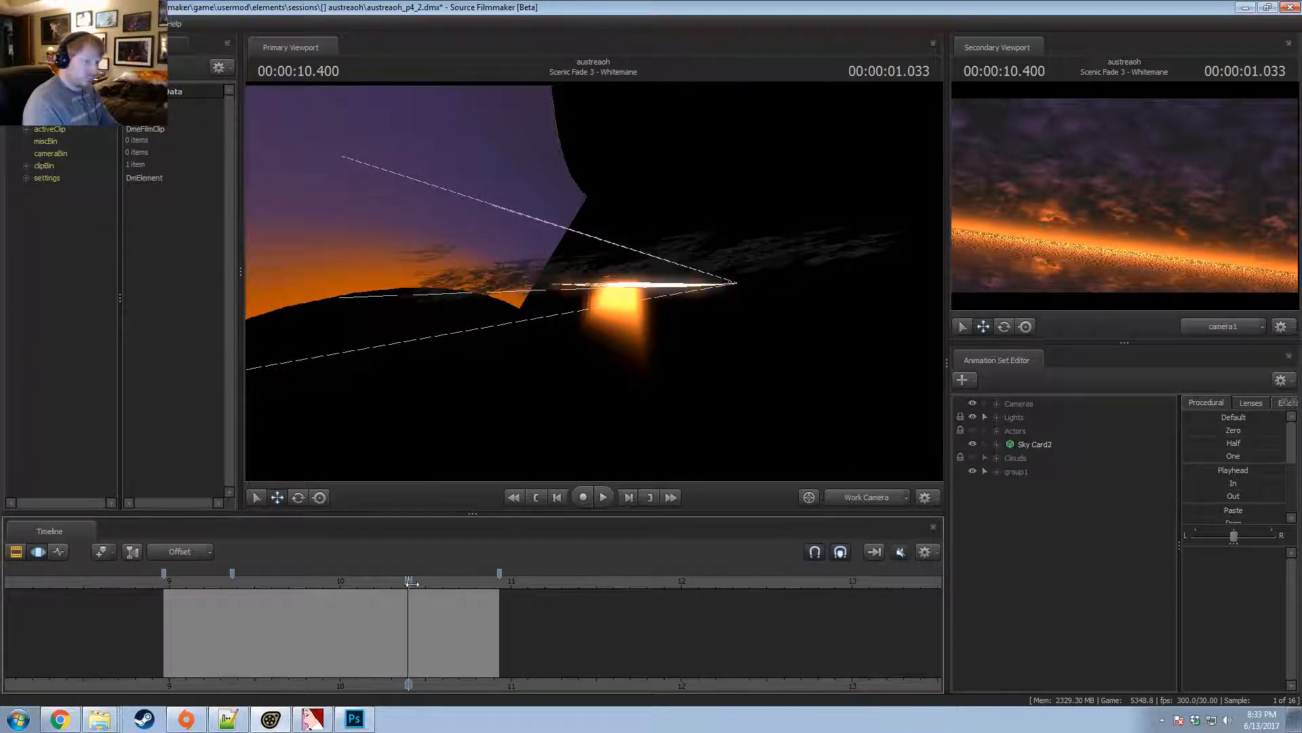
pyautogui.moveTo(411, 583); pyautogui.dragTo(433, 594)
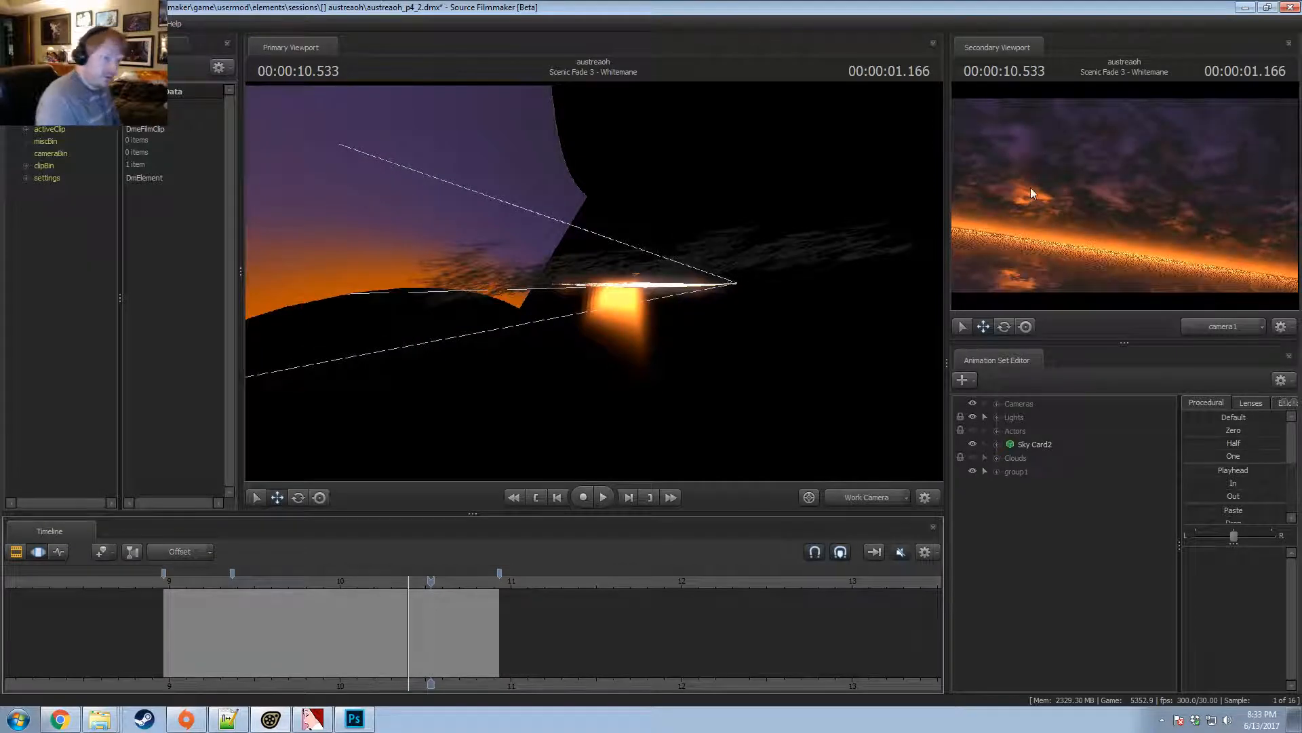
# Expand the Lights group, select the whole timeline for Sun Hole 1, look through that light and try re-aiming it.
pyautogui.click(998, 417)
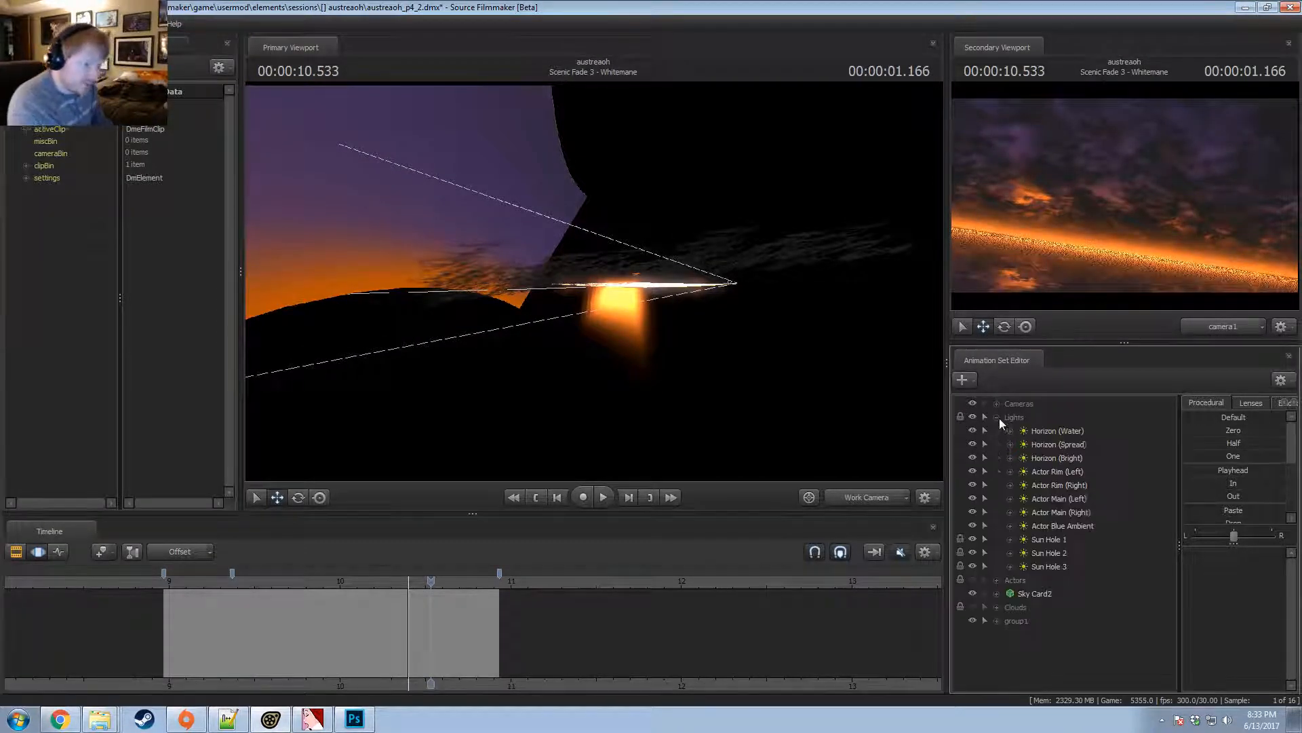
pyautogui.click(1048, 539)
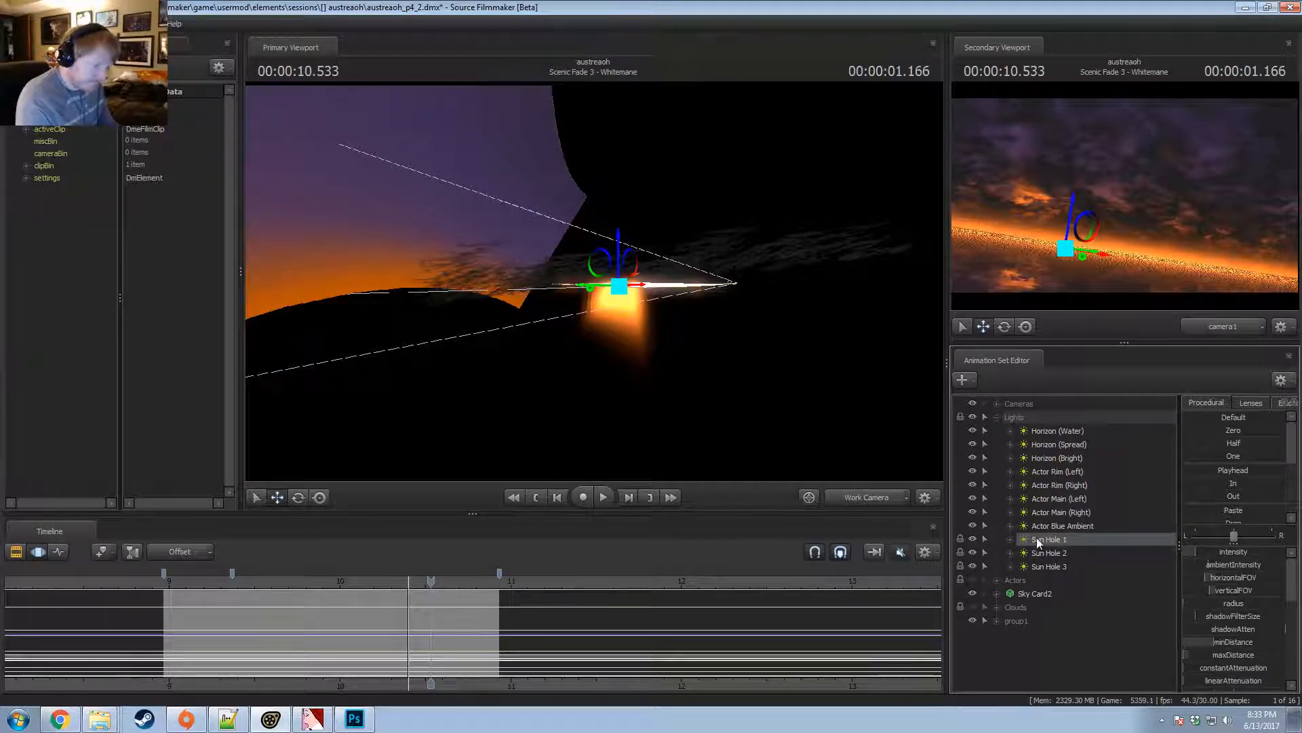
pyautogui.press('F2')
pyautogui.press('F3')
pyautogui.hotkey('ctrl', 'a')
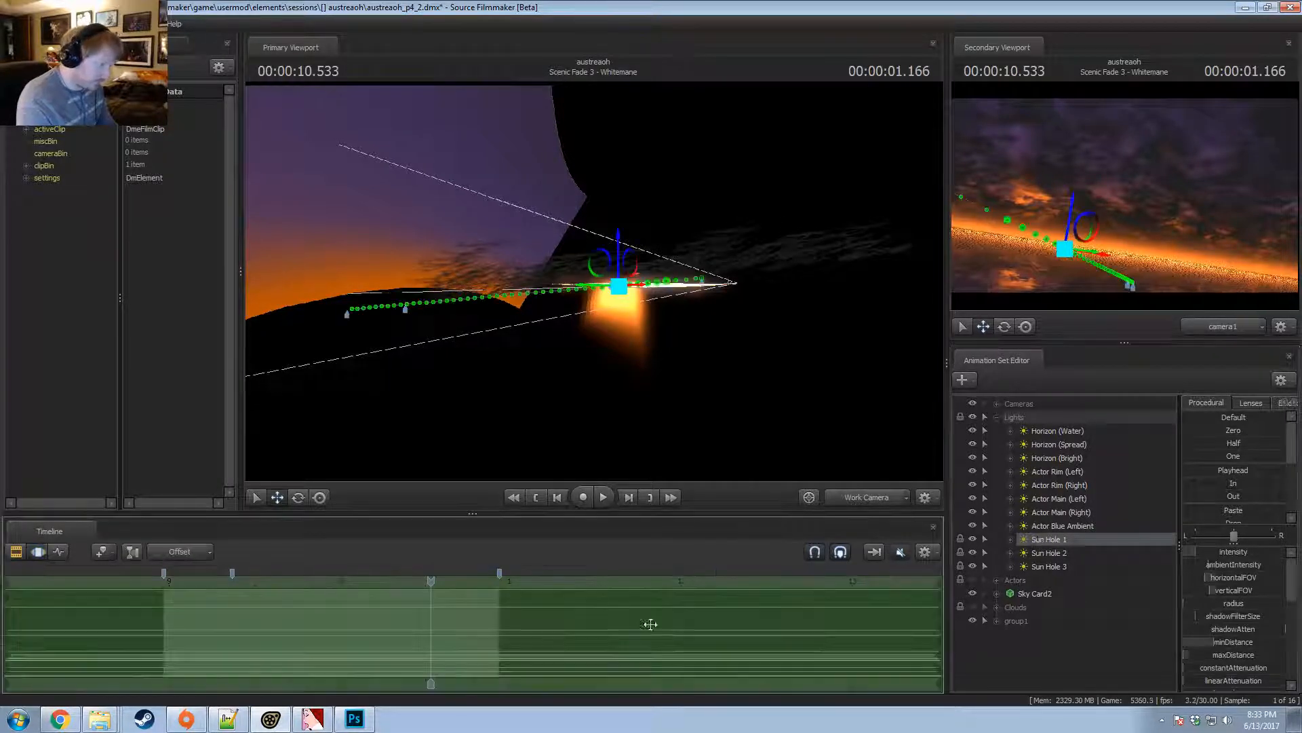
pyautogui.moveTo(1054, 541); pyautogui.dragTo(696, 366)
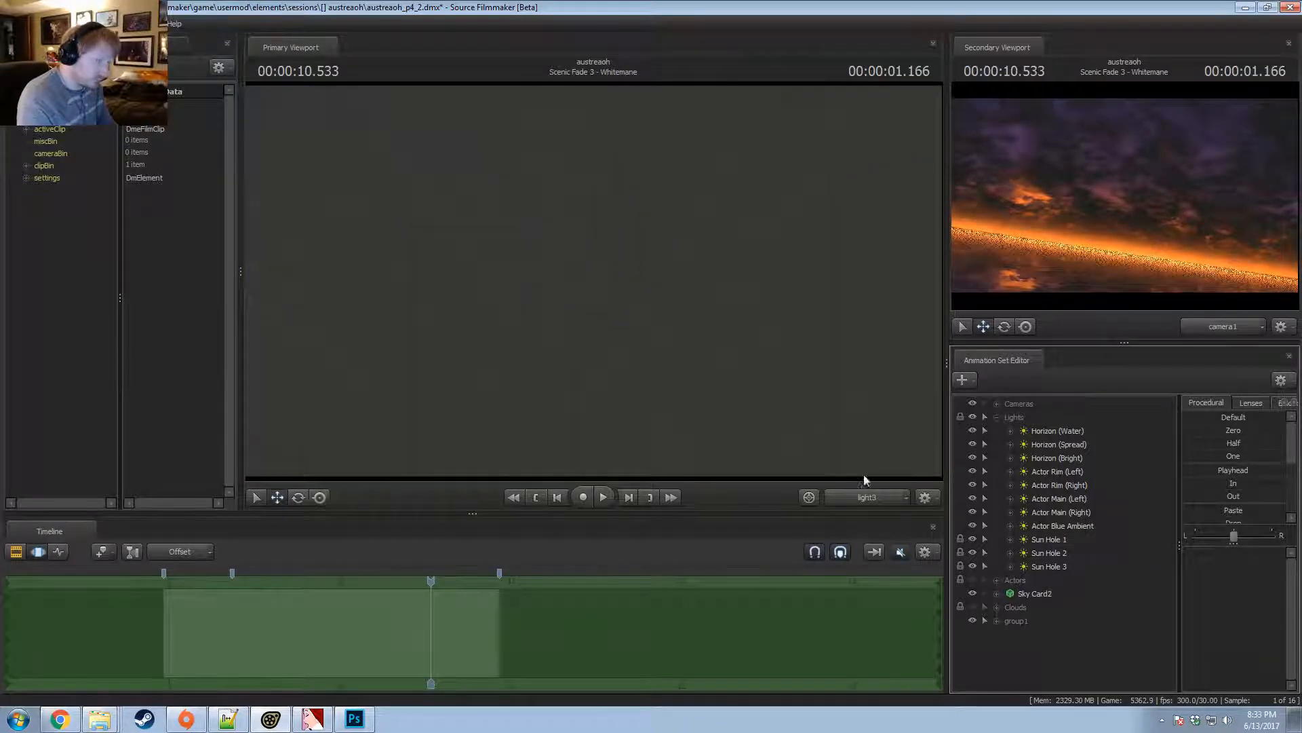
pyautogui.click(627, 281)
pyautogui.click(1038, 539)
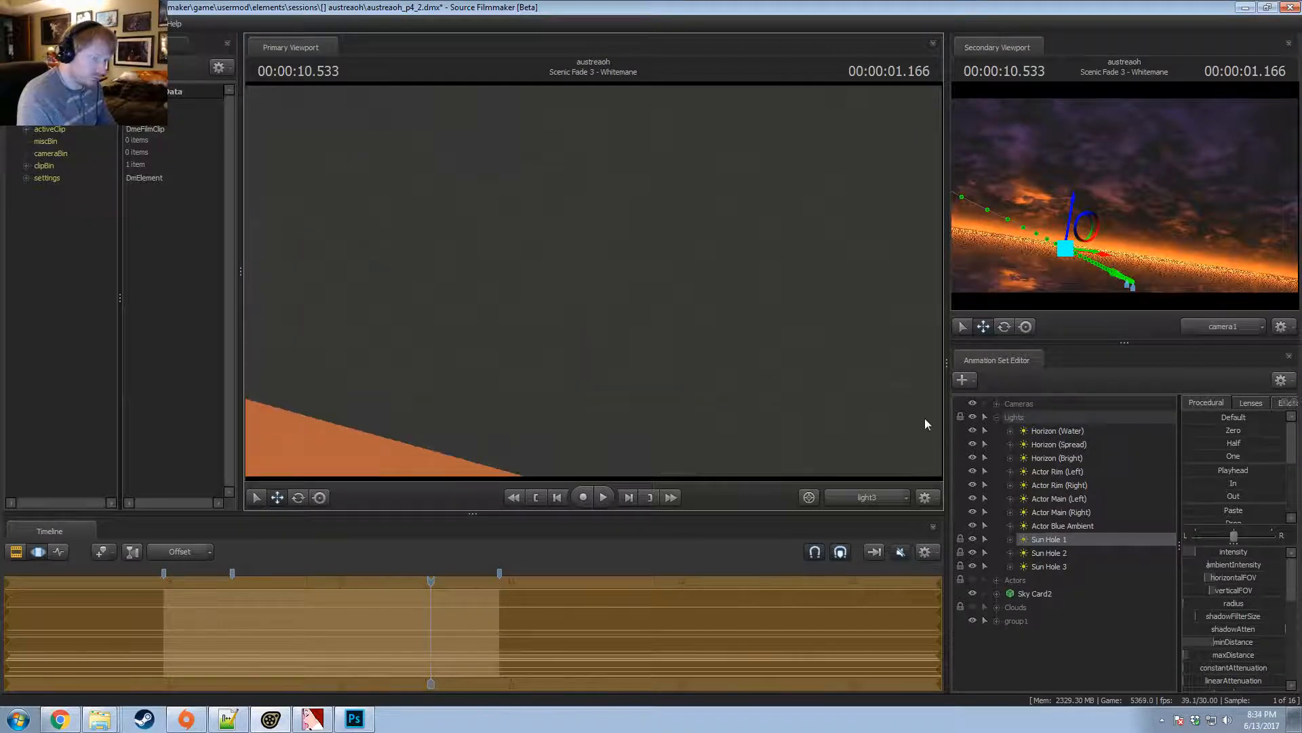
pyautogui.press('Return')
# Look through the Sun Hole 2 light and re-aim it in the Motion Editor to light up the clouds.
pyautogui.moveTo(1081, 558); pyautogui.dragTo(662, 219)
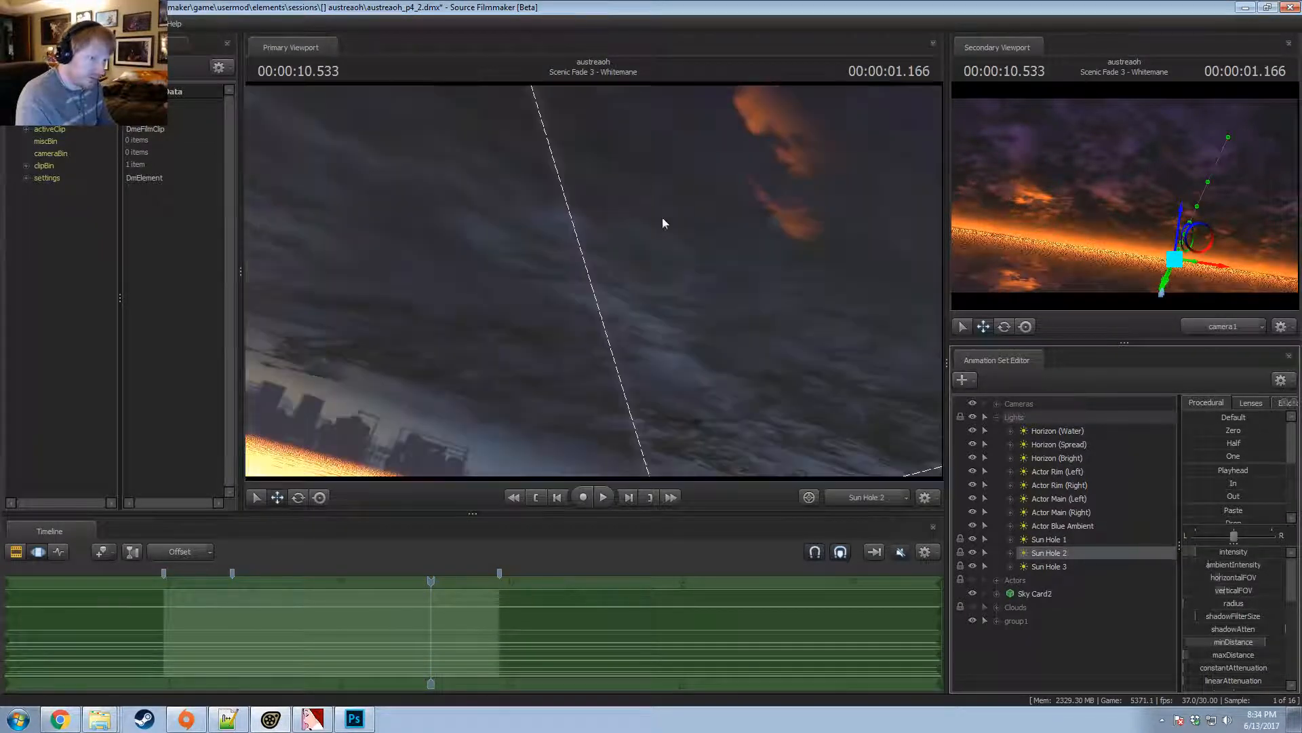
pyautogui.press('F2')
pyautogui.moveTo(743, 221); pyautogui.dragTo(730, 264)
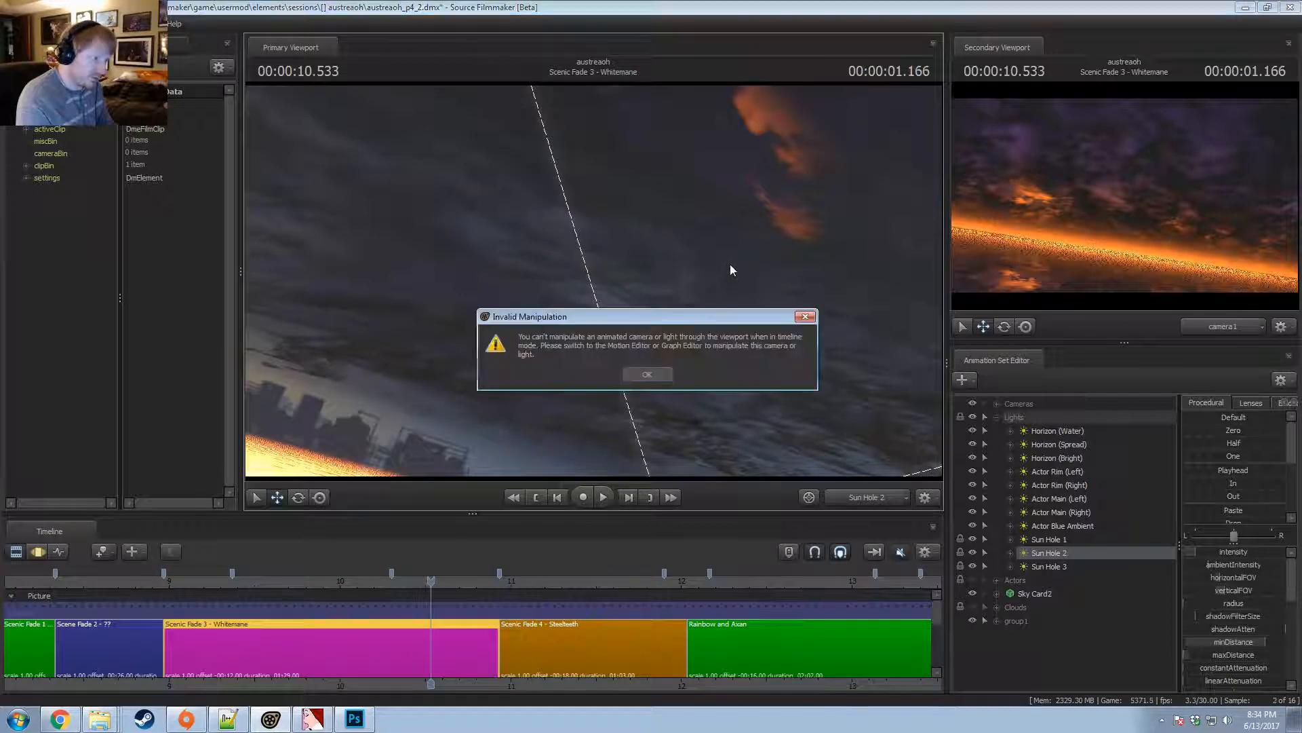
pyautogui.click(647, 375)
pyautogui.press('F3')
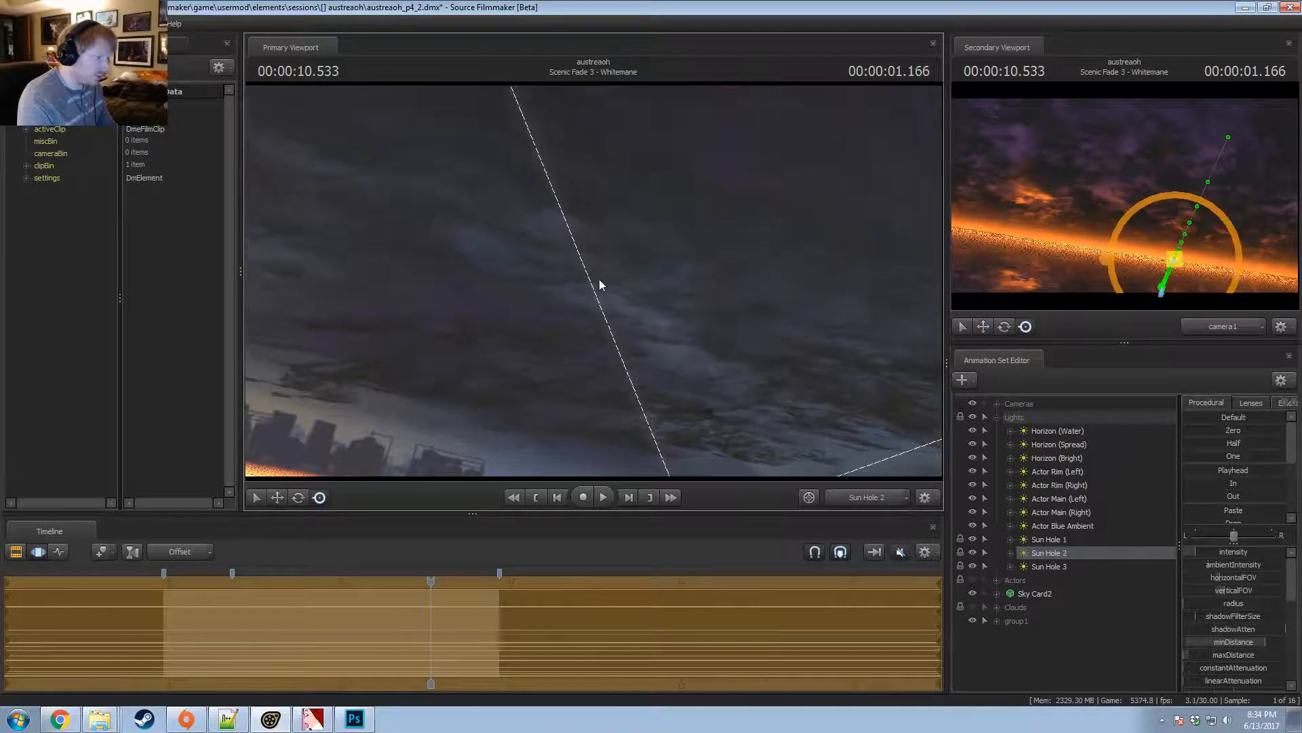
pyautogui.moveTo(600, 285)
pyautogui.mouseDown()
pyautogui.moveTo(685, 231)
pyautogui.moveTo(594, 287)
pyautogui.mouseUp()
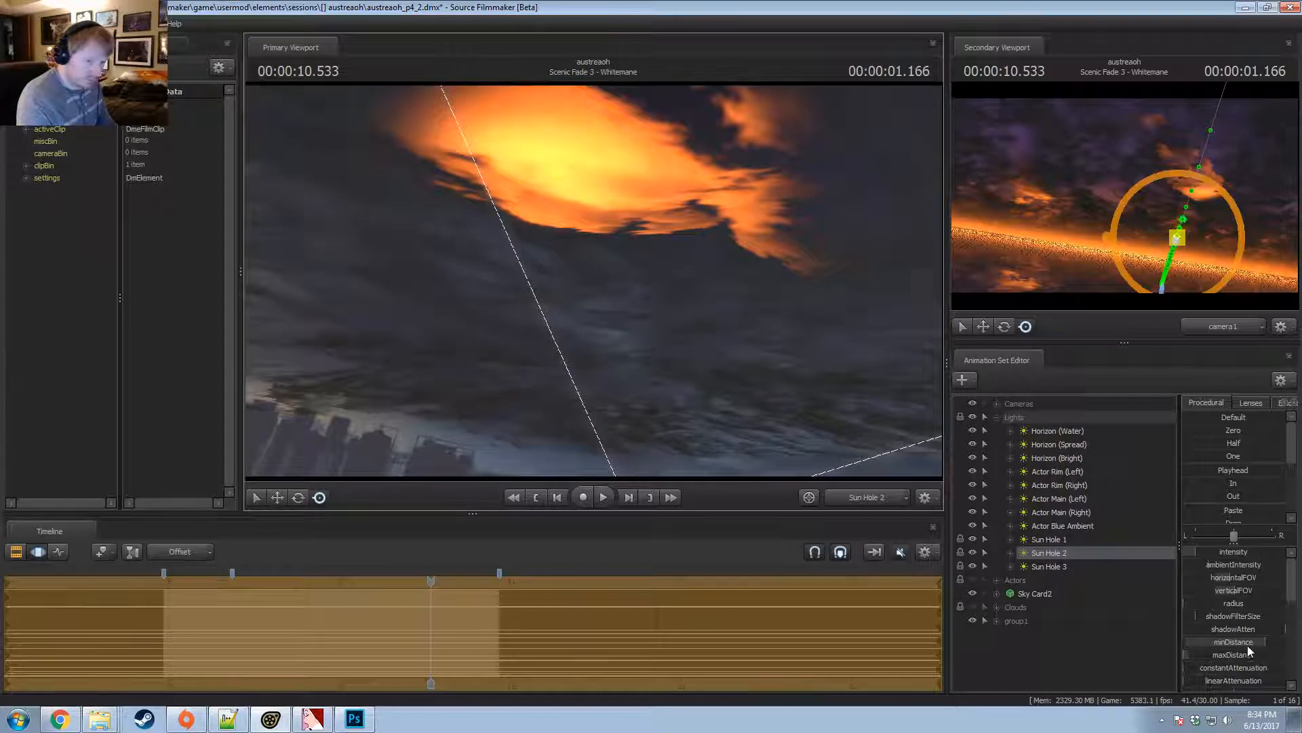
# Adjust the minDistance of the Sun Hole 2 light and review its remaining attenuation settings.
pyautogui.moveTo(1248, 645); pyautogui.dragTo(1237, 645)
pyautogui.scroll(-3, 1228, 647)
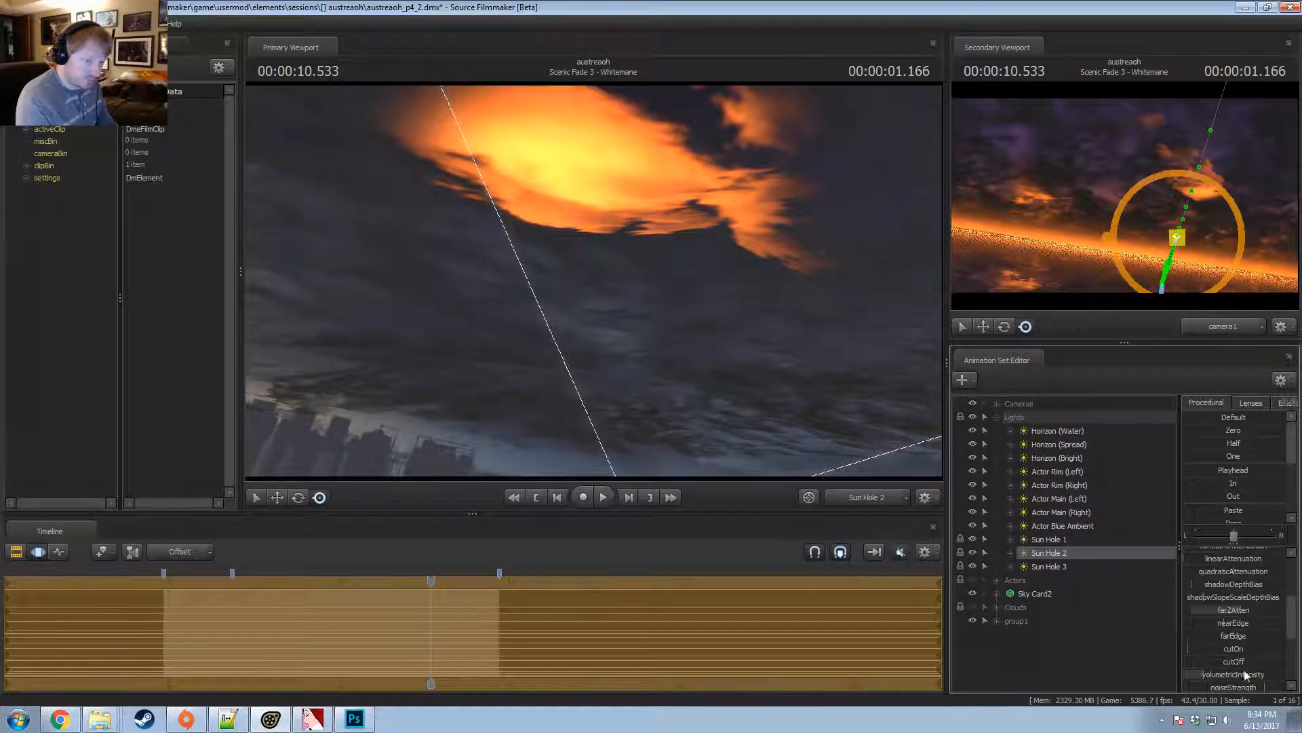
pyautogui.scroll(3, 1235, 677)
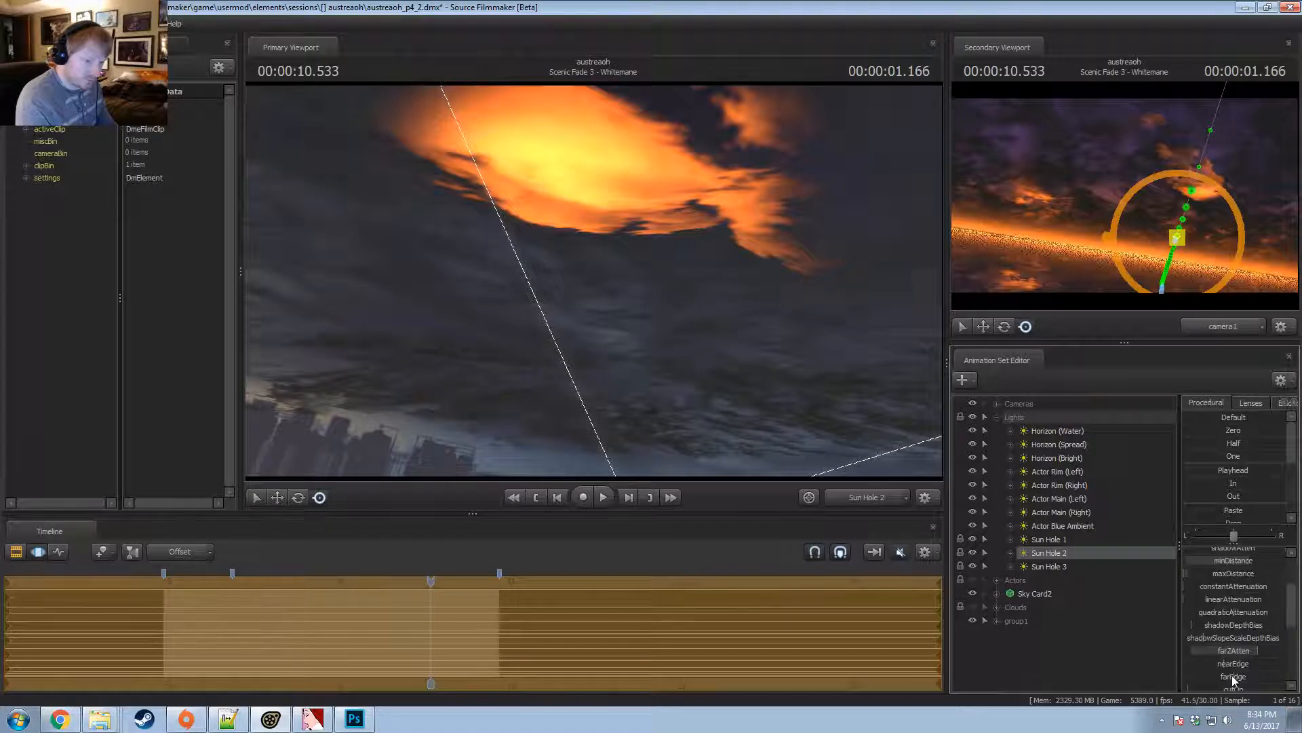
pyautogui.scroll(-1, 1233, 677)
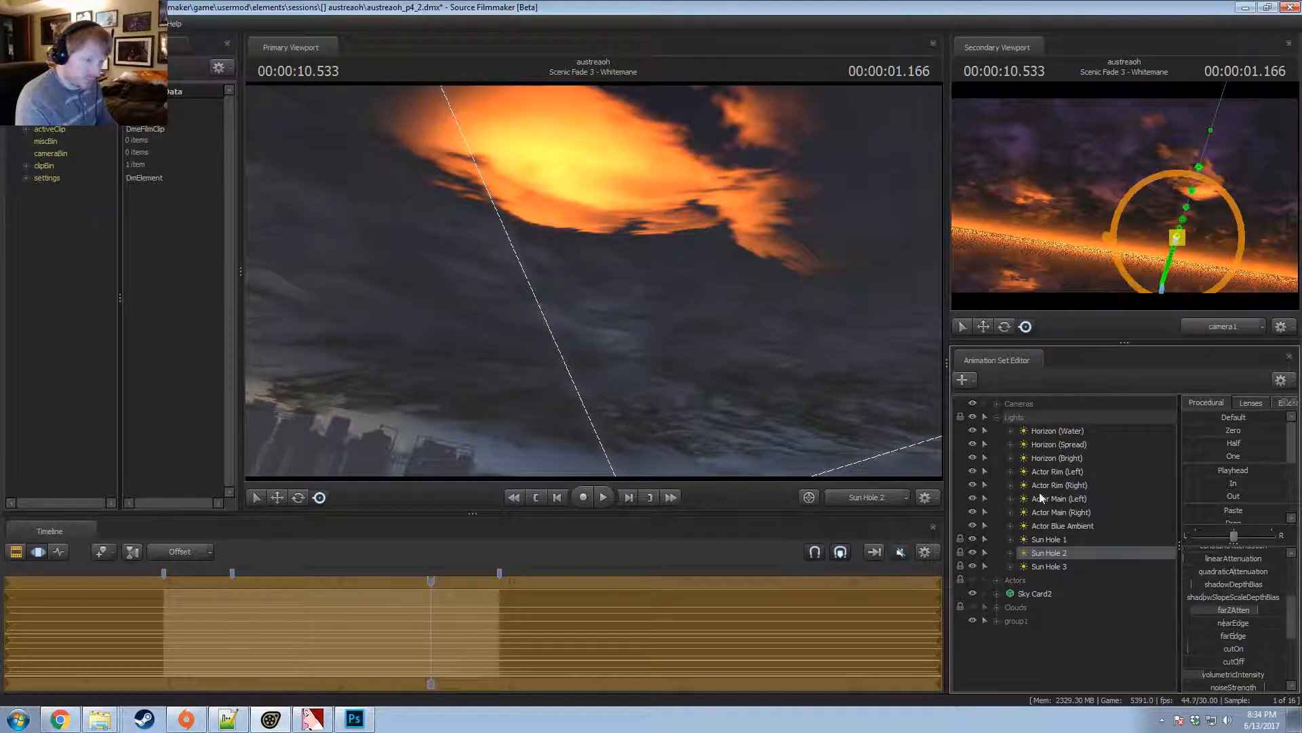
# Delete the Sun Hole 2 light and look through the Sun Hole 3 light in the primary viewport.
pyautogui.rightClick(1055, 554)
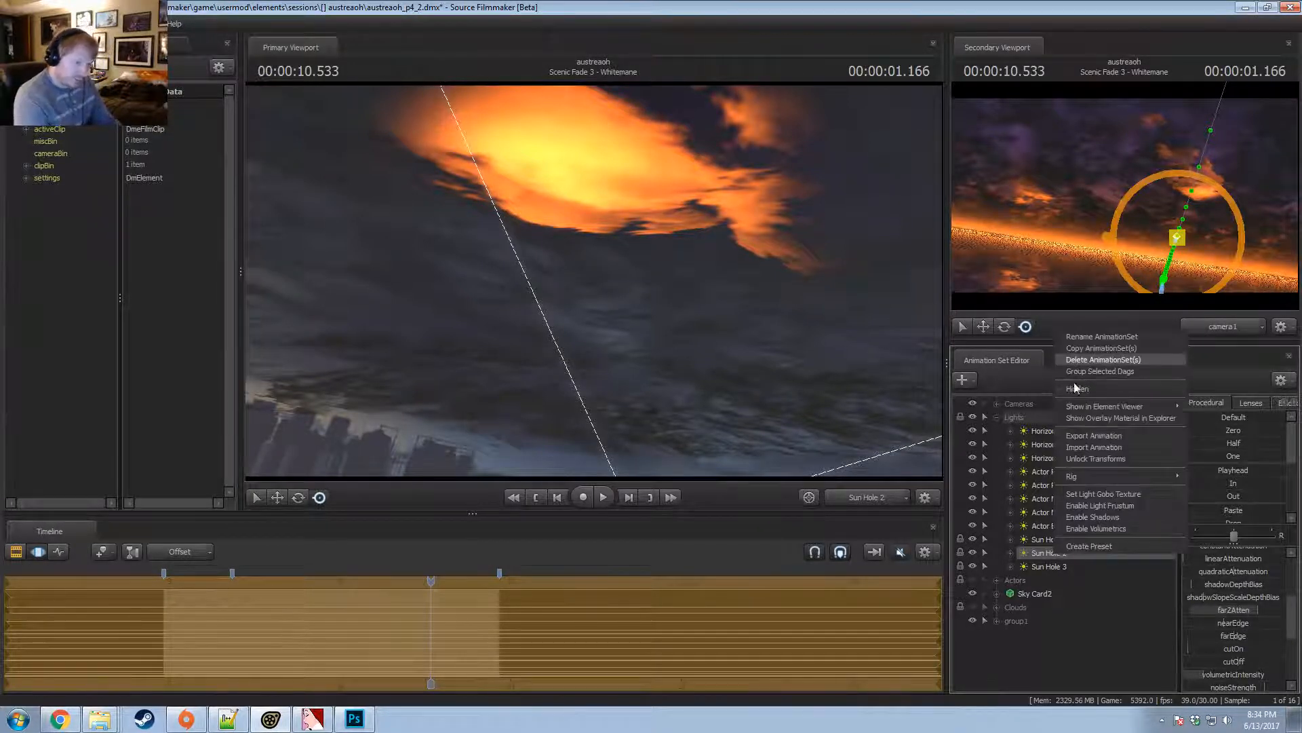
pyautogui.moveTo(1060, 554); pyautogui.dragTo(693, 307)
pyautogui.press('F2')
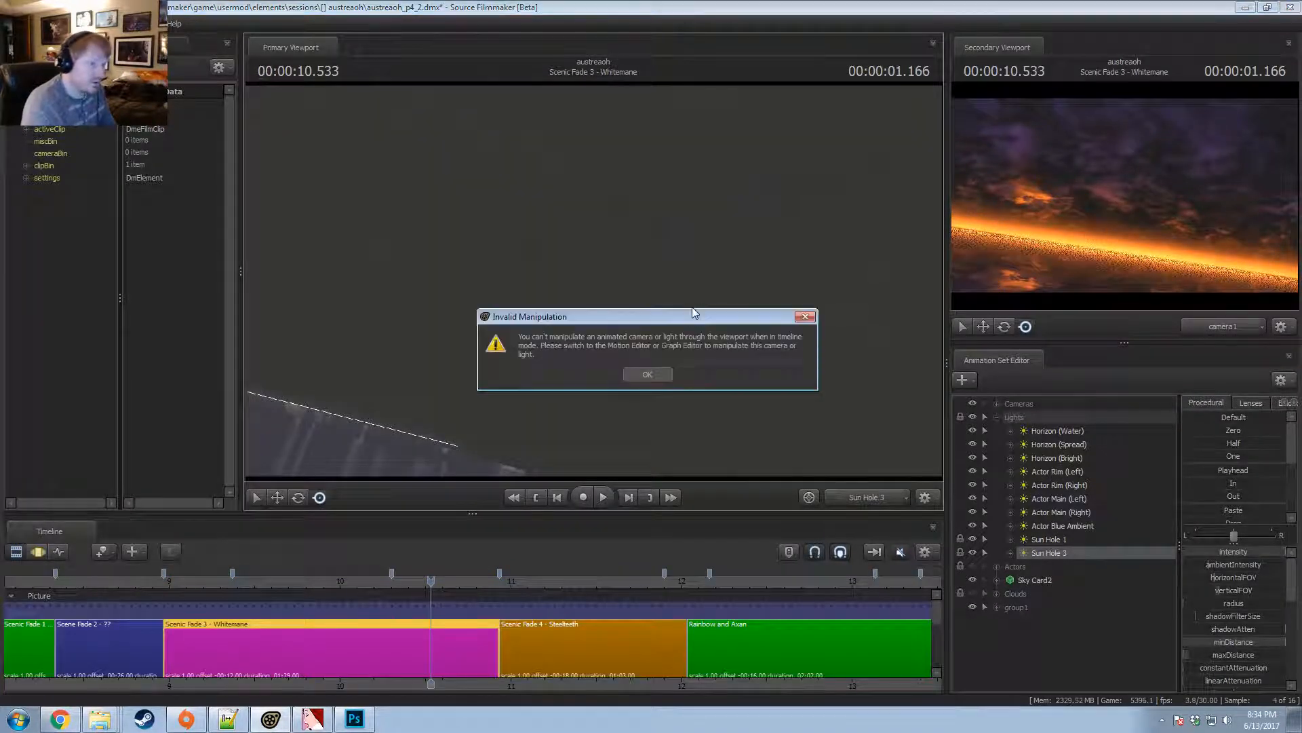
pyautogui.click(640, 376)
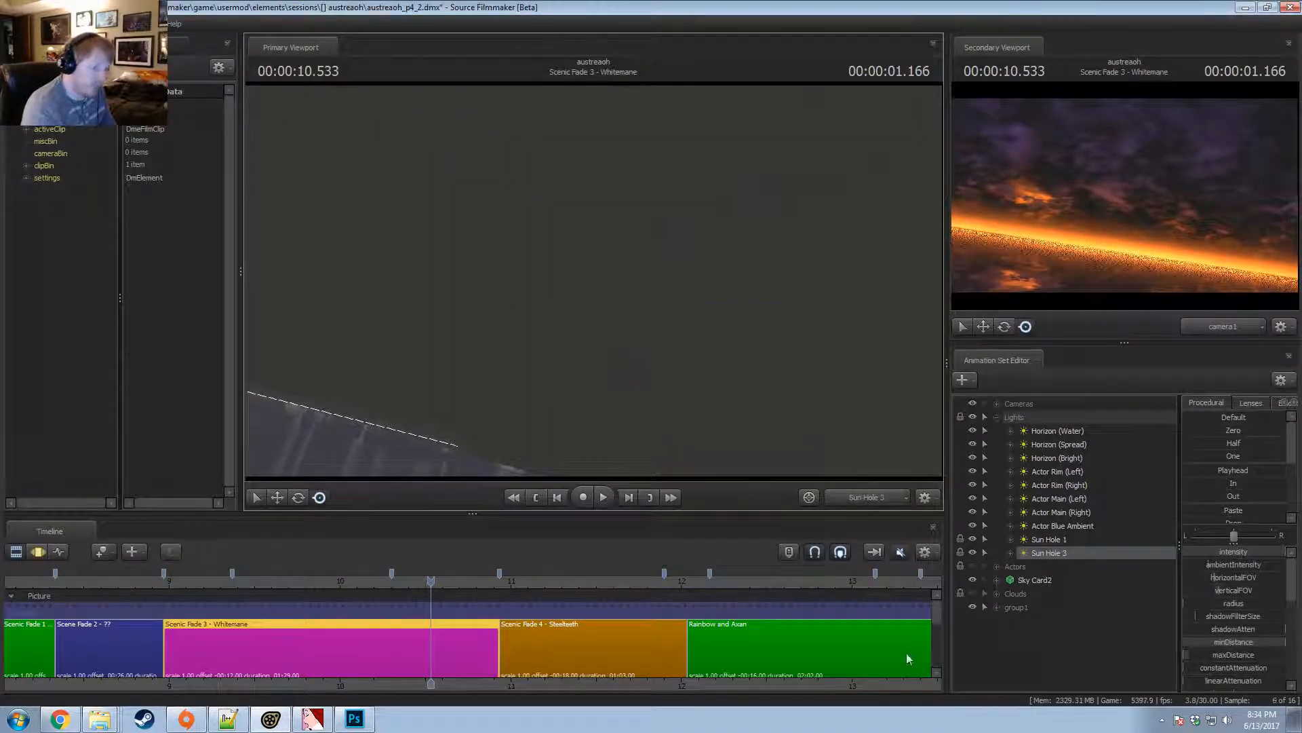
# Hide the Clouds group.
pyautogui.click(972, 593)
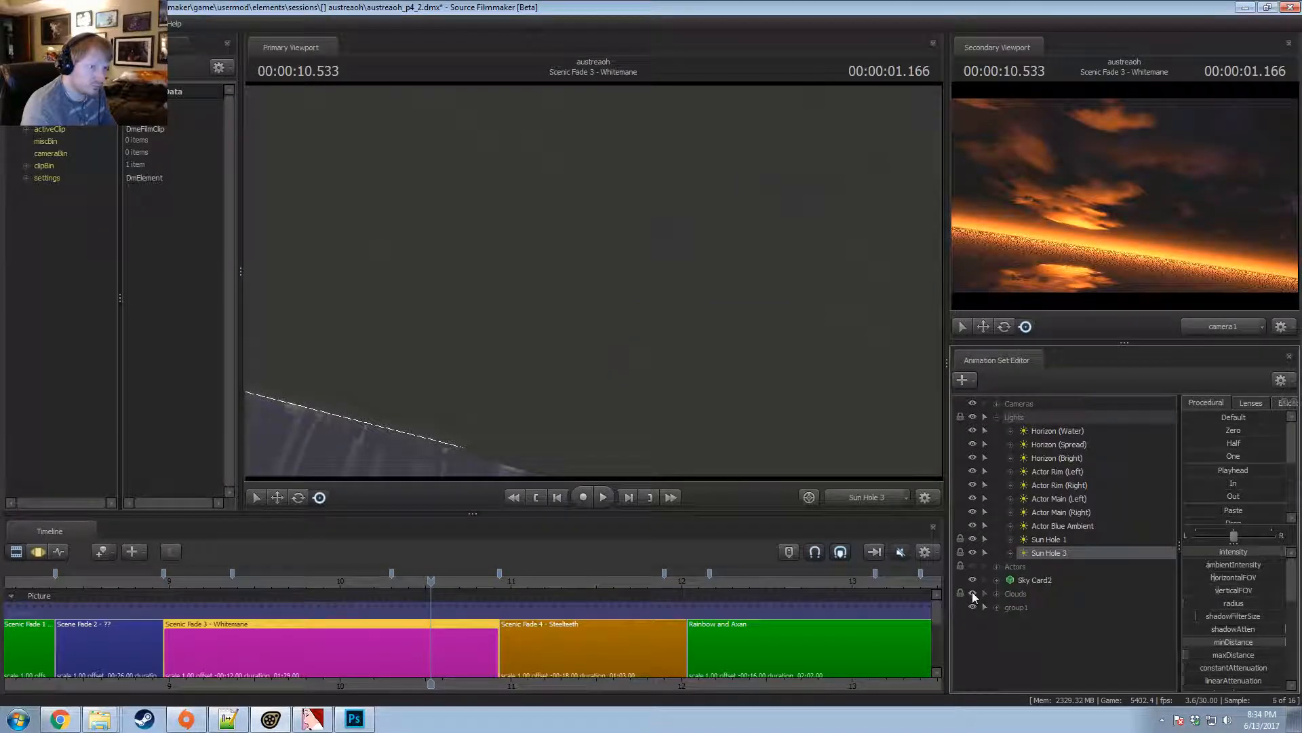
# Remove all the numbered clouds, Cloud 1 through Cloud 480, from the hidden Clouds group while keeping Cloud Tracer.
pyautogui.click(973, 594)
pyautogui.click(996, 594)
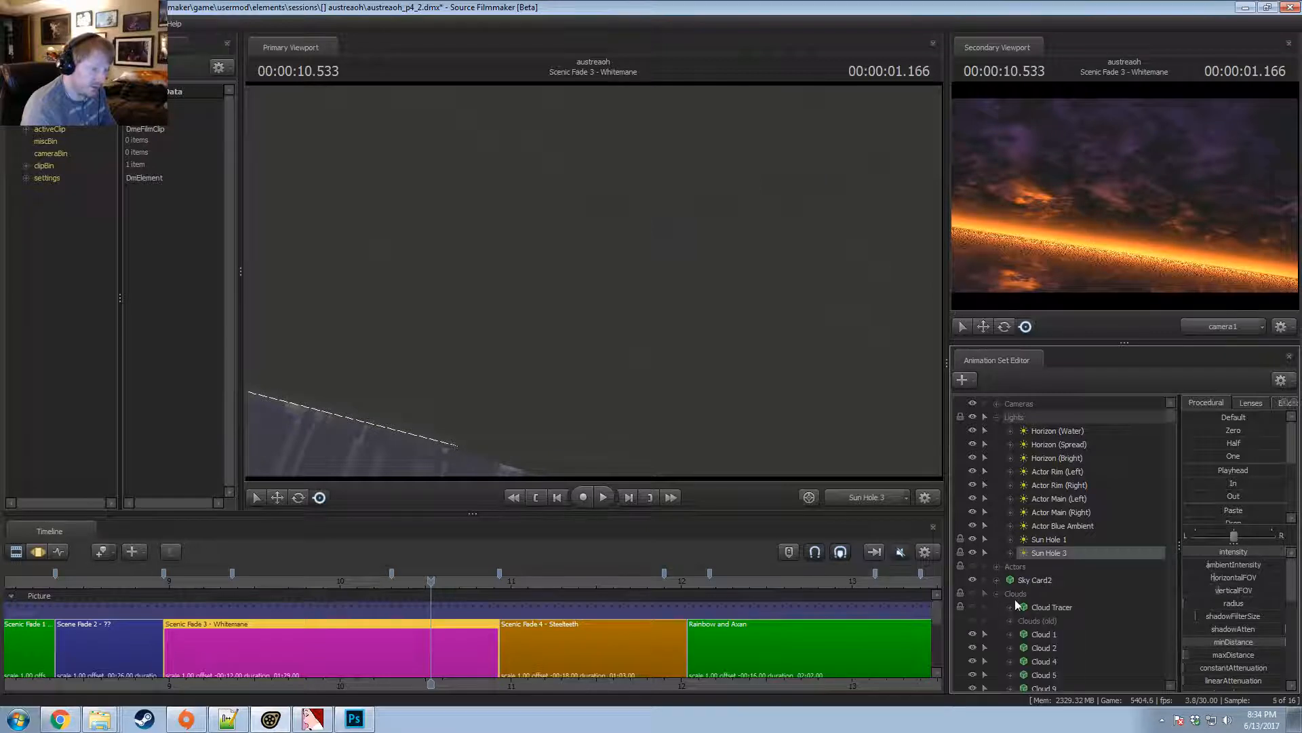
pyautogui.scroll(-15, 1083, 638)
pyautogui.scroll(-20, 1117, 603)
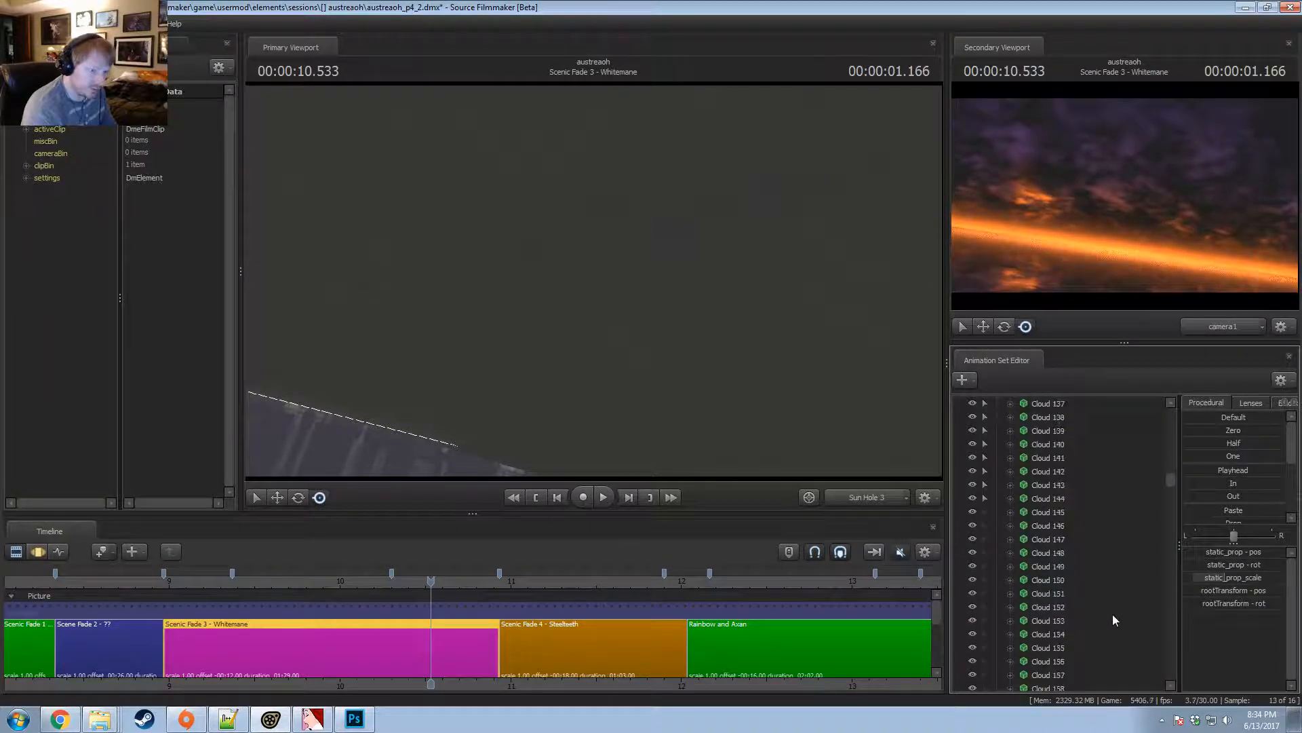
pyautogui.scroll(-20, 1072, 641)
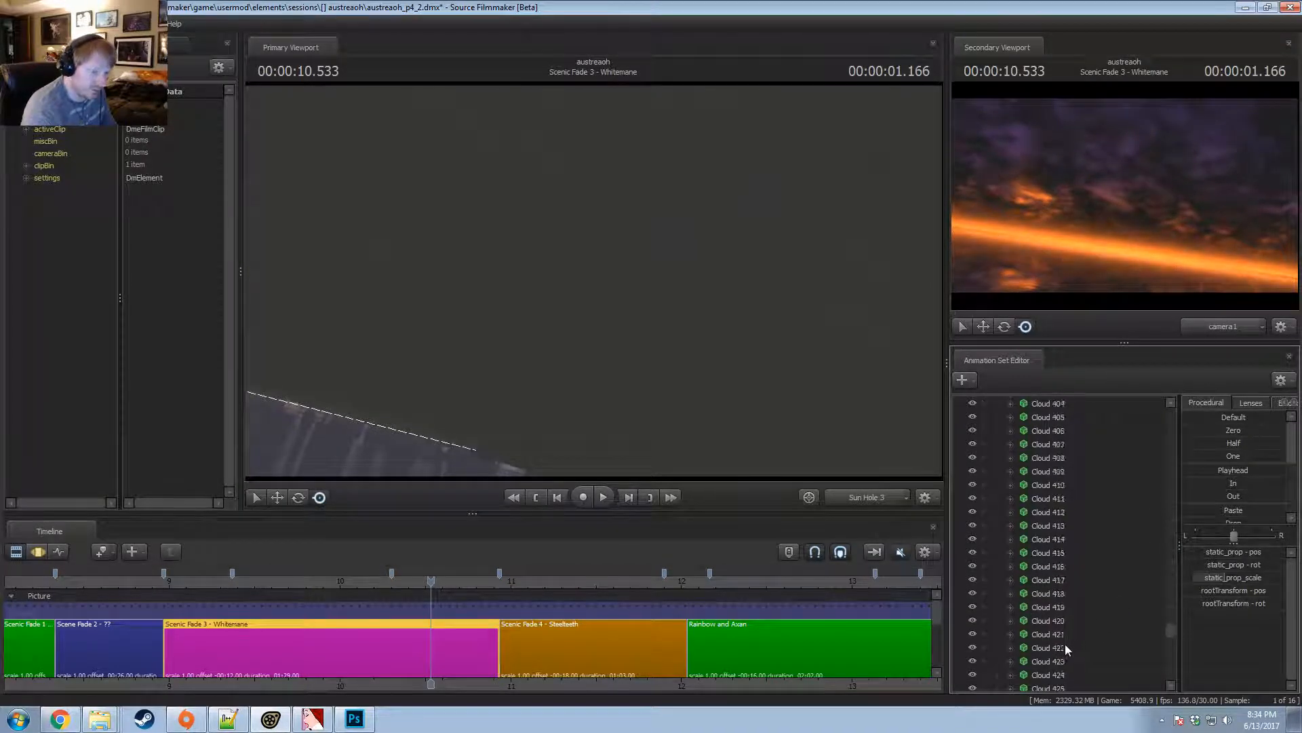
pyautogui.scroll(-6, 1065, 644)
pyautogui.keyDown('shift'); pyautogui.click(1060, 657); pyautogui.keyUp('shift')
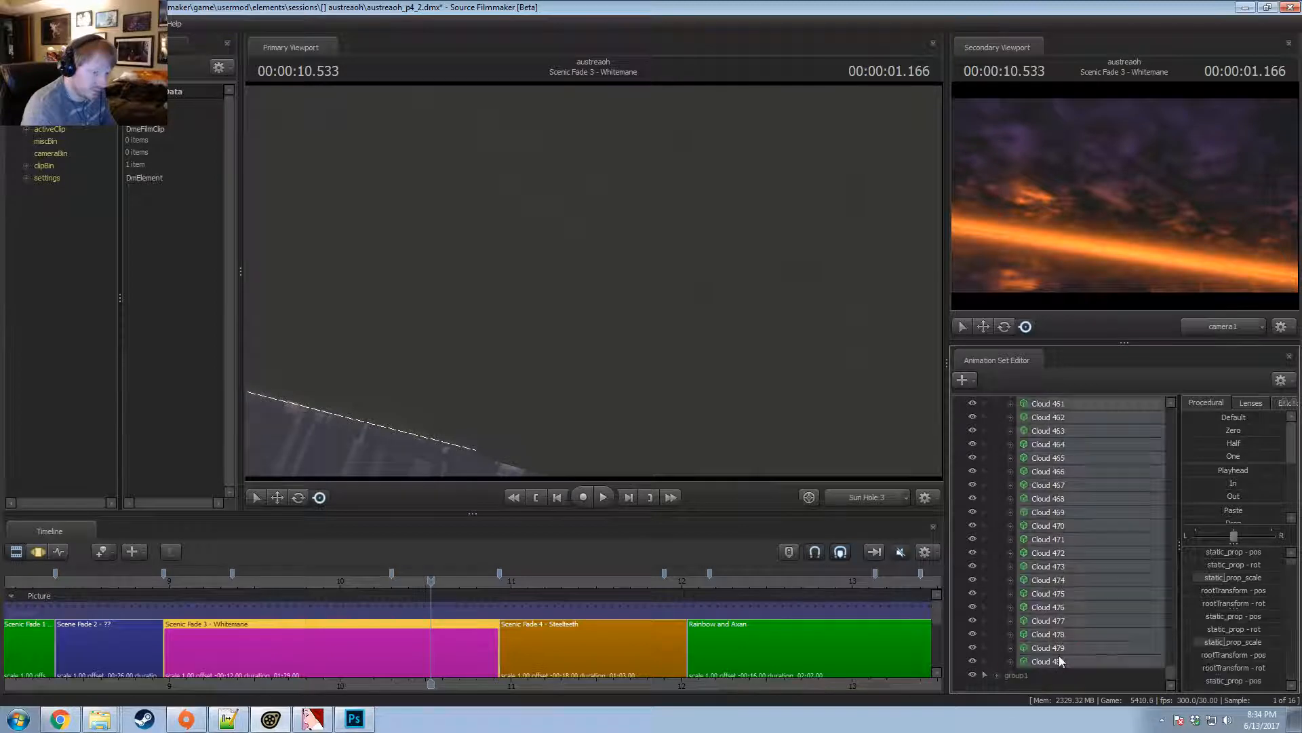
pyautogui.rightClick(1062, 585)
pyautogui.click(1080, 417)
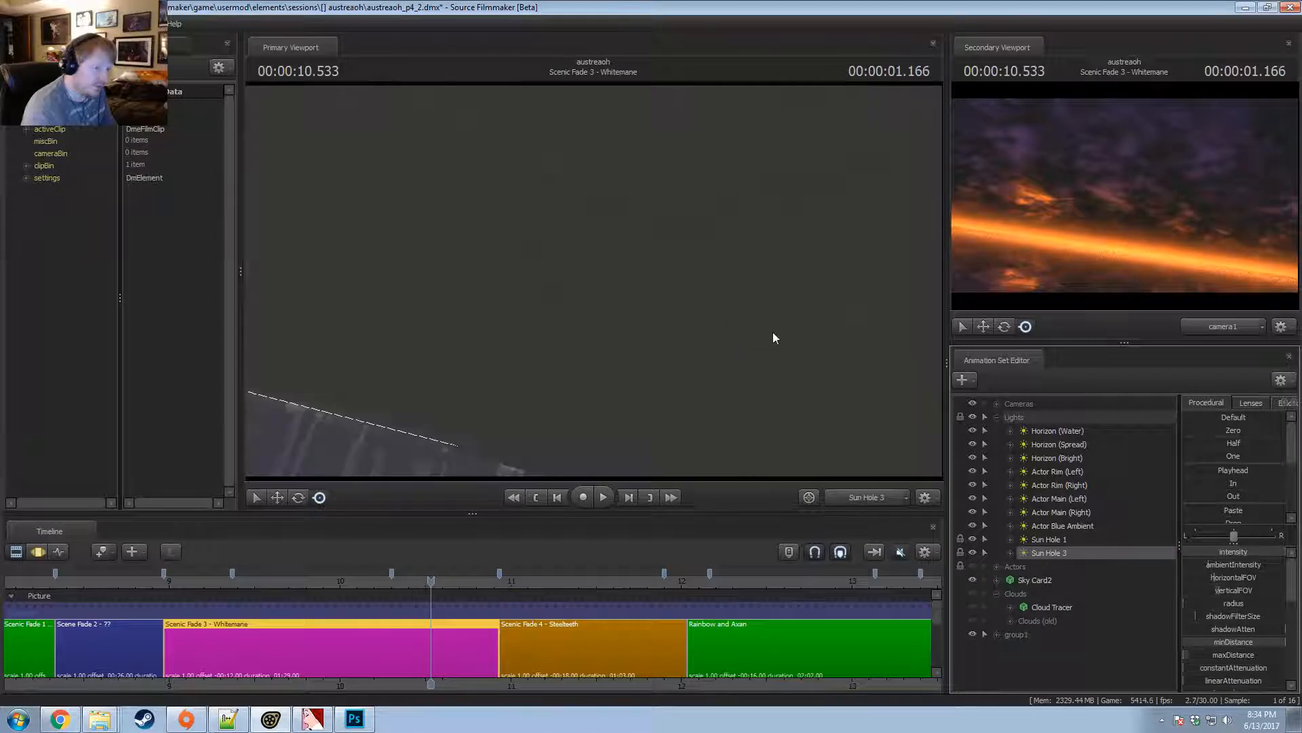
# Try to re-aim the Sun Hole 3 light through the primary viewport in the Motion Editor and review its attenuation settings.
pyautogui.click(1006, 553)
pyautogui.moveTo(683, 298); pyautogui.dragTo(672, 378)
pyautogui.moveTo(1061, 303)
pyautogui.mouseDown()
pyautogui.moveTo(1062, 317)
pyautogui.moveTo(1075, 280)
pyautogui.mouseUp()
pyautogui.moveTo(578, 312); pyautogui.dragTo(594, 286)
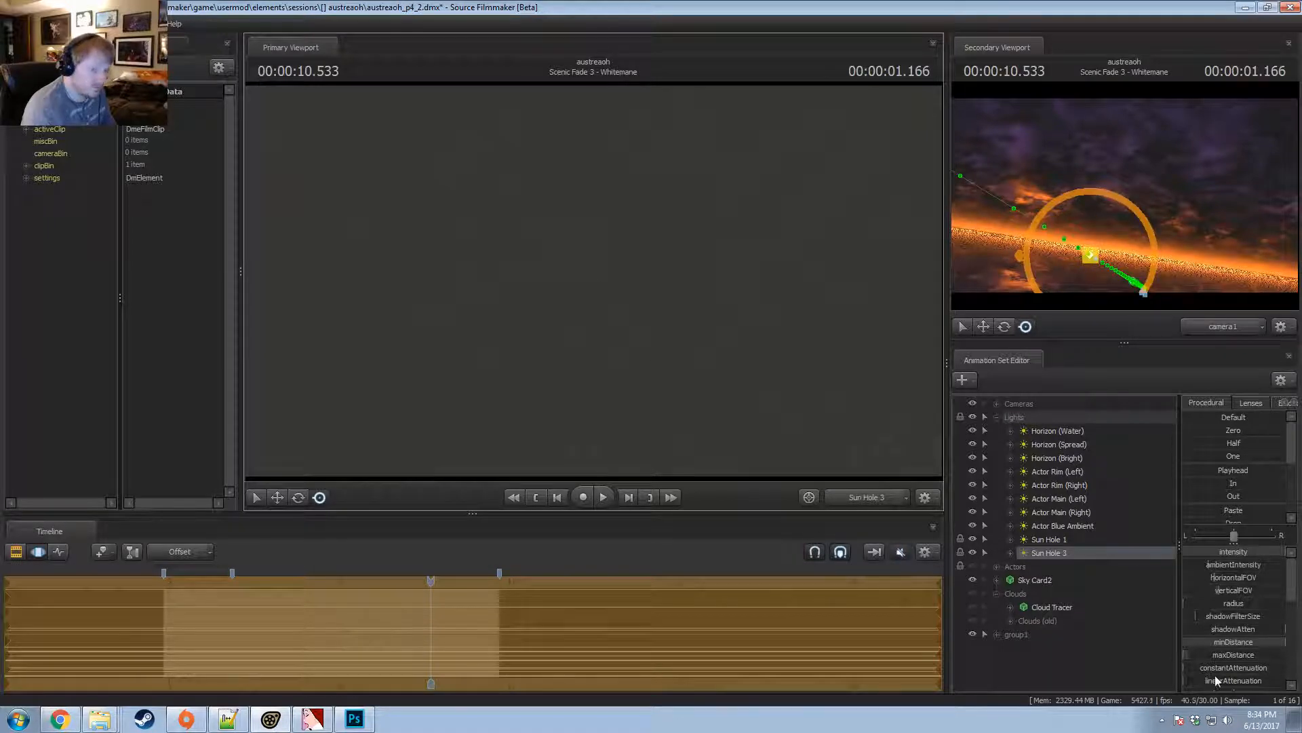
pyautogui.scroll(-3, 1244, 648)
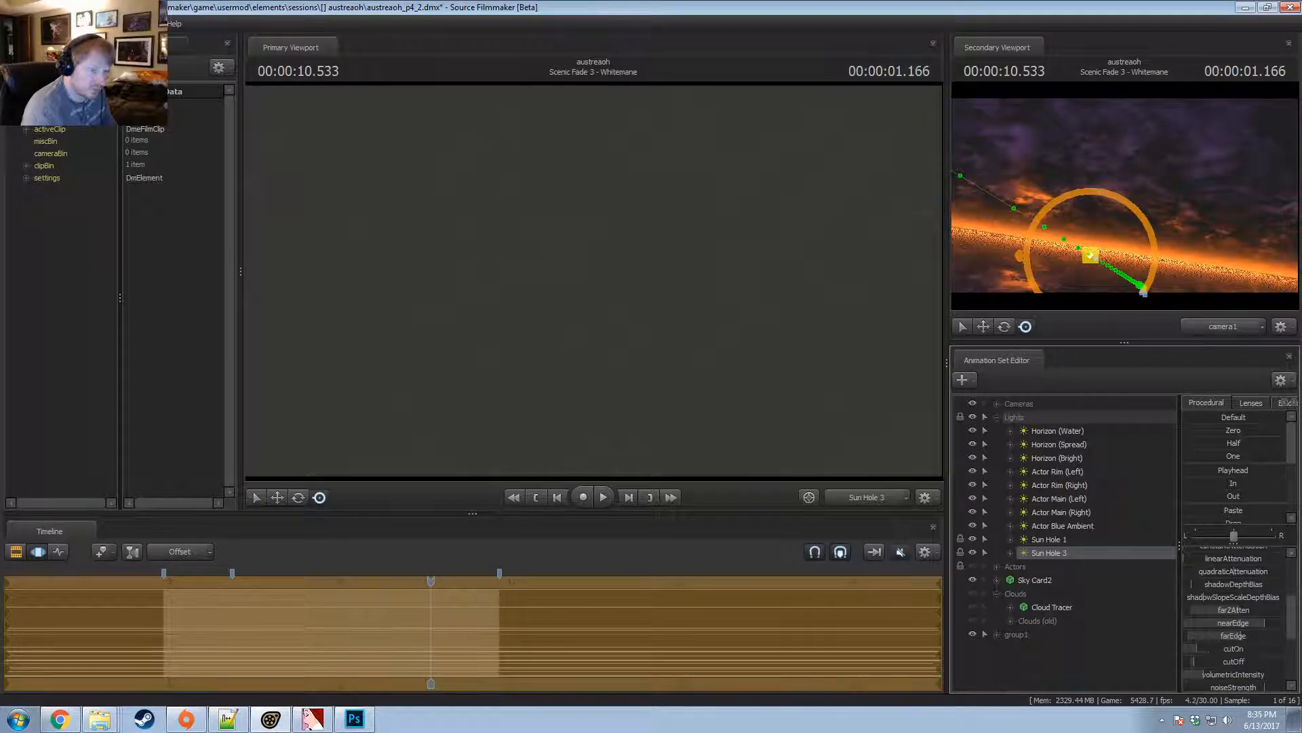
pyautogui.moveTo(594, 286); pyautogui.dragTo(590, 259)
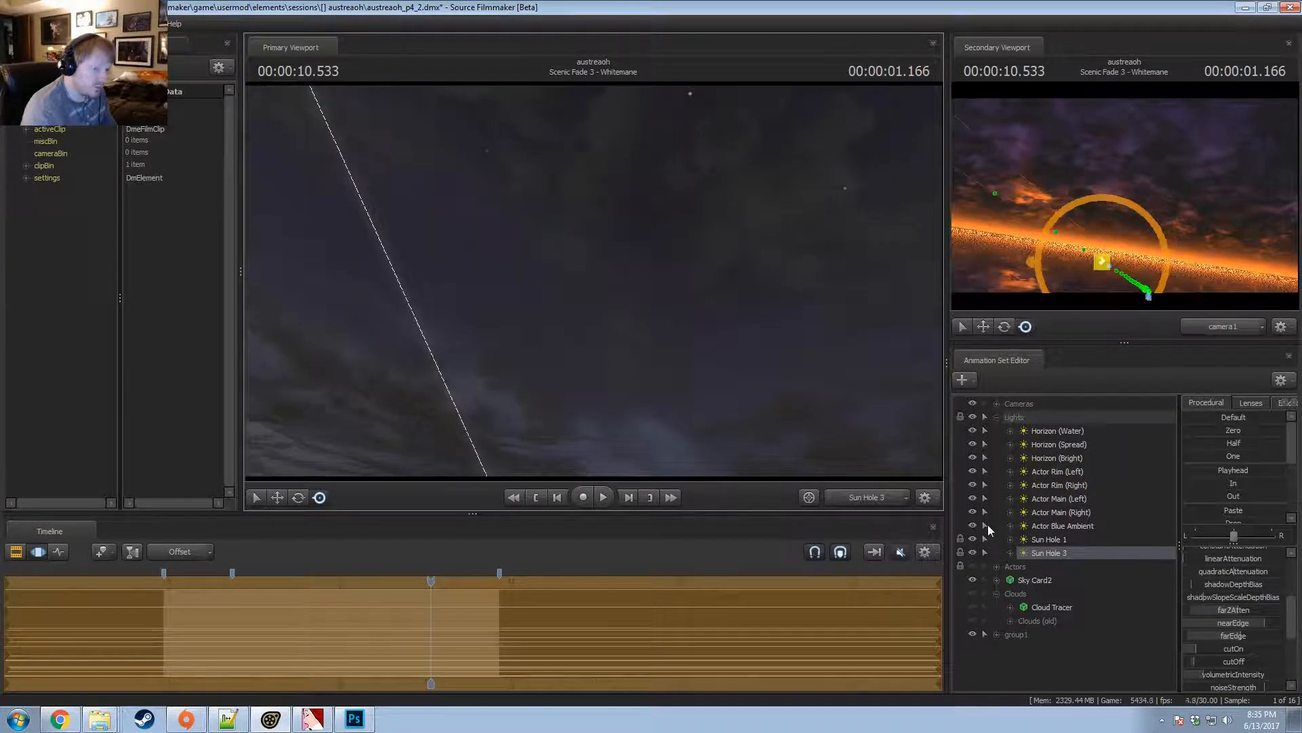
# Delete the Sun Hole 3 light and paste a duplicate of the Sun Hole 1 light despite its locked controls.
pyautogui.rightClick(1058, 552)
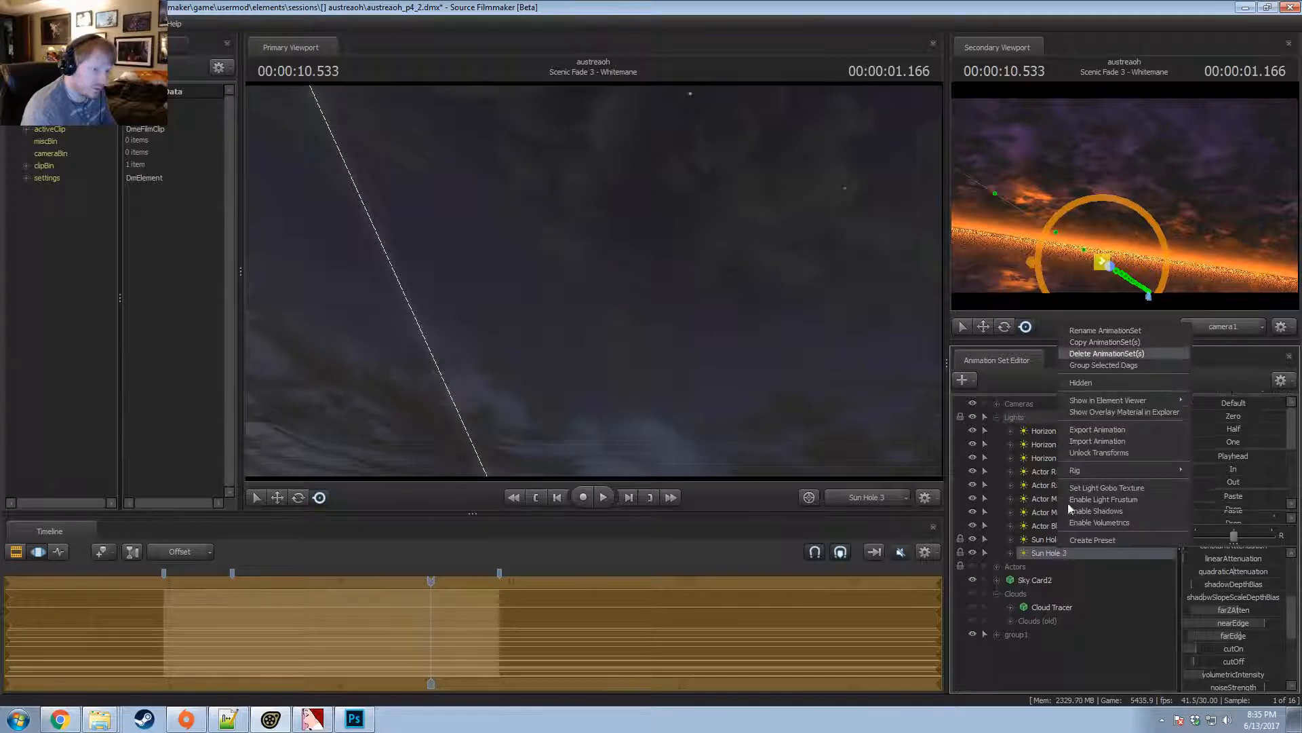
pyautogui.click(1095, 353)
pyautogui.rightClick(1055, 540)
pyautogui.click(1084, 334)
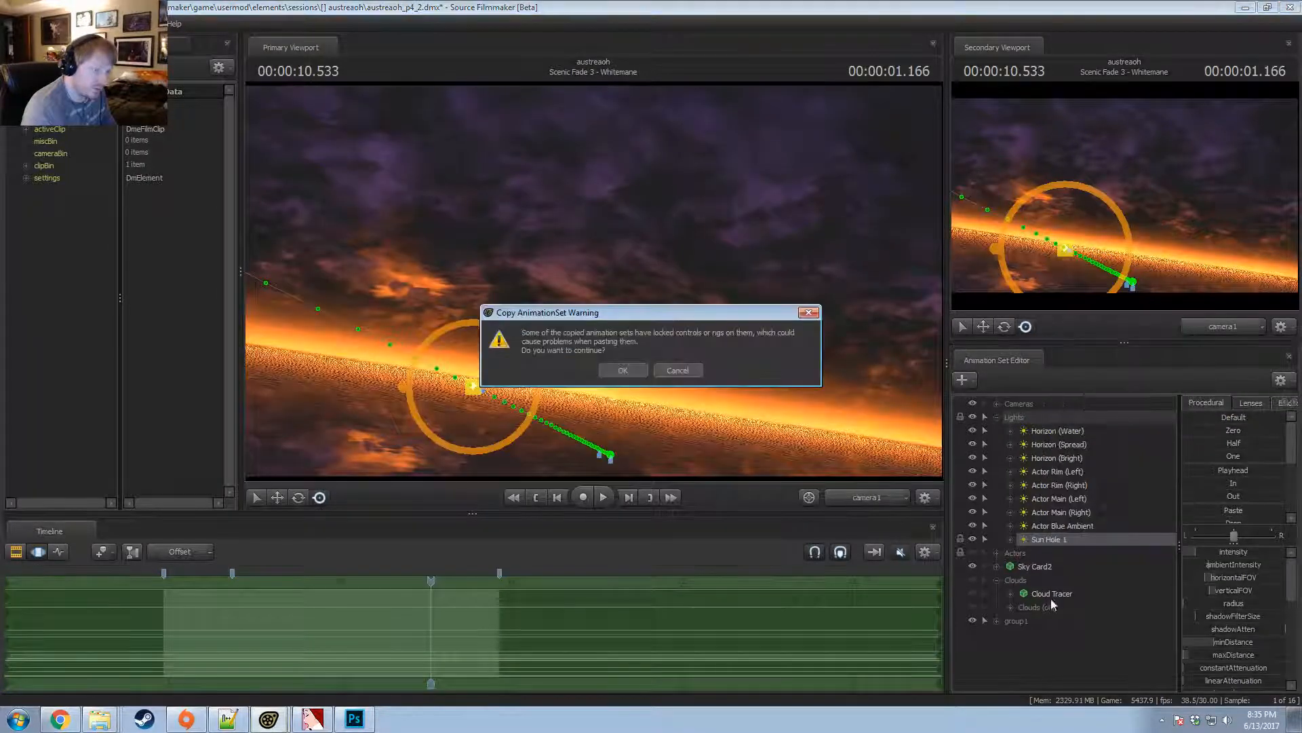
pyautogui.click(633, 371)
pyautogui.rightClick(1031, 661)
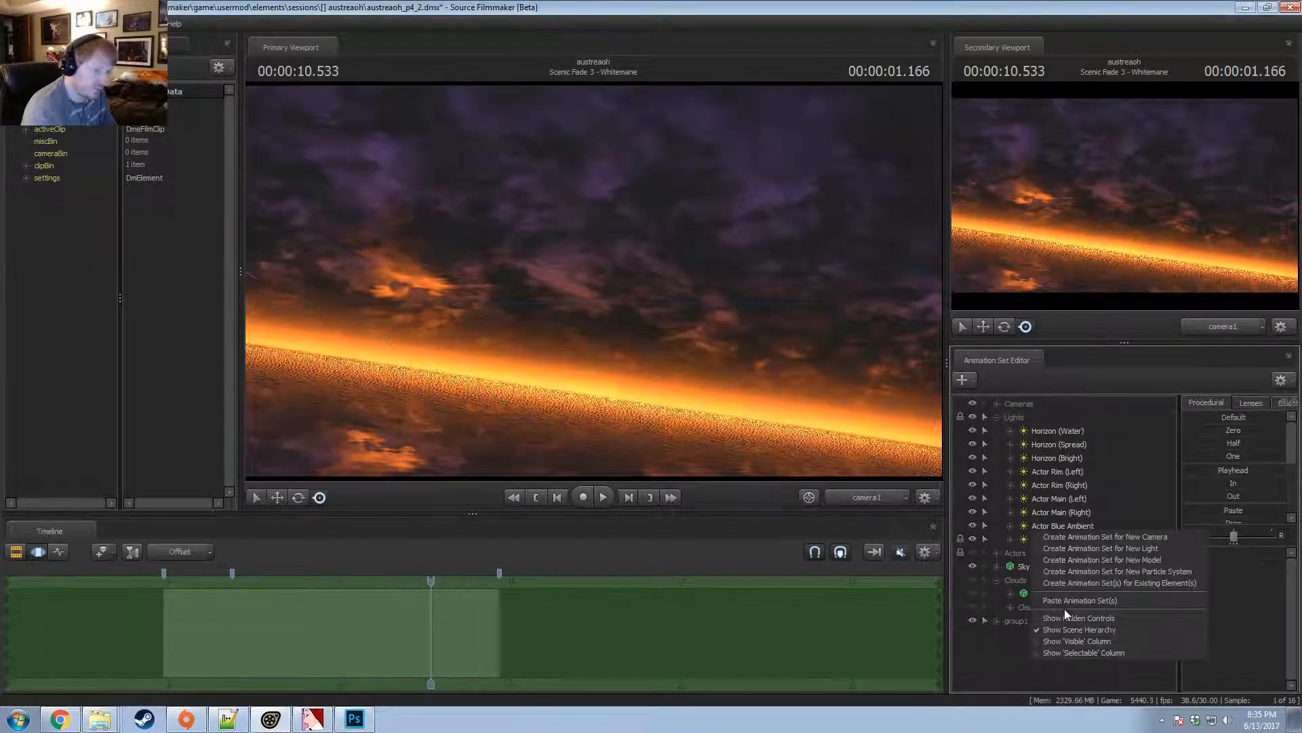
pyautogui.click(1067, 603)
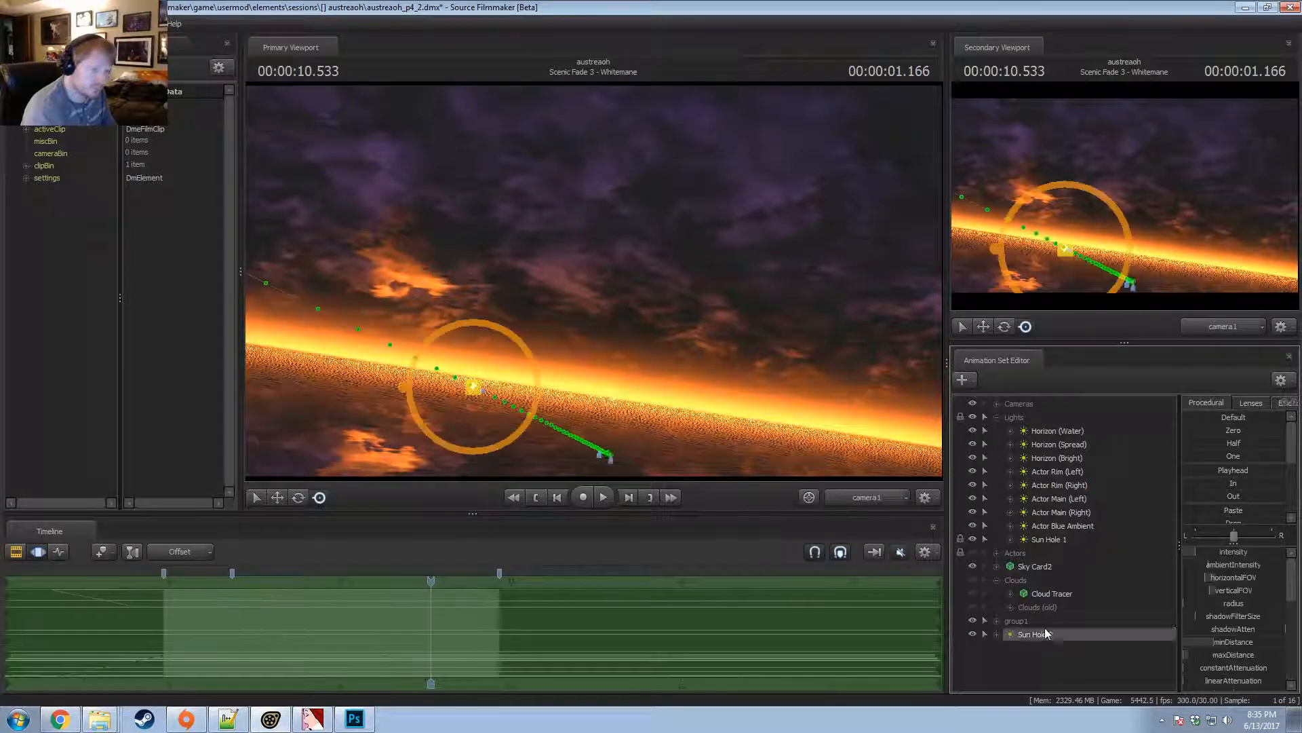
# Look through the Sun Hole 2 light in the primary viewport and re-aim it in the Motion Editor.
pyautogui.moveTo(742, 436); pyautogui.dragTo(657, 354)
pyautogui.press('F2')
pyautogui.click(660, 372)
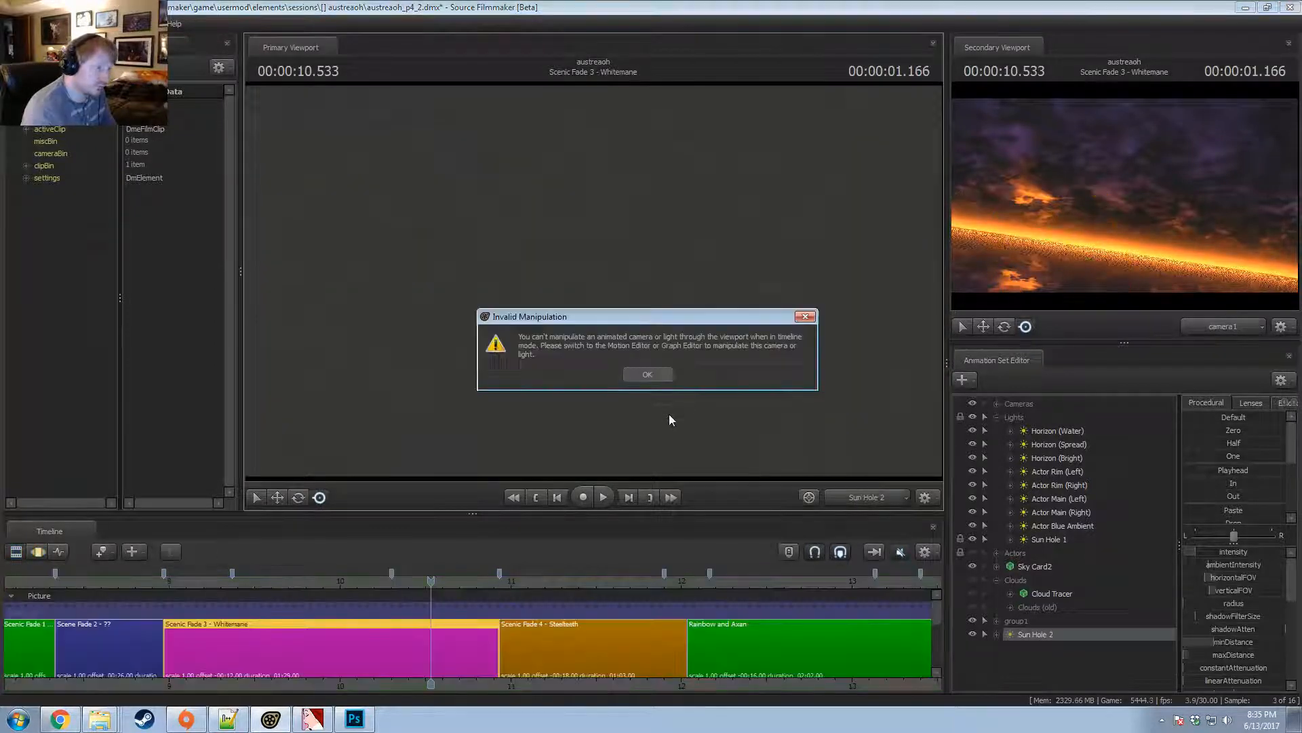
pyautogui.click(648, 376)
pyautogui.press('F3')
pyautogui.press('F2')
pyautogui.press('F3')
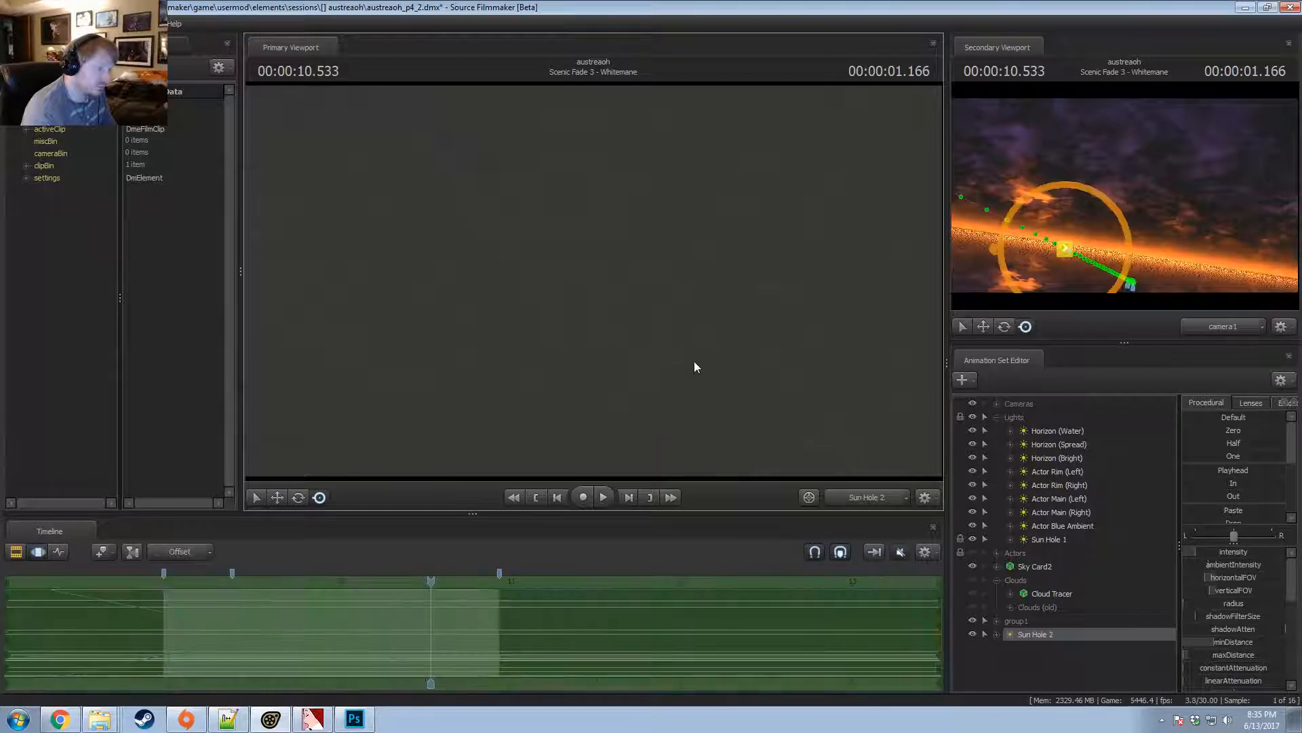
pyautogui.moveTo(693, 361); pyautogui.dragTo(696, 390)
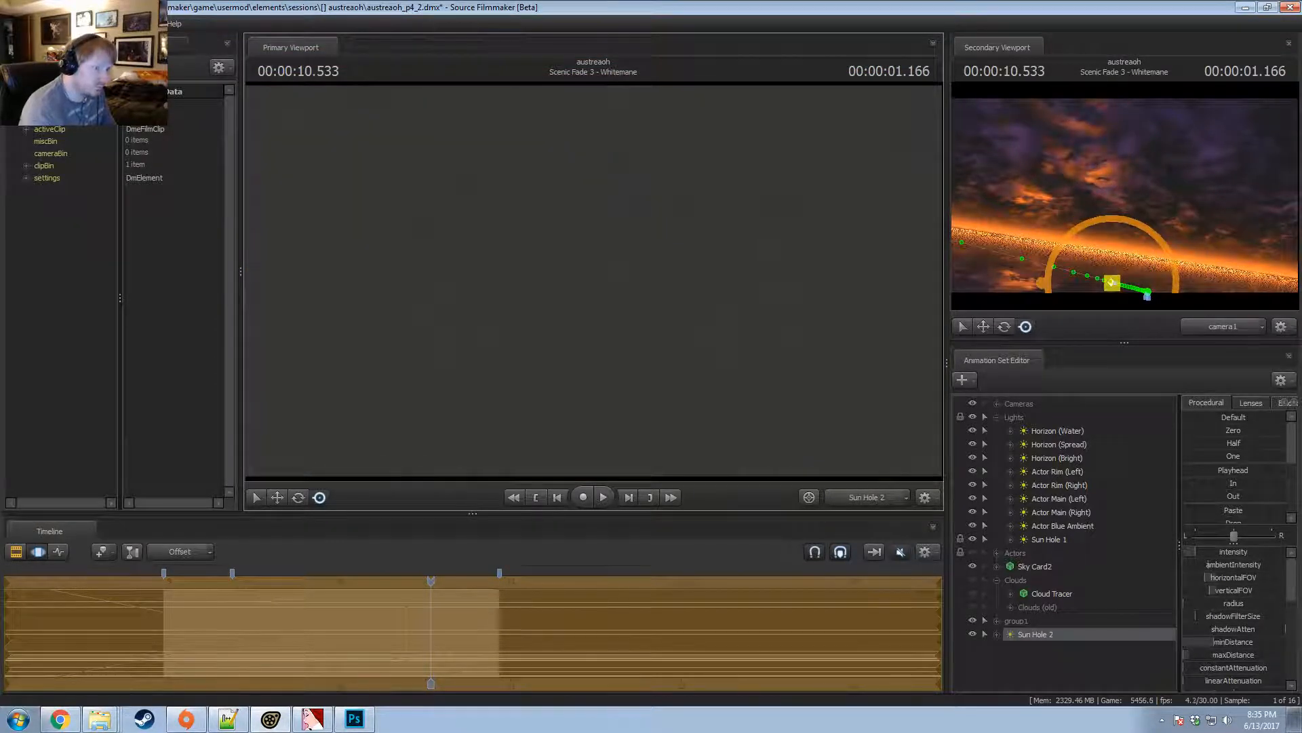
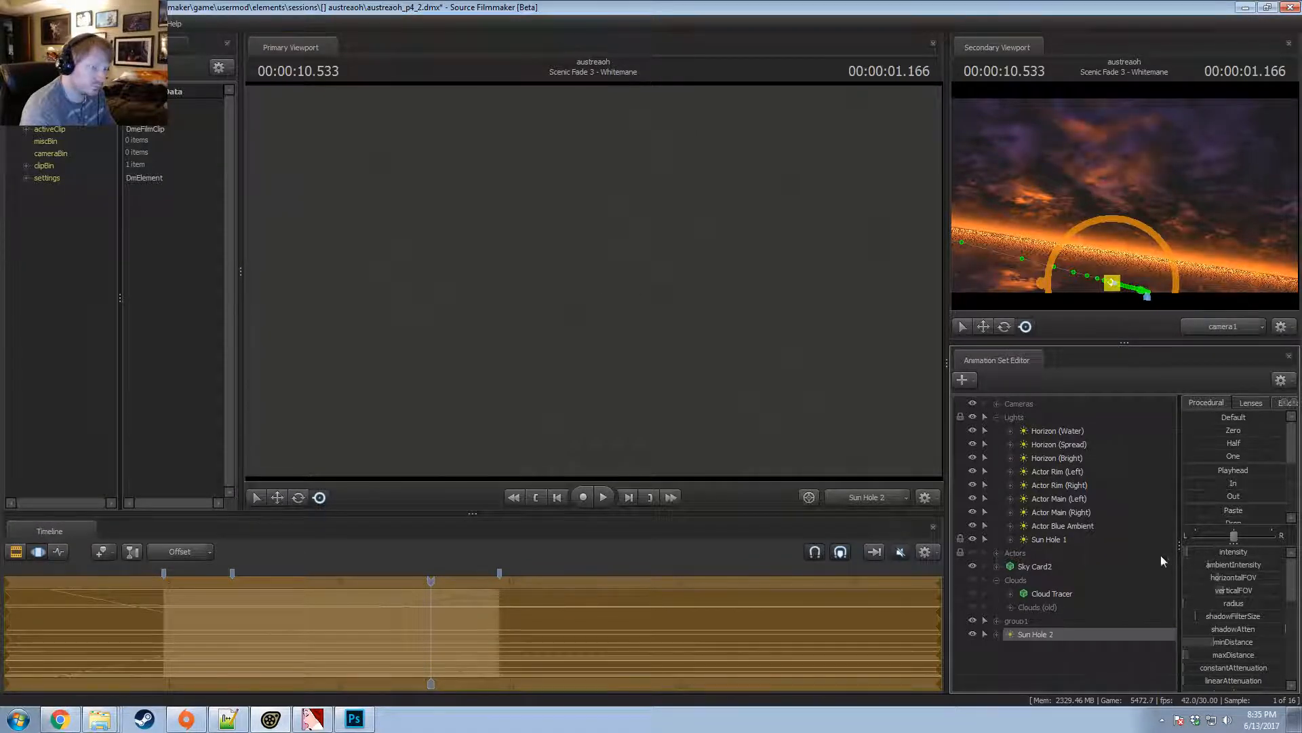
# Duplicate the re-aimed Sun Hole 2 light and select the pasted copy.
pyautogui.rightClick(1063, 635)
pyautogui.click(1057, 657)
pyautogui.rightClick(1057, 656)
pyautogui.click(1093, 599)
pyautogui.click(1050, 648)
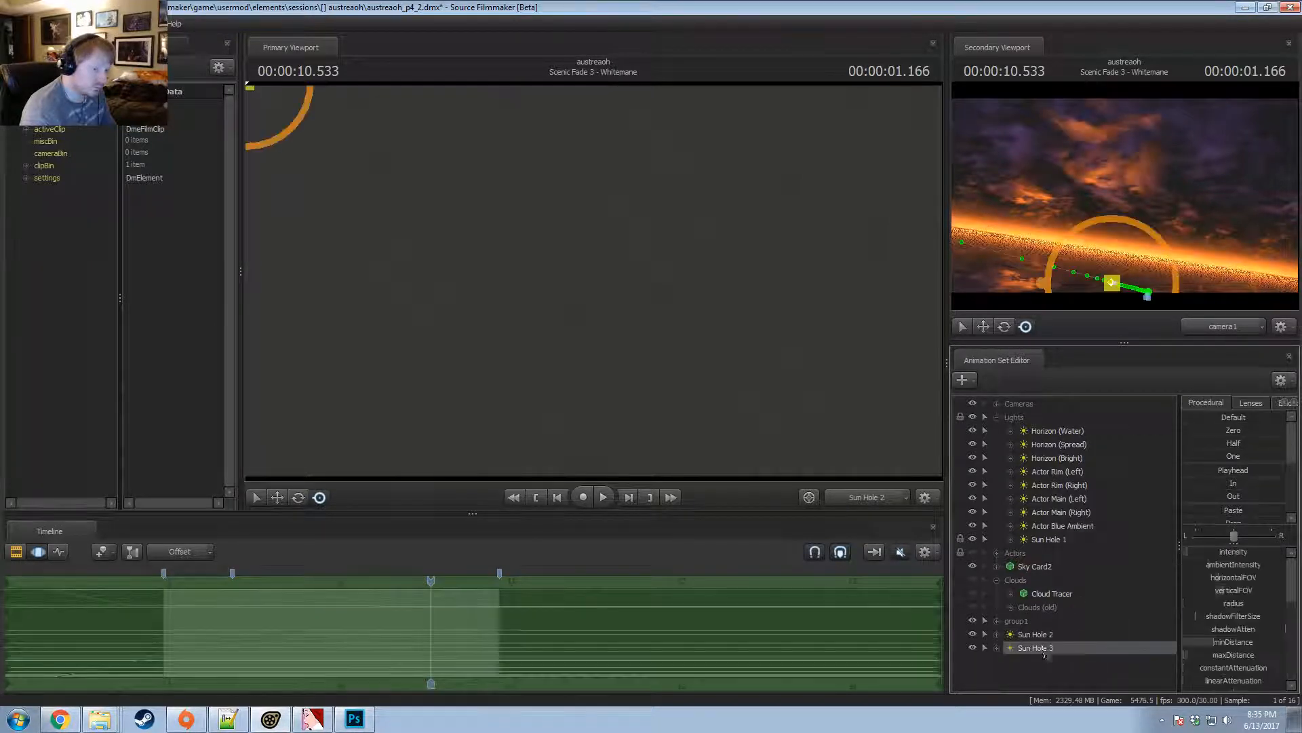
# Look through the Sun Hole 3 light, raise its intensity and re-aim it at another part of the cloudy sky.
pyautogui.press('F2')
pyautogui.click(711, 356)
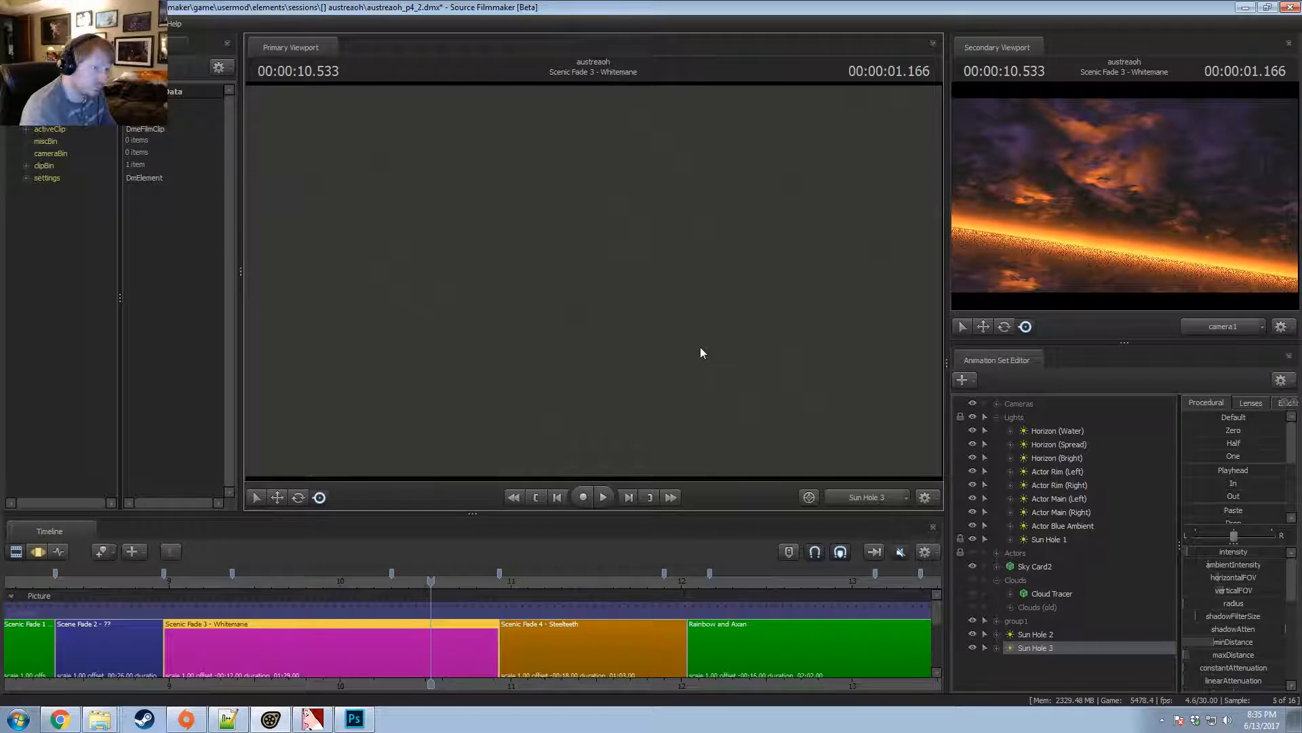
pyautogui.press('F3')
pyautogui.moveTo(700, 348); pyautogui.dragTo(700, 347)
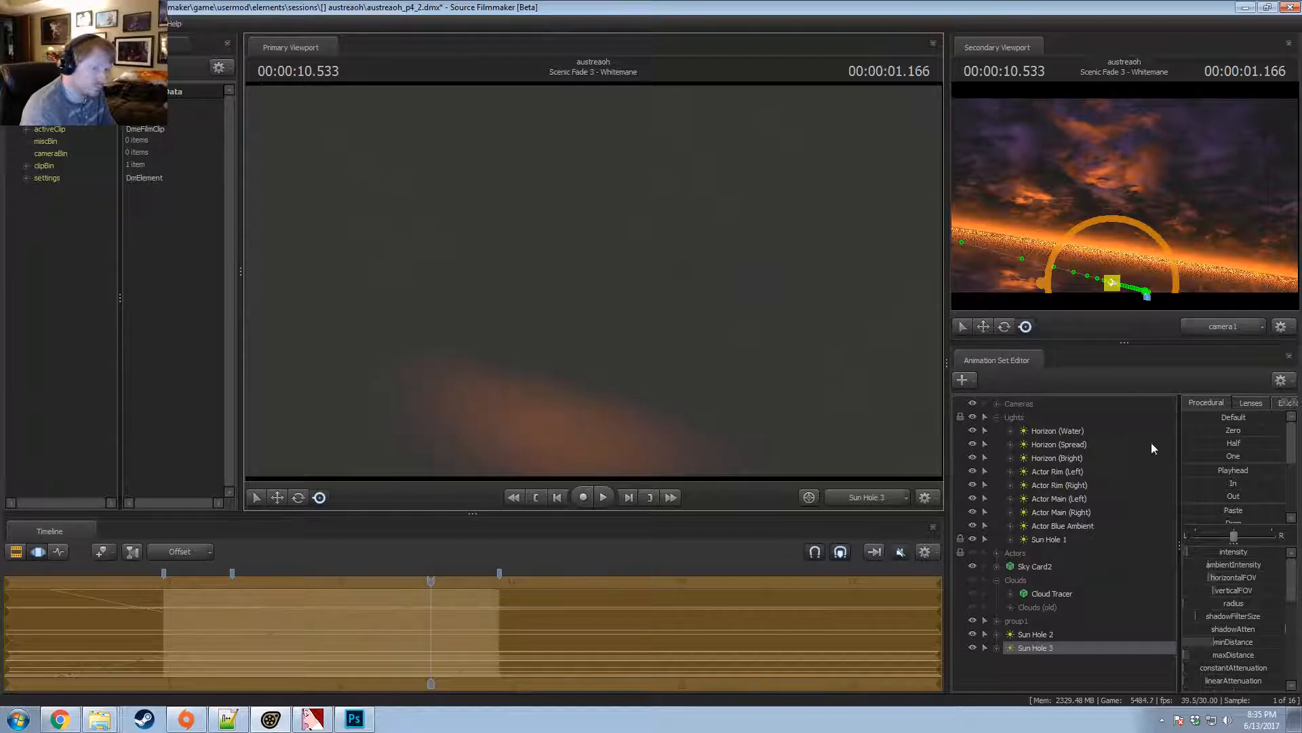
pyautogui.moveTo(1204, 549); pyautogui.dragTo(1218, 549)
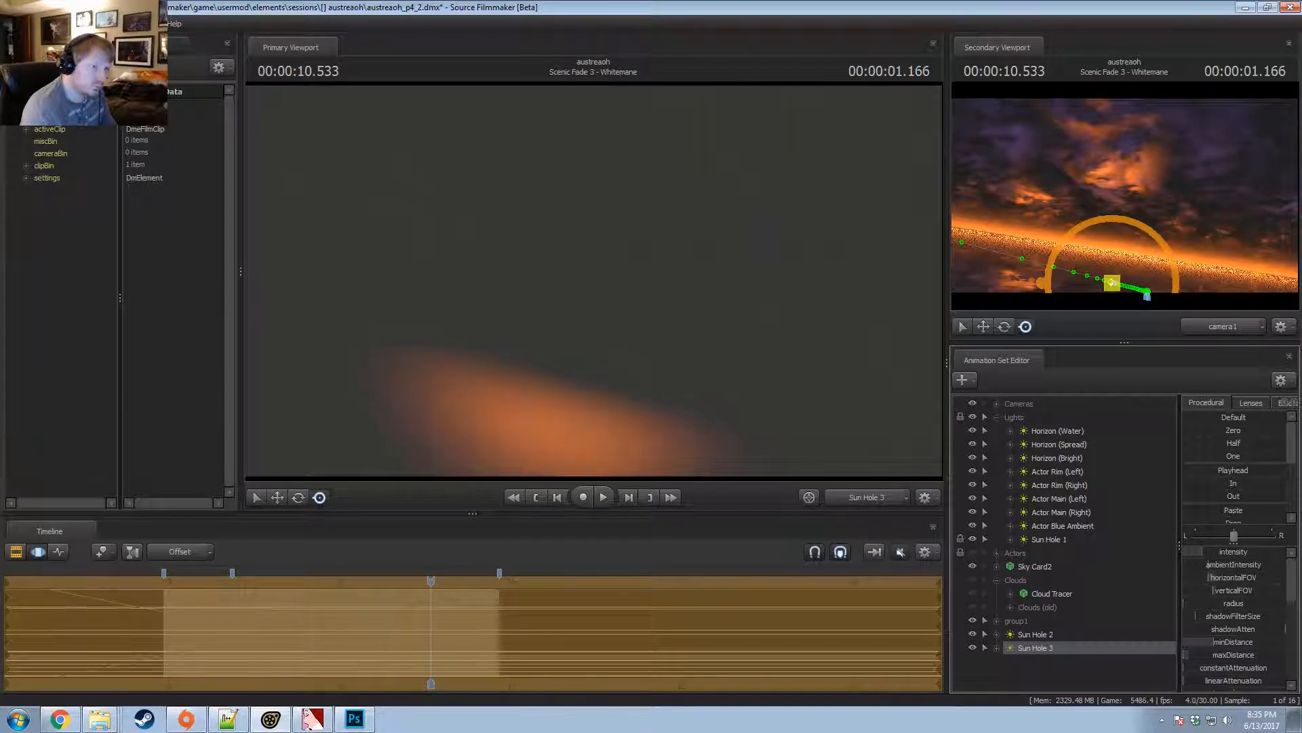
pyautogui.moveTo(520, 286); pyautogui.dragTo(594, 287)
pyautogui.press('F2')
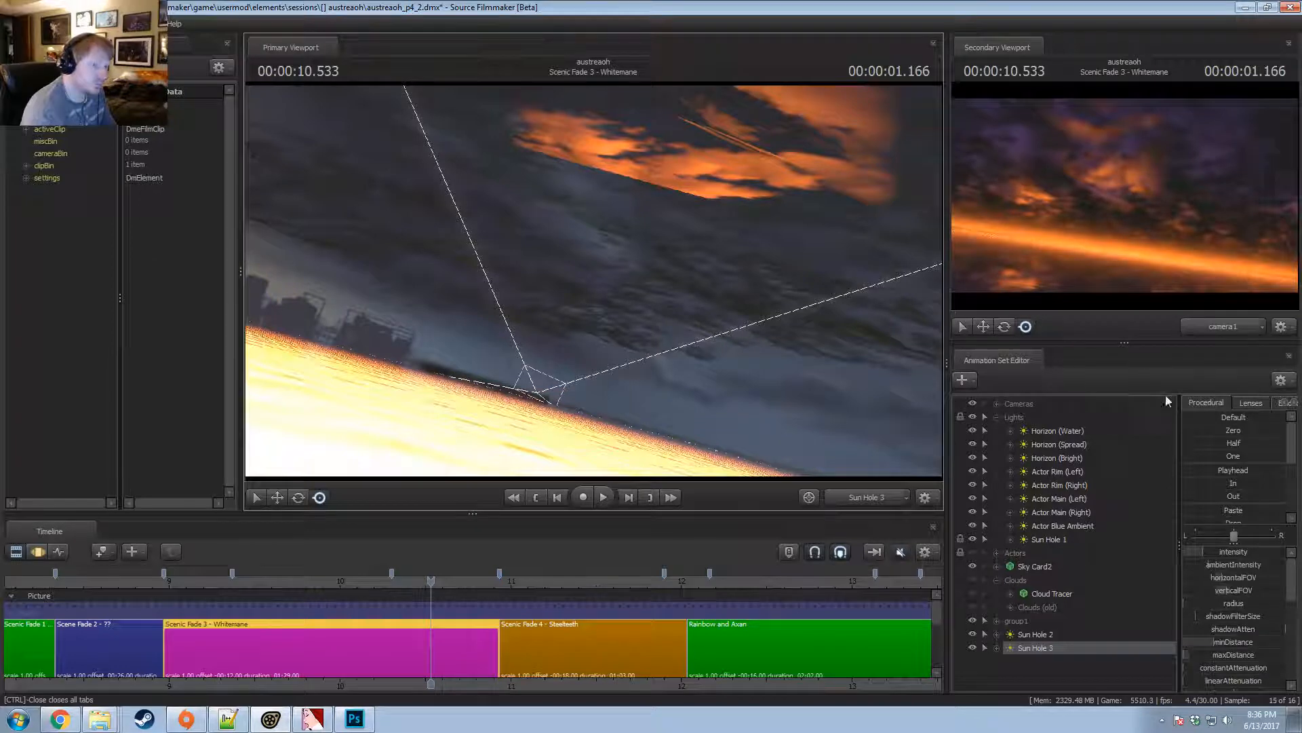
# Refine the aim of the Sun Hole 3 light in the Motion Editor and increase its intensity further.
pyautogui.press('F3')
pyautogui.moveTo(594, 281); pyautogui.dragTo(650, 251)
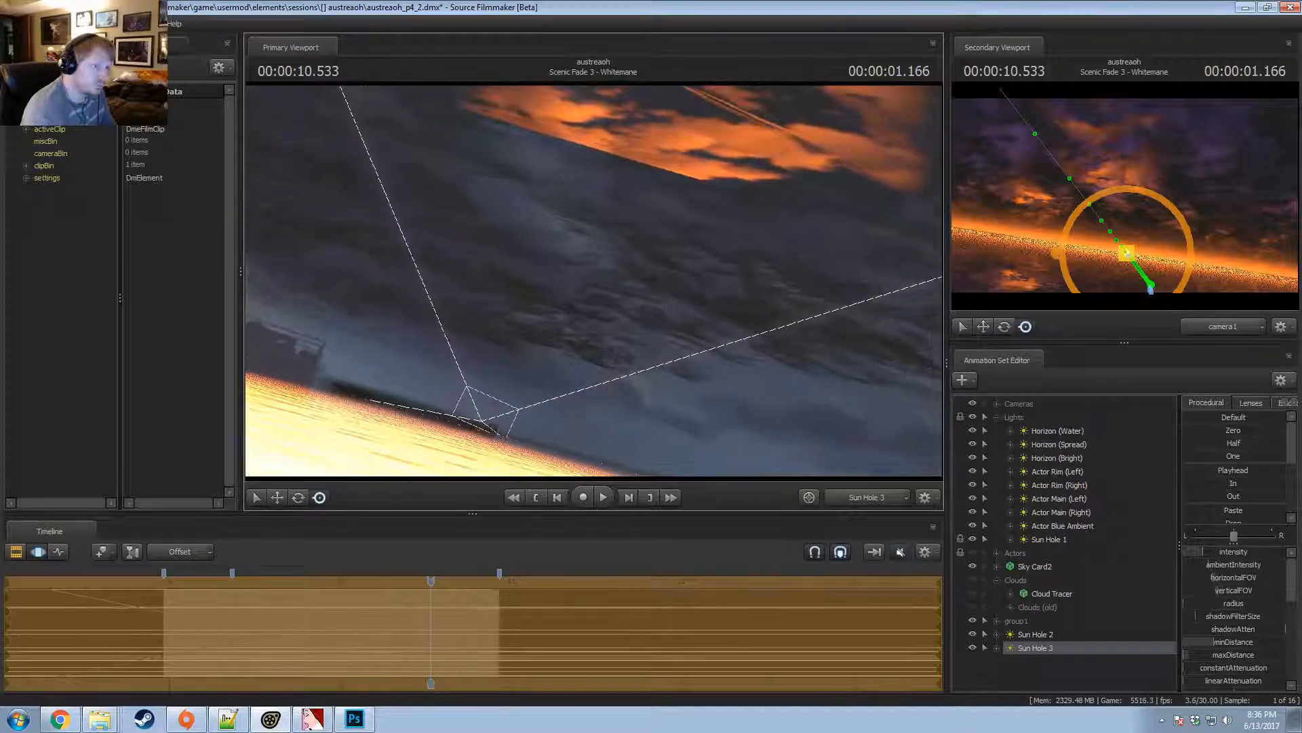
pyautogui.press('F2')
pyautogui.press('F3')
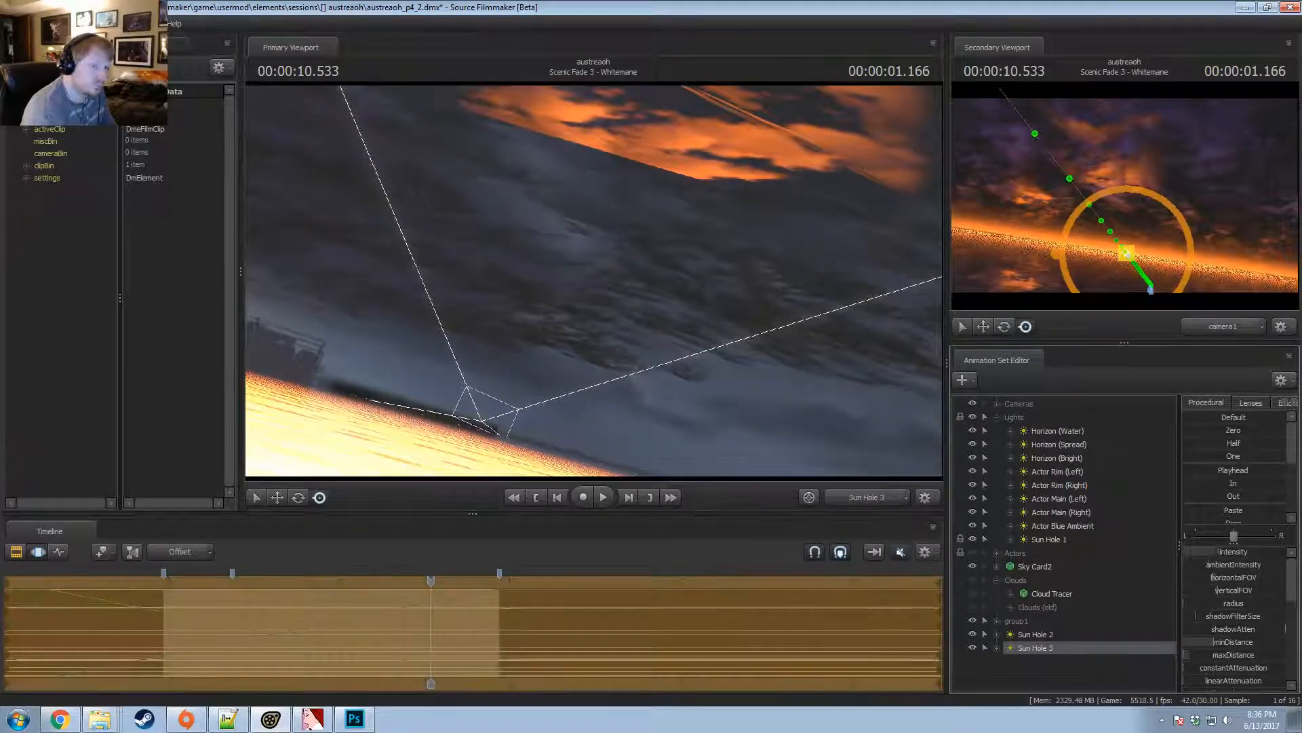
pyautogui.moveTo(1230, 551); pyautogui.dragTo(1253, 551)
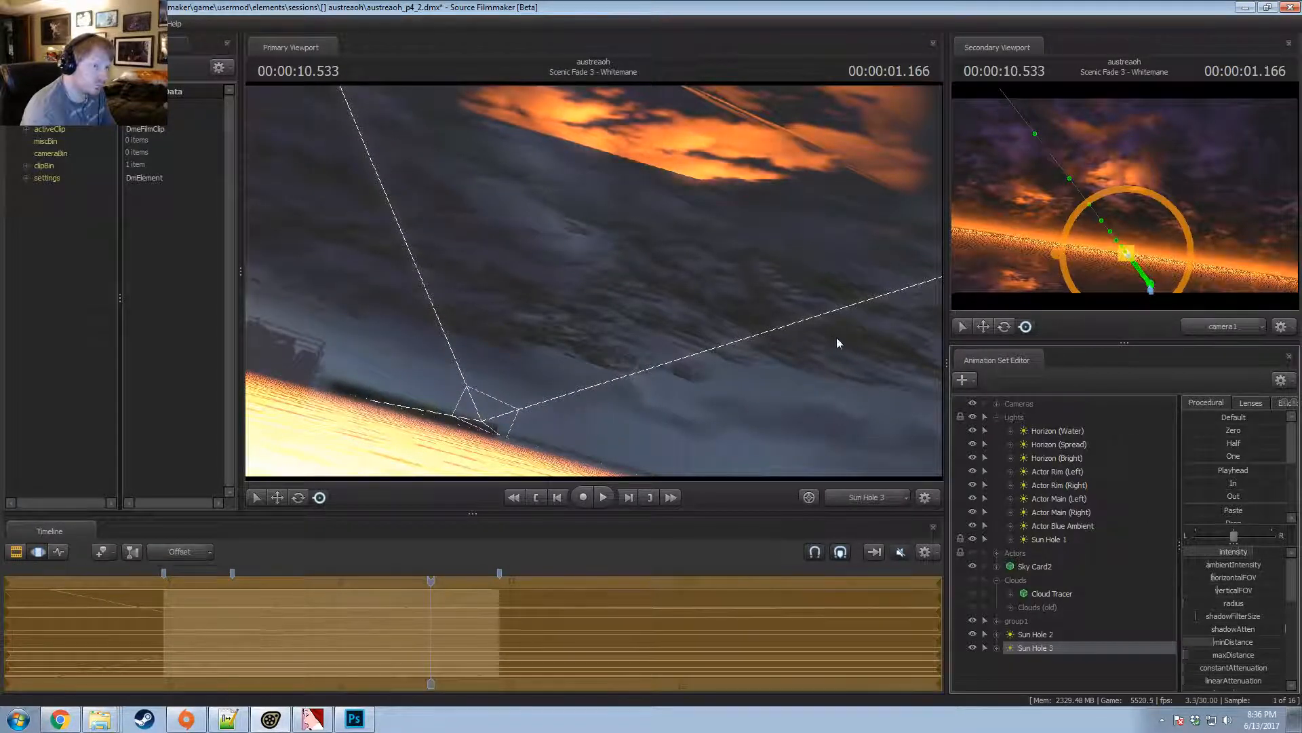
pyautogui.moveTo(836, 336); pyautogui.dragTo(593, 279)
pyautogui.press('F2')
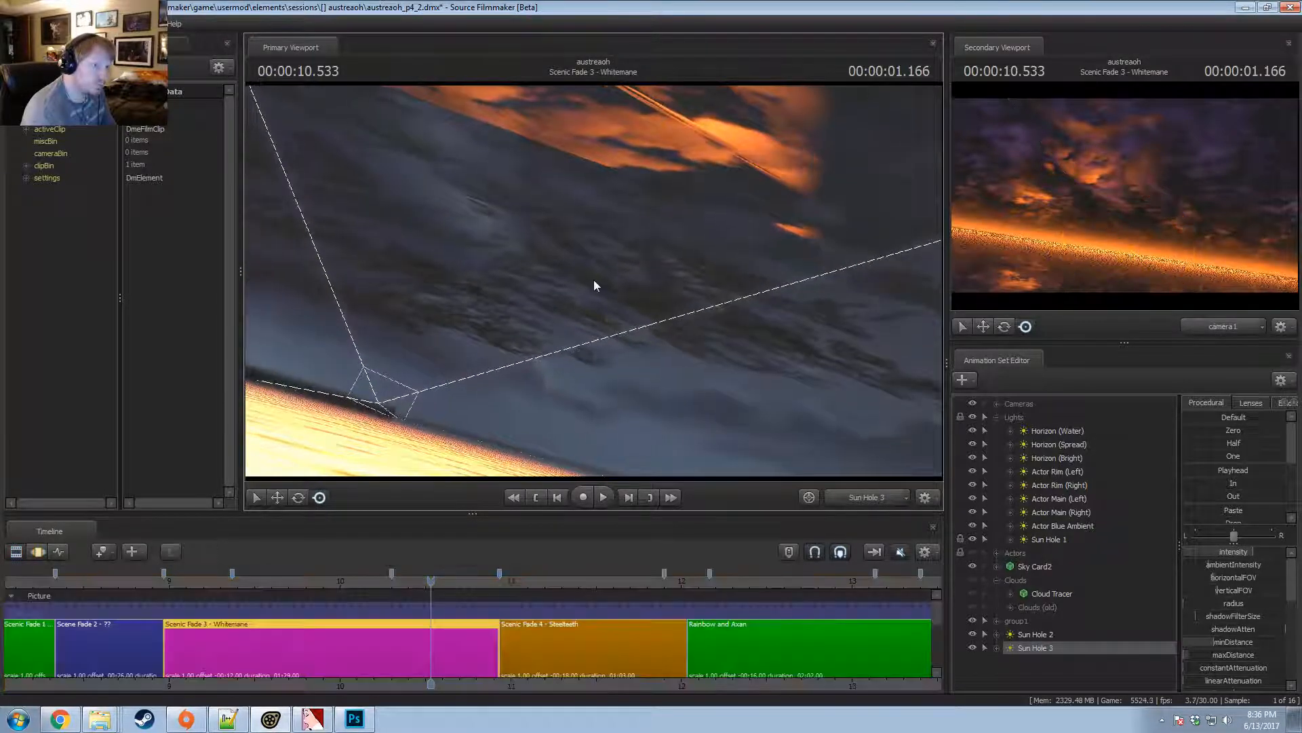
# Look through the Sun Hole 2 light again and adjust its aim in the Motion Editor.
pyautogui.click(1035, 632)
pyautogui.press('F3')
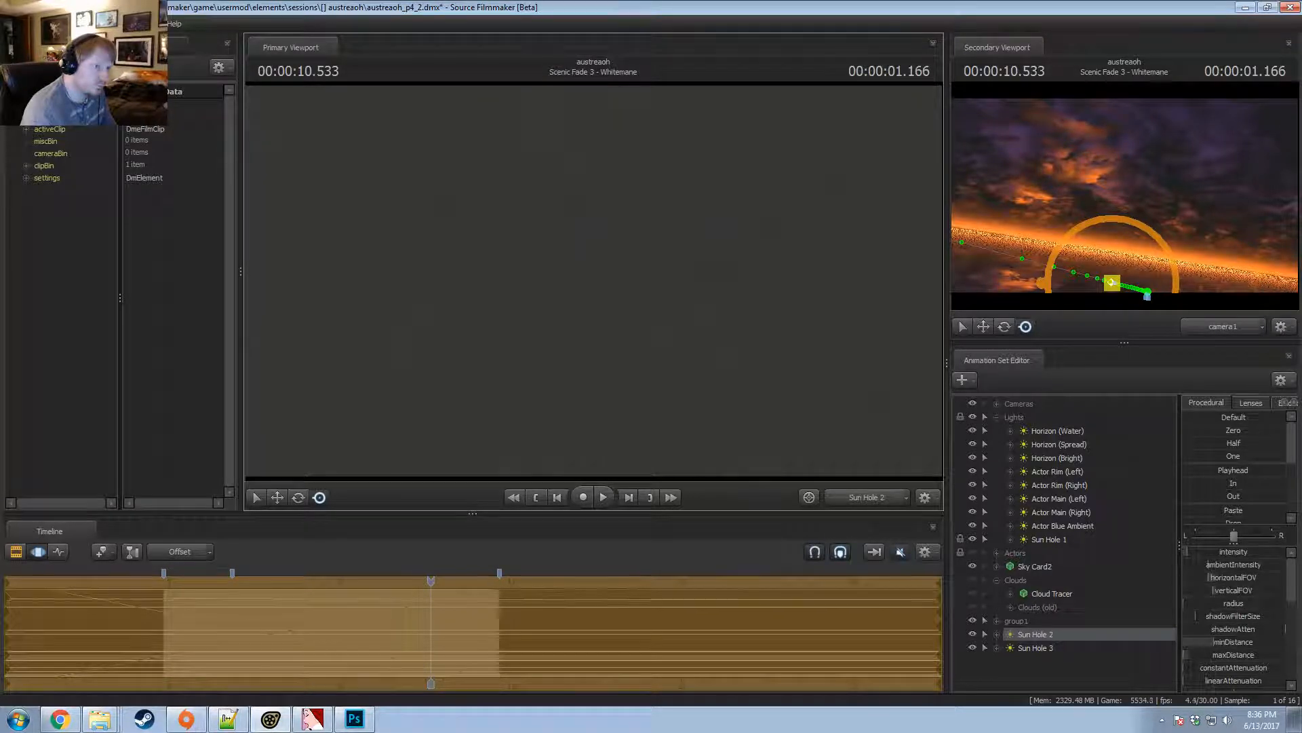
pyautogui.press('F2')
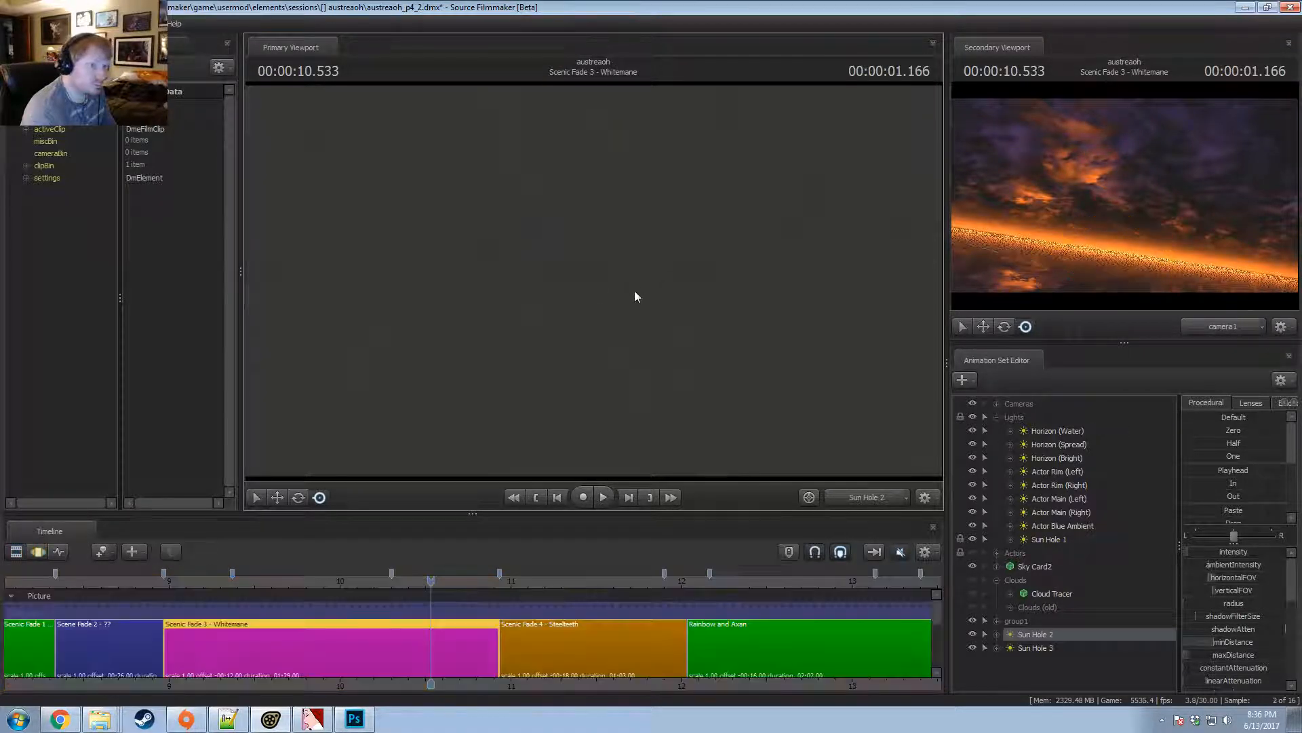
pyautogui.press('F3')
# Raise the Sun Hole 2 light's maxDistance, fine-tune its edge falloff settings and check the lighting in the shot.
pyautogui.moveTo(1231, 654); pyautogui.dragTo(1267, 666)
pyautogui.scroll(-2, 1243, 646)
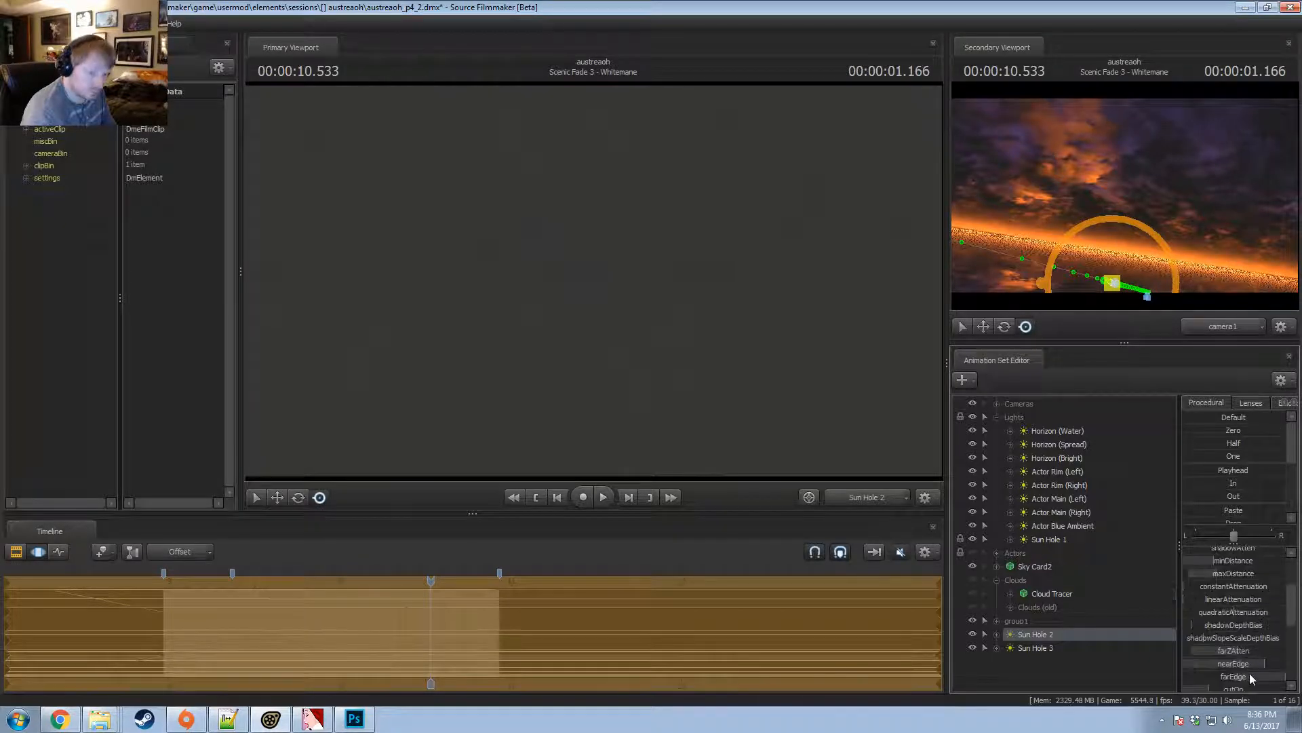
pyautogui.scroll(-1, 1248, 670)
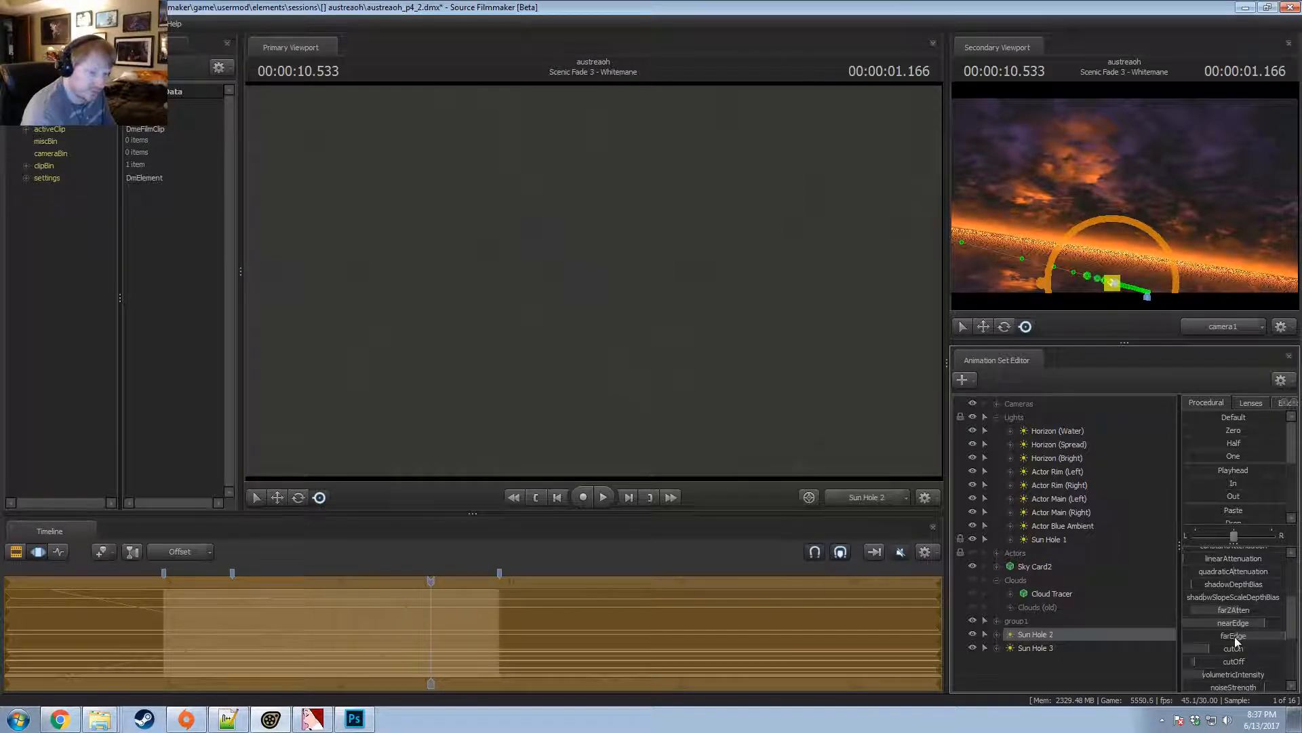
pyautogui.moveTo(1235, 636); pyautogui.dragTo(1235, 662)
pyautogui.press('F2')
pyautogui.press('F3')
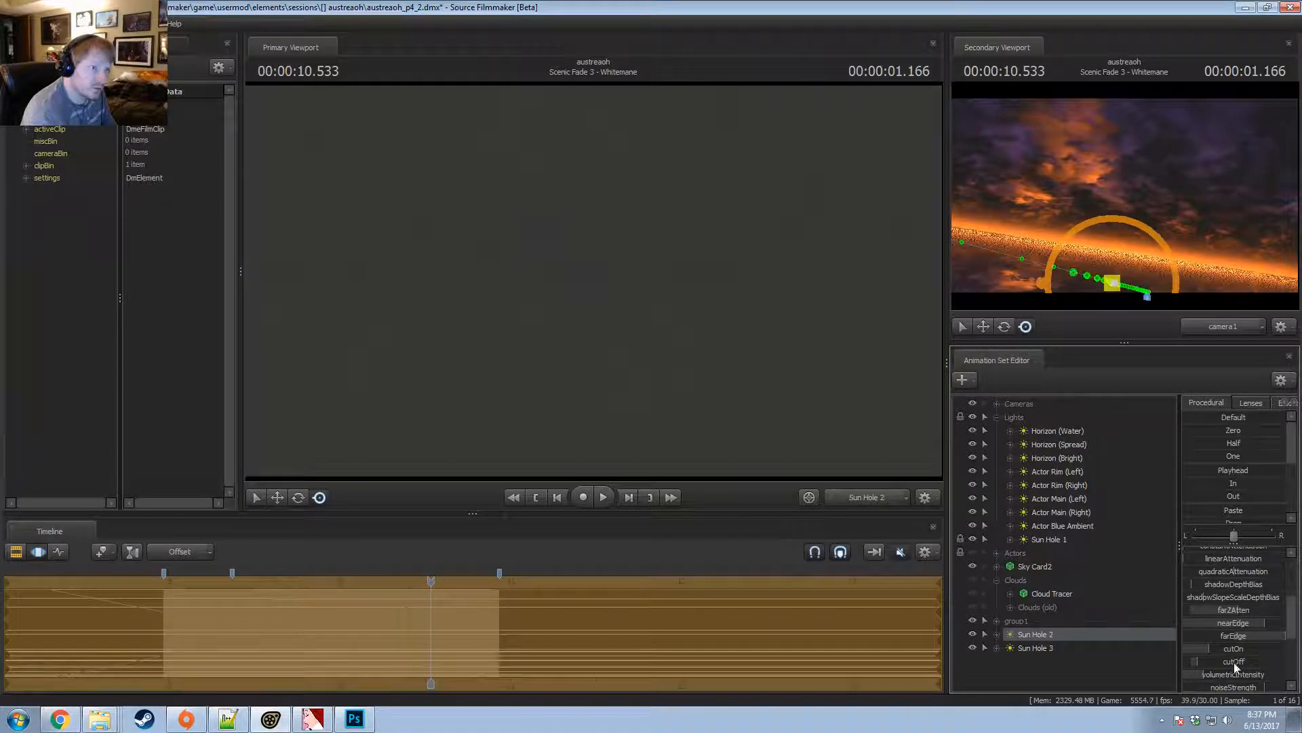
pyautogui.press('F2')
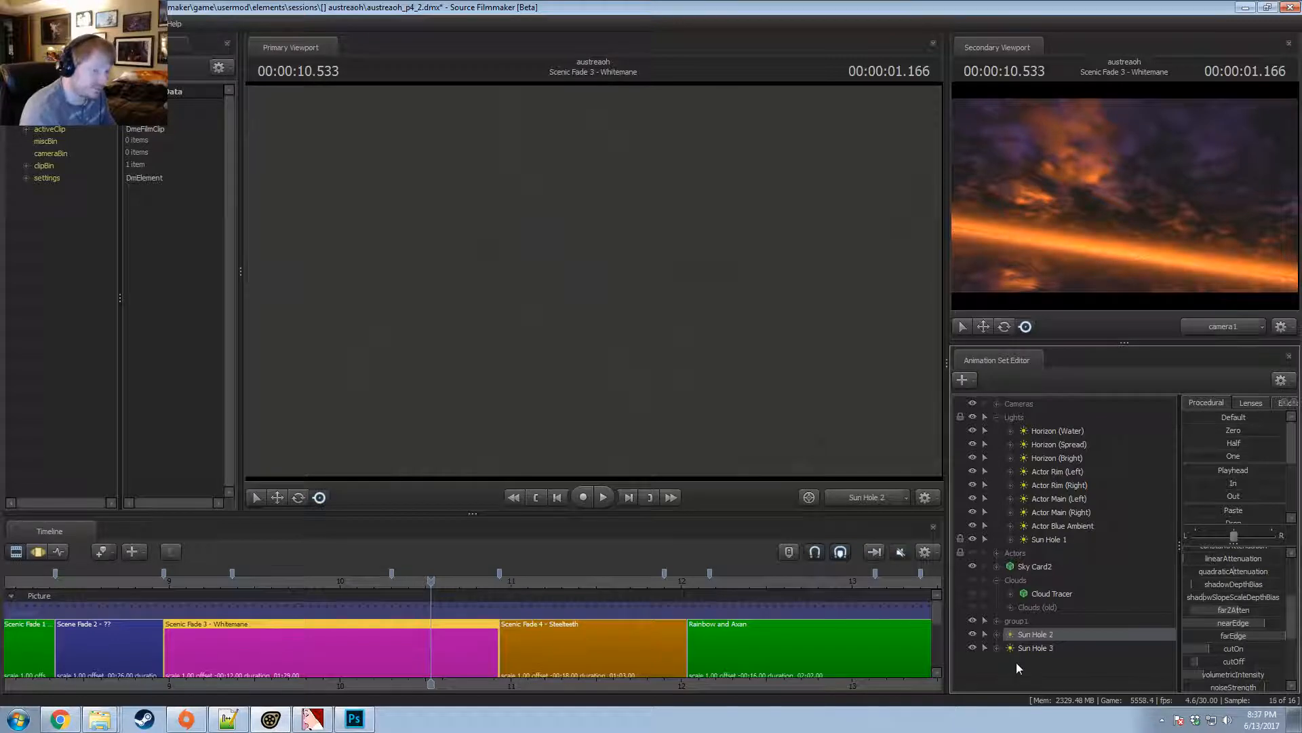
# Paste another copy of the Sun Hole 2 light and look through it in the primary viewport.
pyautogui.rightClick(1037, 668)
pyautogui.click(1059, 632)
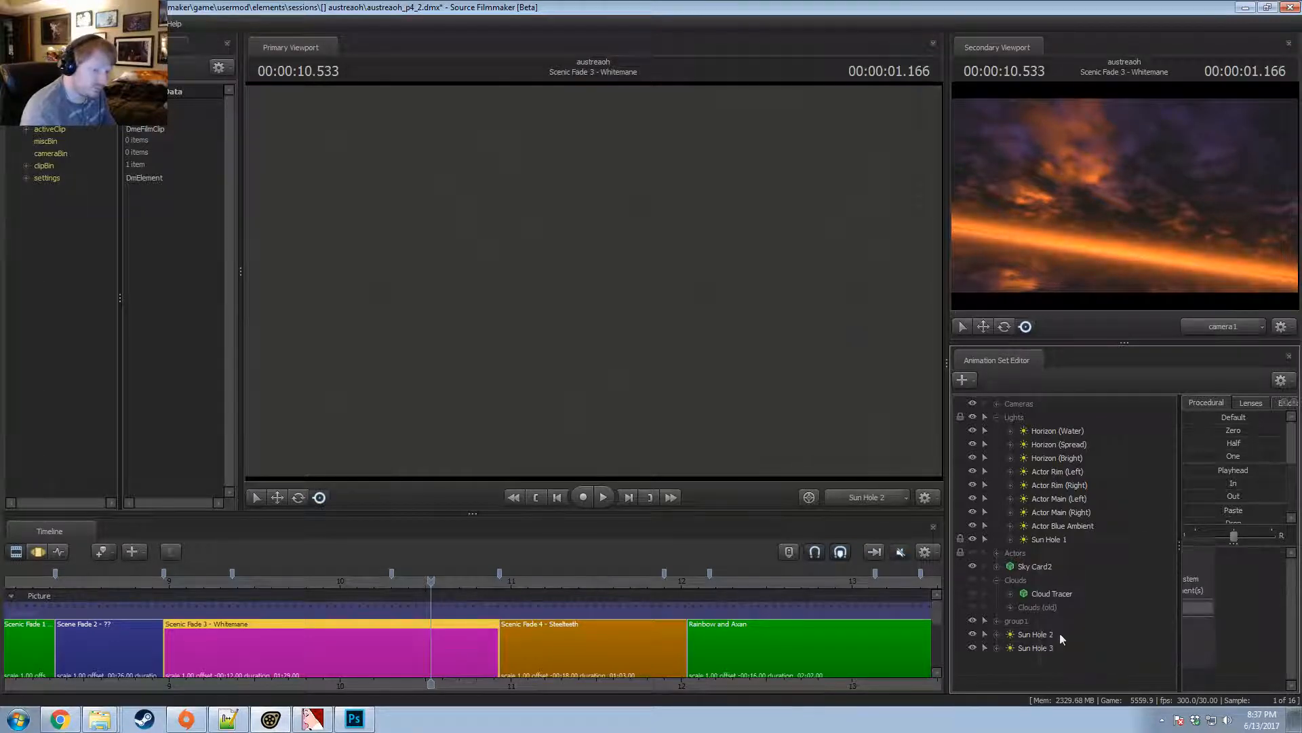
pyautogui.moveTo(1038, 659); pyautogui.dragTo(631, 355)
# Aim the Sun Hole 4 light at the clouds in the Motion Editor and widen its field of view.
pyautogui.press('F3')
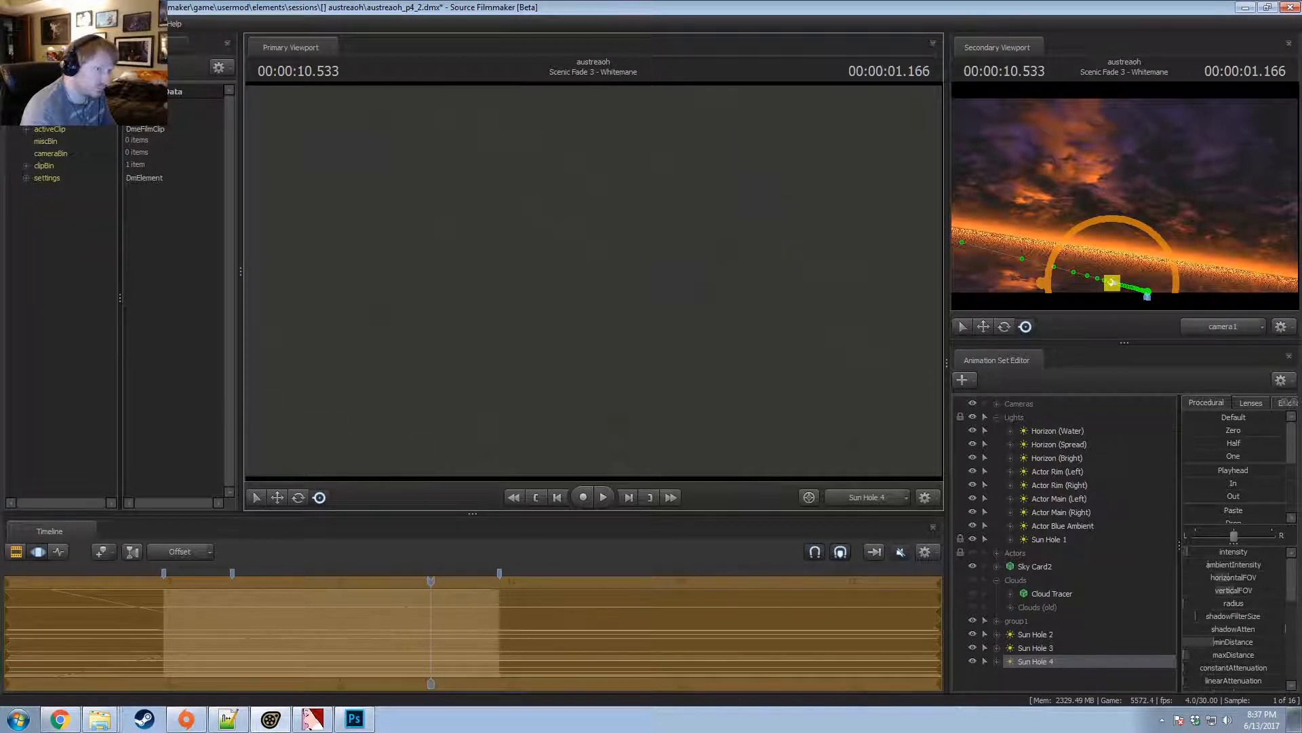
pyautogui.moveTo(1112, 283); pyautogui.dragTo(1166, 246)
pyautogui.scroll(-6, 664, 383)
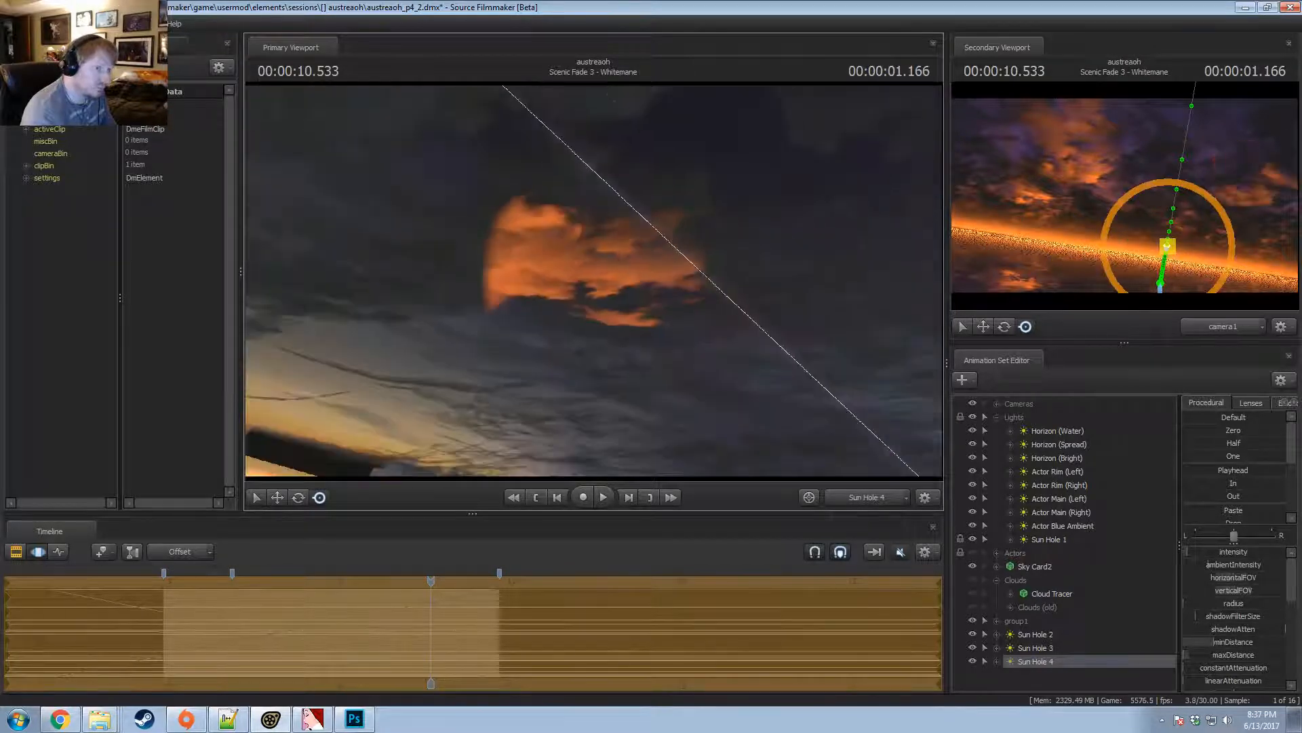
pyautogui.scroll(-6, 664, 384)
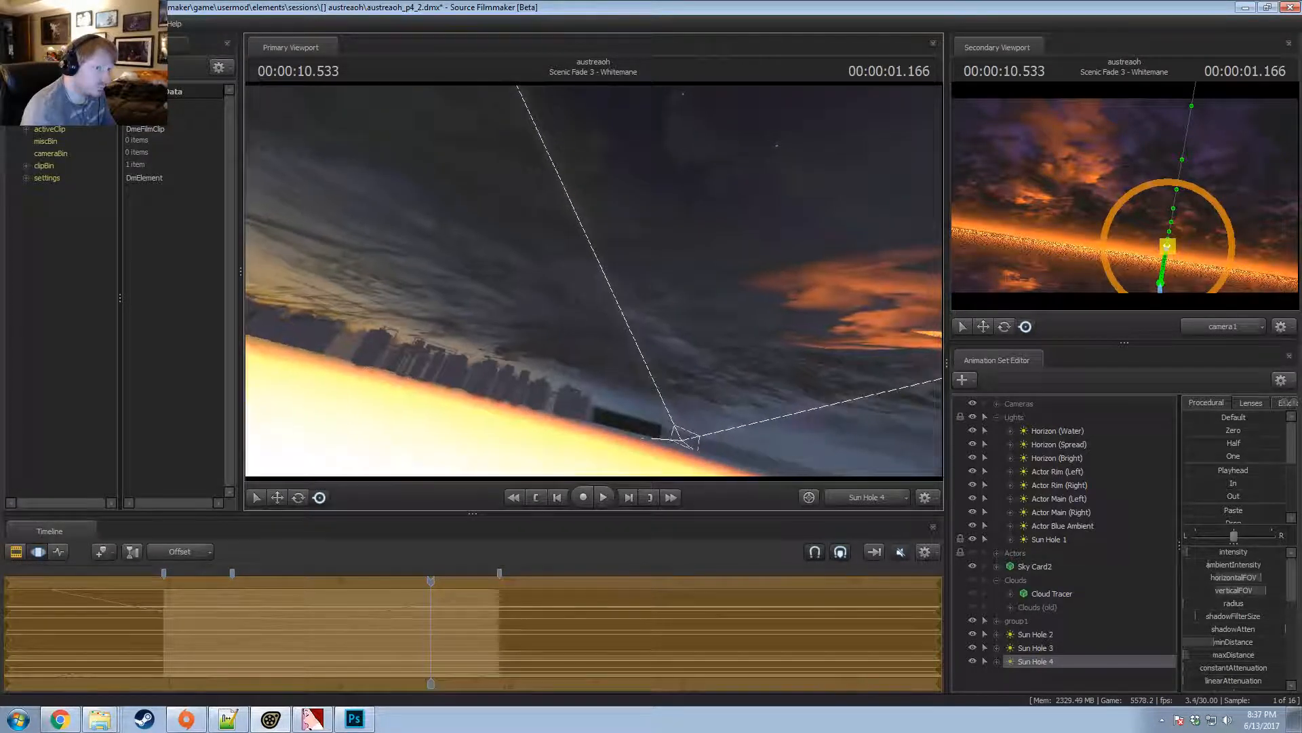
pyautogui.scroll(-6, 664, 383)
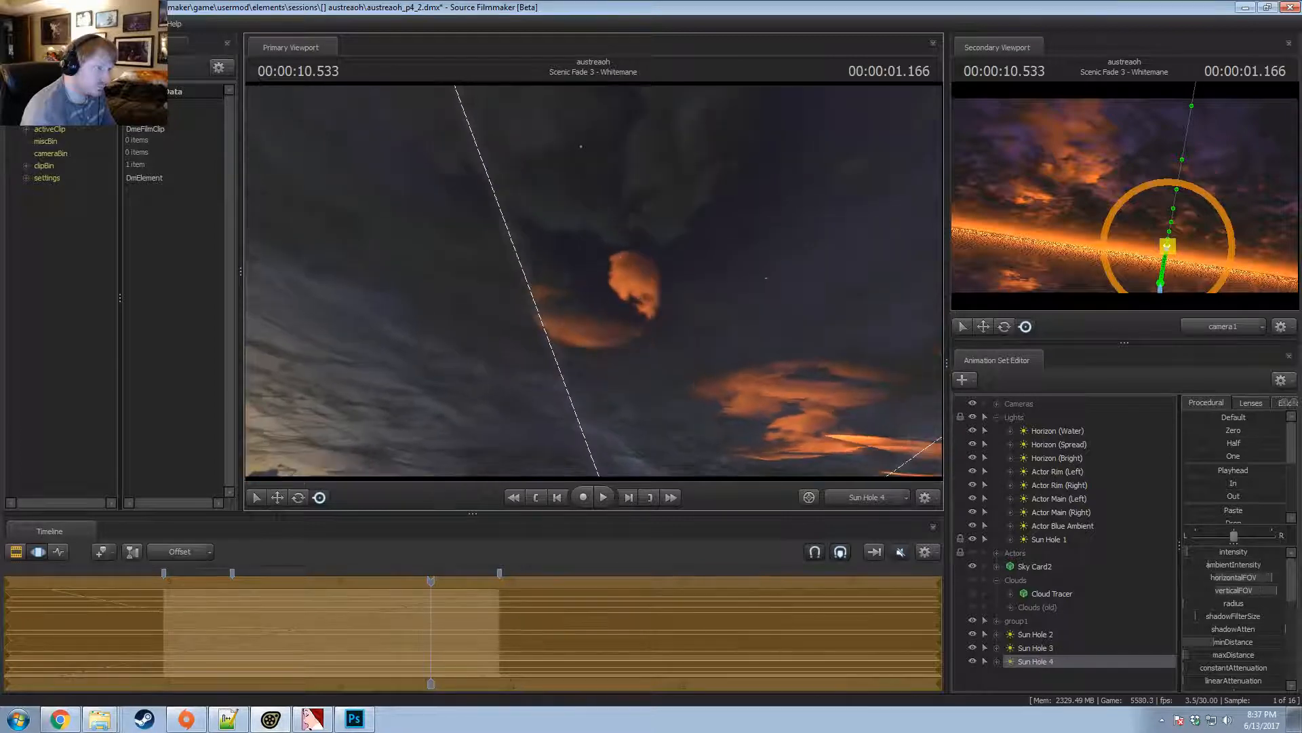
pyautogui.scroll(-3, 1245, 675)
# Increase the Sun Hole 4 light's width and height, and commit the change to check the shot.
pyautogui.scroll(-3, 1243, 672)
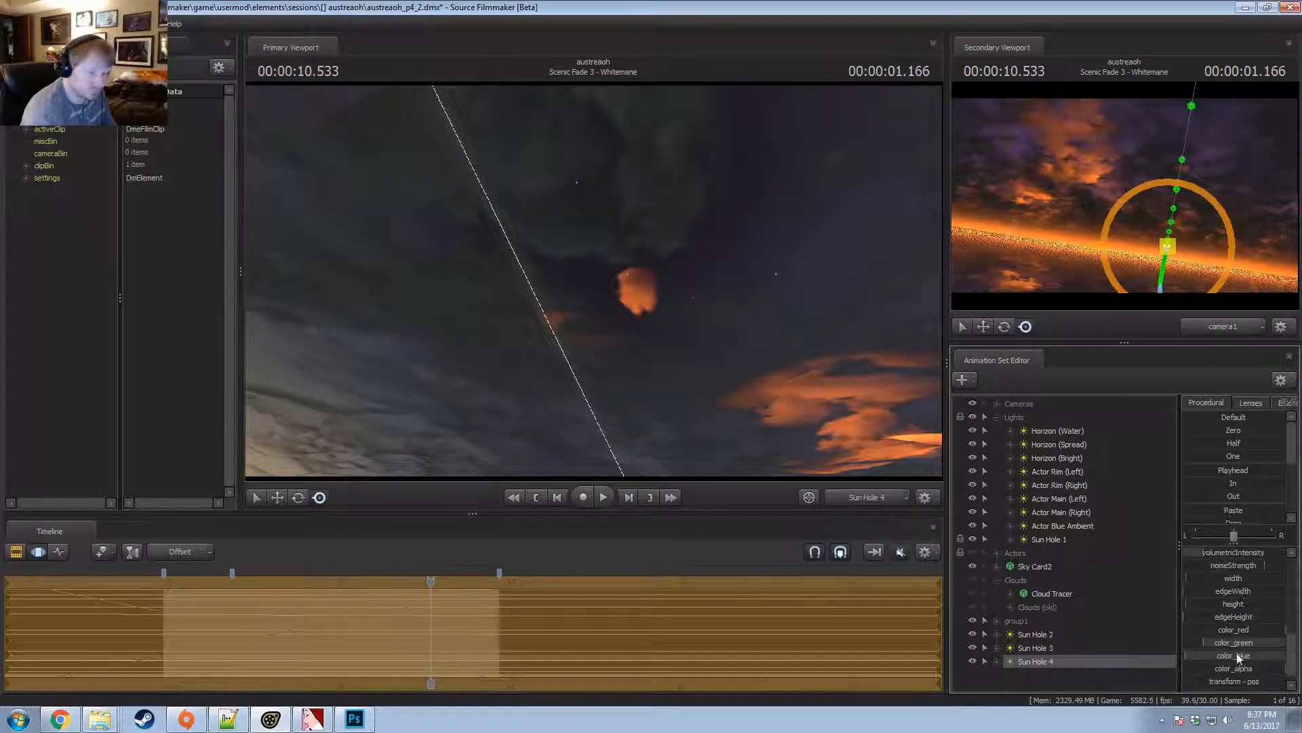
pyautogui.scroll(3, 1234, 646)
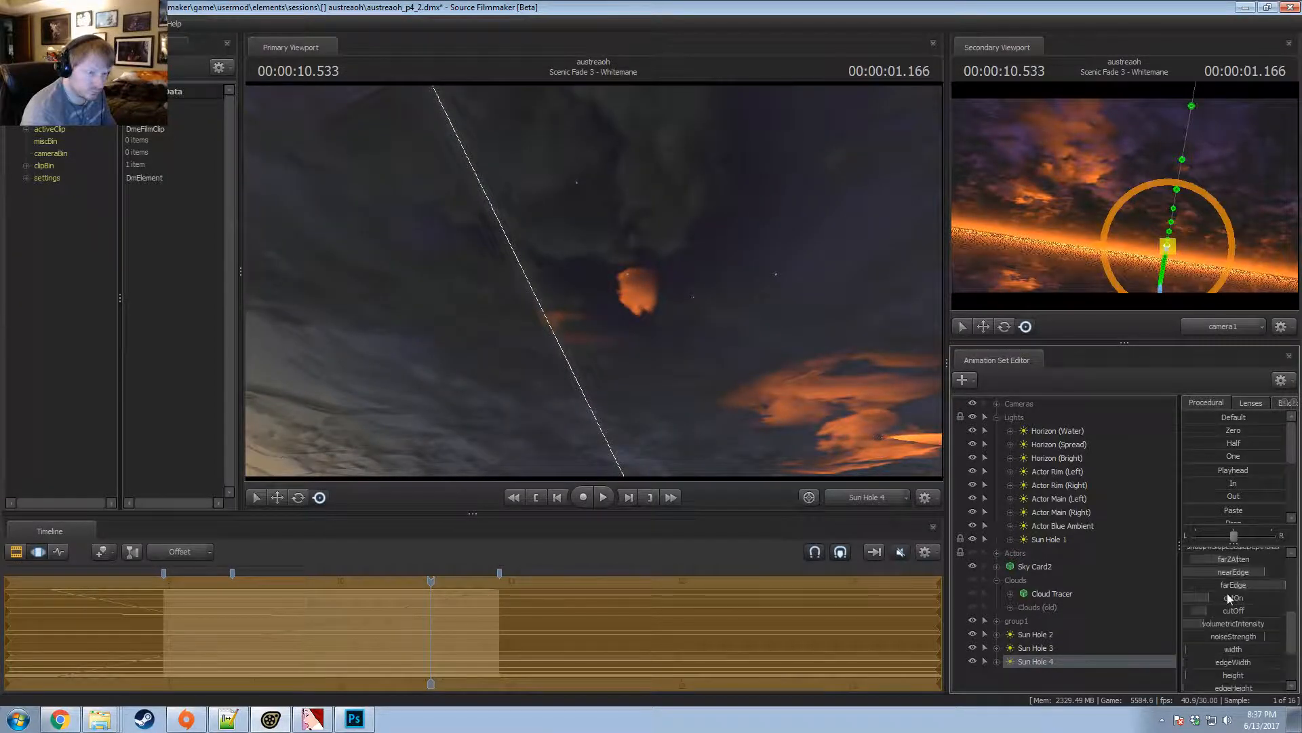
pyautogui.scroll(-3, 1239, 596)
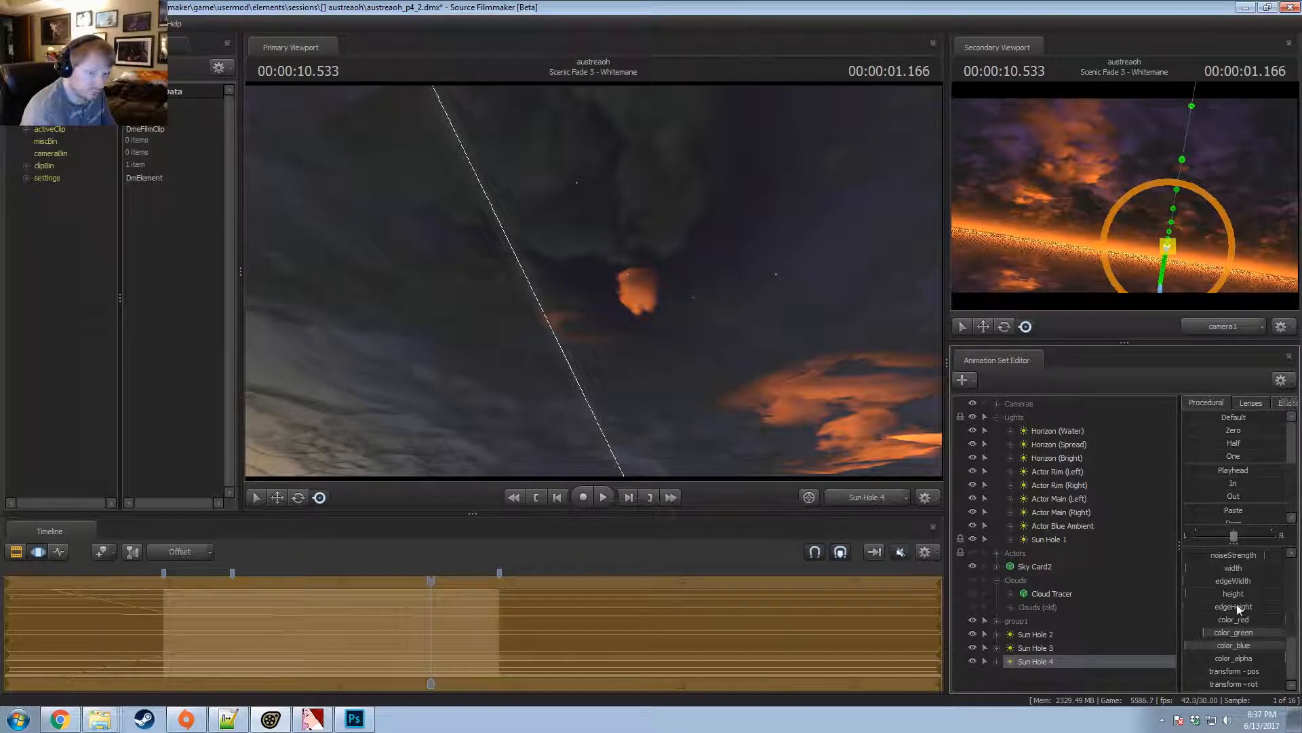
pyautogui.moveTo(1186, 593); pyautogui.dragTo(1194, 568)
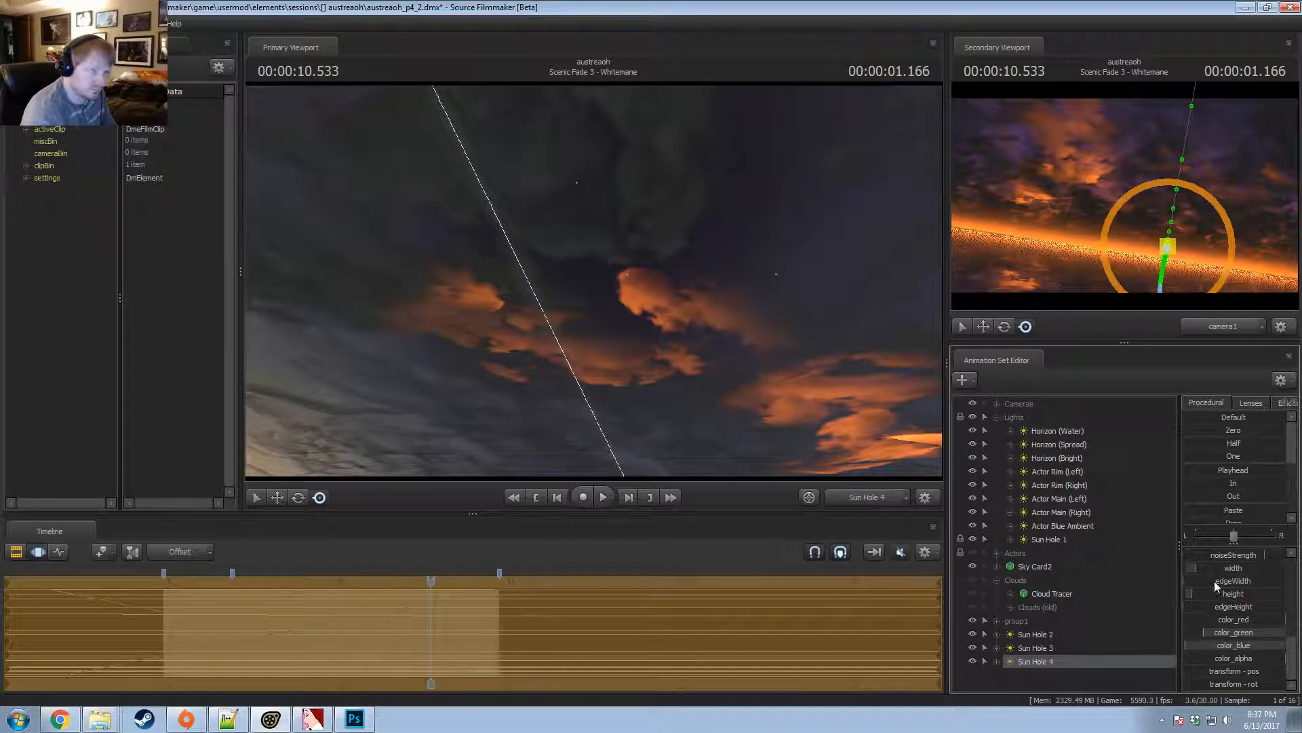
pyautogui.press('F2')
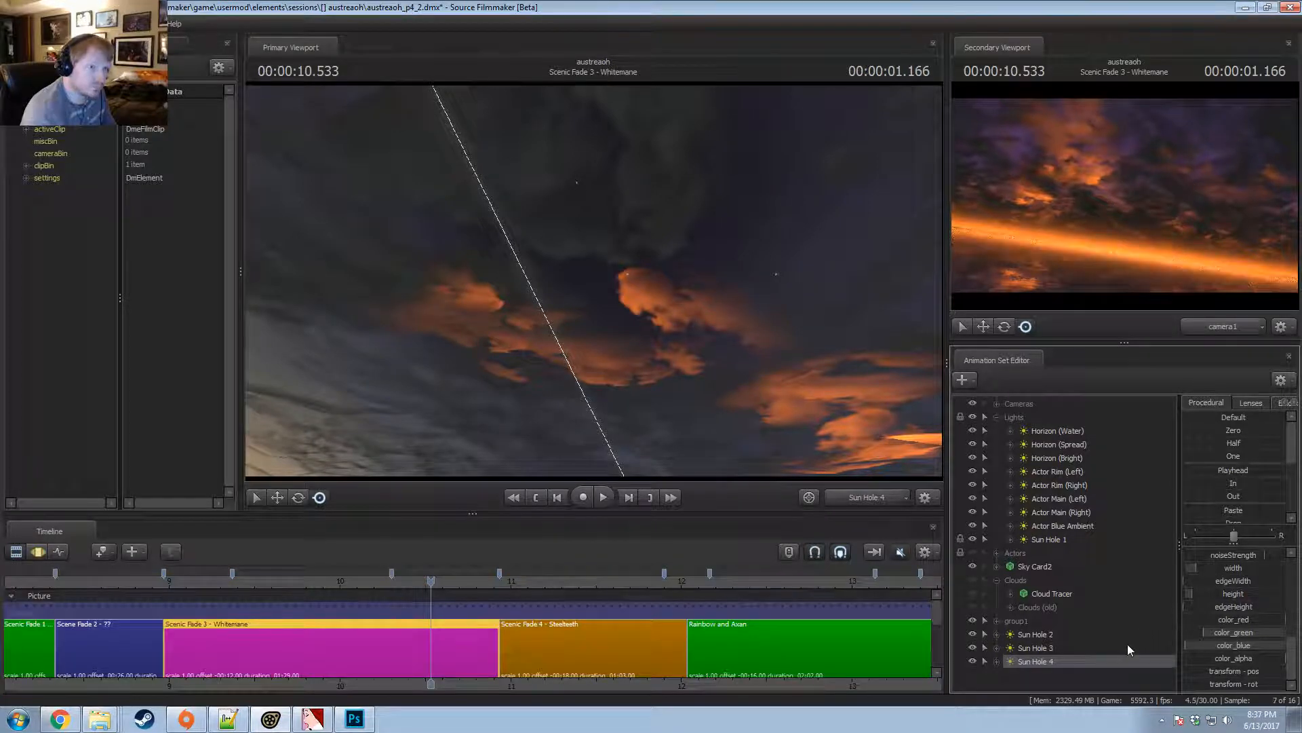
# Fine-tune the Sun Hole 4 light's intensity in the Motion Editor and check the lighting in the shot.
pyautogui.press('F3')
pyautogui.scroll(6, 1240, 563)
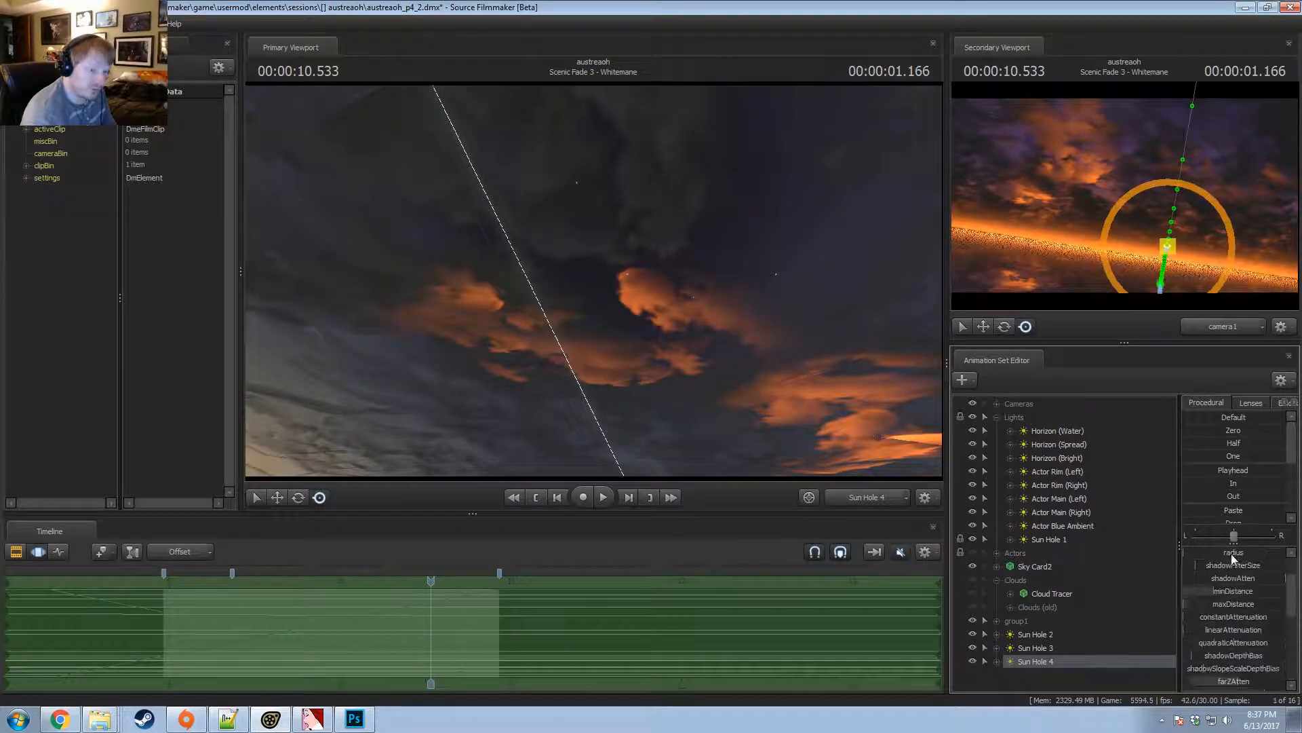
pyautogui.moveTo(1224, 552); pyautogui.dragTo(1227, 553)
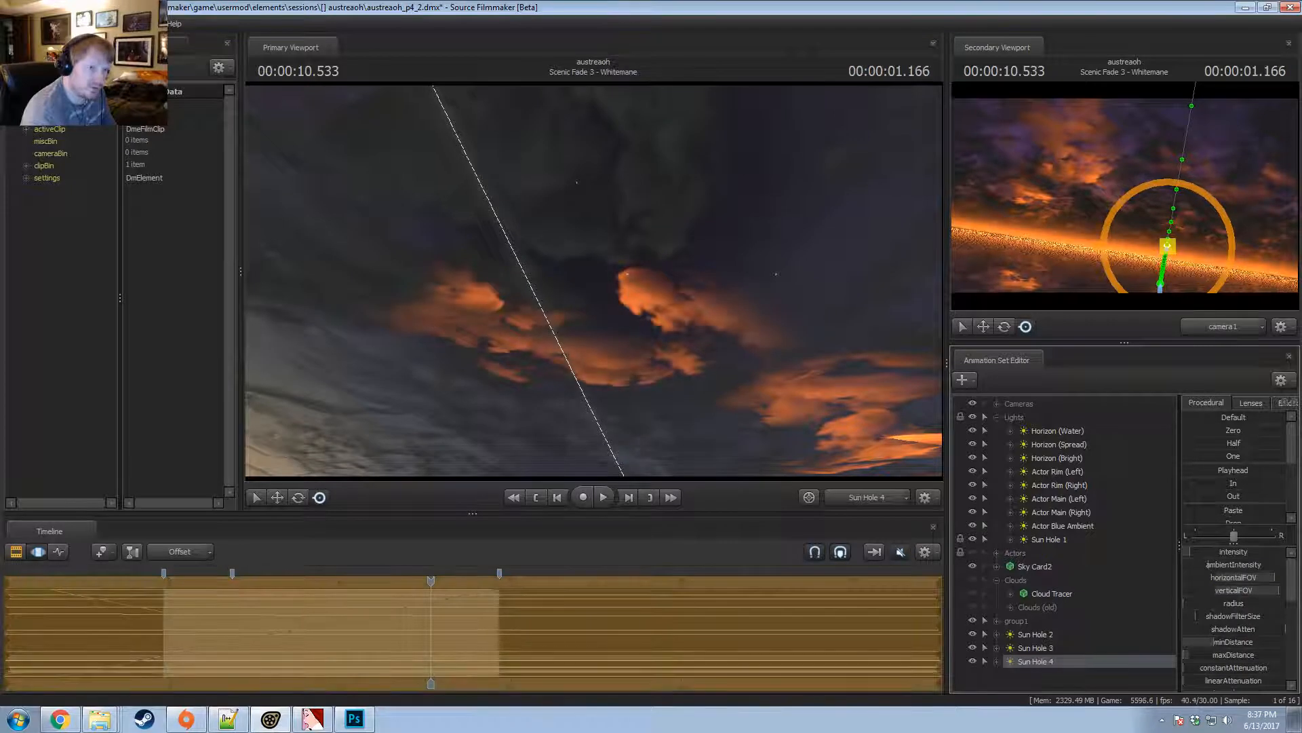
pyautogui.press('F3')
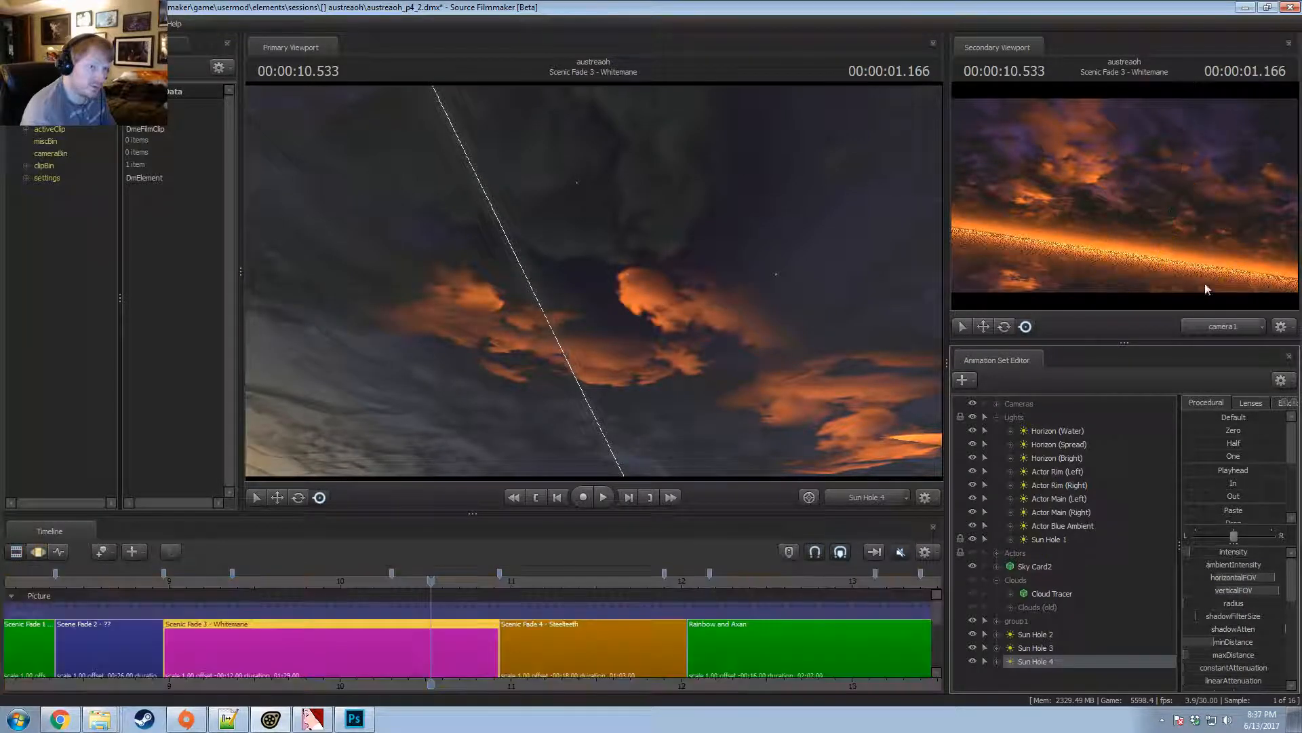
# Duplicate the Sun Hole 4 animation set and look through the new copy in the primary viewport.
pyautogui.rightClick(1037, 660)
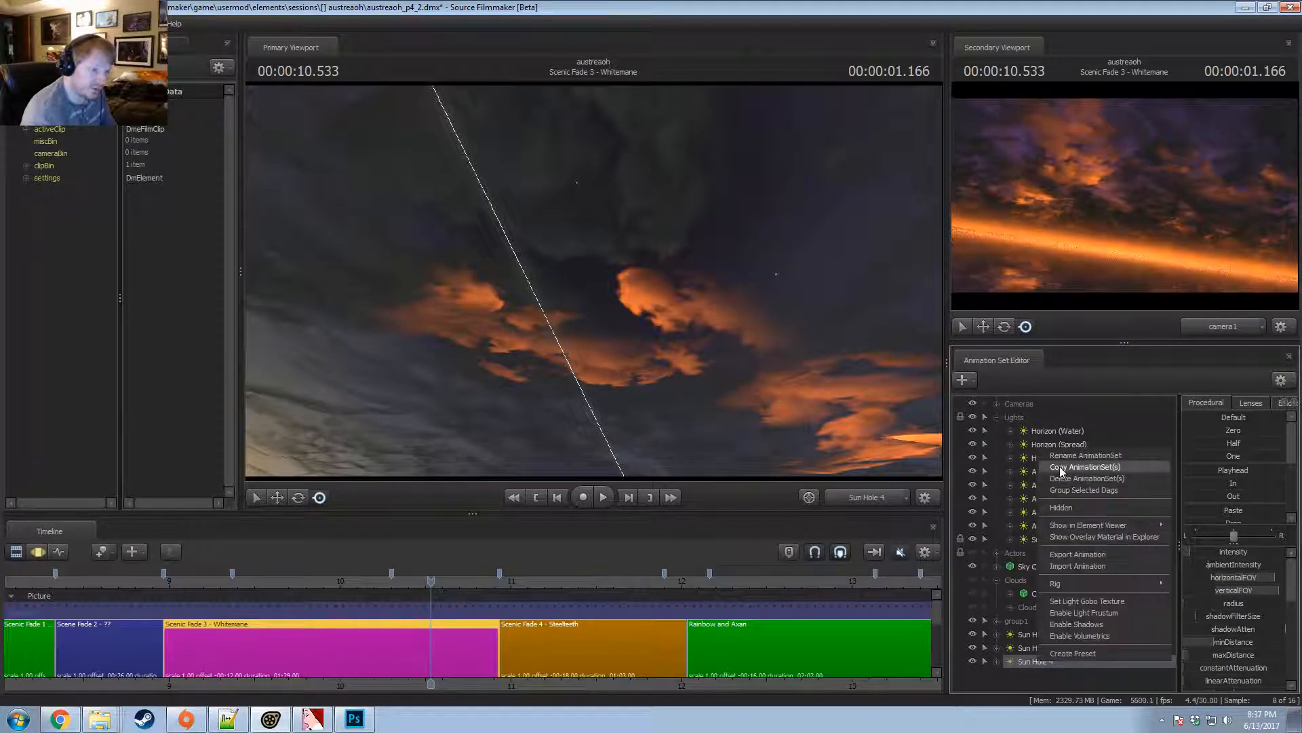
pyautogui.click(996, 416)
pyautogui.rightClick(1038, 591)
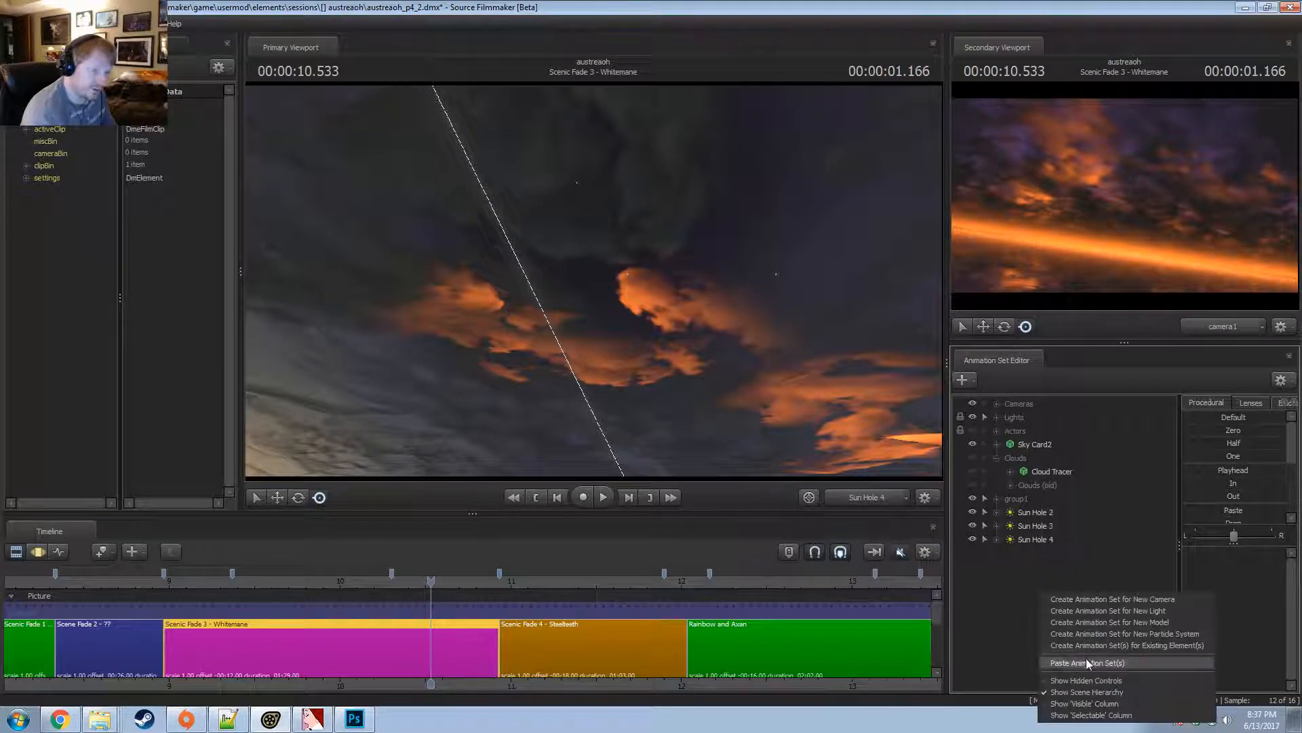
pyautogui.click(1084, 659)
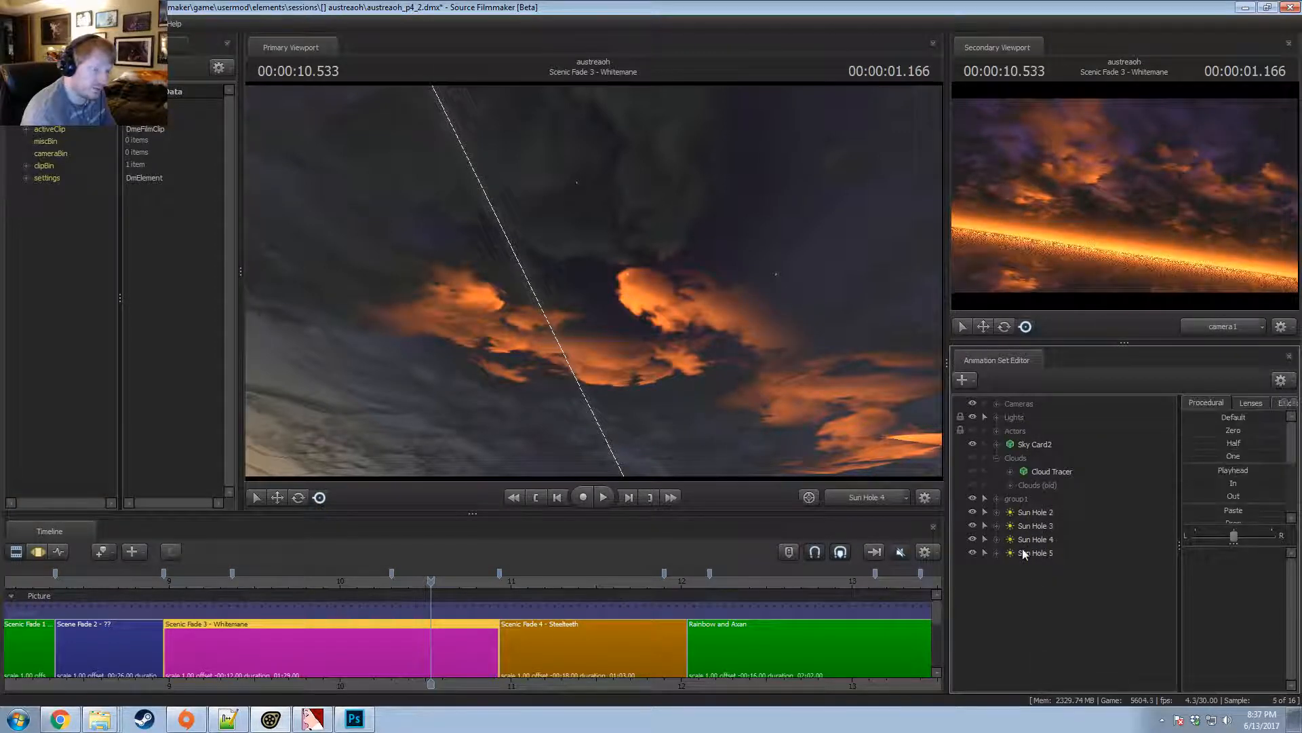
pyautogui.click(1024, 553)
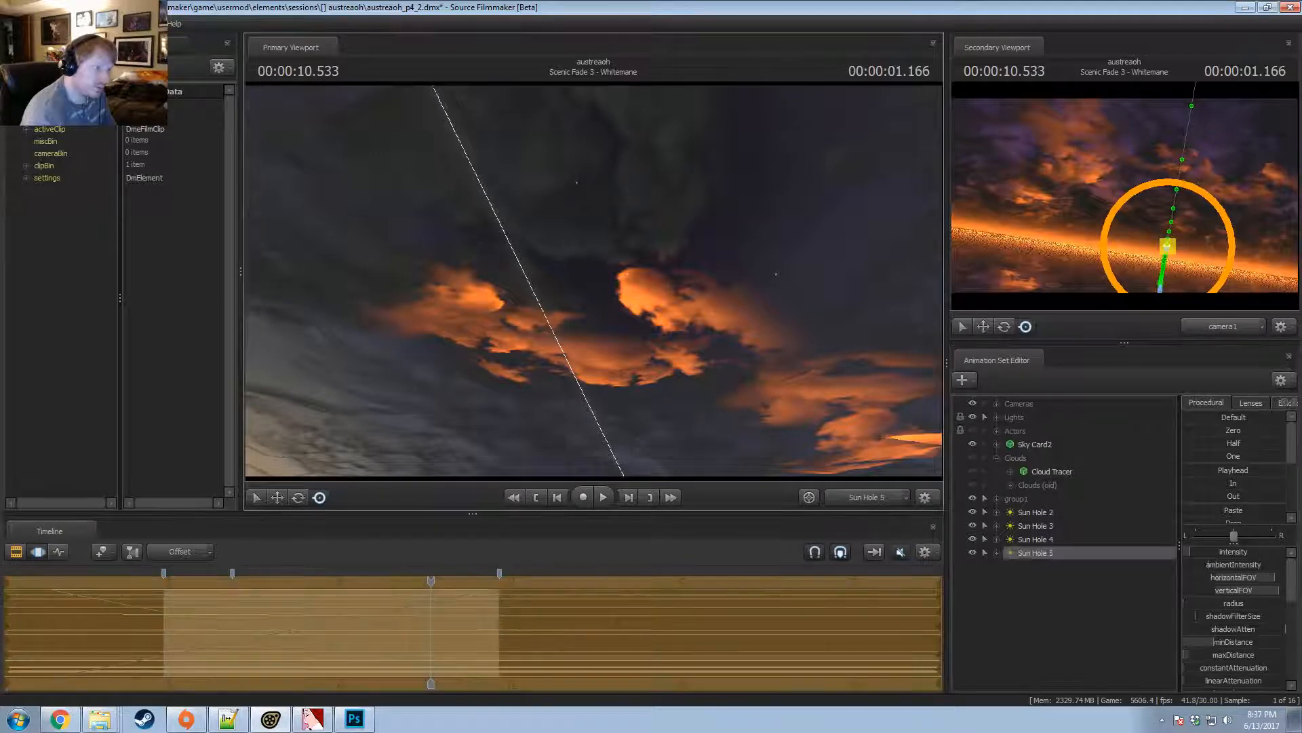
# Aim the Sun Hole 5 light along the horizon in the Motion Editor.
pyautogui.moveTo(594, 281); pyautogui.dragTo(610, 337)
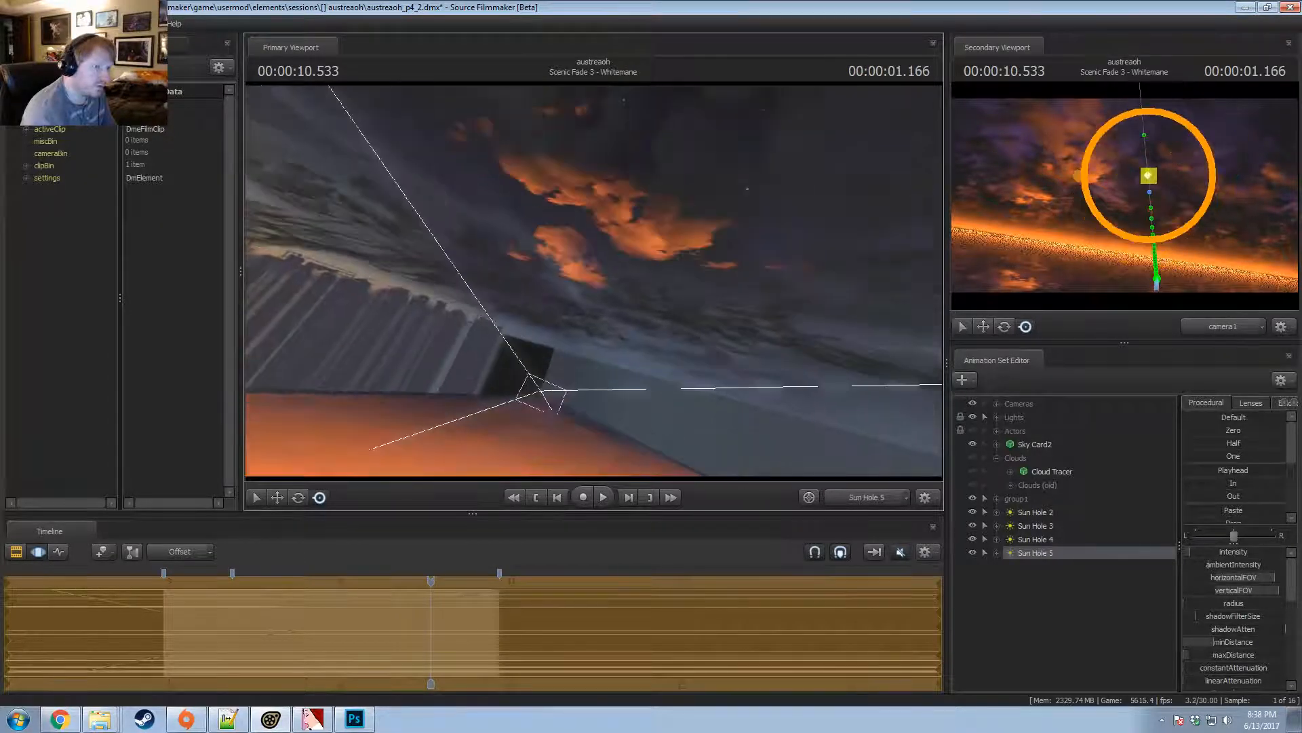
pyautogui.moveTo(594, 281); pyautogui.dragTo(594, 325)
pyautogui.scroll(-2, 594, 280)
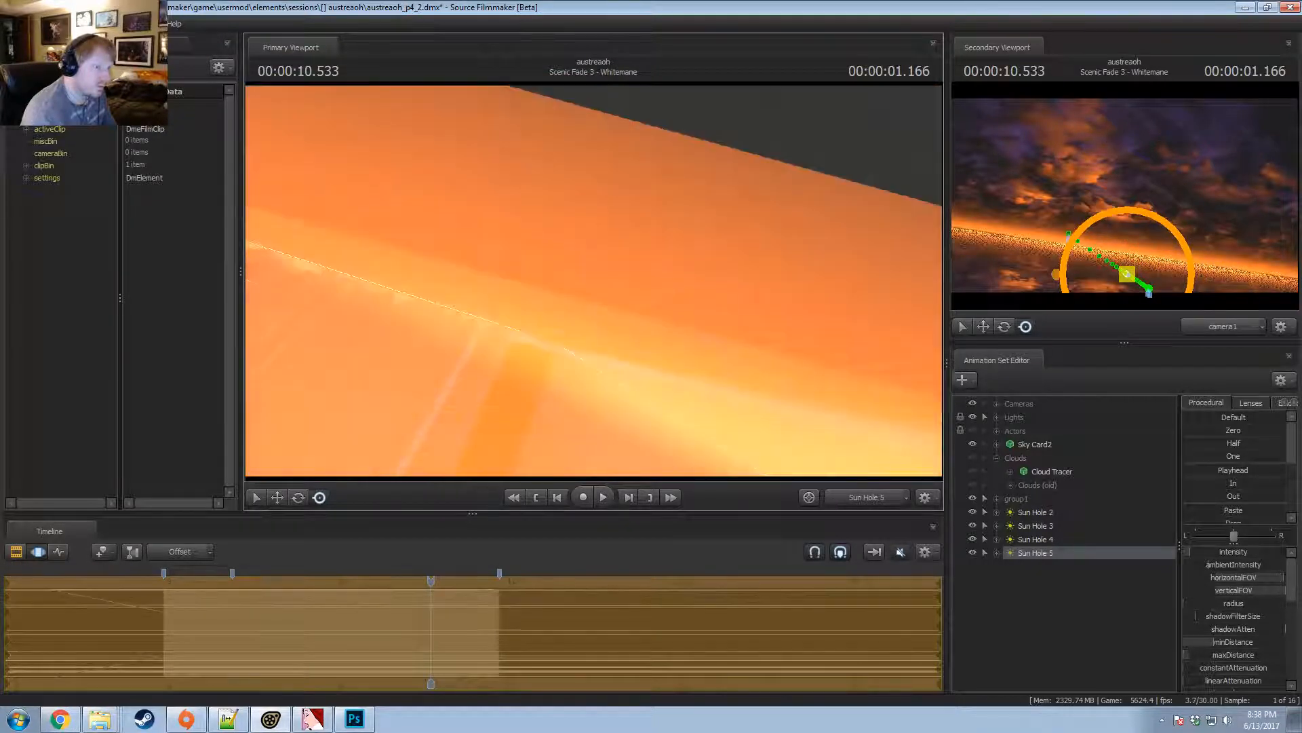
pyautogui.moveTo(594, 281)
pyautogui.mouseDown()
pyautogui.moveTo(594, 261)
pyautogui.moveTo(594, 291)
pyautogui.mouseUp()
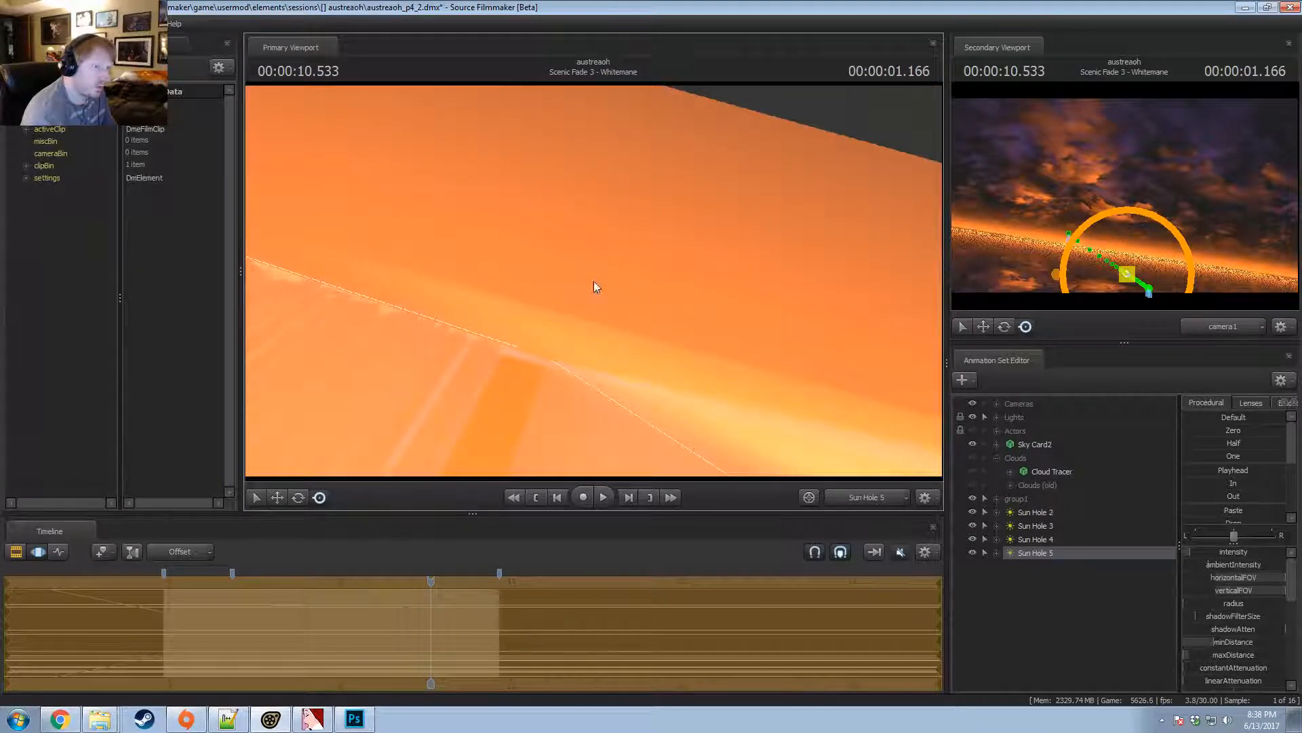
pyautogui.press('F2')
pyautogui.press('F3')
# Remap the Sun Hole 5 light's intensity slider range, lower its intensity and check the shot.
pyautogui.rightClick(1222, 552)
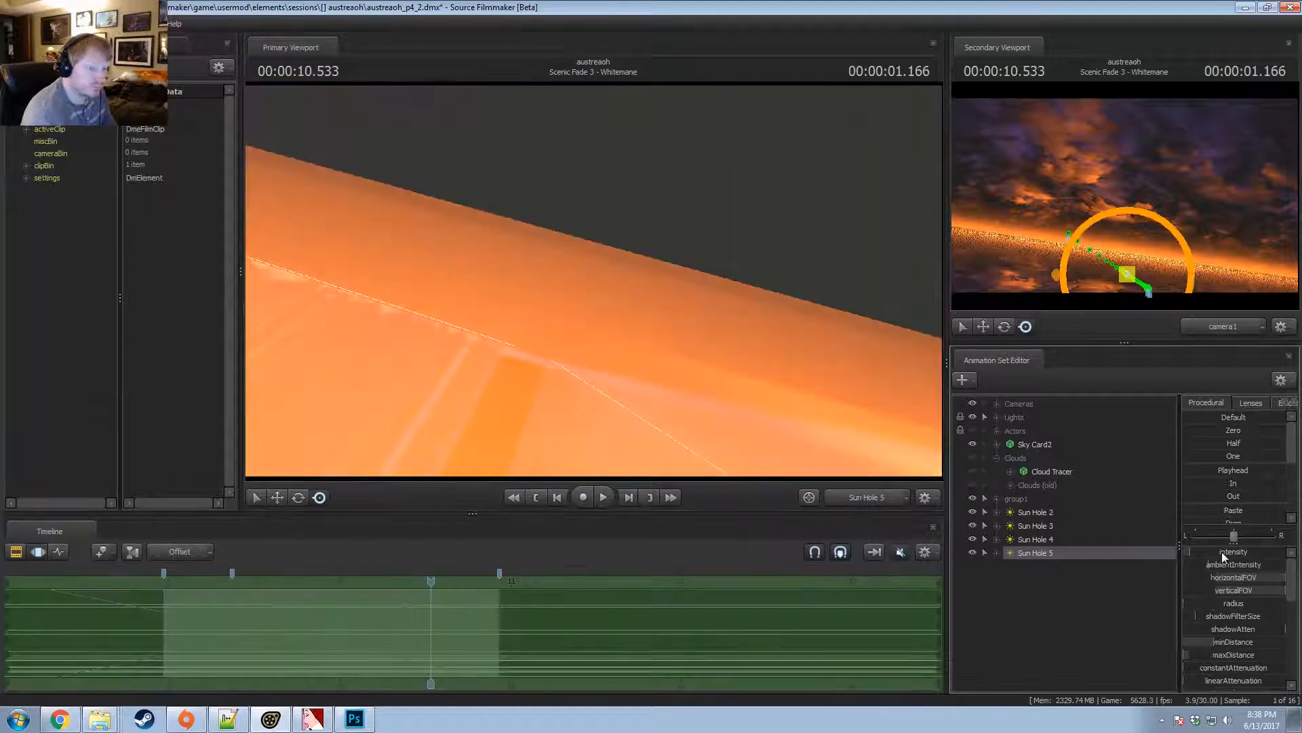
pyautogui.click(1233, 571)
pyautogui.click(644, 387)
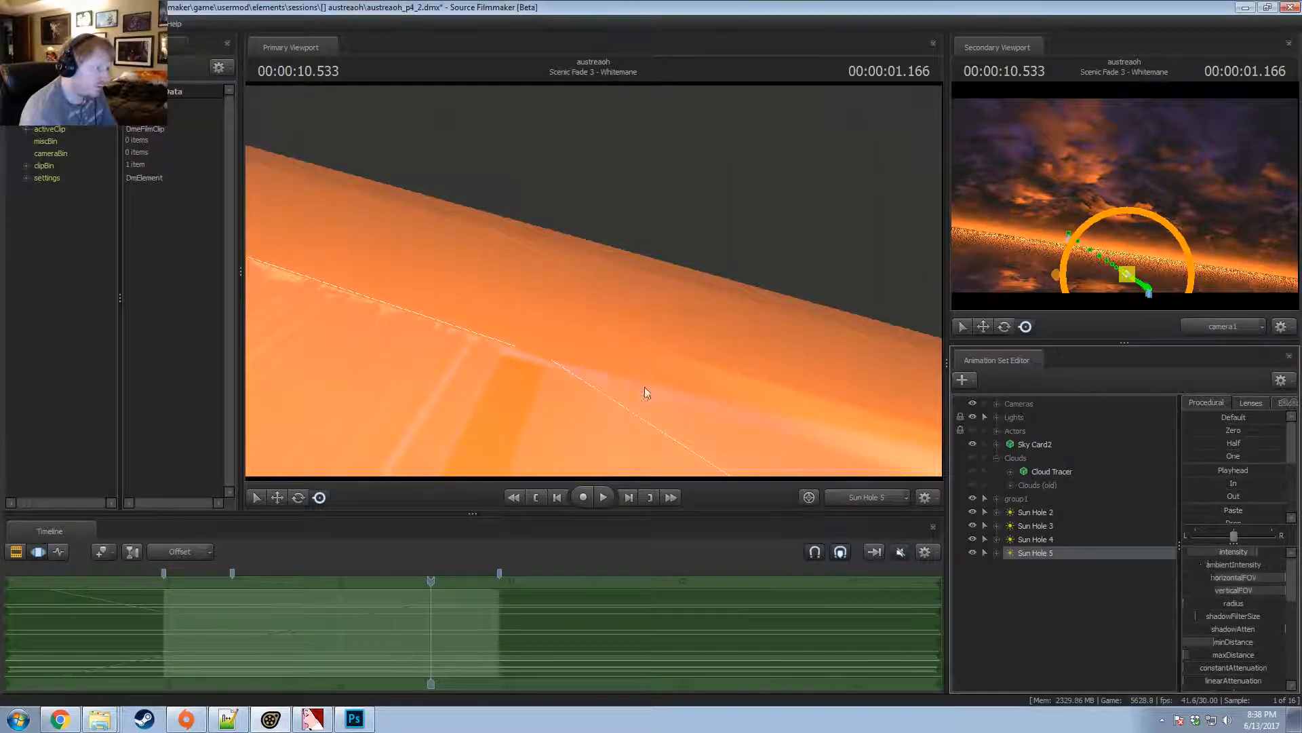
pyautogui.moveTo(1239, 553); pyautogui.dragTo(1211, 552)
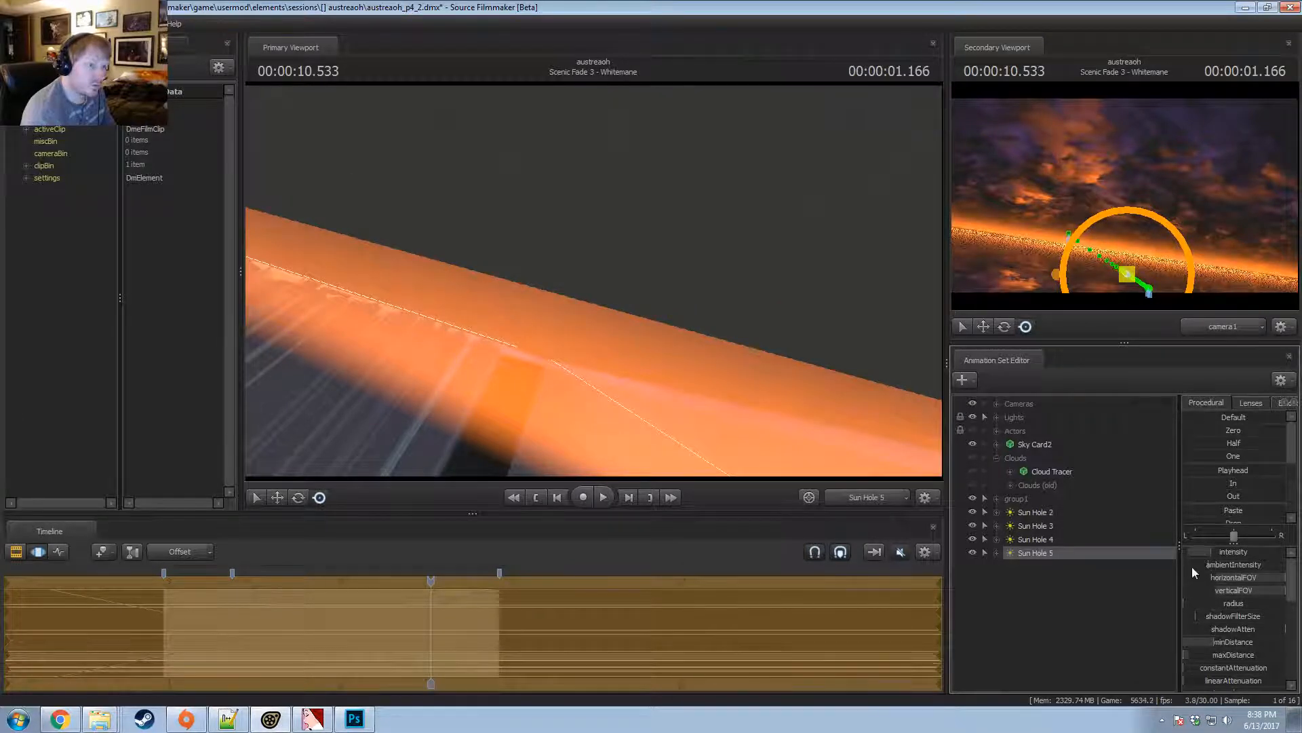
pyautogui.press('F2')
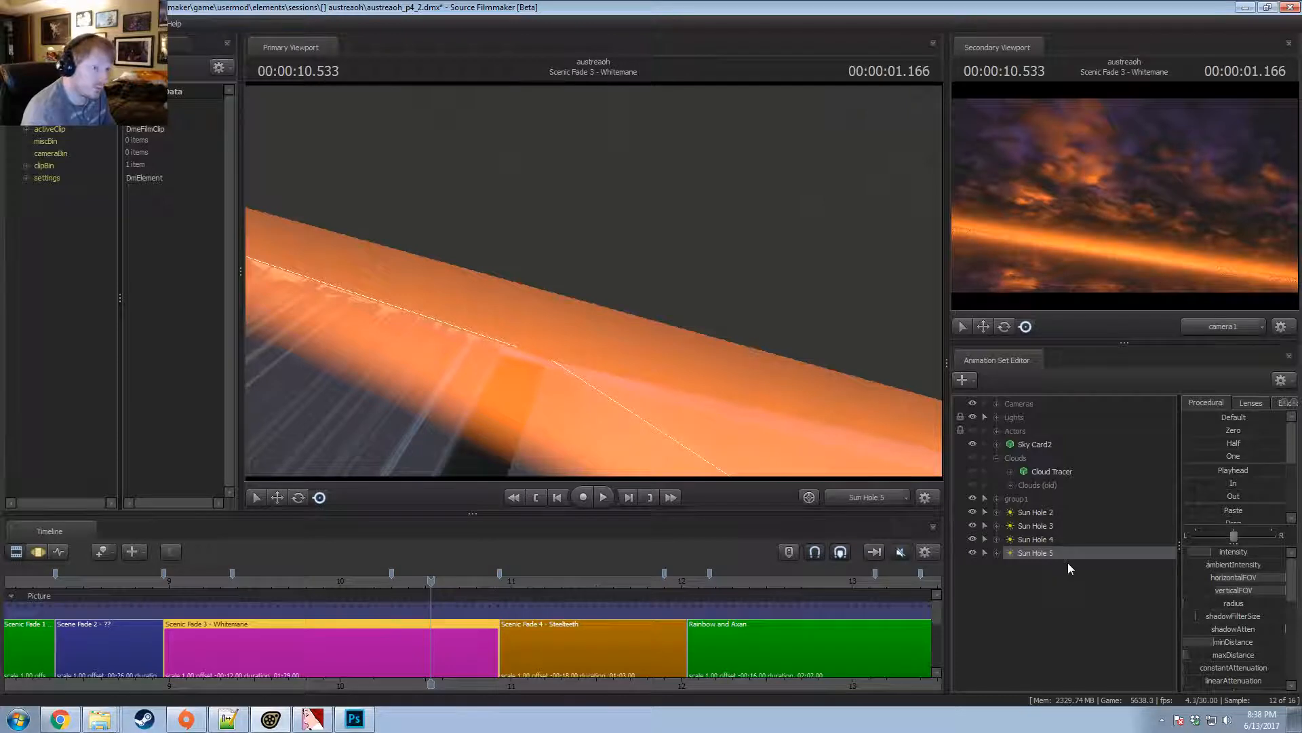
pyautogui.click(1031, 557)
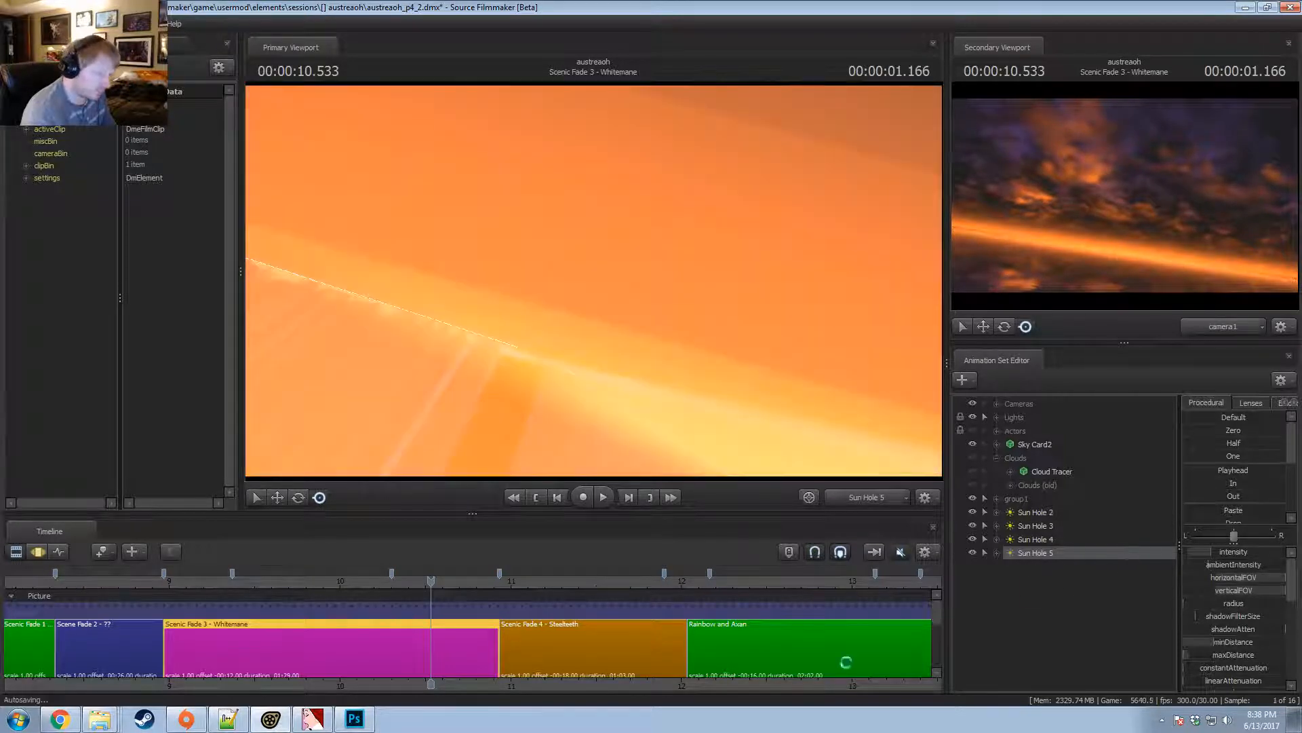
# Expand the individual controls of the Sun Hole 2 to 5 lights and the Cloud Tracer's Body group to reveal its rootTransform.
pyautogui.press('F3')
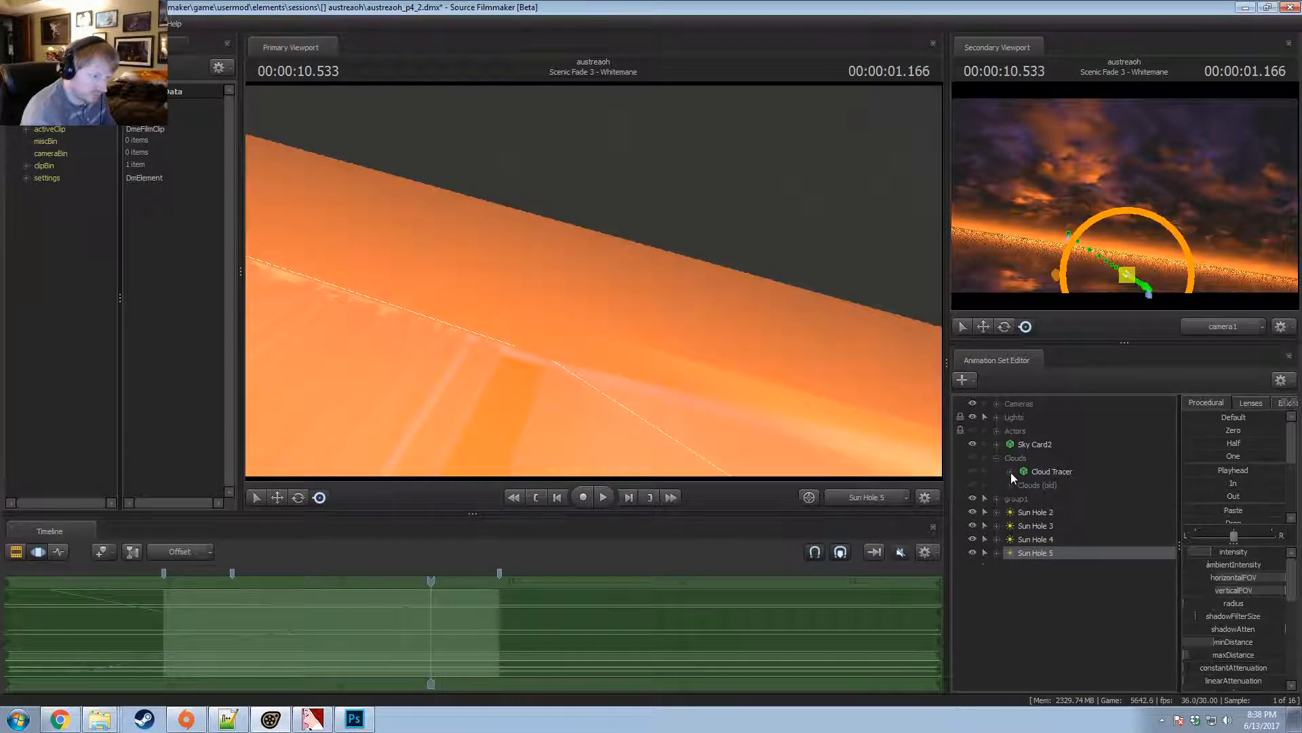
pyautogui.click(1011, 472)
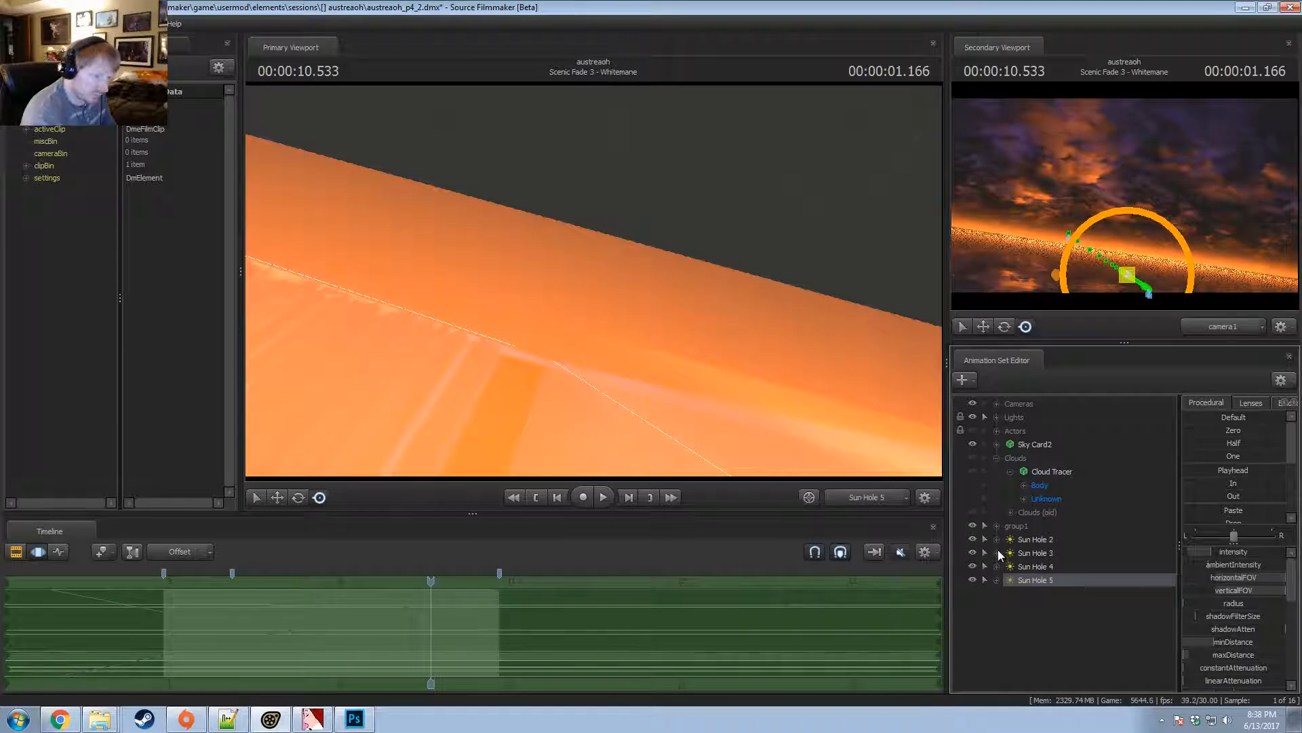
pyautogui.click(996, 580)
pyautogui.click(997, 566)
pyautogui.click(997, 552)
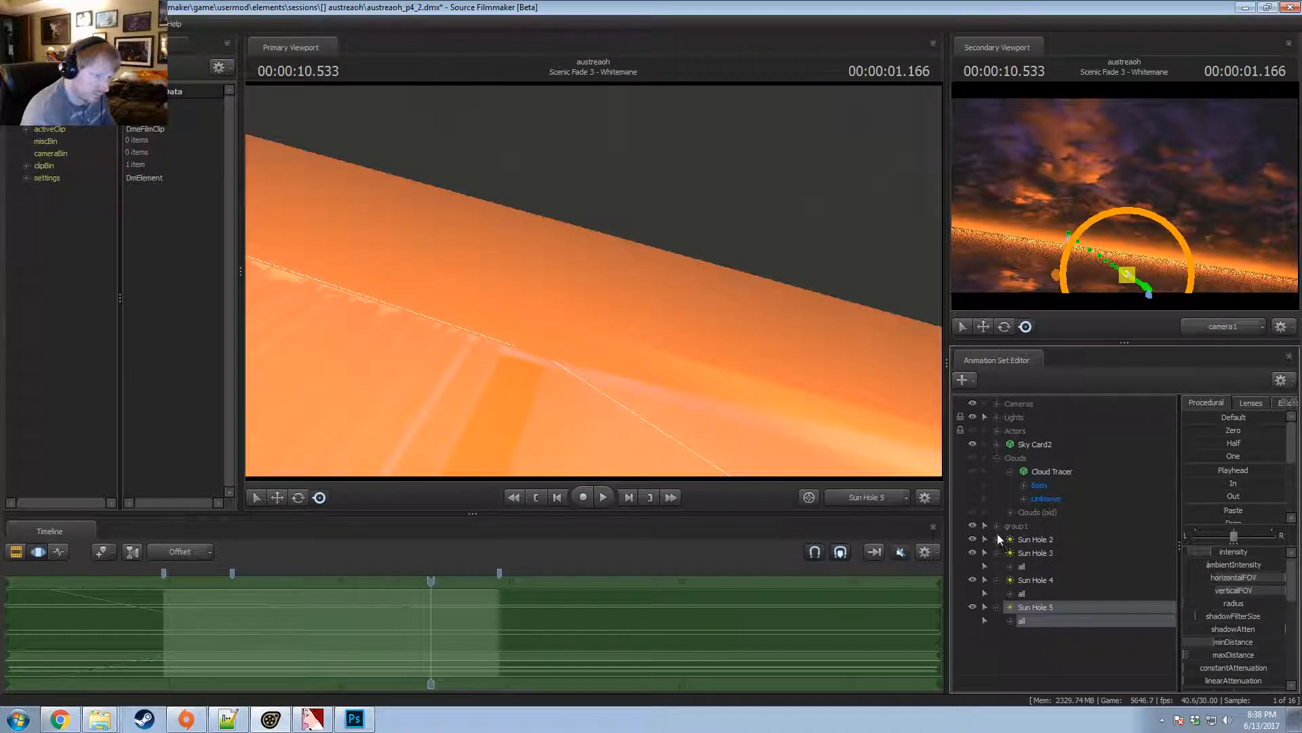
pyautogui.click(997, 539)
pyautogui.click(1010, 633)
pyautogui.click(1014, 596)
pyautogui.click(1010, 607)
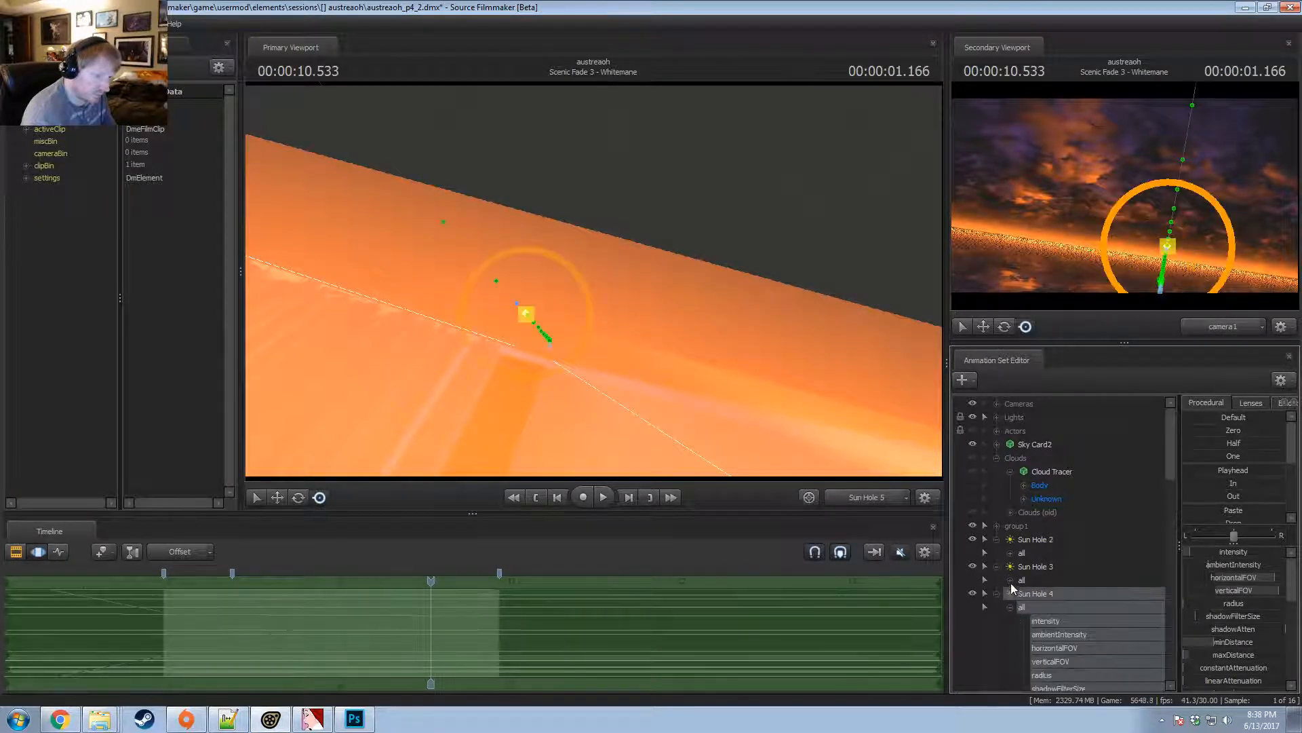
pyautogui.click(1010, 580)
pyautogui.click(1010, 553)
pyautogui.click(1024, 485)
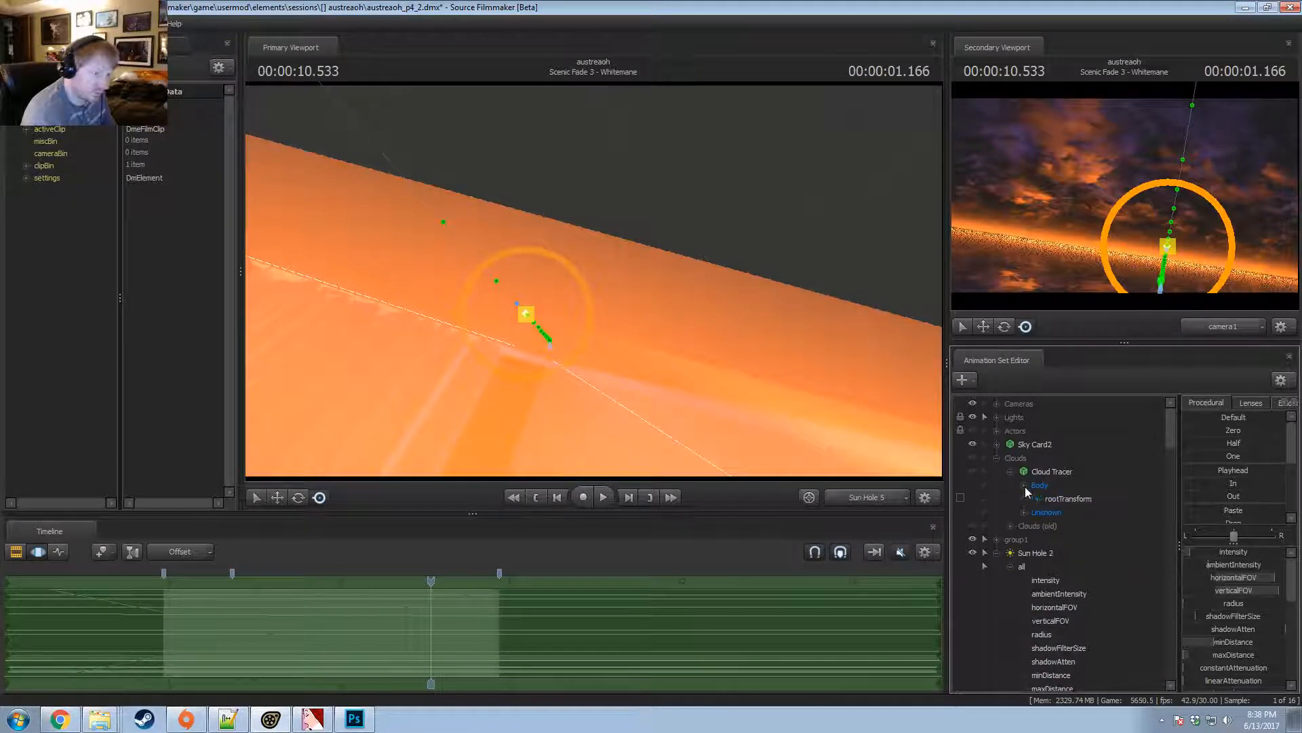
# Inspect the Sun Hole 1 light in the Lights group, and return to the Cloud Tracer's rootTransform in the Clouds group.
pyautogui.click(997, 458)
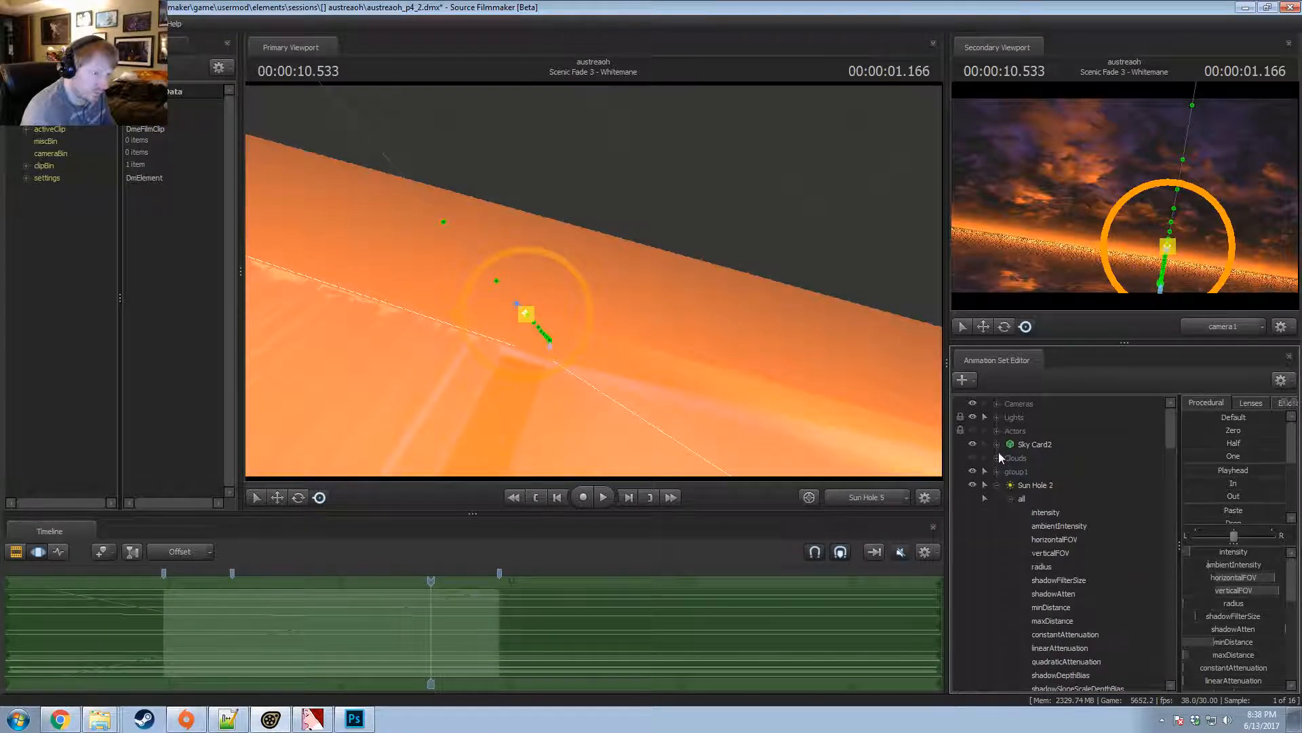
pyautogui.click(997, 417)
pyautogui.click(1029, 541)
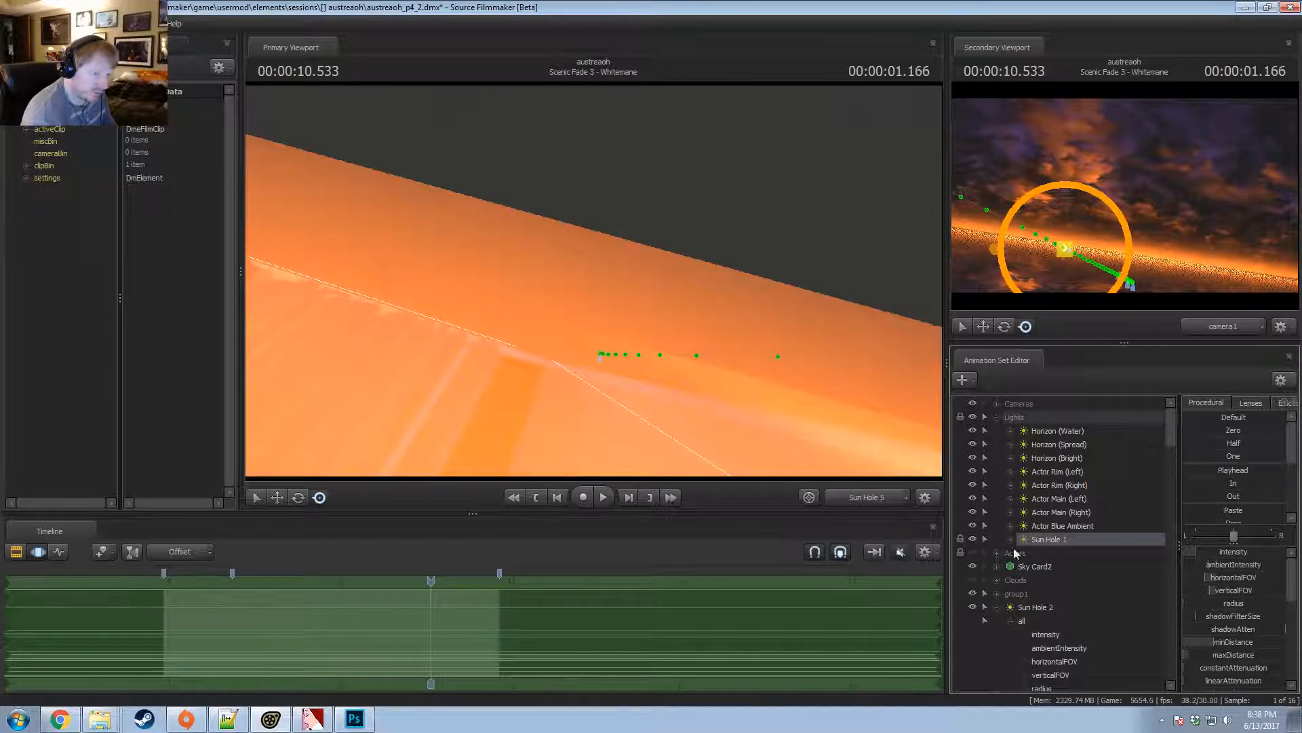
pyautogui.scroll(-3, 1015, 584)
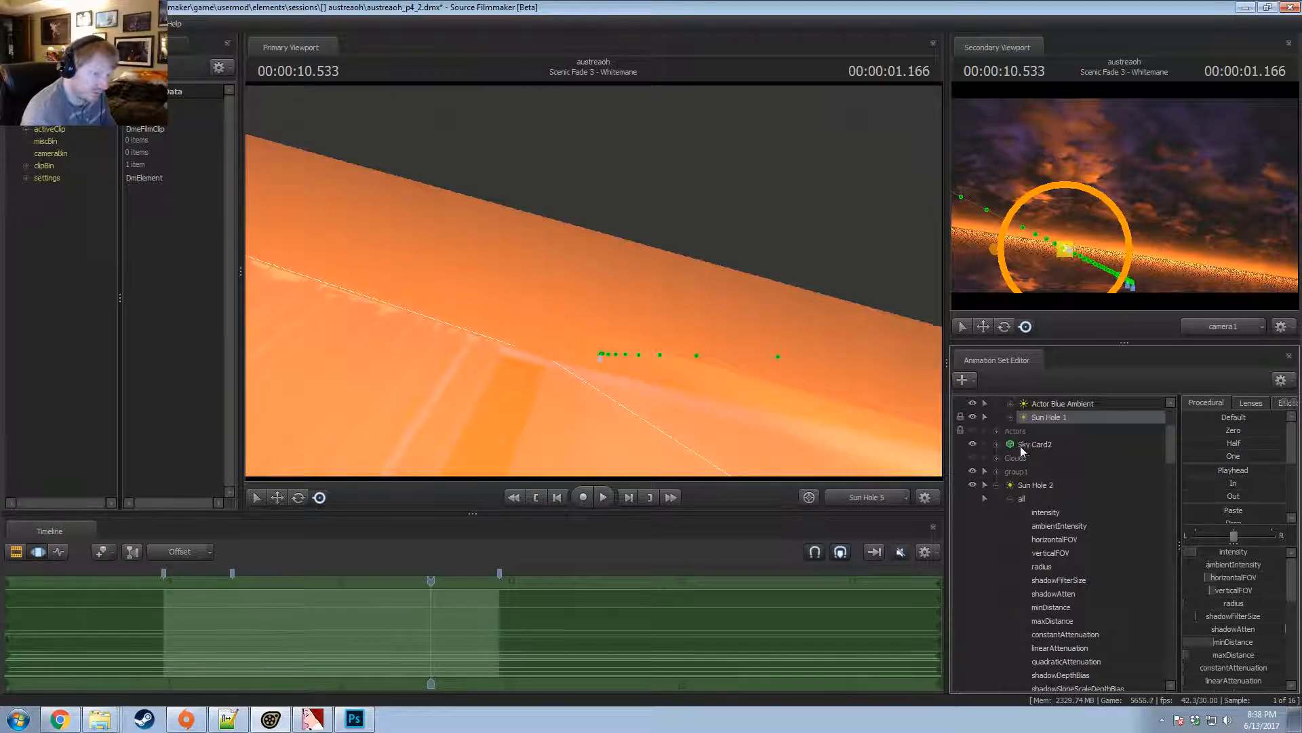
pyautogui.scroll(3, 996, 448)
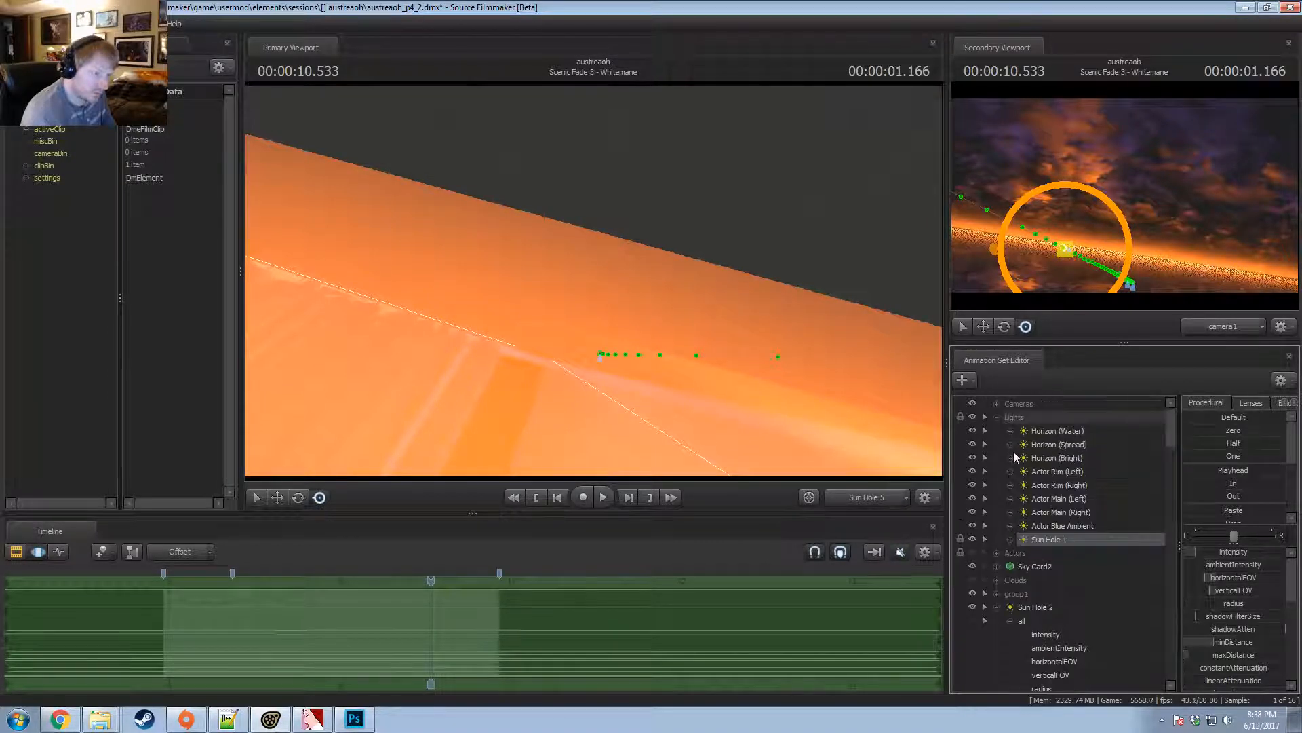
pyautogui.click(997, 418)
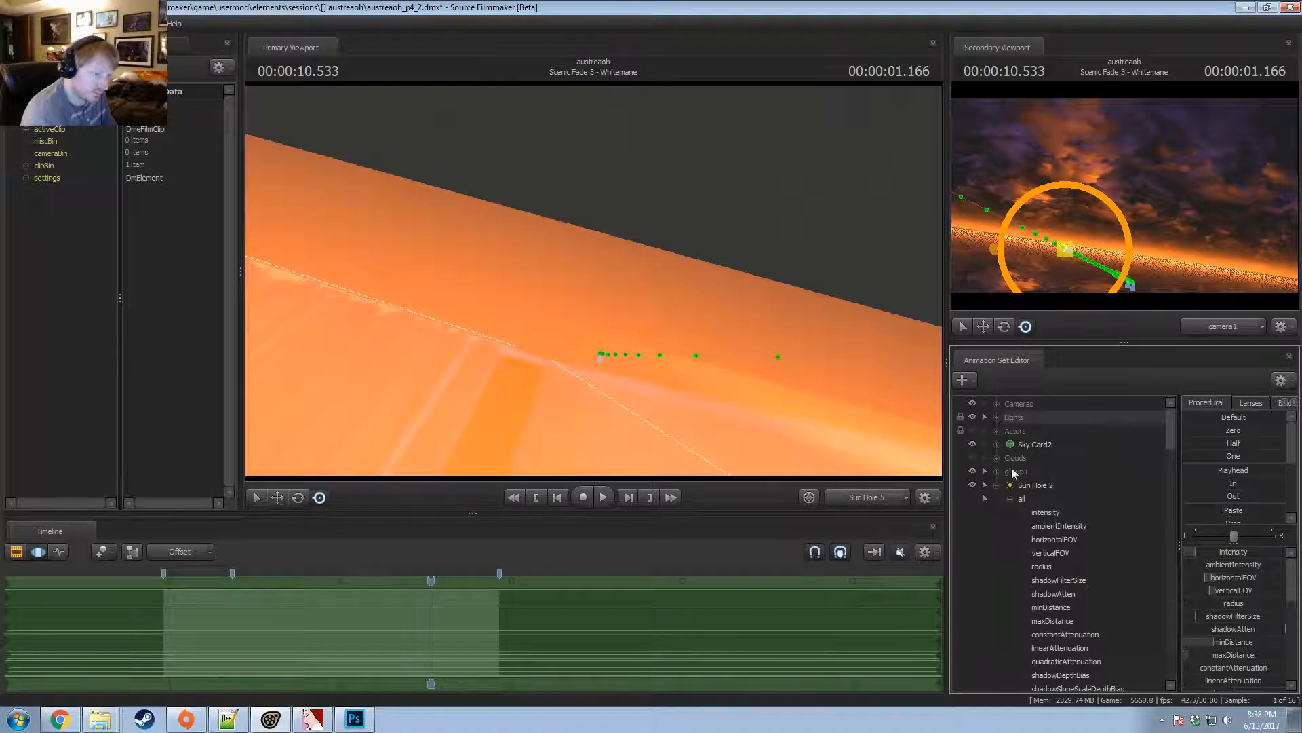
pyautogui.click(997, 458)
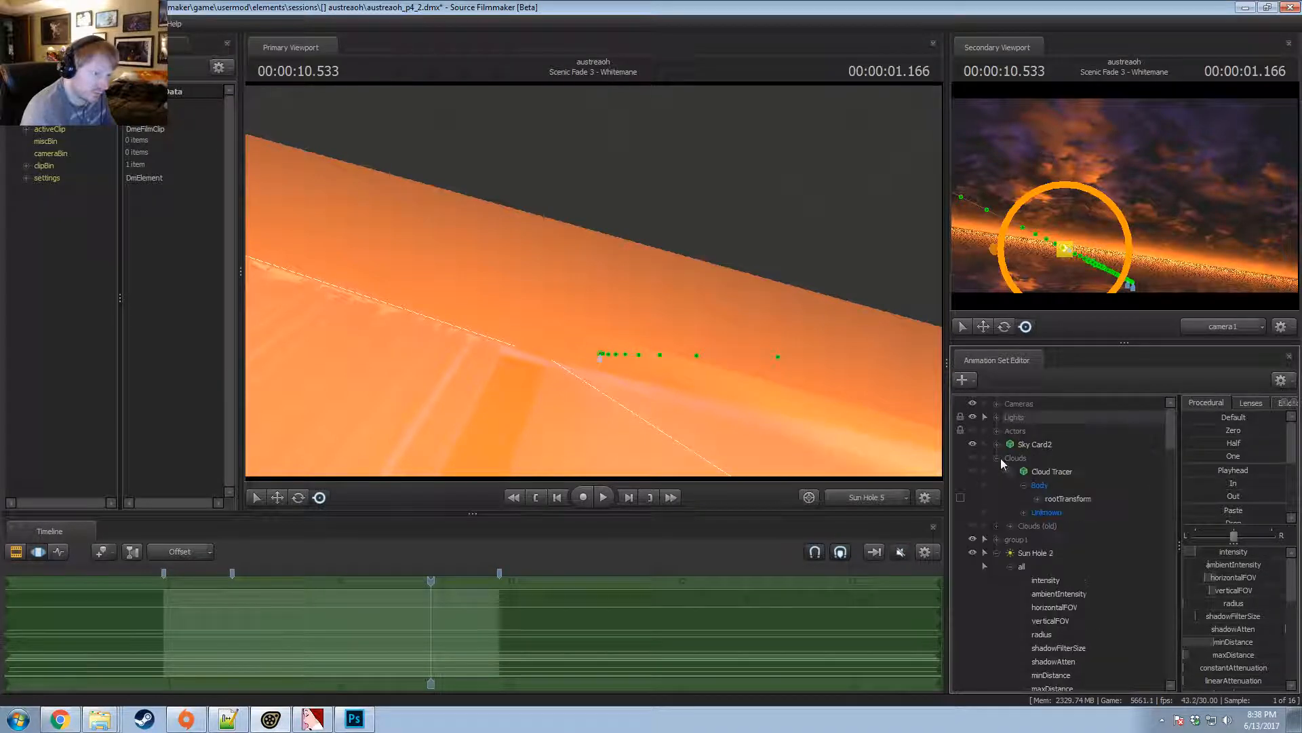
# Collapse the Sun Hole lights and move the Cloud Tracer out of the Clouds group to the end of the list, below Sun Hole 5.
pyautogui.doubleClick(1024, 486)
pyautogui.scroll(-8, 1037, 690)
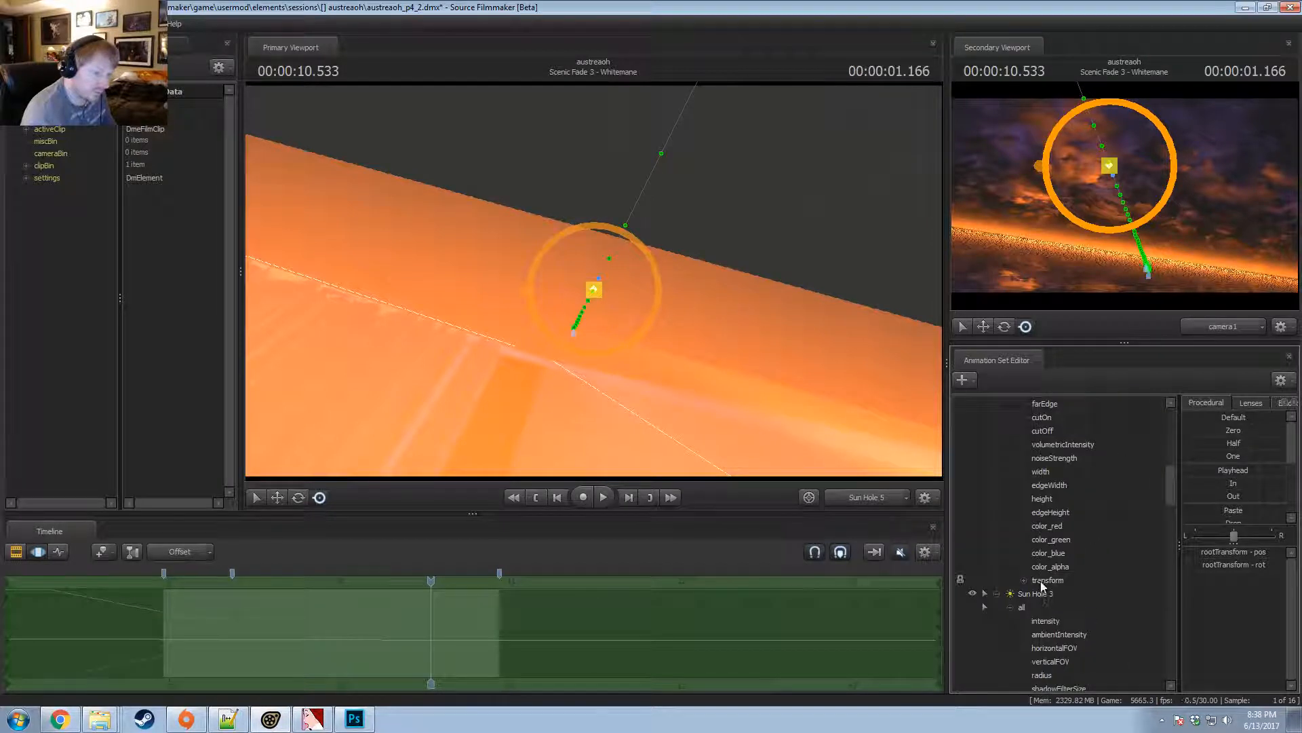
pyautogui.scroll(8, 1031, 567)
pyautogui.click(1001, 484)
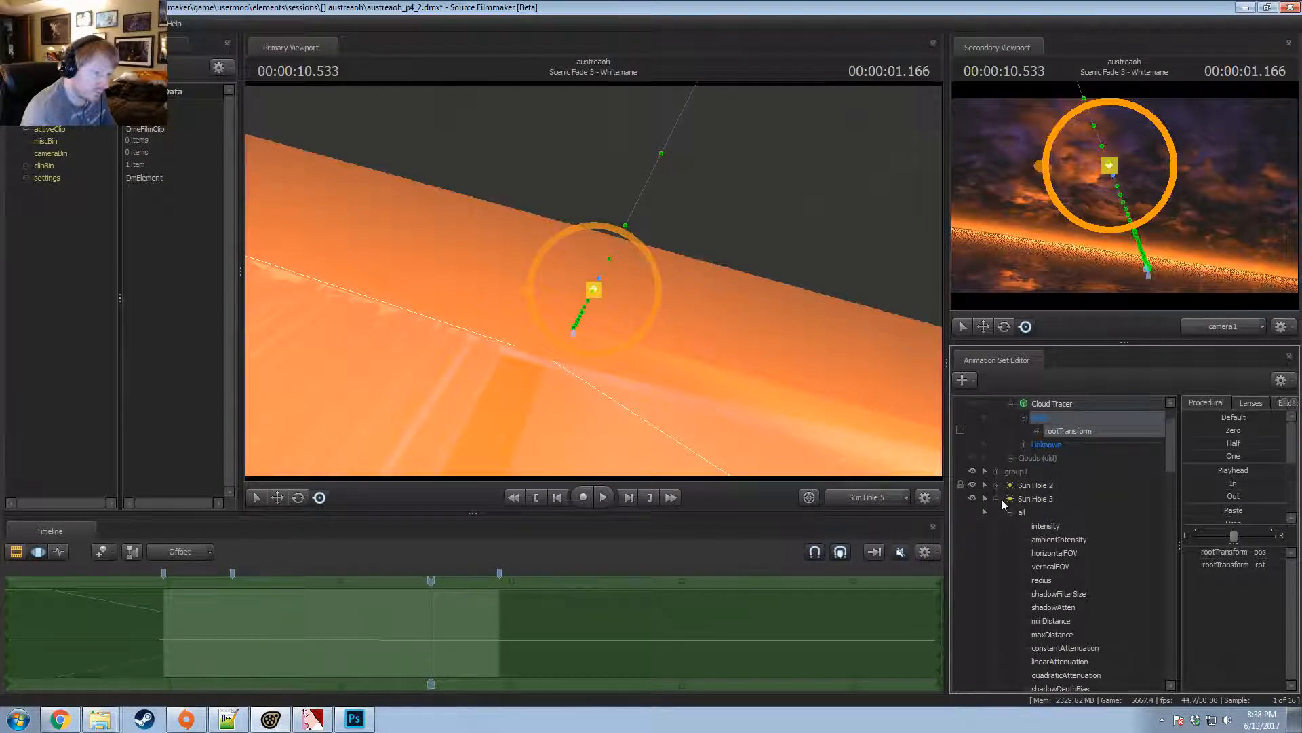
pyautogui.click(997, 500)
pyautogui.click(1050, 472)
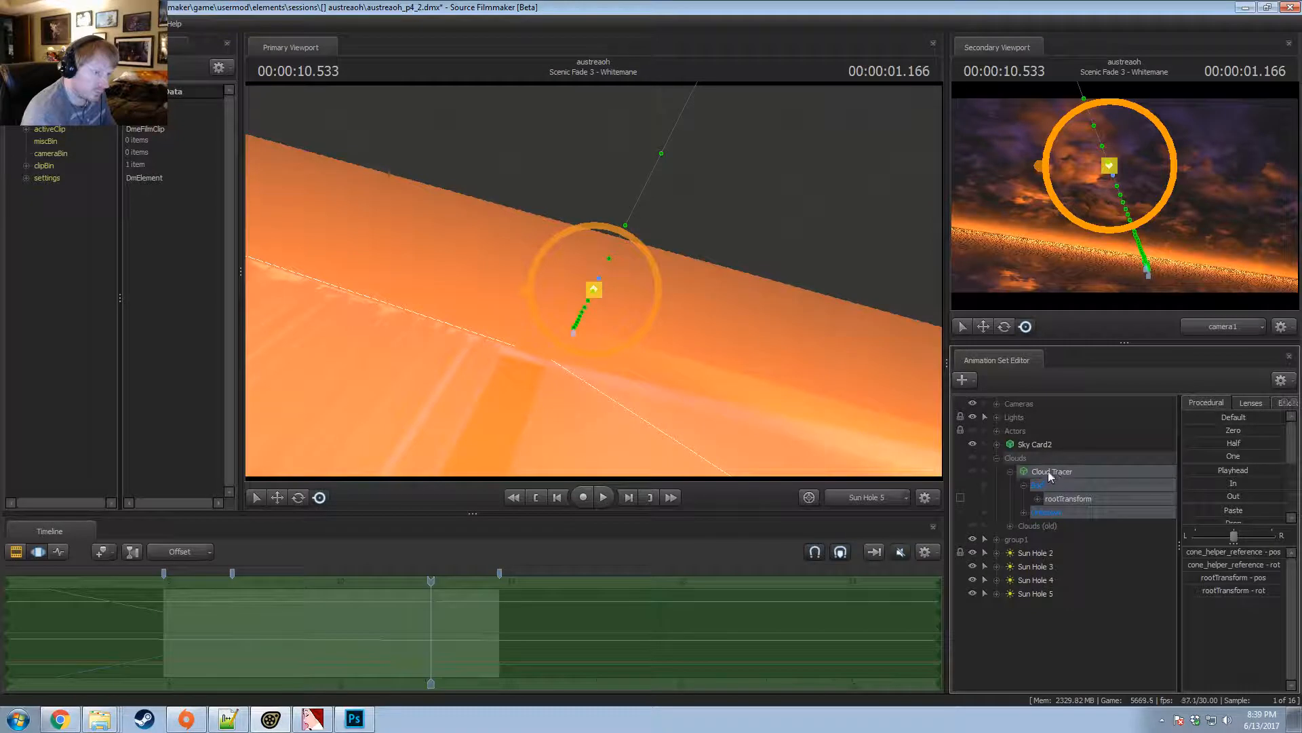
pyautogui.moveTo(1038, 630); pyautogui.dragTo(1049, 625)
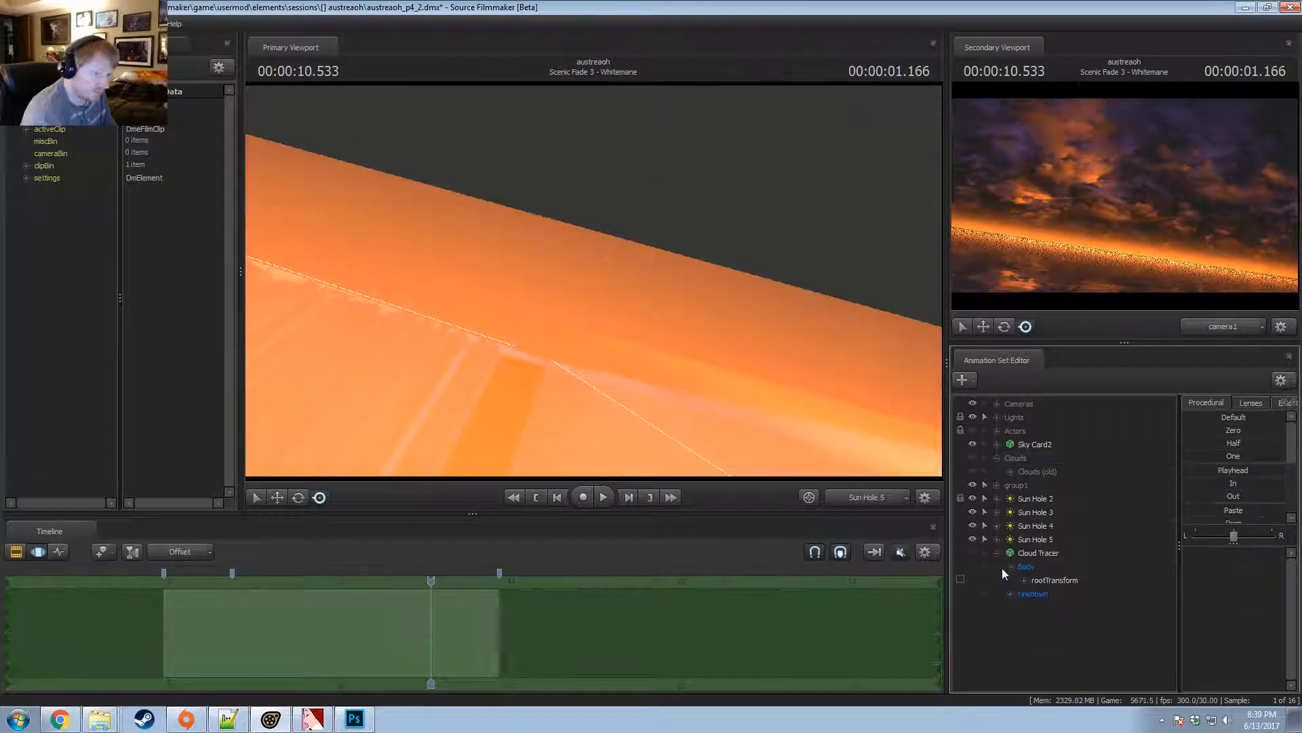
# Expand the individual controls of the Sun Hole 3, 4 and 5 lights and bring Sun Hole 3's transform into reach.
pyautogui.click(997, 539)
pyautogui.click(997, 526)
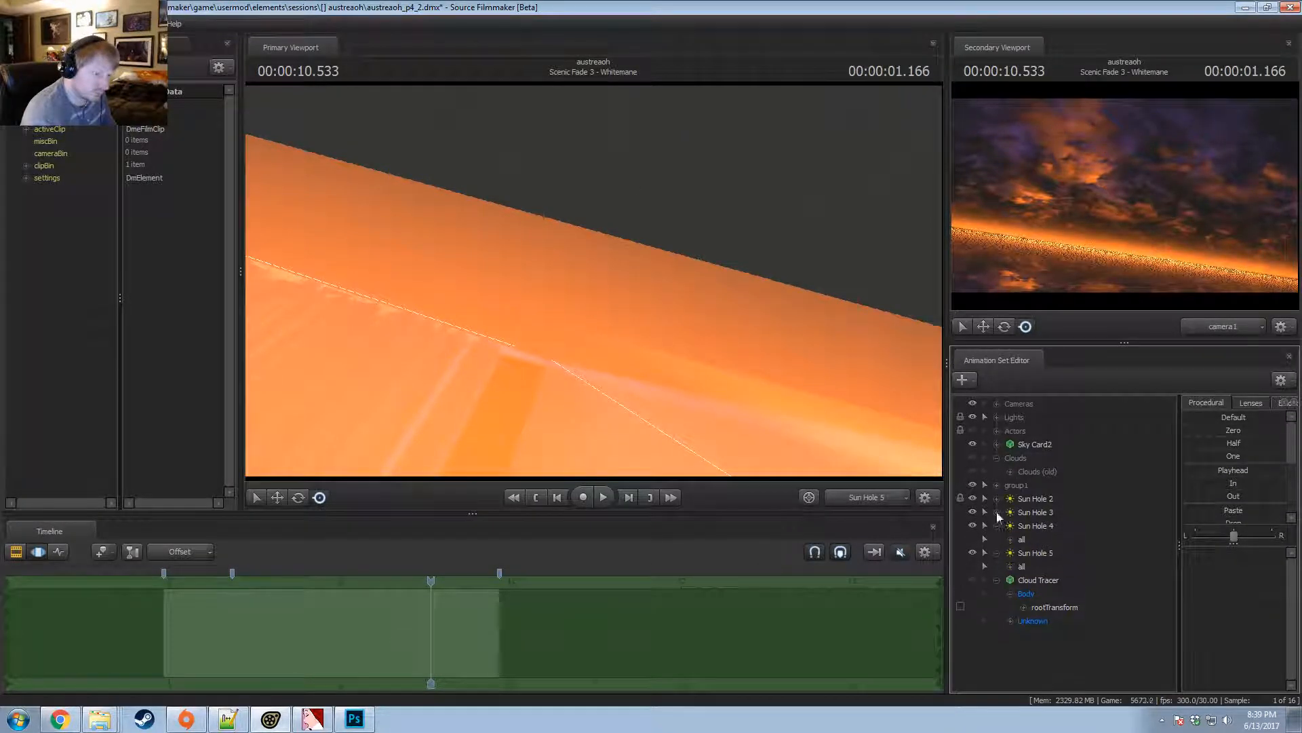
pyautogui.click(997, 512)
pyautogui.click(1010, 580)
pyautogui.scroll(-5, 1021, 560)
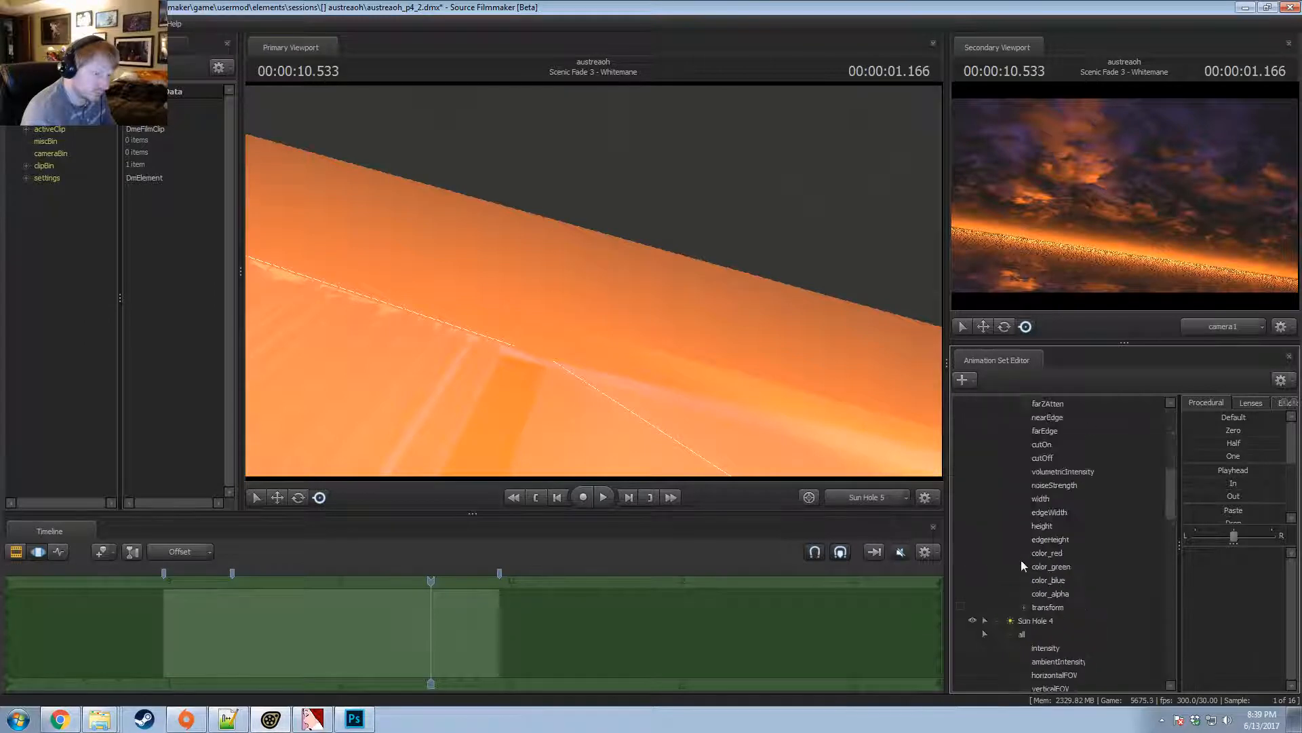
# Collapse the expanded Sun Hole lights in the animation set list.
pyautogui.click(1054, 661)
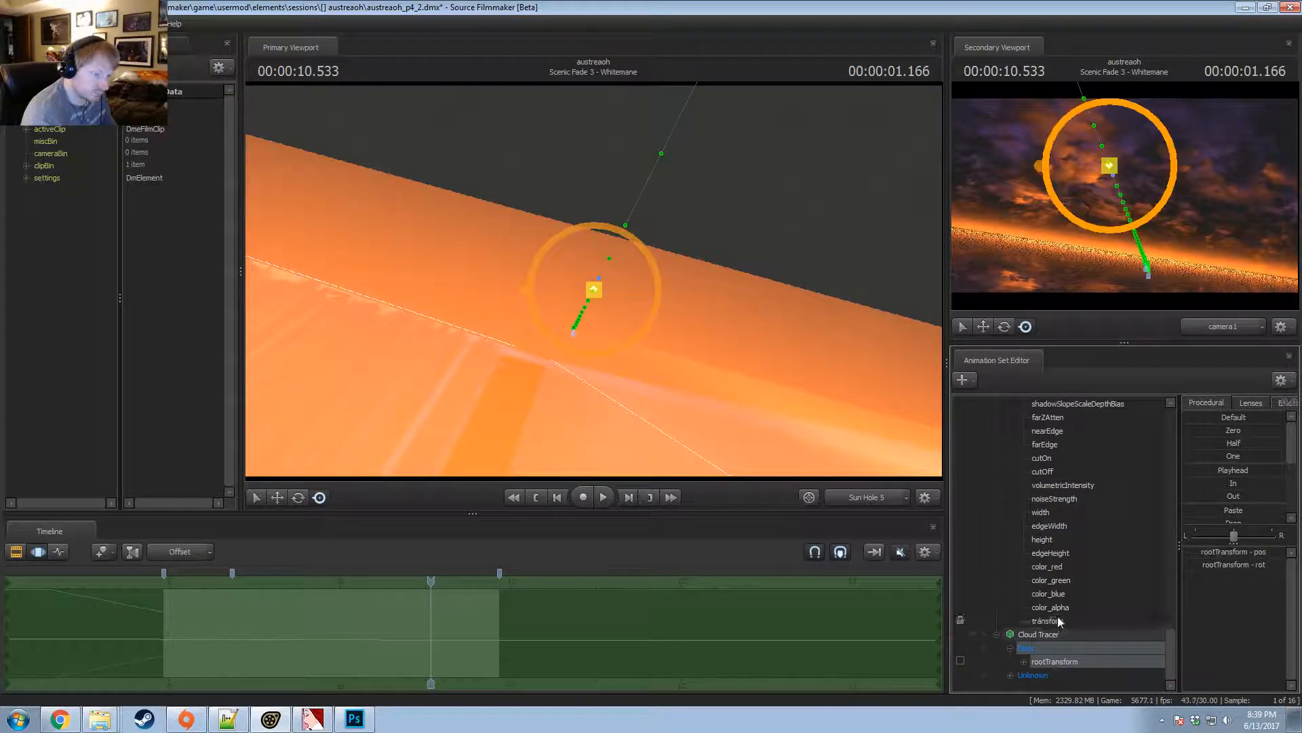
pyautogui.scroll(5, 1018, 529)
pyautogui.scroll(-5, 1049, 608)
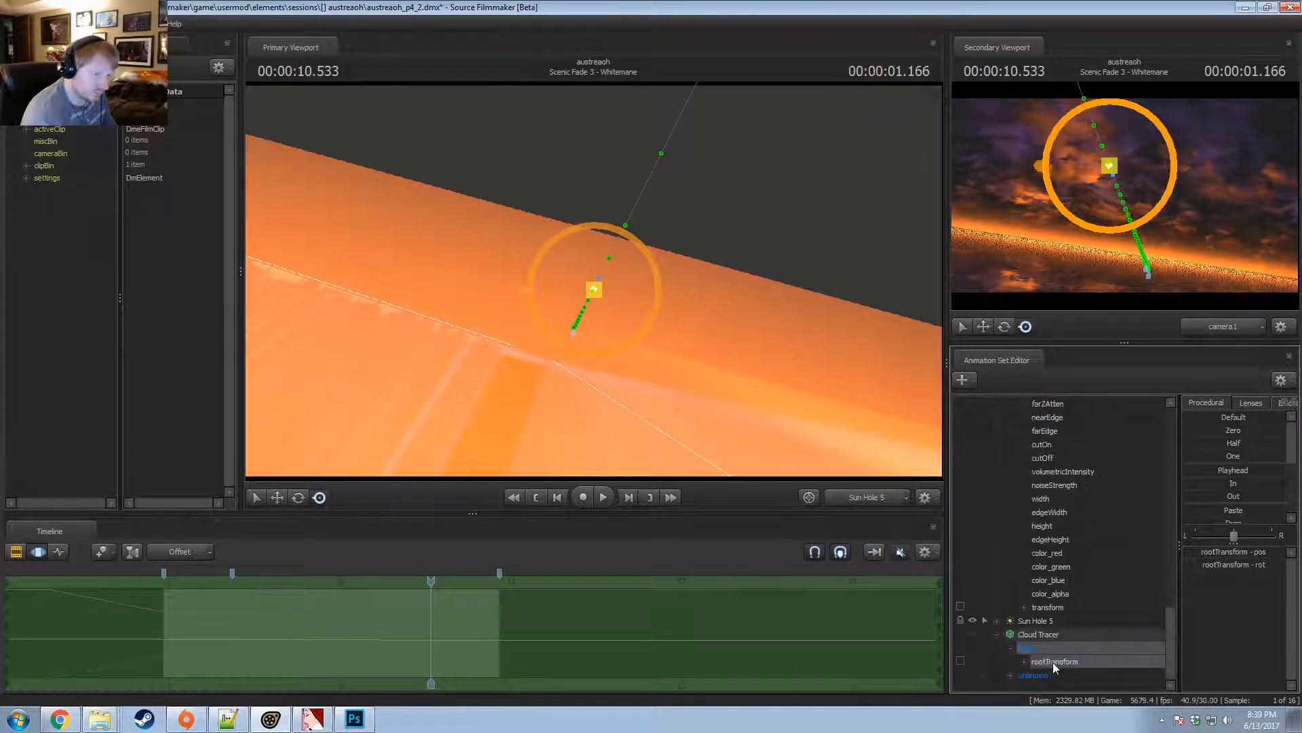
pyautogui.scroll(5, 1044, 587)
pyautogui.click(997, 430)
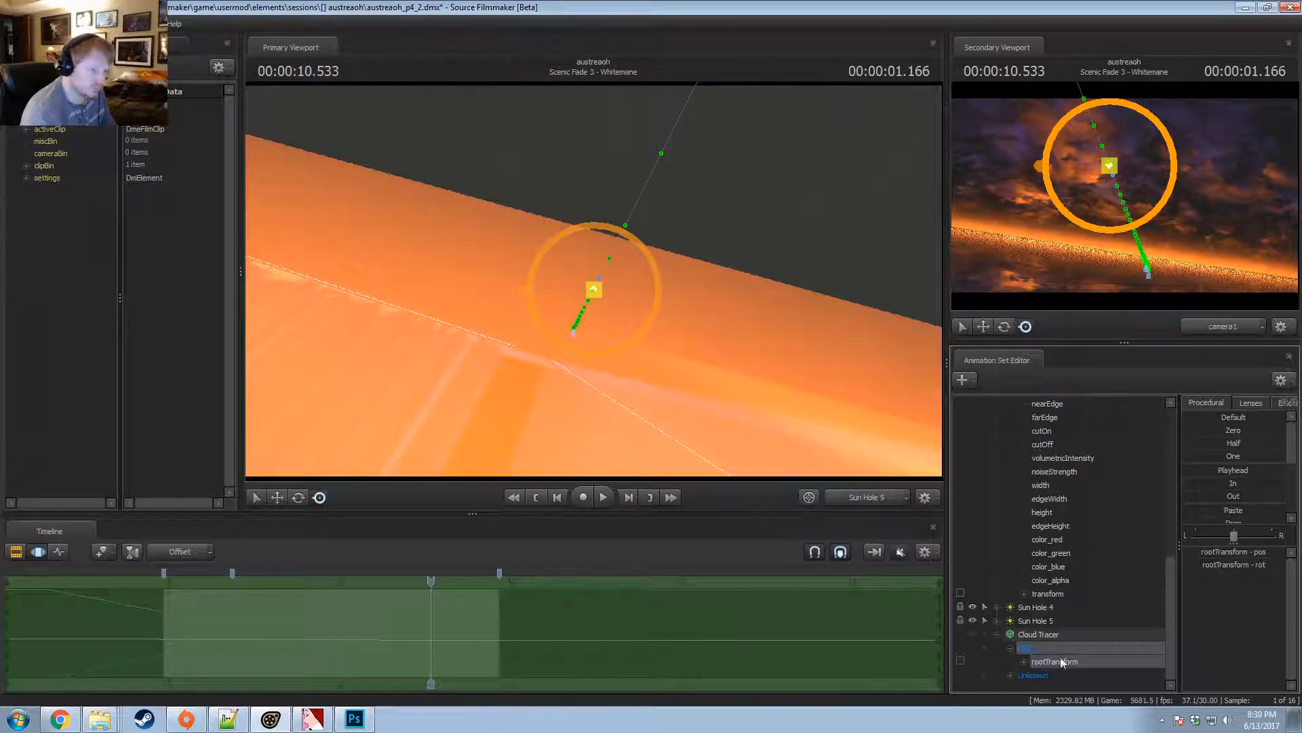
pyautogui.scroll(5, 1051, 597)
pyautogui.click(998, 428)
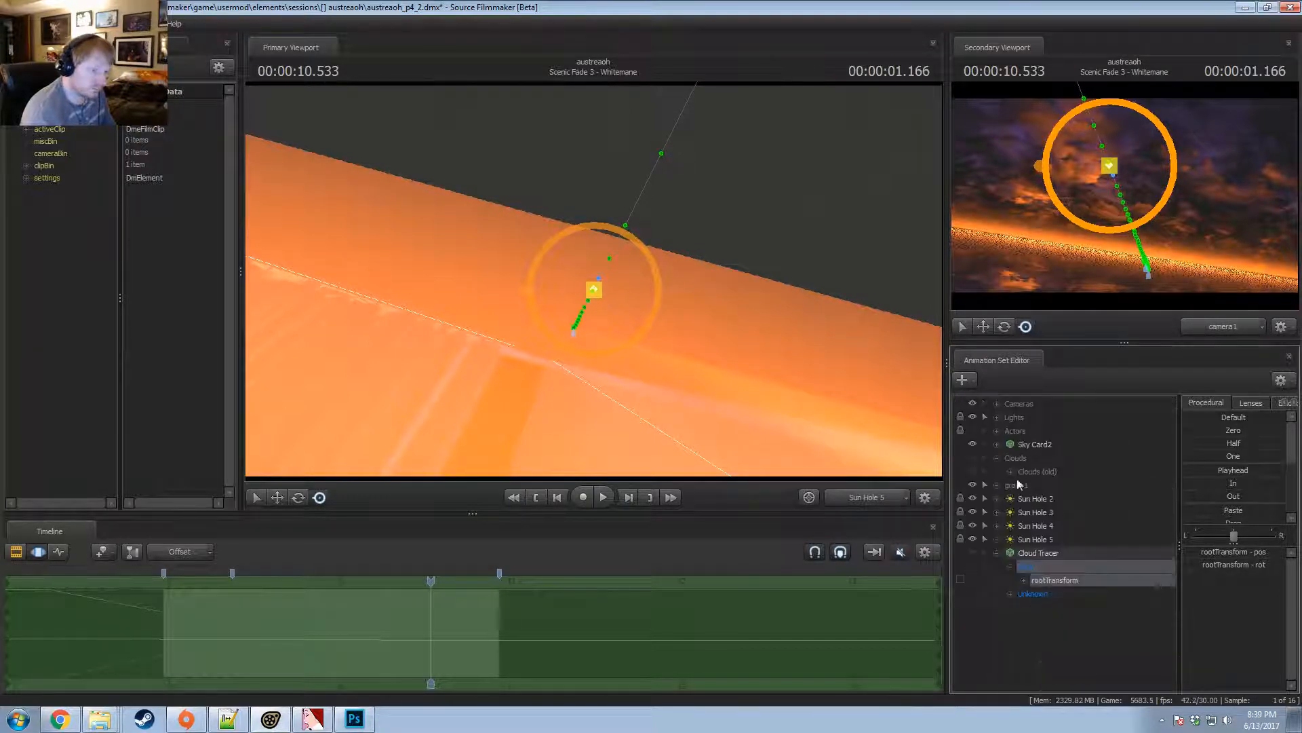
# Select Sun Hole 2 through Sun Hole 5 and the Clouds group in turn to check where they sit in the shot.
pyautogui.click(1040, 538)
pyautogui.moveTo(1044, 534); pyautogui.dragTo(1048, 494)
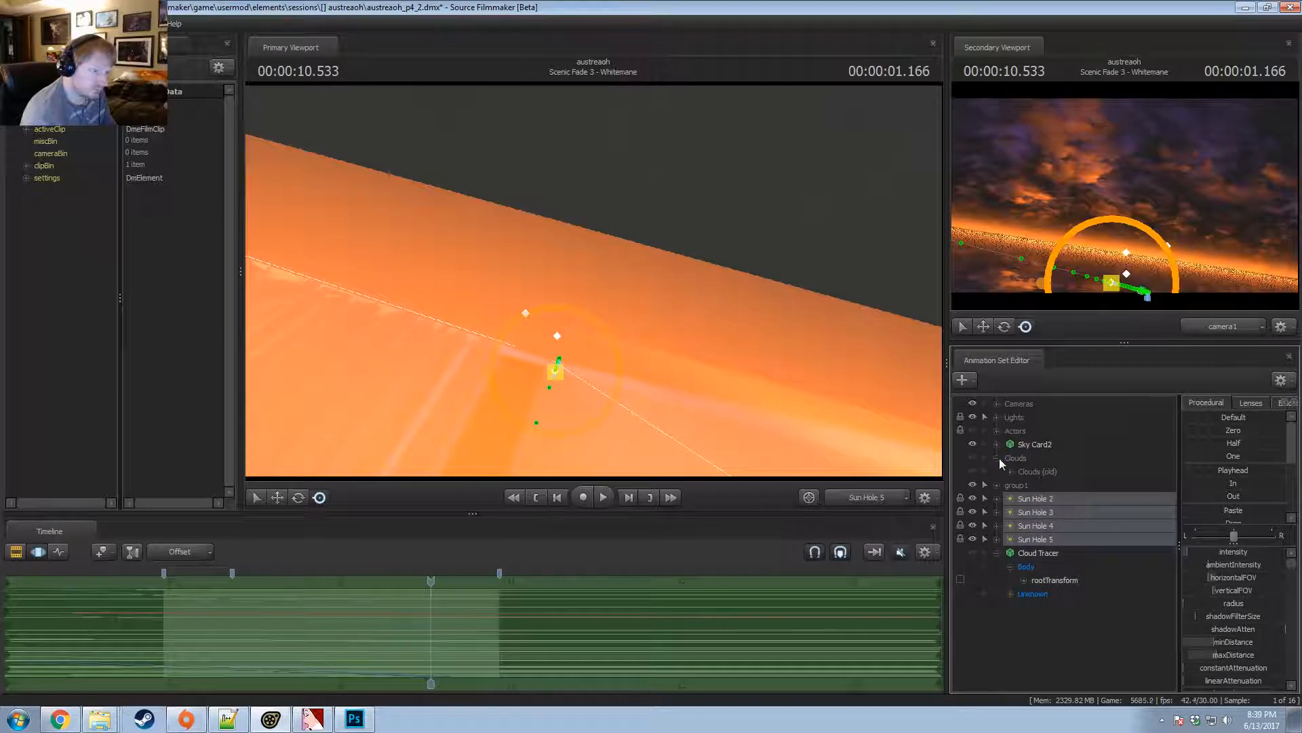
pyautogui.click(1029, 472)
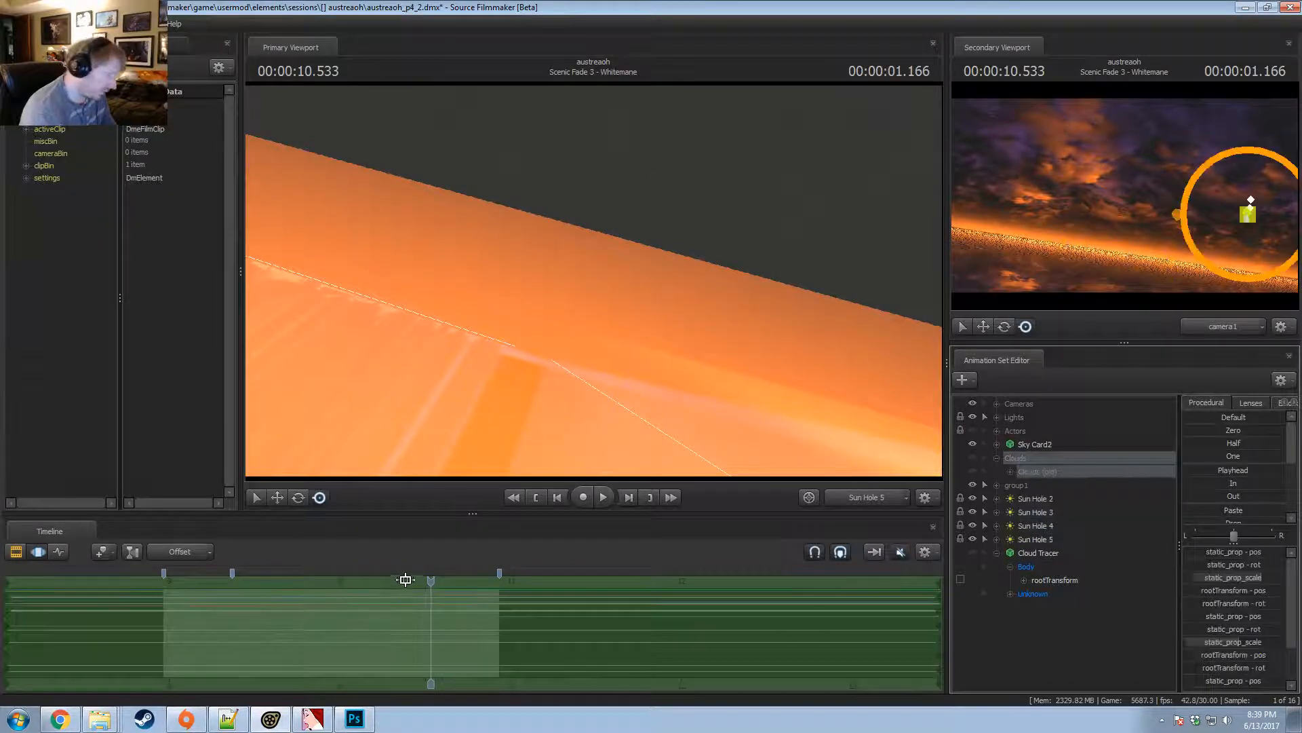
pyautogui.click(431, 583)
pyautogui.press('m')
pyautogui.moveTo(433, 591); pyautogui.dragTo(447, 643)
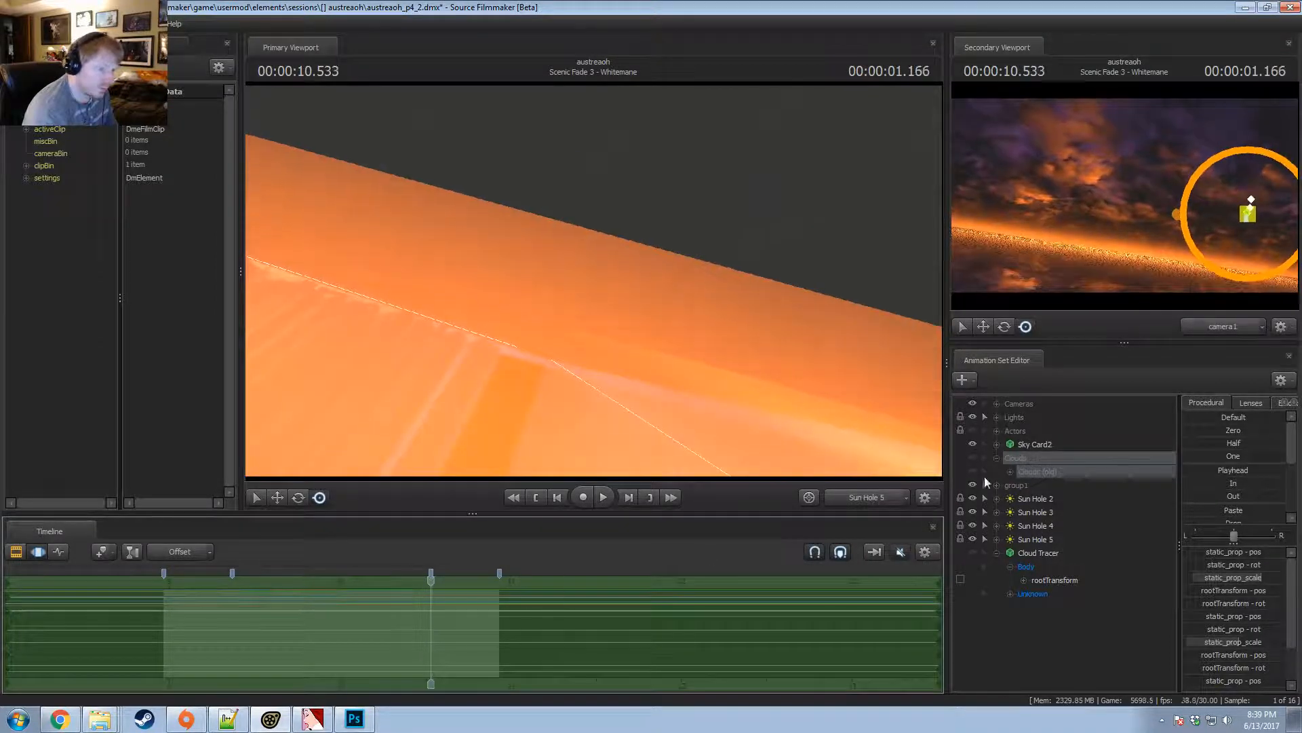
# Switch the primary viewport to the Work Camera and check which models the Clouds (old) group contains.
pyautogui.click(869, 497)
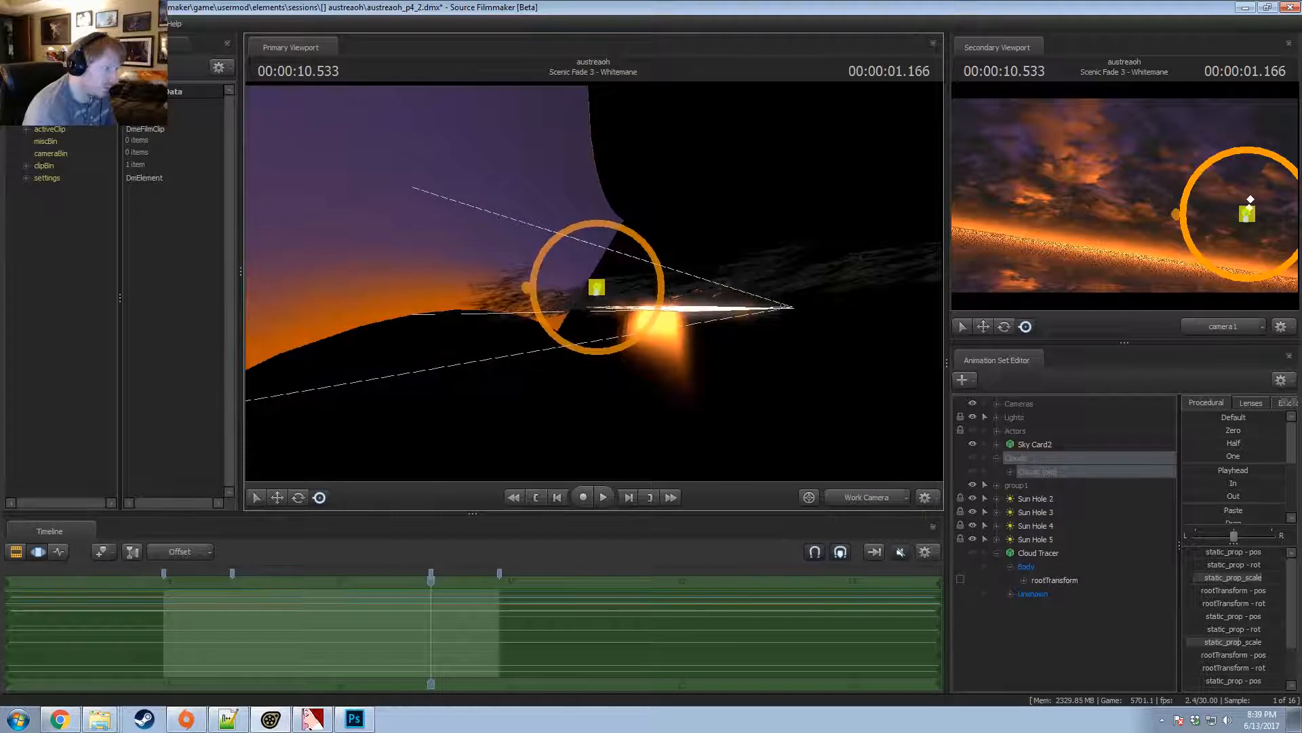
pyautogui.keyDown('alt'); pyautogui.moveTo(882, 439); pyautogui.dragTo(909, 439, button='right'); pyautogui.keyUp('alt')
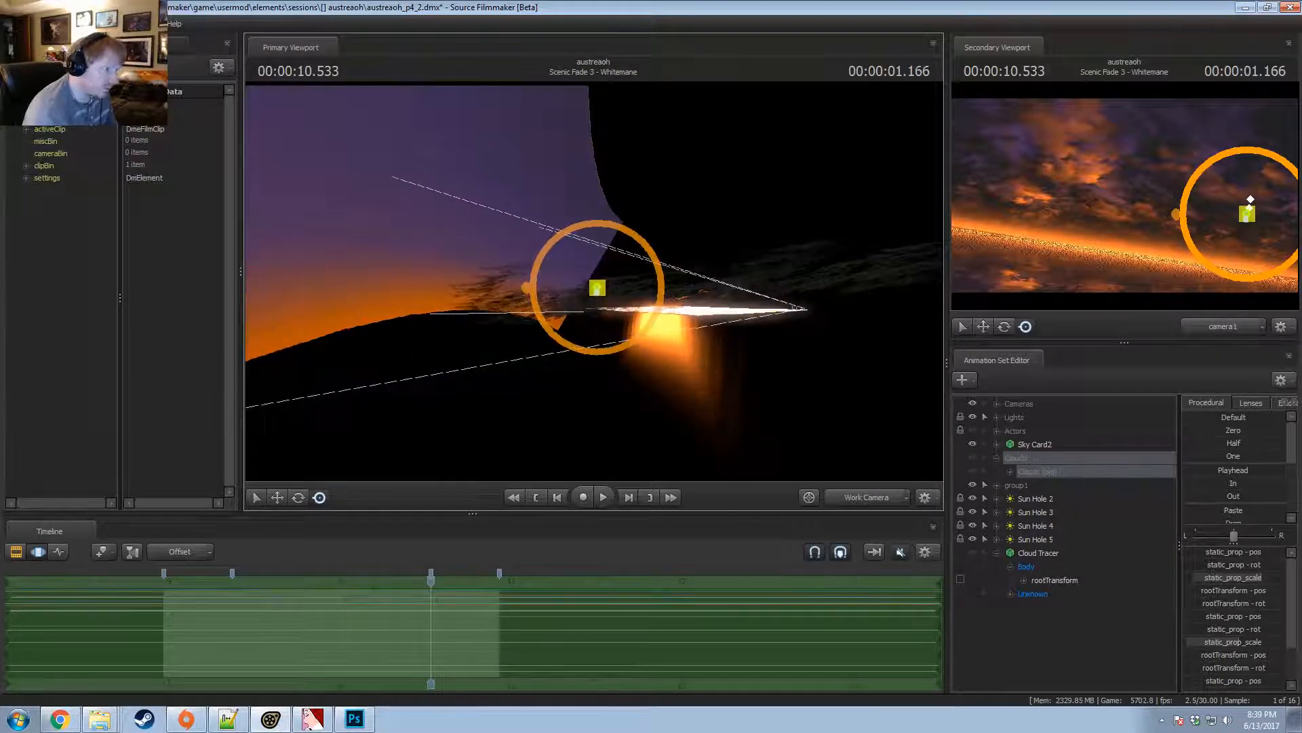
pyautogui.click(1010, 471)
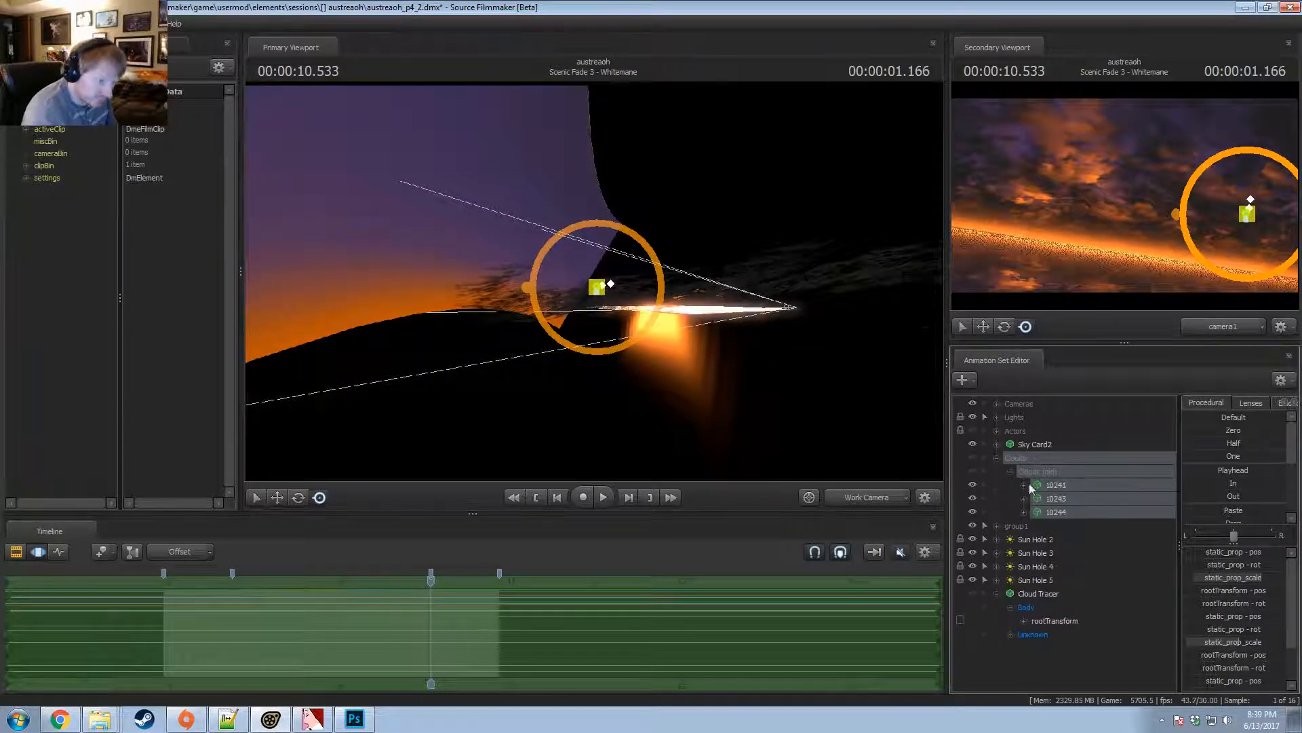
pyautogui.click(1011, 473)
# Compare the motion paths of Cloud Tracer and Cloud 481 inside group1.
pyautogui.click(1017, 553)
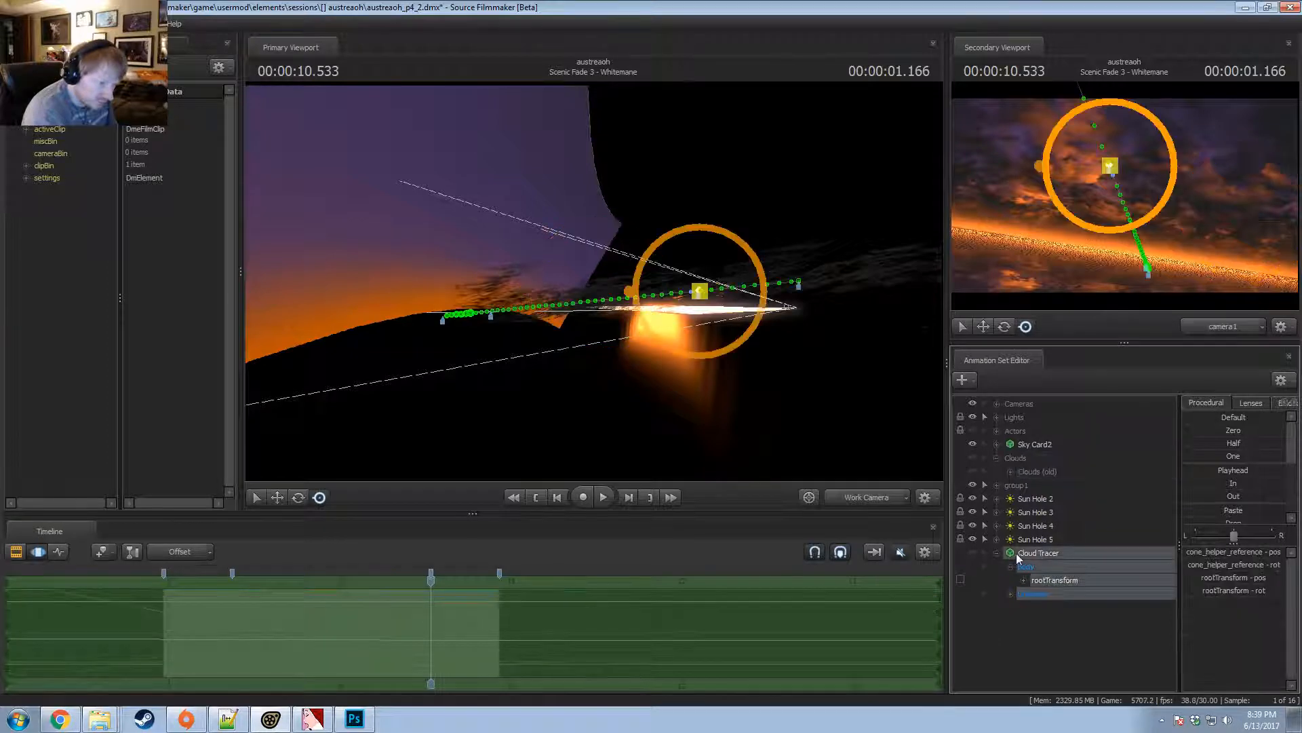
pyautogui.click(996, 553)
pyautogui.click(997, 553)
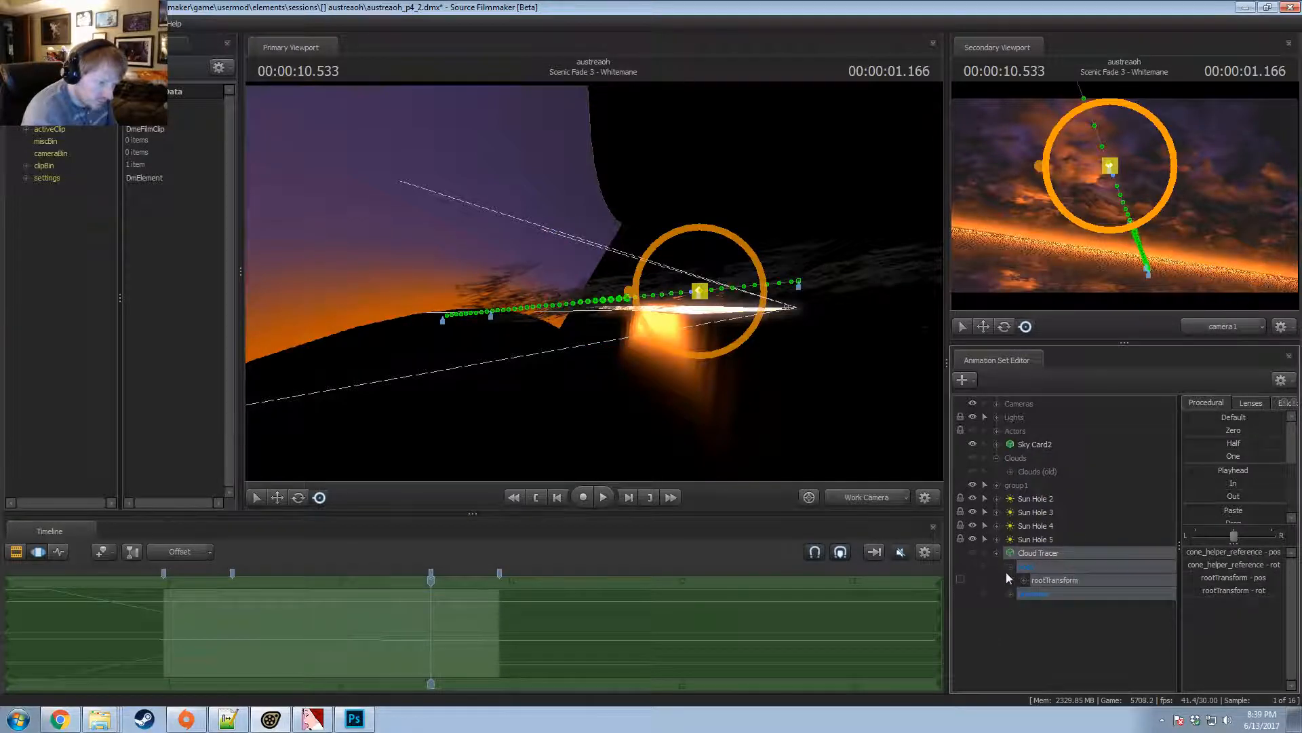
pyautogui.click(996, 486)
pyautogui.click(1032, 500)
pyautogui.click(1007, 498)
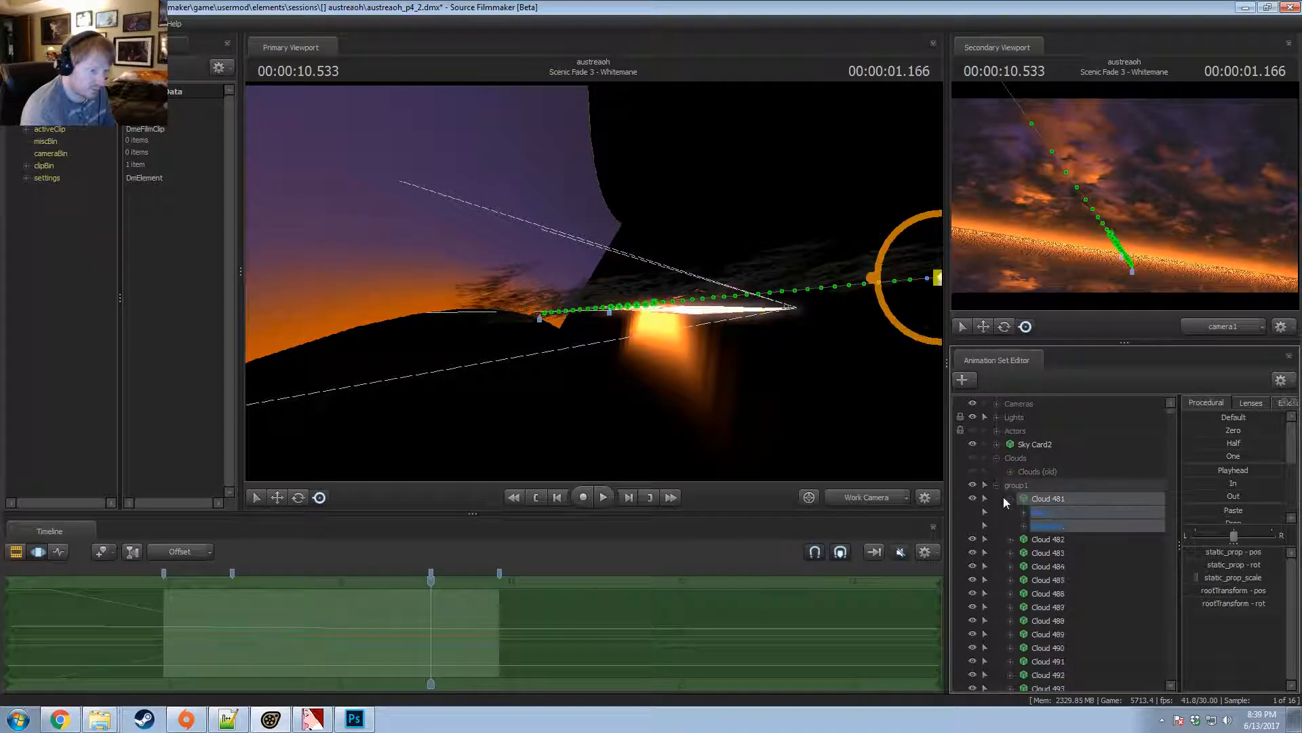
pyautogui.click(1024, 527)
pyautogui.click(1016, 498)
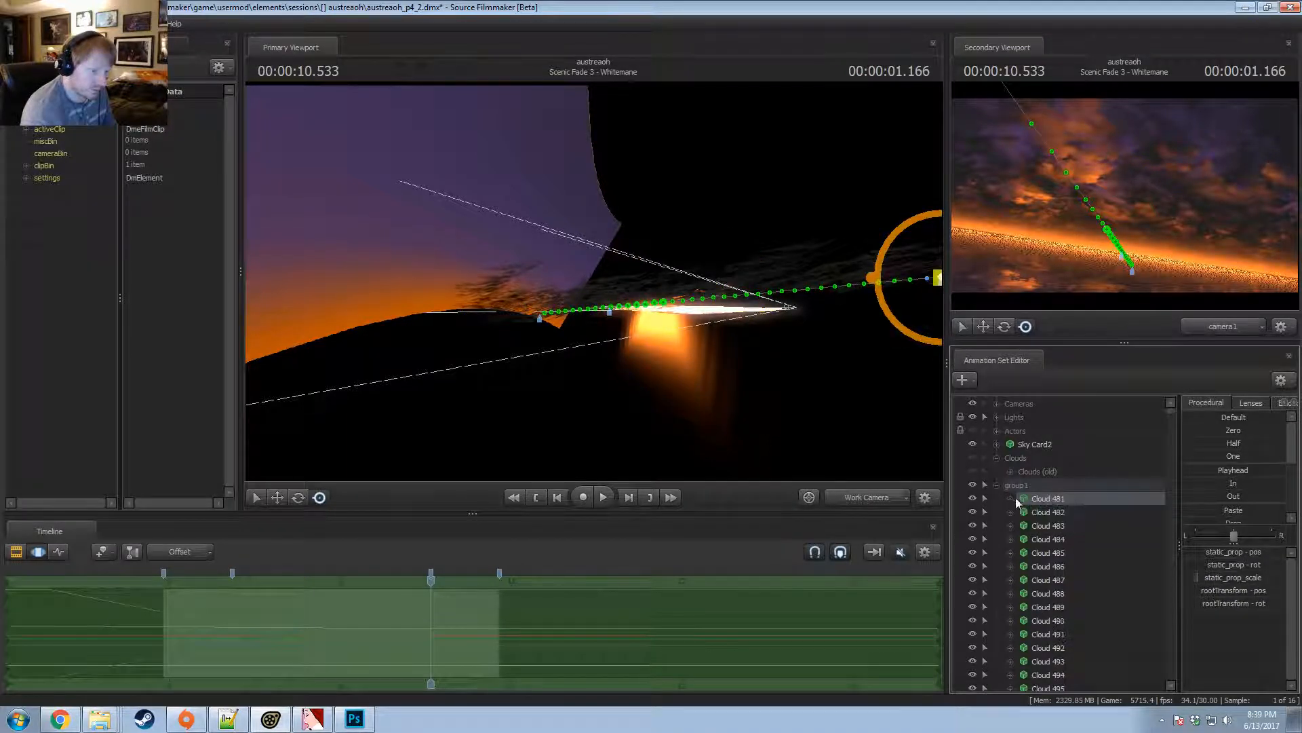
# Lock Cloud Tracer's rootTransform to the rootTransform of Cloud 1632 and release it again with Unlock Transforms.
pyautogui.moveTo(1170, 418); pyautogui.dragTo(1175, 700)
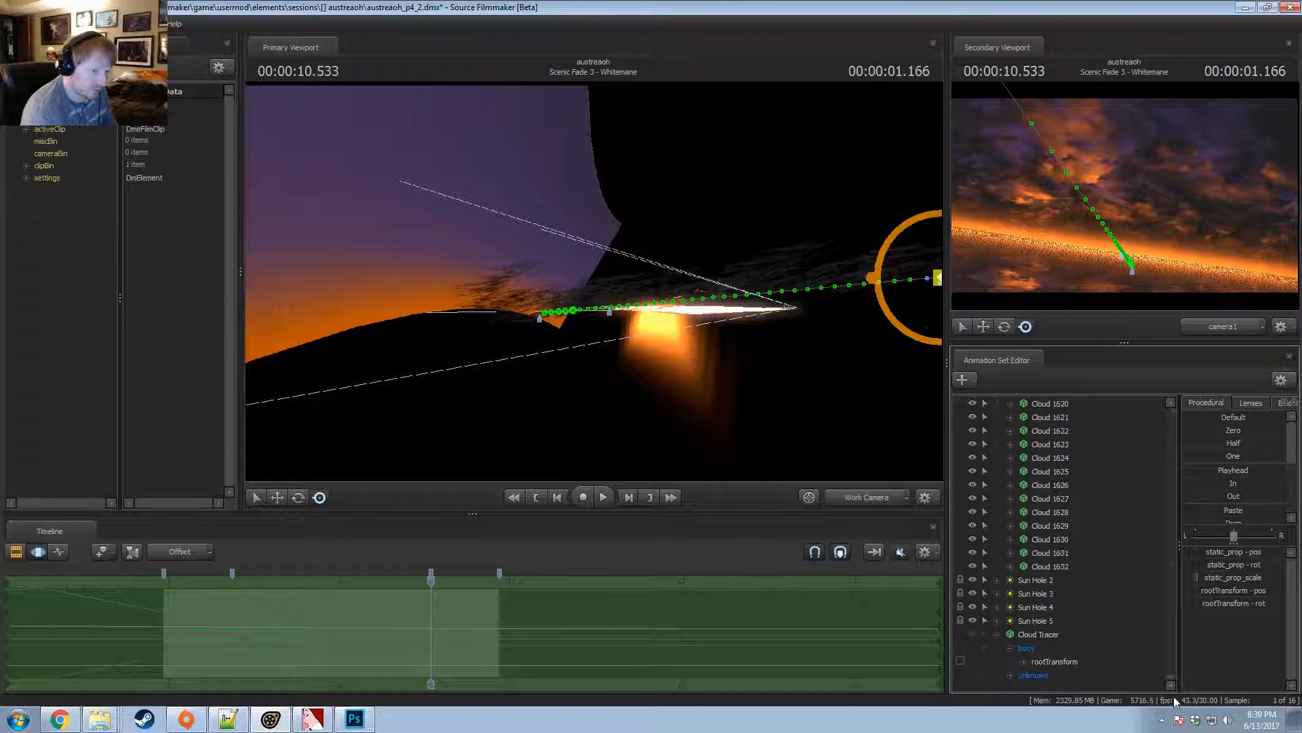
pyautogui.click(1010, 566)
pyautogui.click(1024, 594)
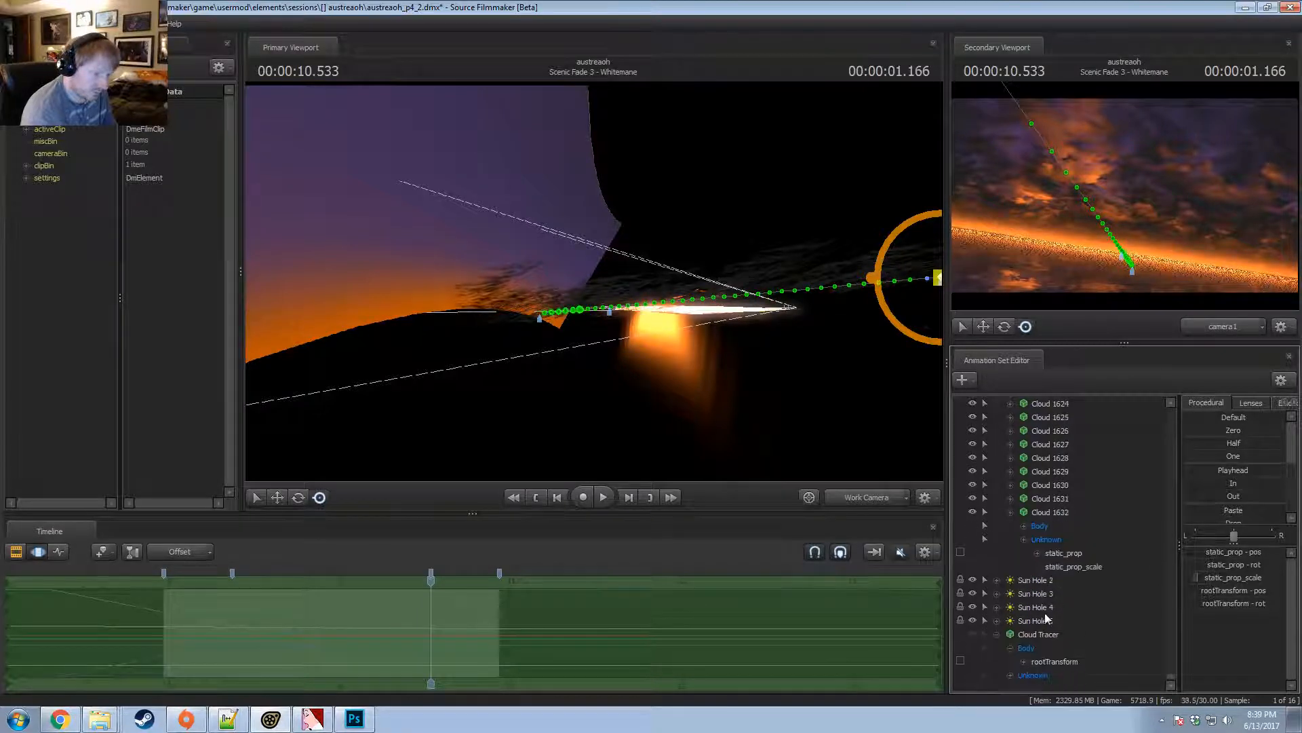
pyautogui.click(1024, 552)
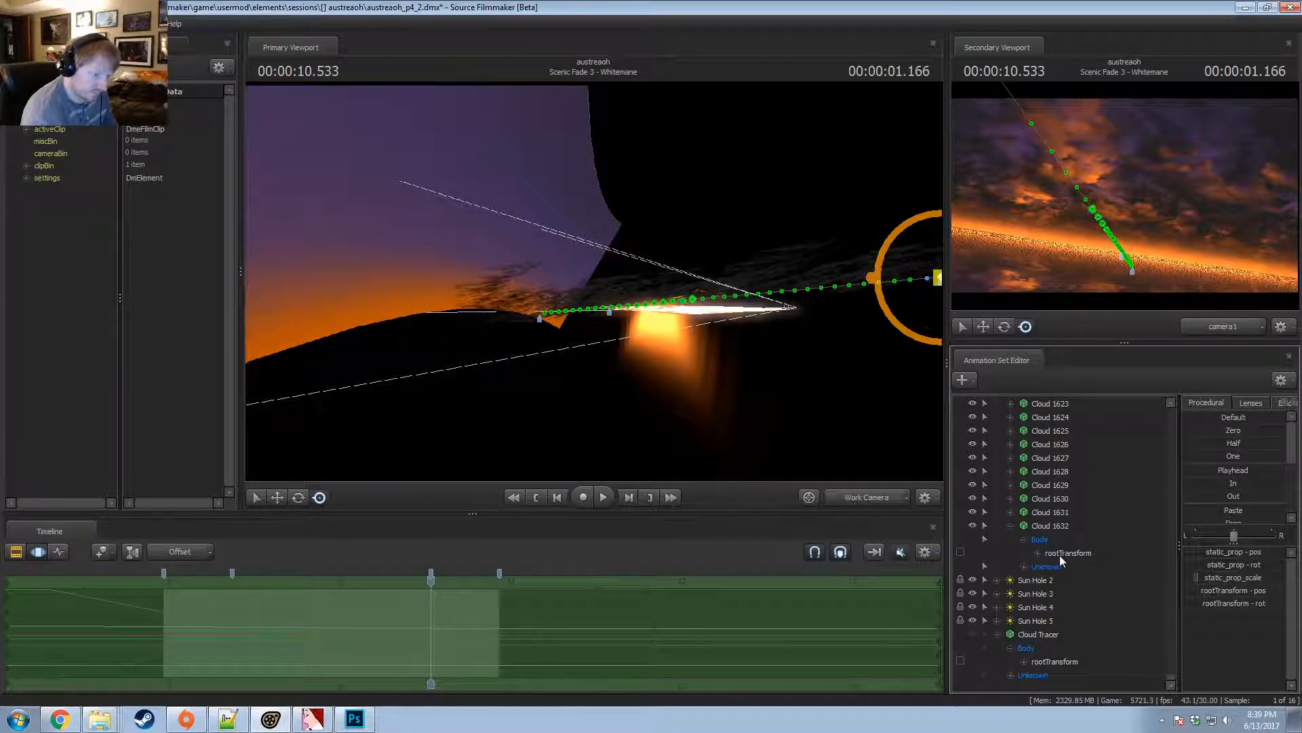
pyautogui.click(1057, 537)
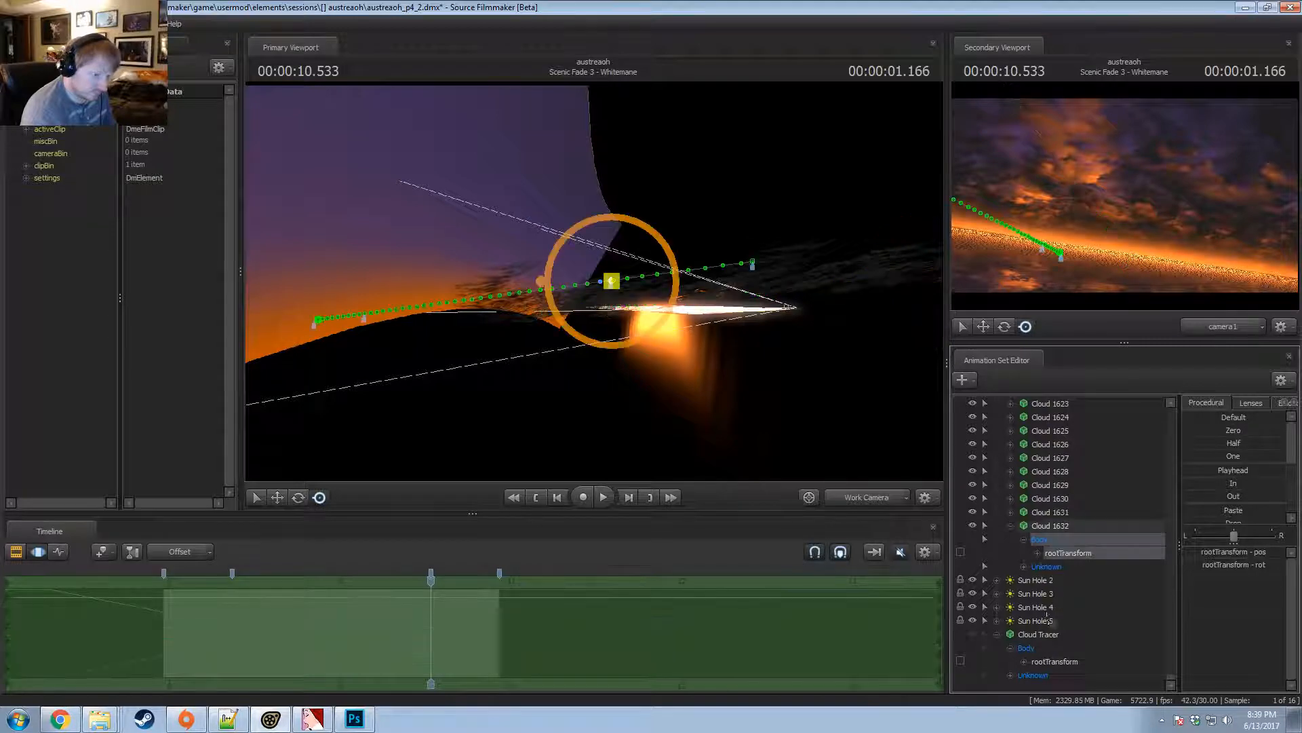
pyautogui.click(1050, 660)
pyautogui.hotkey('ctrl', 'v')
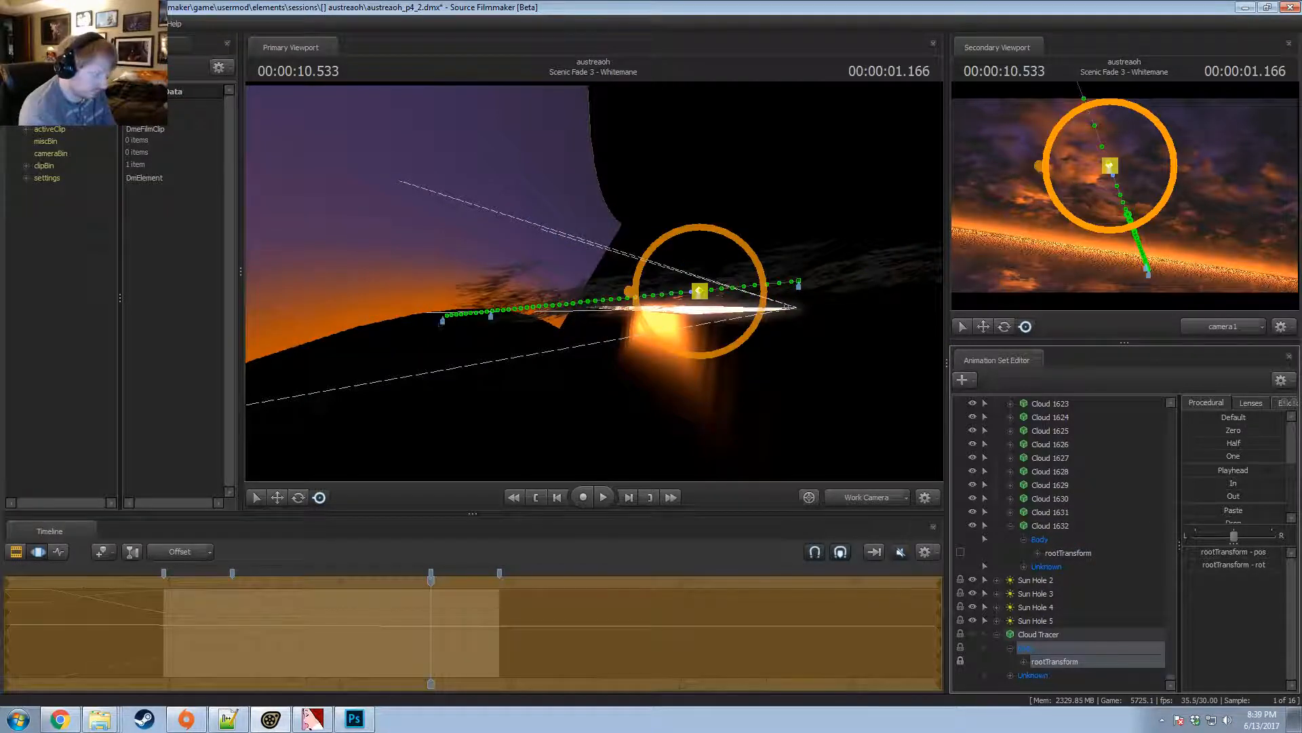
pyautogui.press('Return')
pyautogui.rightClick(1021, 635)
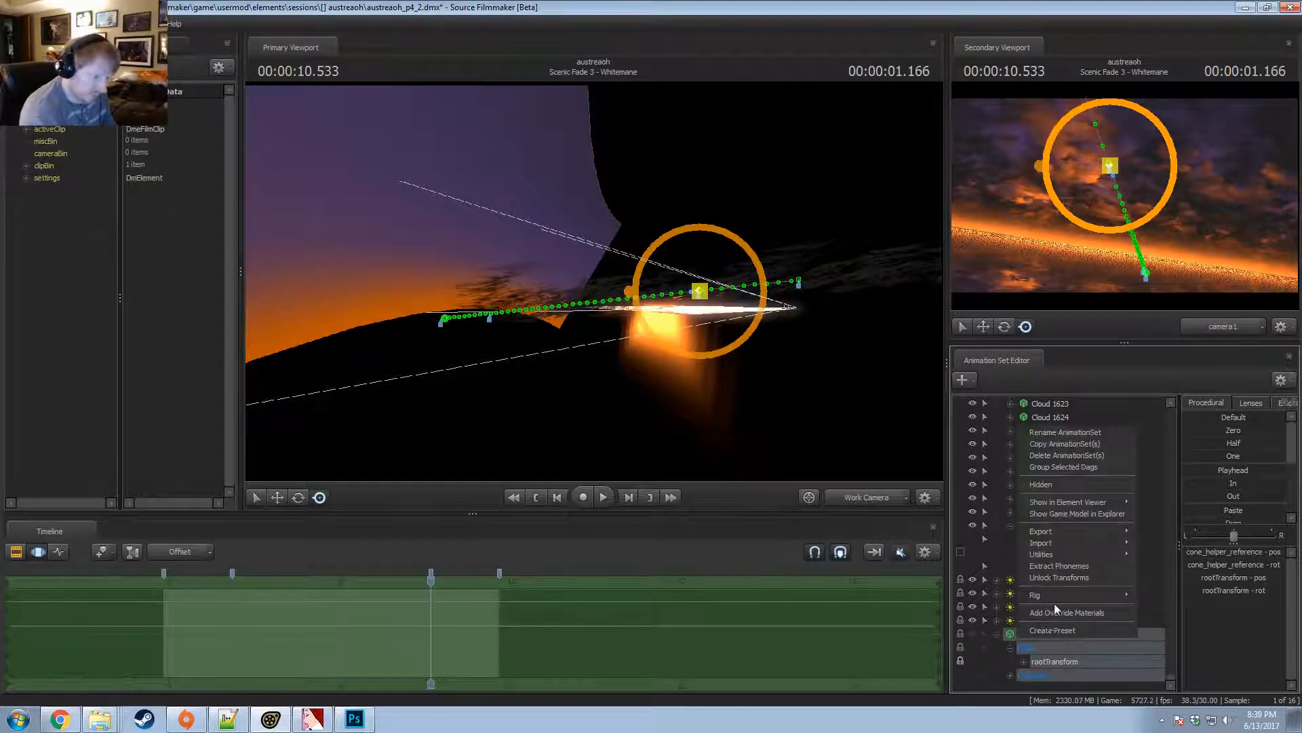
pyautogui.click(1059, 578)
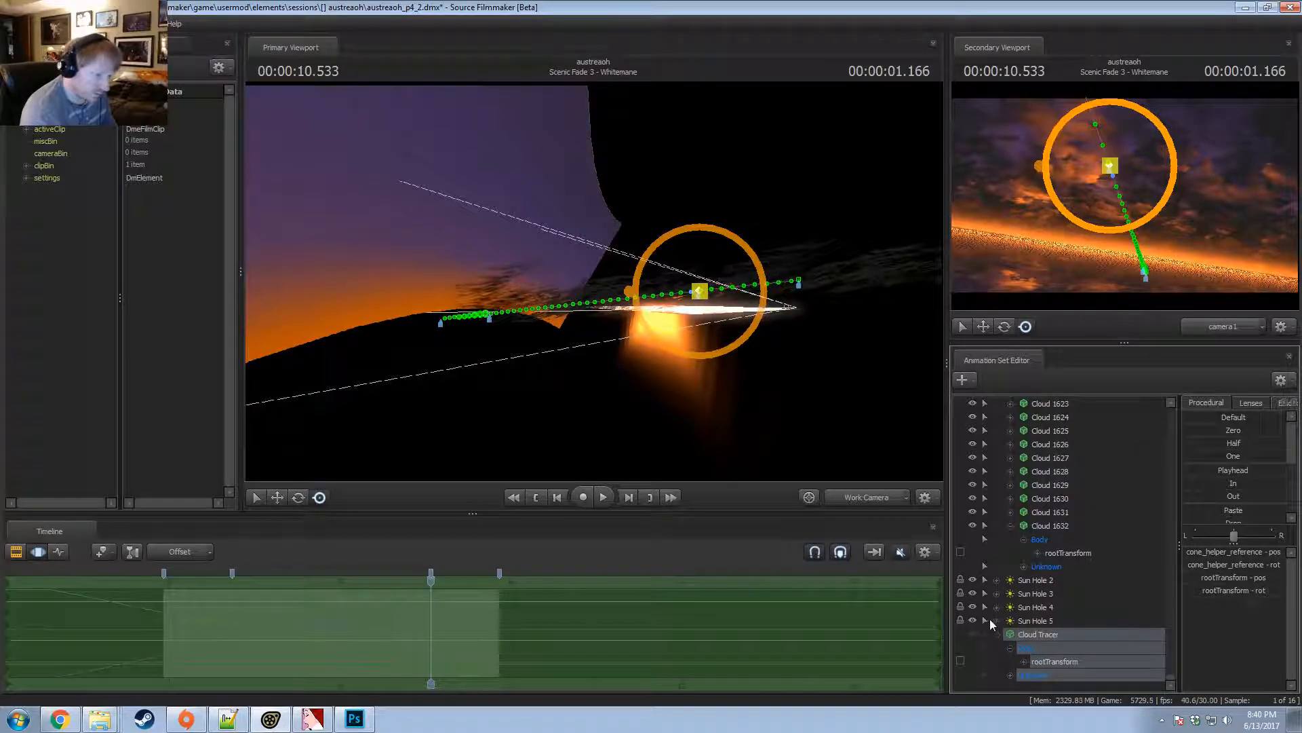
# Collapse Cloud 1632 and the whole group1 hierarchy, and select group1.
pyautogui.click(1011, 566)
pyautogui.scroll(1, 1058, 583)
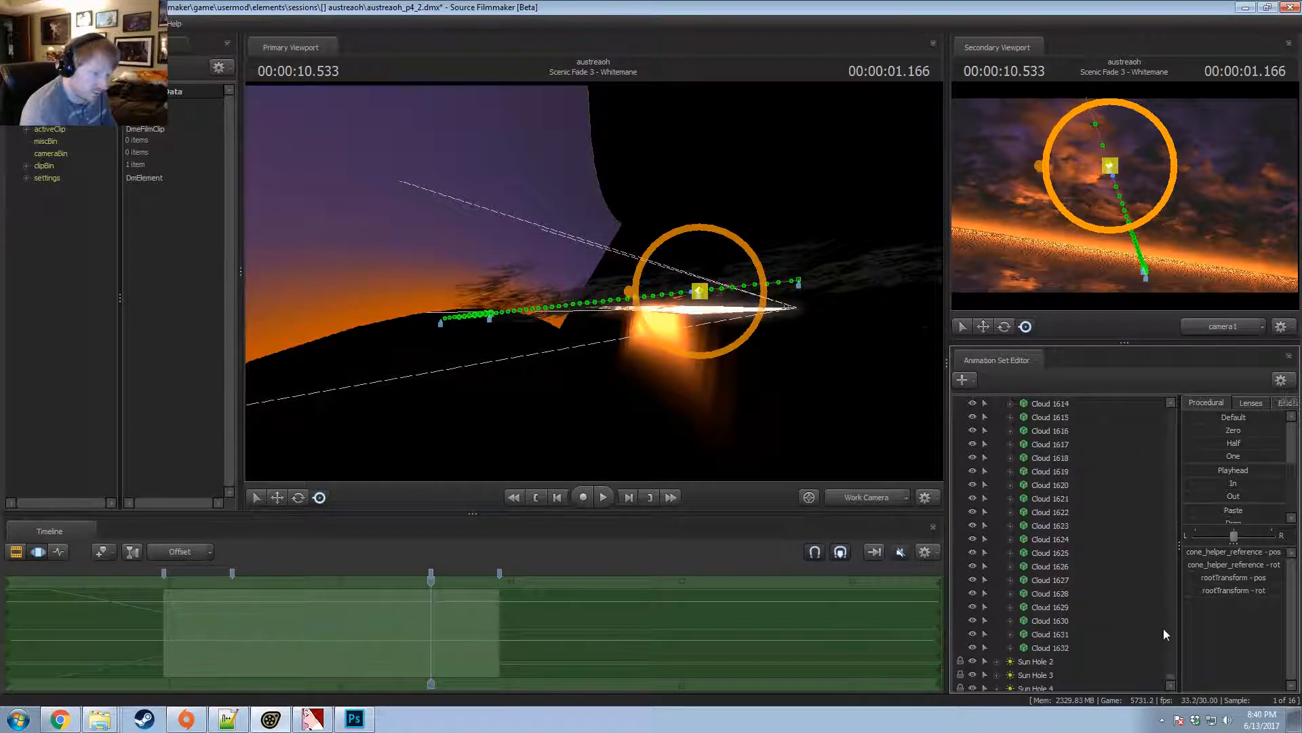
pyautogui.scroll(-1, 1164, 644)
pyautogui.moveTo(1172, 677); pyautogui.dragTo(1175, 412)
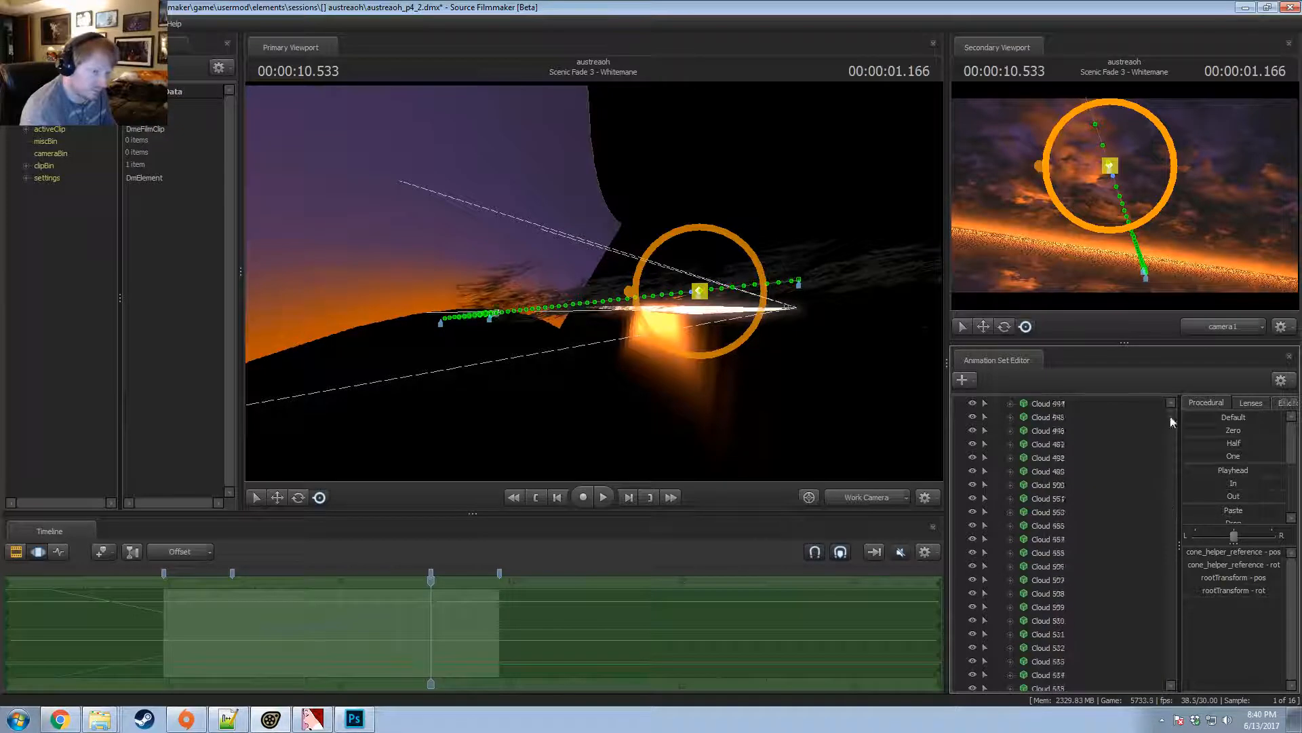
pyautogui.click(995, 485)
pyautogui.click(1009, 486)
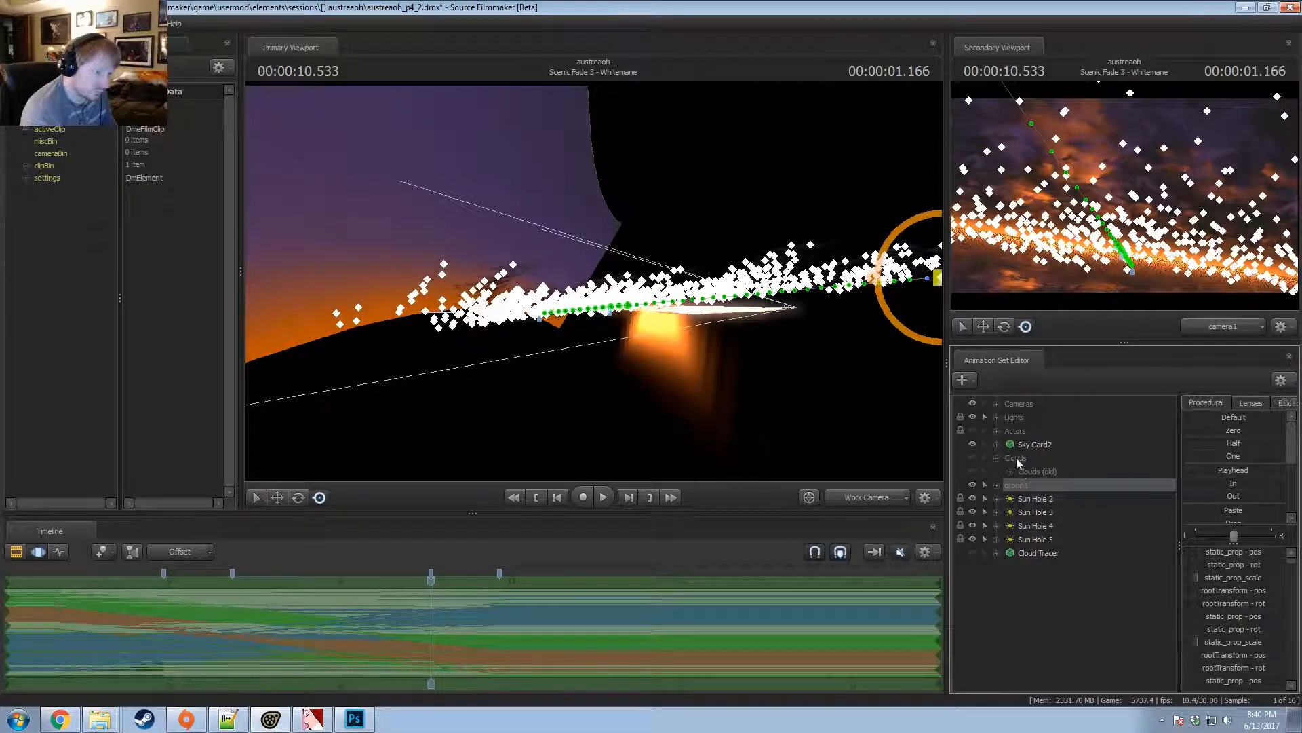
# Delete the animation sets inside the Clouds (old) group.
pyautogui.click(1016, 459)
pyautogui.rightClick(1041, 475)
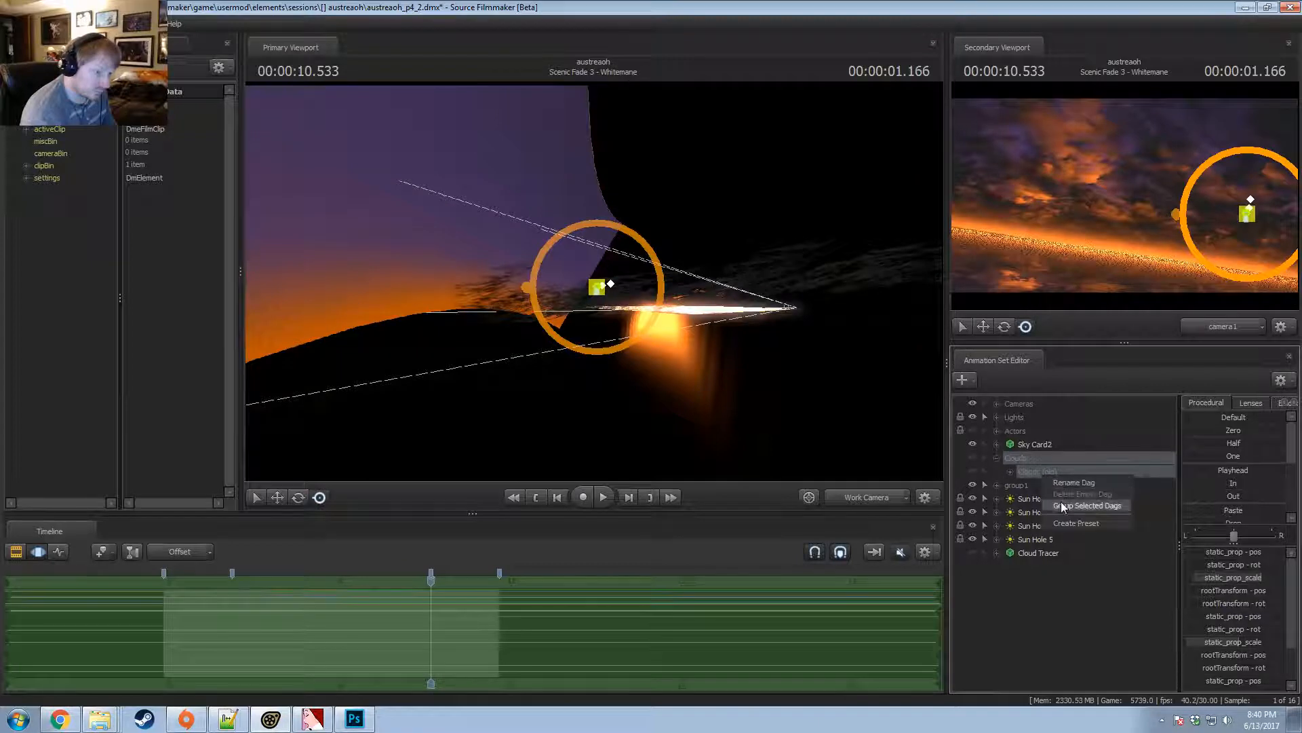
pyautogui.click(1011, 472)
pyautogui.rightClick(1045, 487)
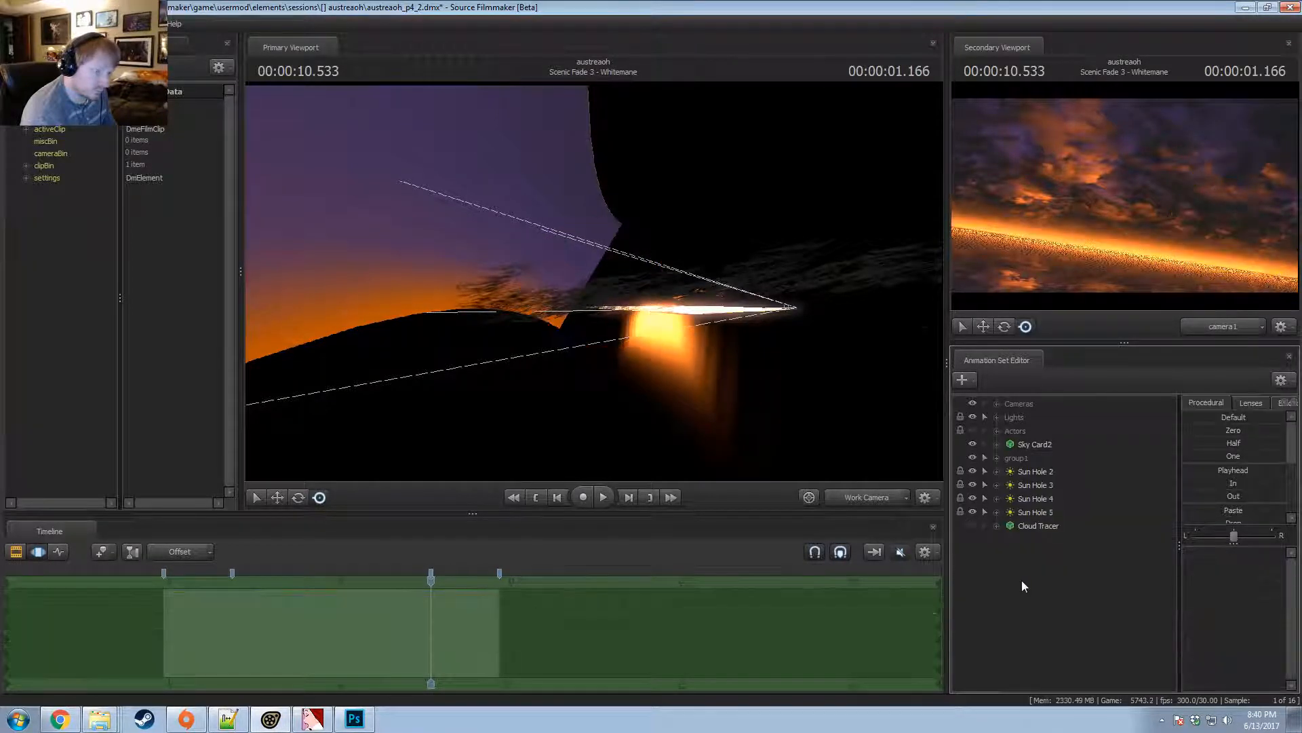
# Delete the empty Clouds (old) and Clouds dags, enabling Show Hidden Controls only while removing them.
pyautogui.rightClick(1022, 582)
pyautogui.click(1062, 666)
pyautogui.rightClick(1016, 459)
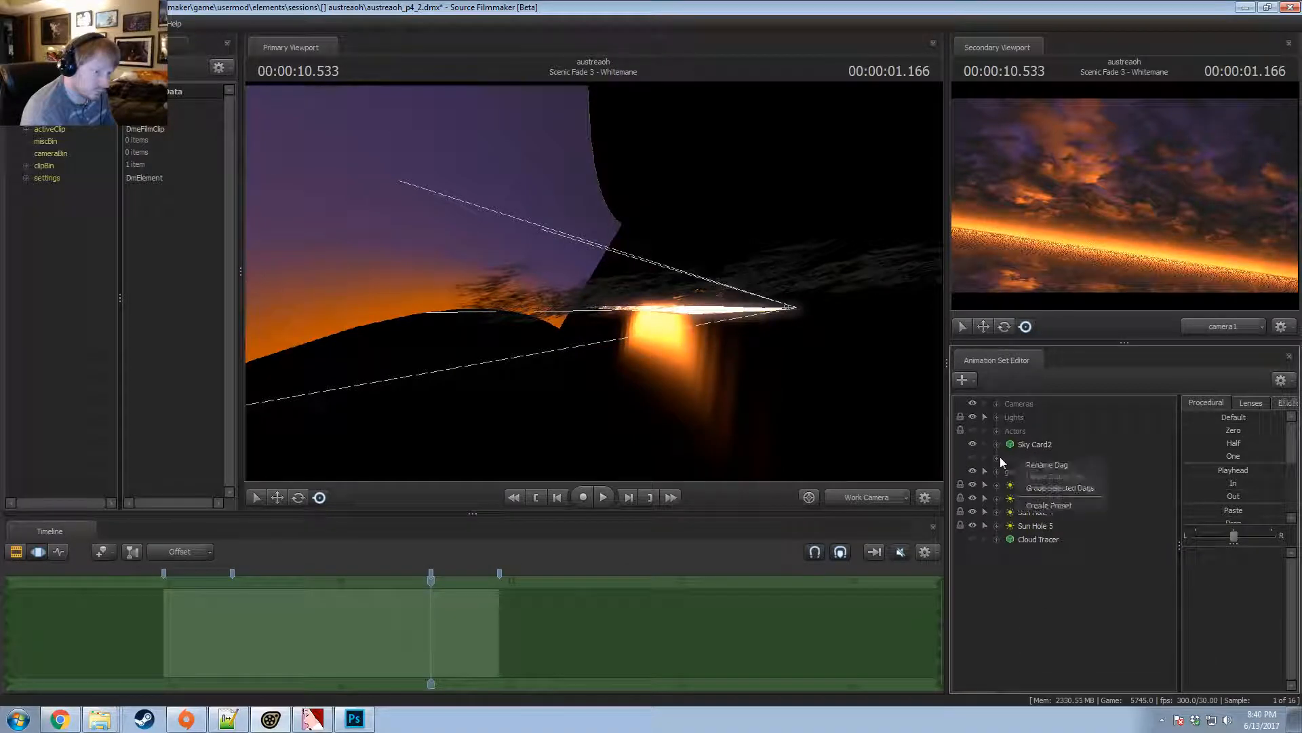
pyautogui.click(997, 458)
pyautogui.rightClick(1026, 470)
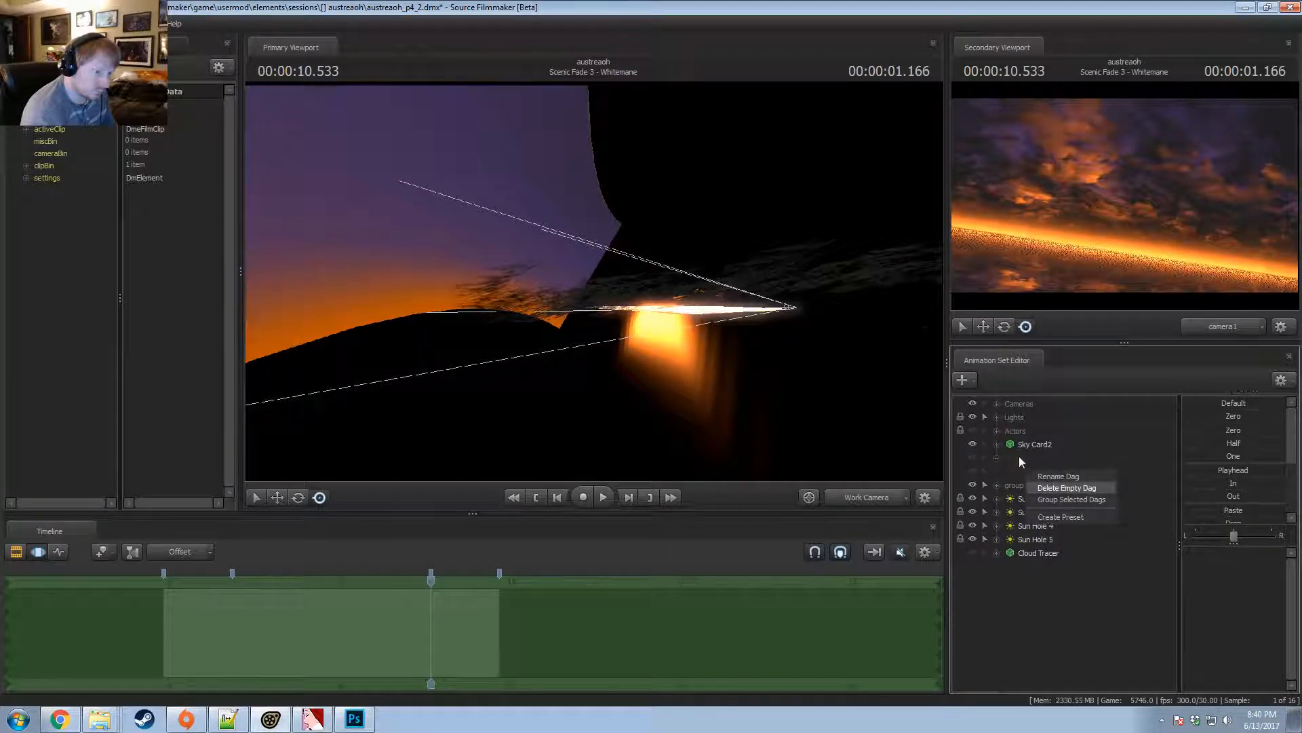
pyautogui.click(1048, 487)
pyautogui.rightClick(1019, 456)
pyautogui.click(1045, 476)
pyautogui.rightClick(1050, 589)
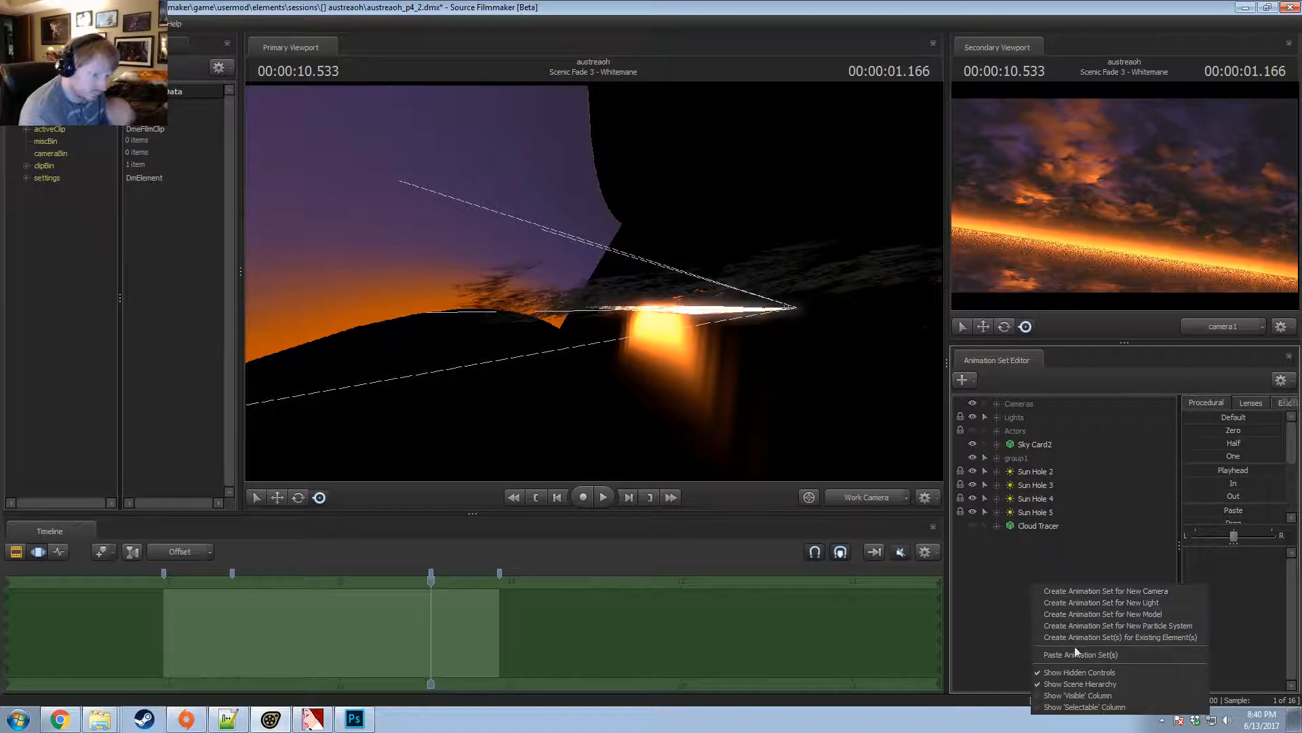
pyautogui.click(1080, 674)
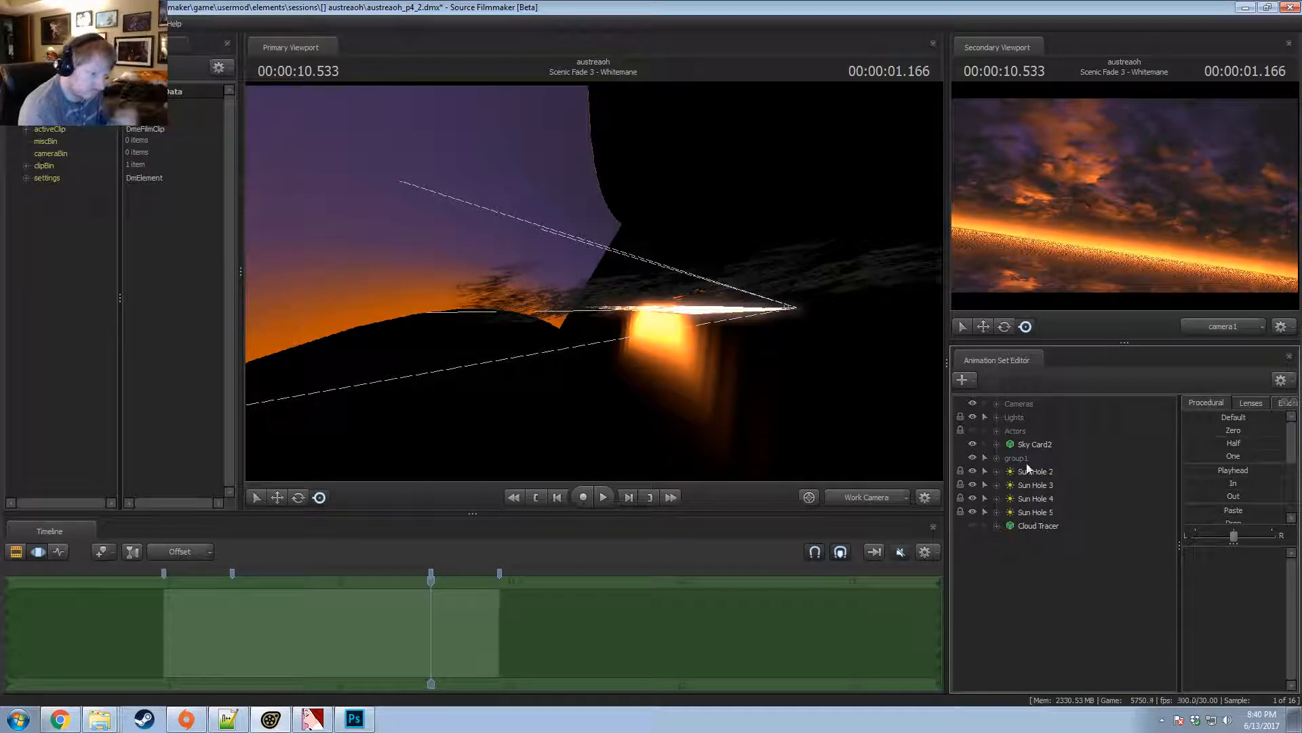
# Rename the group1 dag as Clouds and save the session.
pyautogui.click(1024, 459)
pyautogui.rightClick(1024, 460)
pyautogui.click(1040, 474)
pyautogui.write('c')
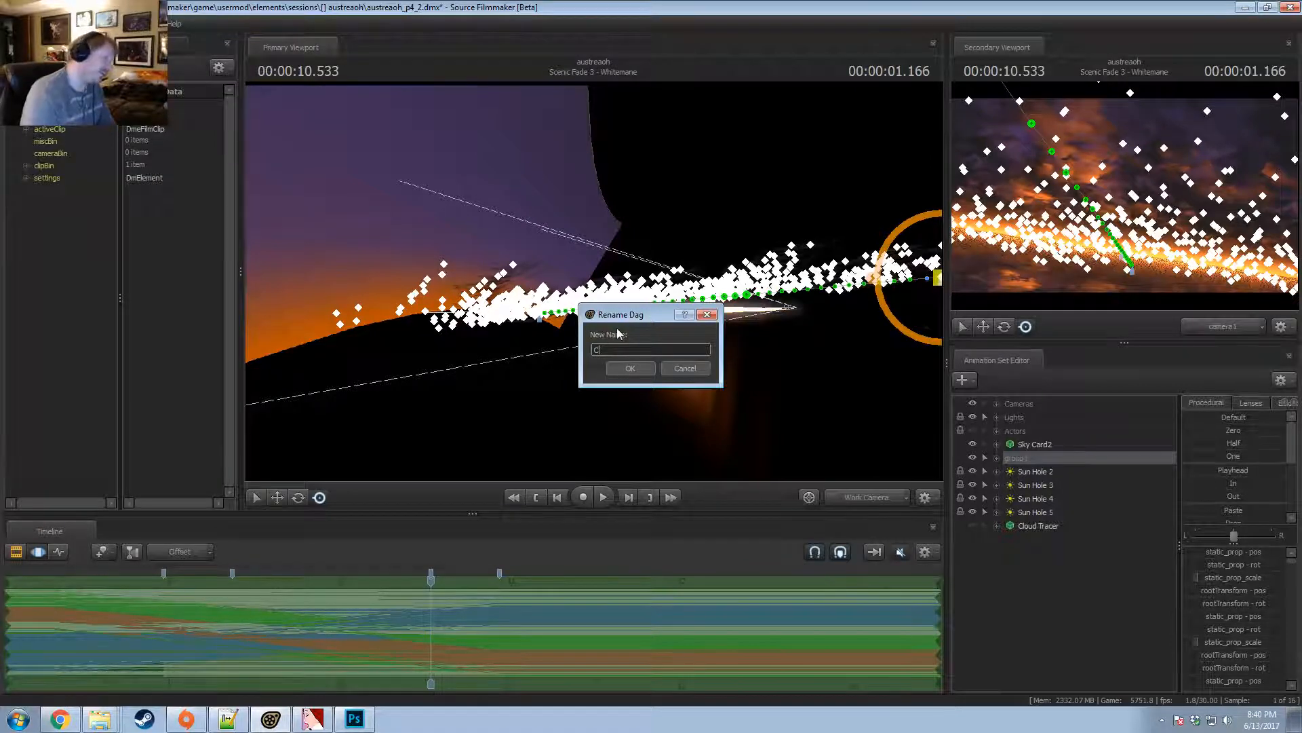
pyautogui.write('louds')
pyautogui.press('Return')
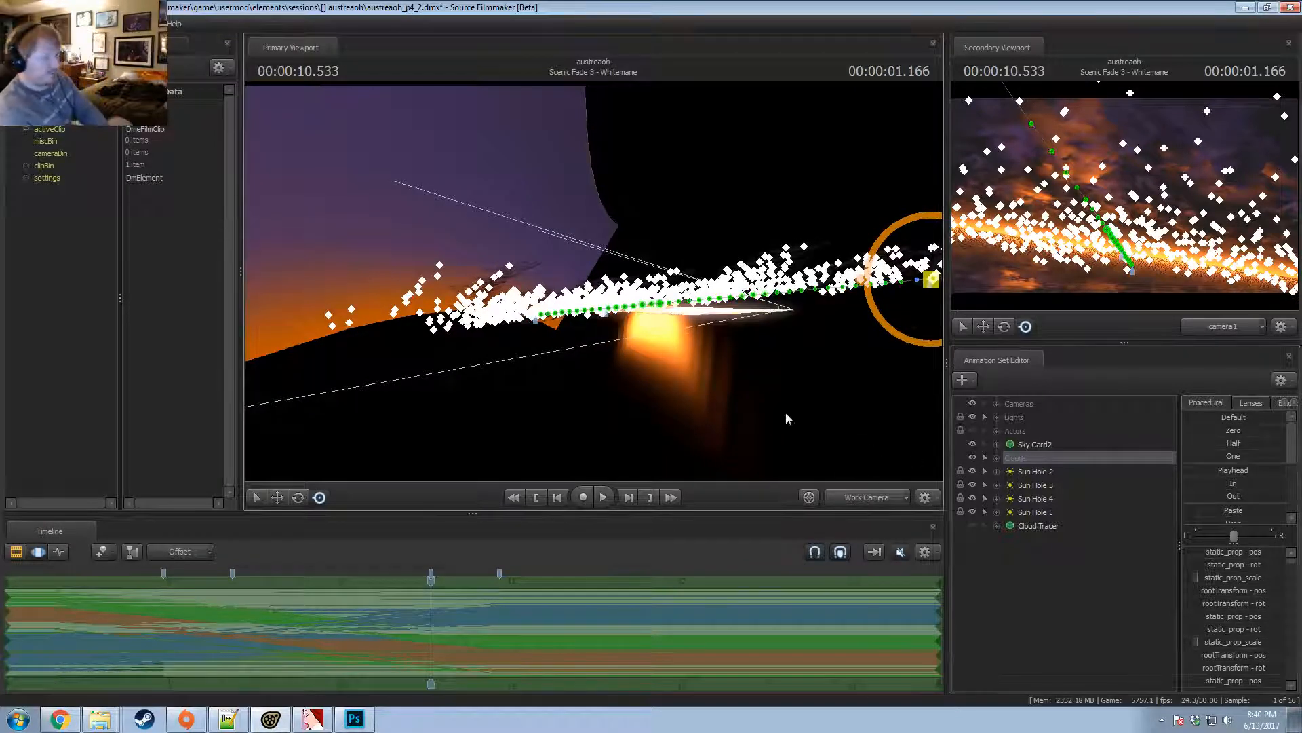
pyautogui.hotkey('ctrl', 's')
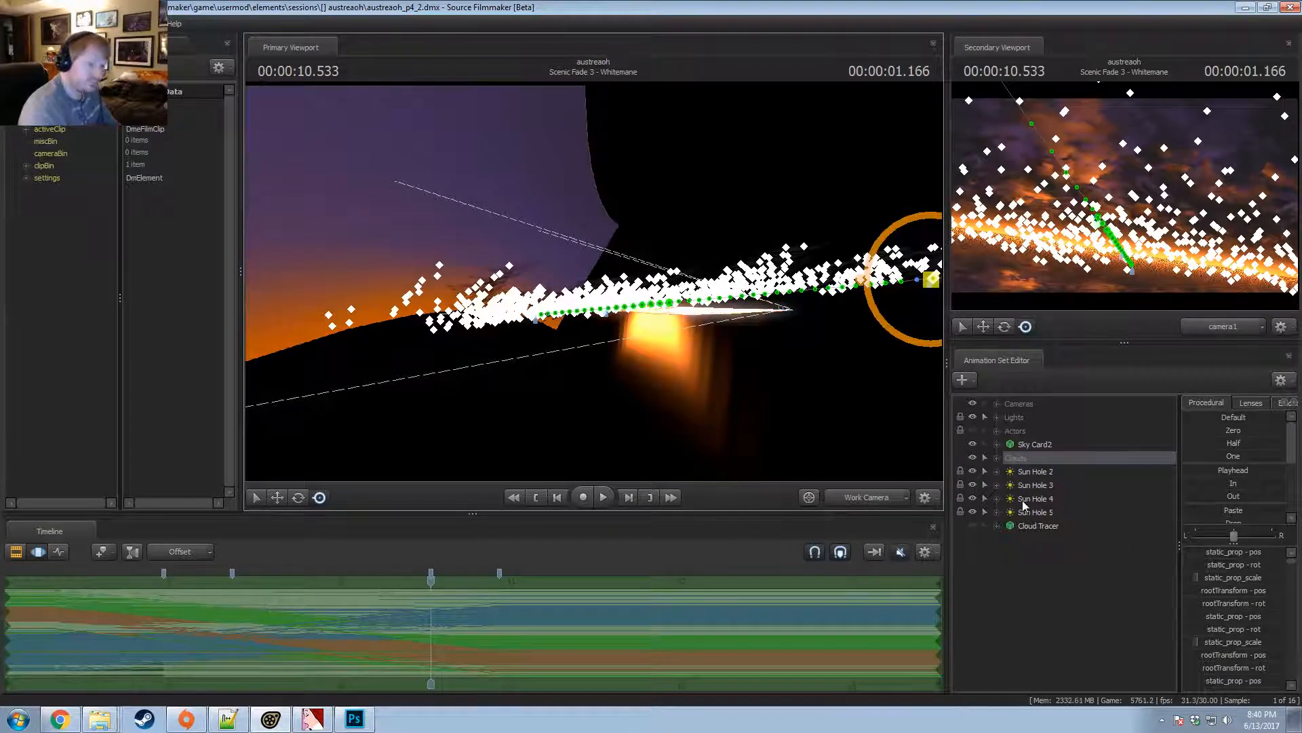
# Apply the Playhead preset to the Sun Hole 1, 2, 3, 4 and 5 lights together.
pyautogui.click(1027, 474)
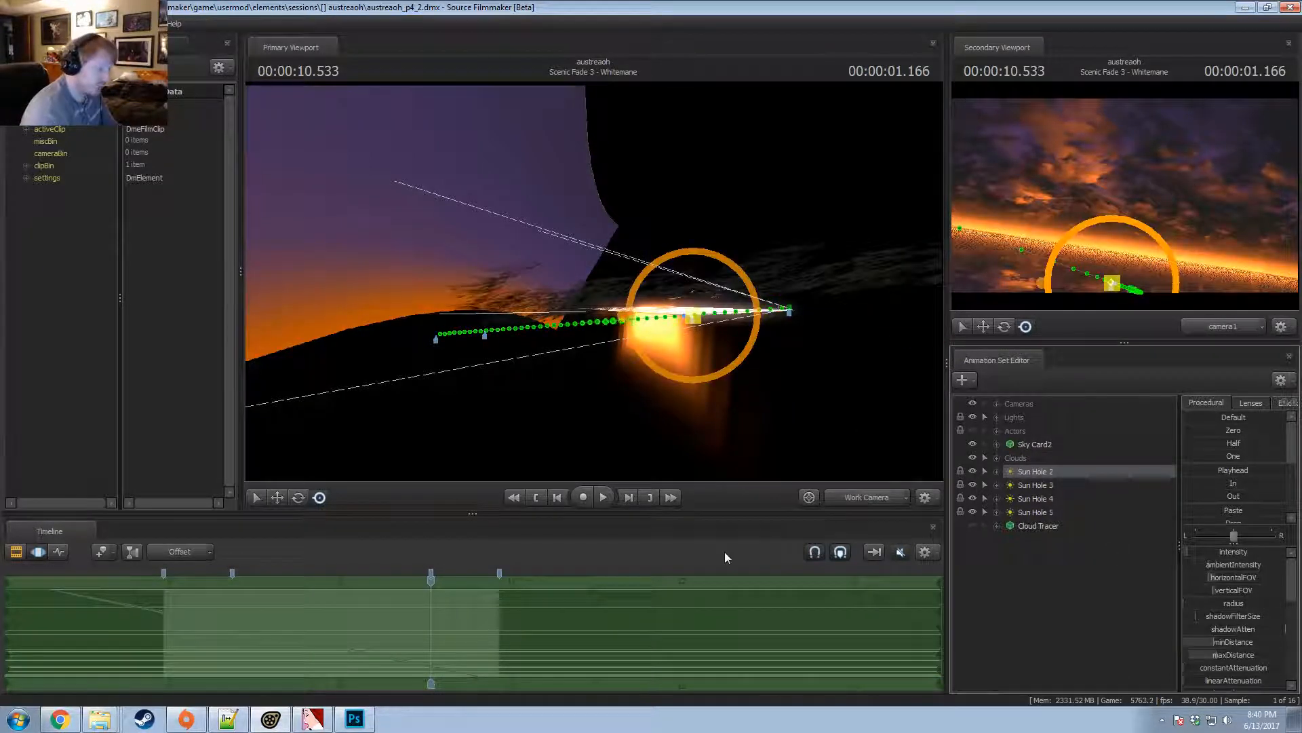
pyautogui.keyDown('shift'); pyautogui.click(1036, 514); pyautogui.keyUp('shift')
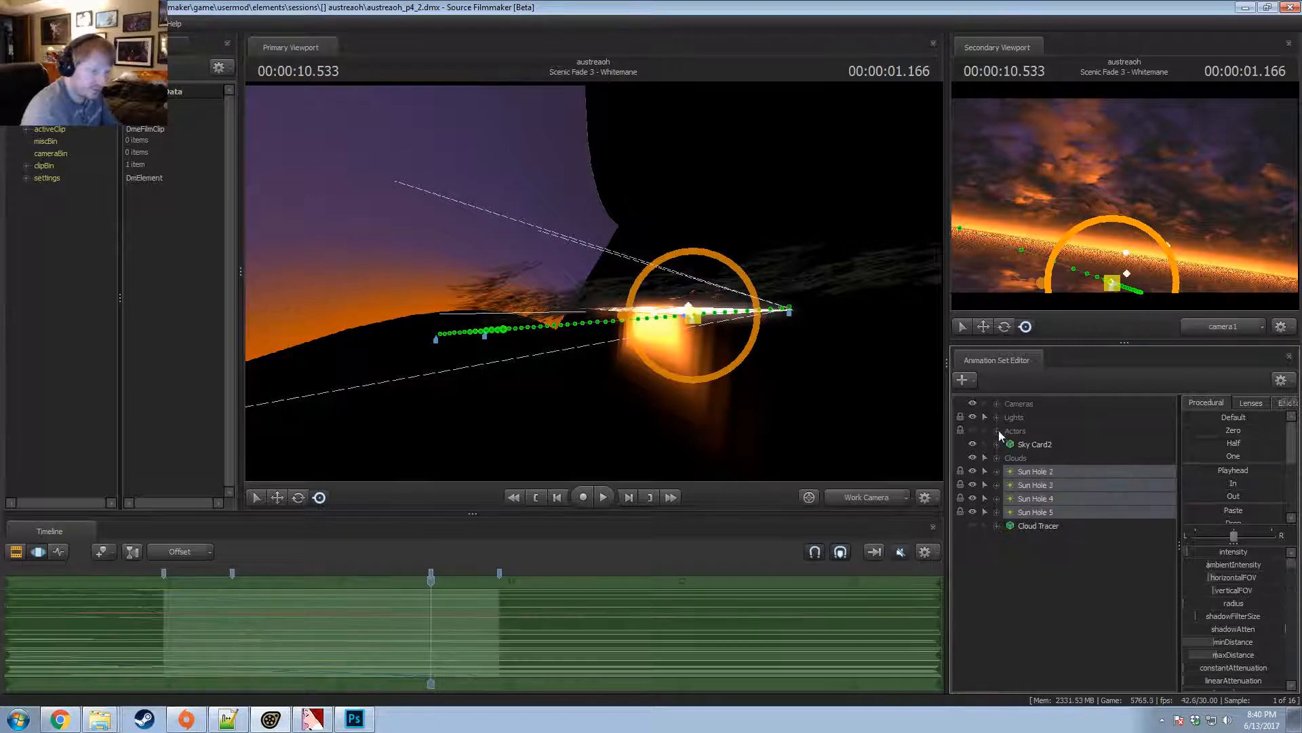
pyautogui.click(996, 419)
pyautogui.keyDown('ctrl'); pyautogui.click(1039, 539); pyautogui.keyUp('ctrl')
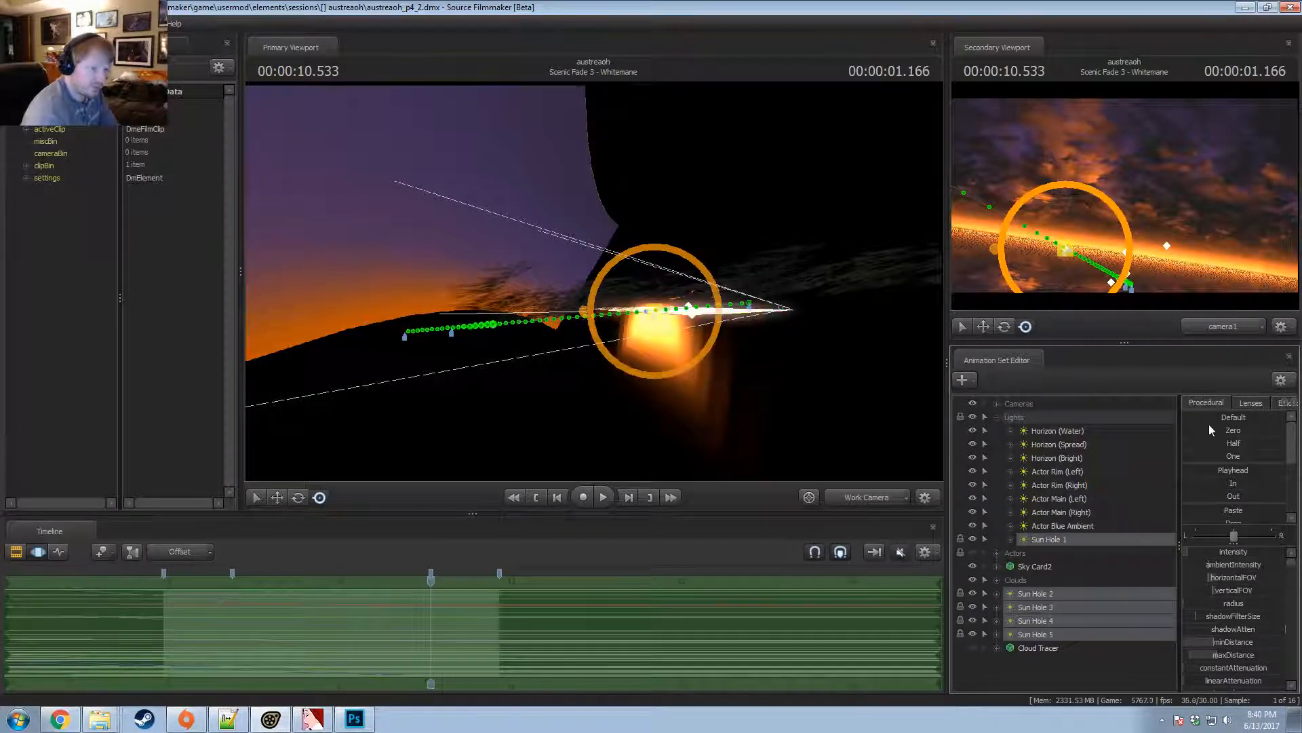
pyautogui.click(1207, 471)
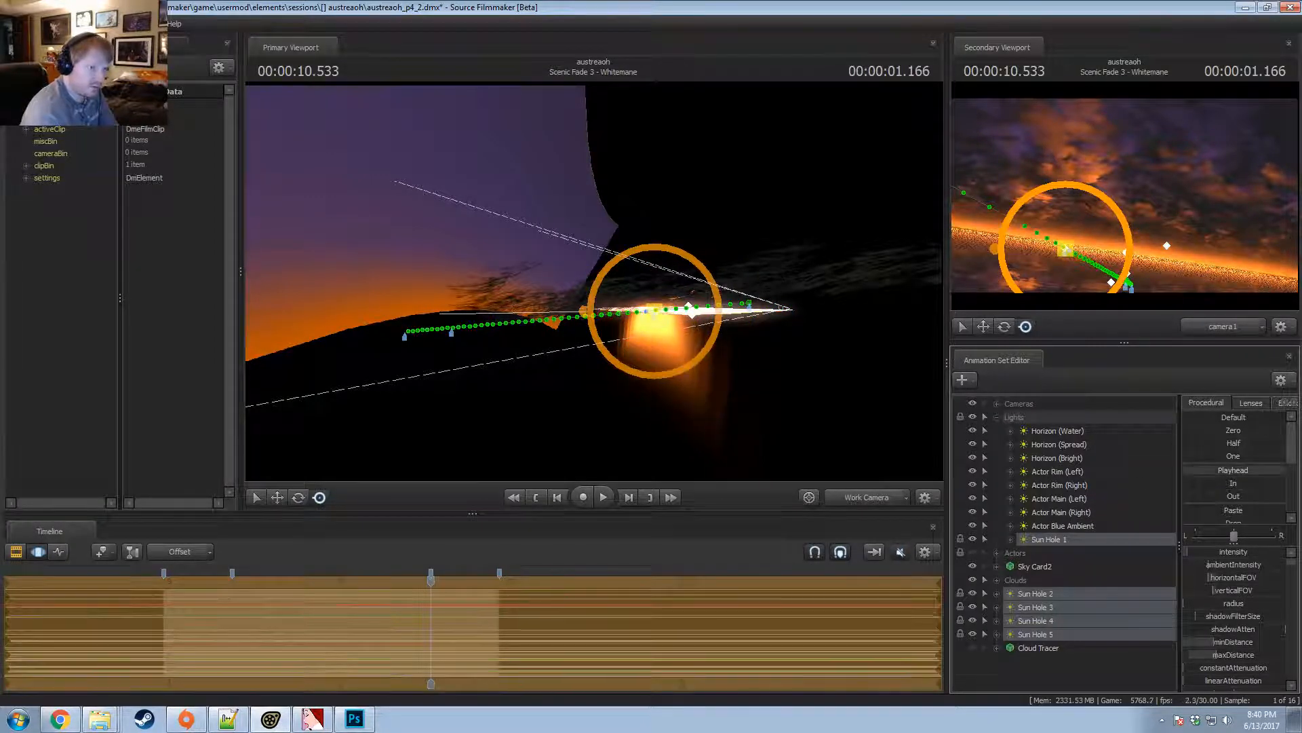
# Scrub the Scenic Fade 3 shot and toggle the visibility of Sun Hole 2 and 3 to examine each light's effect.
pyautogui.click(204, 627)
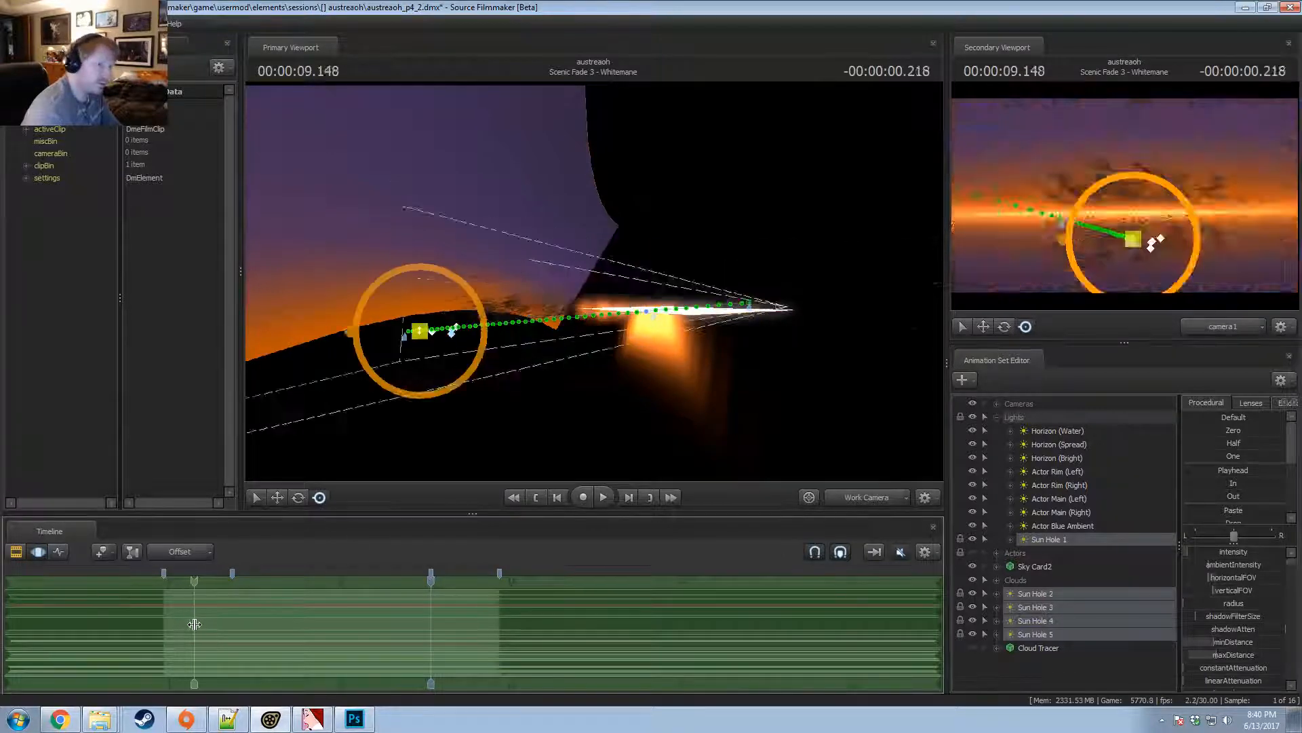
pyautogui.moveTo(205, 628); pyautogui.dragTo(444, 657)
pyautogui.press('Left')
pyautogui.press('Left')
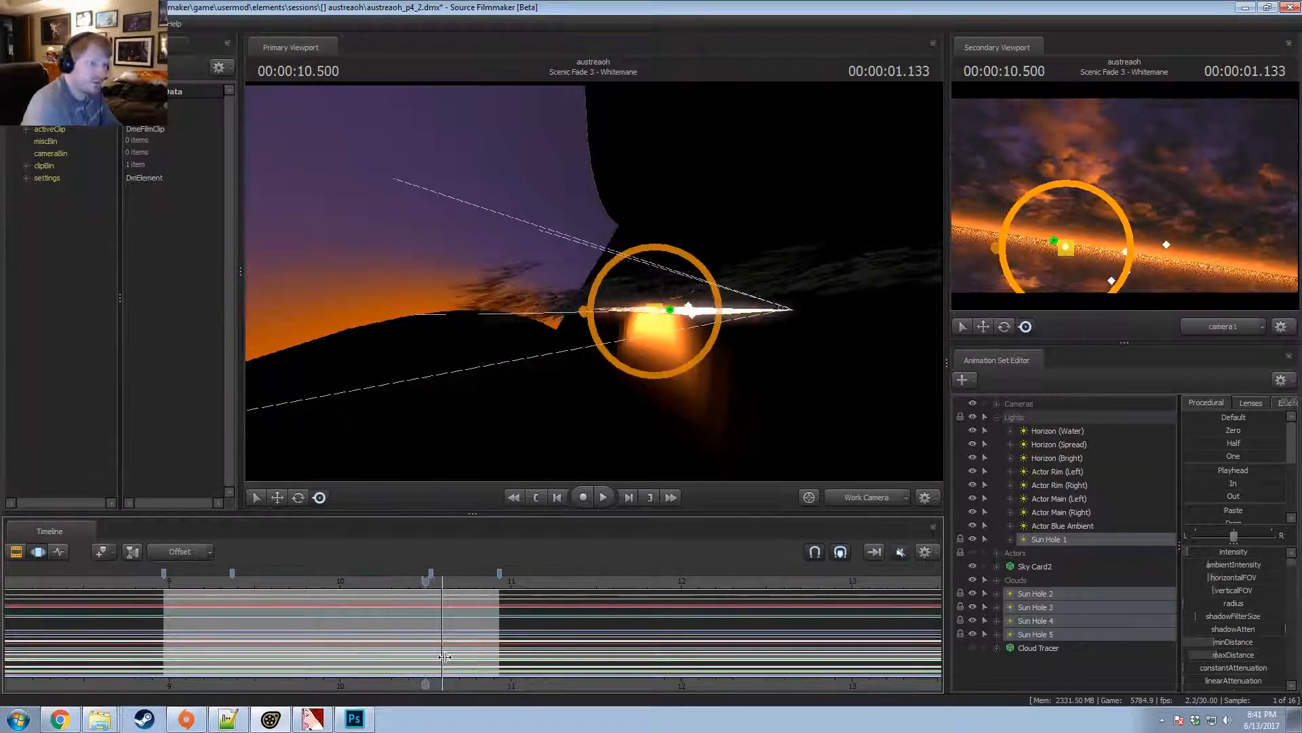
pyautogui.press('Right')
pyautogui.press('Right')
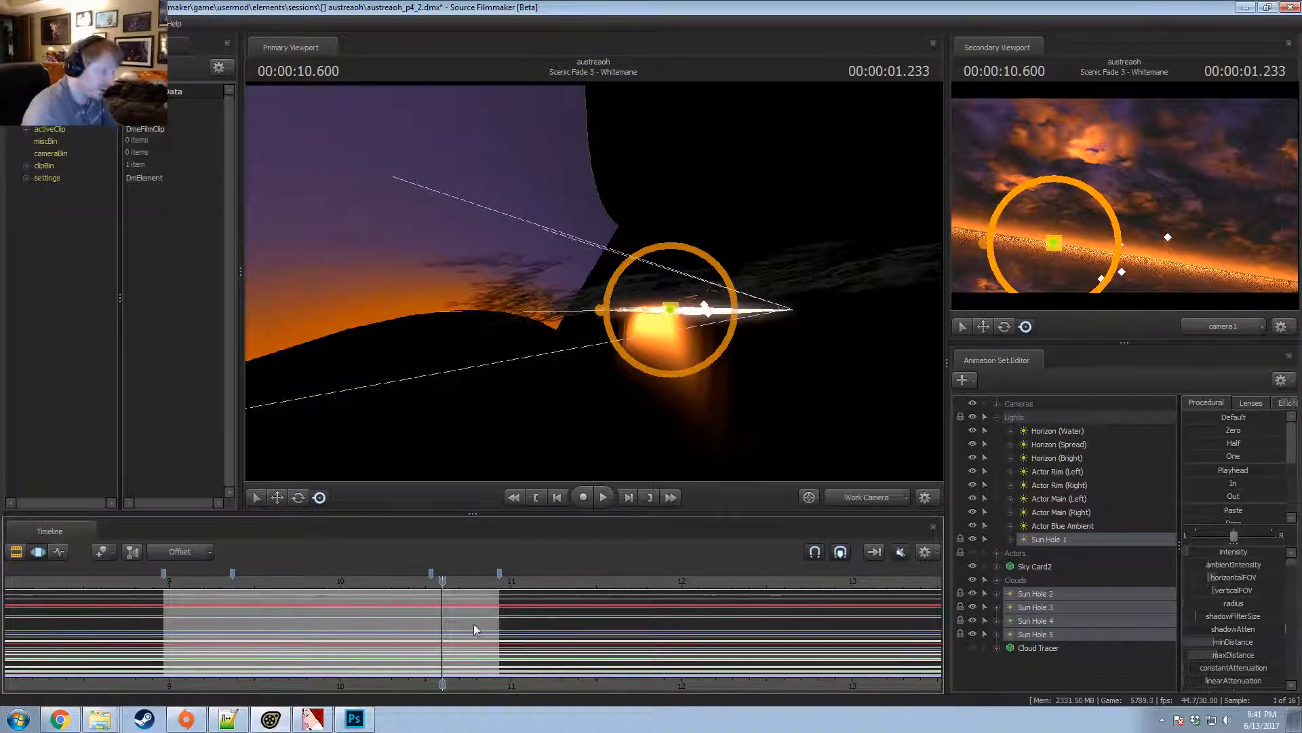
pyautogui.hotkey('ctrl', 'v')
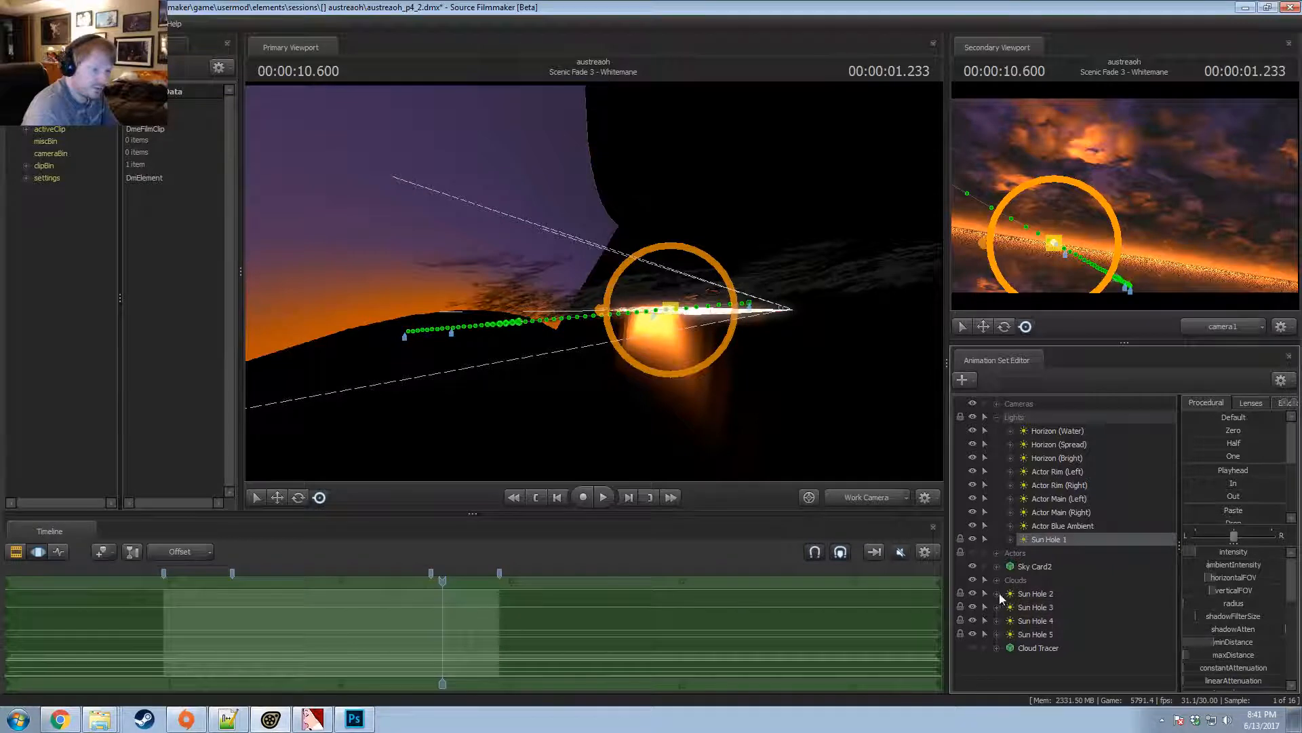
pyautogui.click(975, 592)
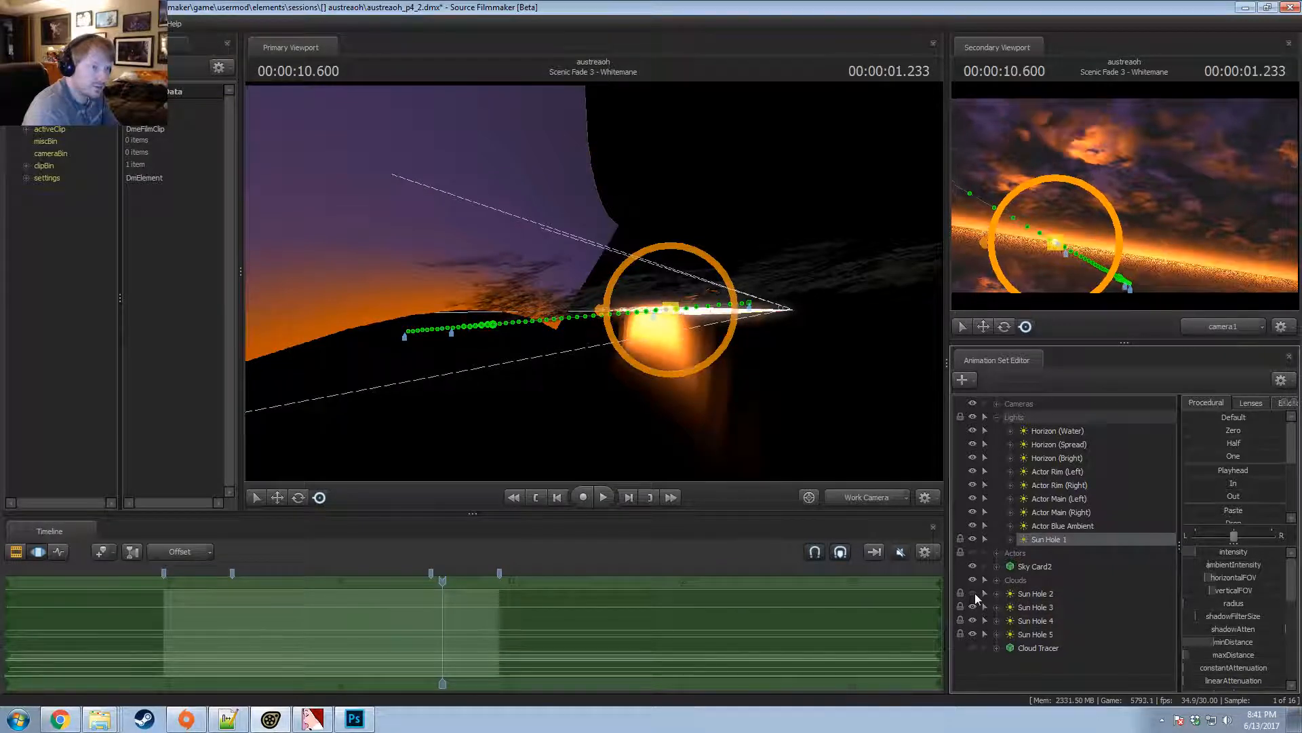
pyautogui.click(975, 593)
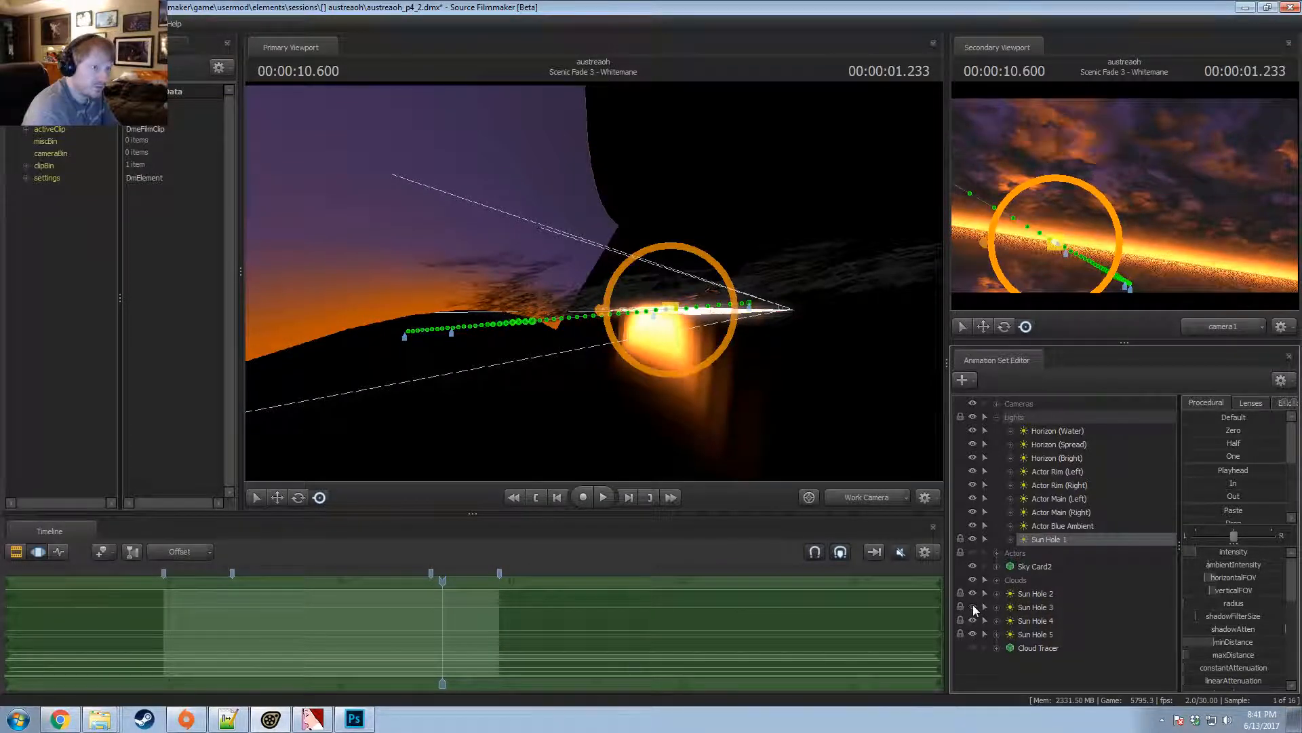
# Lower the minDistance and raise the maxDistance of the Sun Hole 3 light, and scrub the shot to review it.
pyautogui.click(1035, 607)
pyautogui.scroll(-1, 1233, 644)
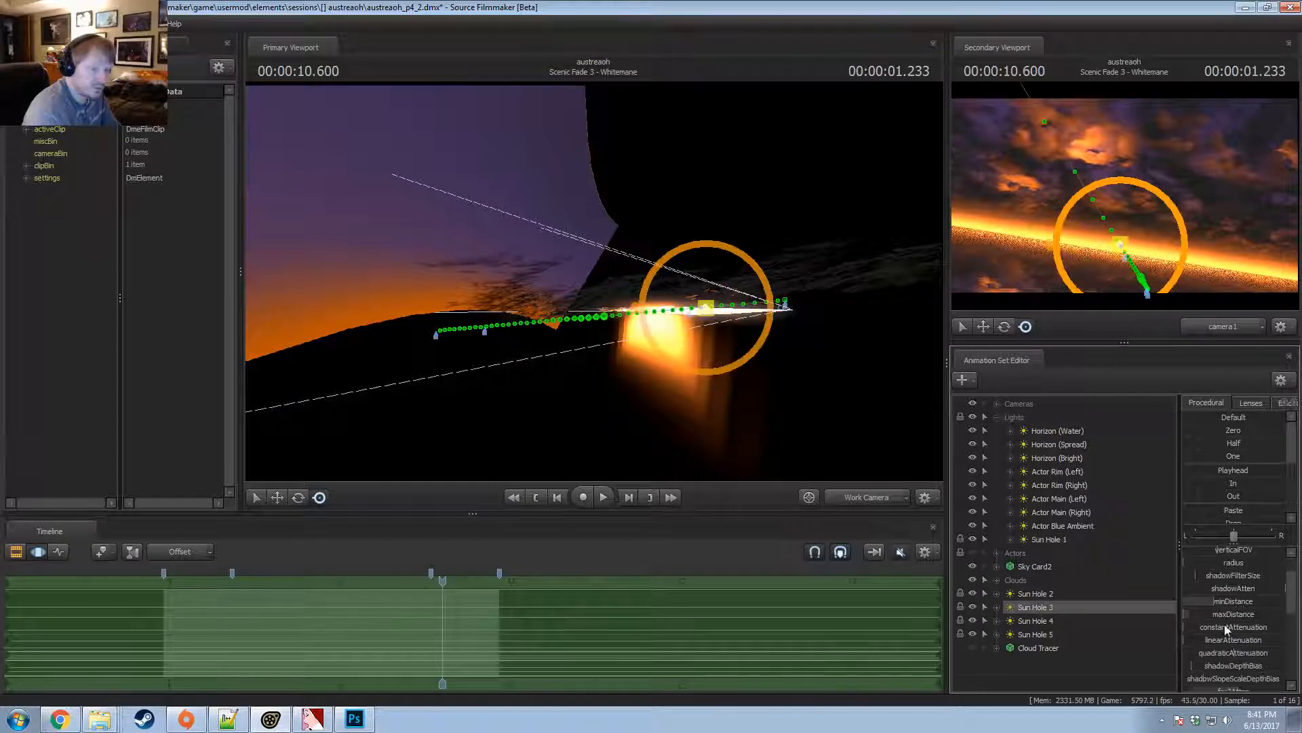
pyautogui.moveTo(1225, 602); pyautogui.dragTo(1216, 603)
pyautogui.moveTo(442, 598)
pyautogui.mouseDown()
pyautogui.moveTo(425, 599)
pyautogui.moveTo(442, 603)
pyautogui.mouseUp()
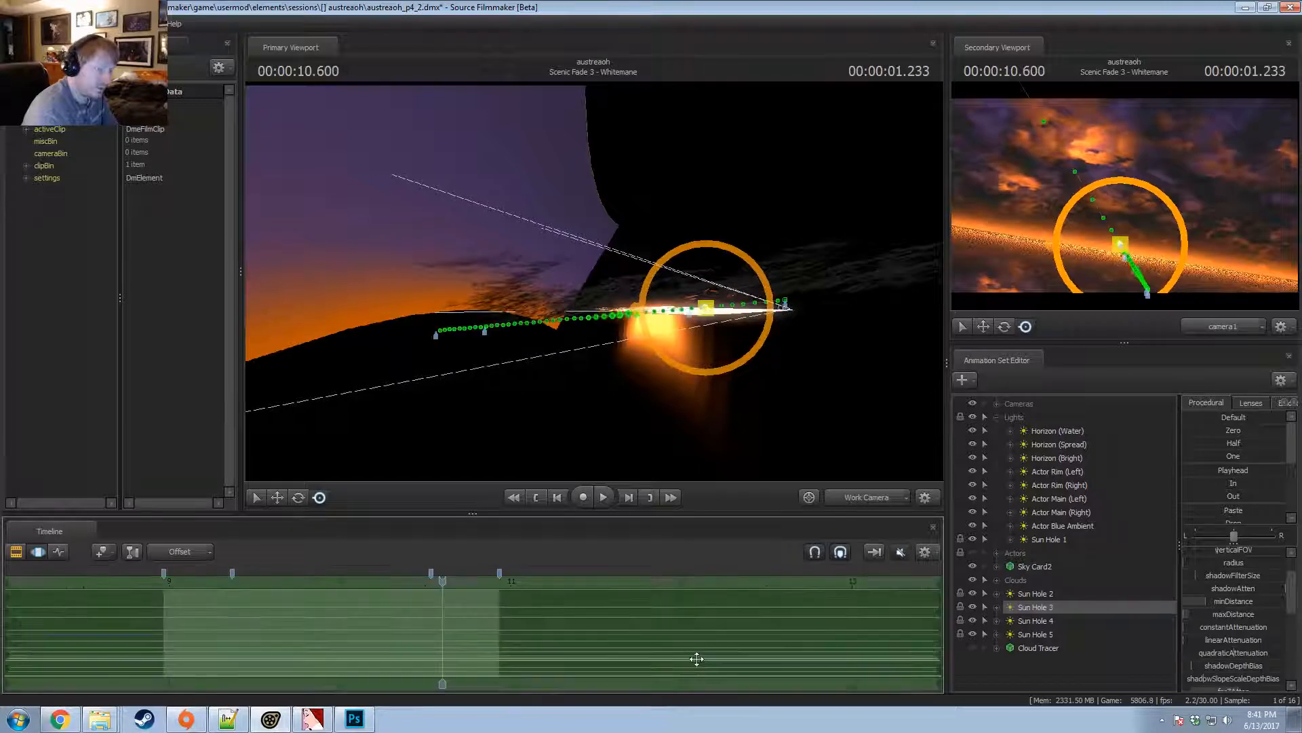
pyautogui.scroll(-1, 1219, 604)
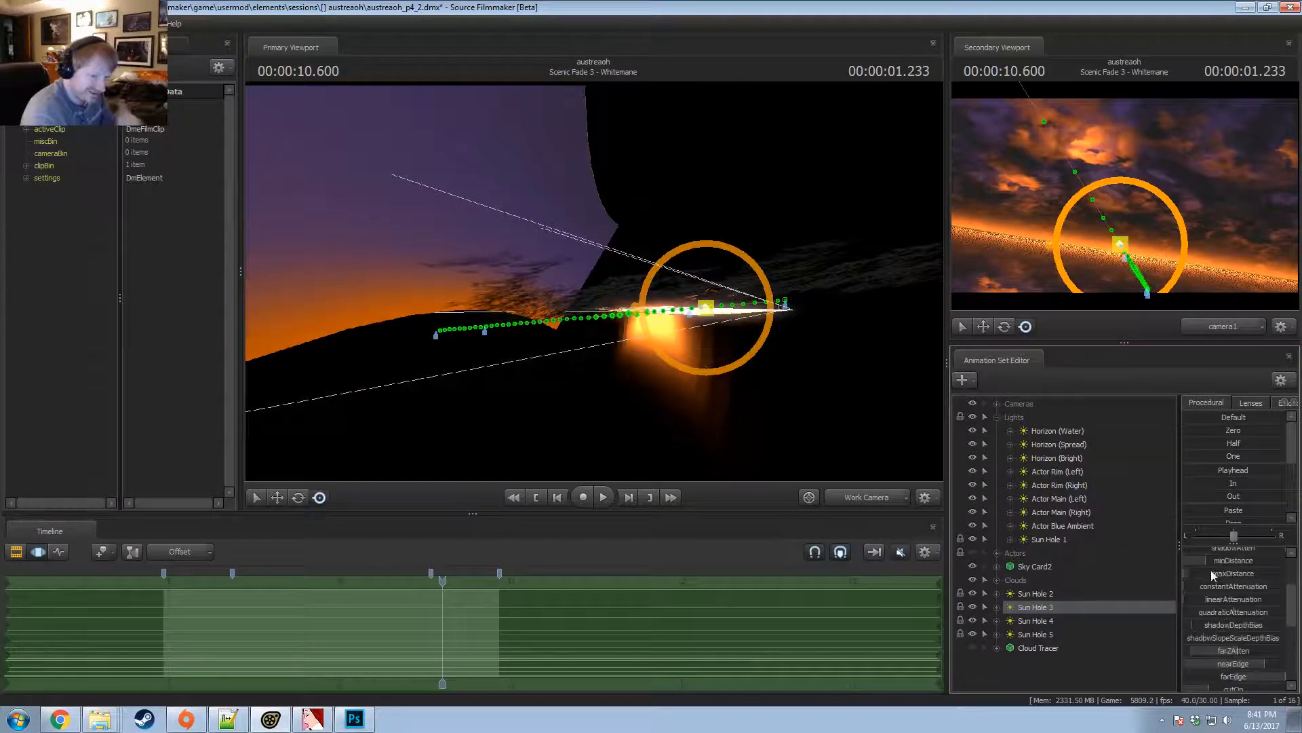
pyautogui.moveTo(1212, 573); pyautogui.dragTo(1295, 573)
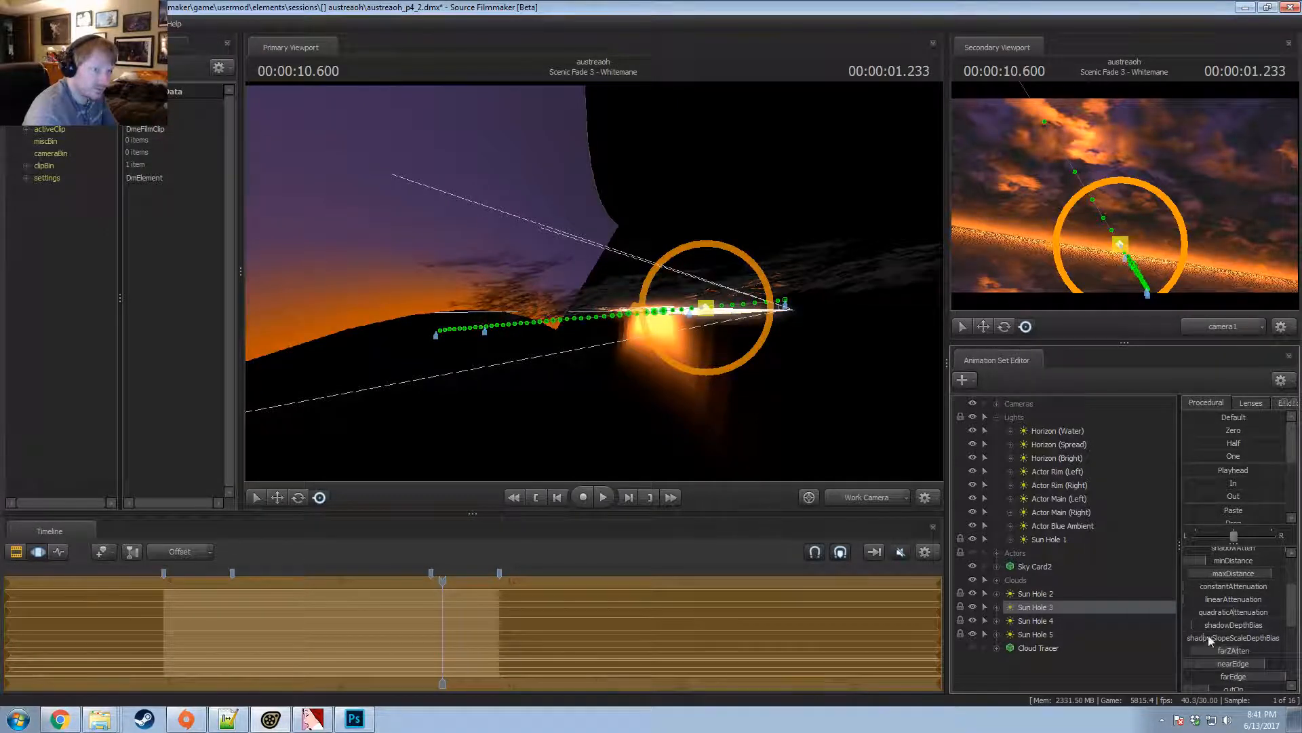
pyautogui.press('F2')
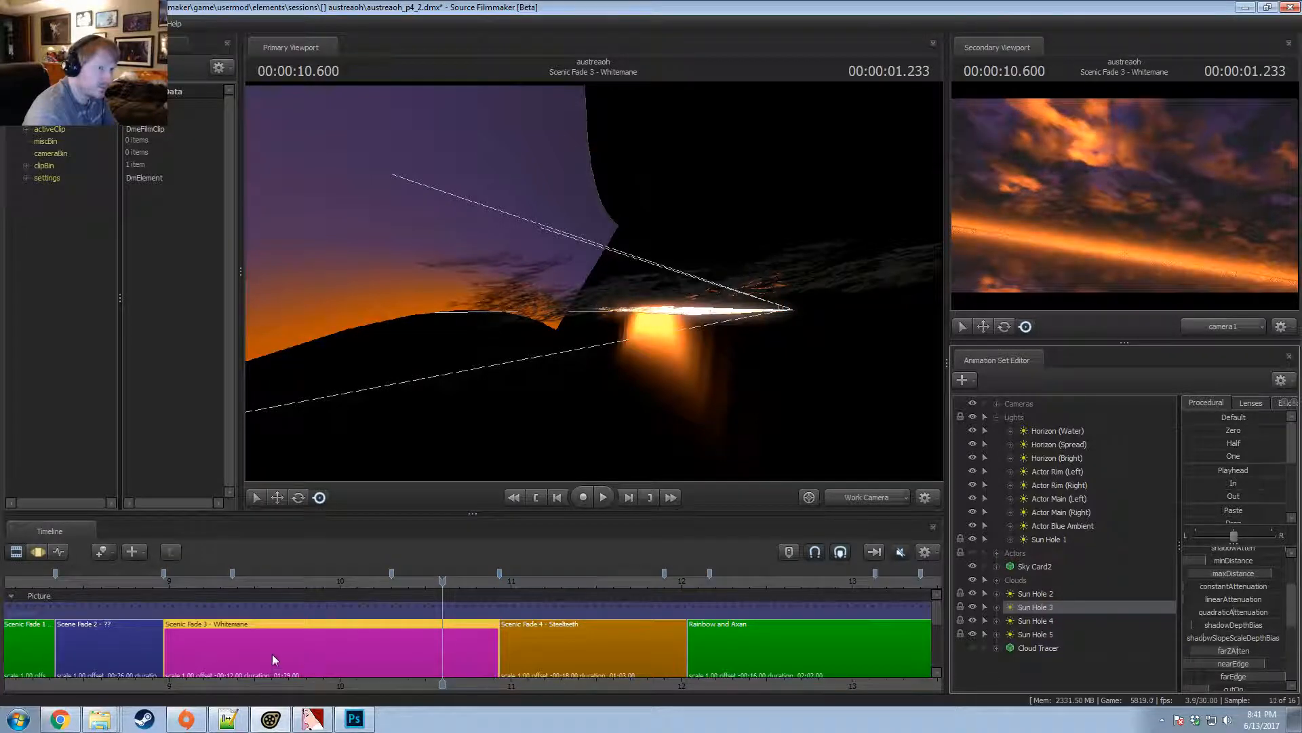
pyautogui.moveTo(332, 587); pyautogui.dragTo(445, 619)
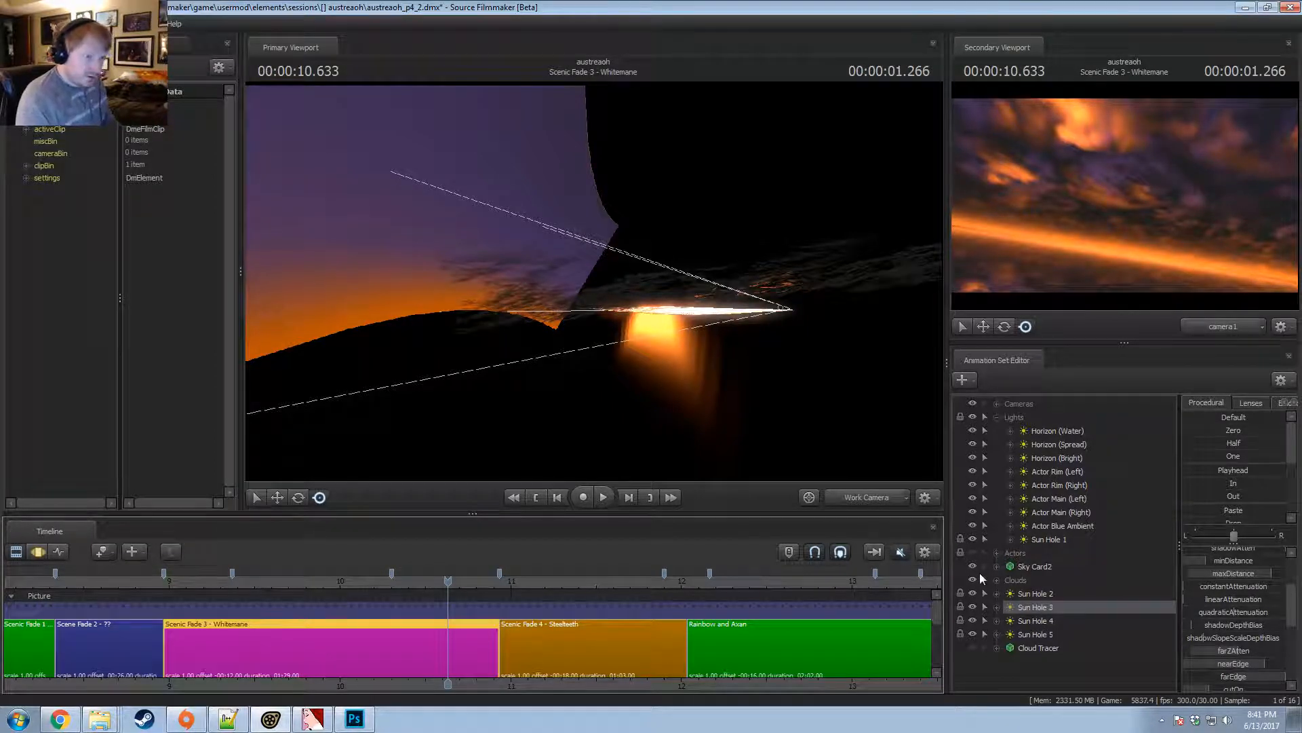
# Move the Sun Hole 2 to Sun Hole 5 lights into the Lights group, leaving Lights and Clouds collapsed.
pyautogui.click(1018, 594)
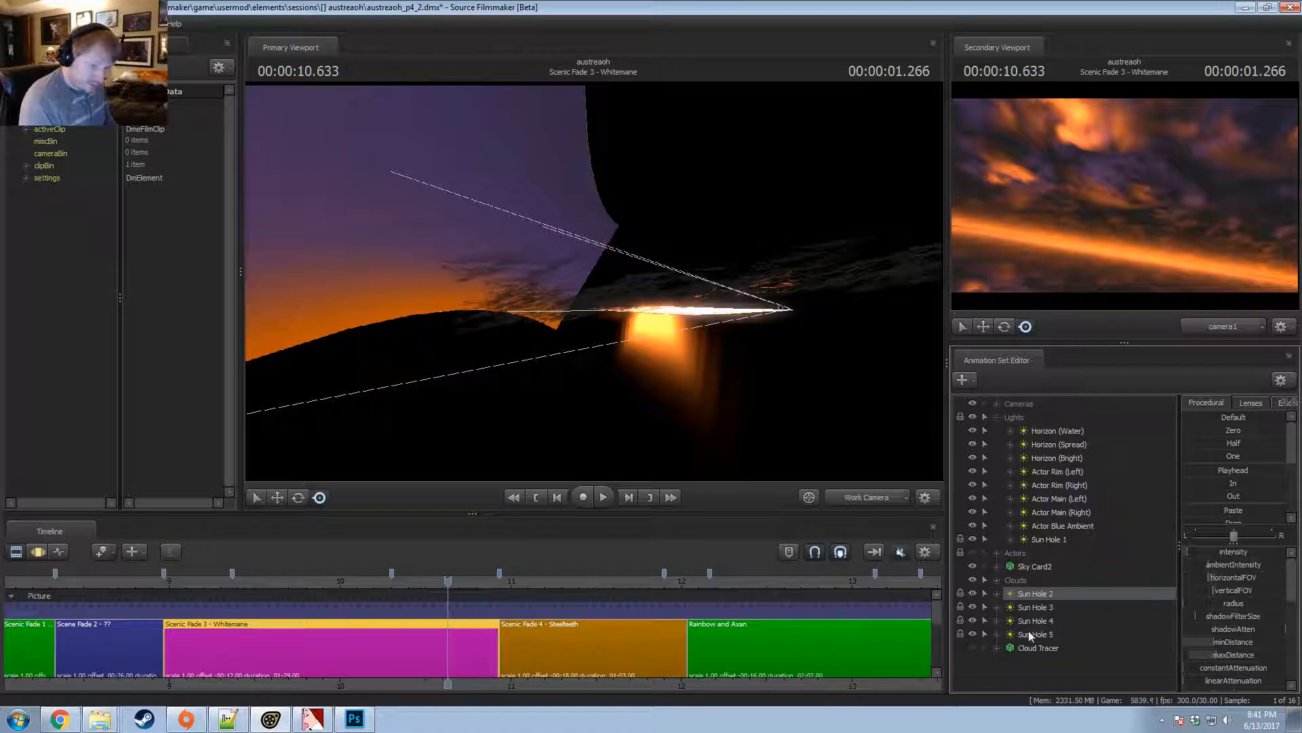
pyautogui.moveTo(1042, 637); pyautogui.dragTo(1031, 539)
pyautogui.click(996, 417)
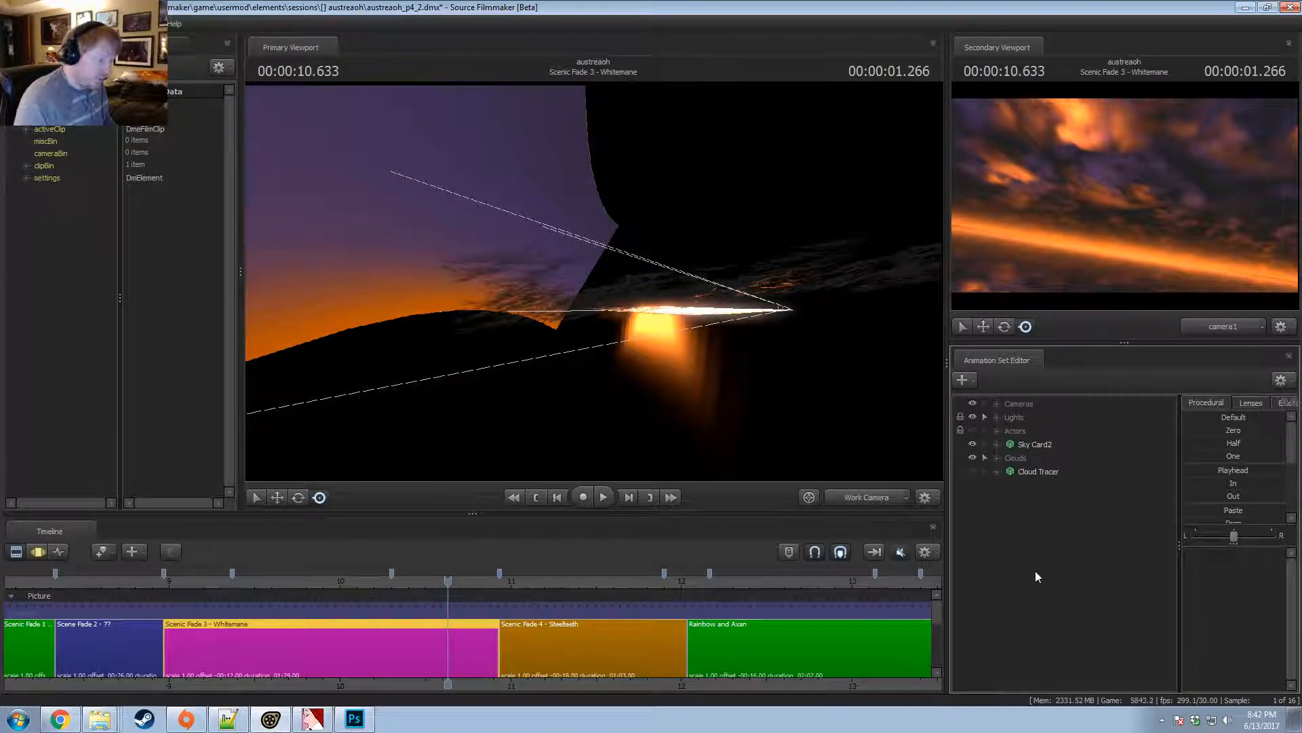
pyautogui.click(995, 459)
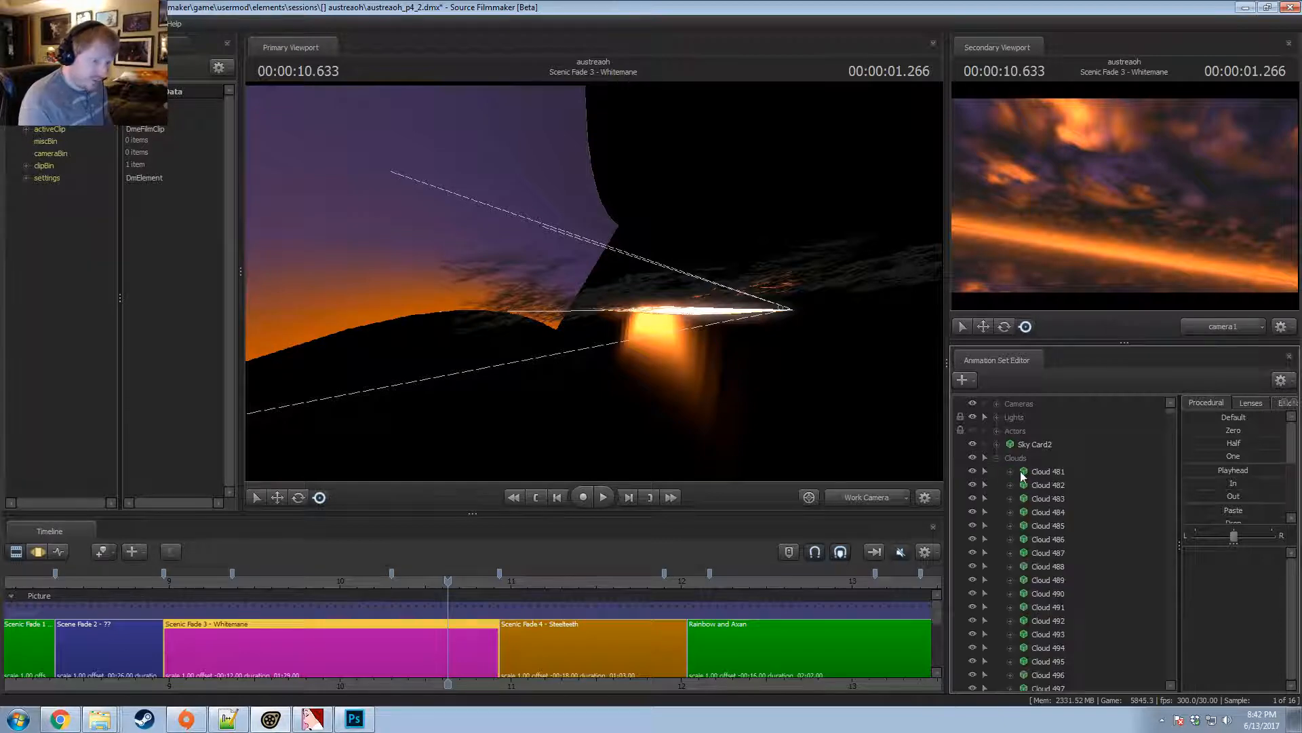
pyautogui.click(997, 459)
pyautogui.moveTo(1030, 476)
pyautogui.mouseDown()
pyautogui.moveTo(1018, 454)
pyautogui.moveTo(1011, 464)
pyautogui.moveTo(1036, 488)
pyautogui.mouseUp()
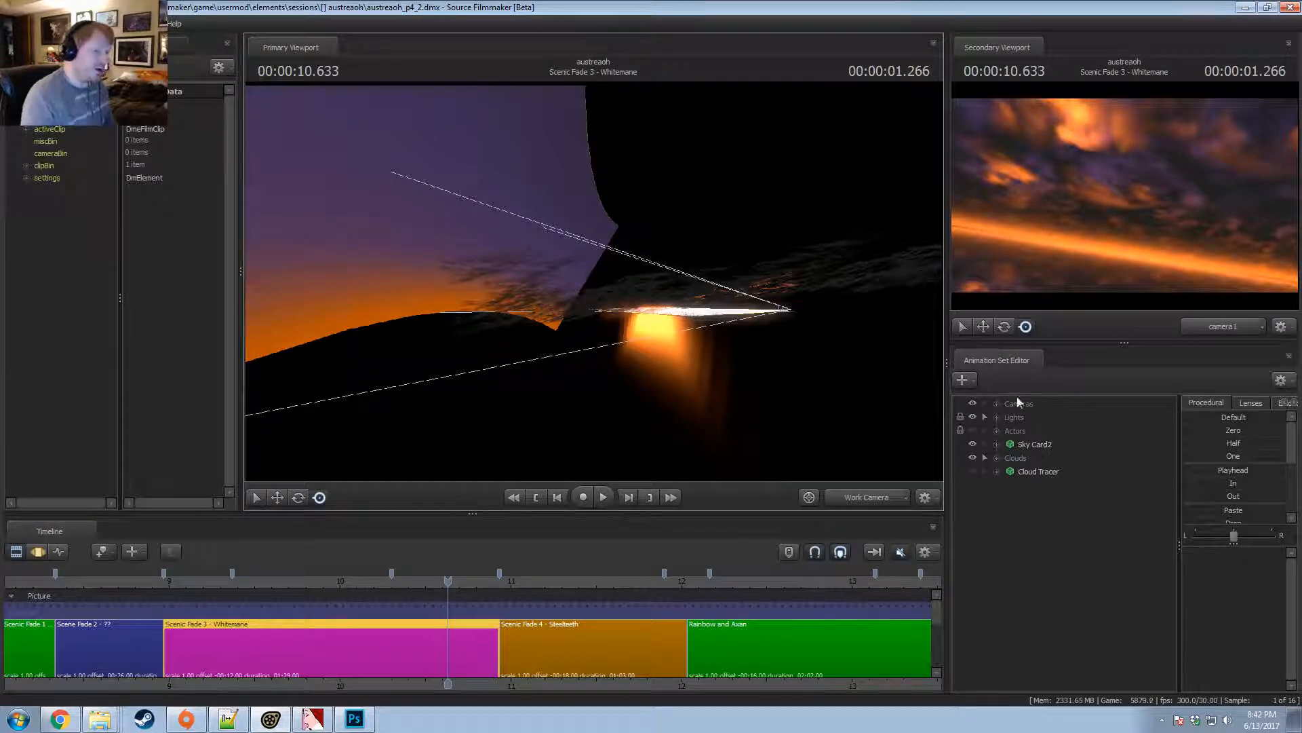
# Create an animation set for a new model, filtering for "light ray" and opening effects\radiant_lightrays_rainstorm.mdl.
pyautogui.rightClick(1004, 548)
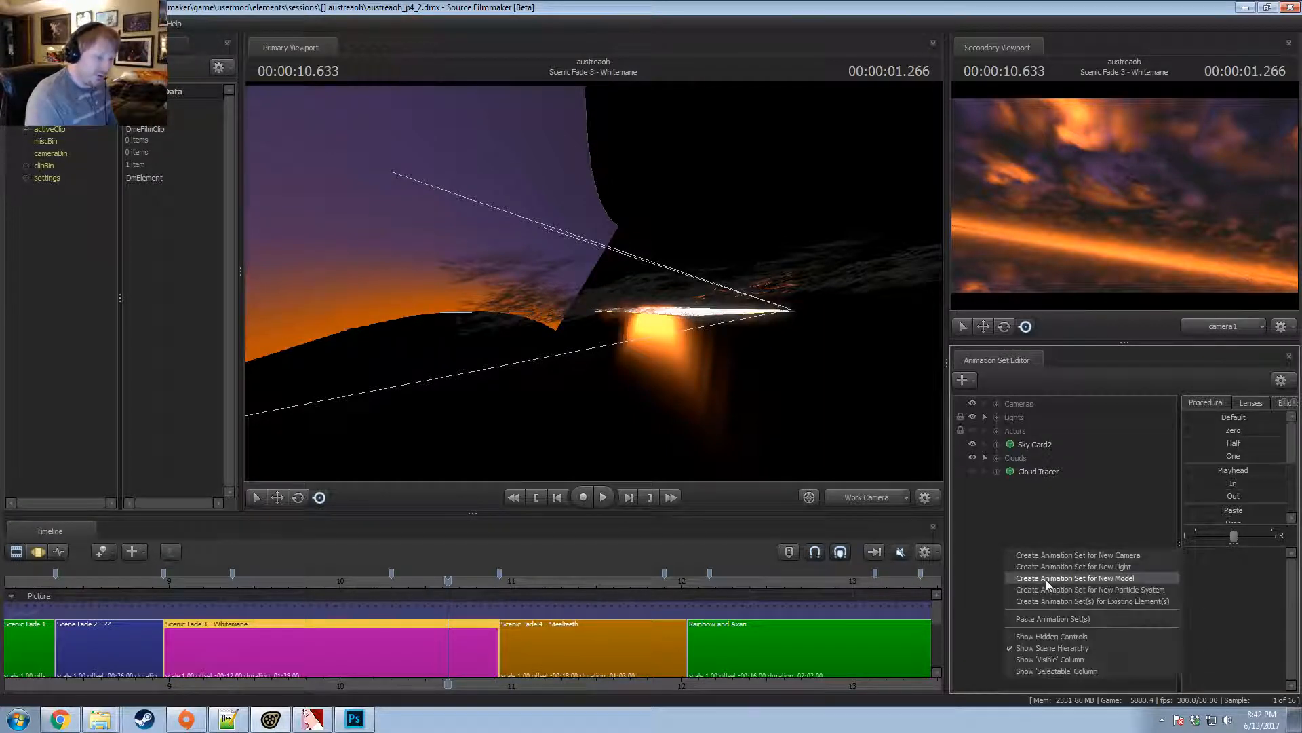
pyautogui.click(1046, 578)
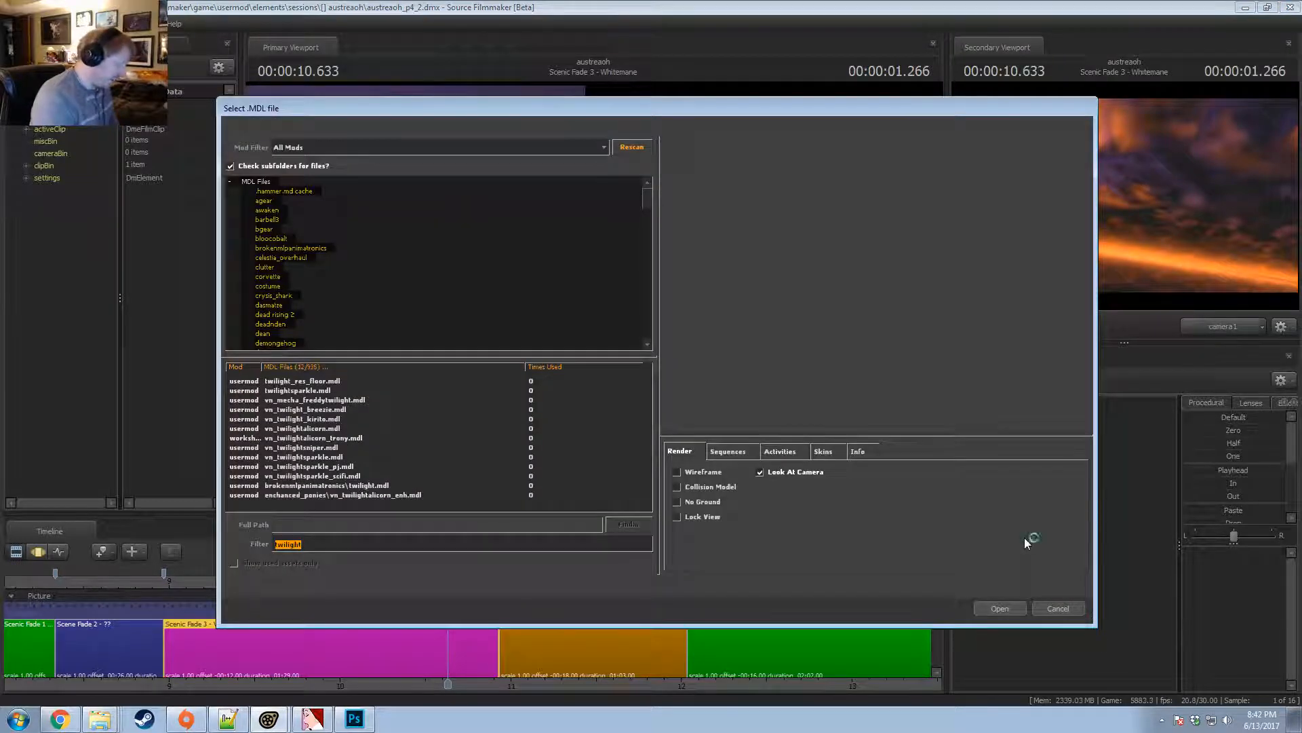
pyautogui.write('light')
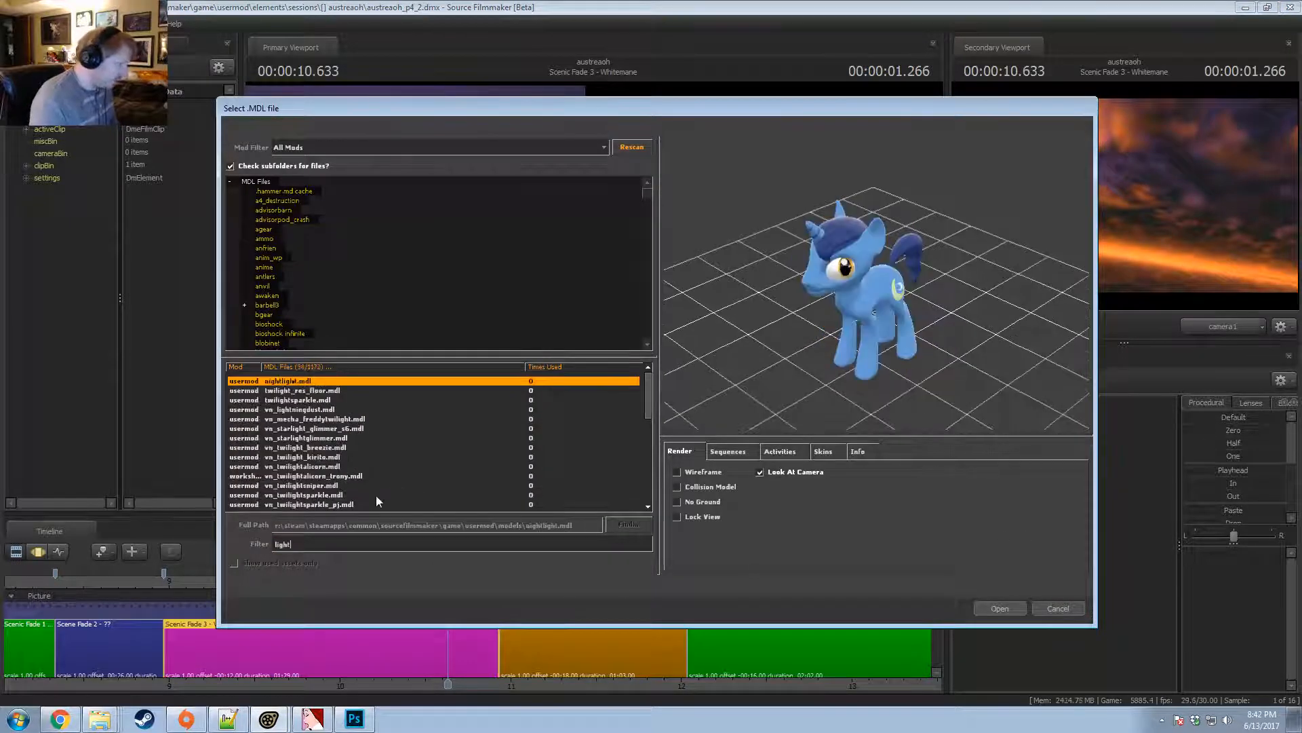
pyautogui.scroll(-6, 322, 481)
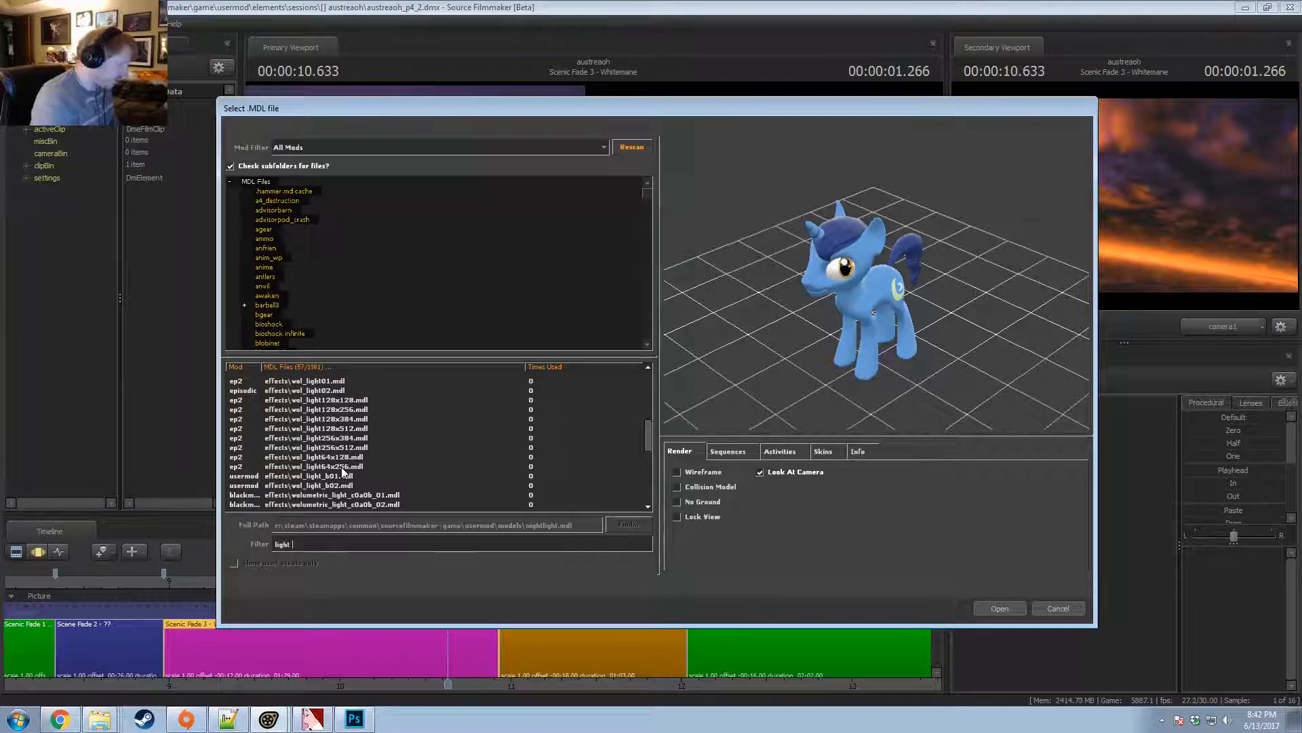
pyautogui.write('ray')
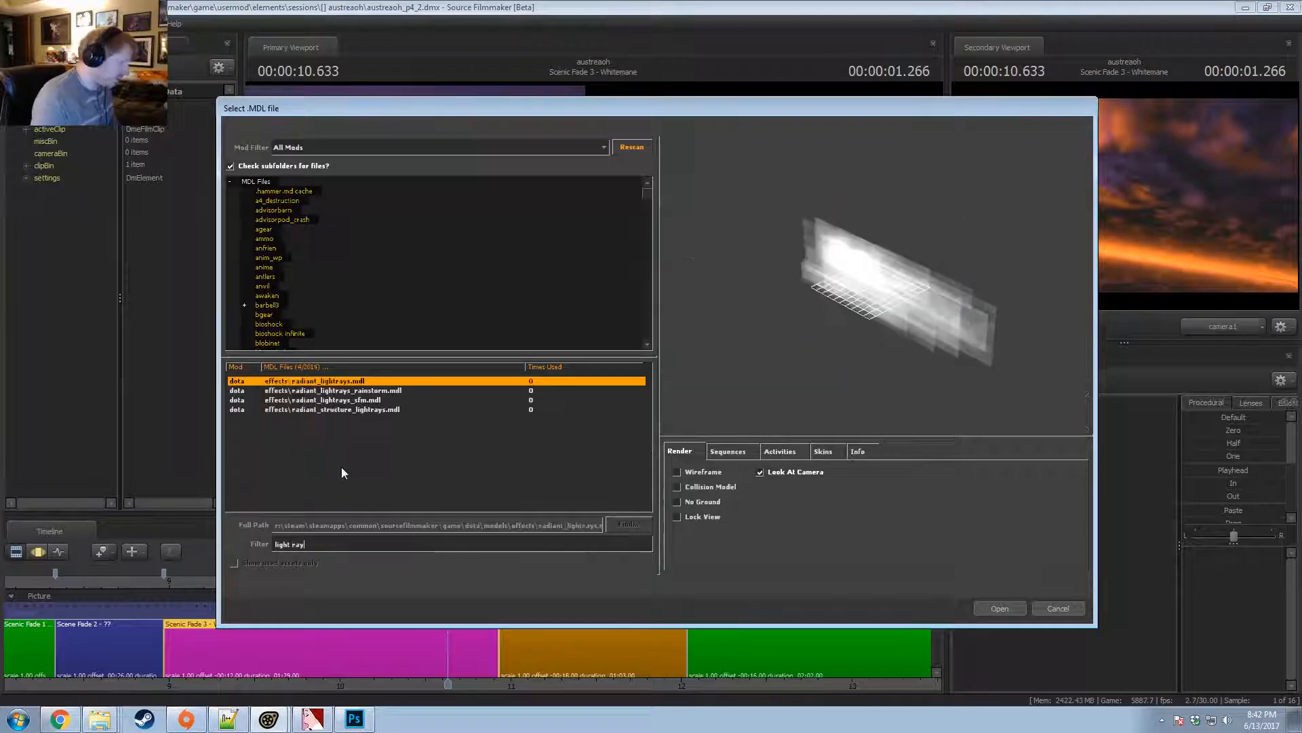
pyautogui.click(357, 400)
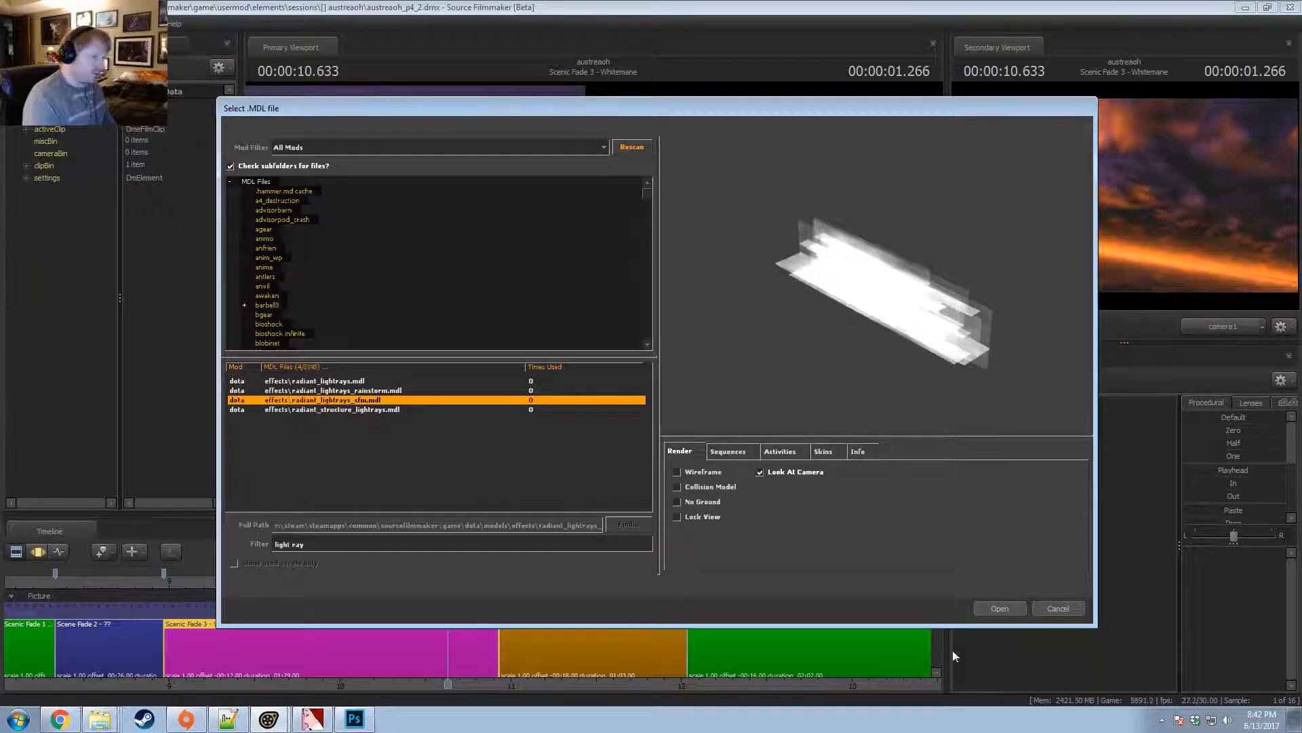
pyautogui.click(357, 391)
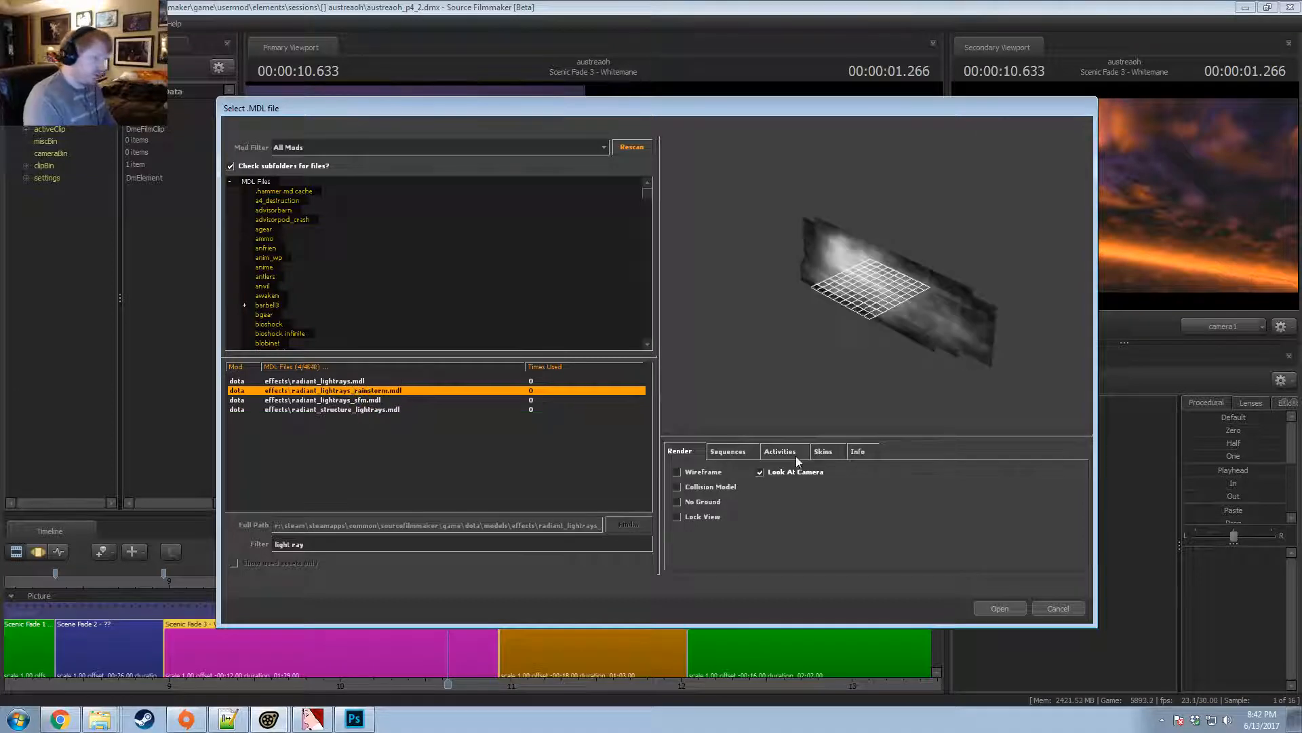
pyautogui.click(1000, 608)
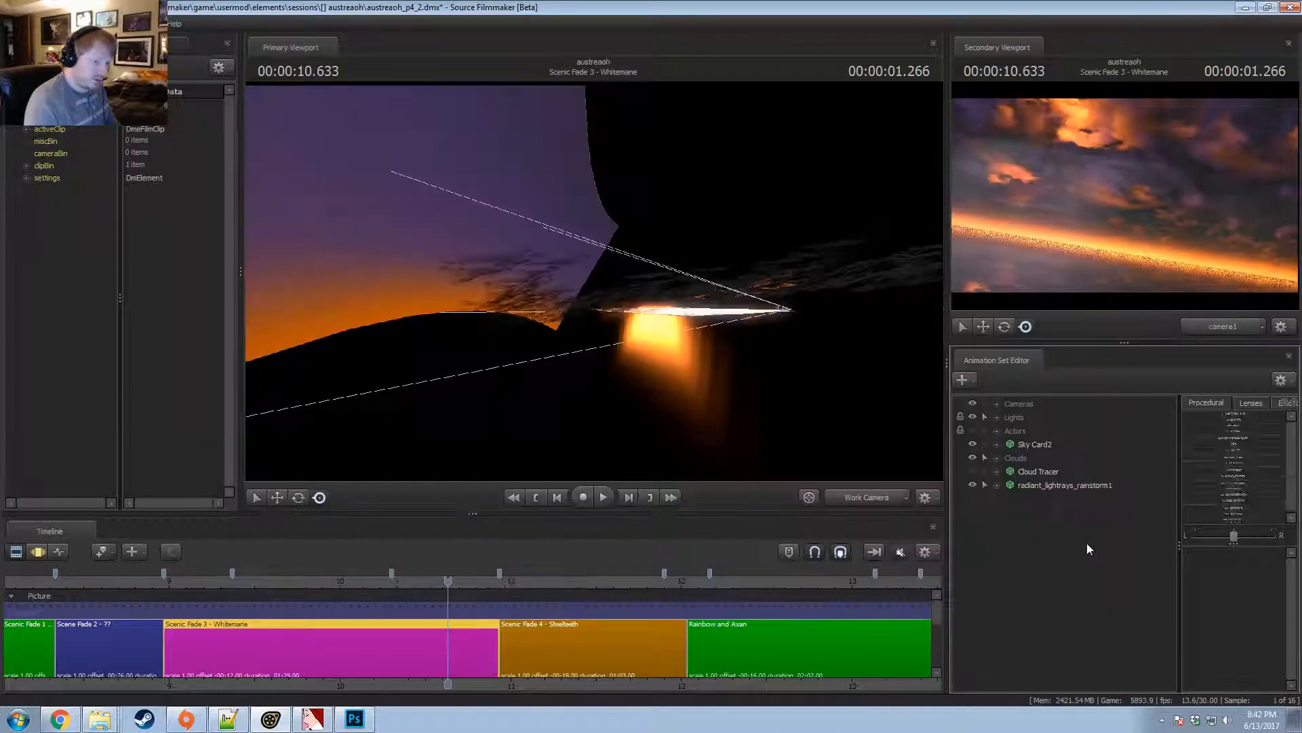
# Select the new radiant_lightrays_rainstorm1 model and turn off viewport lighting.
pyautogui.click(1064, 486)
pyautogui.rightClick(717, 325)
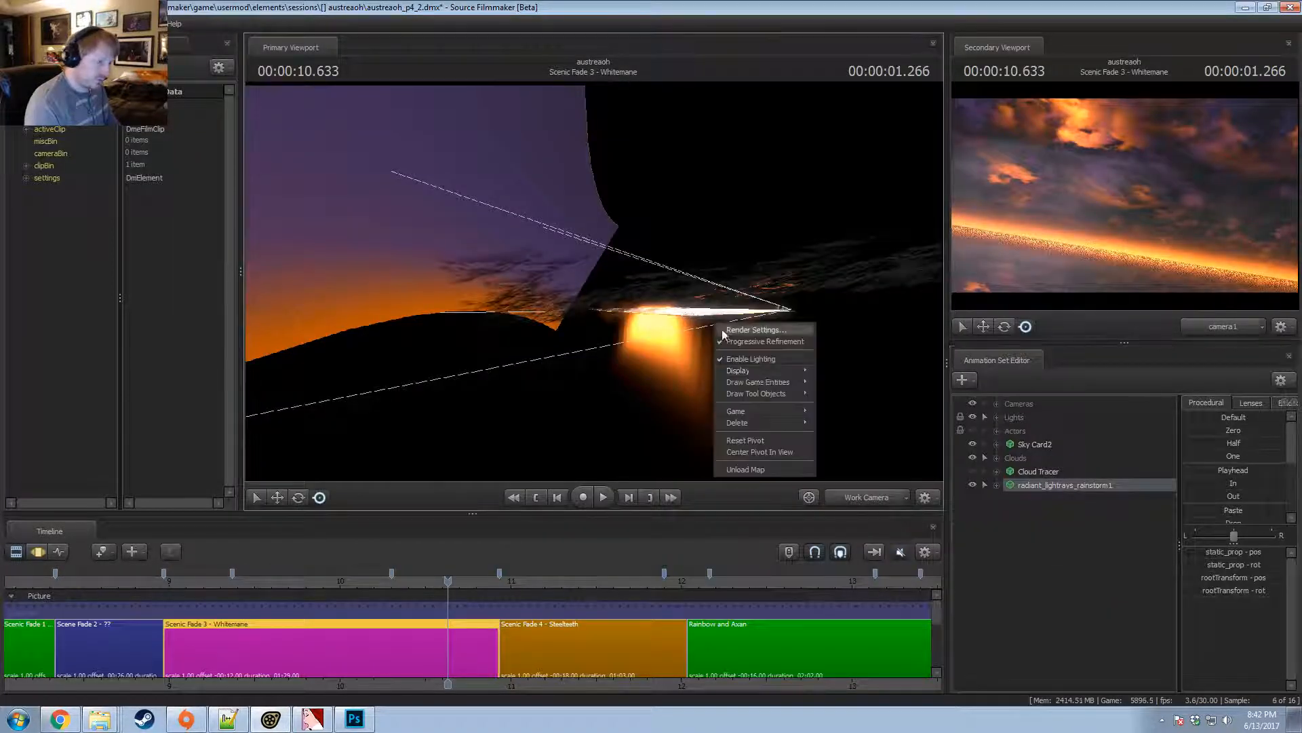
pyautogui.click(749, 361)
pyautogui.press('F3')
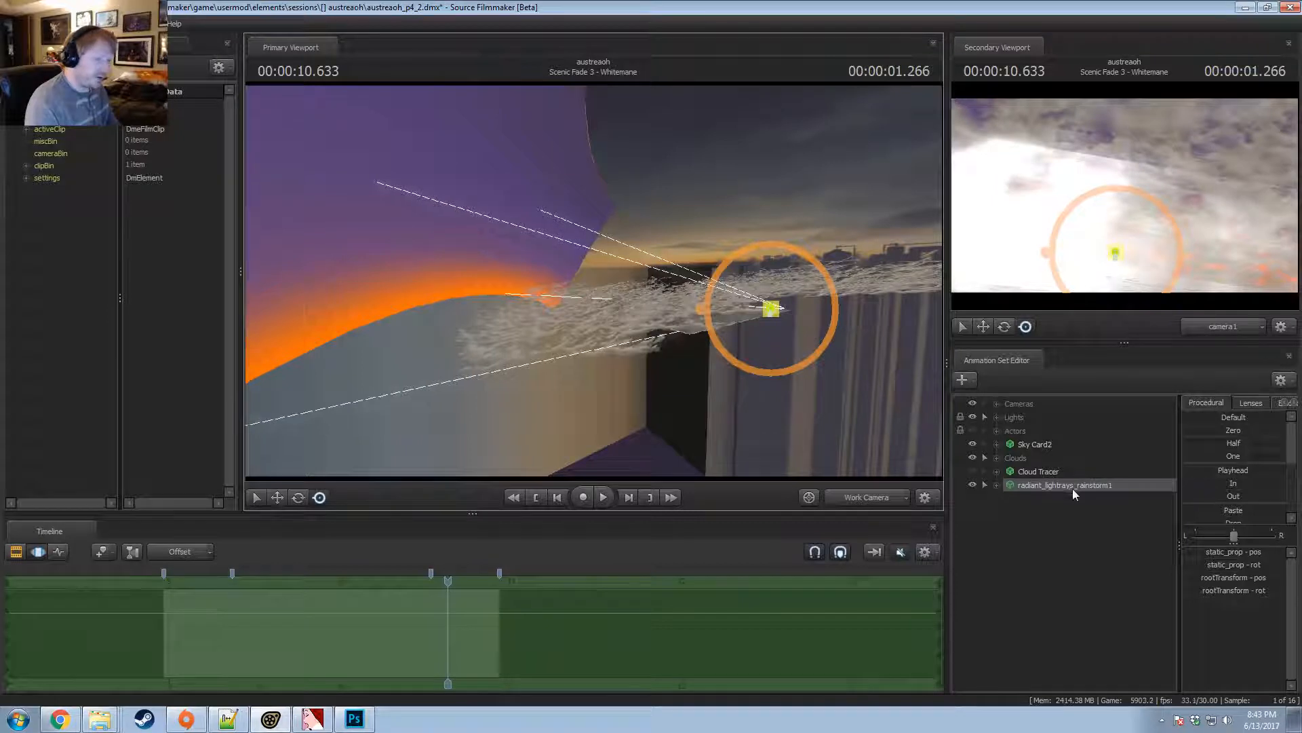
pyautogui.press('F2')
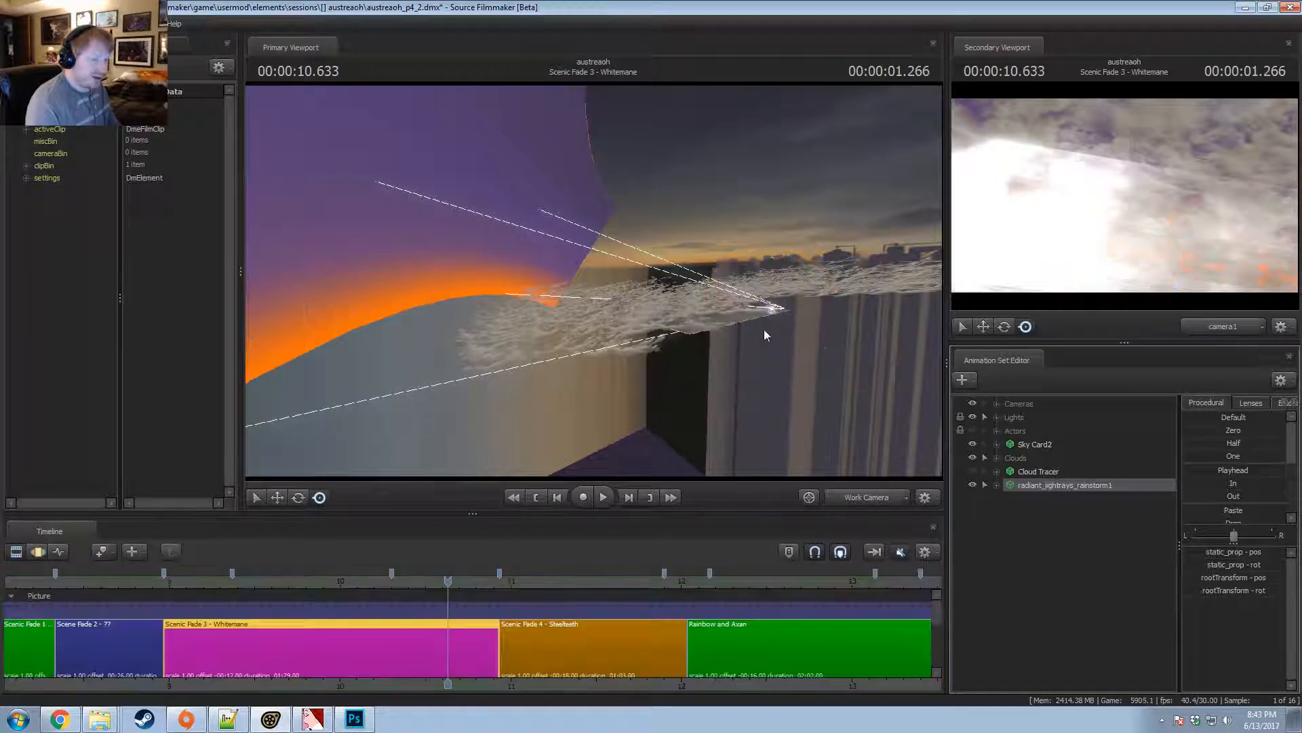
# Move the light-ray model in the work camera view away from the scene camera toward the sky card, and hide the Clouds group.
pyautogui.press('F3')
pyautogui.press('w')
pyautogui.moveTo(749, 309); pyautogui.dragTo(530, 329)
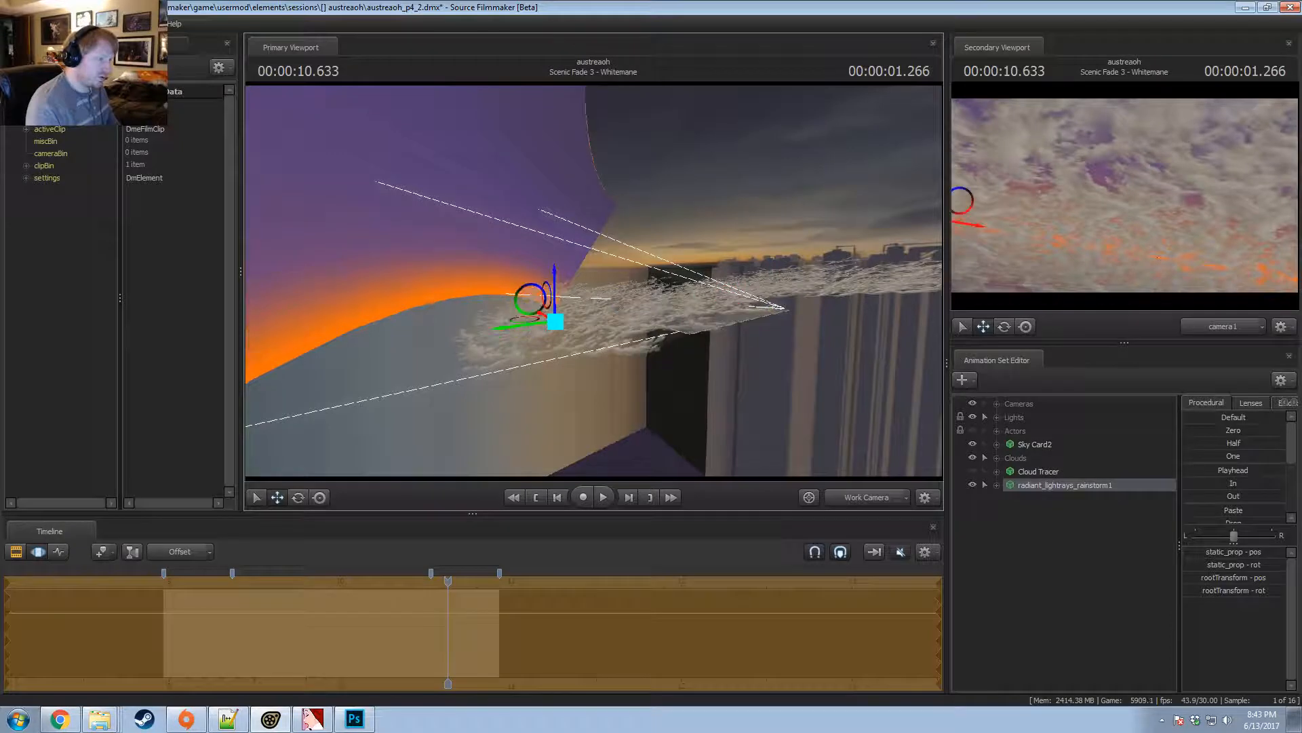
pyautogui.keyDown('alt'); pyautogui.moveTo(595, 304); pyautogui.dragTo(592, 296); pyautogui.keyUp('alt')
pyautogui.keyDown('alt'); pyautogui.moveTo(595, 295); pyautogui.dragTo(596, 290, button='right'); pyautogui.keyUp('alt')
pyautogui.click(974, 458)
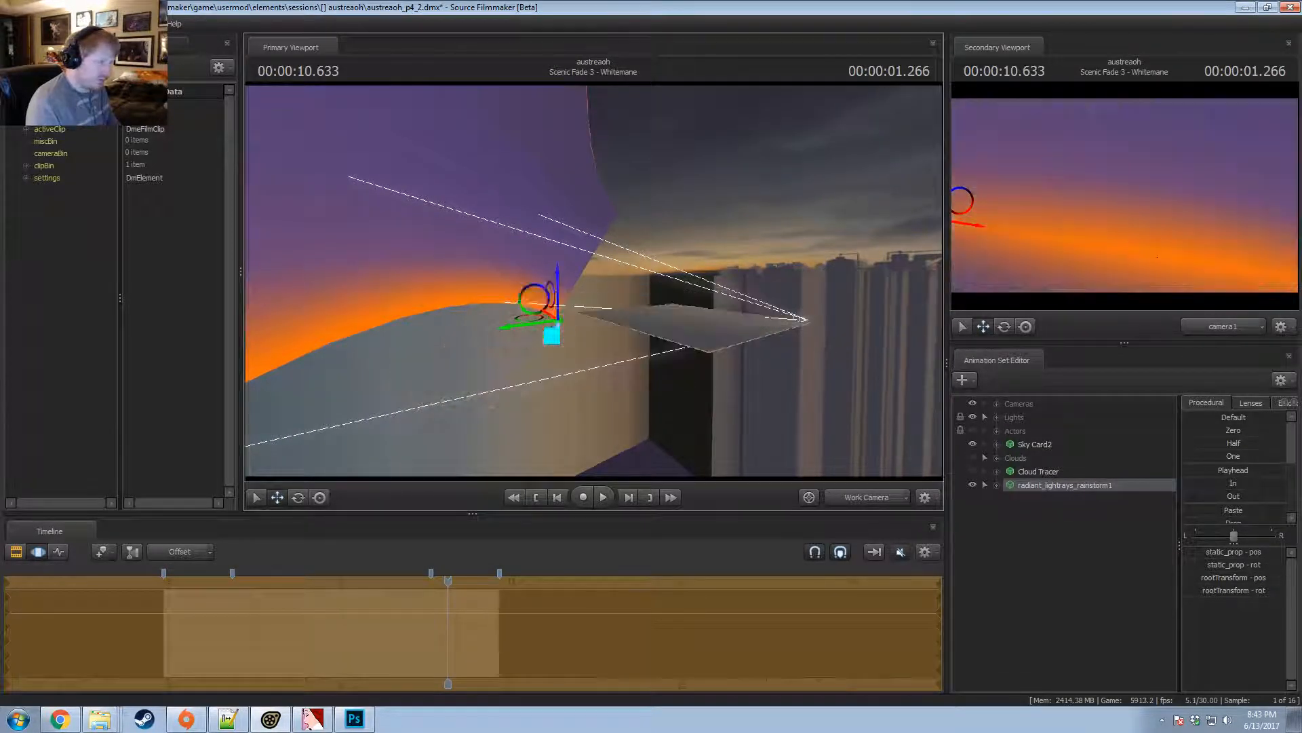
# Position the light-ray model at the sky card's horizon within the scene camera's view, and switch to the Rotate manipulator.
pyautogui.press('w')
pyautogui.moveTo(595, 296)
pyautogui.mouseDown()
pyautogui.moveTo(596, 285)
pyautogui.moveTo(594, 299)
pyautogui.mouseUp()
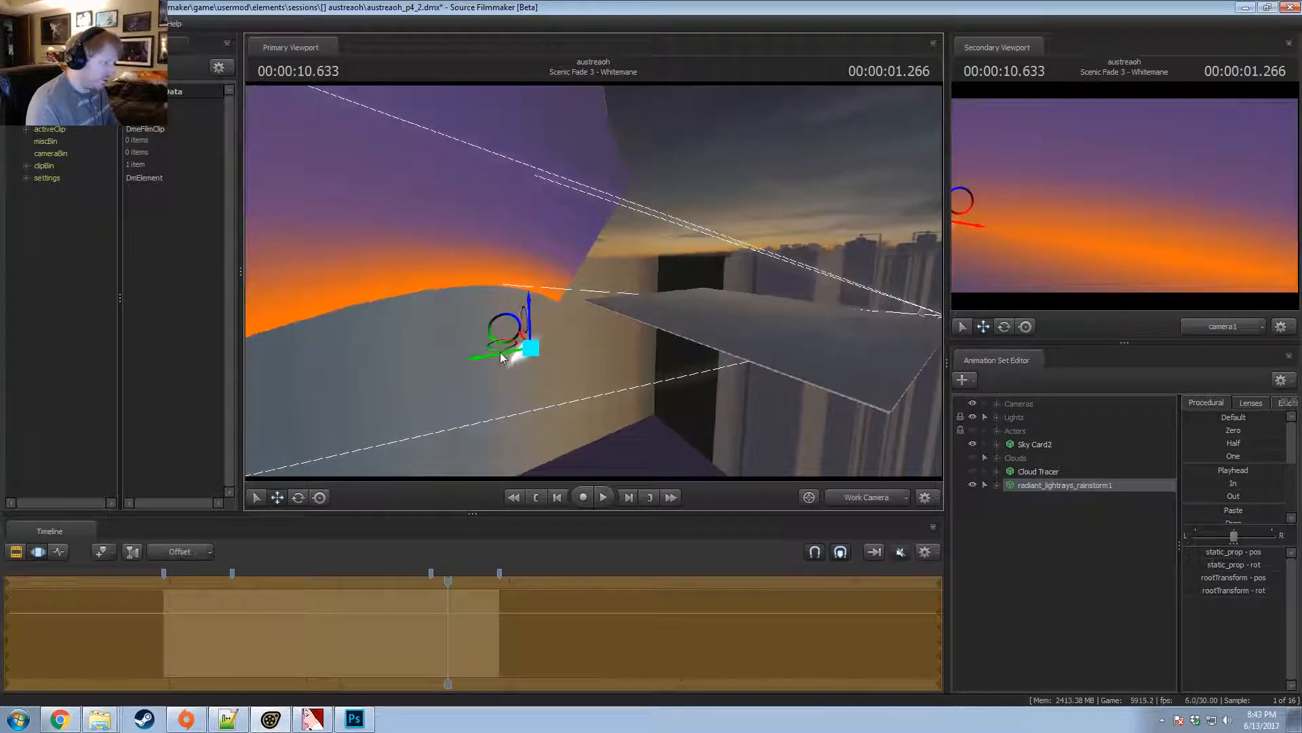
pyautogui.moveTo(502, 349); pyautogui.dragTo(555, 303)
pyautogui.press('e')
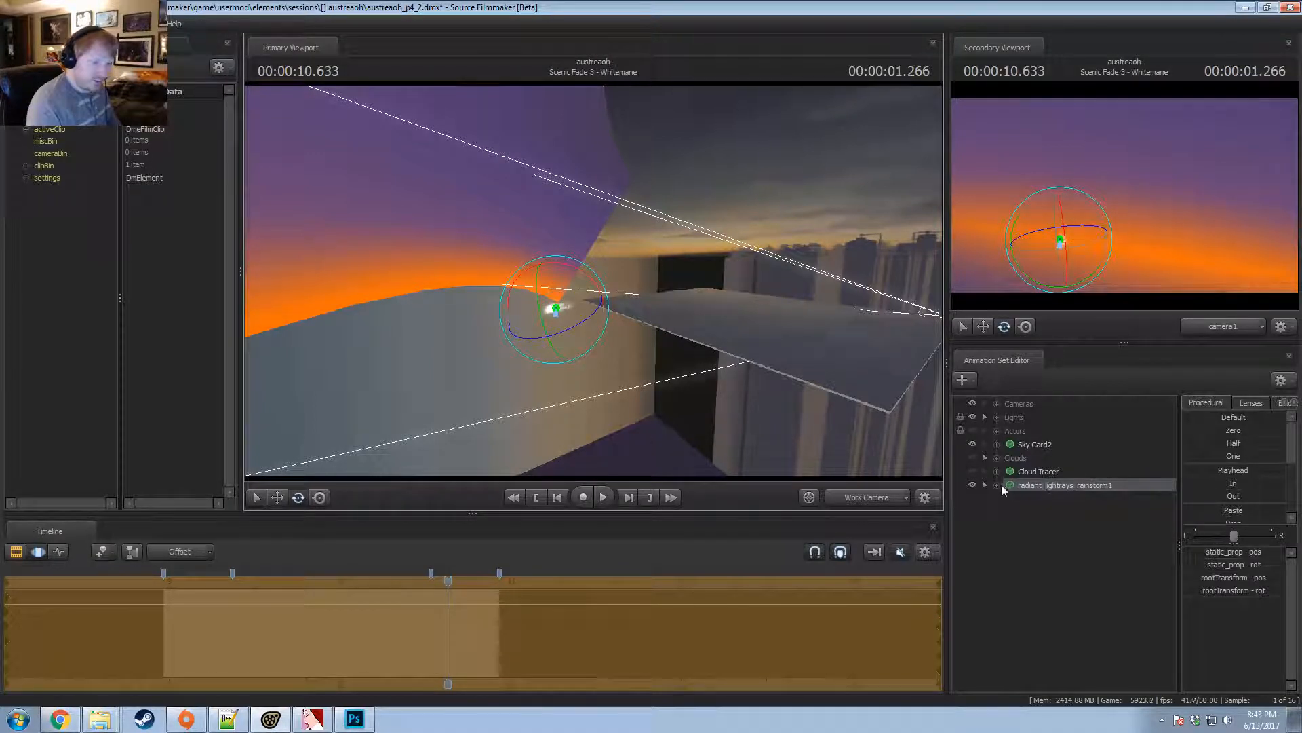
# Add a scale control to the light-ray model's static_prop transform and use it to enlarge the rays.
pyautogui.click(996, 485)
pyautogui.click(1040, 526)
pyautogui.rightClick(1040, 526)
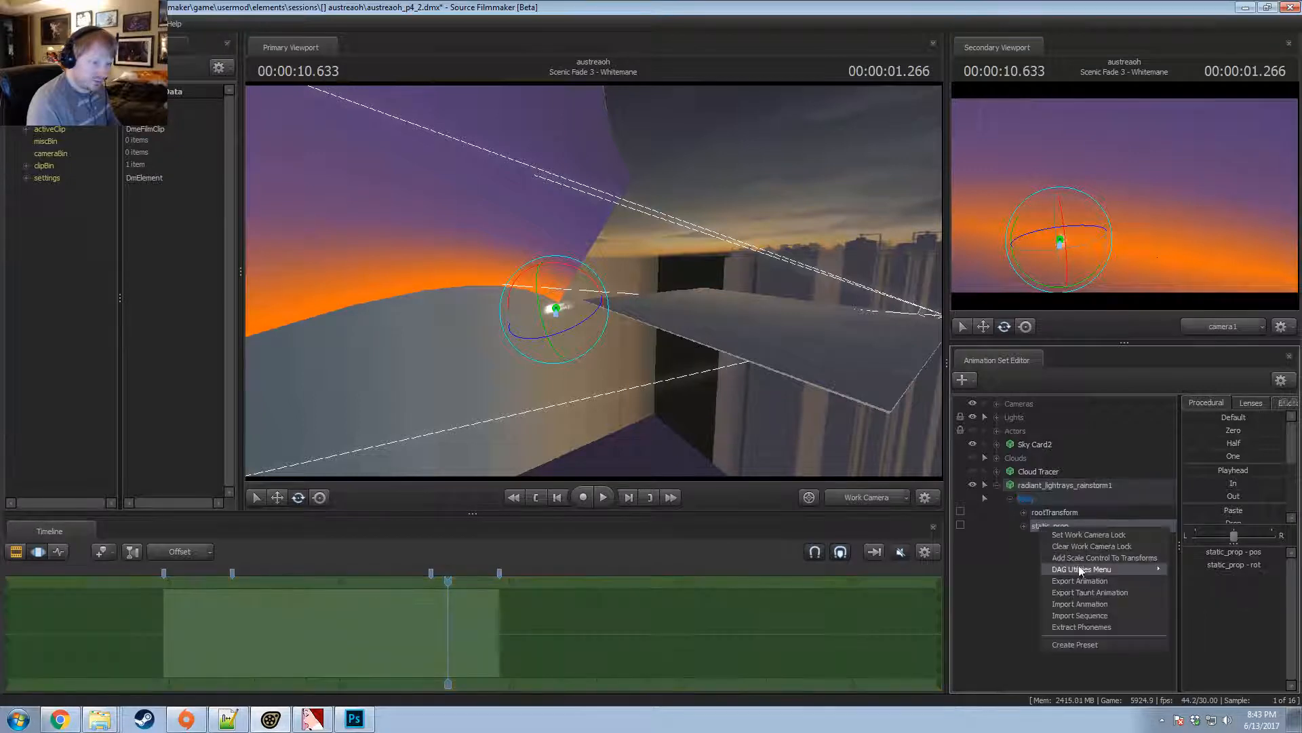
pyautogui.click(1128, 551)
pyautogui.moveTo(1231, 552); pyautogui.dragTo(1282, 552)
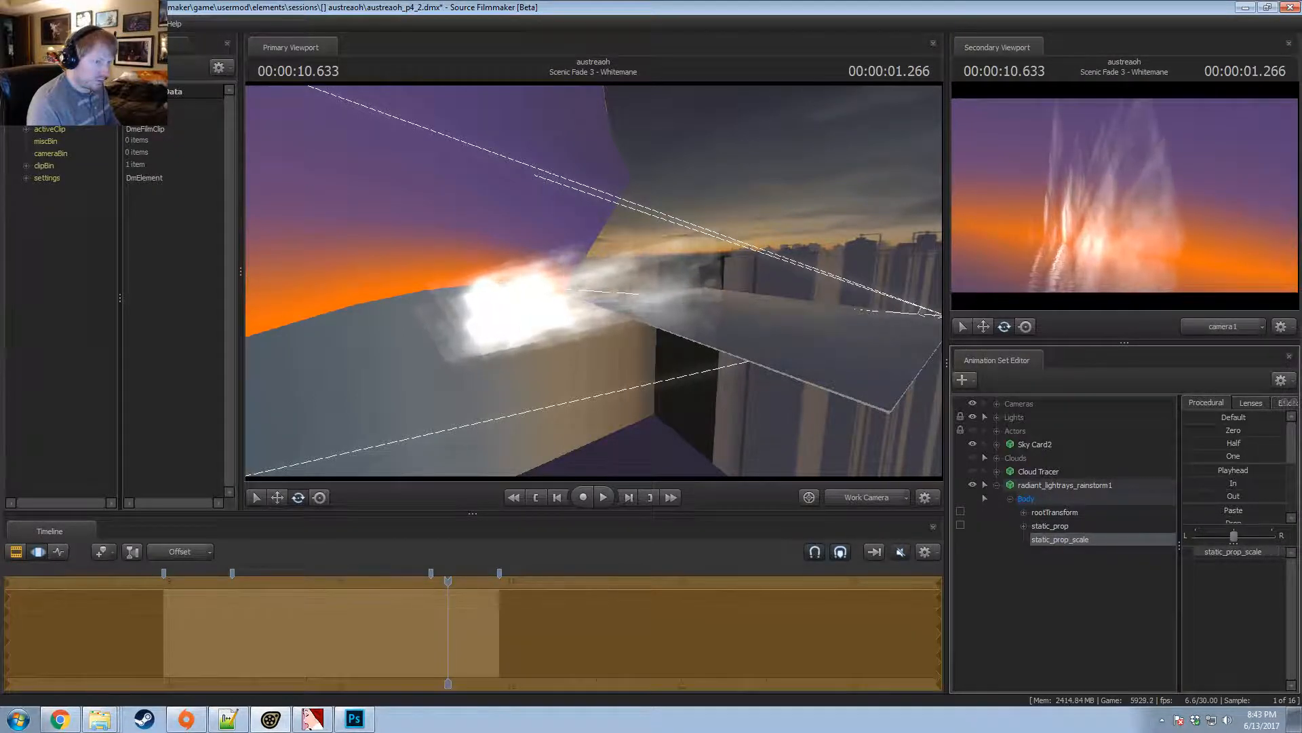
# Select the whole light-ray model, tilt and move it above the horizon, and set the playhead to 00:00:10.866.
pyautogui.click(1065, 485)
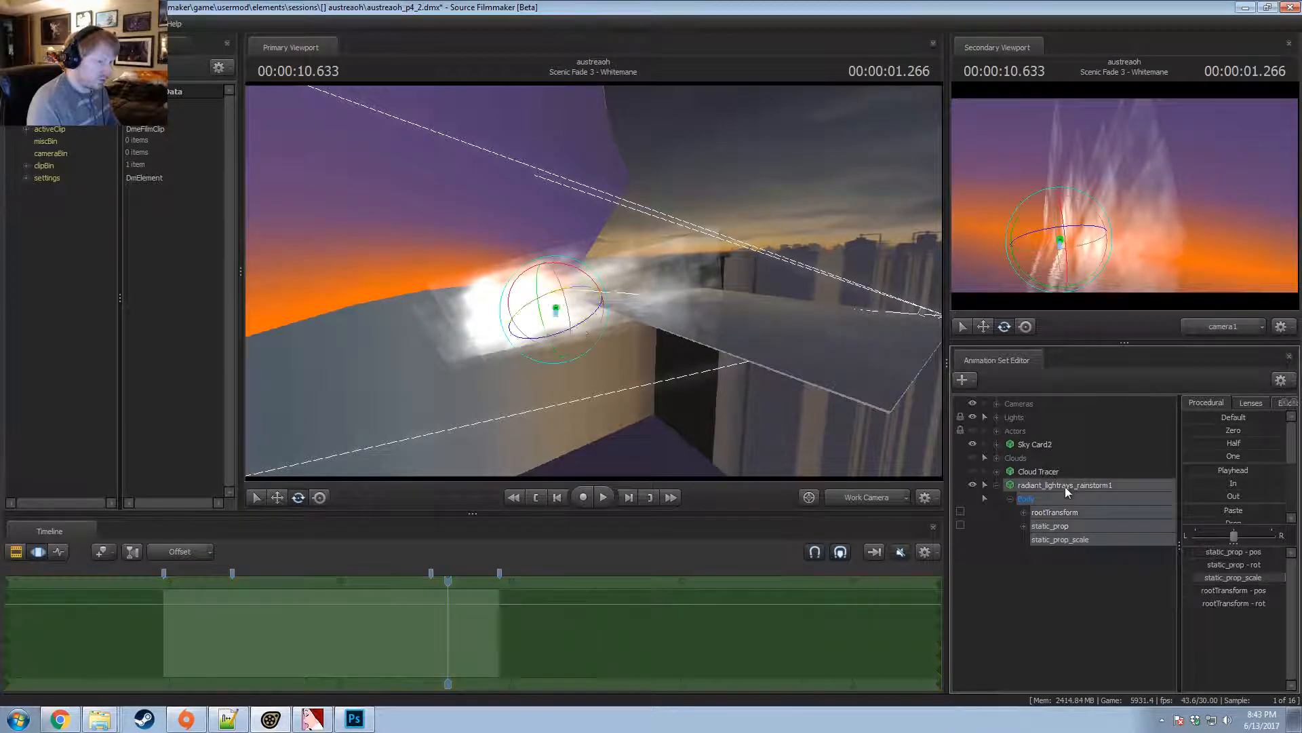
pyautogui.moveTo(554, 353); pyautogui.dragTo(559, 369)
pyautogui.moveTo(576, 307); pyautogui.dragTo(507, 224)
pyautogui.press('w')
pyautogui.moveTo(449, 581); pyautogui.dragTo(489, 582)
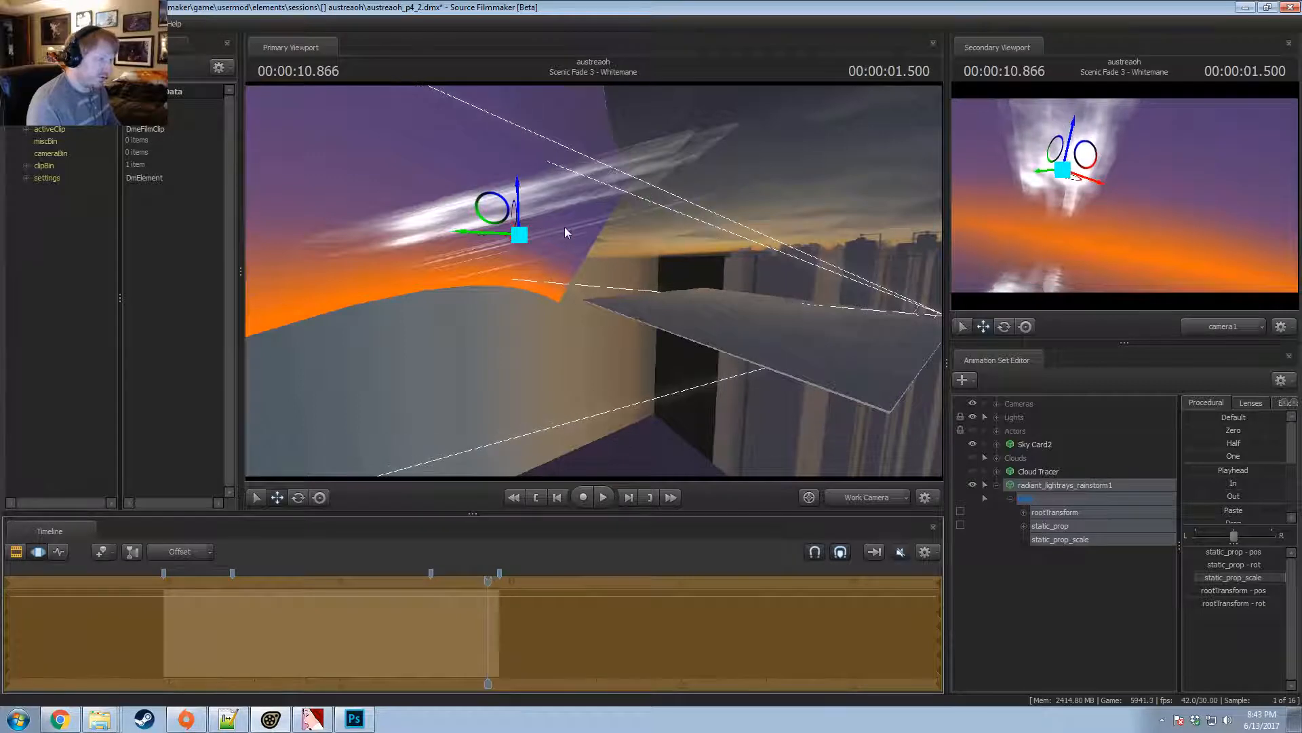
pyautogui.press('e')
pyautogui.moveTo(561, 227); pyautogui.dragTo(567, 200)
pyautogui.press('w')
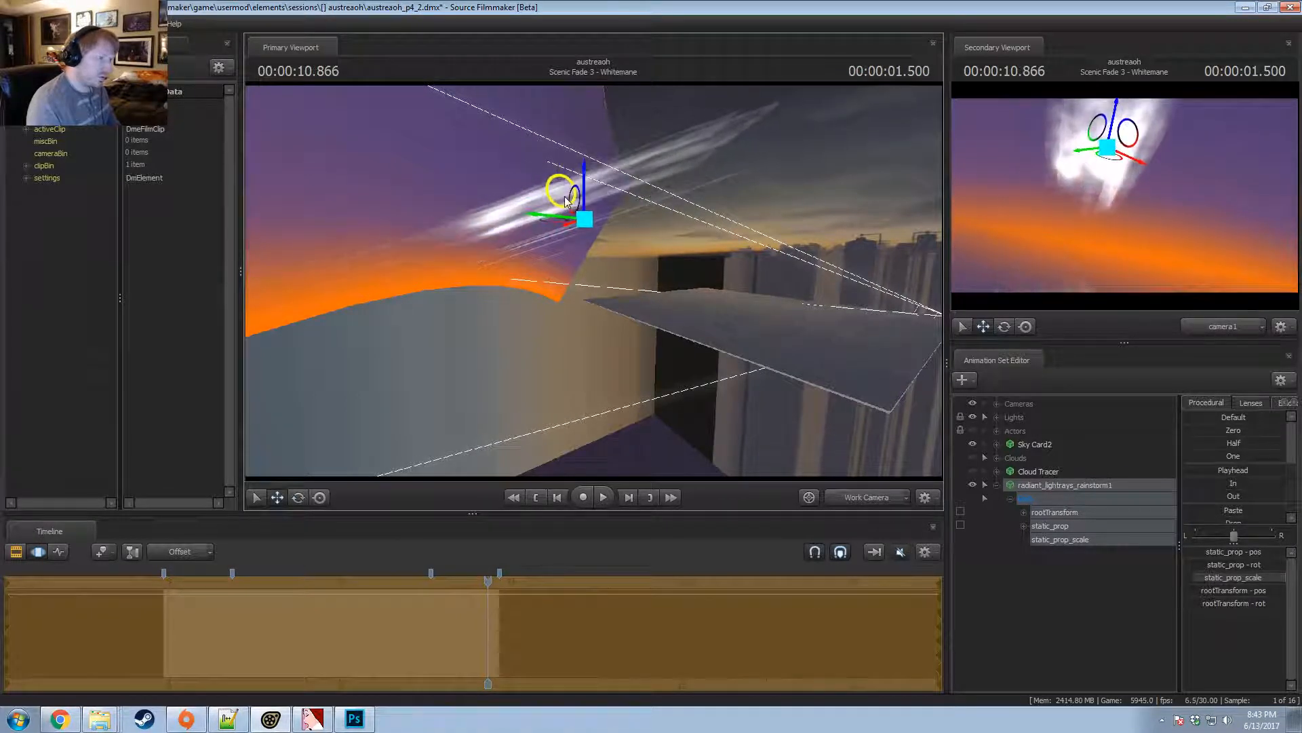
pyautogui.press('e')
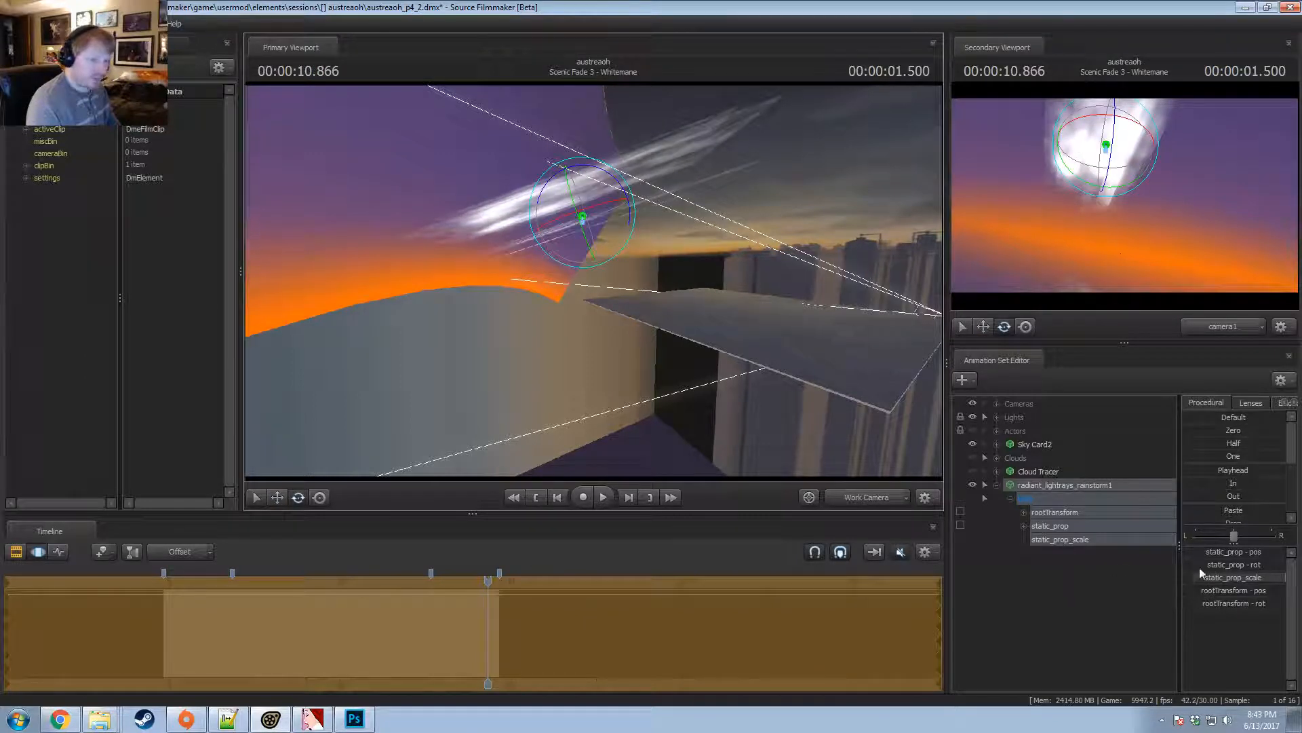
# Edit the maximum of static_prop_scale and enlarge the light-ray model further.
pyautogui.rightClick(1216, 578)
pyautogui.click(1252, 595)
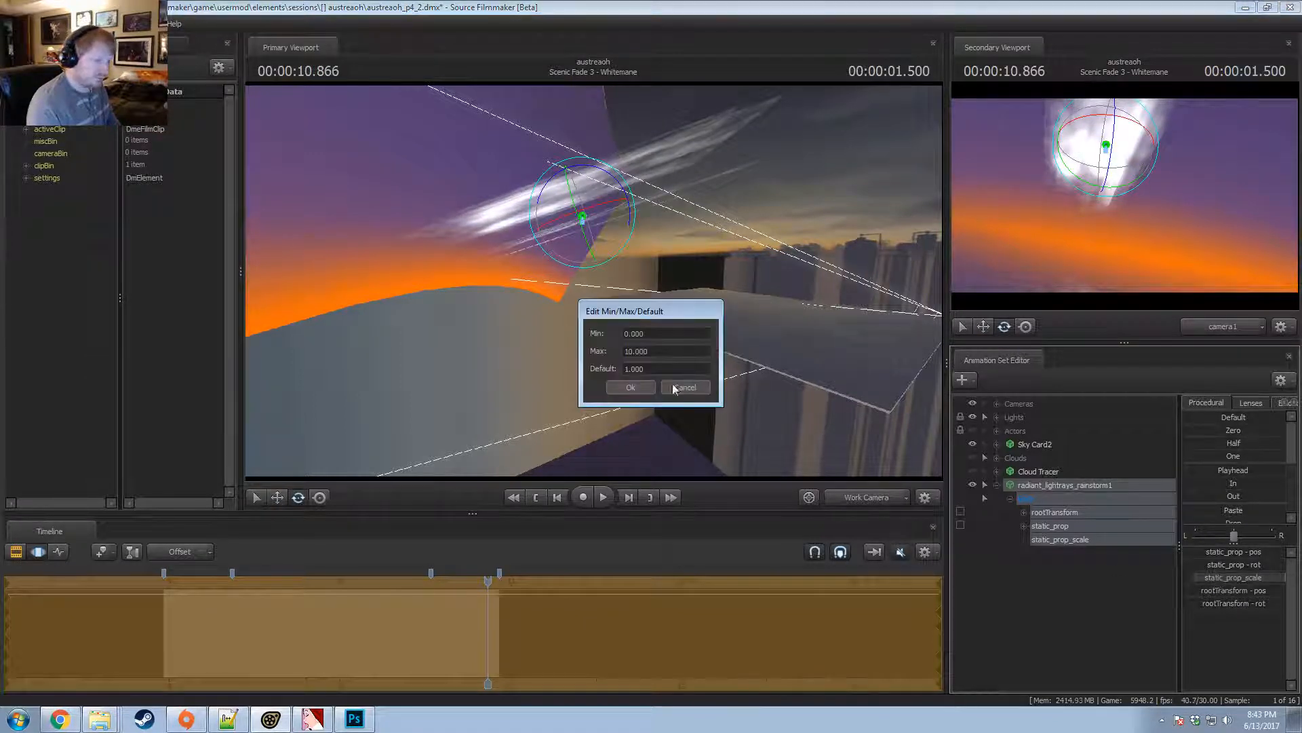
pyautogui.click(626, 352)
pyautogui.press('Return')
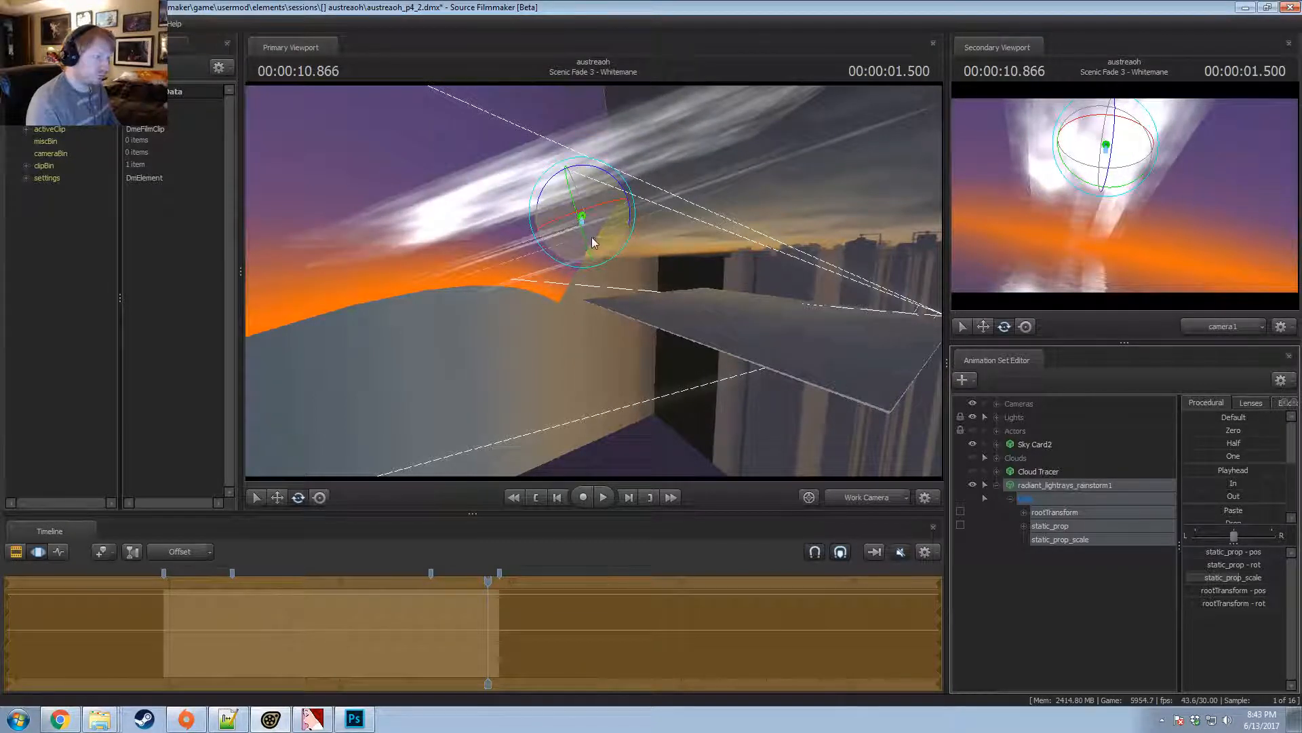
# Rotate the enlarged light-ray model so its beams fan upward from the horizon, checking it from the front of the sky card.
pyautogui.moveTo(599, 254)
pyautogui.mouseDown()
pyautogui.moveTo(612, 266)
pyautogui.moveTo(599, 256)
pyautogui.mouseUp()
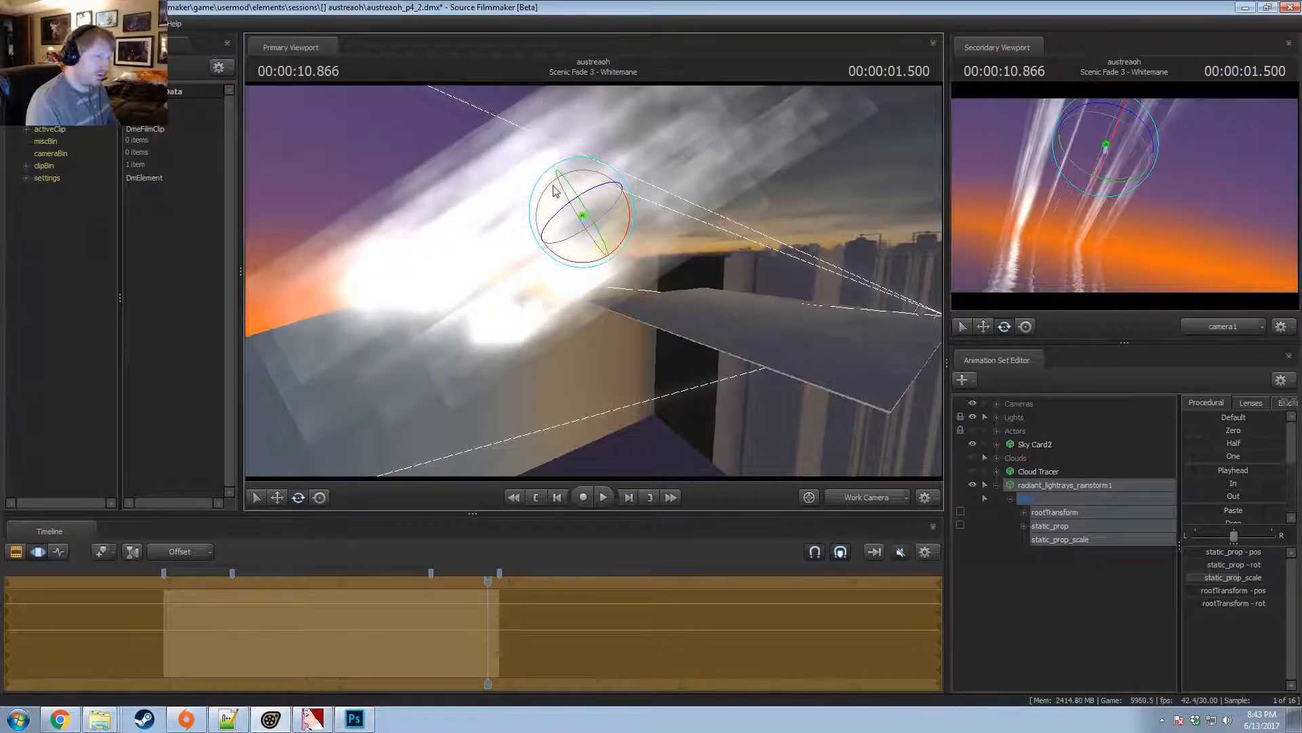
pyautogui.moveTo(555, 192); pyautogui.dragTo(590, 236)
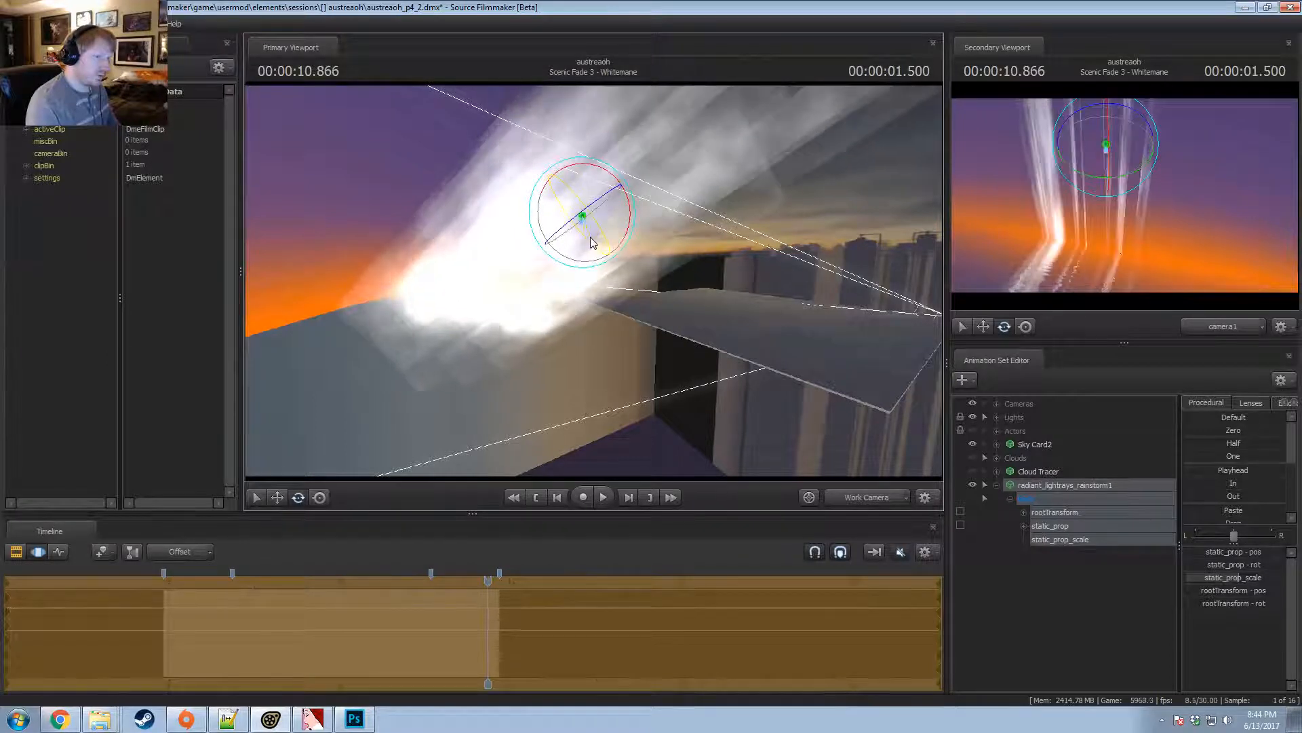
pyautogui.keyDown('alt'); pyautogui.moveTo(747, 240); pyautogui.dragTo(592, 291); pyautogui.keyUp('alt')
pyautogui.moveTo(590, 211); pyautogui.dragTo(547, 311)
# Move the light-ray model to the left part of the sunset horizon and angle its beams outward.
pyautogui.press('w')
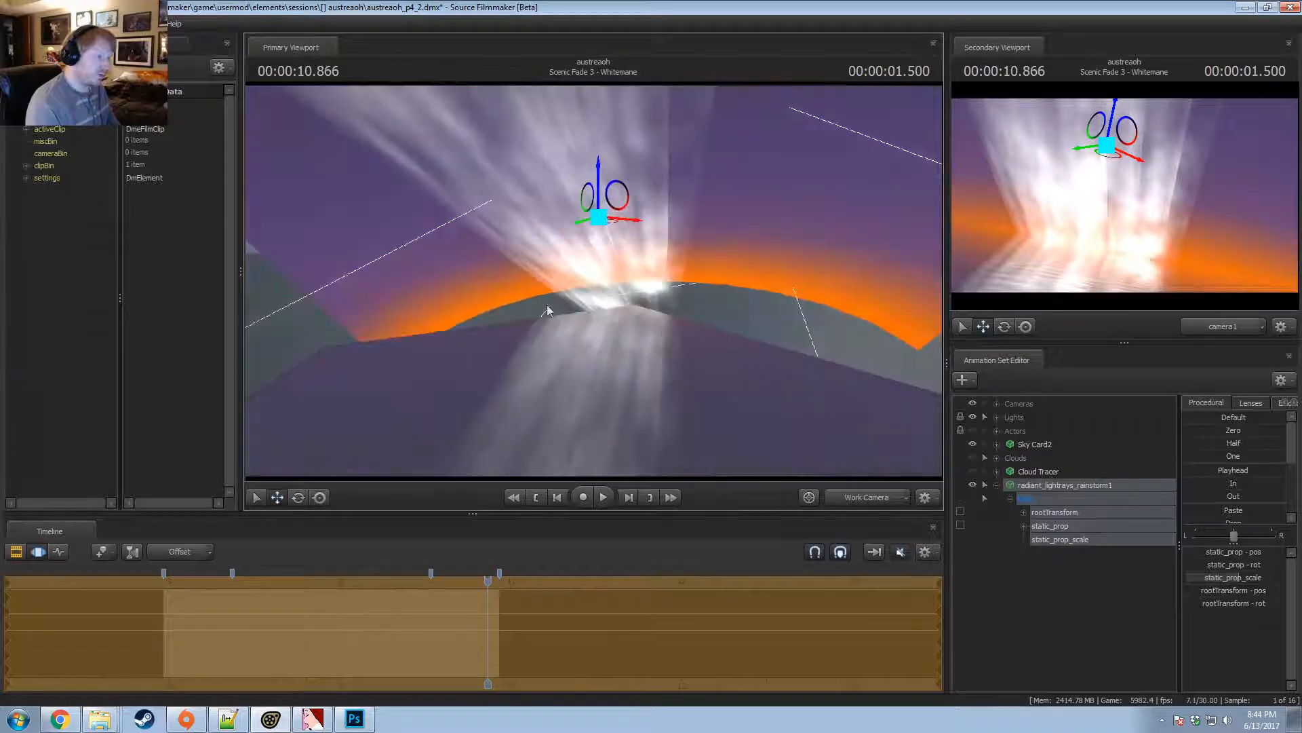
pyautogui.moveTo(594, 220); pyautogui.dragTo(517, 190)
pyautogui.press('e')
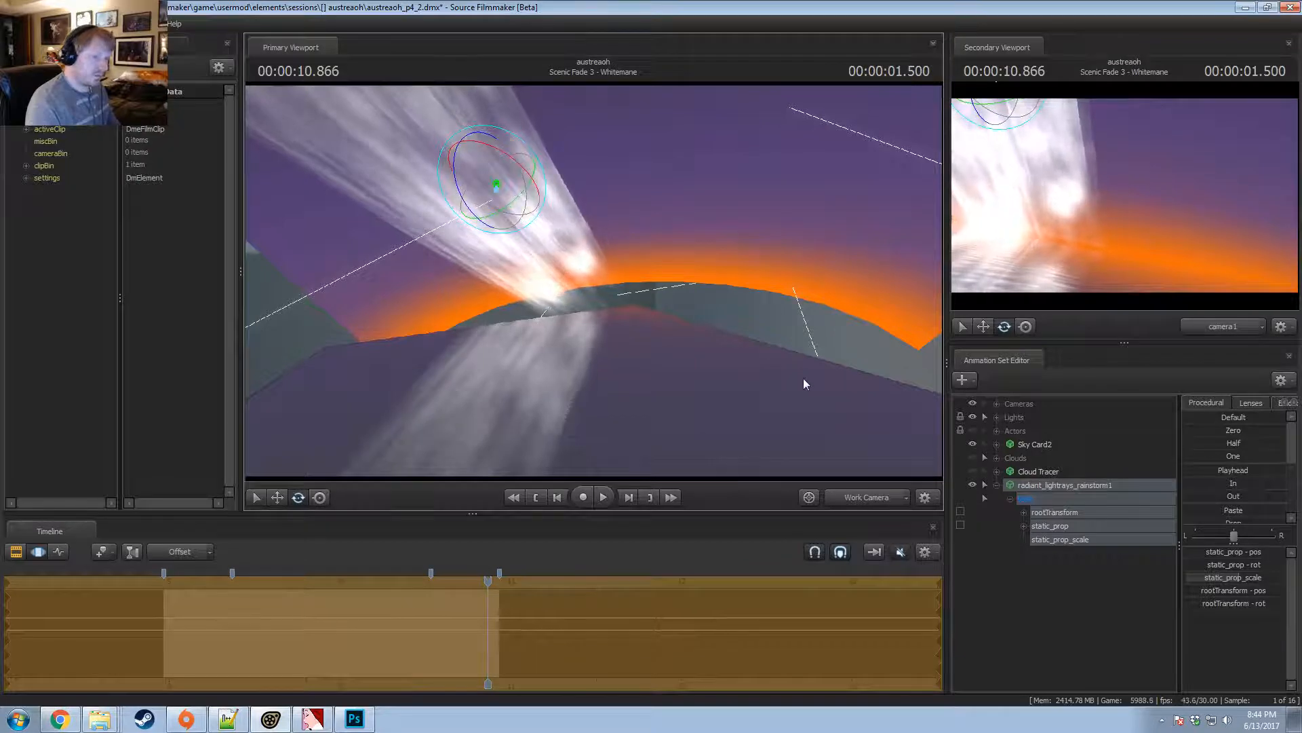
# Copy the radiant_lightrays_rainstorm1 animation set and paste it as a second light-ray model.
pyautogui.rightClick(1039, 482)
pyautogui.click(1019, 609)
pyautogui.rightClick(1019, 609)
pyautogui.click(1059, 550)
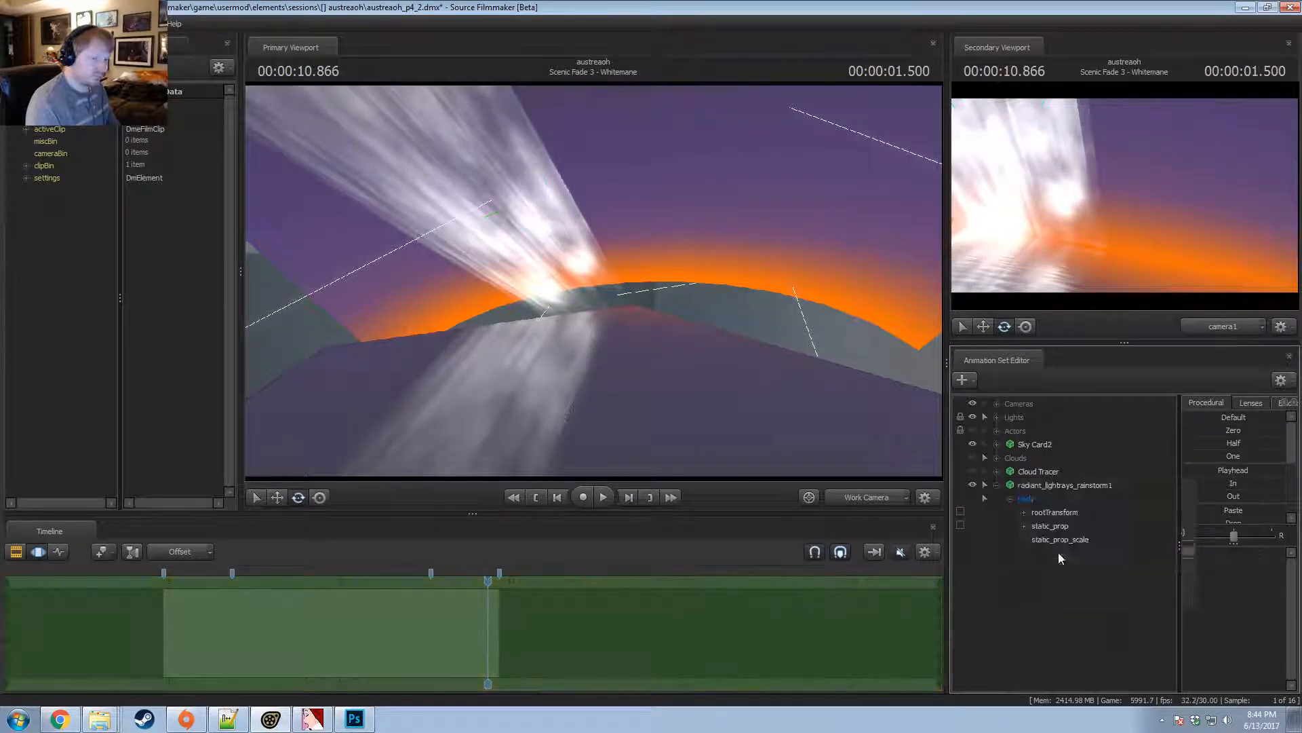
pyautogui.click(1038, 552)
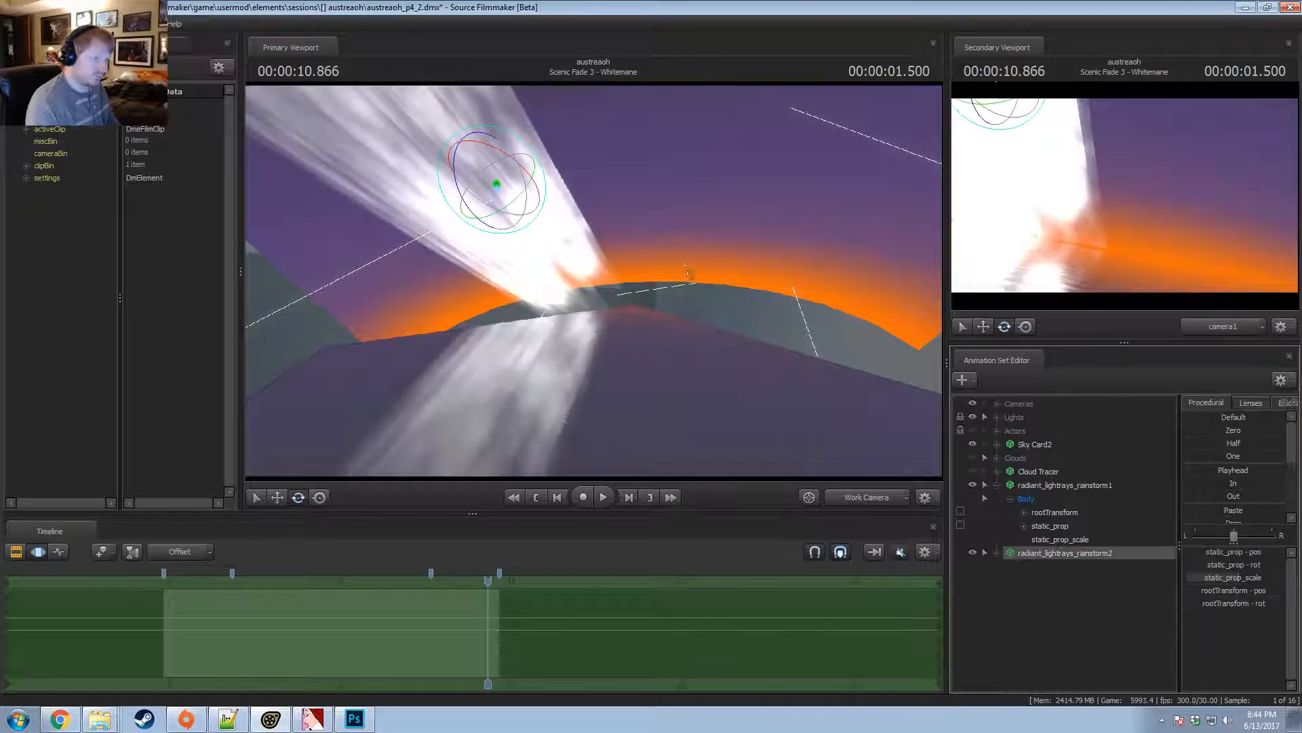
# Move the second light-ray model to the right part of the horizon and rotate its beams outward to the right.
pyautogui.click(502, 184)
pyautogui.press('w')
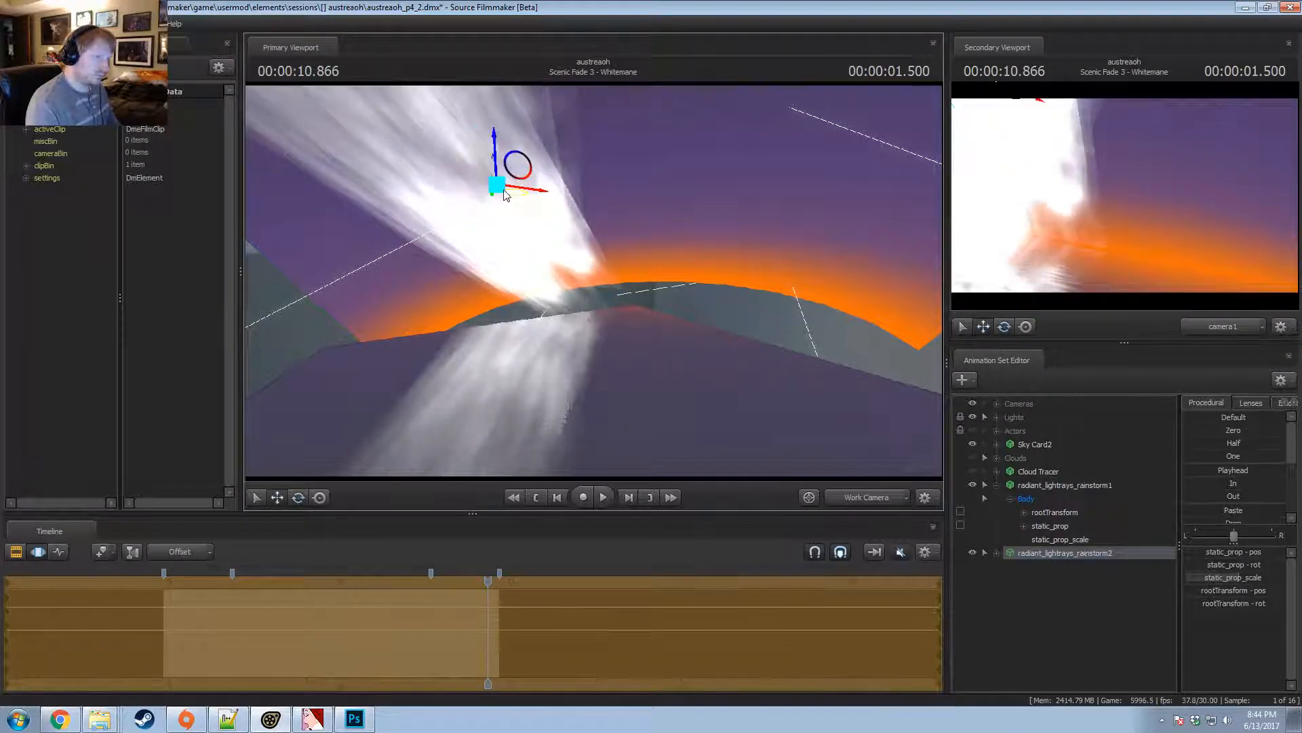
pyautogui.moveTo(507, 191); pyautogui.dragTo(867, 152)
pyautogui.press('e')
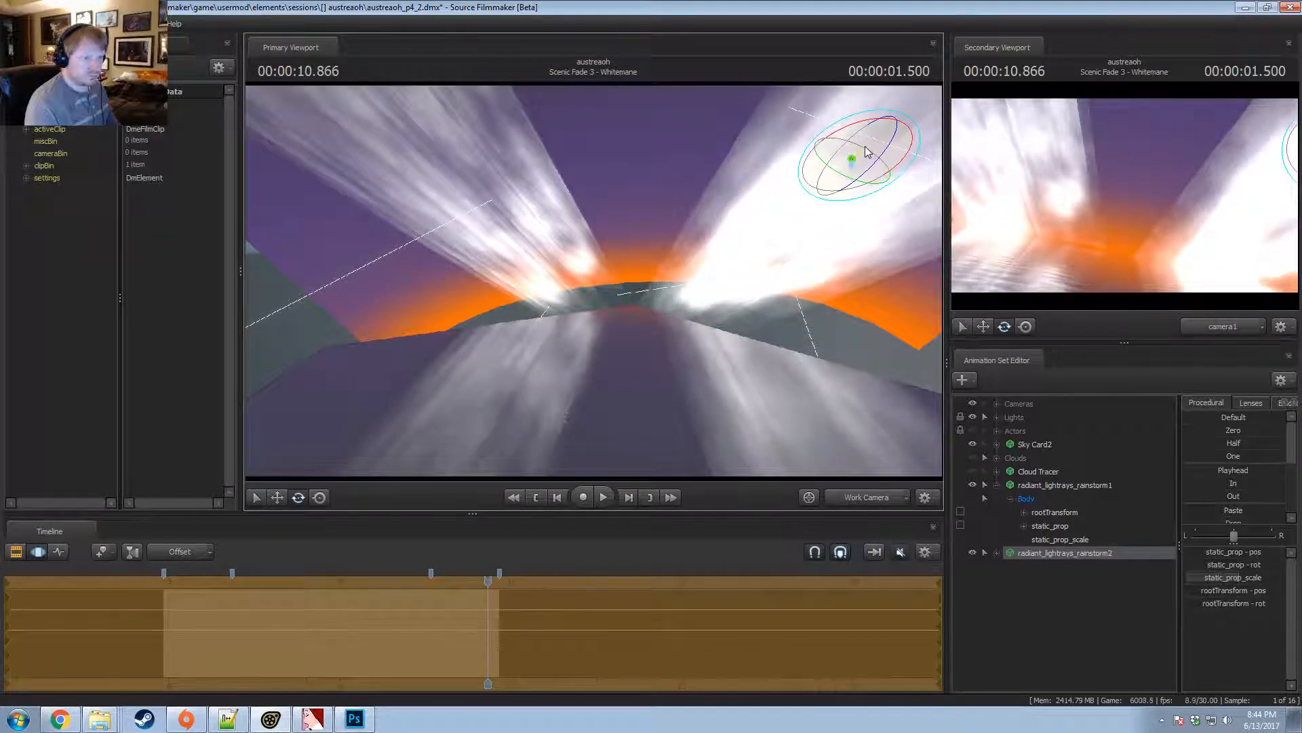
# Paste a third light-ray model and position it between the other two, rotating its beams straight up from the horizon.
pyautogui.click(1014, 629)
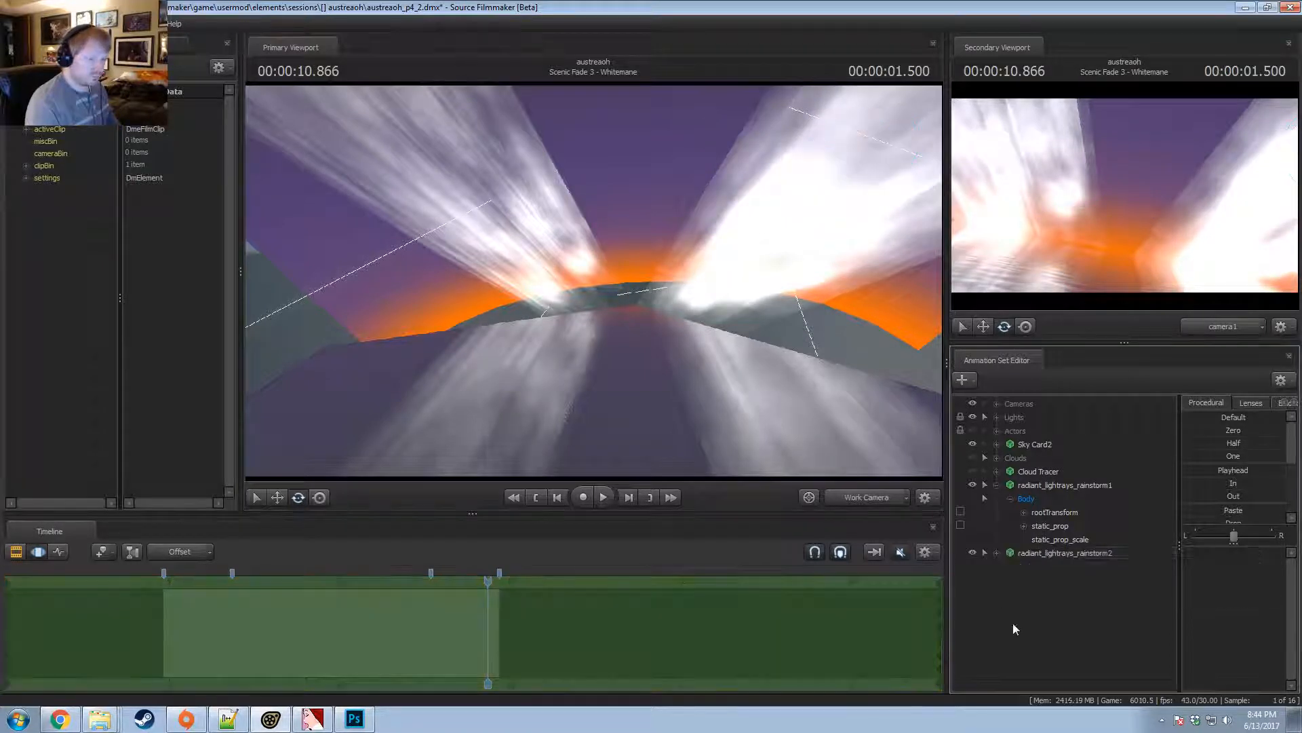
pyautogui.rightClick(1015, 629)
pyautogui.click(1060, 574)
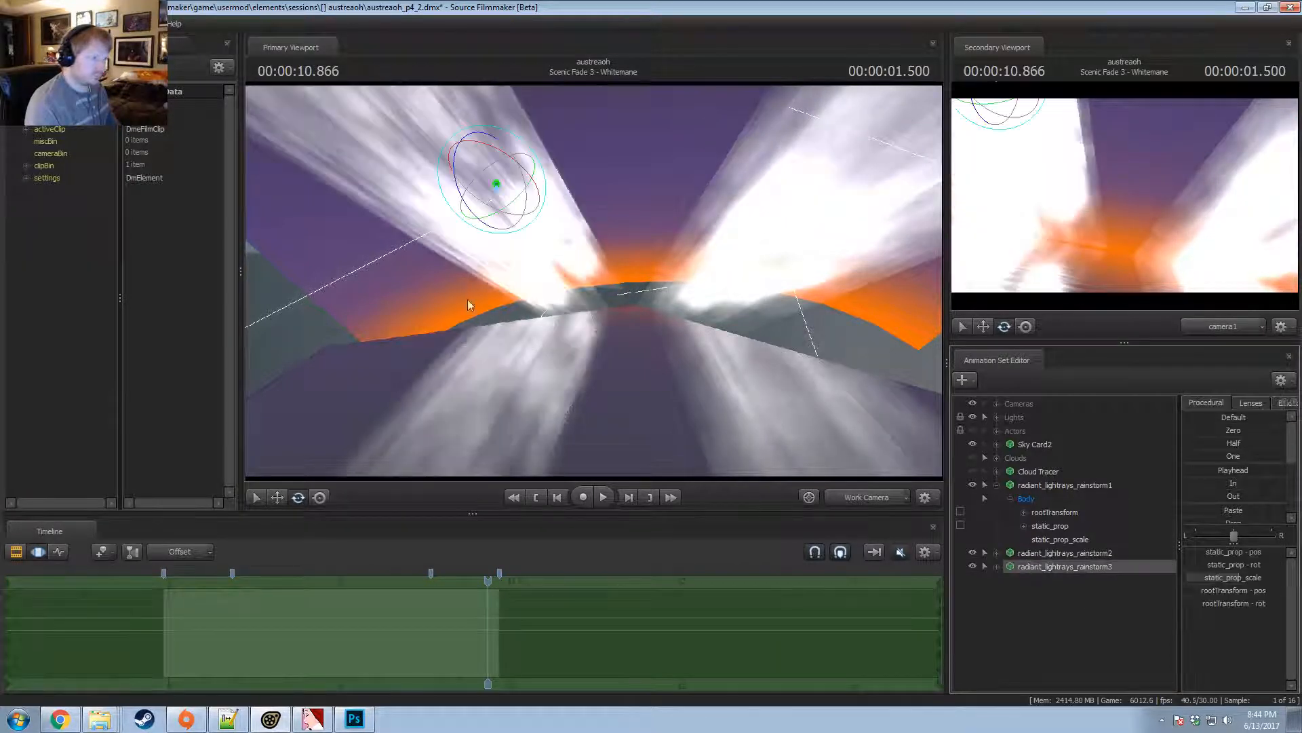
pyautogui.moveTo(507, 165); pyautogui.dragTo(639, 205)
pyautogui.press('w')
pyautogui.press('e')
pyautogui.press('w')
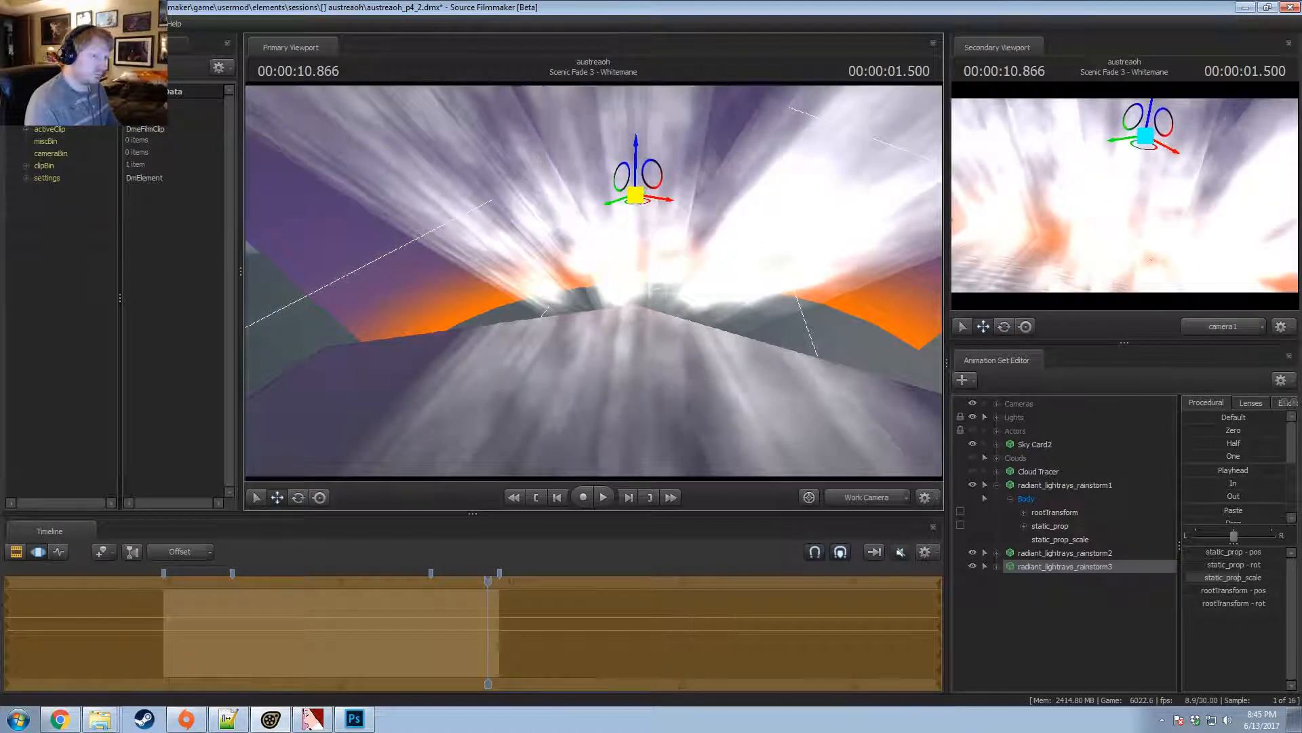
pyautogui.press('e')
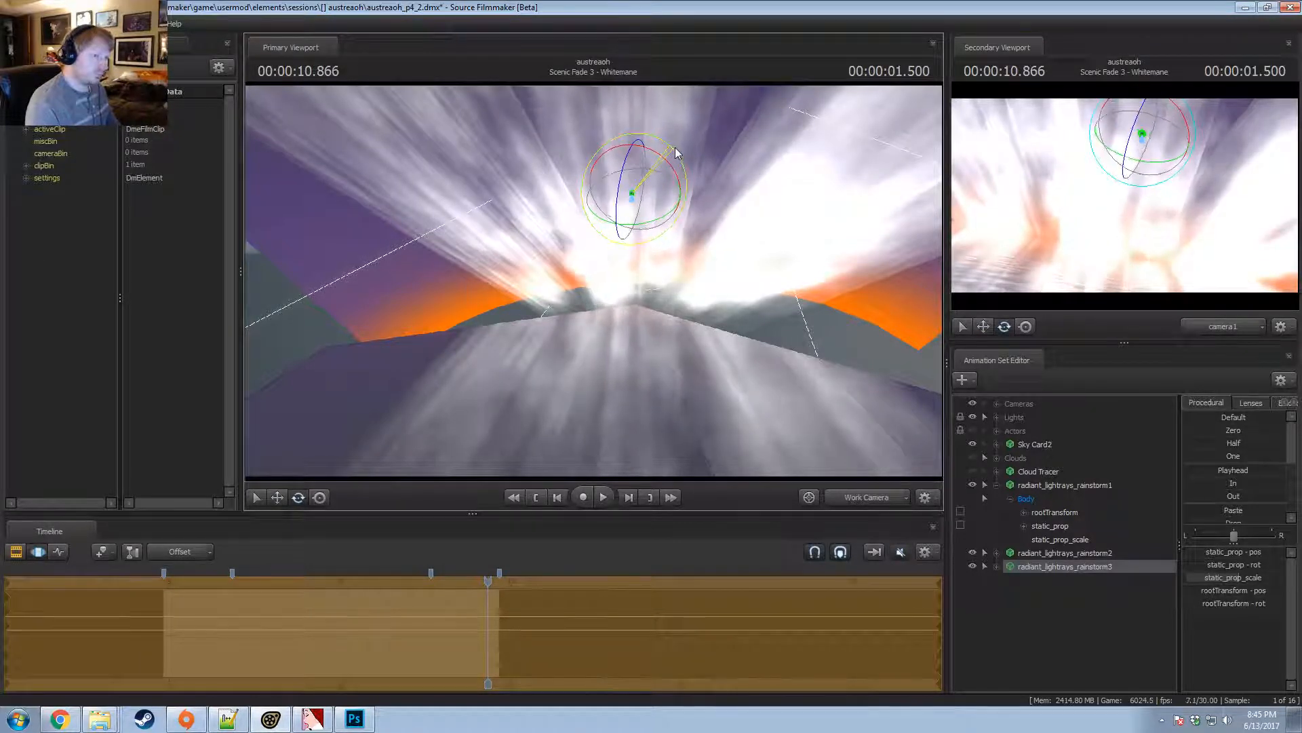
# Enable lighting in the primary viewport and return to the Clip Editor.
pyautogui.press('F2')
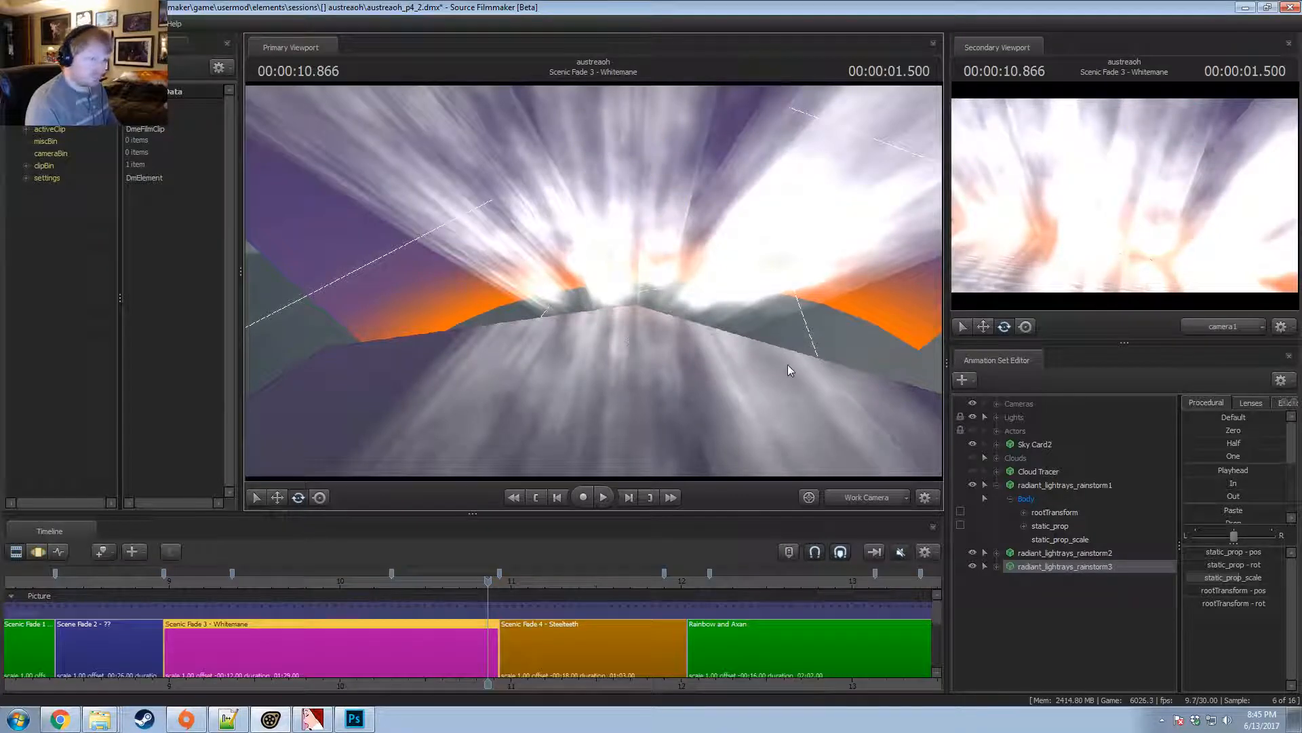
pyautogui.rightClick(751, 370)
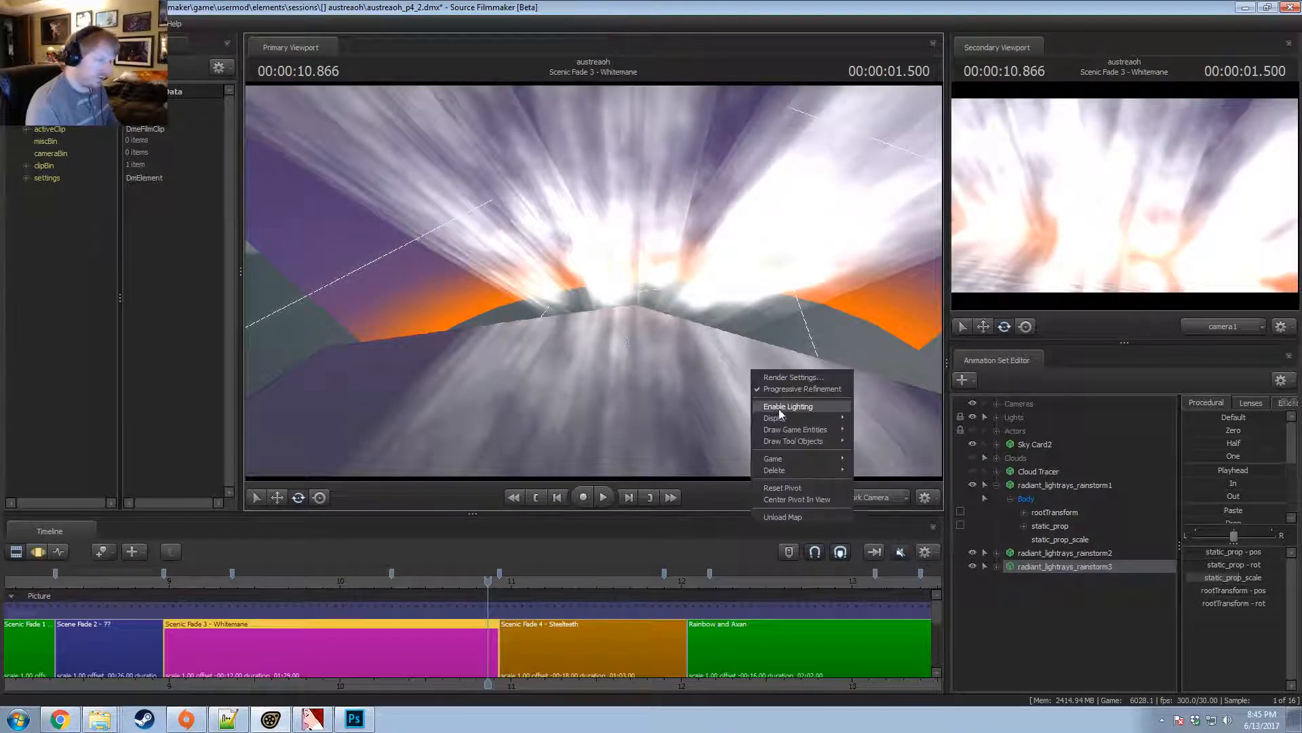
pyautogui.click(780, 409)
pyautogui.press('F3')
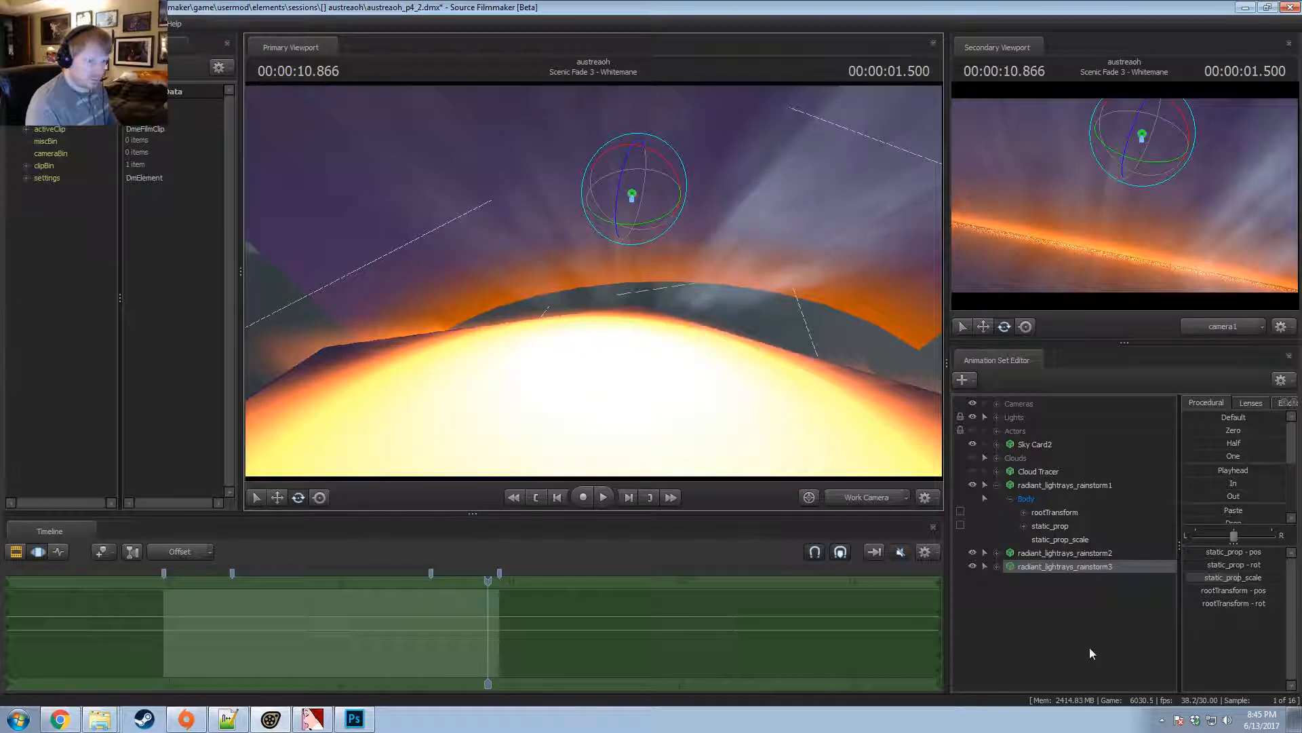
pyautogui.press('F2')
pyautogui.press('F3')
pyautogui.press('F2')
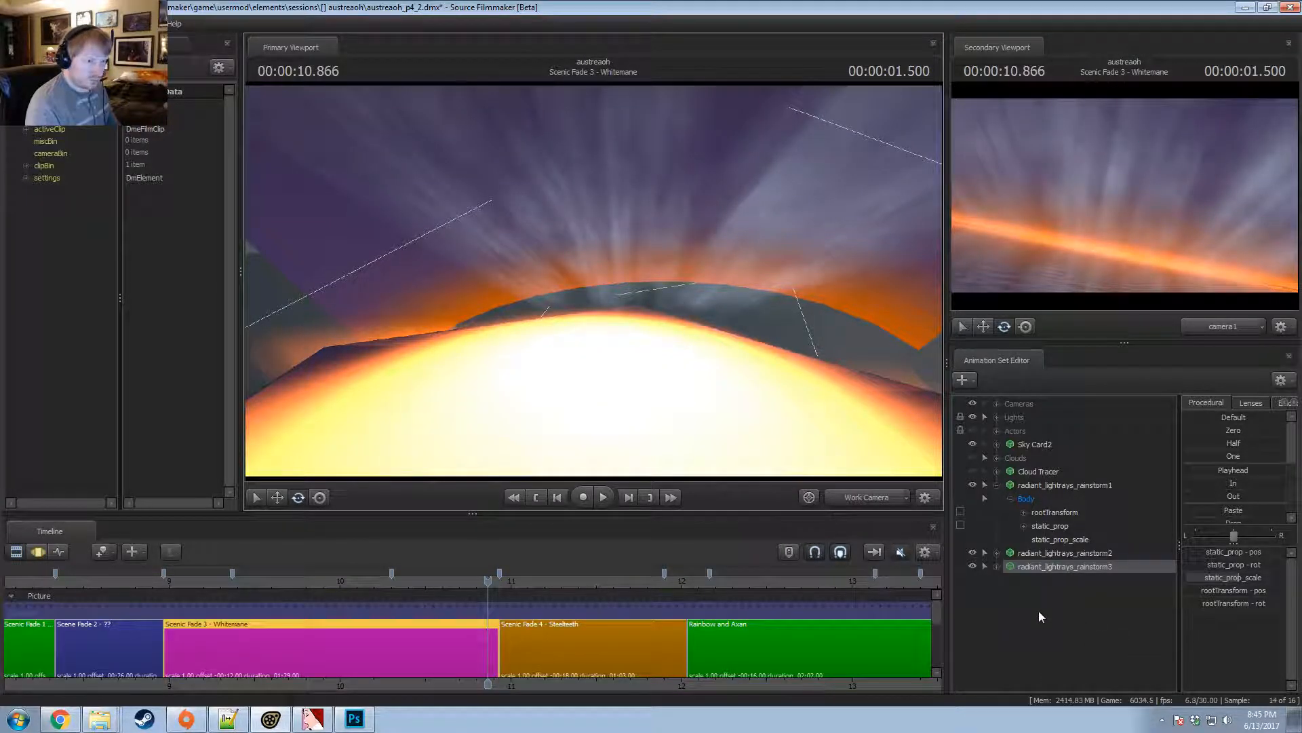
# Show the radiant_lightrays_rainstorm1 model in the Element Viewer and add override materials to it.
pyautogui.click(996, 485)
pyautogui.rightClick(1039, 482)
pyautogui.moveTo(1080, 556)
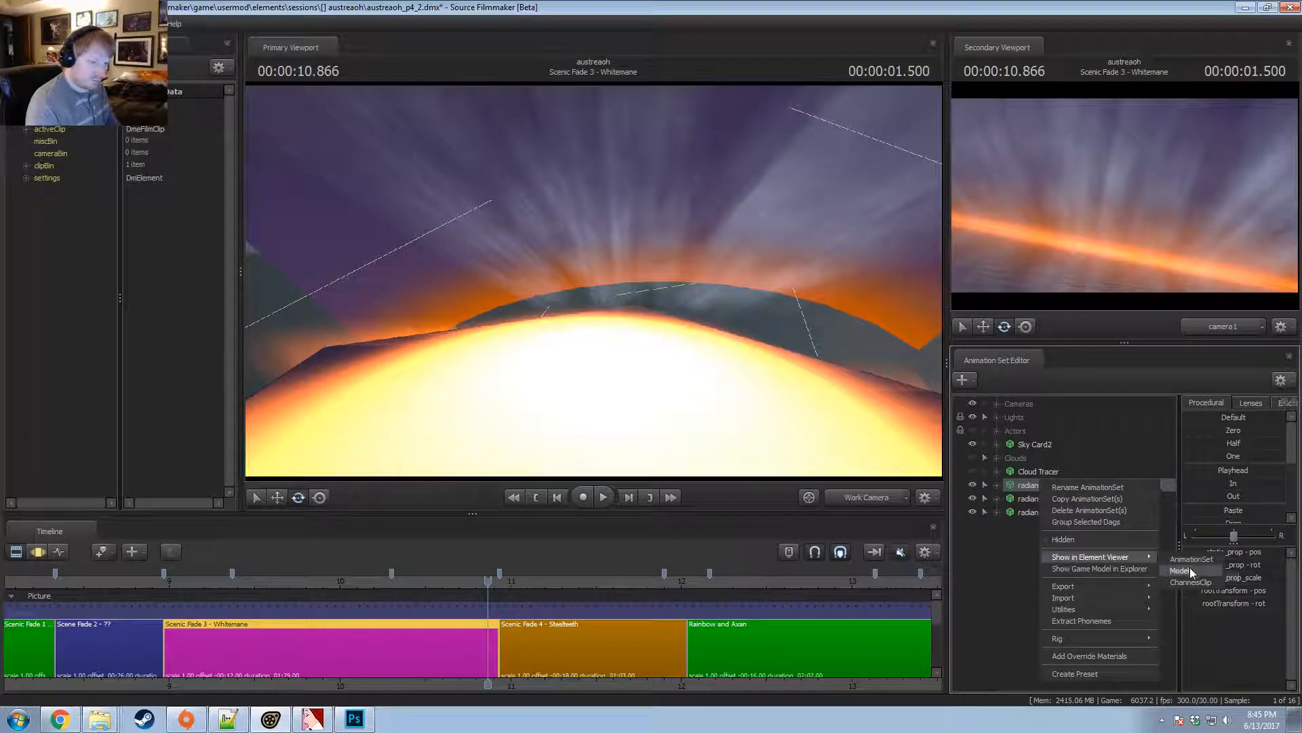
pyautogui.click(1180, 570)
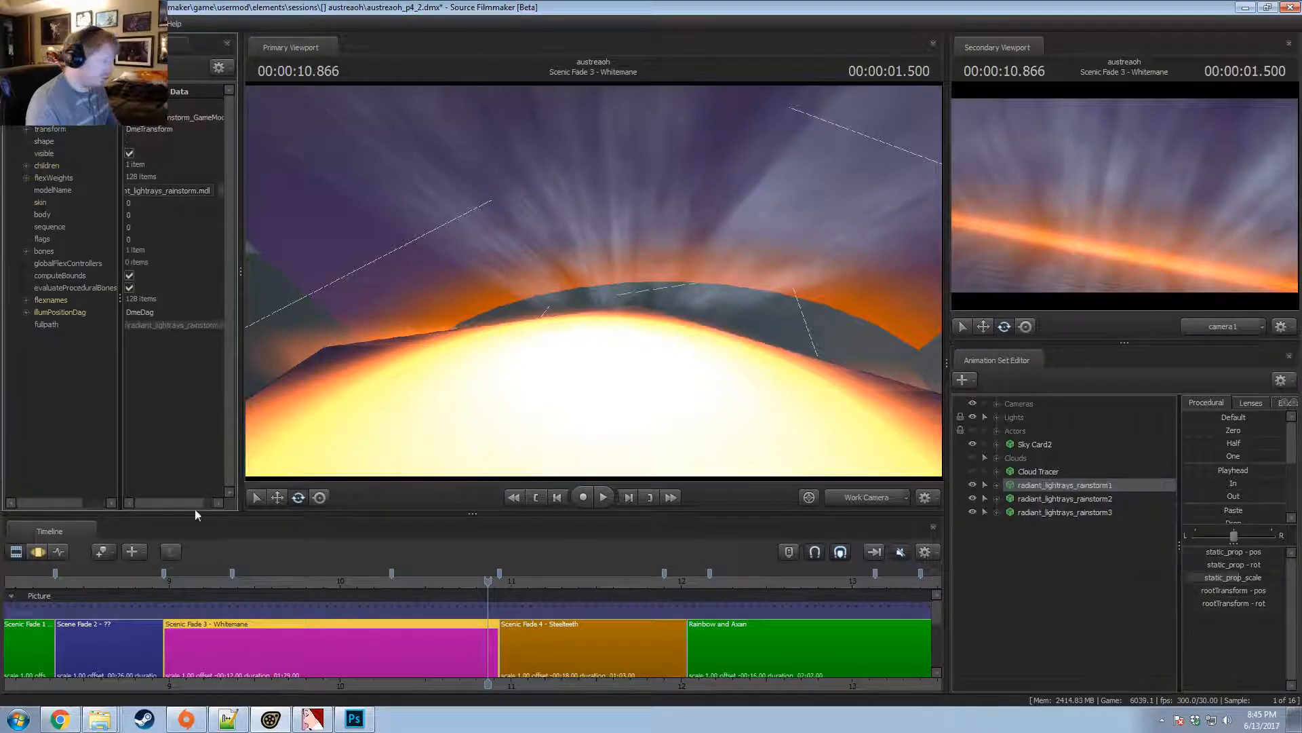
pyautogui.rightClick(1045, 487)
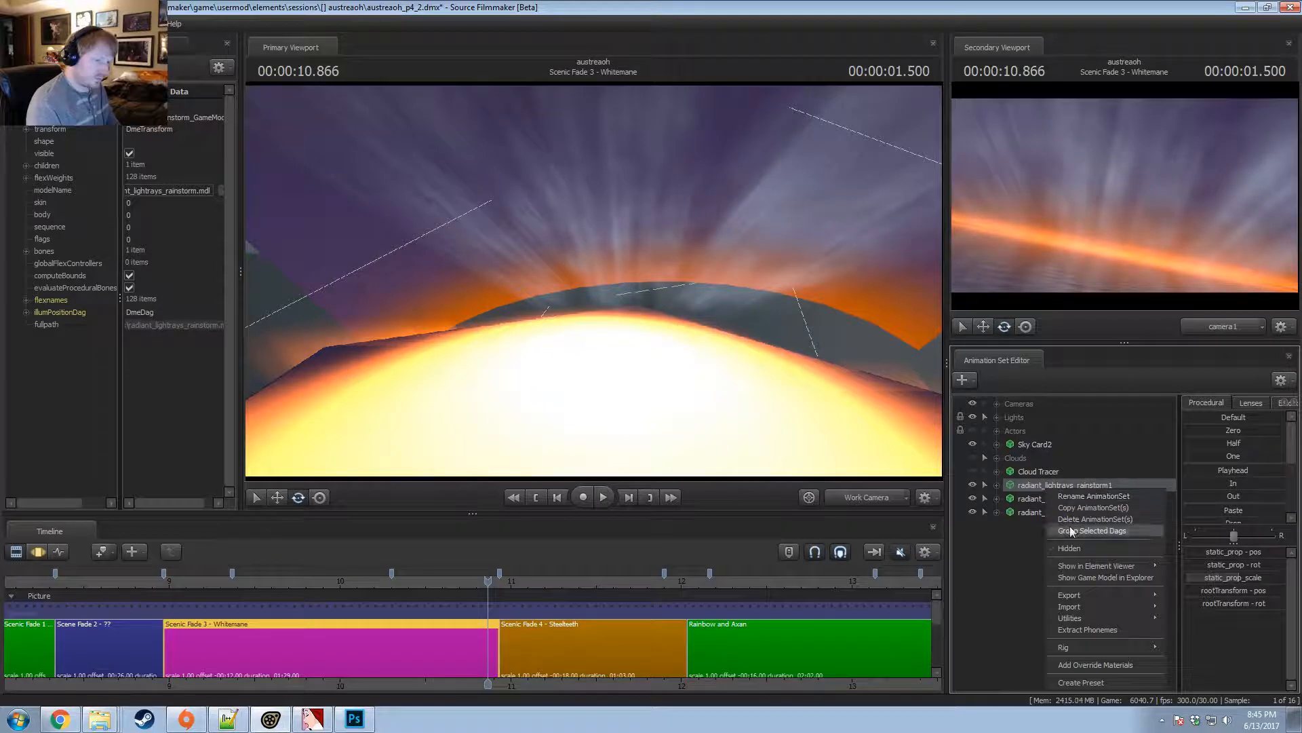
pyautogui.click(1079, 665)
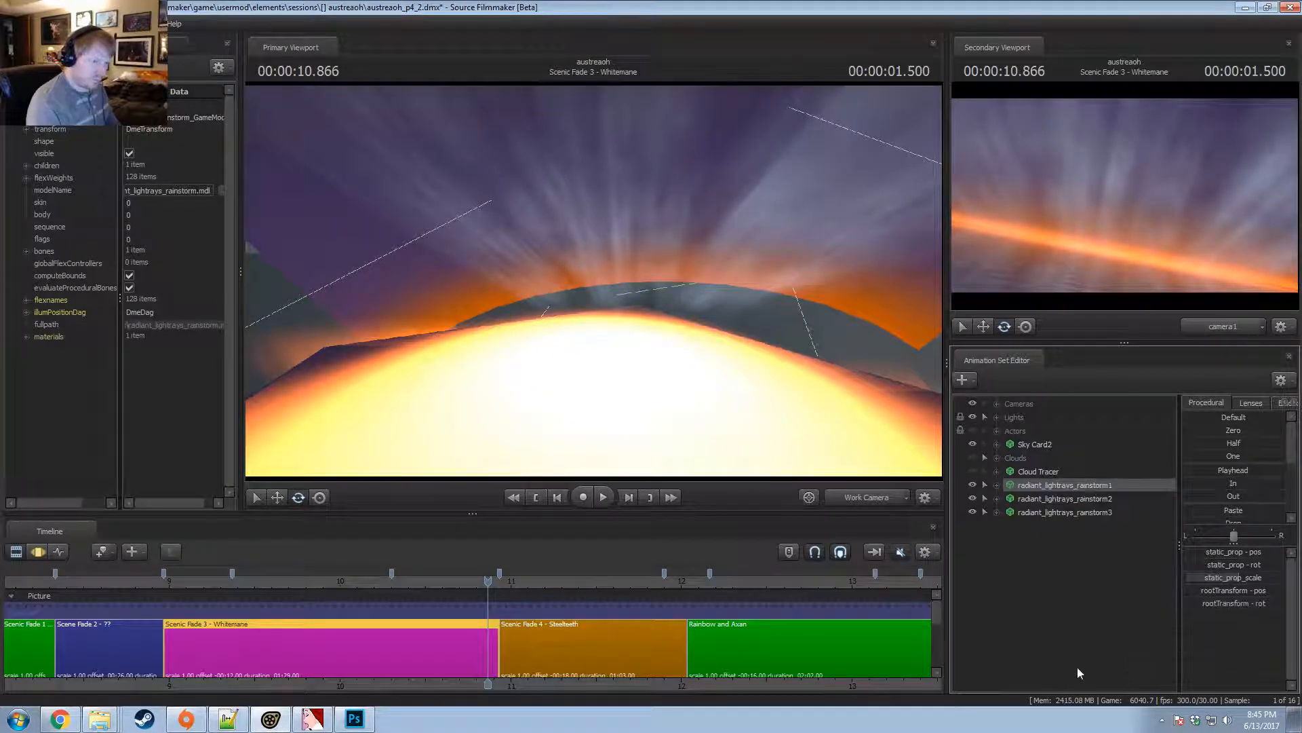
# Add a vector3 attribute named $color to the radiant_lightrays_rainstorm override material.
pyautogui.click(26, 337)
pyautogui.doubleClick(54, 349)
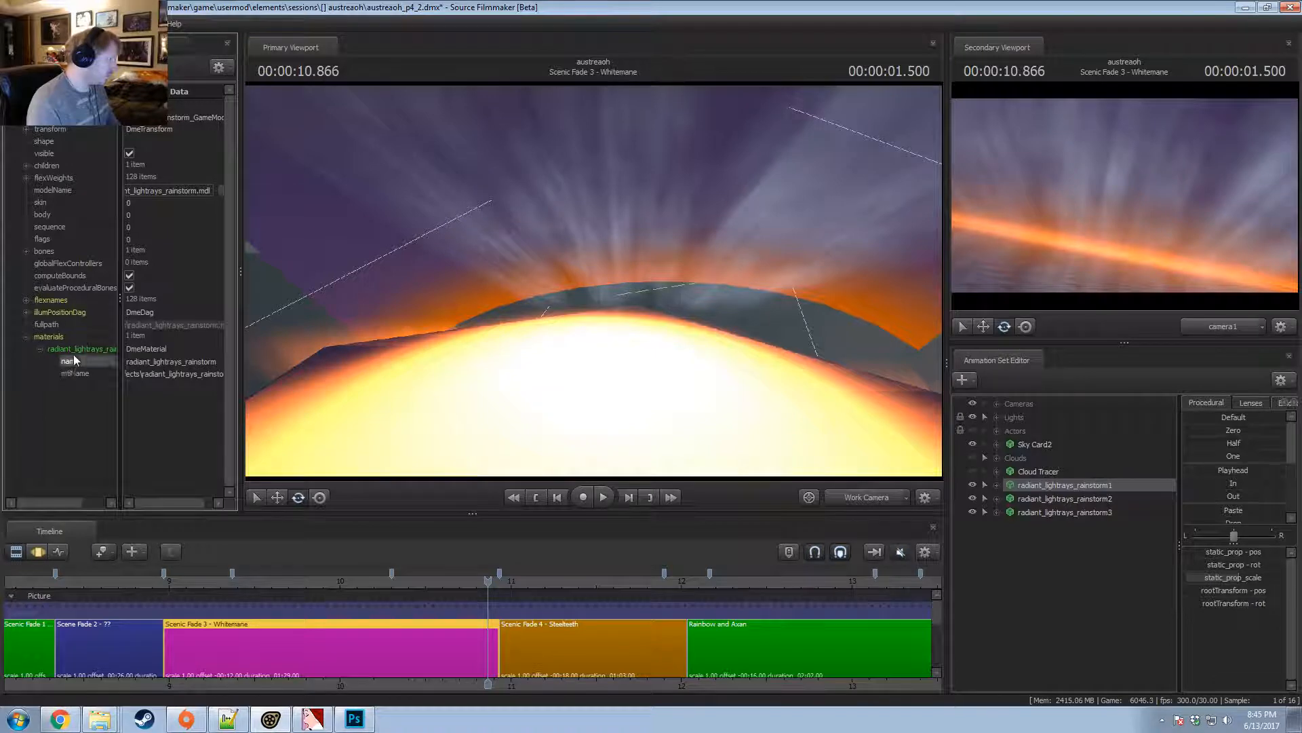
pyautogui.rightClick(74, 354)
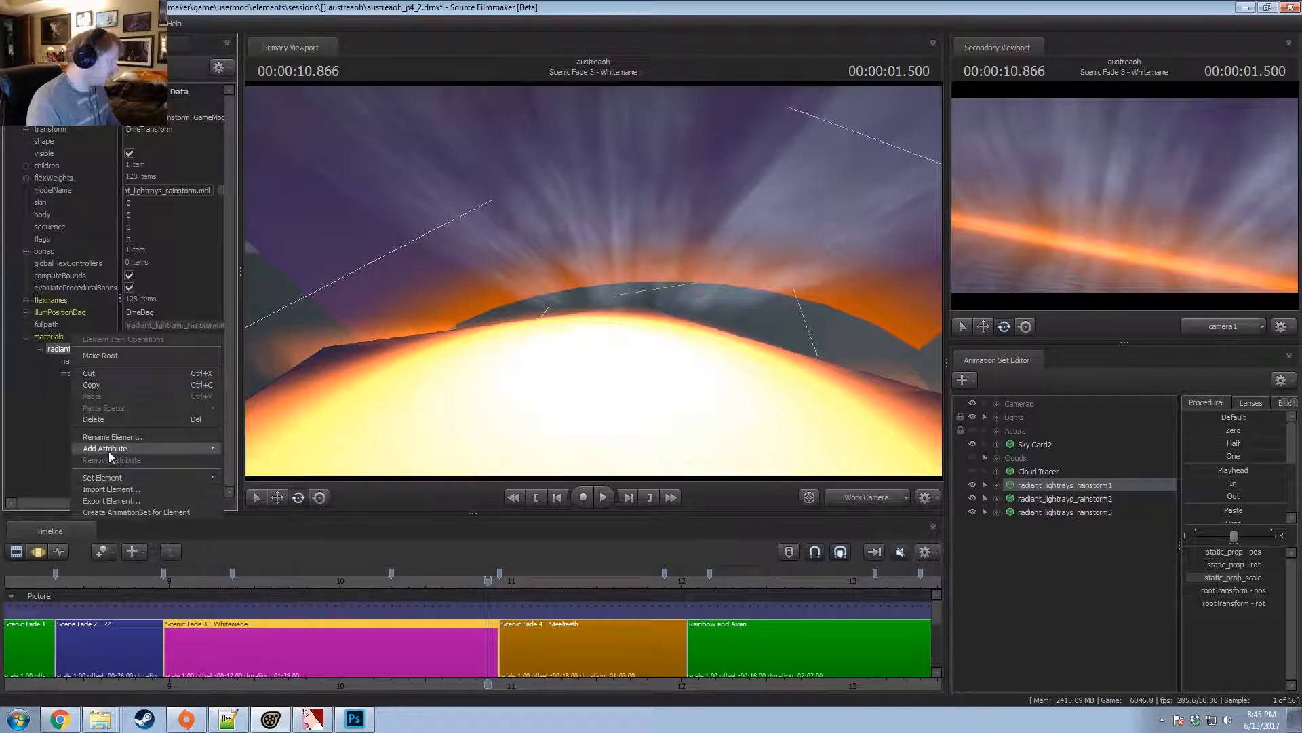
pyautogui.moveTo(109, 448)
pyautogui.click(247, 517)
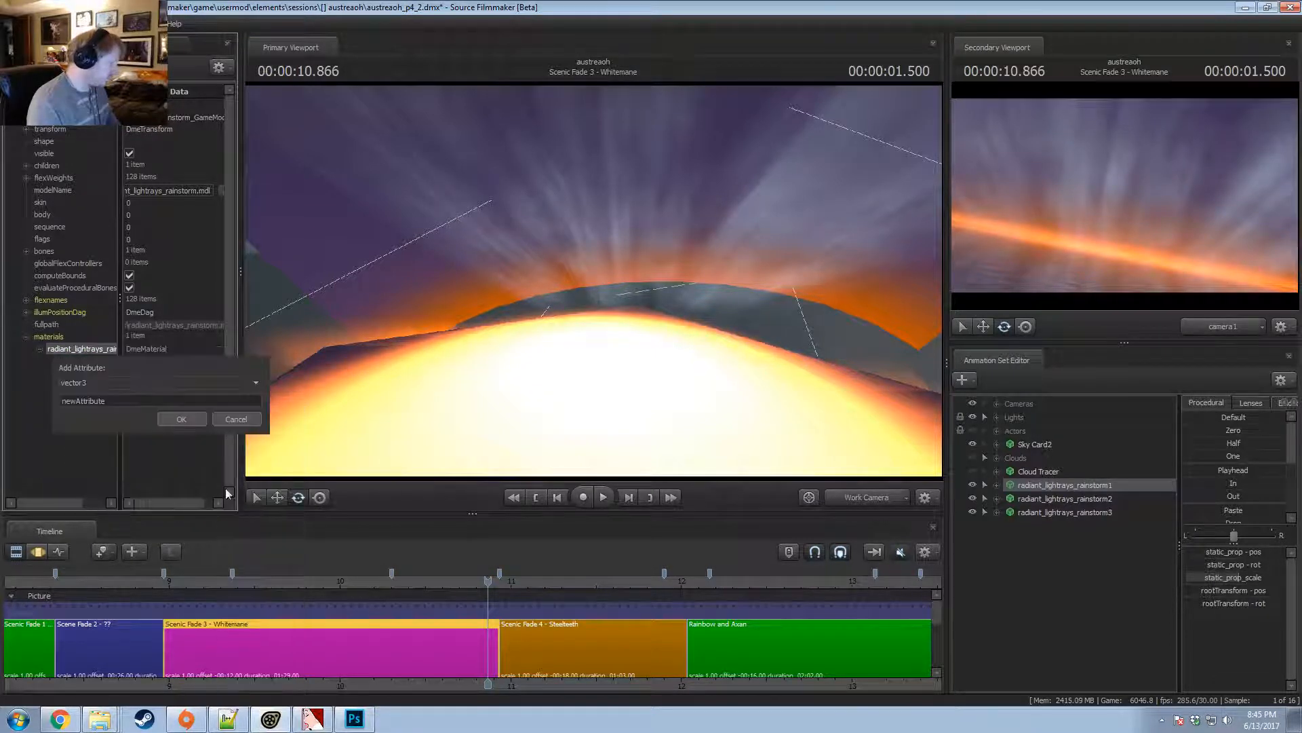
pyautogui.write('scolo')
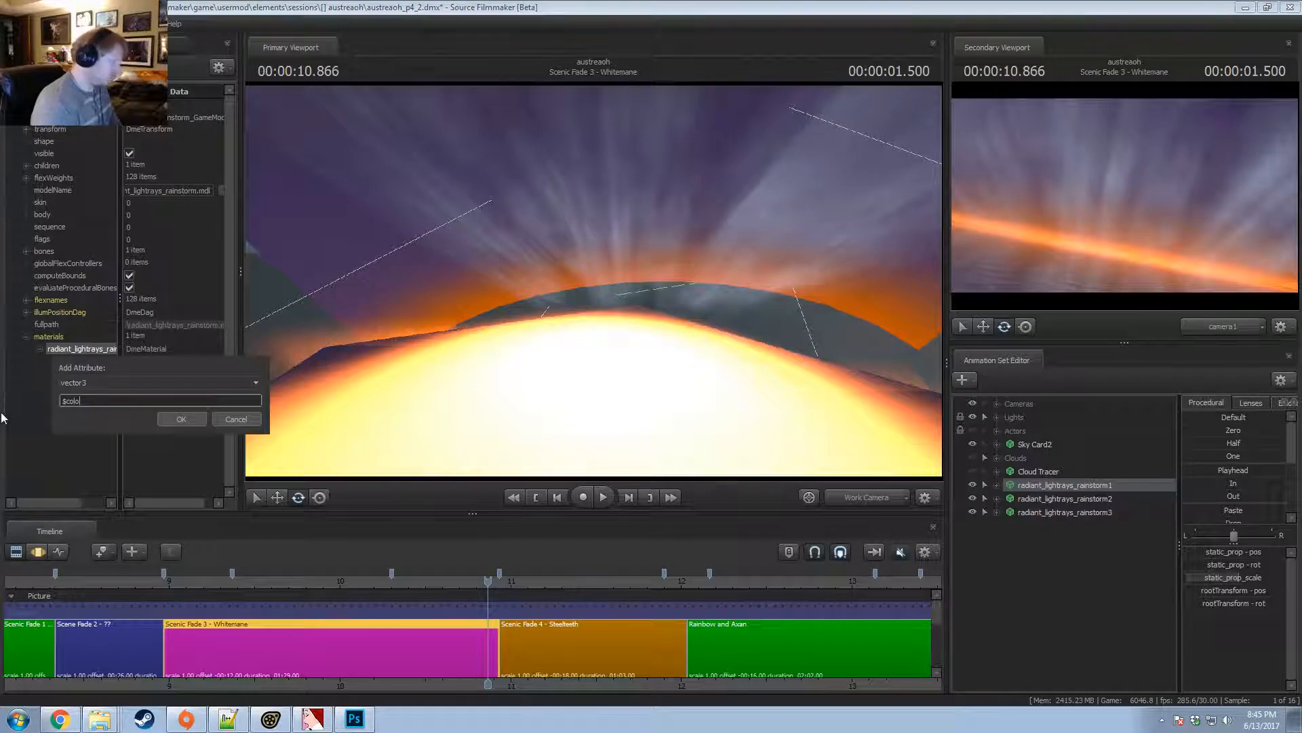
pyautogui.write('r')
pyautogui.press('Return')
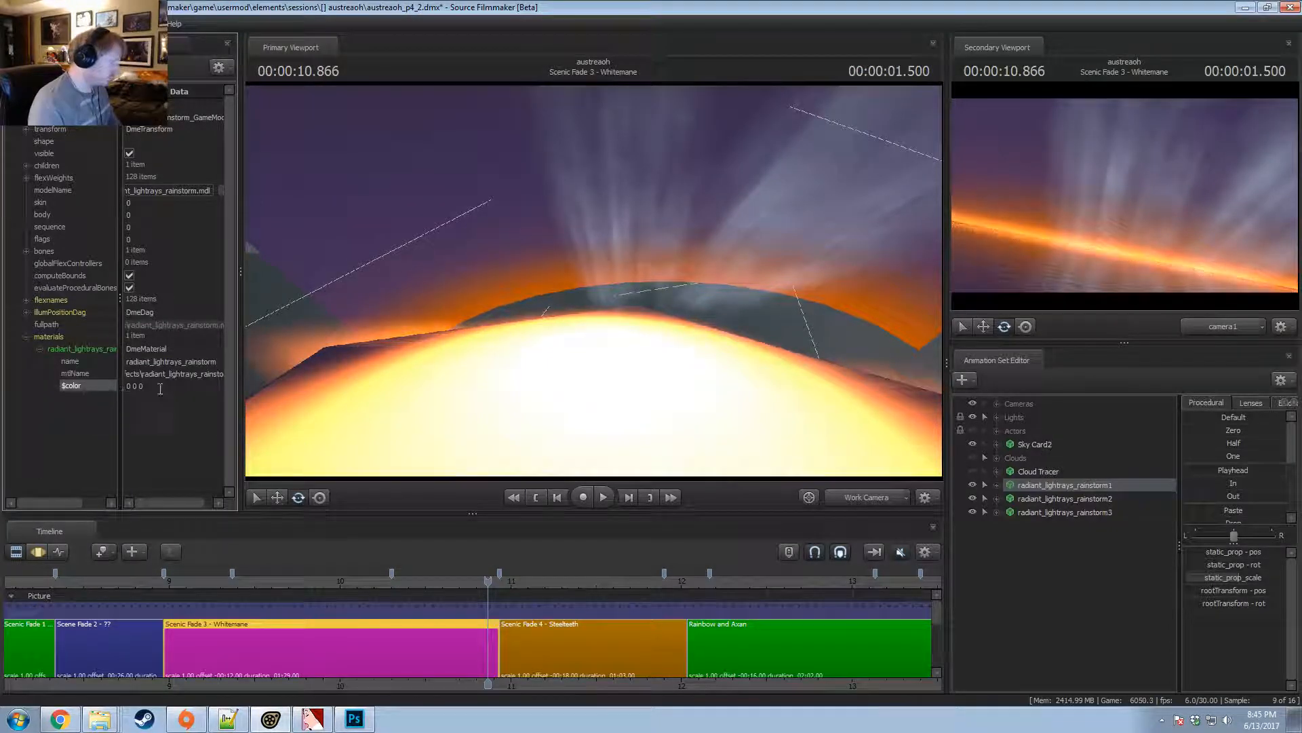
# Try a $color value of 0.8 0.5 0.1 on the radiant_lightrays_rainstorm1 override material.
pyautogui.doubleClick(130, 386)
pyautogui.write('0.8')
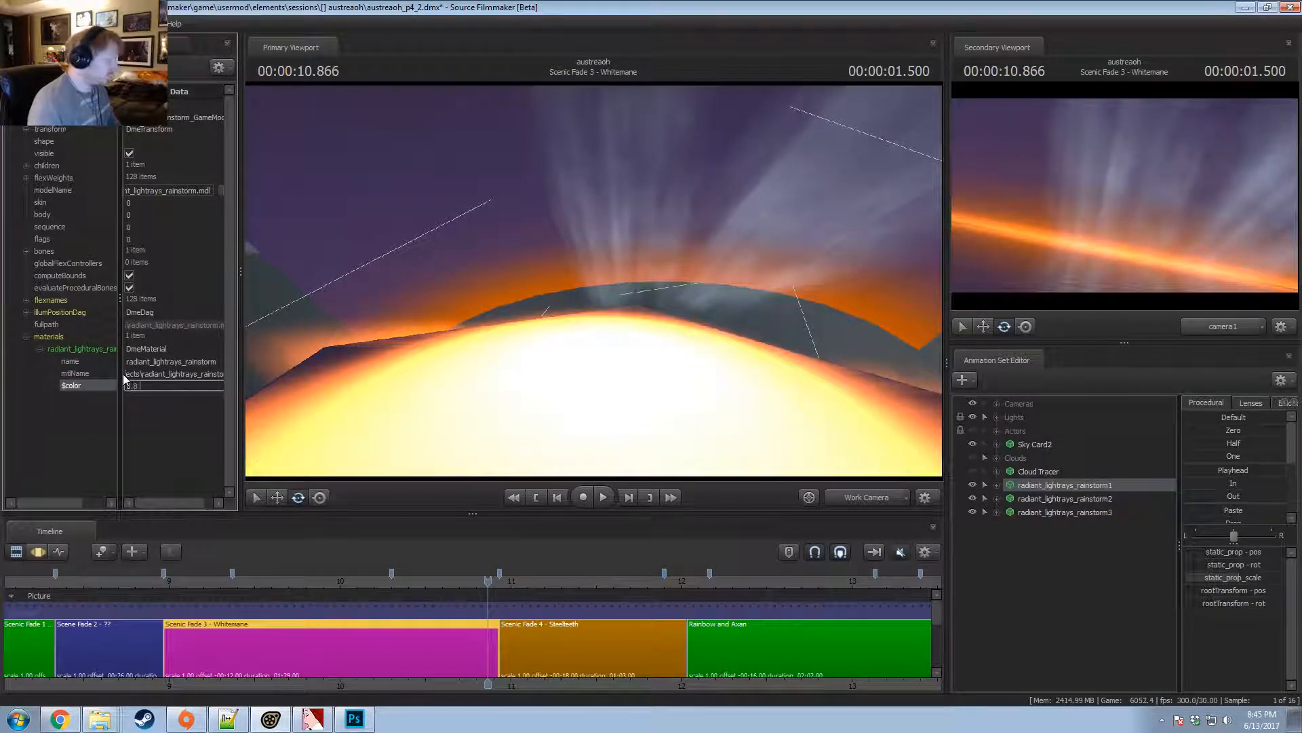
pyautogui.write(' 0.')
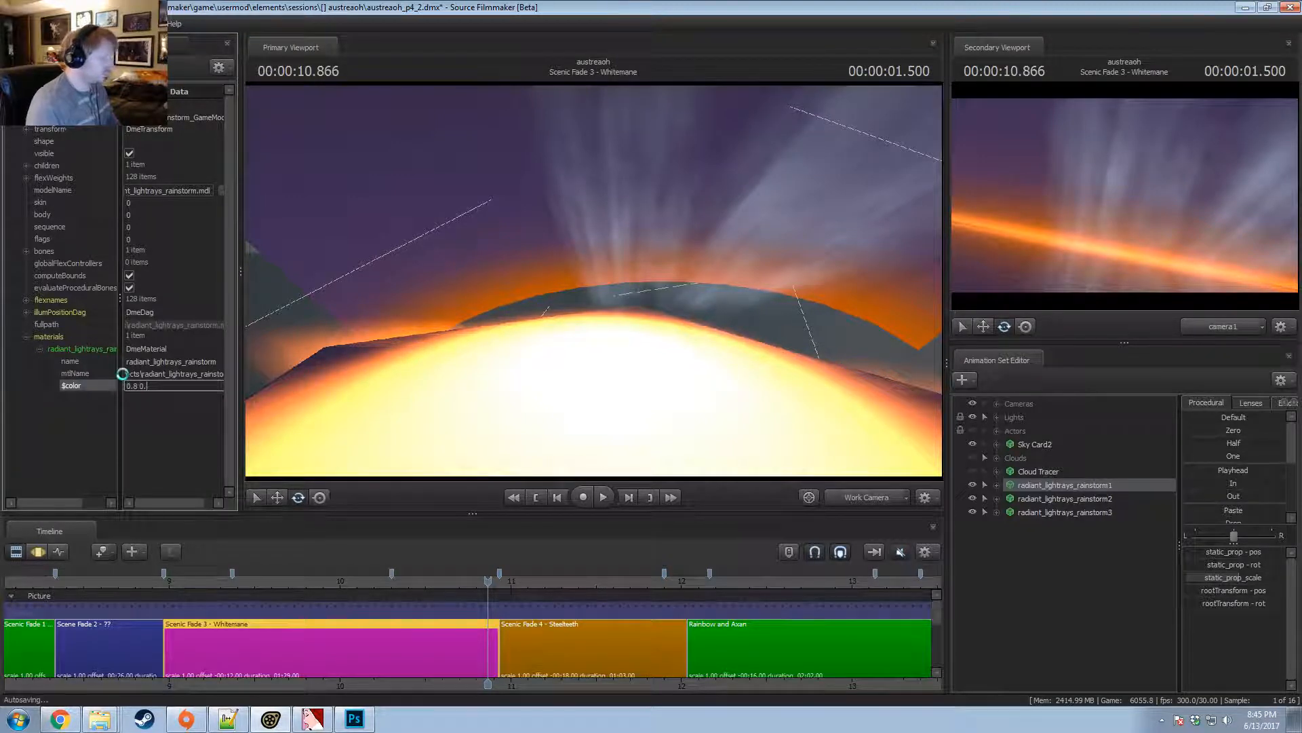
pyautogui.write('65')
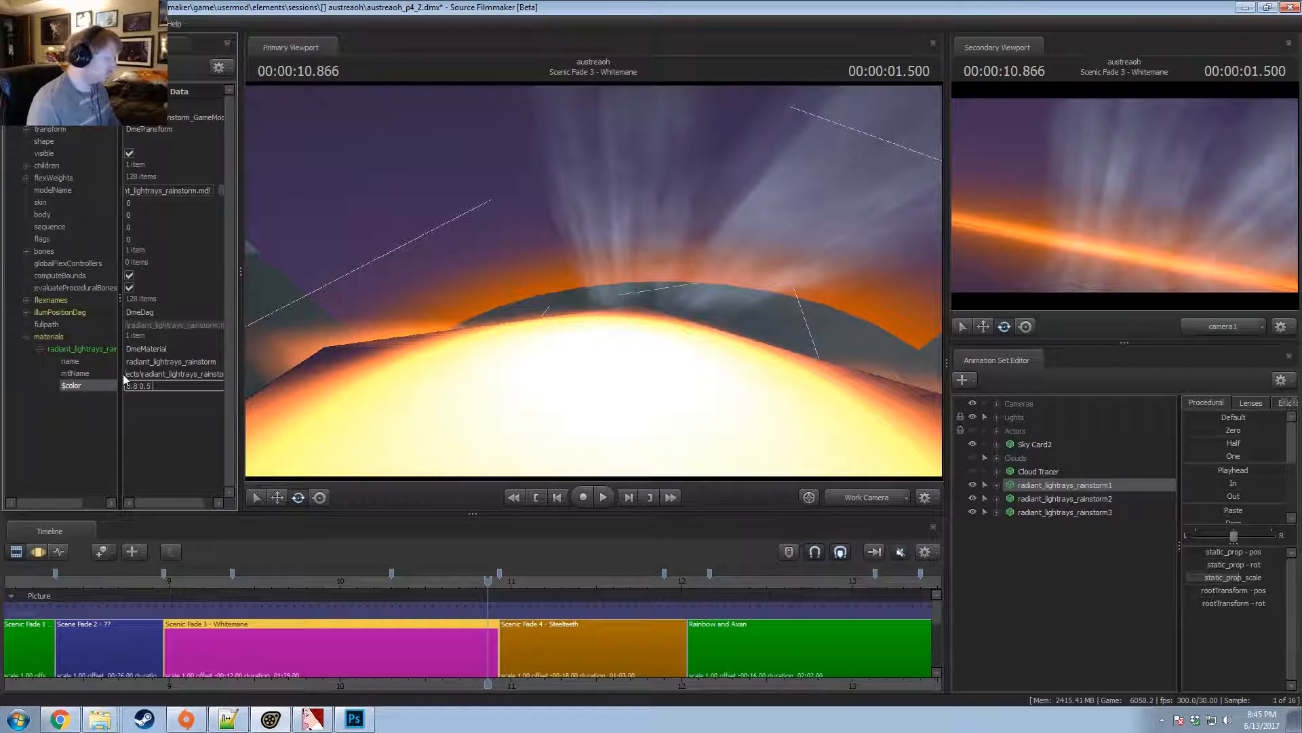
pyautogui.write(' 0.1')
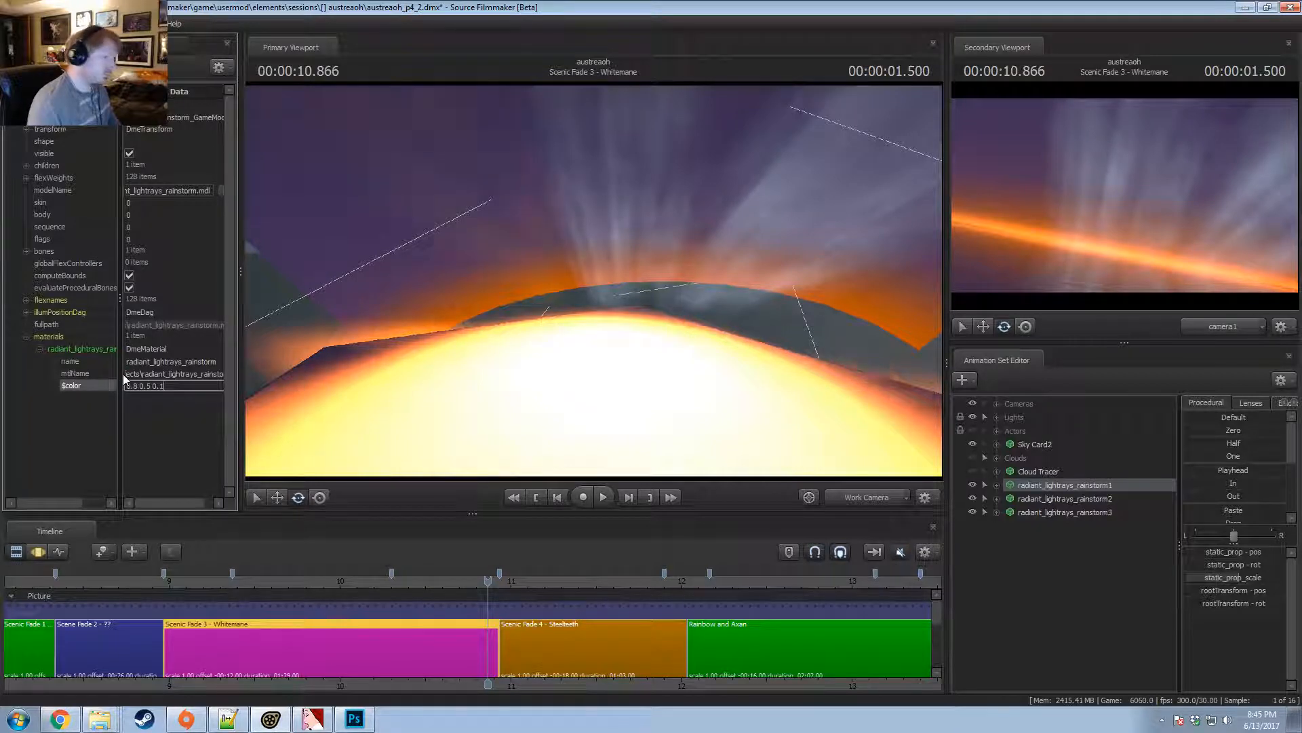
pyautogui.press('Return')
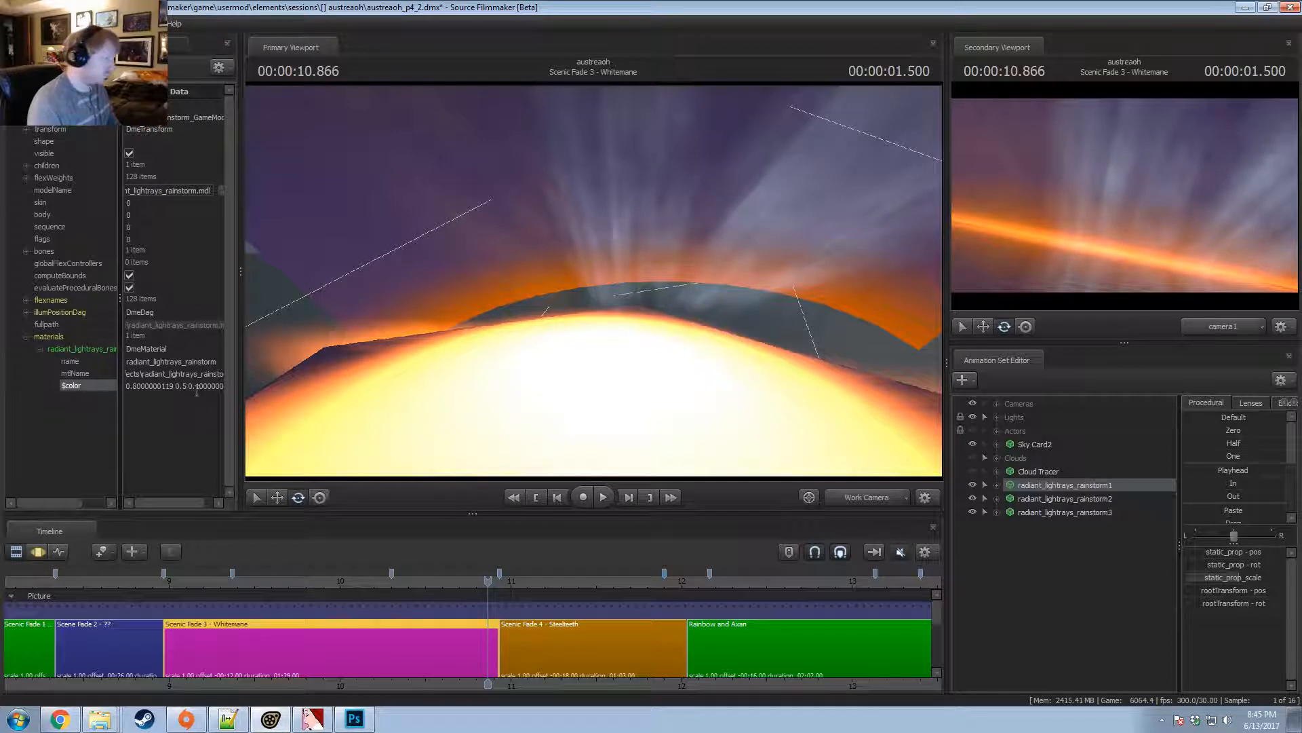
# Set the $color of the radiant_lightrays_rainstorm1 override material to 1.6 1.2 0.4.
pyautogui.doubleClick(163, 386)
pyautogui.write('1.6 1.2 0')
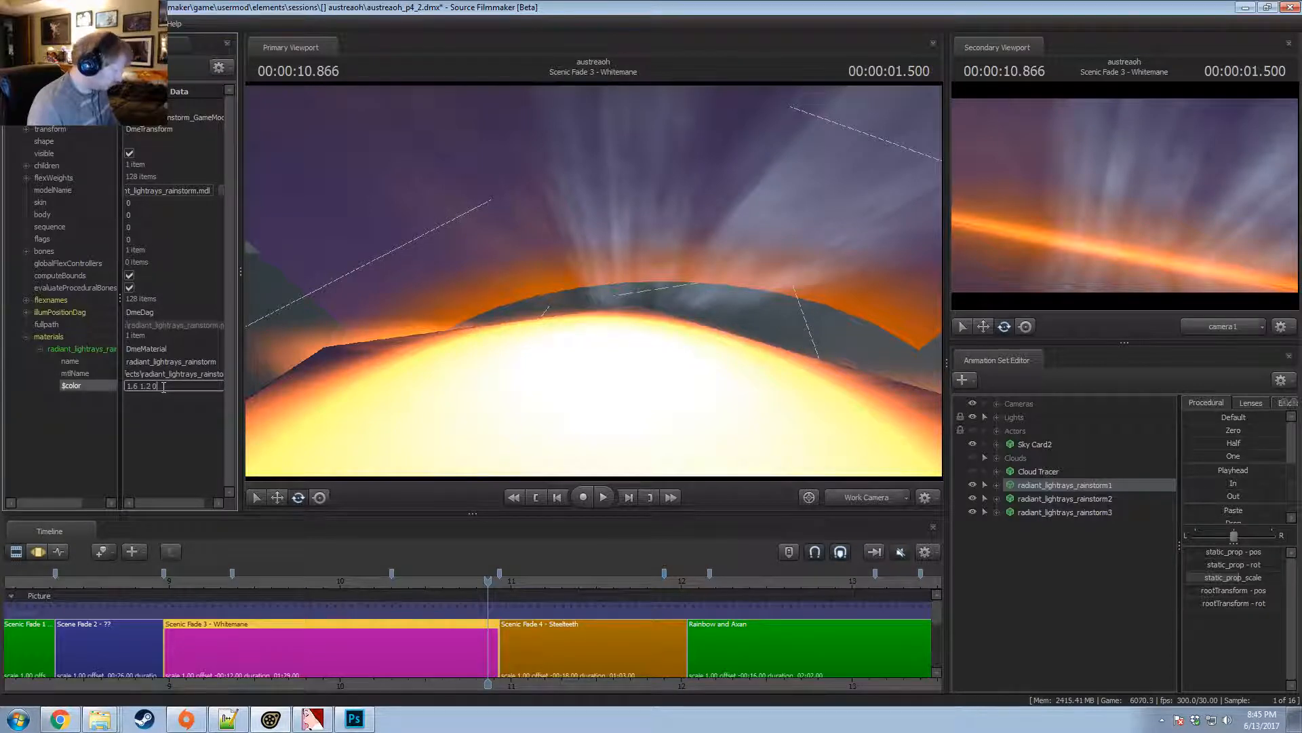
pyautogui.write('.4')
pyautogui.press('Return')
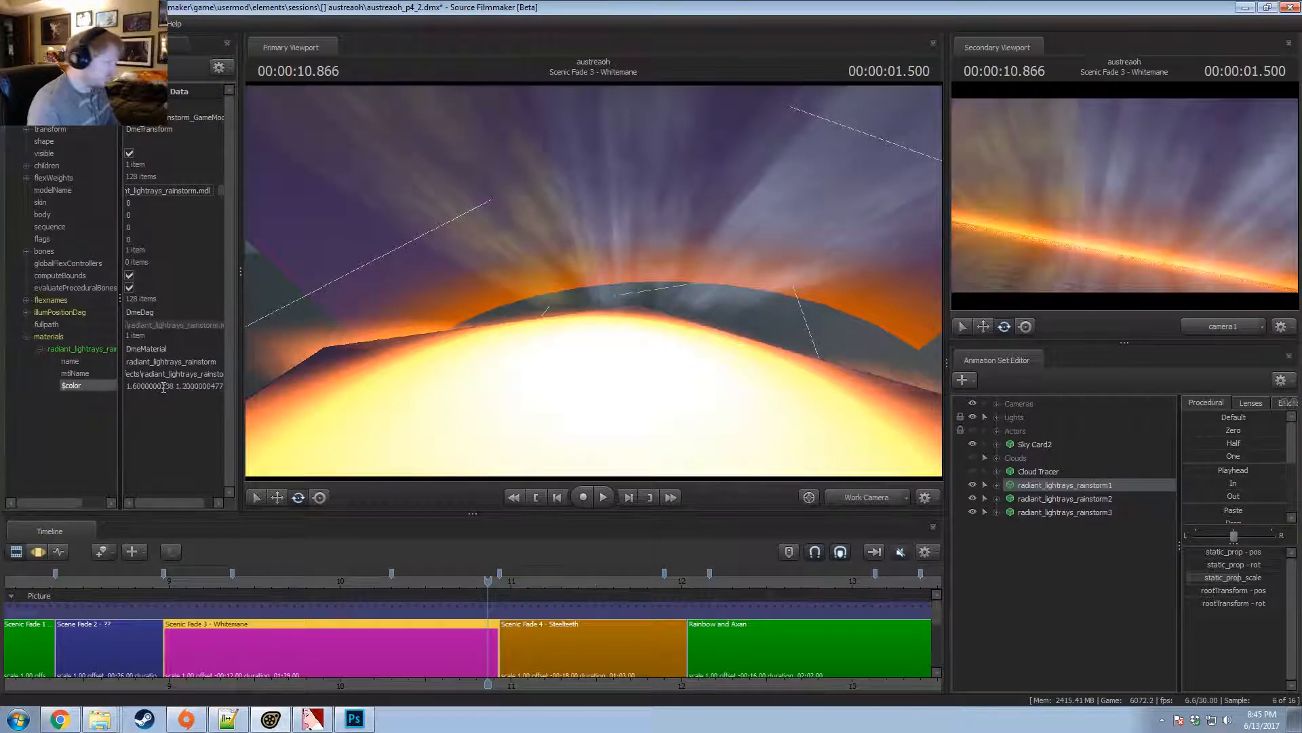
# Lower the middle component of $color to 0.9 and further to 0.8, and copy the complete color value.
pyautogui.doubleClick(164, 387)
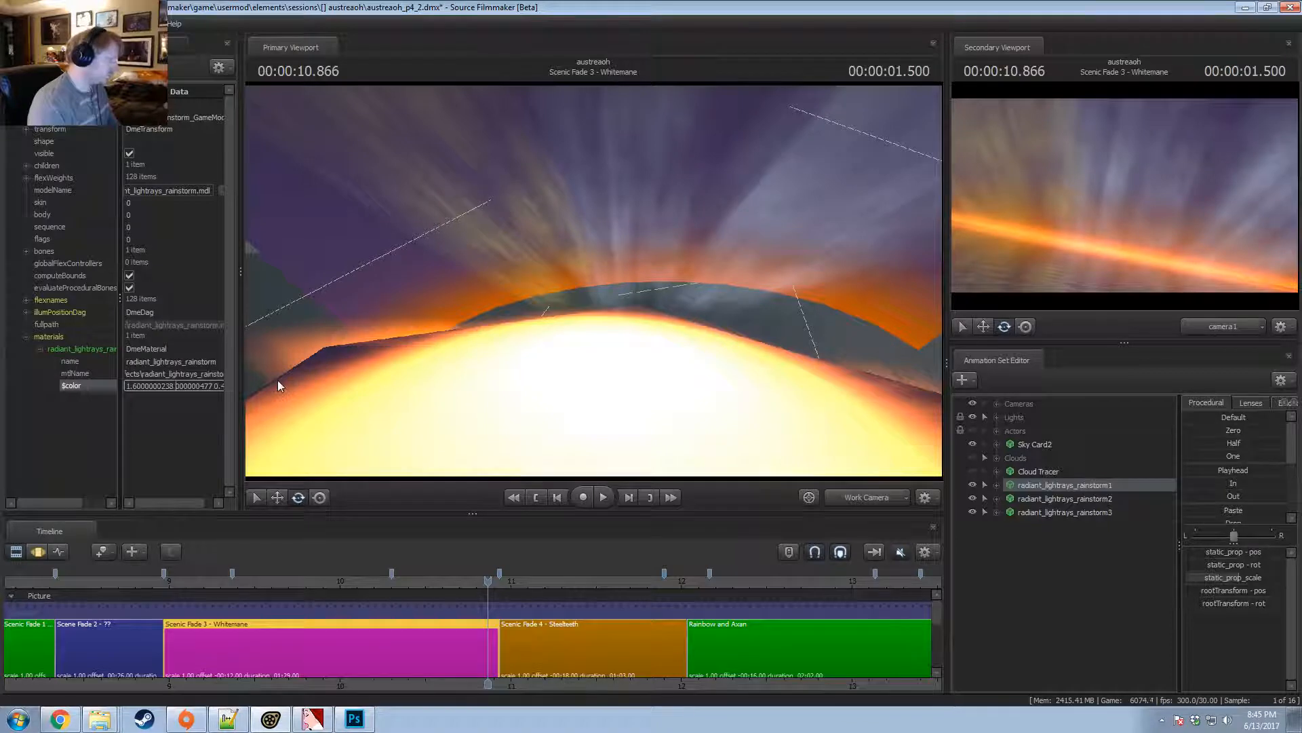
pyautogui.write('0.9')
pyautogui.press('Return')
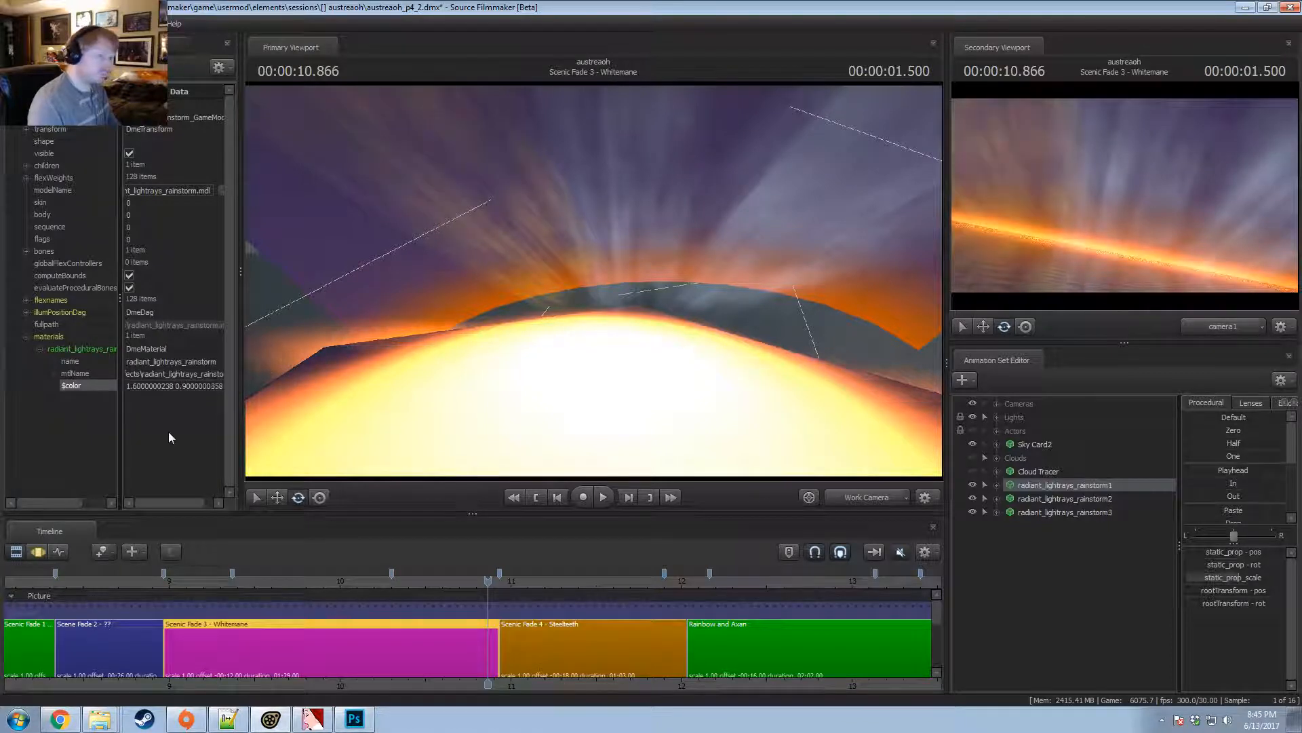
pyautogui.click(169, 432)
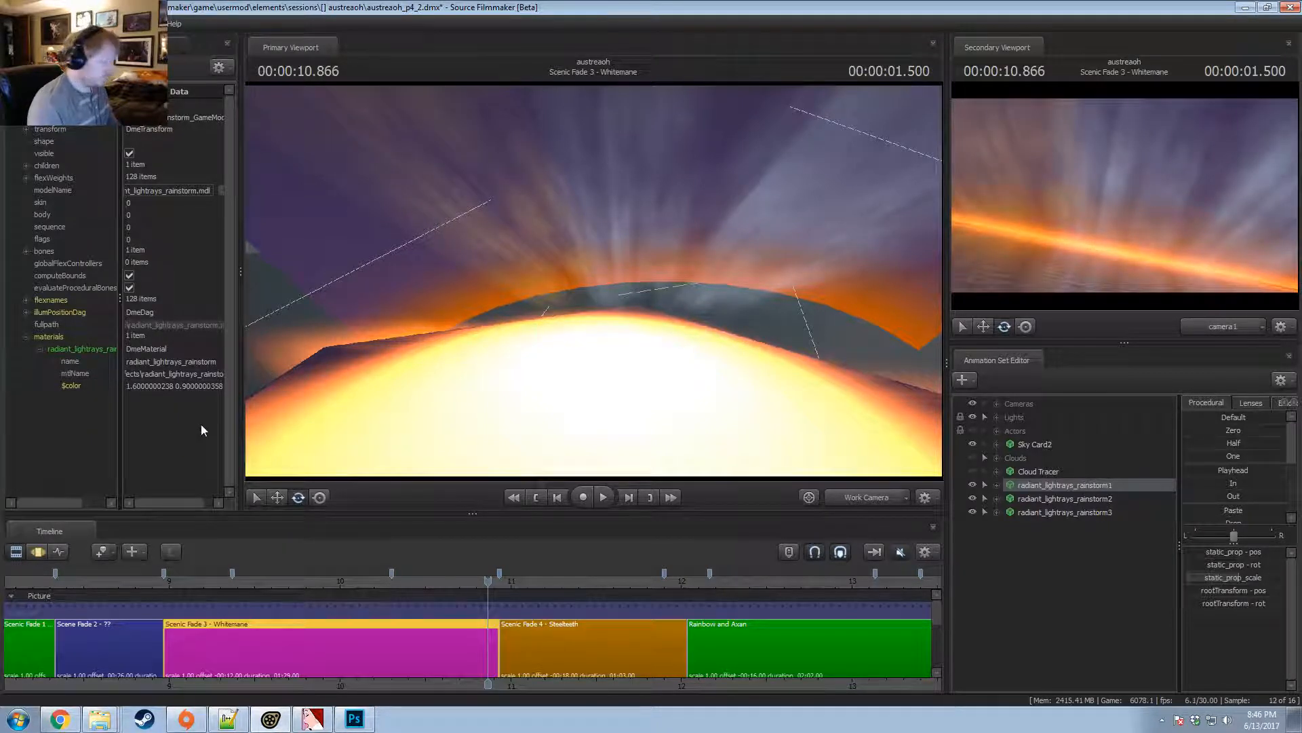
pyautogui.click(186, 388)
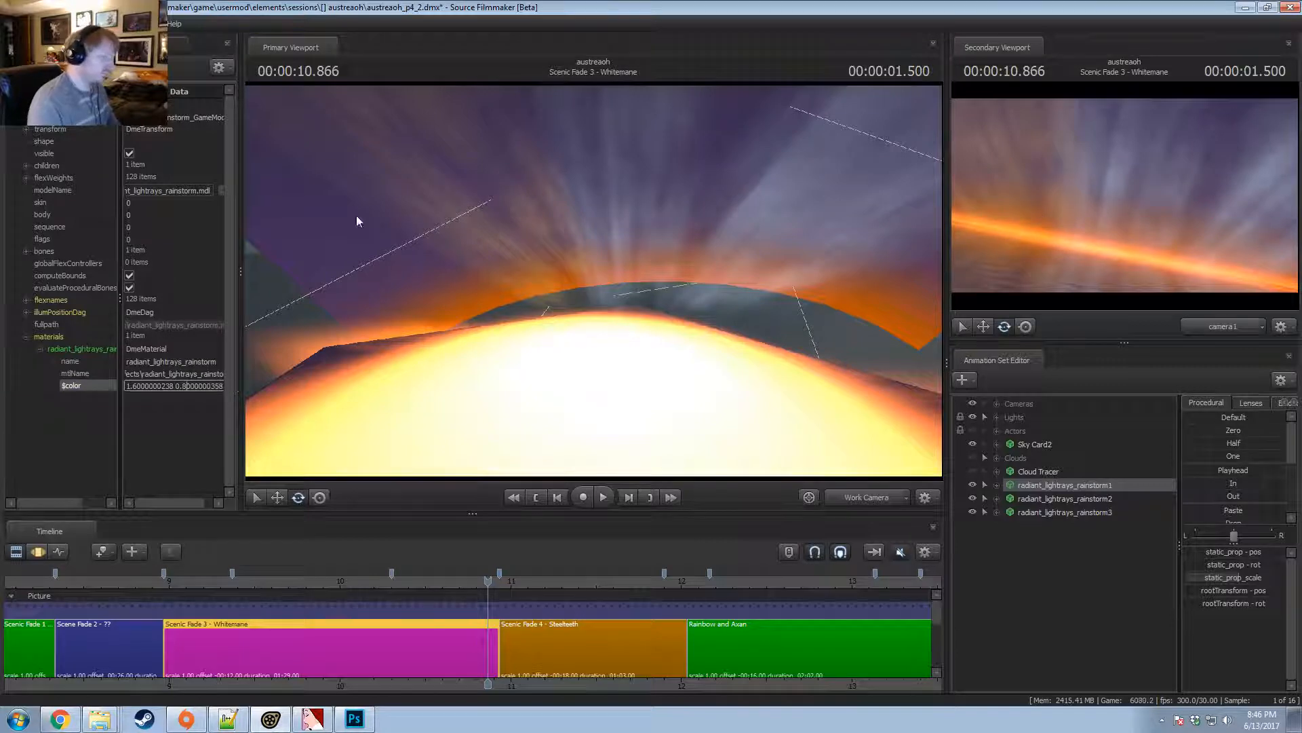
pyautogui.press('Return')
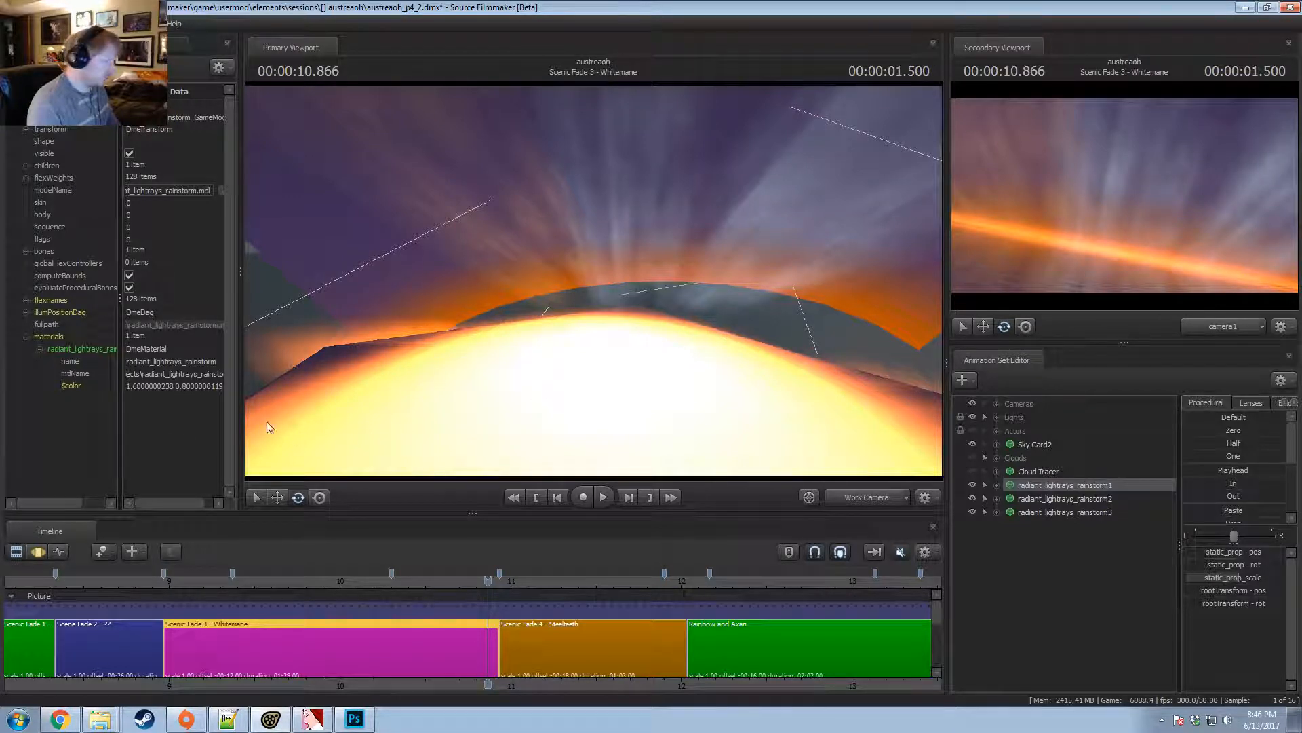
pyautogui.click(163, 384)
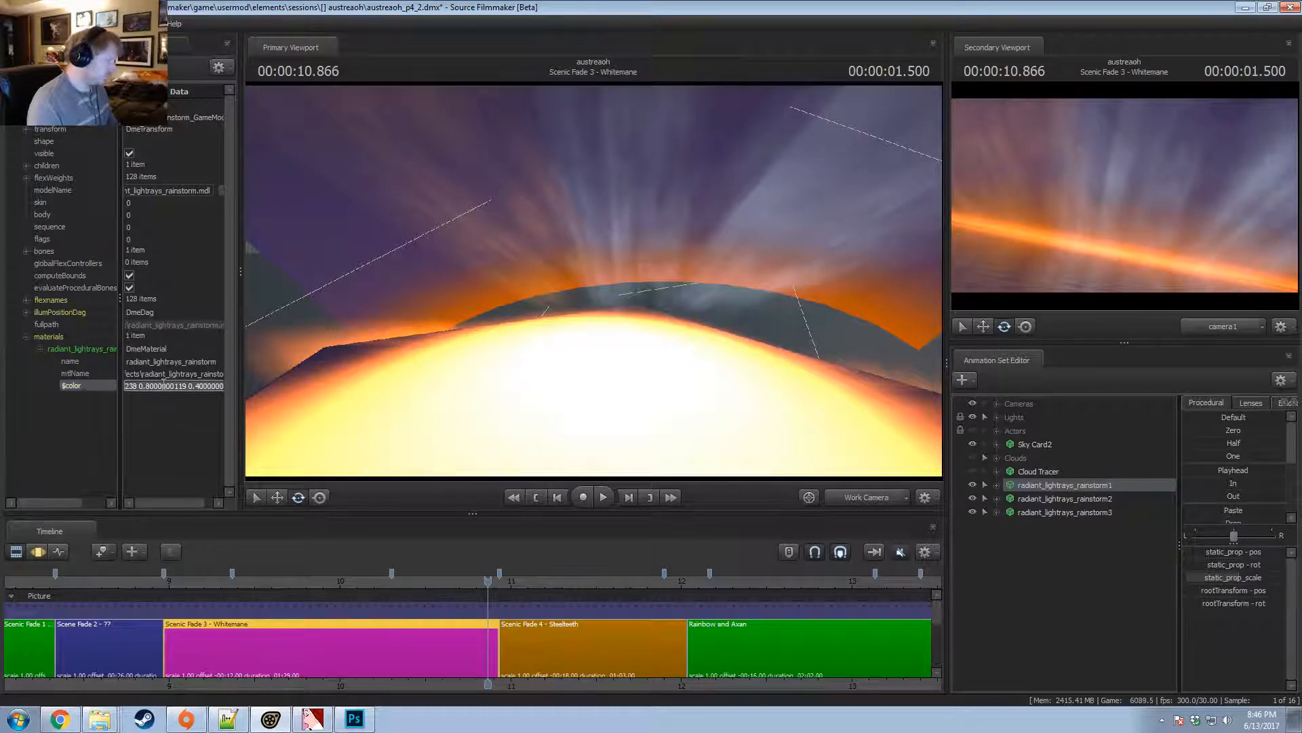
# Add override materials to radiant_lightrays_rainstorm2 and show its model in the Element Viewer with the override material expanded.
pyautogui.click(1089, 500)
pyautogui.rightClick(1088, 499)
pyautogui.click(1058, 494)
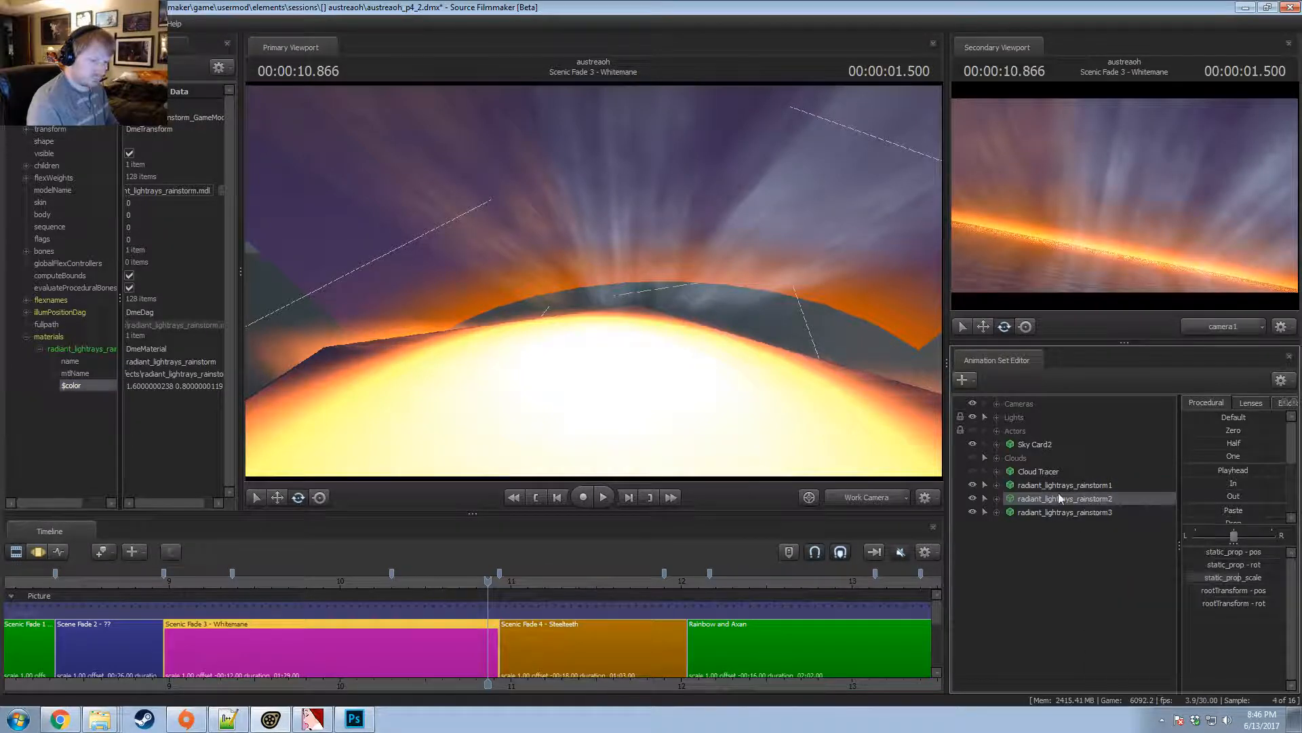
pyautogui.rightClick(1057, 494)
pyautogui.moveTo(1140, 573)
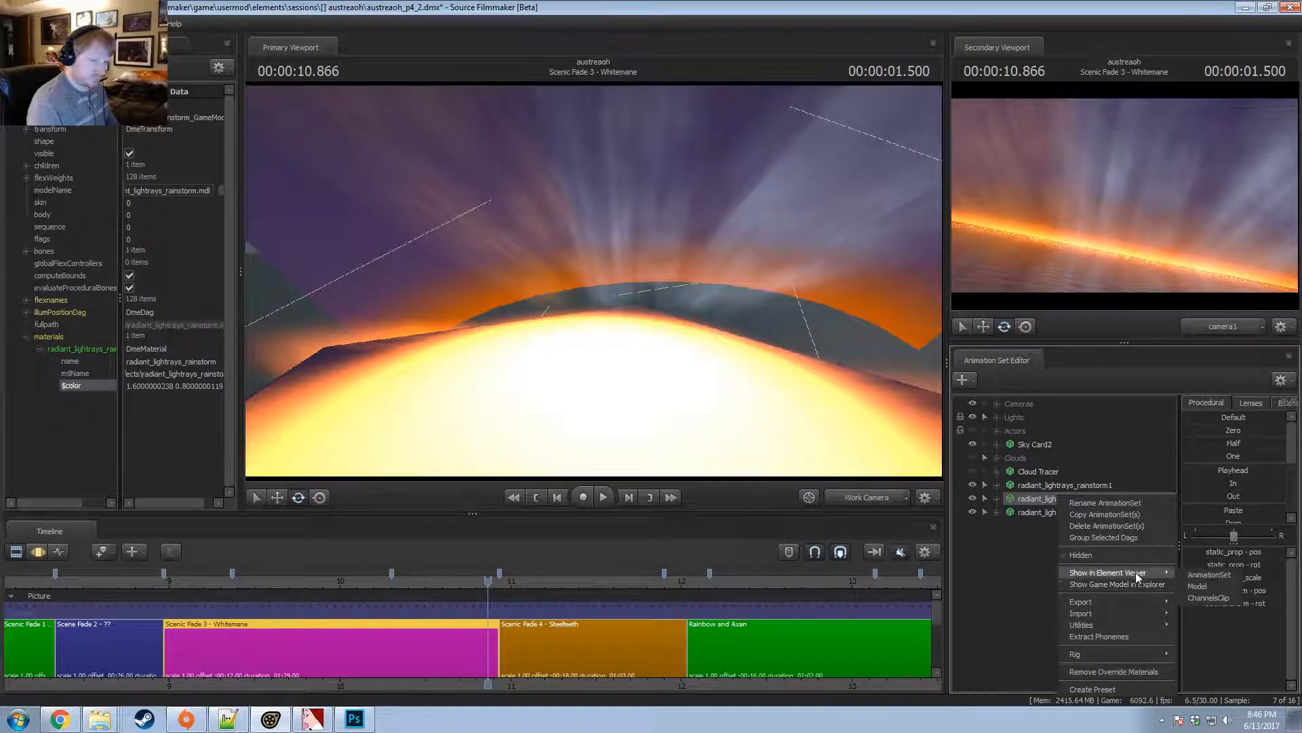
pyautogui.click(1196, 588)
pyautogui.click(26, 336)
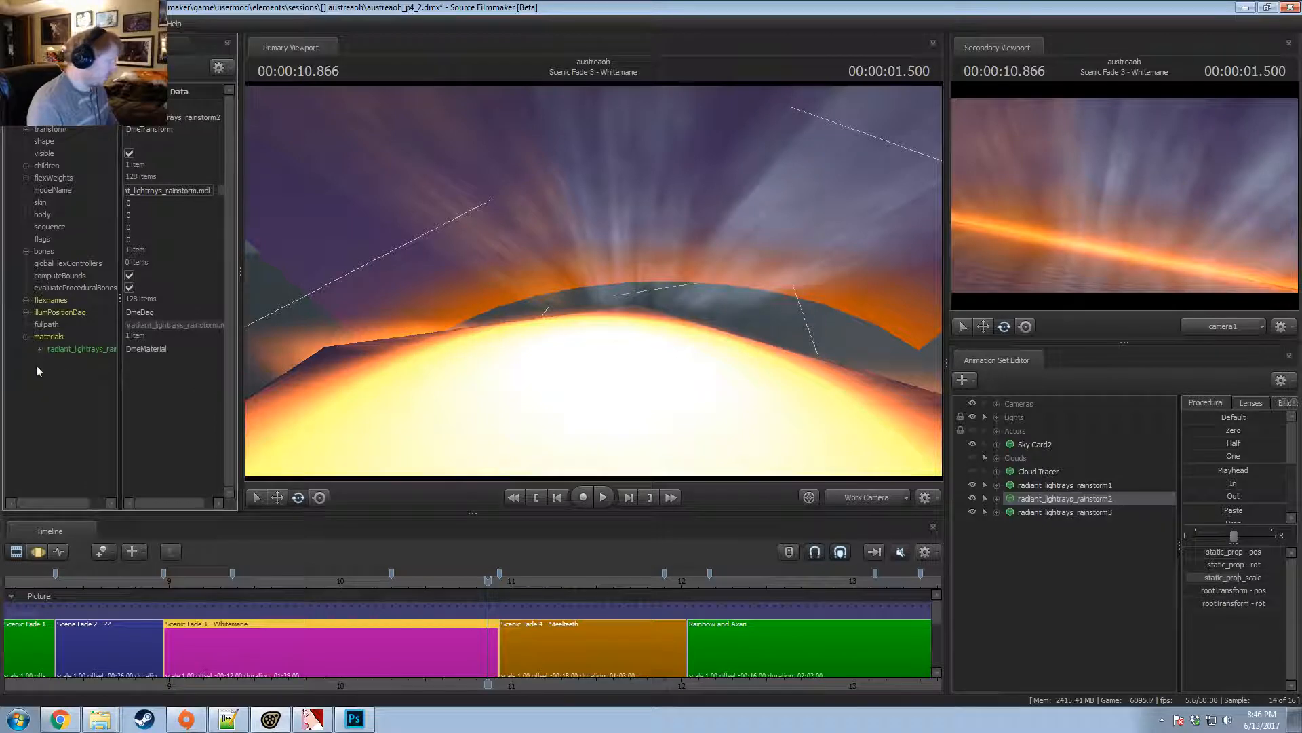
pyautogui.click(40, 349)
# Add a vector3 attribute to radiant_lightrays_rainstorm2's override material, using the copied 1.6000000238 0.8000000119 0.400000006 as its name.
pyautogui.rightClick(79, 352)
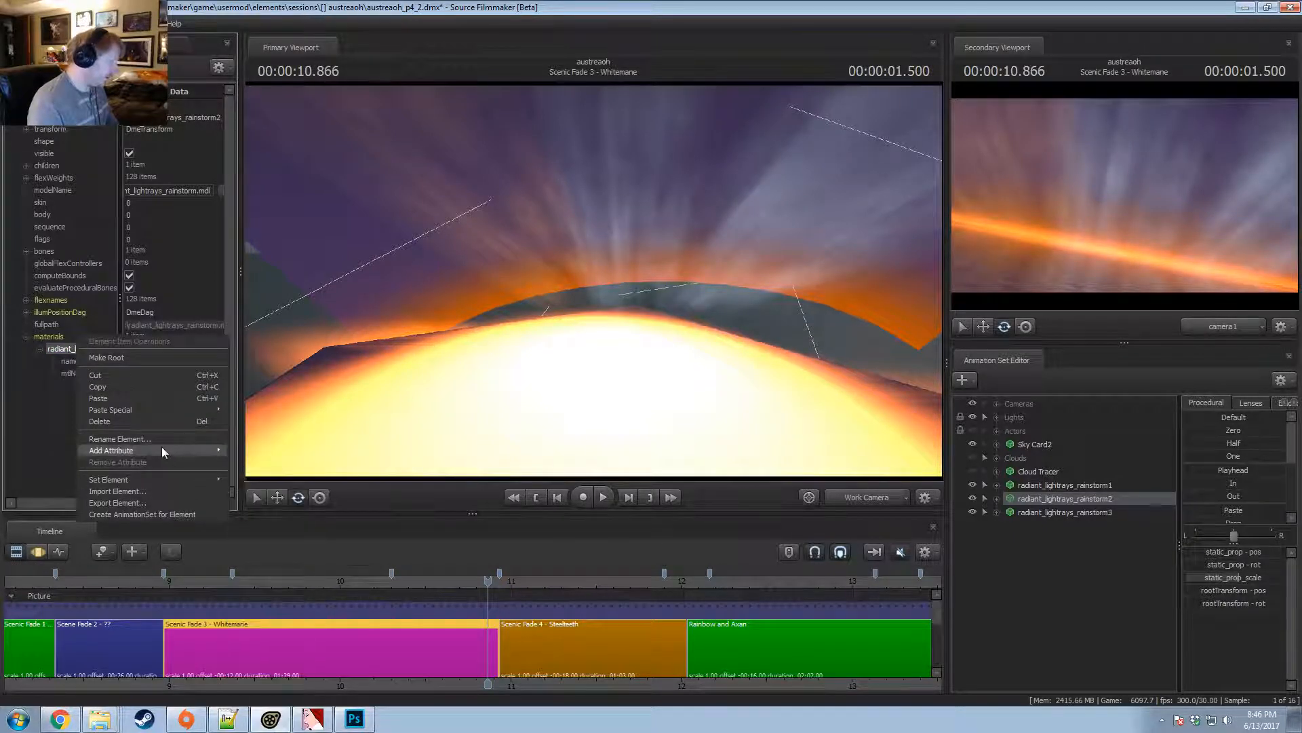
pyautogui.moveTo(162, 450)
pyautogui.click(256, 519)
pyautogui.moveTo(115, 401); pyautogui.dragTo(62, 401)
pyautogui.write('1.6000000238 0.8000000119 0.400000006')
pyautogui.write('1.6000000238 0.8000000119 0.400000006')
pyautogui.hotkey('ctrl', 'a')
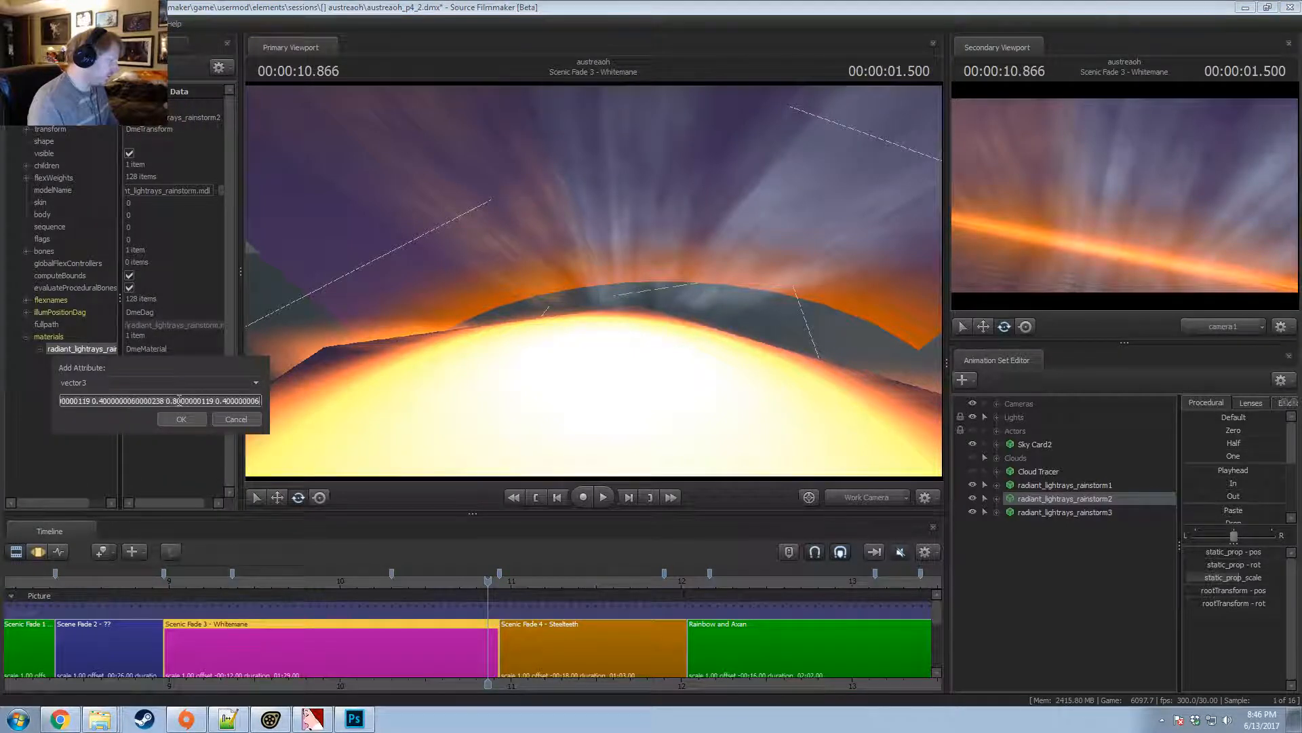
pyautogui.write('1.6000000238 0.8000000119 0.400000006')
pyautogui.click(182, 420)
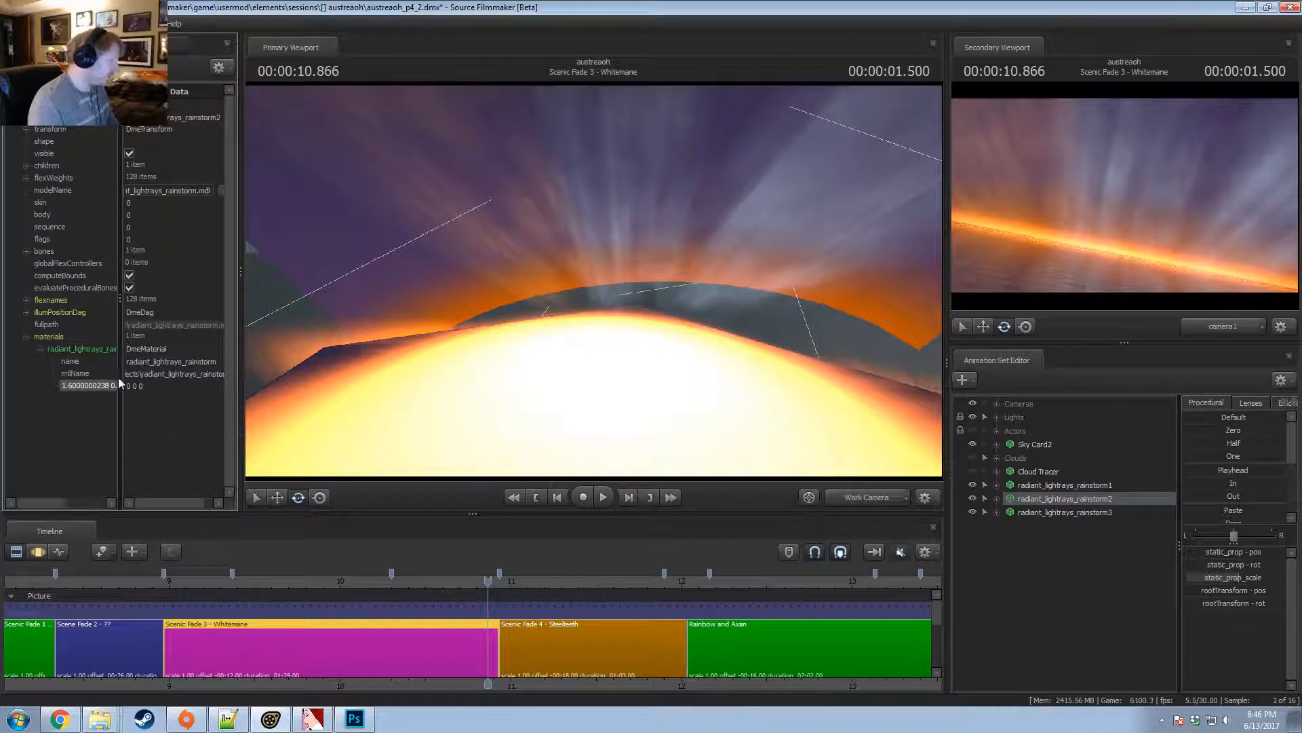
# Rename the misnamed vector3 attribute to $color and paste the copied 1.6 0.8 0.4 color as its value.
pyautogui.rightClick(106, 387)
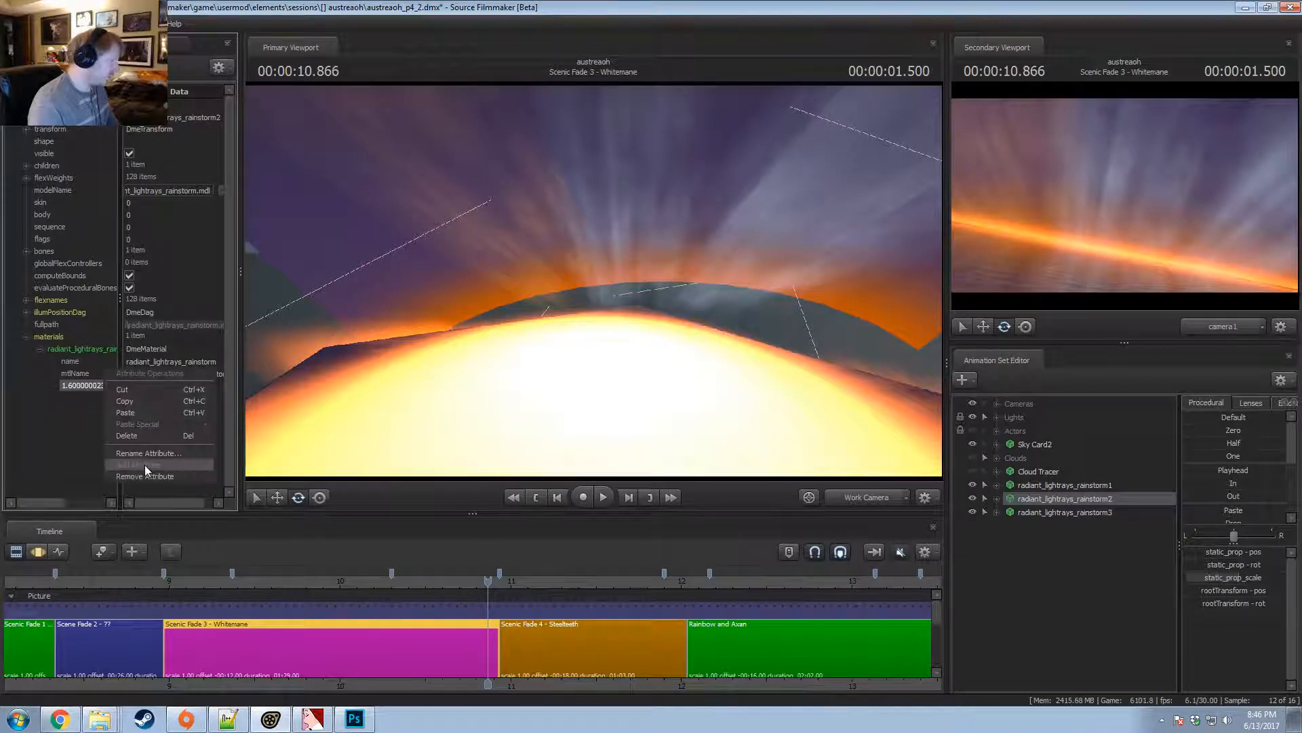
pyautogui.click(137, 456)
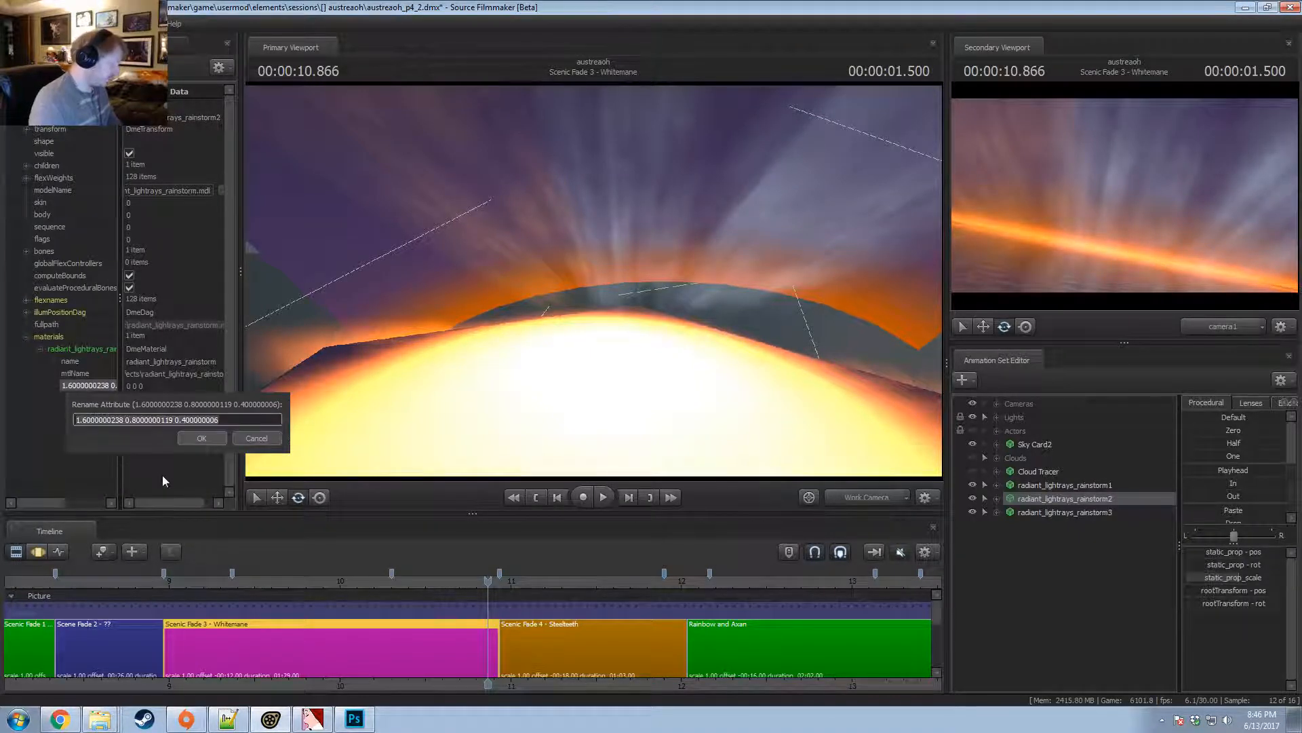
pyautogui.hotkey('ctrl', 'a')
pyautogui.write('$color')
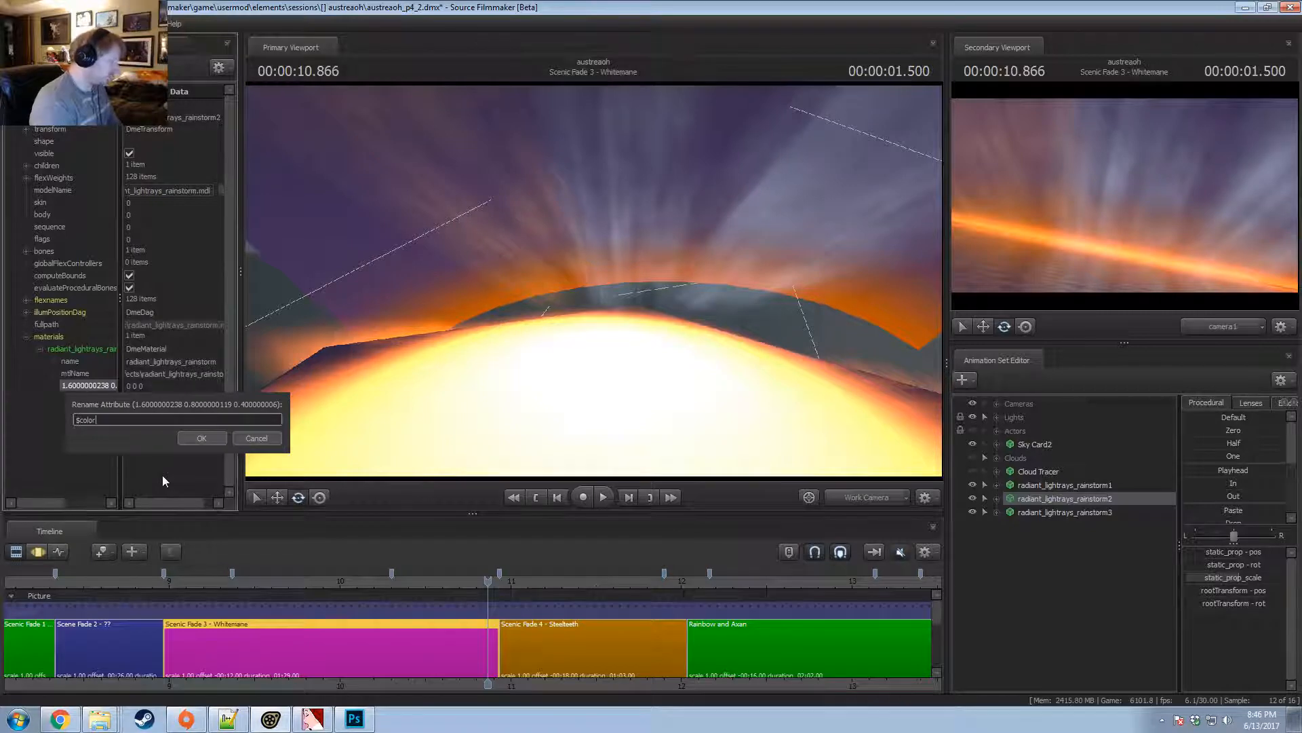
pyautogui.press('Return')
pyautogui.click(146, 386)
pyautogui.moveTo(146, 388); pyautogui.dragTo(124, 395)
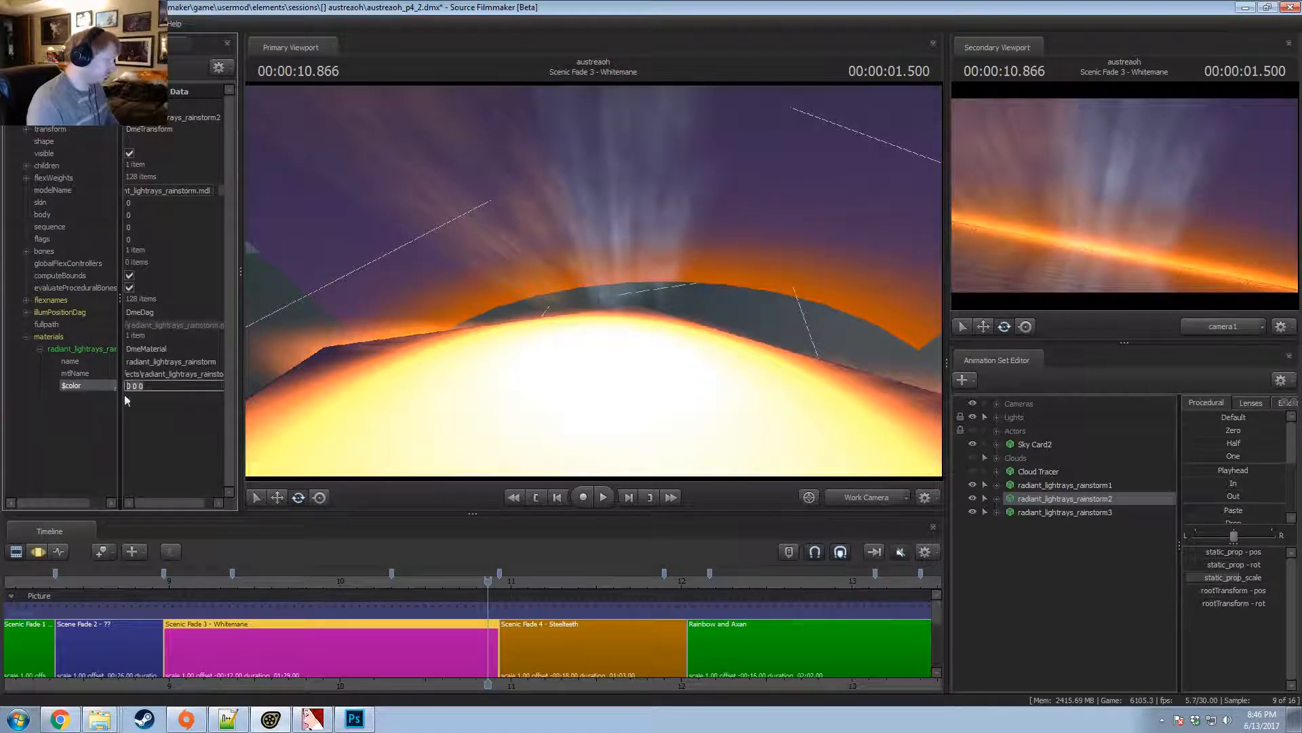
pyautogui.press('Return')
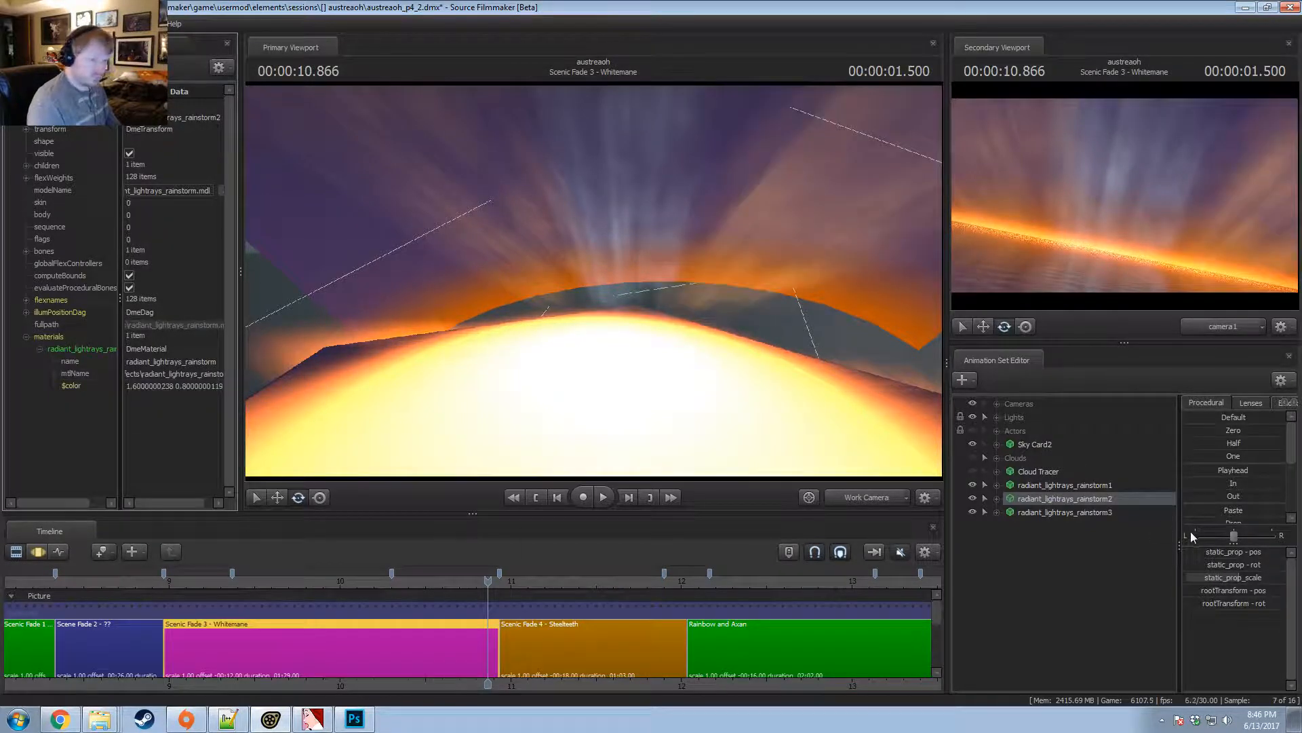
# Show the radiant_lightrays_rainstorm3 model in the Element Viewer, add override materials to it and expand the material entry.
pyautogui.rightClick(1055, 516)
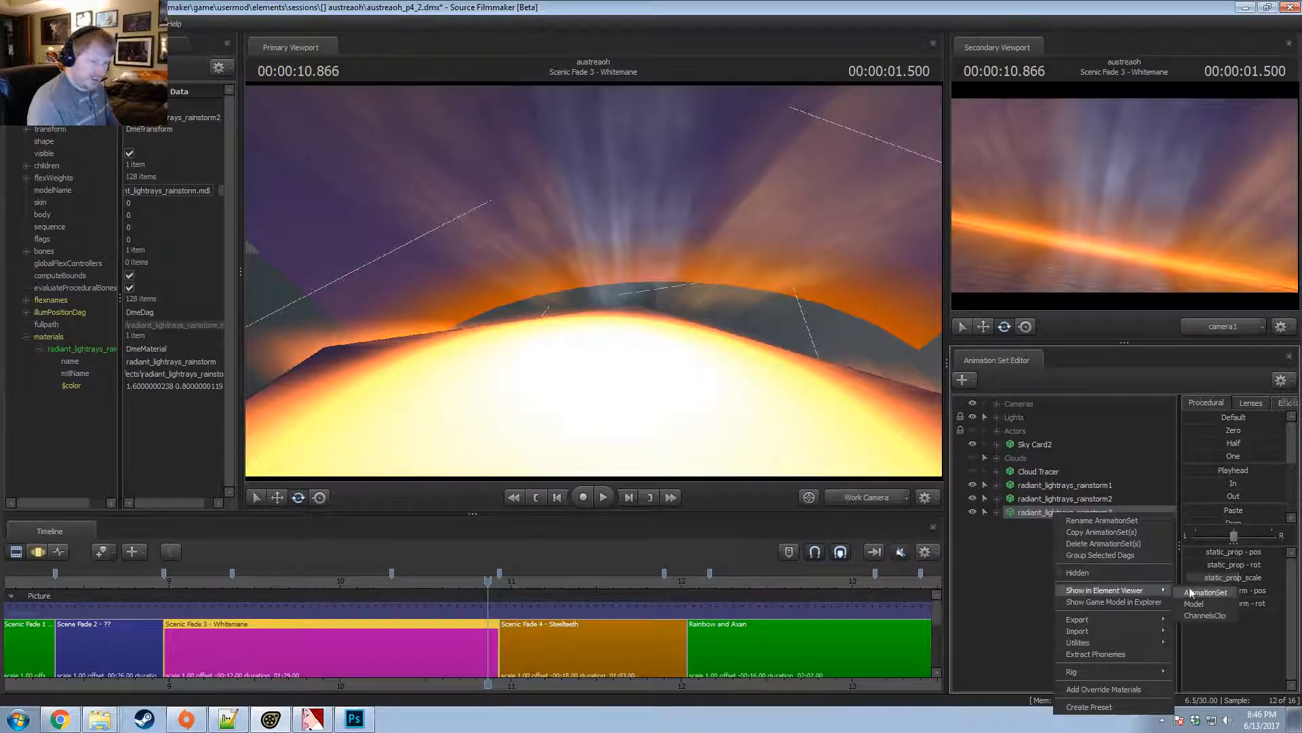
pyautogui.rightClick(1016, 512)
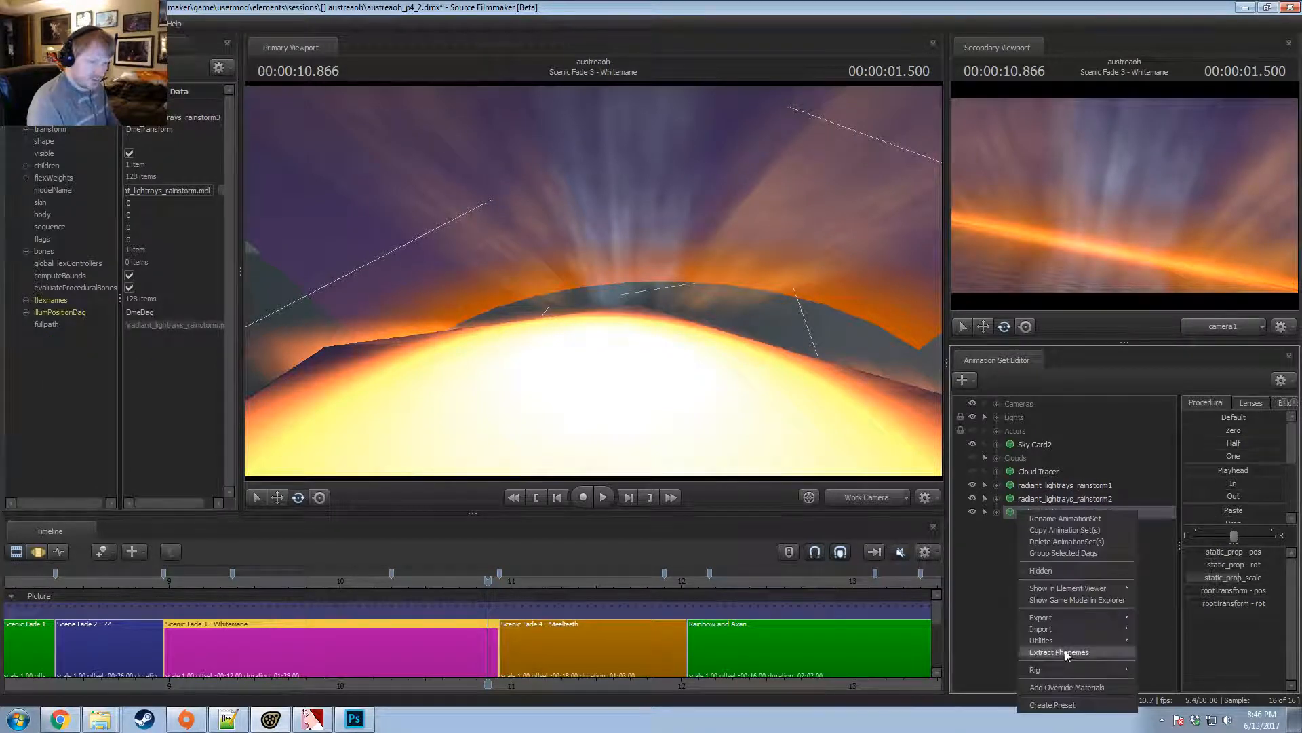
pyautogui.click(1057, 687)
pyautogui.click(25, 337)
pyautogui.click(38, 350)
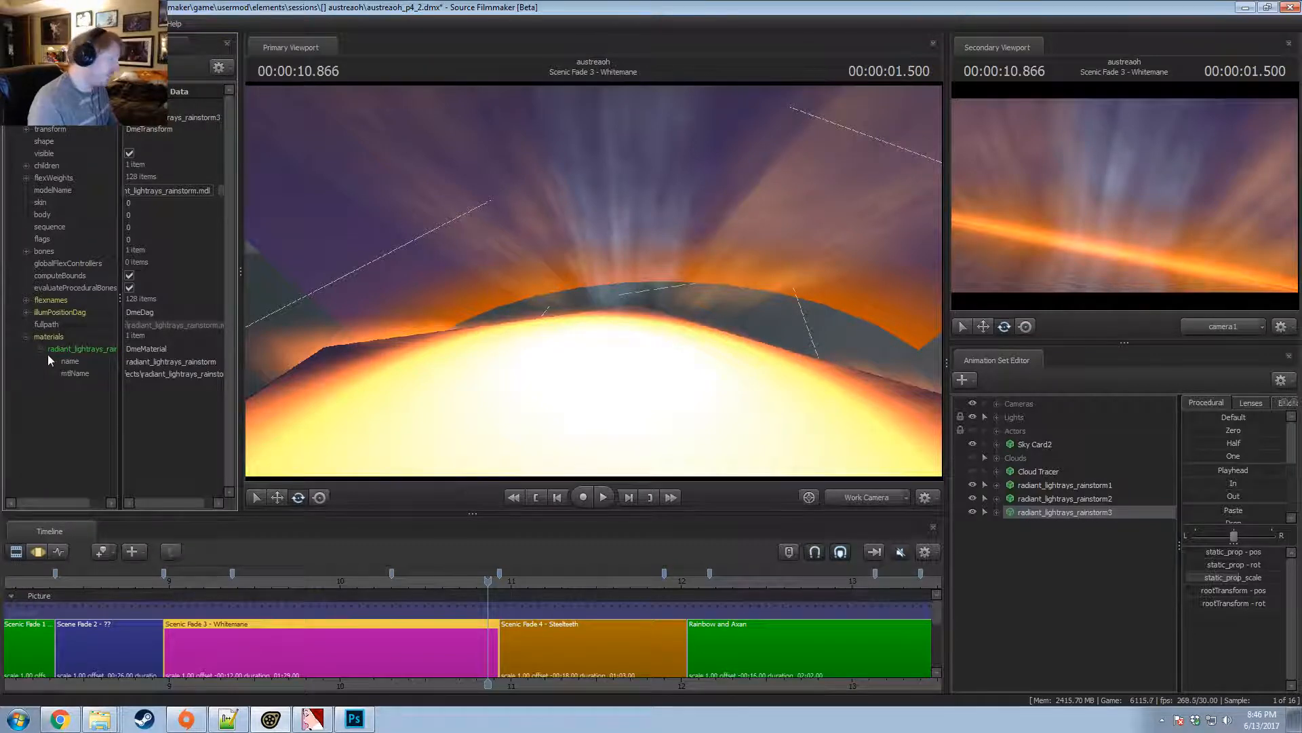
# Add a vector3 attribute named $color to radiant_lightrays_rainstorm3's override material.
pyautogui.rightClick(80, 347)
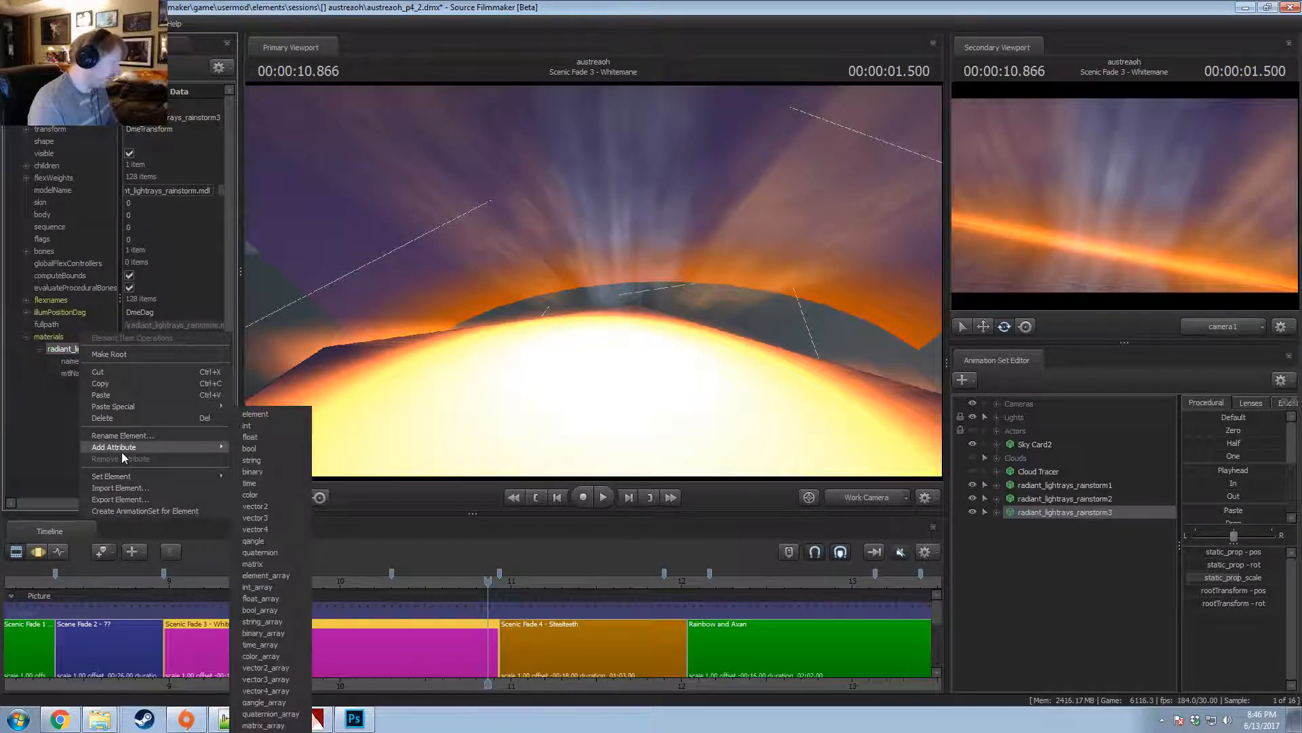
pyautogui.moveTo(153, 447)
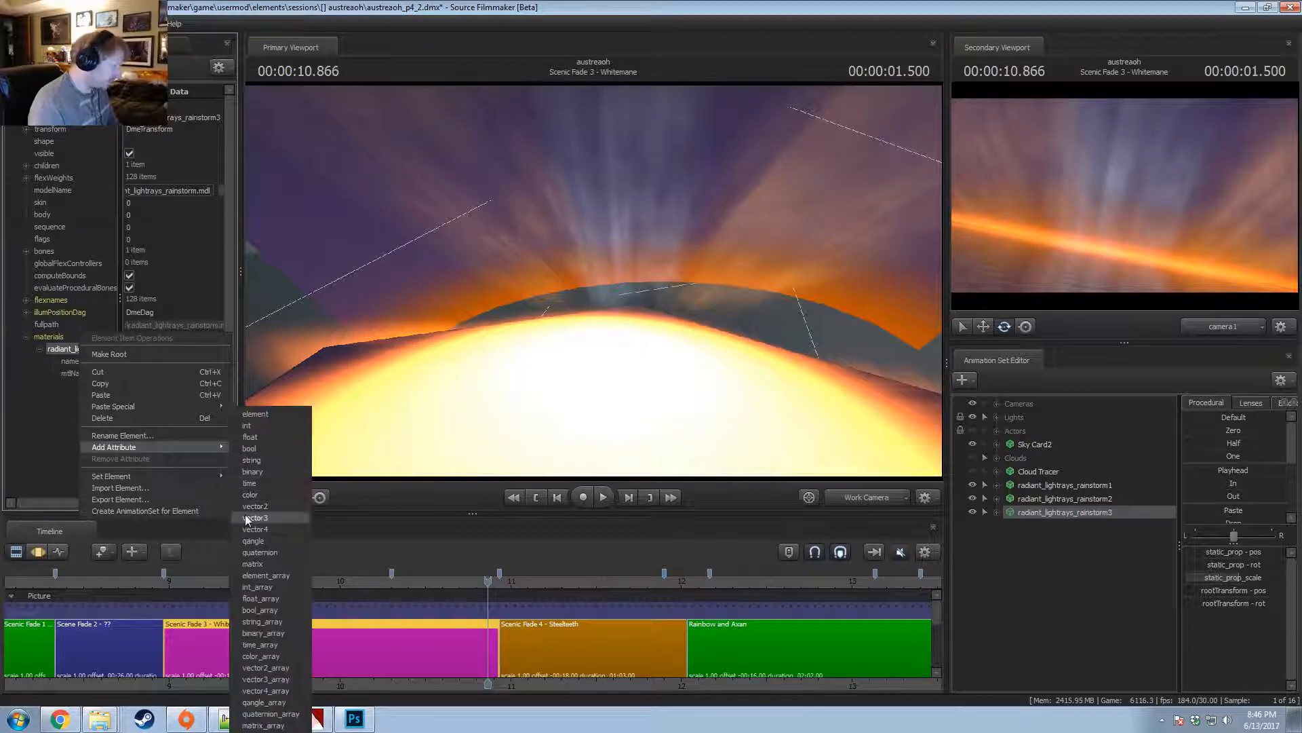
pyautogui.click(245, 514)
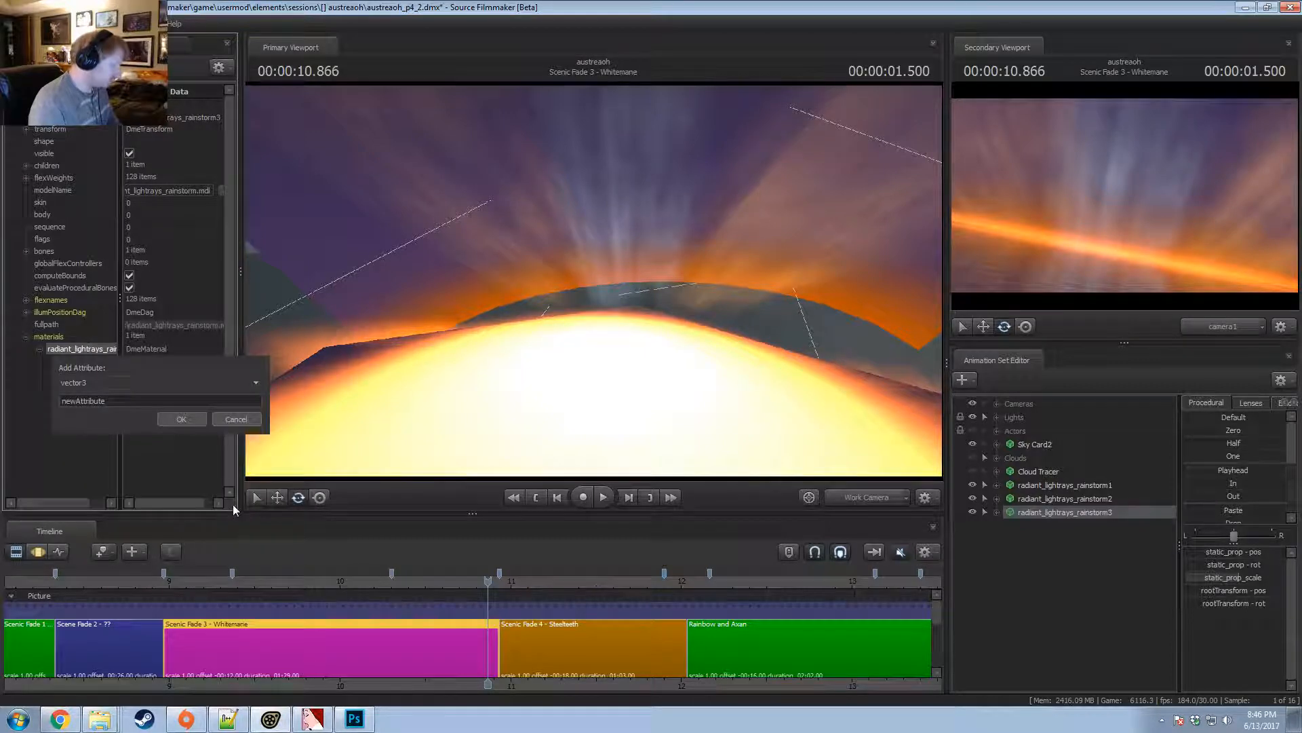
pyautogui.doubleClick(100, 401)
pyautogui.write('$color')
pyautogui.press('Return')
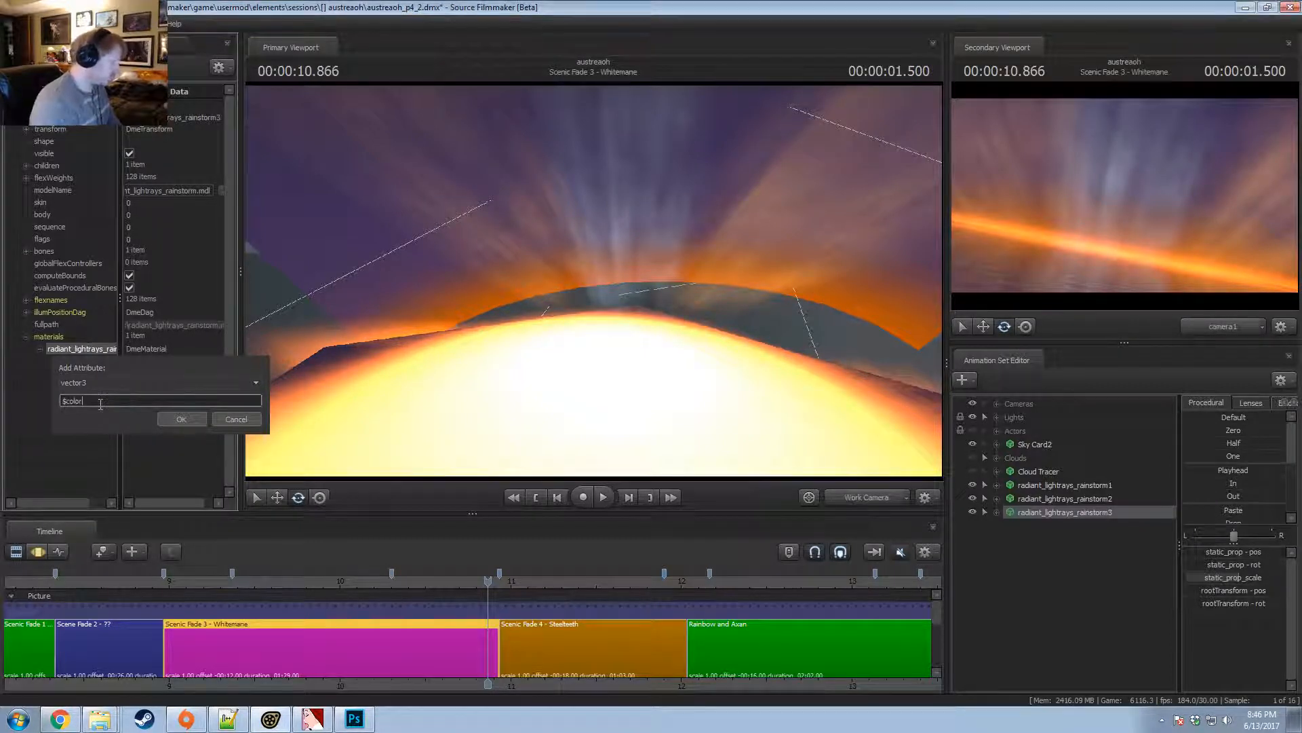
# Paste the copied 1.6 0.8 0.4 color into the $color attribute of radiant_lightrays_rainstorm3.
pyautogui.click(140, 388)
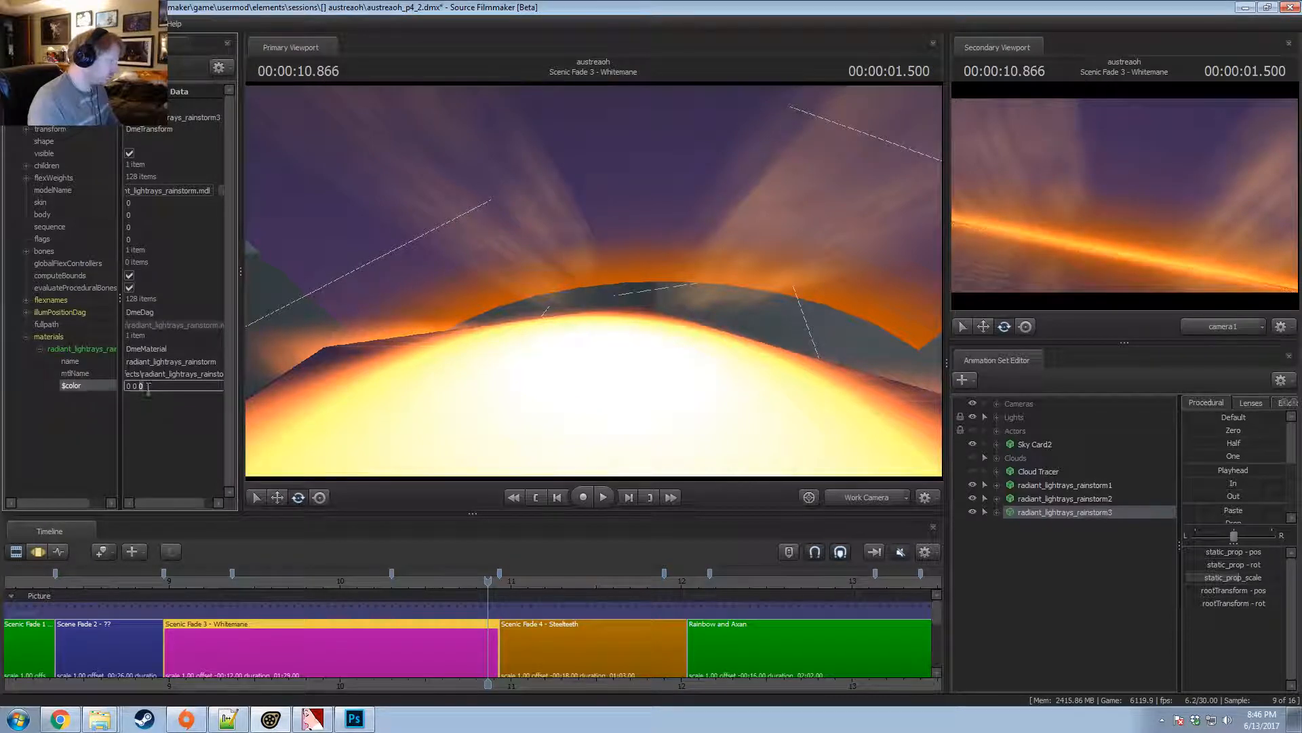
pyautogui.hotkey('ctrl', 'v')
pyautogui.press('Return')
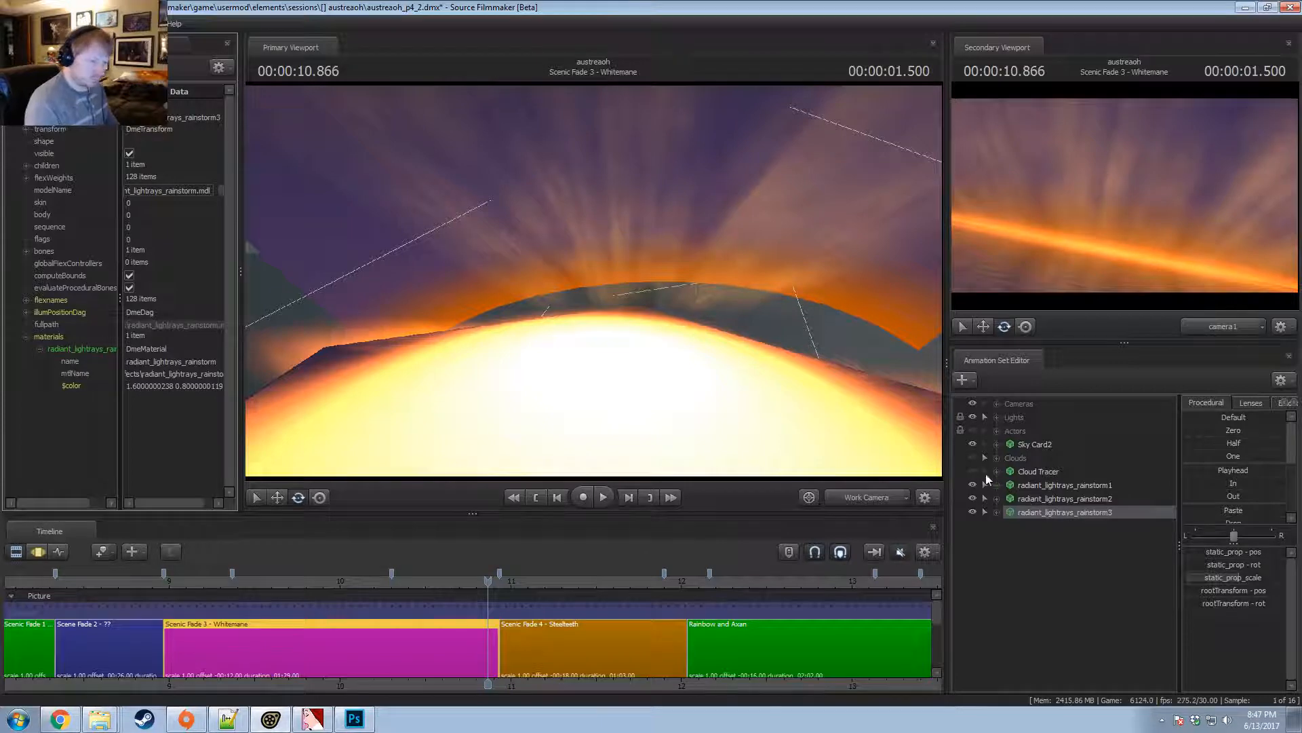
# Unhide the Clouds group to check the tinted light rays against the clouds at the horizon.
pyautogui.click(972, 458)
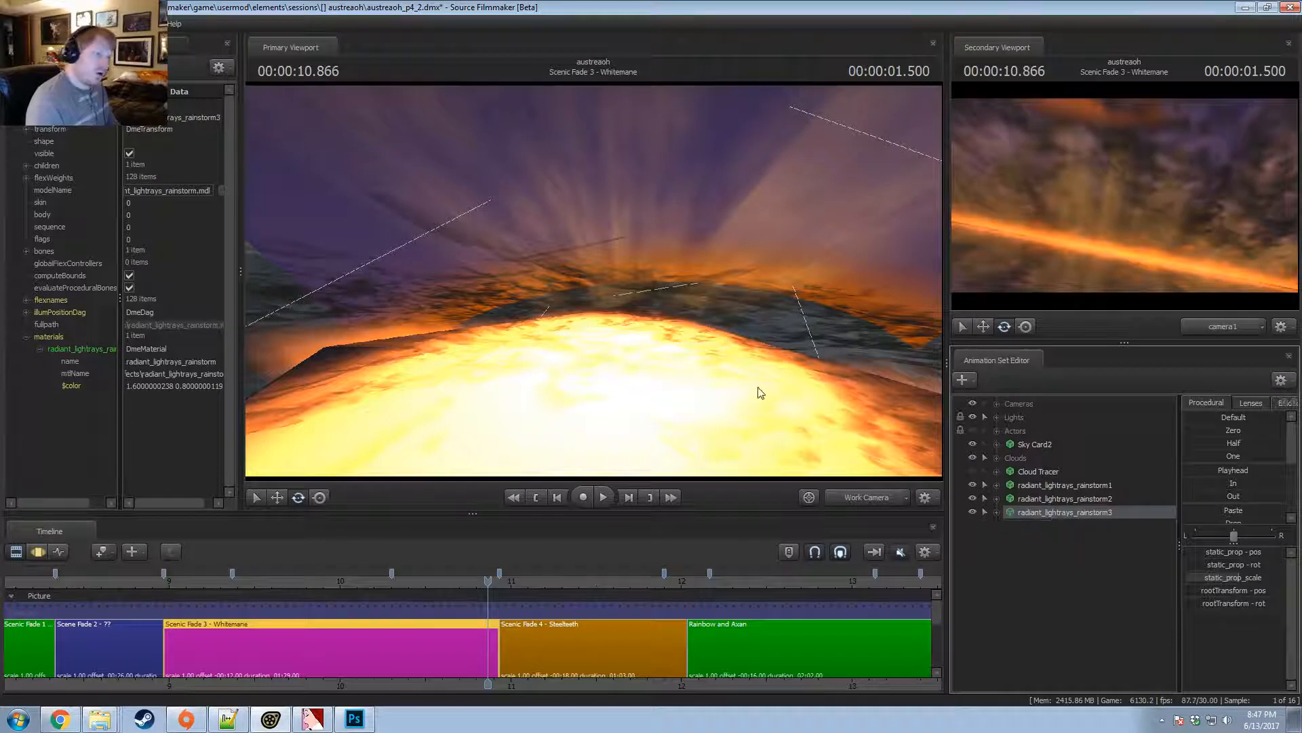
pyautogui.moveTo(759, 393); pyautogui.dragTo(647, 291)
pyautogui.press('F3')
pyautogui.press('F2')
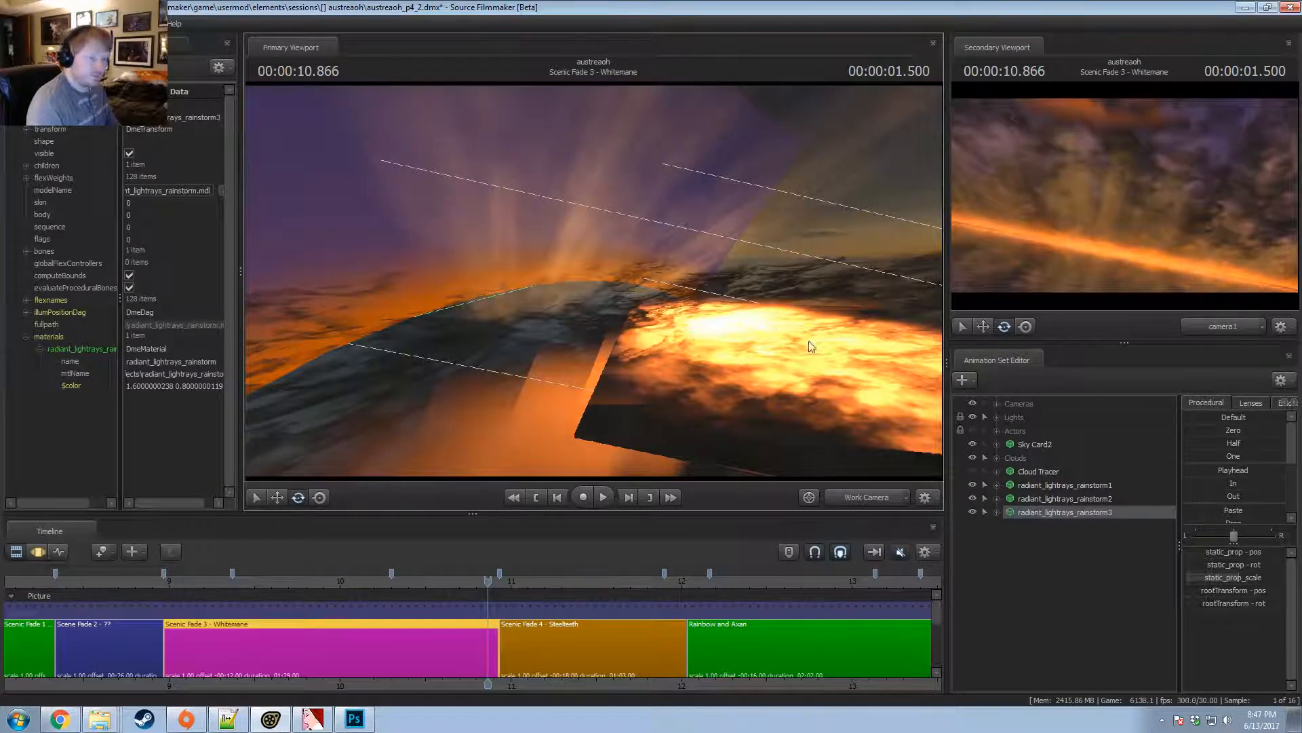
# Delete the three radiant_lightrays_rainstorm models after checking them through camera1 earlier in the Scenic Fade 3 shot.
pyautogui.click(865, 497)
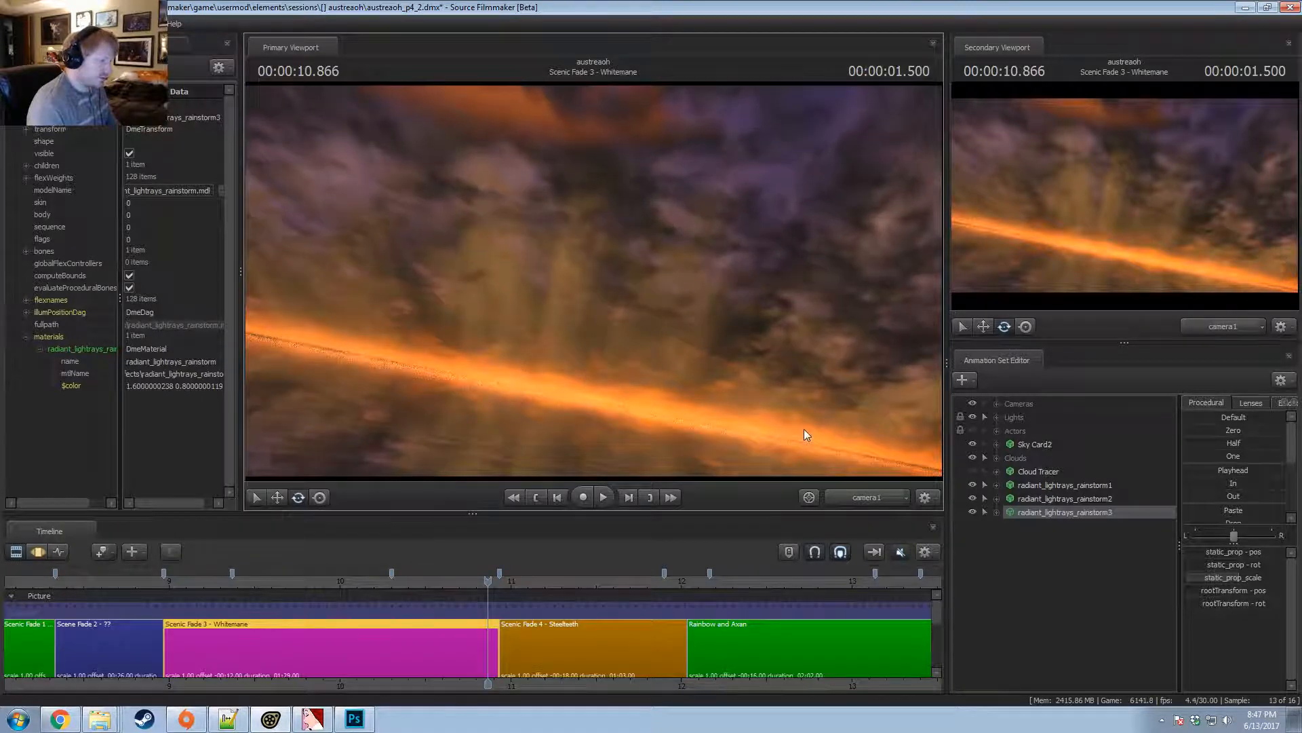
pyautogui.moveTo(405, 581)
pyautogui.mouseDown()
pyautogui.moveTo(363, 586)
pyautogui.moveTo(406, 601)
pyautogui.mouseUp()
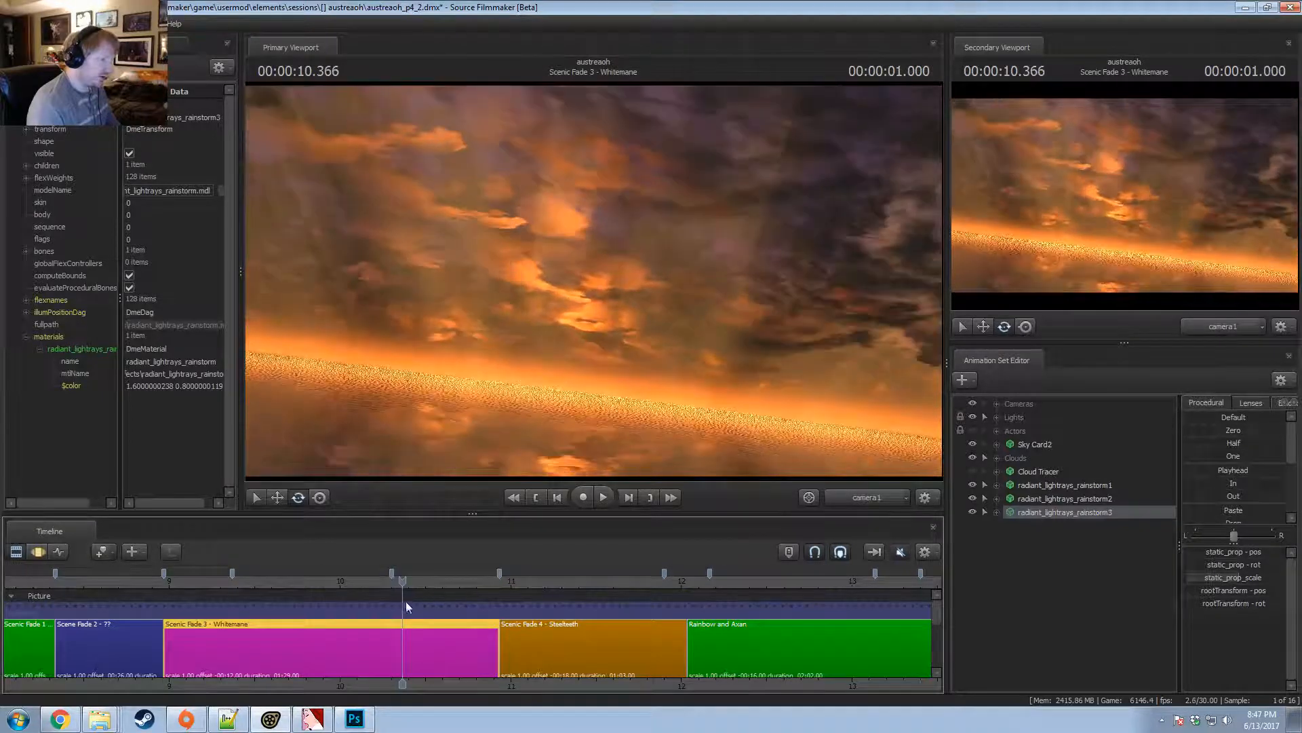
pyautogui.rightClick(1043, 487)
pyautogui.click(1022, 511)
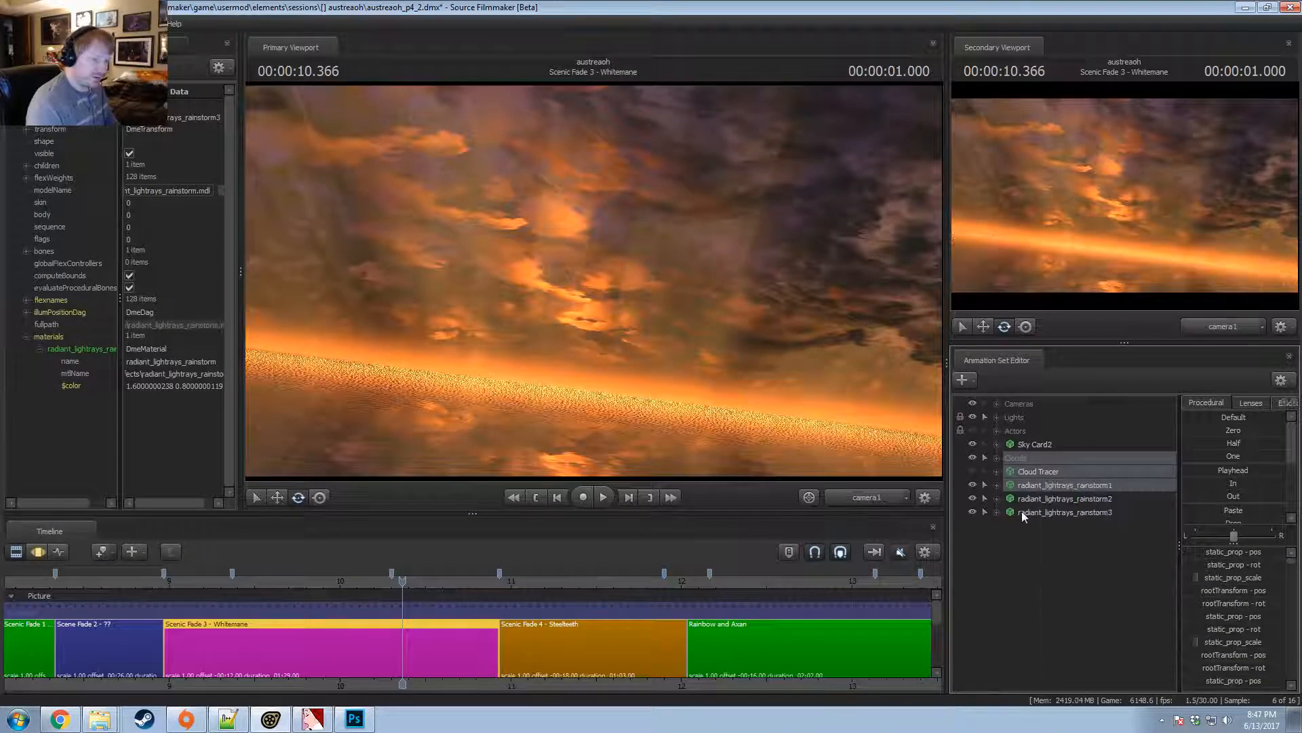
pyautogui.click(1021, 511)
pyautogui.keyDown('shift'); pyautogui.click(1028, 486); pyautogui.keyUp('shift')
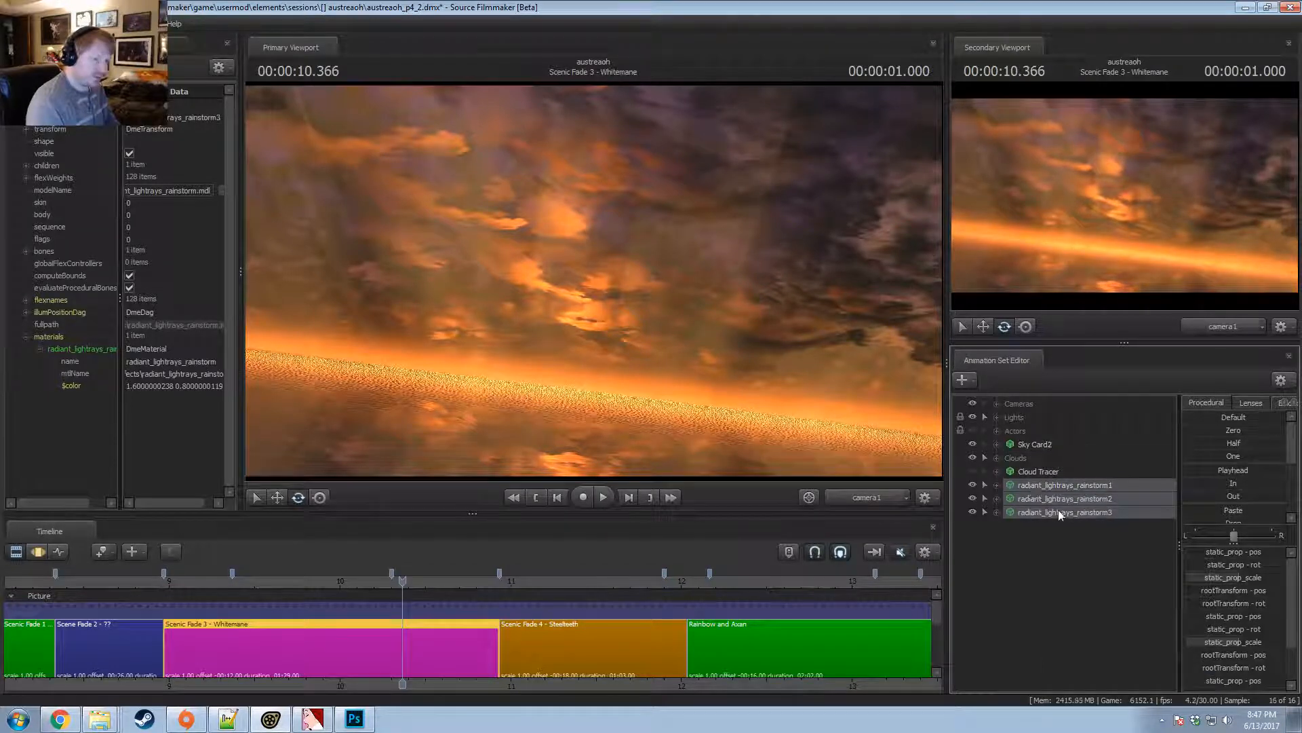
pyautogui.rightClick(1031, 488)
pyautogui.click(1078, 517)
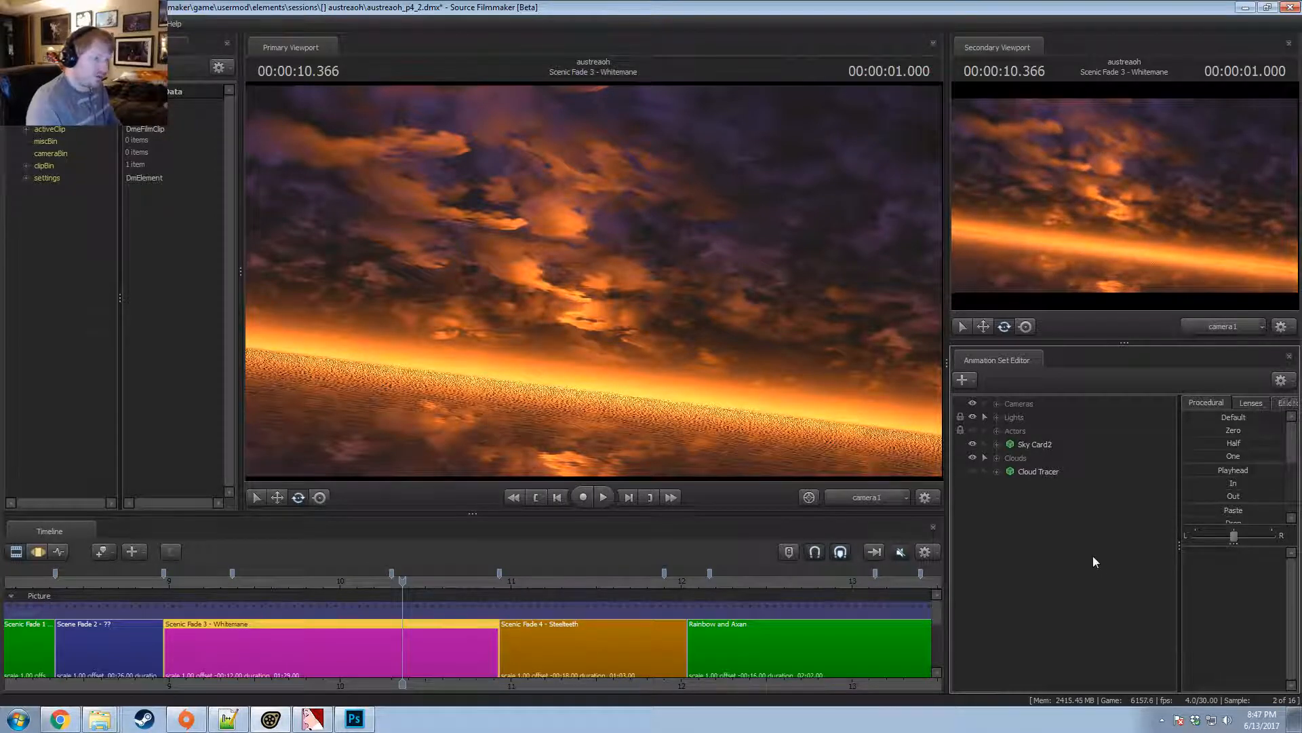
# Duplicate the Horizon (Water) light and aim the copy away from the water at the purple-orange sky above the horizon.
pyautogui.click(997, 416)
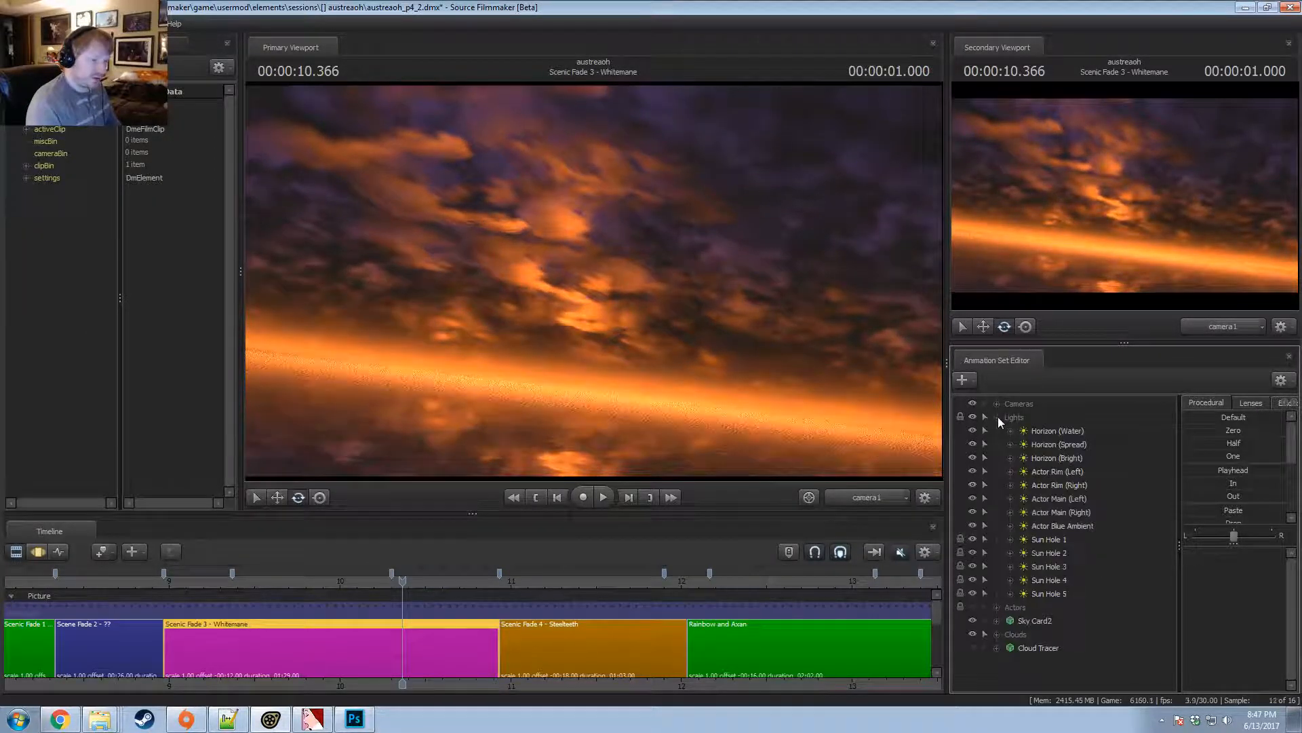
pyautogui.click(998, 417)
pyautogui.click(996, 417)
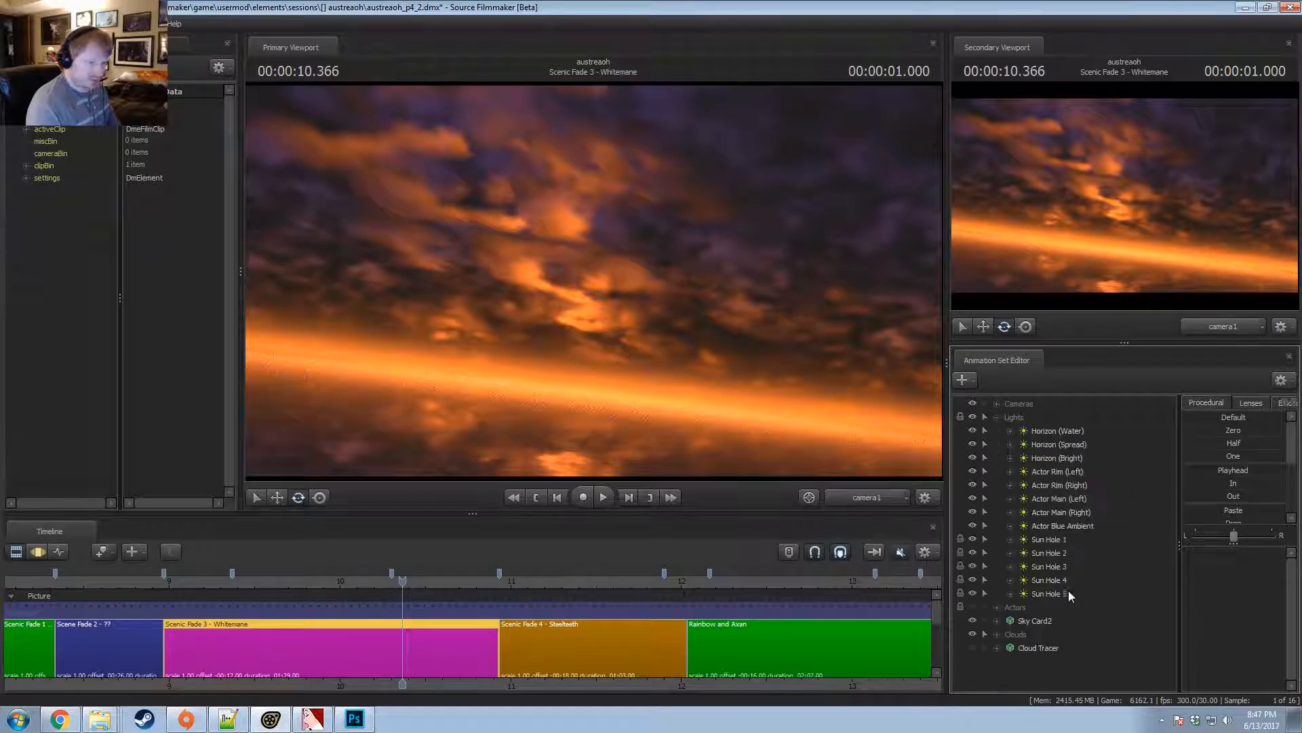
pyautogui.click(1053, 444)
pyautogui.rightClick(1054, 432)
pyautogui.click(997, 416)
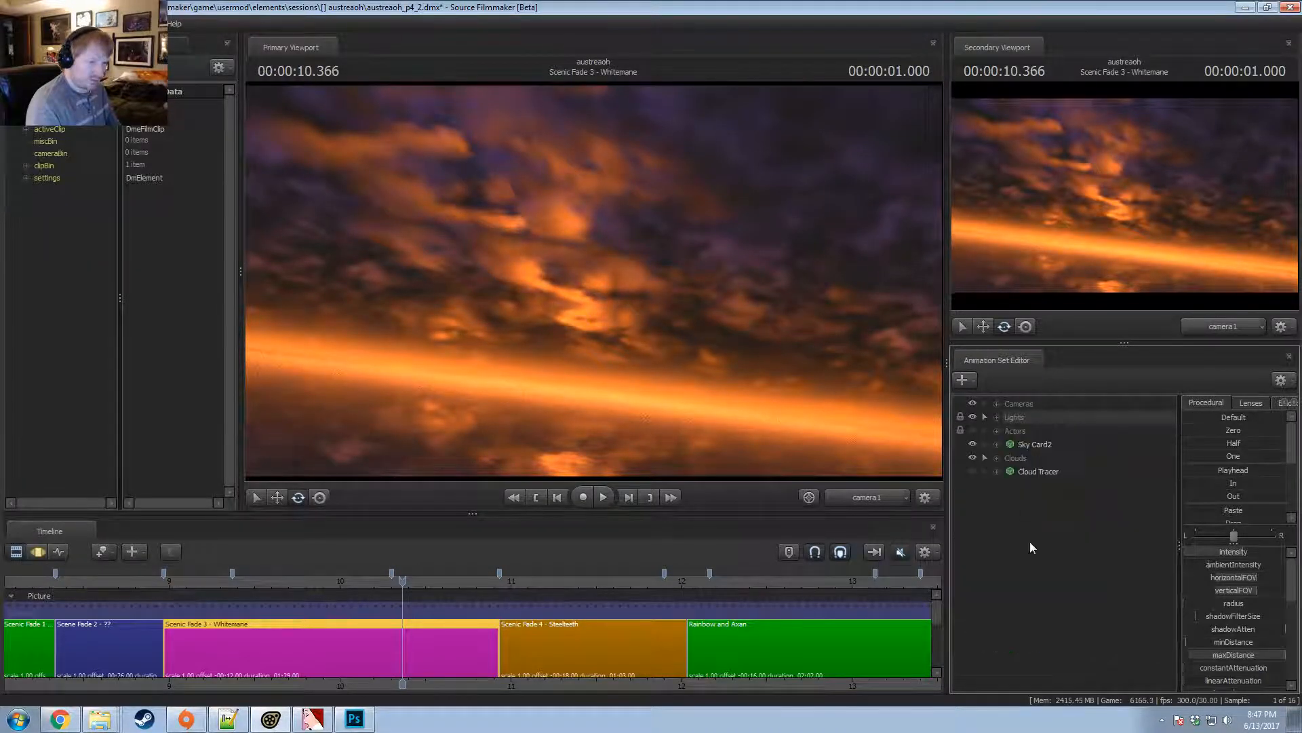
pyautogui.rightClick(1038, 553)
pyautogui.click(1085, 630)
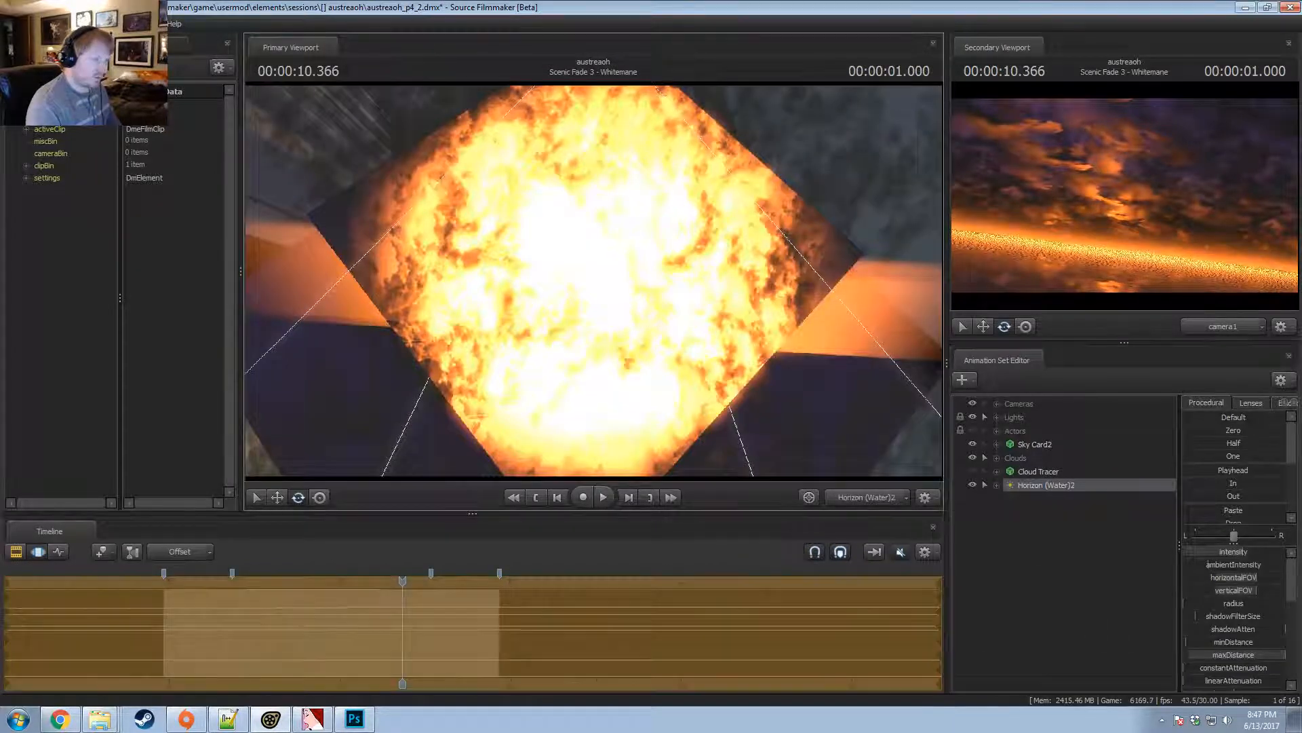
pyautogui.moveTo(594, 281); pyautogui.dragTo(743, 281)
pyautogui.moveTo(594, 281)
pyautogui.mouseDown()
pyautogui.moveTo(577, 217)
pyautogui.moveTo(595, 281)
pyautogui.mouseUp()
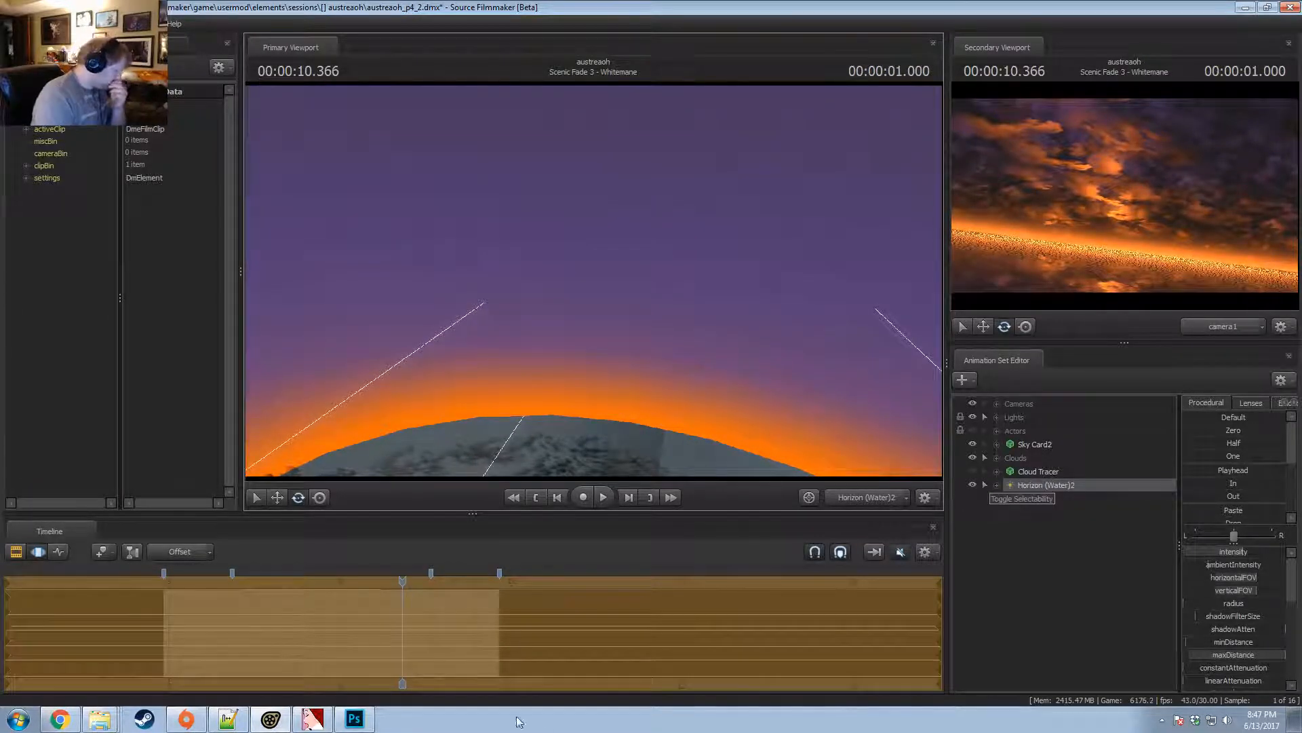
# Switch to the narry materials folder, open sky15.vmt in Notepad++ and change its shader from Unlitgeneric to Vertexlitgeneric.
pyautogui.click(113, 720)
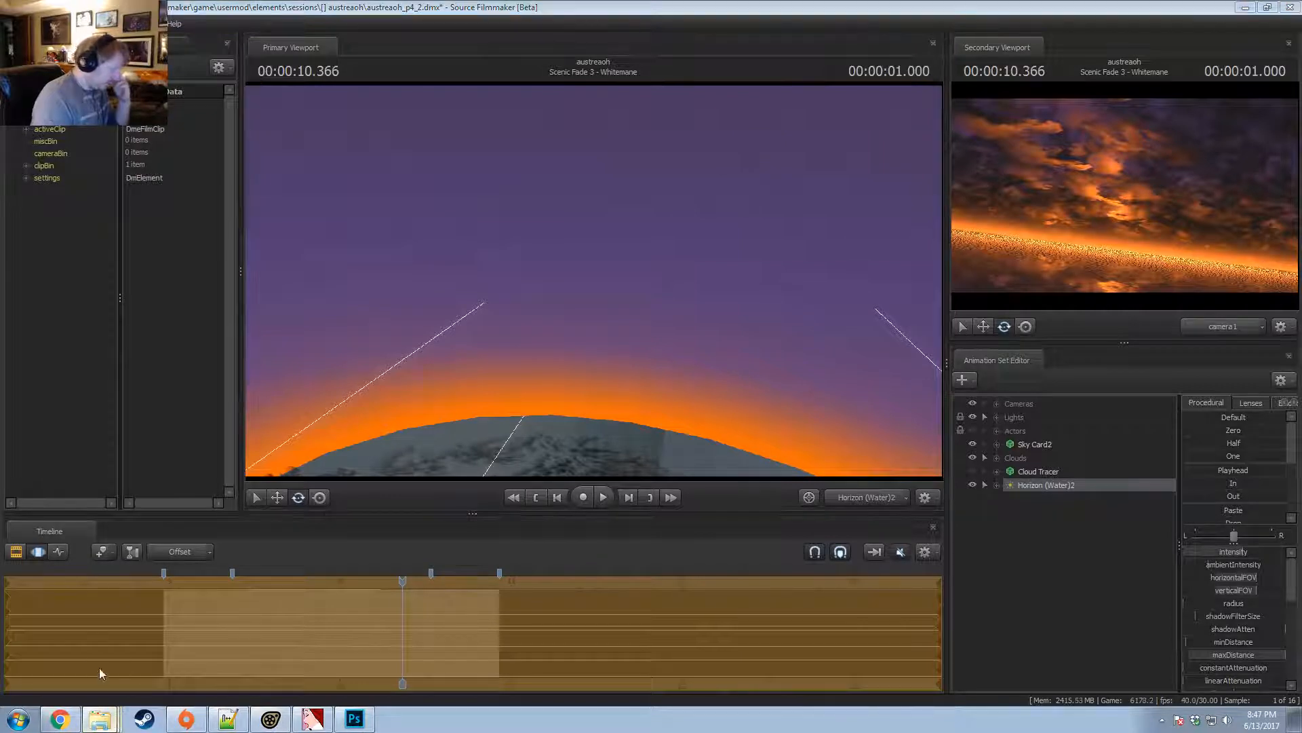
pyautogui.scroll(1, 416, 428)
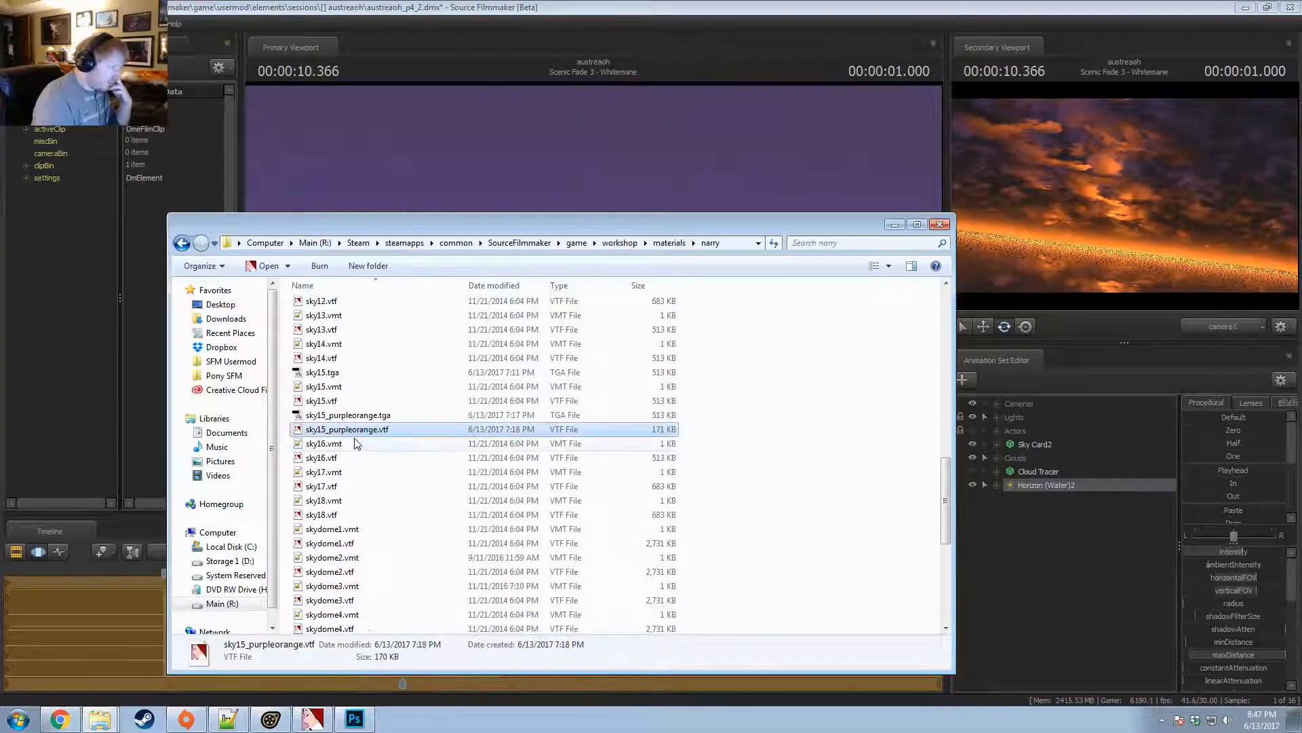
pyautogui.doubleClick(323, 385)
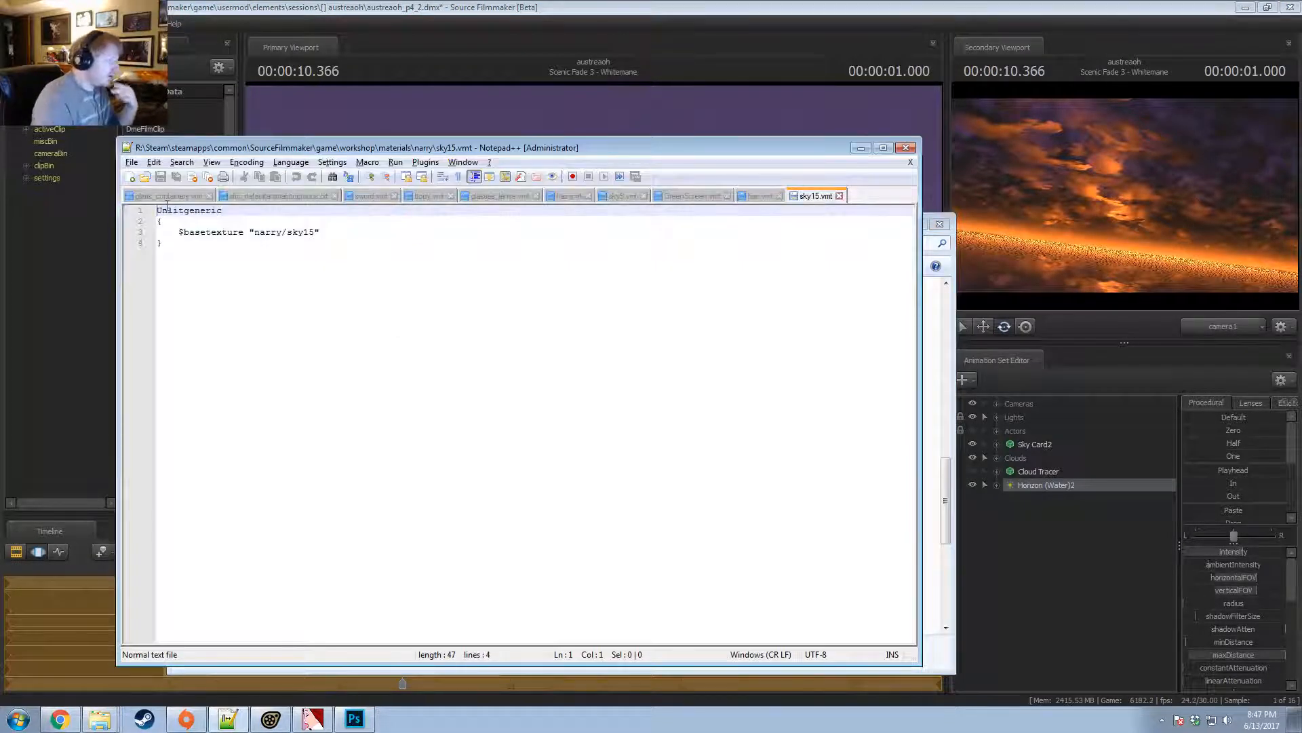
pyautogui.press('Delete')
pyautogui.press('Delete')
pyautogui.write('Vertex')
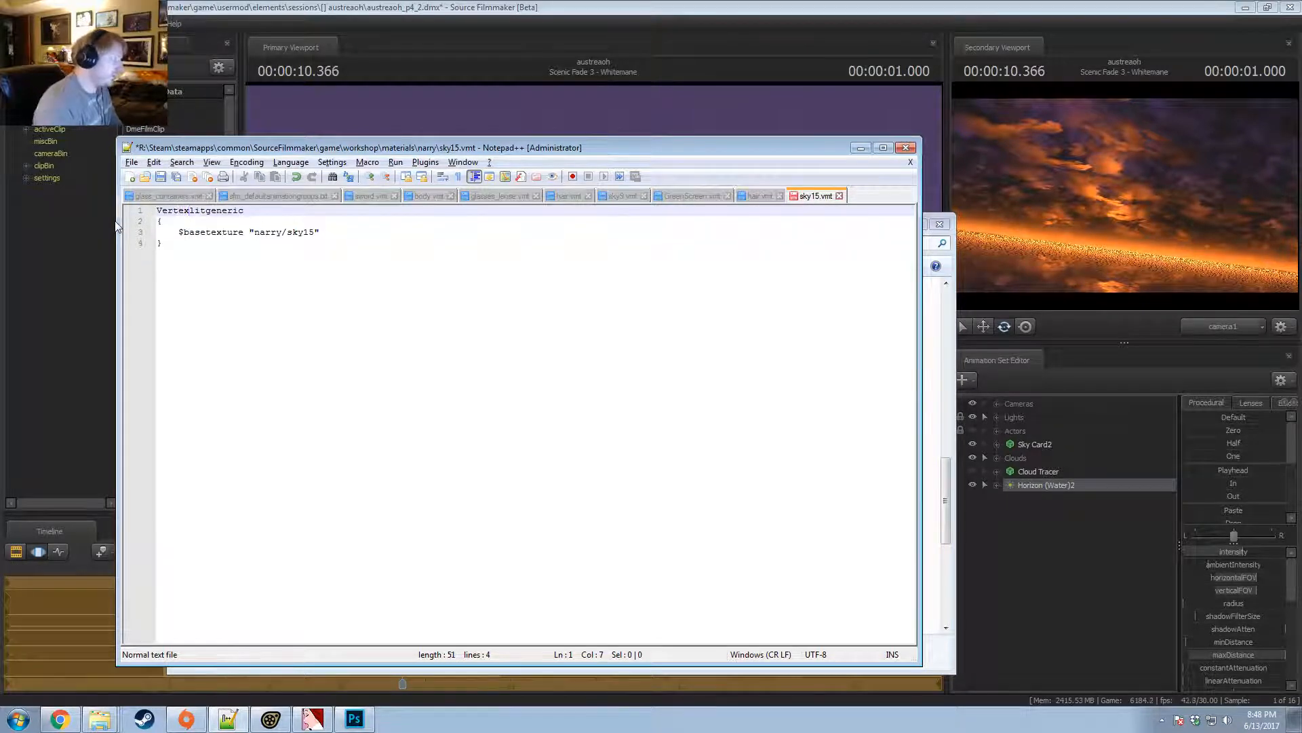
# Add the line "$selfillum" "1" below the base texture in sky15.vmt and save the file.
pyautogui.click(399, 232)
pyautogui.hotkey('ctrl', 'd')
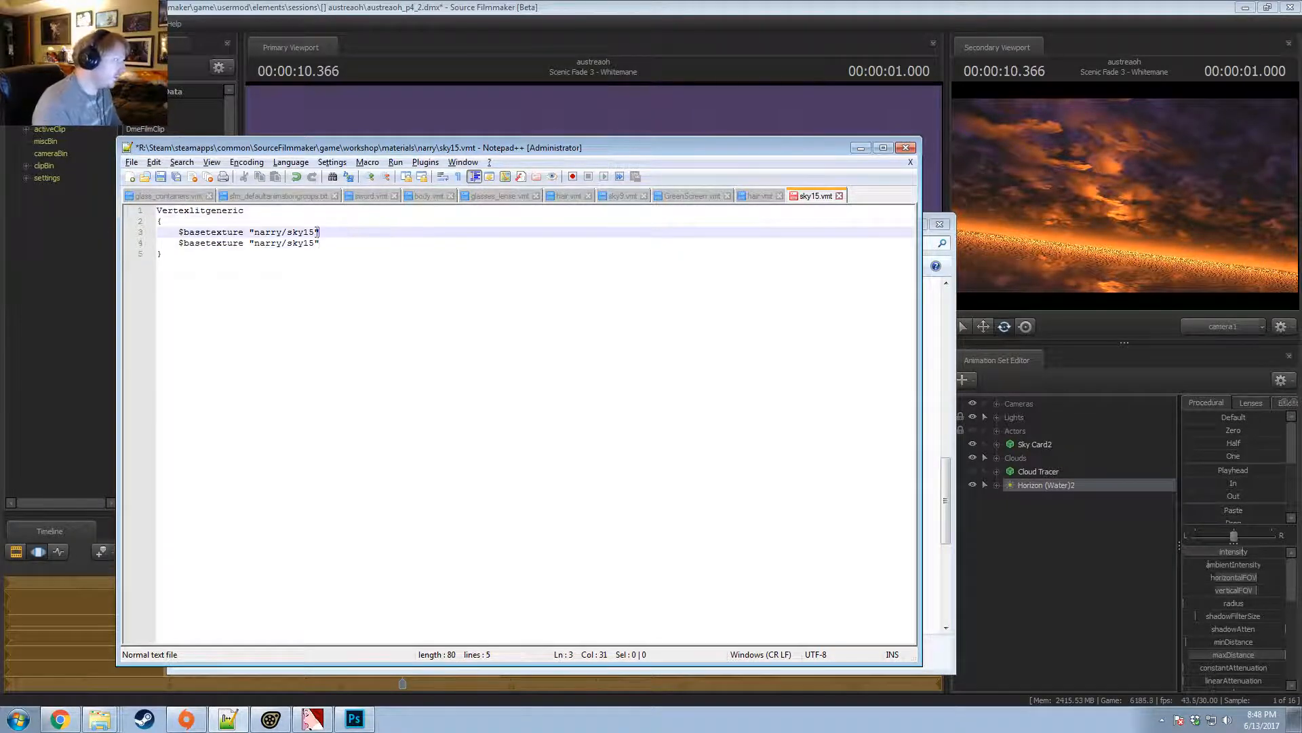
pyautogui.click(180, 243)
pyautogui.write('" ')
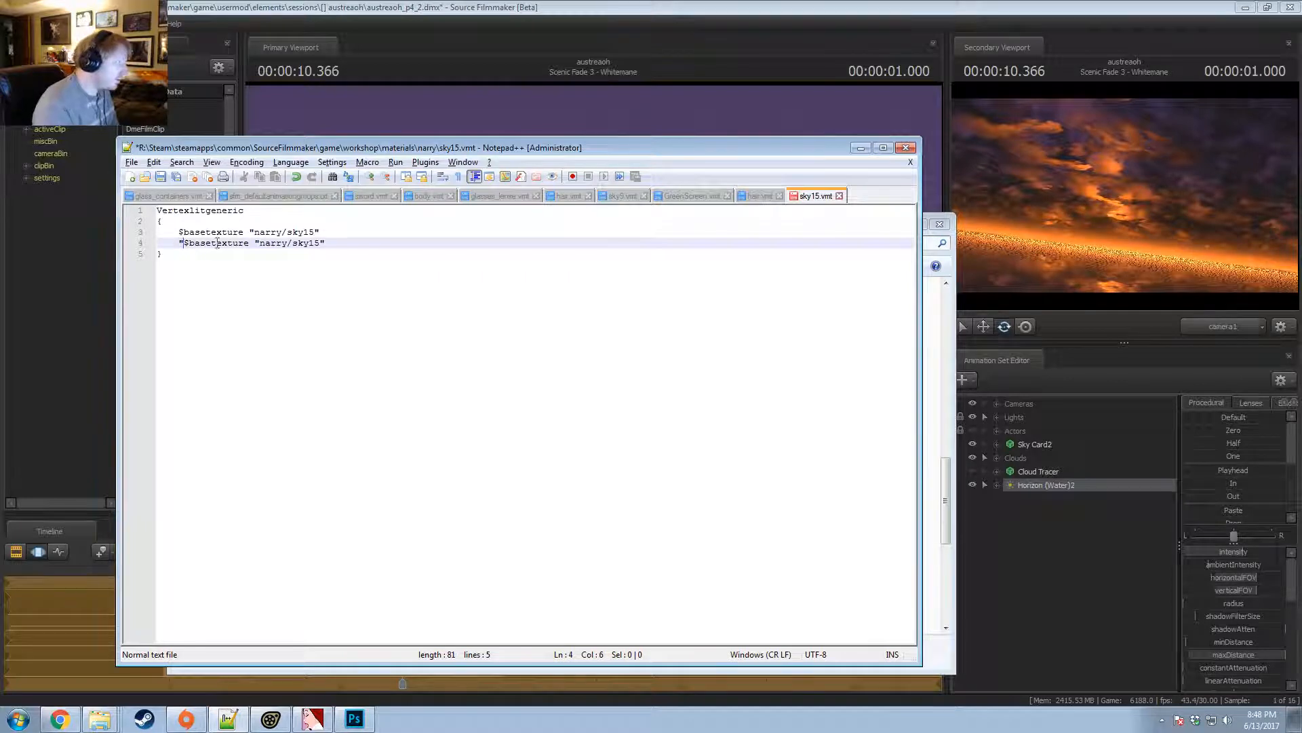
pyautogui.write('"')
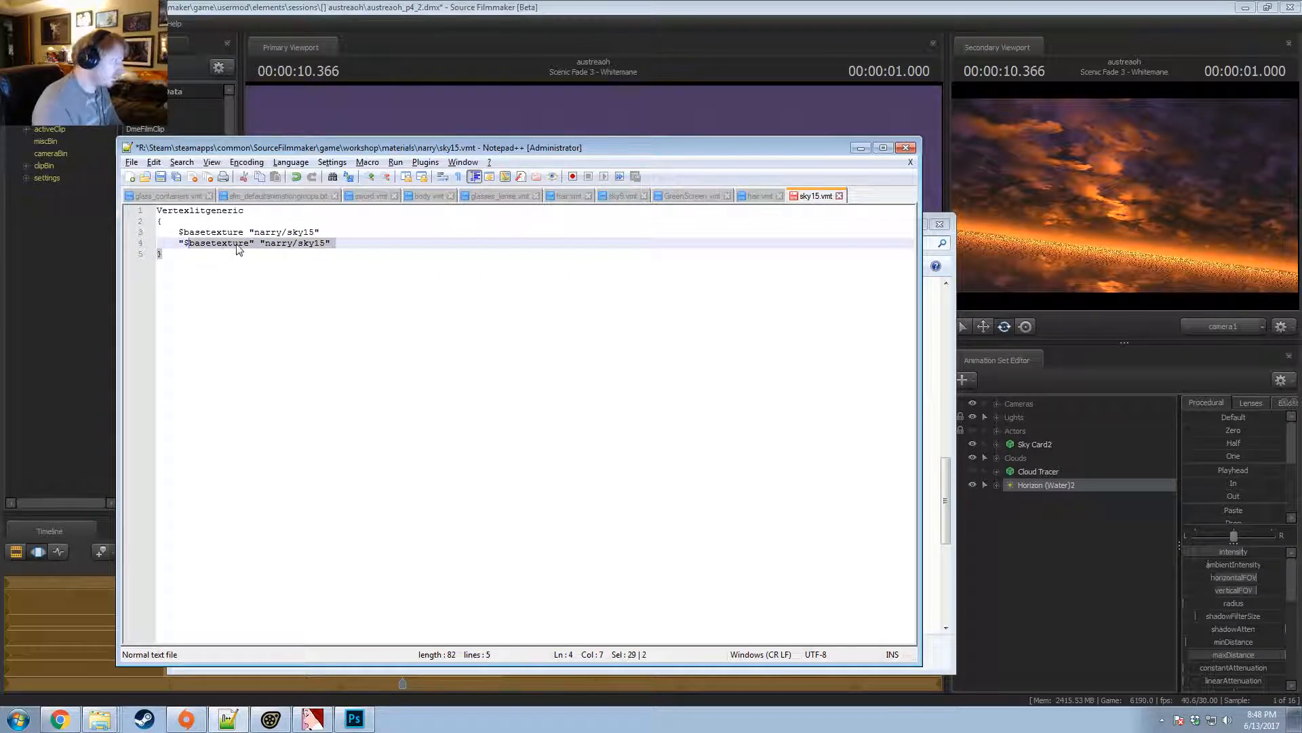
pyautogui.doubleClick(238, 244)
pyautogui.write('self')
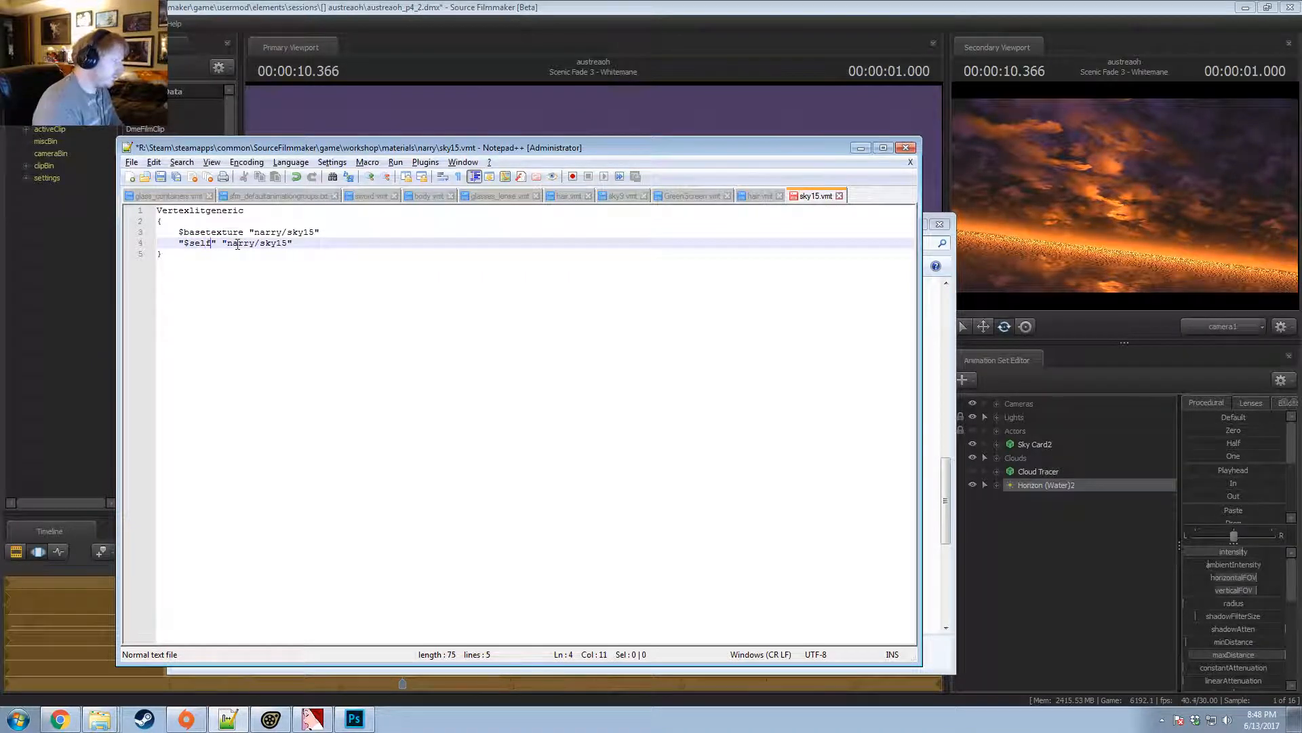
pyautogui.write('illum')
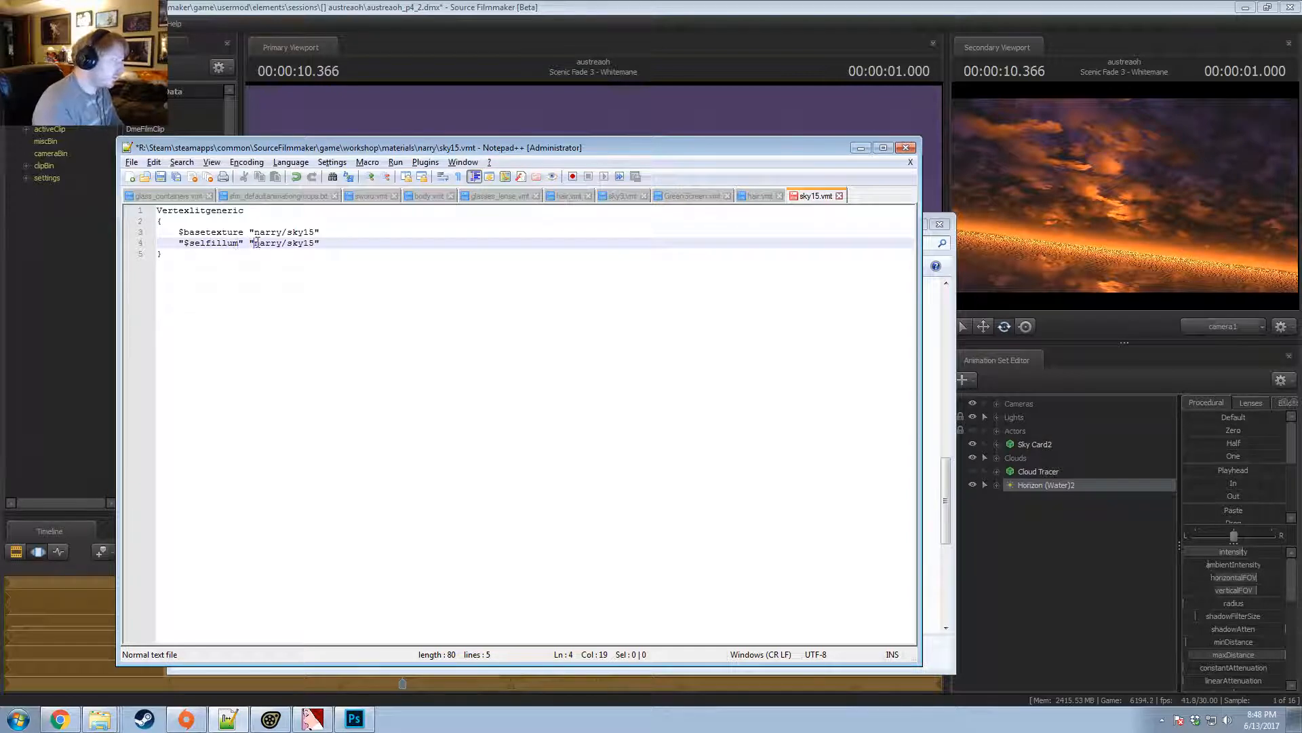
pyautogui.moveTo(257, 243); pyautogui.dragTo(316, 242)
pyautogui.write('1')
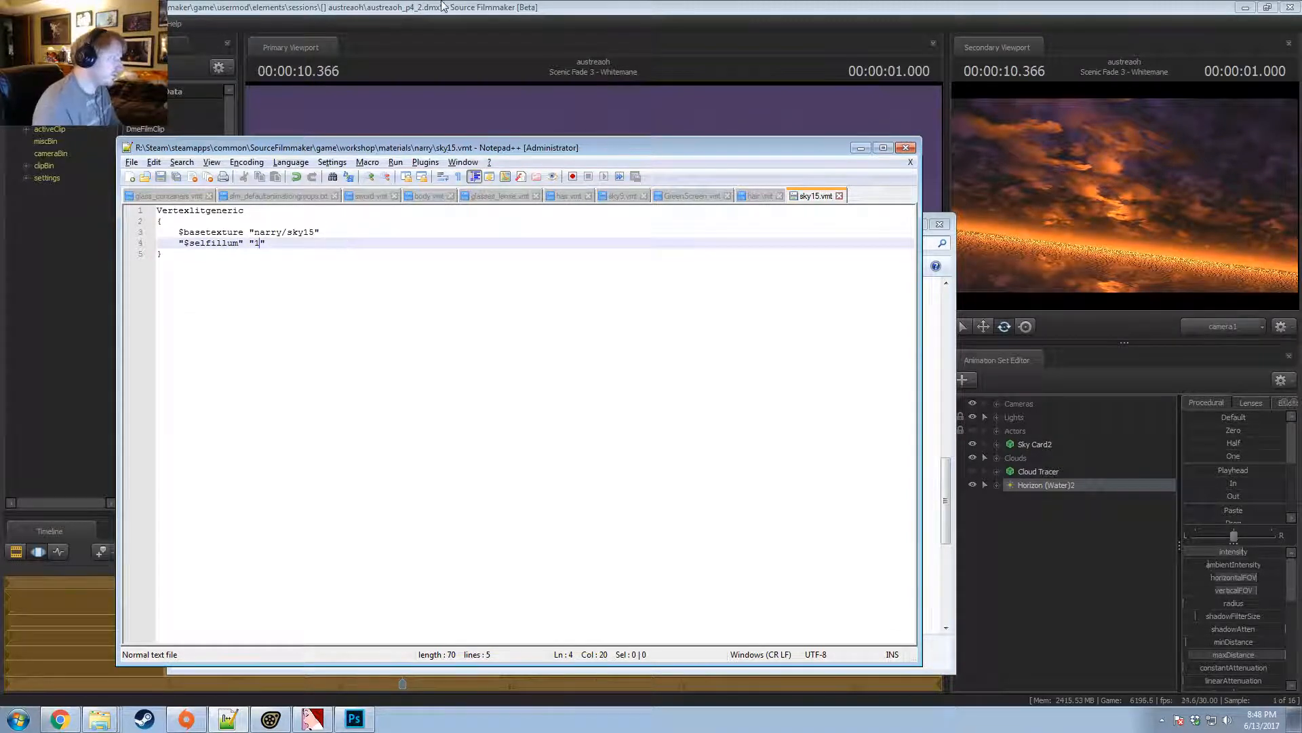
# Return to Source Filmmaker, run mat_reloadmaterial sky15 in the console and check the sky through camera1 and the work camera.
pyautogui.click(442, 6)
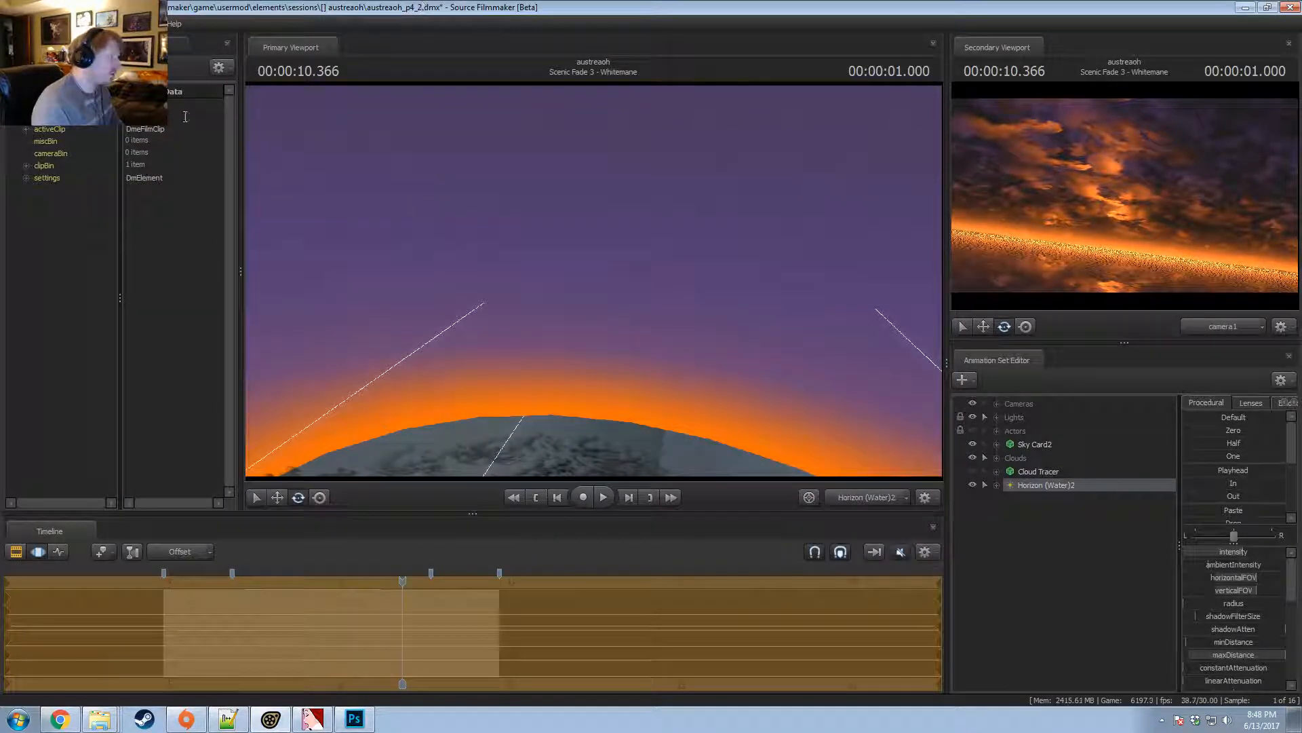
pyautogui.rightClick(392, 202)
pyautogui.click(426, 289)
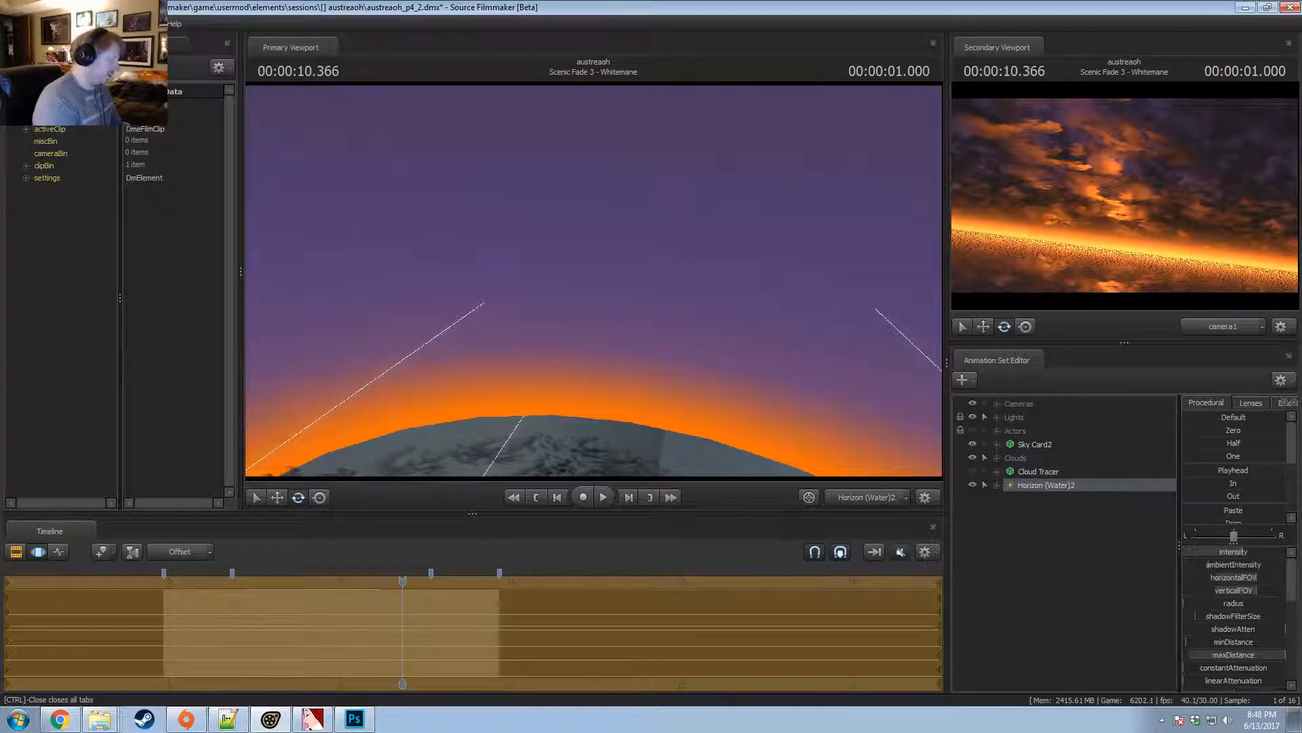
pyautogui.press('`')
pyautogui.write('mat')
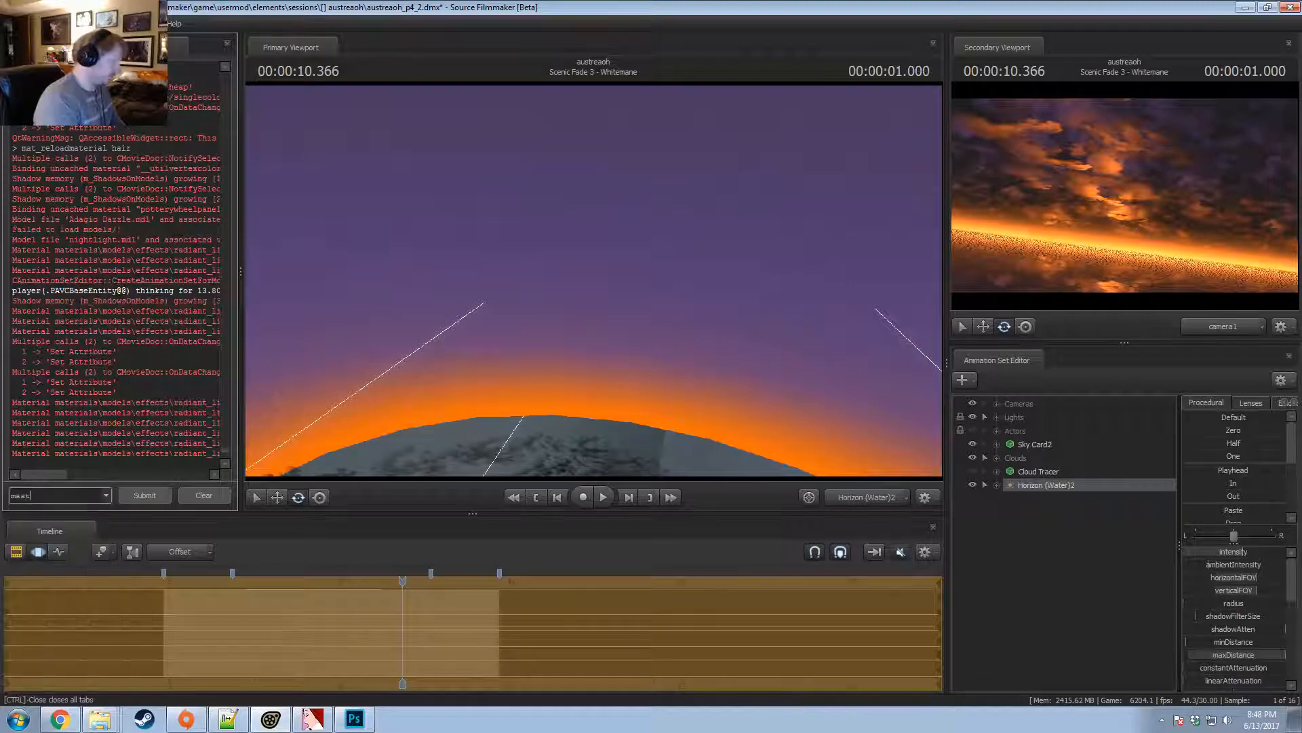
pyautogui.write('_reloadmateri')
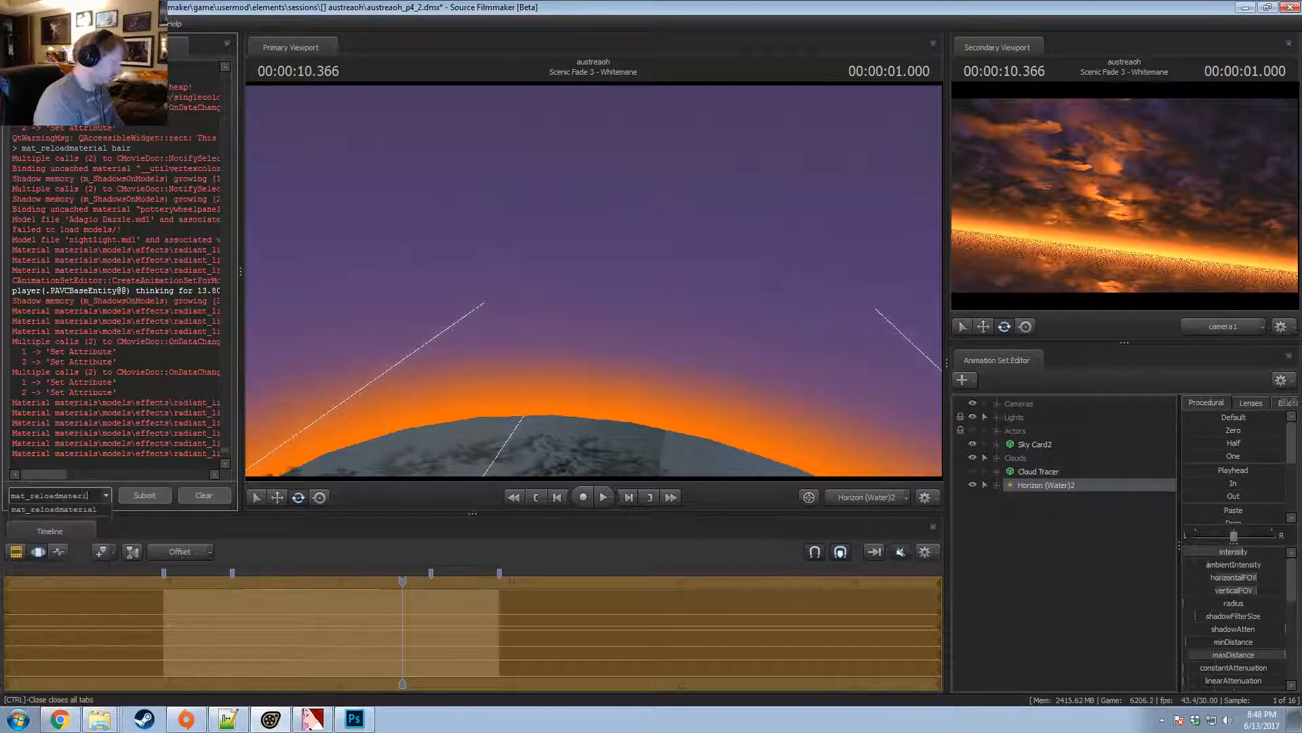
pyautogui.write('al sky15')
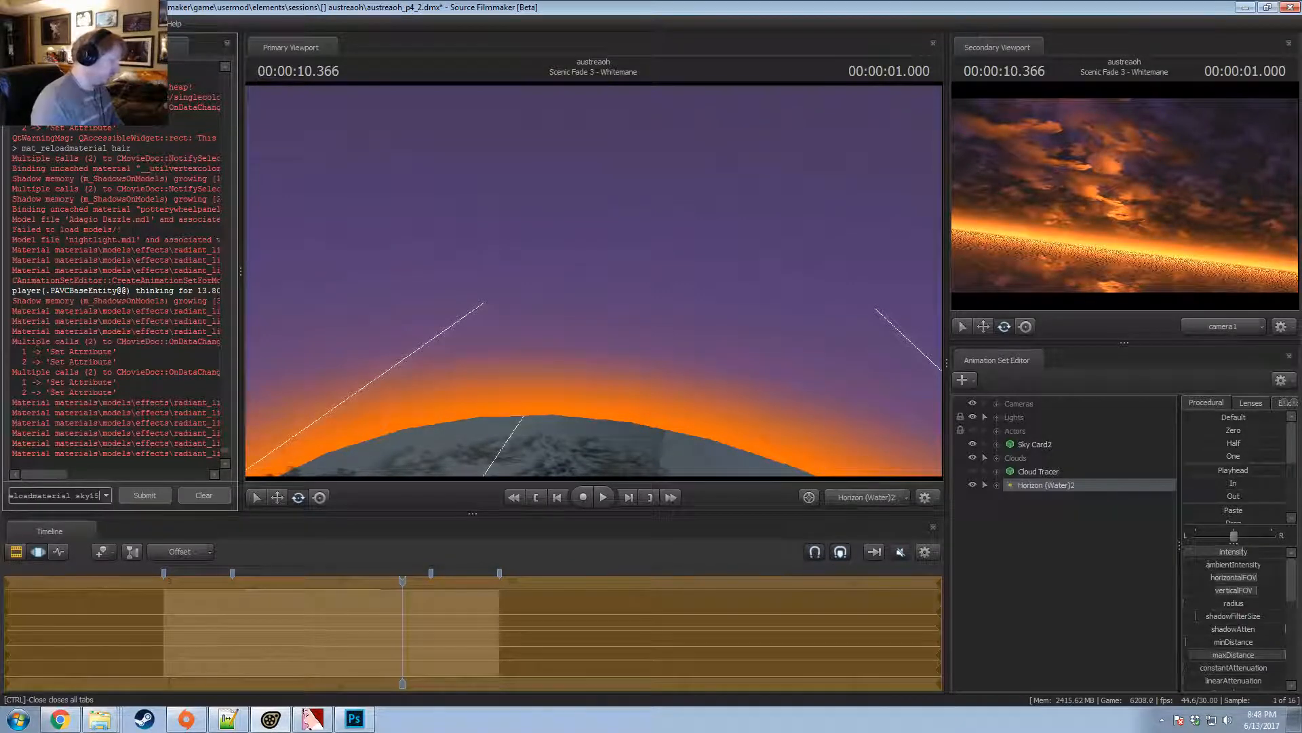
pyautogui.press('Return')
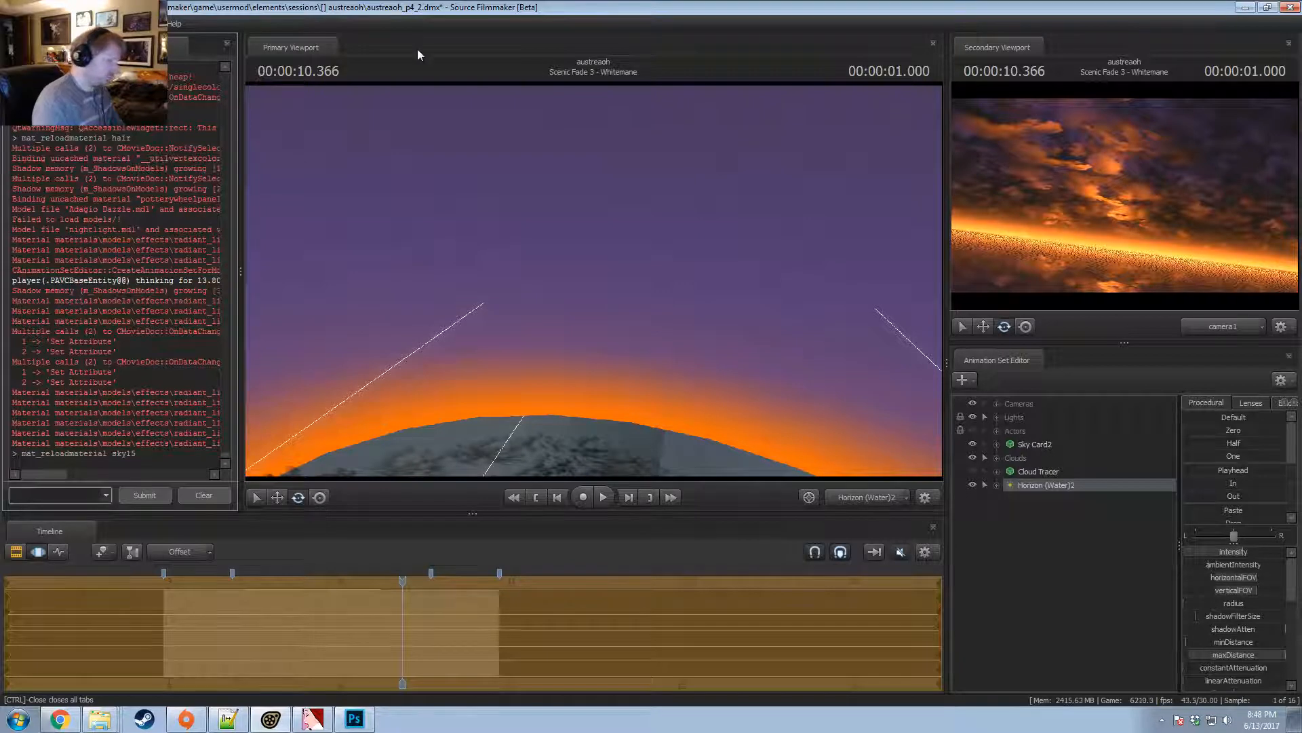
pyautogui.click(867, 497)
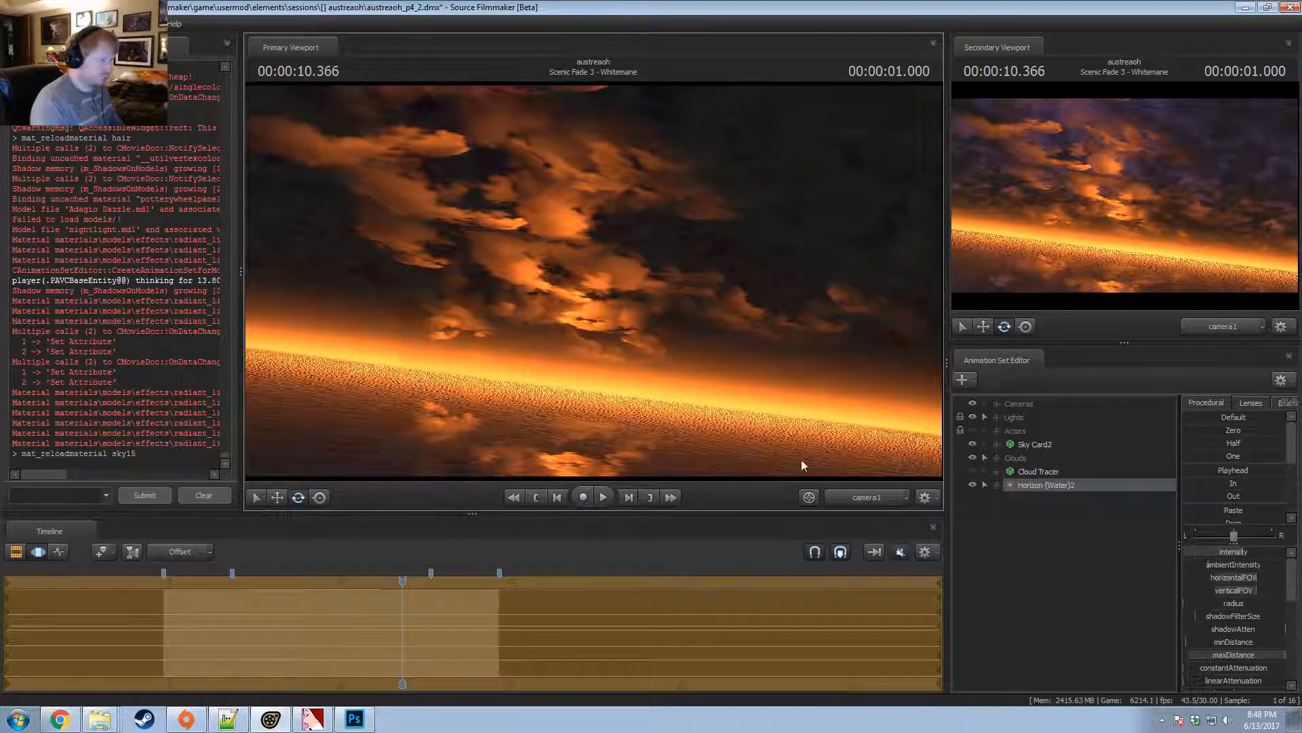
pyautogui.keyDown('ctrl'); pyautogui.click(894, 507); pyautogui.keyUp('ctrl')
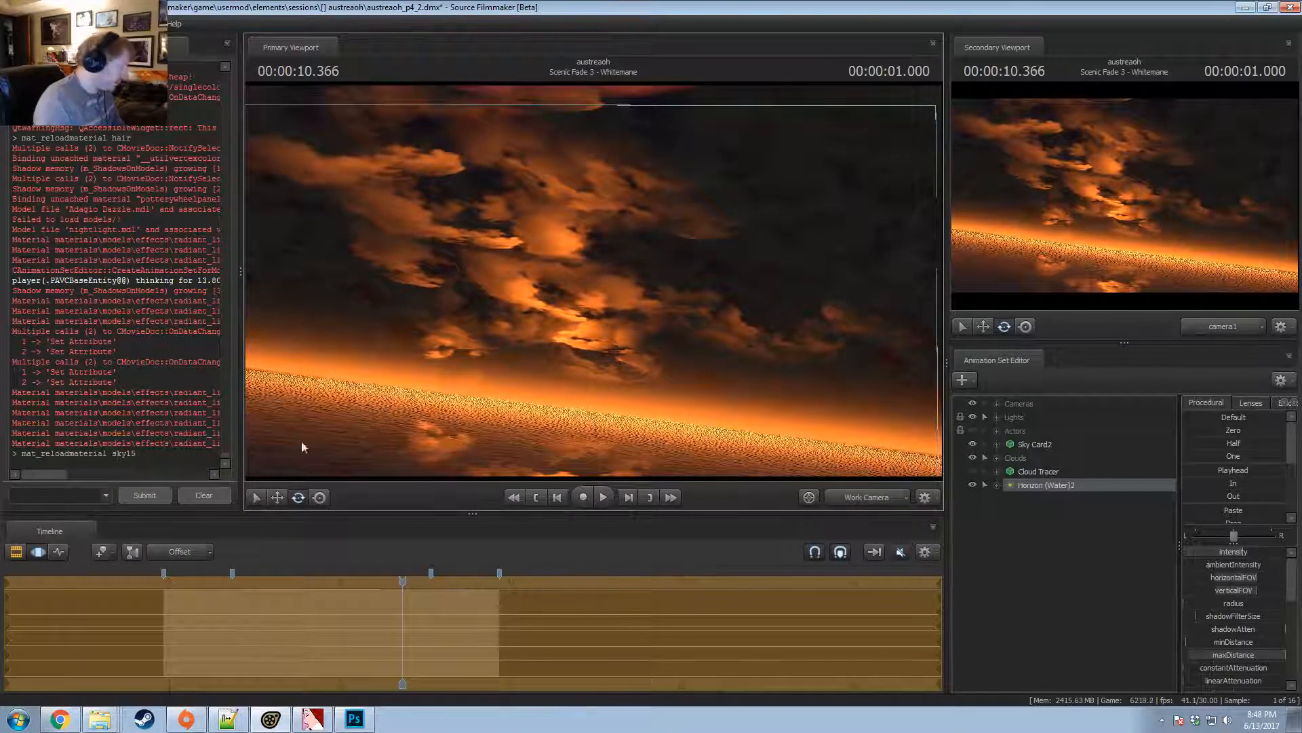
# Switch to sky15.vmt in Notepad++, add the line "$selfillummask" "narry/sky15" and save the file.
pyautogui.hotkey('alt', 'Tab')
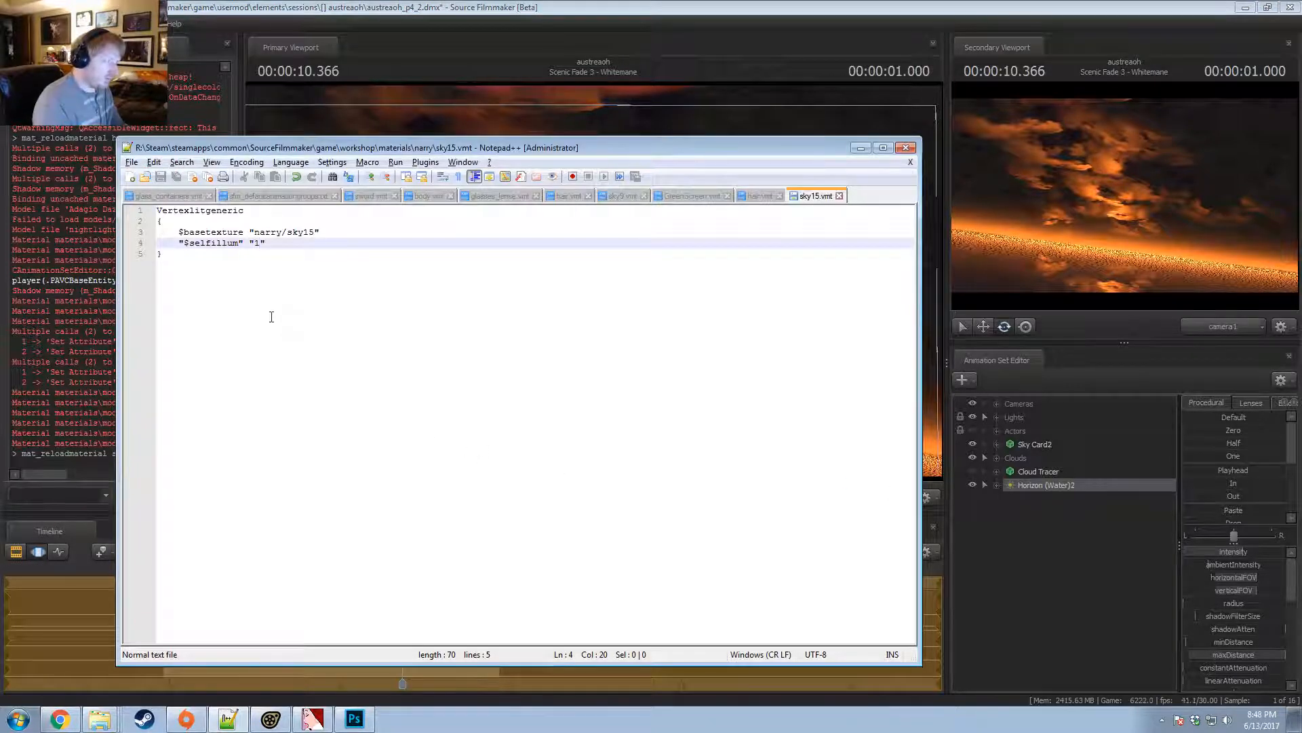
pyautogui.hotkey('ctrl', 'd')
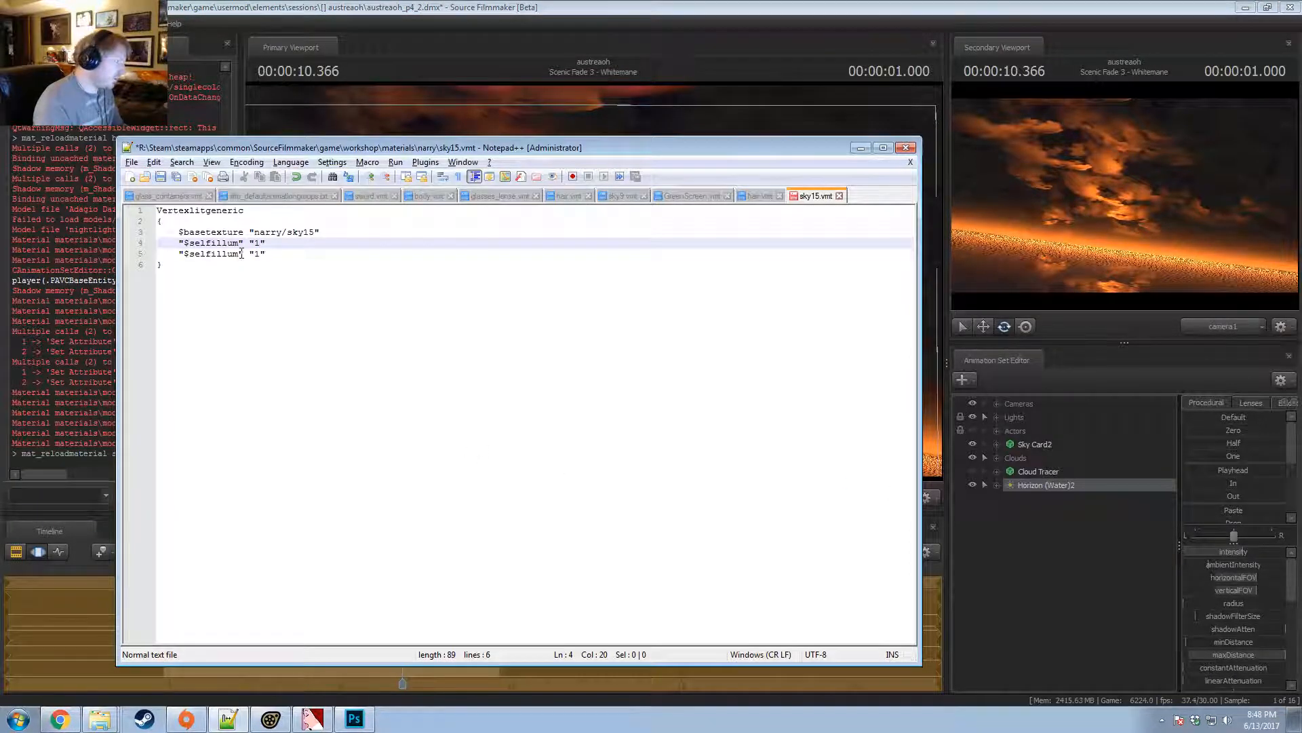
pyautogui.click(241, 253)
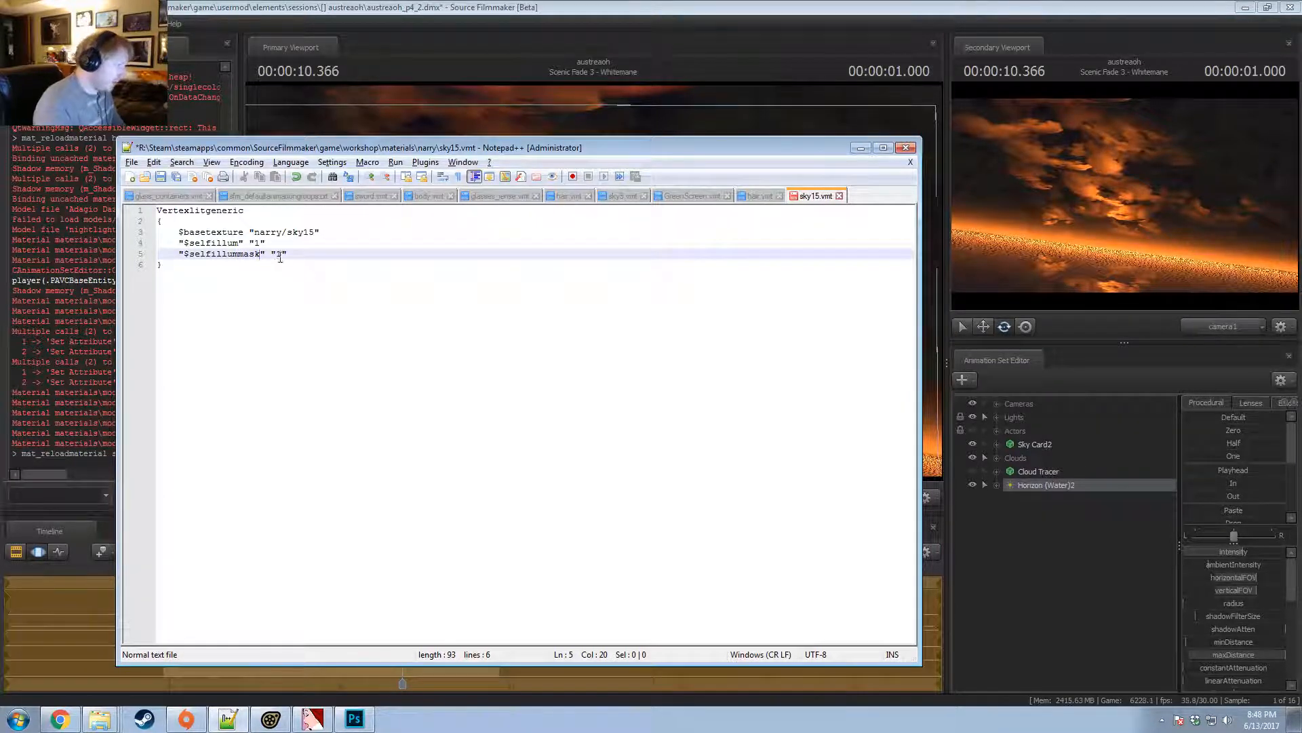
pyautogui.click(282, 232)
pyautogui.moveTo(272, 226); pyautogui.dragTo(255, 225)
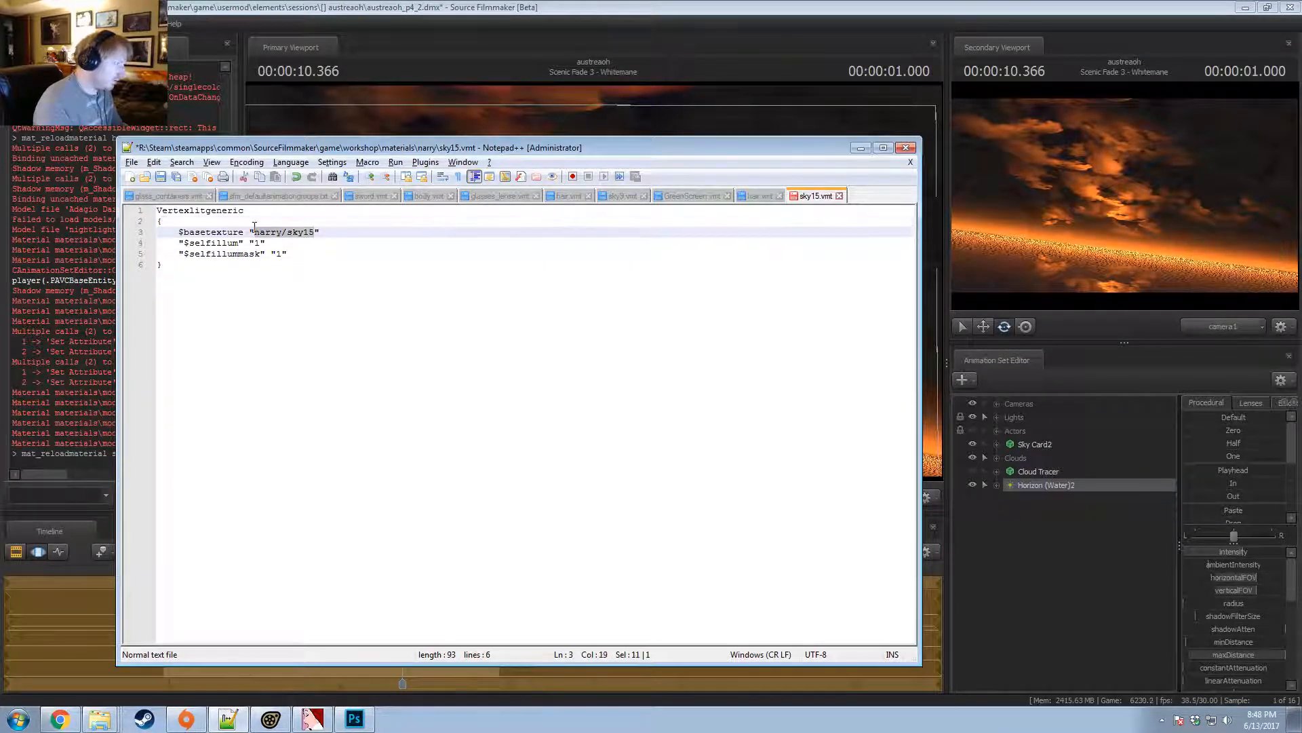
pyautogui.hotkey('ctrl', 'c')
pyautogui.doubleClick(281, 254)
pyautogui.hotkey('ctrl', 'v')
pyautogui.hotkey('ctrl', 's')
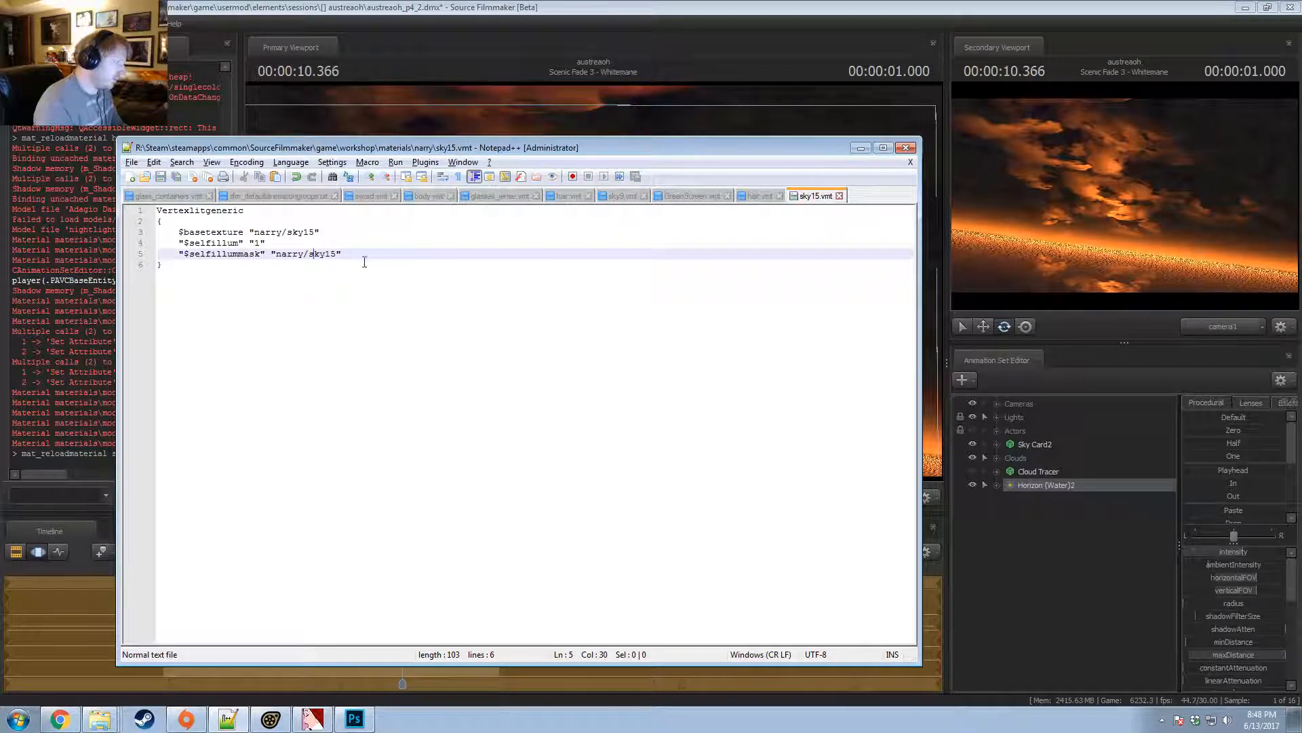
# Back in Source Filmmaker, rerun mat_reloadmaterial sky15 in the console and check the sky with the work camera.
pyautogui.click(114, 432)
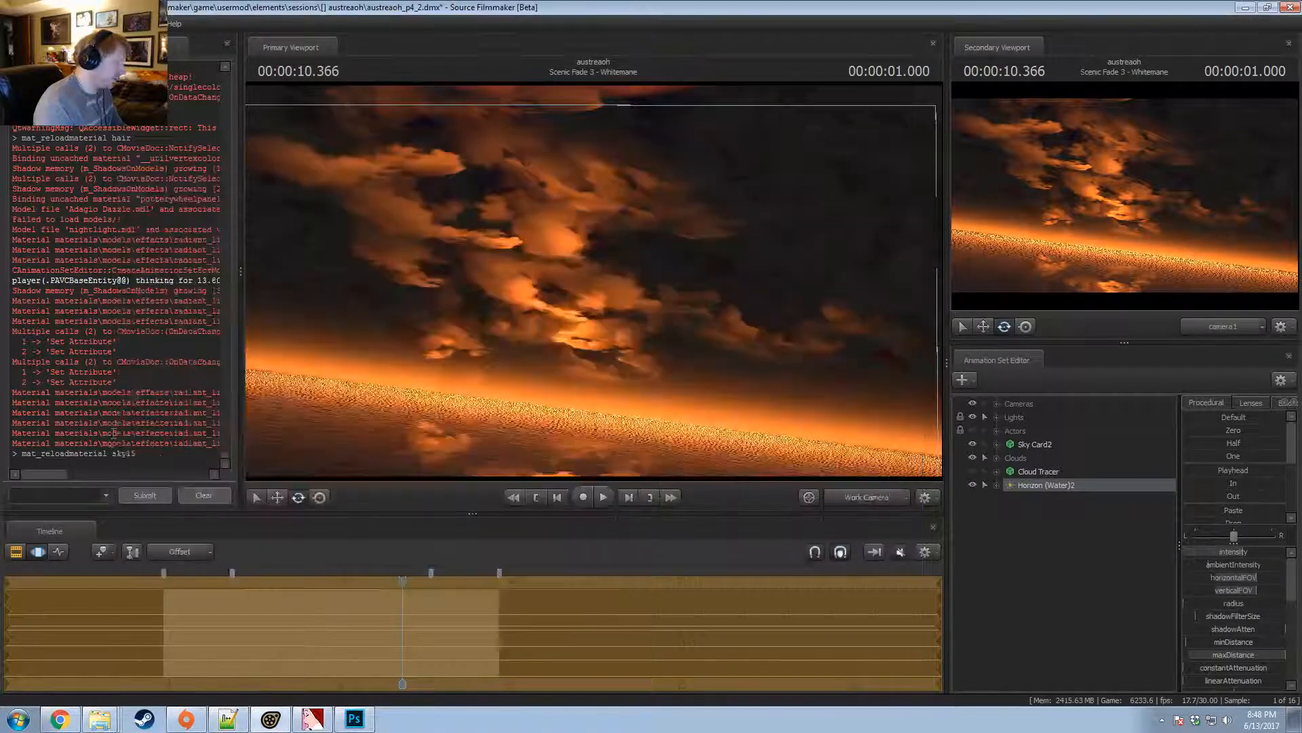
pyautogui.click(72, 502)
pyautogui.press('Up')
pyautogui.press('Return')
pyautogui.moveTo(445, 384); pyautogui.dragTo(454, 390)
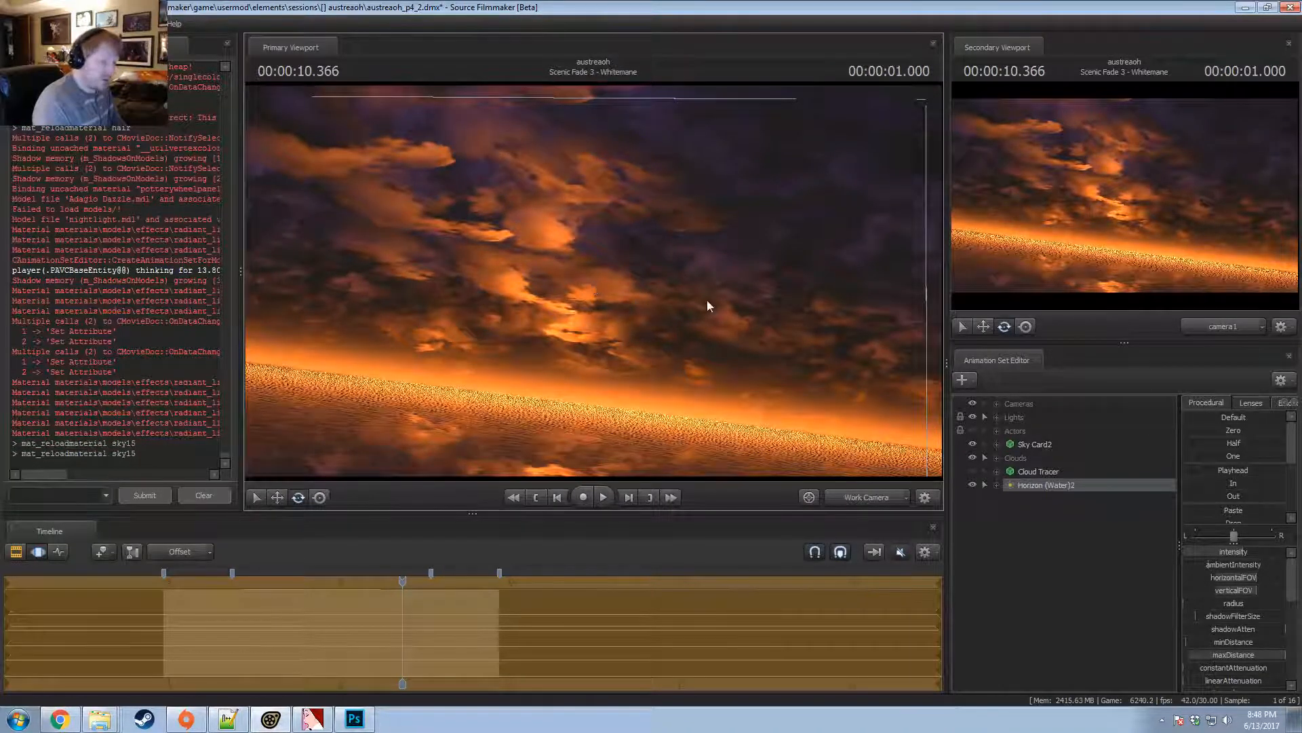
# Look through the Horizon (Water)2 light in the primary viewport and reposition it so its beam falls on the clouds at the horizon.
pyautogui.doubleClick(1031, 485)
pyautogui.press('F2')
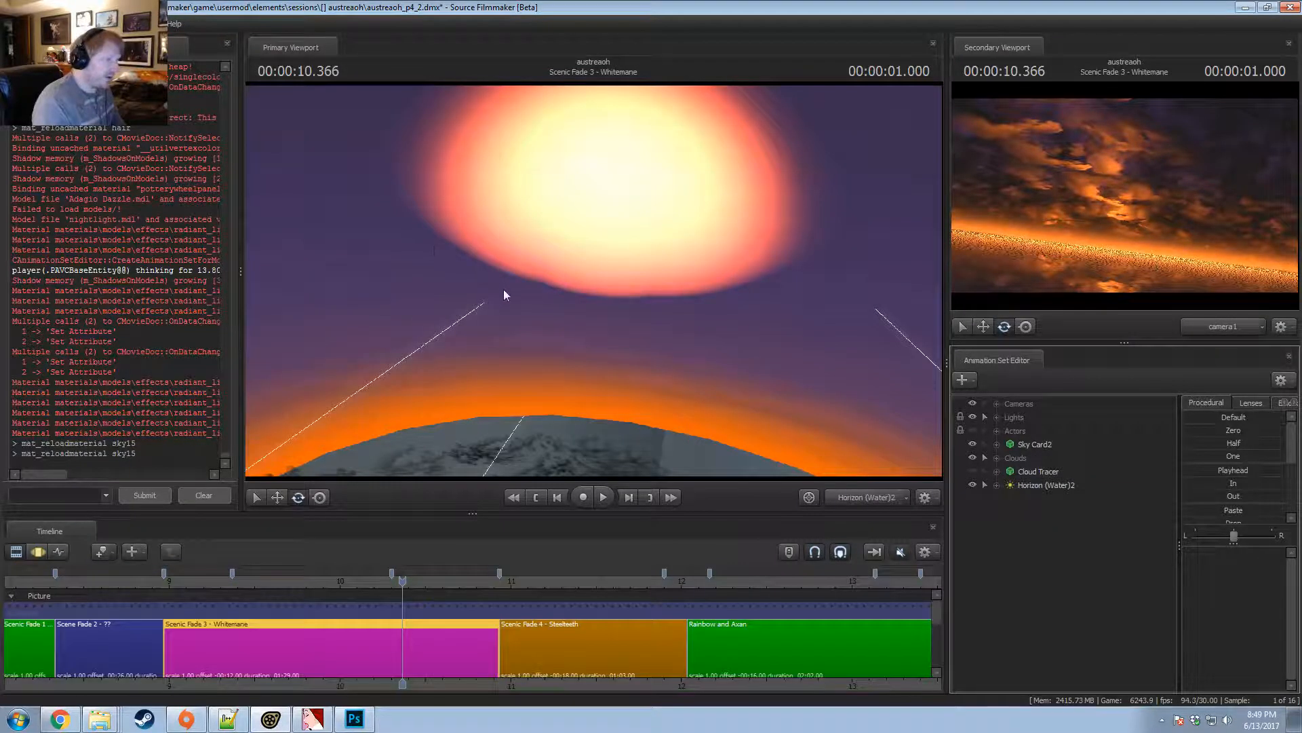
pyautogui.click(645, 373)
pyautogui.press('F3')
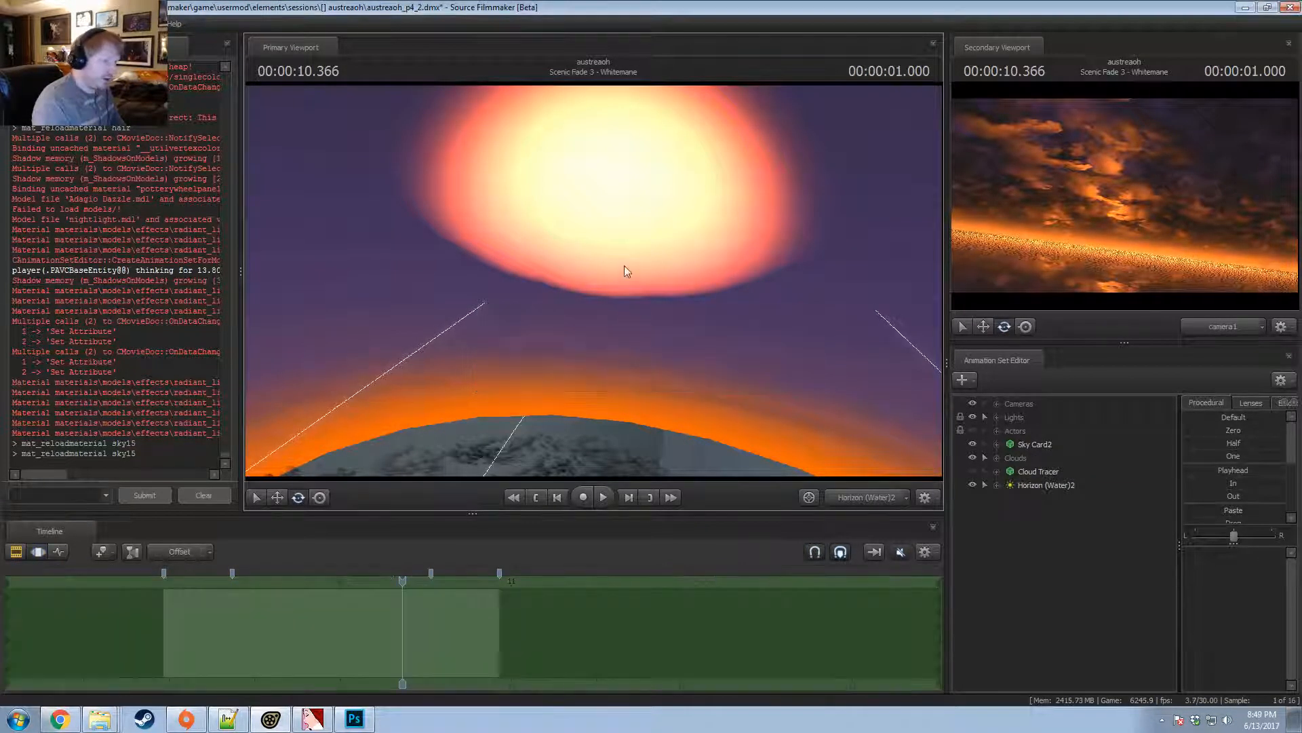
pyautogui.click(1038, 485)
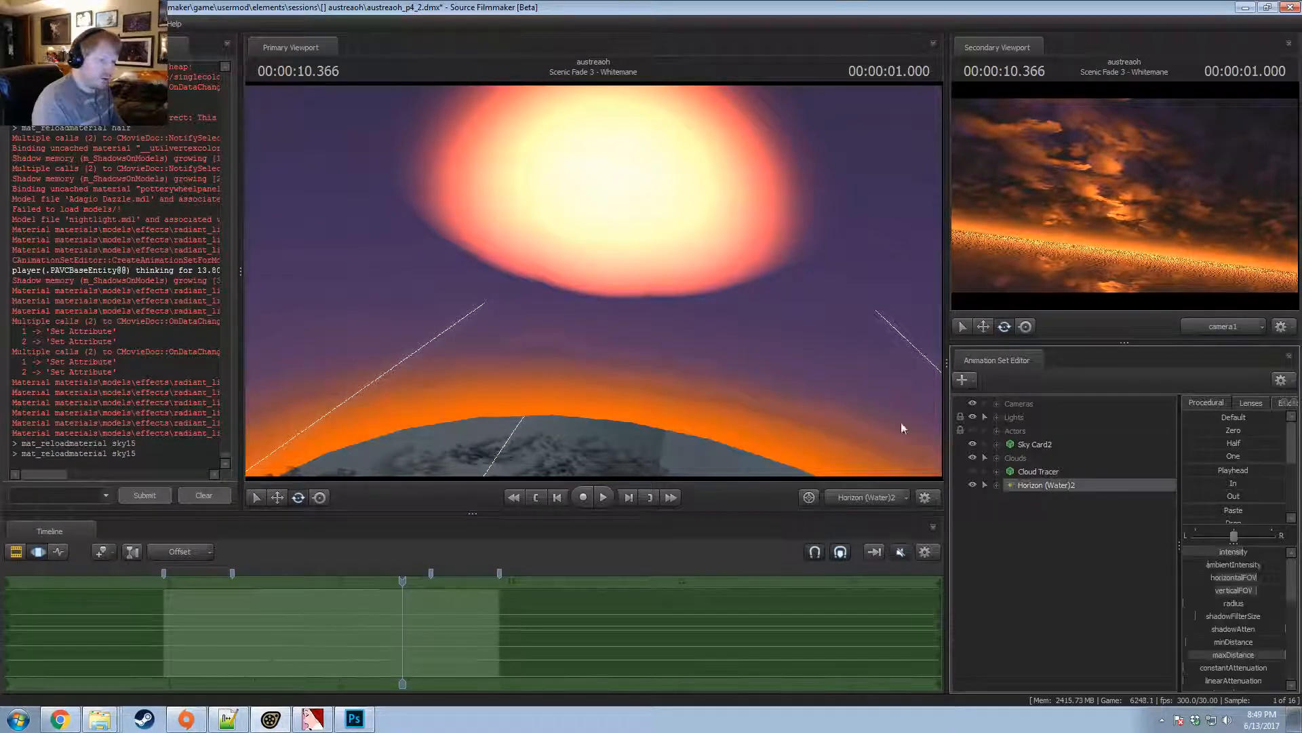
pyautogui.moveTo(900, 422); pyautogui.dragTo(860, 445)
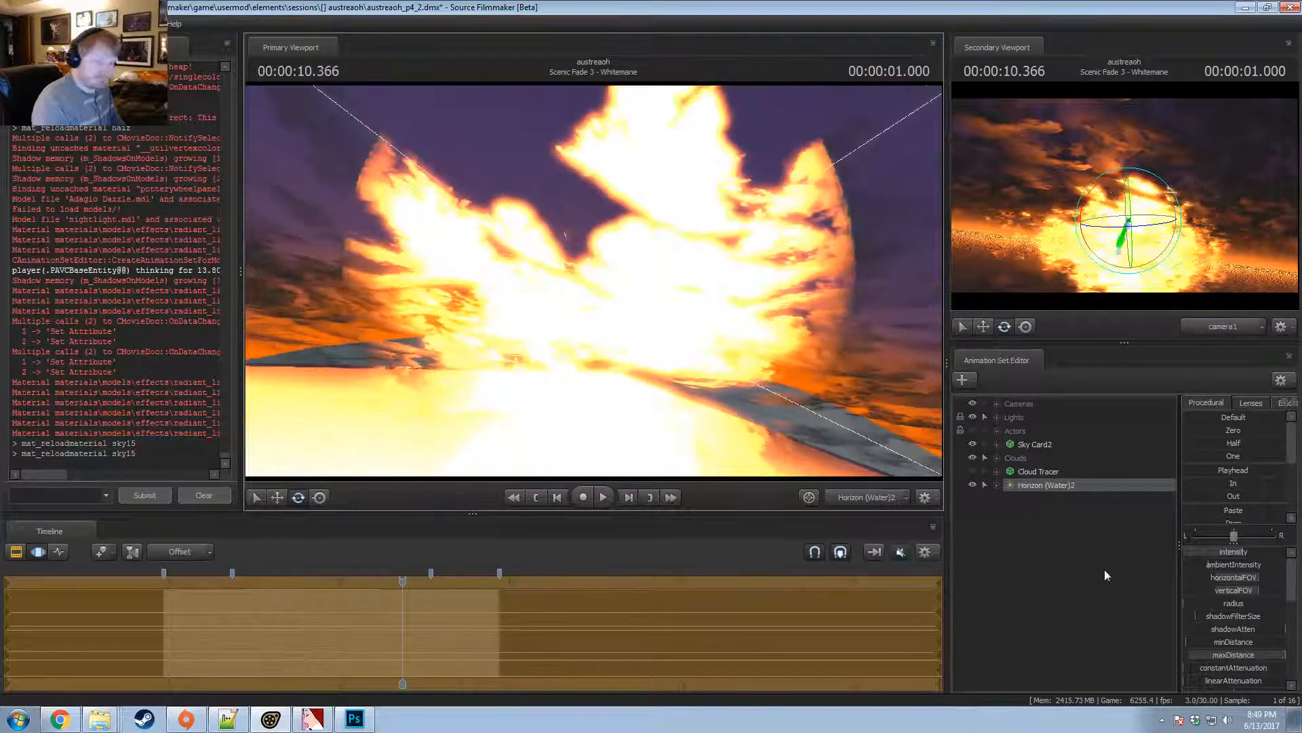
# Raise the maximum of the light's minDistance range, bring minDistance up to its limit and re-aim the light at the horizon.
pyautogui.rightClick(1239, 643)
pyautogui.click(1252, 650)
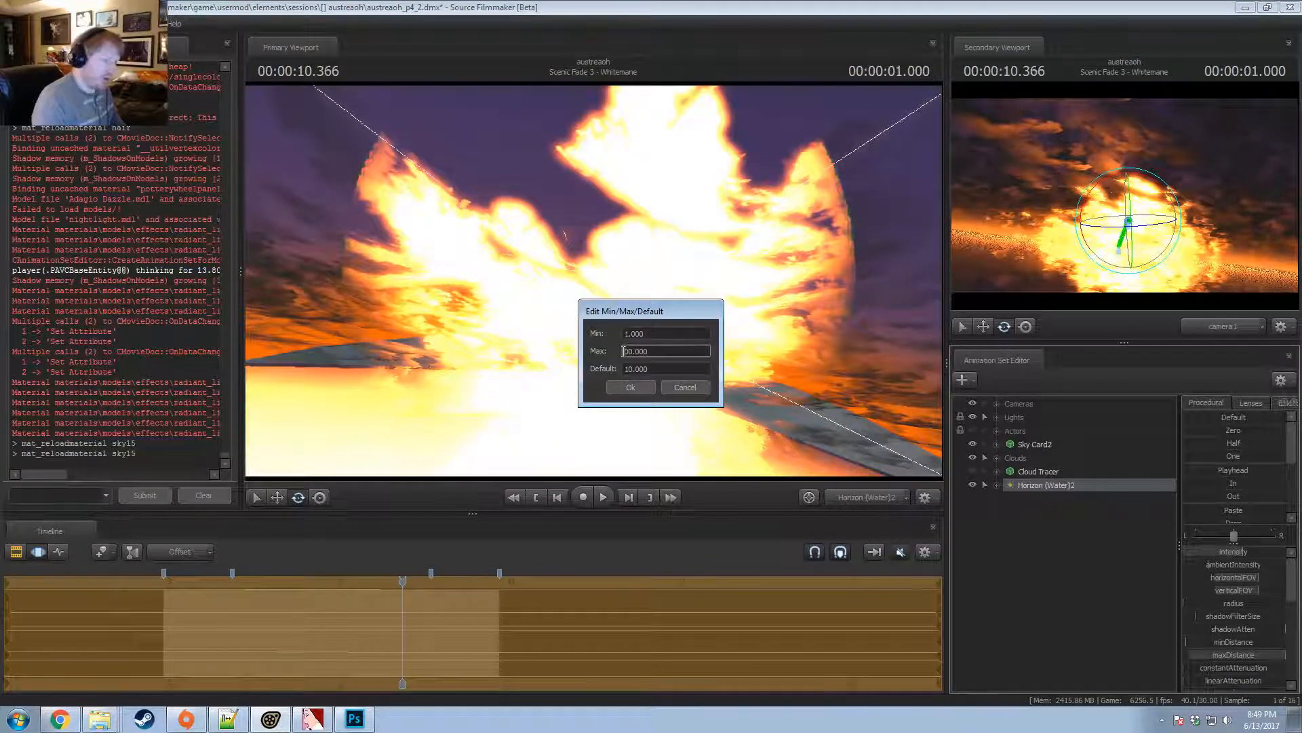
pyautogui.press('Return')
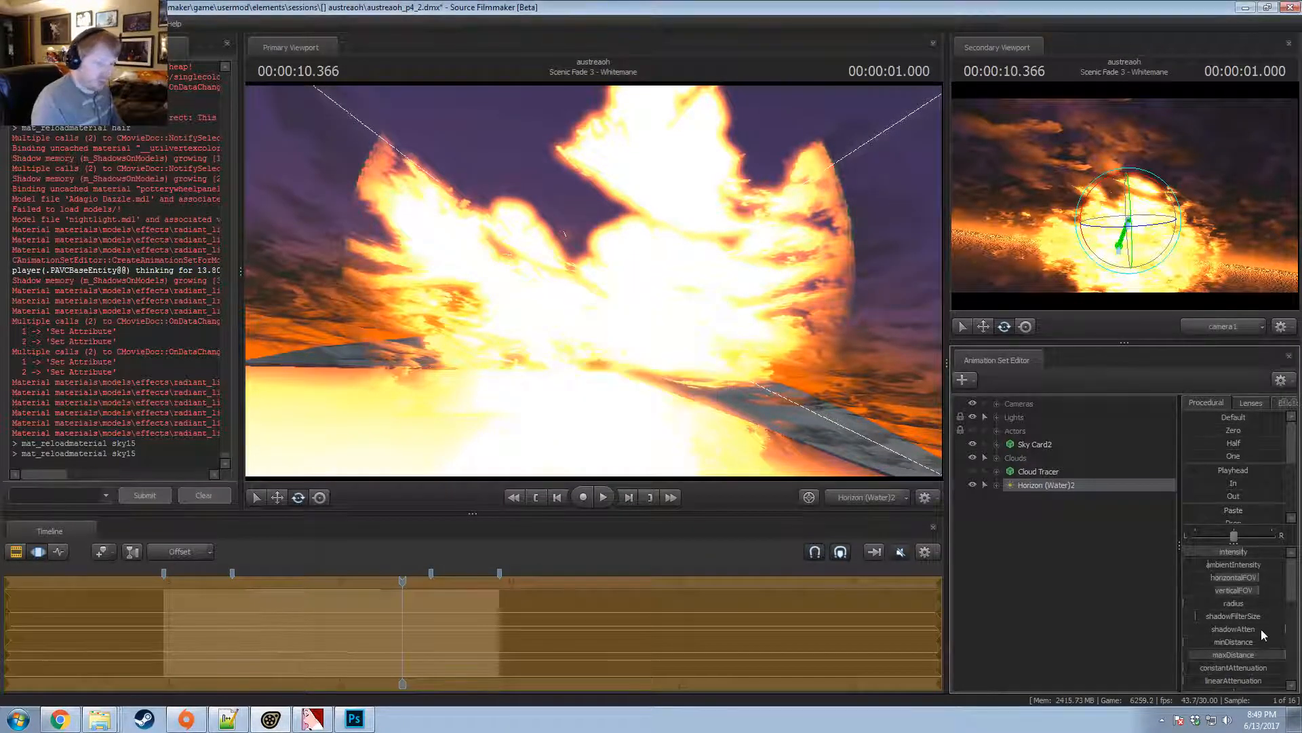
pyautogui.moveTo(1193, 642); pyautogui.dragTo(1280, 642)
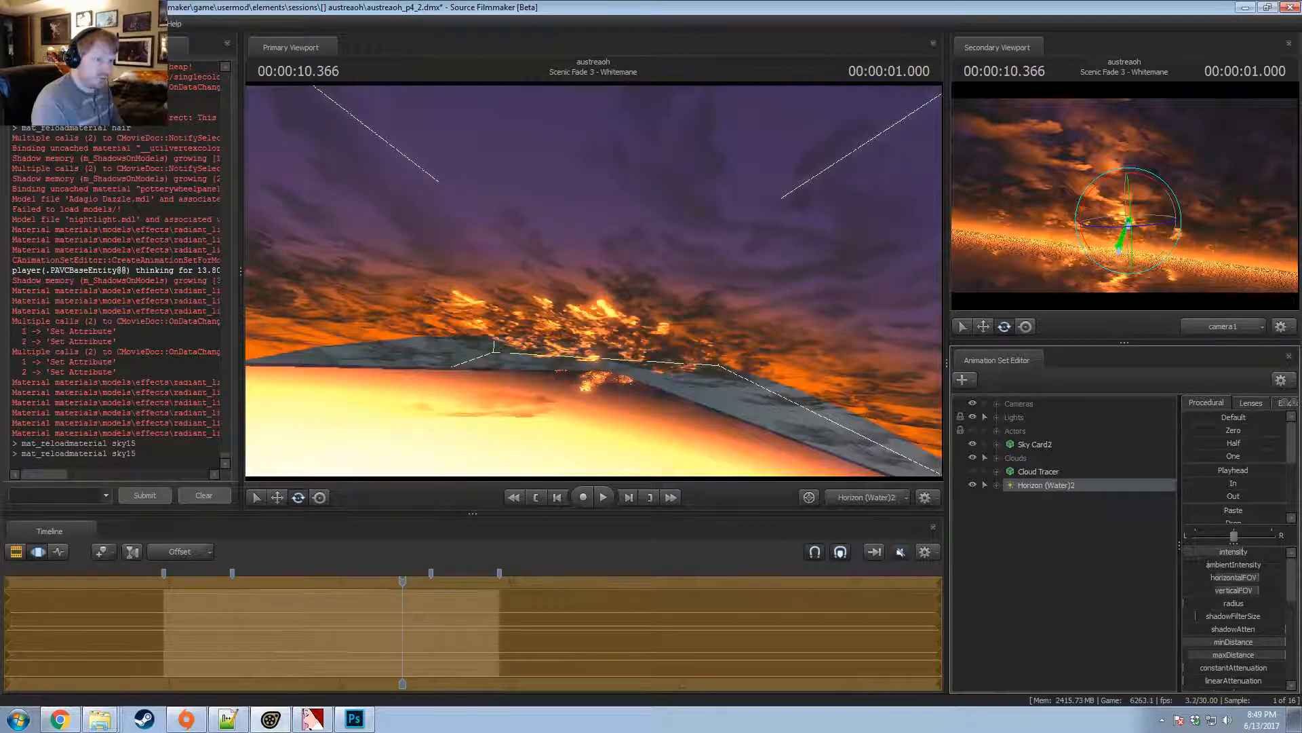
pyautogui.moveTo(923, 455); pyautogui.dragTo(943, 458)
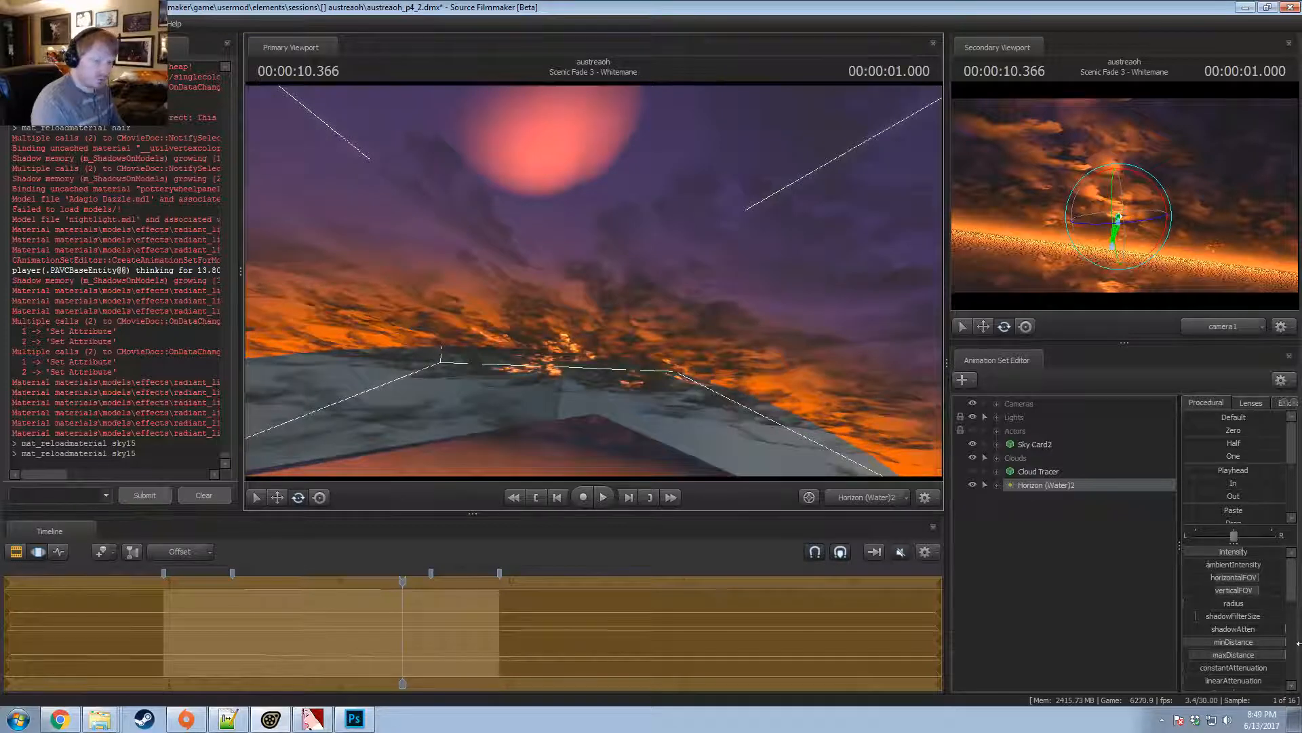
# Set the maximum of the light's maxDistance range to 20000.
pyautogui.rightClick(1229, 654)
pyautogui.click(1248, 667)
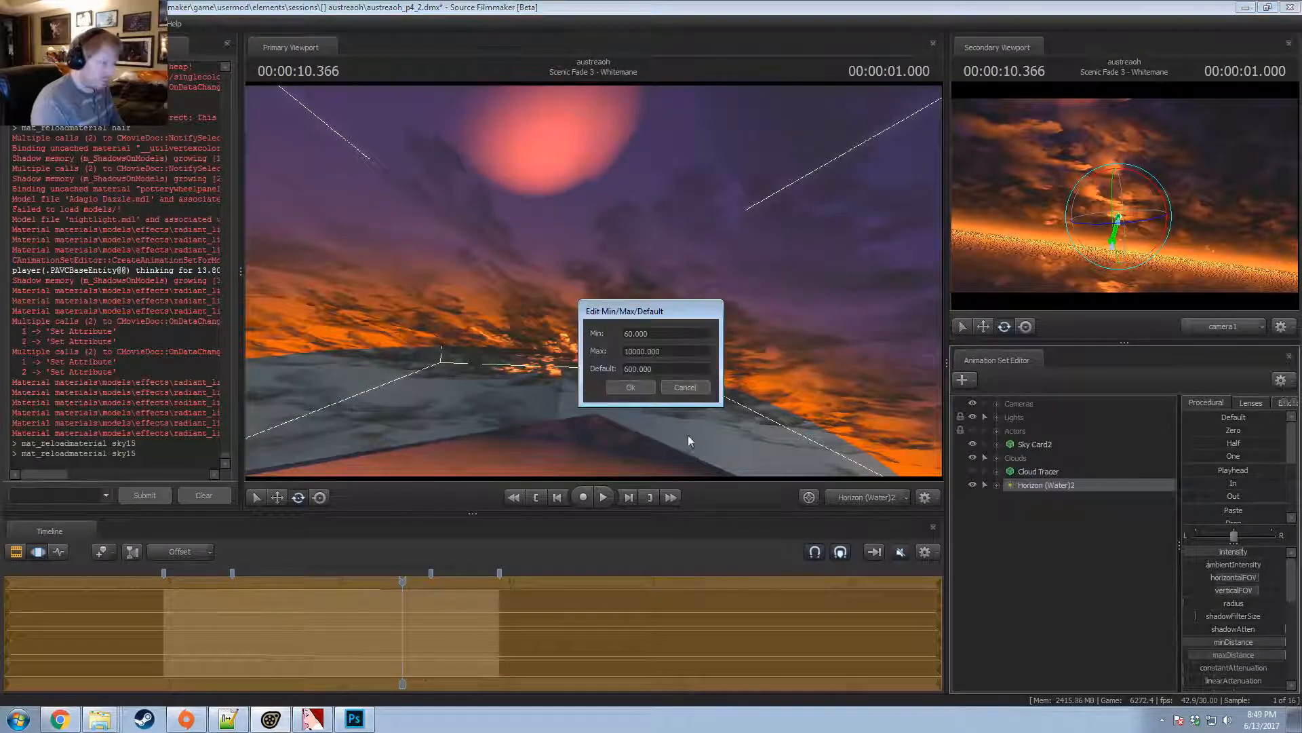
pyautogui.click(631, 350)
pyautogui.press('BackSpace')
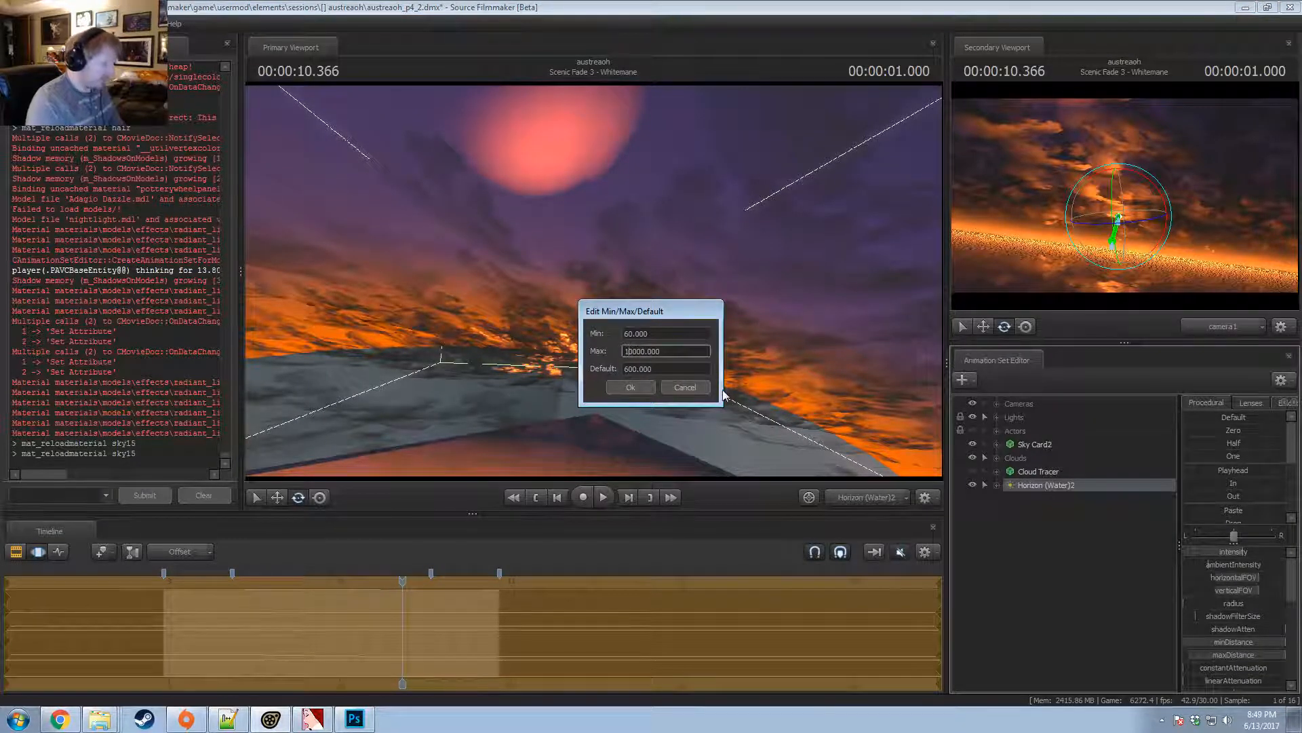
pyautogui.write('2')
pyautogui.press('Return')
# Increase the maximum of the light's farZAtten range and raise farZAtten to its upper limit.
pyautogui.scroll(-1, 1214, 656)
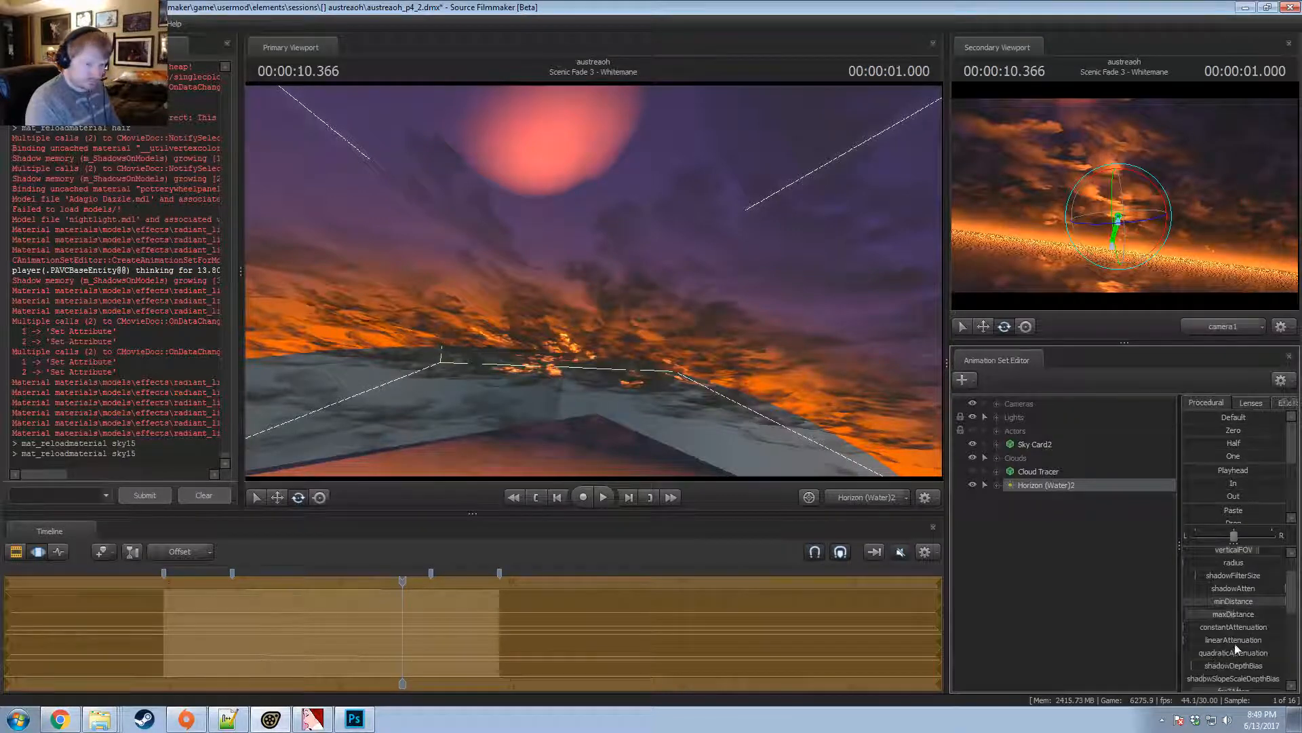
pyautogui.scroll(-1, 1238, 682)
pyautogui.rightClick(1233, 651)
pyautogui.click(1250, 665)
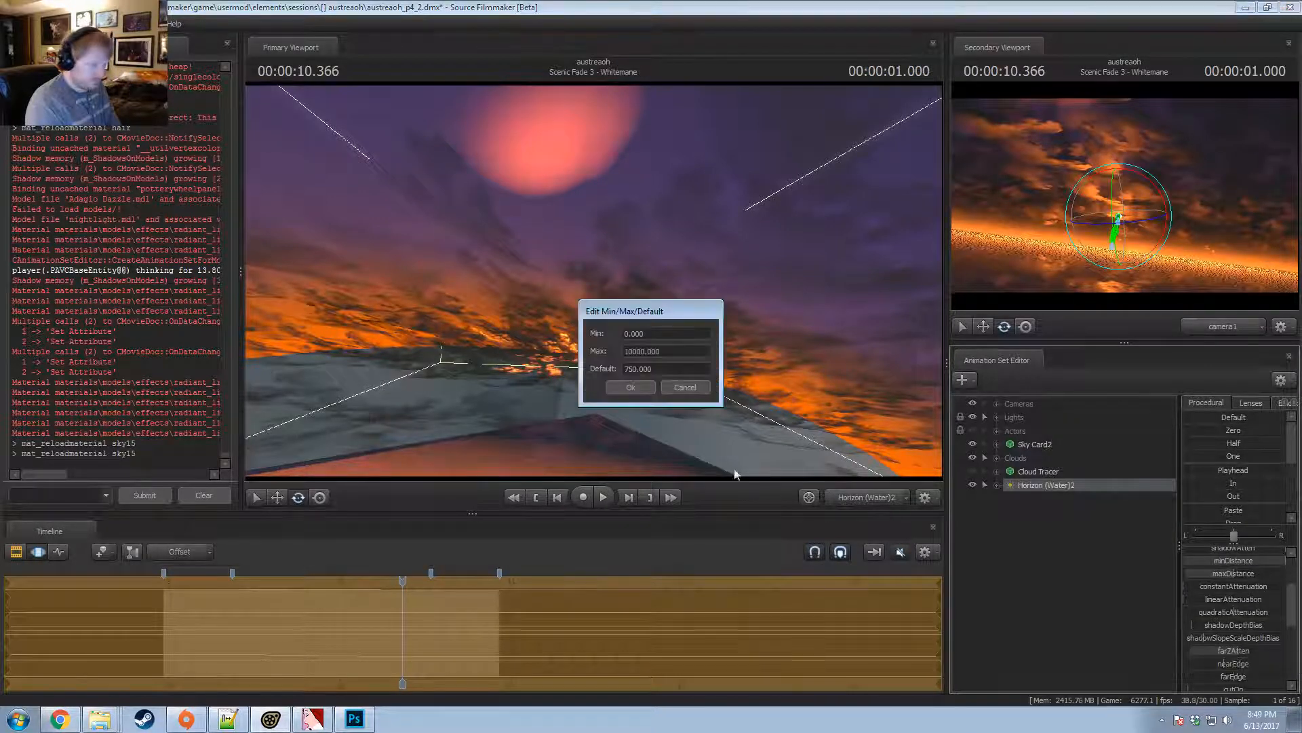
pyautogui.press('Return')
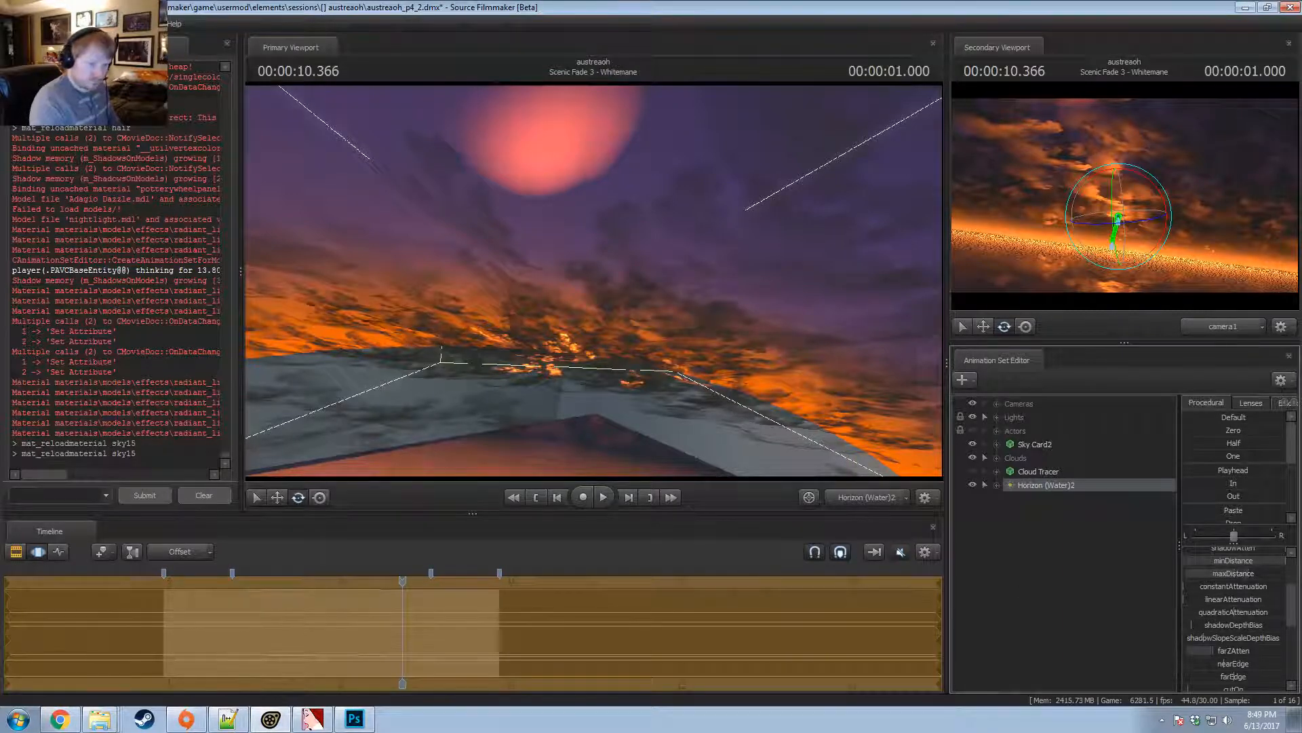
pyautogui.moveTo(1211, 650); pyautogui.dragTo(1286, 649)
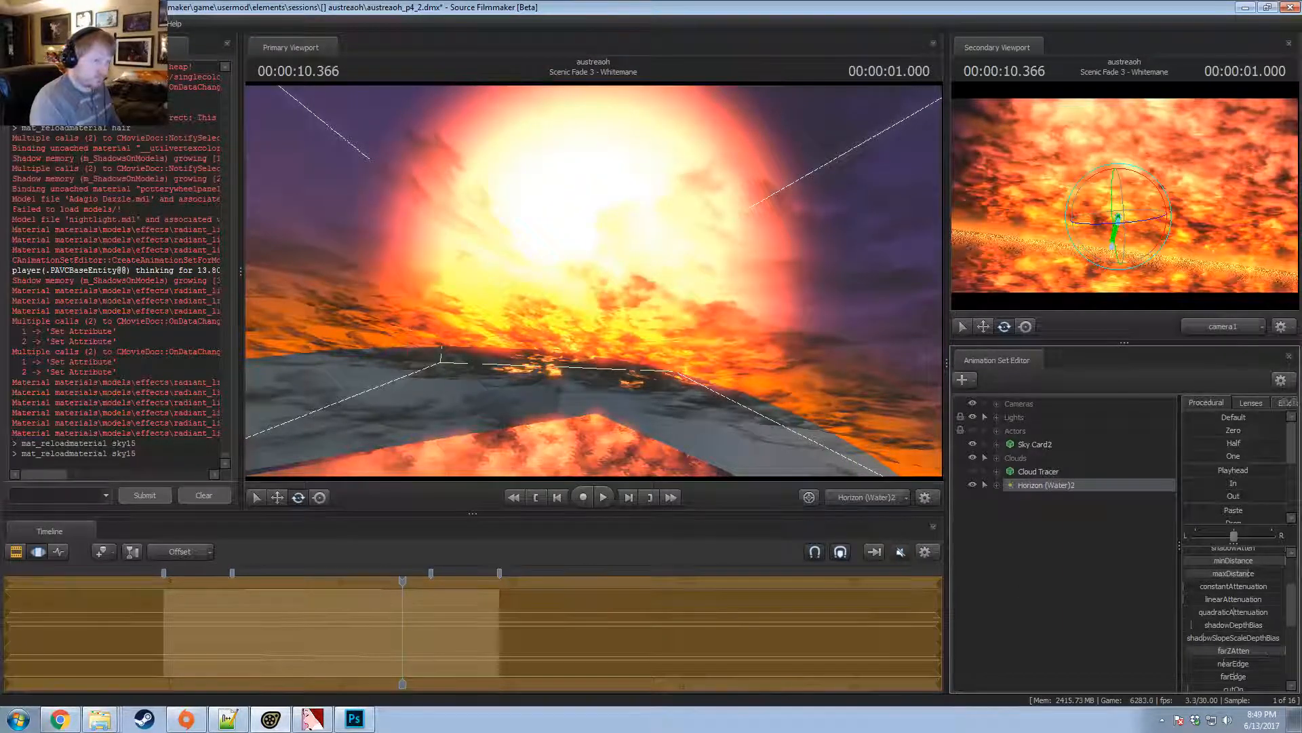
# Move the Horizon (Water)2 light to a new spot by the horizon, aiming it over the water towards the sky.
pyautogui.moveTo(744, 317); pyautogui.dragTo(729, 361)
pyautogui.press('s')
pyautogui.press('z')
pyautogui.press('x')
pyautogui.press('x')
pyautogui.moveTo(590, 276); pyautogui.dragTo(593, 282)
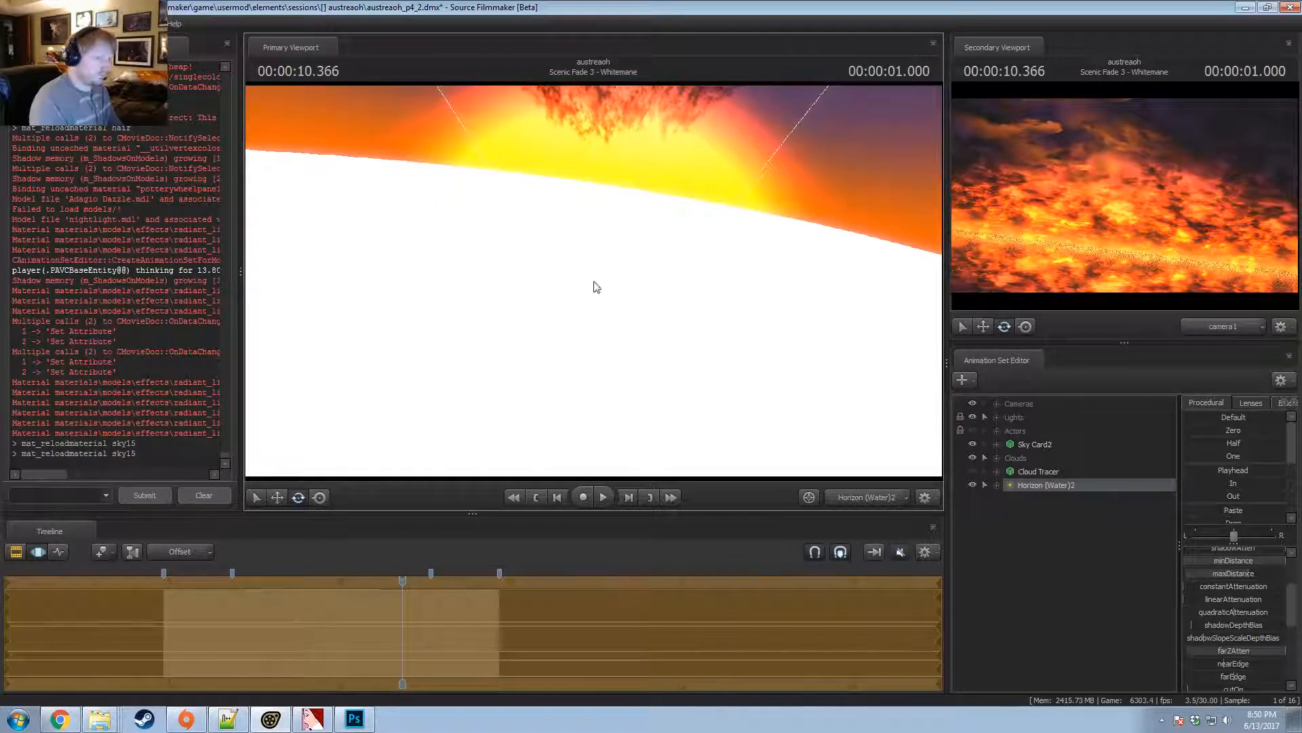
# Lower the maximum of the light's intensity range, set a low intensity and check the refined render in the clip editor.
pyautogui.scroll(2, 1225, 610)
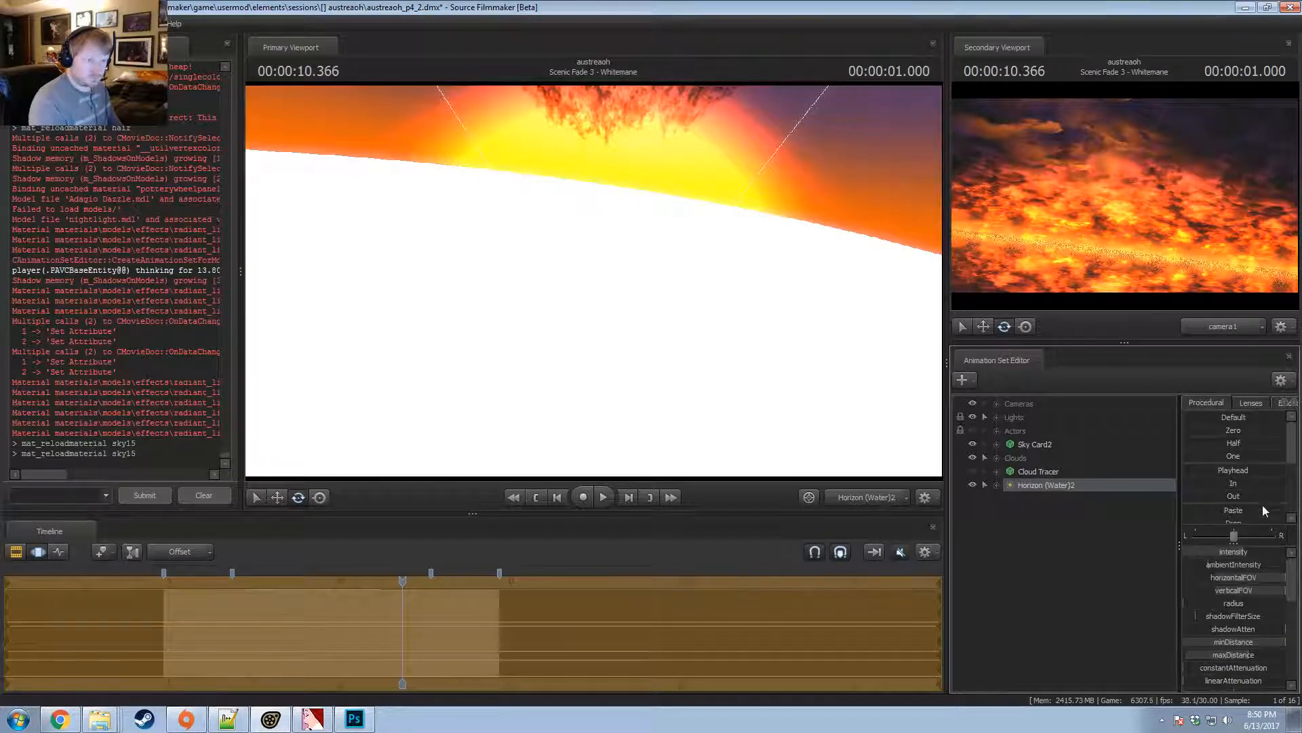
pyautogui.moveTo(1243, 555); pyautogui.dragTo(1184, 555)
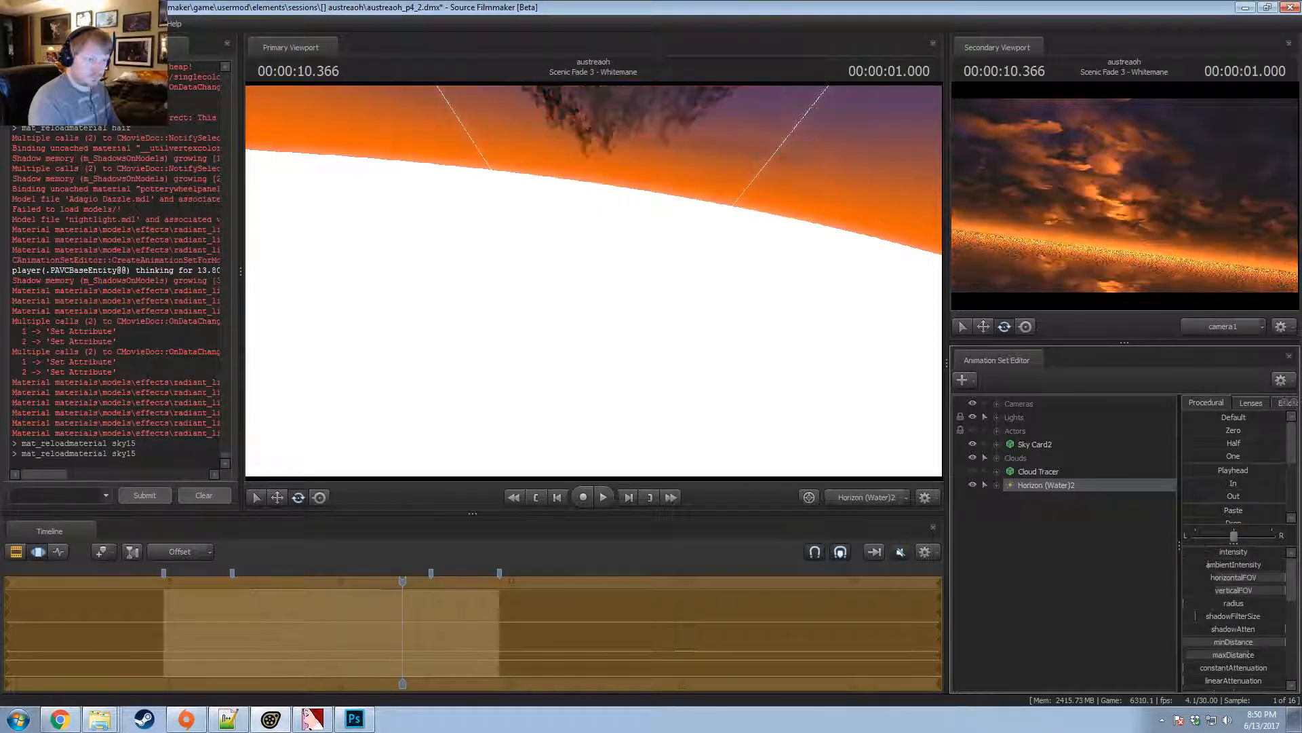
pyautogui.rightClick(1221, 561)
pyautogui.click(1255, 570)
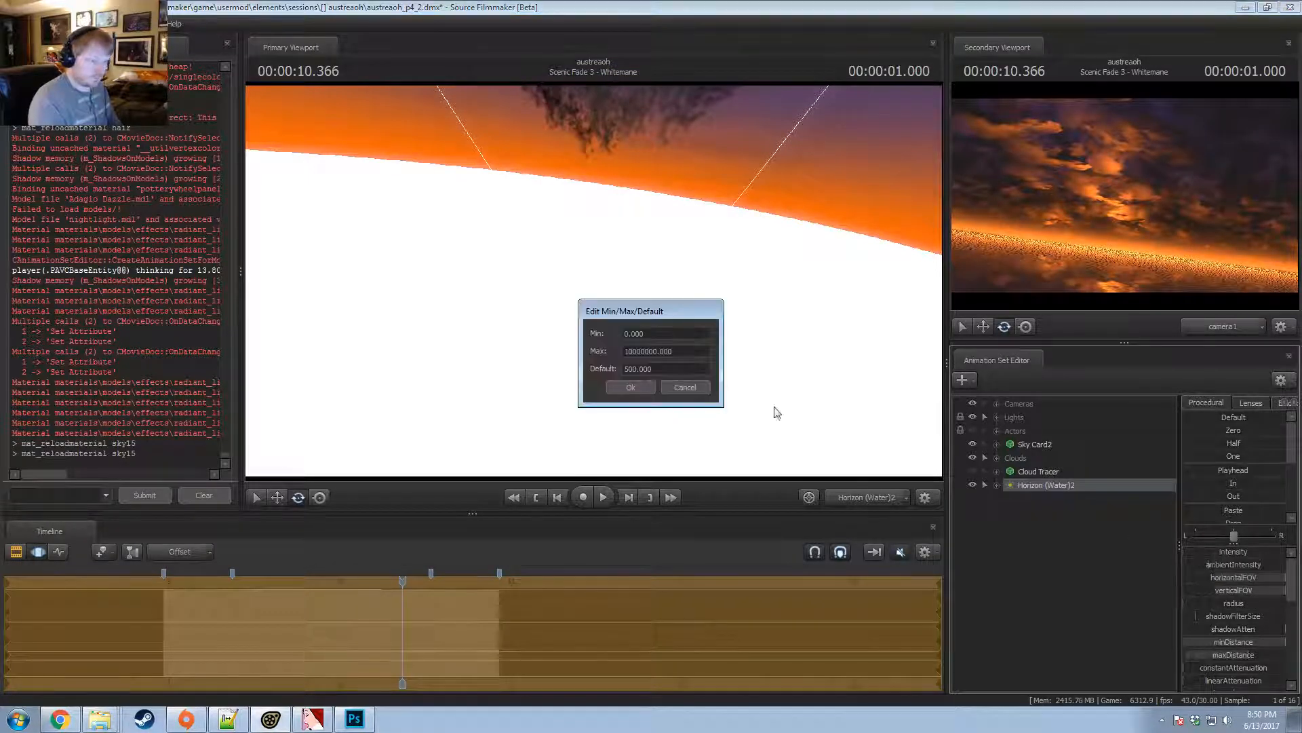
pyautogui.click(633, 389)
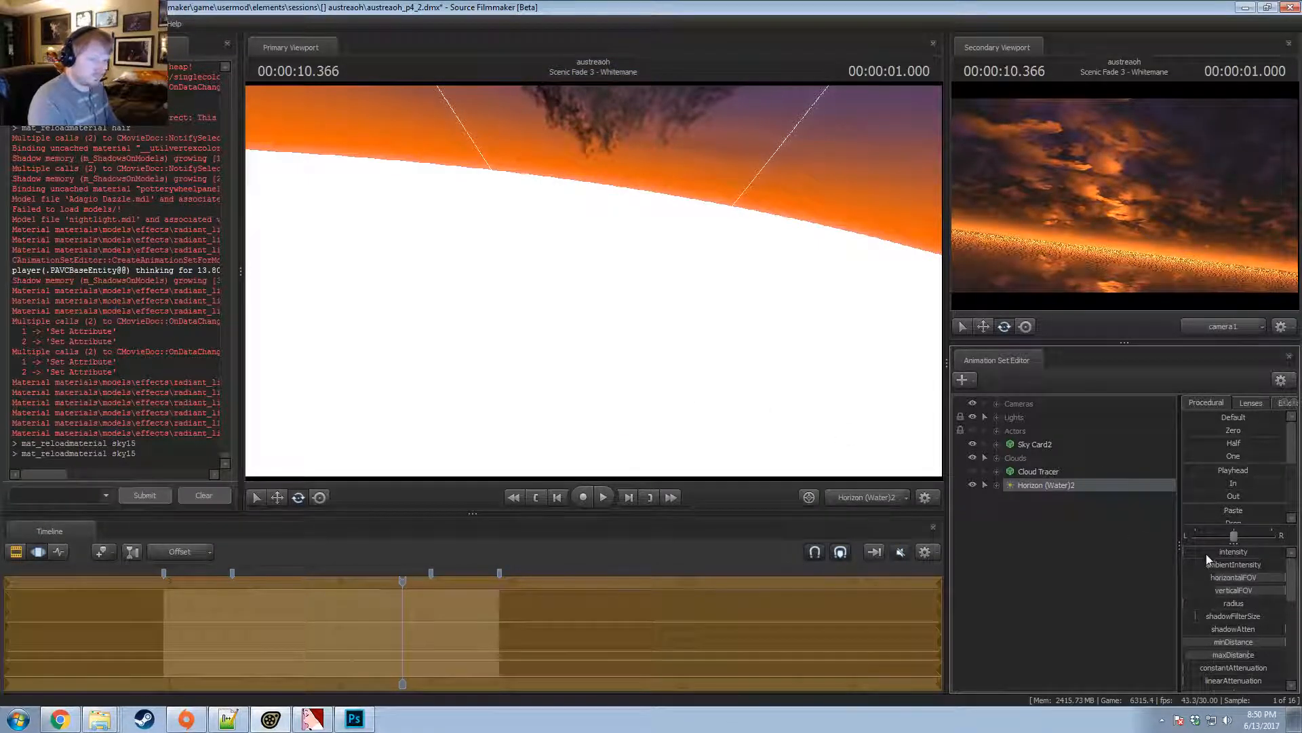
pyautogui.moveTo(1214, 552); pyautogui.dragTo(1227, 552)
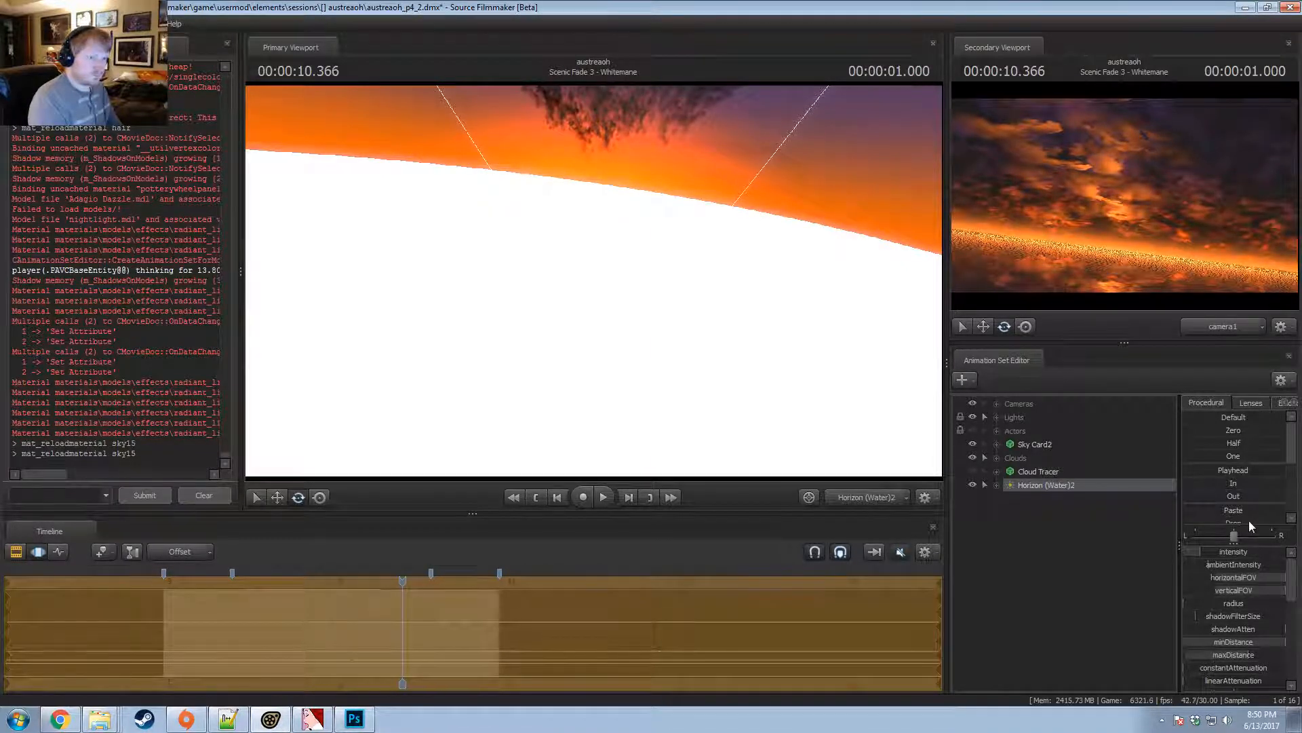
pyautogui.press('F2')
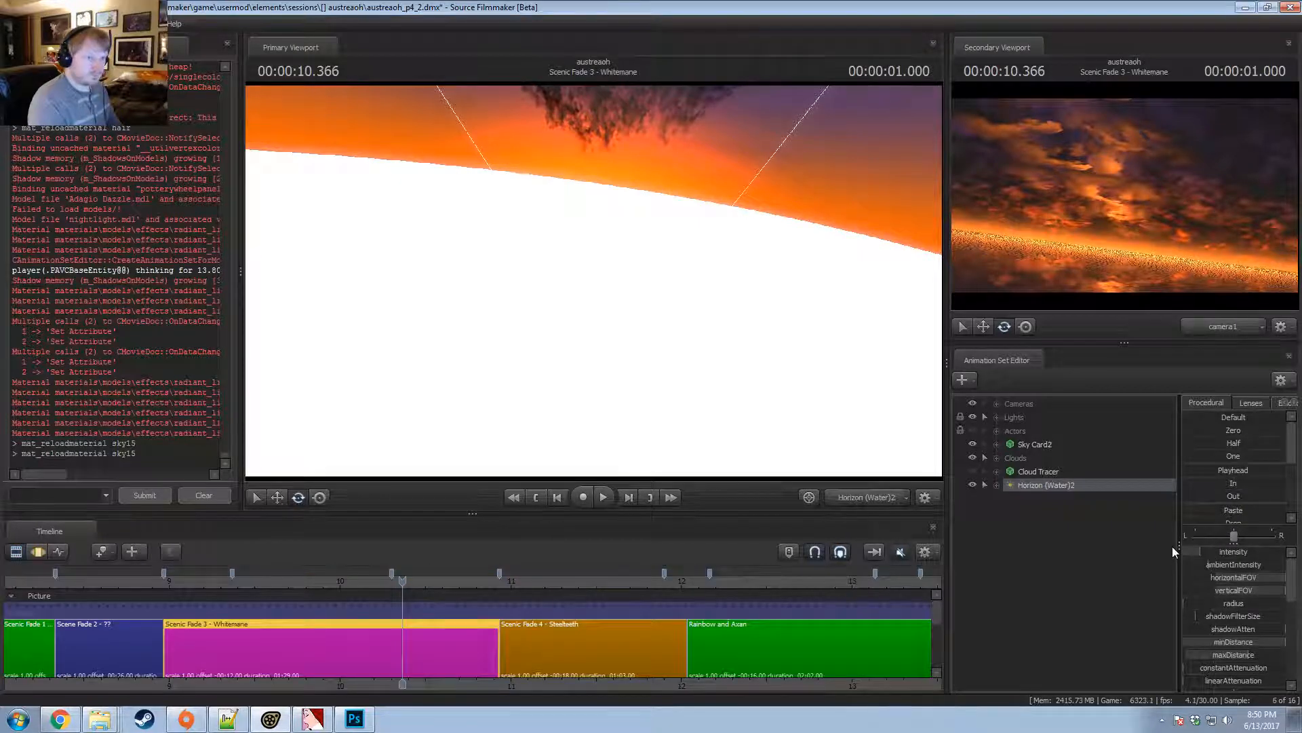
pyautogui.press('F3')
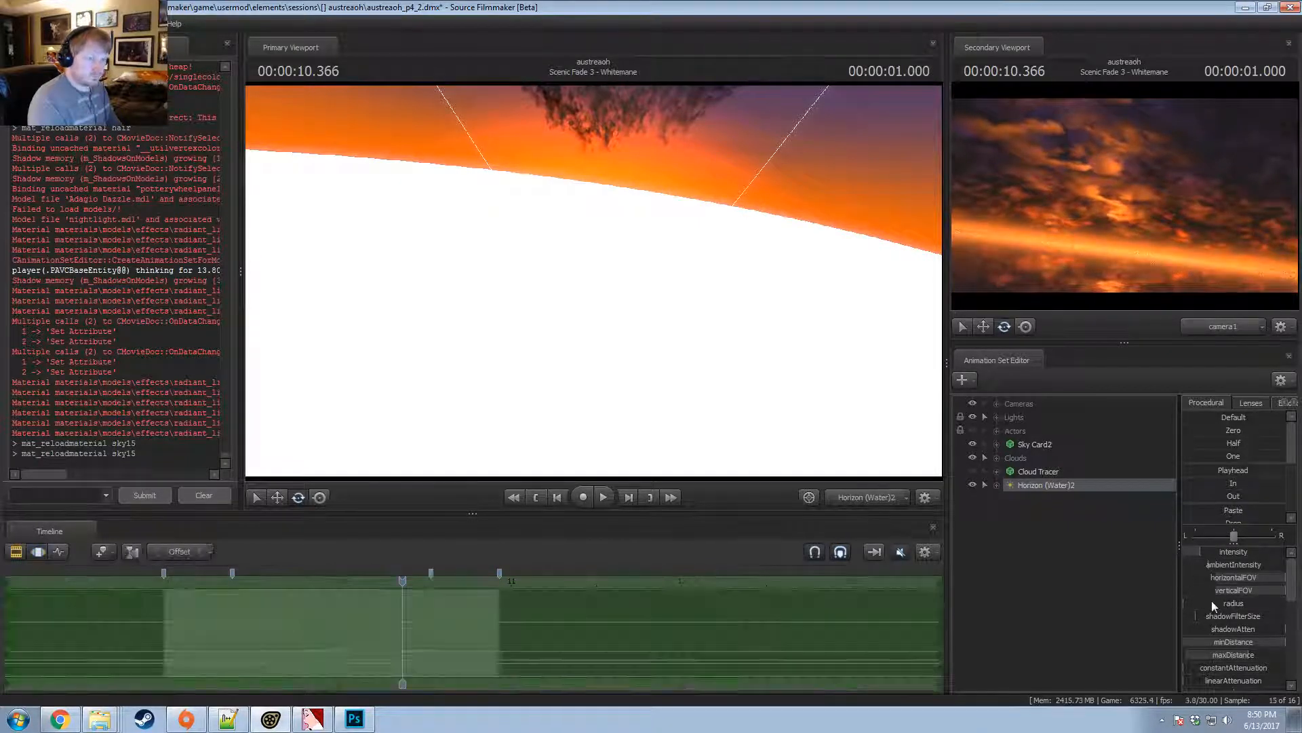
# Increase the light's color_green value for a more yellow-orange glow.
pyautogui.scroll(-5, 1212, 604)
pyautogui.scroll(-3, 1243, 641)
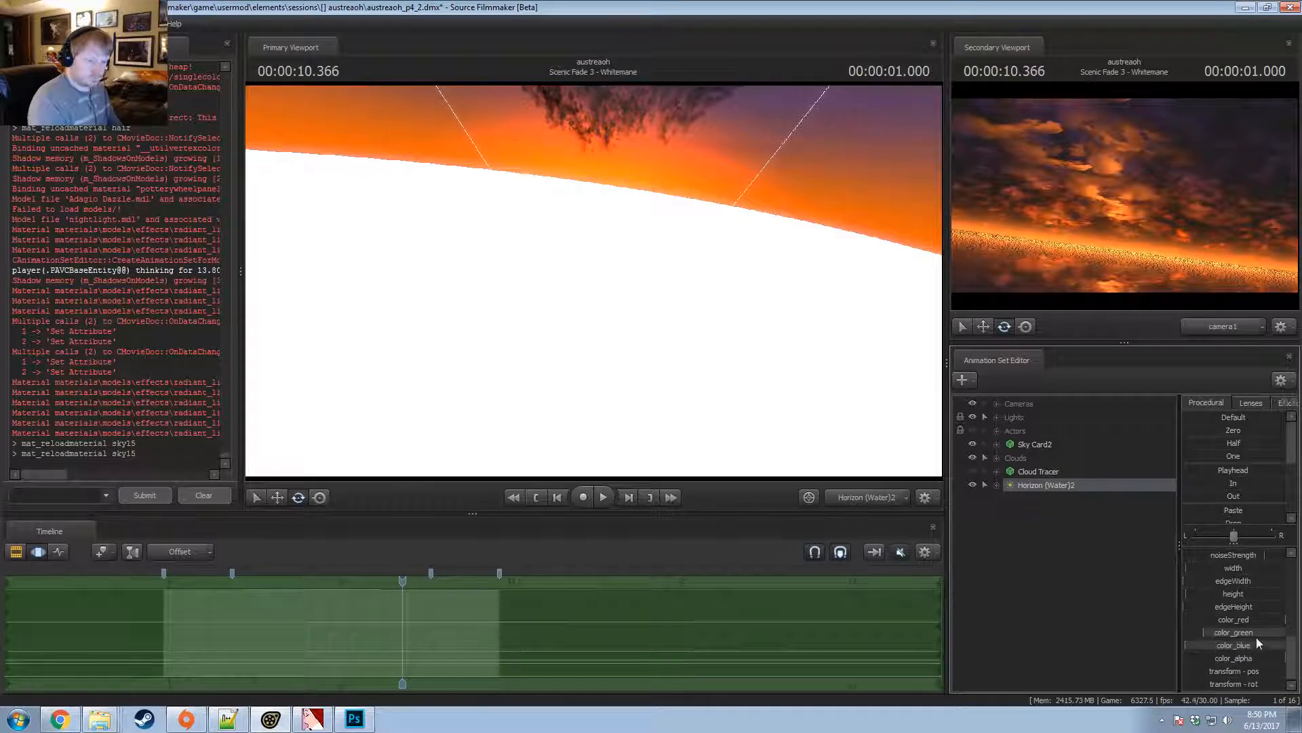
pyautogui.moveTo(1240, 633); pyautogui.dragTo(1273, 633)
# Raise the Horizon (Water)2 light's intensity, adjust its aim slightly and check the result in the clip editor.
pyautogui.scroll(5, 1270, 621)
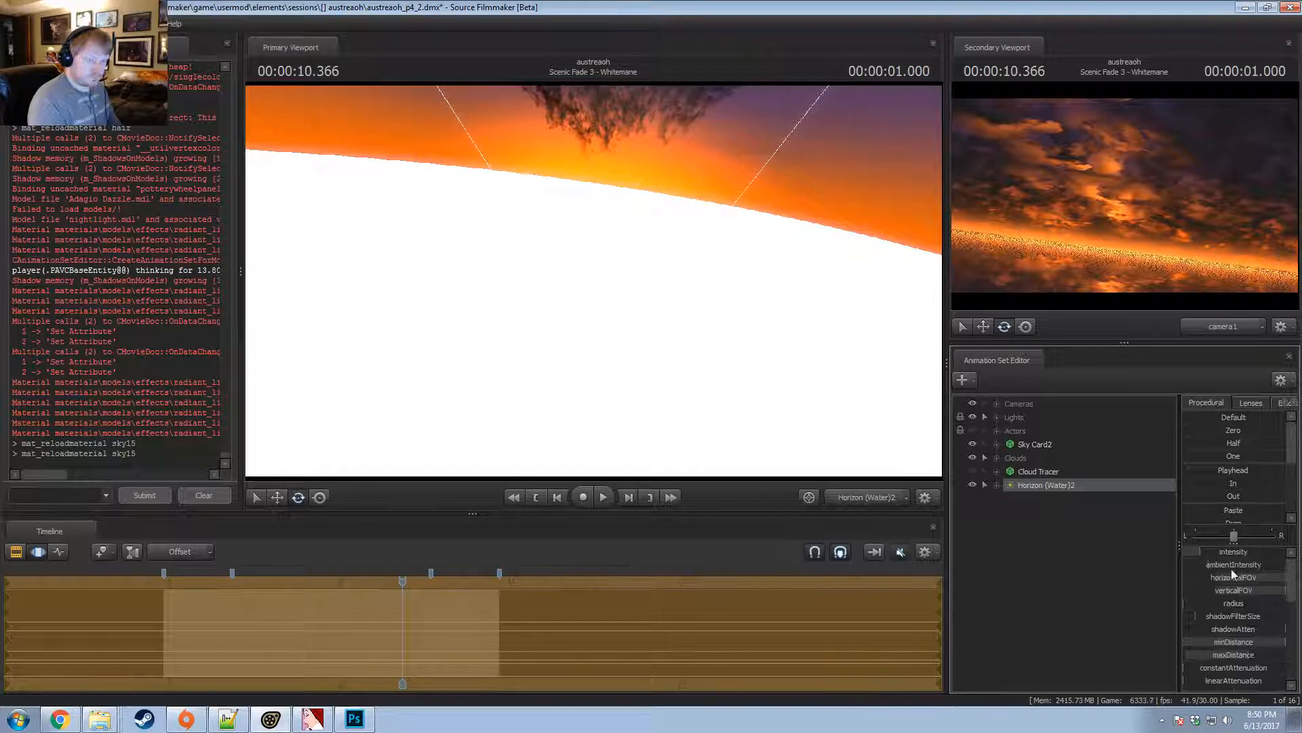
pyautogui.moveTo(1219, 552); pyautogui.dragTo(1247, 551)
pyautogui.moveTo(744, 331); pyautogui.dragTo(738, 348)
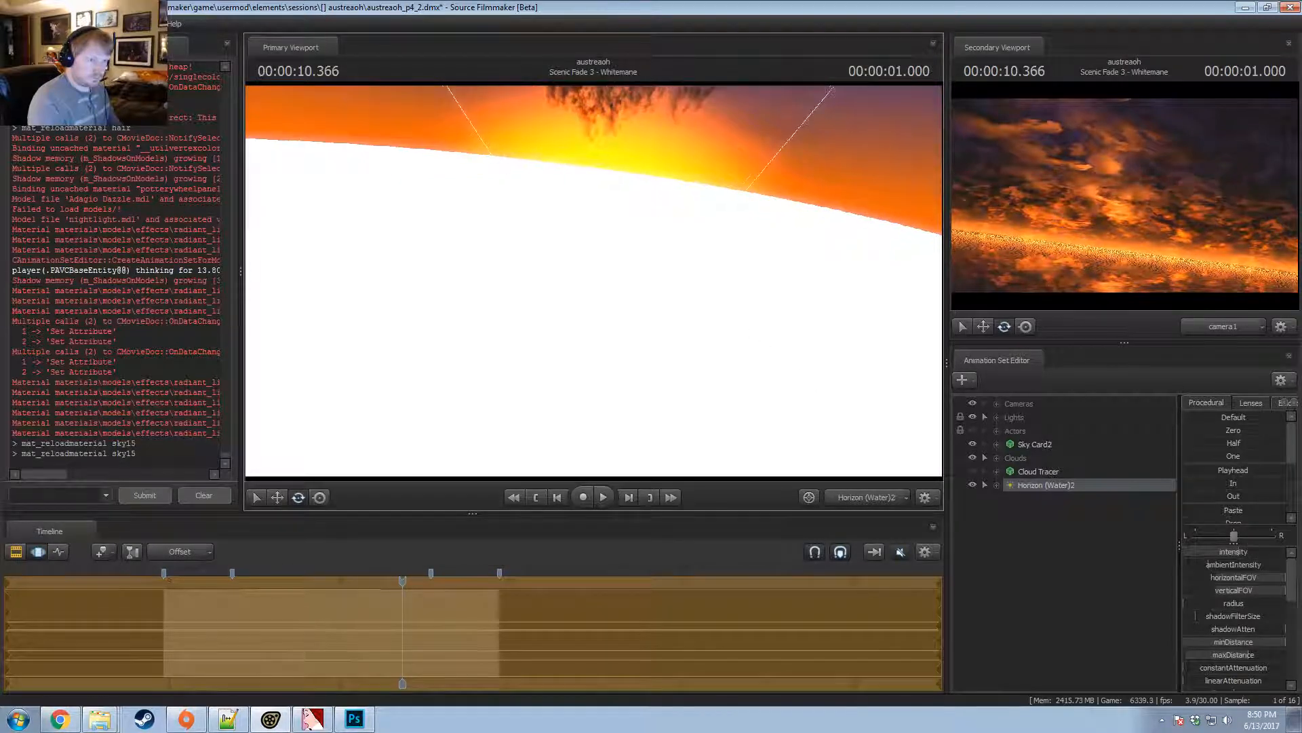
pyautogui.press('F2')
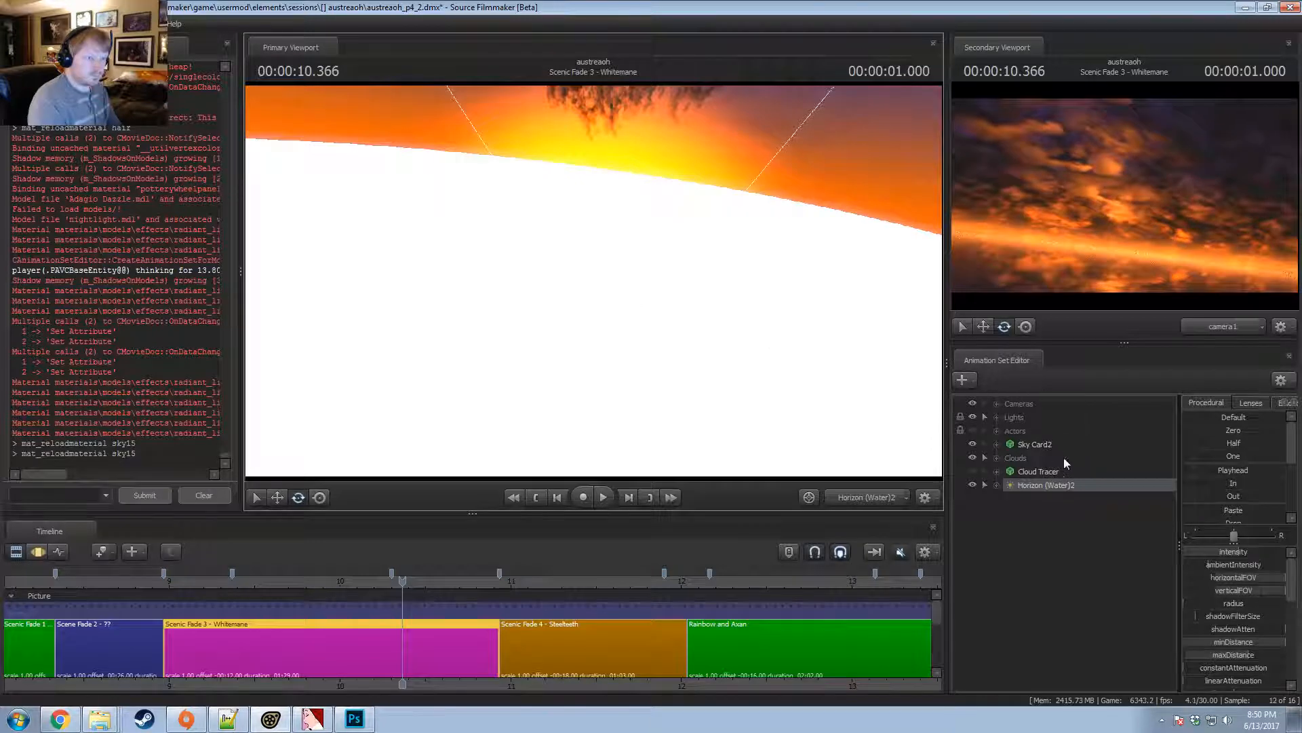
pyautogui.press('F3')
# Increase the light's color_green further and preview the refined sky colour in the clip editor.
pyautogui.scroll(-5, 1250, 653)
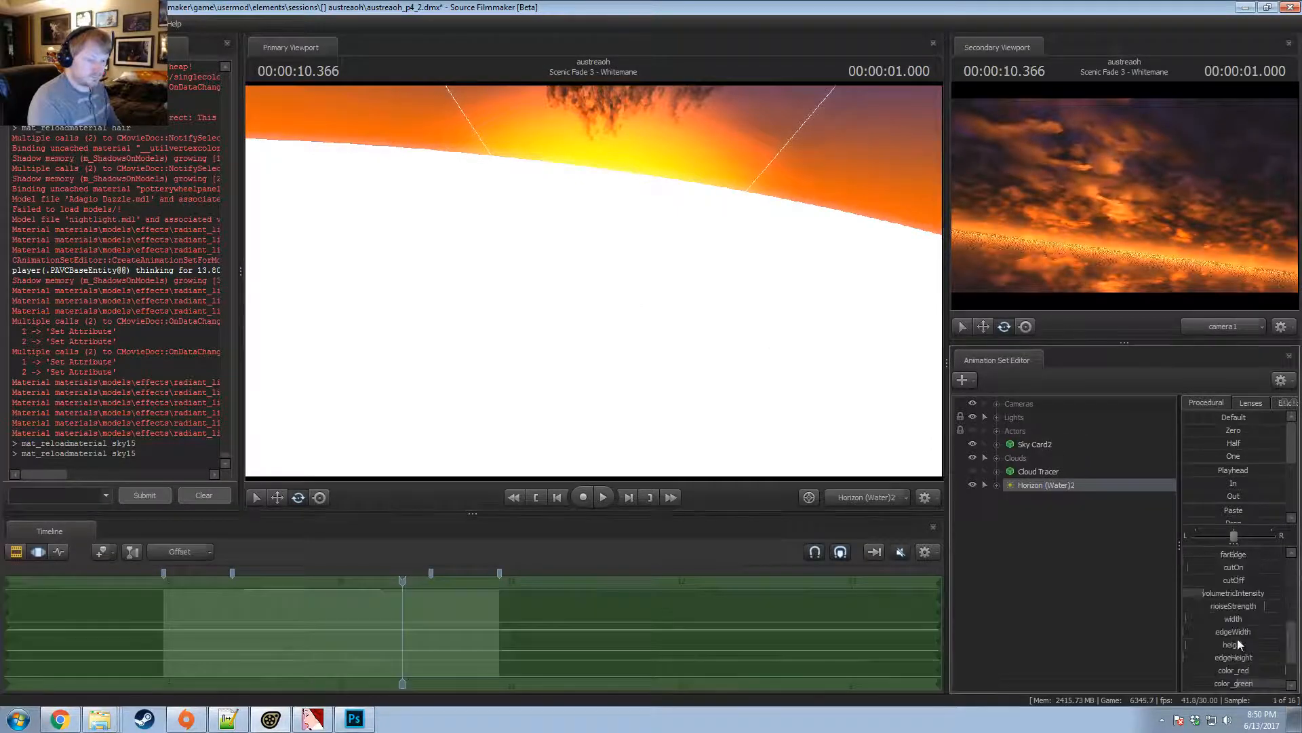
pyautogui.moveTo(1236, 633); pyautogui.dragTo(1257, 634)
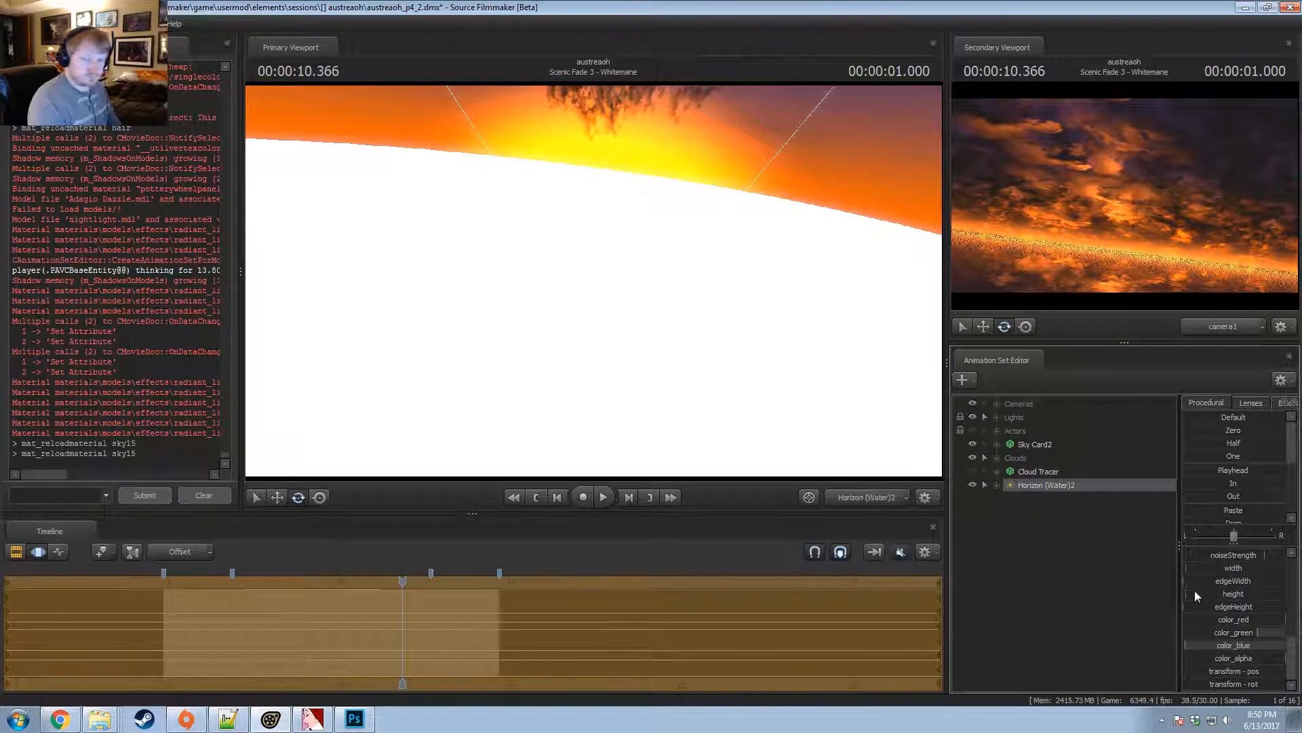
pyautogui.press('F2')
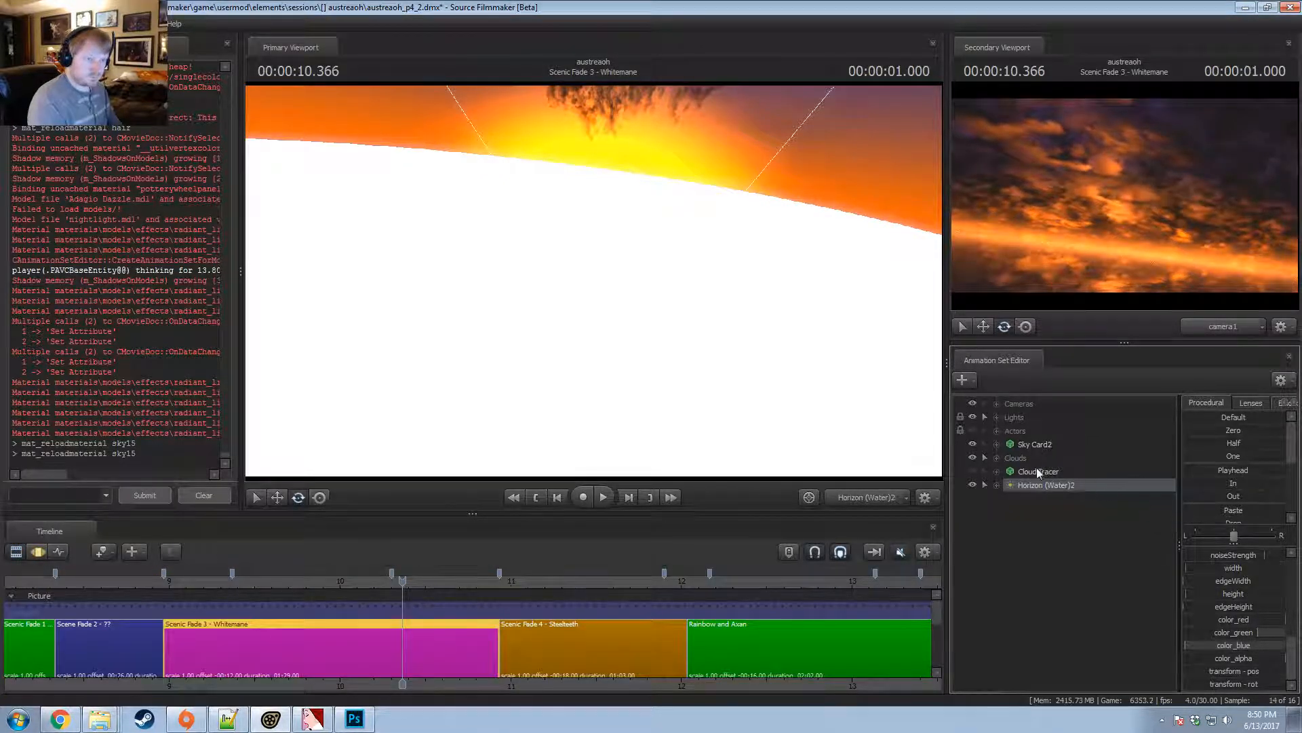
# Switch the primary viewport to camera1 and scrub through the Whitemane shot to examine the lit clouds.
pyautogui.click(873, 499)
pyautogui.press('F3')
pyautogui.click(243, 624)
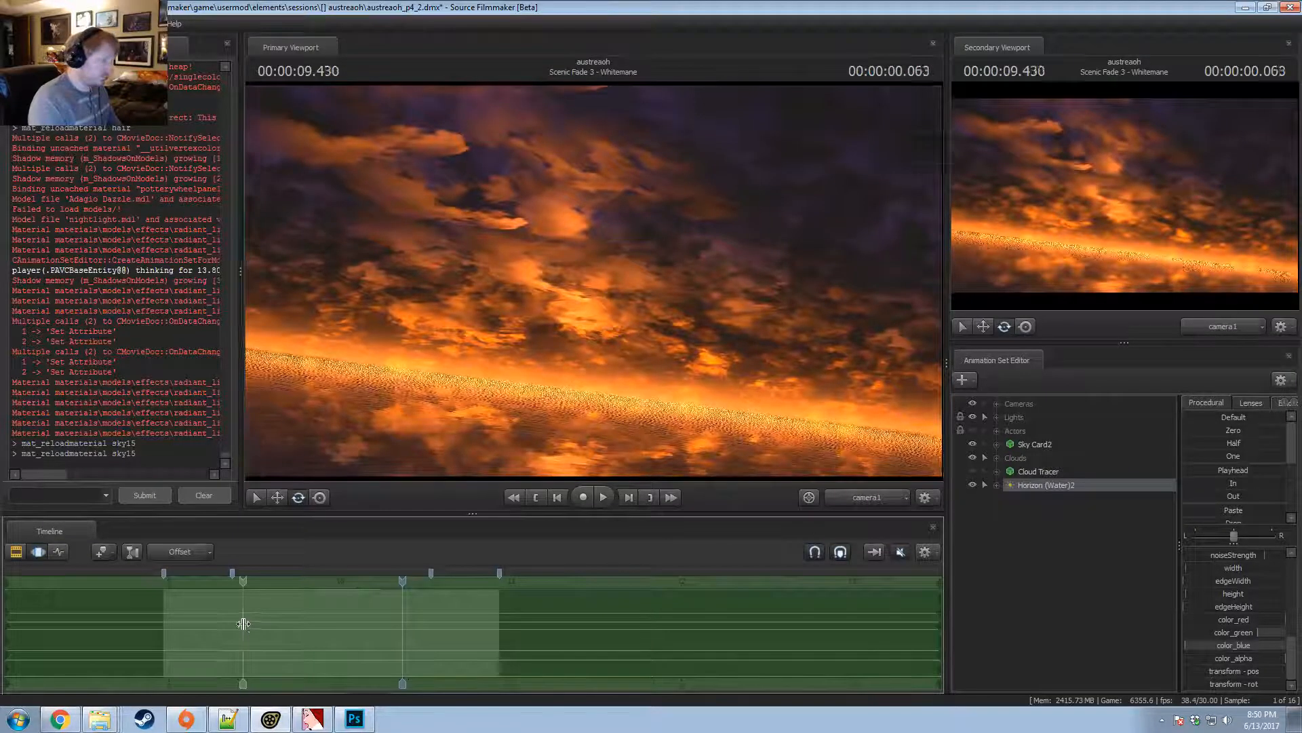
pyautogui.moveTo(243, 623); pyautogui.dragTo(439, 622)
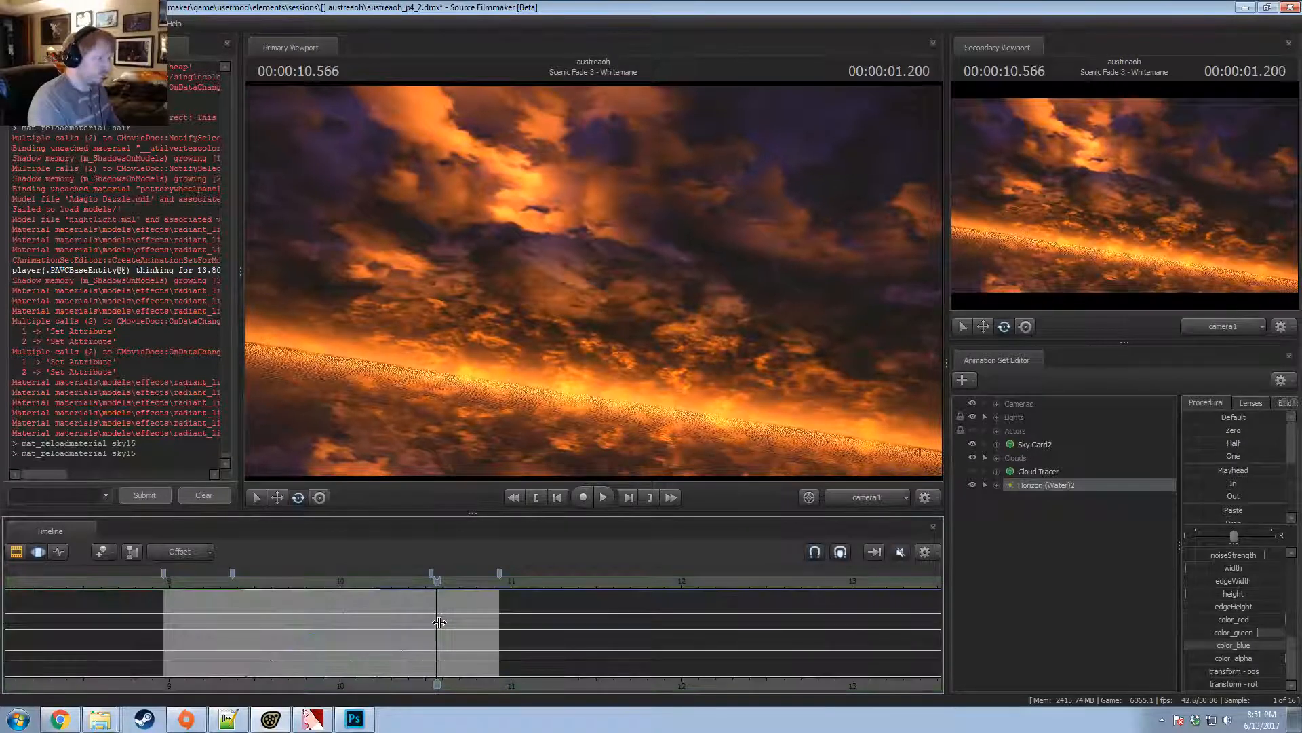
# Show the Actors group in the shot and hide the Actor Blue Ambient light in the Lights group.
pyautogui.press('F2')
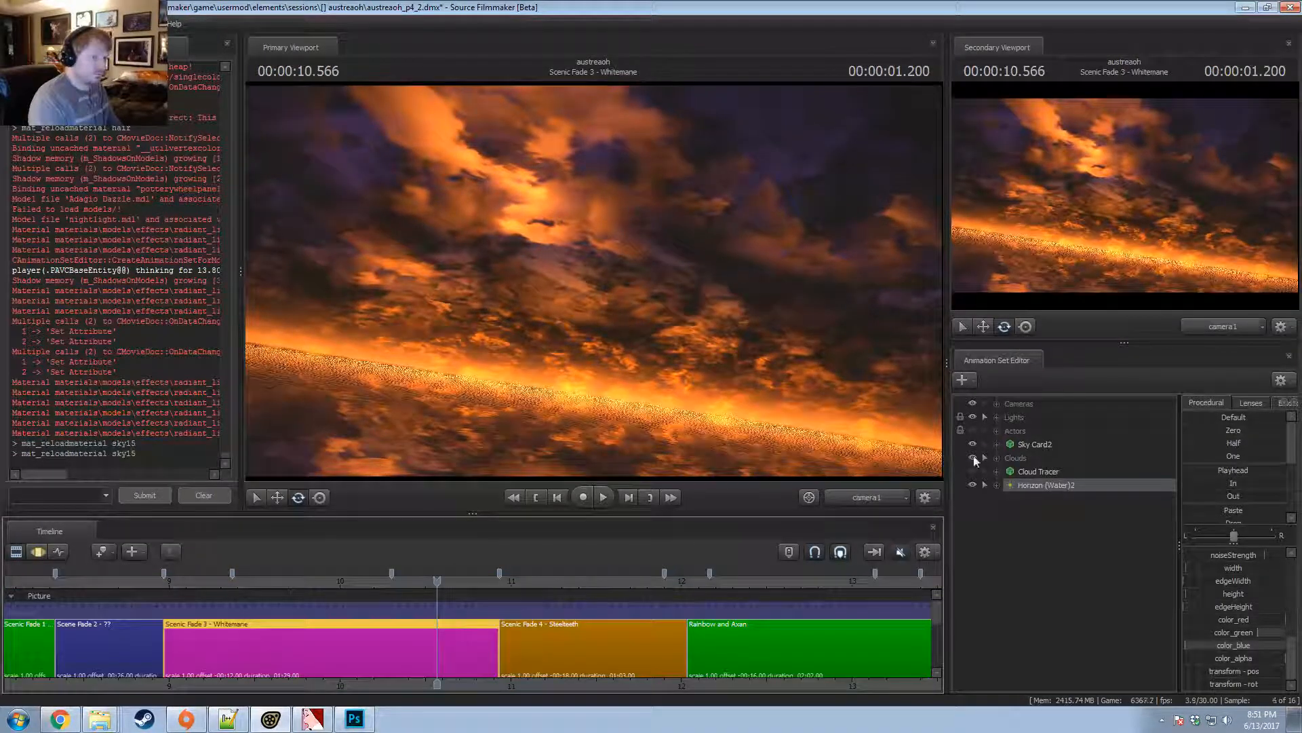
pyautogui.click(973, 430)
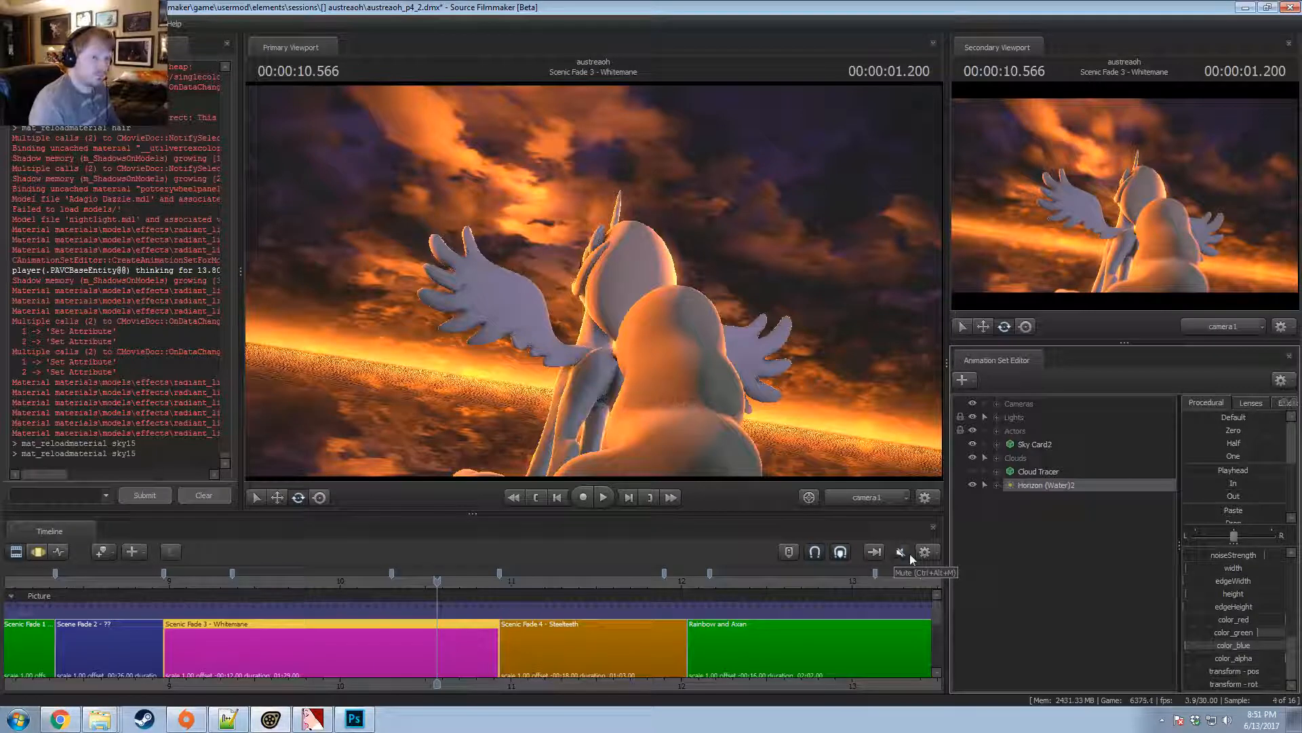
pyautogui.click(996, 418)
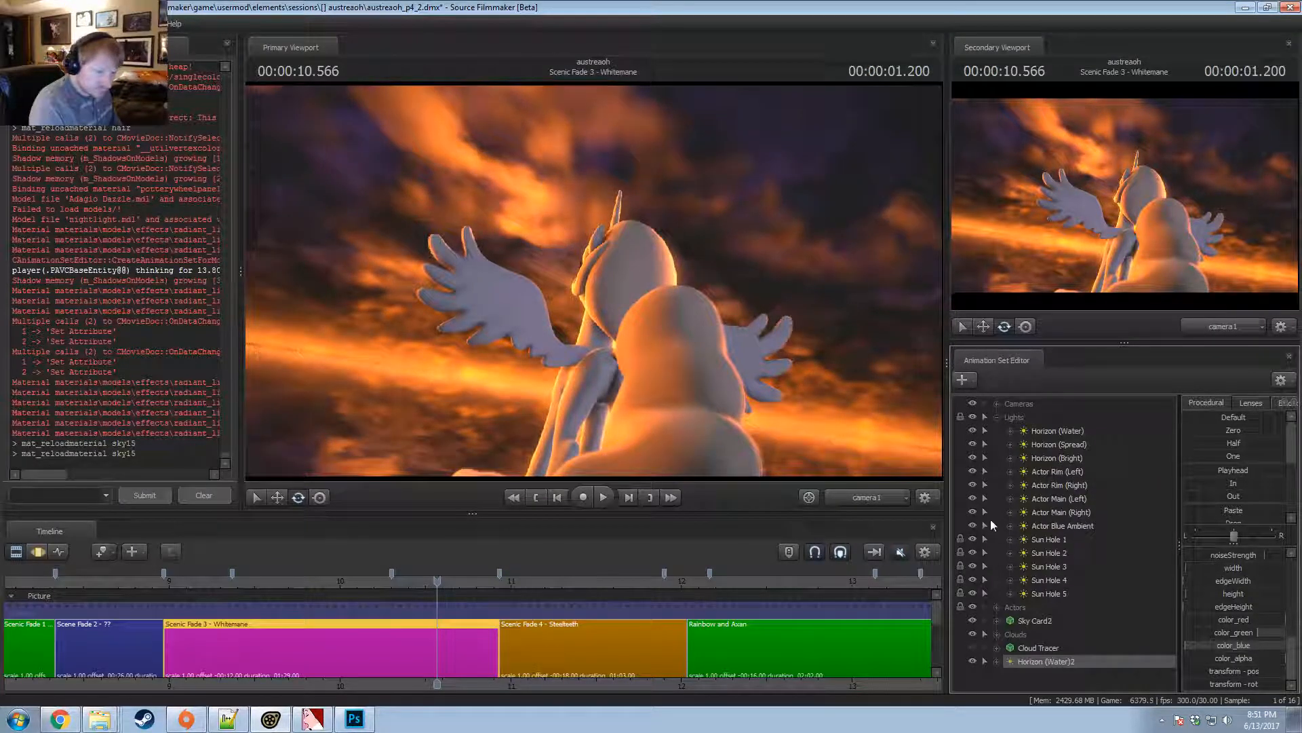
pyautogui.click(974, 524)
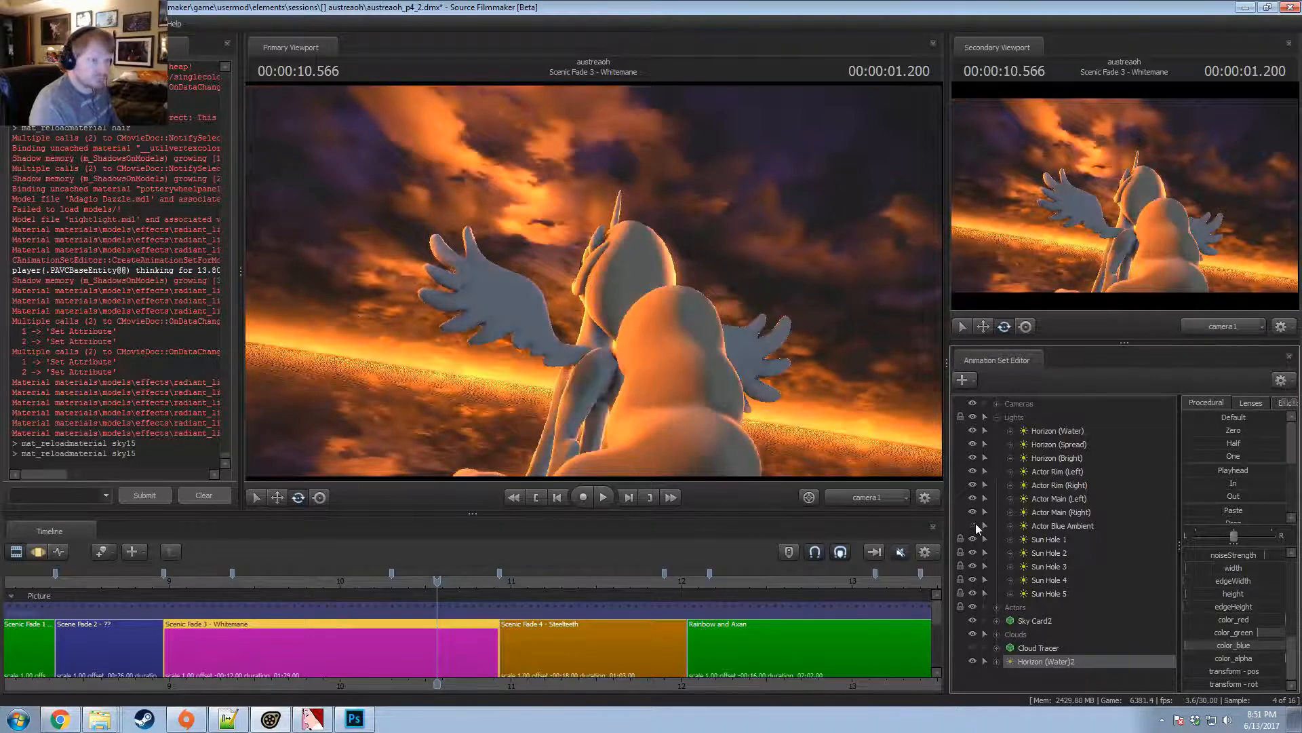
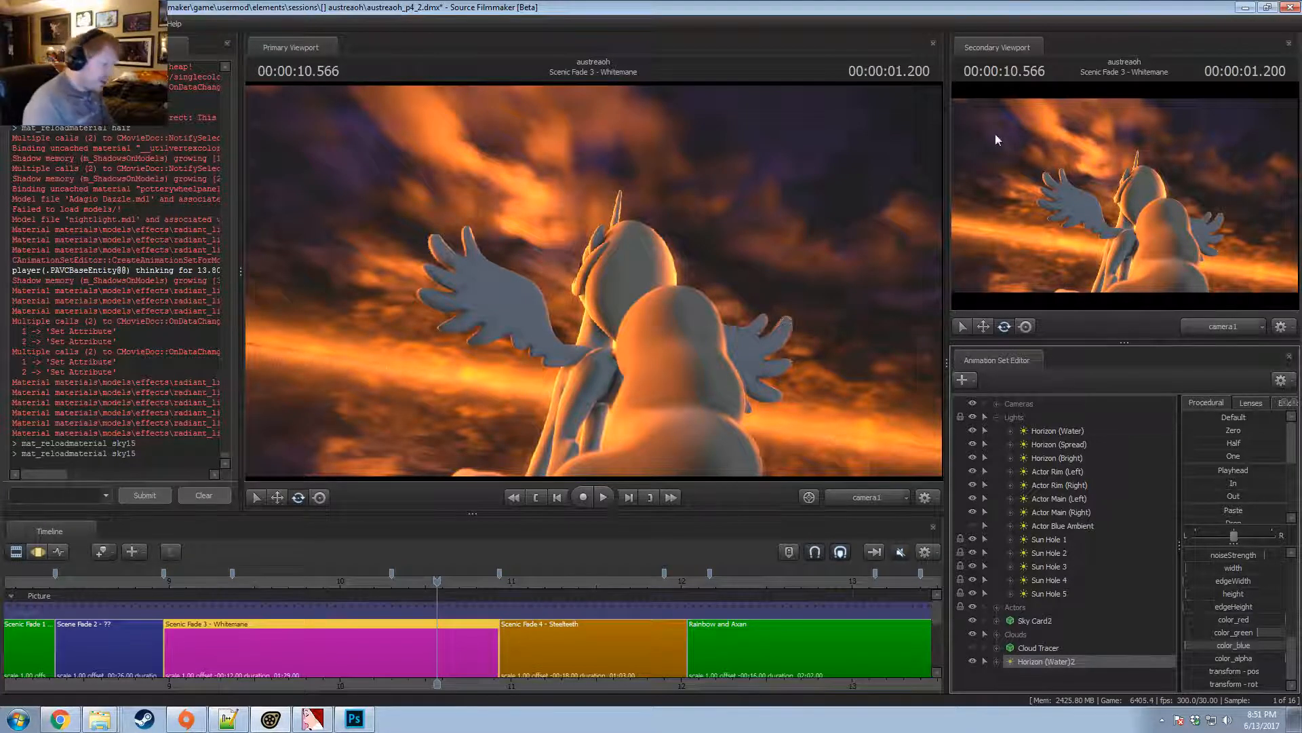
# Move the playhead to 00:00:10.866 in the Whitemane shot and disable lighting in the primary viewport.
pyautogui.click(487, 581)
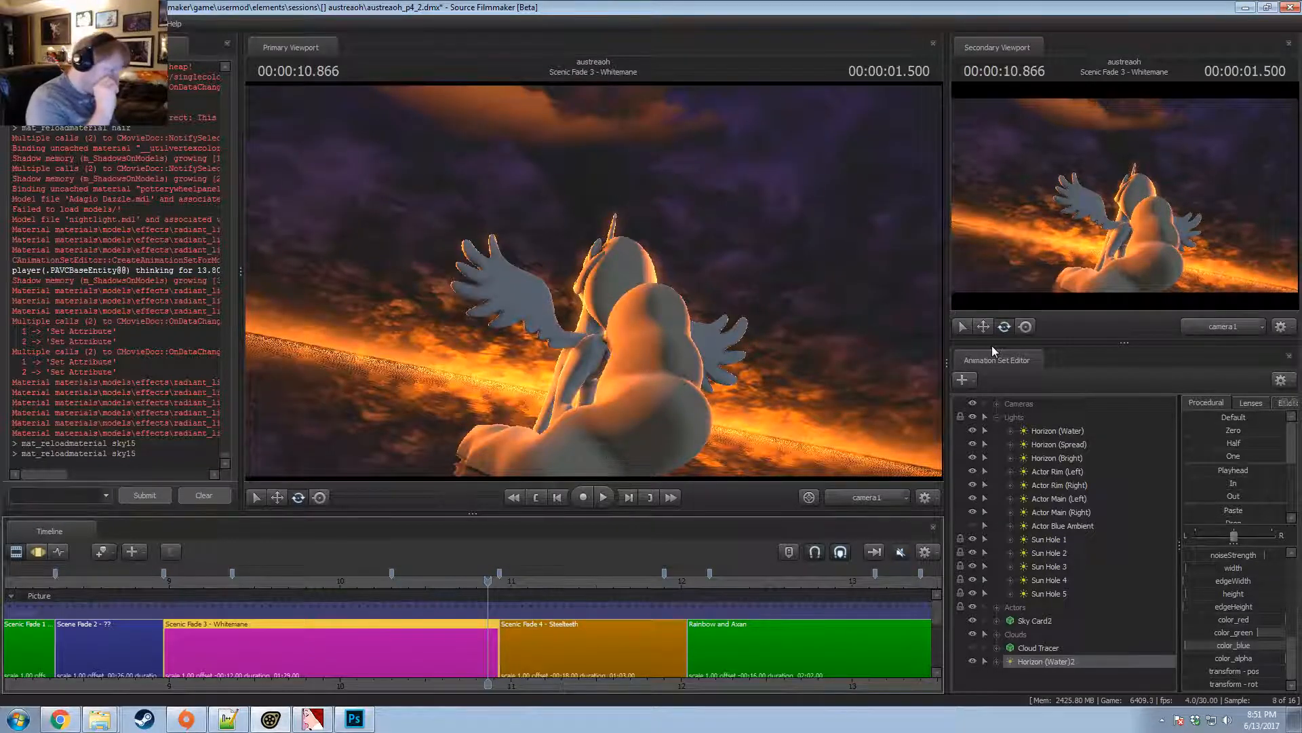
pyautogui.rightClick(706, 345)
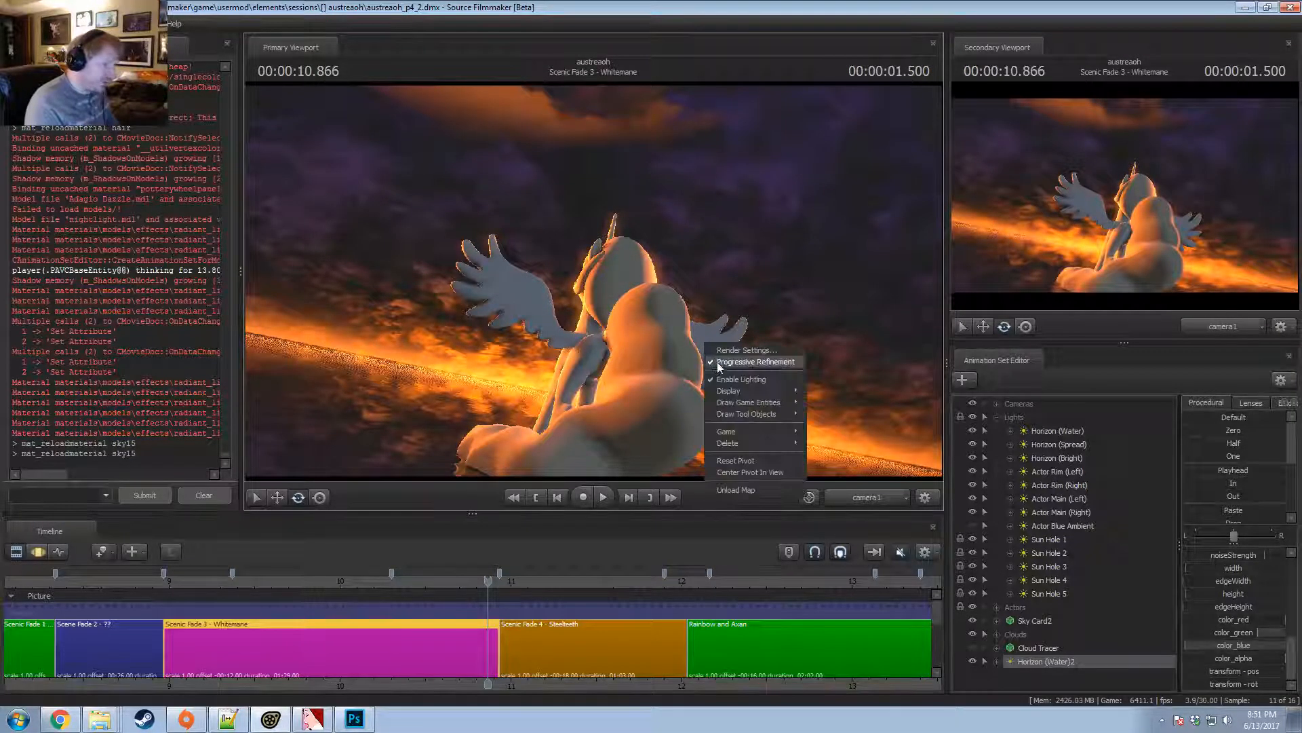
pyautogui.click(728, 379)
pyautogui.click(620, 317)
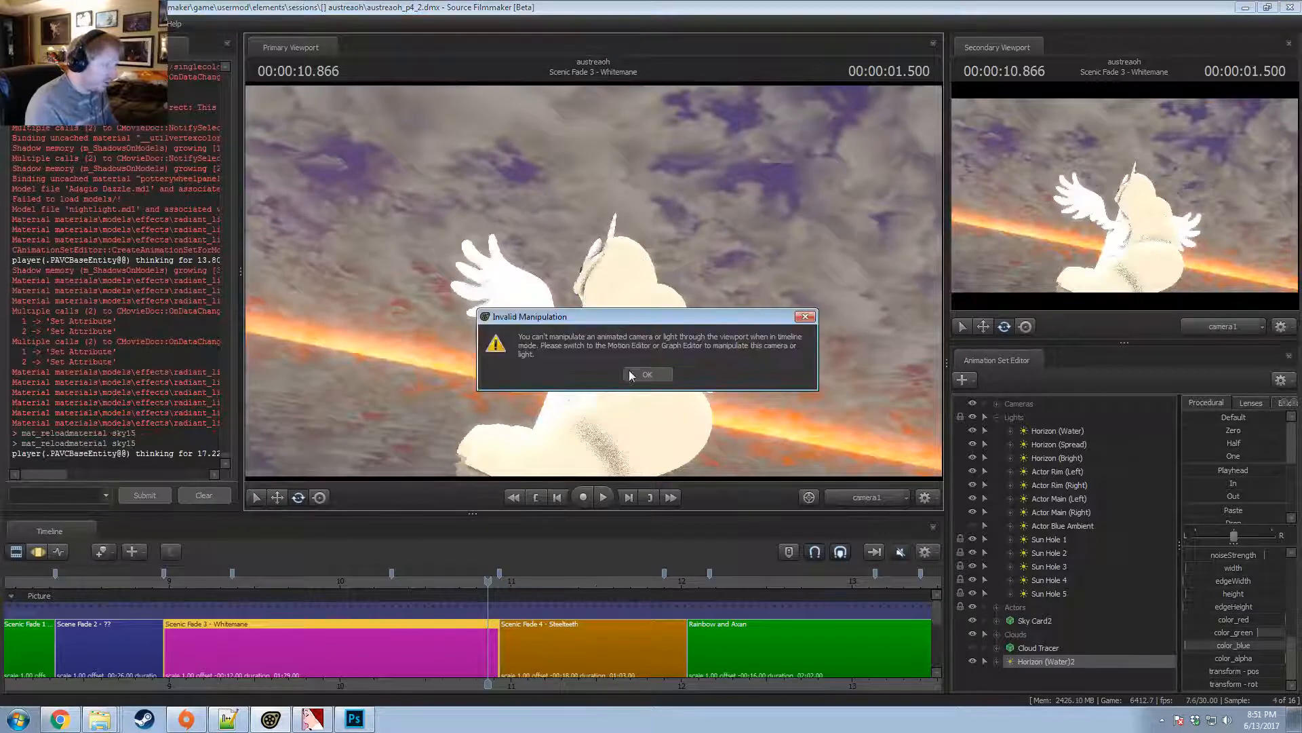
pyautogui.click(646, 374)
# View the scene through the Horizon (Water)2 light, scrub to 00:00:10.433 and list the light just above the Actors group.
pyautogui.press('F2')
pyautogui.hotkey('ctrl', 'a')
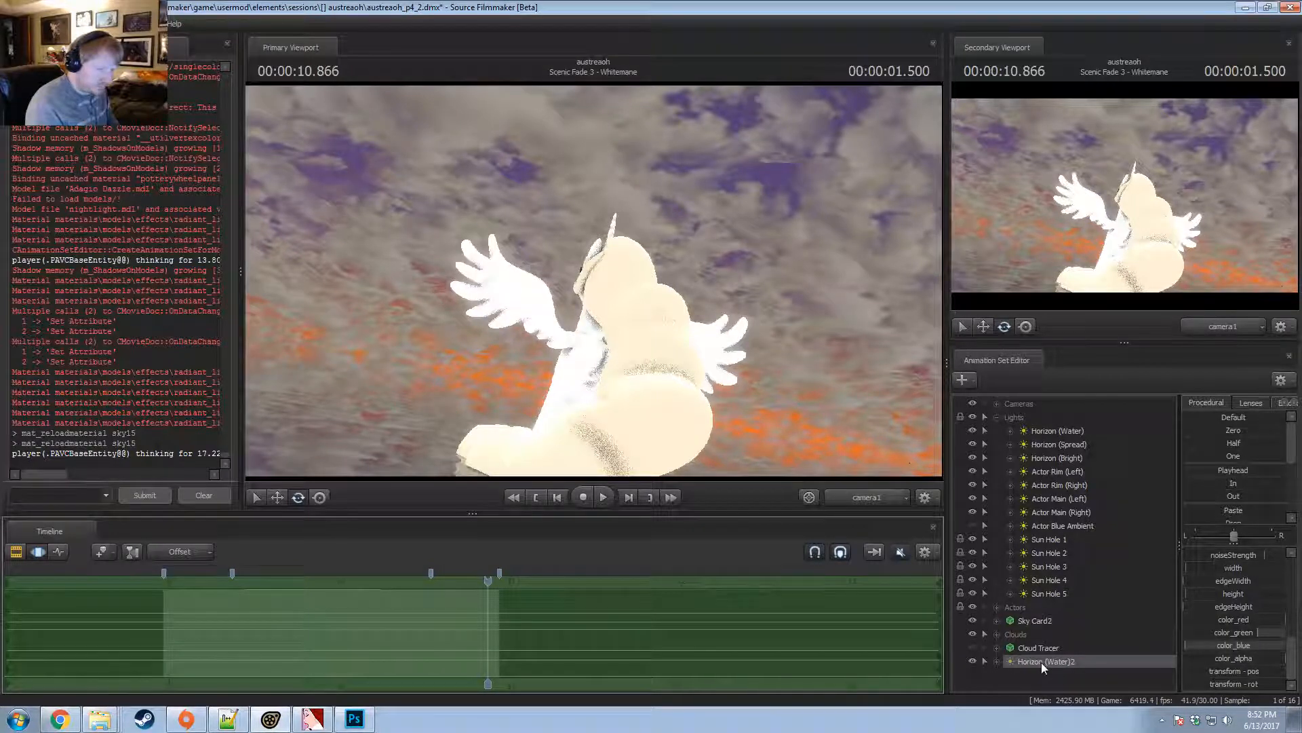
pyautogui.moveTo(1041, 665); pyautogui.dragTo(648, 393)
pyautogui.moveTo(457, 602); pyautogui.dragTo(378, 658)
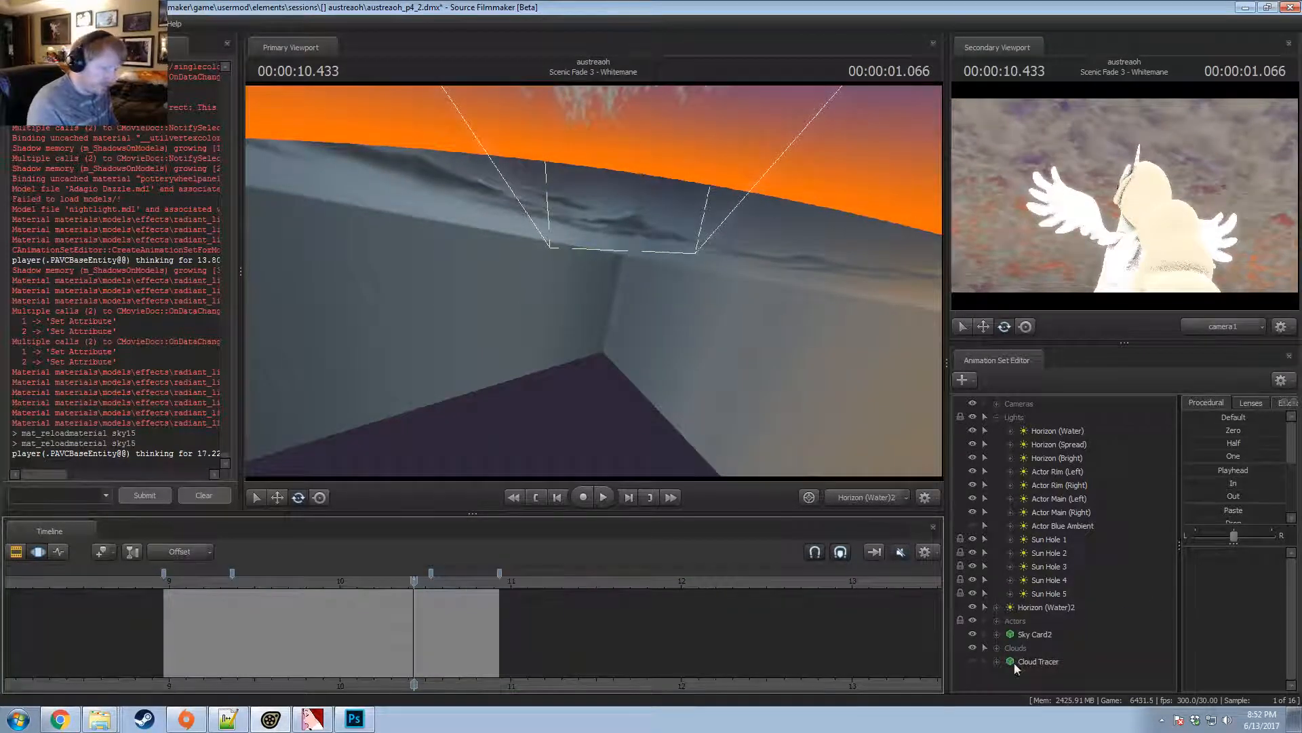
pyautogui.press('F2')
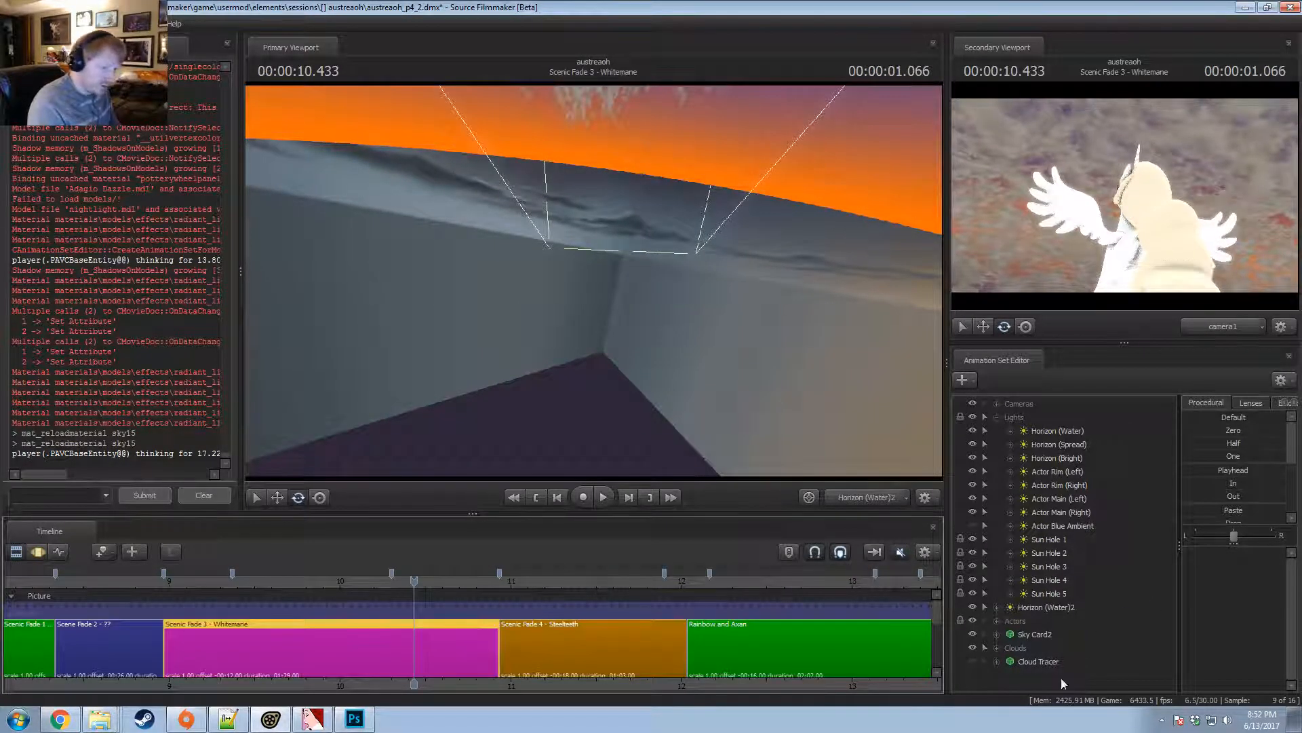
# Collapse the Lights group and switch the primary viewport to the work camera, framing the seated actor from higher up.
pyautogui.click(997, 417)
pyautogui.click(851, 500)
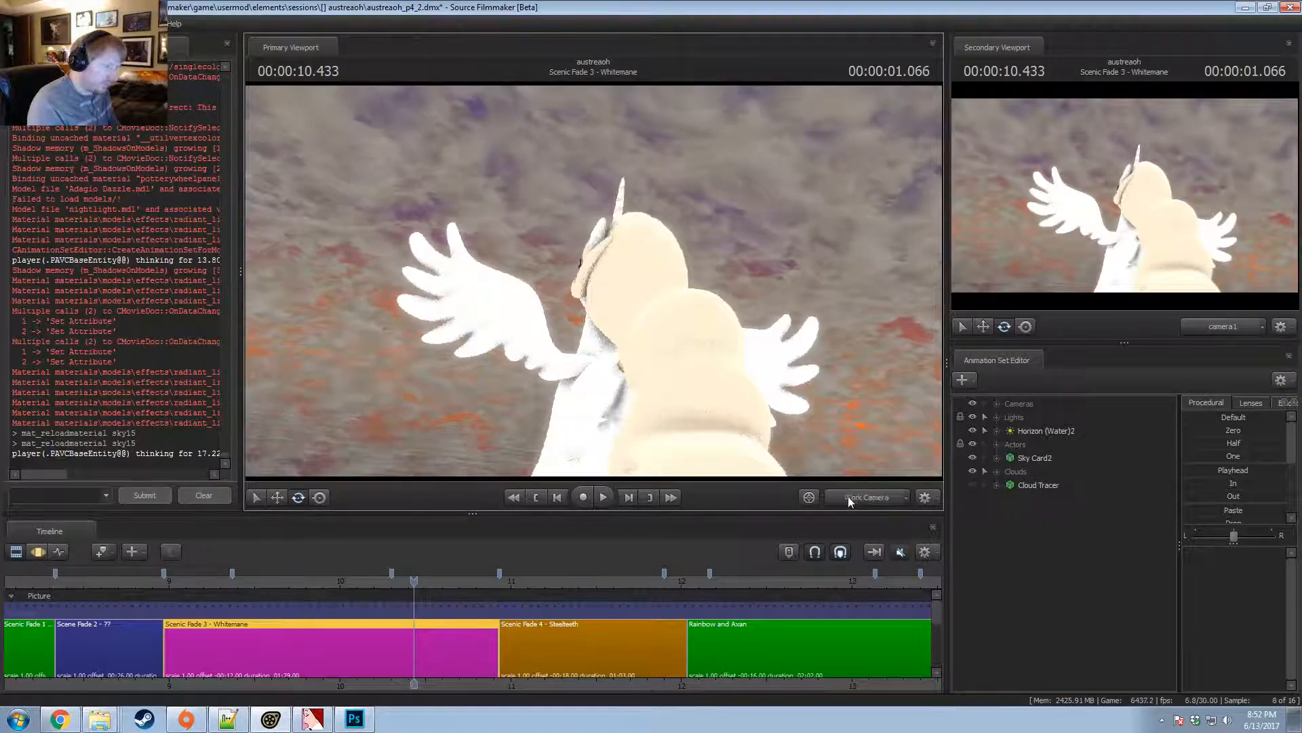
pyautogui.keyDown('ctrl'); pyautogui.click(849, 497); pyautogui.keyUp('ctrl')
pyautogui.moveTo(593, 281); pyautogui.dragTo(543, 387)
pyautogui.moveTo(890, 400); pyautogui.dragTo(890, 426)
pyautogui.press('s')
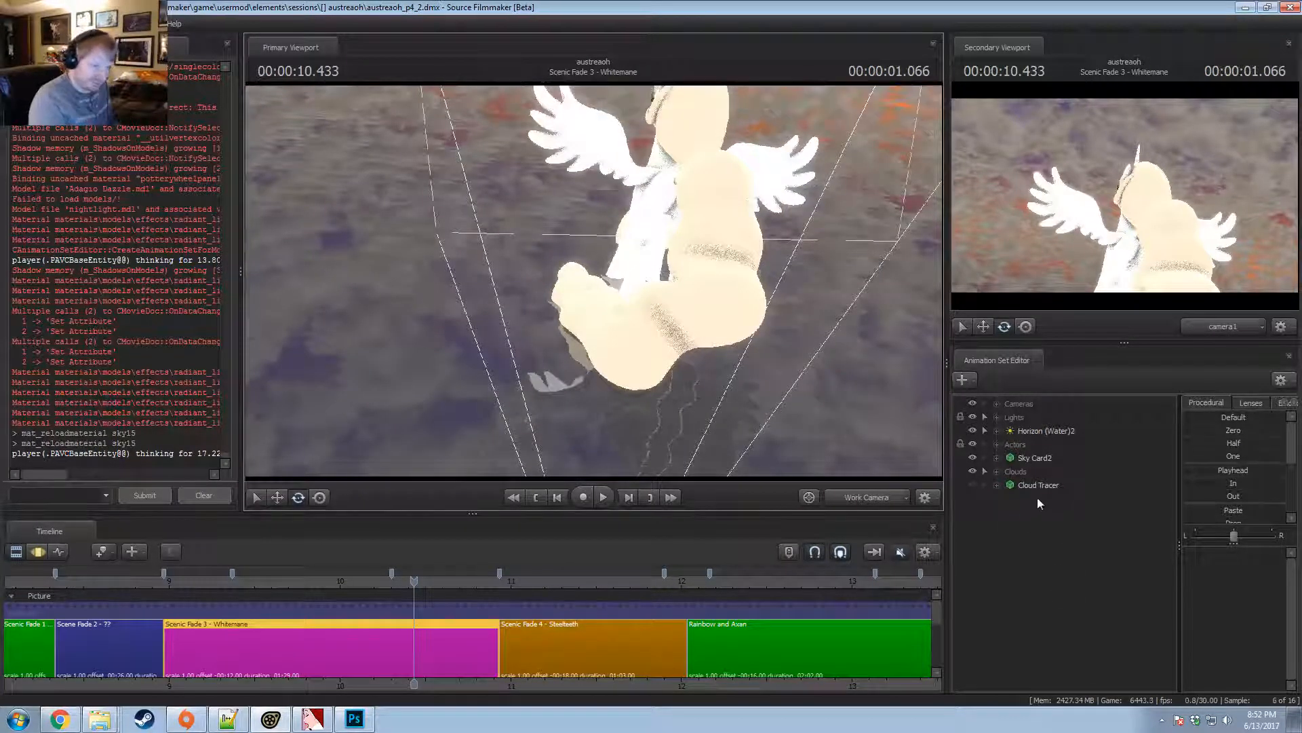
# Rename the Sky Card2 animation set to Sky Card.
pyautogui.click(1019, 459)
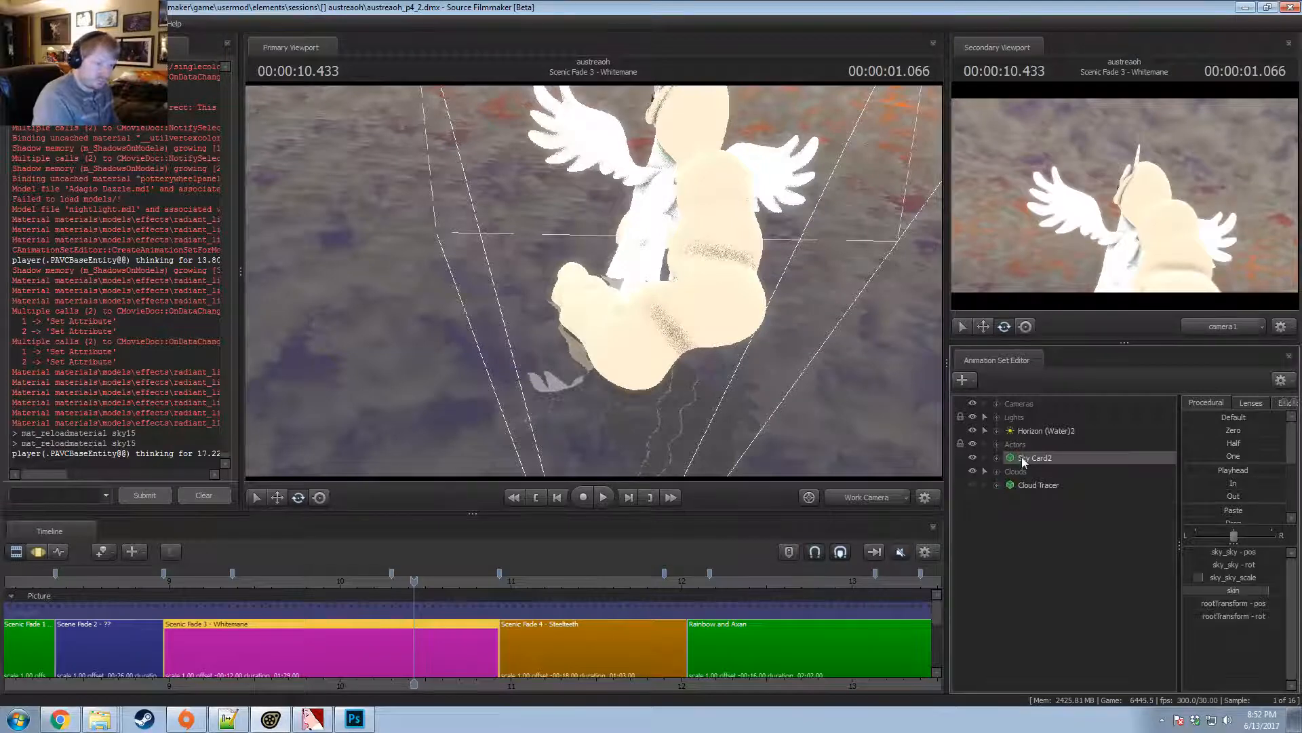
pyautogui.rightClick(1022, 458)
pyautogui.click(1069, 462)
pyautogui.press('BackSpace')
pyautogui.press('Return')
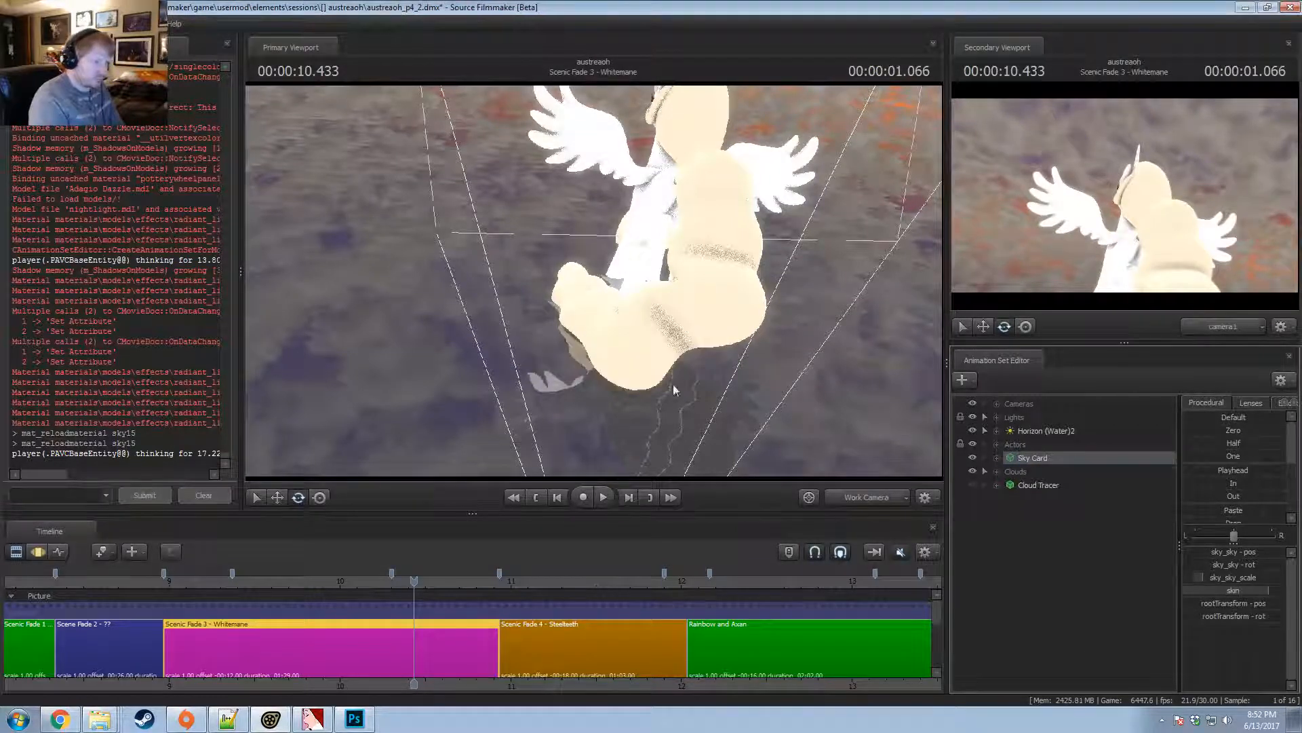
# Rename the Horizon (Water)2 light to Skybox Light inside the Lights group and save the session.
pyautogui.click(1033, 430)
pyautogui.click(996, 417)
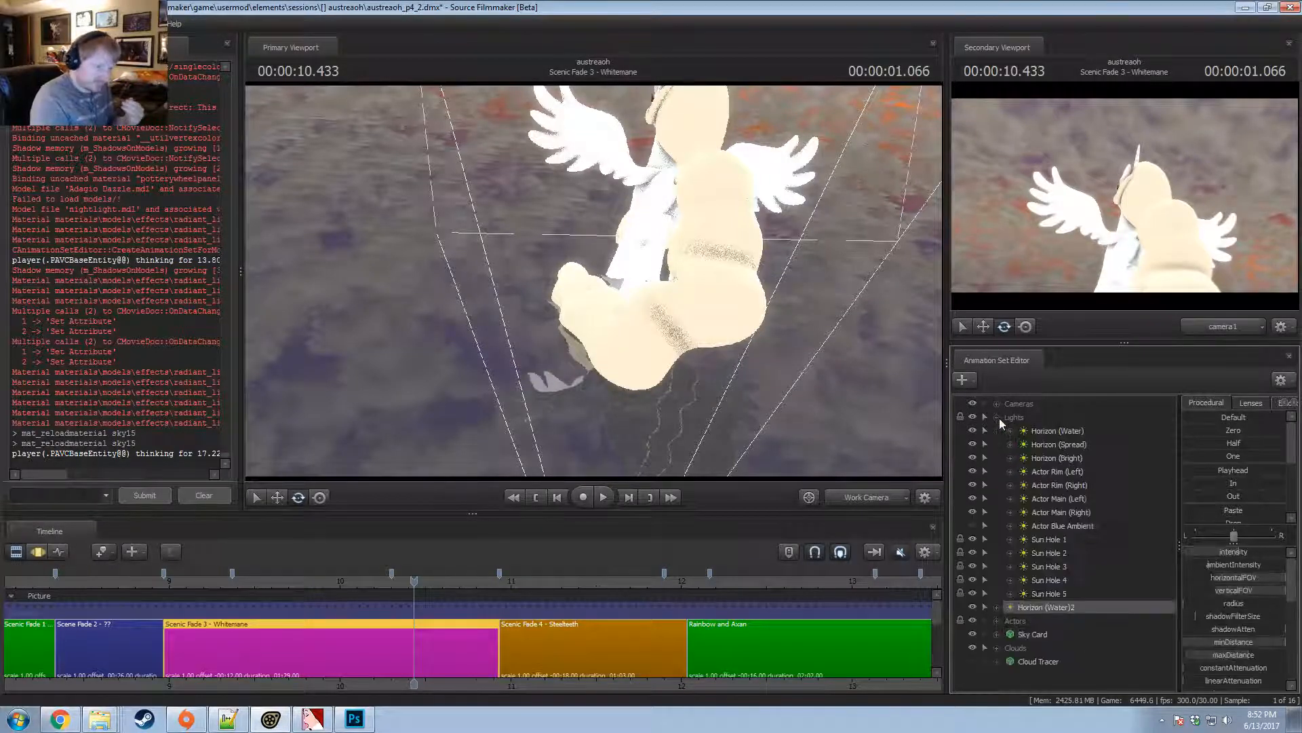
pyautogui.rightClick(1060, 607)
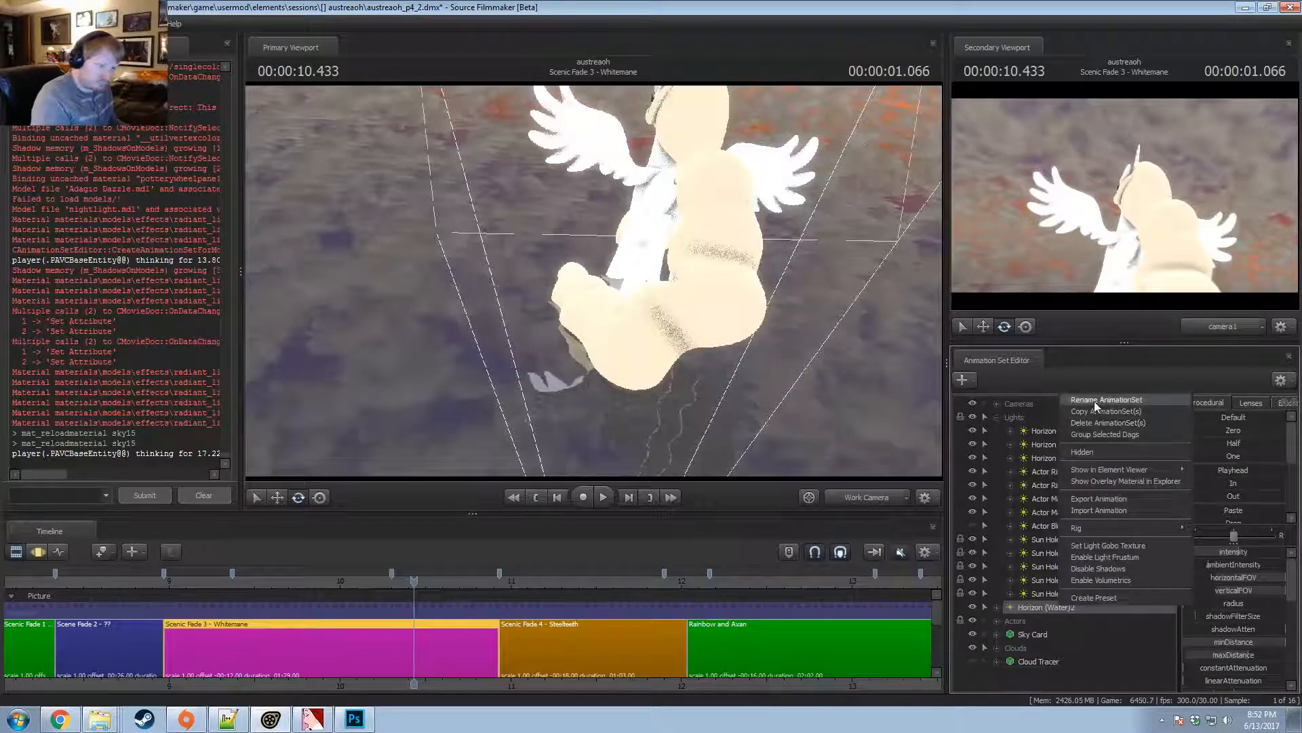
pyautogui.click(1094, 401)
pyautogui.write('Skyl')
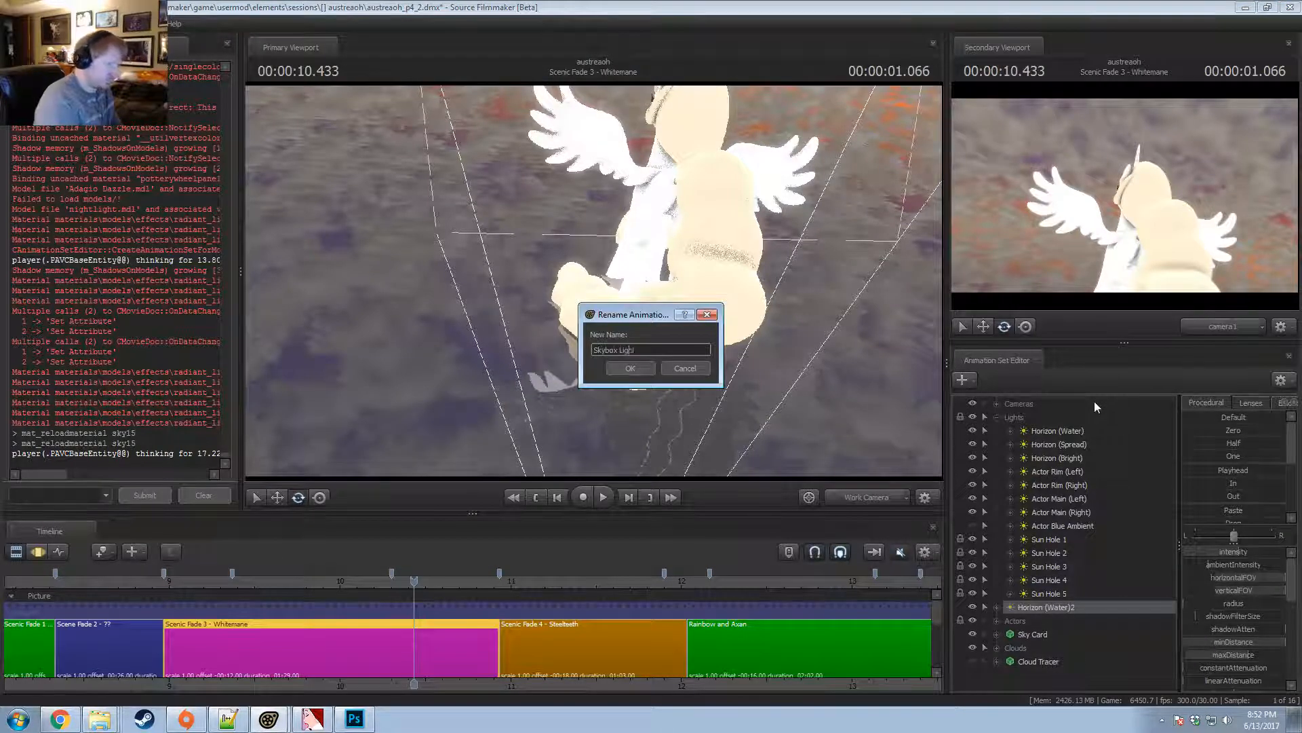
pyautogui.write('t')
pyautogui.press('Return')
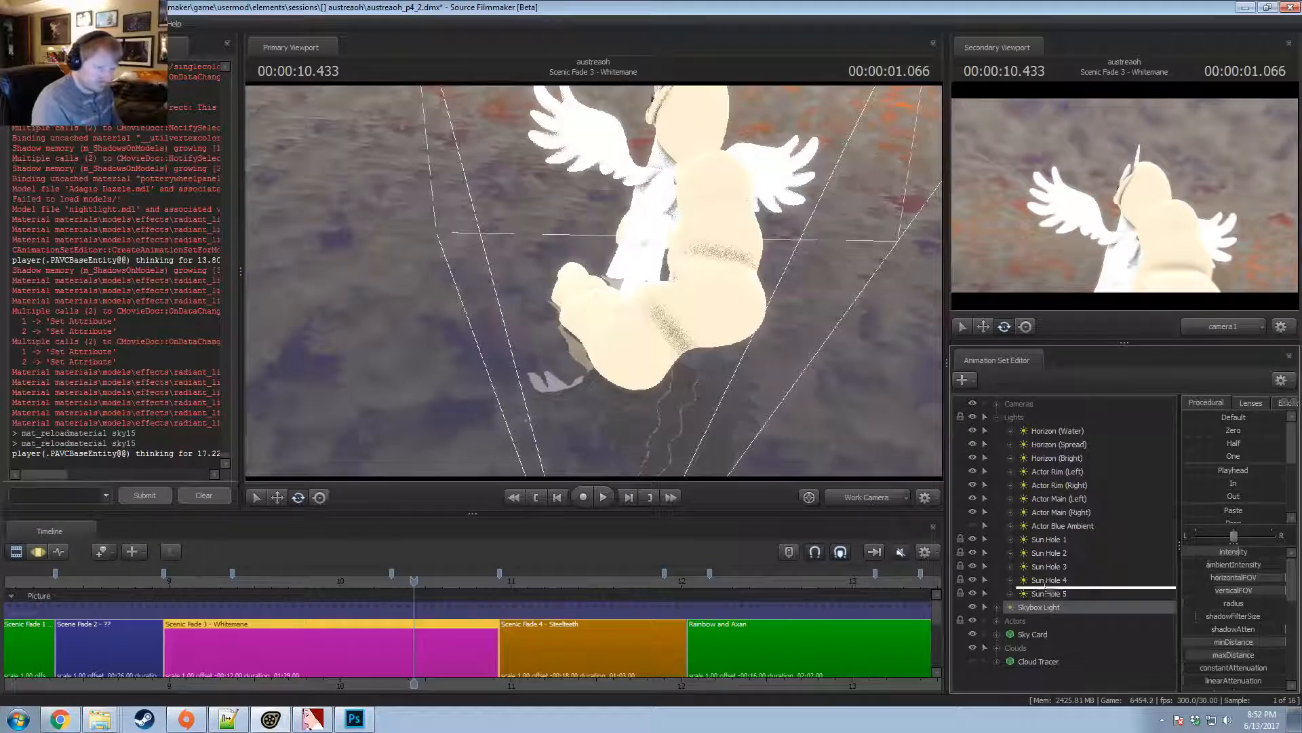
pyautogui.click(997, 417)
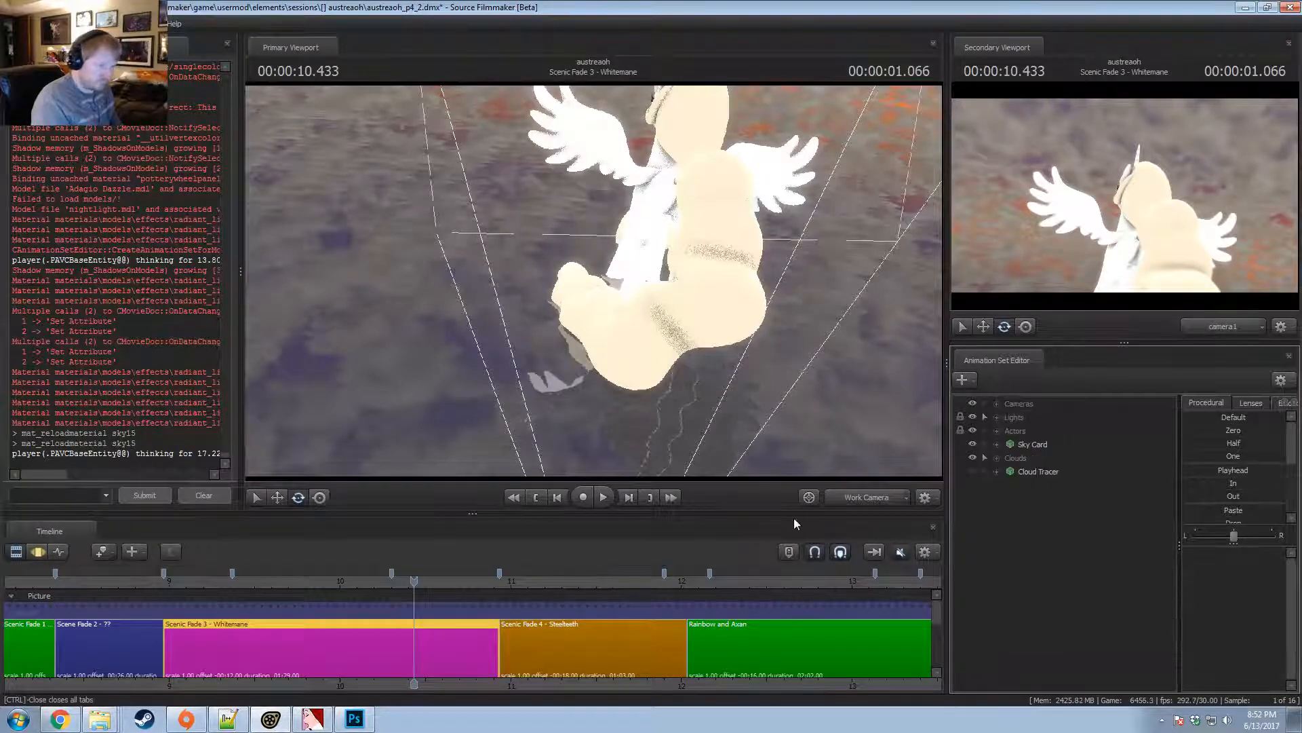
pyautogui.hotkey('ctrl', 's')
# Start an animation set for a new model, filter the model files by "ground" and preview the neargroundbuildings model.
pyautogui.rightClick(1029, 512)
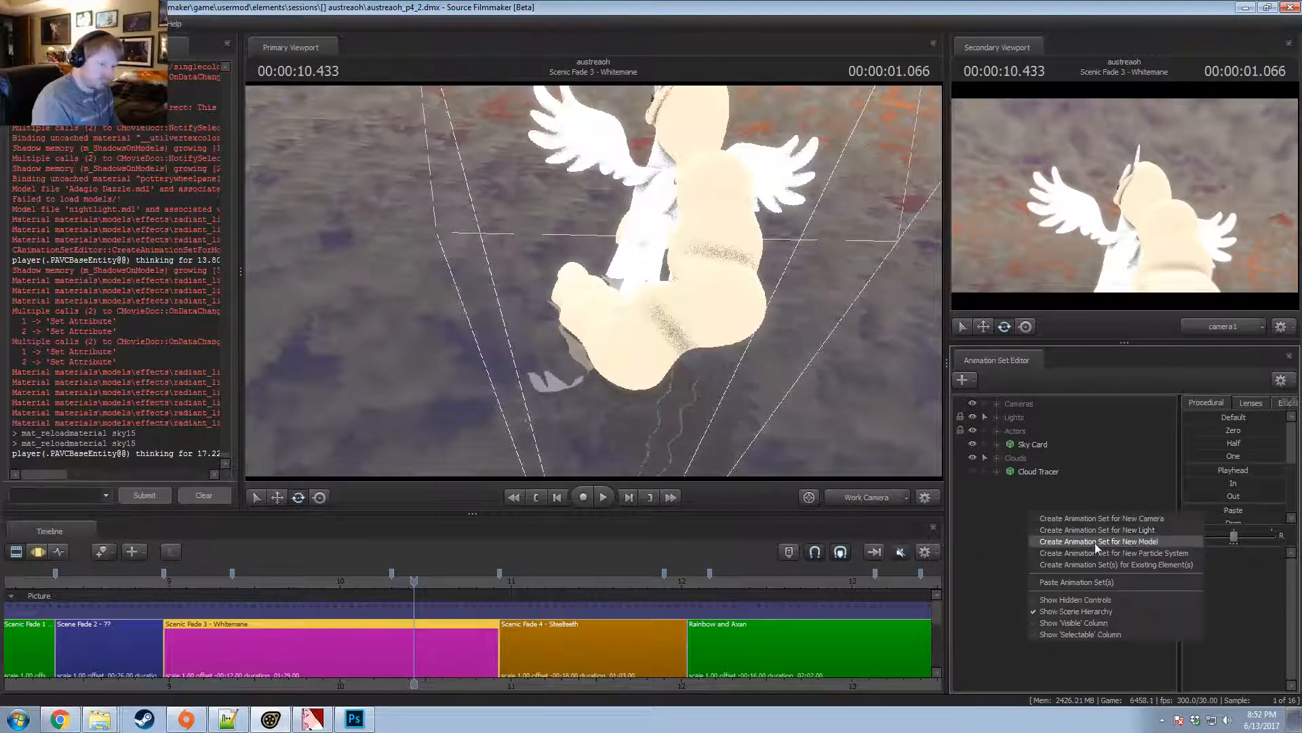
pyautogui.click(1099, 541)
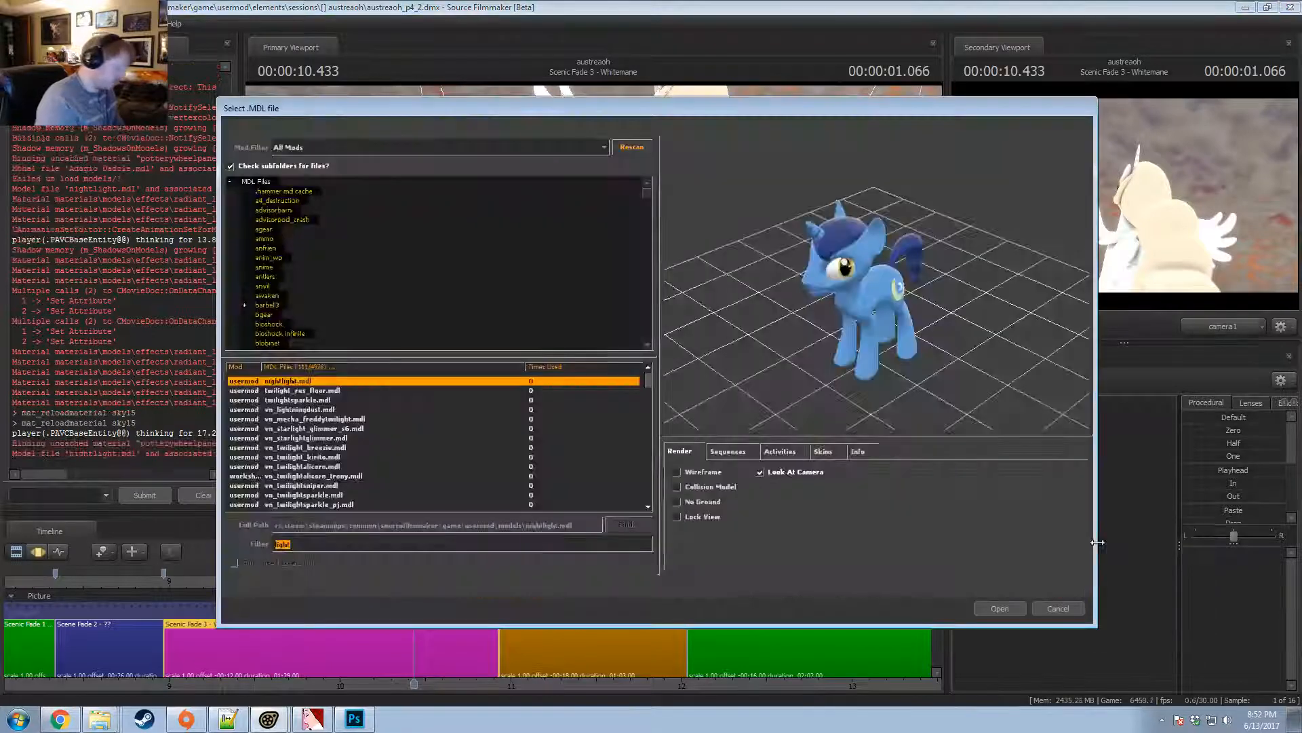
pyautogui.write('ground')
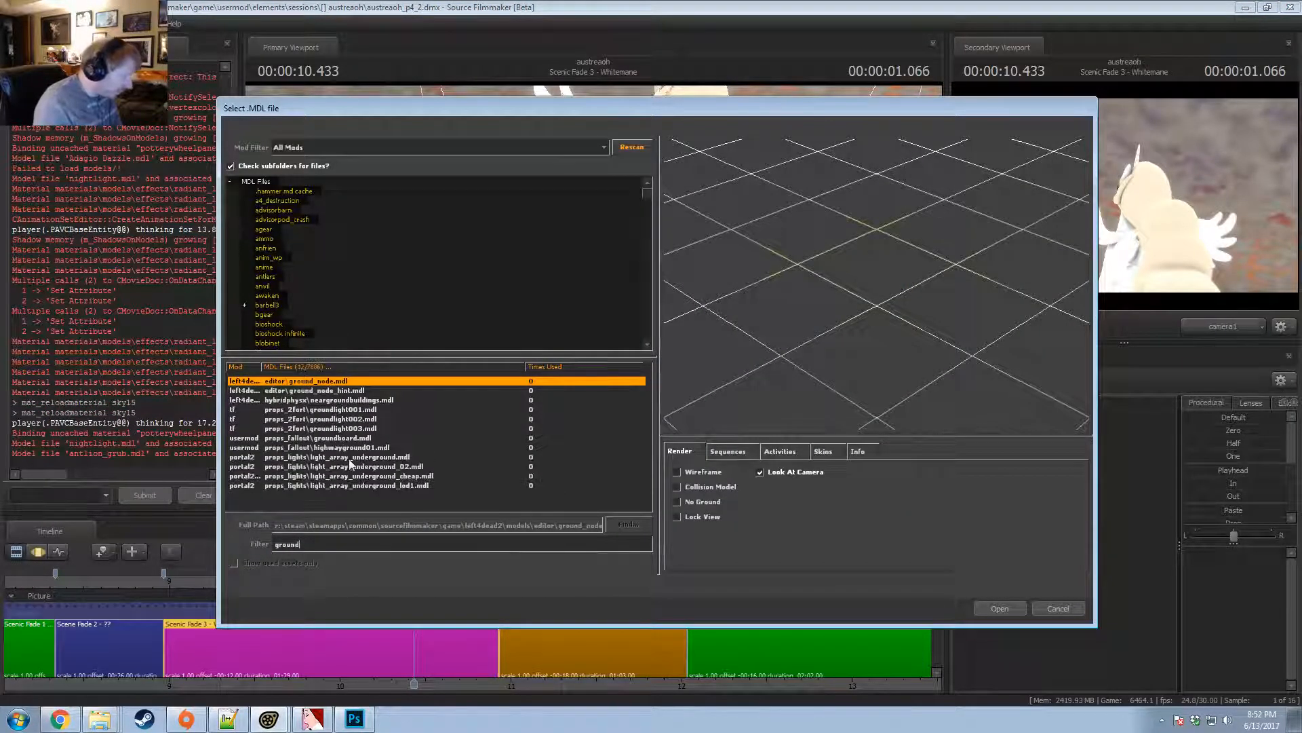
pyautogui.click(331, 400)
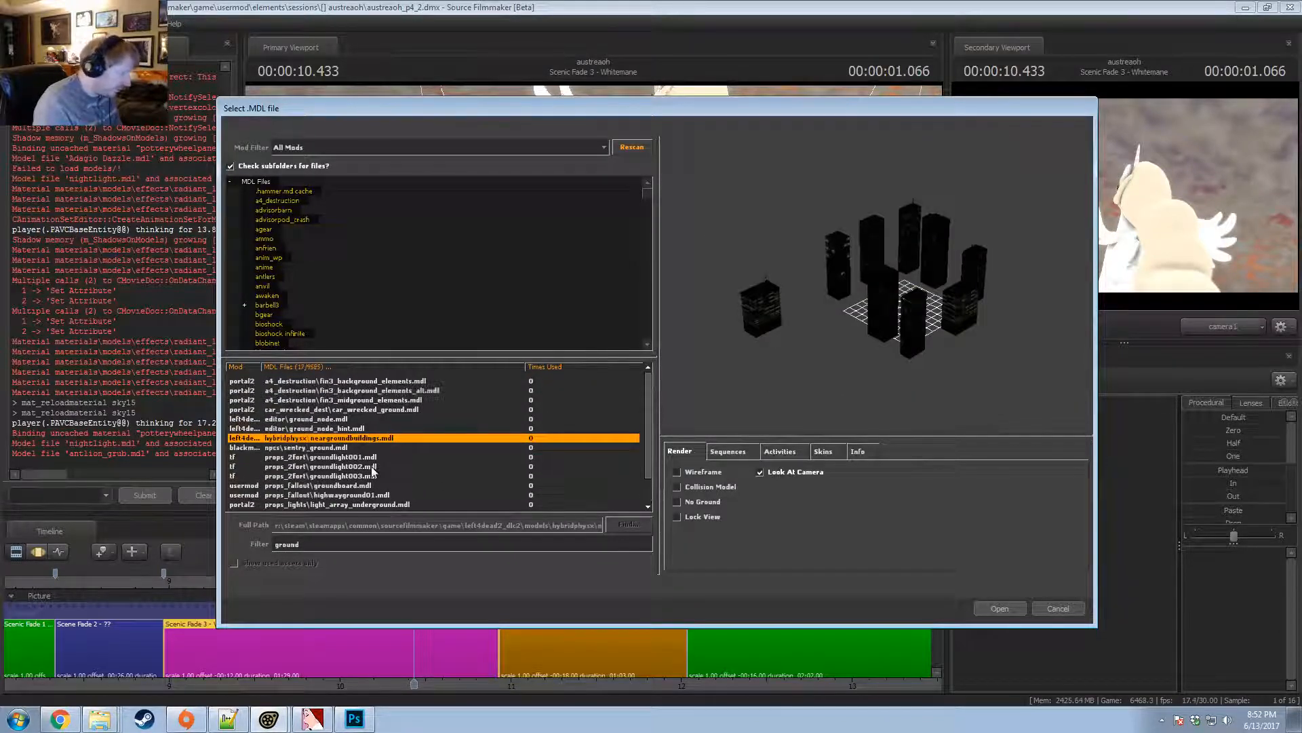
# Limit the ground search to the workshop mod and preview proving_grounds, ground_canvas_round and ground_canvas.
pyautogui.click(299, 148)
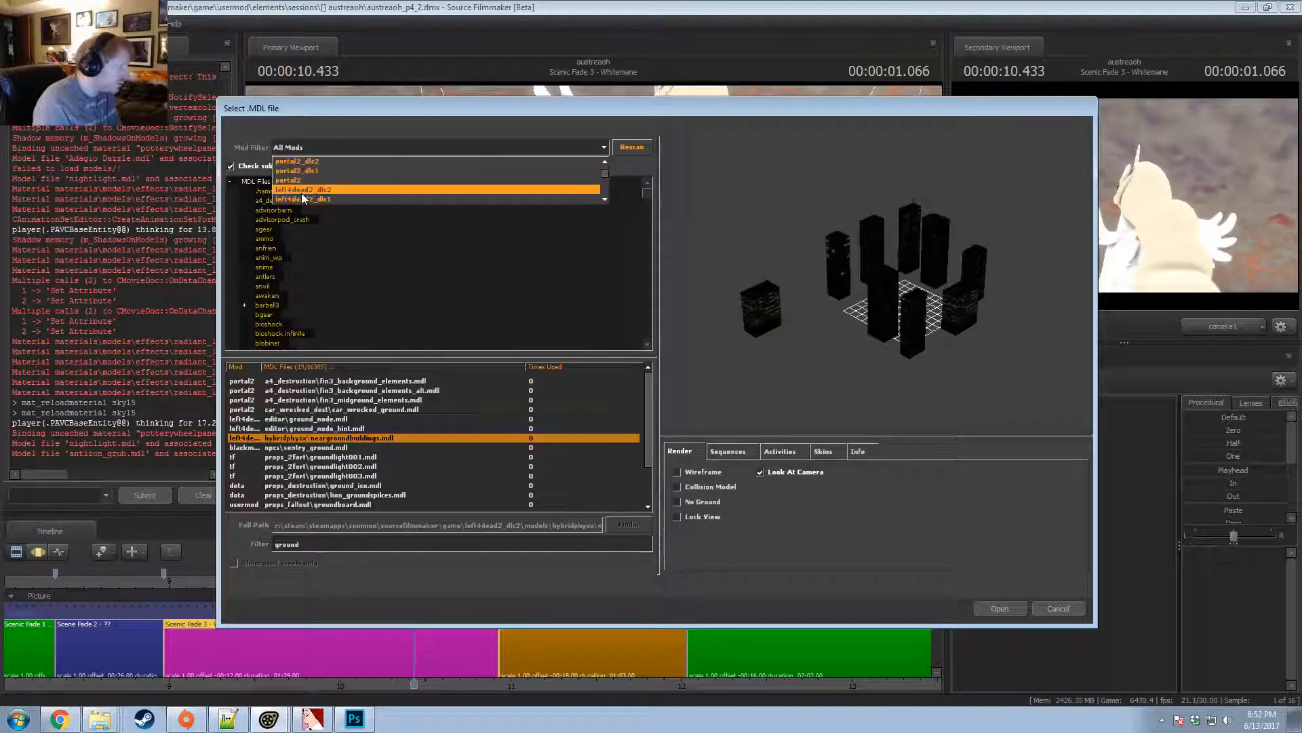
pyautogui.scroll(-5, 303, 187)
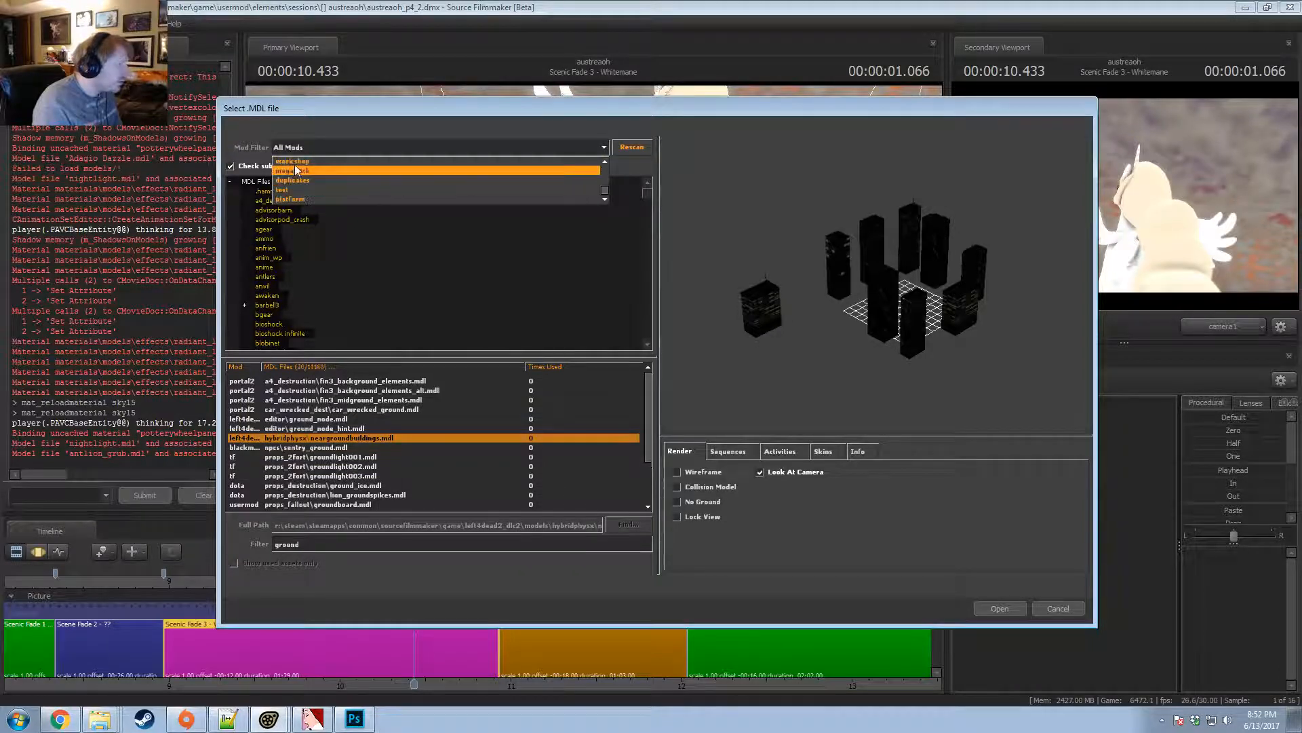
pyautogui.click(293, 189)
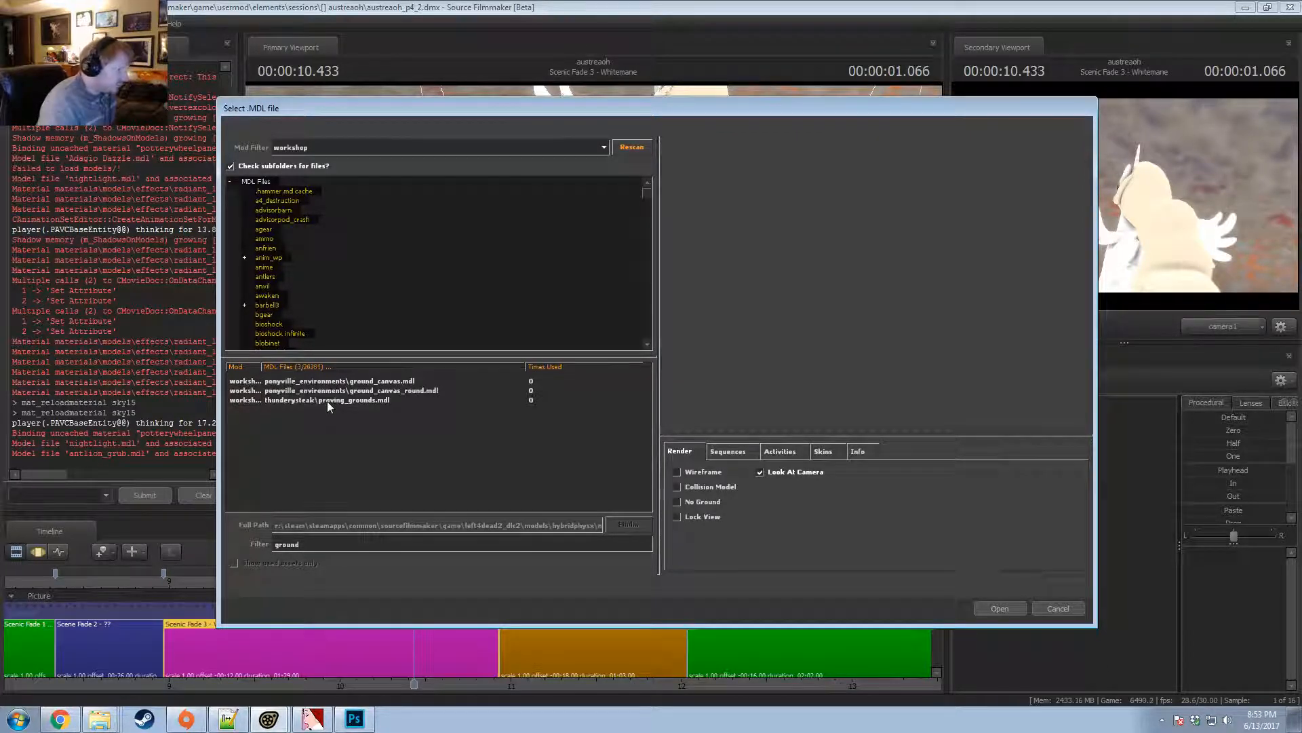
pyautogui.click(327, 400)
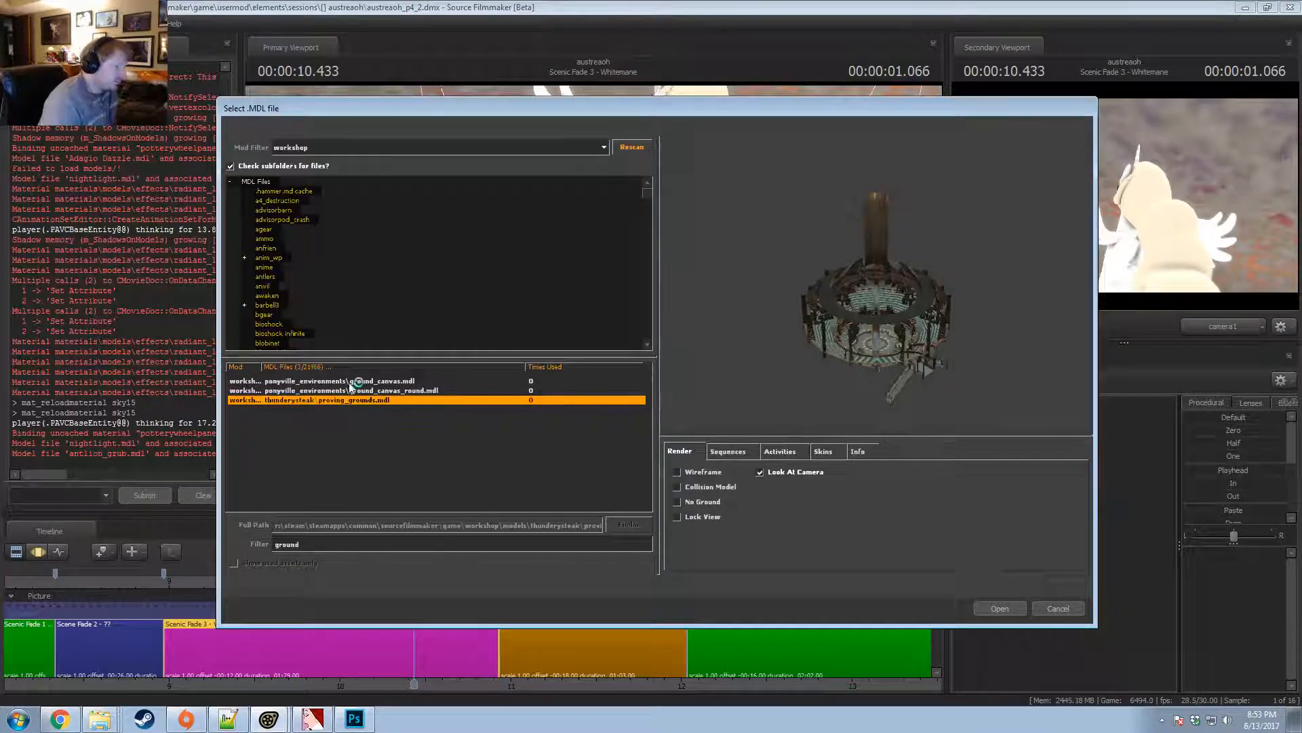
pyautogui.click(350, 380)
pyautogui.click(362, 390)
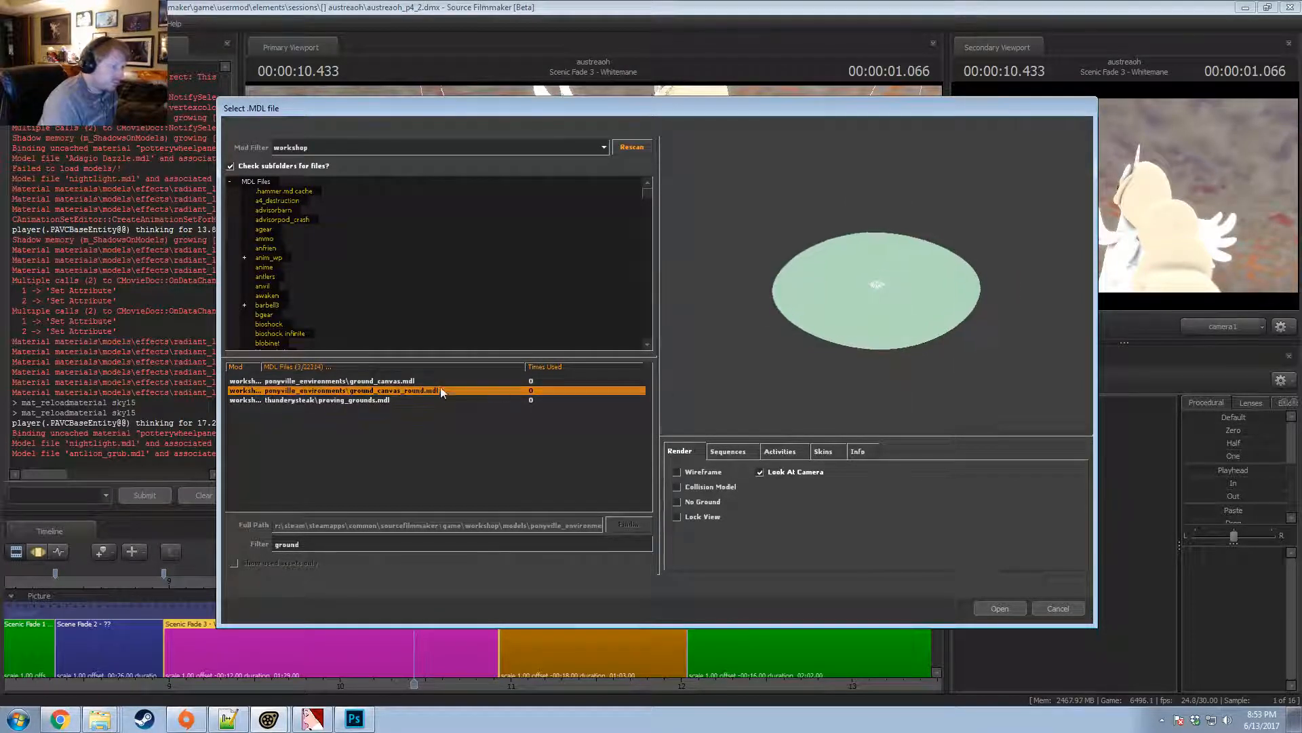
pyautogui.click(412, 381)
pyautogui.moveTo(895, 310)
pyautogui.mouseDown()
pyautogui.moveTo(899, 261)
pyautogui.moveTo(905, 305)
pyautogui.mouseUp()
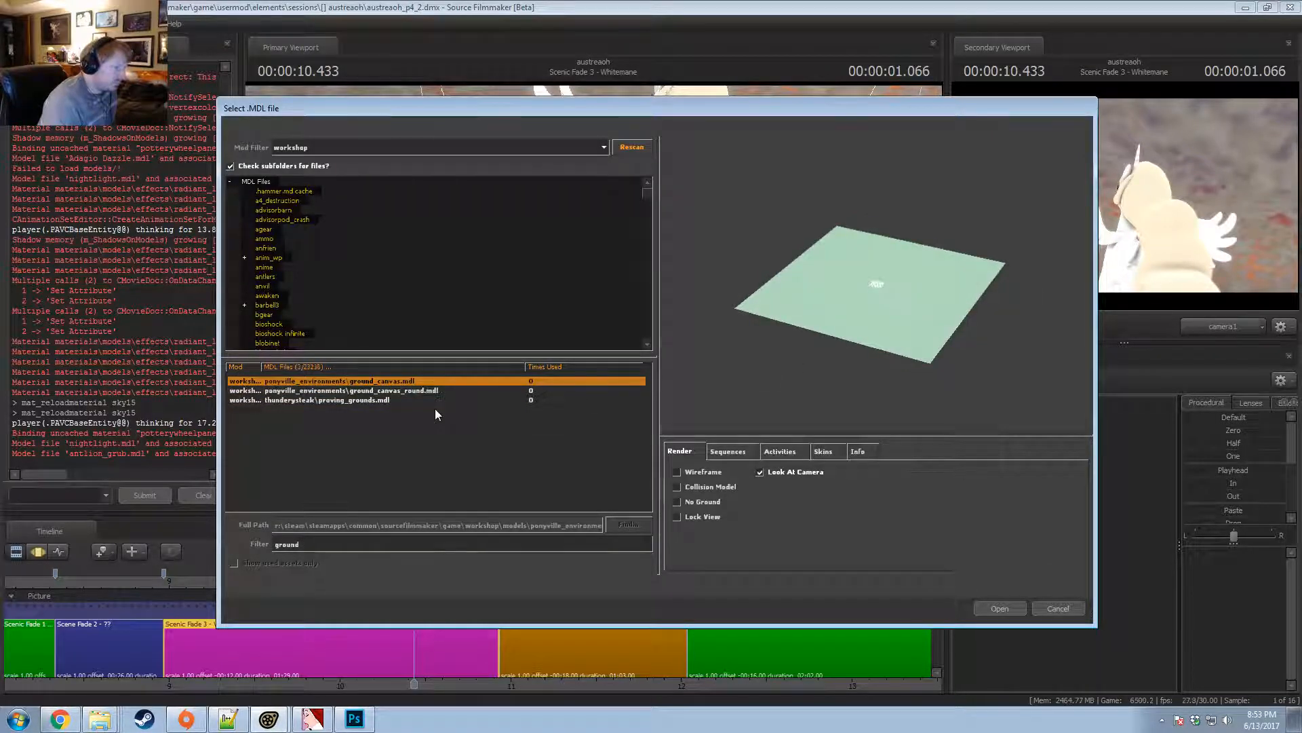
# Search the workshop models for "avrok" and widen the search to all mods.
pyautogui.click(309, 543)
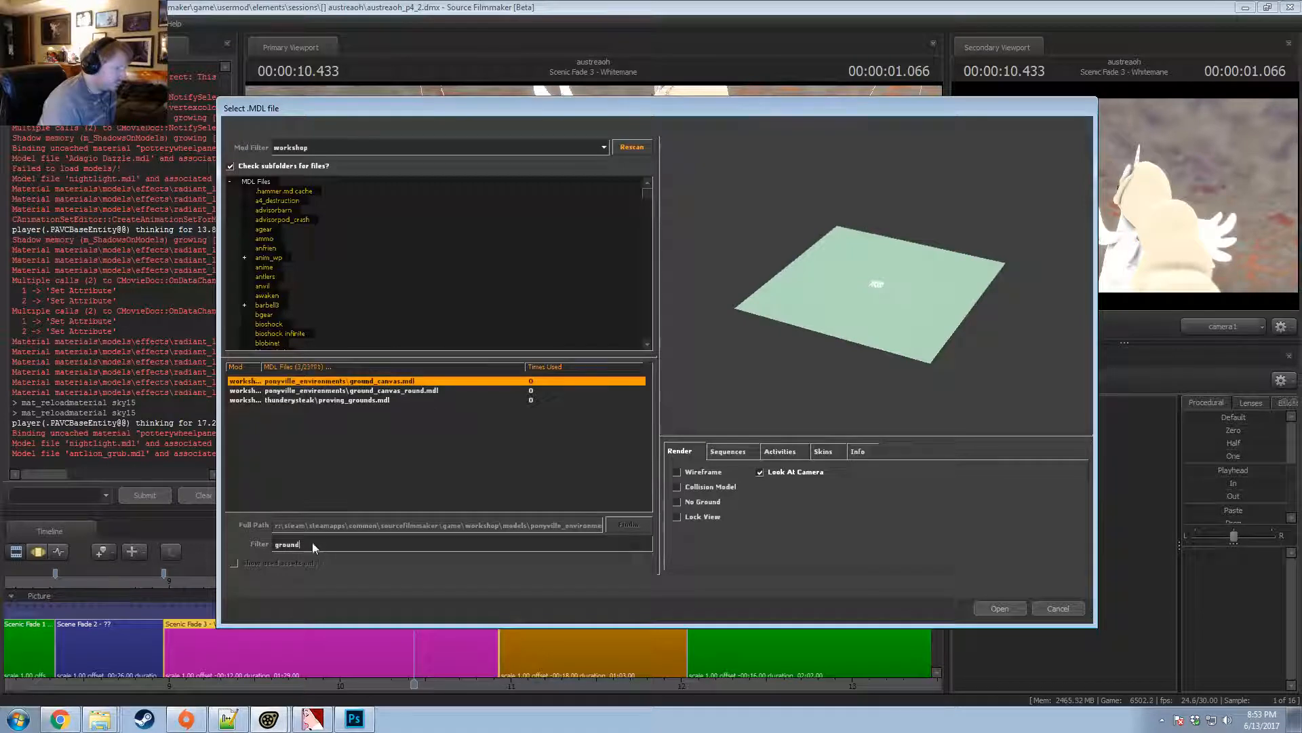
pyautogui.moveTo(316, 545); pyautogui.dragTo(276, 542)
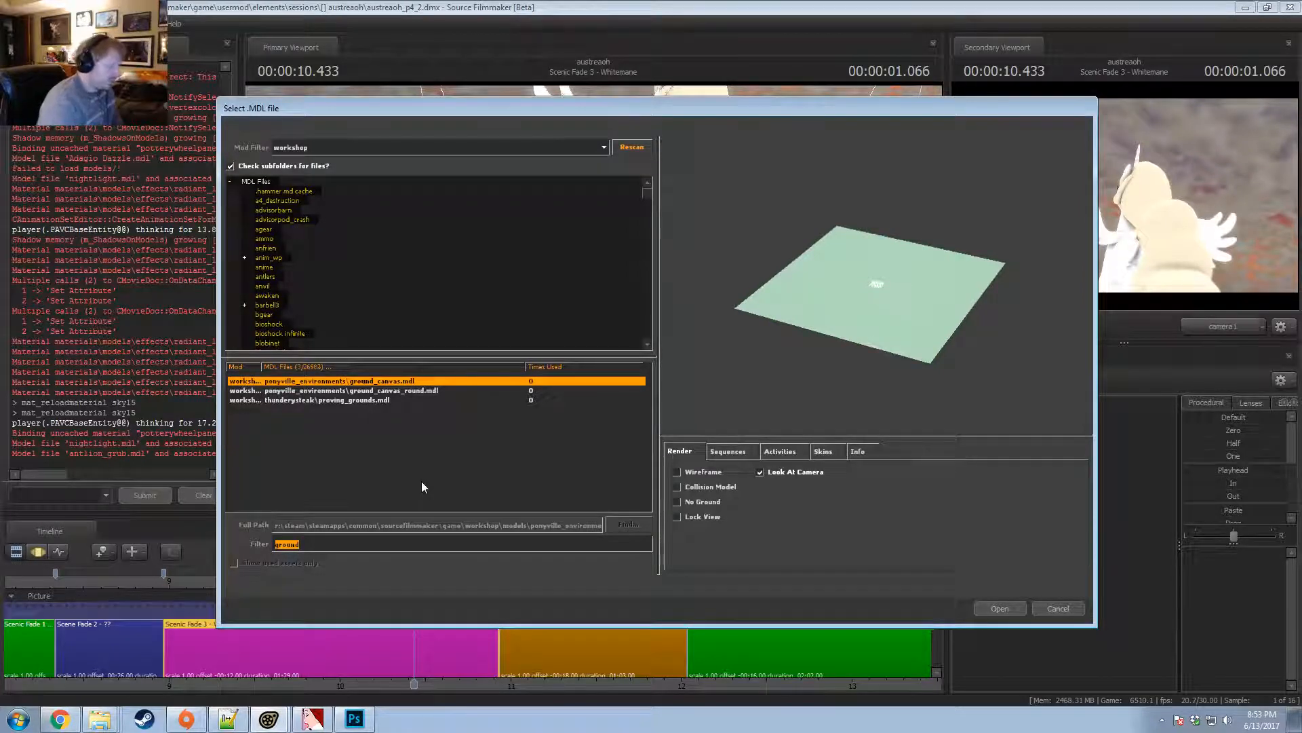
pyautogui.write('avar')
pyautogui.press('BackSpace')
pyautogui.press('BackSpace')
pyautogui.write('rok')
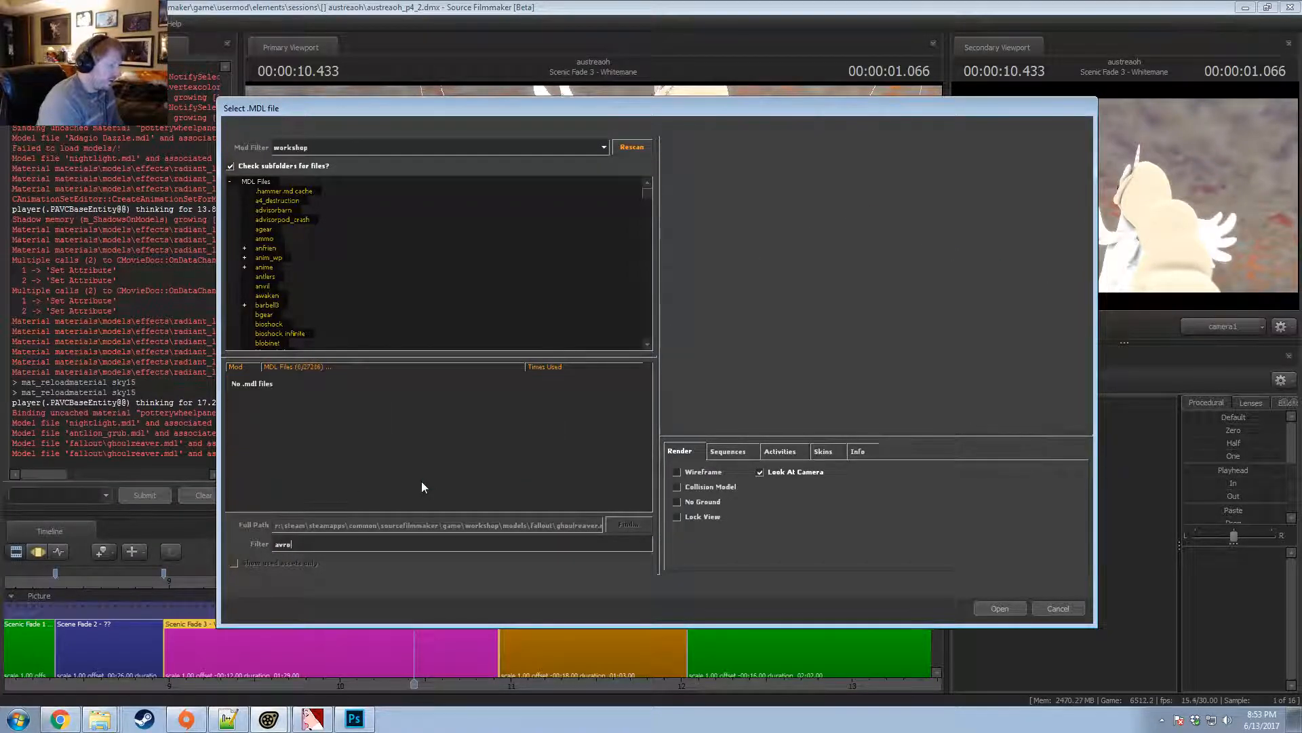
pyautogui.click(300, 148)
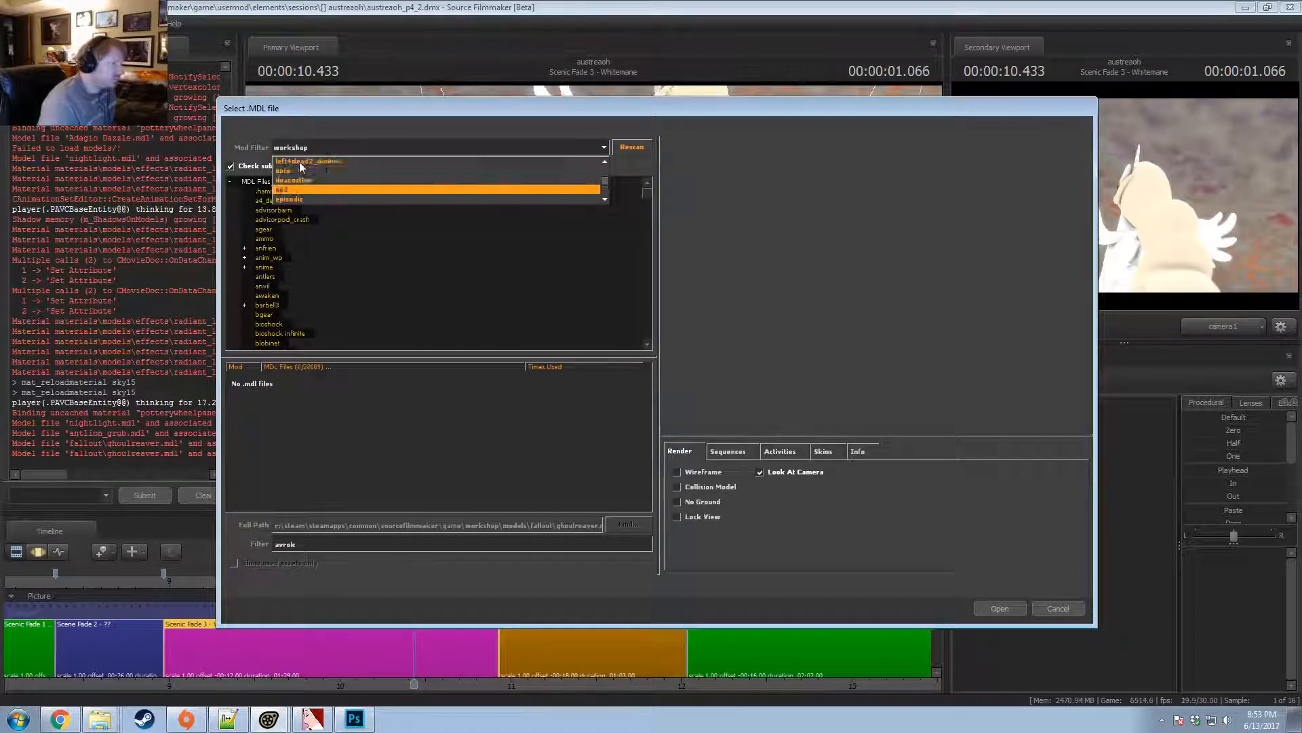
pyautogui.click(298, 161)
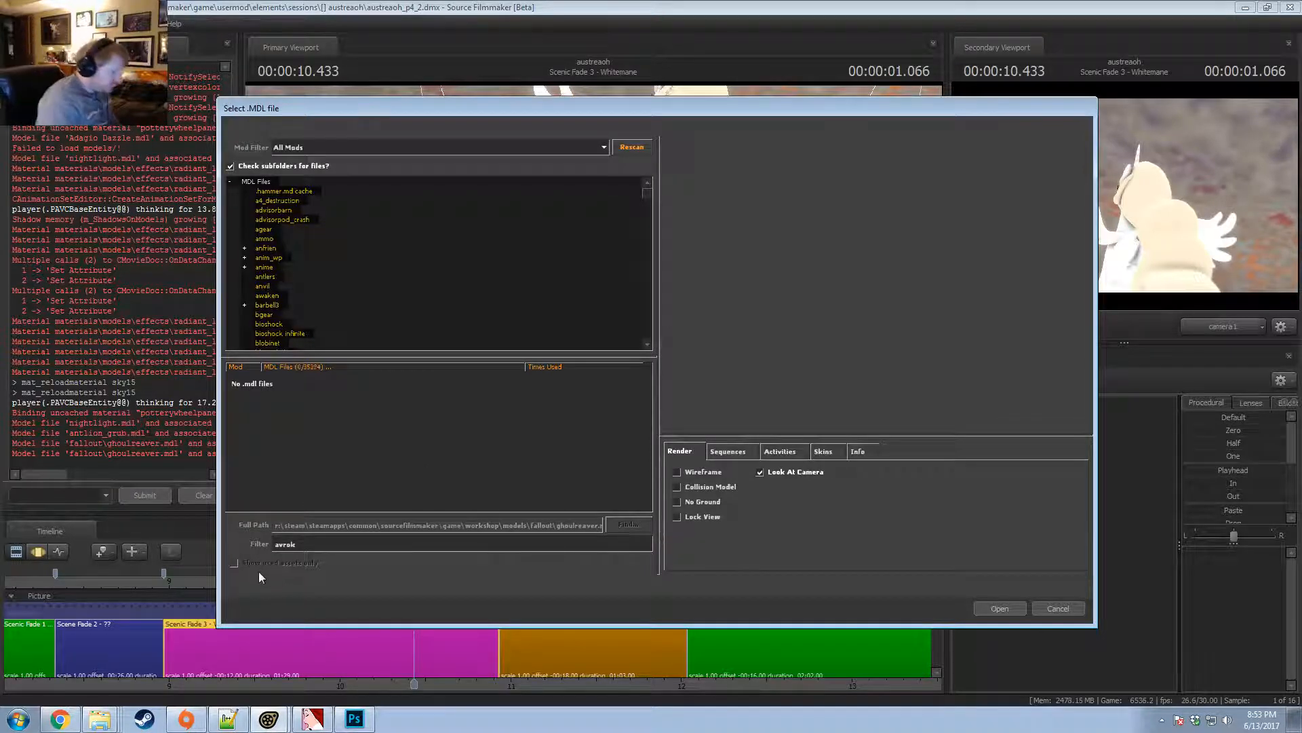
# Filter the model files by "lord" and select lordaardvark's scenebuild ground.mdl, inspecting its preview from a low angle.
pyautogui.doubleClick(283, 544)
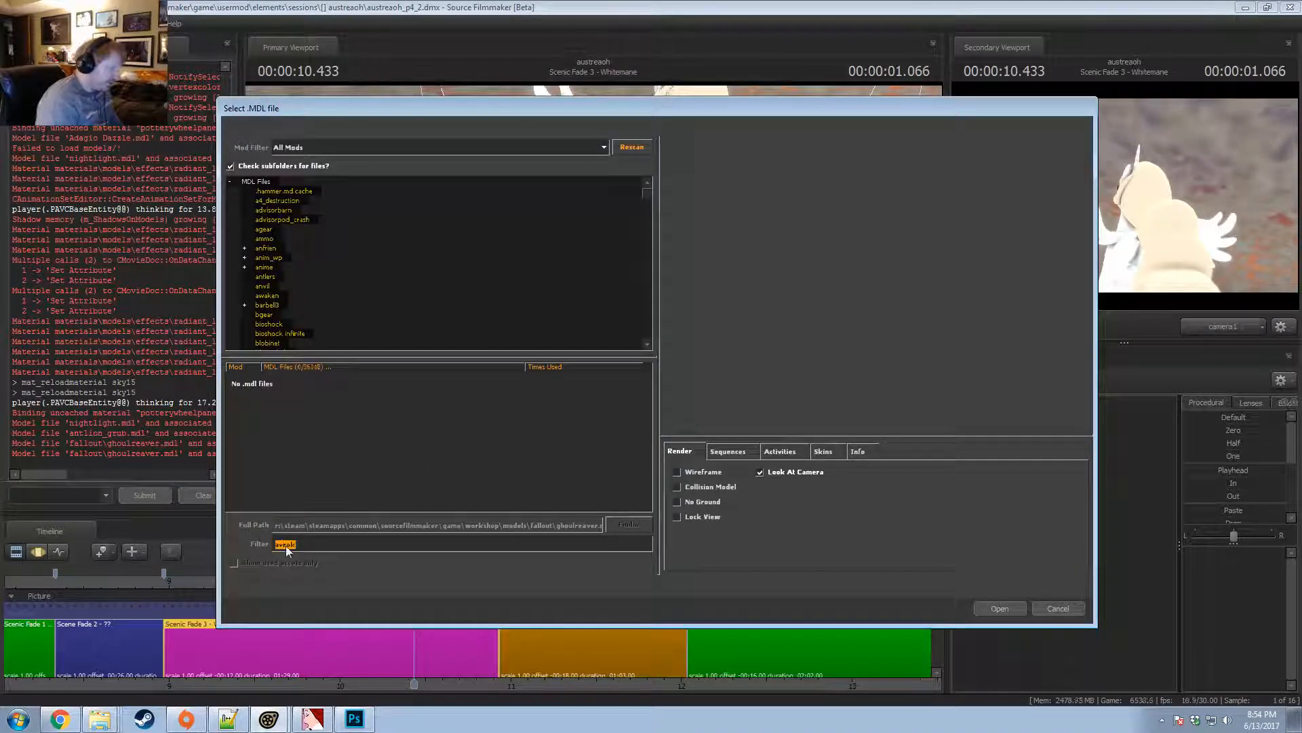
pyautogui.write('lord')
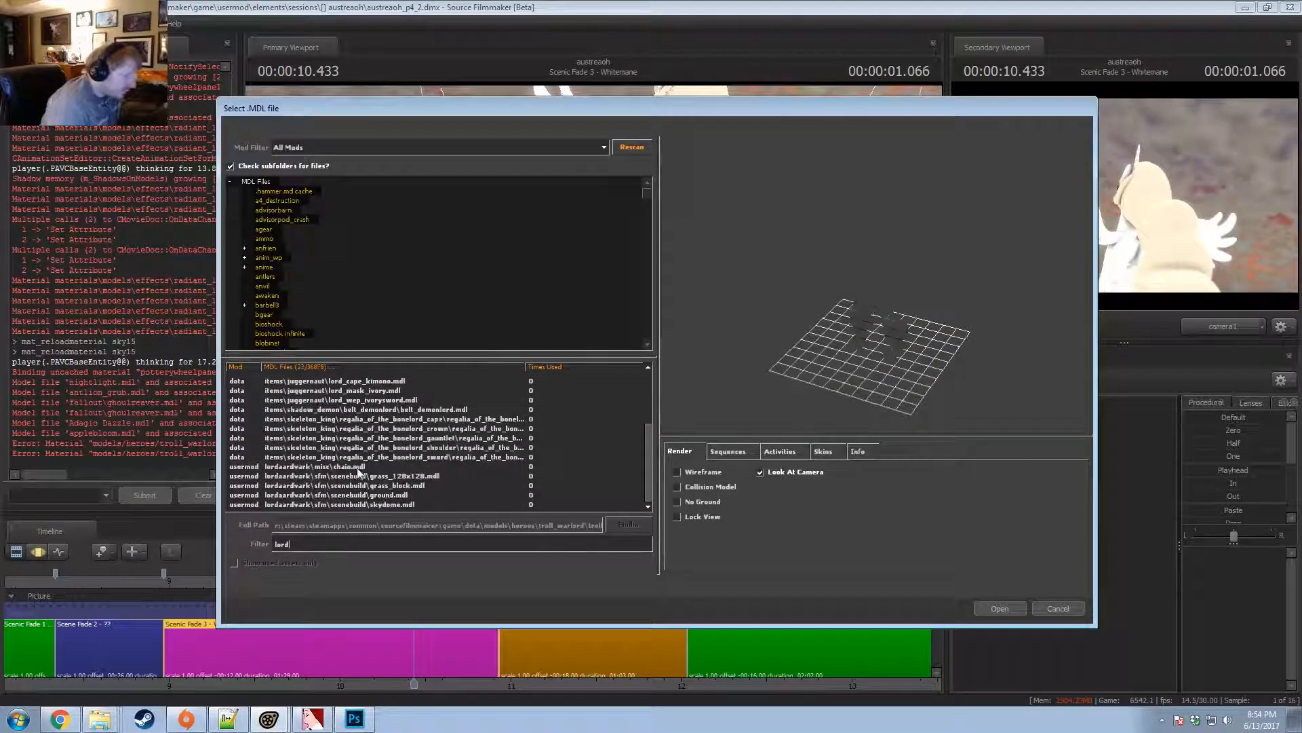
pyautogui.click(363, 467)
pyautogui.click(364, 495)
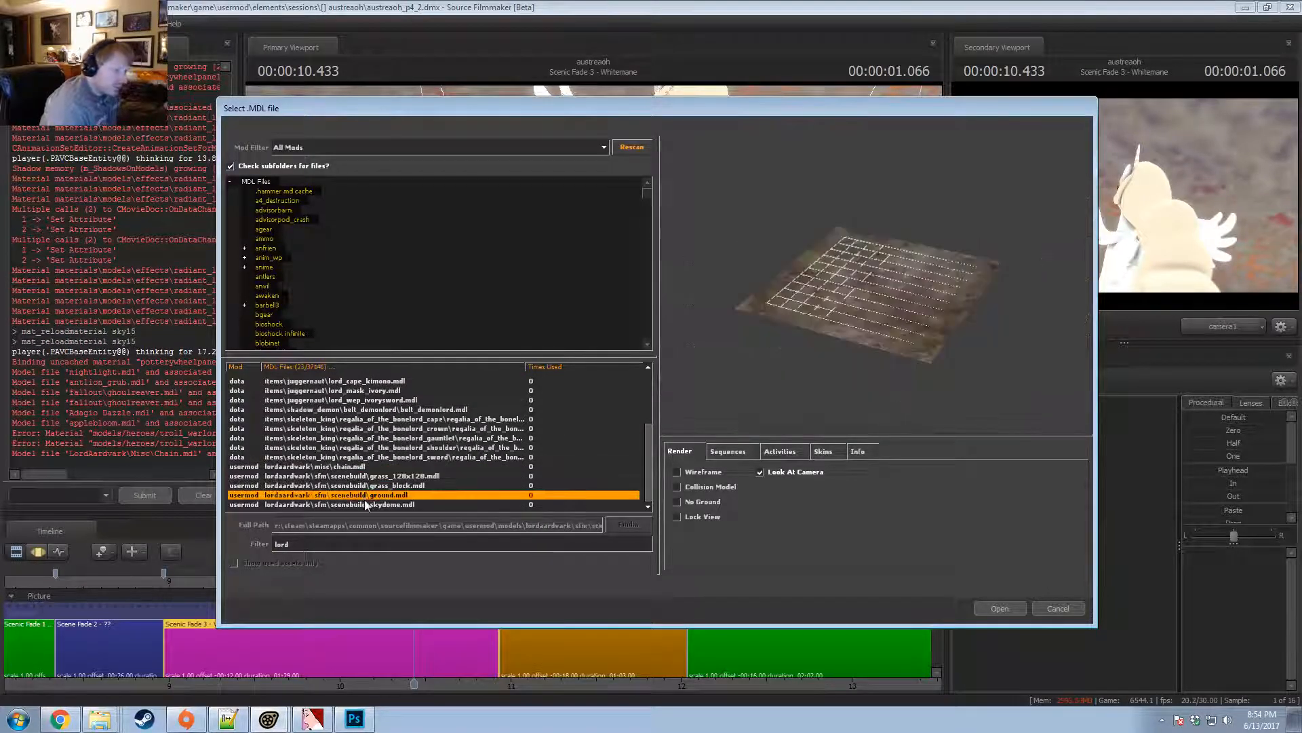
pyautogui.moveTo(786, 373); pyautogui.dragTo(821, 325)
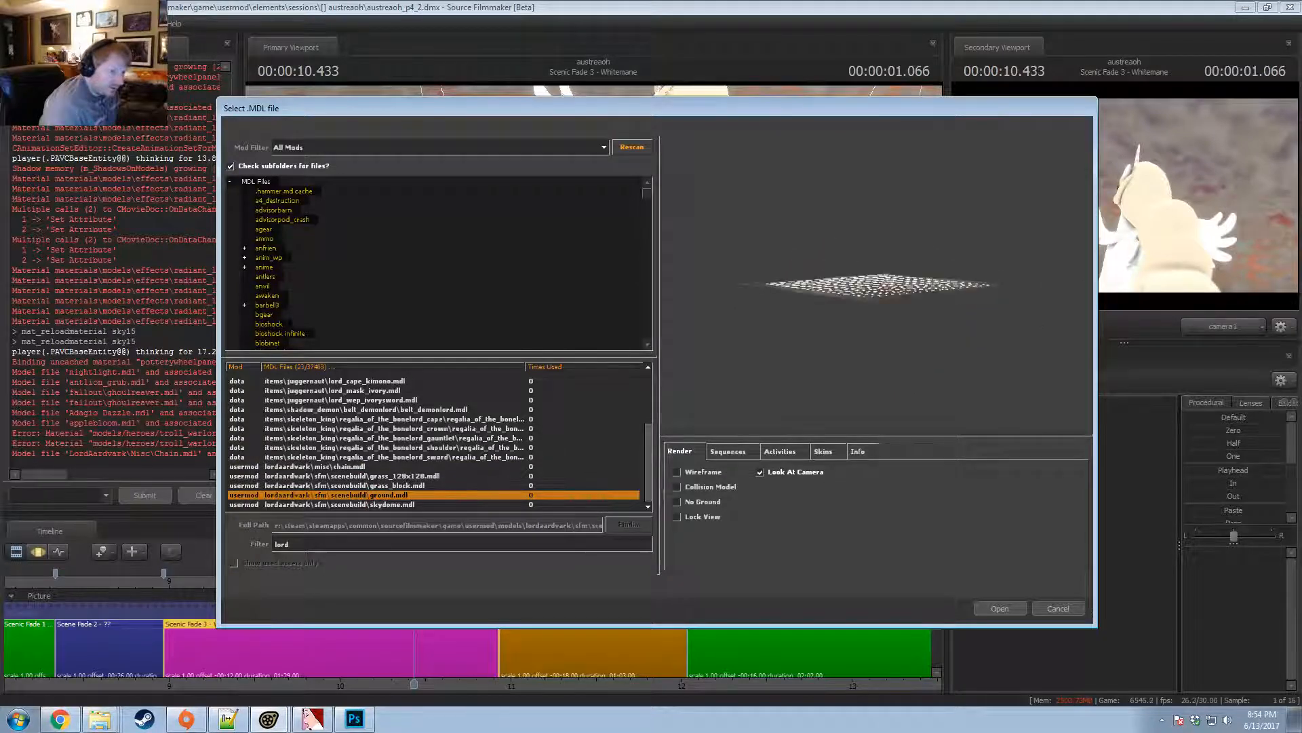
# Inspect lordaardvark's scenebuild ground.mdl preview from above and load the model as a new animation set.
pyautogui.moveTo(820, 325); pyautogui.dragTo(821, 278, button='right')
pyautogui.moveTo(820, 278); pyautogui.dragTo(780, 413)
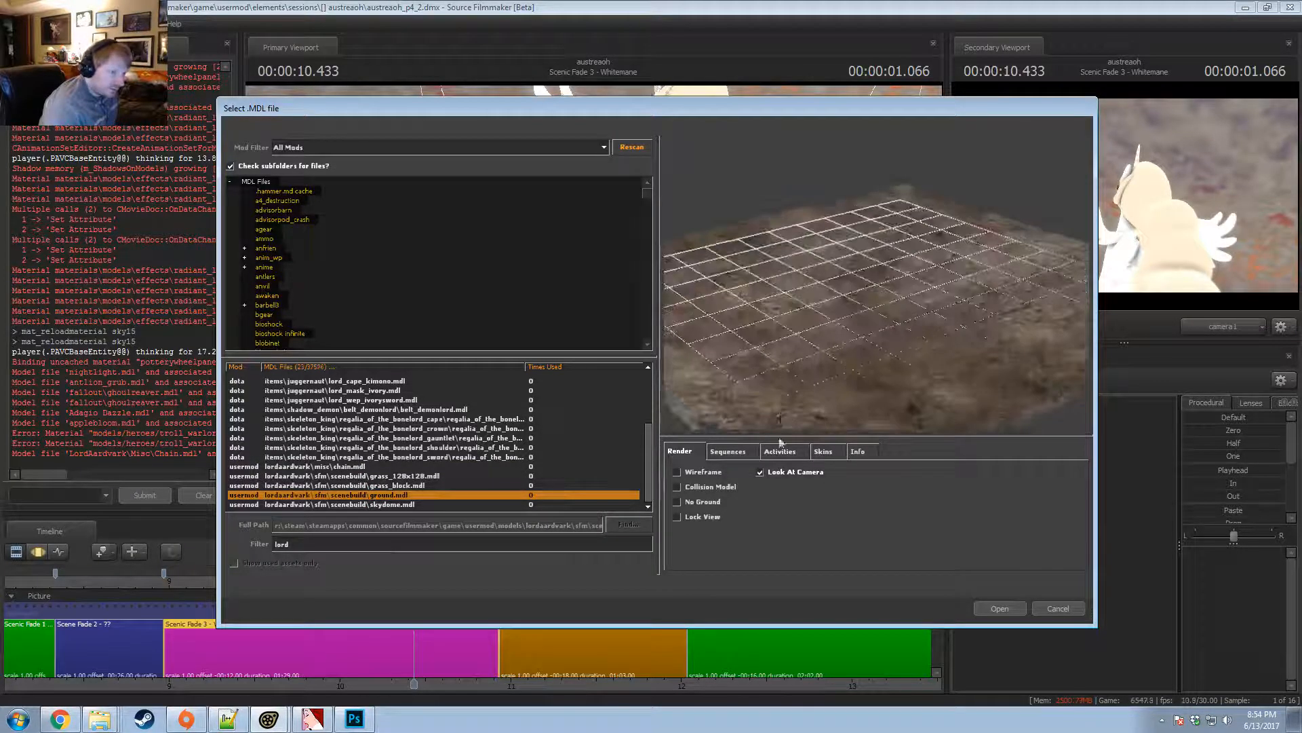
pyautogui.click(715, 473)
pyautogui.click(712, 474)
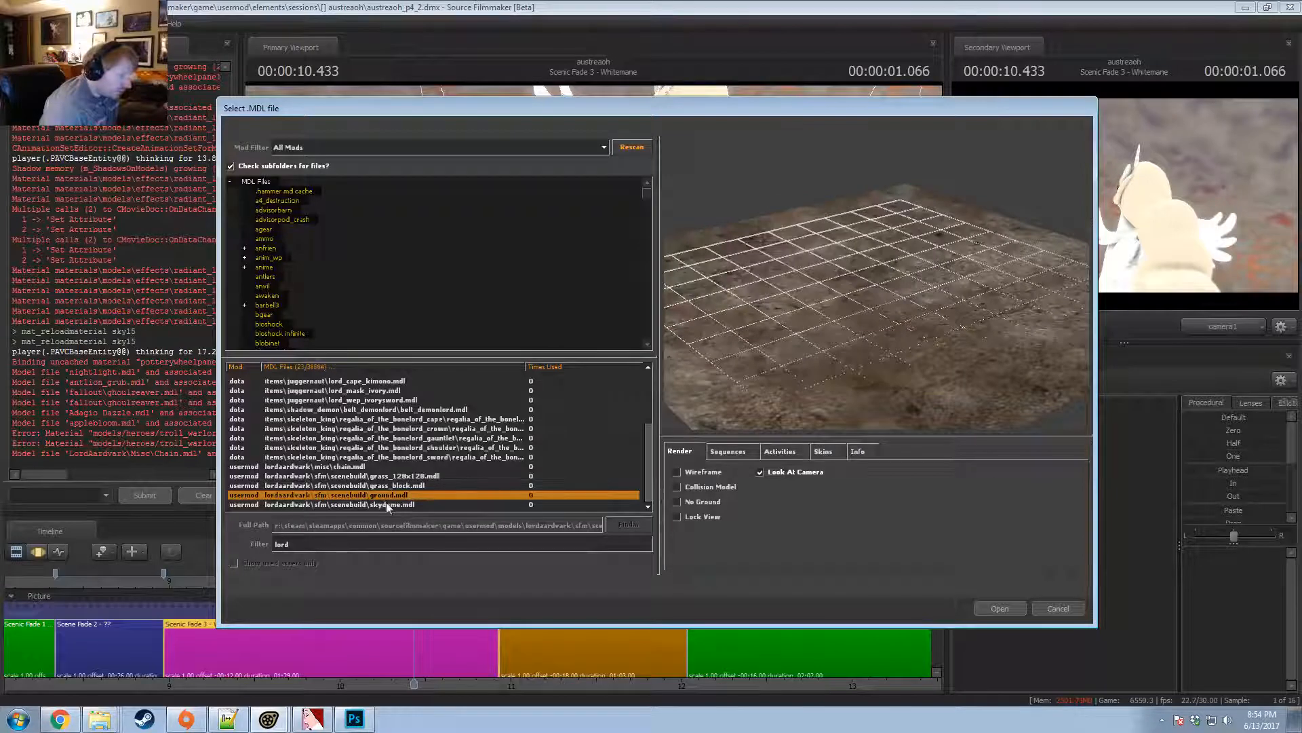
pyautogui.click(1000, 608)
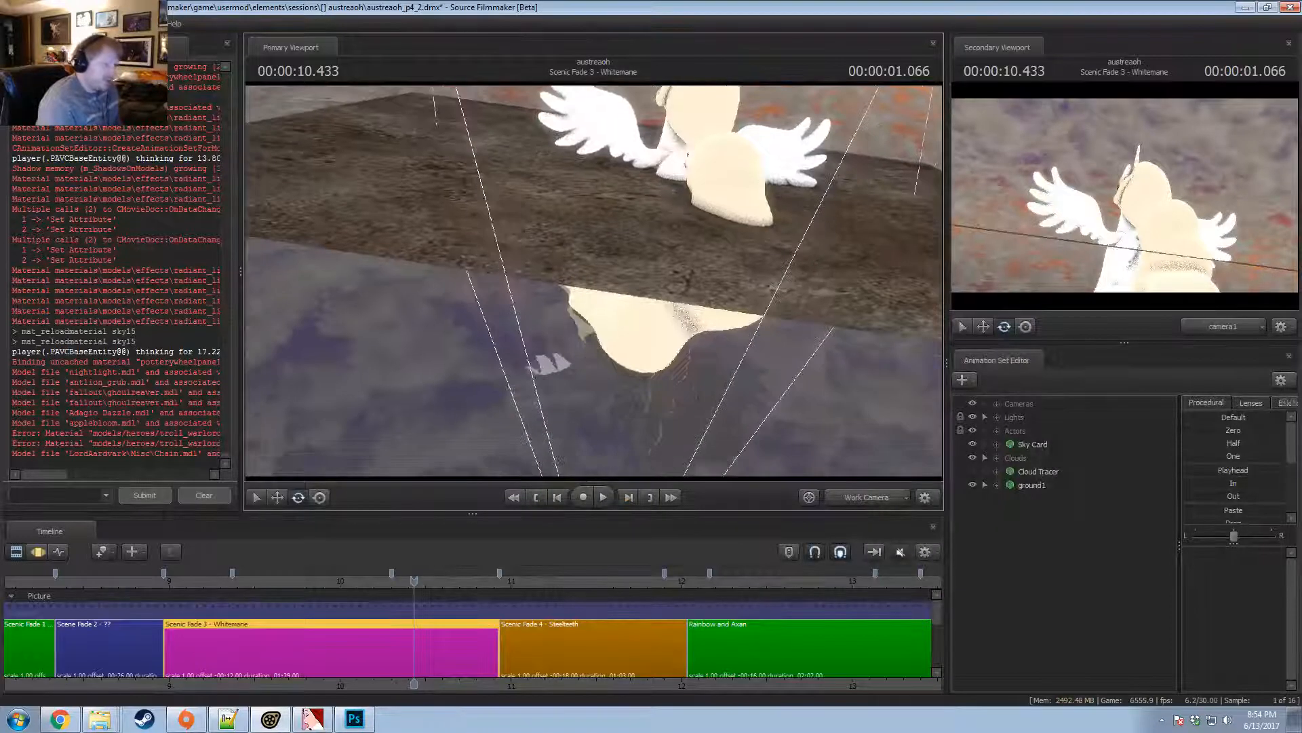
# Lower the whole ground1 model in the Motion Editor until its surface lies beneath the character's hooves and tail.
pyautogui.rightClick(632, 301)
pyautogui.click(579, 270)
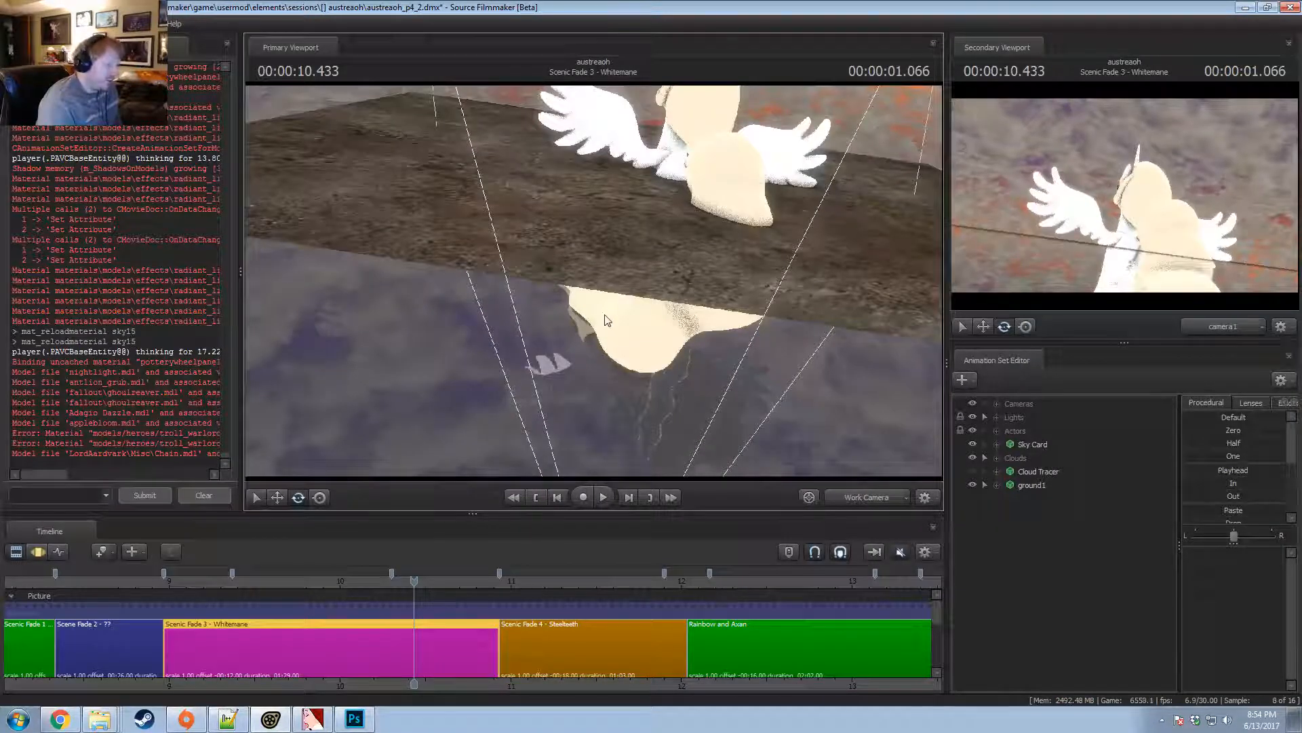
pyautogui.press('F3')
pyautogui.moveTo(604, 320); pyautogui.dragTo(621, 262)
pyautogui.press('s')
pyautogui.click(1041, 488)
pyautogui.press('w')
pyautogui.press('w')
pyautogui.moveTo(618, 269)
pyautogui.mouseDown()
pyautogui.moveTo(620, 251)
pyautogui.moveTo(597, 279)
pyautogui.mouseUp()
pyautogui.press('w')
# Select the far rows of ground1's bones, set the rotation mode to Local and tilt the selected bones together.
pyautogui.click(502, 272)
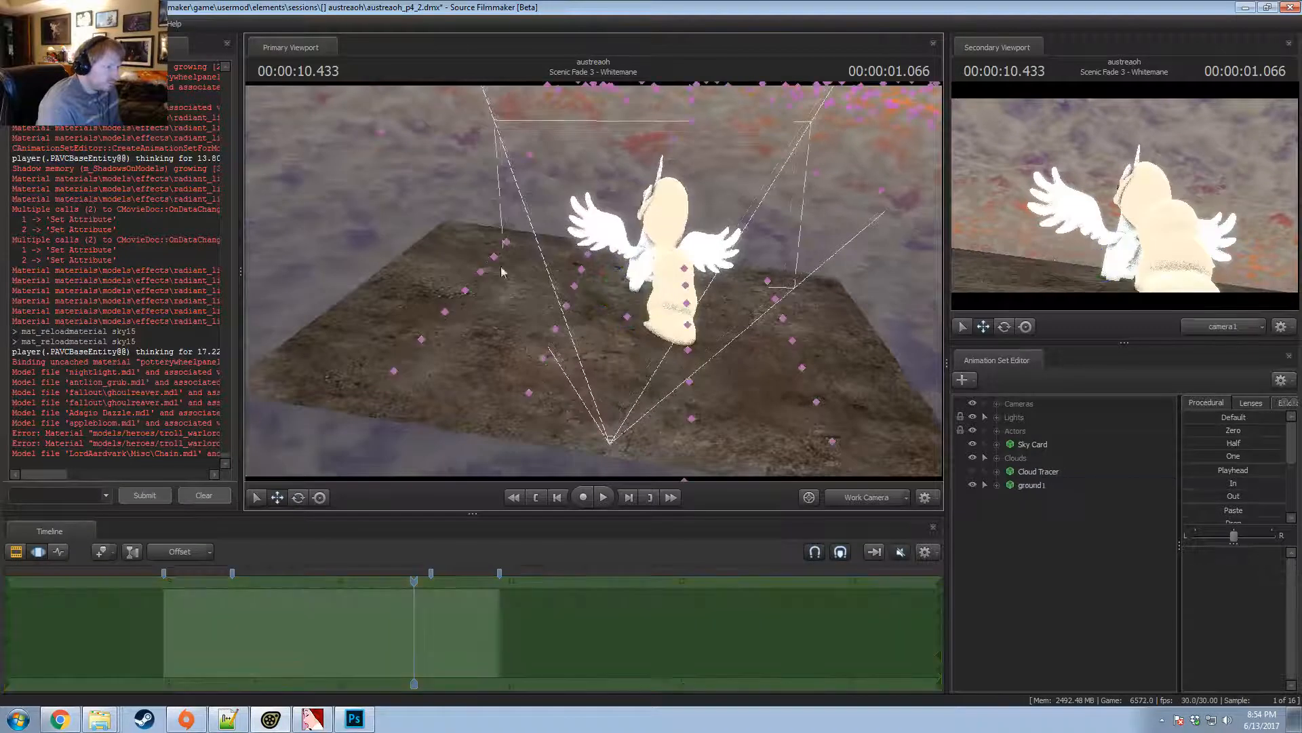
pyautogui.moveTo(850, 334); pyautogui.dragTo(695, 235)
pyautogui.moveTo(468, 202); pyautogui.dragTo(487, 268)
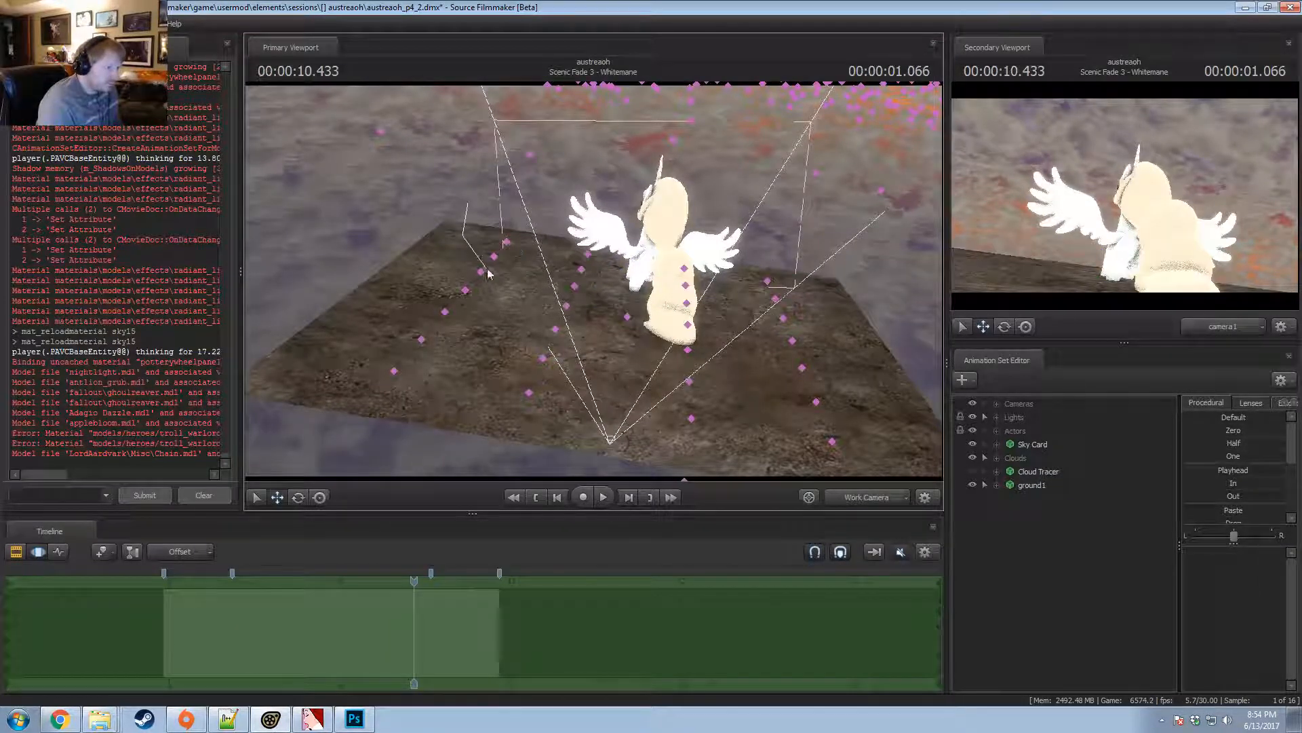
pyautogui.moveTo(607, 288); pyautogui.dragTo(816, 317)
pyautogui.moveTo(803, 243); pyautogui.dragTo(726, 260)
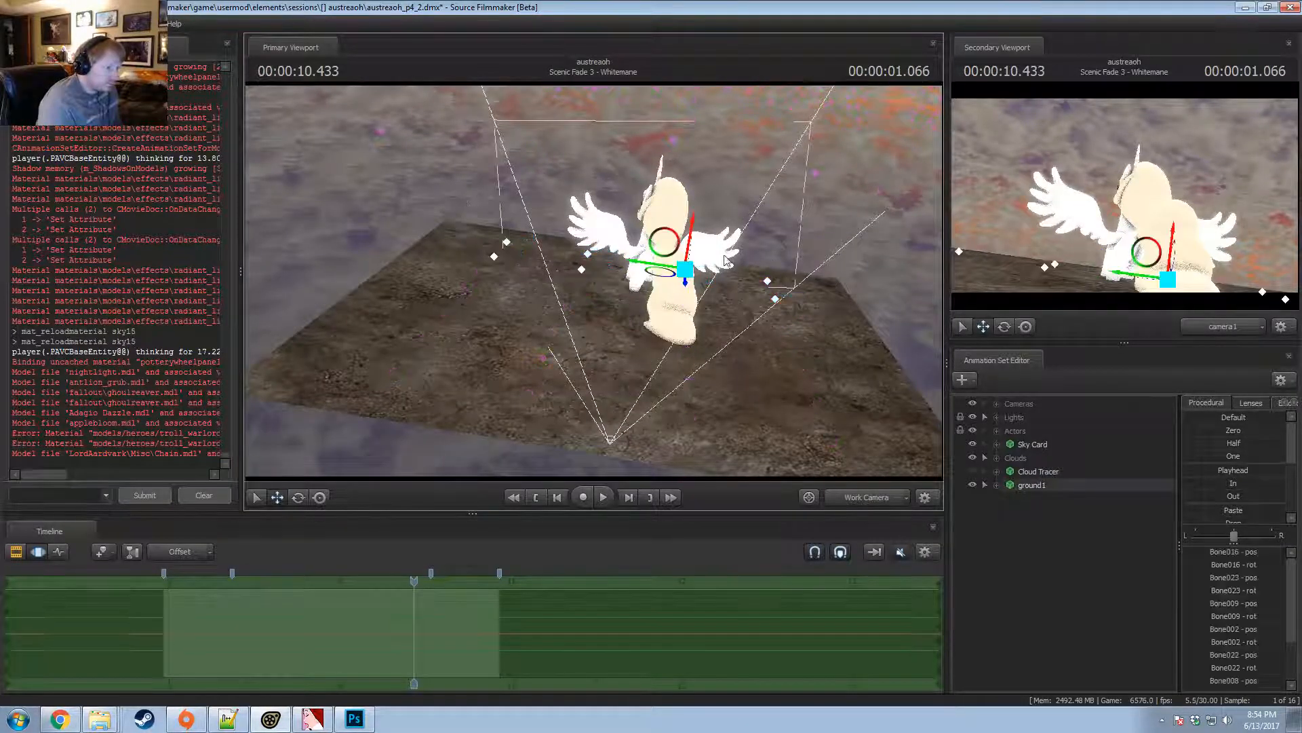
pyautogui.keyDown('alt'); pyautogui.moveTo(564, 301); pyautogui.dragTo(678, 366); pyautogui.keyUp('alt')
pyautogui.press('e')
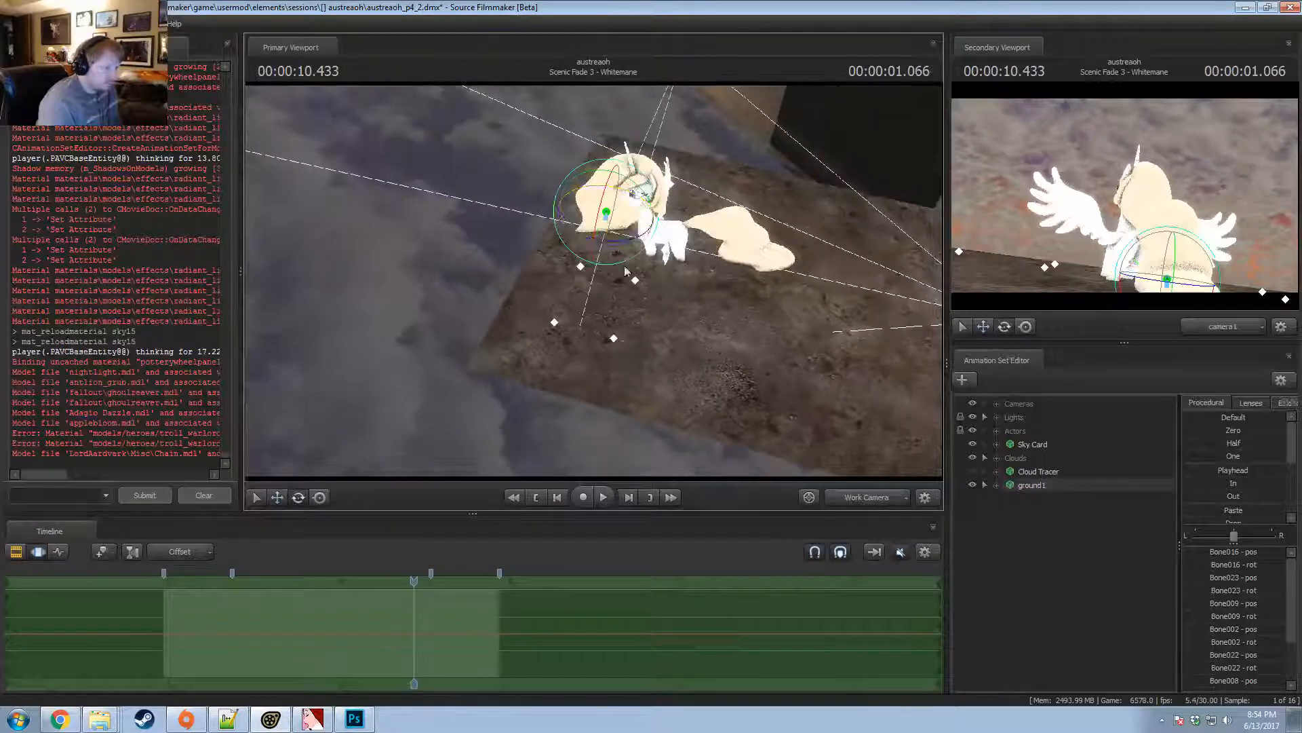
pyautogui.rightClick(611, 228)
pyautogui.moveTo(665, 259)
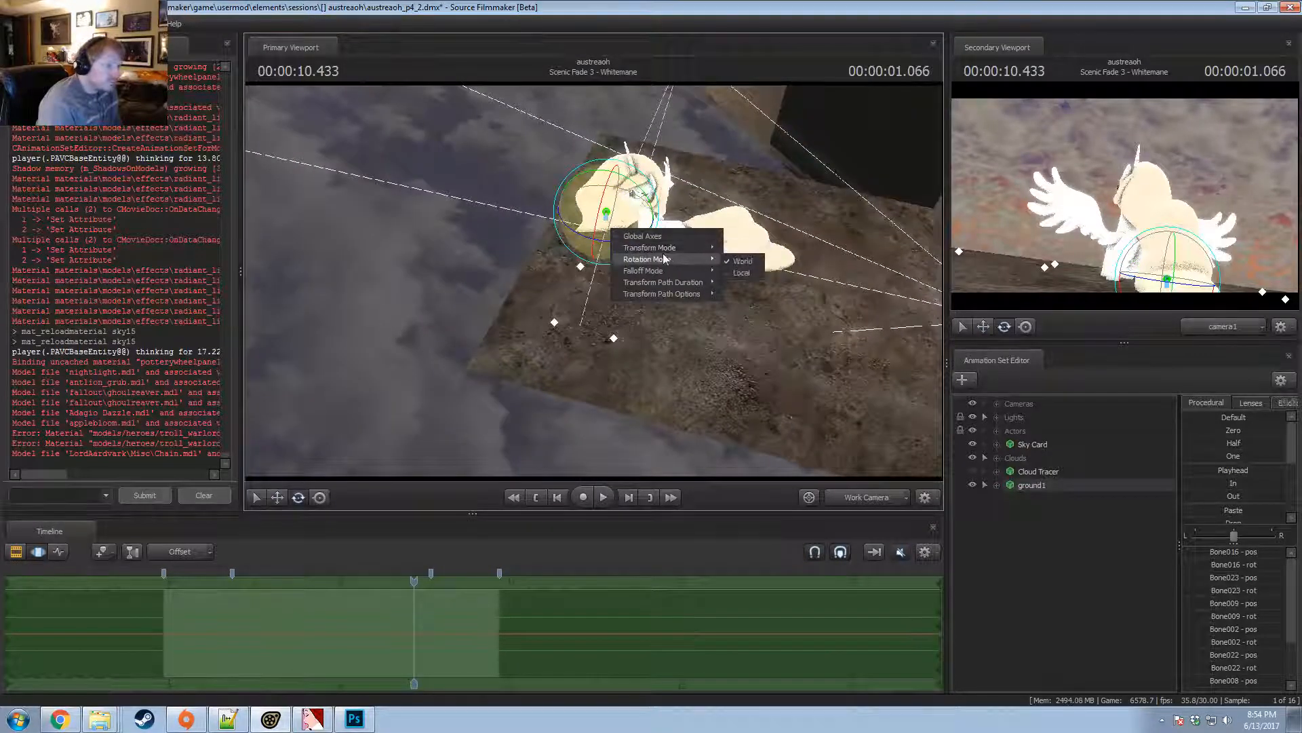
pyautogui.click(736, 271)
pyautogui.keyDown('alt'); pyautogui.moveTo(679, 387); pyautogui.dragTo(604, 339); pyautogui.keyUp('alt')
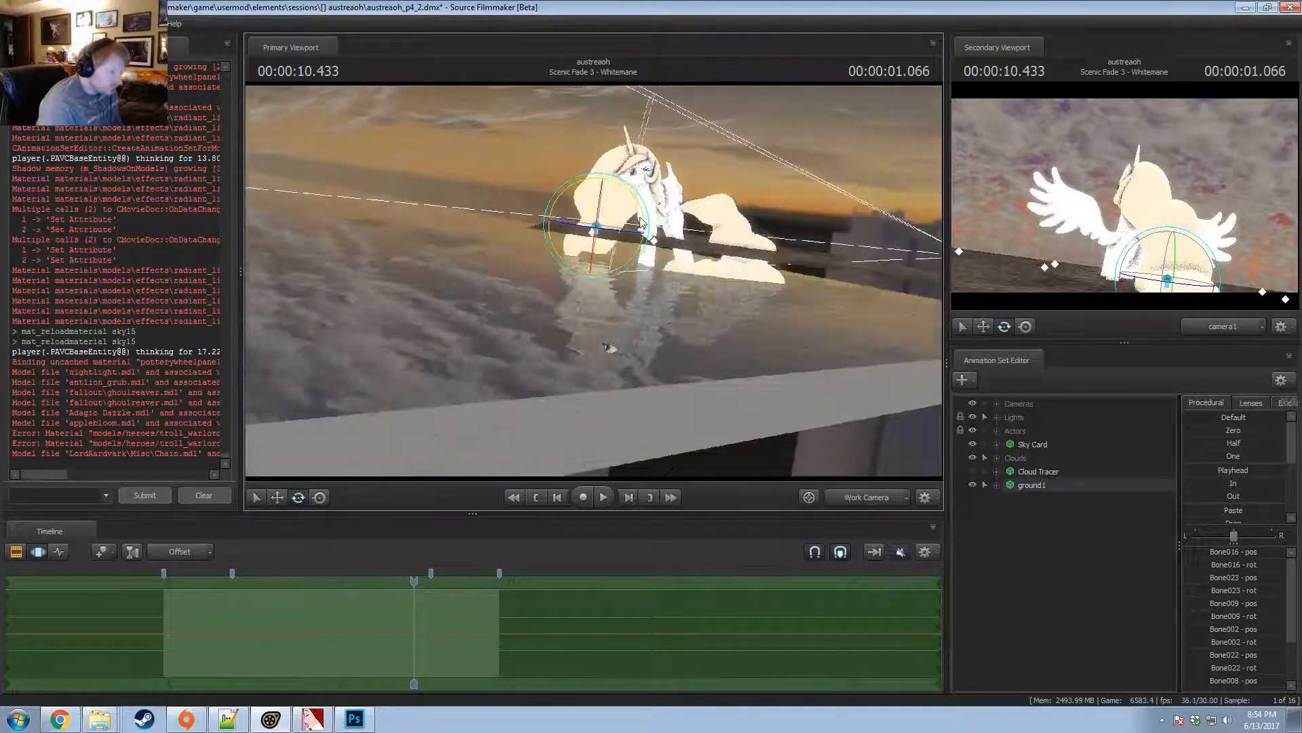
pyautogui.moveTo(641, 227); pyautogui.dragTo(640, 213)
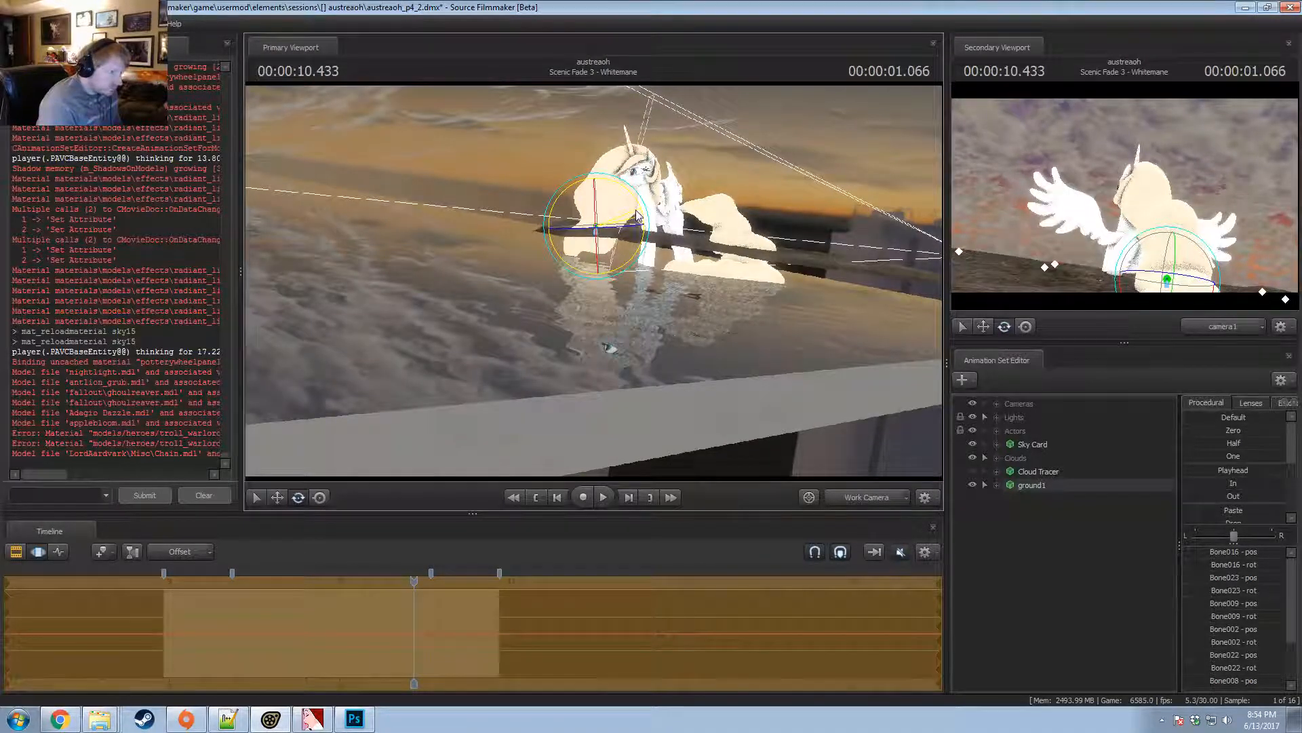
# Shift the selected far rows of ground bones slightly in position.
pyautogui.press('w')
pyautogui.moveTo(611, 218); pyautogui.dragTo(612, 220)
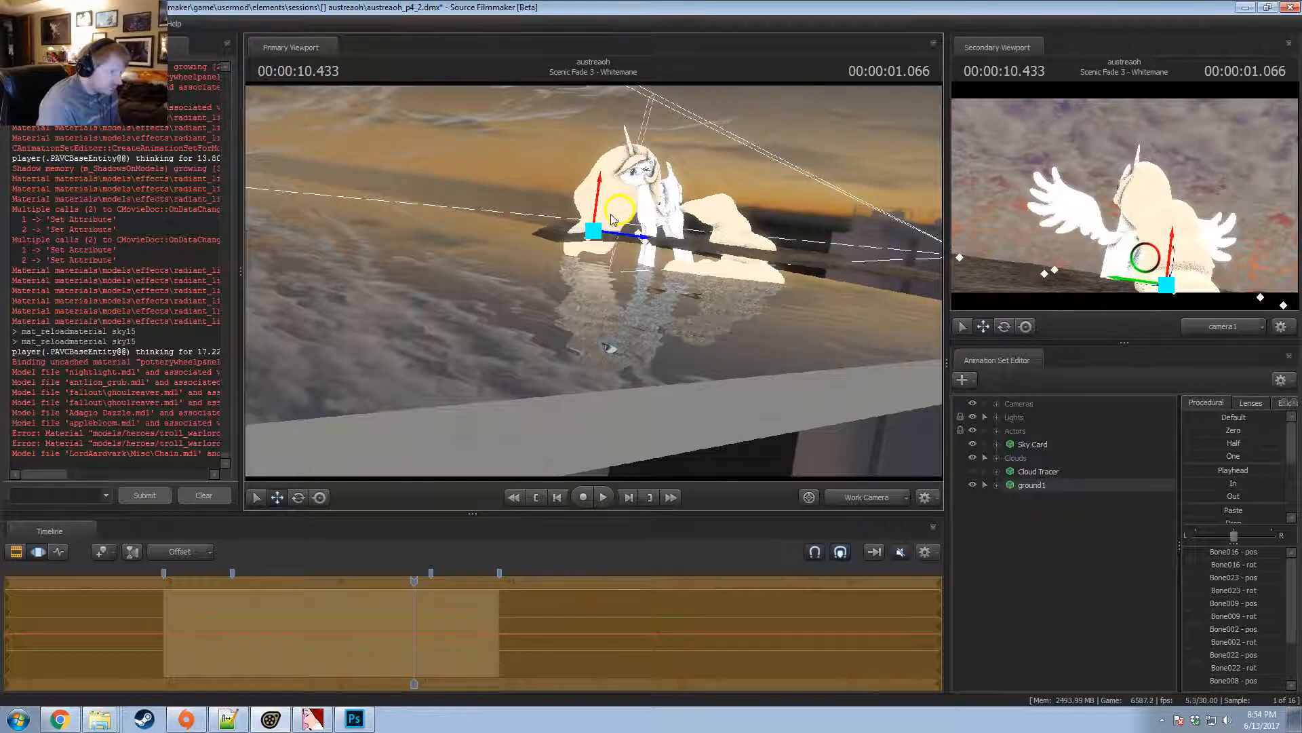
pyautogui.keyDown('alt'); pyautogui.moveTo(752, 287); pyautogui.dragTo(600, 282); pyautogui.keyUp('alt')
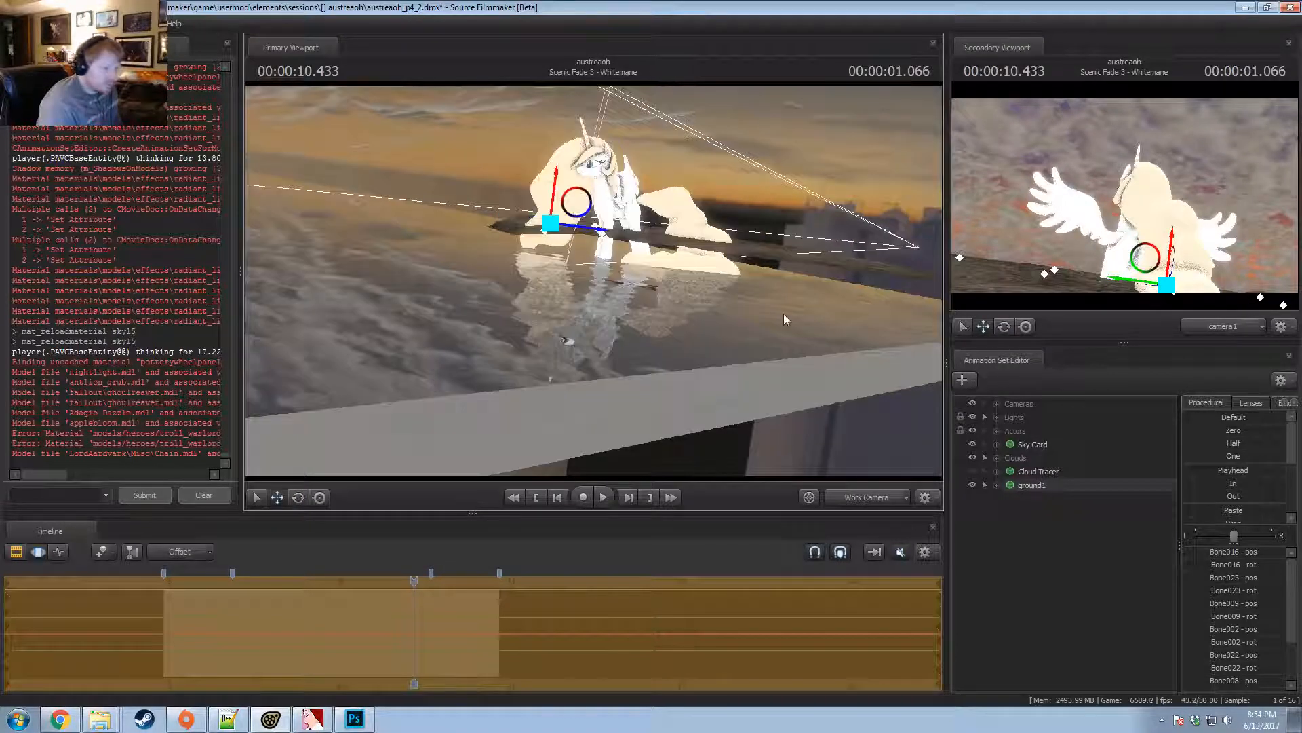
# Select the entire ground1 model and lower it slightly beneath the character.
pyautogui.click(1027, 483)
pyautogui.keyDown('alt'); pyautogui.moveTo(719, 210); pyautogui.dragTo(716, 278); pyautogui.keyUp('alt')
pyautogui.moveTo(712, 212); pyautogui.dragTo(705, 239)
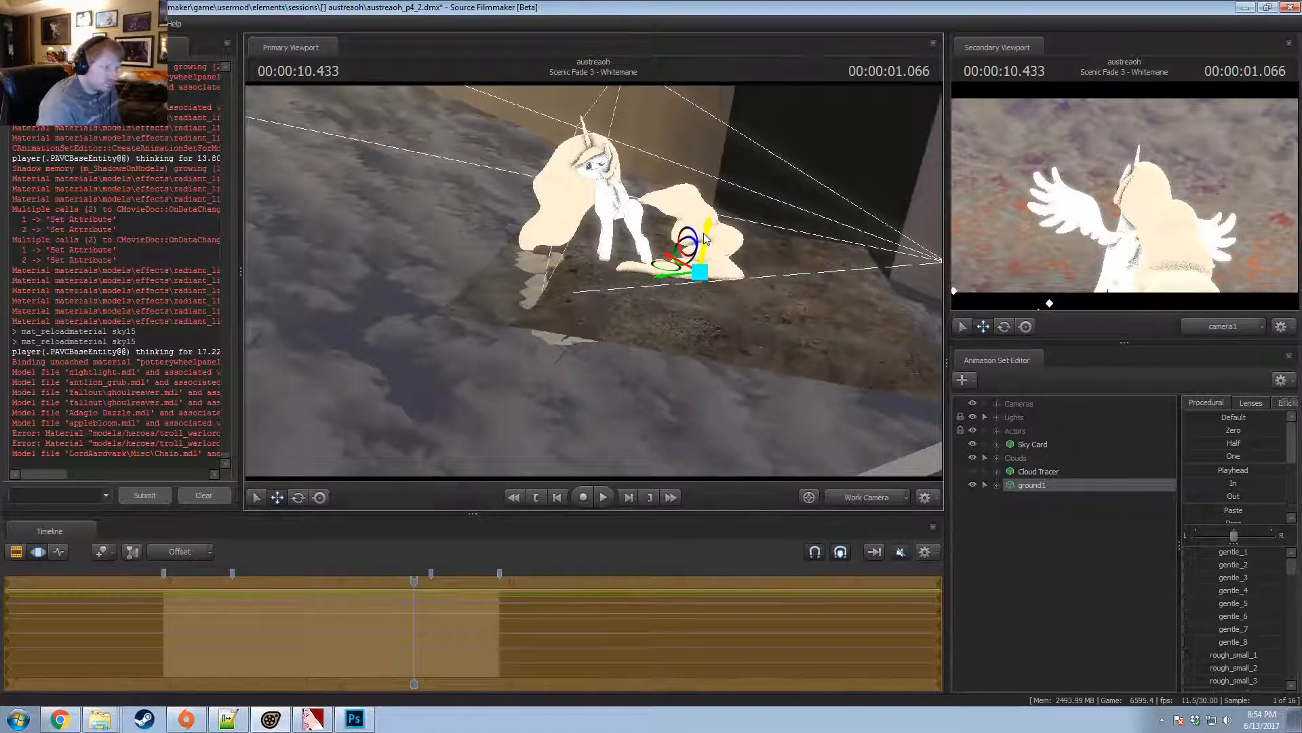
# Scrub the Whitemane shot to 00:00:10.866 and examine the ground from behind the character against the camera framing.
pyautogui.moveTo(405, 590); pyautogui.dragTo(476, 595)
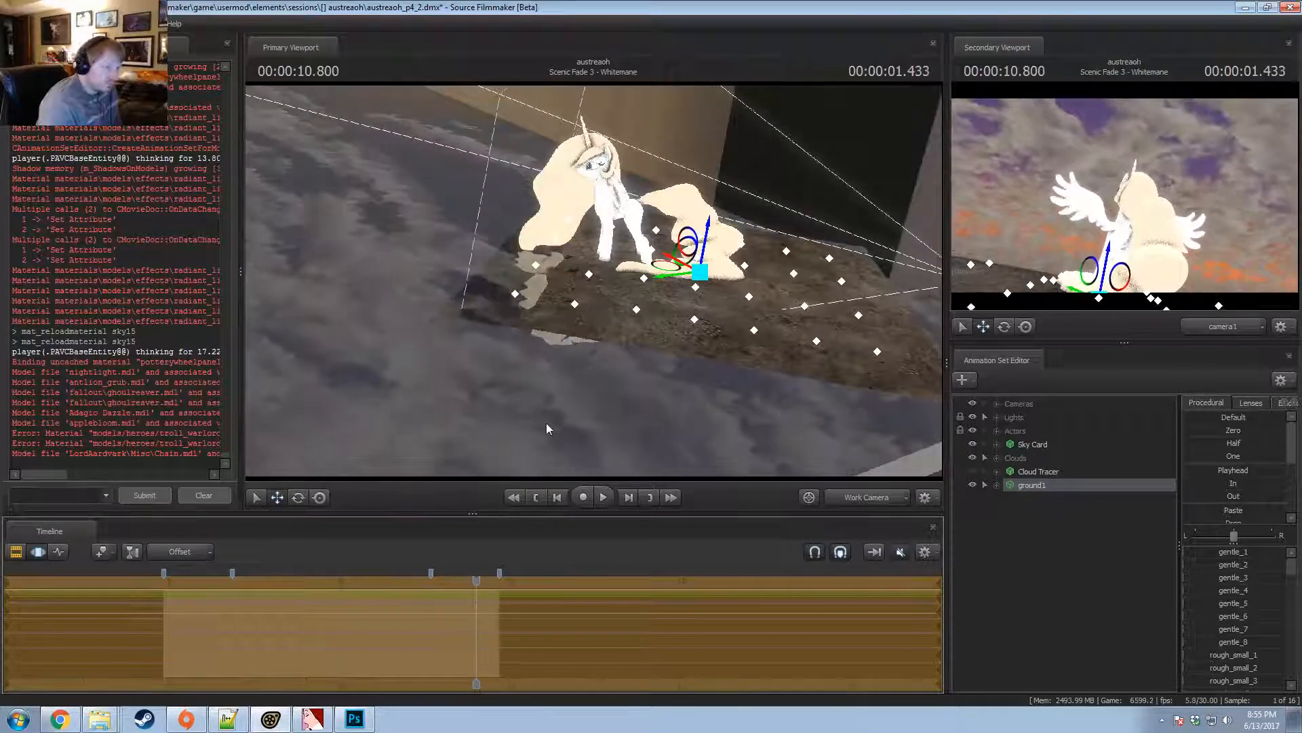
pyautogui.keyDown('alt'); pyautogui.moveTo(546, 424); pyautogui.dragTo(339, 434); pyautogui.keyUp('alt')
pyautogui.keyDown('alt'); pyautogui.moveTo(664, 381); pyautogui.dragTo(630, 381); pyautogui.keyUp('alt')
pyautogui.moveTo(476, 582); pyautogui.dragTo(487, 582)
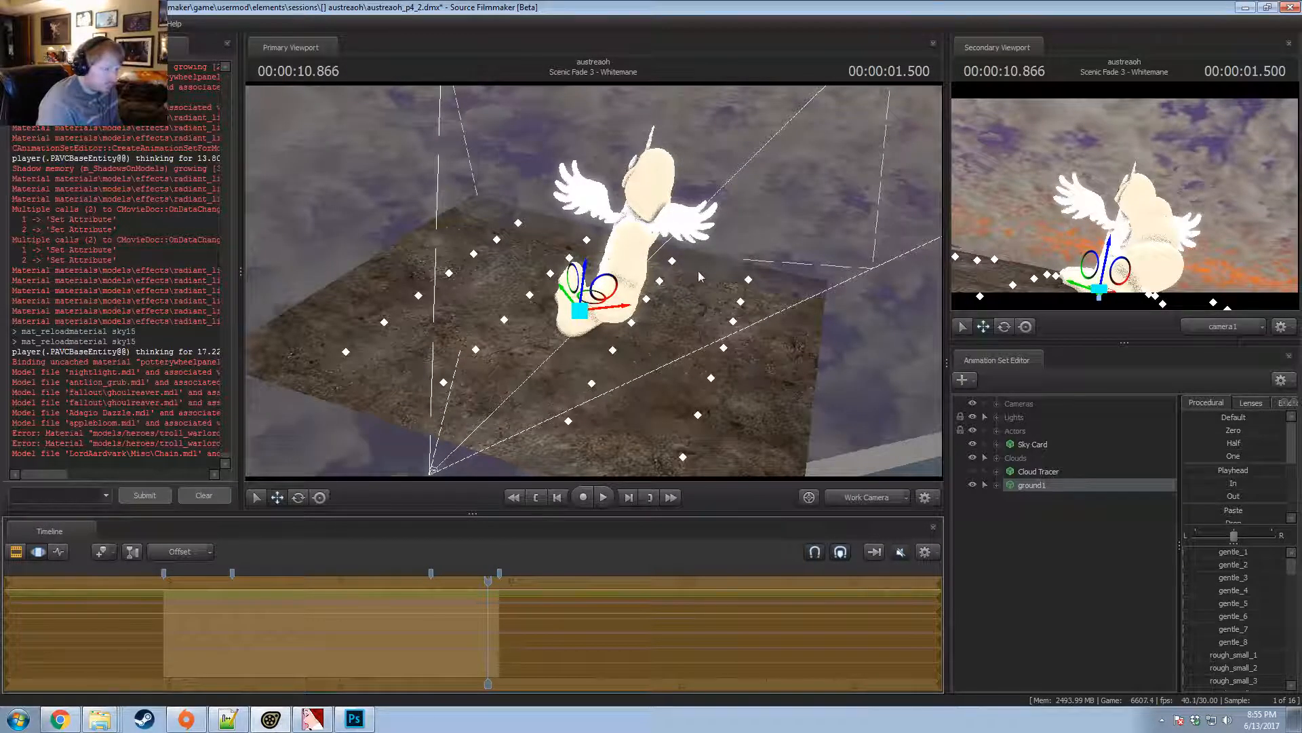
pyautogui.keyDown('alt'); pyautogui.moveTo(698, 272); pyautogui.dragTo(760, 305); pyautogui.keyUp('alt')
# Reposition and rotate ground bone Bone002 near the plane's far corner, comparing the shot in the Clip Editor.
pyautogui.click(473, 209)
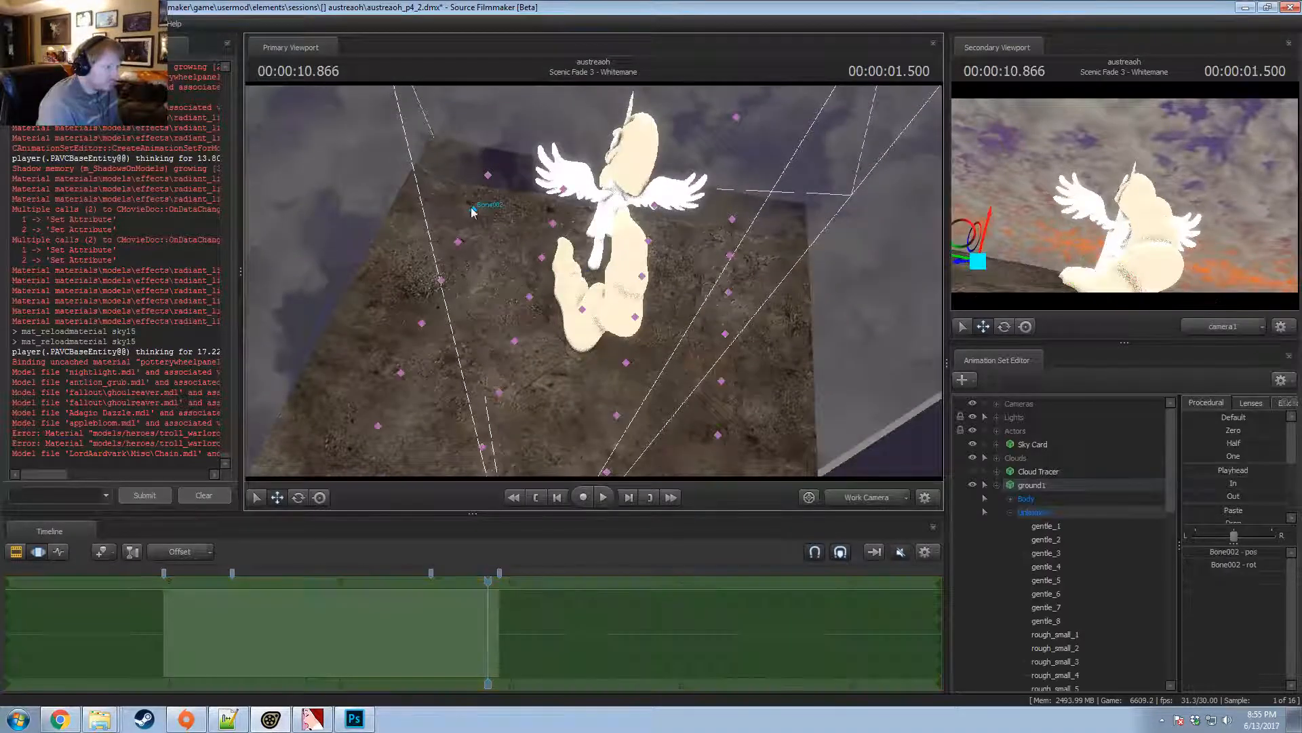
pyautogui.moveTo(449, 223); pyautogui.dragTo(432, 236)
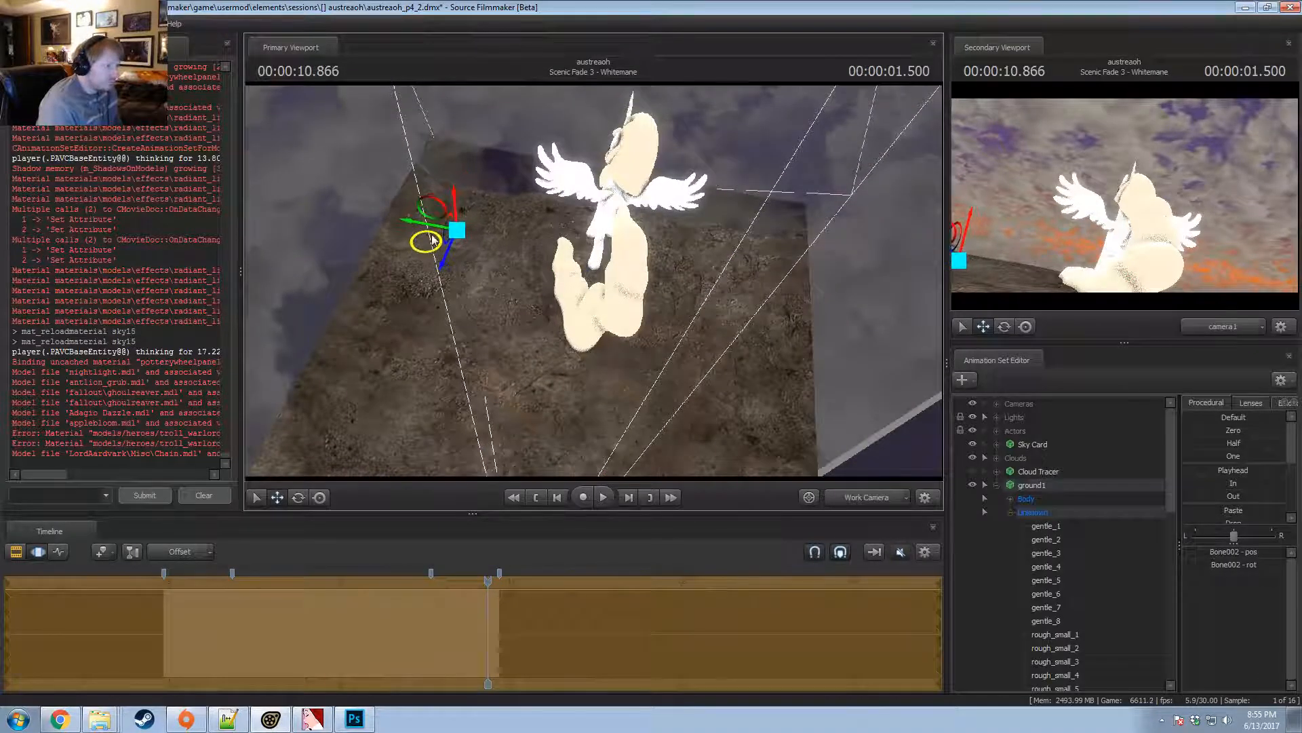
pyautogui.press('e')
pyautogui.moveTo(492, 182); pyautogui.dragTo(492, 184)
pyautogui.press('w')
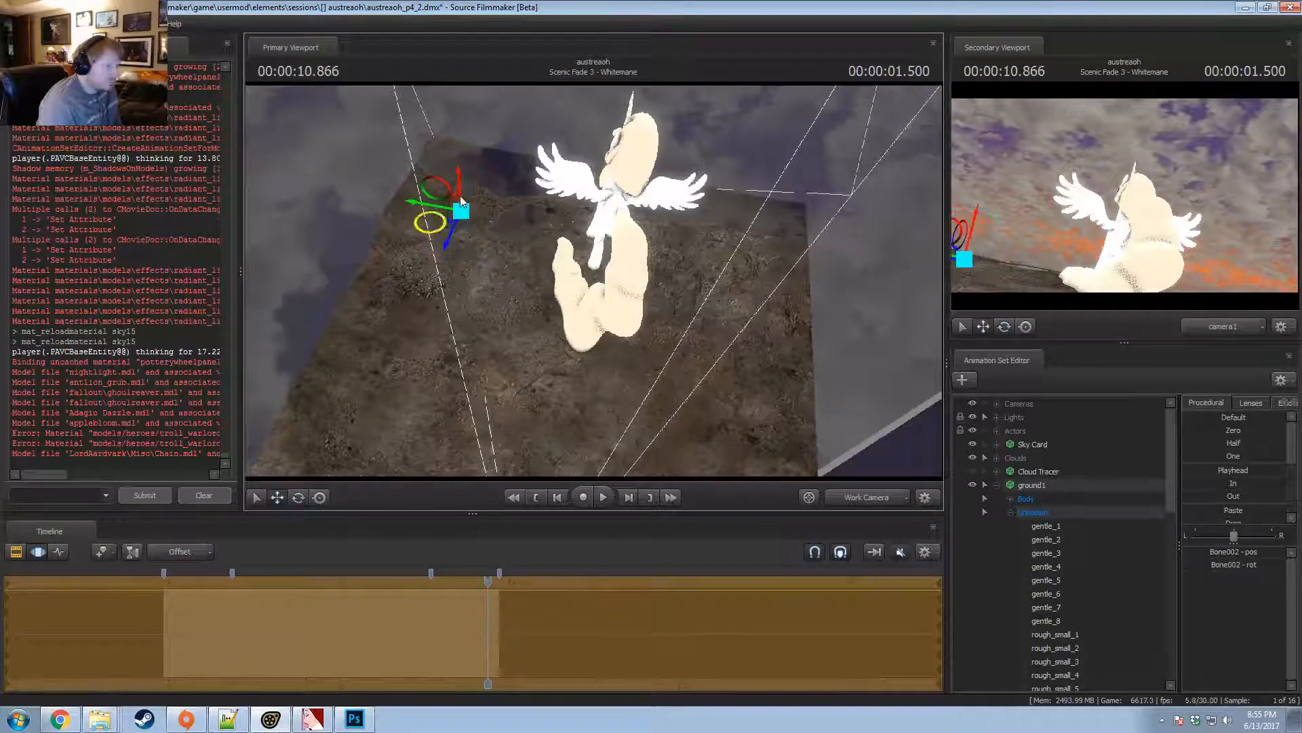
pyautogui.moveTo(459, 185); pyautogui.dragTo(463, 189)
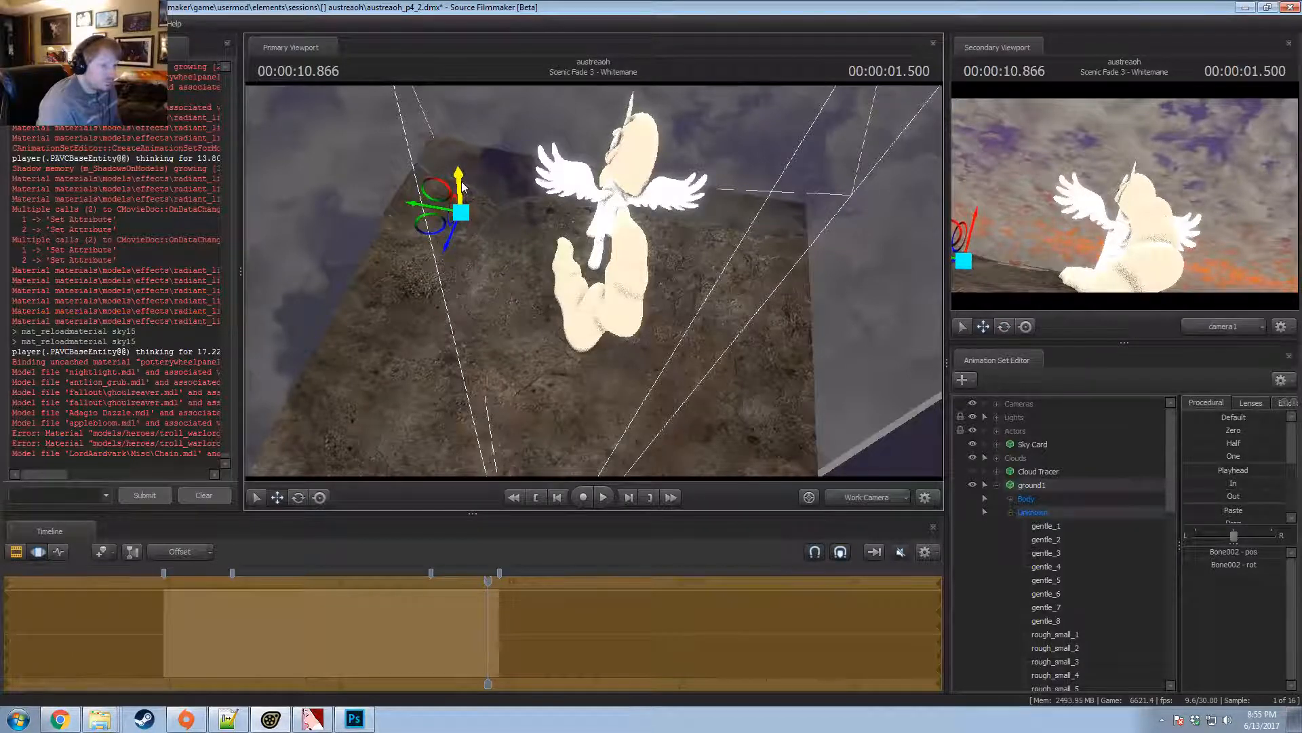
pyautogui.press('F2')
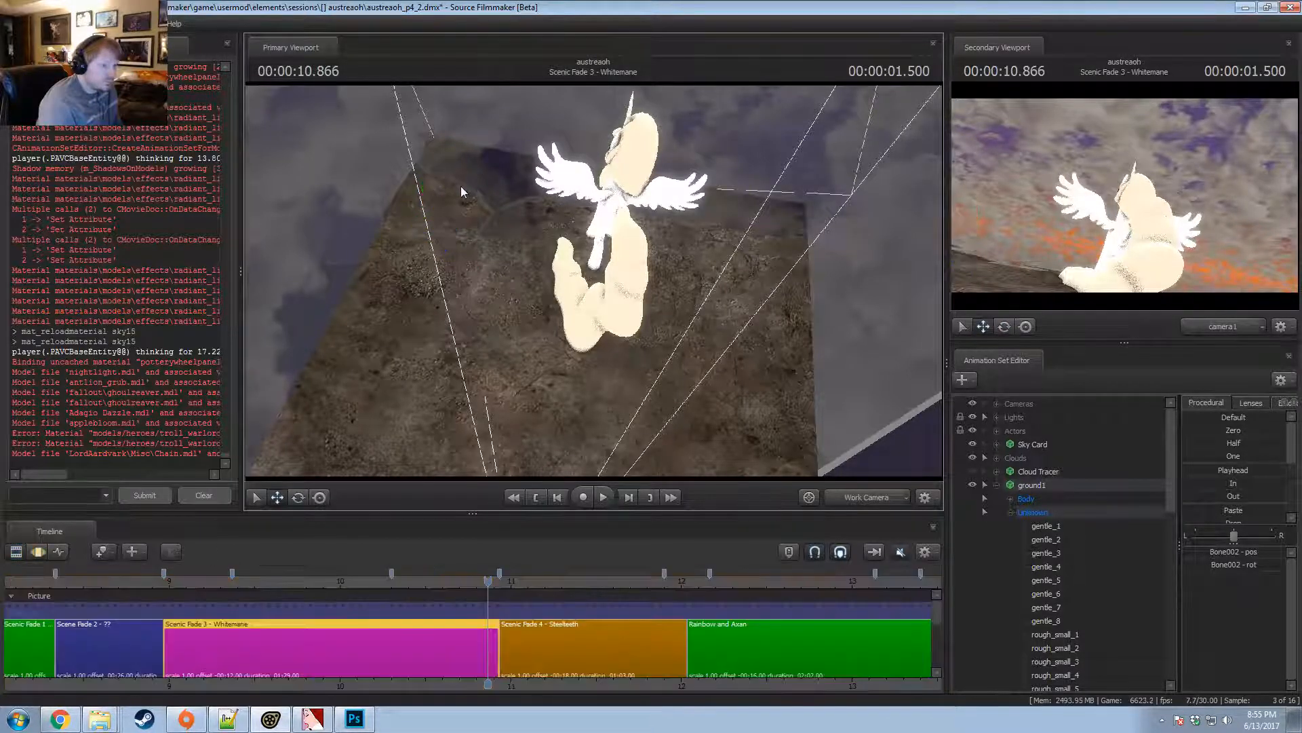
pyautogui.press('F3')
pyautogui.press('F2')
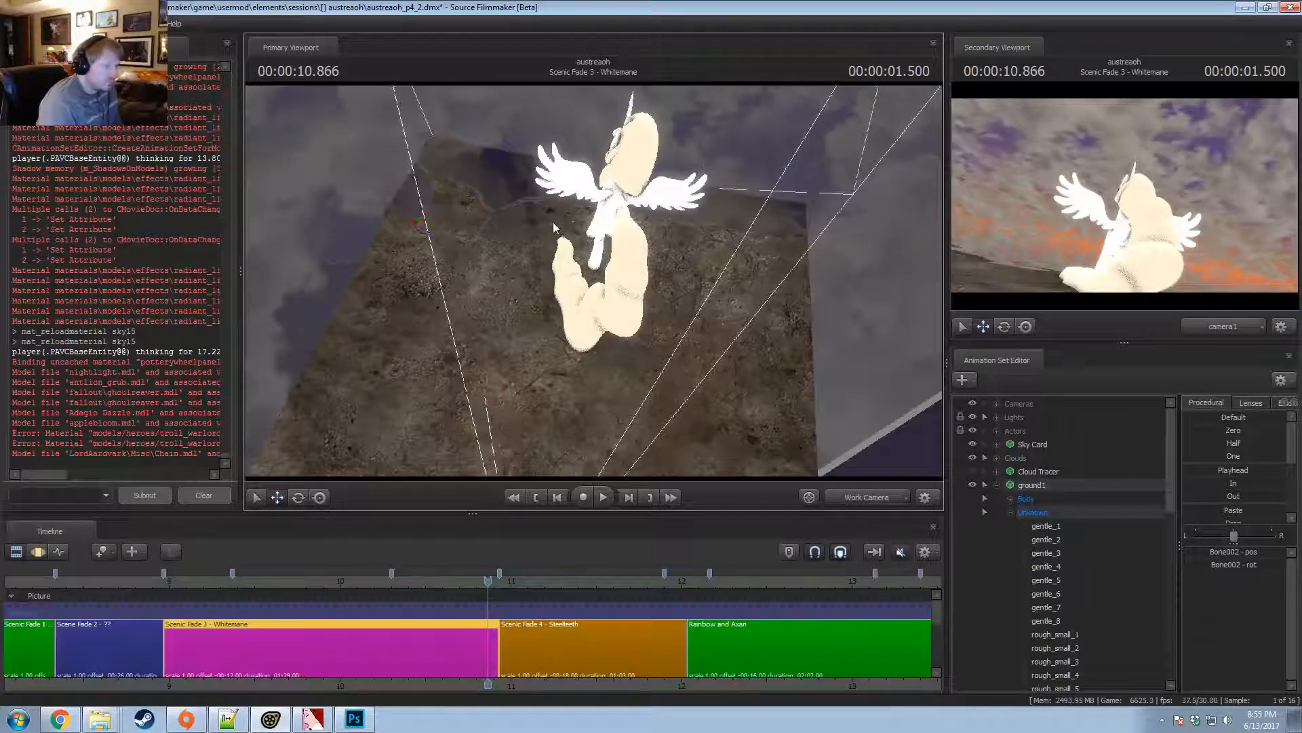
# Adjust Bone023 beside the character and move and rotate Bone022 beneath the nearby wing to shape the ground's far edge.
pyautogui.press('F3')
pyautogui.click(553, 229)
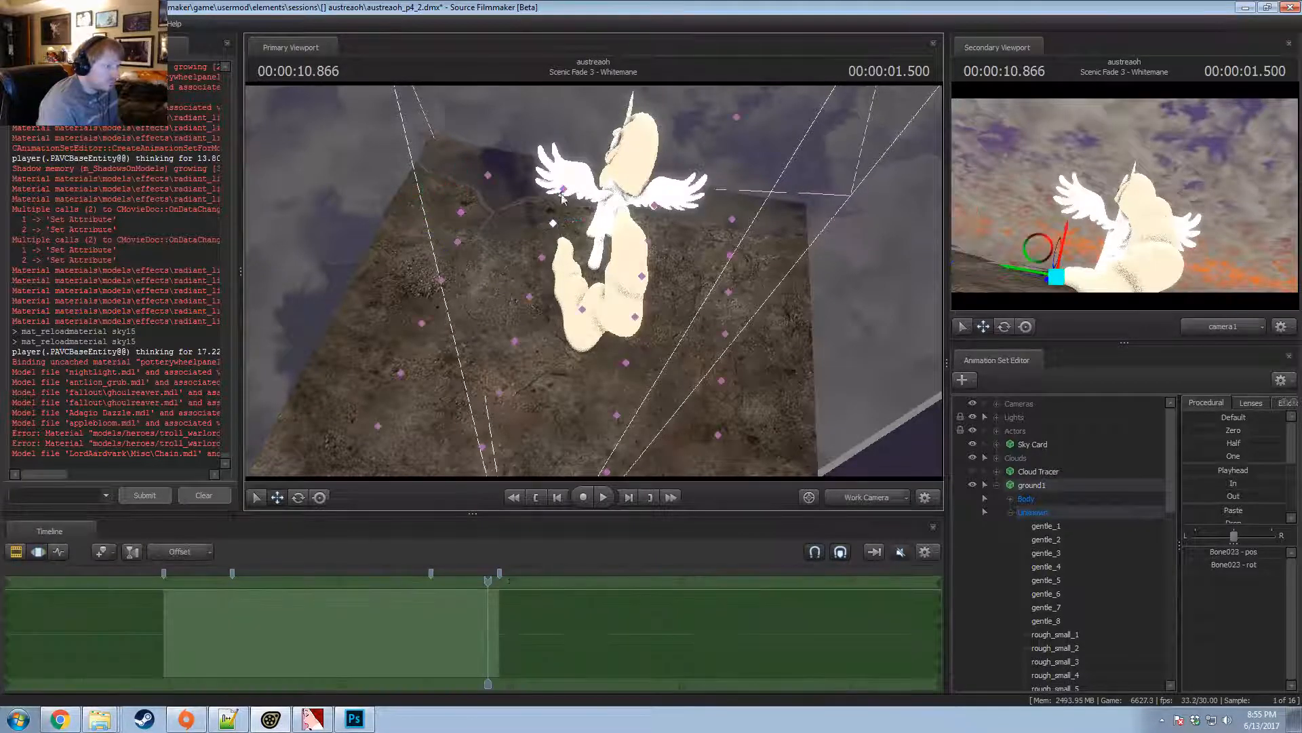
pyautogui.moveTo(552, 234); pyautogui.dragTo(550, 231)
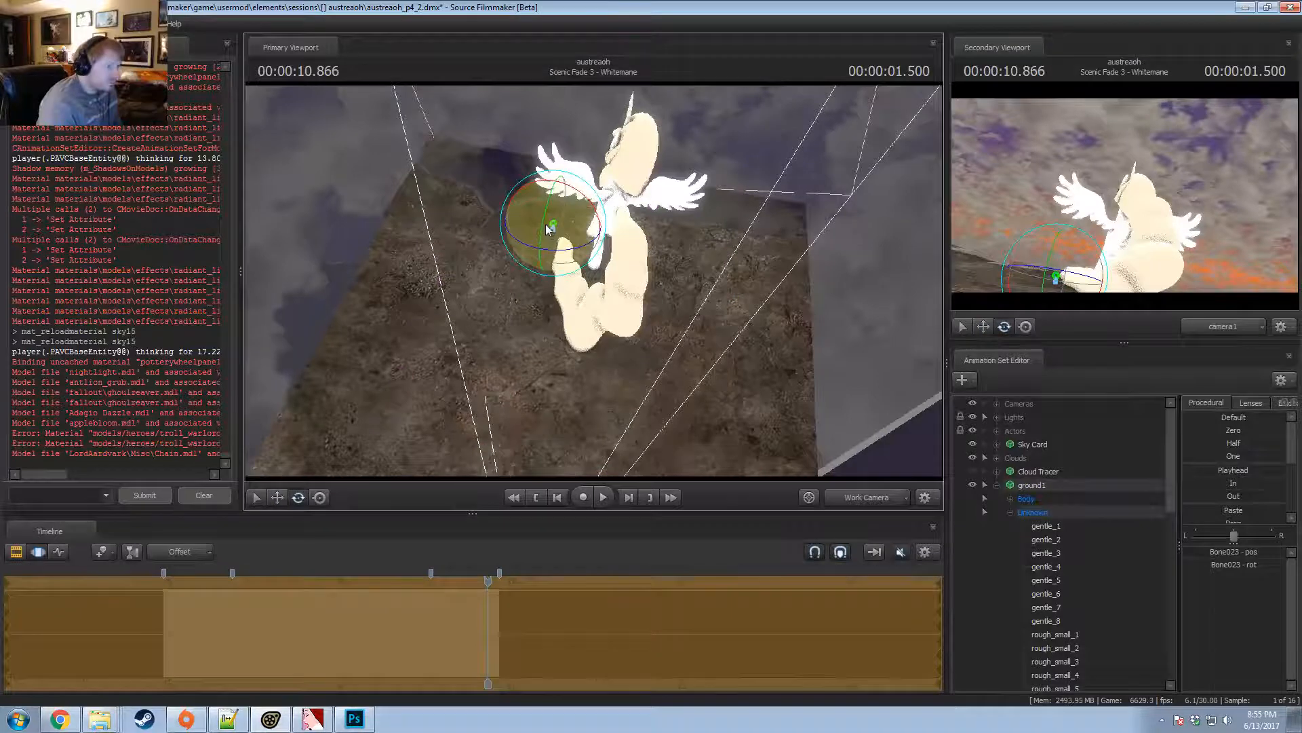
pyautogui.press('w')
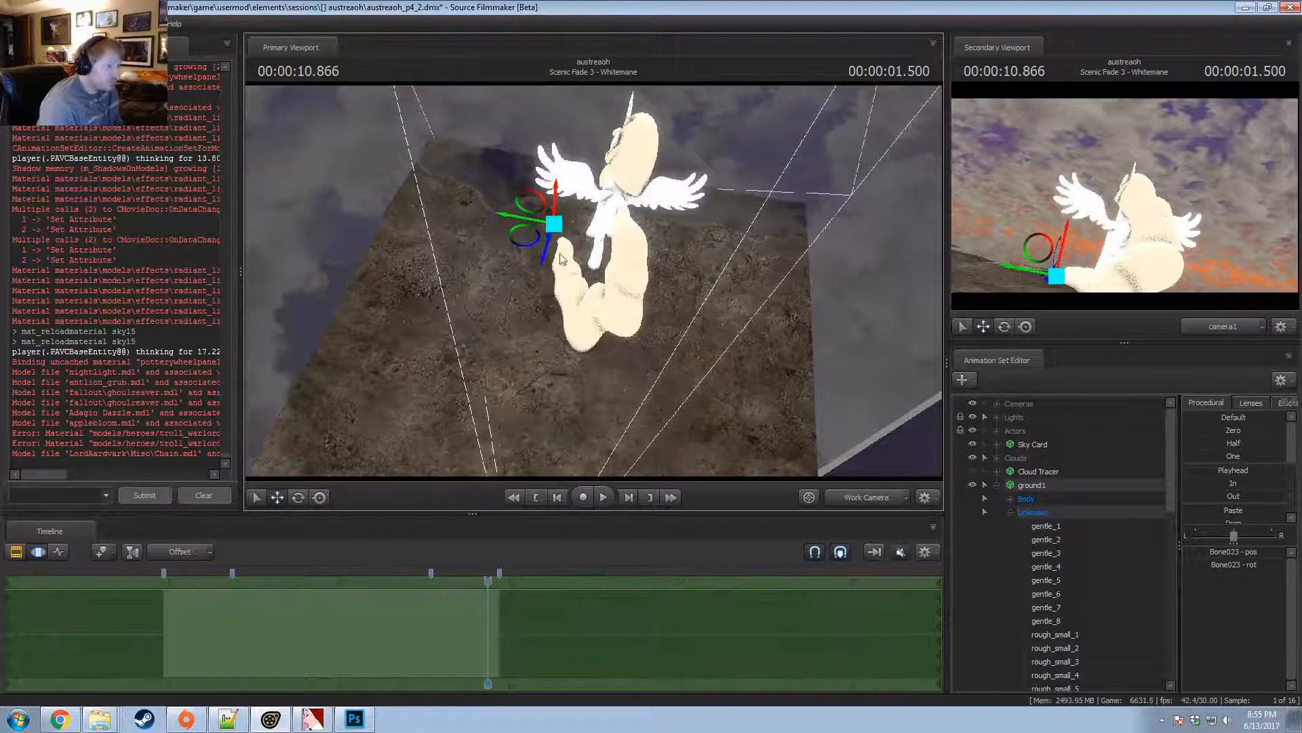
pyautogui.click(561, 180)
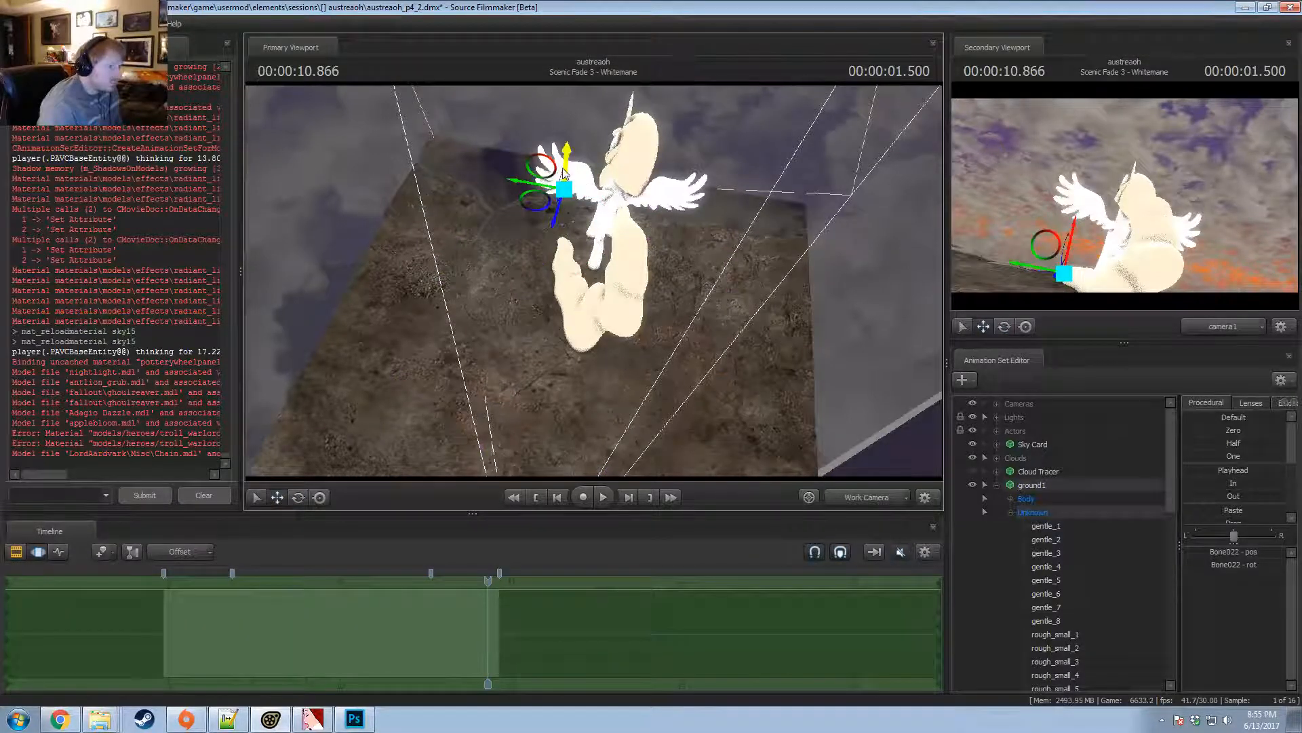
pyautogui.moveTo(563, 173); pyautogui.dragTo(564, 175)
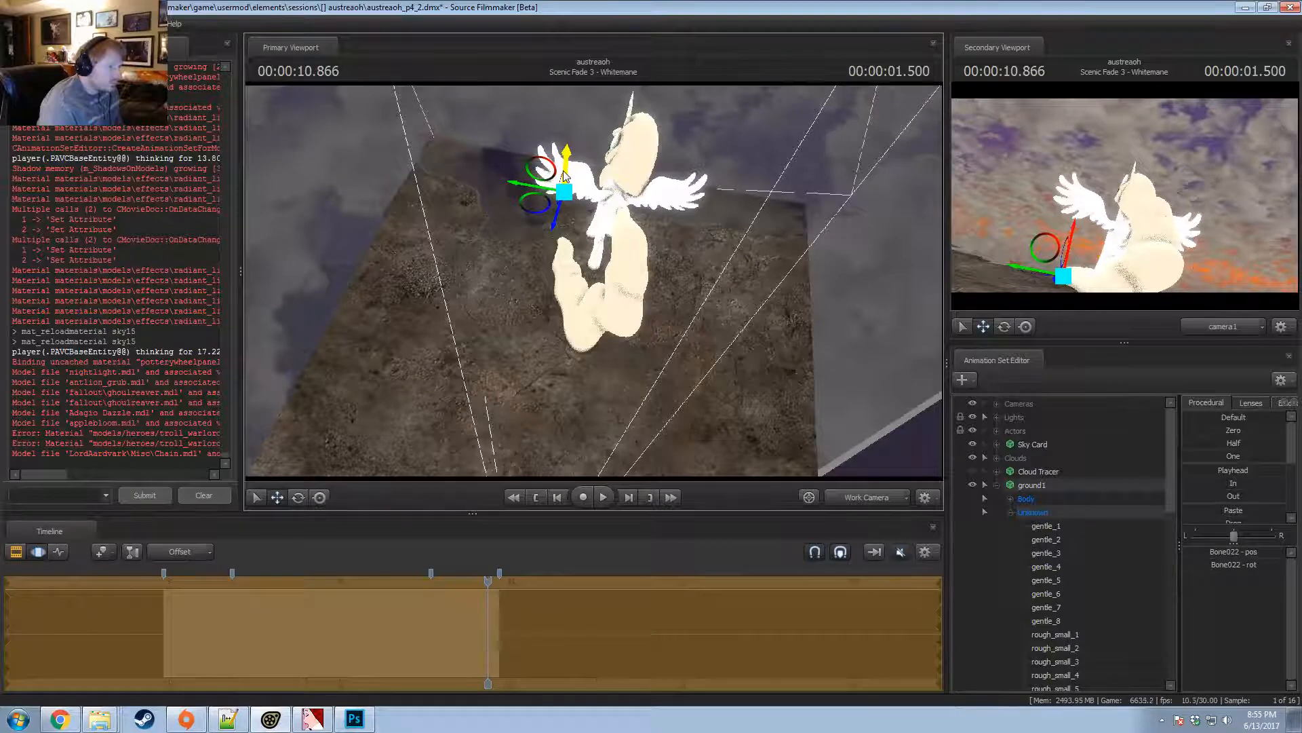
pyautogui.press('e')
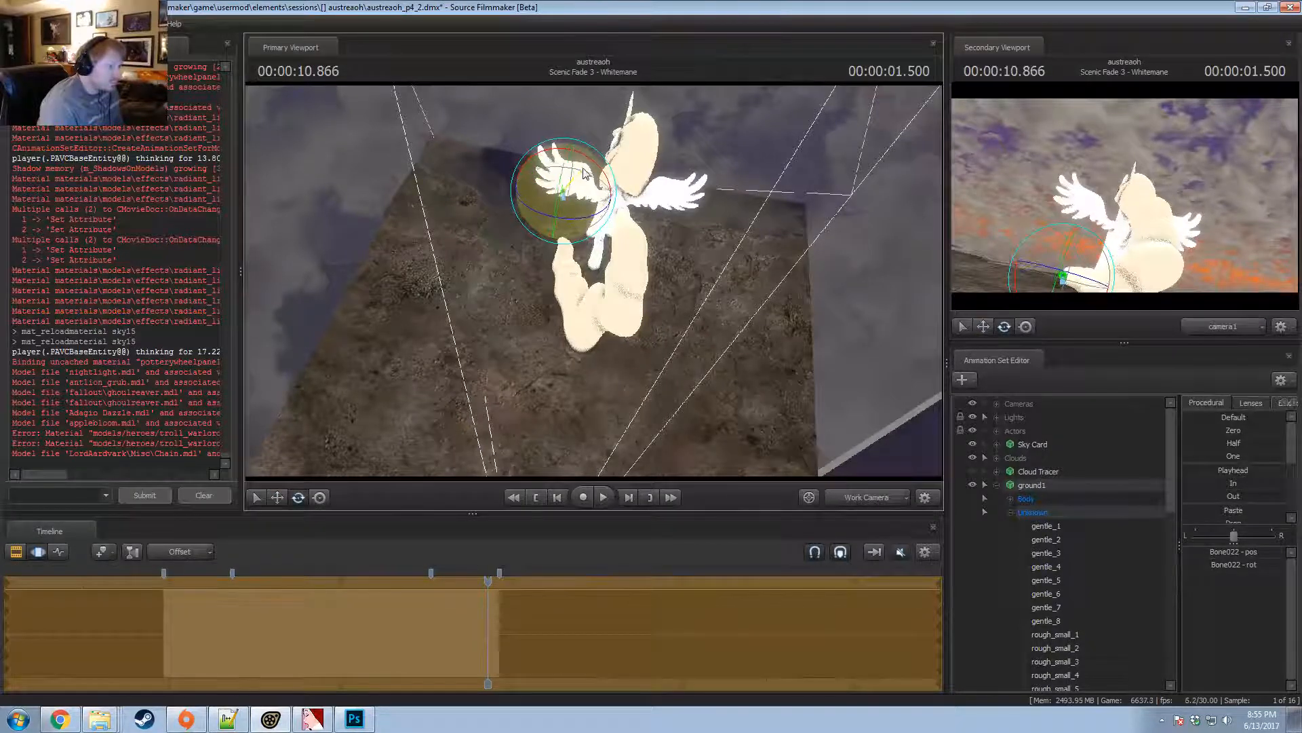
pyautogui.press('w')
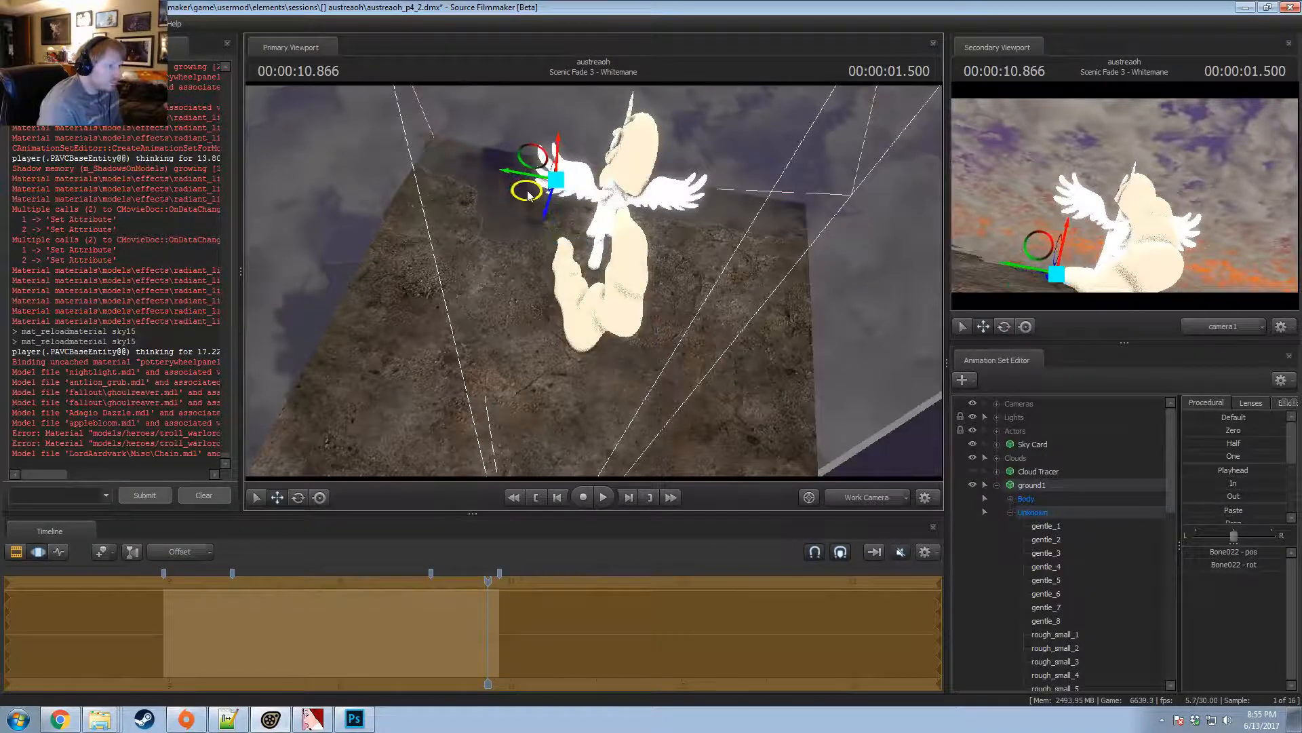
# Select Bone024 beside the tip of the character's tail and adjust its position and rotation.
pyautogui.press('q')
pyautogui.click(542, 258)
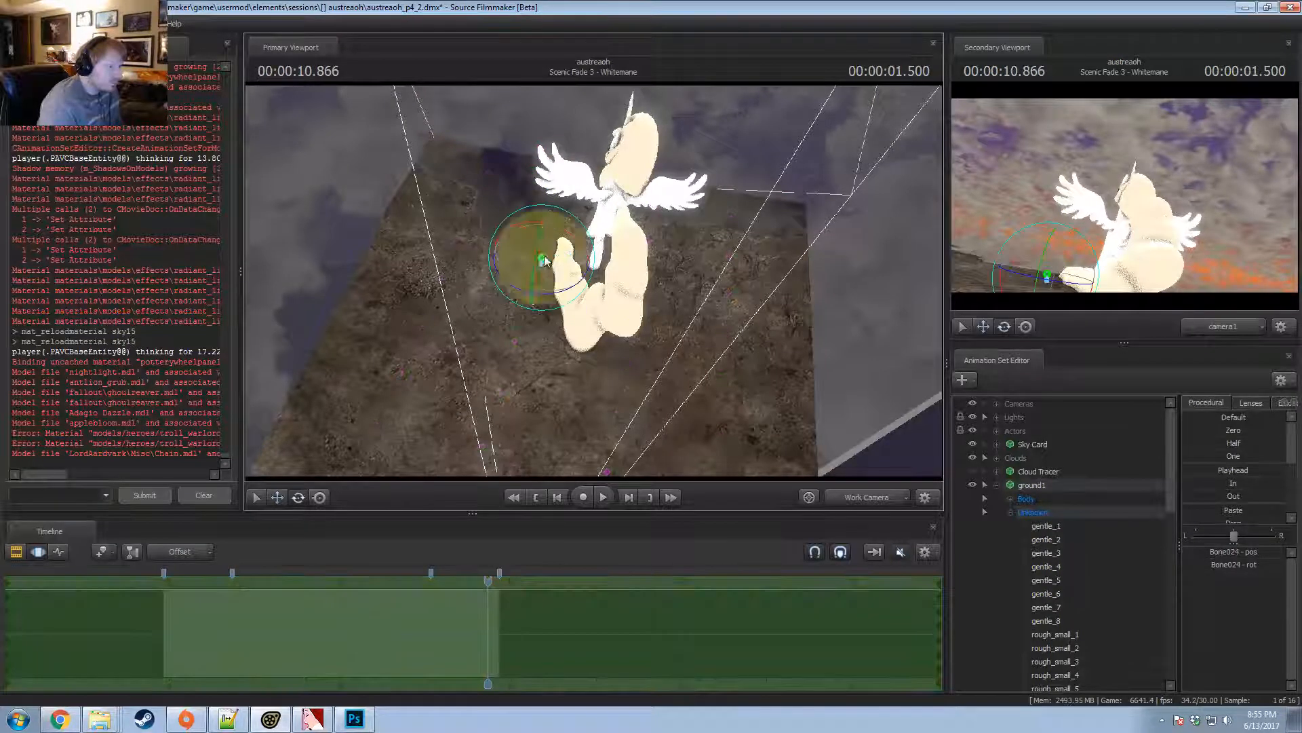
pyautogui.press('w')
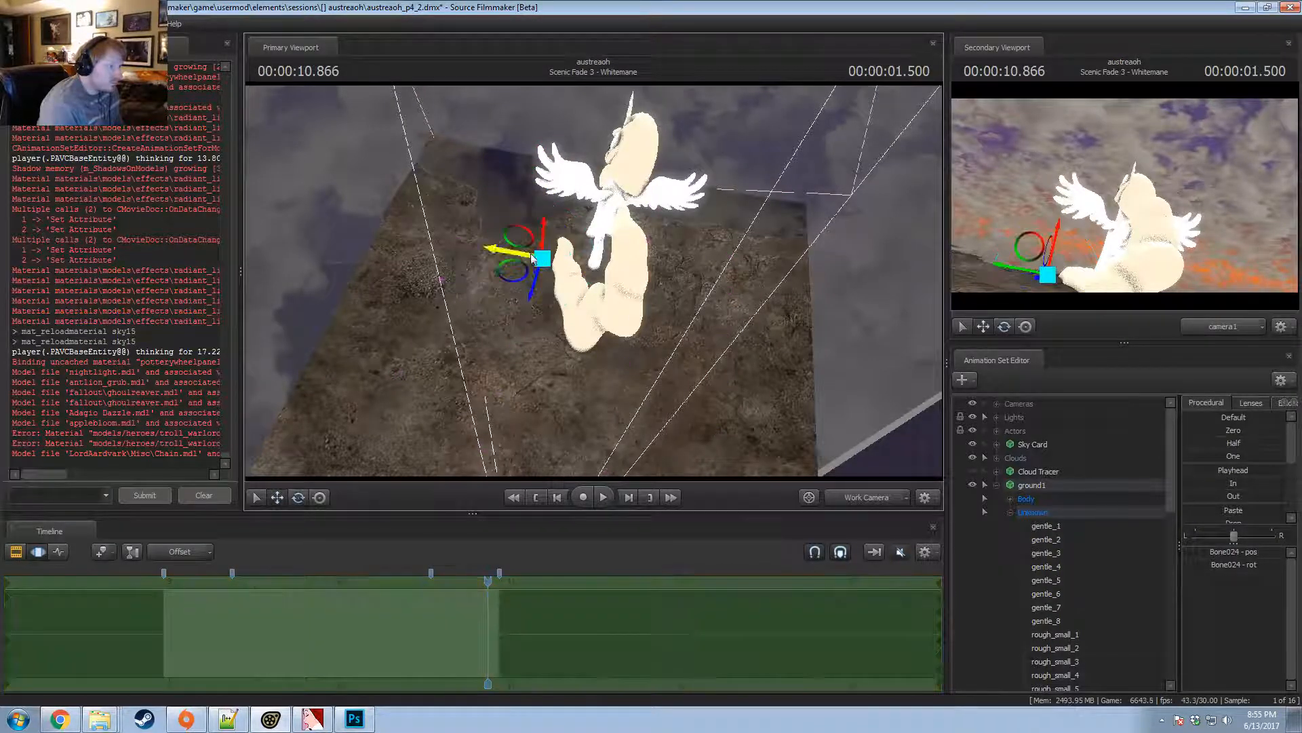
pyautogui.press('e')
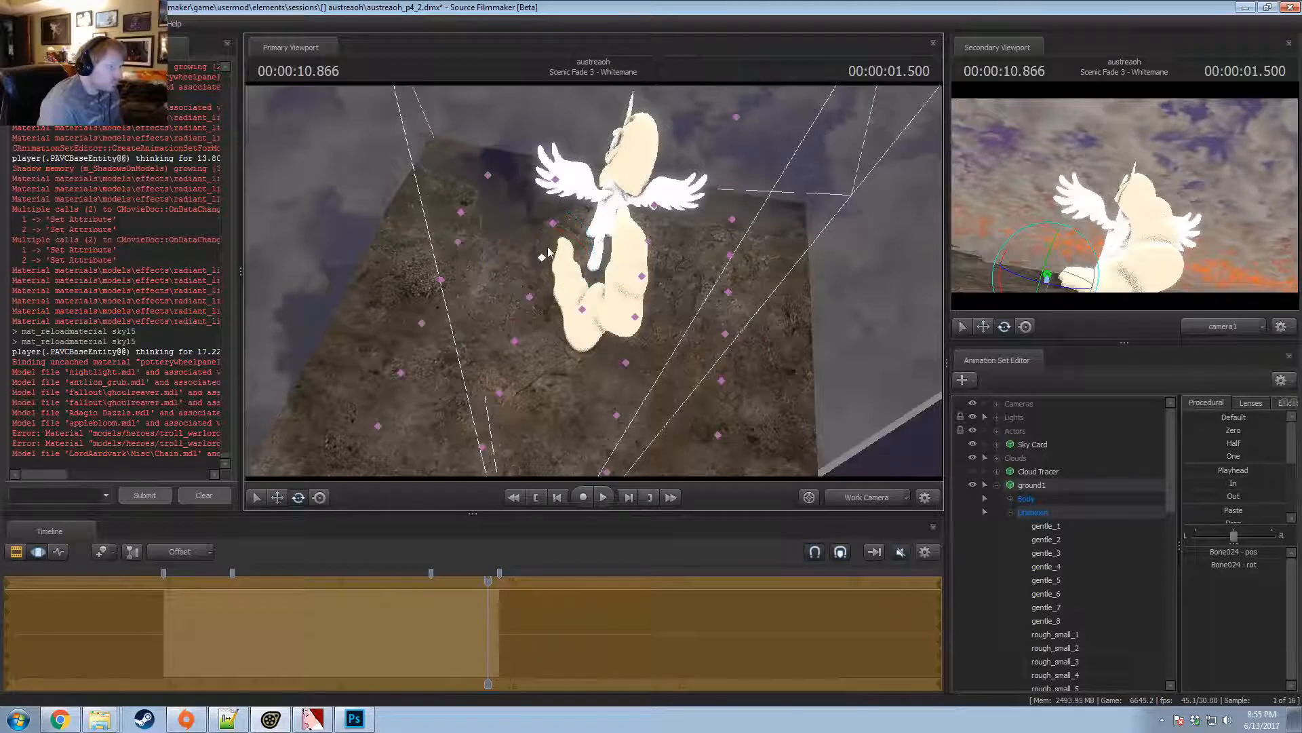
# Reselect Bone023 between the wing and the tail and refine its position and rotation to shape the terrain.
pyautogui.keyDown('ctrl'); pyautogui.click(553, 223); pyautogui.keyUp('ctrl')
pyautogui.press('w')
pyautogui.press('e')
pyautogui.moveTo(543, 226); pyautogui.dragTo(554, 198)
pyautogui.press('w')
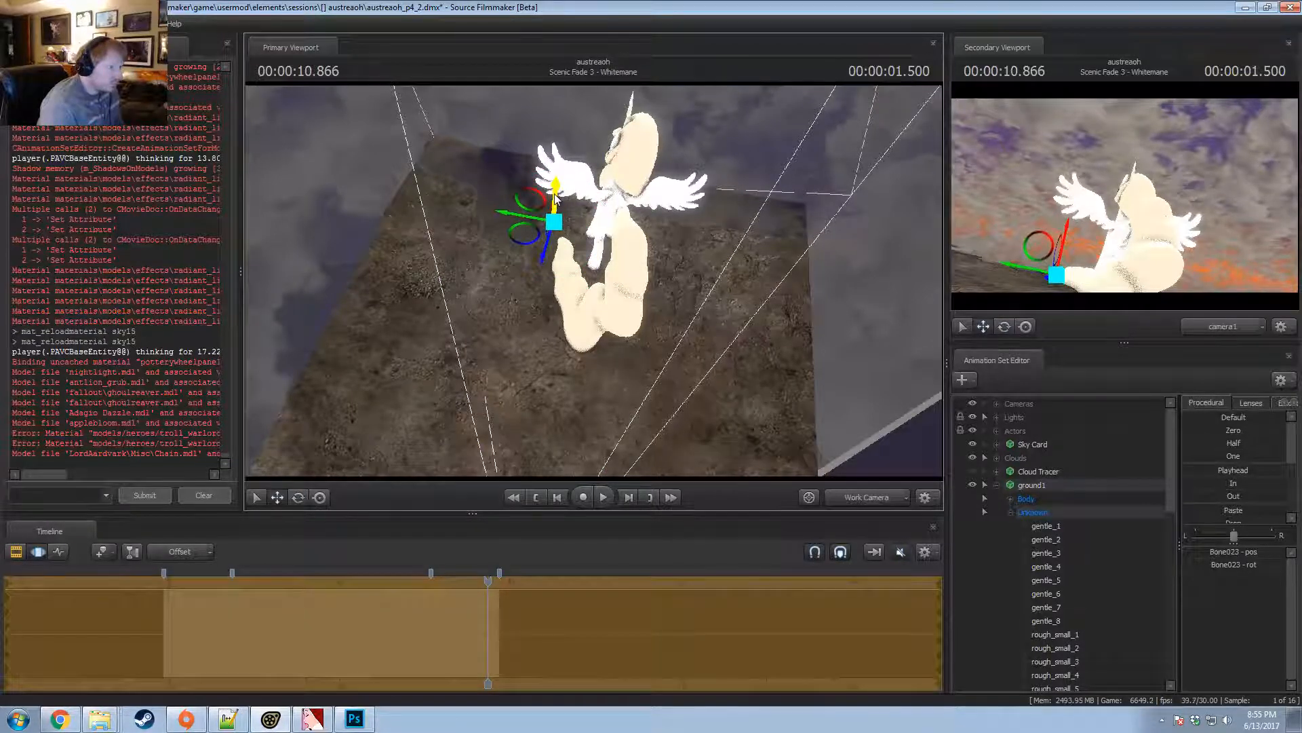
pyautogui.press('e')
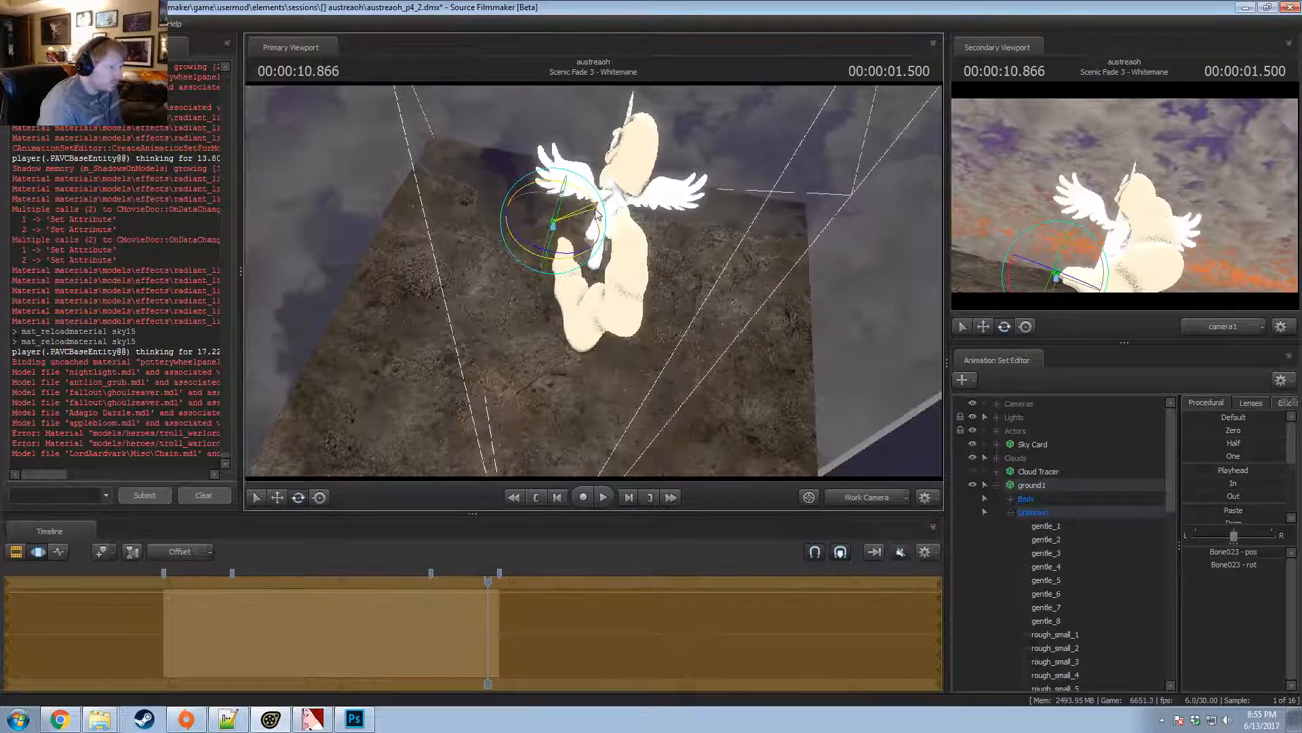
pyautogui.moveTo(597, 216); pyautogui.dragTo(563, 261)
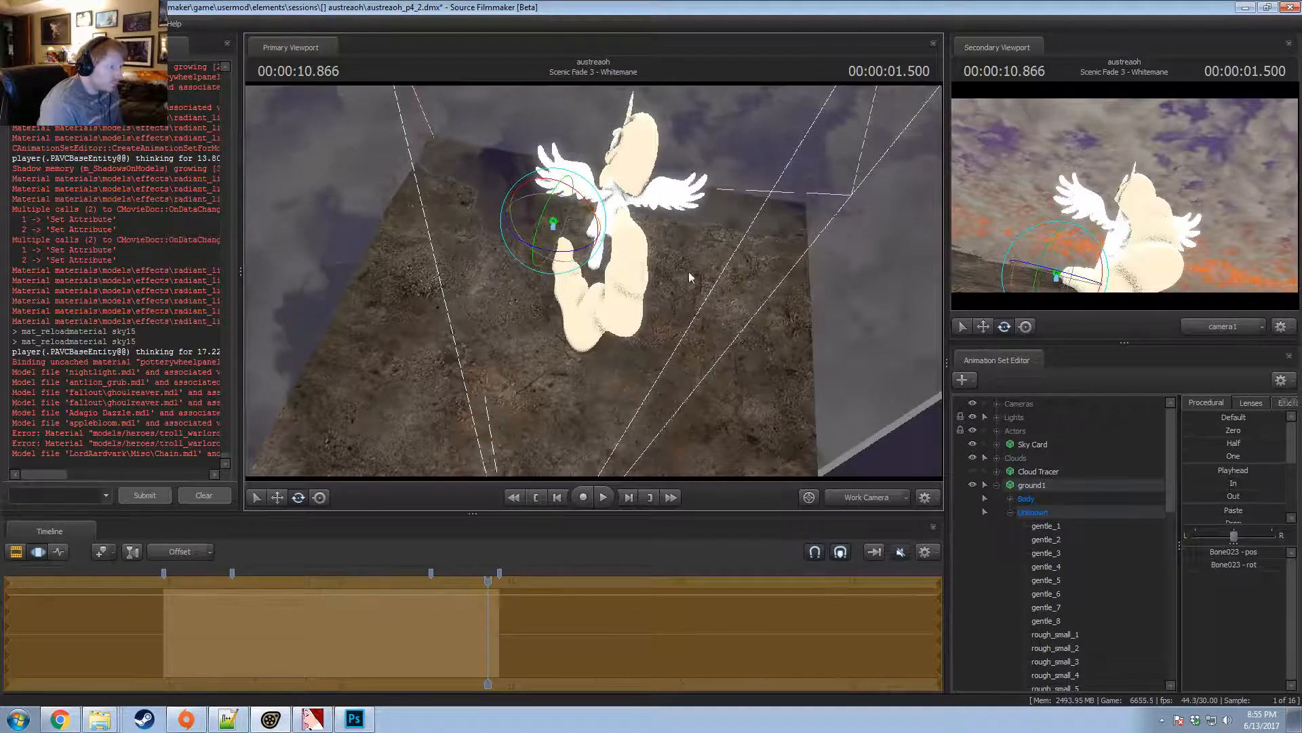
# Raise ground bone Bone026 below the tip of the character's tail and select the neighbouring Bone025 for rotation.
pyautogui.moveTo(689, 276)
pyautogui.keyDown('alt'); pyautogui.mouseDown()
pyautogui.moveTo(774, 244)
pyautogui.moveTo(716, 250)
pyautogui.moveTo(689, 276)
pyautogui.mouseUp(); pyautogui.keyUp('alt')
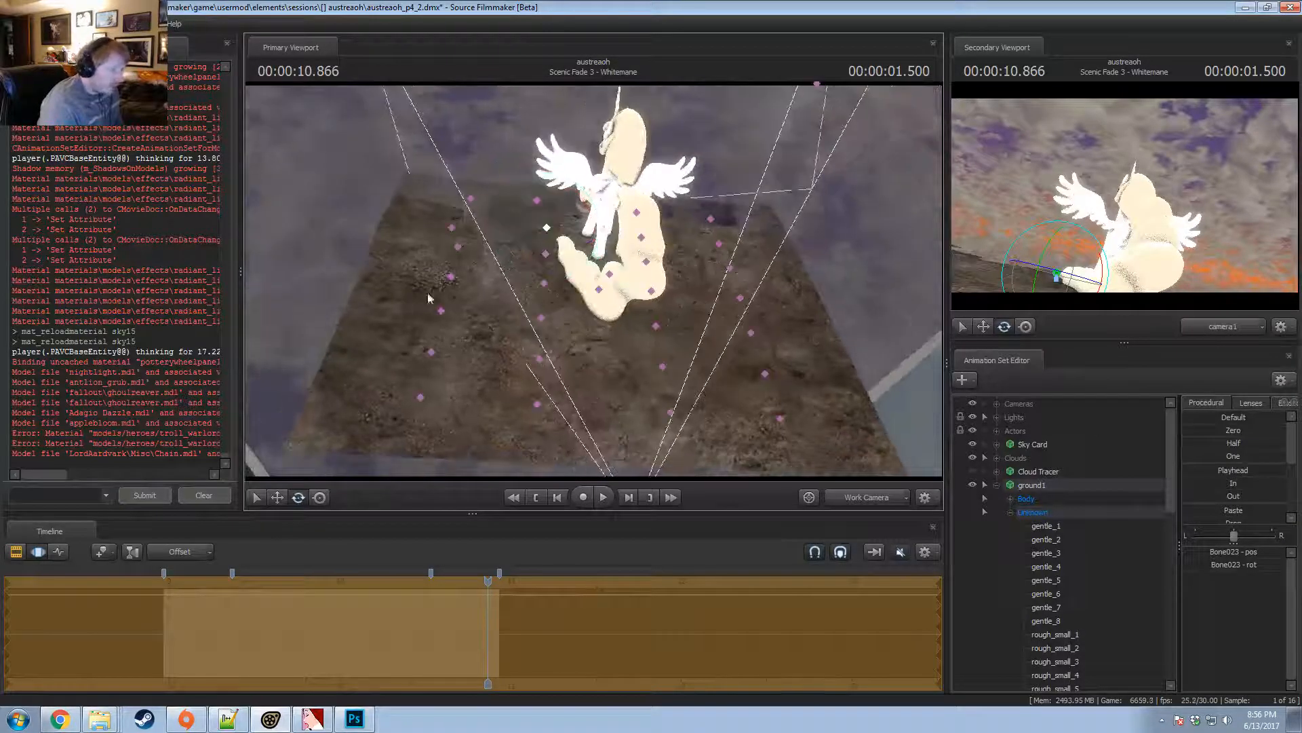
pyautogui.keyDown('ctrl'); pyautogui.click(450, 277); pyautogui.keyUp('ctrl')
pyautogui.keyDown('alt'); pyautogui.moveTo(523, 273); pyautogui.dragTo(494, 242); pyautogui.keyUp('alt')
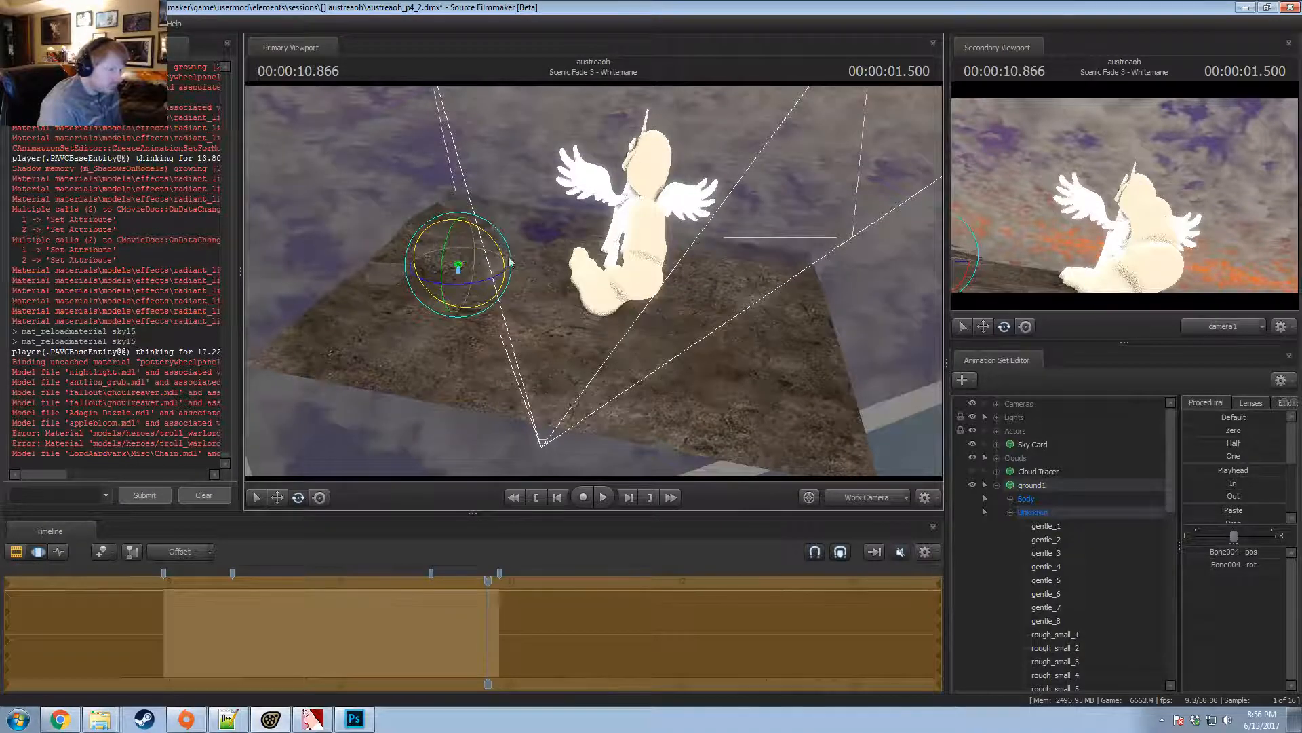
pyautogui.keyDown('ctrl'); pyautogui.click(541, 311); pyautogui.keyUp('ctrl')
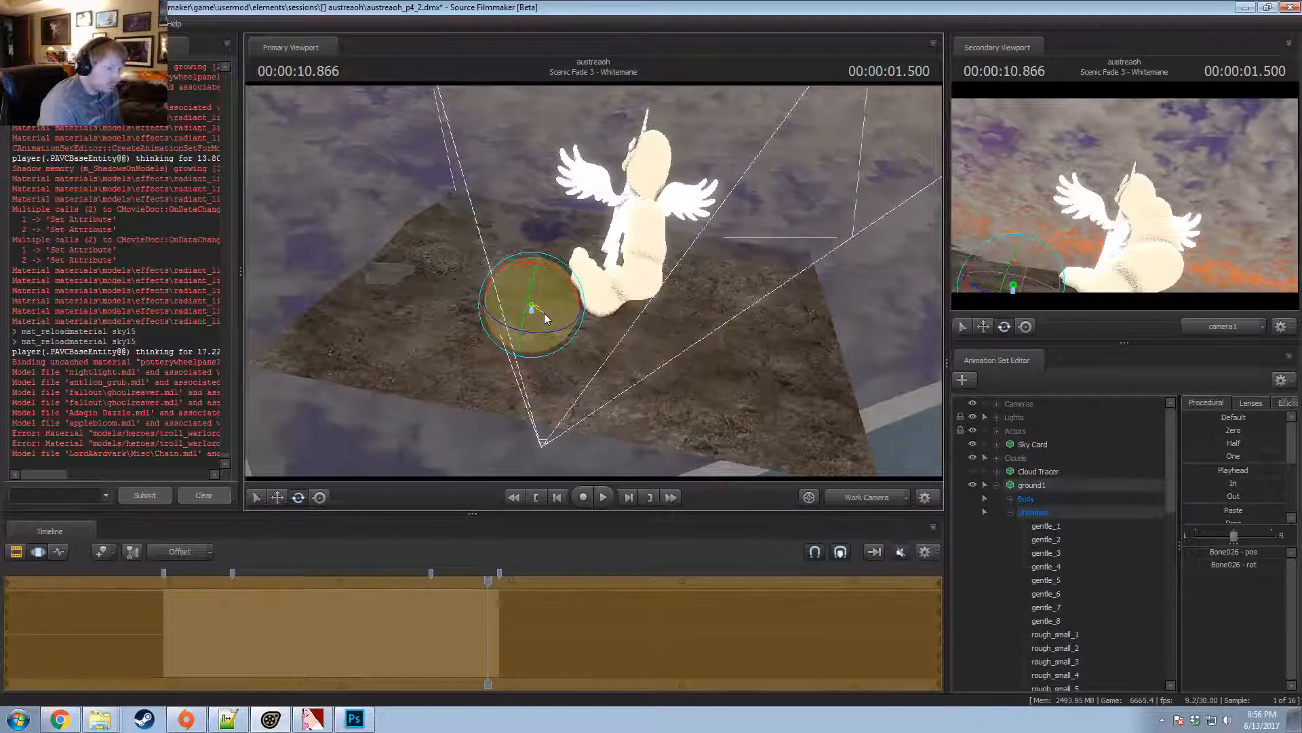
pyautogui.press('w')
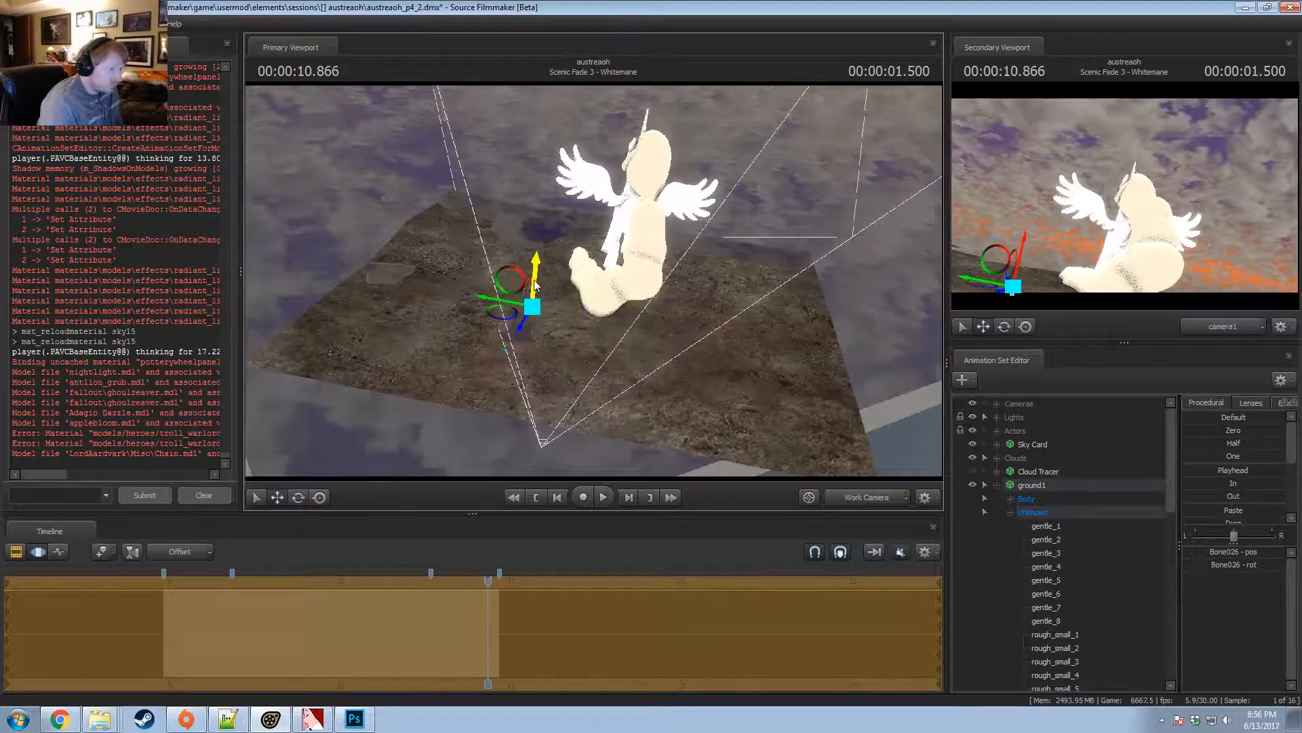
pyautogui.moveTo(535, 283); pyautogui.dragTo(574, 252)
pyautogui.keyDown('ctrl'); pyautogui.click(546, 281); pyautogui.keyUp('ctrl')
pyautogui.press('e')
# Enable lighting in the primary viewport and compare the lit shot in the Clip Editor and Graph Editor.
pyautogui.rightClick(692, 336)
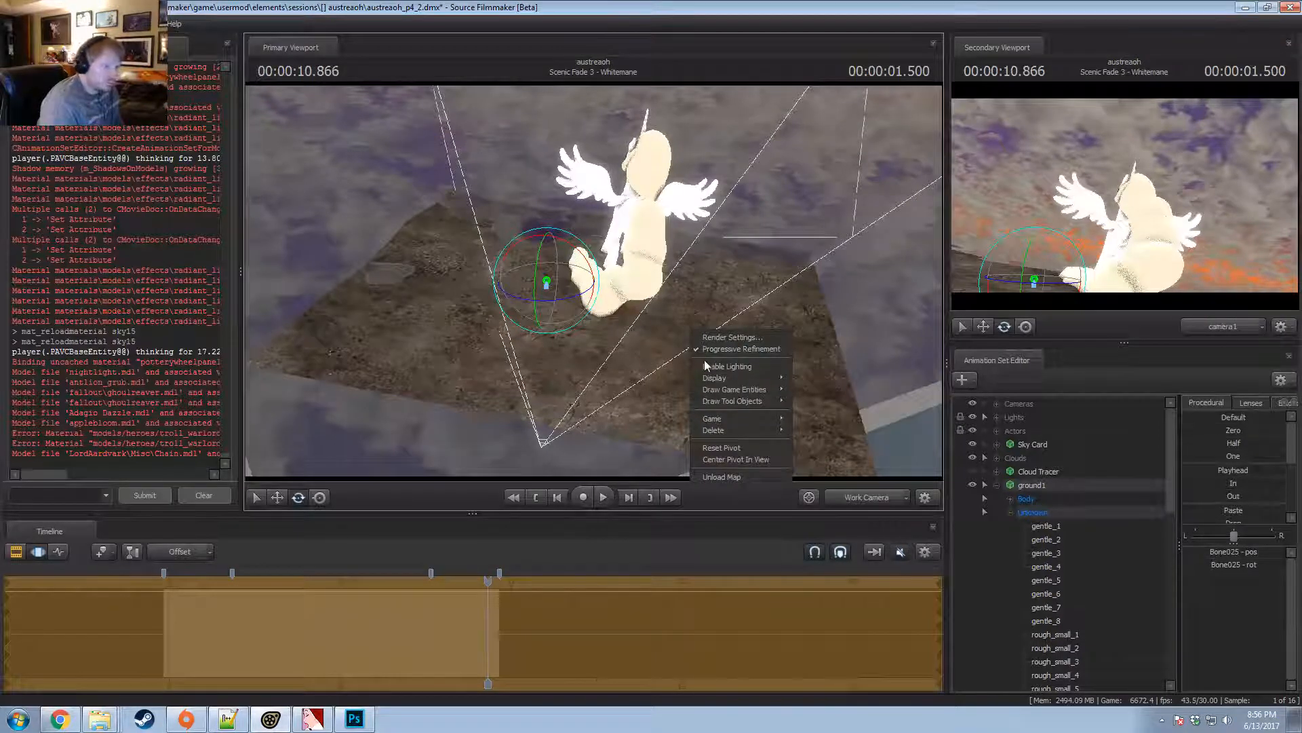
pyautogui.press('F2')
pyautogui.click(723, 371)
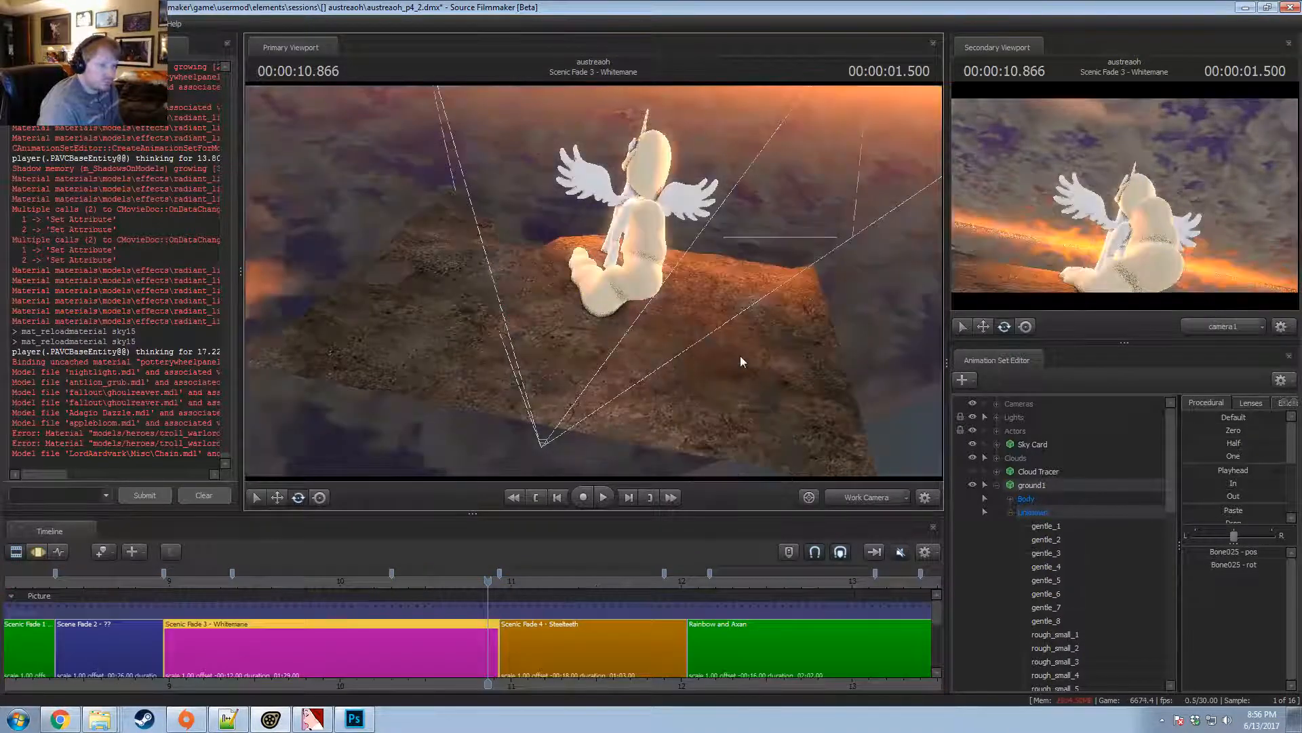
pyautogui.press('F3')
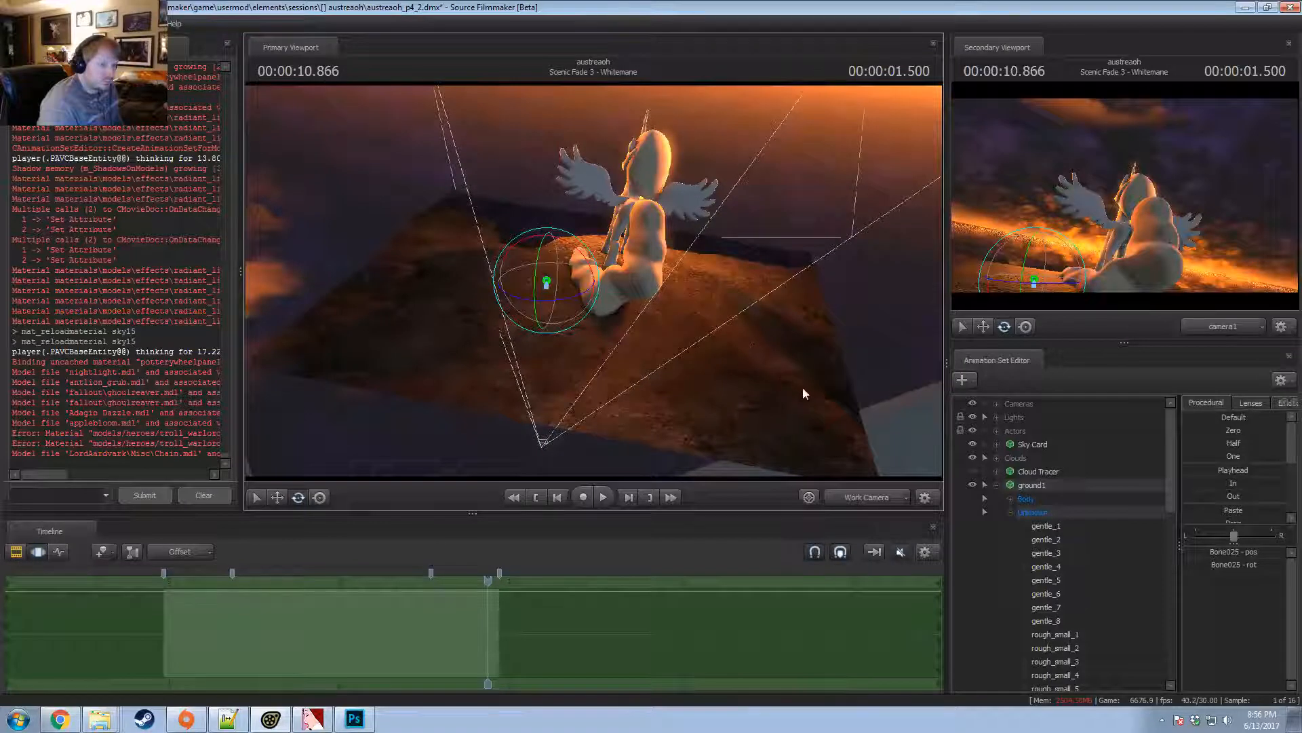
pyautogui.press('F2')
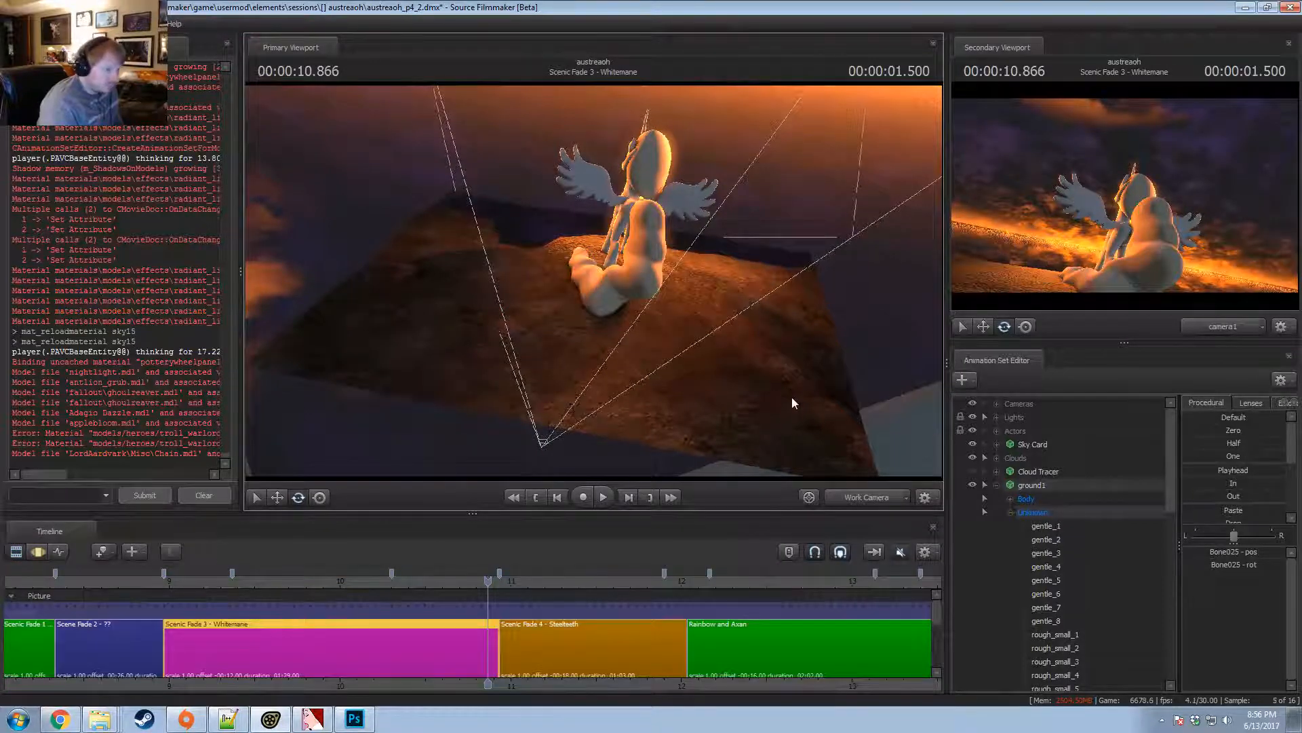
# Look through the Actor Rim (Left) light in the primary viewport and reposition its aim around the character.
pyautogui.click(997, 484)
pyautogui.click(996, 416)
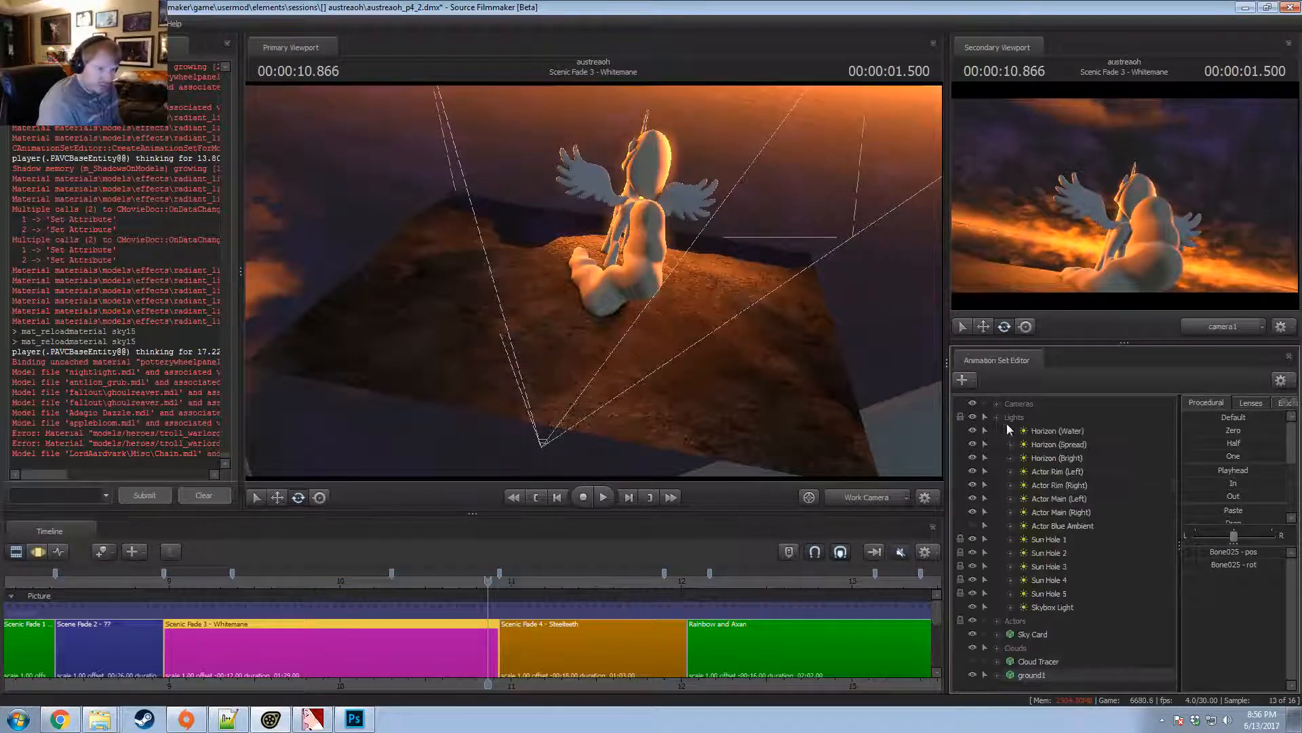
pyautogui.moveTo(1057, 468); pyautogui.dragTo(700, 309)
pyautogui.press('F2')
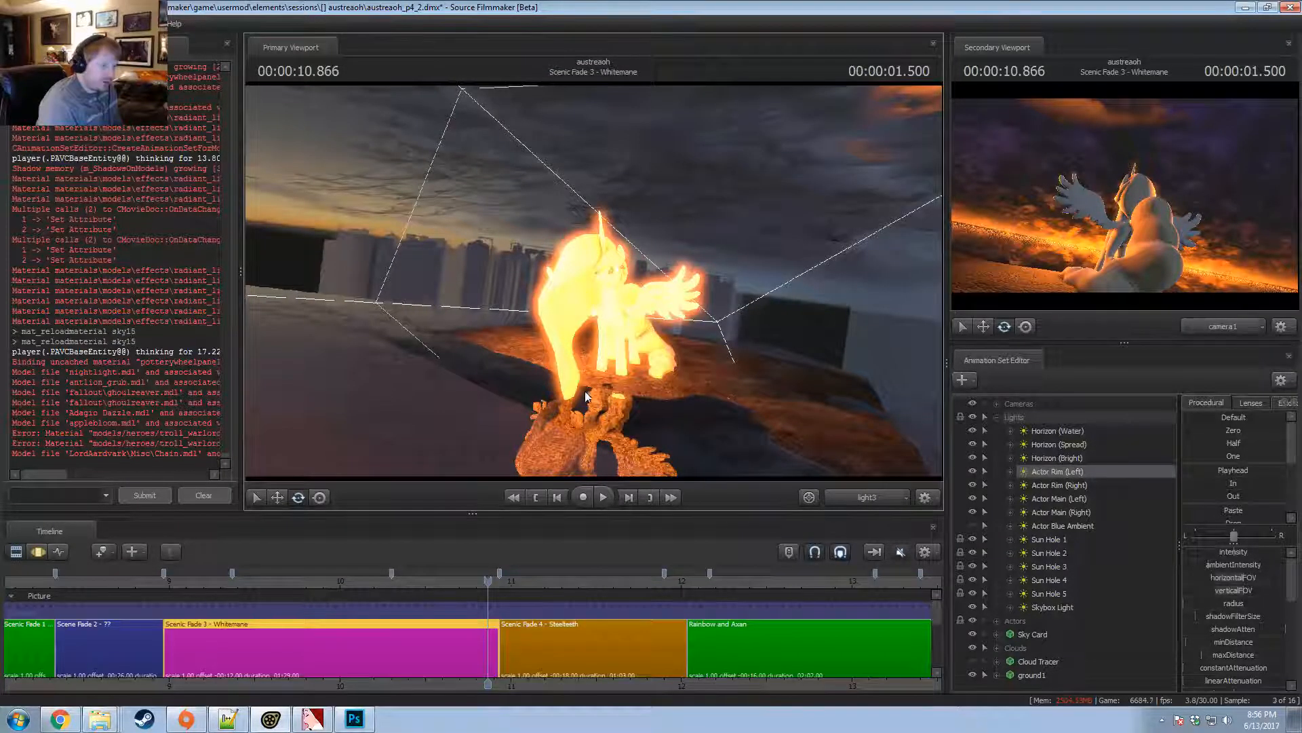
pyautogui.press('F3')
pyautogui.moveTo(616, 377); pyautogui.dragTo(630, 324)
pyautogui.press('w')
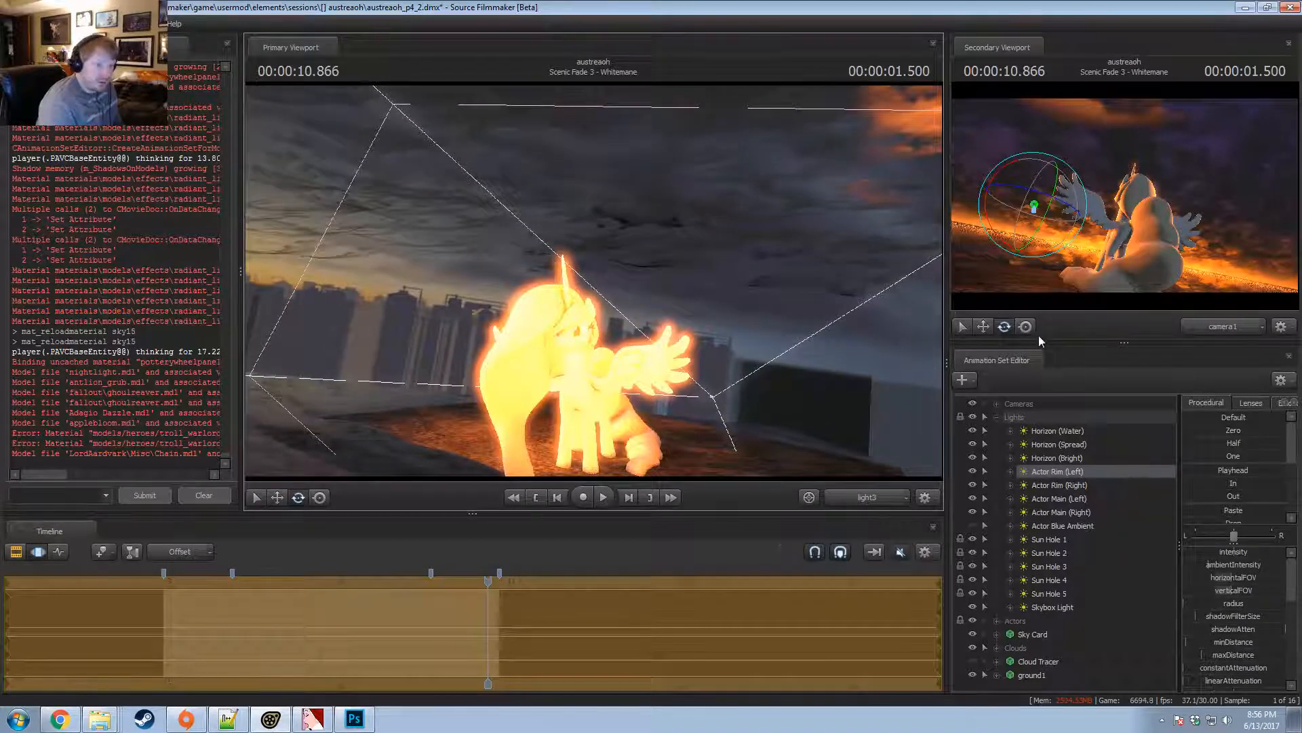
pyautogui.press('F2')
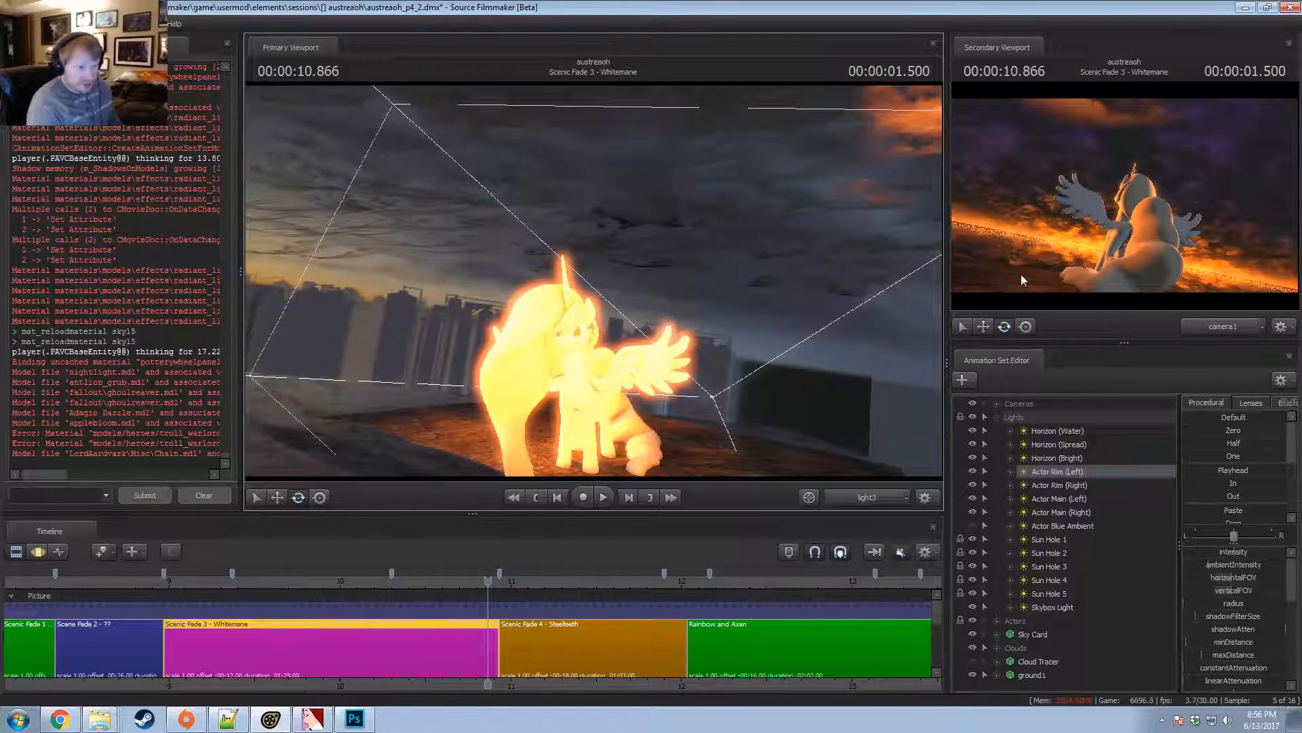
# Duplicate the Actor Rim (Left) light by copying its animation set and pasting it into the shot.
pyautogui.rightClick(1048, 473)
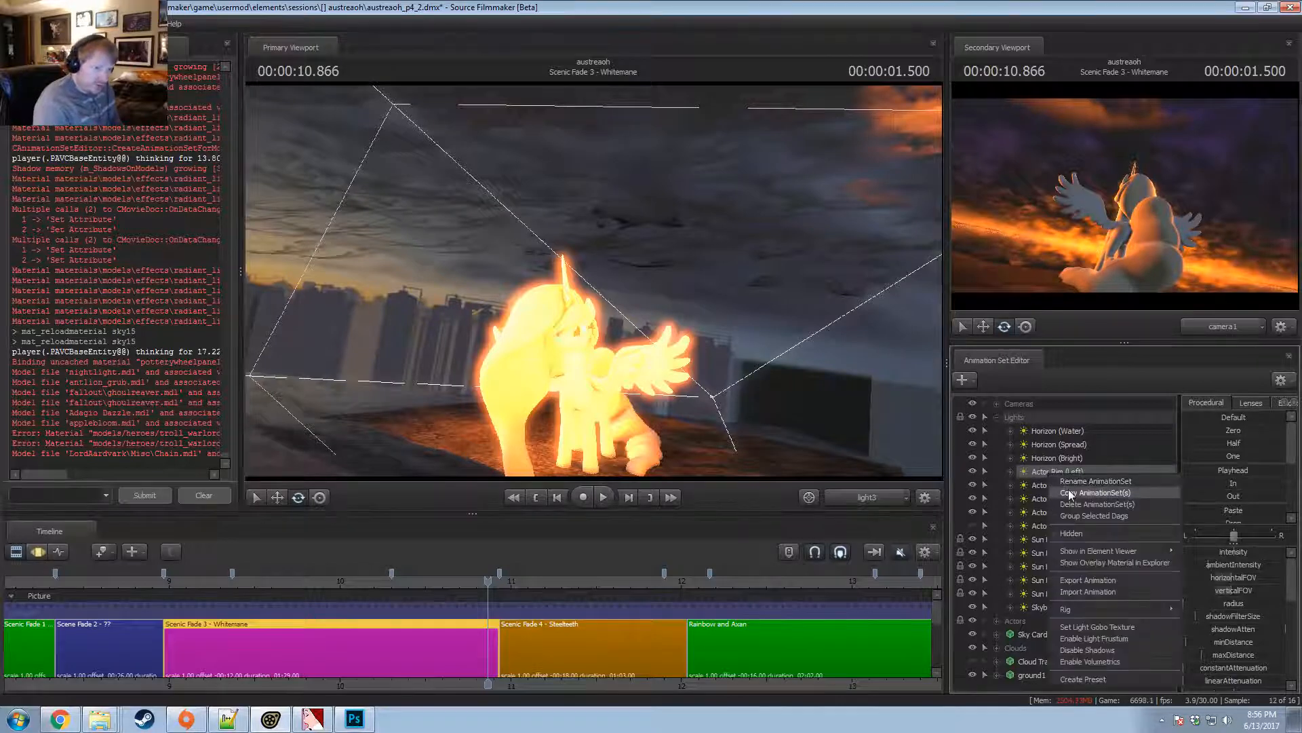
pyautogui.click(1069, 494)
pyautogui.click(996, 417)
pyautogui.rightClick(1018, 536)
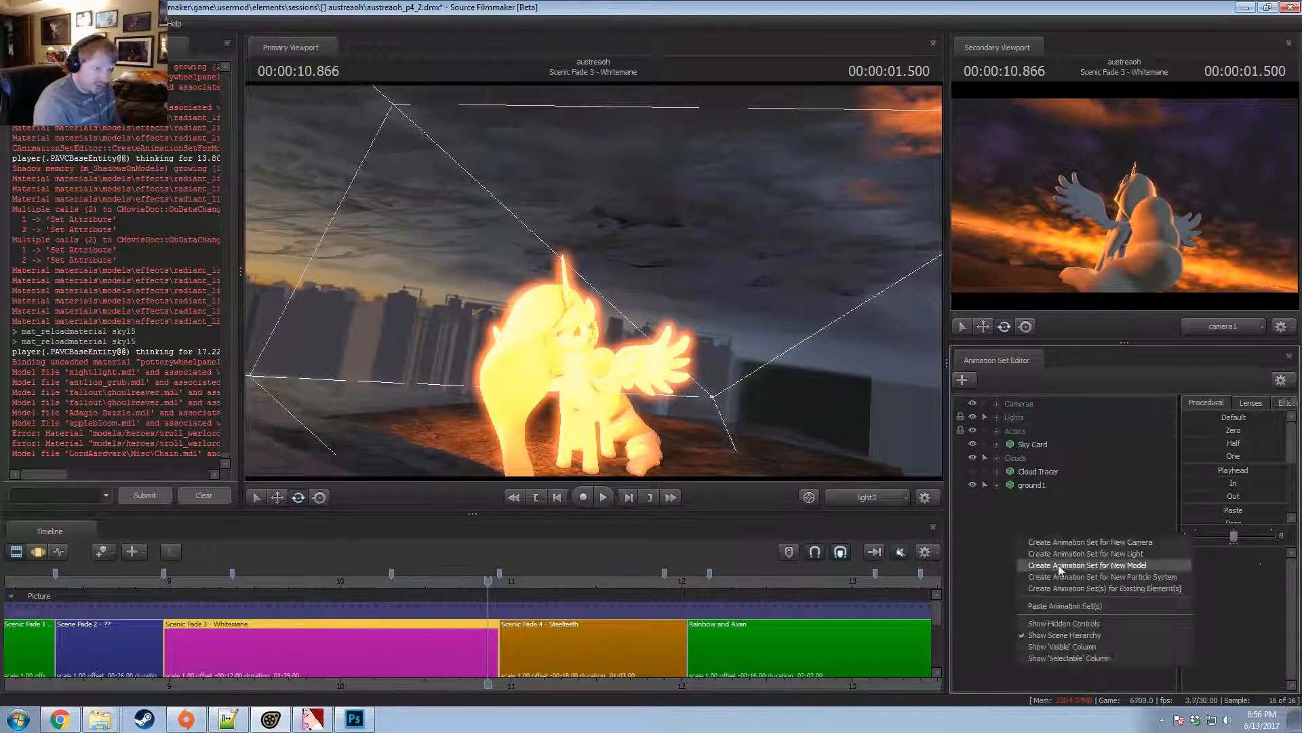
pyautogui.click(1064, 606)
# Move the duplicated rim light down to ground level and aim it across the terrain beside the character.
pyautogui.press('F3')
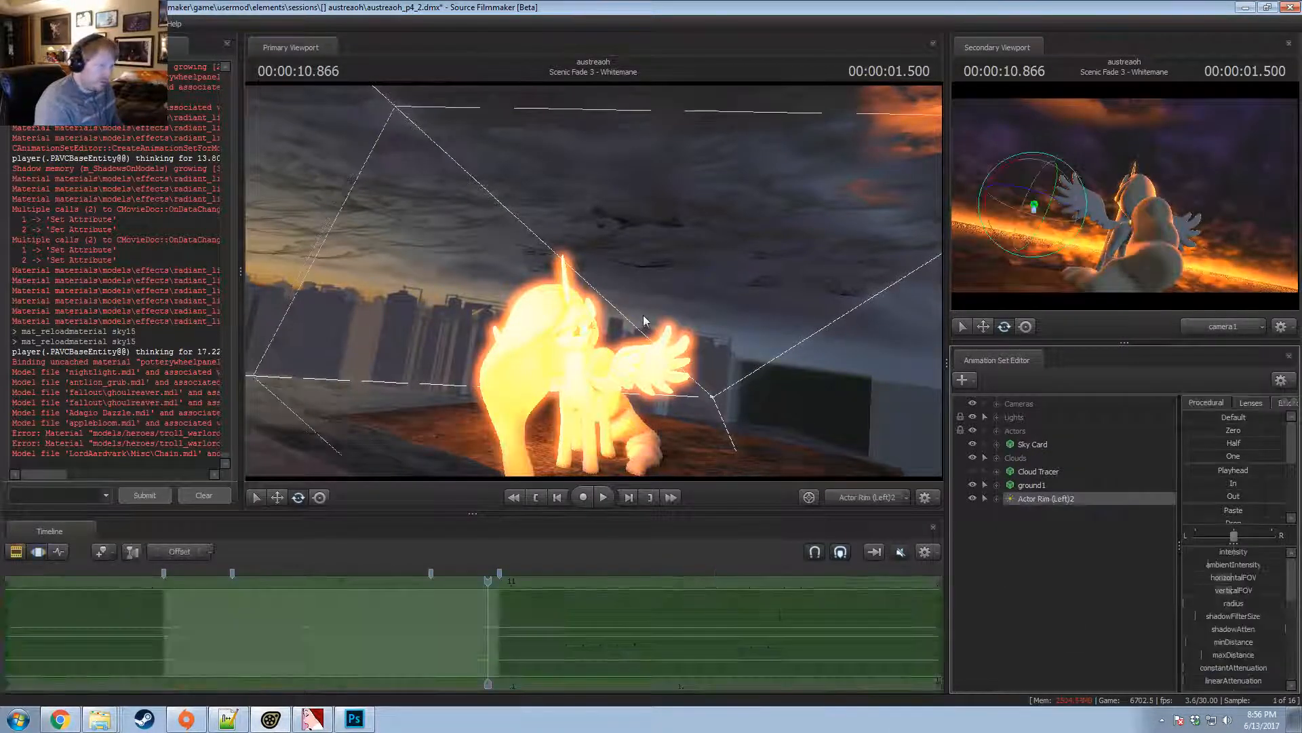
pyautogui.moveTo(609, 310); pyautogui.dragTo(712, 293)
pyautogui.press('F2')
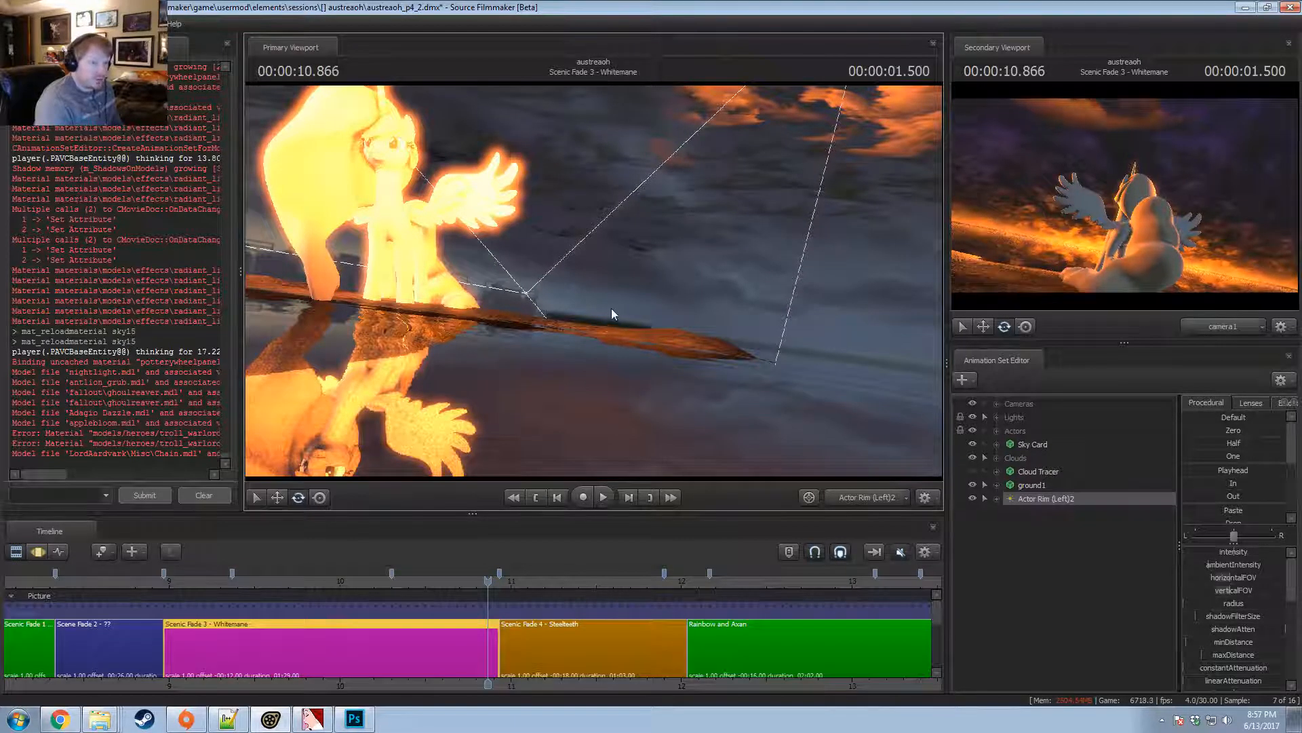
pyautogui.press('F3')
pyautogui.moveTo(609, 298); pyautogui.dragTo(558, 293)
pyautogui.scroll(4, 585, 292)
pyautogui.scroll(2, 564, 292)
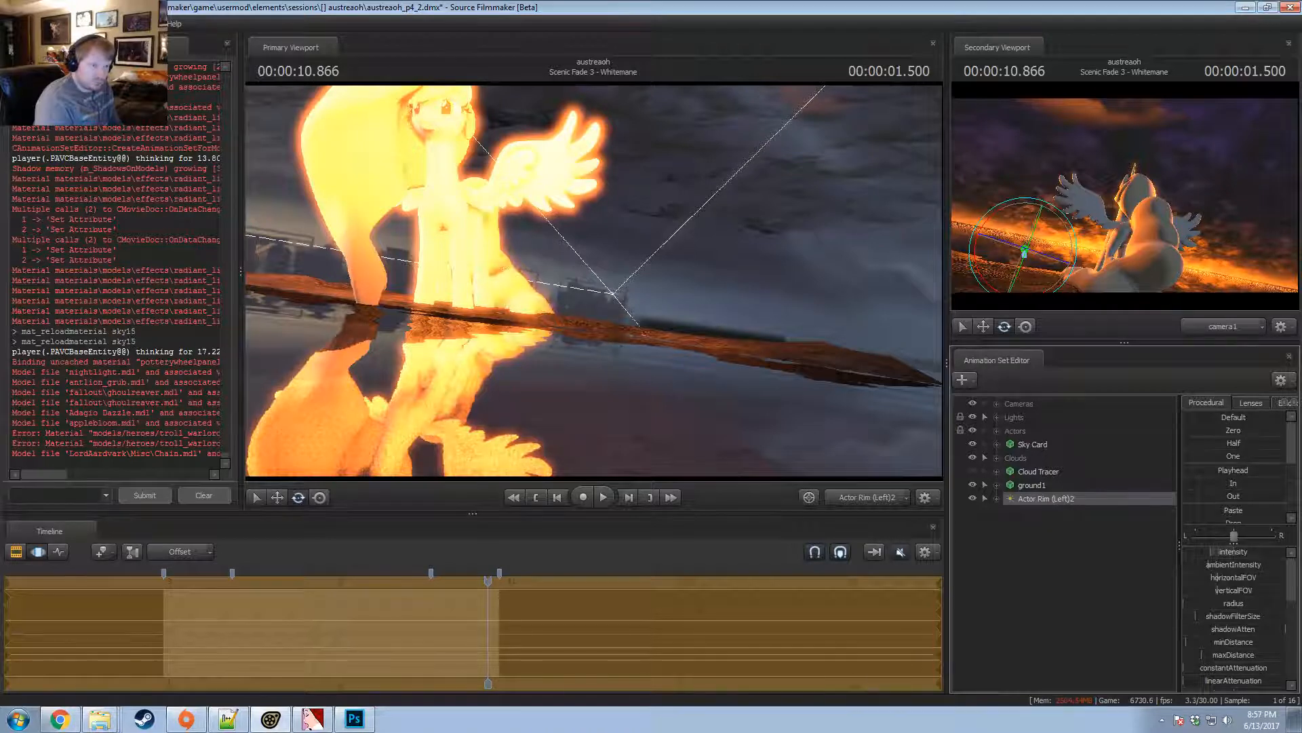
# Show the duplicated light in the Element Viewer and adjust its intensity to about 644.7 and farEdge to about 136.8, also tuning farZAtten.
pyautogui.rightClick(1052, 505)
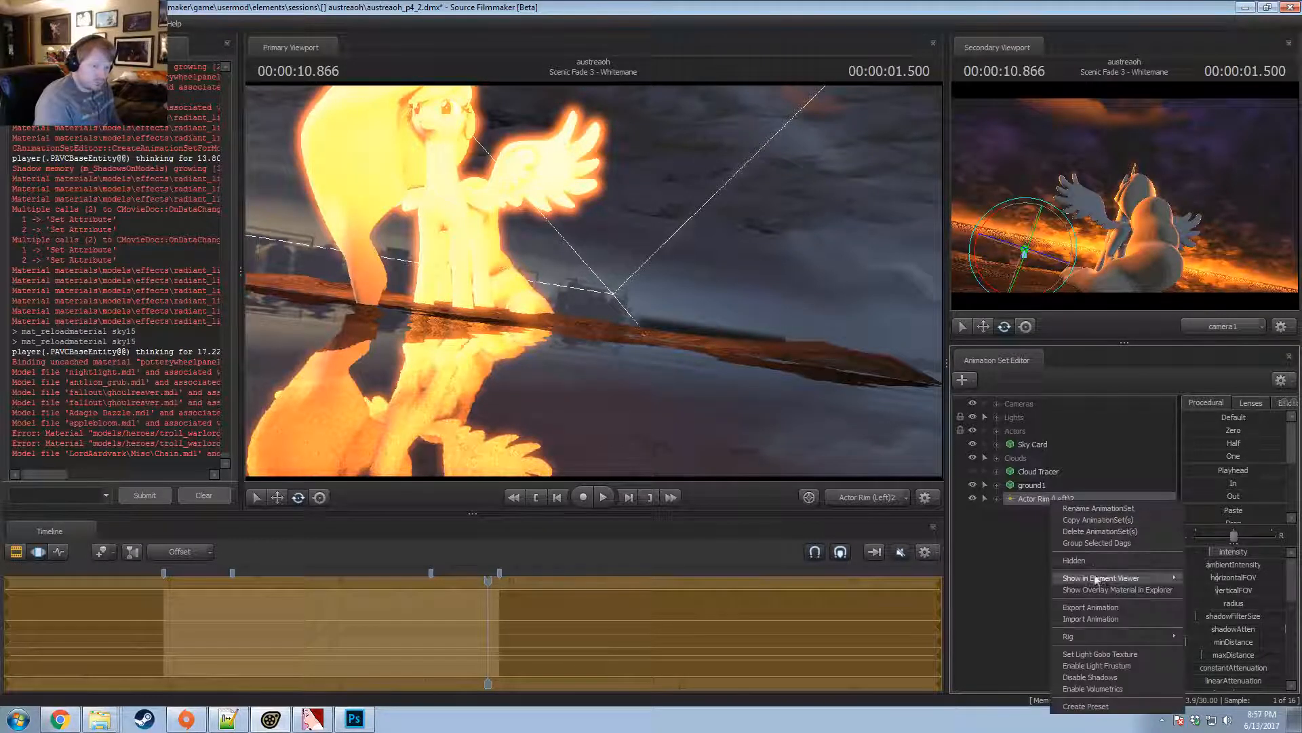
pyautogui.moveTo(1089, 577)
pyautogui.click(1204, 592)
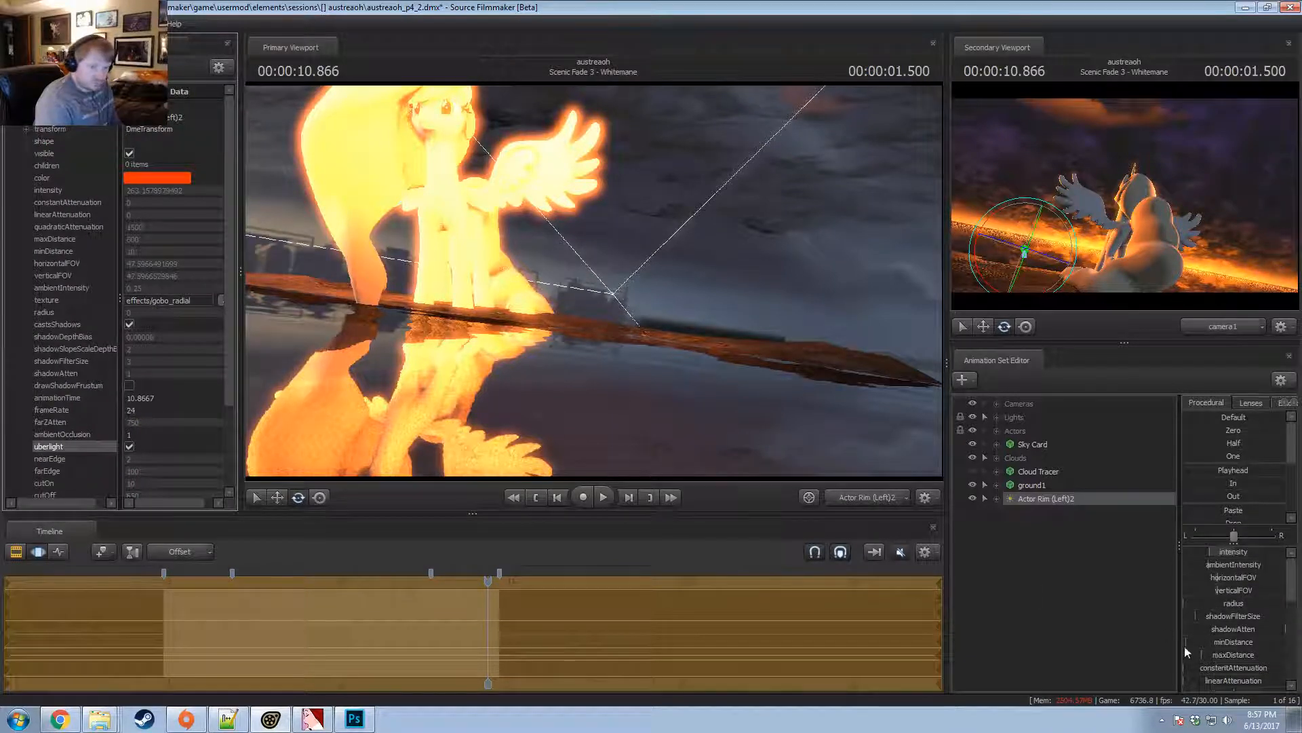
pyautogui.scroll(-5, 1222, 654)
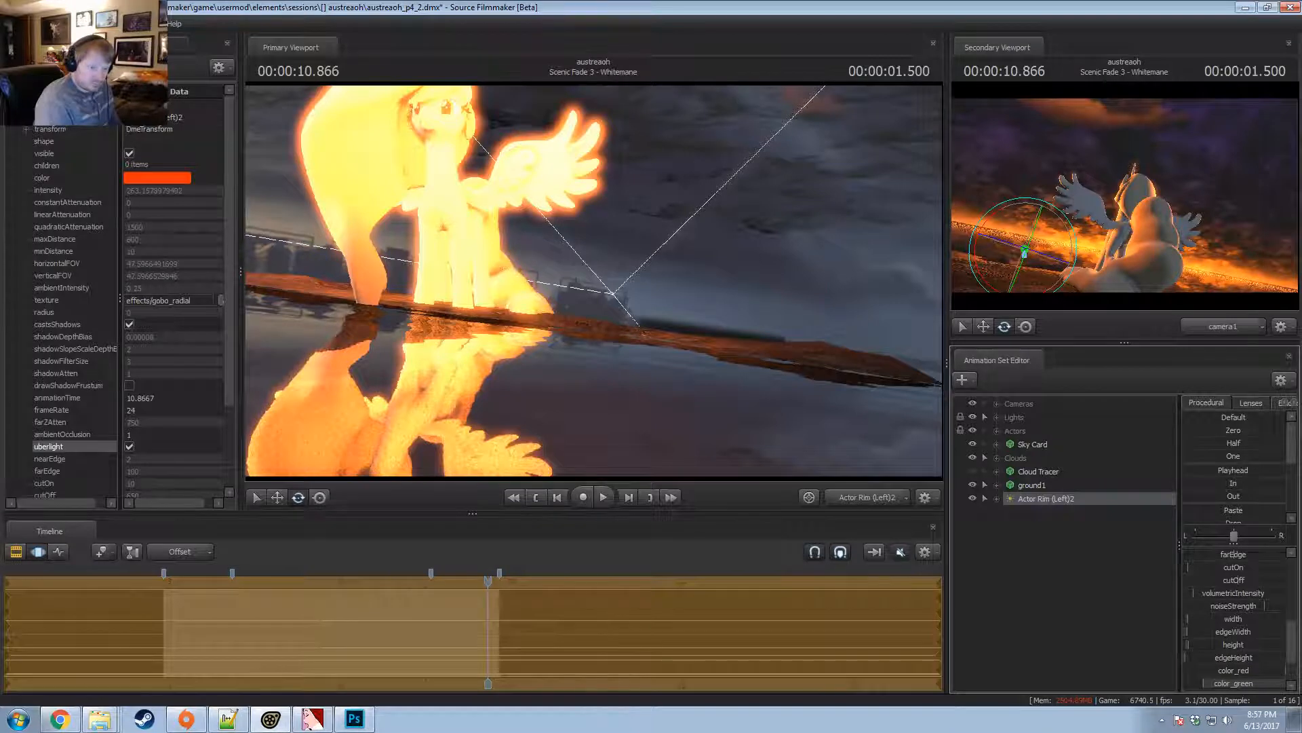
pyautogui.scroll(5, 1229, 569)
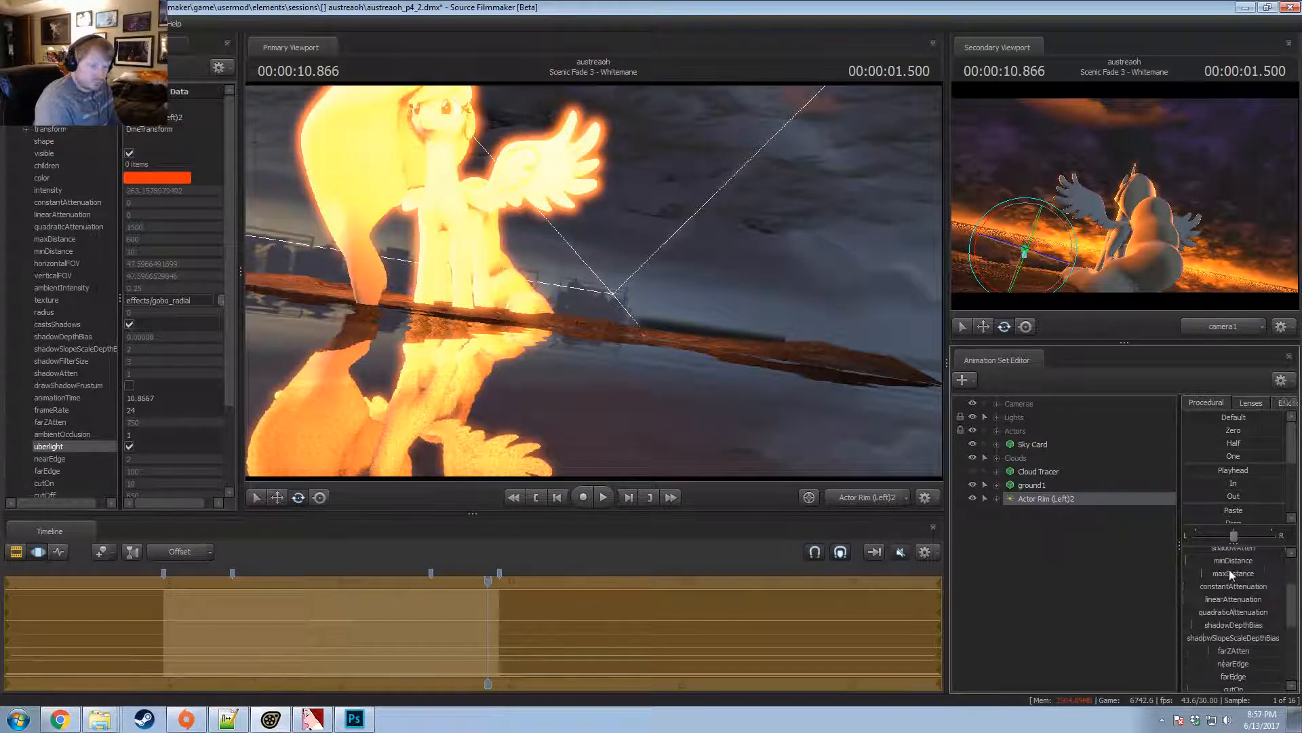
pyautogui.moveTo(1210, 551); pyautogui.dragTo(1235, 621)
pyautogui.scroll(-5, 1253, 633)
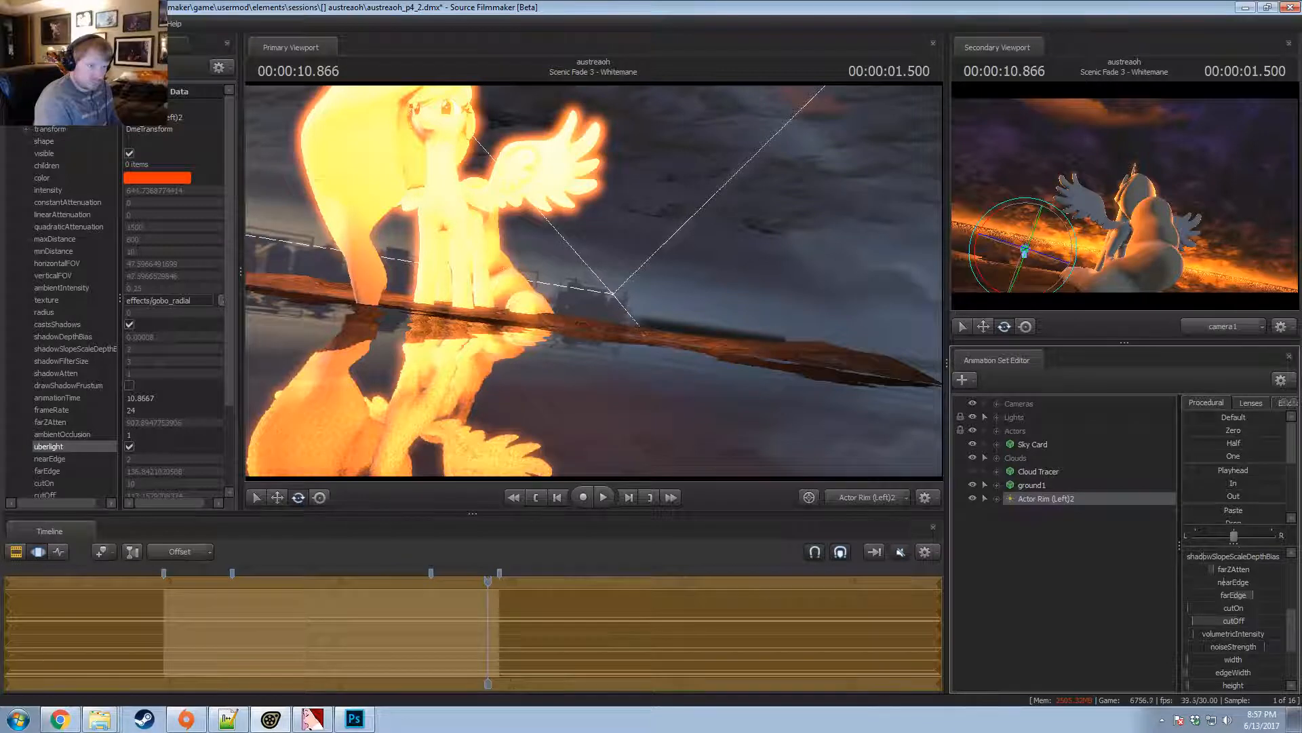
# Examine the ground lighting in the Clip Editor over the last frames of the Whitemane shot, from 10.700 to 10.900.
pyautogui.press('F2')
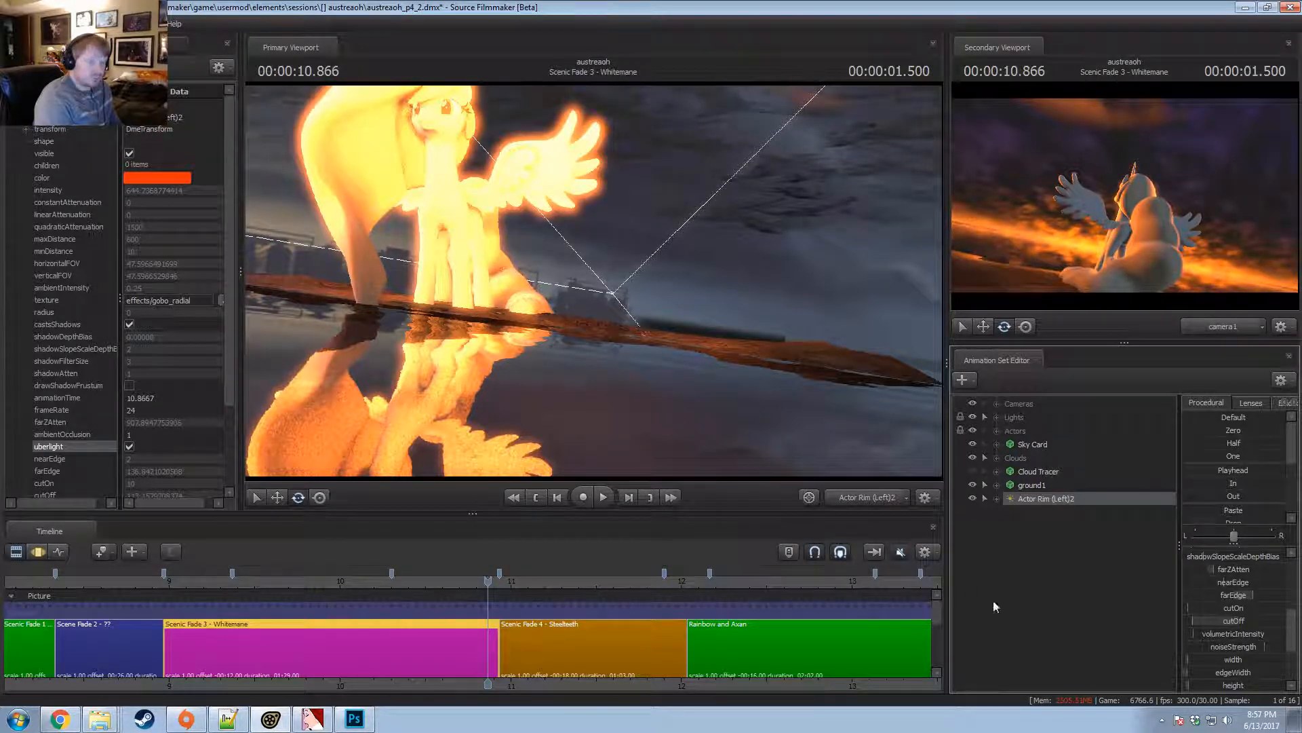
pyautogui.moveTo(488, 580); pyautogui.dragTo(460, 580)
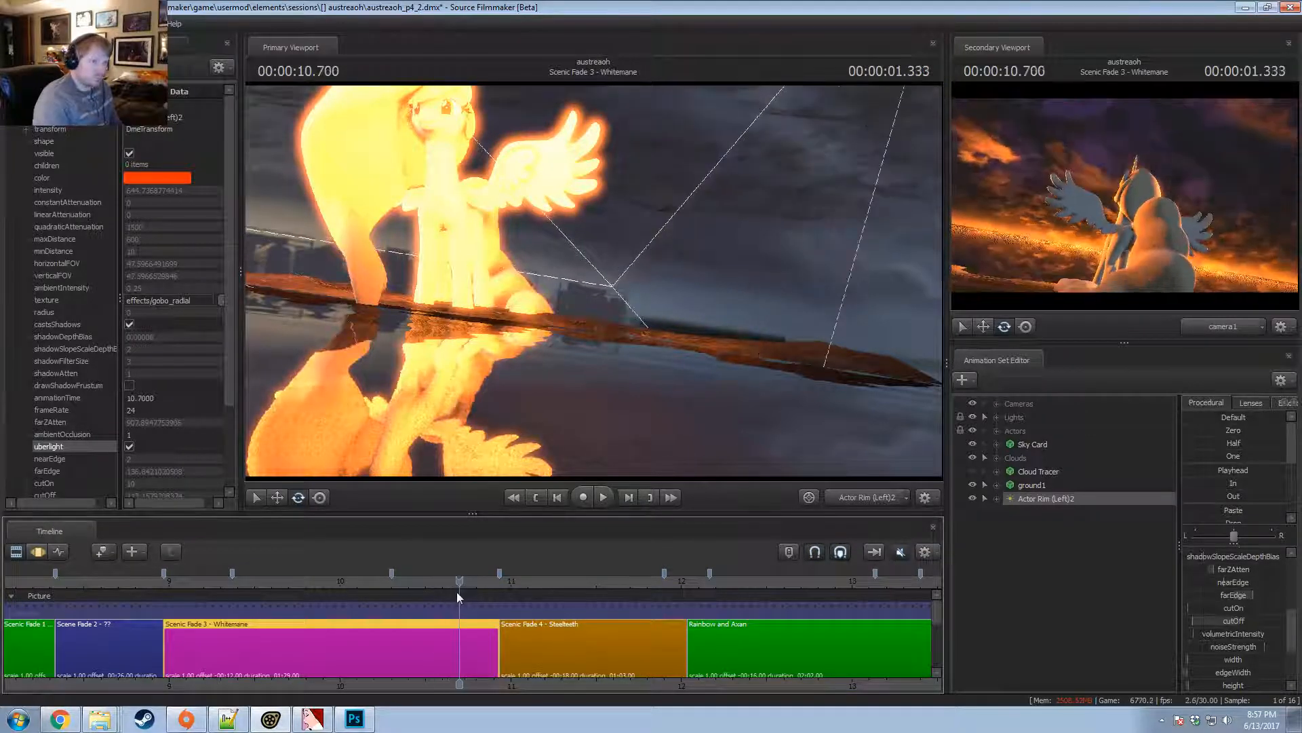
pyautogui.press('Right')
pyautogui.press('Right')
pyautogui.press('Right')
pyautogui.press('Right')
pyautogui.press('Right')
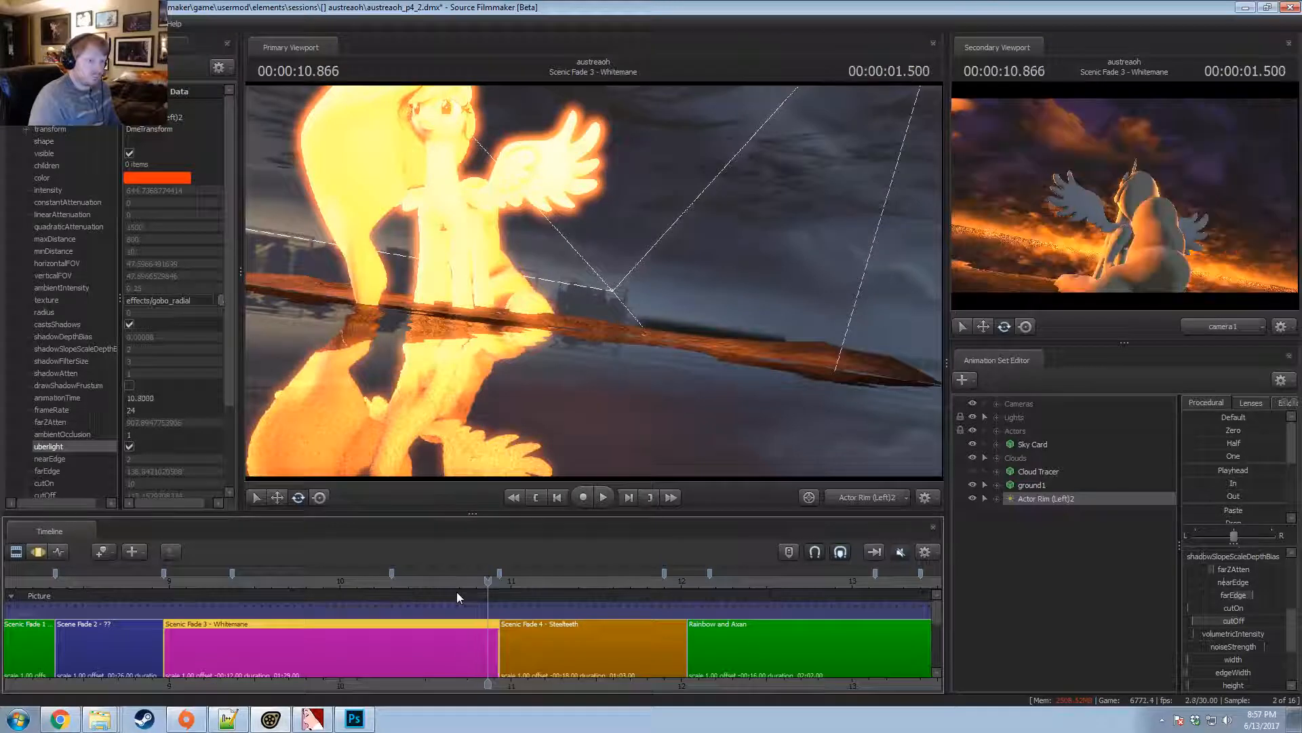
pyautogui.press('Right')
pyautogui.press('Right')
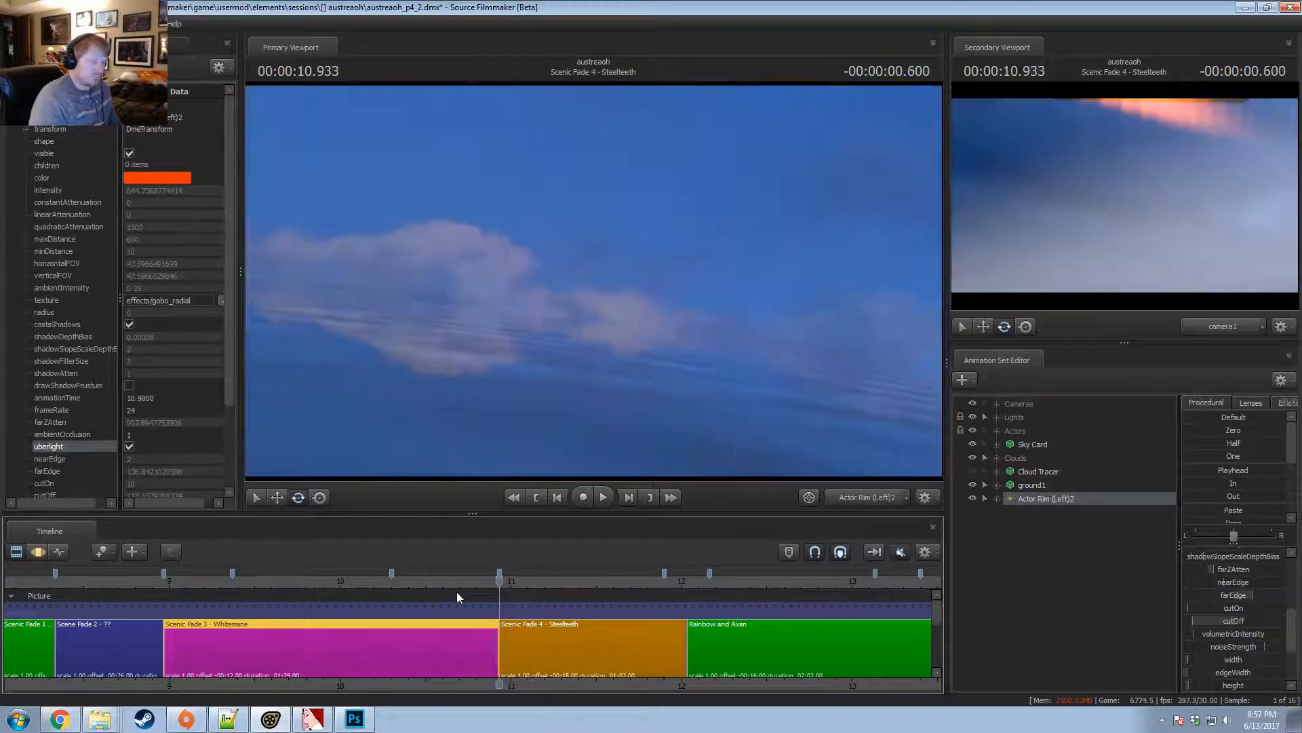
pyautogui.press('Left')
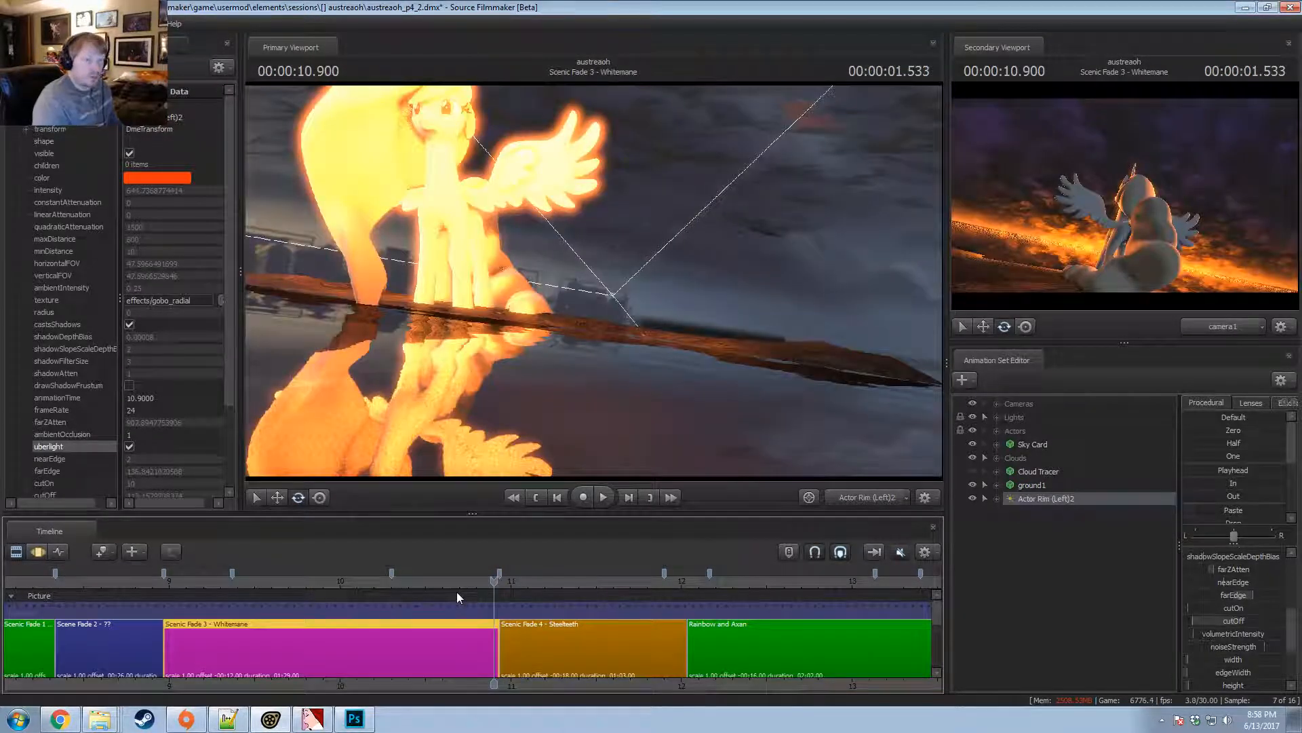
# Rename the duplicated Actor Rim (Left) light as Ground Light.
pyautogui.rightClick(1040, 493)
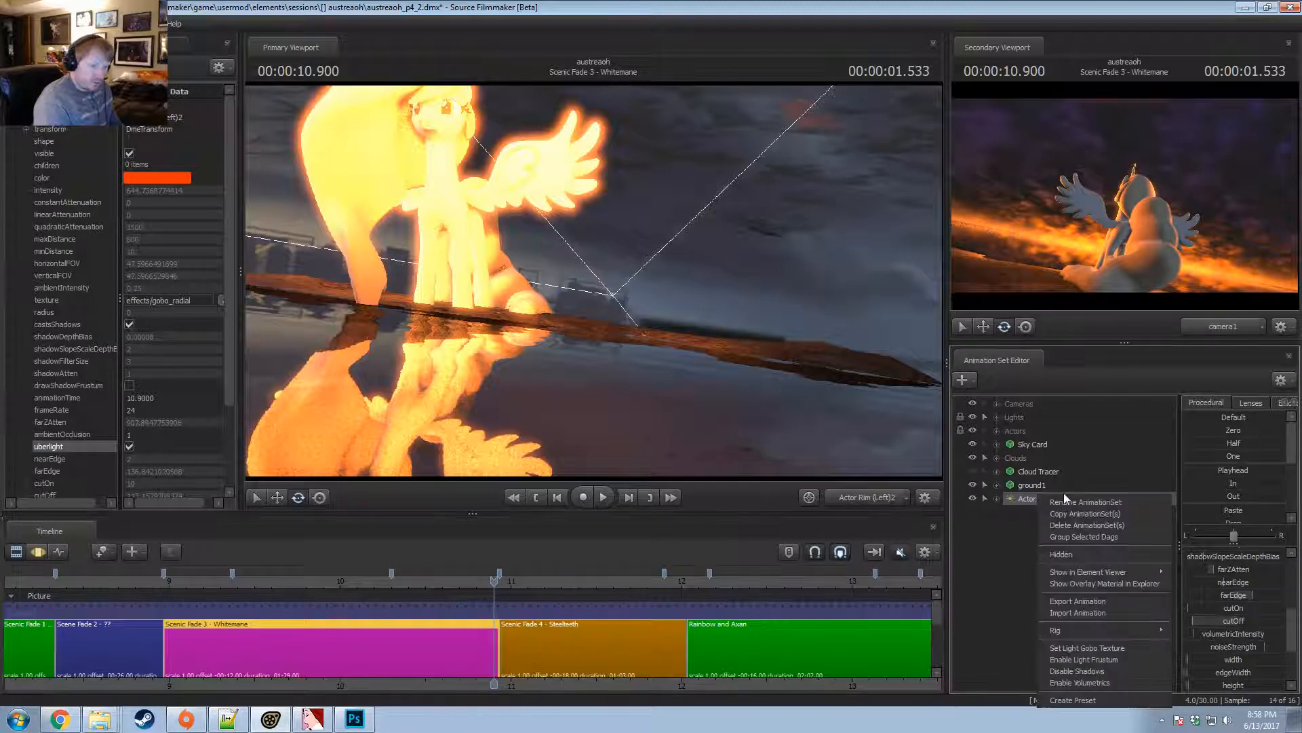
pyautogui.click(1064, 501)
pyautogui.write('Gr')
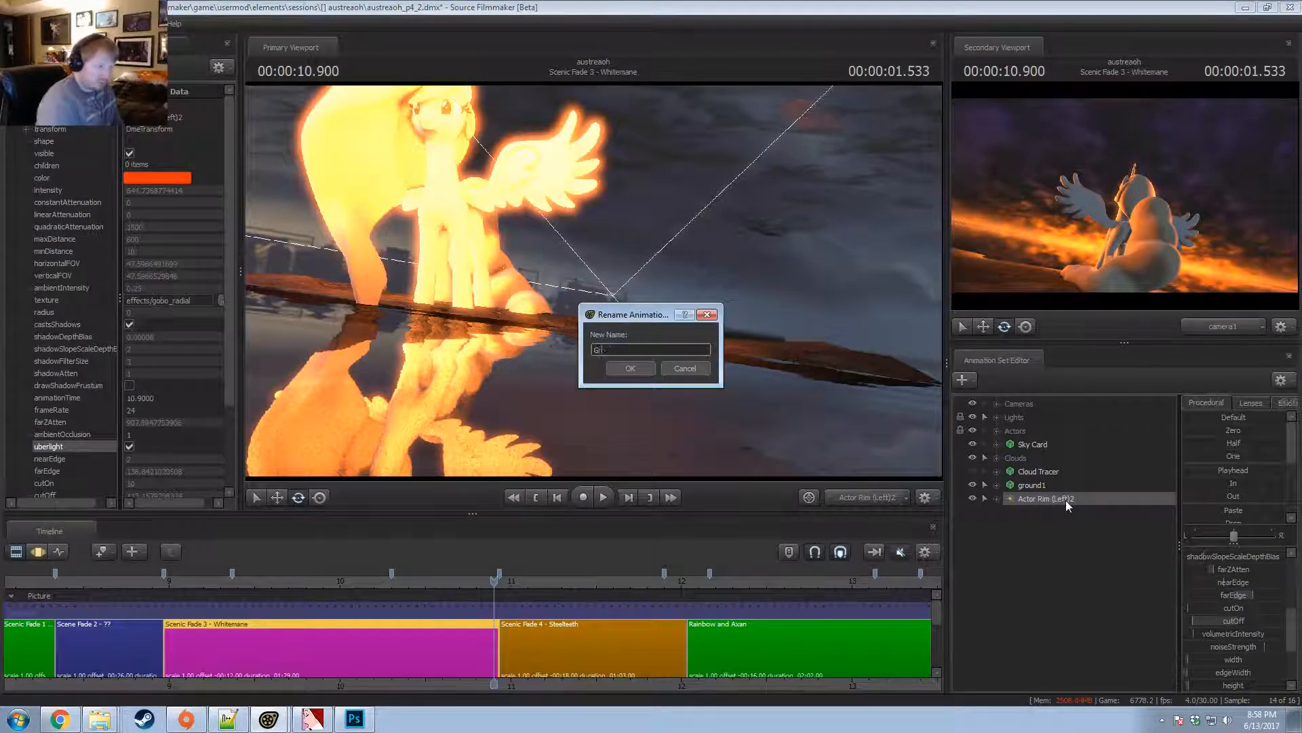
pyautogui.write('ound Light')
pyautogui.press('Return')
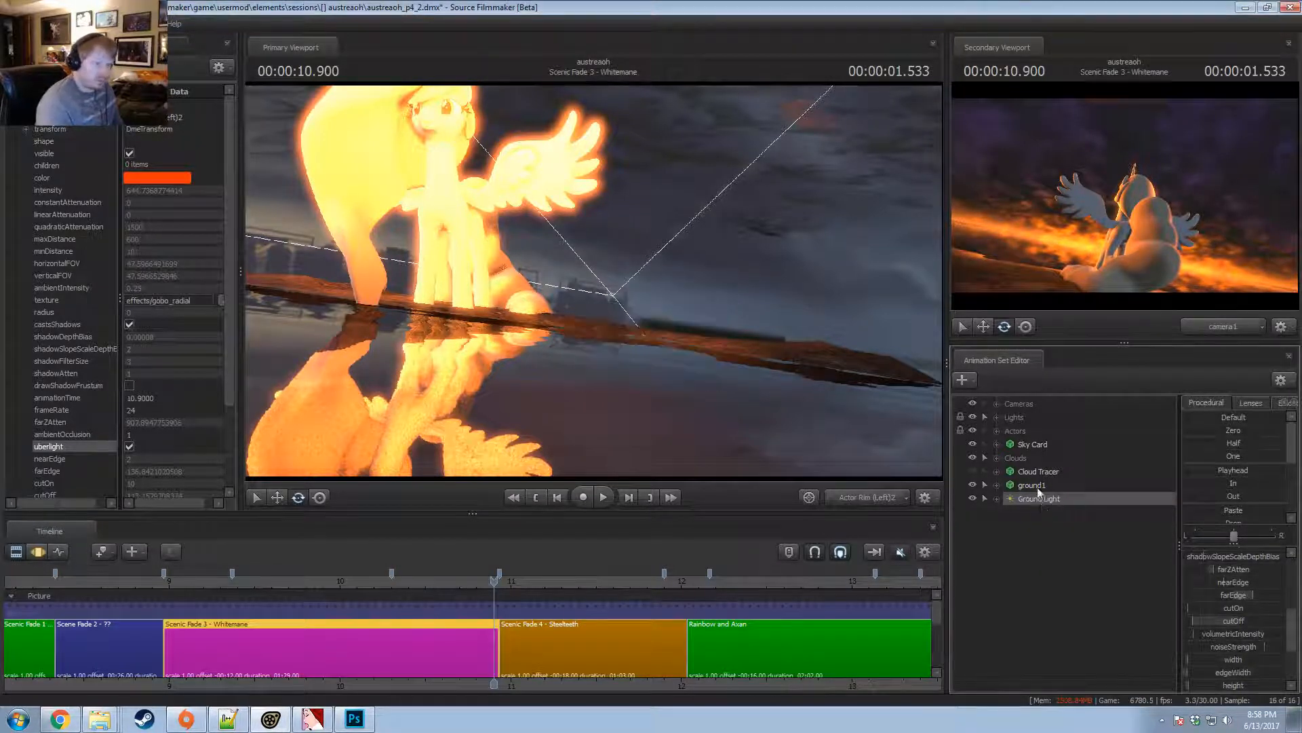
# Move Ground Light into the Lights group with the shot's other lights.
pyautogui.click(997, 416)
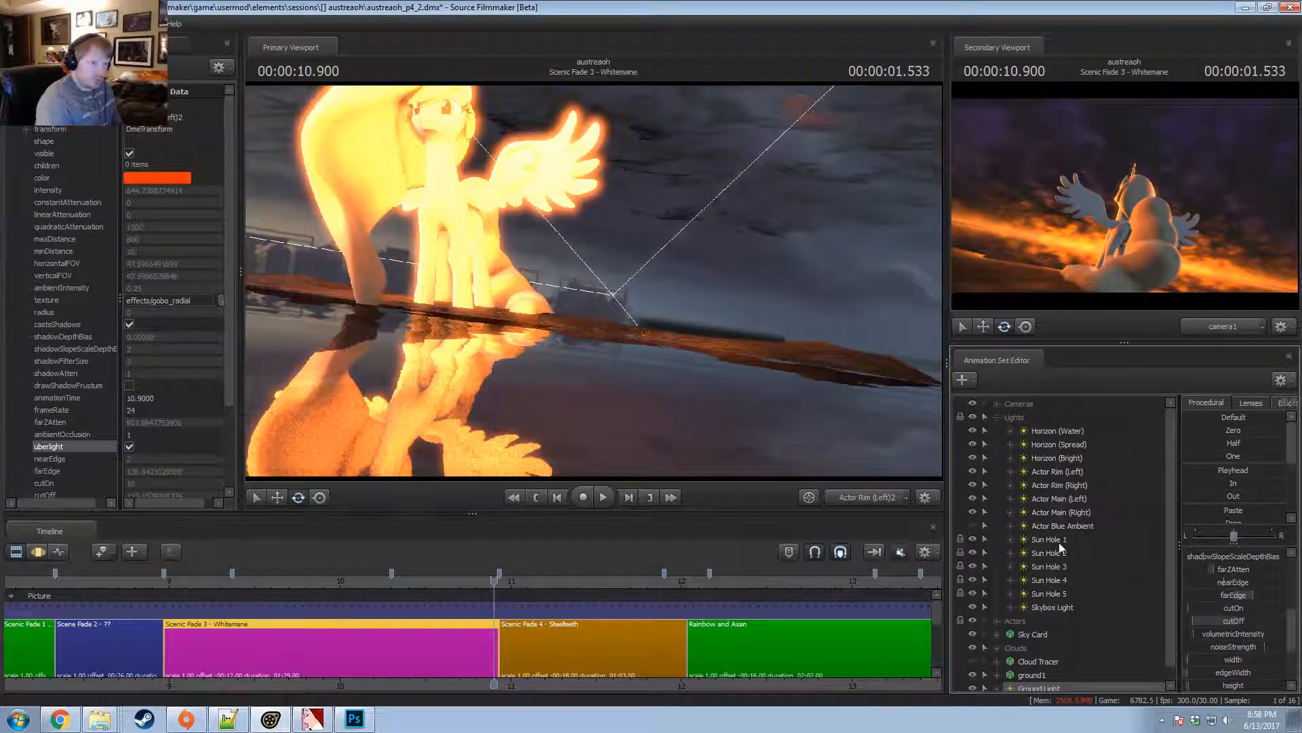
pyautogui.scroll(-1, 1031, 649)
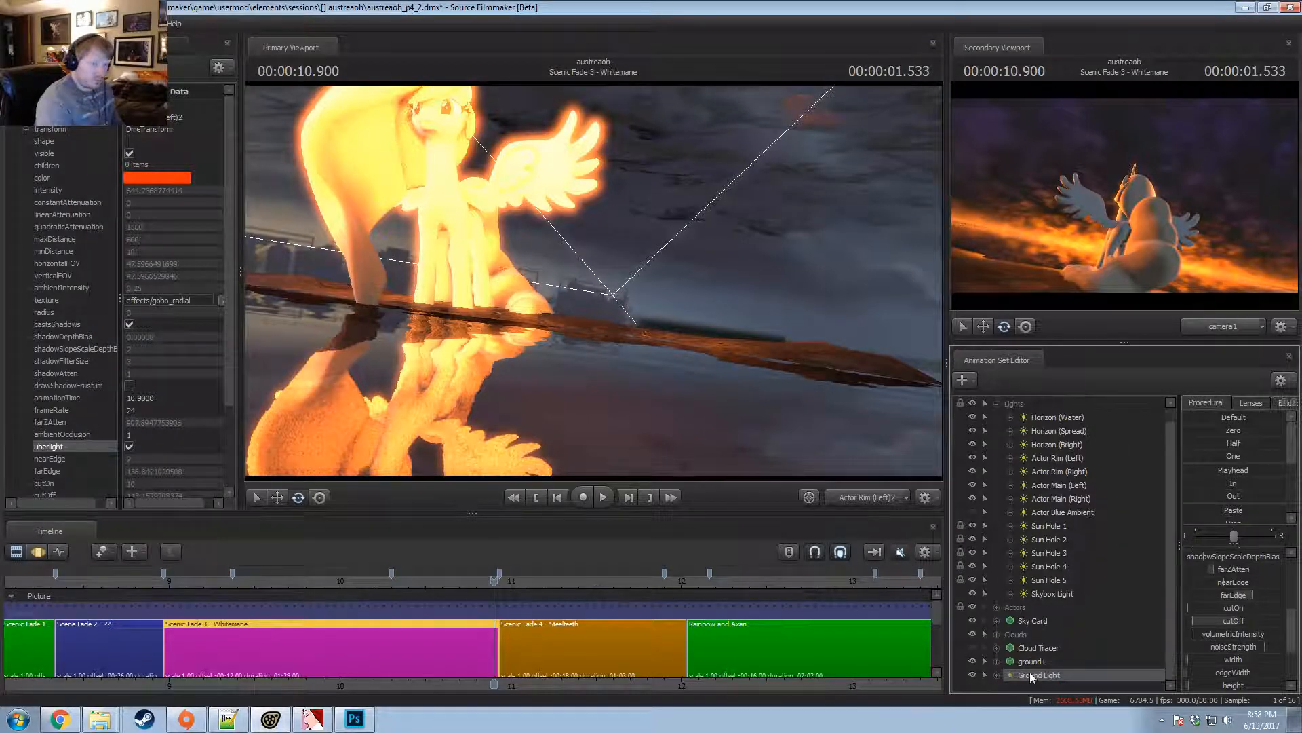
pyautogui.moveTo(1030, 675); pyautogui.dragTo(1038, 596)
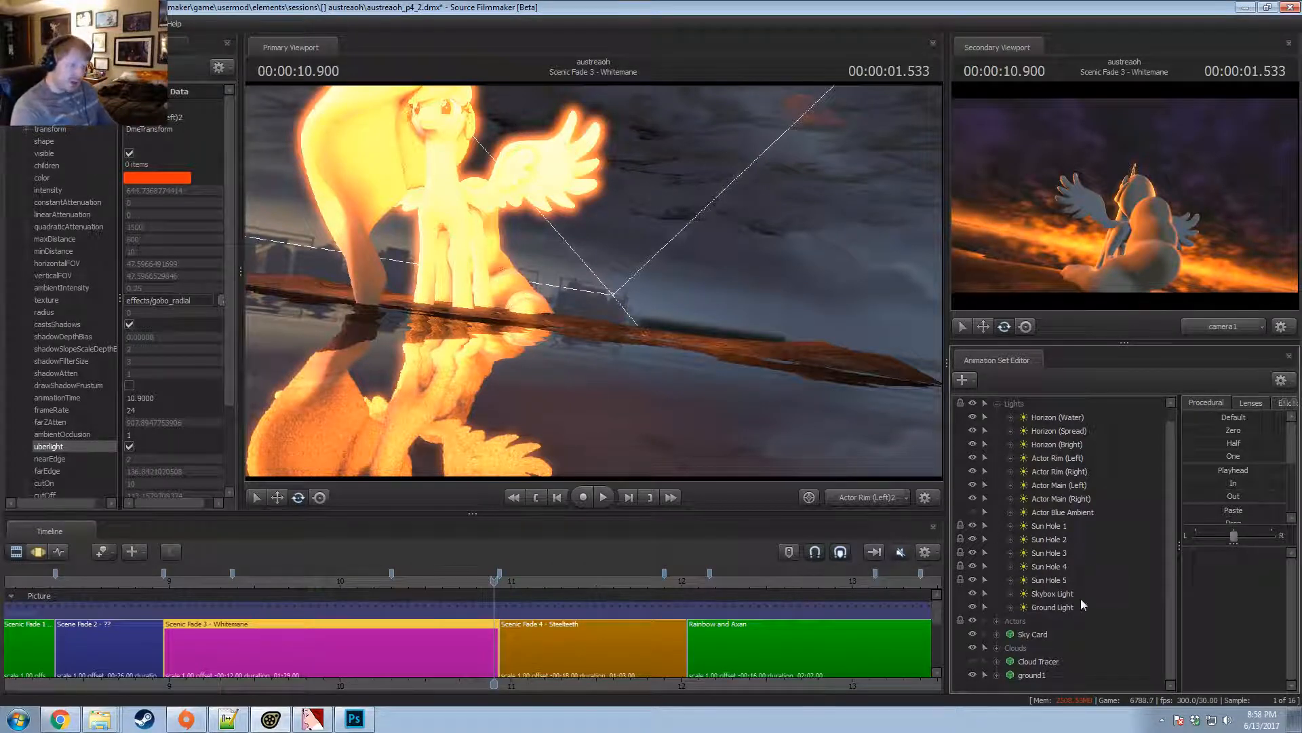
# Look through the Skybox Light, show its Light element in the Element Viewer and enable its uberlight option.
pyautogui.click(1044, 593)
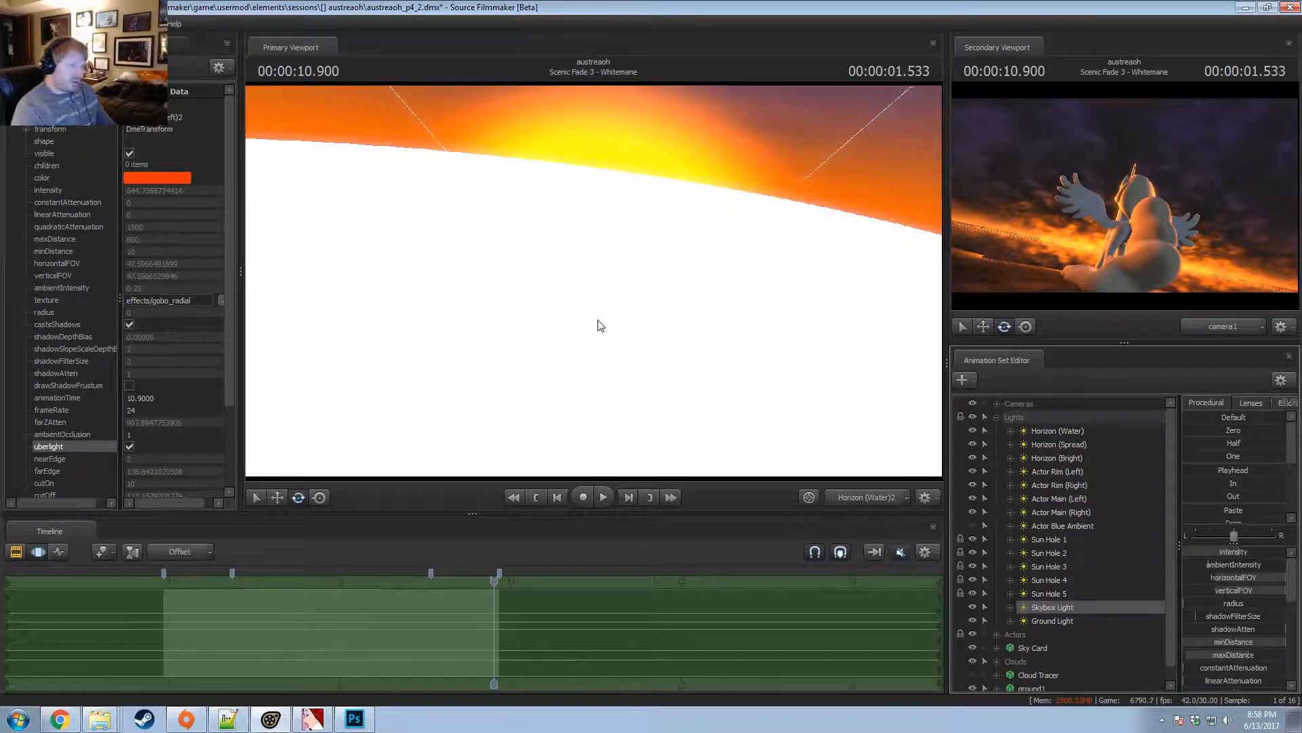
pyautogui.press('F2')
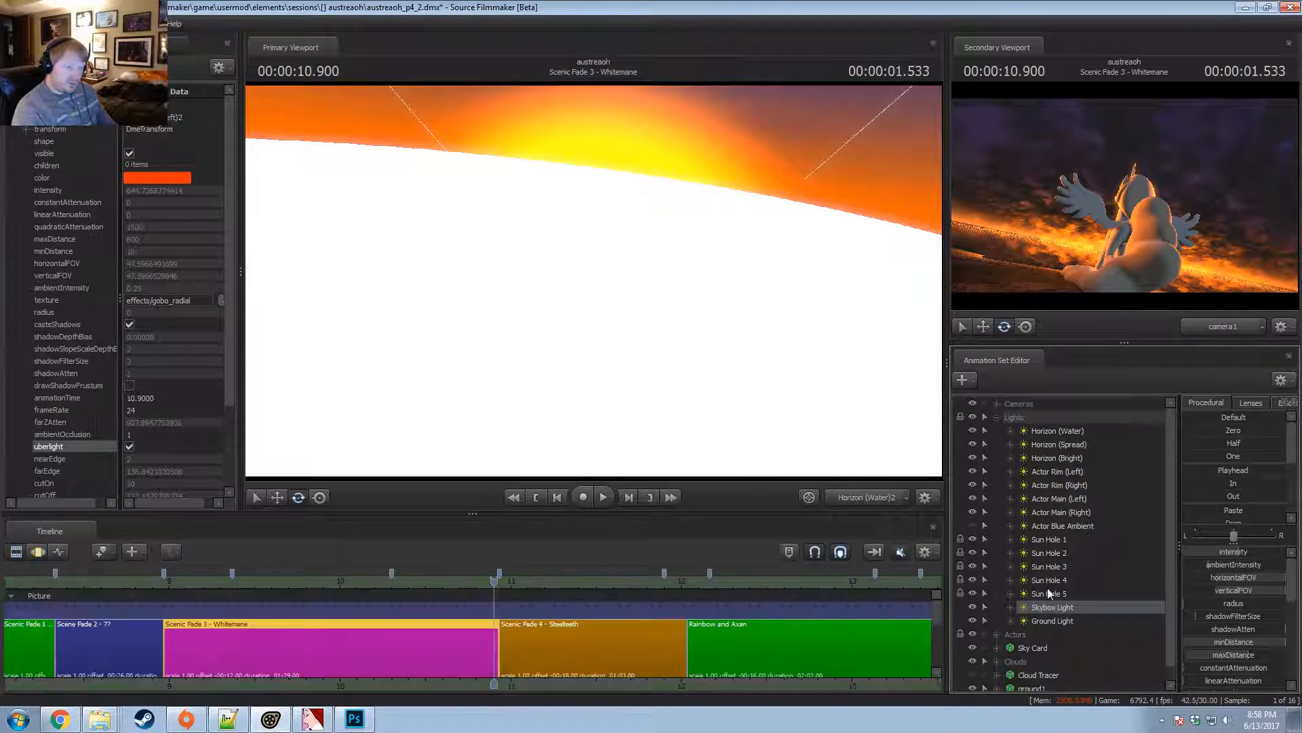
pyautogui.press('F3')
pyautogui.press('F2')
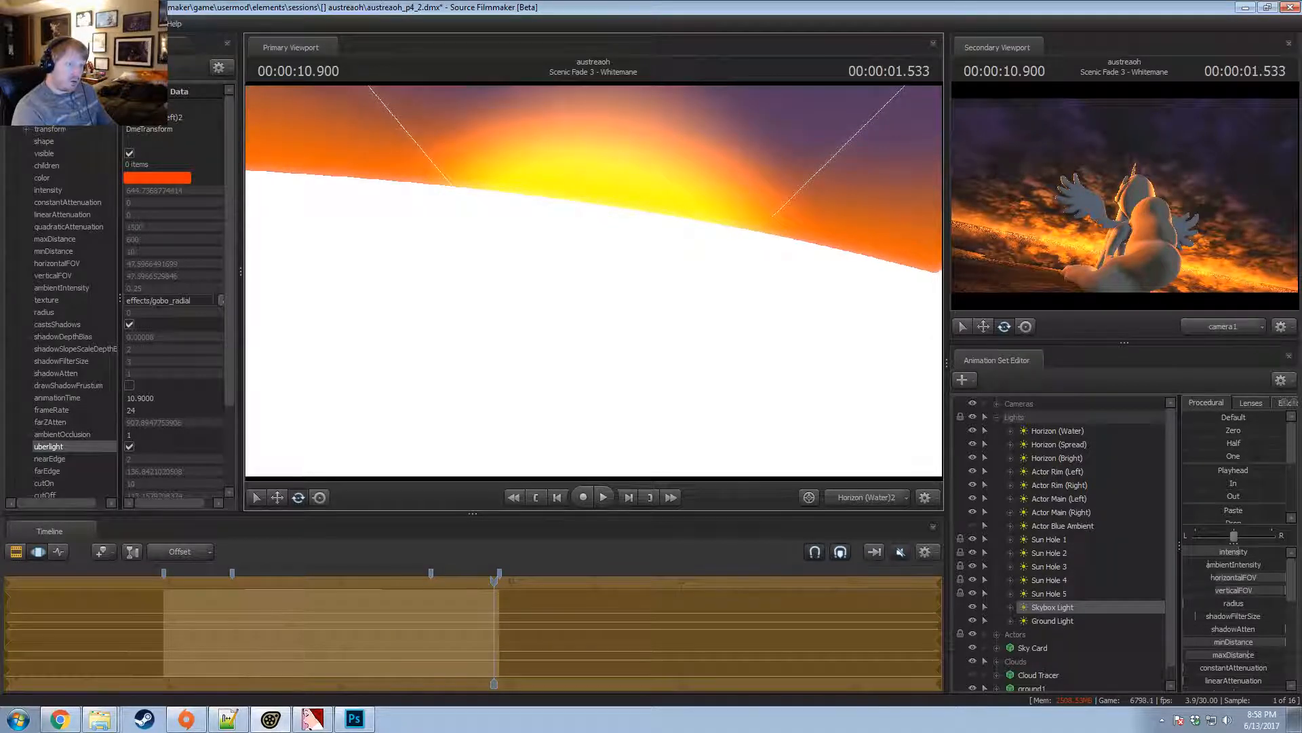
pyautogui.press('F3')
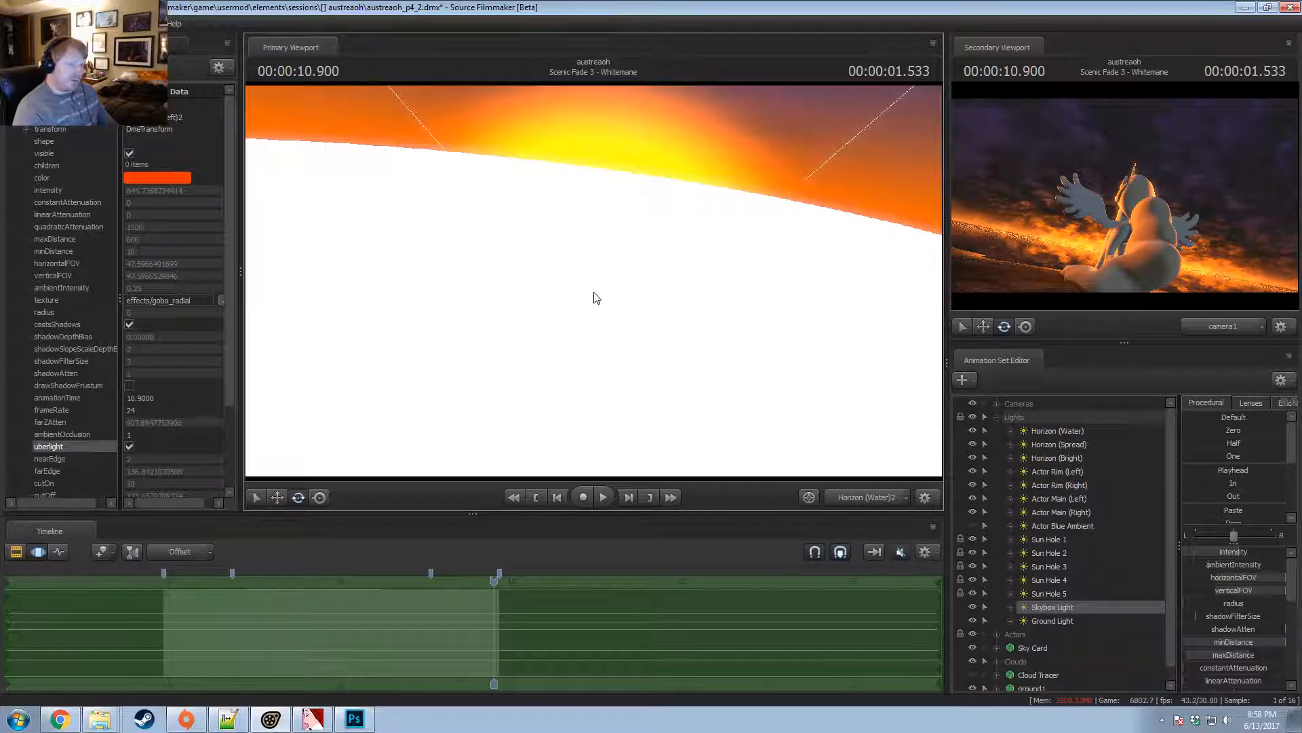
pyautogui.rightClick(1073, 604)
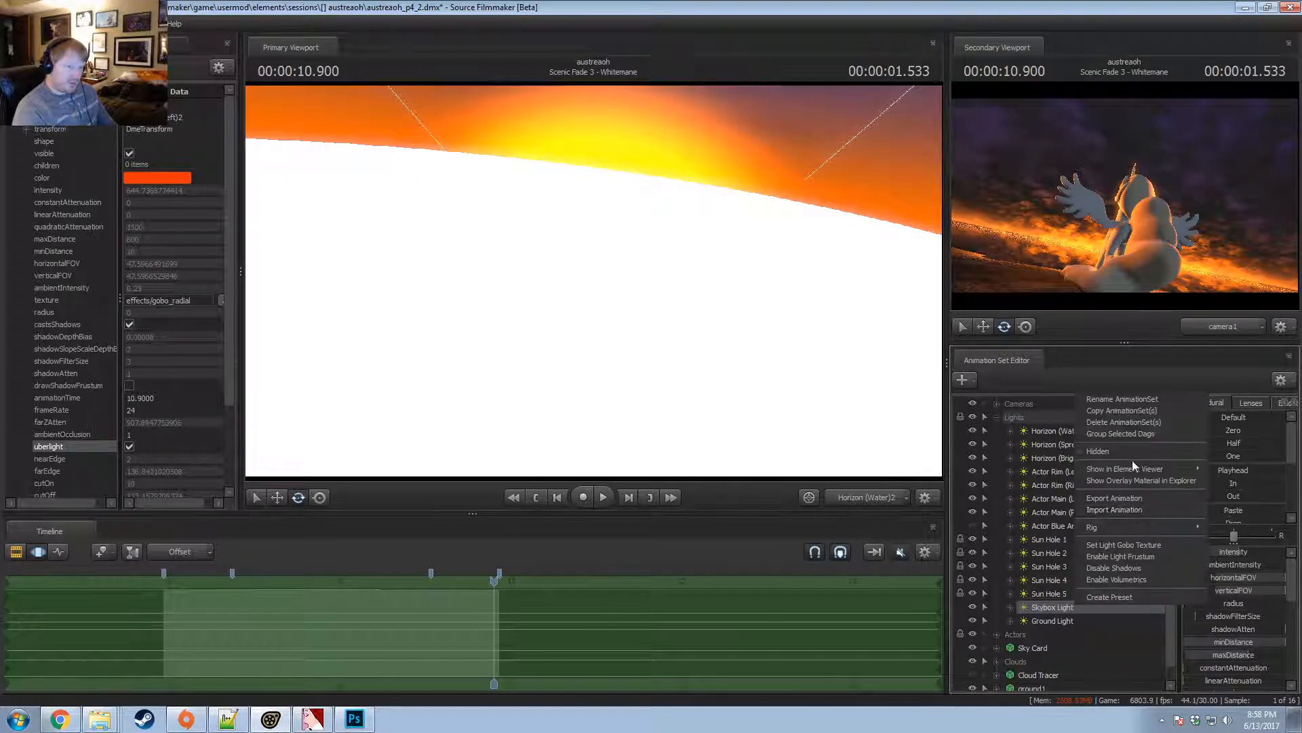
pyautogui.moveTo(1199, 478)
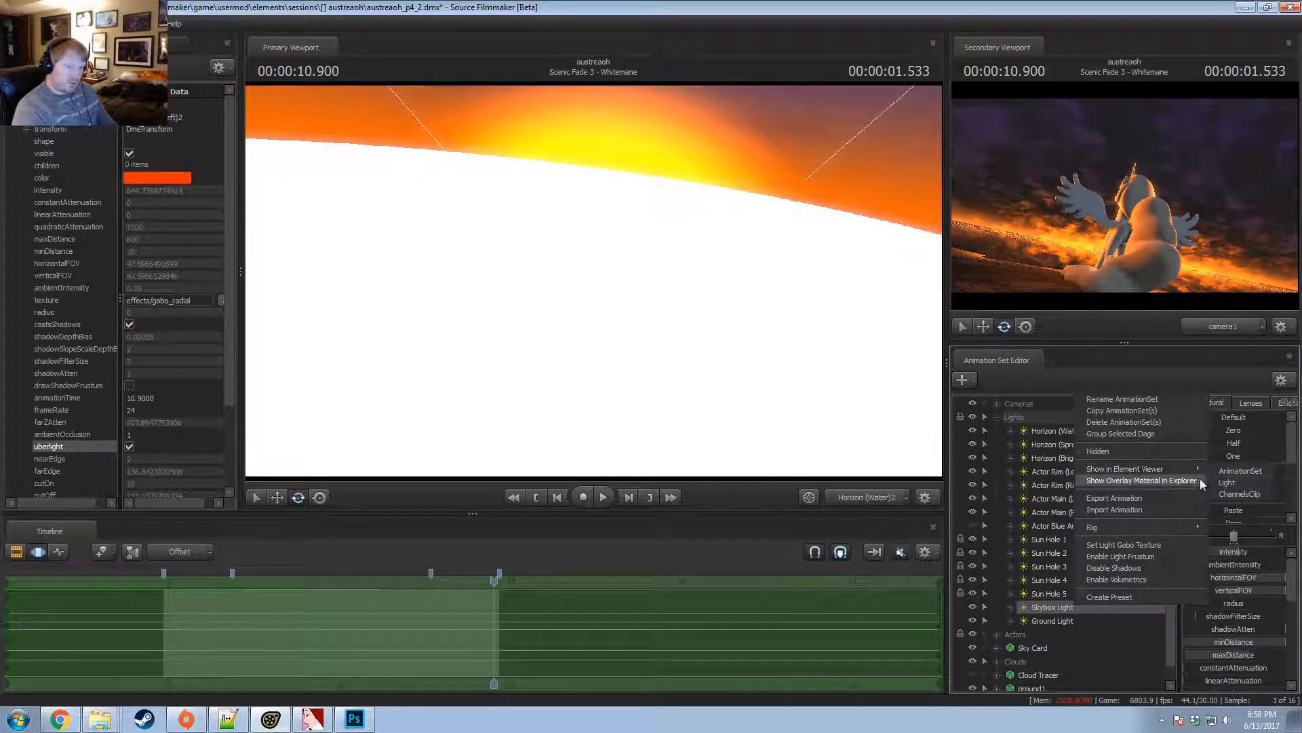
pyautogui.click(1247, 483)
pyautogui.click(129, 447)
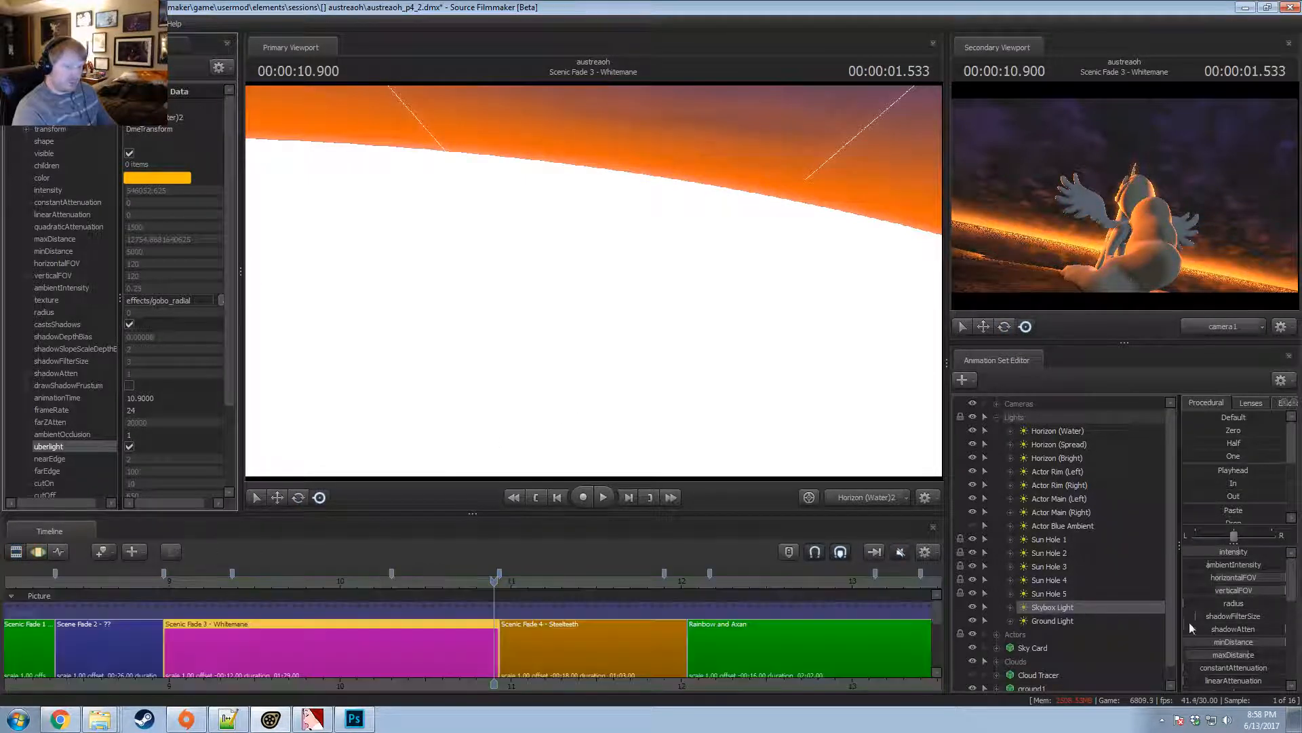
# Remap the Skybox Light's cutOff slider range to a maximum of 25000 and raise cutOff to the top of its range.
pyautogui.scroll(-4, 1240, 658)
pyautogui.rightClick(1238, 642)
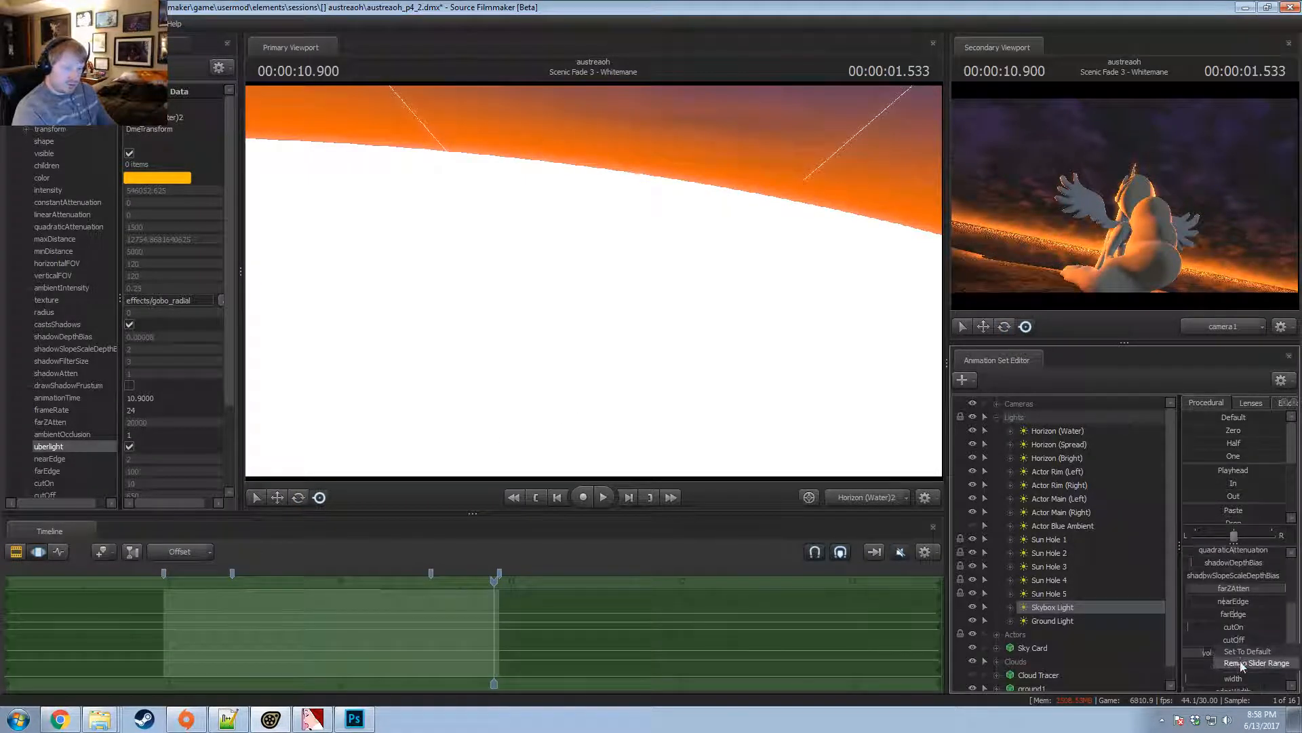
pyautogui.click(1247, 664)
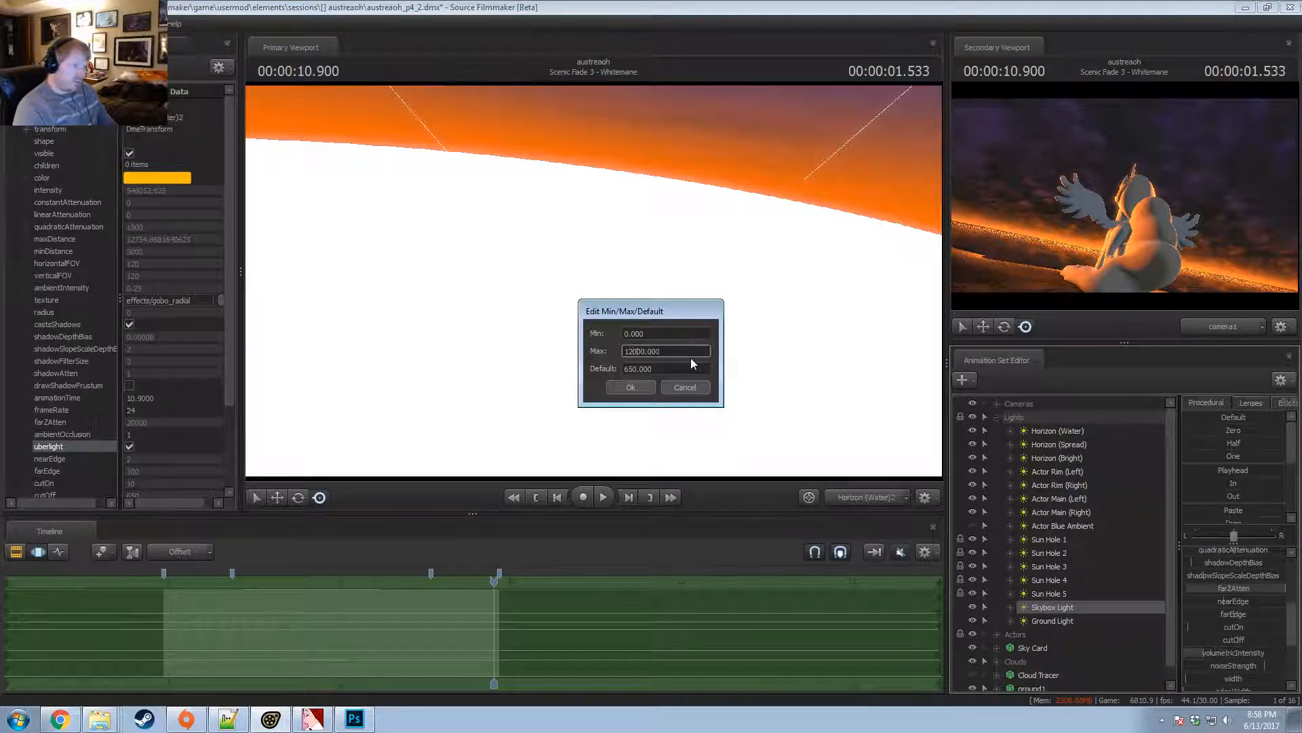
pyautogui.press('Return')
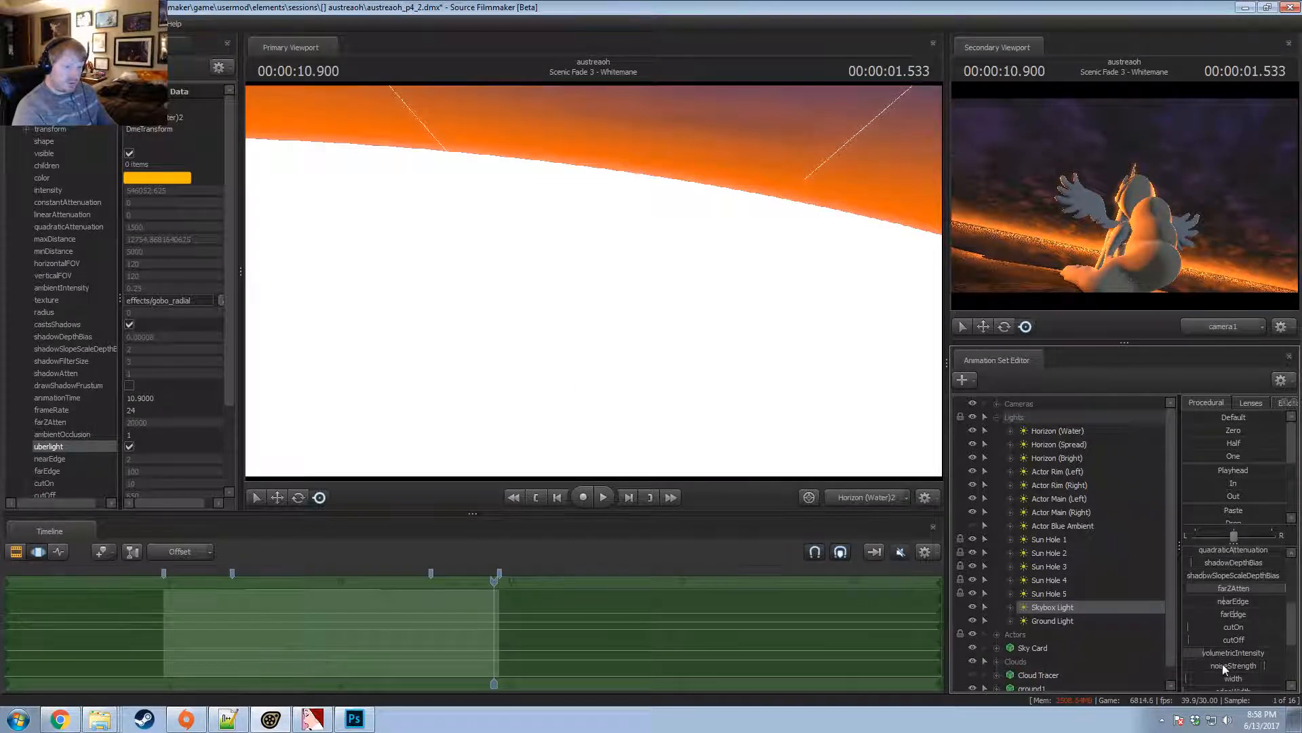
pyautogui.scroll(-1, 1222, 663)
pyautogui.moveTo(1234, 601); pyautogui.dragTo(1249, 598)
pyautogui.rightClick(1240, 602)
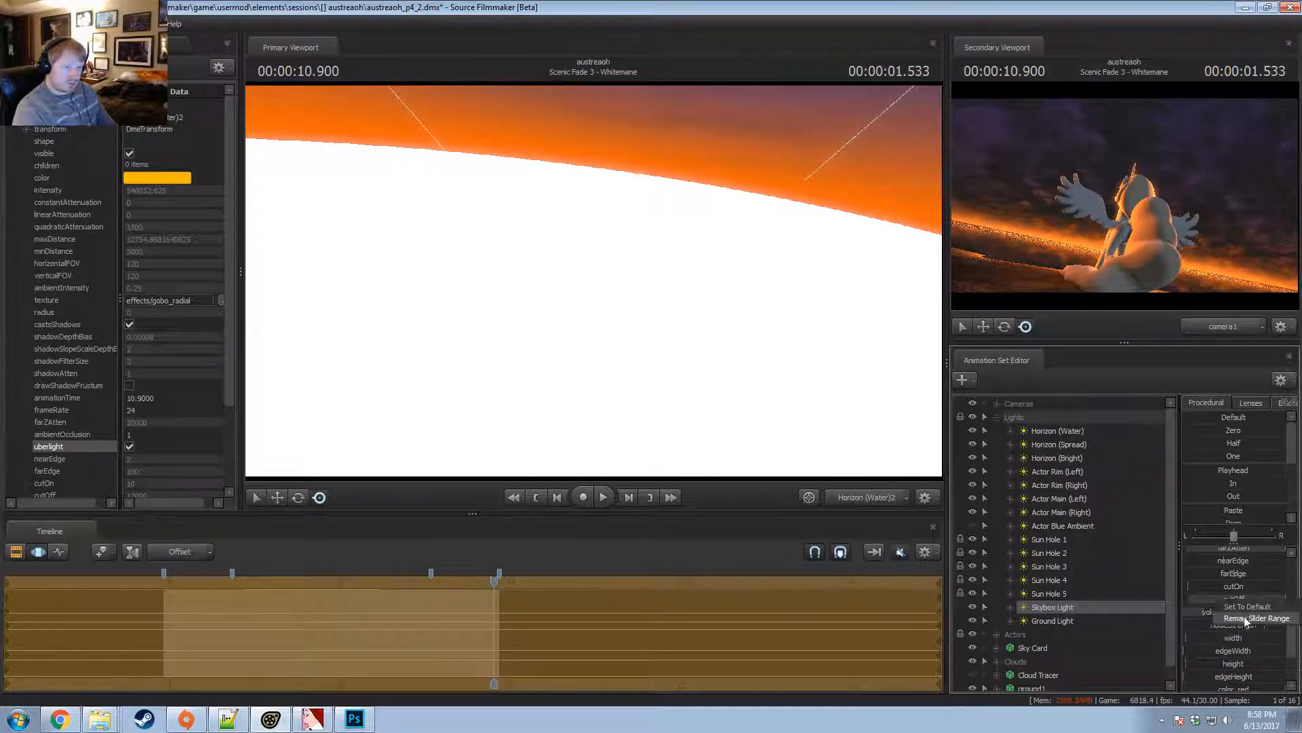
pyautogui.click(1245, 619)
pyautogui.moveTo(635, 351); pyautogui.dragTo(611, 357)
pyautogui.write('25')
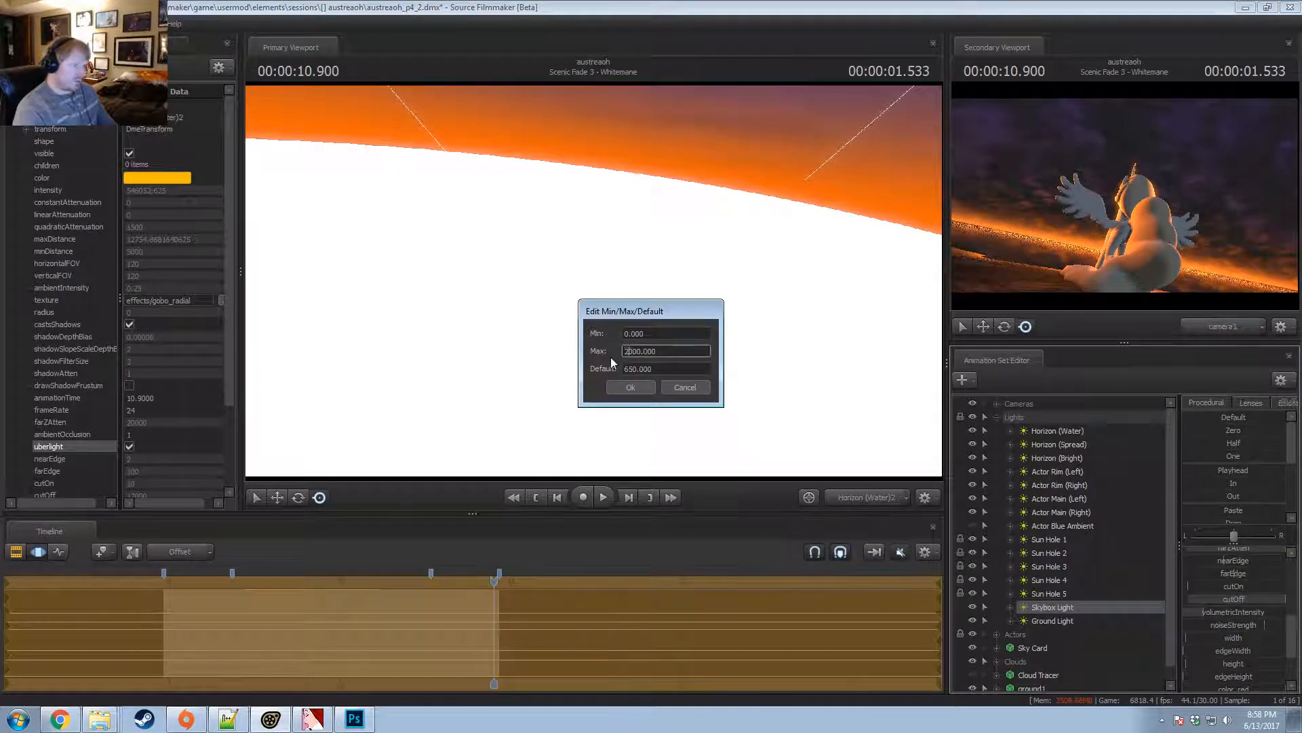
pyautogui.press('Return')
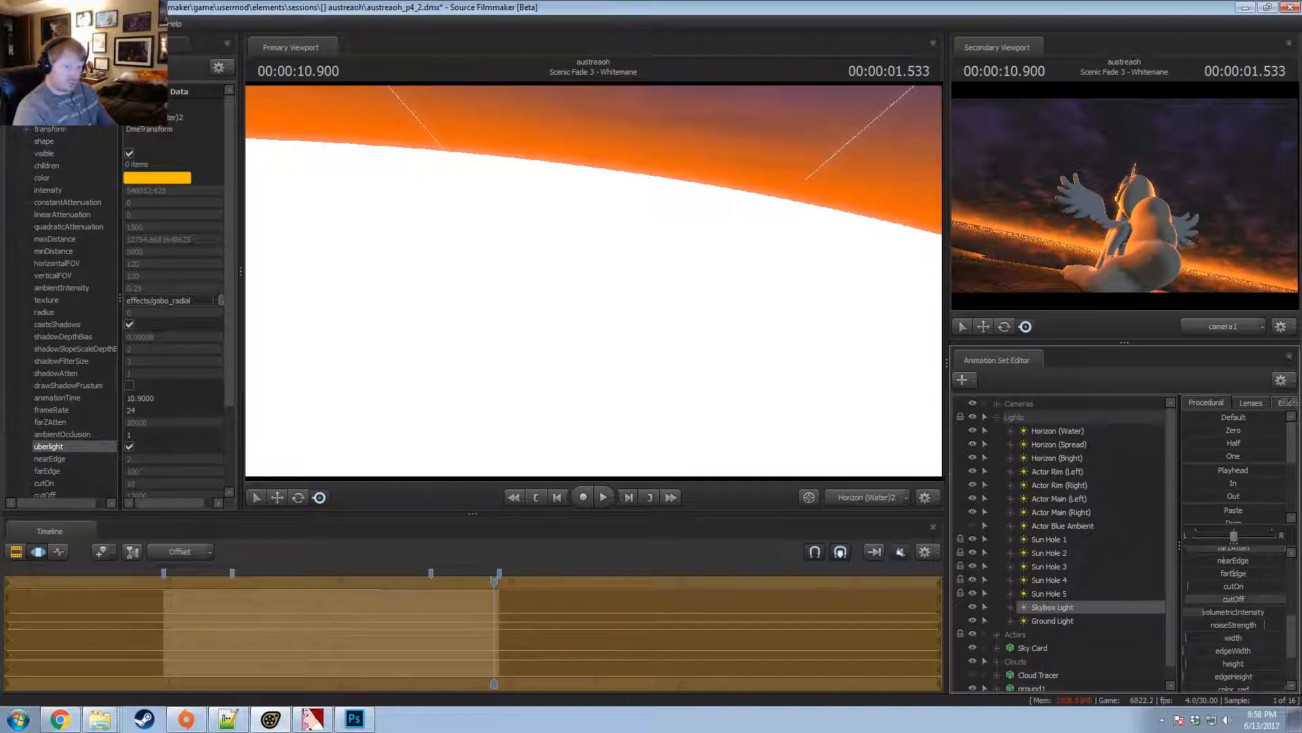
# Increase the Skybox Light's width and edgeWidth, and tilt the light upward over the horizon.
pyautogui.scroll(-2, 1251, 603)
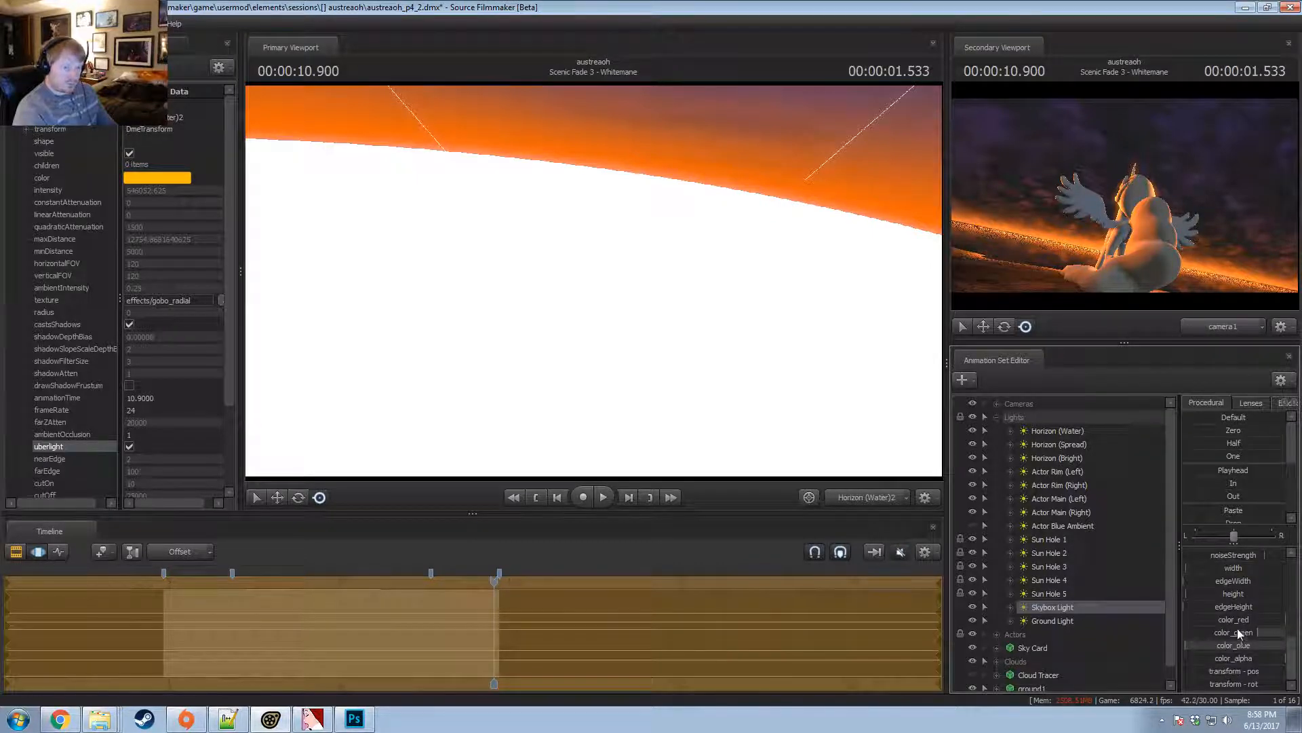
pyautogui.scroll(1, 1236, 641)
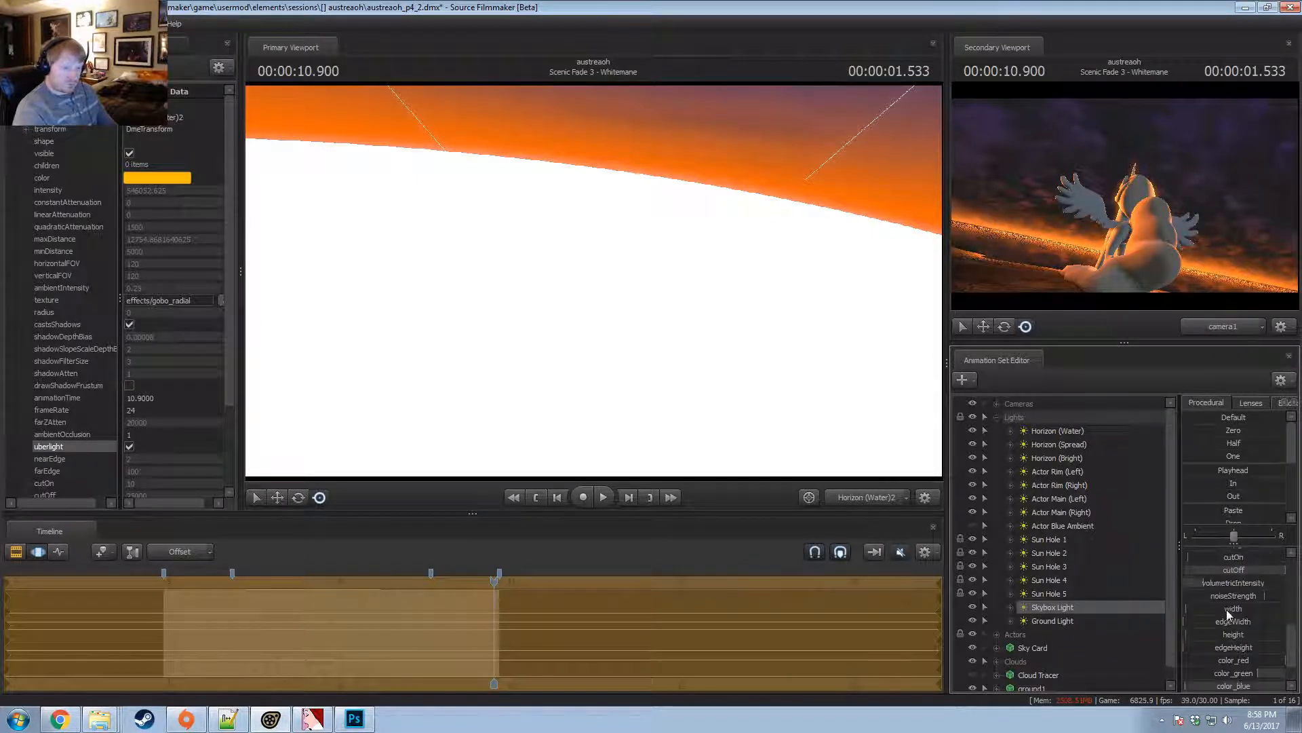
pyautogui.moveTo(1227, 609); pyautogui.dragTo(1192, 647)
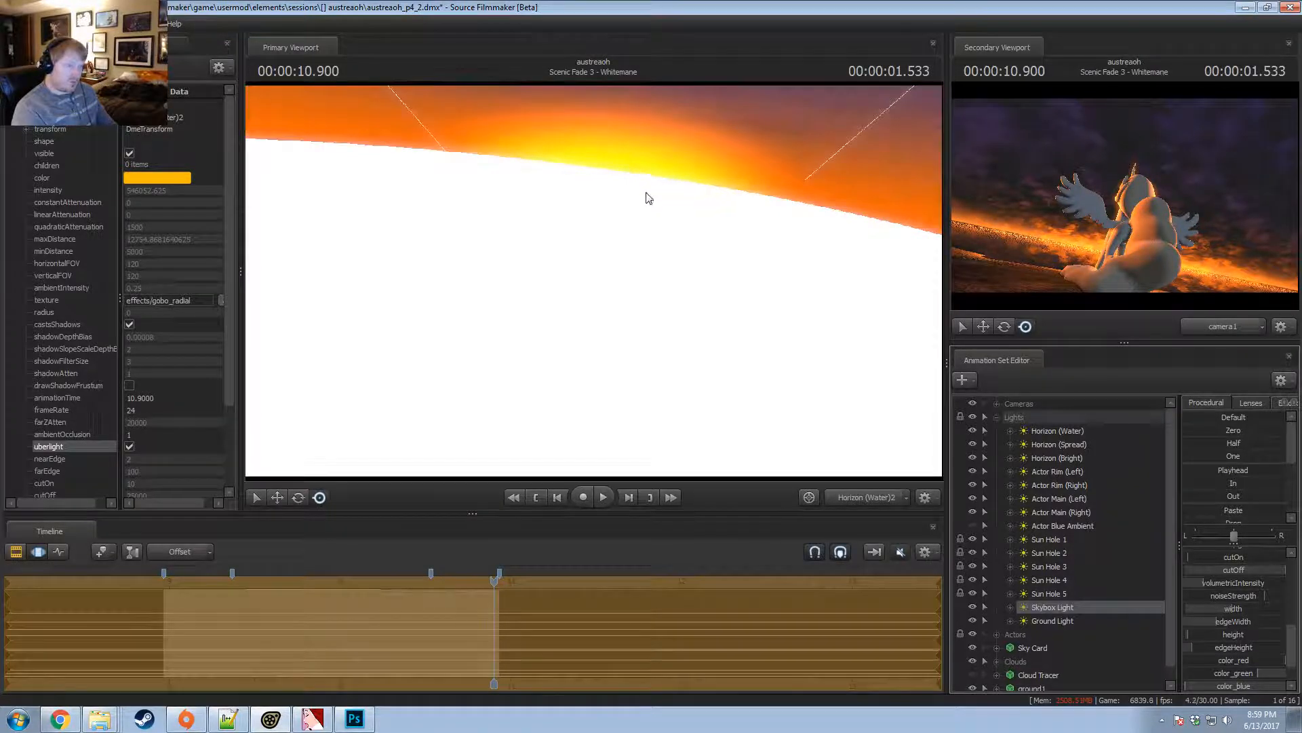
pyautogui.moveTo(645, 197); pyautogui.dragTo(692, 160)
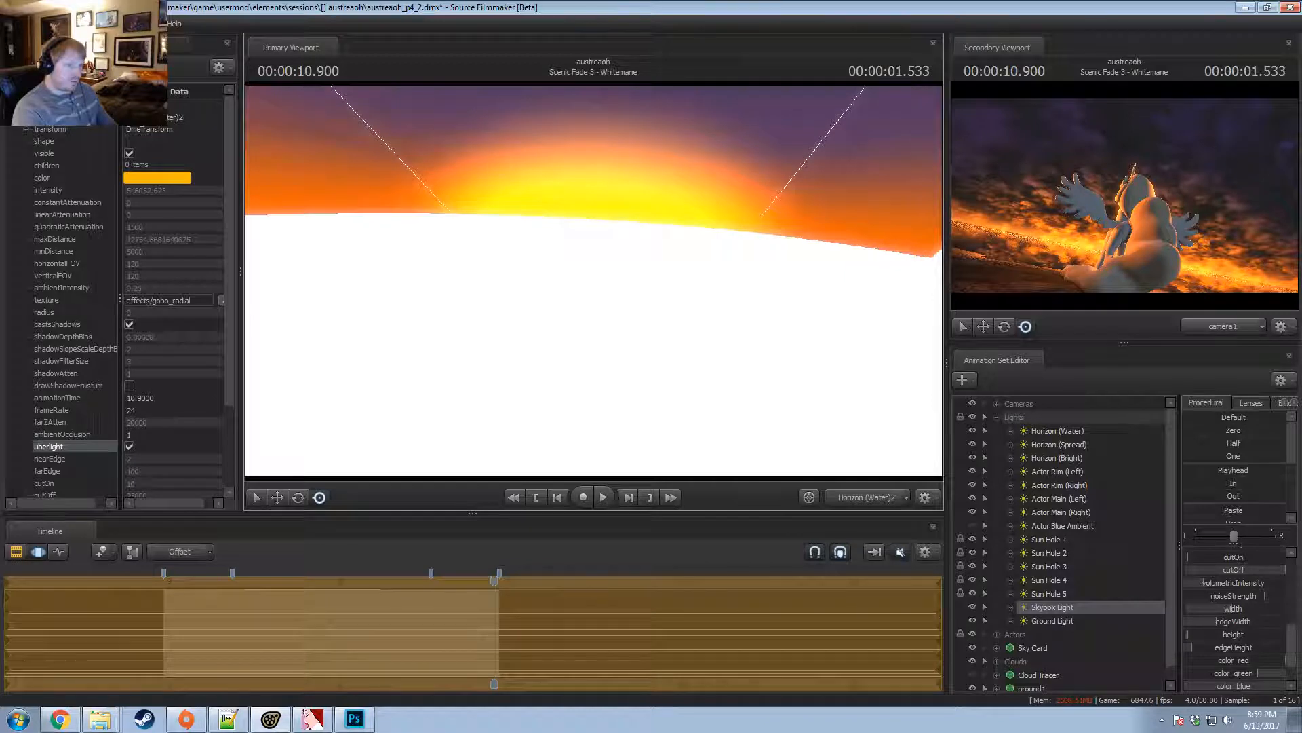
# Fine-tune the Skybox Light's edgeHeight and its aim so the clouds and ground catch the glow.
pyautogui.rightClick(1225, 647)
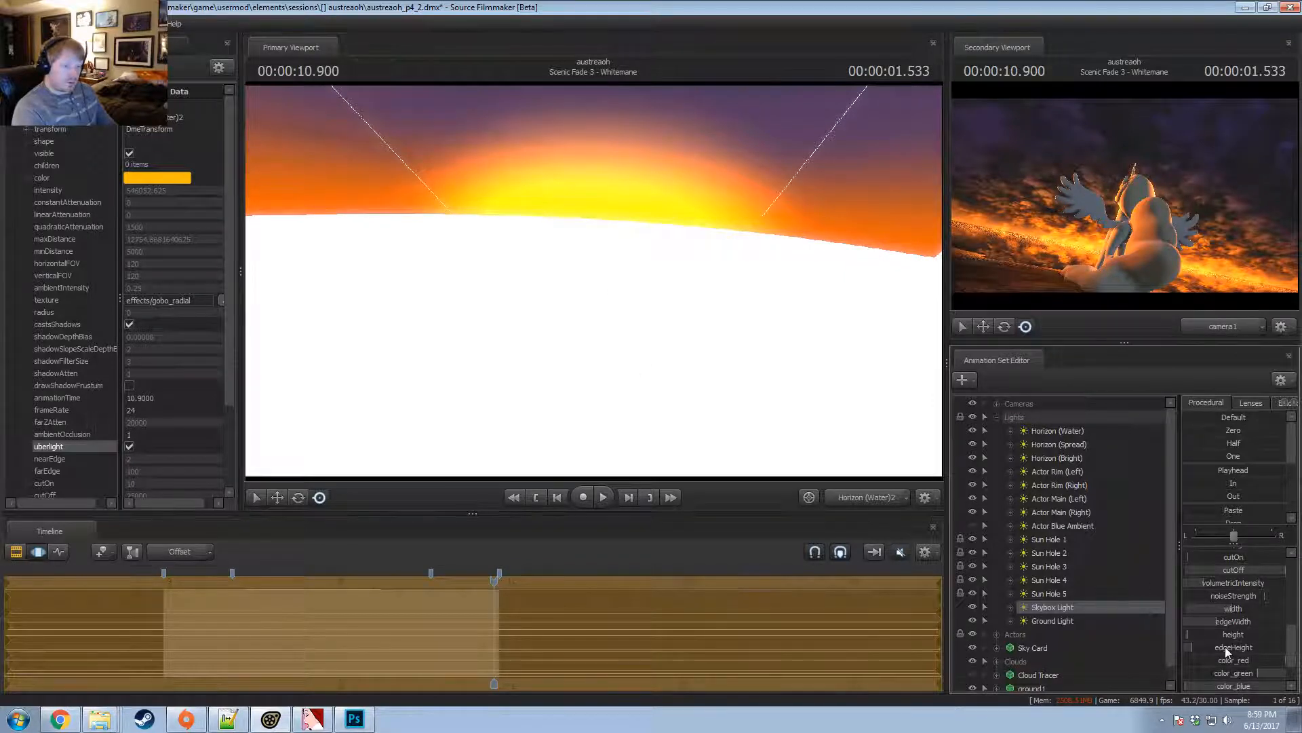
pyautogui.click(1210, 649)
pyautogui.moveTo(1214, 647); pyautogui.dragTo(1210, 647)
pyautogui.moveTo(670, 448); pyautogui.dragTo(666, 440)
pyautogui.press('F2')
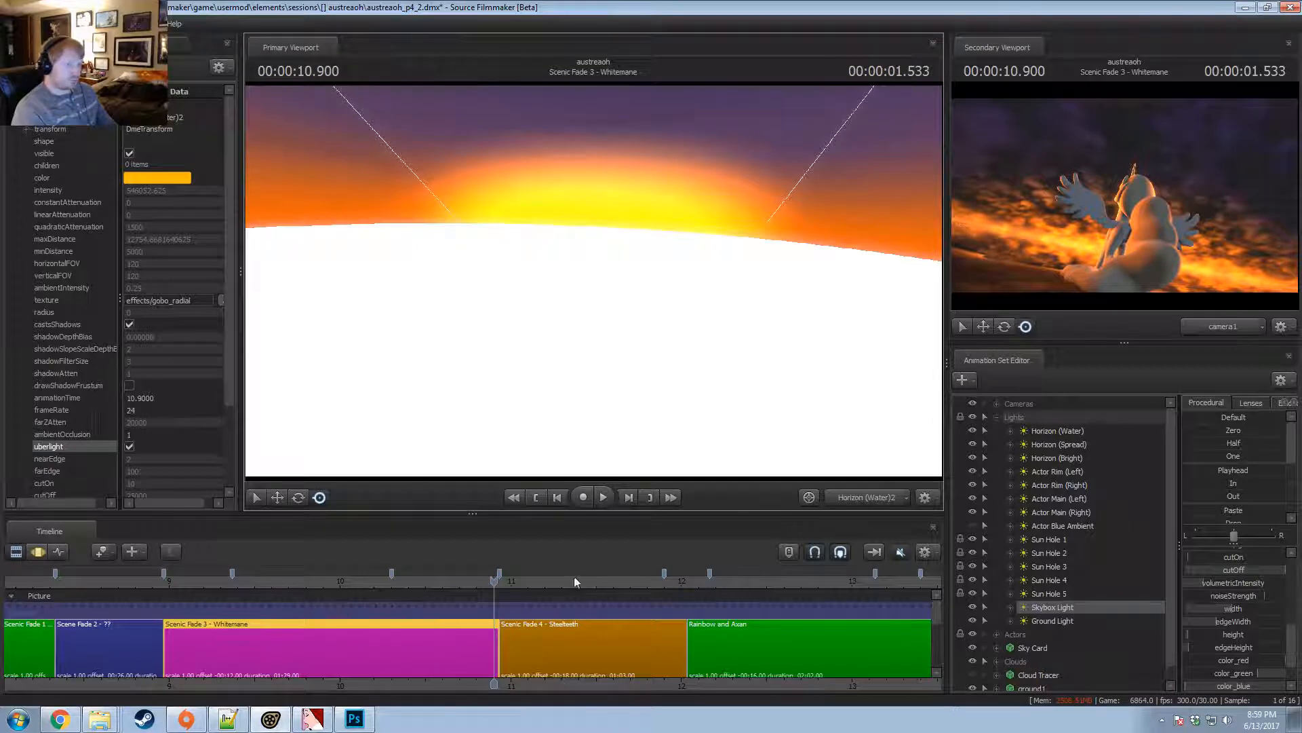
# Duplicate the Skybox Light by copying its animation set and pasting it into the Whitemane shot.
pyautogui.rightClick(1069, 609)
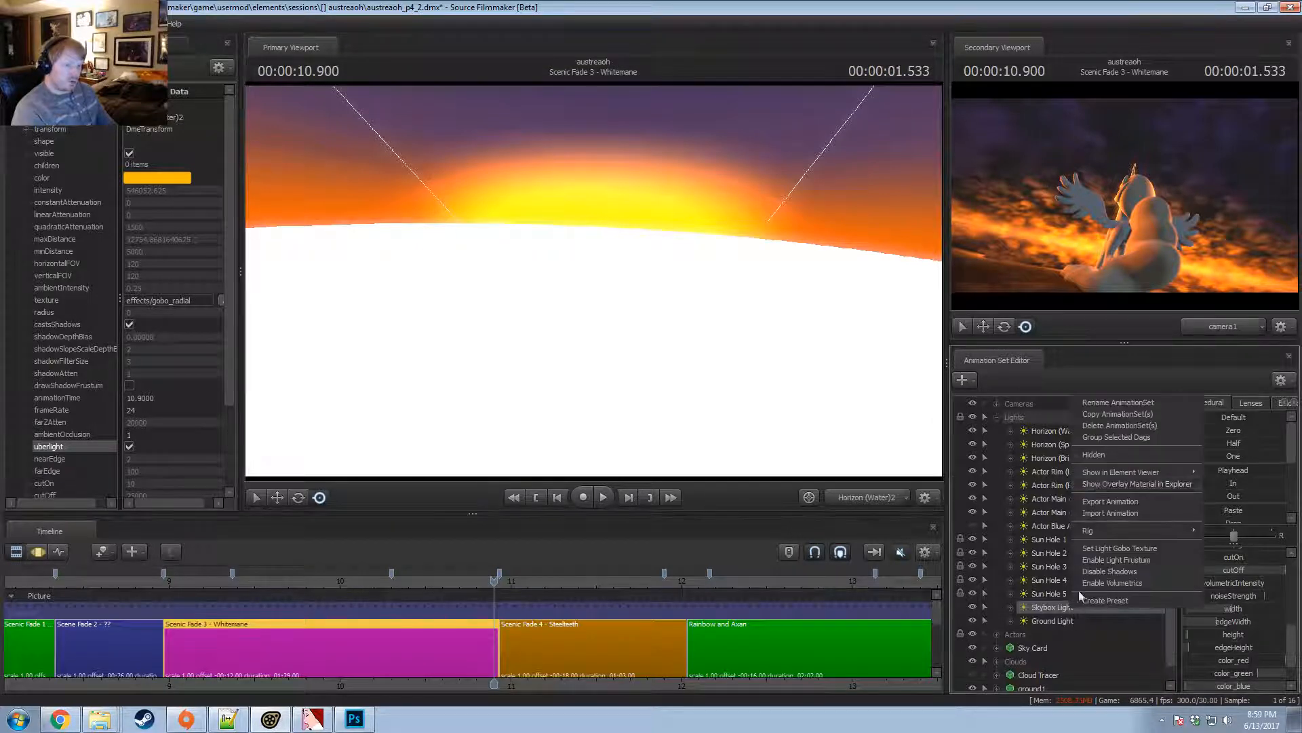
pyautogui.click(1093, 417)
pyautogui.click(997, 417)
pyautogui.rightClick(1006, 613)
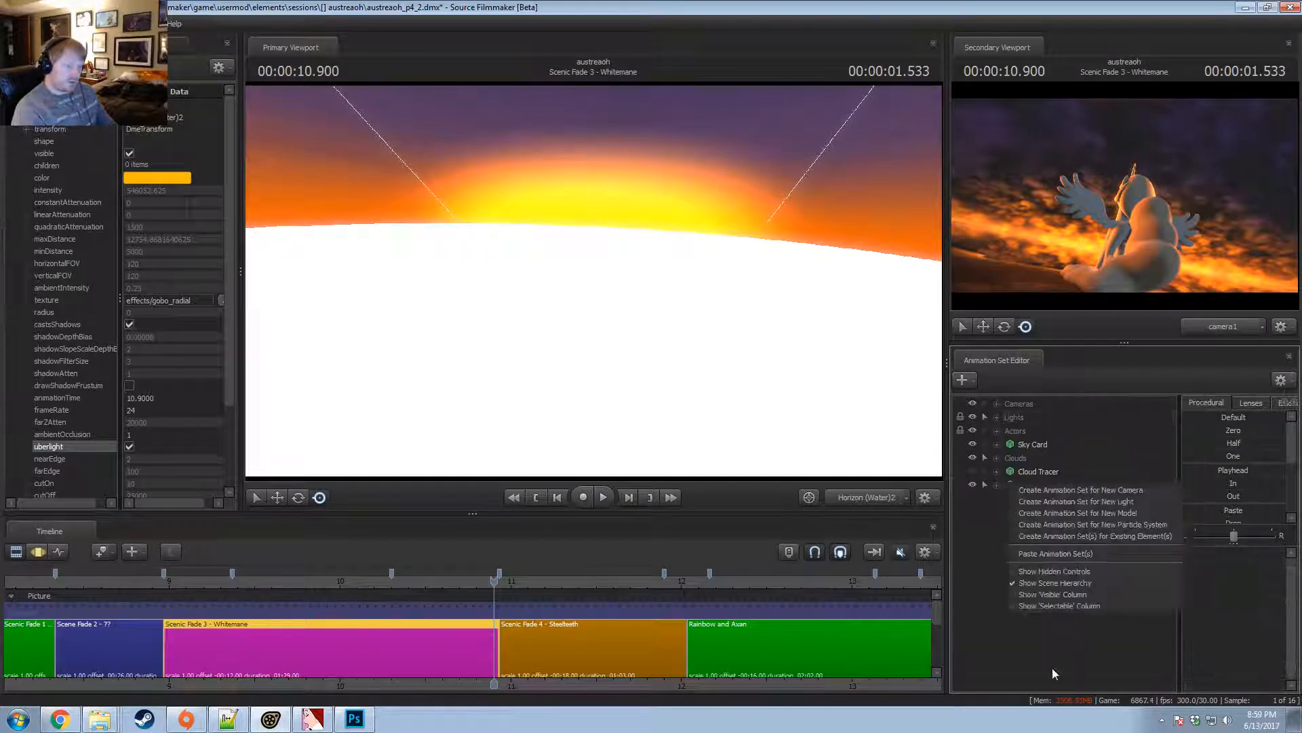
pyautogui.click(1044, 553)
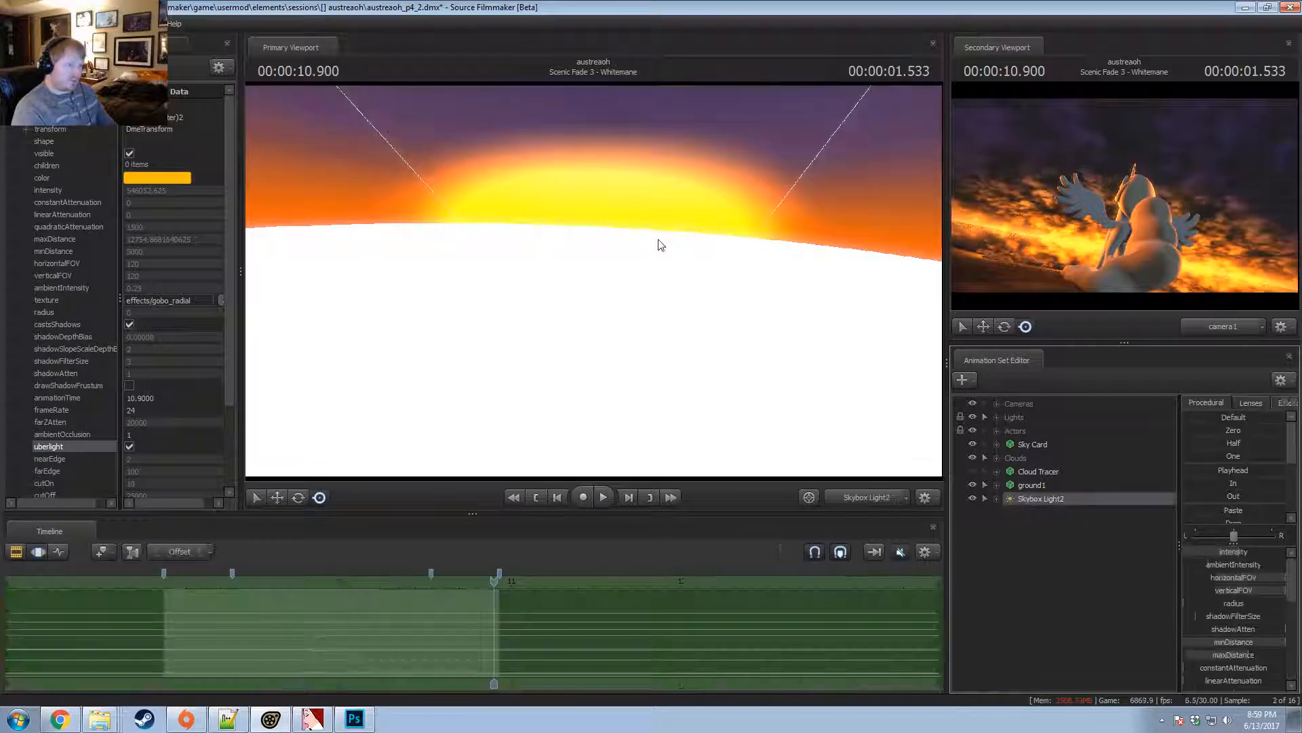
# Lower the duplicated Skybox Light's intensity, raise its height and edgeHeight, and tilt it slightly upward.
pyautogui.scroll(-1, 1230, 551)
pyautogui.scroll(1, 1233, 552)
pyautogui.moveTo(1233, 552)
pyautogui.mouseDown()
pyautogui.moveTo(1196, 553)
pyautogui.moveTo(1219, 564)
pyautogui.mouseUp()
pyautogui.scroll(-5, 1239, 628)
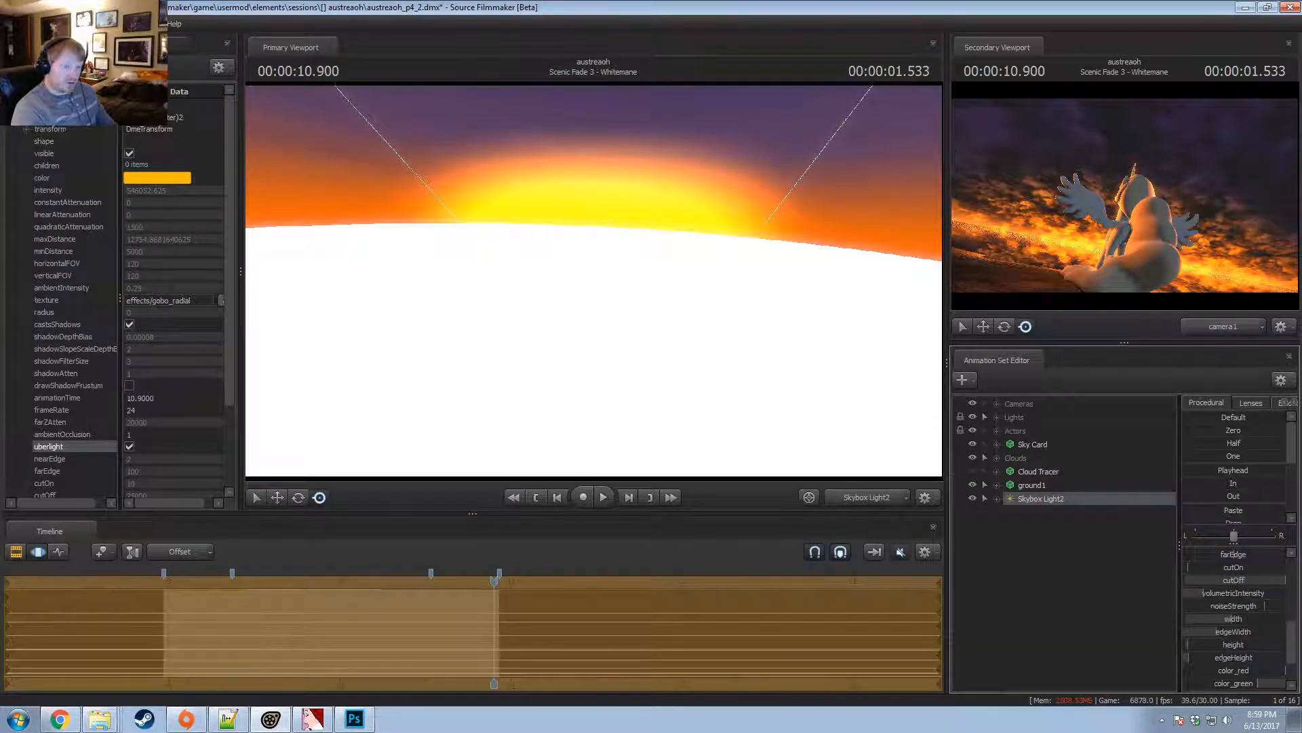
pyautogui.moveTo(1188, 658); pyautogui.dragTo(1243, 646)
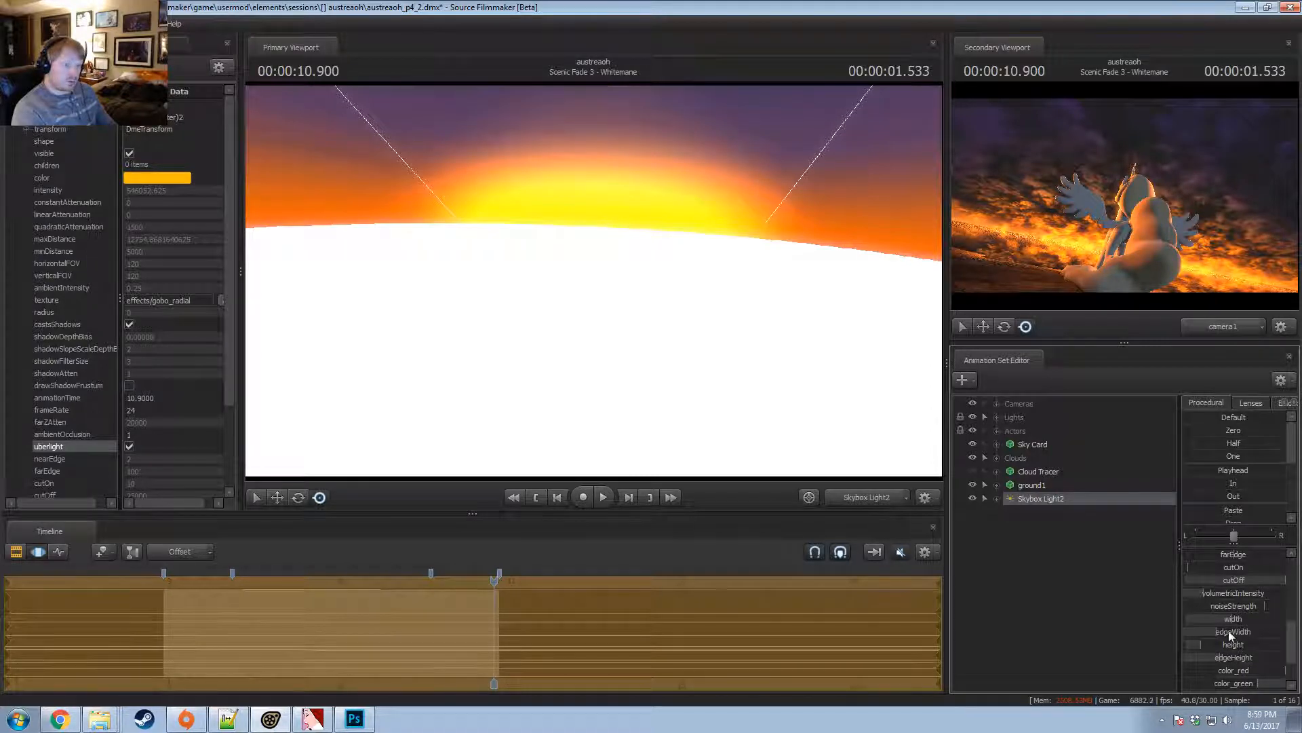
pyautogui.moveTo(655, 311); pyautogui.dragTo(655, 295)
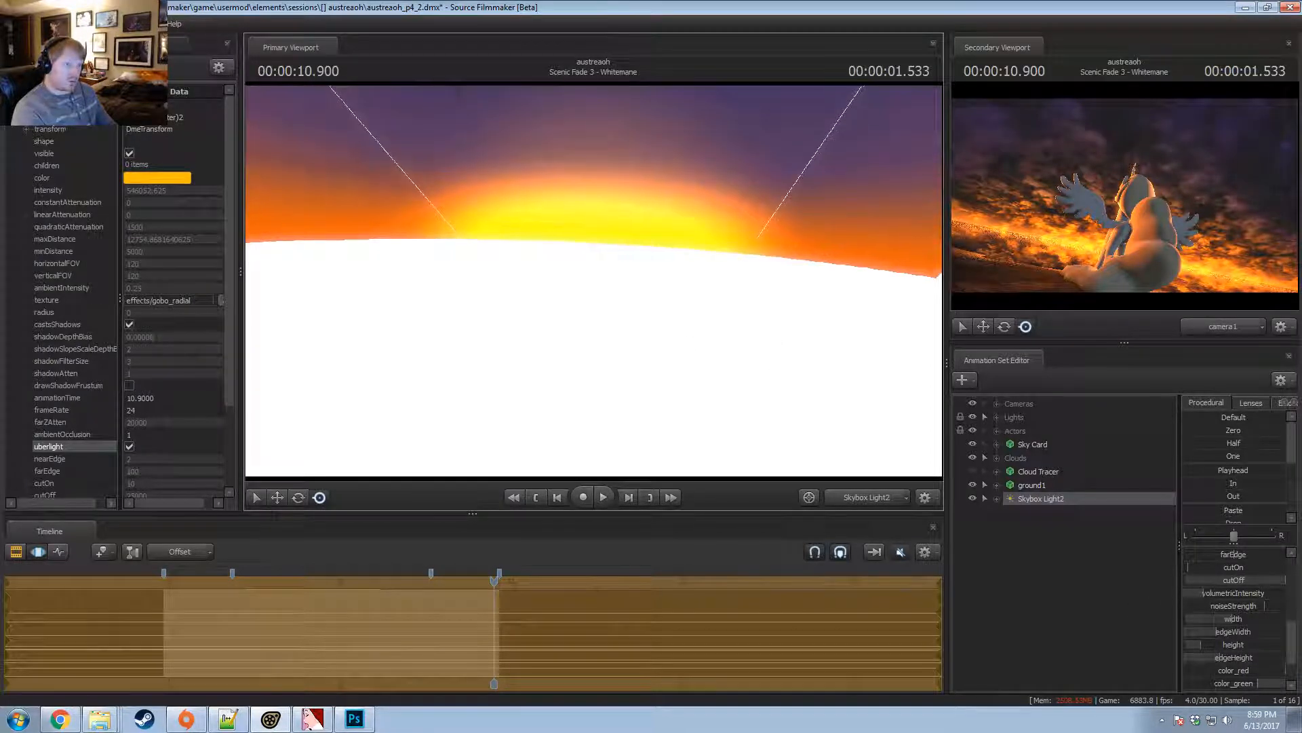
# Examine the cloud lighting frame by frame in the Clip Editor, stepping back through the Whitemane shot from 10.900 to 10.533.
pyautogui.press('F2')
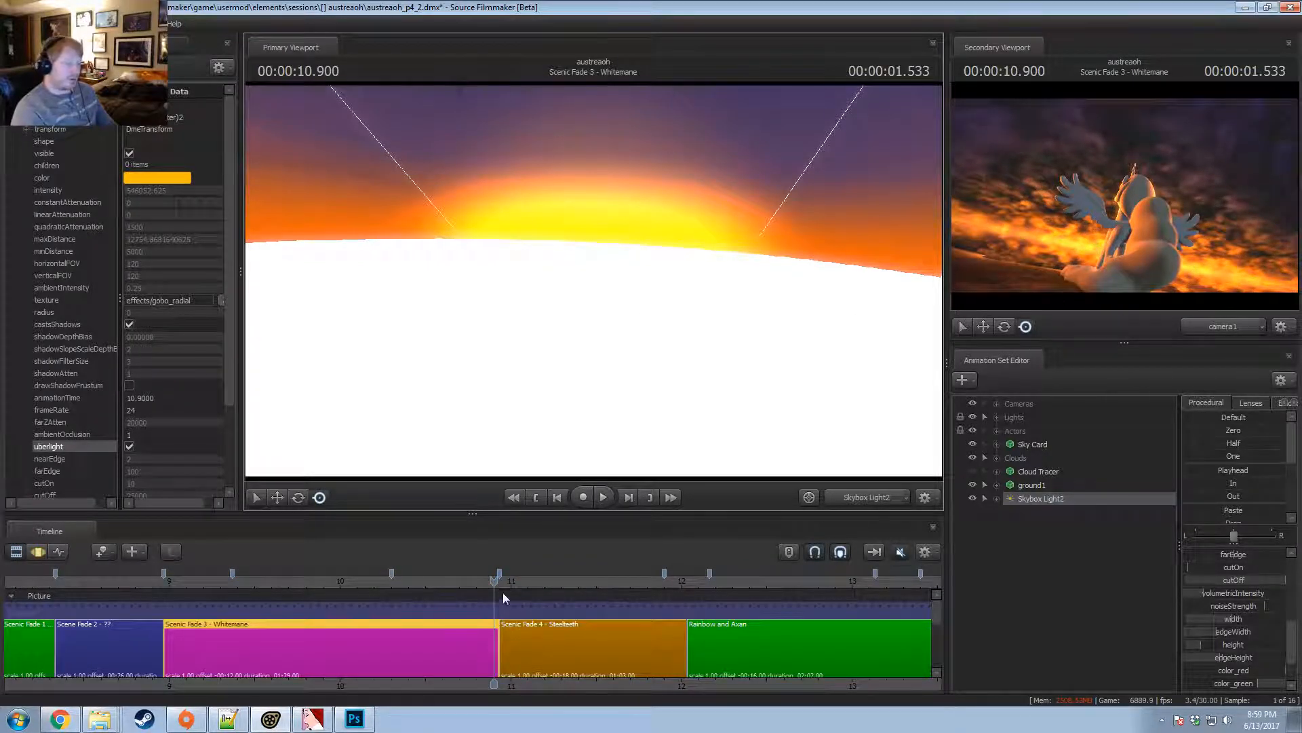
pyautogui.press('Left')
pyautogui.press('Left')
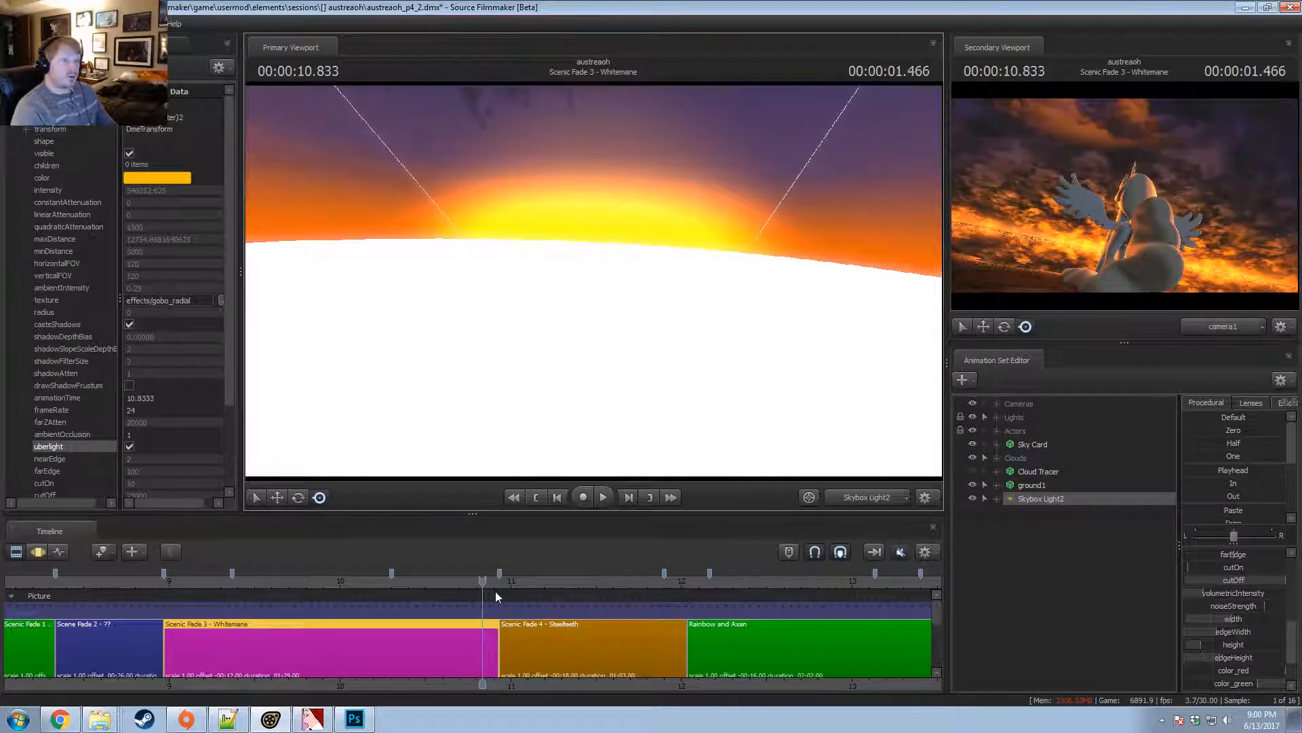
pyautogui.press('Right')
pyautogui.press('Right')
pyautogui.press('Left')
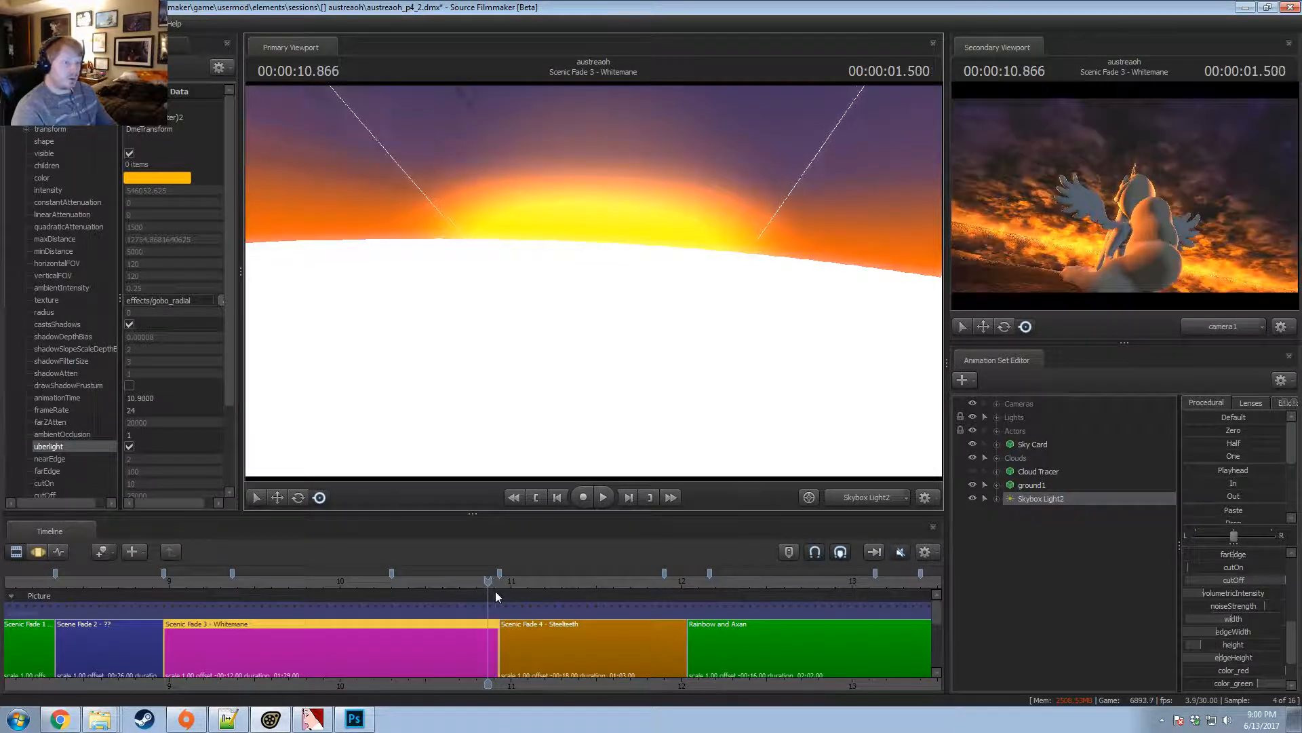
pyautogui.press('Left')
pyautogui.press('Left')
pyautogui.press('Left')
pyautogui.press('Left')
pyautogui.press('Left')
pyautogui.press('Left')
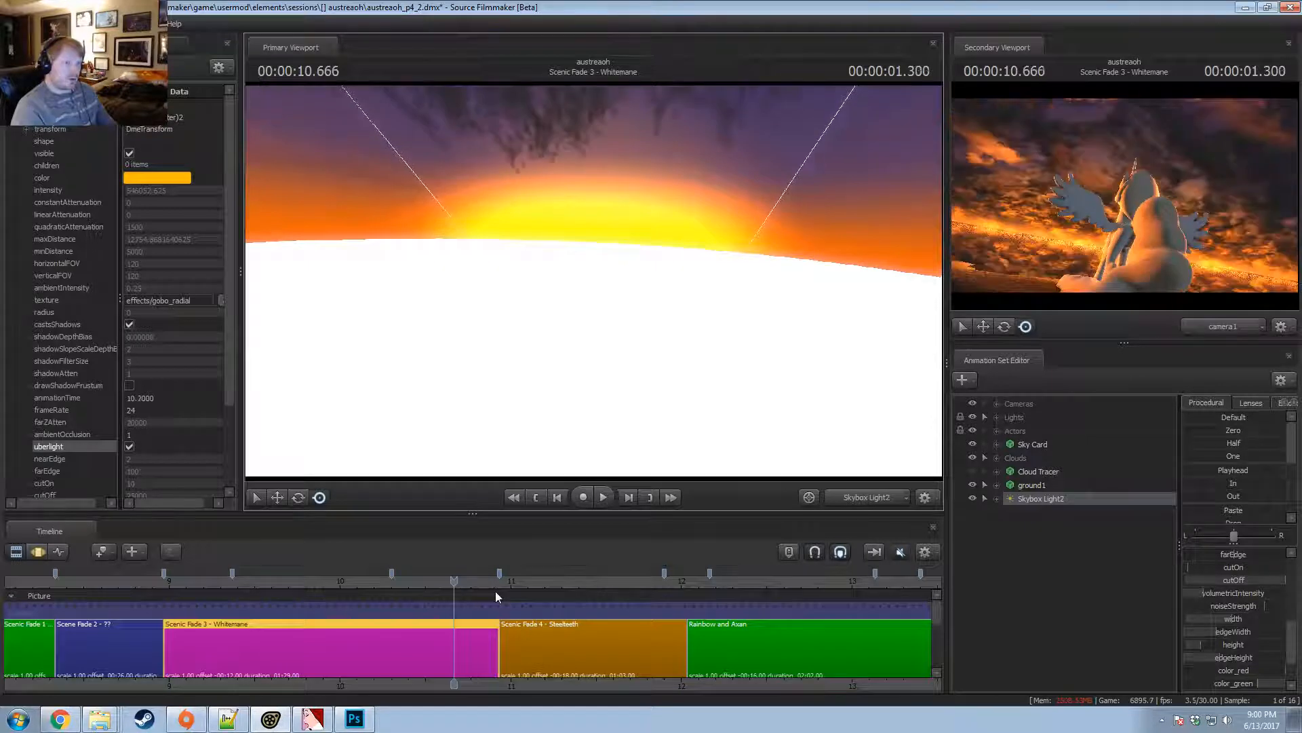
pyautogui.press('Left')
pyautogui.press('Left')
pyautogui.press('Left')
pyautogui.press('Left')
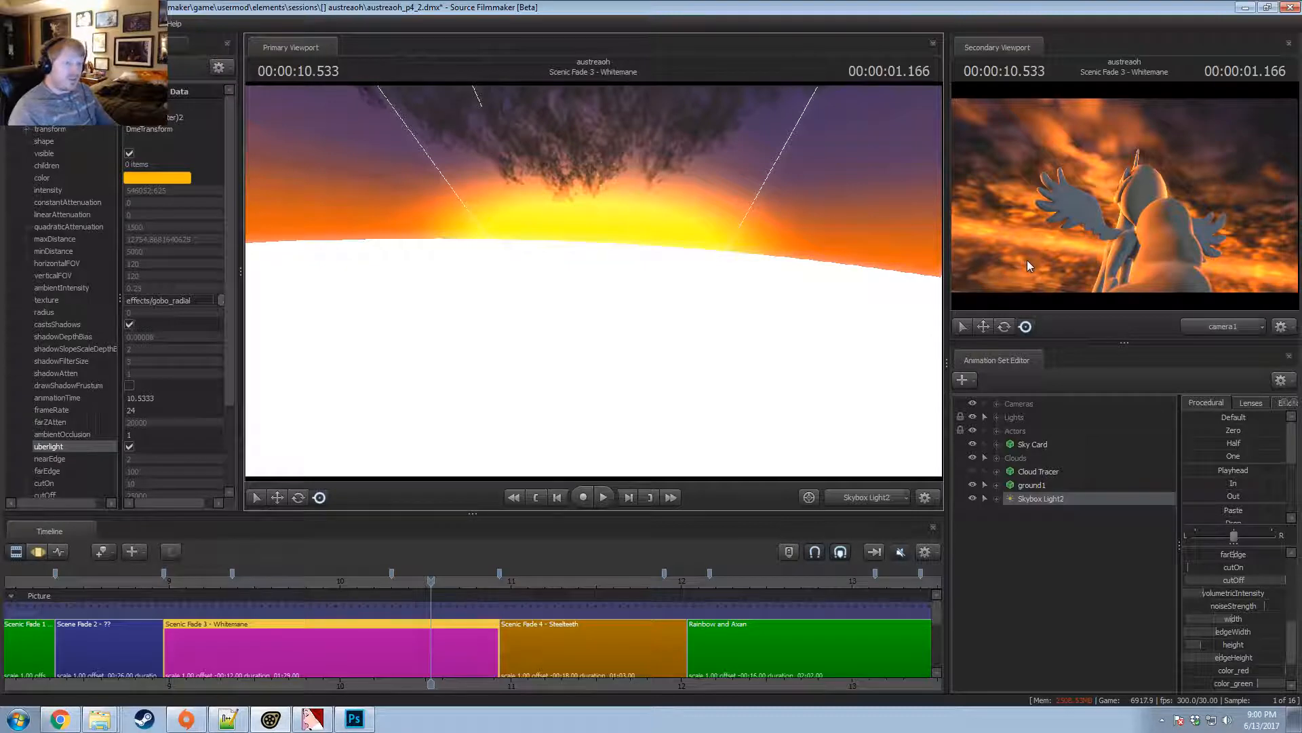
# Copy the animation set of the Actor Rim (Left) light from the Lights group.
pyautogui.click(996, 416)
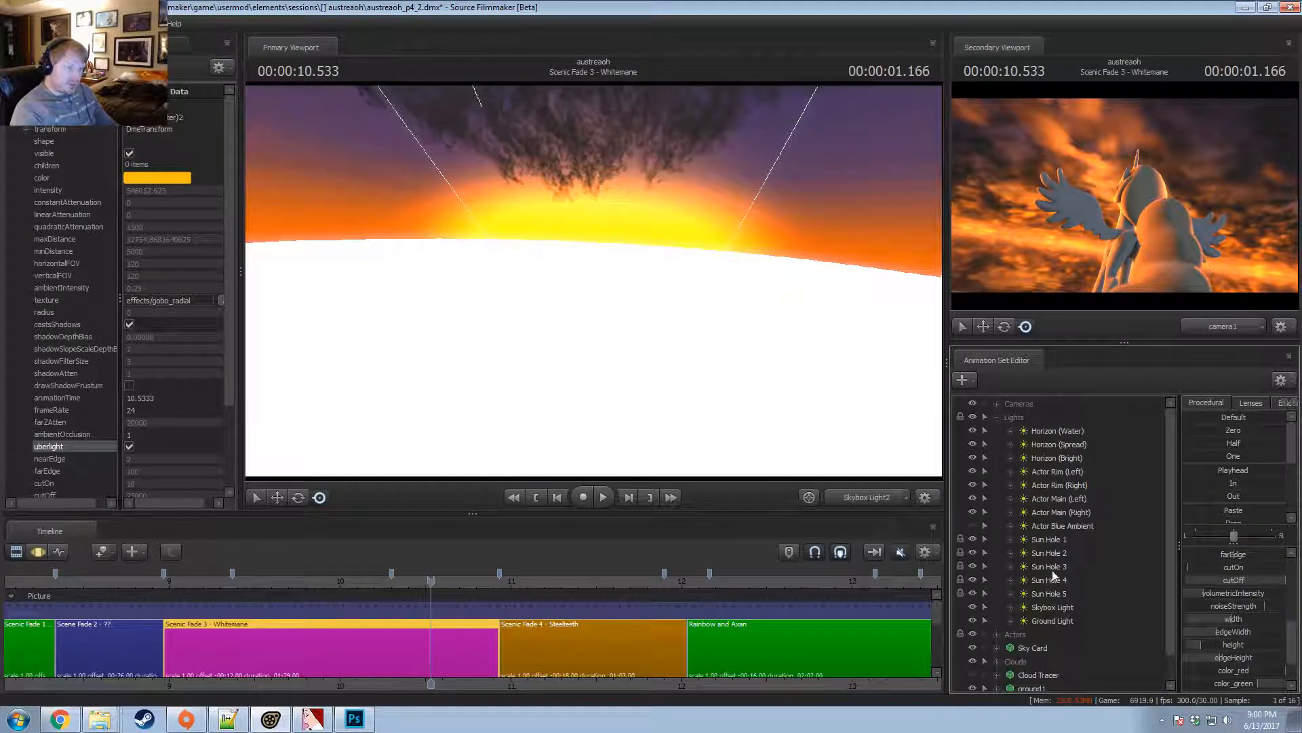
pyautogui.rightClick(1051, 478)
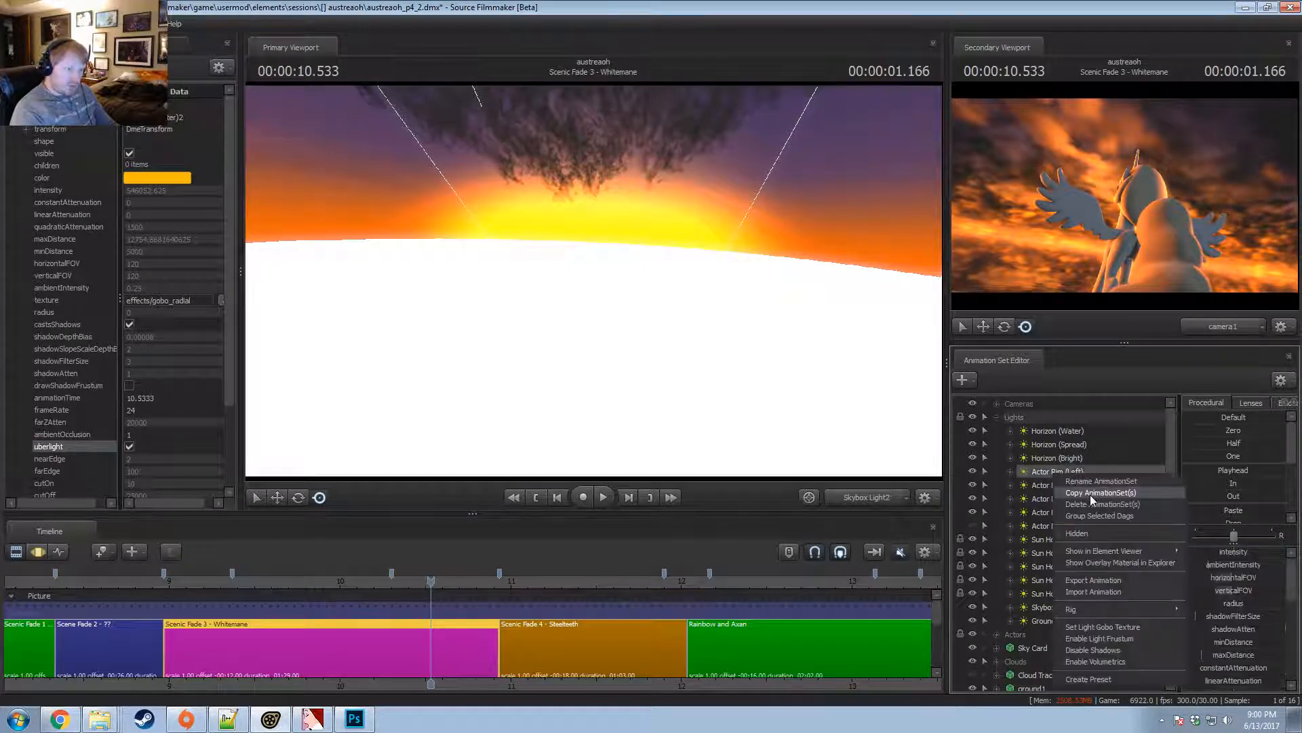
pyautogui.click(1086, 495)
pyautogui.click(1009, 501)
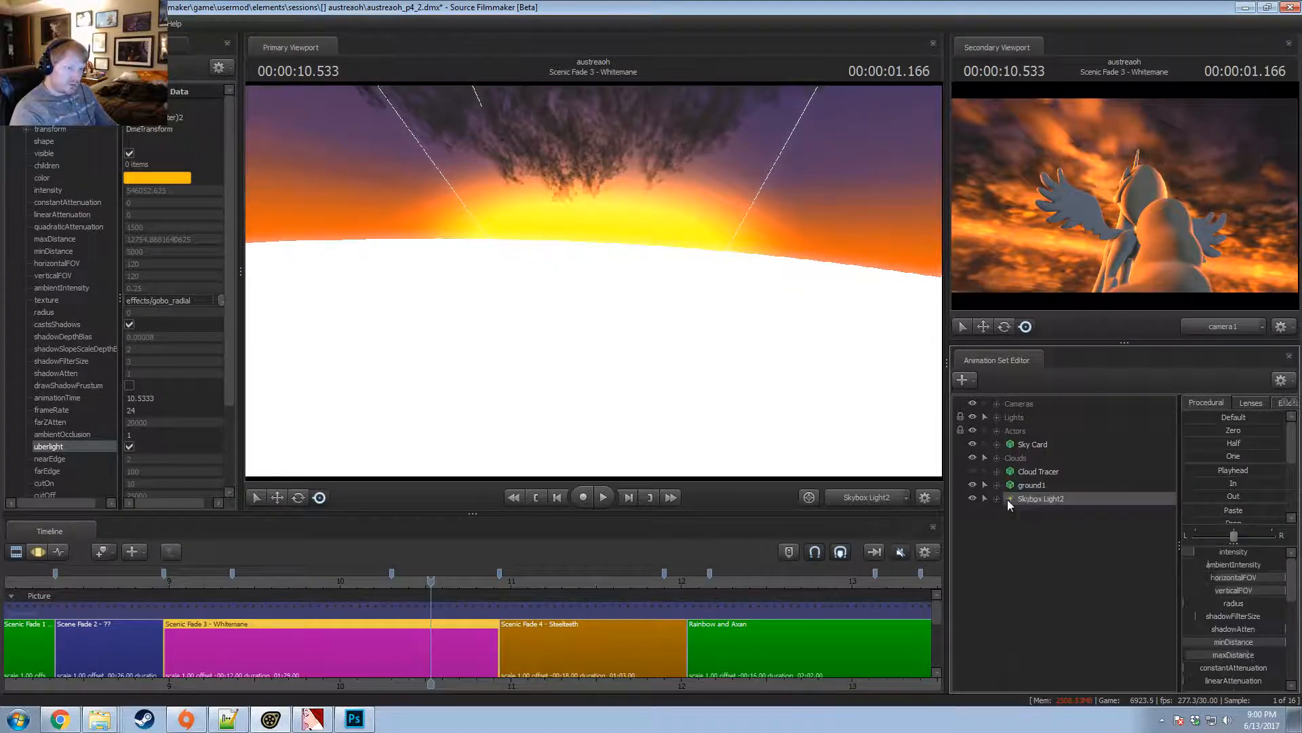
# Move the duplicated Skybox Light into the Lights group and collapse the group.
pyautogui.click(997, 417)
pyautogui.scroll(-1, 1061, 646)
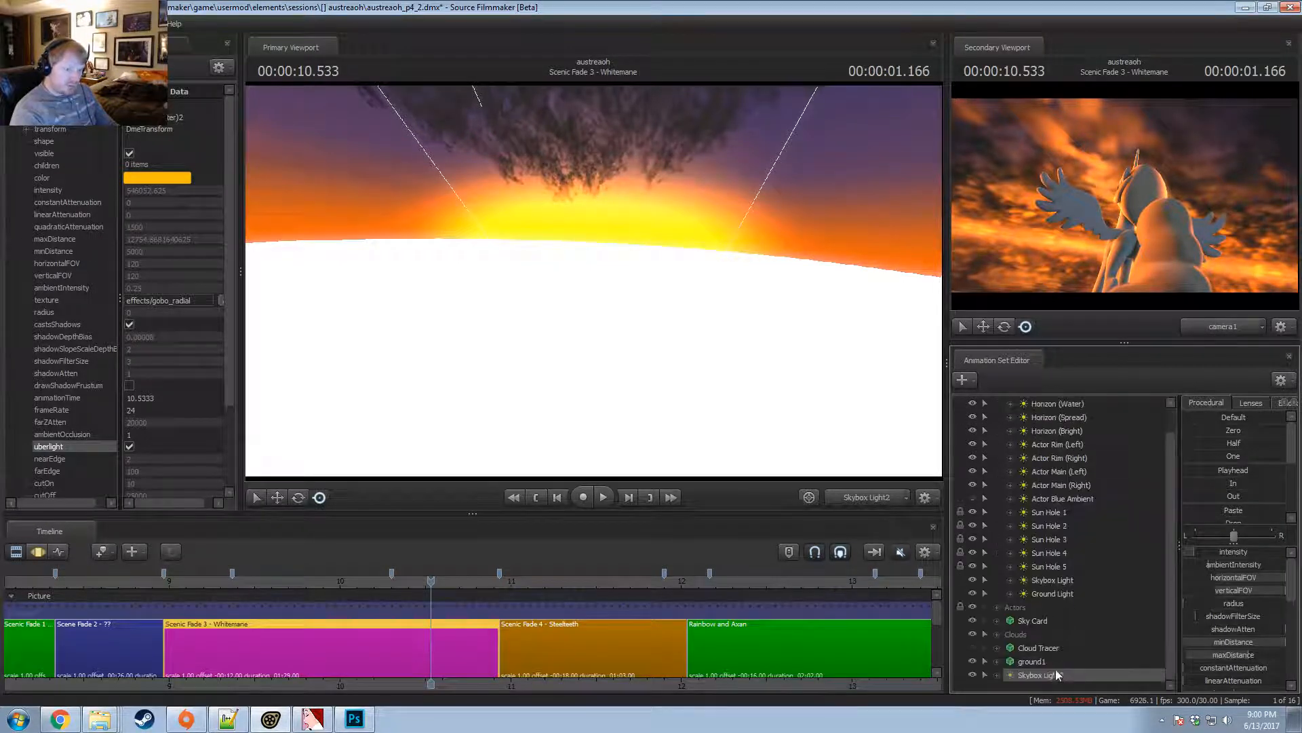
pyautogui.moveTo(1057, 675); pyautogui.dragTo(1064, 584)
pyautogui.click(997, 417)
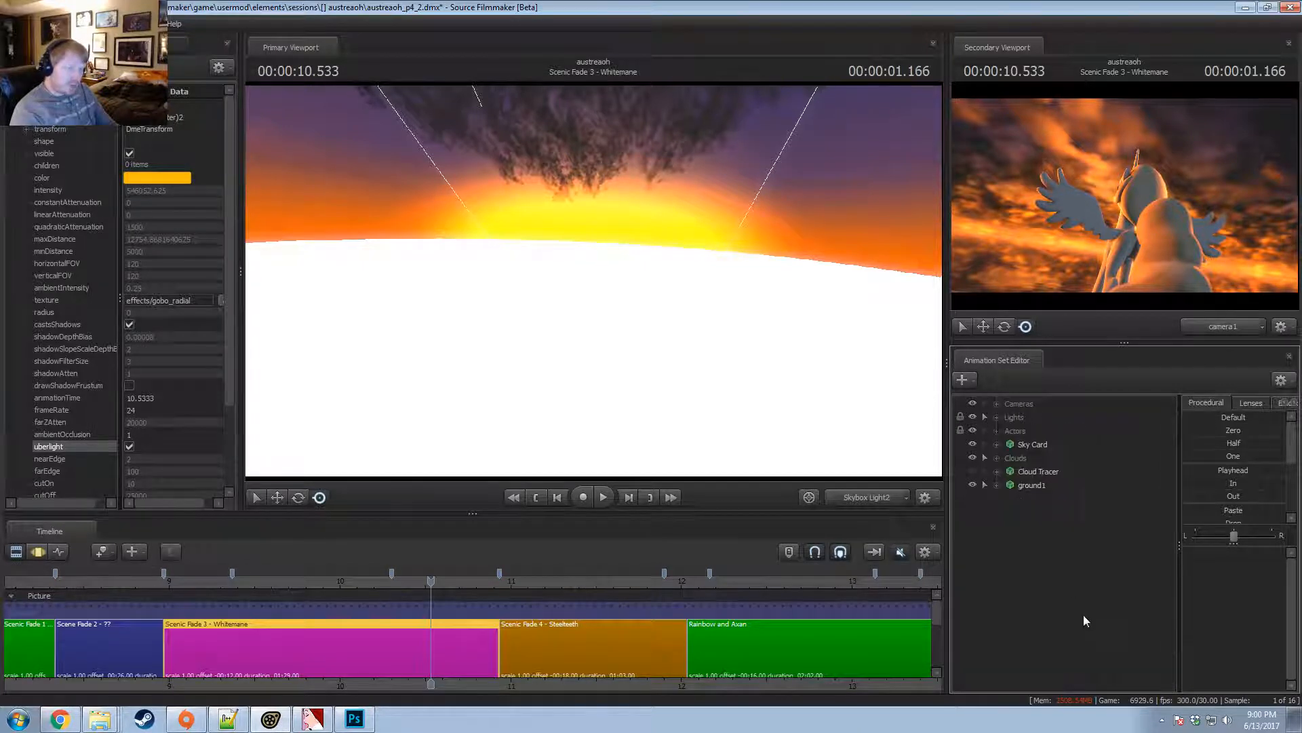
# Paste the copied Actor Rim (Left) light as a new animation set and disable its shadows.
pyautogui.rightClick(1083, 614)
pyautogui.click(1108, 552)
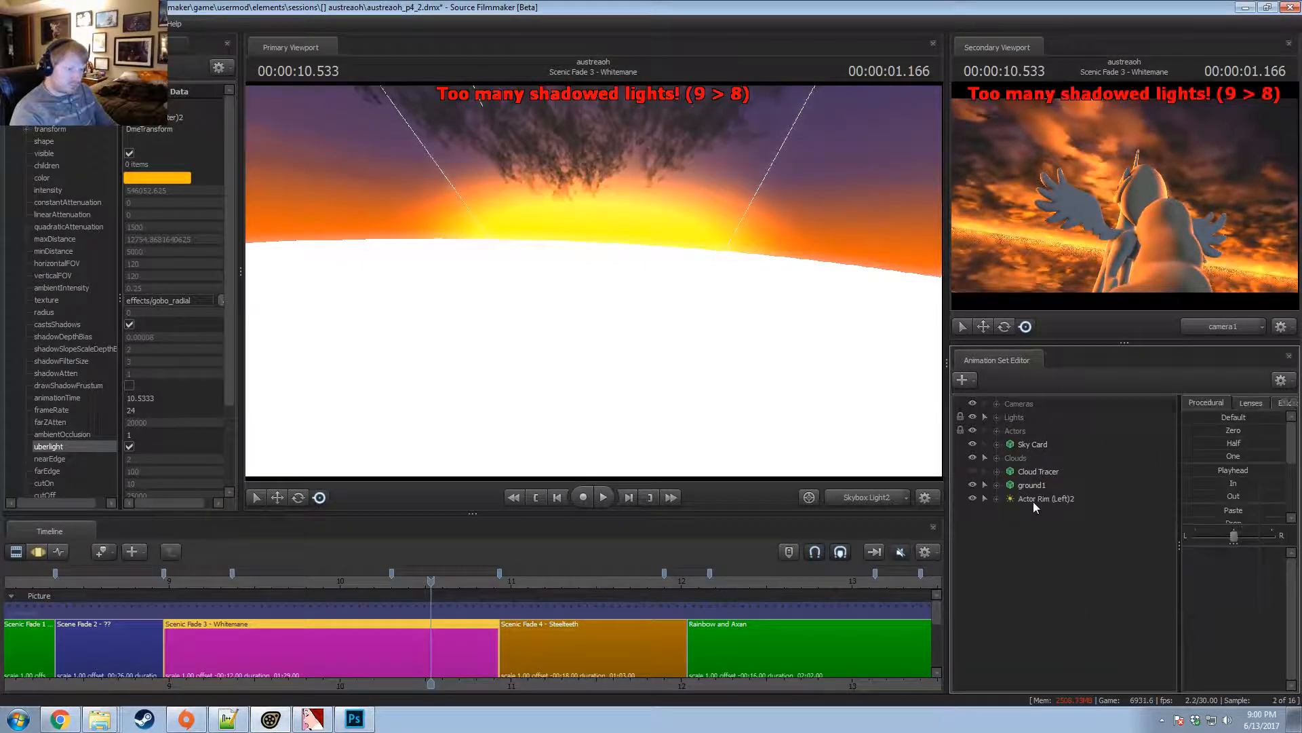
pyautogui.rightClick(1033, 502)
pyautogui.click(1071, 678)
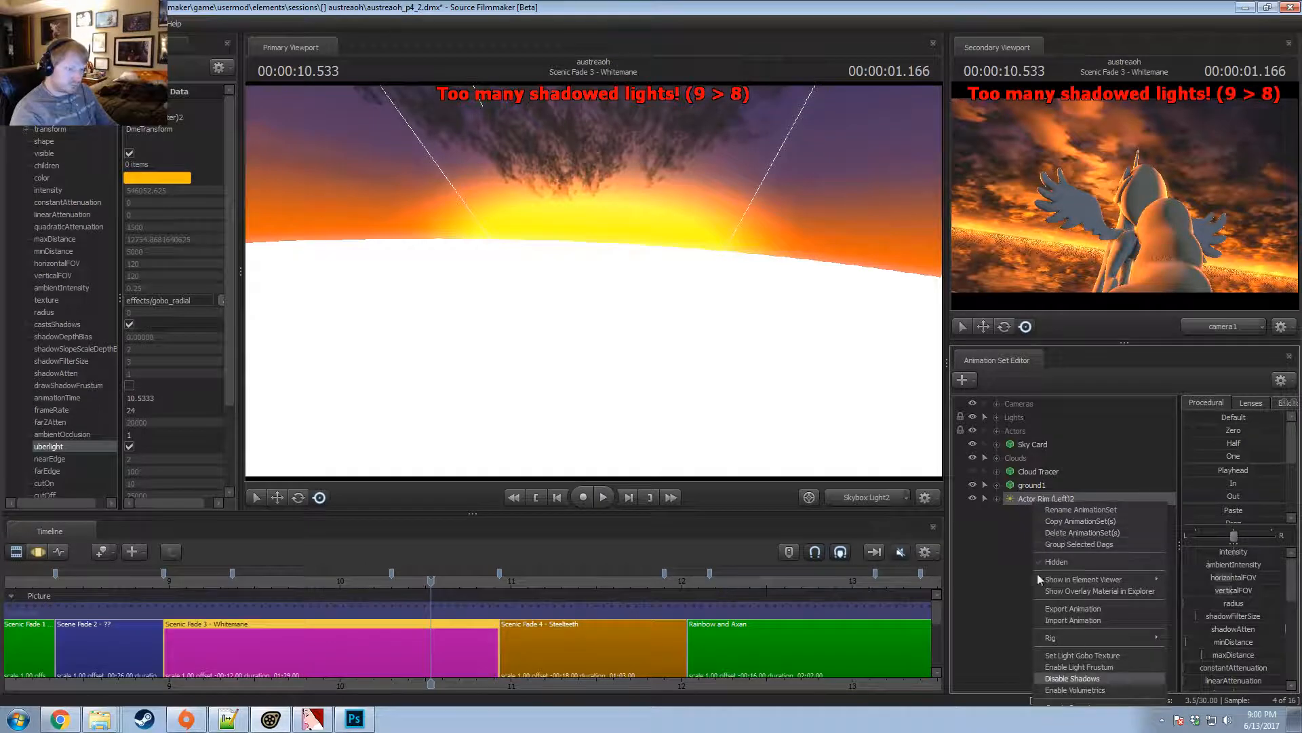
# Look through the pasted rim light in the Motion Editor and position it above the two characters, aimed down at the ground.
pyautogui.moveTo(1040, 495); pyautogui.dragTo(695, 380)
pyautogui.press('F3')
pyautogui.moveTo(593, 281); pyautogui.dragTo(611, 316)
pyautogui.press('w')
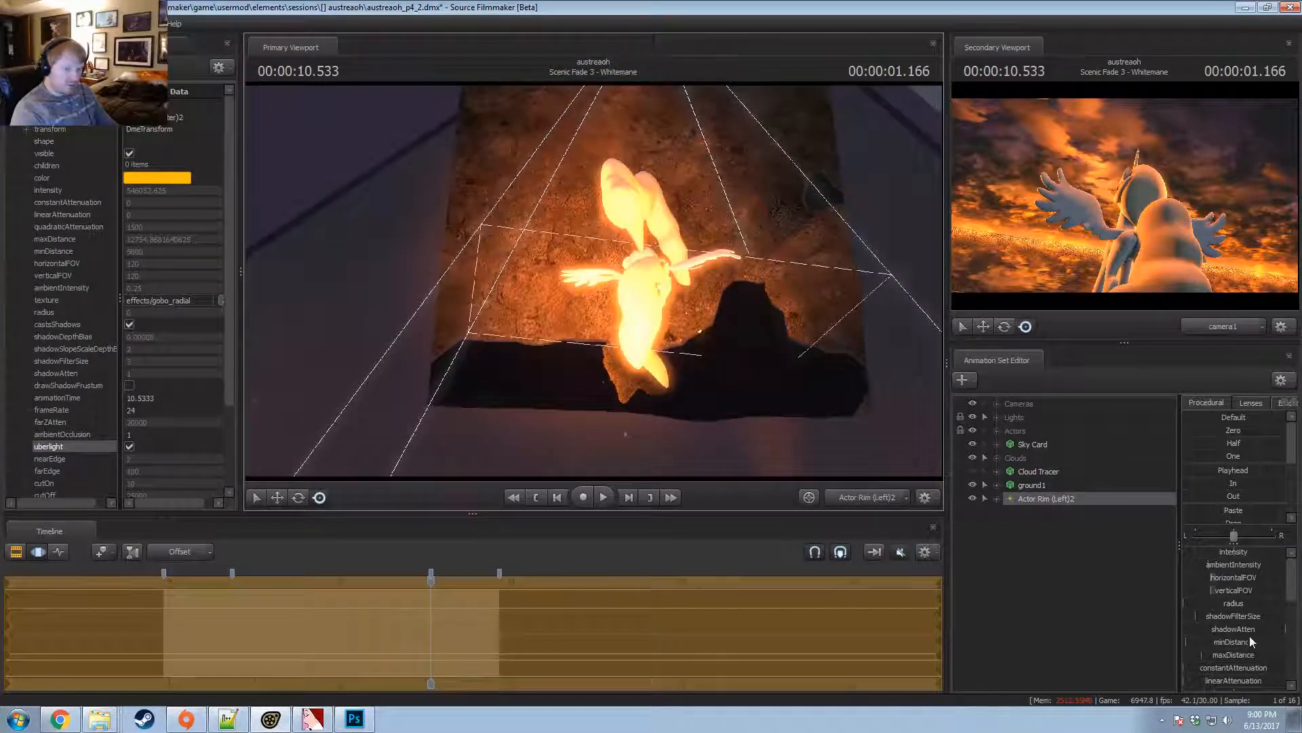
# Lower the pasted rim light's maxDistance and remap that slider's range to a maximum of 300.
pyautogui.moveTo(1236, 654); pyautogui.dragTo(1217, 653)
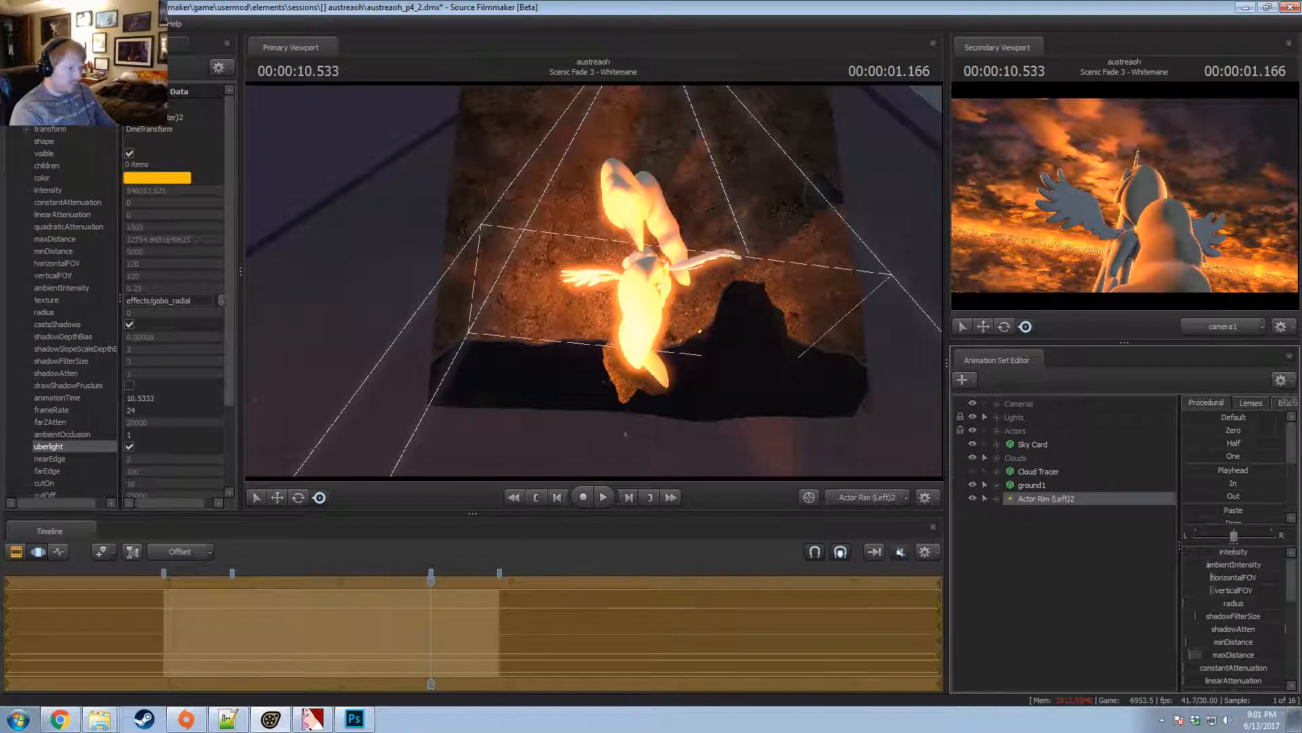
pyautogui.moveTo(1217, 653); pyautogui.dragTo(1221, 654)
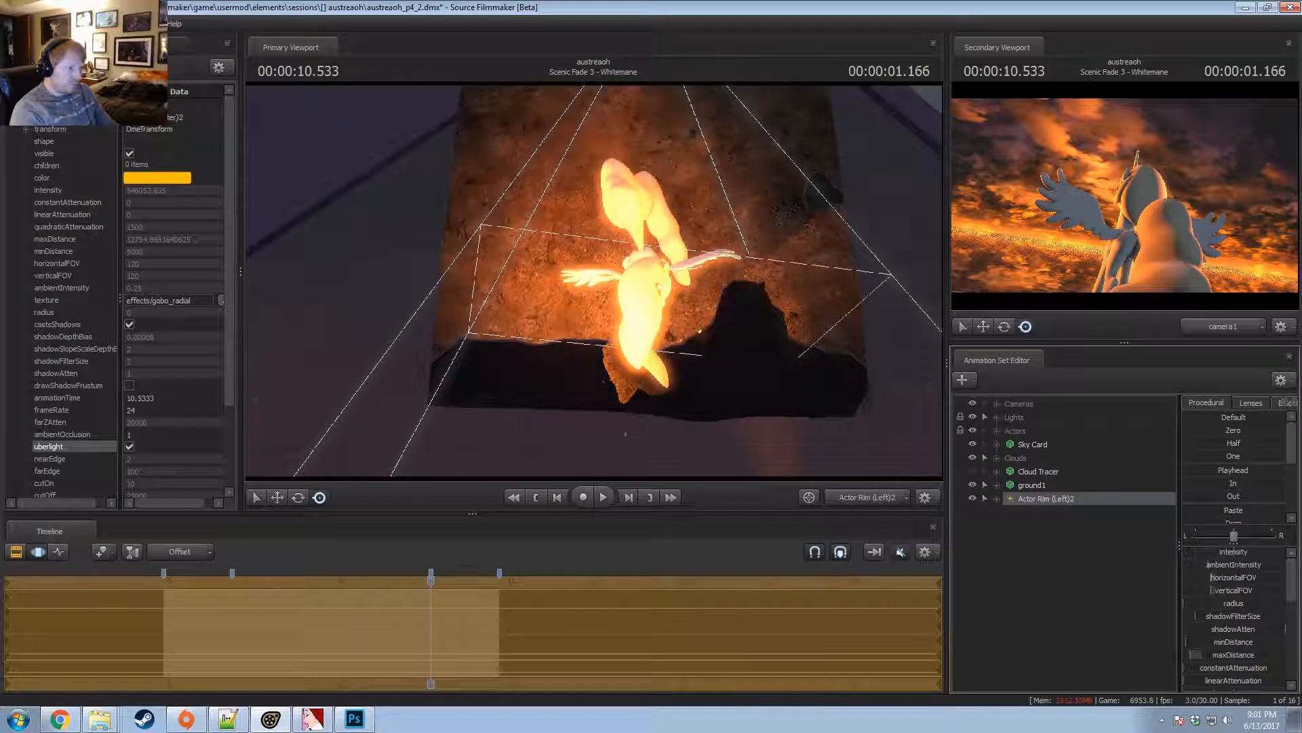
pyautogui.rightClick(1222, 652)
pyautogui.click(1085, 647)
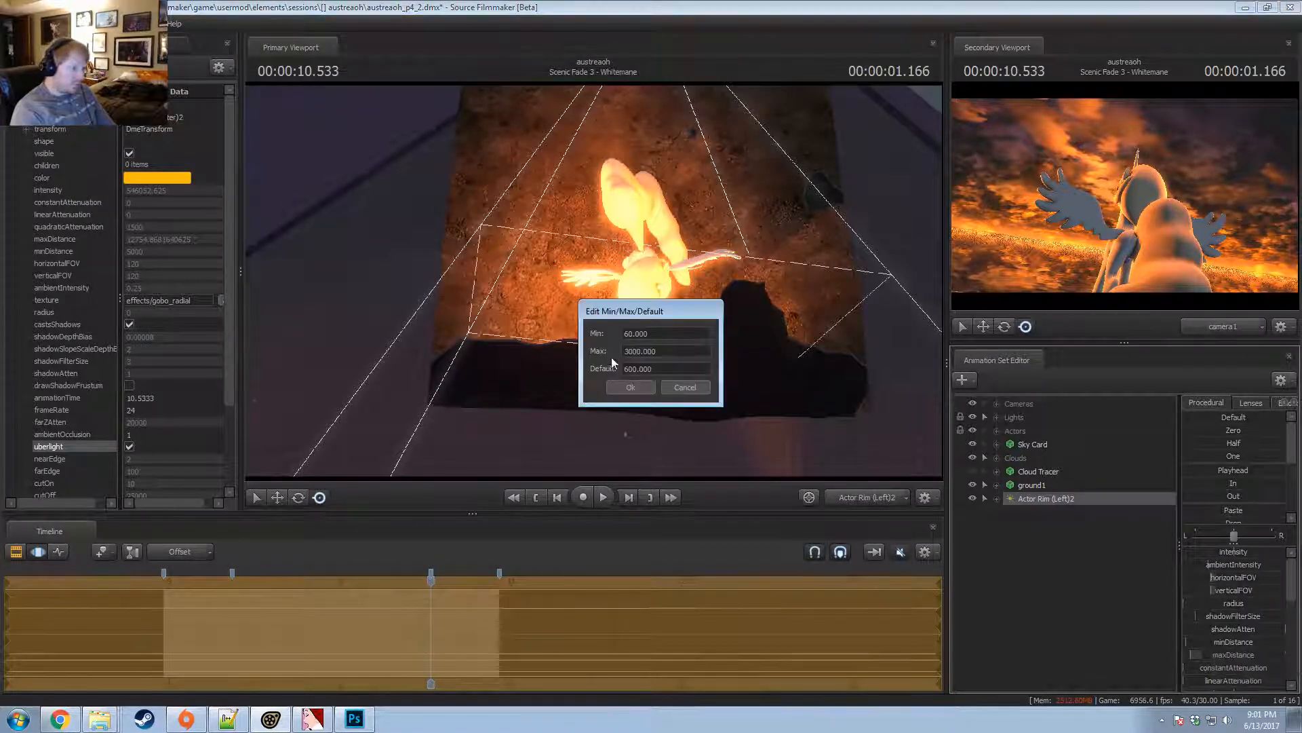
pyautogui.click(635, 350)
pyautogui.click(633, 386)
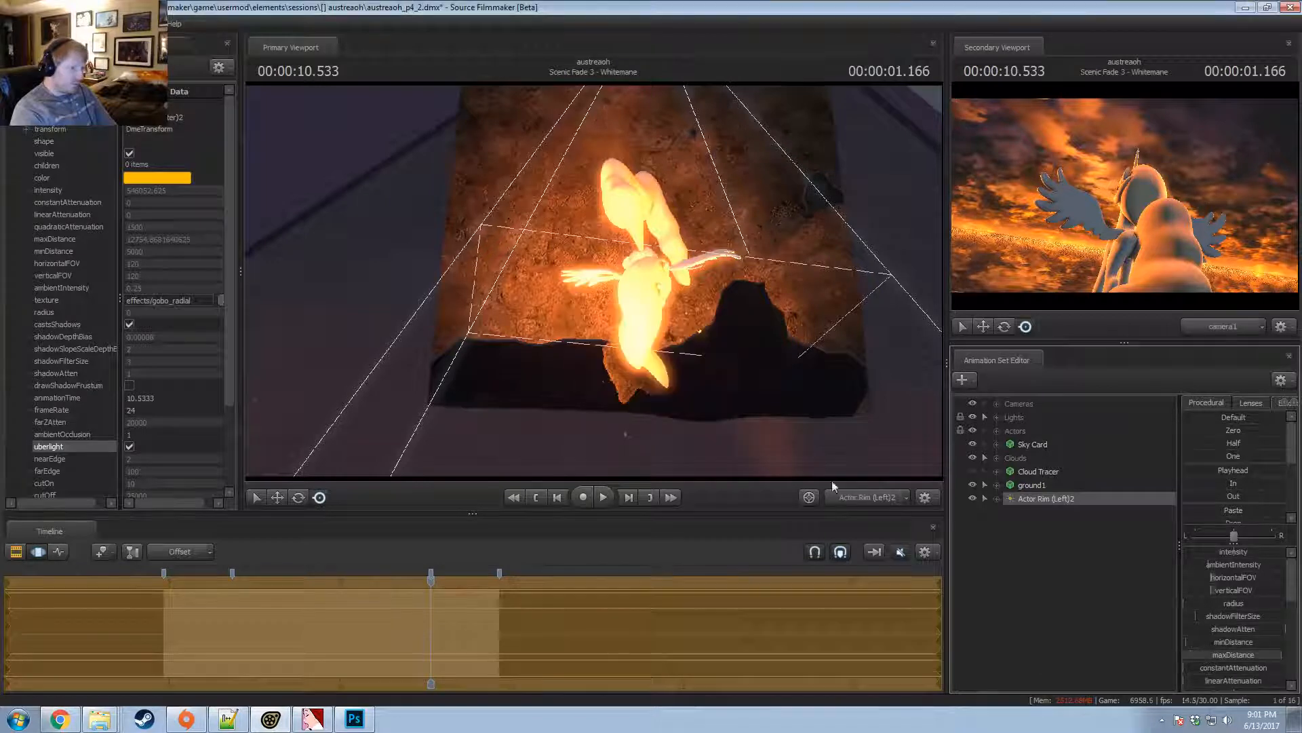
pyautogui.moveTo(1280, 654); pyautogui.dragTo(1279, 654)
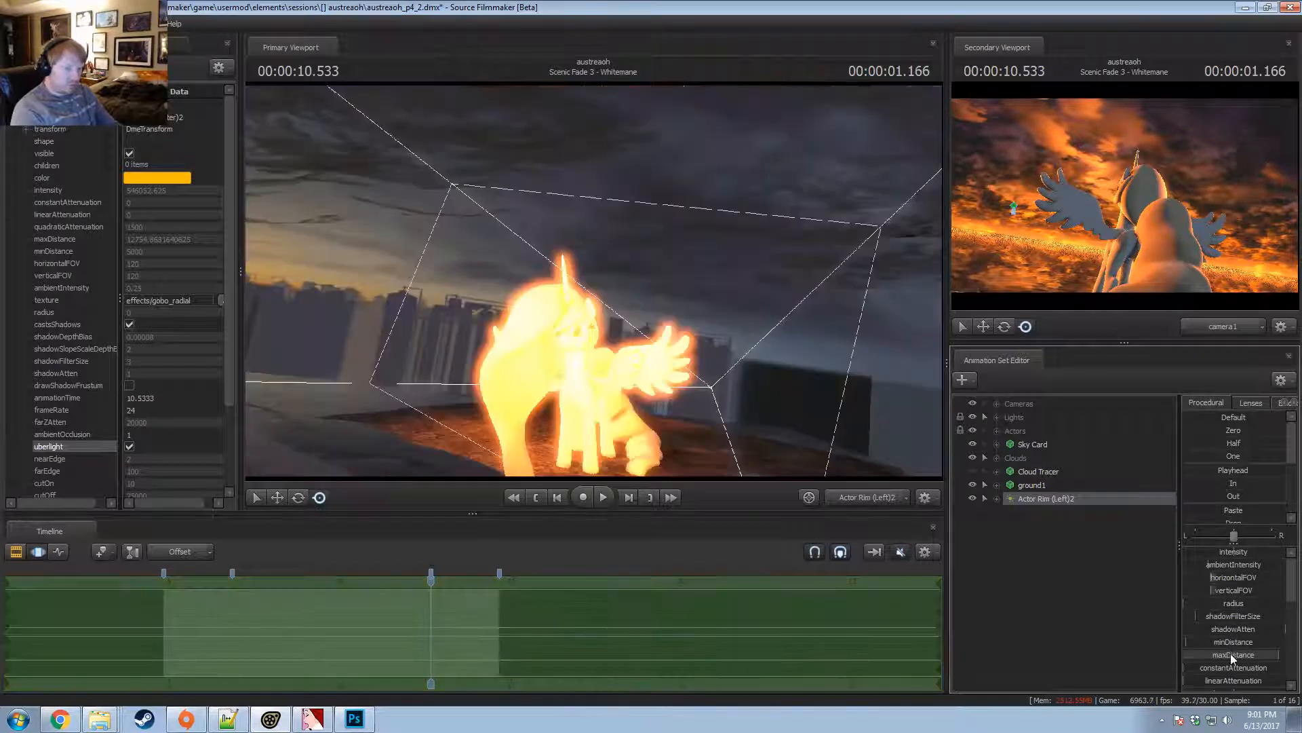
# Remap the maxDistance slider range of the pasted rim light again with a different maximum.
pyautogui.rightClick(1230, 653)
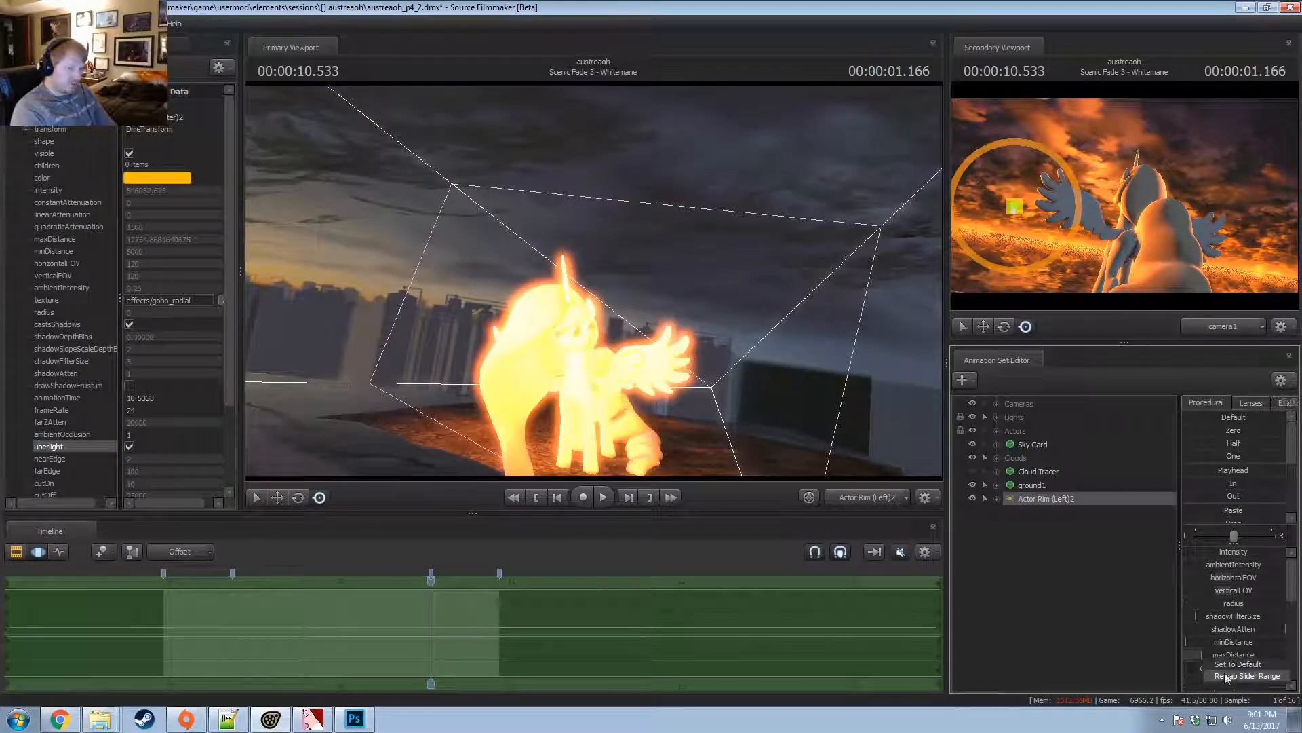
pyautogui.click(1230, 673)
pyautogui.click(629, 352)
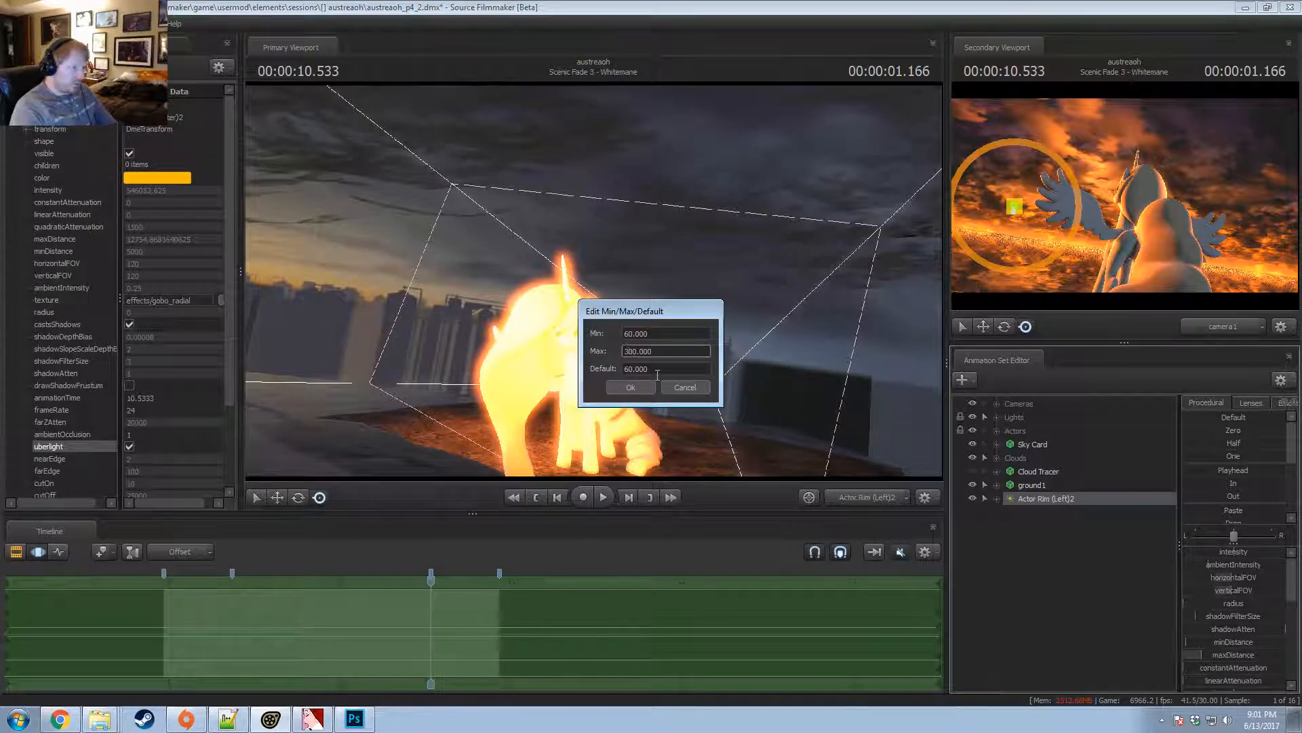
pyautogui.press('BackSpace')
pyautogui.write('100')
pyautogui.press('Return')
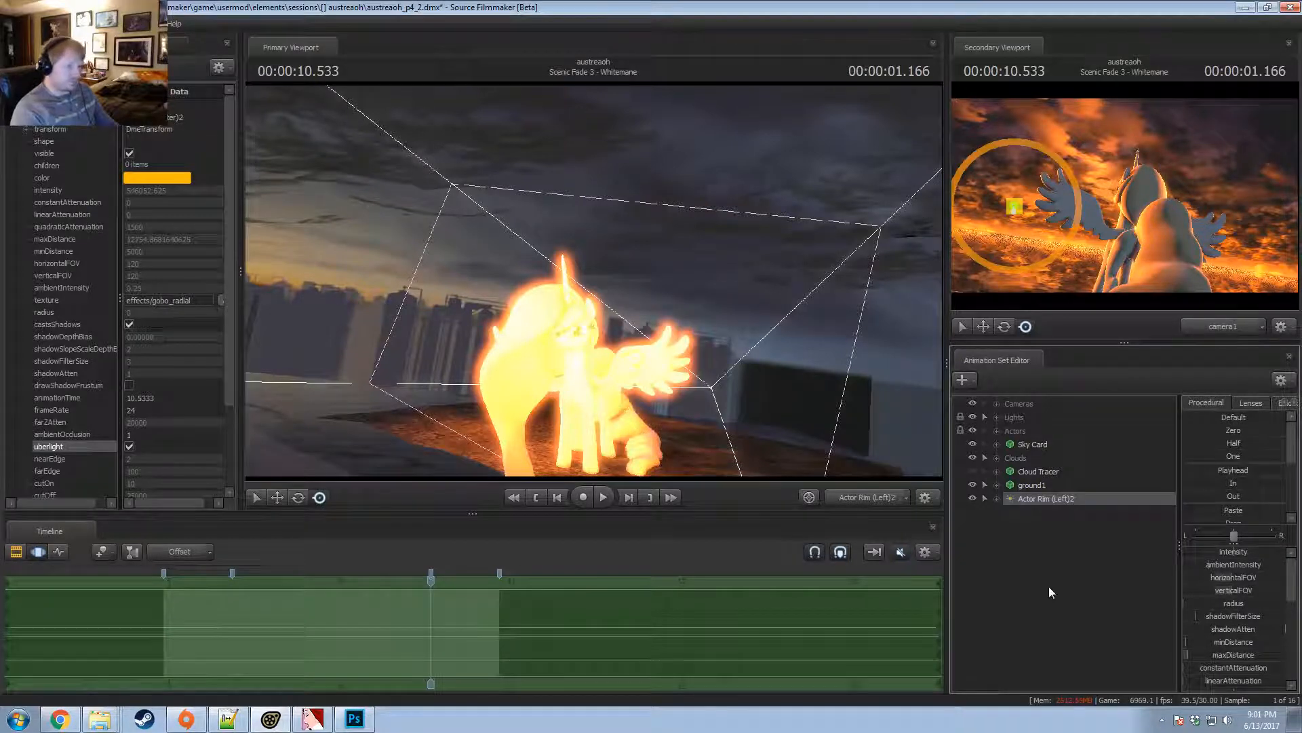
pyautogui.press('Escape')
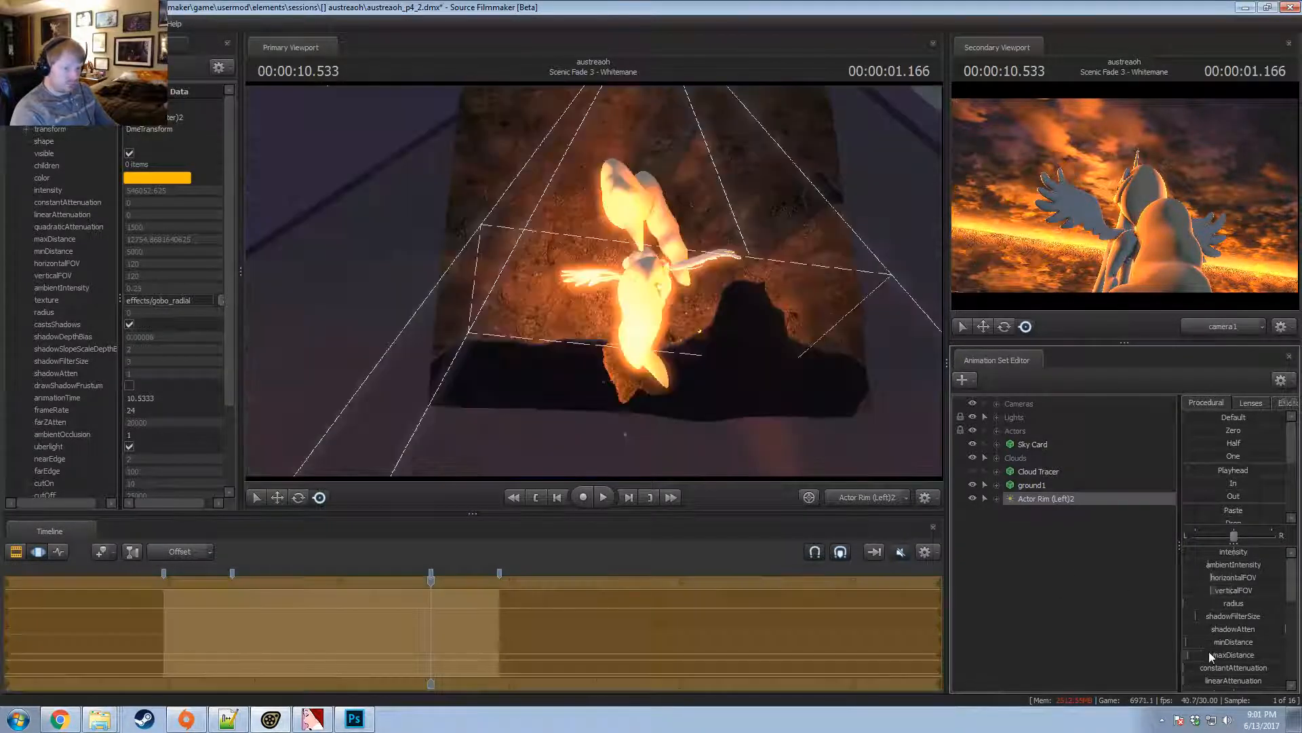
pyautogui.rightClick(1206, 659)
pyautogui.click(1215, 665)
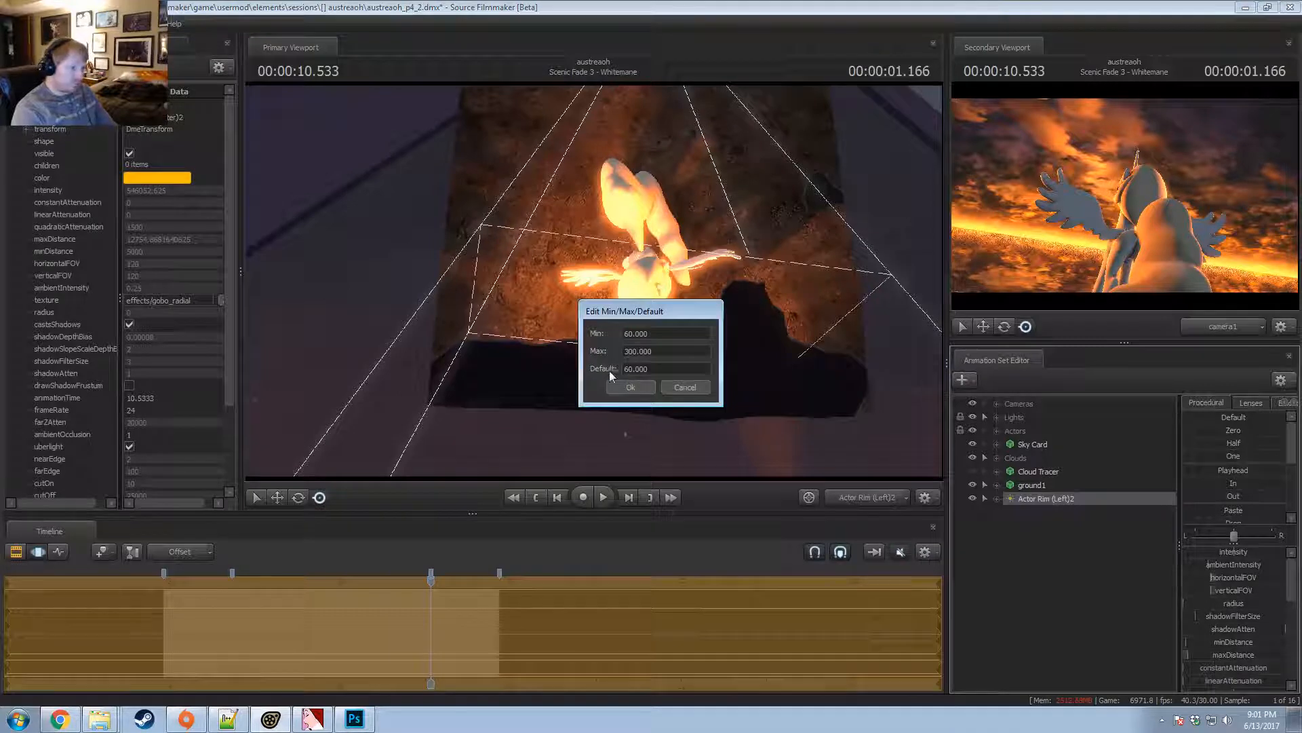
pyautogui.press('Return')
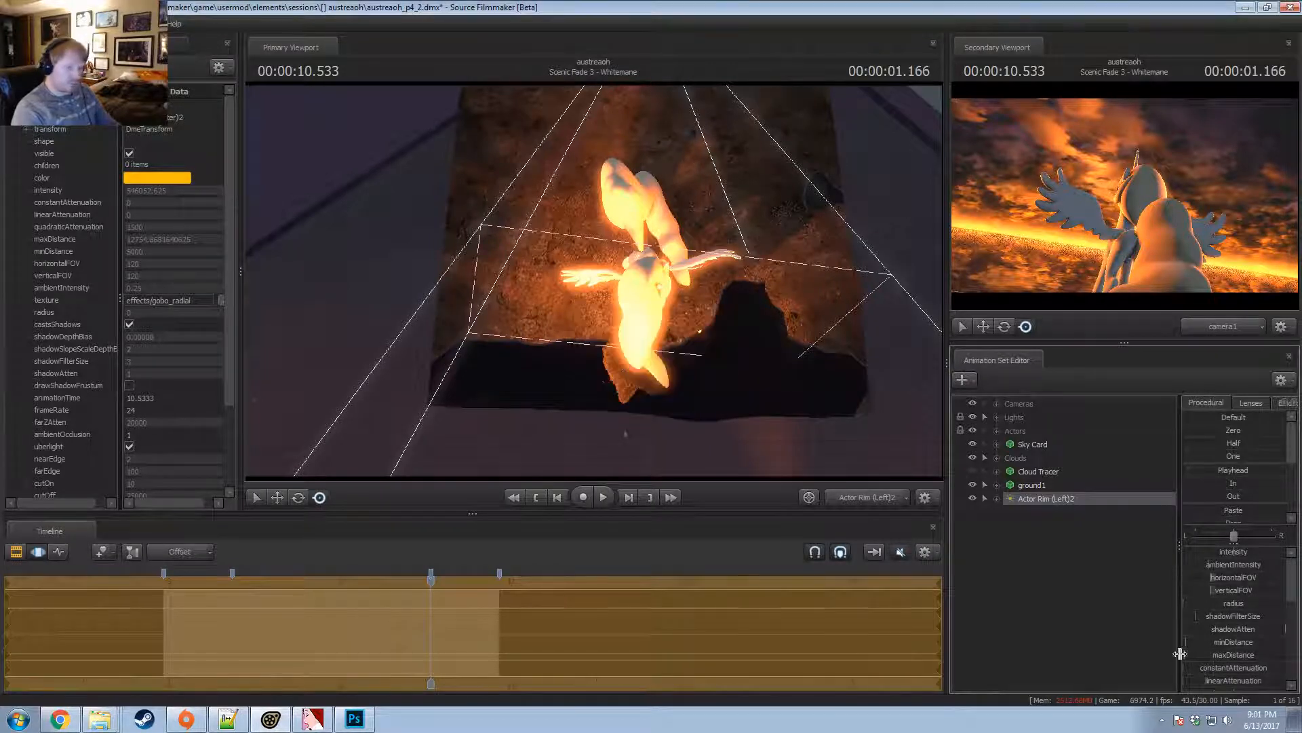
# Show the pasted rim light's element in the Element Viewer and enable its uberlight option.
pyautogui.click(1037, 502)
pyautogui.rightClick(1035, 500)
pyautogui.moveTo(1108, 581)
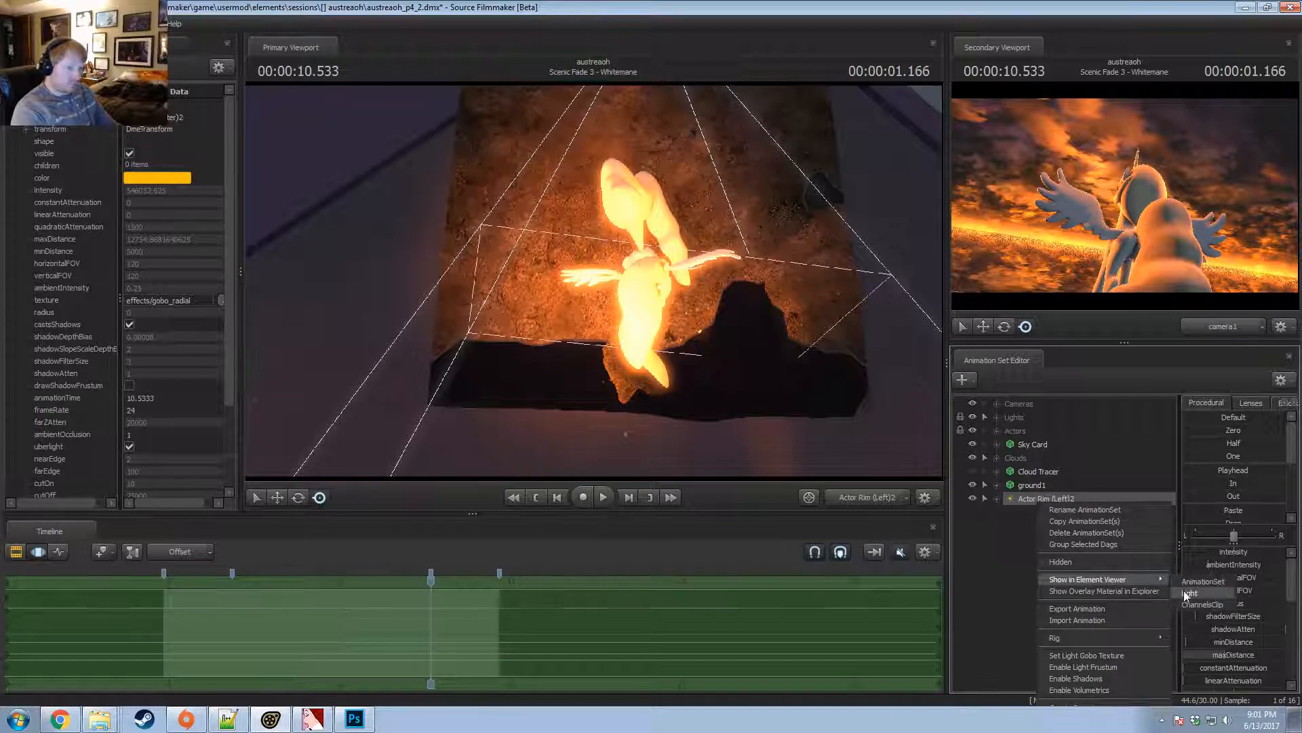
pyautogui.click(1204, 582)
pyautogui.click(128, 446)
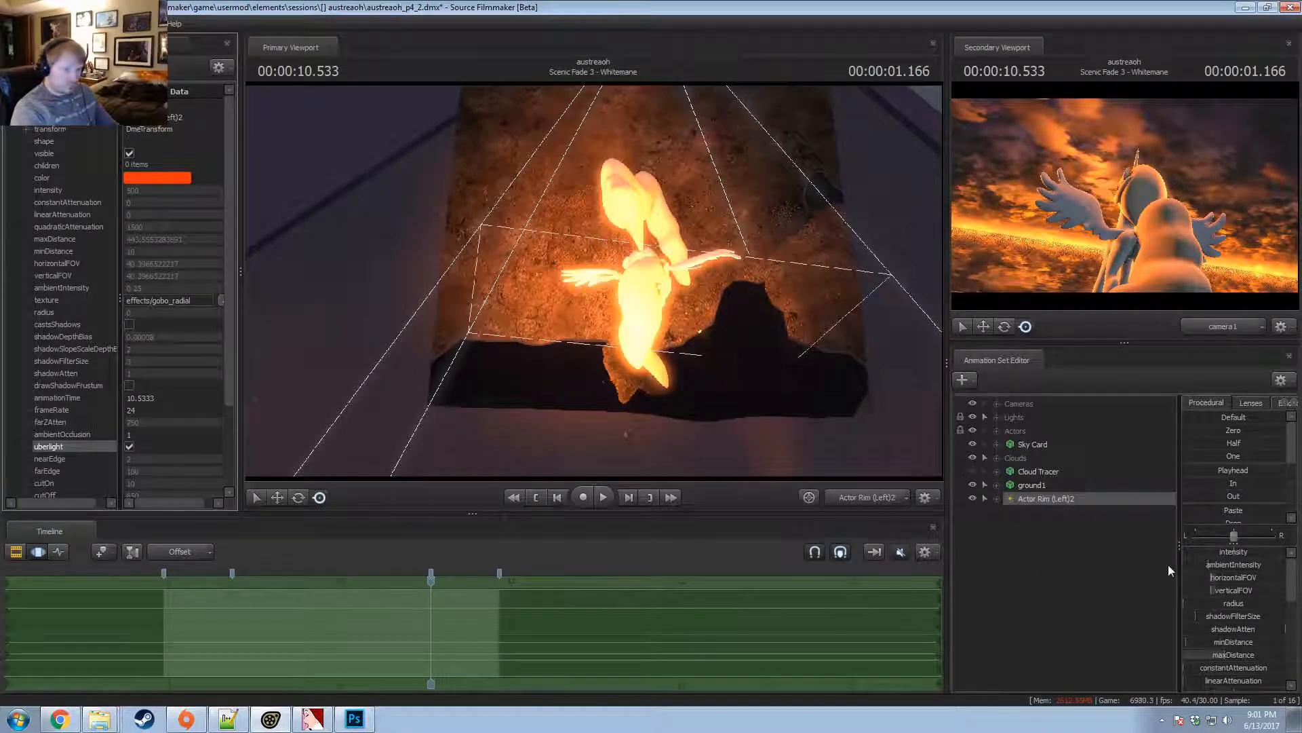
# Adjust the pasted rim light's uberlight cutOff and lower its farEdge to about 62.
pyautogui.scroll(-3, 1242, 644)
pyautogui.moveTo(1251, 662); pyautogui.dragTo(1224, 658)
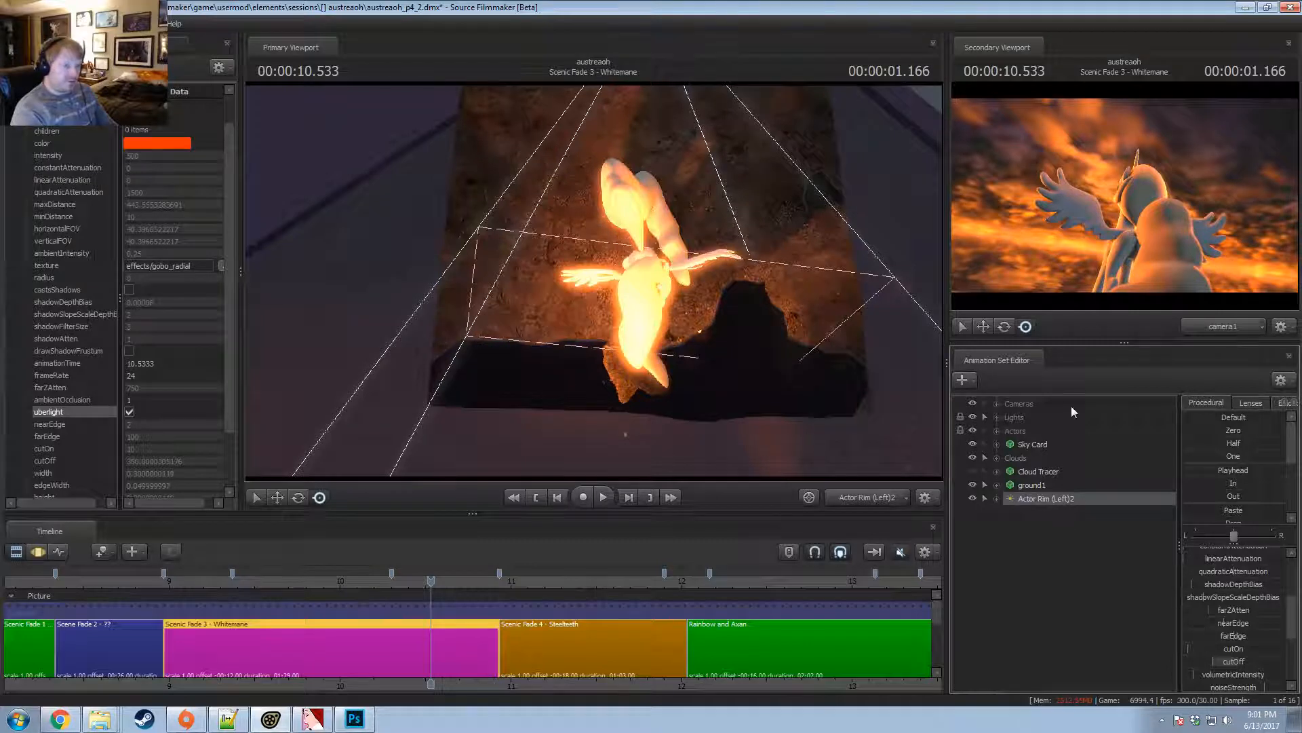
pyautogui.press('F3')
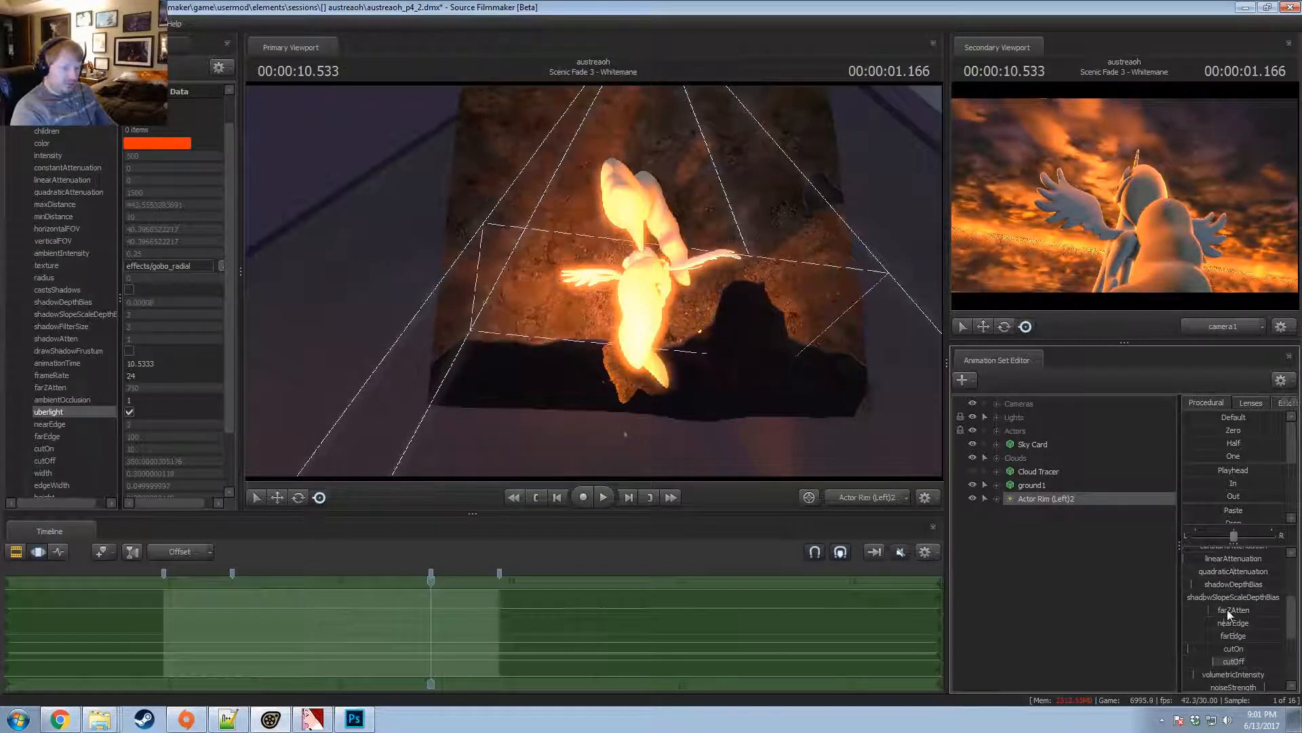
pyautogui.click(1238, 635)
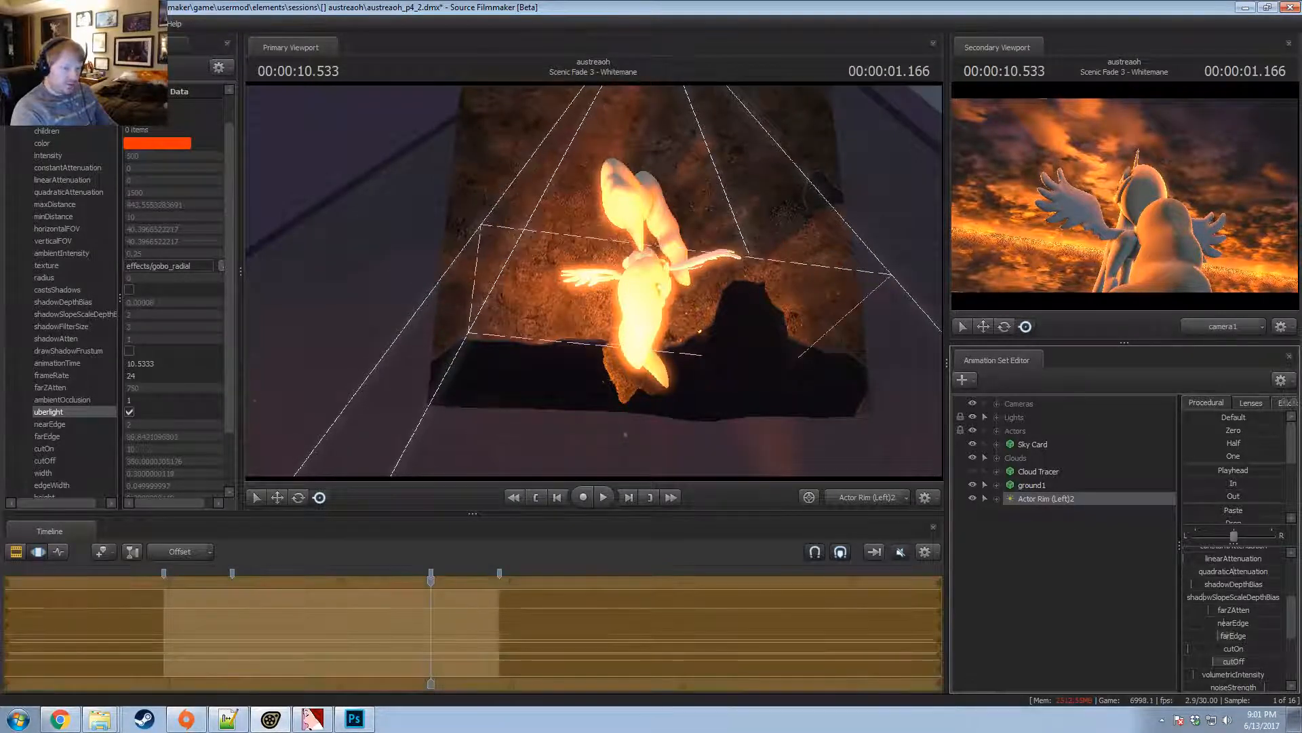
# At 10.866 in the Whitemane shot, raise the pasted rim light's cutOff to about 366 and return to the Clip Editor.
pyautogui.moveTo(426, 580); pyautogui.dragTo(488, 588)
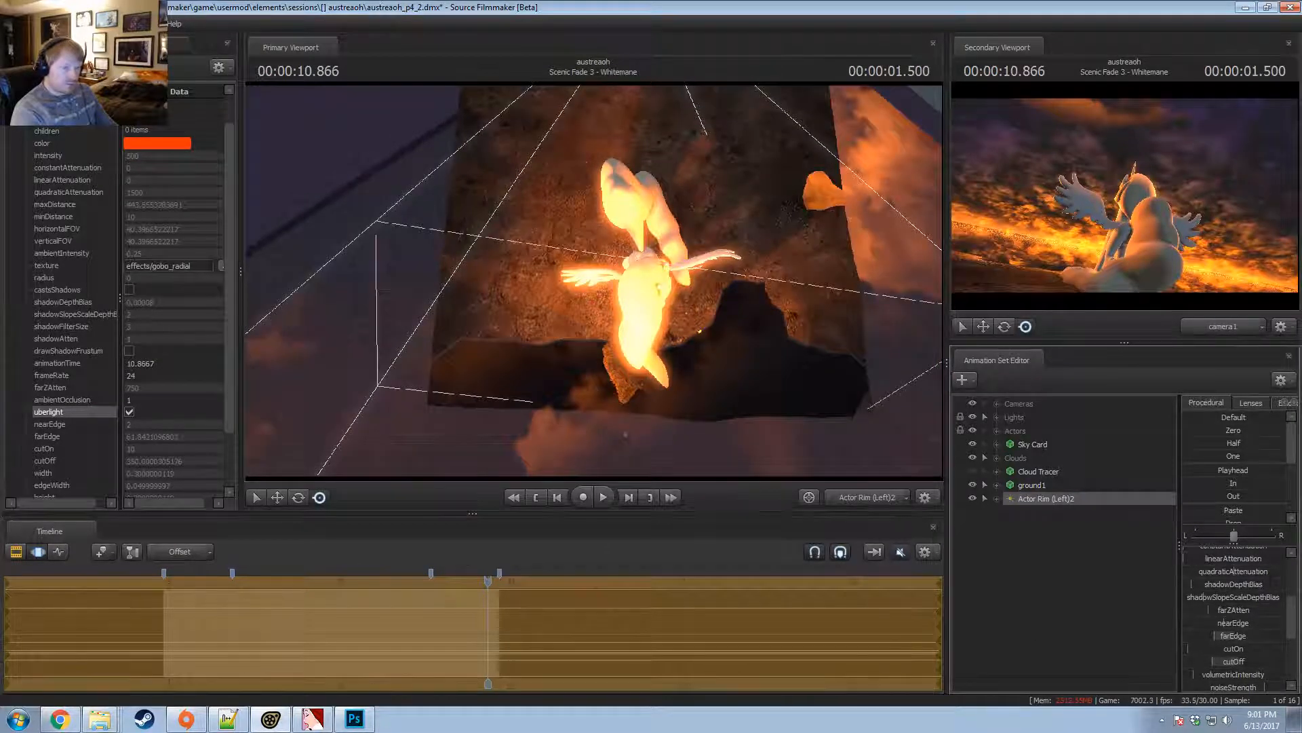
pyautogui.moveTo(1210, 661); pyautogui.dragTo(1215, 661)
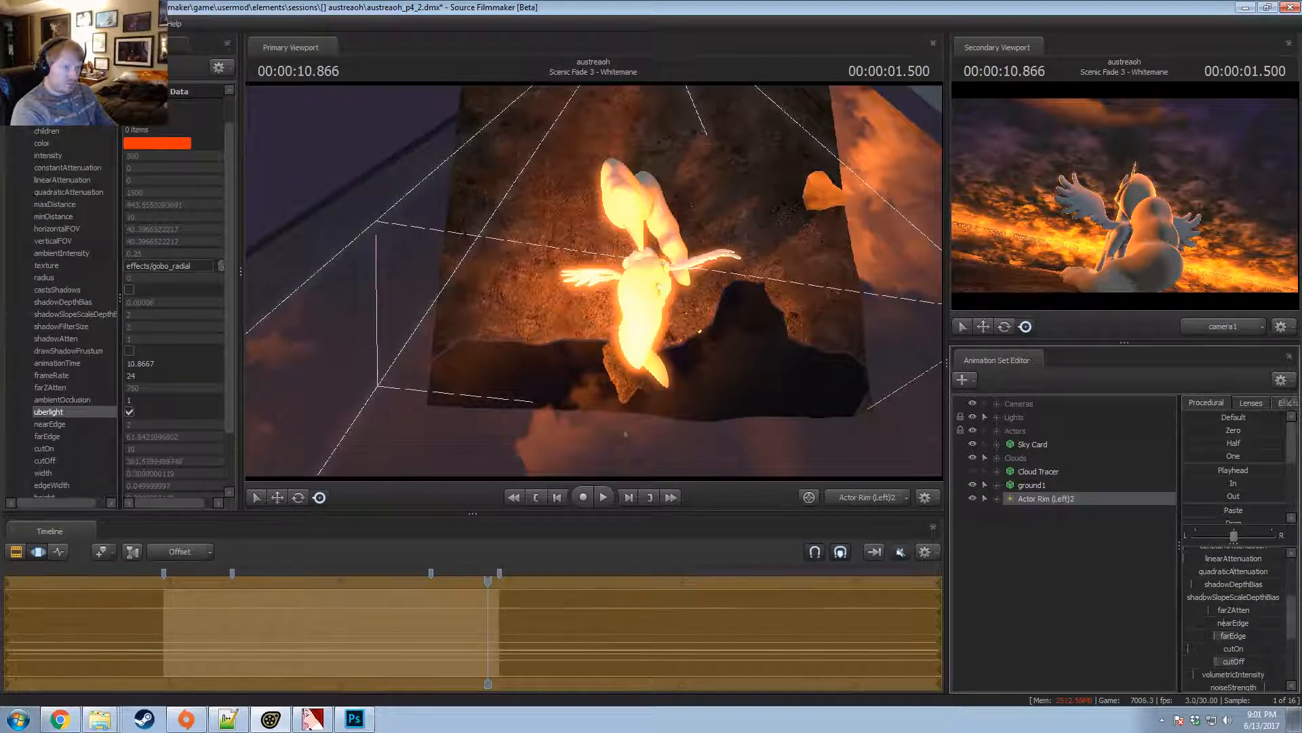
pyautogui.press('F2')
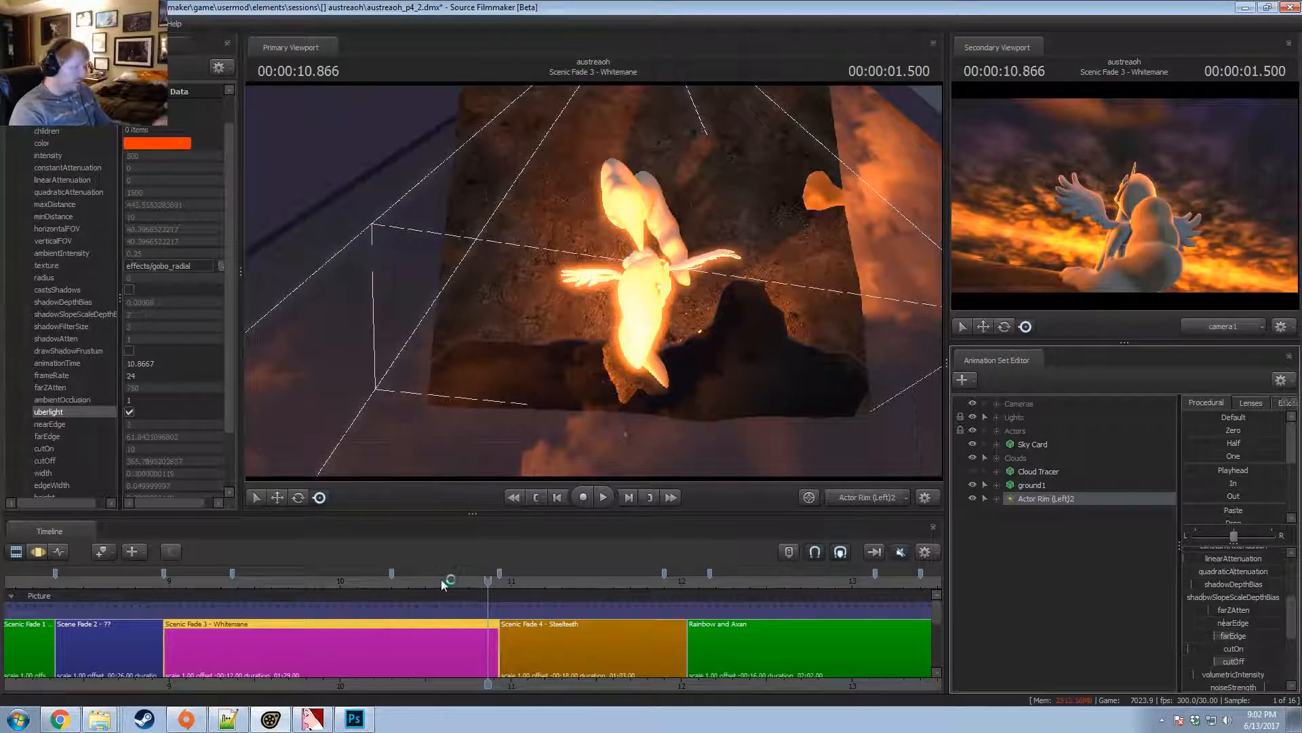
# Examine the cloud lighting frame by frame in the Whitemane shot from 10.466 to 10.666.
pyautogui.click(418, 581)
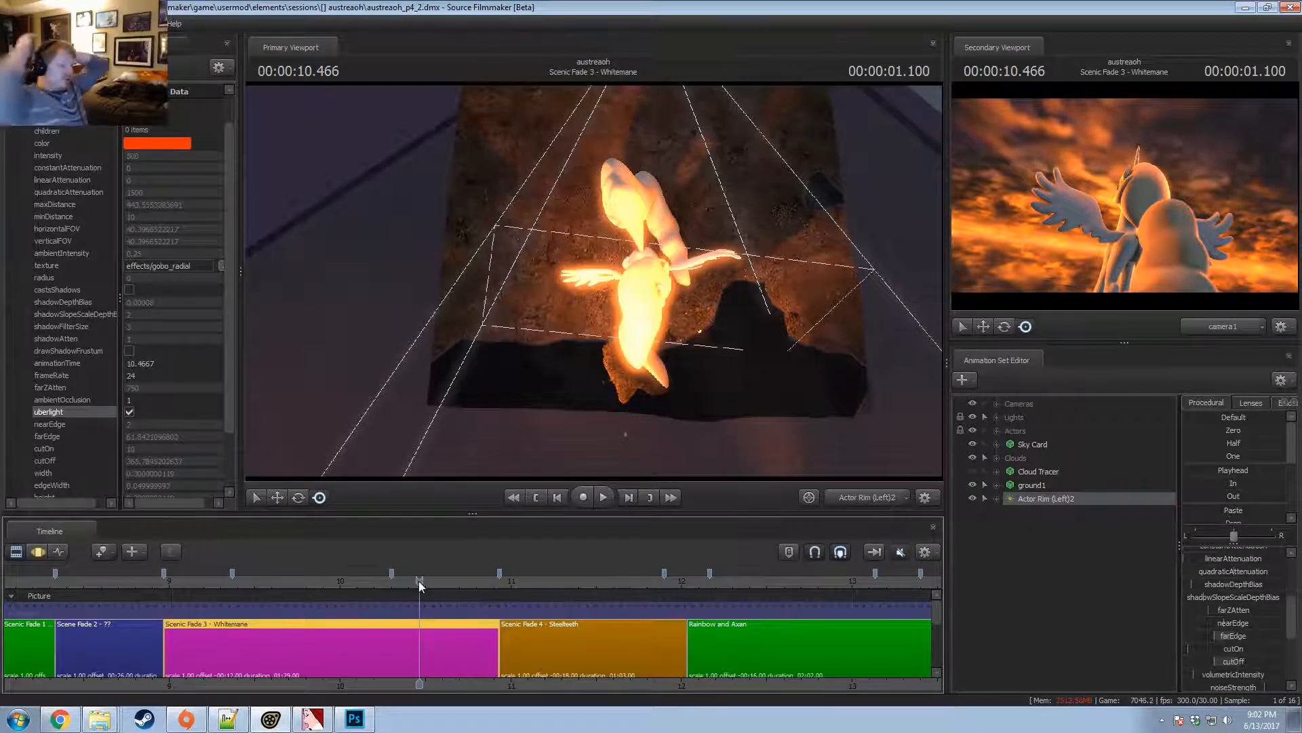
pyautogui.press('Right')
pyautogui.press('Right')
pyautogui.press('Right')
pyautogui.press('Right')
pyautogui.press('Right')
pyautogui.press('Right')
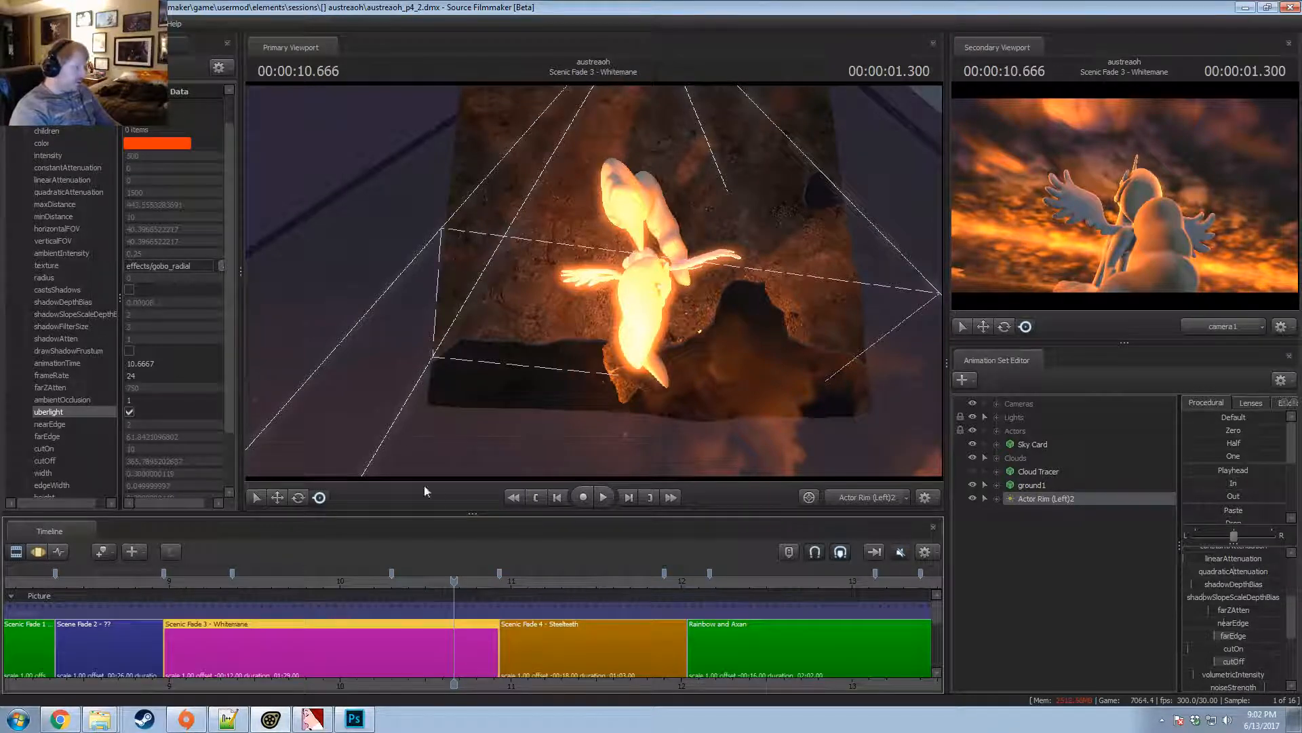
# Change the Scenic Fade 3 - Whitemane clip's background color to dark red with RGB 150, 0, 0.
pyautogui.scroll(-4, 418, 589)
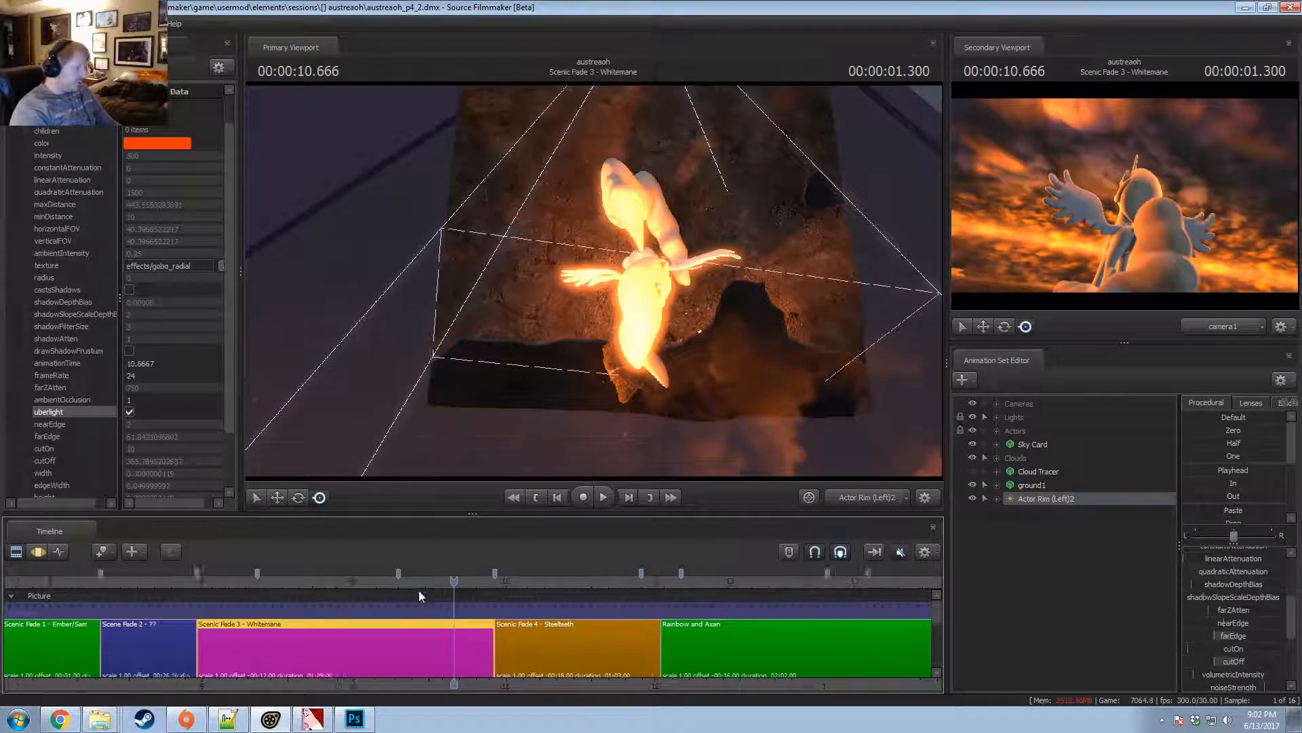
pyautogui.rightClick(397, 647)
pyautogui.moveTo(462, 471)
pyautogui.click(550, 489)
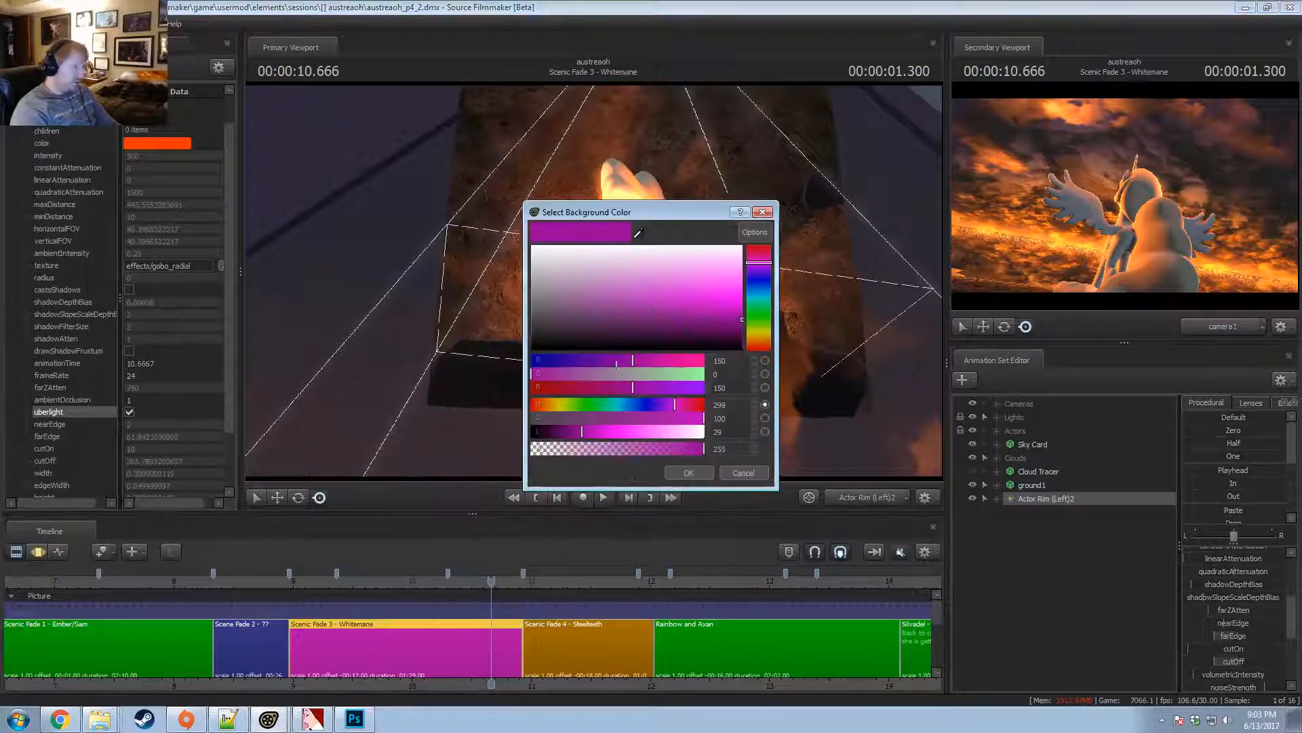
pyautogui.moveTo(730, 361); pyautogui.dragTo(700, 363)
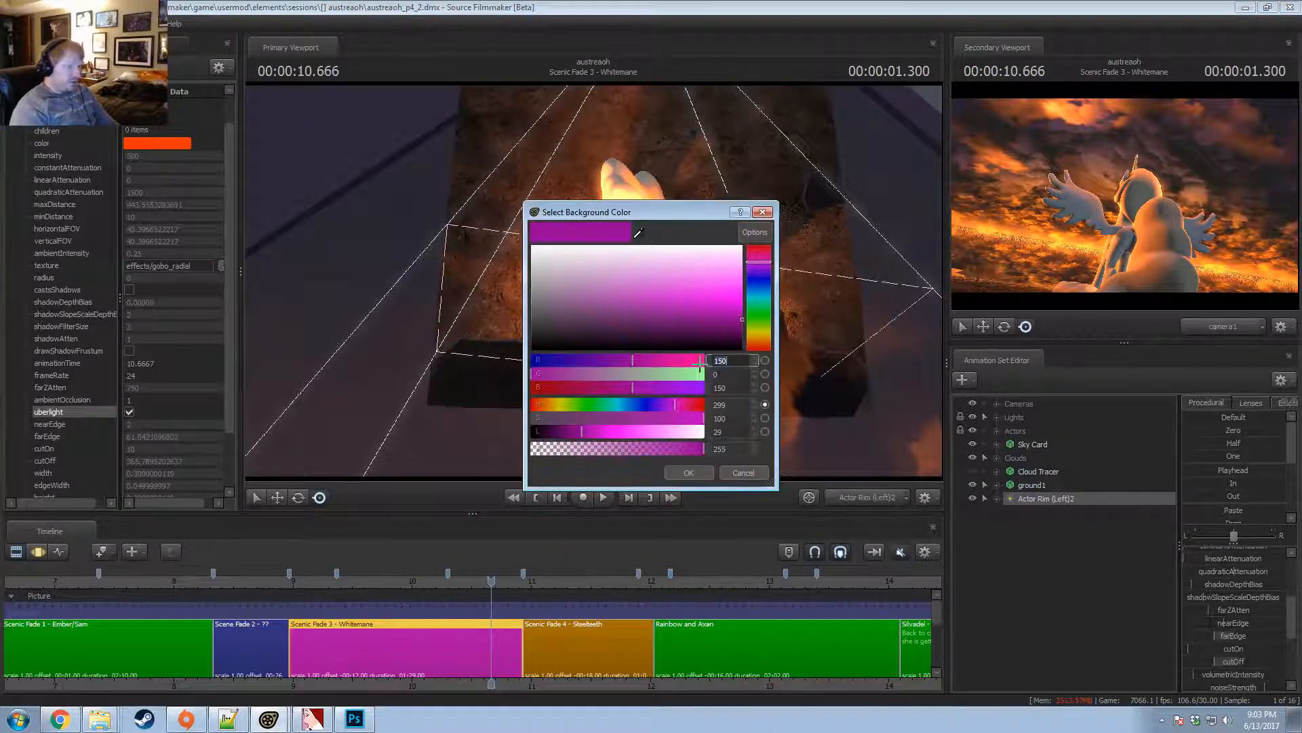
pyautogui.press('Tab')
pyautogui.press('Tab')
pyautogui.write('0')
pyautogui.press('Tab')
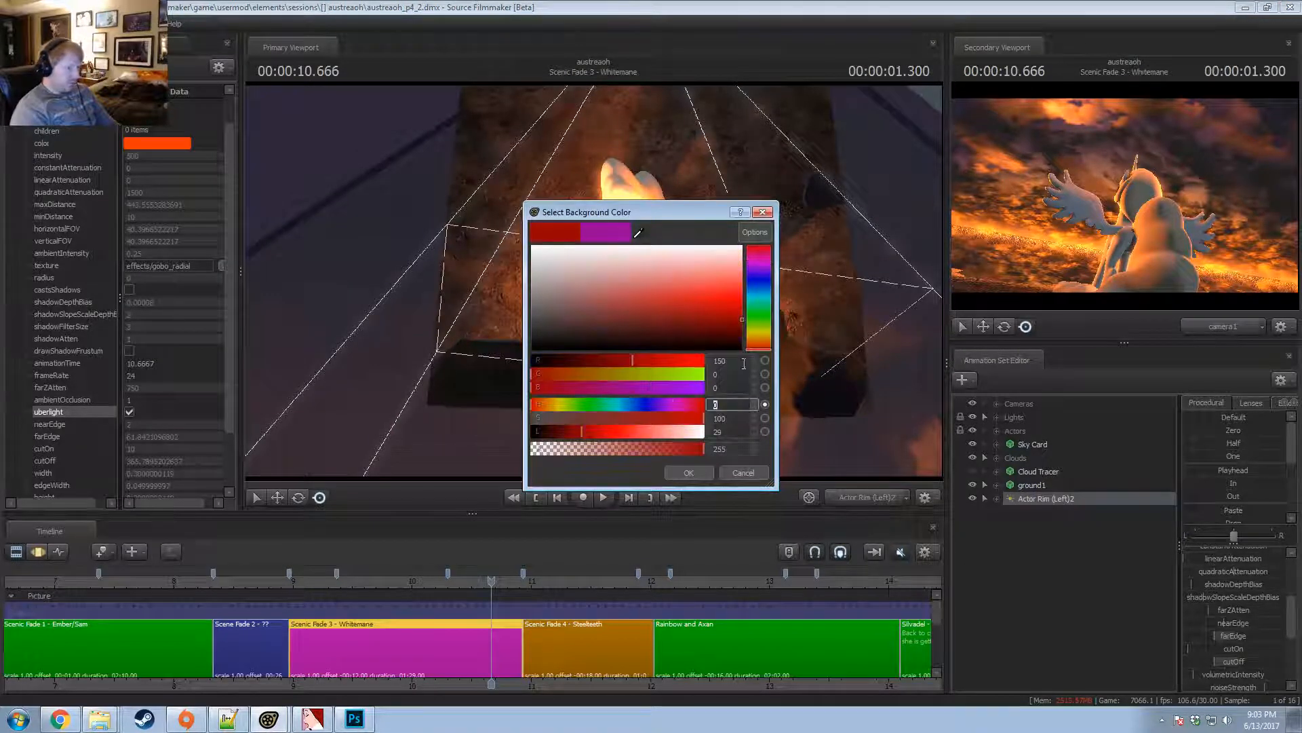
pyautogui.click(672, 469)
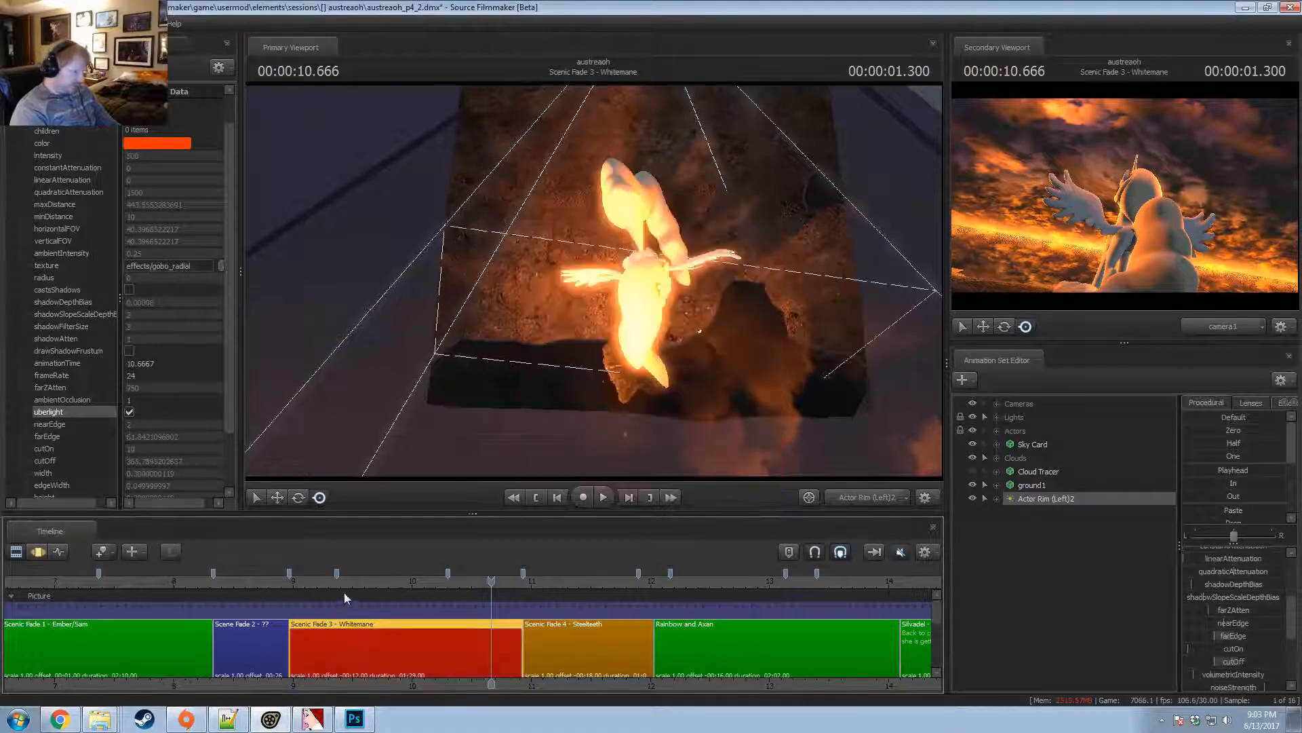
# Hide the Actors group and examine the clouds and ground at 10.466, 10.066 and 10.833.
pyautogui.scroll(-6, 352, 595)
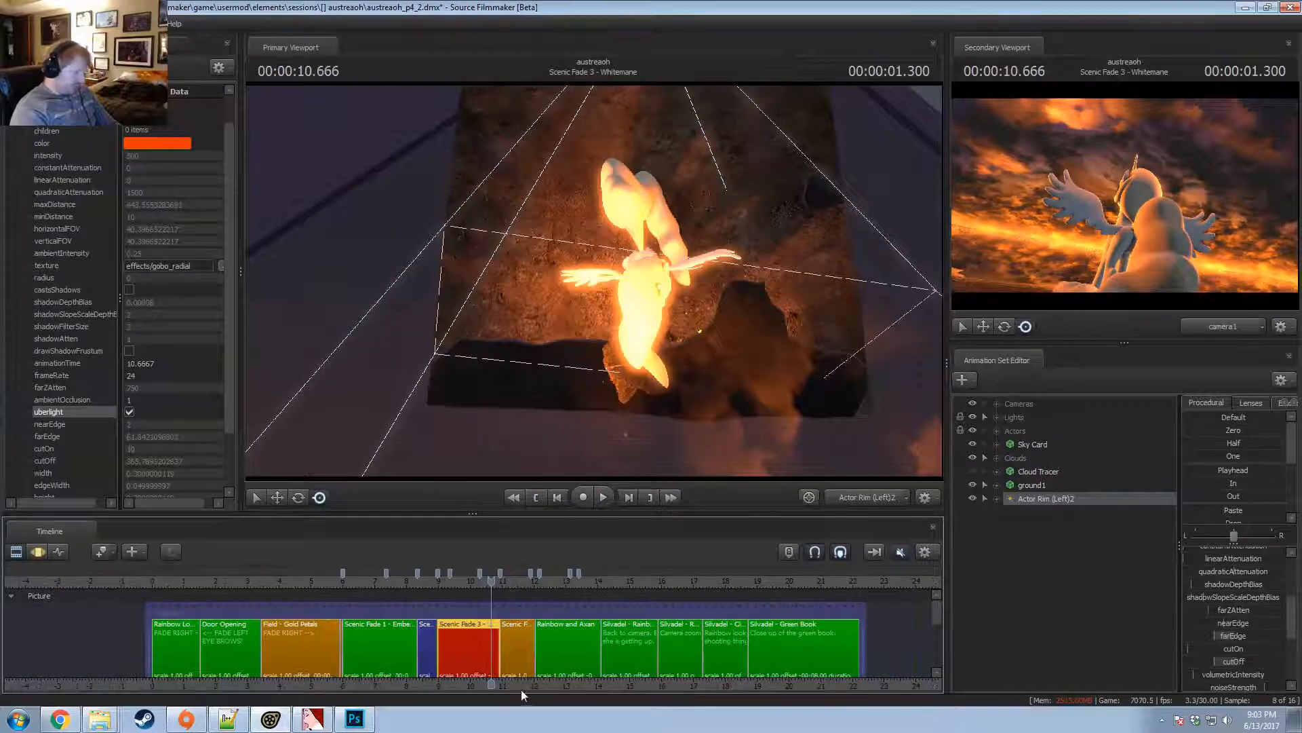
pyautogui.moveTo(513, 683); pyautogui.dragTo(493, 683, button='middle')
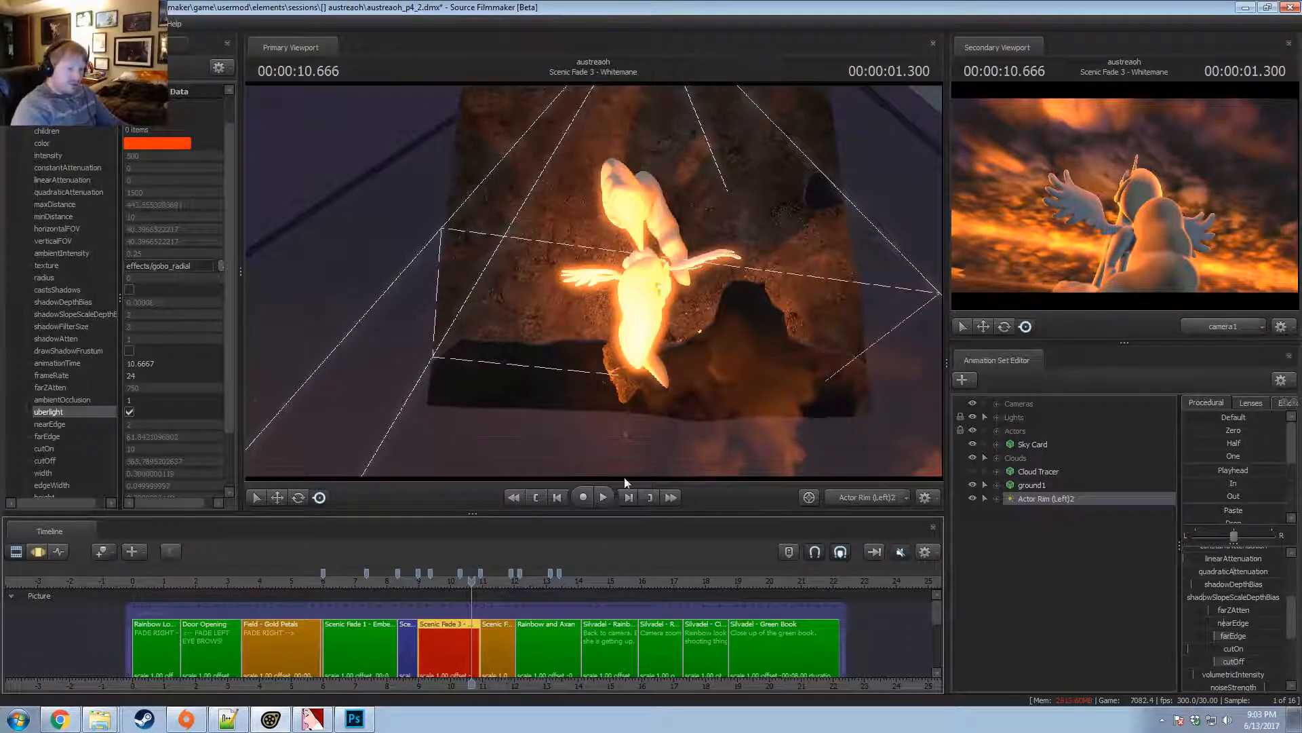
pyautogui.click(972, 430)
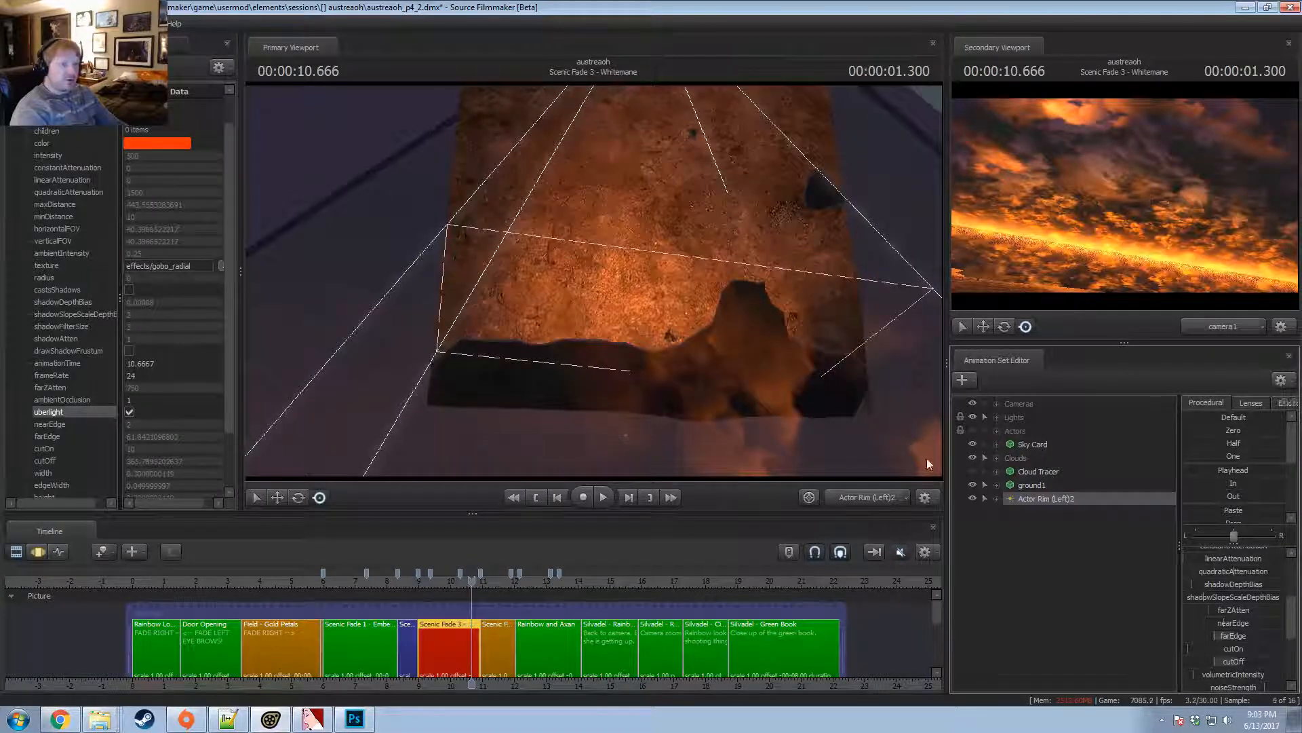
pyautogui.moveTo(471, 584); pyautogui.dragTo(465, 584)
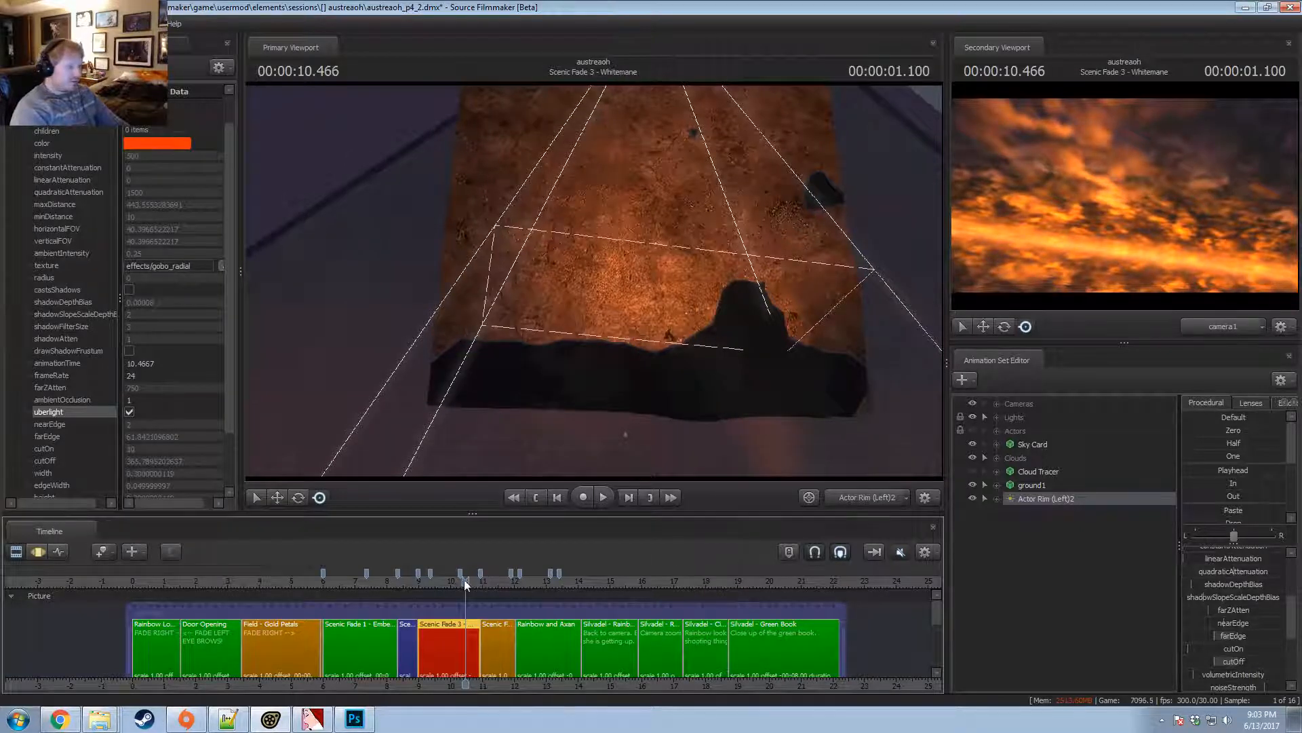
pyautogui.moveTo(465, 581)
pyautogui.mouseDown()
pyautogui.moveTo(442, 581)
pyautogui.moveTo(453, 582)
pyautogui.mouseUp()
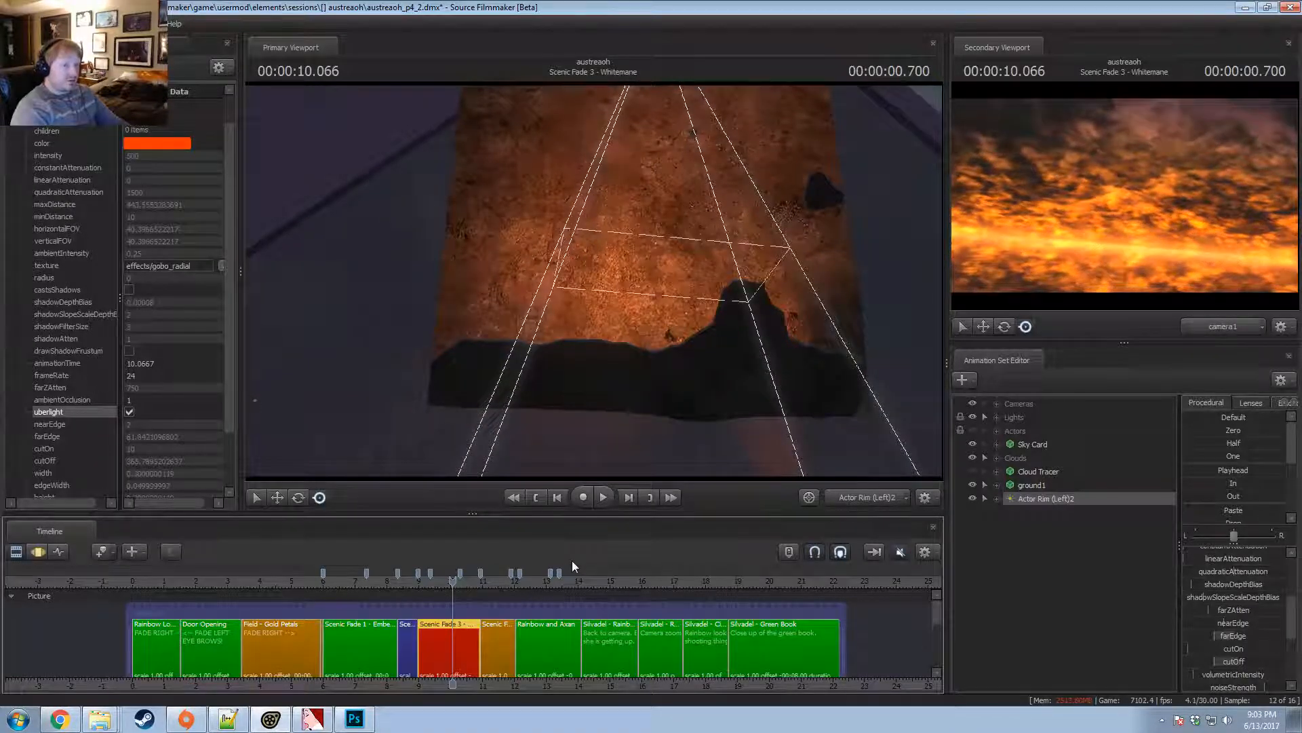
pyautogui.click(478, 581)
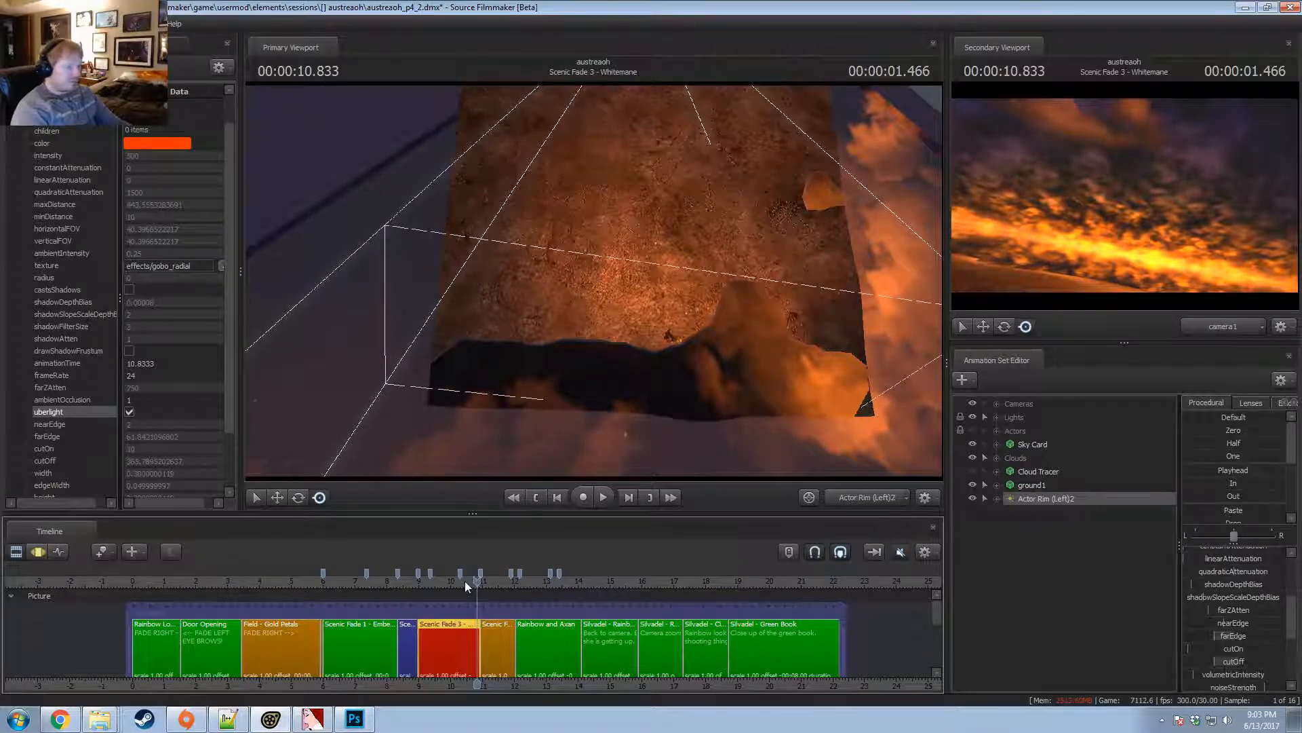
# Go to 10.400 in the Whitemane shot and try to toggle the Actors group's visibility.
pyautogui.click(463, 581)
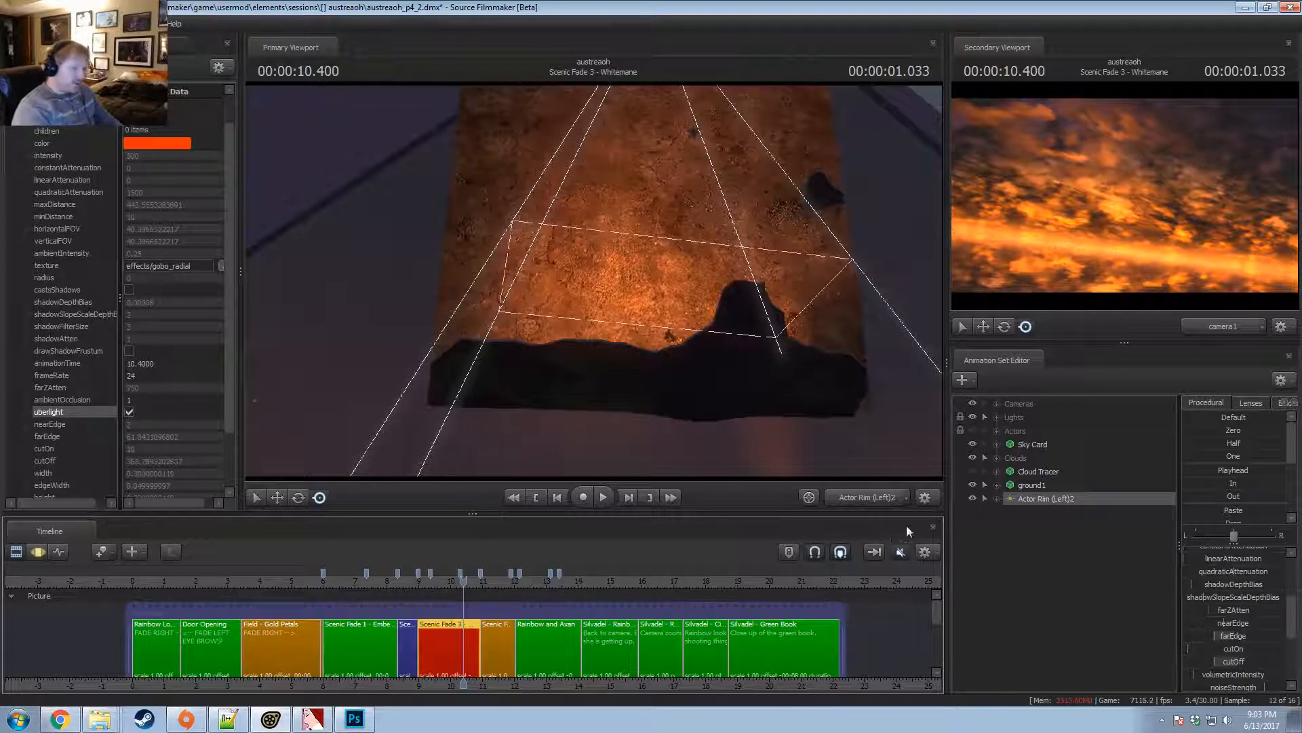
pyautogui.click(976, 430)
pyautogui.click(974, 430)
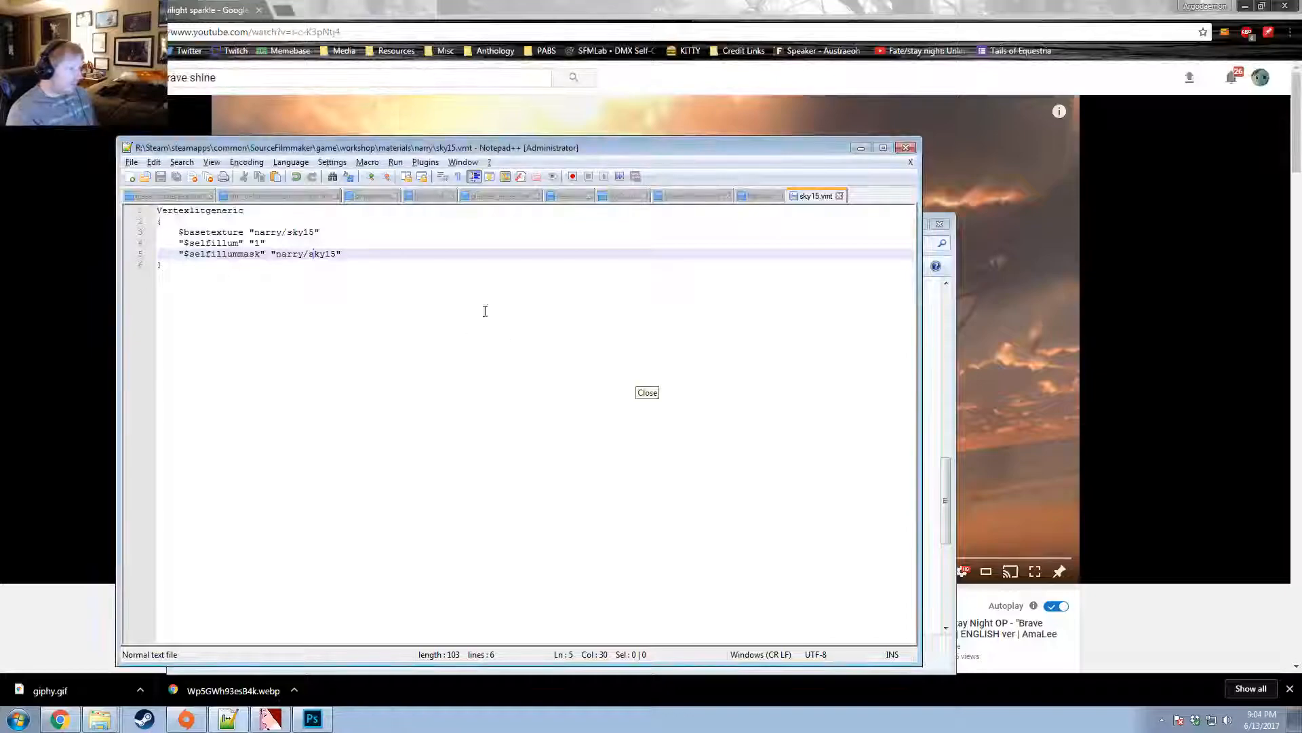
# Close the sky15.vmt editor window, the stopped sfm.exe program and the narry materials folder window.
pyautogui.click(907, 147)
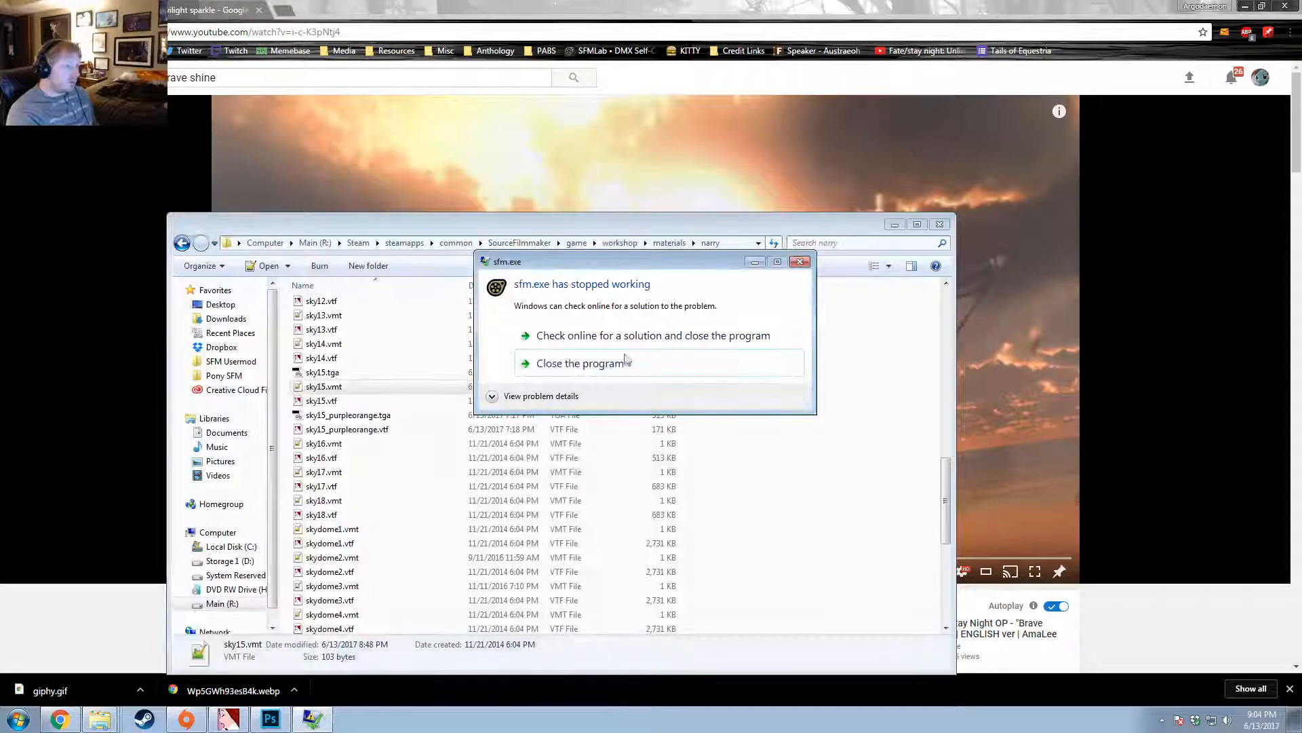
pyautogui.click(601, 366)
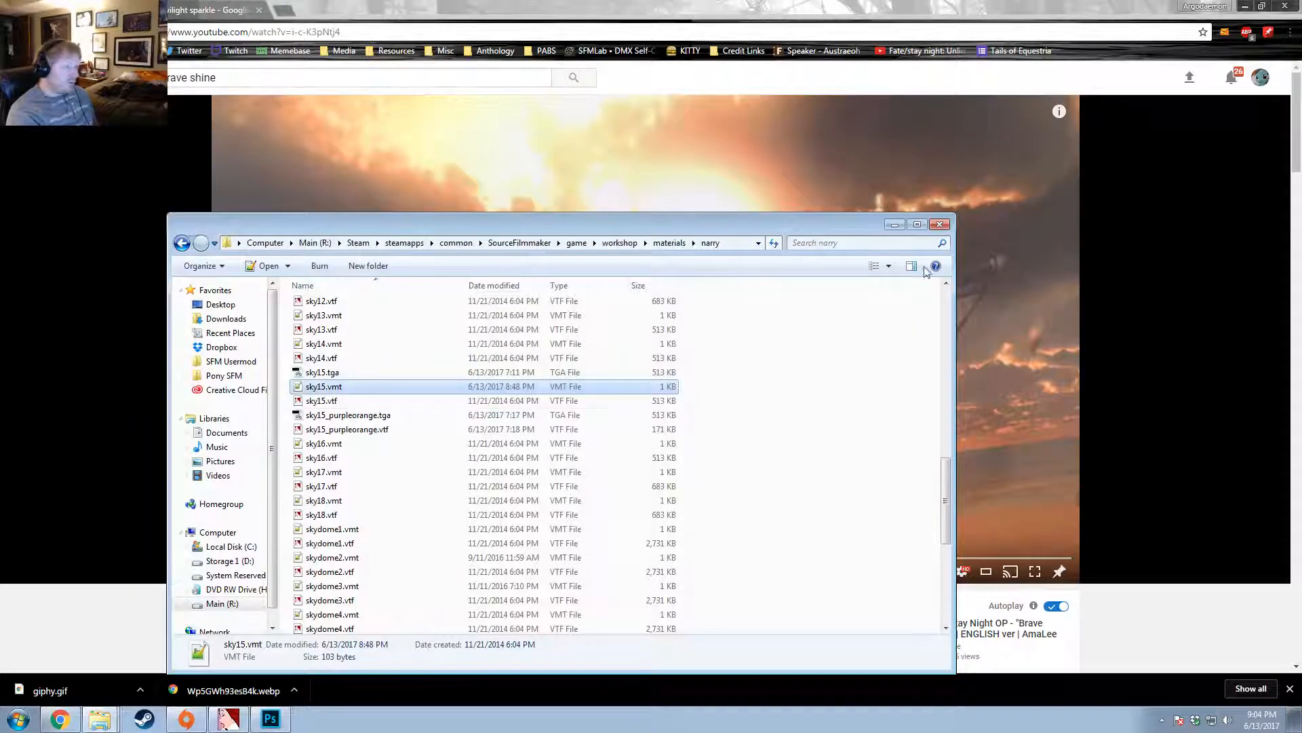
pyautogui.click(940, 224)
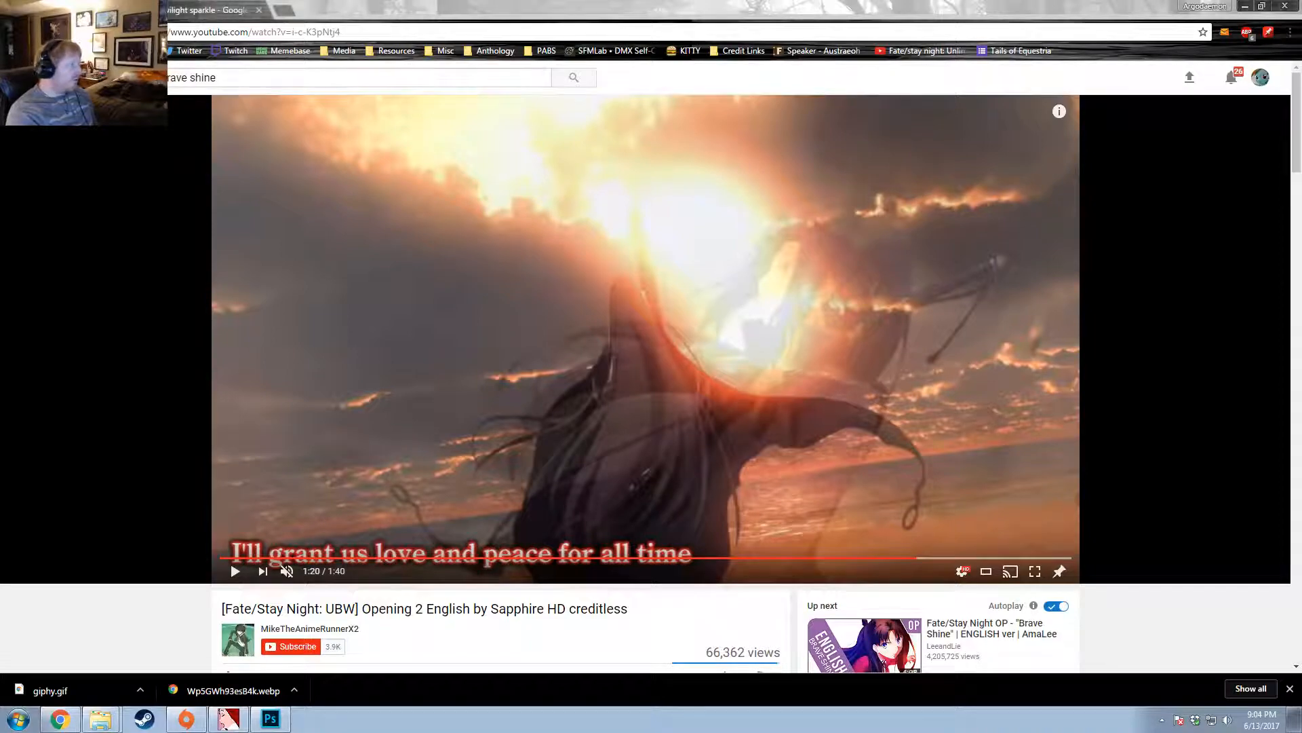
# Clear the desktop by closing the web browser, the newcelestia and Pictures folder windows, the sky15_purpleorange.vtf texture editor and the remaining window.
pyautogui.click(204, 10)
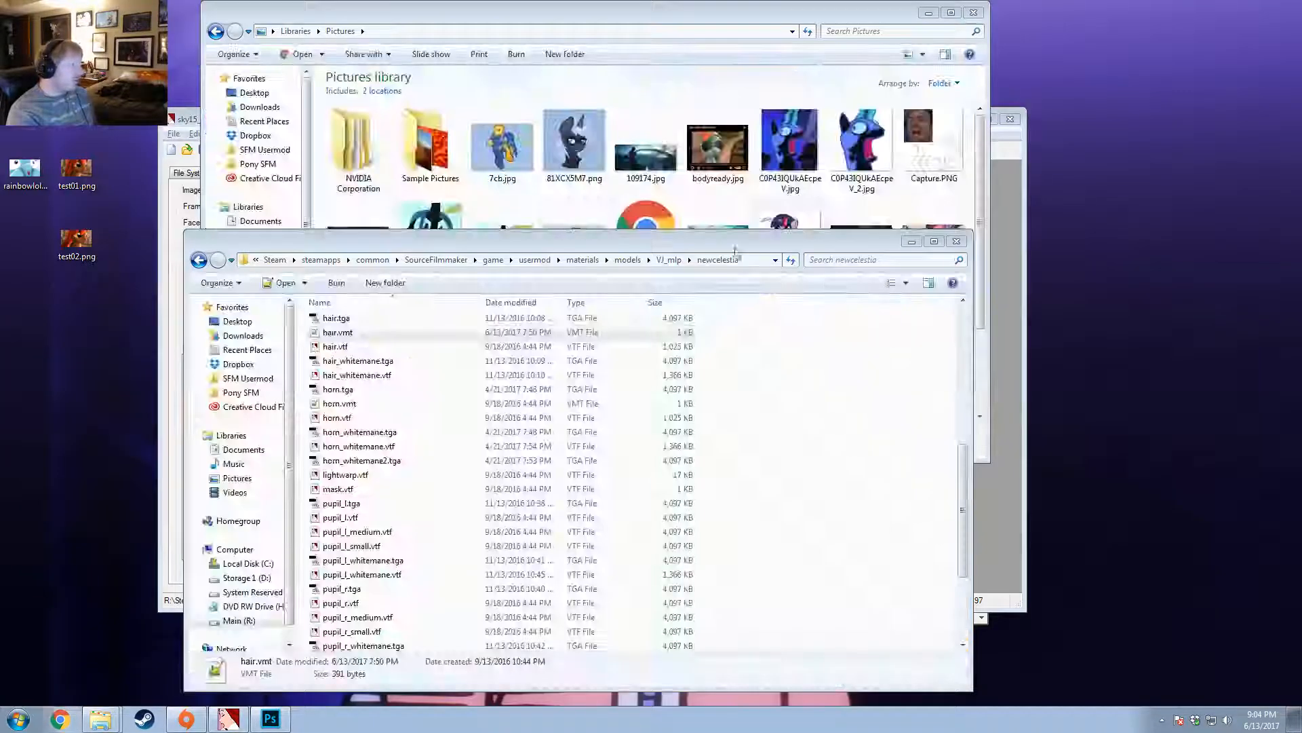
pyautogui.click(952, 243)
pyautogui.click(973, 14)
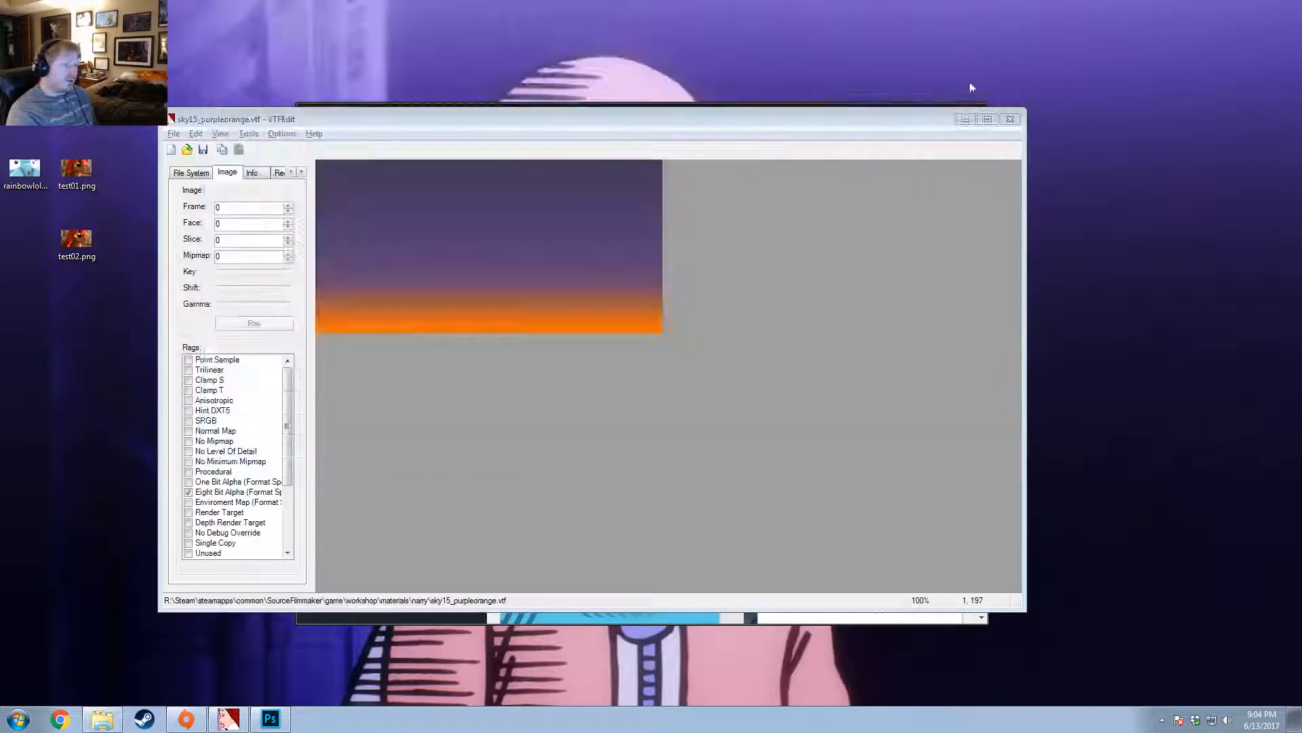
pyautogui.click(1010, 119)
pyautogui.click(977, 118)
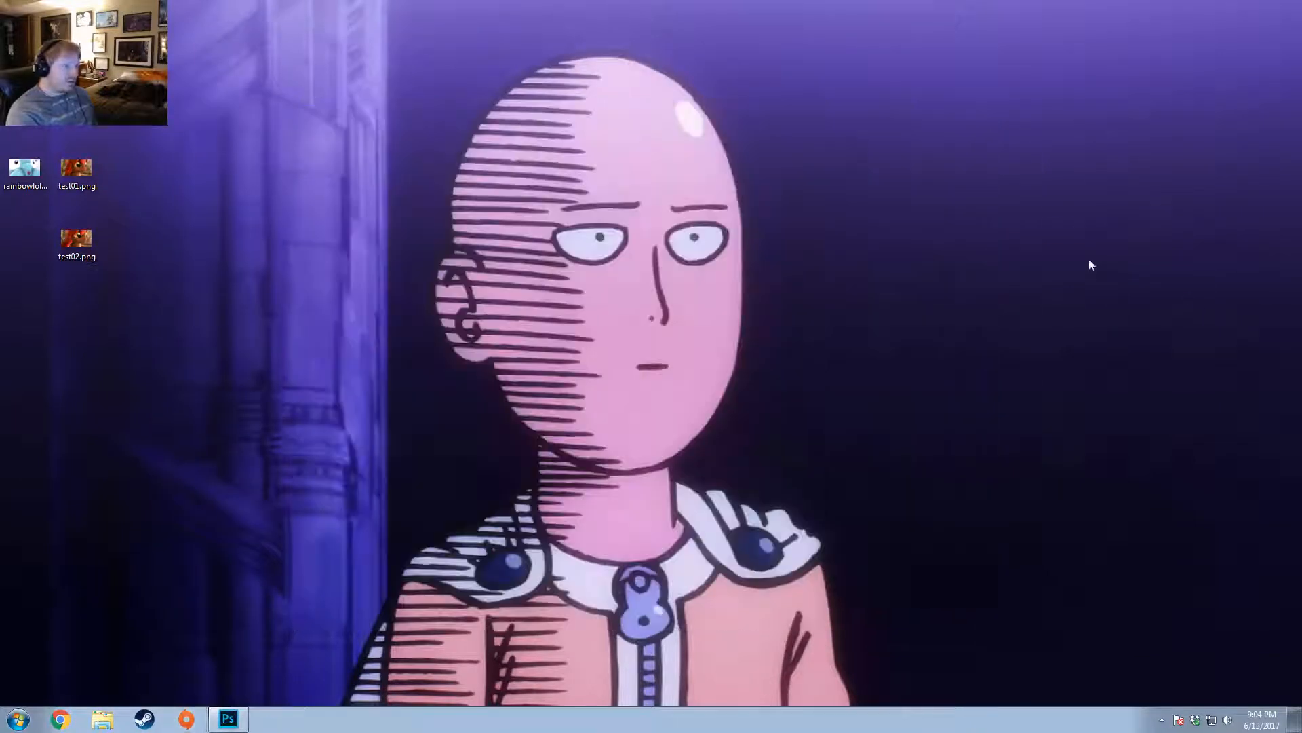